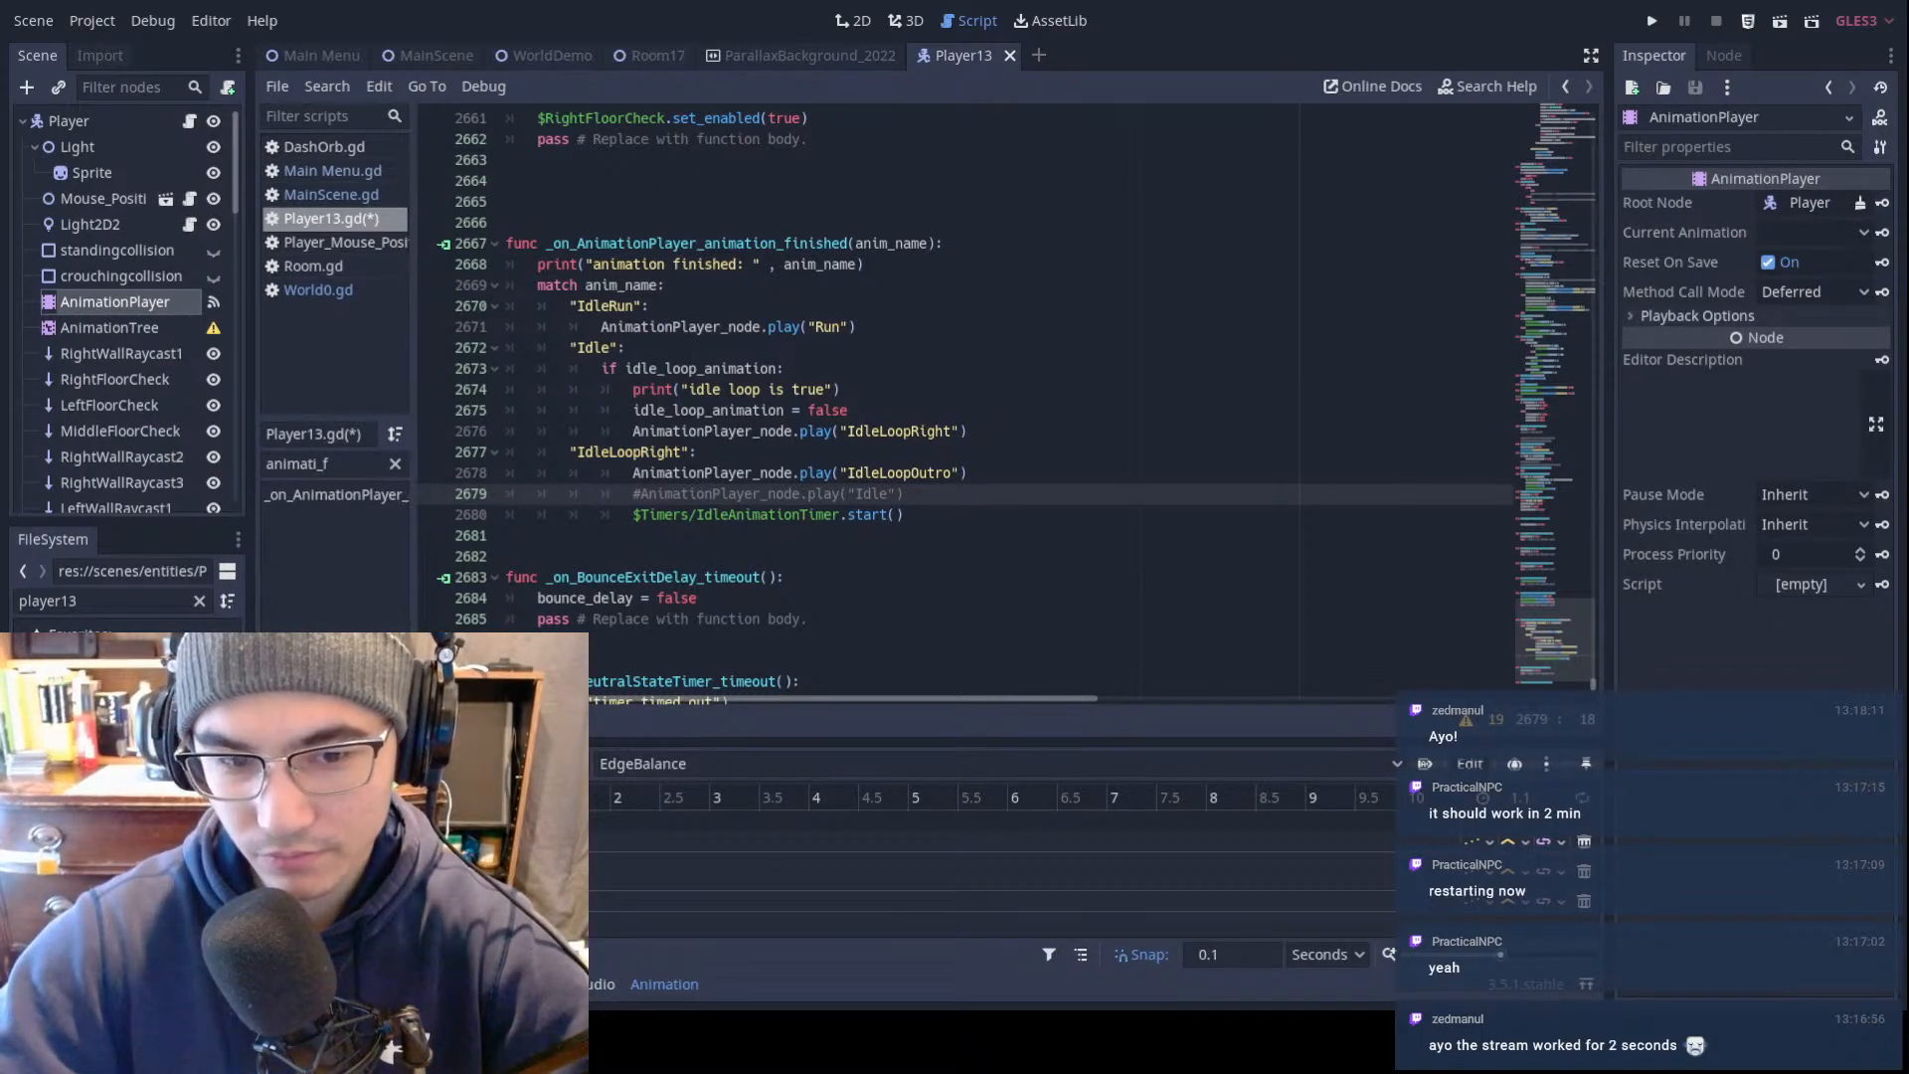
Step: Save the Player13 script, switch to MainScene and run the project
key("ctrl+s")
left_click(428, 54)
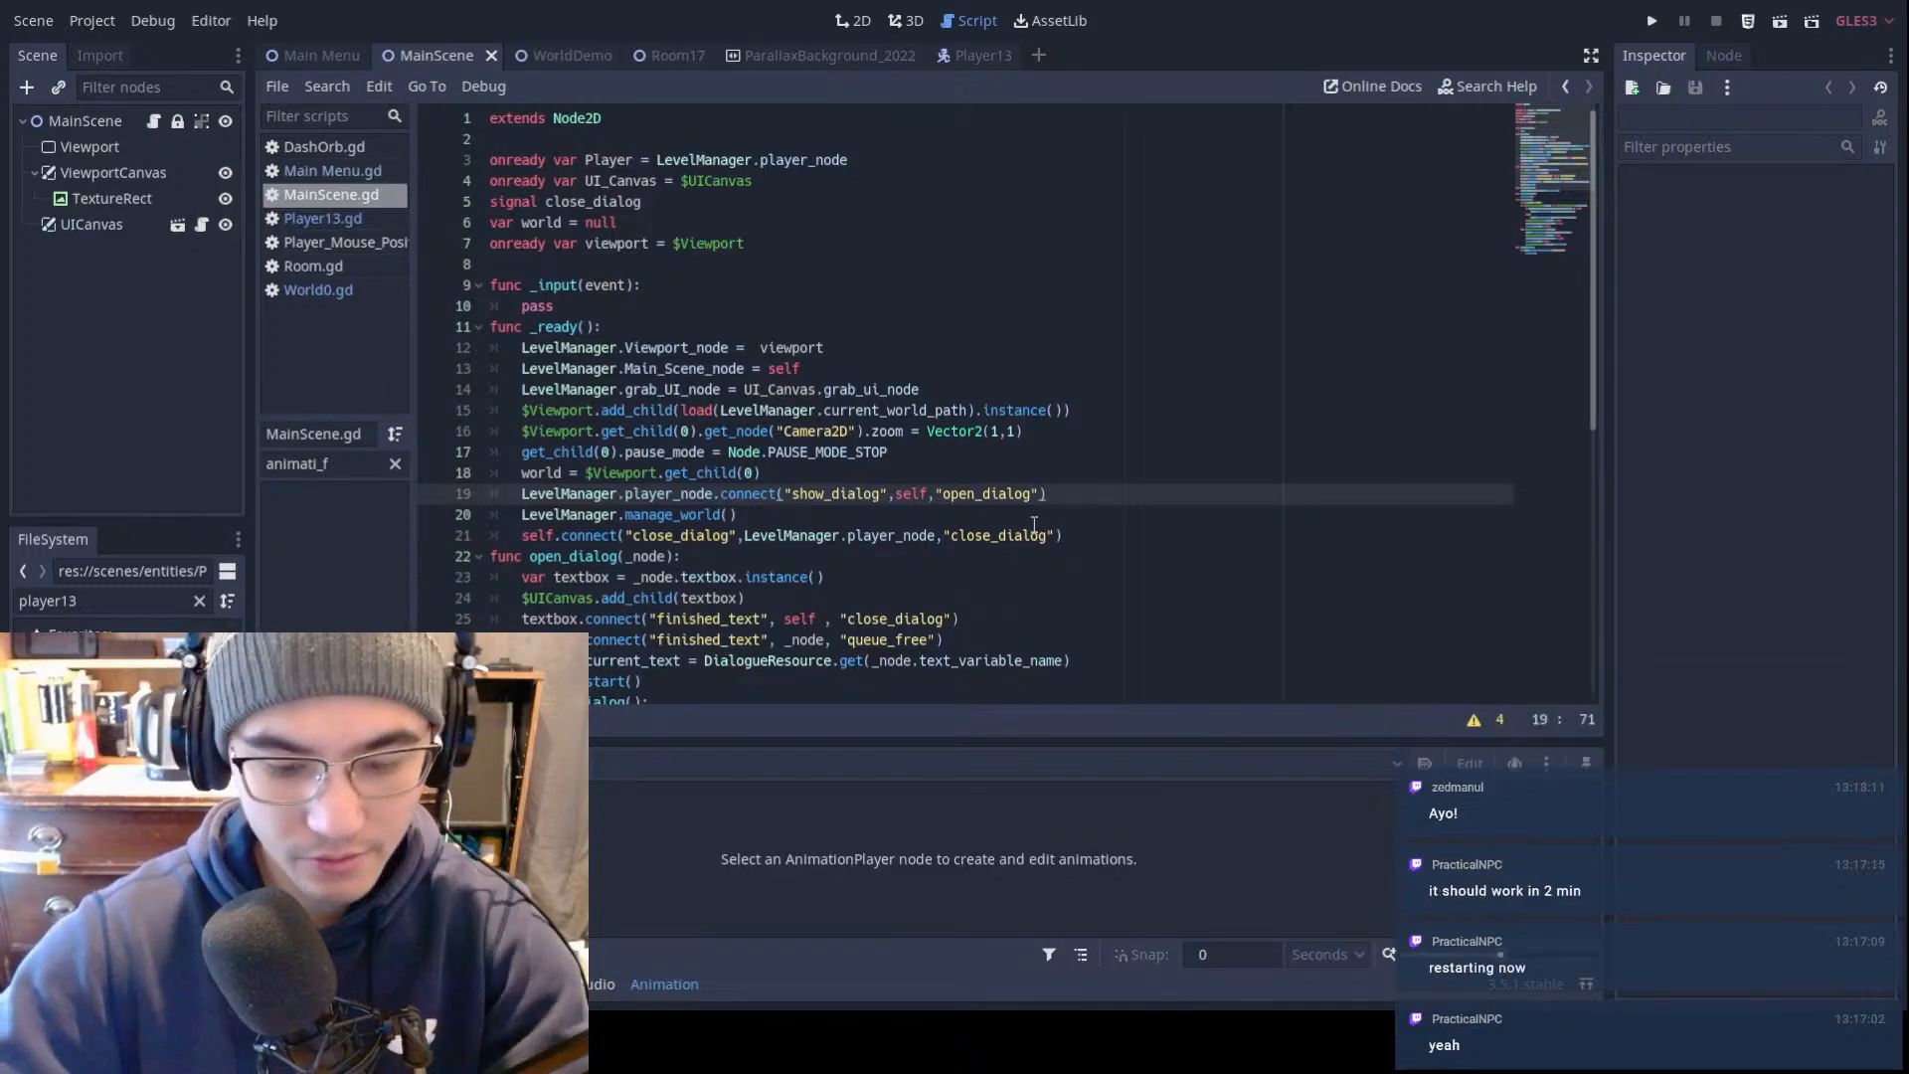
key("F5")
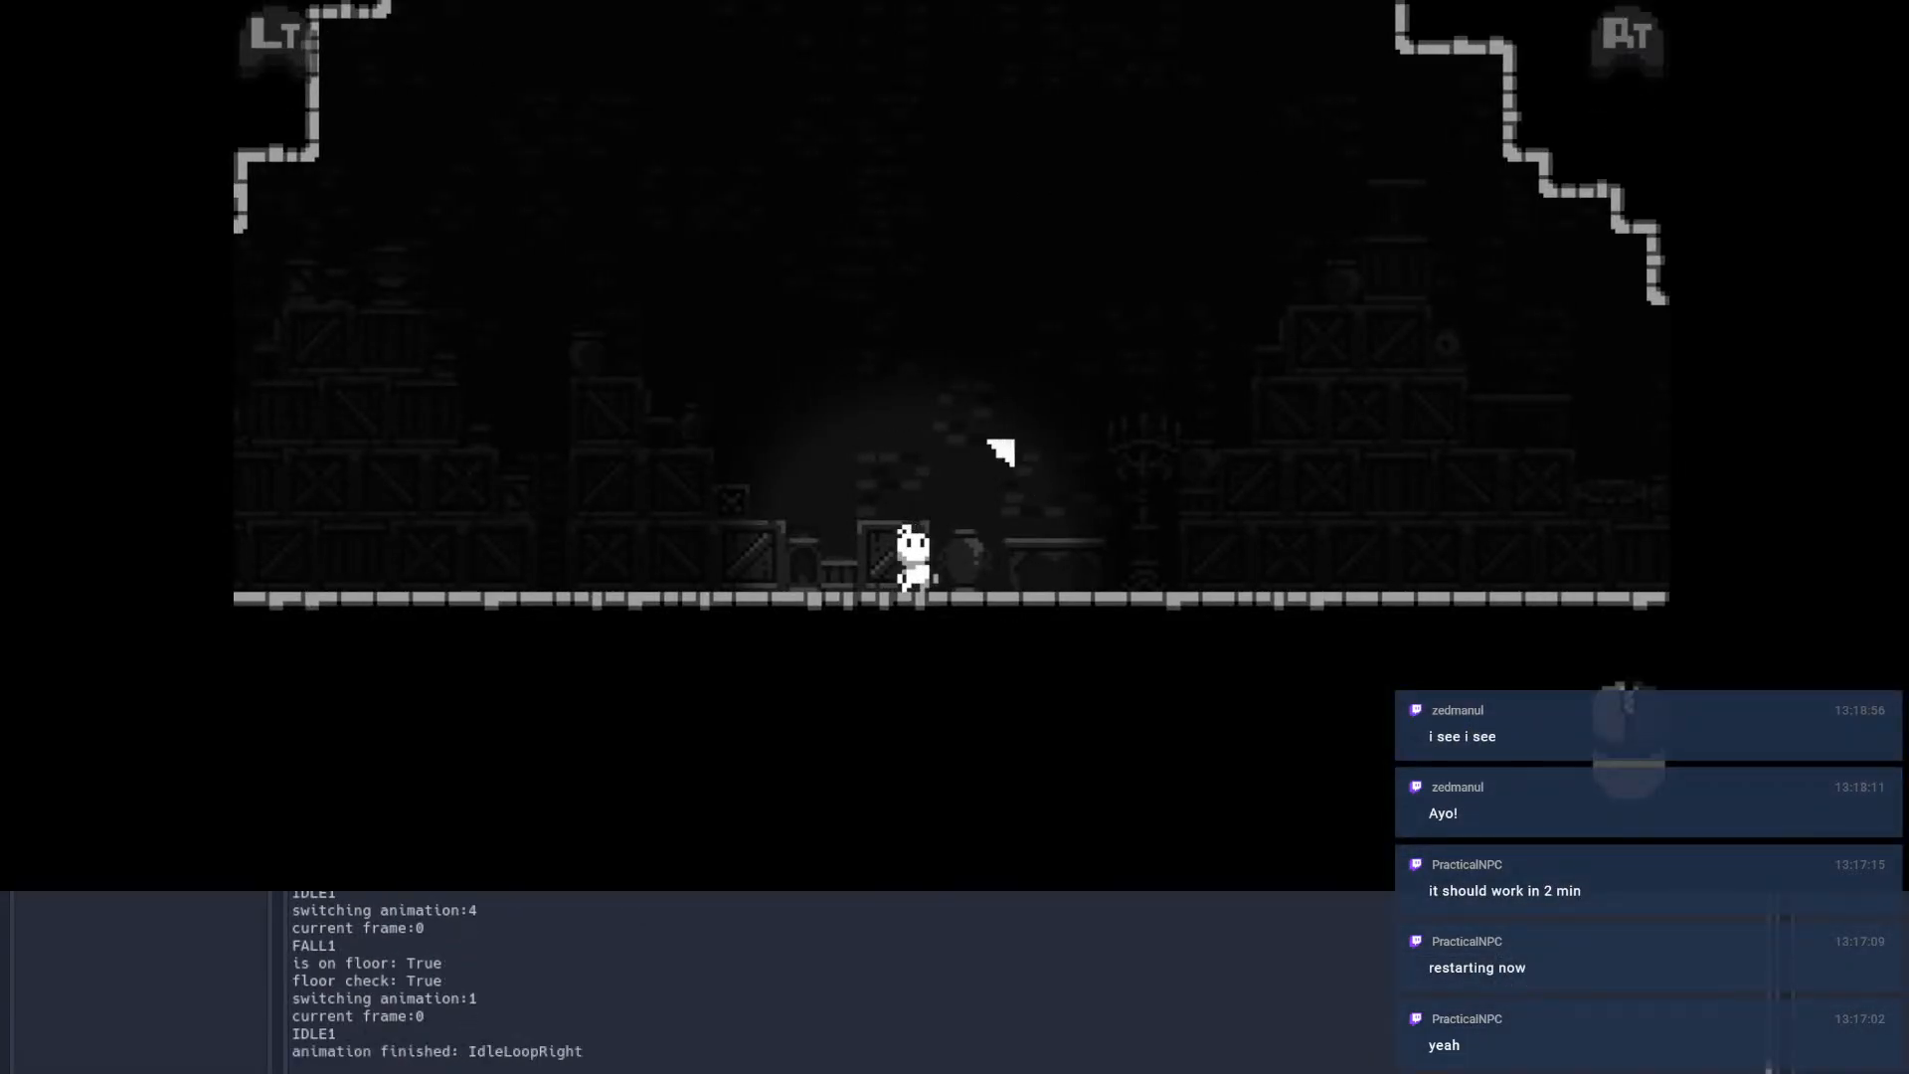
Step: Move the character back and forth and jump in the starting room to test the run, jump and idle animations
key("d")
key("a")
key("d")
key("a")
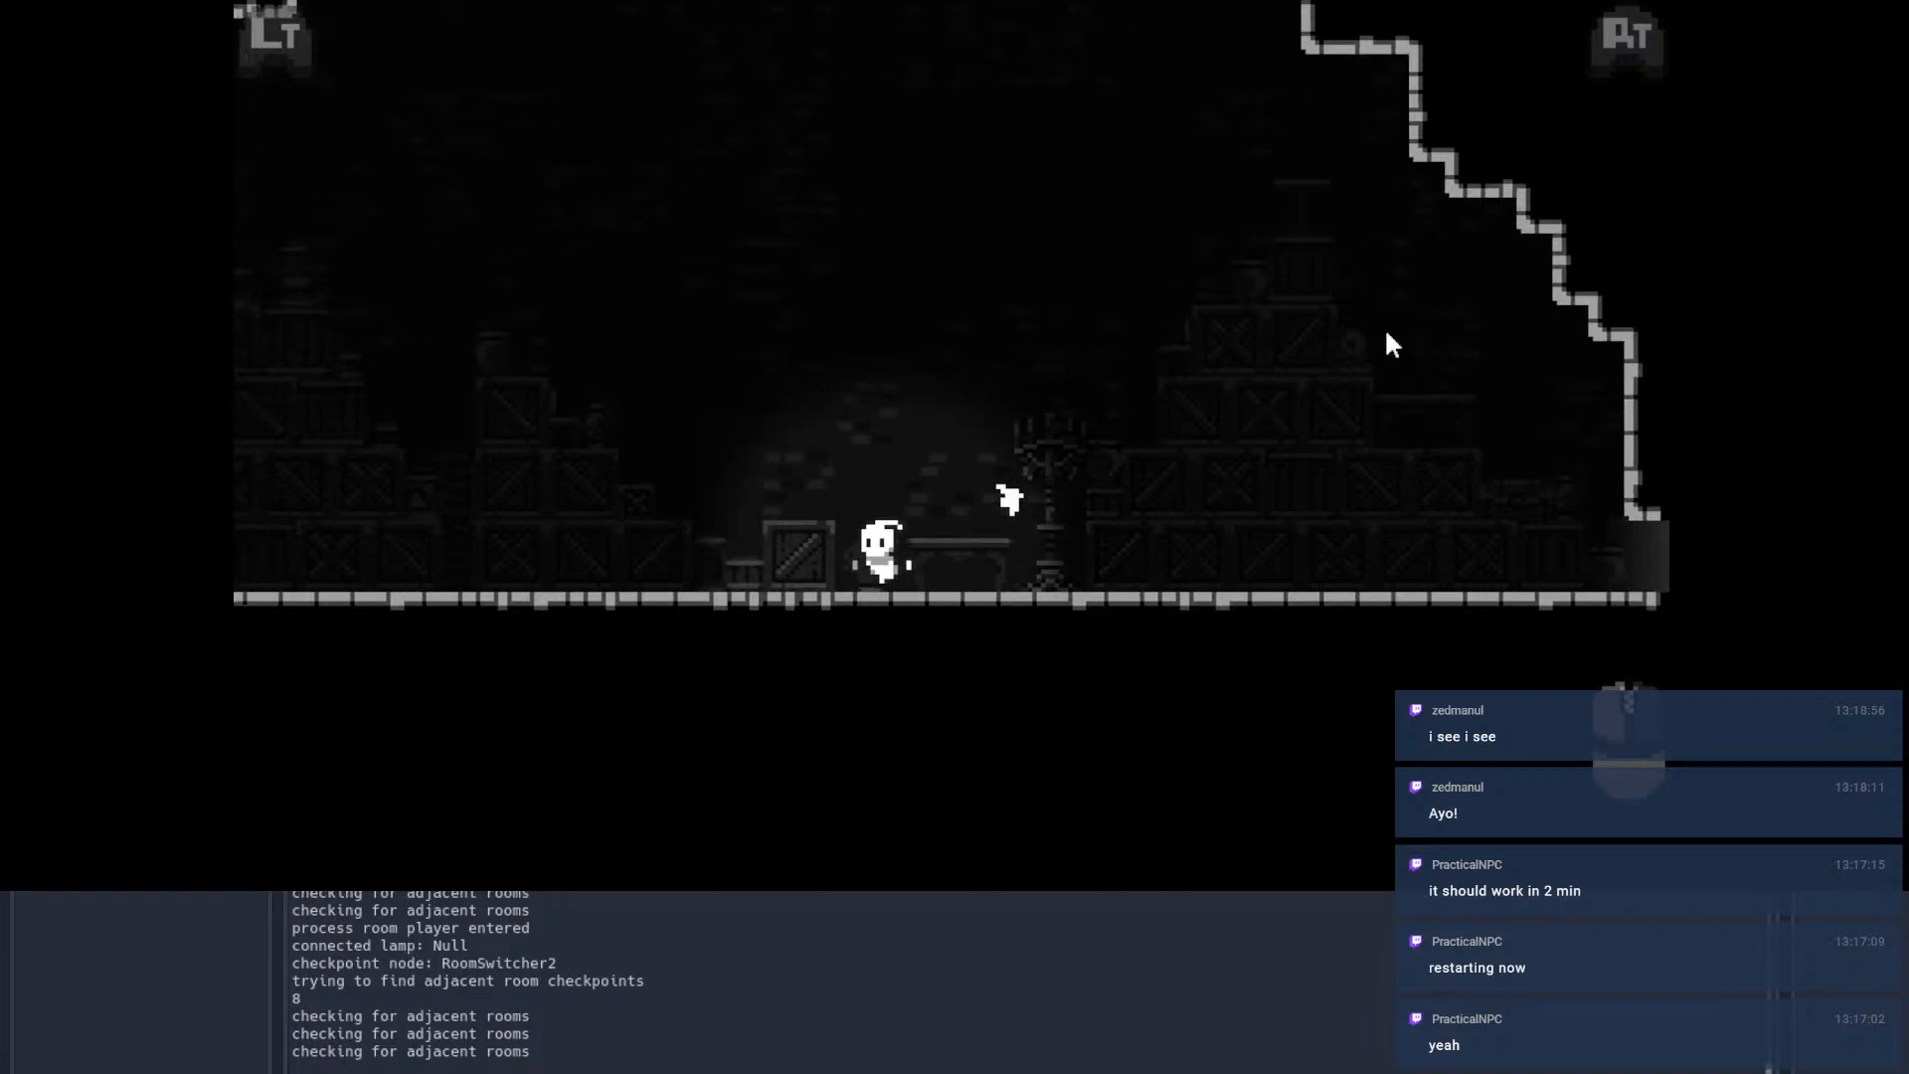
key("d")
key("a")
key("space")
key("d")
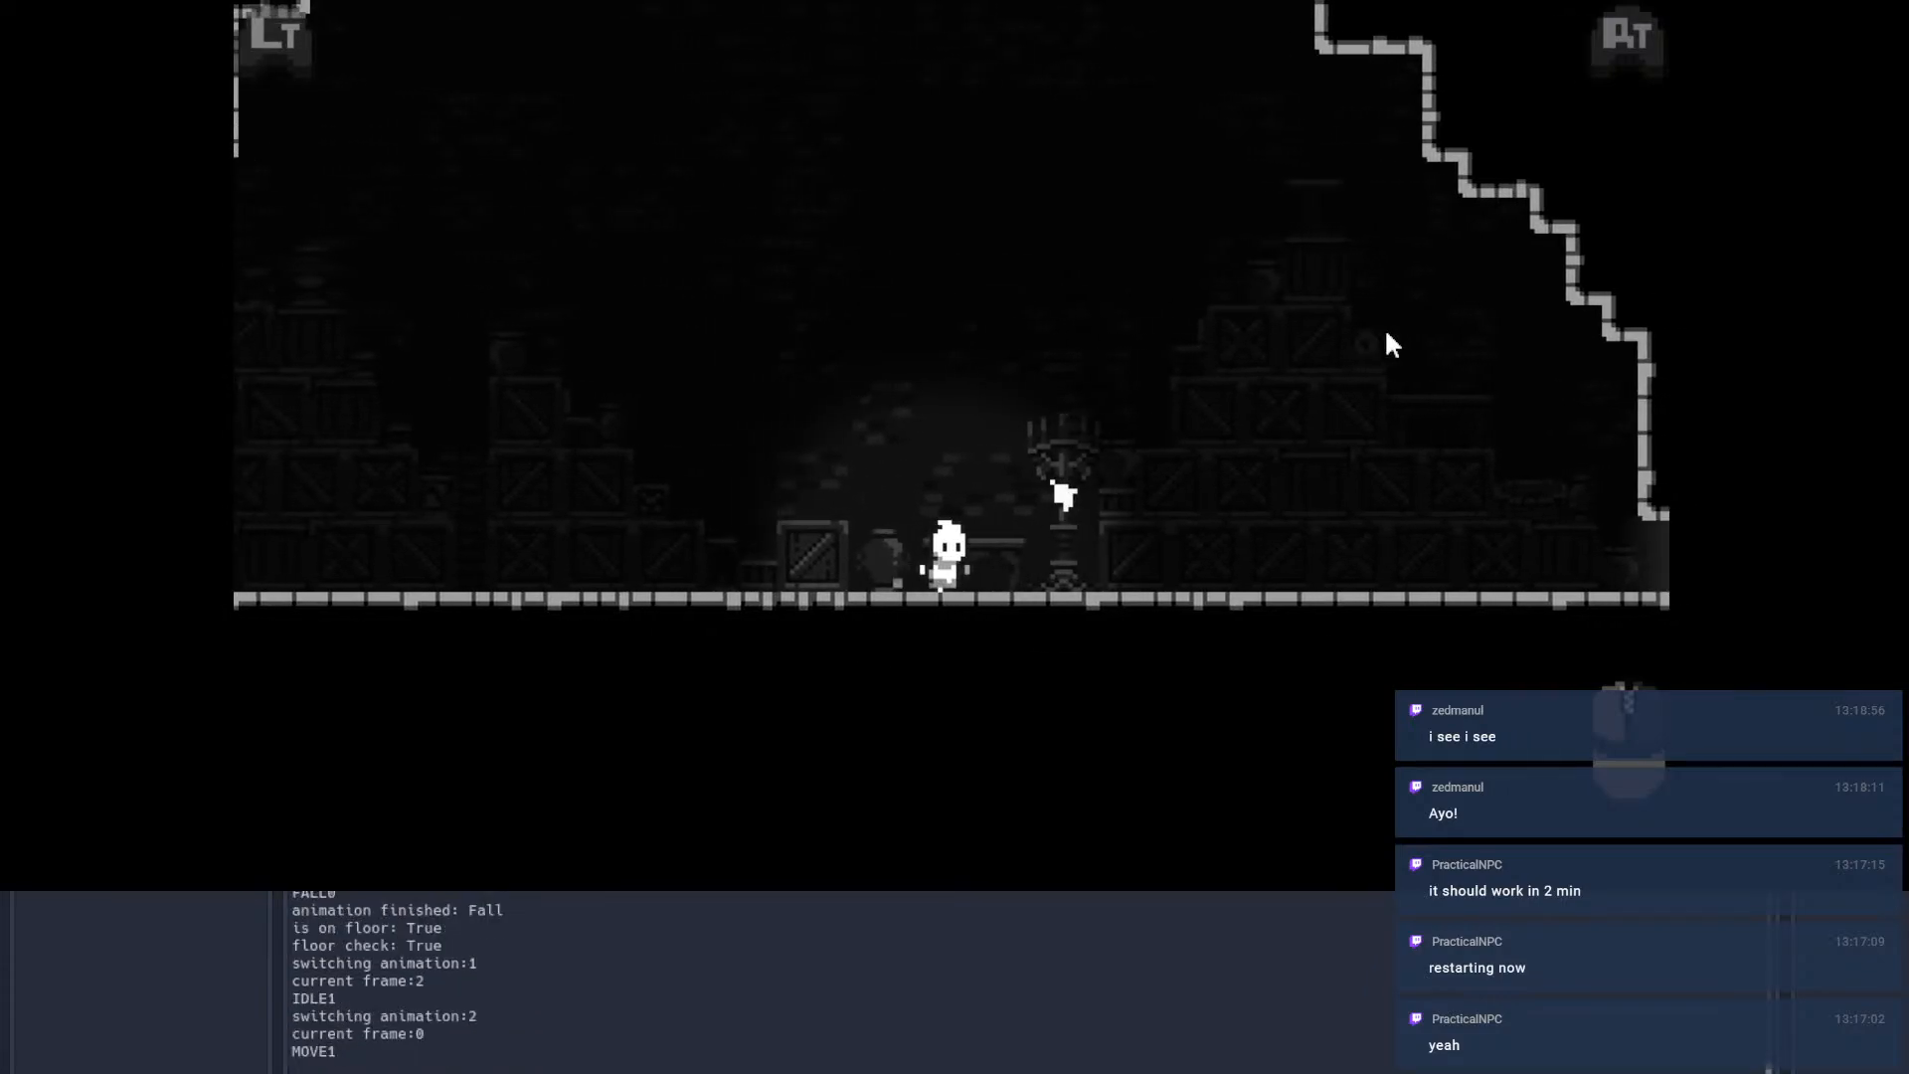
key("space")
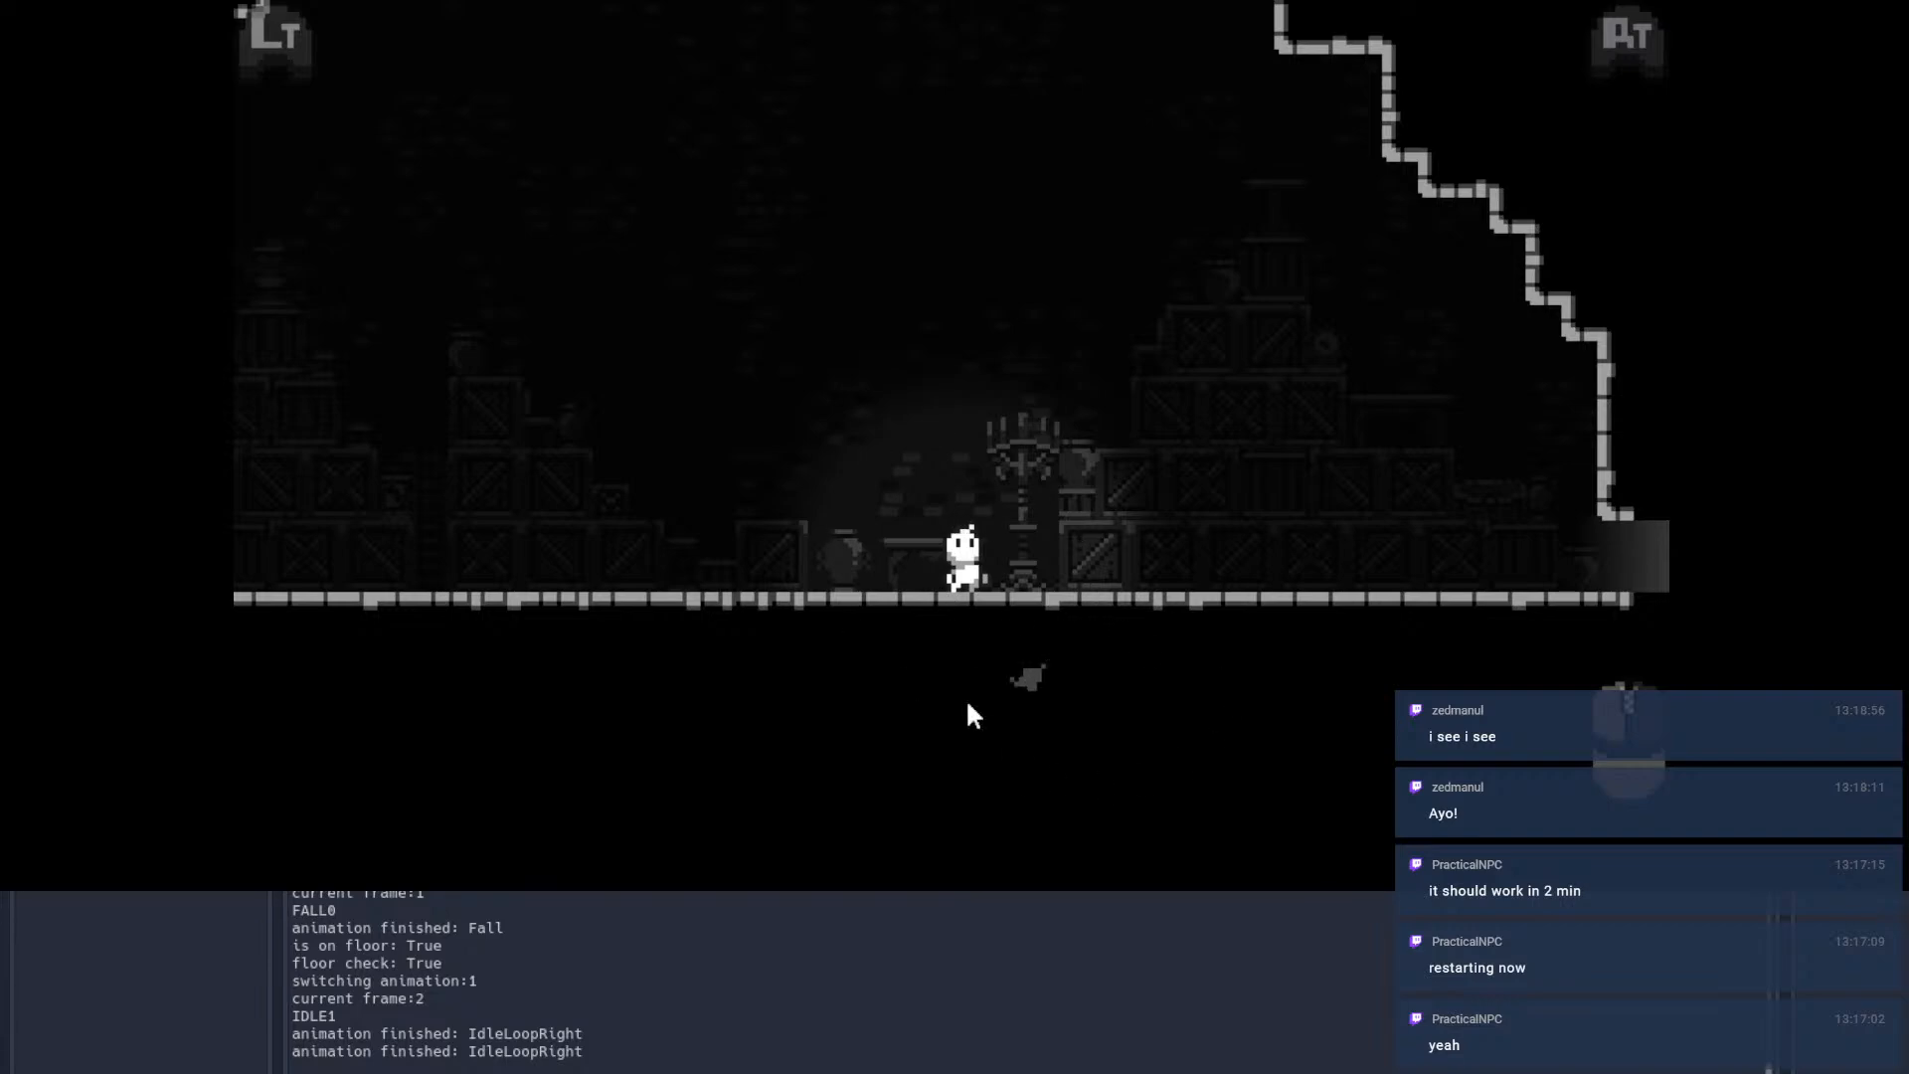
Step: Walk the character right to the chandelier and back left, pausing between moves to test the run and idle animations
key("d")
key("d")
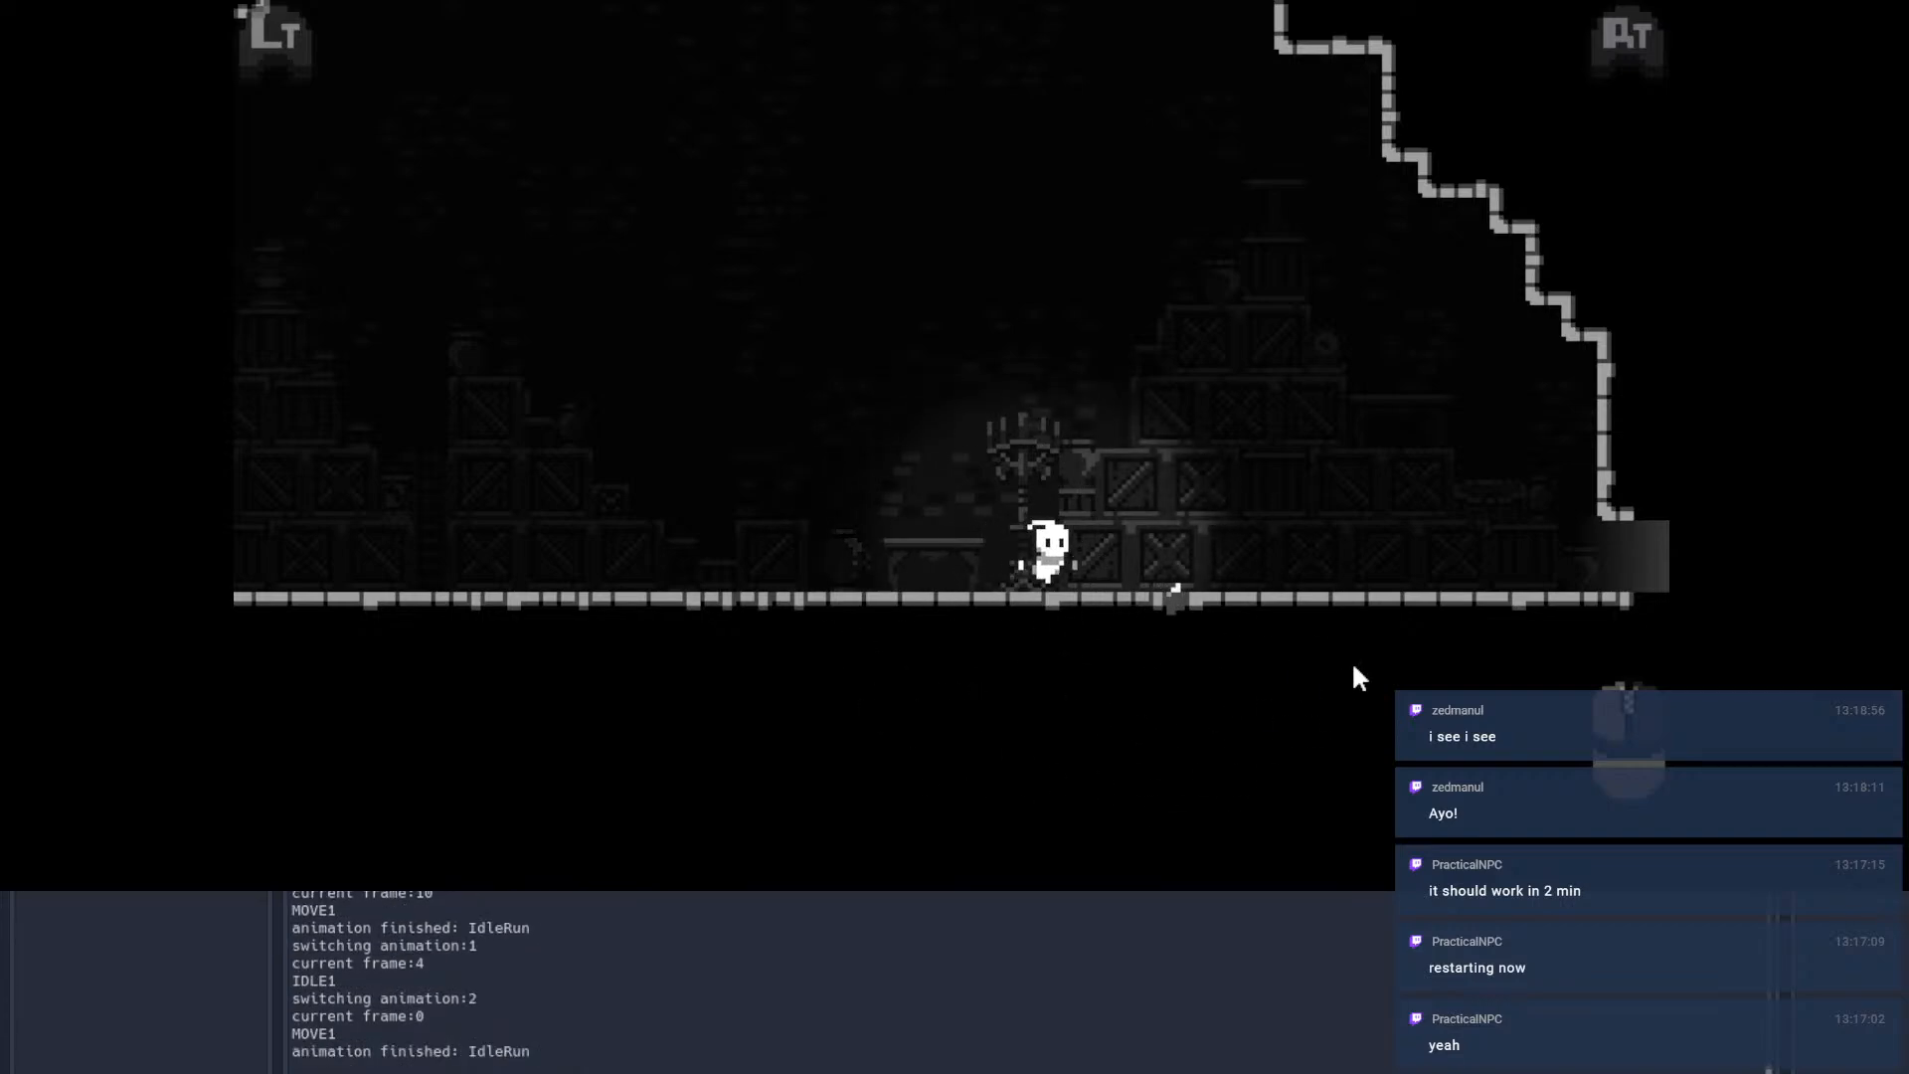
key("a")
key("a")
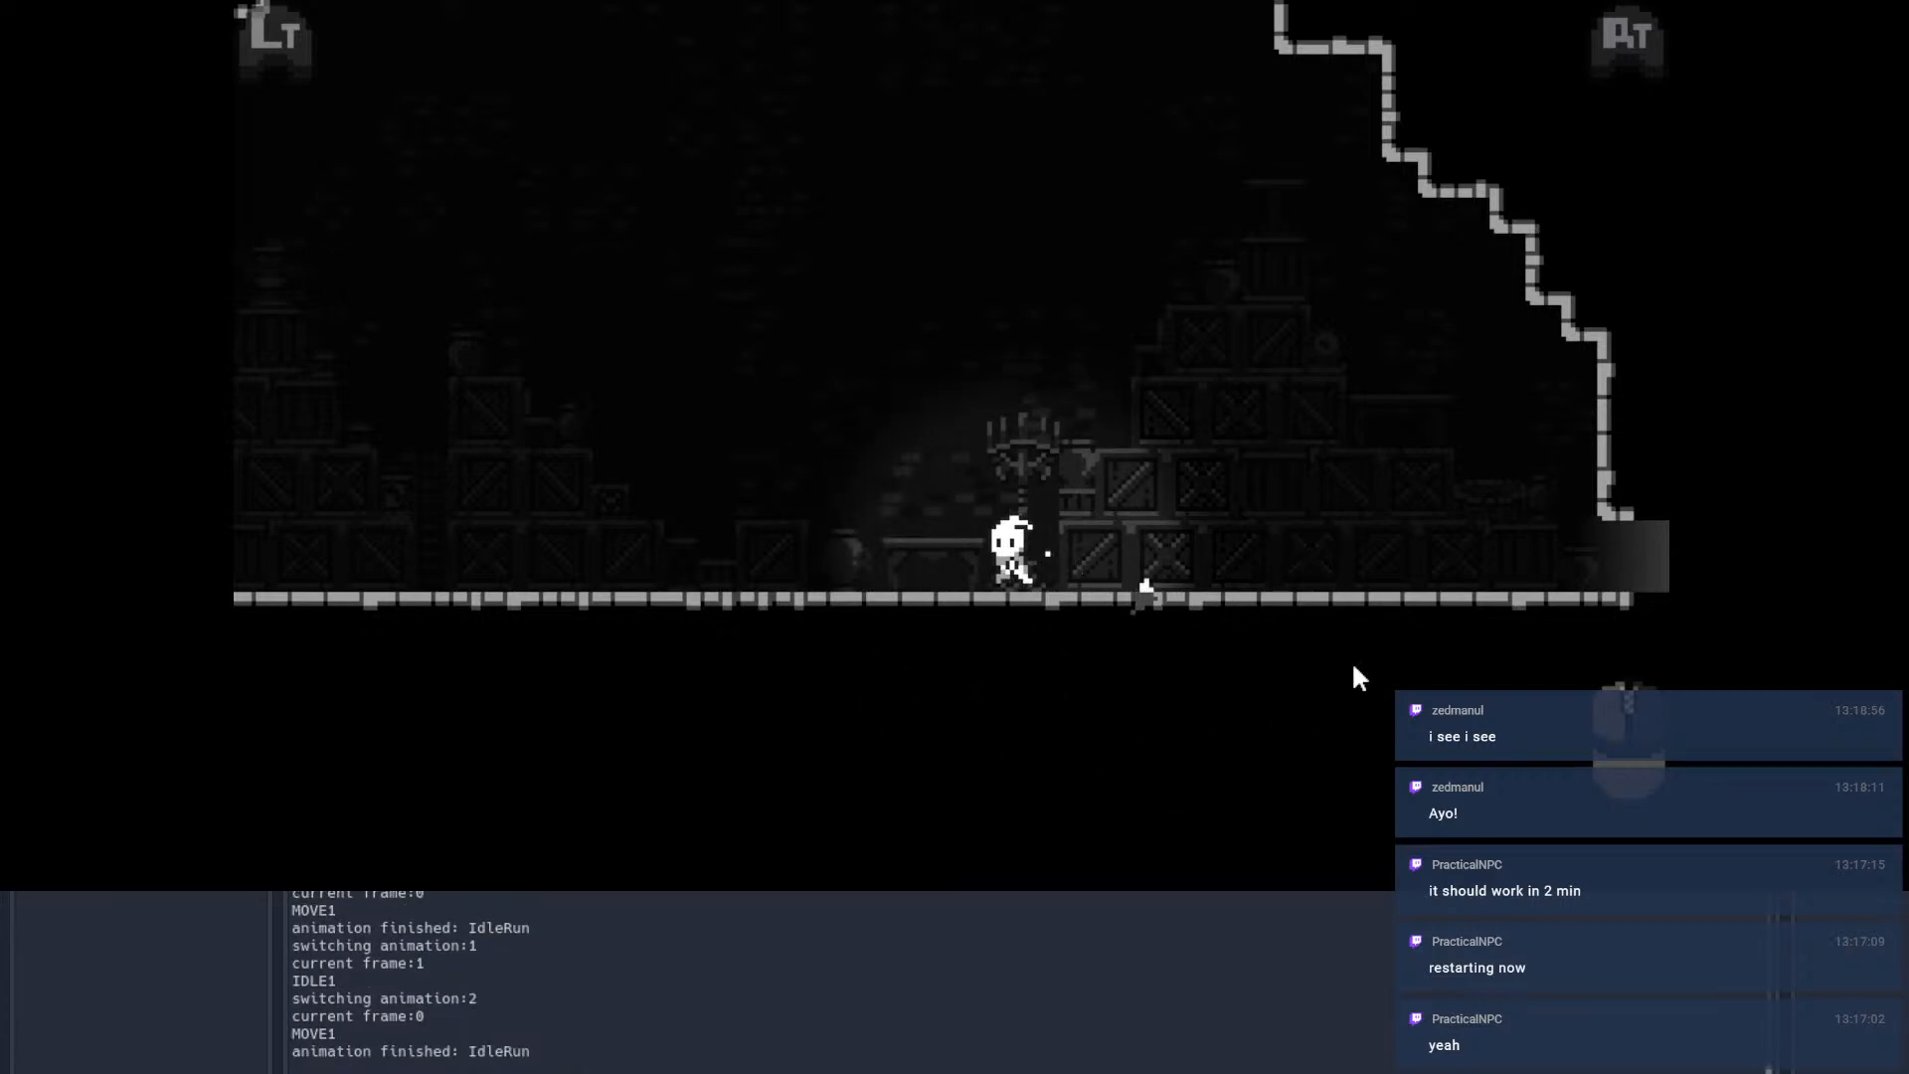
key("a")
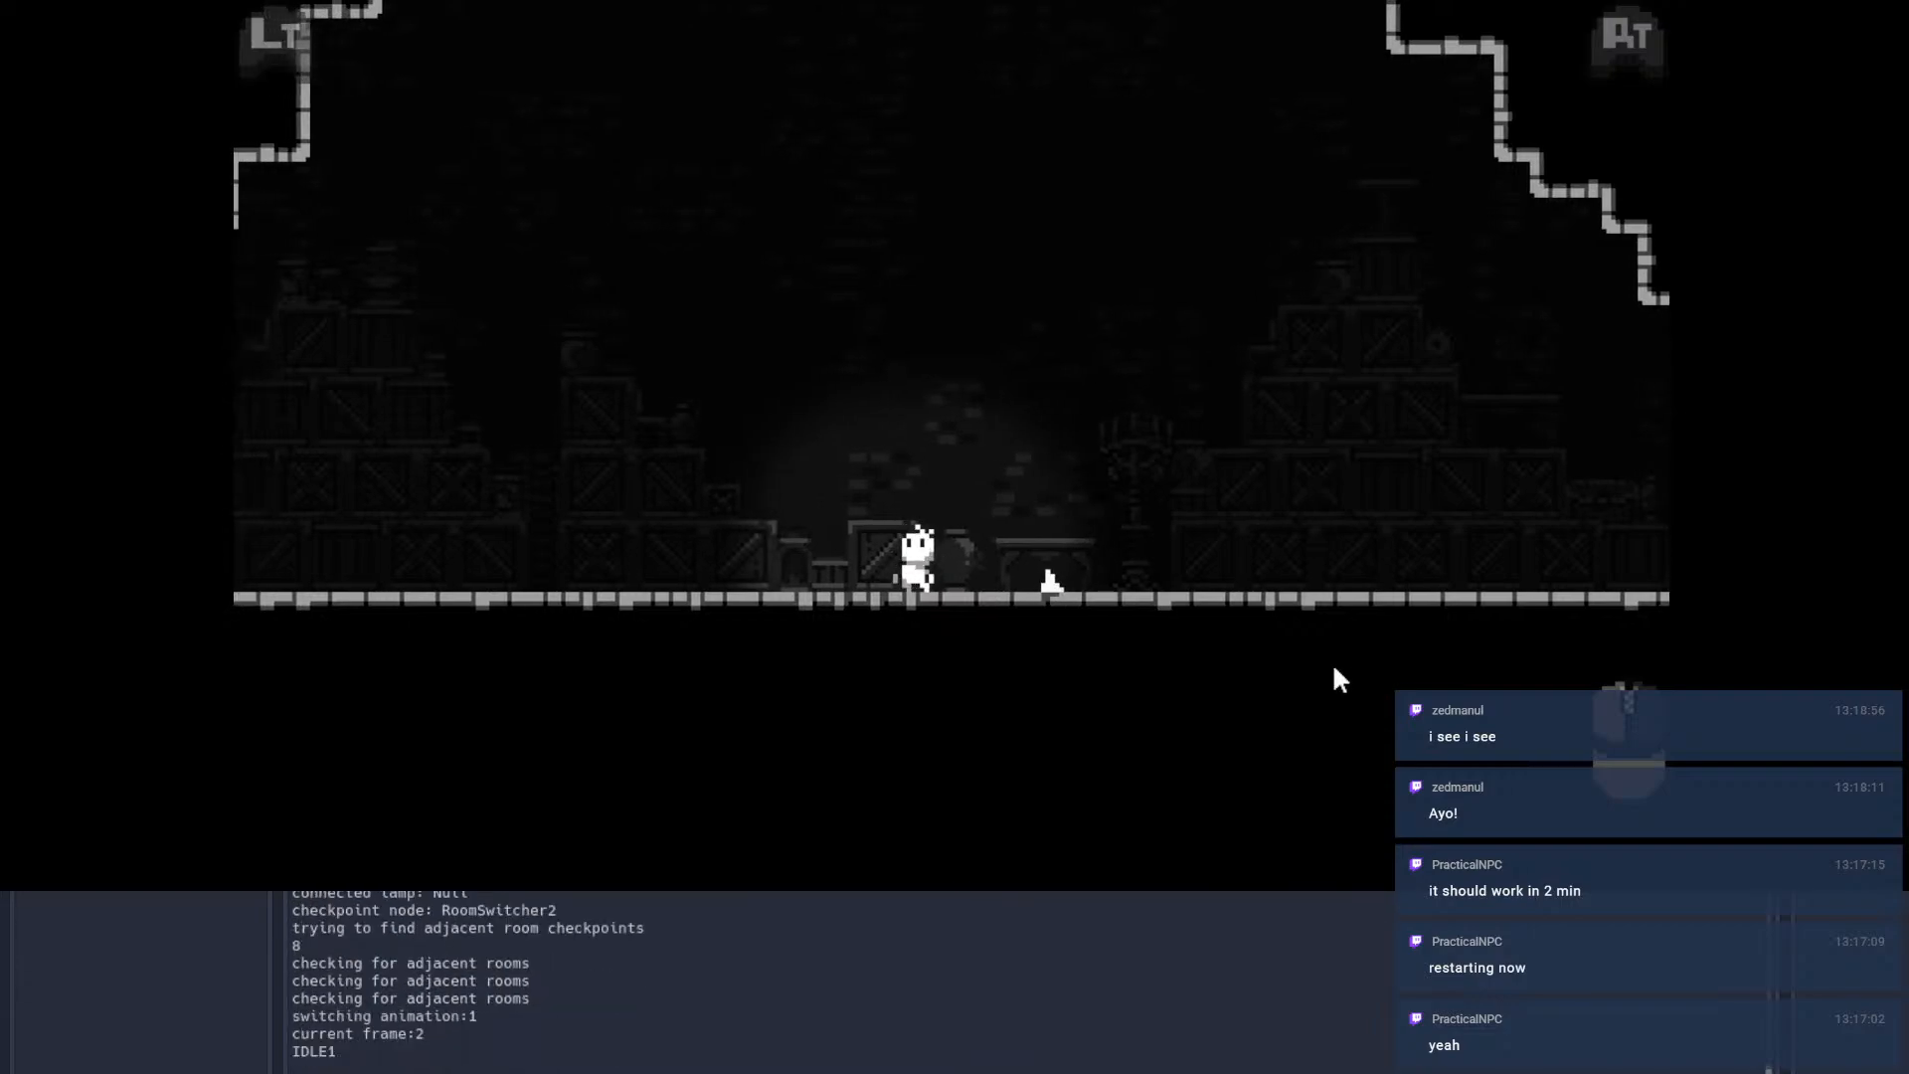
Step: Alternate short left and right moves to check the idle-to-run transition, ending beside the crate pile on the left
key("a")
key("d")
key("a")
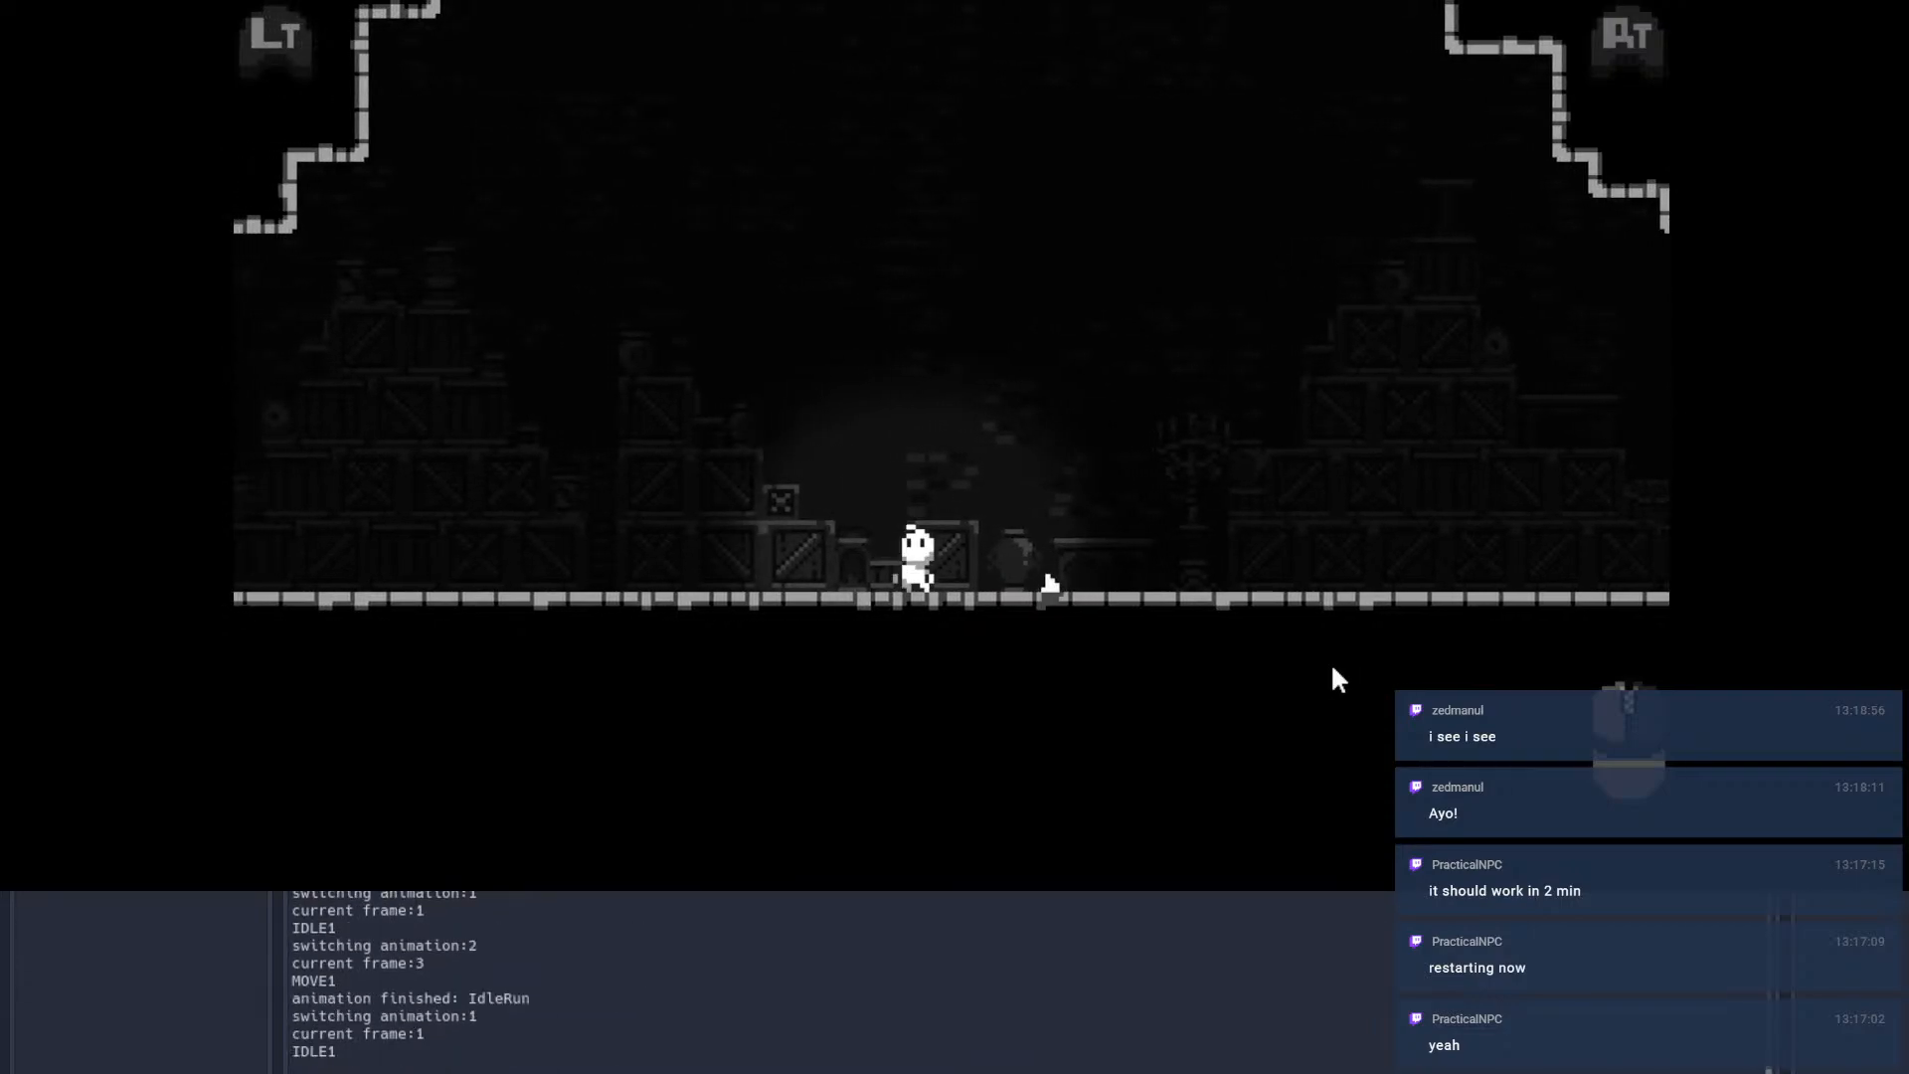
key("d")
key("a")
key("d")
key("a")
key("d")
key("a")
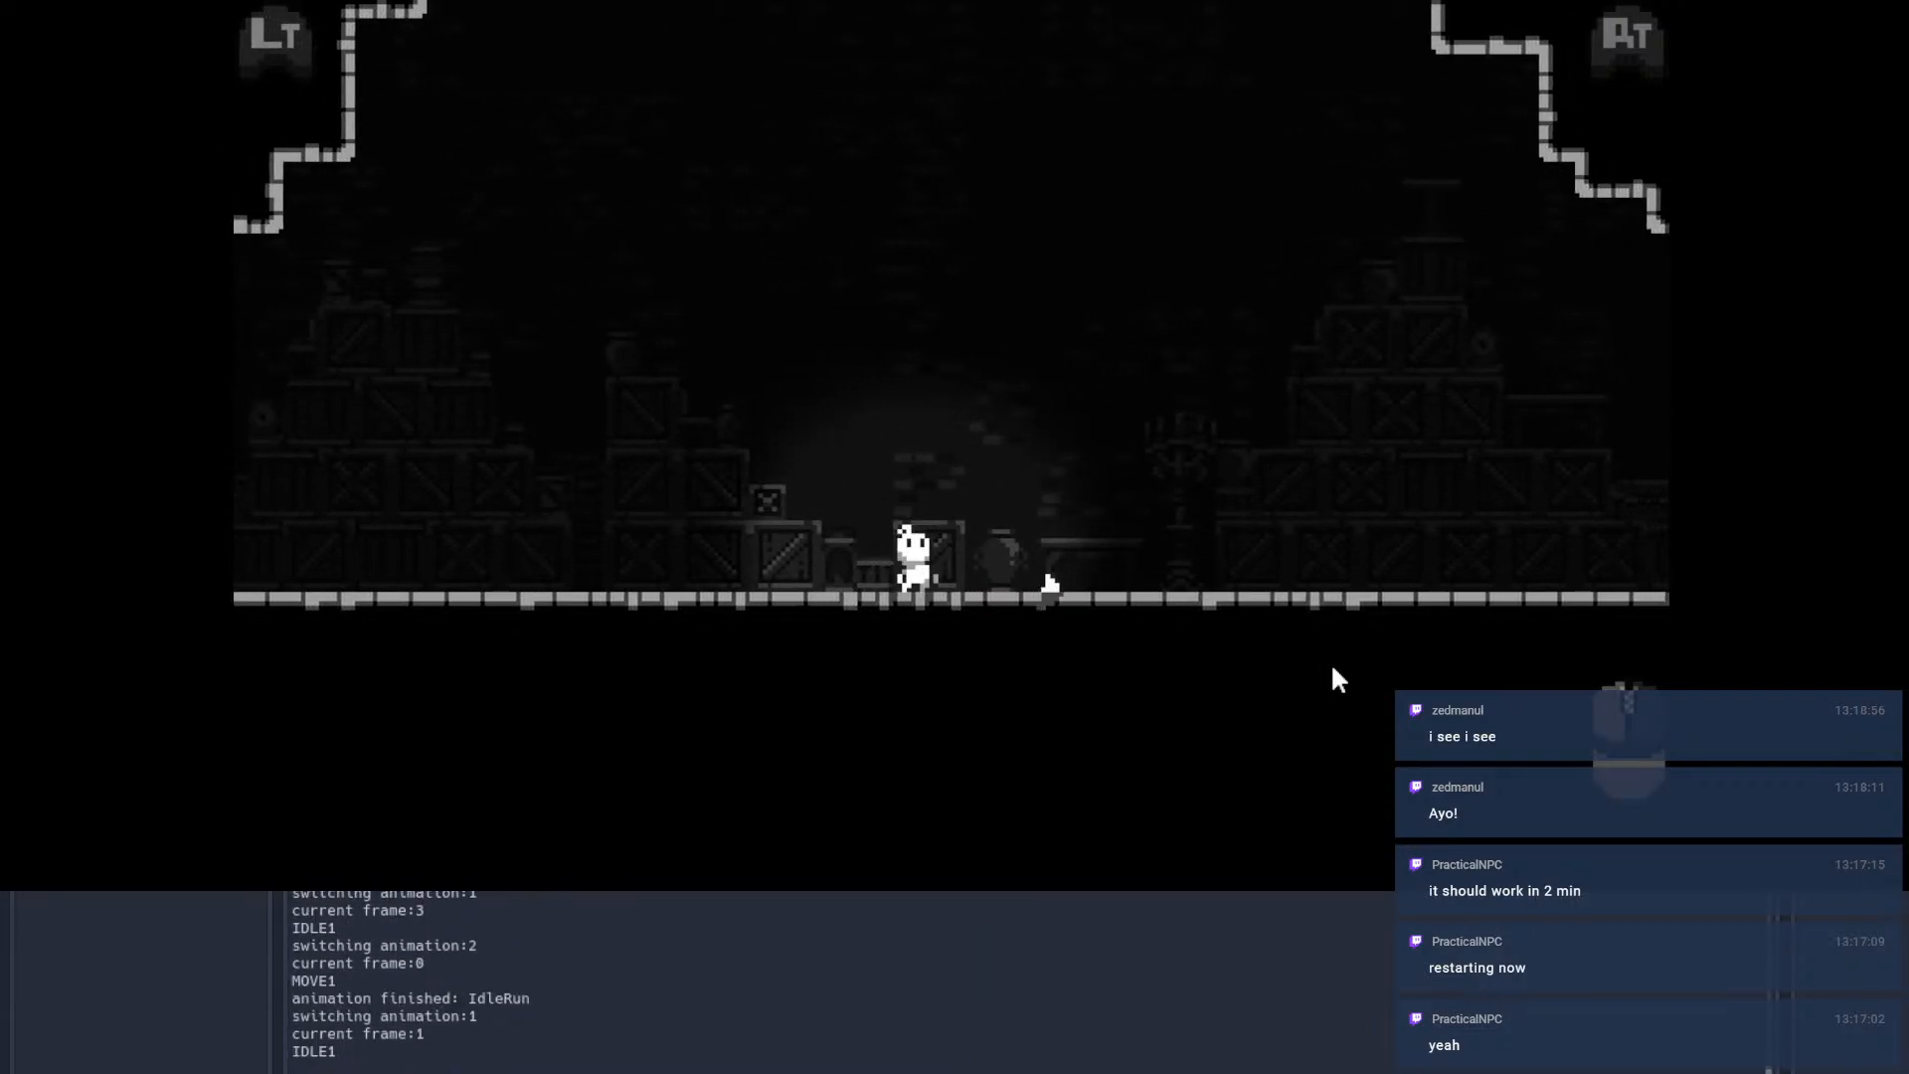
key("d")
key("a")
key("d")
key("a")
key("d")
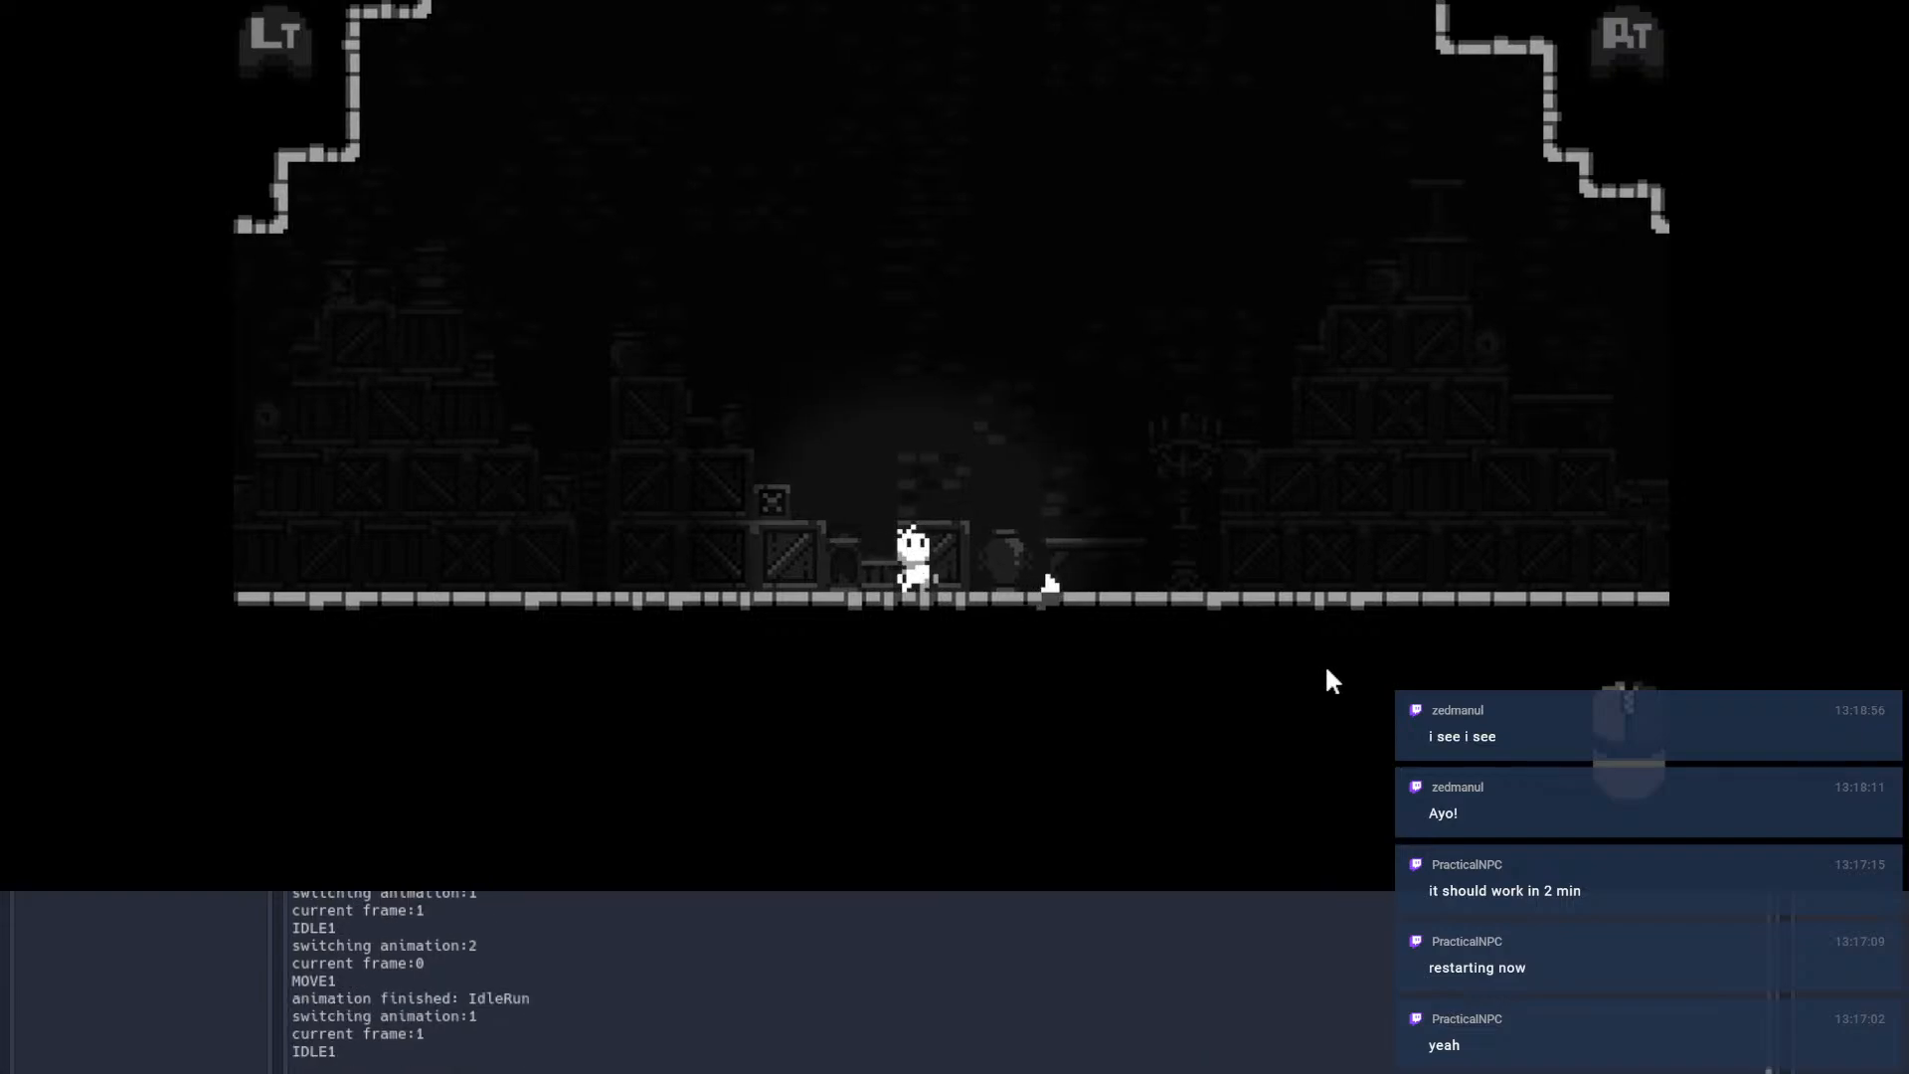
key("a")
key("d")
key("a")
key("a")
key("a")
key("a")
key("a")
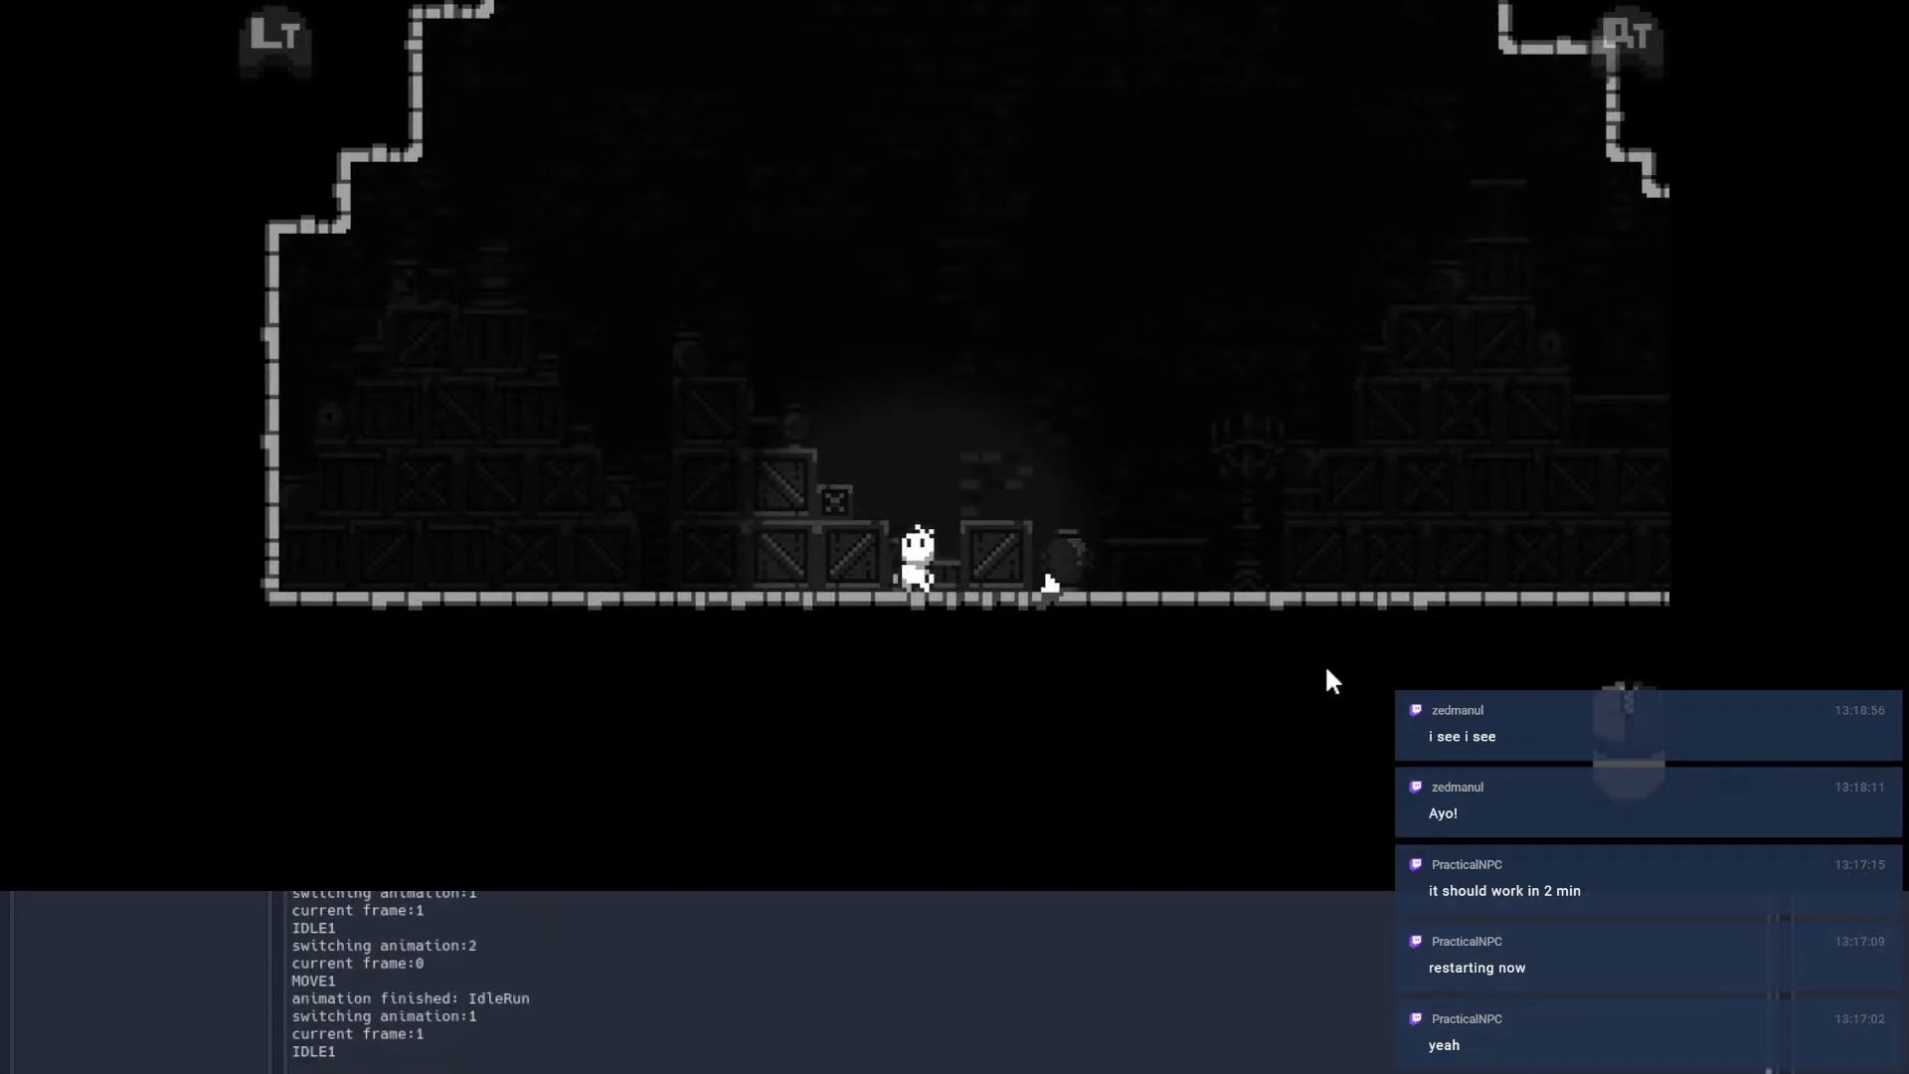
key("a")
key("a")
key("a")
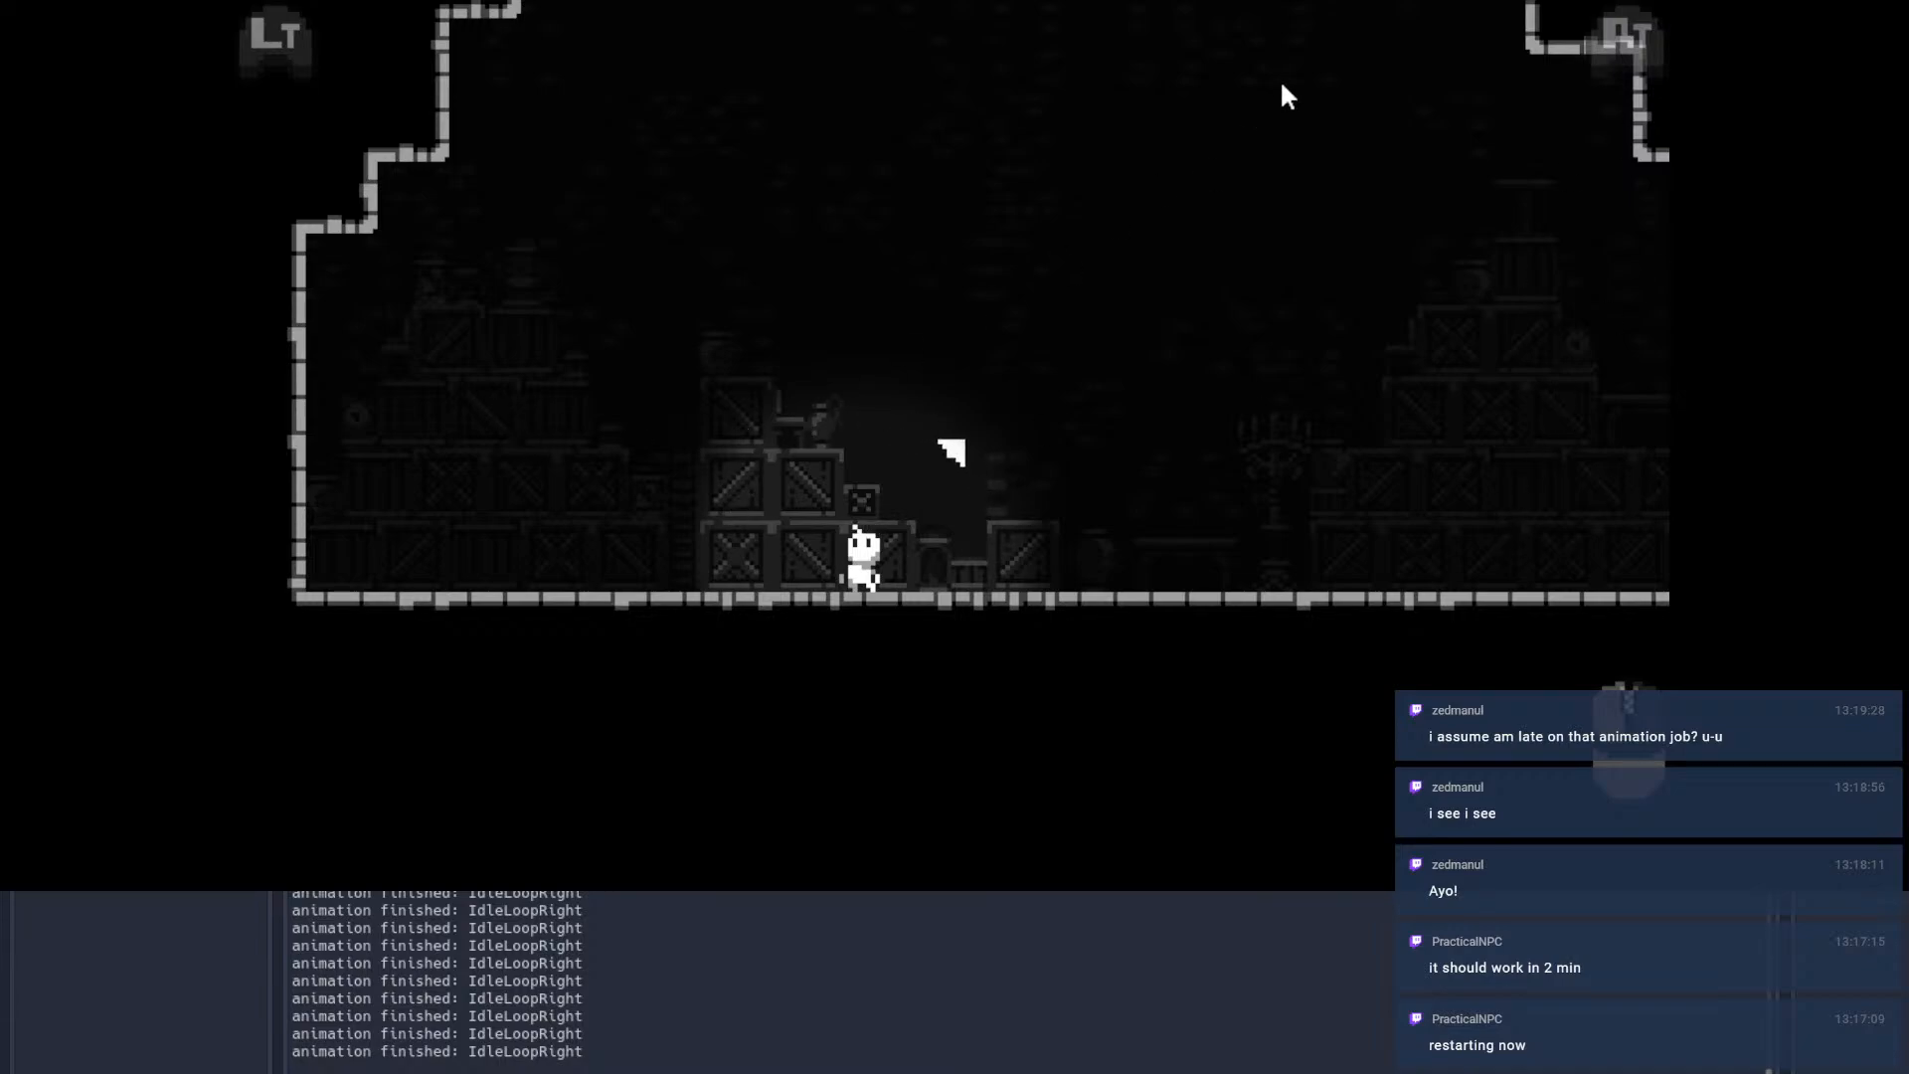
Step: Run the character right out of the starting room and through the corridor into the room with the spiked wall
key("d")
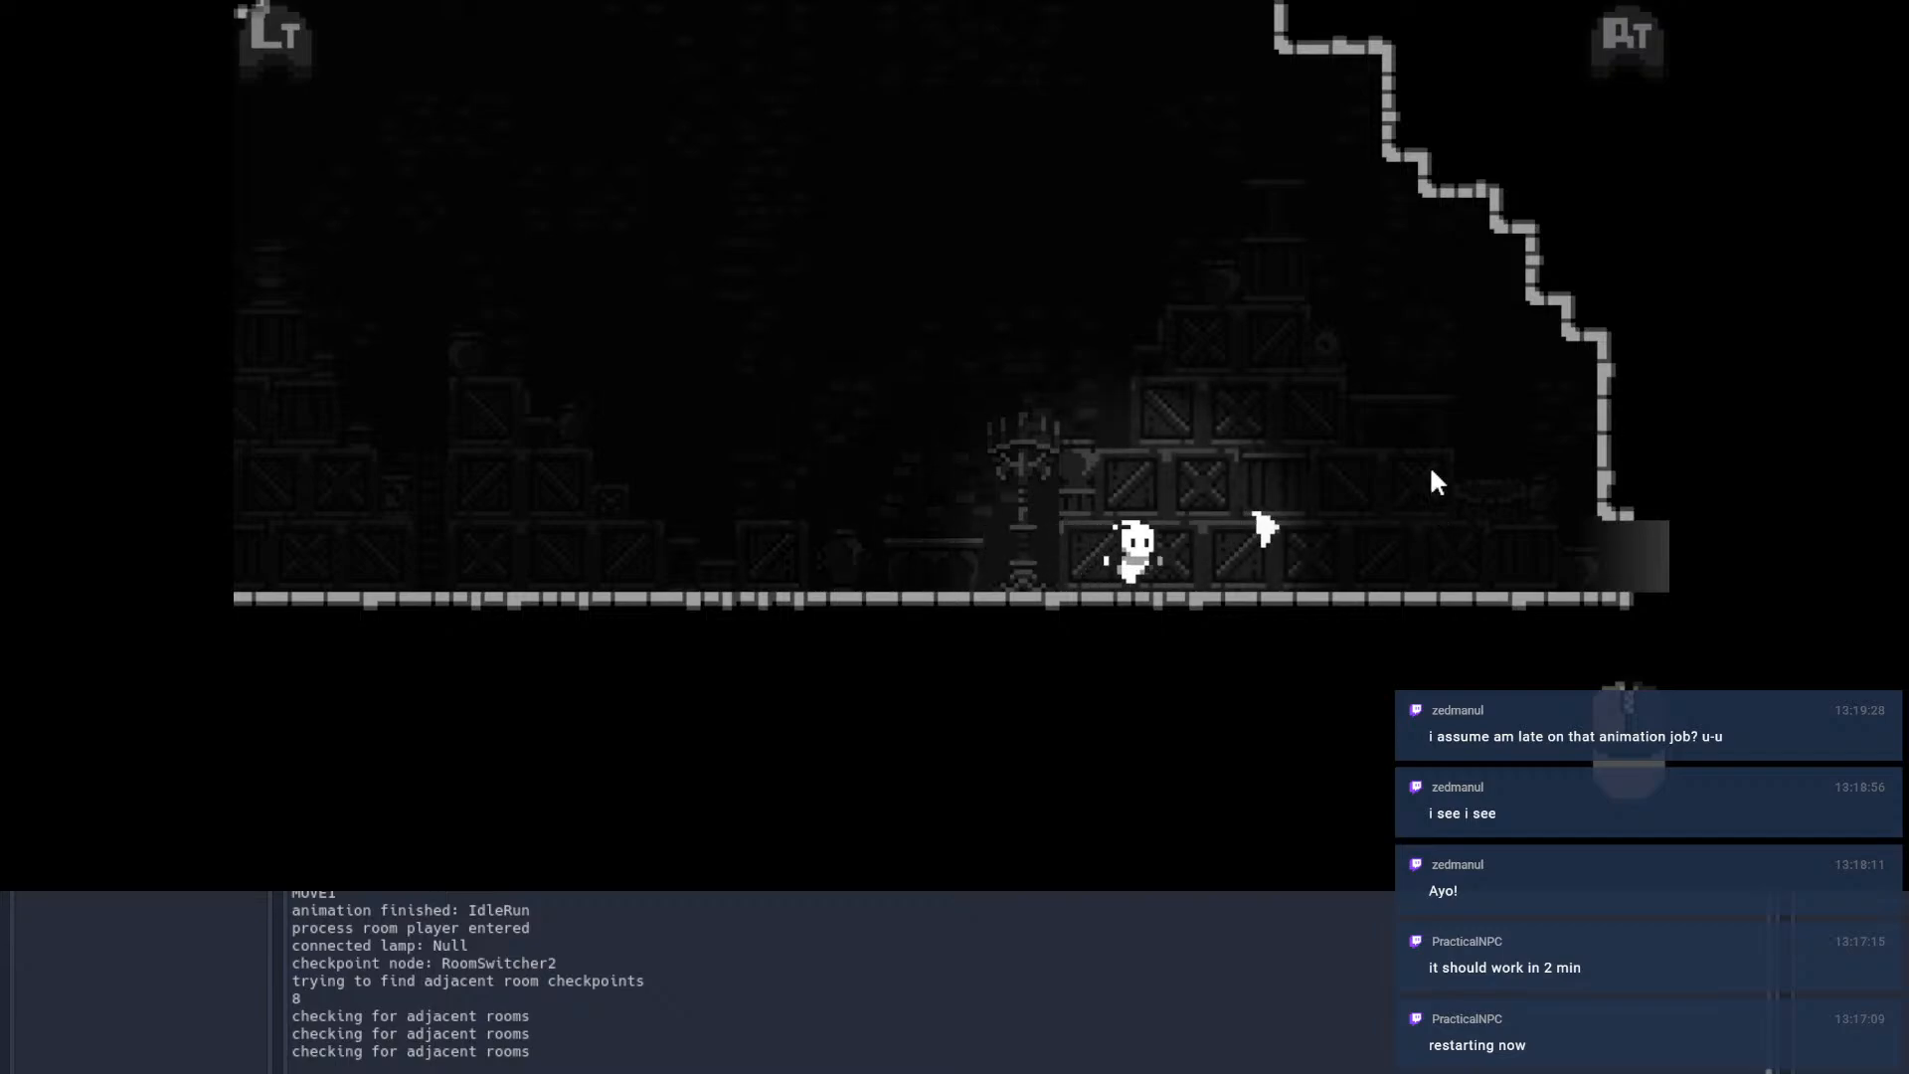
key("d")
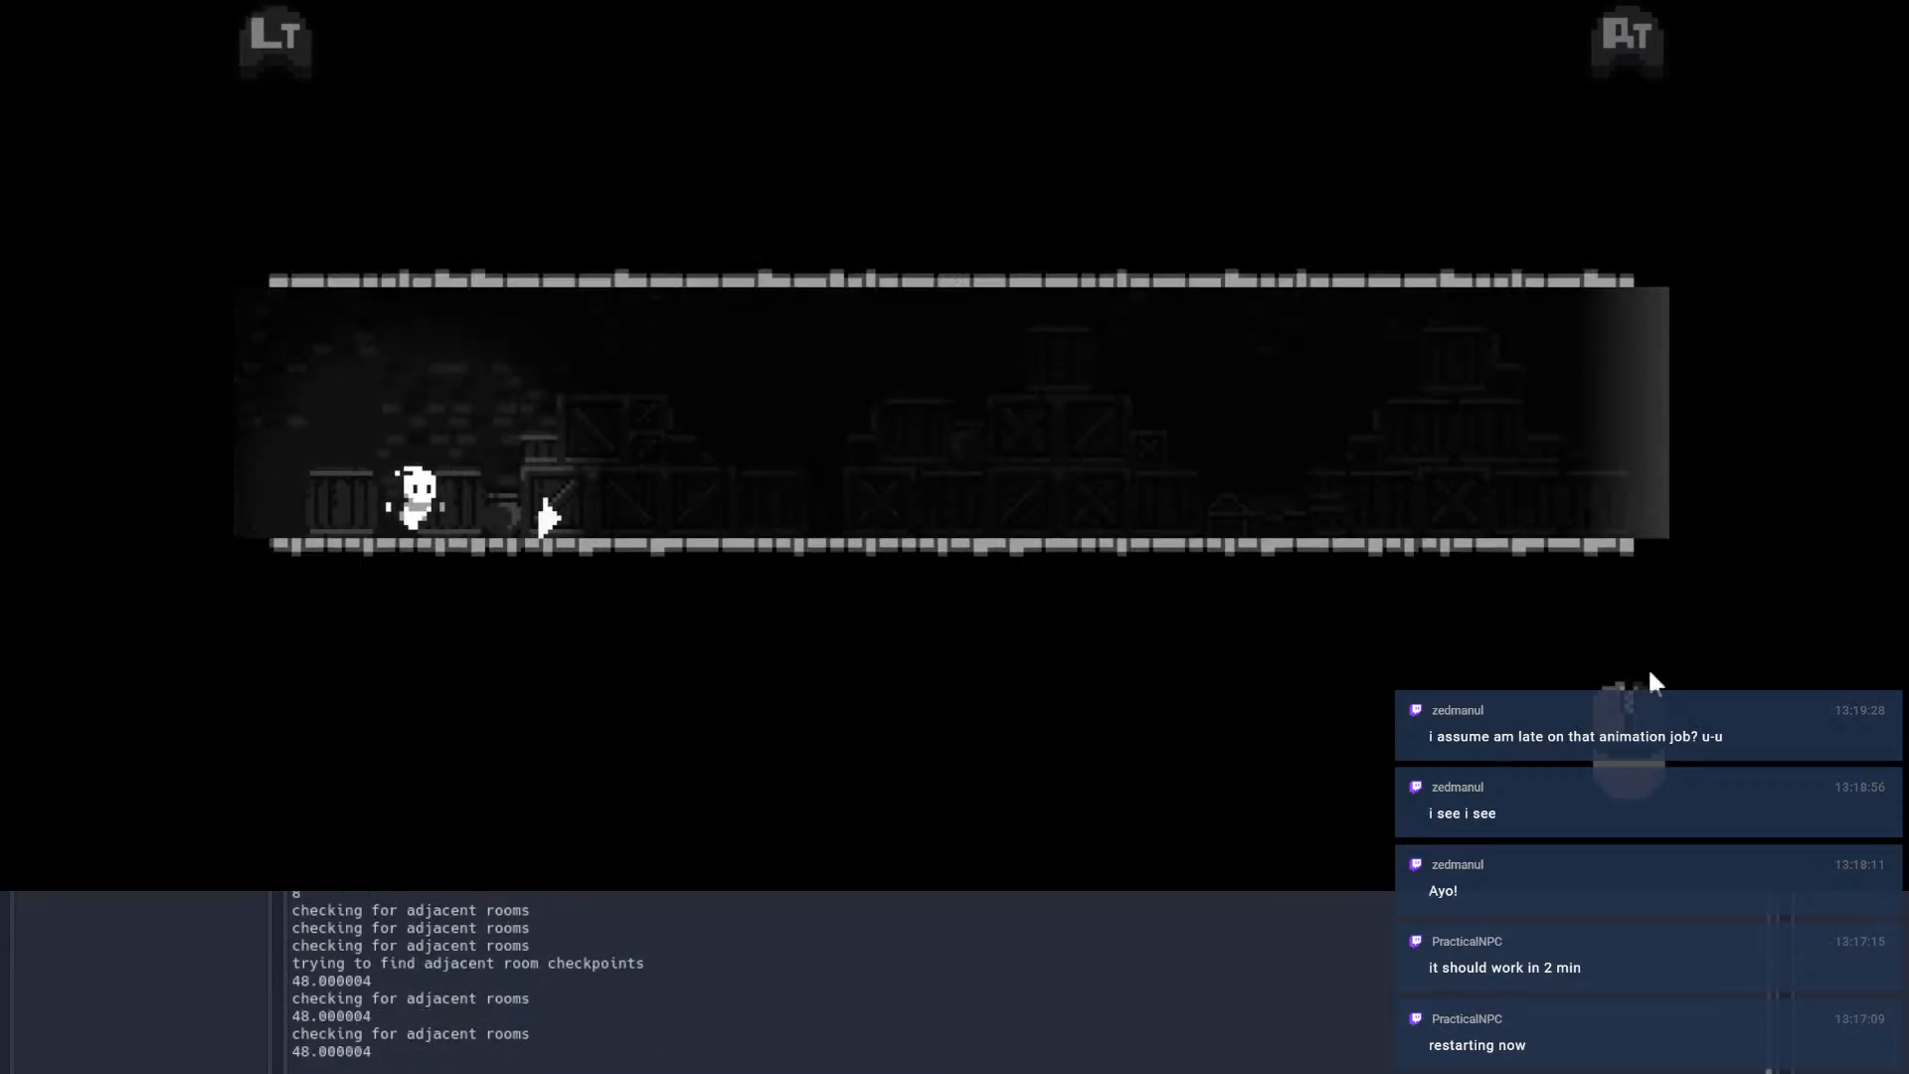
key("d")
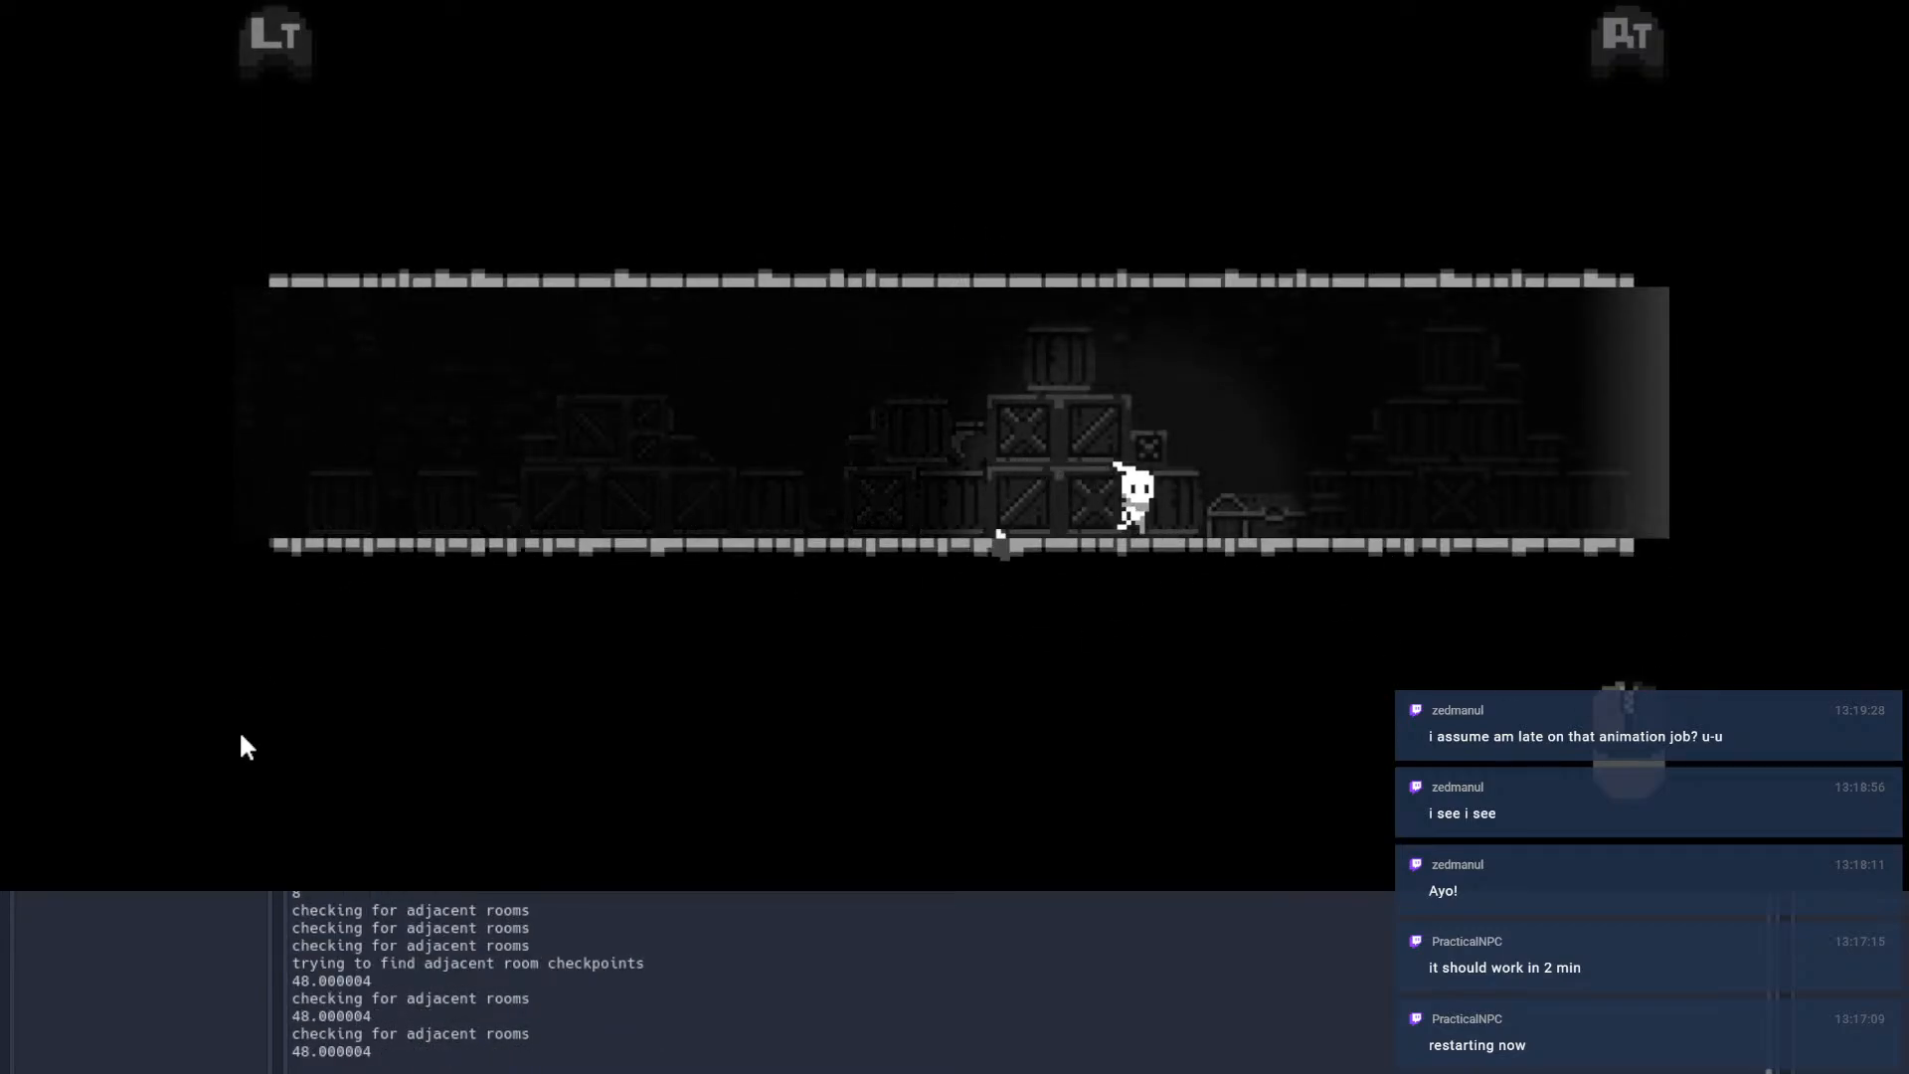
key("d")
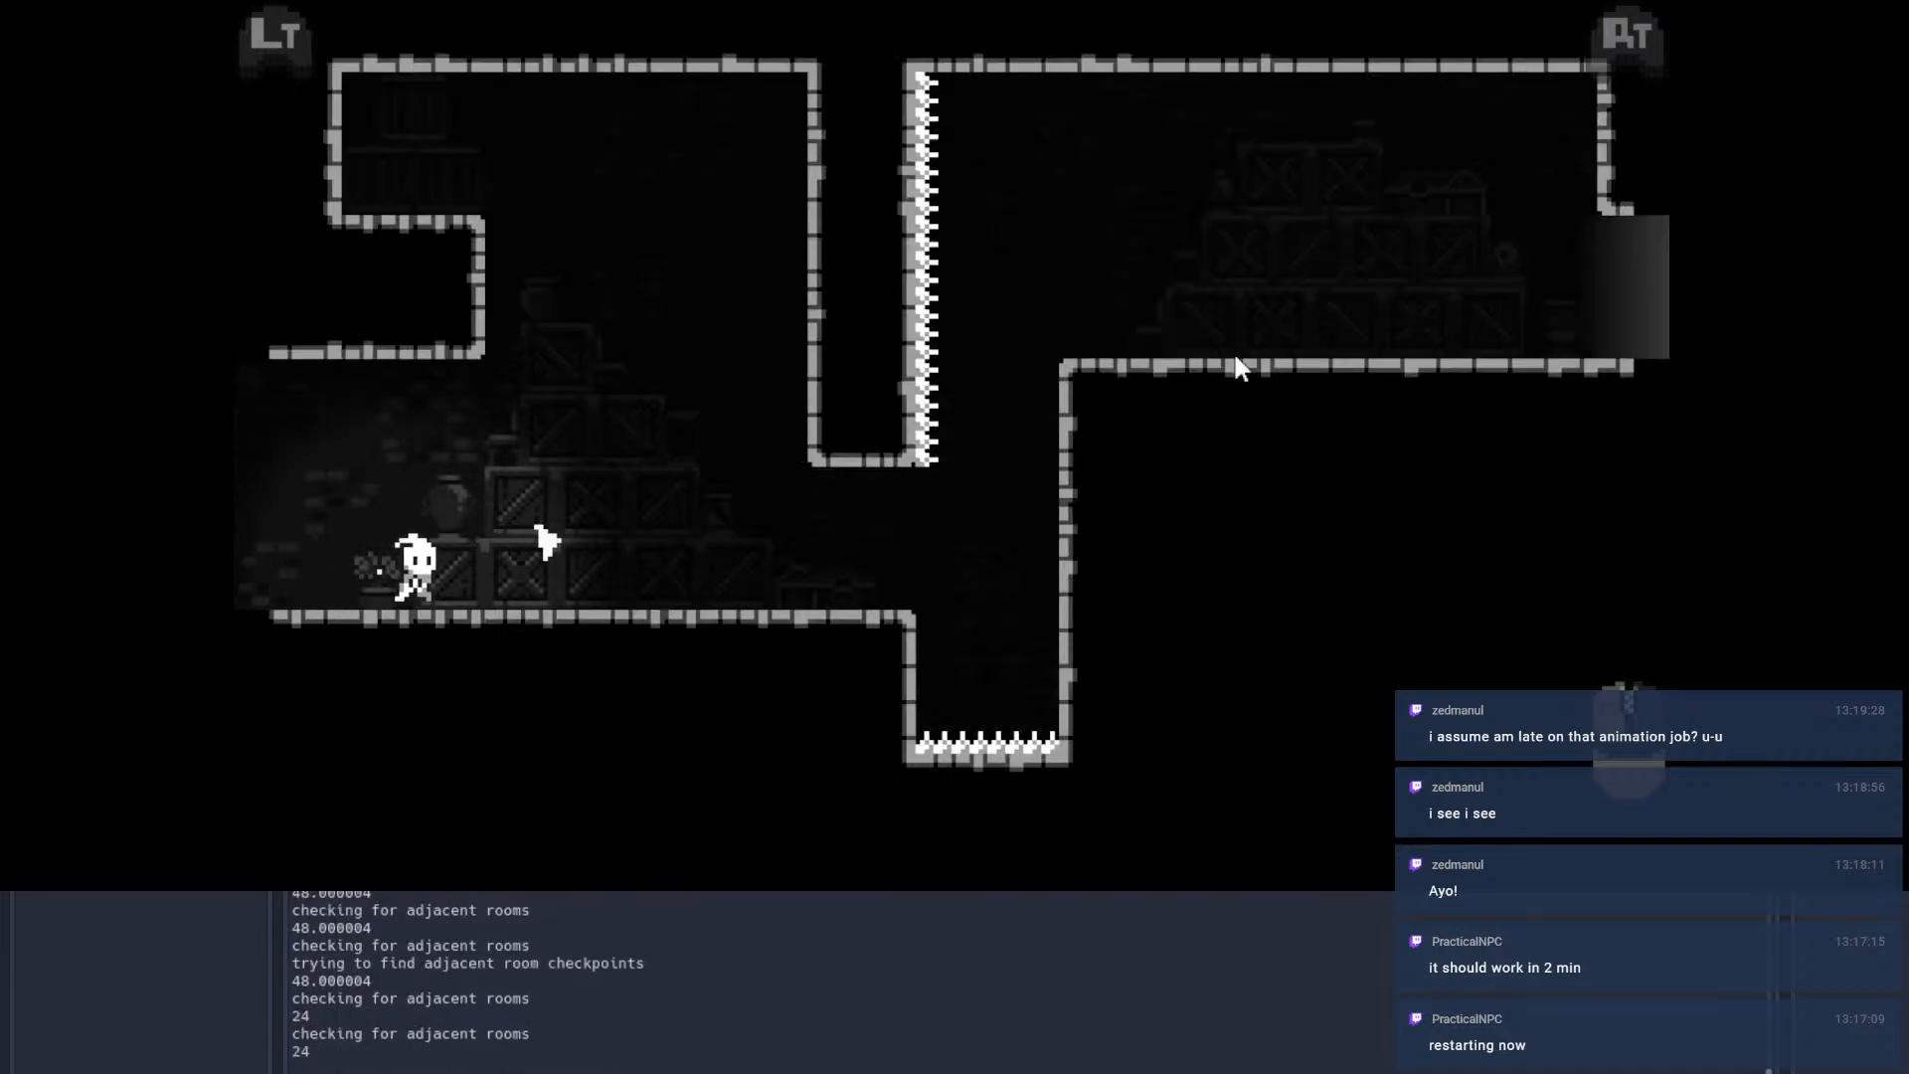
Step: Walk and jump in both directions around the lower crate pile to test the landing and turning animations
key("d")
key("space")
key("a")
key("space")
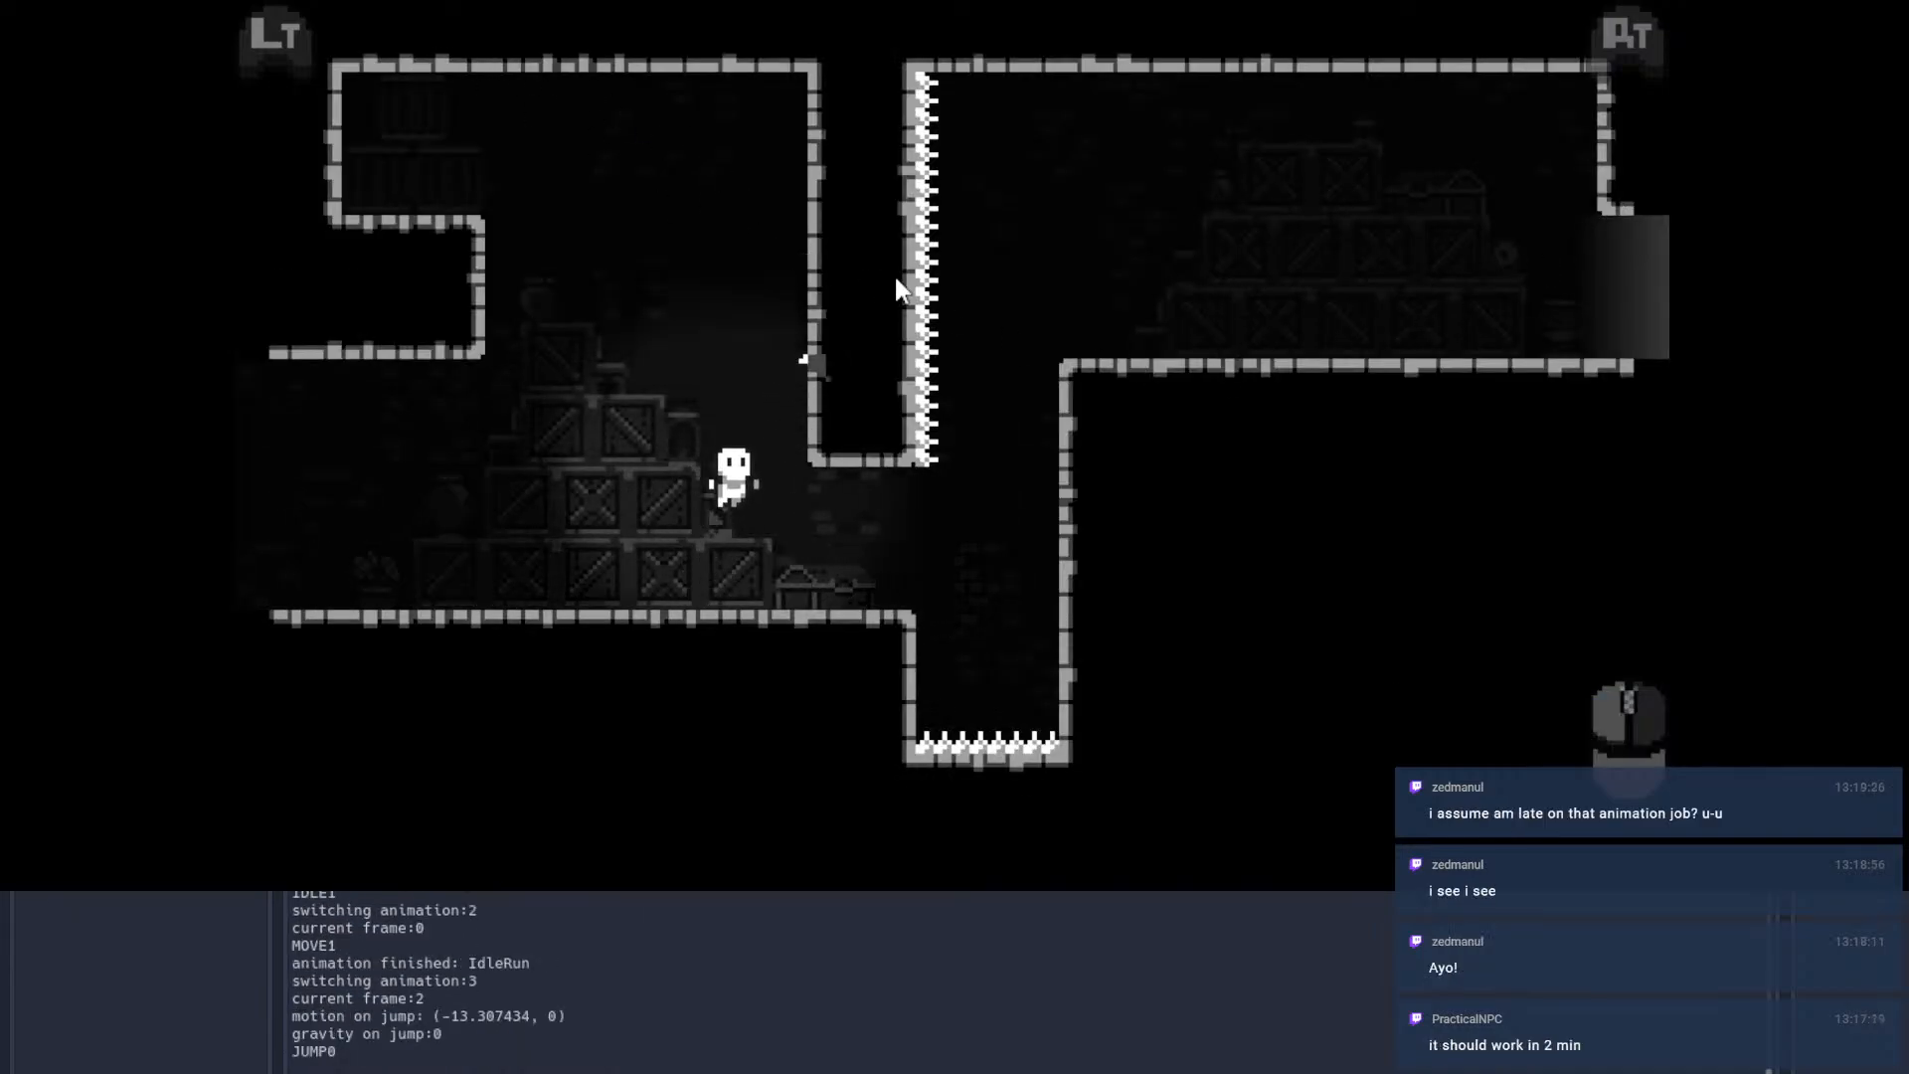
key("d")
key("a")
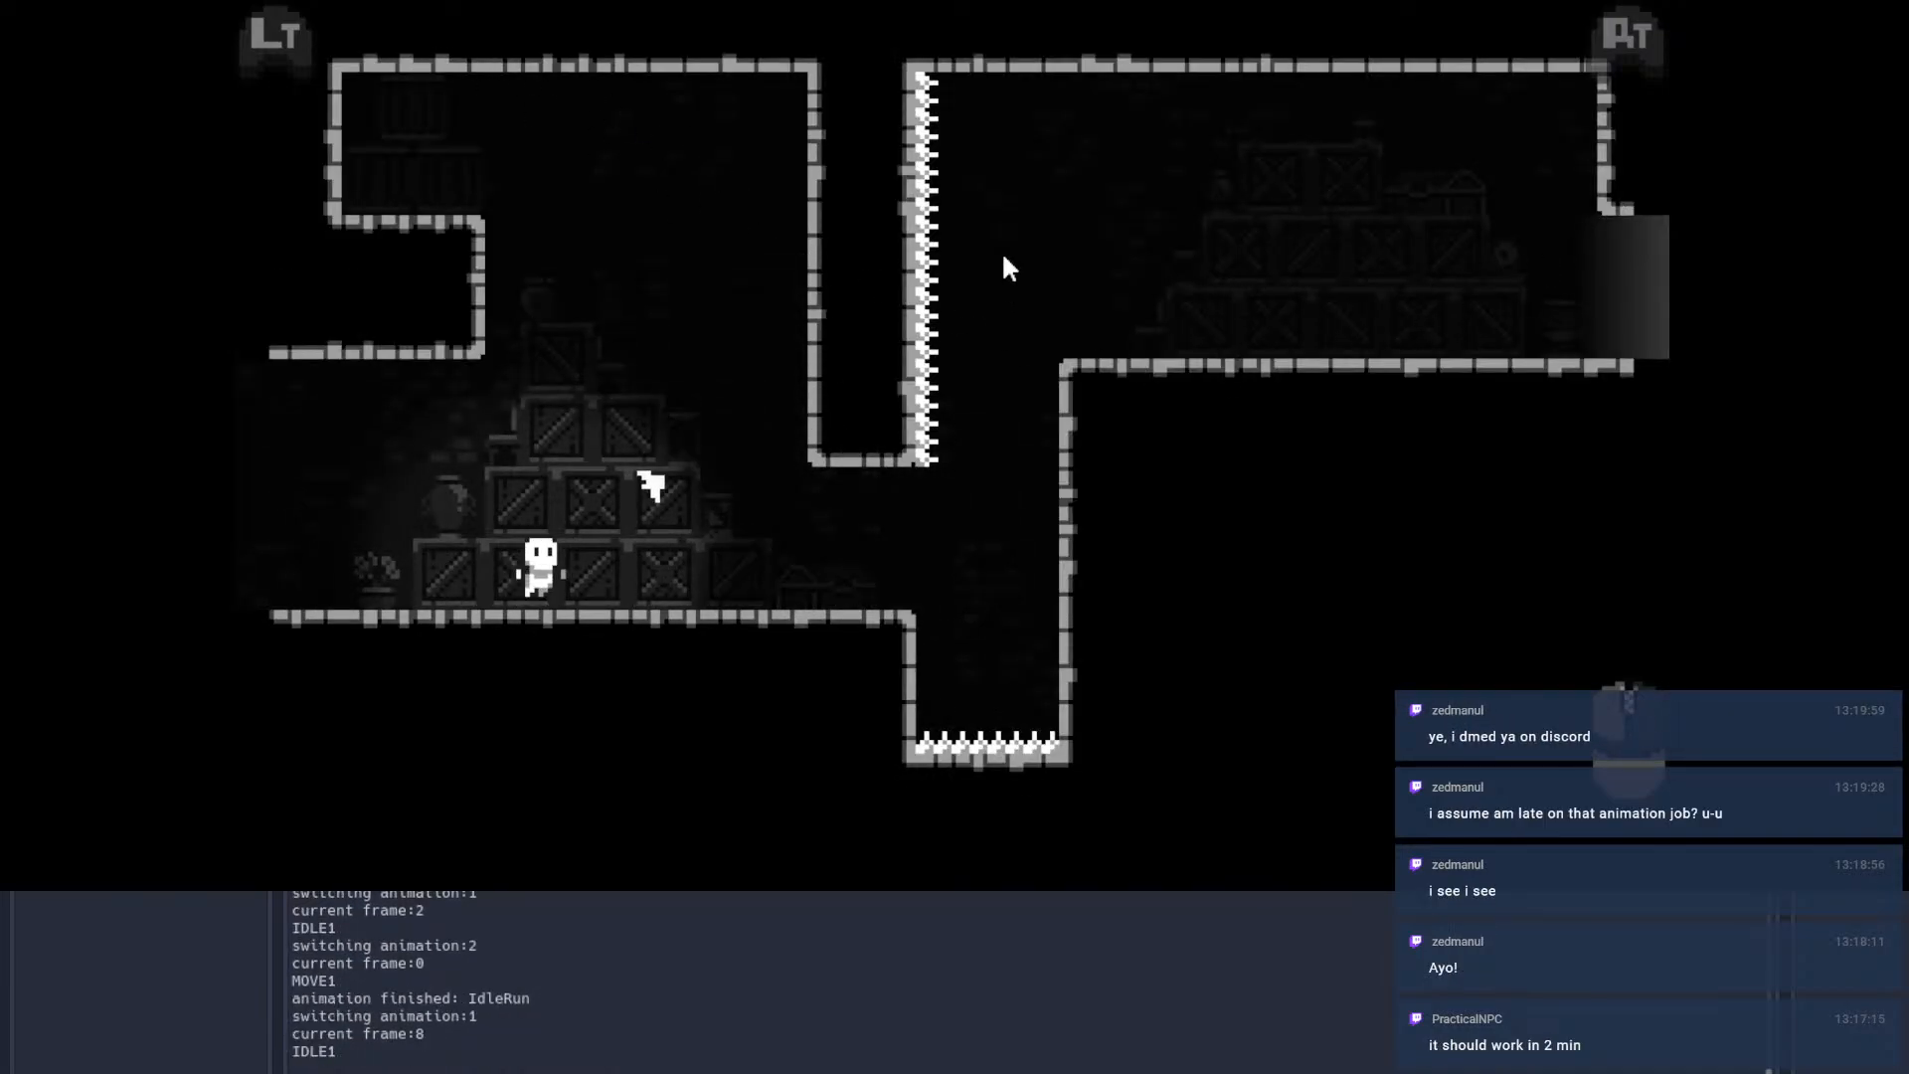
key("space")
key("d")
key("a")
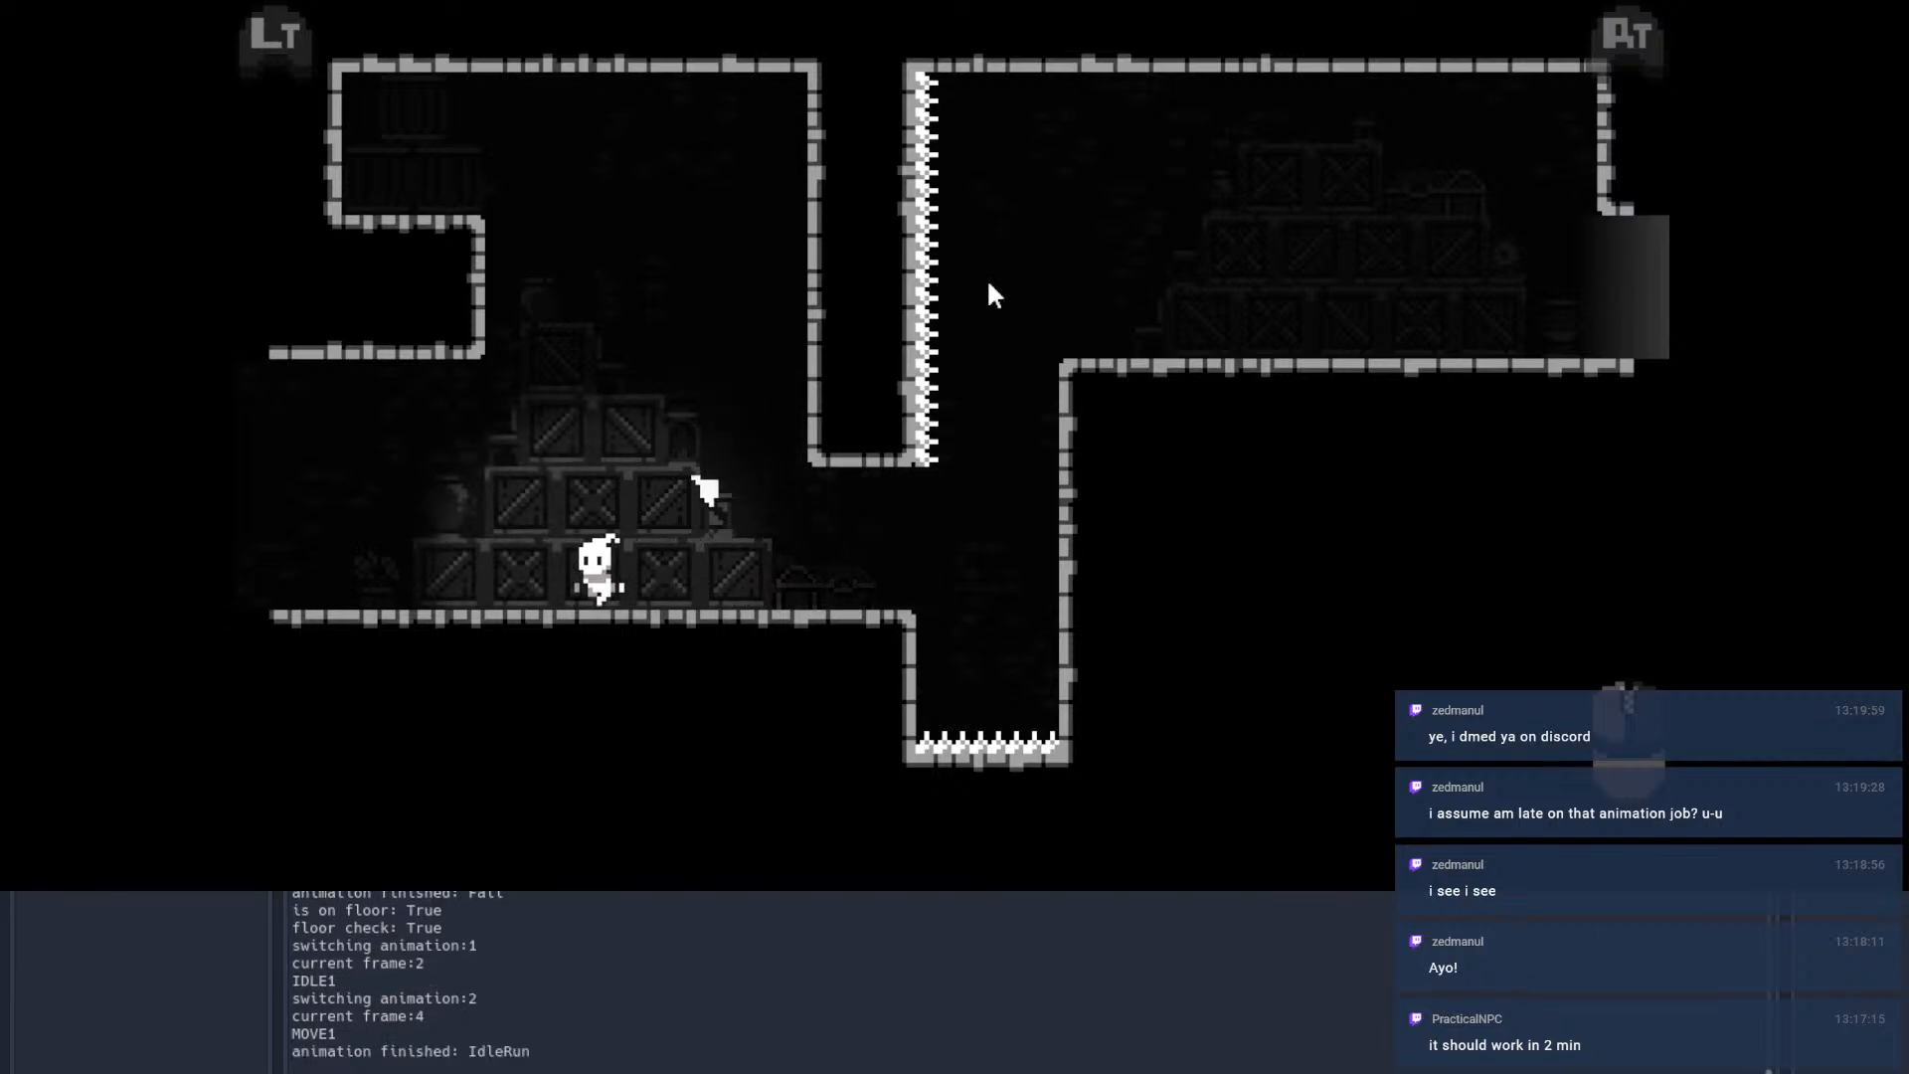
Step: Climb the central wall, jump across to the upper-left ledge and drop back off toward the crates
key("d")
key("space")
key("space")
key("a")
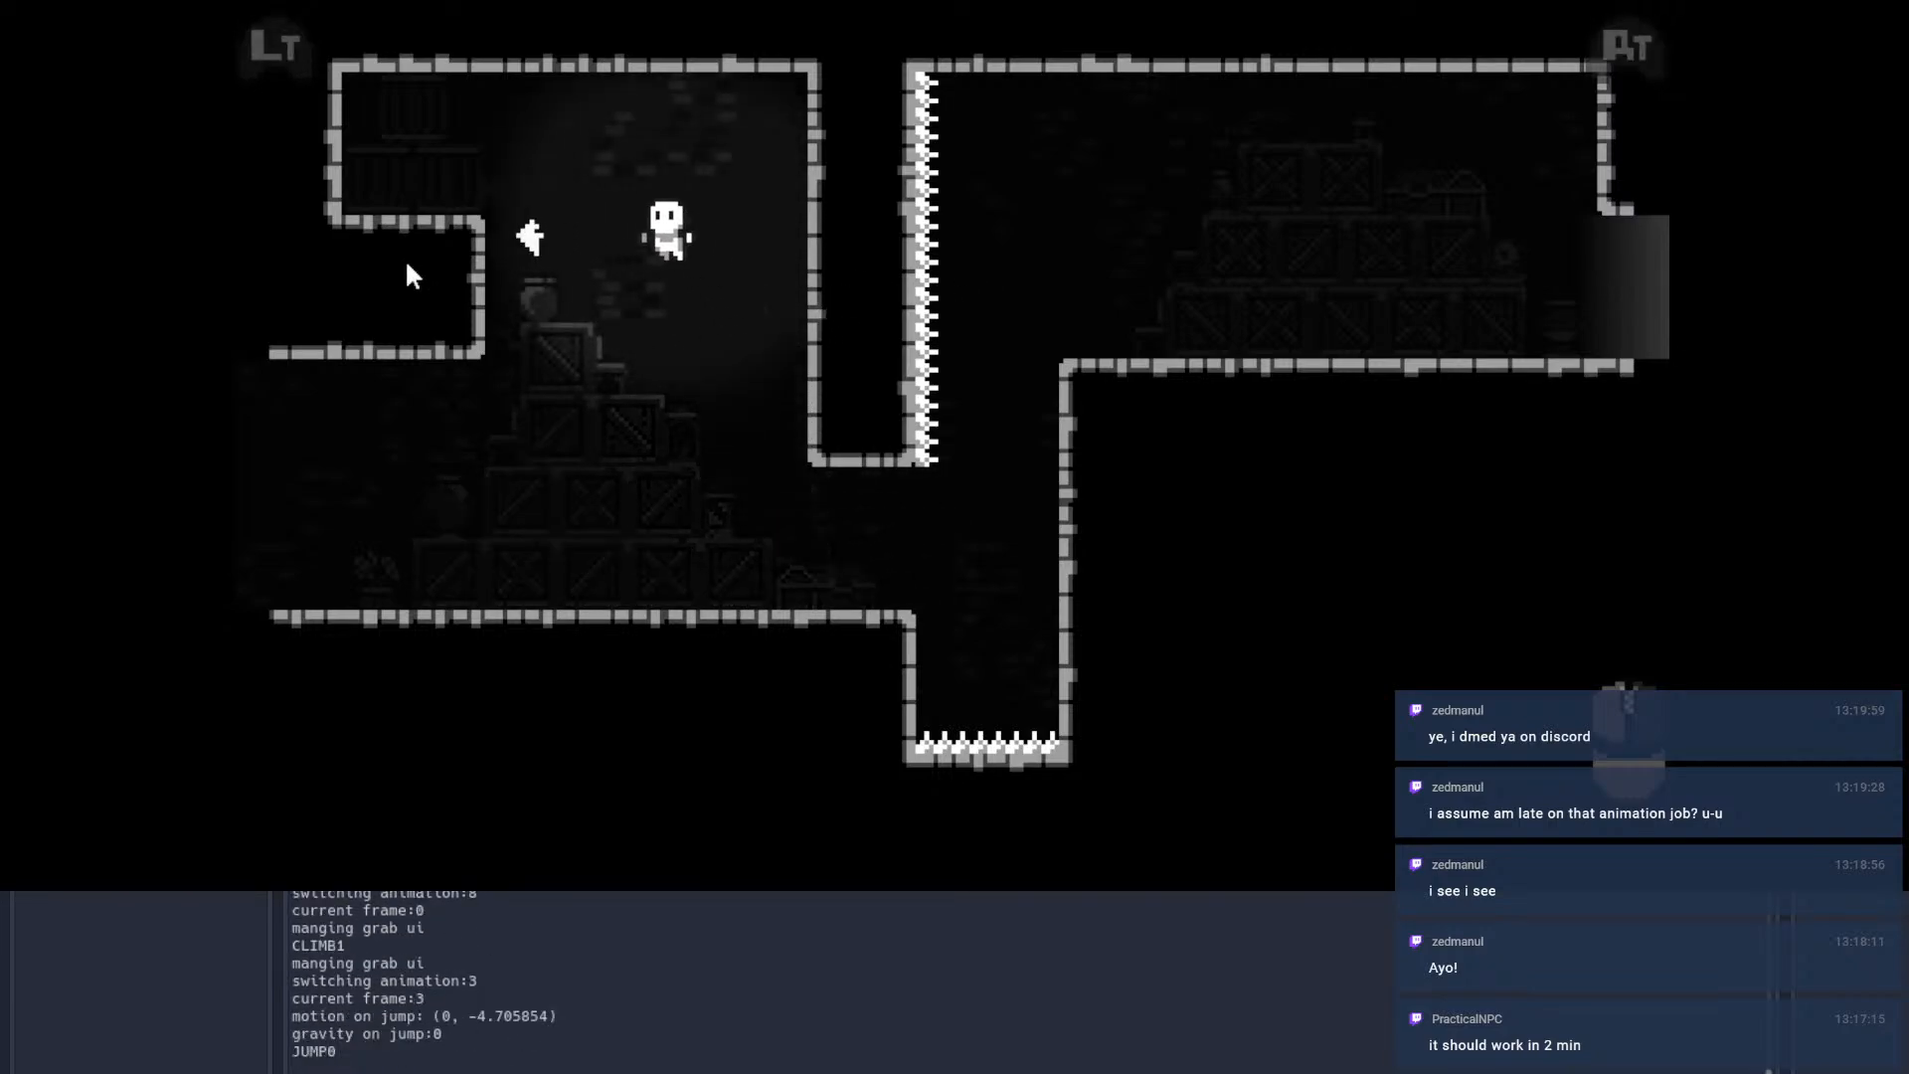
key("space")
key("d")
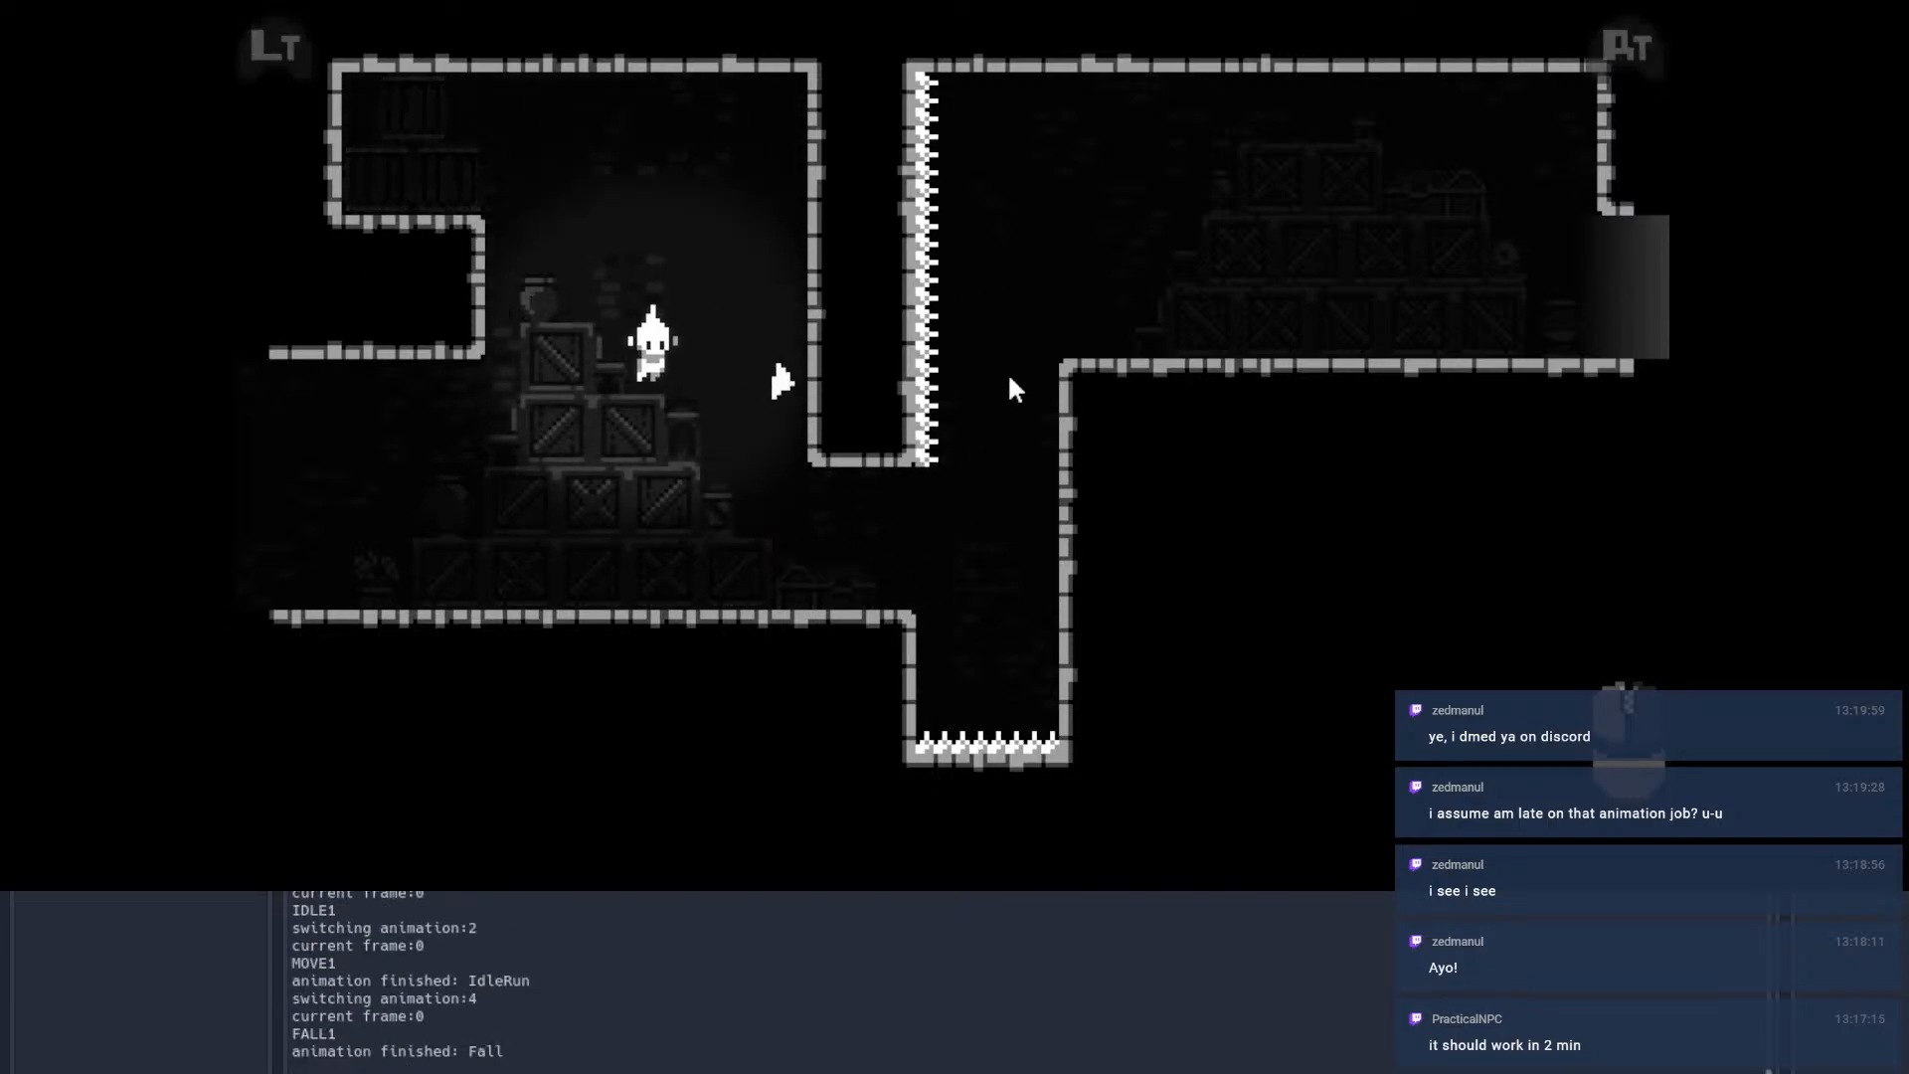
Step: Jump over the spike pit, climb onto the right ledge and run into the next room
key("d")
key("space")
key("w")
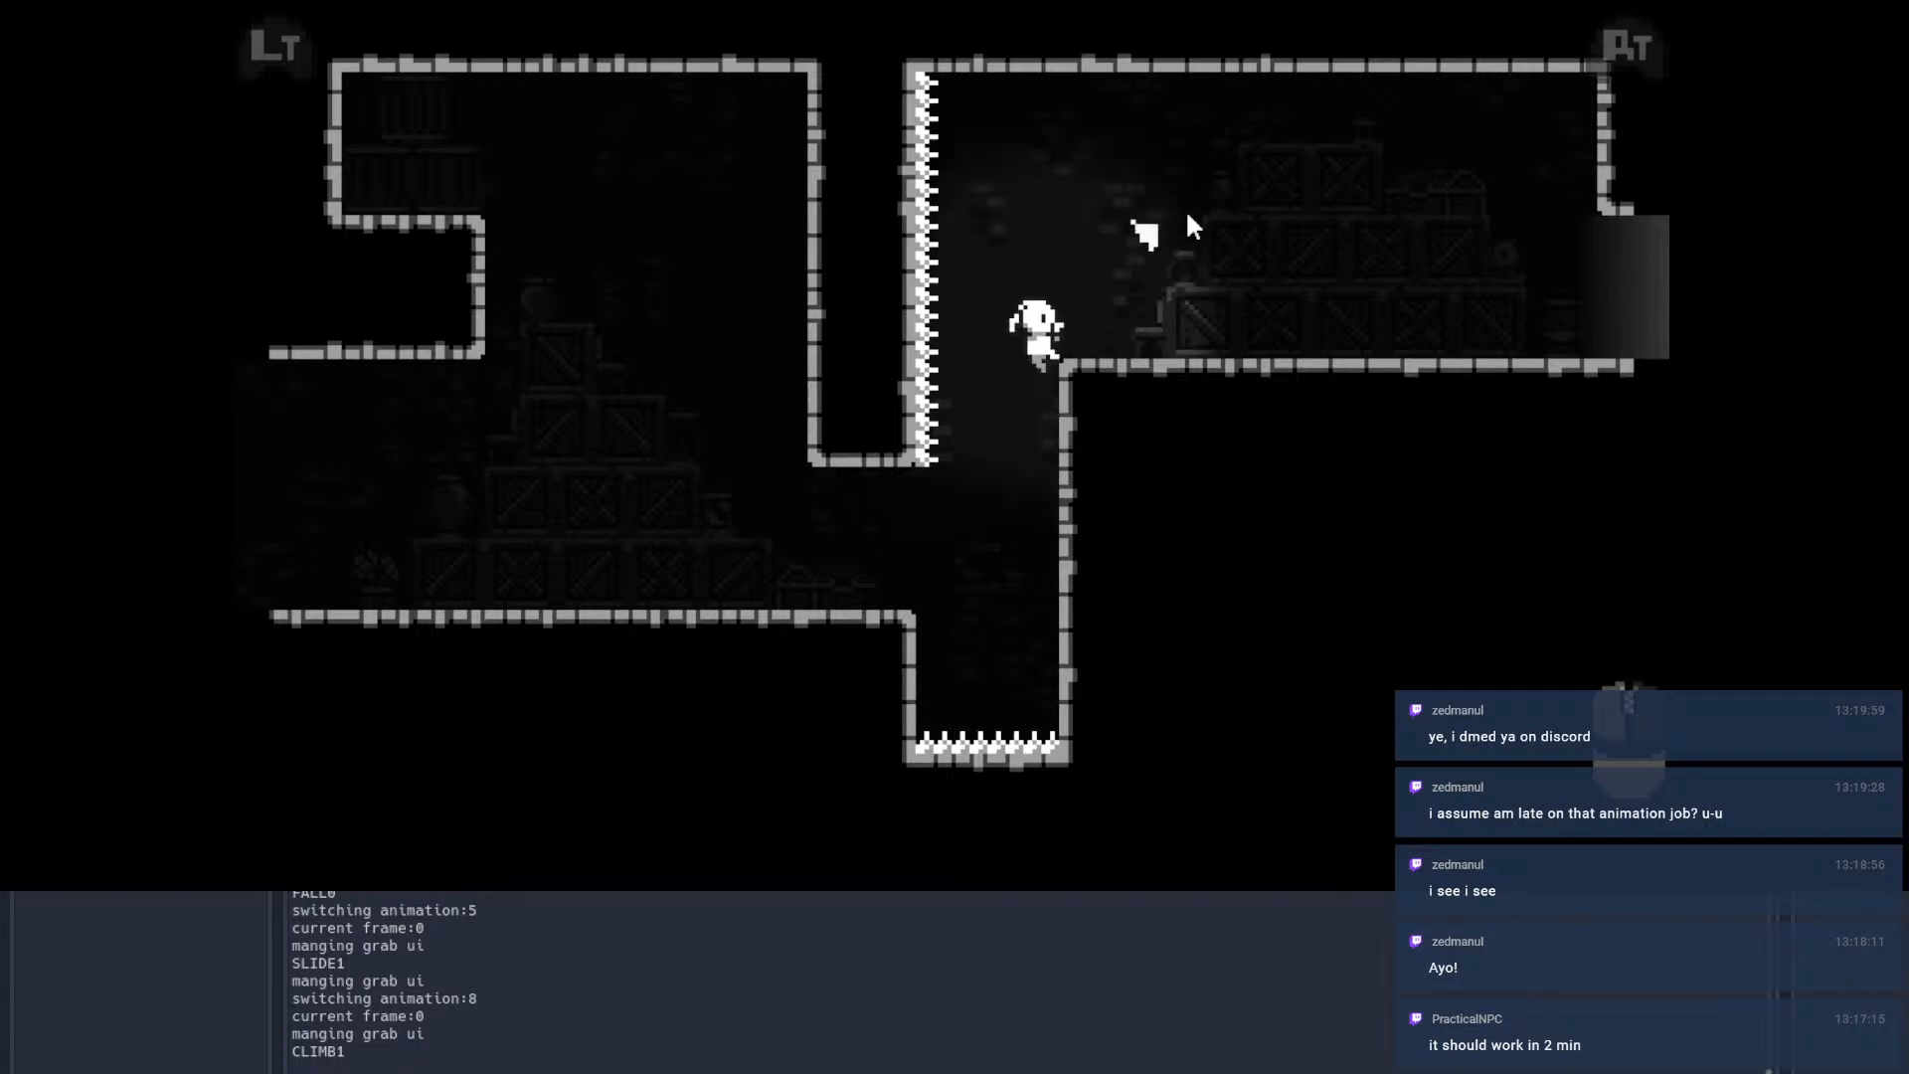
key("d")
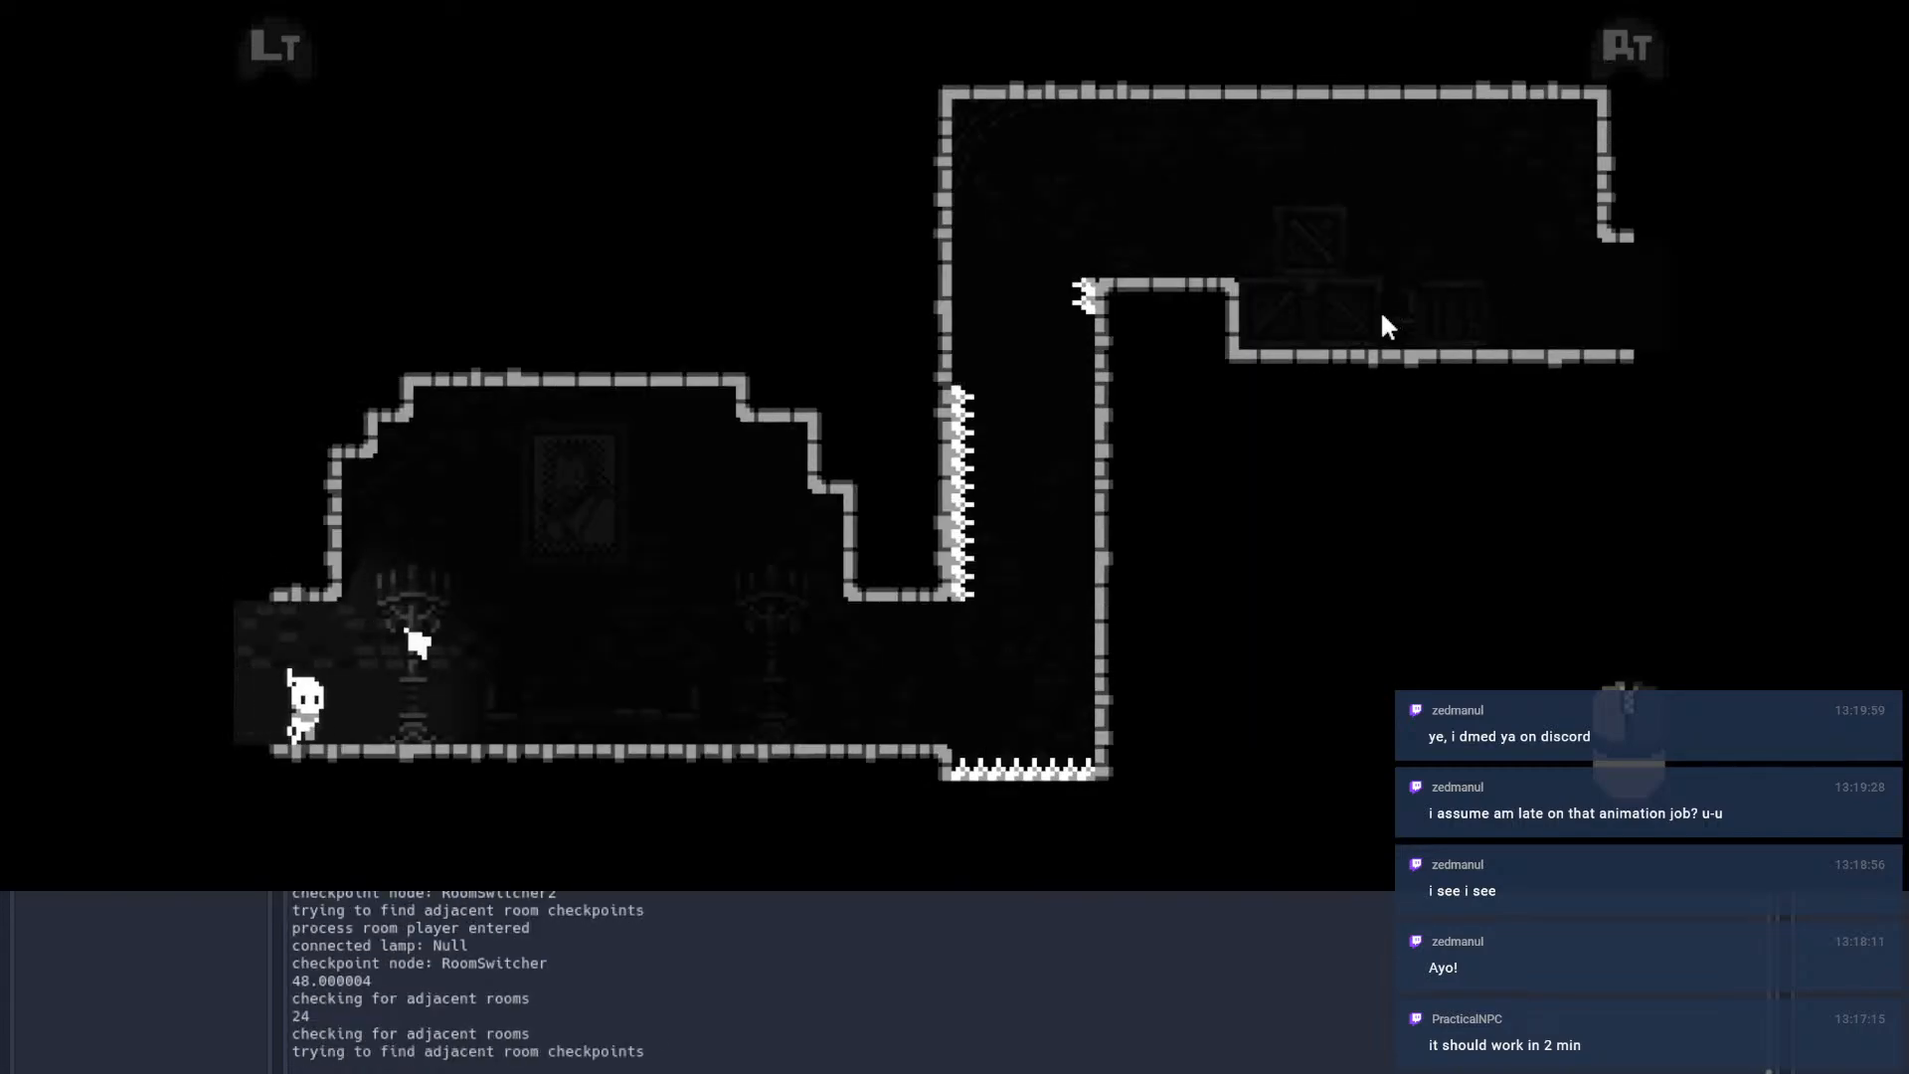
Step: Run past the chandeliers, climb and wall-jump up the spiked shaft, and run to the upper-right exit
key("d")
key("d")
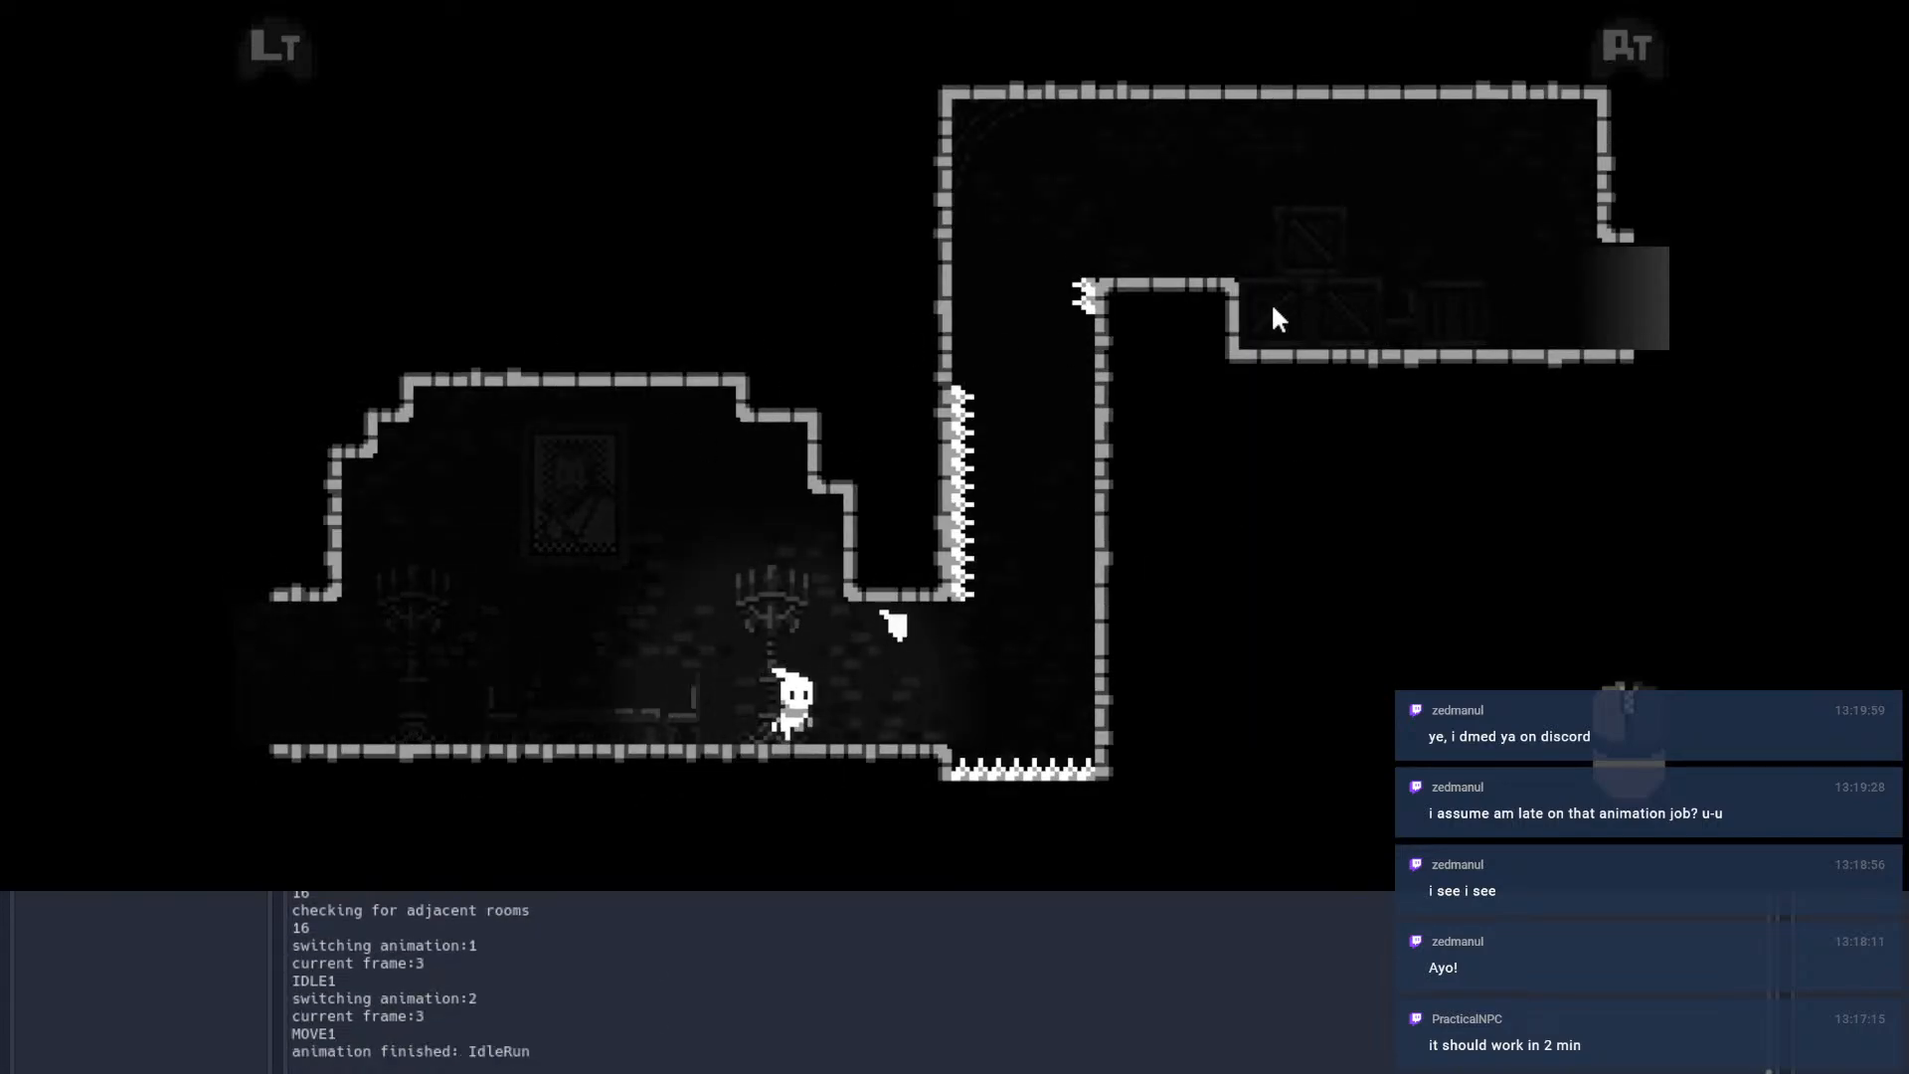
key("space")
key("w")
key("space")
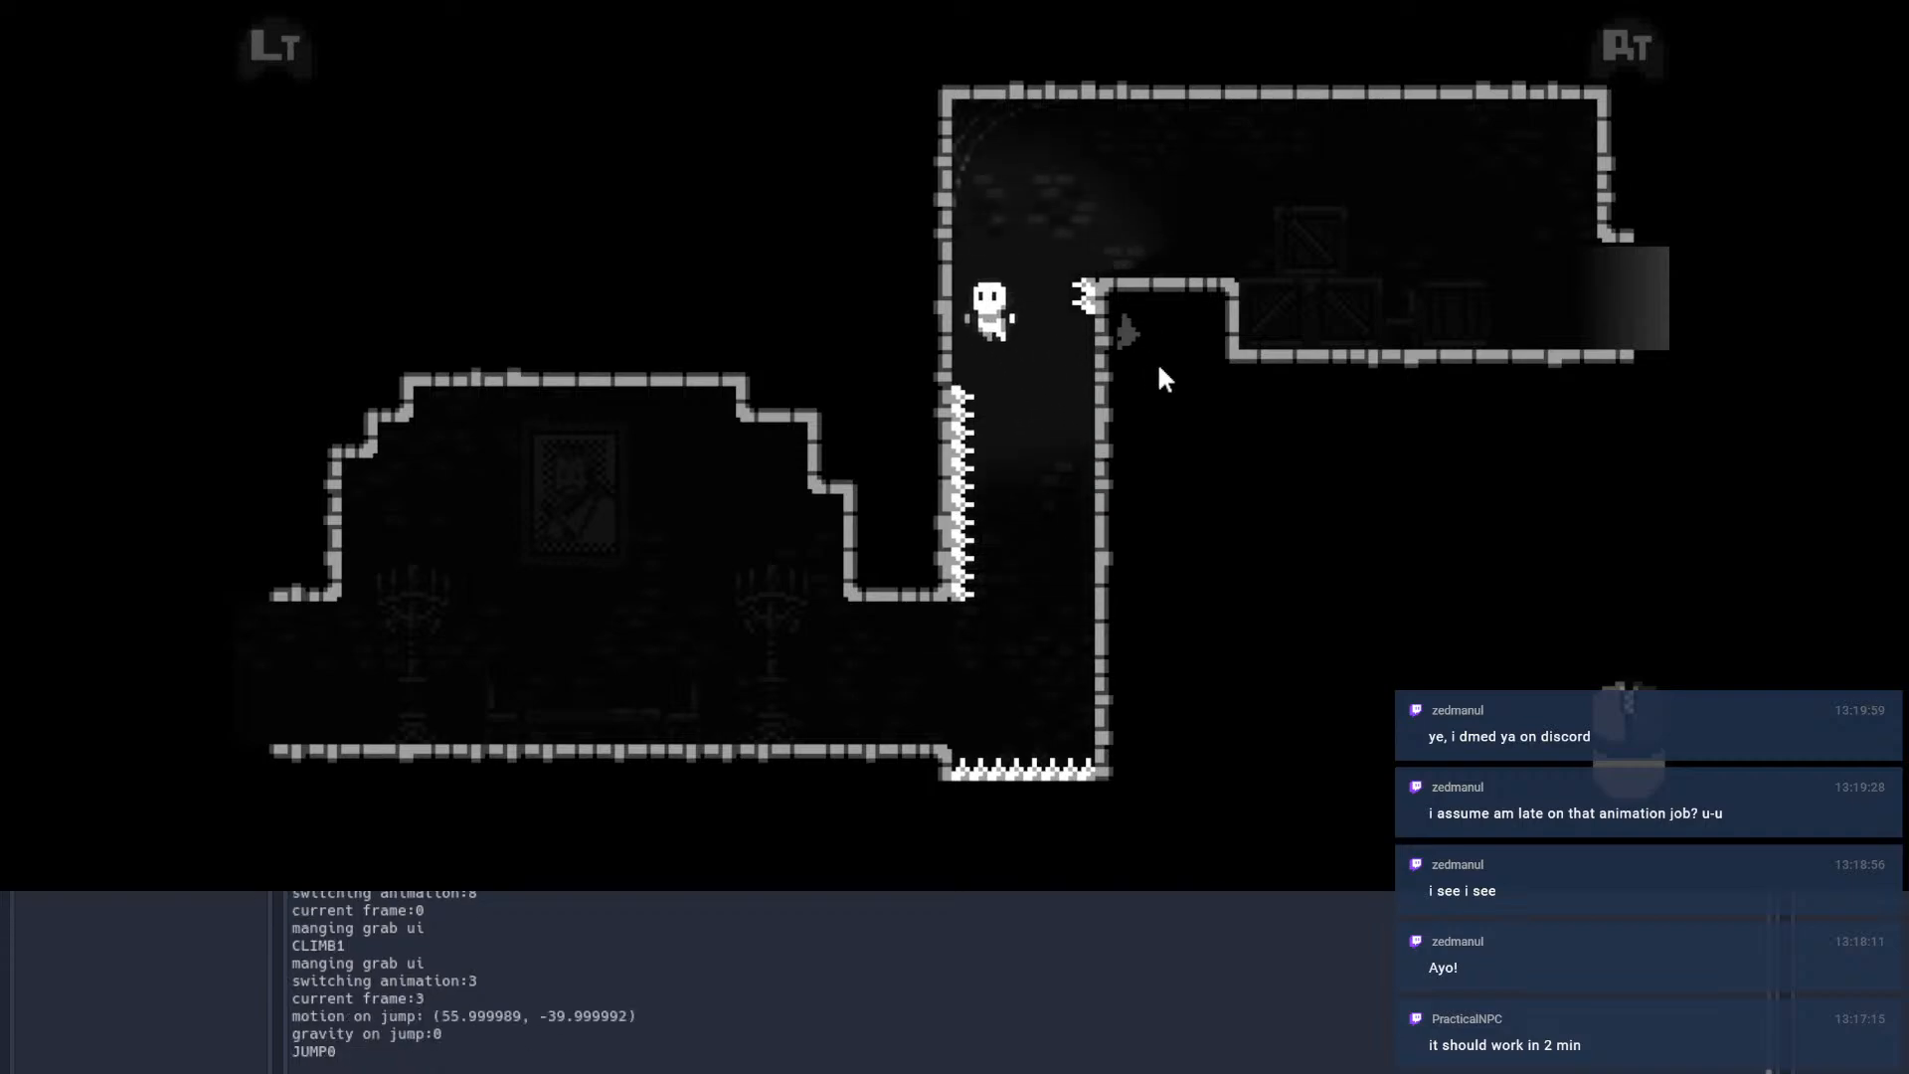
key("space")
key("d")
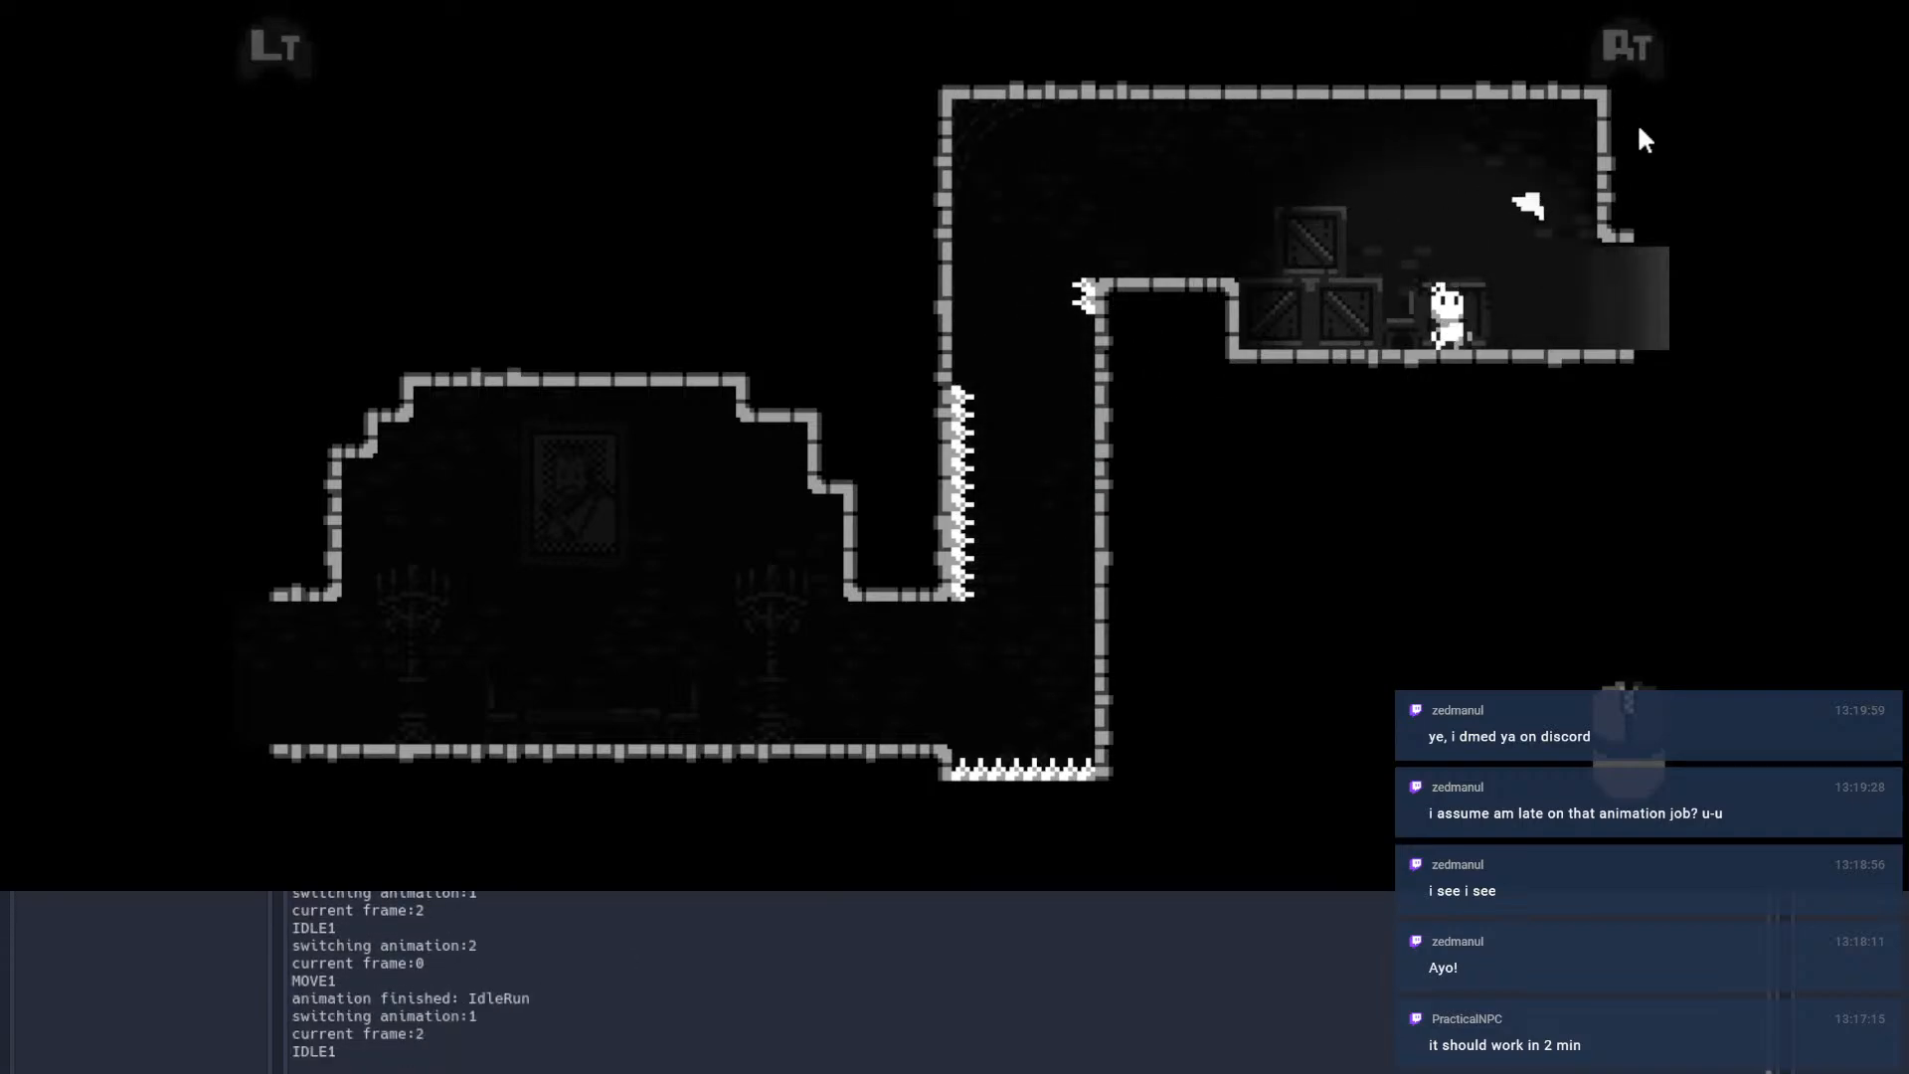
key("d")
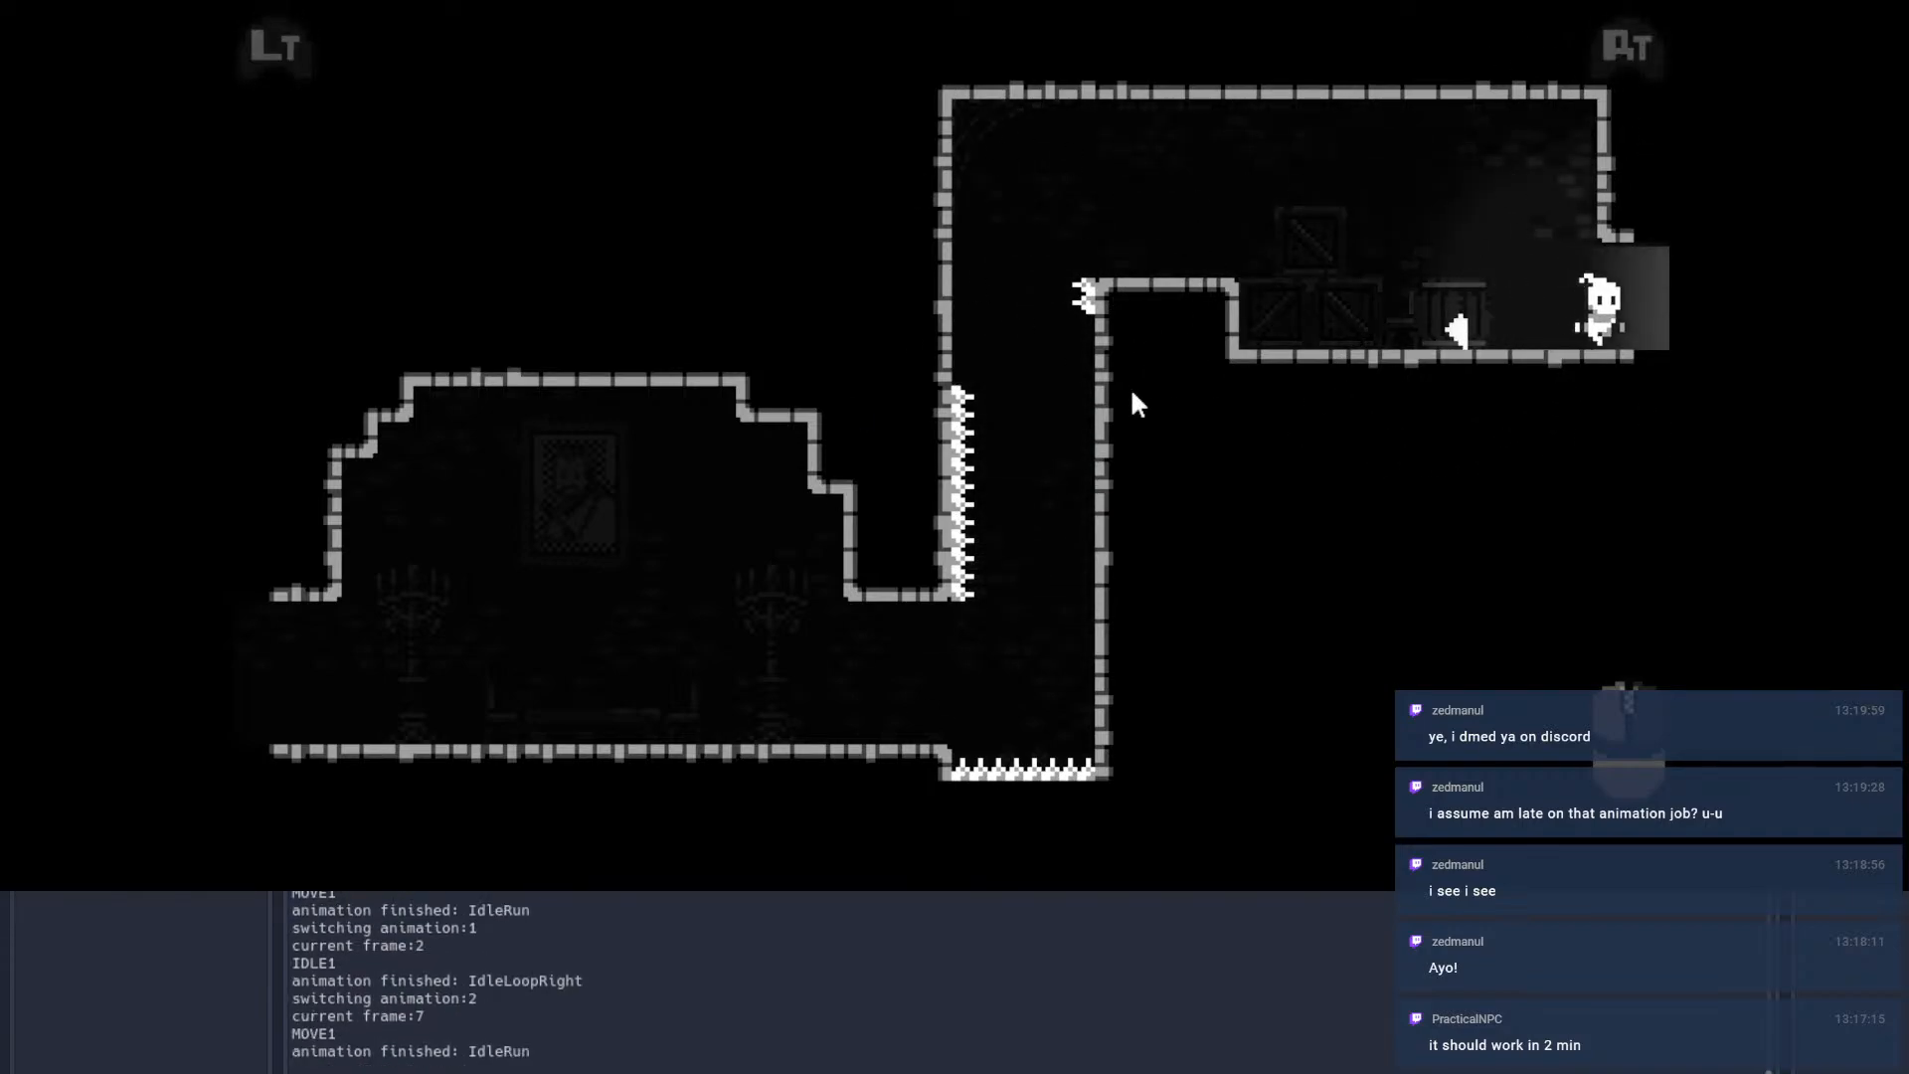
Step: Jump onto the crate ledge in the hanging-platform room and move back and forth to check the idle animation
key("space")
key("space")
key("d")
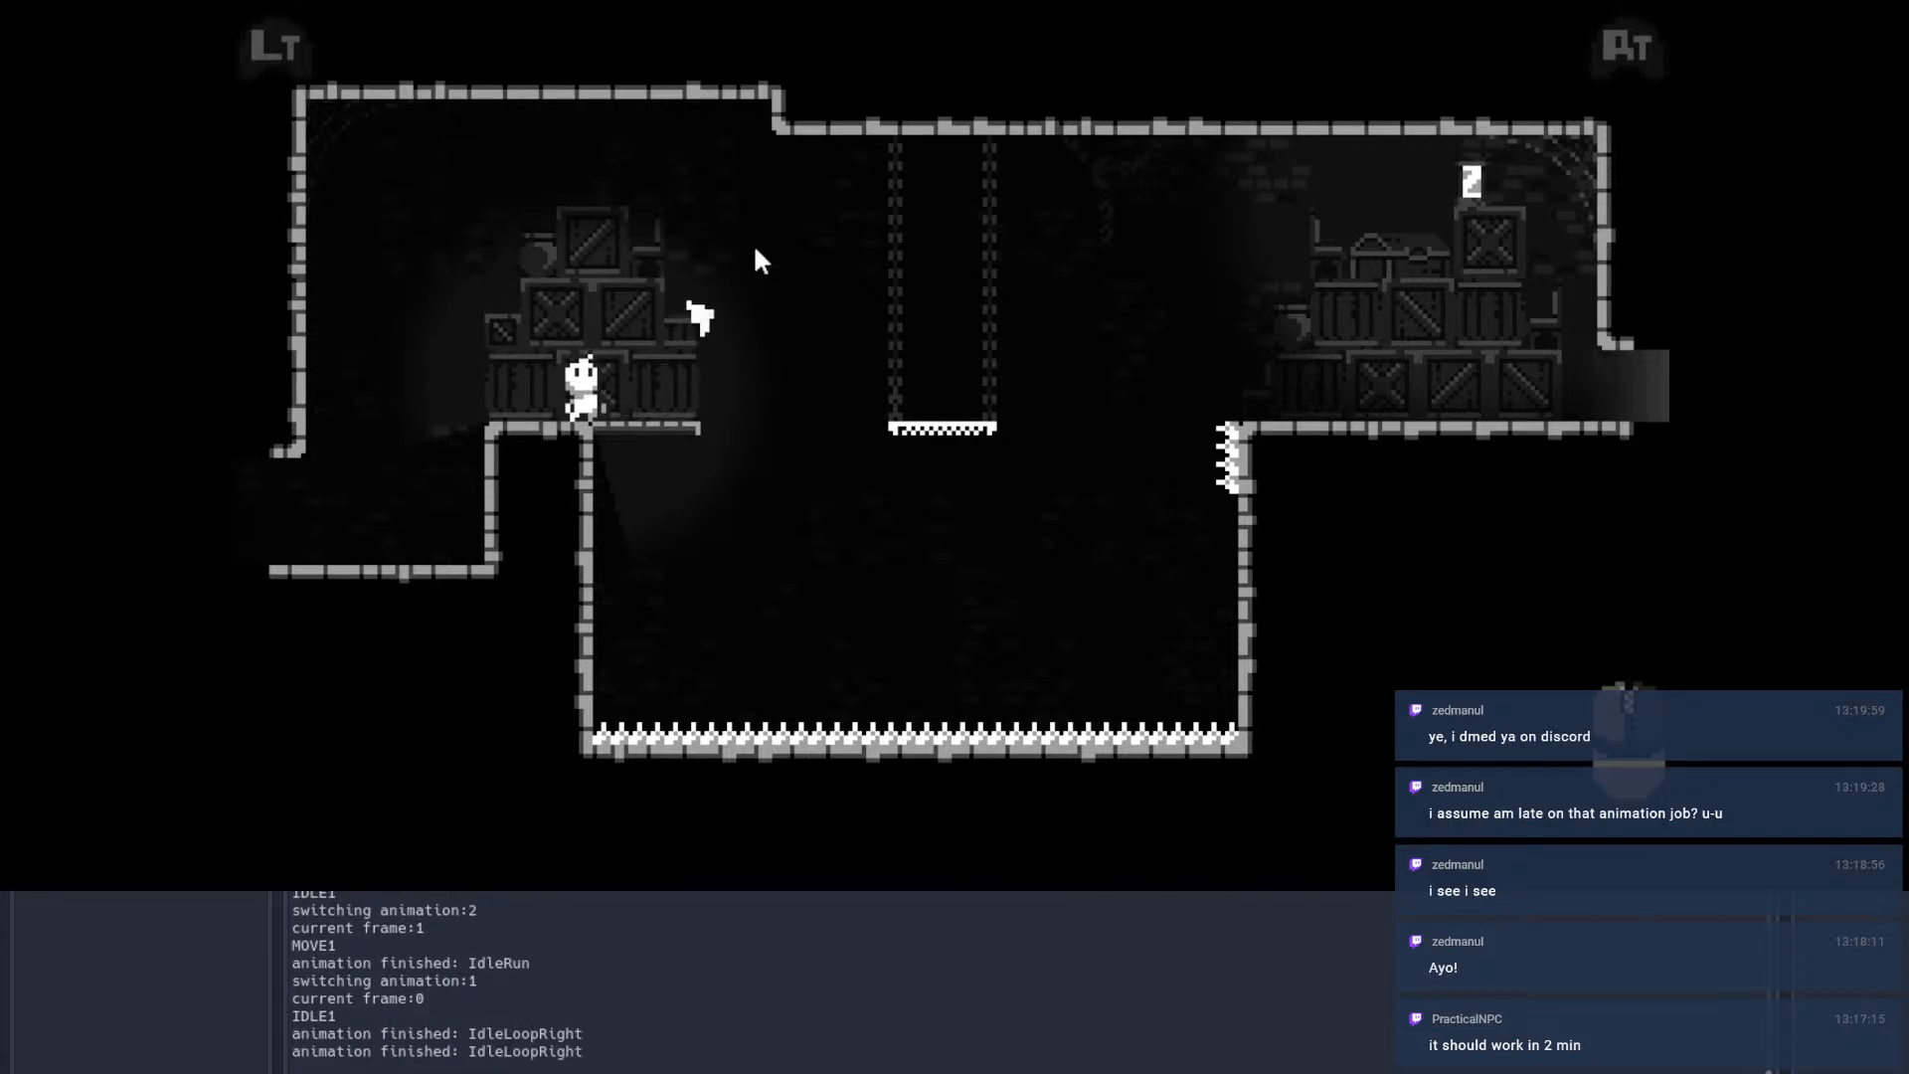
key("a")
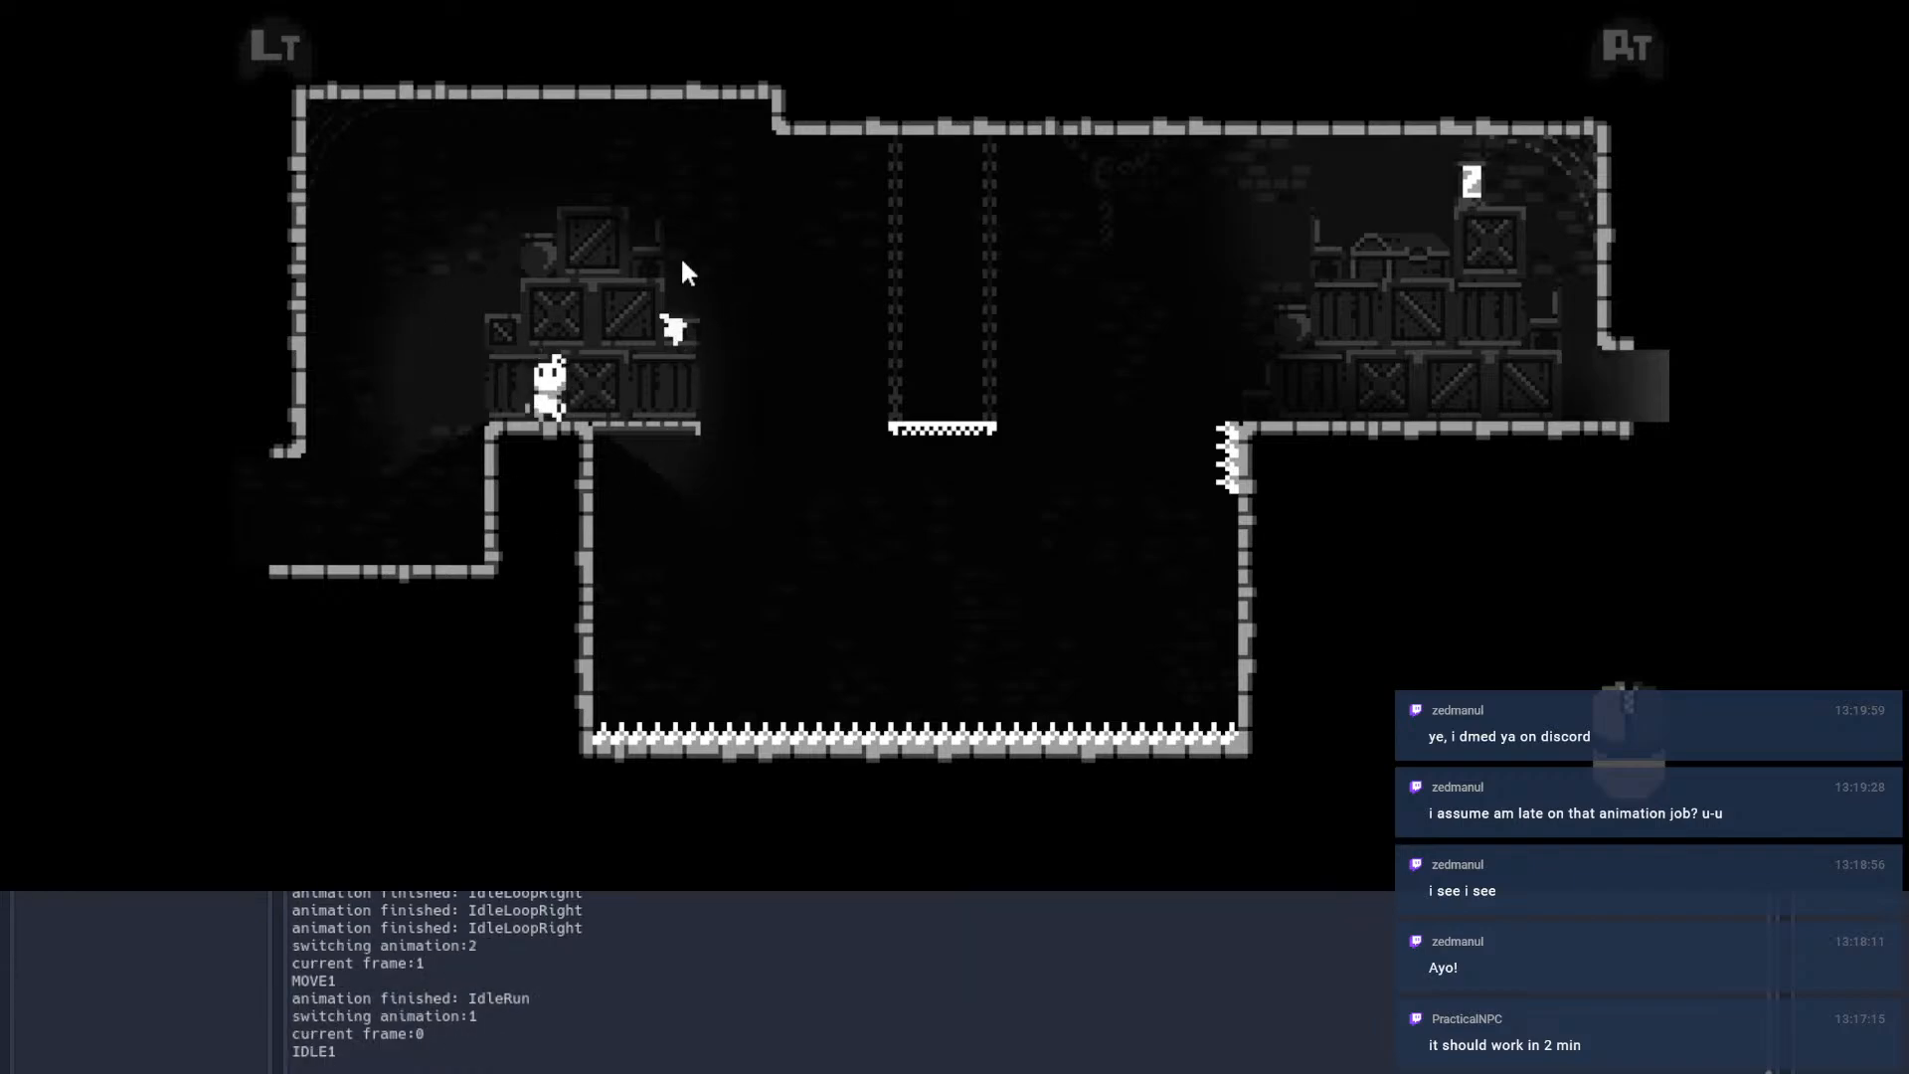
key("d")
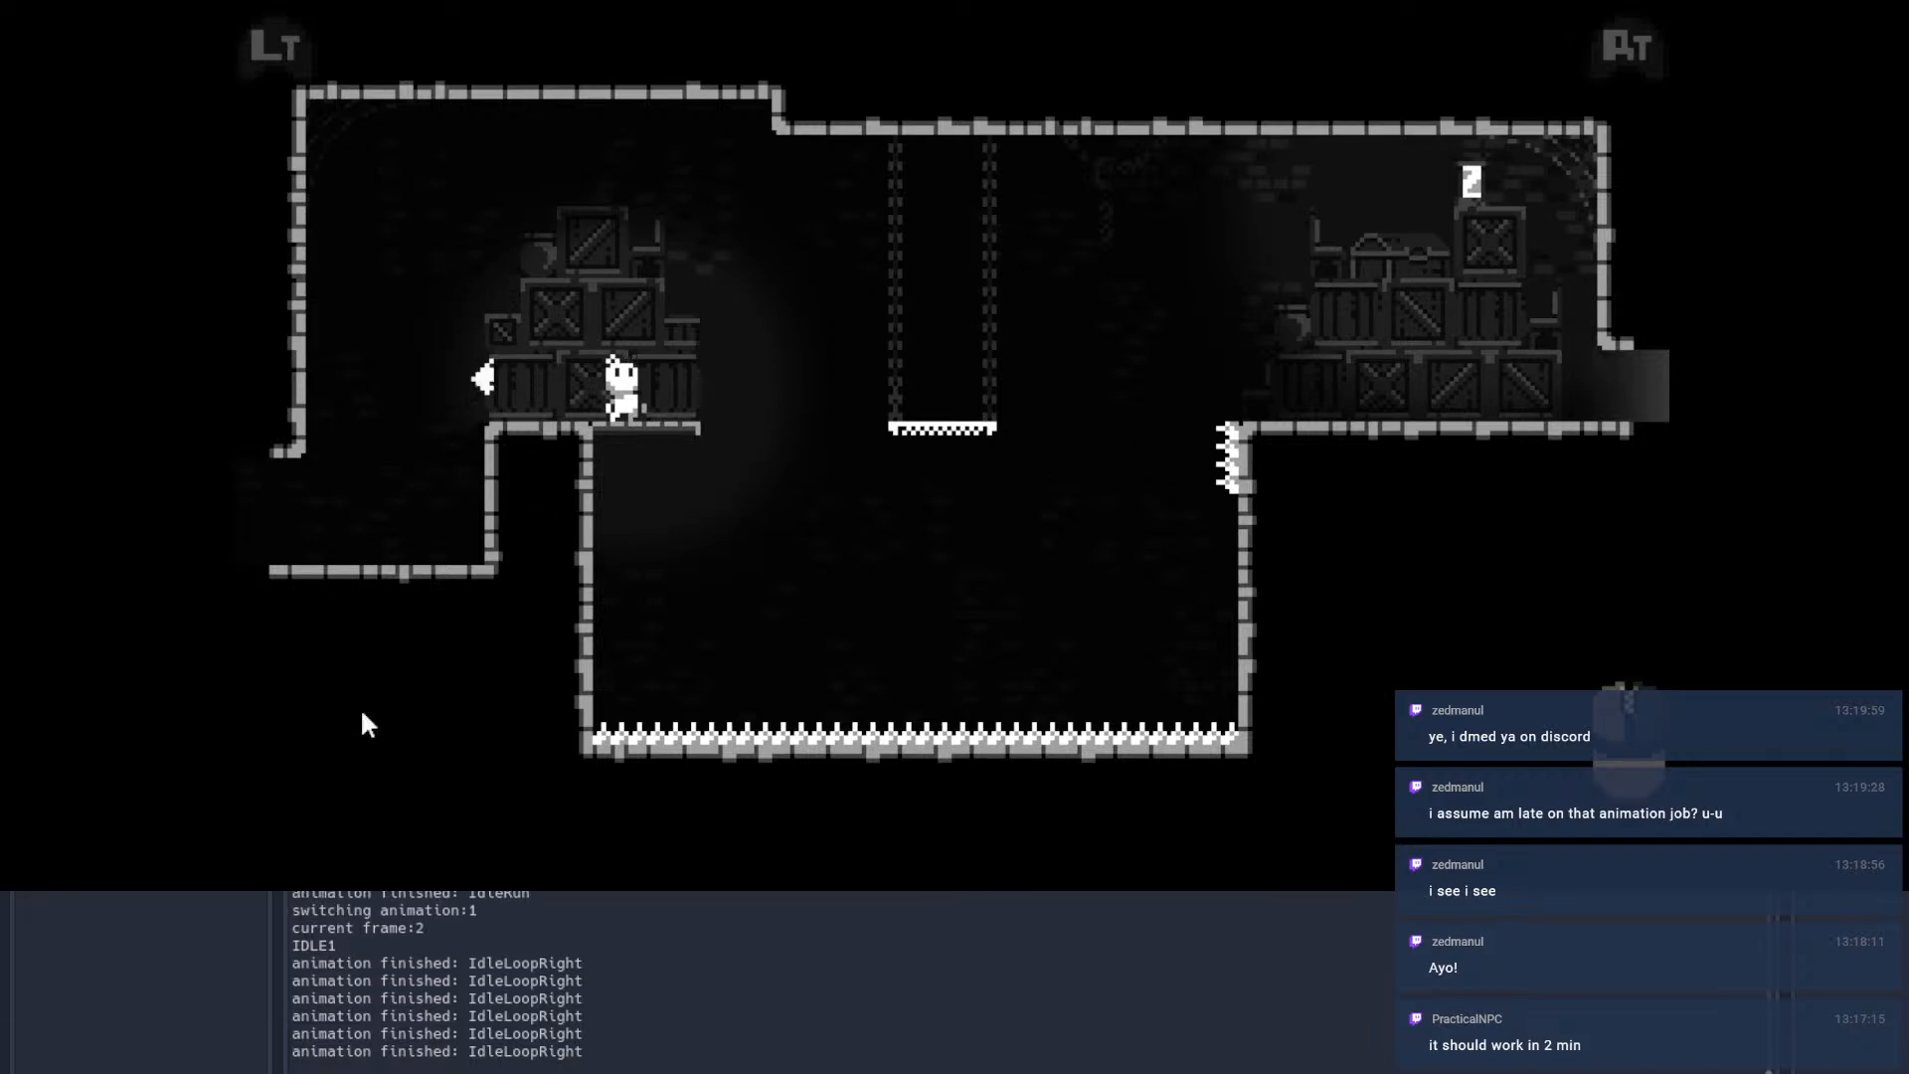
Step: Jump across the hanging platform to the right ledge and run into the room with the springs
key("d")
key("space")
key("space")
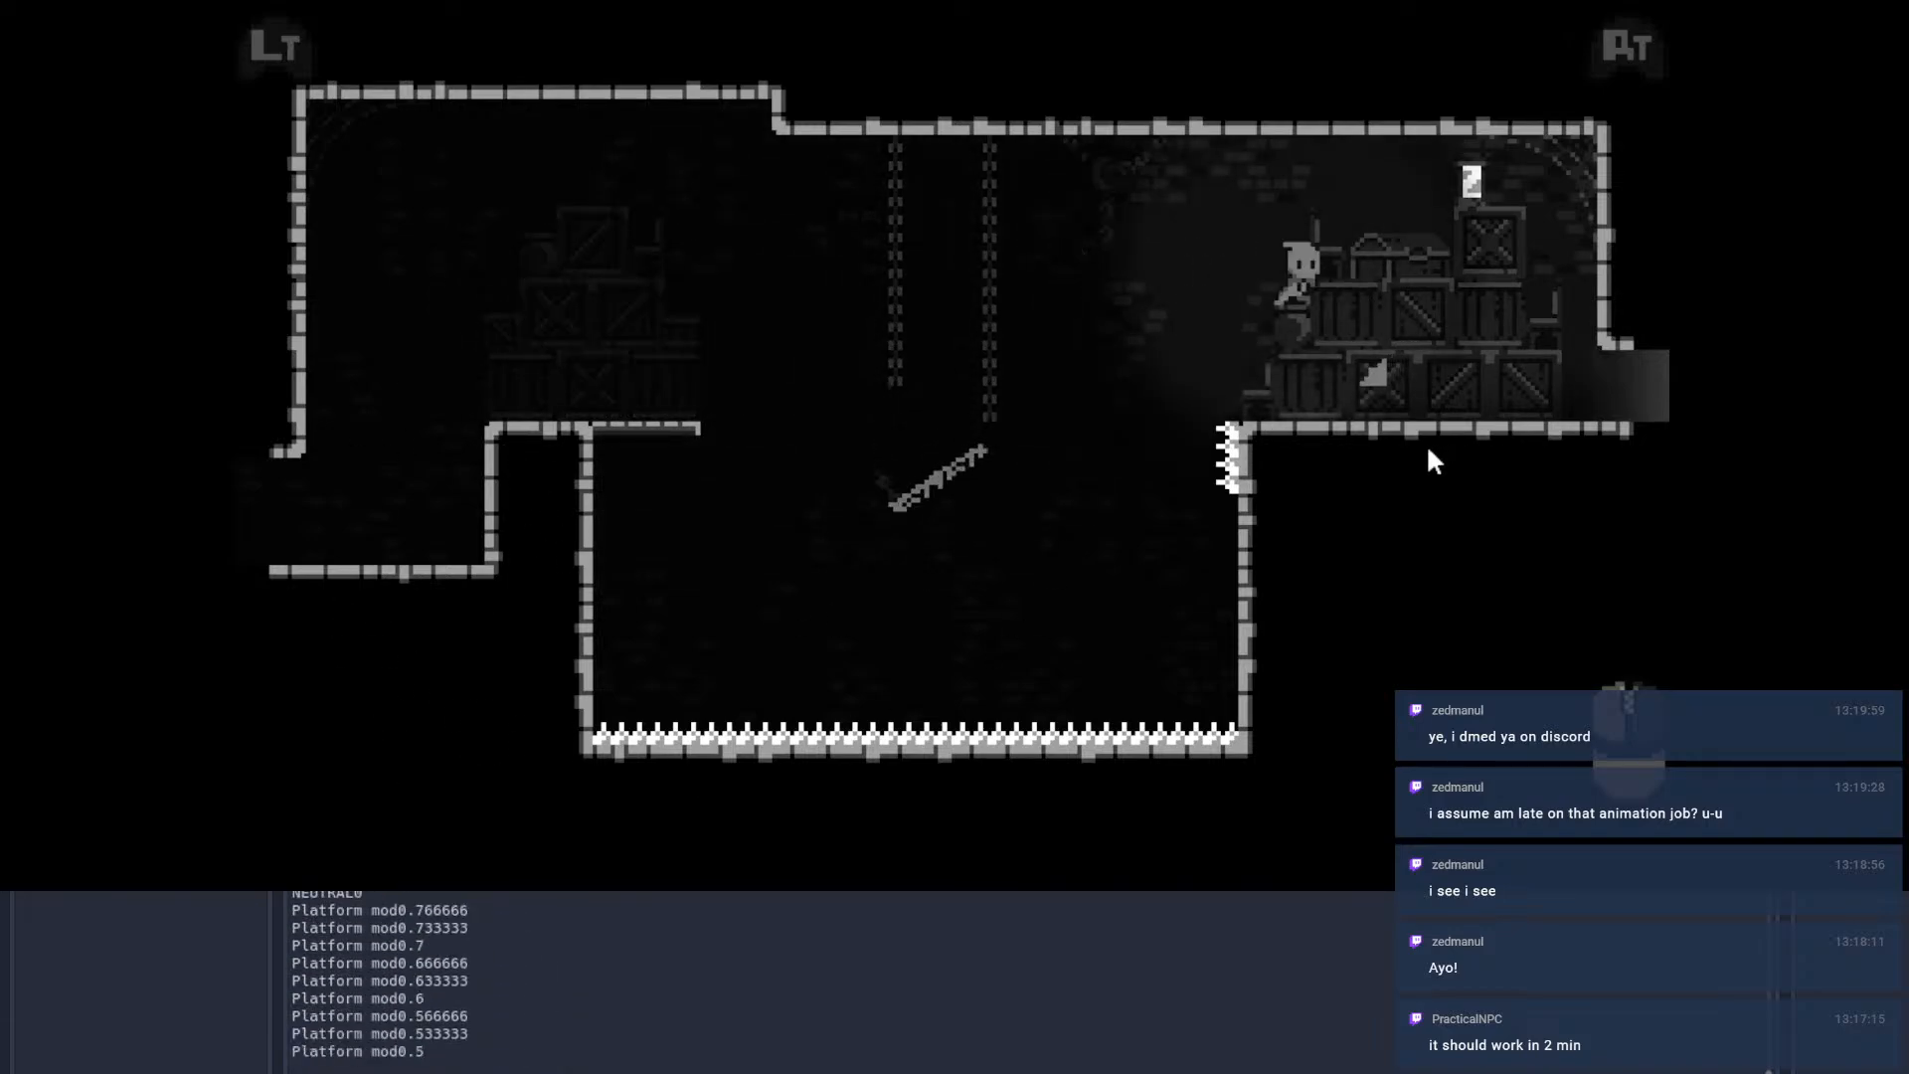
key("d")
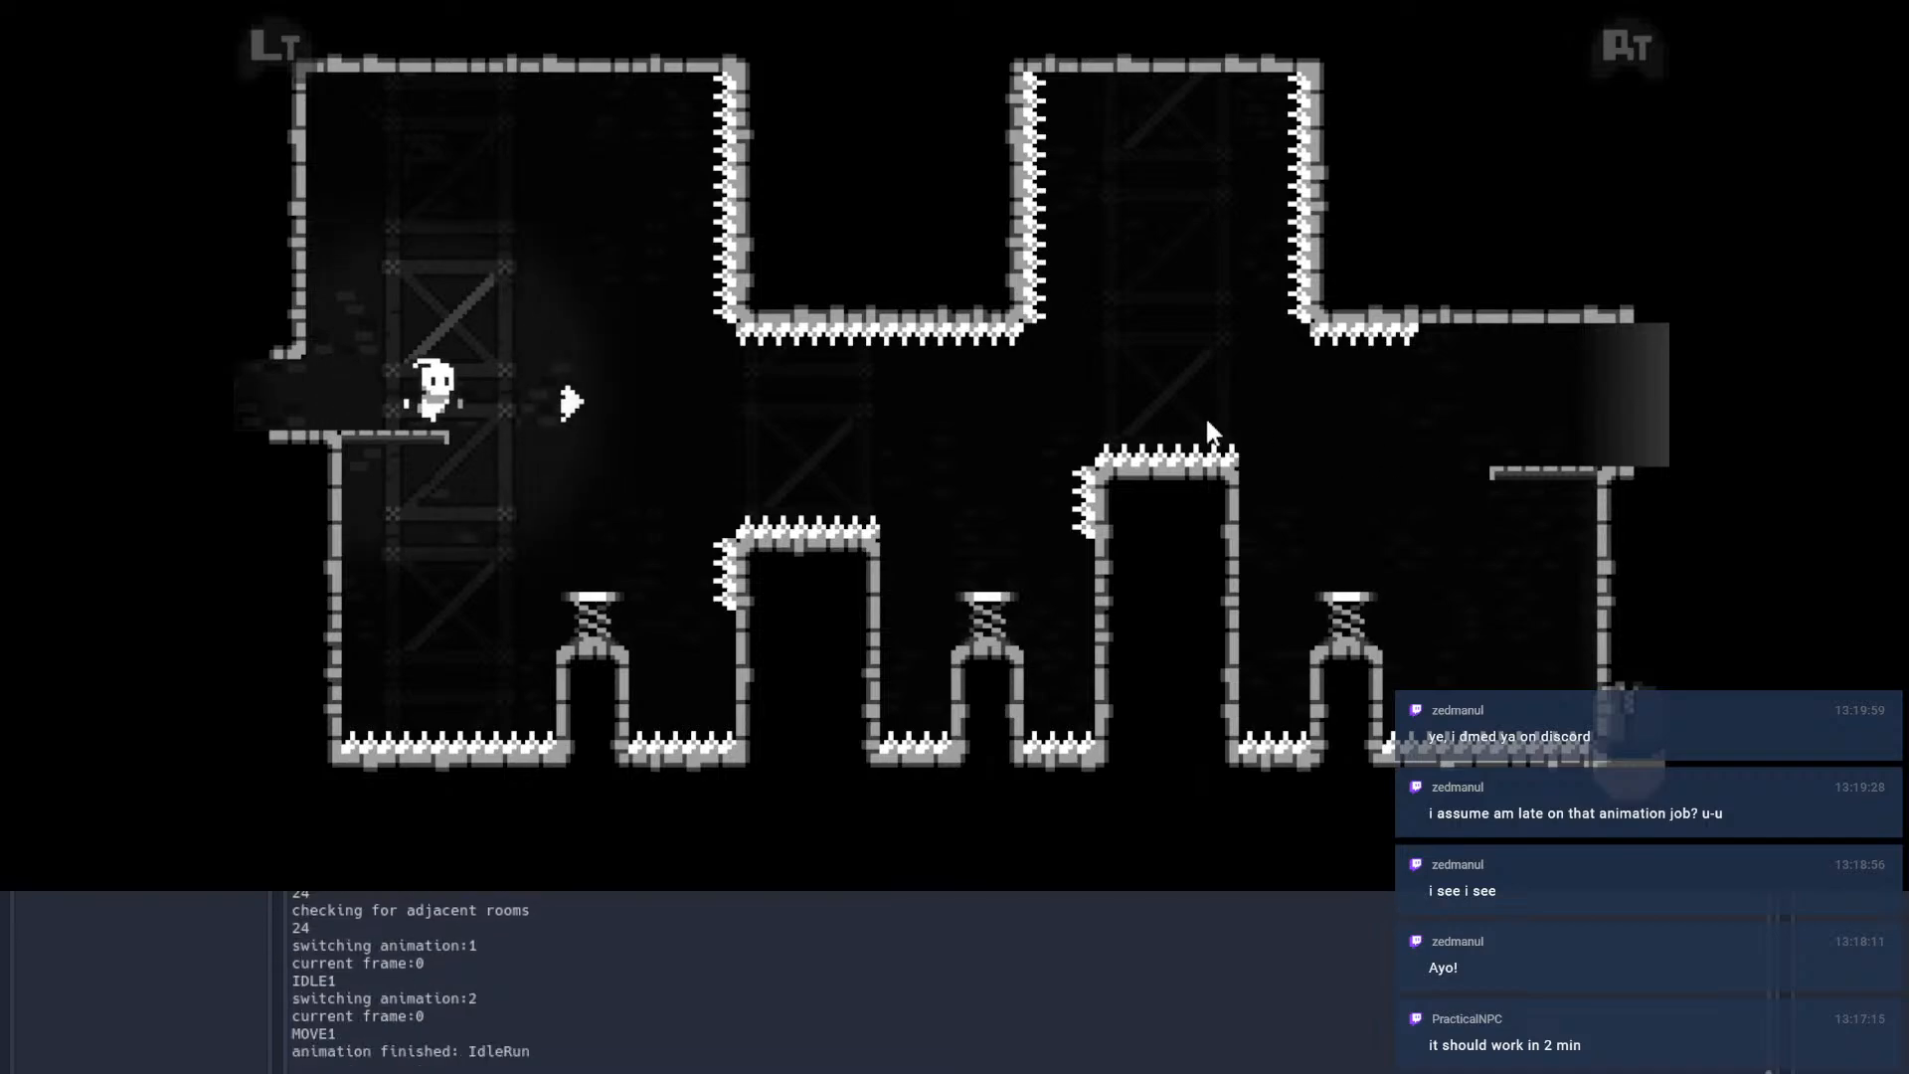
Step: Jump off the starting ledge and dash across the spiked spring room toward the right exit
key("space")
left_click(1383, 360)
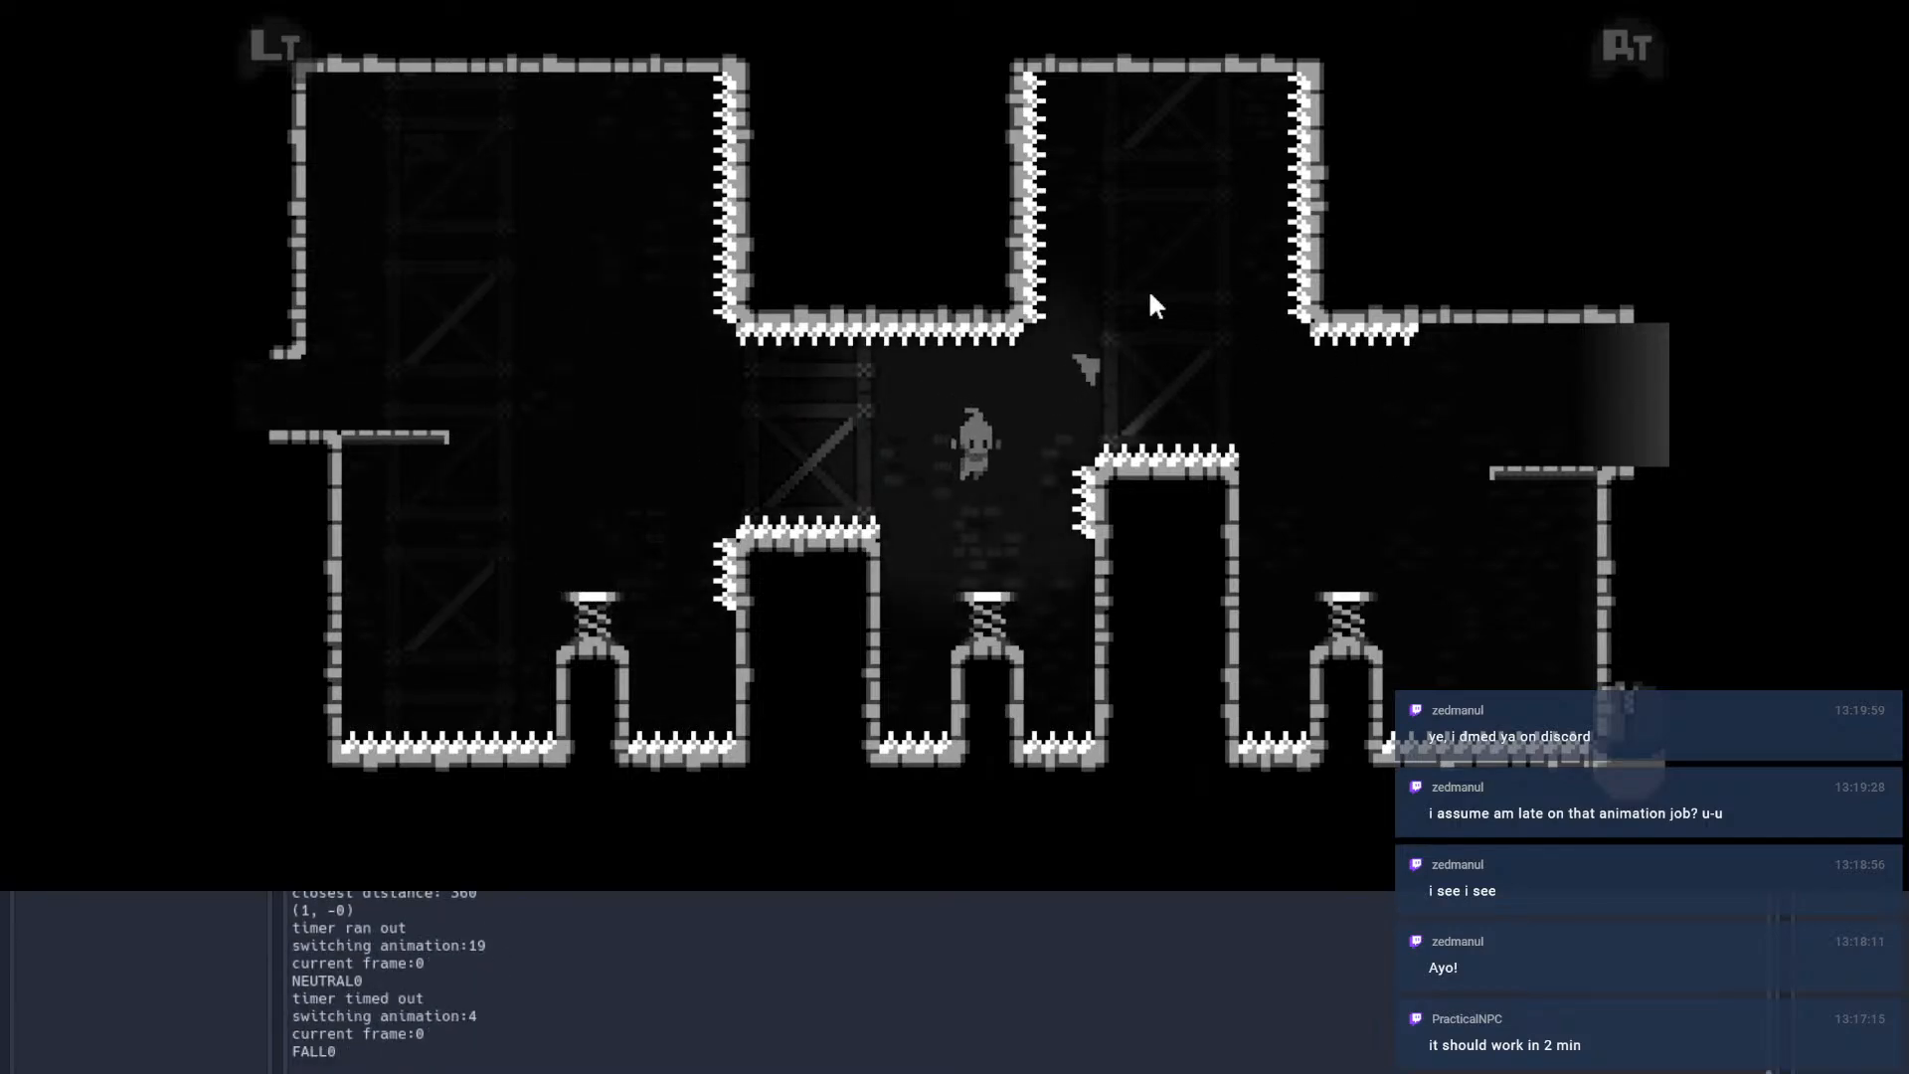
left_click(1197, 289)
key("d")
left_click(1595, 260)
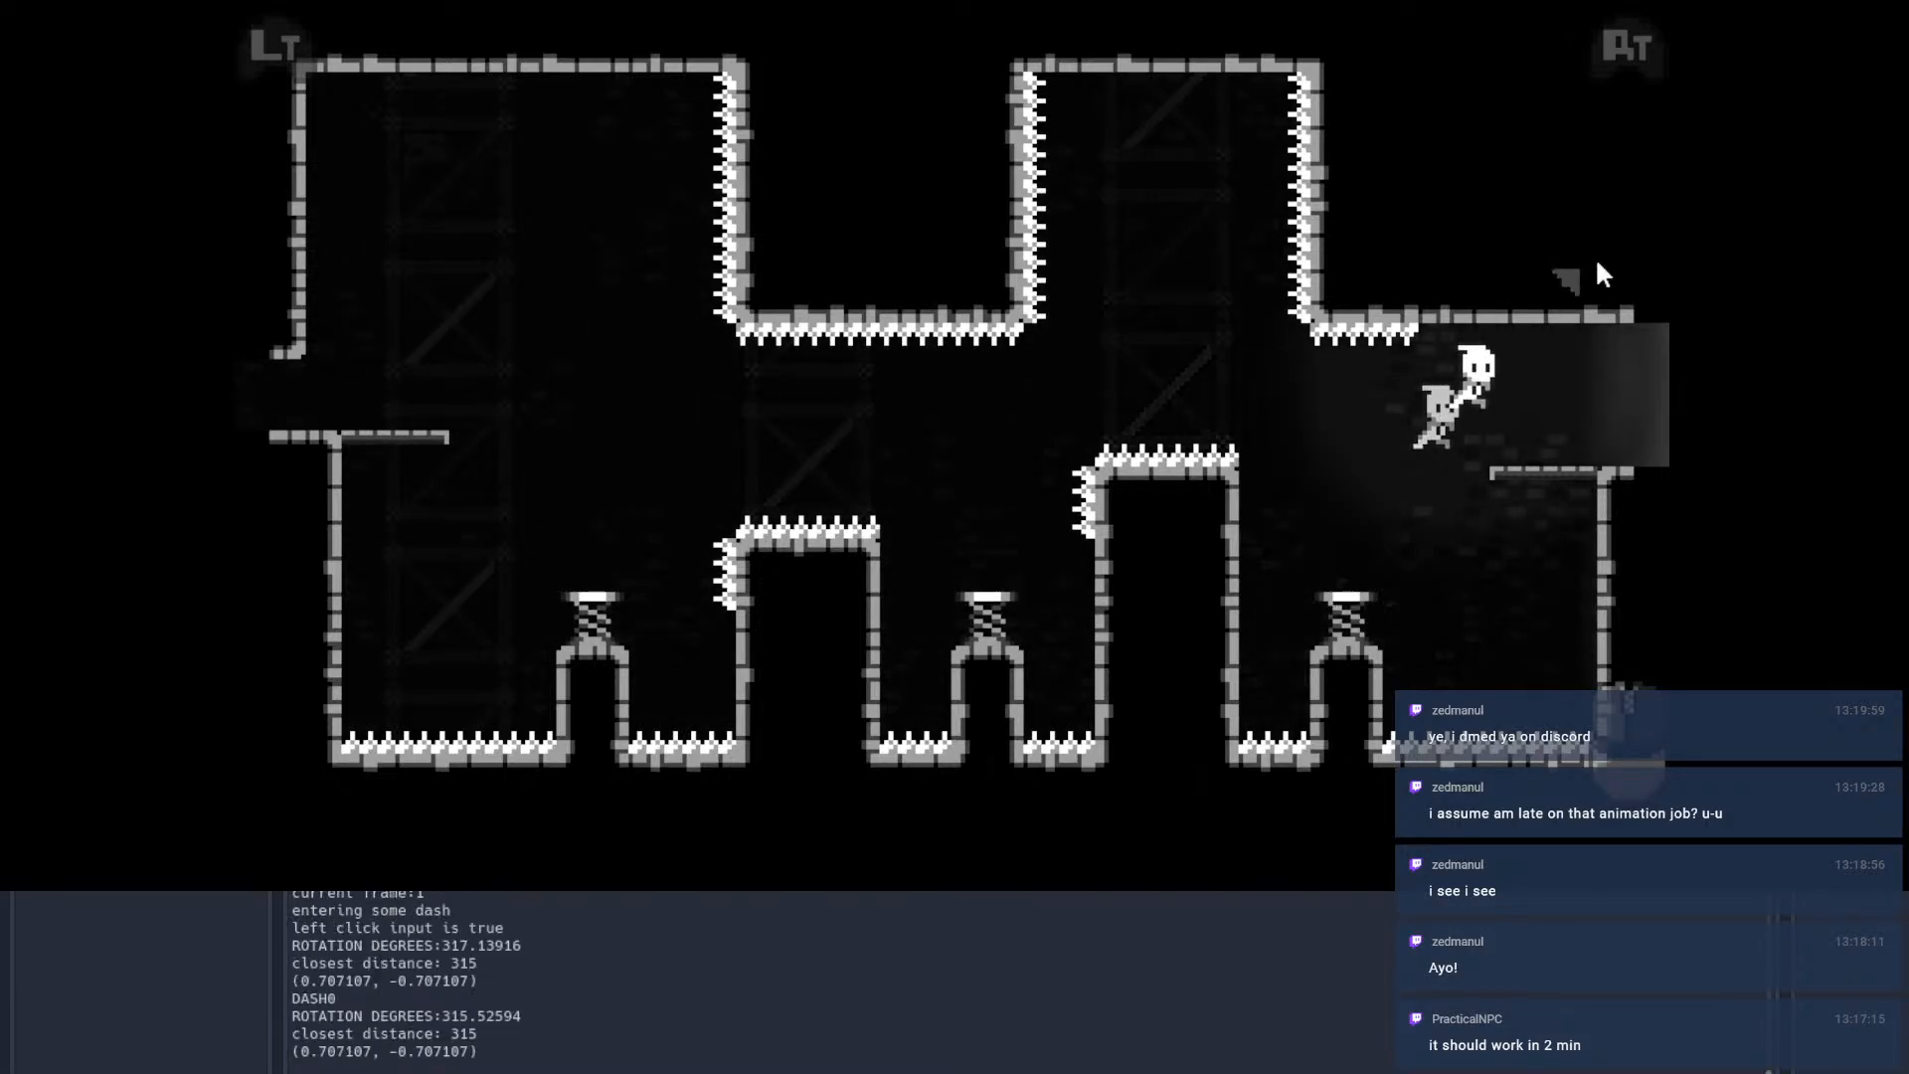
Step: Run into the pillar room, dash up, wall-jump off the hanging pillar, bounce off the side spring, and run out the right exit
key("d")
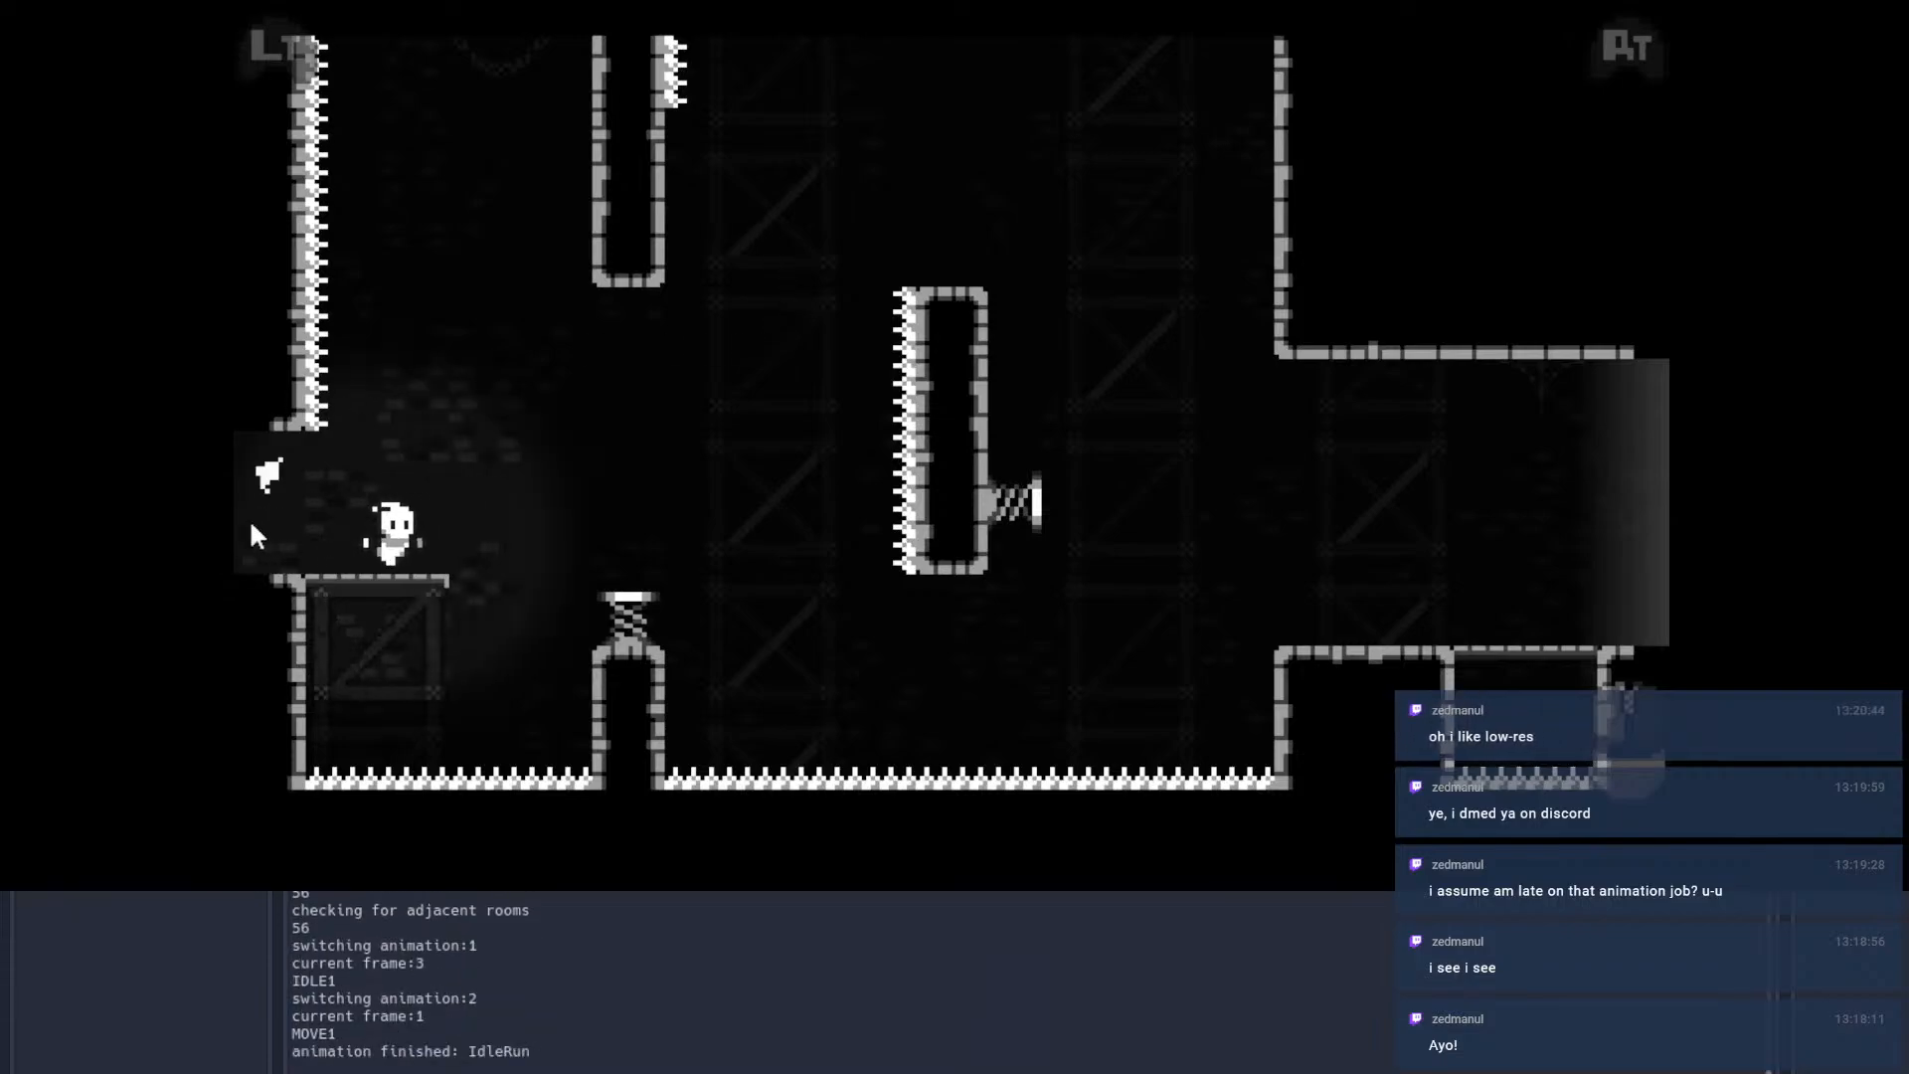
key("space")
left_click(746, 251)
key("a")
key("space")
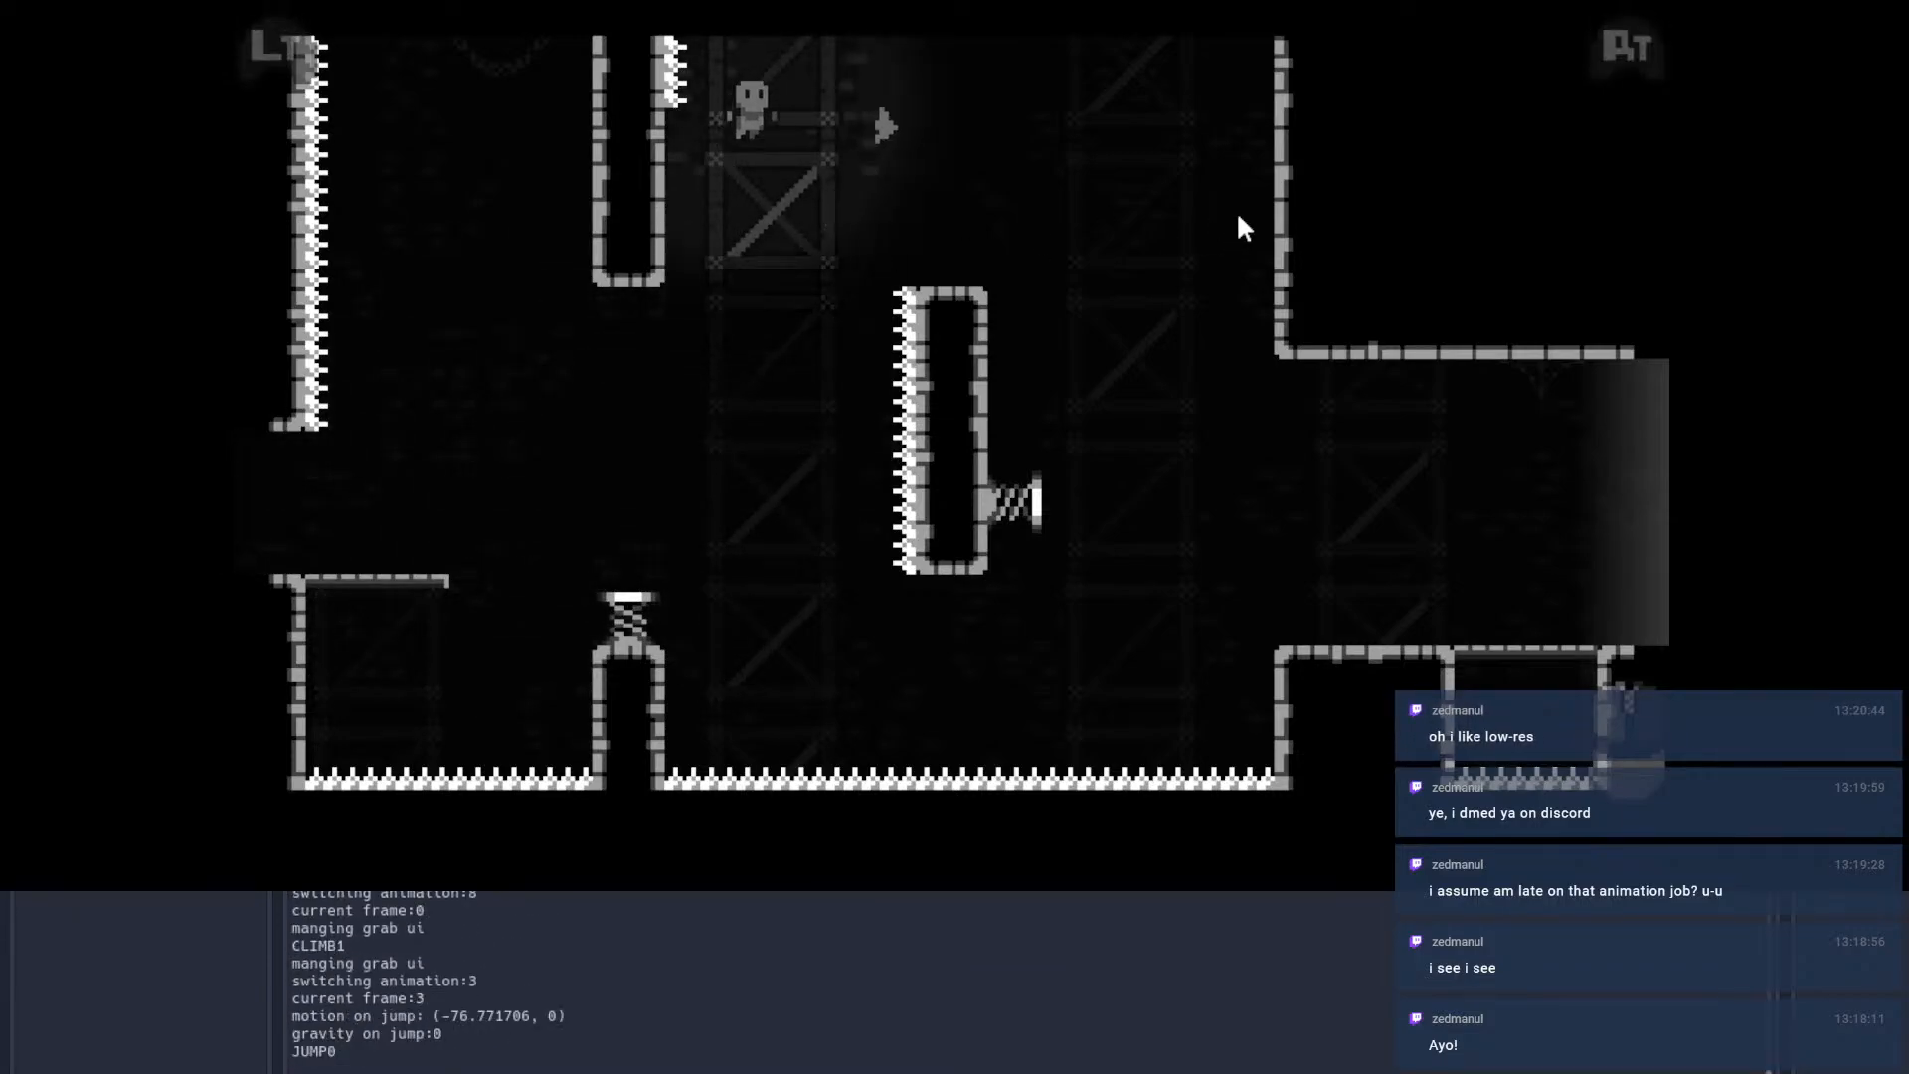
key("d")
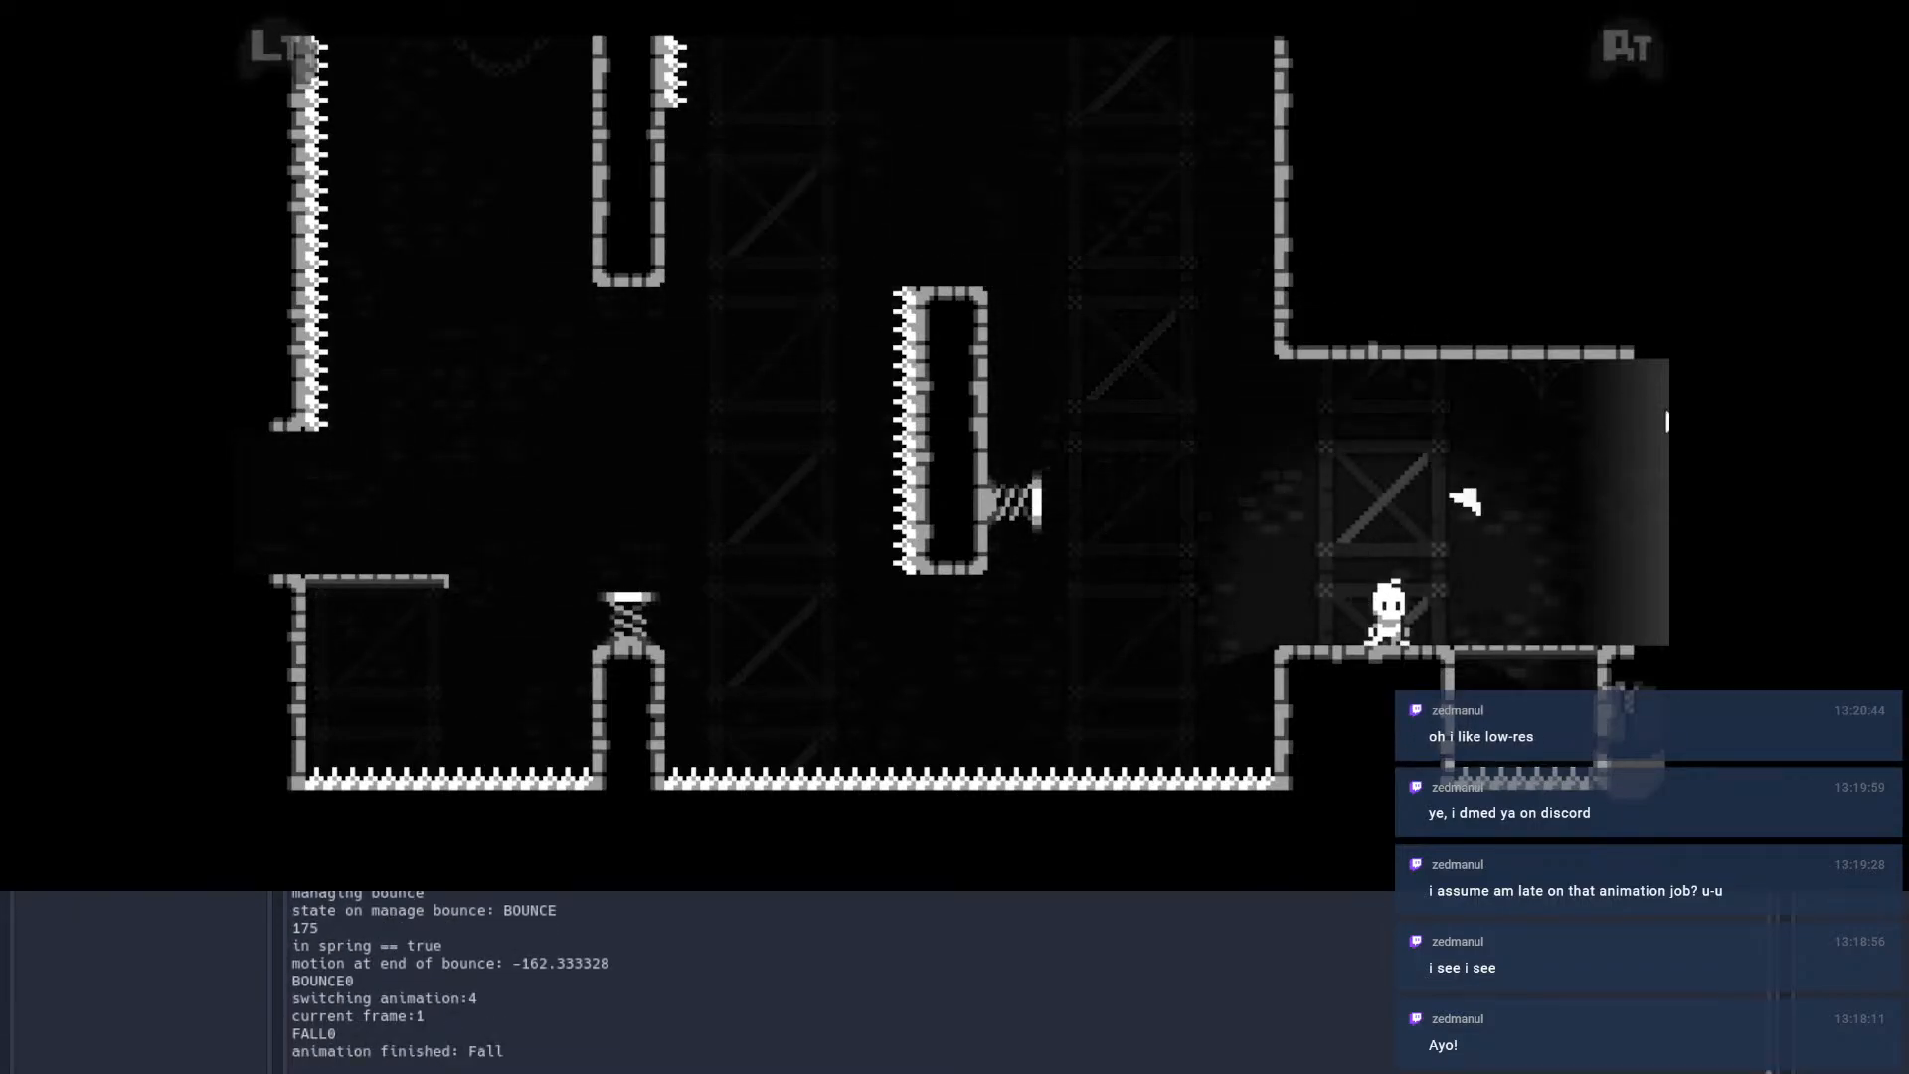
key("d")
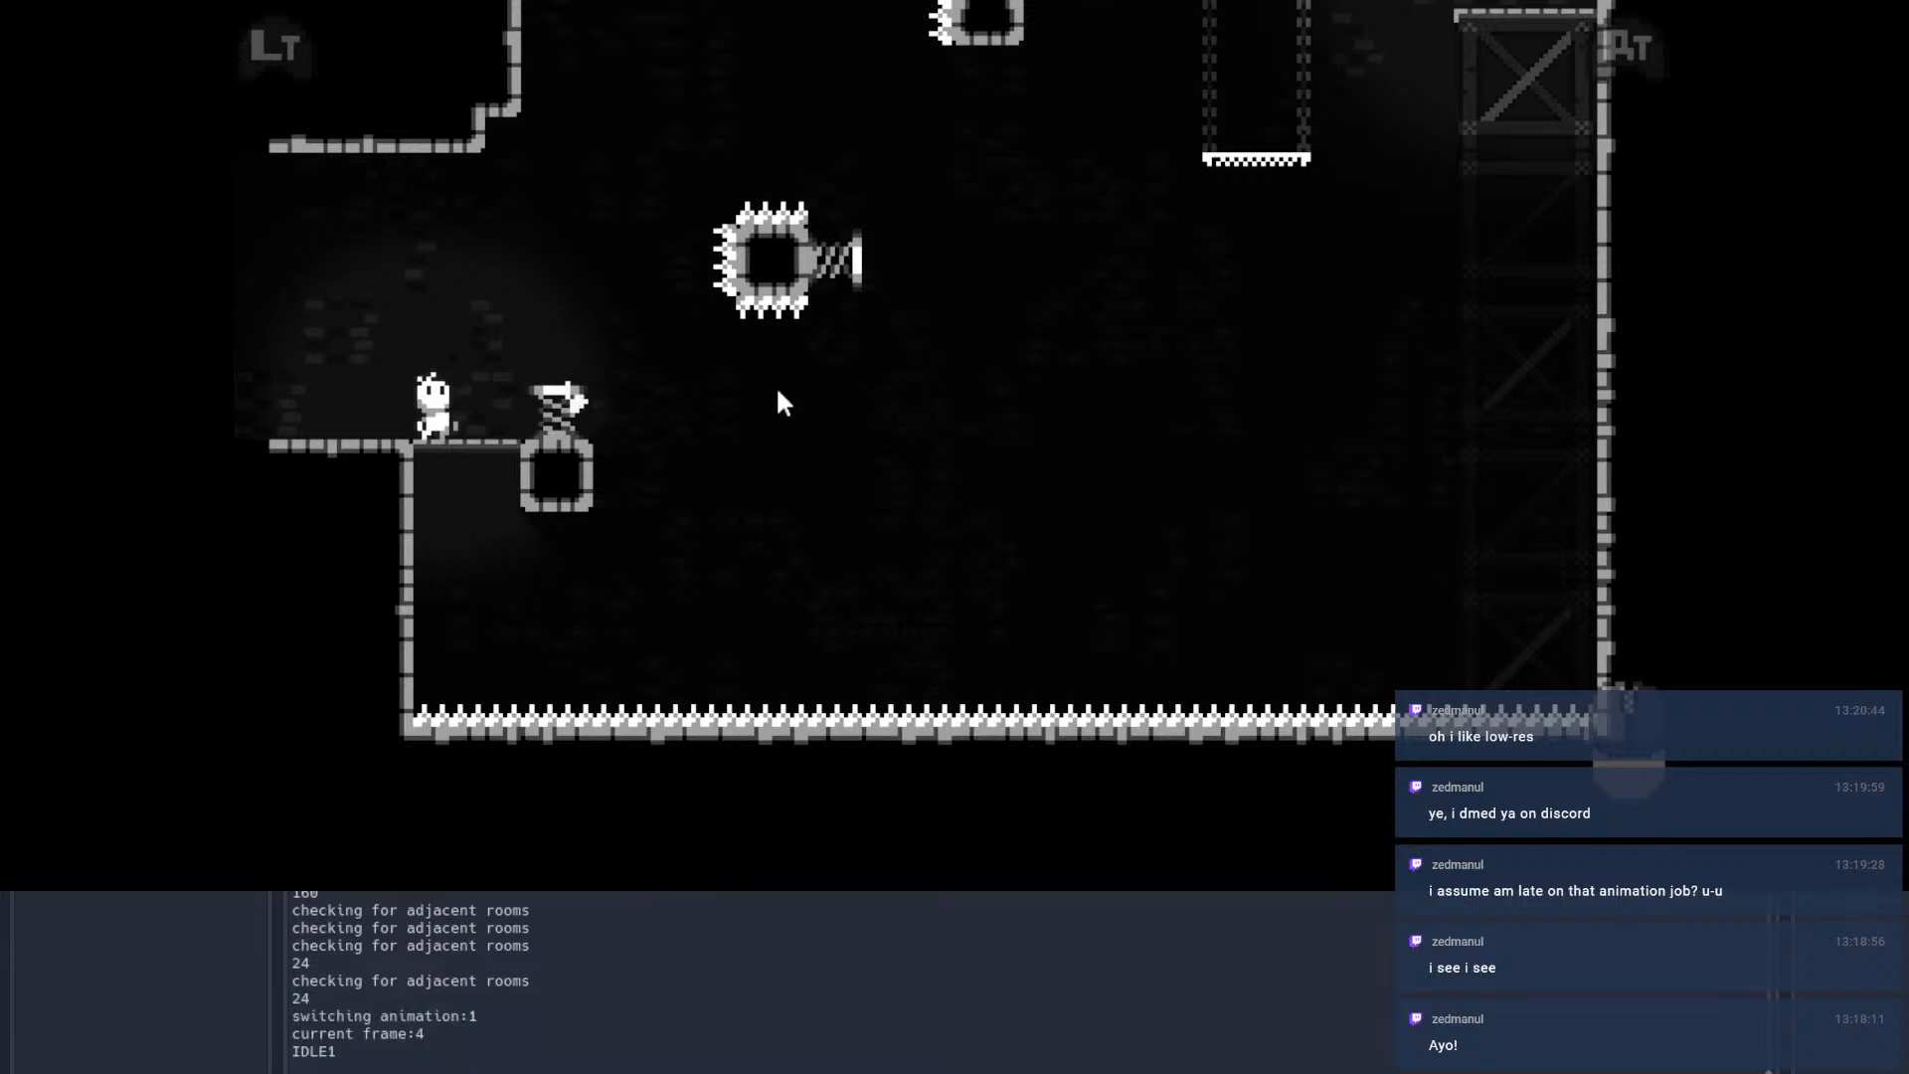
Step: Dash up beside the left wall of the tall spring room and jump off it toward the hanging platform
key("d")
key("a")
left_click(580, 159)
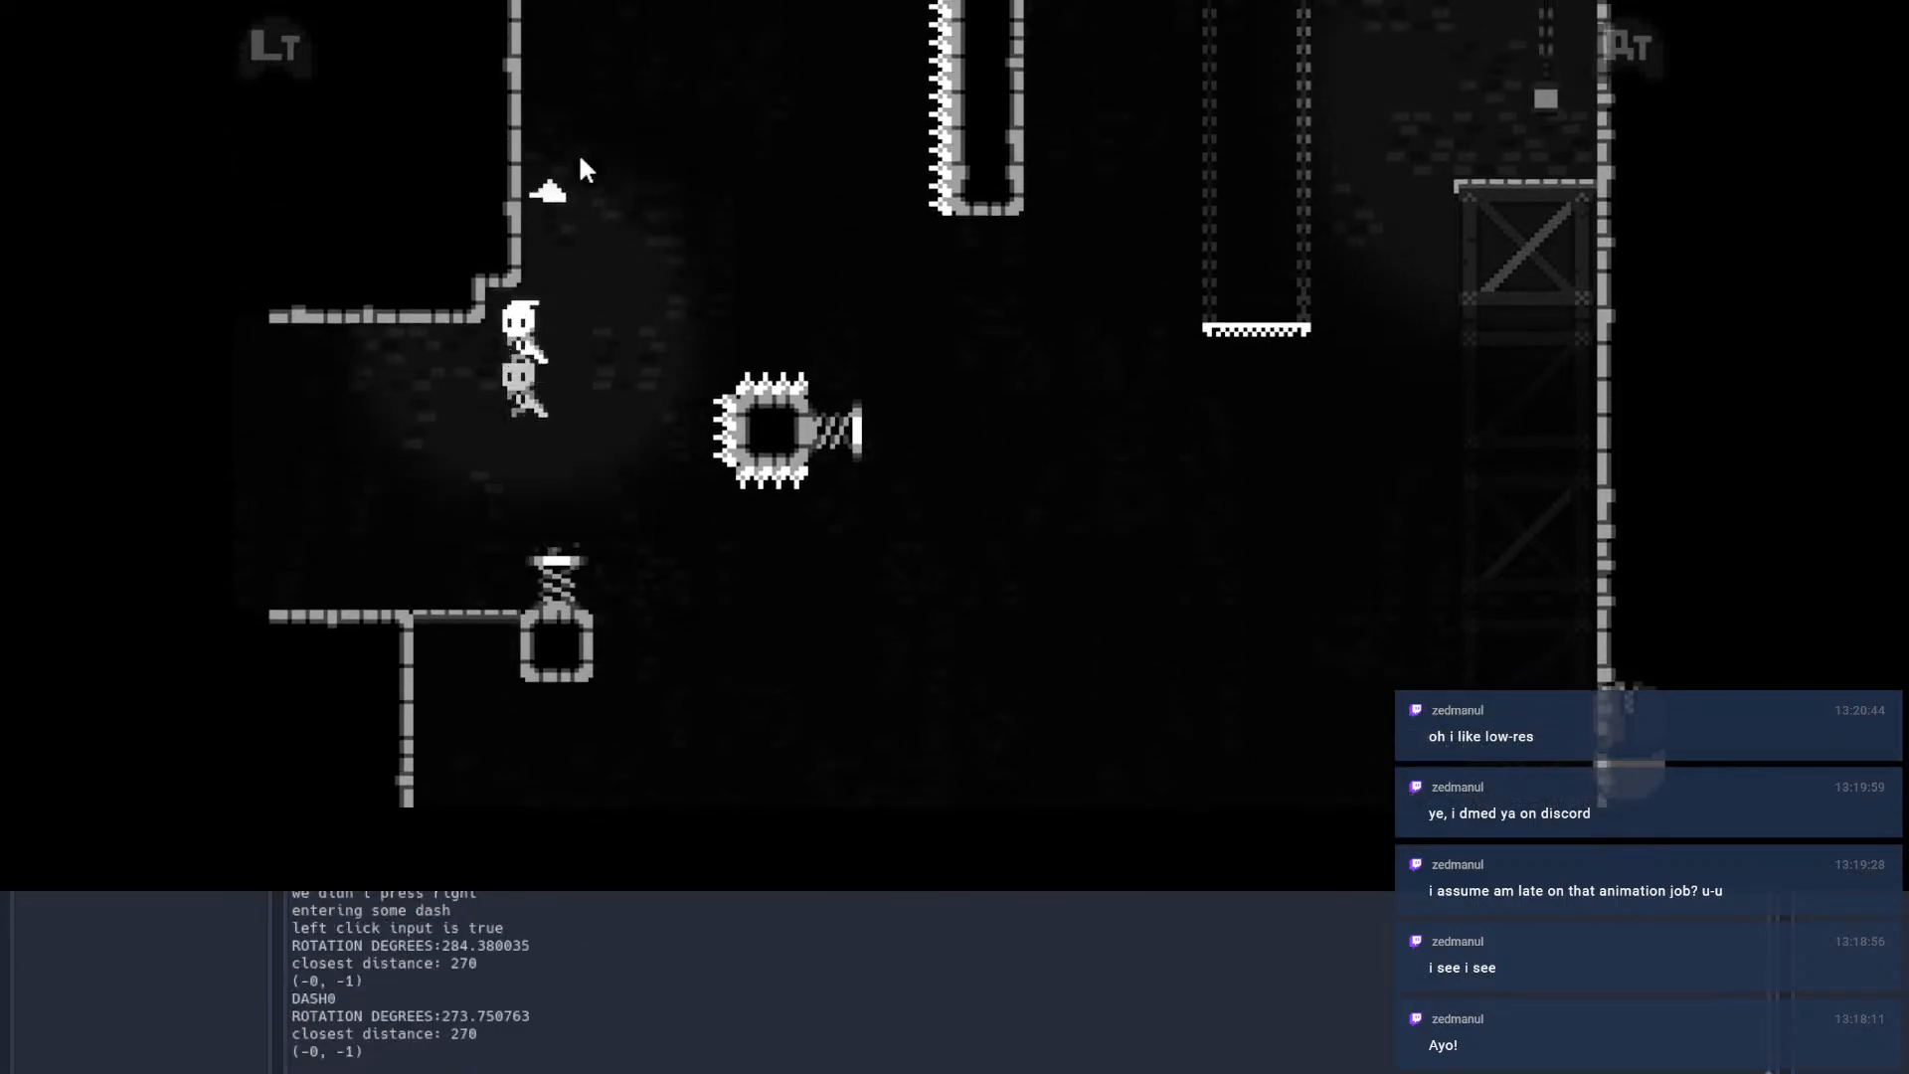
key("space")
key("d")
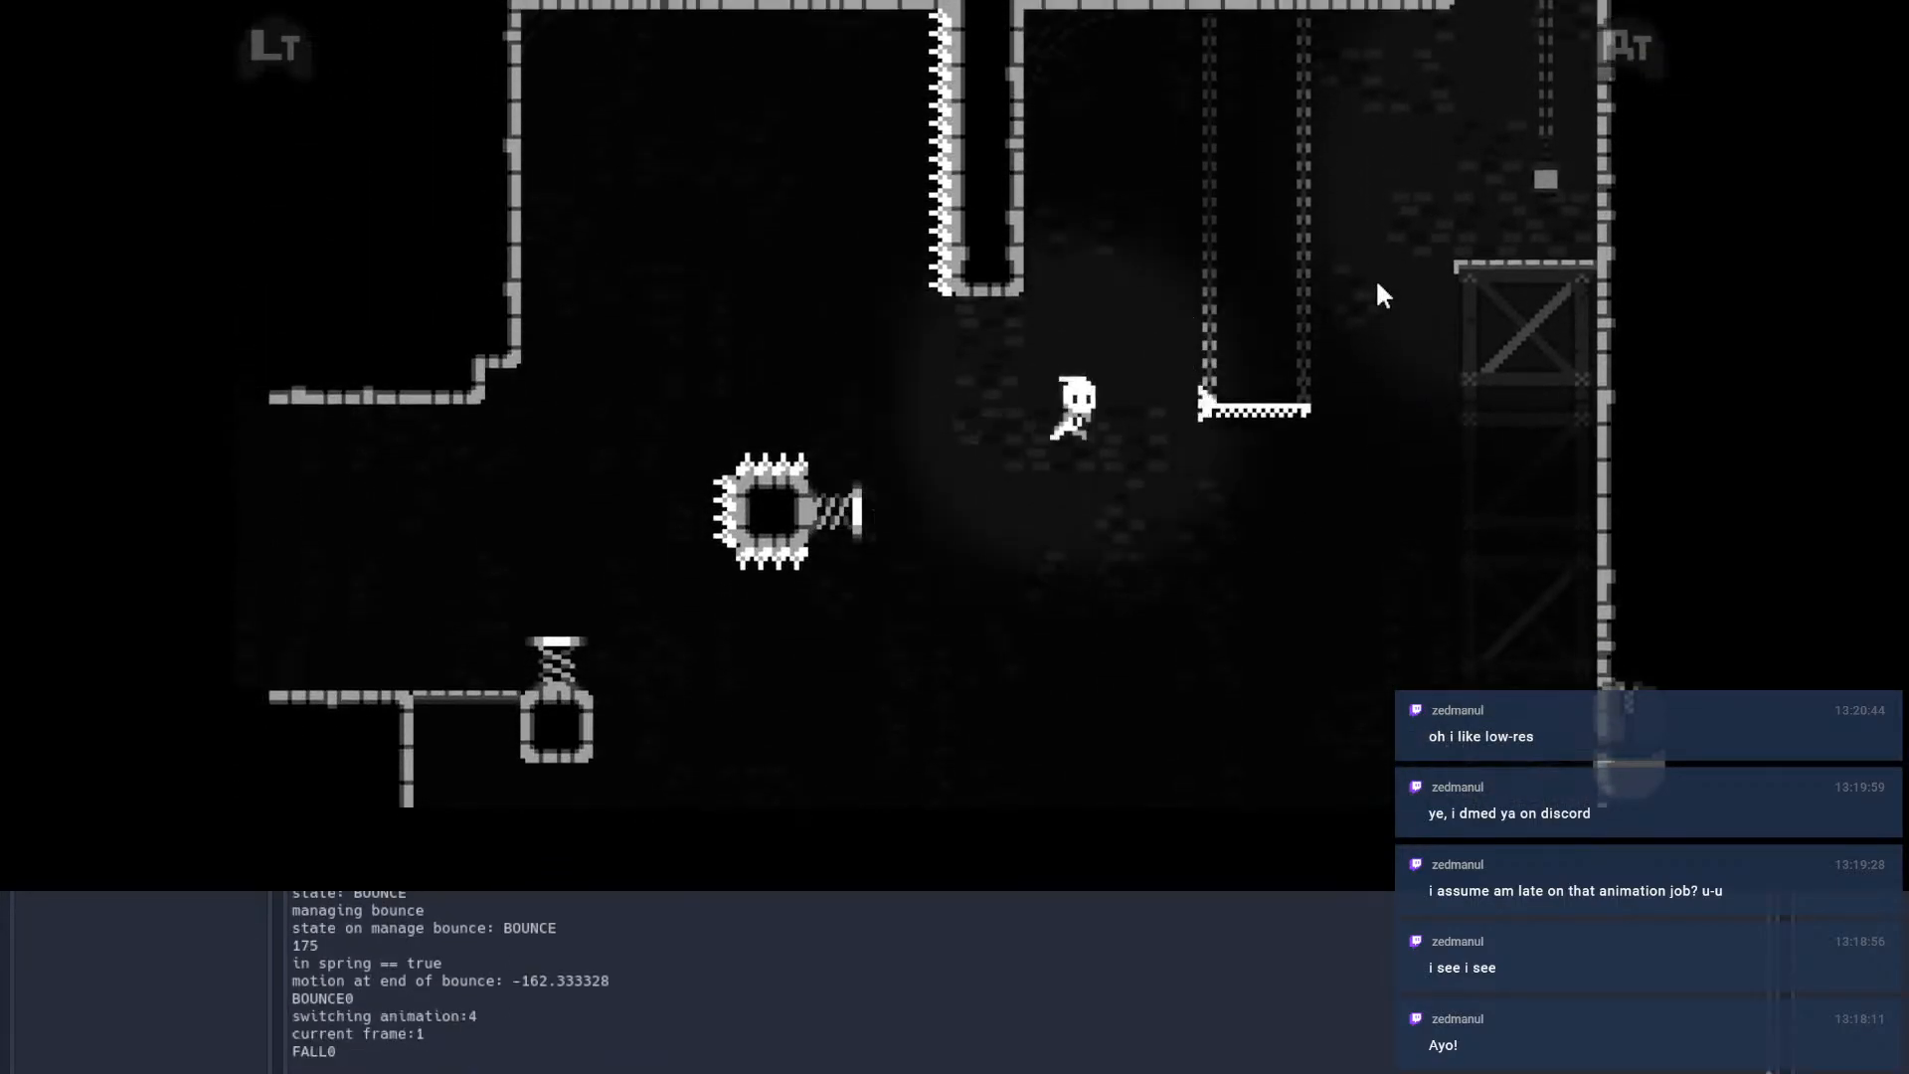
Step: Pause and close the running game, look over the MainScene and WorldDemo scenes, and open the Player13 scene's script
key("Escape")
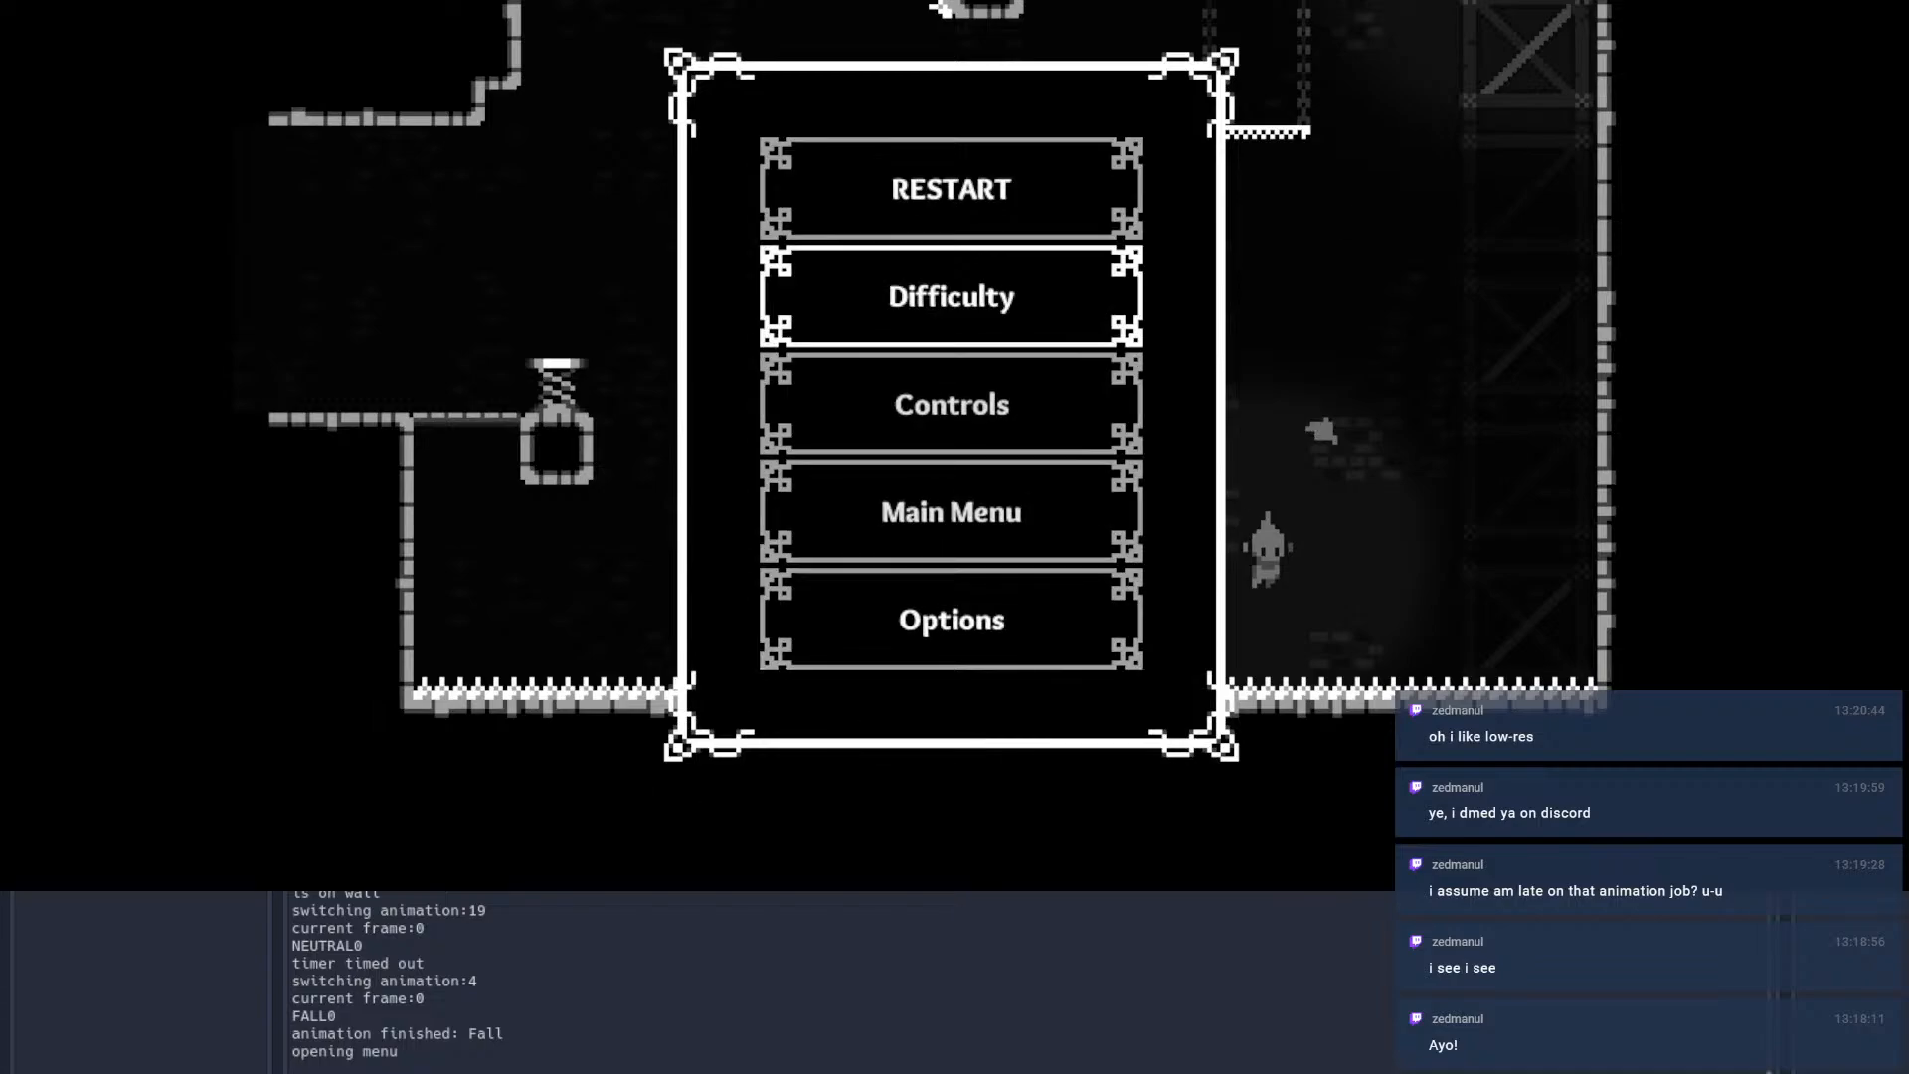
left_click(1631, 8)
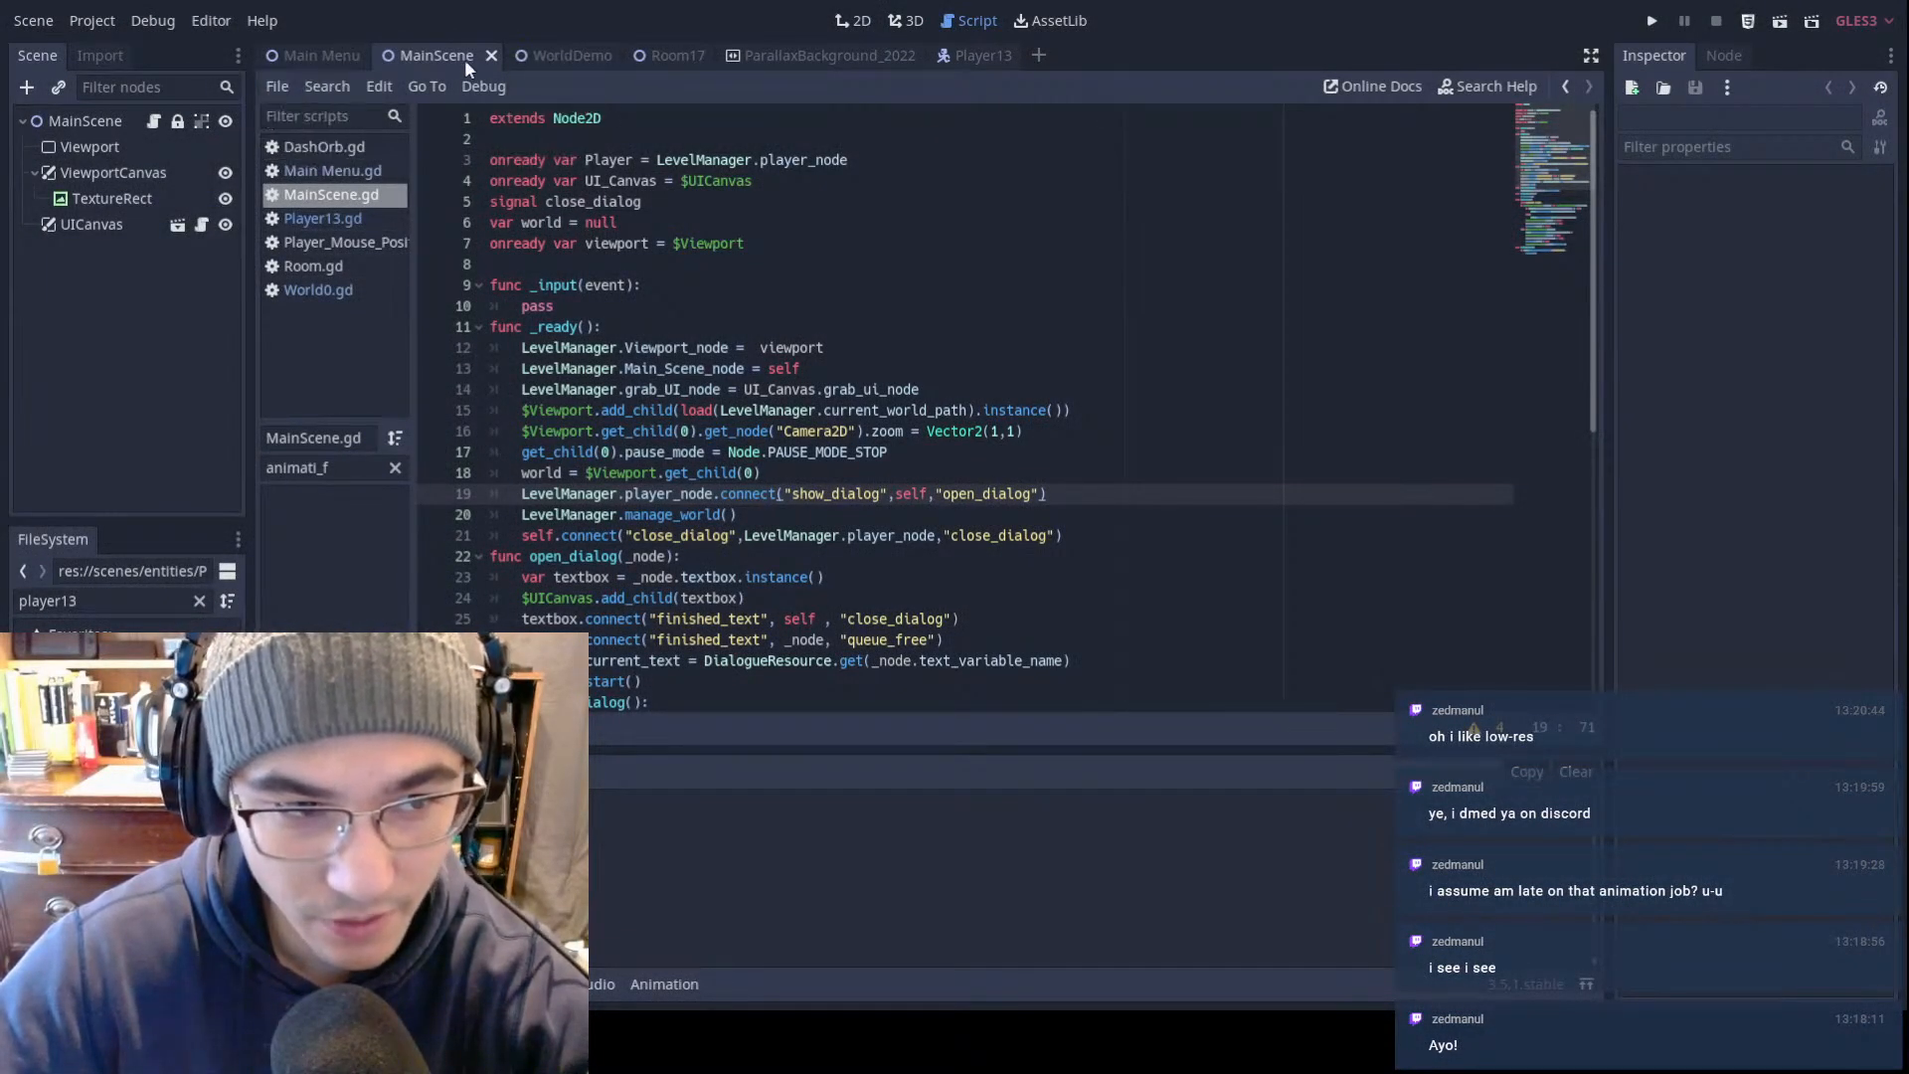
left_click(534, 58)
left_click(388, 57)
left_click(842, 25)
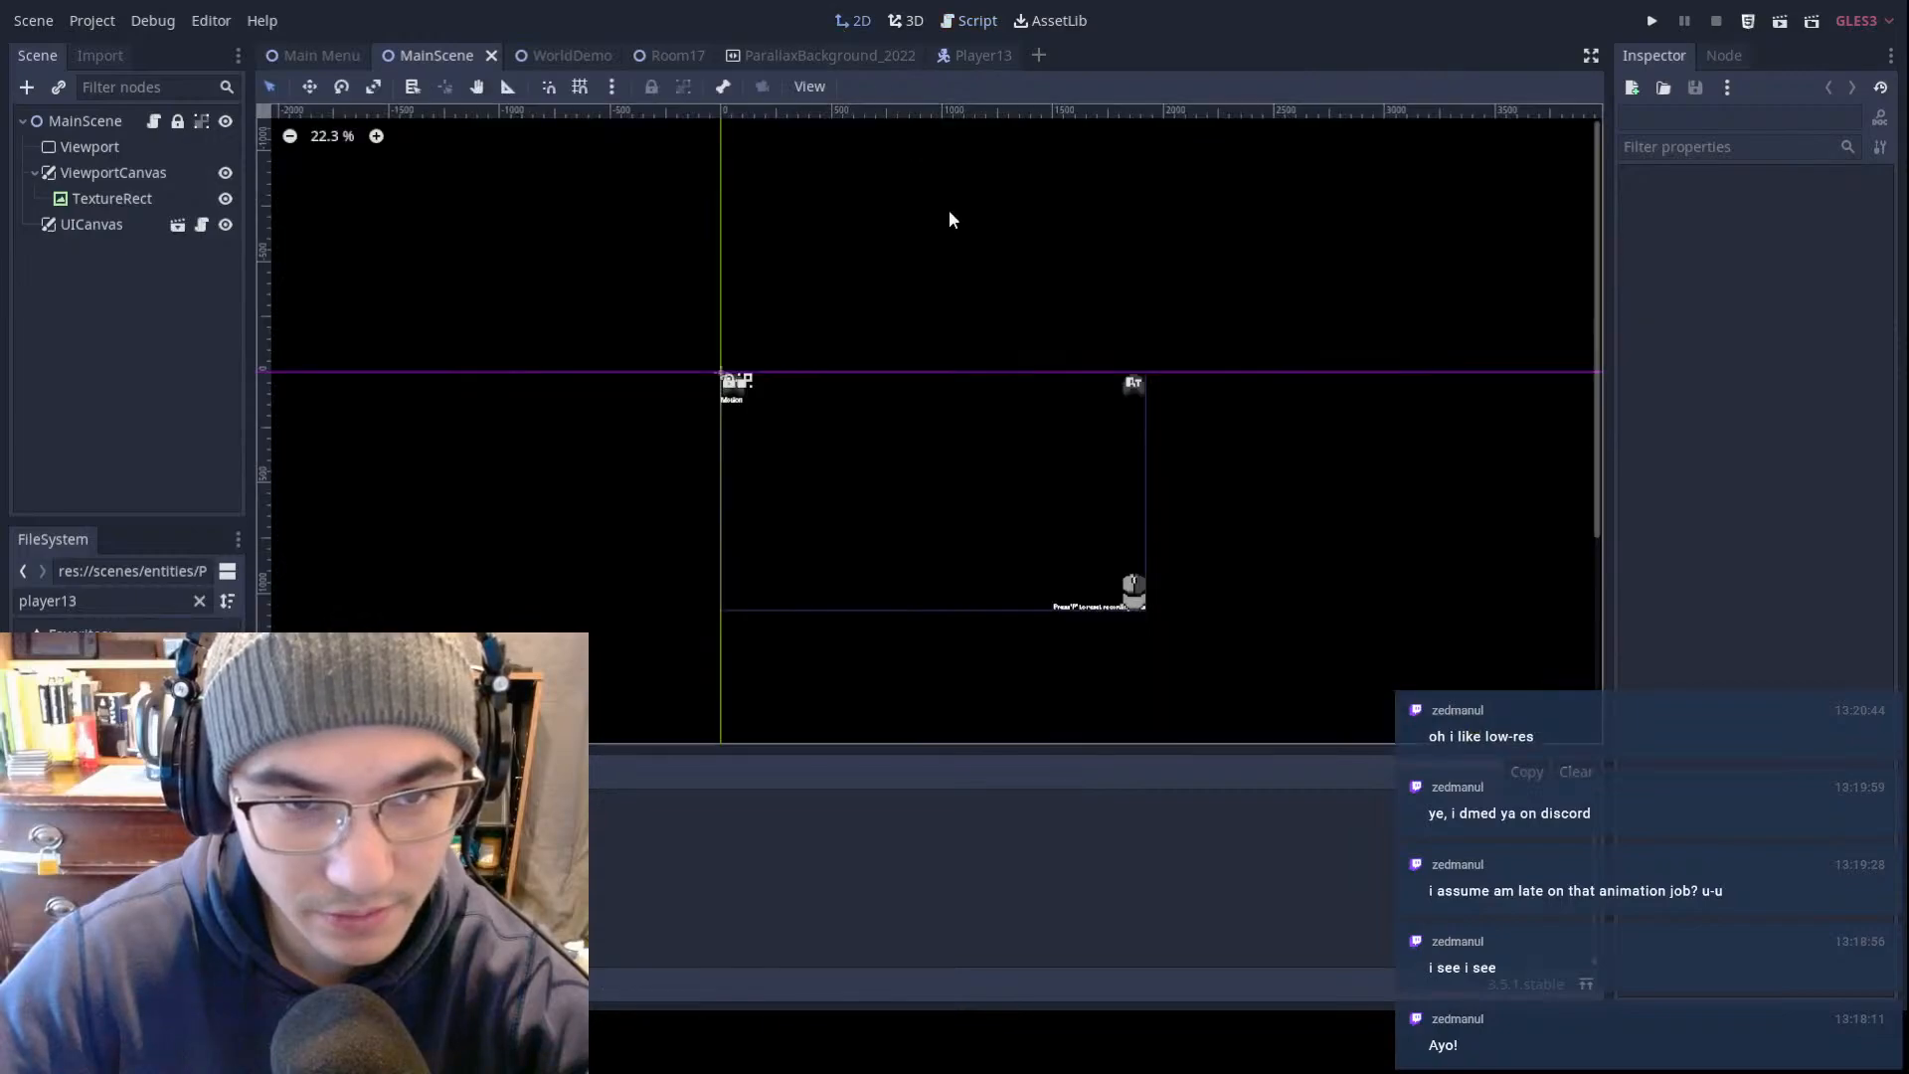
left_click(553, 57)
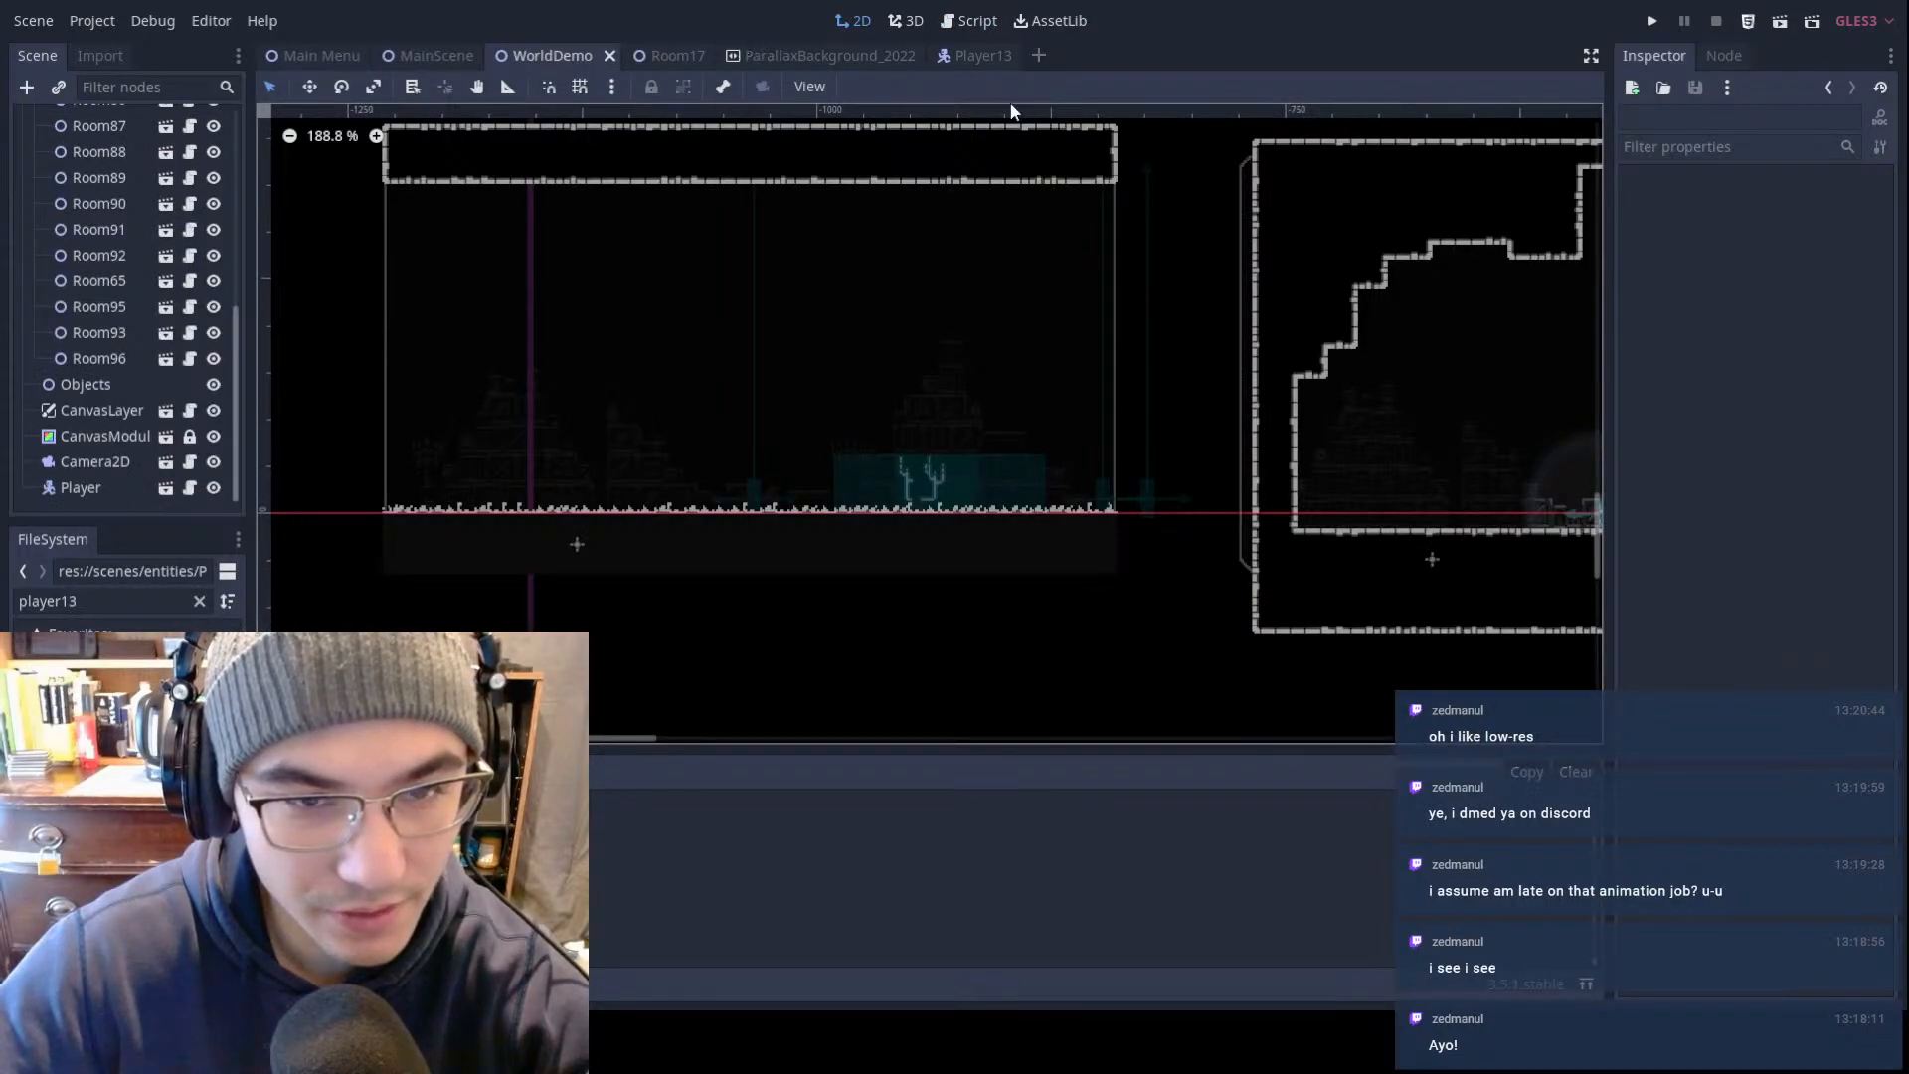
left_click(972, 56)
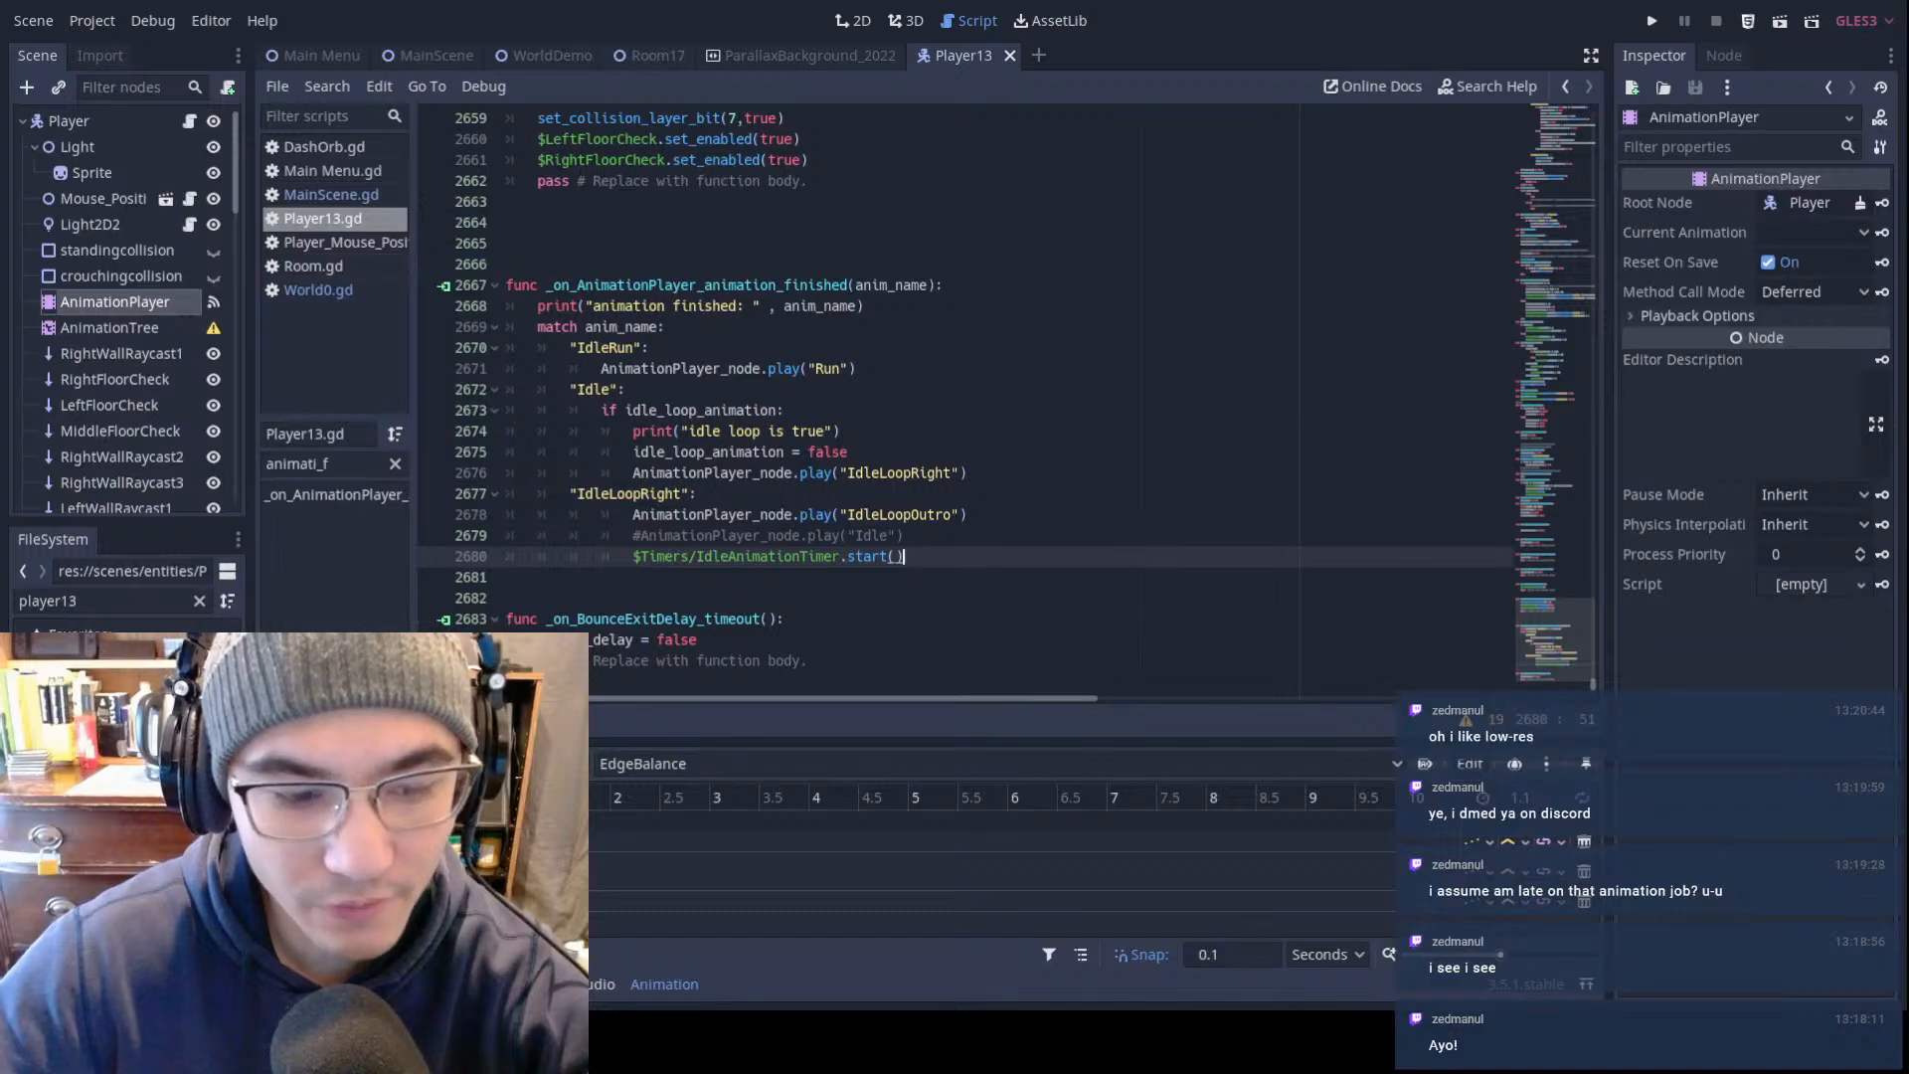
Step: Load the player's Idle animation in the animation editor and examine its method call track
left_click(691, 764)
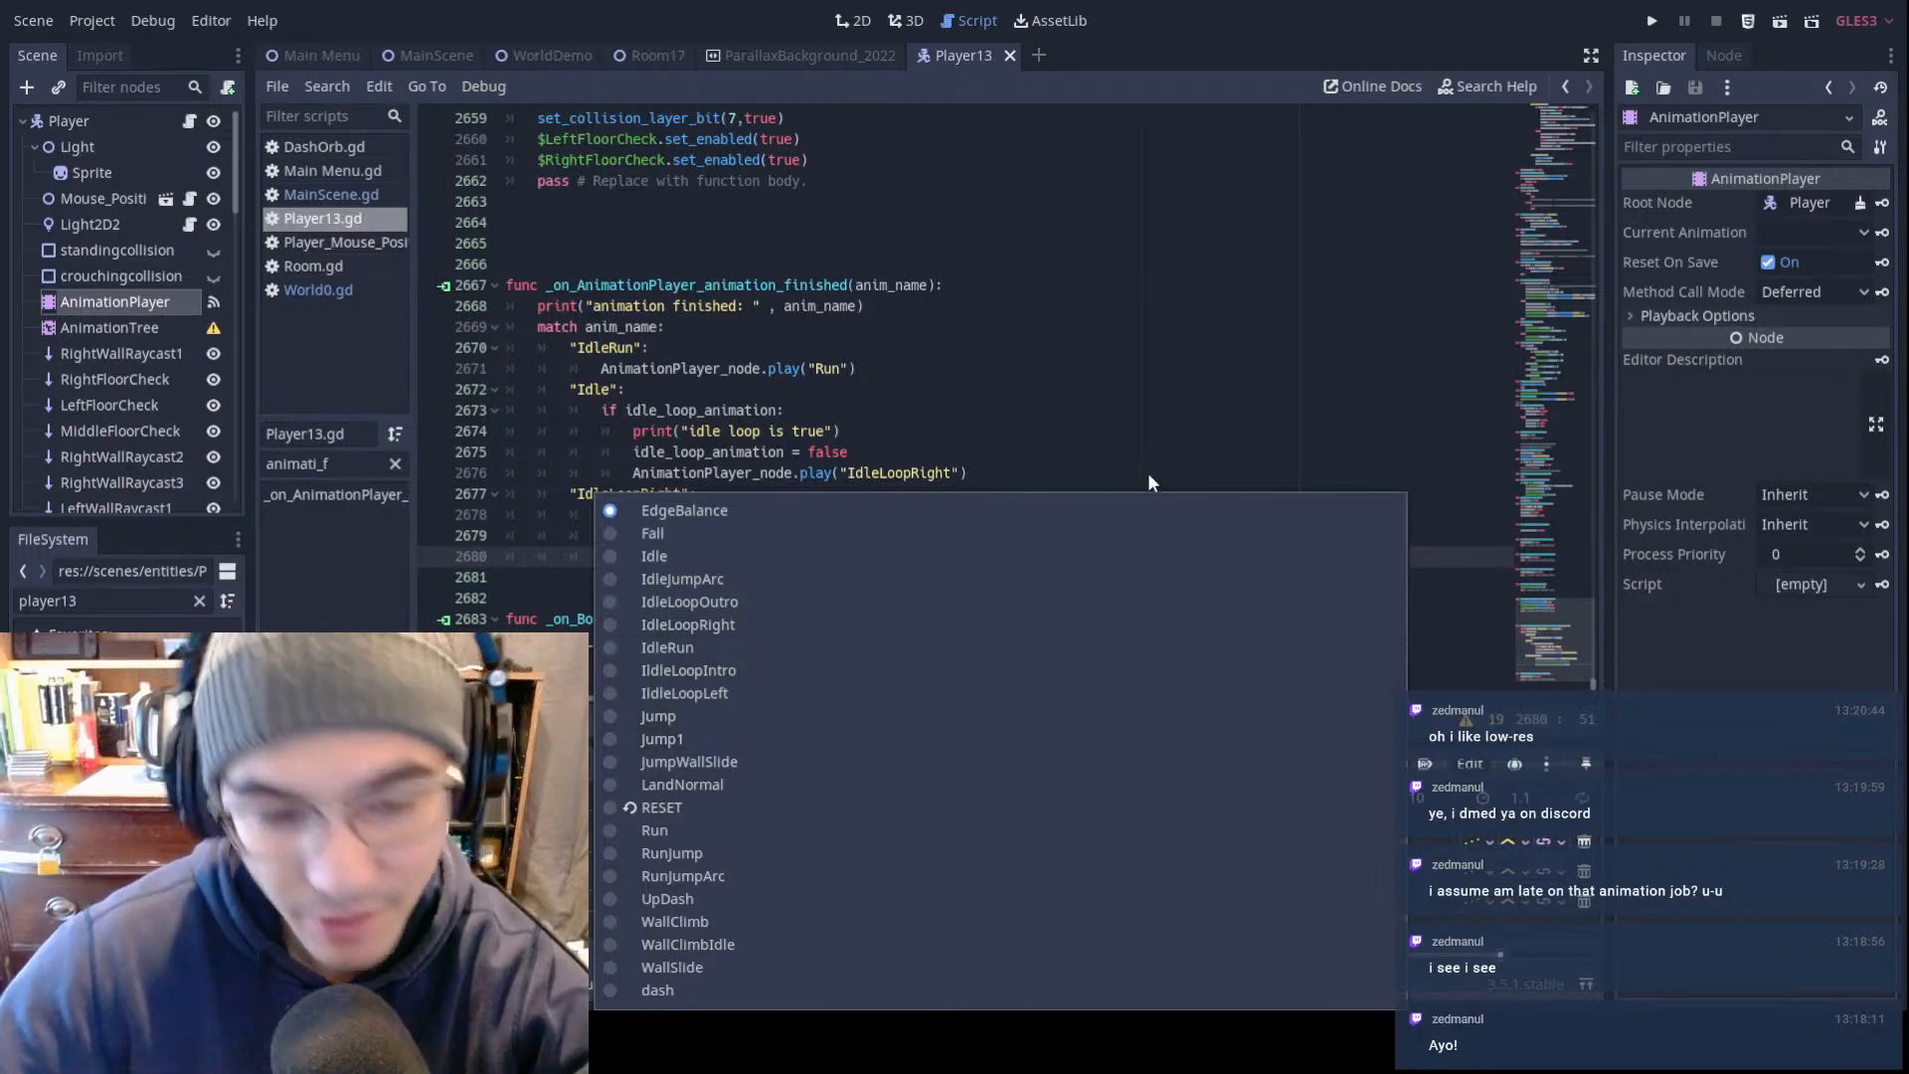
left_click(1148, 348)
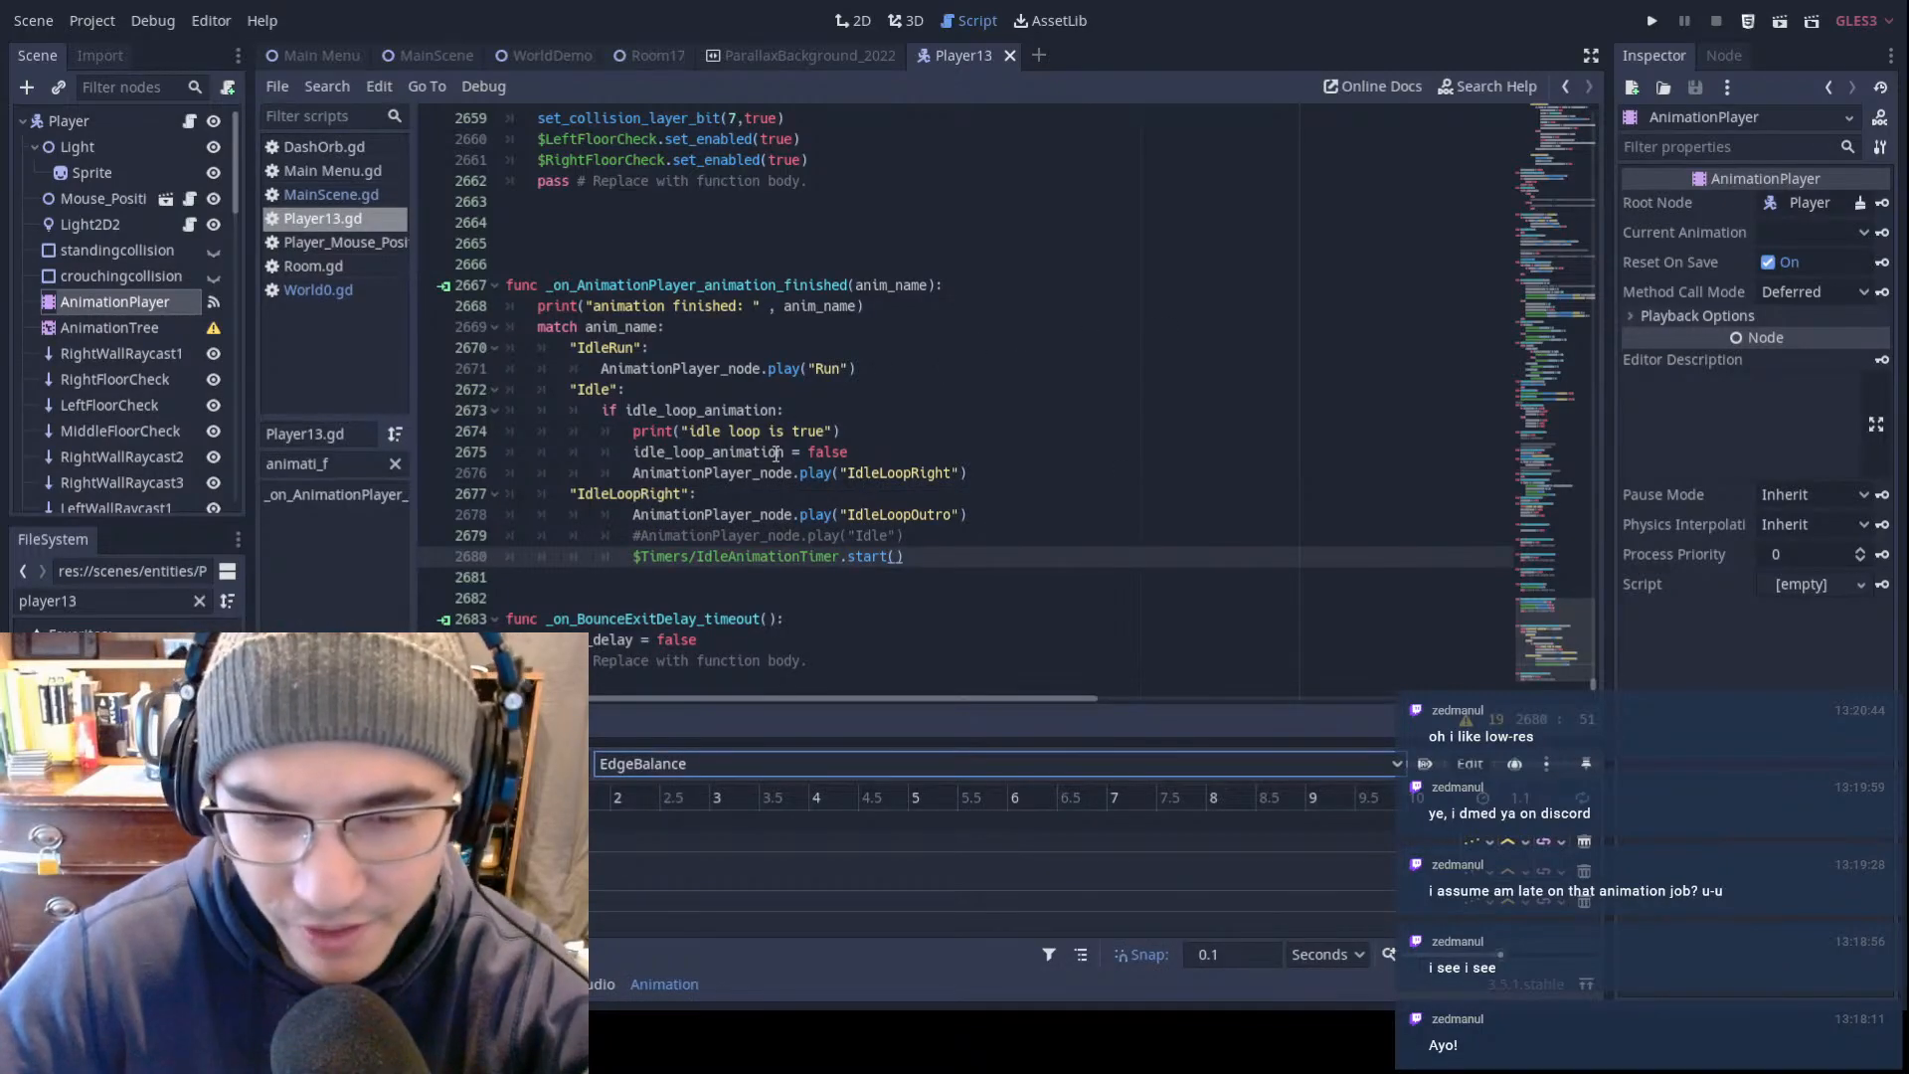
scroll(816, 428, "up", 2)
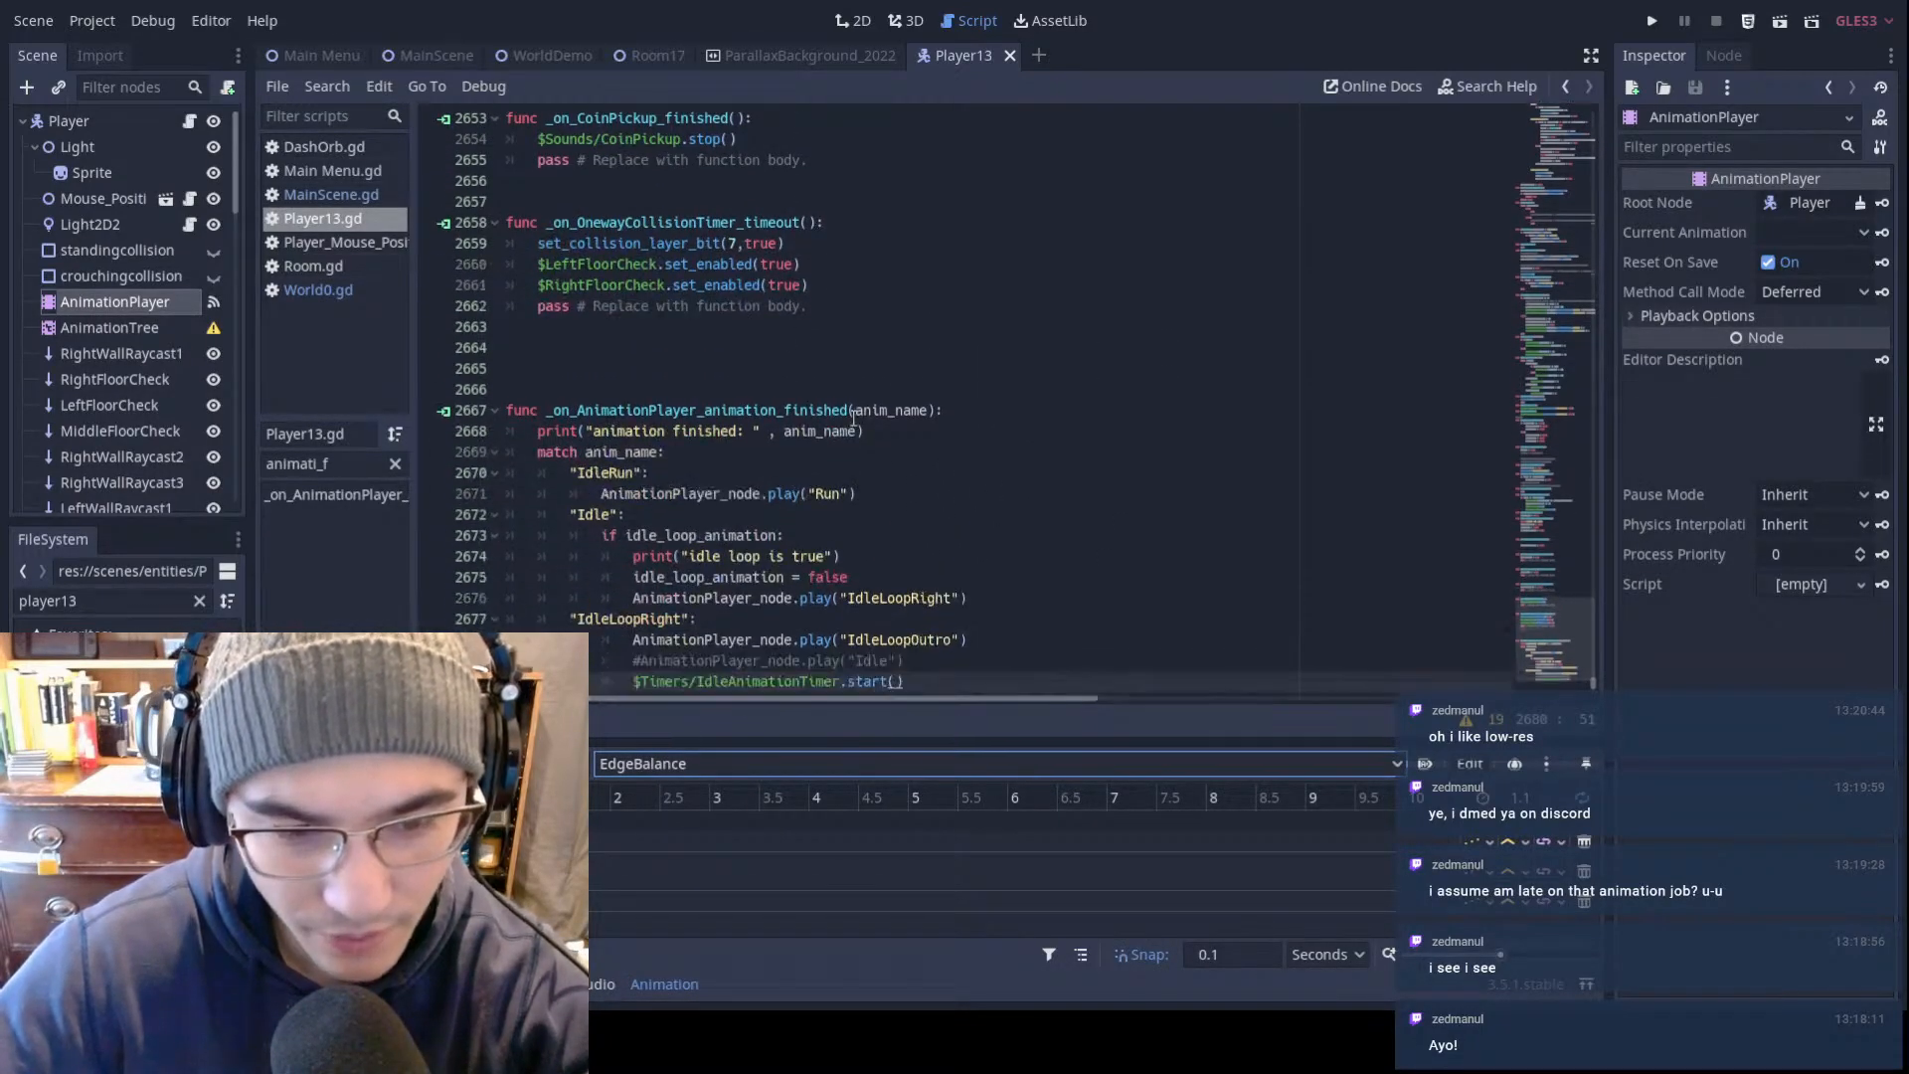
left_click(701, 763)
left_click(696, 659)
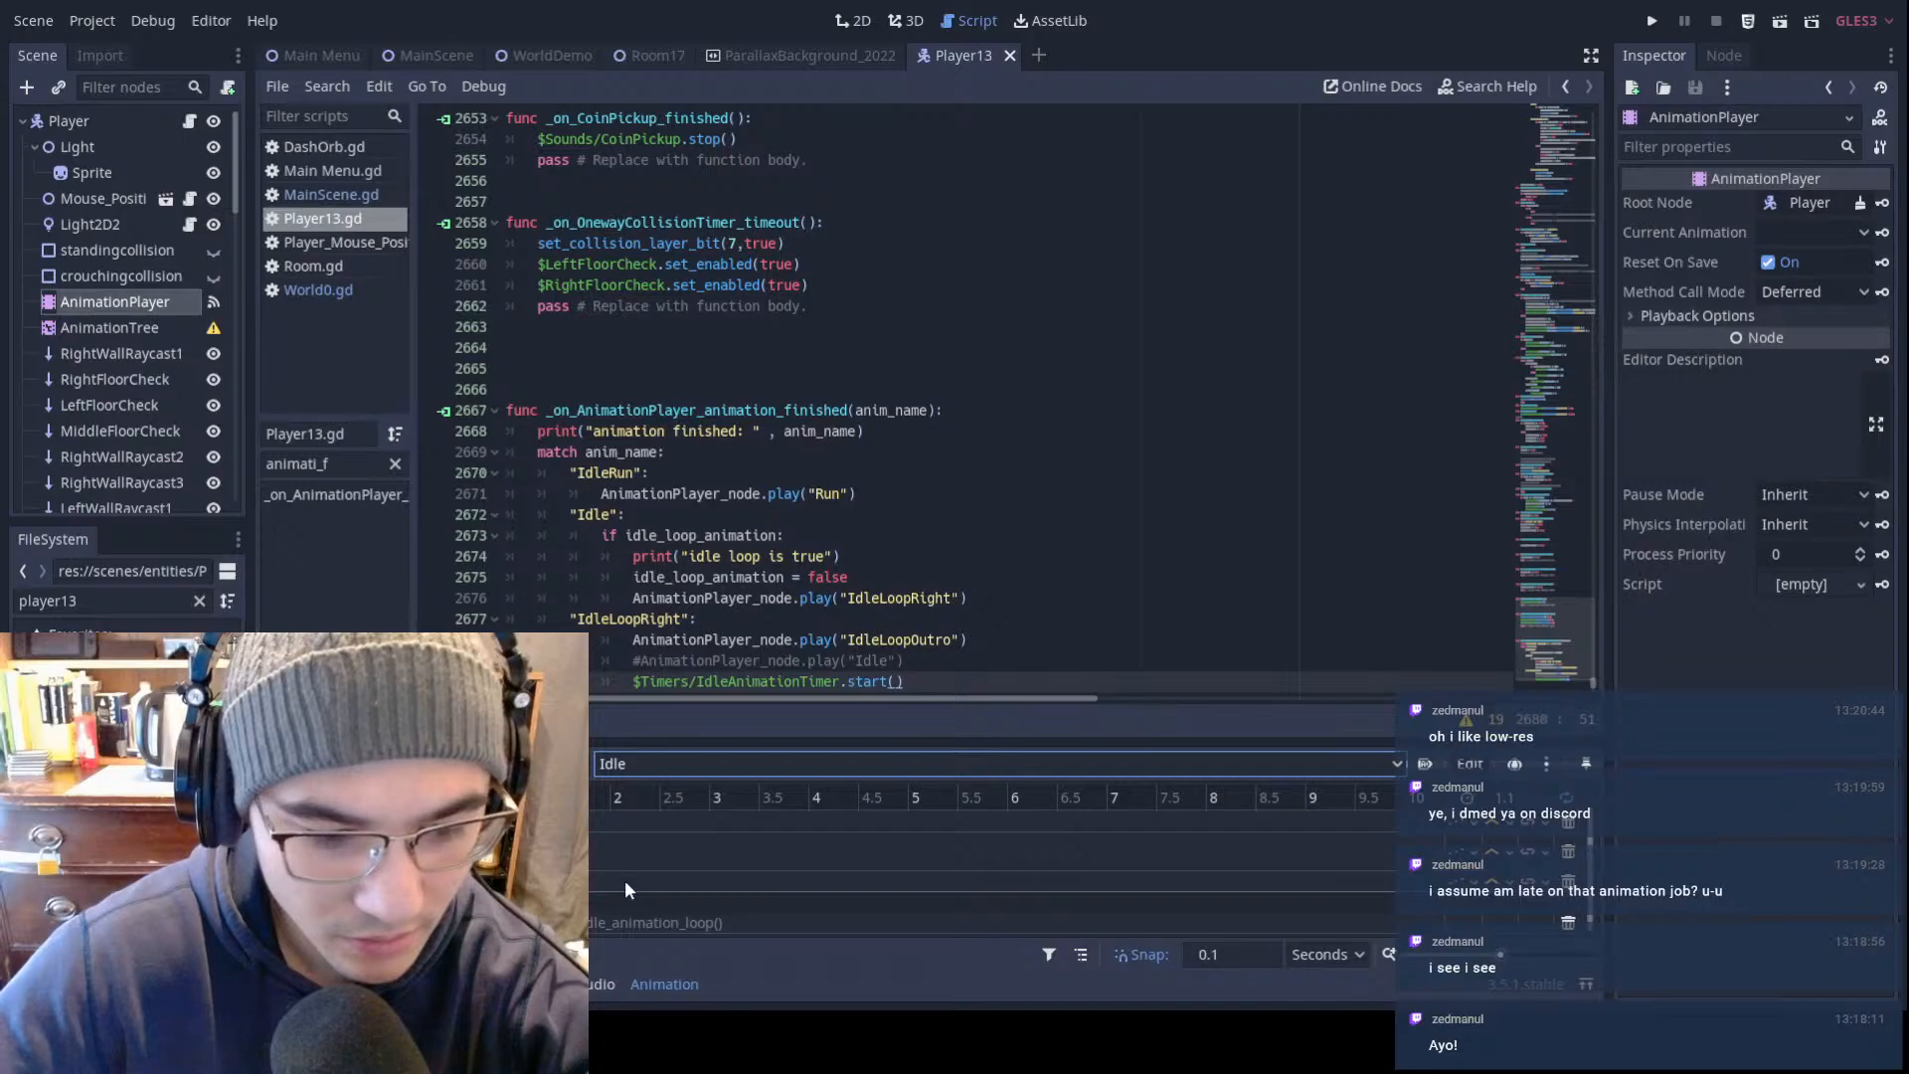
left_click(589, 925)
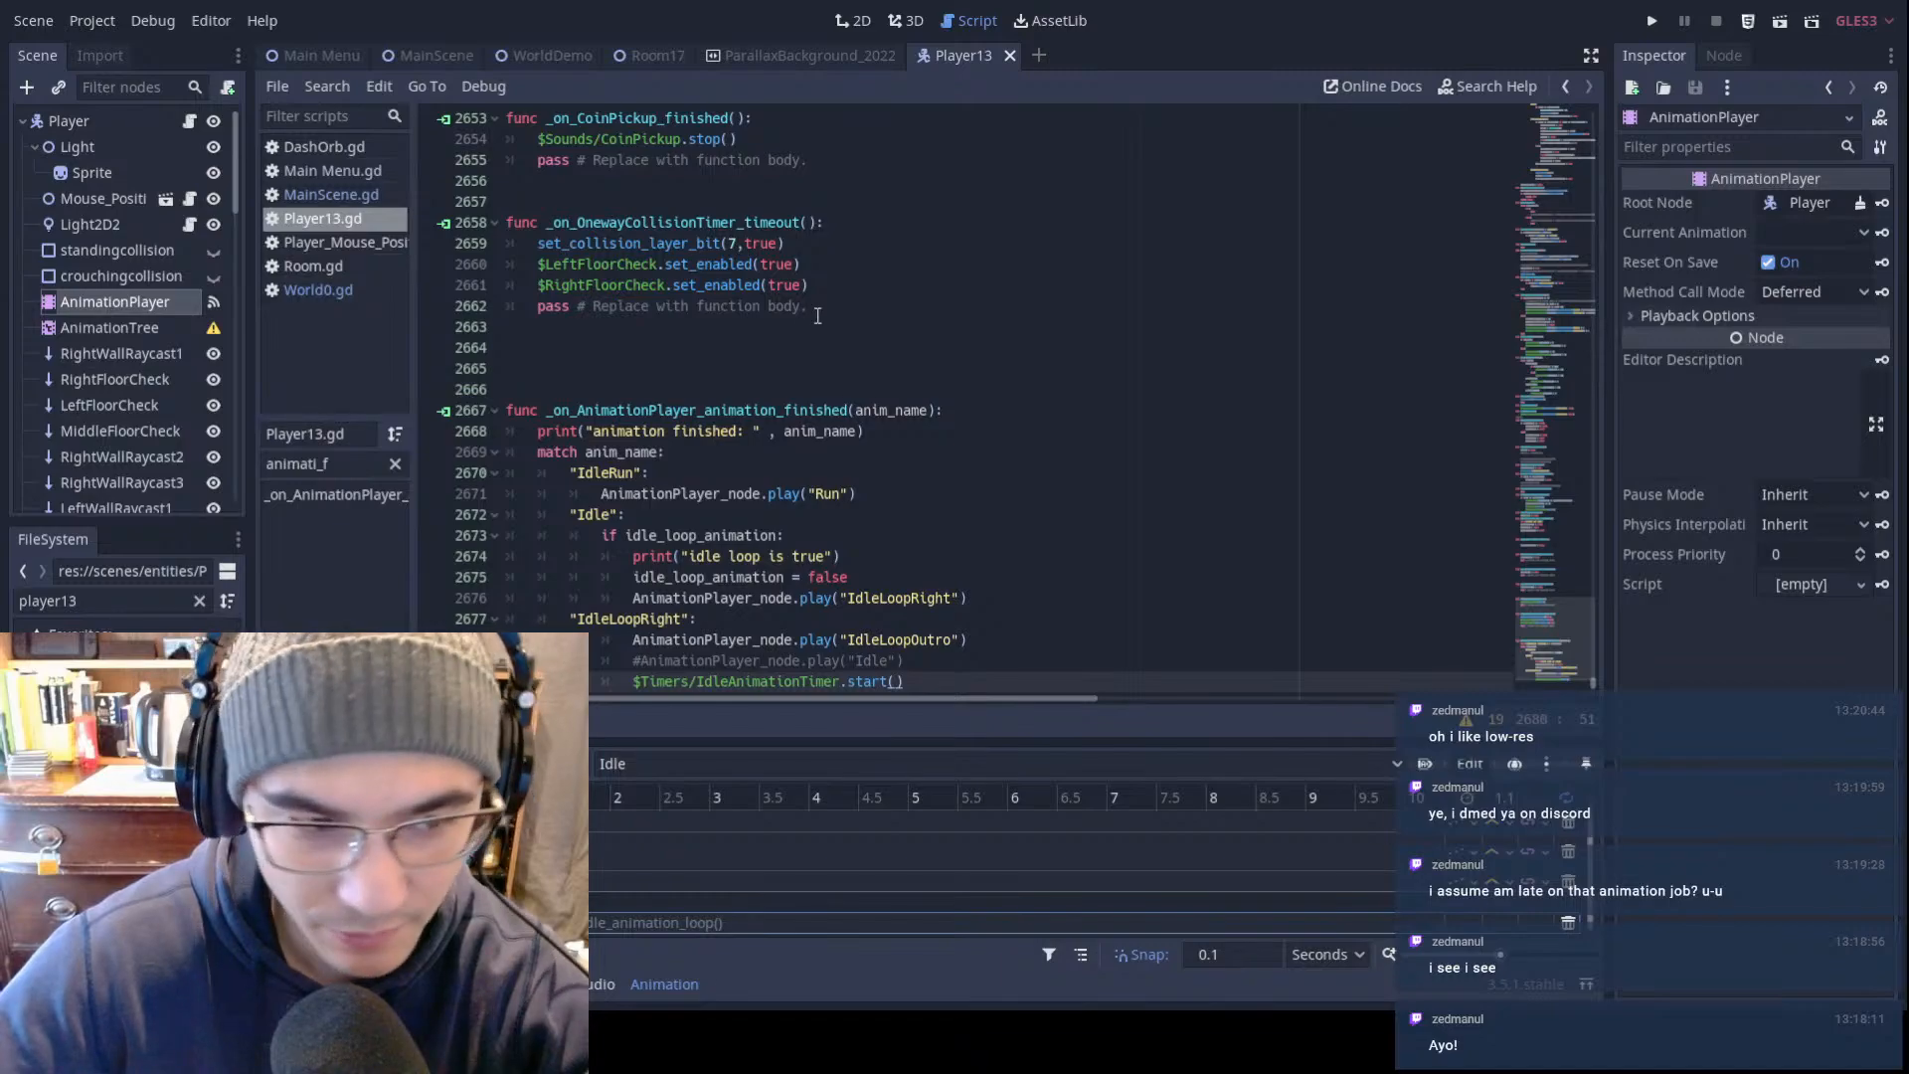
Step: Filter the Player13 script's functions by "start_idle" and go to the on_start_idle_animation_loop function
left_click_drag(338, 464, 4, 437)
type("star")
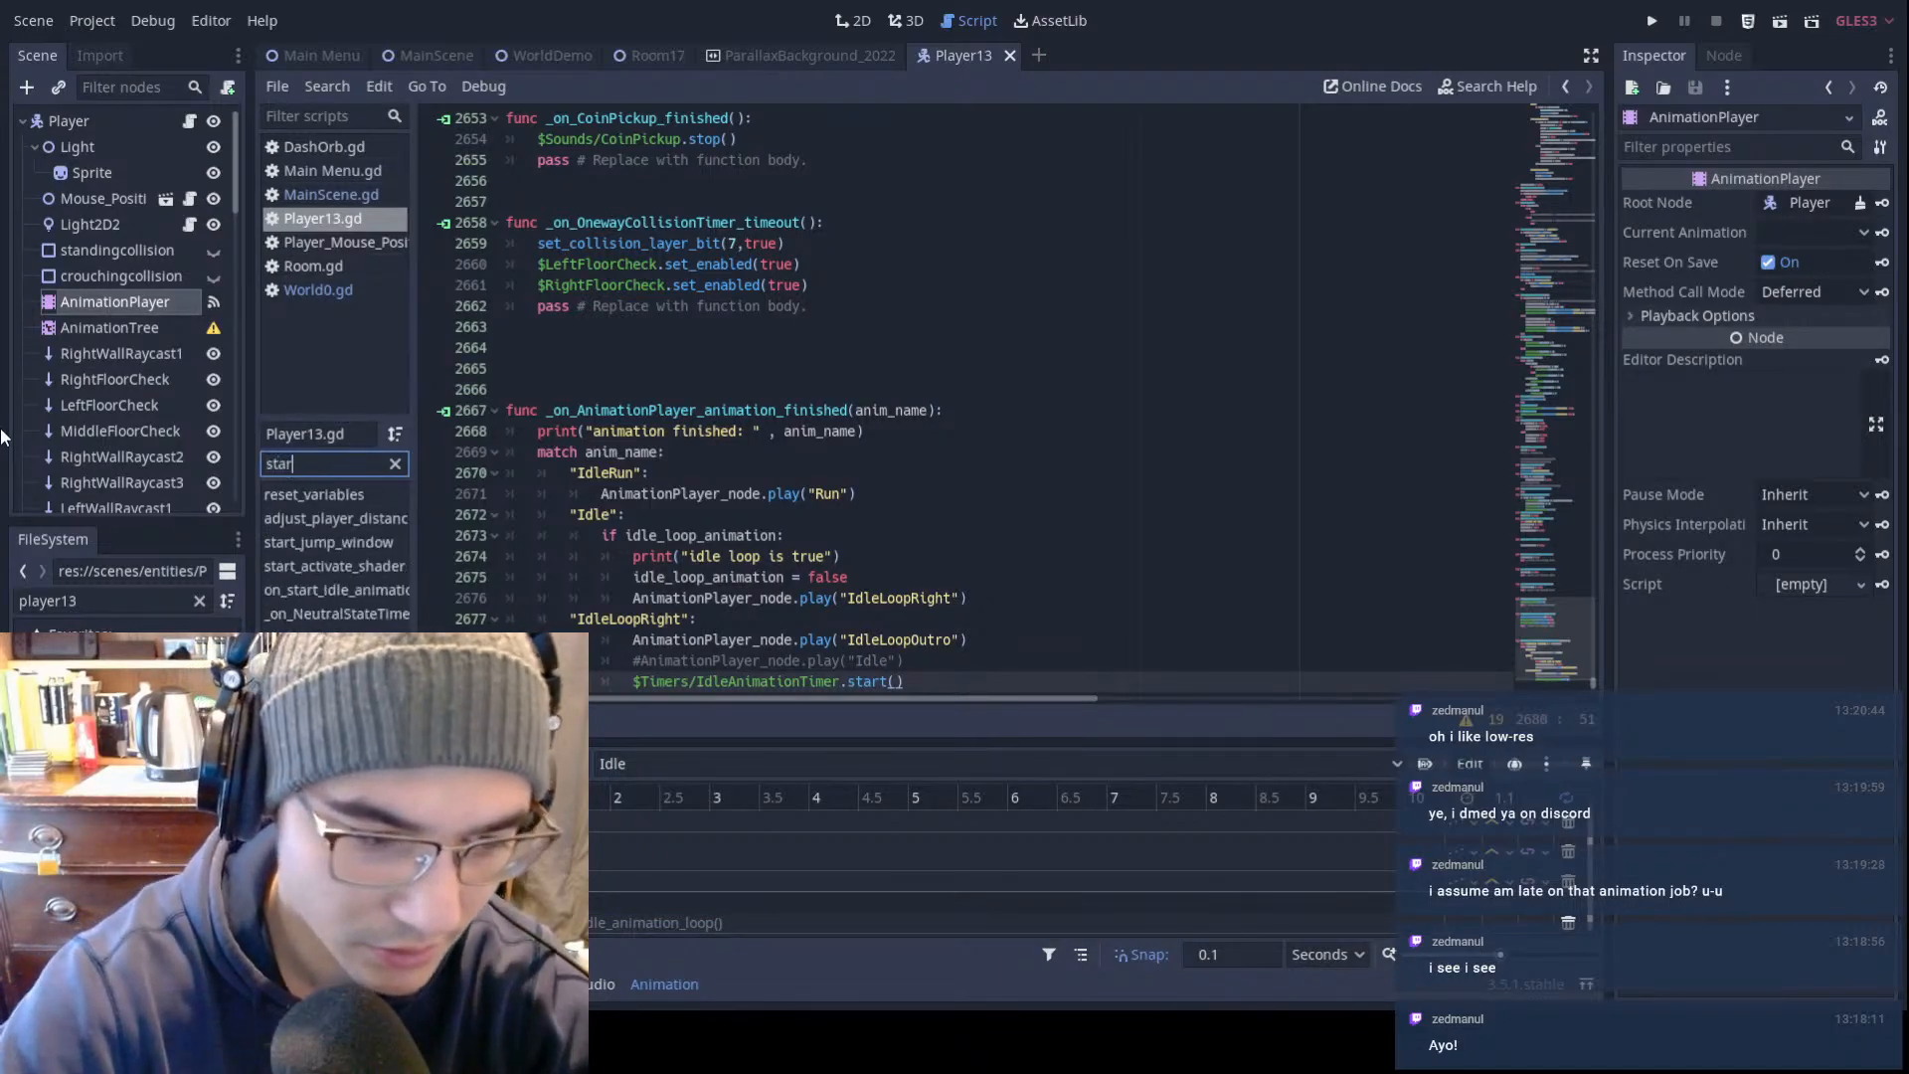
type("t_idle")
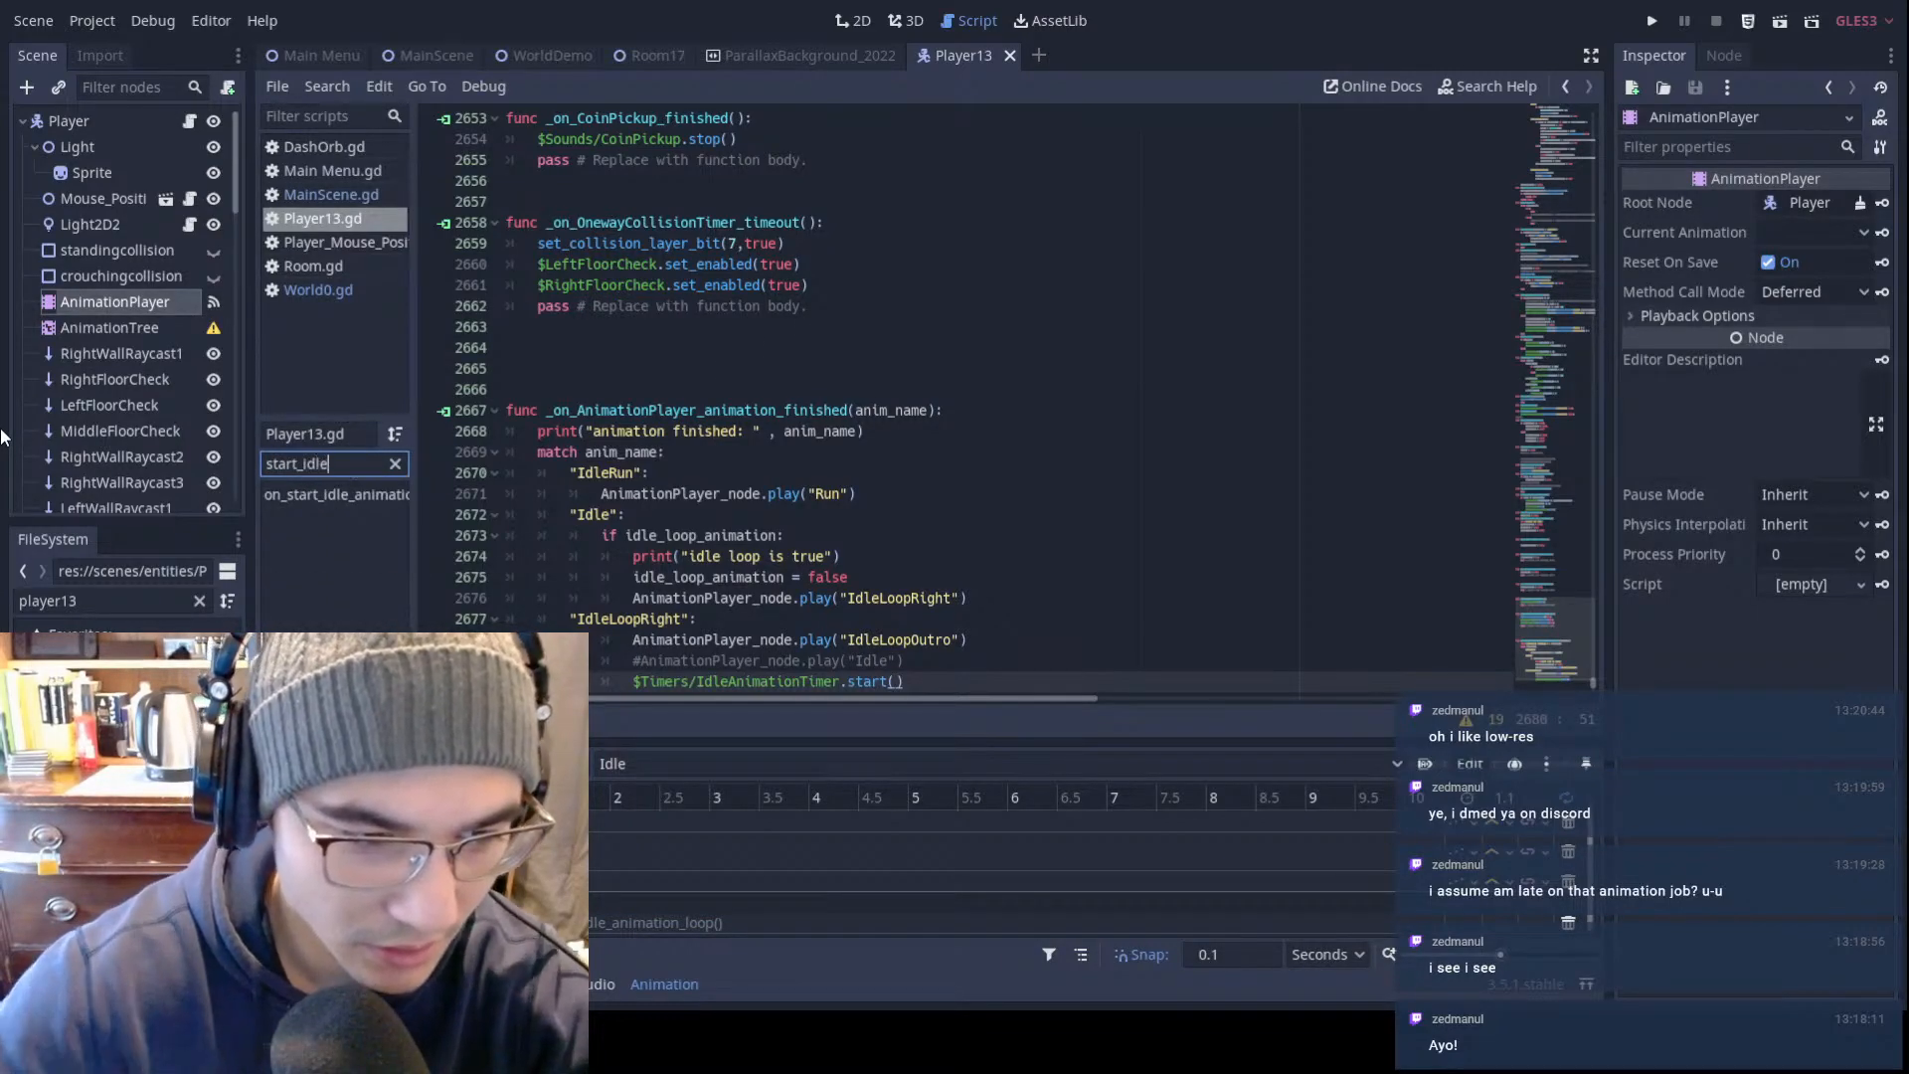
left_click(362, 494)
scroll(920, 211, "up", 1)
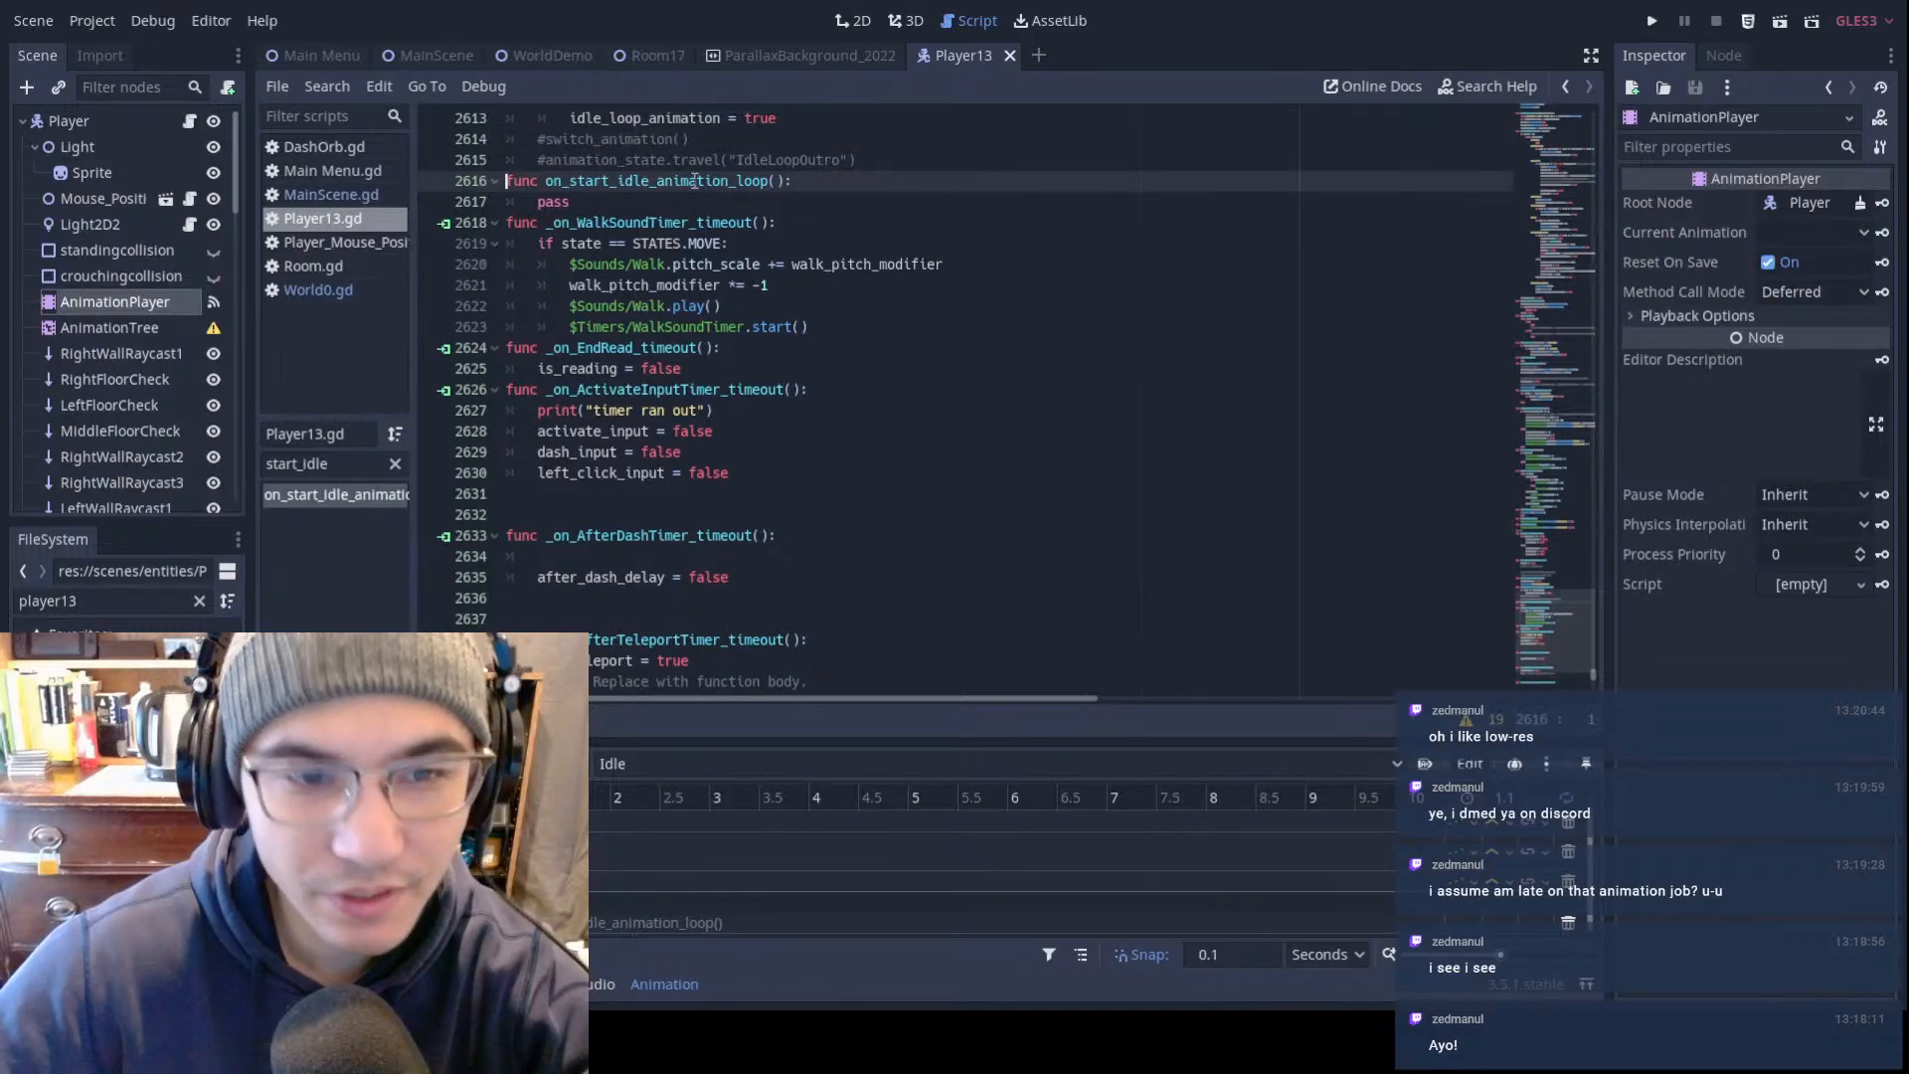
Step: Remove the method call track from the Idle animation, delete the on_start_idle_animation_loop function, and save
left_click_drag(625, 202, 408, 181)
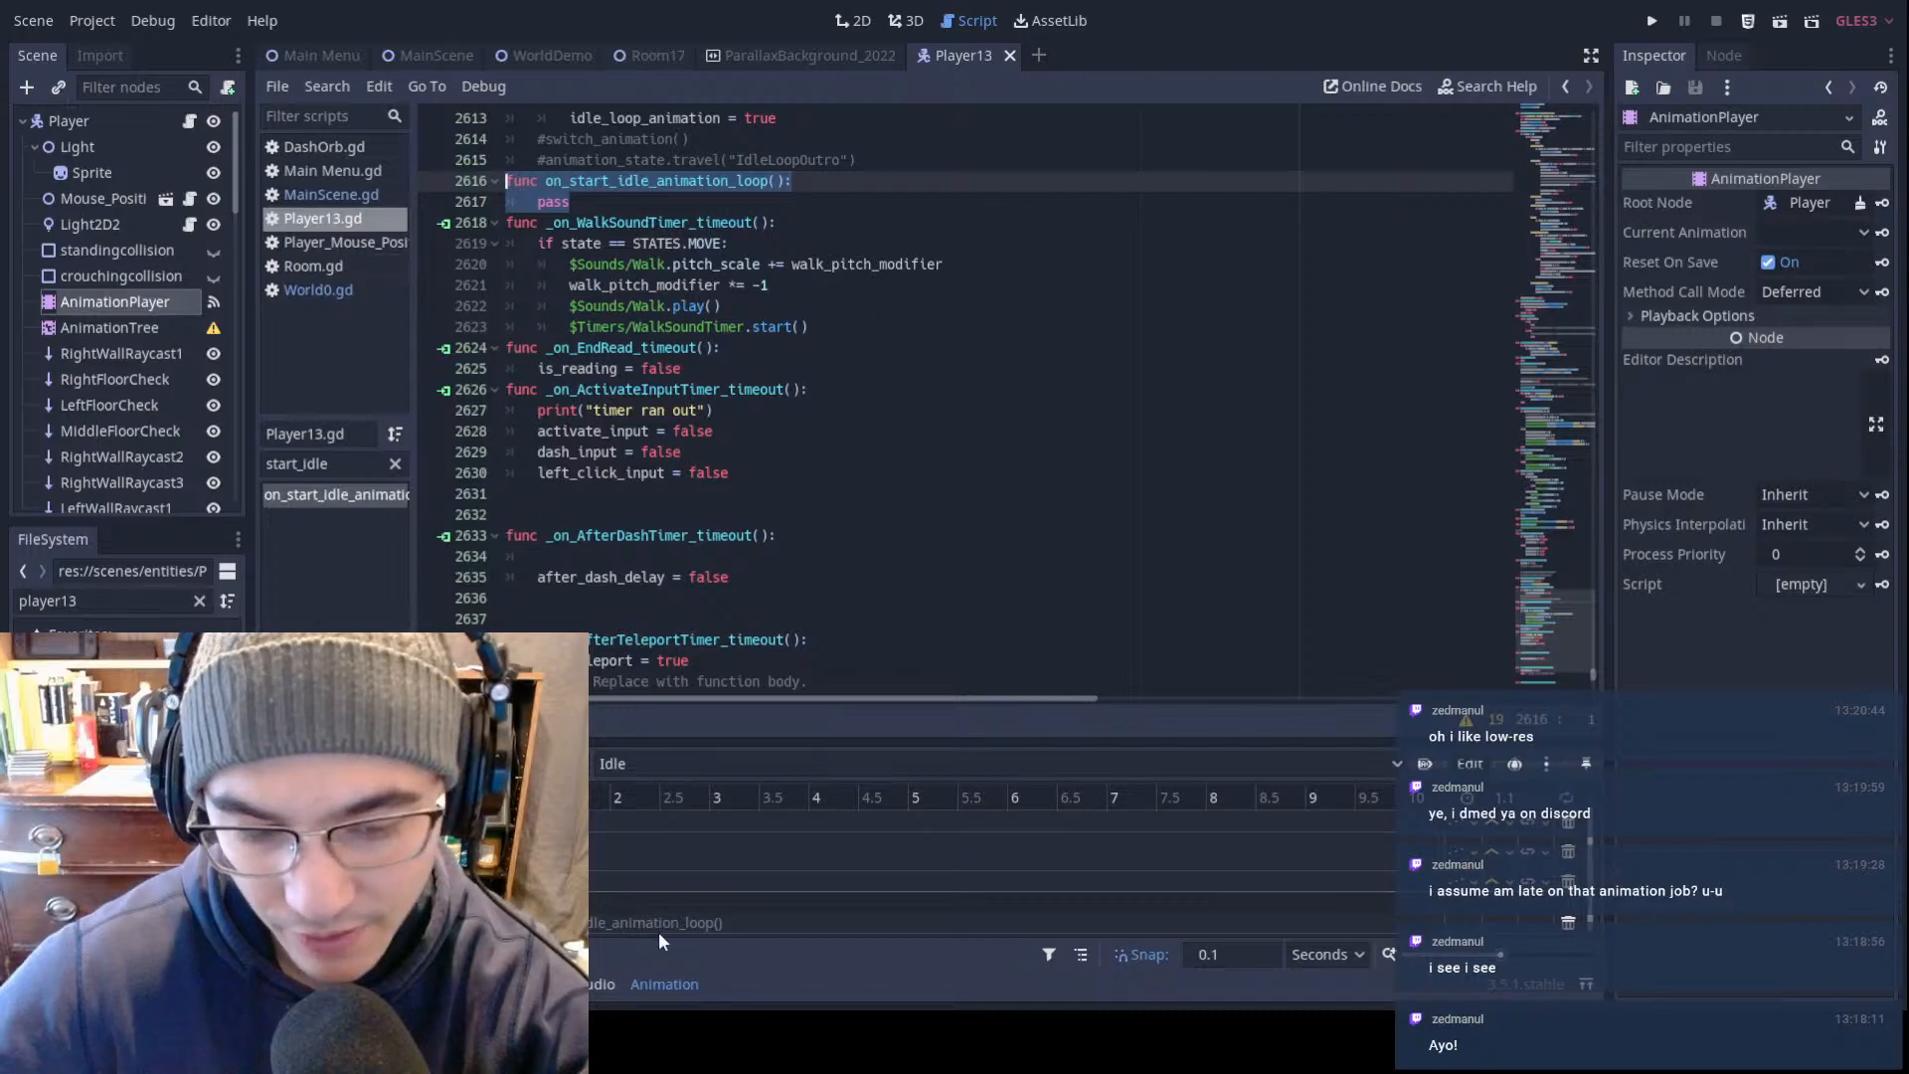
left_click(1568, 923)
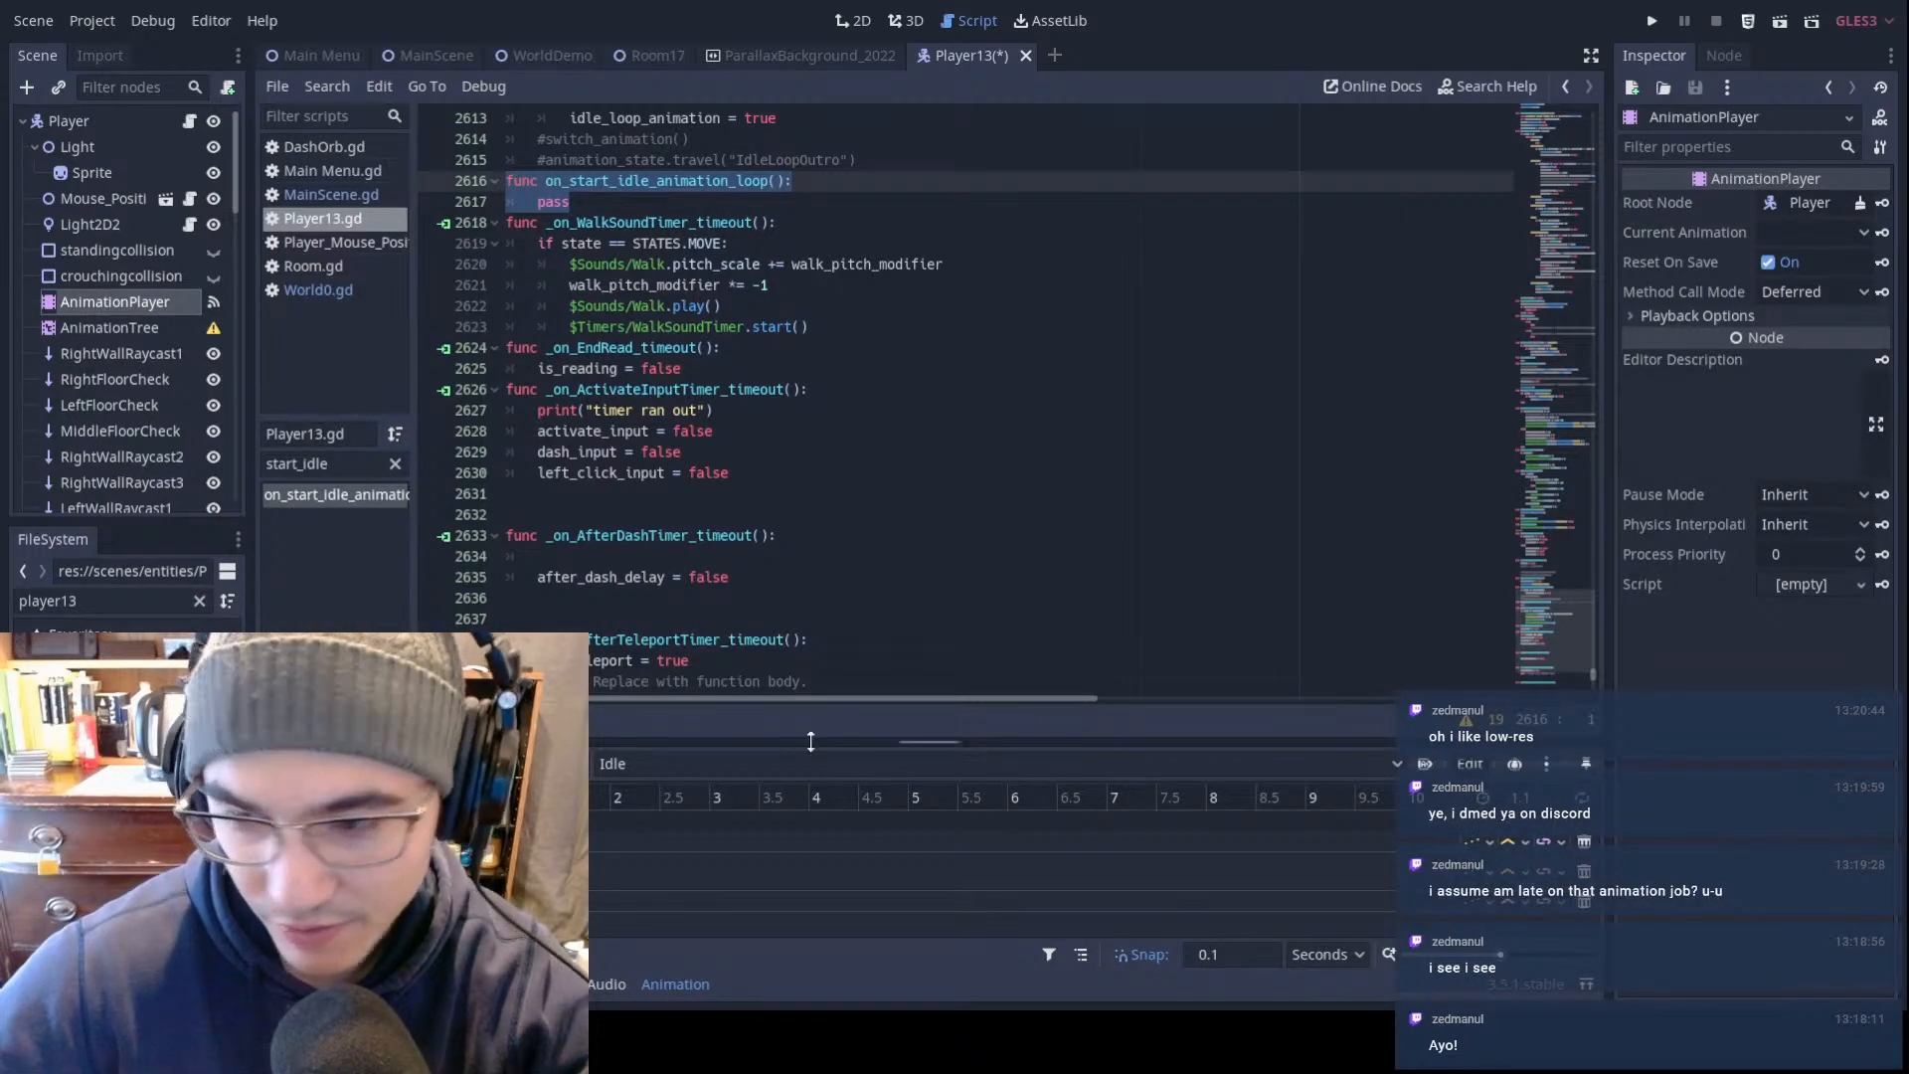
key("ctrl+s")
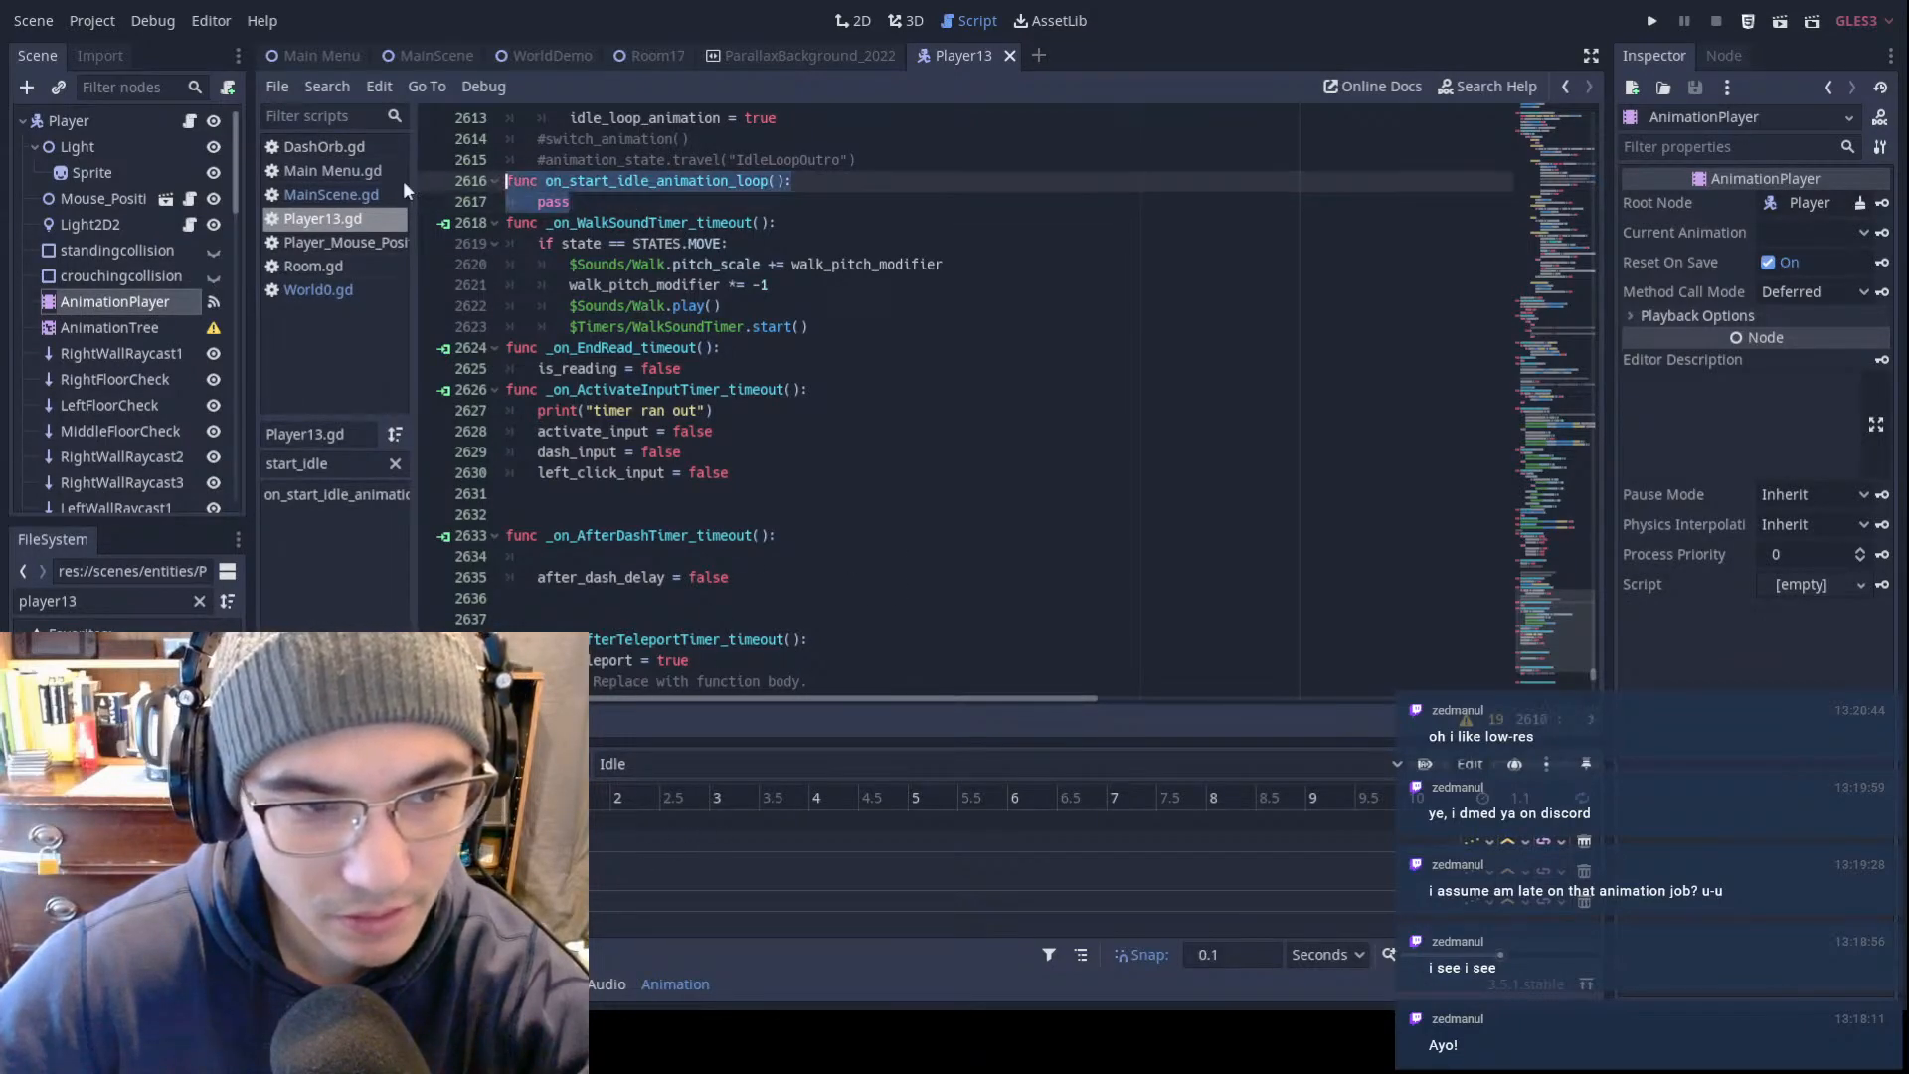
key("Delete")
key("ctrl+s")
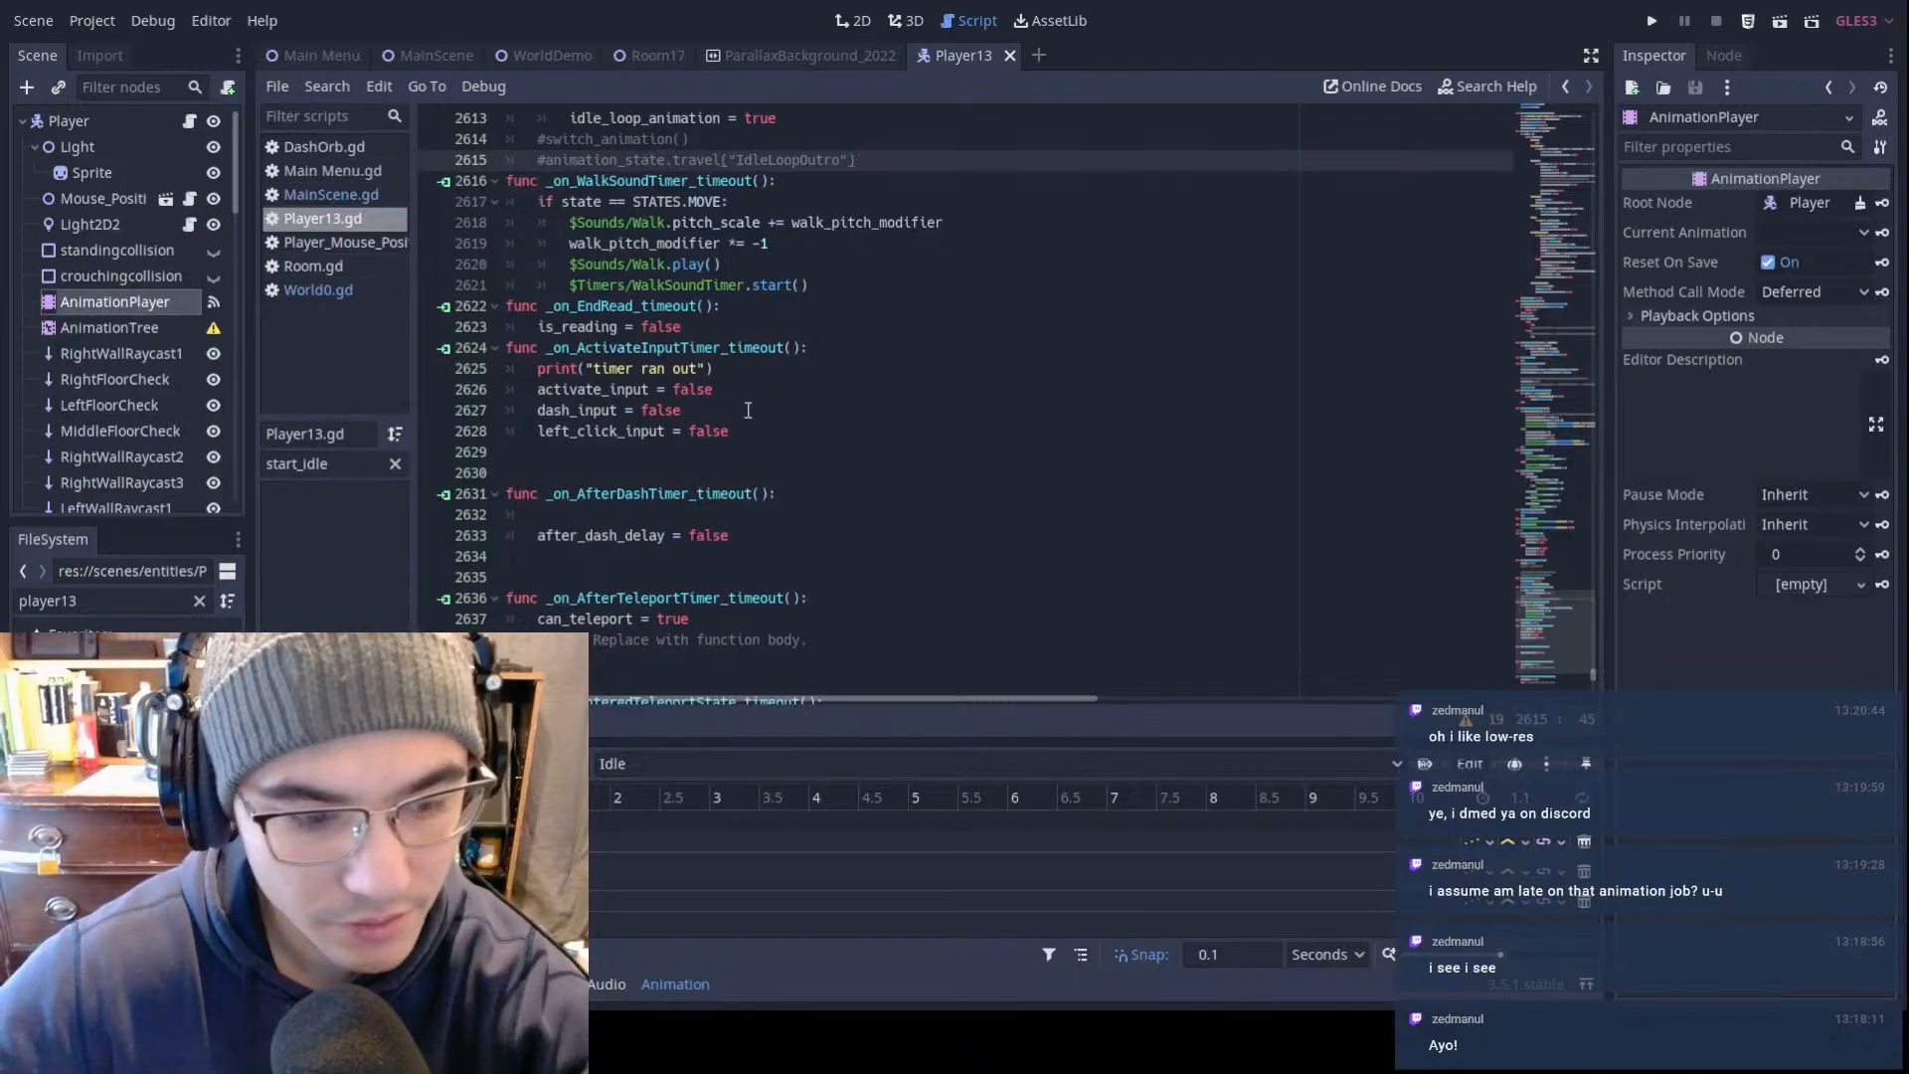
Step: Find "idle" in the script, comment out the IdleLoopOutro and IdleLoopRight play calls in _on_AnimationPlayer_animation_finished, and save
scroll(748, 410, "up", 5)
key("ctrl+f")
type("idle")
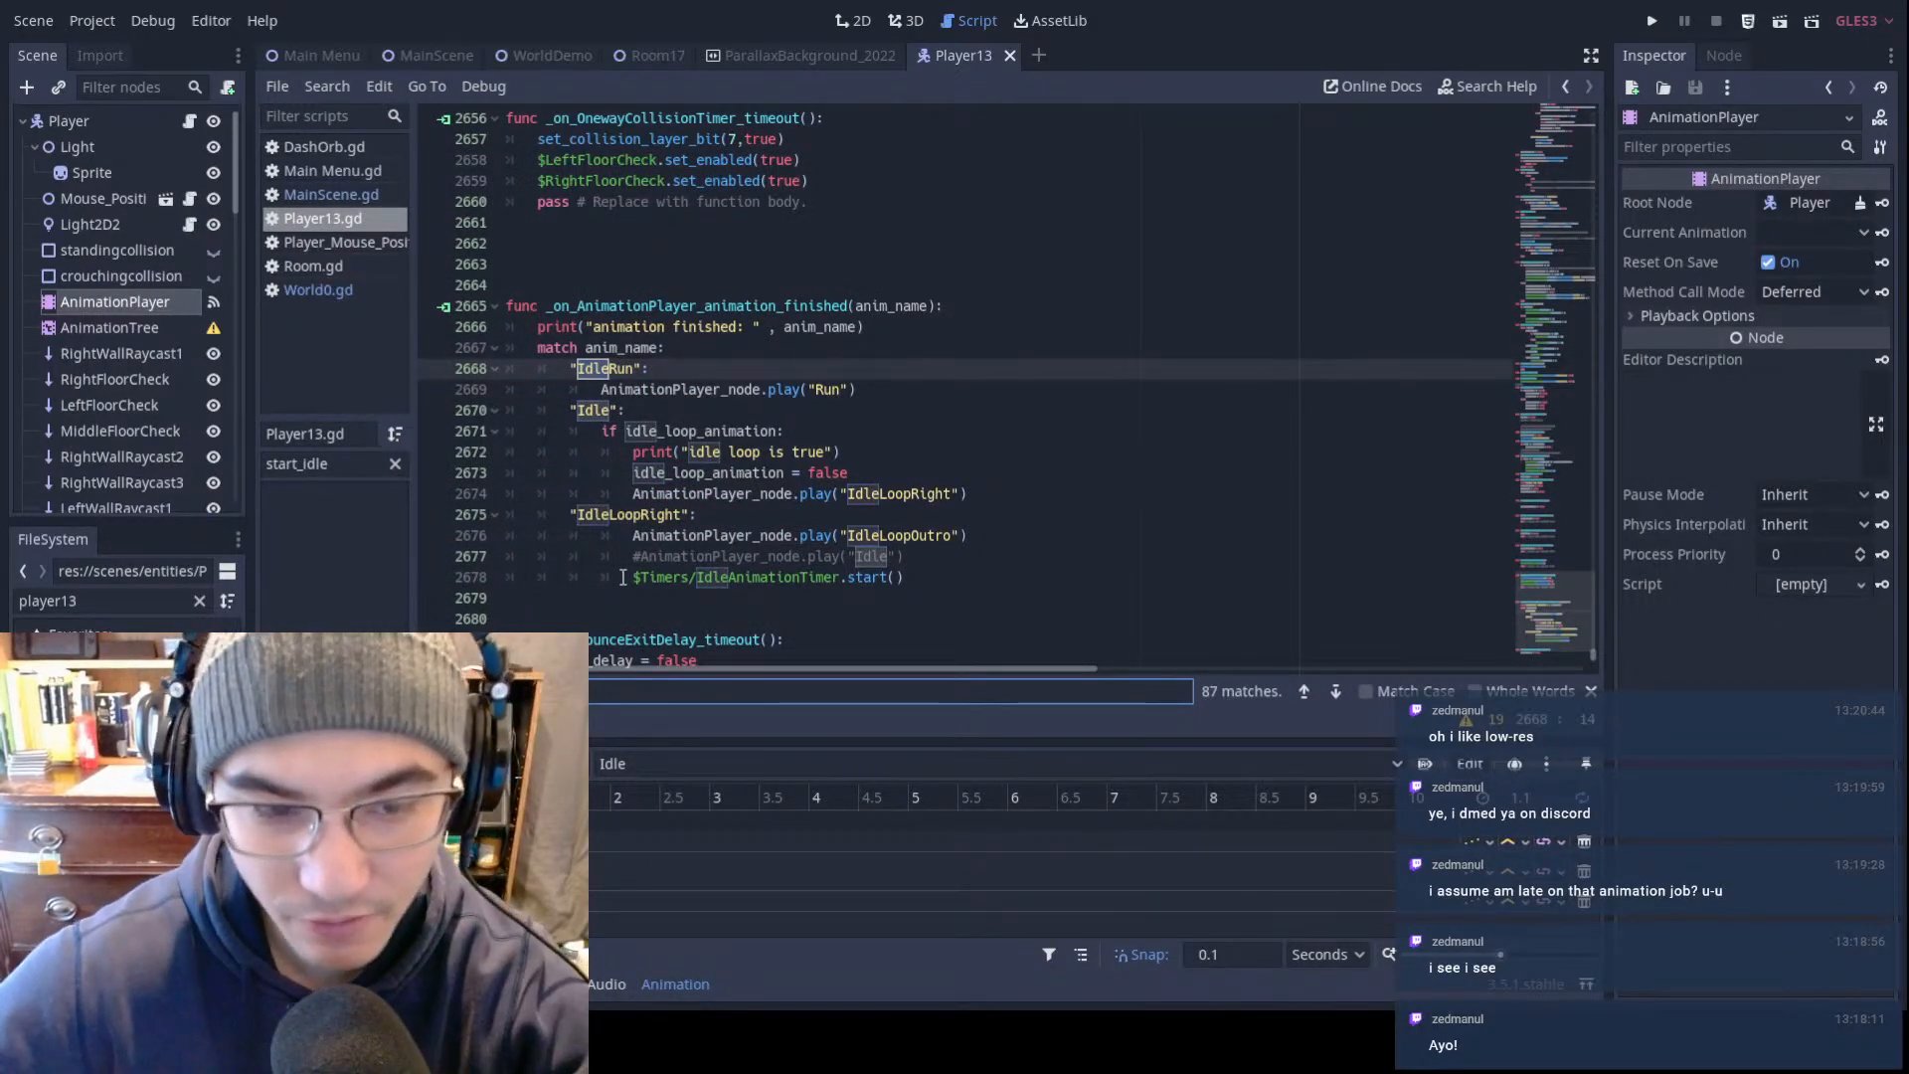
left_click(634, 537)
type("#")
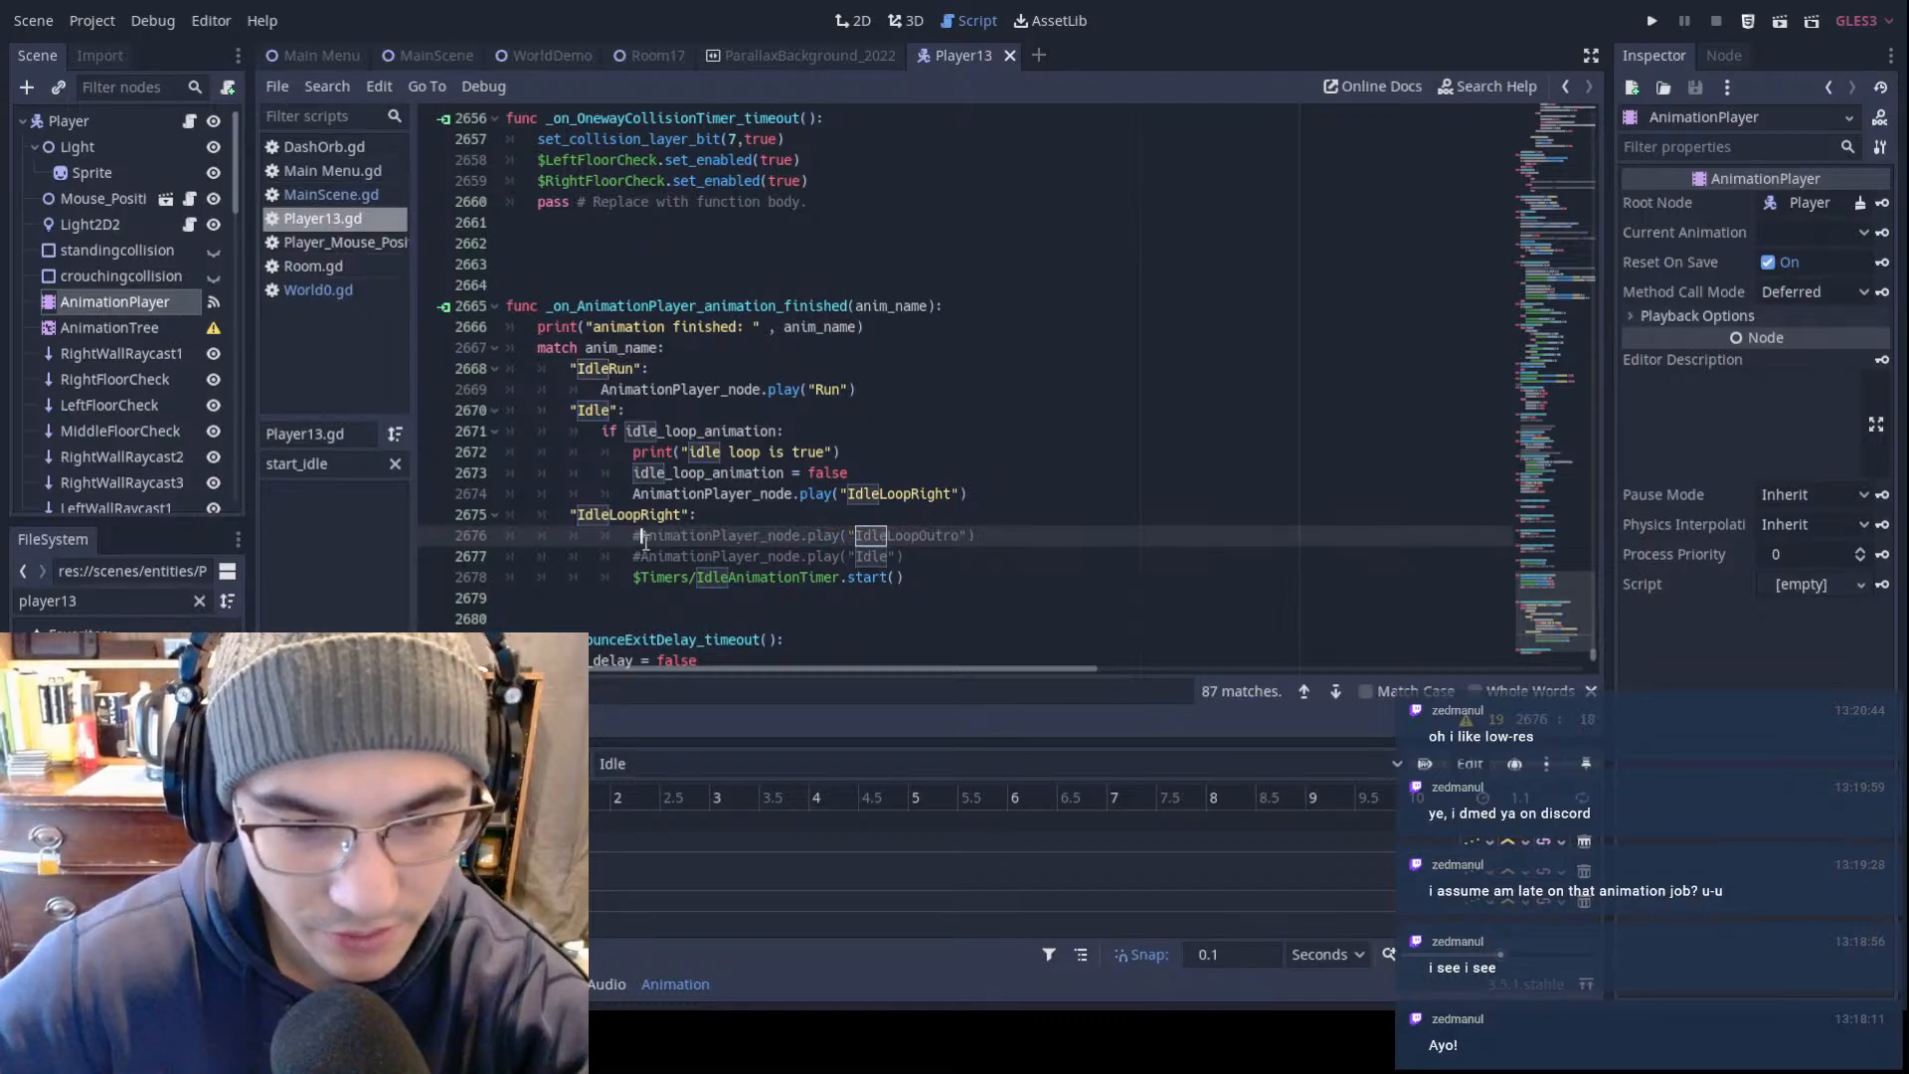
left_click(634, 495)
type("#")
key("ctrl+s")
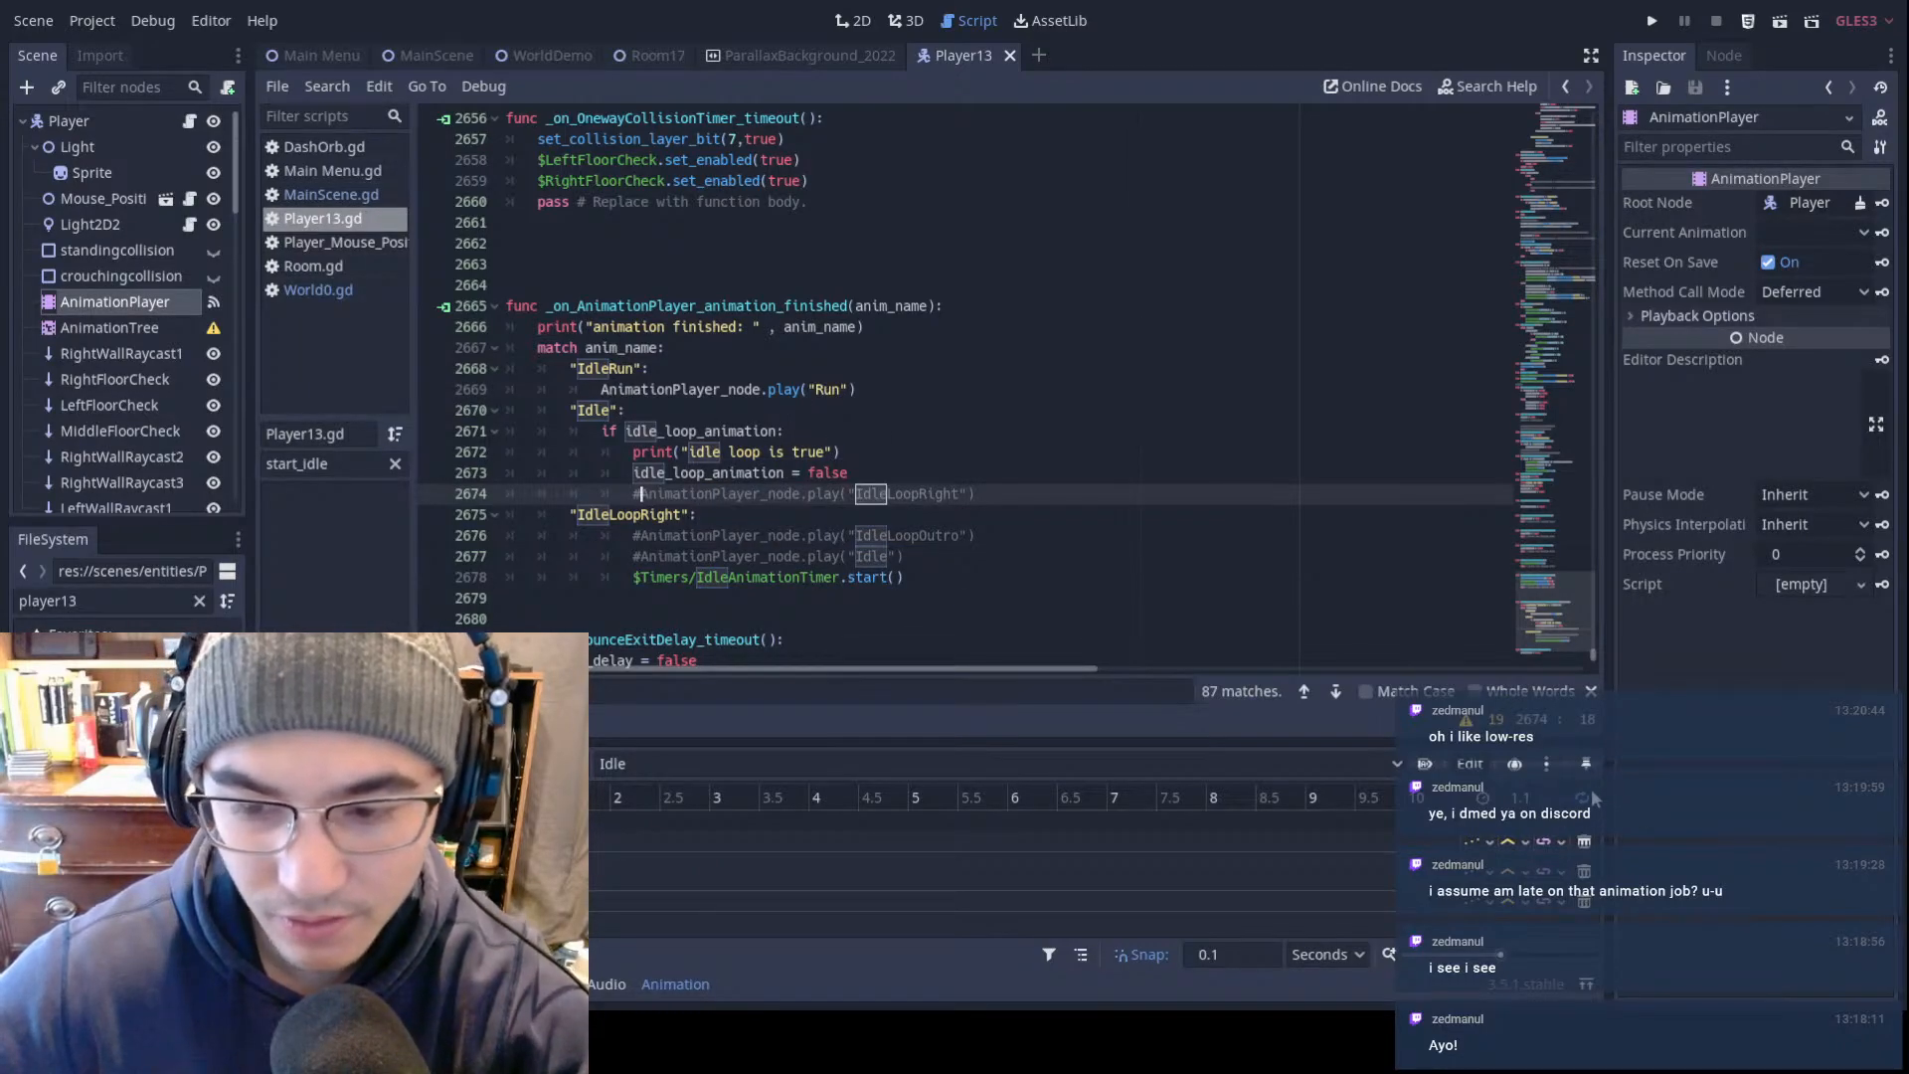
Step: Run the game from MainScene to test the idle change, and return to the editor
left_click(429, 54)
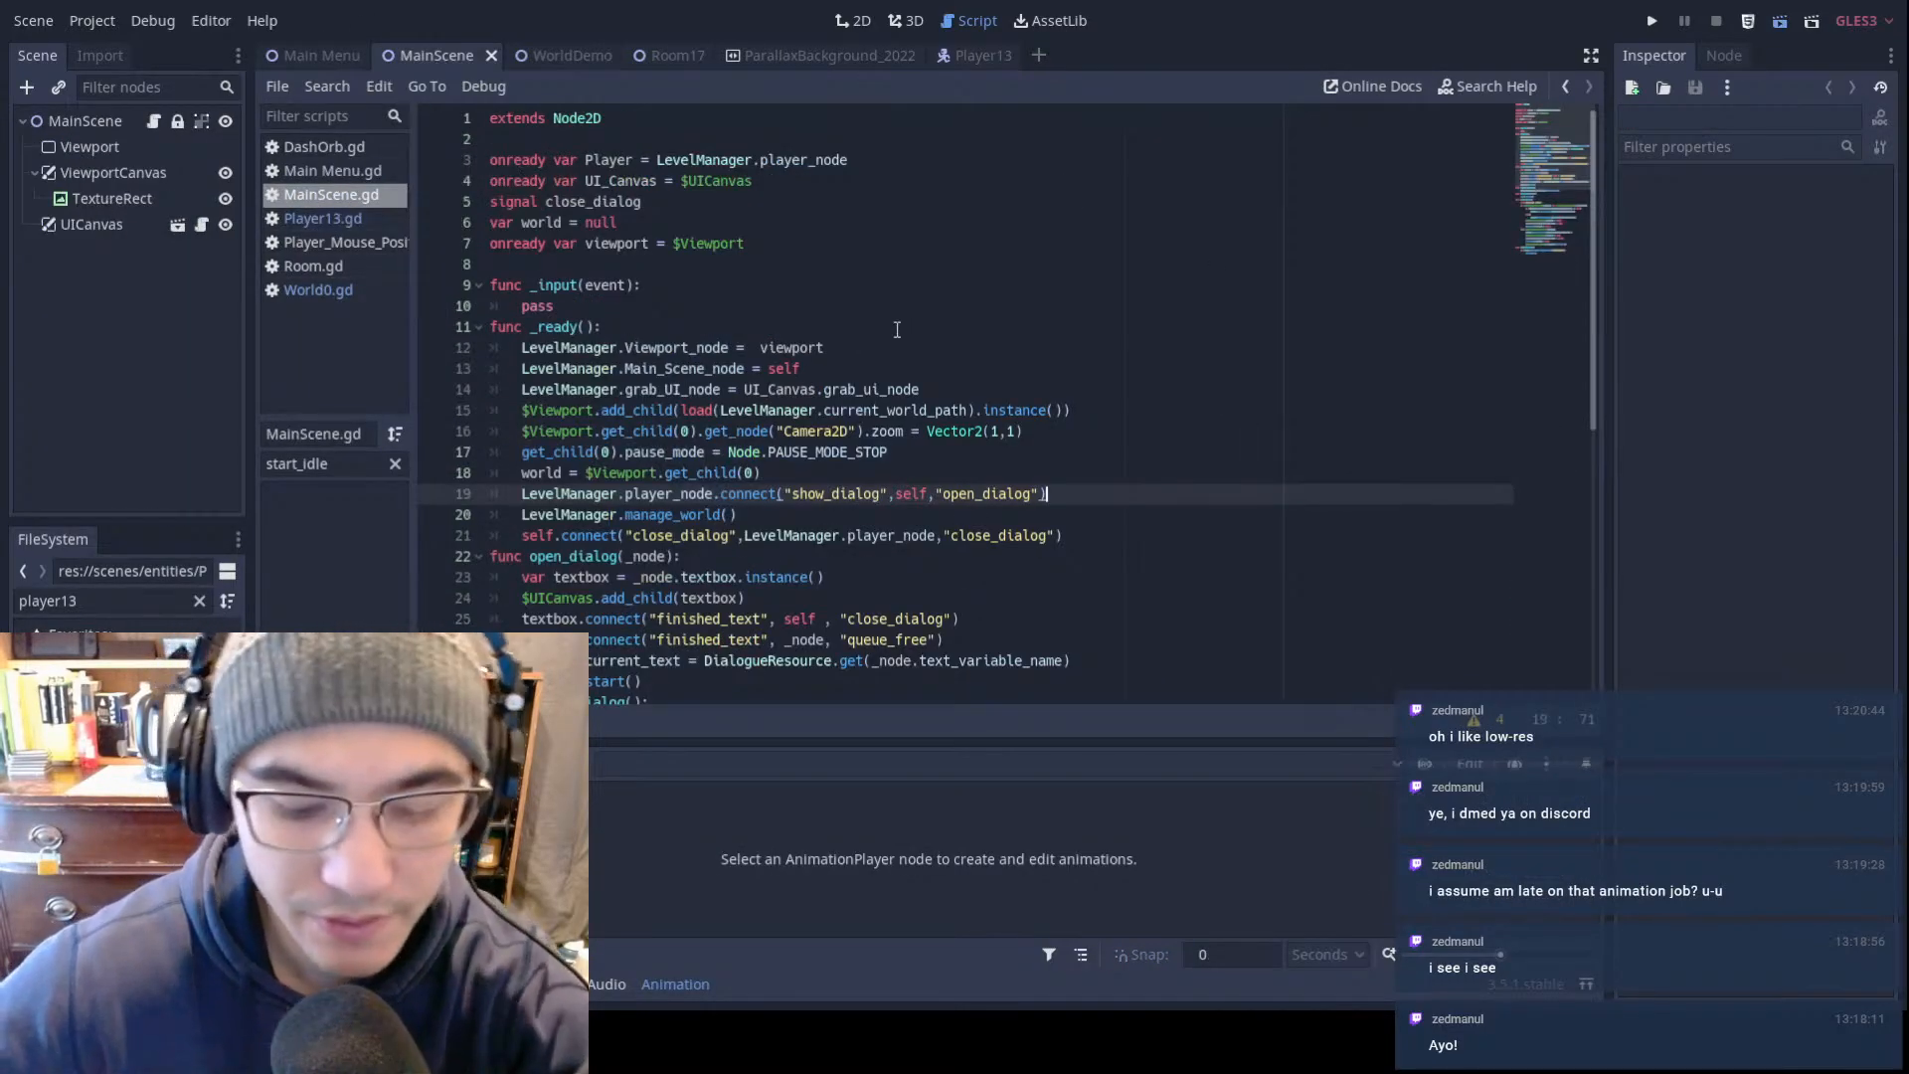
key("F5")
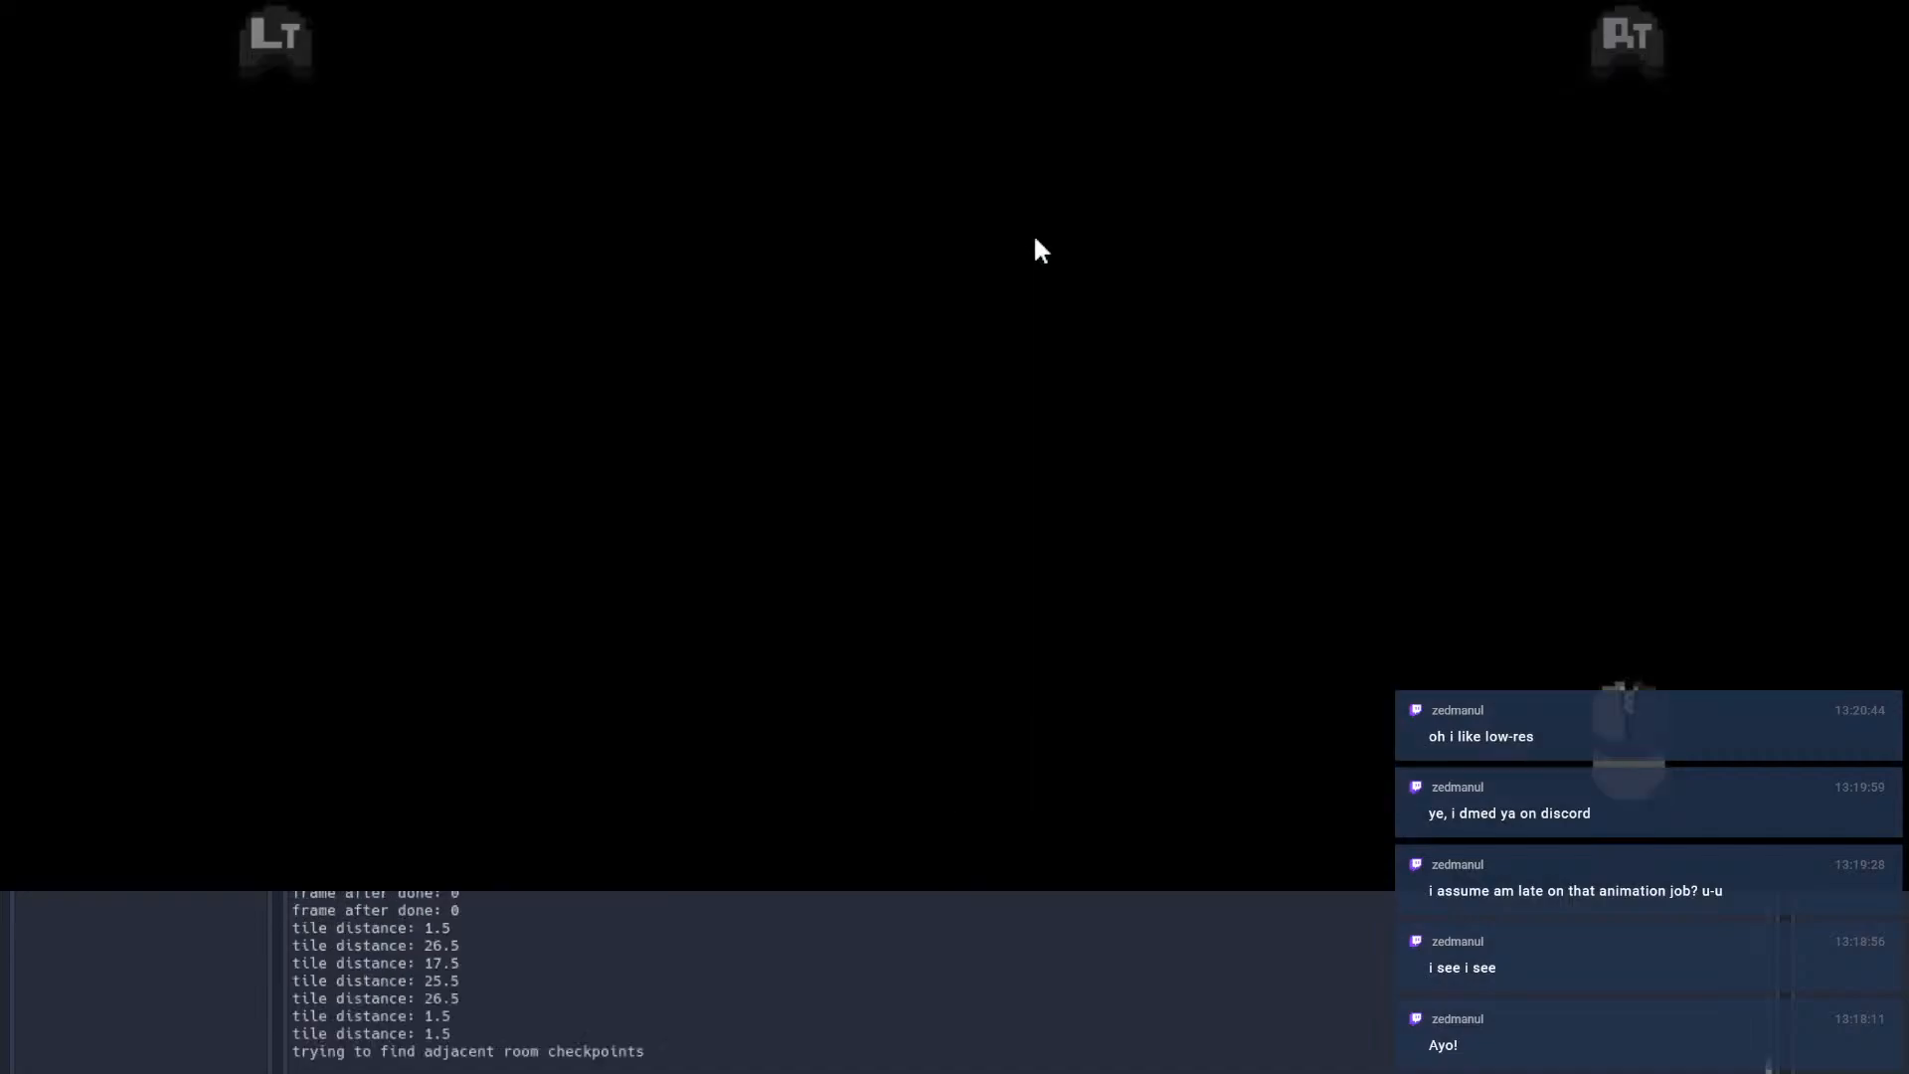
key("Escape")
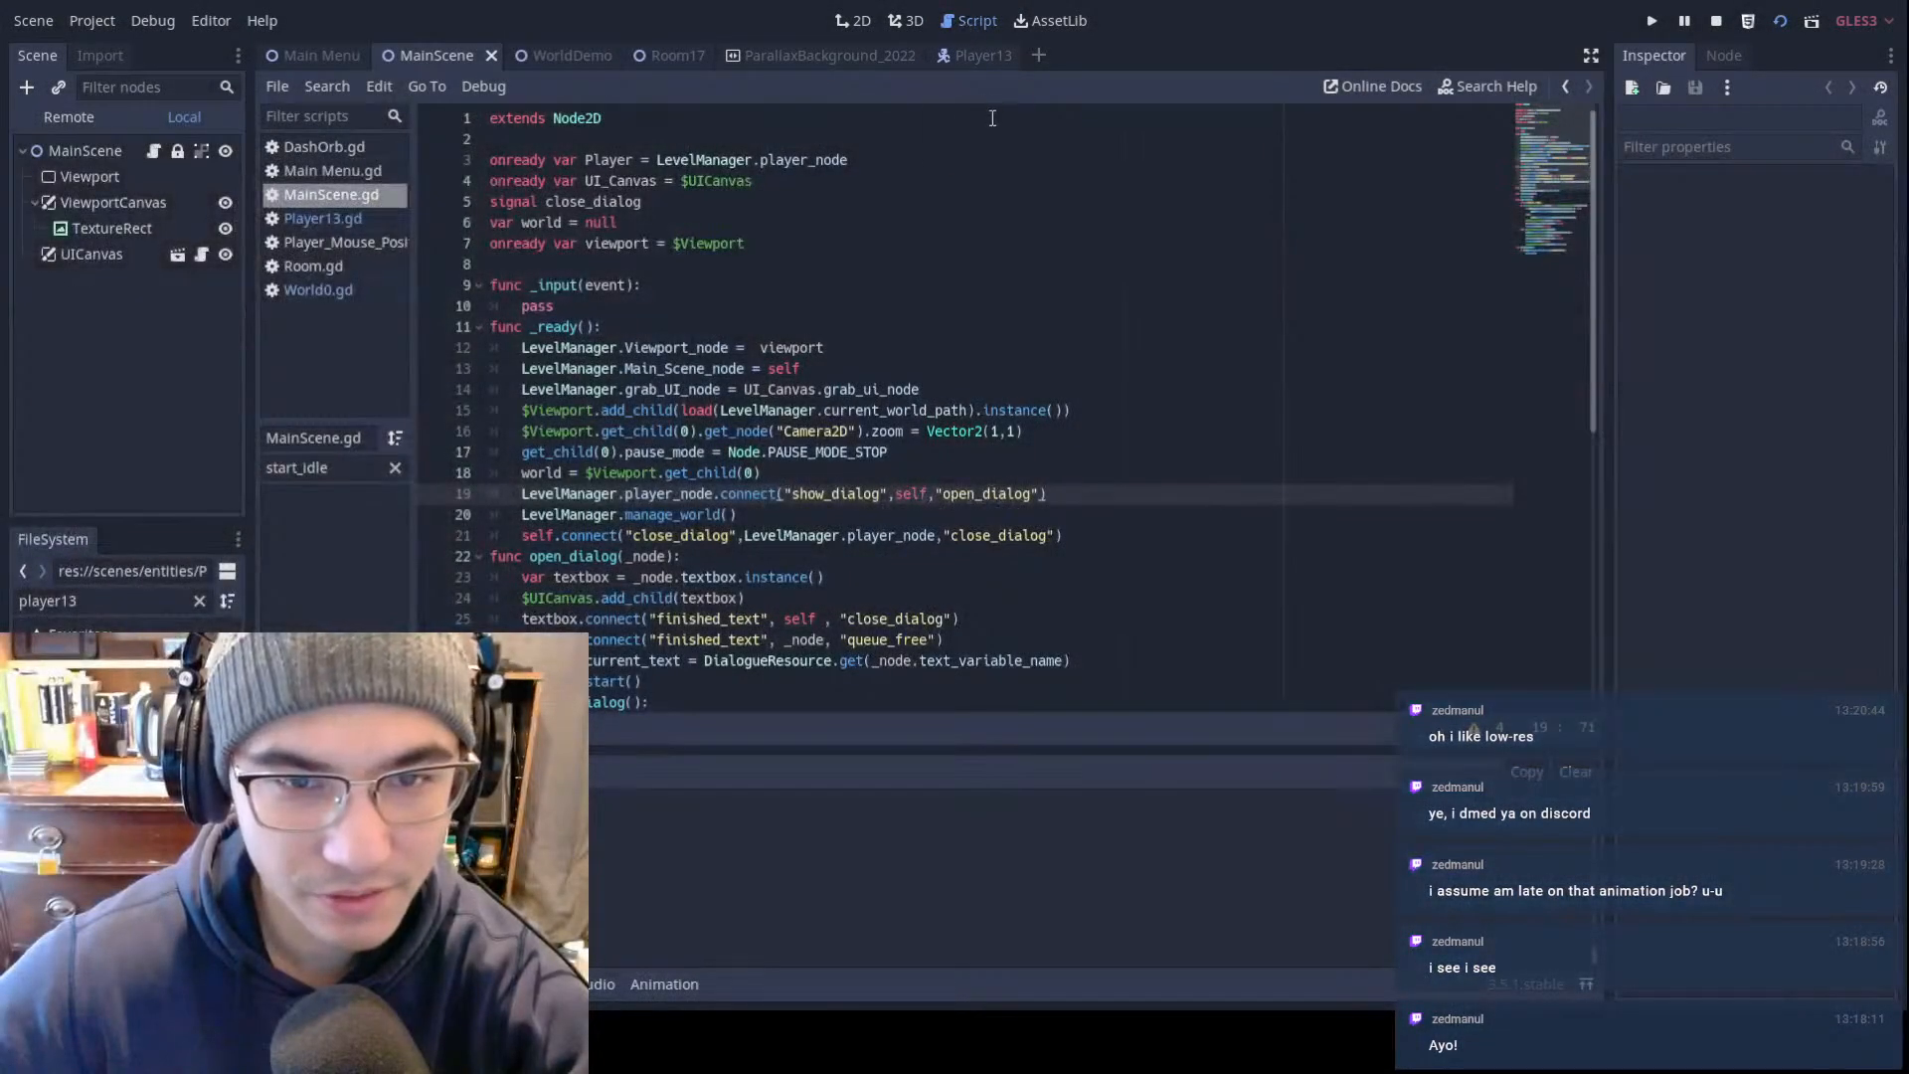
Step: Search the Player13 script for AnimationPlayer_node.play("Idle and step back through the matches to the one in while_in_animation
left_click(987, 55)
key("ctrl+f")
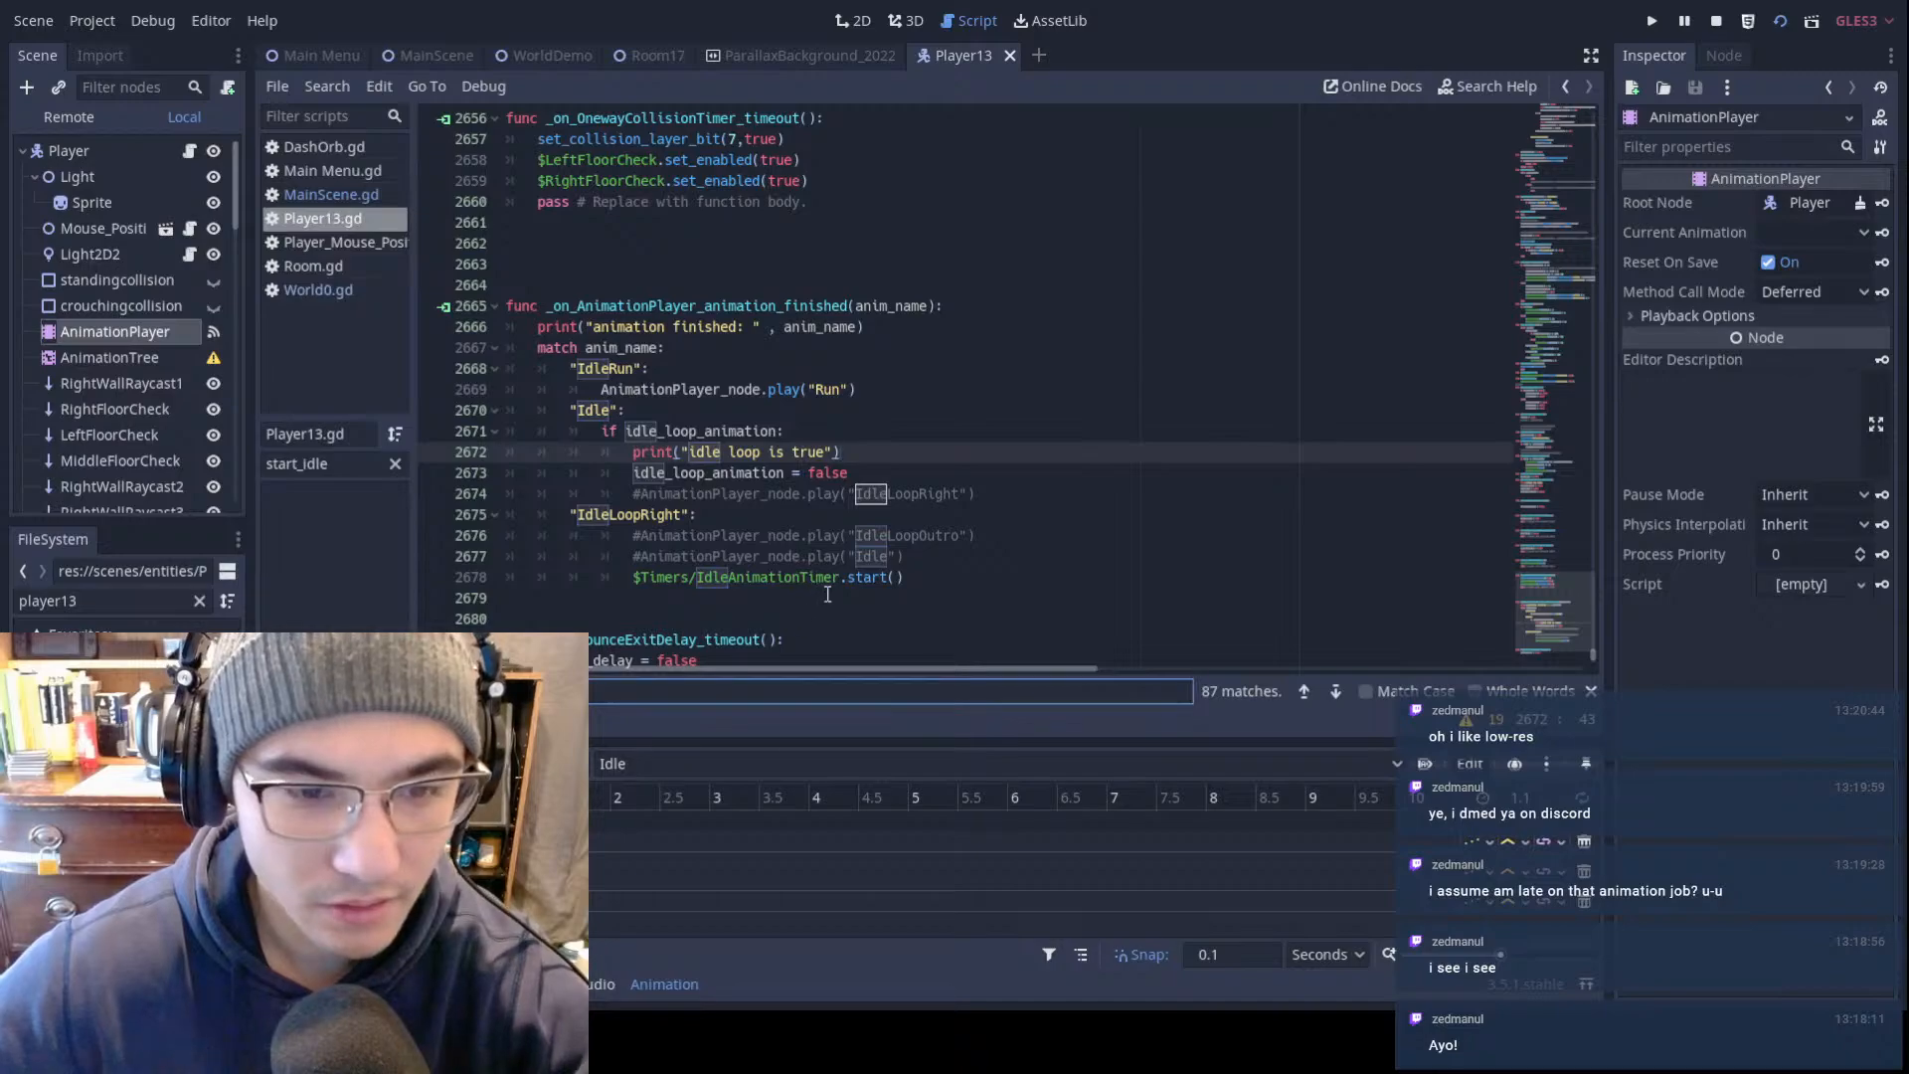
type("animation")
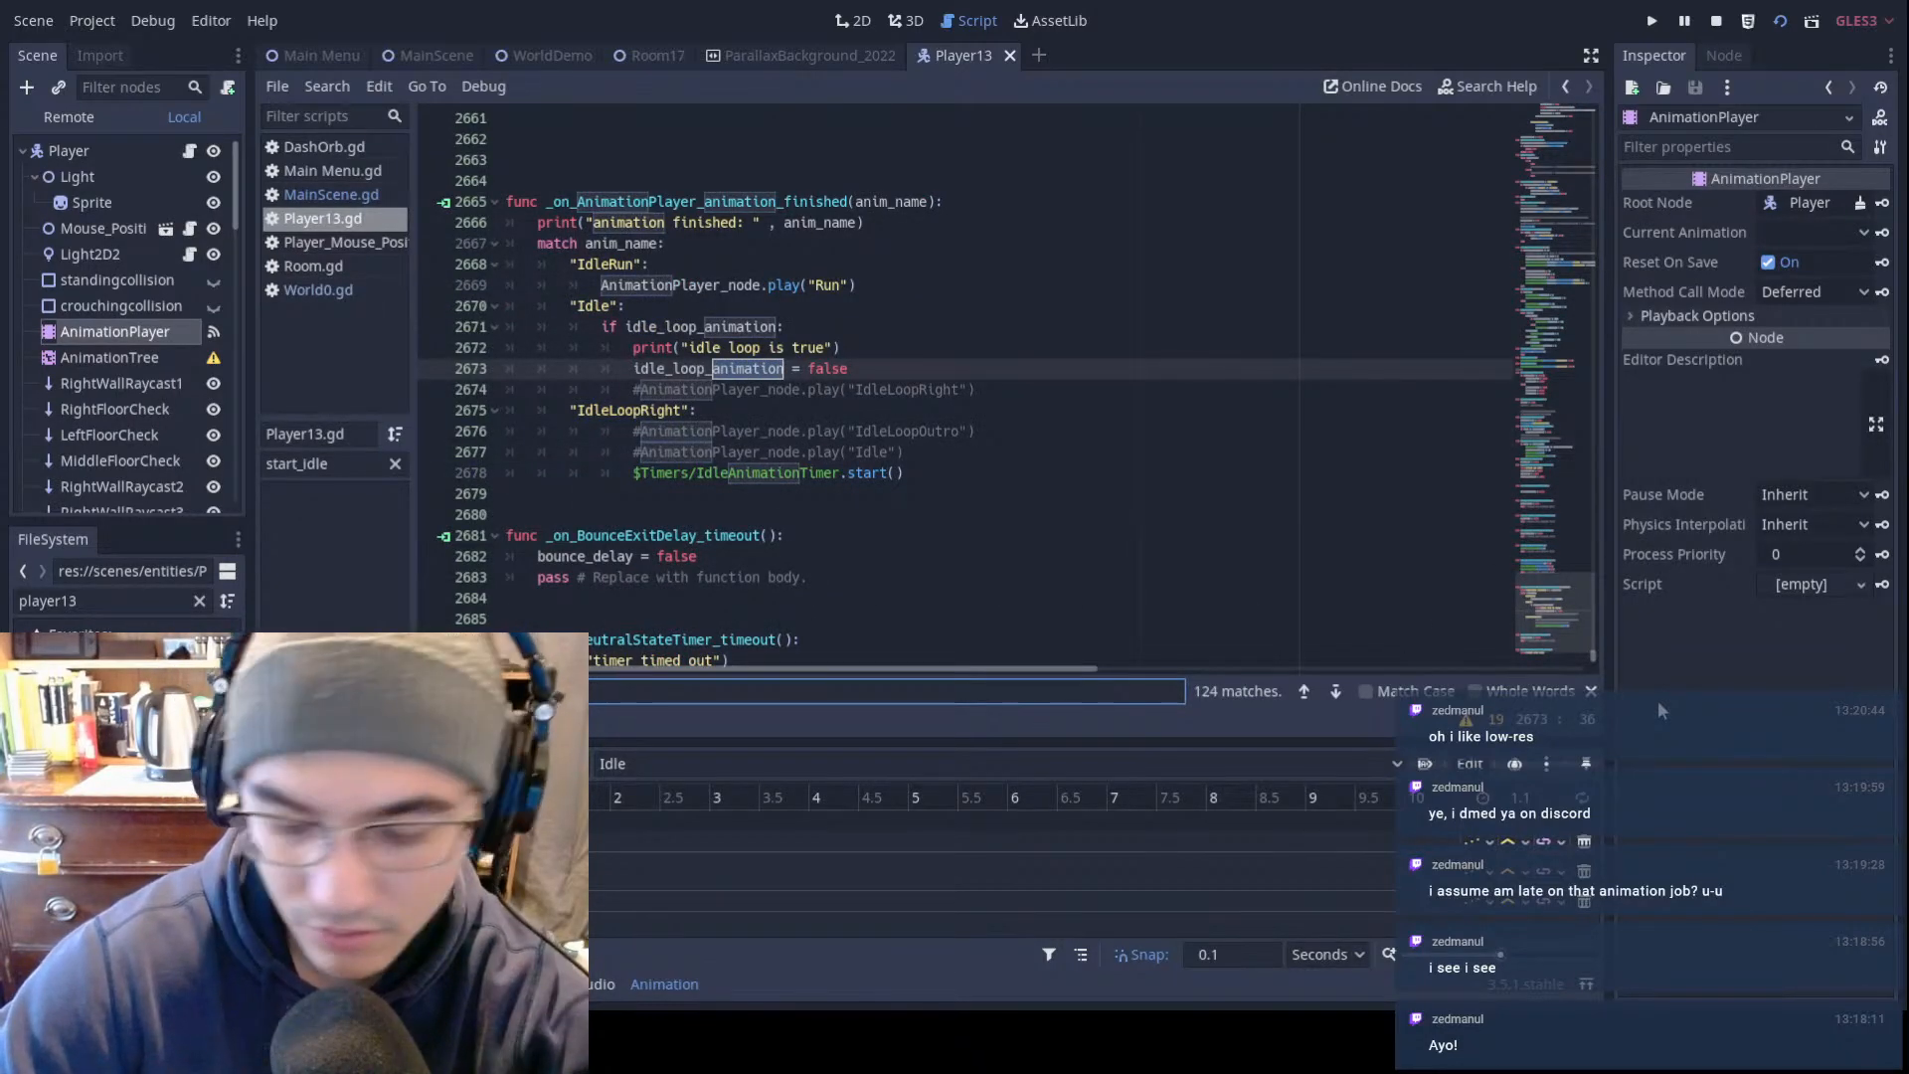
type("pa")
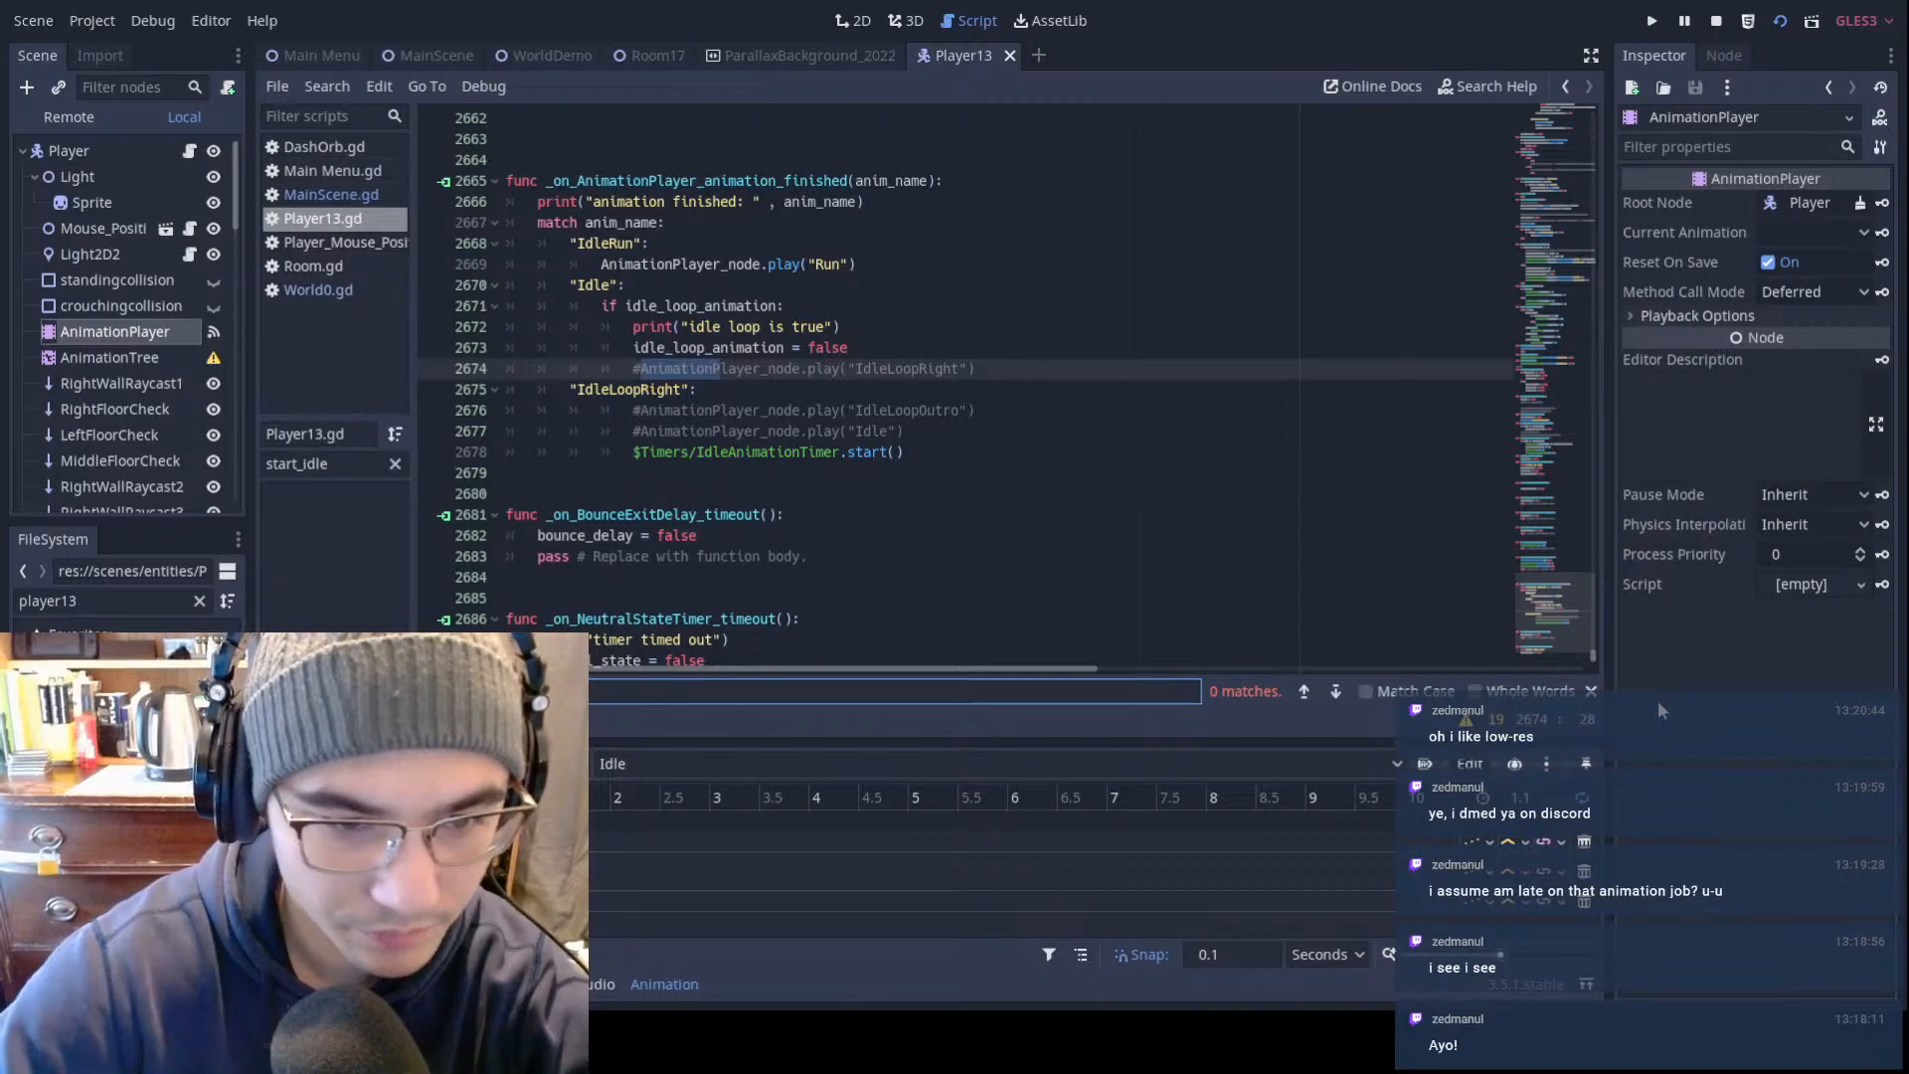
key("BackSpace")
type("layer")
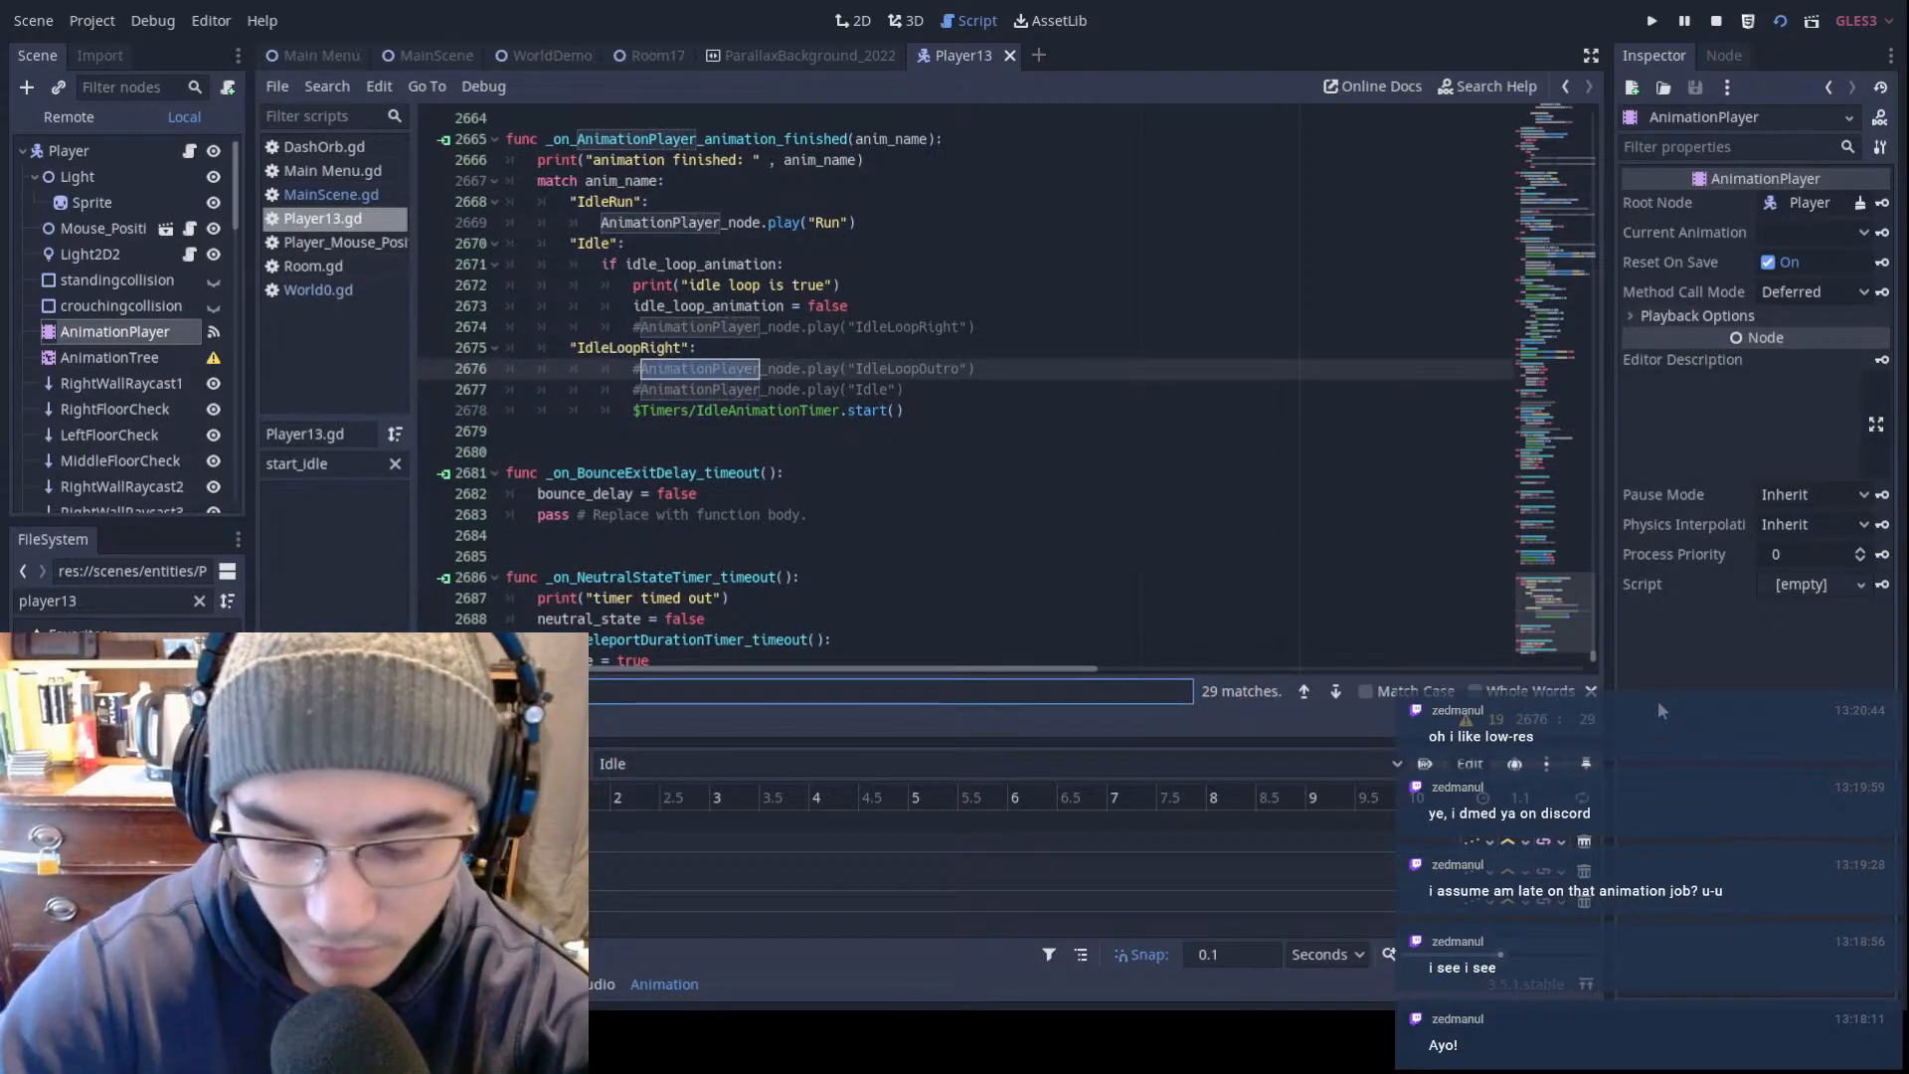
type("_no")
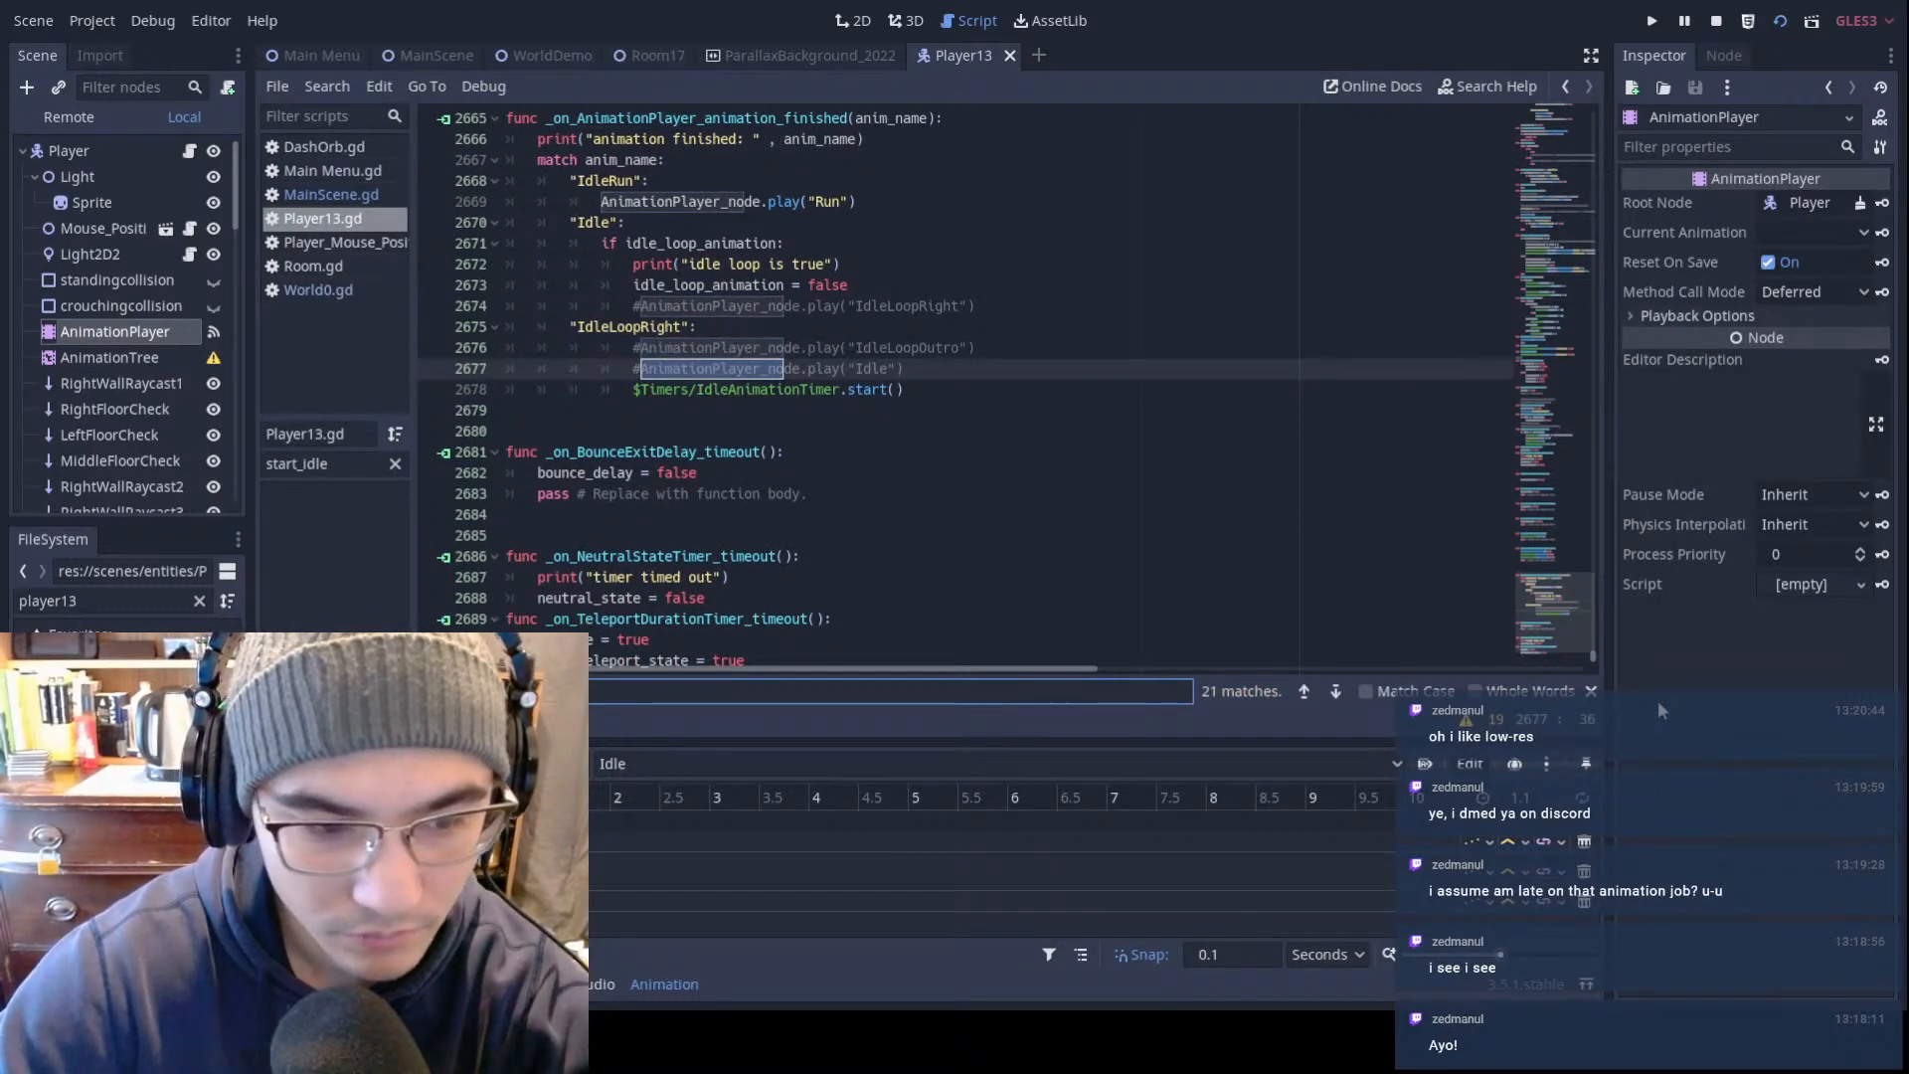
type("de")
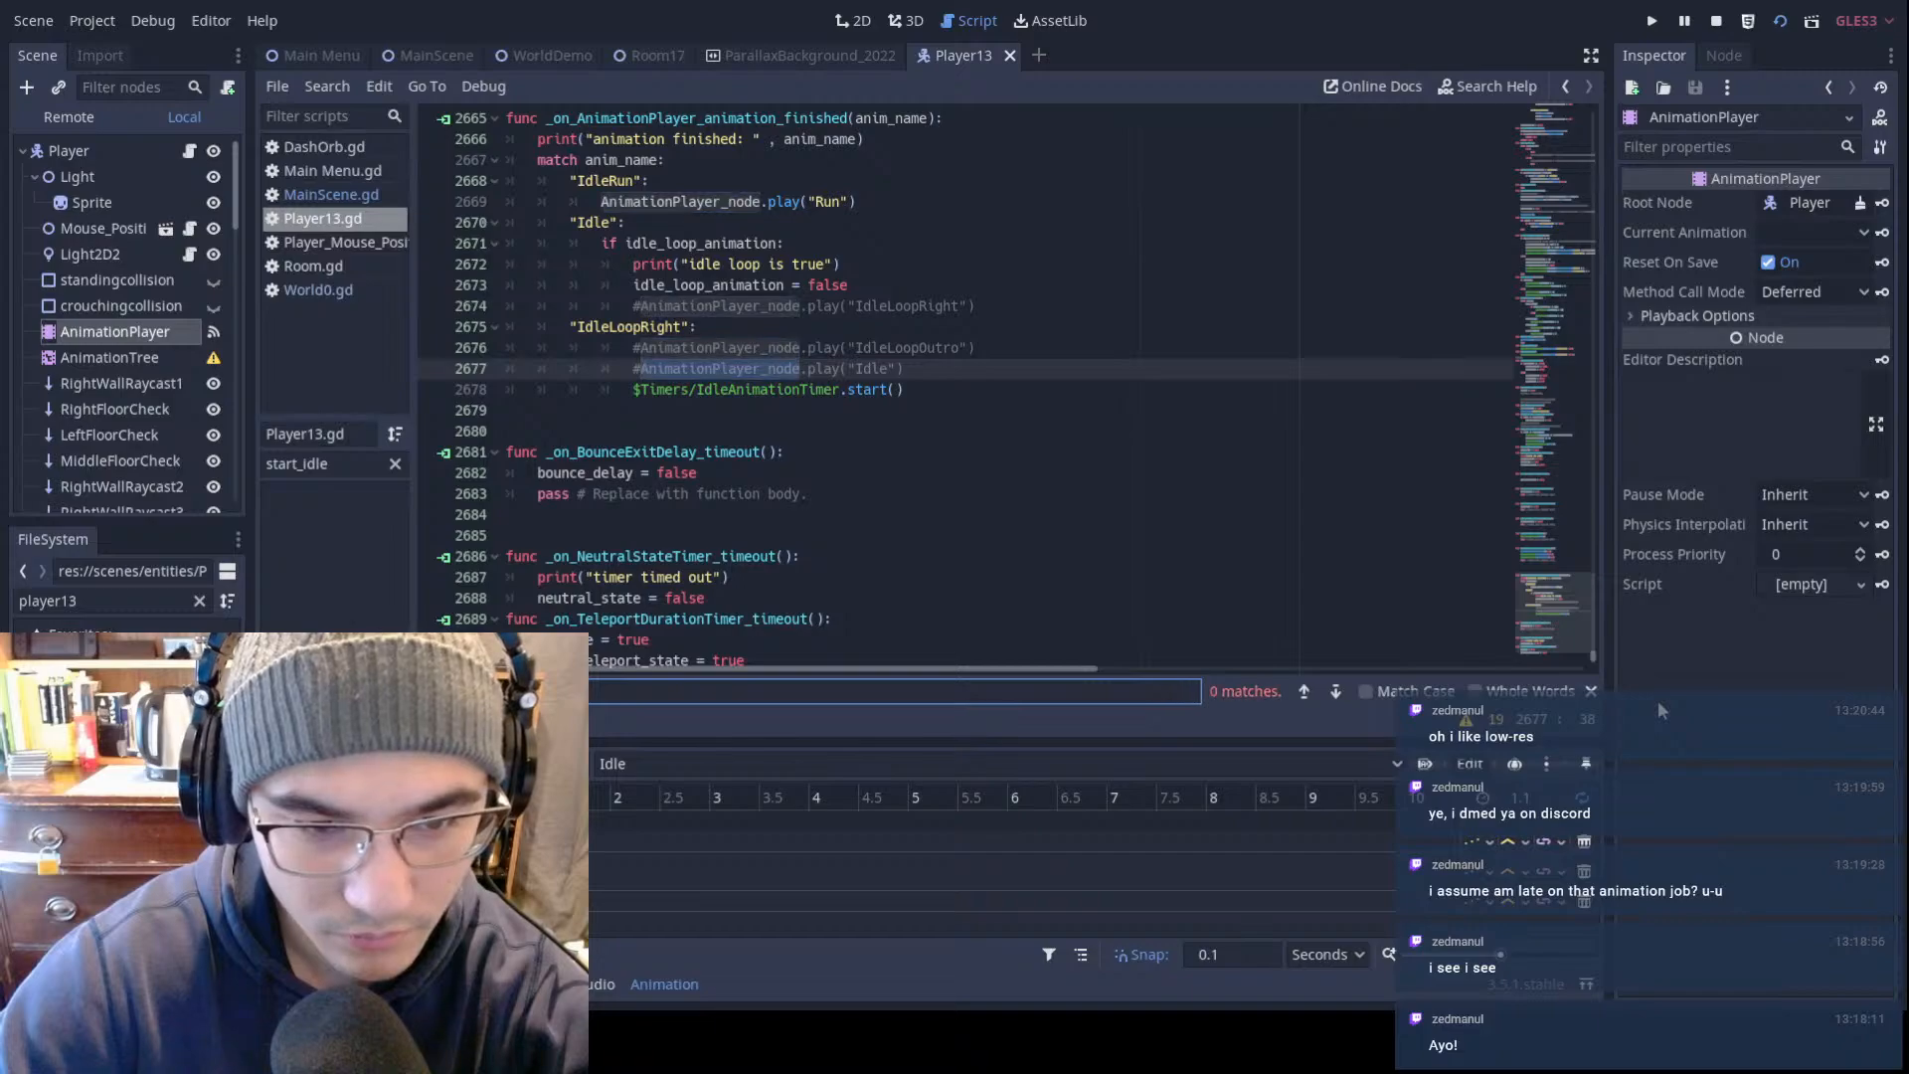
type(".")
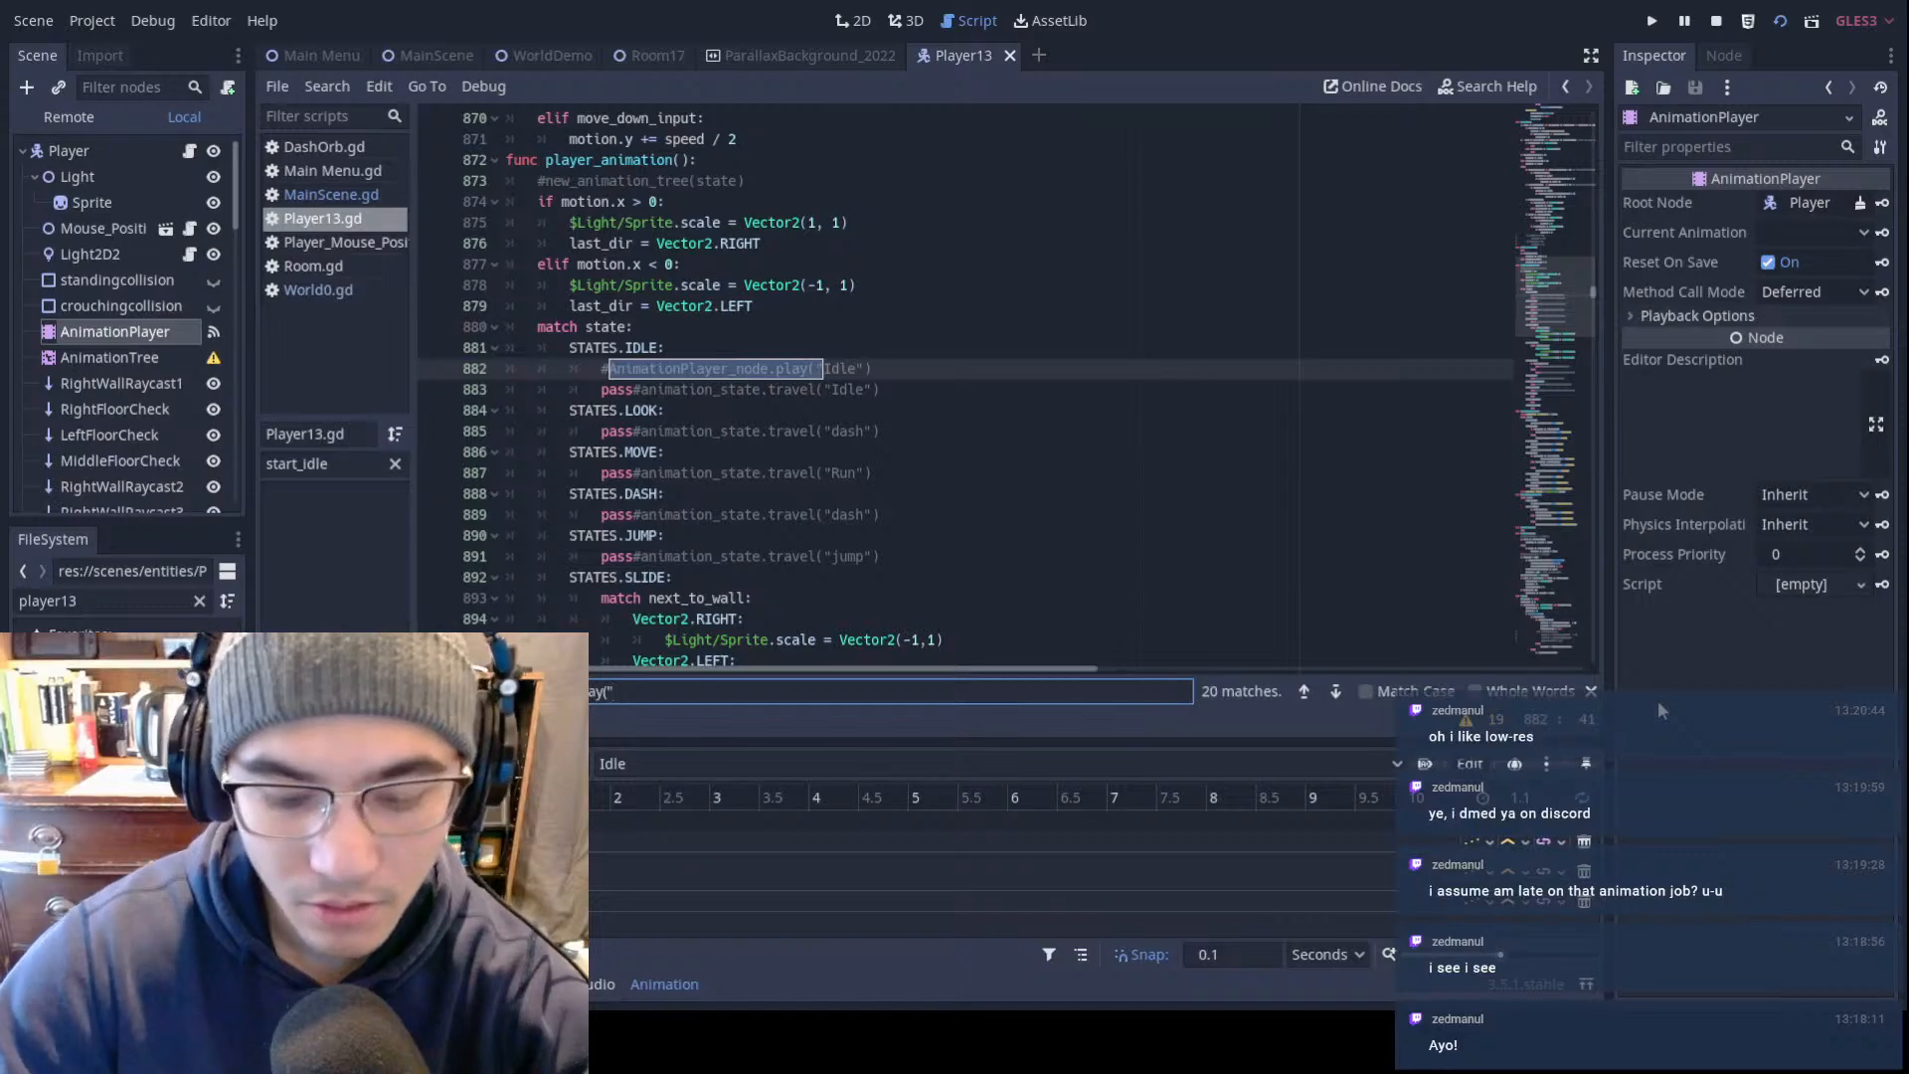
left_click(1304, 691)
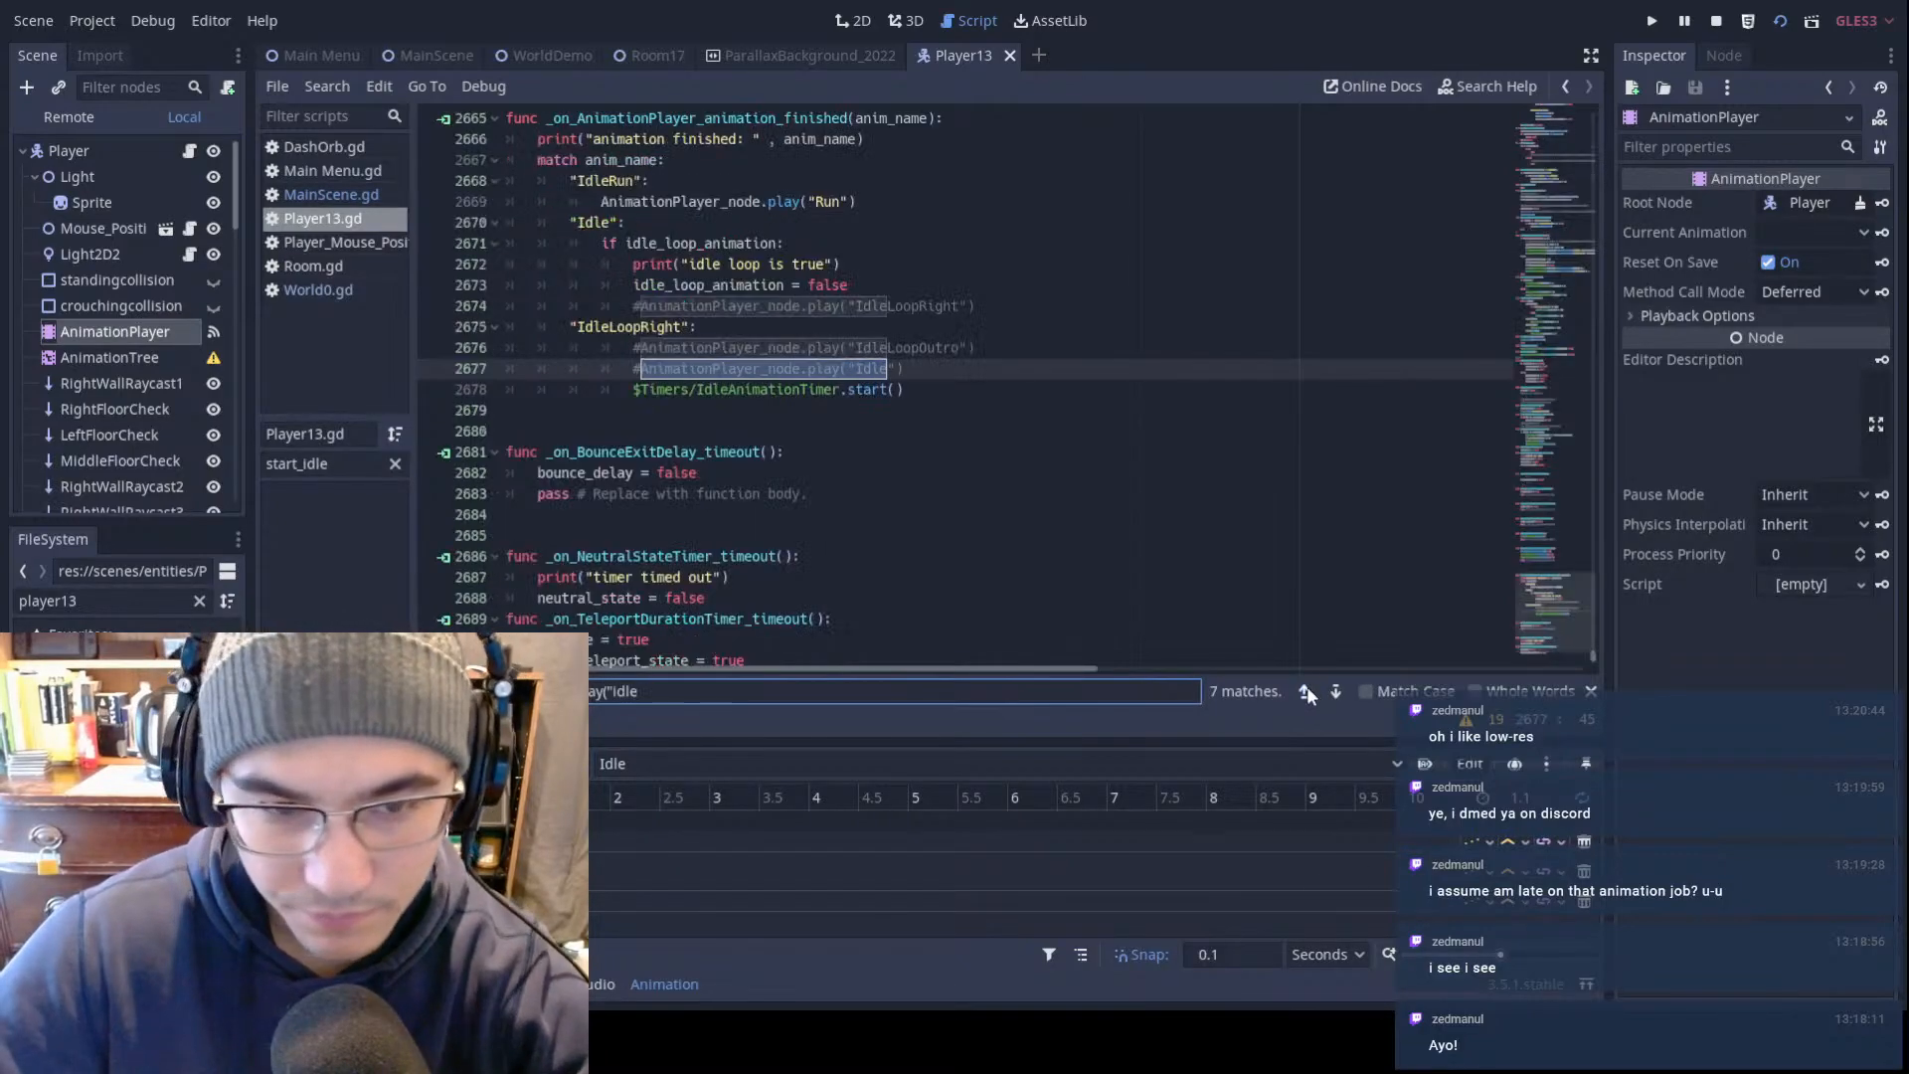
left_click(1306, 691)
left_click(1306, 691)
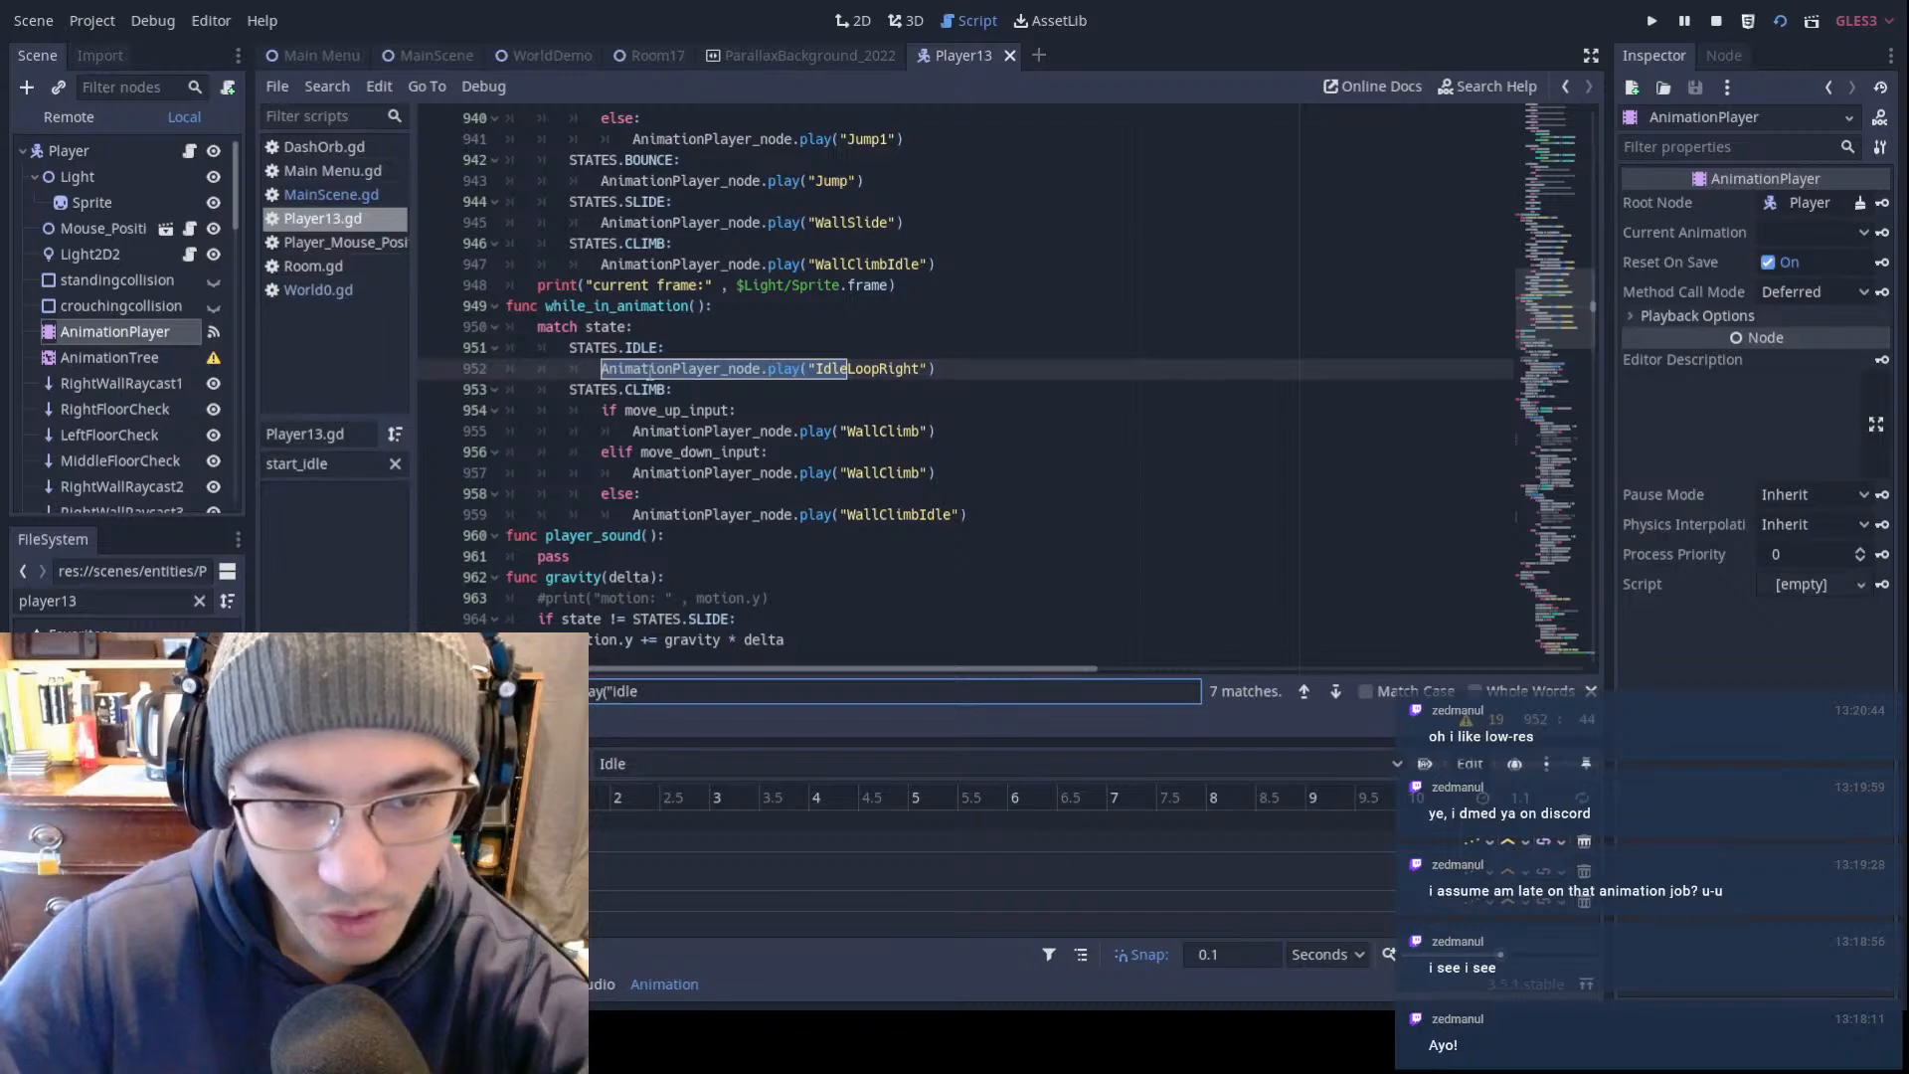
Step: Examine the IdleLoopRight play call under STATES.IDLE and the neighbouring STATES.CLIMB branch in while_in_animation
left_click_drag(833, 369, 1059, 375)
left_click(700, 345)
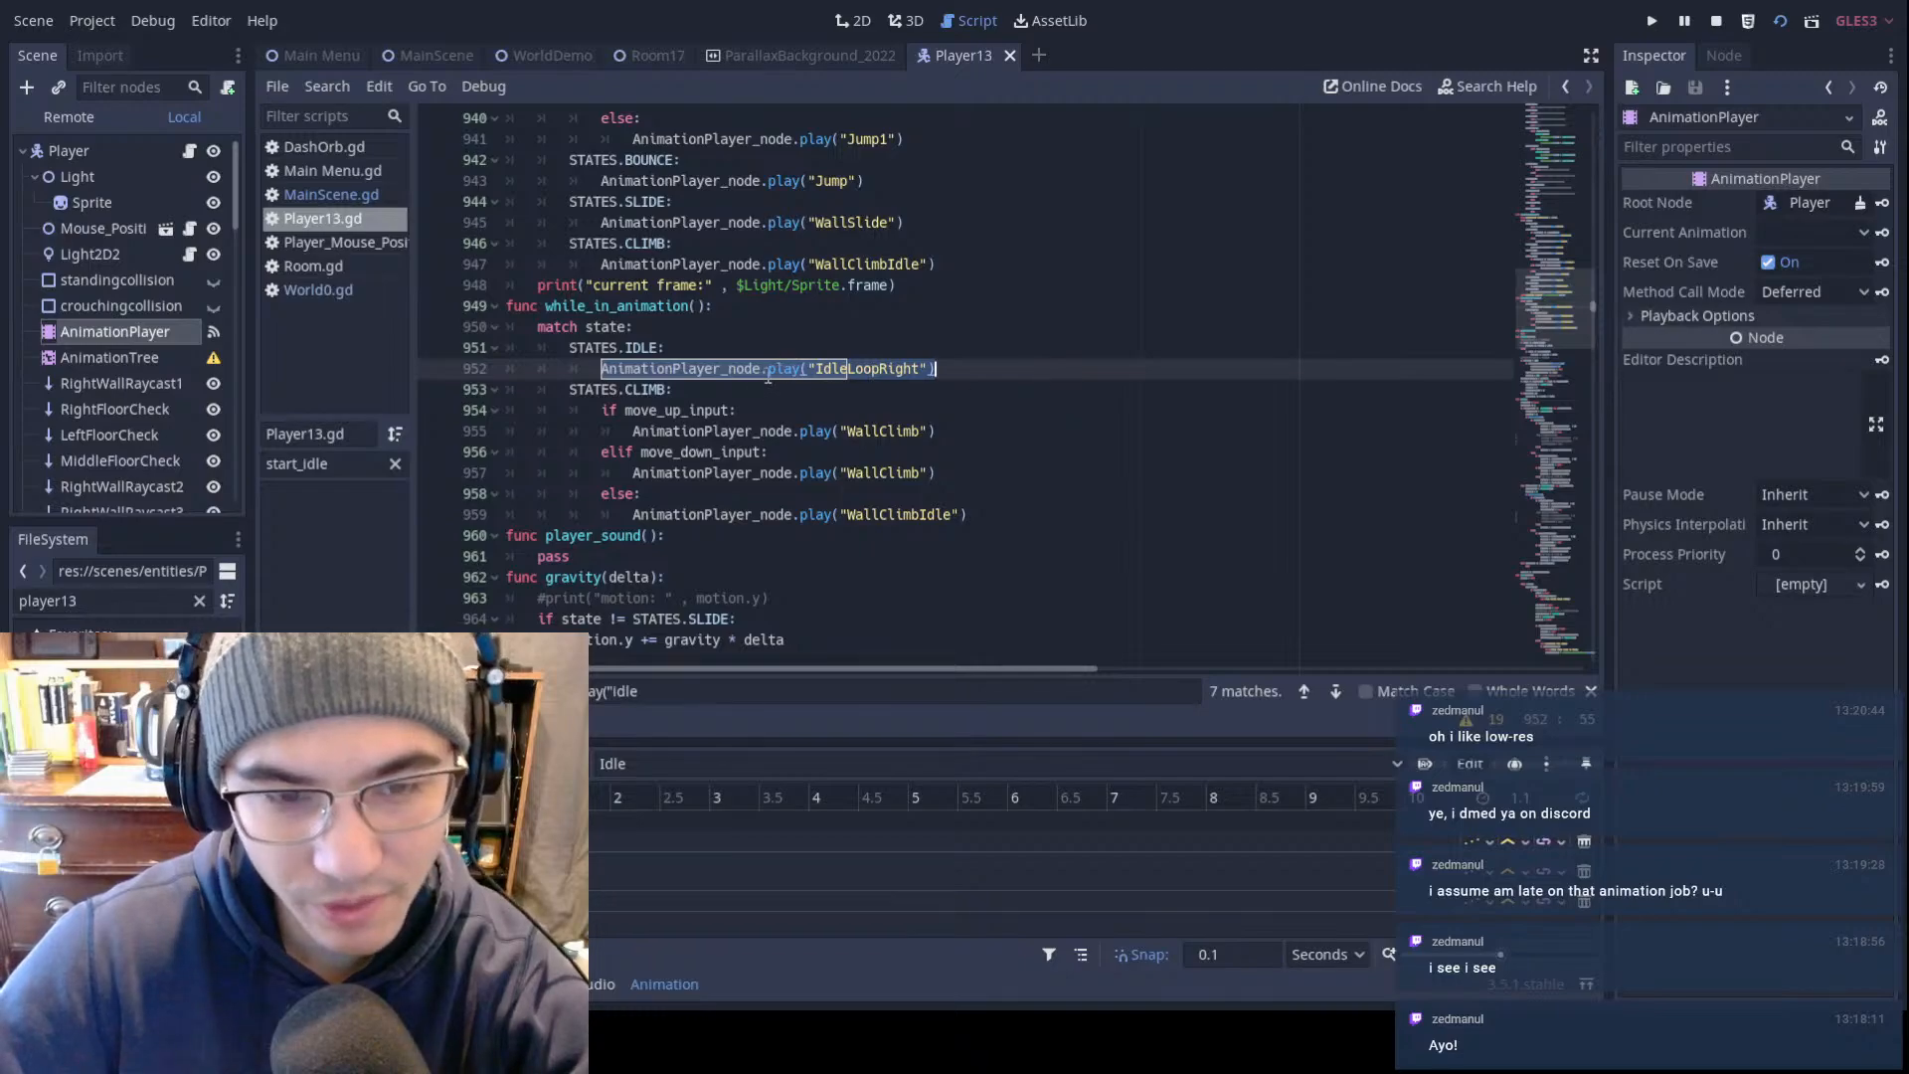
left_click_drag(686, 350, 1366, 456)
left_click(1367, 457)
left_click(952, 471)
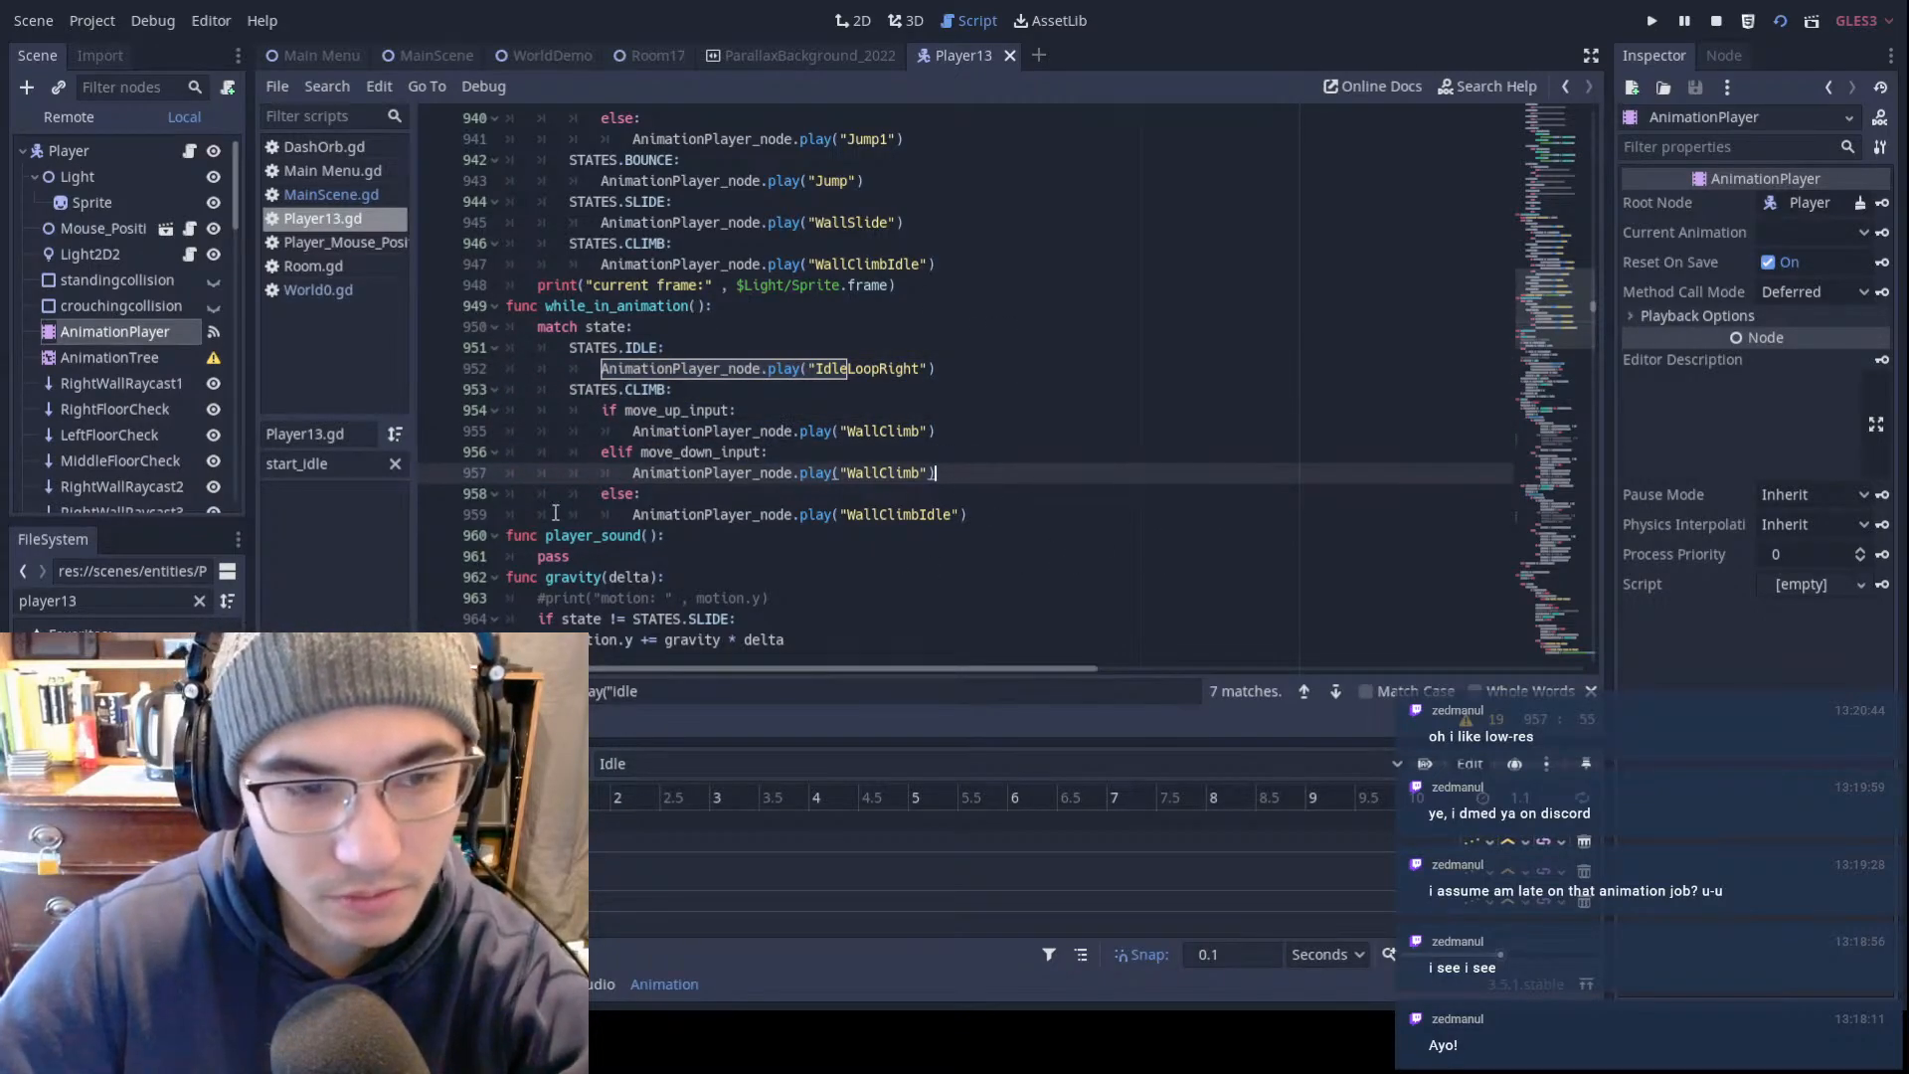
Step: Find "while" in the script and comment out the while_in_animation() call at the start of while_in_state
key("ctrl+f")
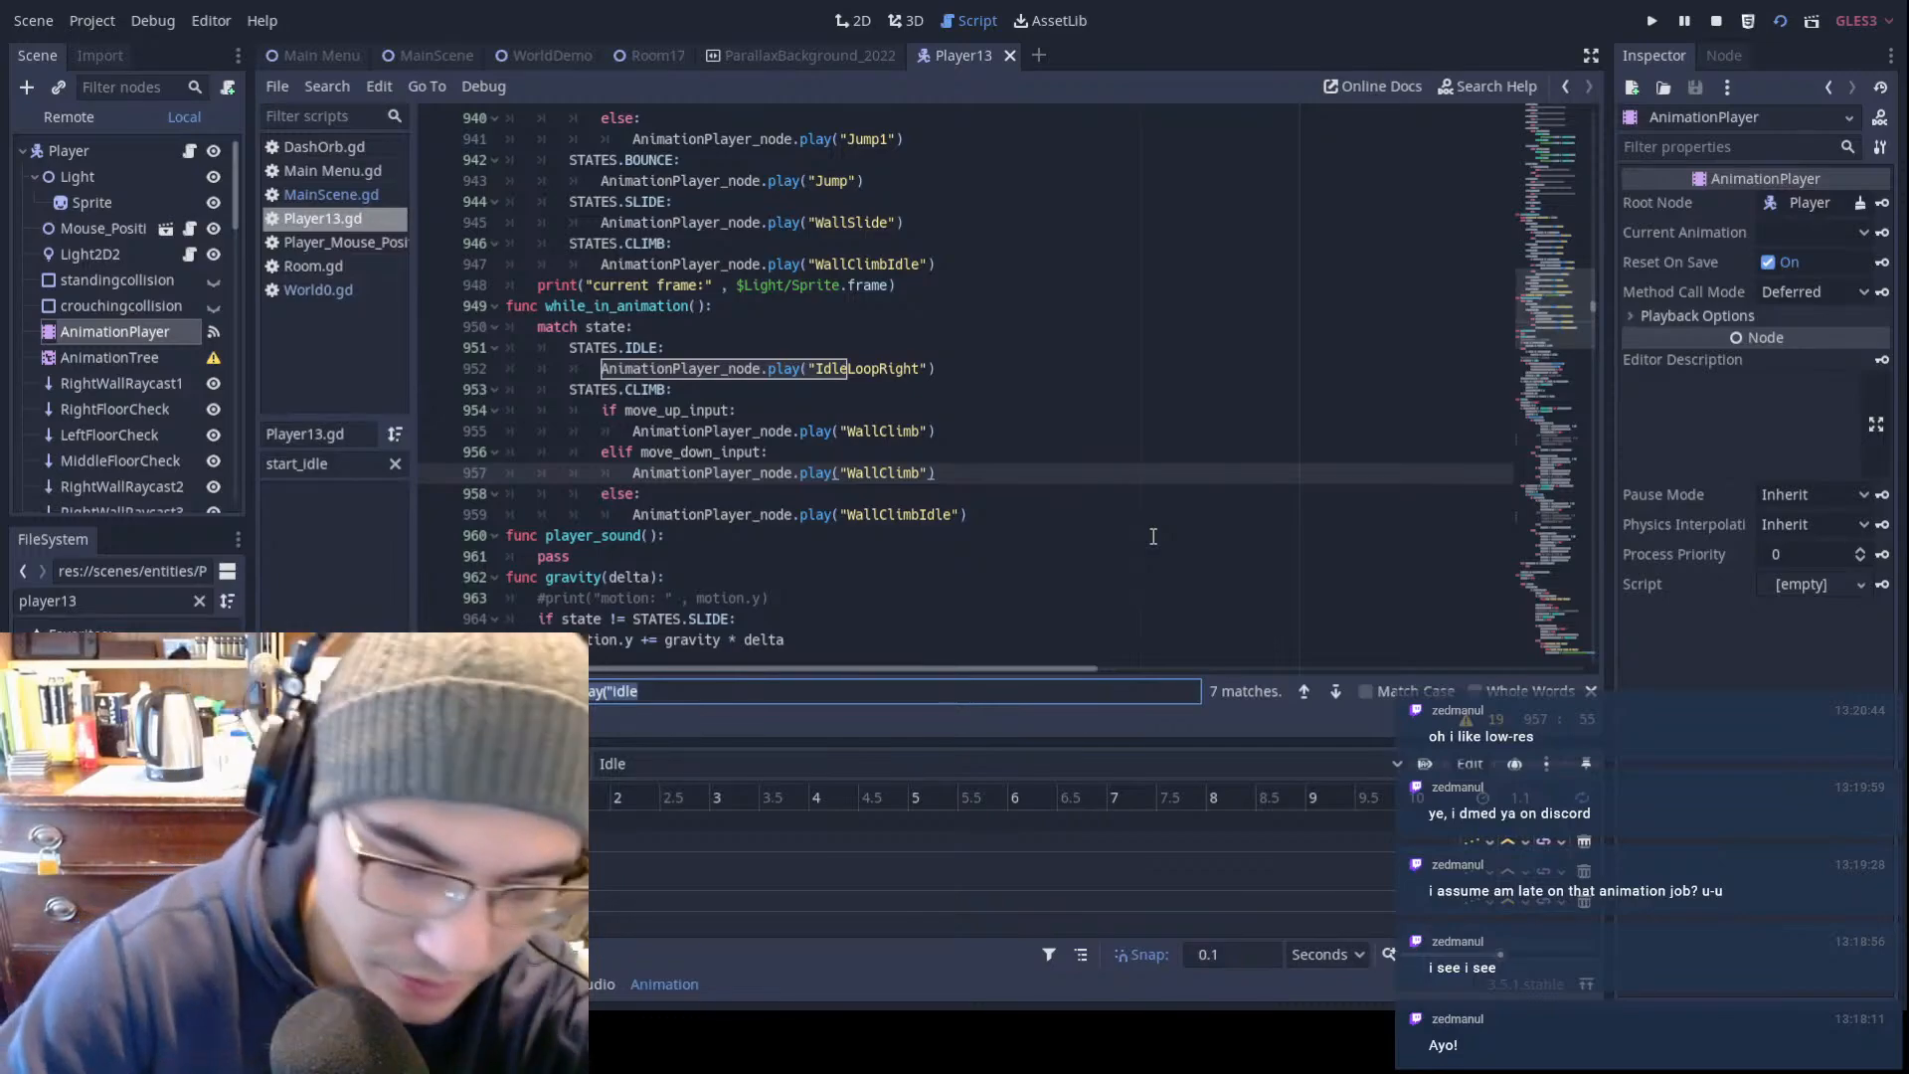
type("while")
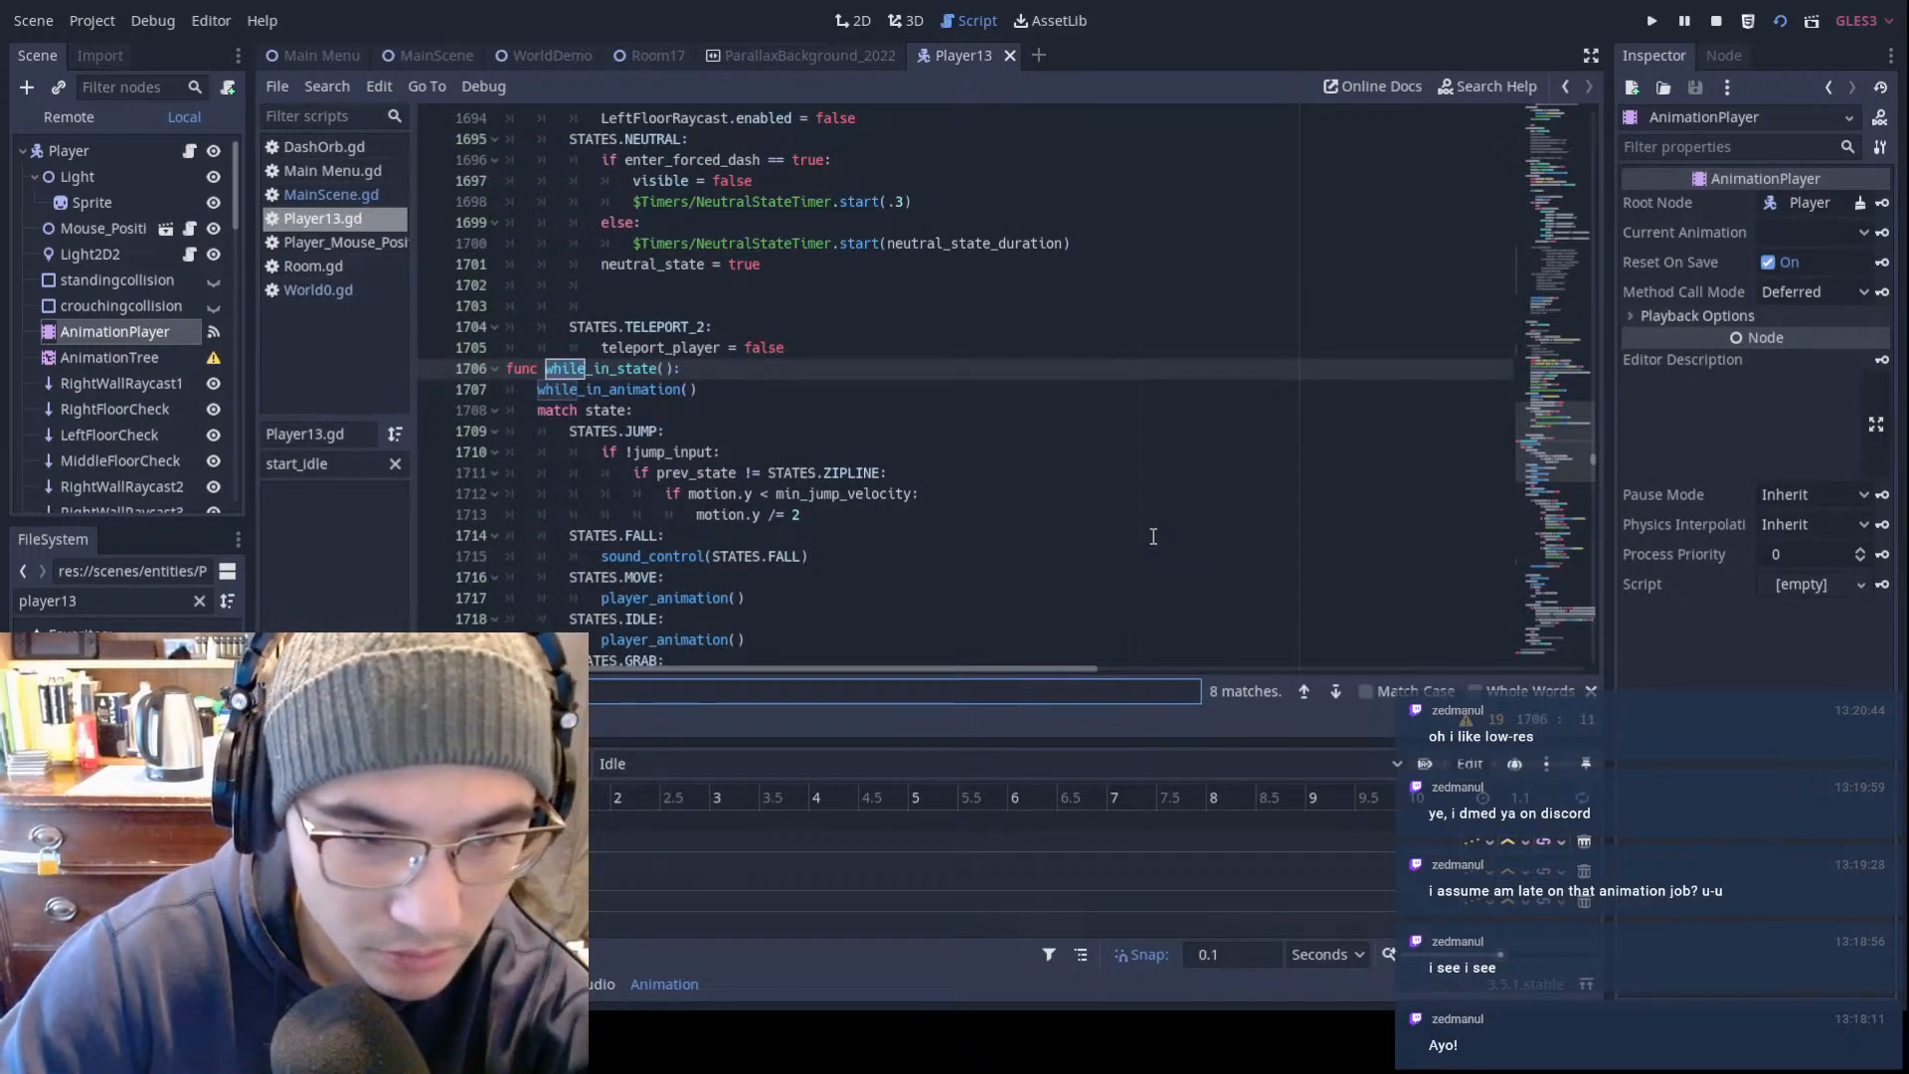
left_click(539, 391)
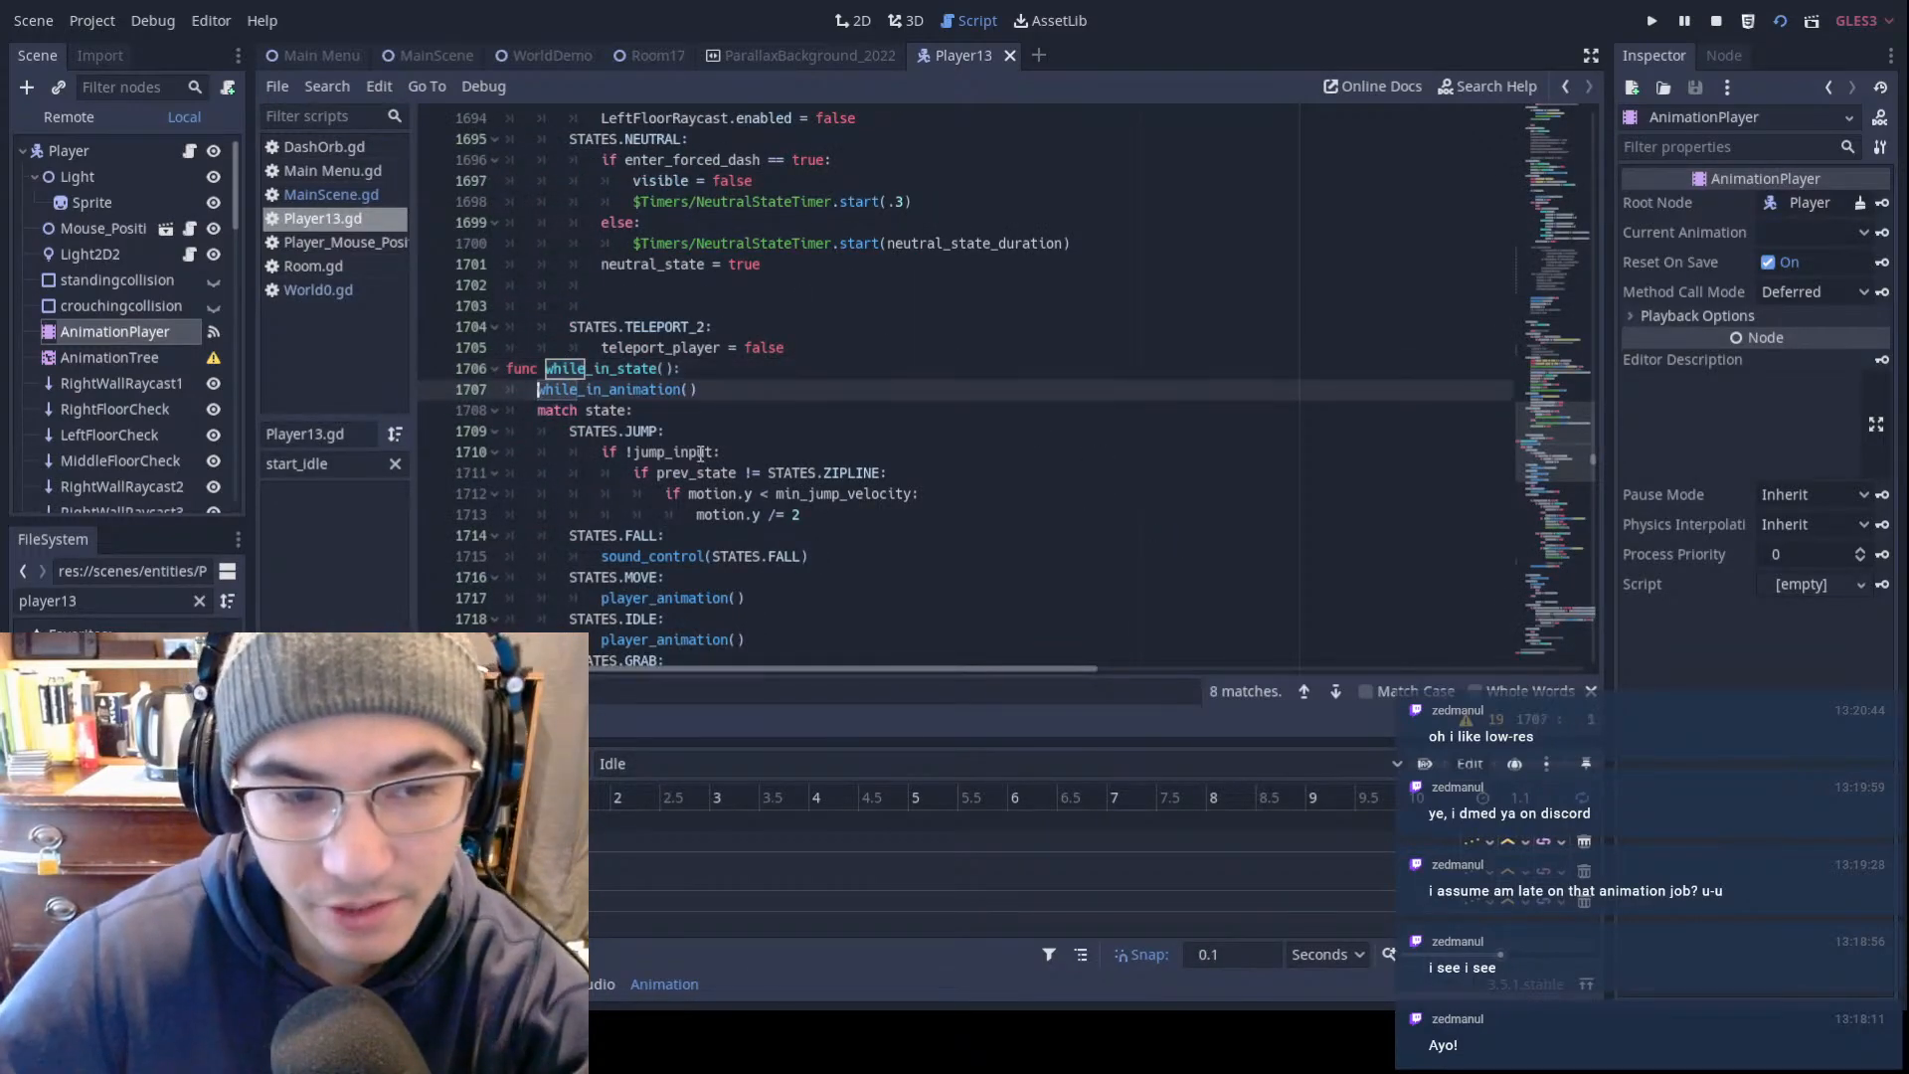
type("#")
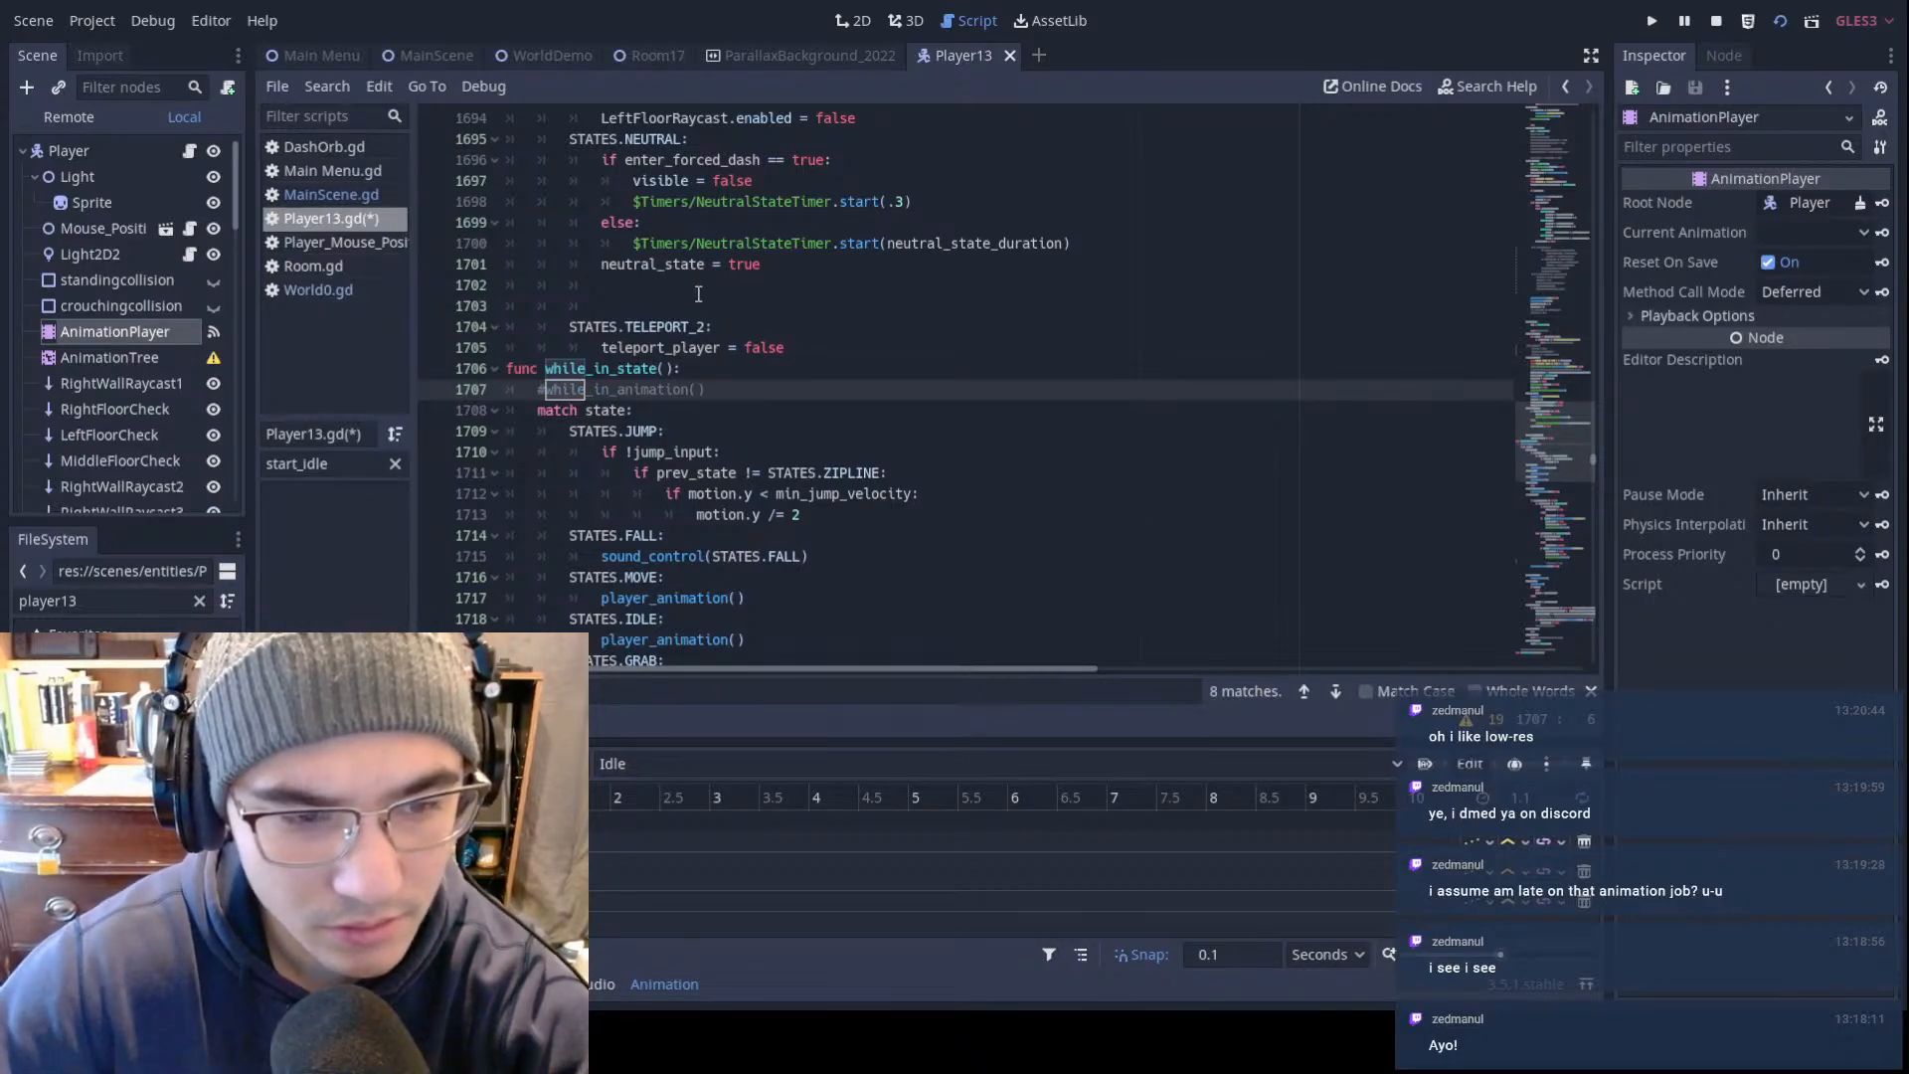
key("BackSpace")
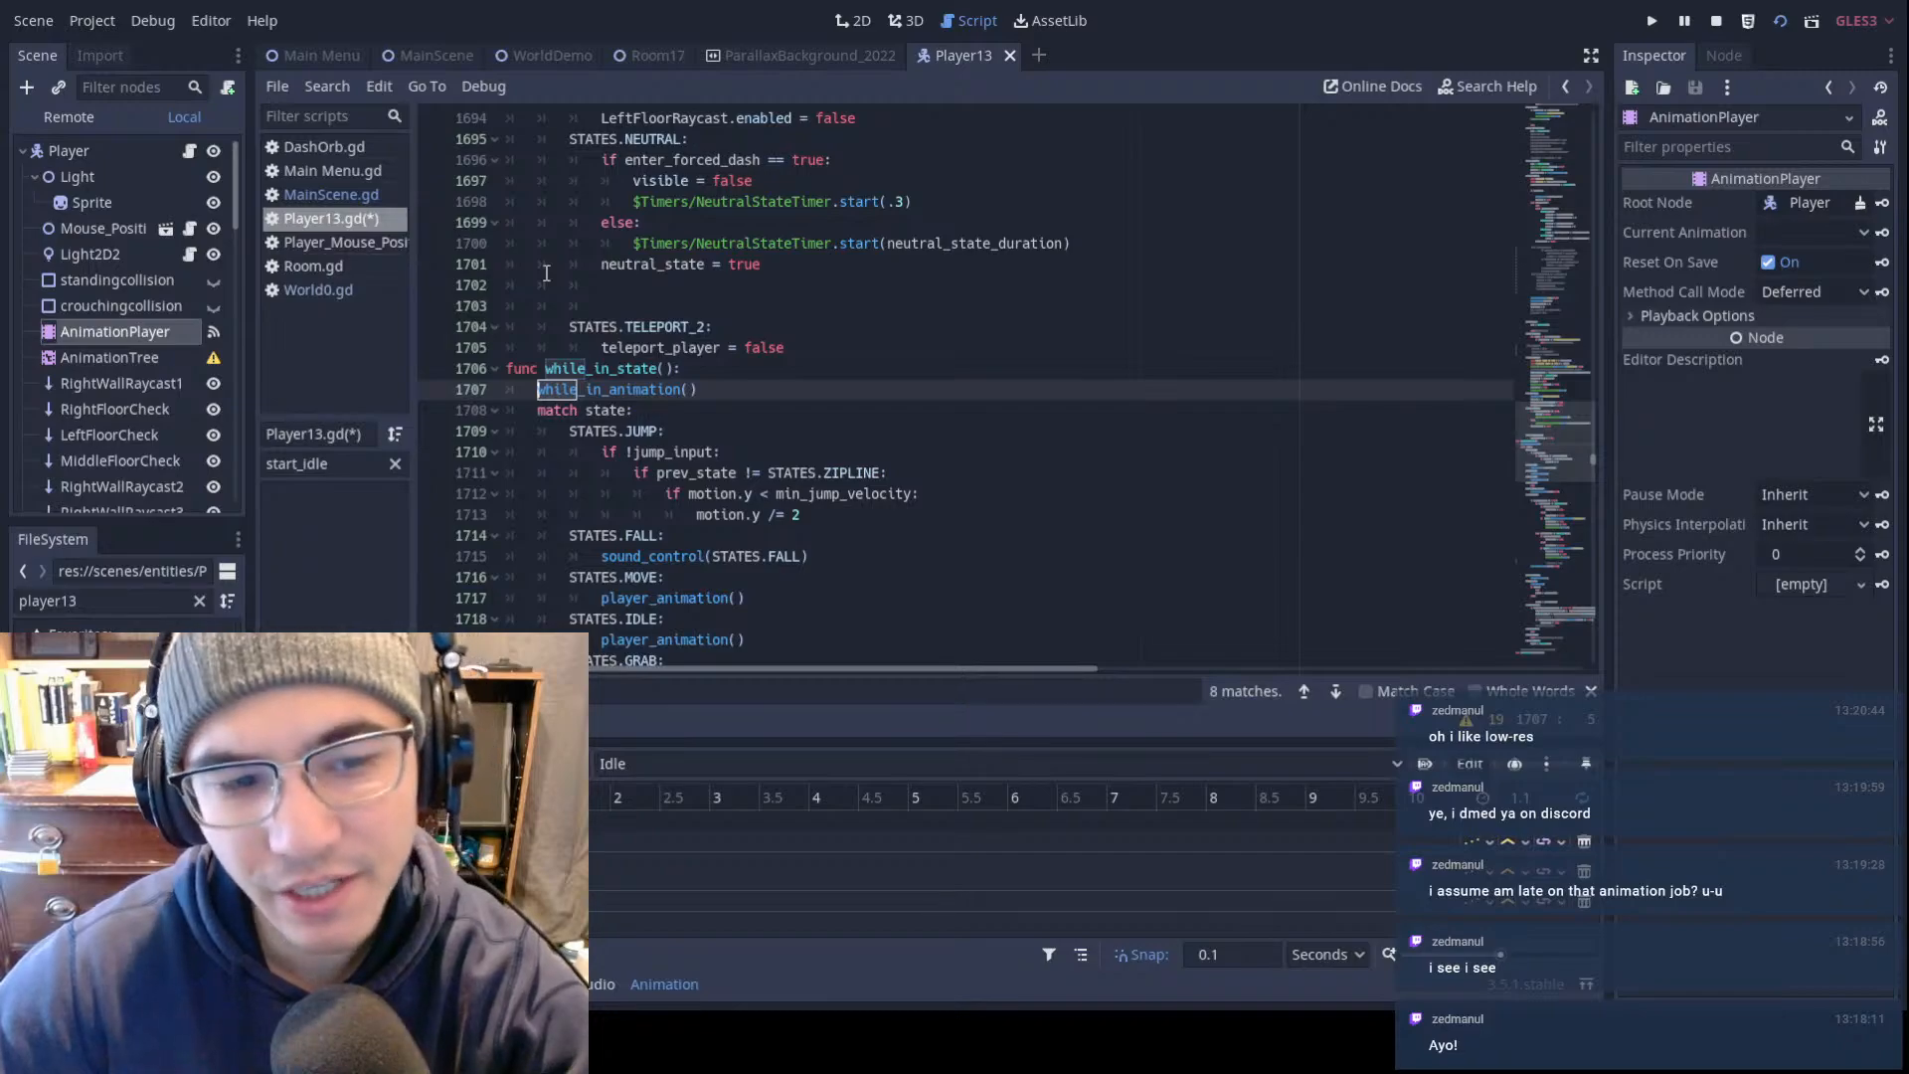
type("#")
left_click(861, 402)
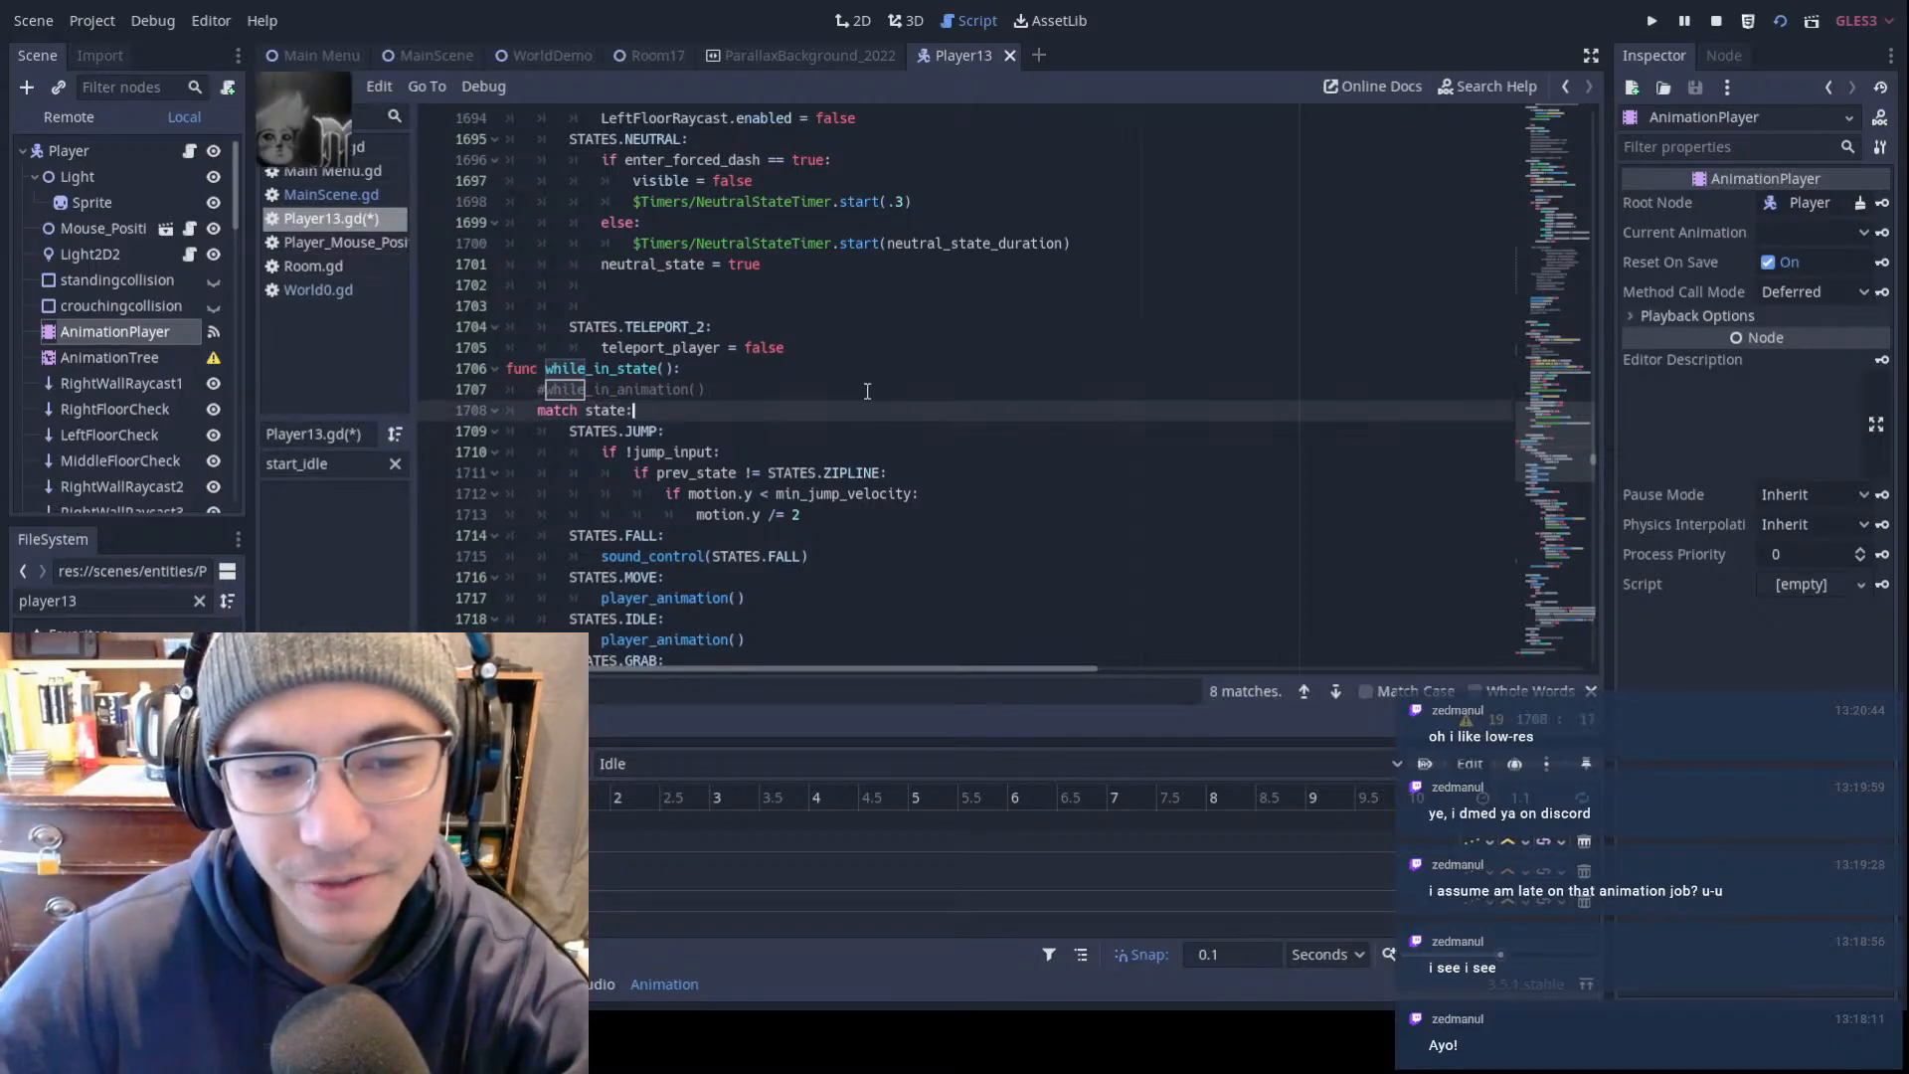
left_click(867, 391)
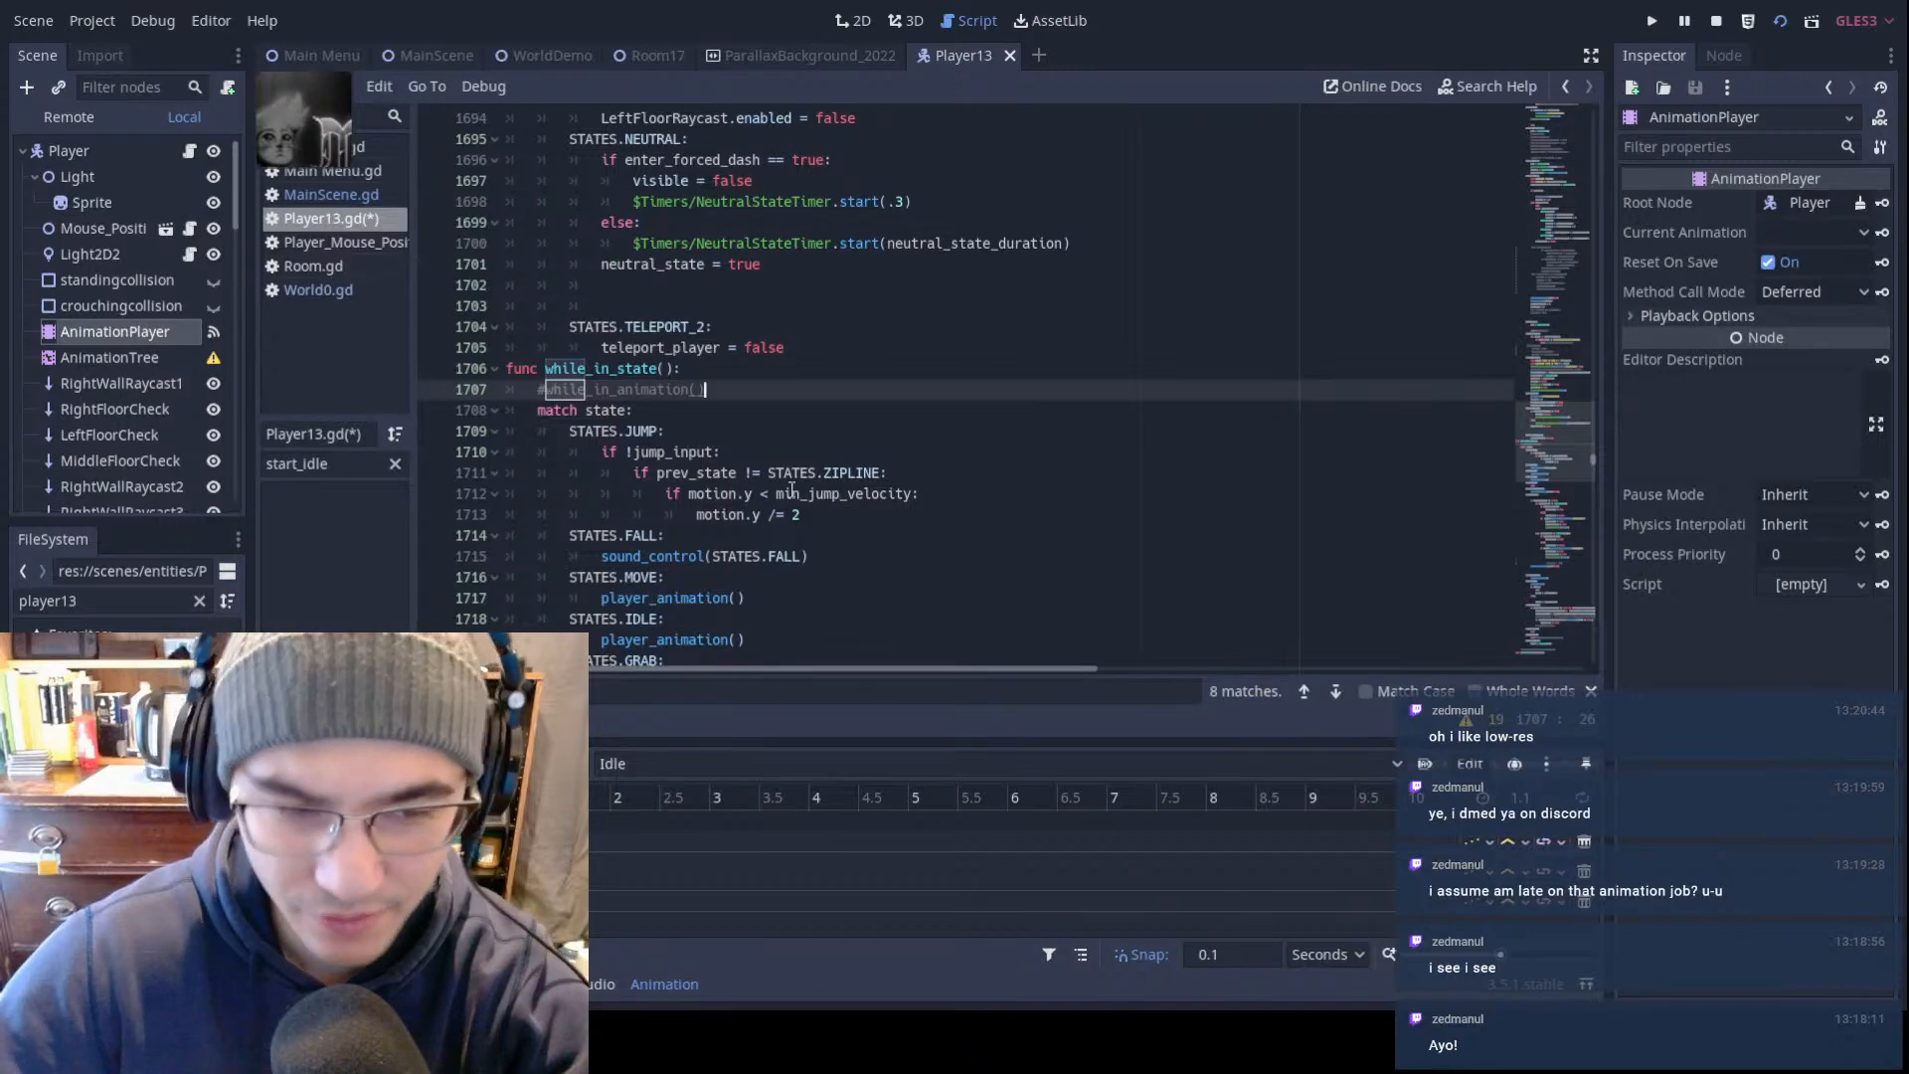
Step: Filter the script's functions by "while" and go to the while_in_state function
double_click(299, 463)
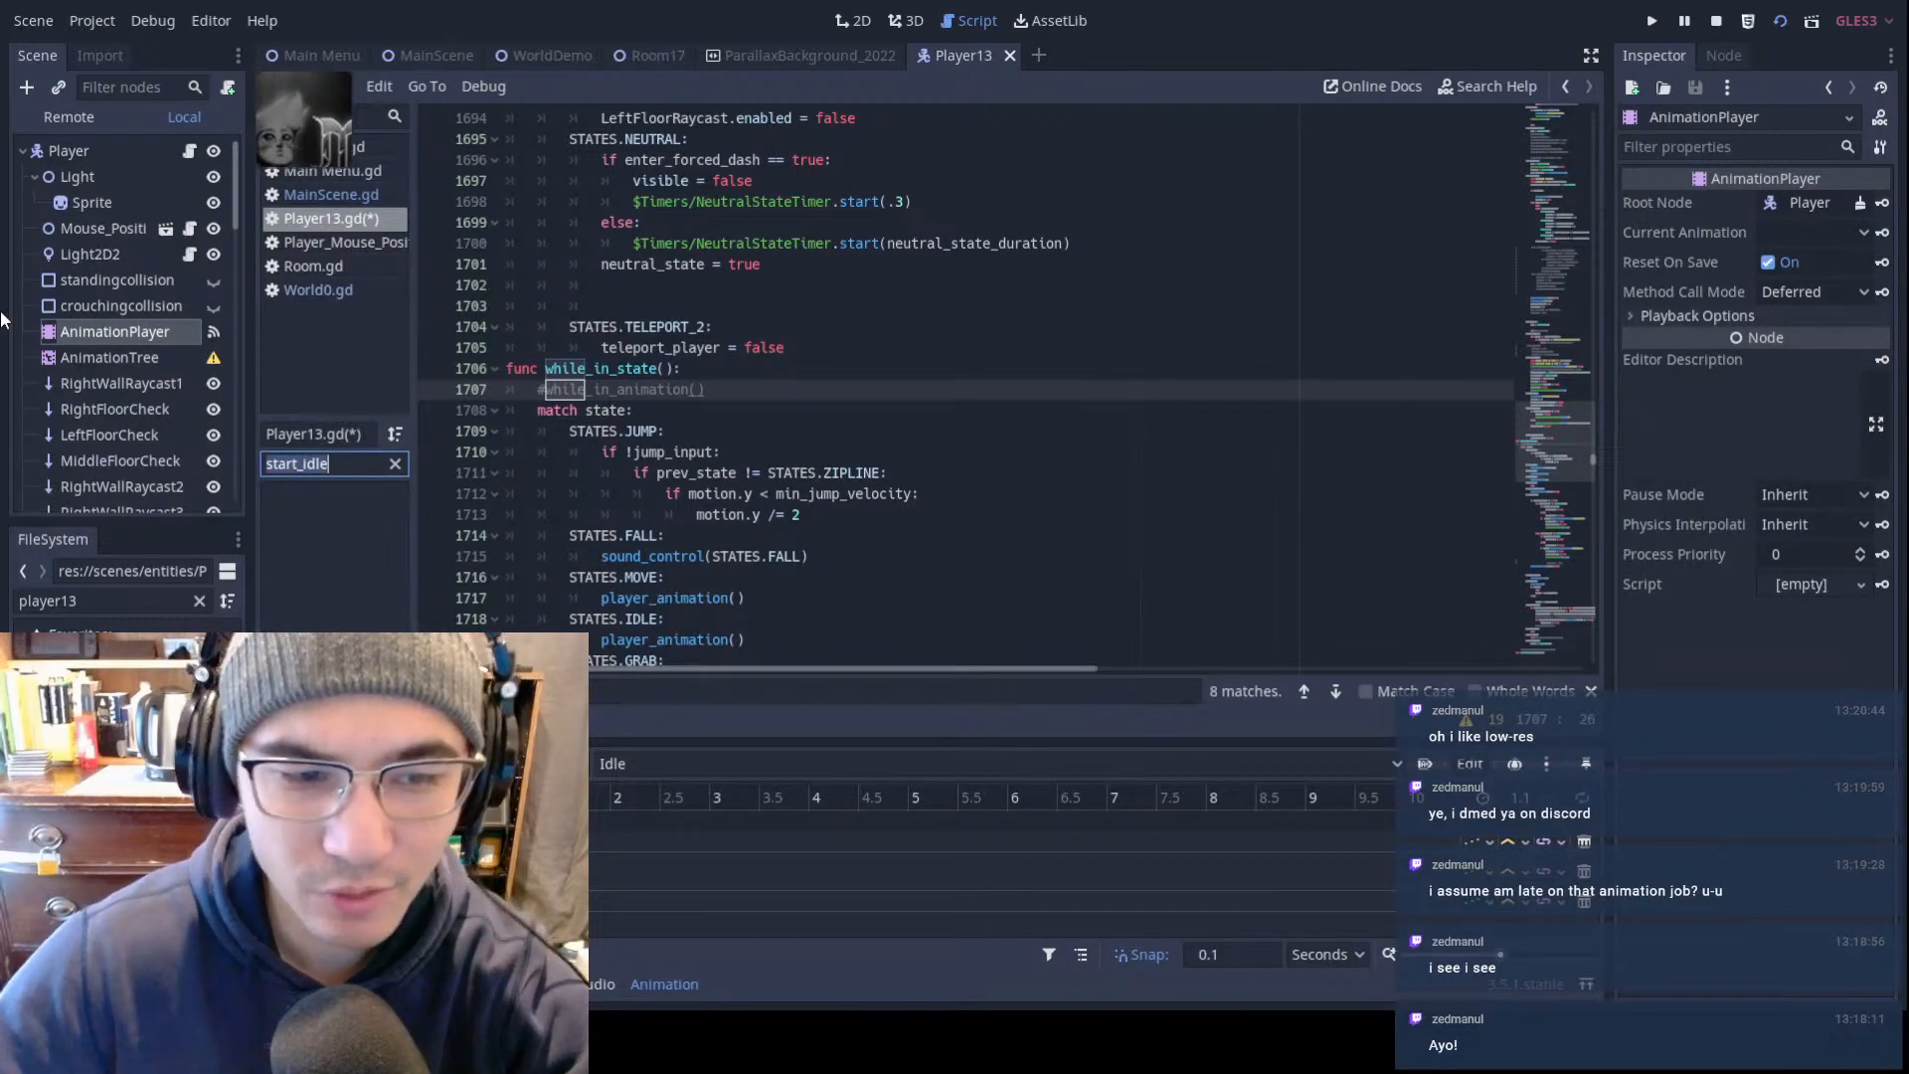
key("BackSpace")
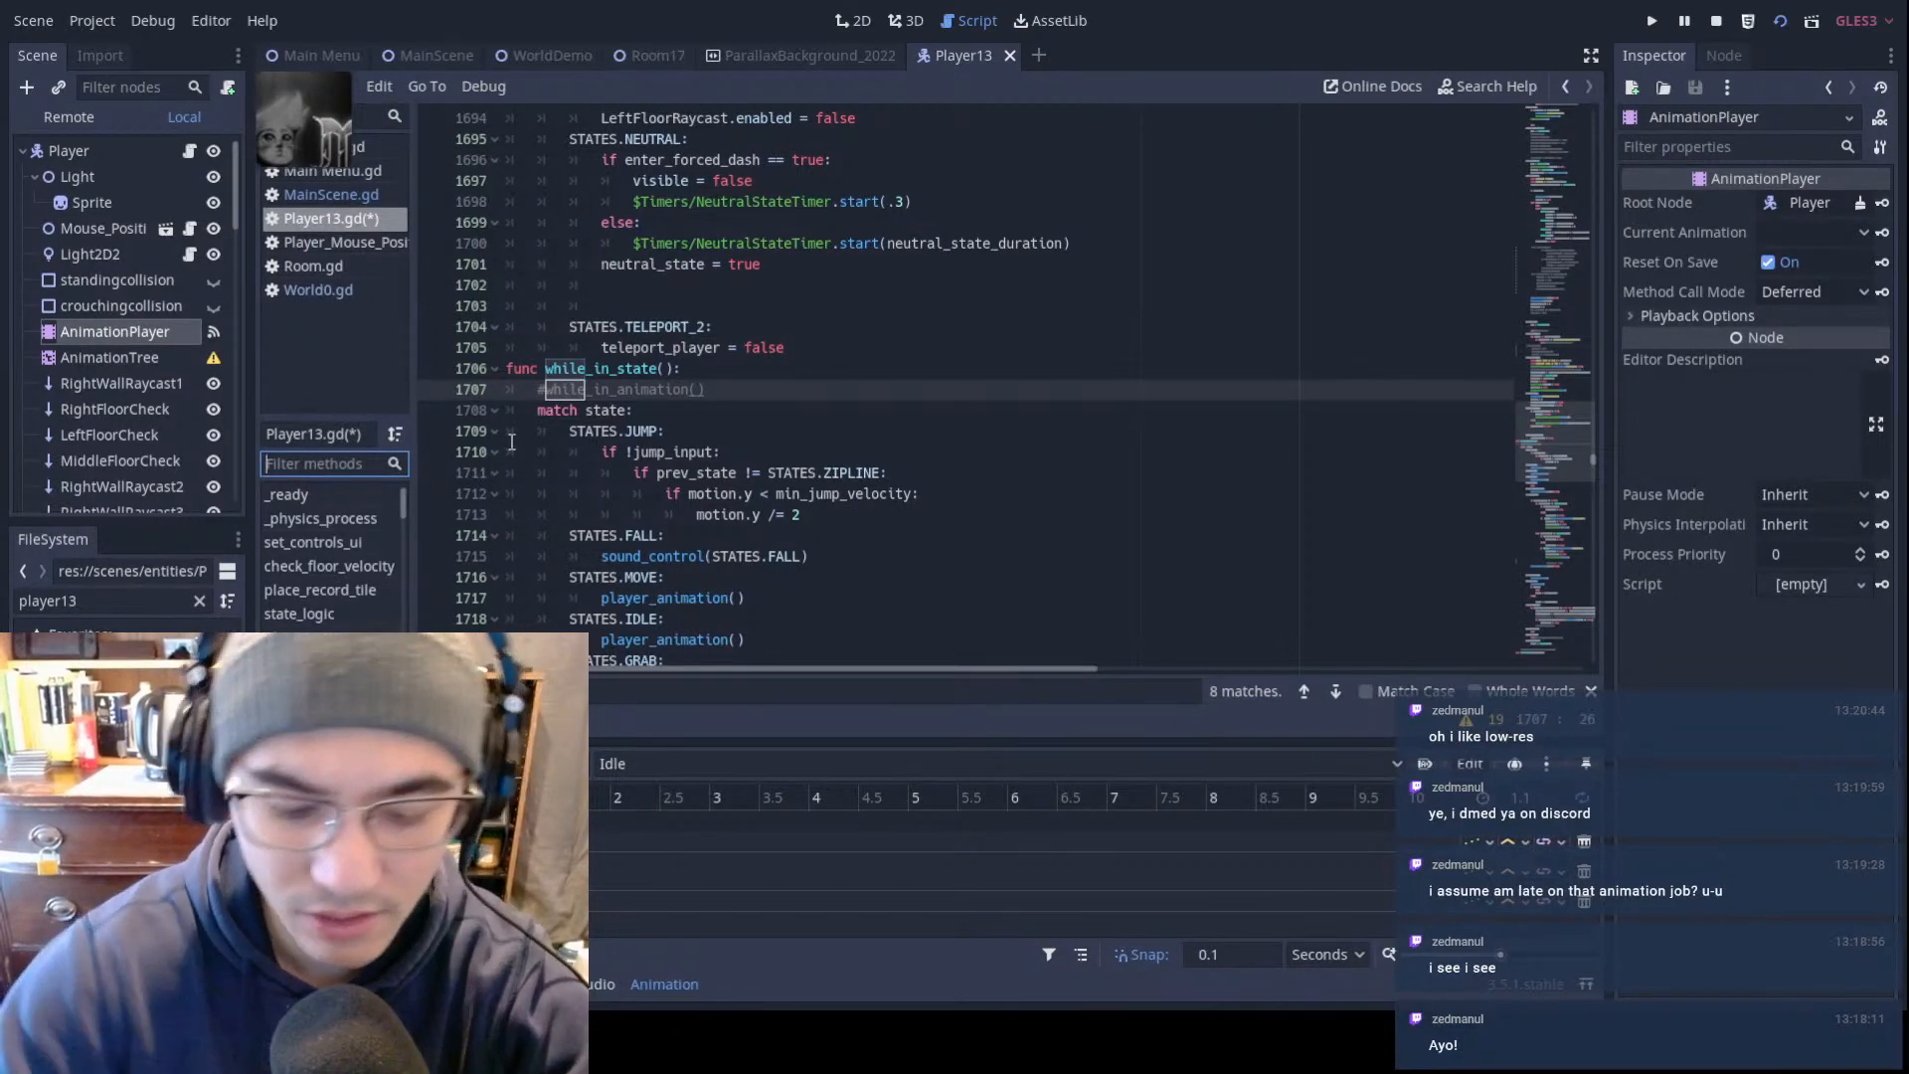
type("while")
left_click(342, 518)
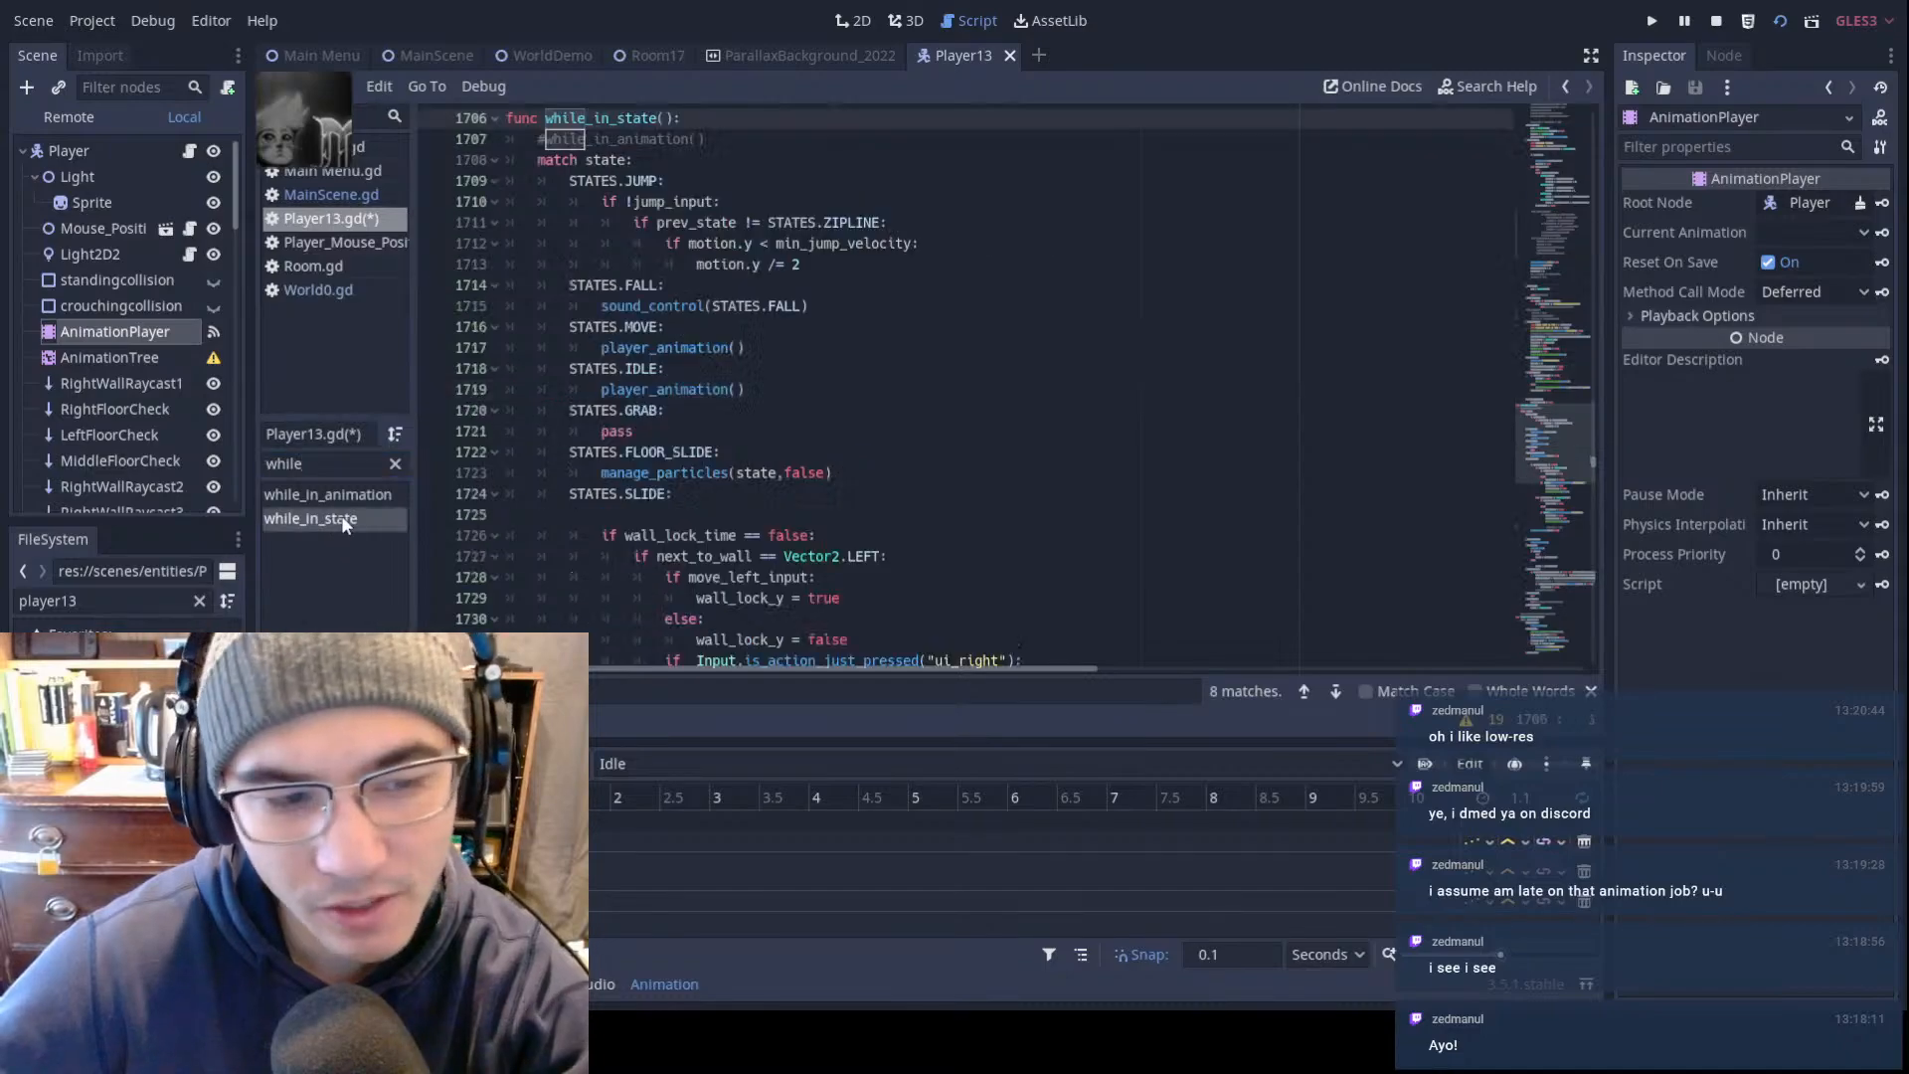
scroll(876, 308, "up", 1)
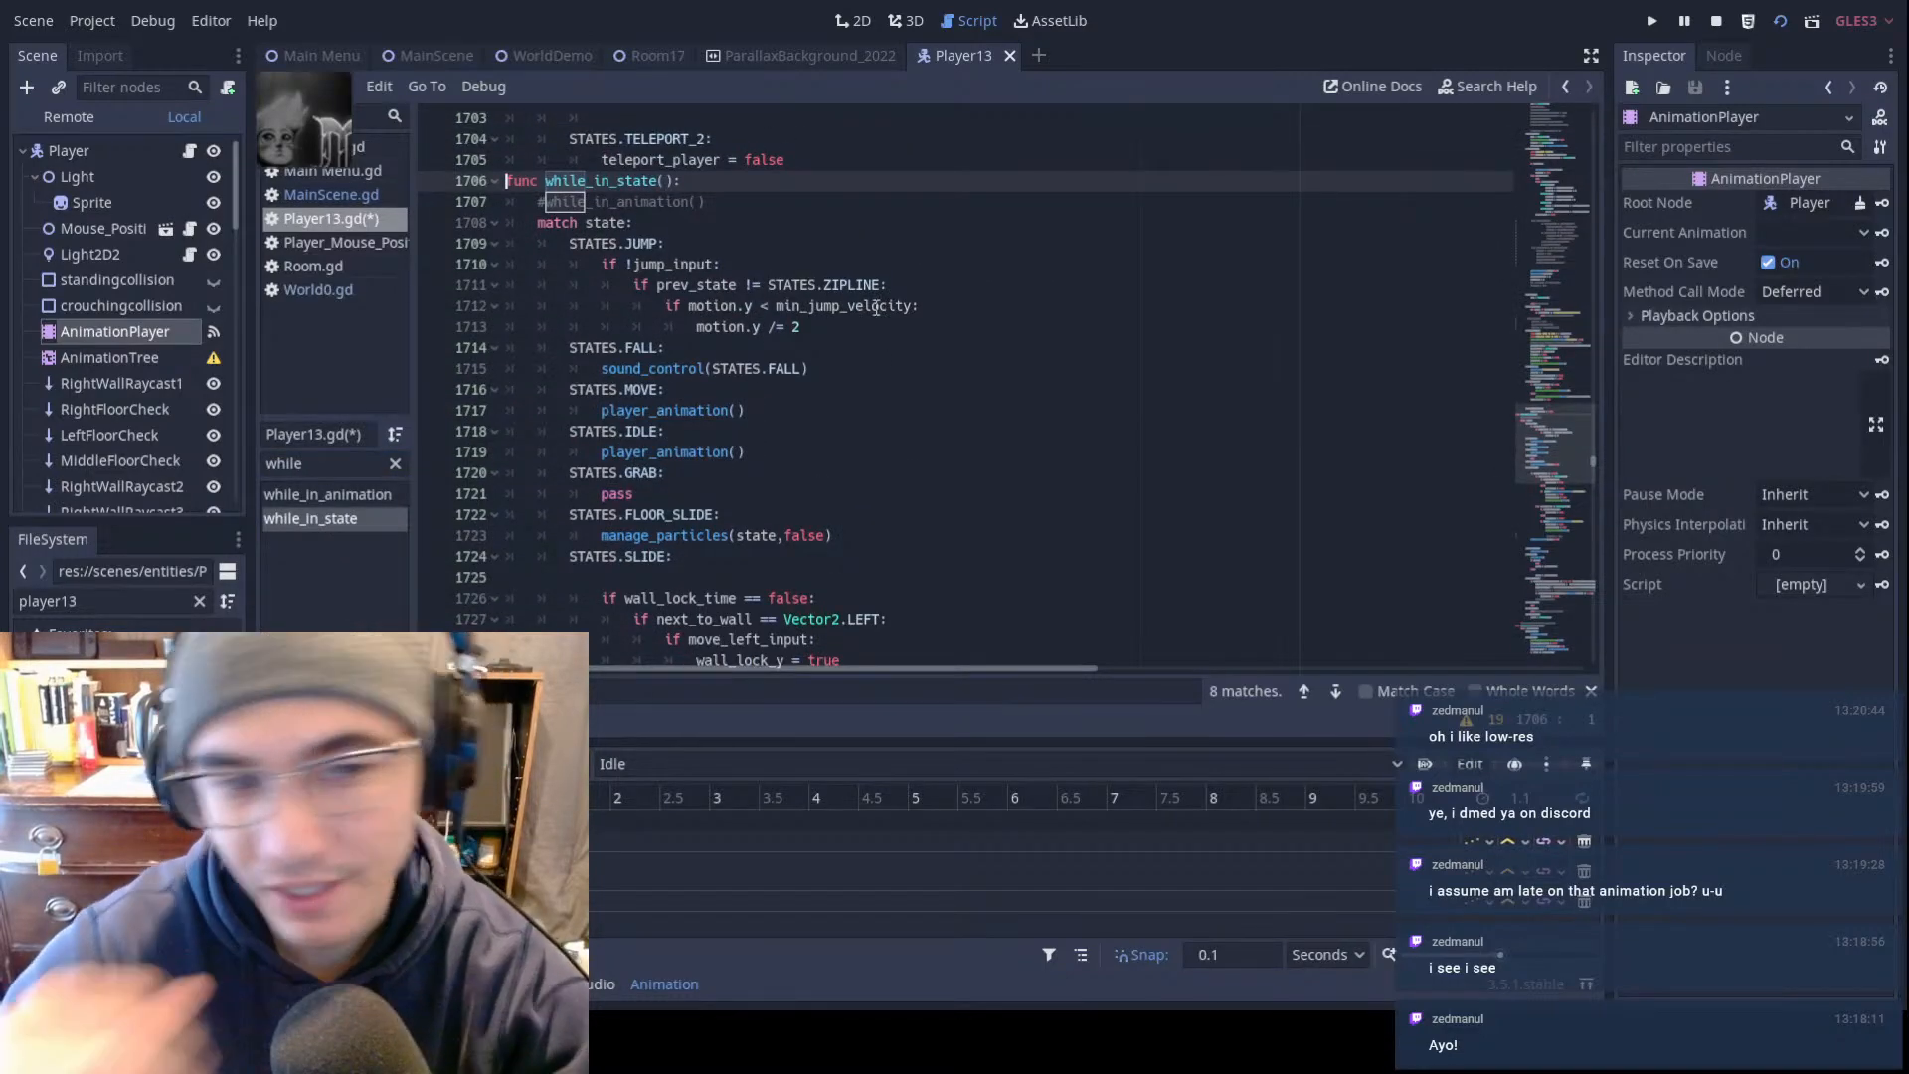
Step: Filter the script's functions by "animation" and go to the while_in_animation function
left_click_drag(310, 465, 2, 427)
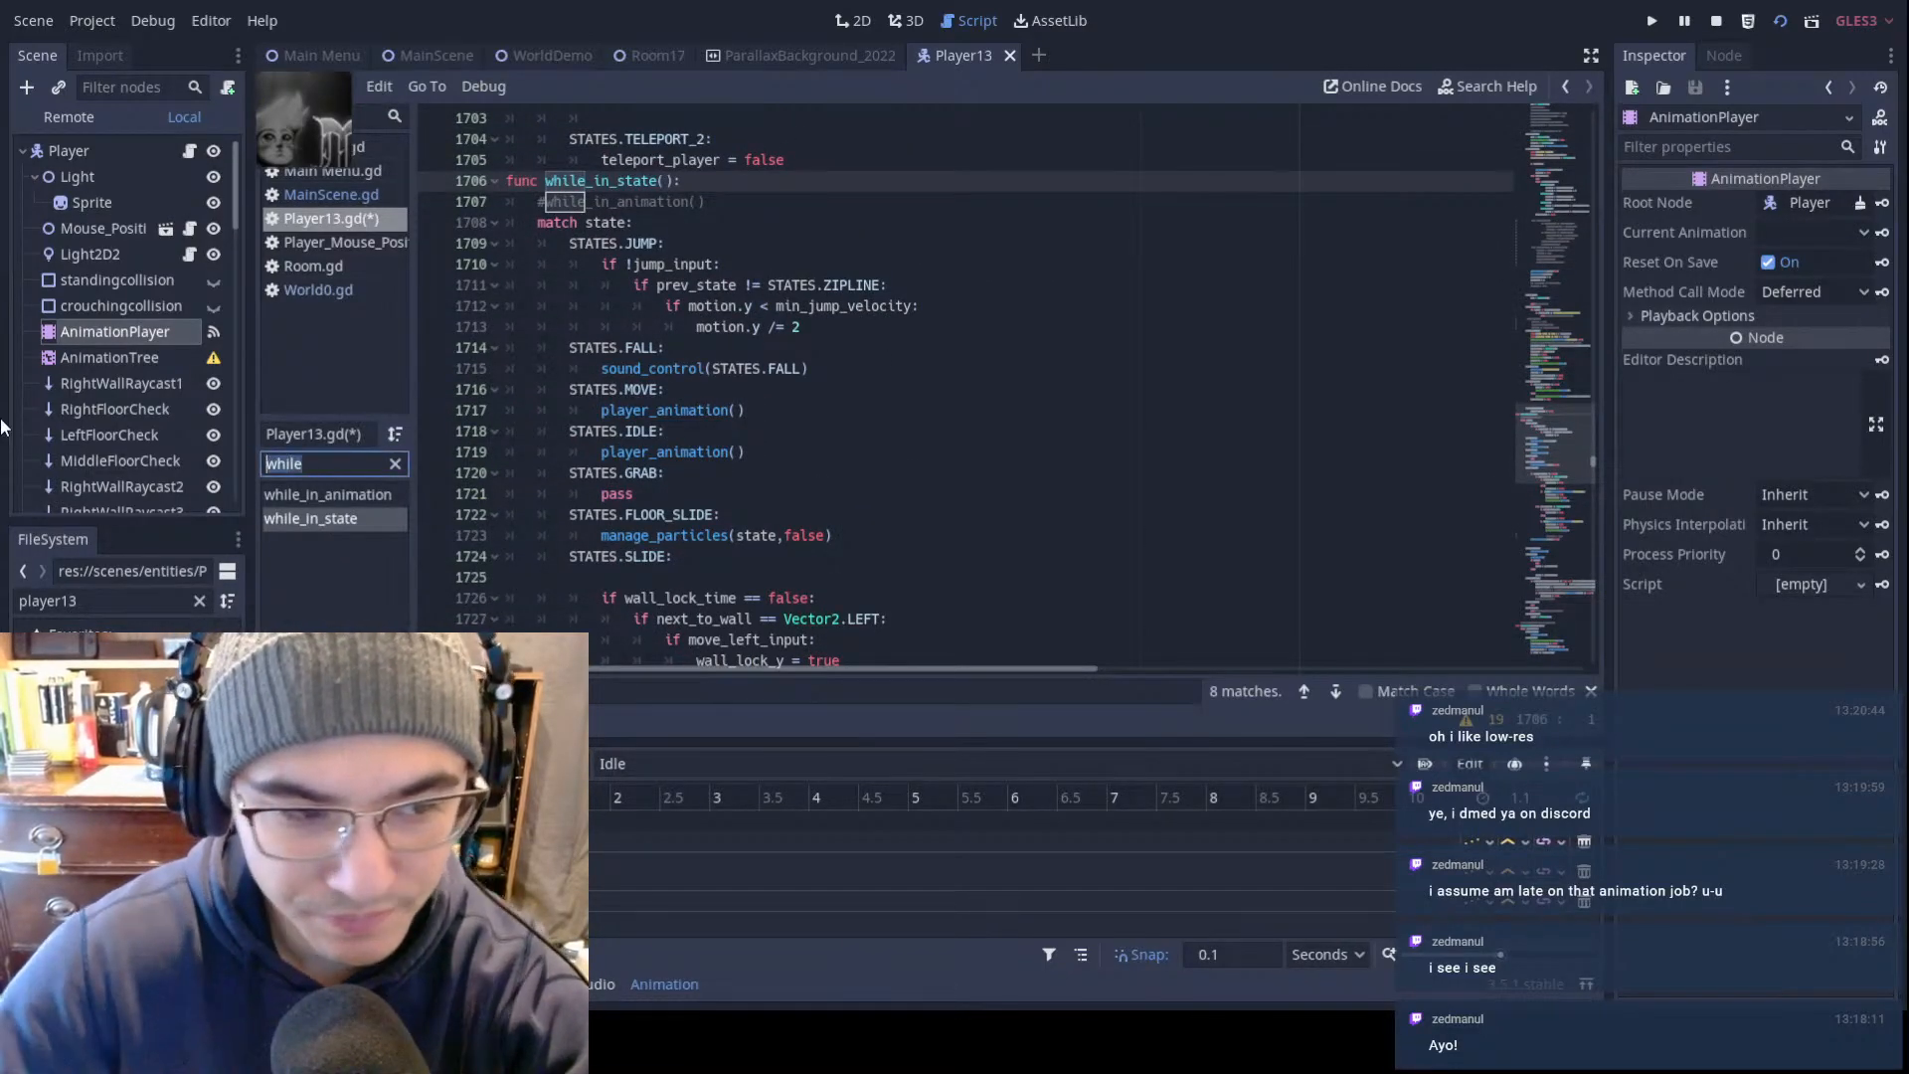
type("animation")
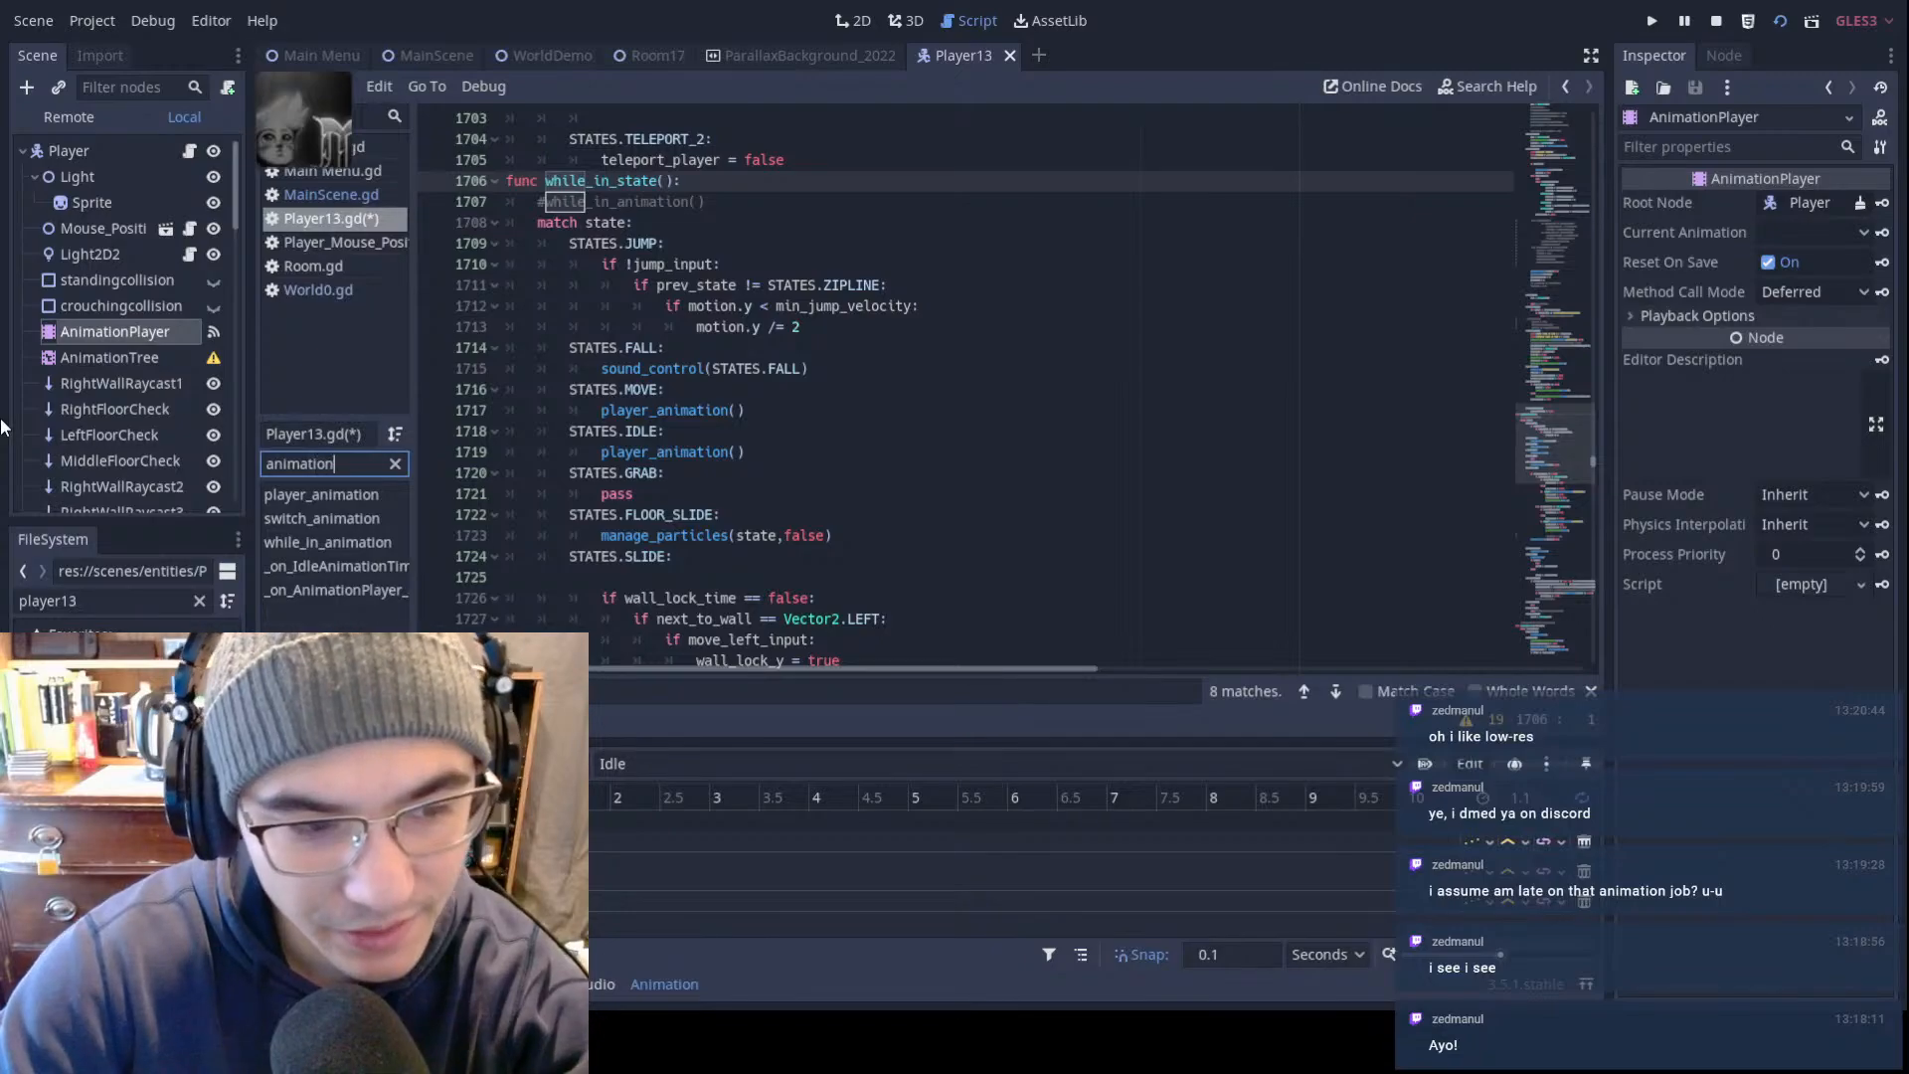
left_click(358, 544)
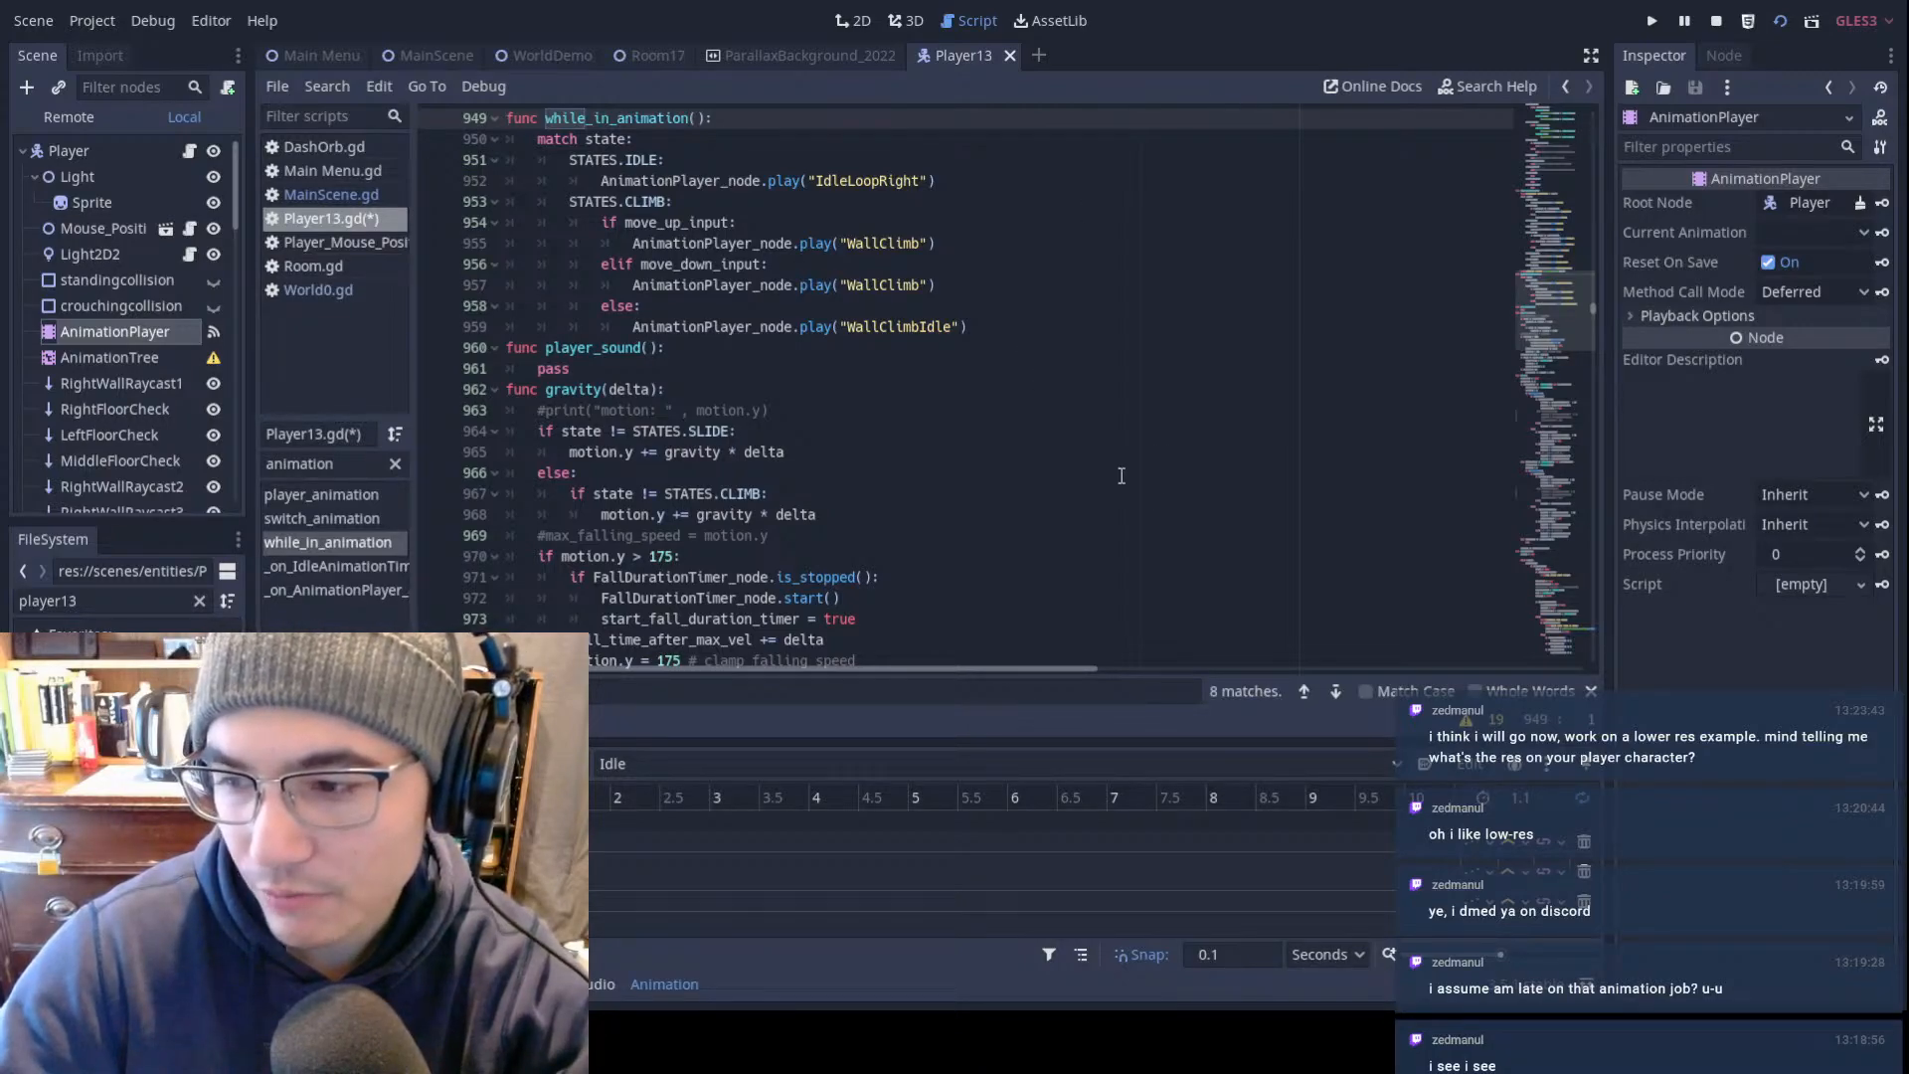
Step: Search the project files for "peter" and open Idle.png from the PeterPoppinTail PlayerArtPNG folder in GIMP
double_click(100, 599)
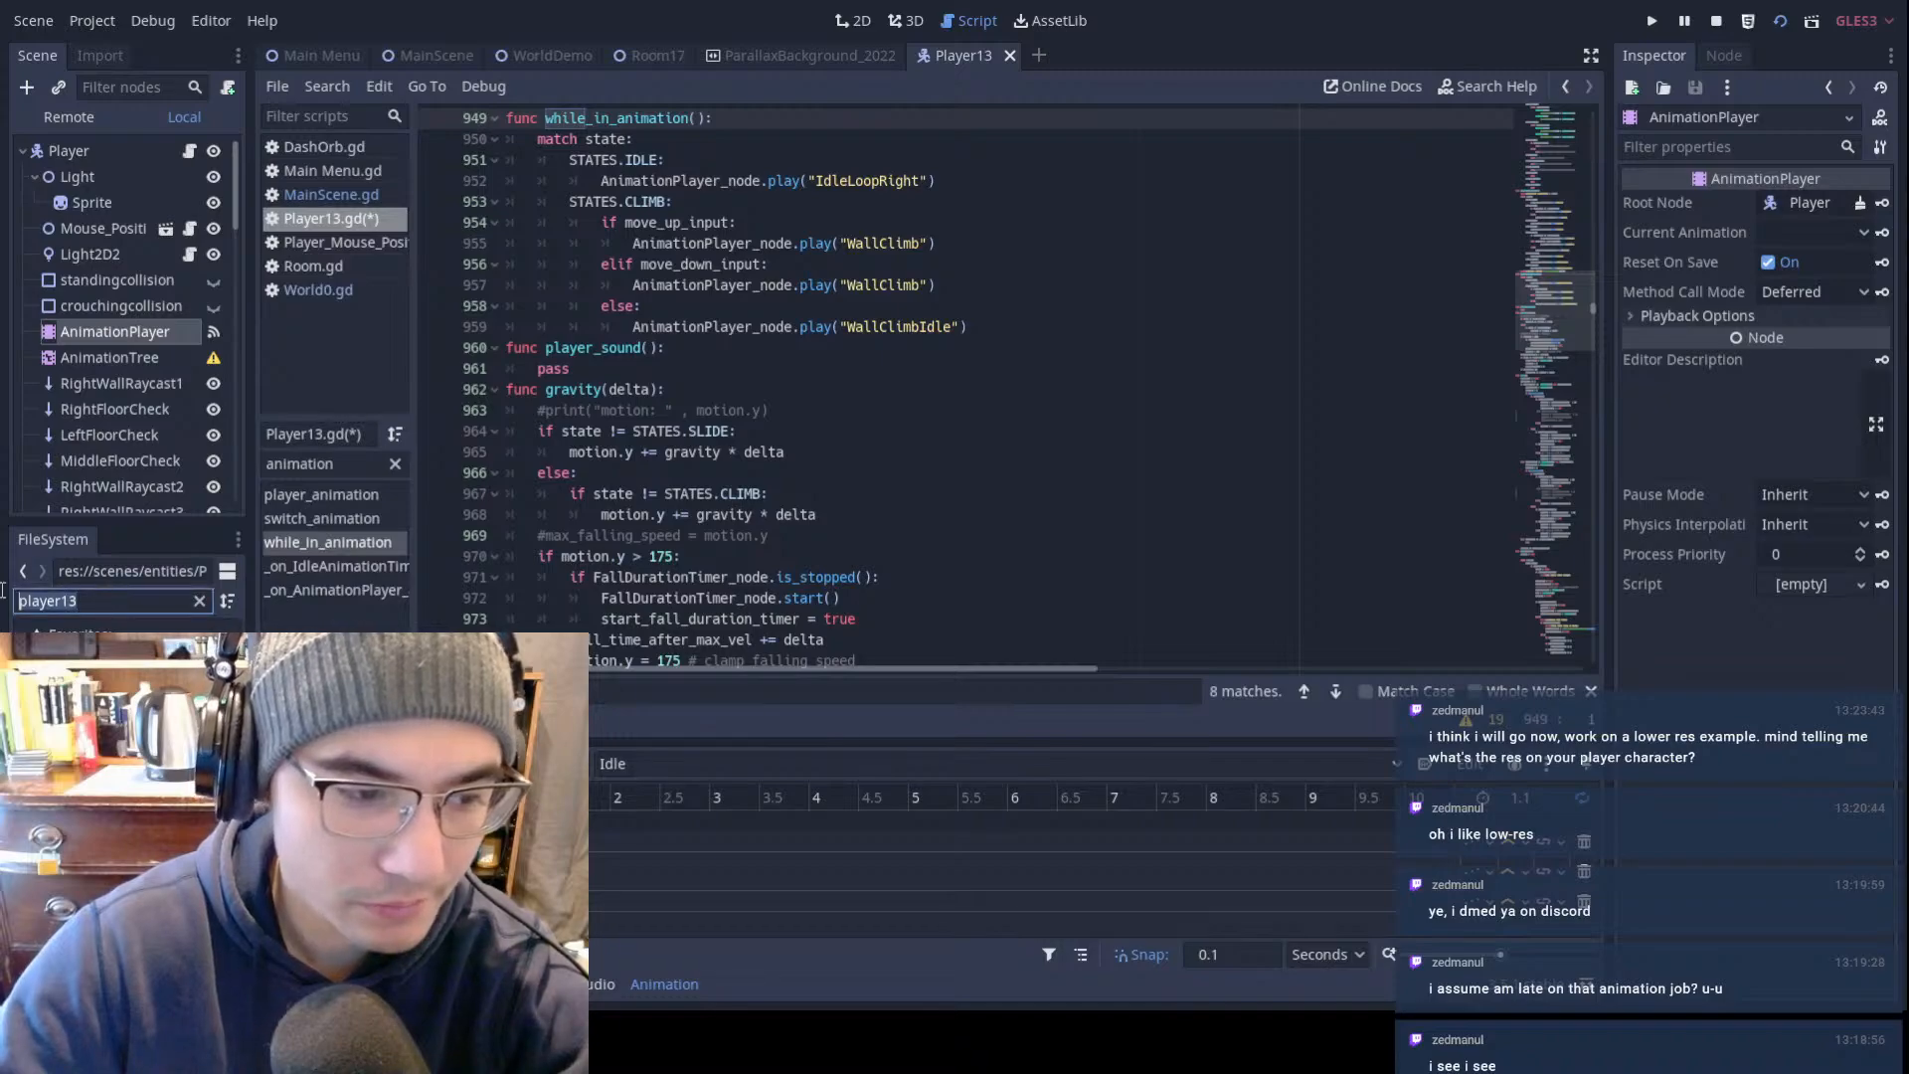
key("BackSpace")
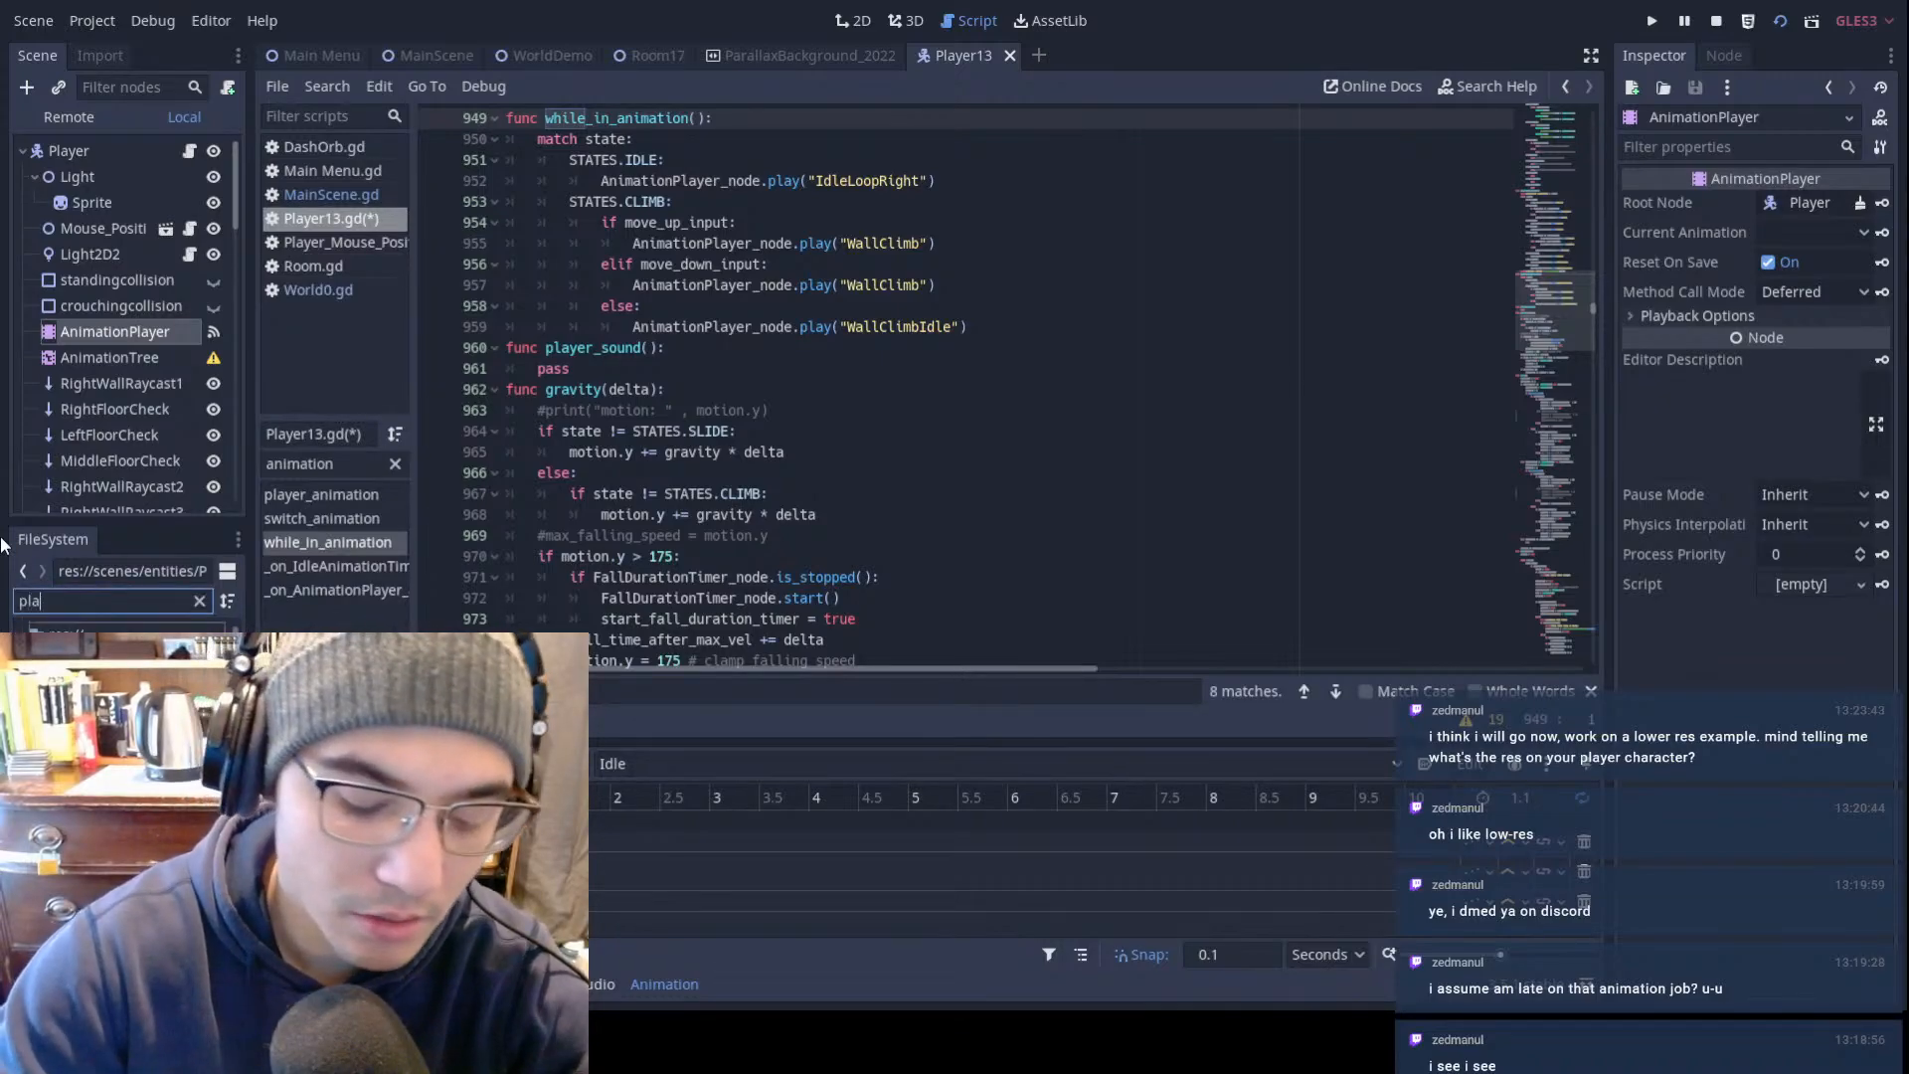
type("peter")
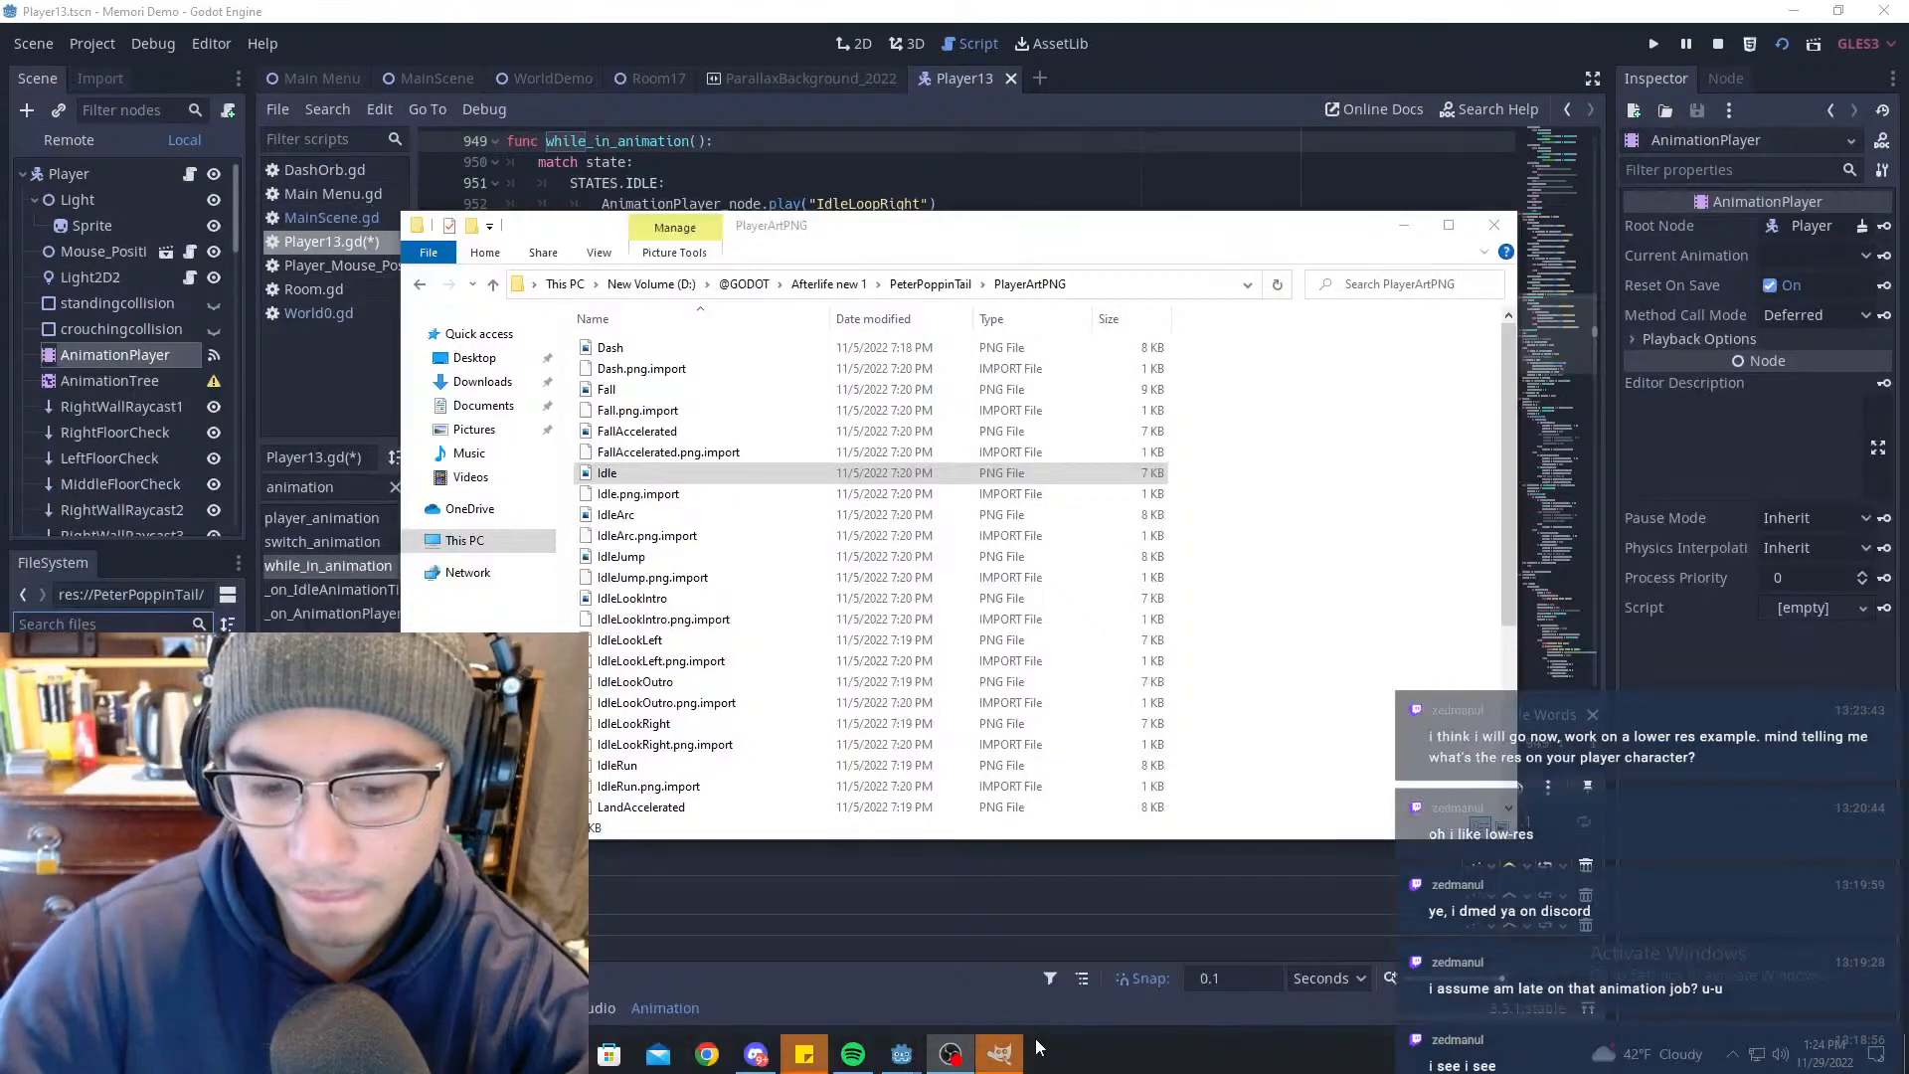
left_click(1014, 1051)
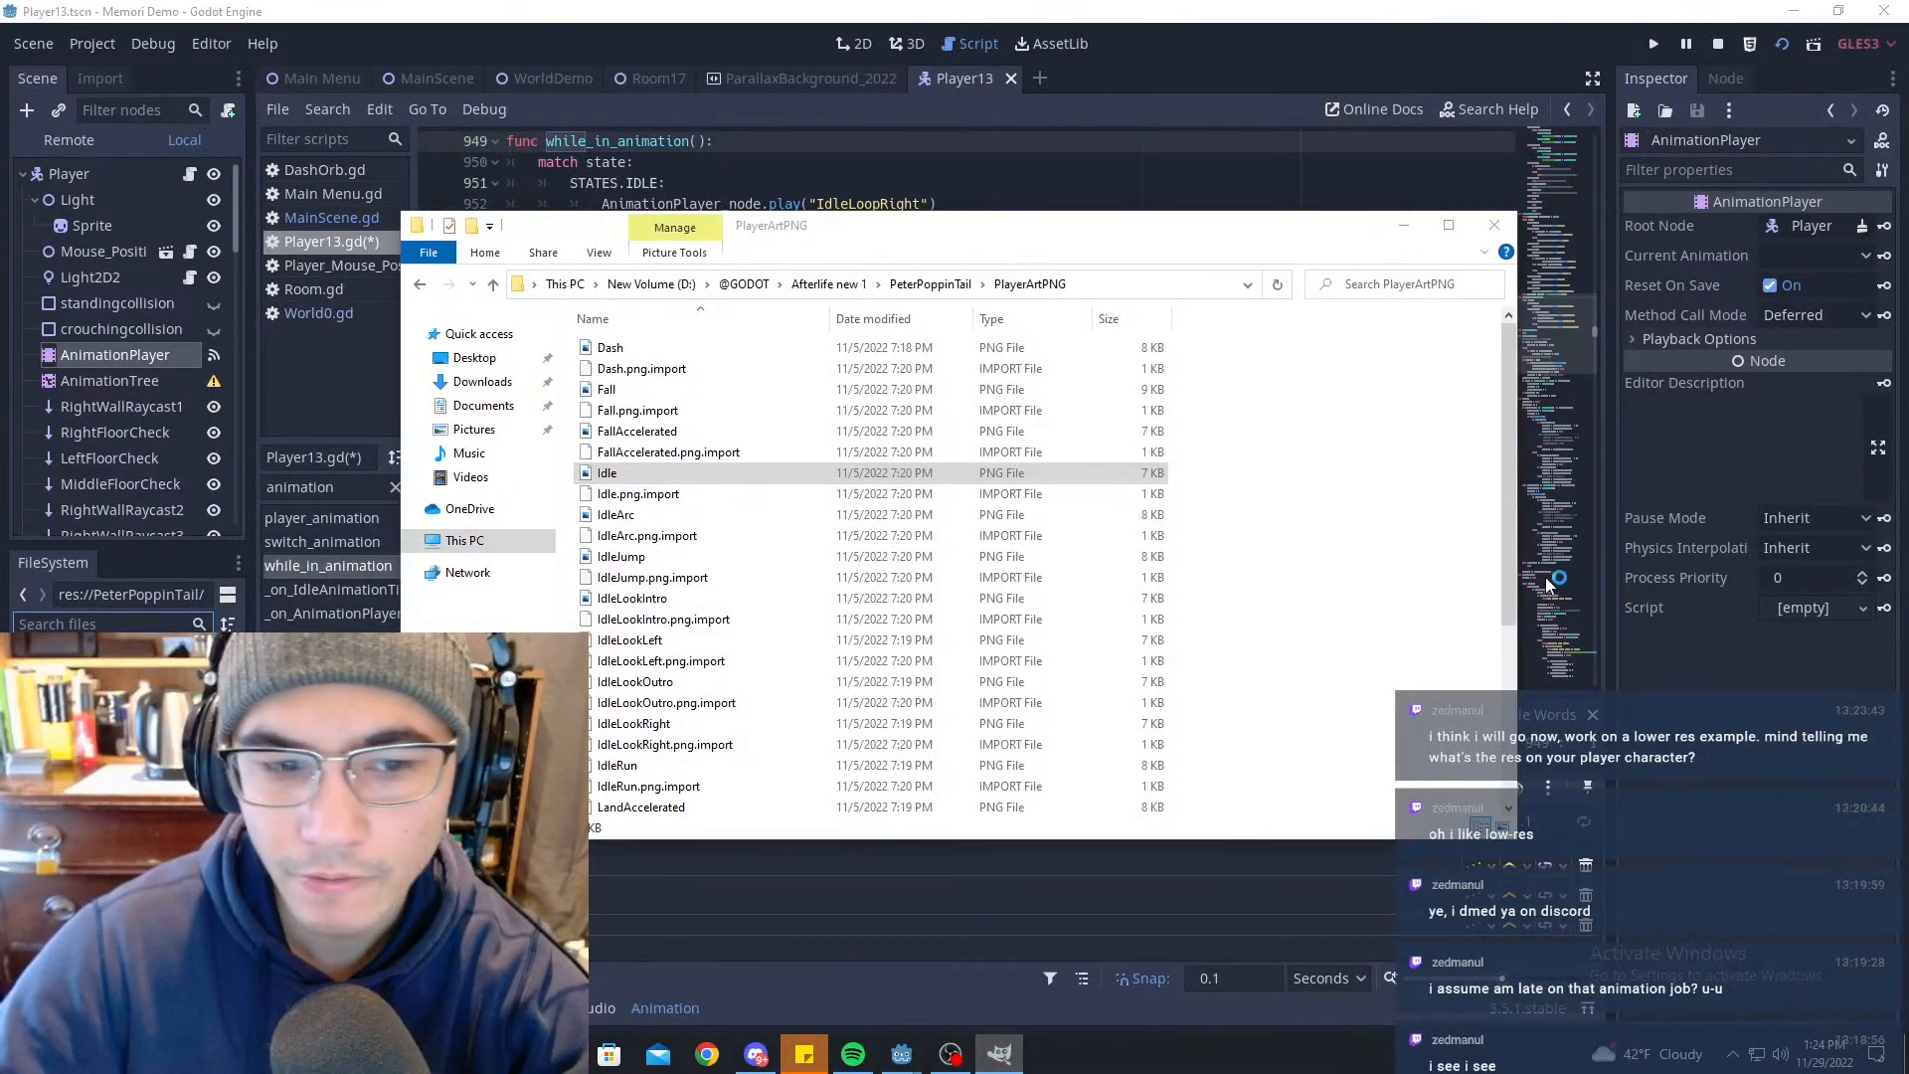
left_click(1707, 532)
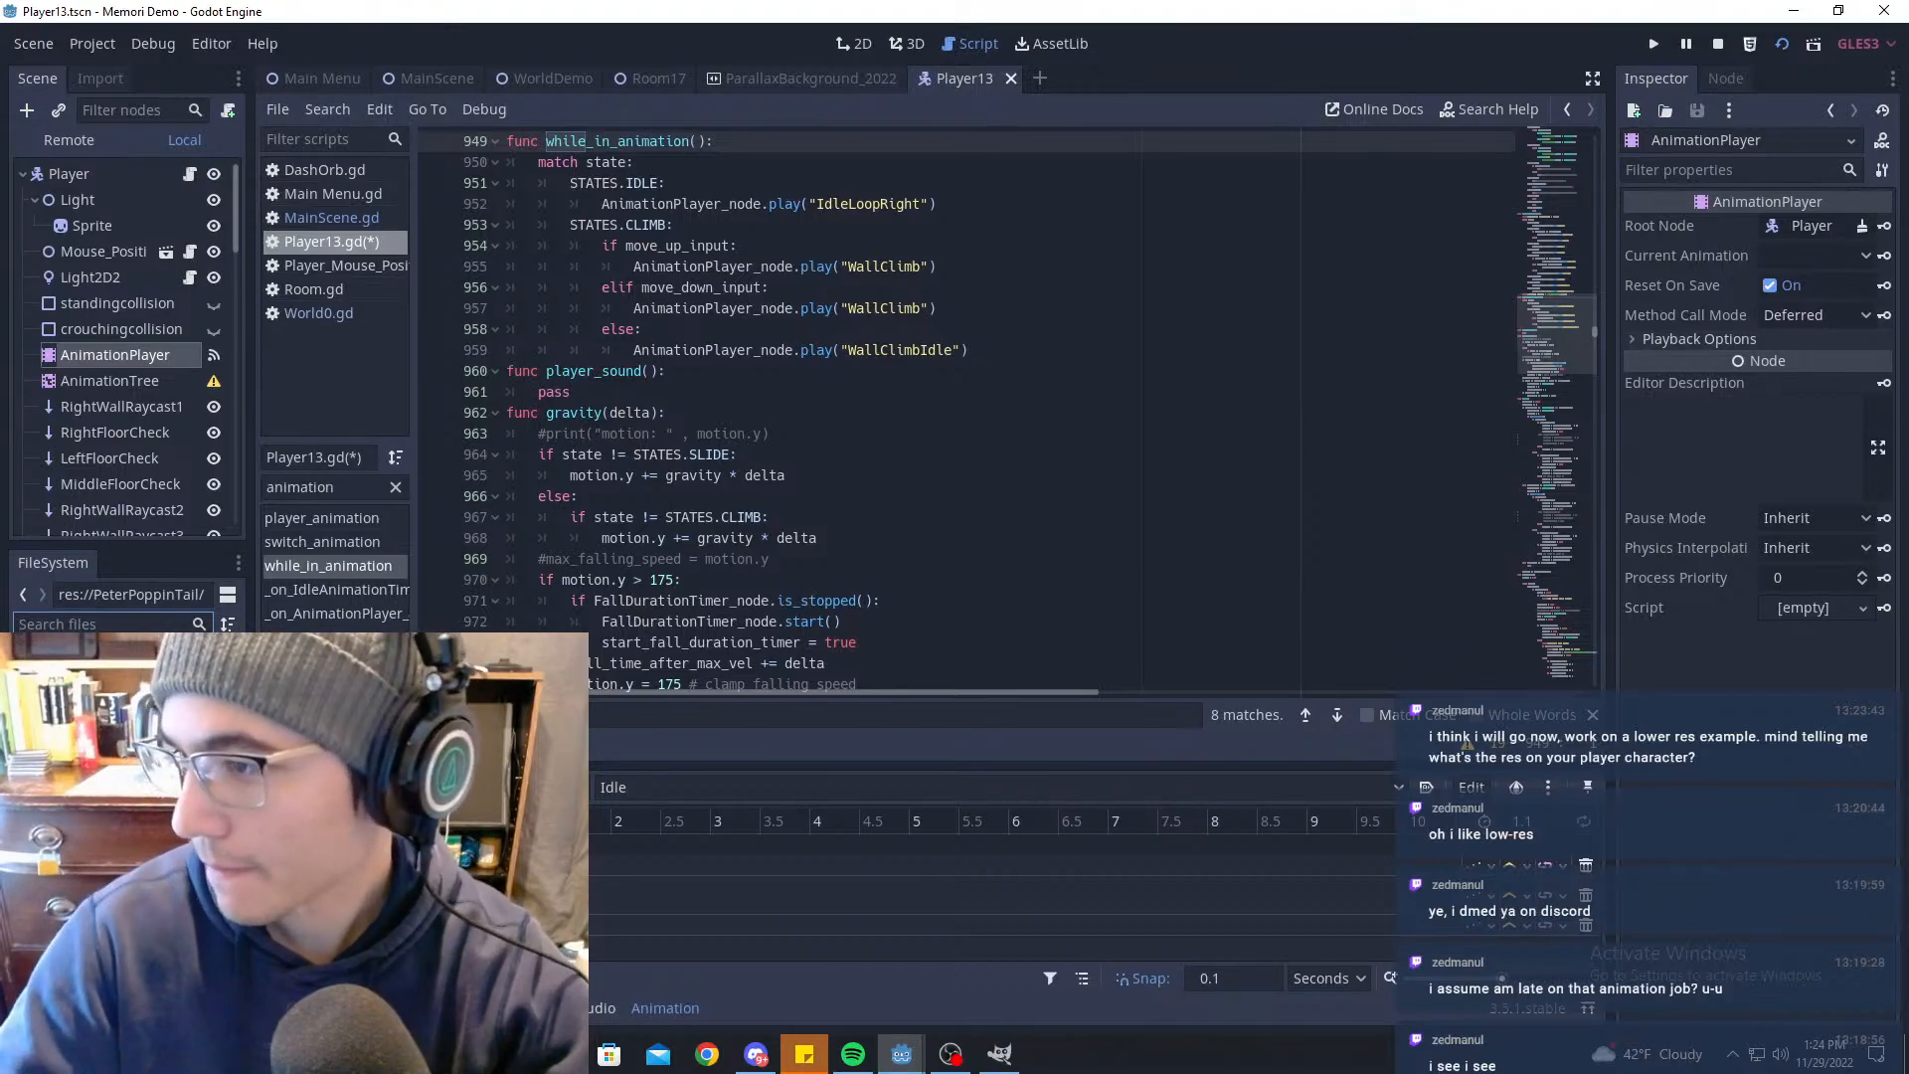
left_click_drag(1908, 120, 947, 94)
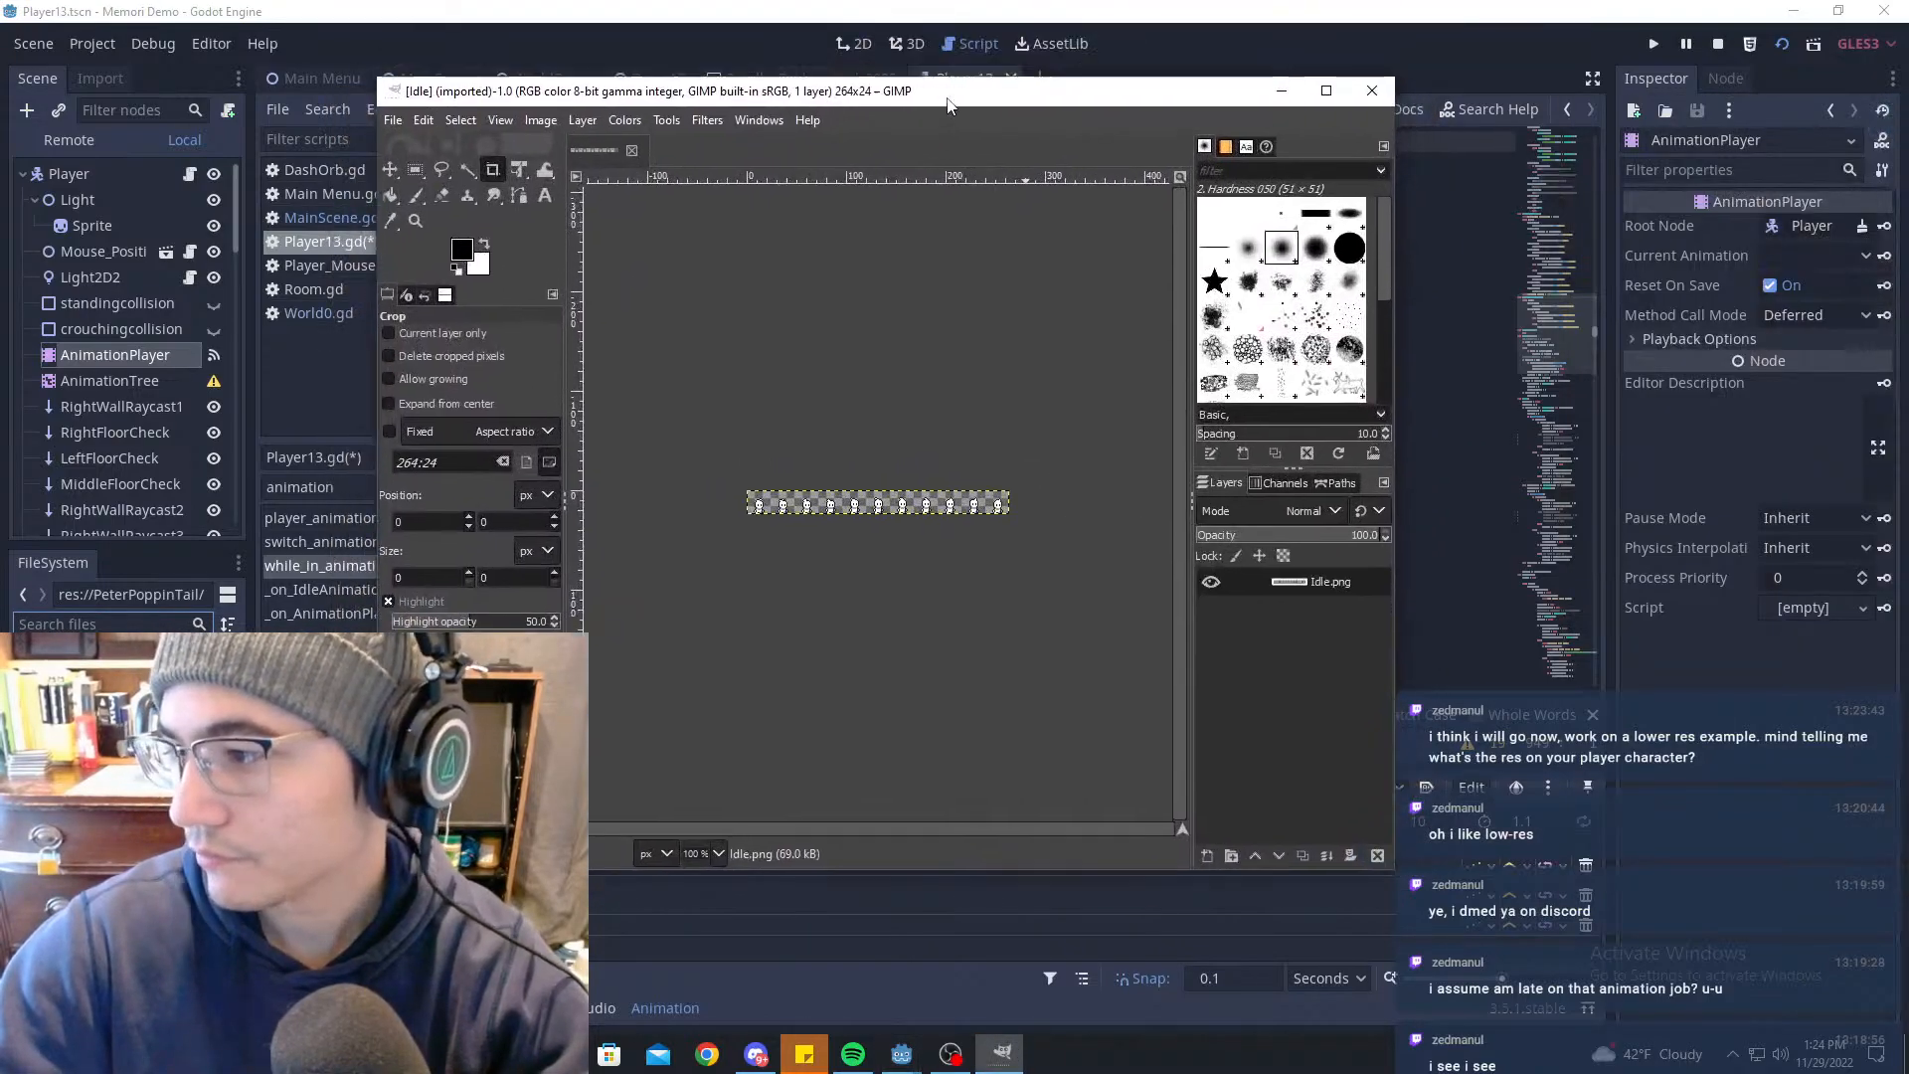
Step: Examine the character frames of the Idle sprite sheet up close to judge the player's pixel resolution
scroll(882, 426, "up", 11, "ctrl")
scroll(1019, 426, "down", 3, "ctrl")
middle_click_drag(877, 558, 1059, 433)
middle_click_drag(1087, 521, 972, 499)
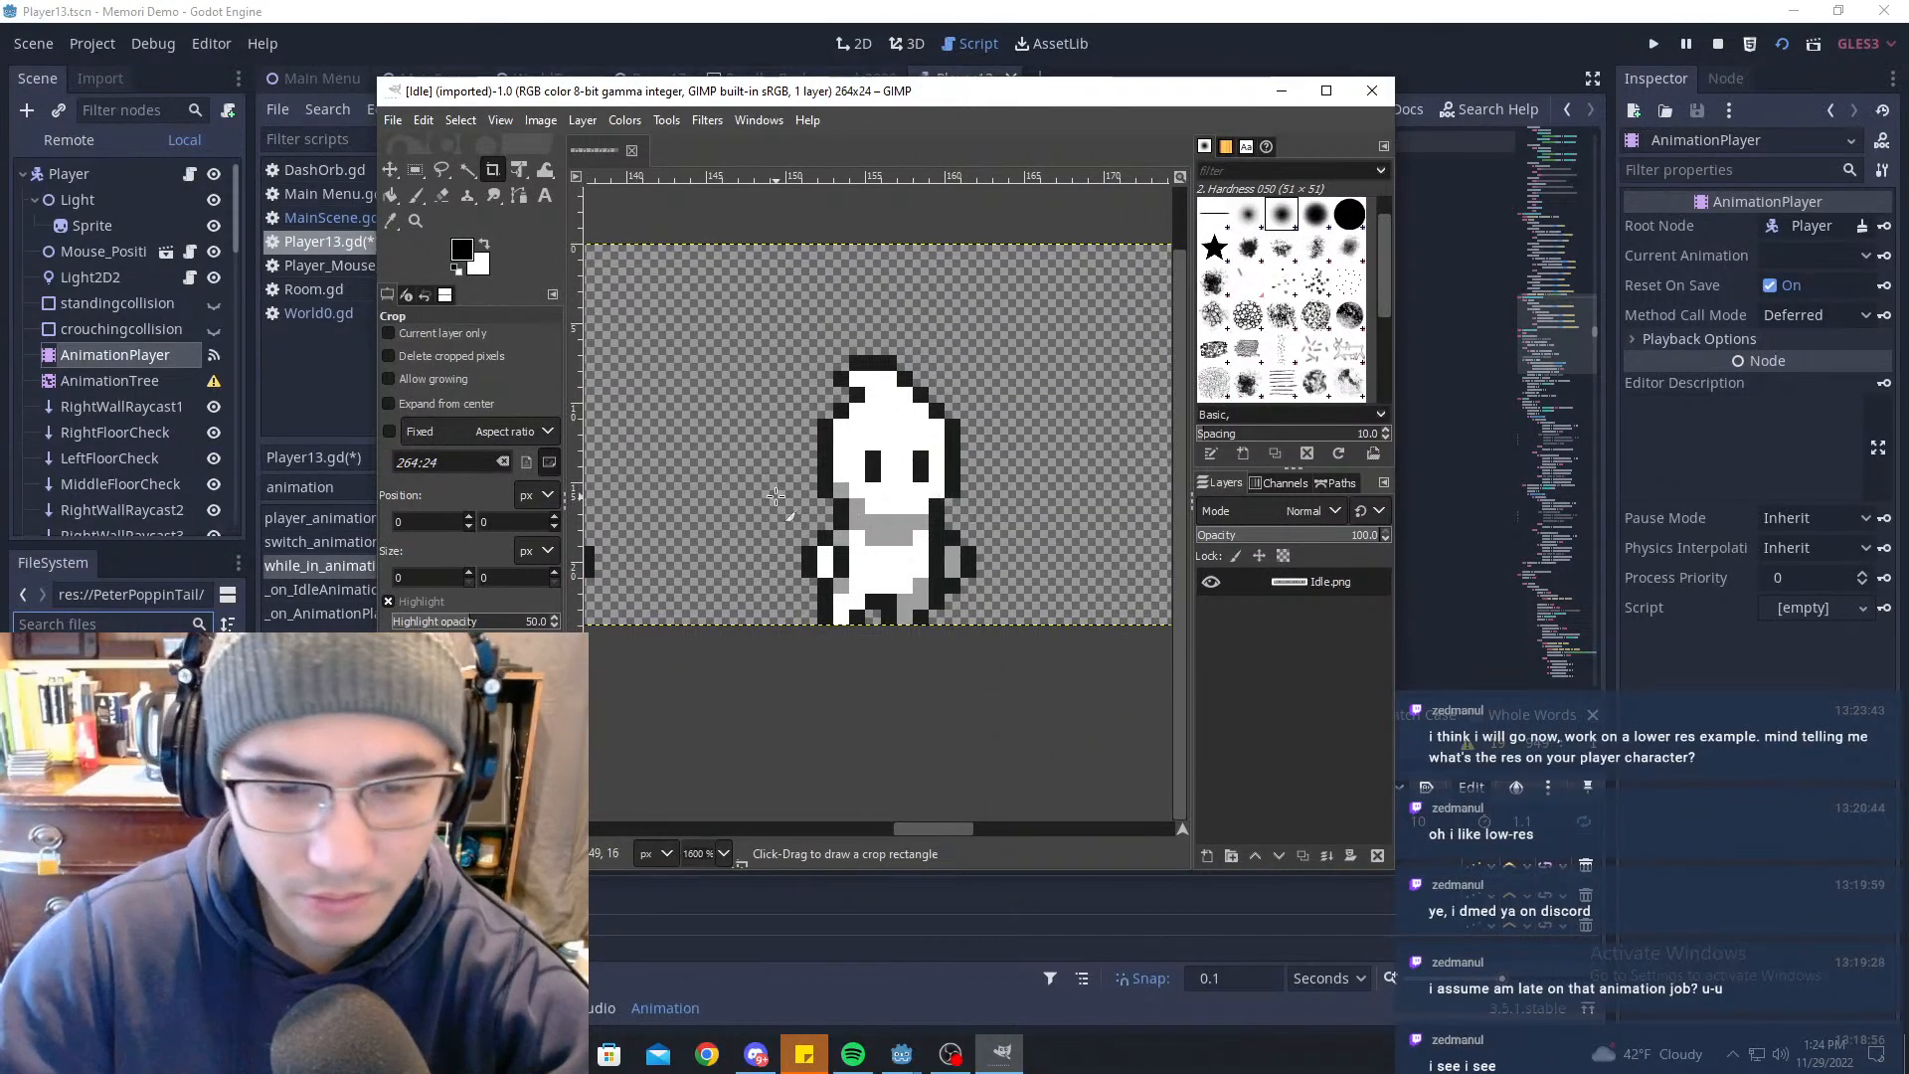
scroll(776, 496, "down", 6, "ctrl")
scroll(832, 422, "up", 6, "ctrl")
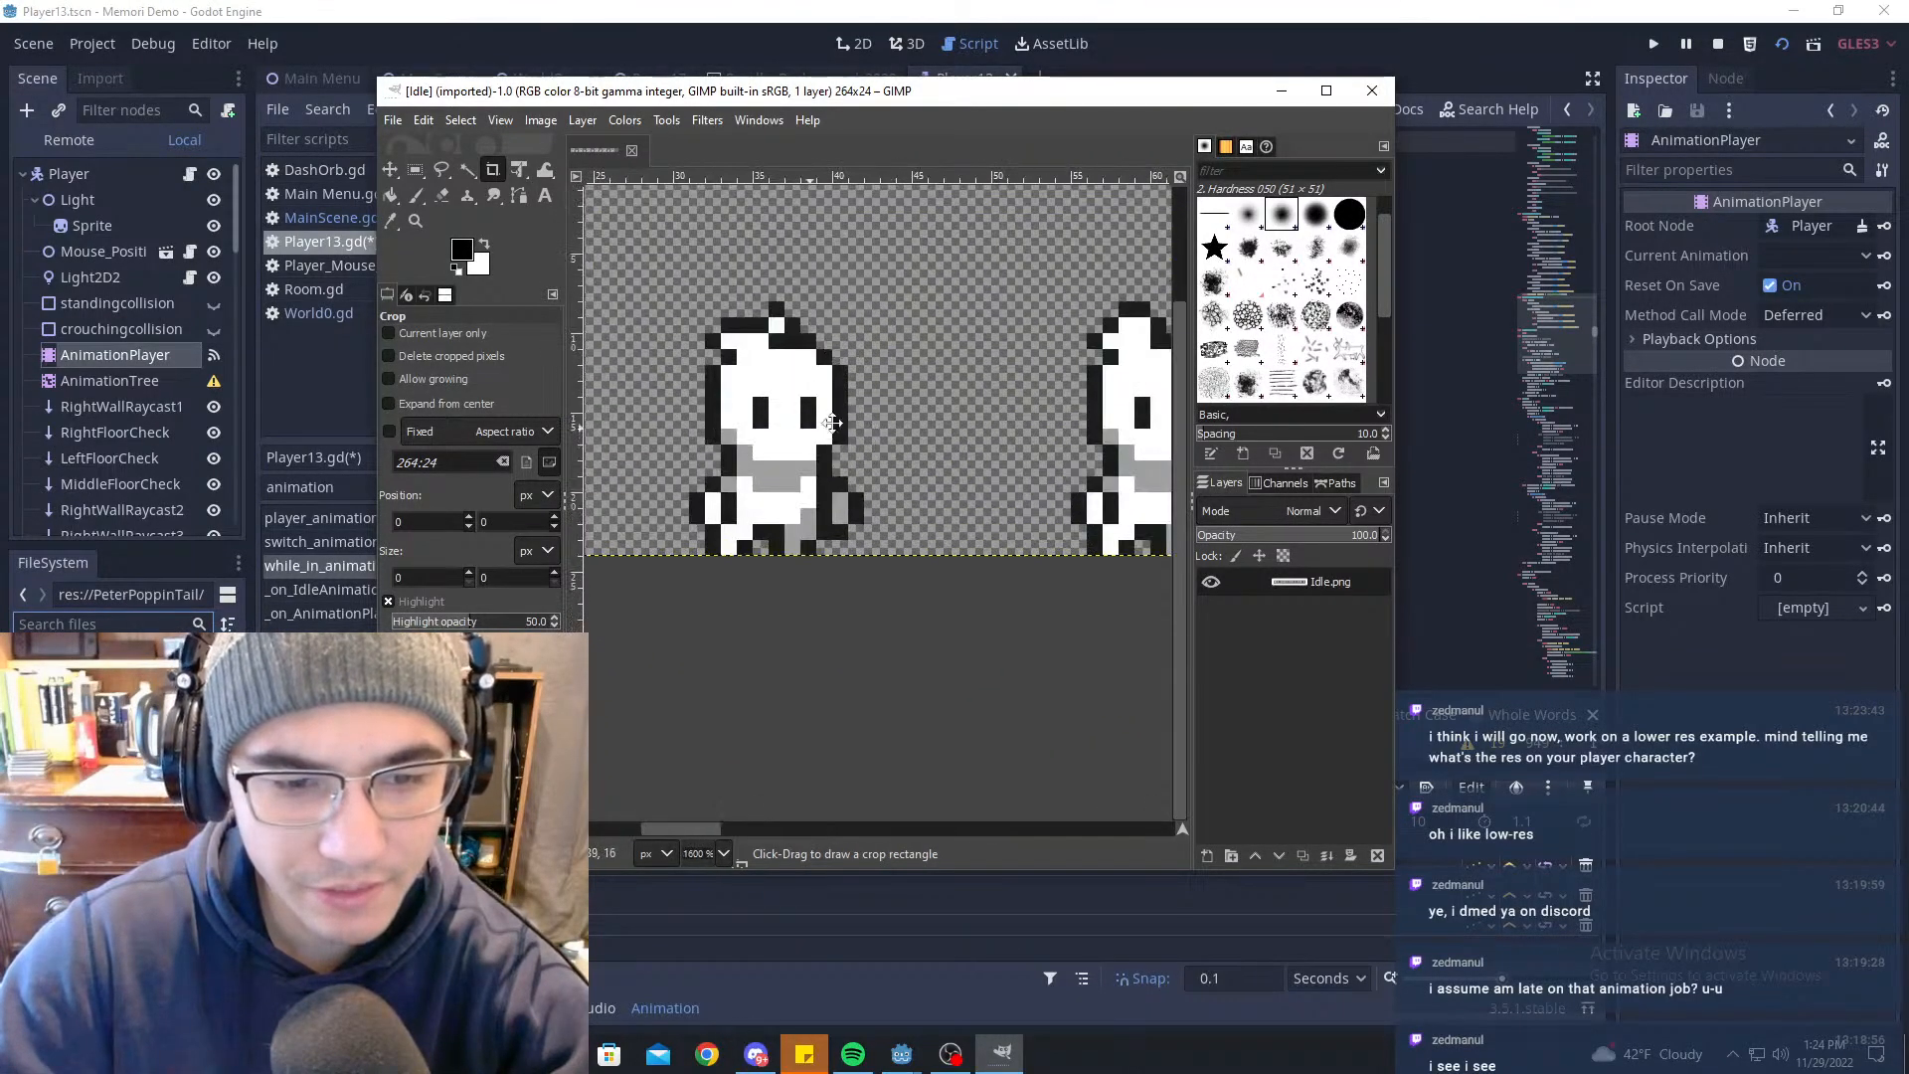
middle_click_drag(833, 422, 1138, 383)
middle_click_drag(769, 336, 925, 378)
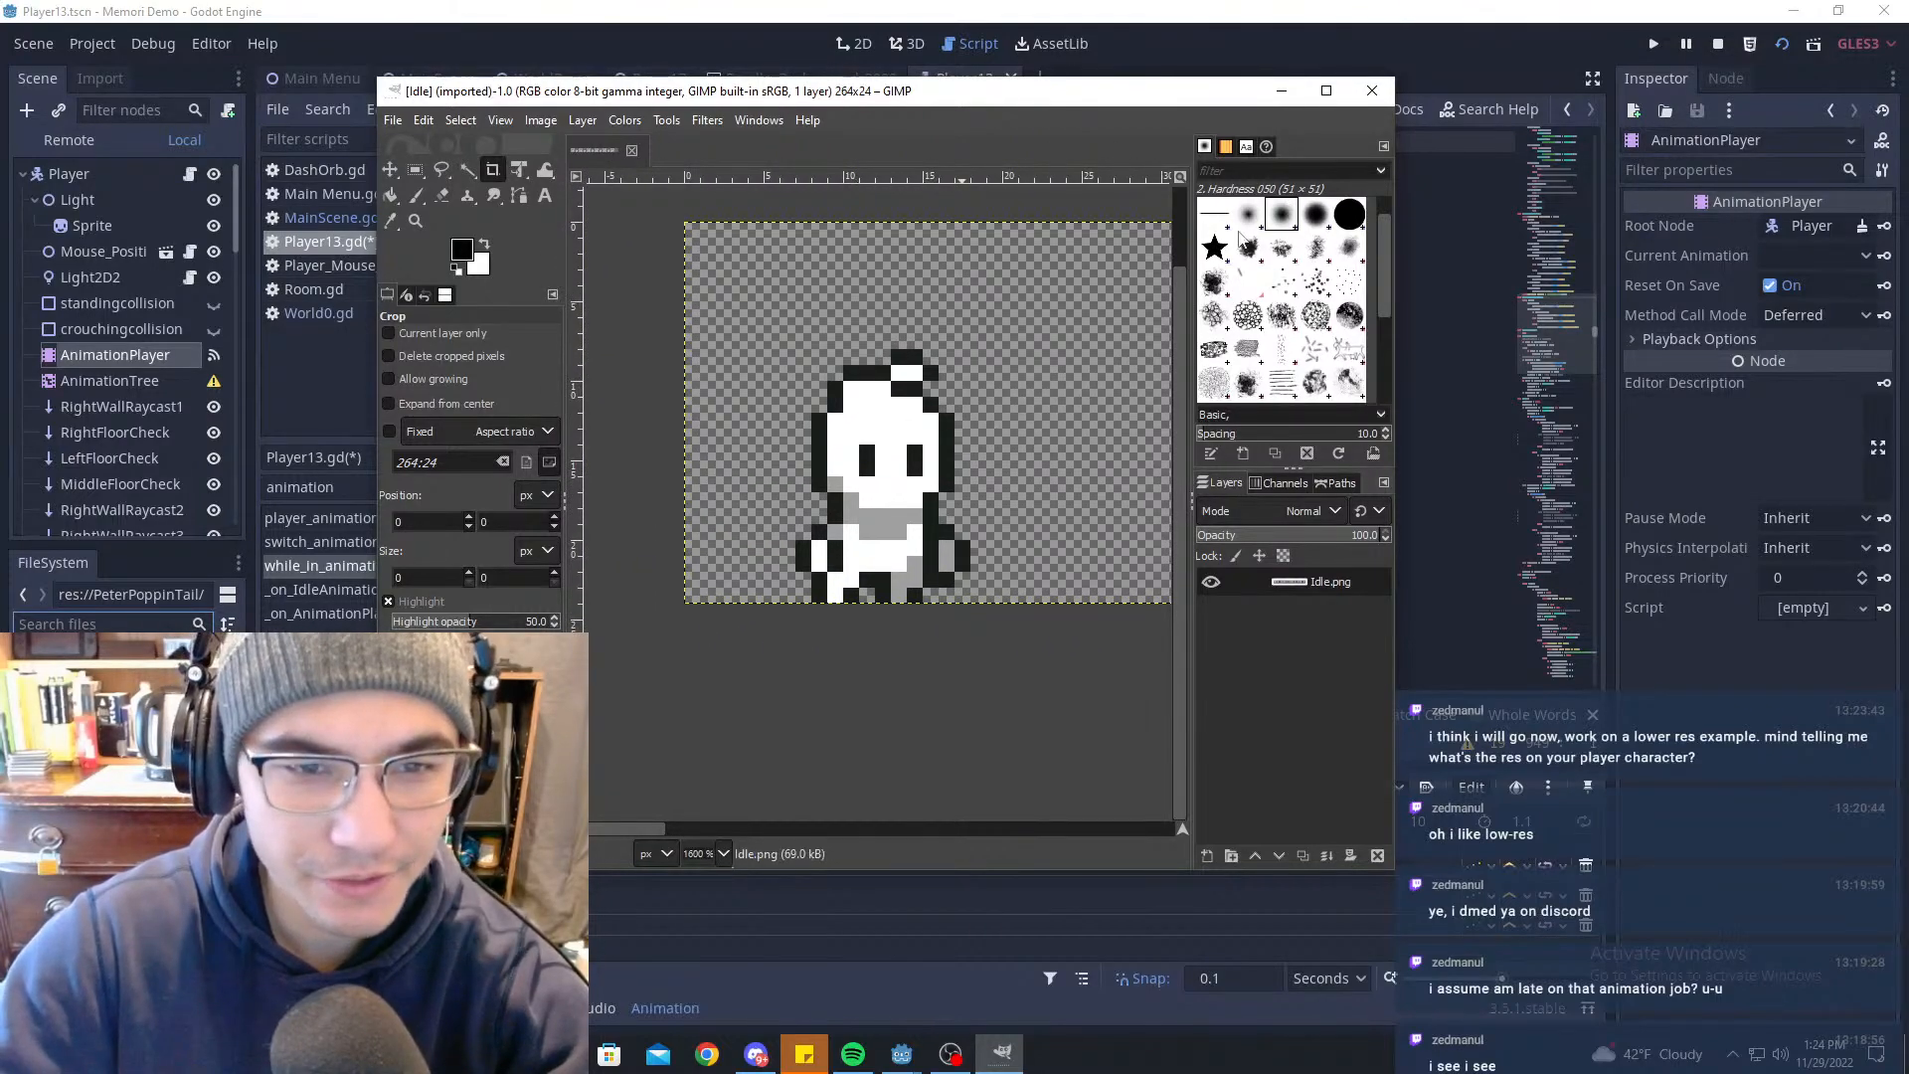
middle_click_drag(1057, 407, 947, 416)
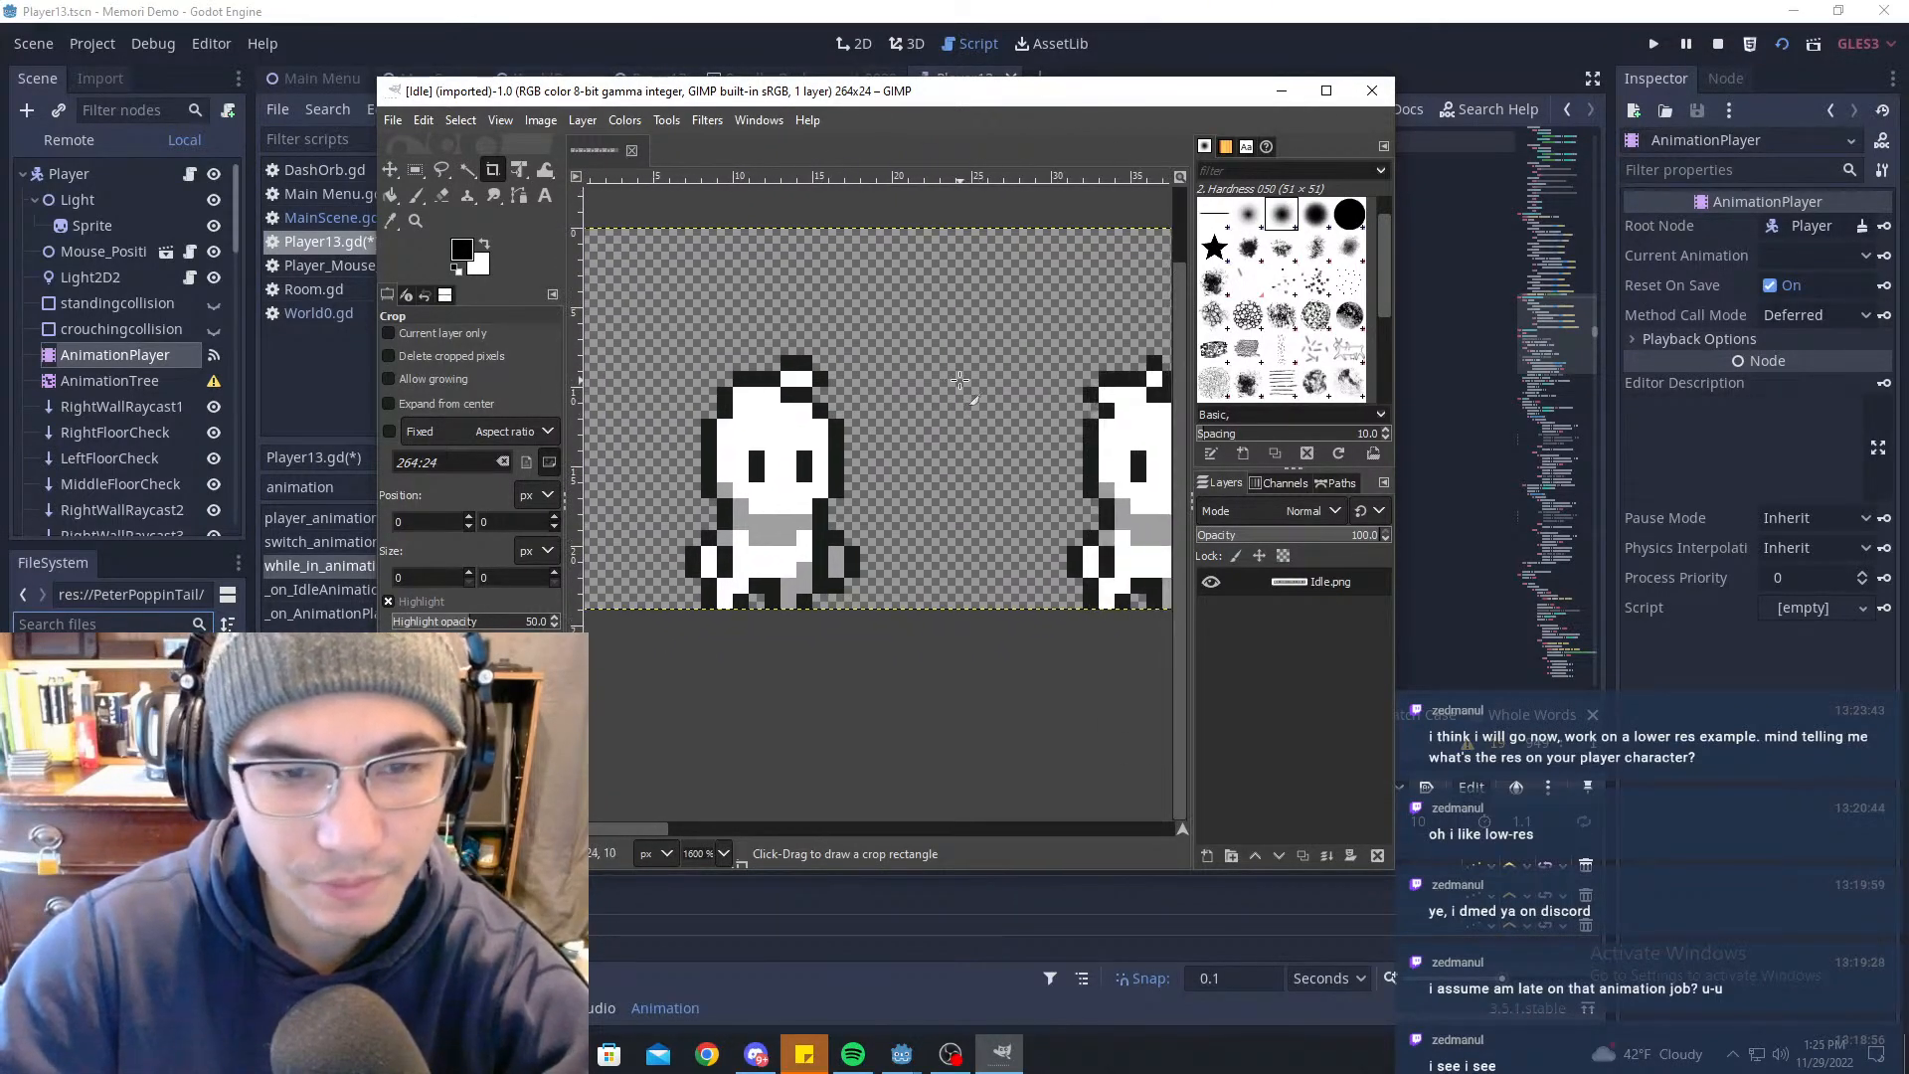
Step: Measure the first character frame of the Idle sprite sheet with a rectangular selection around the whole figure
middle_click_drag(775, 323, 887, 282)
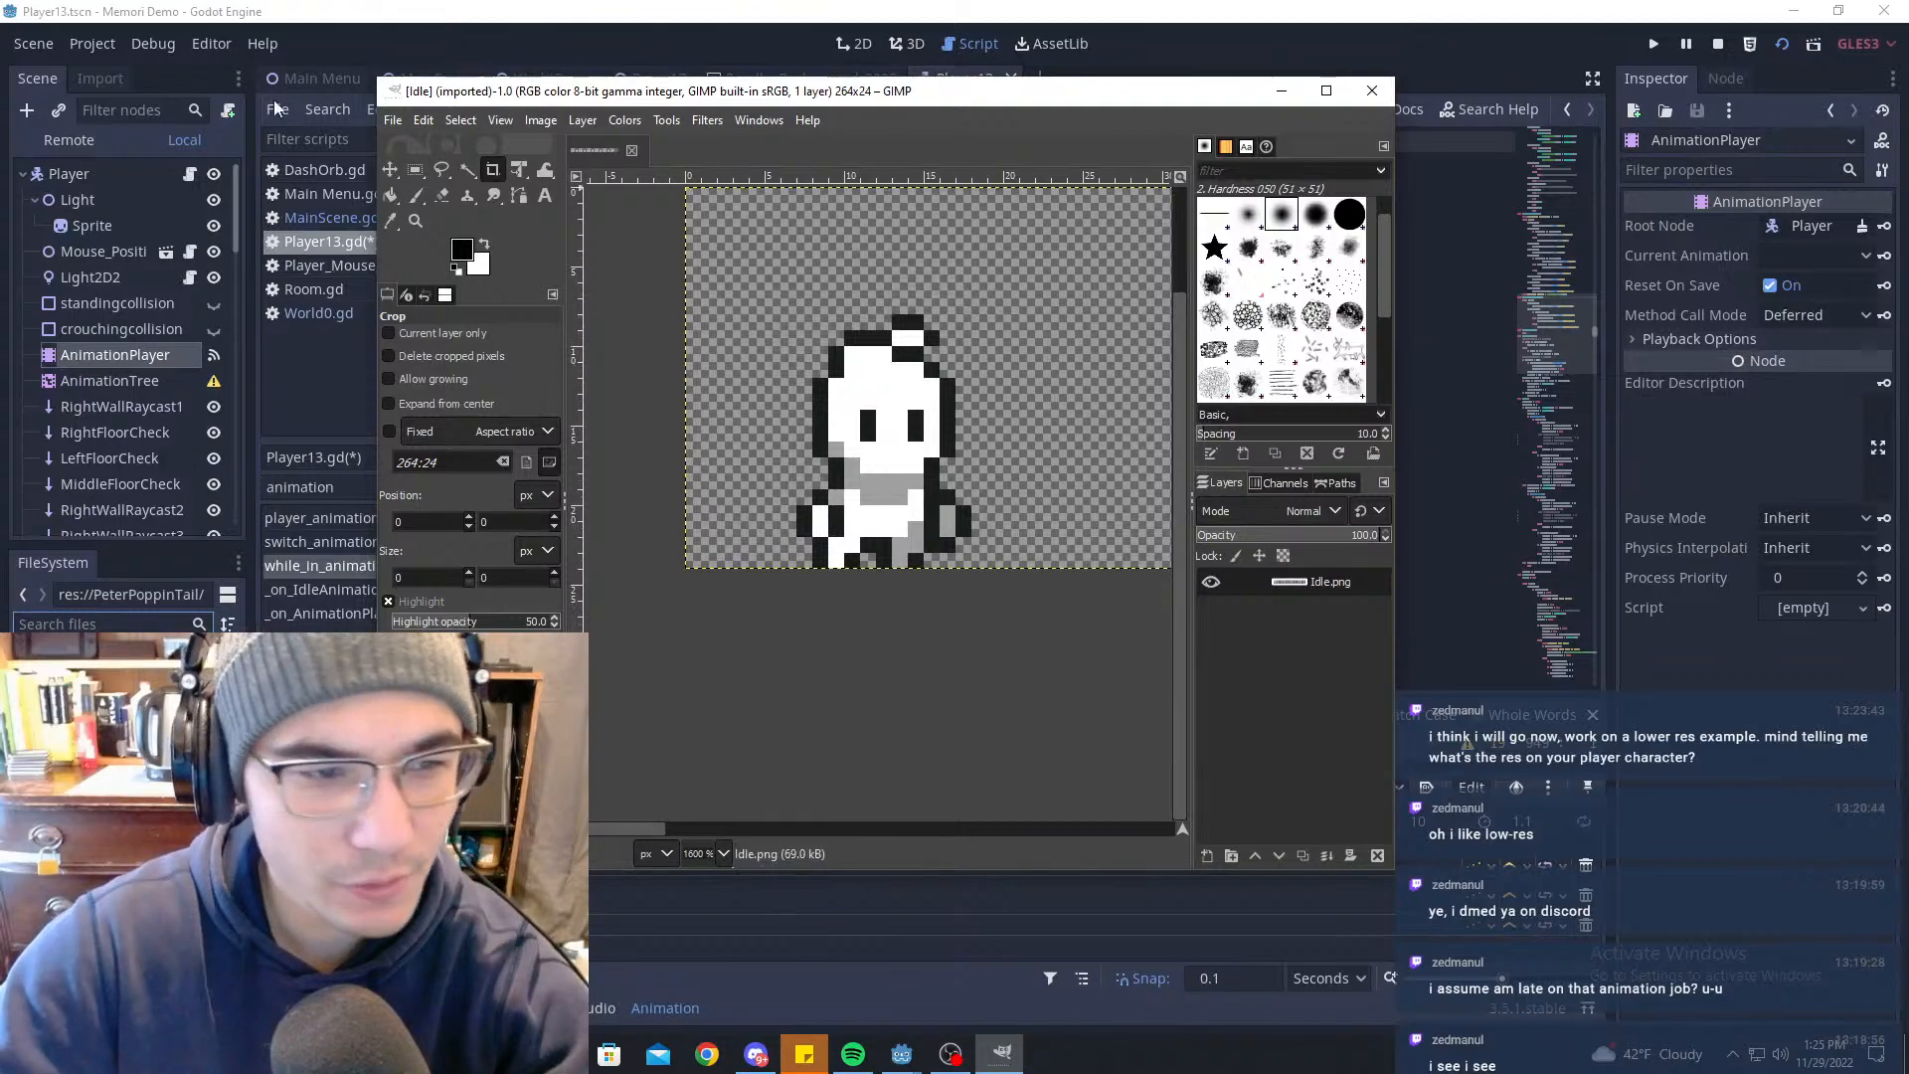
left_click(416, 171)
left_click_drag(765, 299, 954, 574)
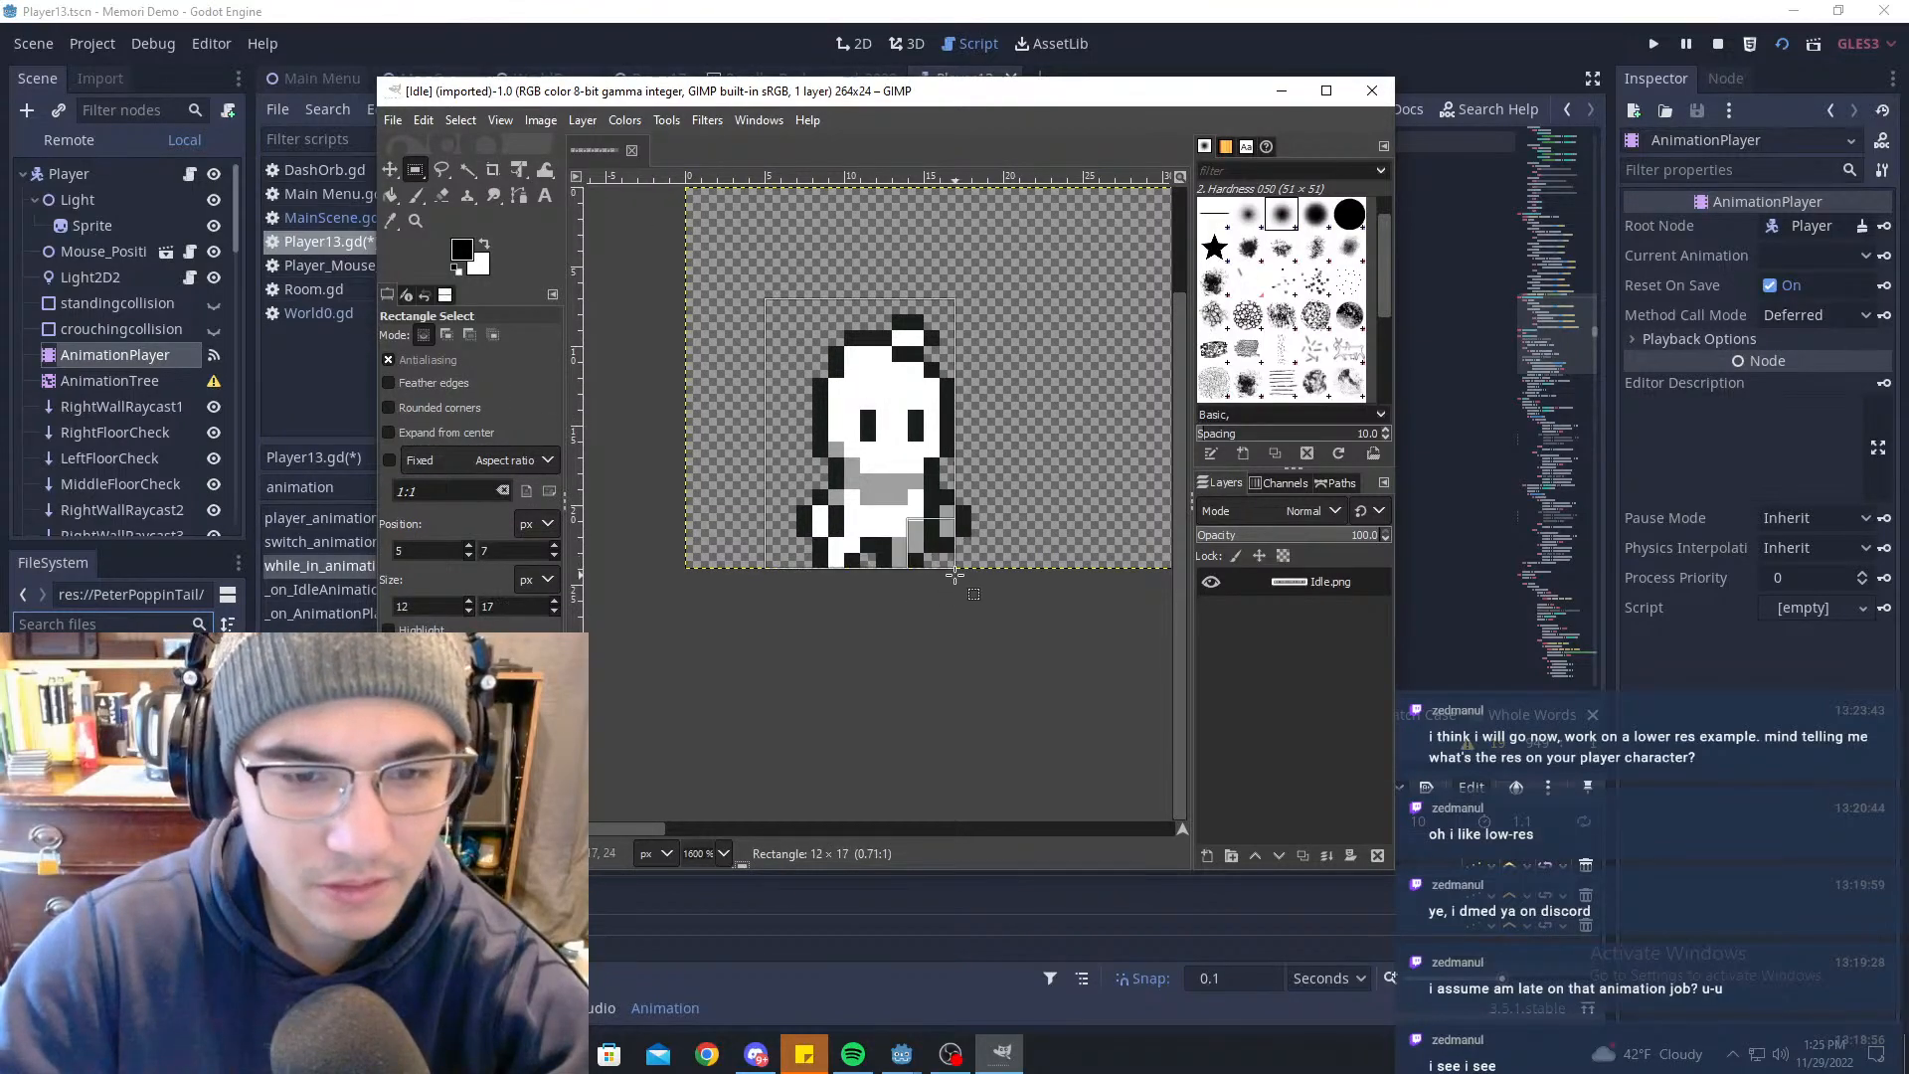
left_click_drag(784, 322, 819, 339)
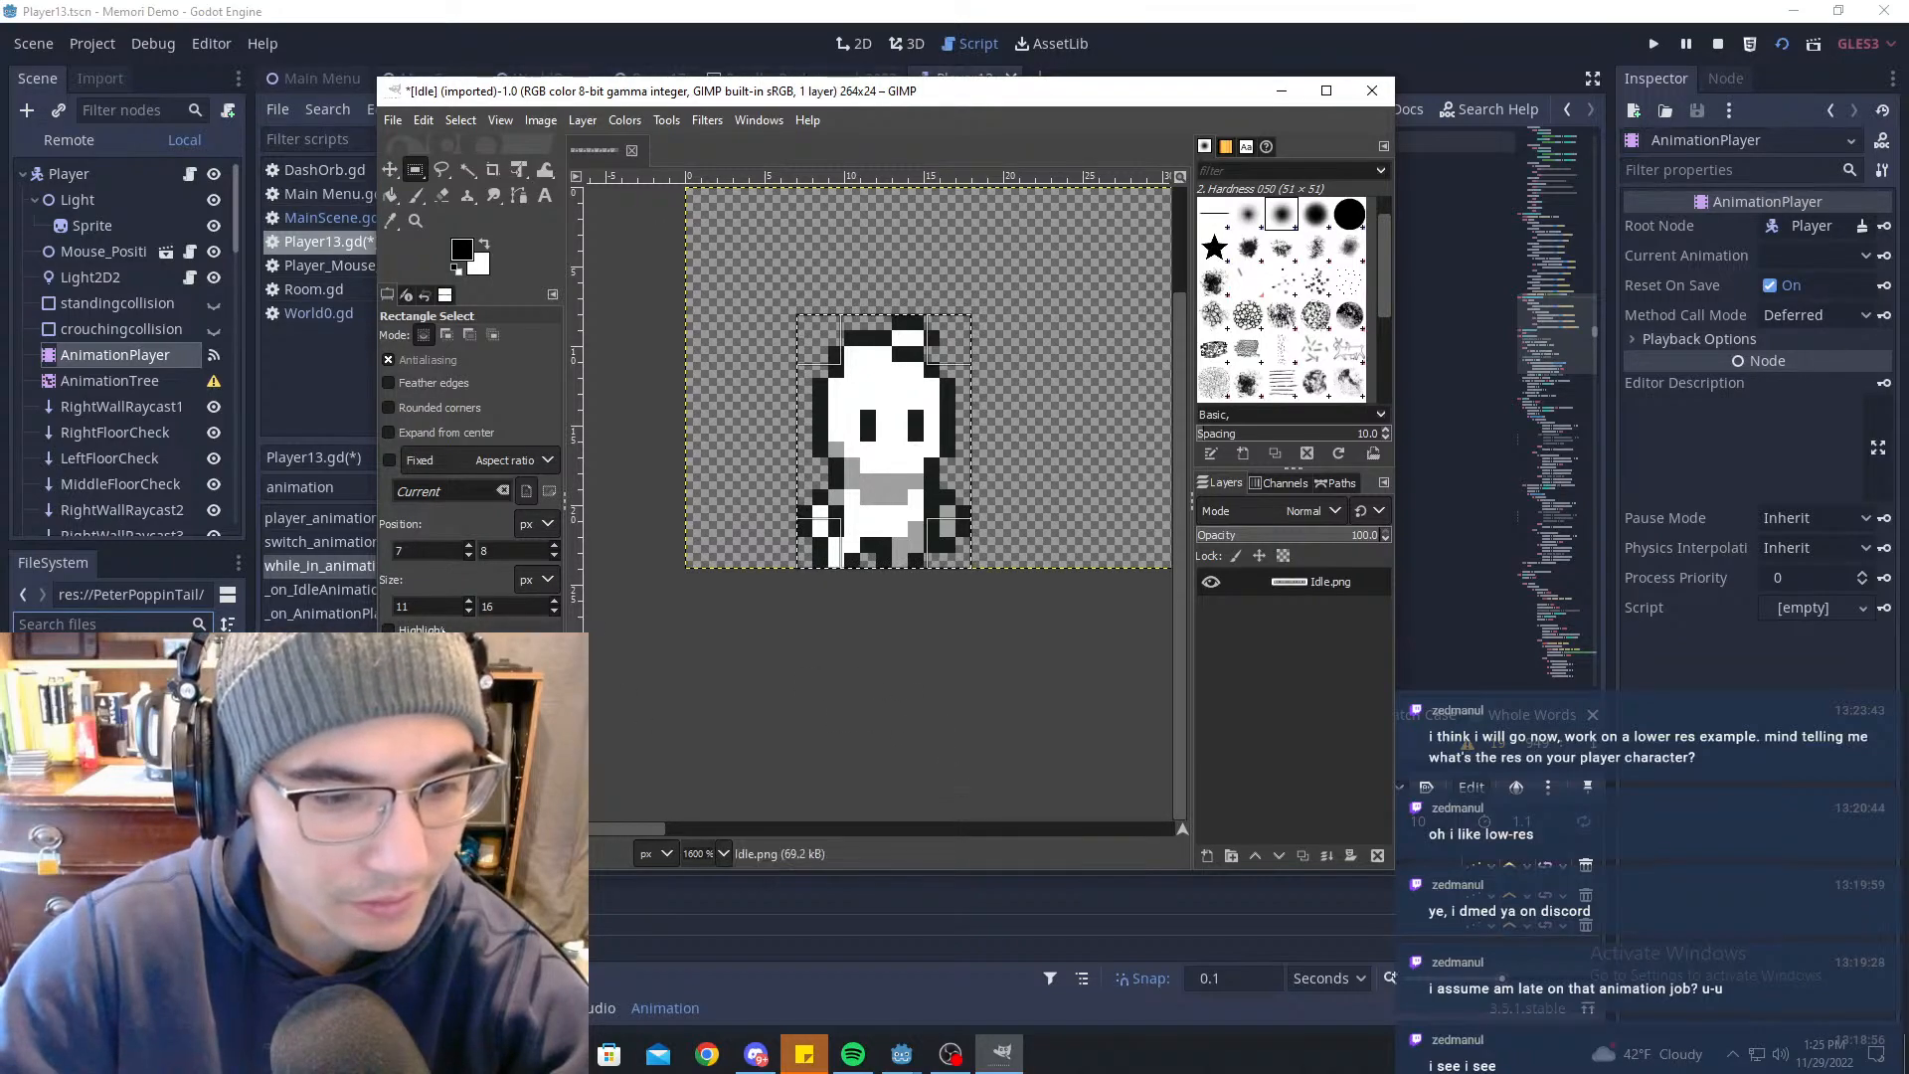
Step: Measure a taller character frame near the end of the Idle sprite sheet with a rectangular selection, and put the GIMP window away
middle_click_drag(1075, 394, 735, 424)
scroll(855, 436, "down", 4, "ctrl")
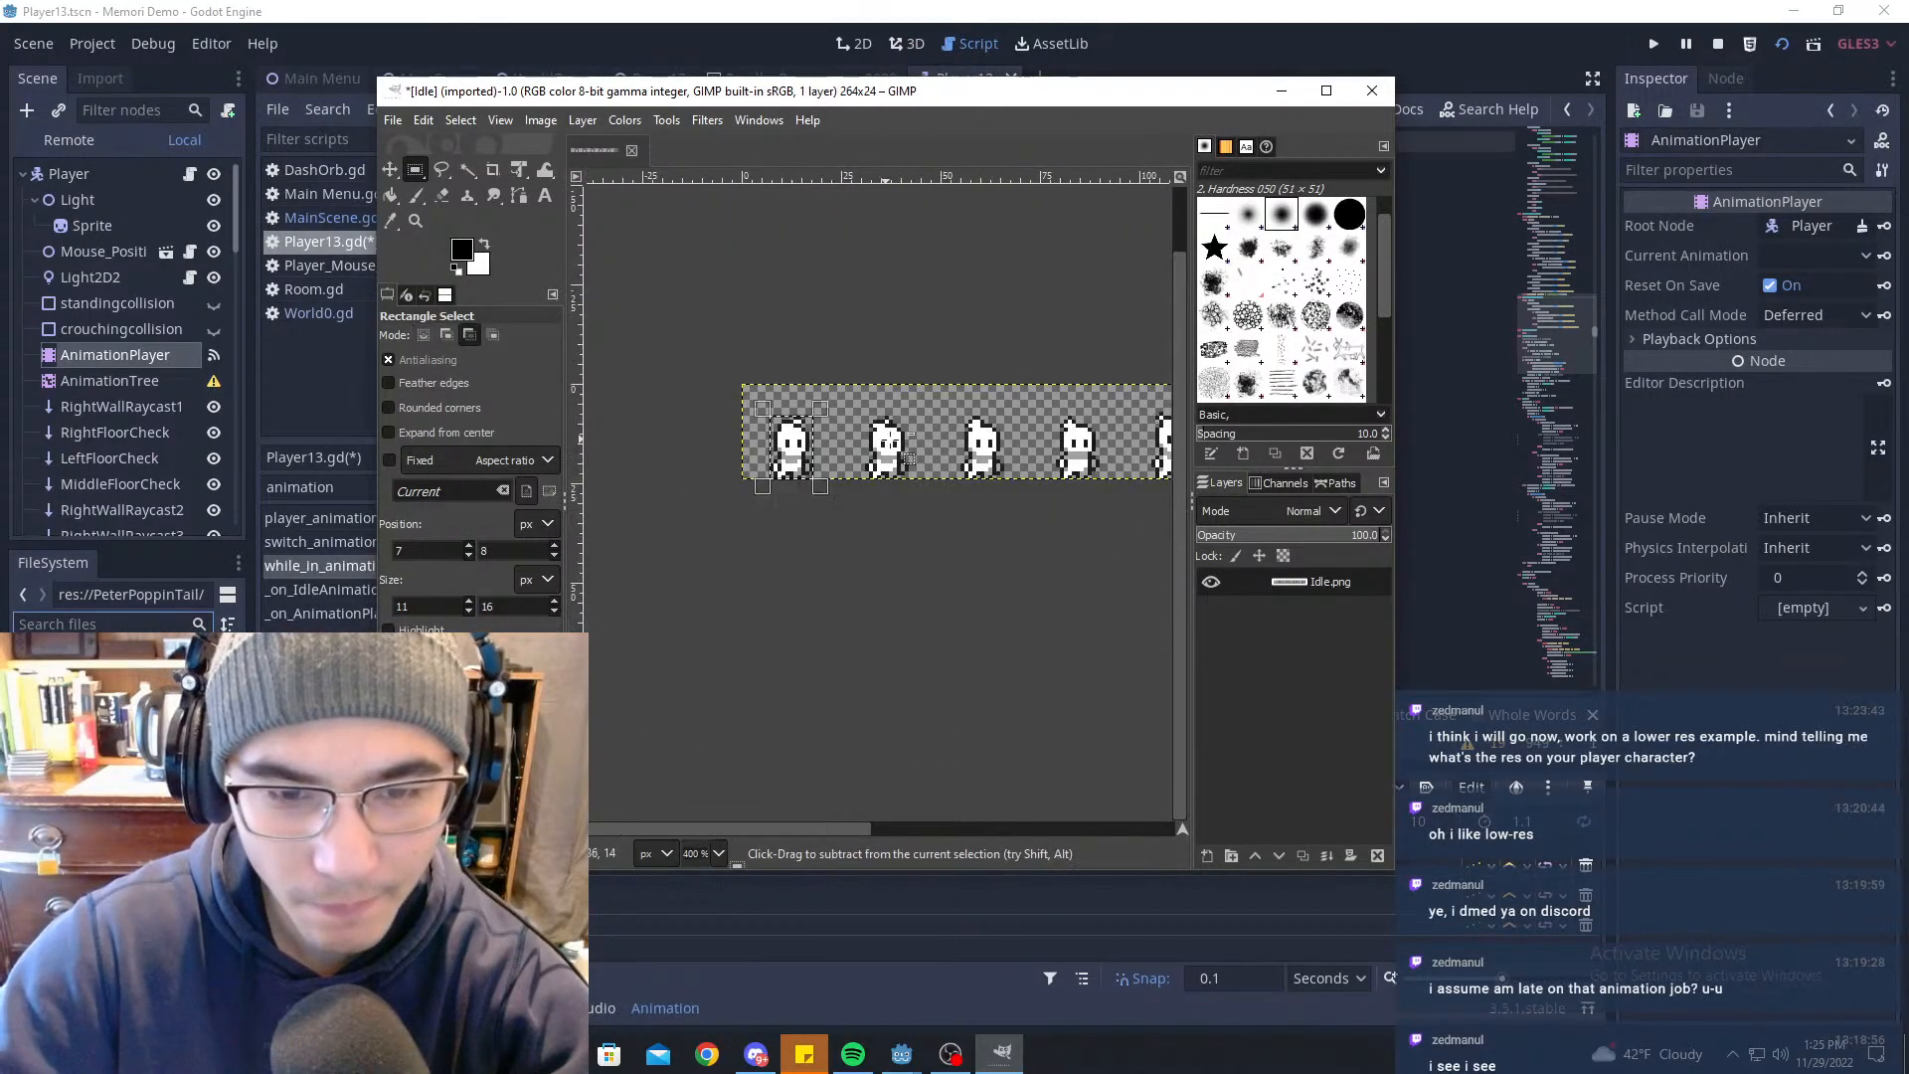
middle_click_drag(995, 443, 740, 426)
middle_click_drag(1001, 421, 751, 436)
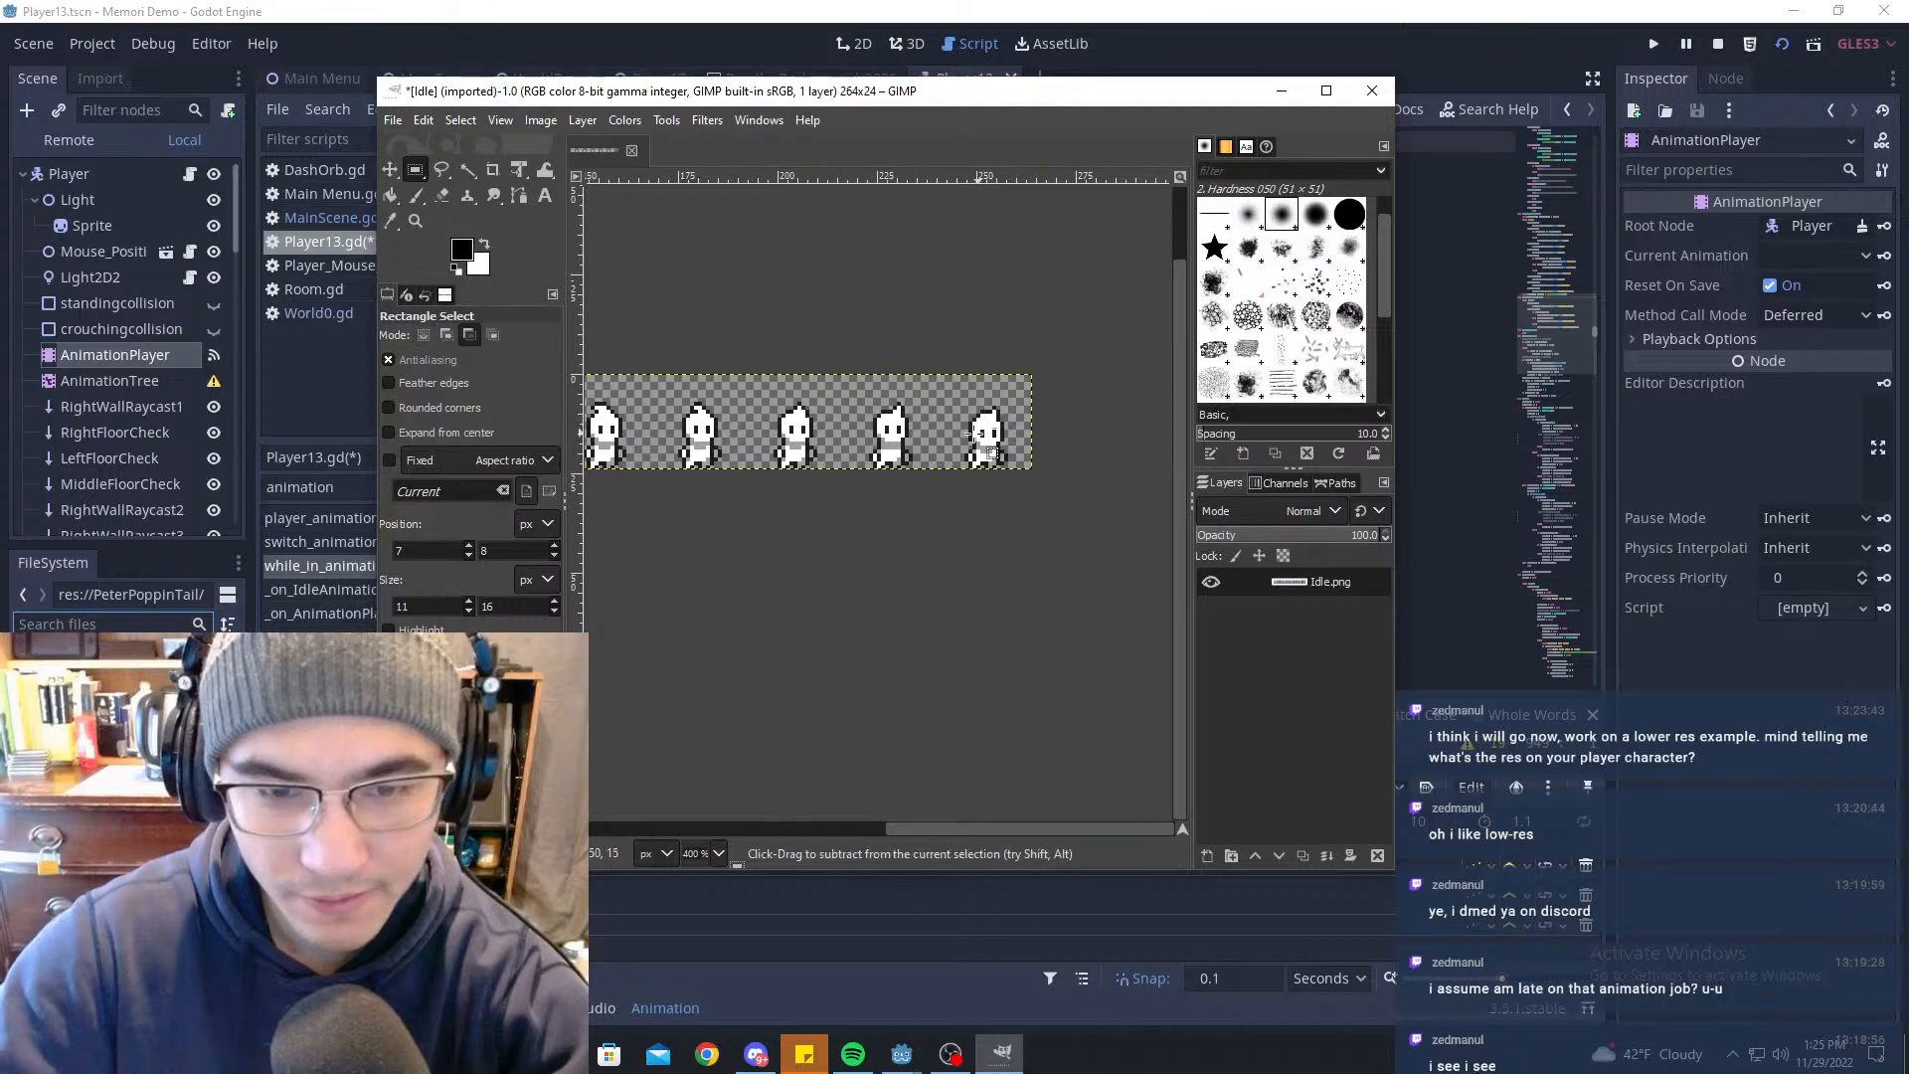
scroll(890, 437, "up", 5, "ctrl")
scroll(895, 447, "down", 2, "ctrl")
left_click_drag(827, 361, 936, 556)
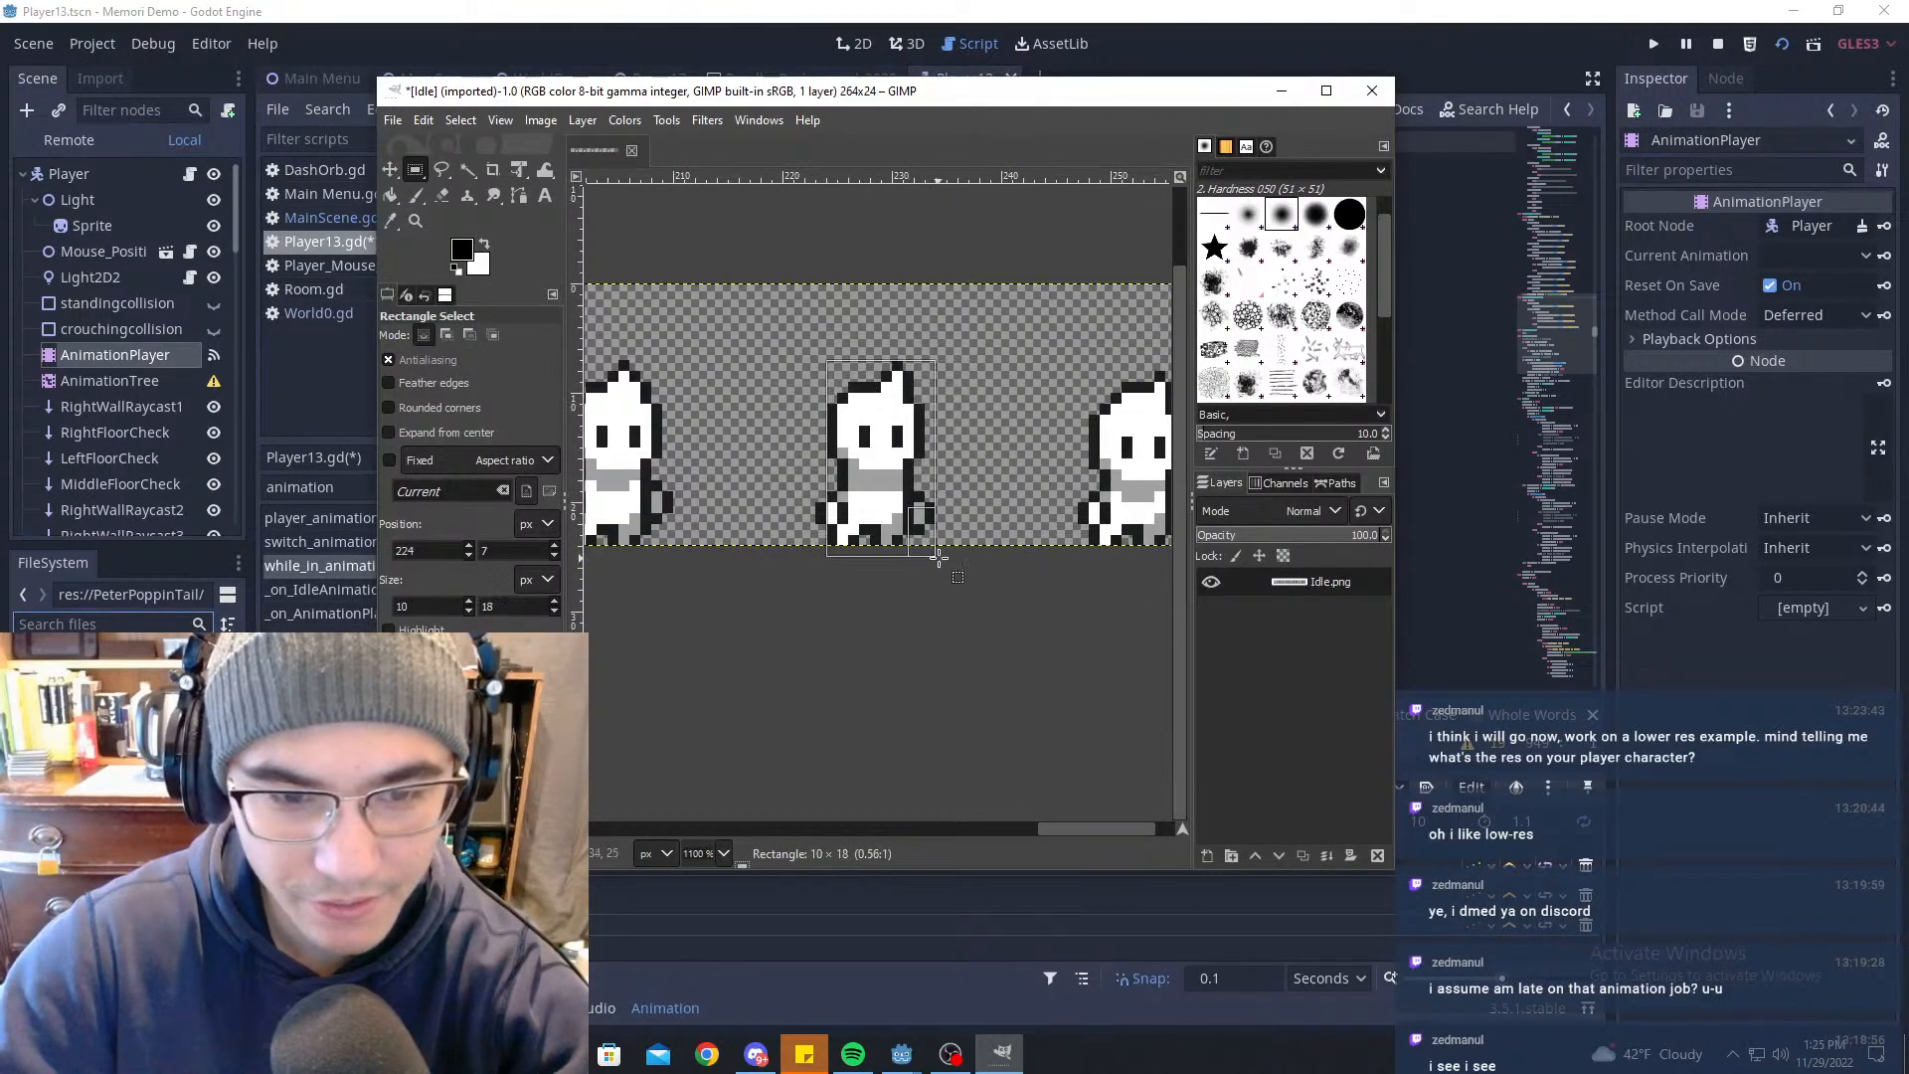
left_click_drag(855, 450, 838, 457)
left_click_drag(876, 551, 878, 540)
left_click(1372, 90)
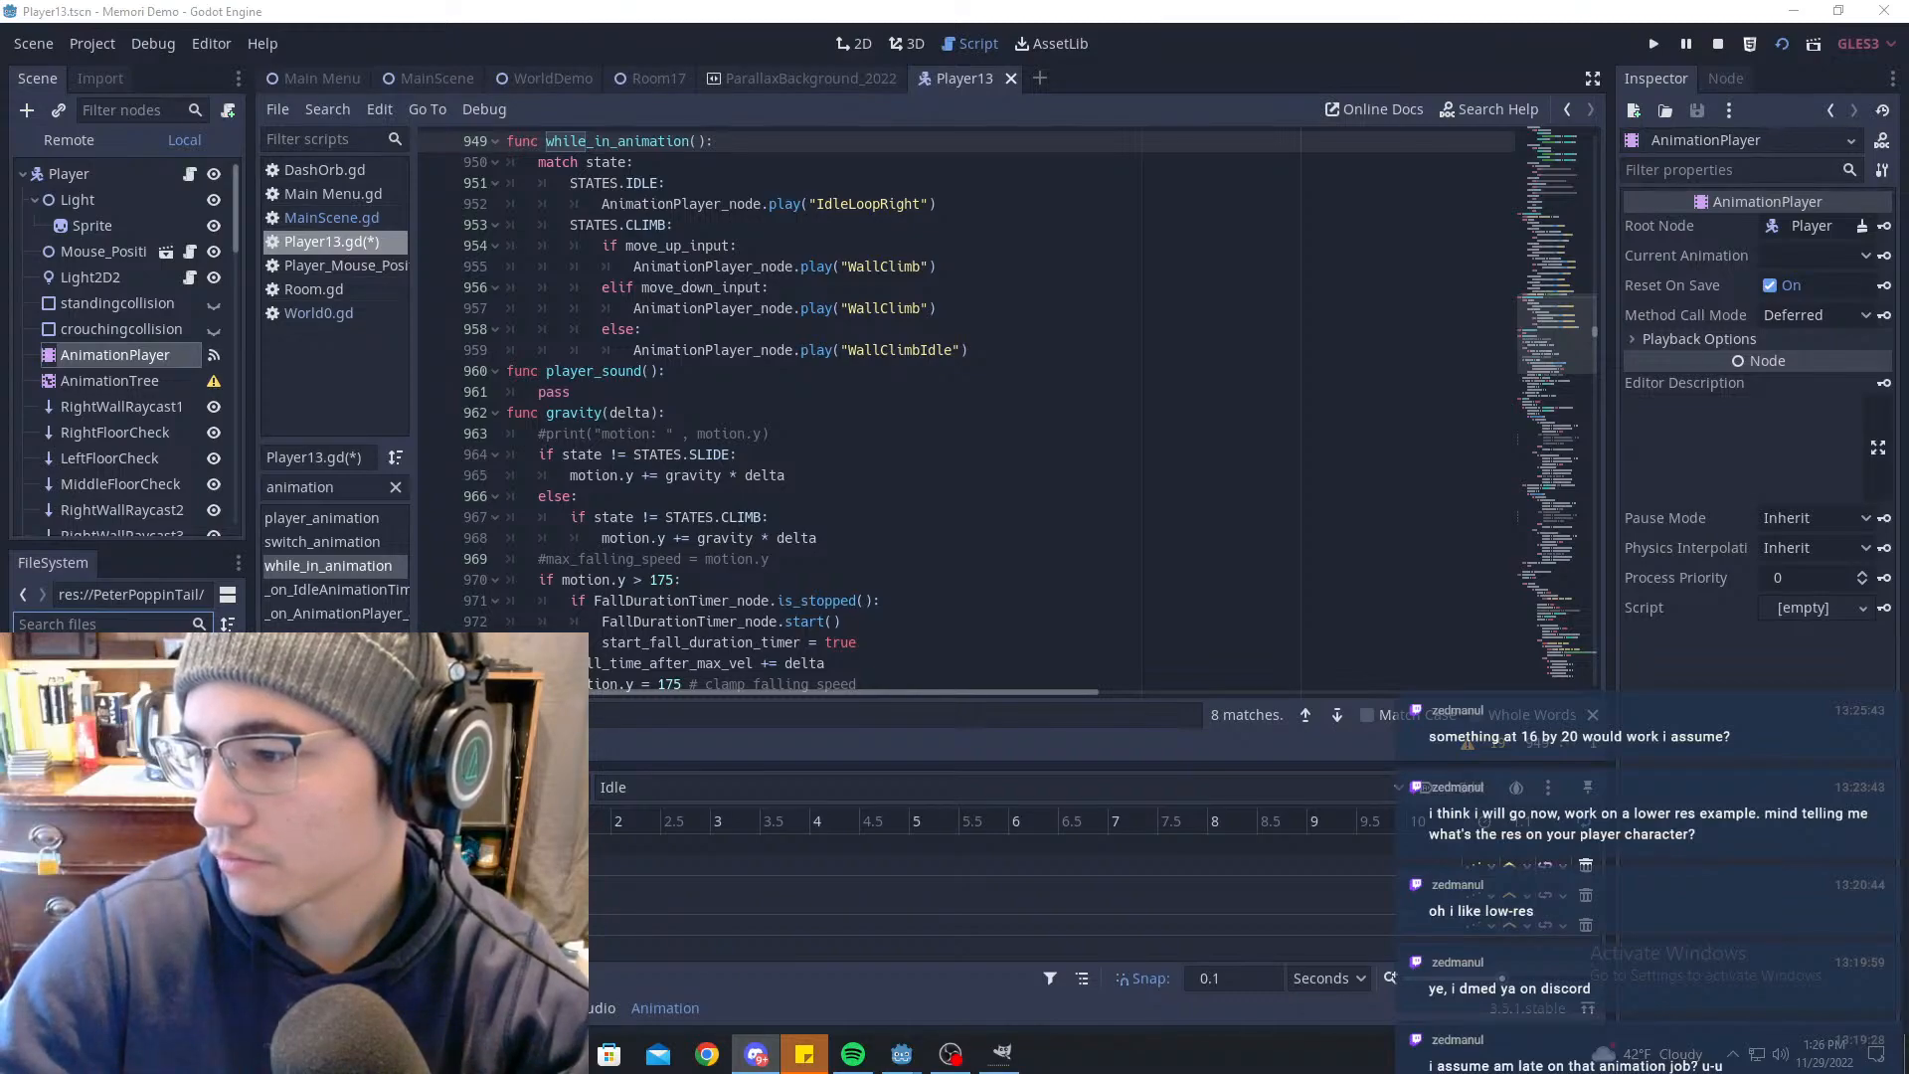
Step: Bring the Discord chat into view to check the shared character sprite image, and move it away again
left_click_drag(1908, 4, 789, 91)
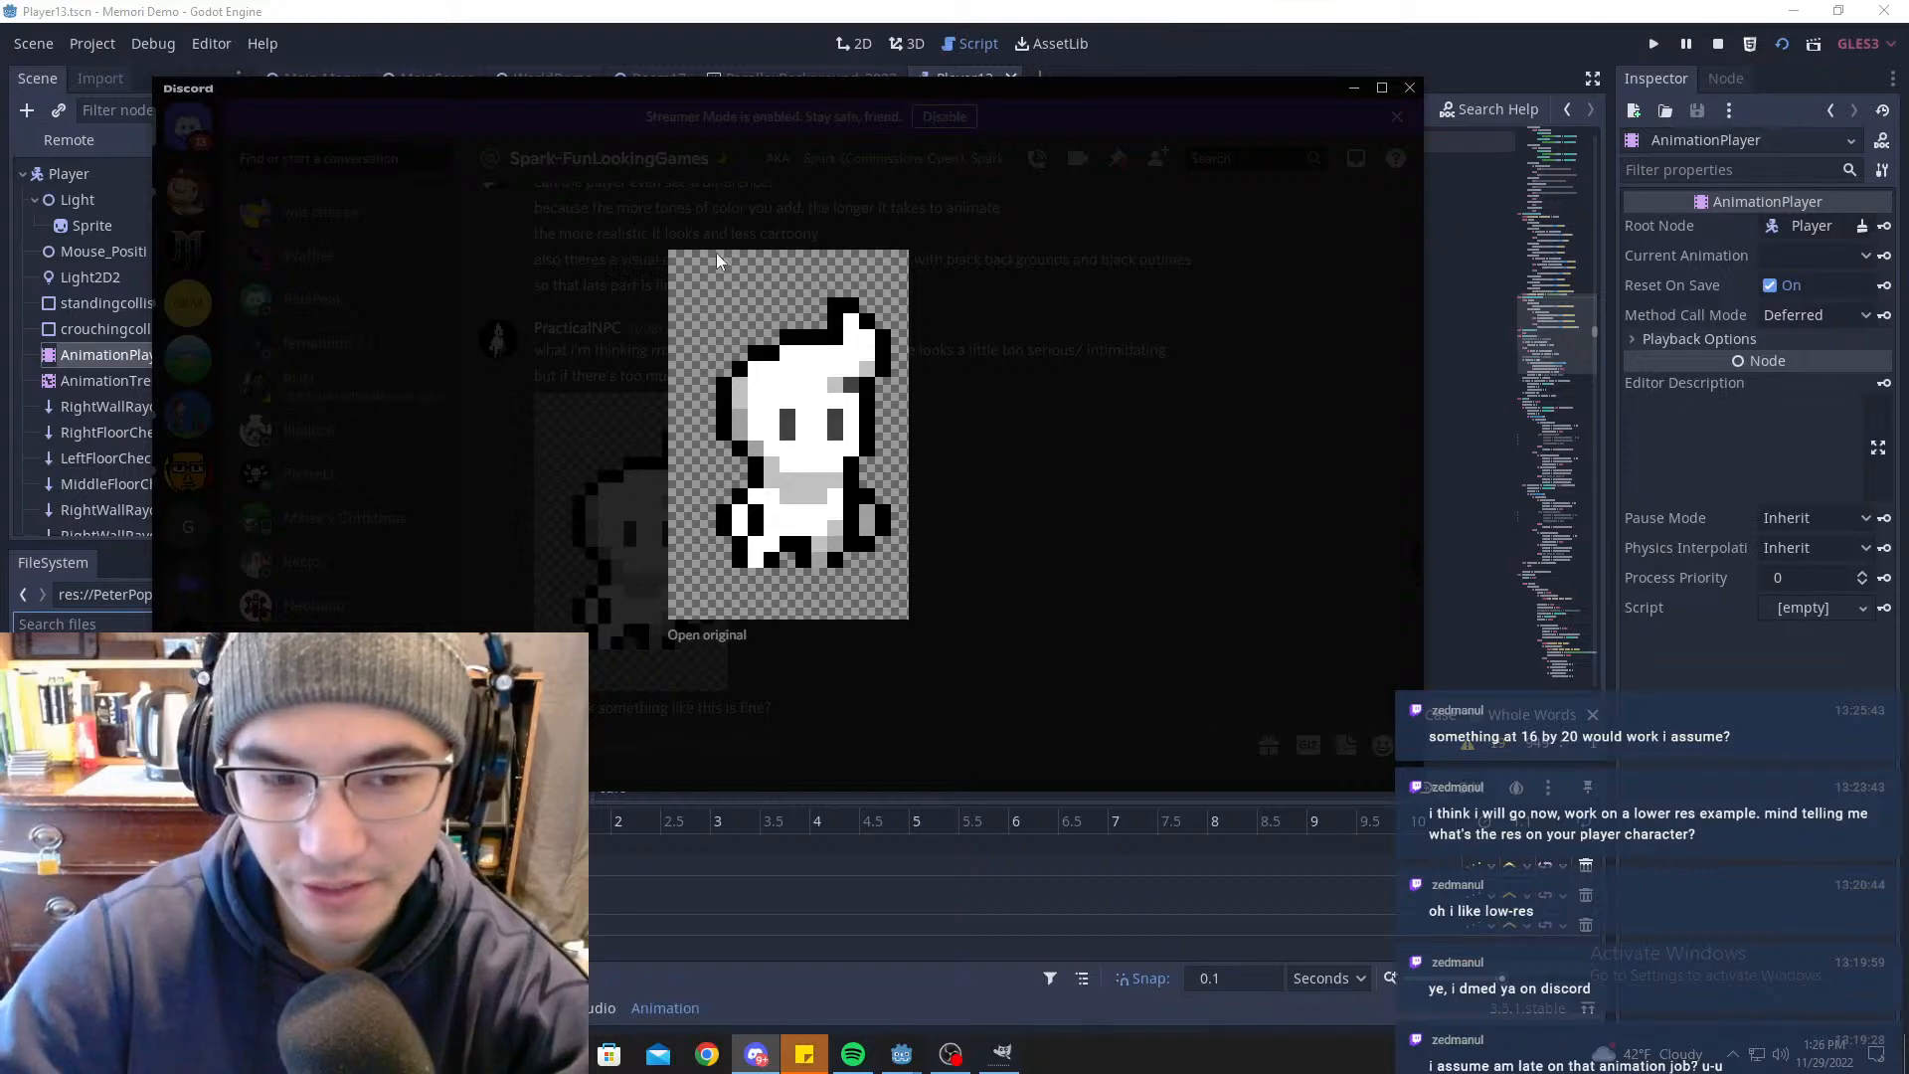
left_click_drag(1041, 91, 1908, 100)
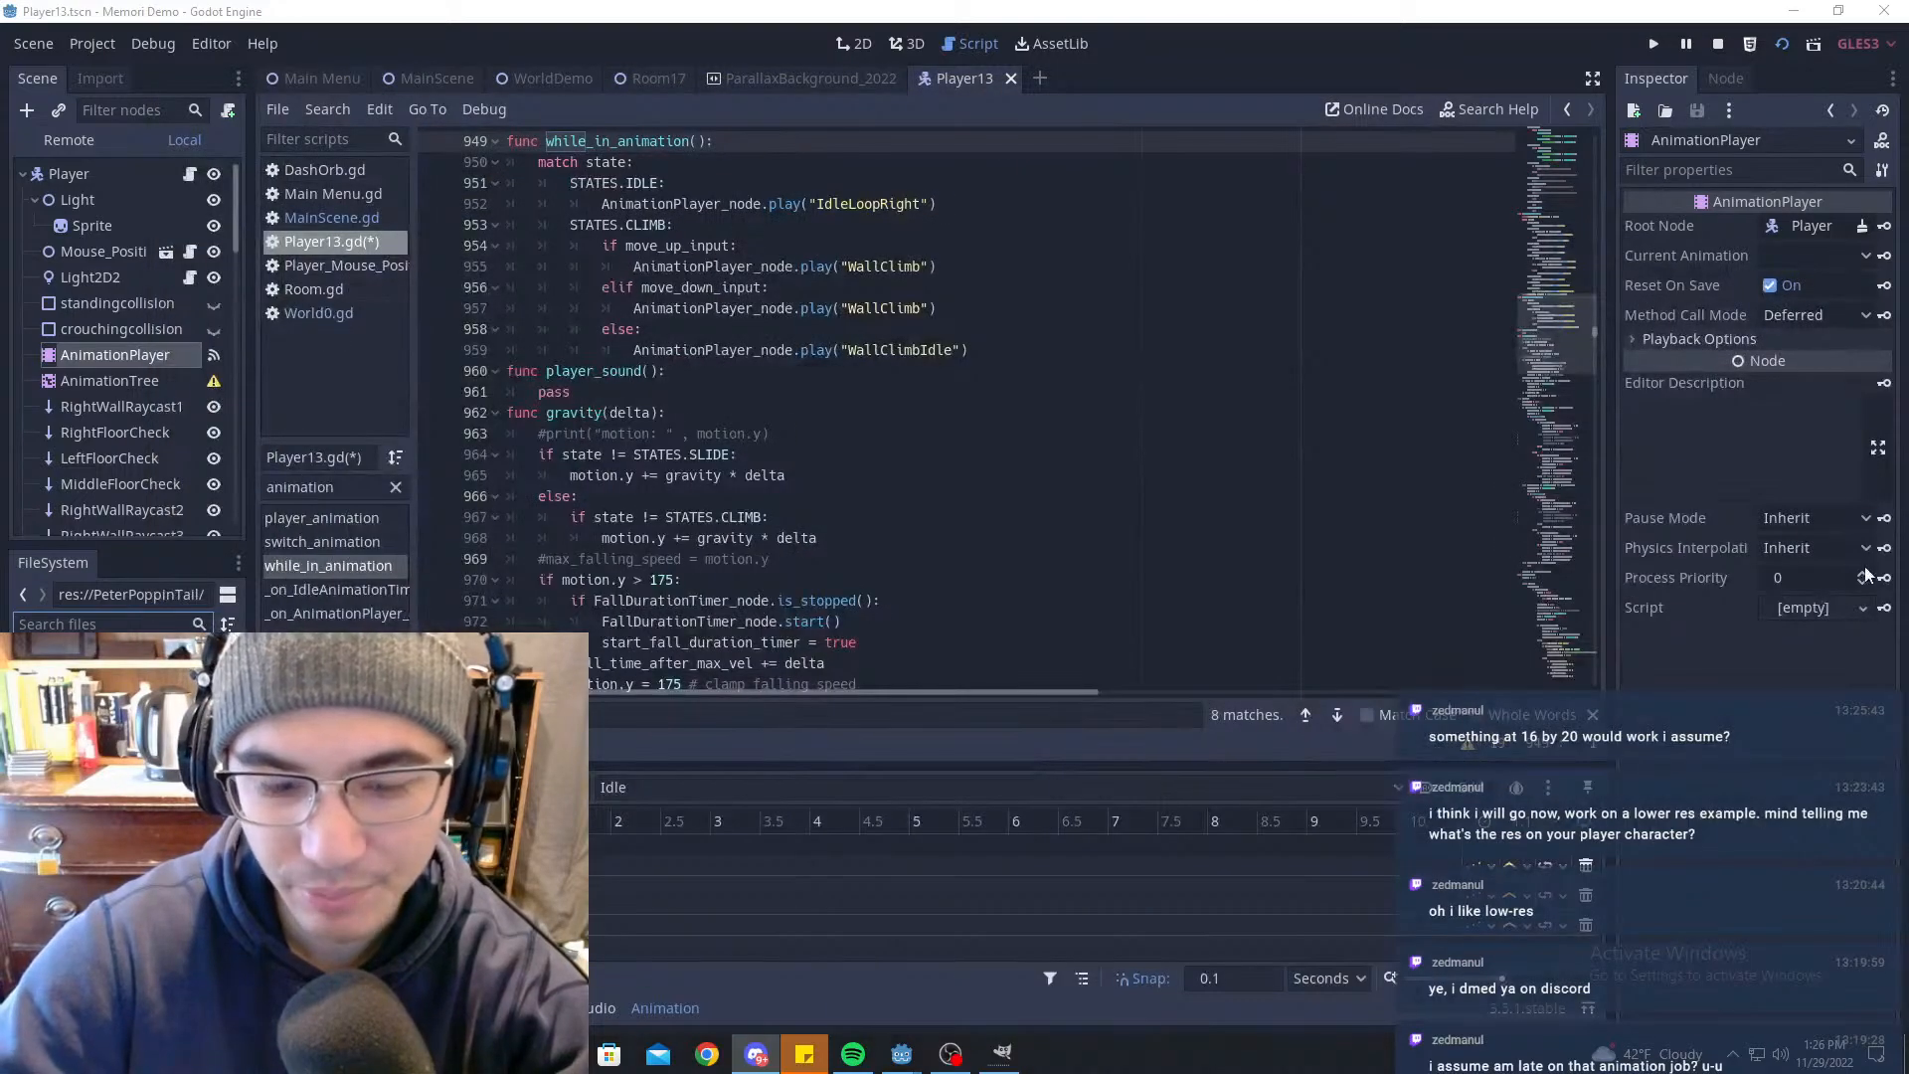
Step: Switch back to GIMP, show the grid on the Idle image and set its spacing to match one sprite frame per cell
left_click(1001, 1053)
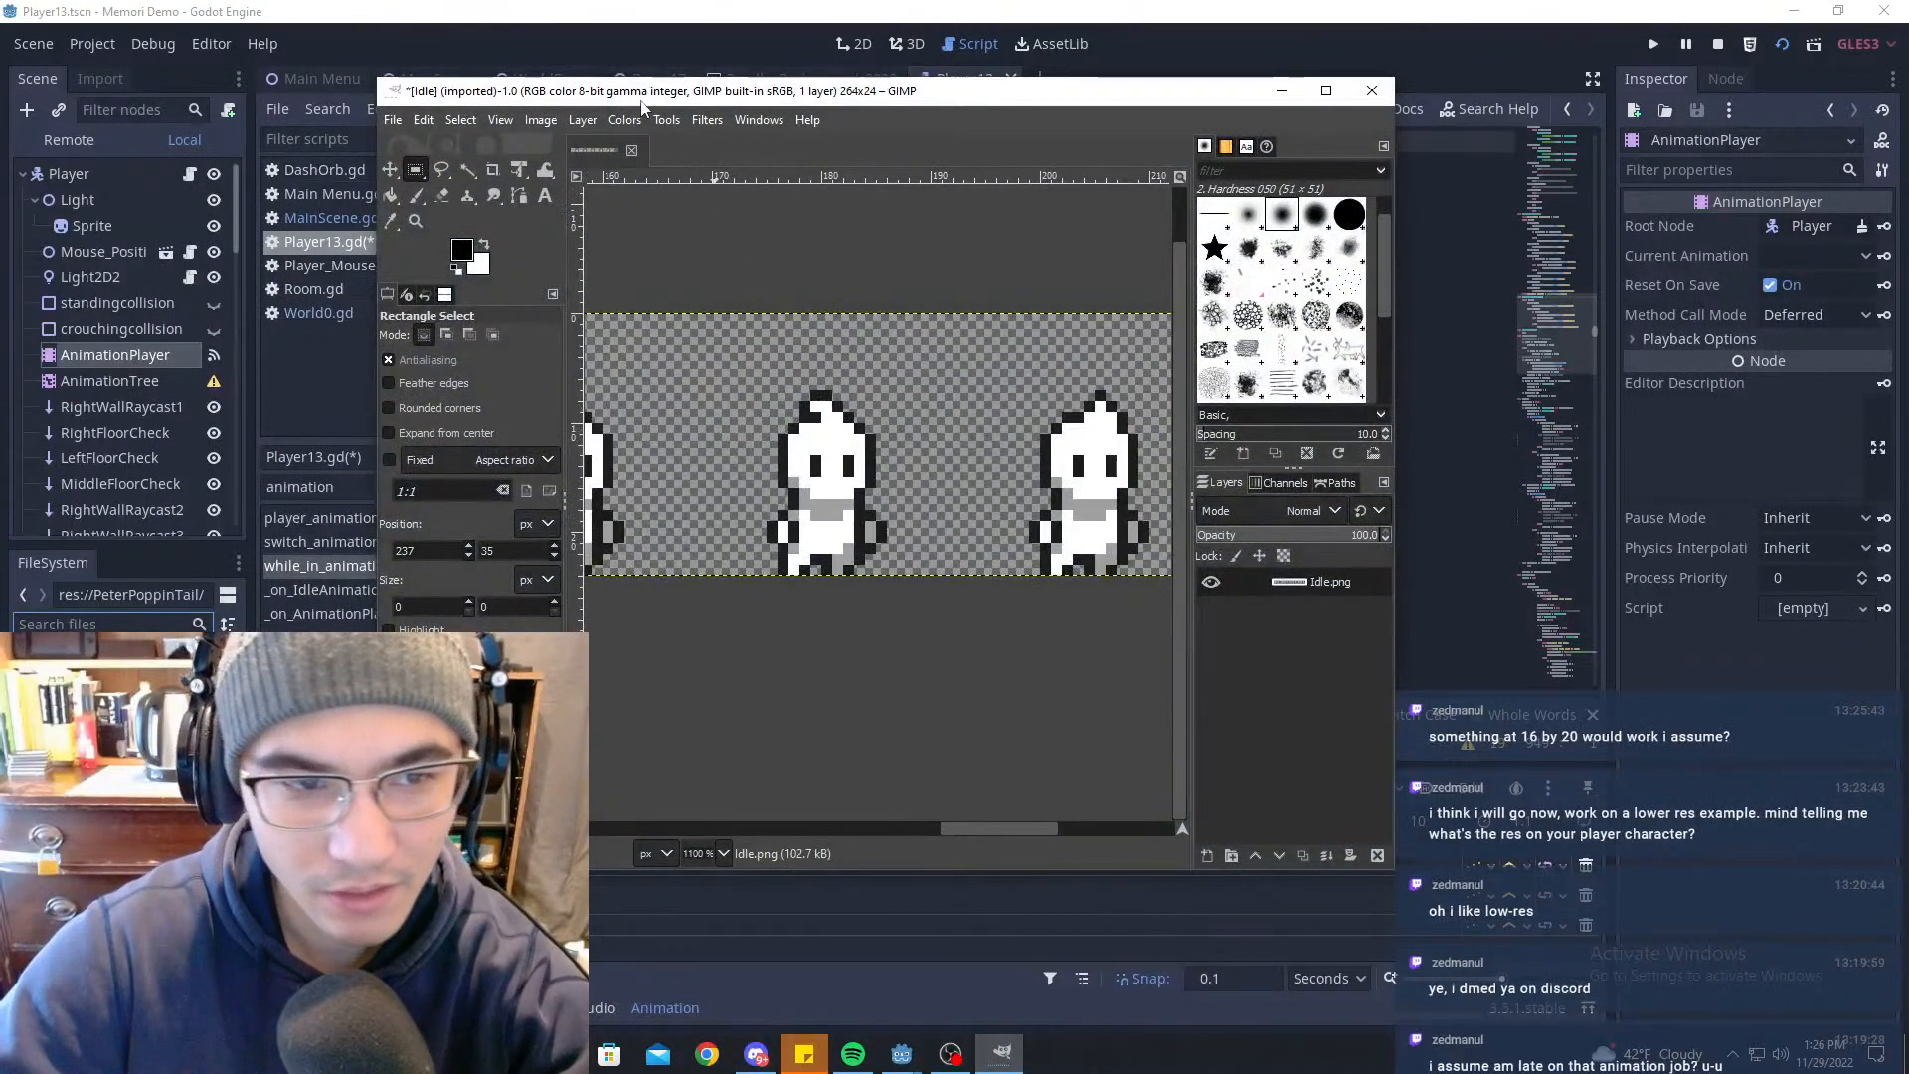
left_click(511, 121)
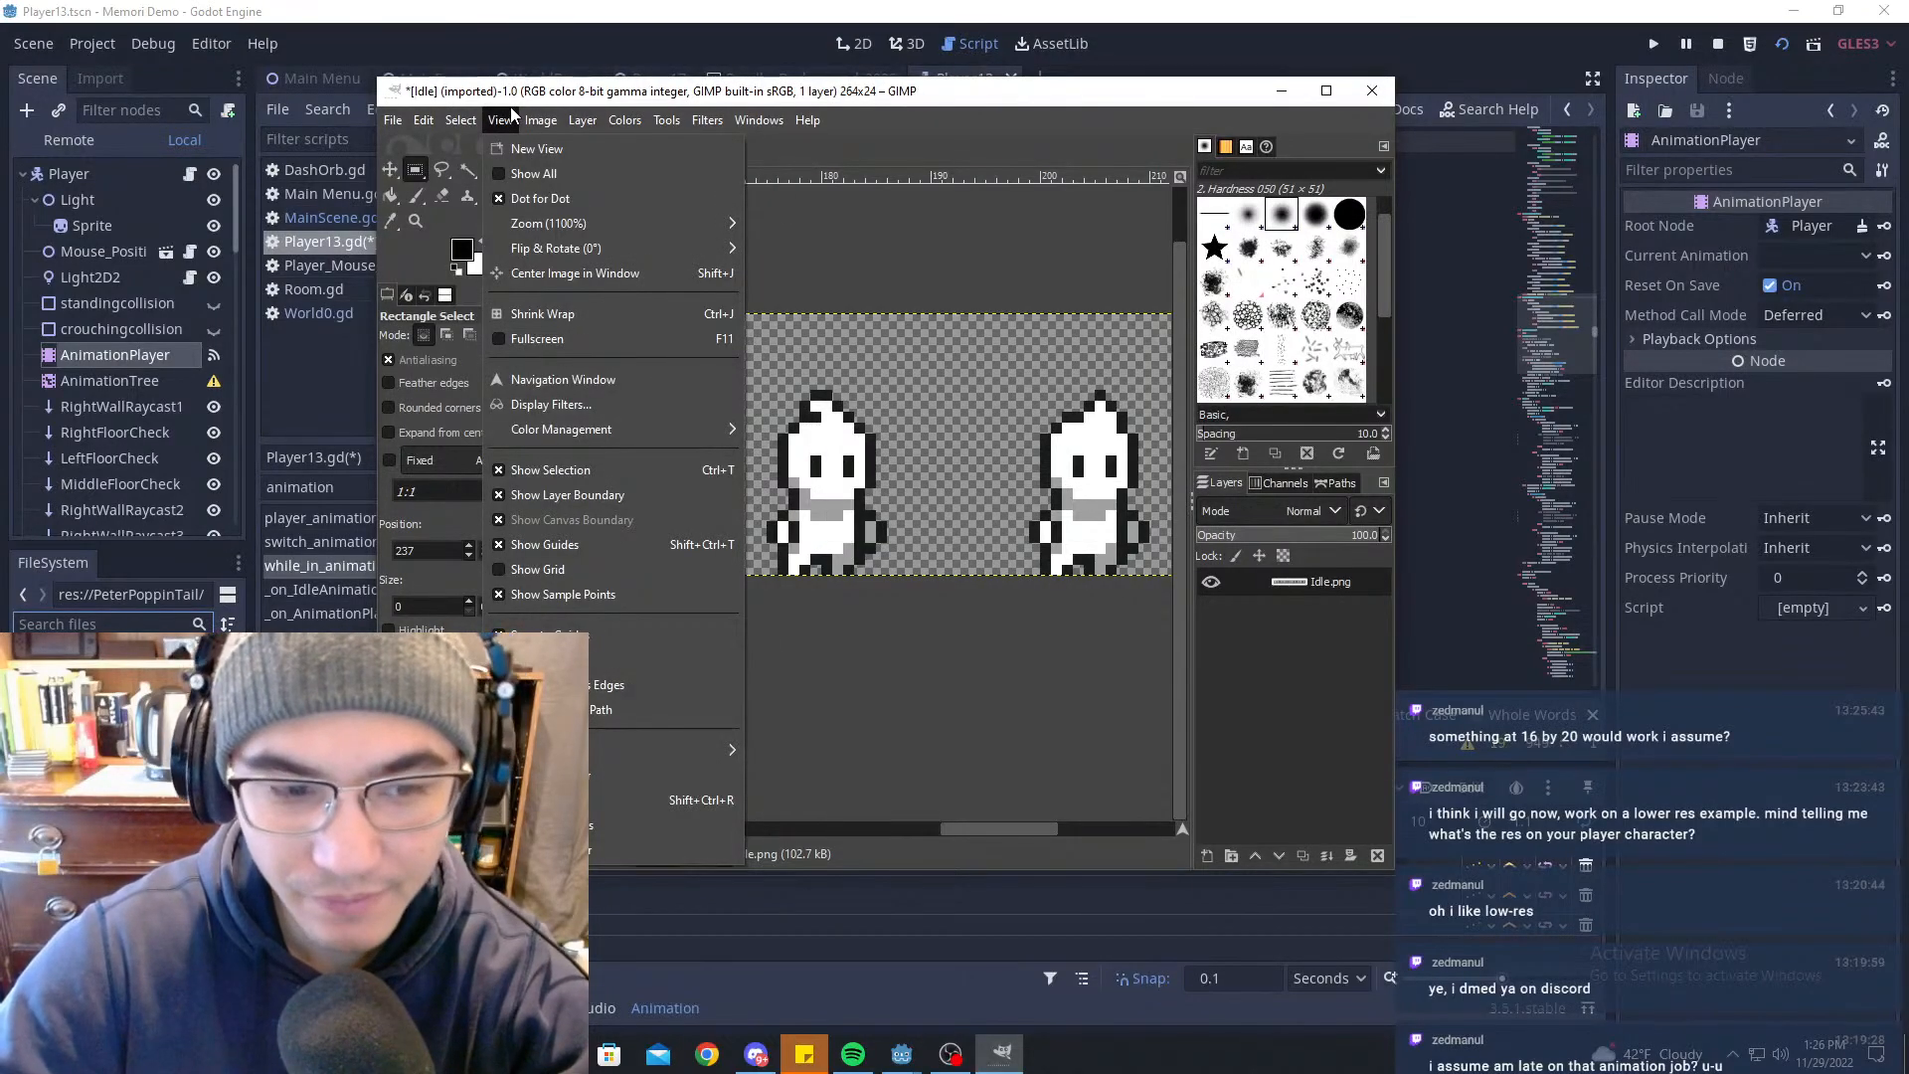
left_click(537, 569)
left_click(541, 120)
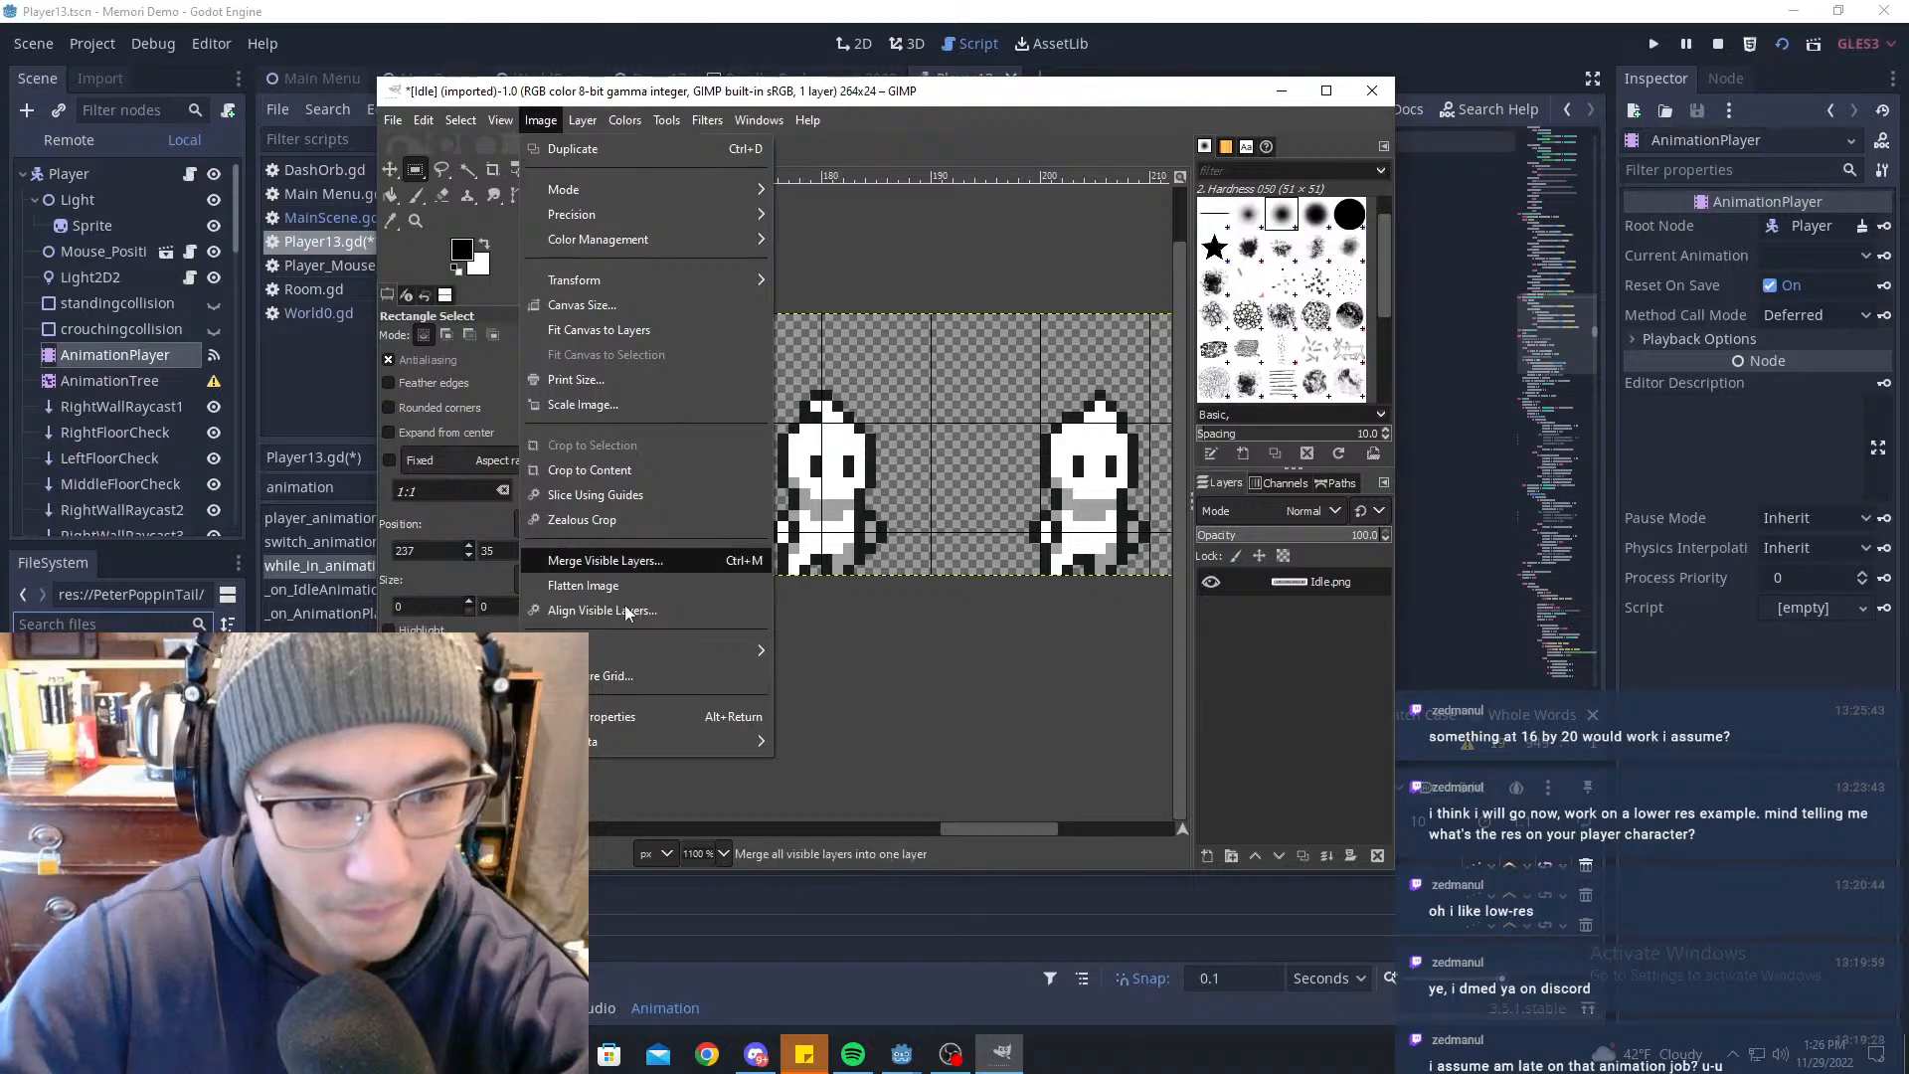
left_click(627, 679)
left_click_drag(799, 496, 548, 496)
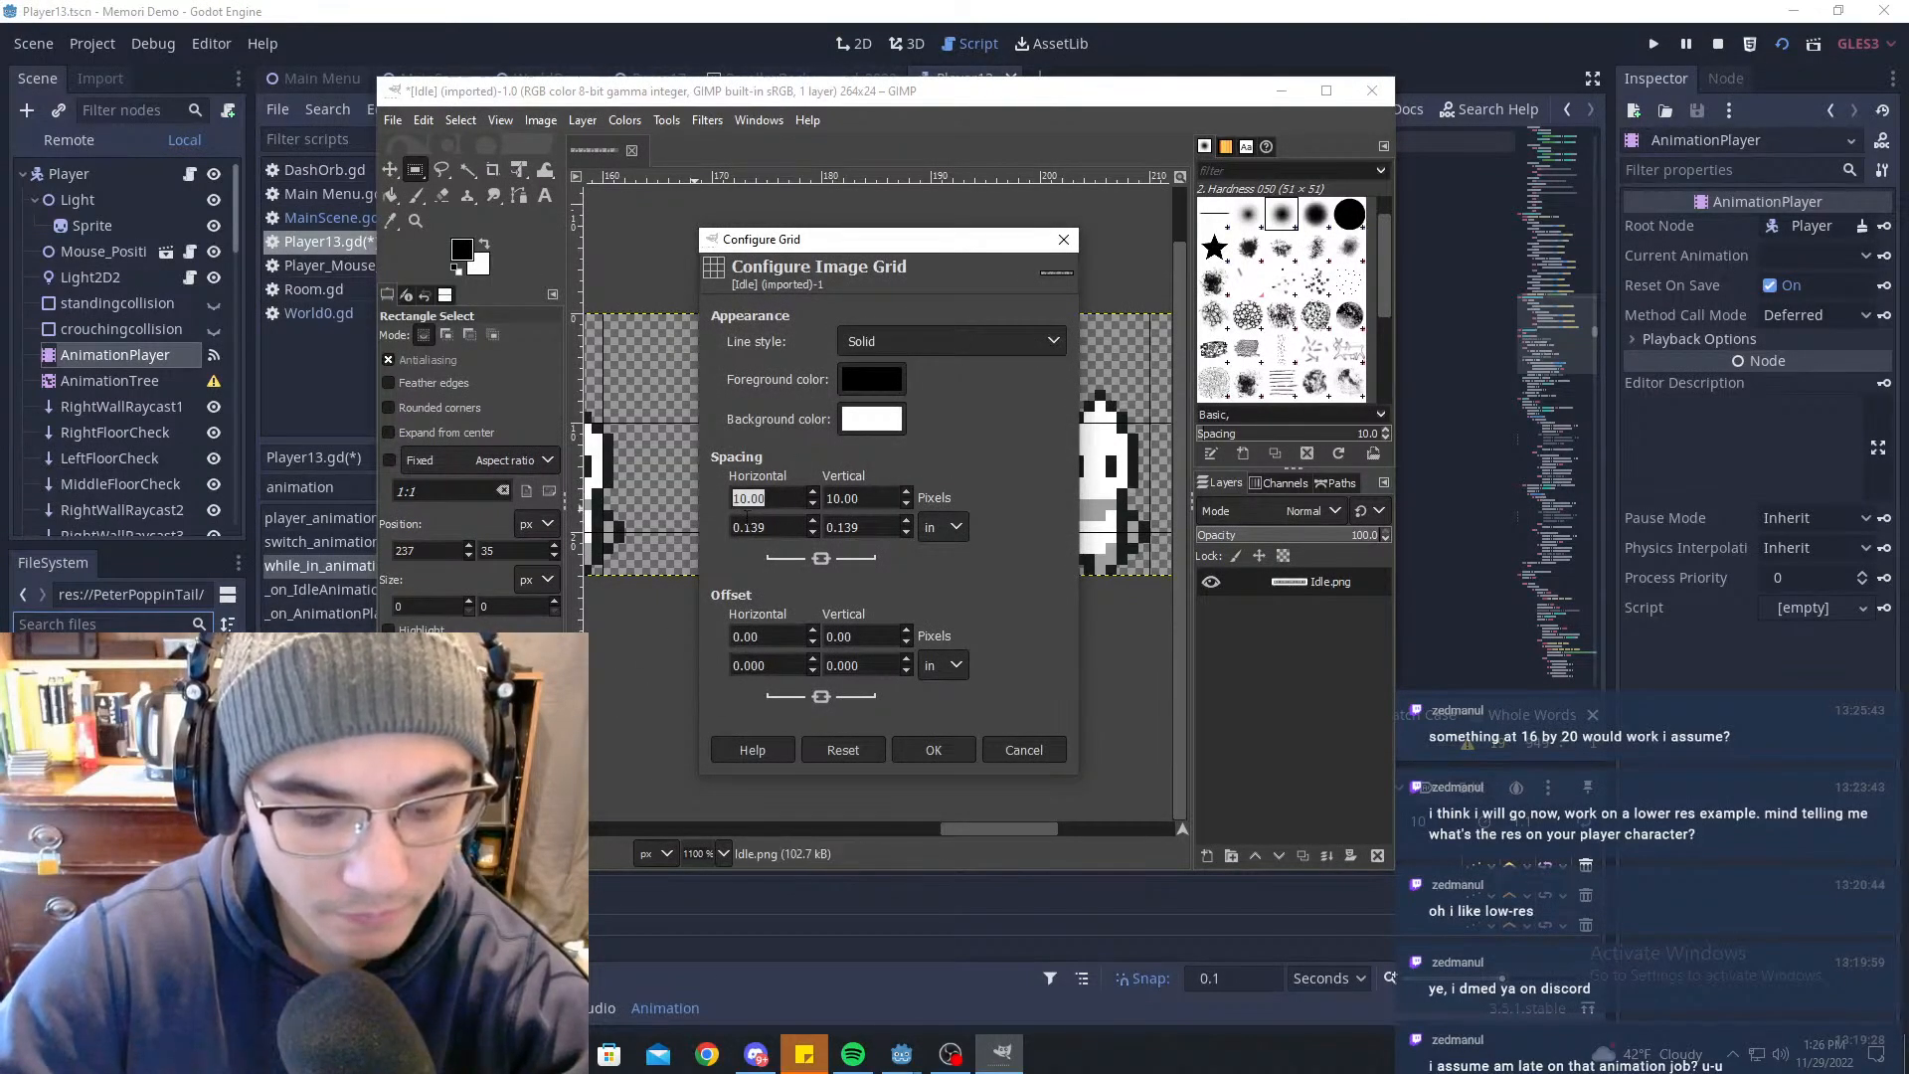
left_click(941, 755)
Step: Examine how the character frames sit inside the grid cells across the Idle sprite sheet
scroll(933, 514, "down", 5, "ctrl")
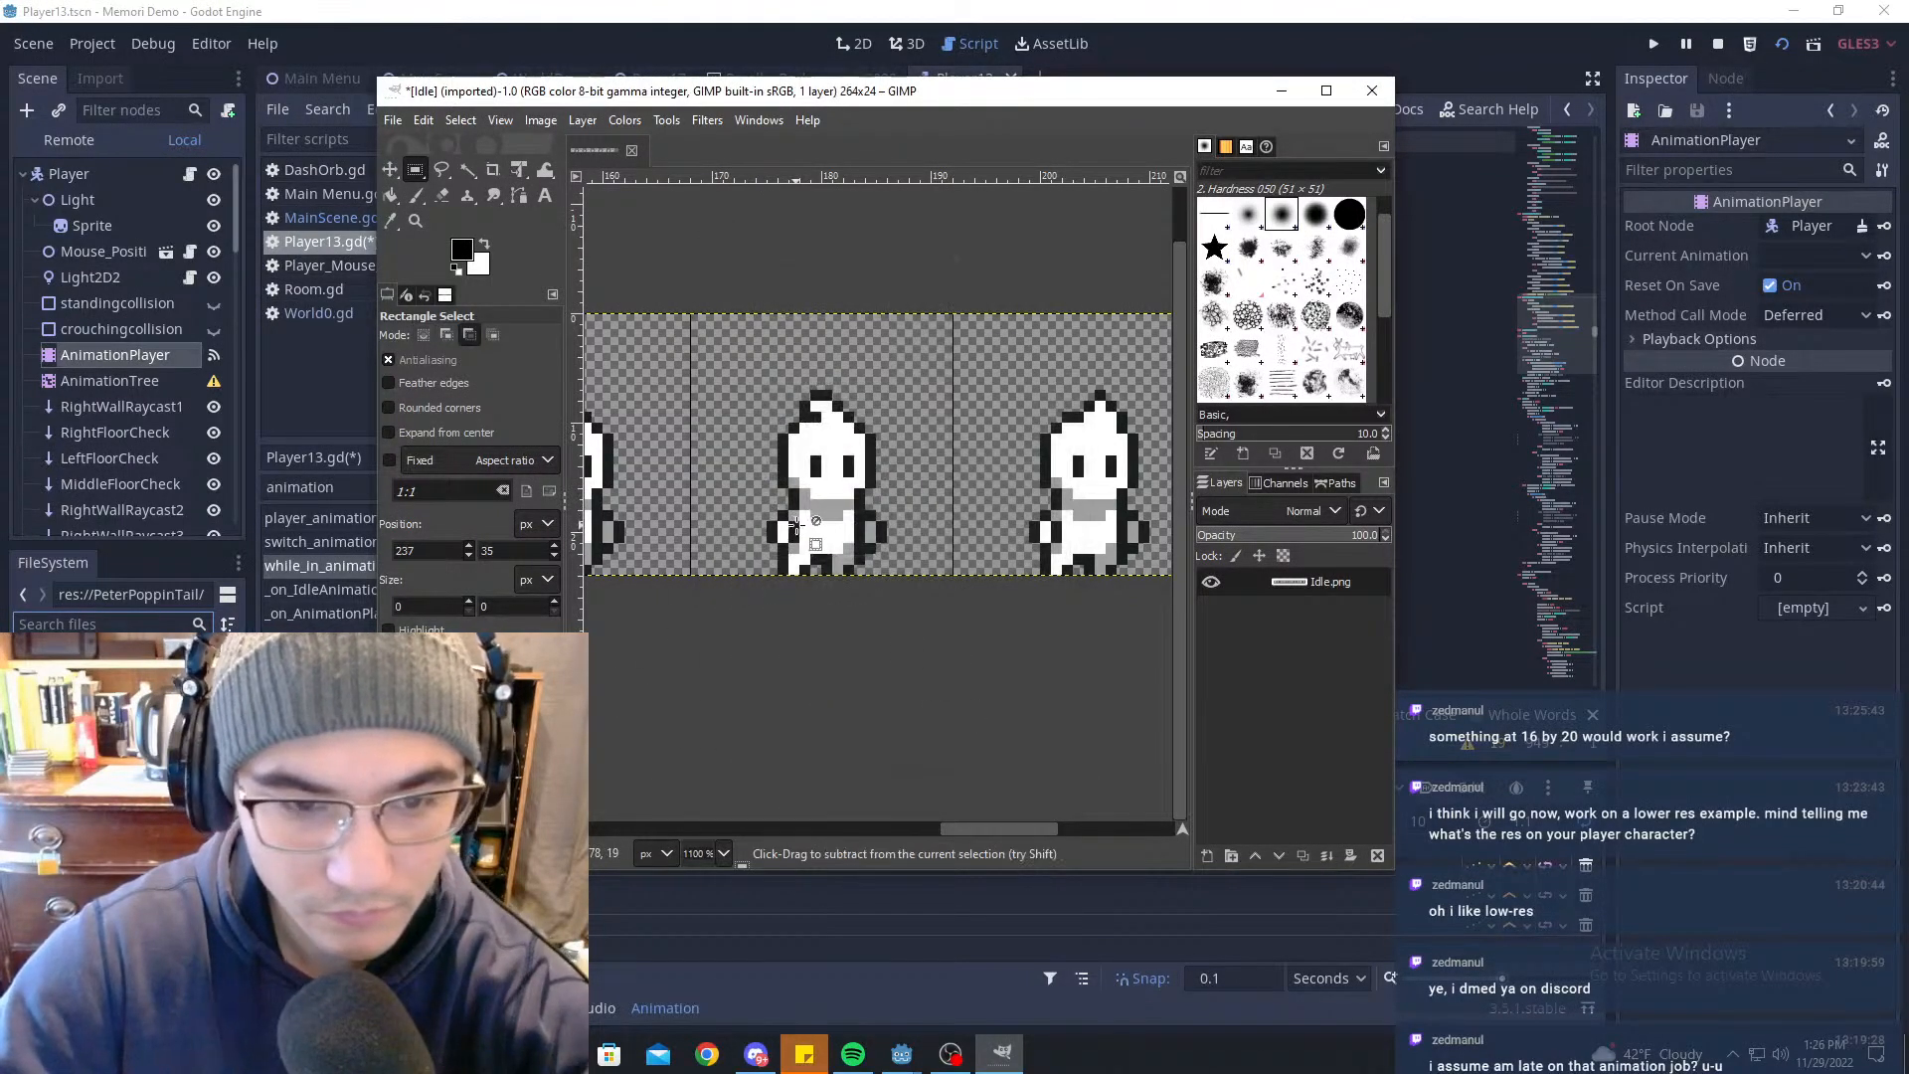
scroll(935, 512, "up", 3, "ctrl")
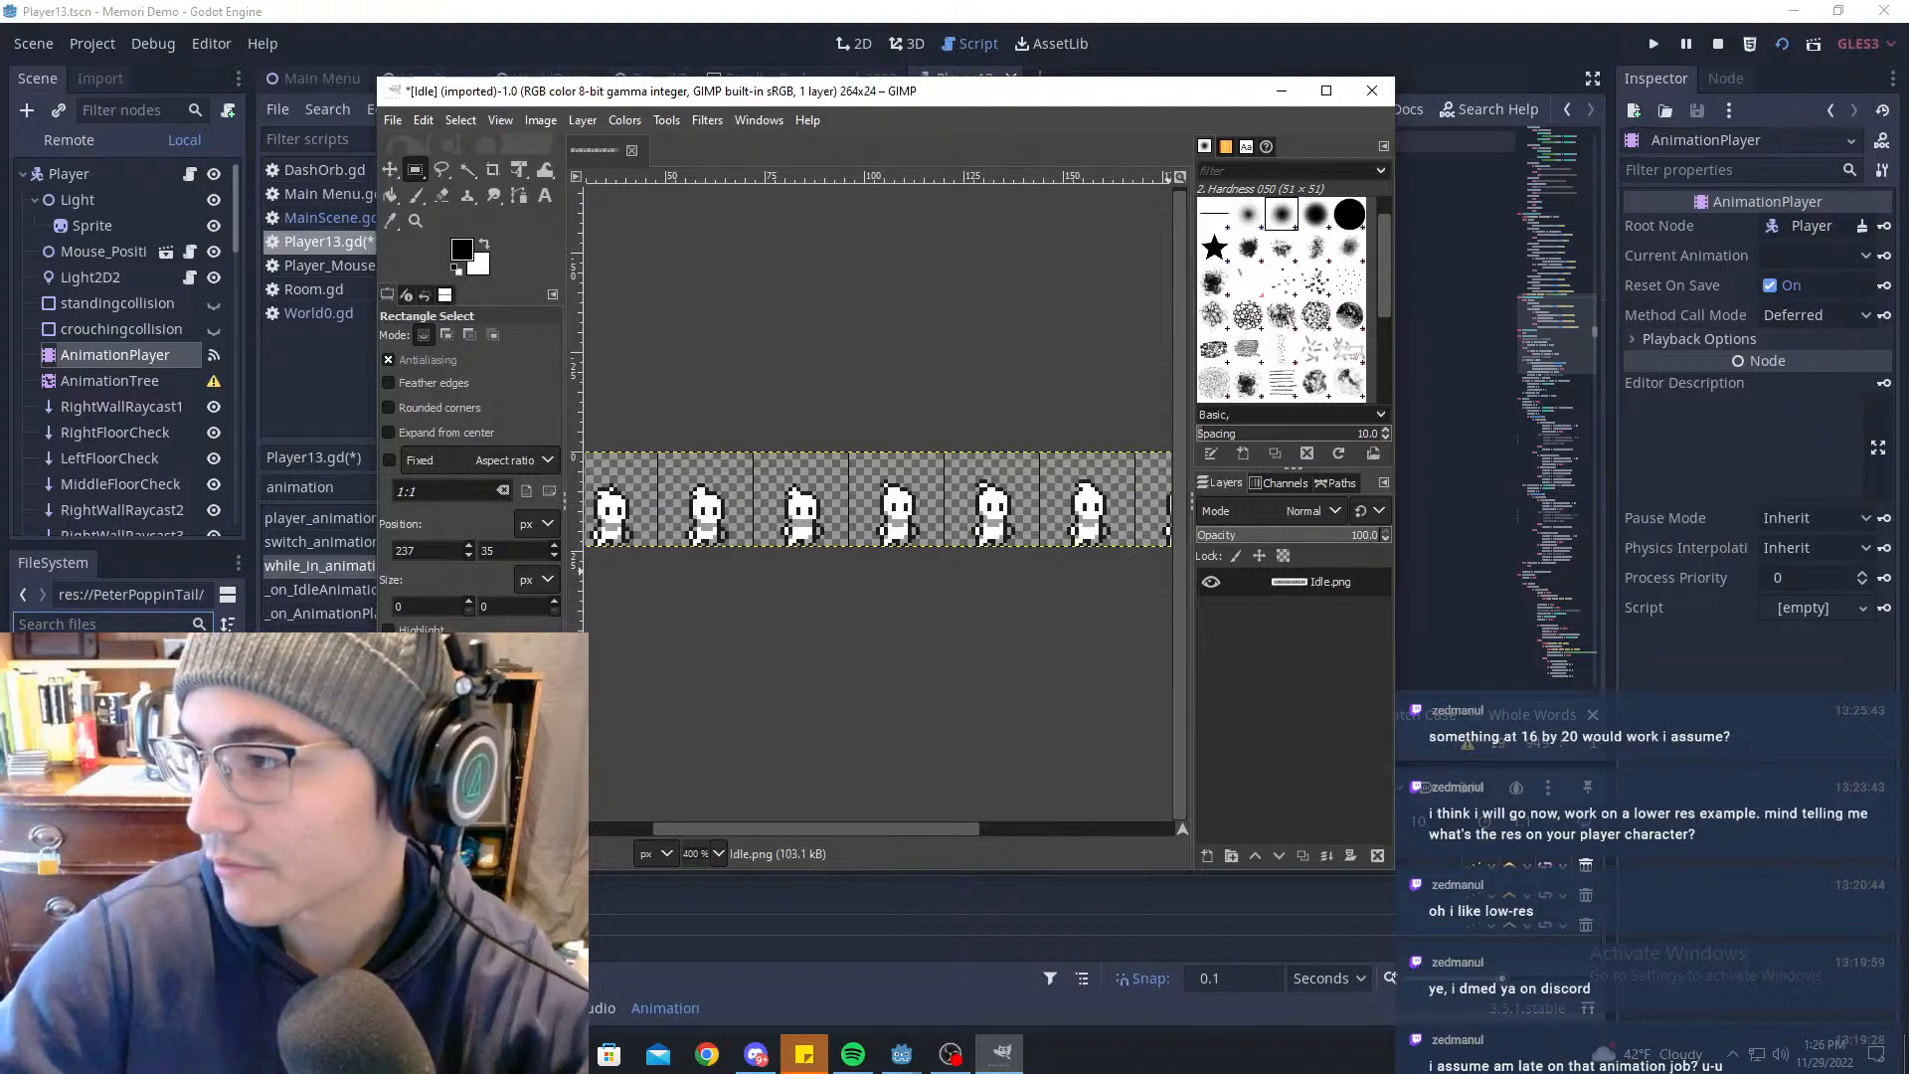
left_click(1044, 504)
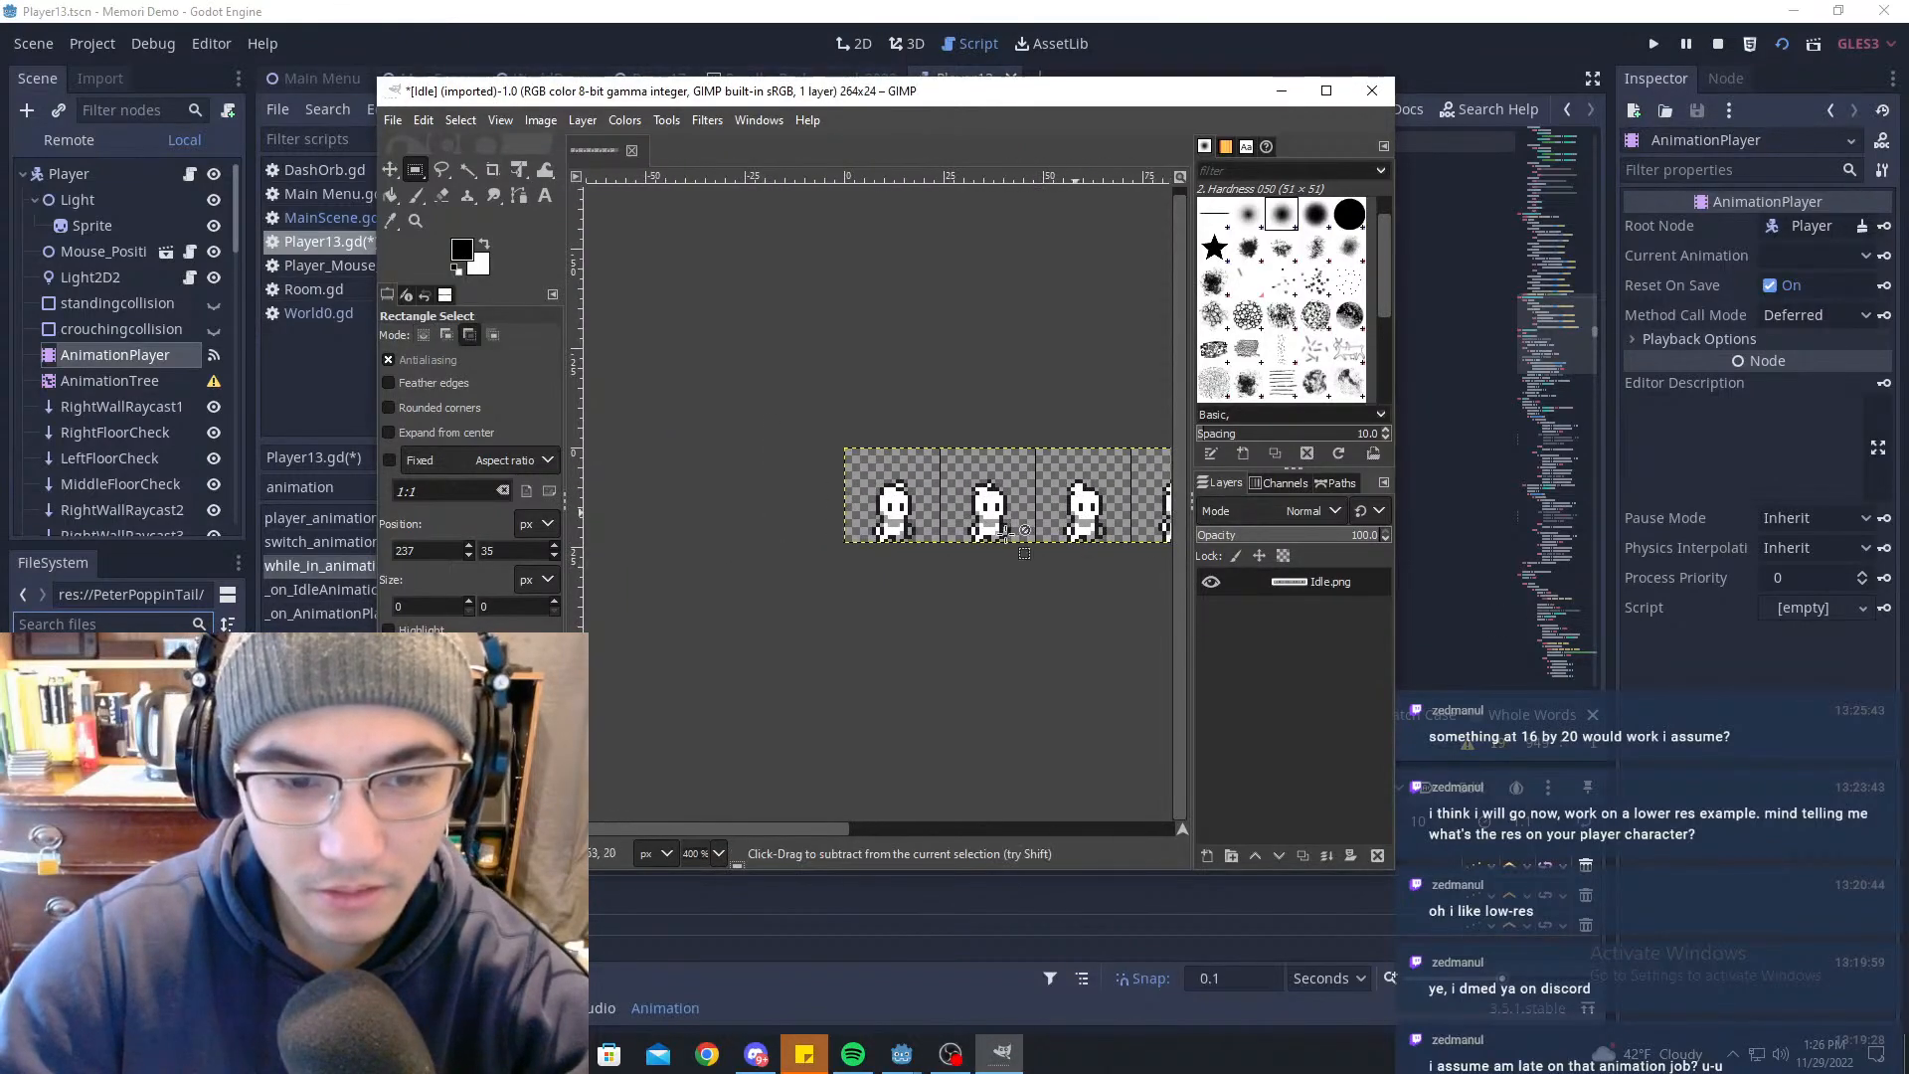
scroll(1043, 504, "up", 5, "ctrl")
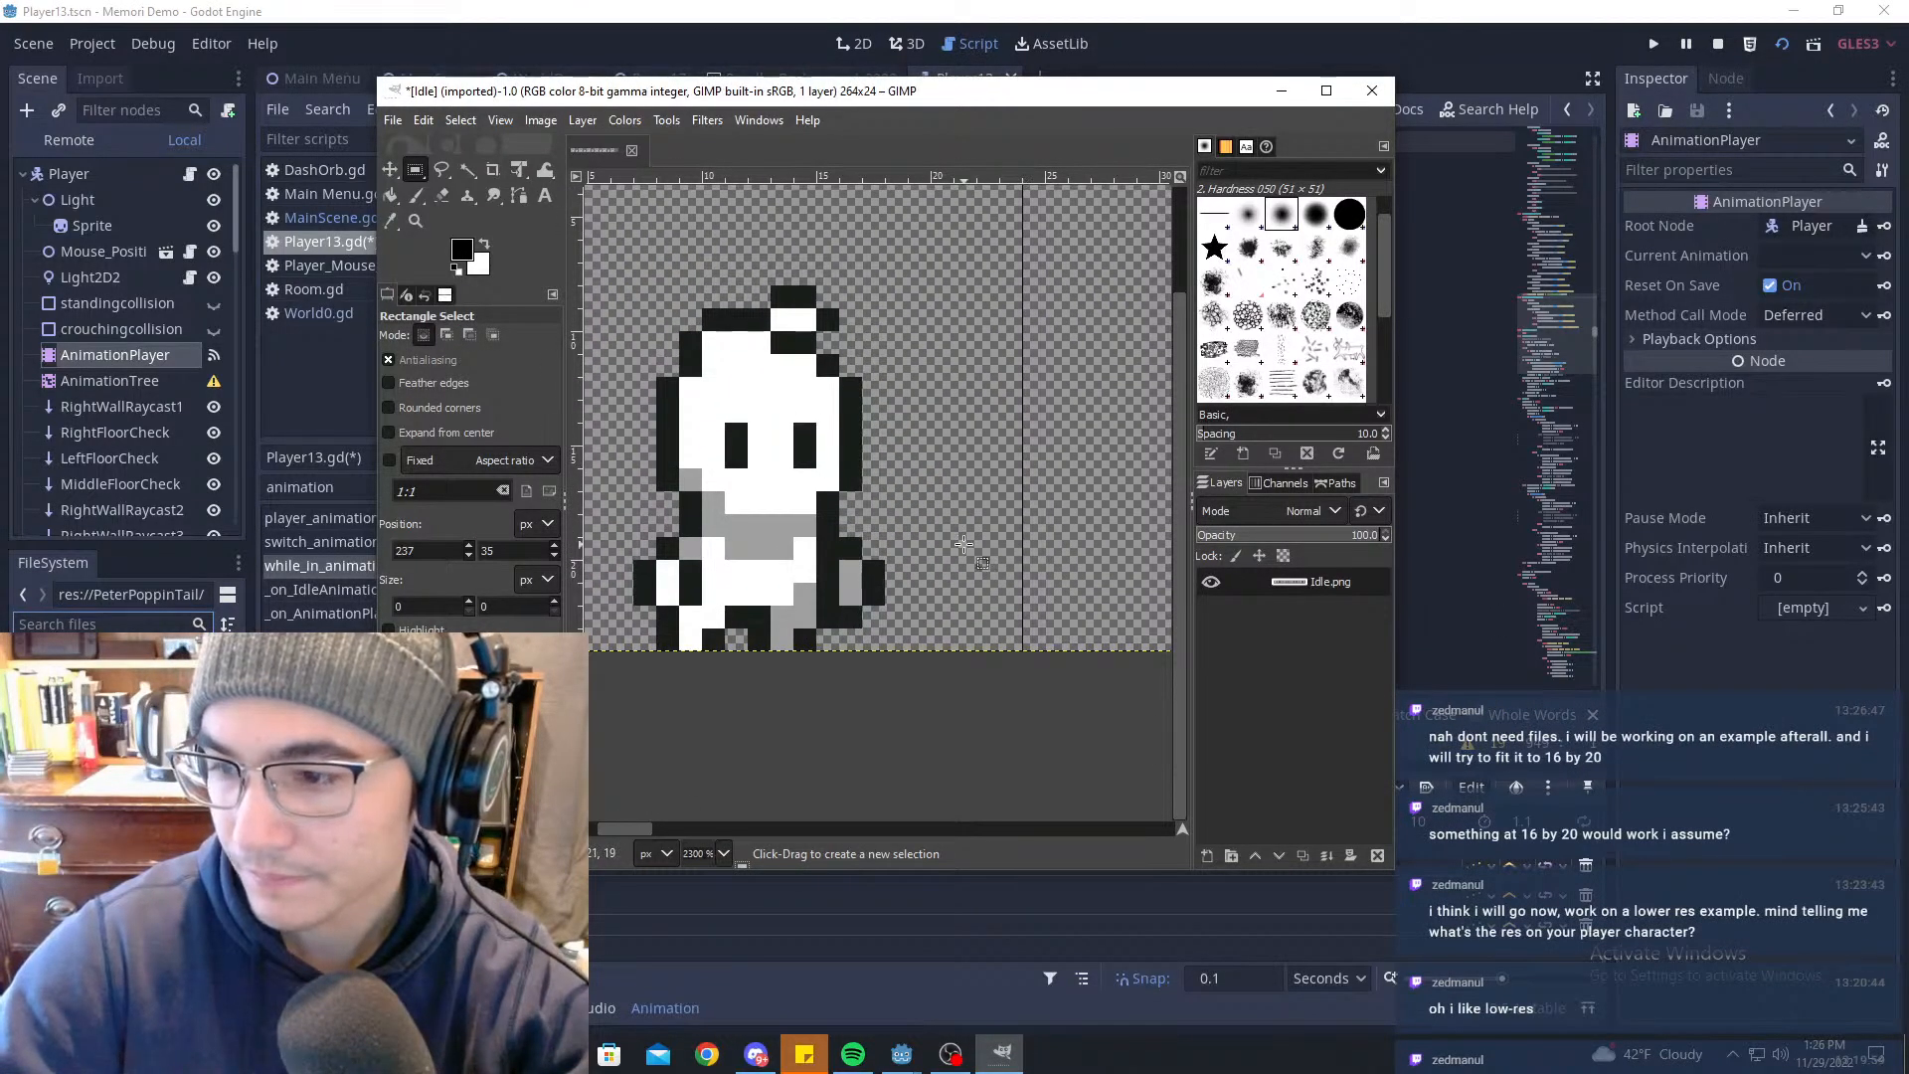
key("ctrl")
scroll(1044, 422, "down", 3, "ctrl")
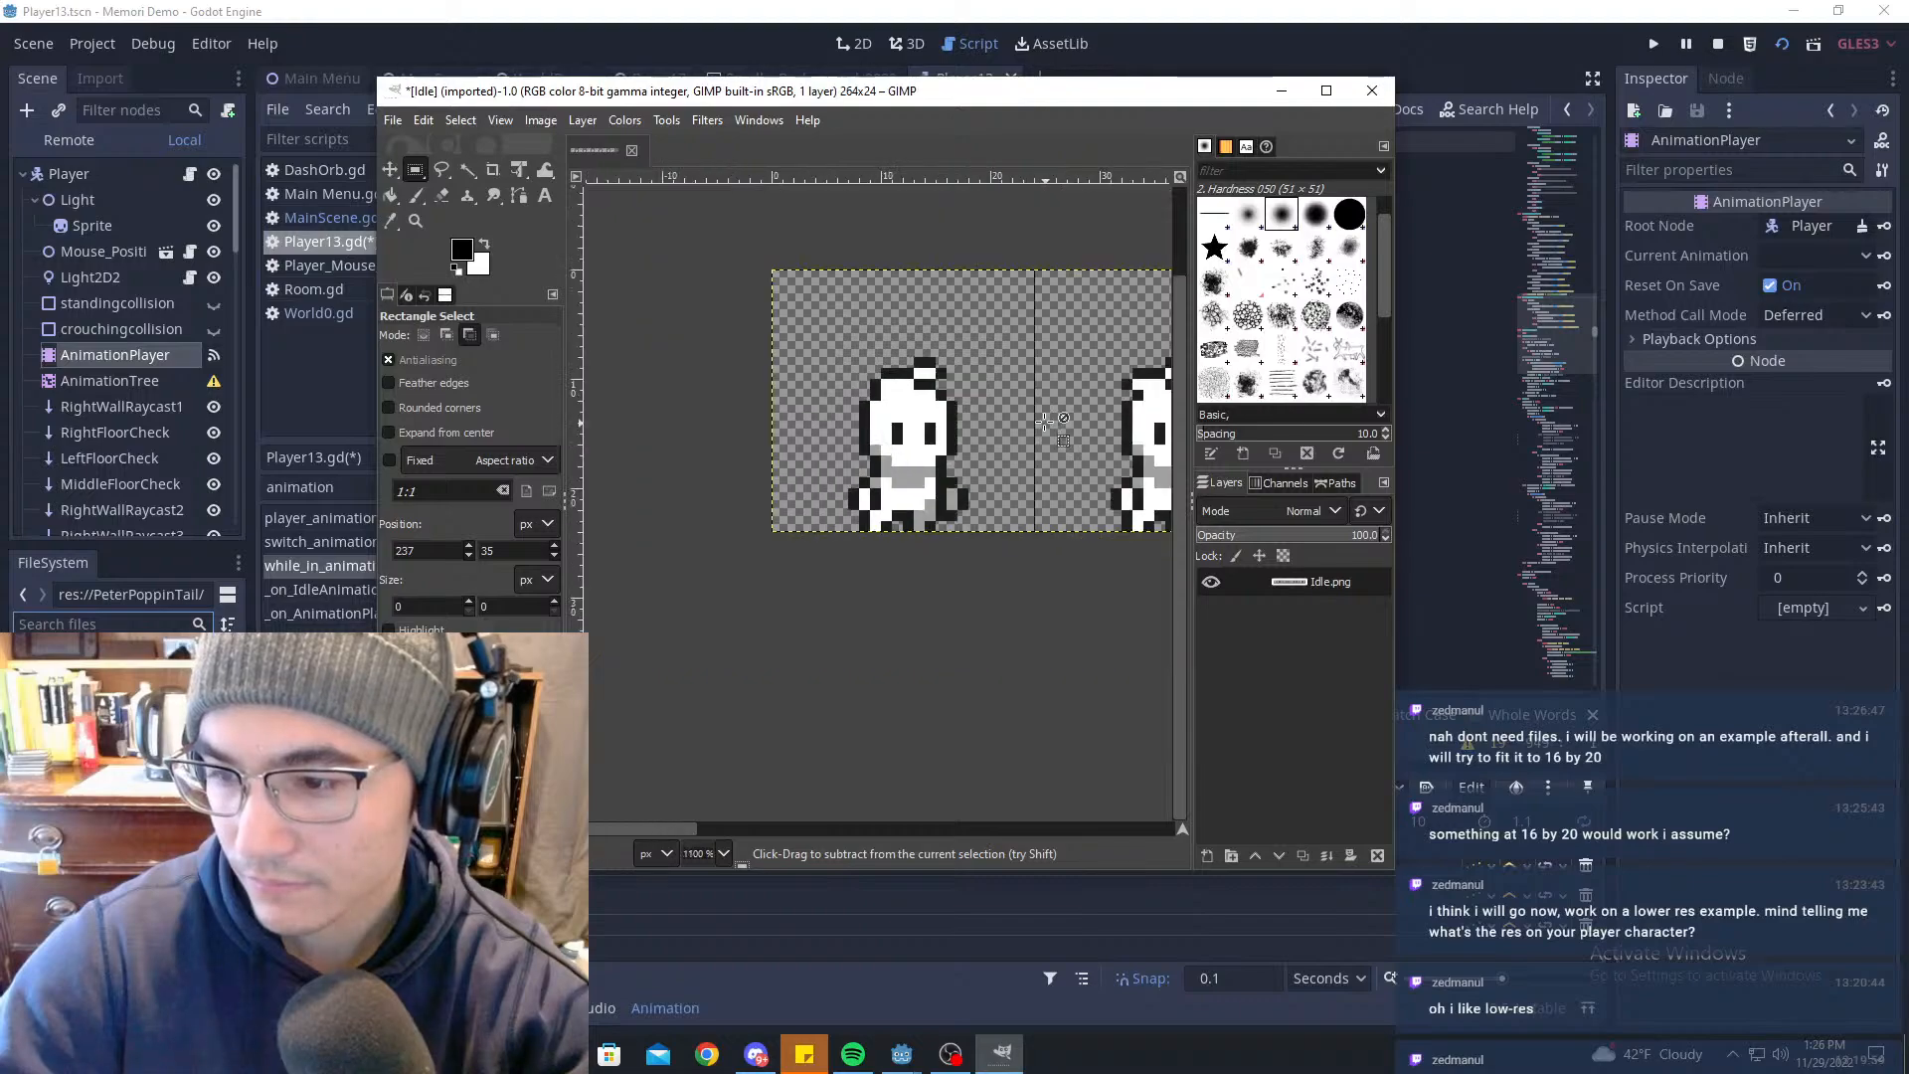
scroll(721, 328, "up", 1, "ctrl")
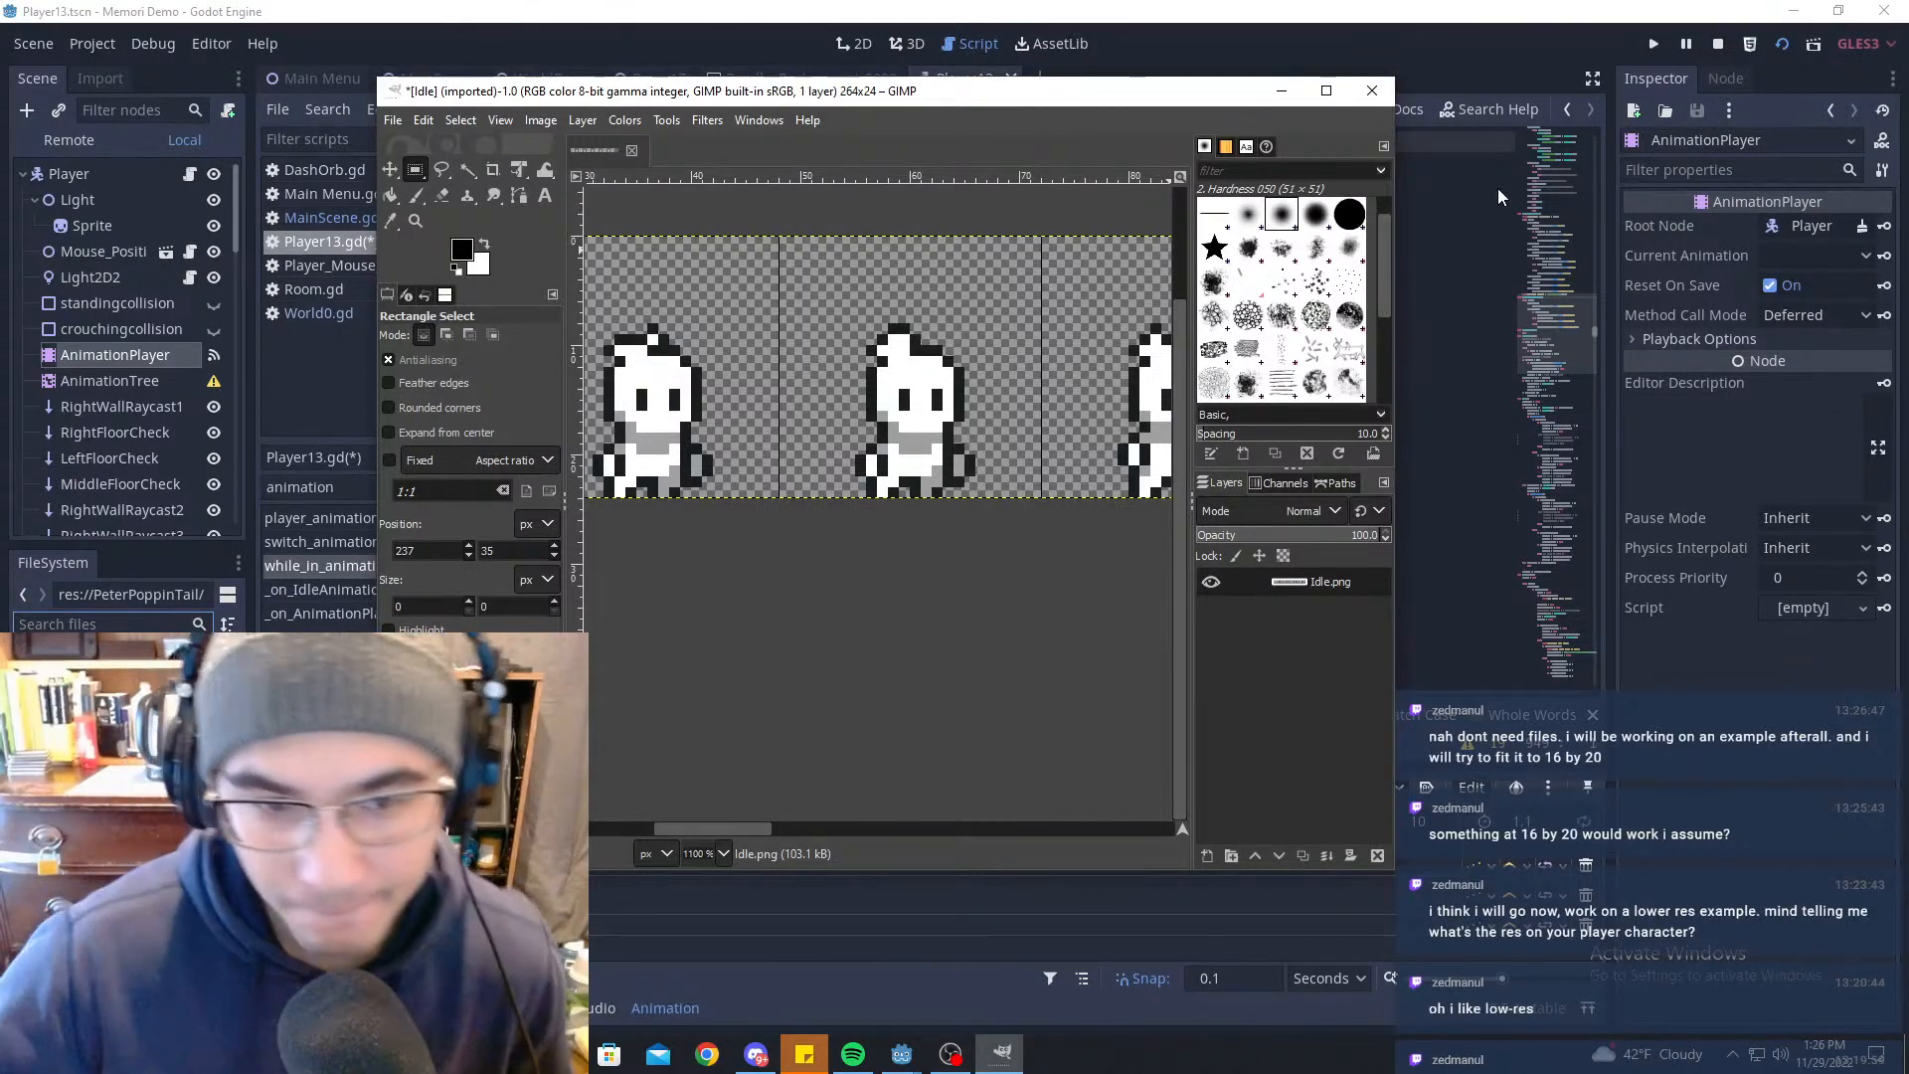
Step: Switch back to Godot and review the while_in_animation function through its STATES.IDLE branch
left_click(401, 56)
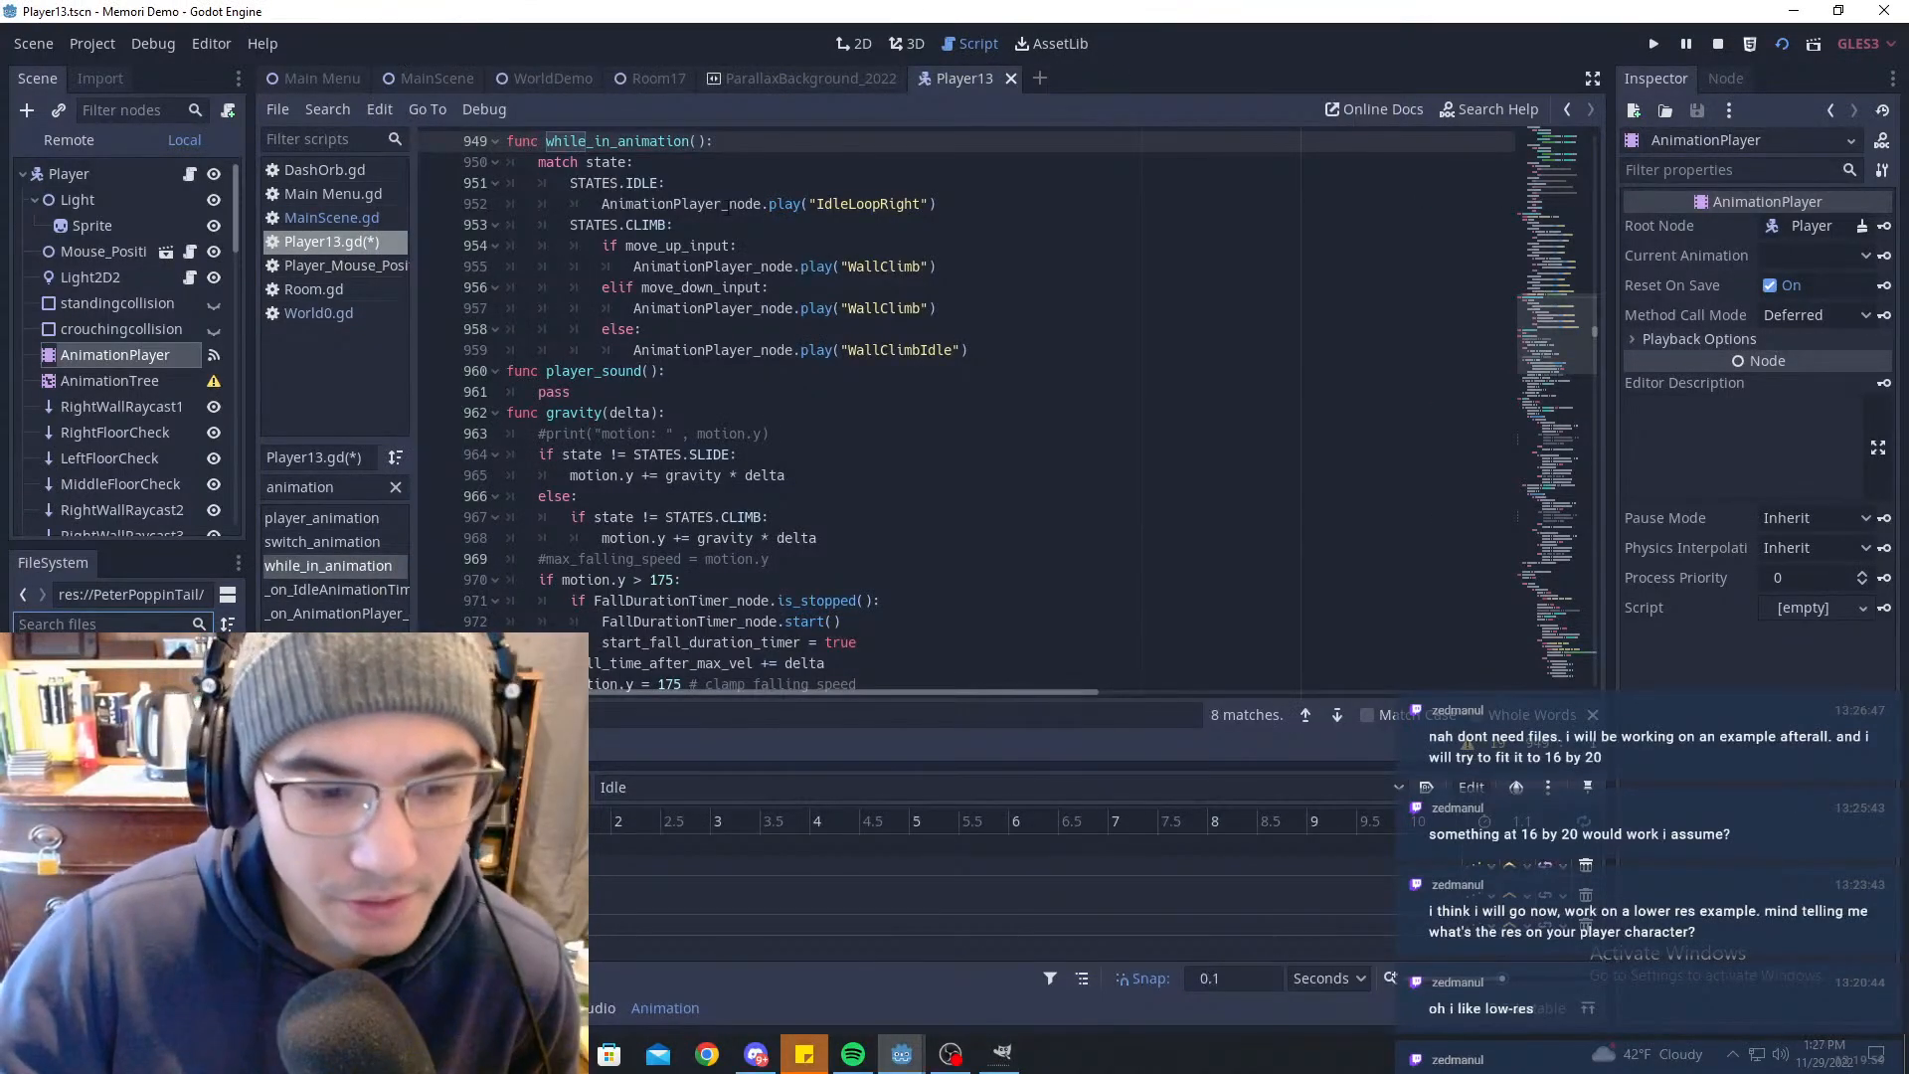
scroll(1088, 253, "down", 2)
scroll(1087, 252, "up", 2)
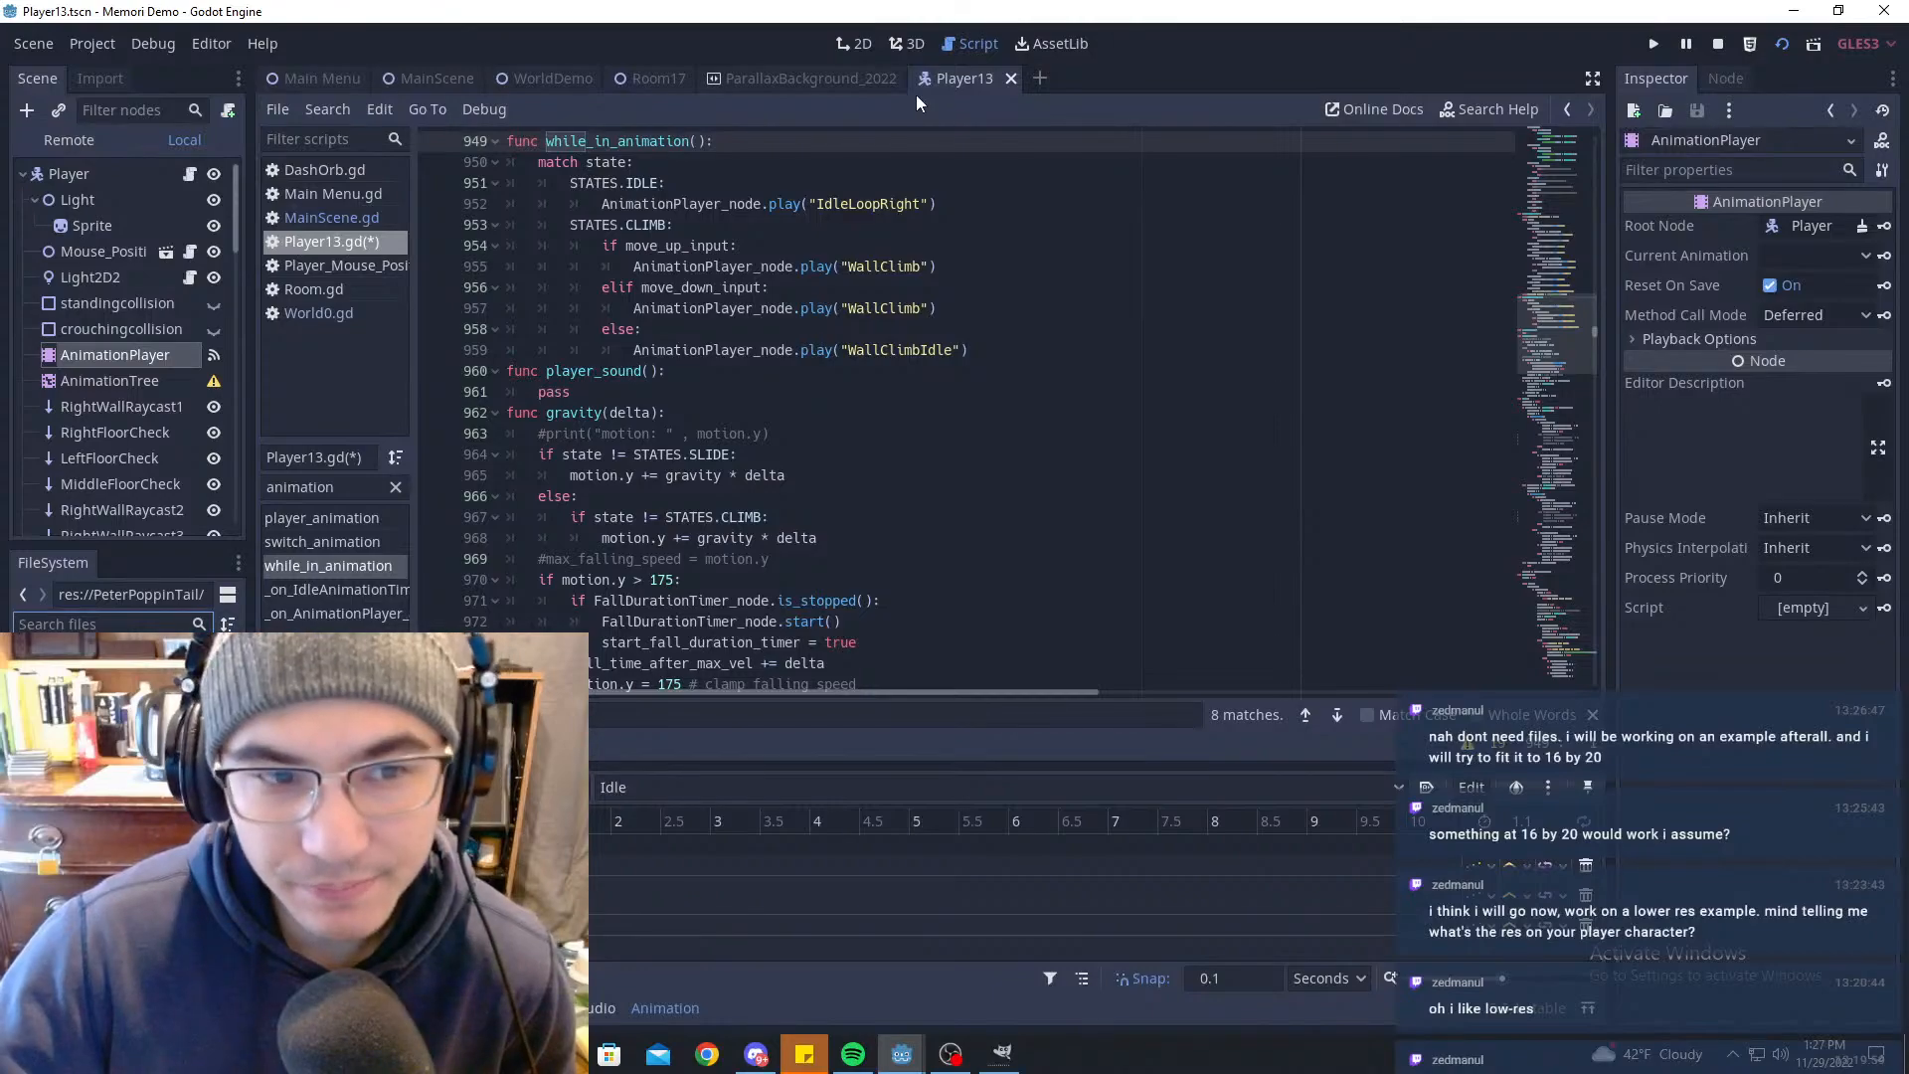
scroll(855, 259, "up", 2)
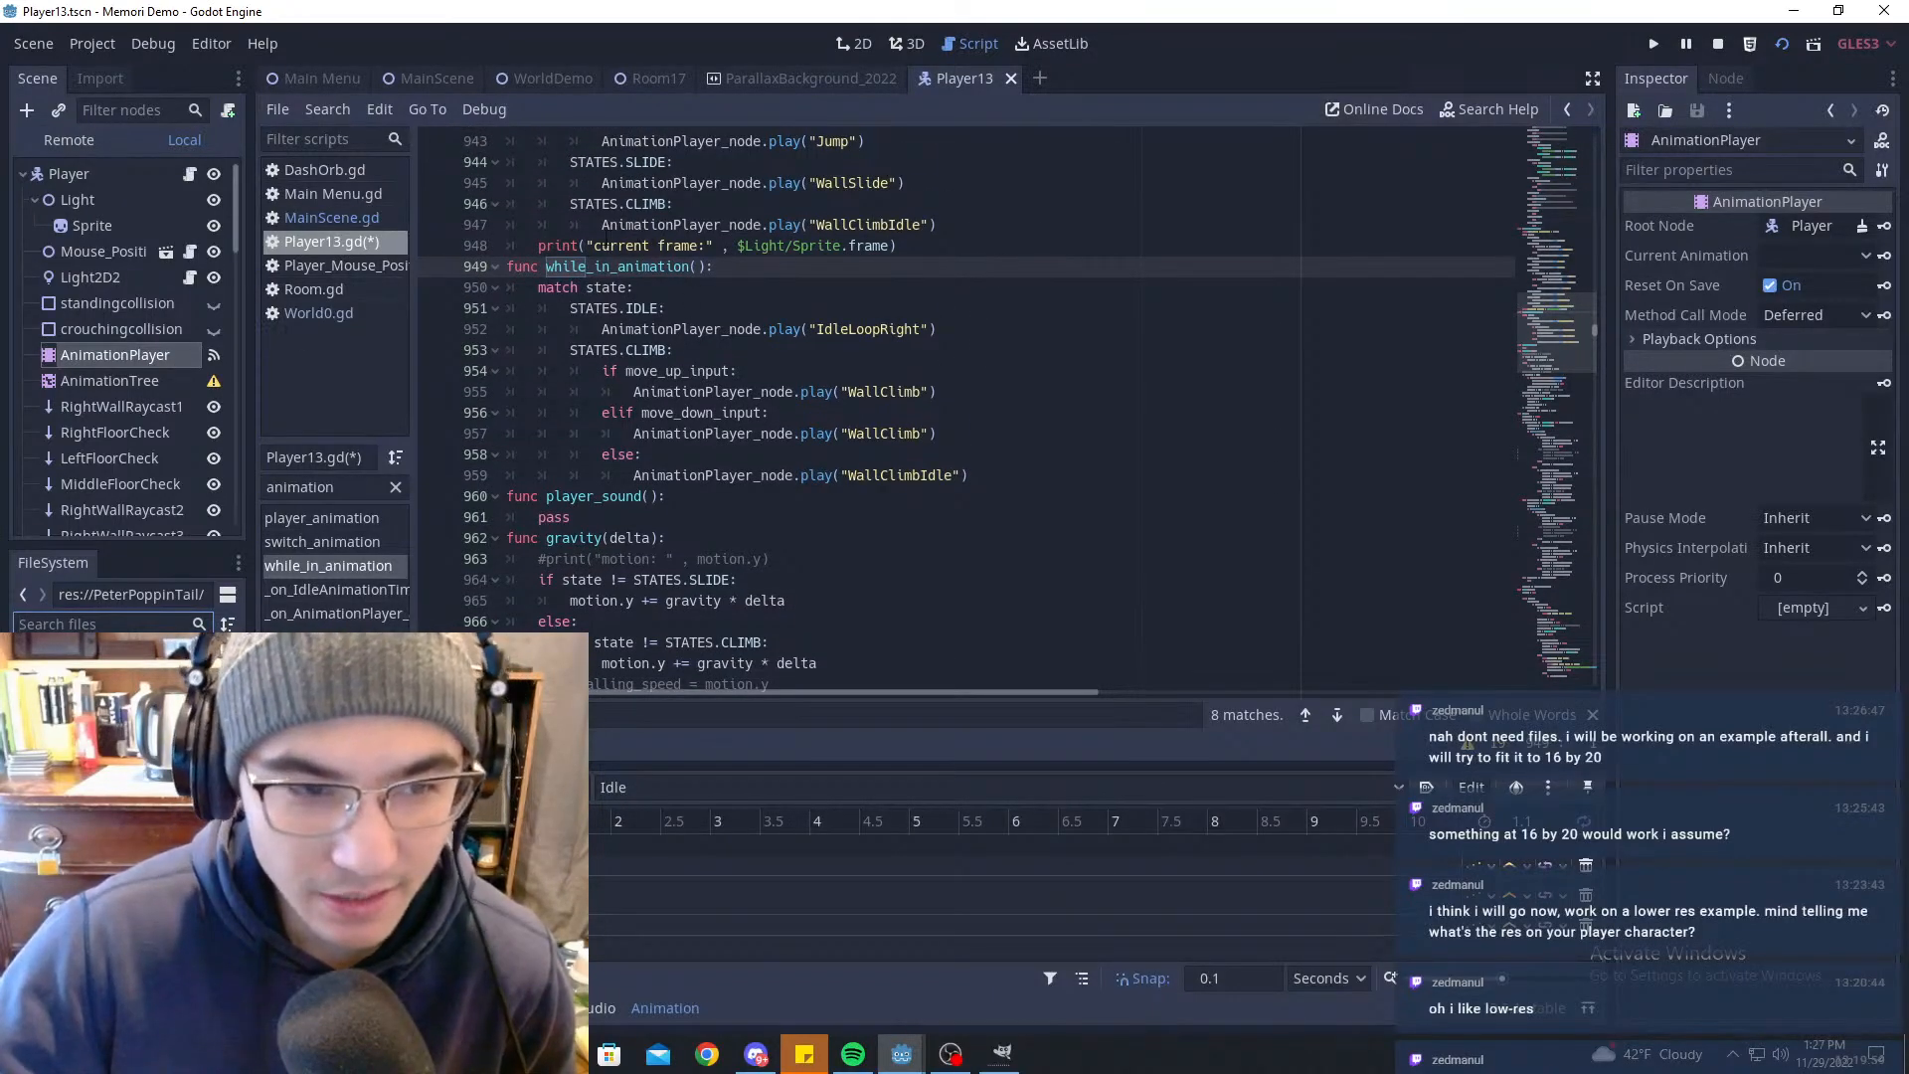
key("shift+Down")
key("shift+Down")
key("shift+Down")
key("shift+End")
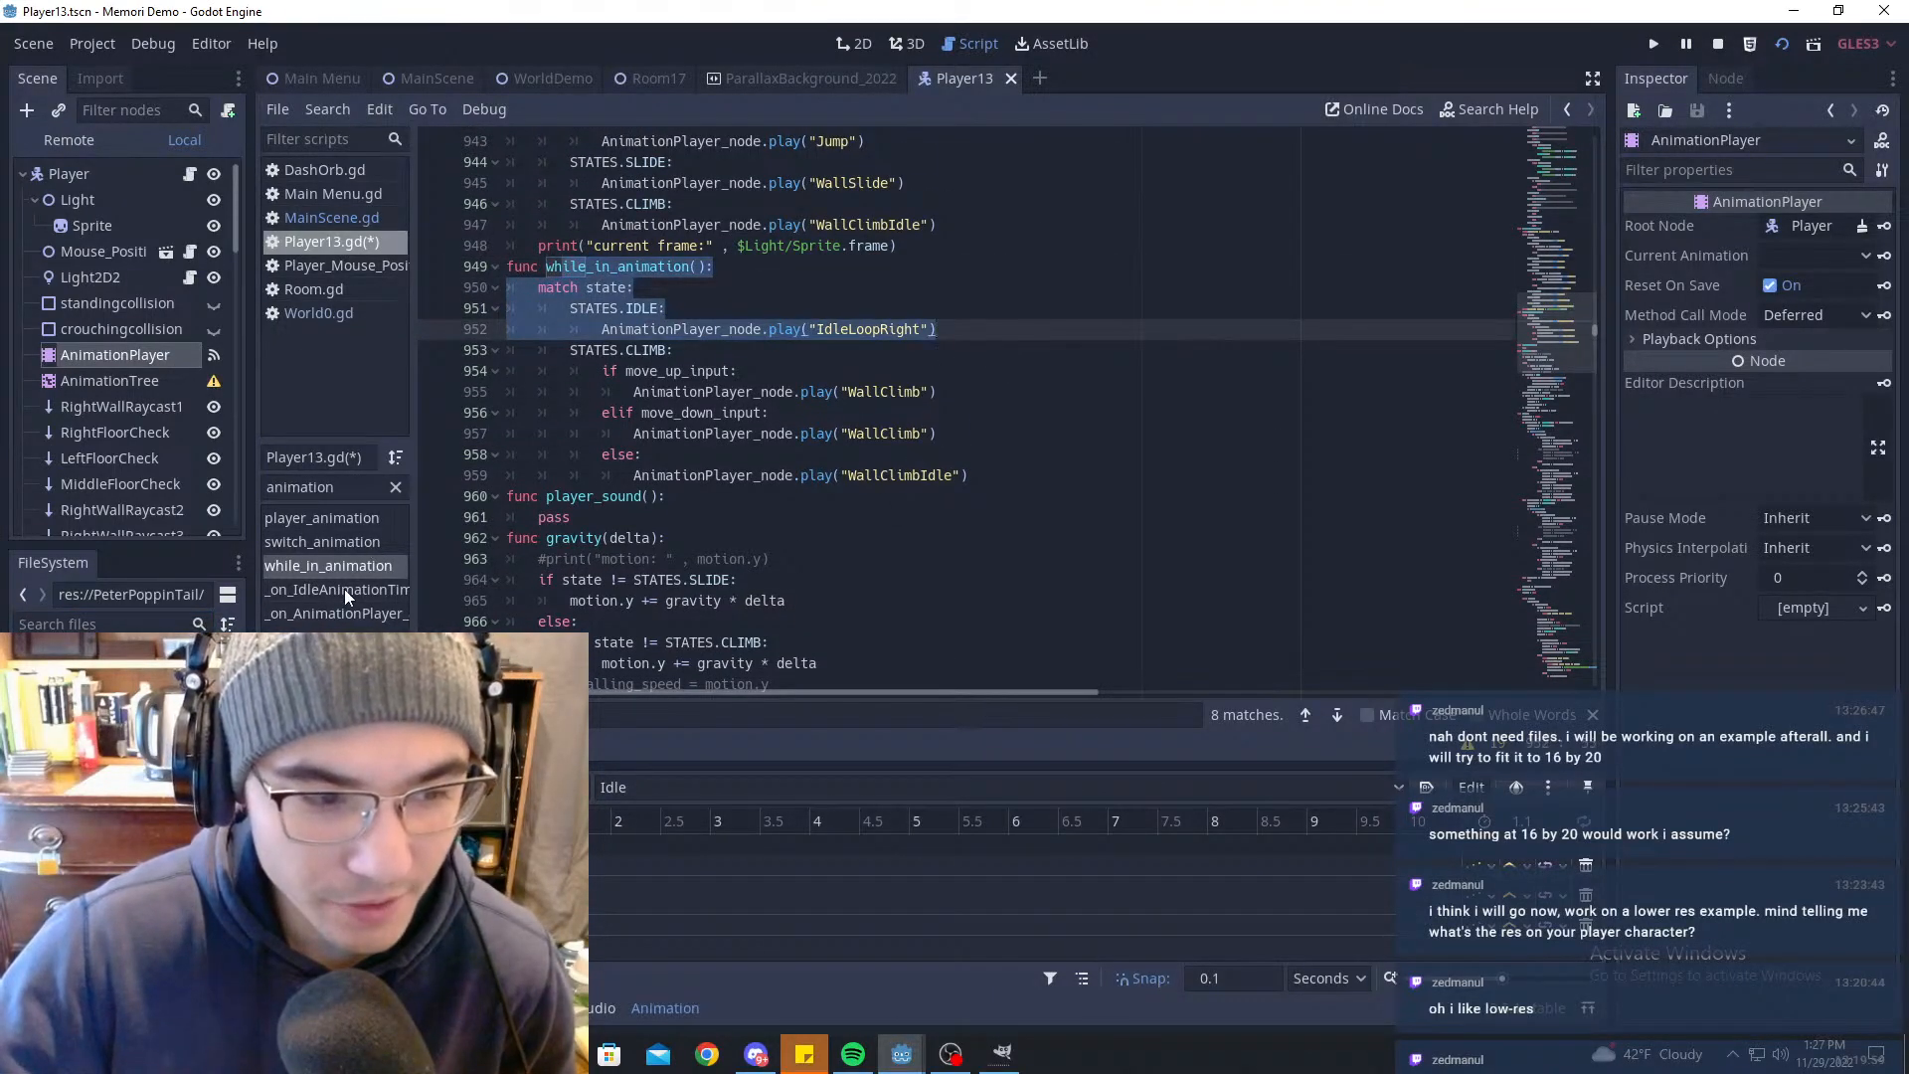
Step: Go to the _on_AnimationPlayer_animation_finished function and uncomment the play("IdleLoopRight") call in its "Idle" case
left_click(378, 612)
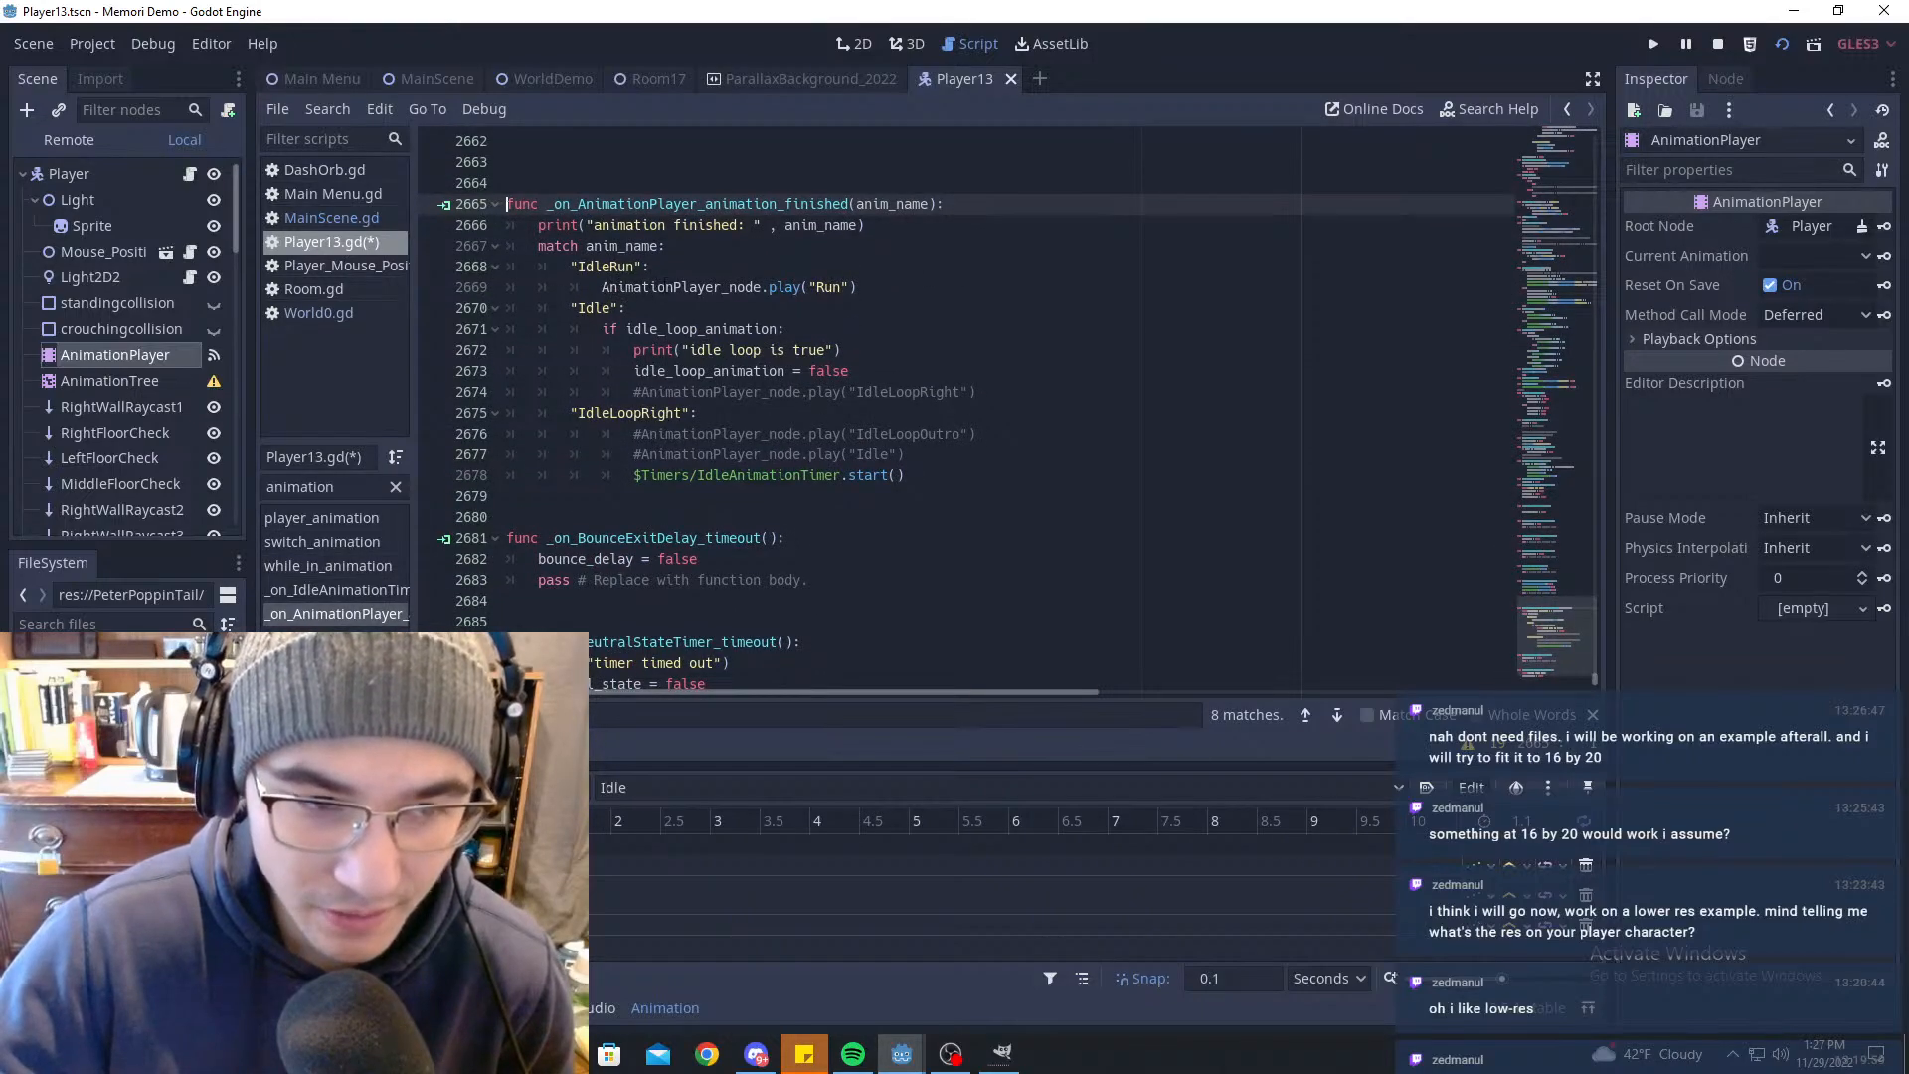
key("Down")
key("Down")
key("Down")
key("Down")
key("Down")
key("Down")
key("Down")
key("Down")
key("Down")
key("Down")
left_click(644, 393)
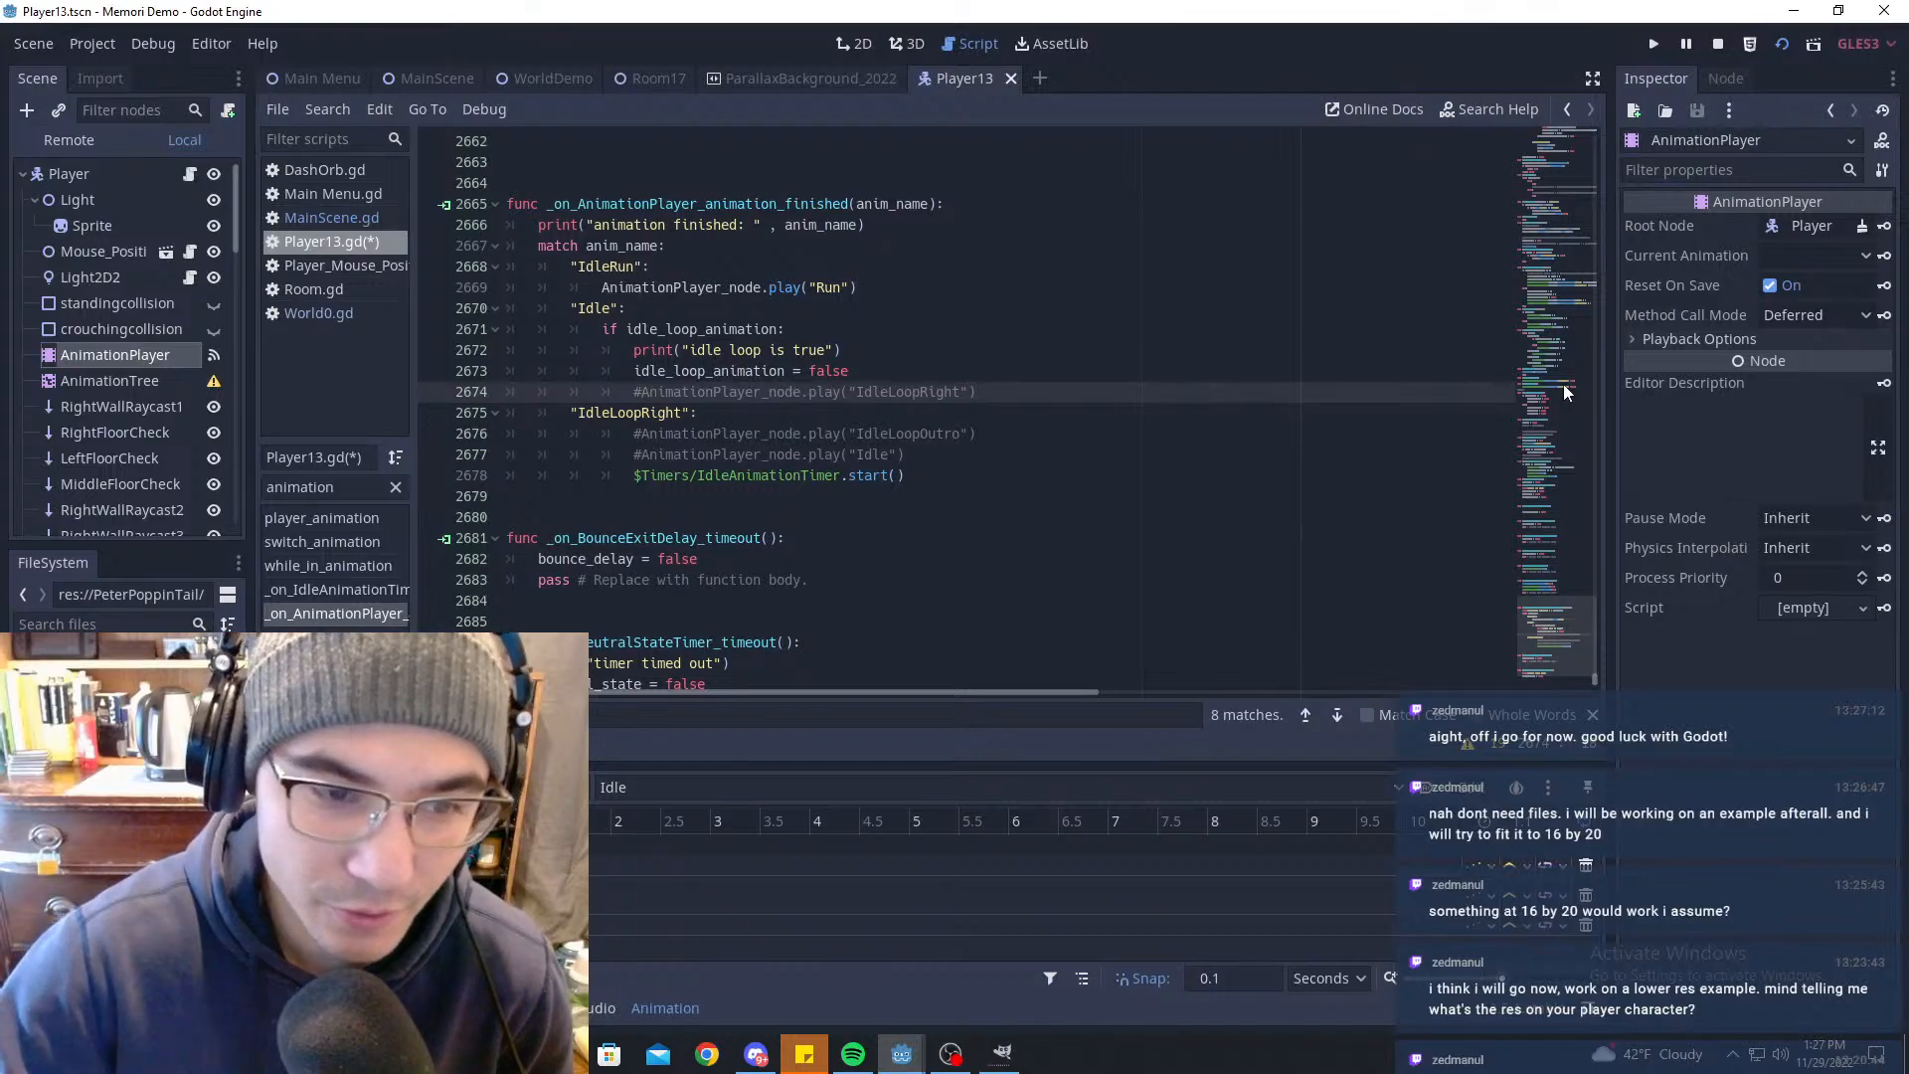
key("BackSpace")
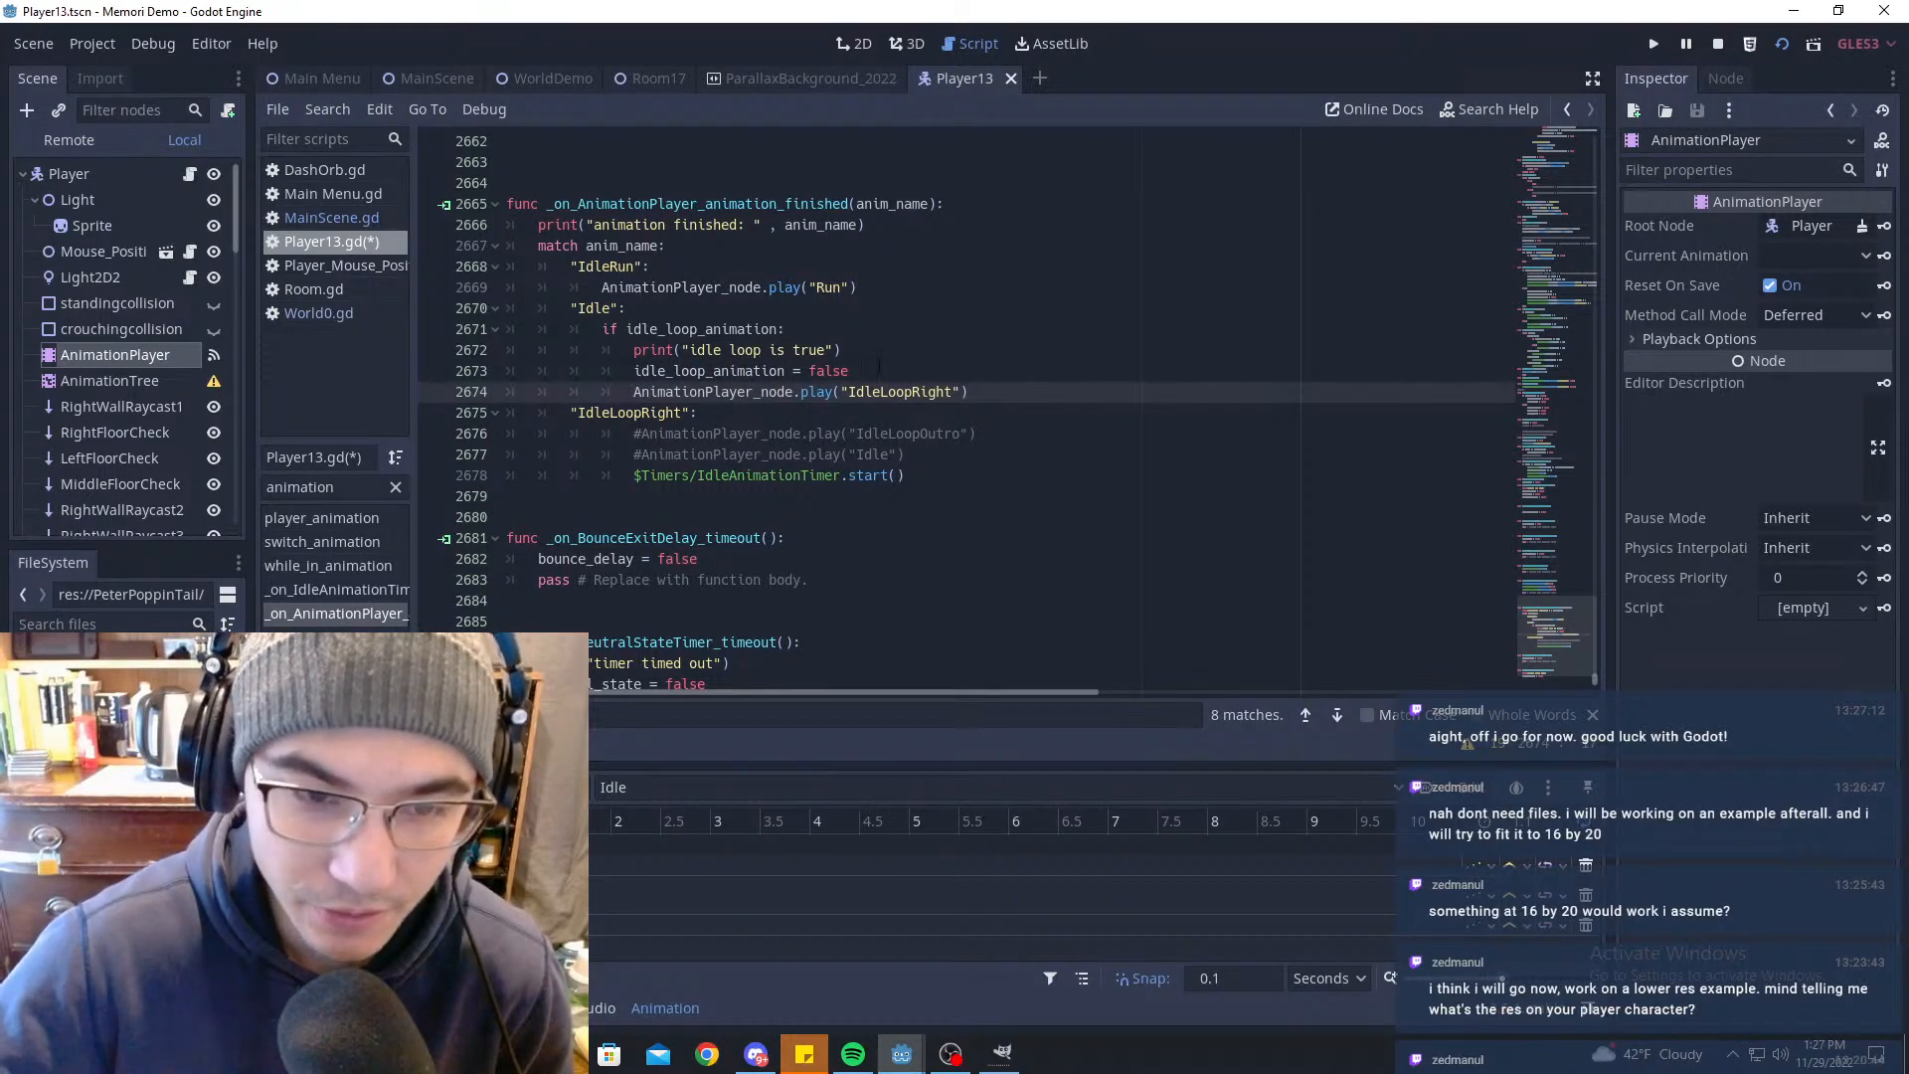
Step: Uncomment the play("IdleLoopOutro") call in the "IdleLoopRight" case
key("Down")
key("Down")
key("Right")
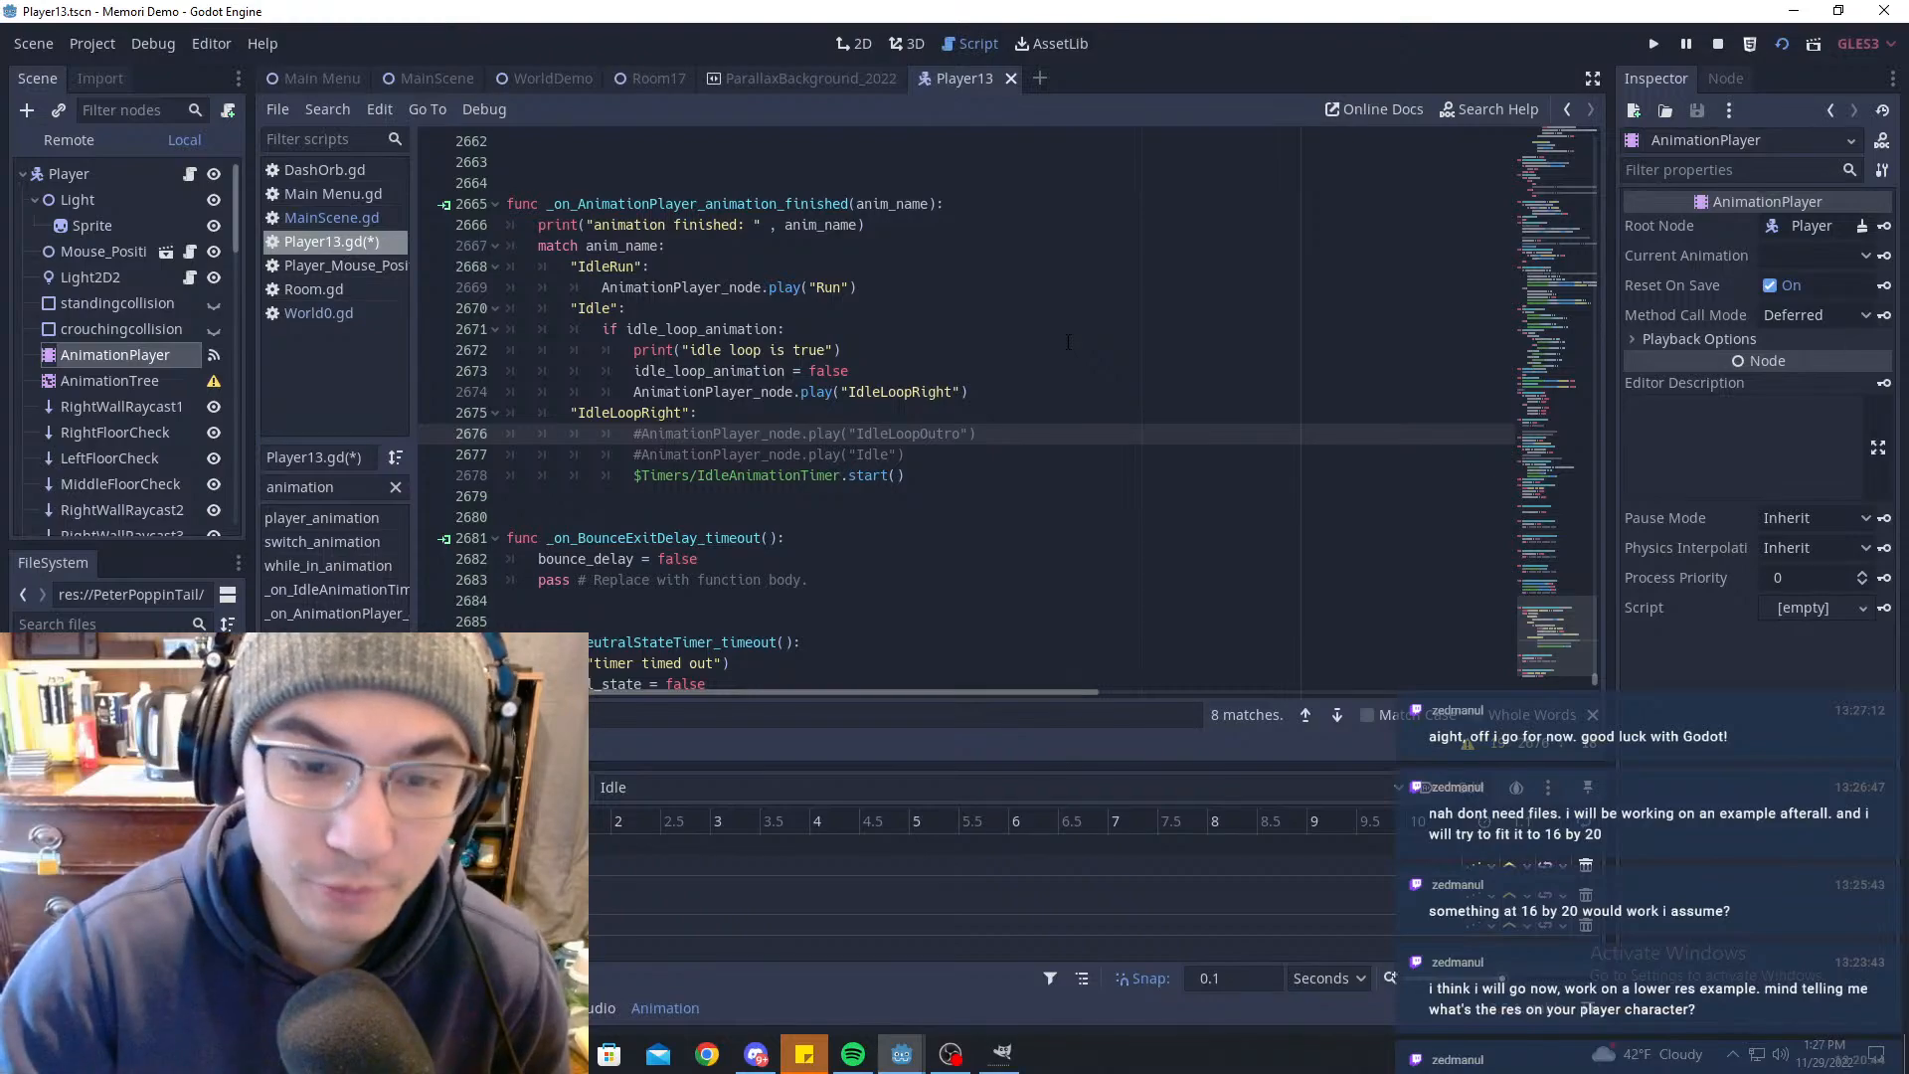
key("BackSpace")
left_click(738, 415)
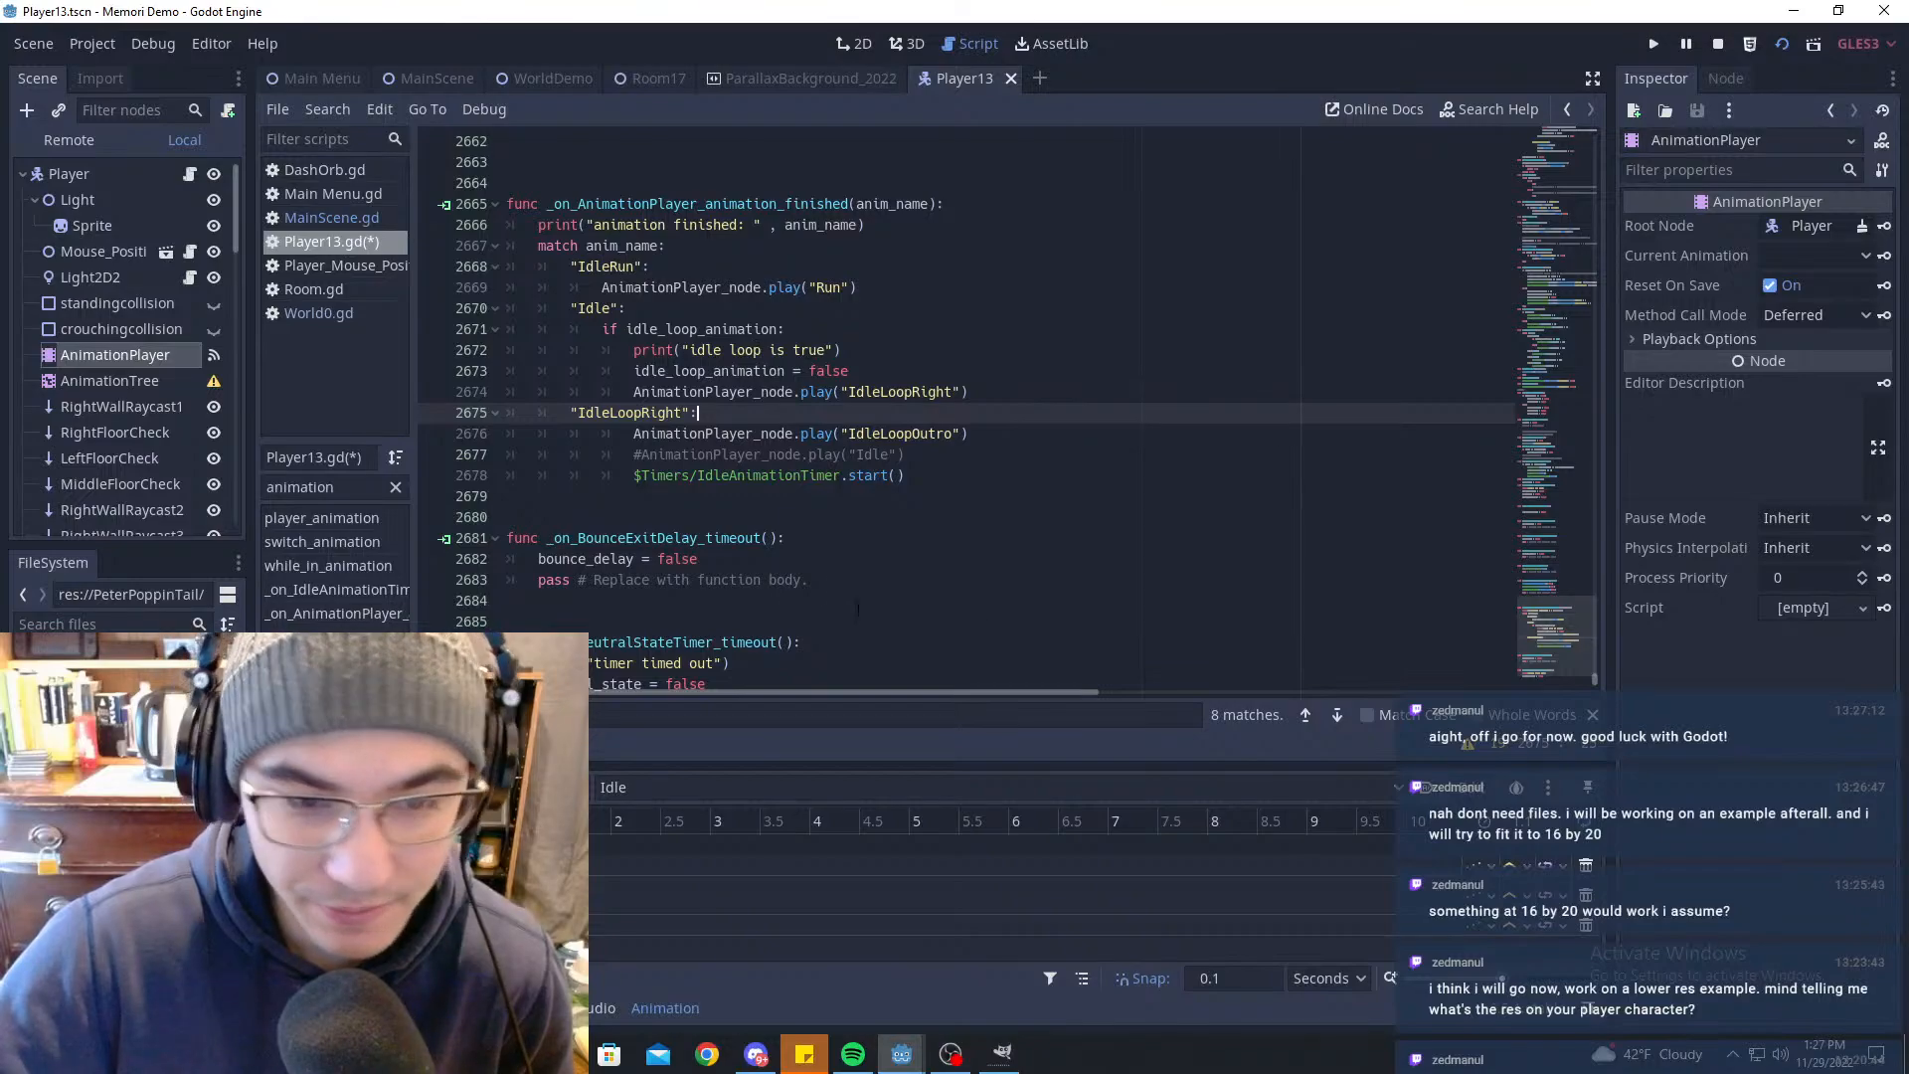
Step: Examine the IdleLoopOutro call, the commented-out Idle call and the IdleAnimationTimer start in the "IdleLoopRight" case
left_click_drag(661, 461, 796, 516)
left_click(1025, 433)
left_click(1026, 422)
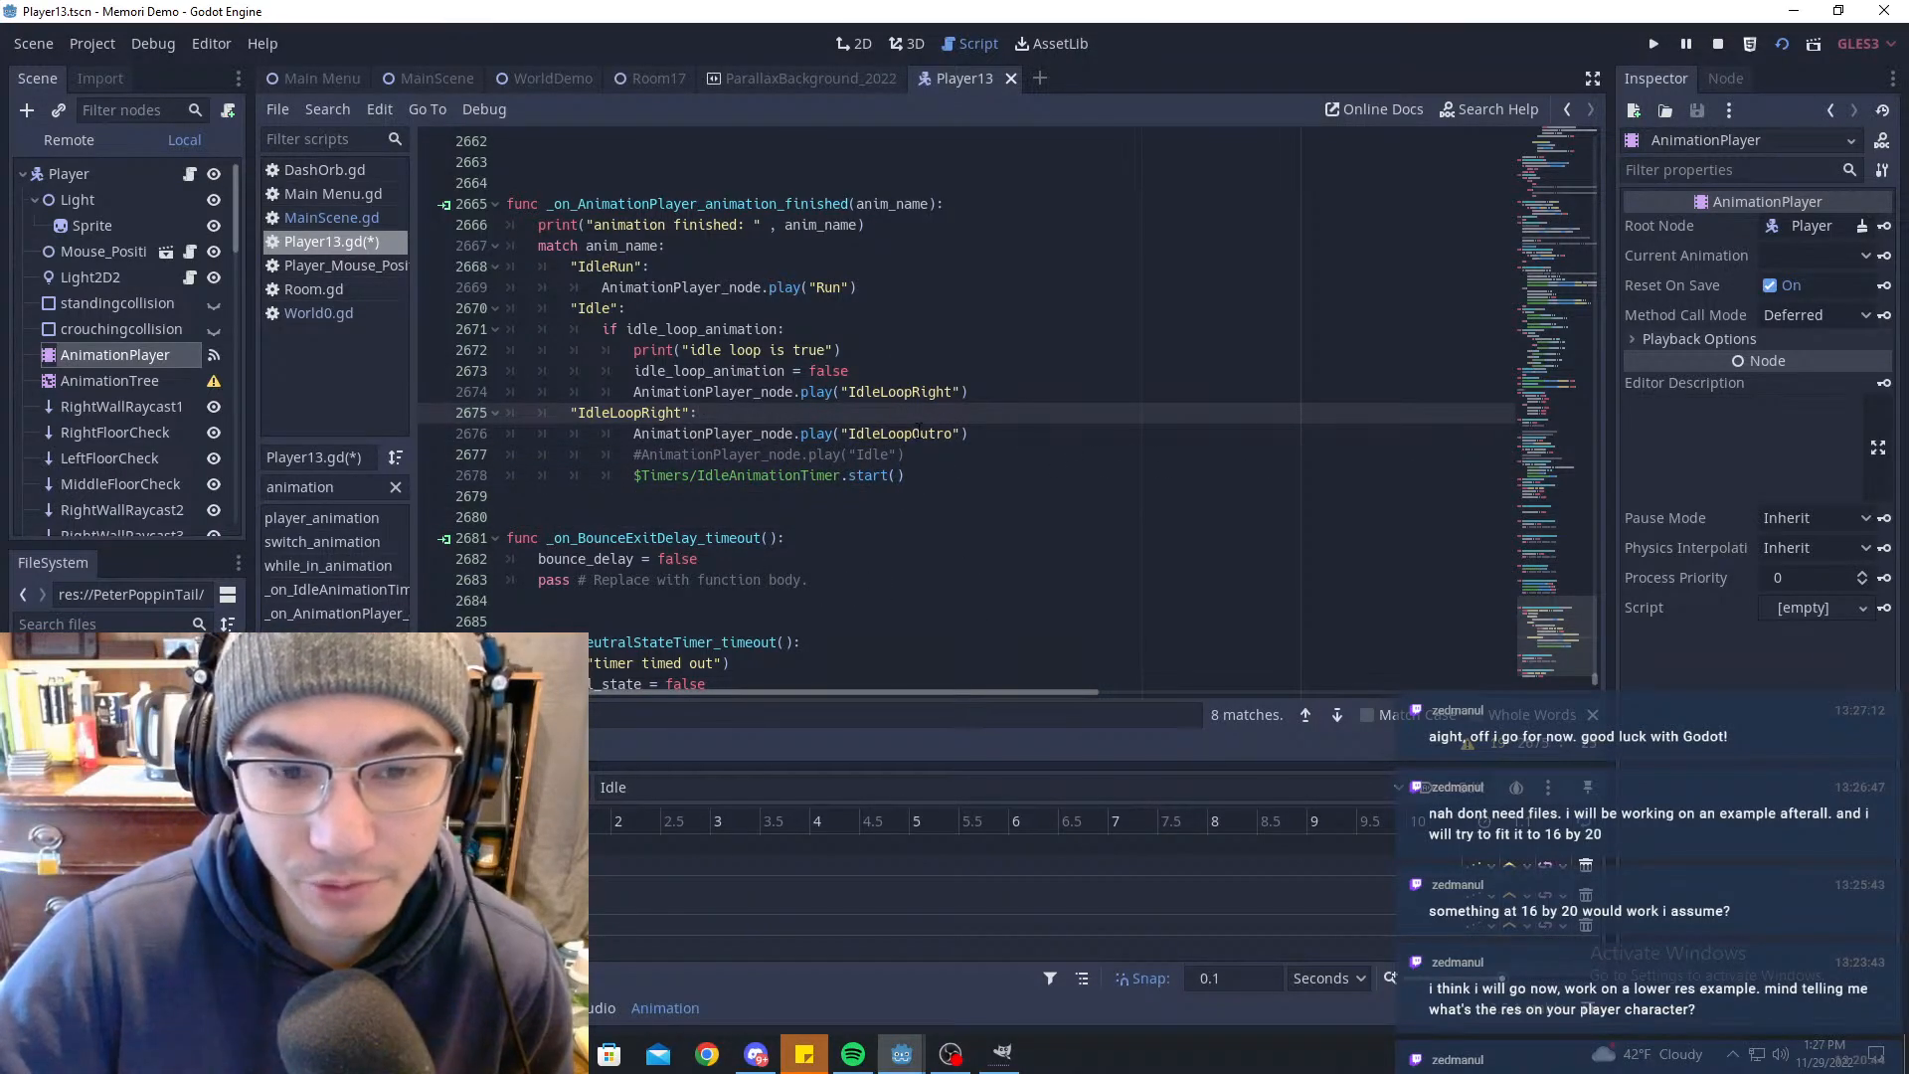
left_click(1119, 434)
key("shift+Home")
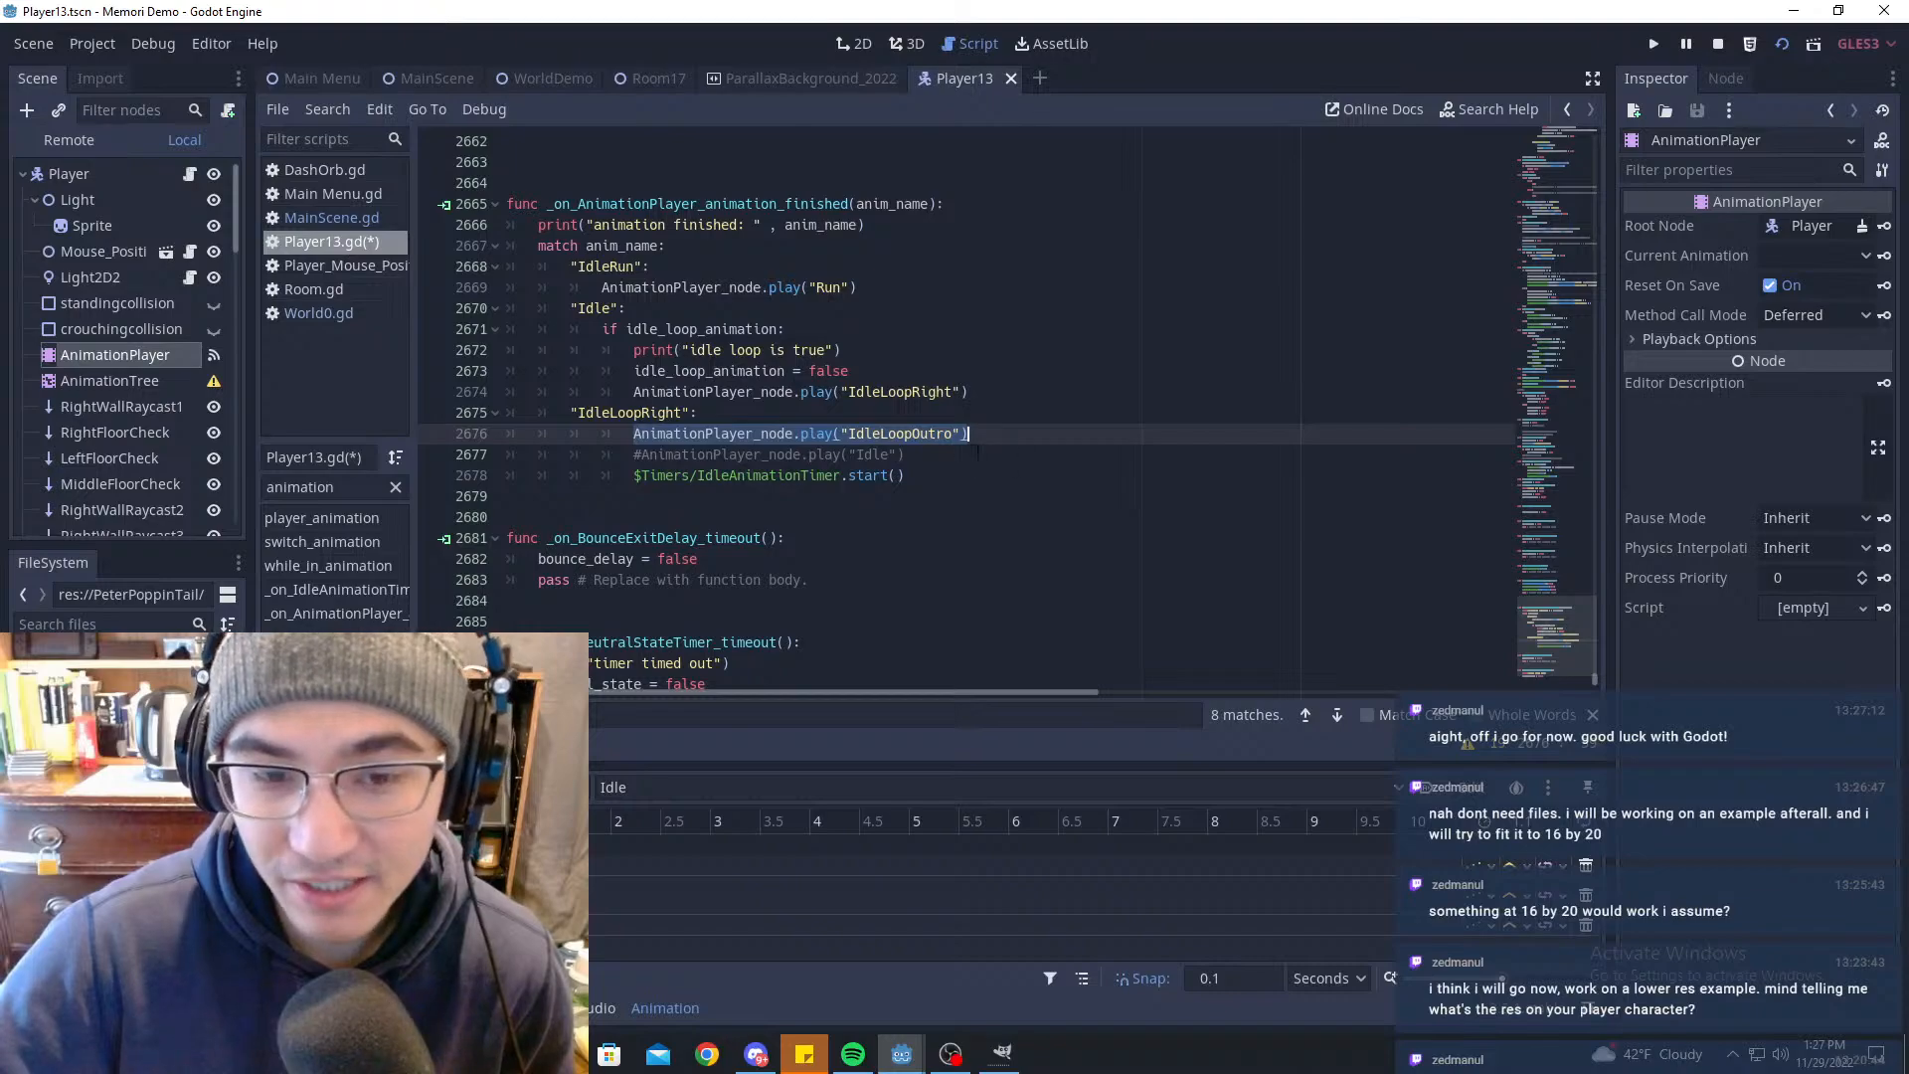
left_click_drag(930, 455, 722, 454)
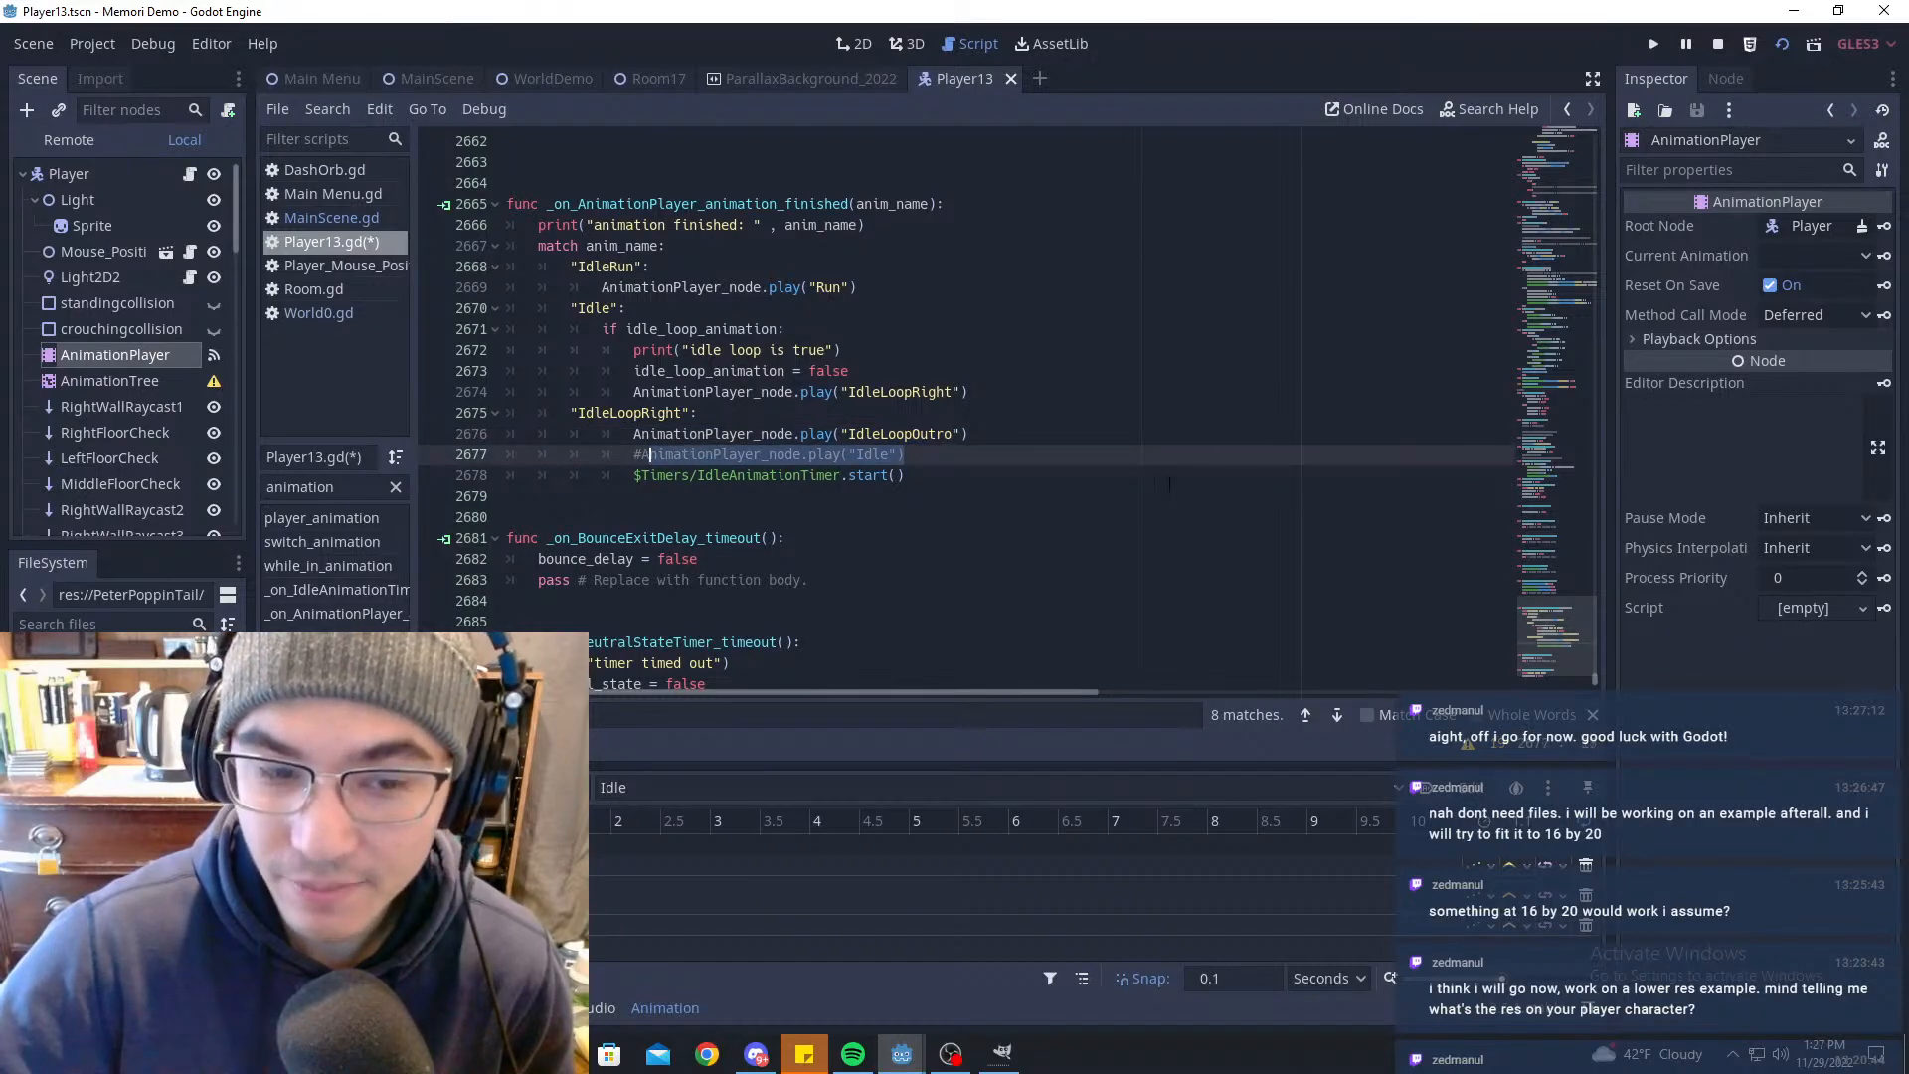
left_click(1102, 373)
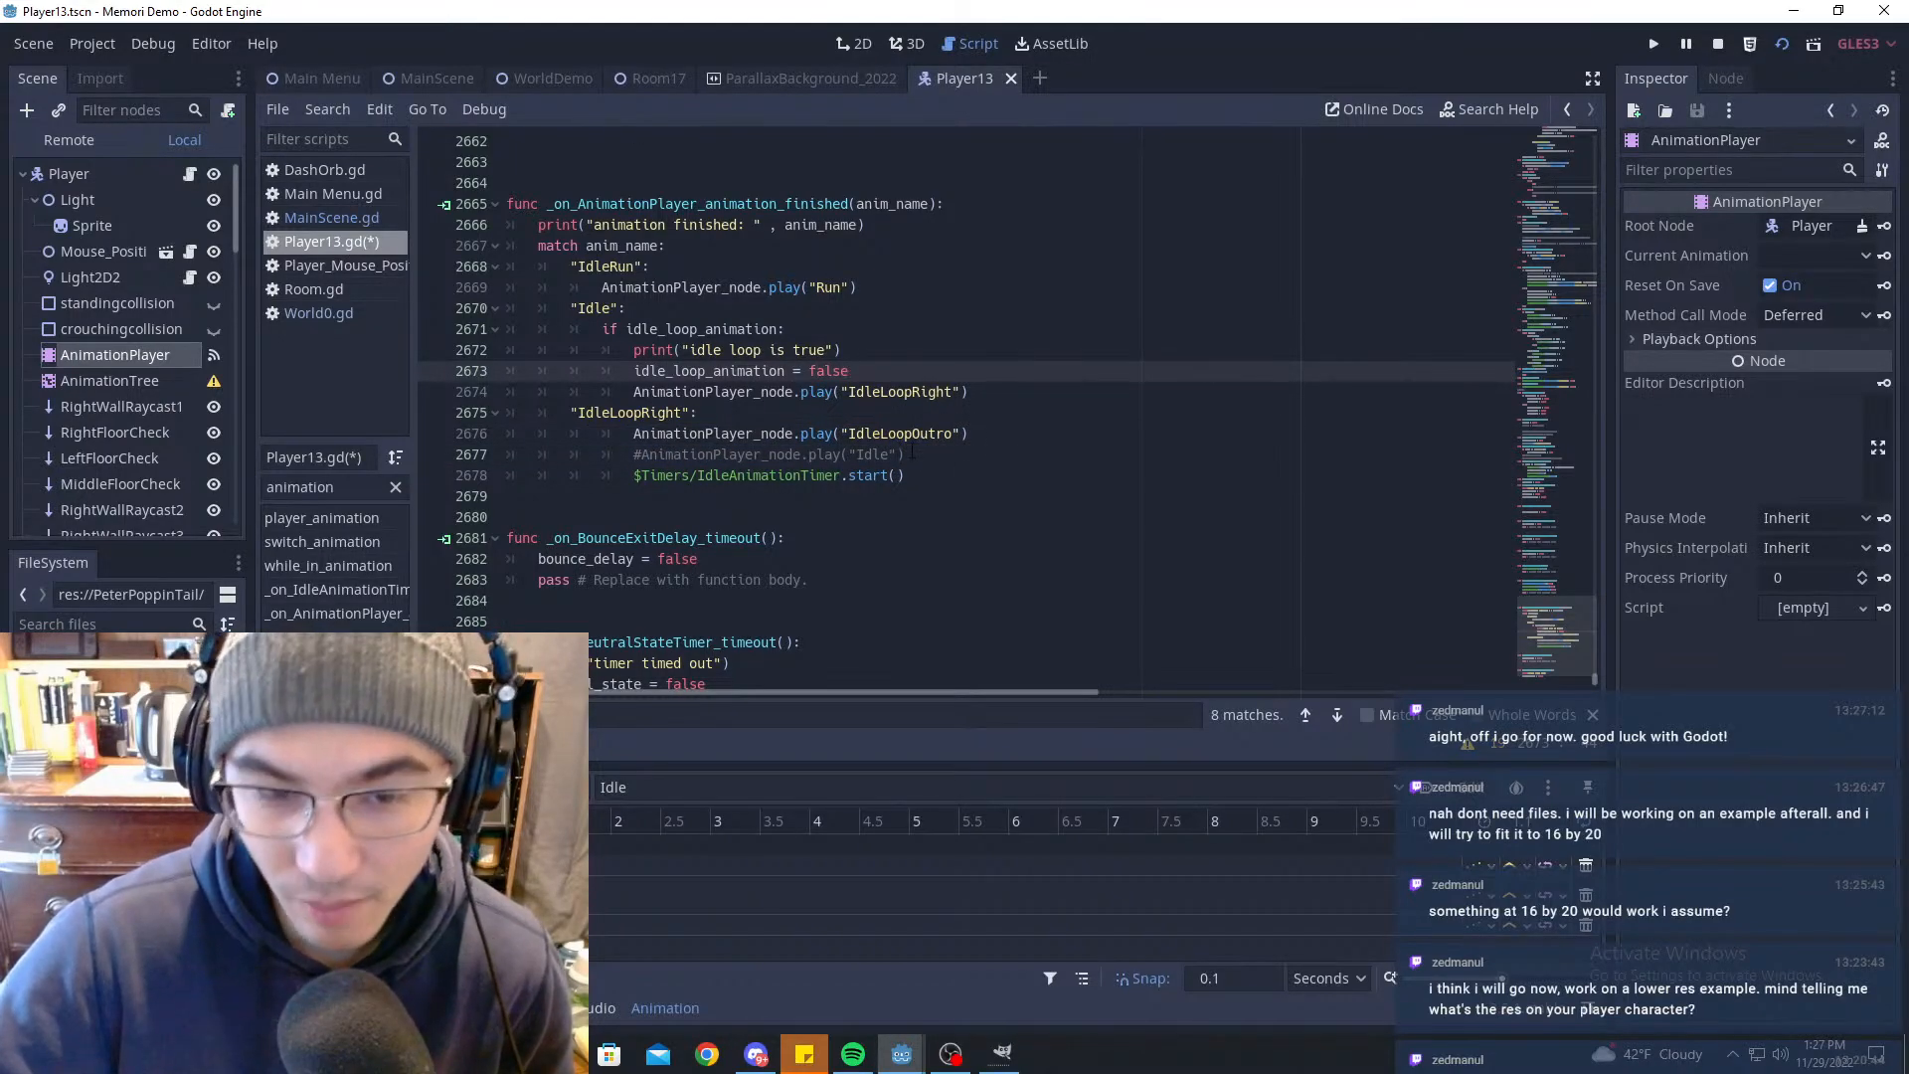
mouse_move(915, 453)
left_mouse_down()
mouse_move(600, 455)
mouse_move(930, 462)
left_mouse_up()
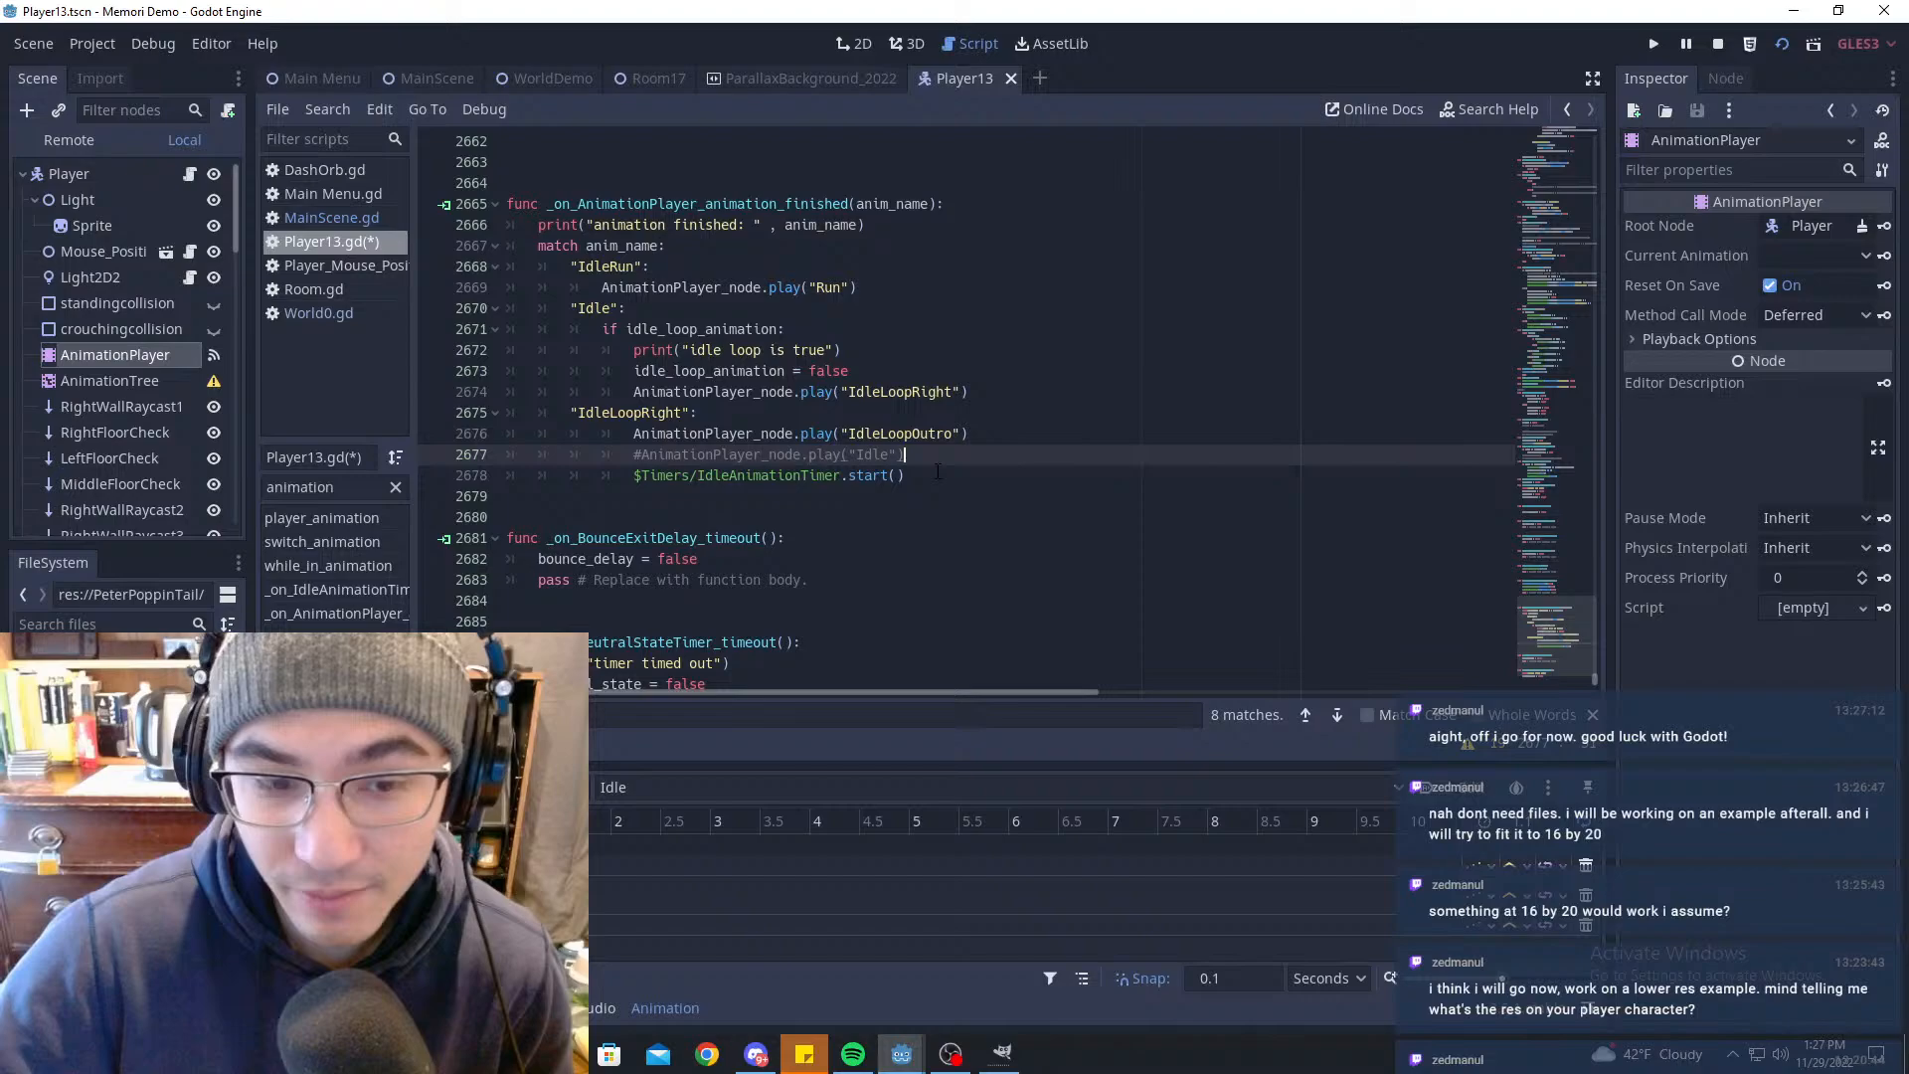
left_click(642, 489)
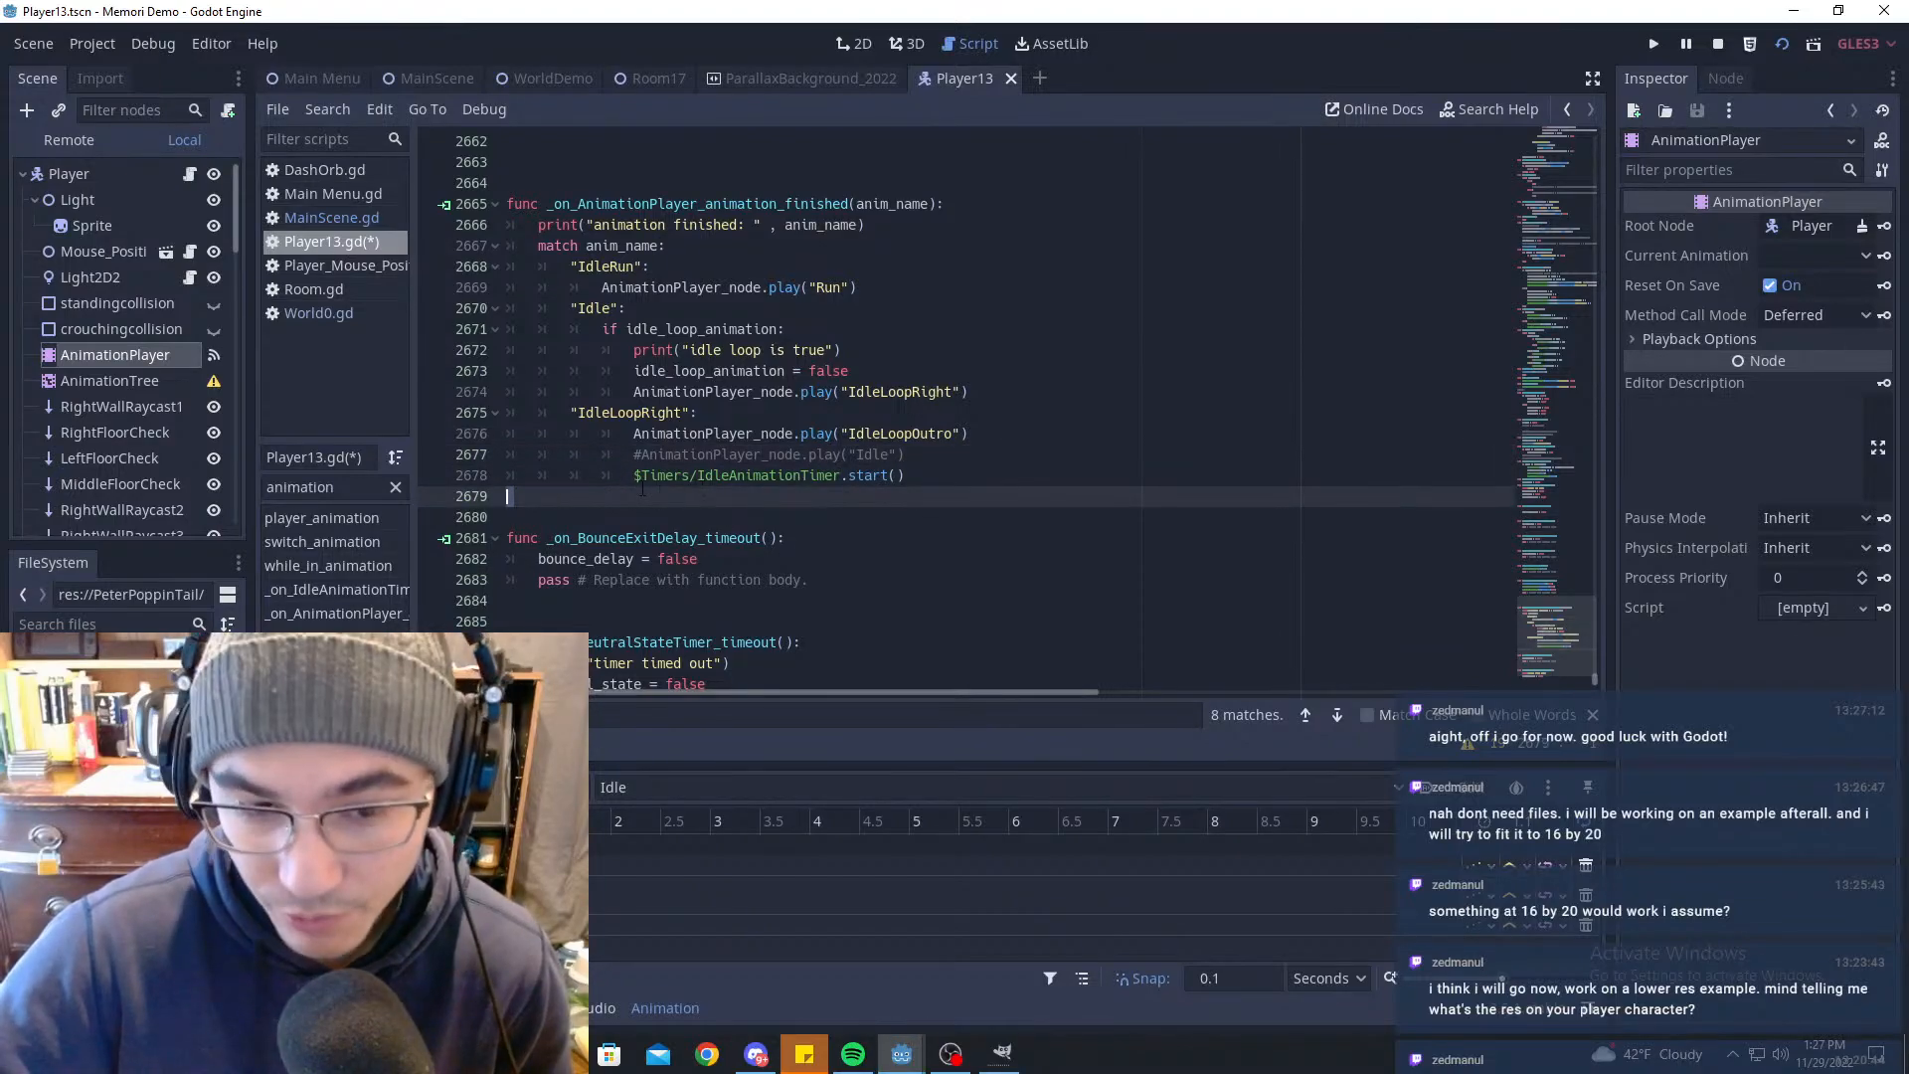
mouse_move(635, 475)
left_mouse_down()
mouse_move(976, 481)
mouse_move(648, 455)
left_mouse_up()
scroll(991, 352, "down", 2)
left_click(991, 352)
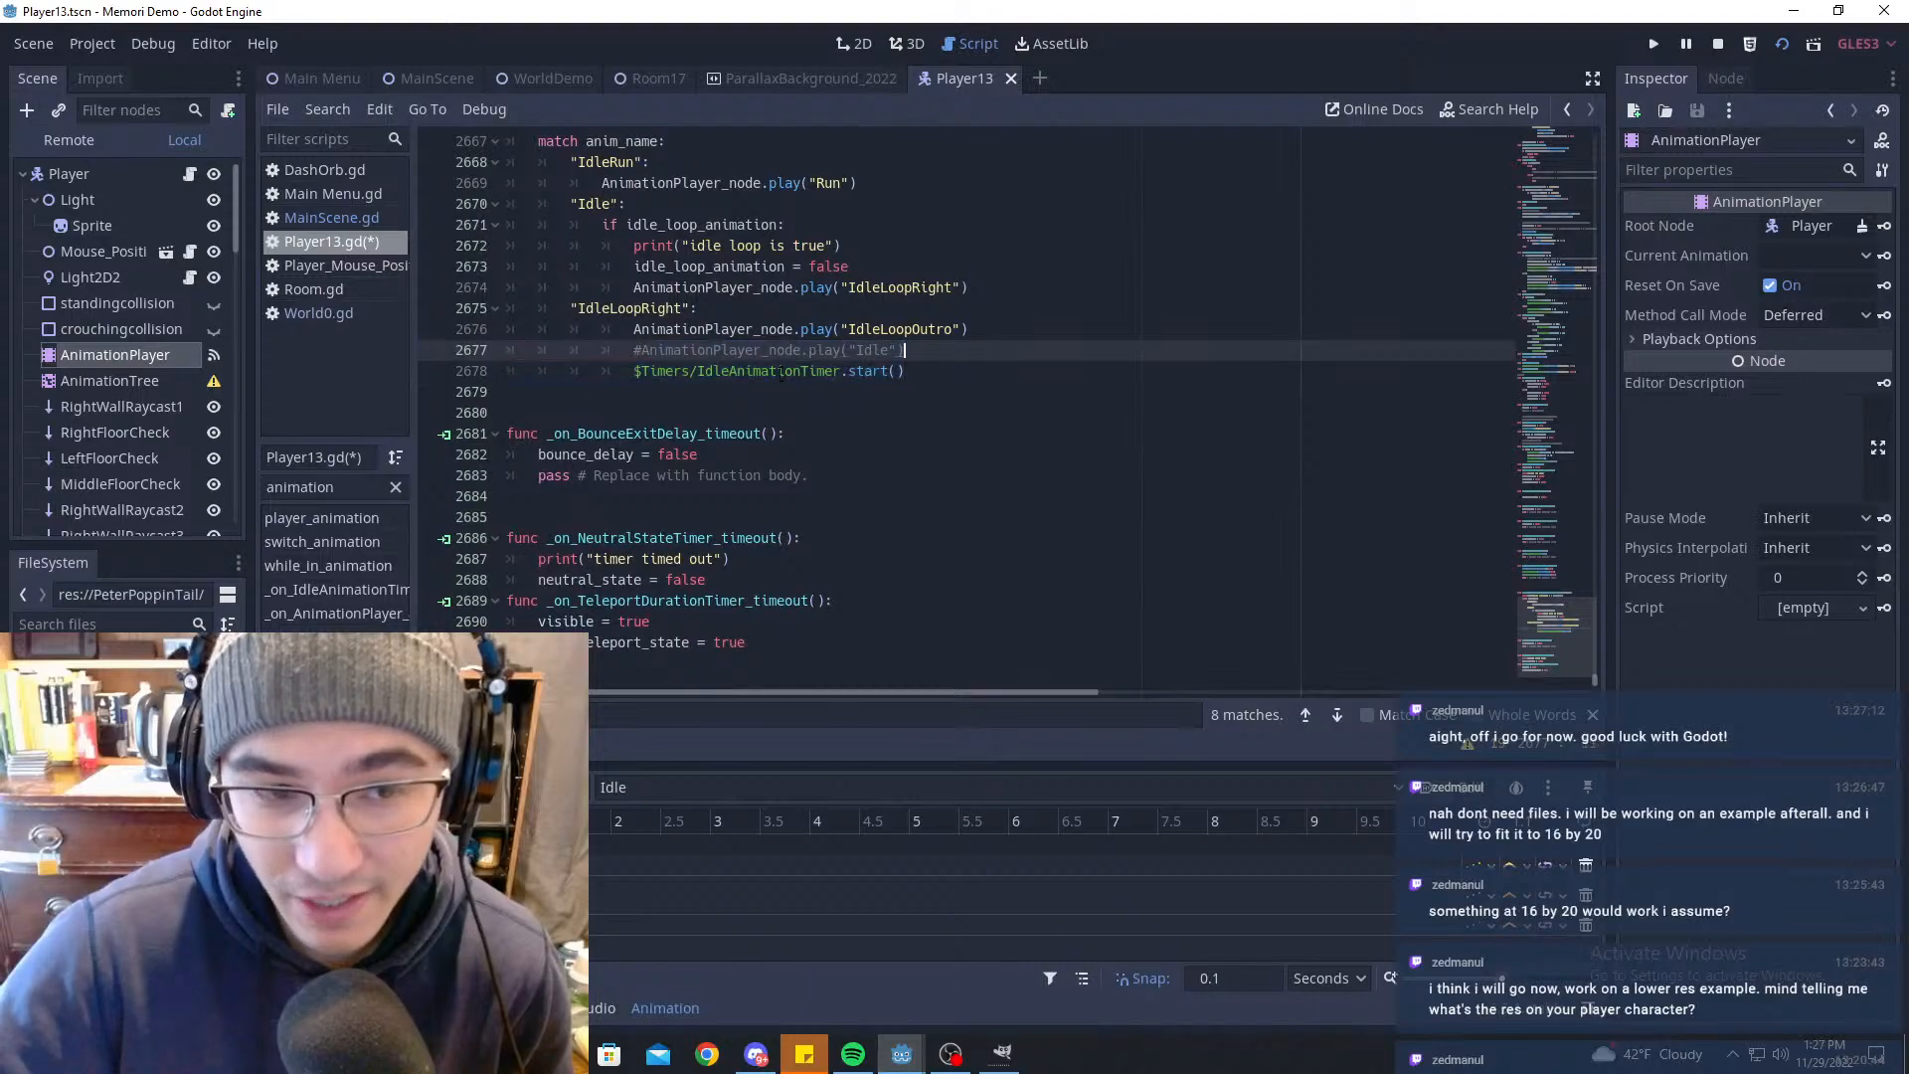
Step: Copy the $Timers/IdleAnimationTimer.start() line from the "IdleLoopRight" case
left_click_drag(656, 372, 908, 372)
left_click(909, 371)
left_click(608, 372)
mouse_move(651, 372)
left_mouse_down()
mouse_move(909, 372)
mouse_move(634, 372)
left_mouse_up()
right_click(678, 374)
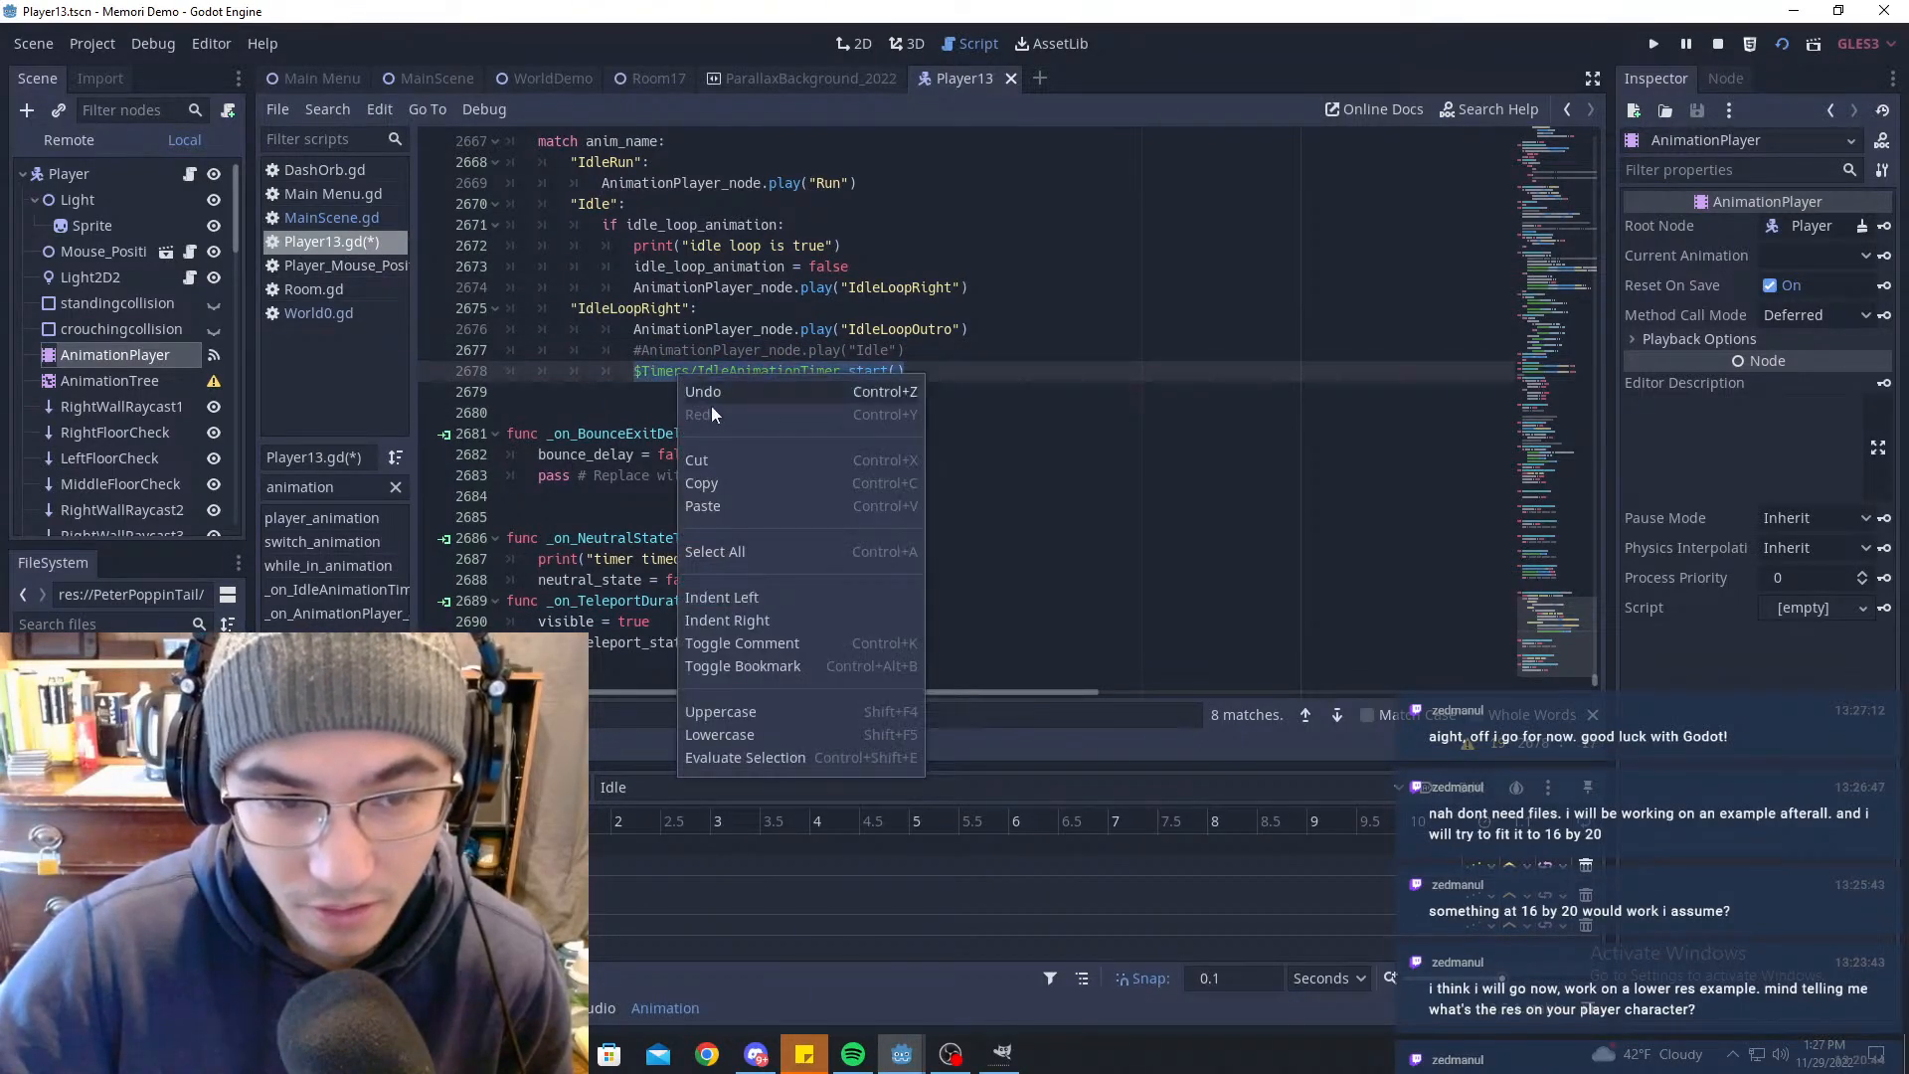
left_click(728, 477)
left_click(704, 310)
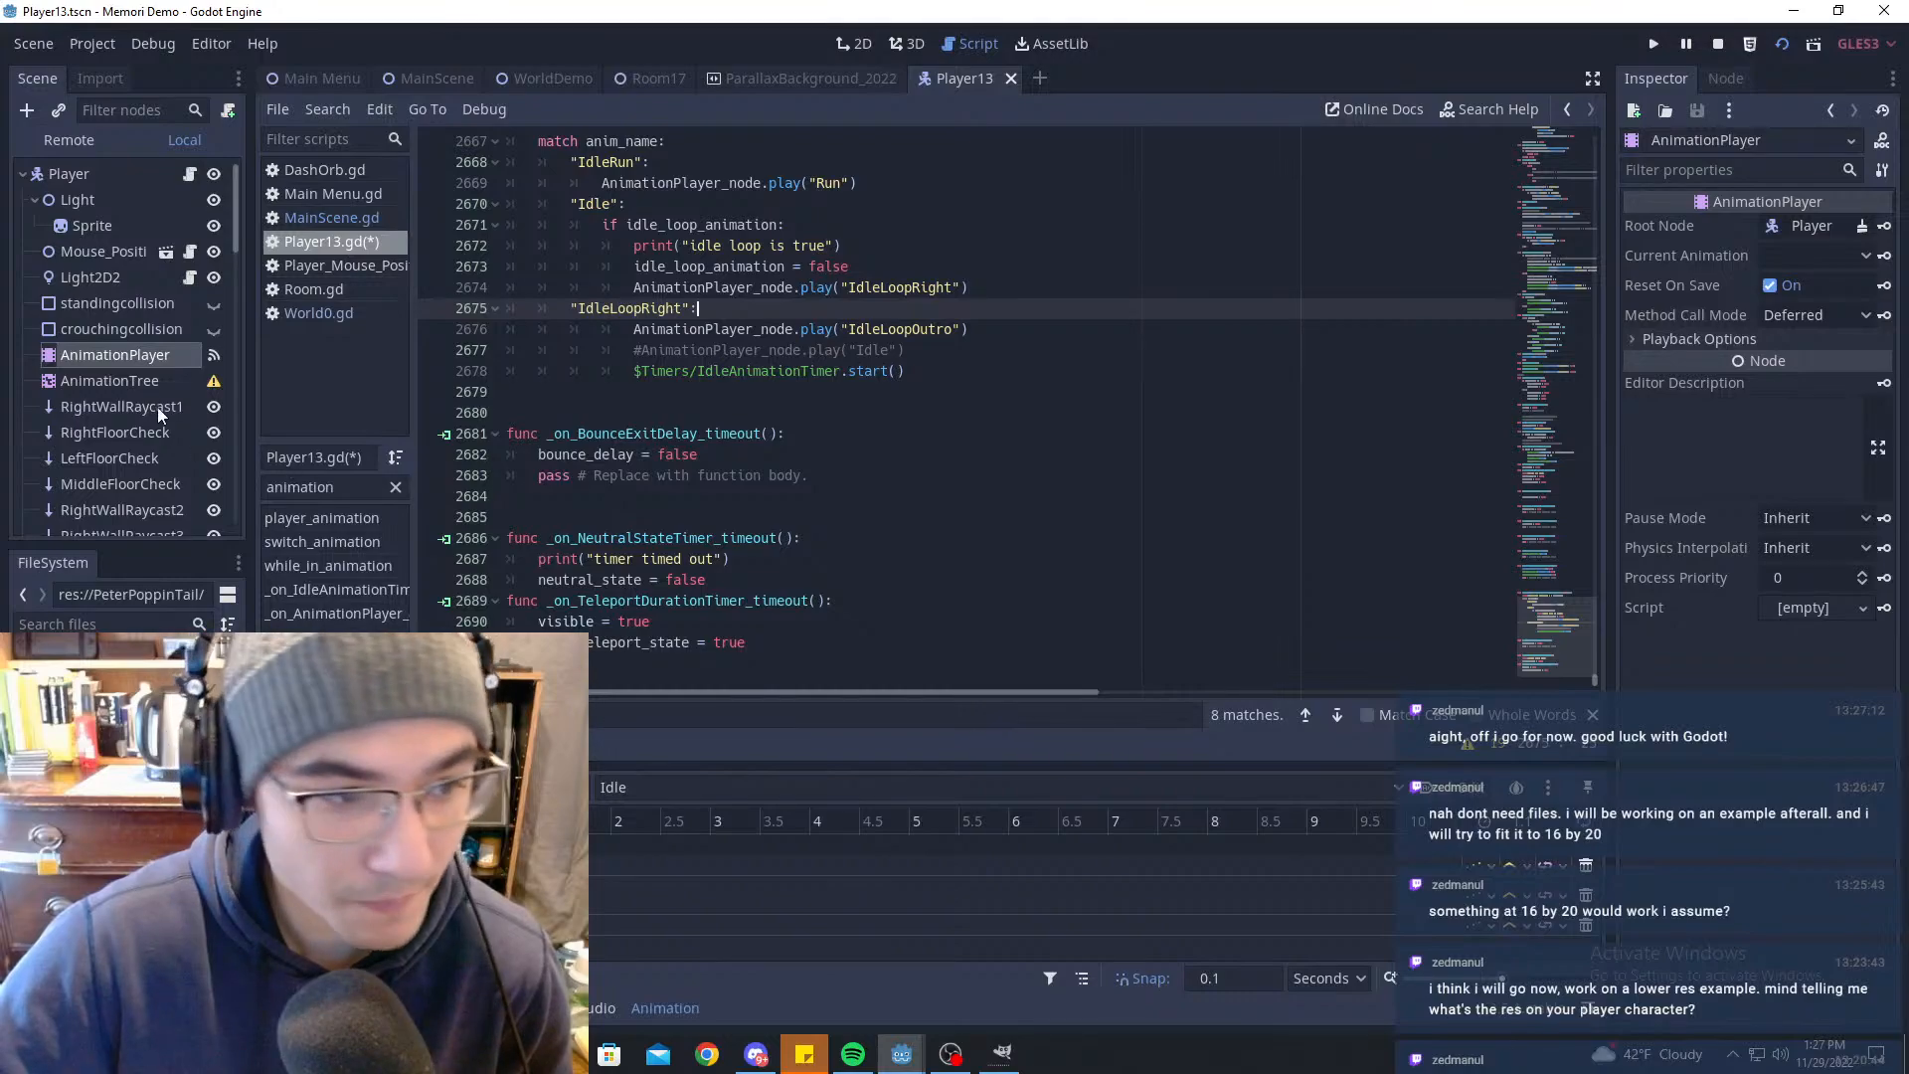
Step: Filter the script's methods by "exit" and go to the exit_state function
left_click(110, 624)
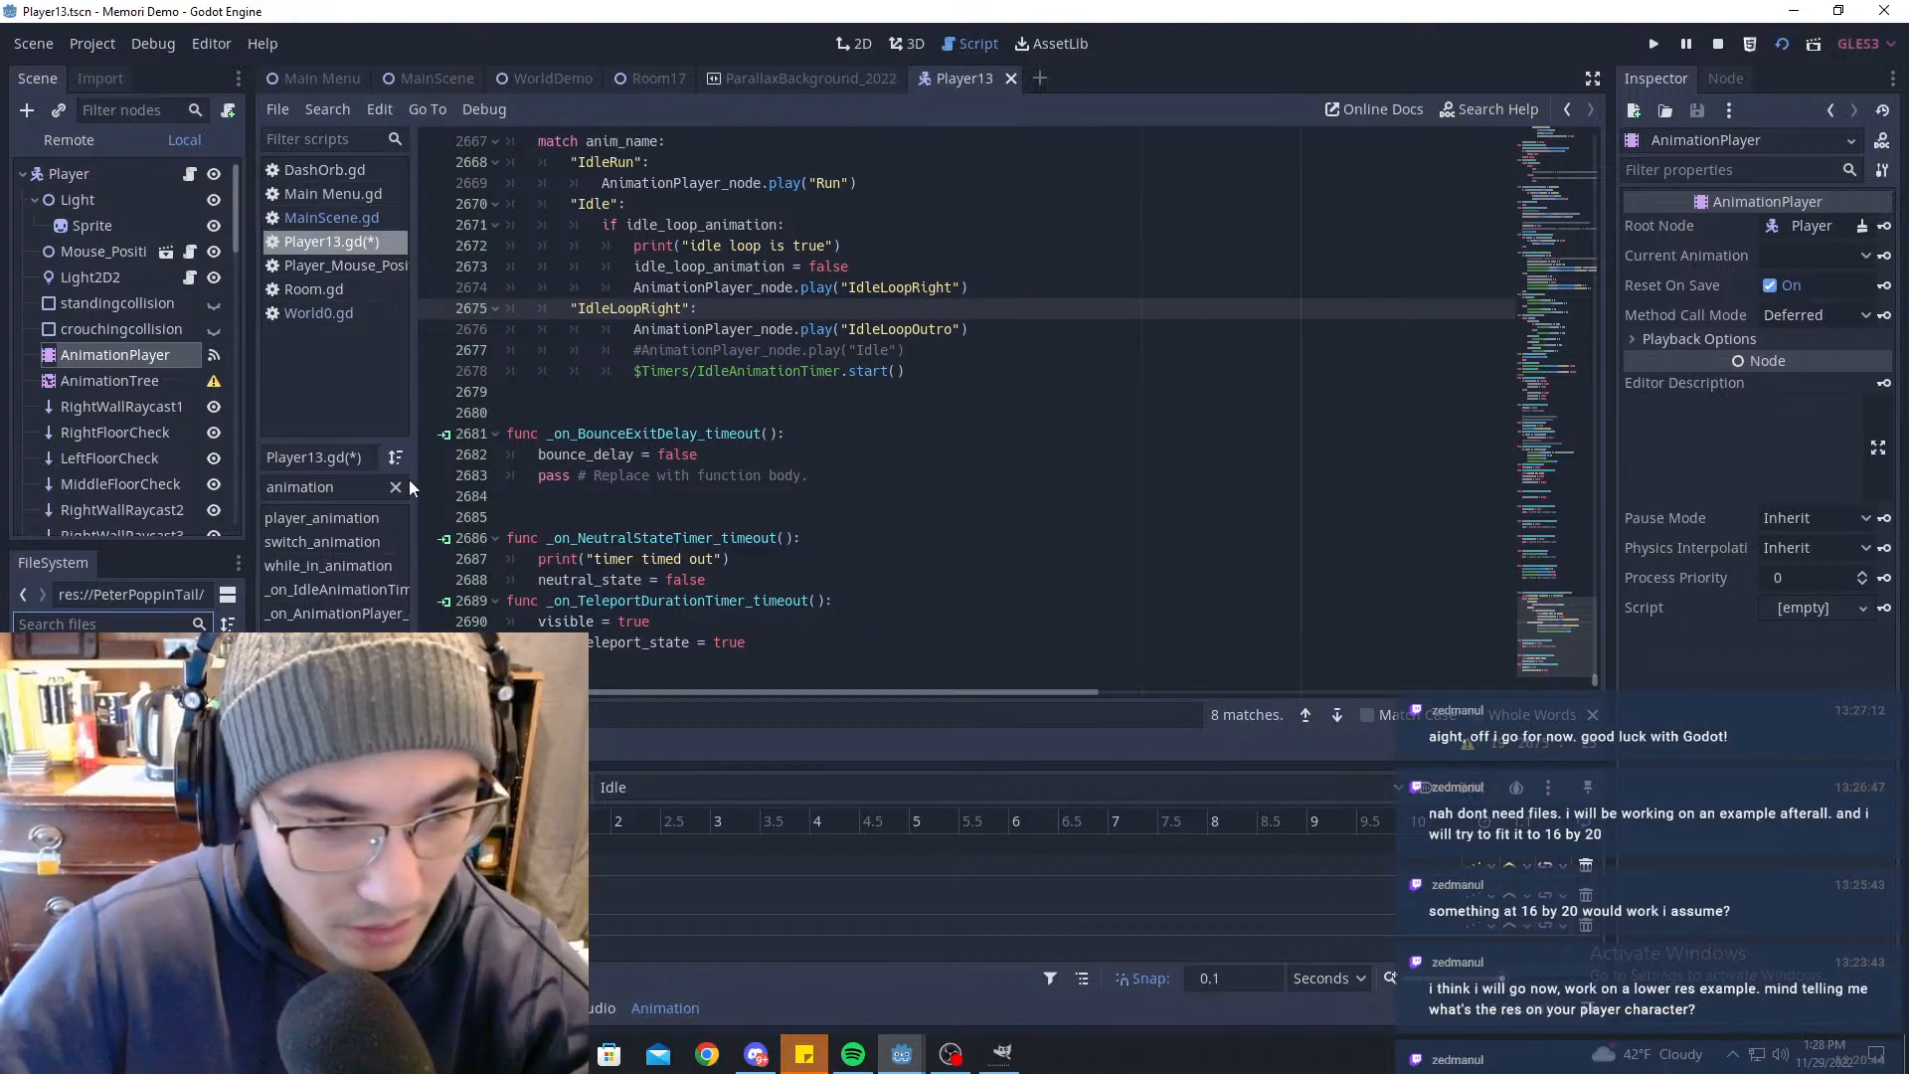
double_click(357, 491)
key("BackSpace")
type("exit")
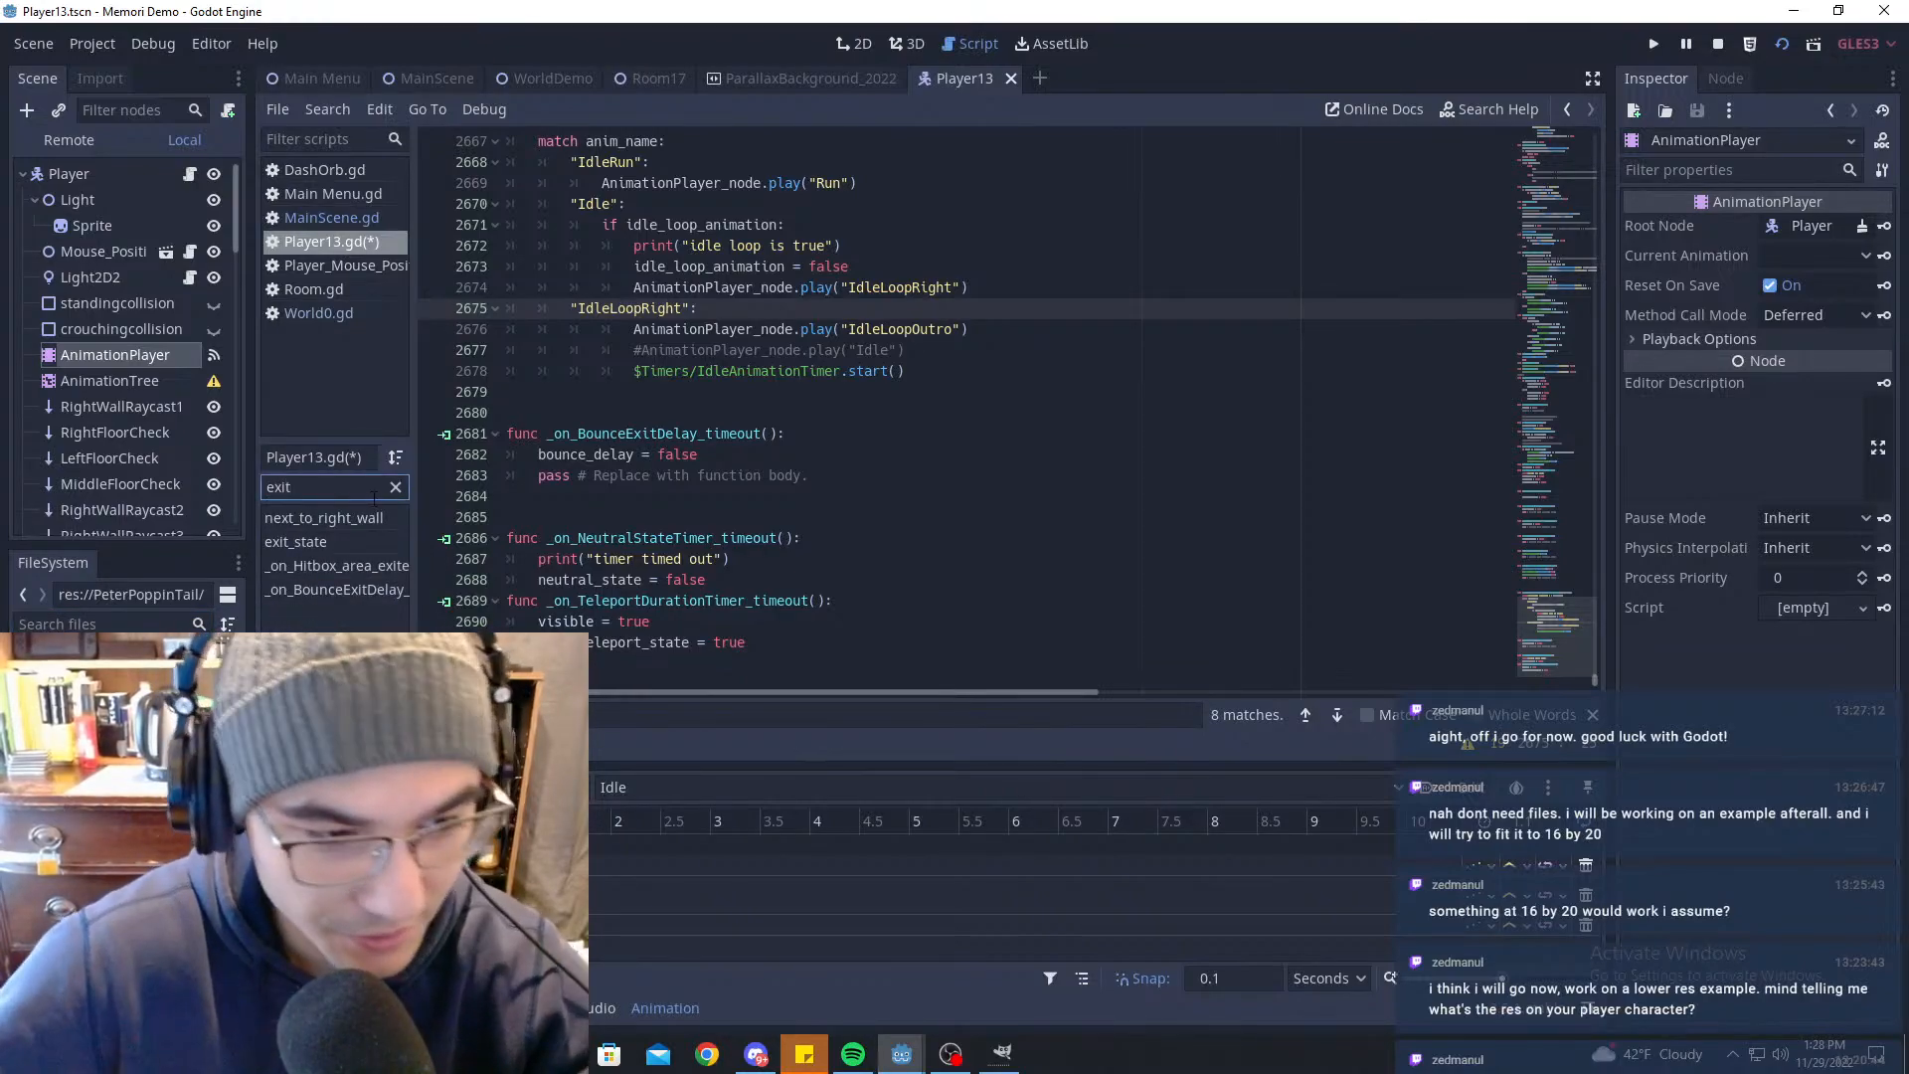
left_click(352, 541)
scroll(831, 261, "down", 1)
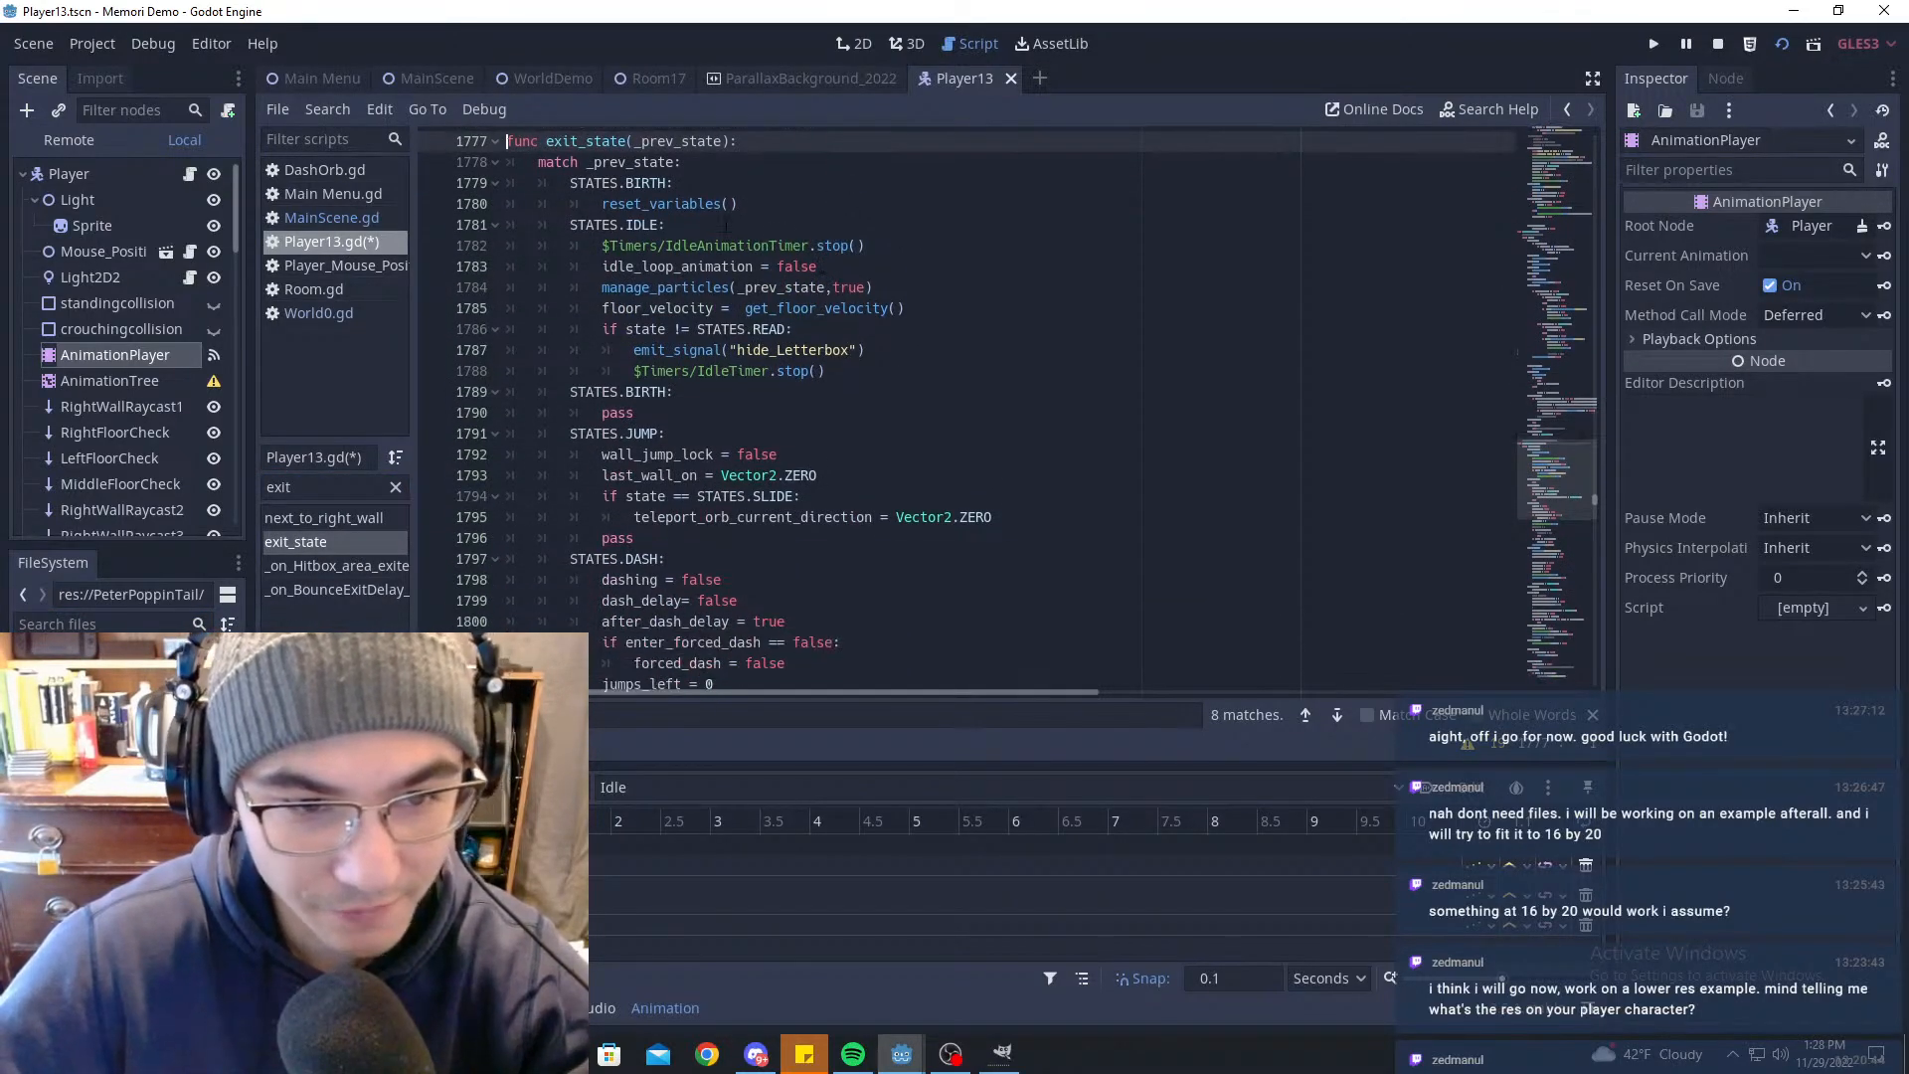
Step: Try the copied IdleAnimationTimer.start() line at the top of exit_state's STATES.IDLE branch, remove it again, and save the script
left_click(738, 247)
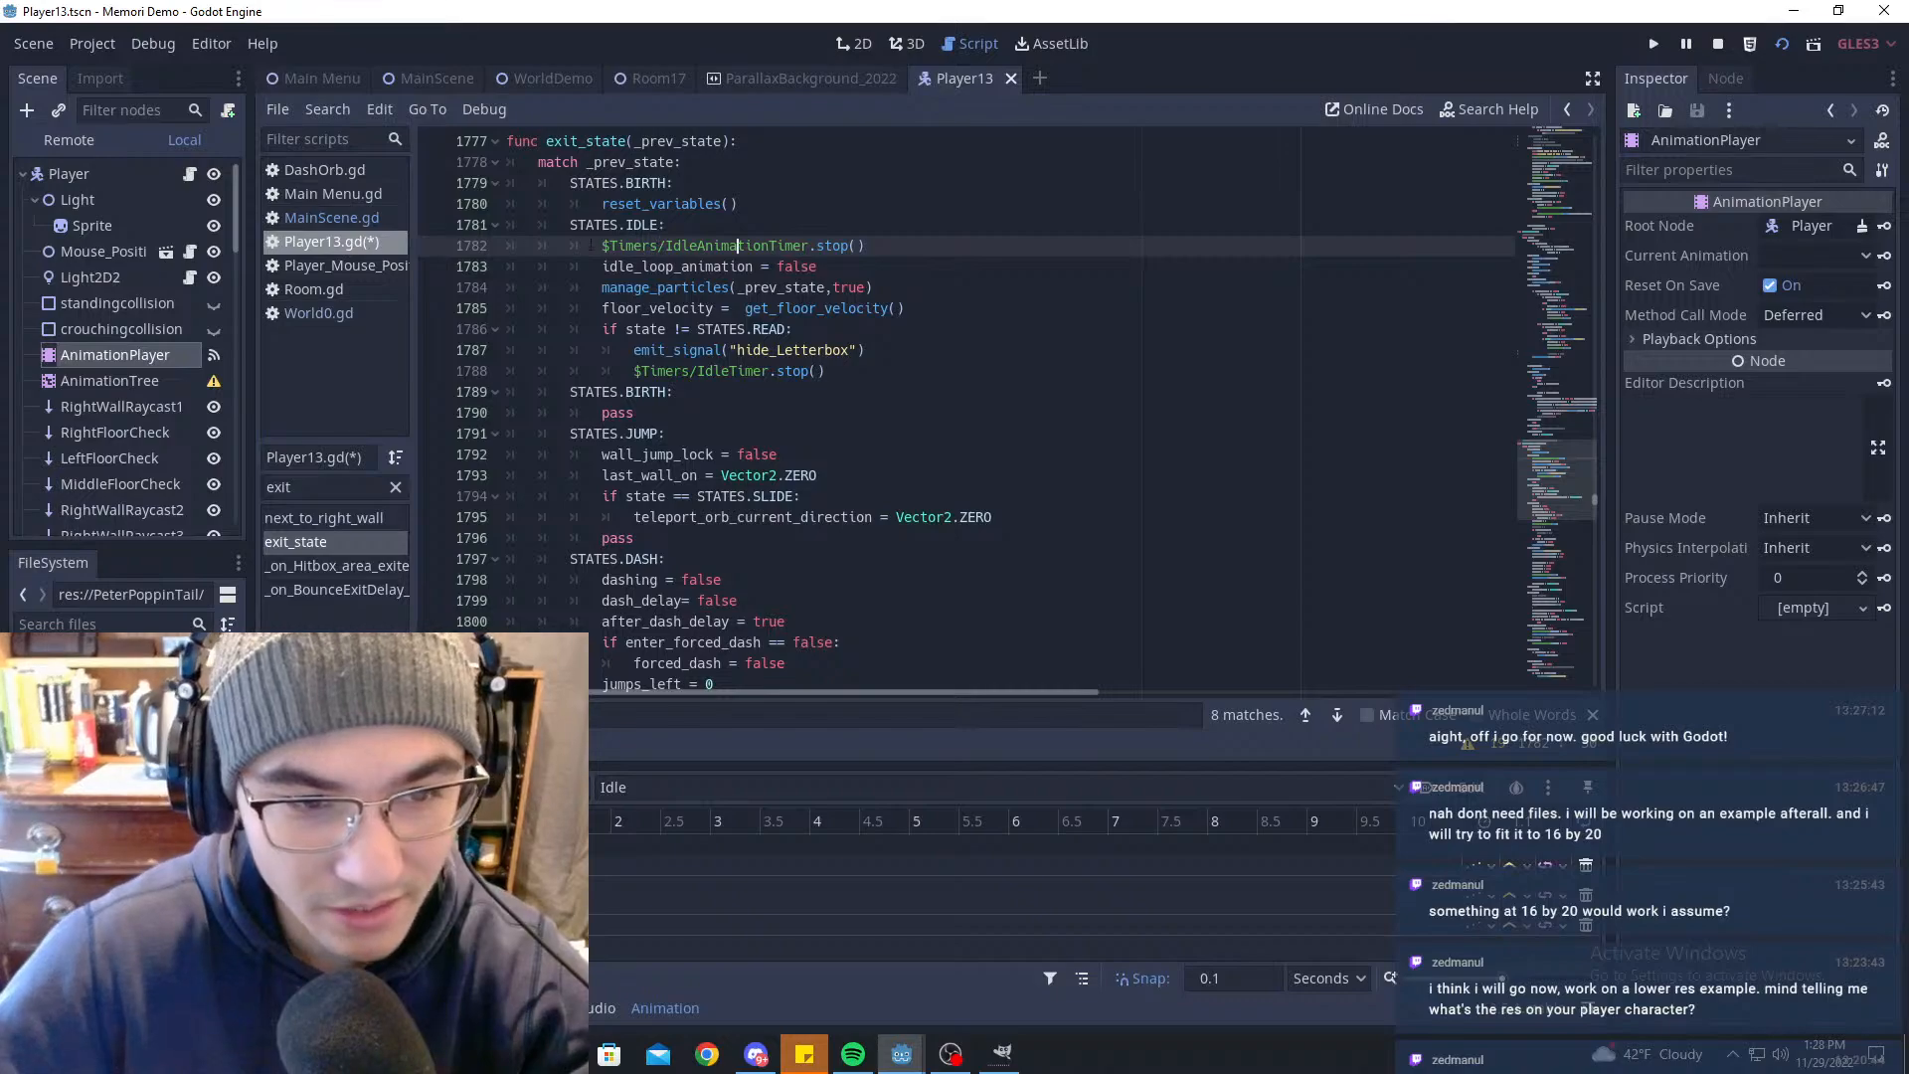
left_click_drag(601, 246, 868, 246)
left_click(748, 227)
key("Return")
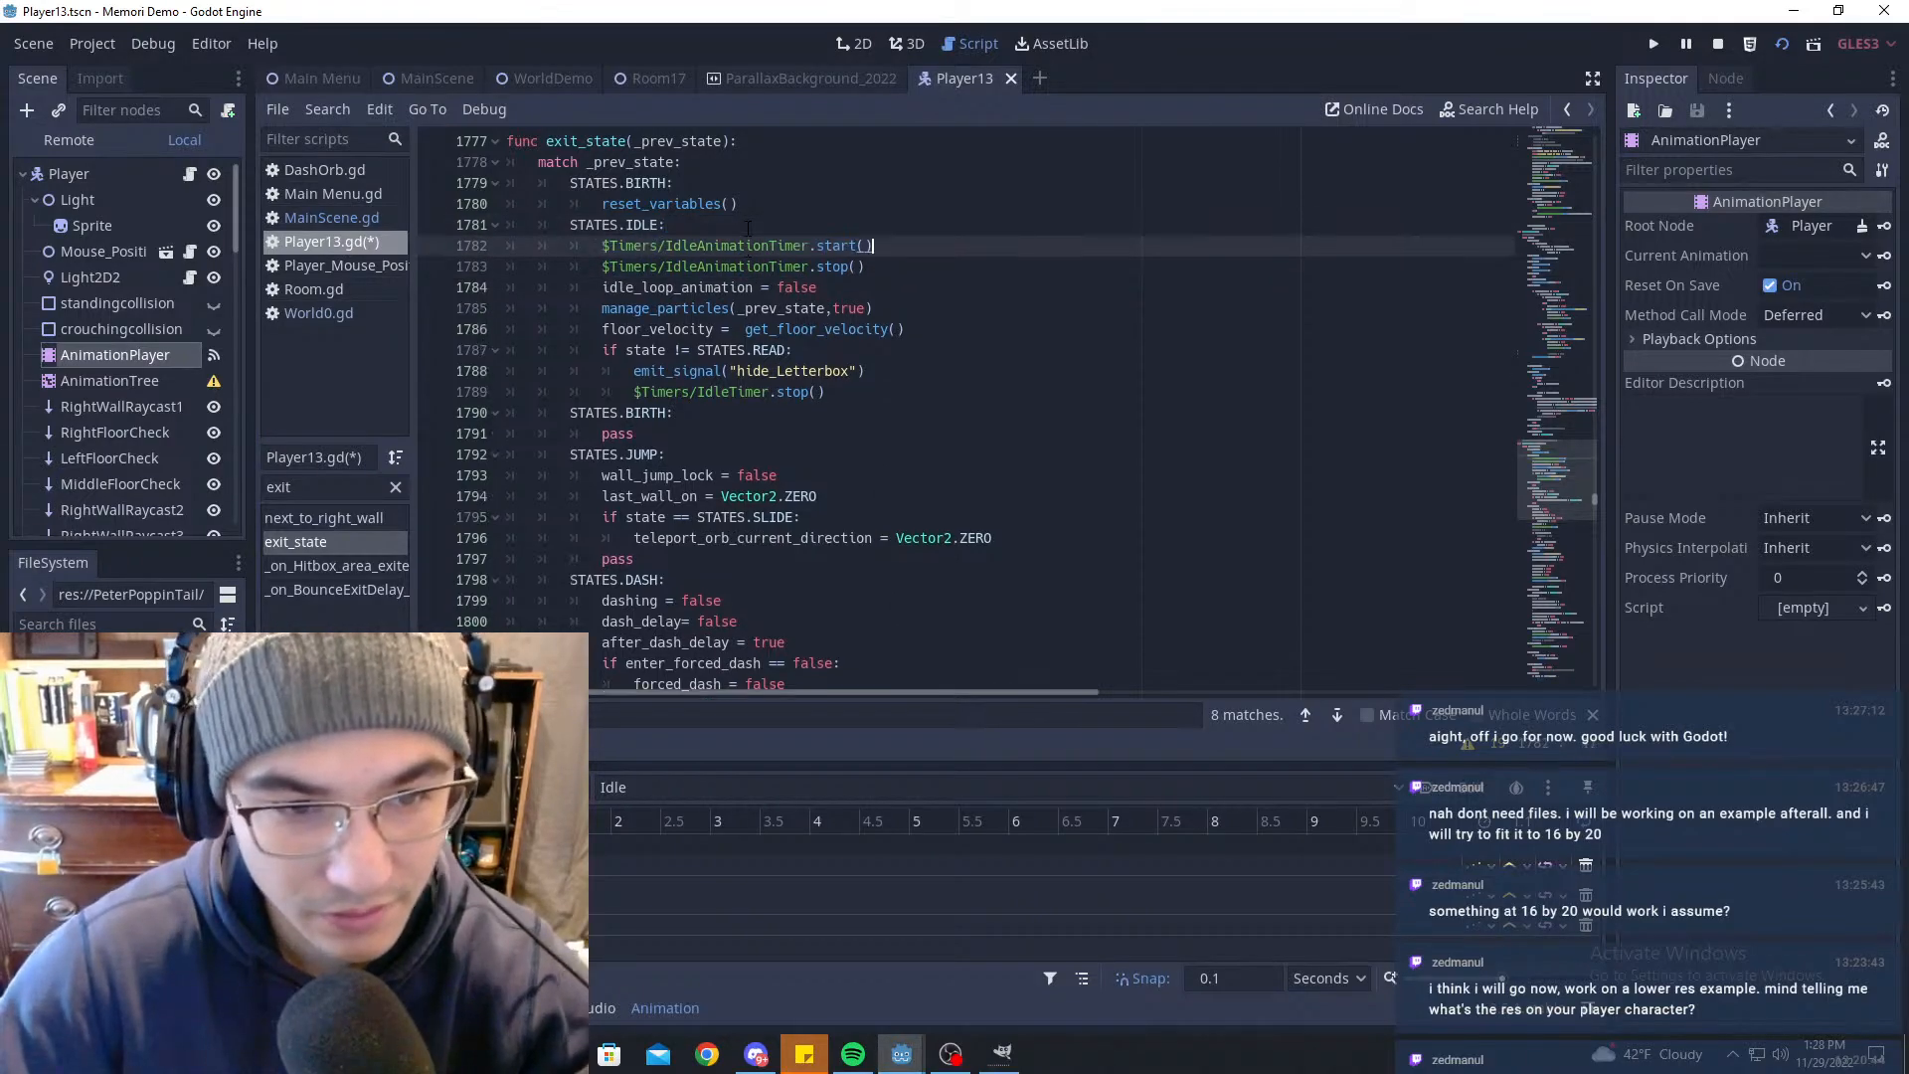
key("ctrl+s")
key("ctrl+a")
left_click(912, 253)
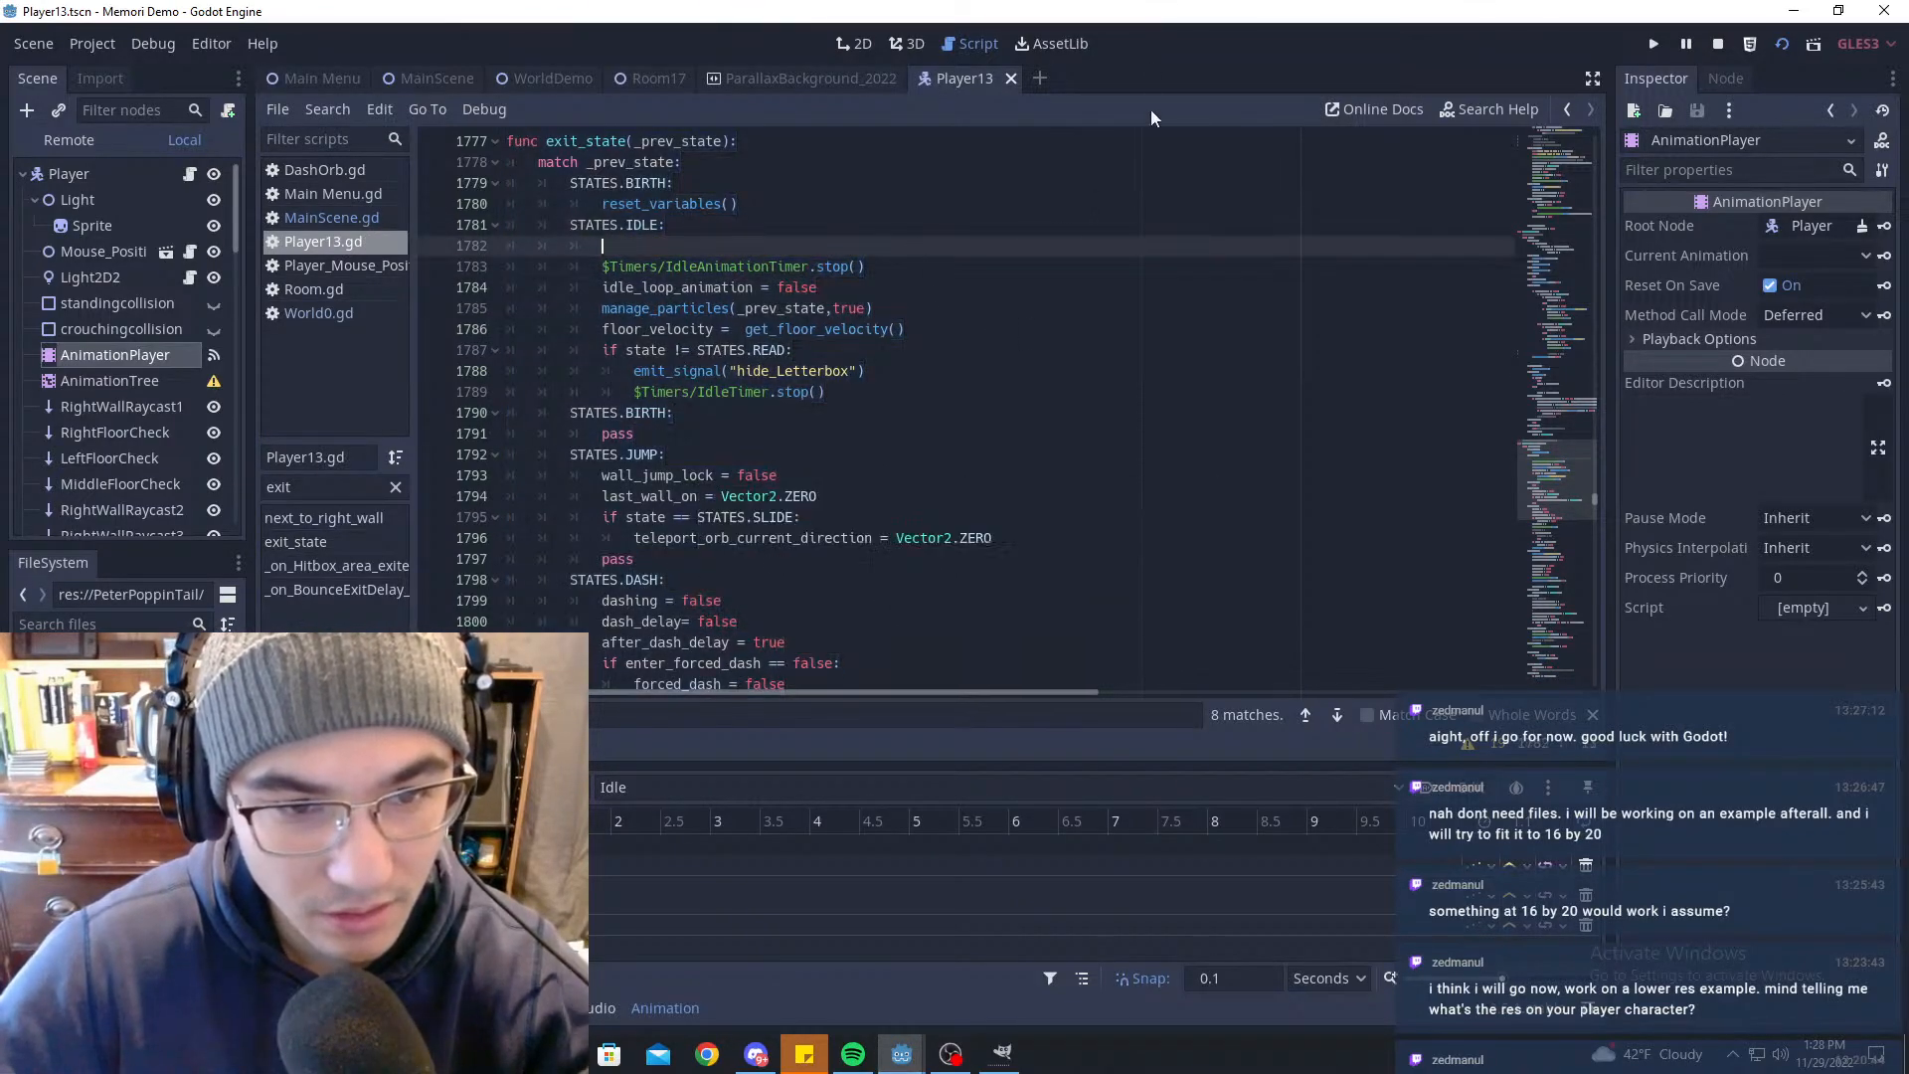
Step: Run the game from MainScene to test the player's idle animation, and return to the Player13 script
scroll(912, 253, "up", 1)
left_click(437, 79)
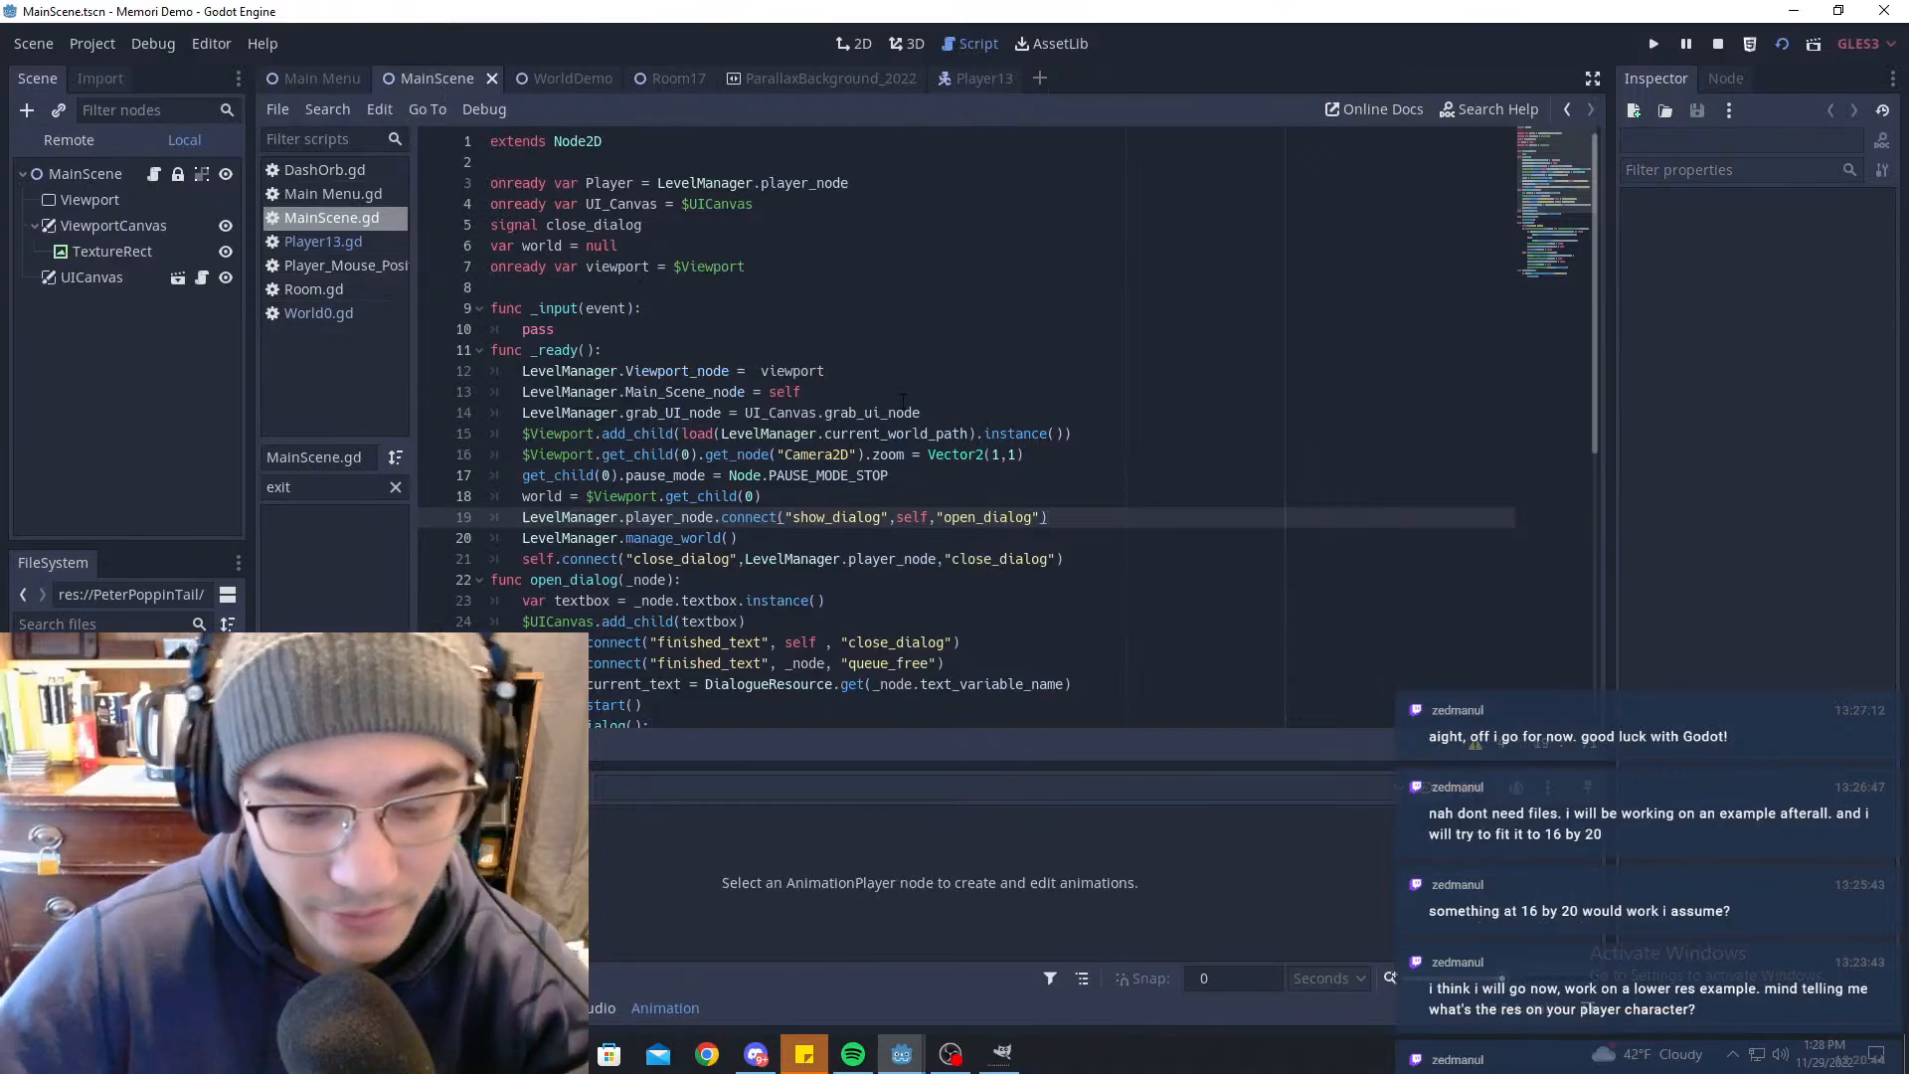
key("F5")
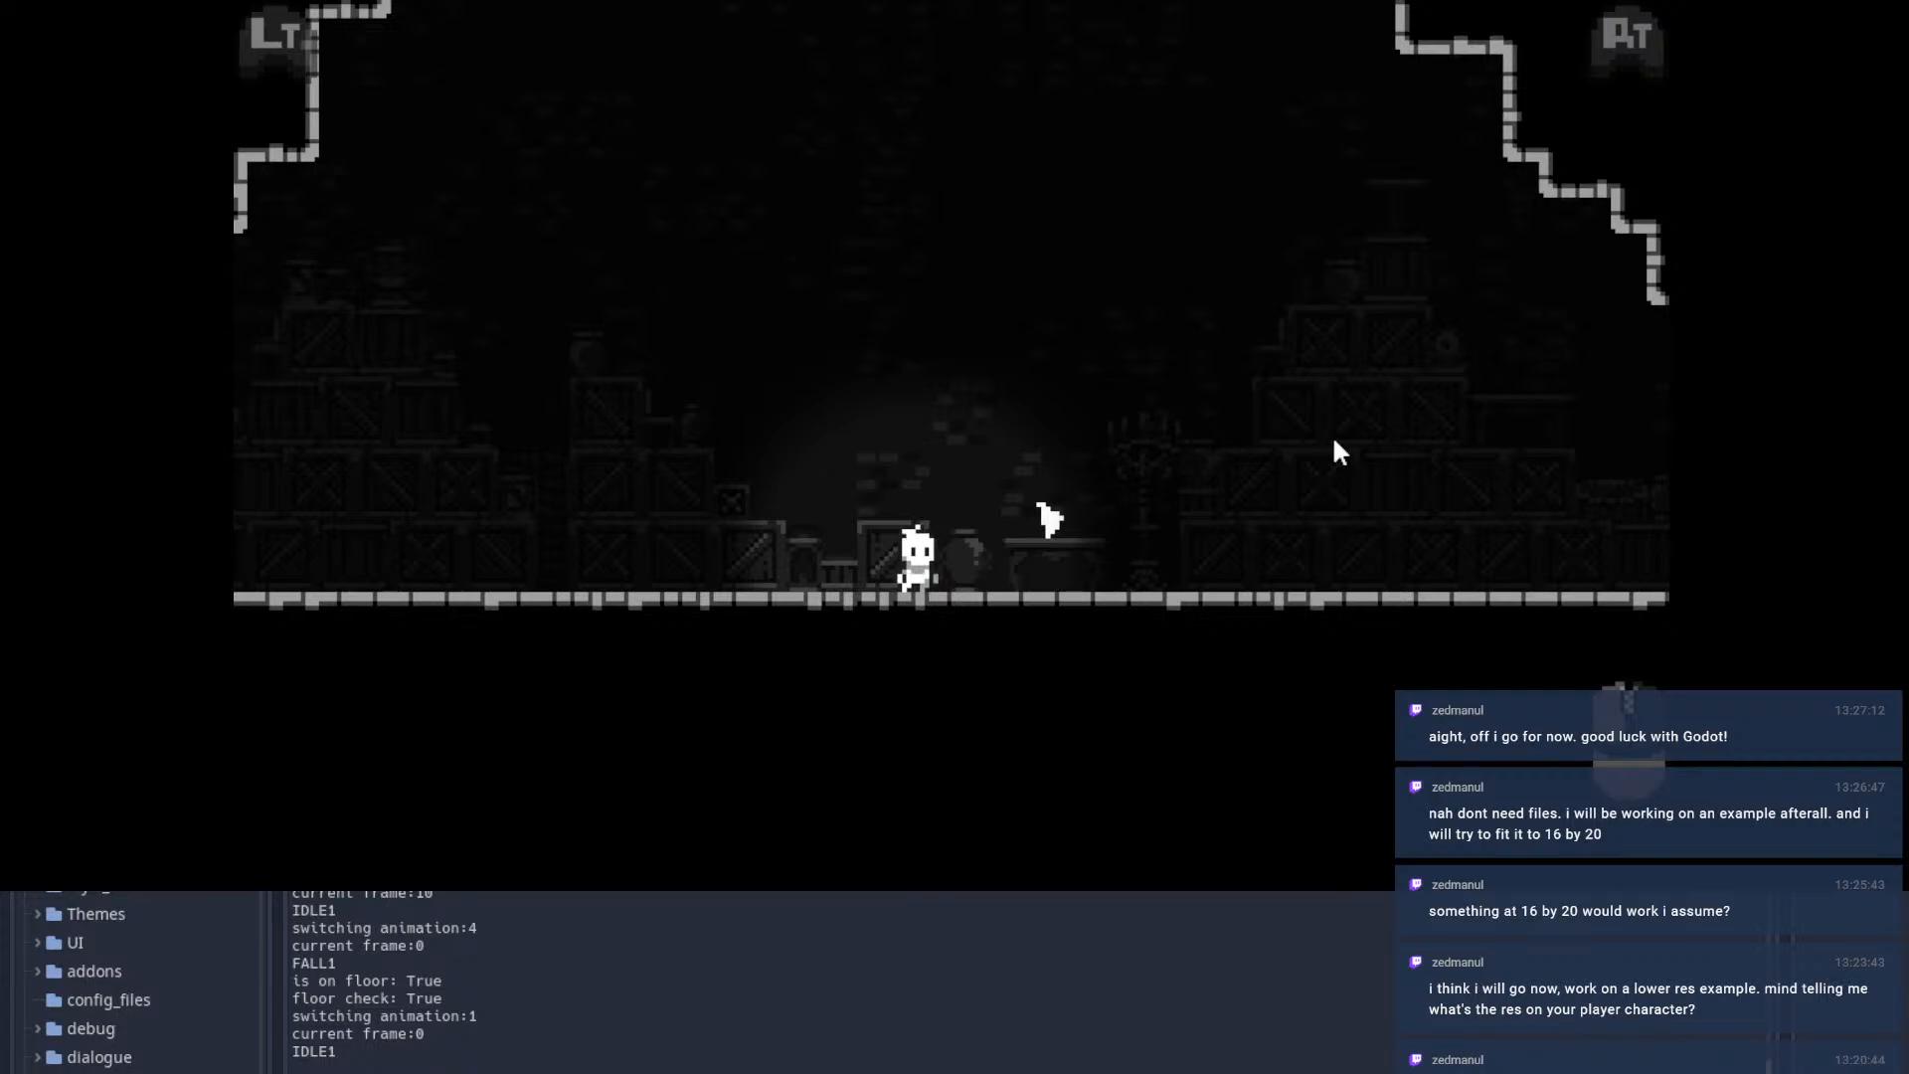
key("Escape")
key("alt+Tab")
left_click(569, 76)
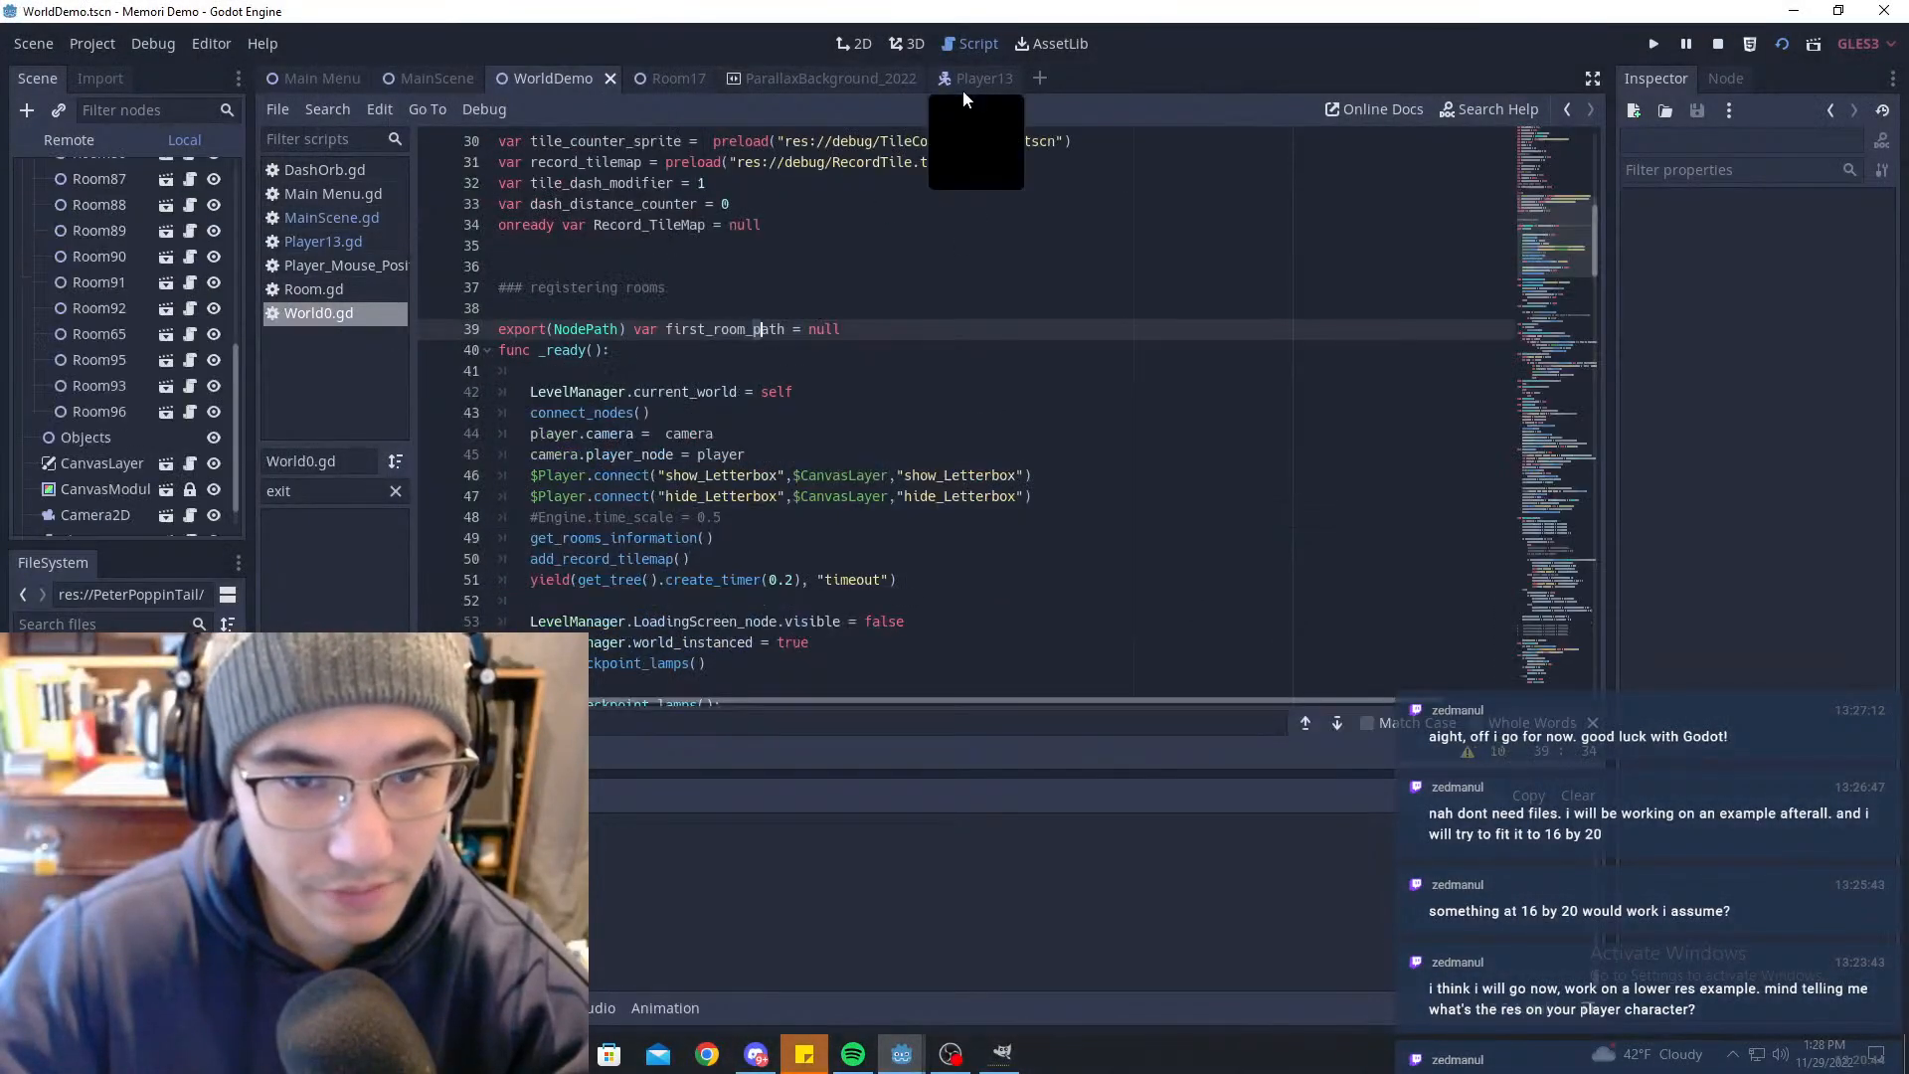
left_click(964, 82)
scroll(942, 261, "up", 1)
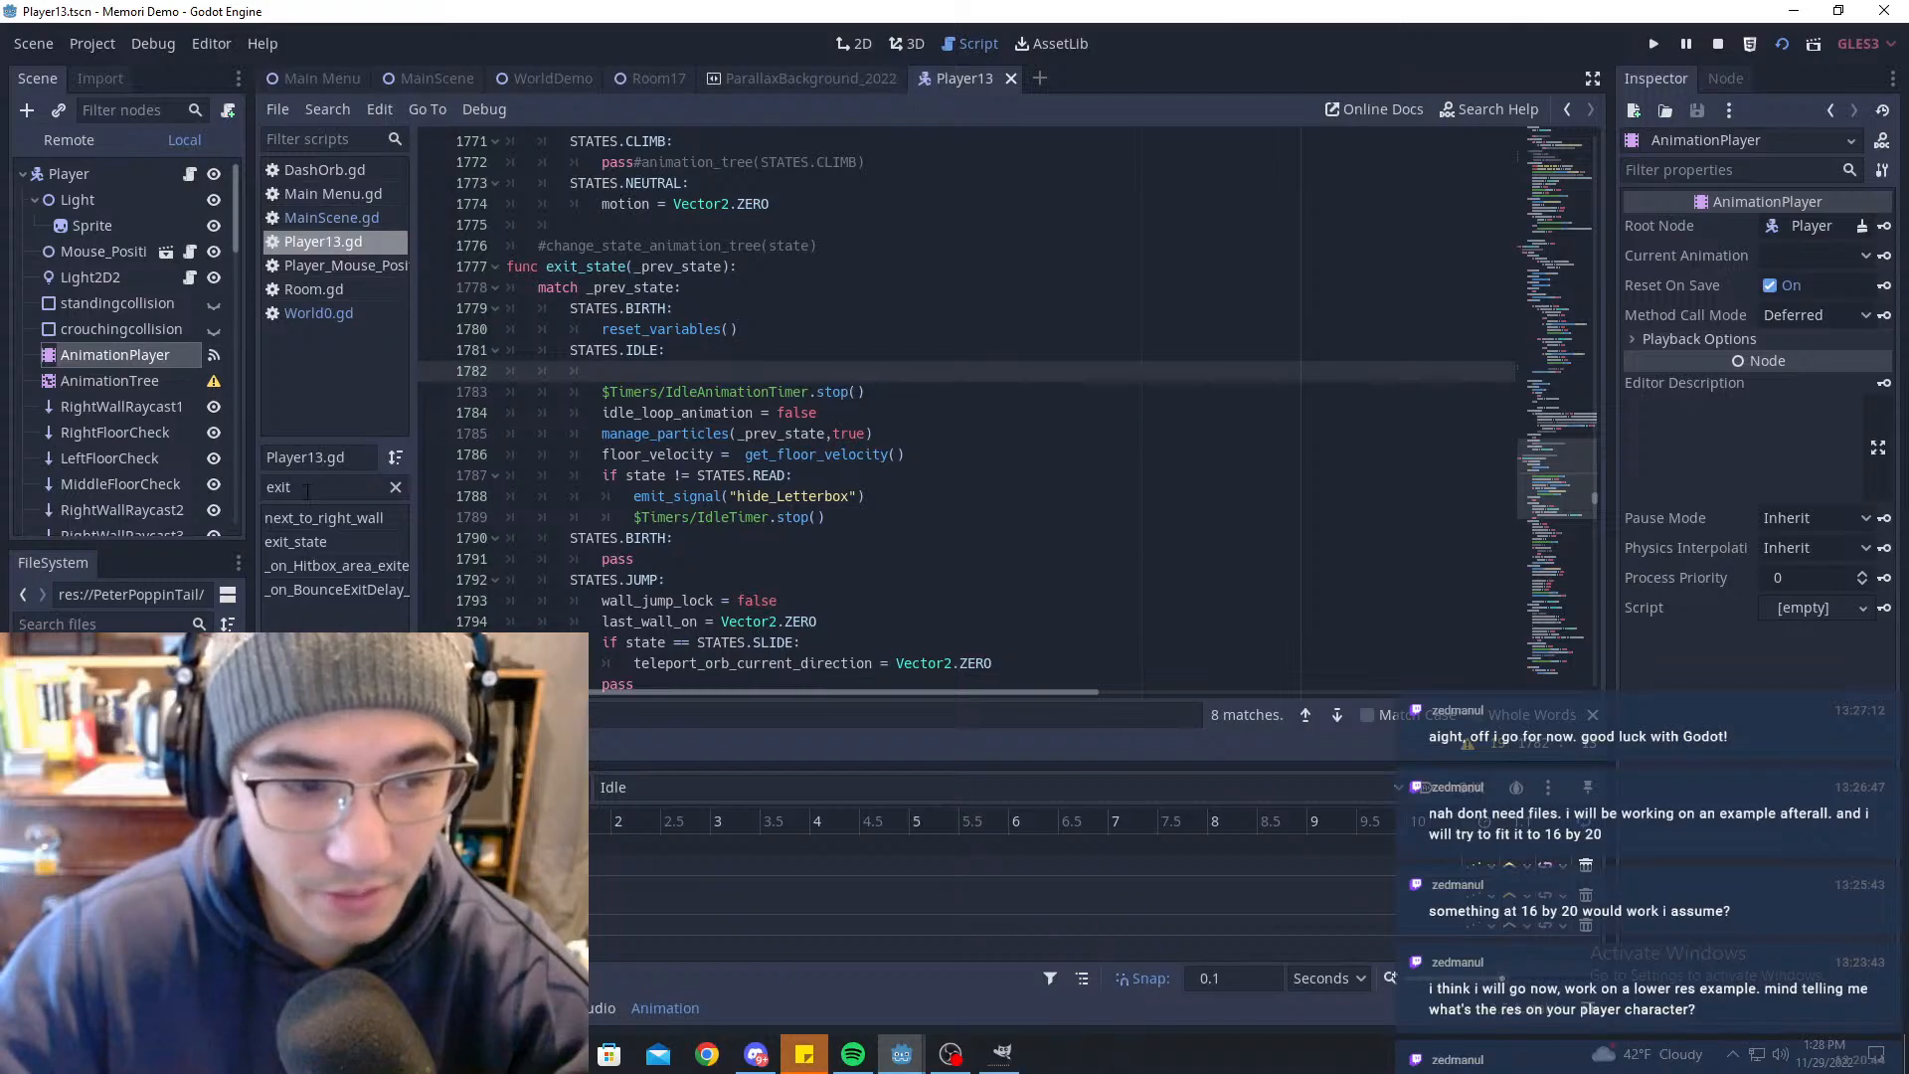
Step: Filter the Player13 script's methods by "idle" and clear the filter
double_click(307, 492)
key("BackSpace")
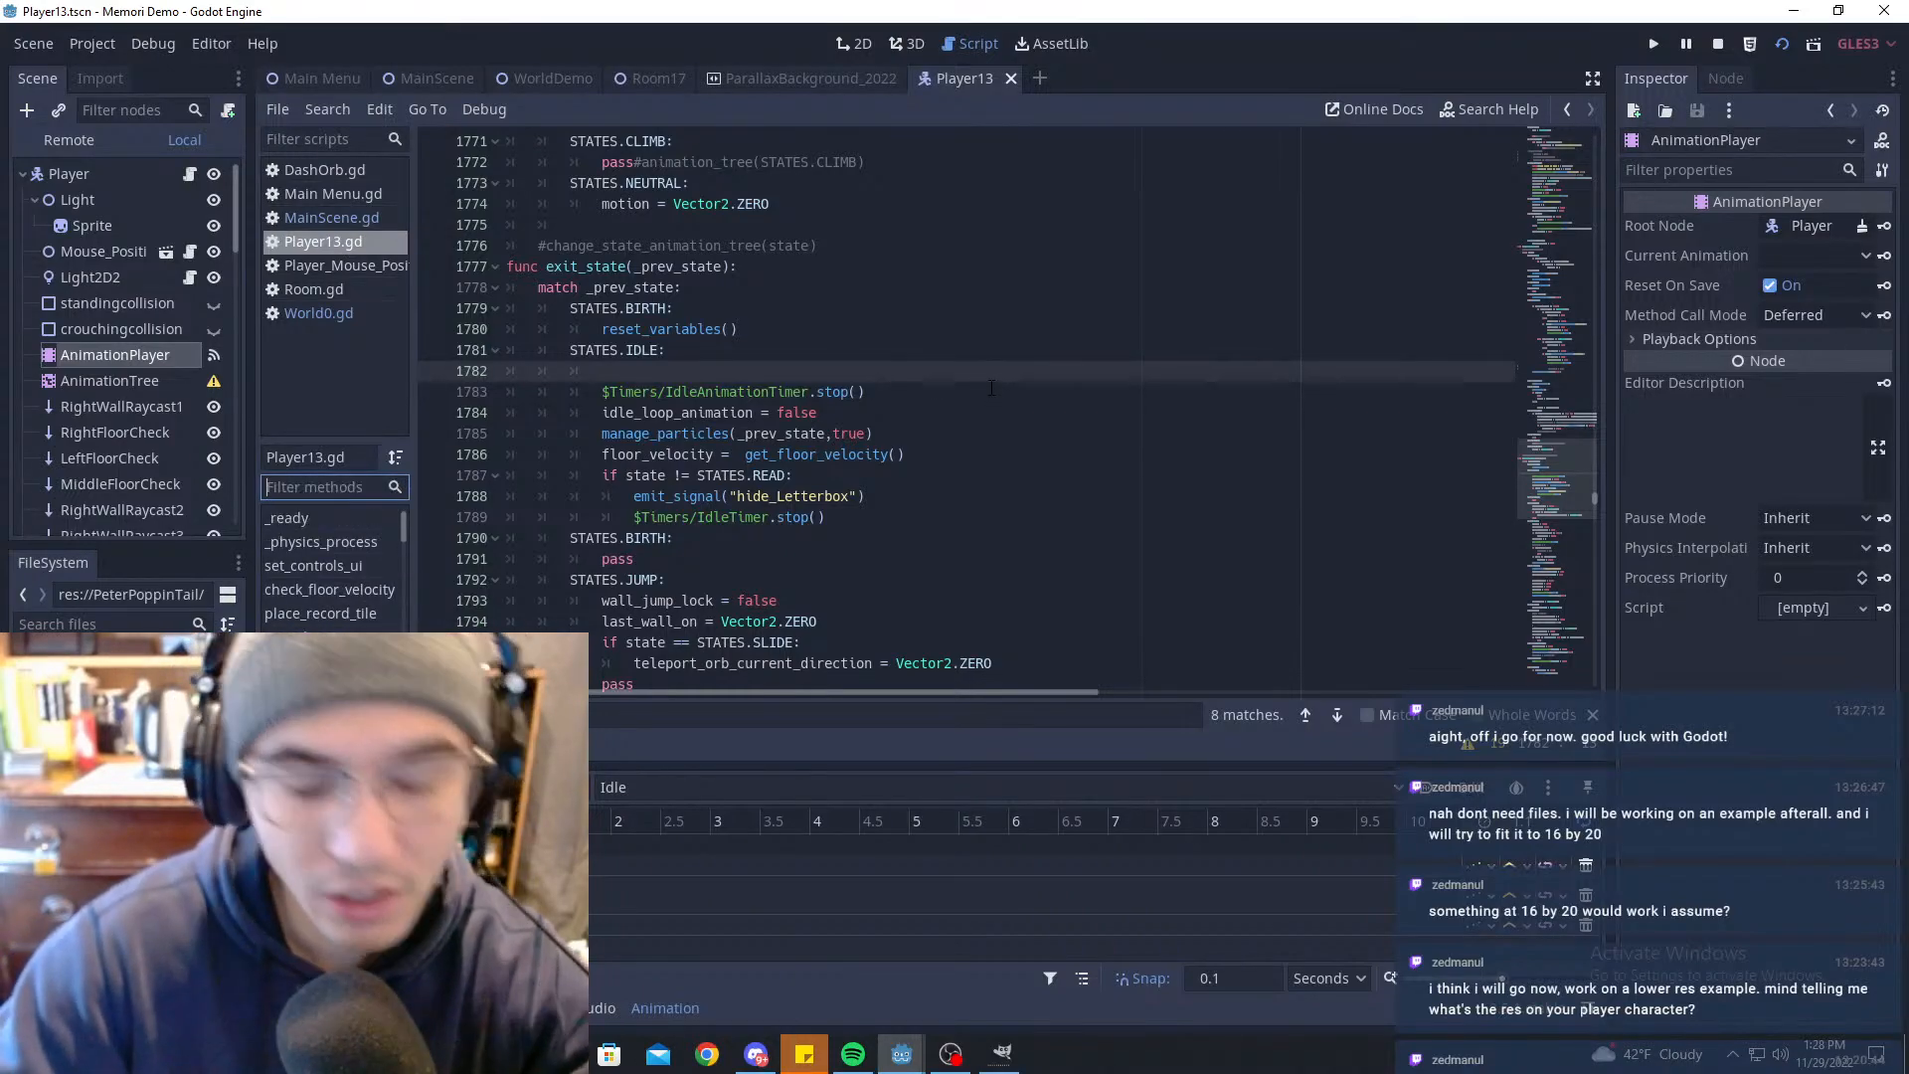
type("idle")
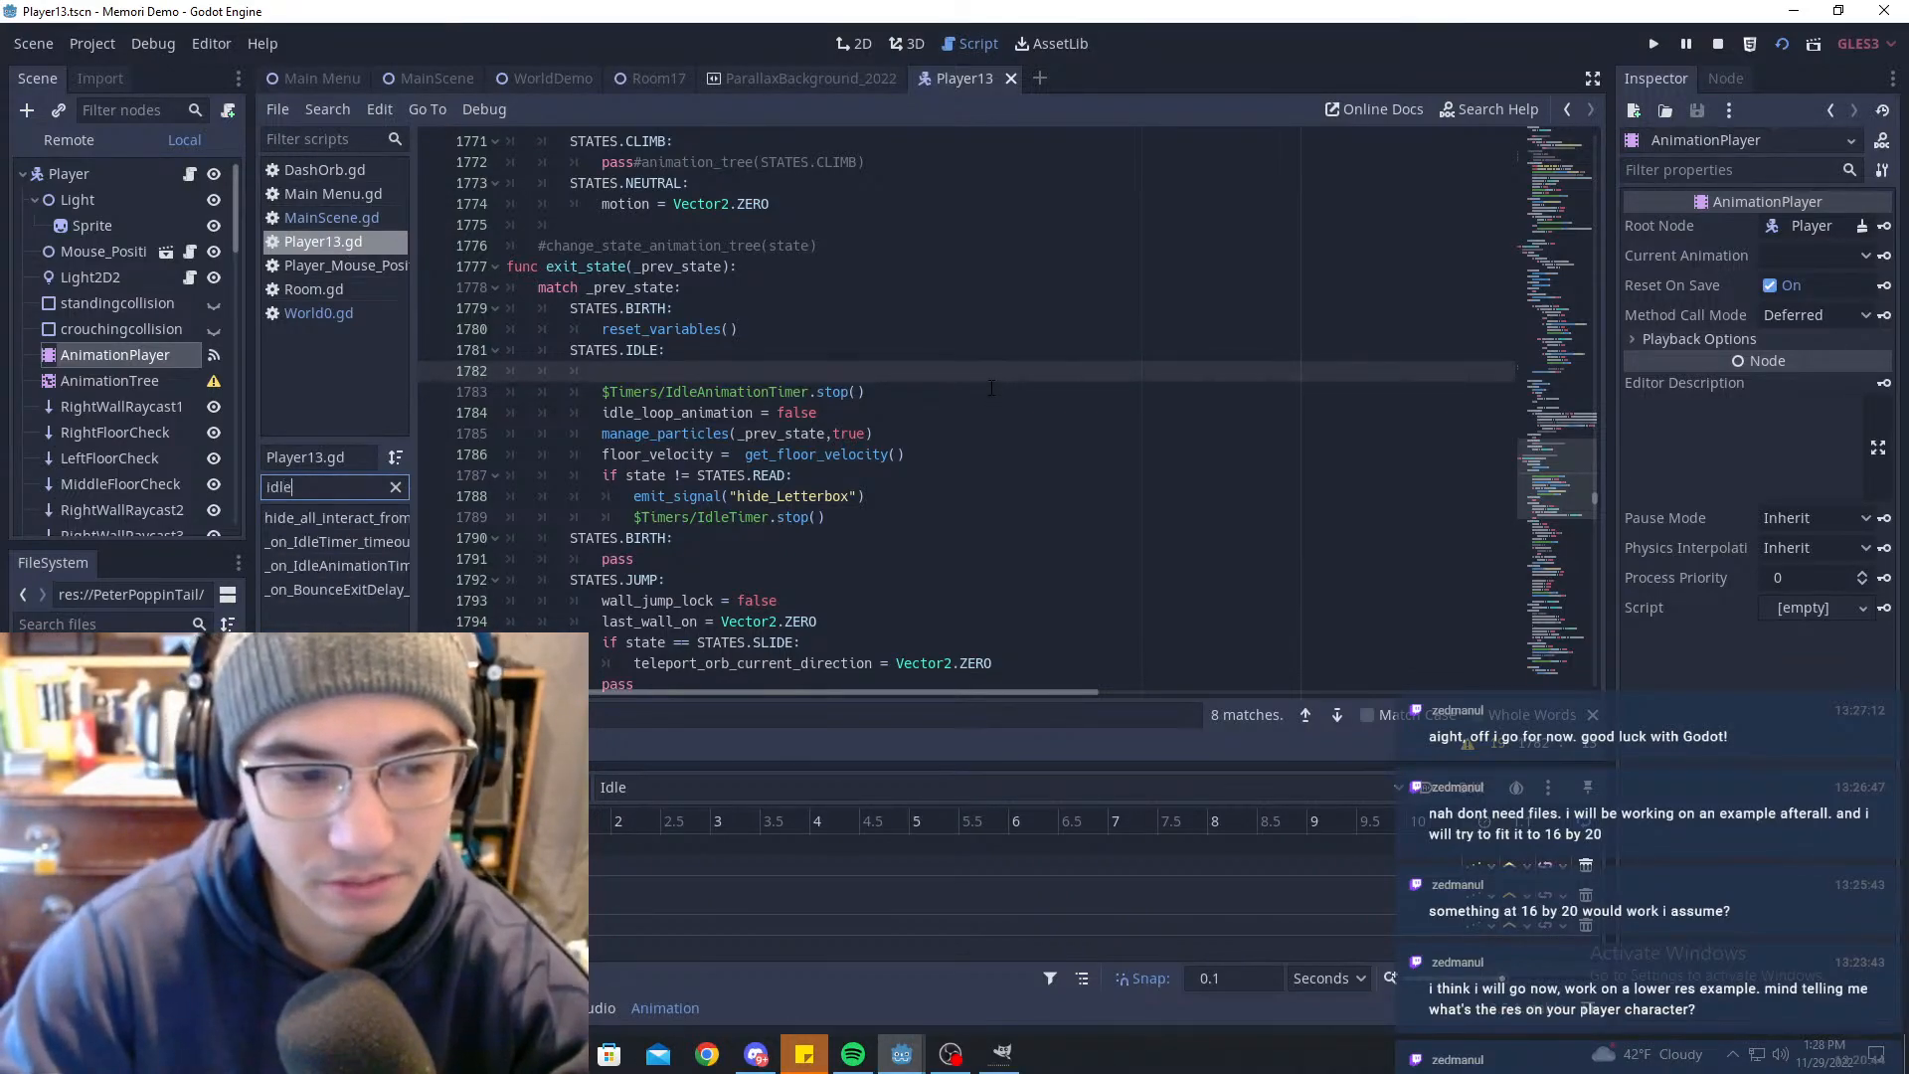
type("_an")
key("BackSpace")
key("BackSpace")
key("BackSpace")
key("BackSpace")
key("BackSpace")
key("BackSpace")
key("BackSpace")
key("BackSpace")
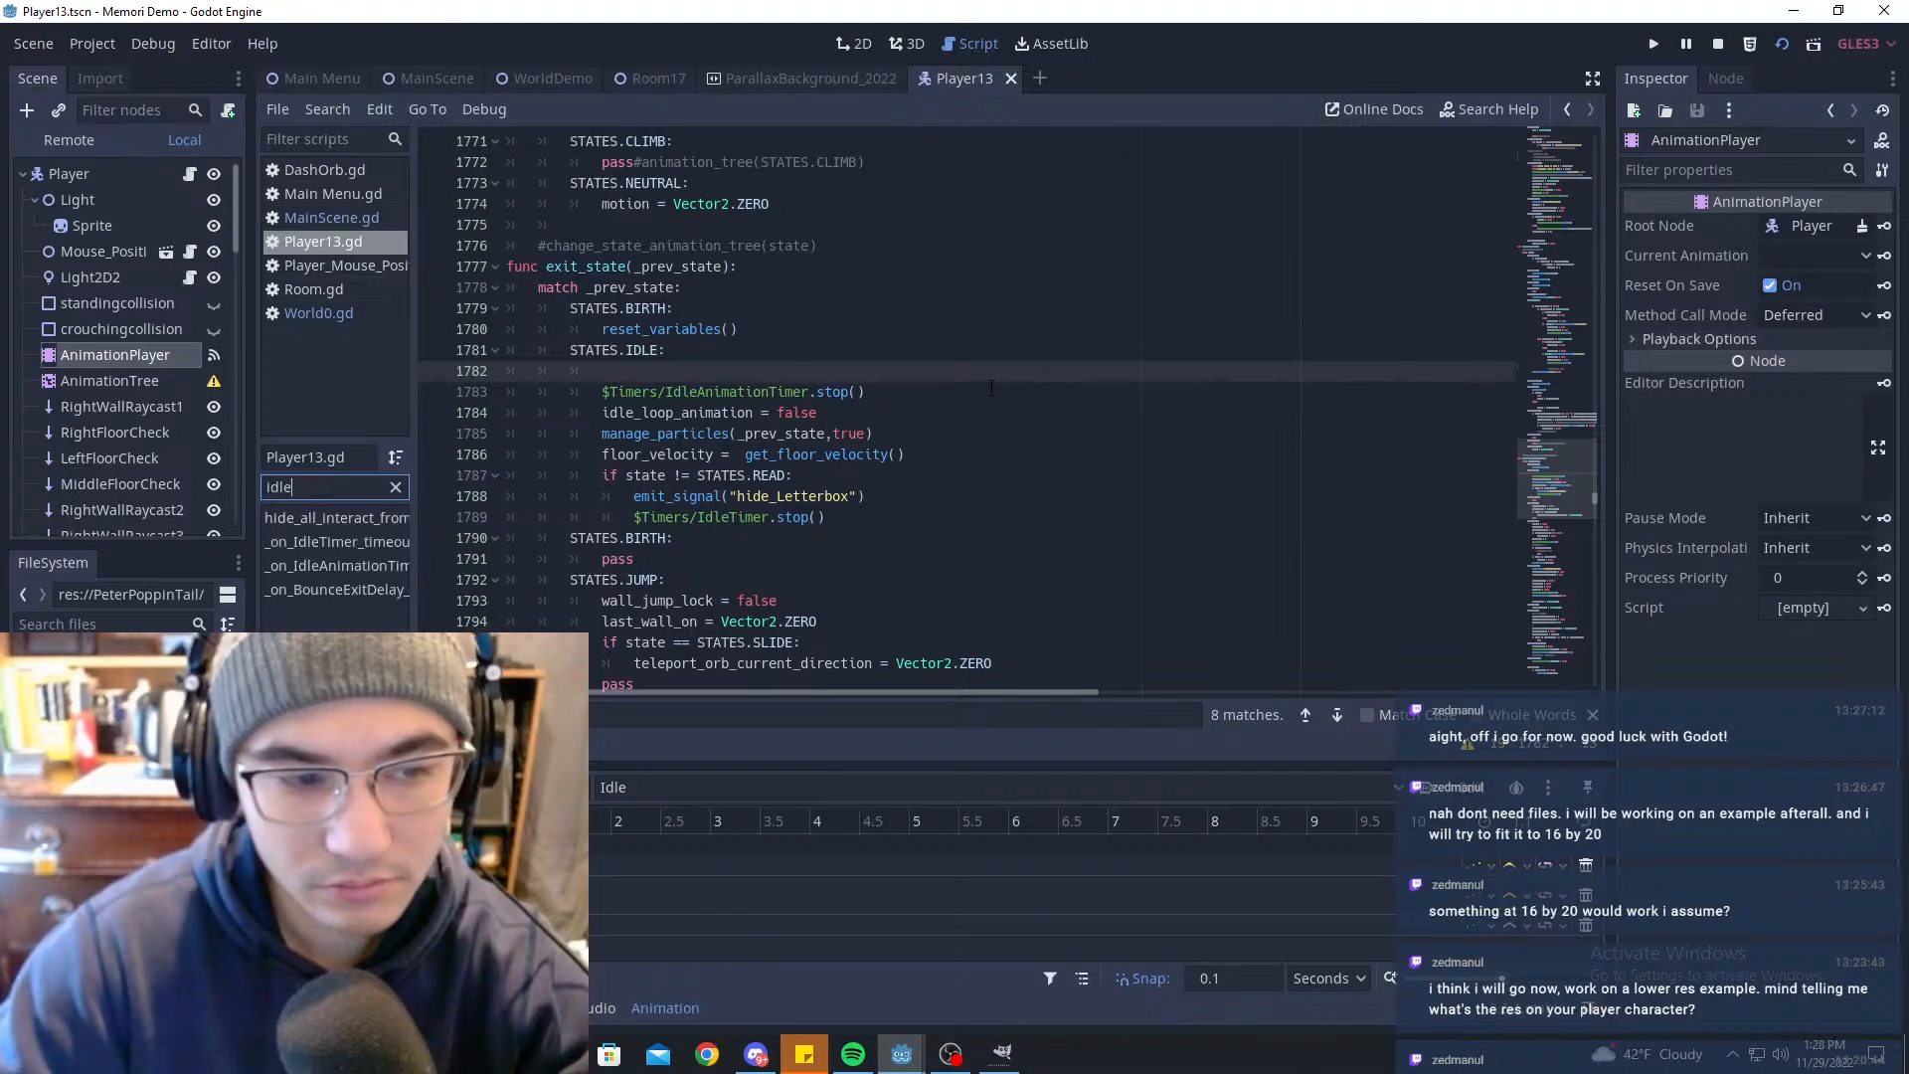
Step: Search the Player13 script for IdleAnimationTimer
key("ctrl+f")
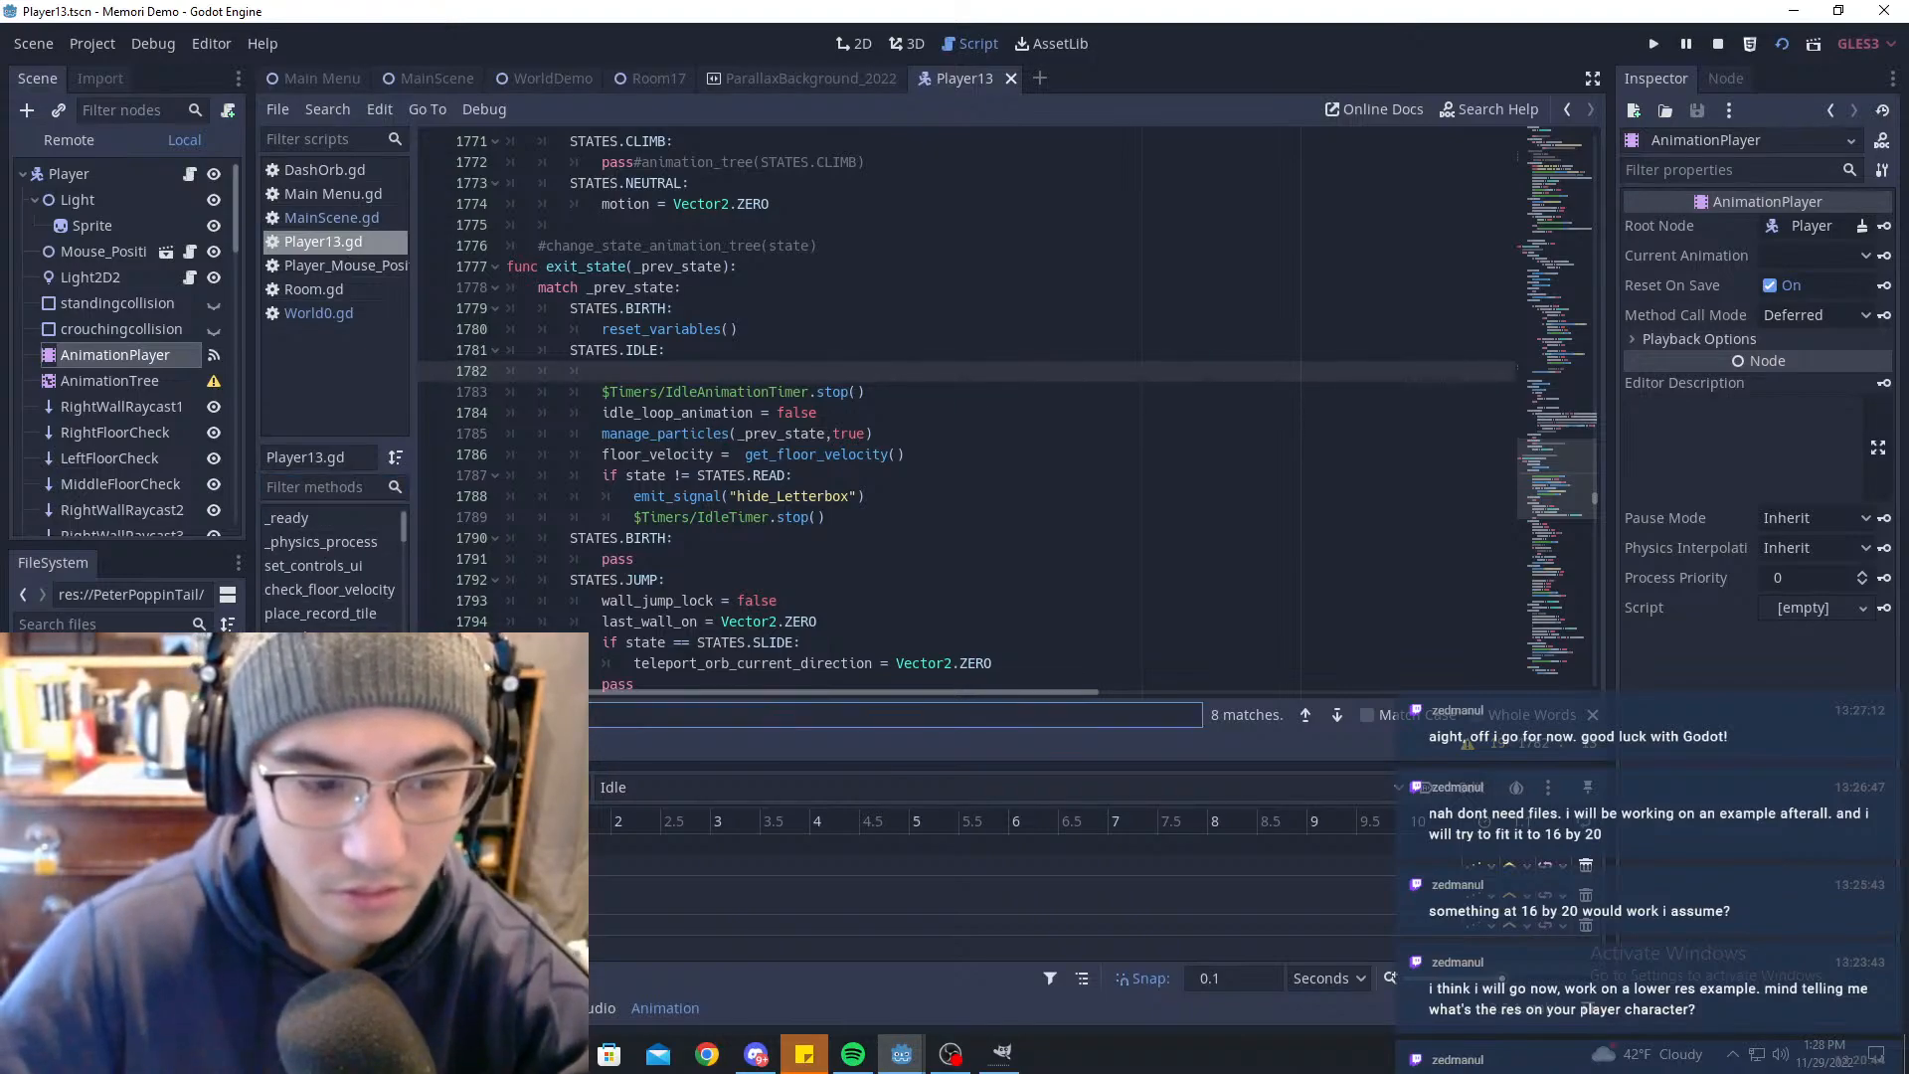
key("BackSpace")
type("idle_")
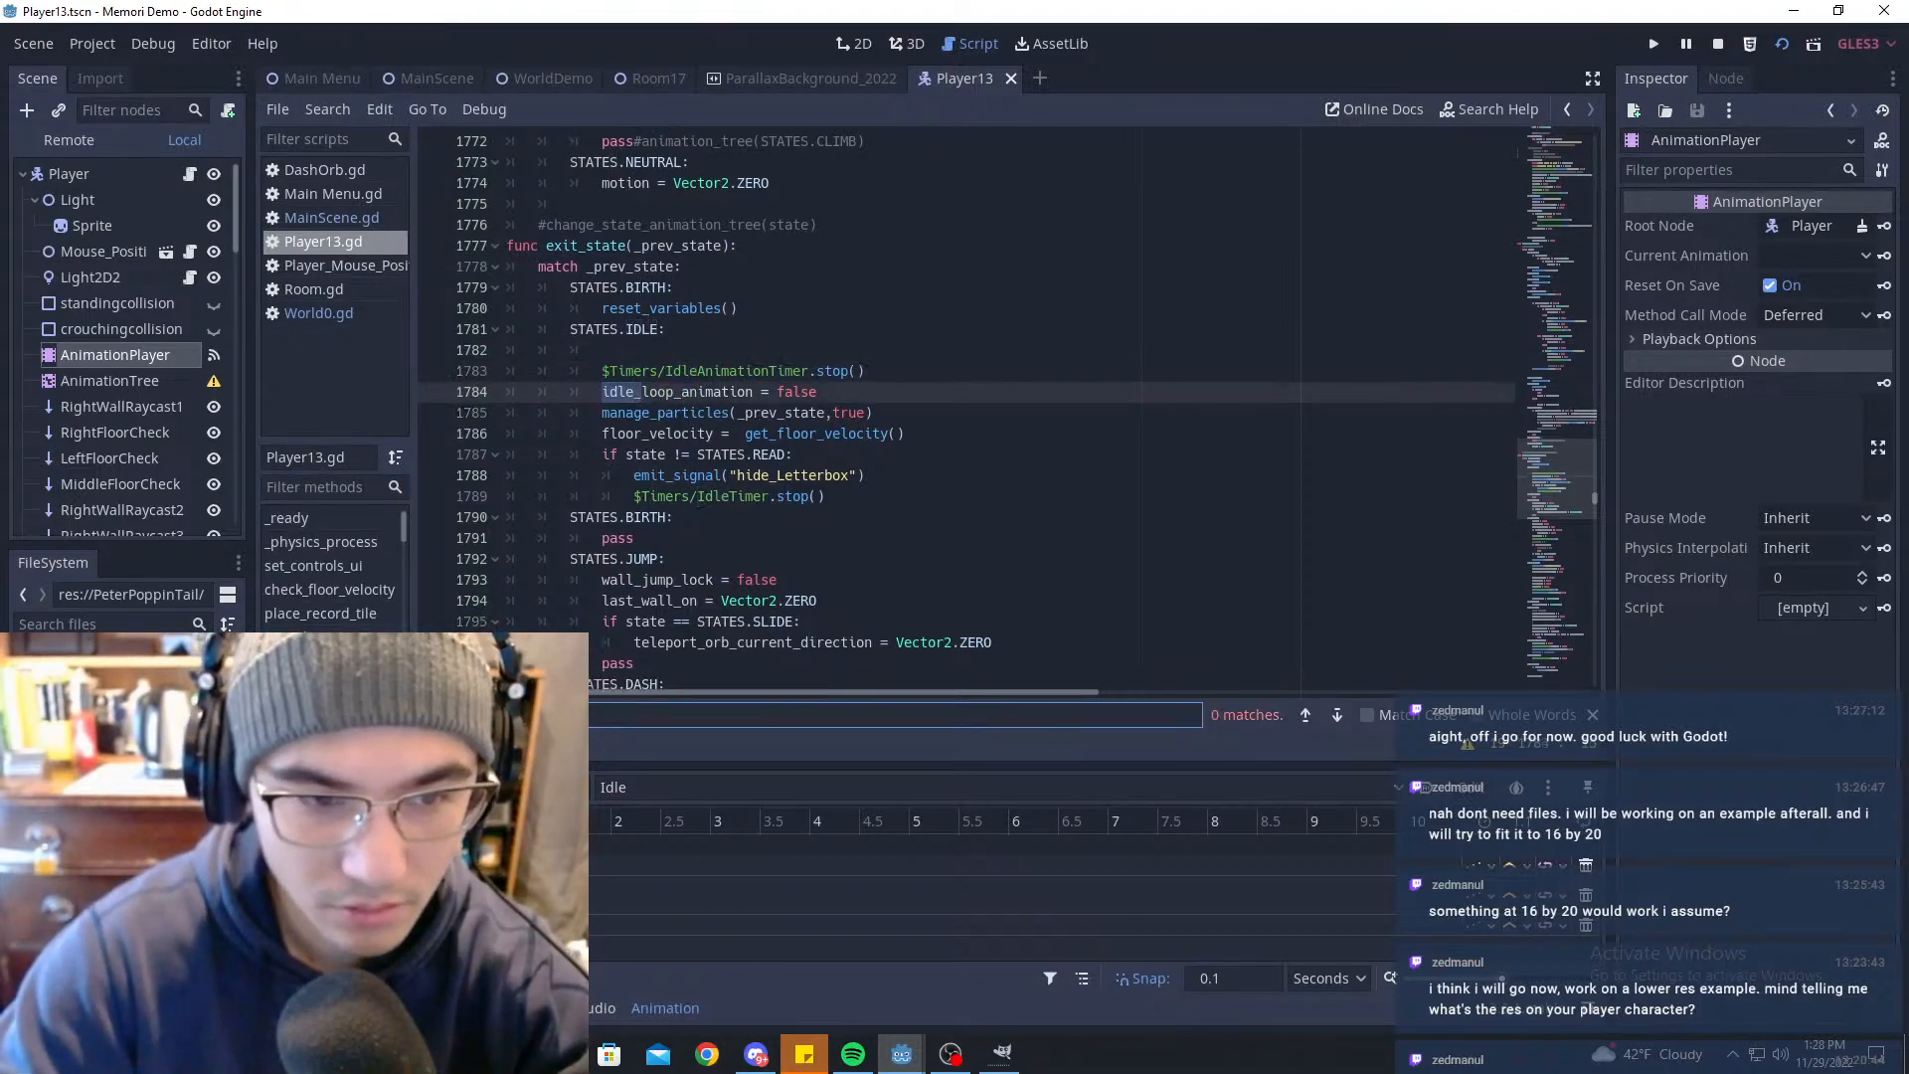
key("BackSpace")
key("BackSpace")
key("BackSpace")
key("BackSpace")
key("BackSpace")
key("BackSpace")
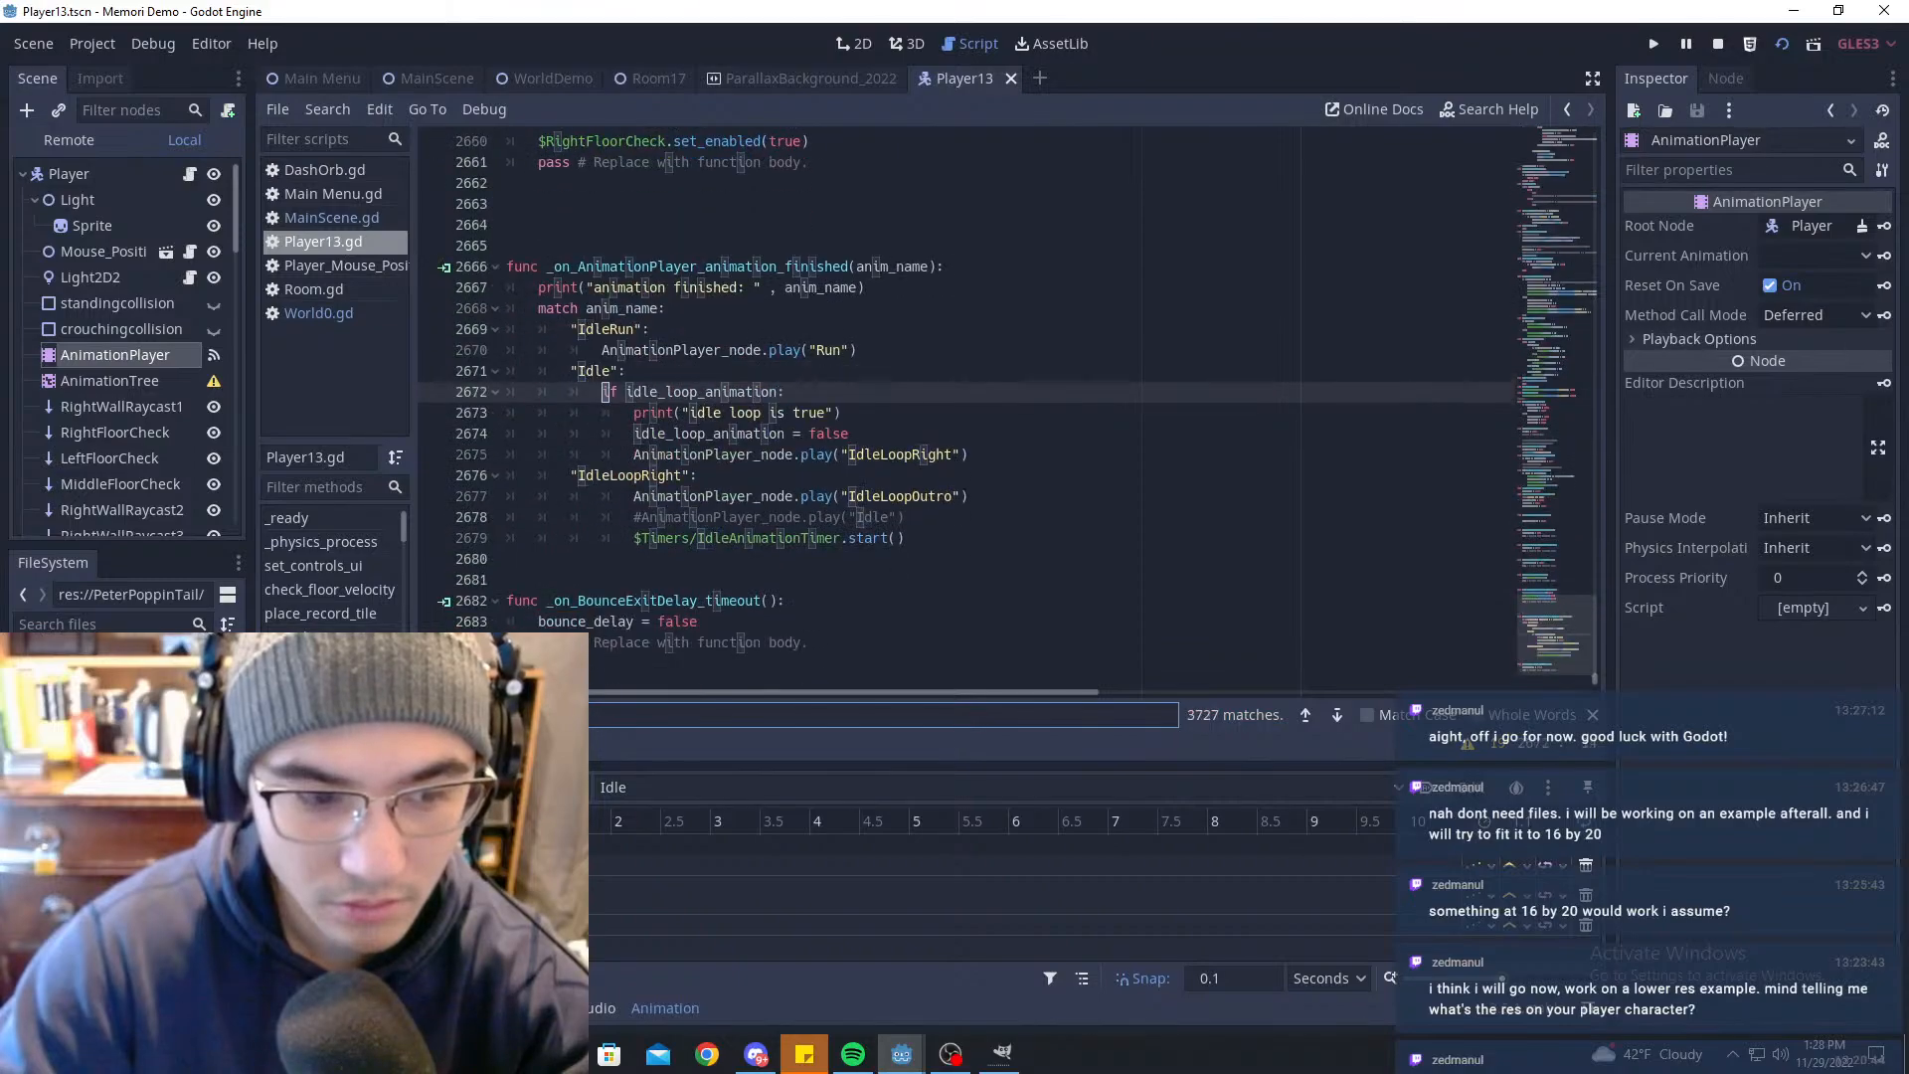
type("idlea")
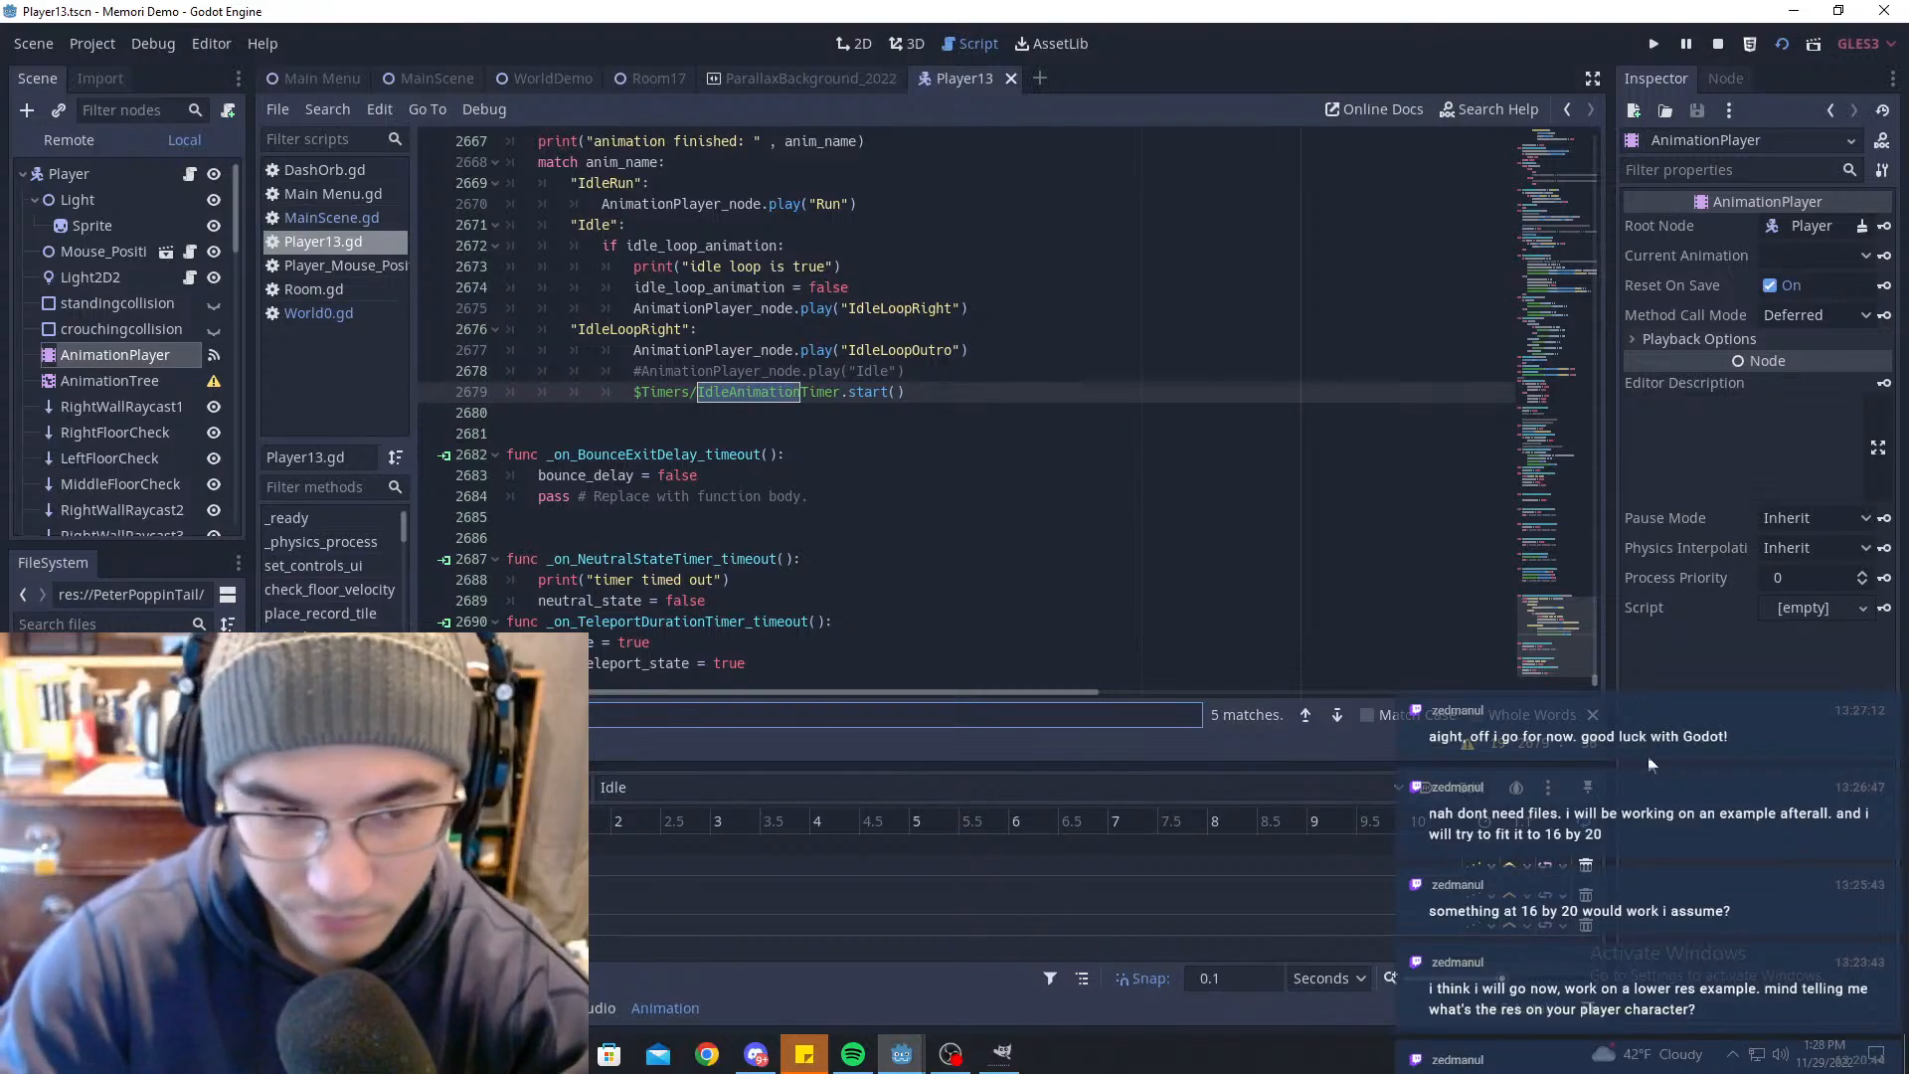
type("imer")
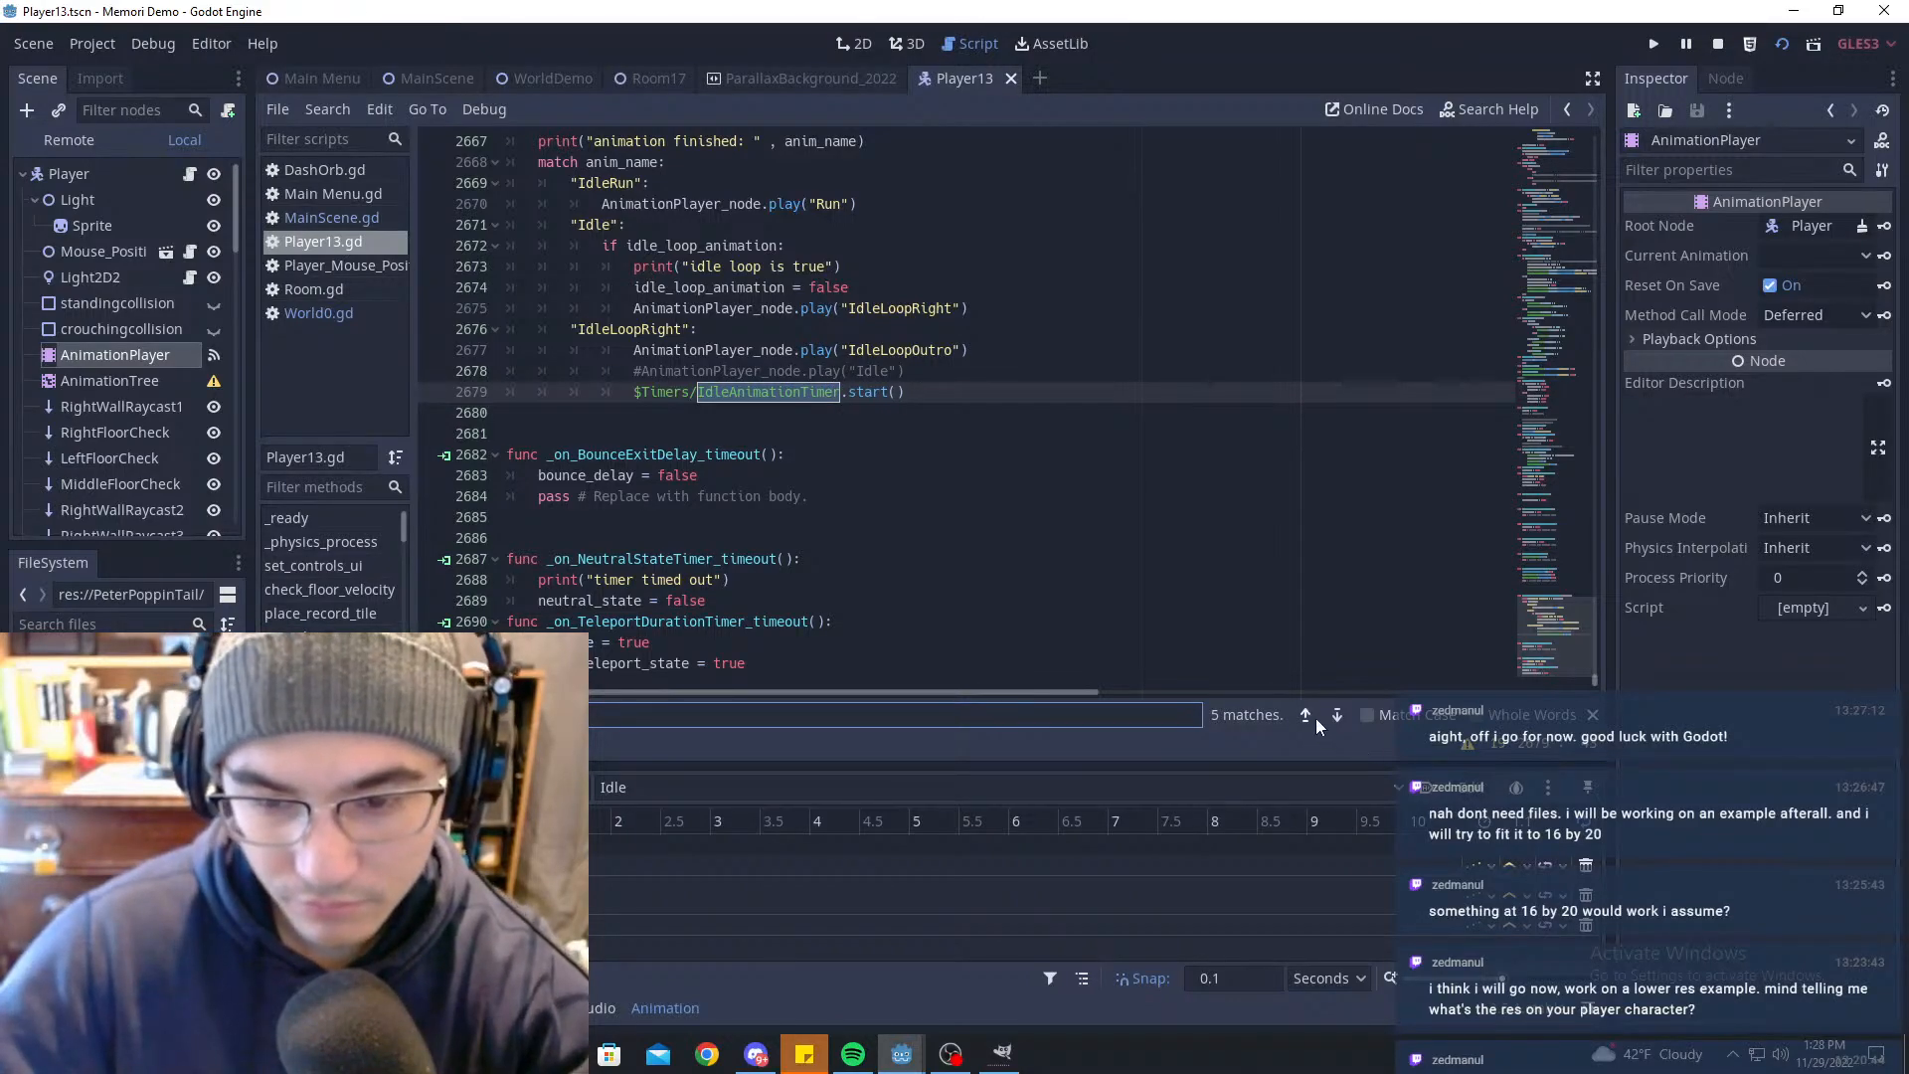
Step: Go back to the _on_IdleAnimationTimer_timeout match and examine where idle_loop_animation is set to true
left_click(1306, 715)
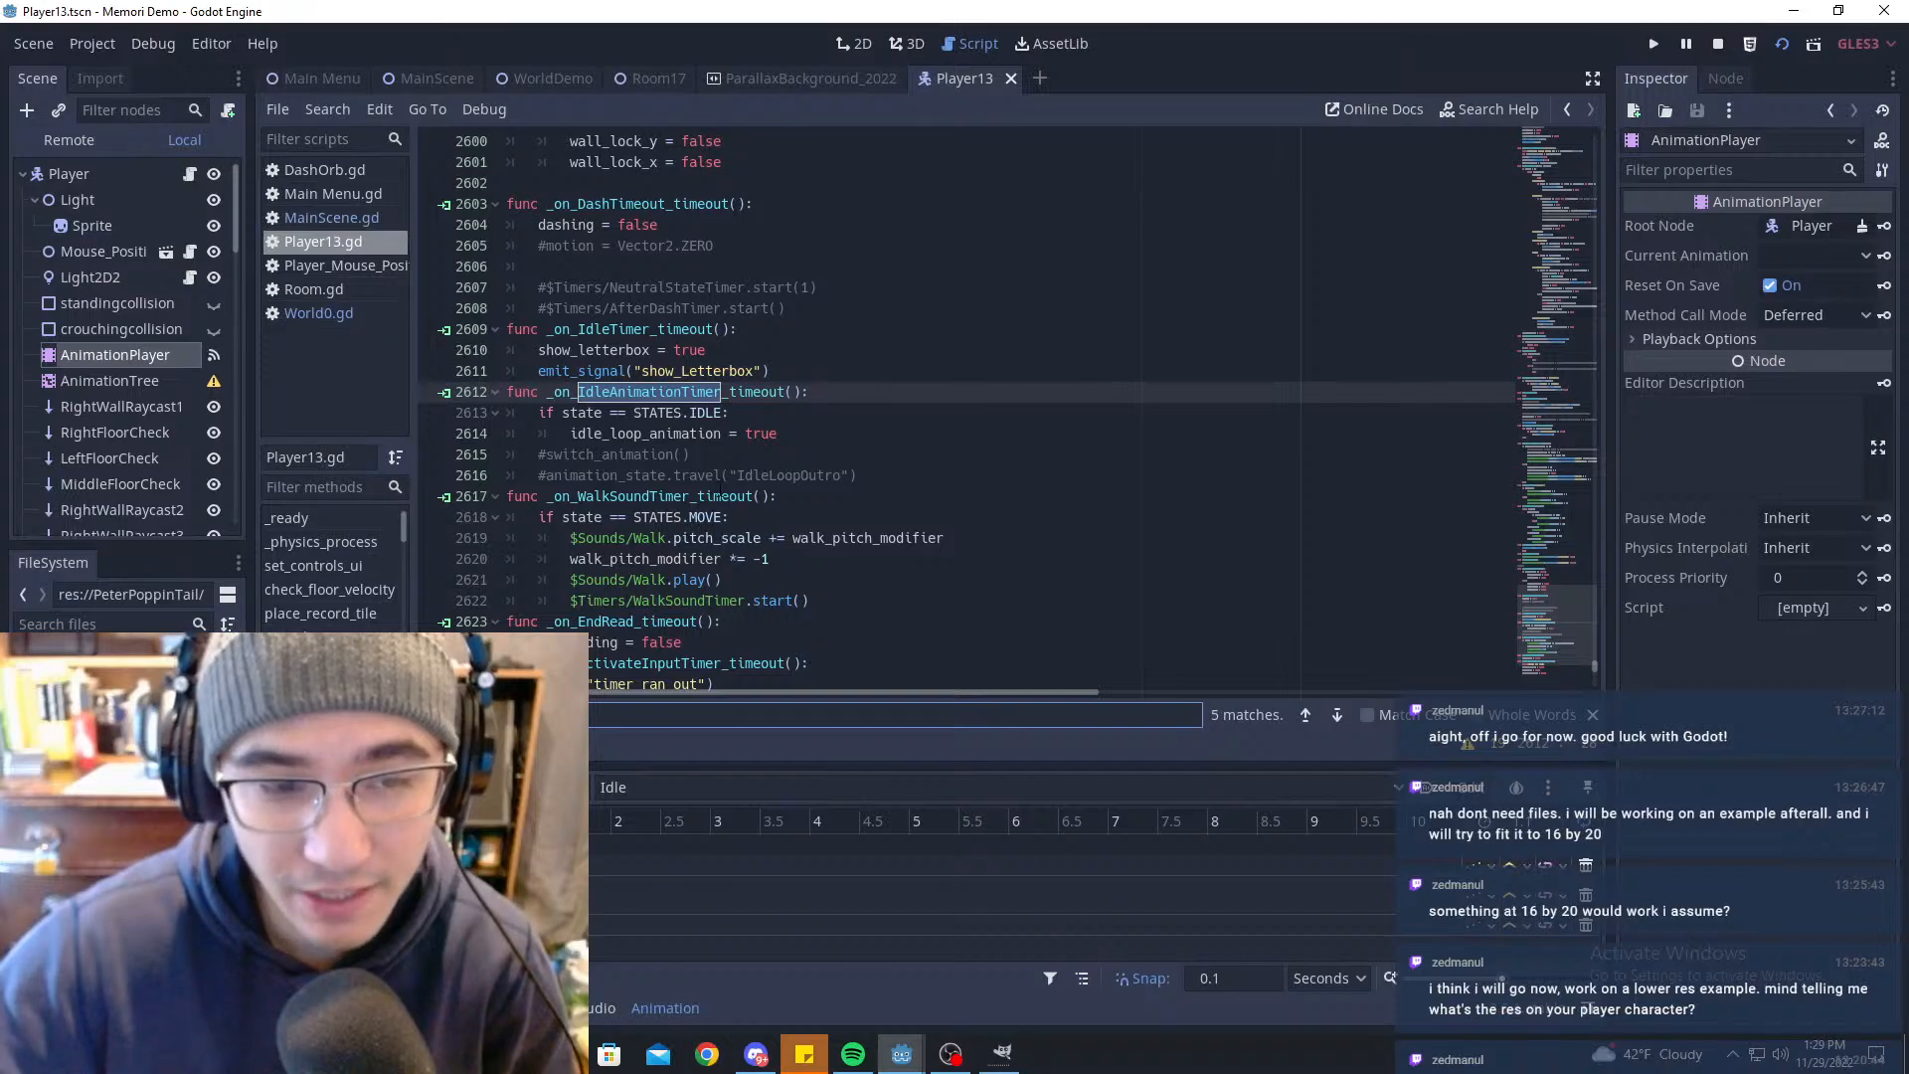
left_click(814, 454)
left_click(808, 436)
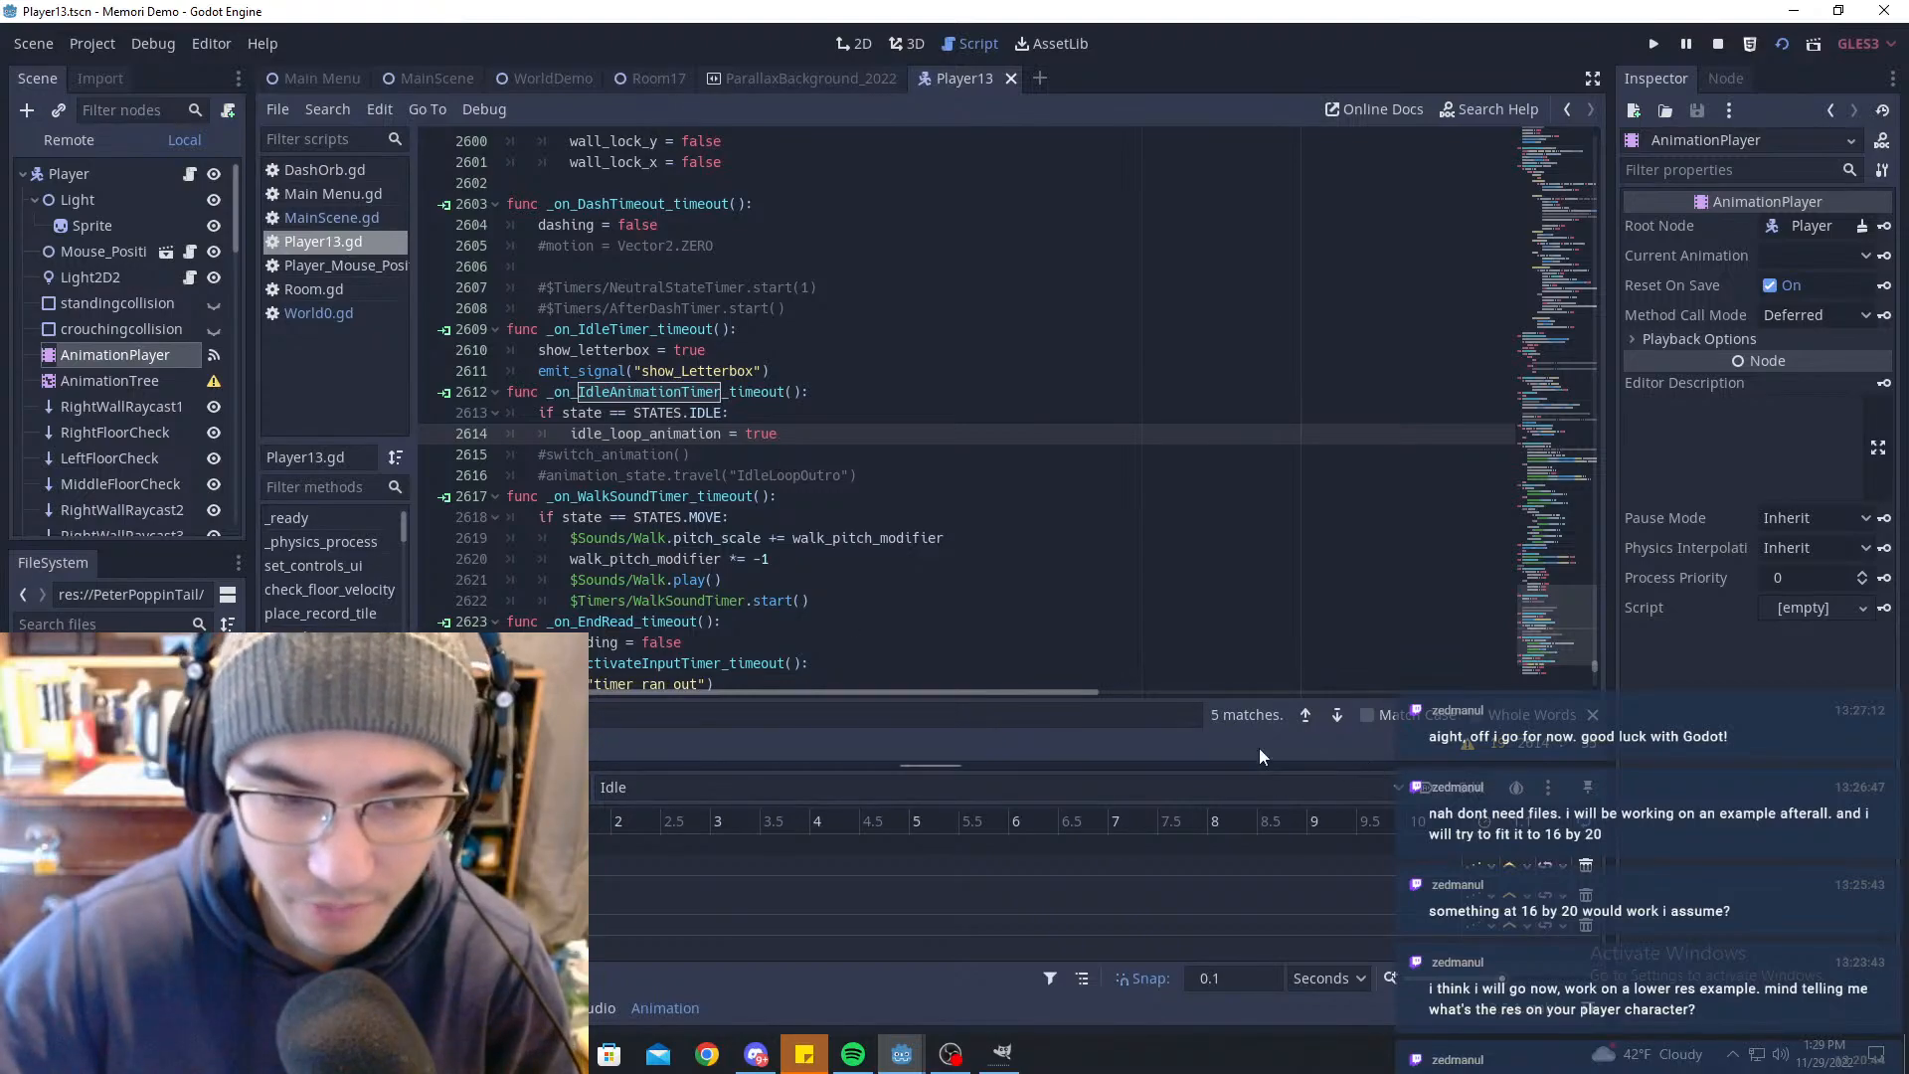
Step: Step back through the IdleAnimationTimer matches in exit_state and enter_state, and review enter_state's STATES.IDLE branch
left_click(1308, 712)
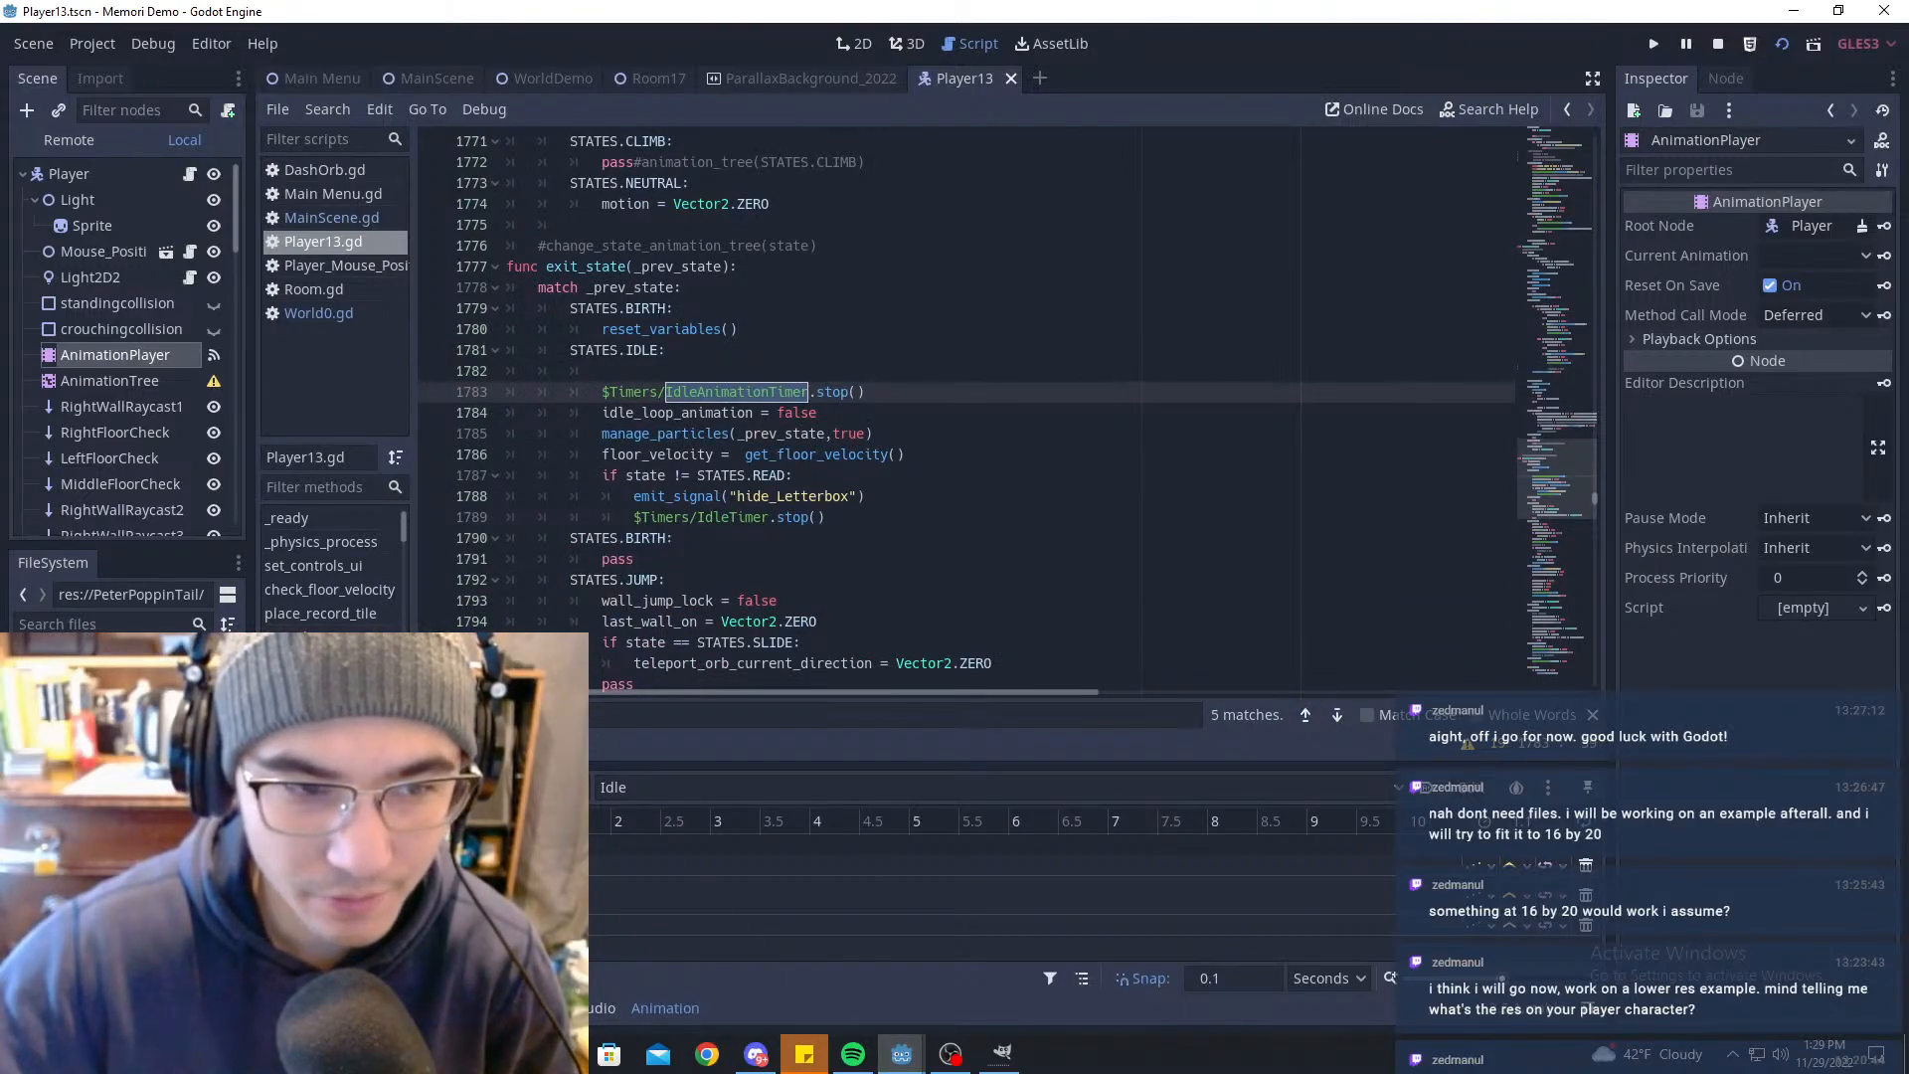
left_click(1306, 712)
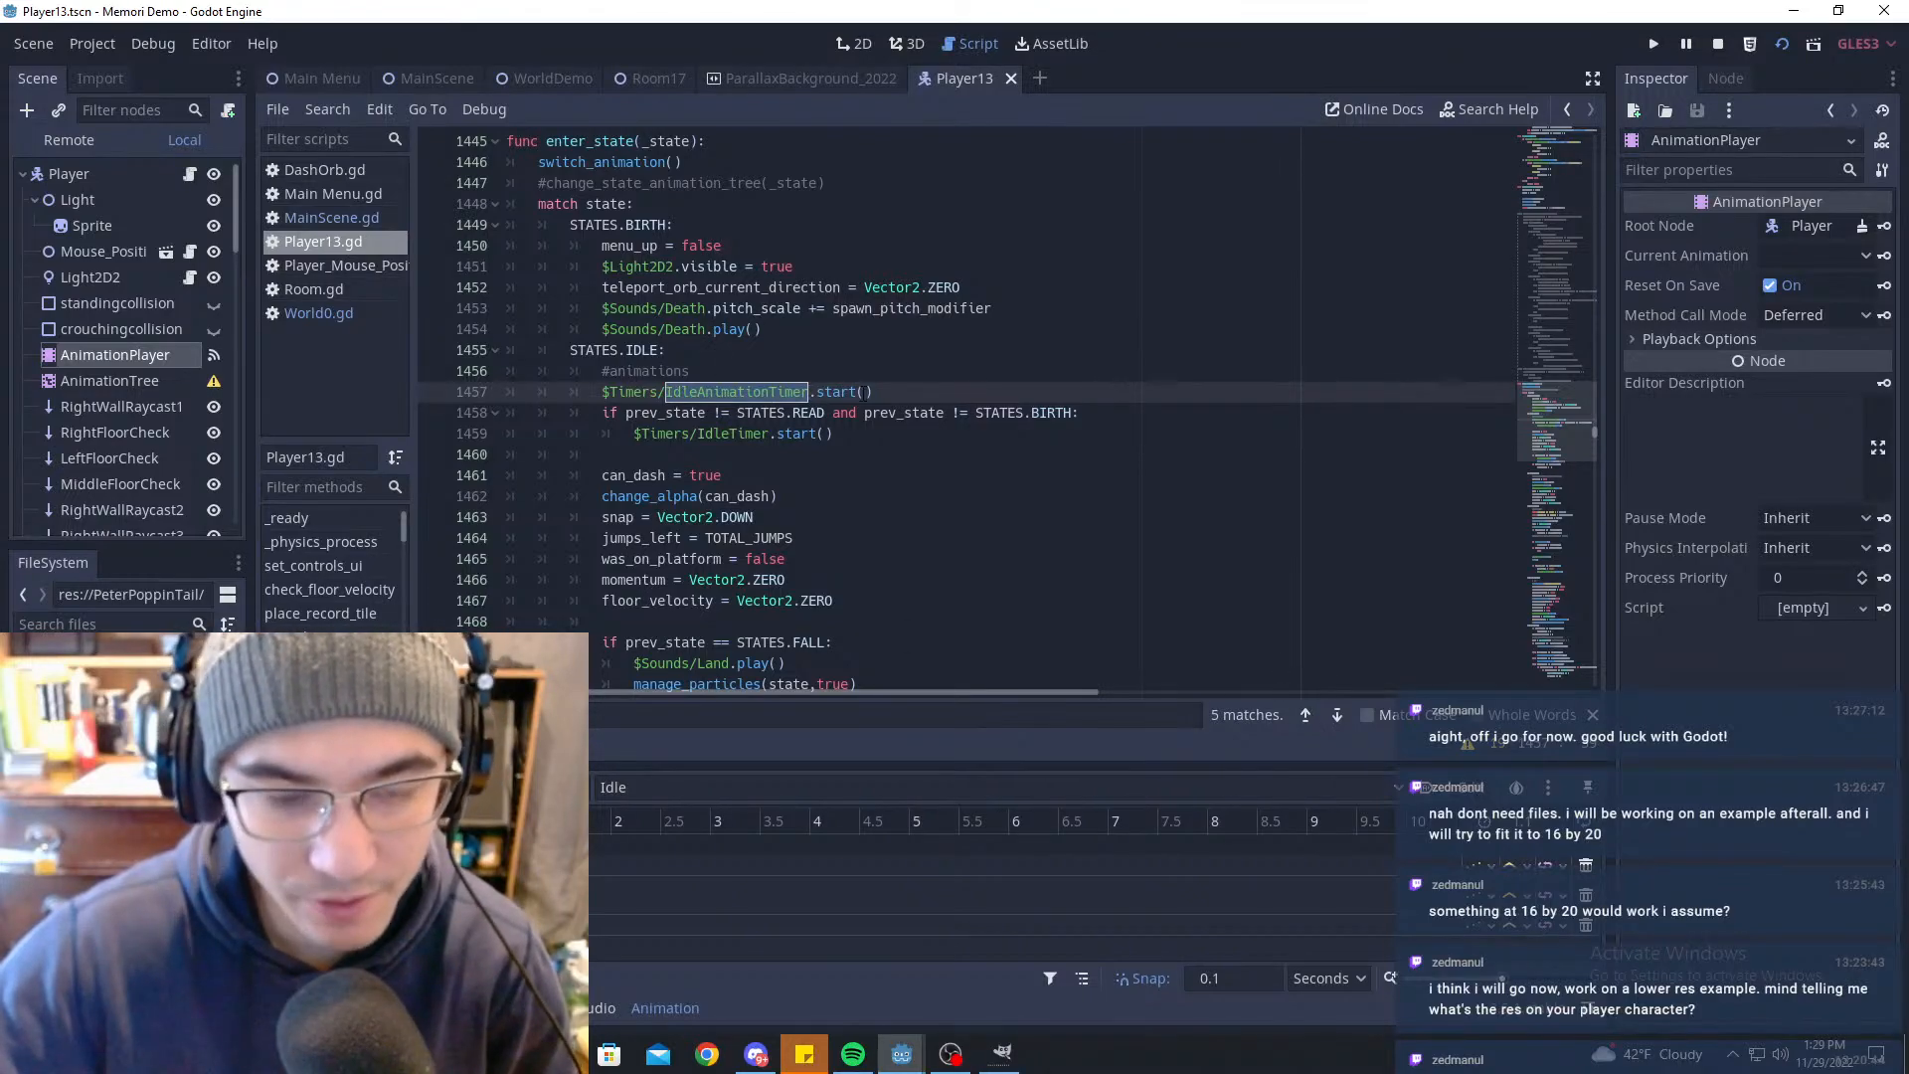
left_click(871, 392)
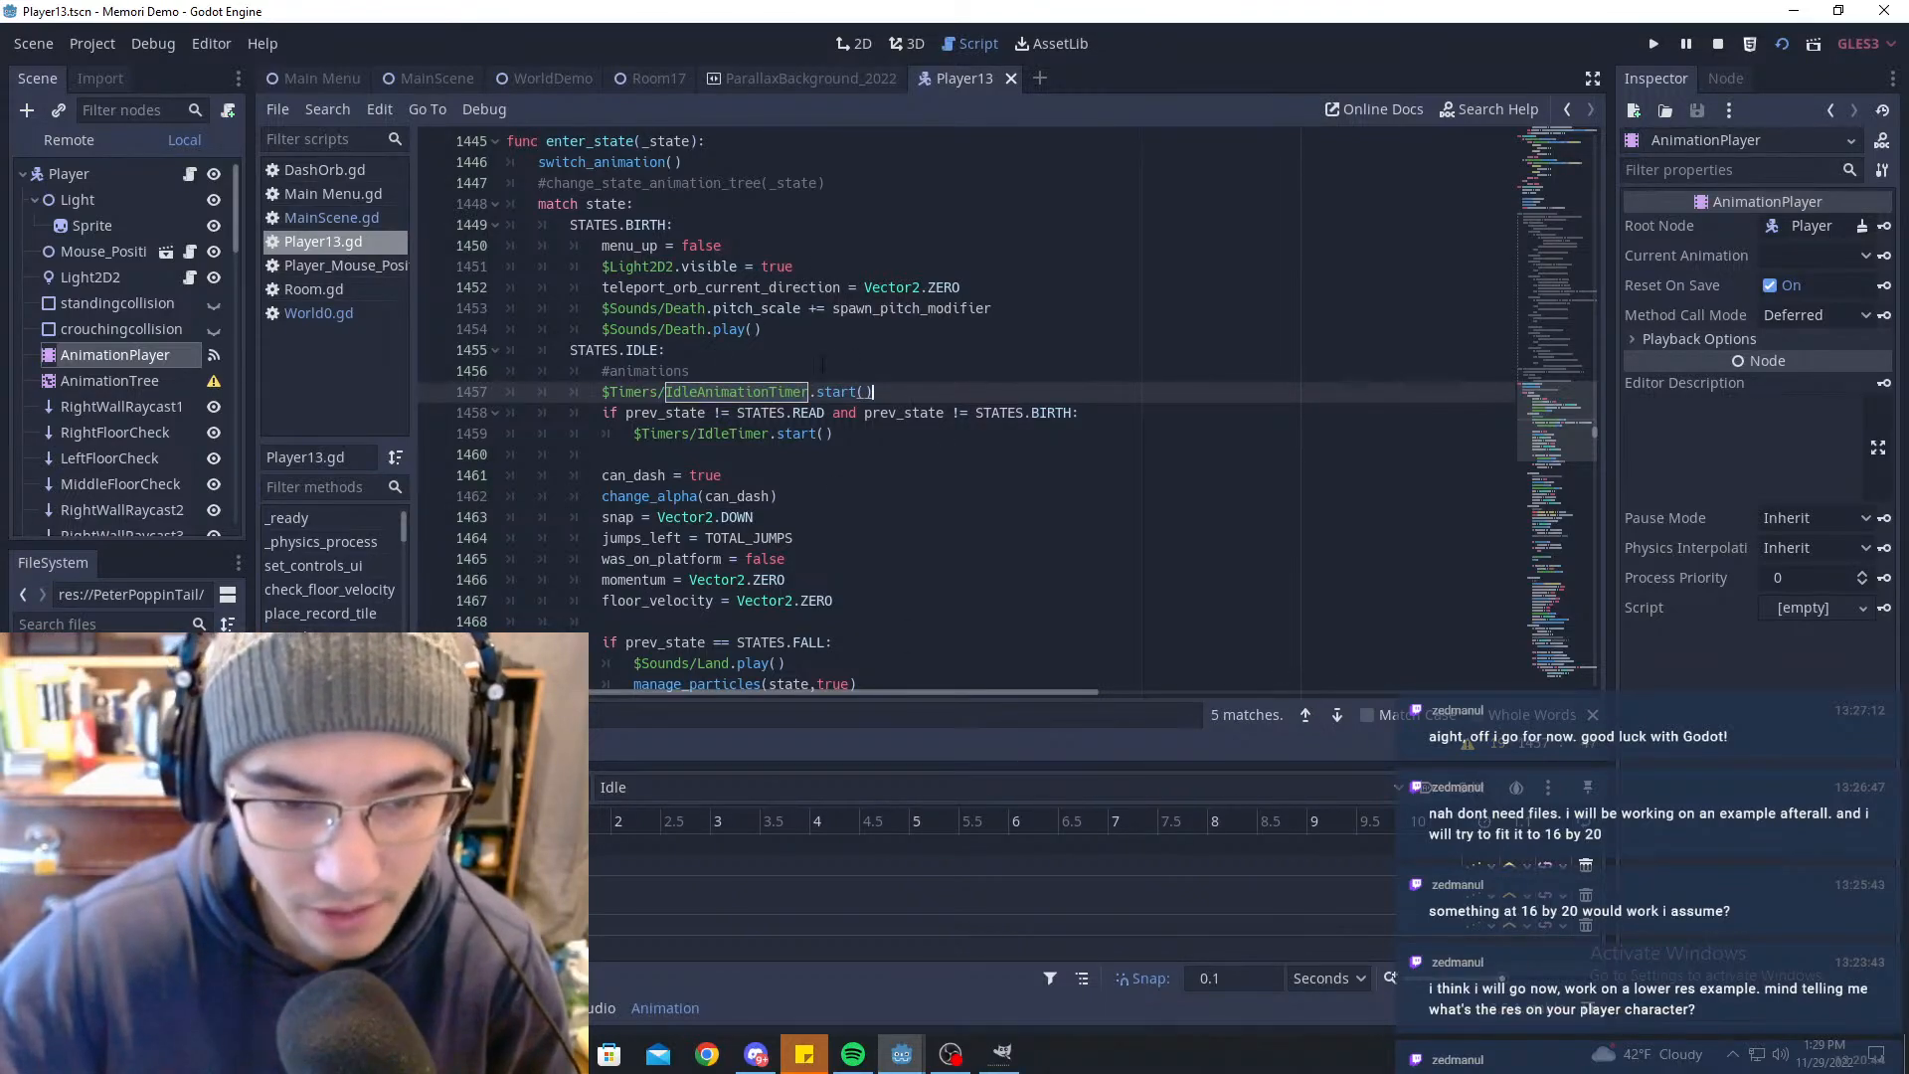
scroll(830, 418, "down", 4)
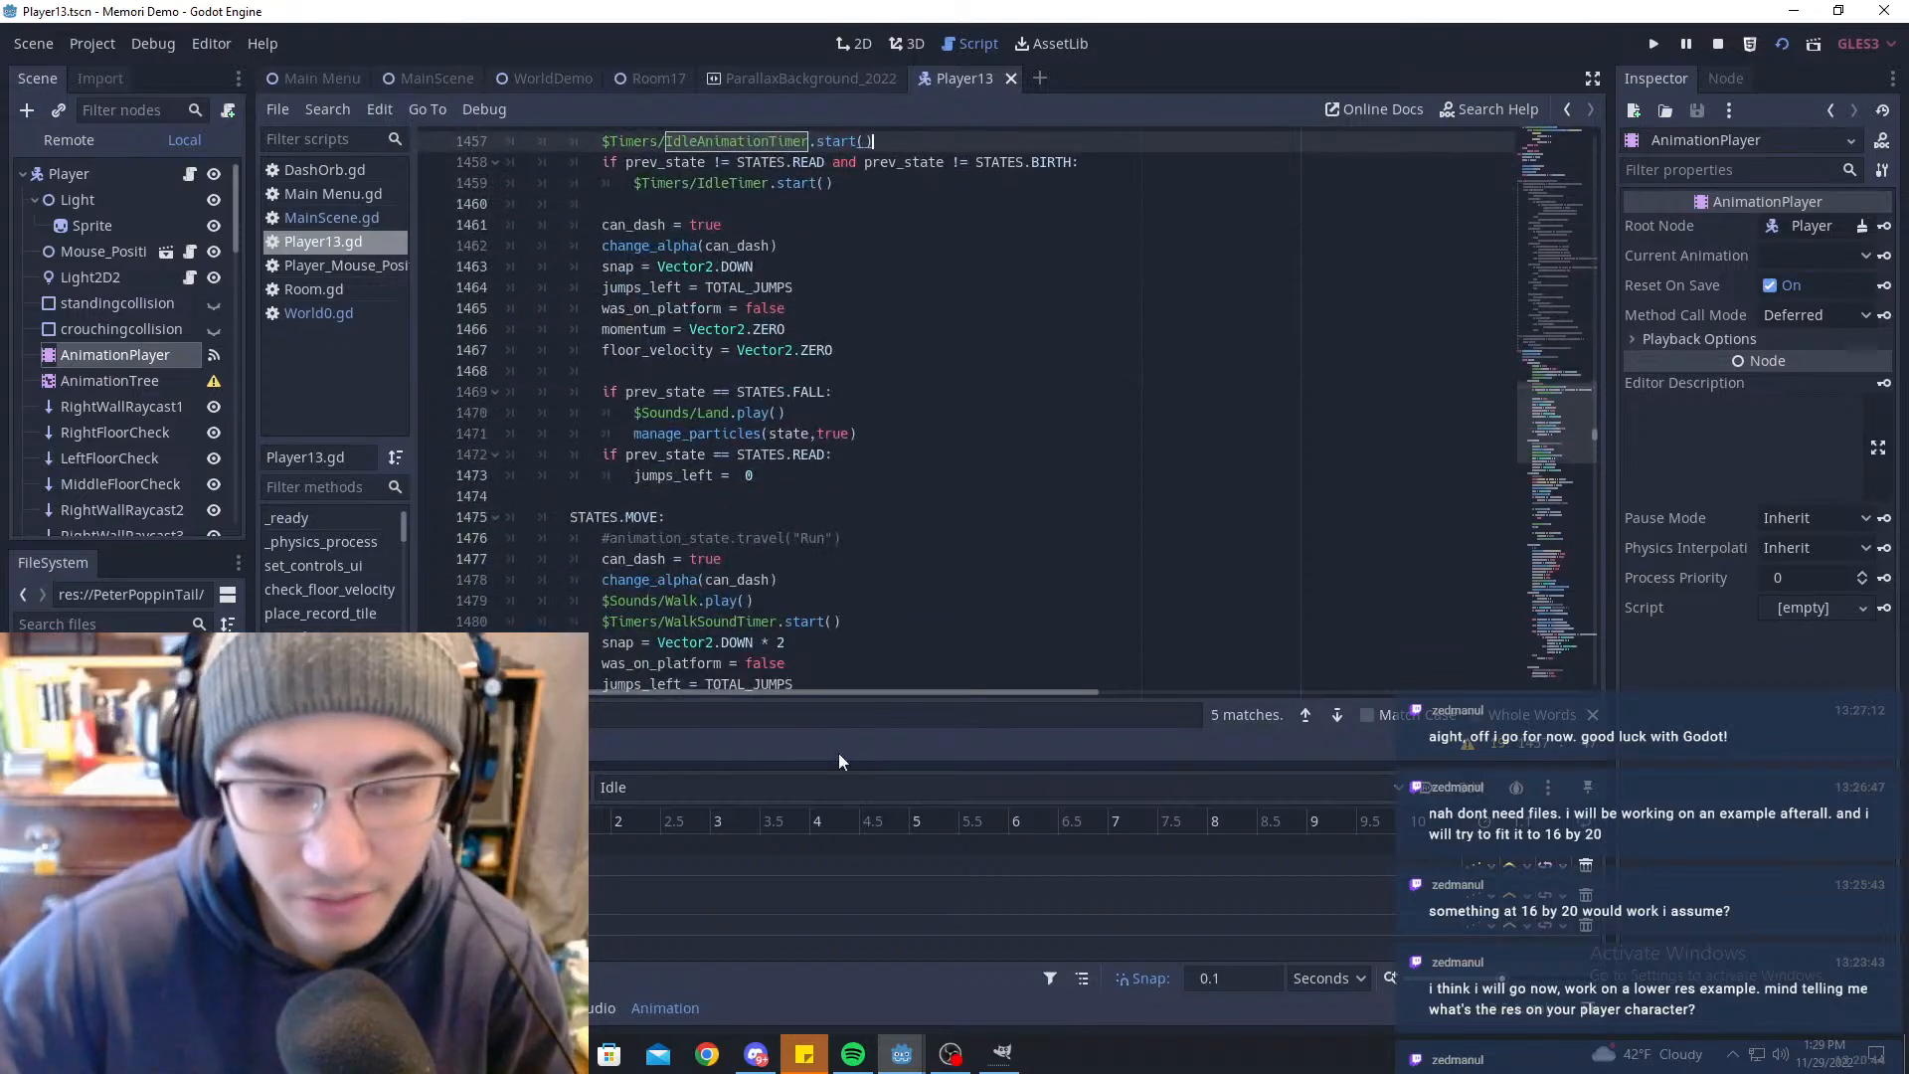
scroll(839, 448, "up", 3)
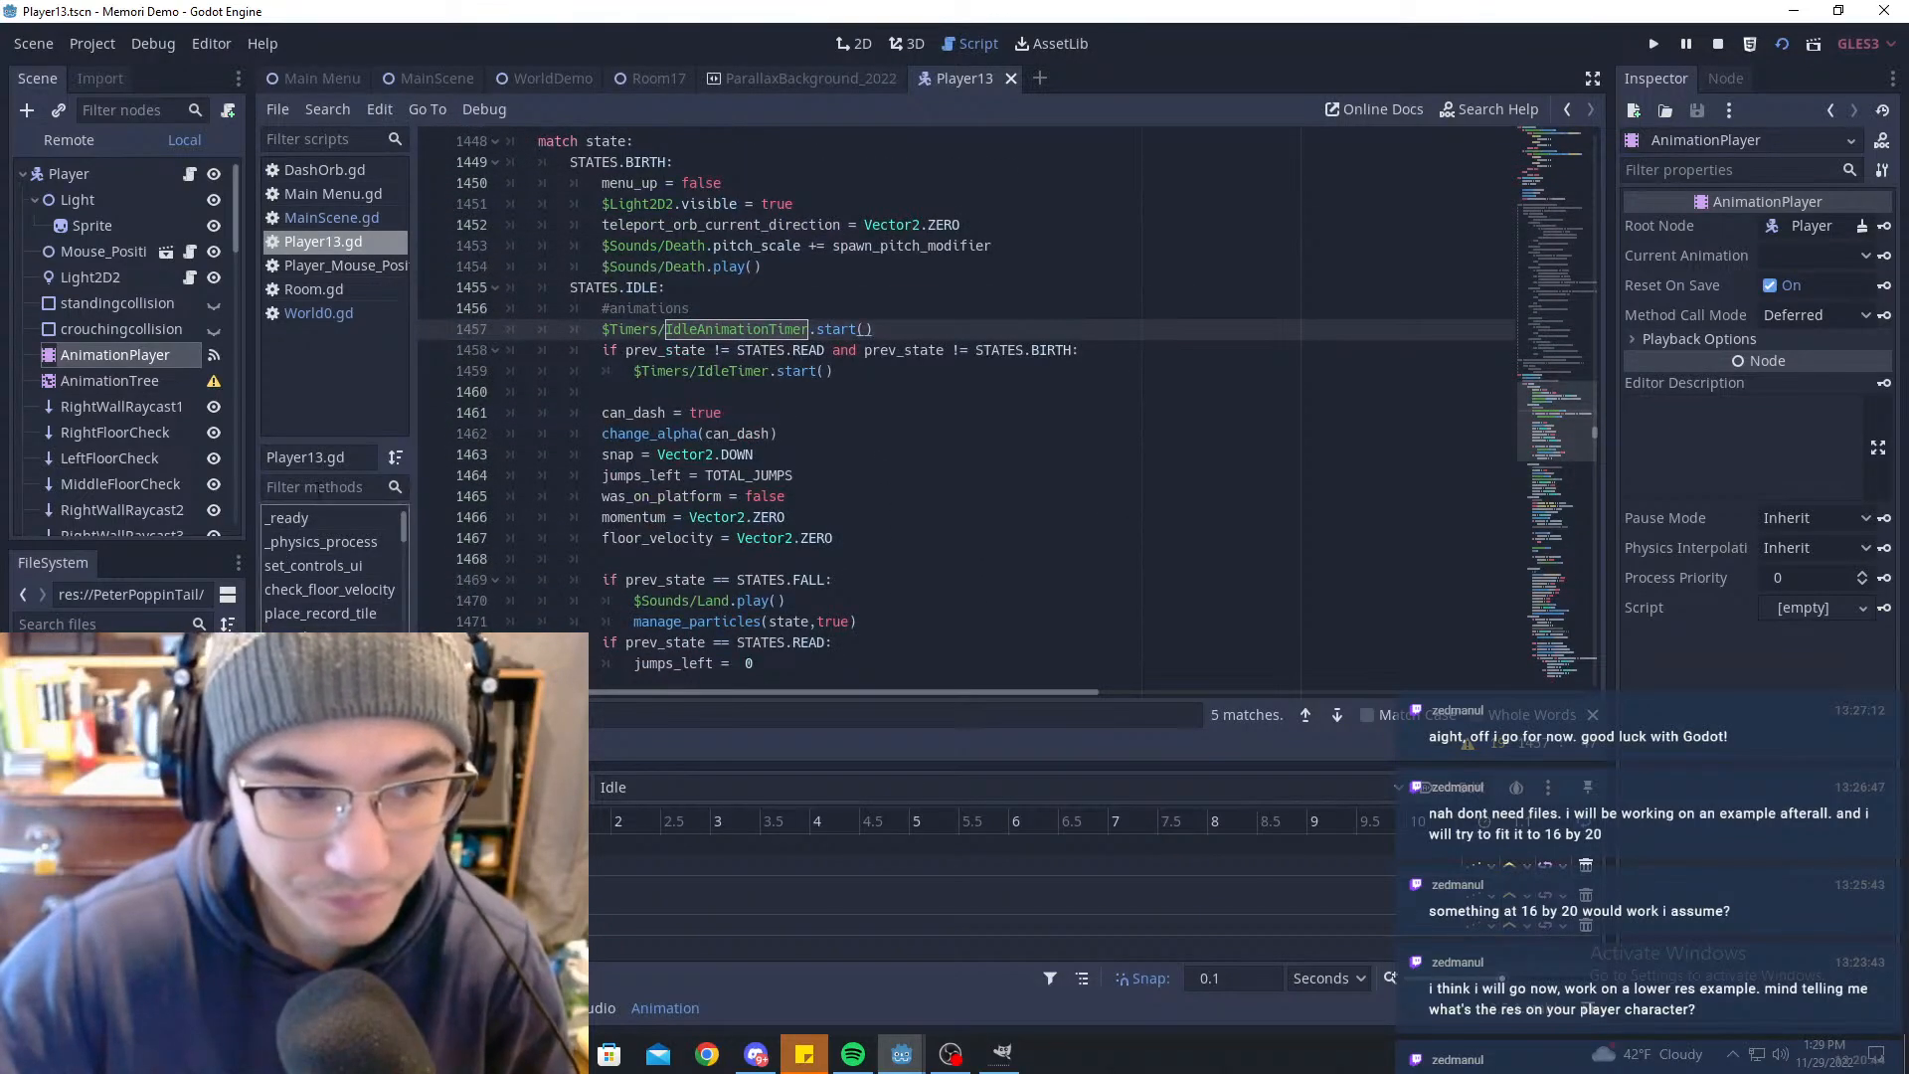
Step: Filter the methods by "aniamtion" and go to the _on_AnimationPlayer_animation_finished function
left_click(319, 487)
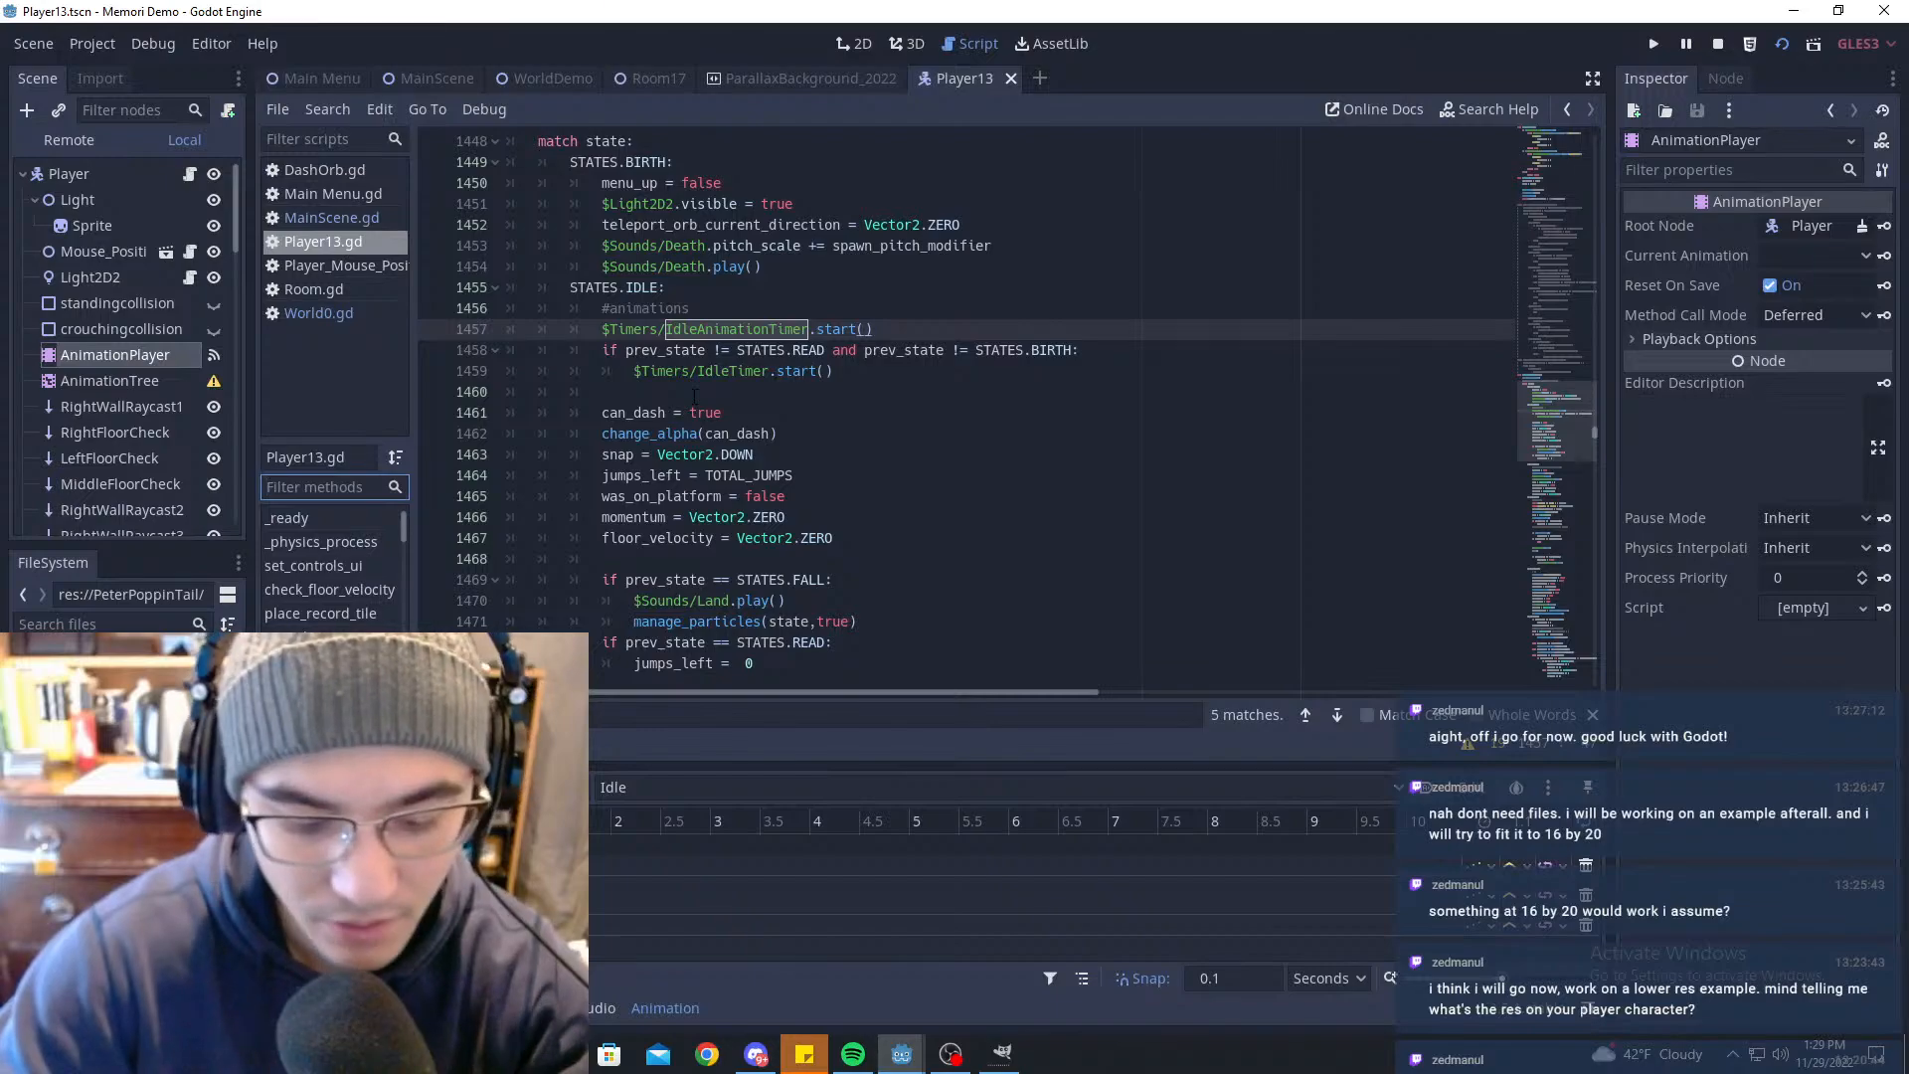
type("aniamt")
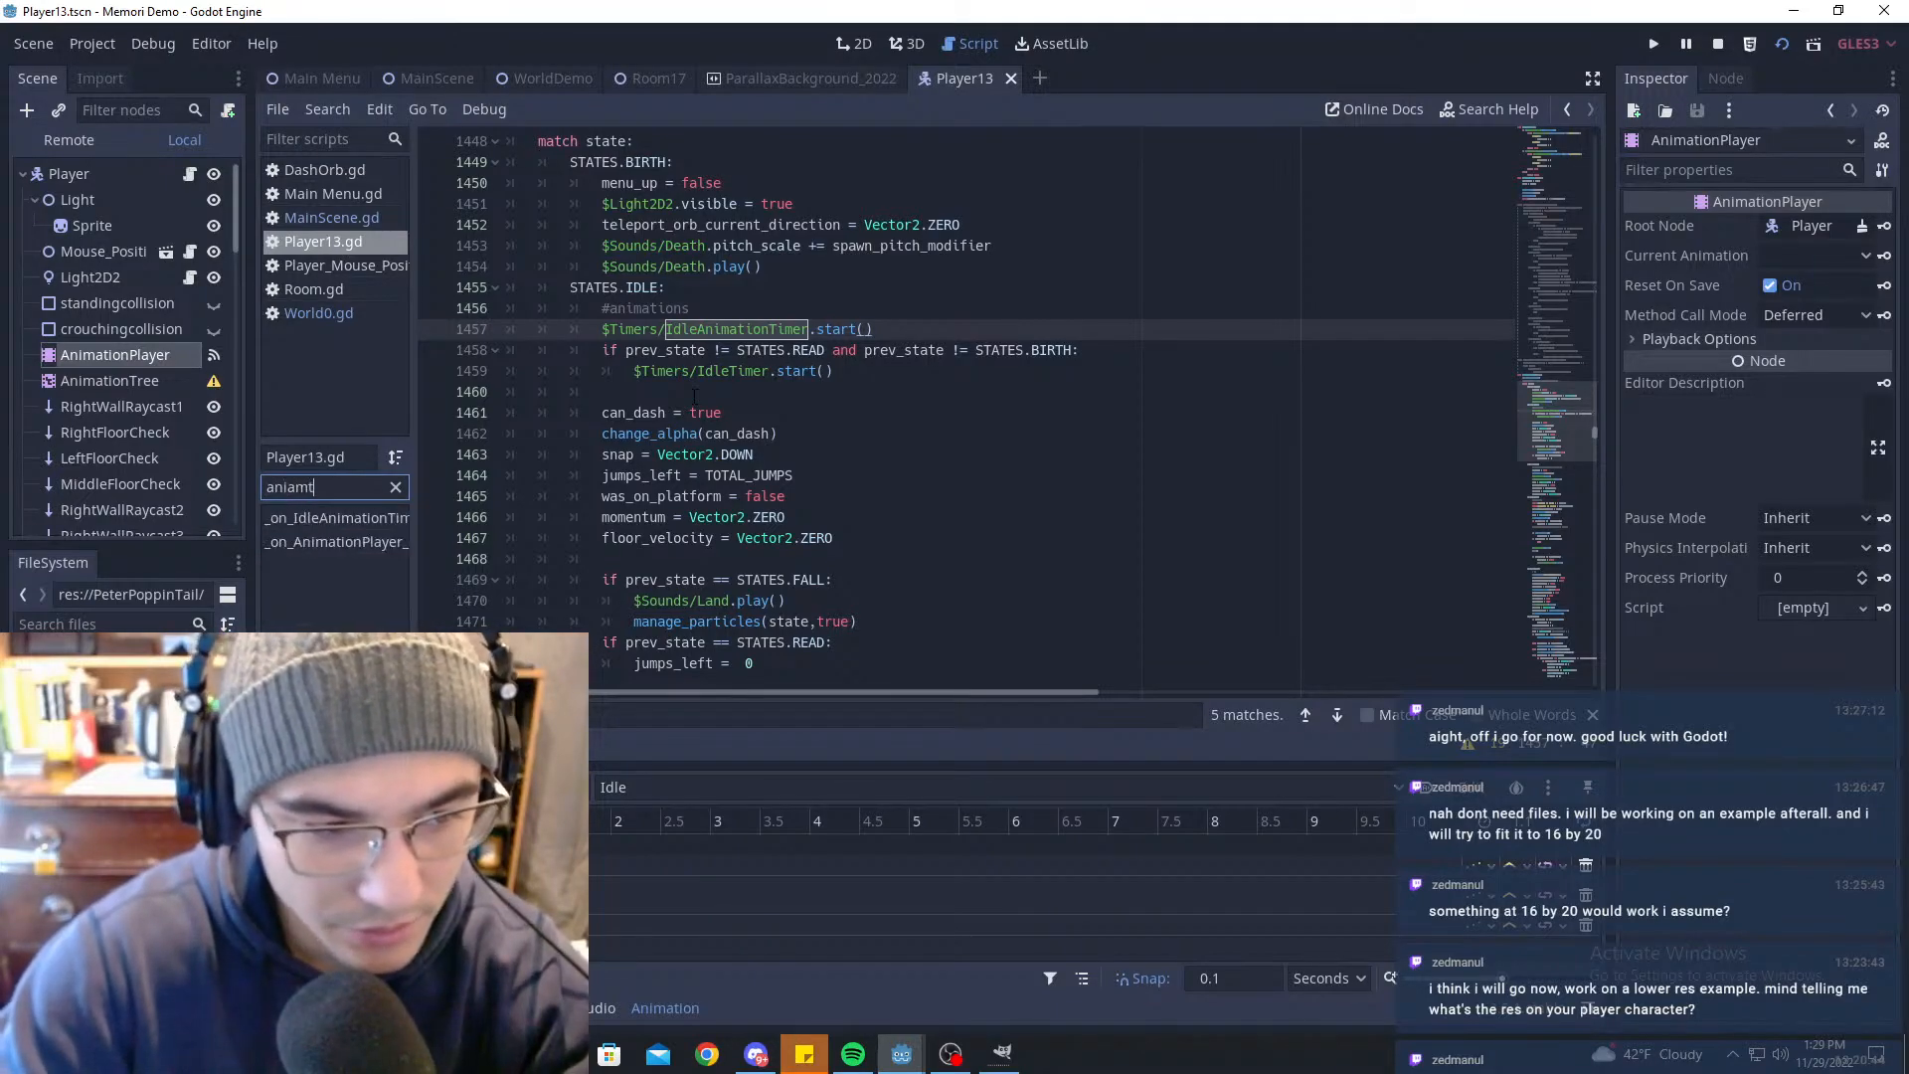
type("ion")
left_click(356, 519)
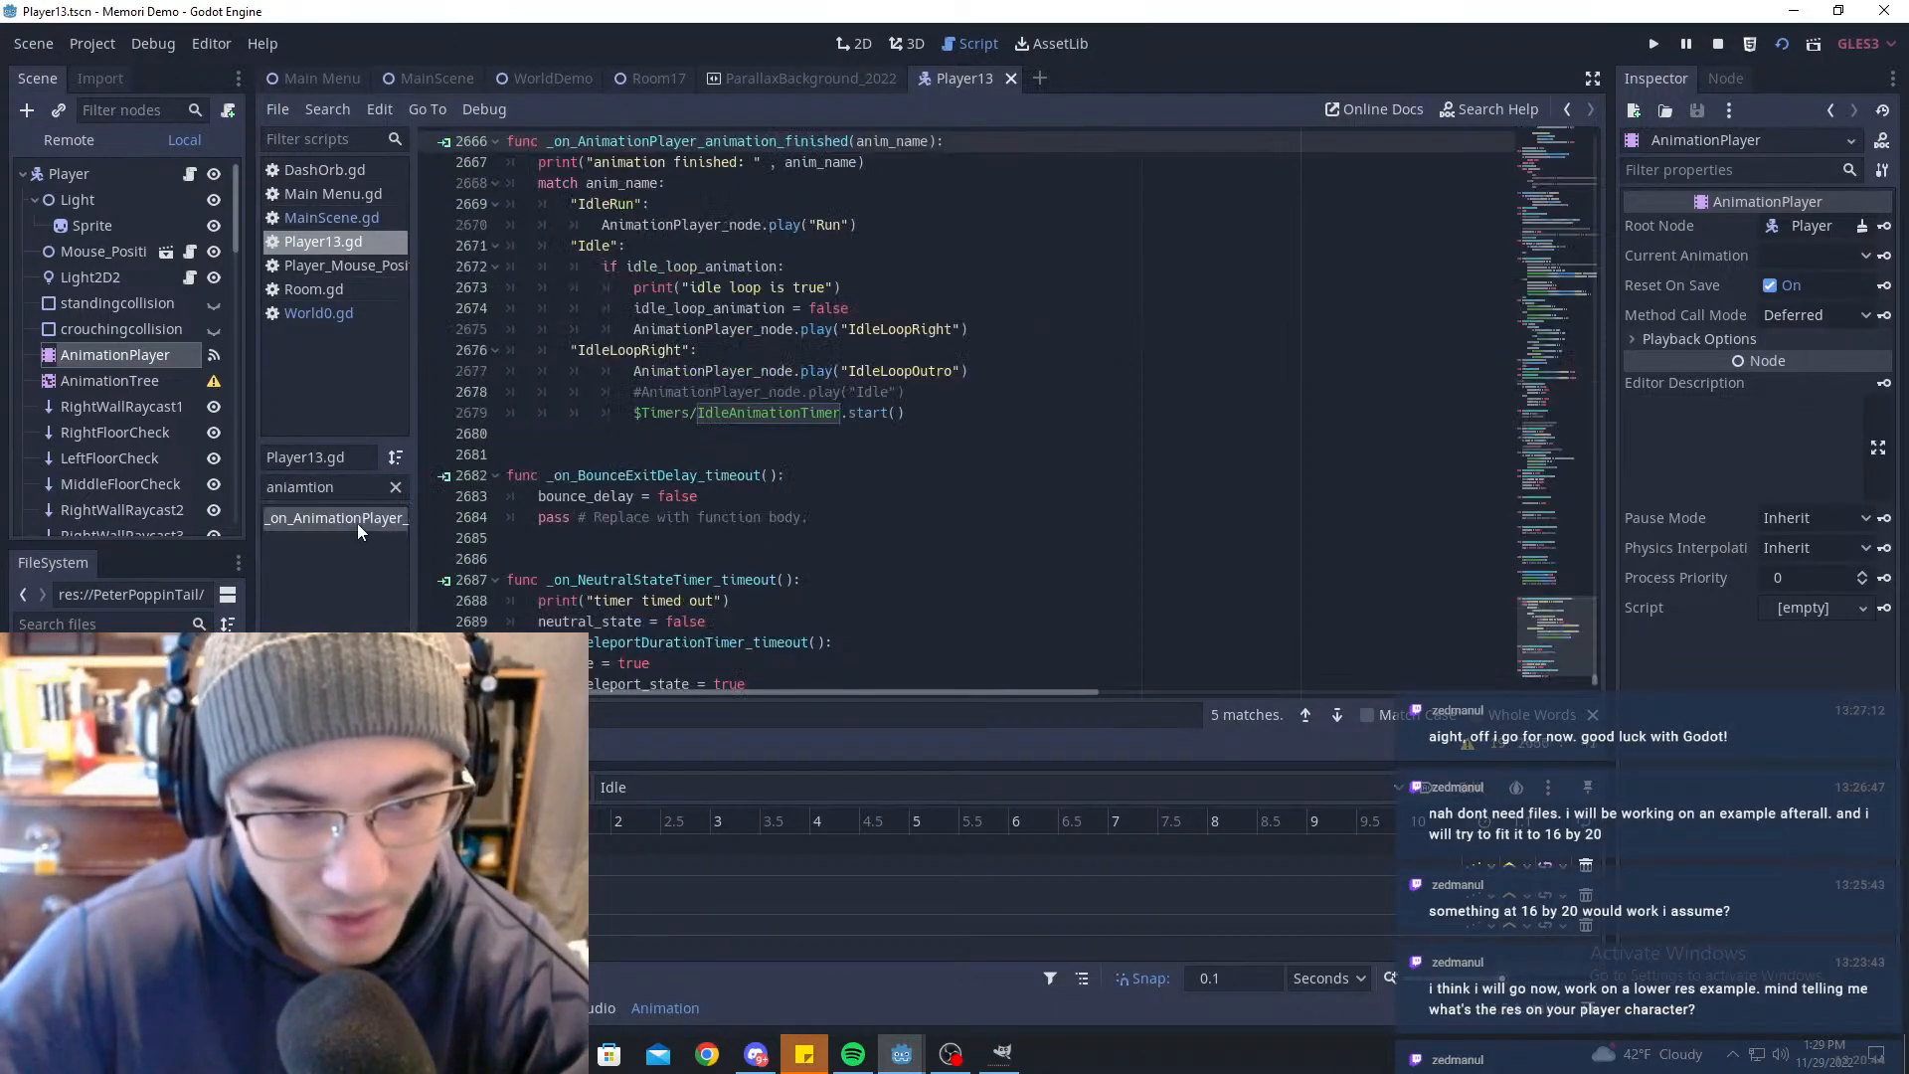
Step: Review the "Idle" case's idle_loop_animation check and IdleLoopRight call, and open the output log
left_click(677, 246)
left_click(875, 309)
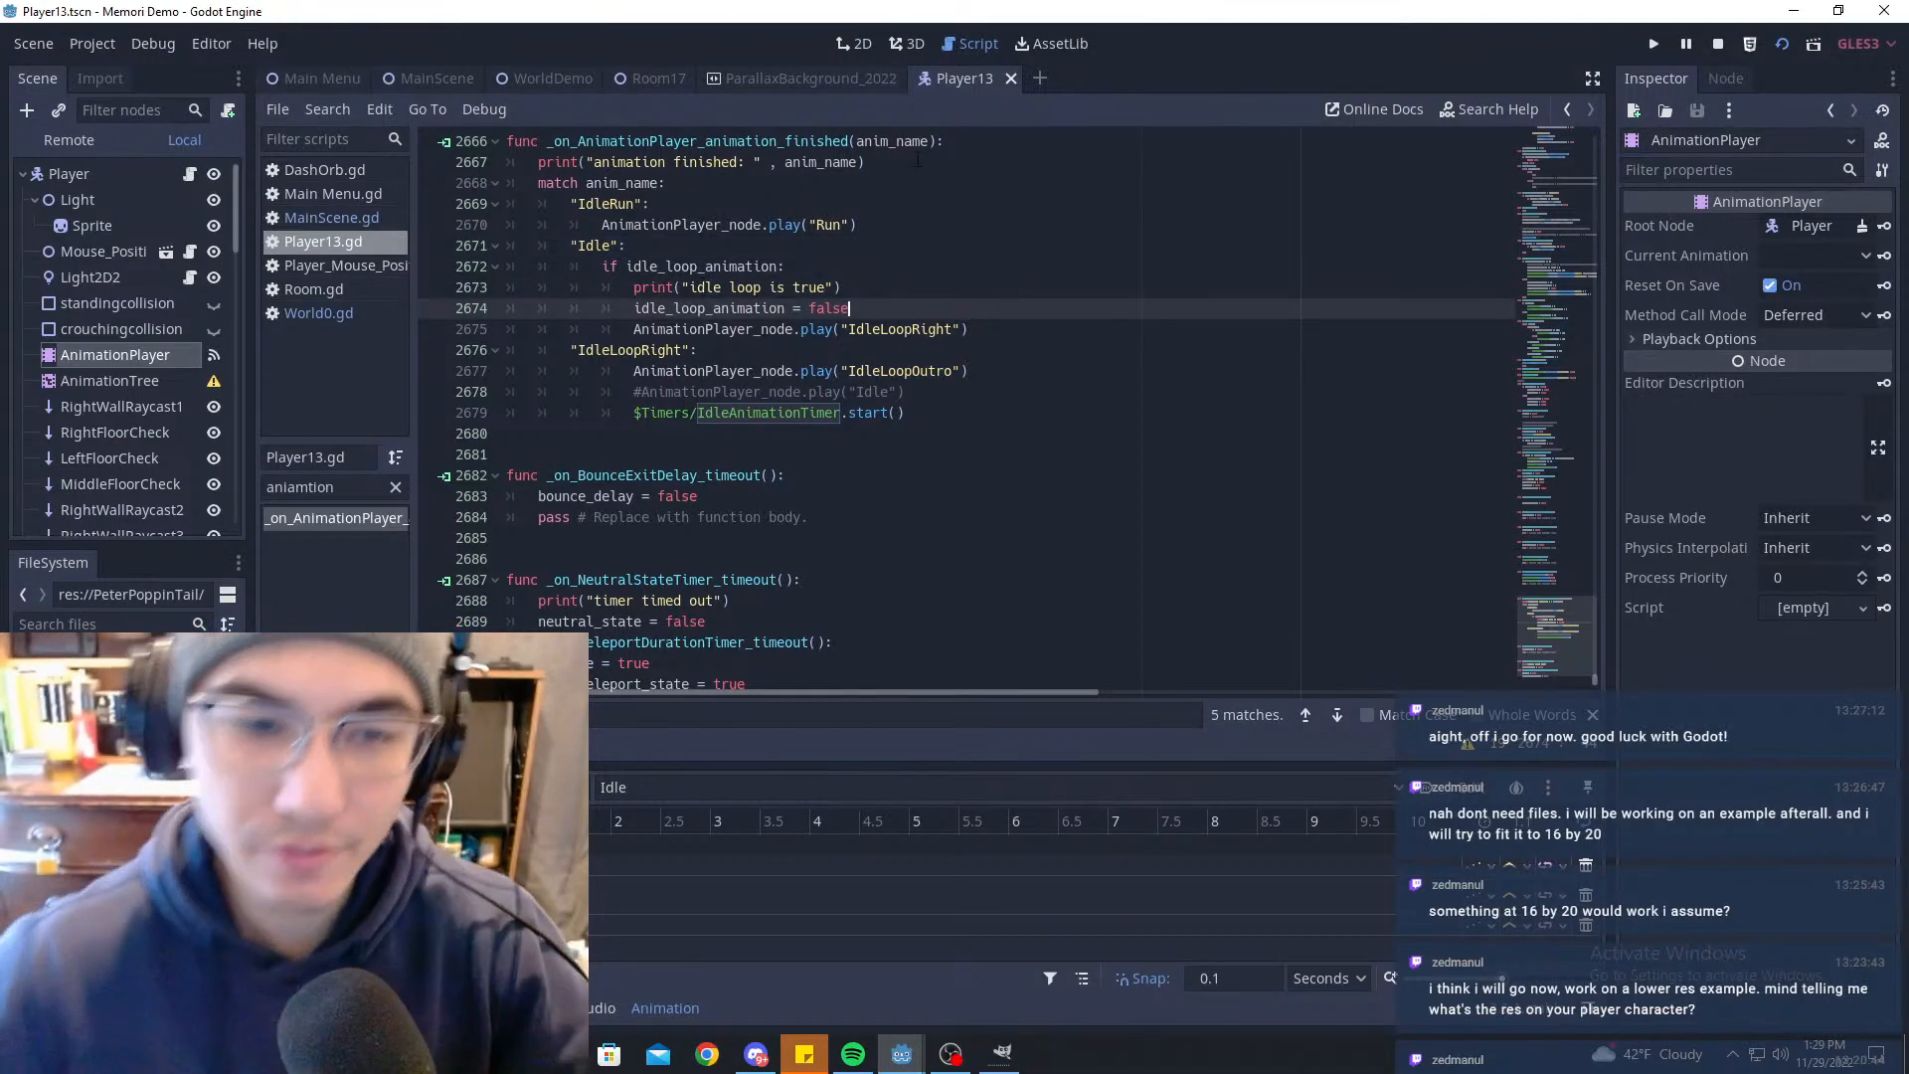
key("Up")
key("Up")
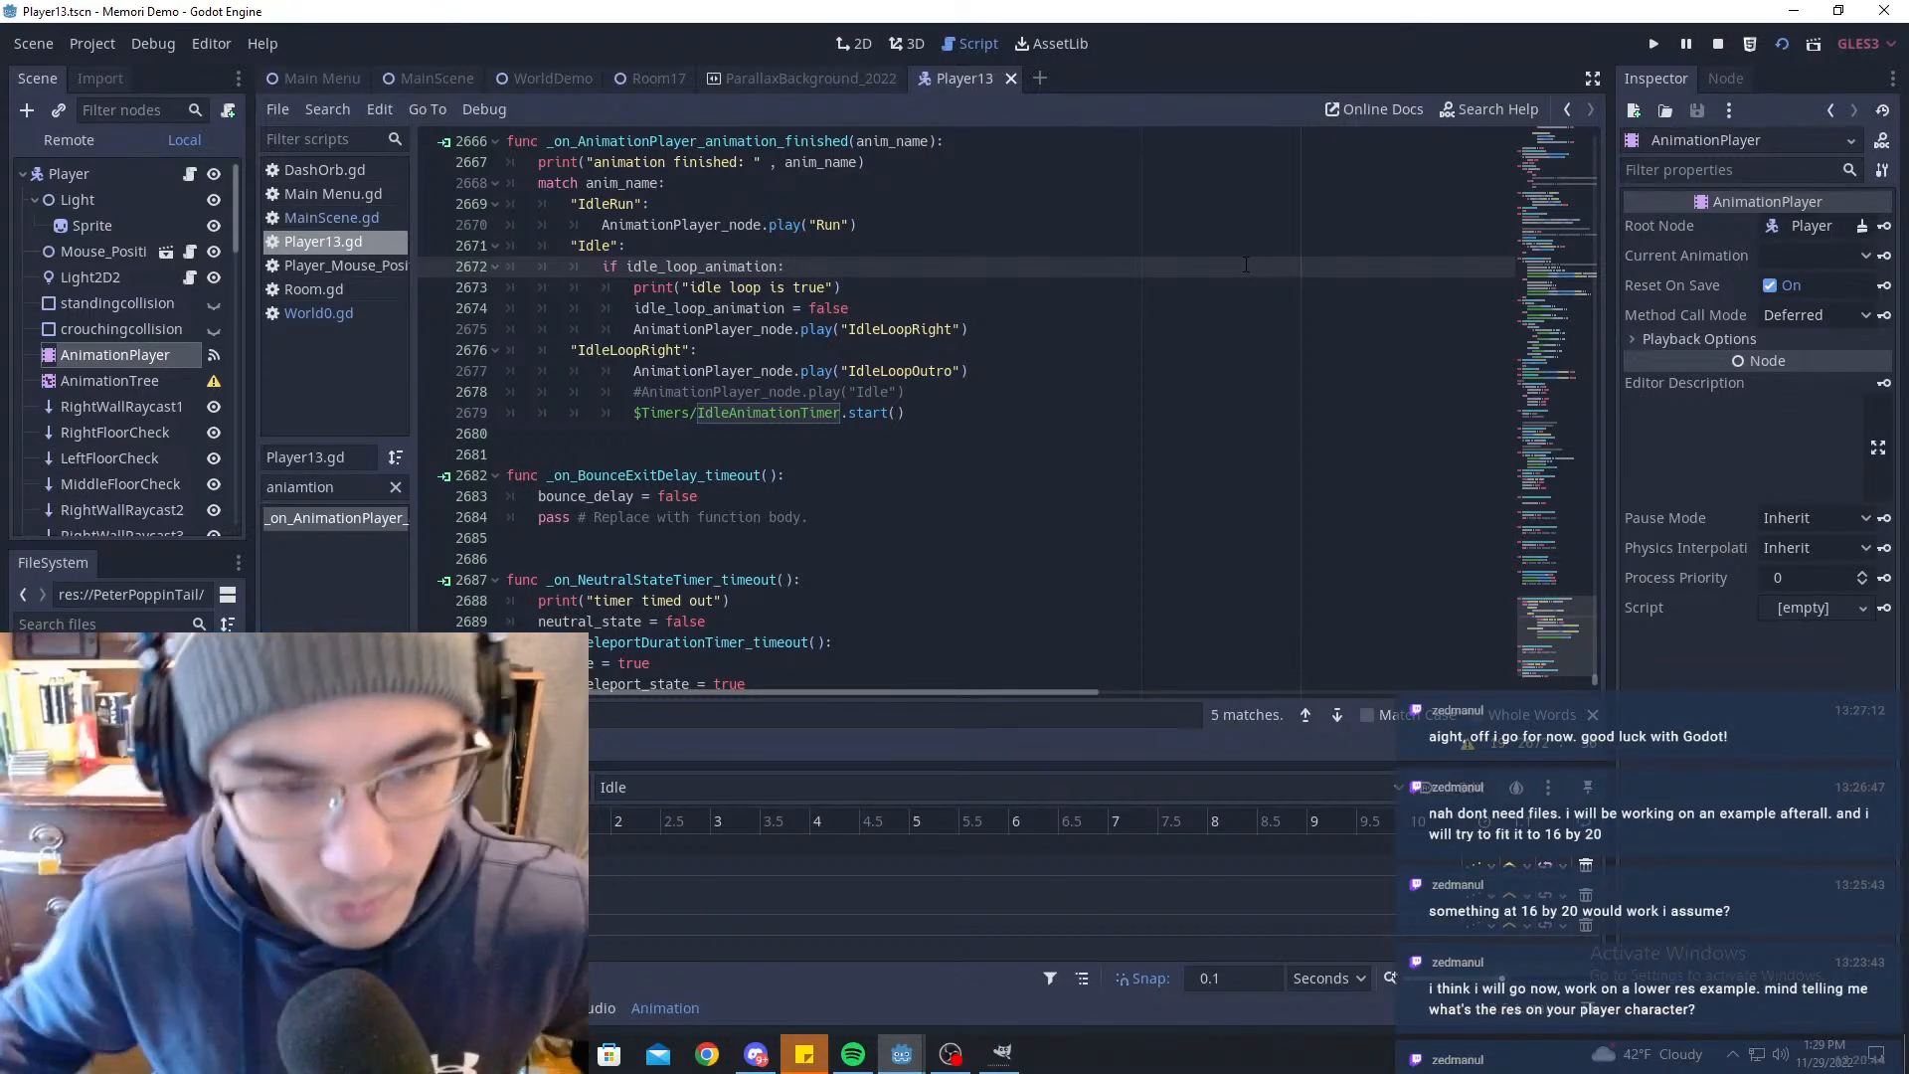
left_click(850, 329)
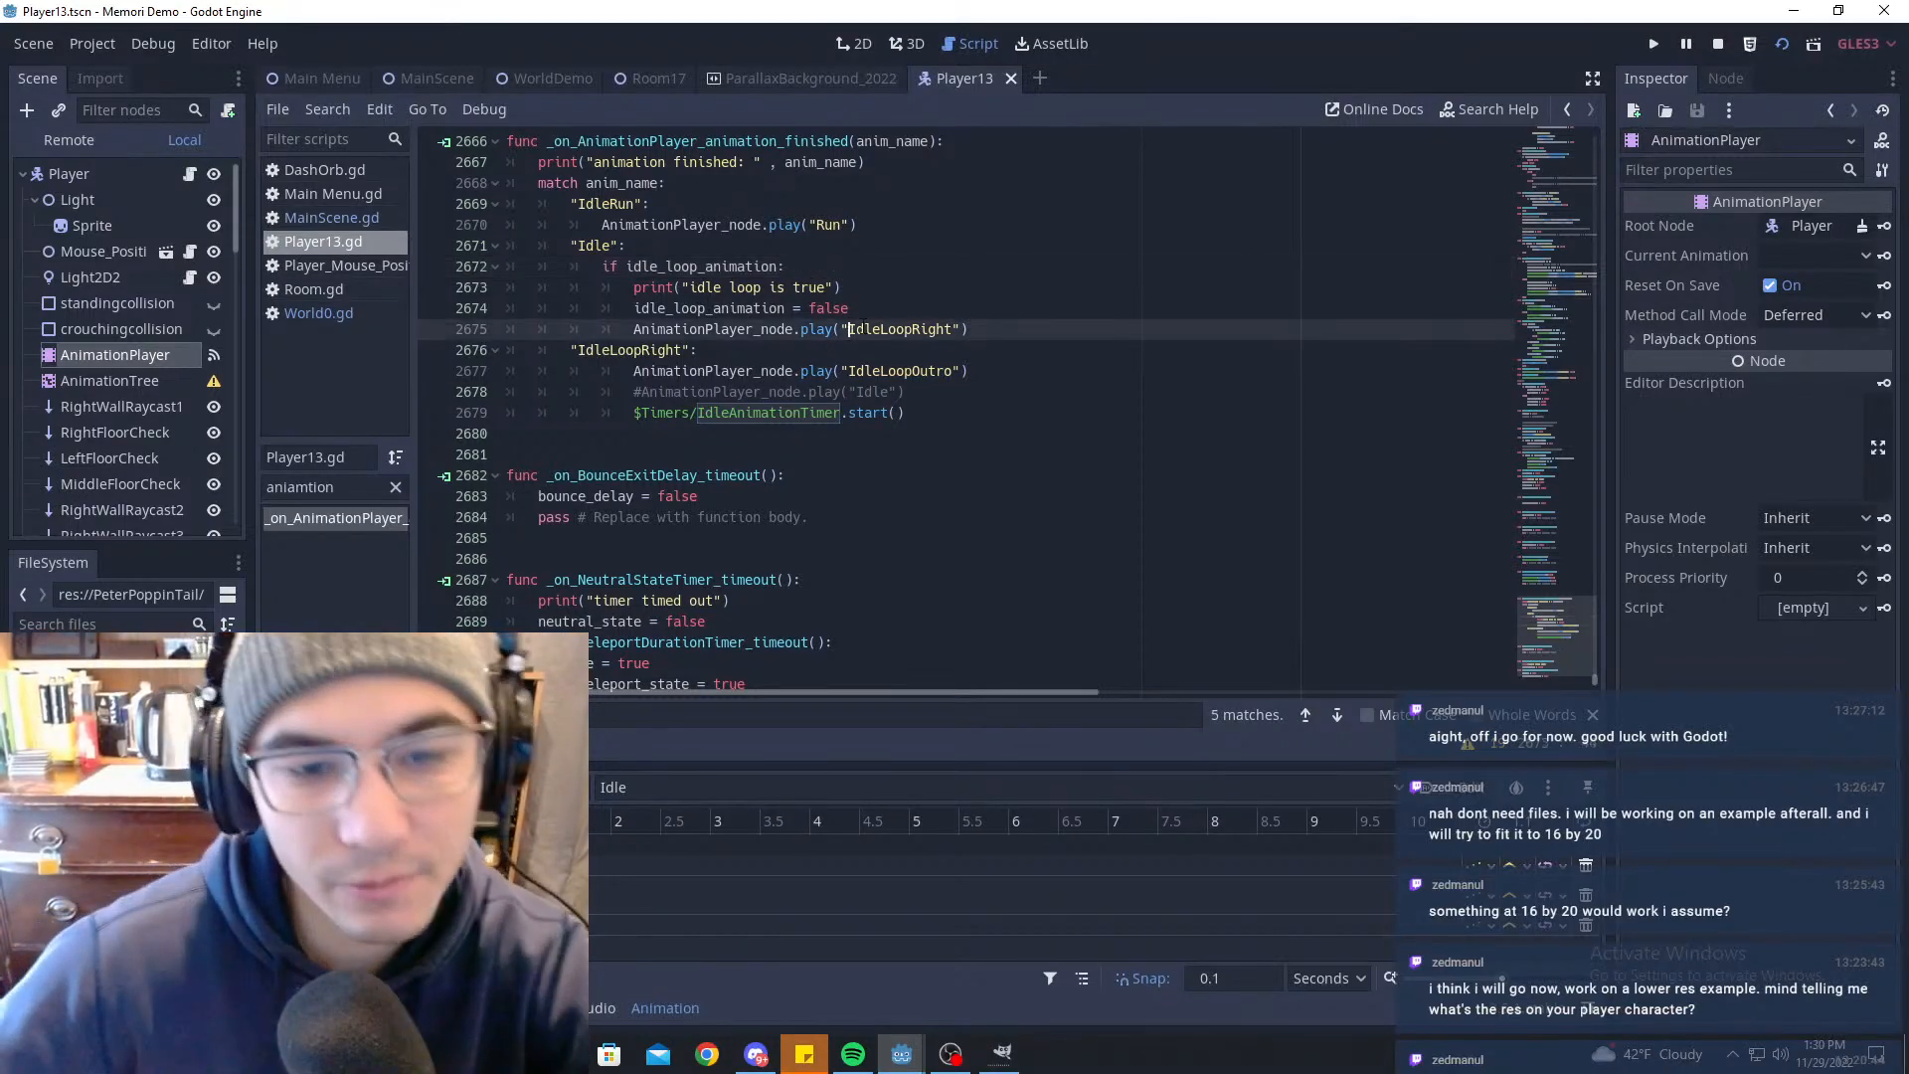
left_click(294, 1008)
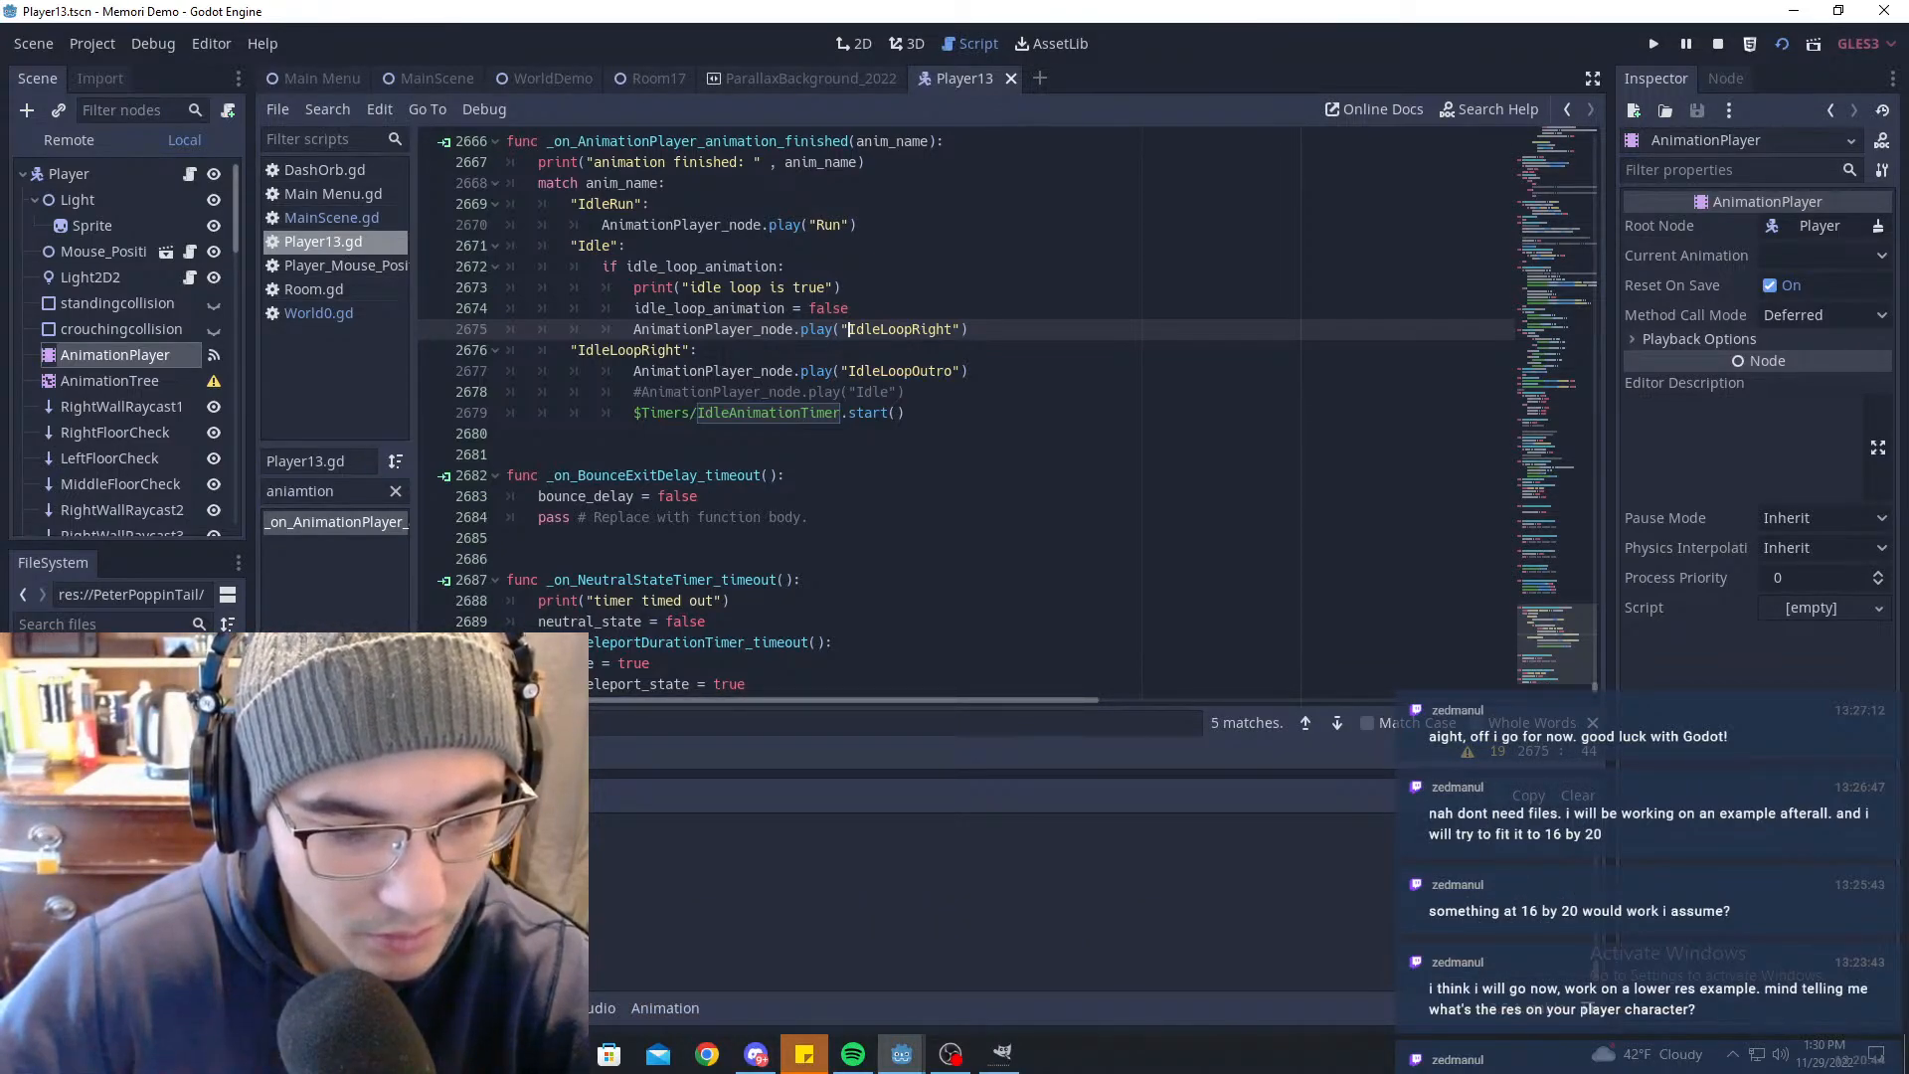
left_click(909, 516)
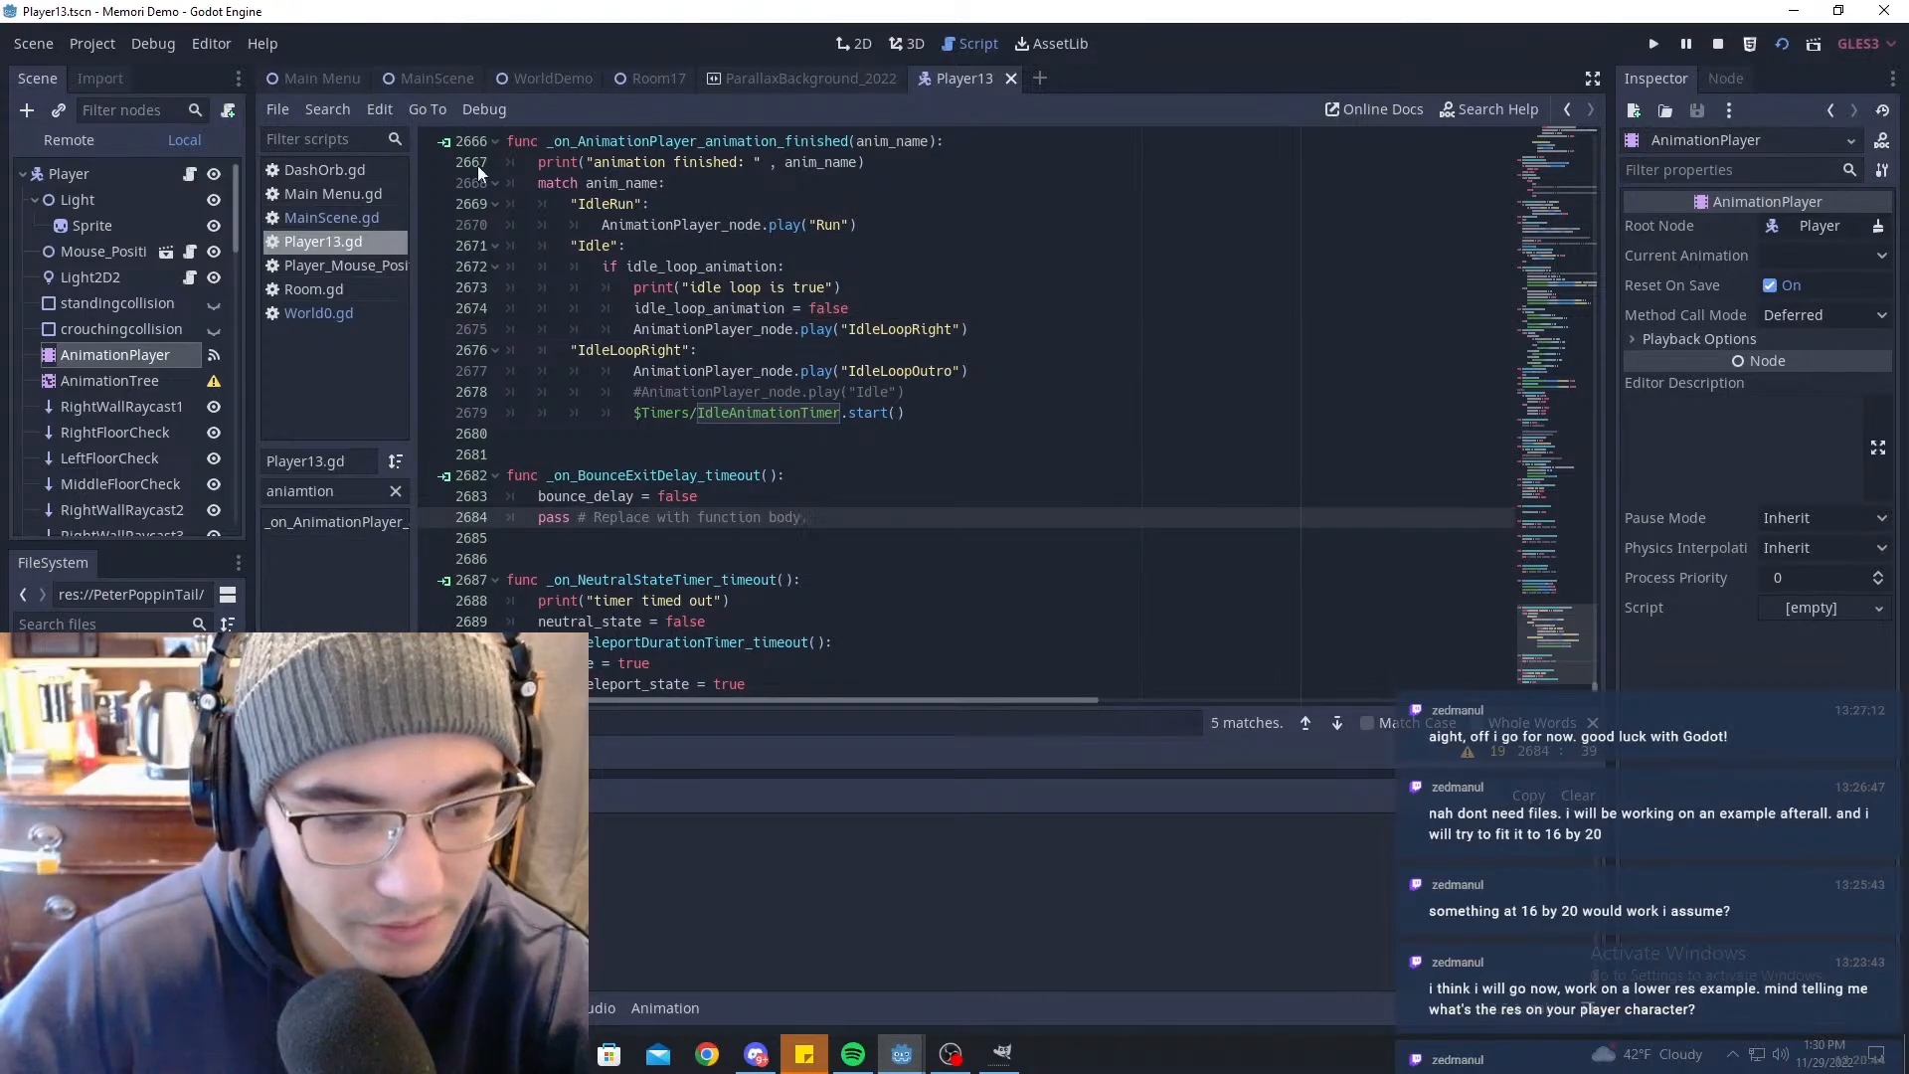
Step: Run the game from MainScene to check the idle animation and its debug output, and return to the editor
left_click(465, 80)
key("F5")
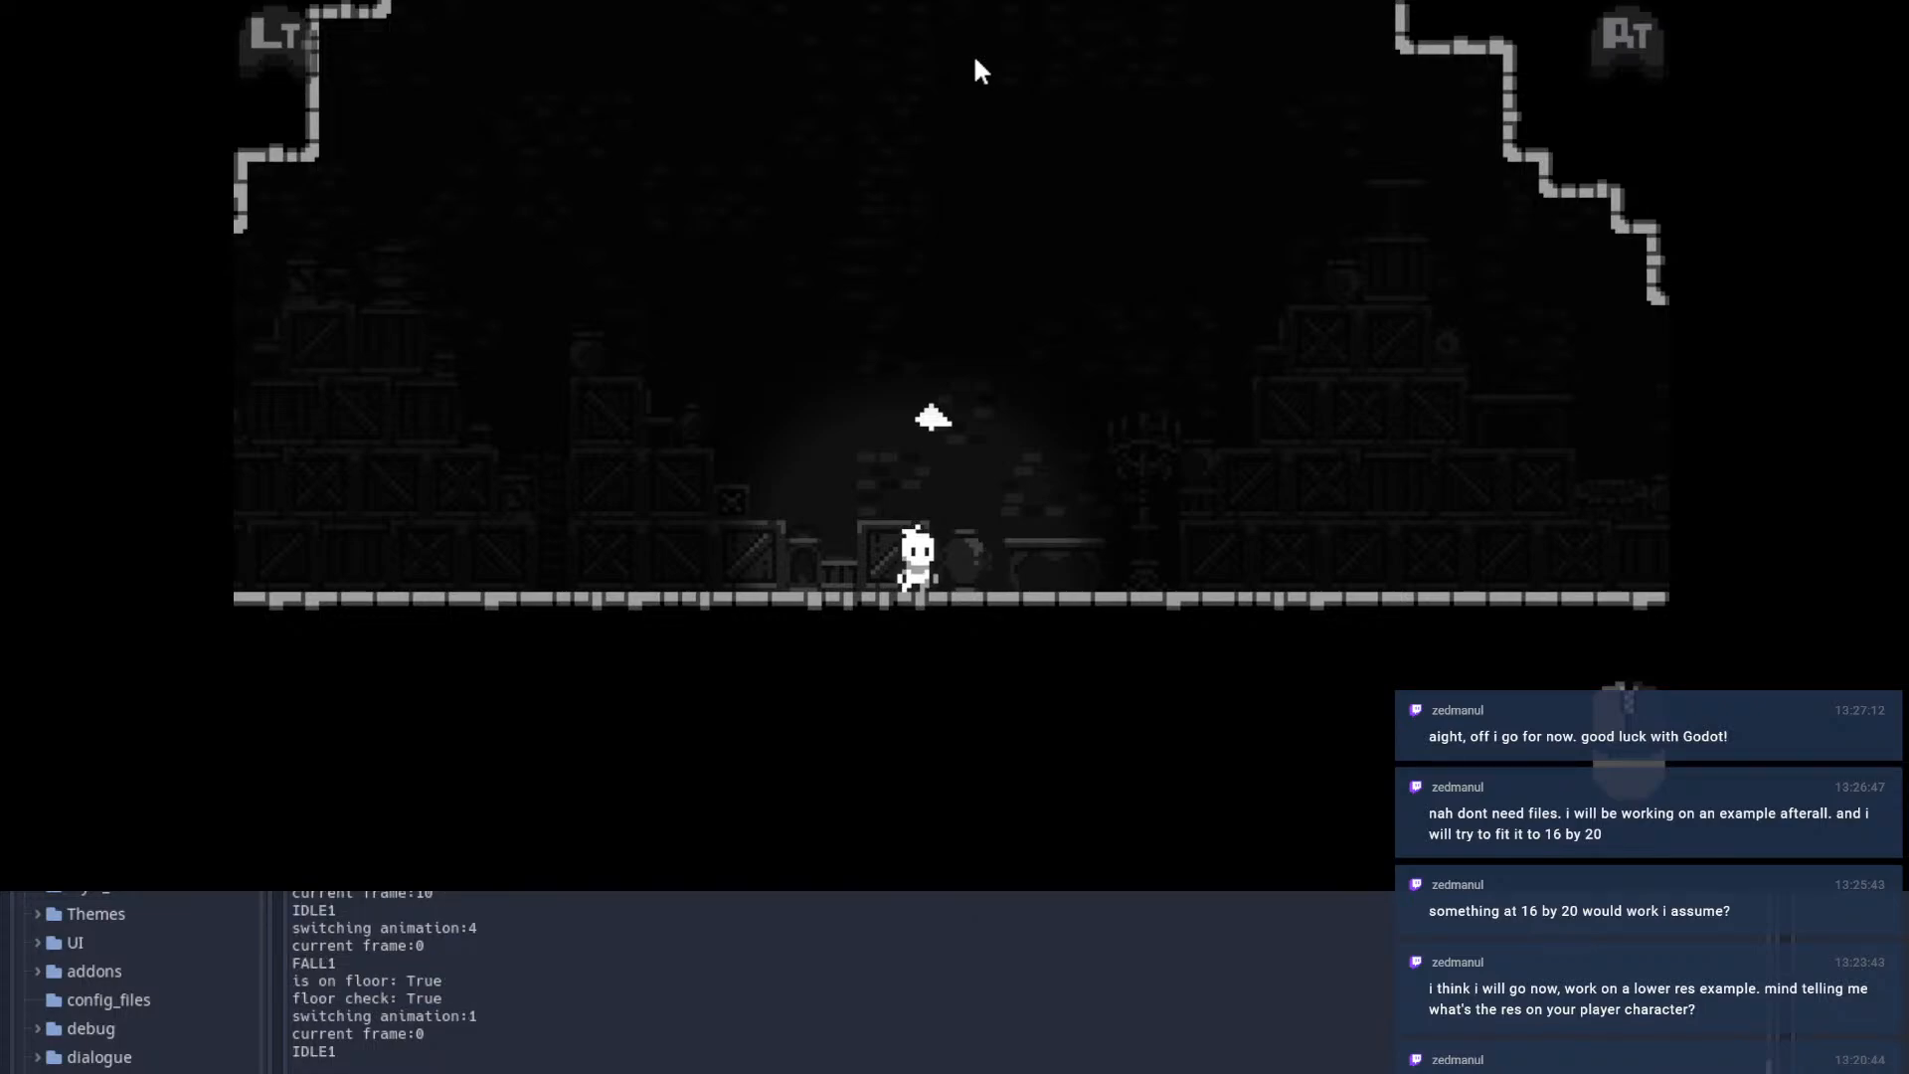
key("Escape")
key("alt+Tab")
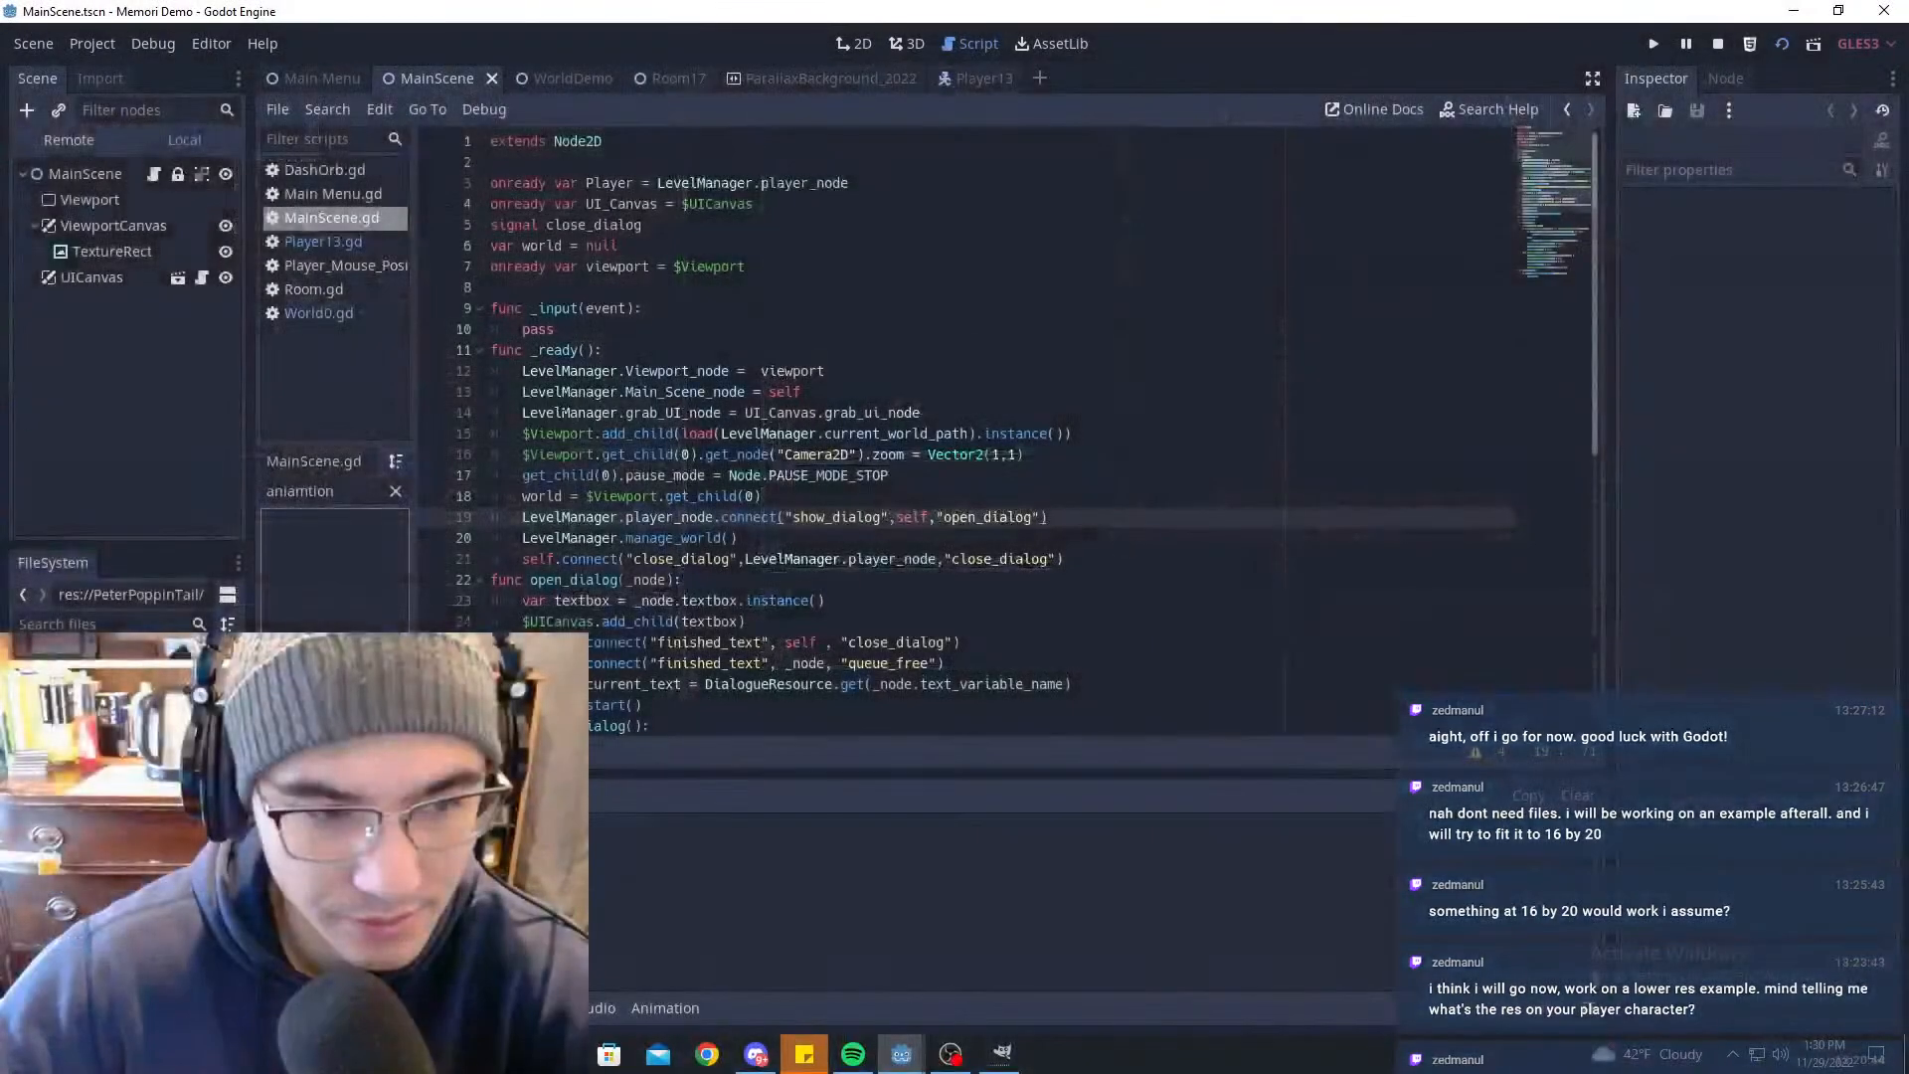
Step: Return to the Player13 script and insert a blank line after the "animation finished: " print in _on_AnimationPlayer_animation_finished
left_click(343, 495)
left_click(990, 80)
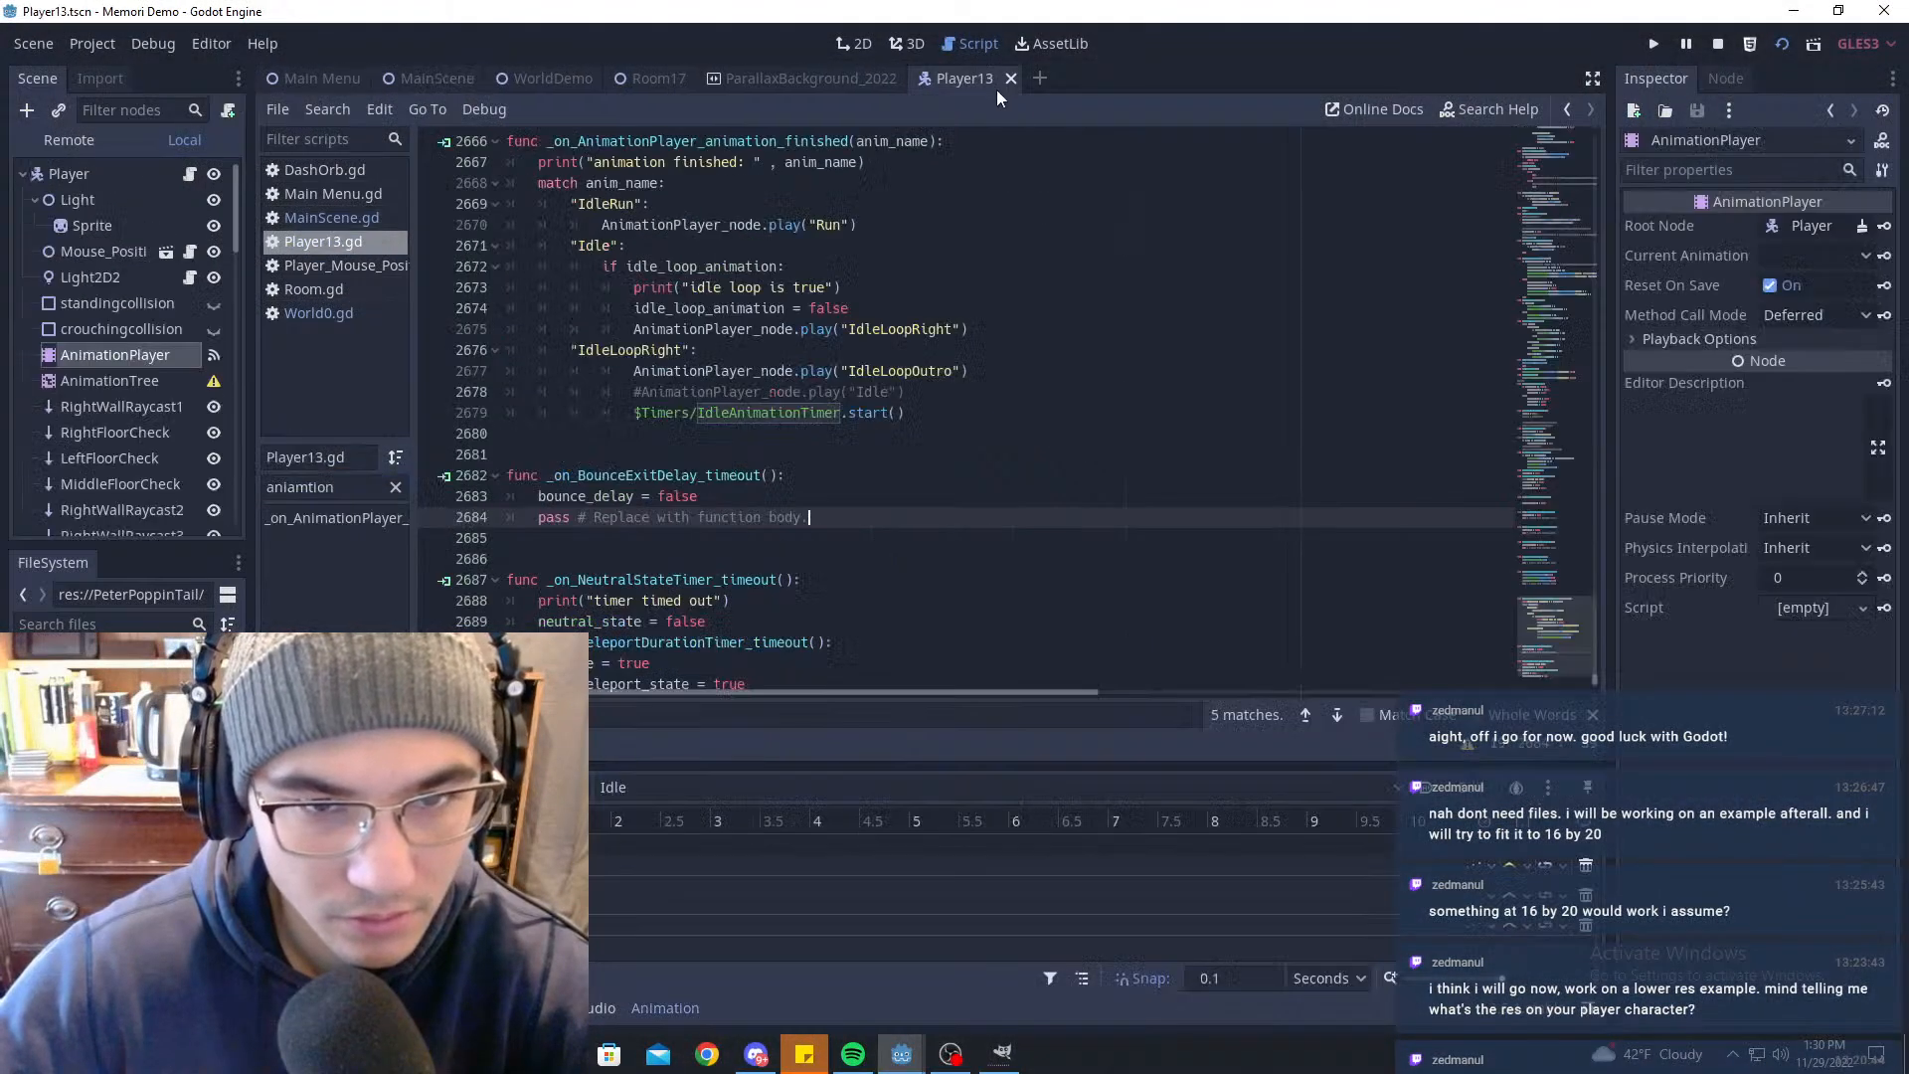
left_click(358, 517)
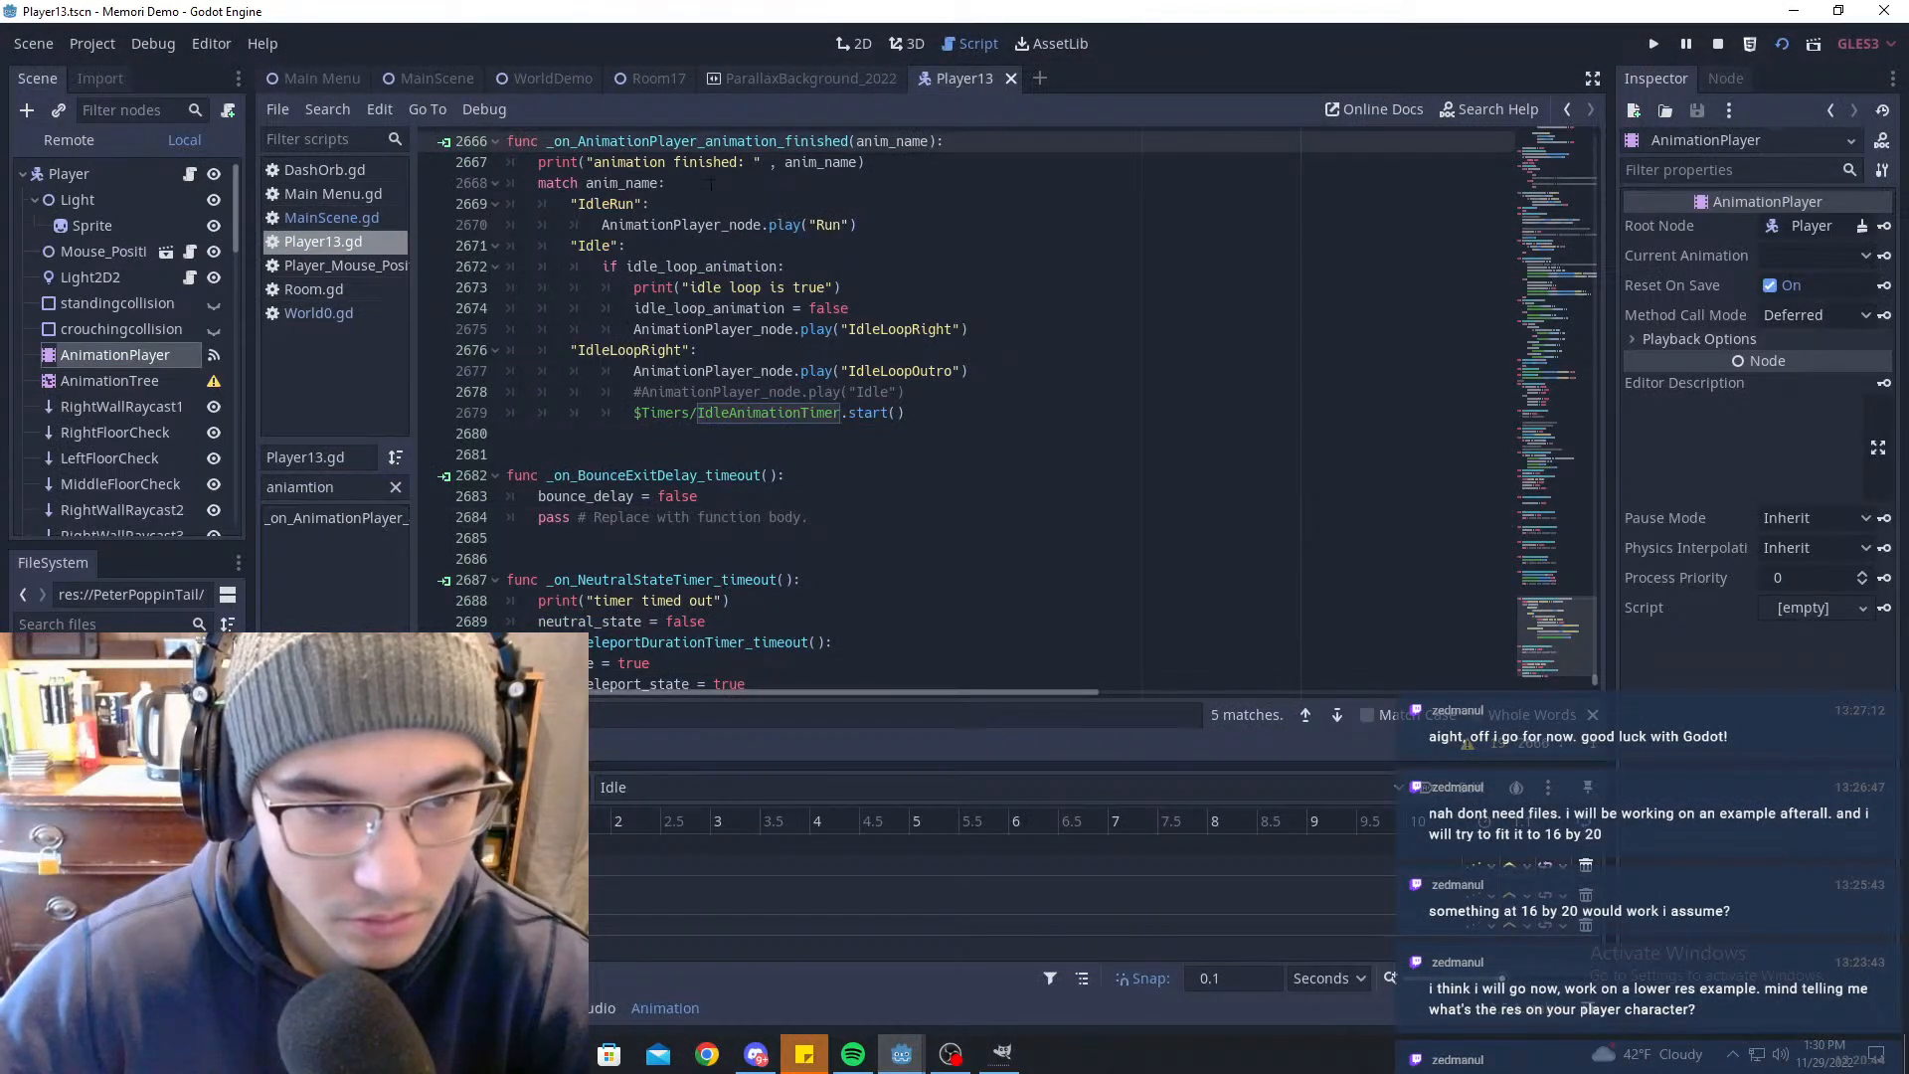
left_click(1097, 230)
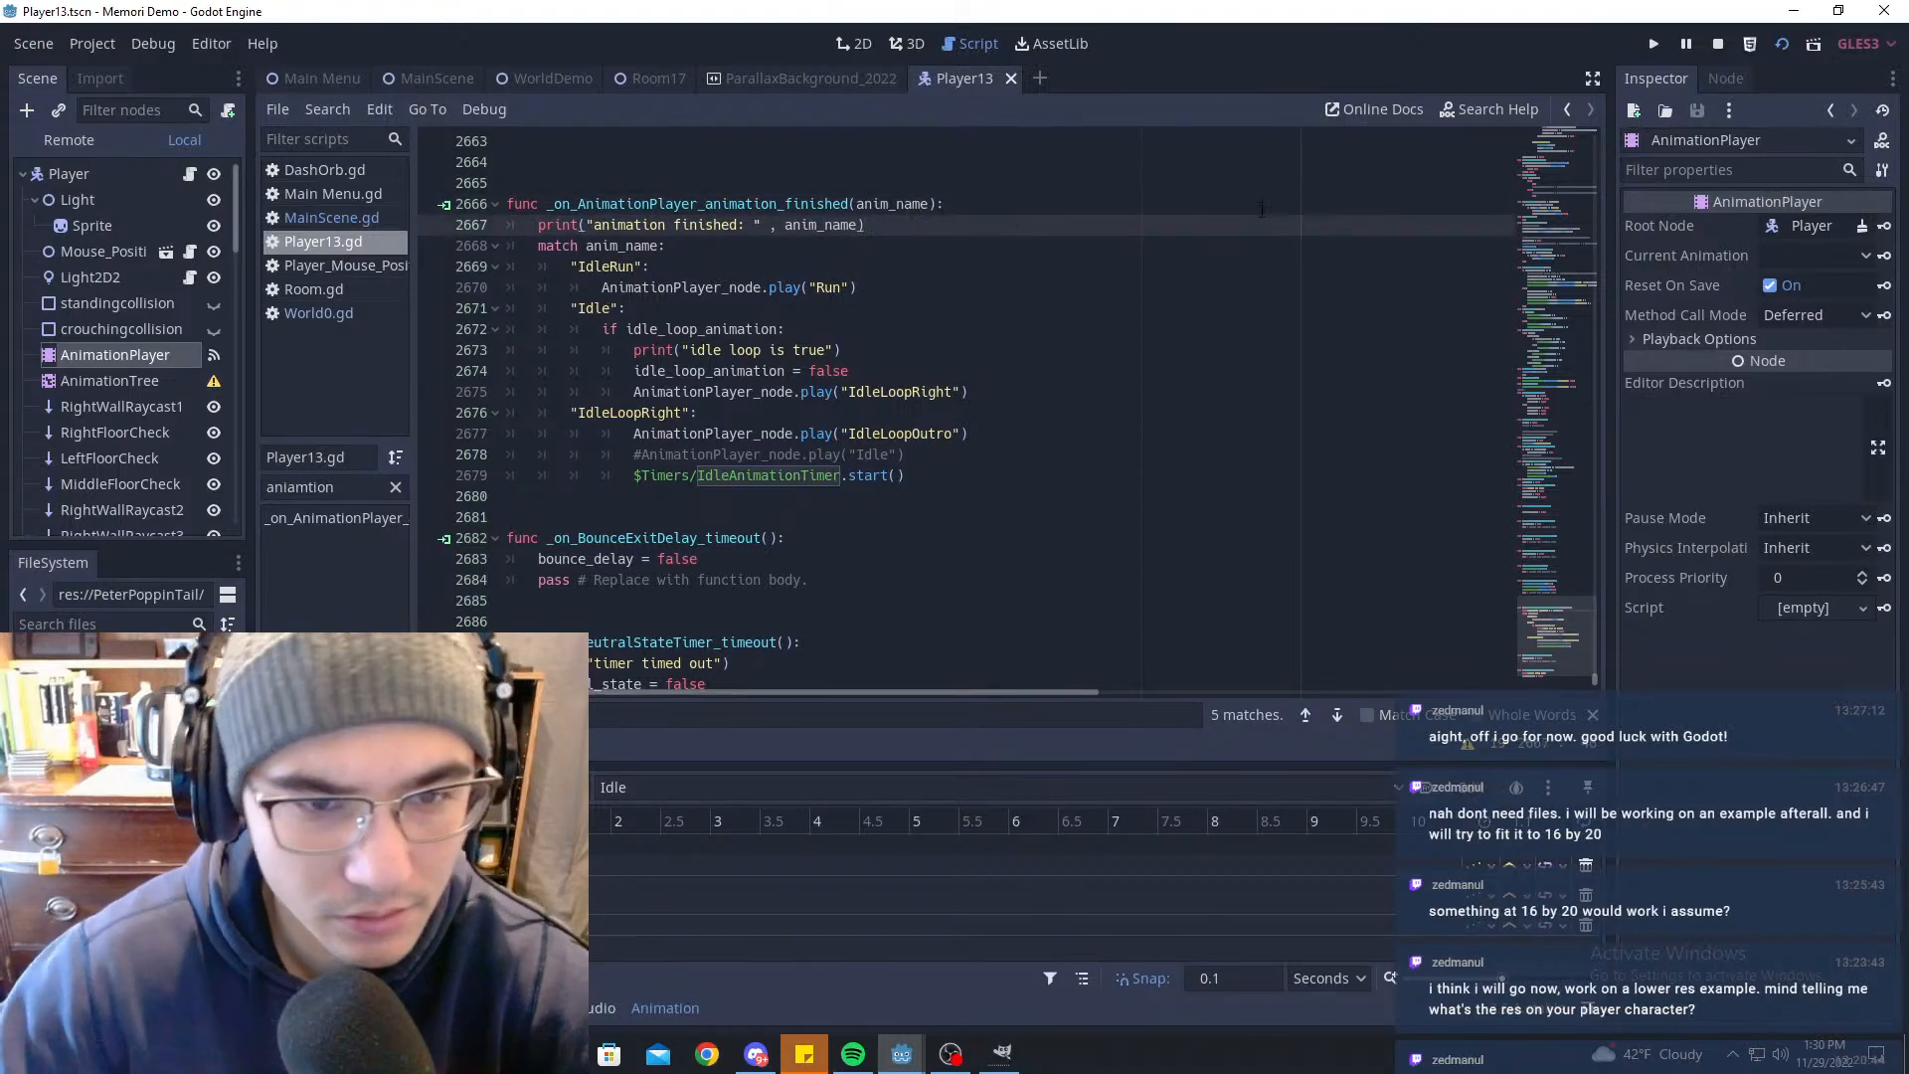
key("Return")
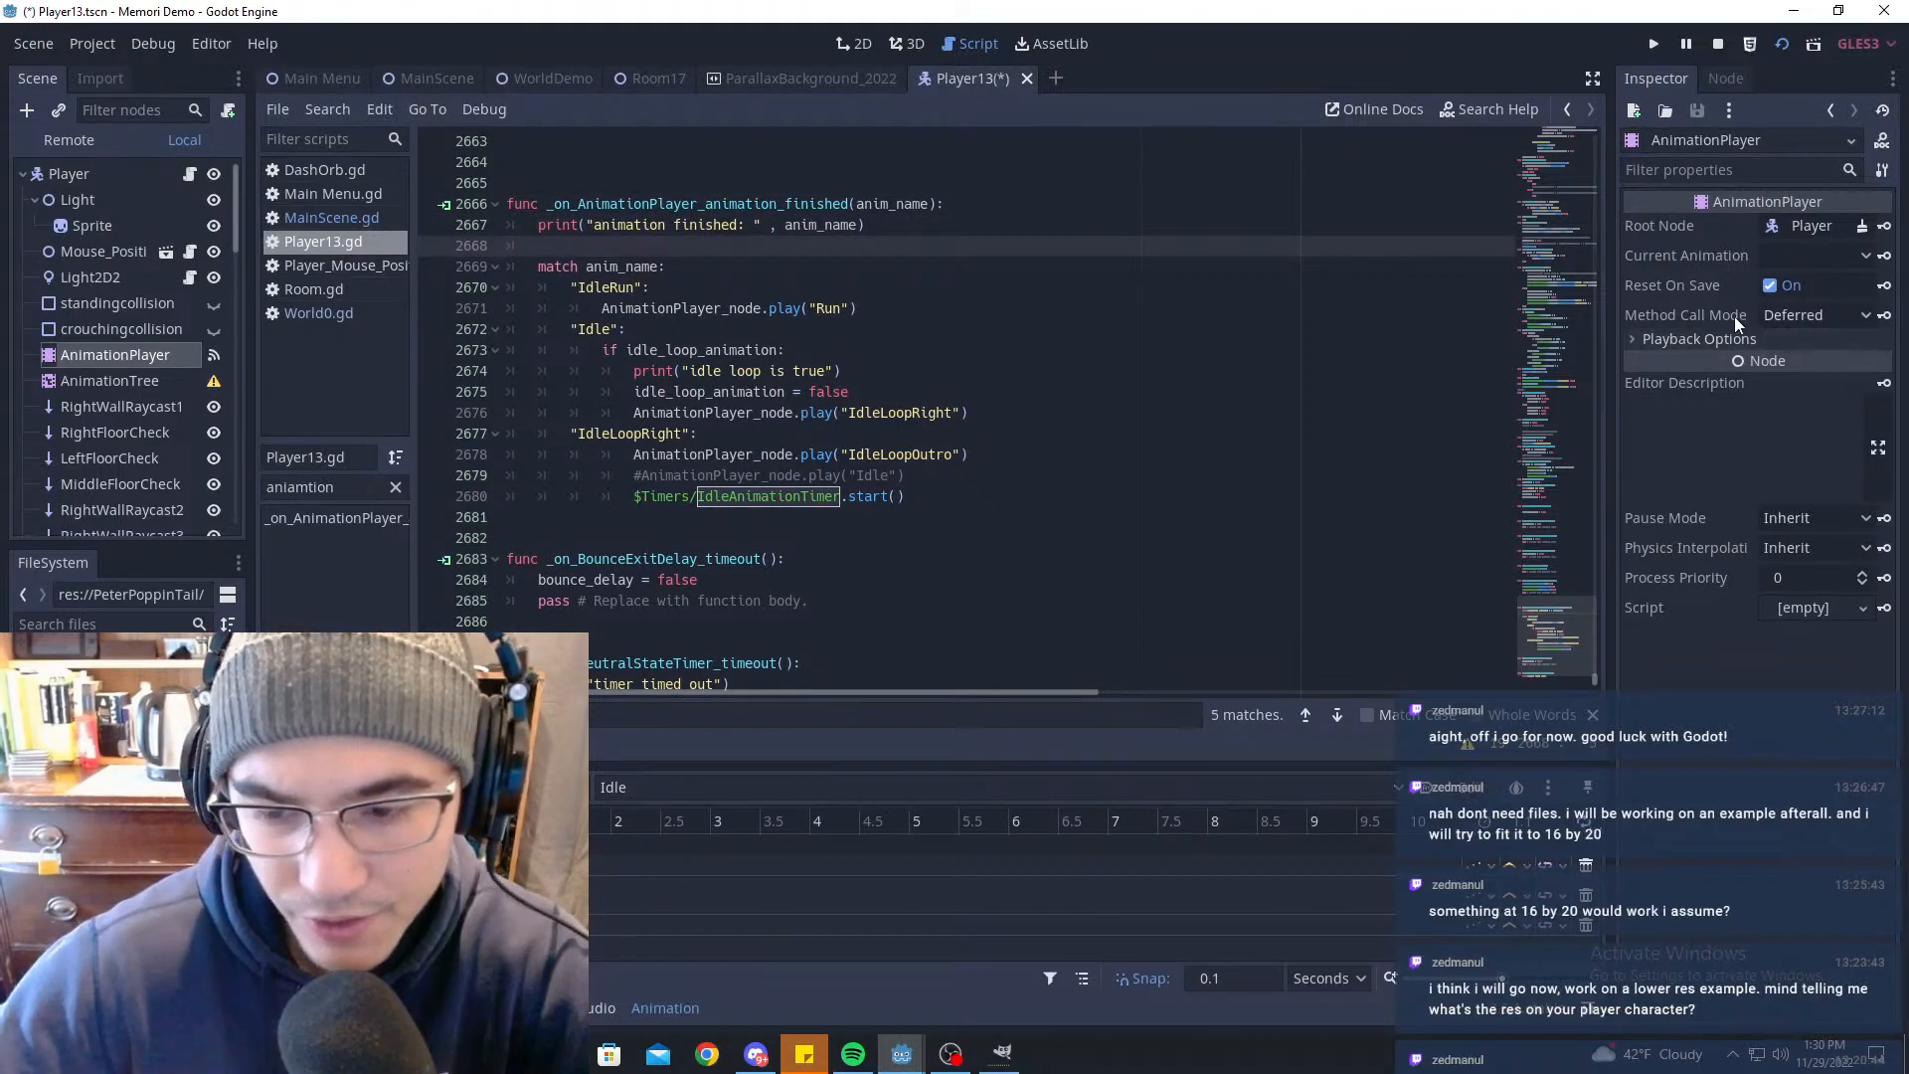
Step: Run the game, walk the character left to watch the animation-finished output, and return to the Player13 script
key("F5")
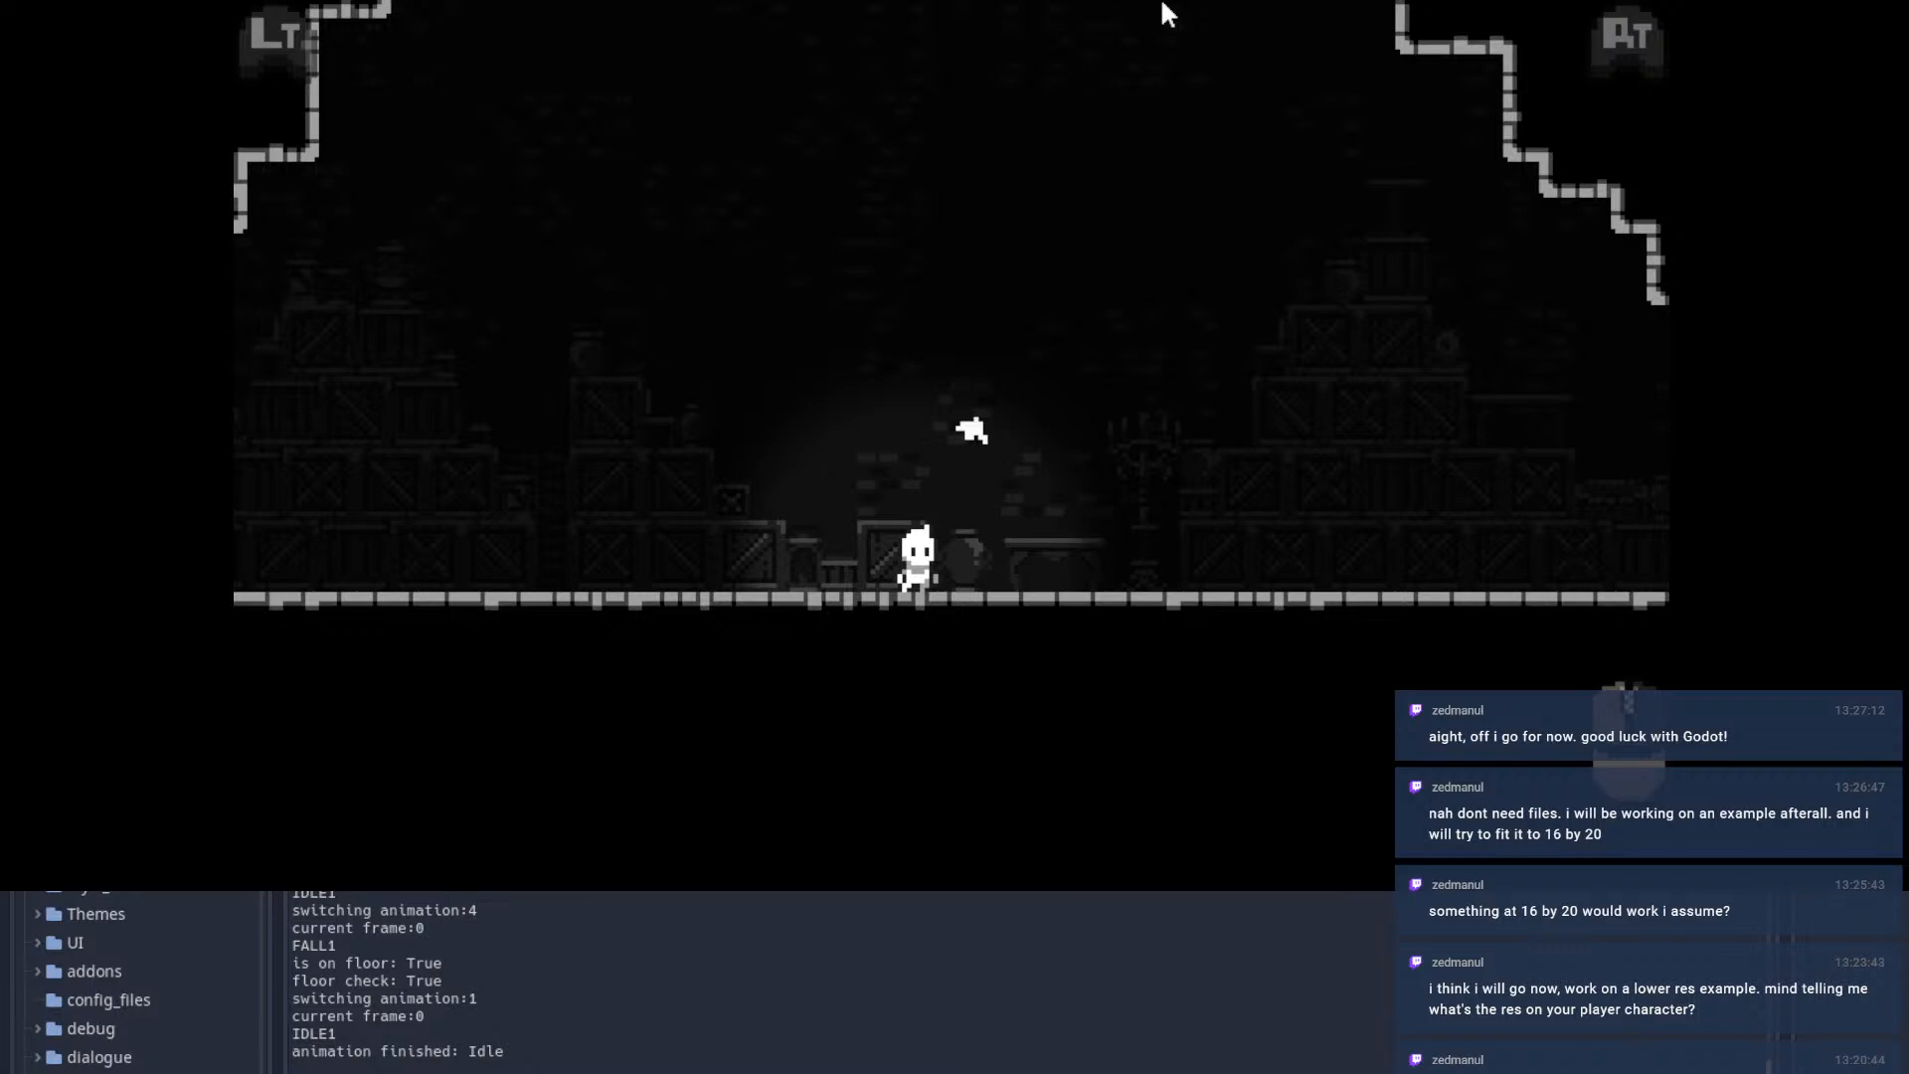
key("a")
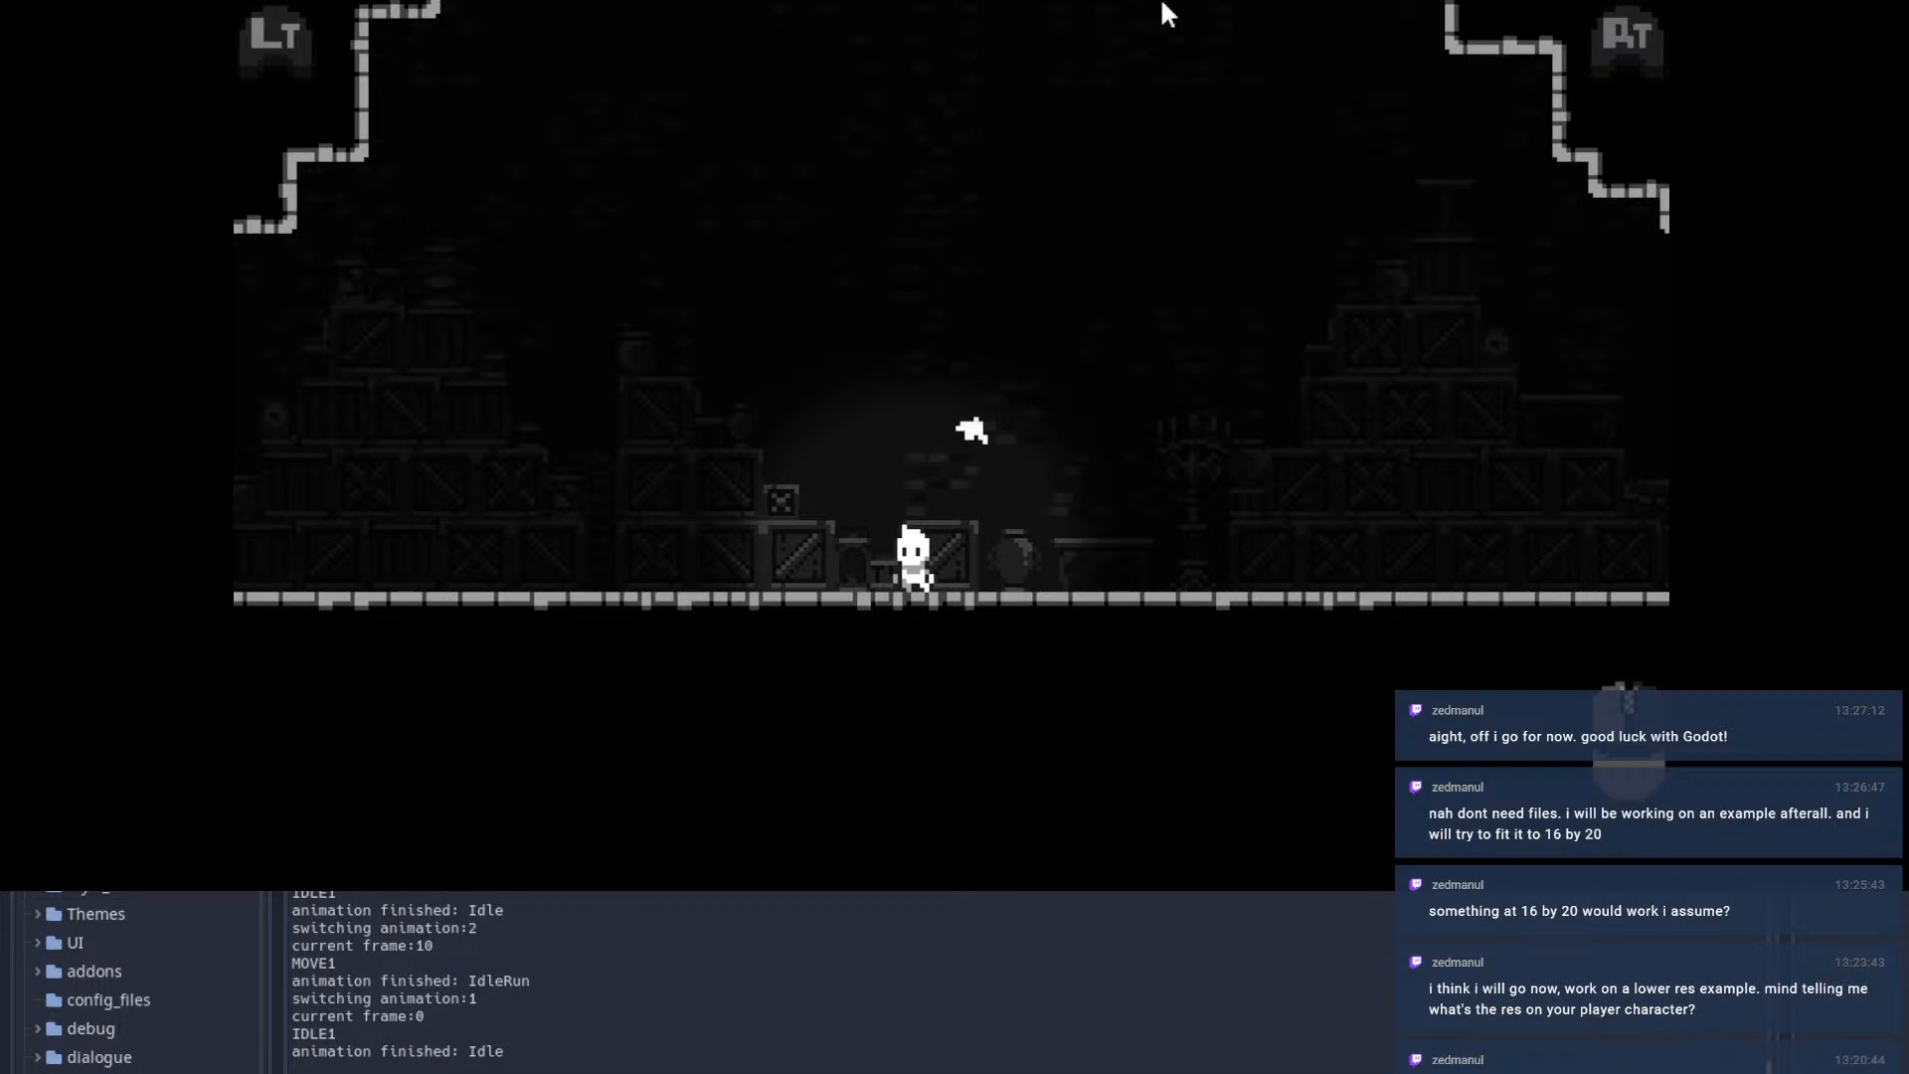
key("Escape")
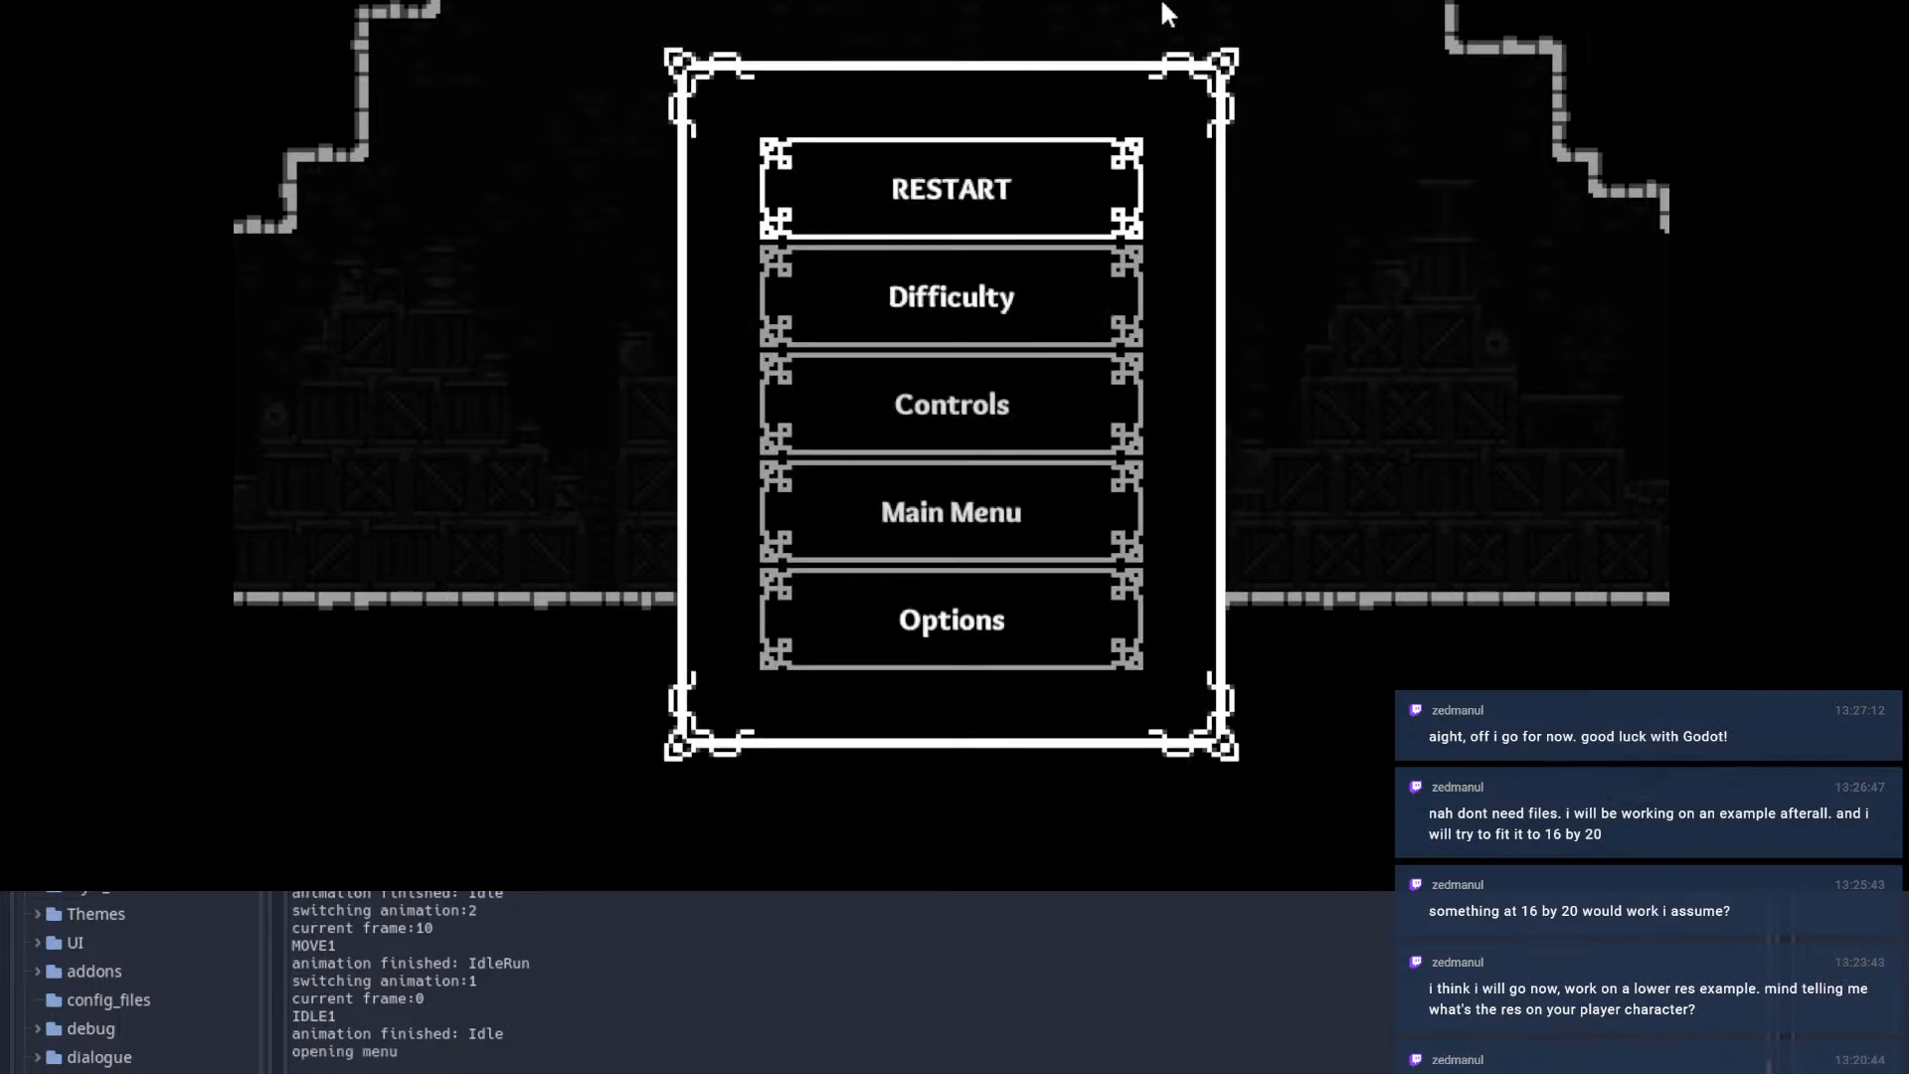
key("alt+Tab")
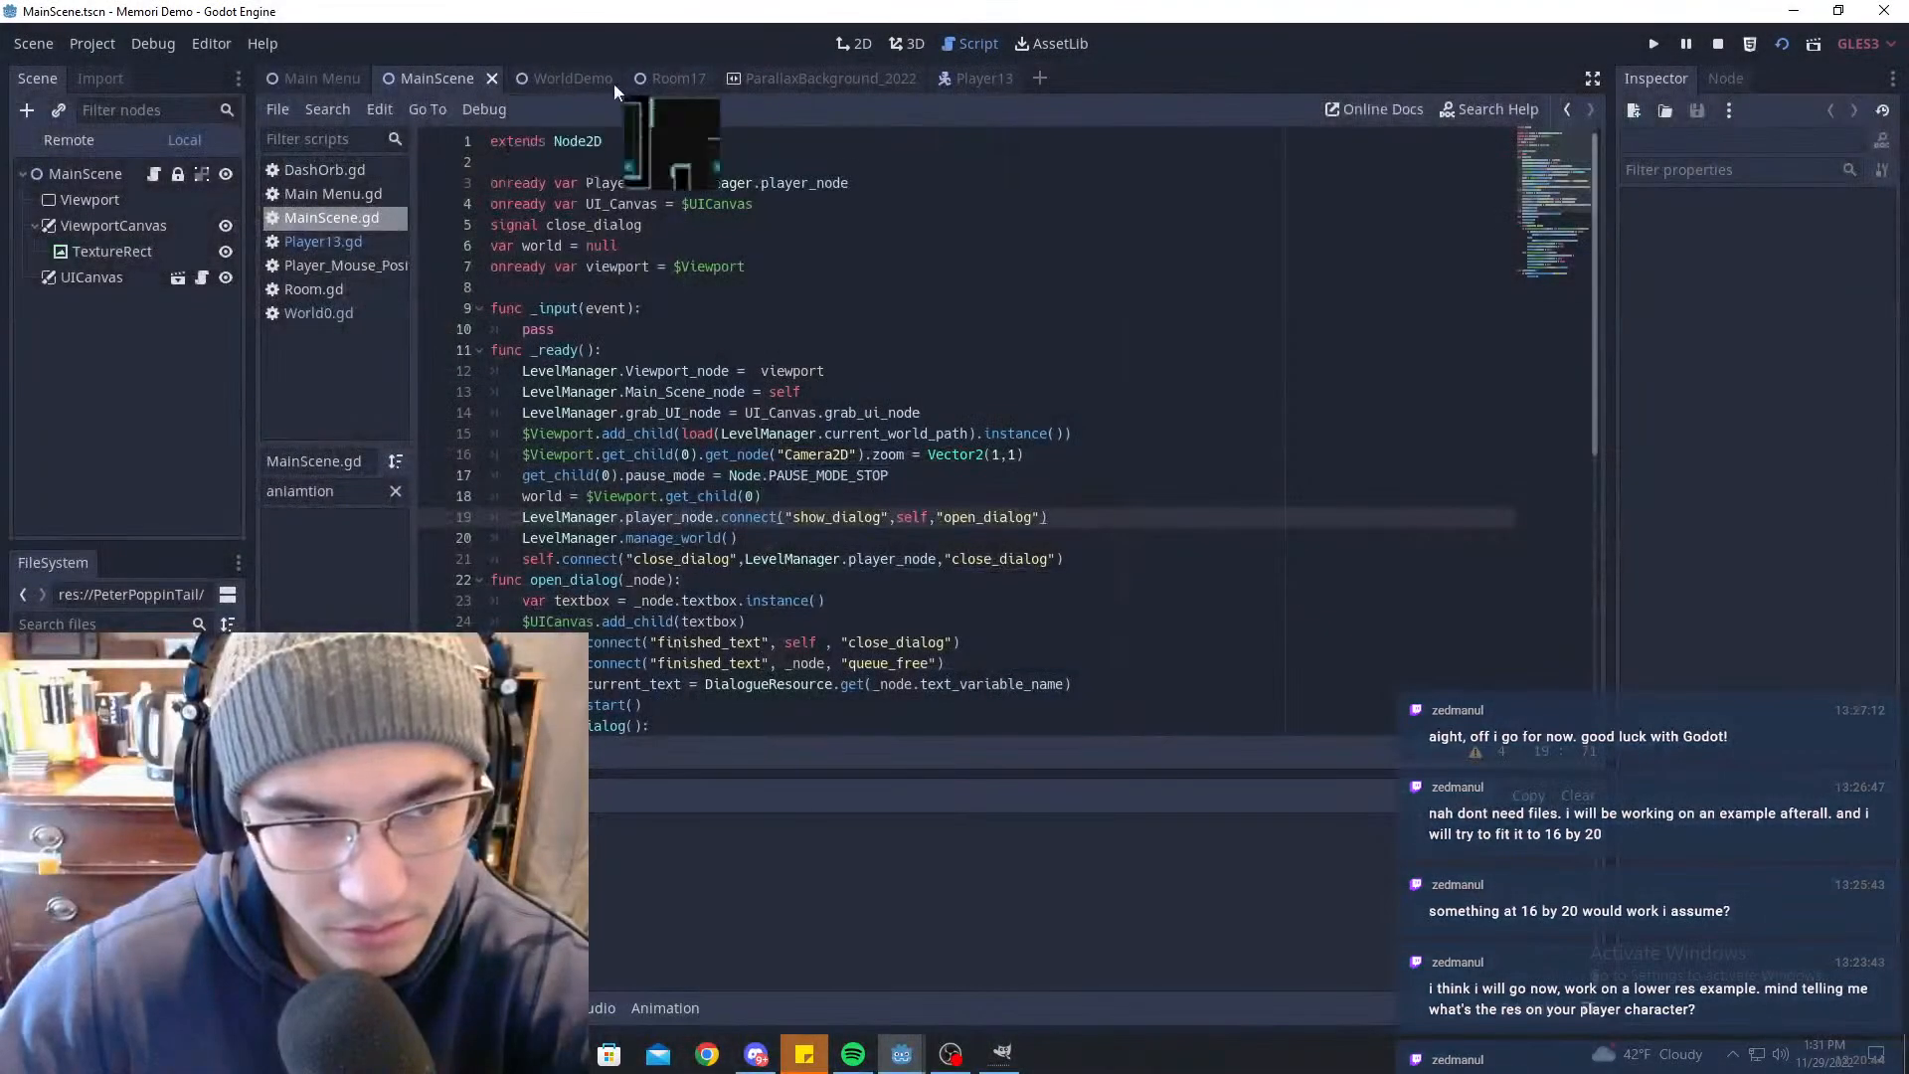
left_click(984, 79)
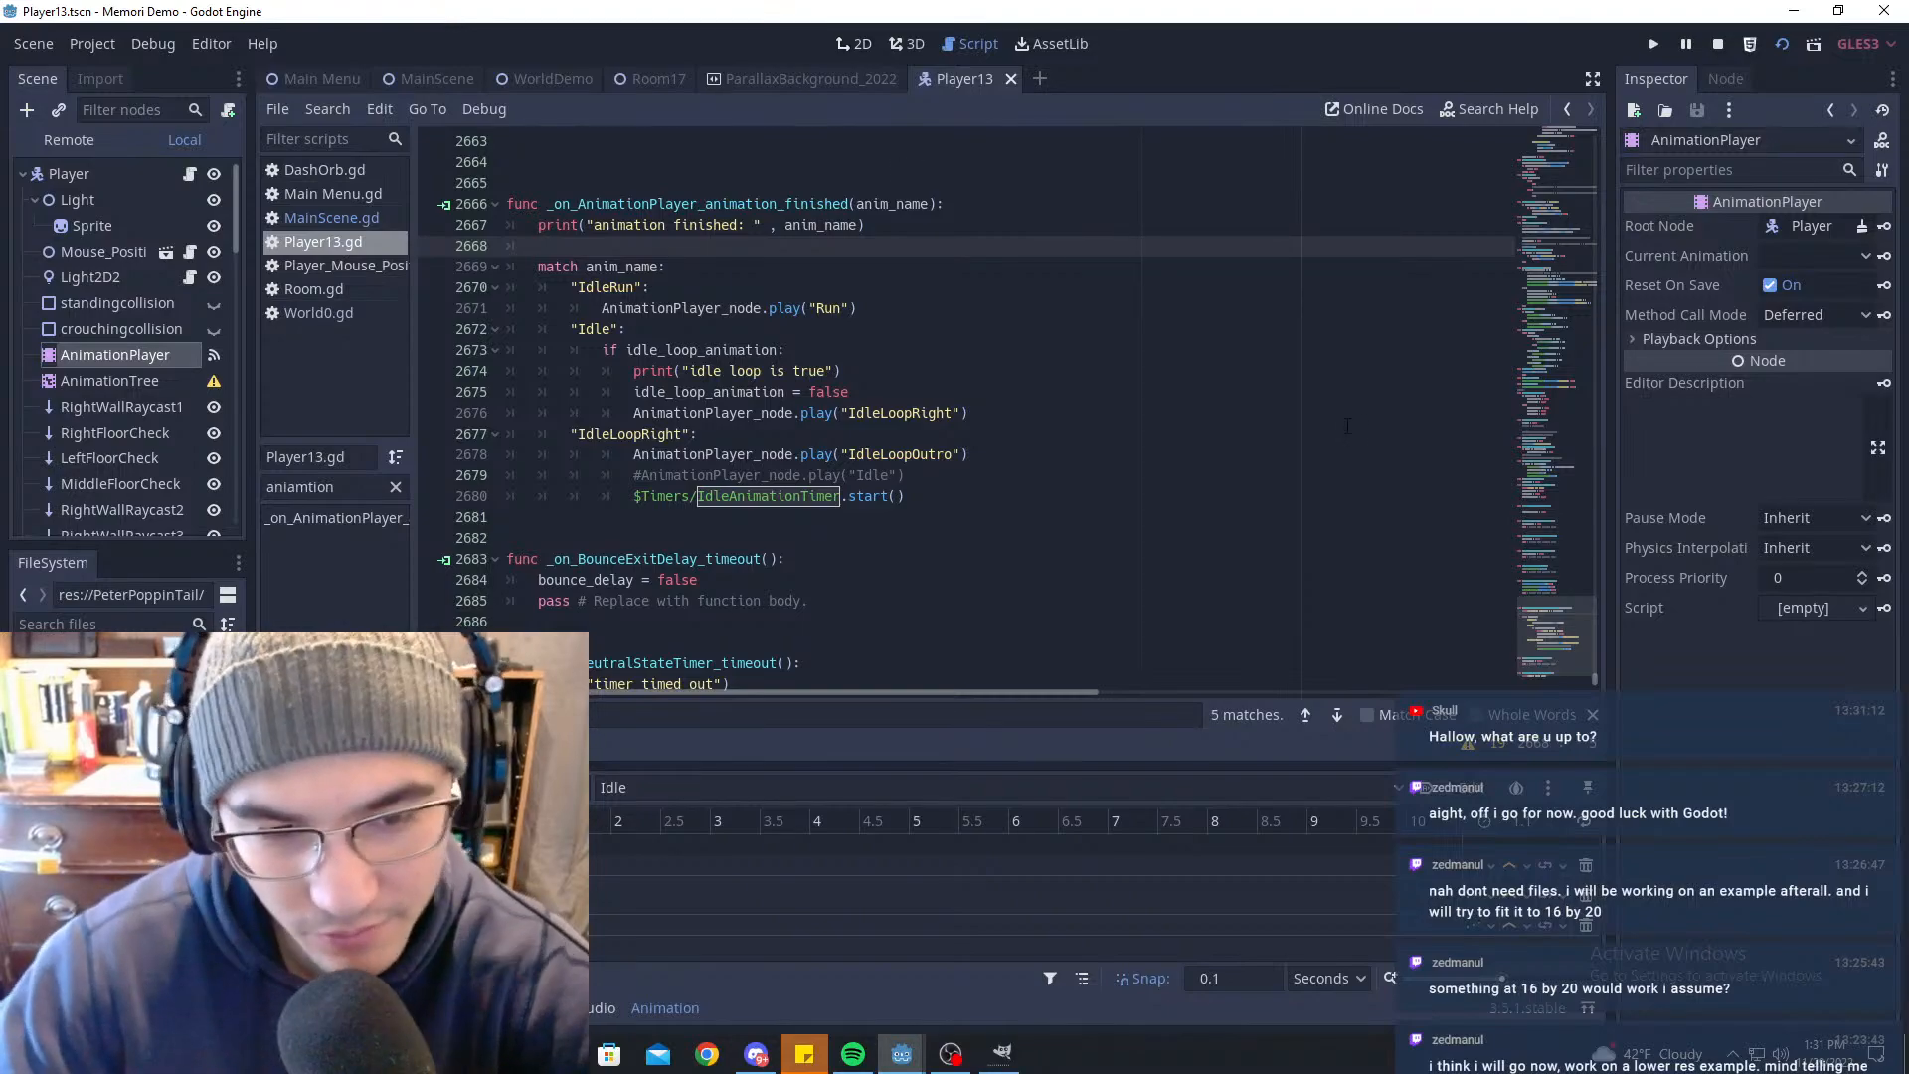
Step: Delete the commented-out AnimationPlayer_node.play("Idle") line from the "IdleLoopRight" case
left_click(903, 478)
left_click_drag(909, 497, 215, 480)
left_click(995, 434)
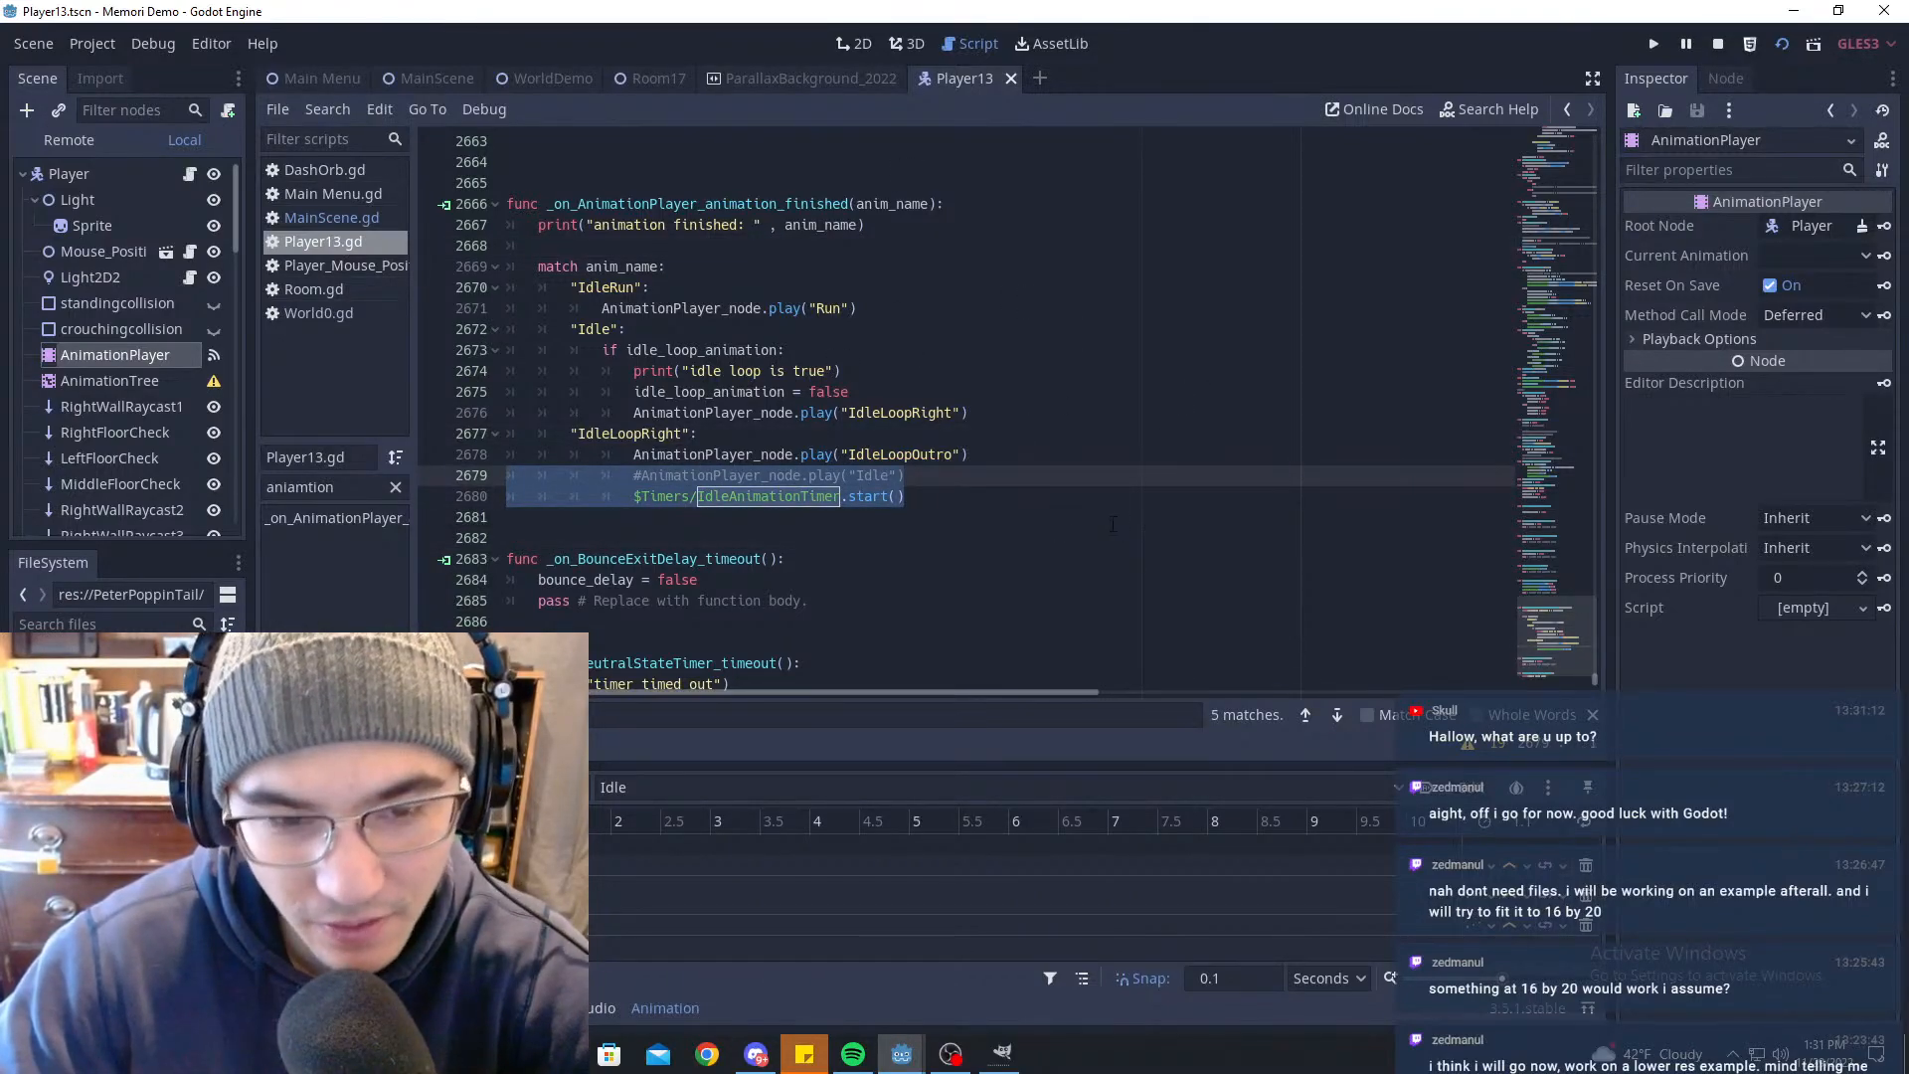
left_click(1084, 497)
left_click_drag(1034, 454, 1134, 498)
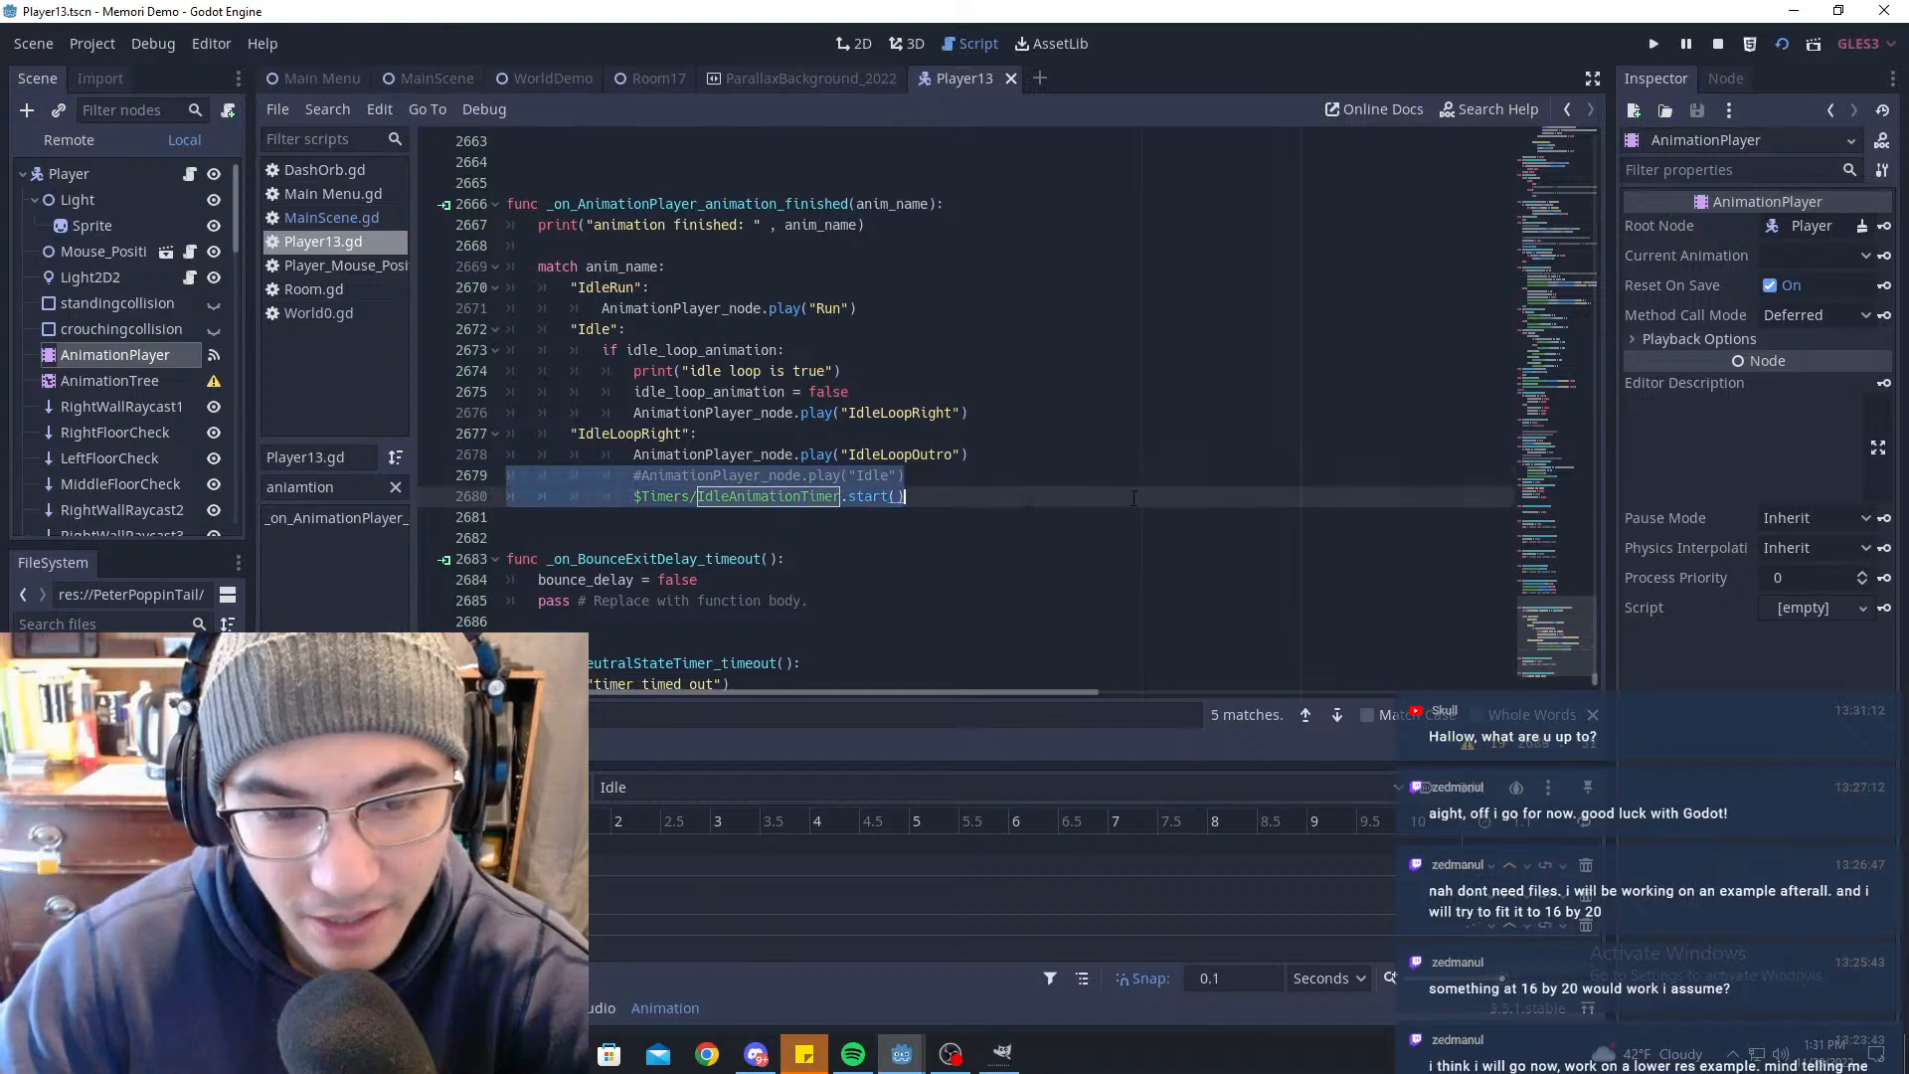
left_click(994, 456)
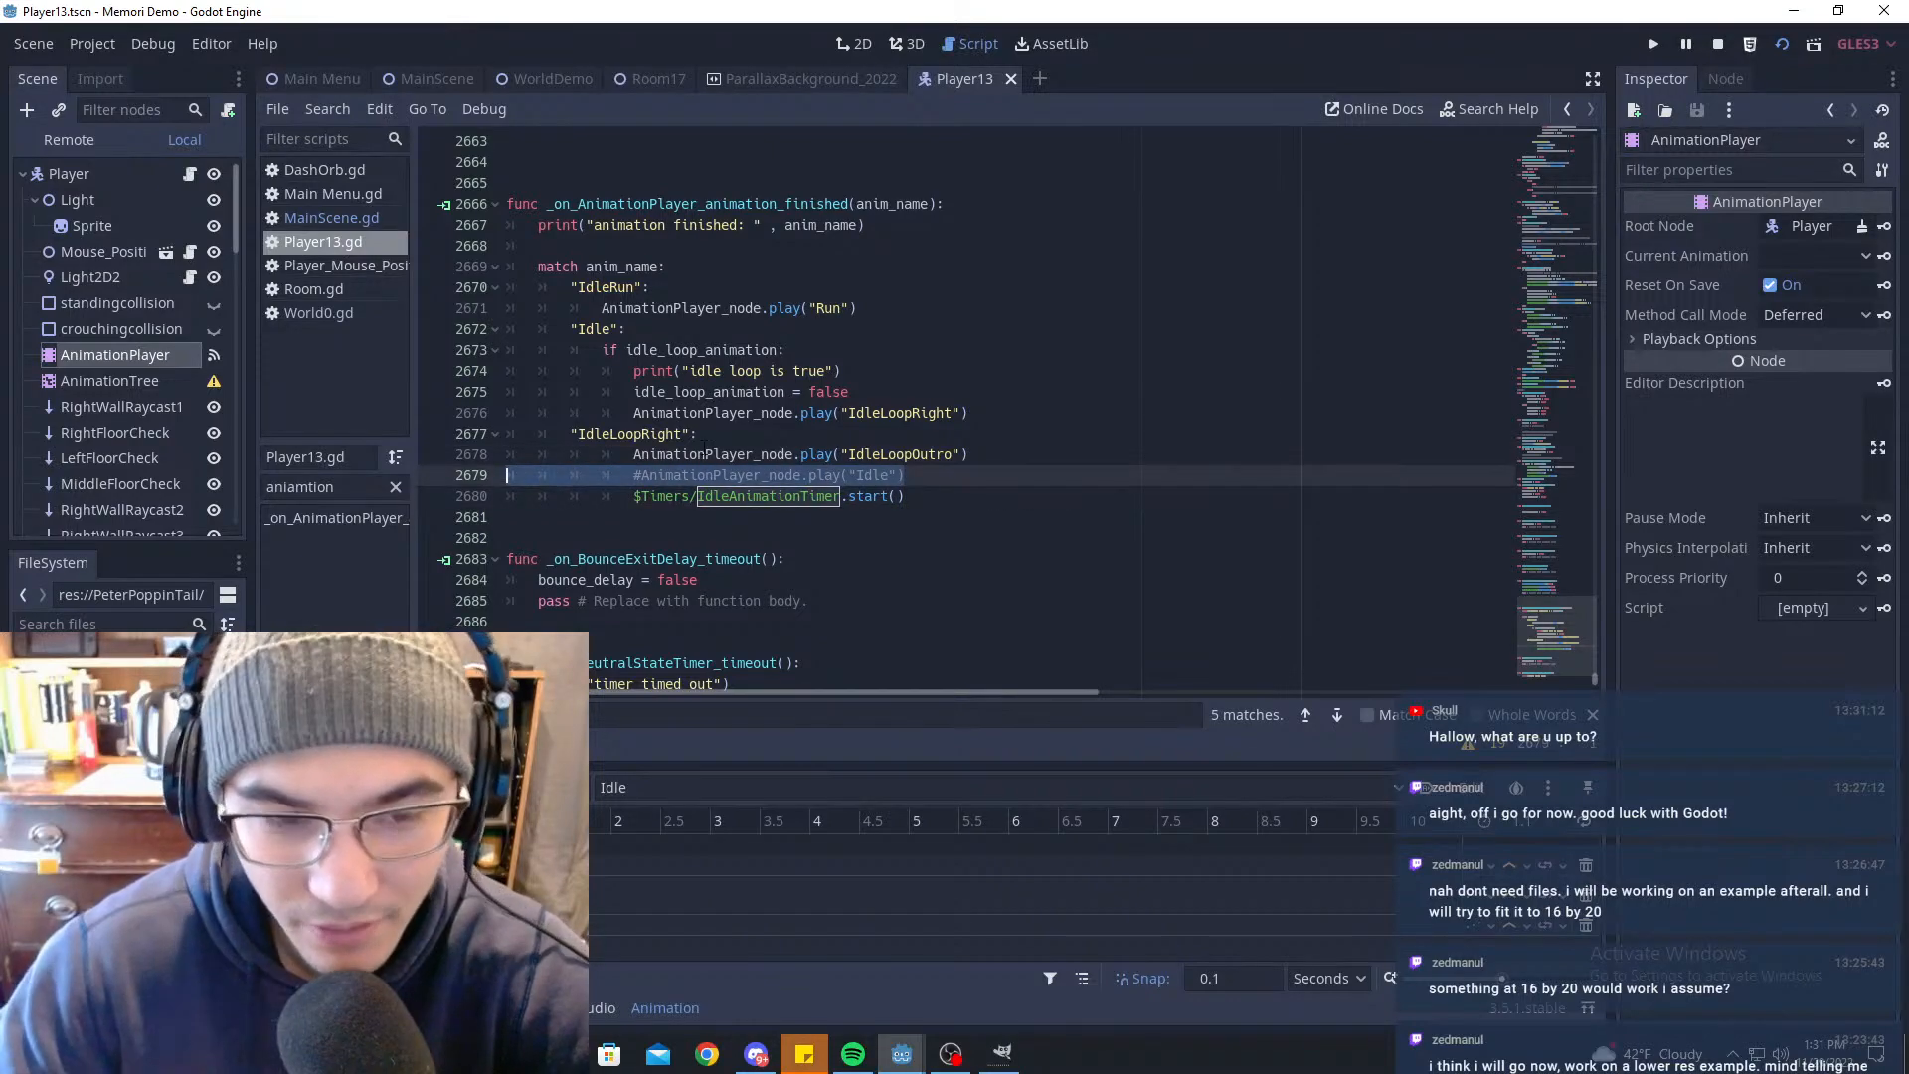
key("BackSpace")
key("BackSpace")
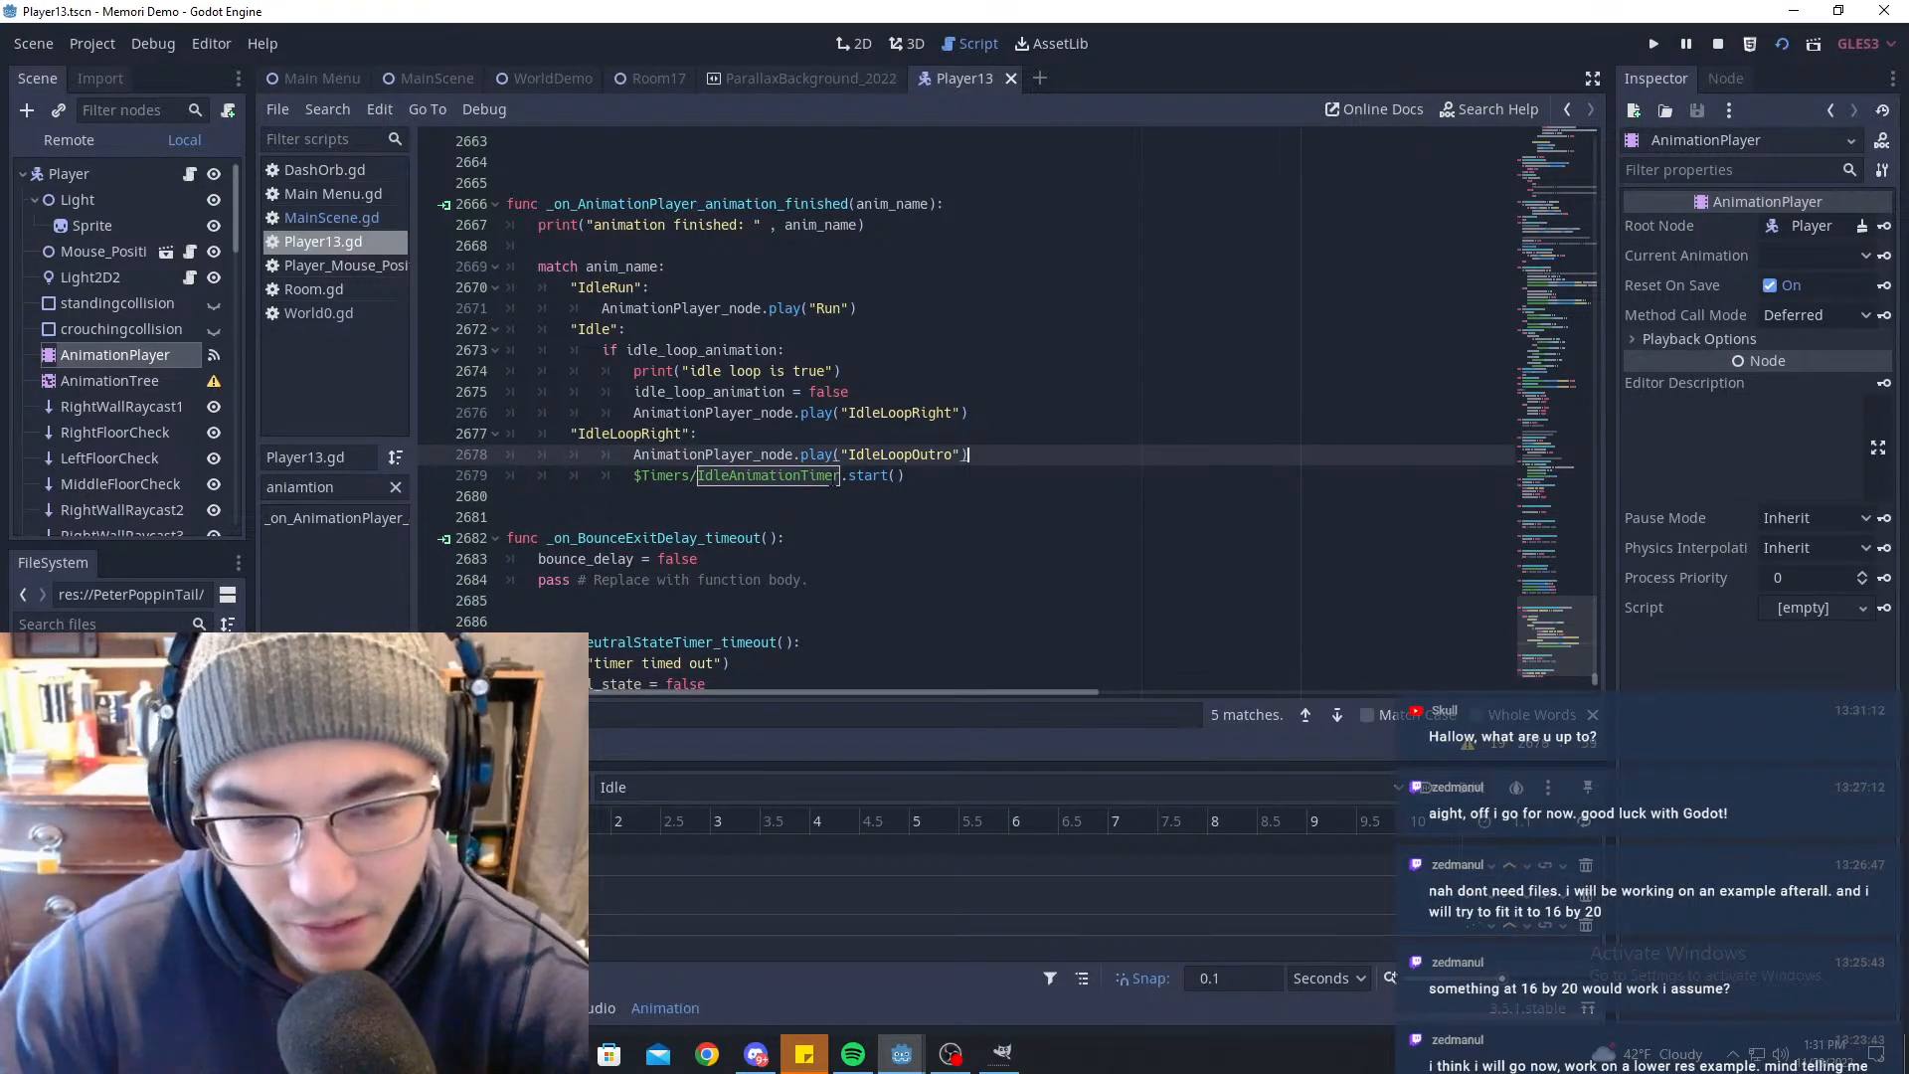
left_click(903, 538)
left_click(903, 513)
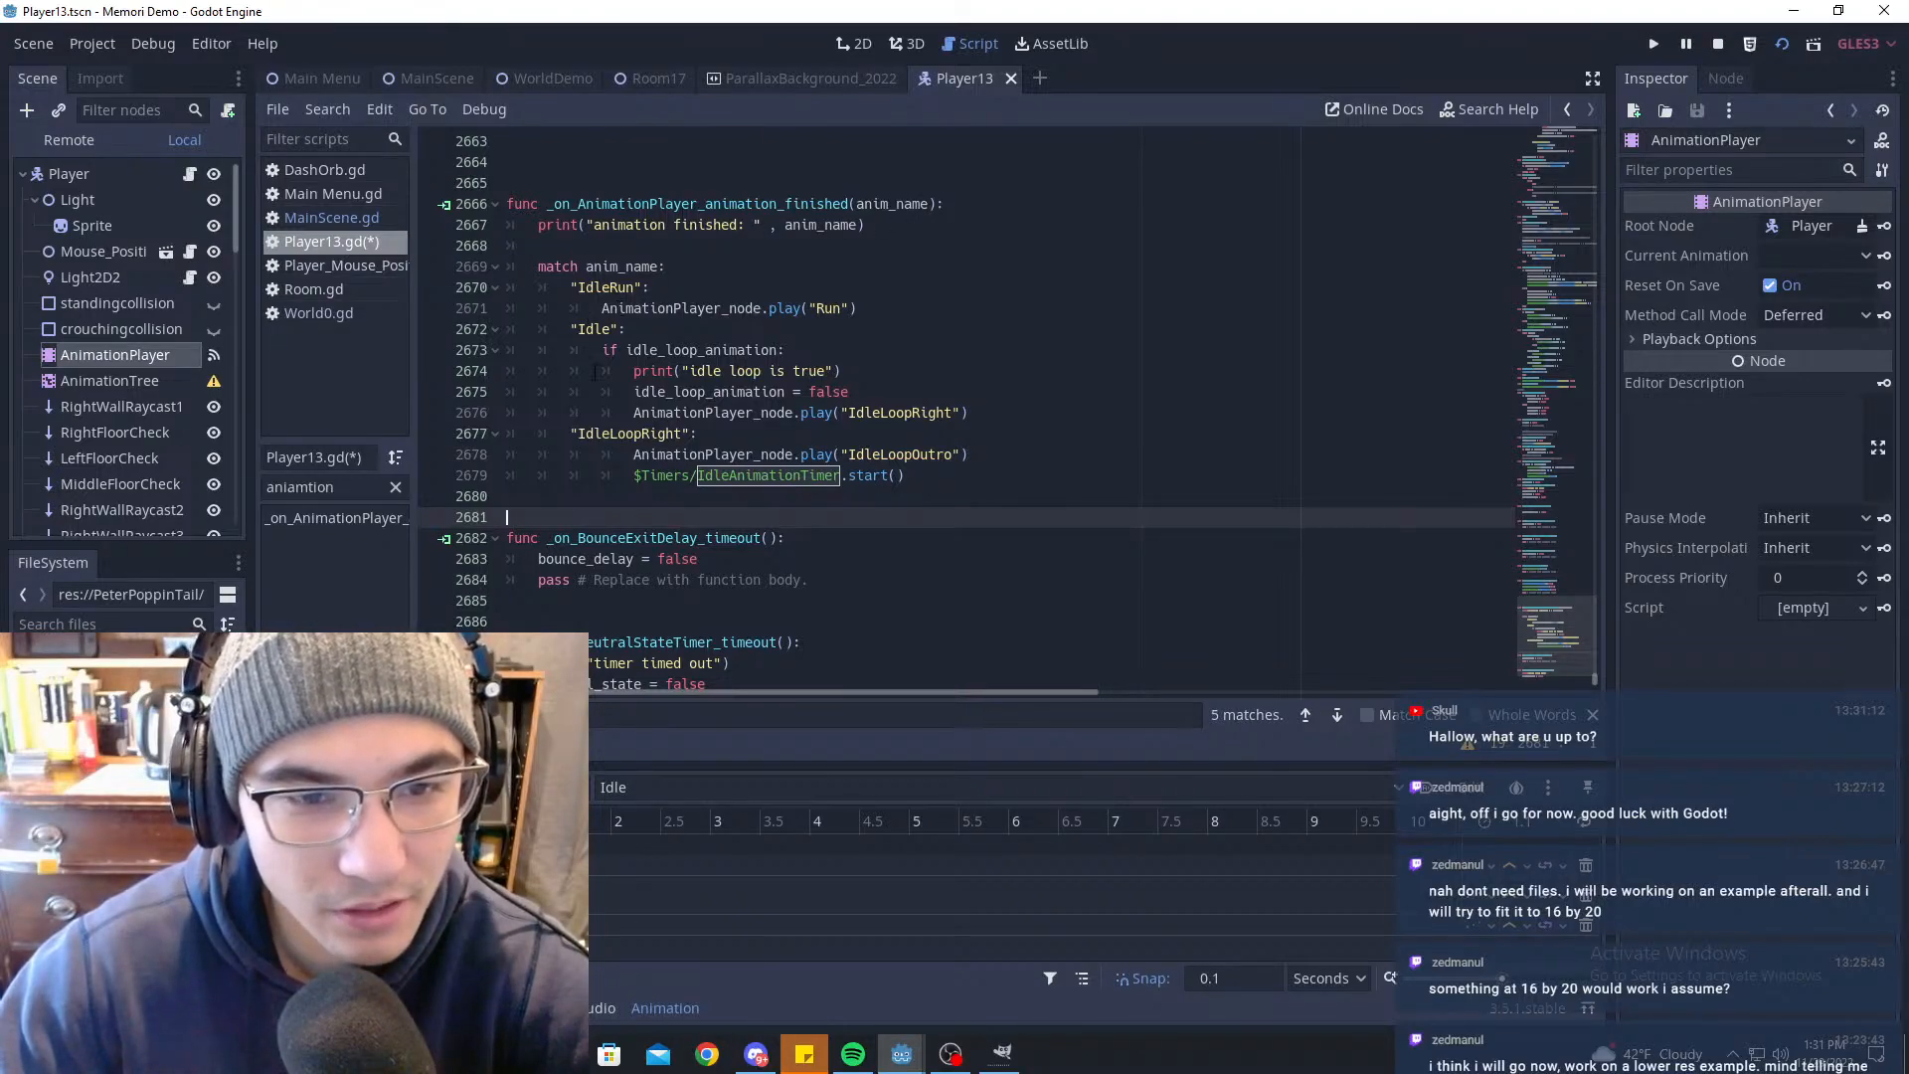
Step: Show the output log and review the idle_loop_animation condition in the "Idle" case
left_click(1583, 828)
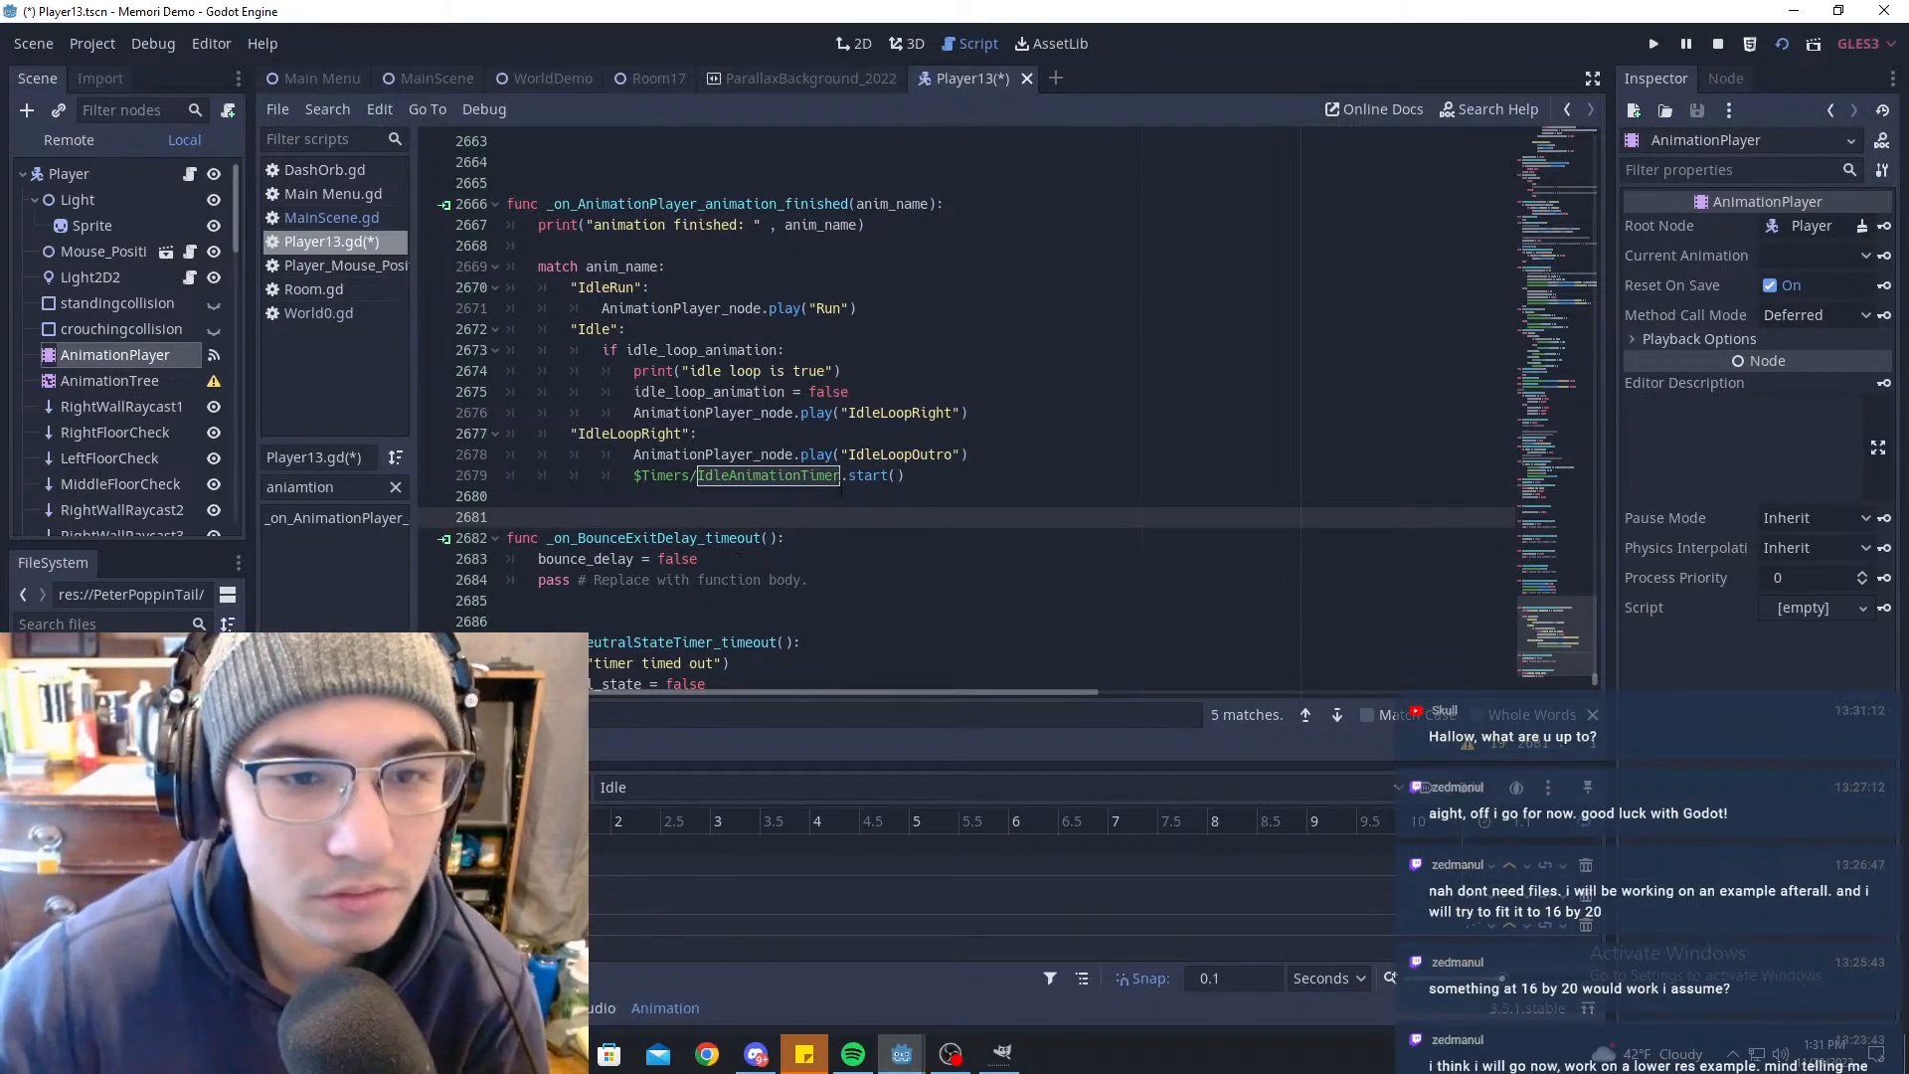
left_click(293, 1008)
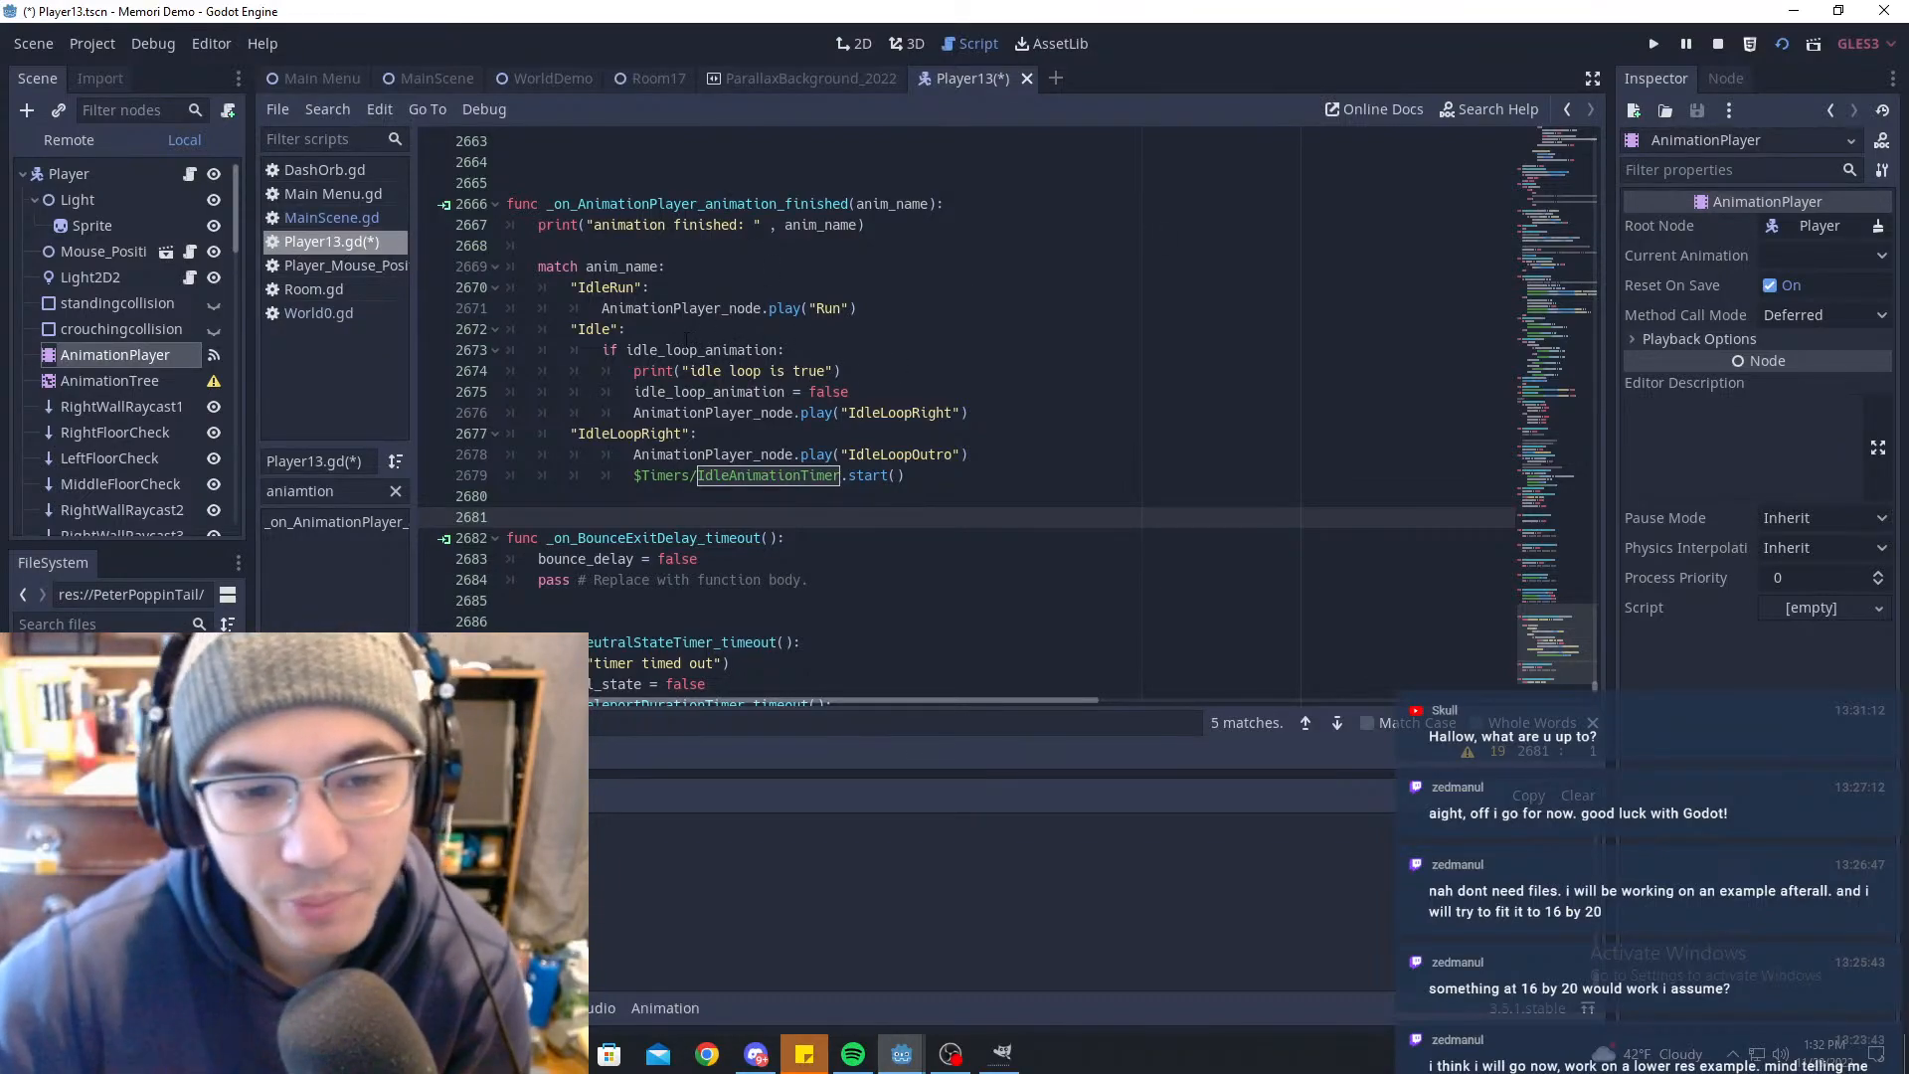
left_click_drag(674, 350, 813, 352)
left_click(874, 366)
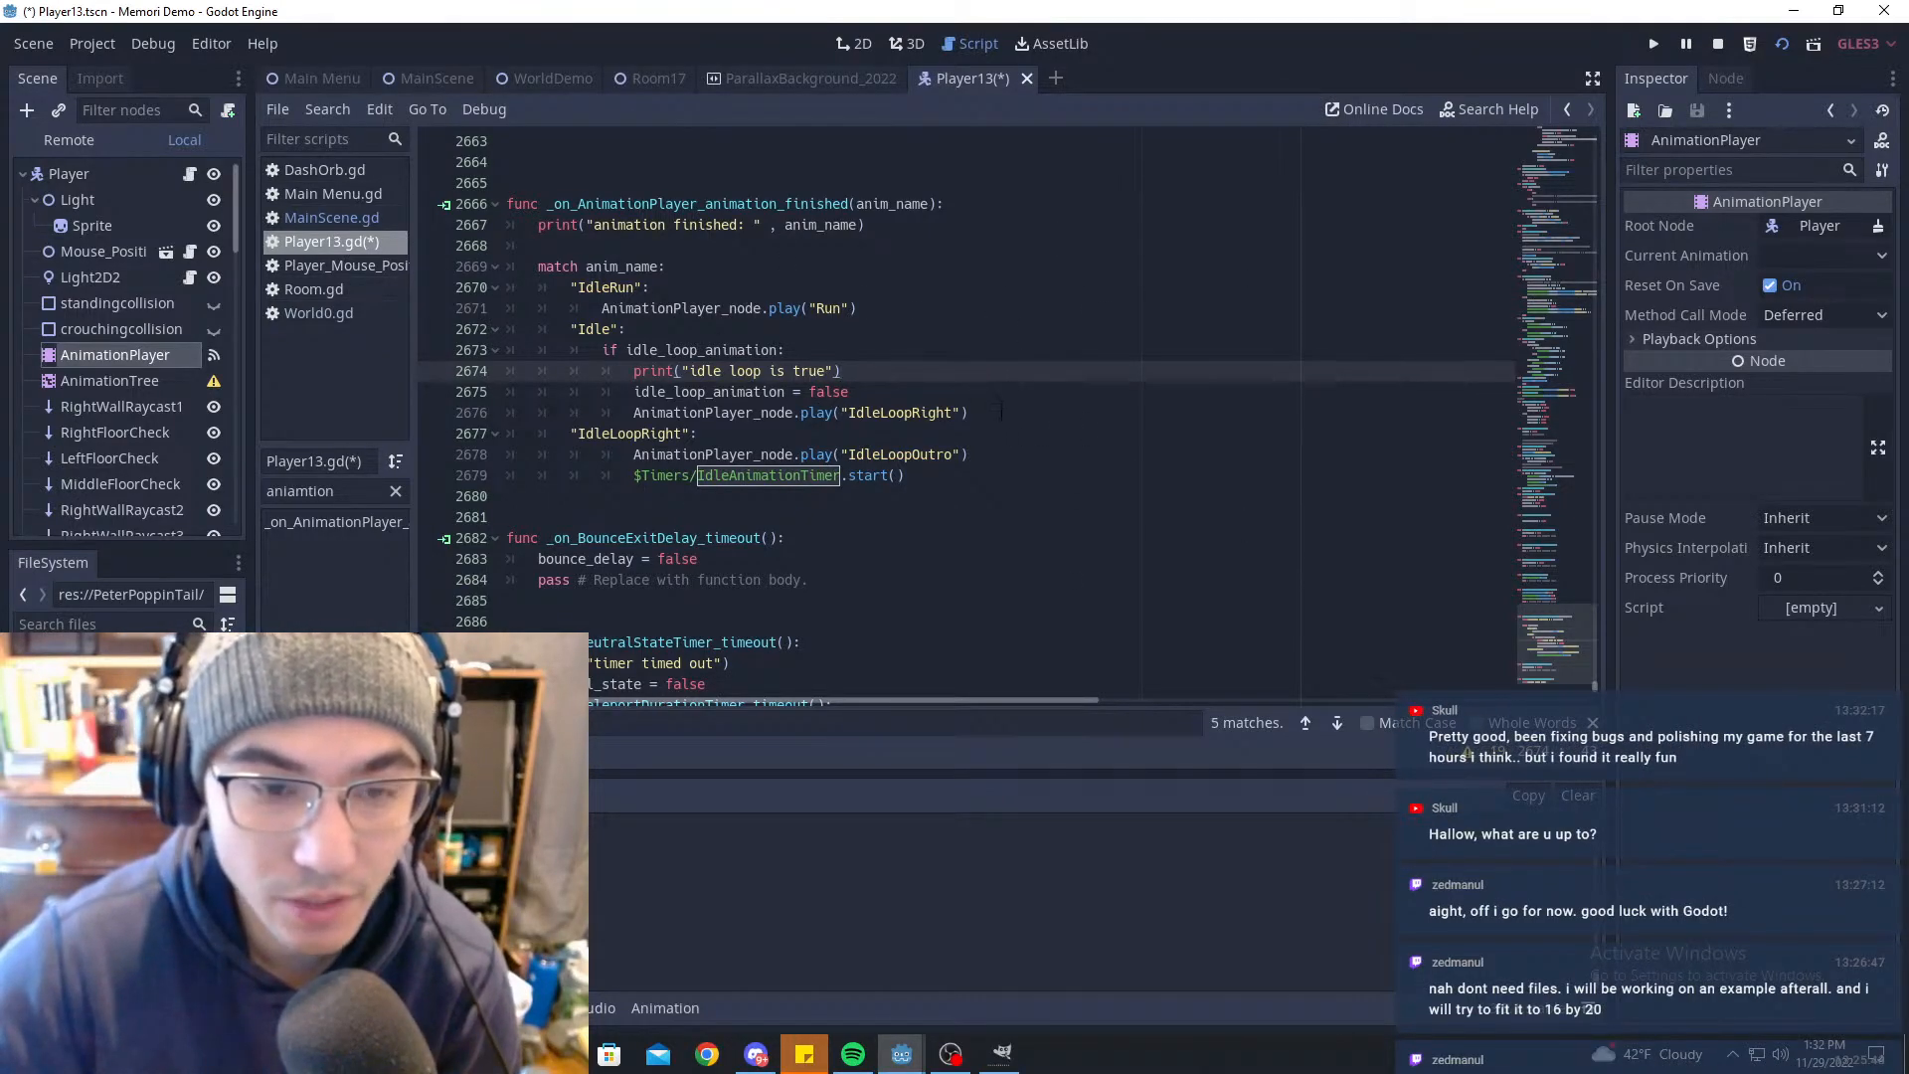
Step: Add an else: branch to the idle_loop_animation check in the "Idle" case, after the IdleLoopRight call
left_click(1050, 389)
left_click(1053, 410)
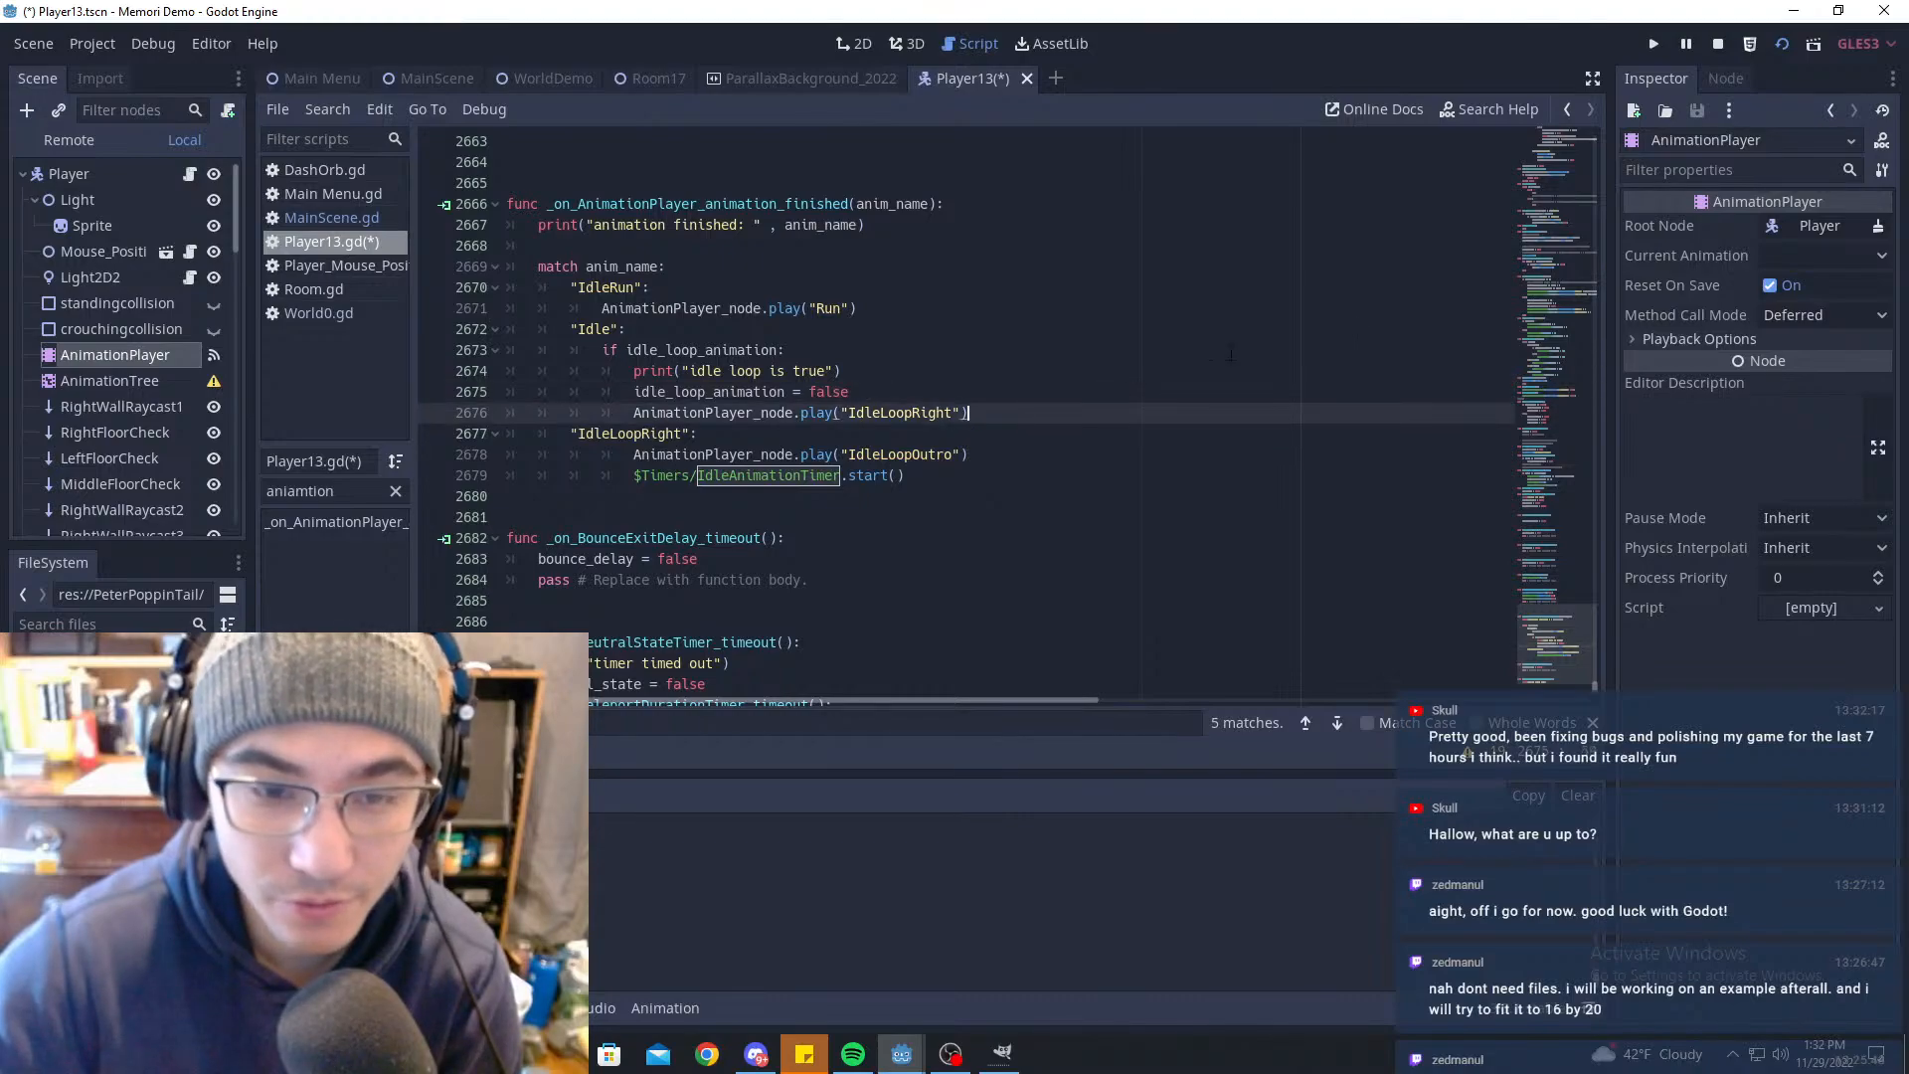
key("Return")
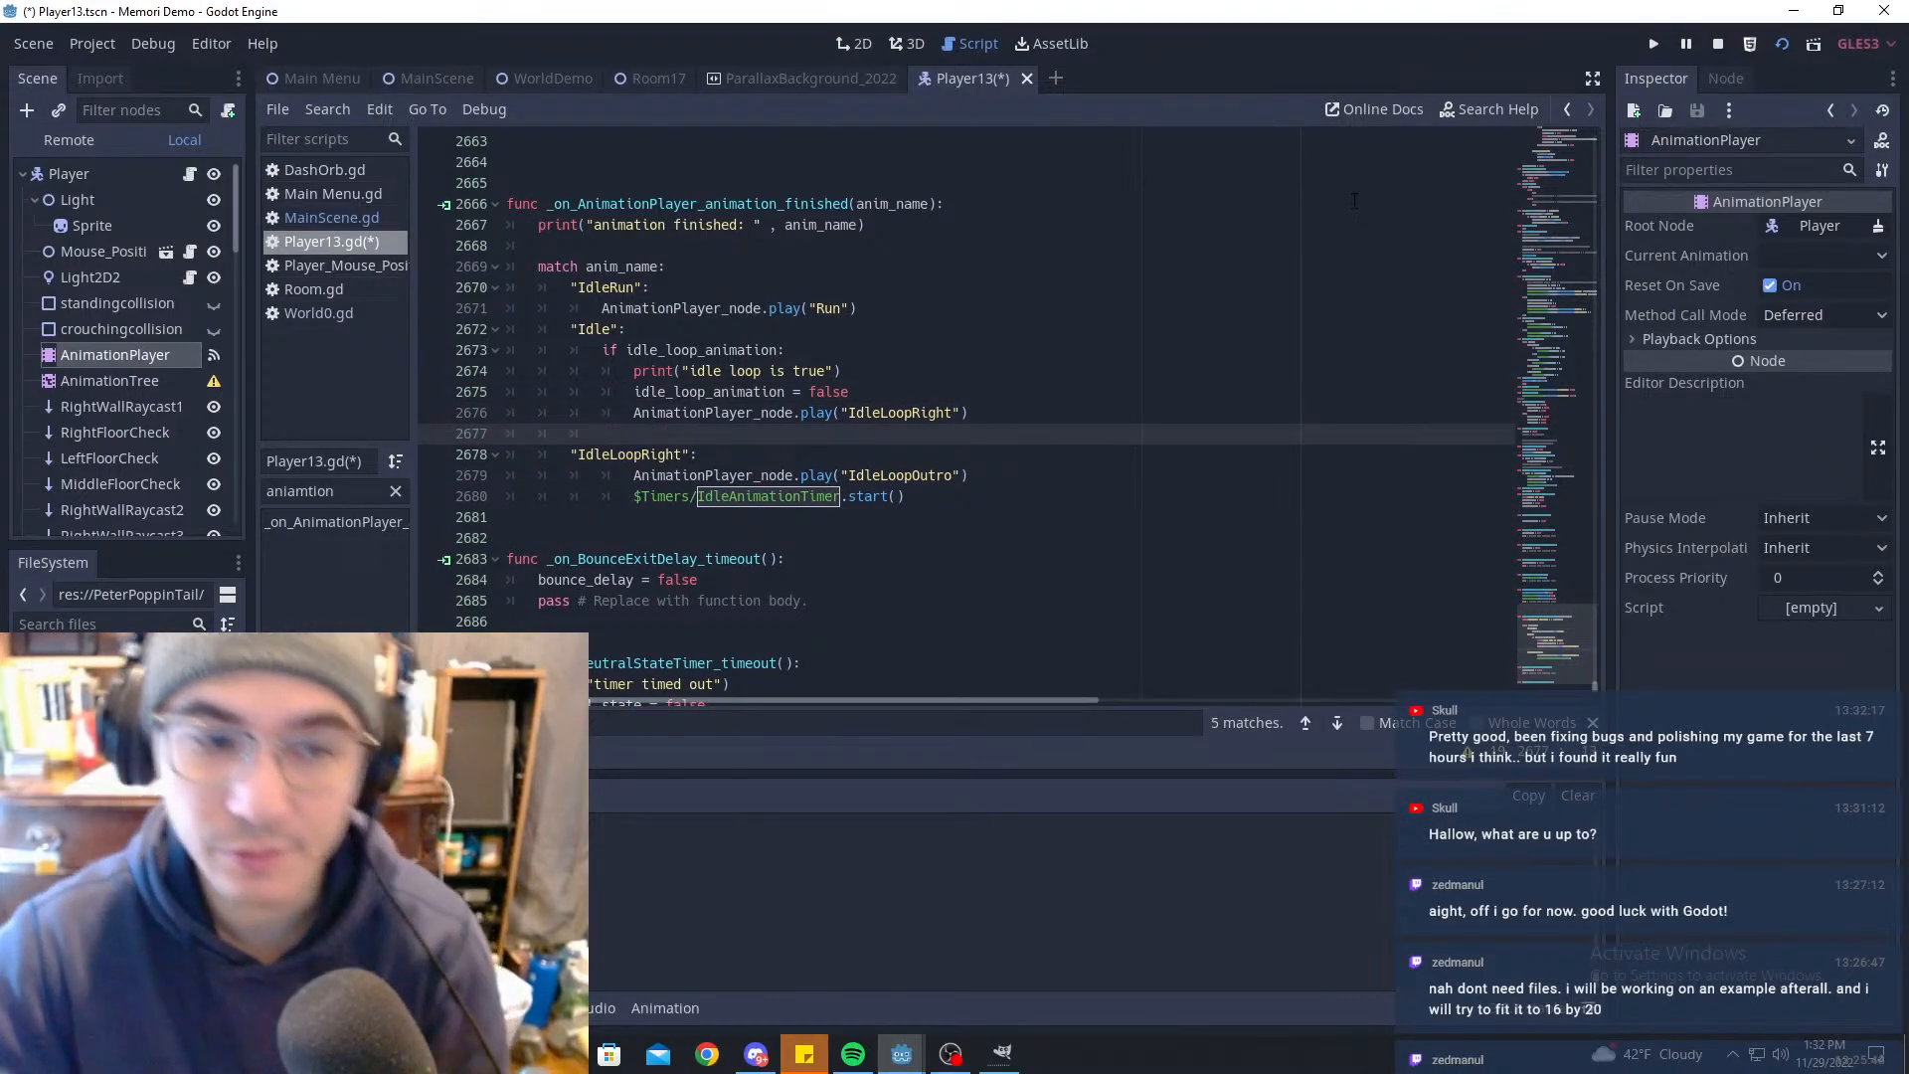
type("el")
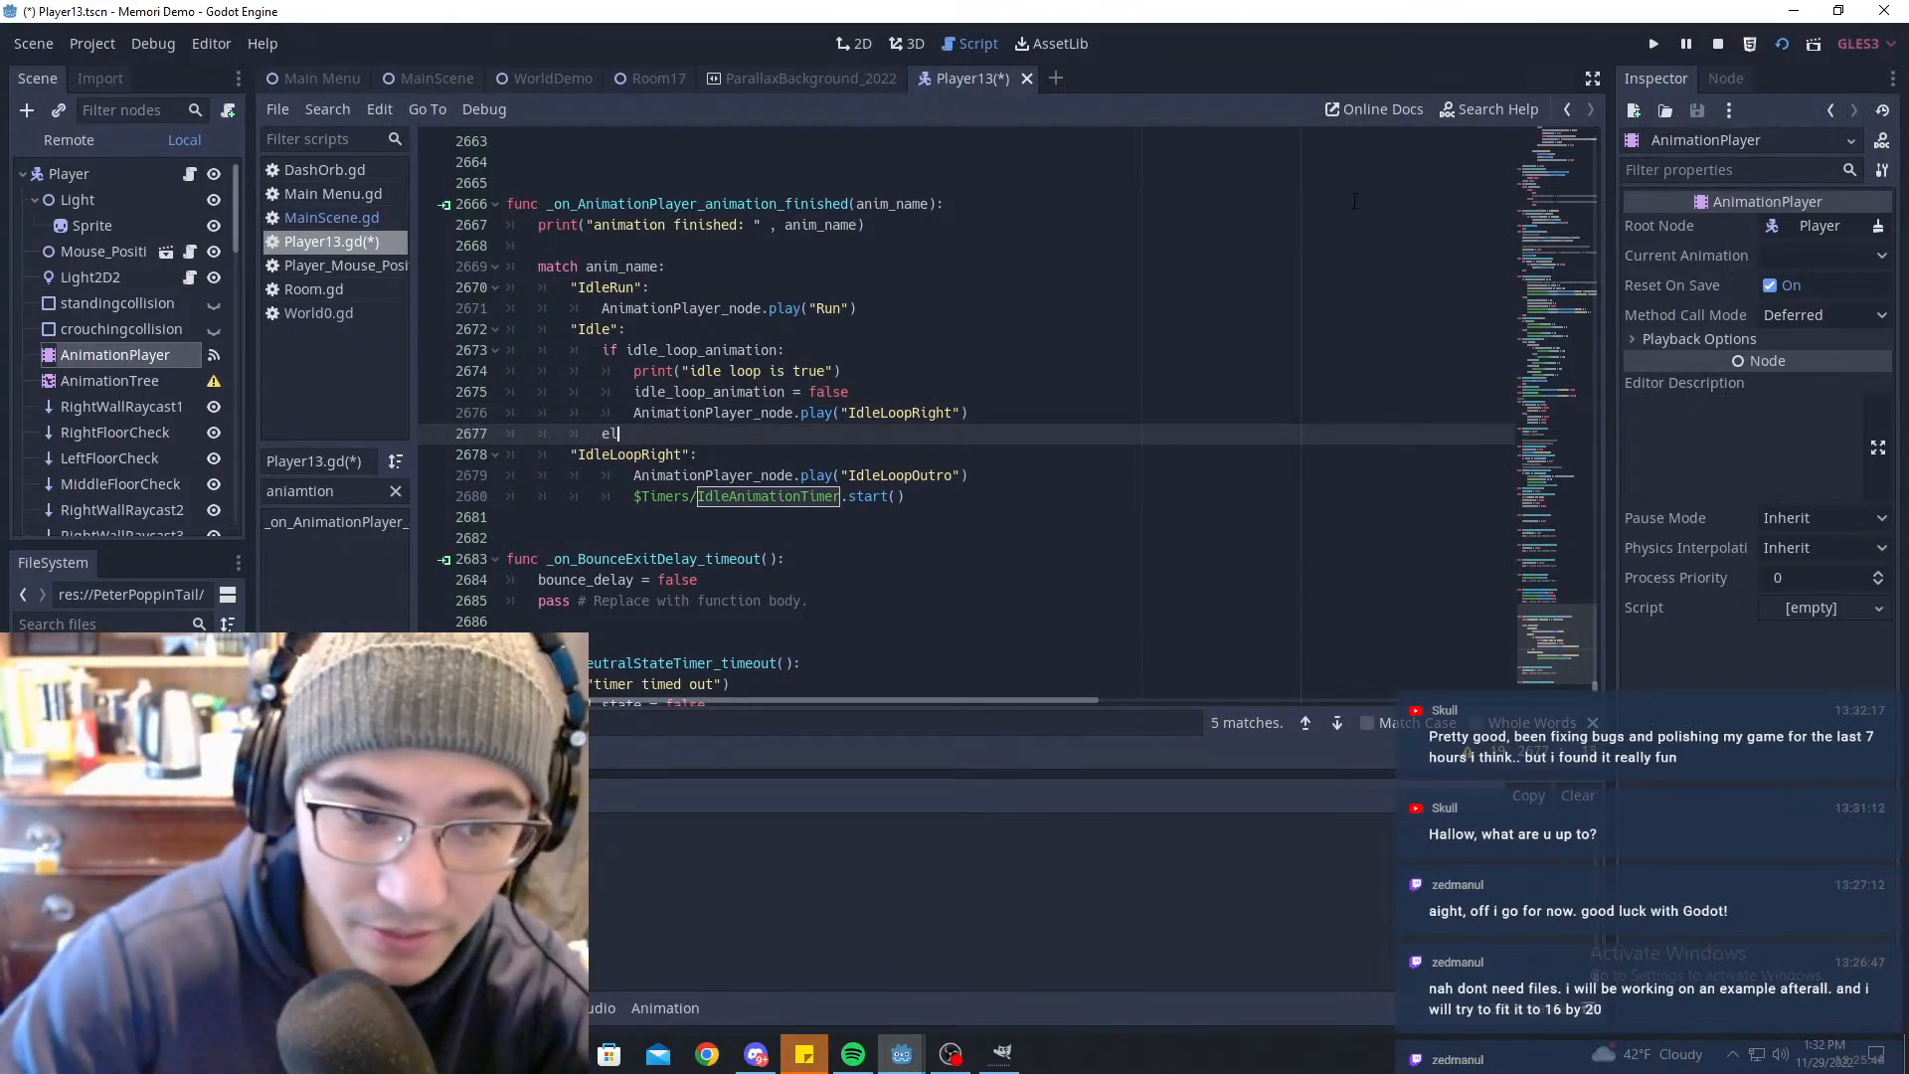
key("BackSpace")
key("BackSpace")
type("else:")
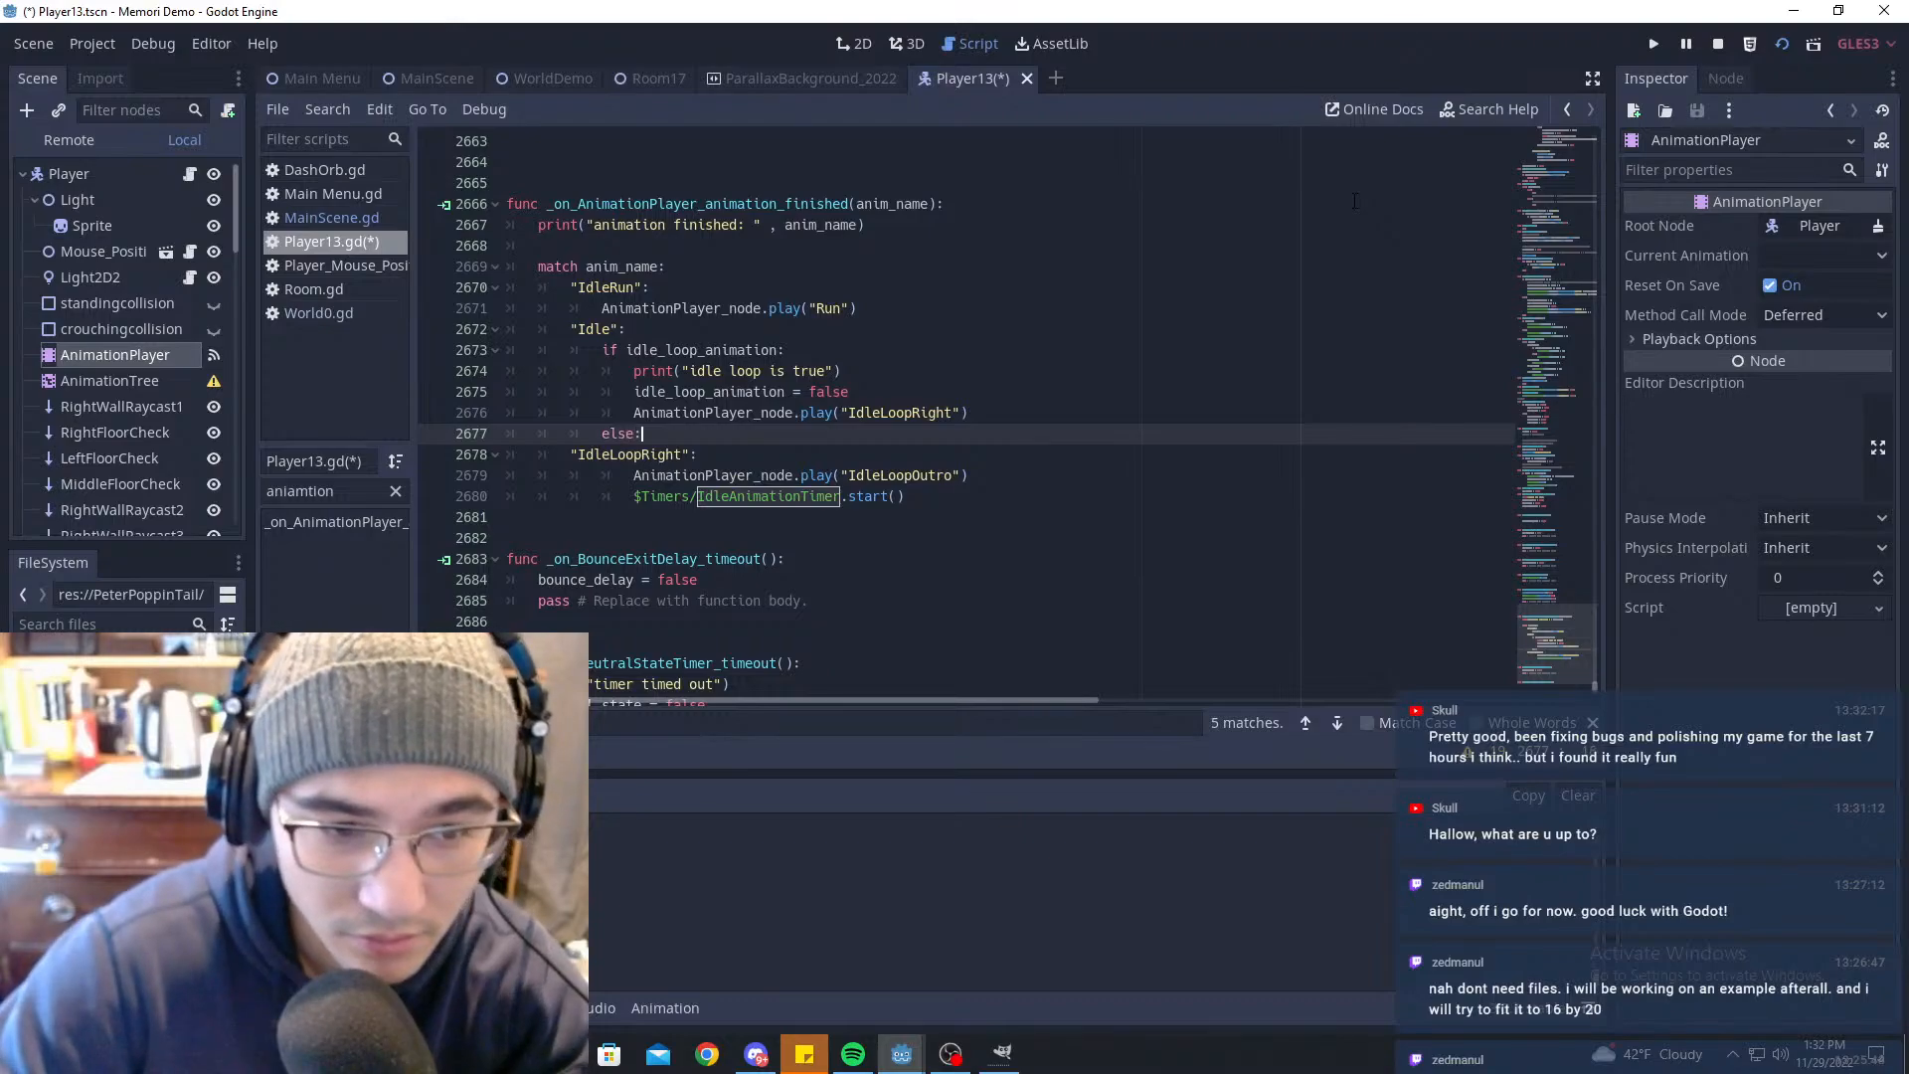
key("Return")
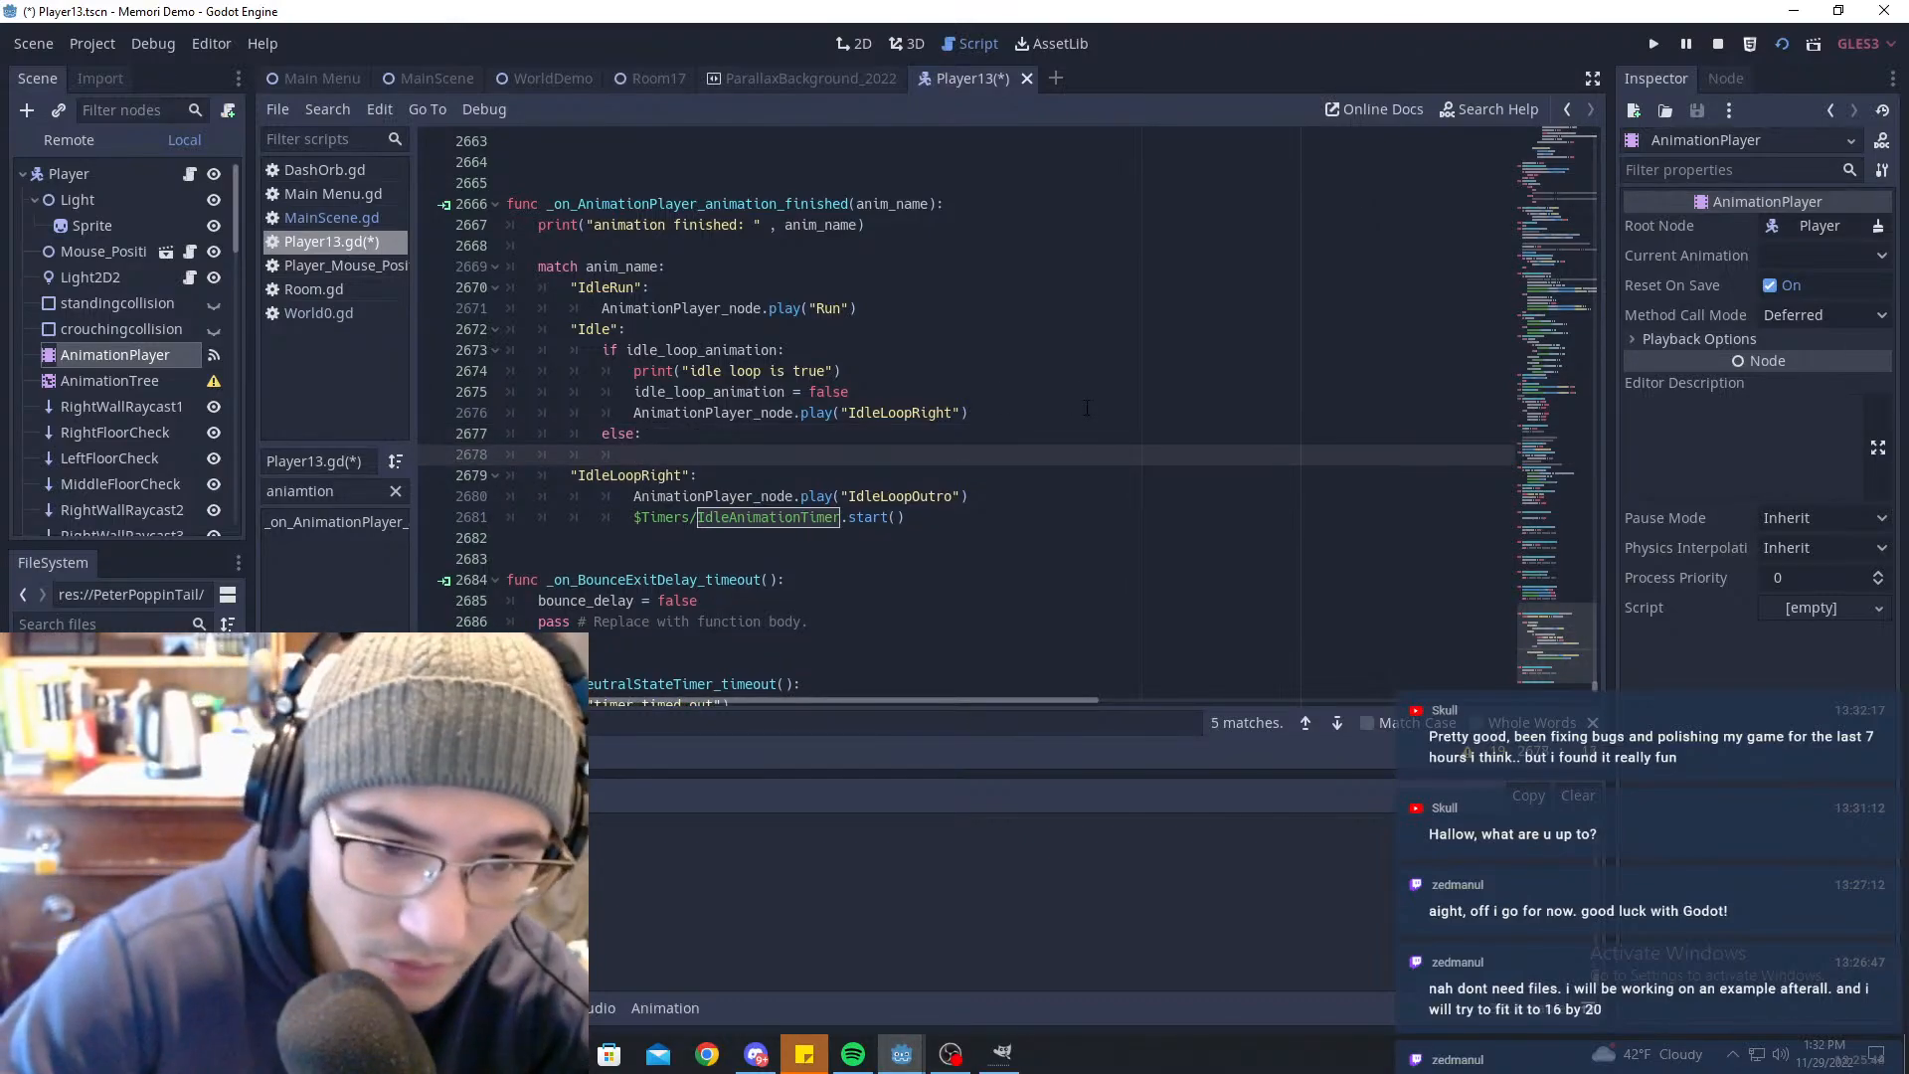
Step: Write AnimationPlayer_node.play("Idle") inside the "Idle" case's else branch and save the script
type("Animat")
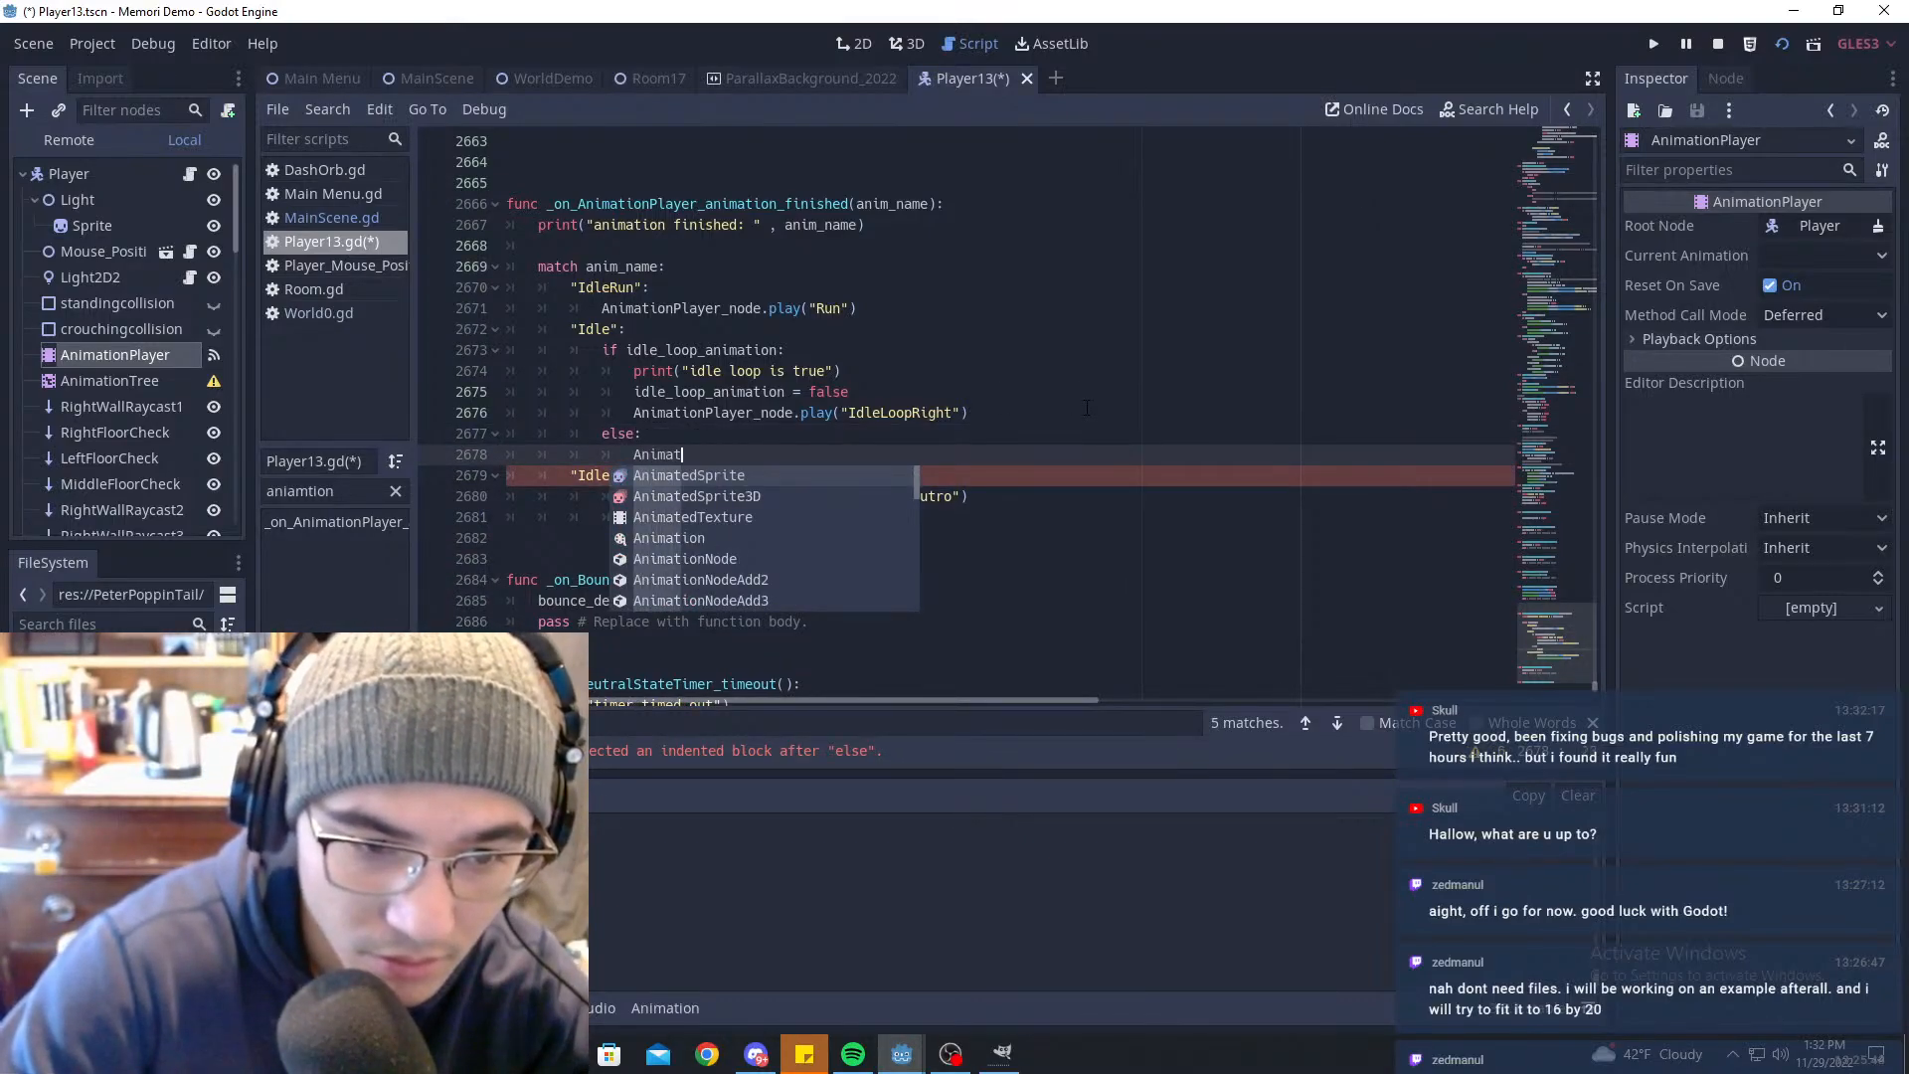
type("ionPlayer")
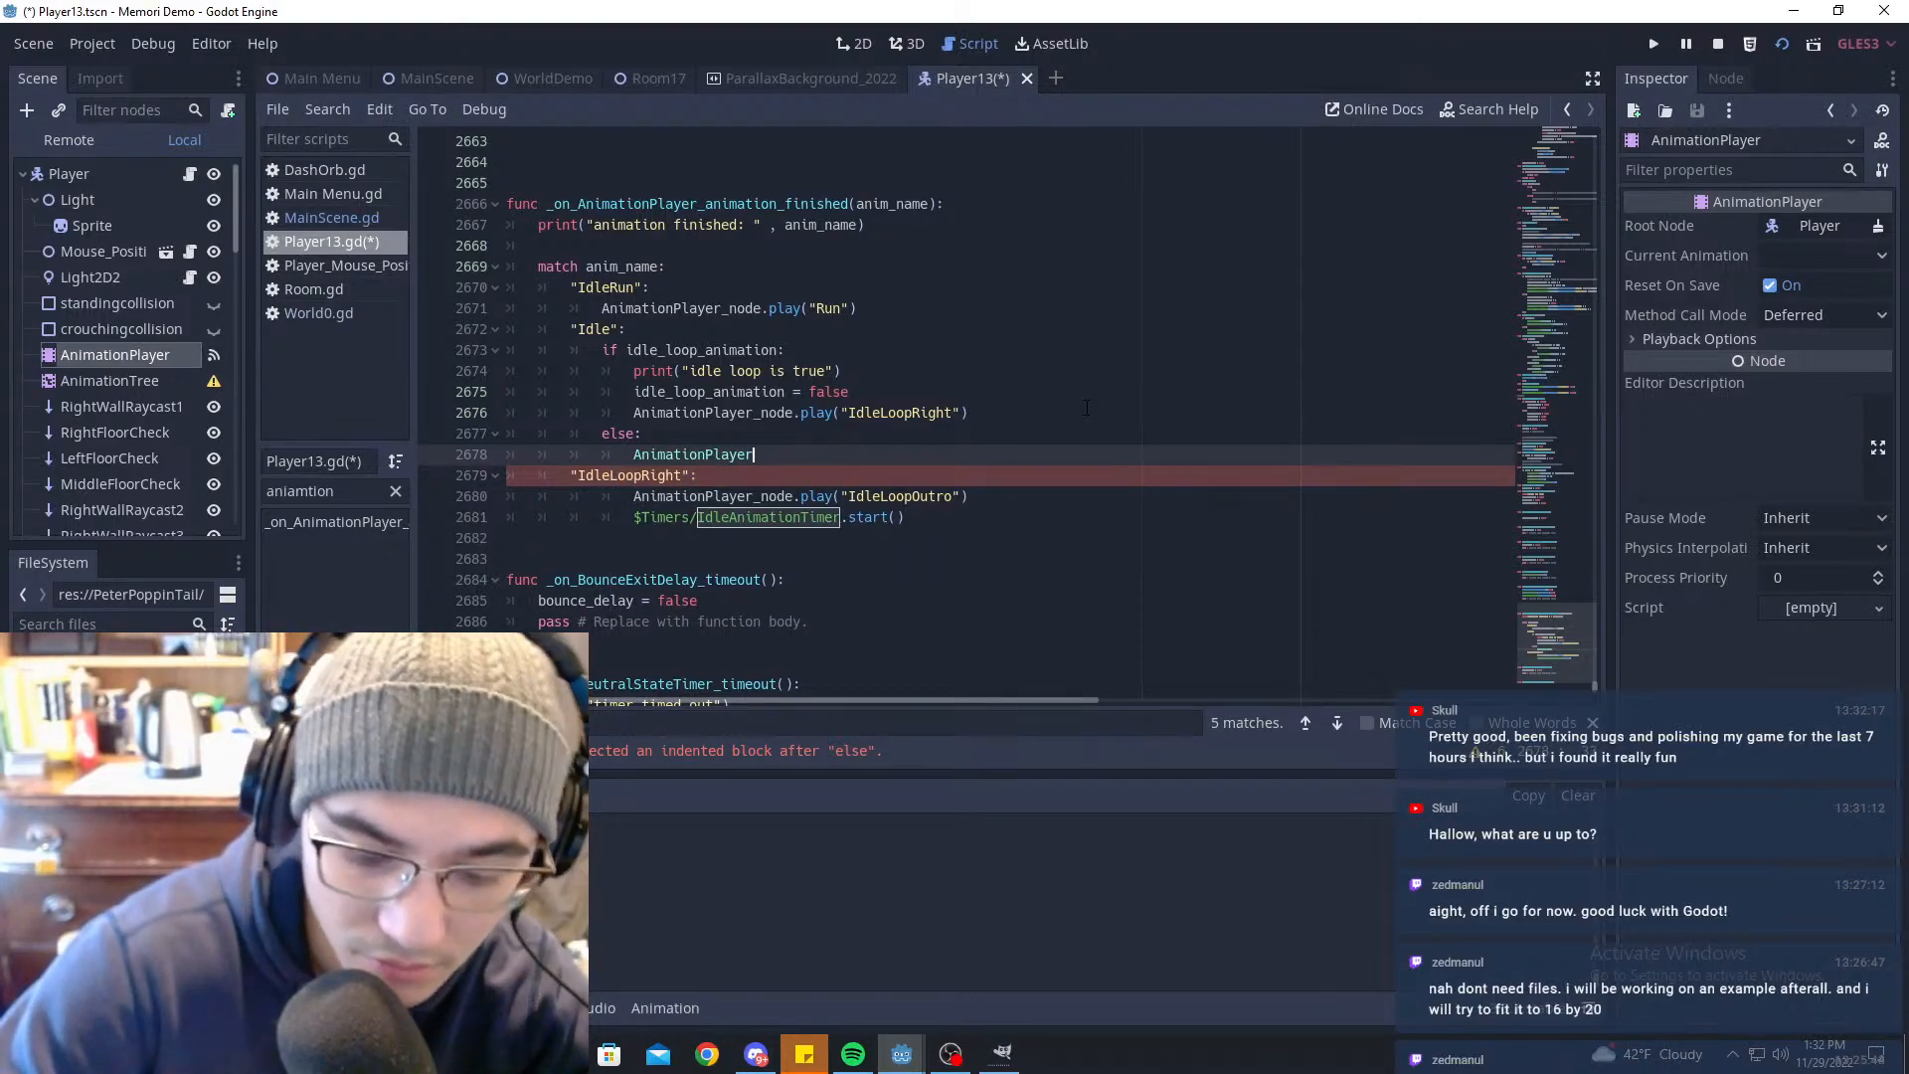
type("_node.p")
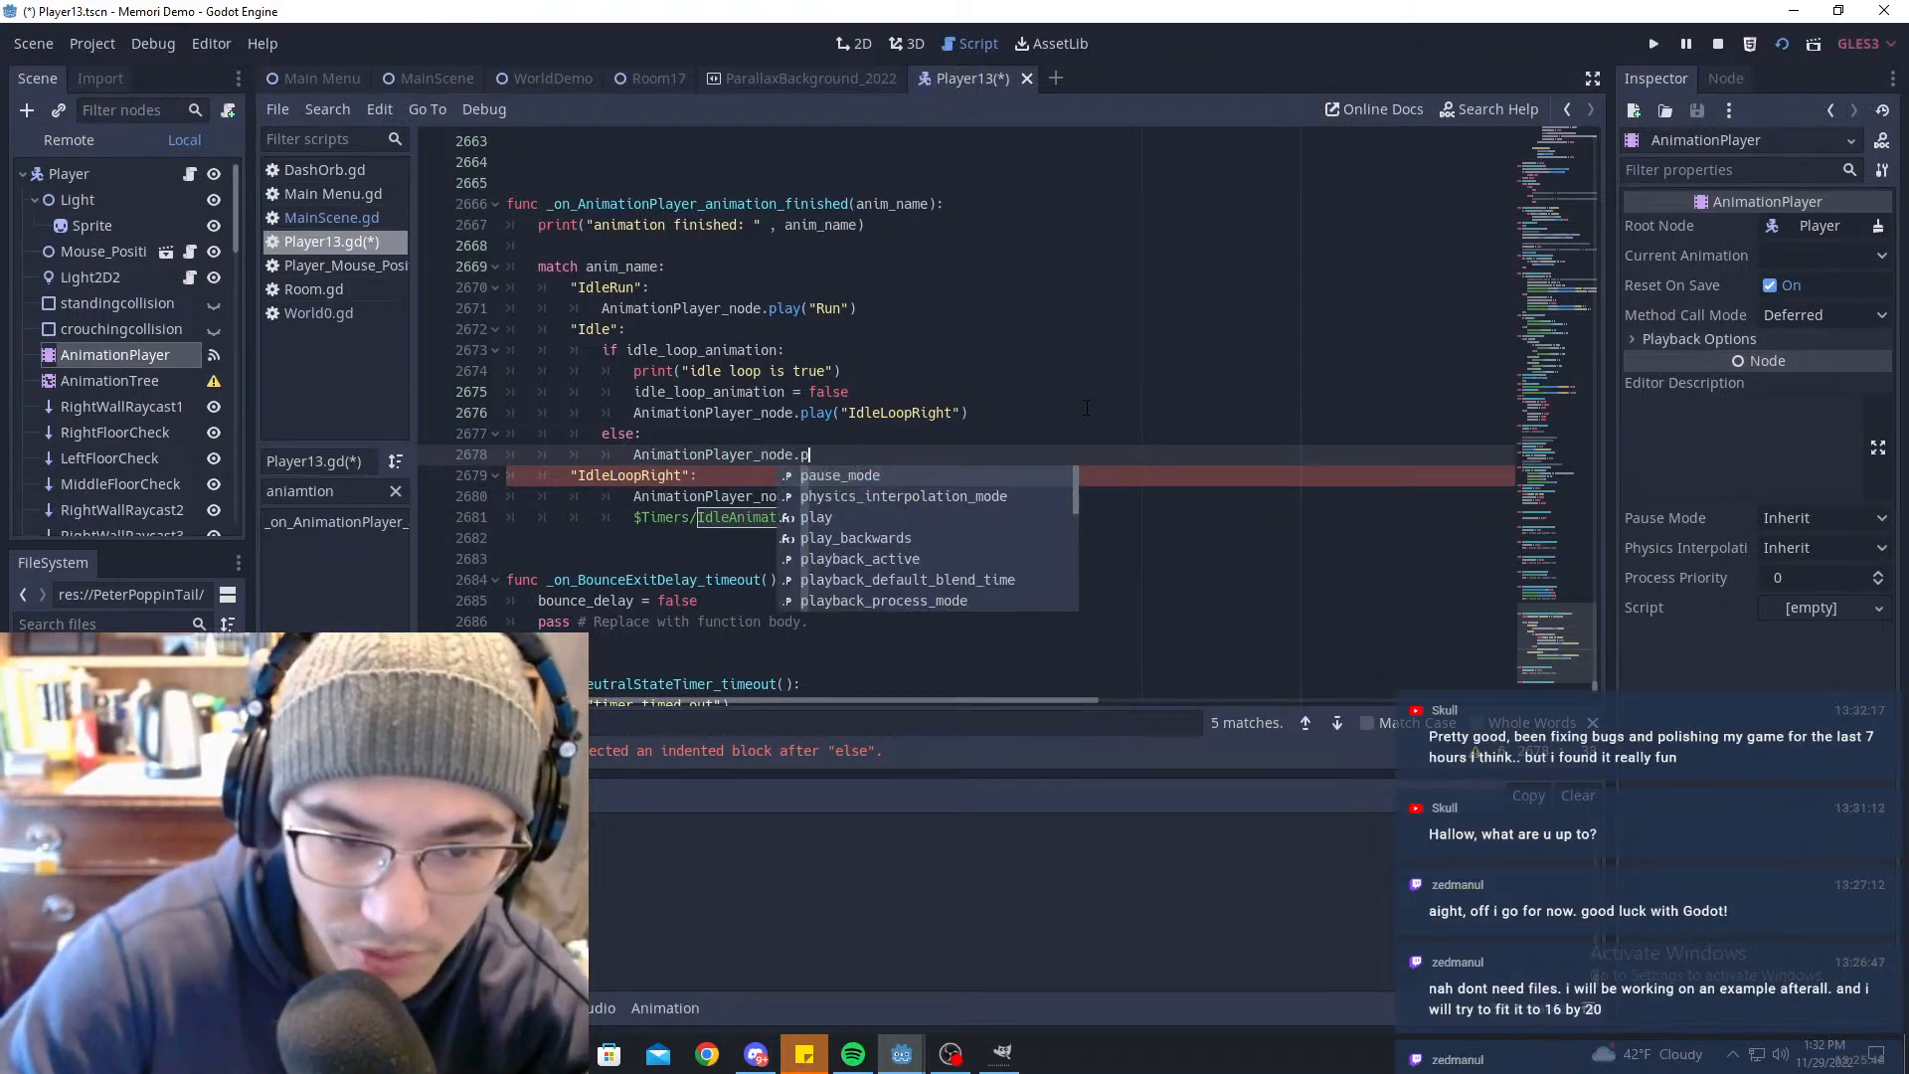
type("l")
key("Return")
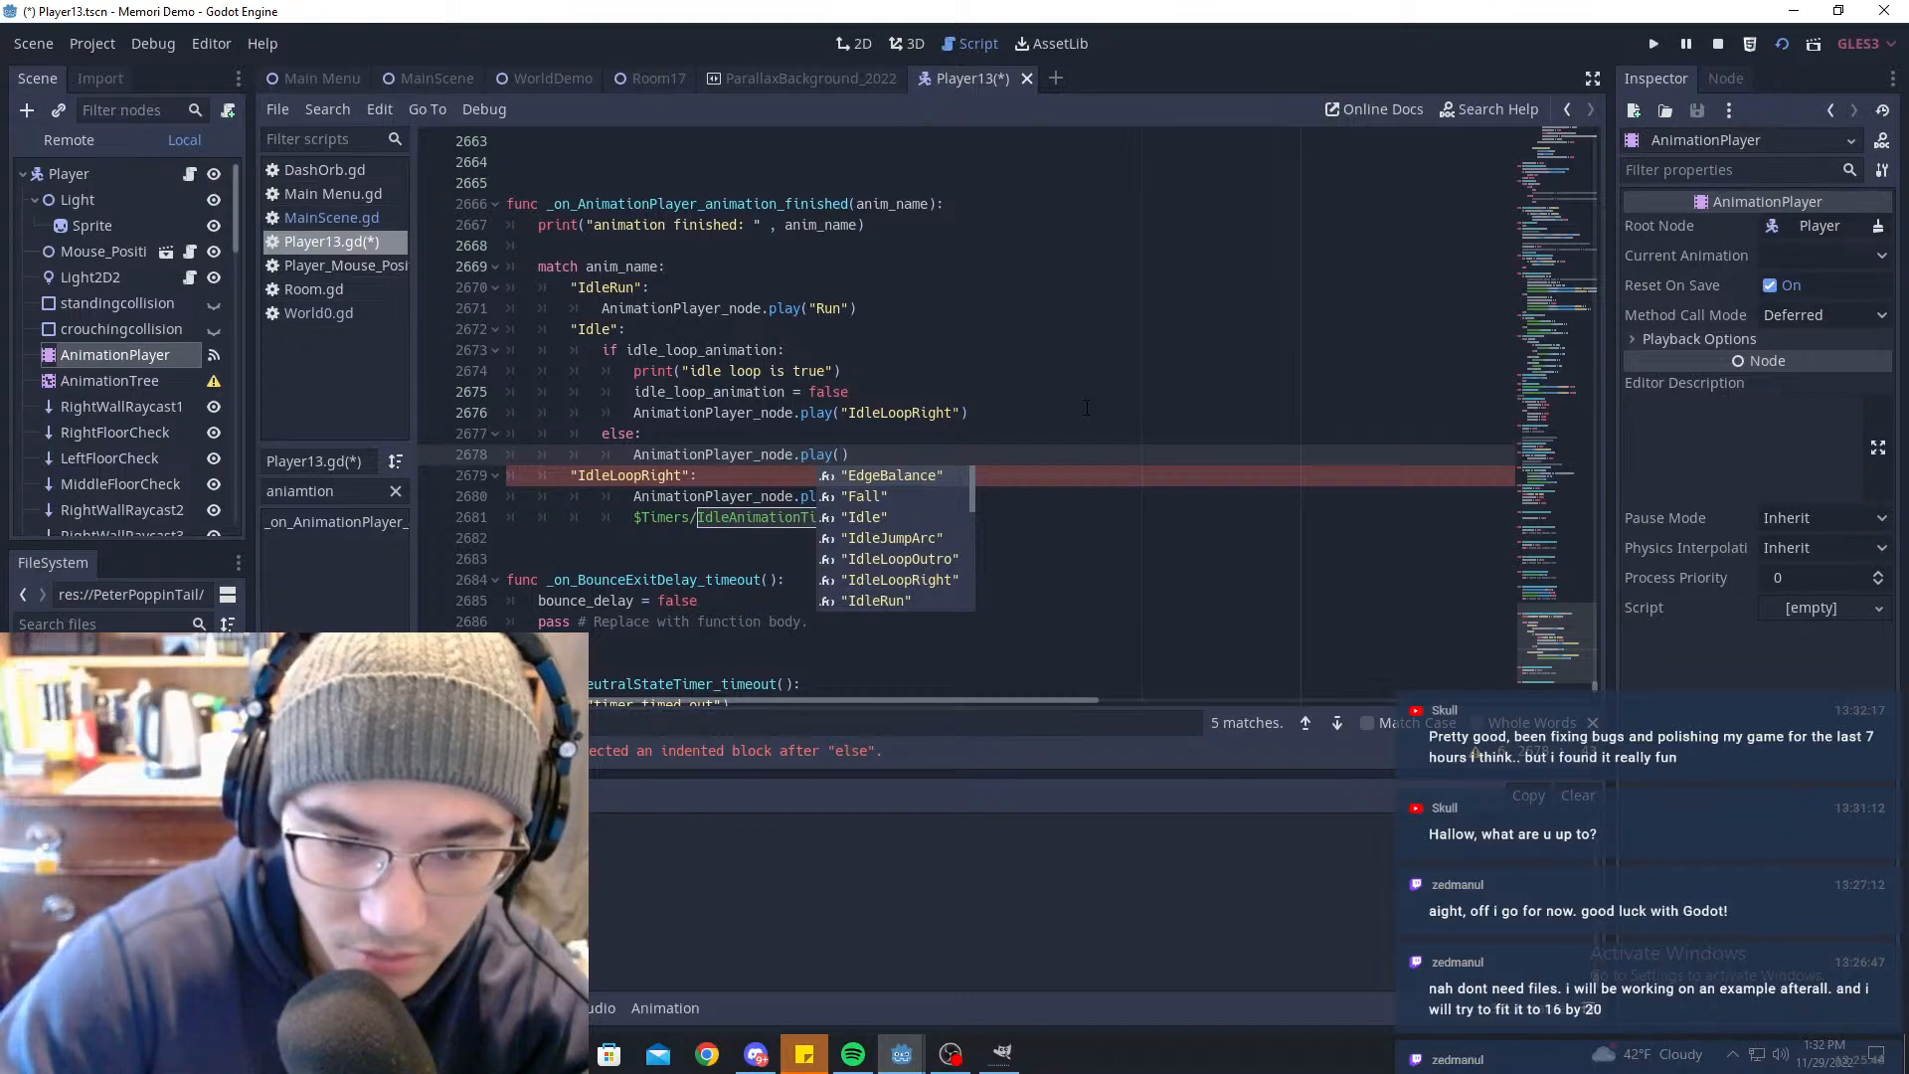
type("\"")
type("Idle")
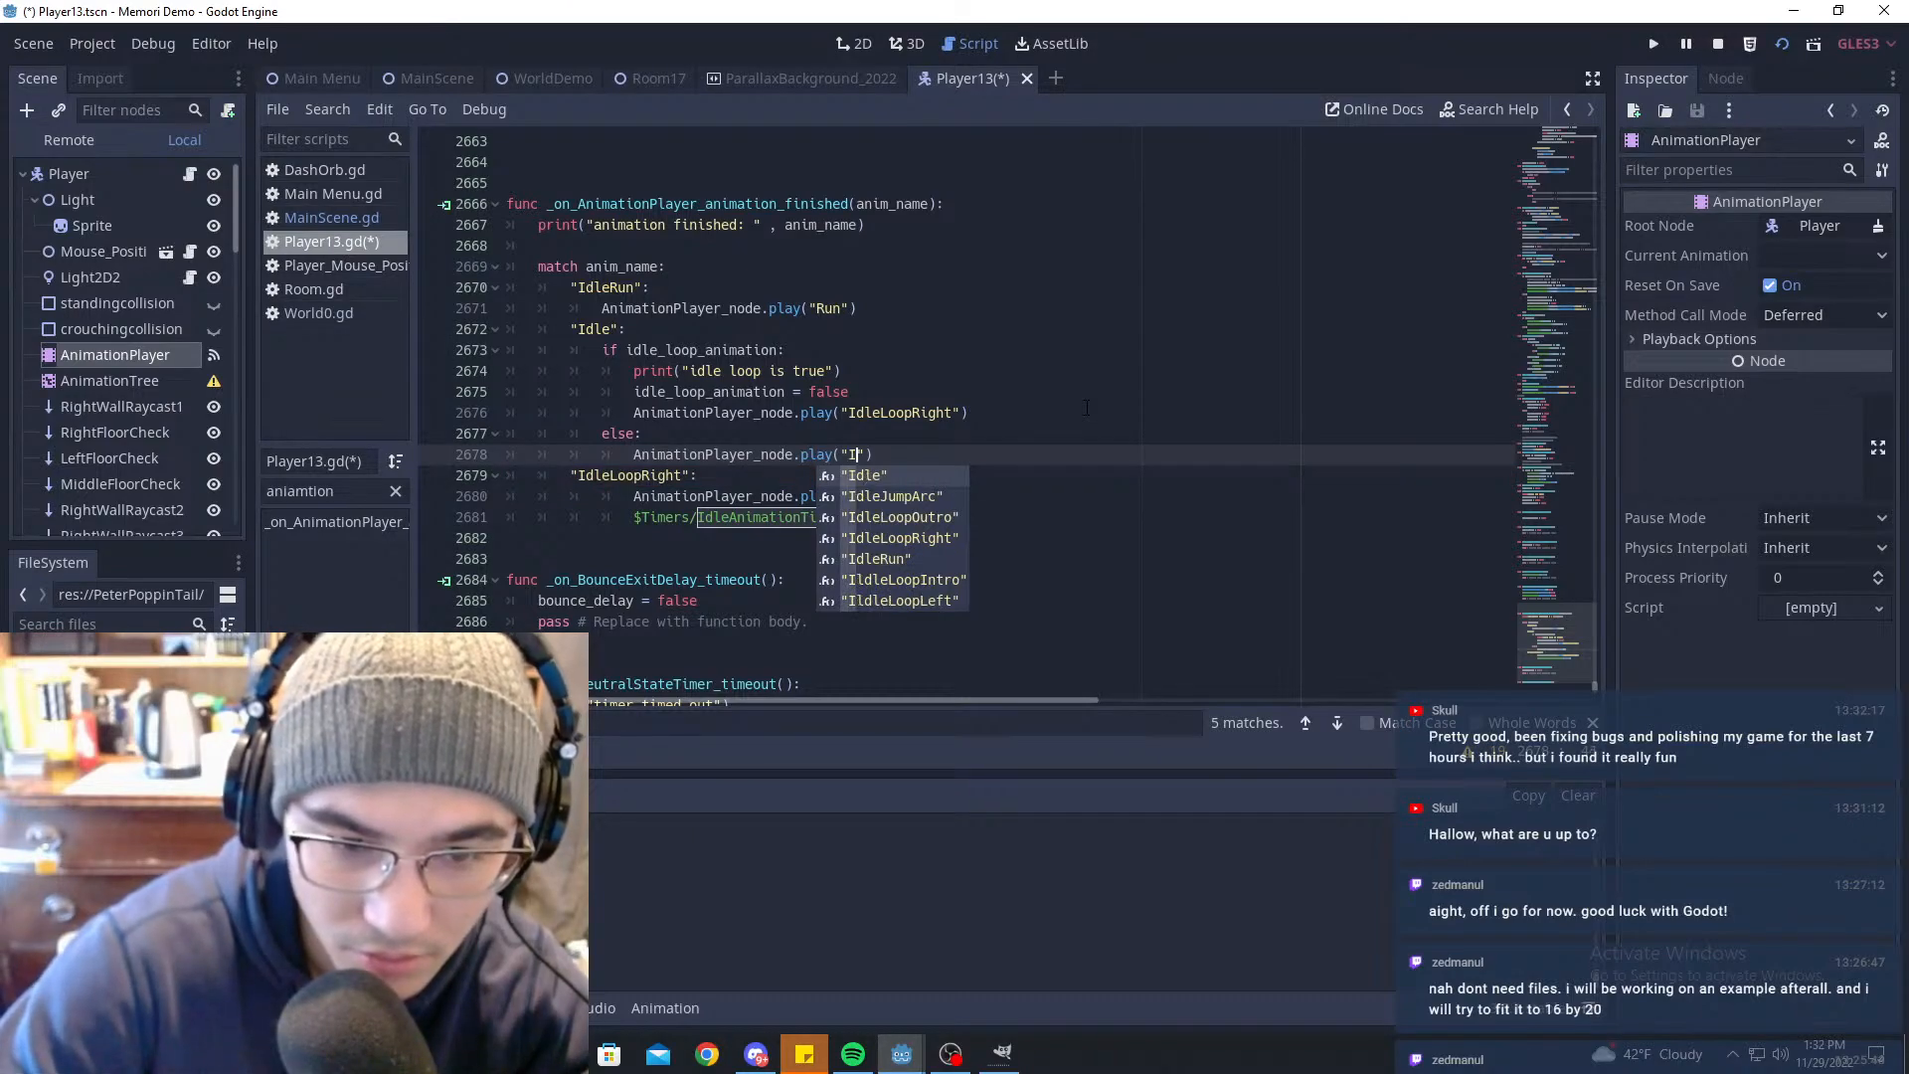
key("Return")
key("ctrl+s")
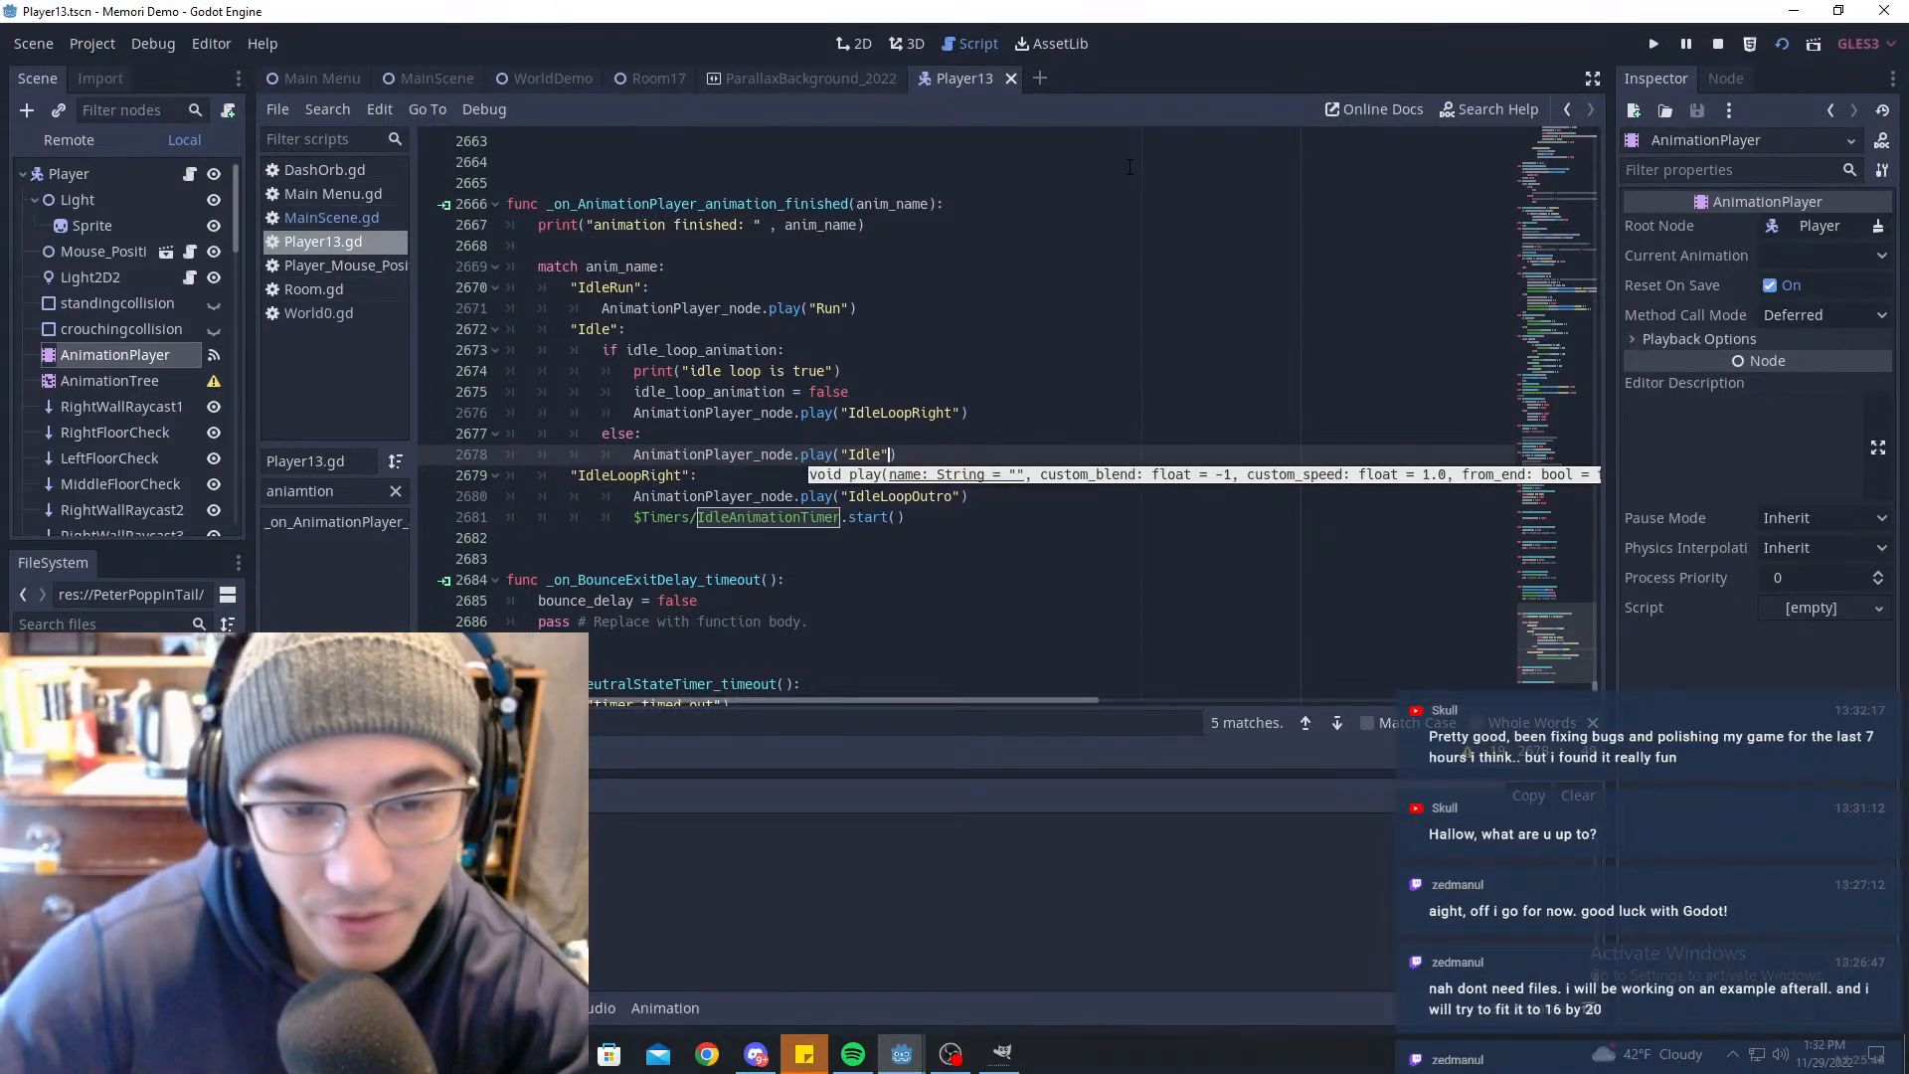
left_click(963, 454)
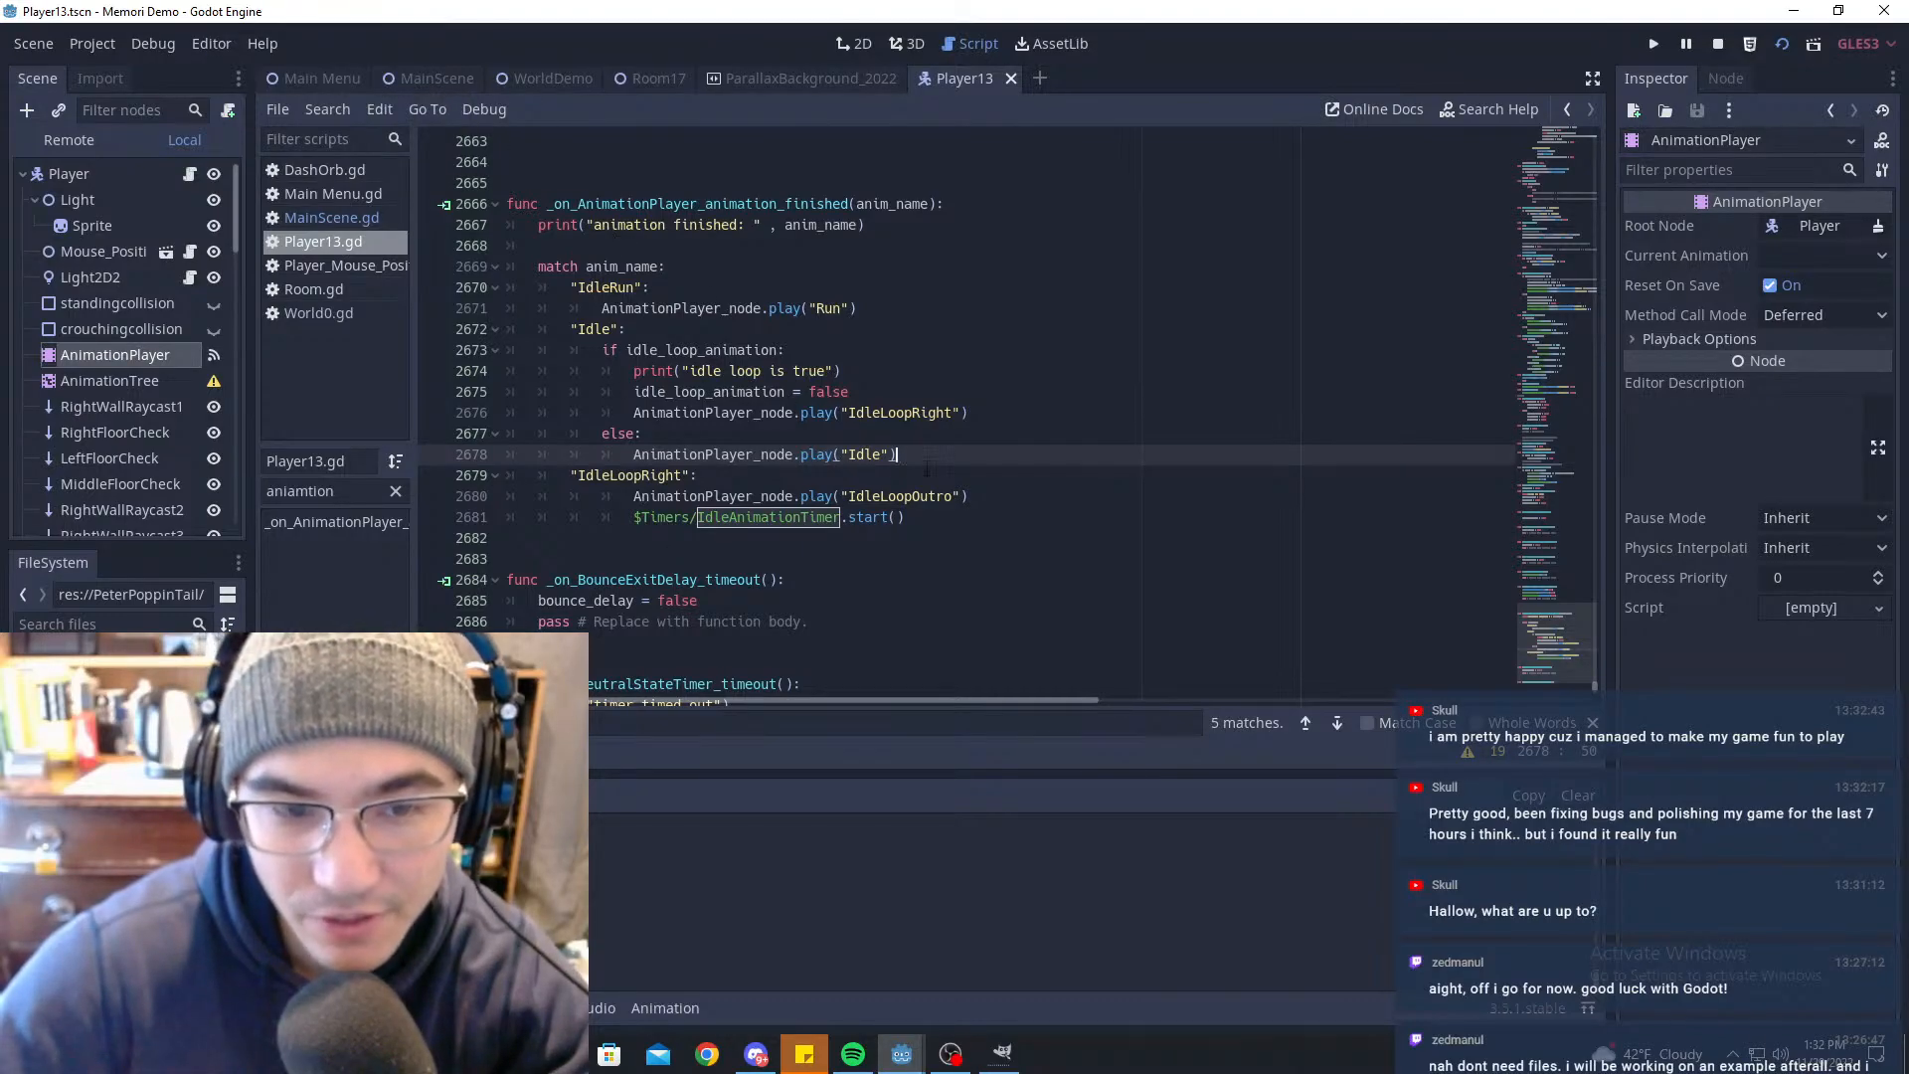
left_click_drag(927, 467, 970, 455)
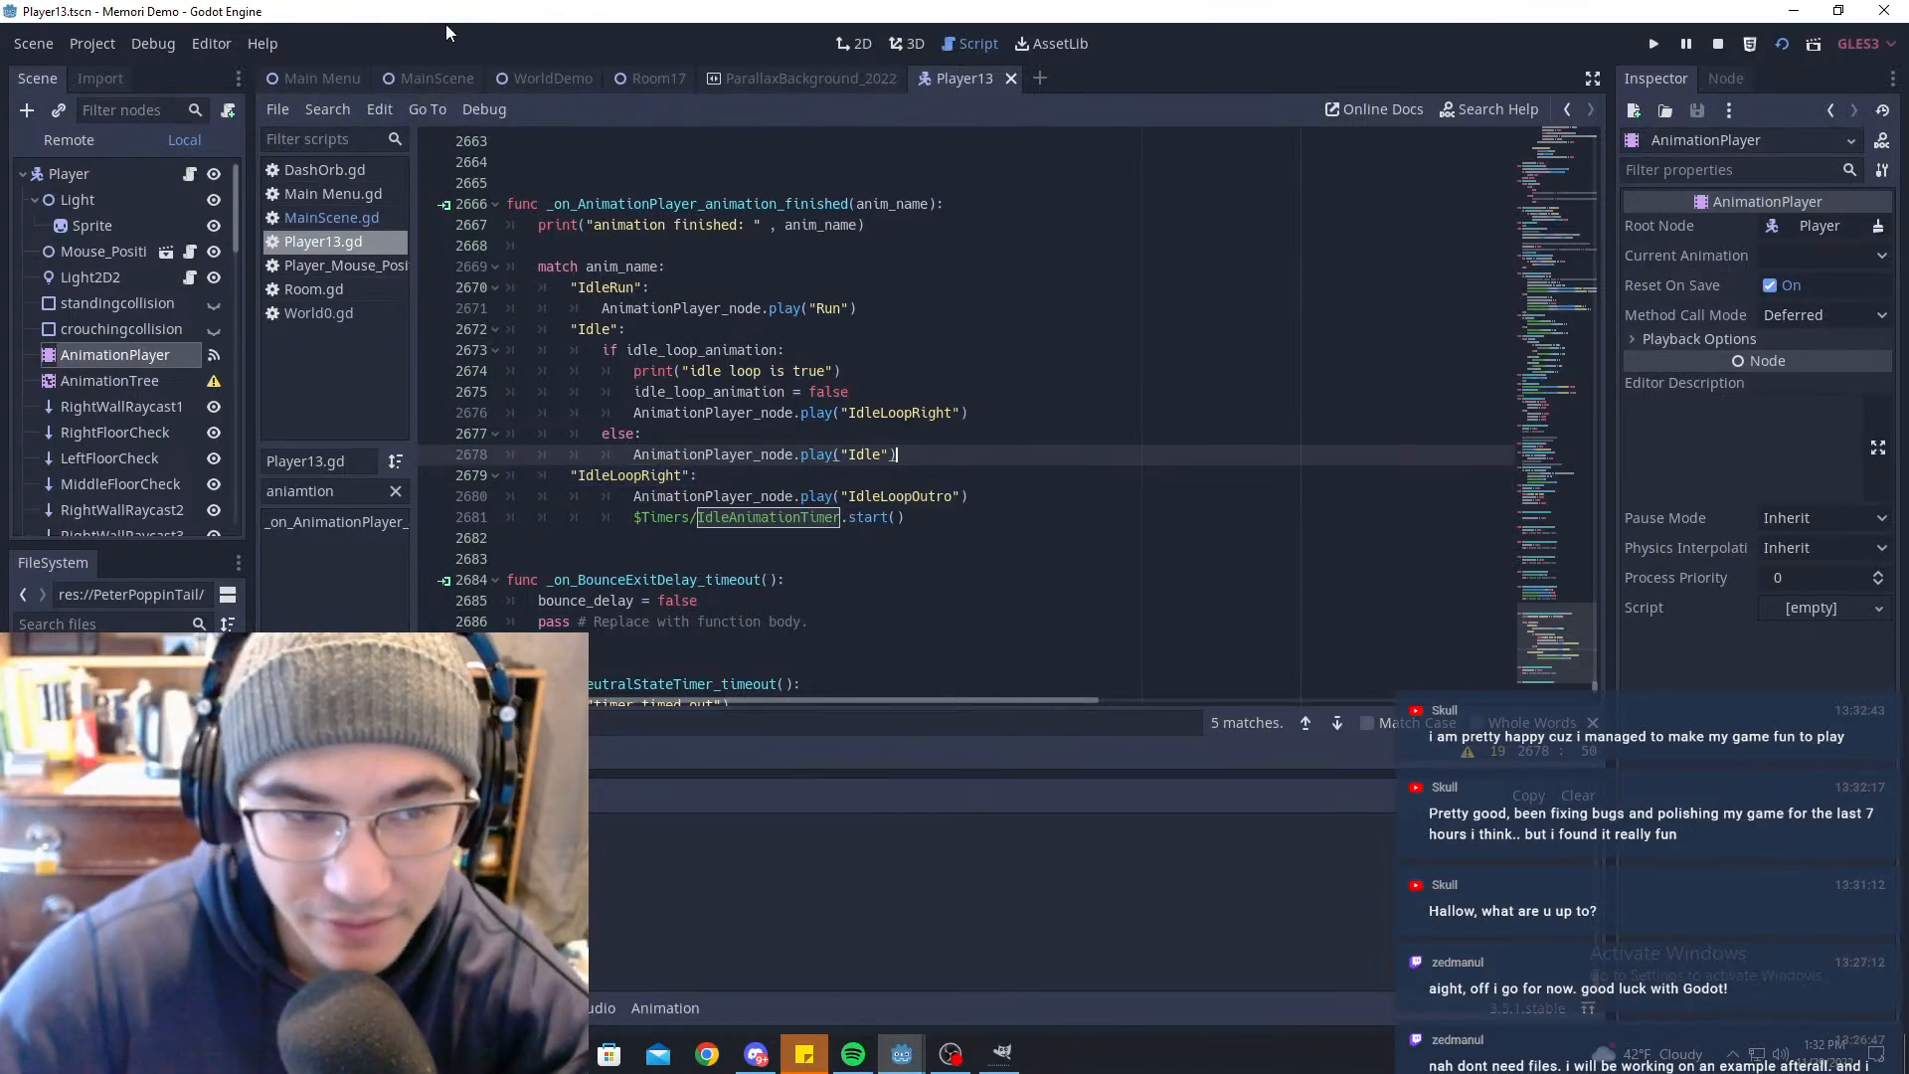
Step: Run the game from MainScene, walk the character left to test the replayed idle animation, and exit to the editor
left_click(434, 78)
key("F5")
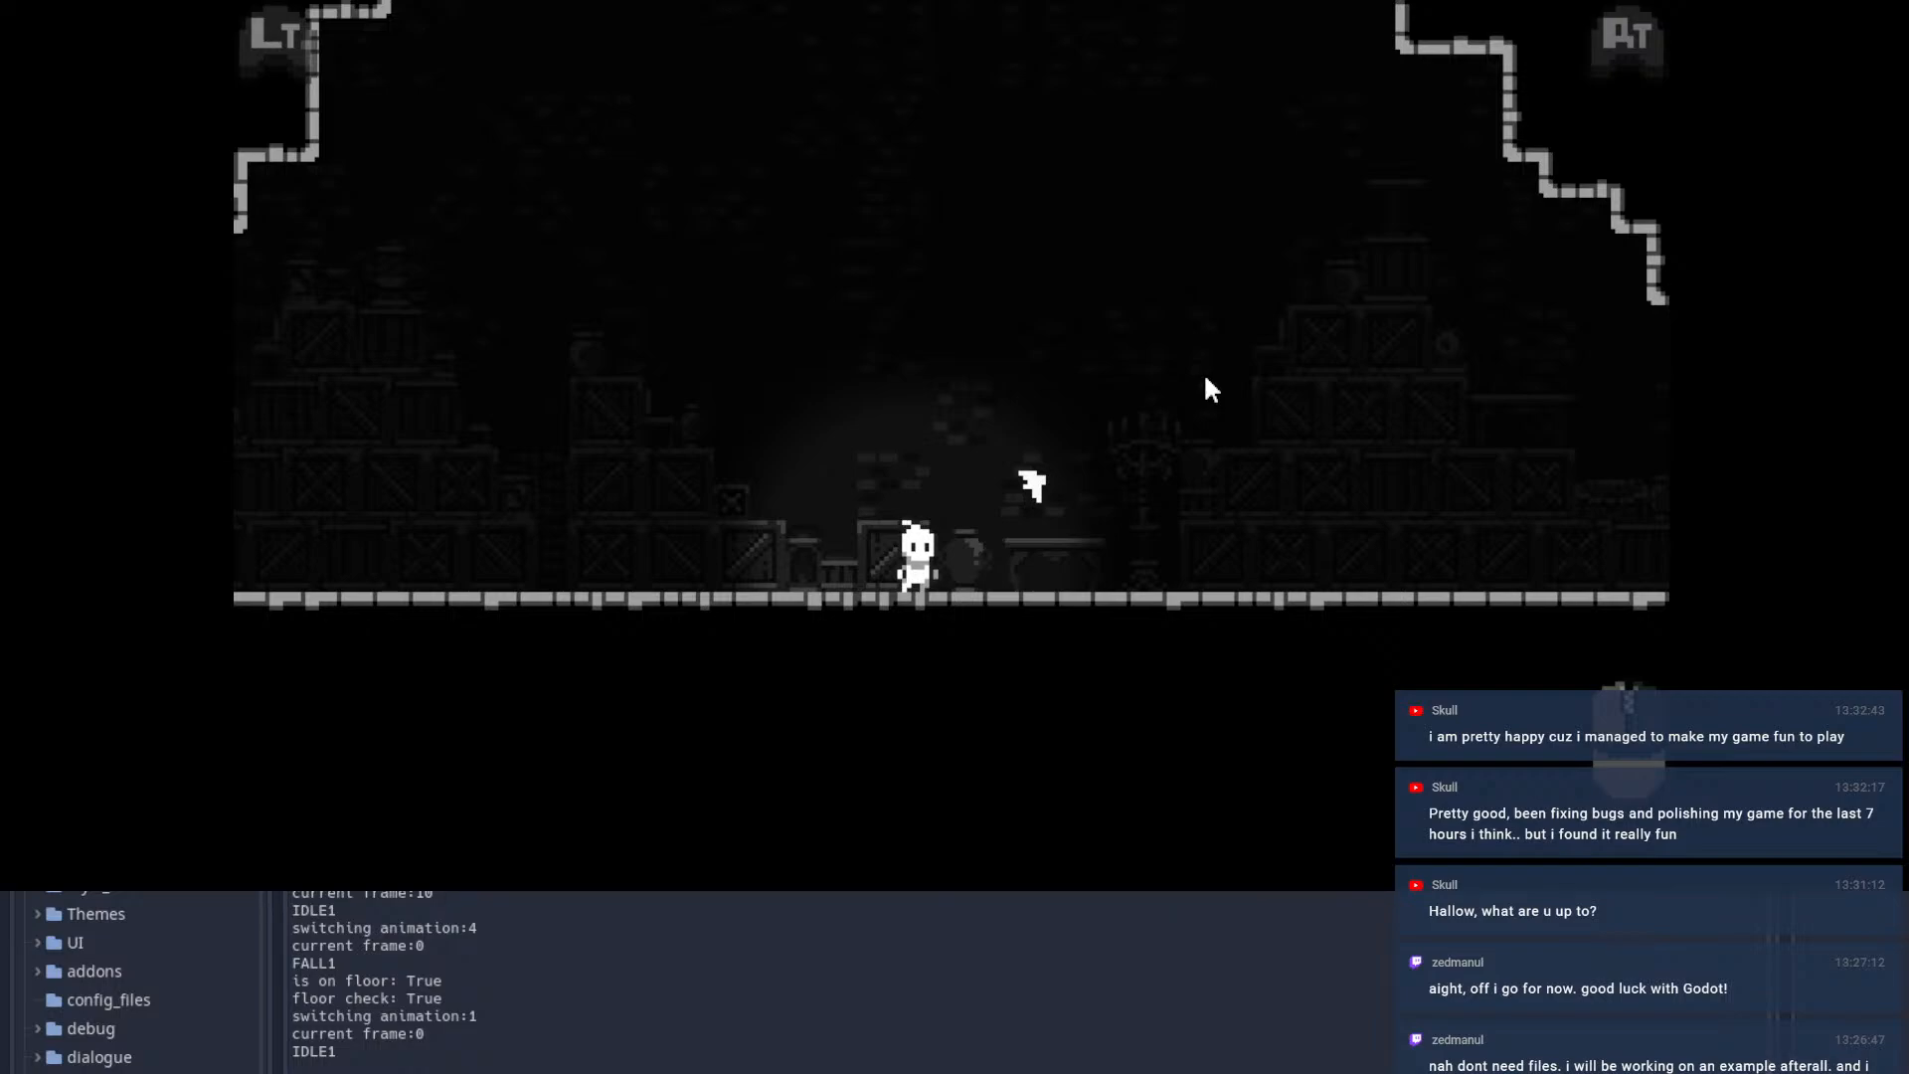
key("a")
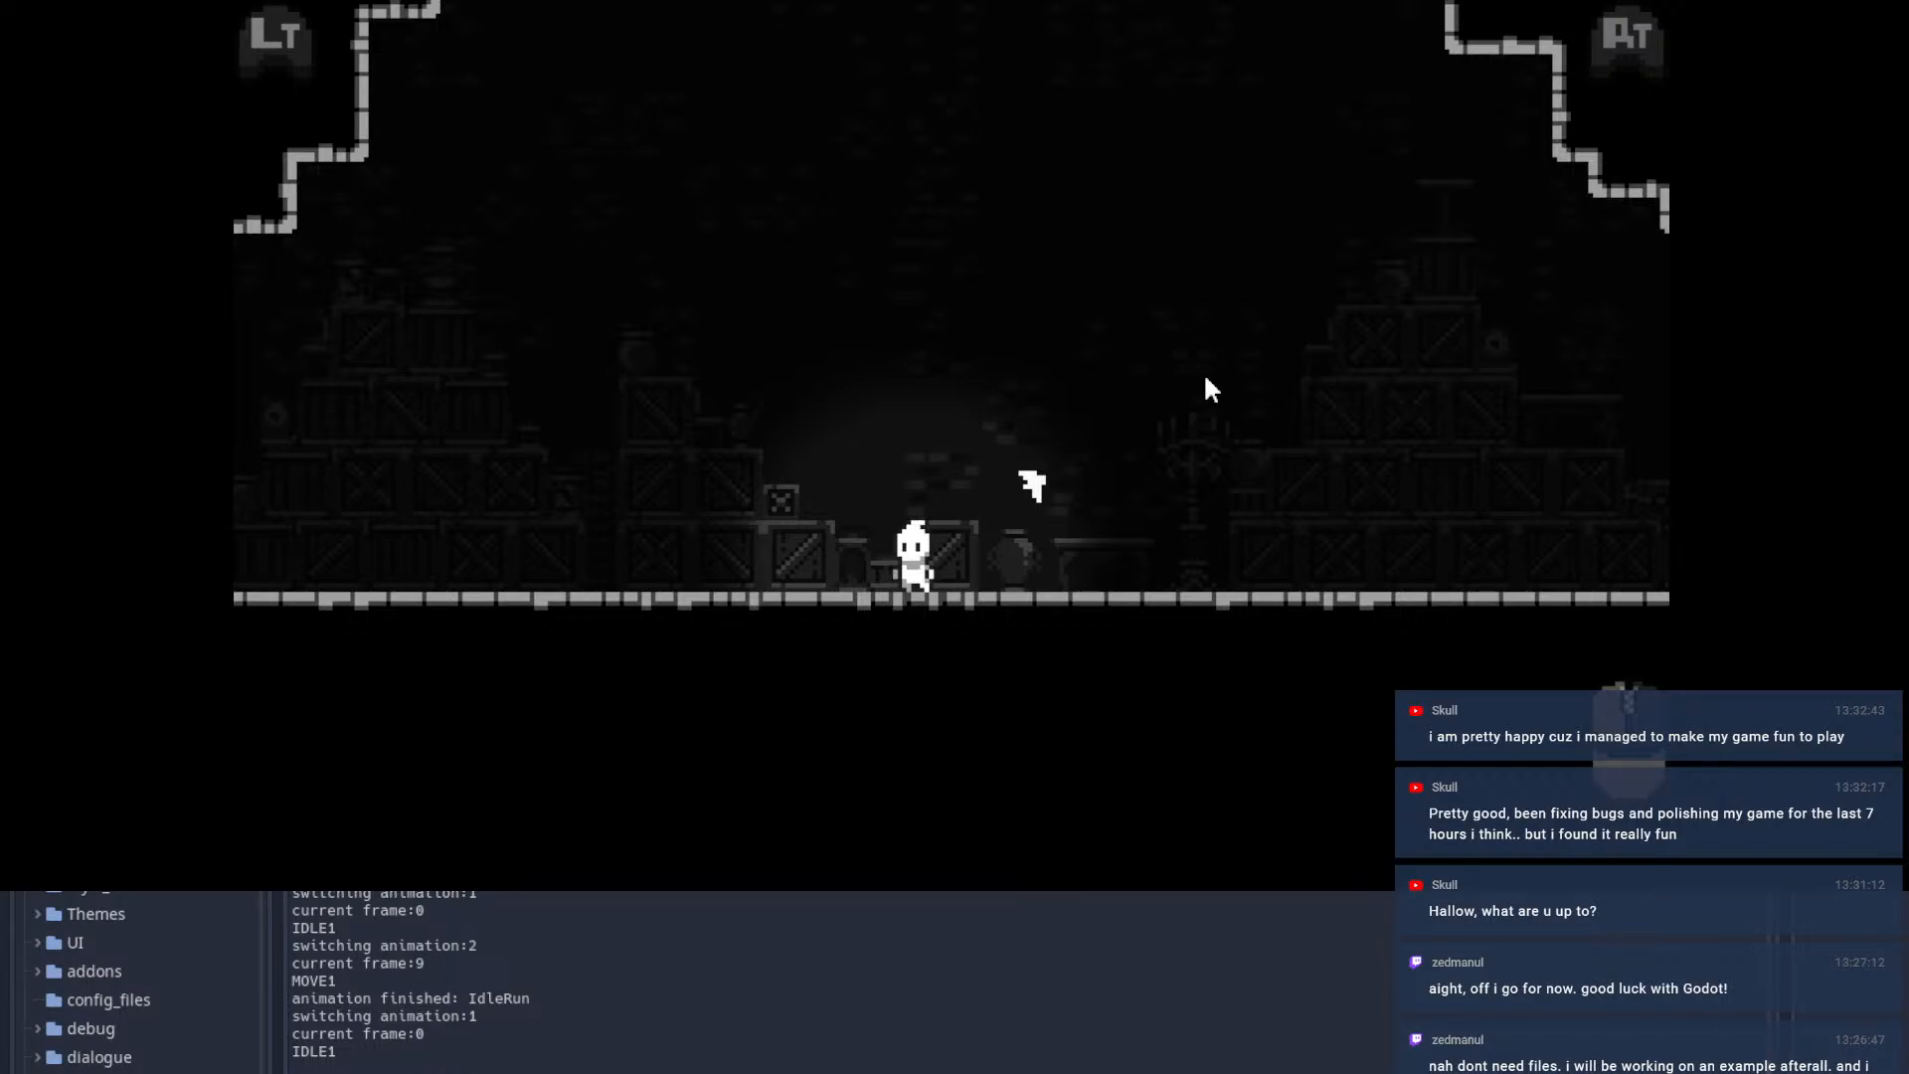
key("Escape")
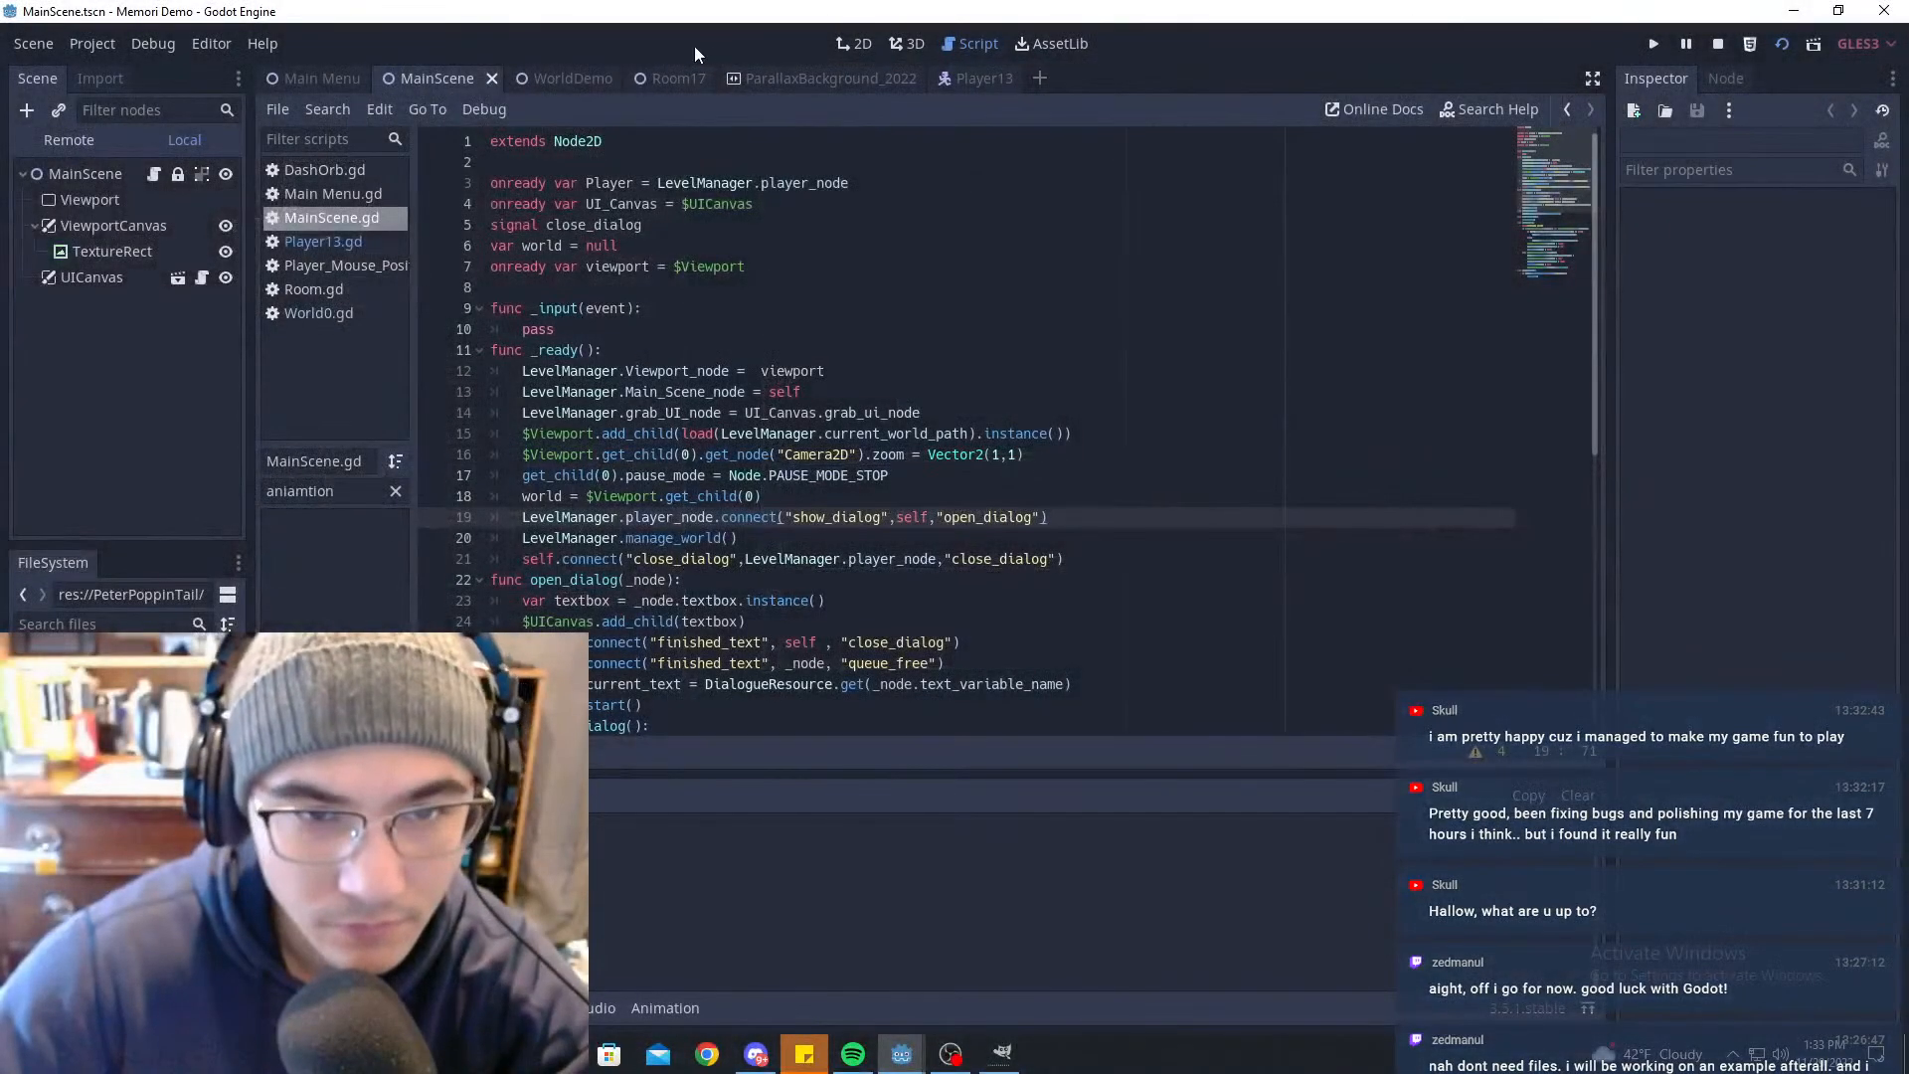
Step: Run the game from MainScene, watch the character's idle animation loop and log output while standing still, and exit to the editor
left_click(979, 79)
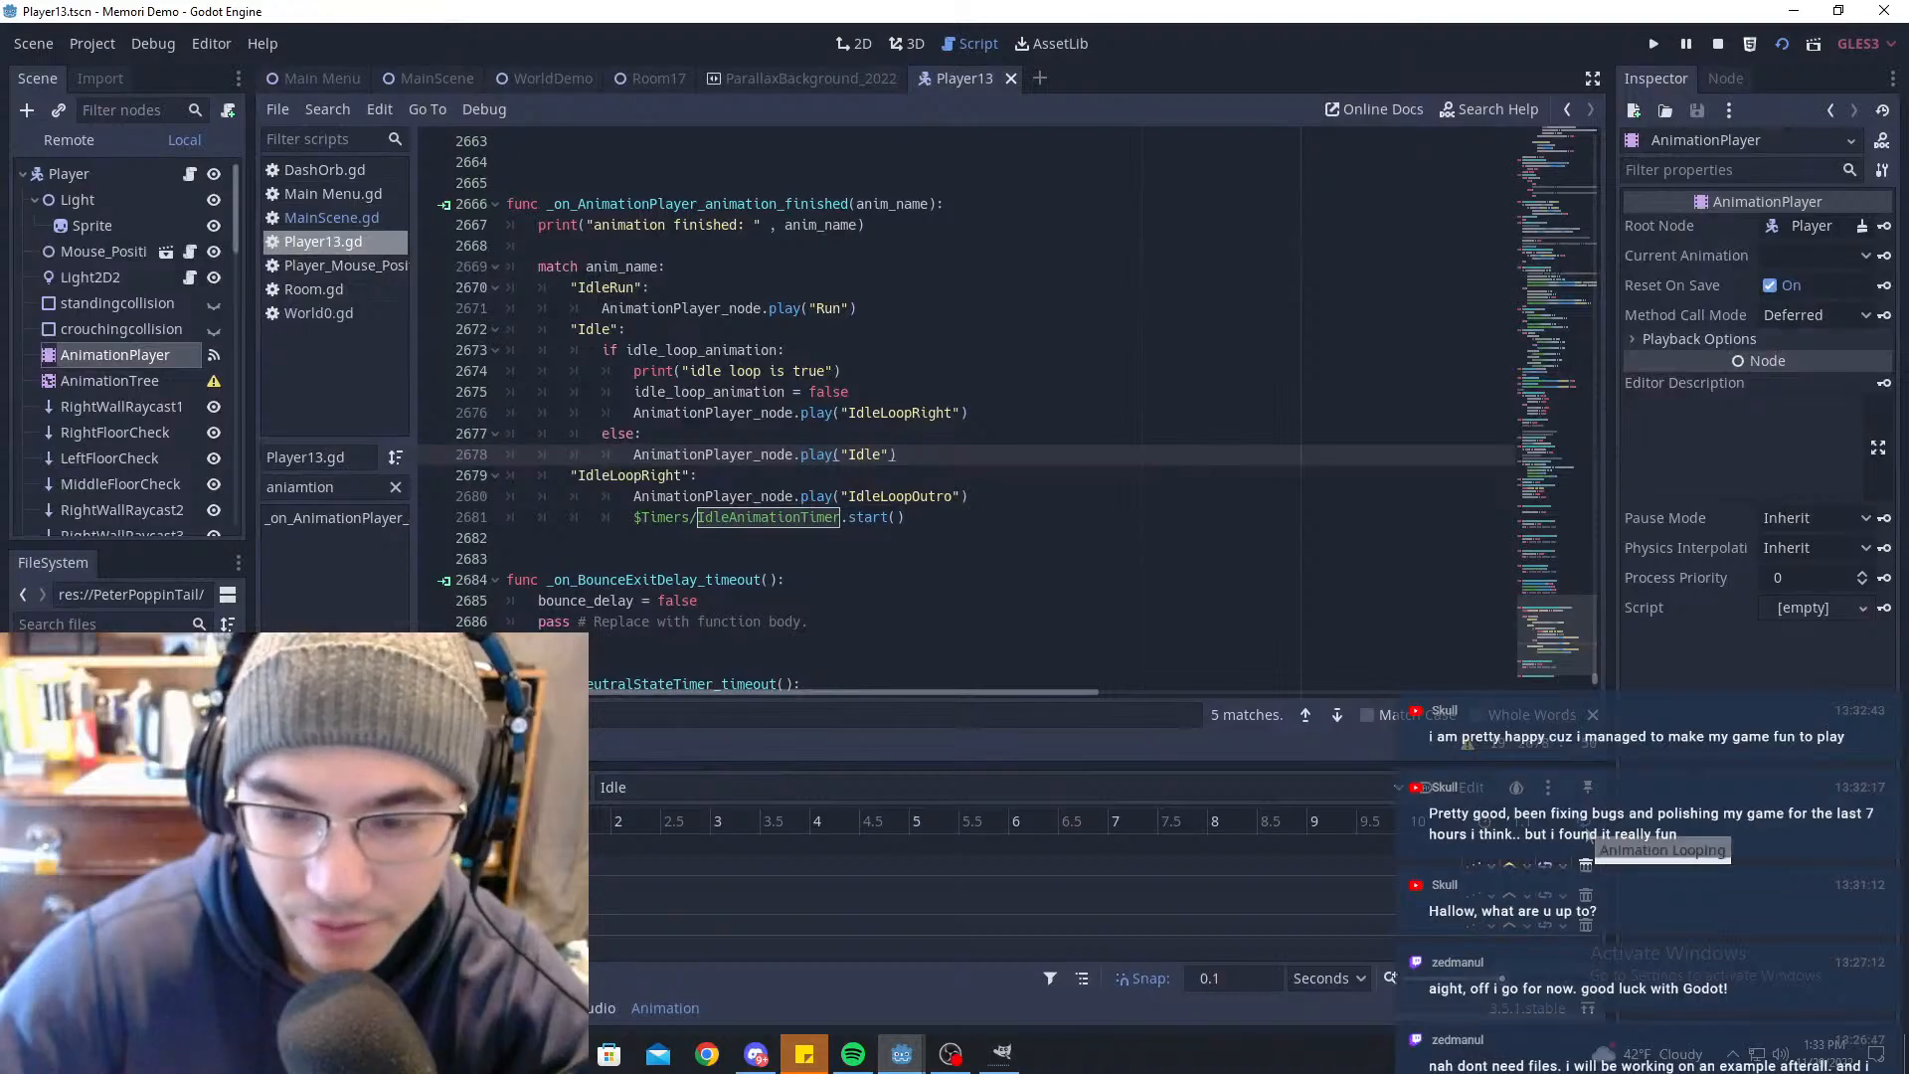
left_click(428, 79)
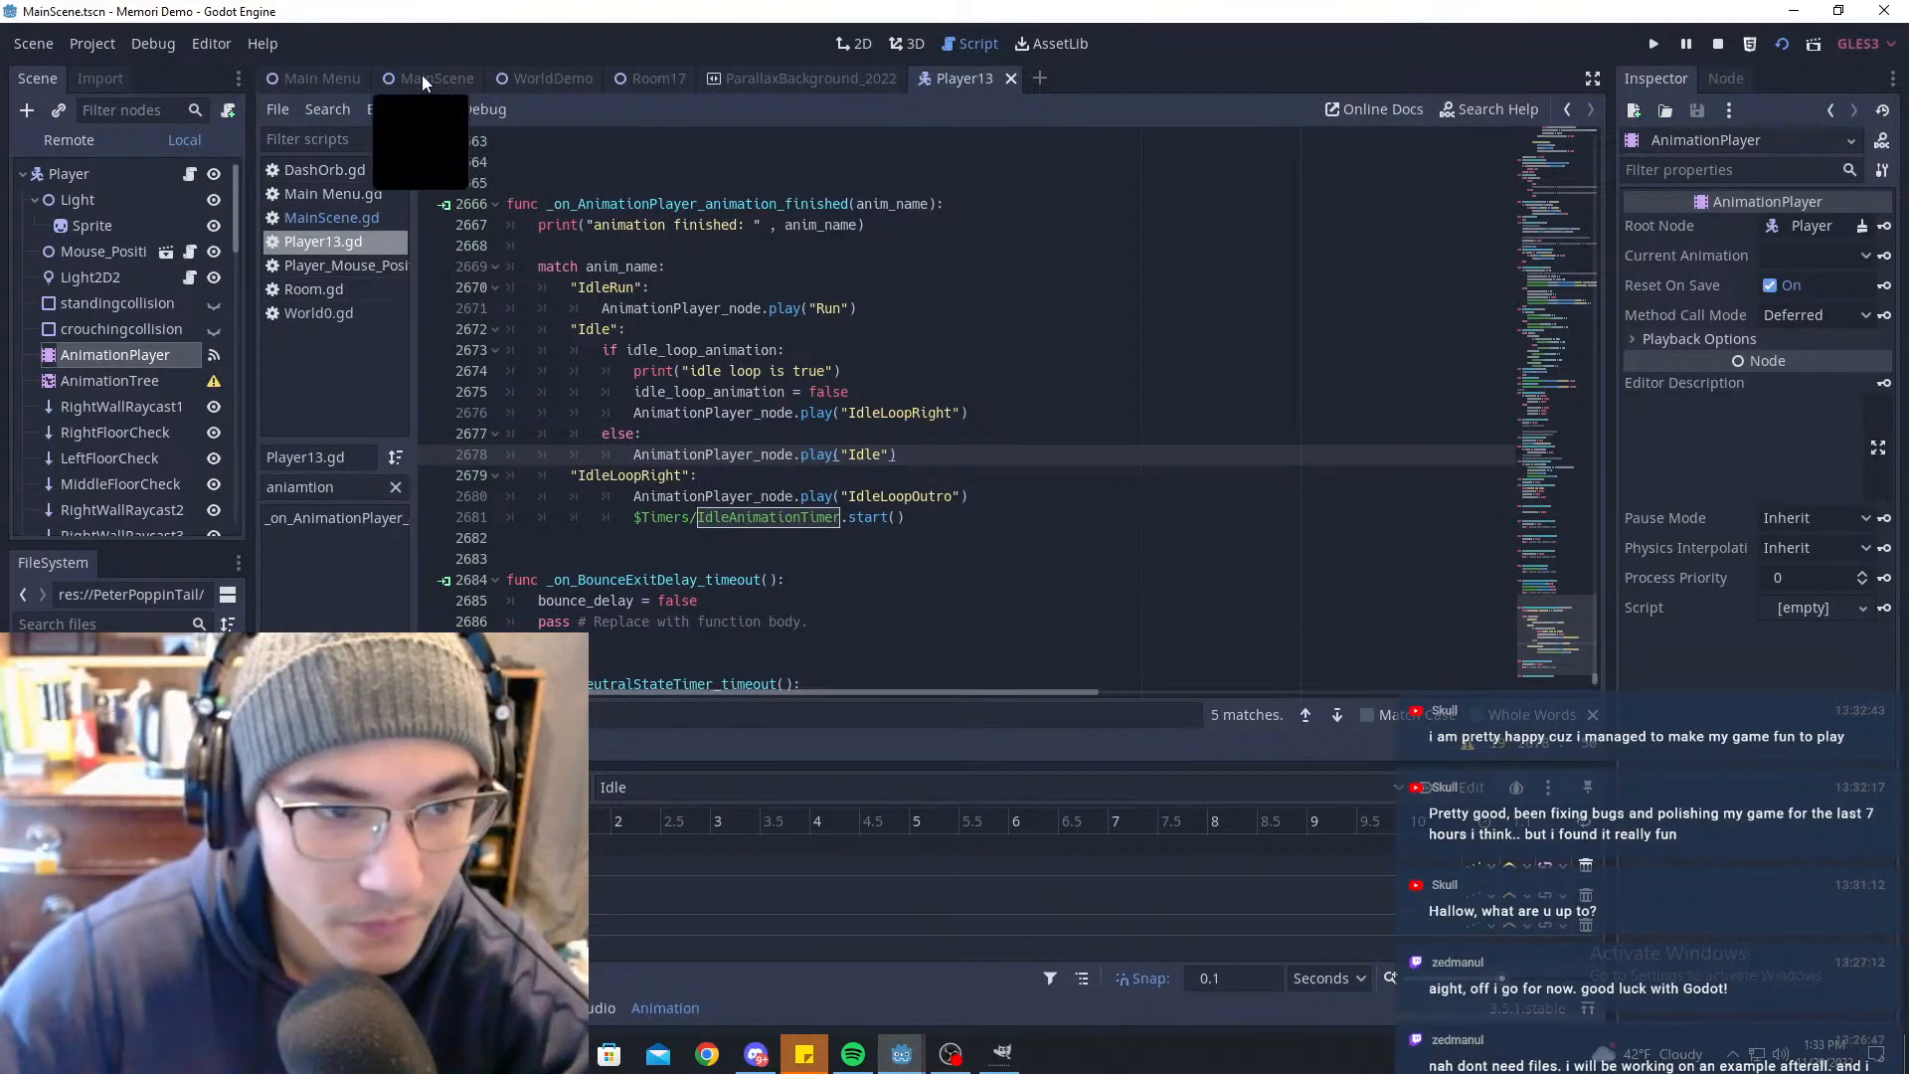
key("F5")
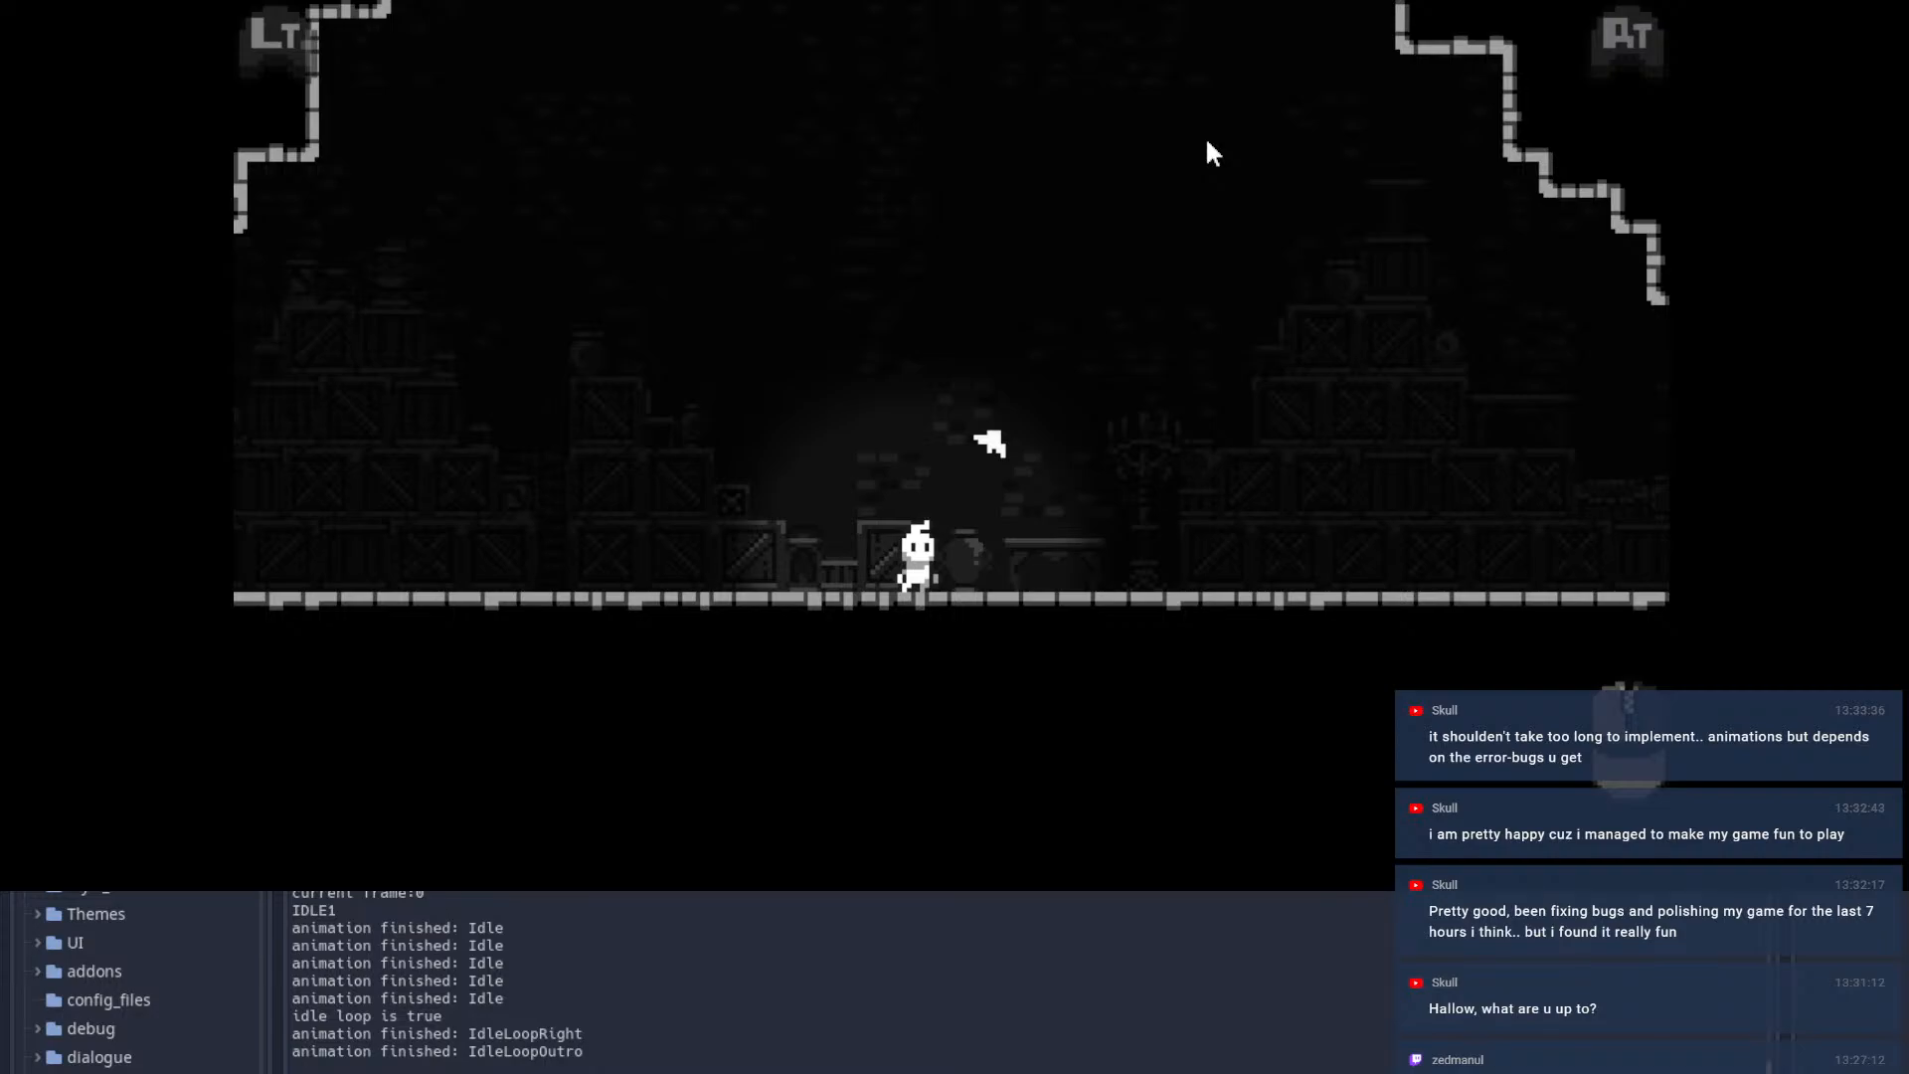
key("Escape")
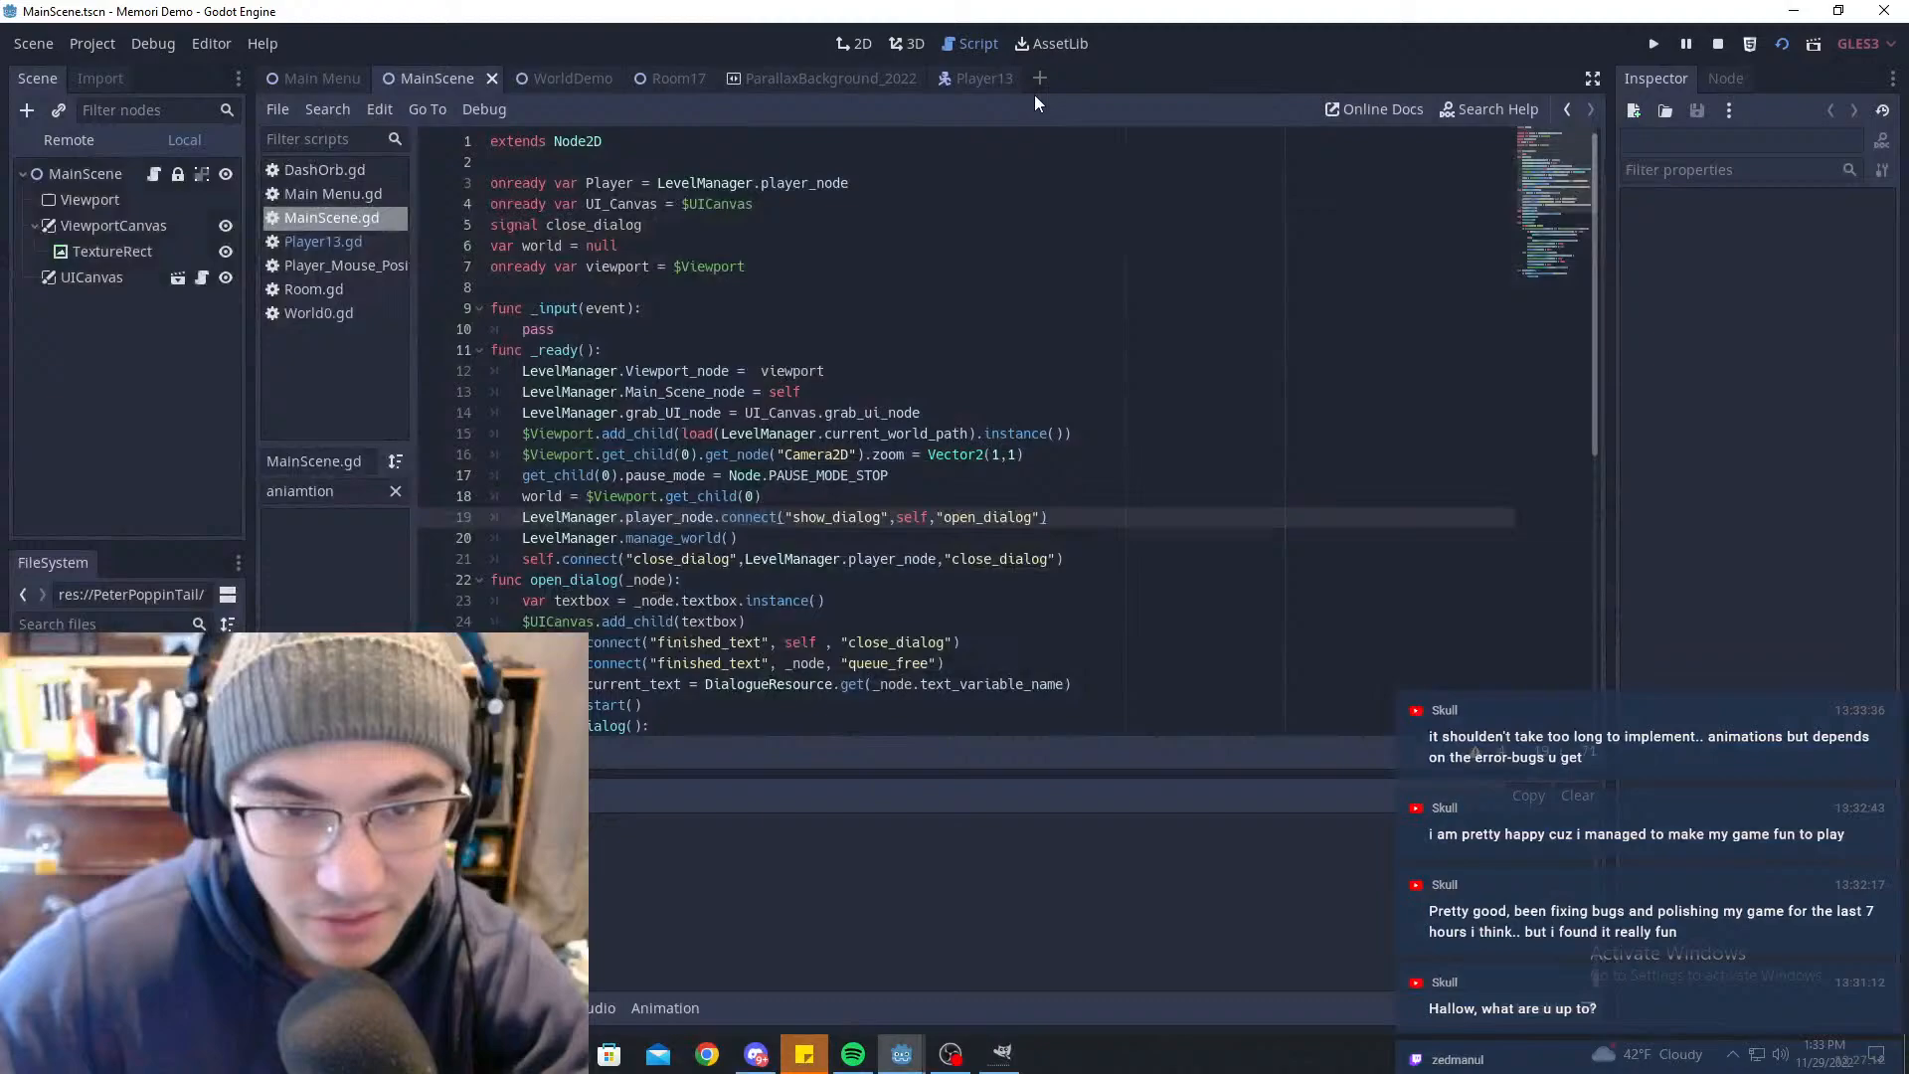
Step: Add an "IdleLoopLeft": case after the "IdleLoopRight" case in Player13's animation-finished handler
left_click(996, 81)
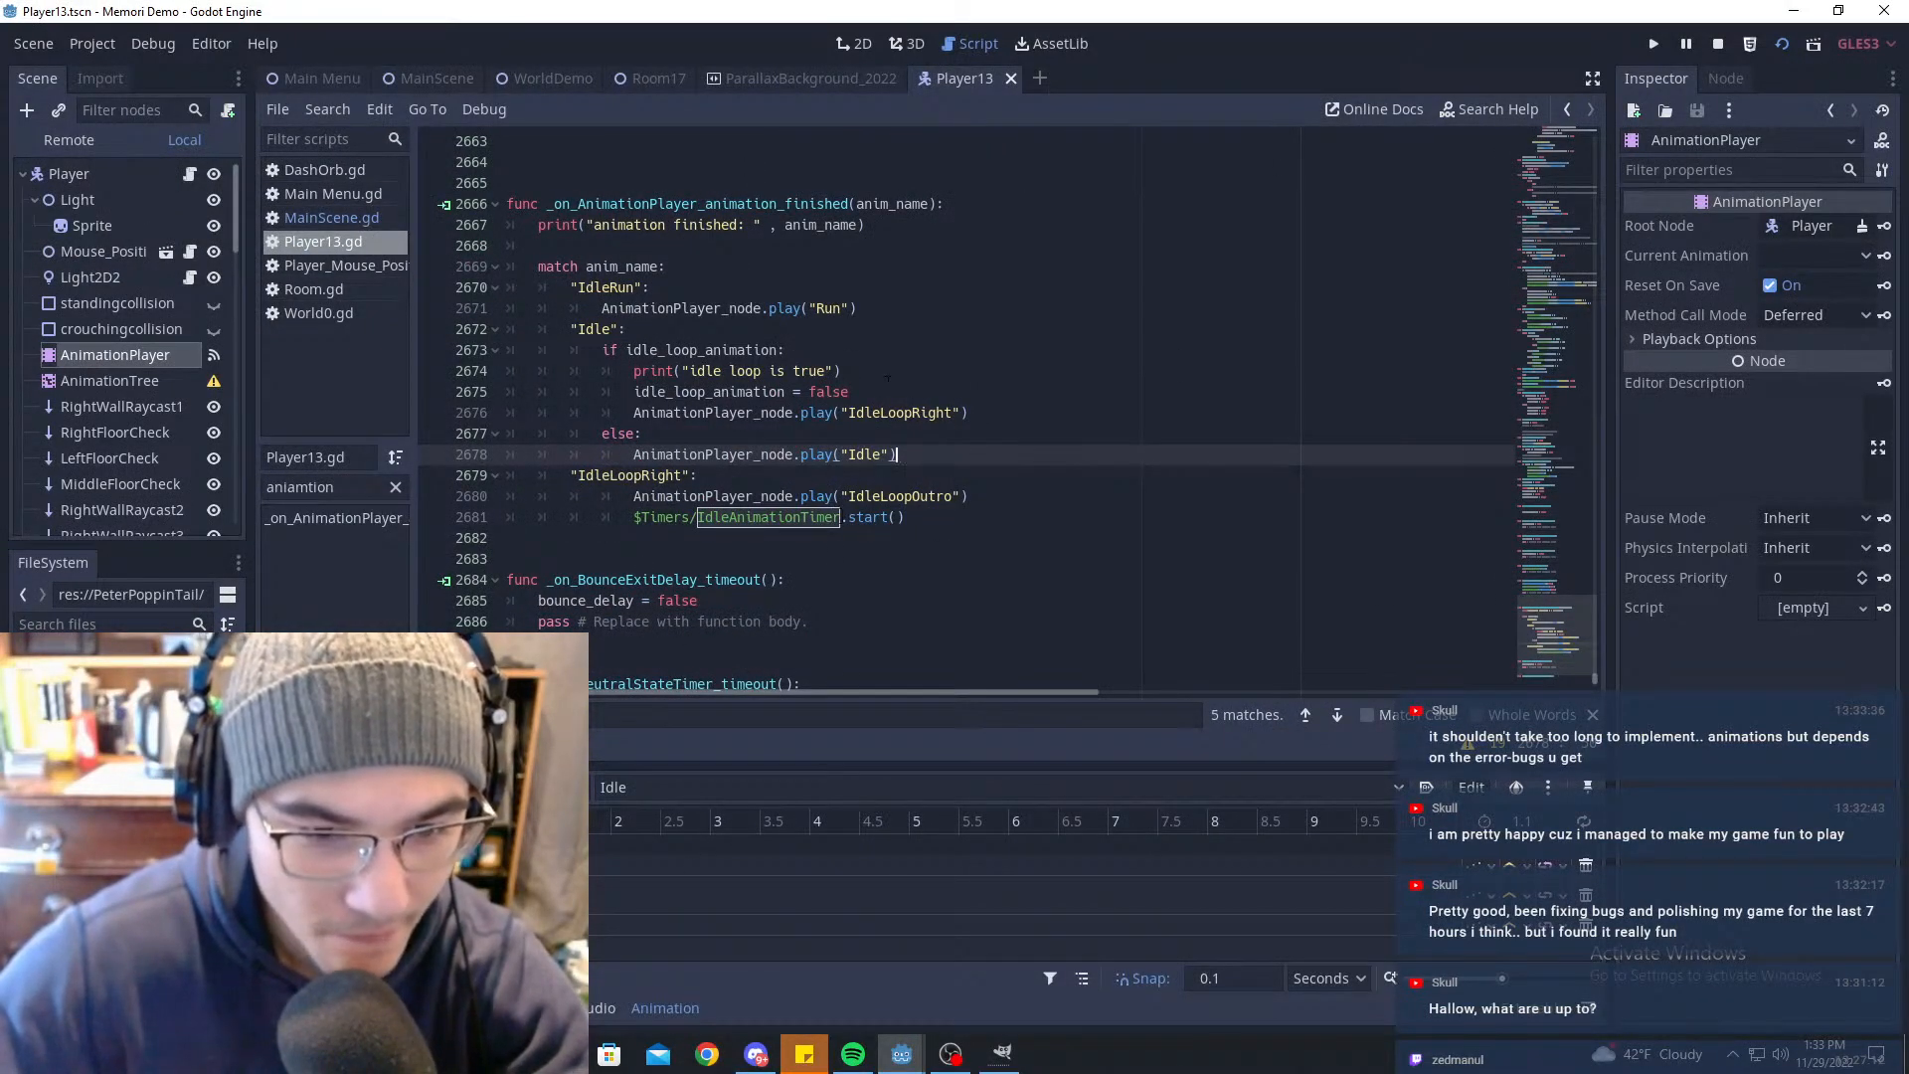
left_click_drag(658, 497, 969, 499)
left_click(932, 524)
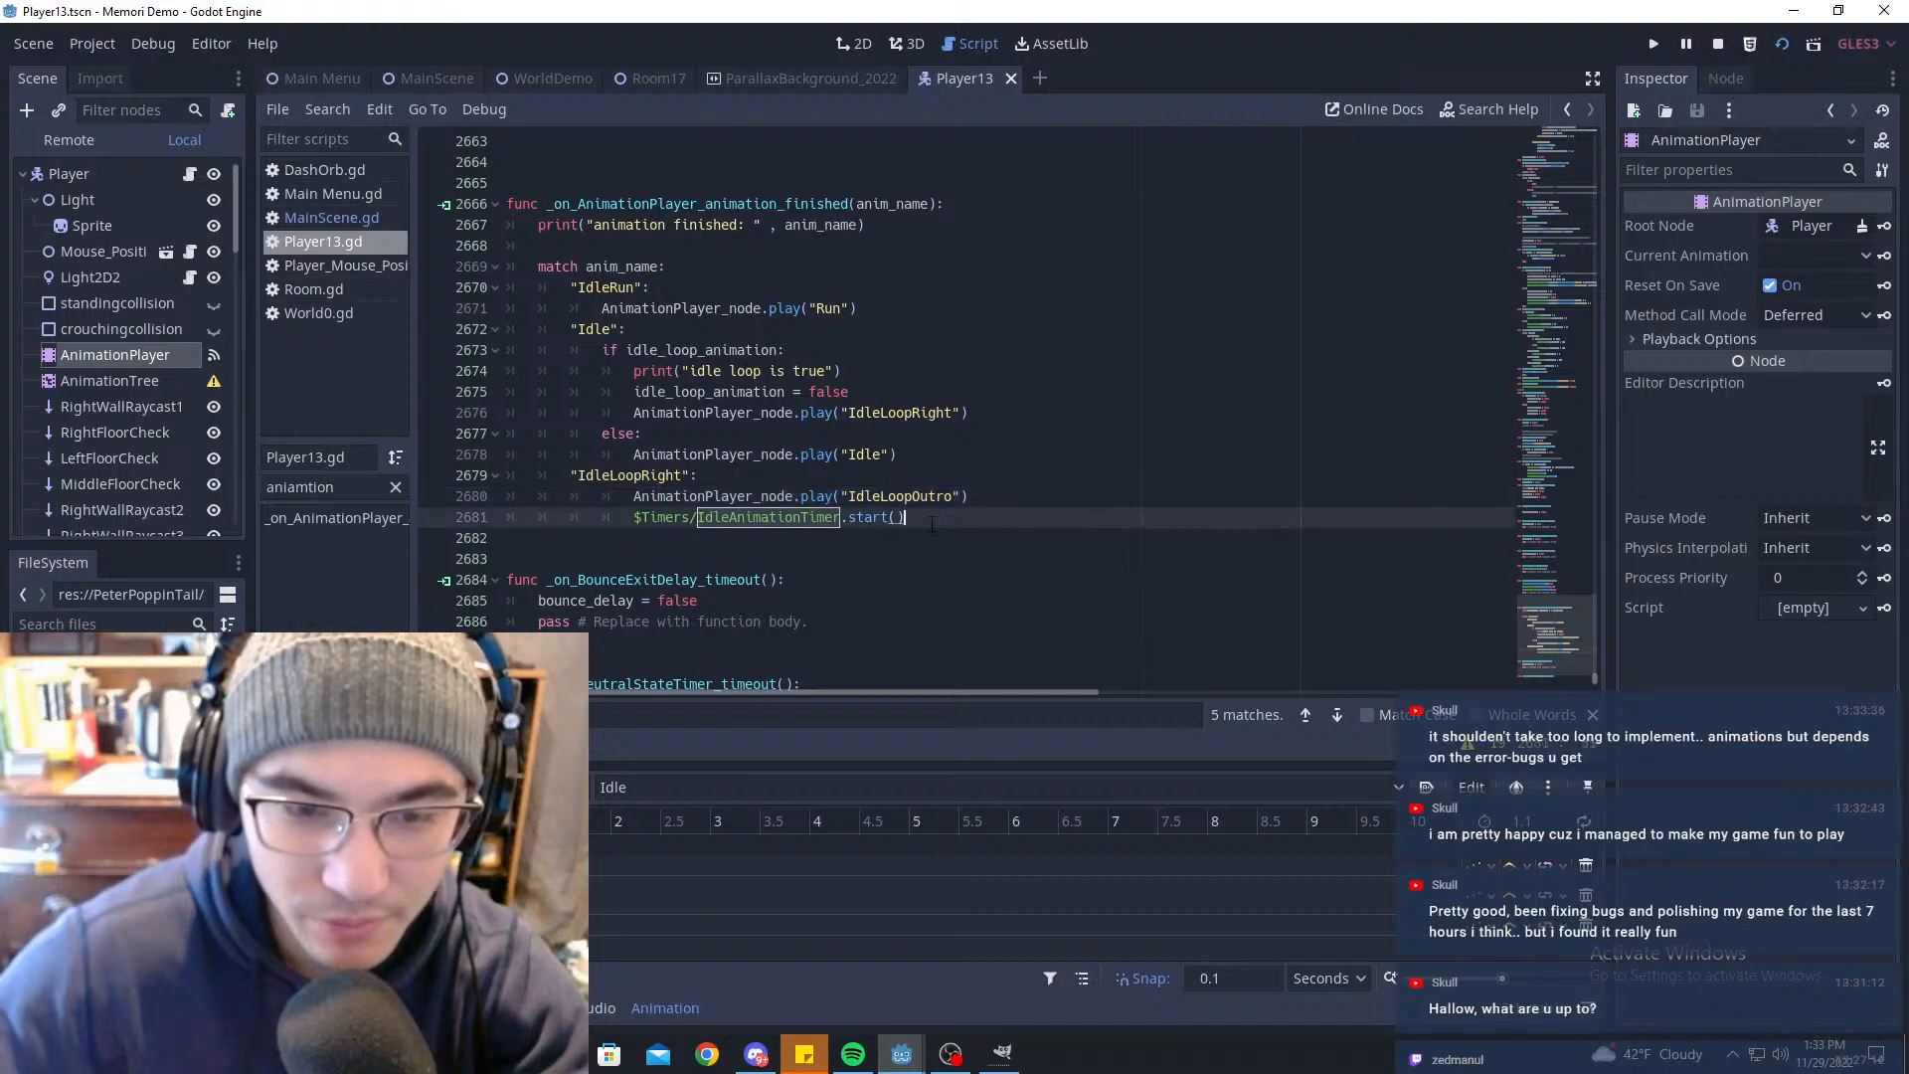
key("Return")
key("BackSpace")
key("BackSpace")
type("\"")
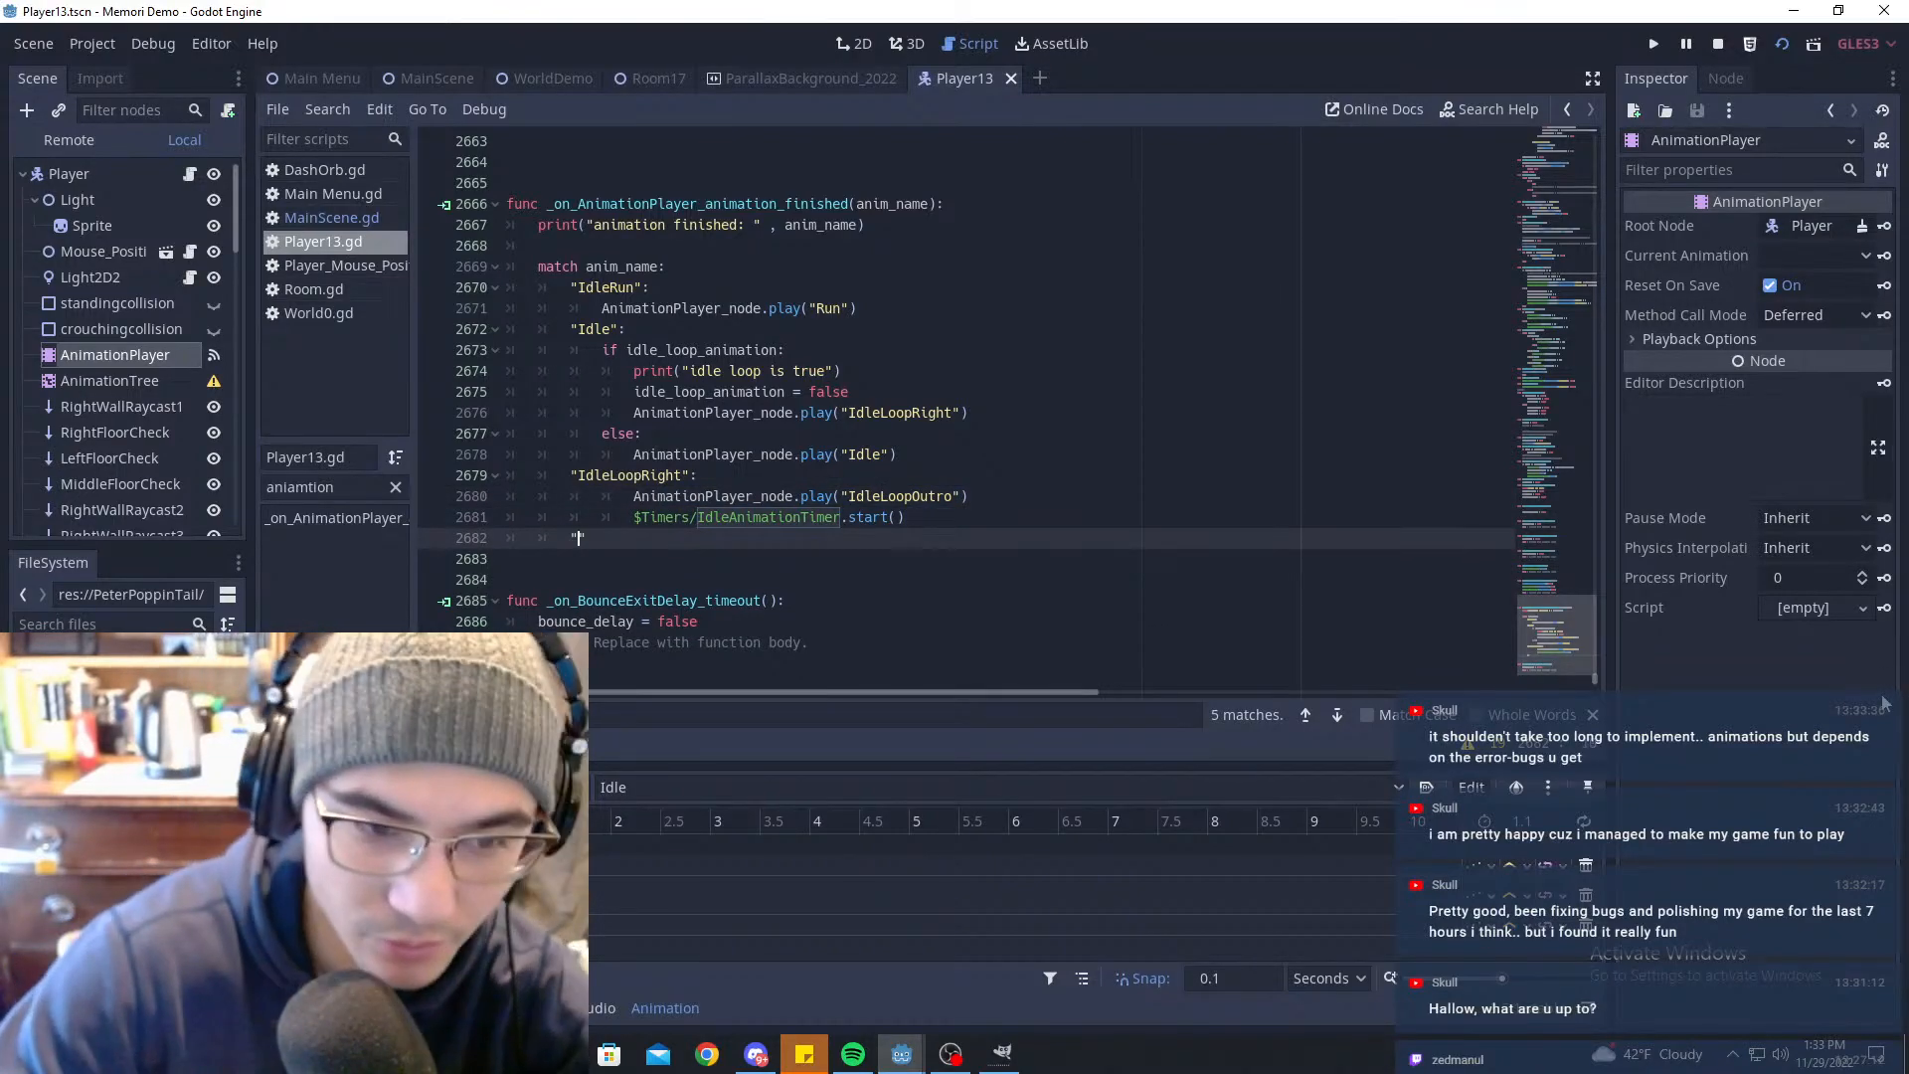
type("Idle")
key("BackSpace")
key("BackSpace")
key("BackSpace")
key("BackSpace")
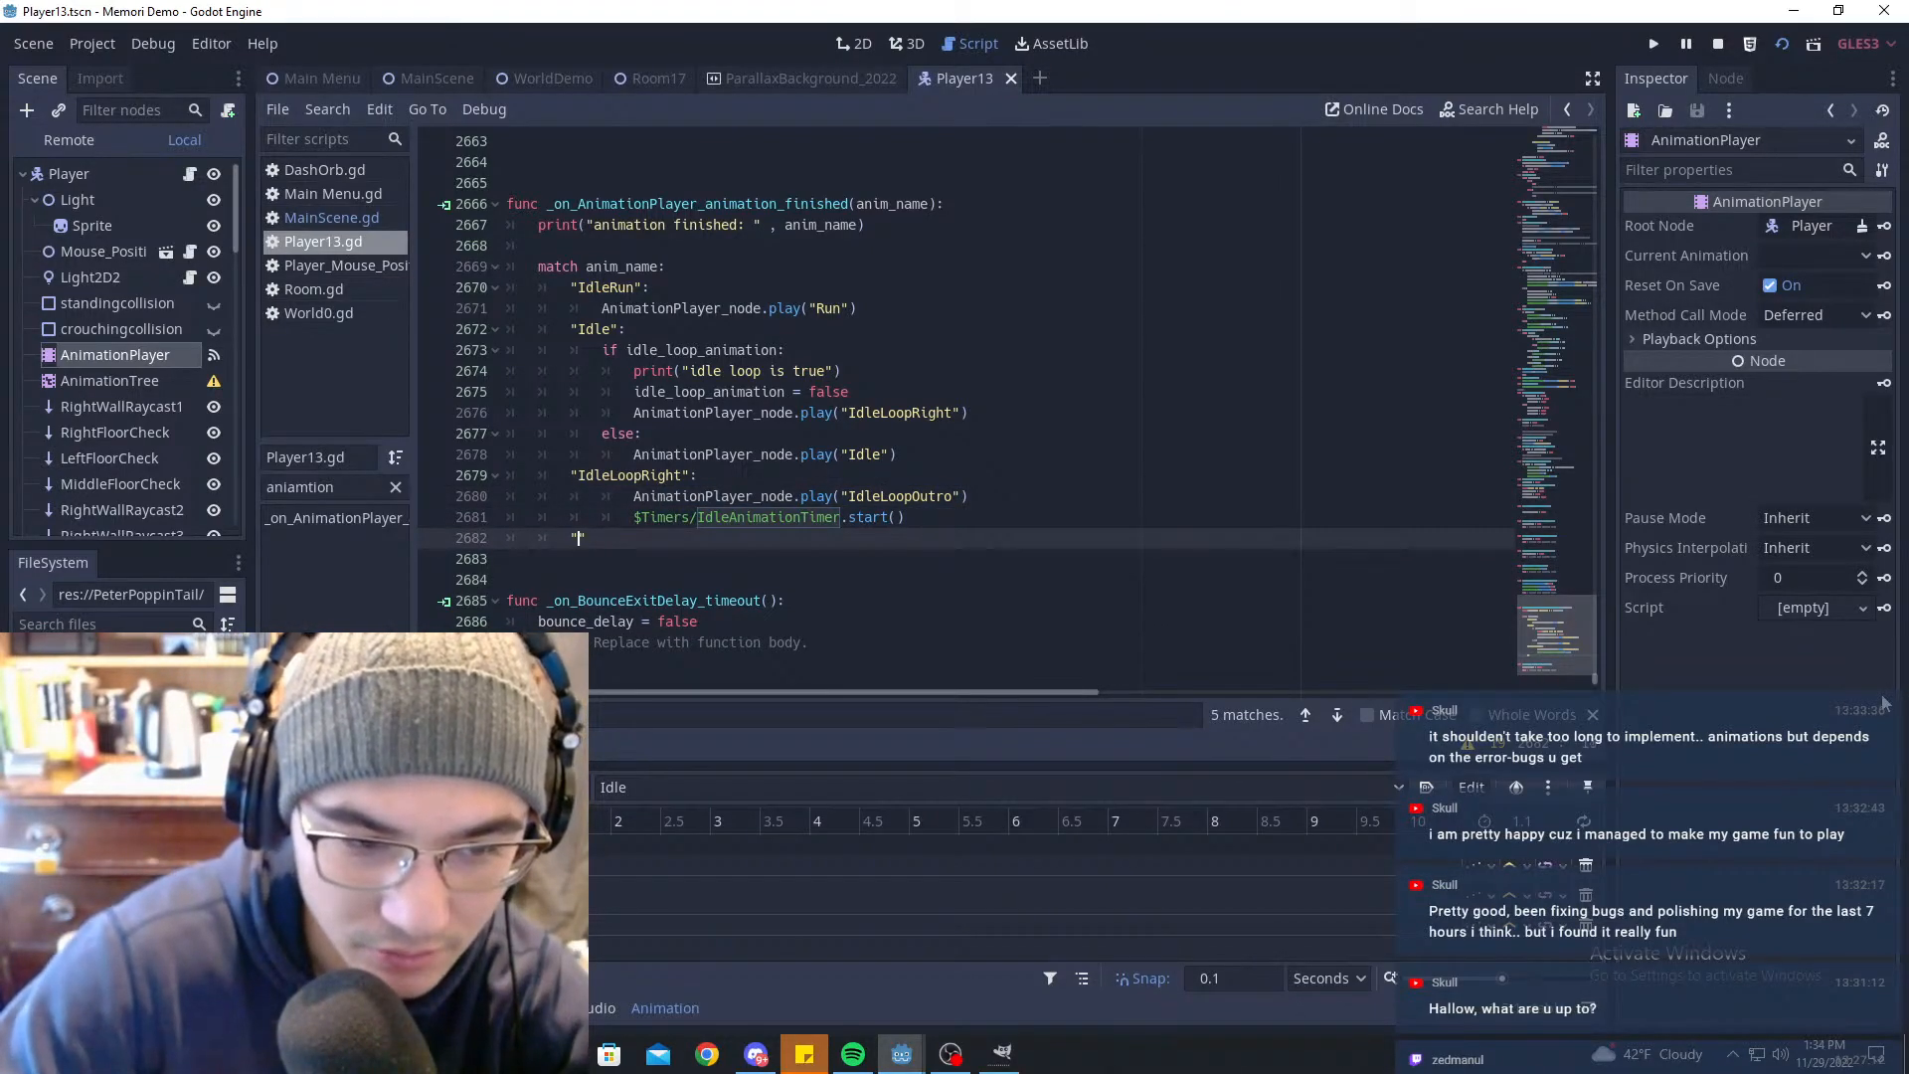
type("Idl")
key("BackSpace")
key("BackSpace")
key("BackSpace")
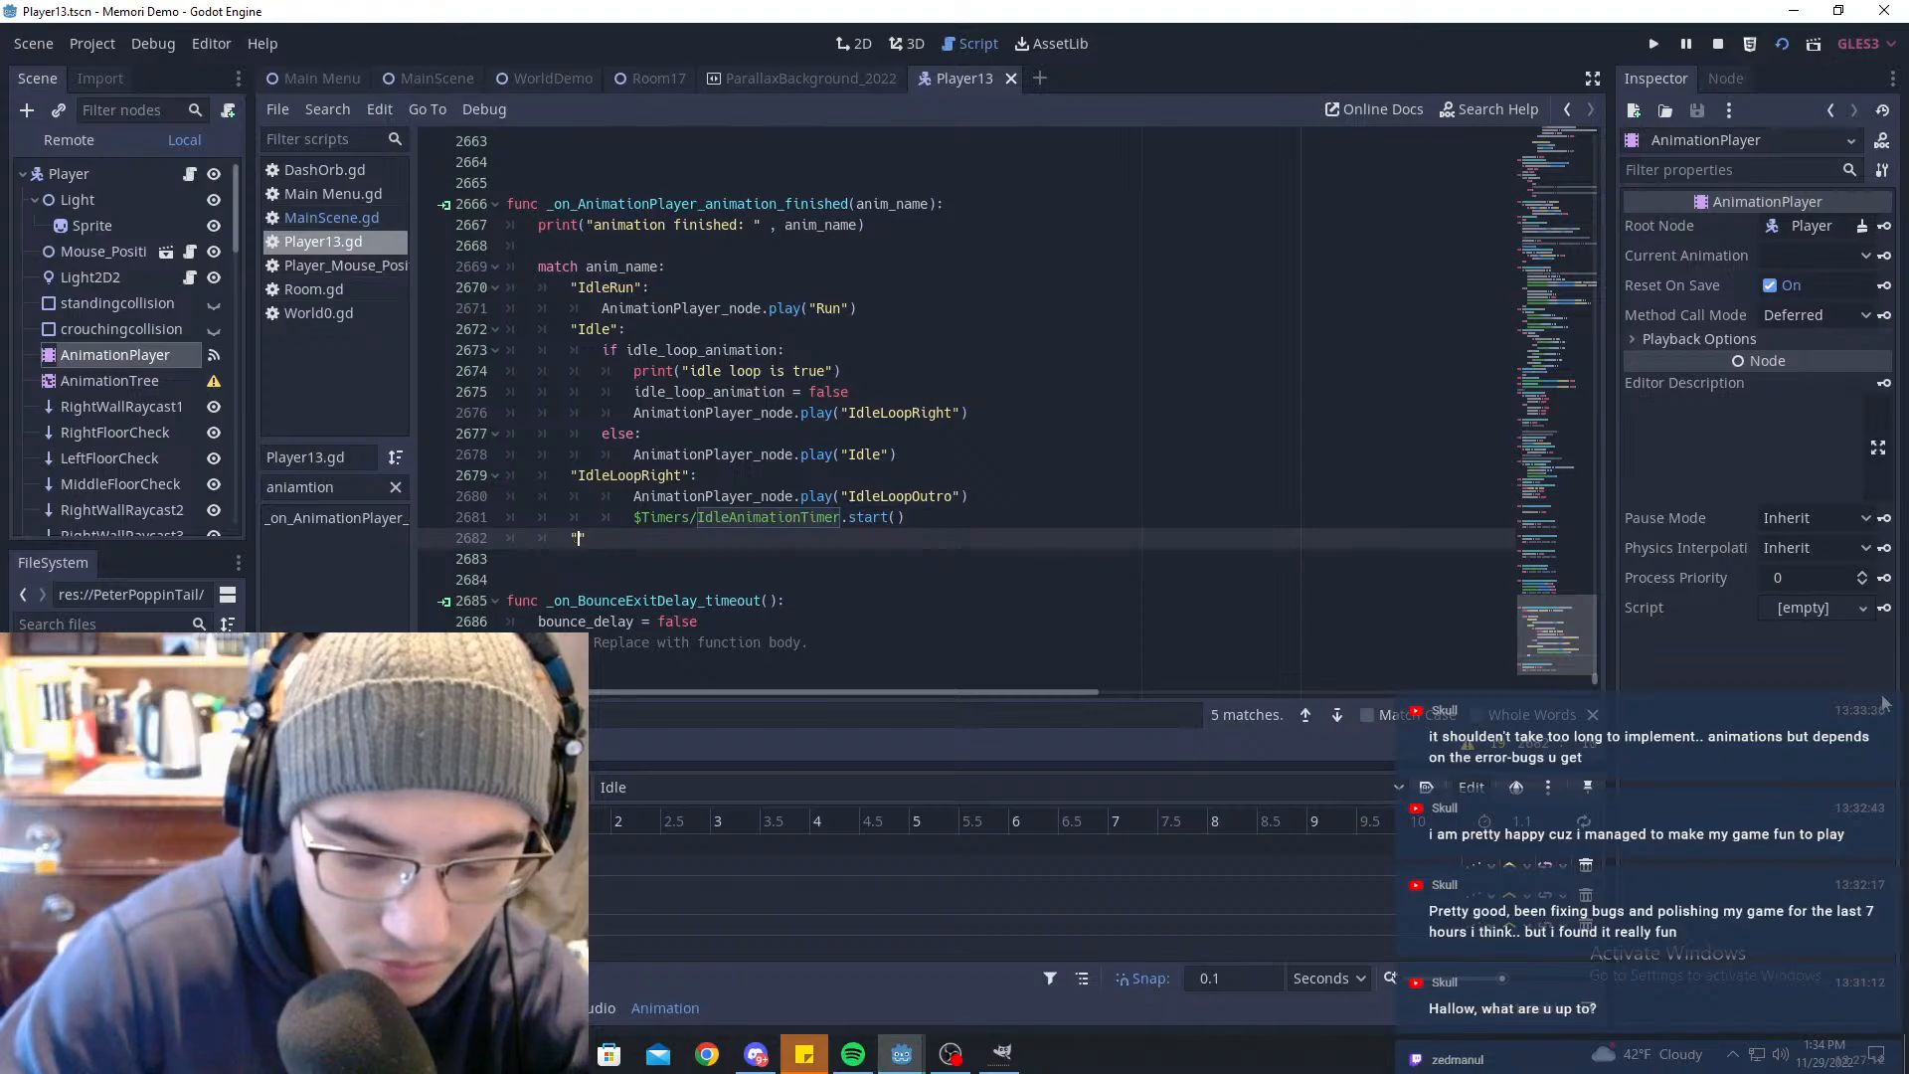
type("IdleLoop")
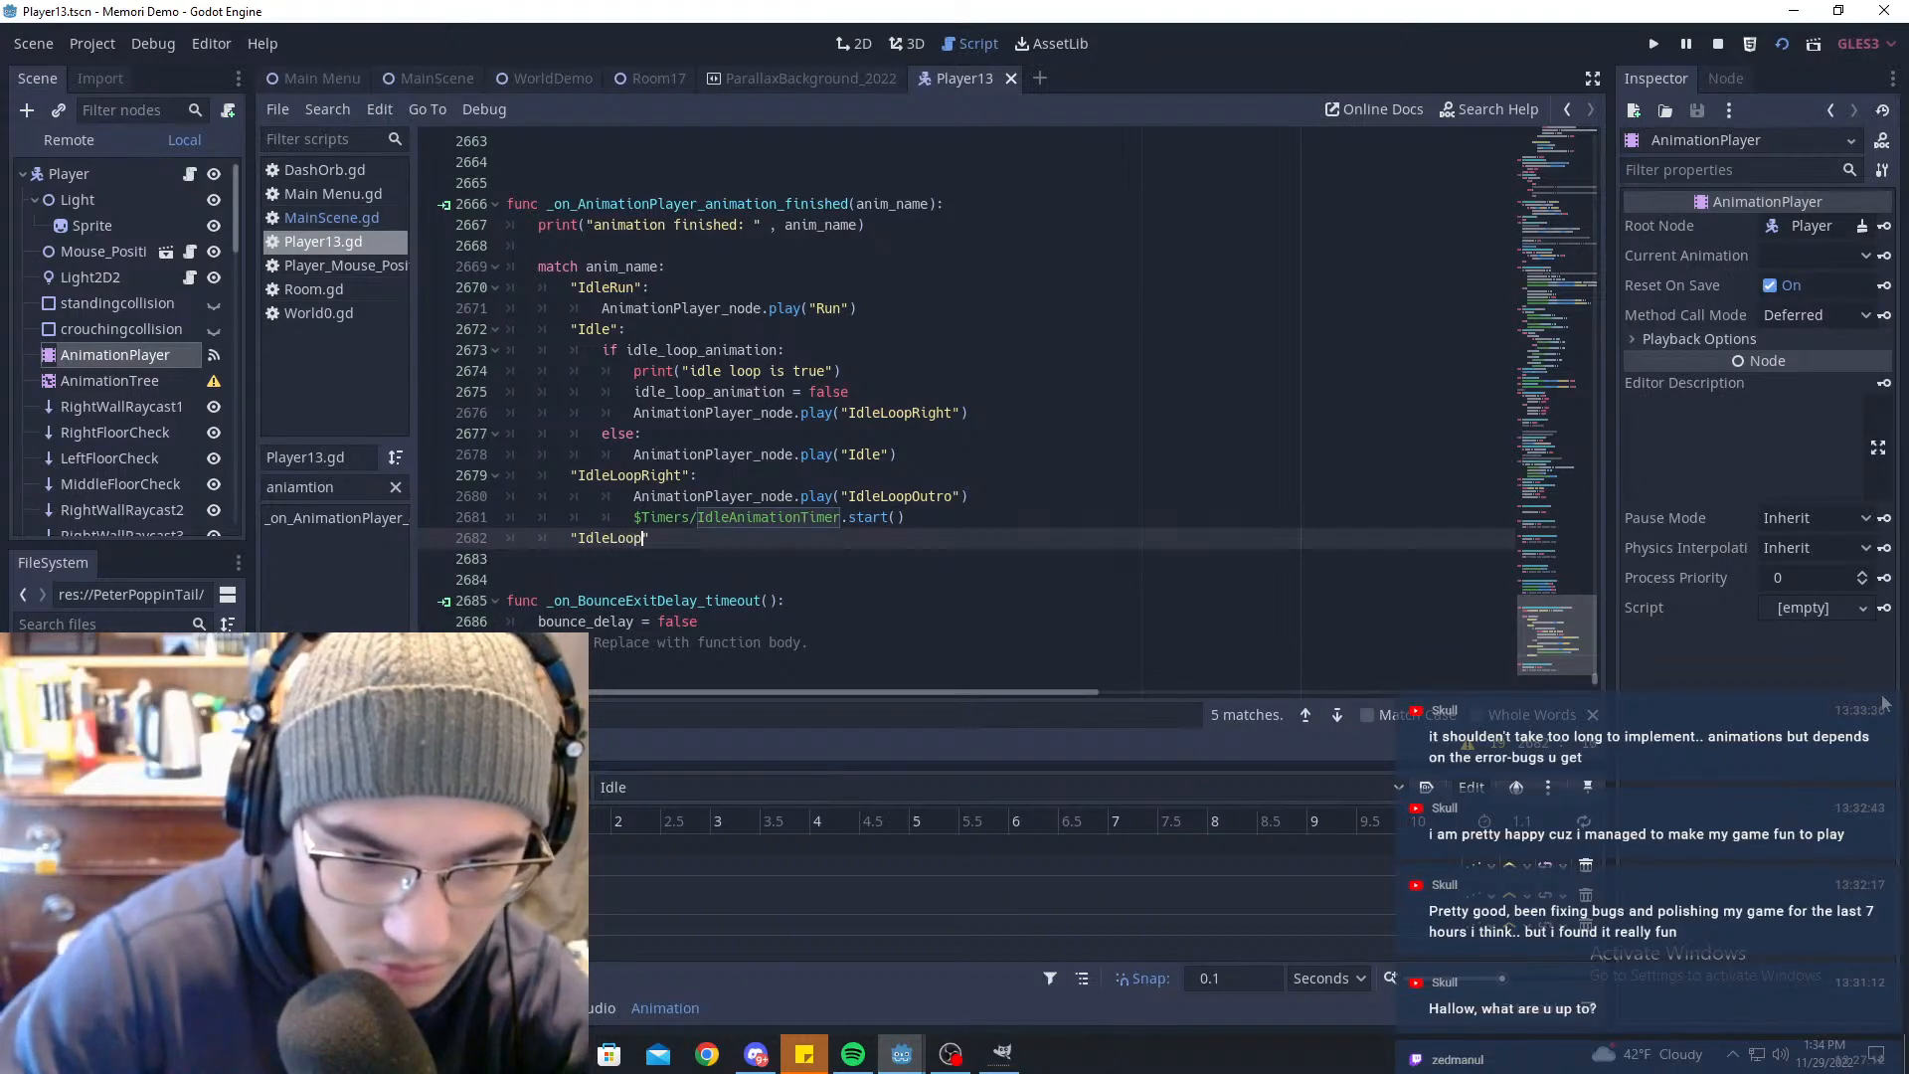
type("Left")
key("Right")
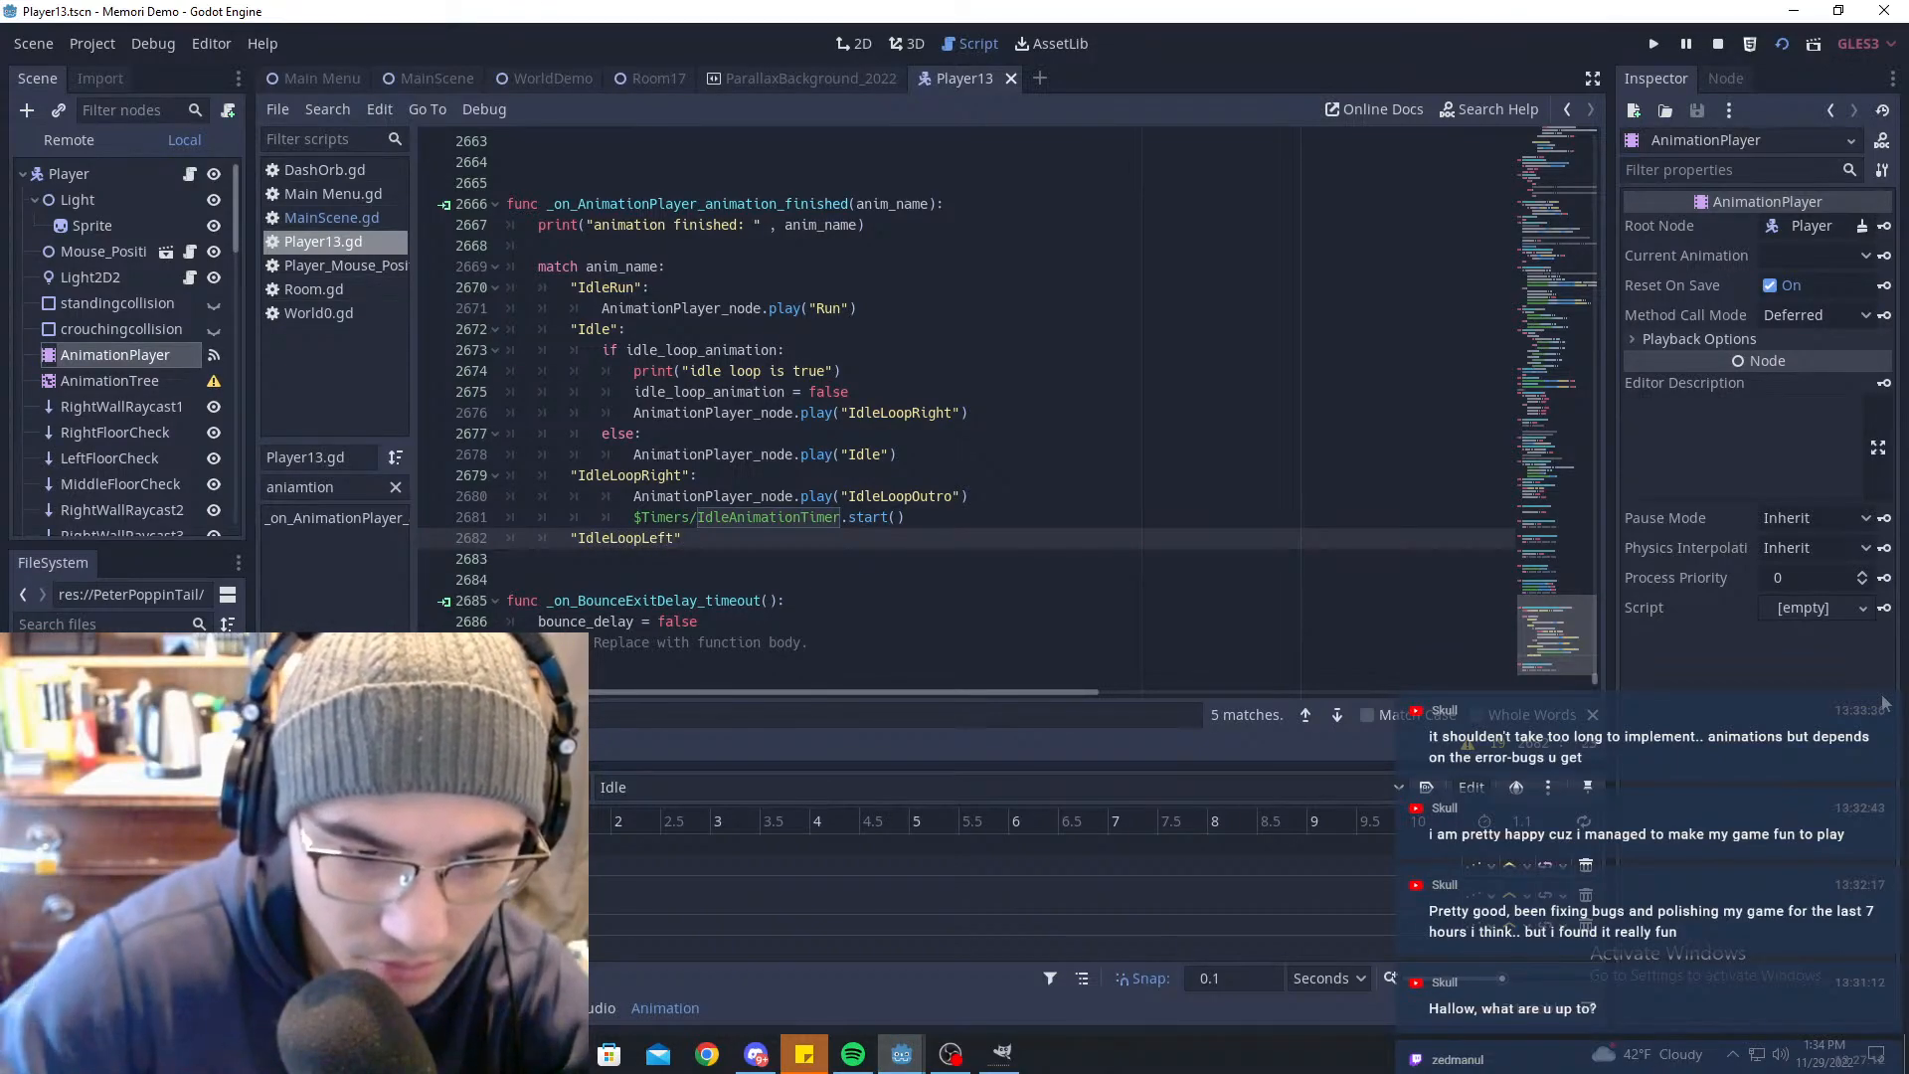
type(":")
key("Return")
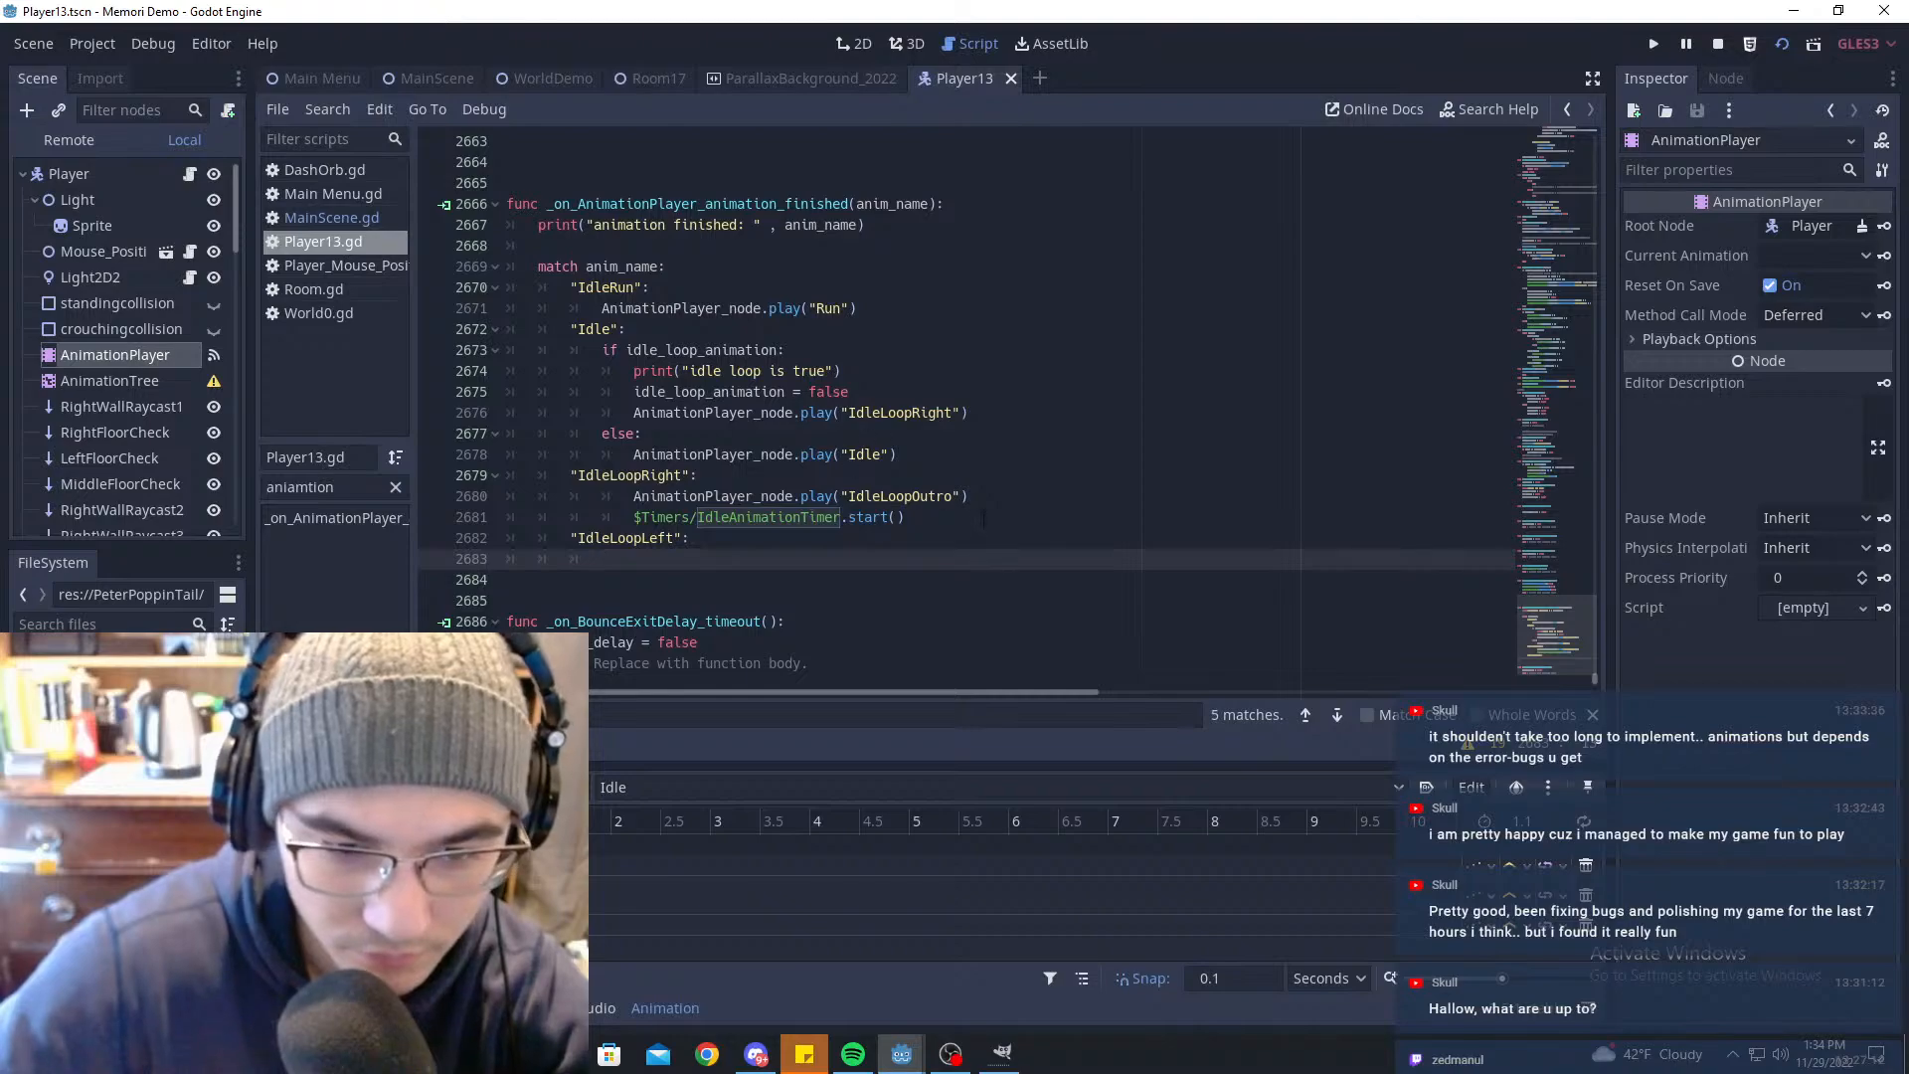
Step: Change the animation played in the "IdleLoopRight" case to "IdleLoopLeft"
left_click(996, 497)
left_click(1004, 559)
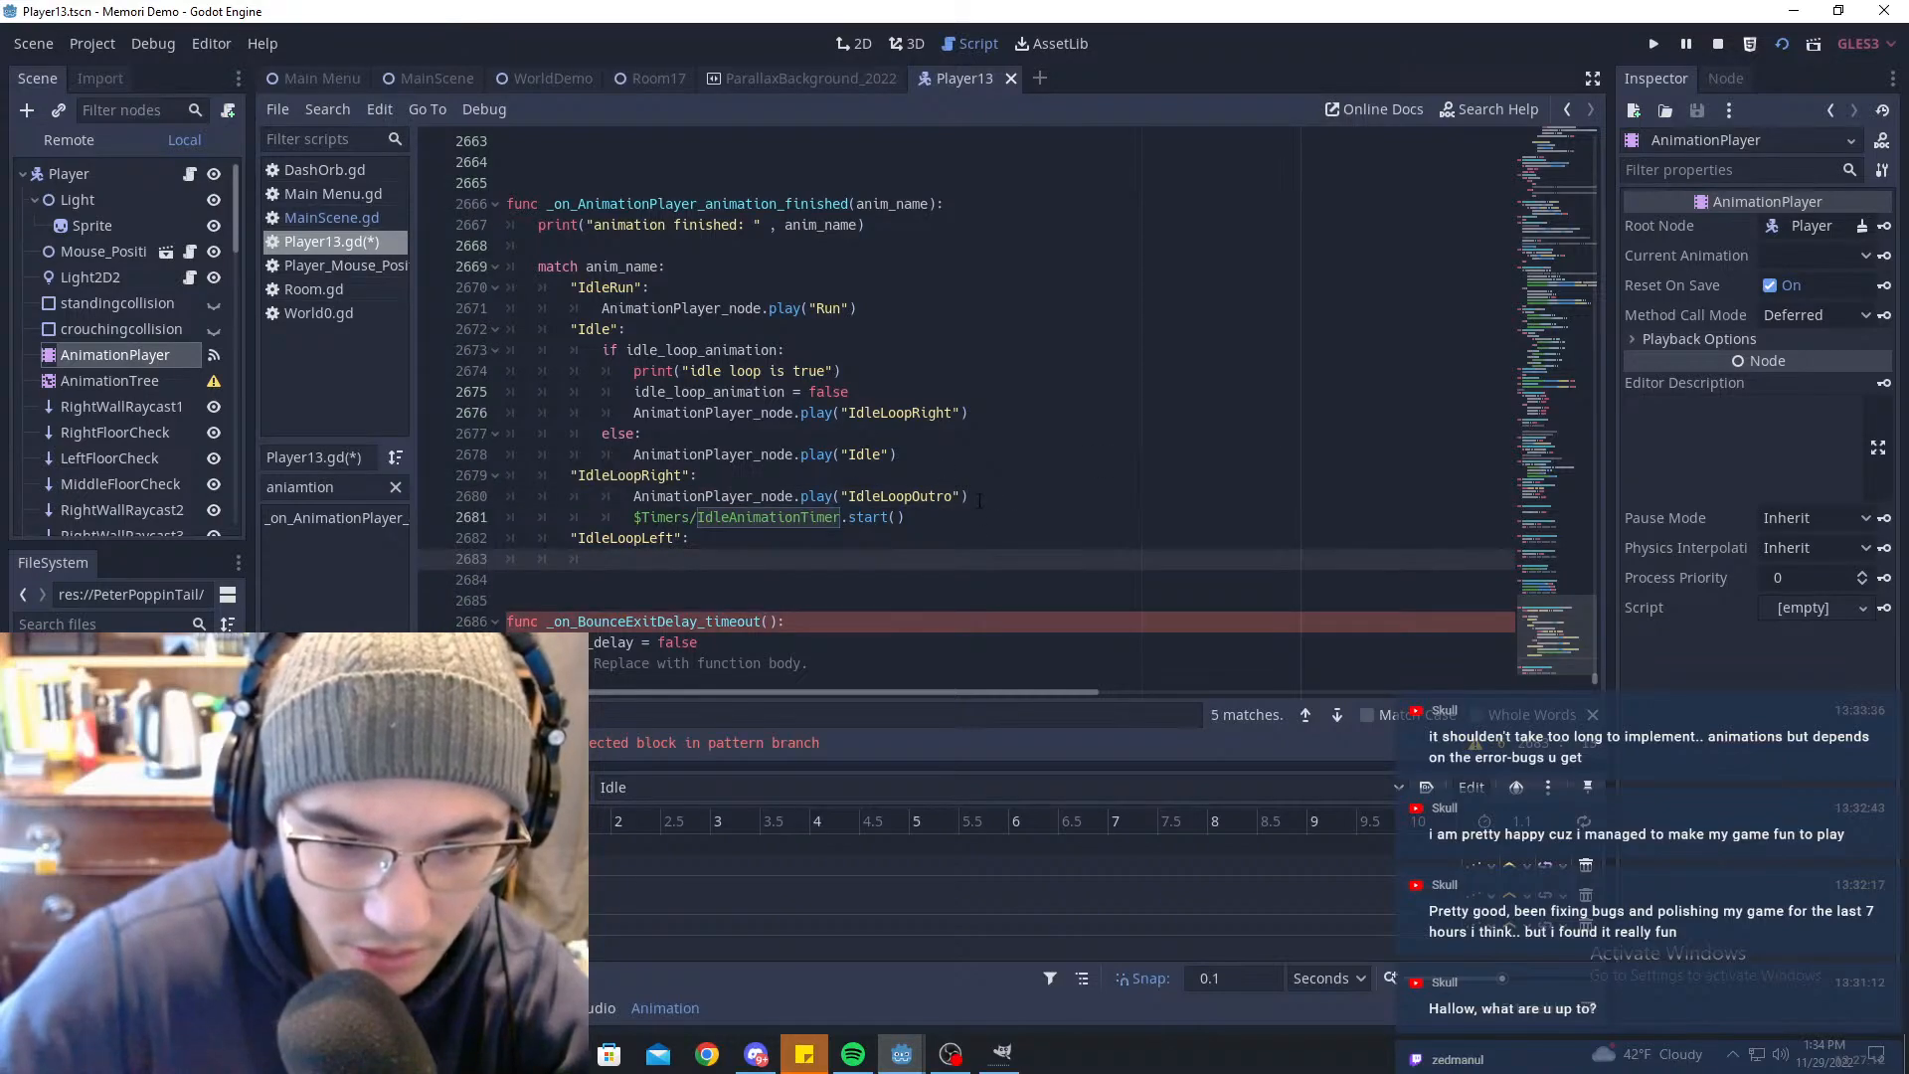
left_click(944, 496)
key("Delete")
key("BackSpace")
key("BackSpace")
key("BackSpace")
key("BackSpace")
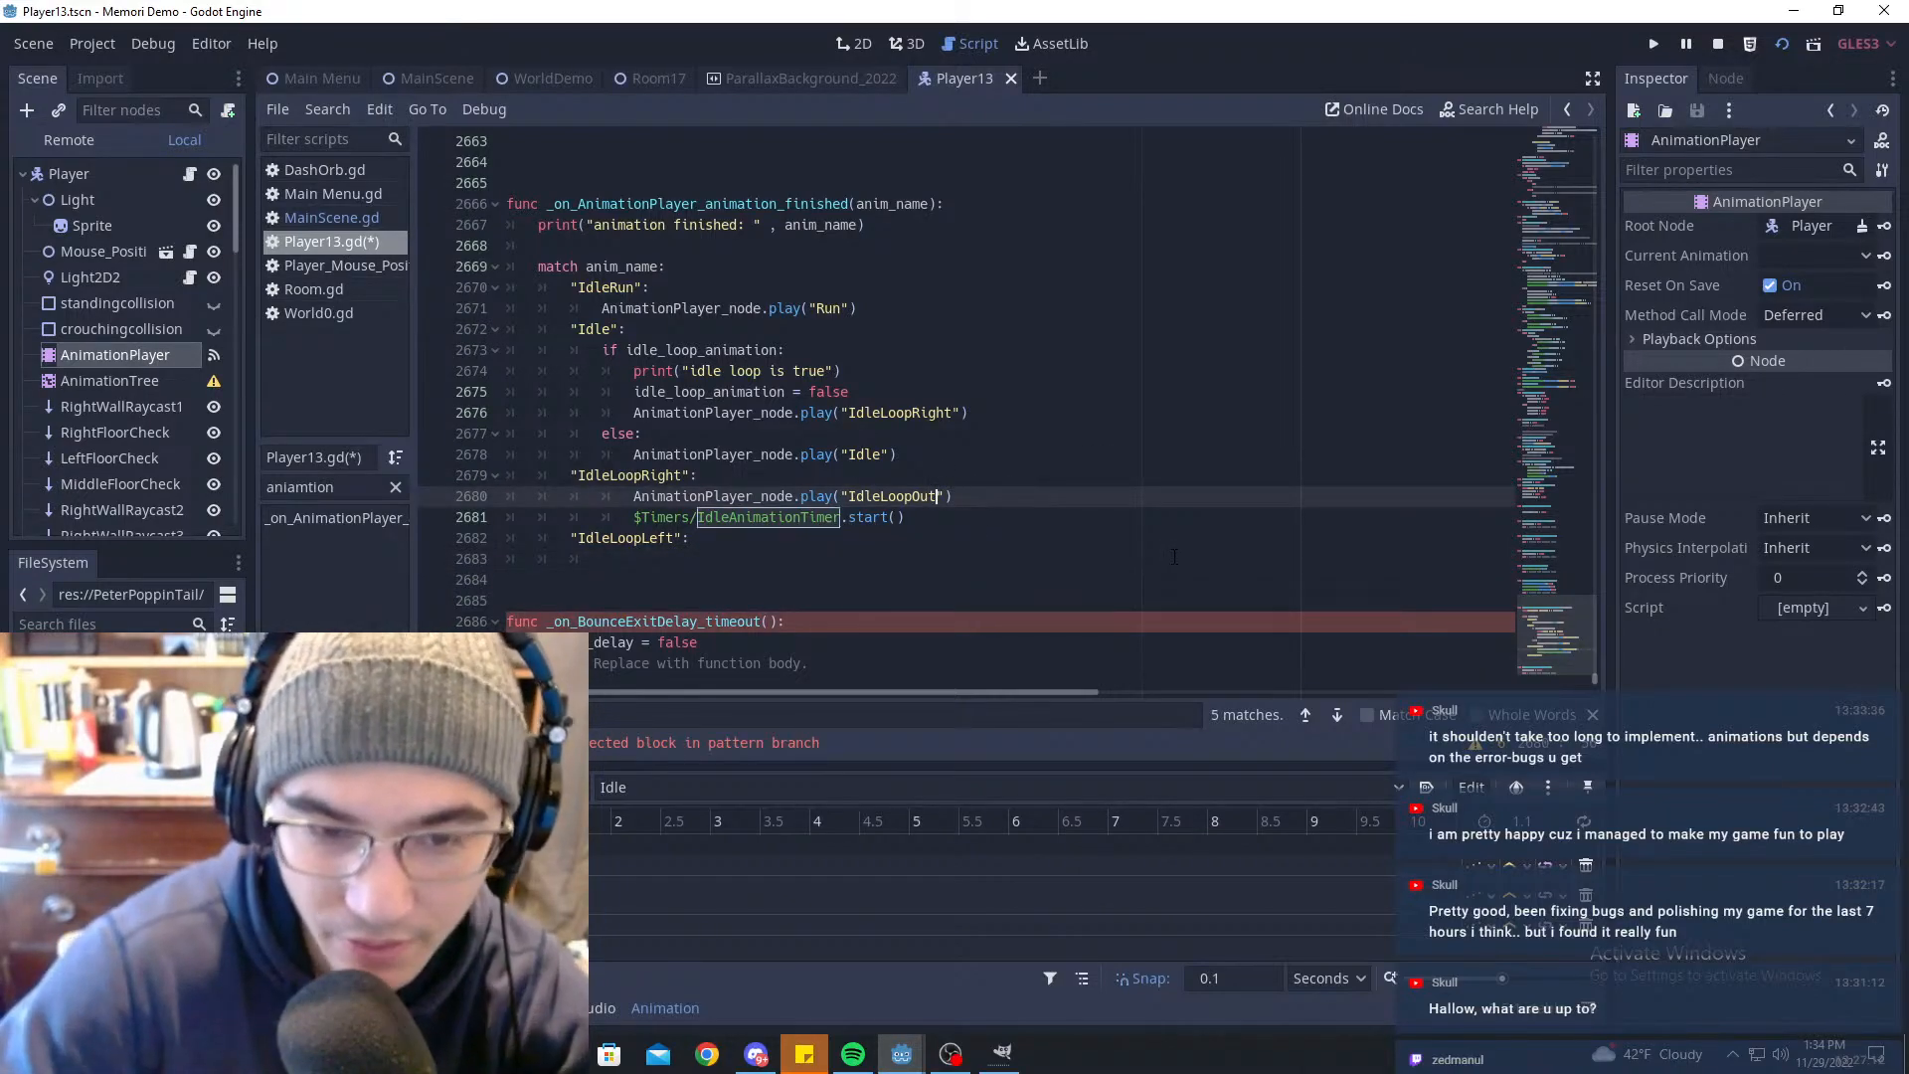
type("Left")
Step: Copy the play call from the "IdleLoopRight" case into the "IdleLoopLeft" case and make it play "IdleLoopOutro"
left_click_drag(1015, 496, 633, 497)
key("ctrl+c")
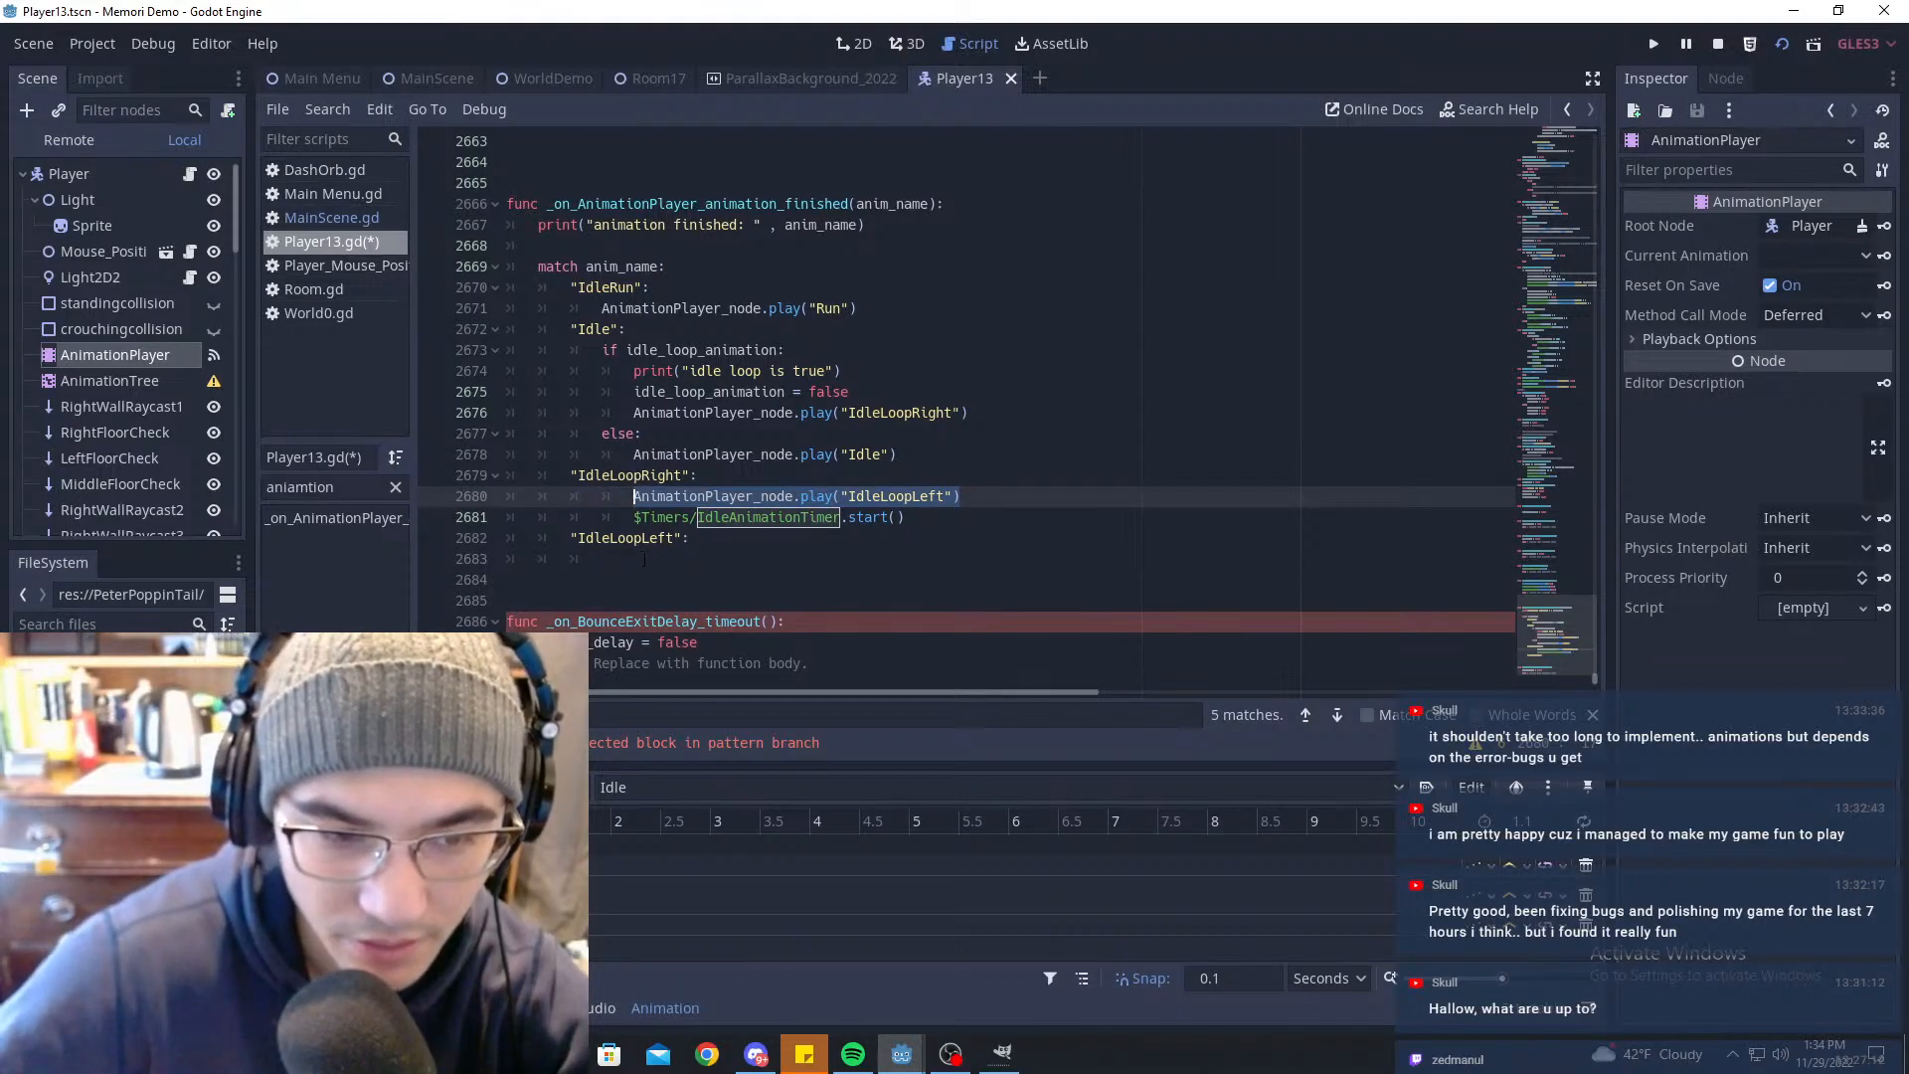
left_click(644, 559)
key("ctrl+v")
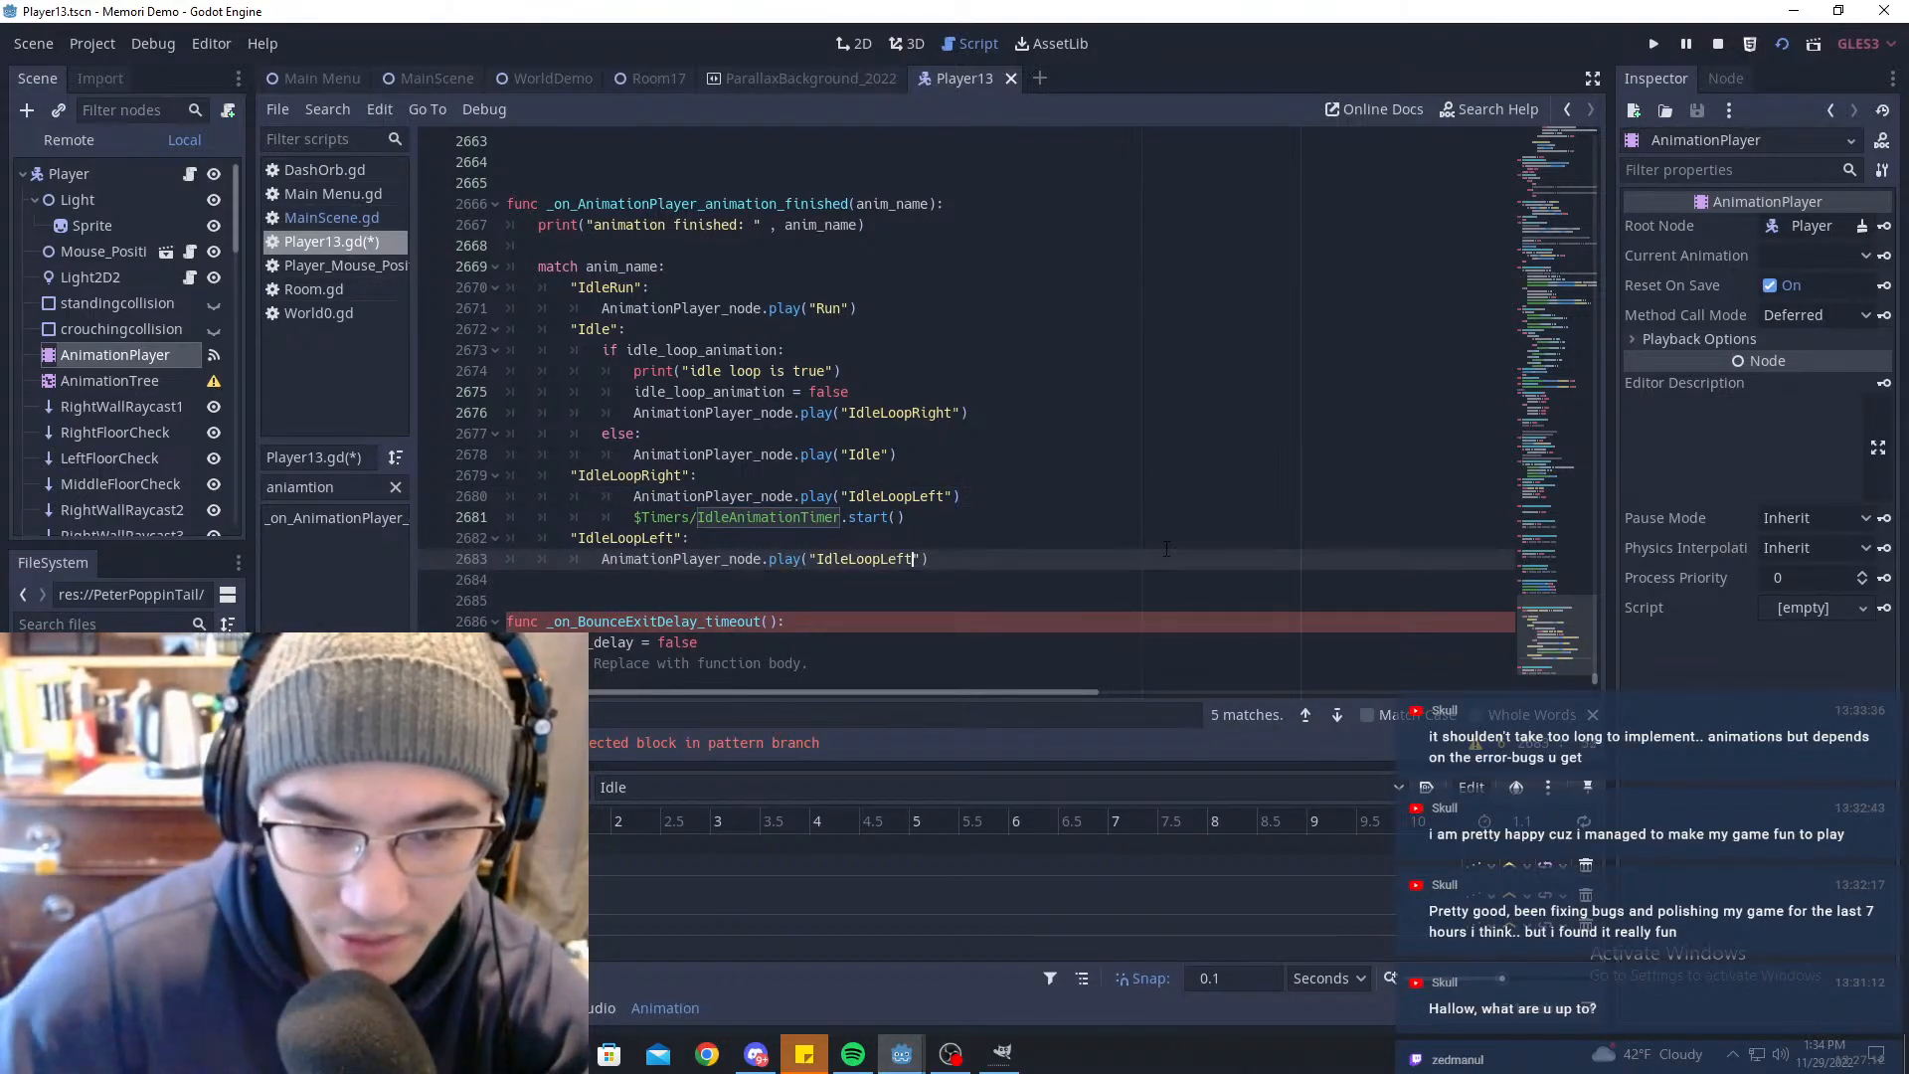
key("BackSpace")
key("BackSpace")
key("BackSpace")
key("BackSpace")
key("BackSpace")
key("BackSpace")
key("BackSpace")
key("BackSpace")
type("LoopOO")
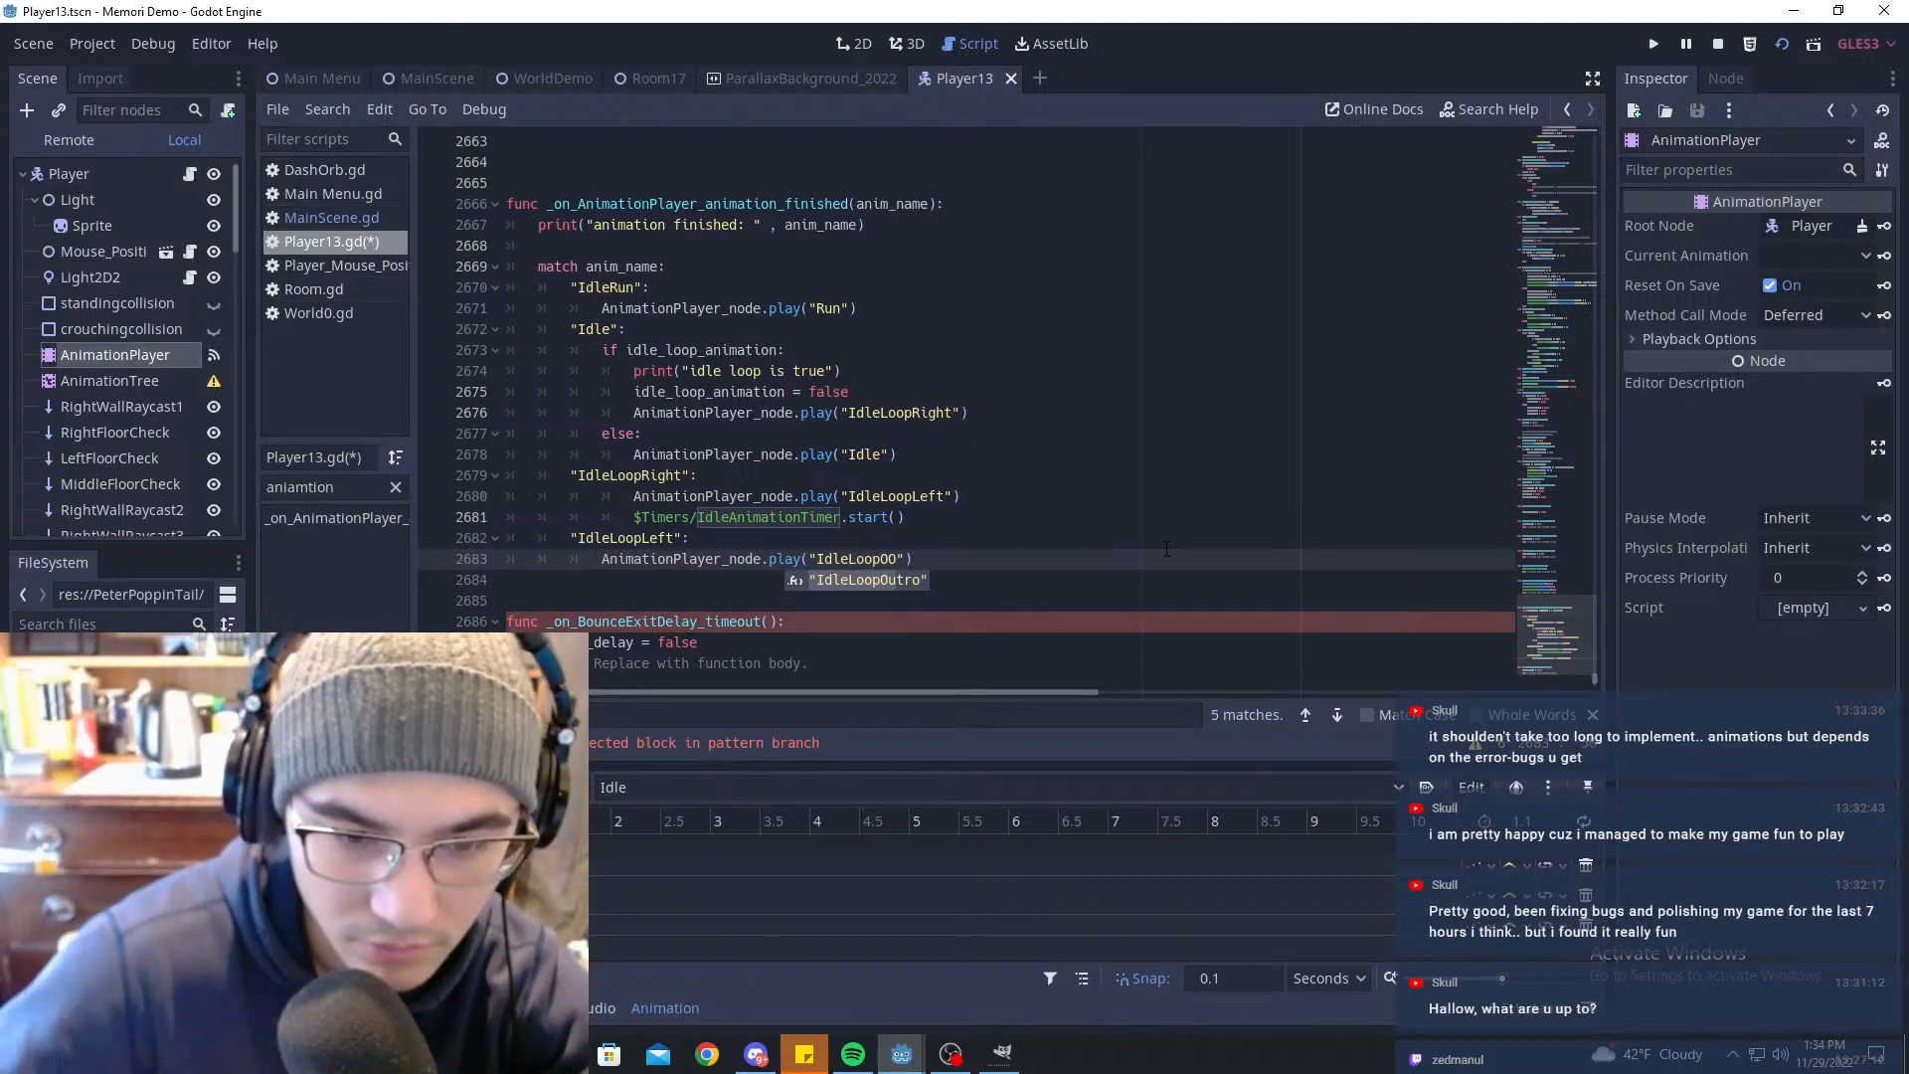
key("Return")
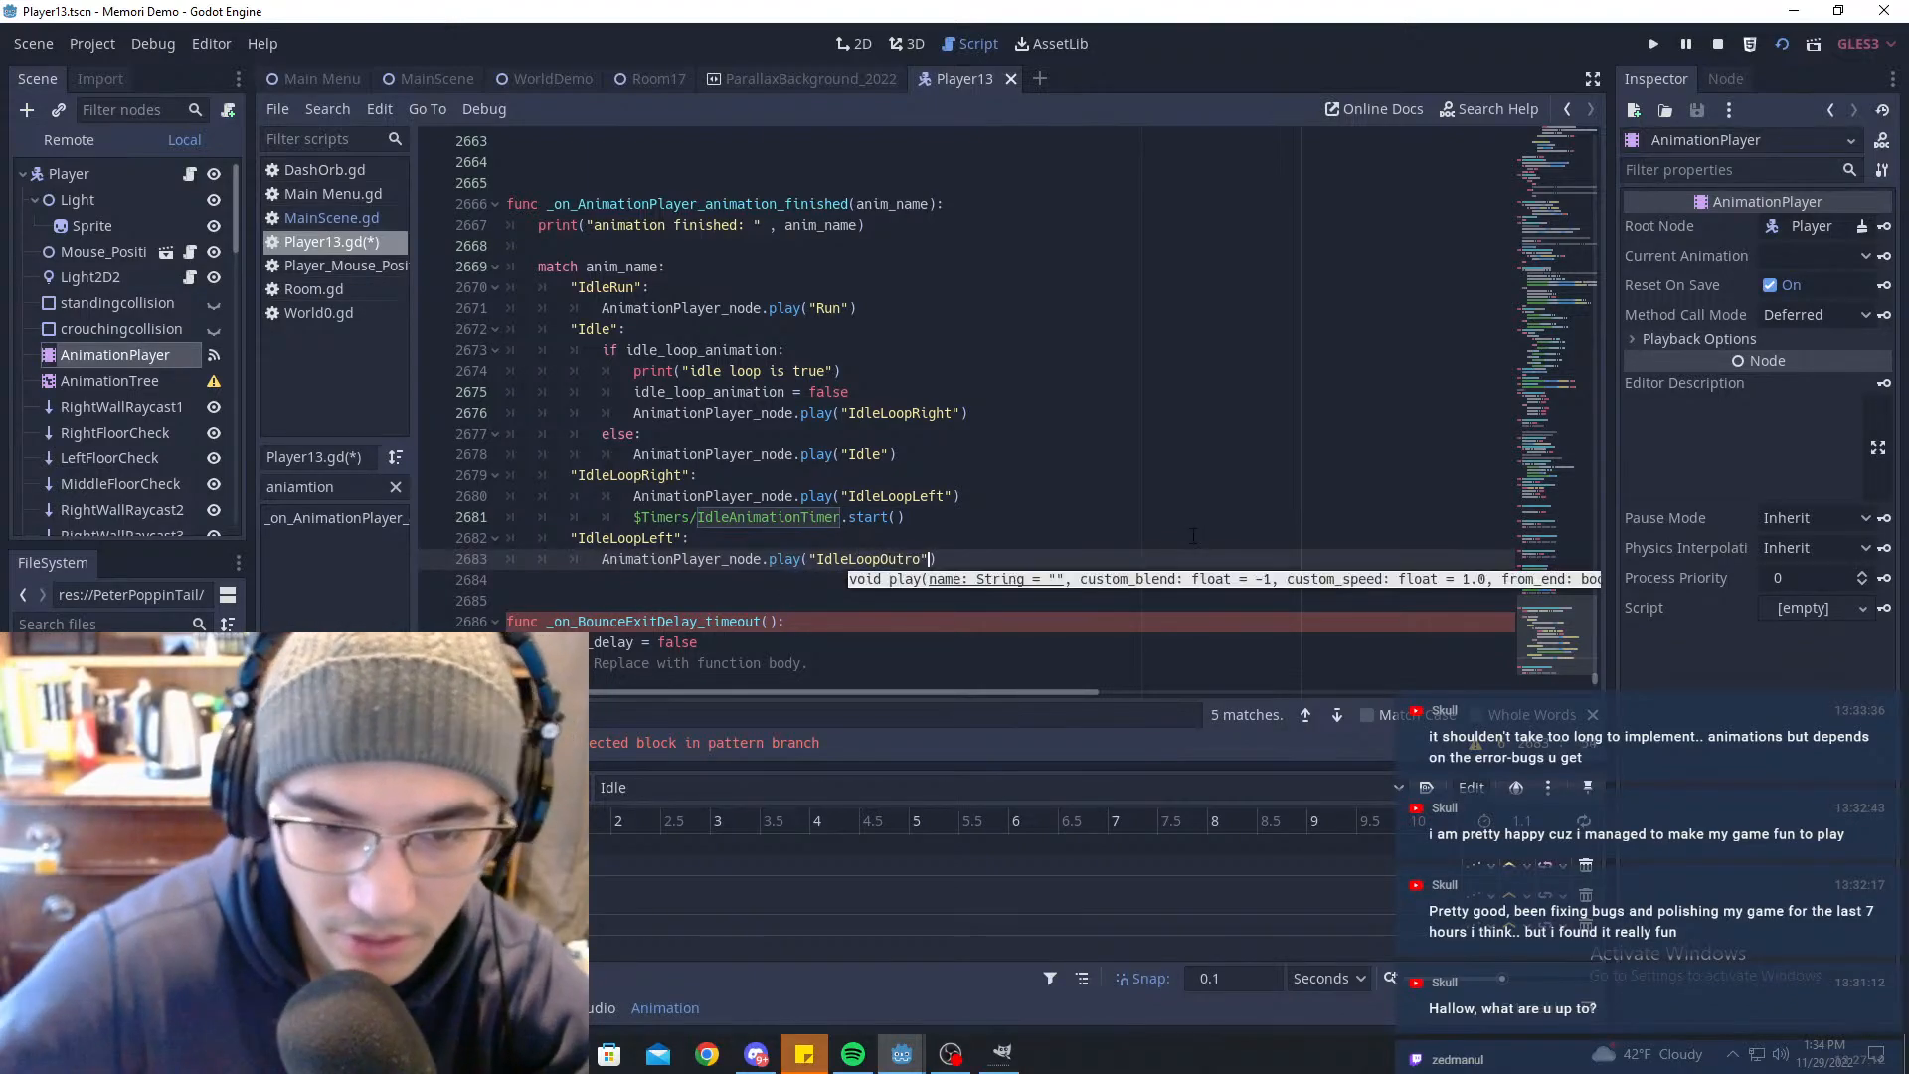
Step: Copy the $Timers/IdleAnimationTimer.start() line to the end of the "IdleLoopLeft" case and save the script
left_click_drag(905, 517, 635, 517)
key("ctrl+c")
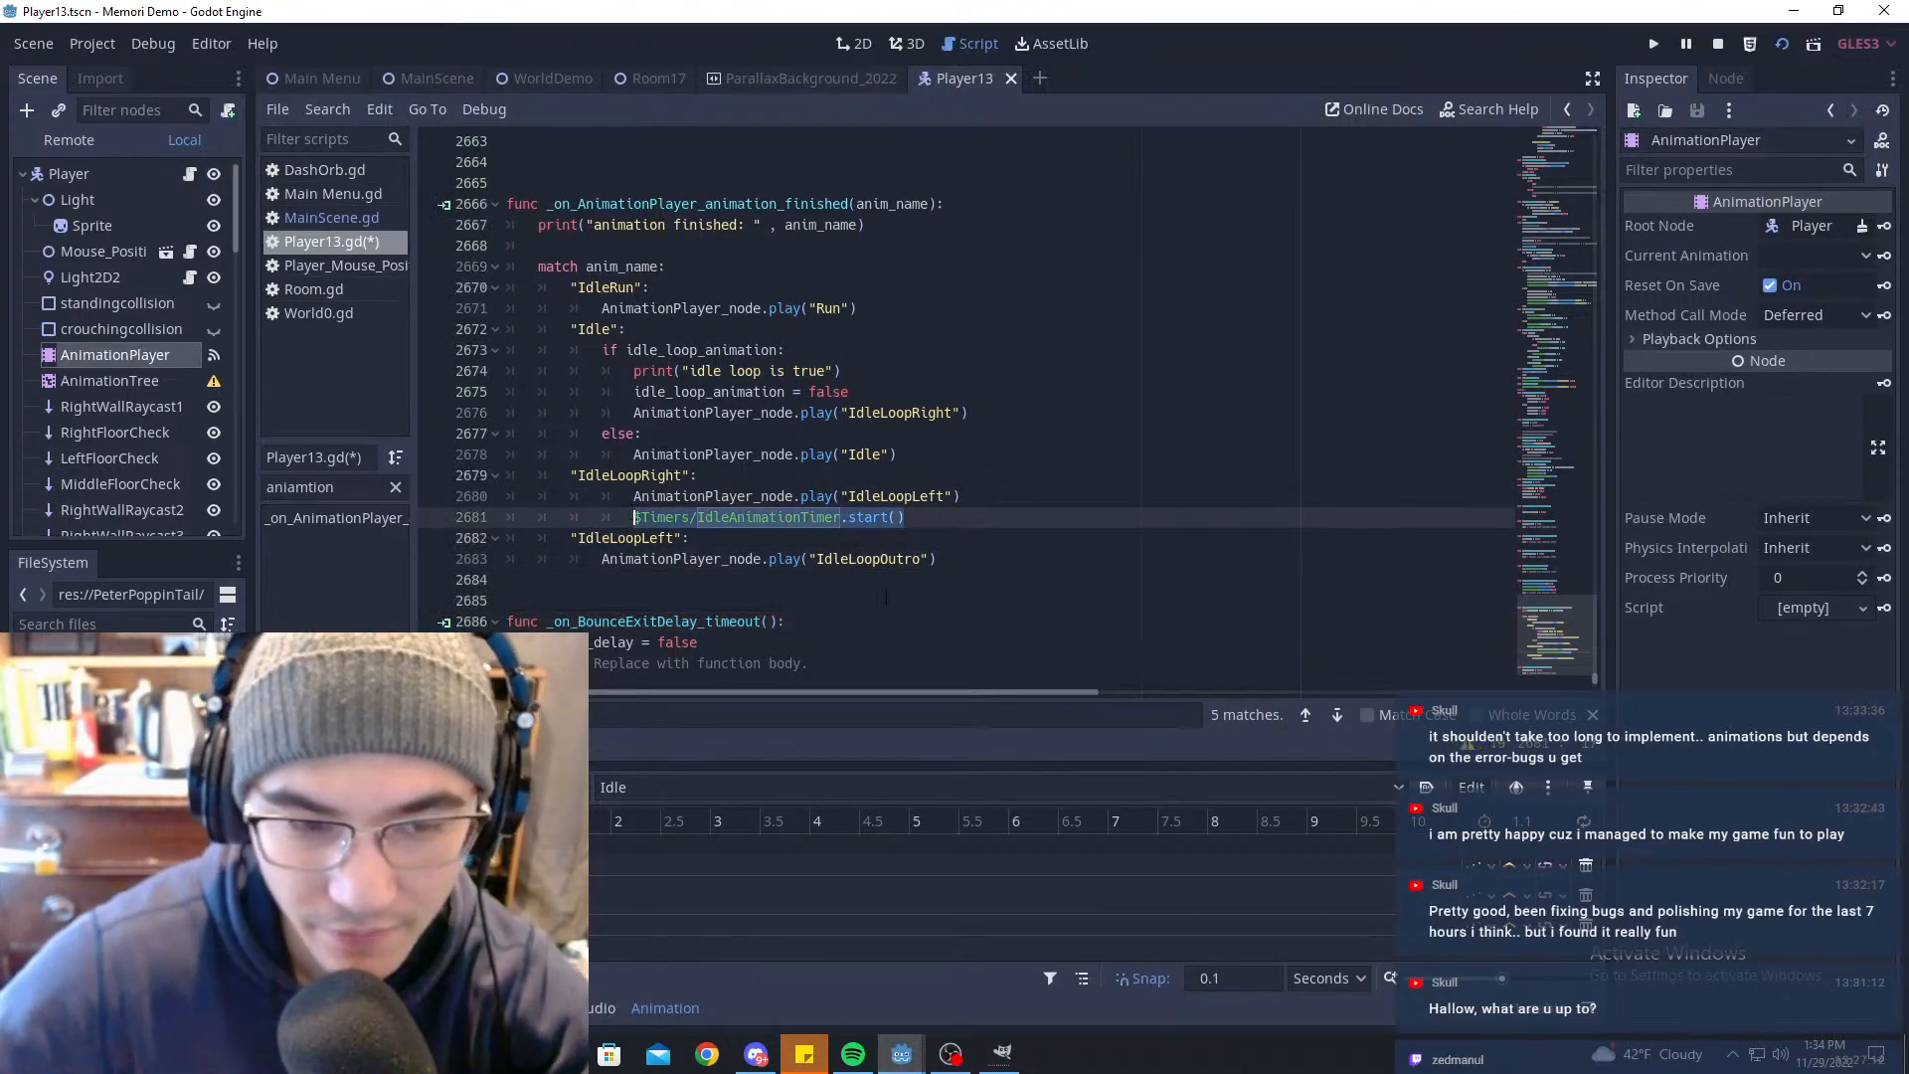
left_click(982, 560)
key("Return")
key("ctrl+v")
key("ctrl+s")
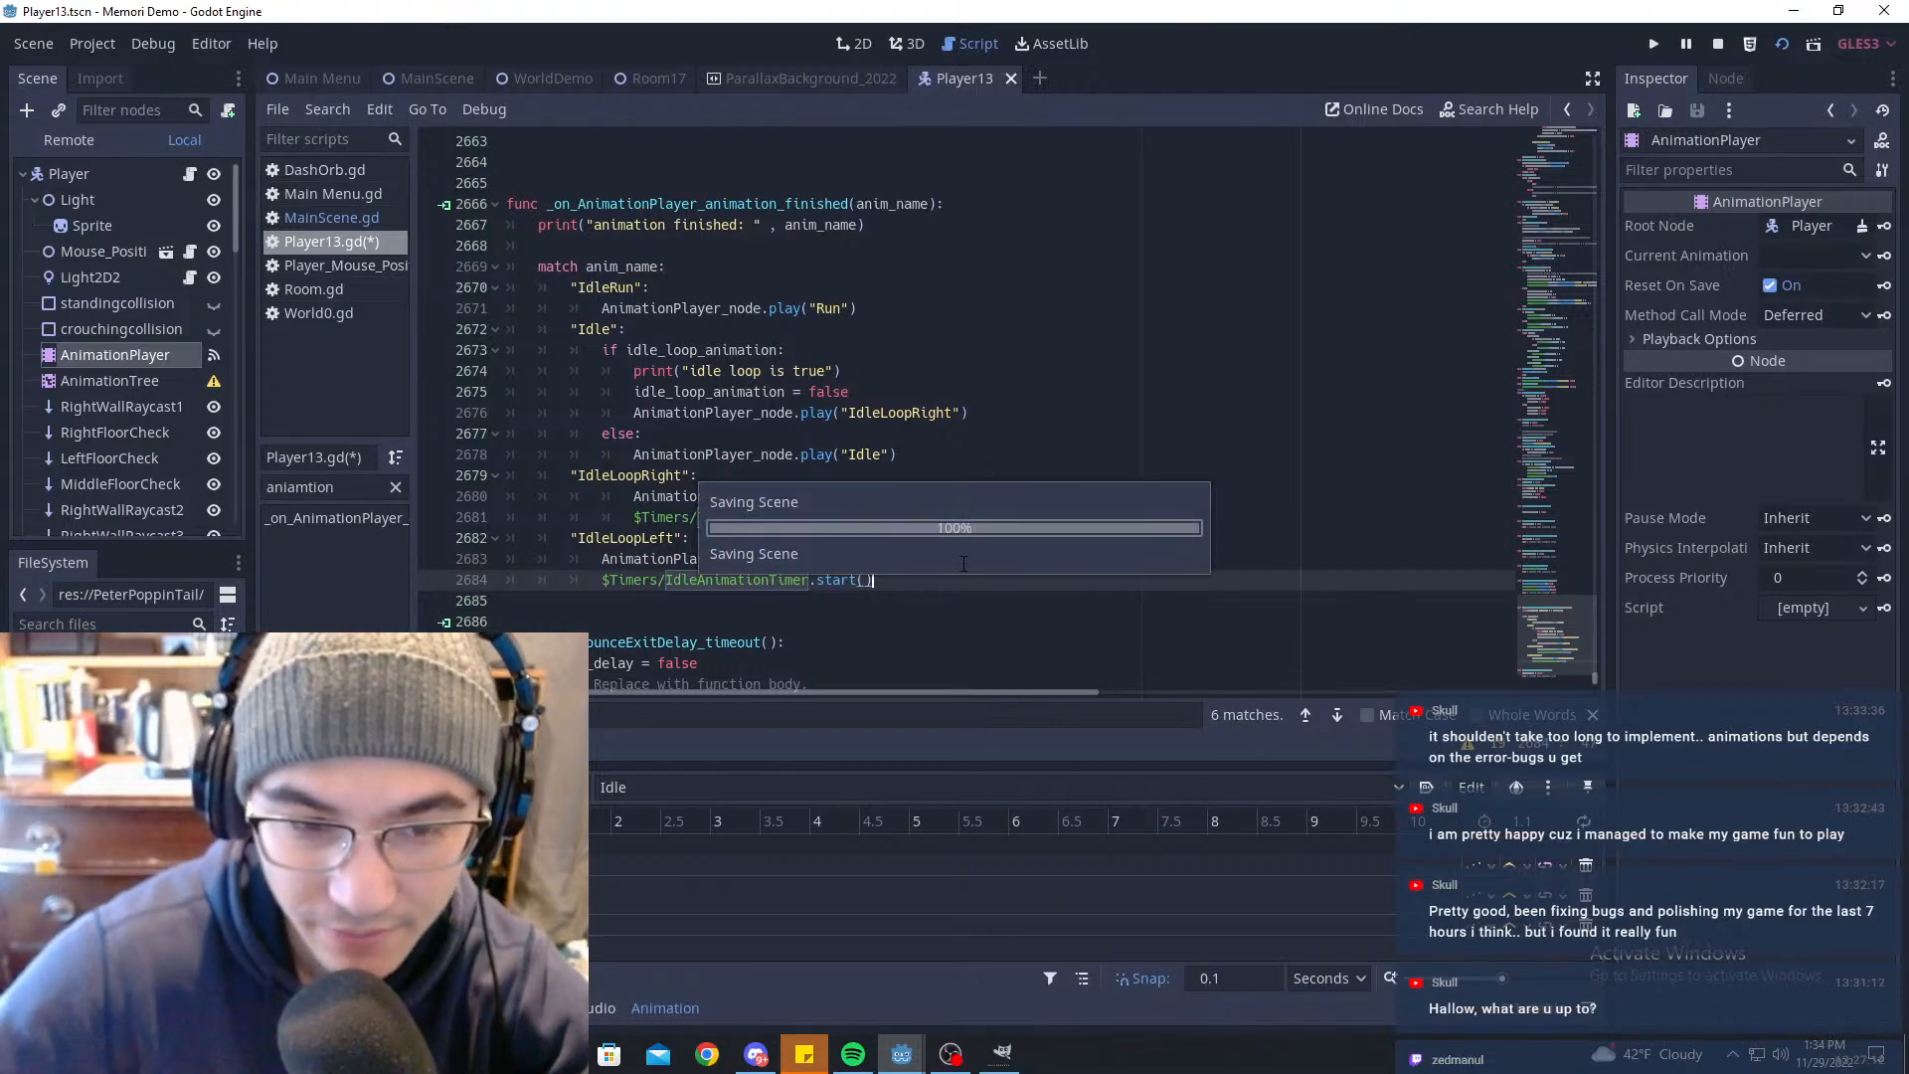
Step: Delete the IdleAnimationTimer start line and its leftover blank line from the "IdleLoopRight" case
left_click(676, 518)
key("Home")
key("shift+End")
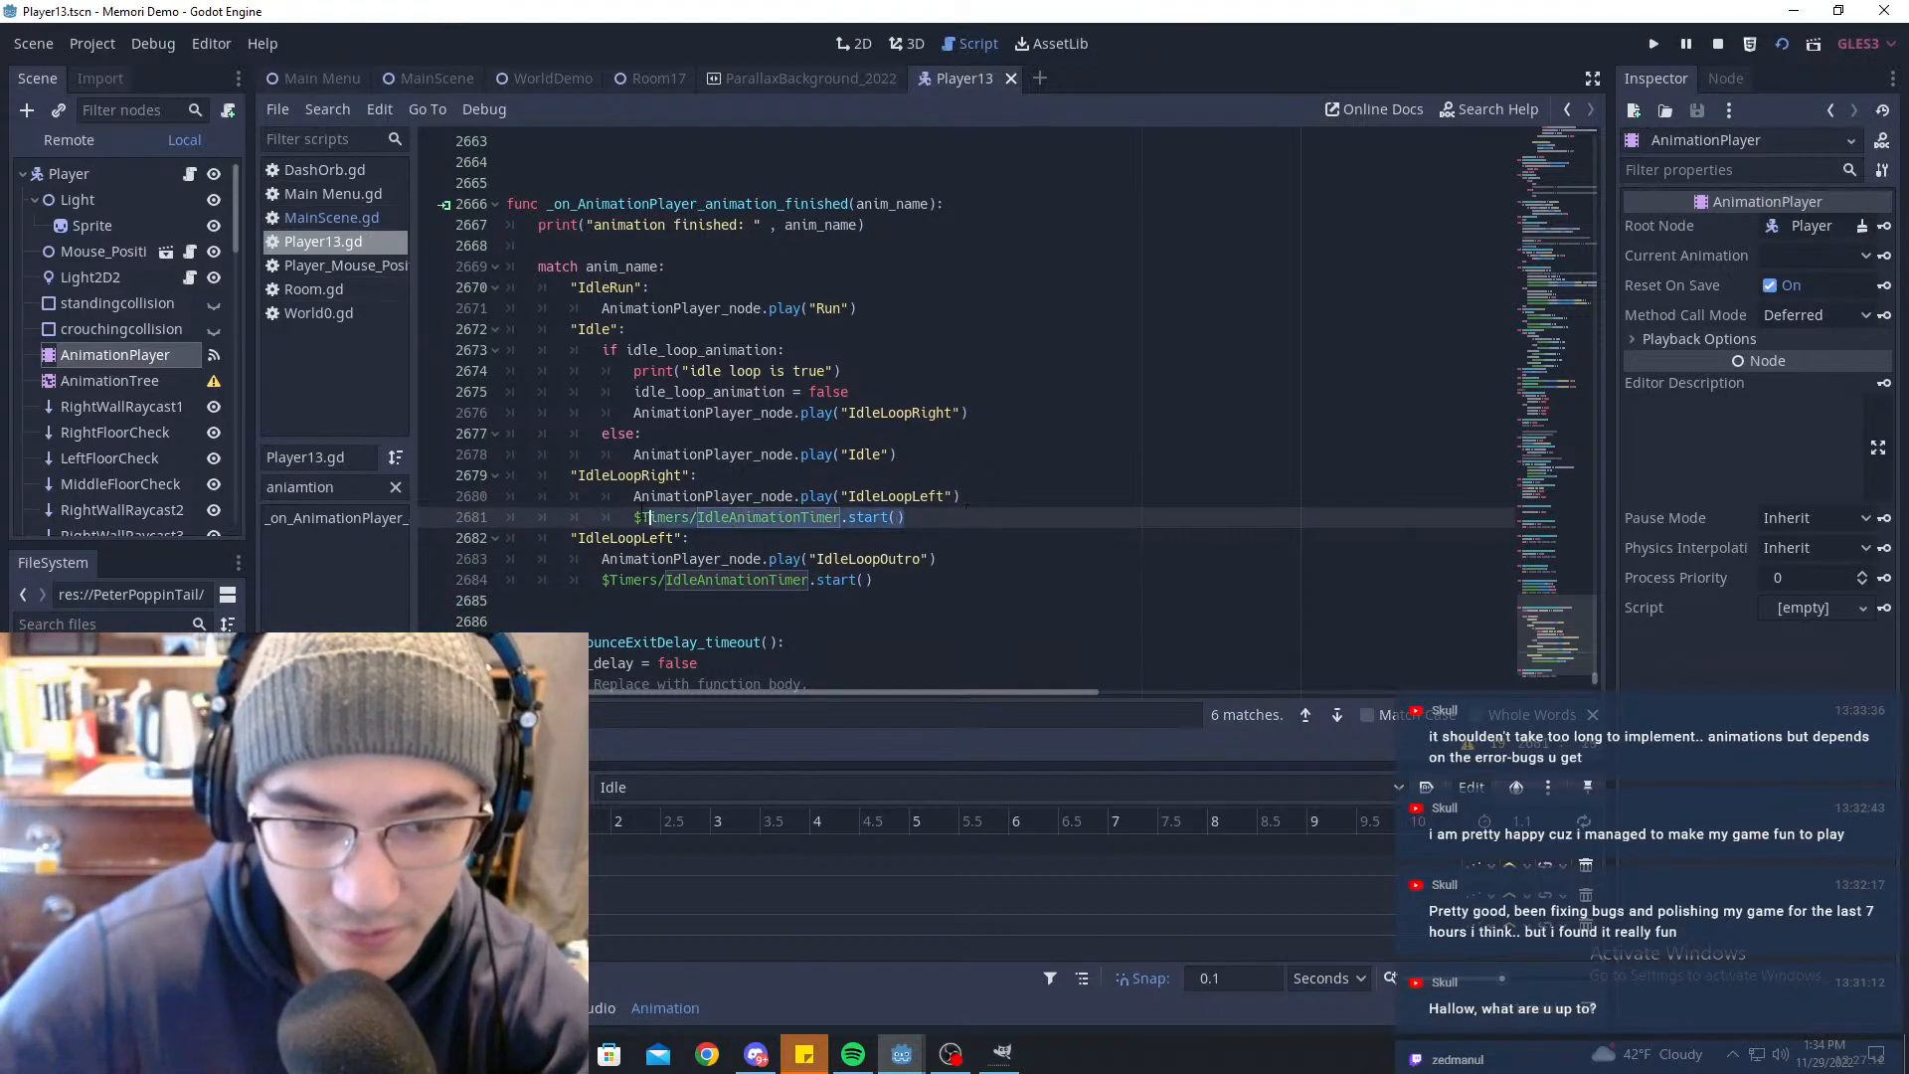
key("BackSpace")
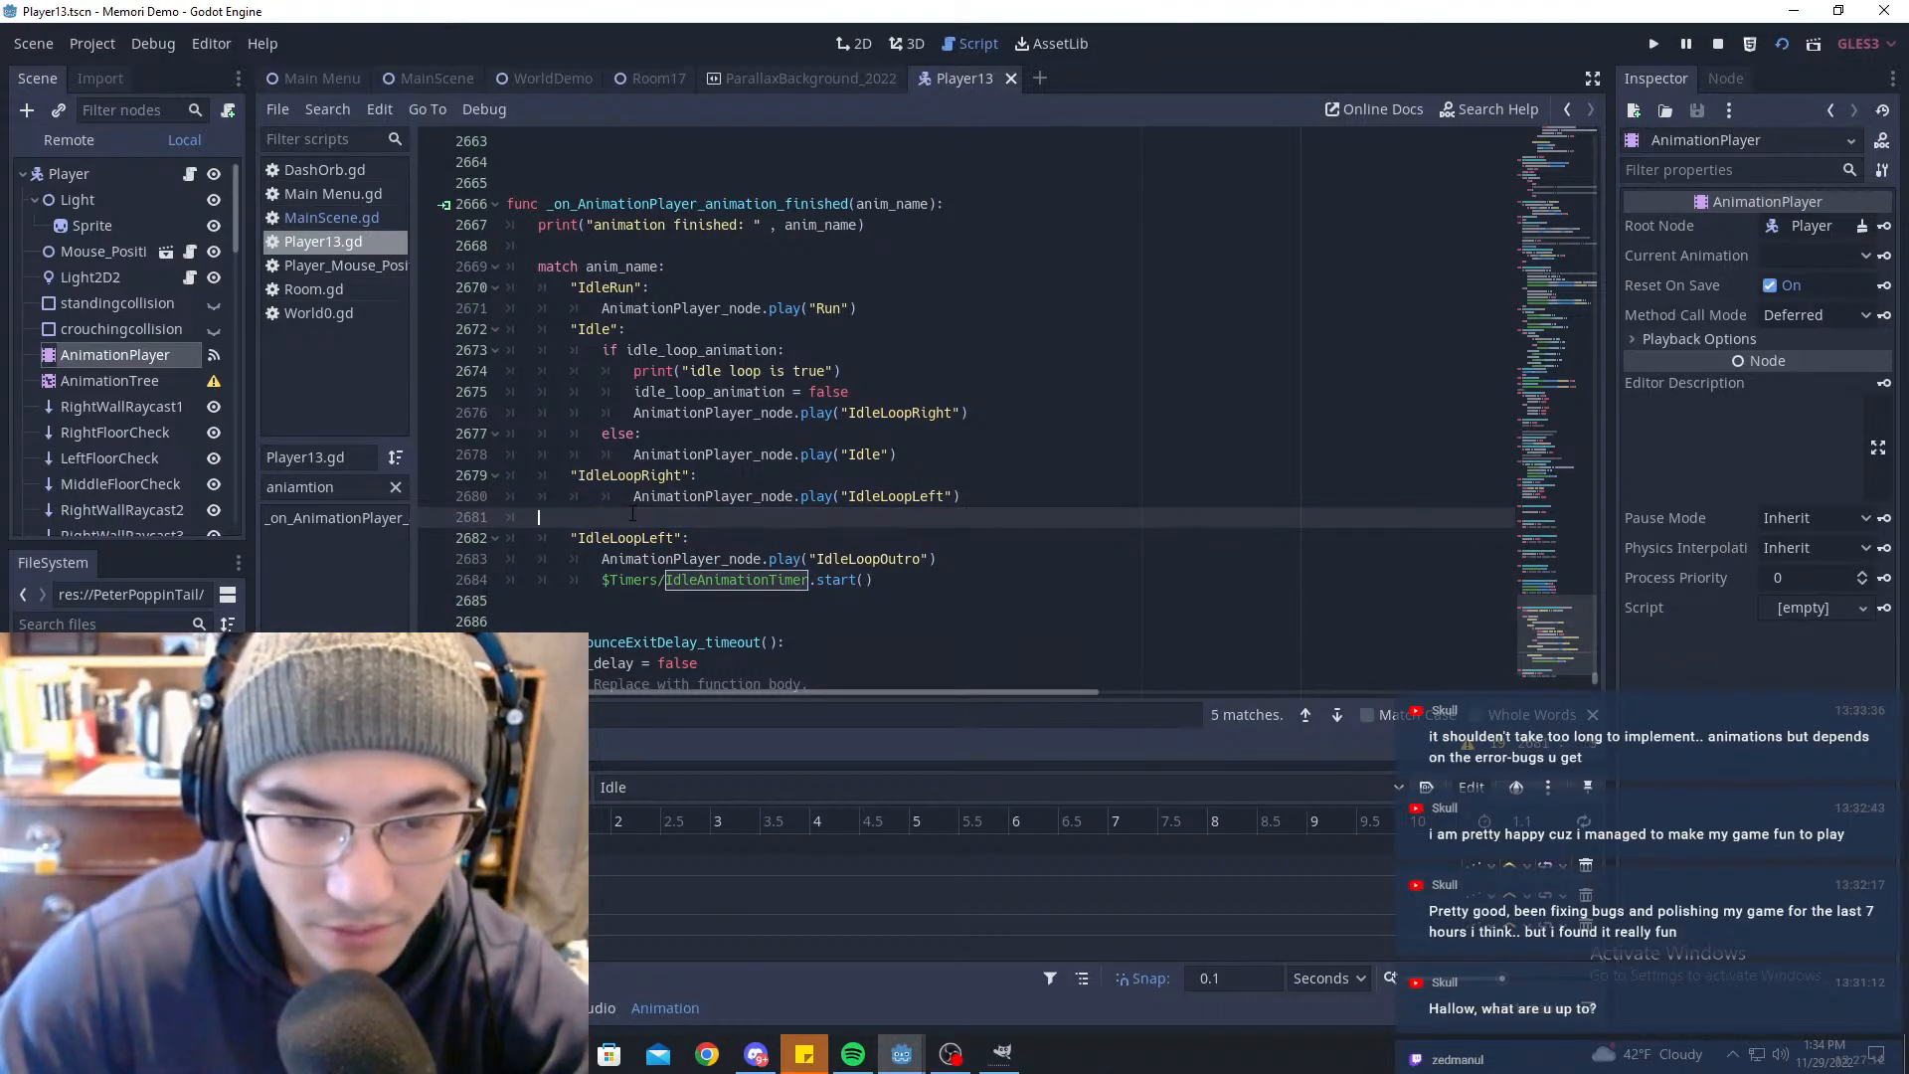
key("BackSpace")
key("BackSpace")
Step: Duplicate the "IdleLoopLeft": case label below the IdleAnimationTimer start line and open an indented line under it
left_click(568, 517)
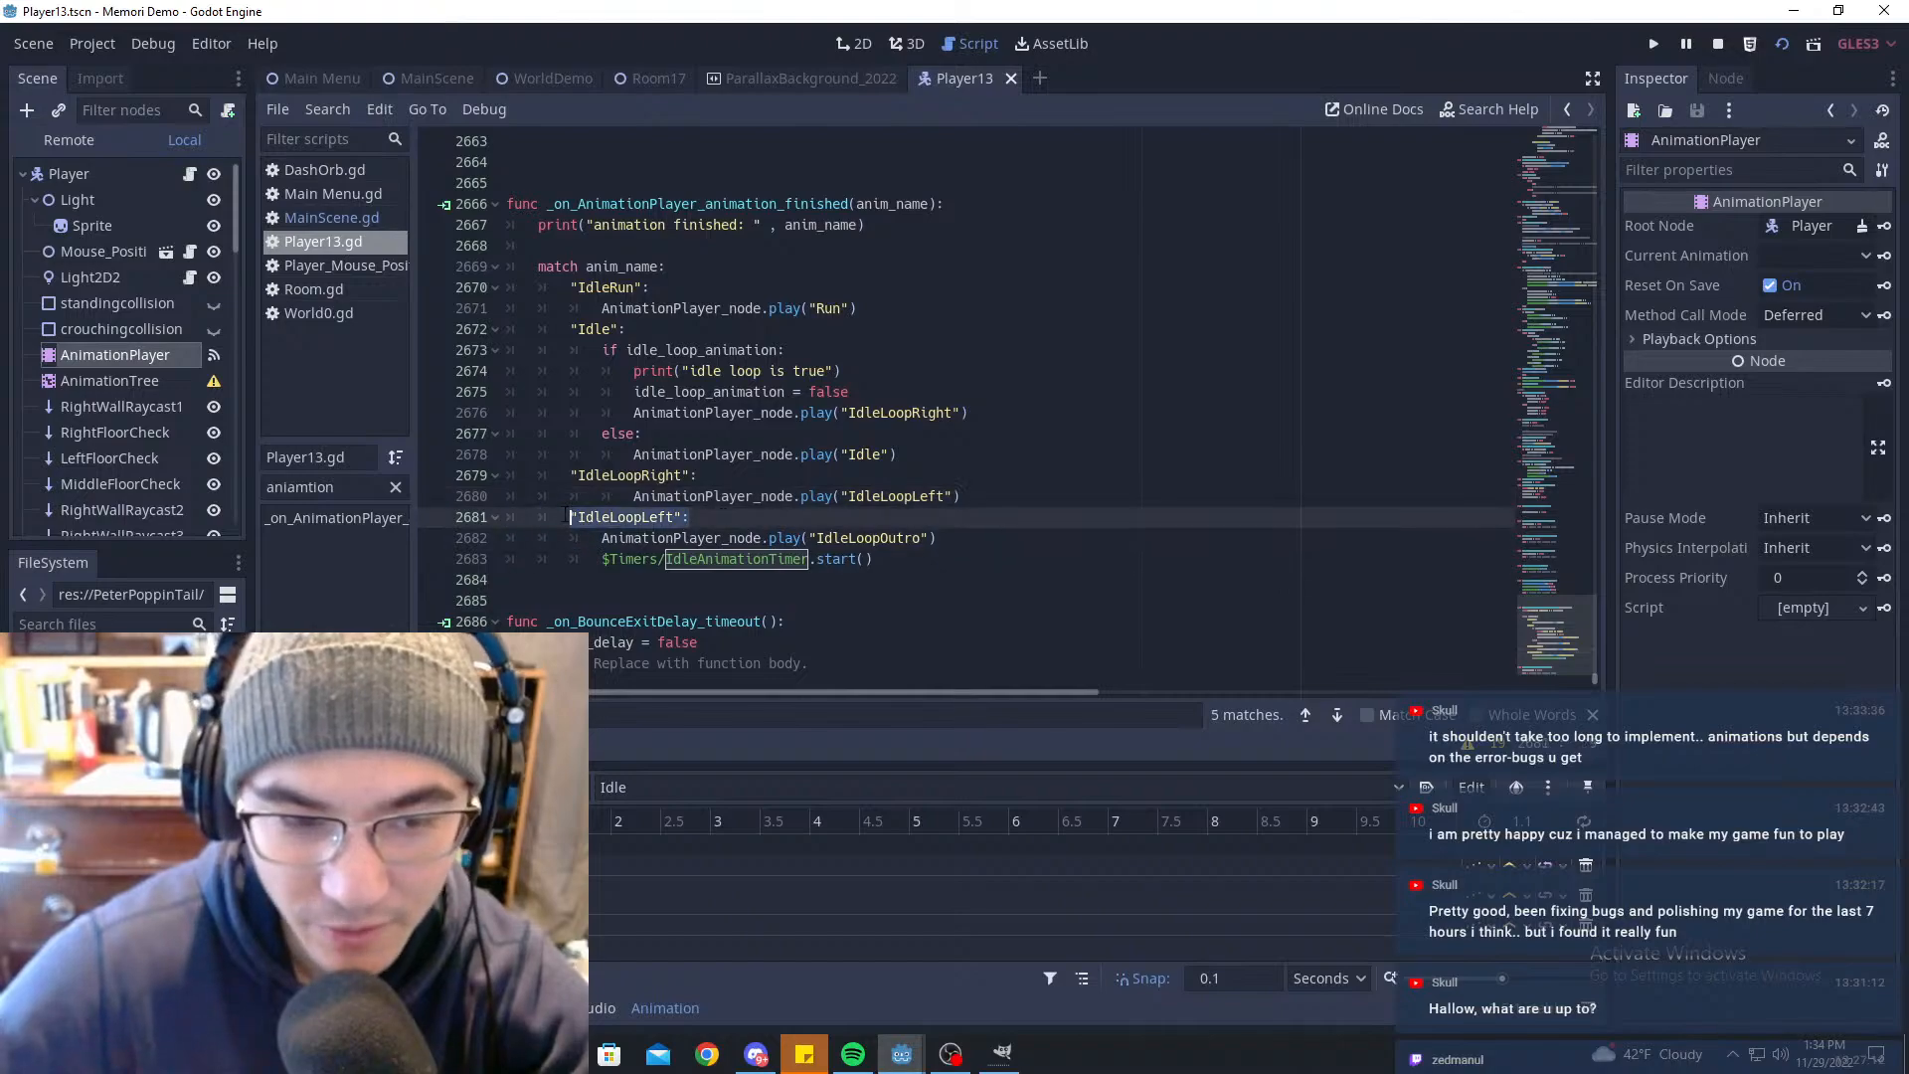
key("shift+End")
key("ctrl+c")
left_click(897, 558)
key("Return")
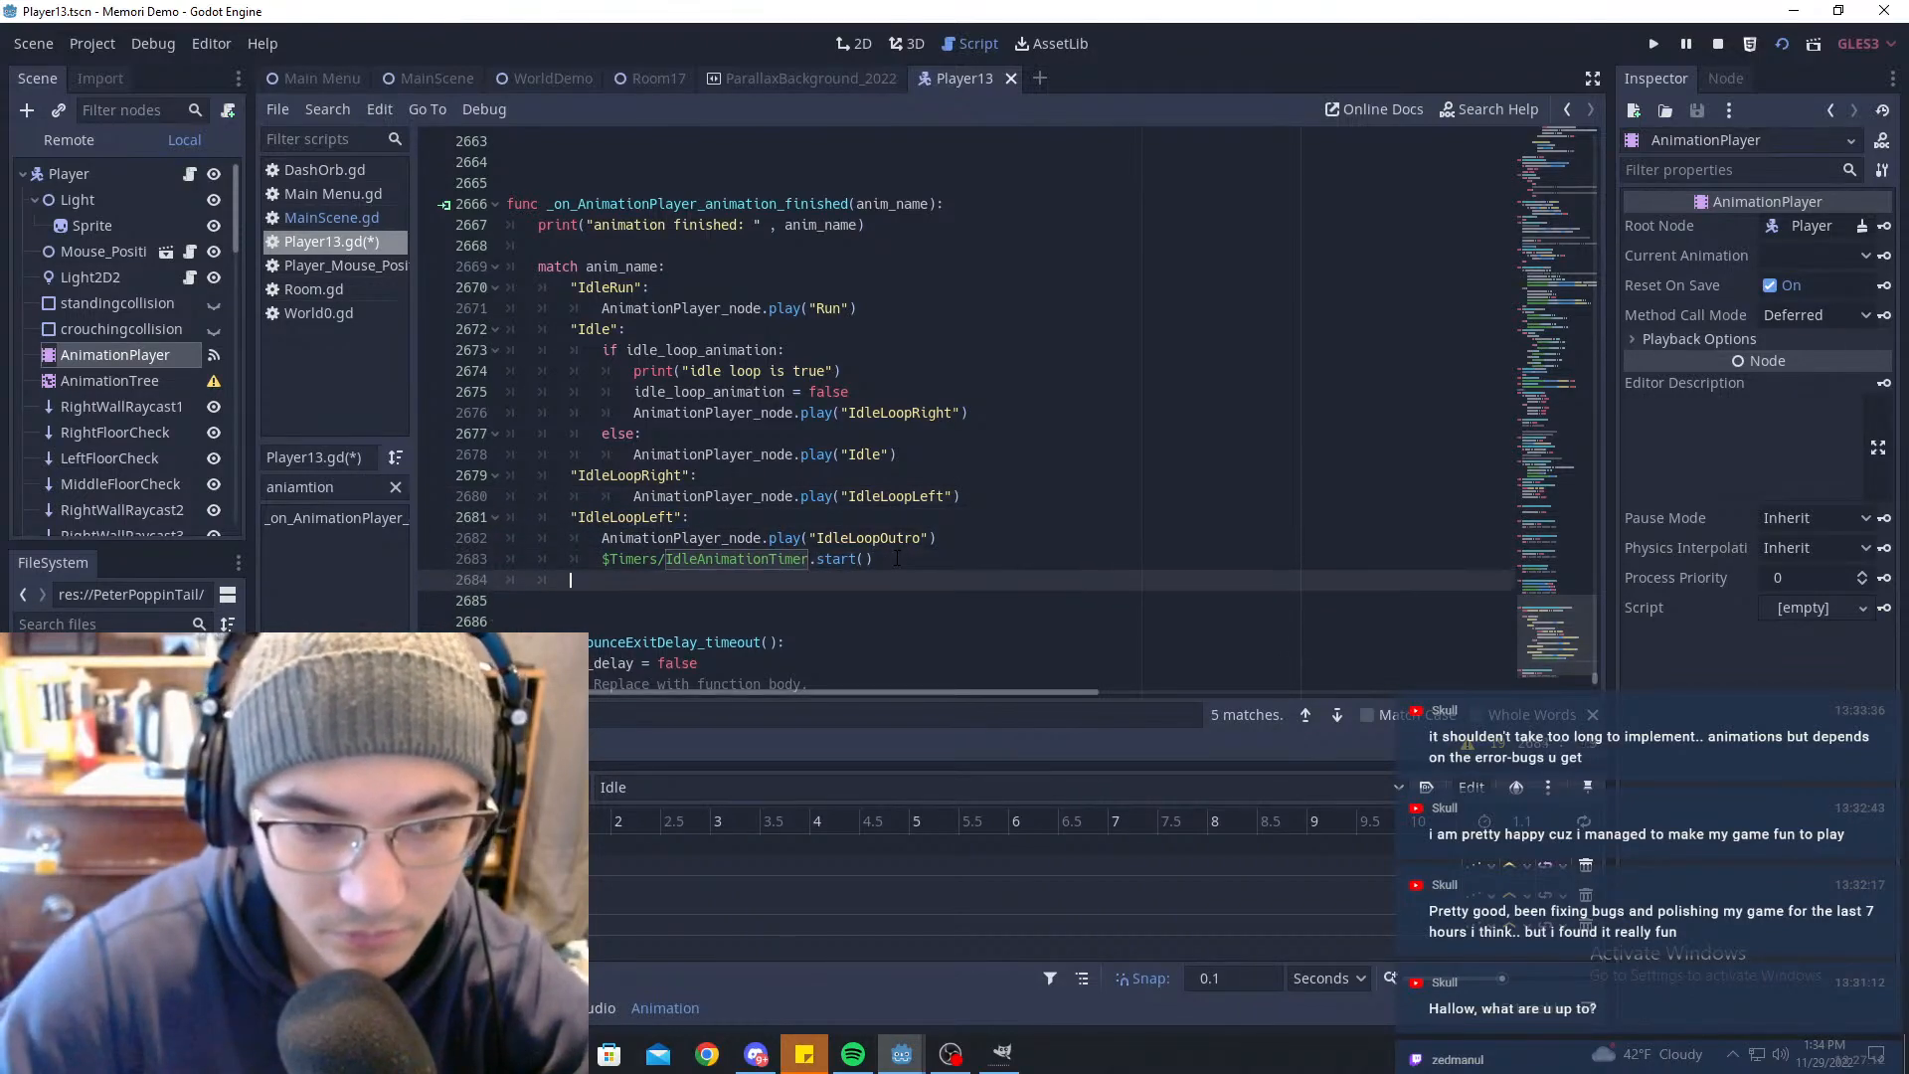
key("BackSpace")
key("ctrl+v")
key("Return")
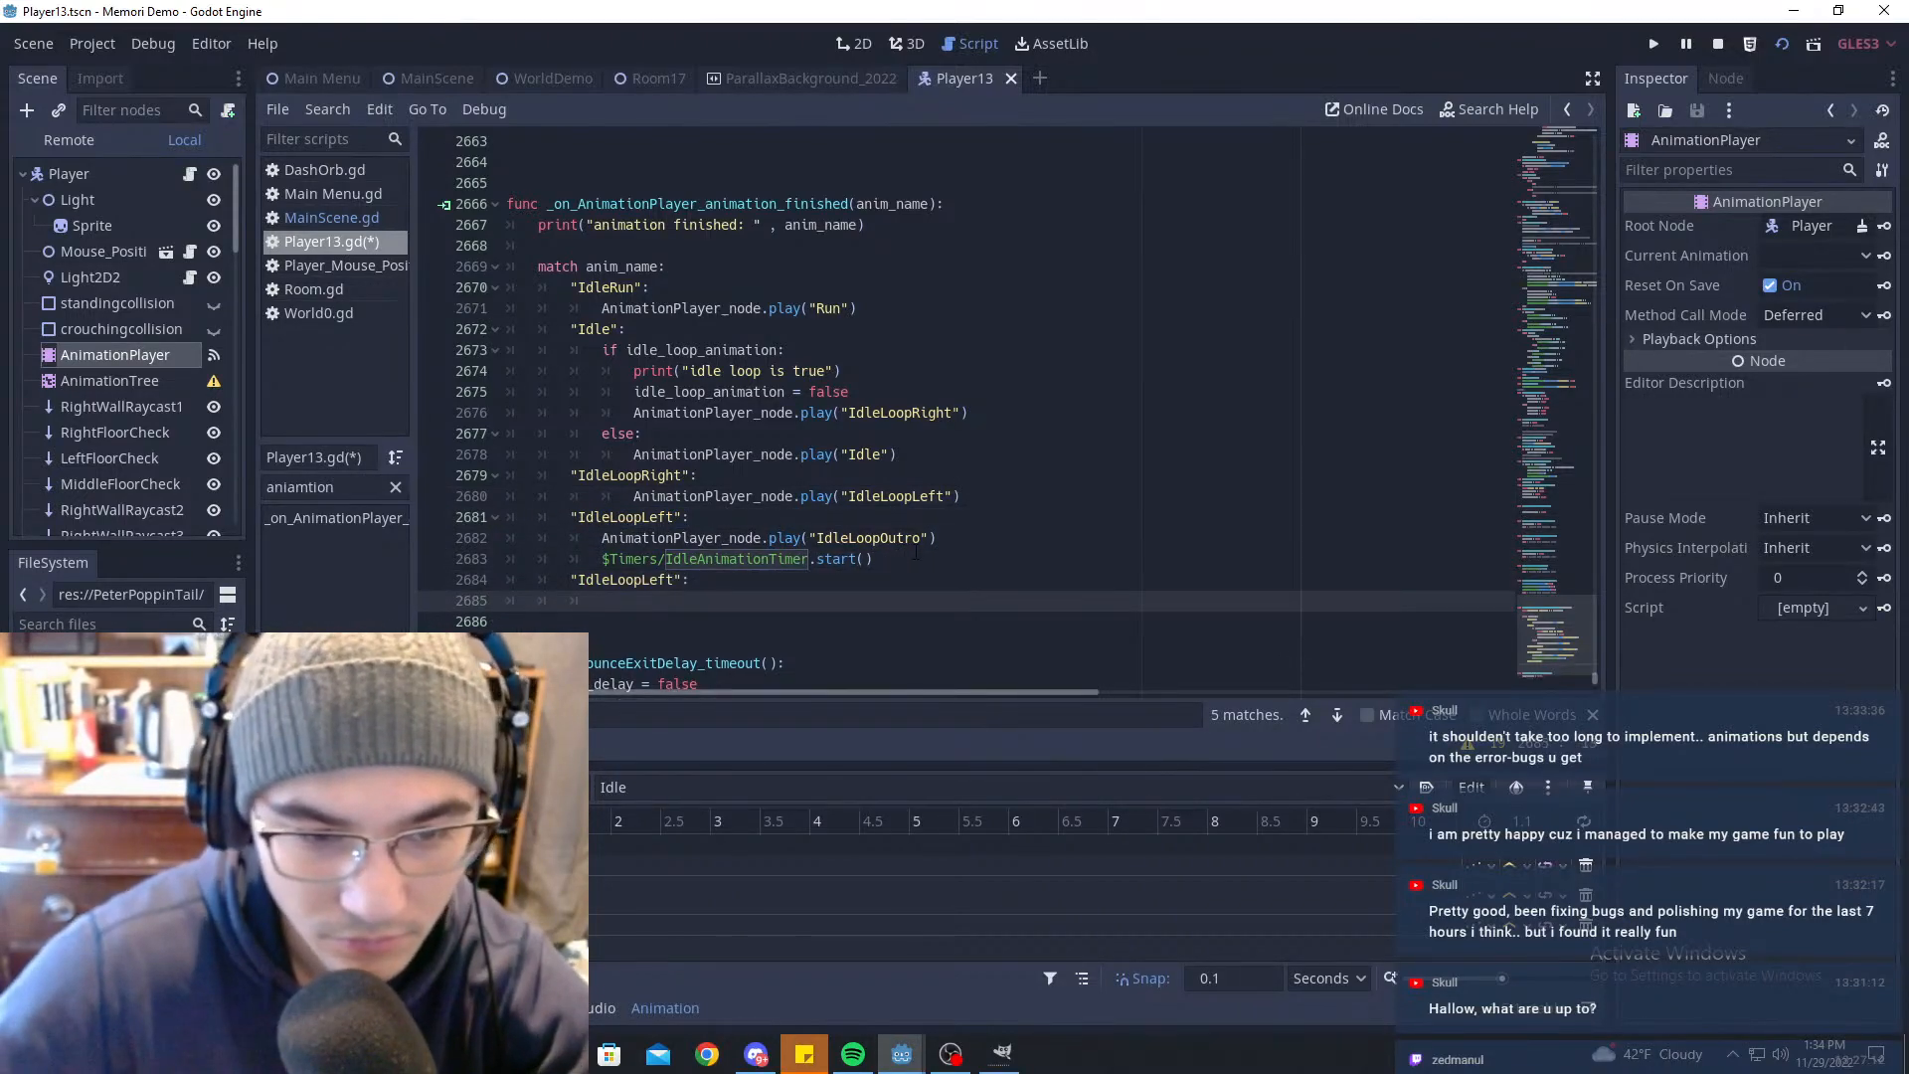
Step: Add AnimationPlayer_node.play("IdleLoopOutro") under the duplicated "IdleLoopLeft" label and save the script
left_click_drag(936, 538, 602, 538)
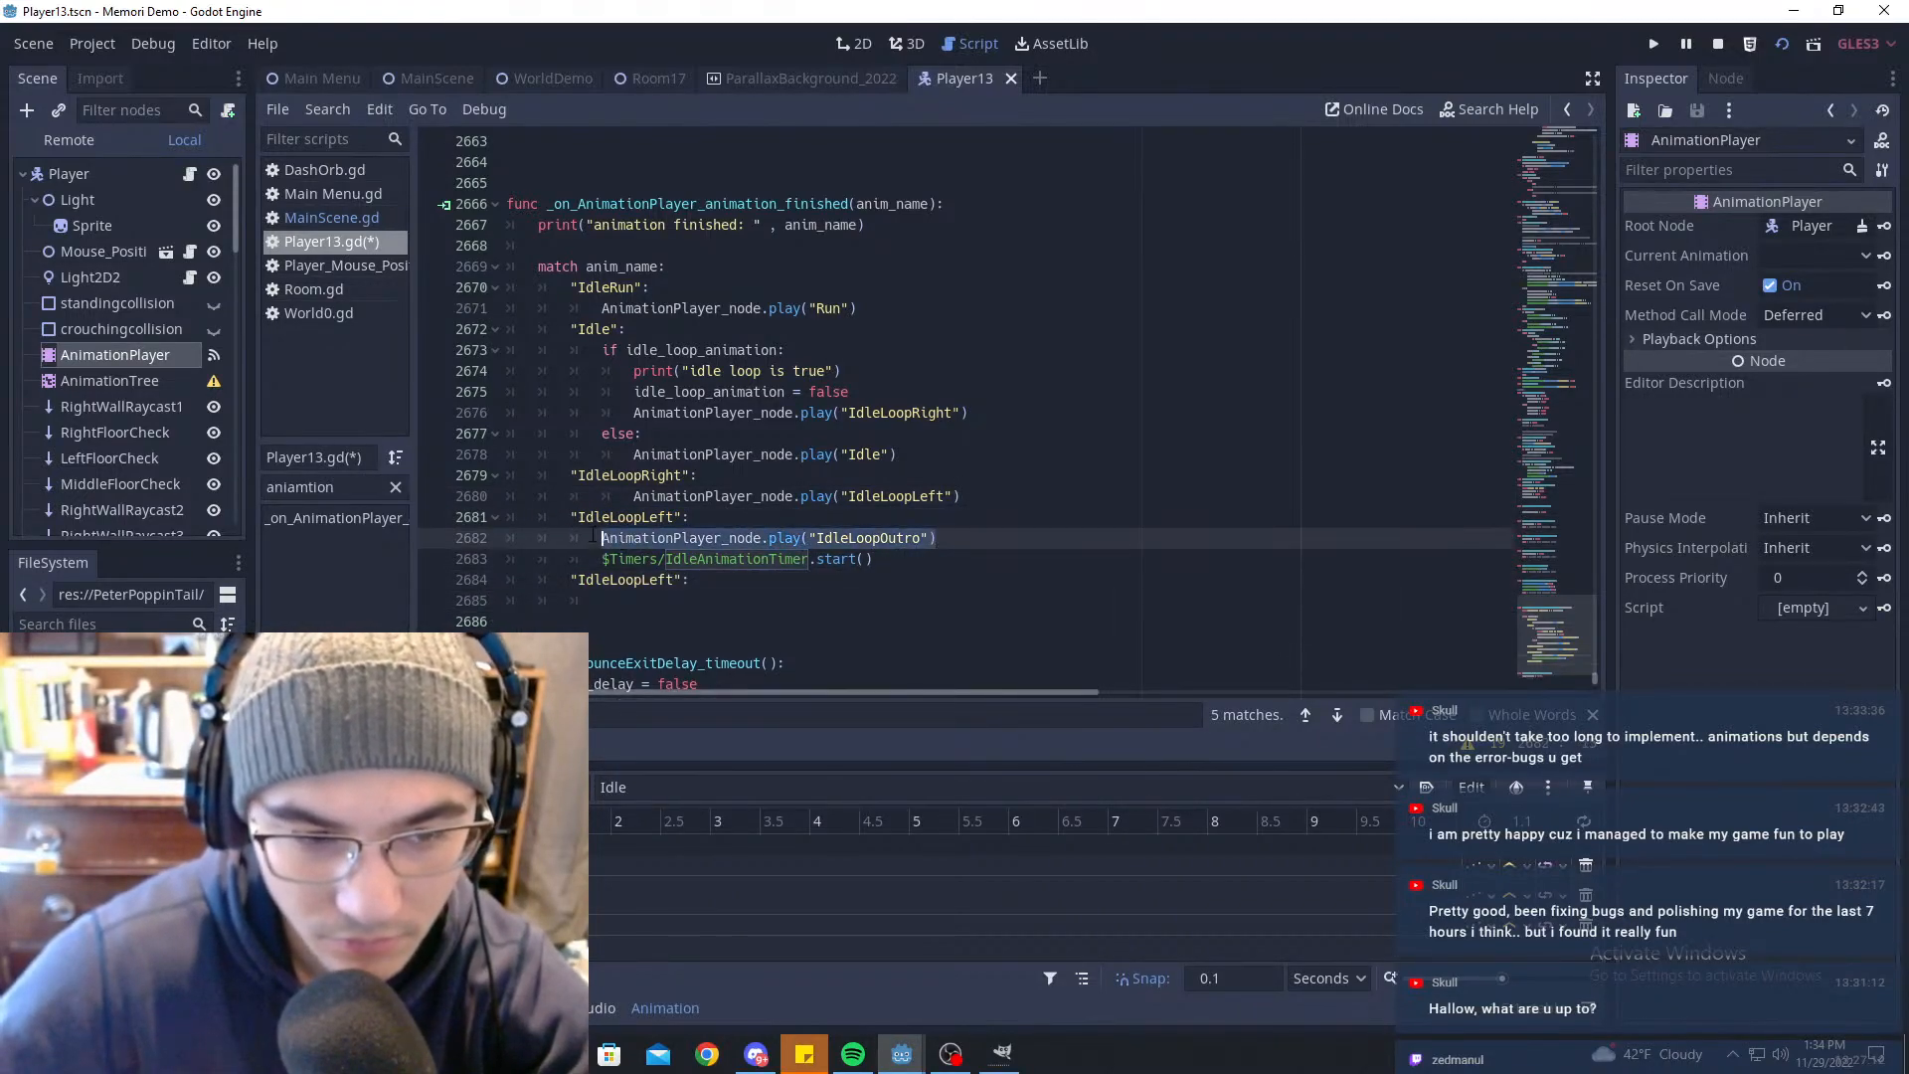
key("ctrl+c")
left_click(659, 600)
key("ctrl+v")
key("BackSpace")
key("BackSpace")
key("BackSpace")
key("BackSpace")
key("BackSpace")
key("BackSpace")
key("BackSpace")
key("BackSpace")
key("BackSpace")
key("BackSpace")
key("BackSpace")
key("BackSpace")
key("BackSpace")
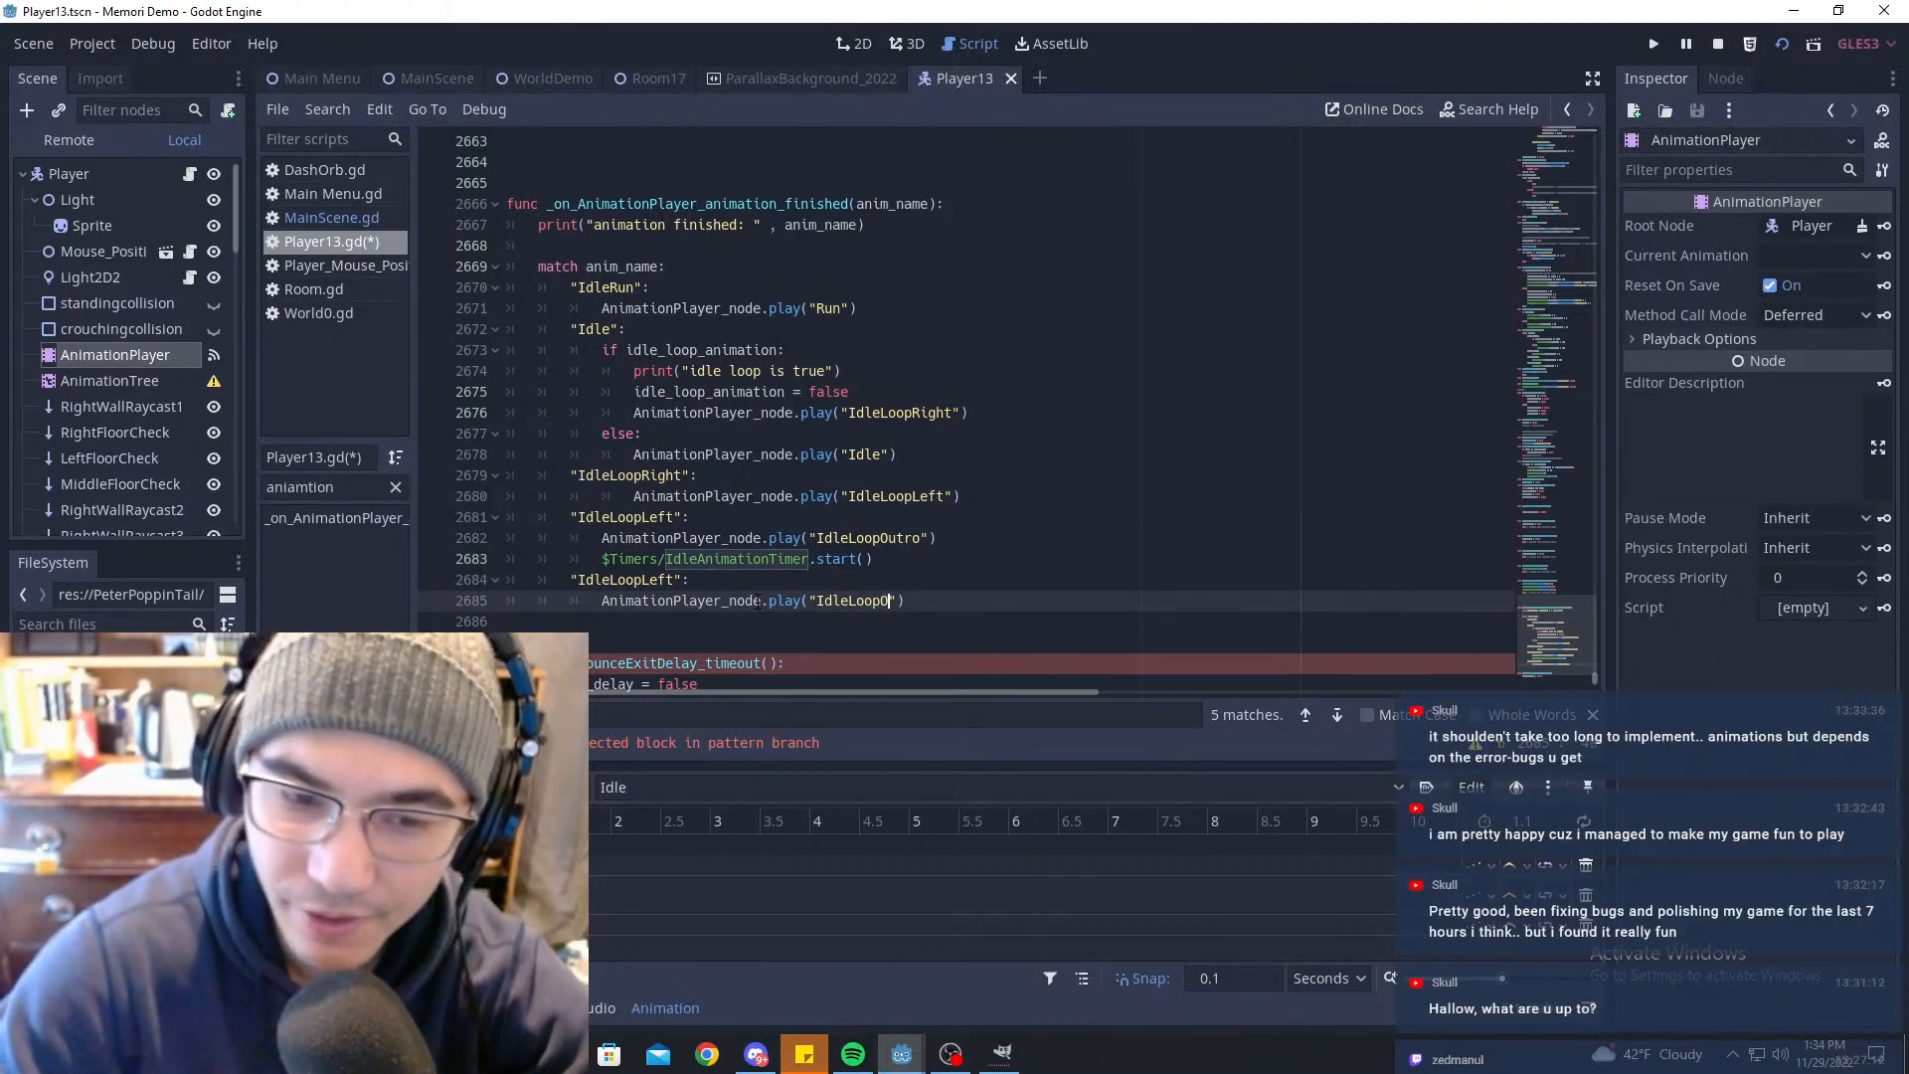
type("Loo")
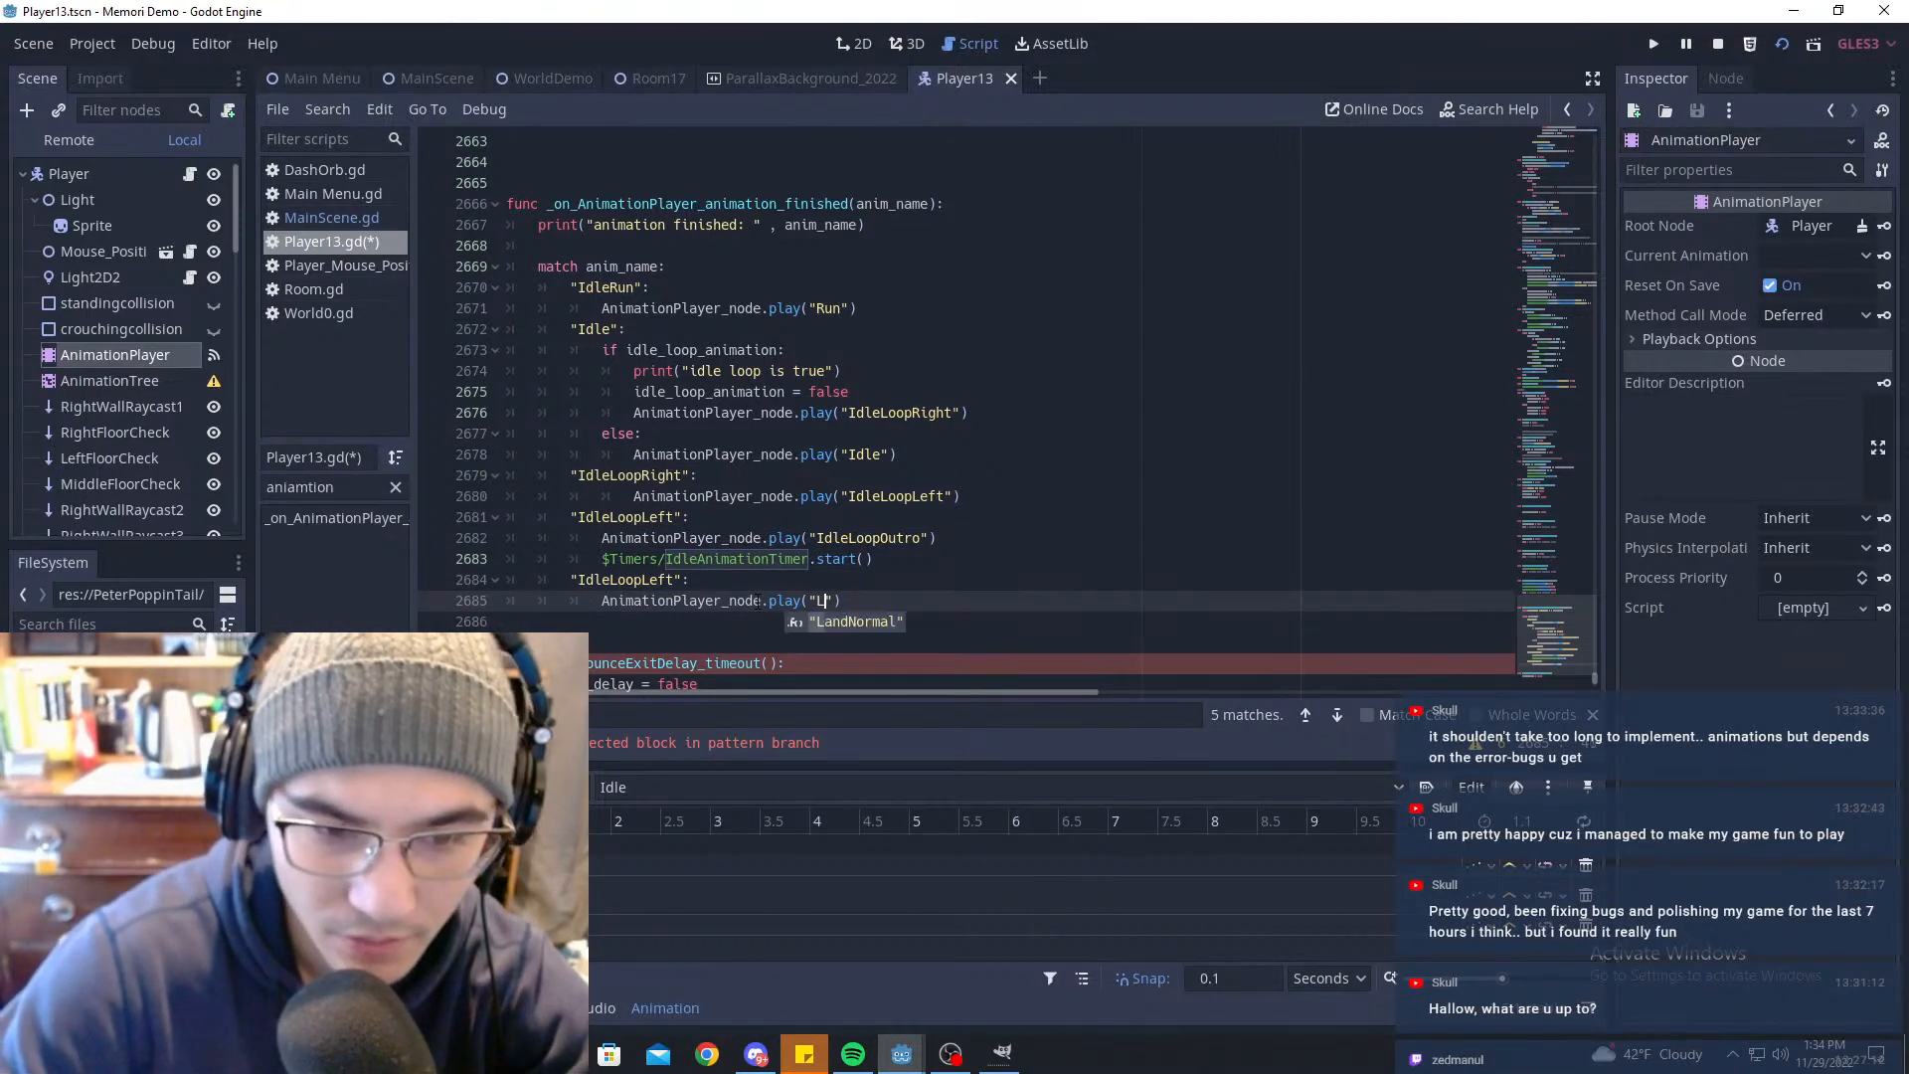
key("Return")
key("ctrl+s")
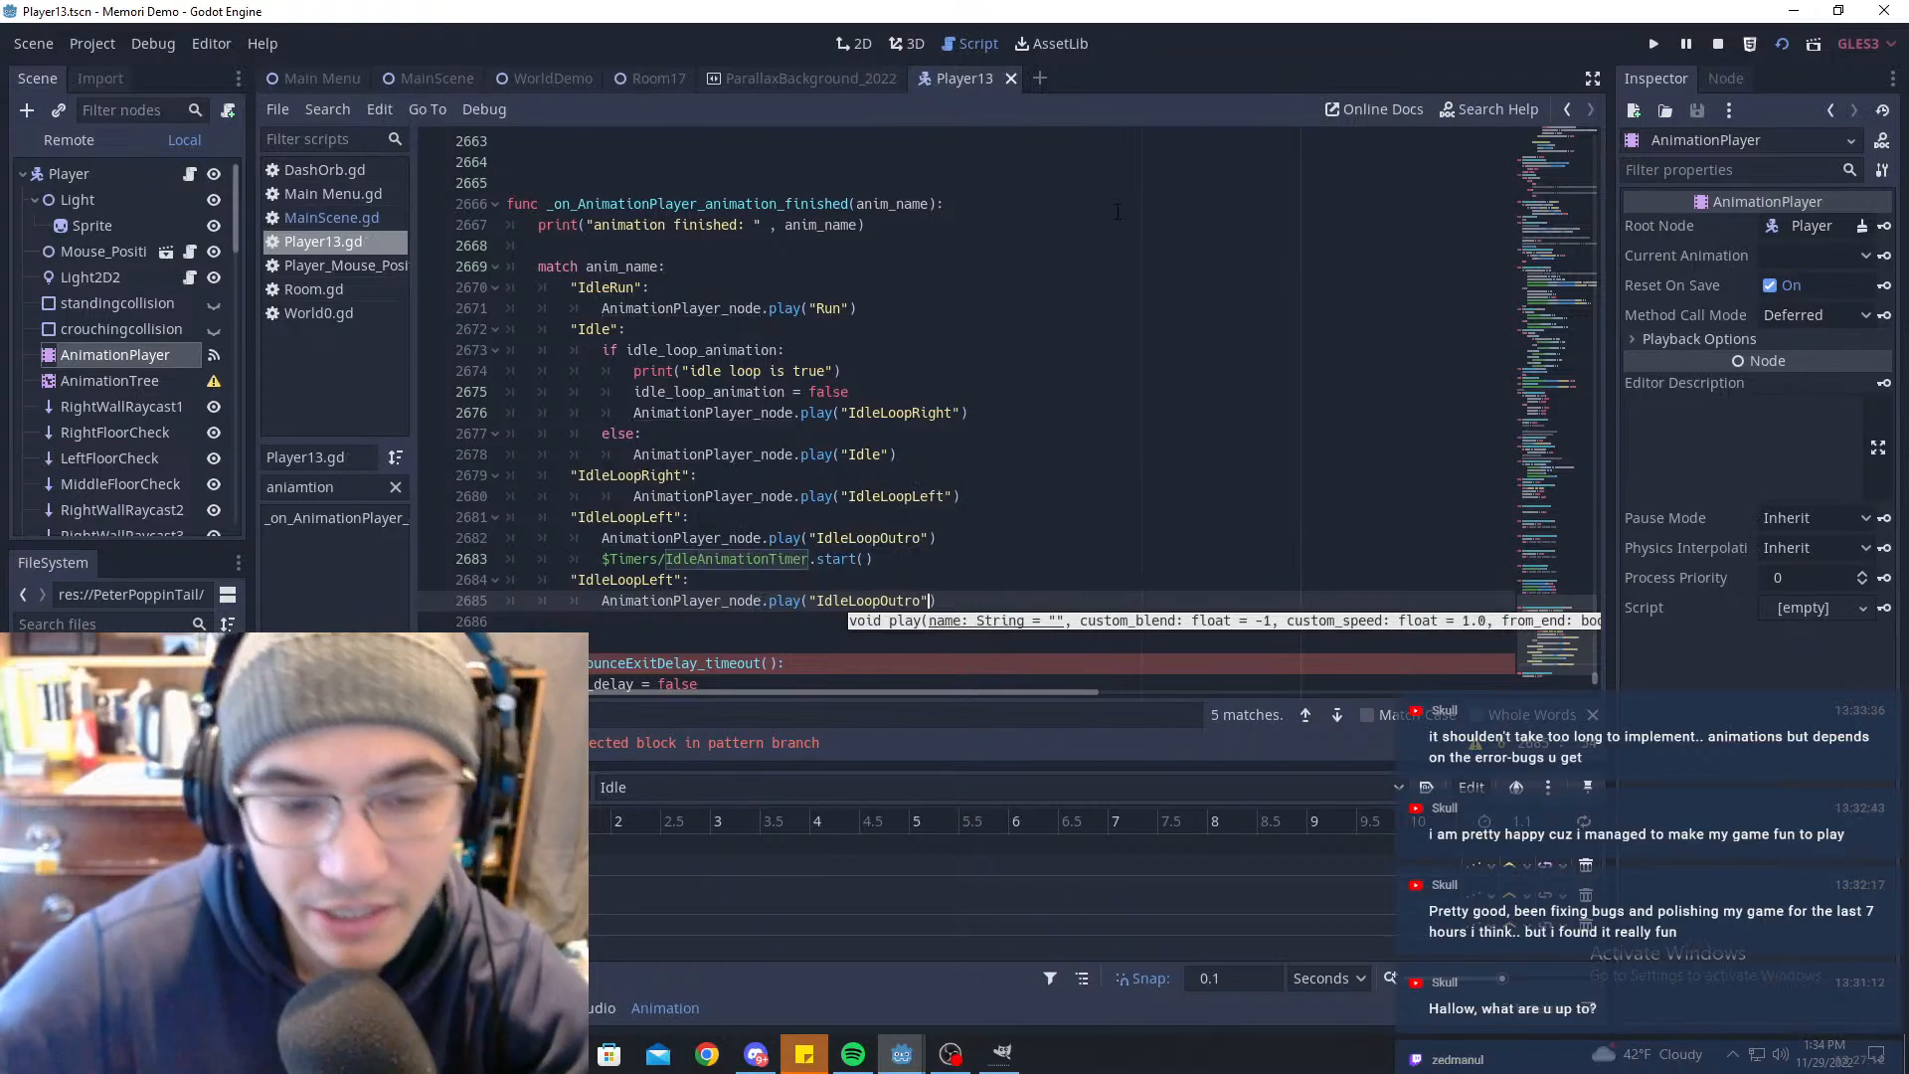
Step: Review the match anim_name cases in the animation-finished handler, from "IdleRun" through the duplicated "IdleLoopLeft" case
left_click_drag(1223, 308, 1248, 332)
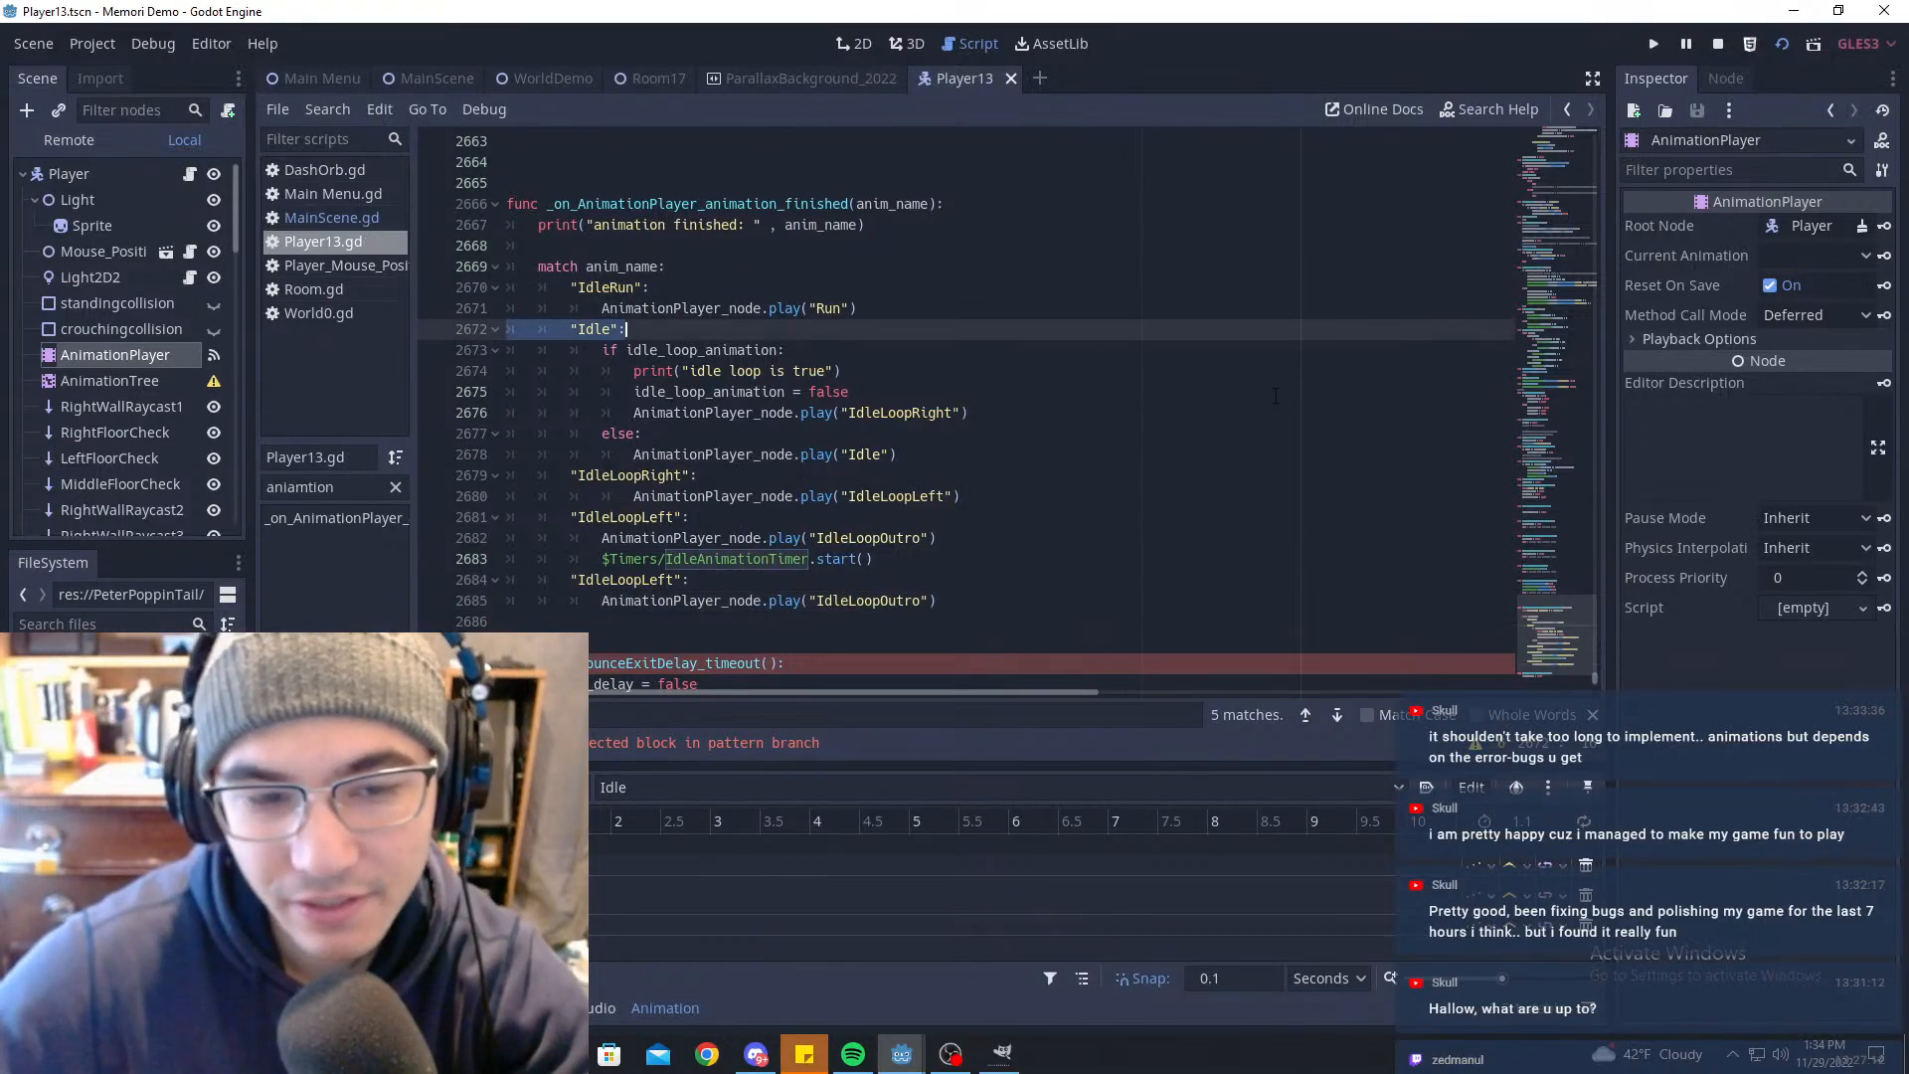
left_click(1000, 542)
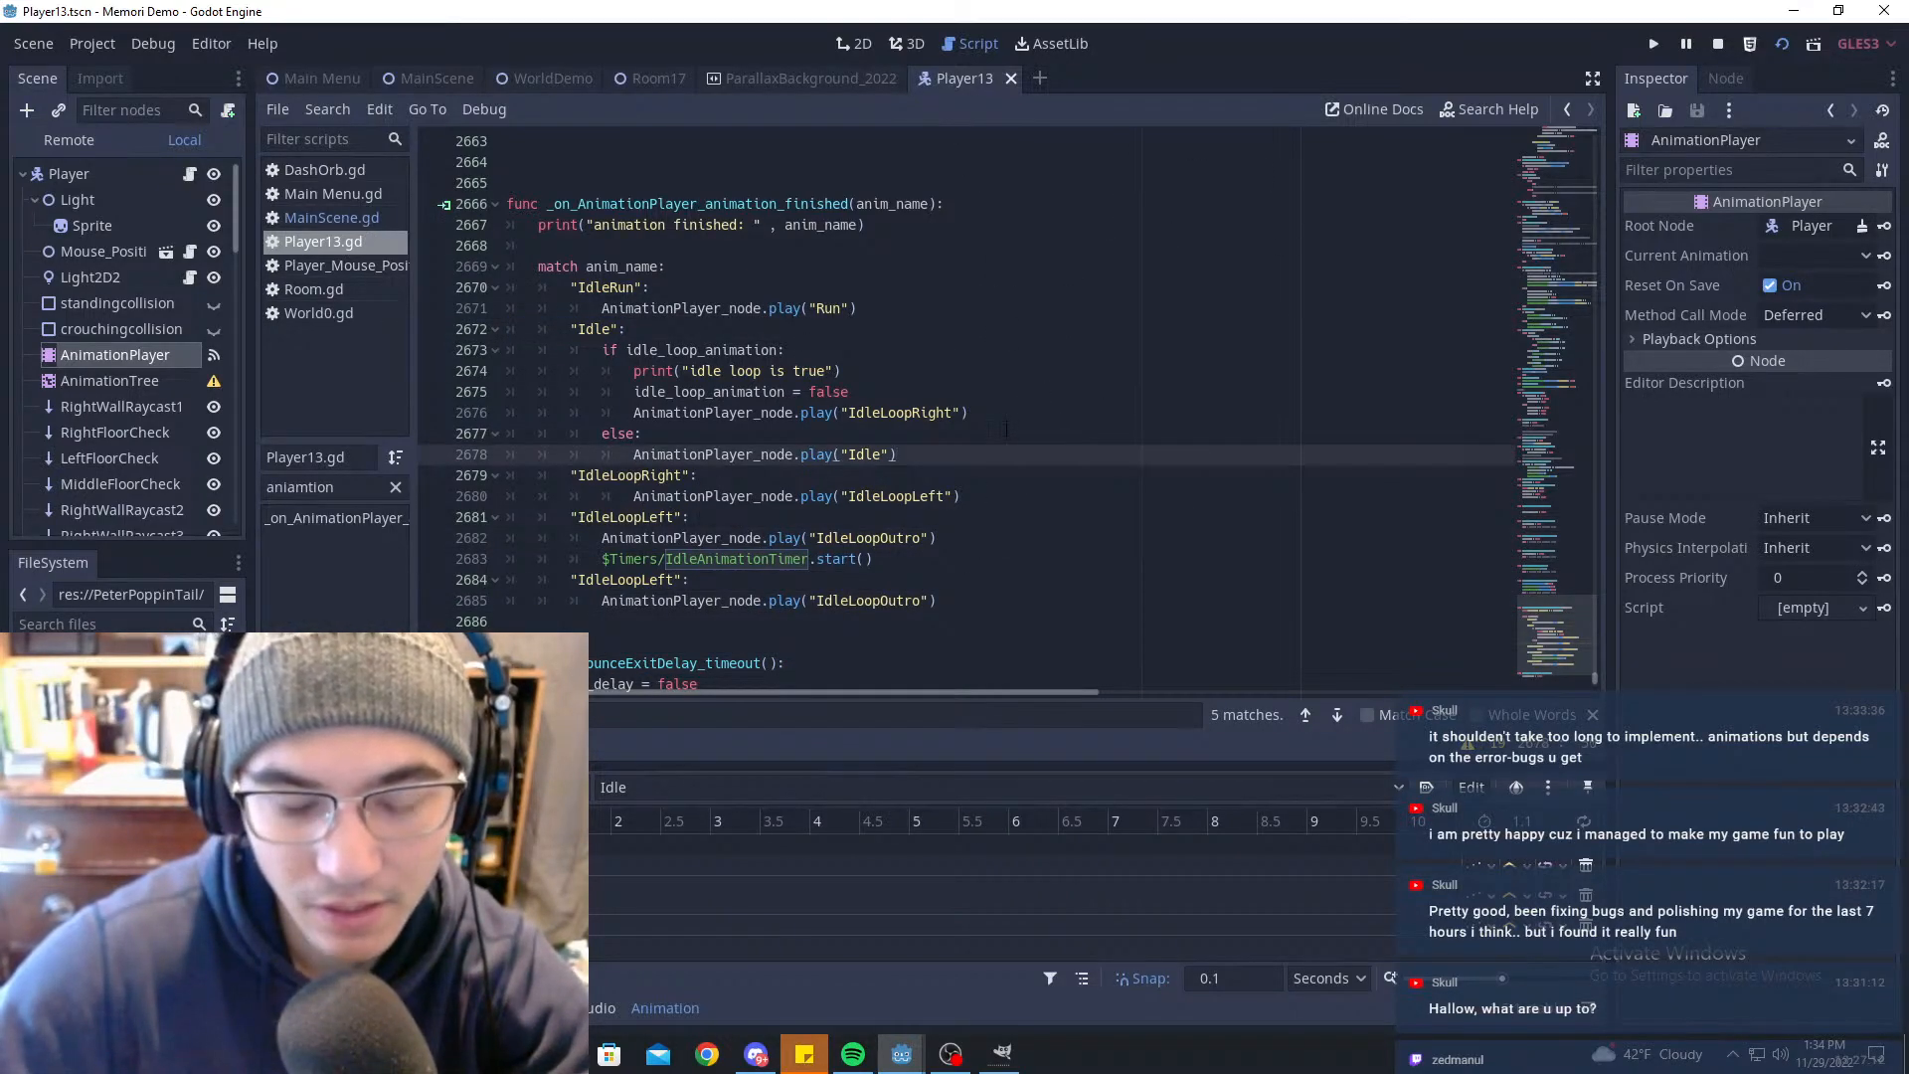
left_click(1009, 351)
left_click(1066, 582)
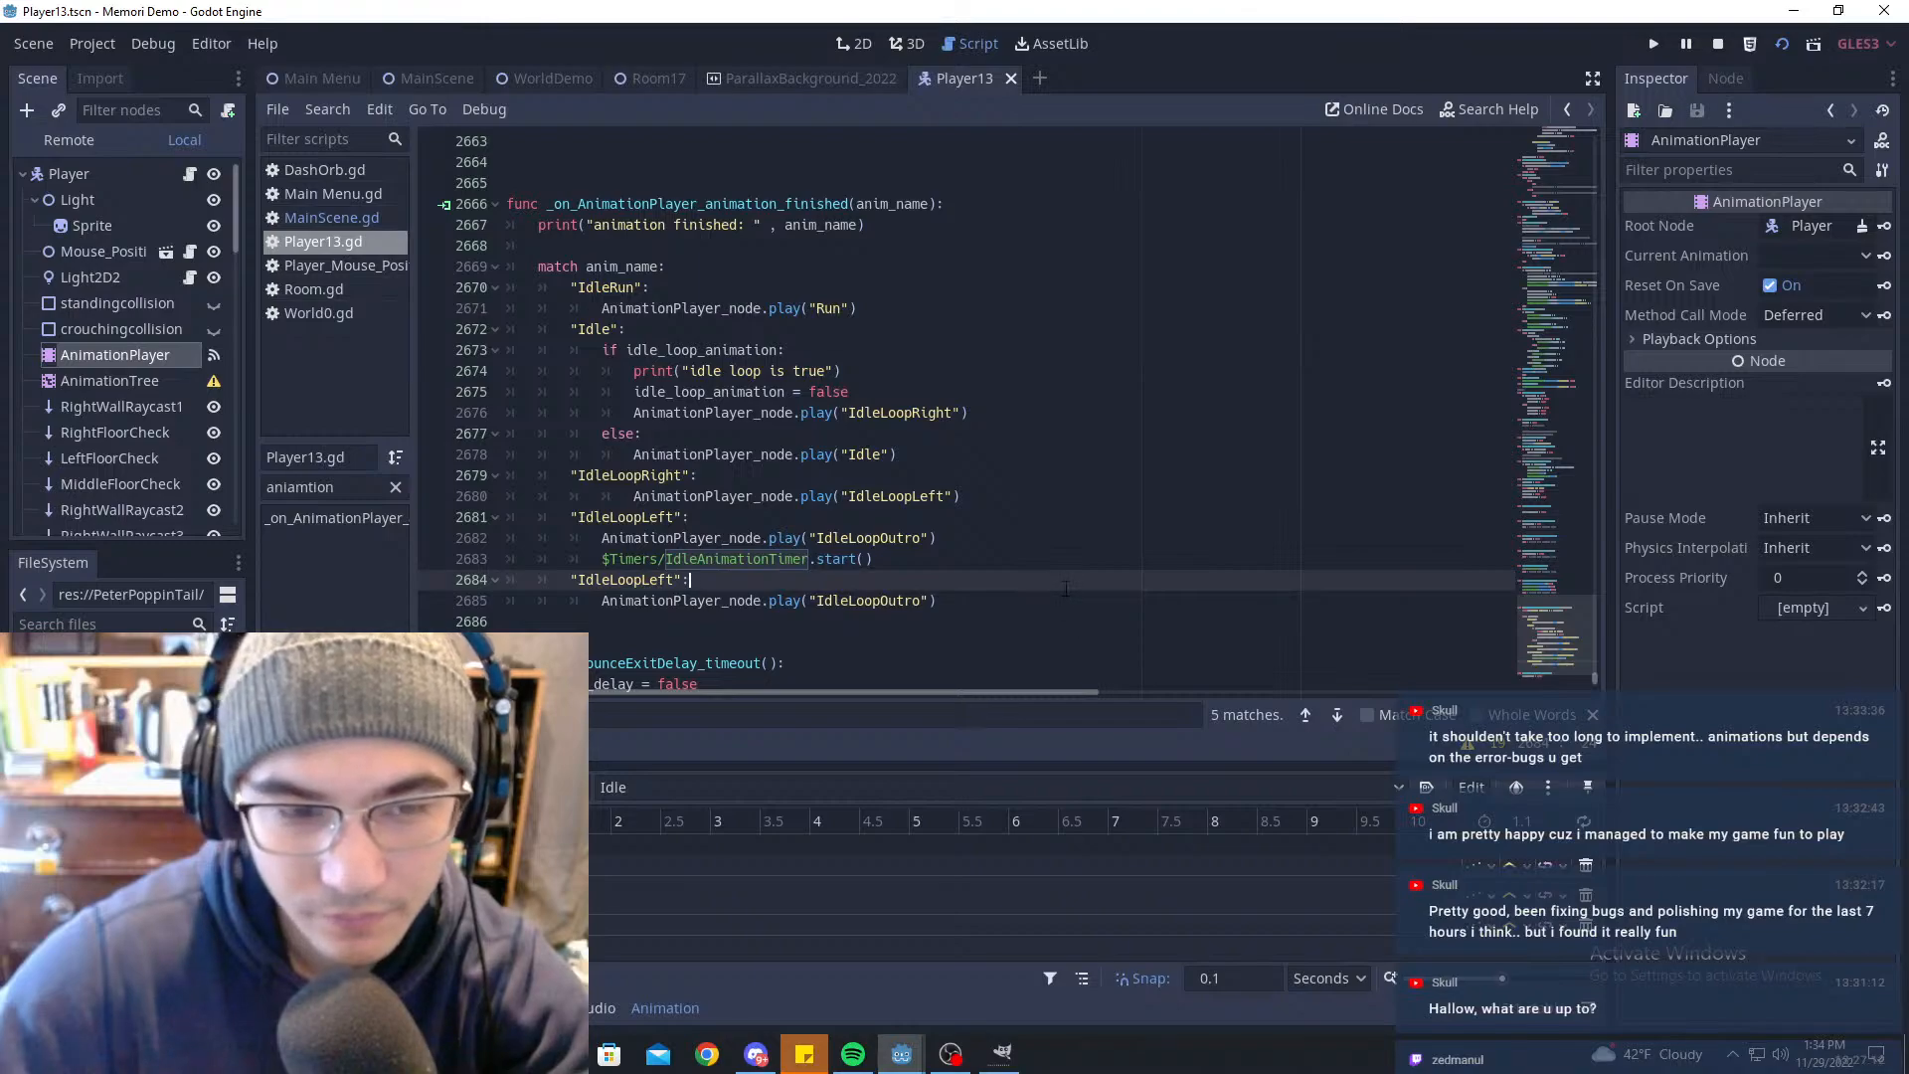
left_click(1072, 594)
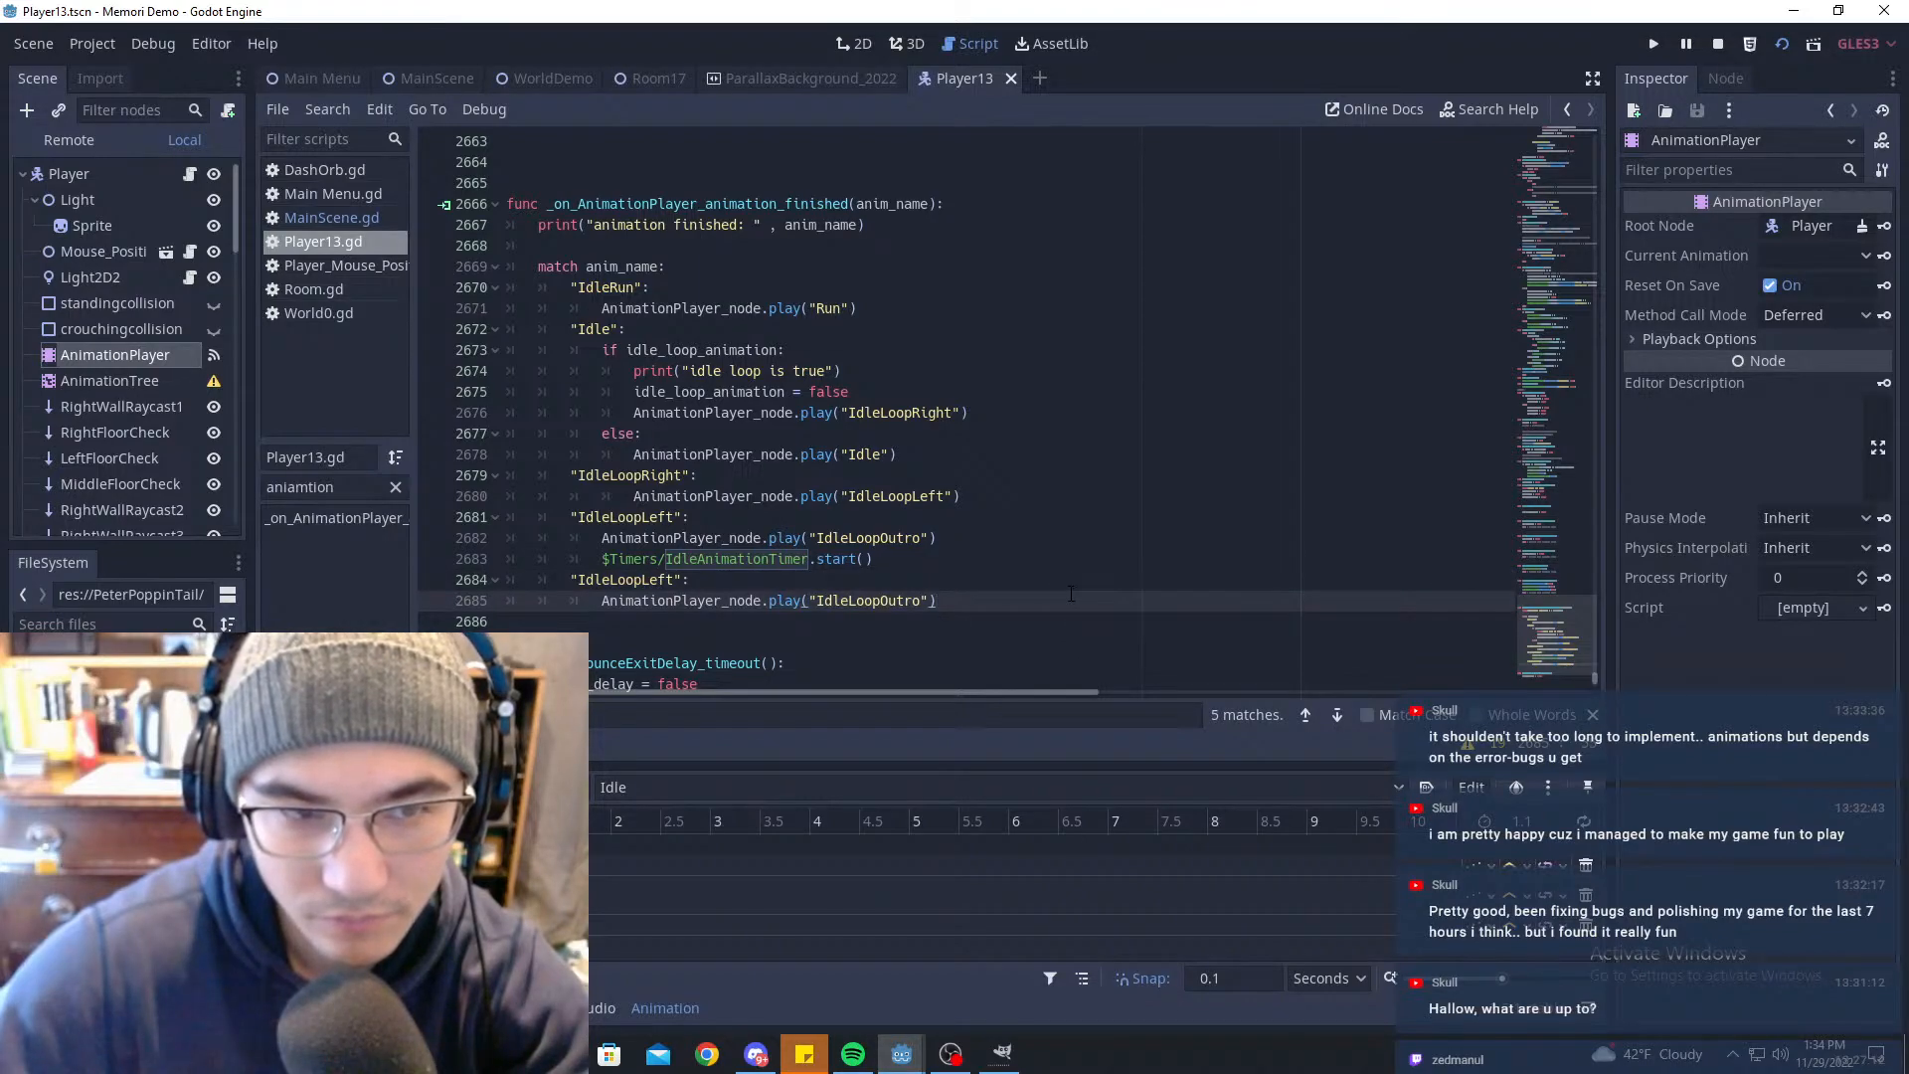
left_click_drag(512, 245, 1079, 644)
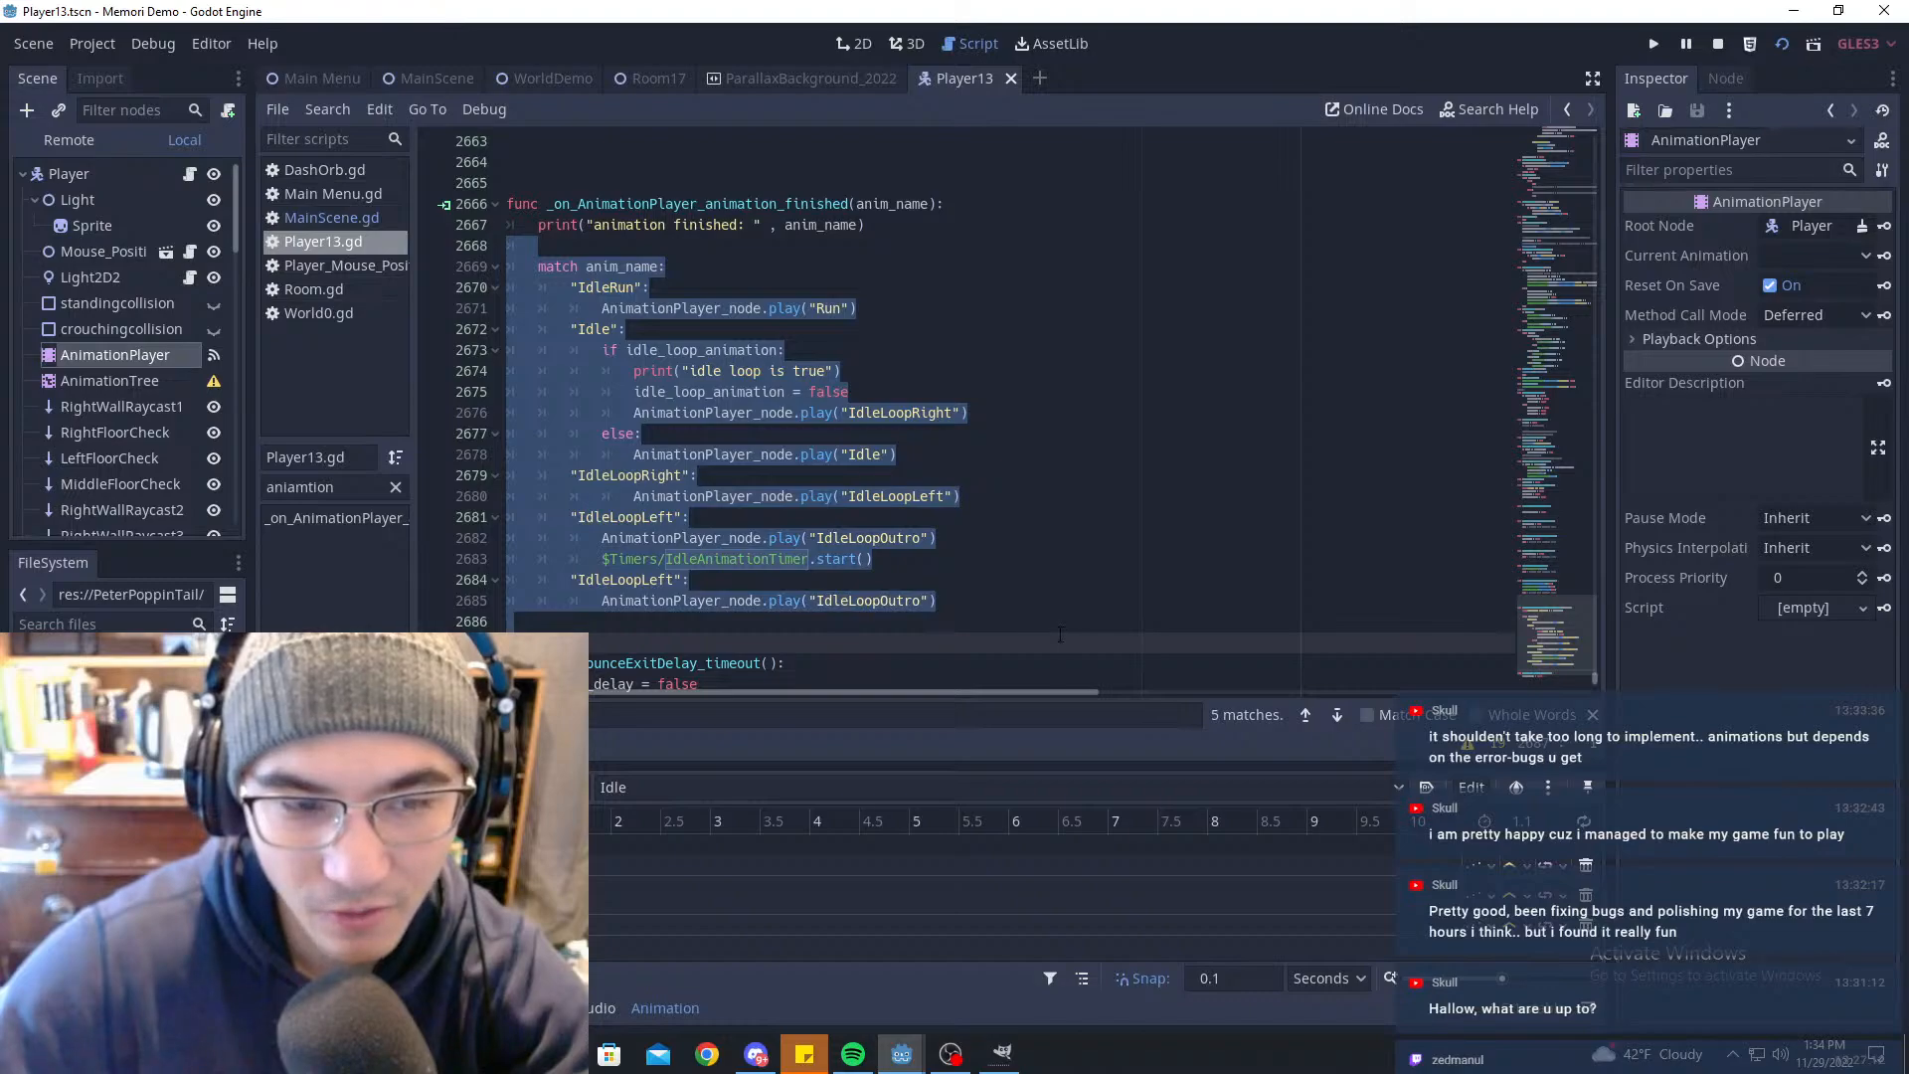
left_click_drag(598, 267, 689, 580)
left_click(736, 246)
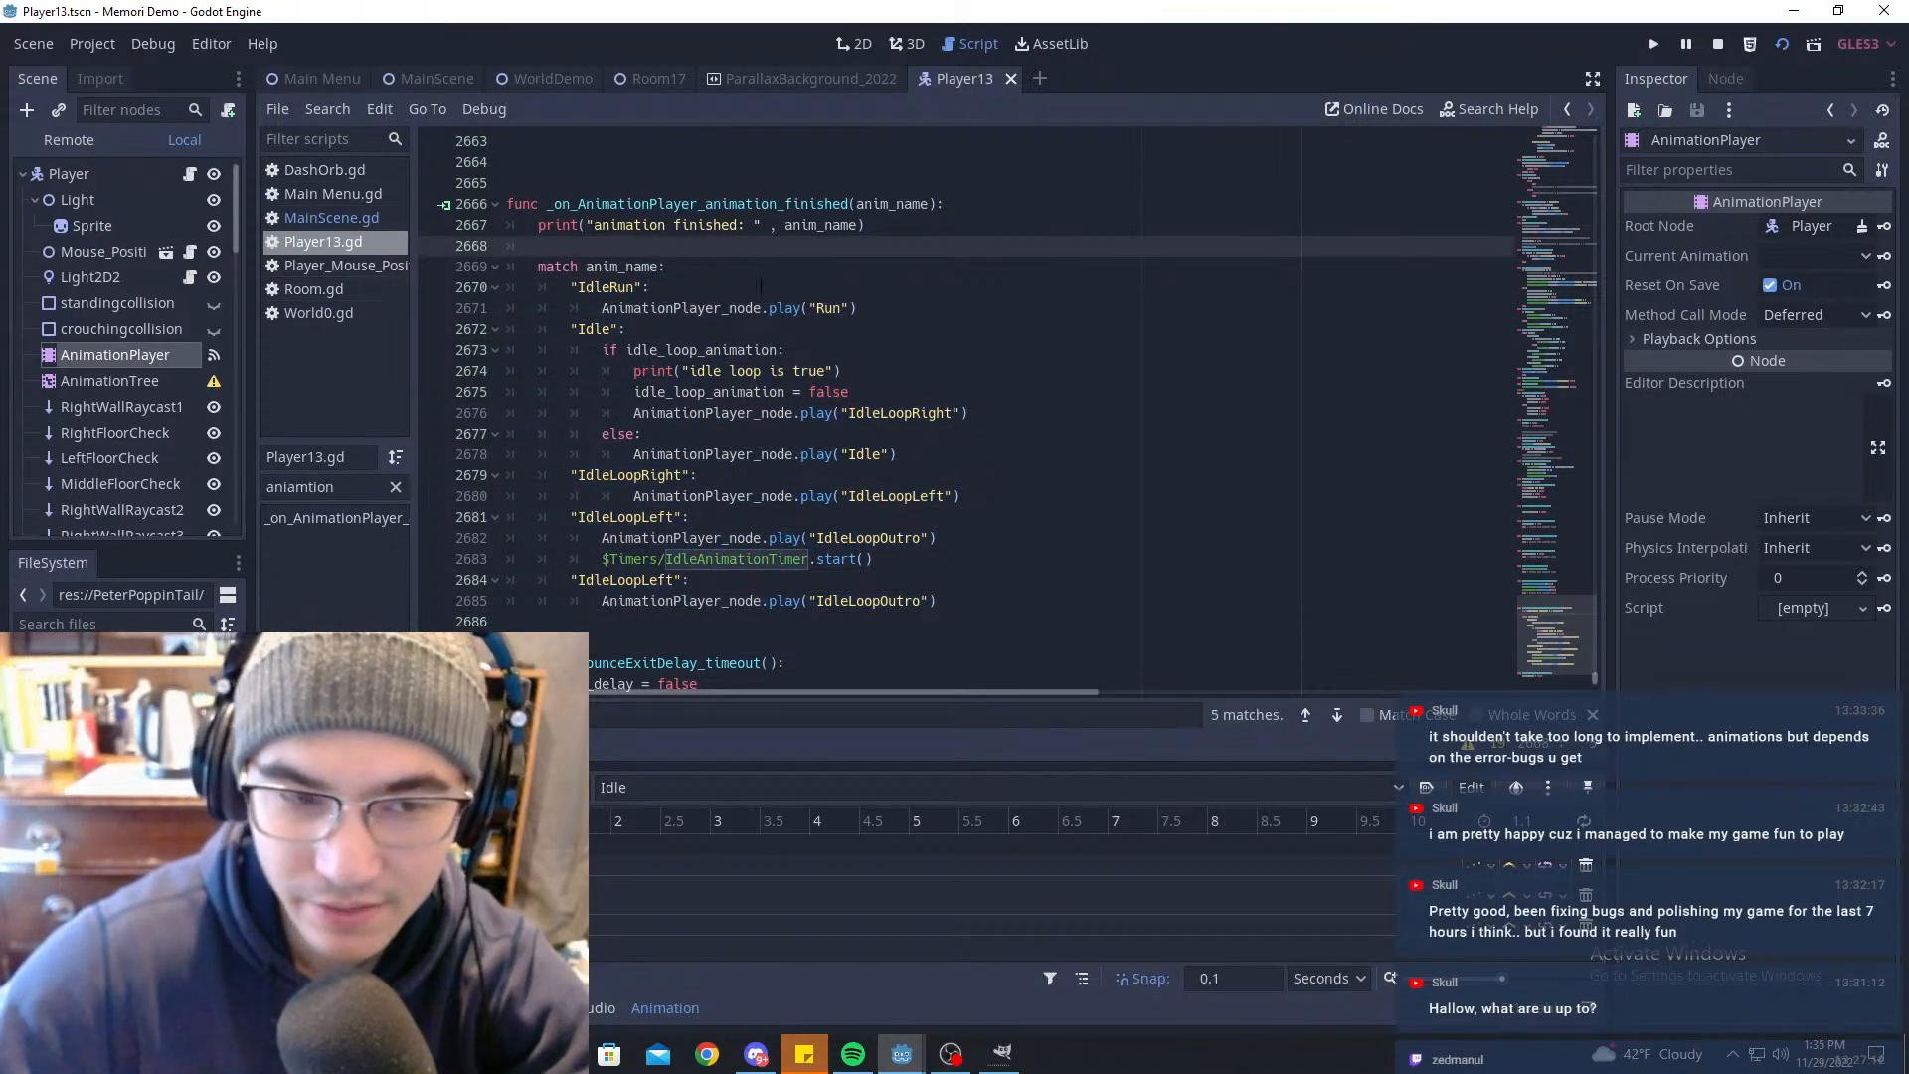
Step: Read the code around the animation-finished handler, from the OnewayCollisionTimer timeout function down to the BounceExitDelay timeout function
left_click_drag(705, 371, 651, 689)
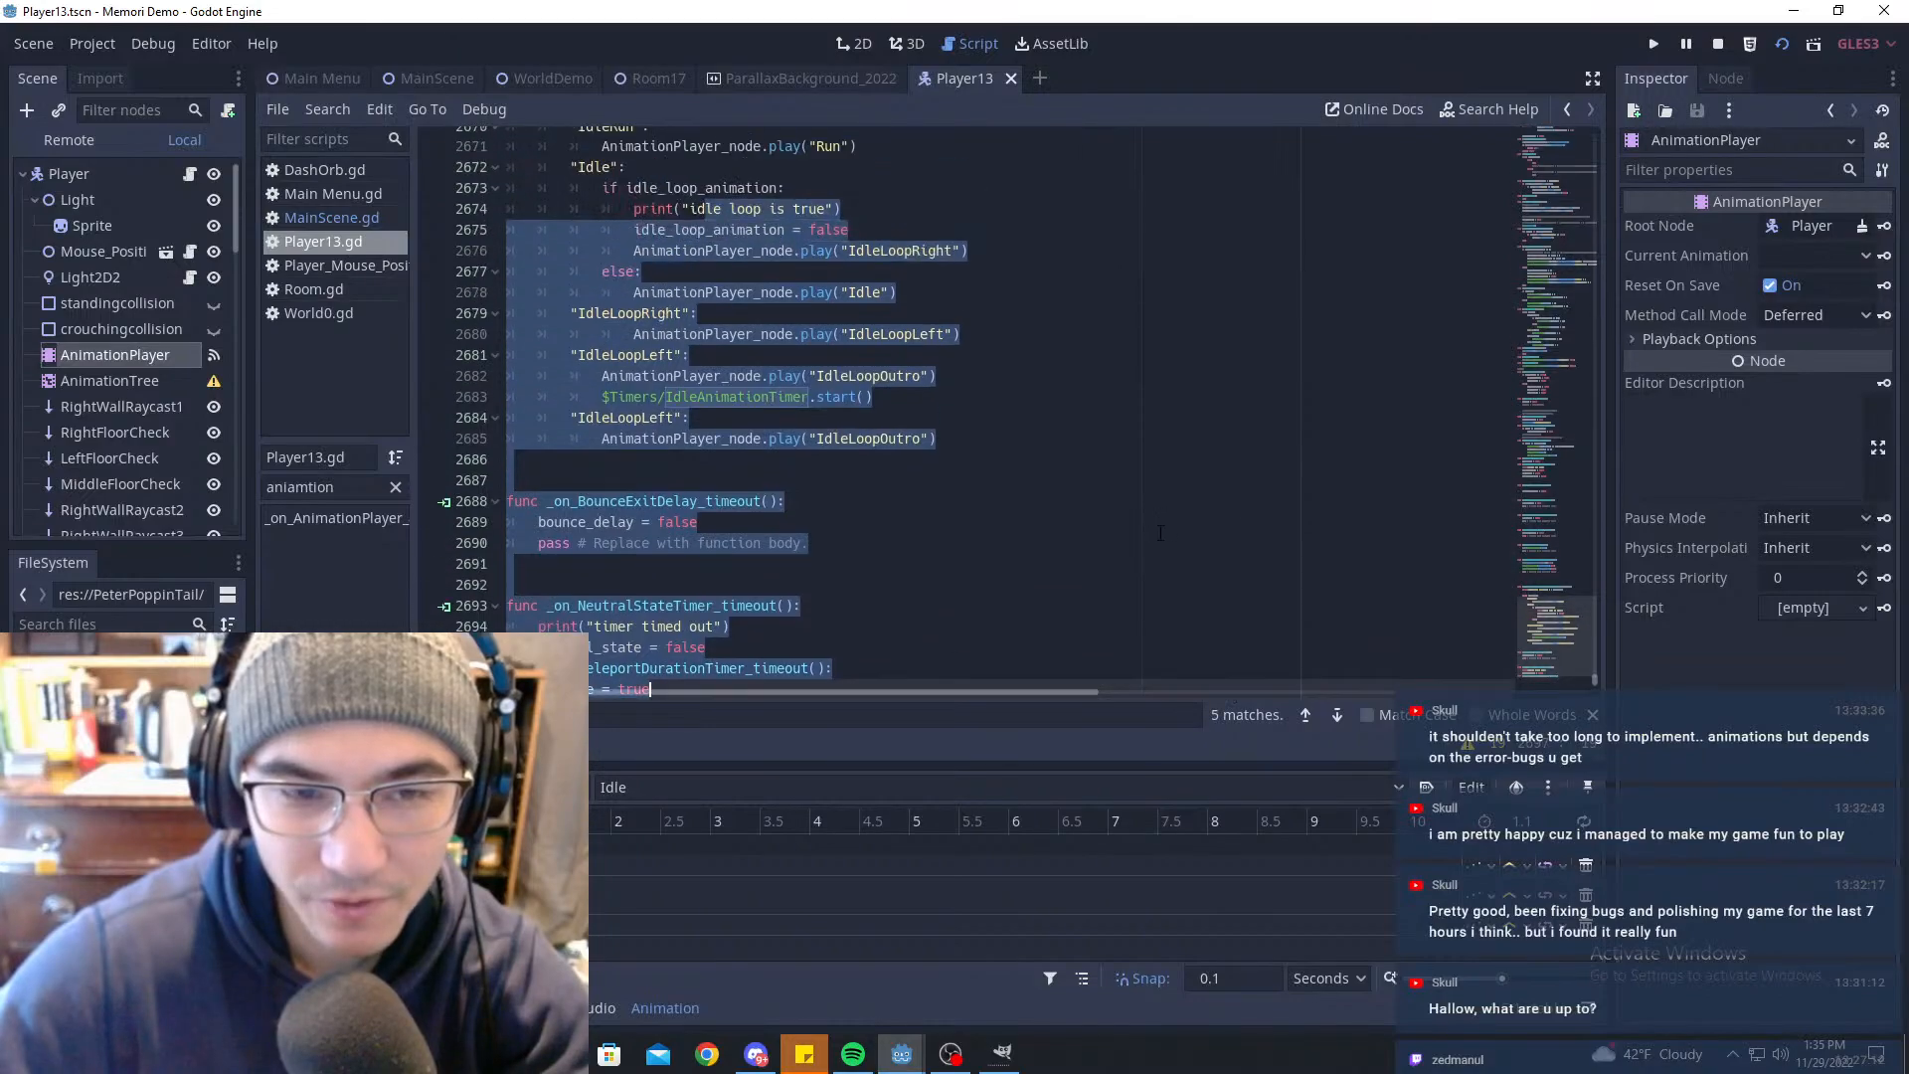
scroll(1160, 533, "up", 3)
left_click(1144, 487)
left_click(1012, 678)
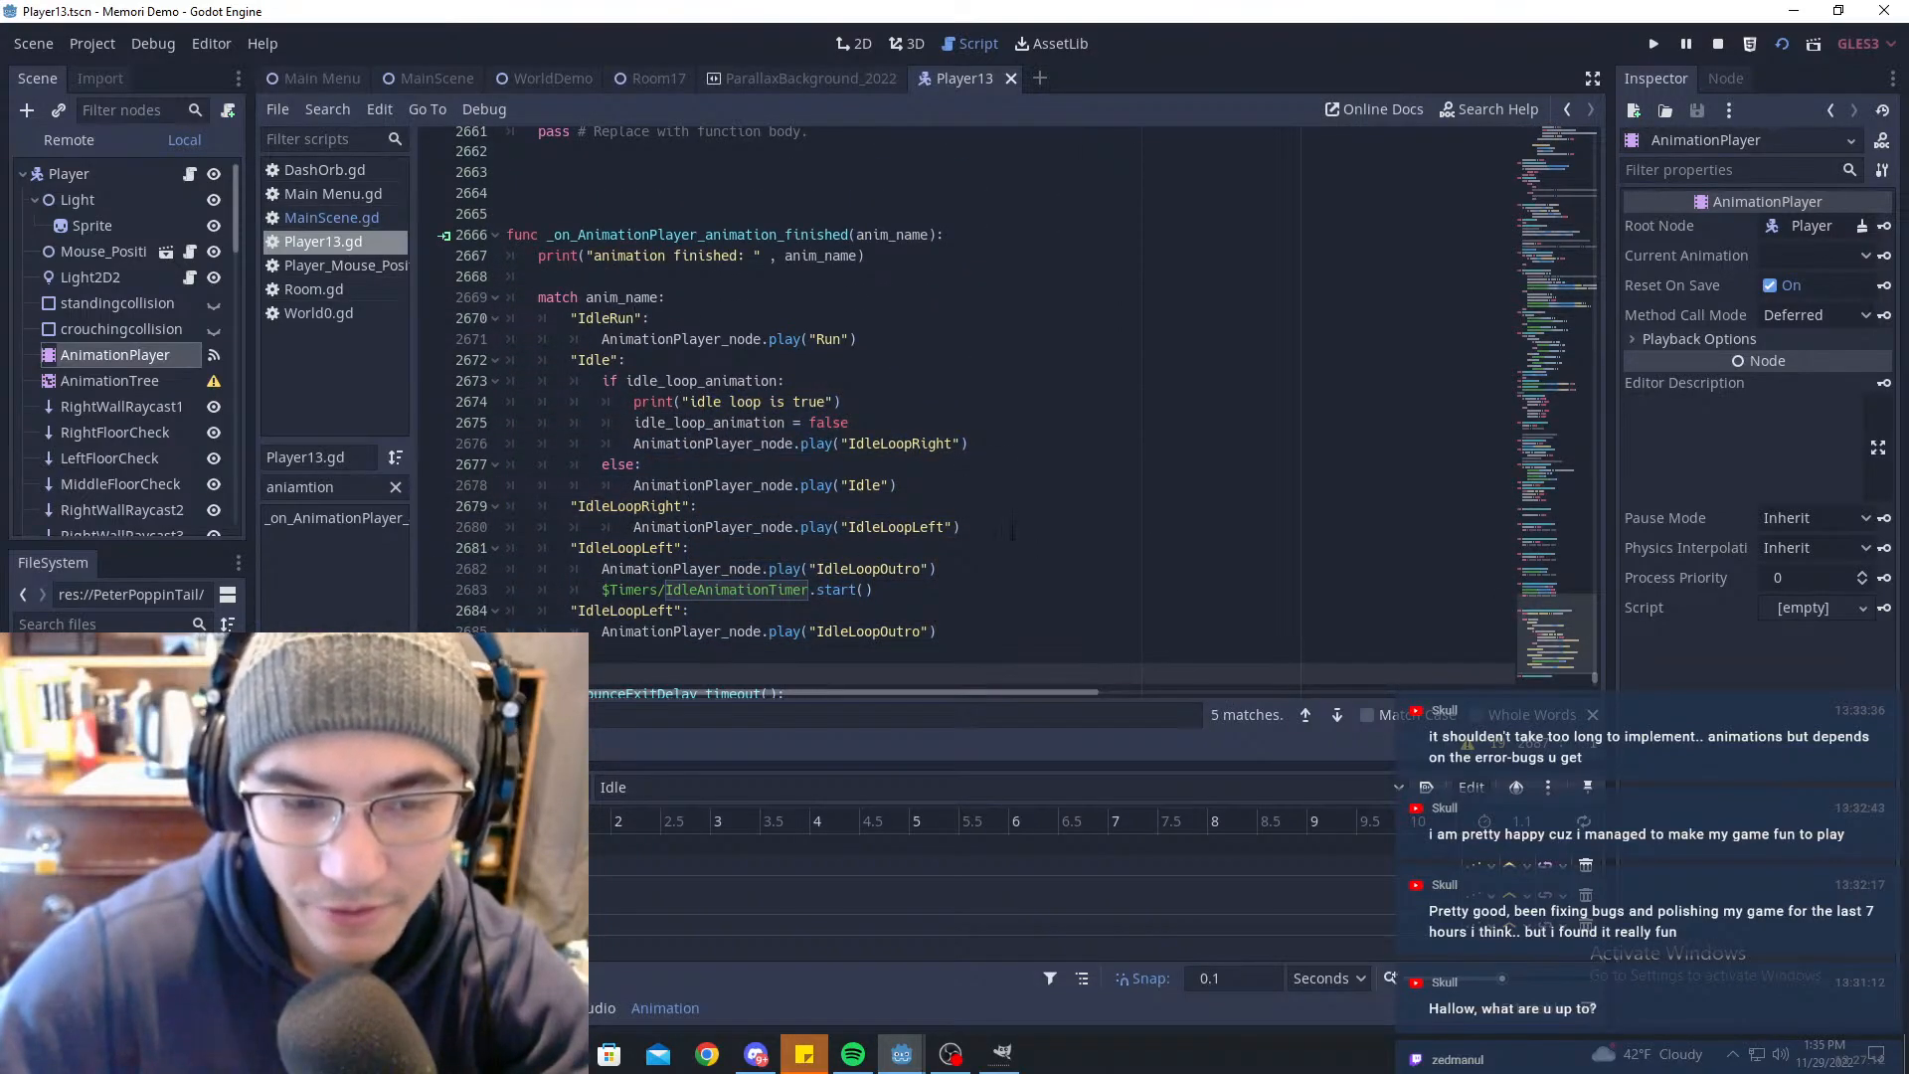
scroll(751, 305, "up", 2)
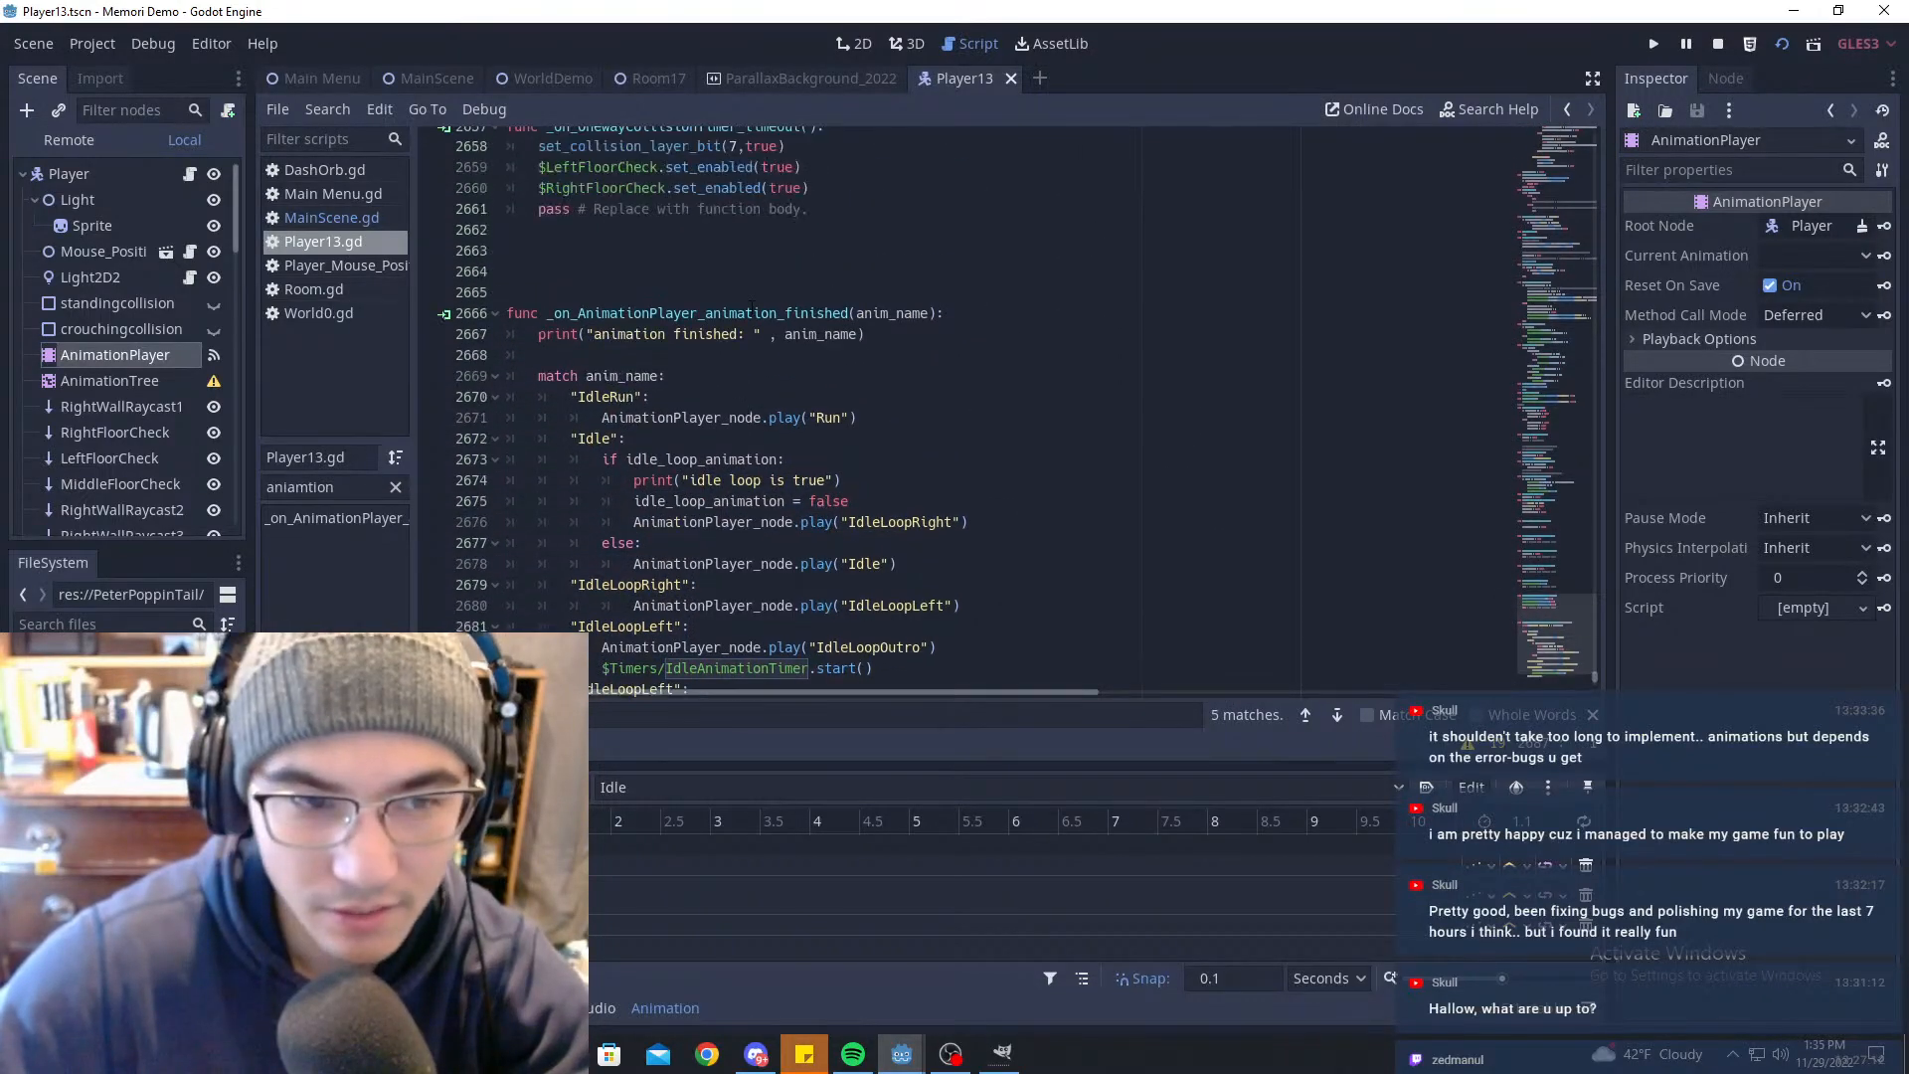
scroll(751, 305, "up", 4)
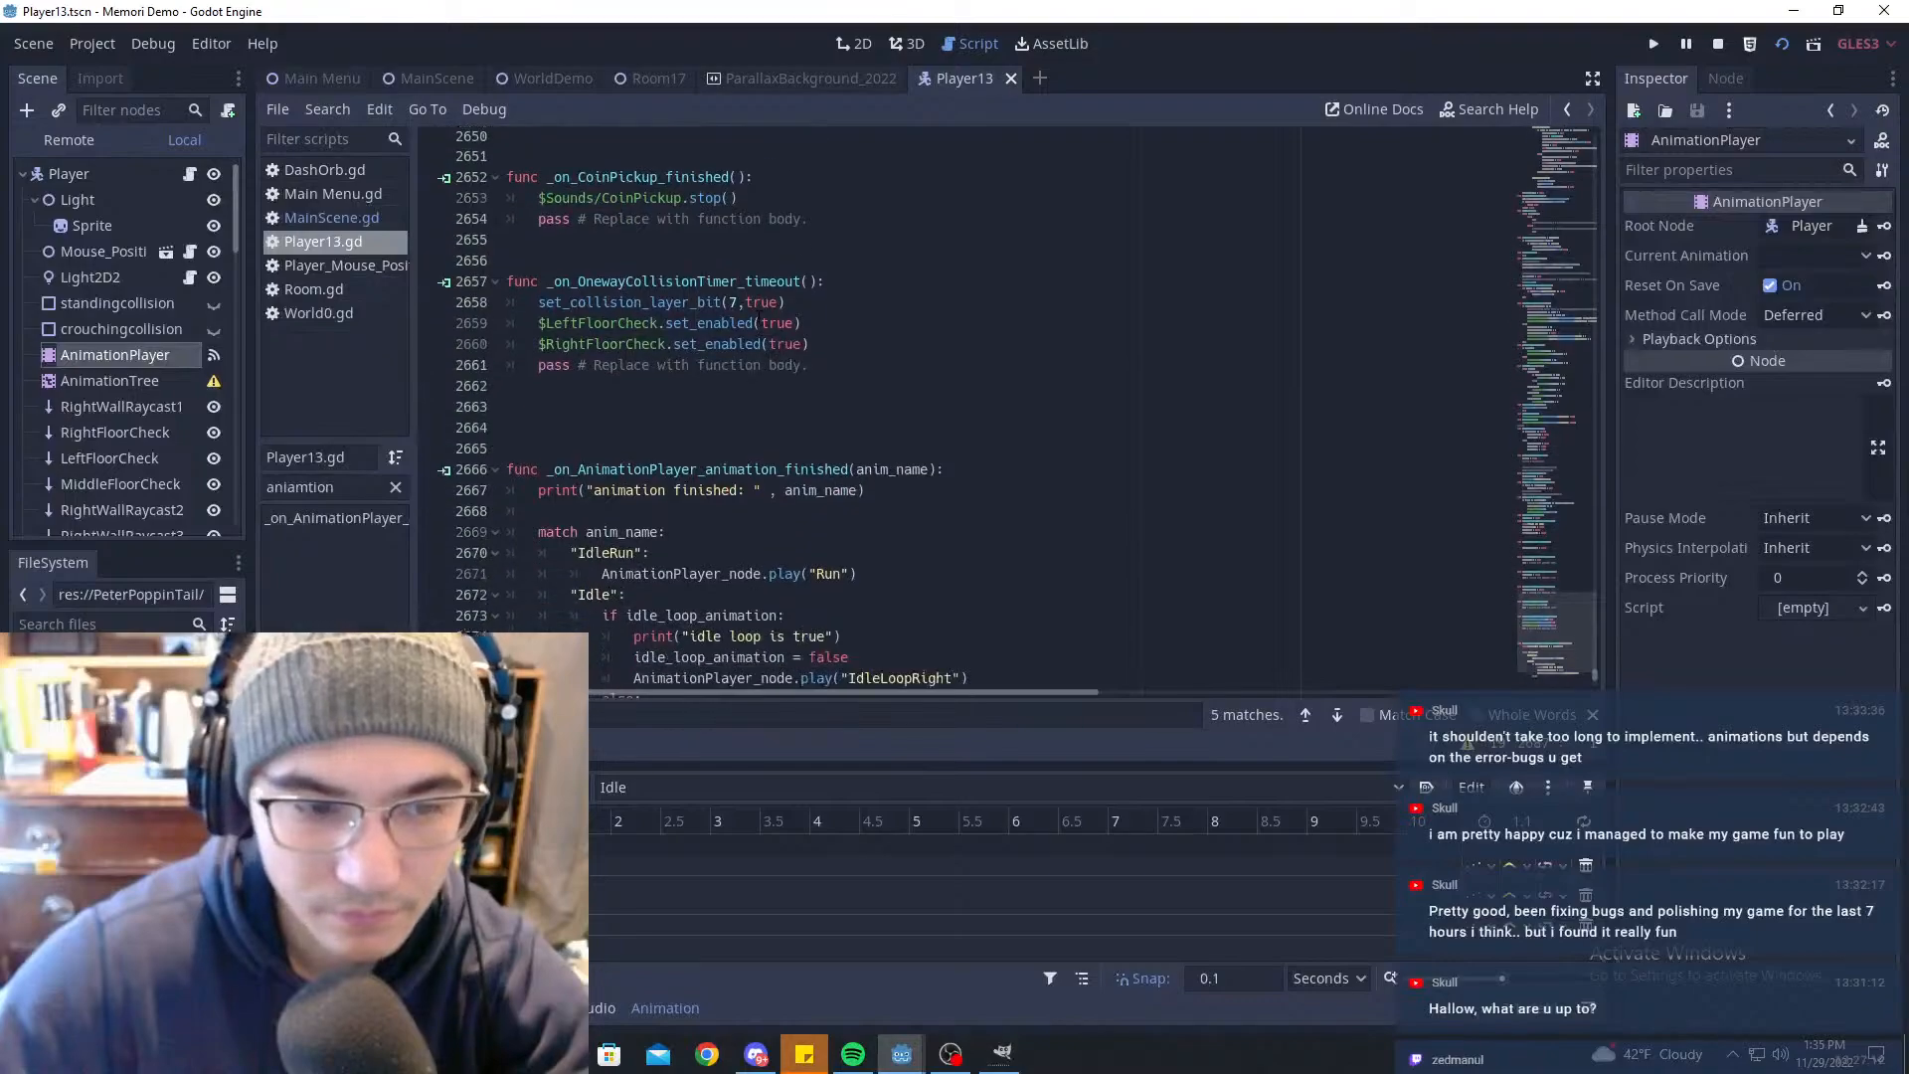
scroll(758, 320, "down", 4)
scroll(757, 320, "up", 4)
scroll(741, 281, "down", 7)
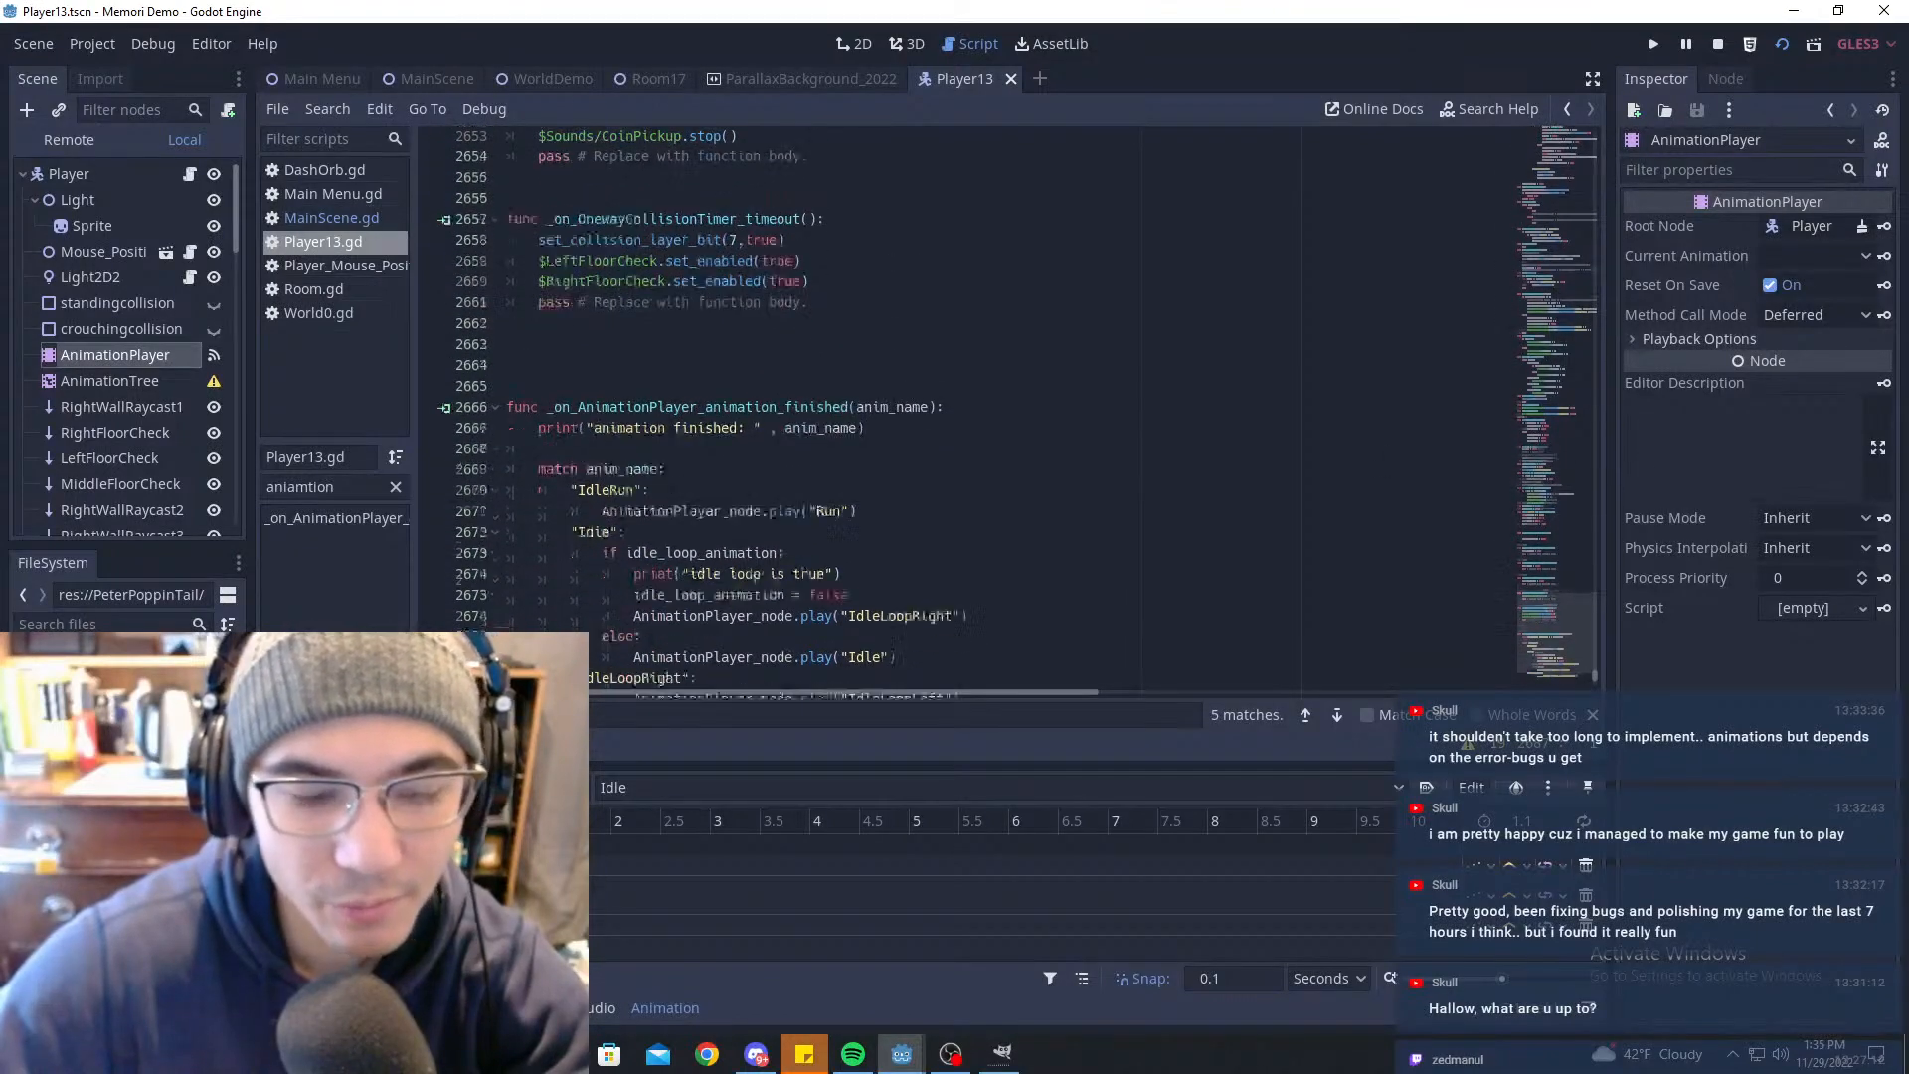
scroll(954, 437, "up", 4)
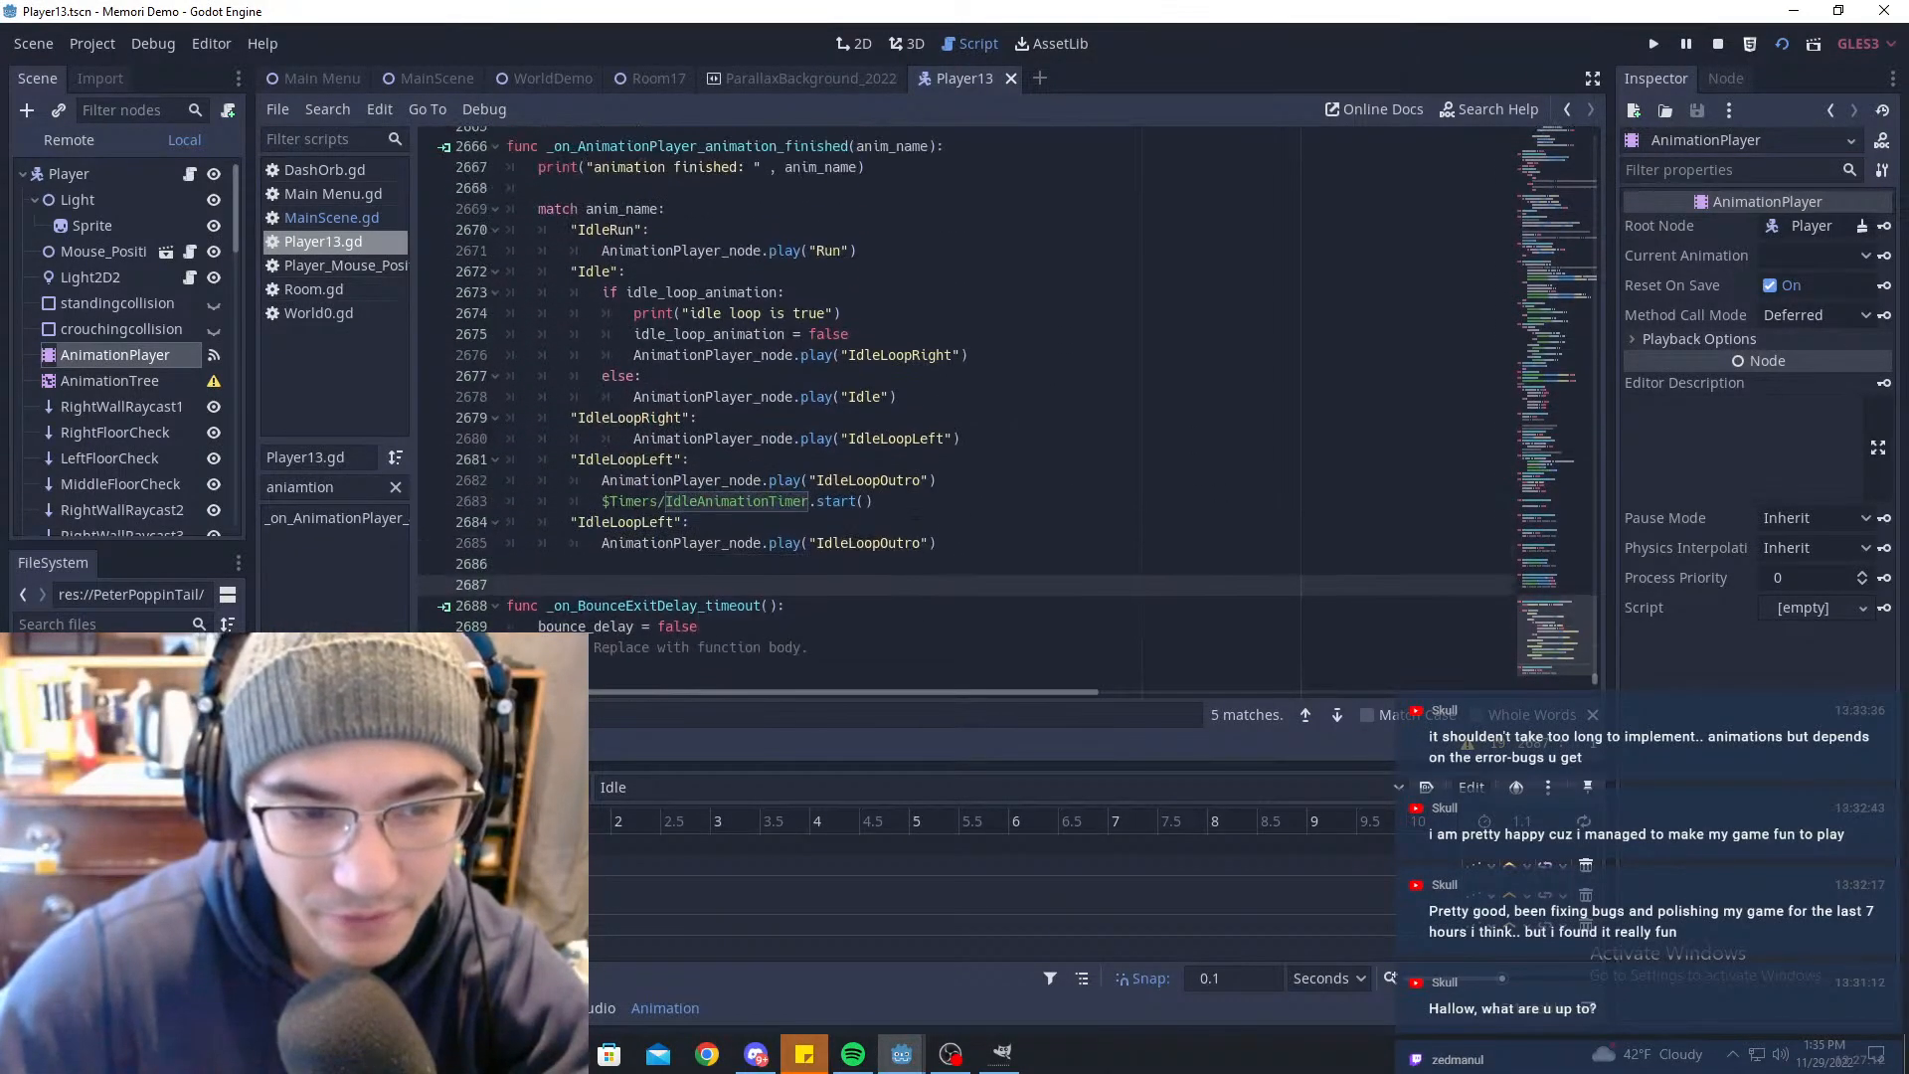
Step: Clear the script's search text, filter the methods by "while" and go to the while_in_state function
key("ctrl+f")
key("BackSpace")
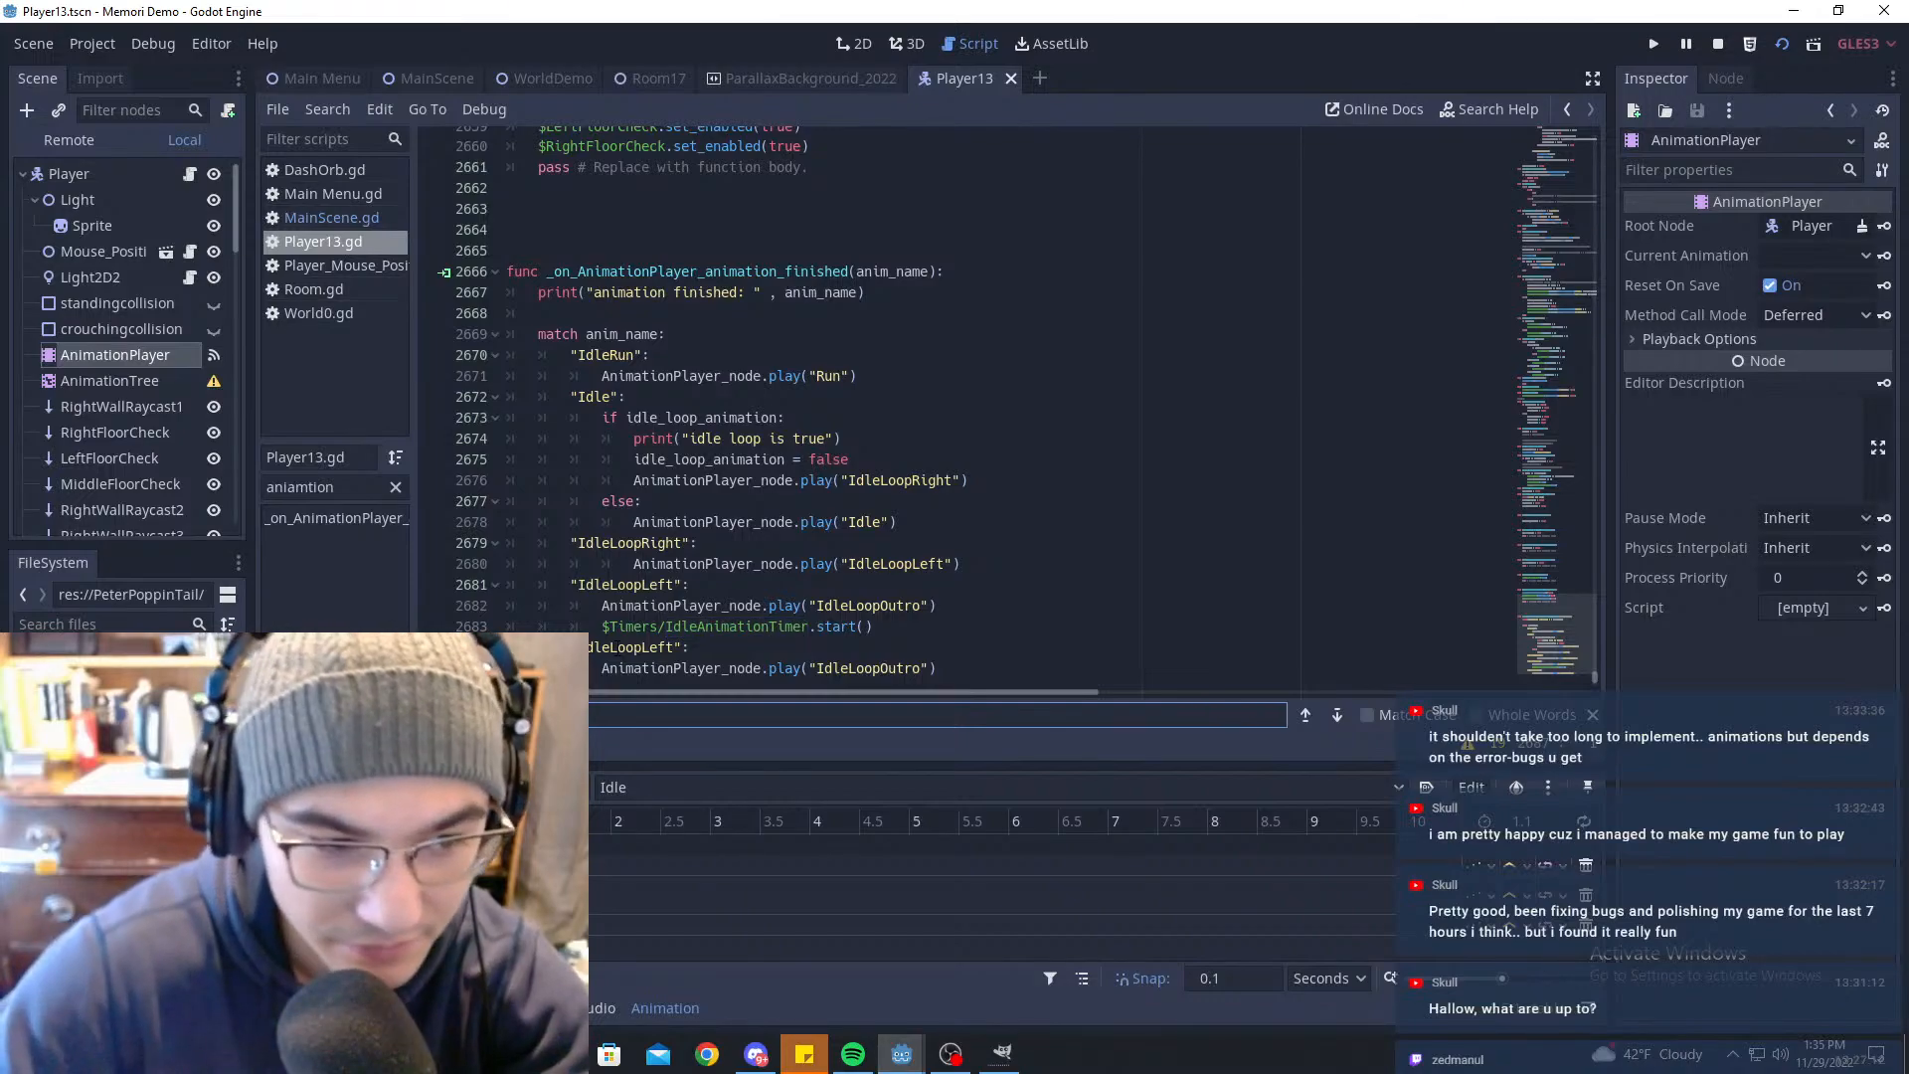
left_click(397, 488)
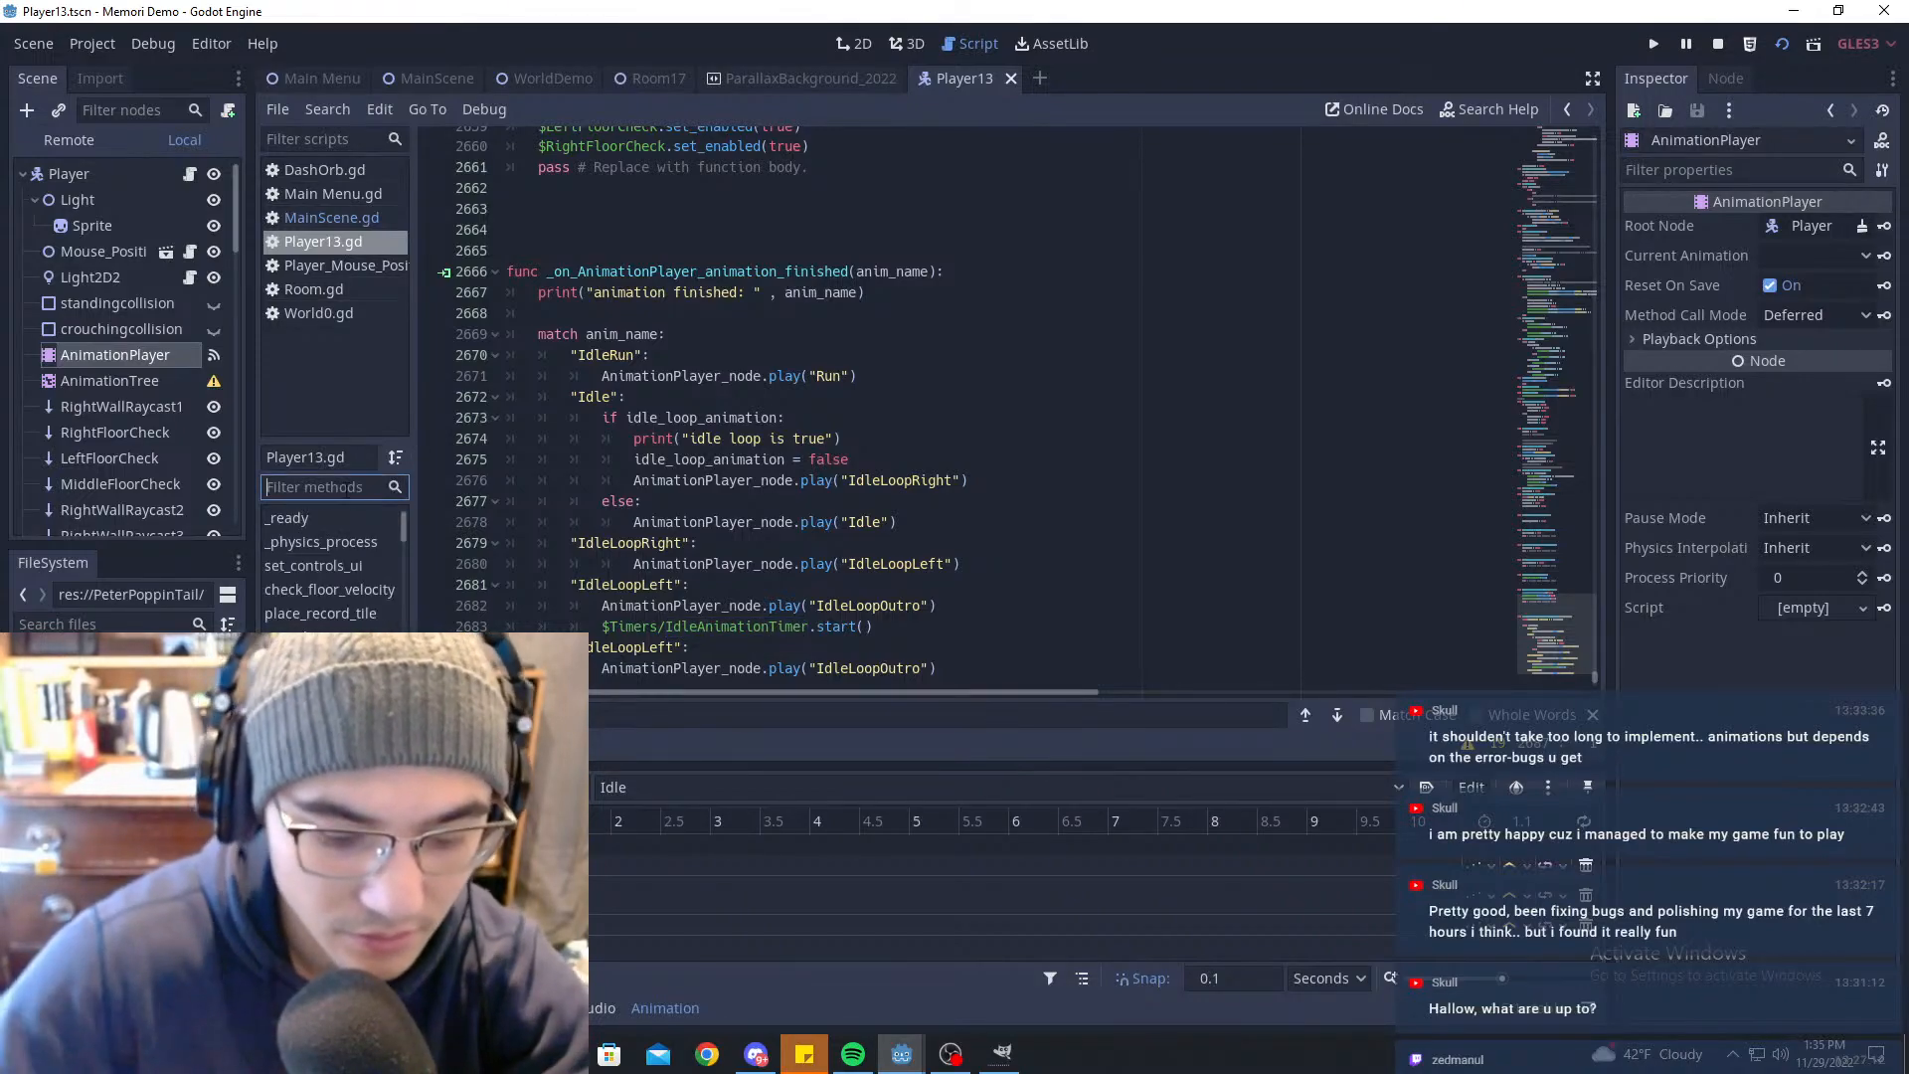
type("while")
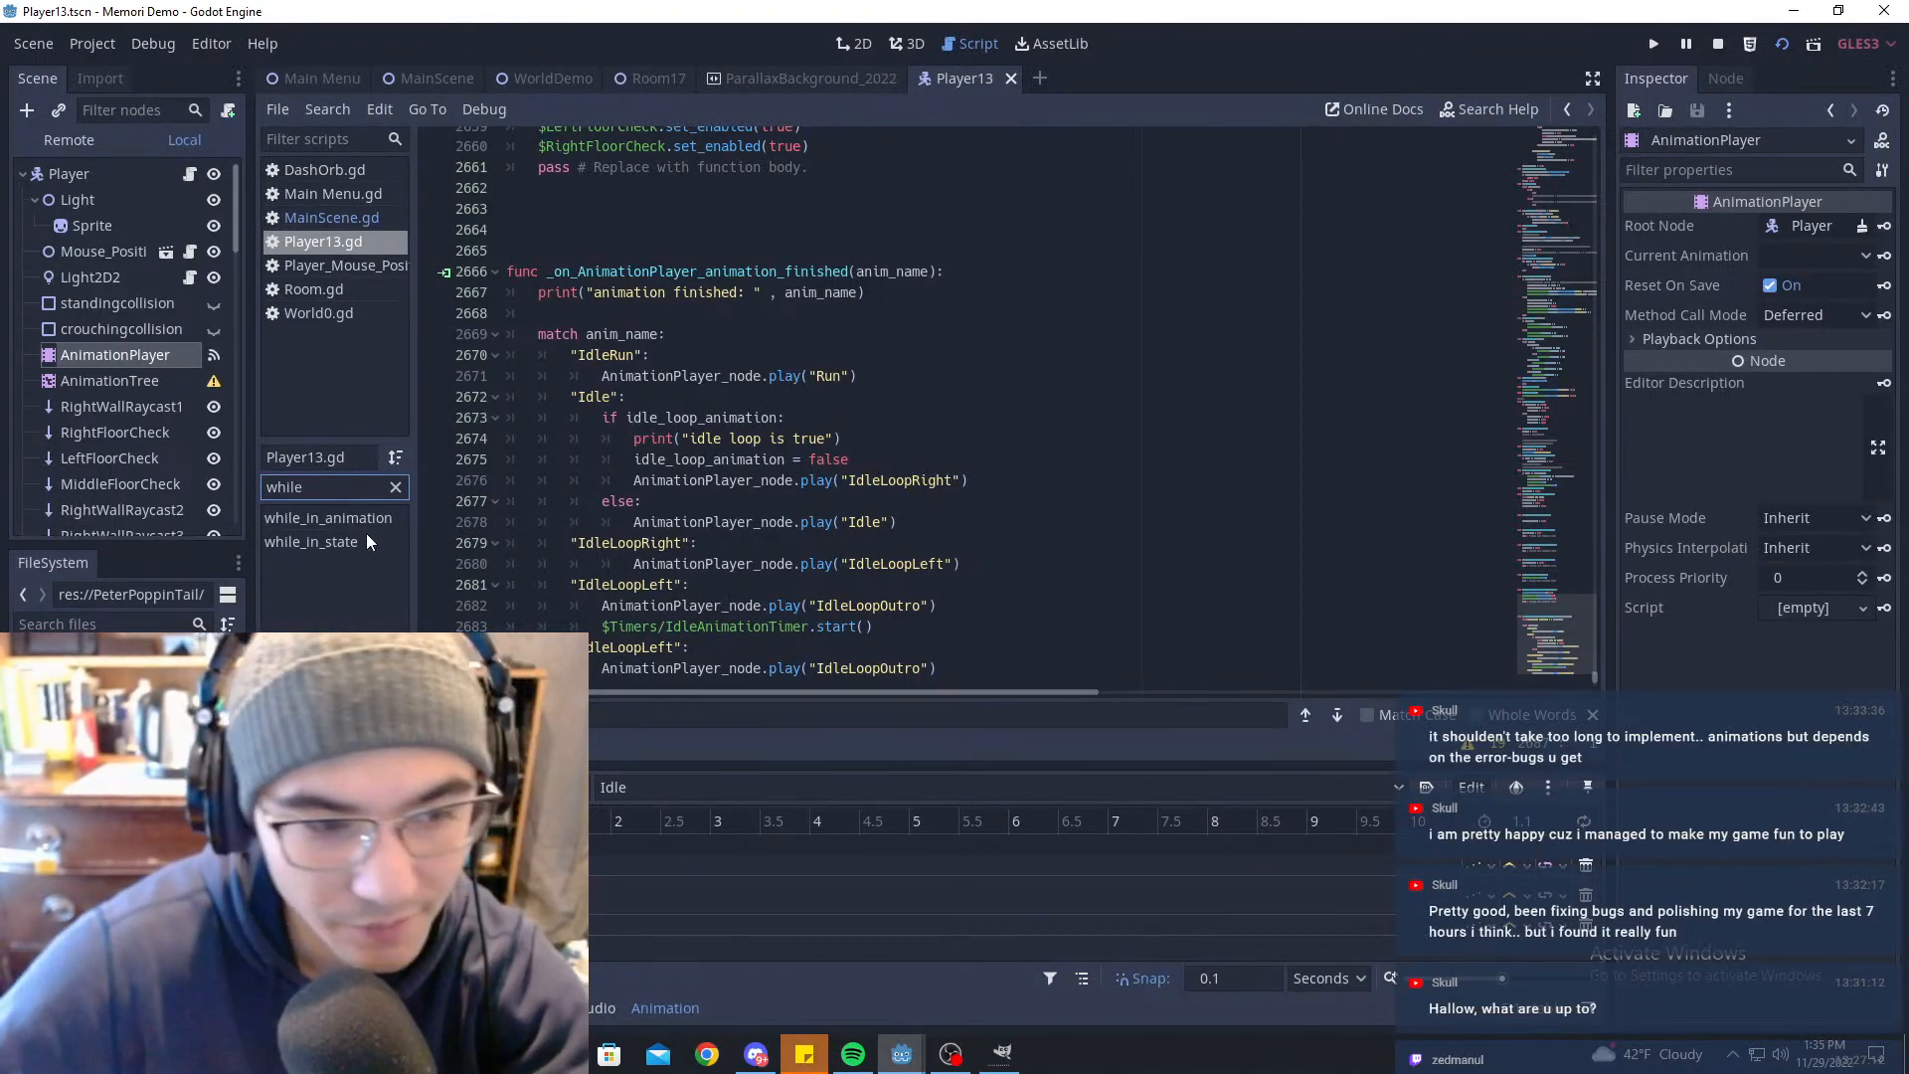
left_click(310, 542)
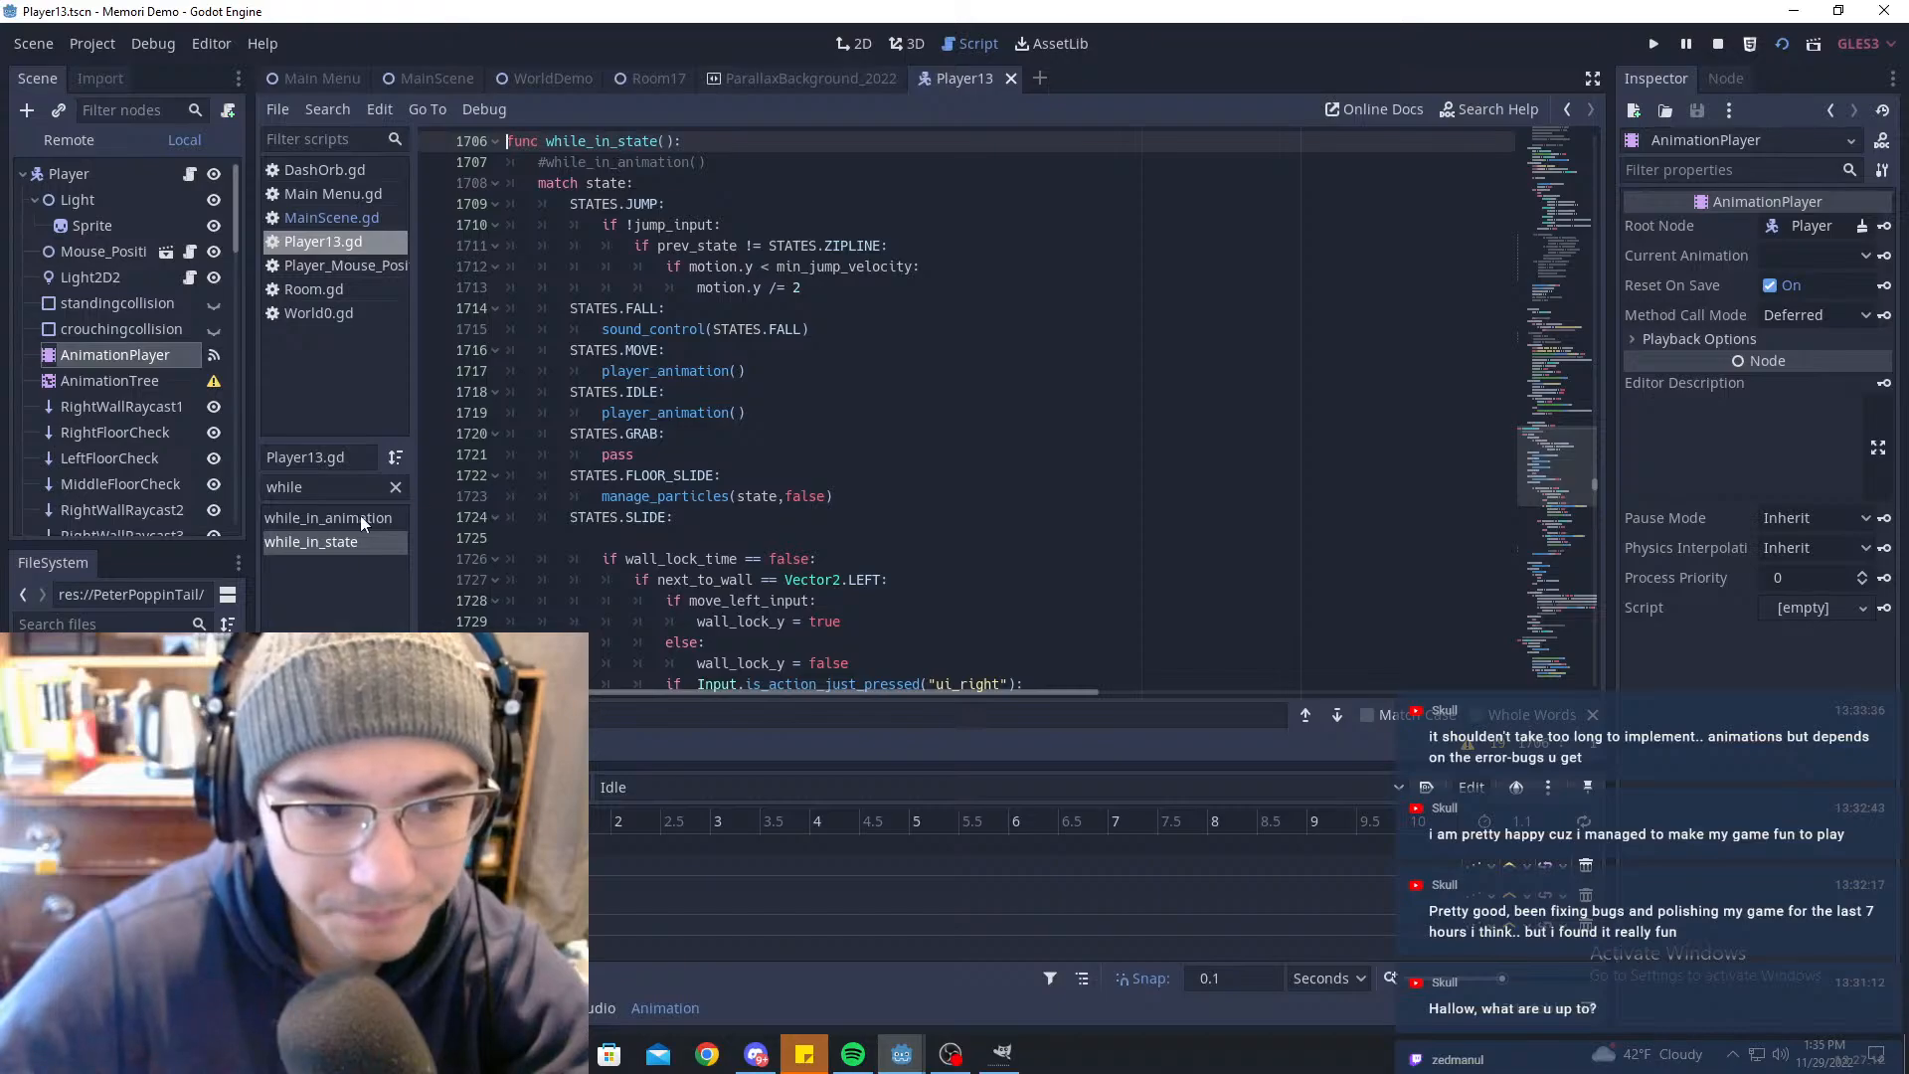
Step: Run the game from MainScene to test the idle animation chain, then return to the Player13 scene's script
left_click(428, 77)
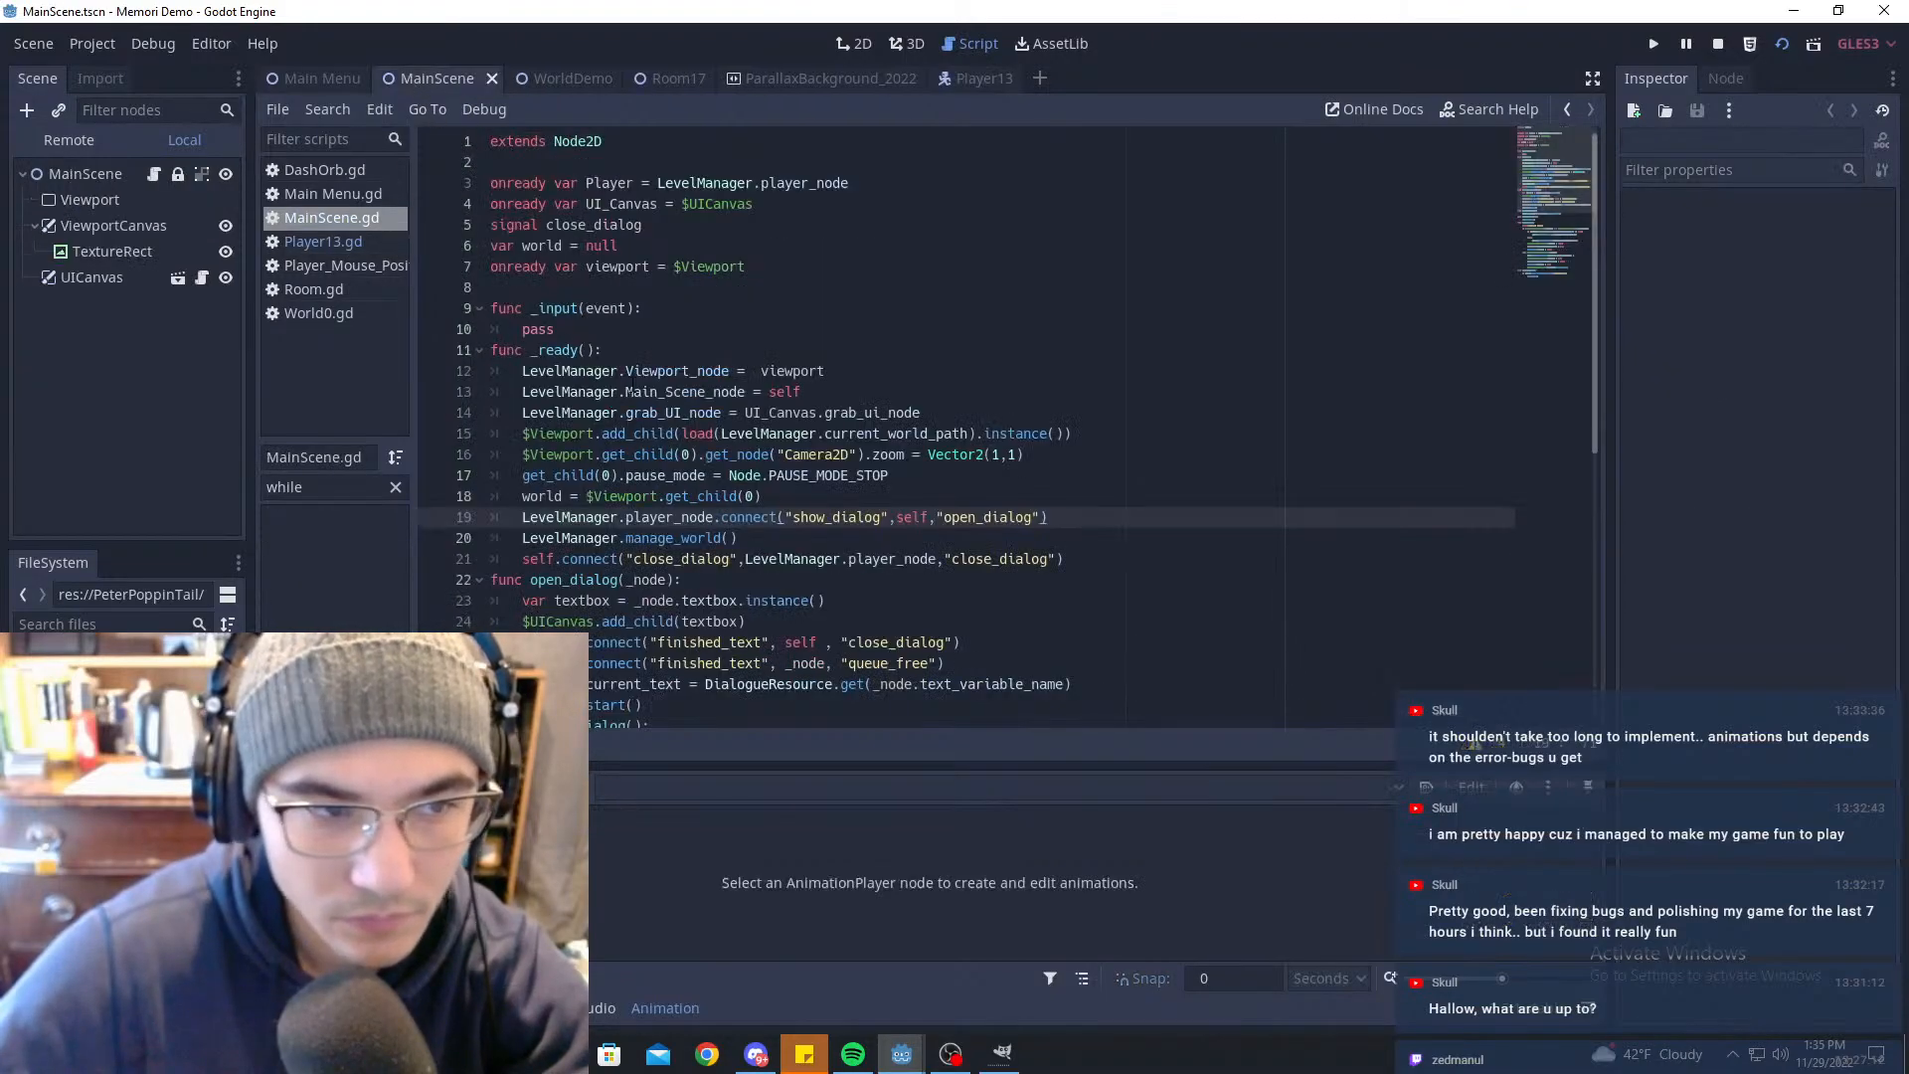
key("F5")
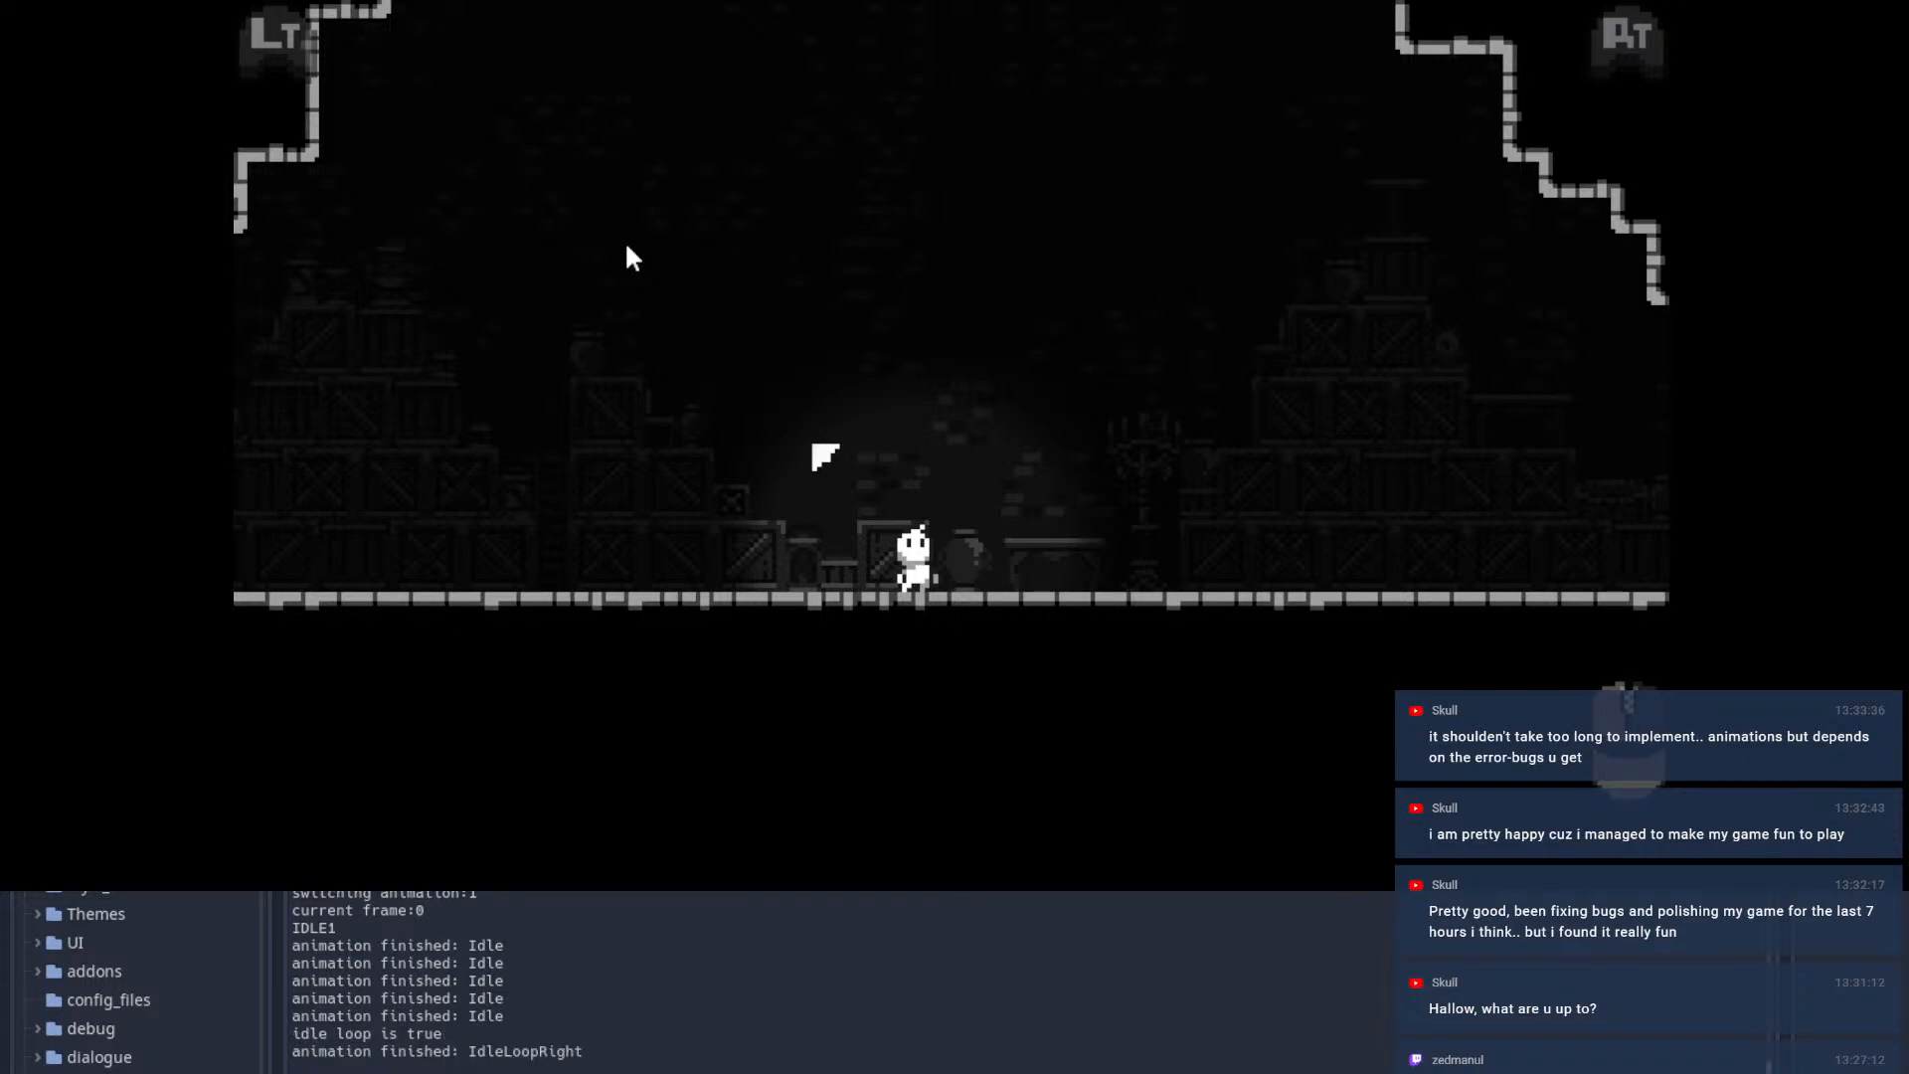
key("Escape")
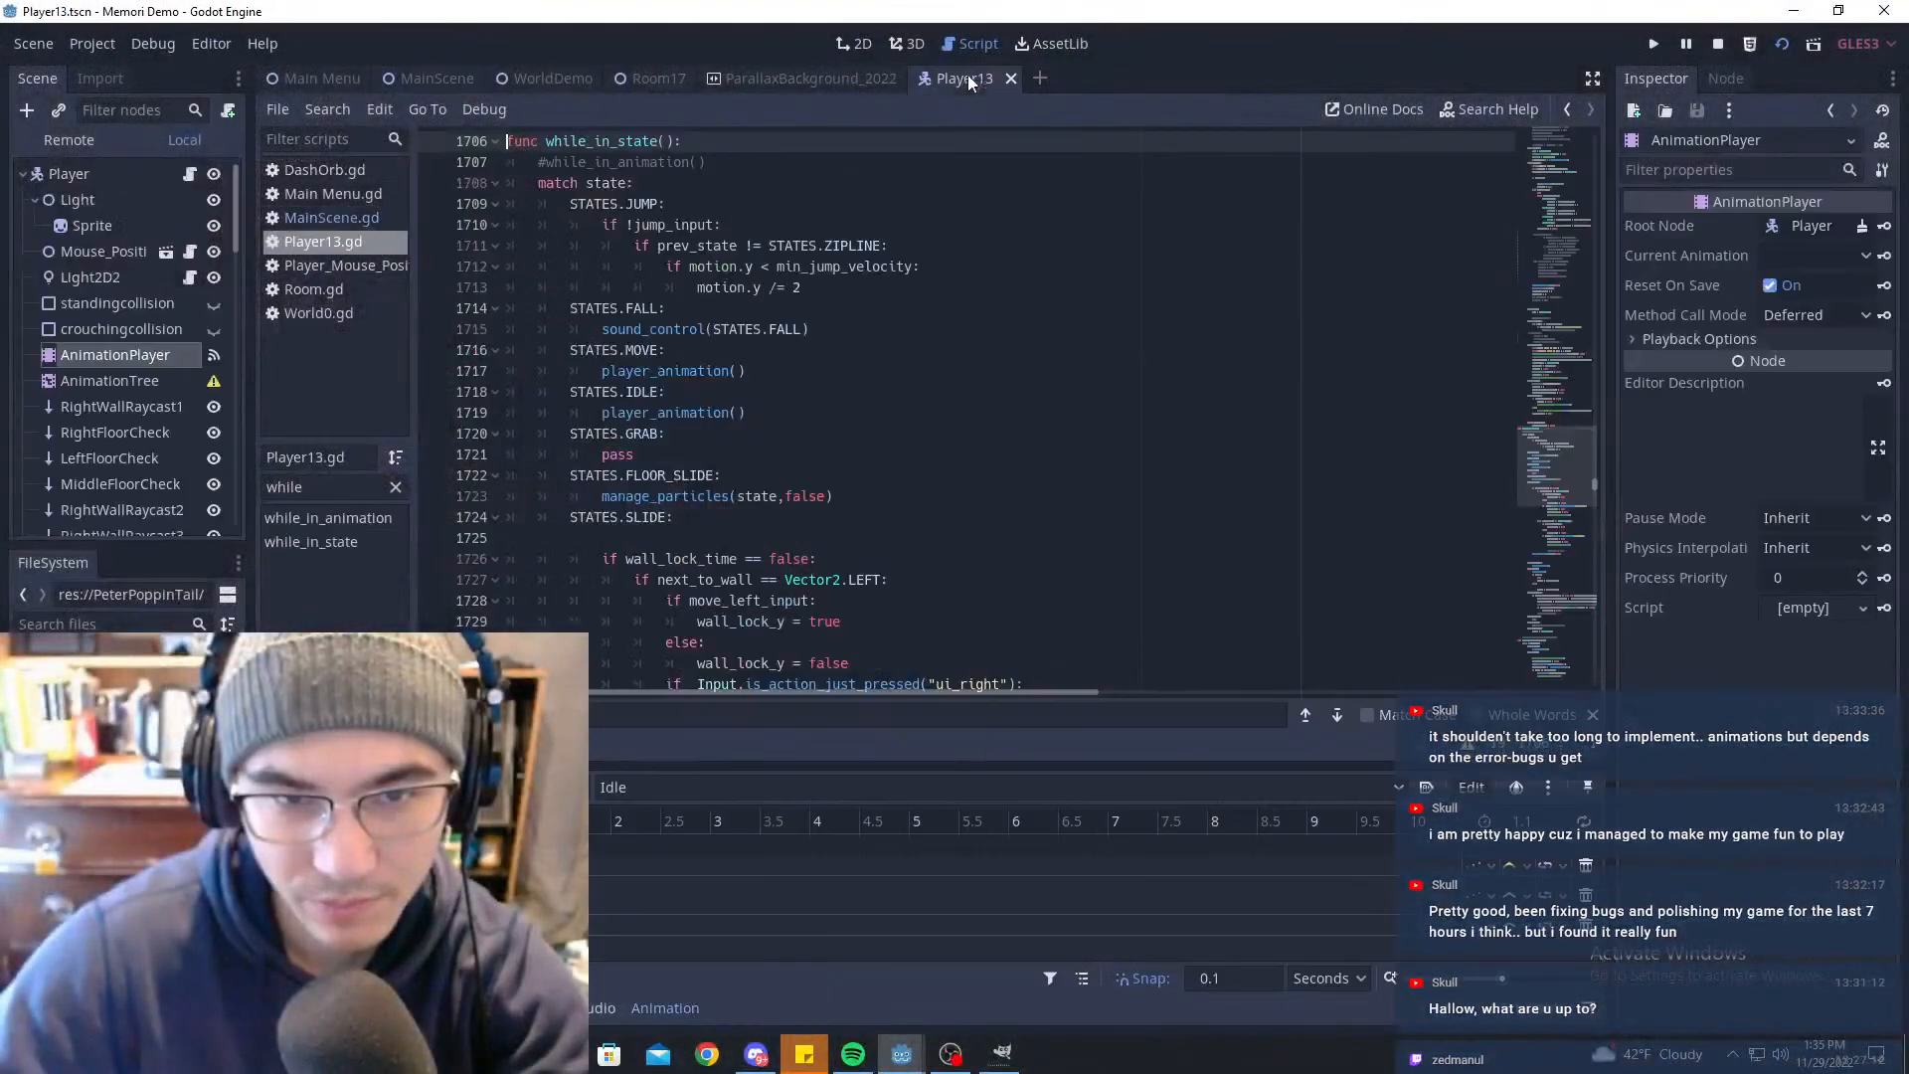
Step: Load the IdleLoopRight animation in the animation editor, look at the player in the 2D view and return to the script
left_click(760, 787)
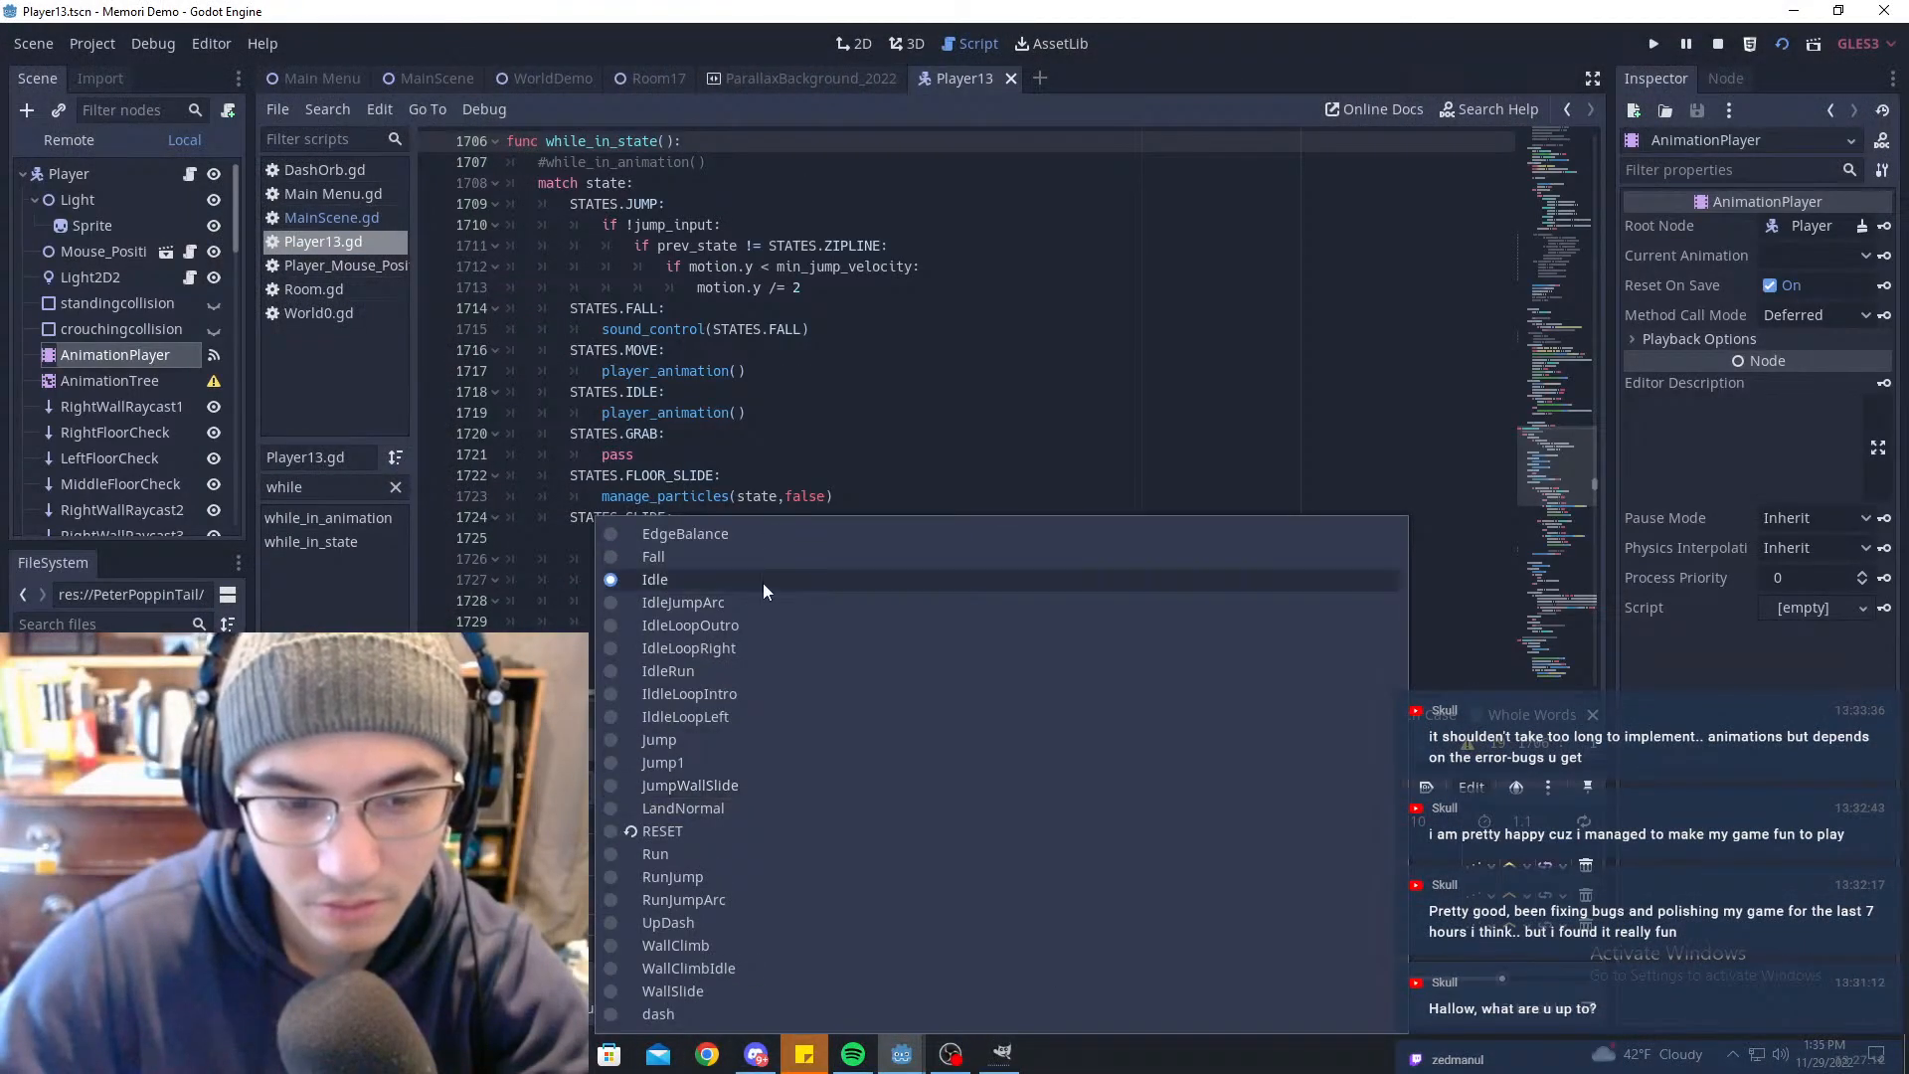
left_click(783, 646)
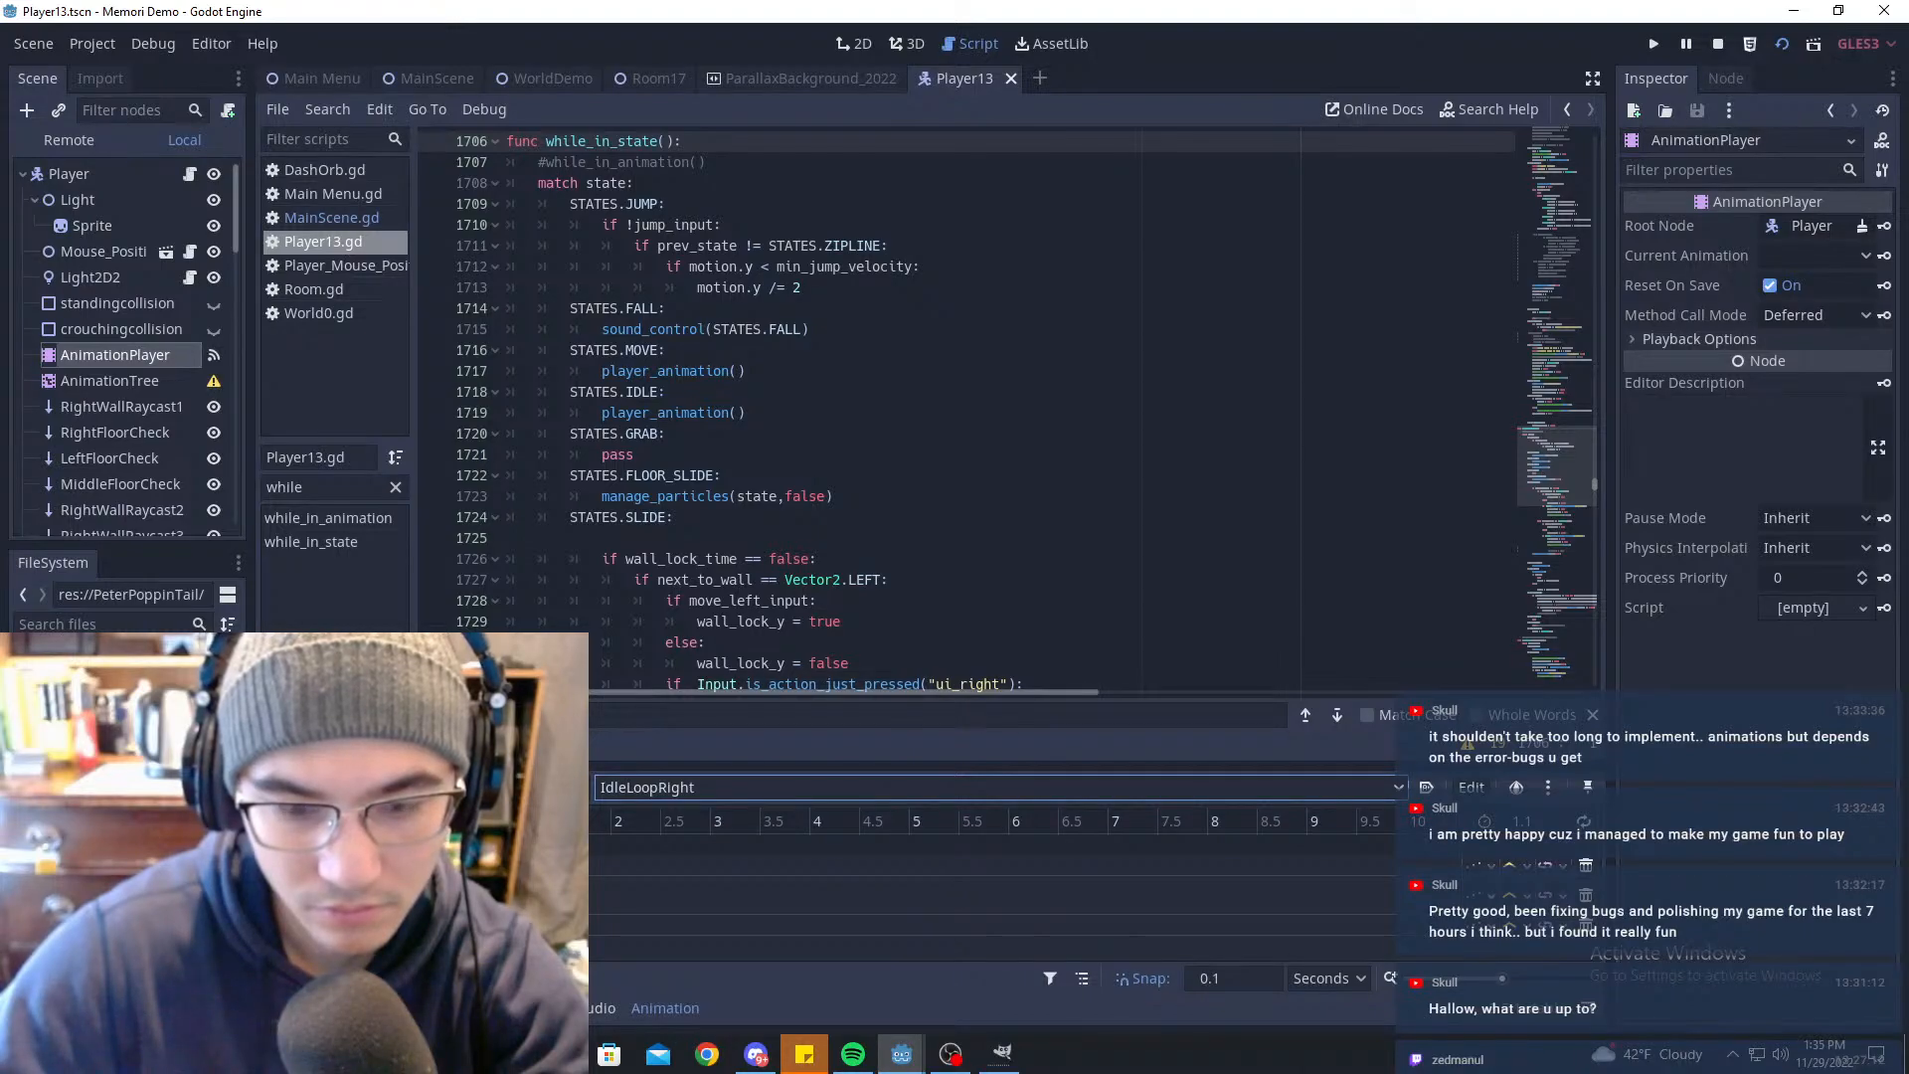
left_click(856, 44)
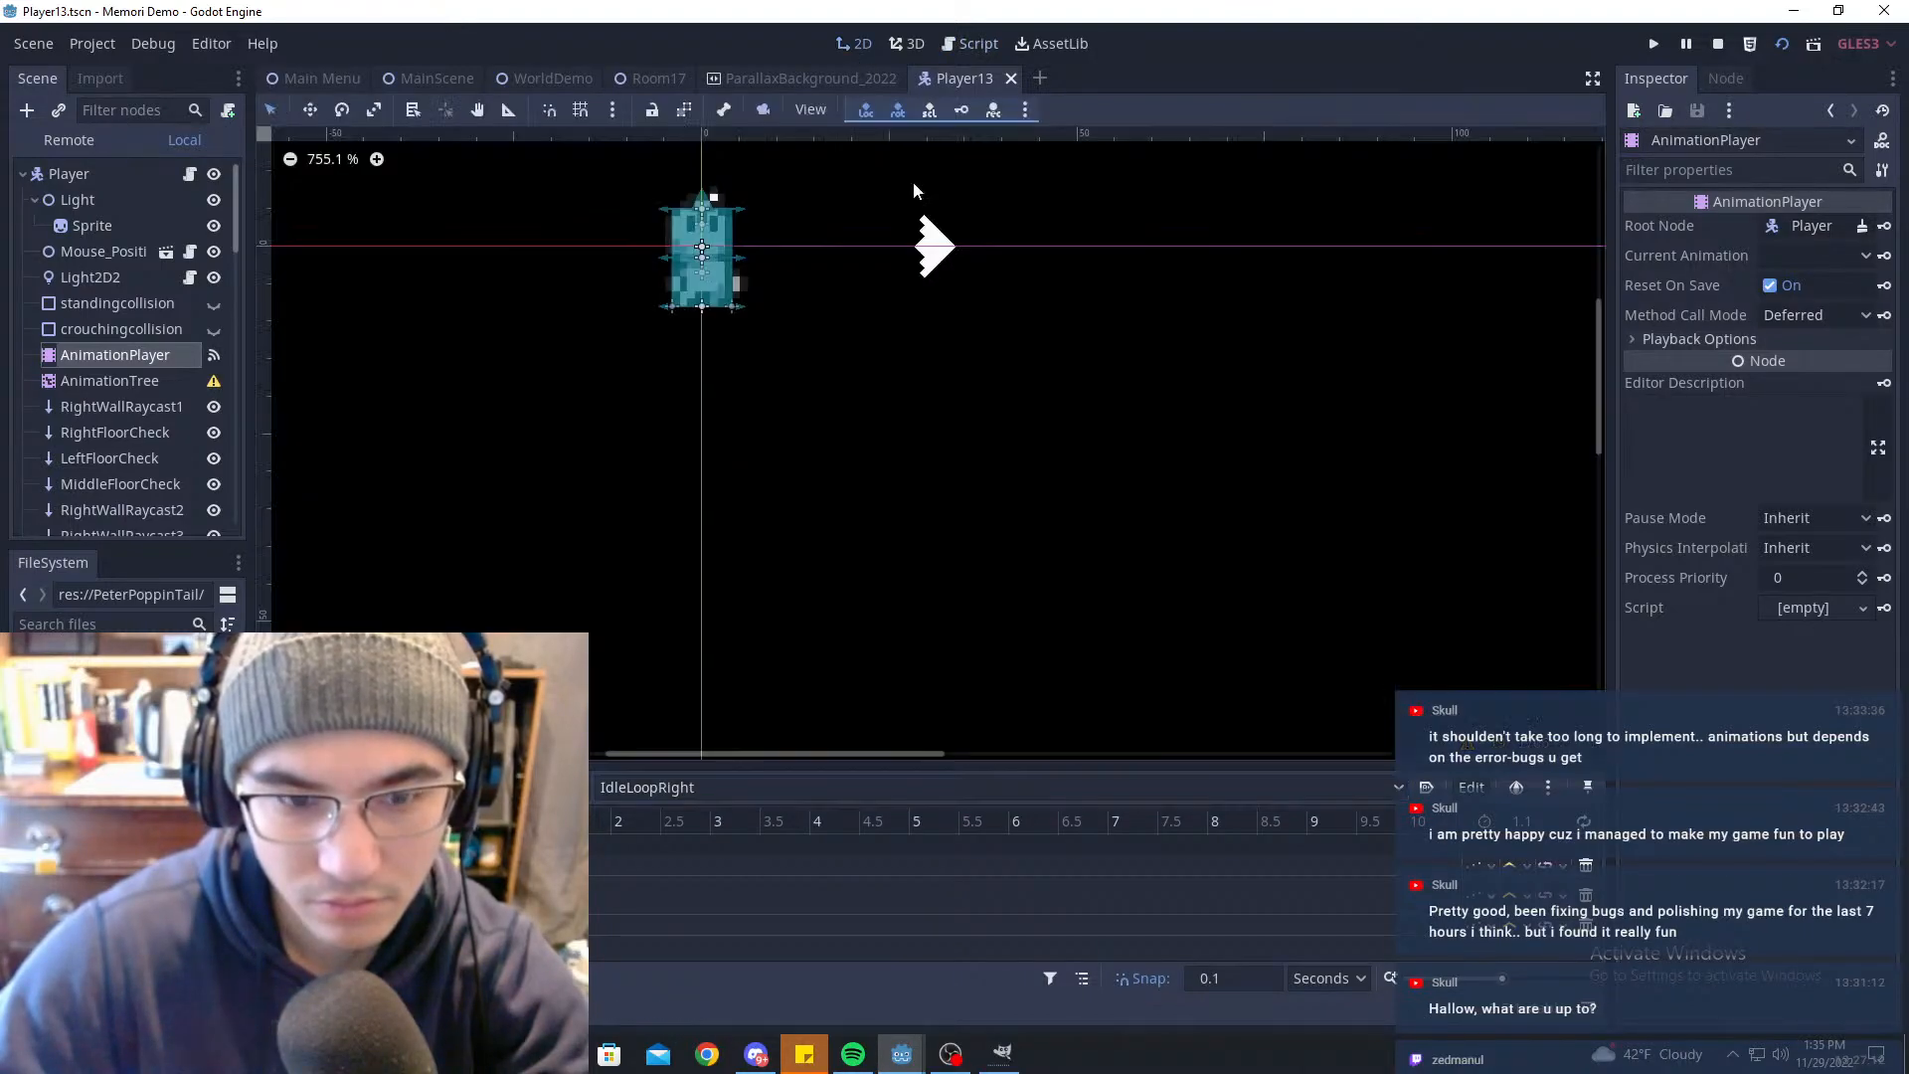
left_click(970, 44)
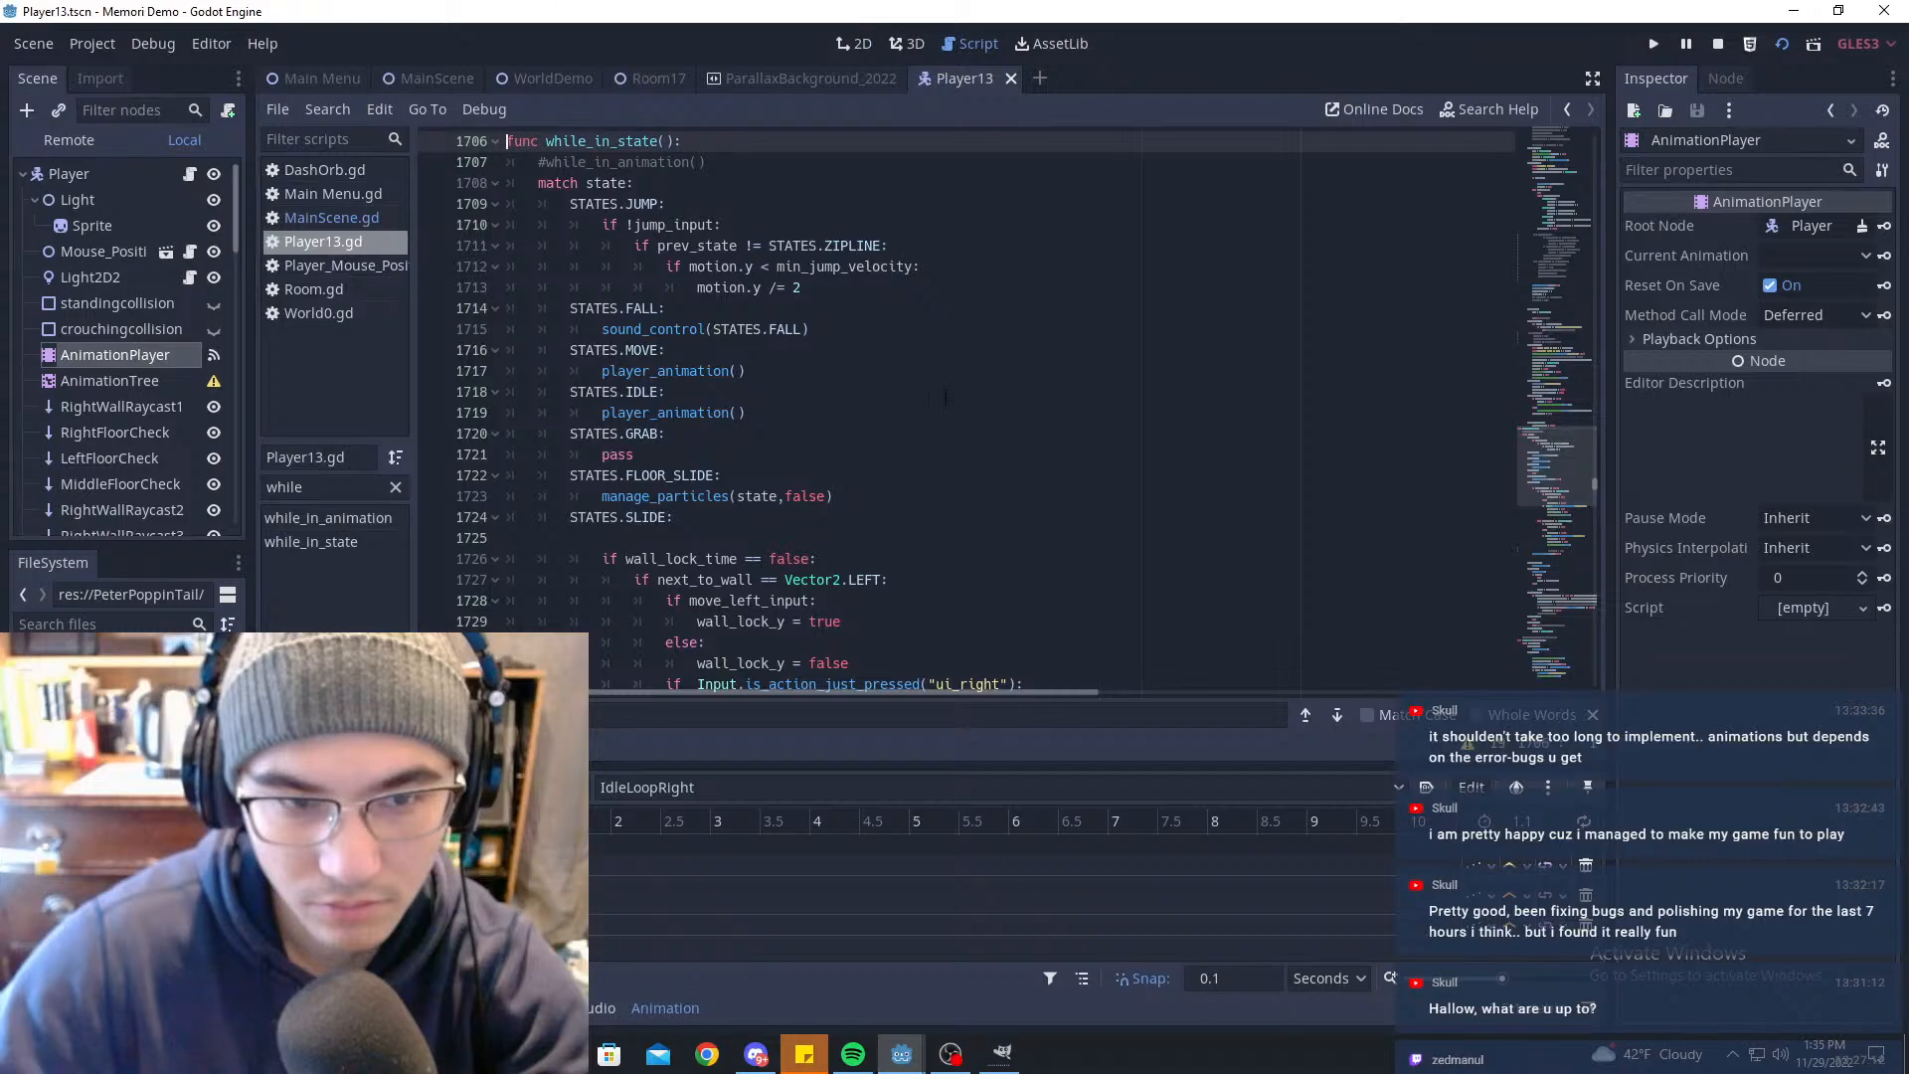
Step: Filter the Player13 script's methods by "animationfini" and go to the _on_AnimationPlayer_animation_finished function
scroll(945, 397, "down", 2)
left_click_drag(338, 488, 263, 487)
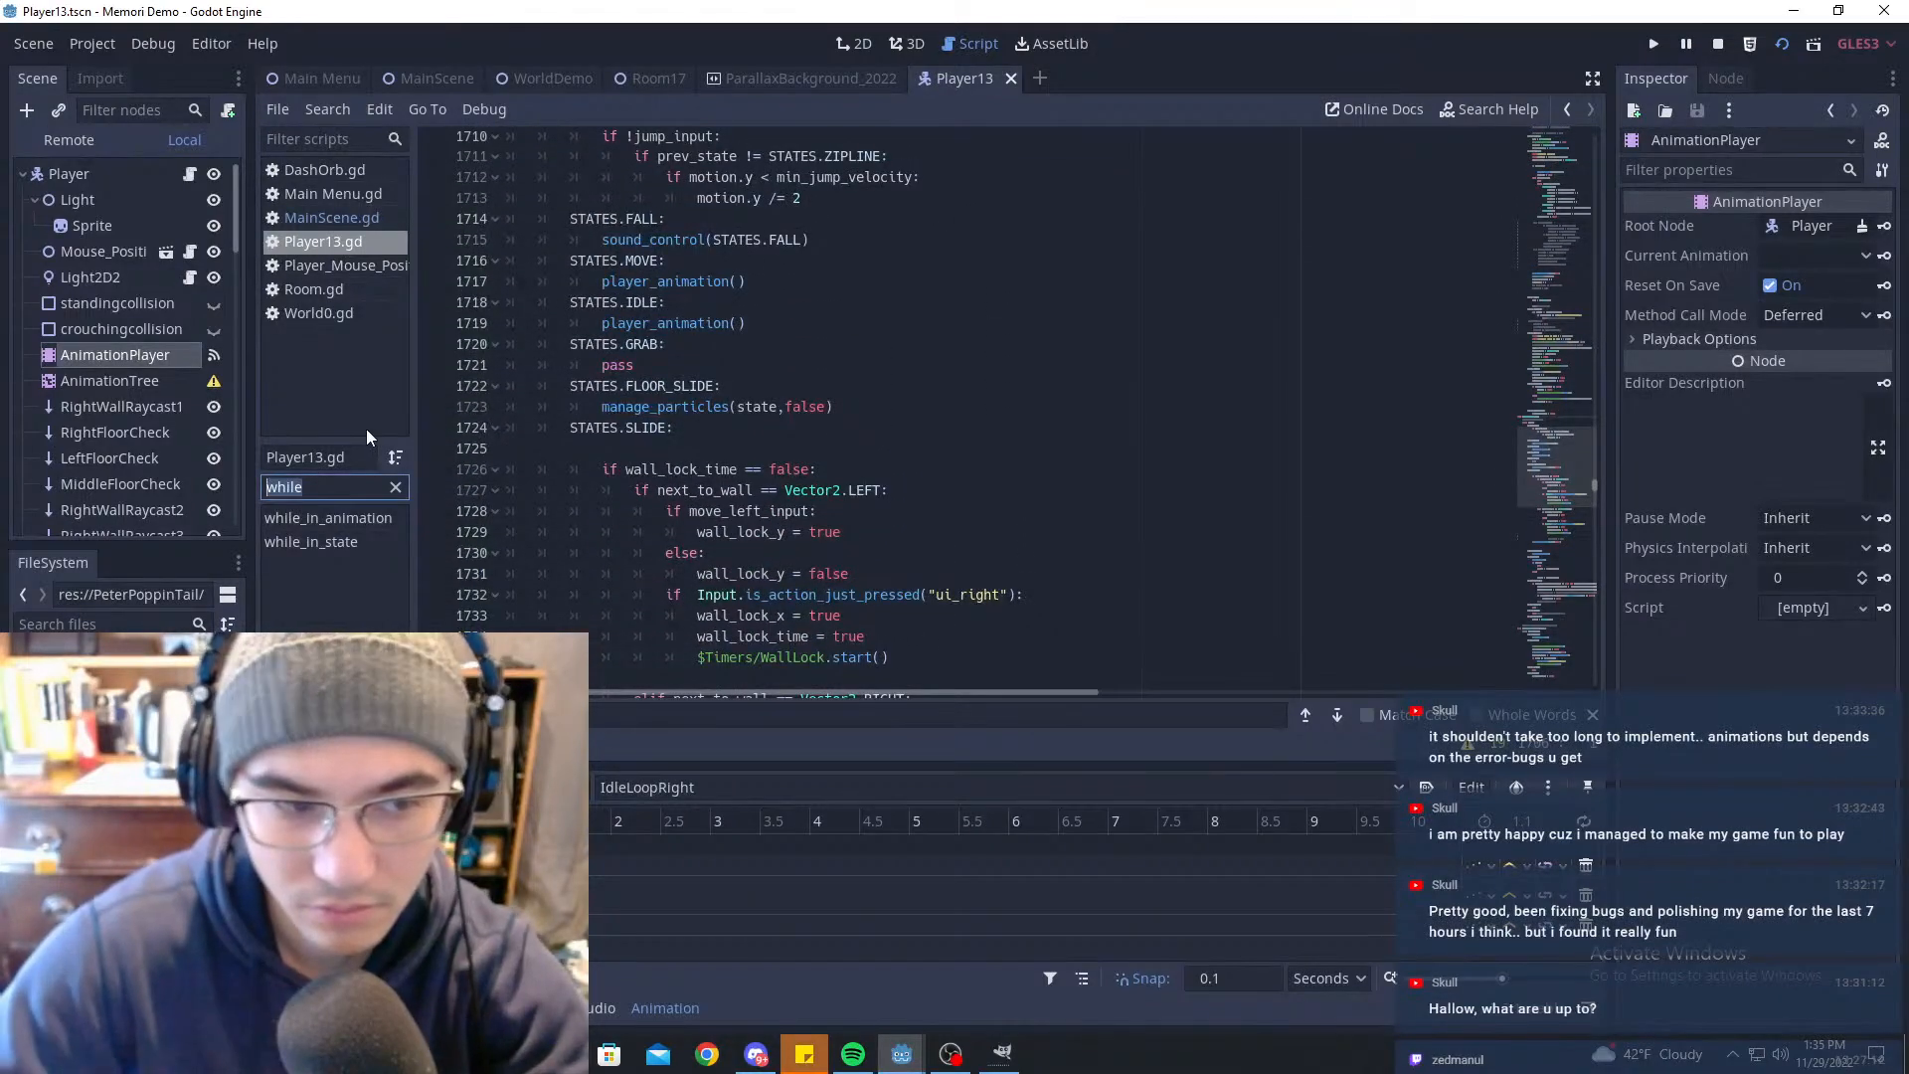
key("BackSpace")
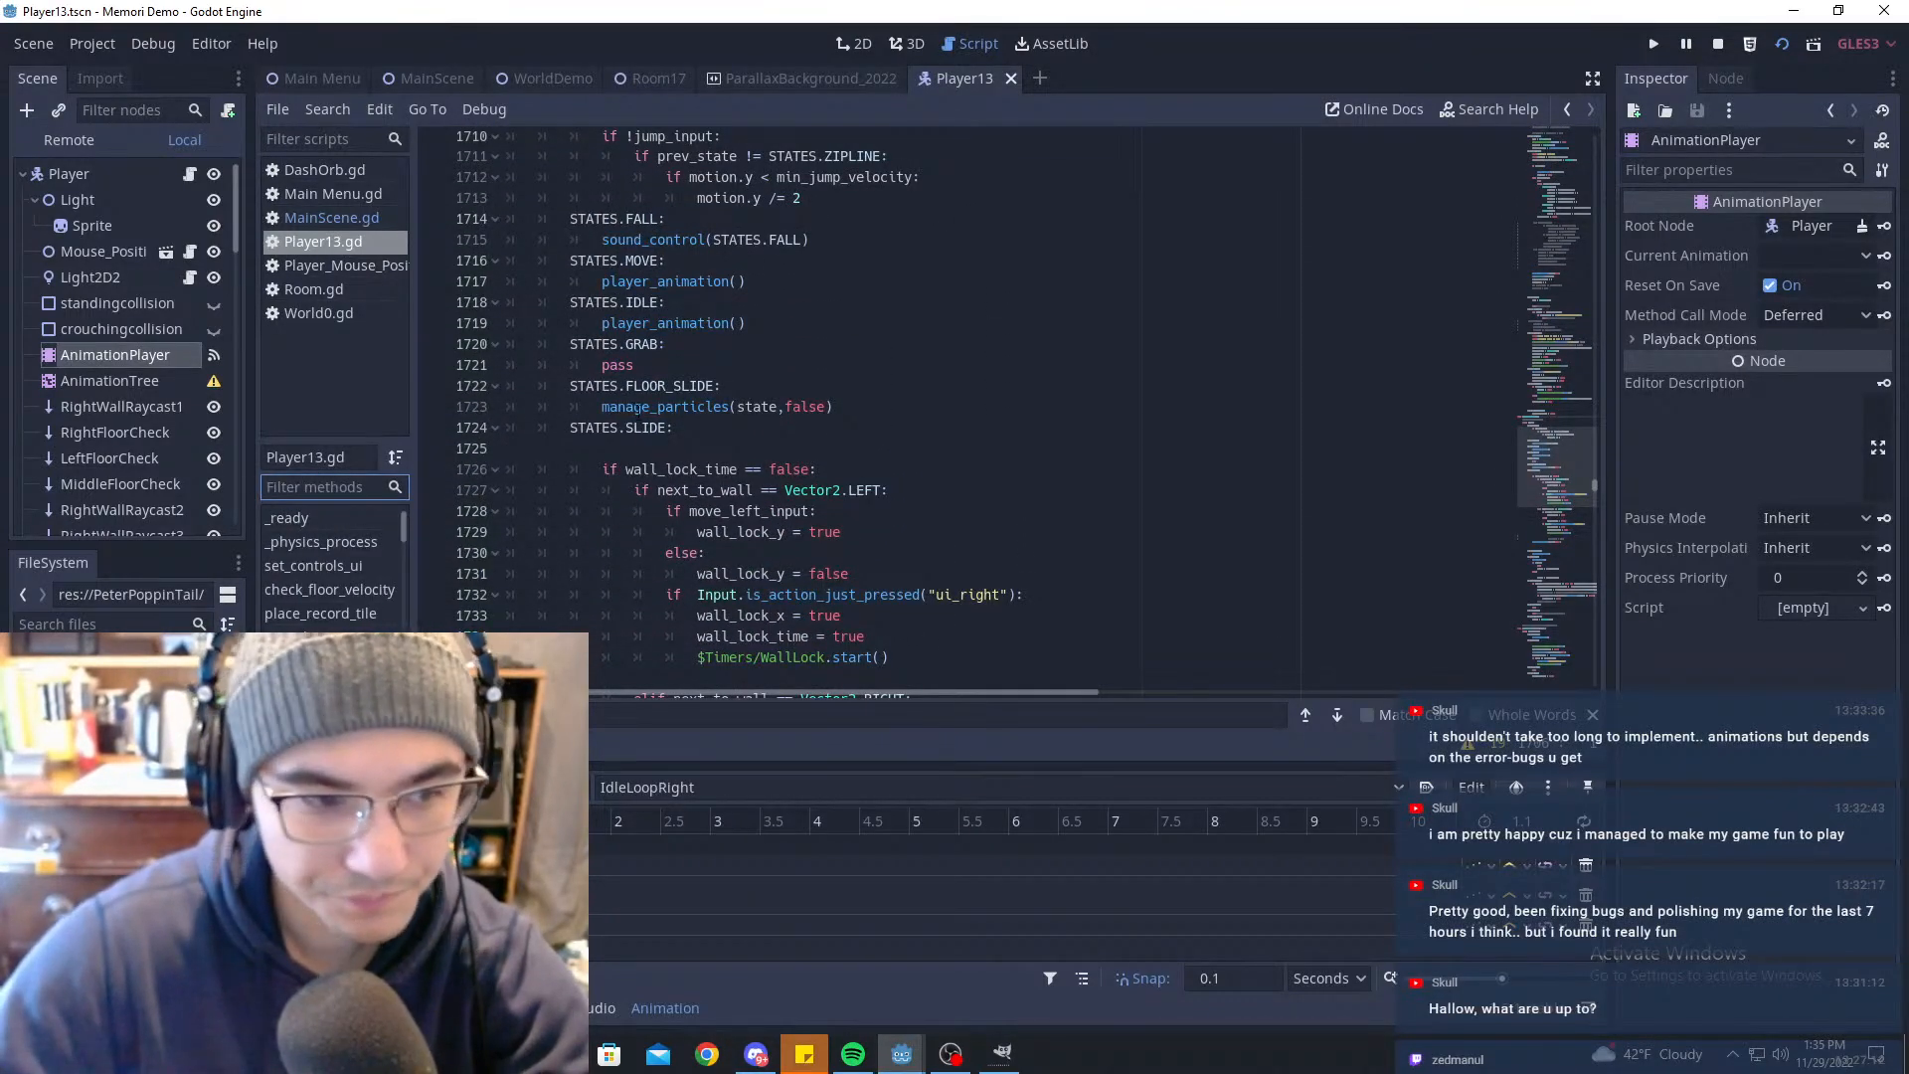
type("anima")
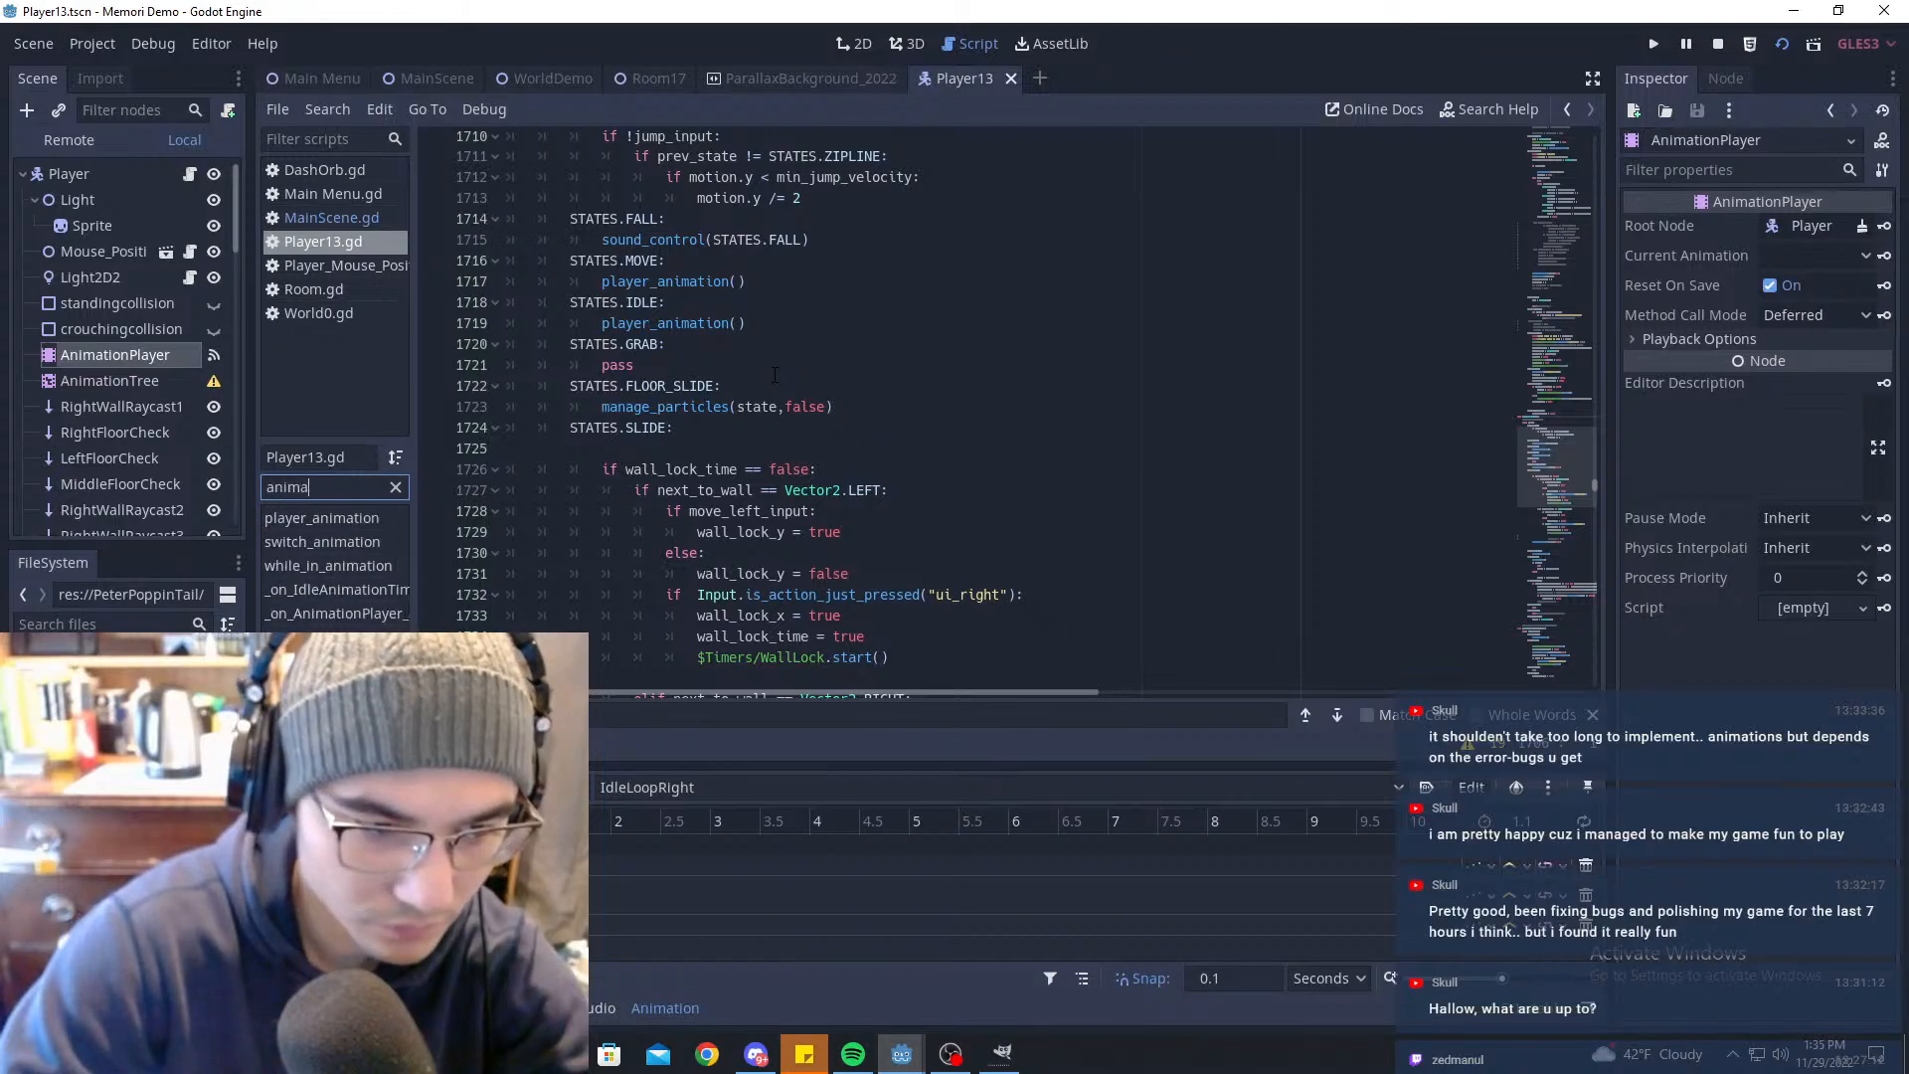
type("tionfini")
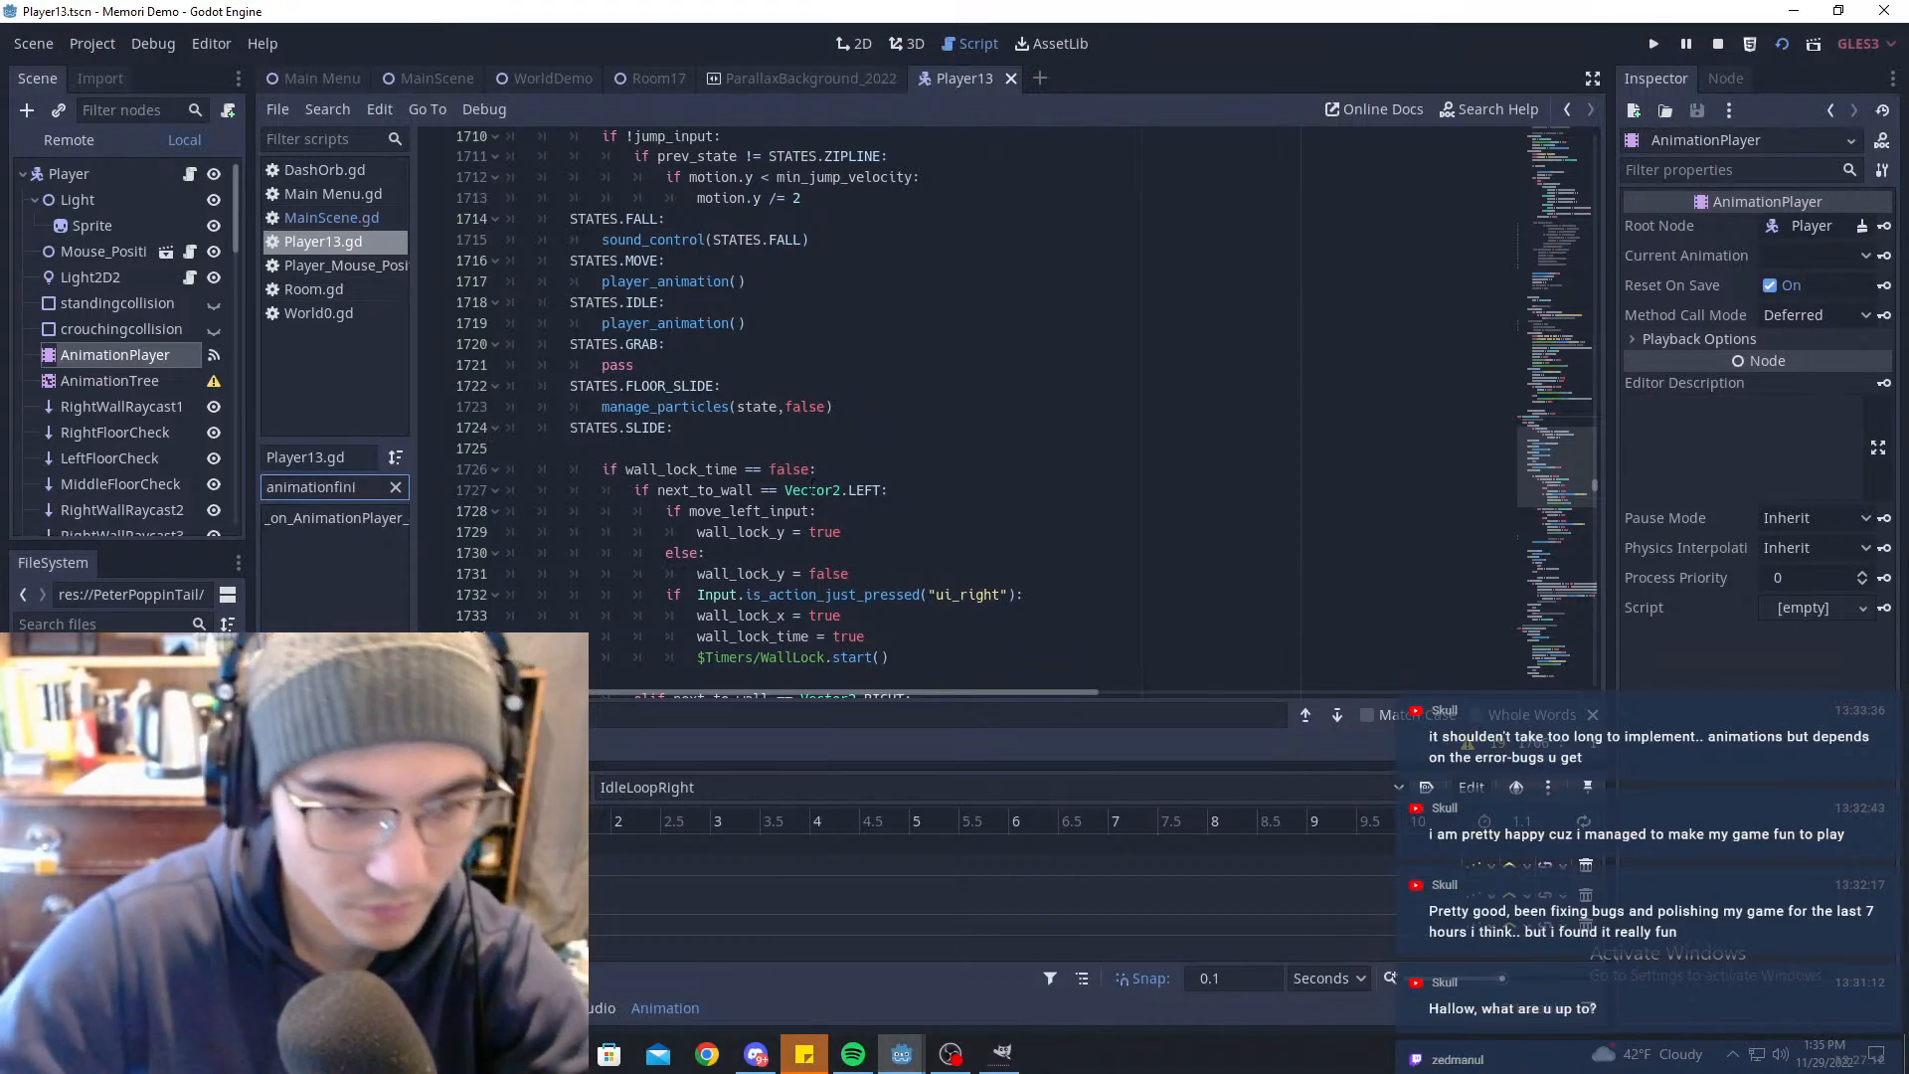
left_click(311, 519)
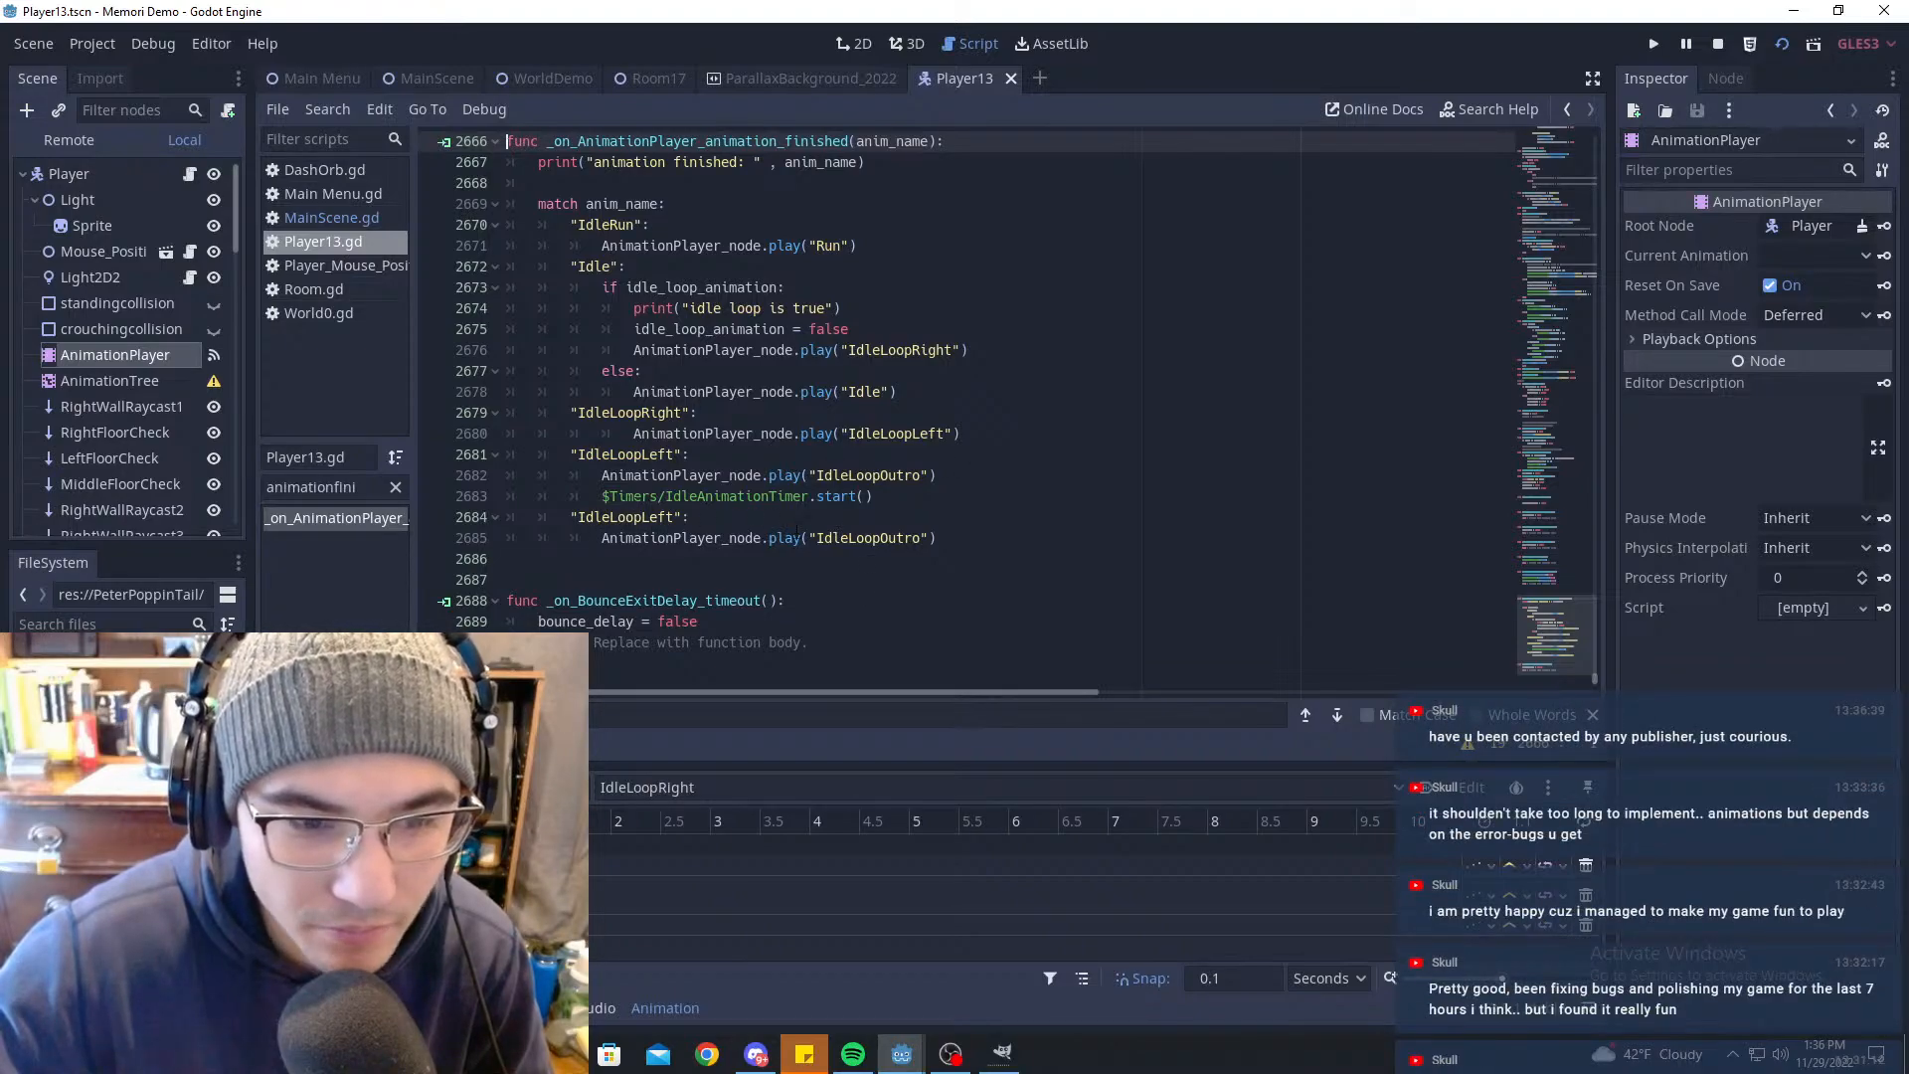
Step: Change the play call under the duplicated "IdleLoopLeft" label to AnimationPlayer_node.play("Idle") and save the script
left_click(903, 538)
key("BackSpace")
key("BackSpace")
key("BackSpace")
key("BackSpace")
key("BackSpace")
key("BackSpace")
key("BackSpace")
key("BackSpace")
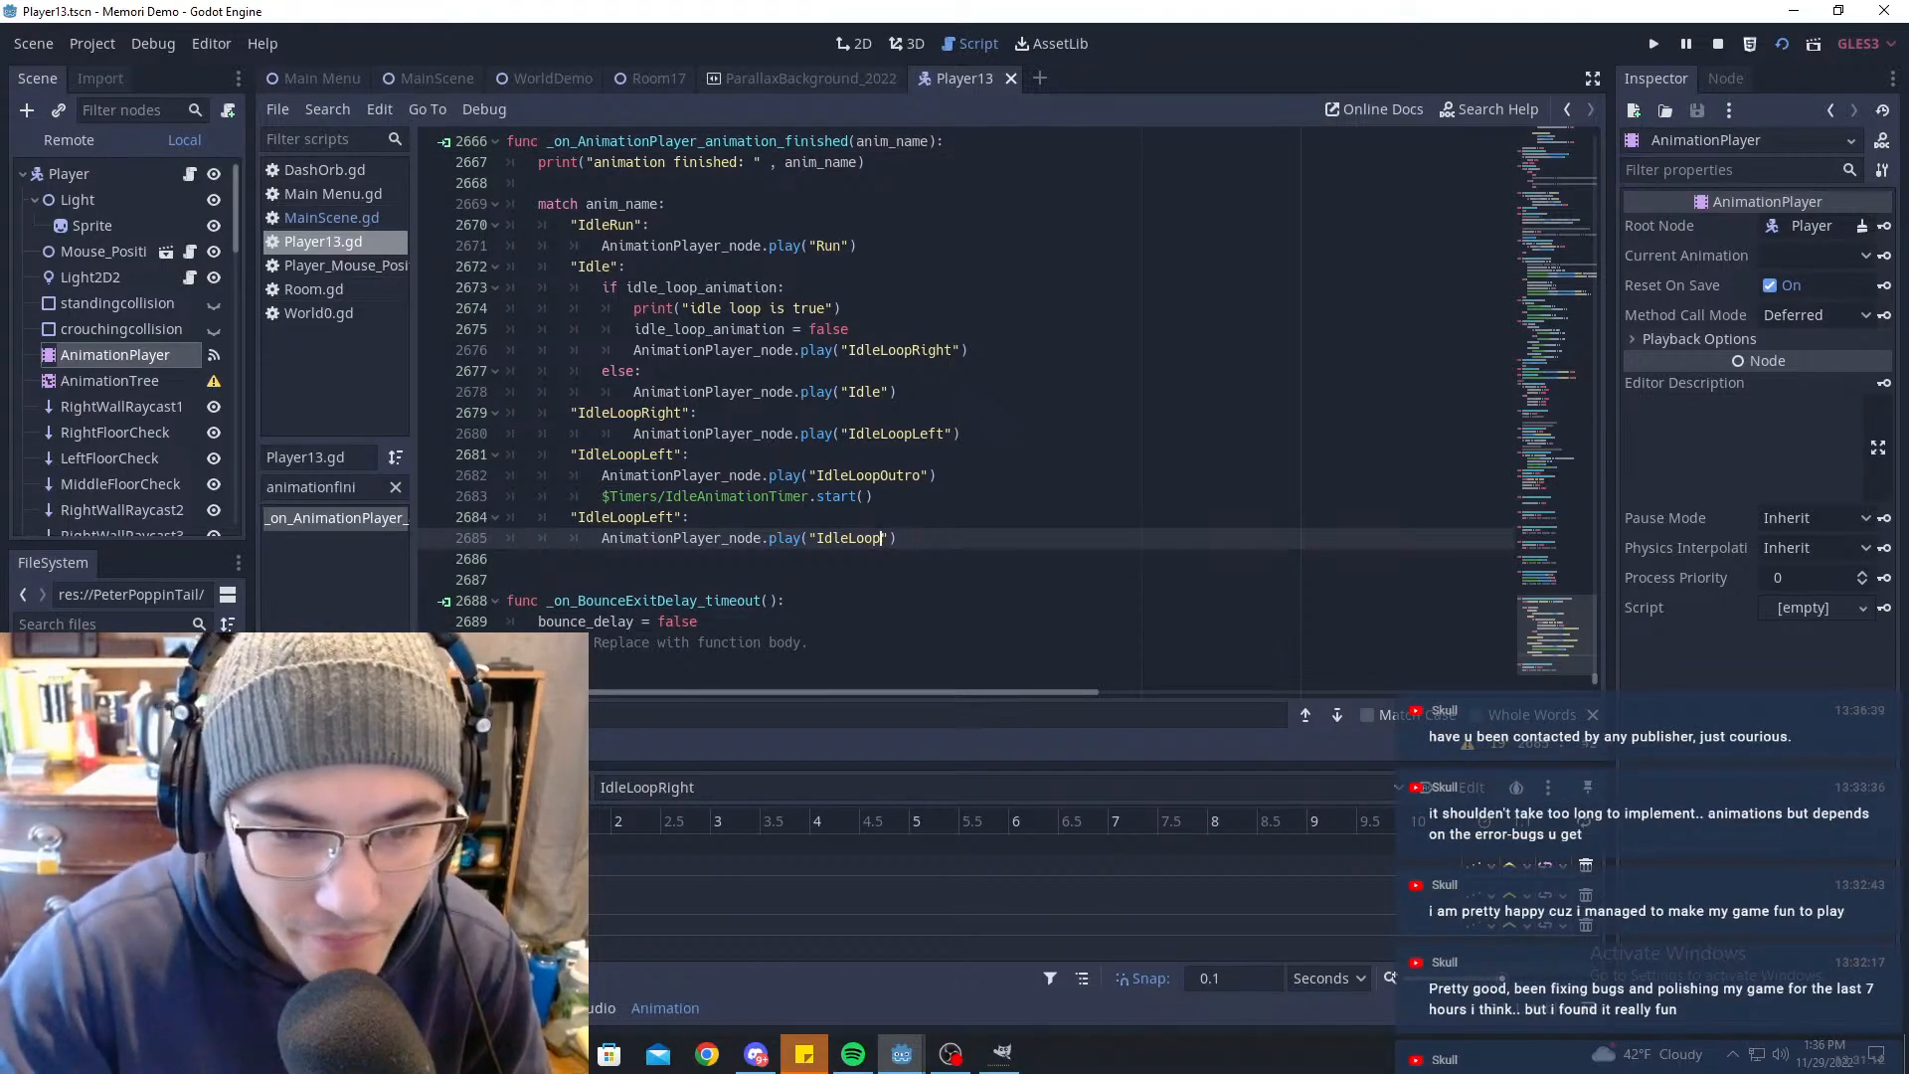
key("BackSpace")
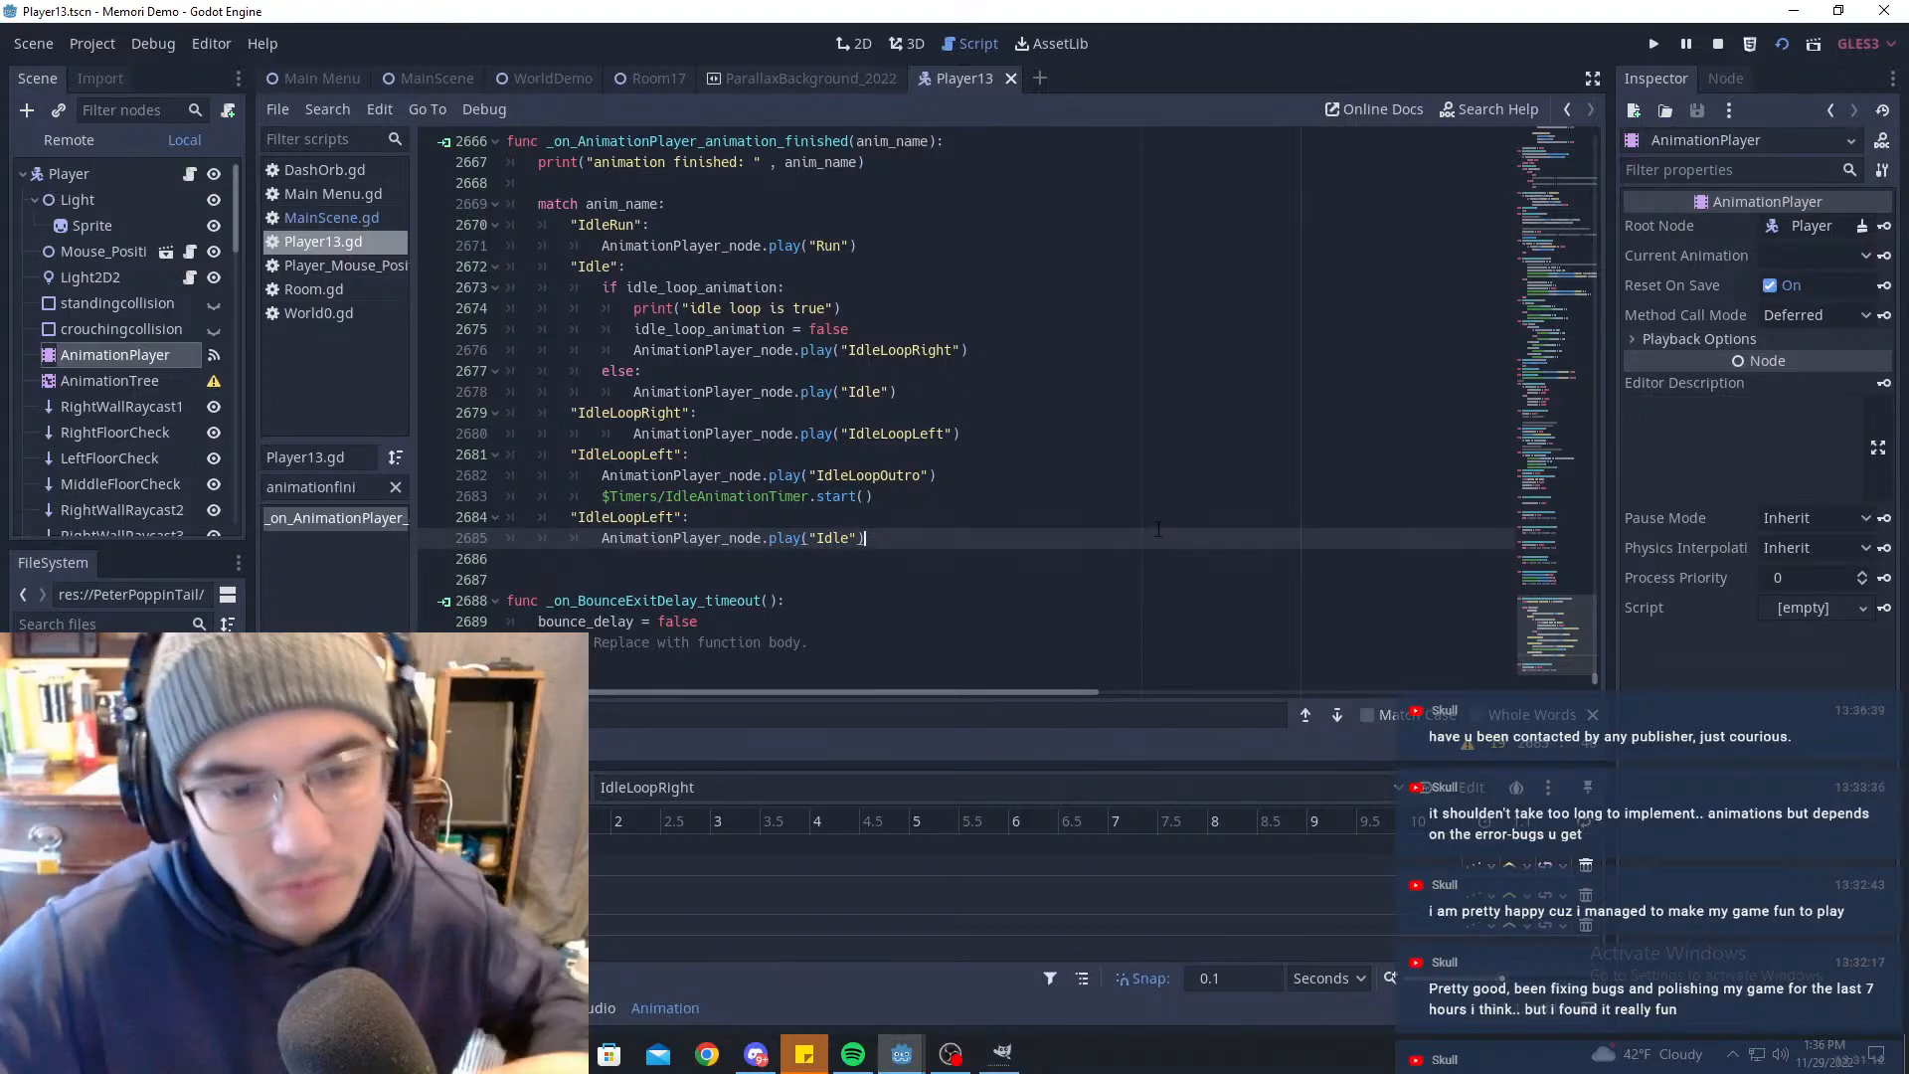
key("ctrl+s")
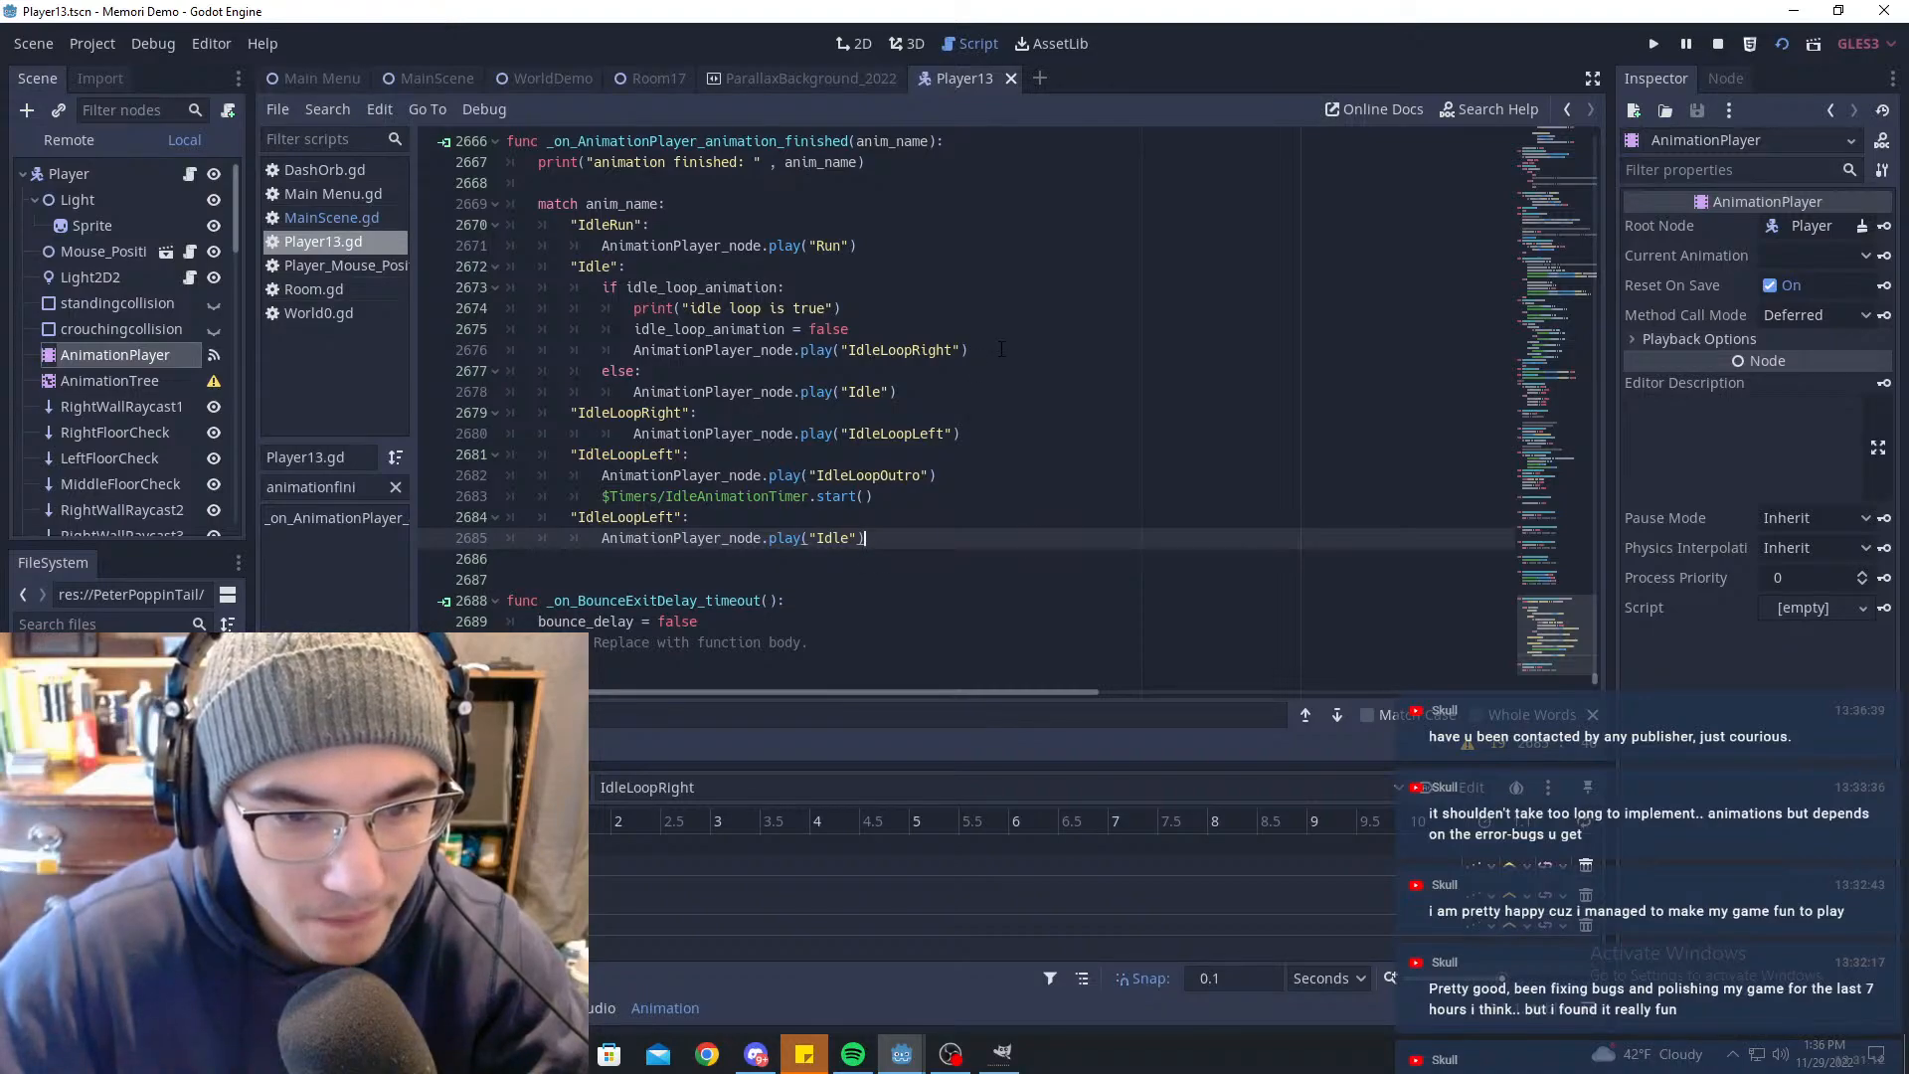
Step: Run the game from MainScene again, watch the idle animation sequence, and open the in-game menu before leaving the game
left_click(423, 80)
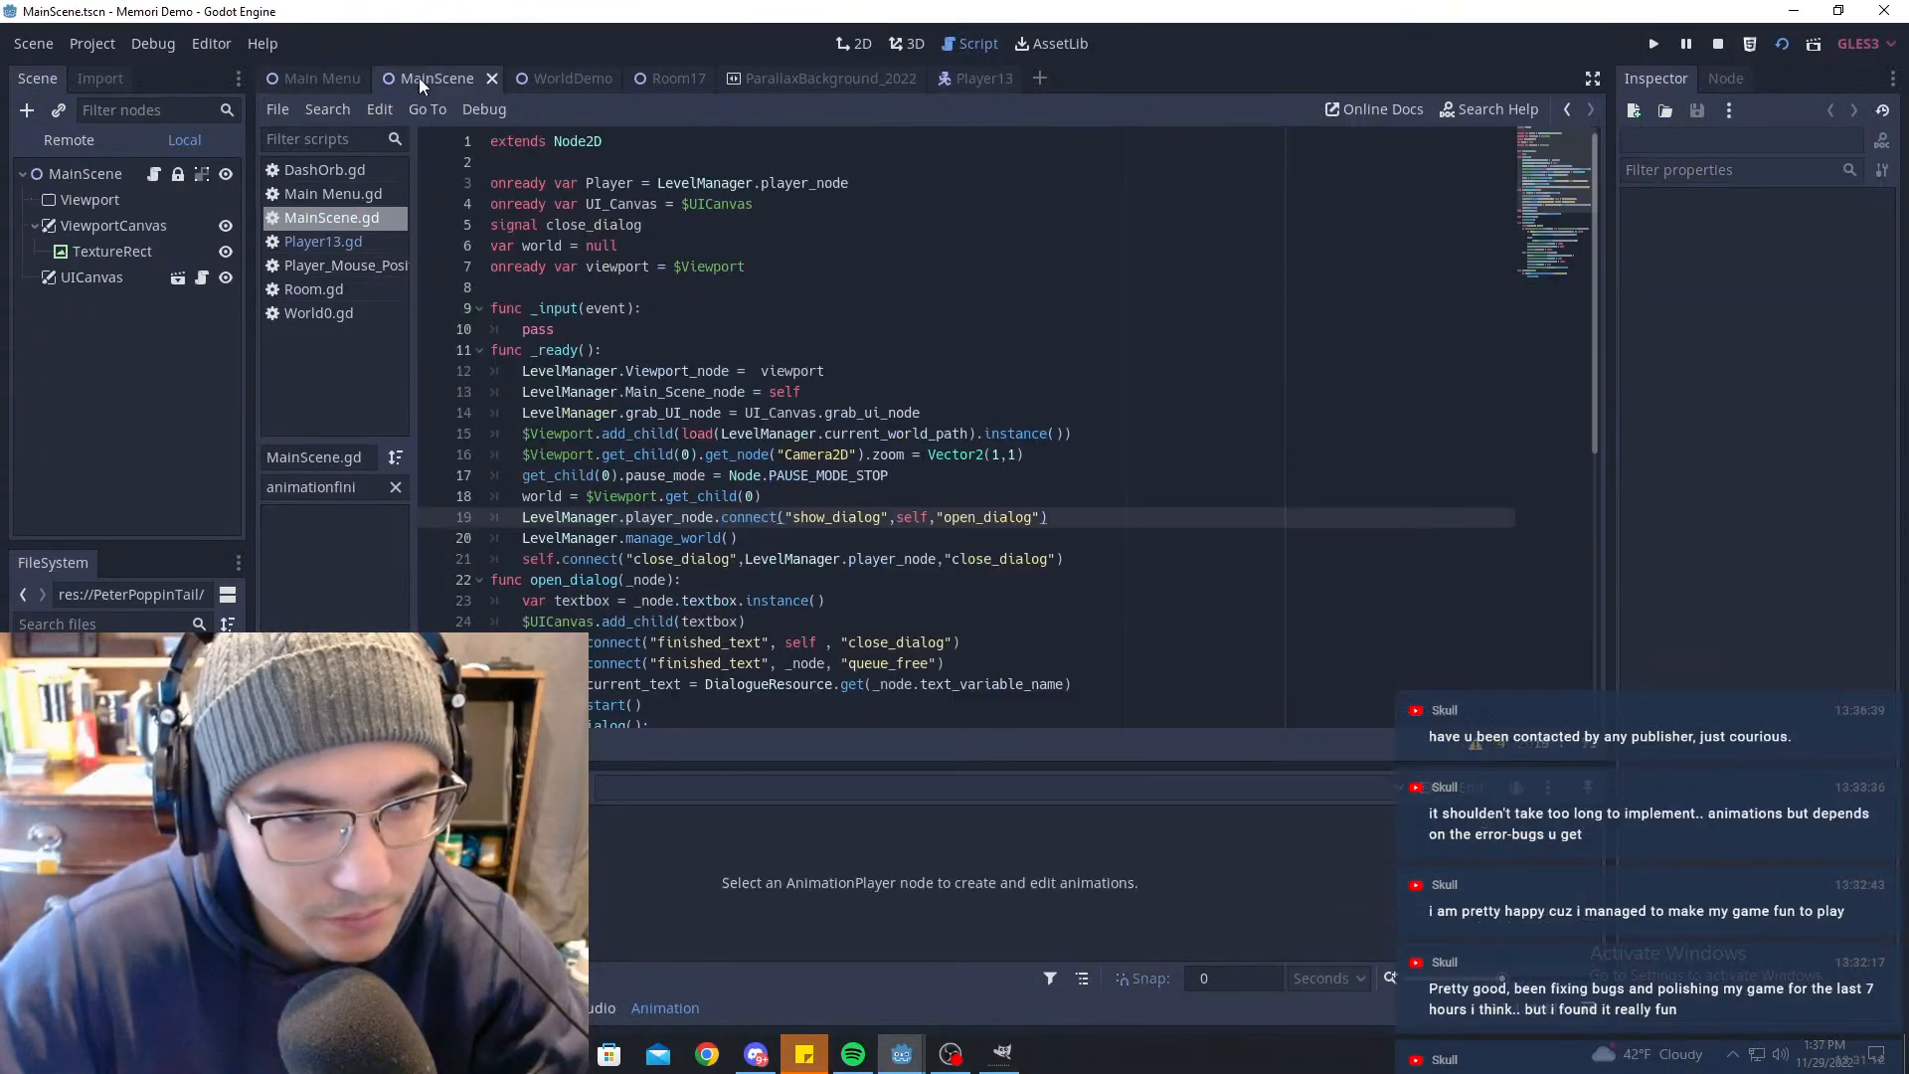
key("F5")
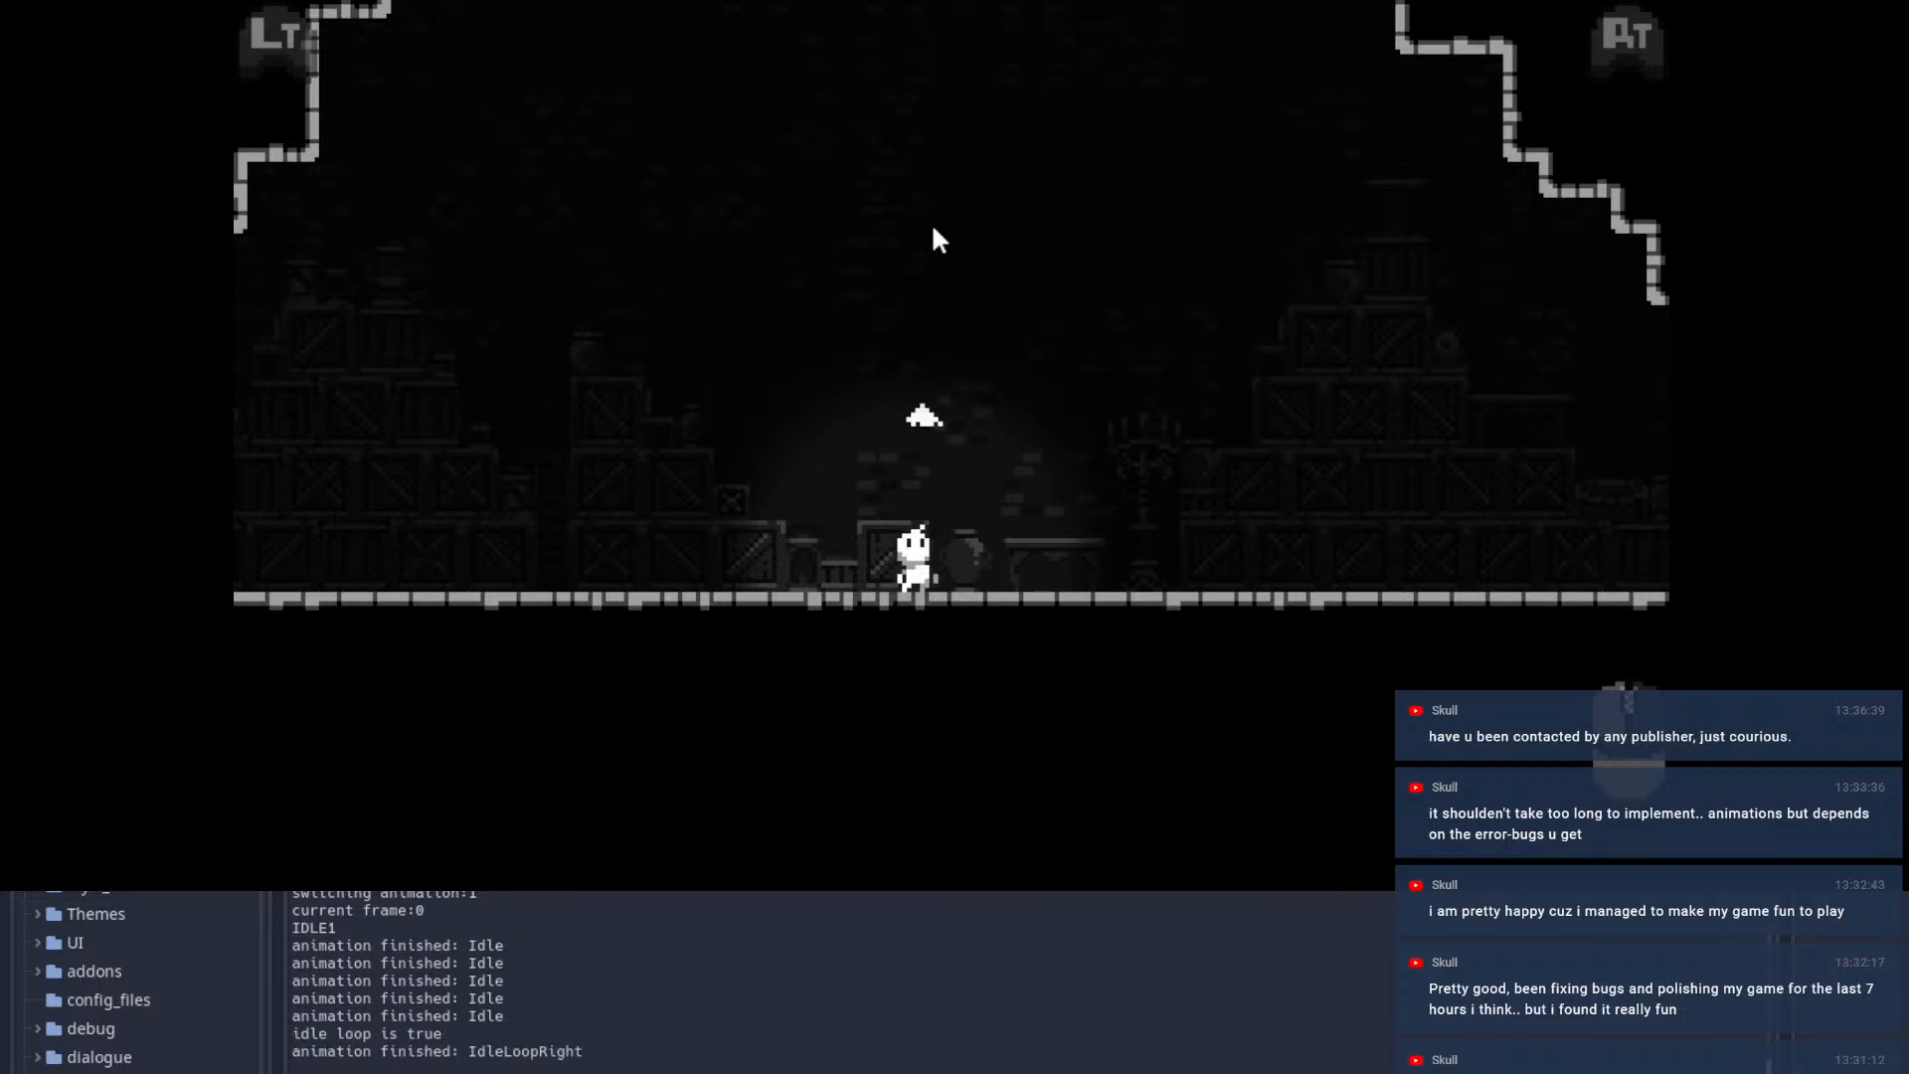
key("Escape")
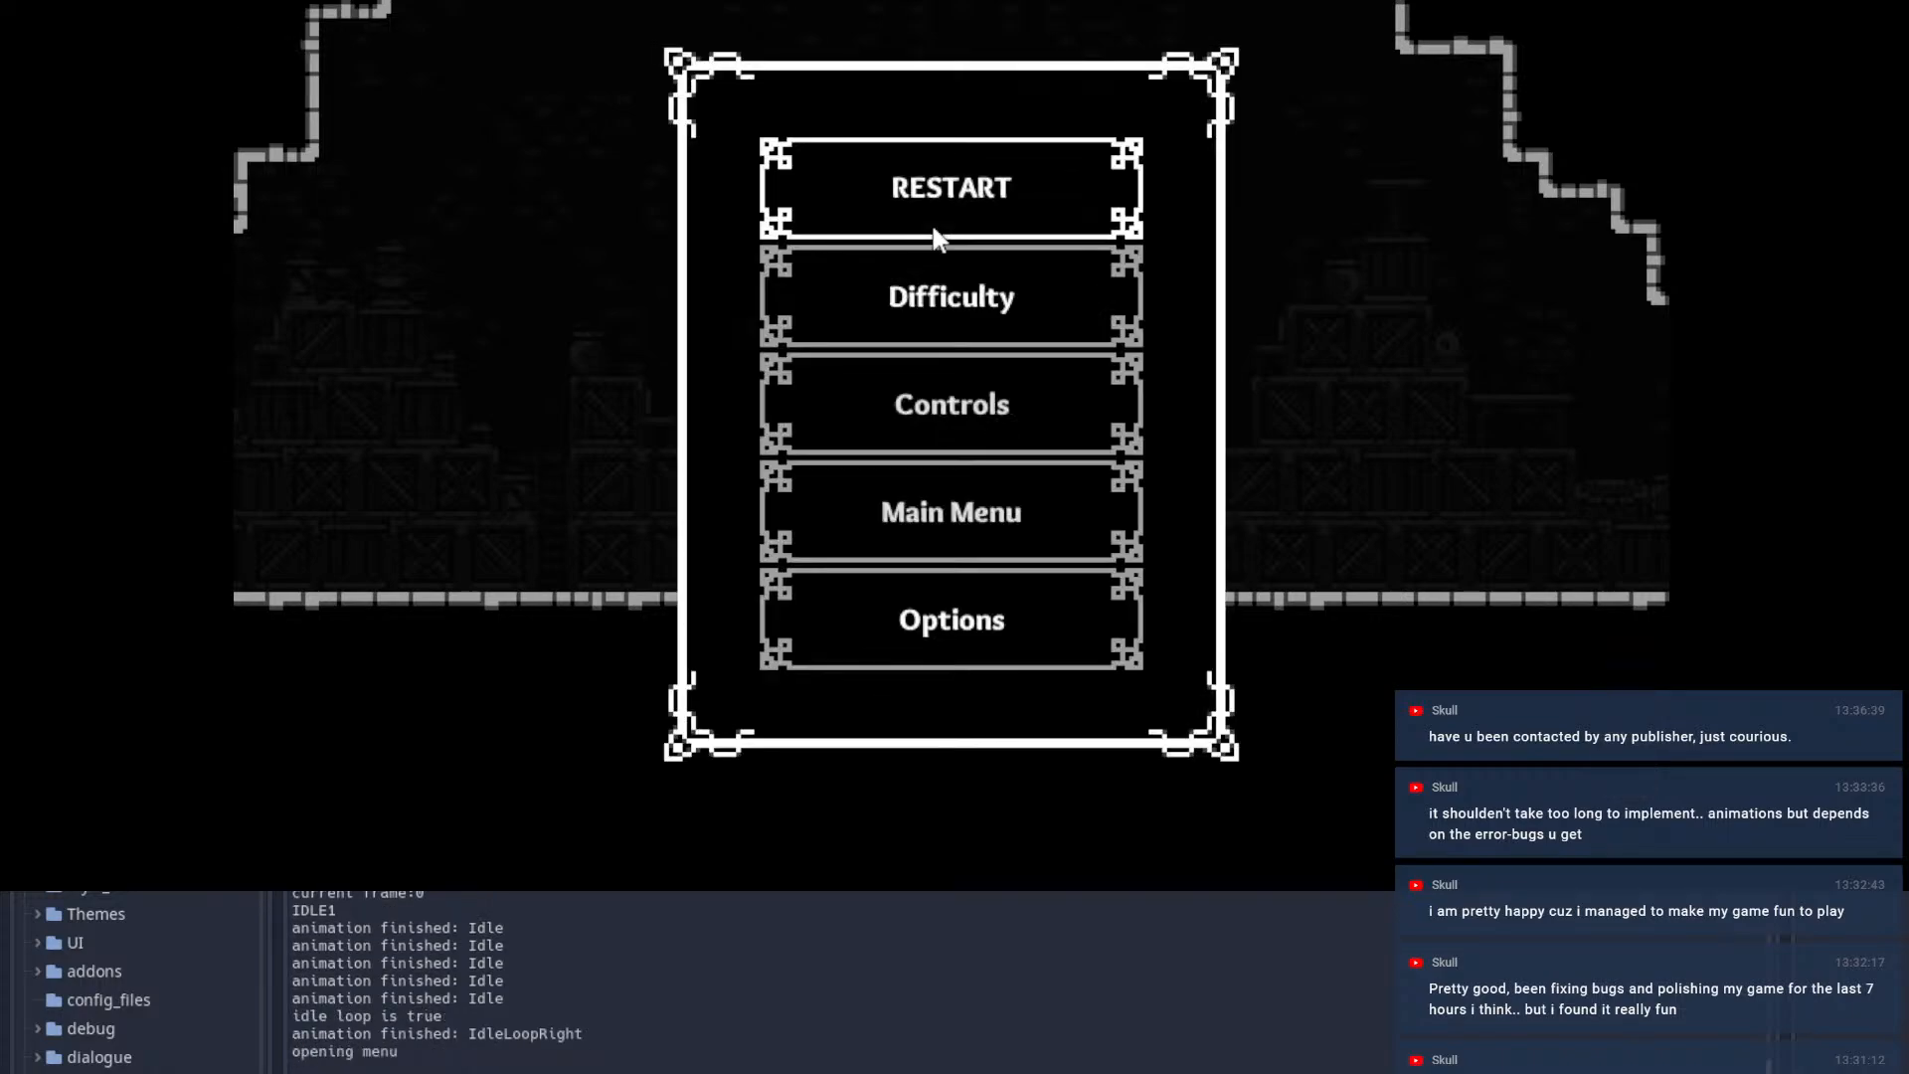
key("Down")
key("Down")
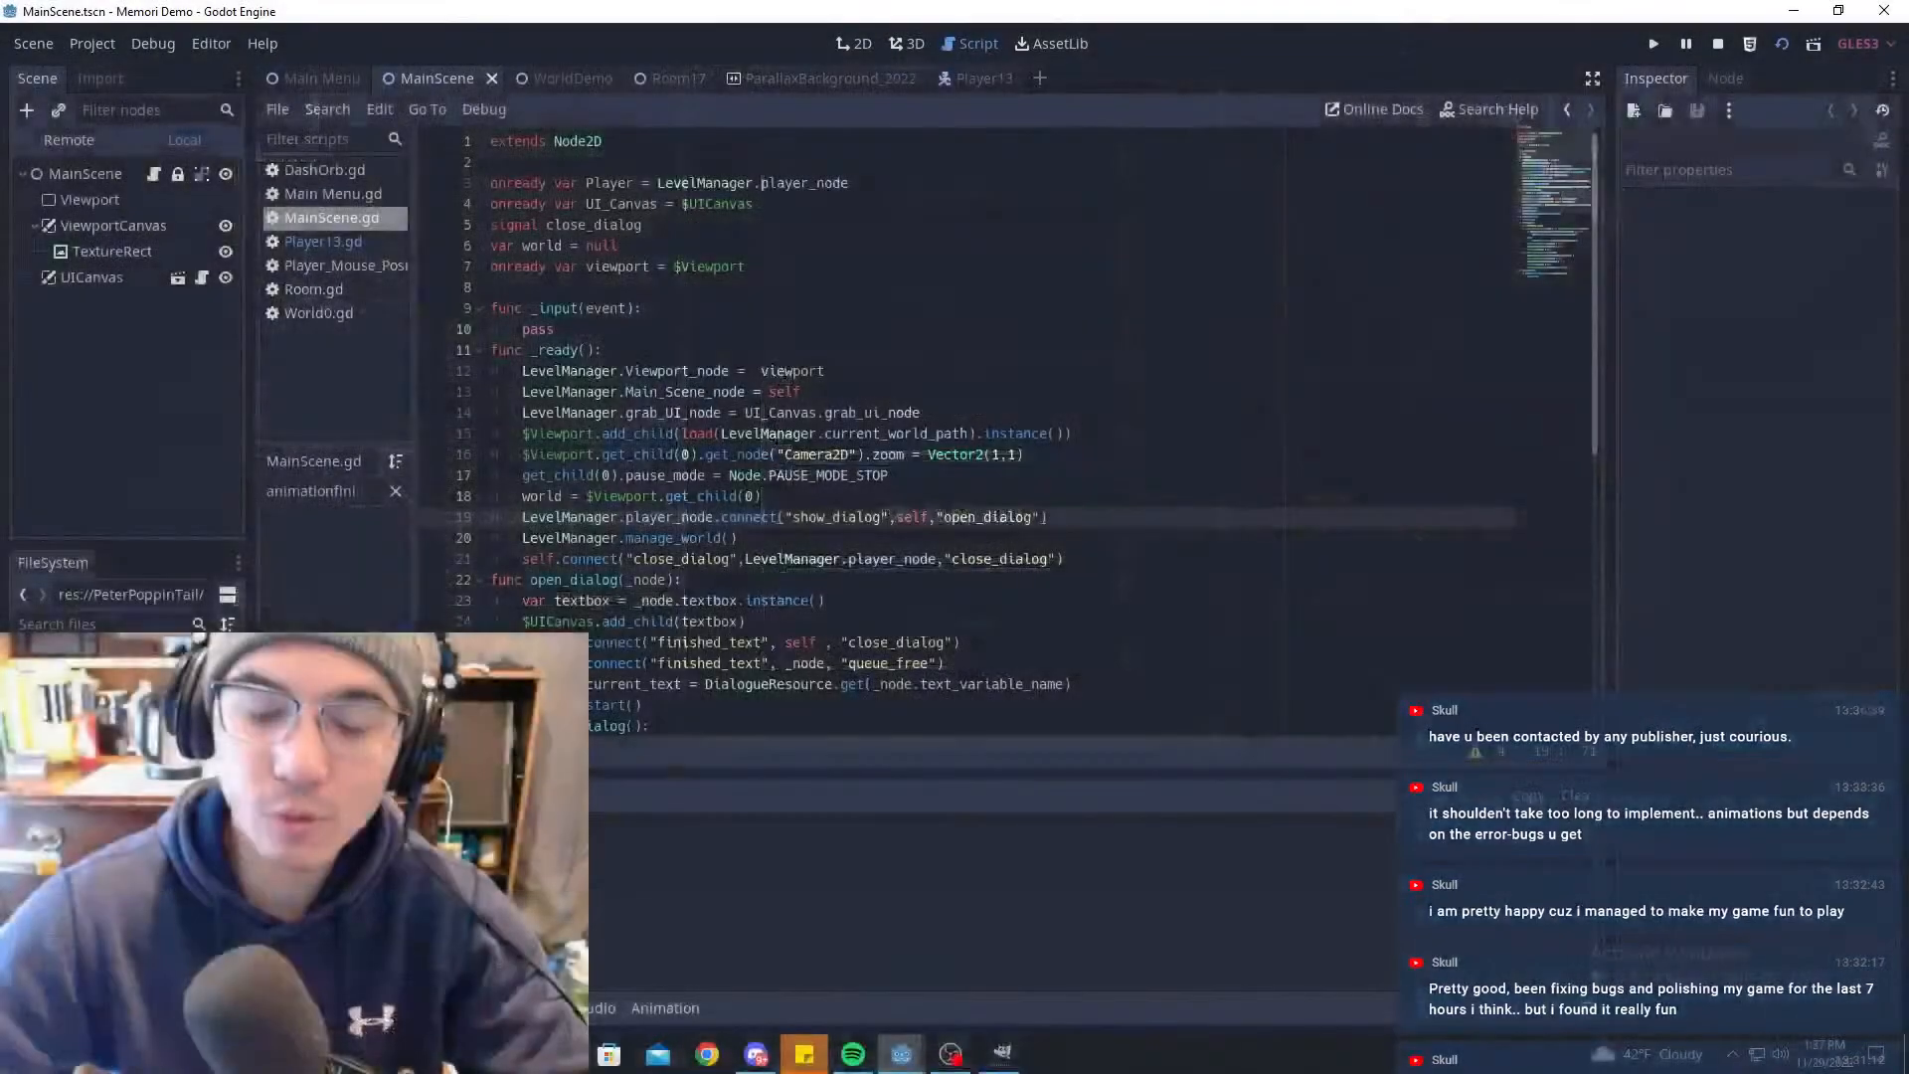
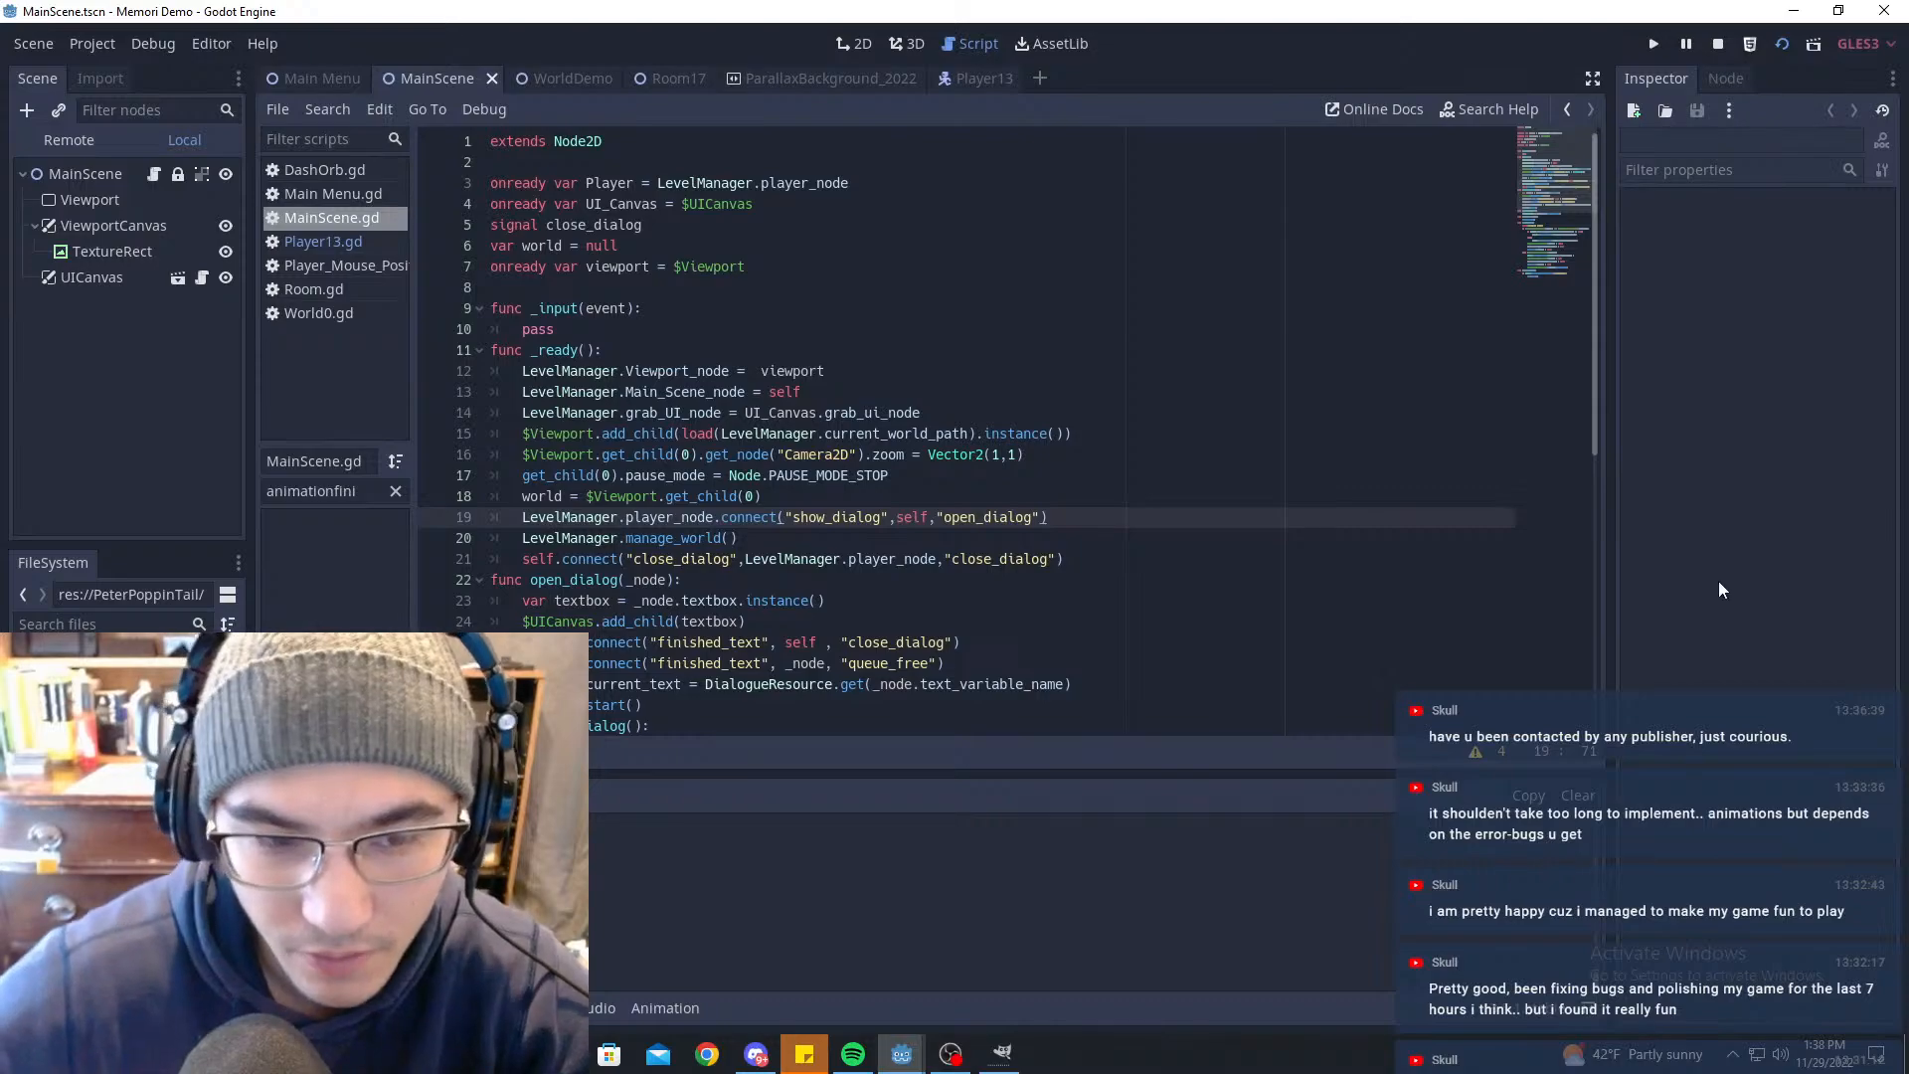
Step: In Player13's animation-finished handler, replace the "IdleLoopRight" case label text with the animation name copied from the play call under "Idle"
scroll(1120, 554, "down", 3)
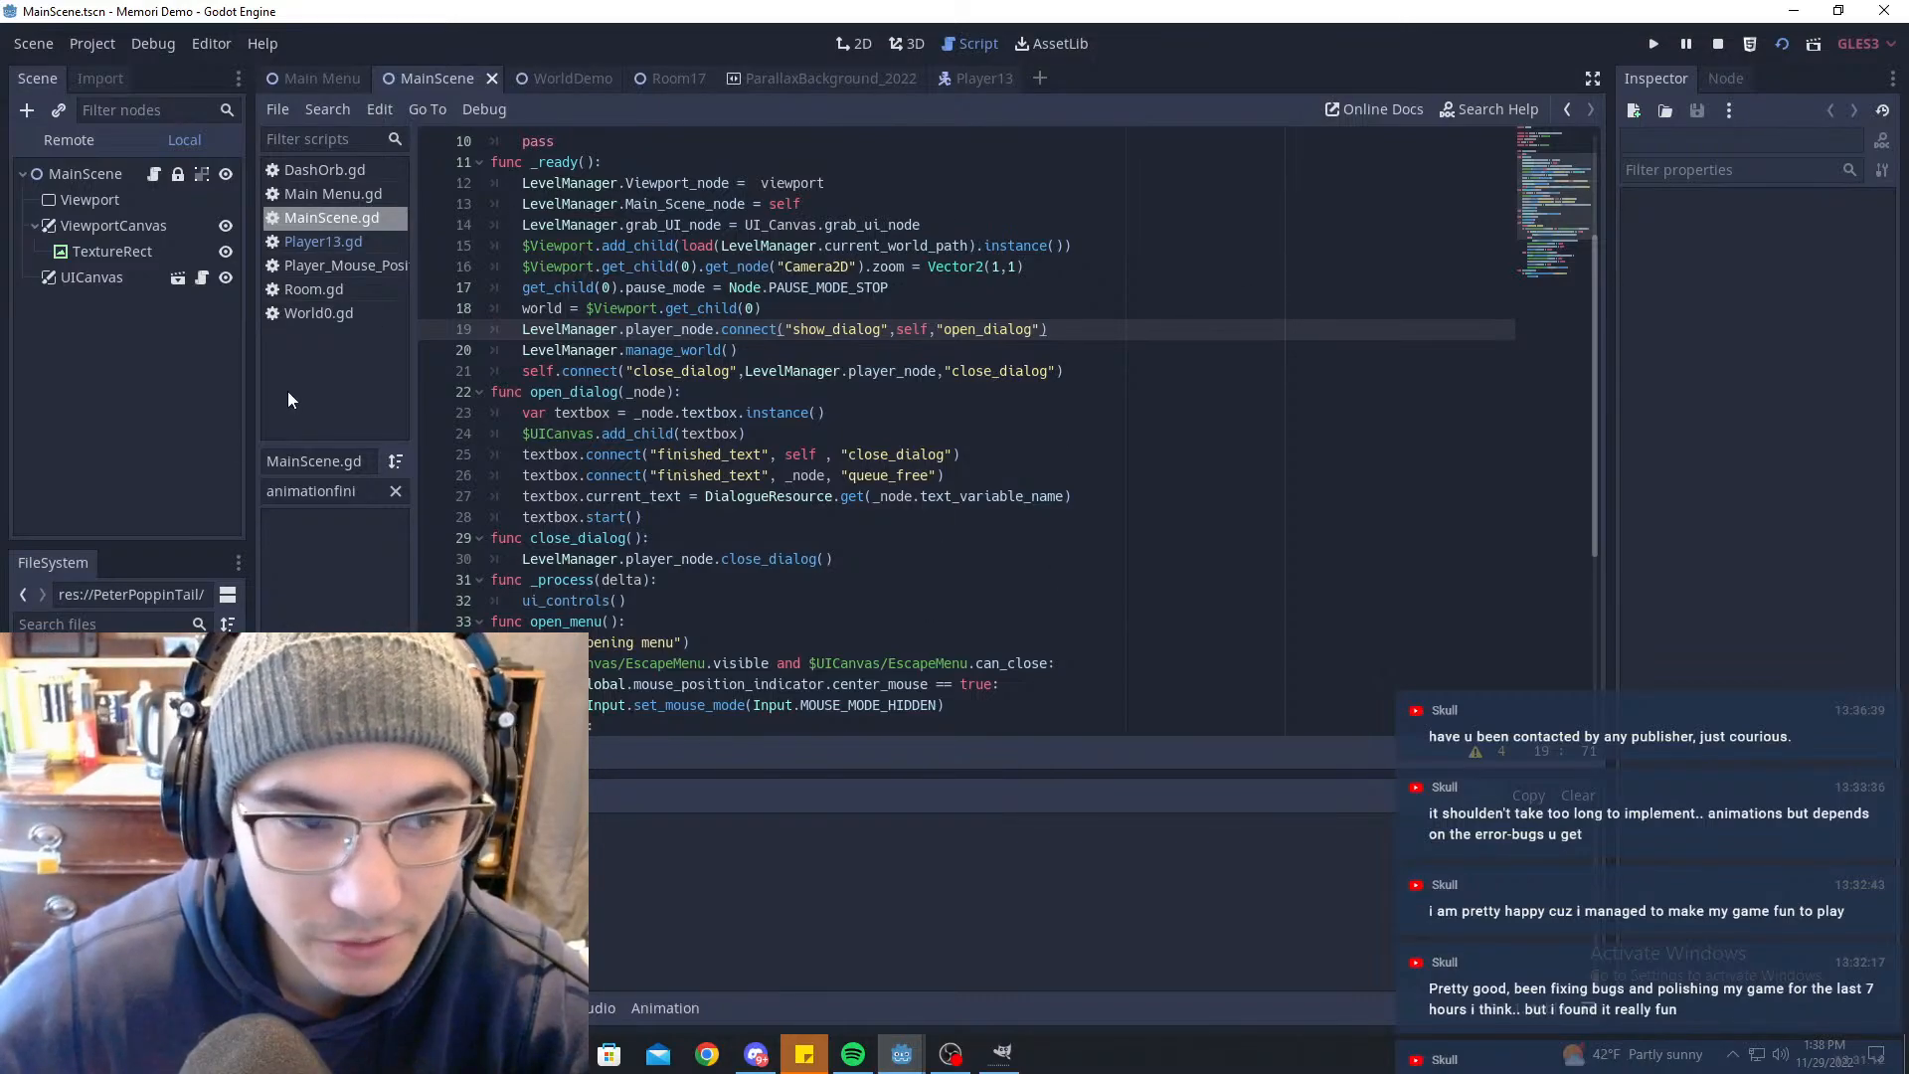
left_click(339, 492)
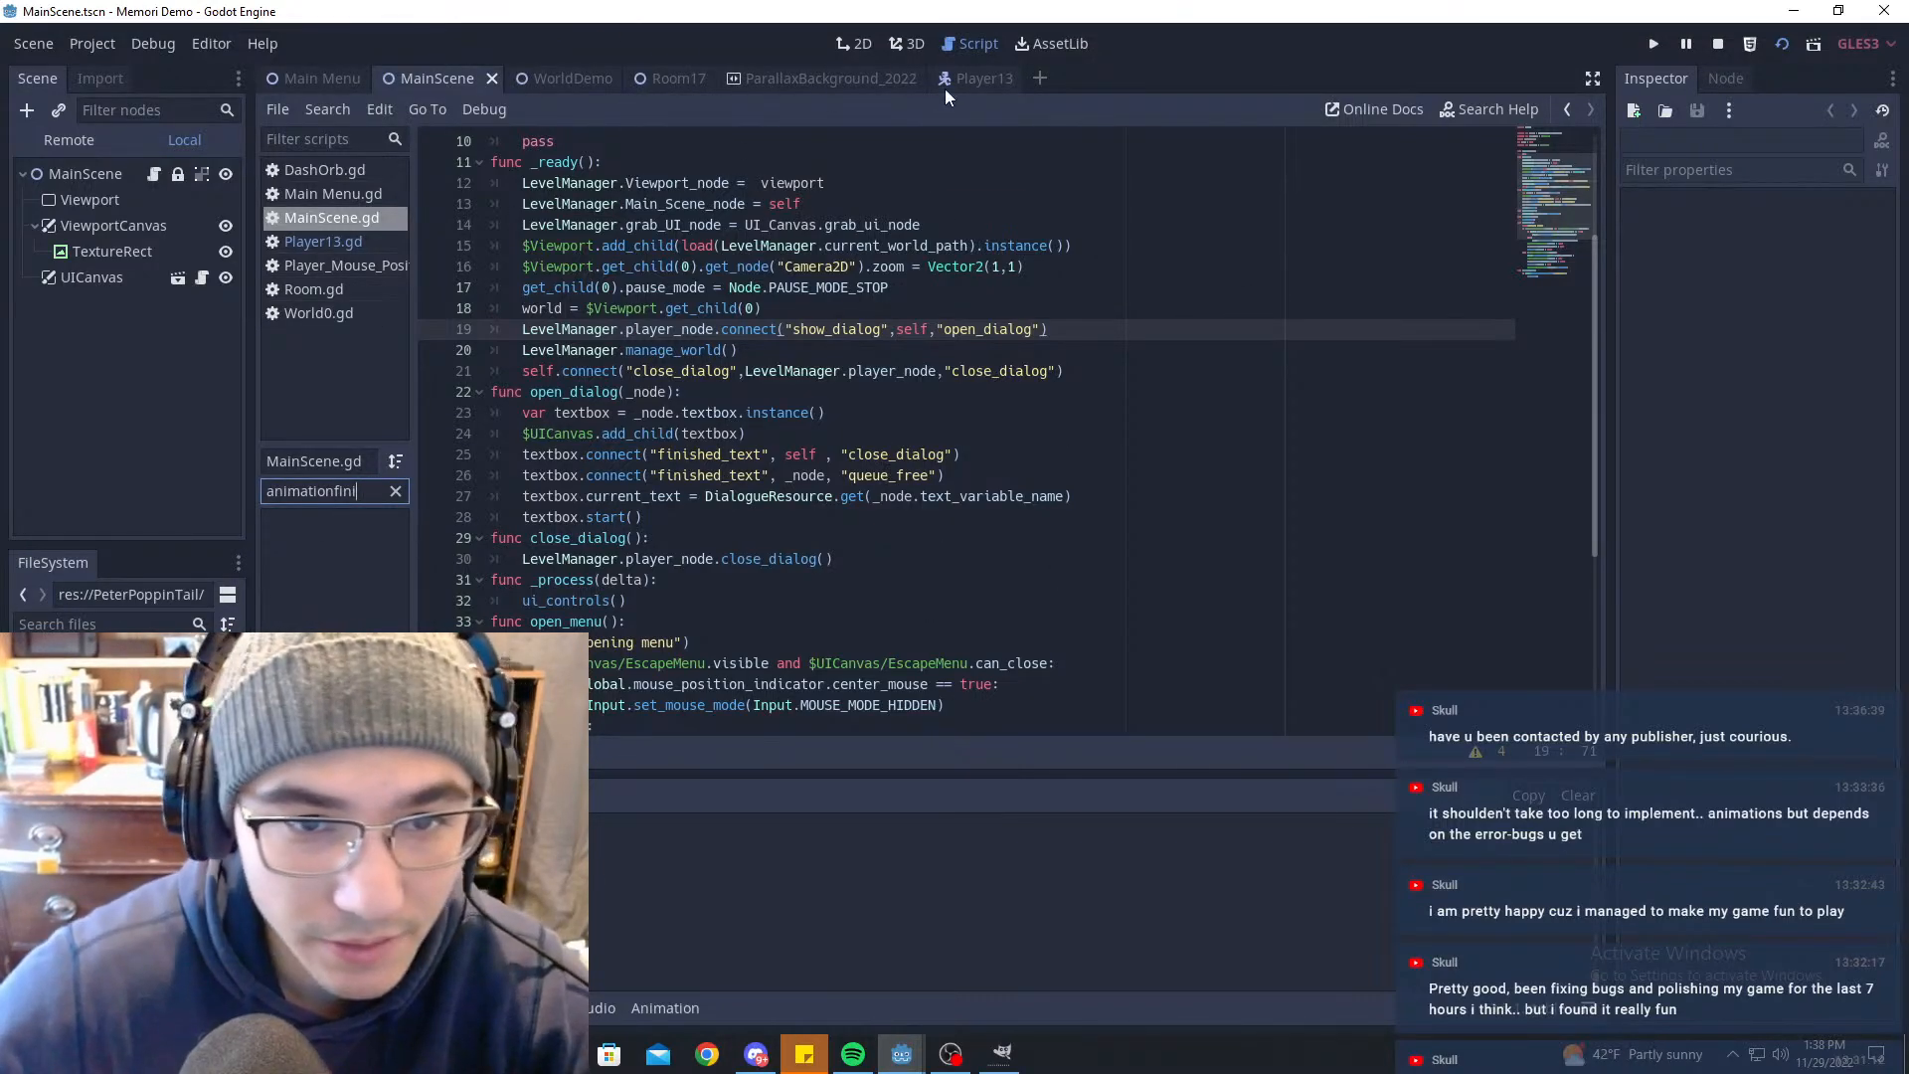
left_click(976, 78)
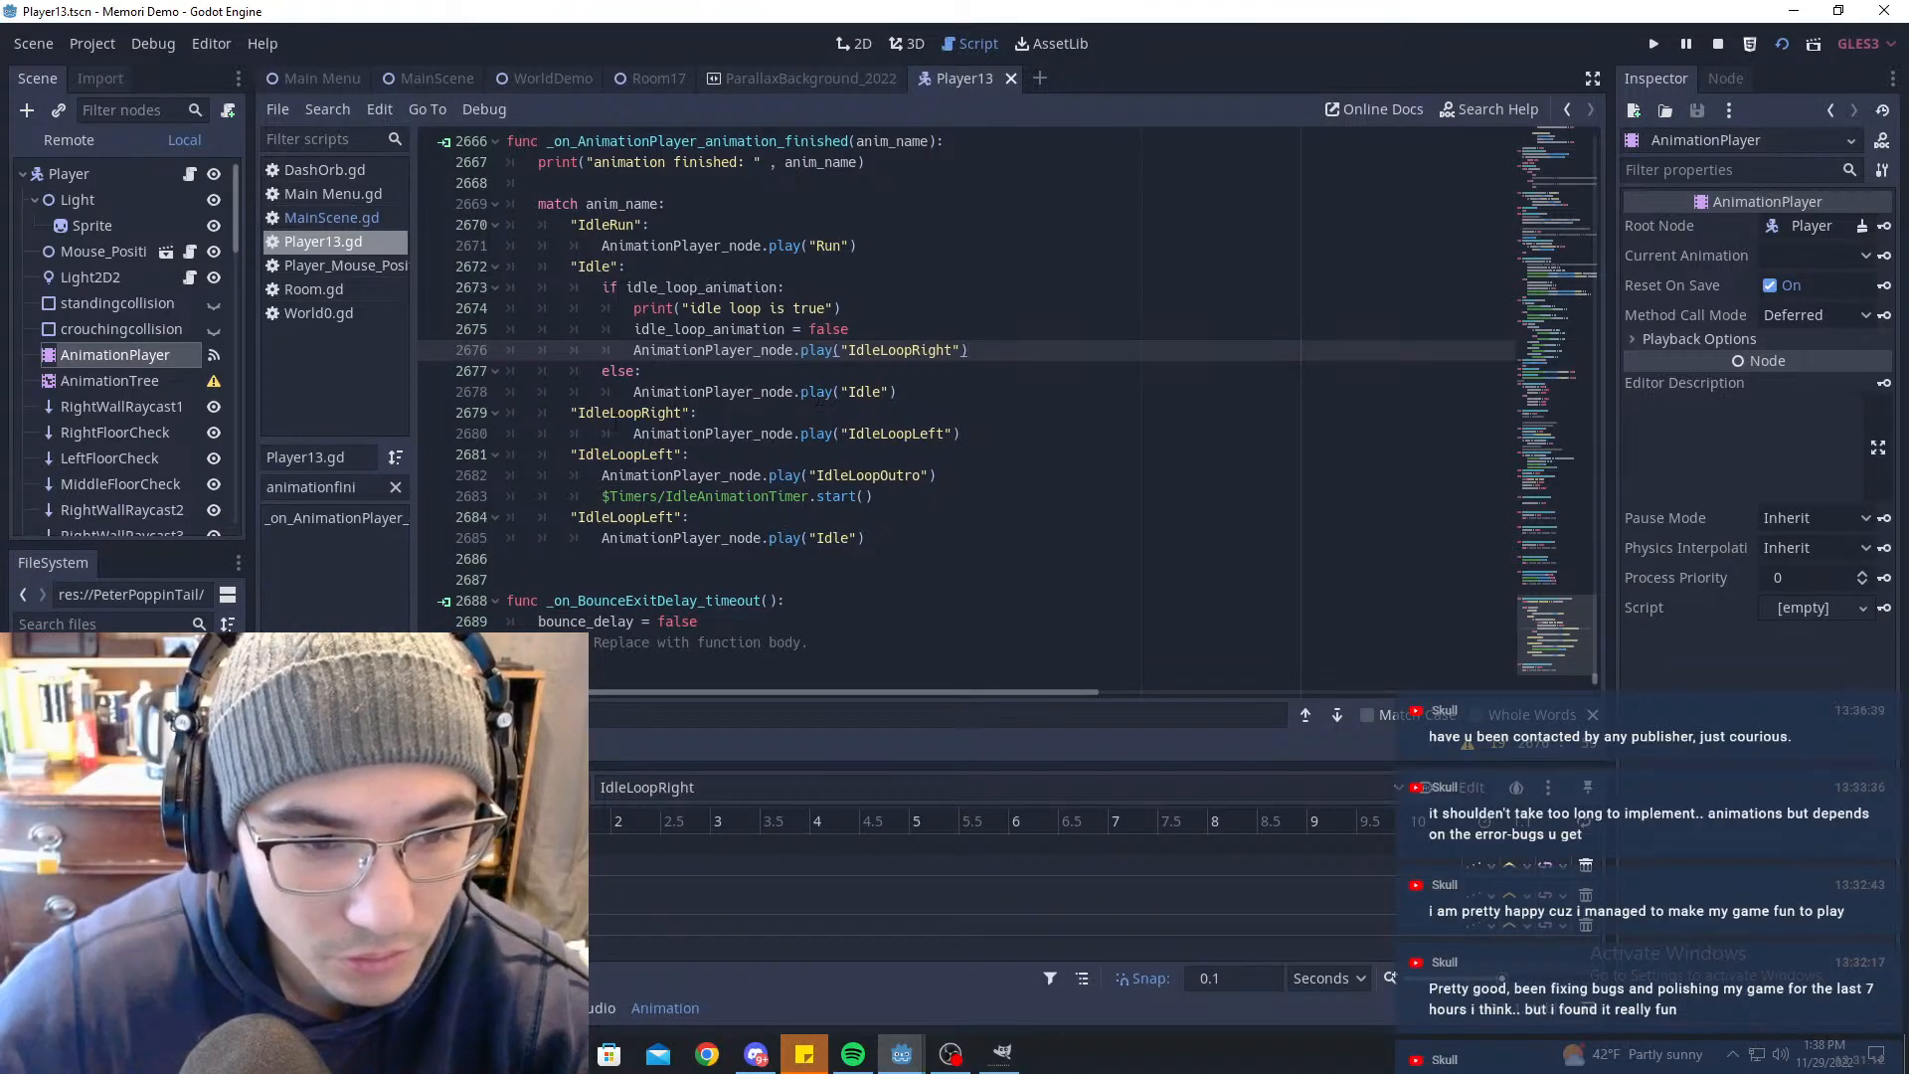
double_click(899, 357)
key("ctrl+c")
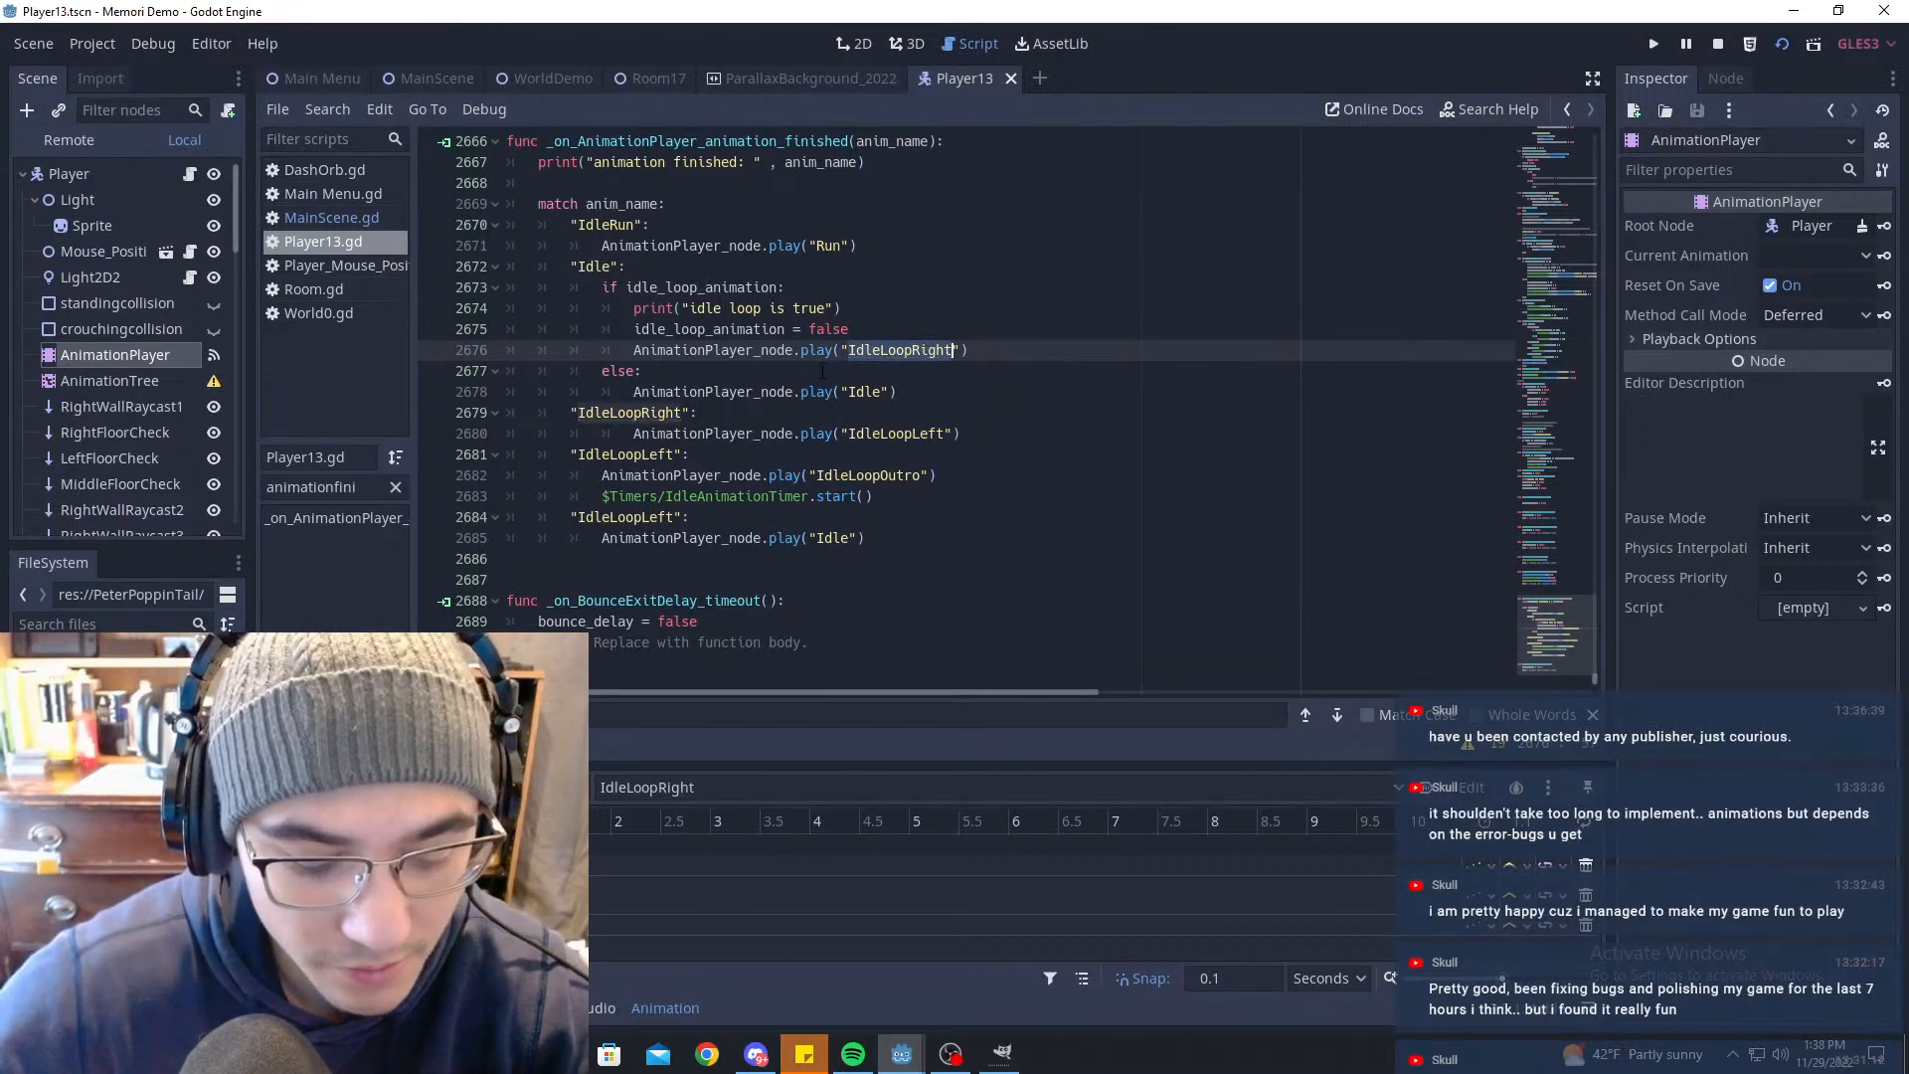
double_click(618, 417)
key("ctrl+v")
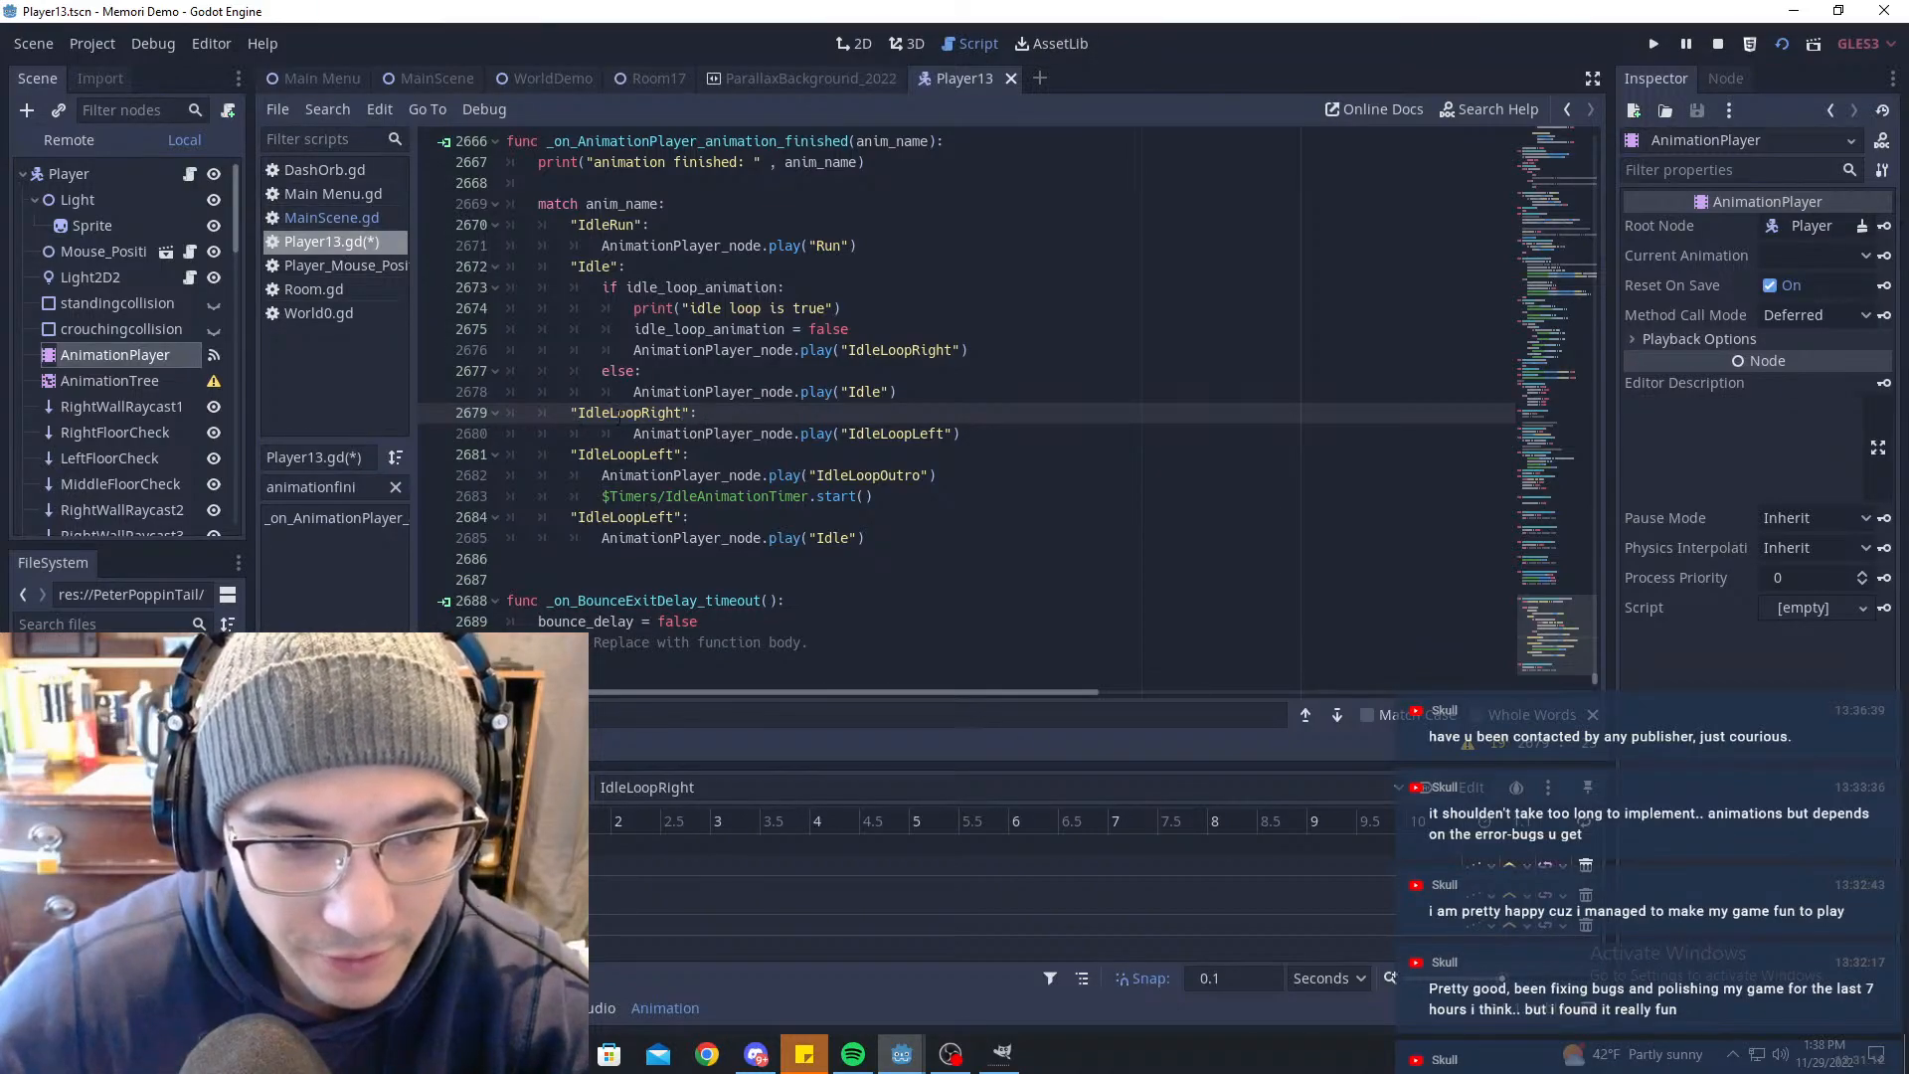
Step: Load the right and left idle loop animations in turn and compare their names with the cases in the animation-finished handler
left_click(666, 786)
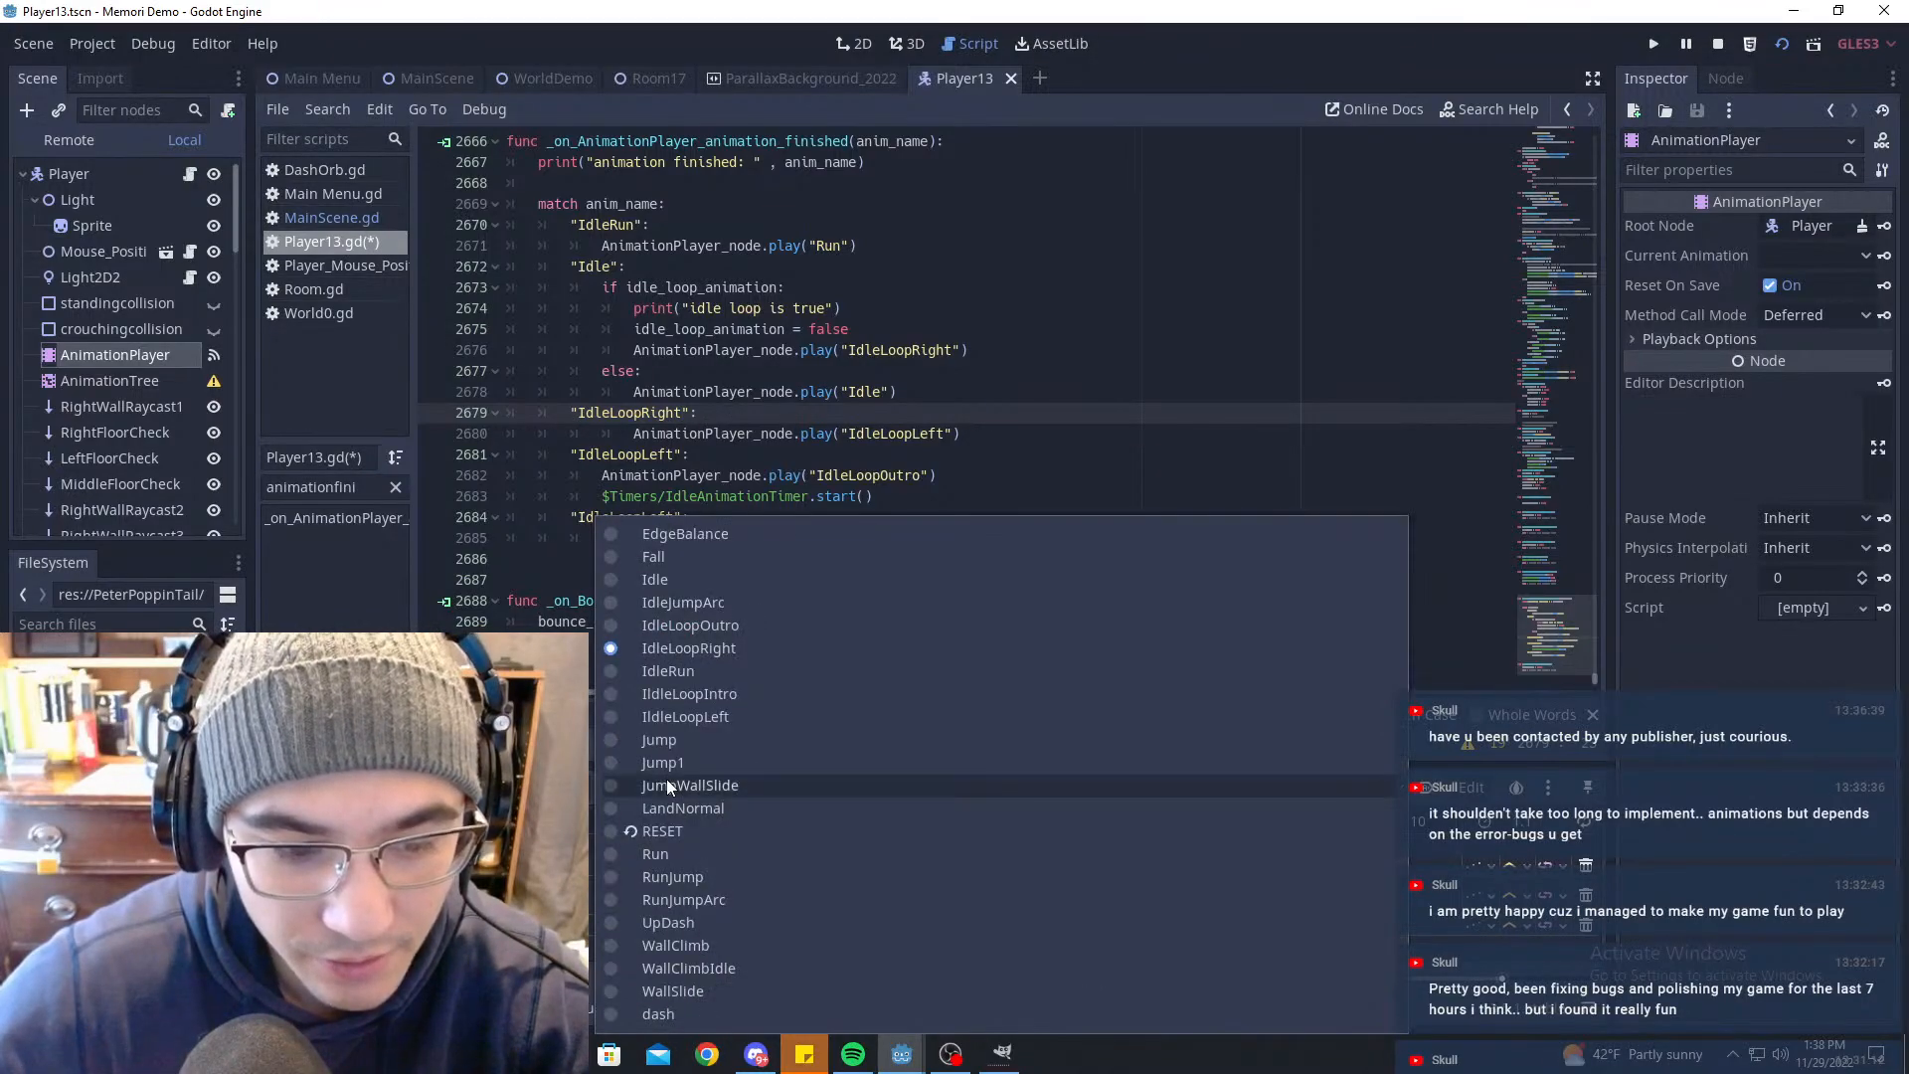
left_click(713, 649)
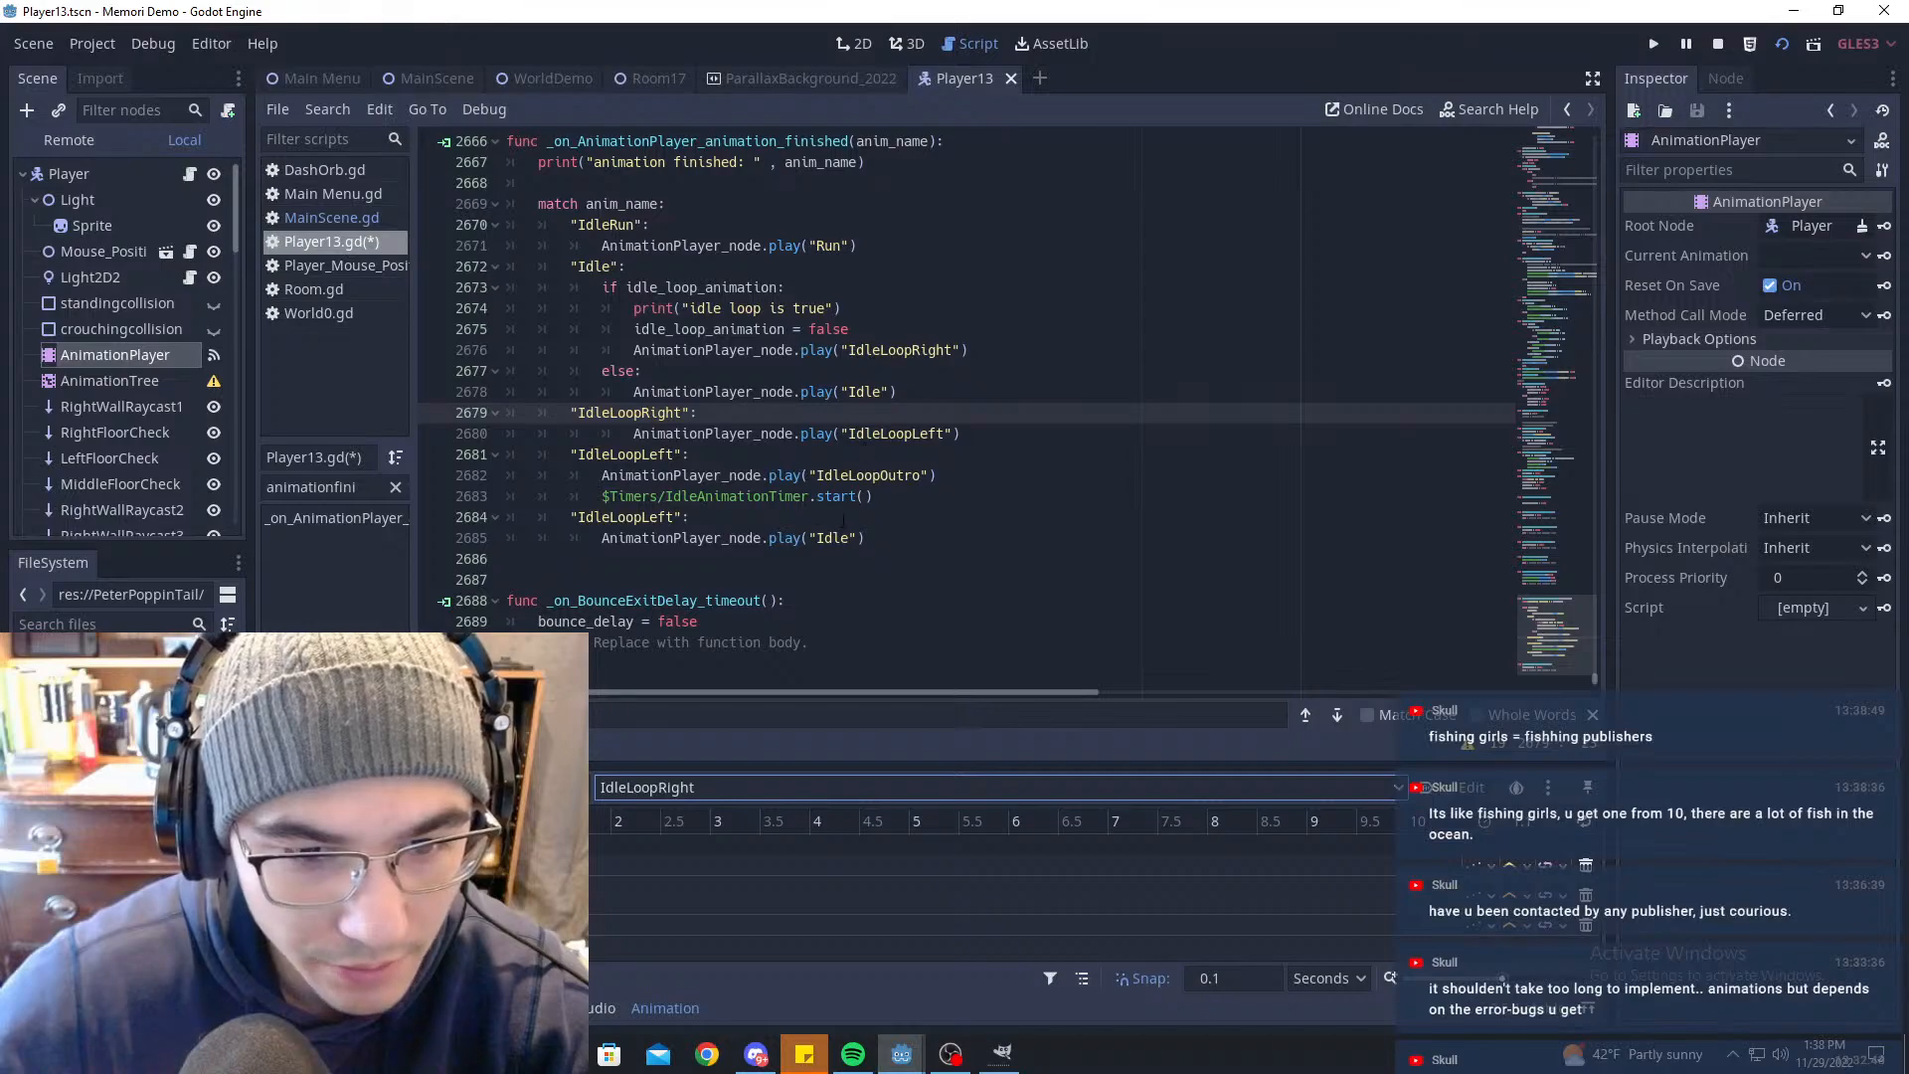
left_click(659, 785)
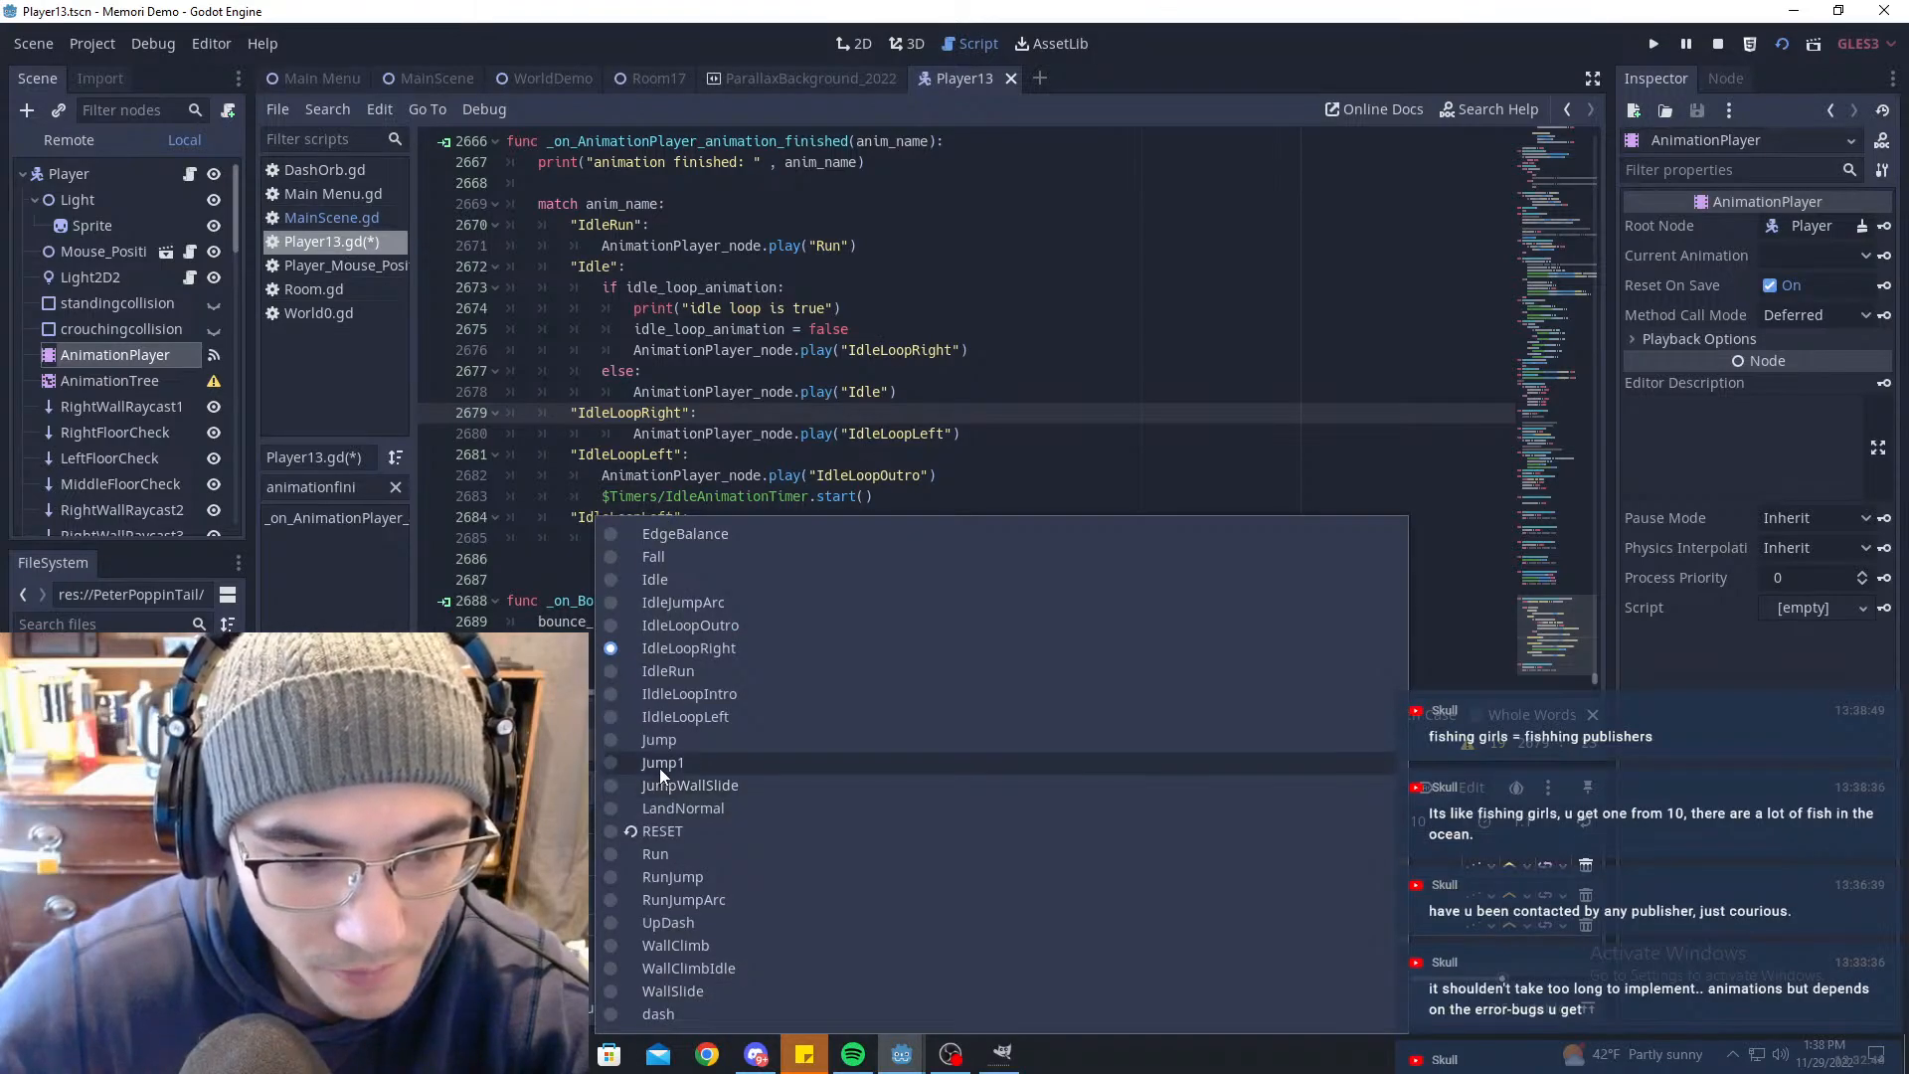
left_click(674, 715)
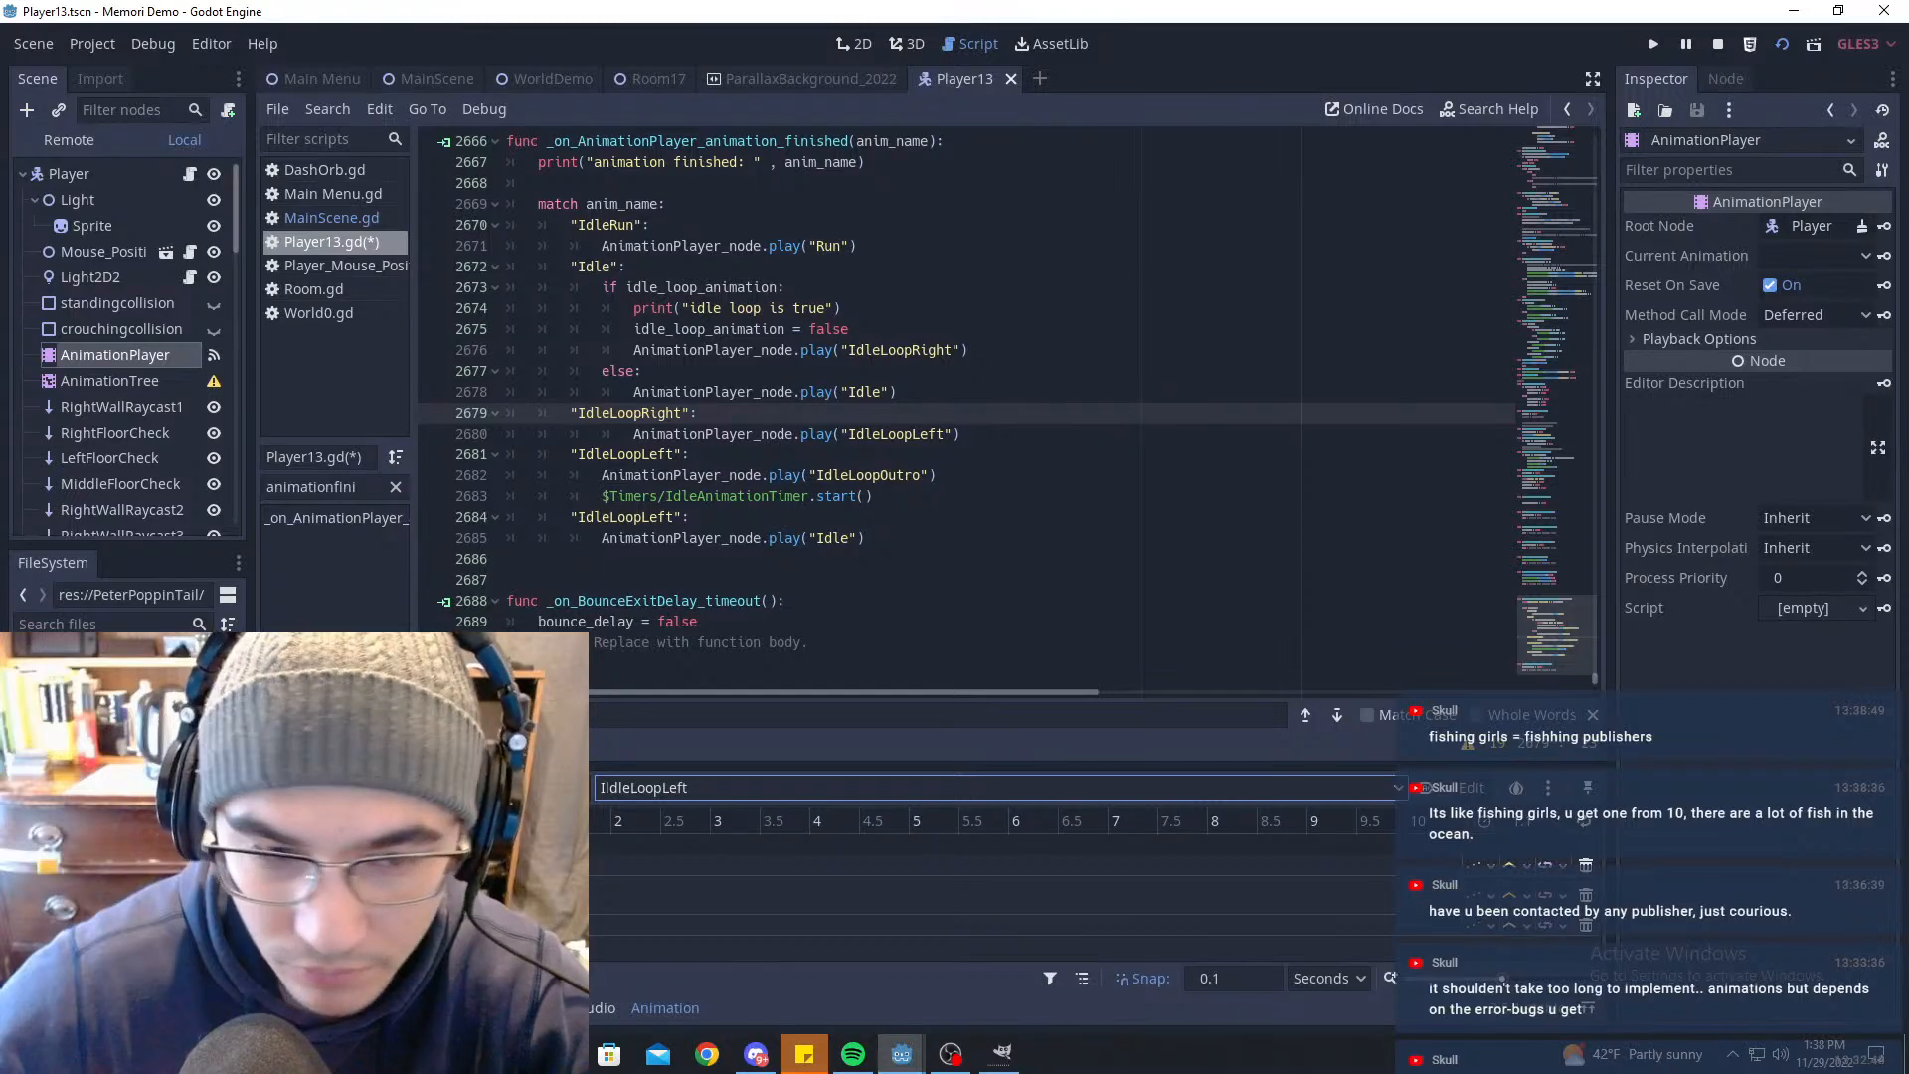
left_click(694, 788)
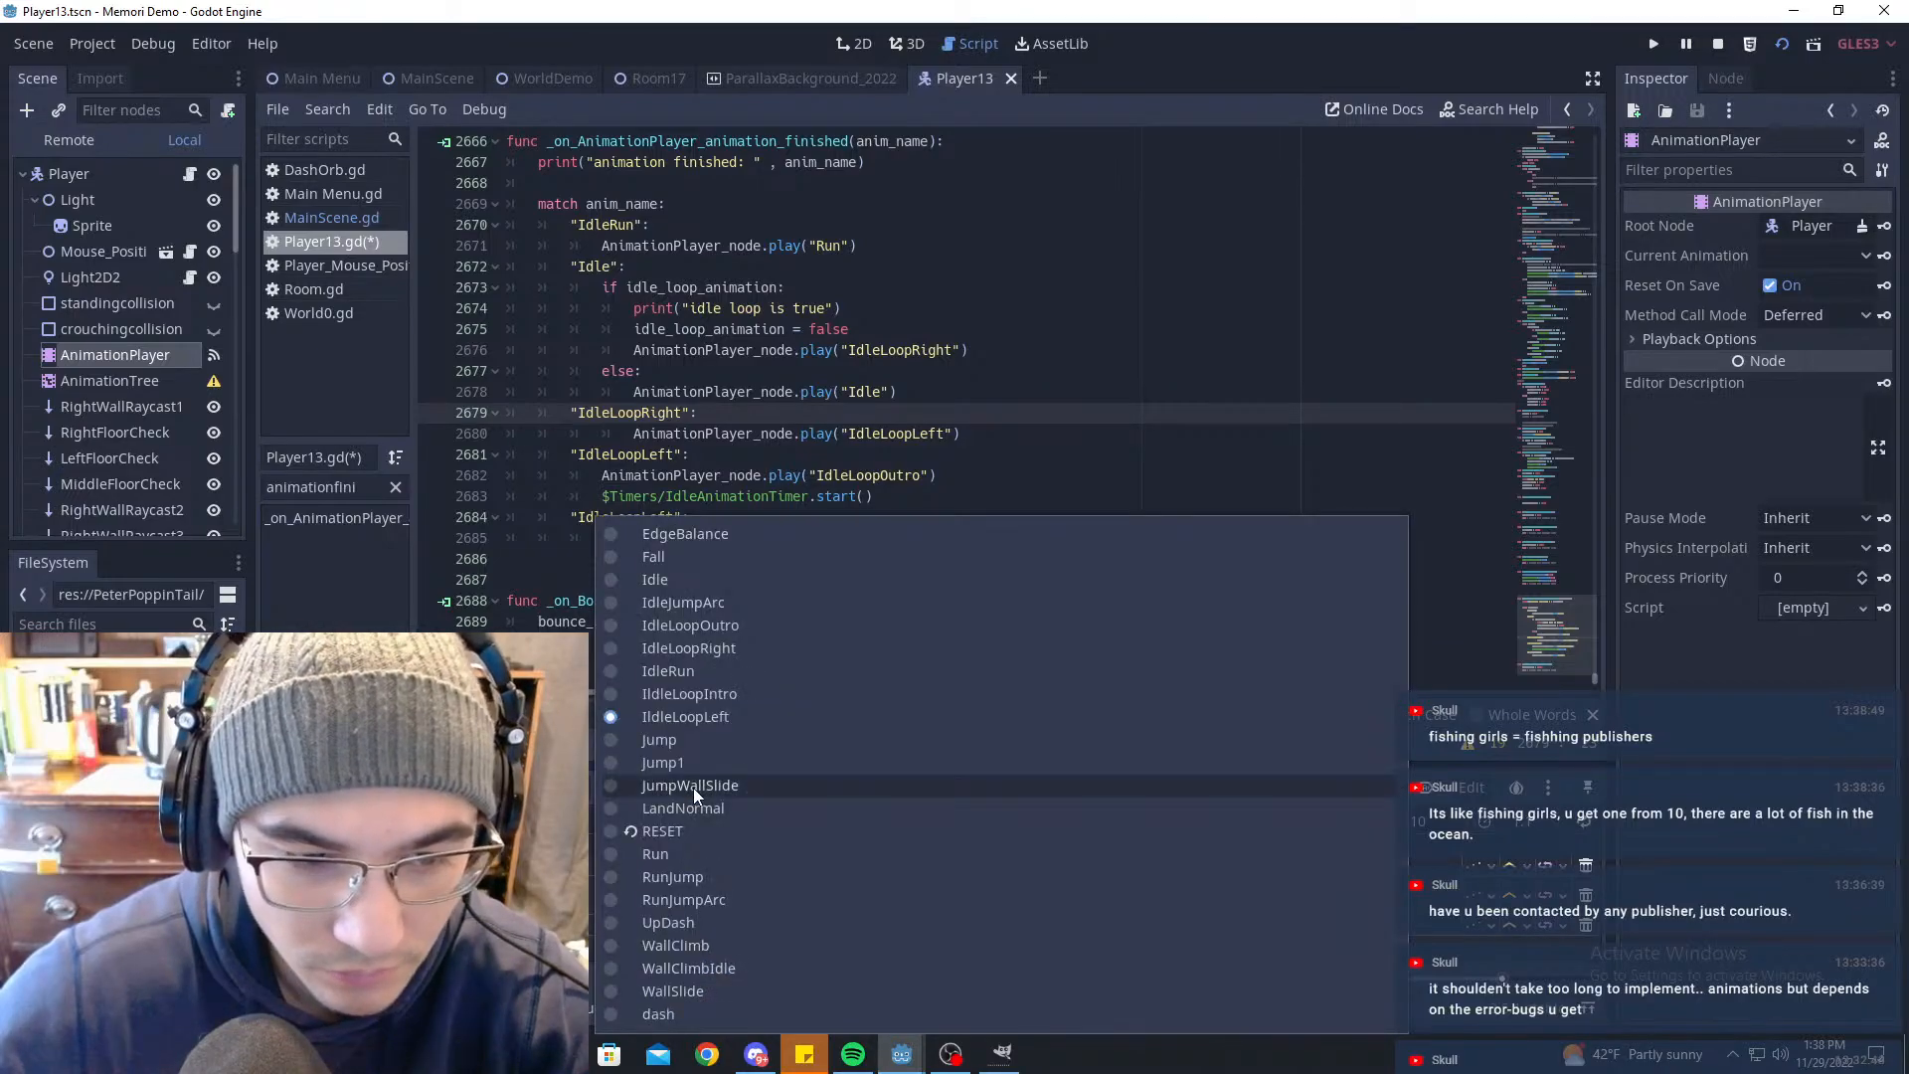
left_click(1043, 290)
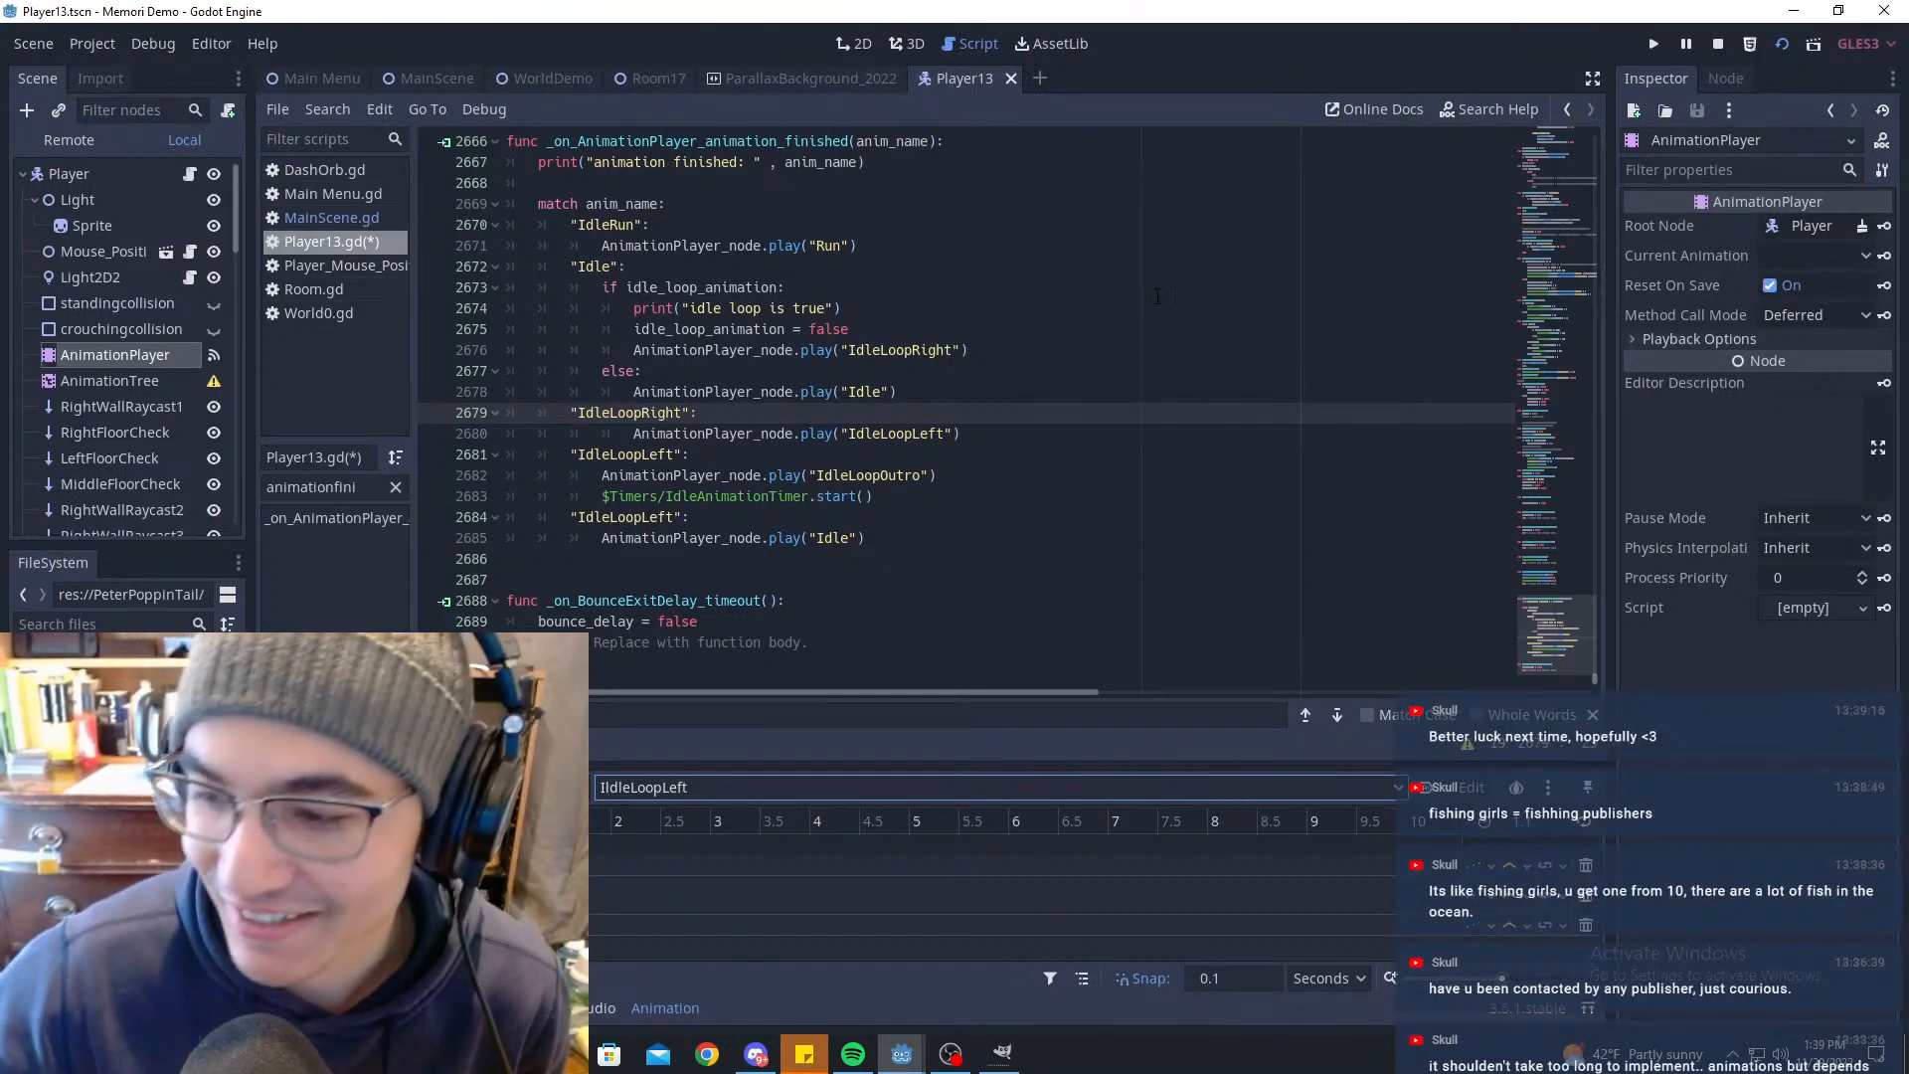
scroll(1248, 298, "down", 2)
scroll(1258, 318, "up", 3)
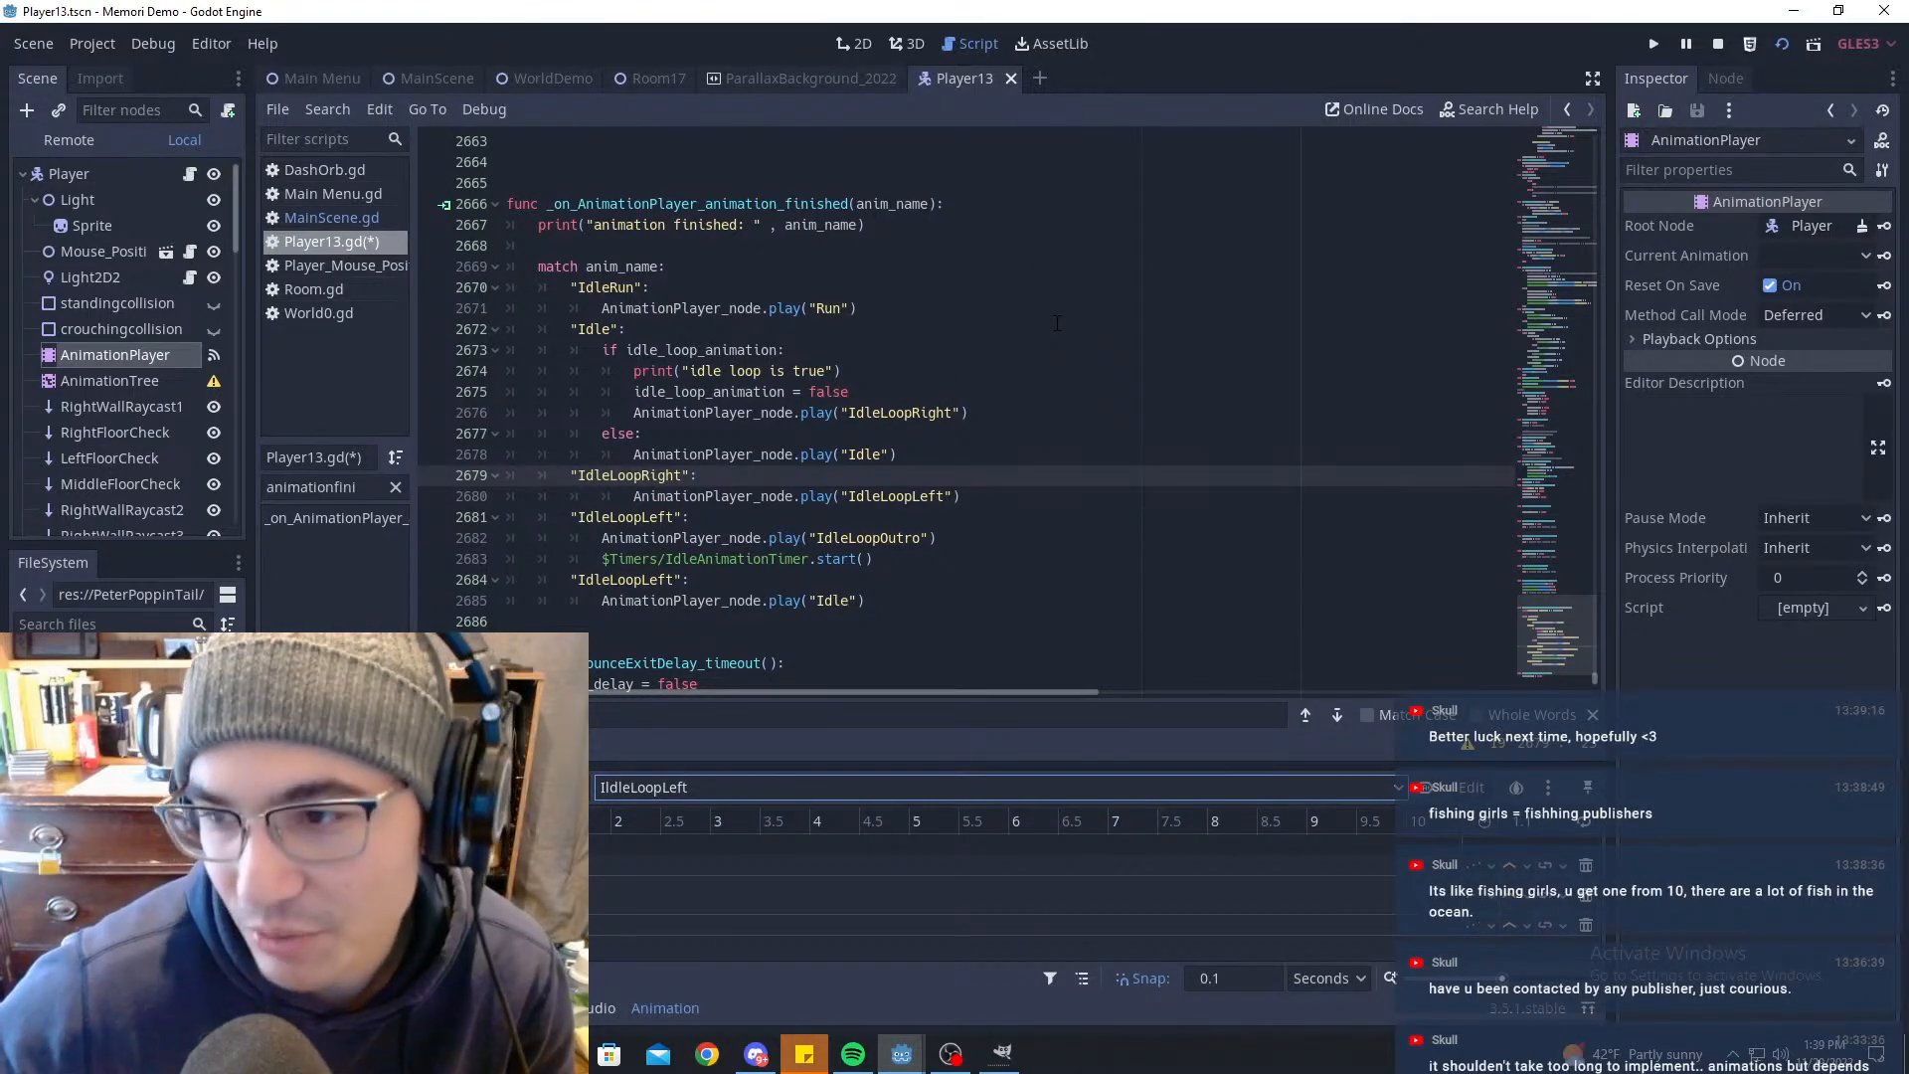
left_click_drag(1057, 324, 984, 477)
left_click(1096, 537)
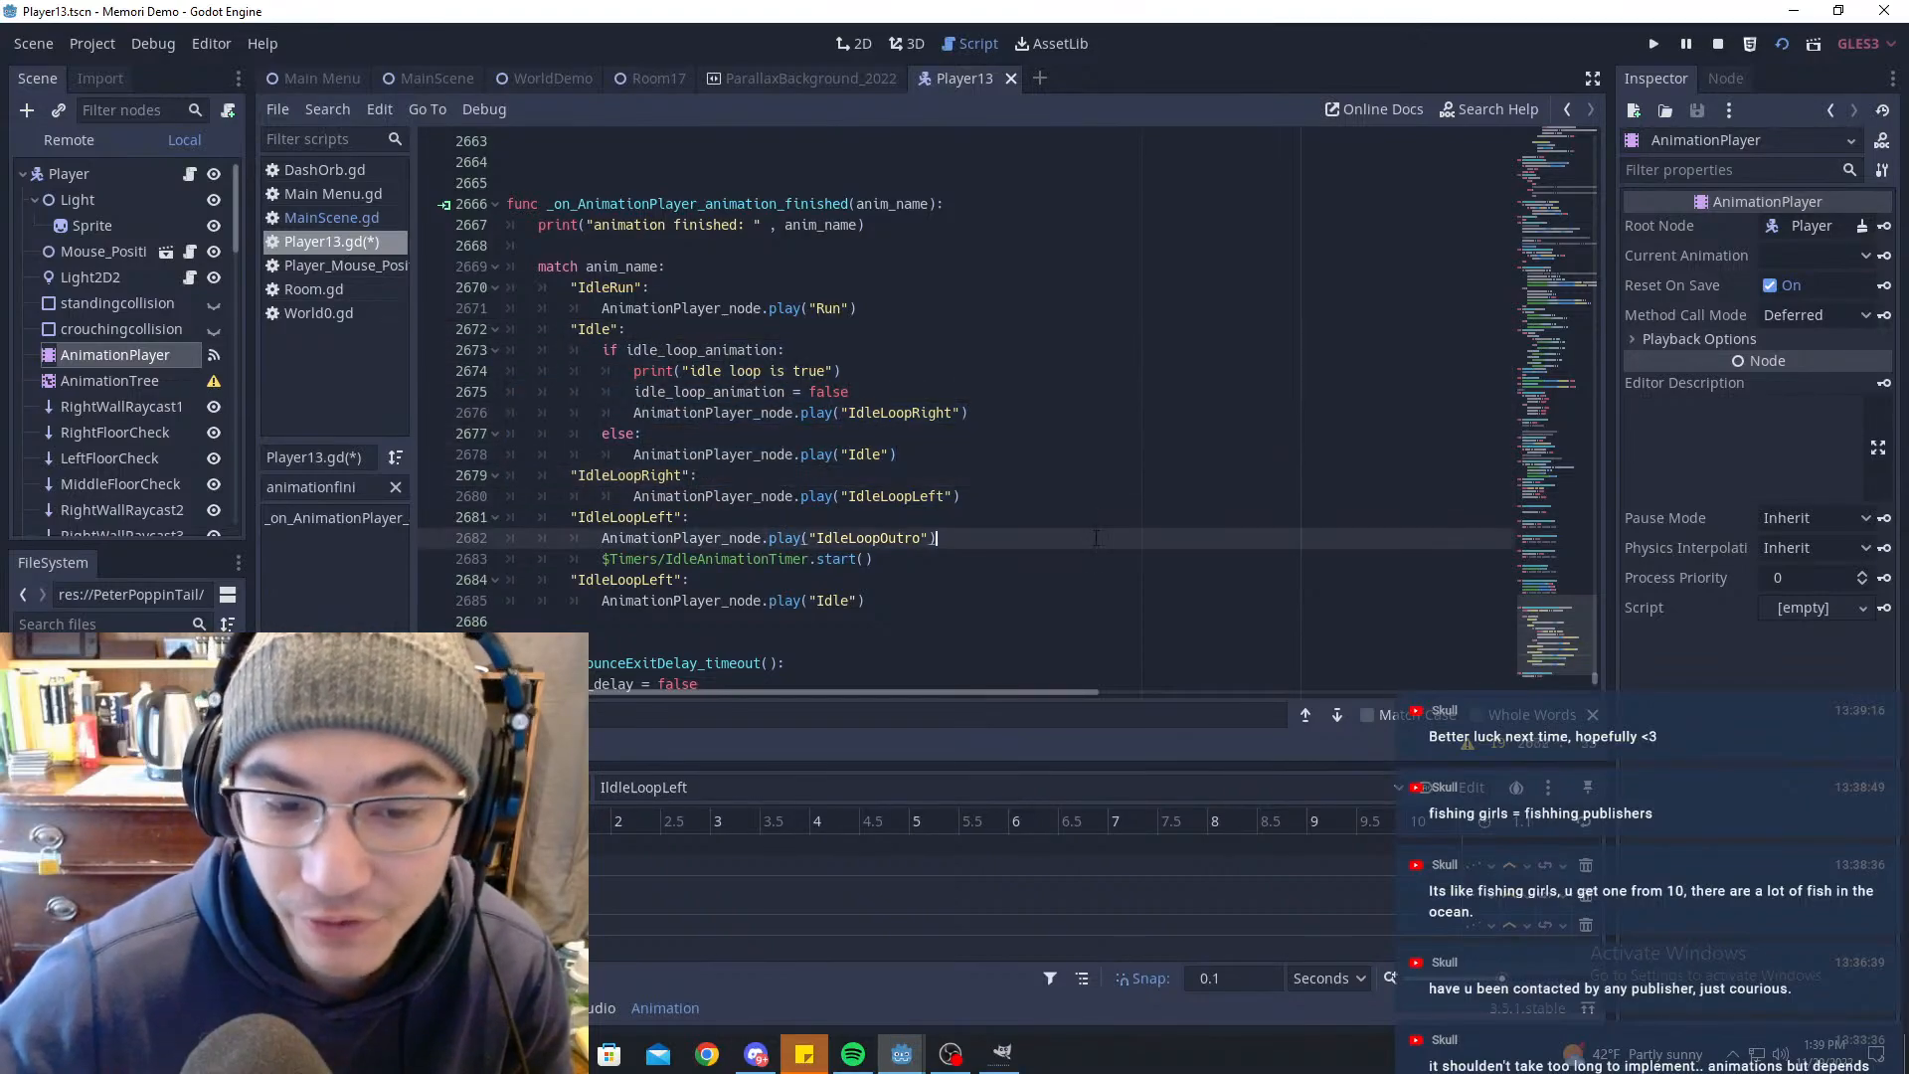
left_click(1088, 601)
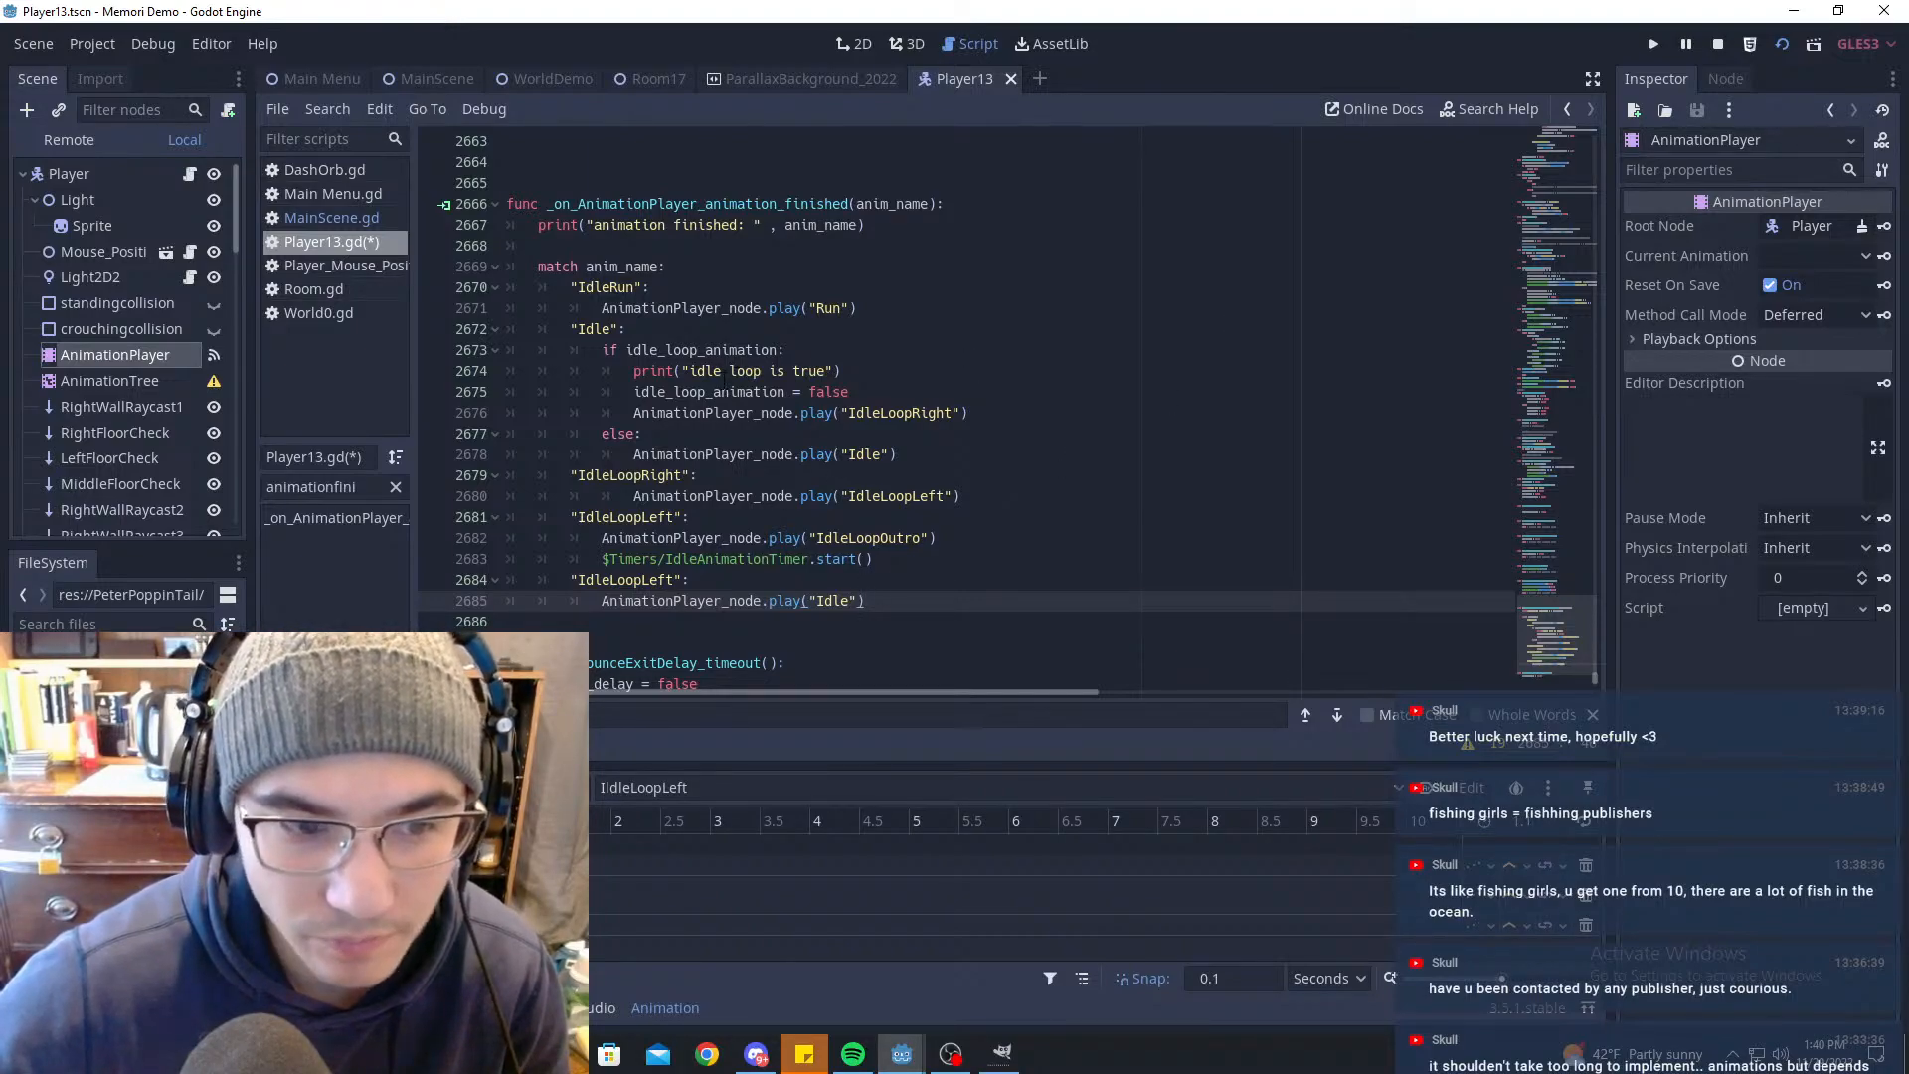
left_click_drag(867, 412, 1044, 422)
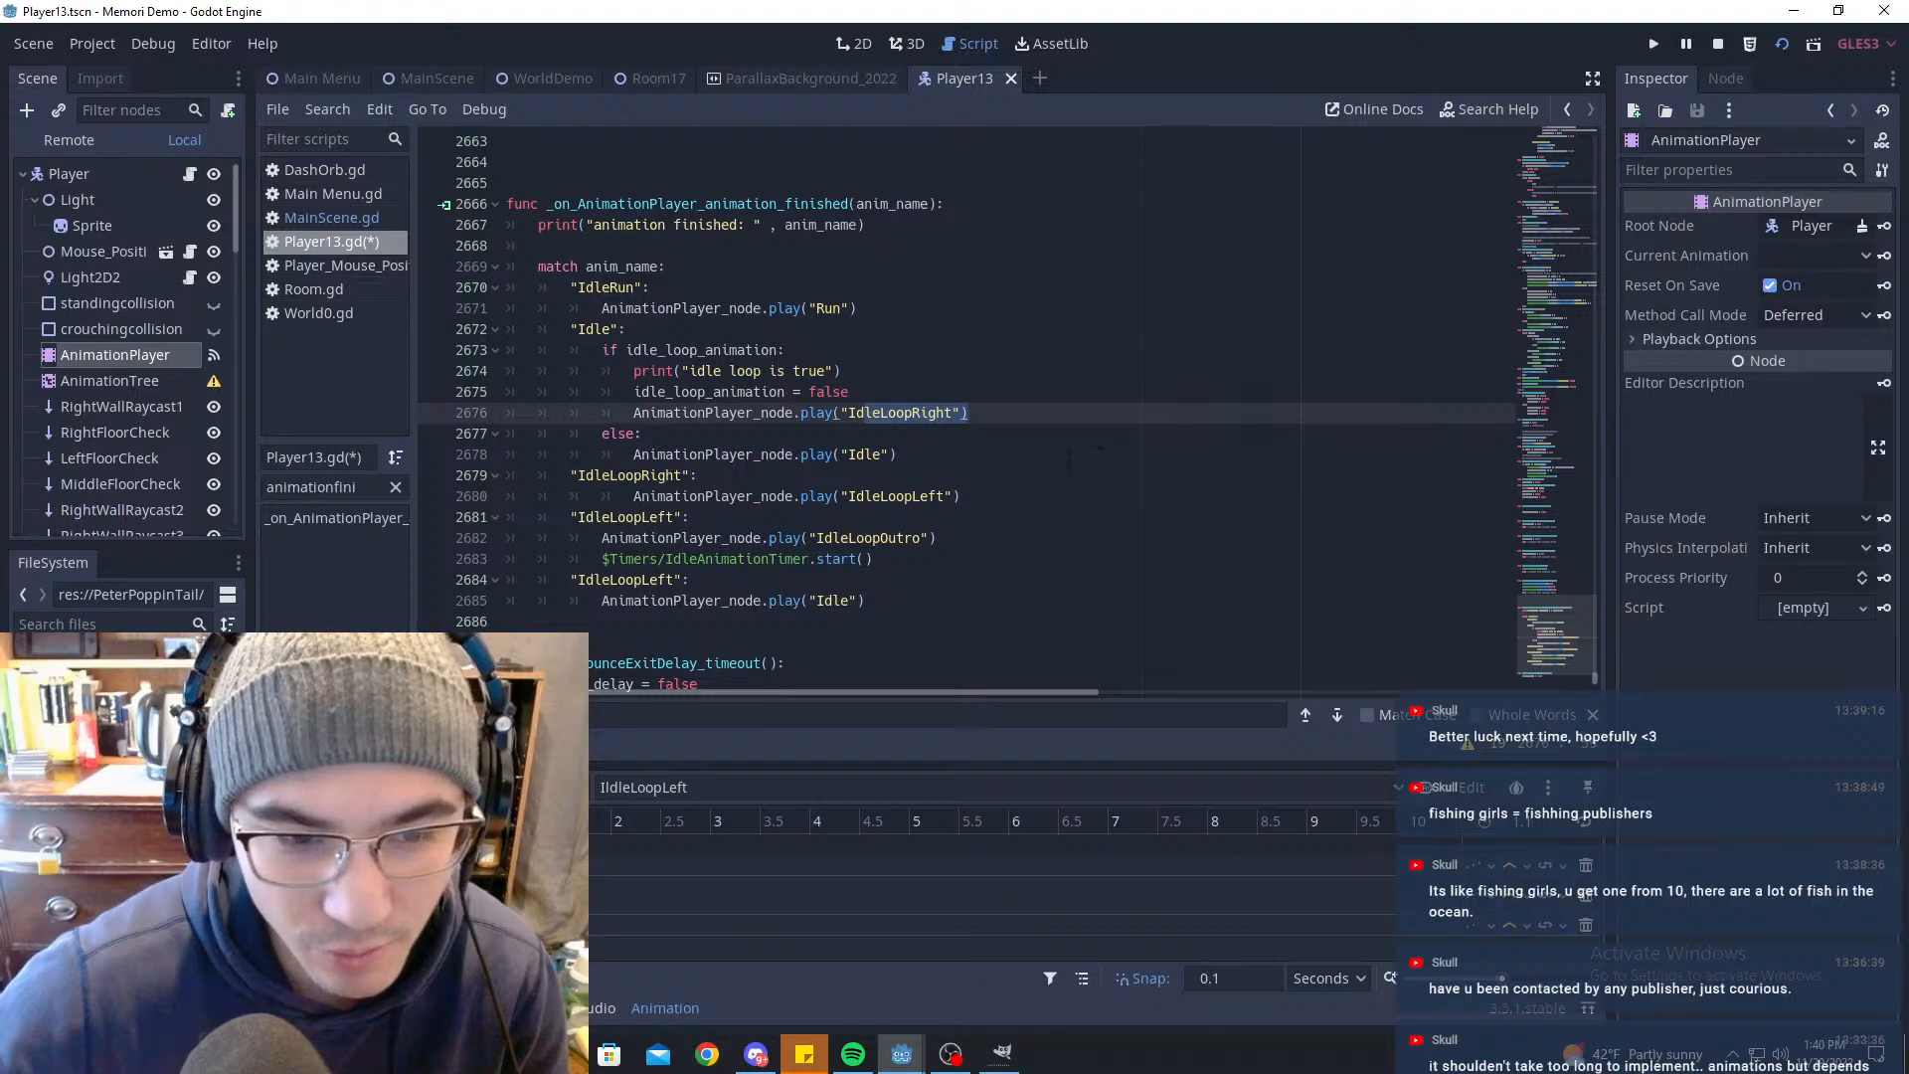
Step: Add print("idle loop right done") under the "IdleLoopRight" case, align the play call's indentation with it, and save the script
left_click(579, 476)
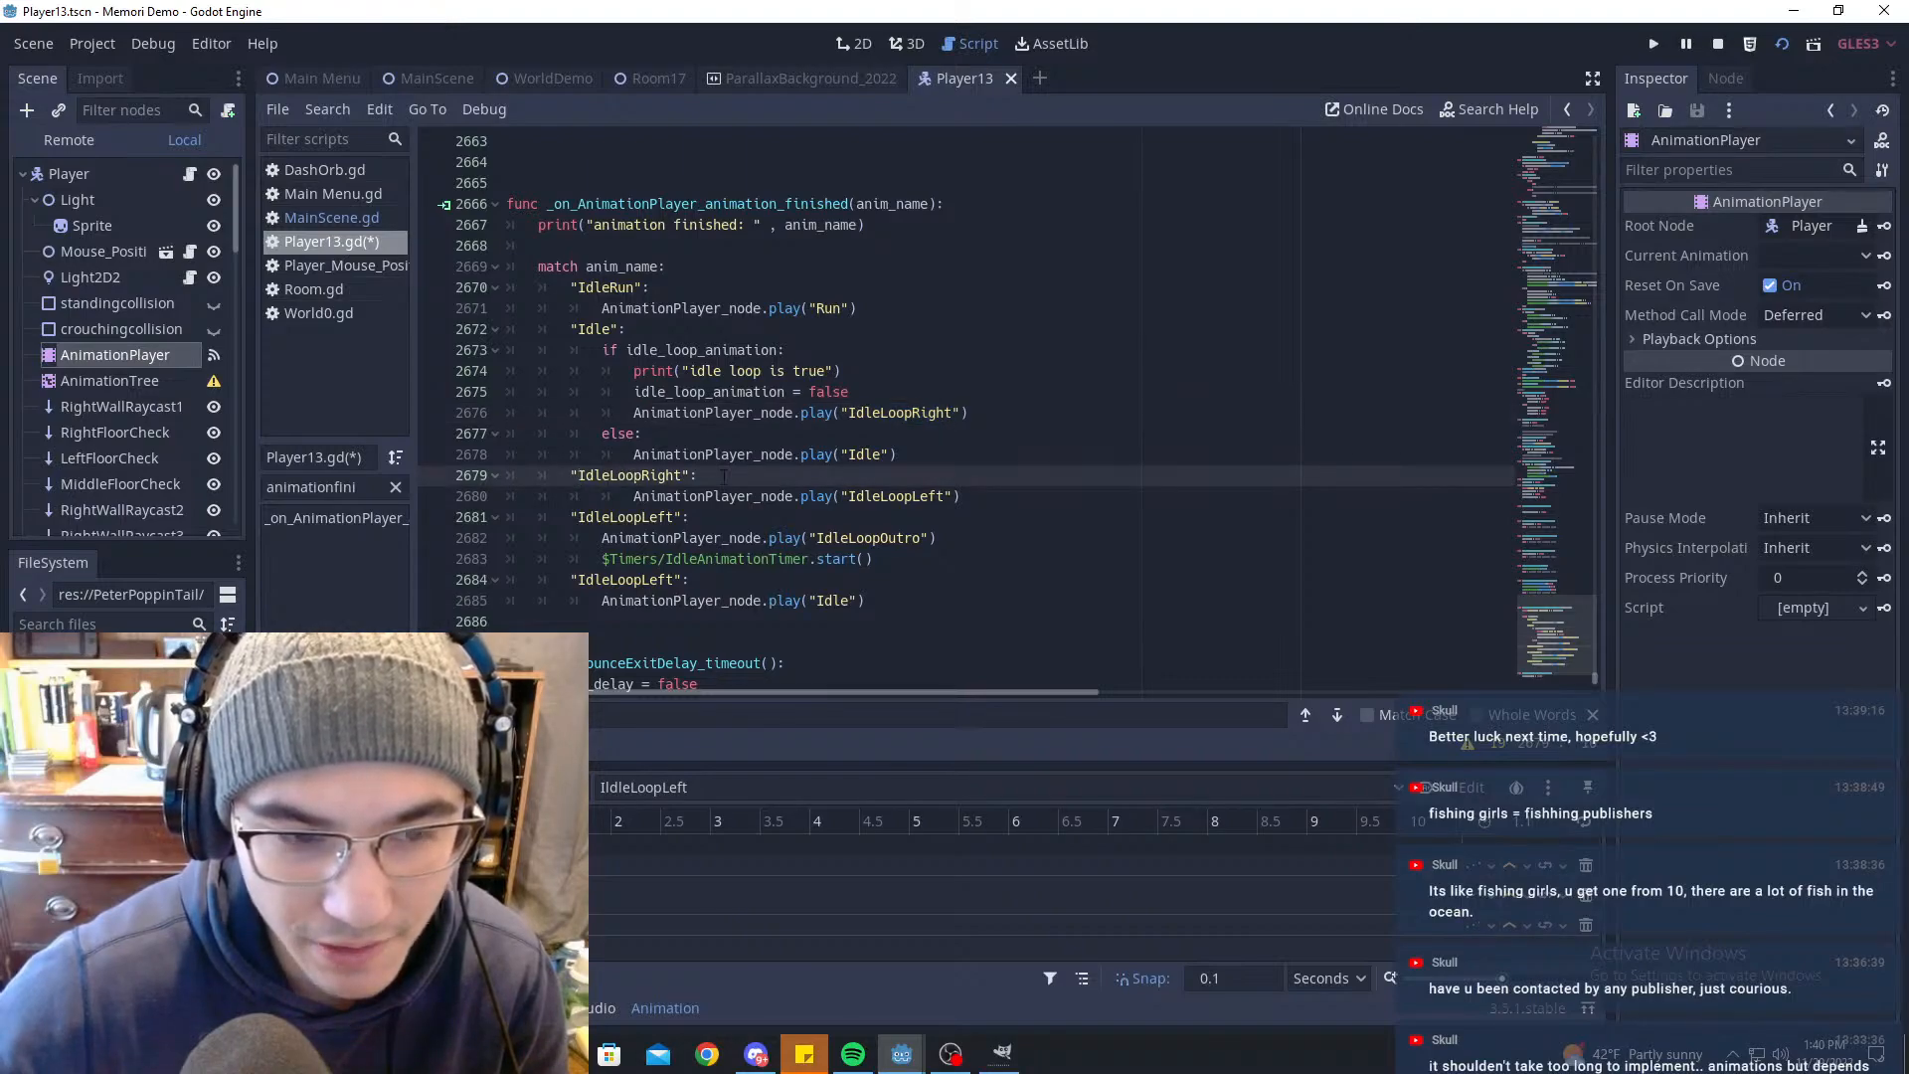
key("Return")
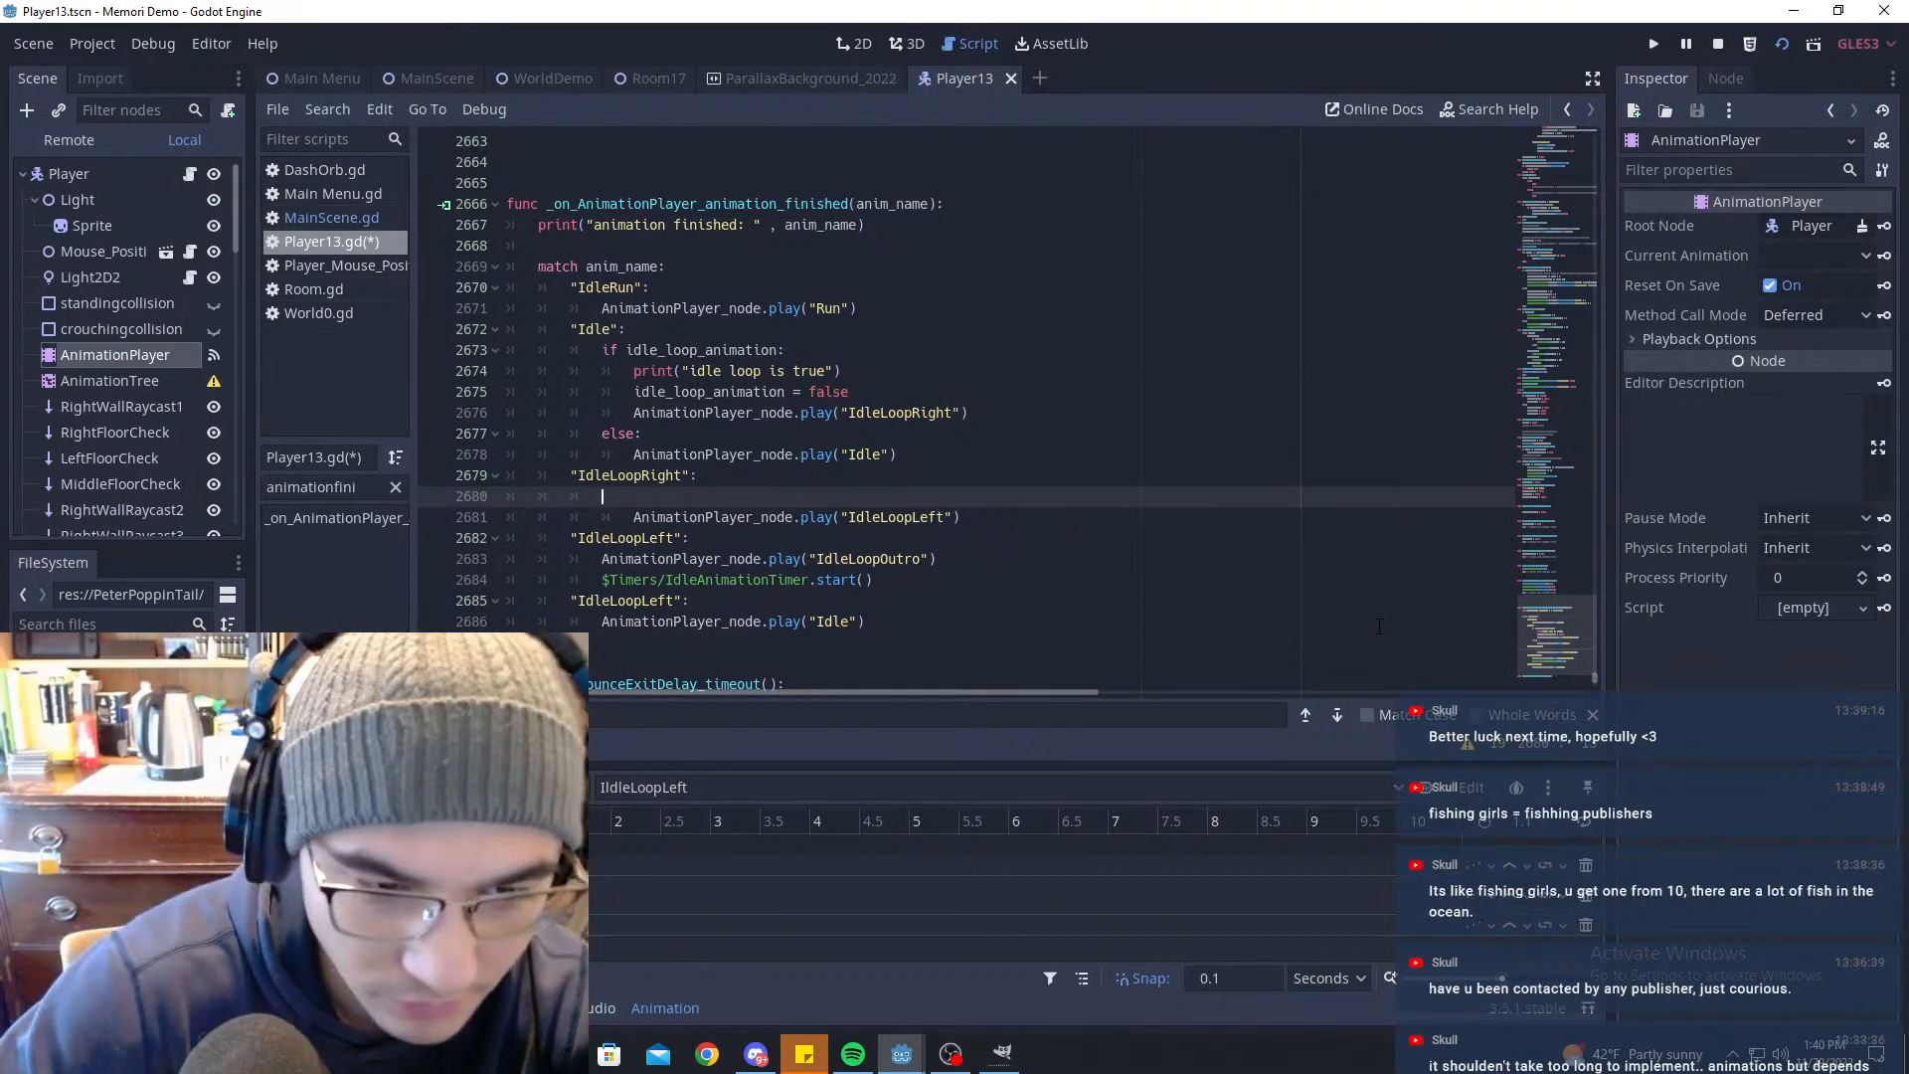
key("Down")
key("Delete")
key("Up")
type("print")
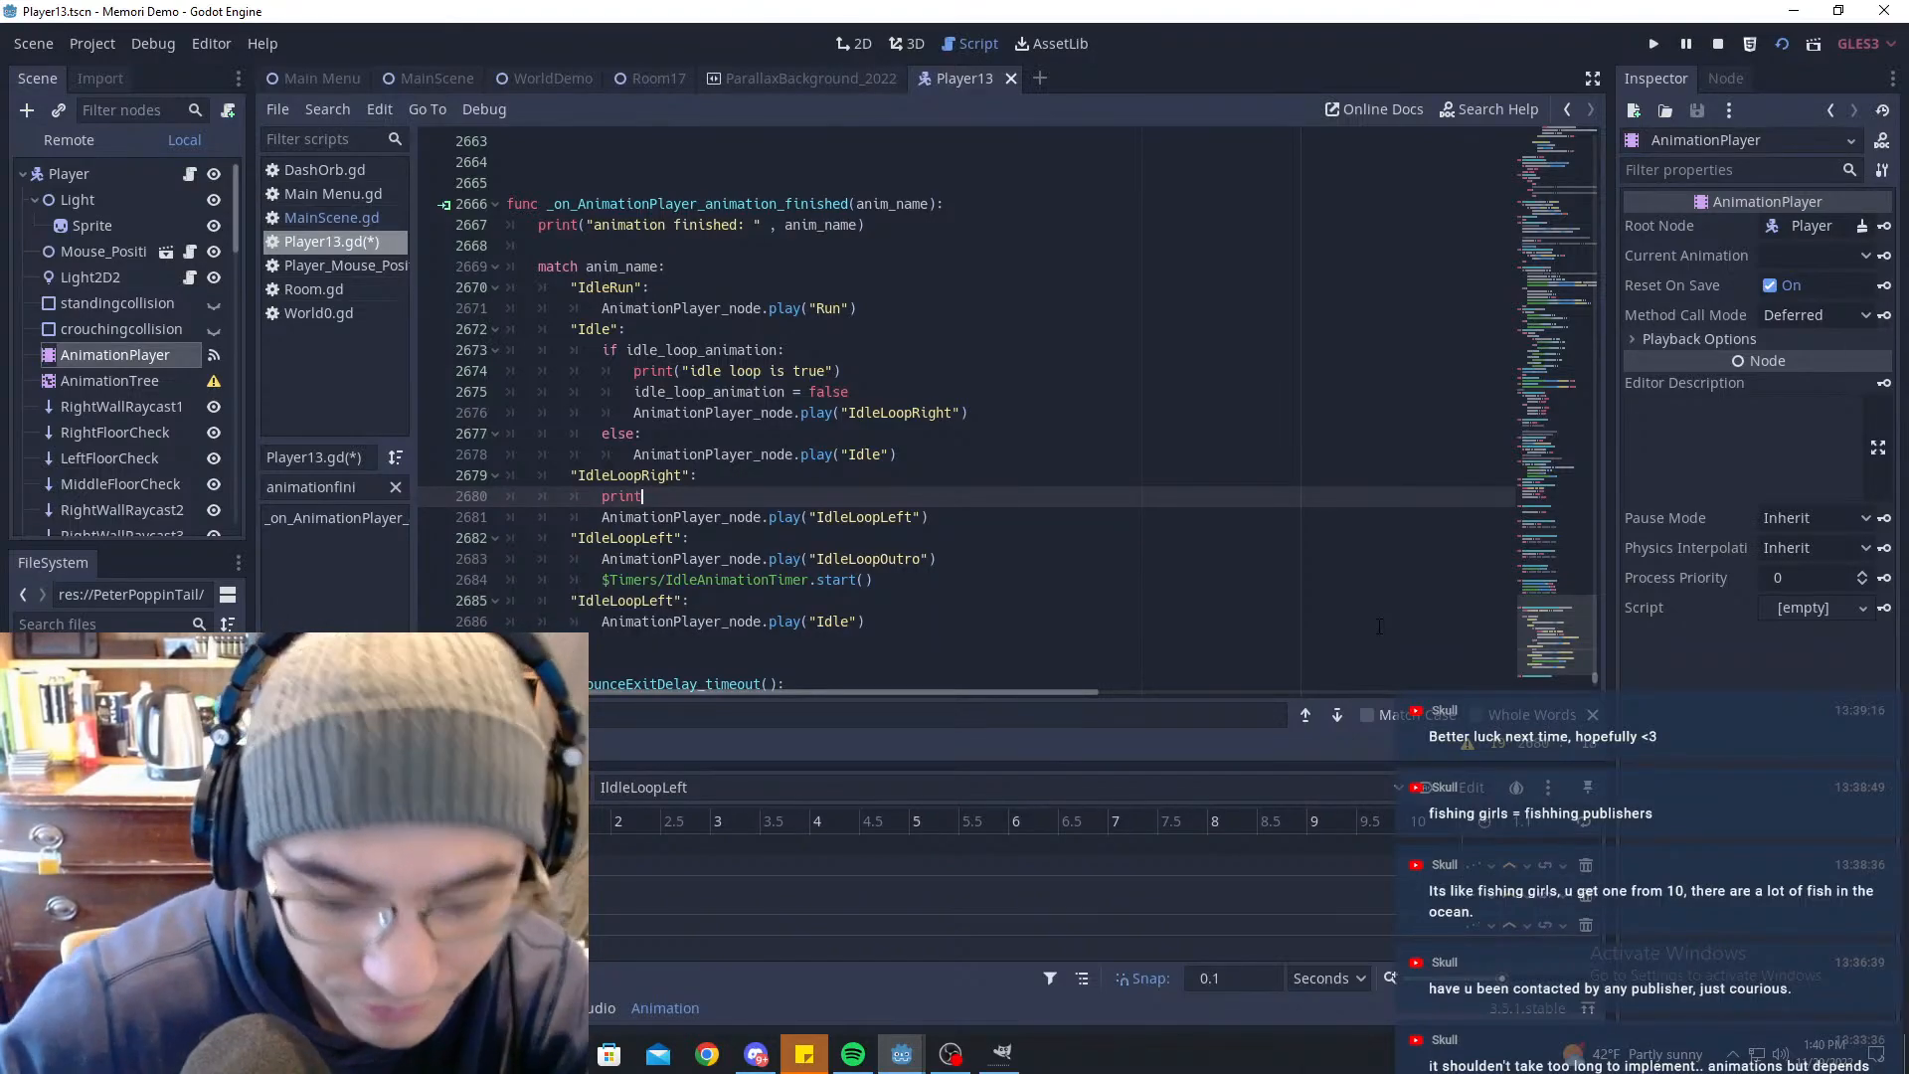
type("(\"i")
type("dle loop right n")
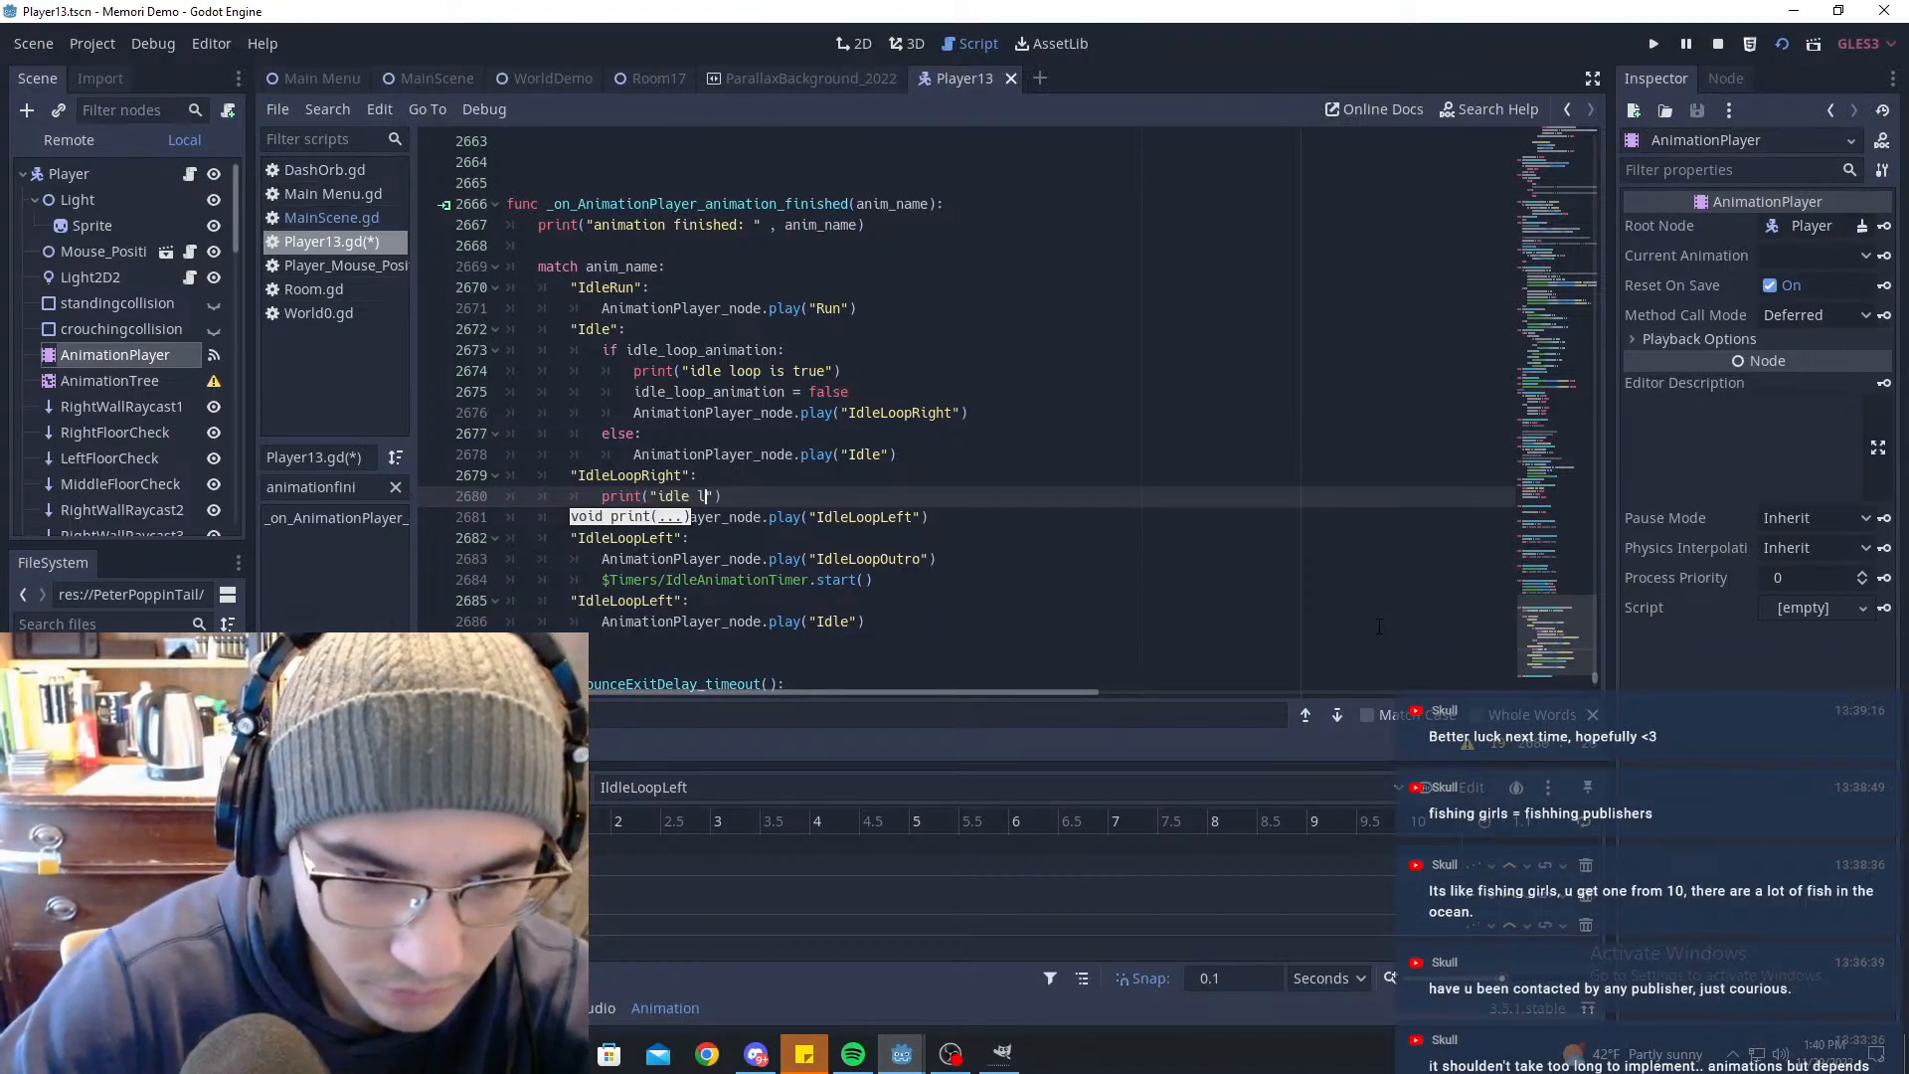
key("BackSpace")
type("done")
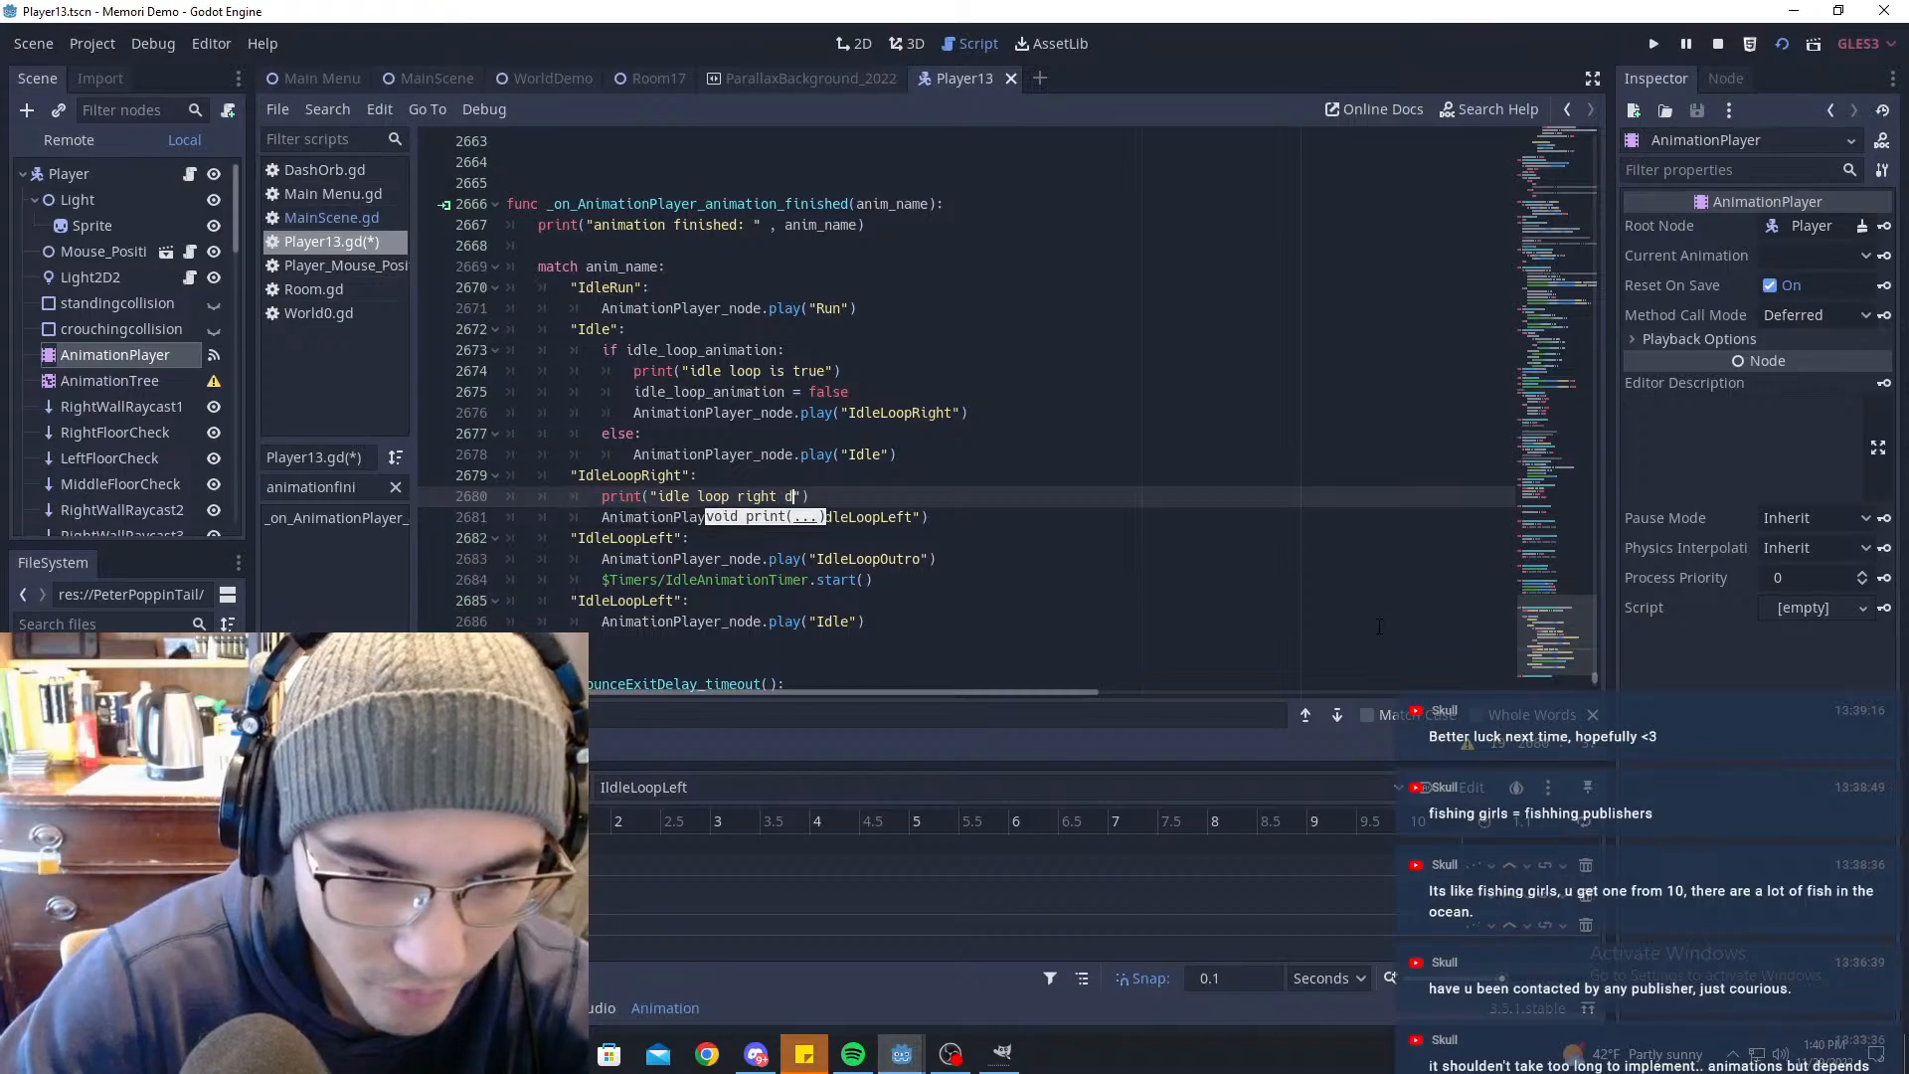
key("ctrl+s")
Step: Run the game from MainScene, watch the idle animation sequence and its debug output, and close the game
left_click(438, 77)
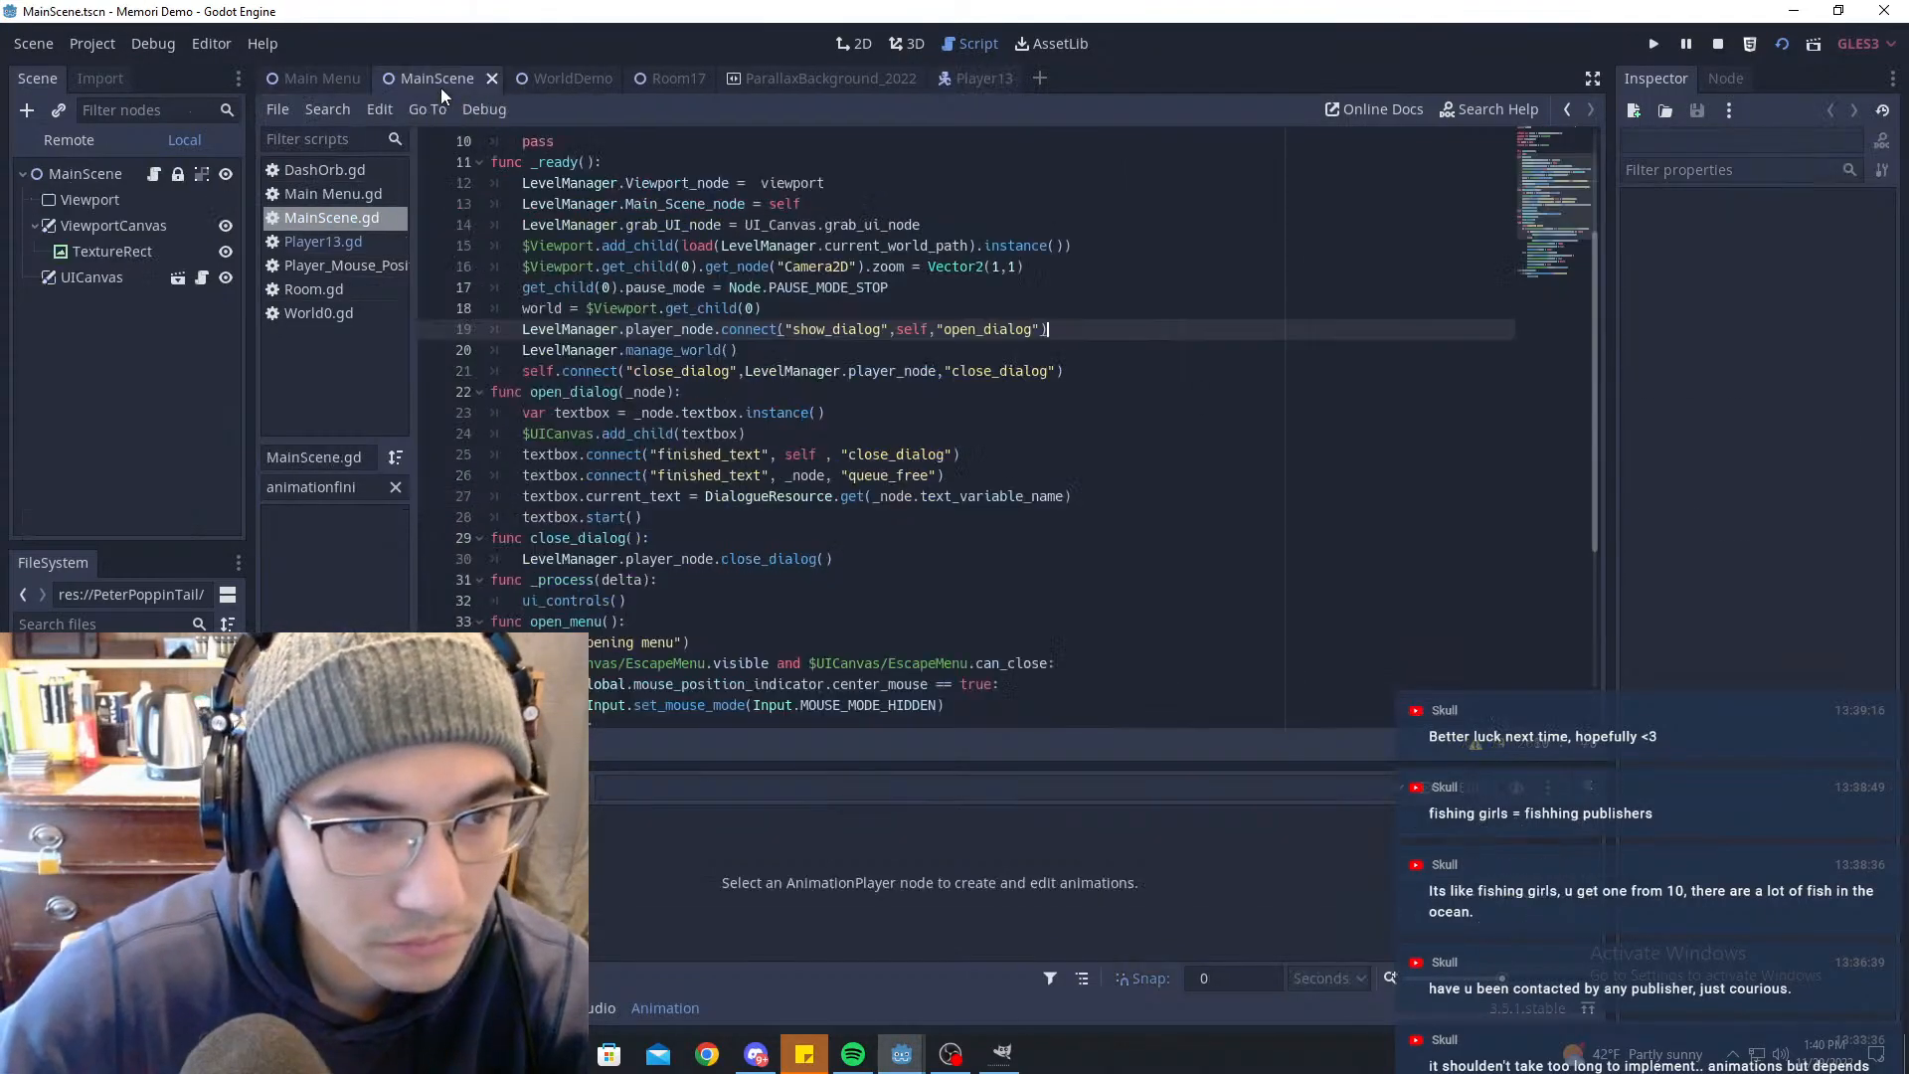
key("F5")
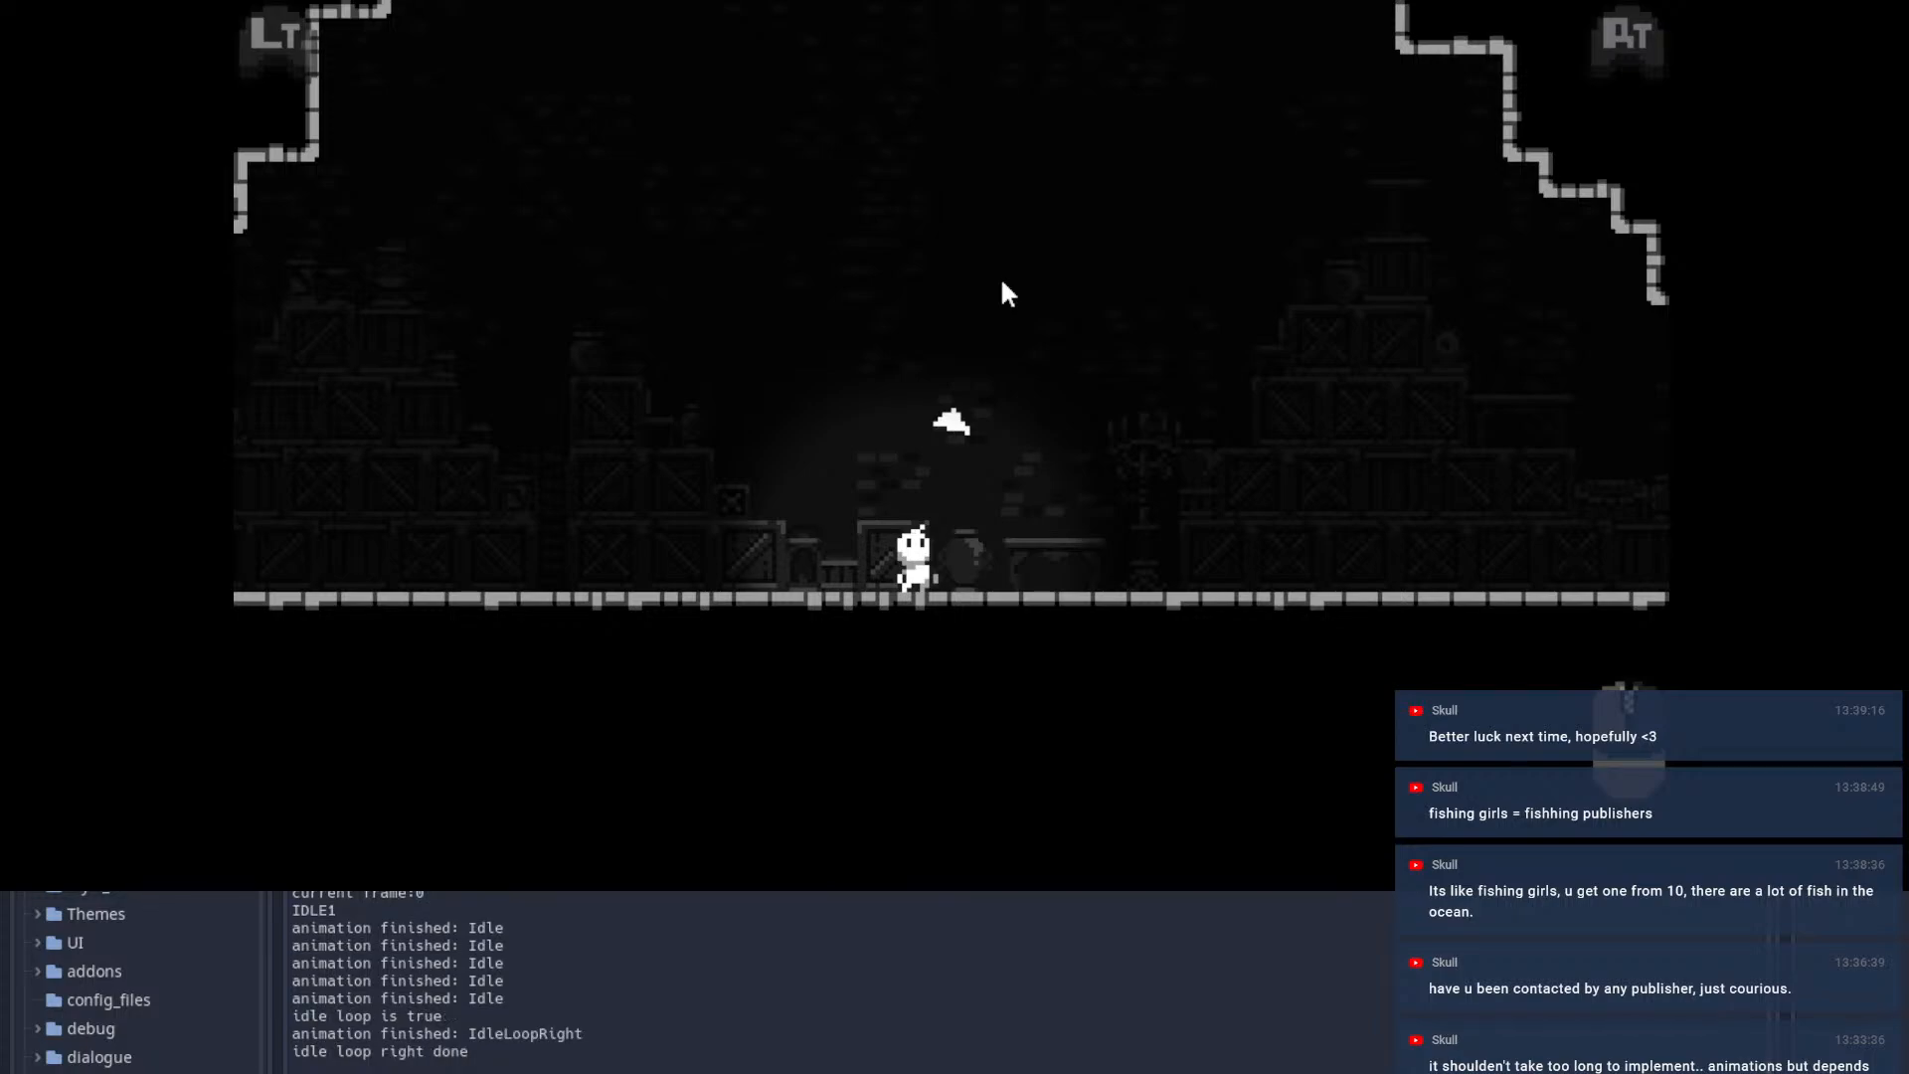
key("Escape")
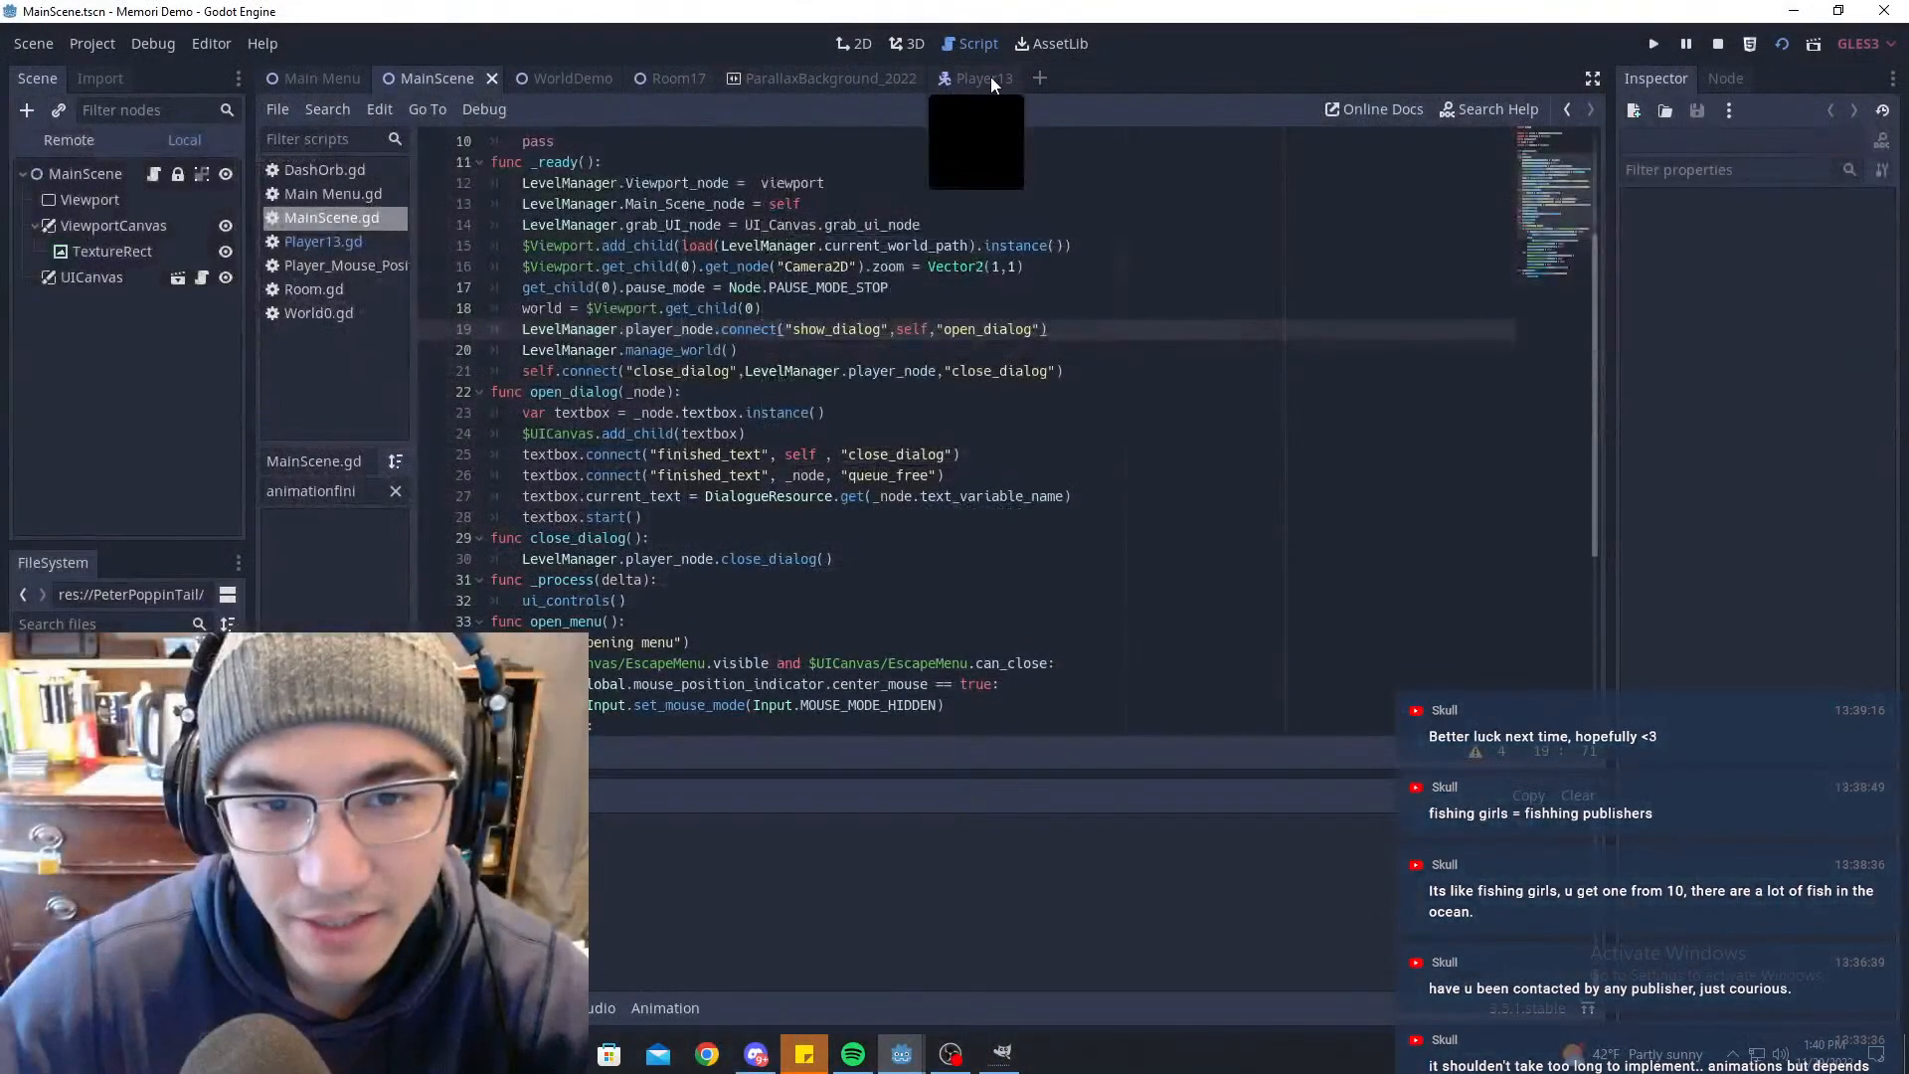
Step: Return to Player13's handler and check the play call under "IdleLoopRight" against the left idle loop's name in the animation list
left_click(990, 78)
left_click(702, 517)
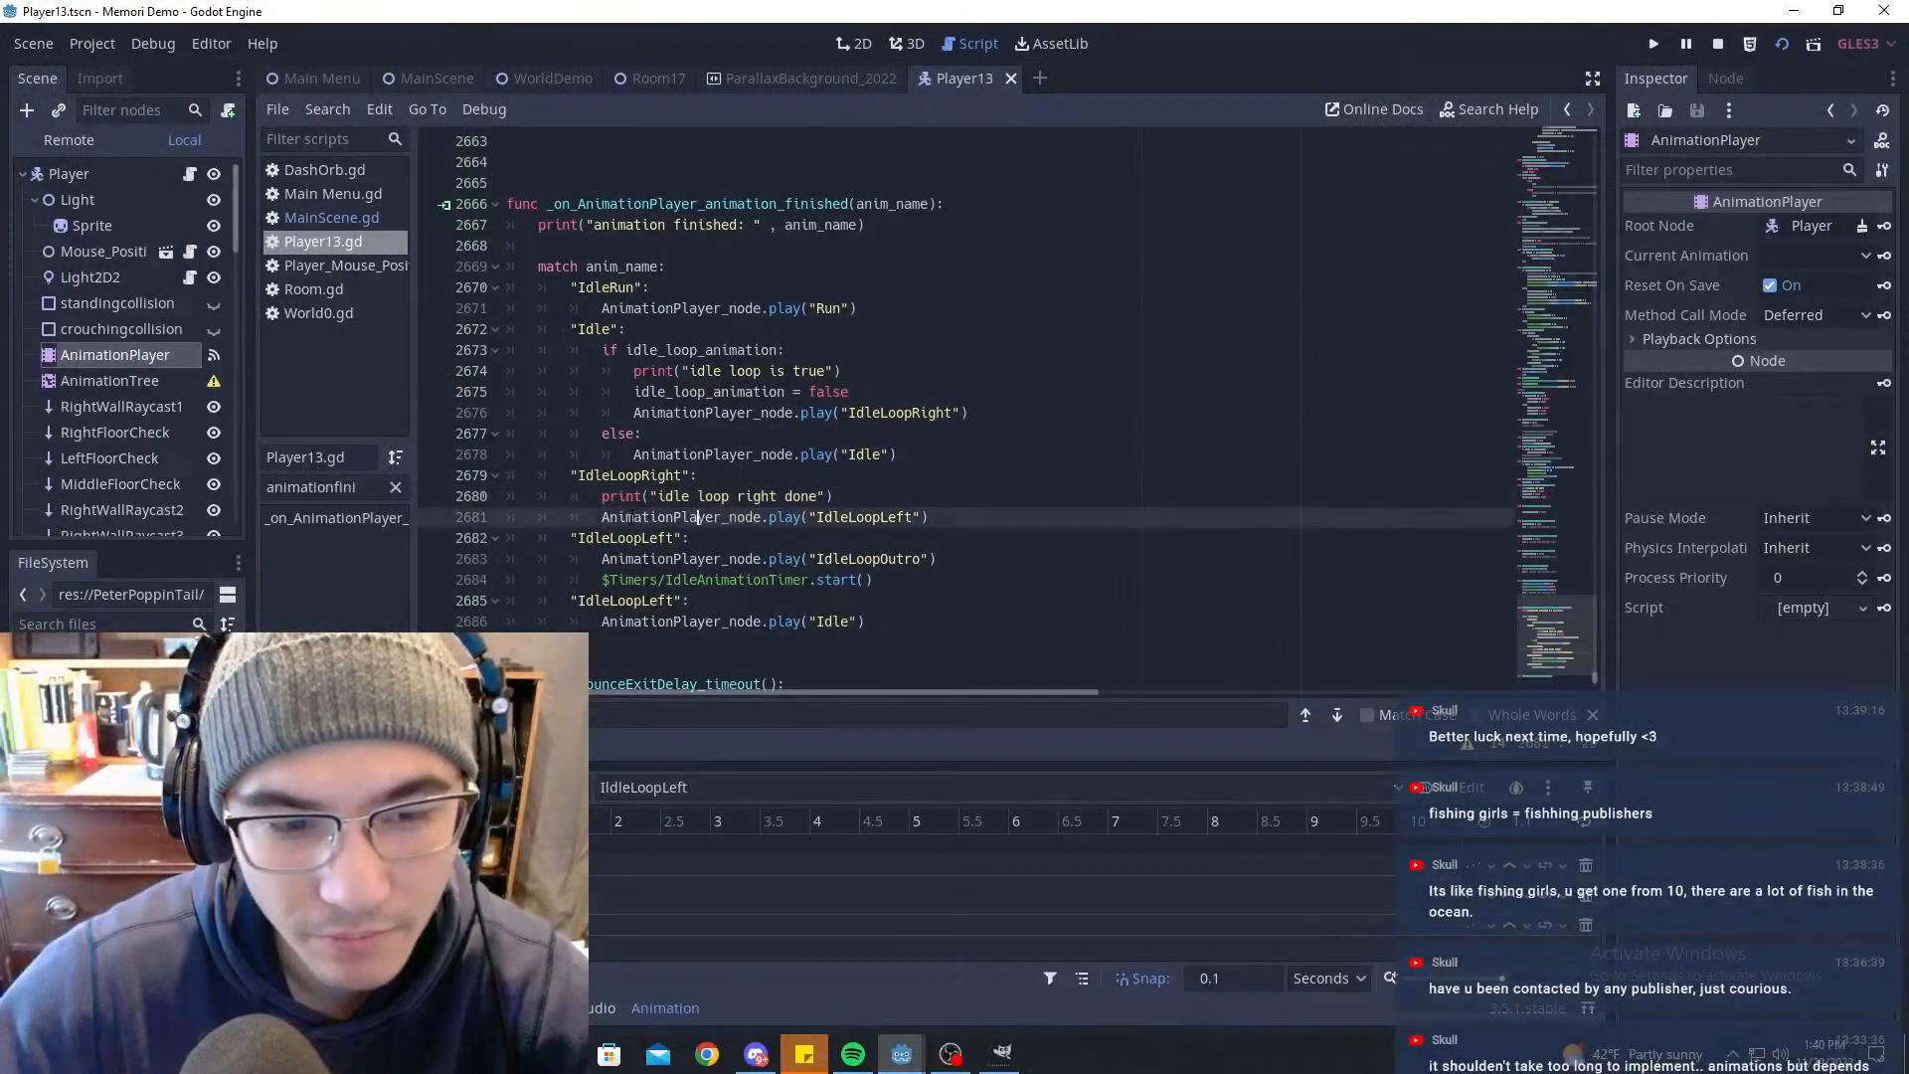
double_click(736, 456)
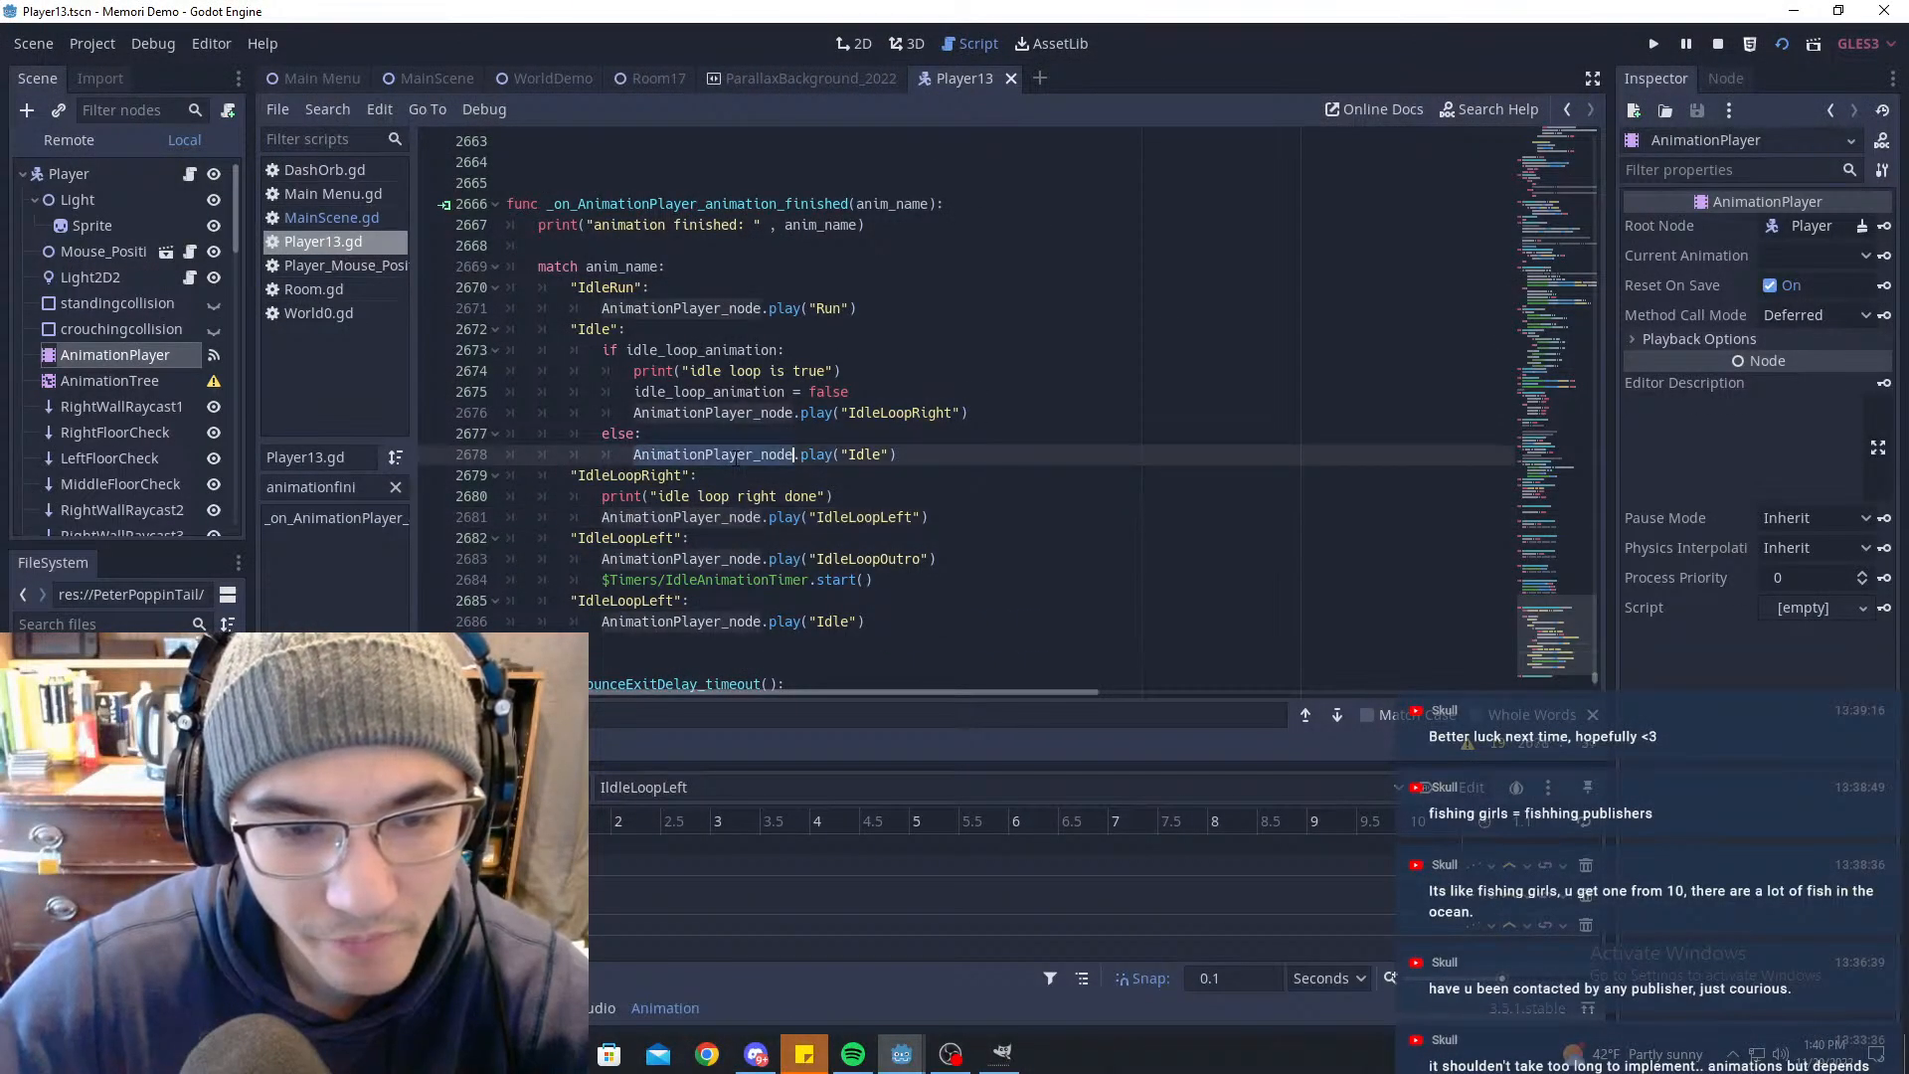
left_click(730, 517)
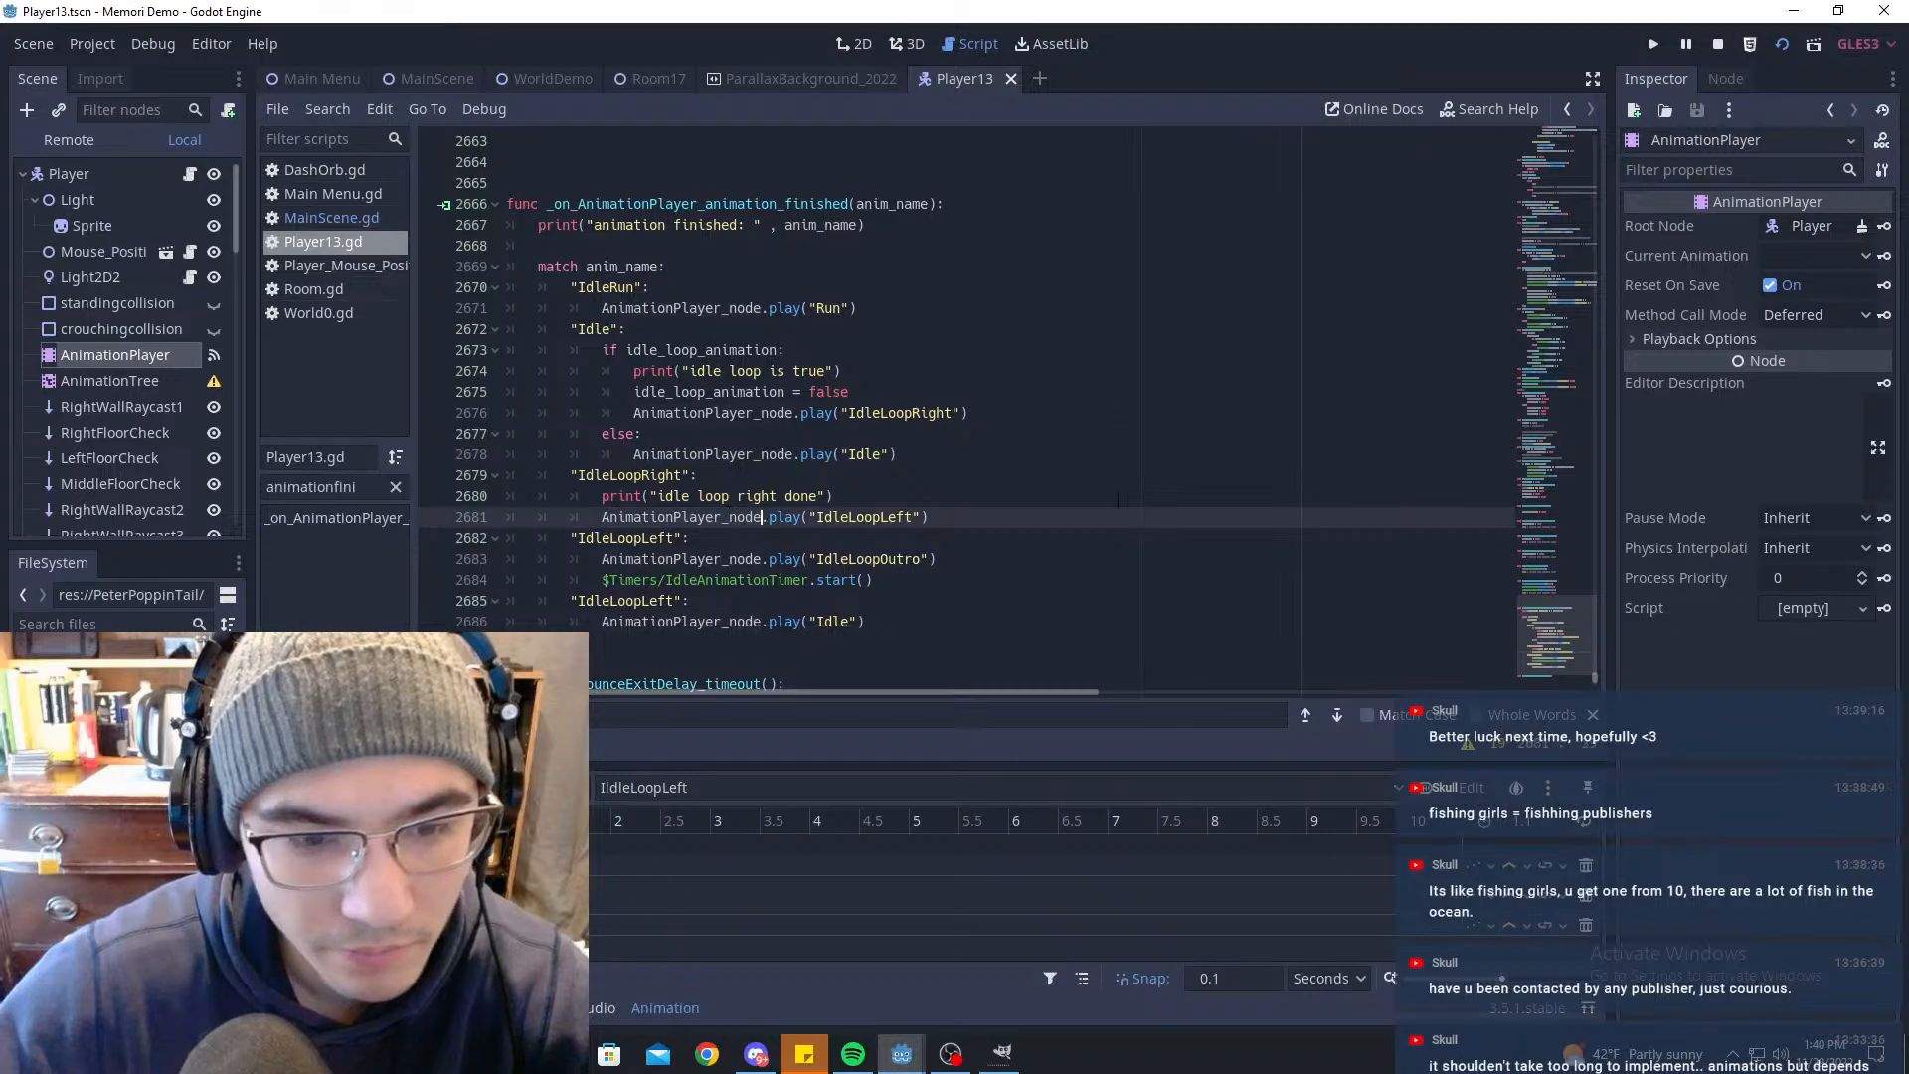
left_click(968, 499)
left_click(969, 514)
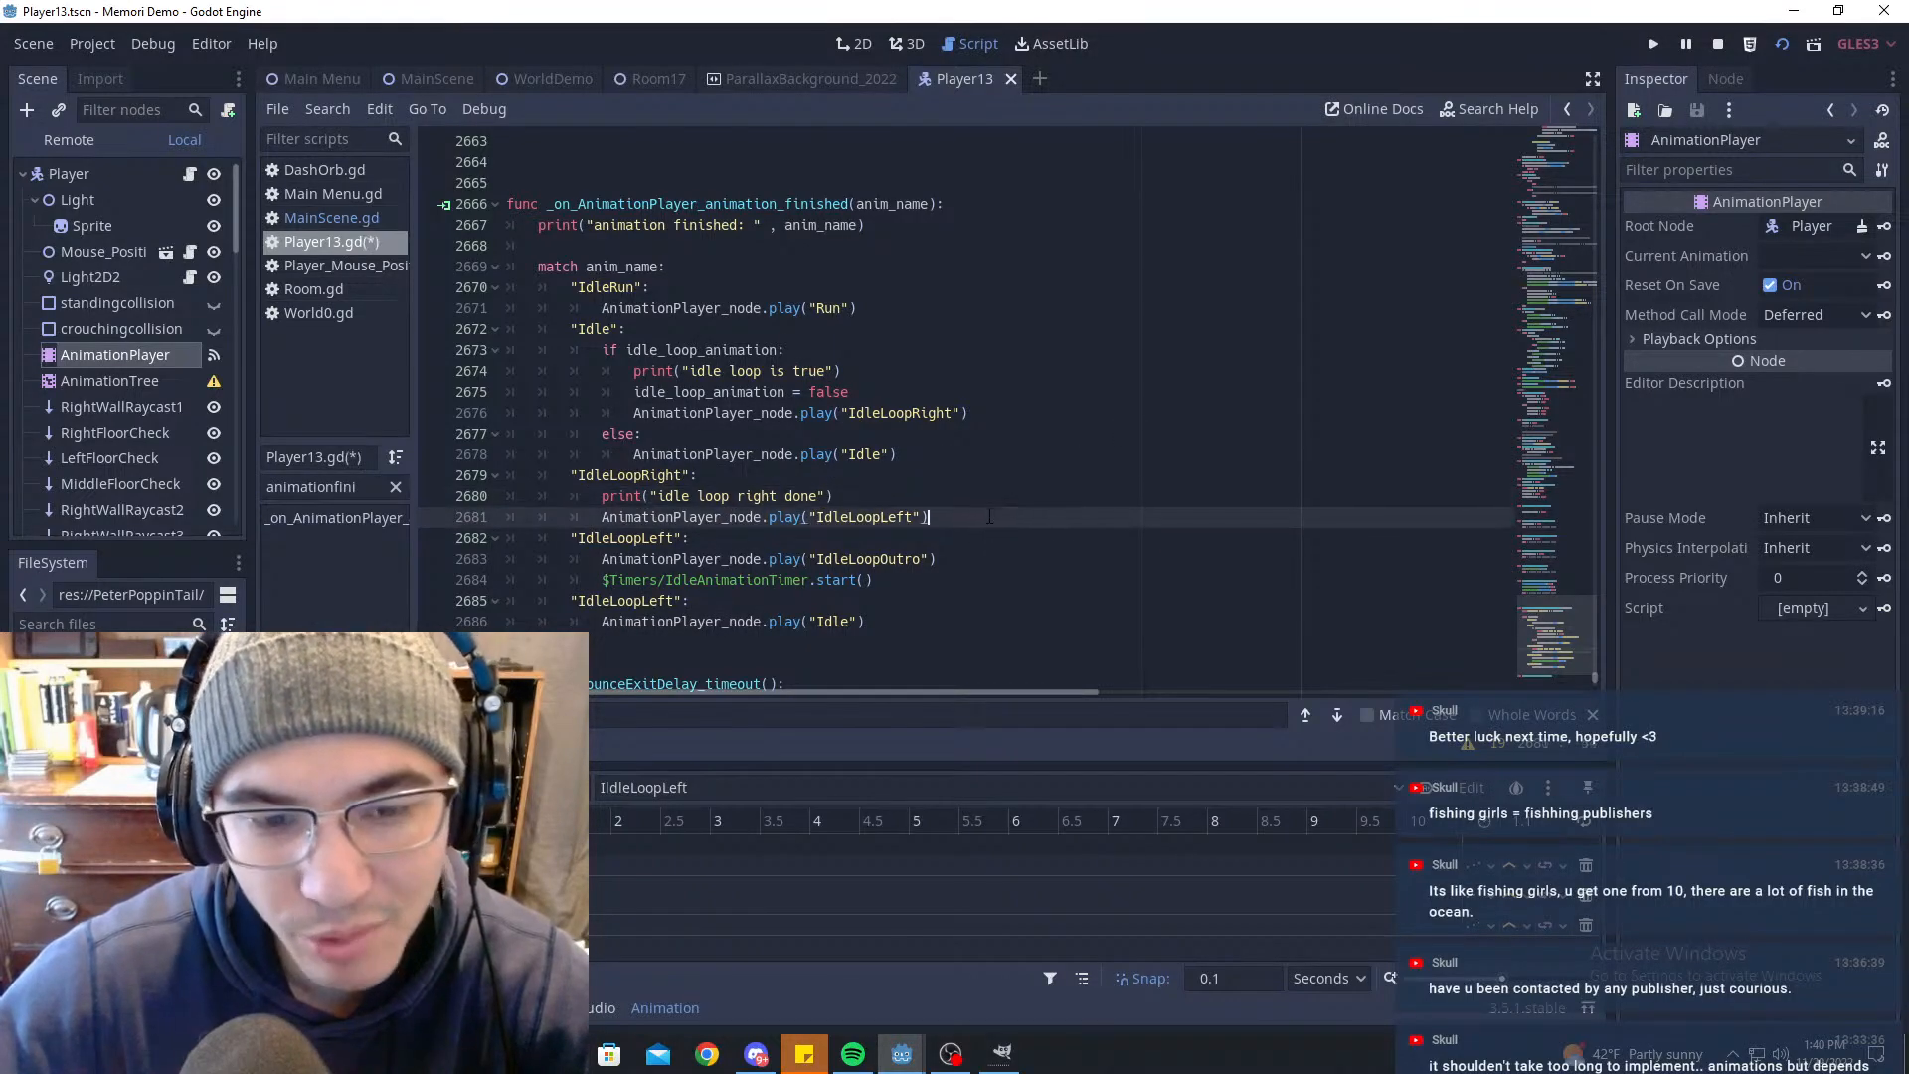
left_click(708, 786)
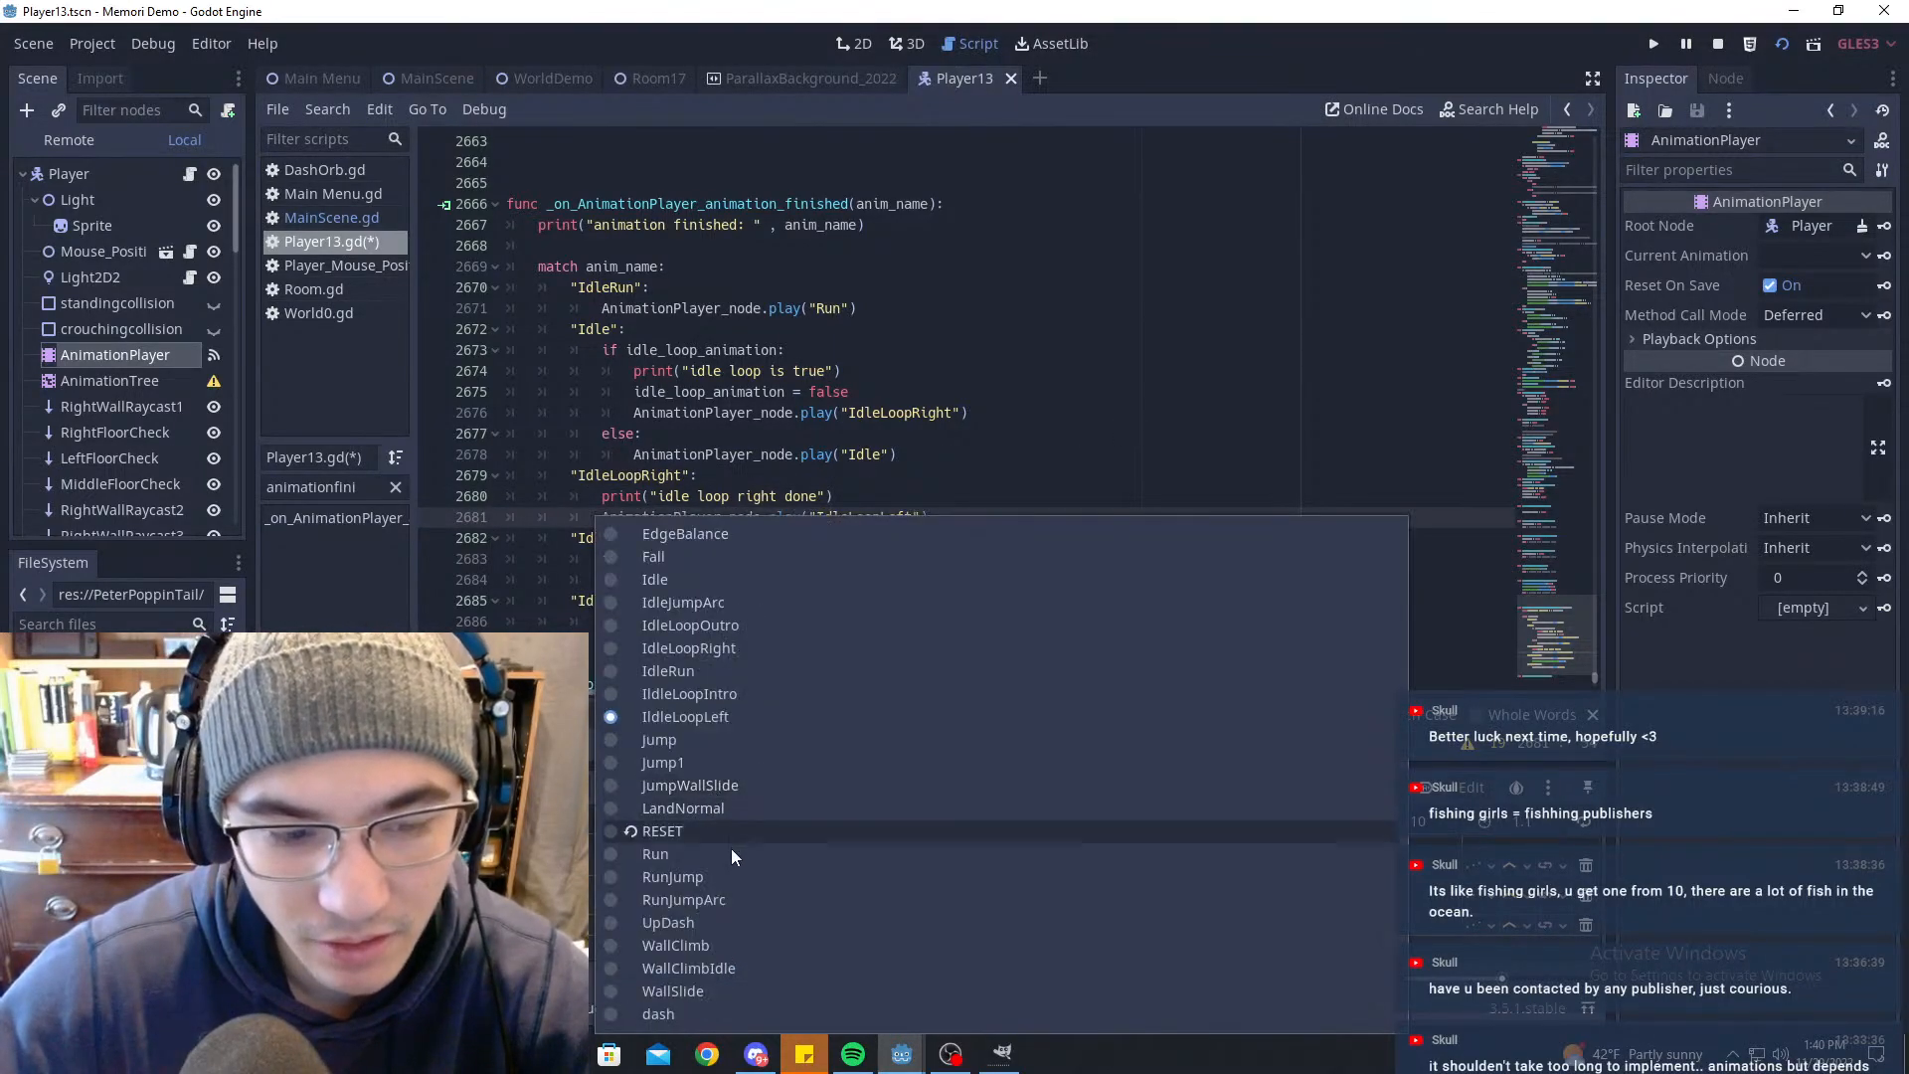
left_click(722, 716)
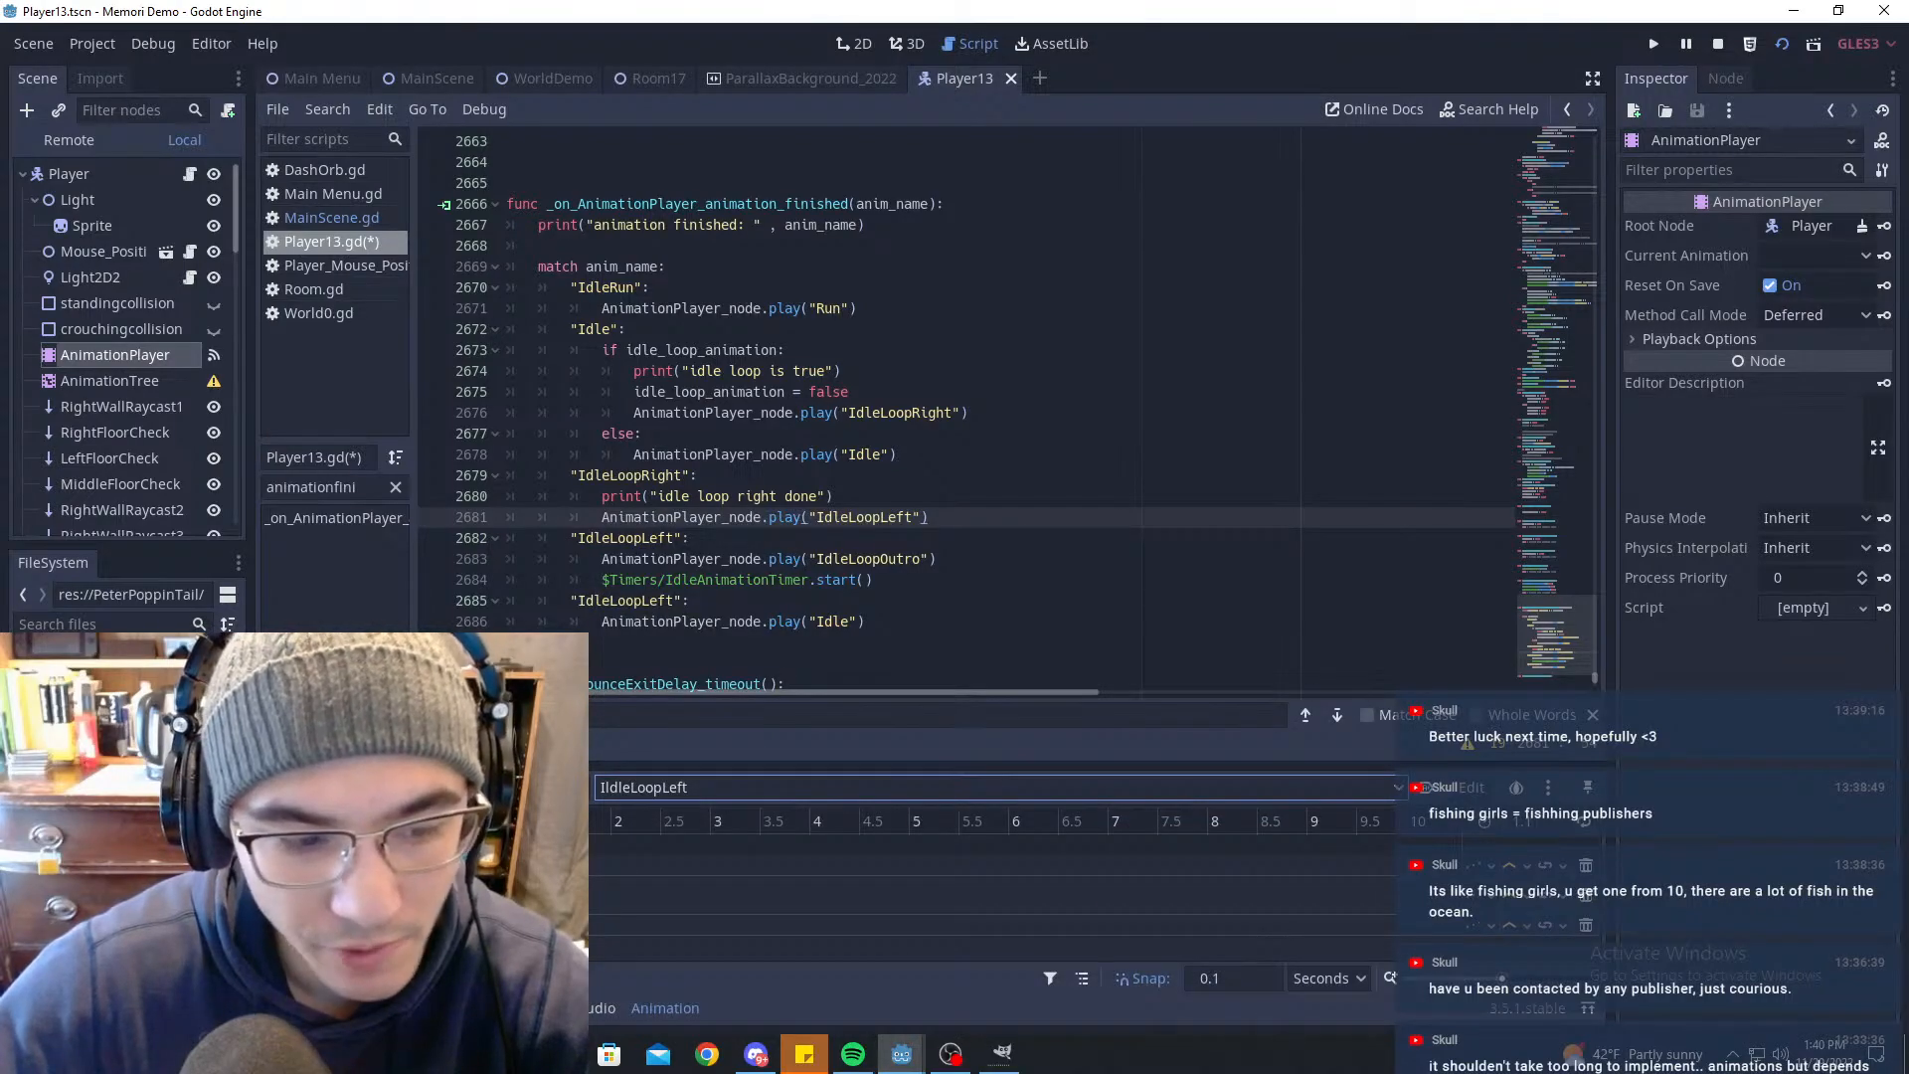
Step: Save Player13, inspect the left idle loop's texture key at time 0 and preview it in the 2D view before returning to the script
left_click(852, 43)
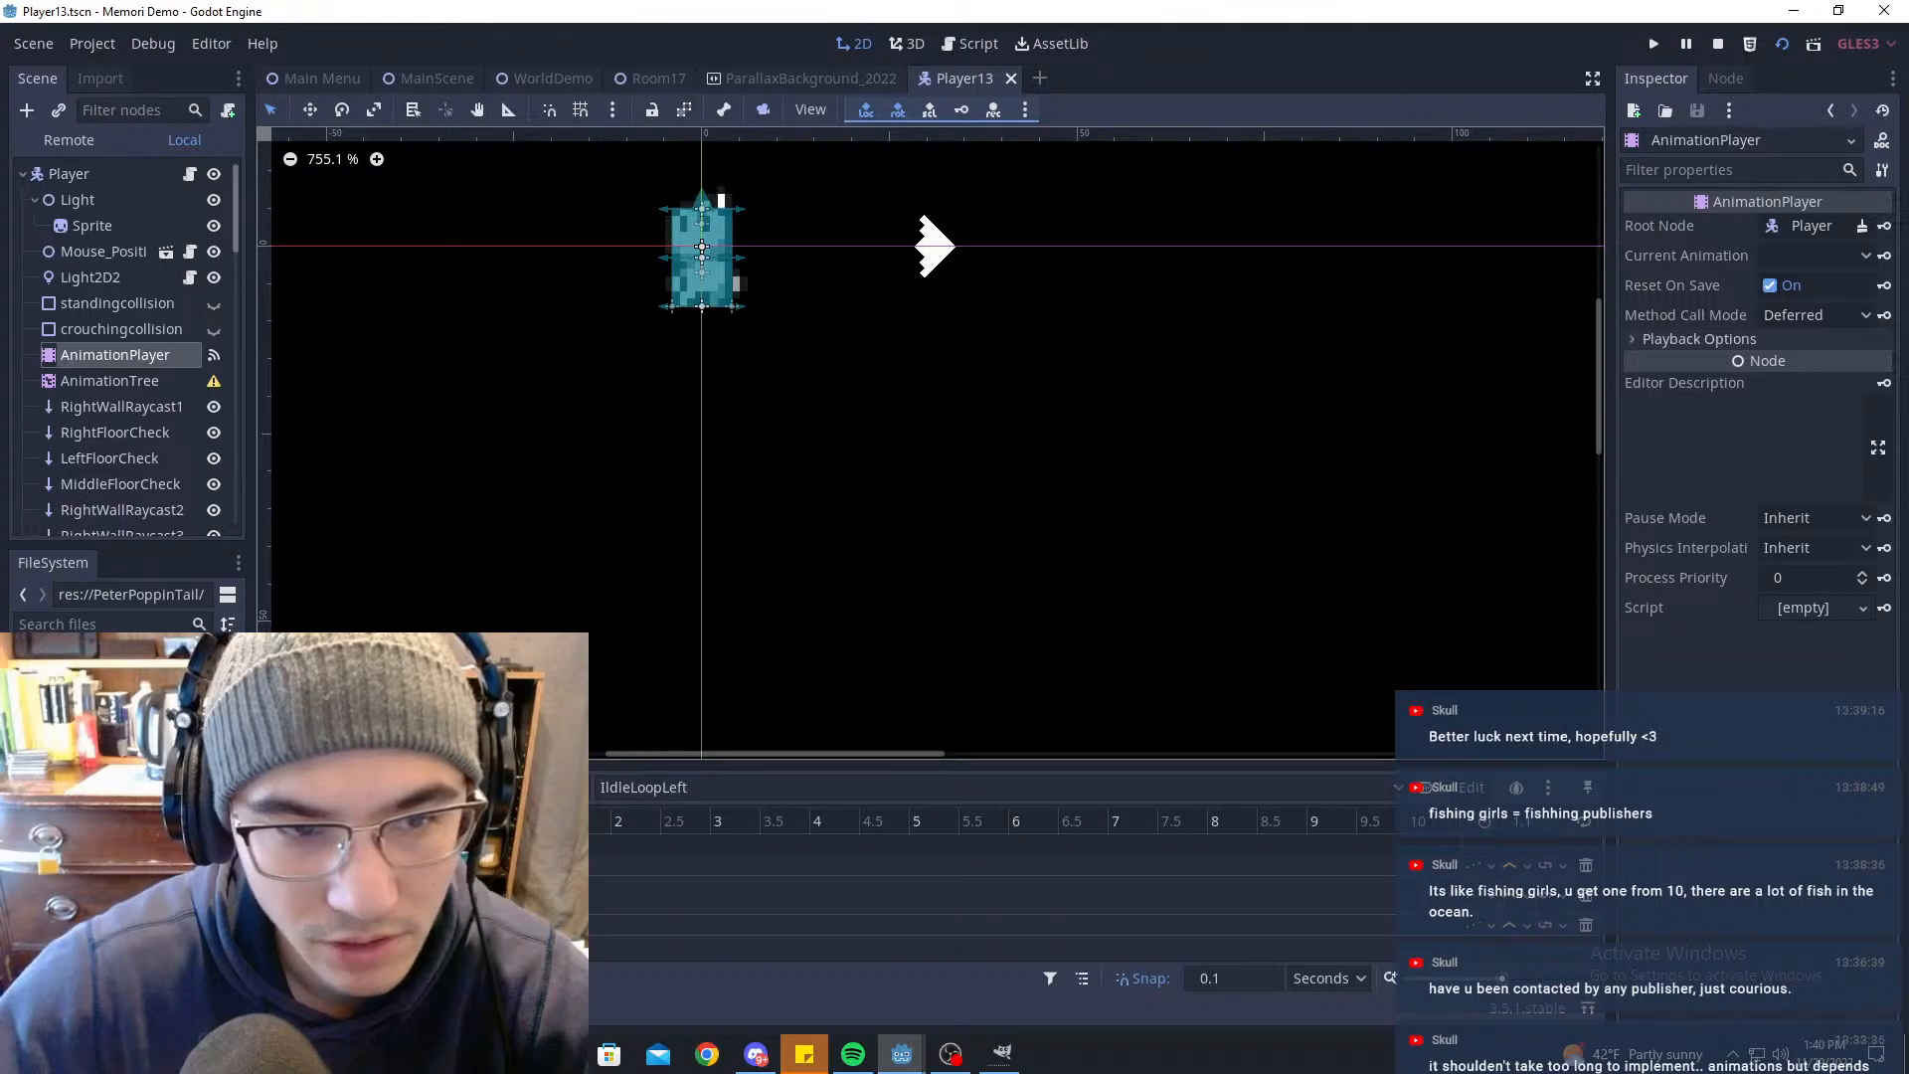
middle_click_drag(928, 467, 1109, 622)
scroll(1006, 436, "down", 5)
scroll(995, 446, "up", 7)
key("ctrl+s")
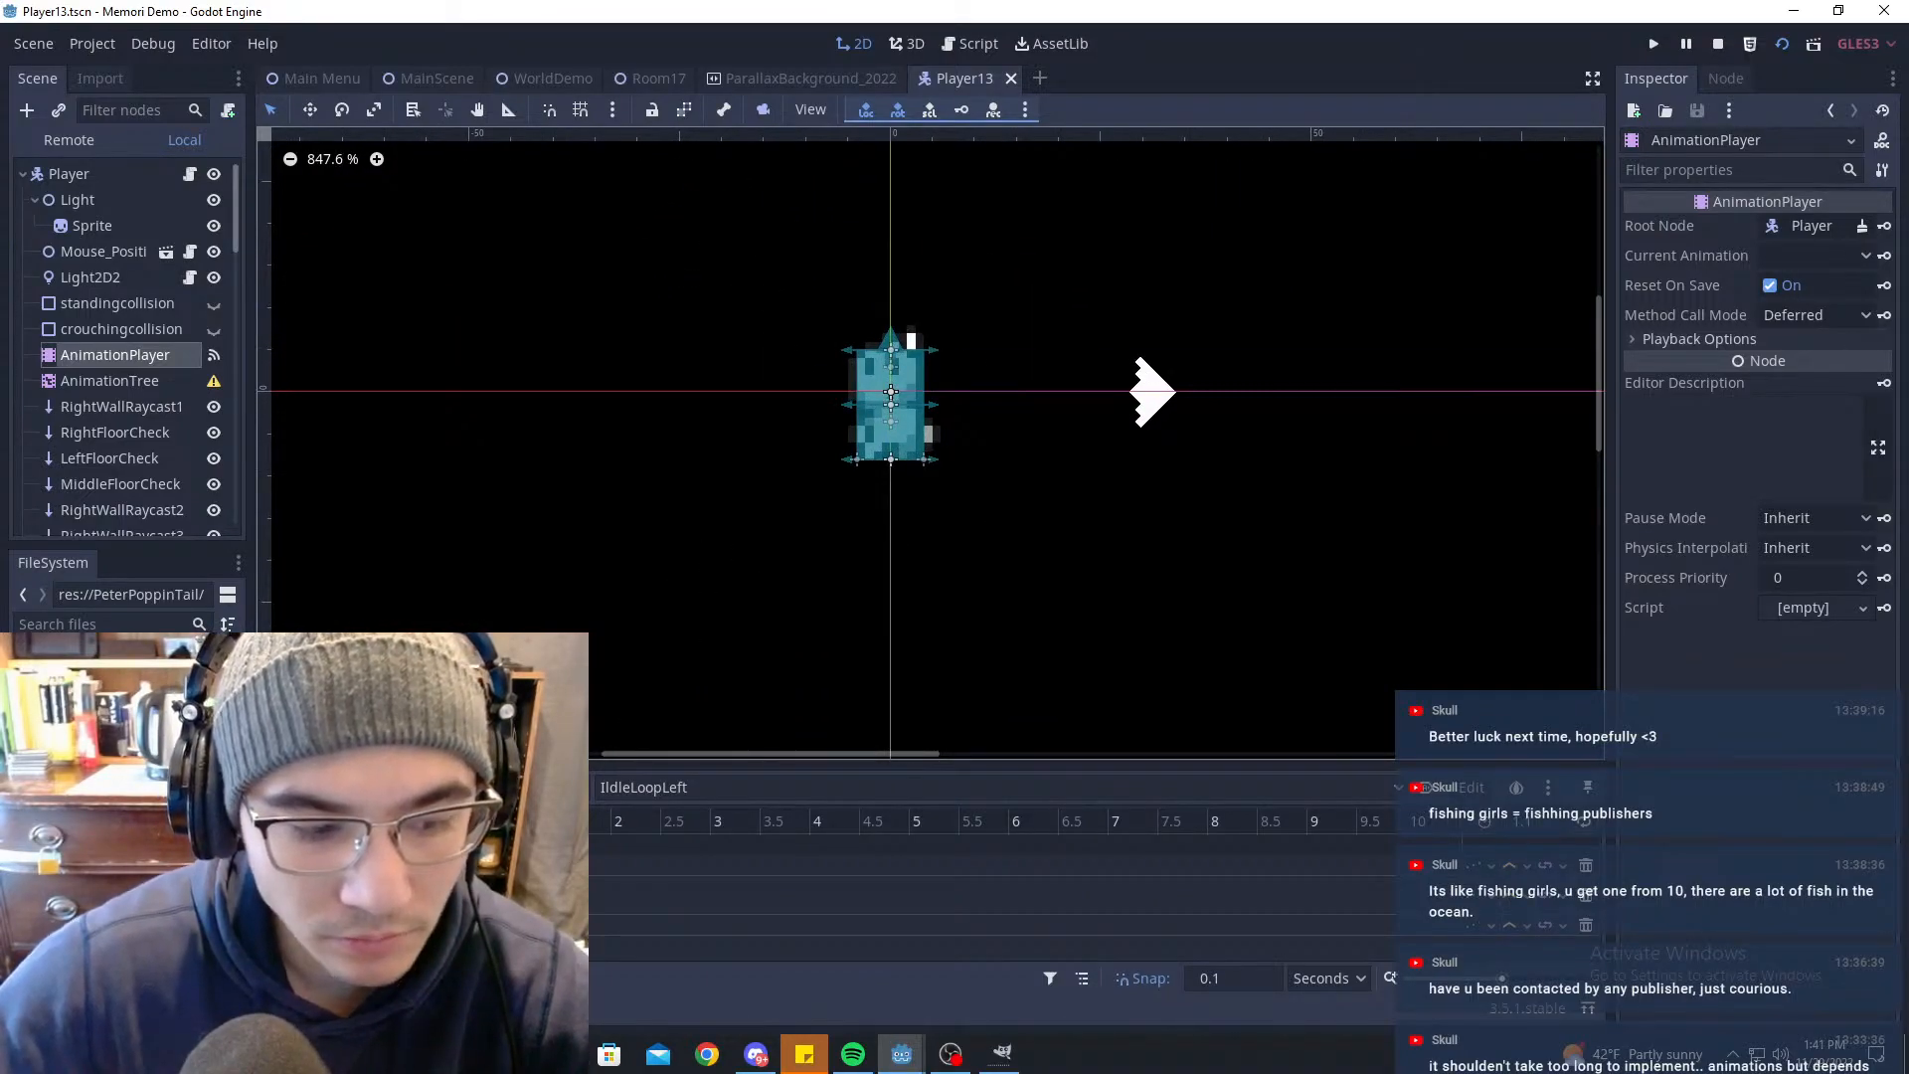
left_click(413, 865)
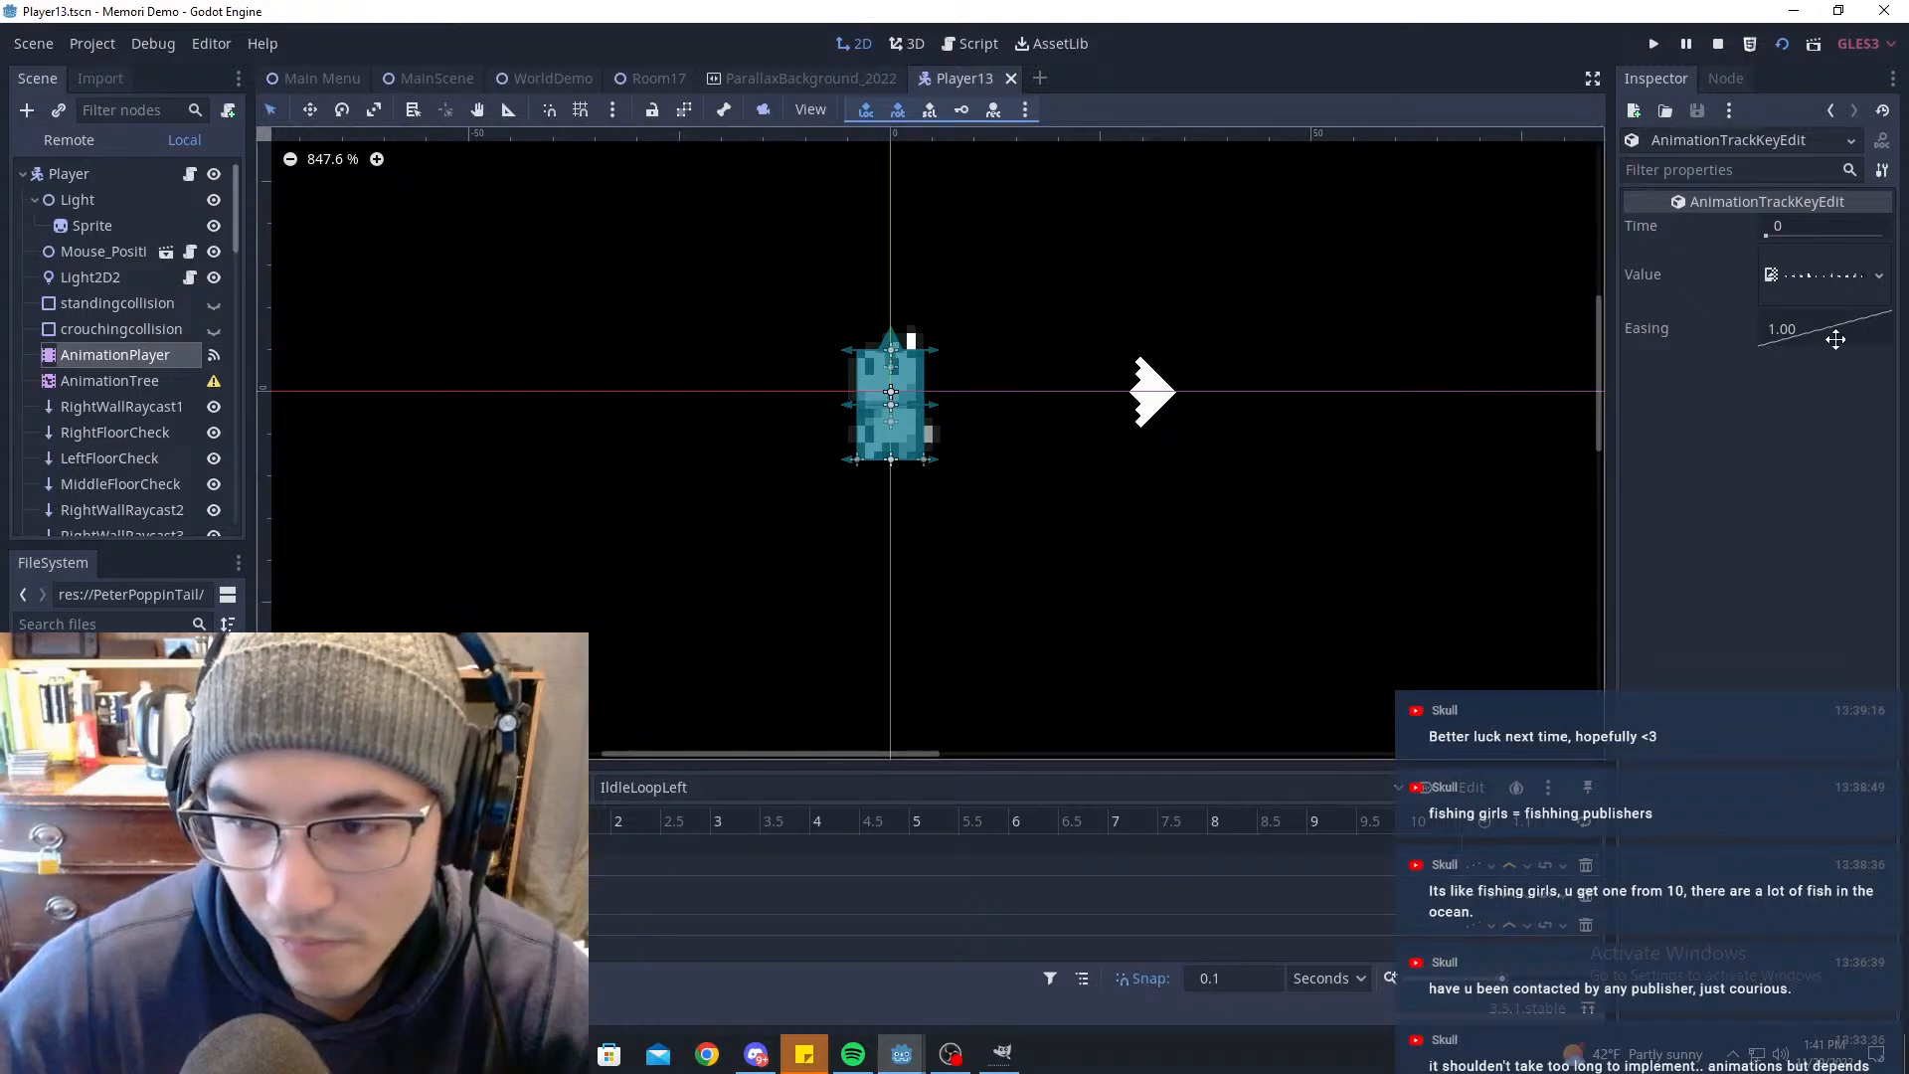
left_click(1826, 287)
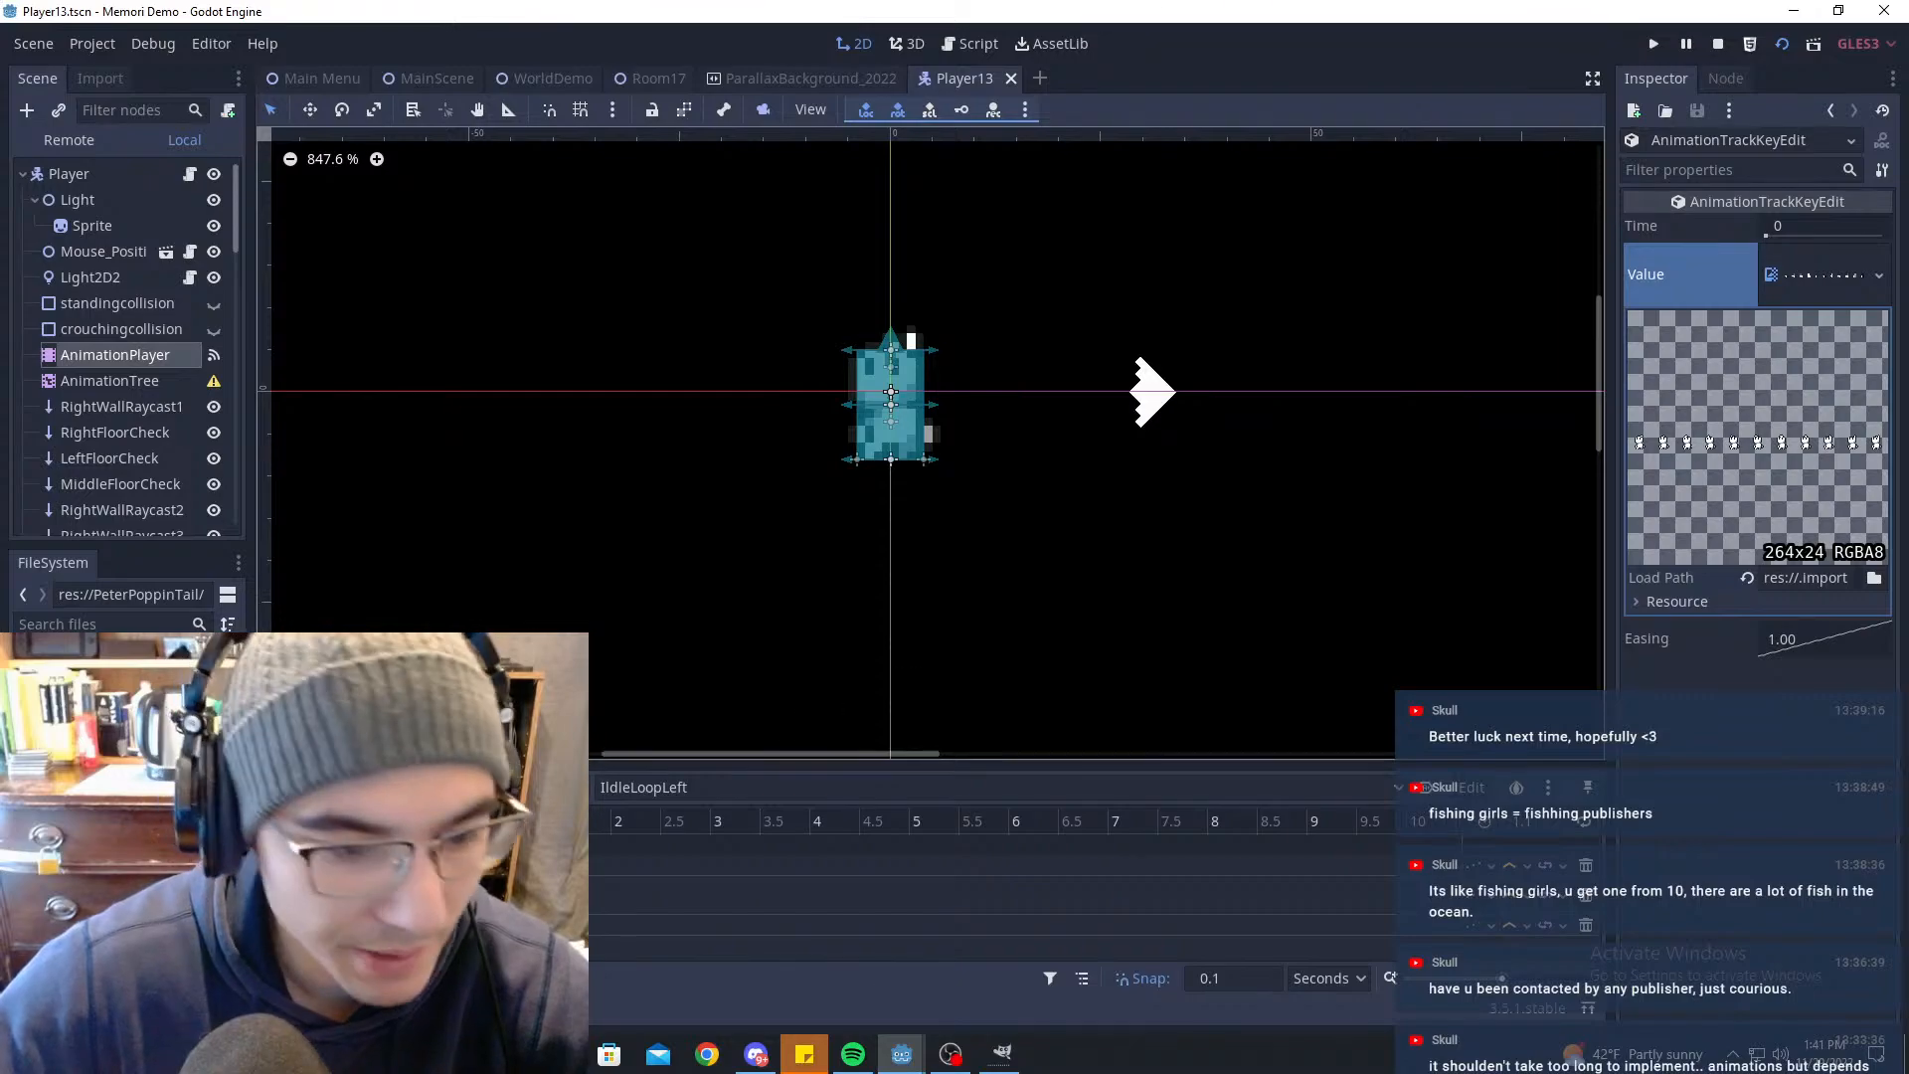
left_click(398, 788)
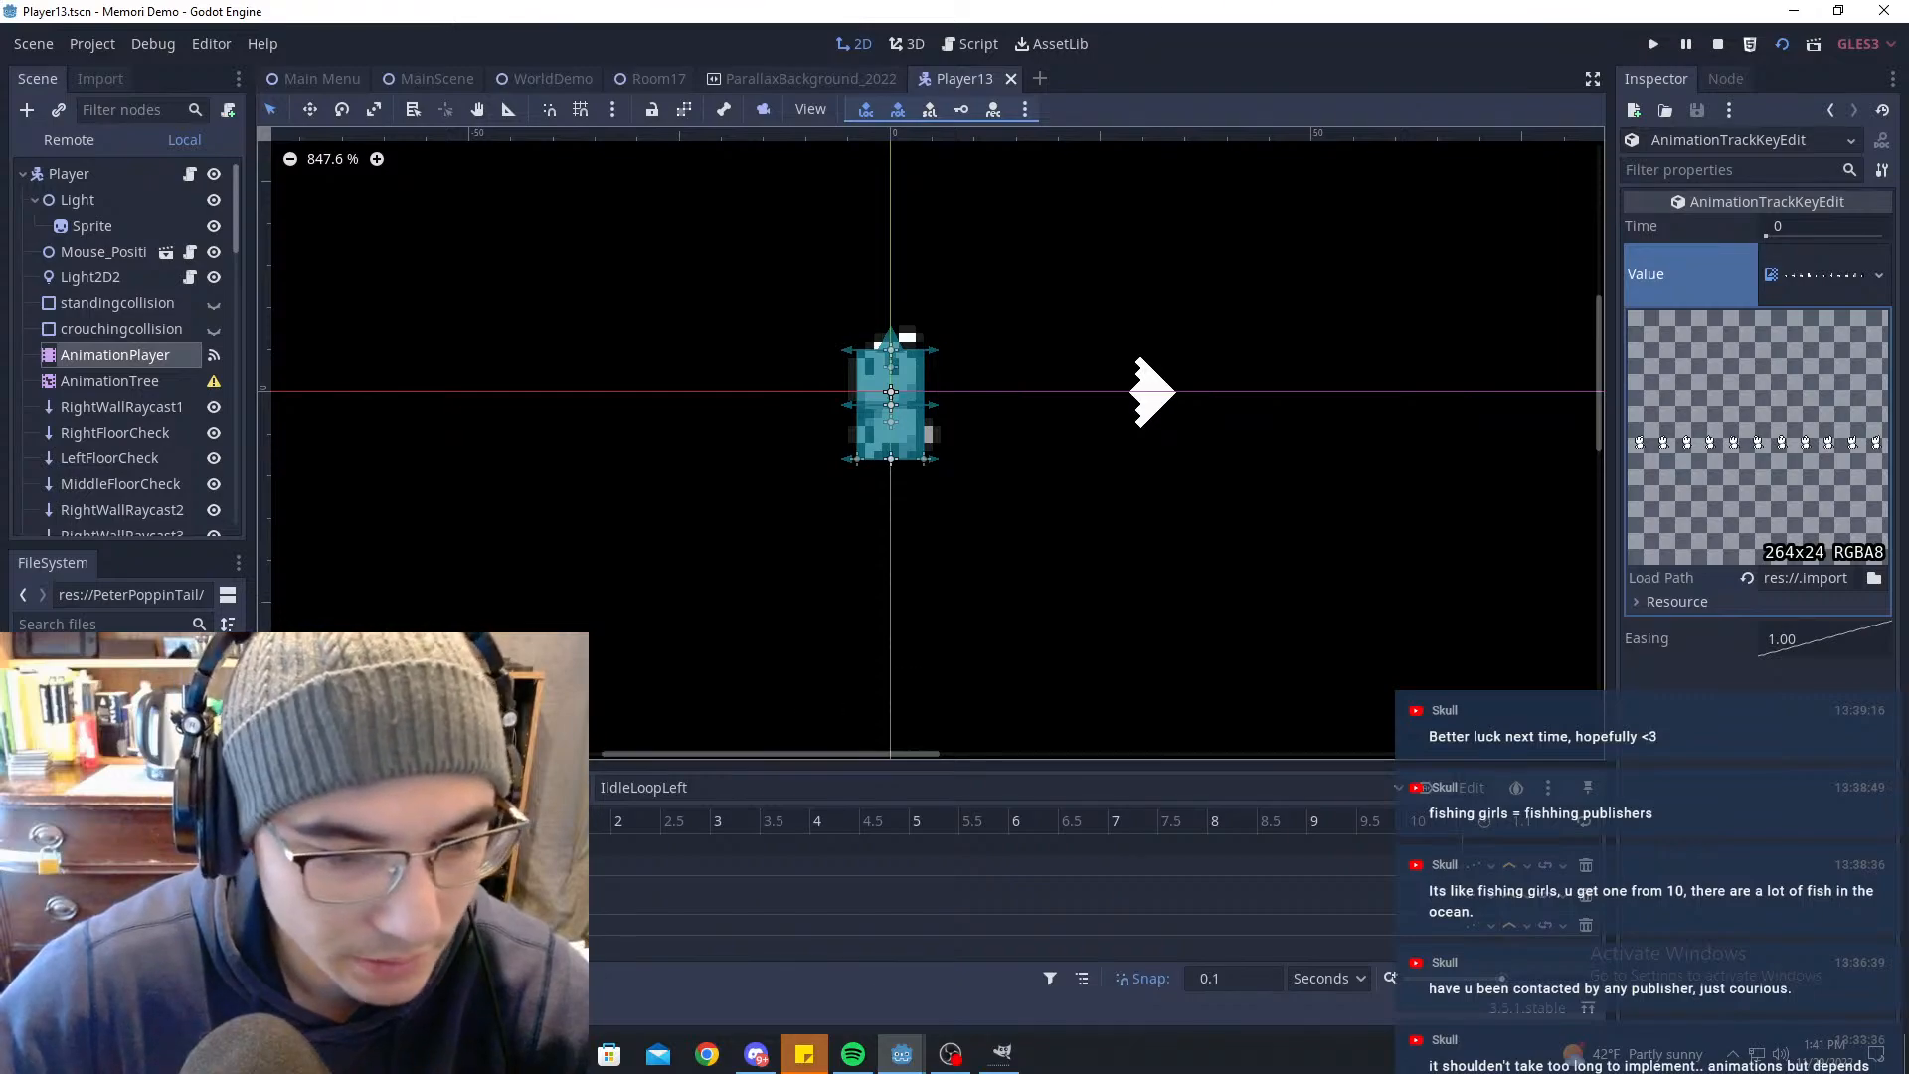
left_click(967, 44)
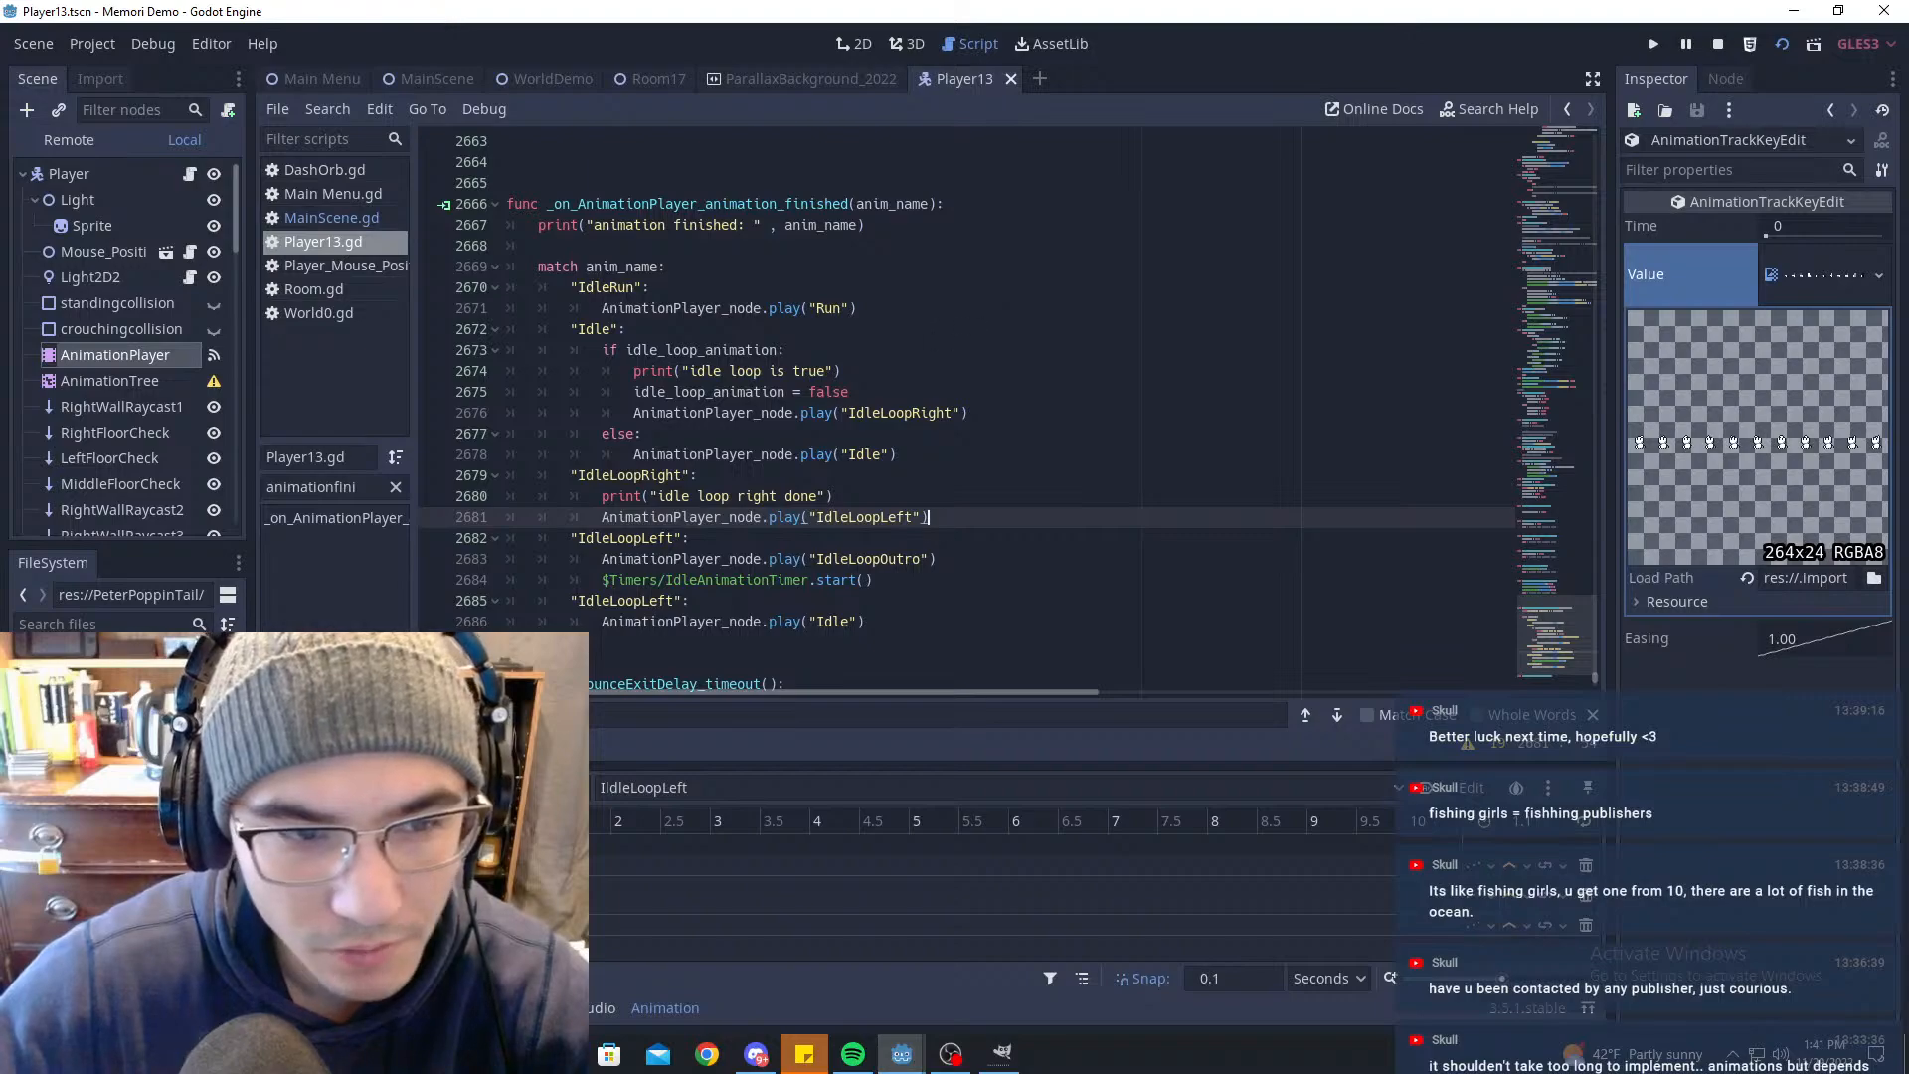
Step: Replace the play call under the idle_loop_animation condition with AnimationPlayer_node.play("IdleLoopLeft") and save the script
key("F6")
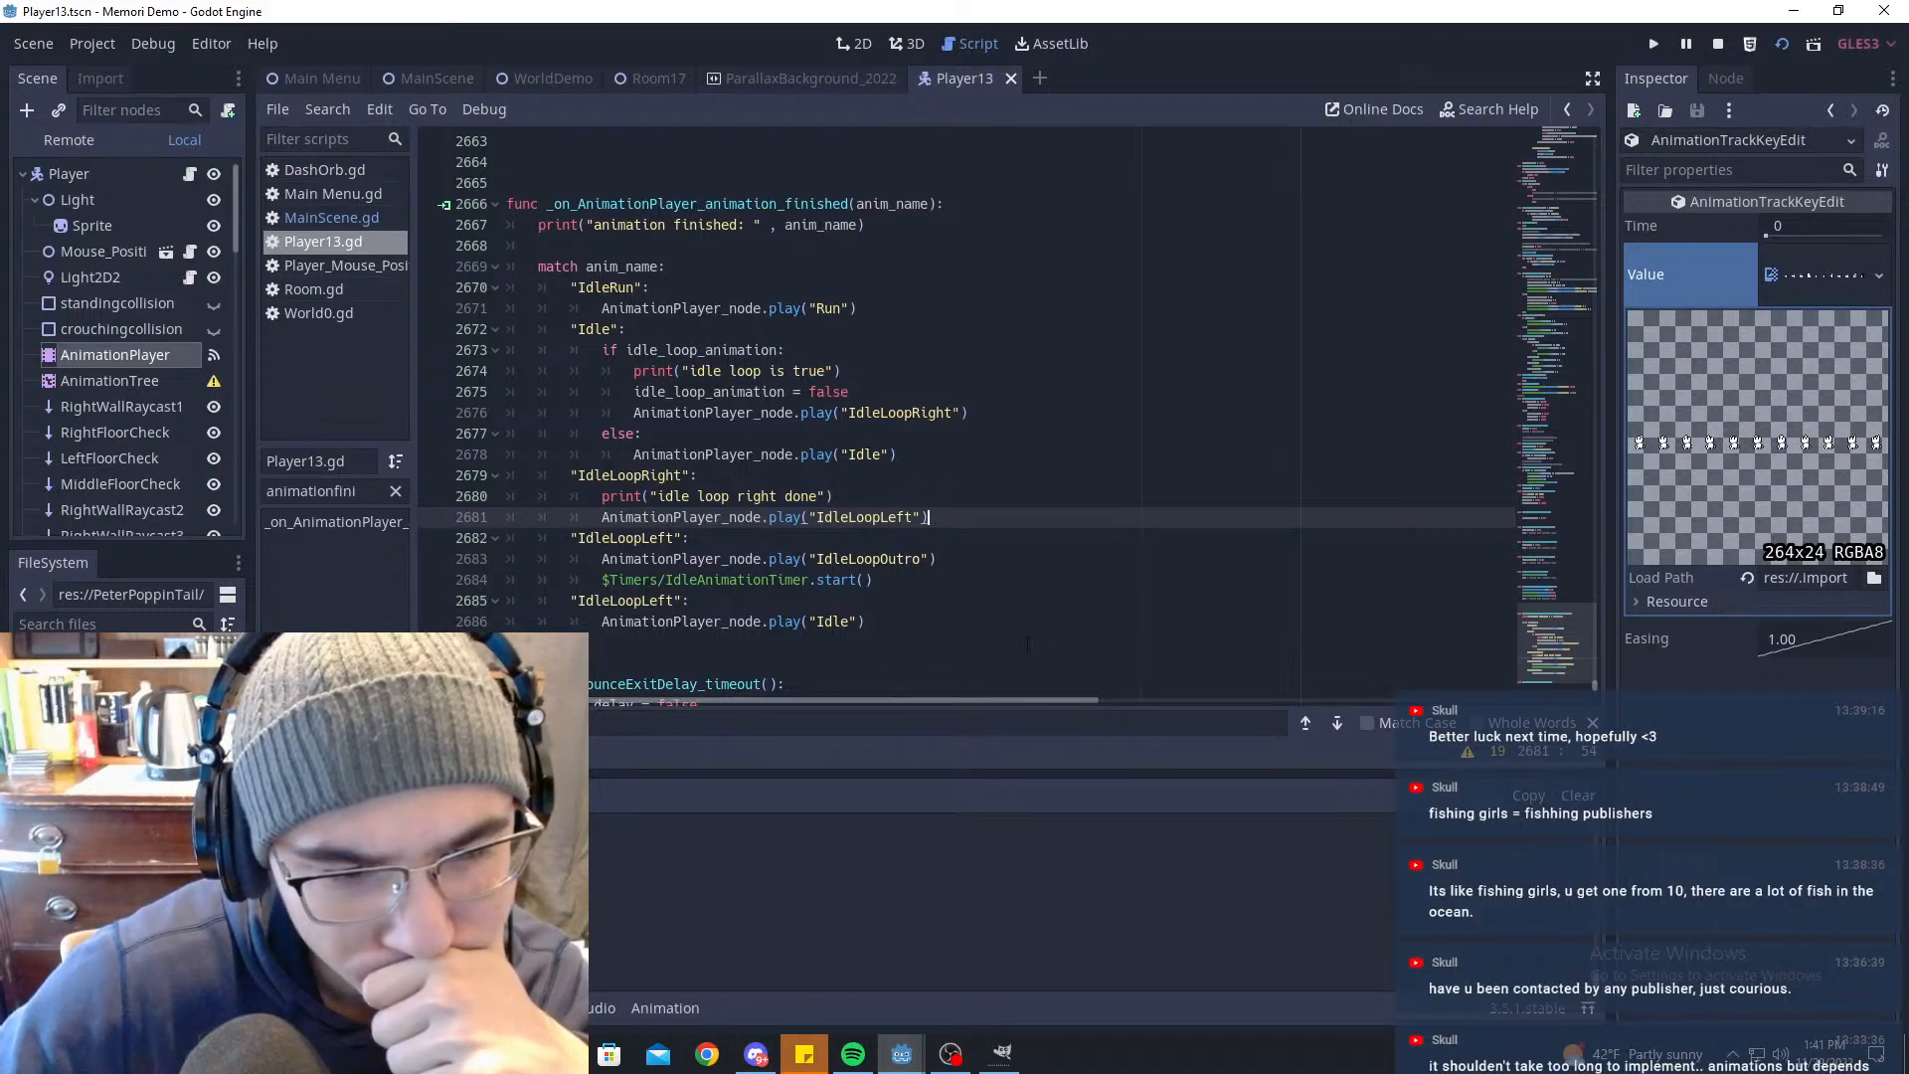
left_click_drag(617, 496, 962, 520)
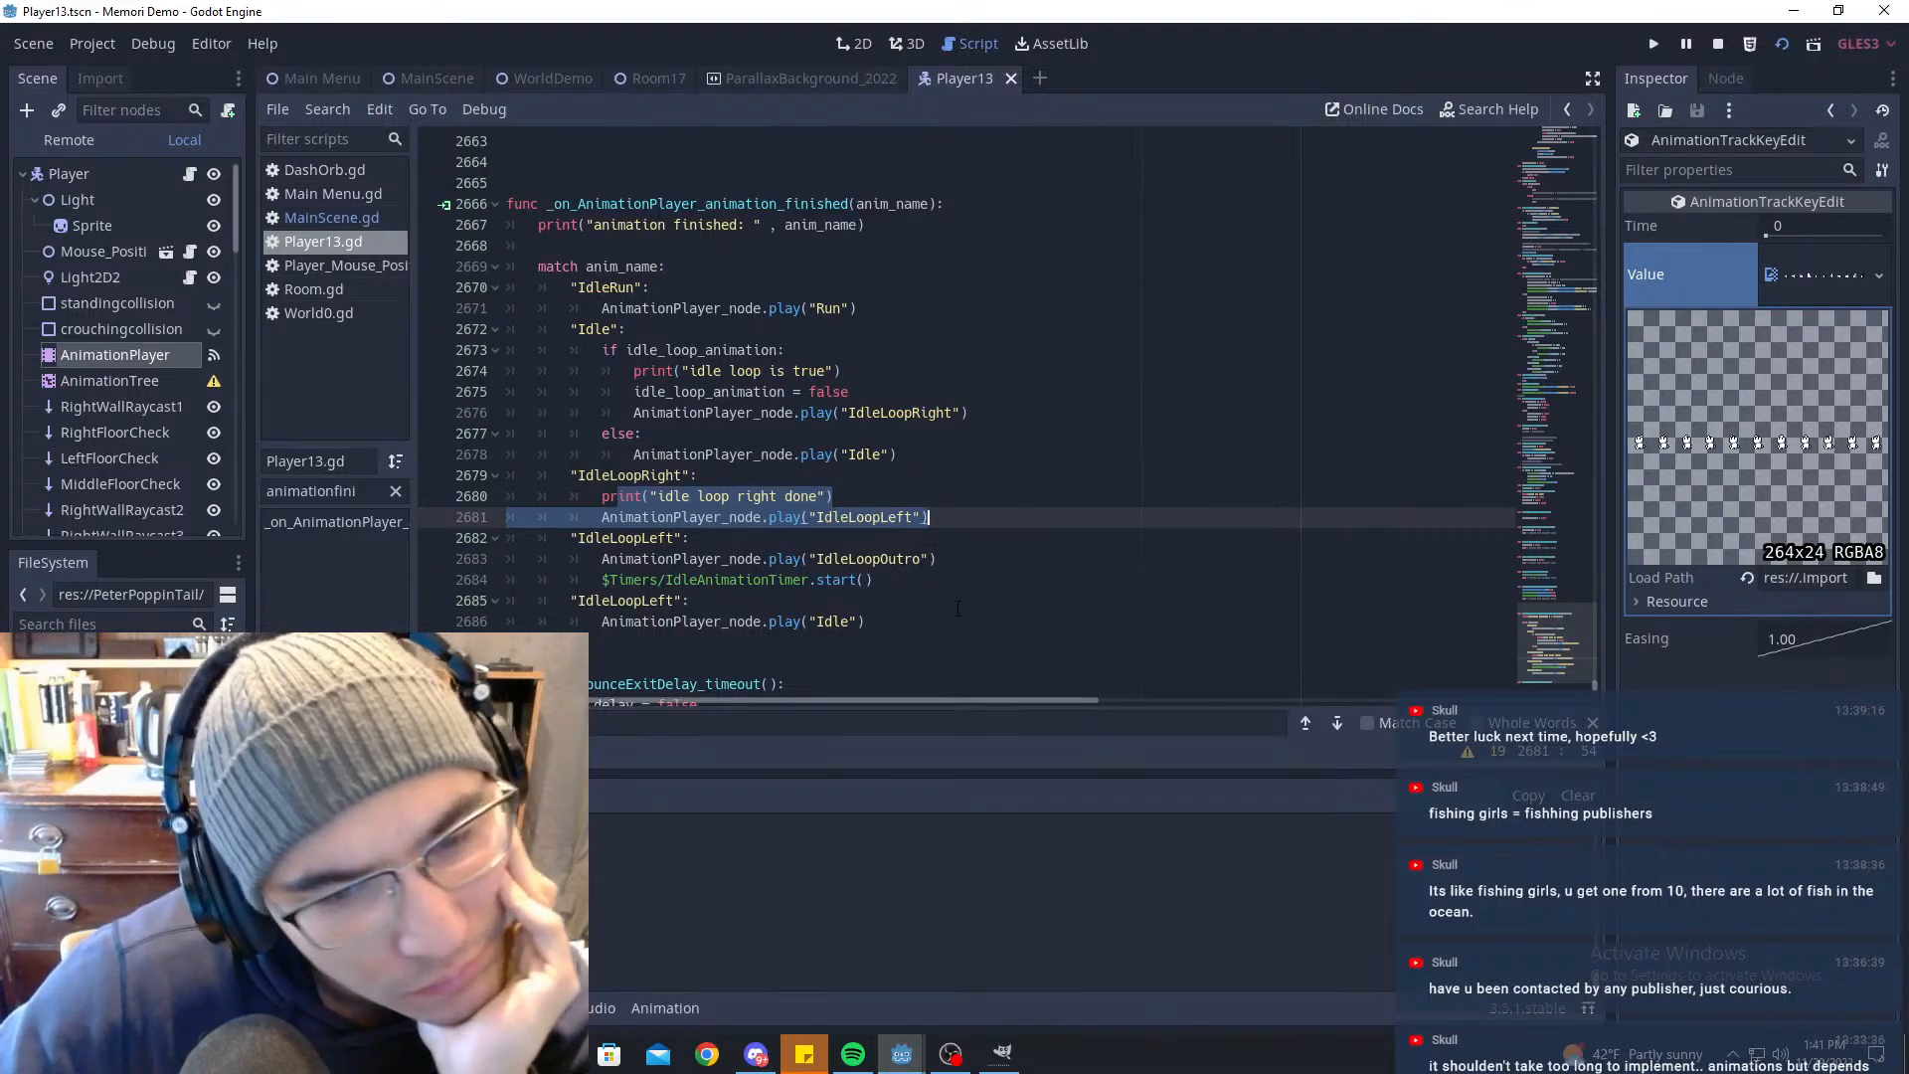
left_click(933, 522)
left_click_drag(931, 519, 570, 516)
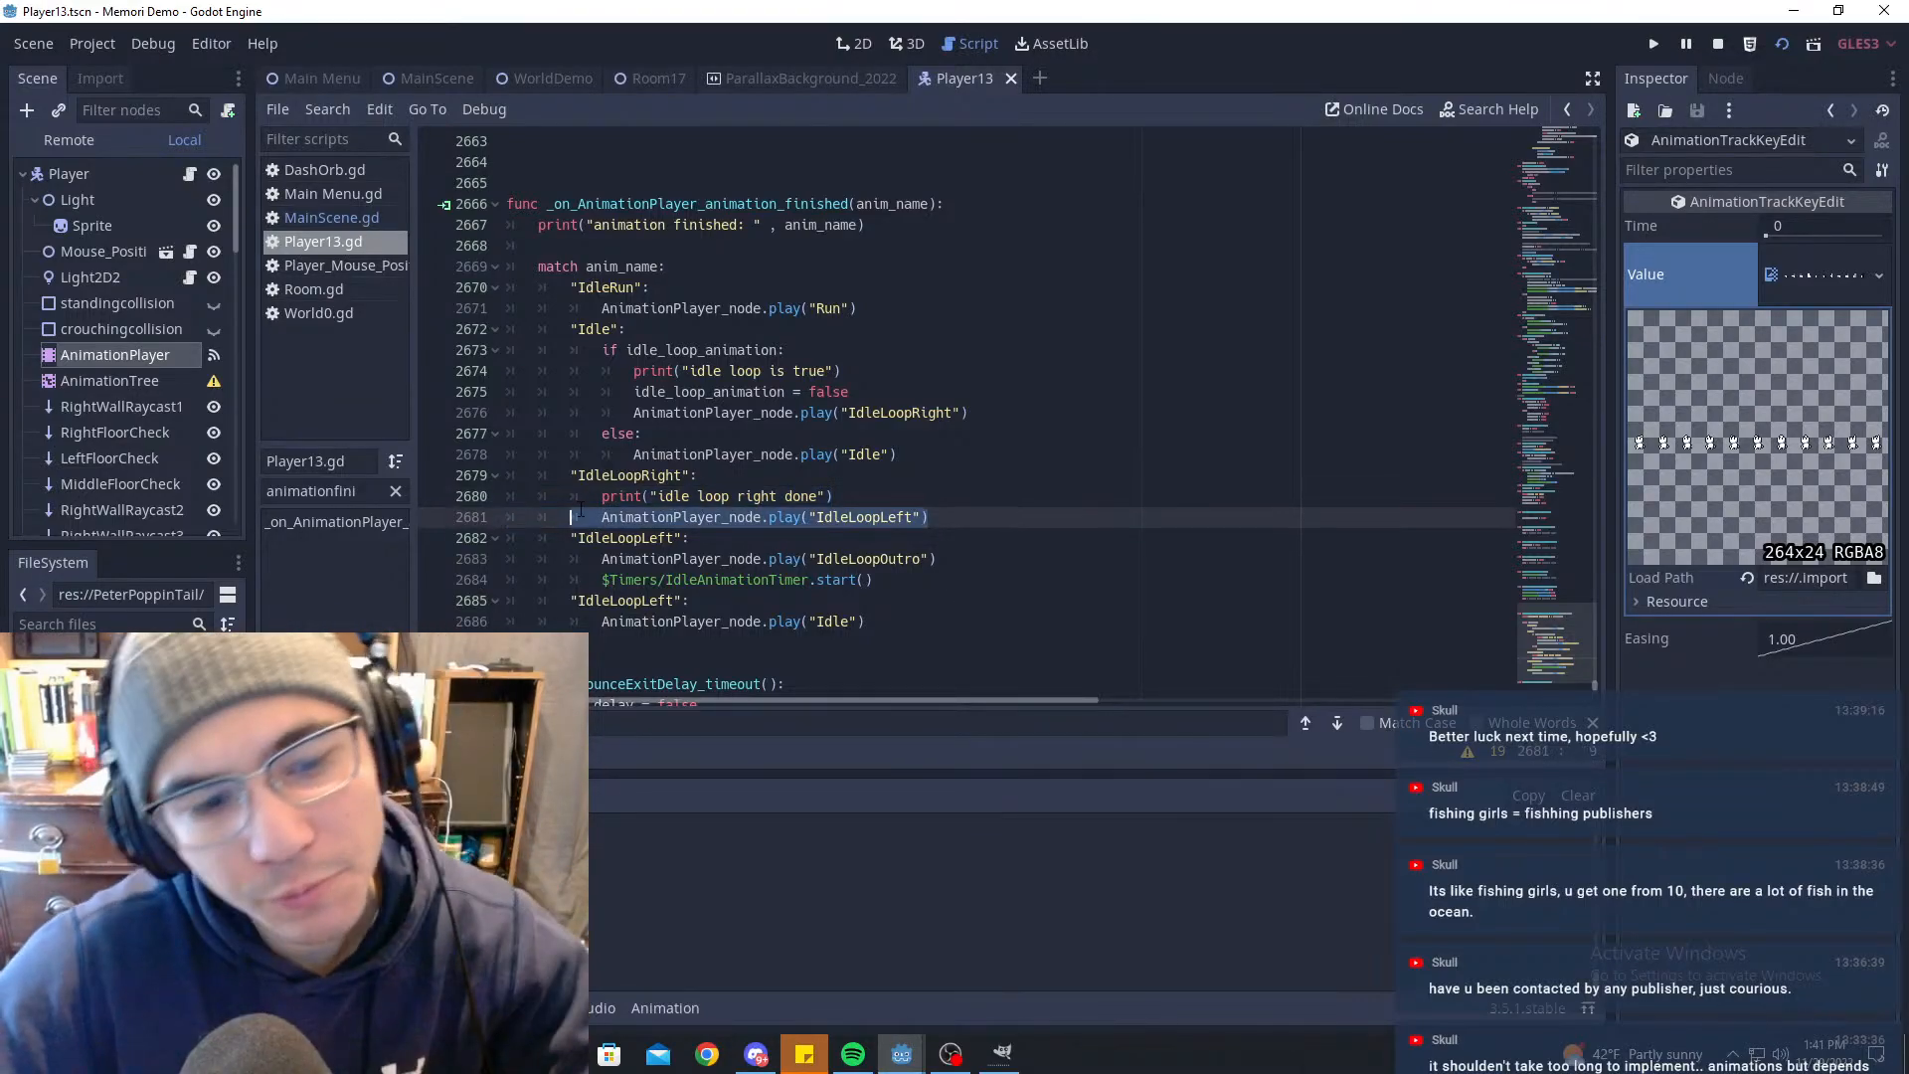
left_click(849, 517)
left_click_drag(956, 512, 601, 517)
key("ctrl+c")
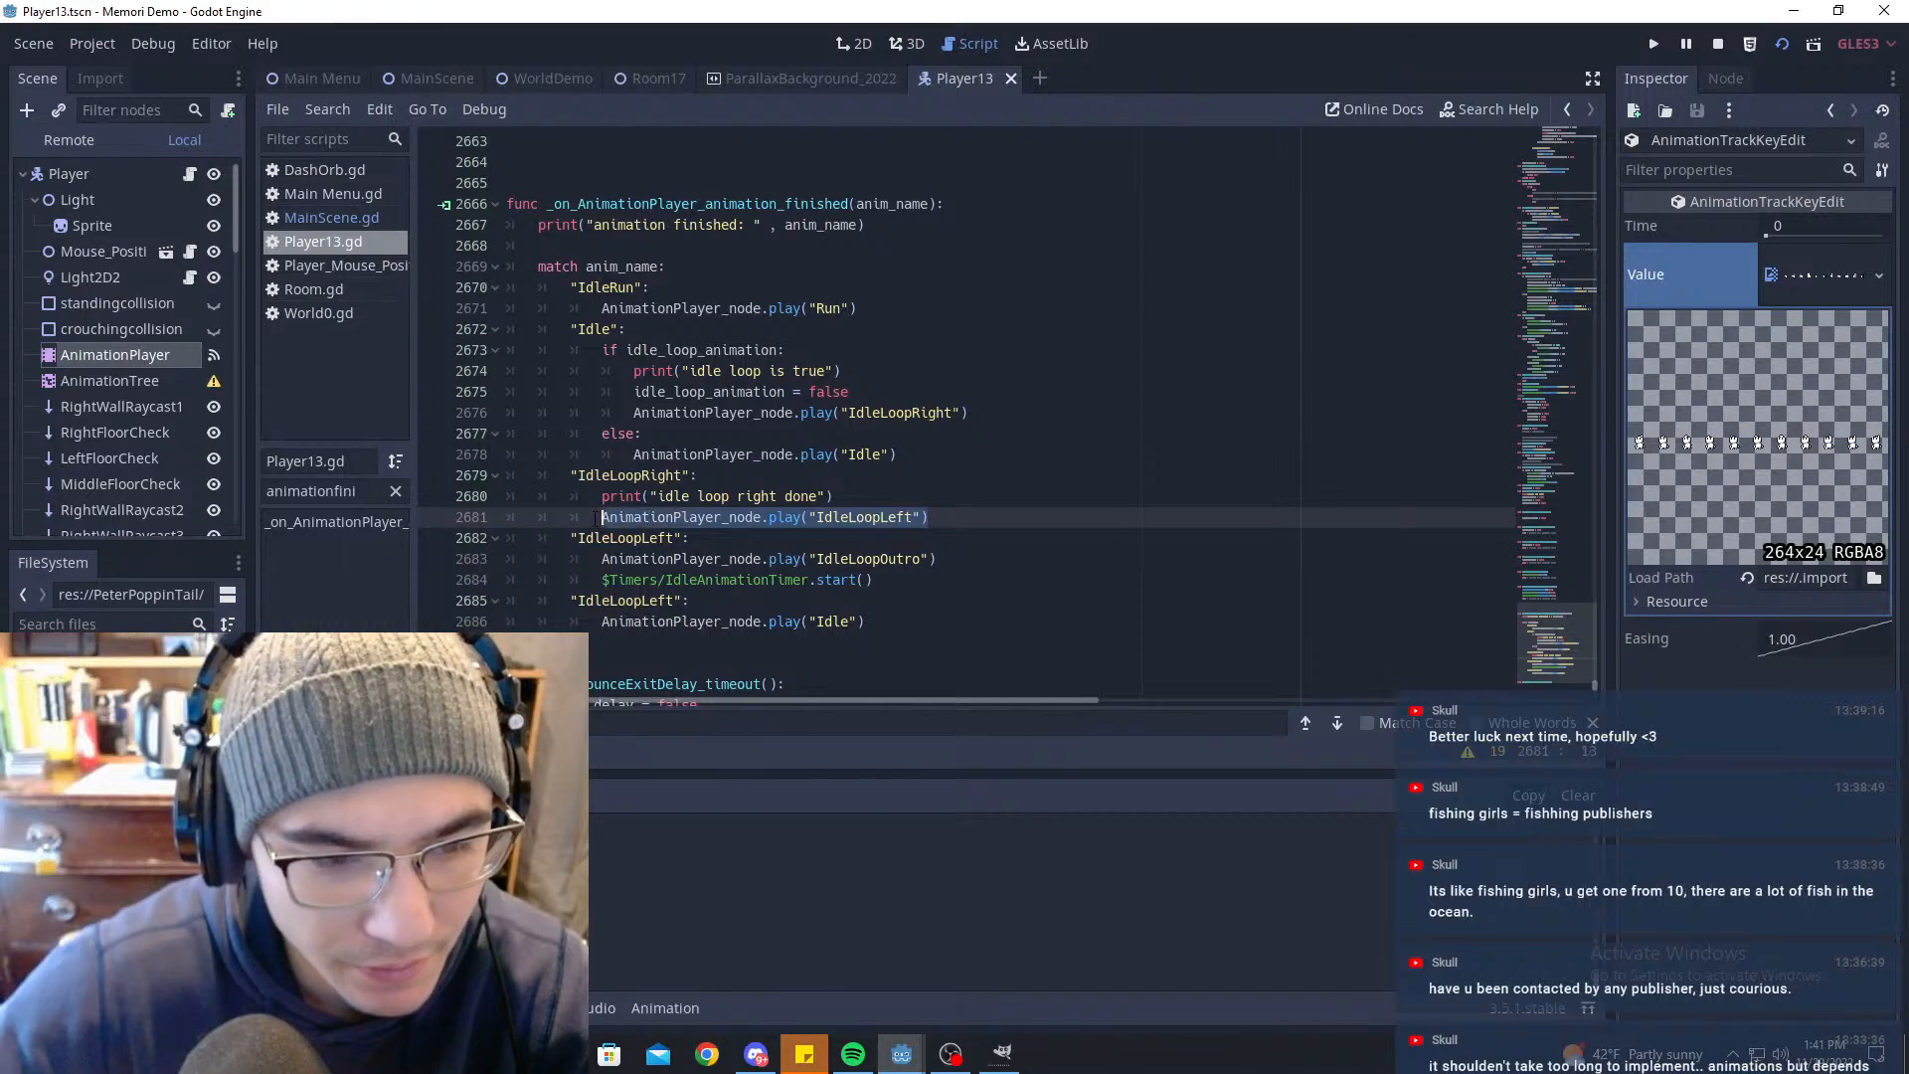
left_click_drag(1002, 412, 634, 413)
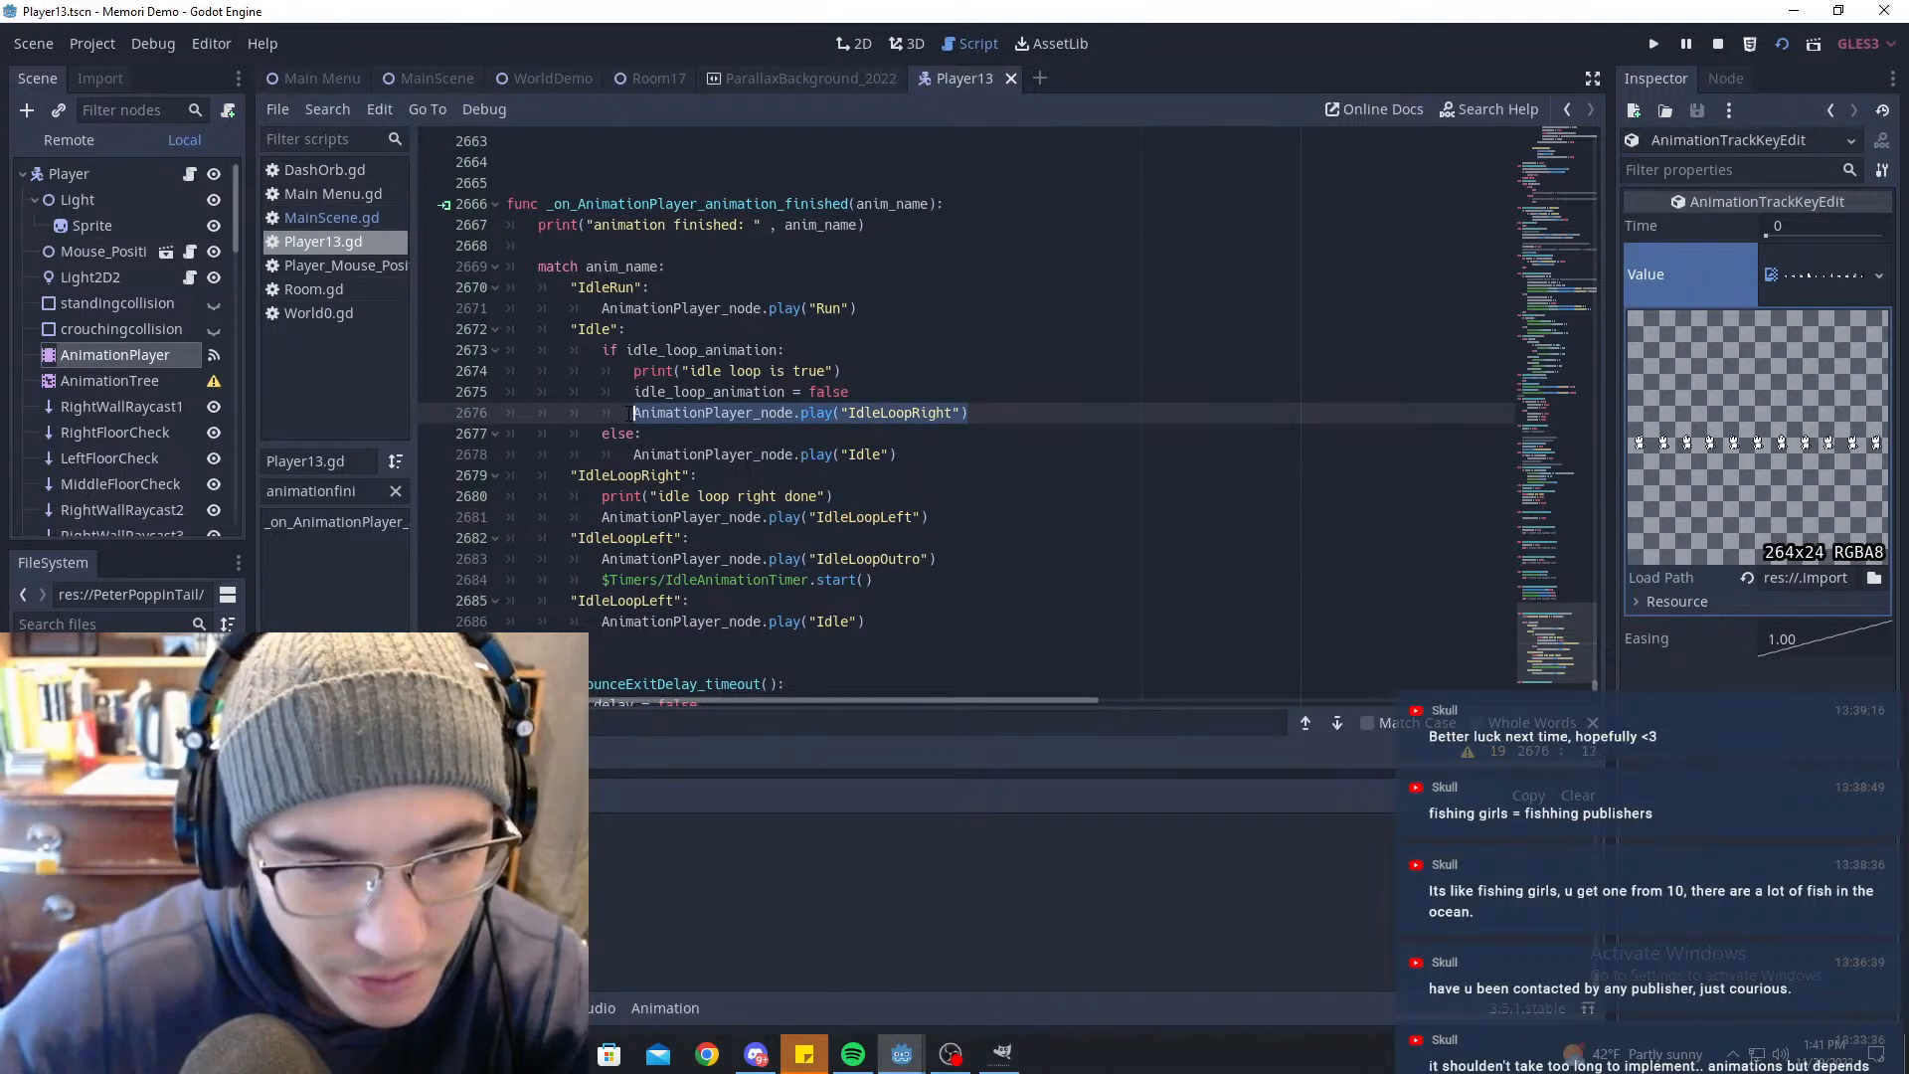
key("ctrl+v")
key("ctrl+s")
Step: Run the game from MainScene to check the character's idle animation, move the character left, and stop the game
left_click(430, 77)
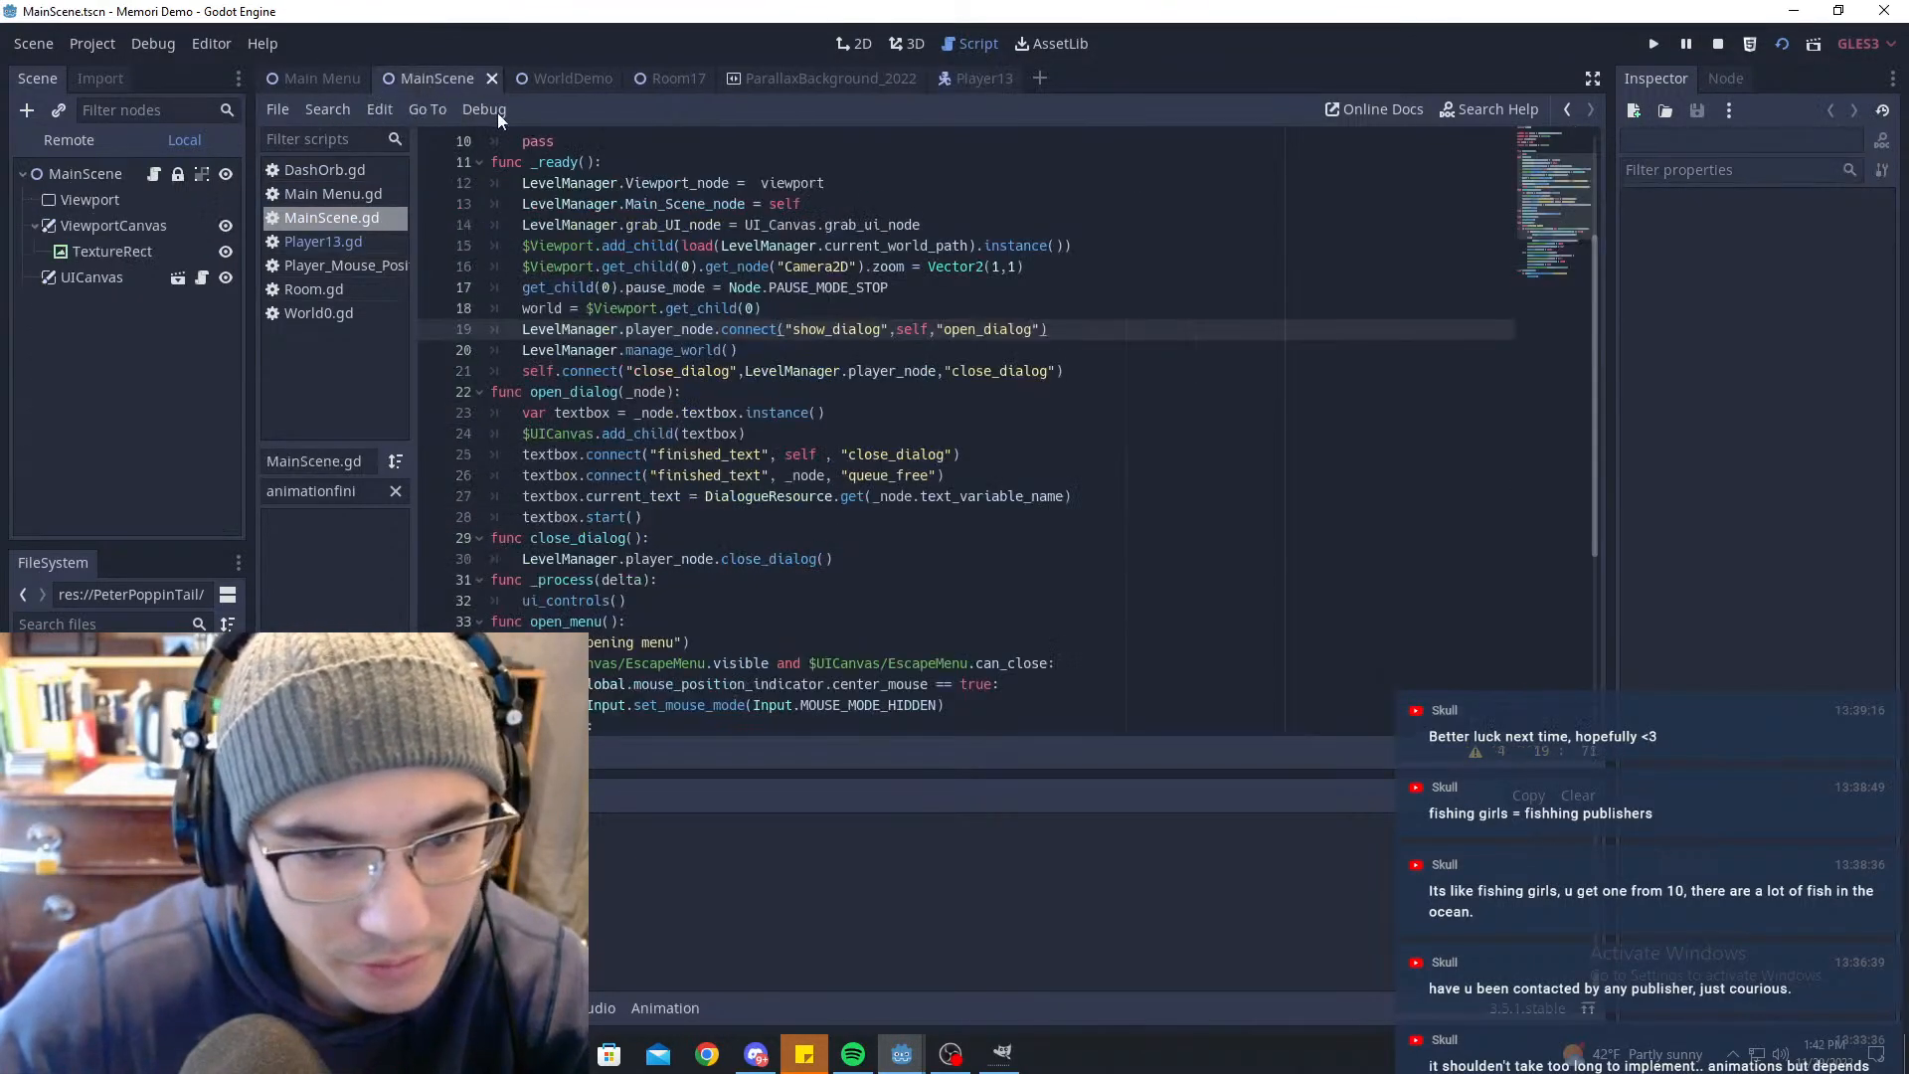
key("F5")
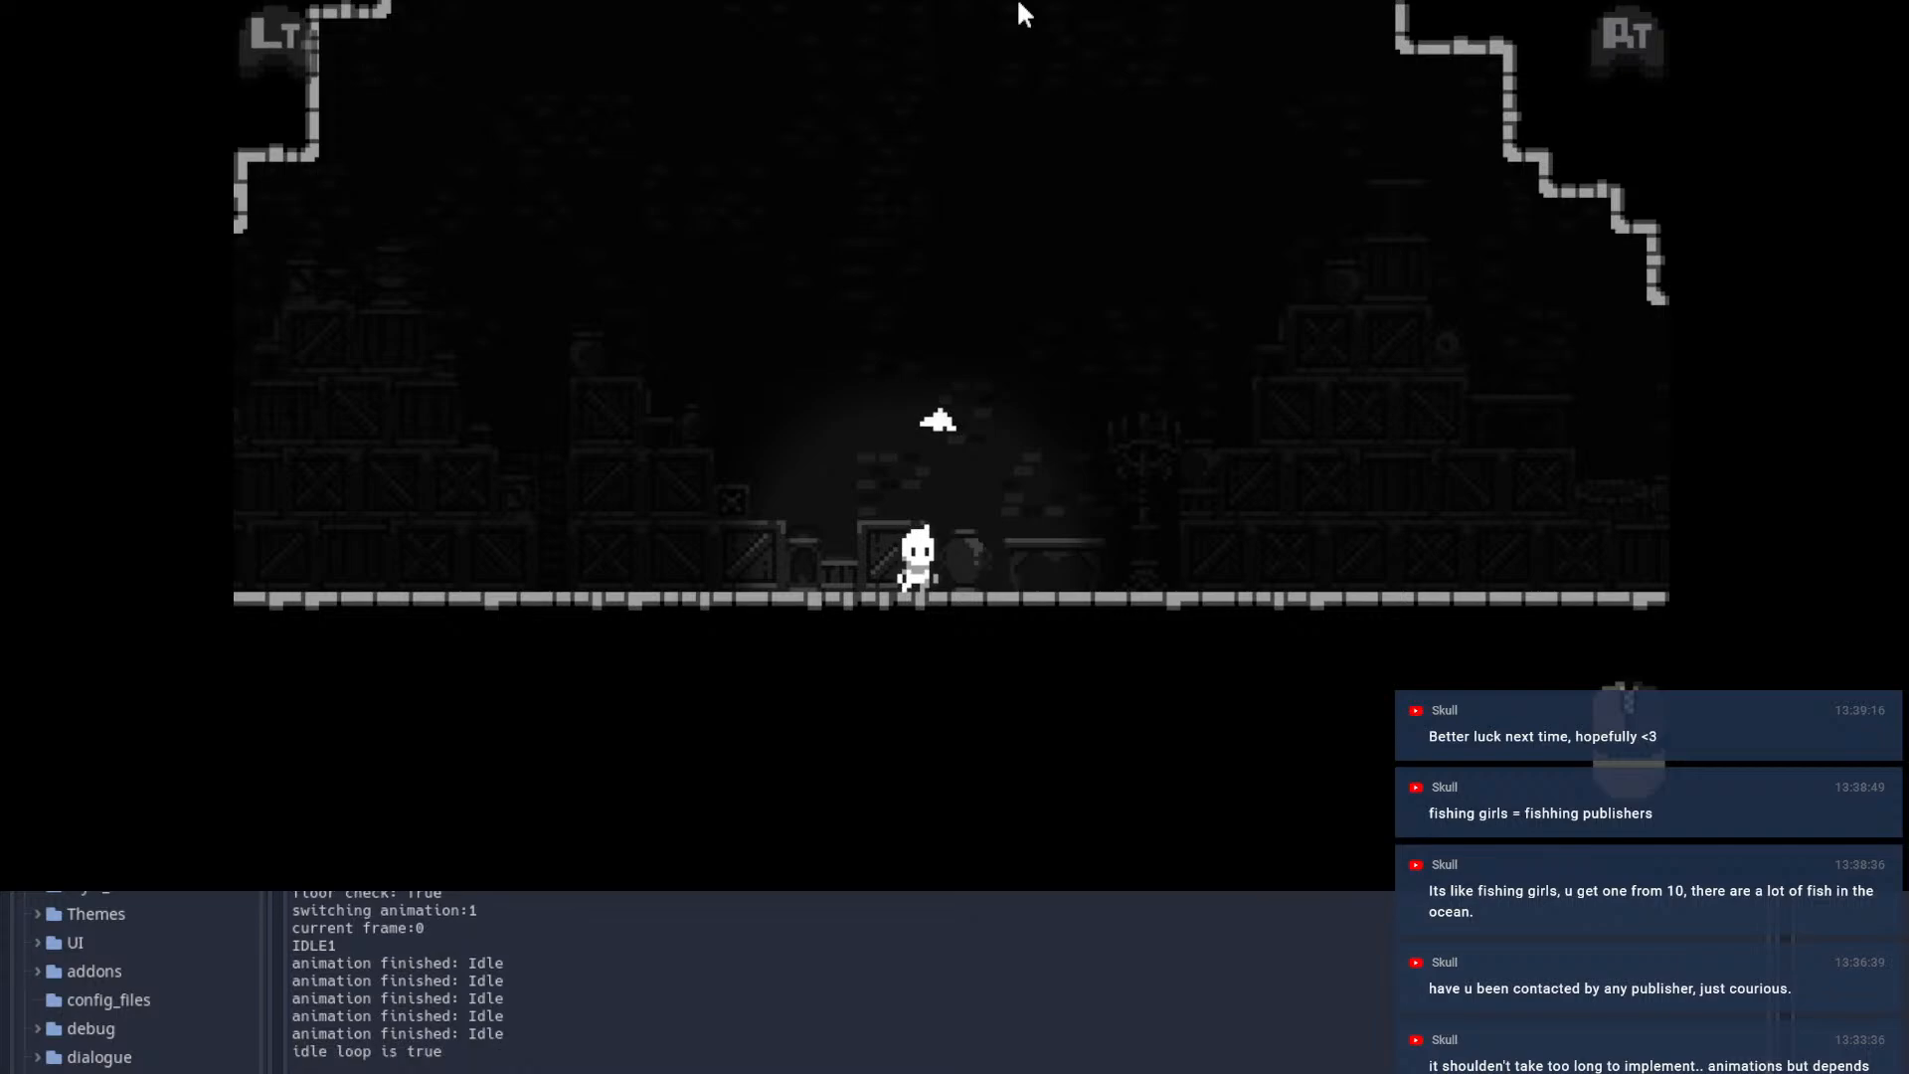
key("Escape")
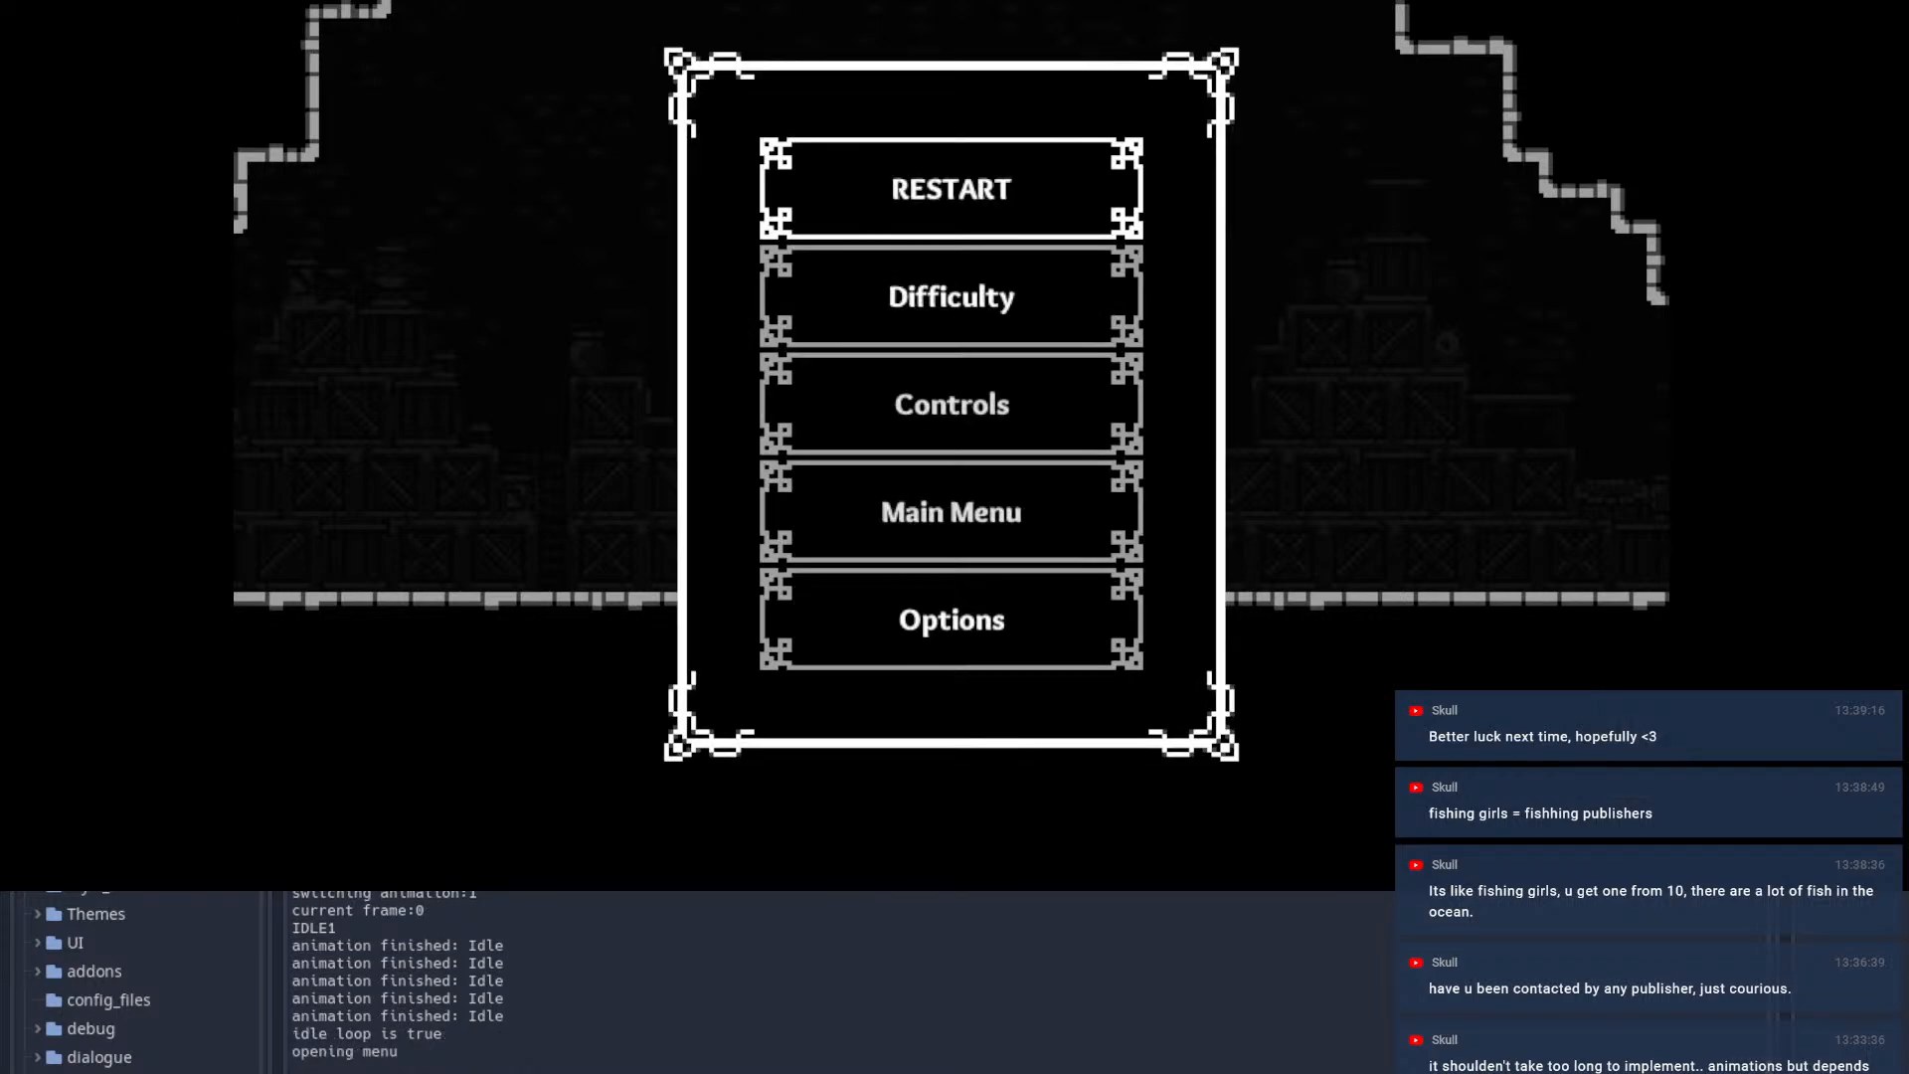
key("Escape")
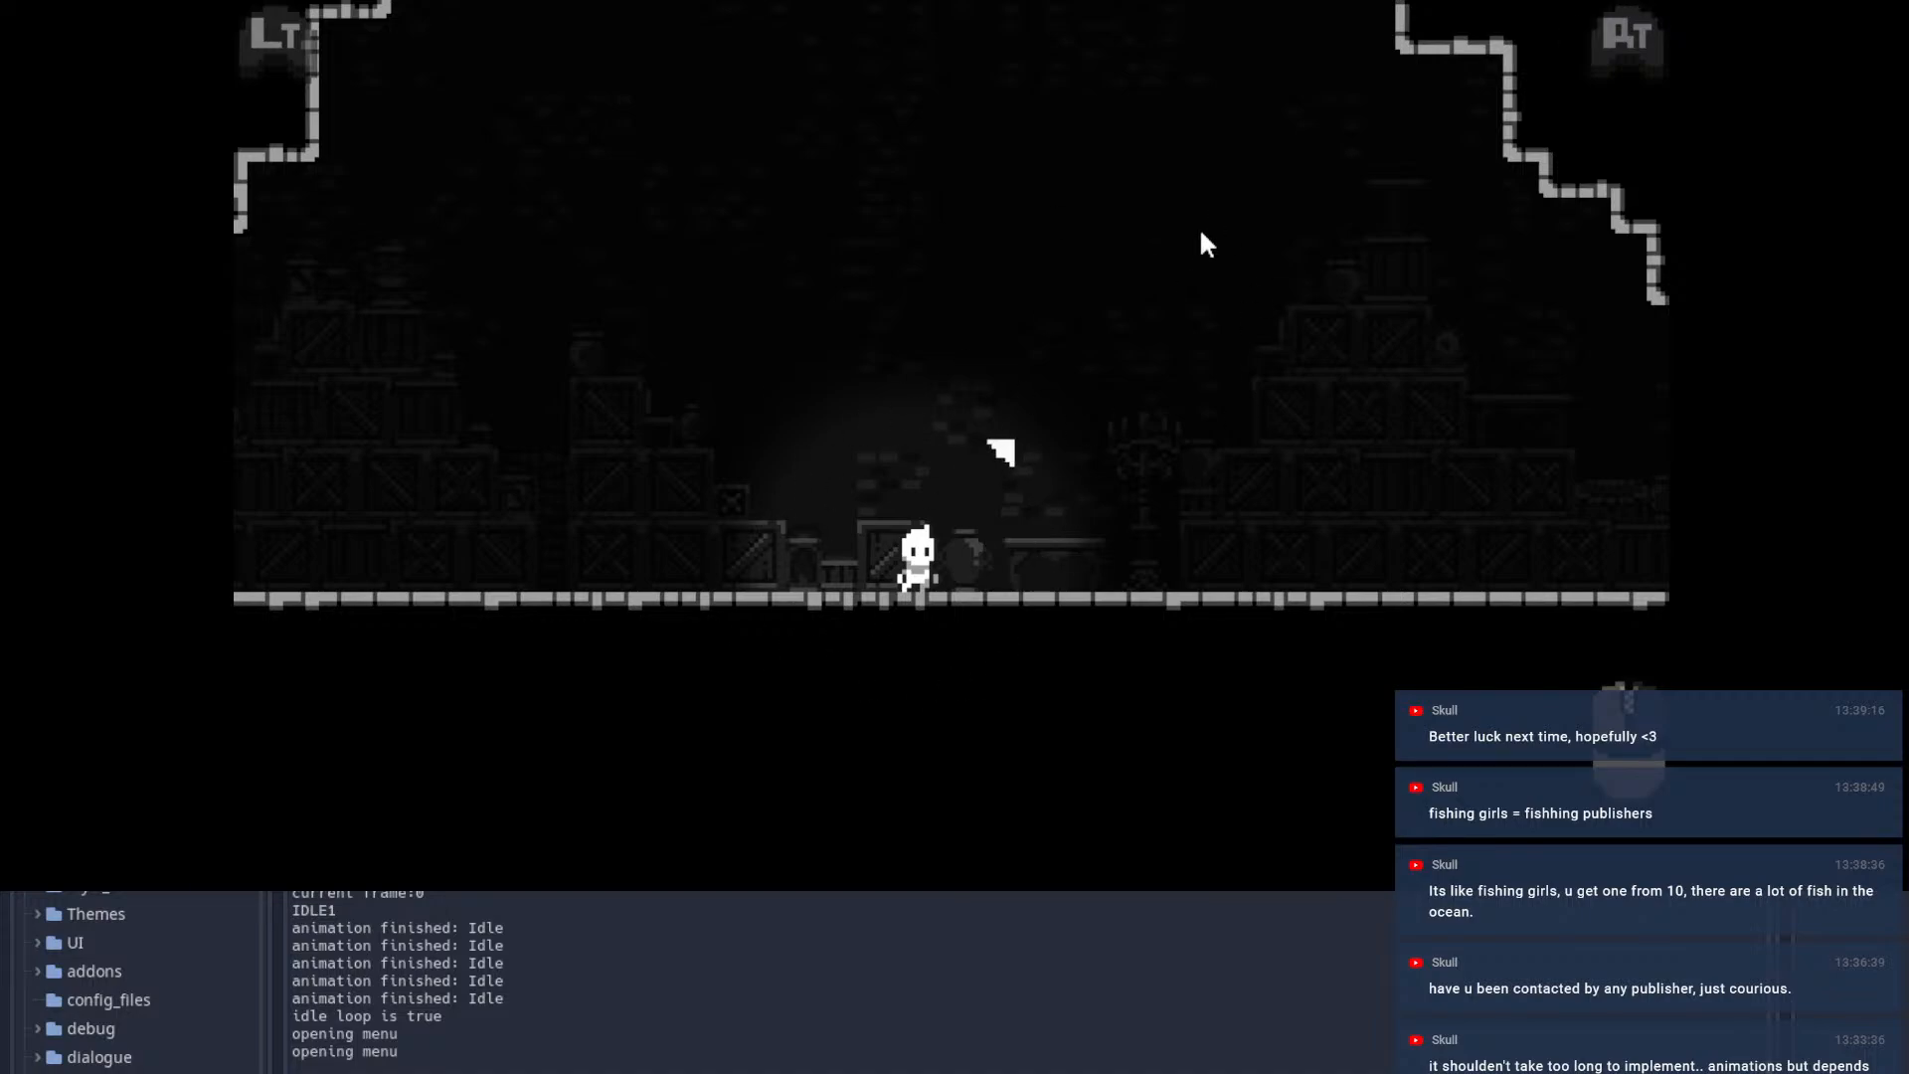
key("Left")
key("Escape")
key("F8")
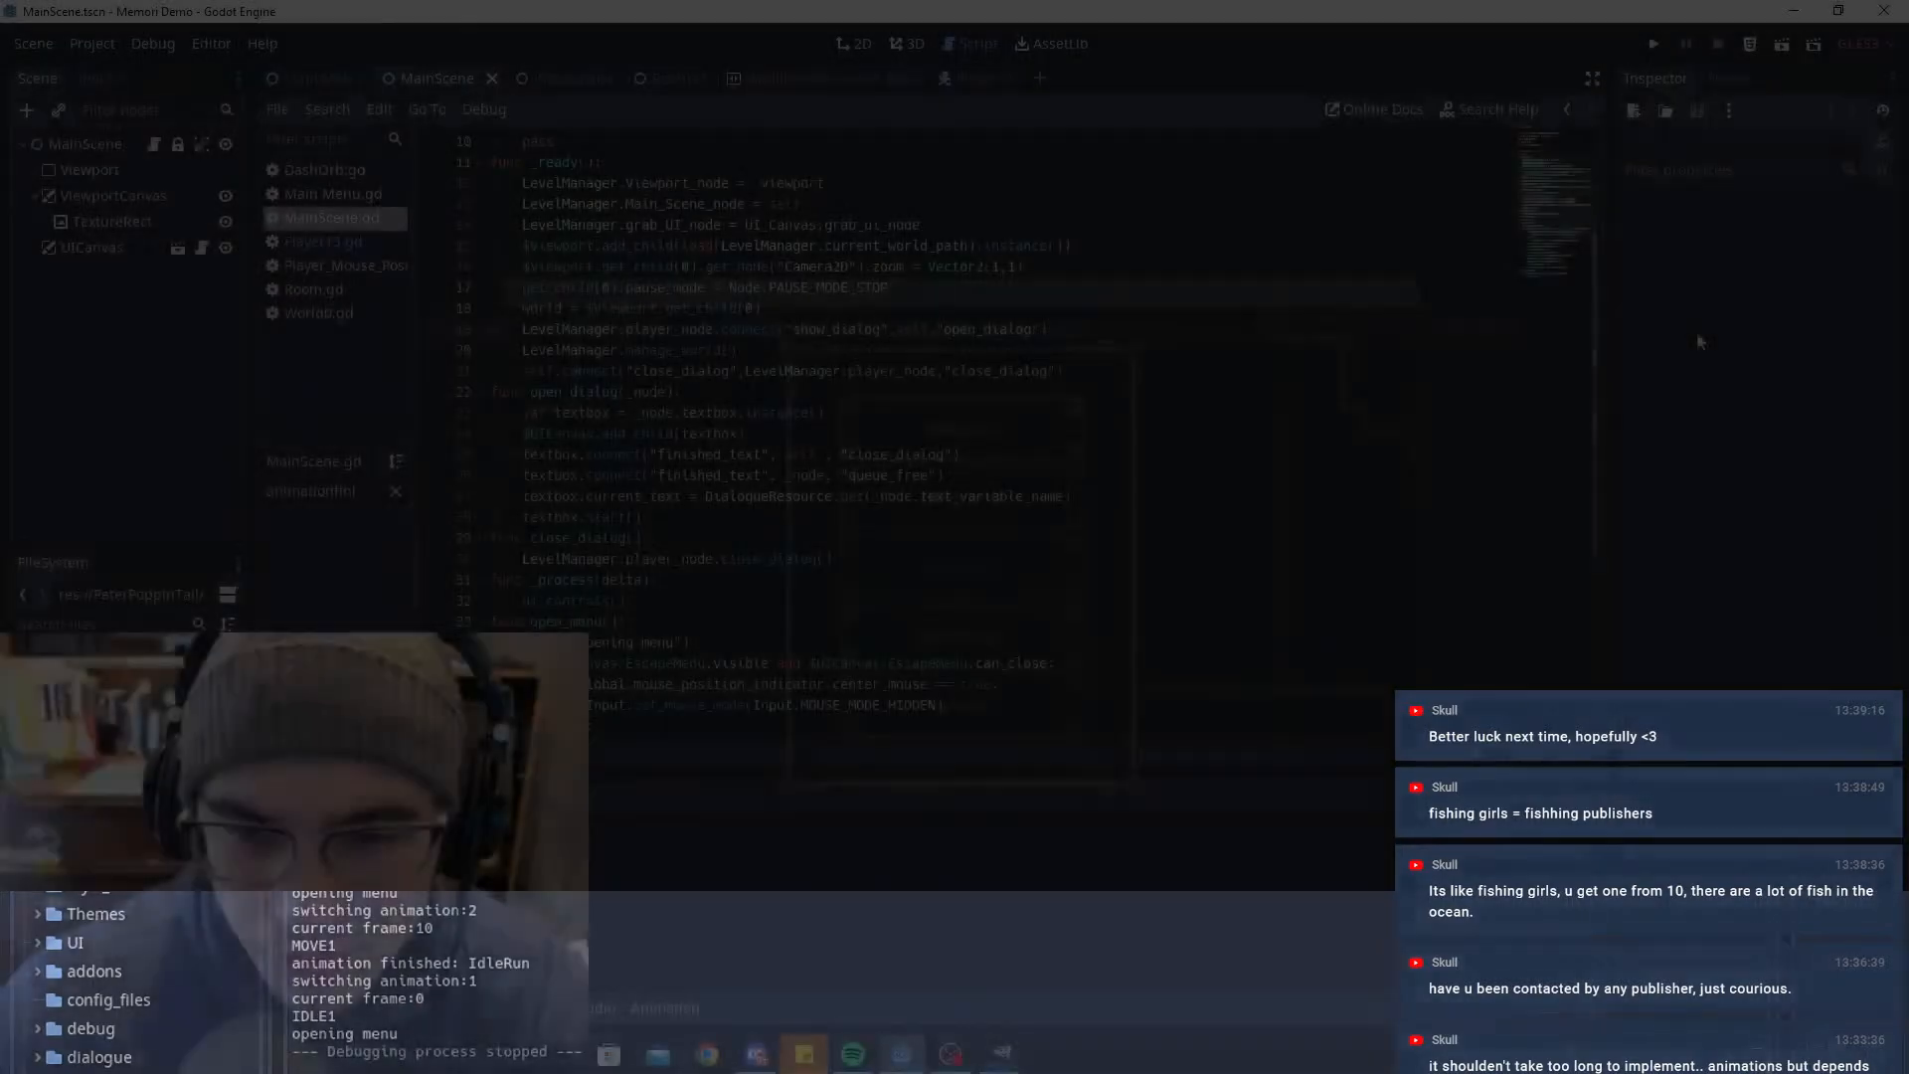
Step: In the Player13 script, restore the animation name in the idle_loop_animation play call to "IdleLoopRight"
left_click(1003, 86)
key("Left")
key("Left")
key("Left")
key("Left")
key("BackSpace")
key("BackSpace")
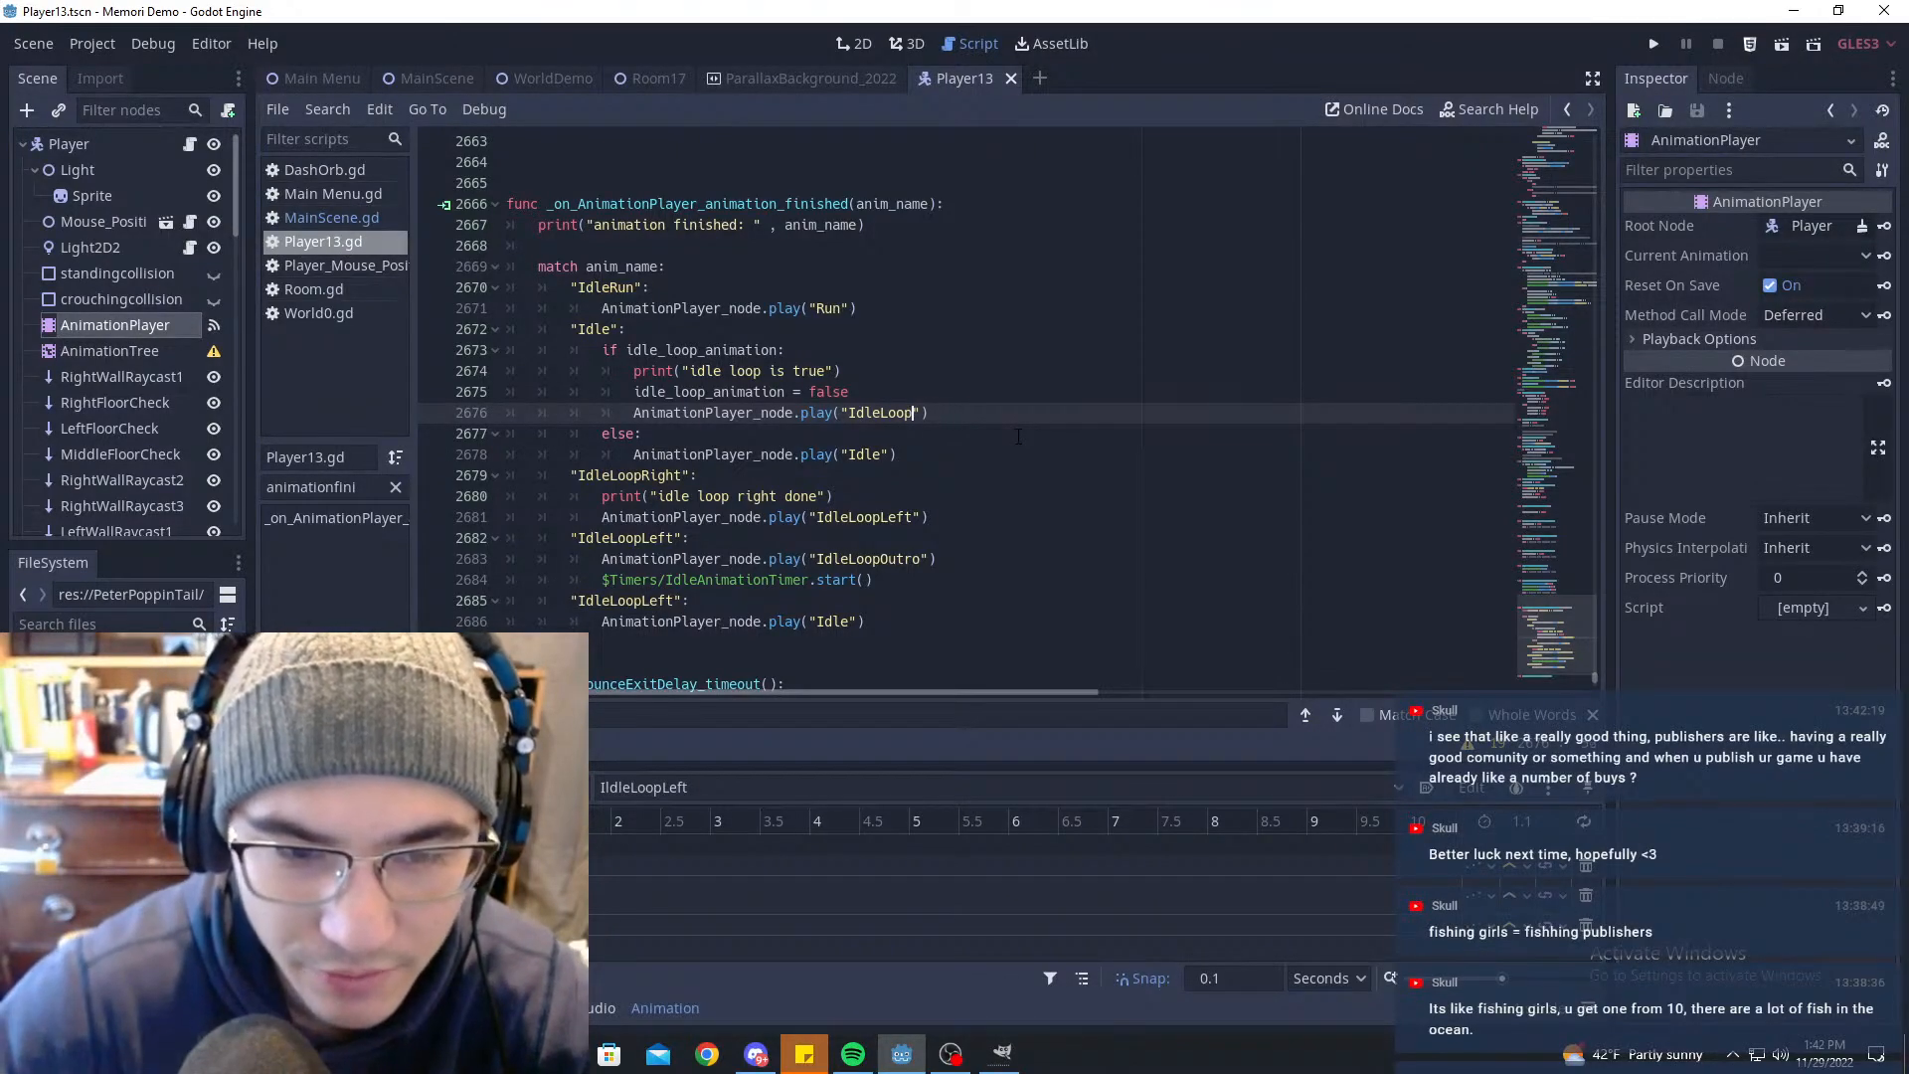
key("Delete")
key("Delete")
type("Rig")
key("Return")
Step: Inspect the IdleLoopLeft keyframes in the animation timeline and insert a blank line below the "idle loop right done" print call
left_click(850, 517)
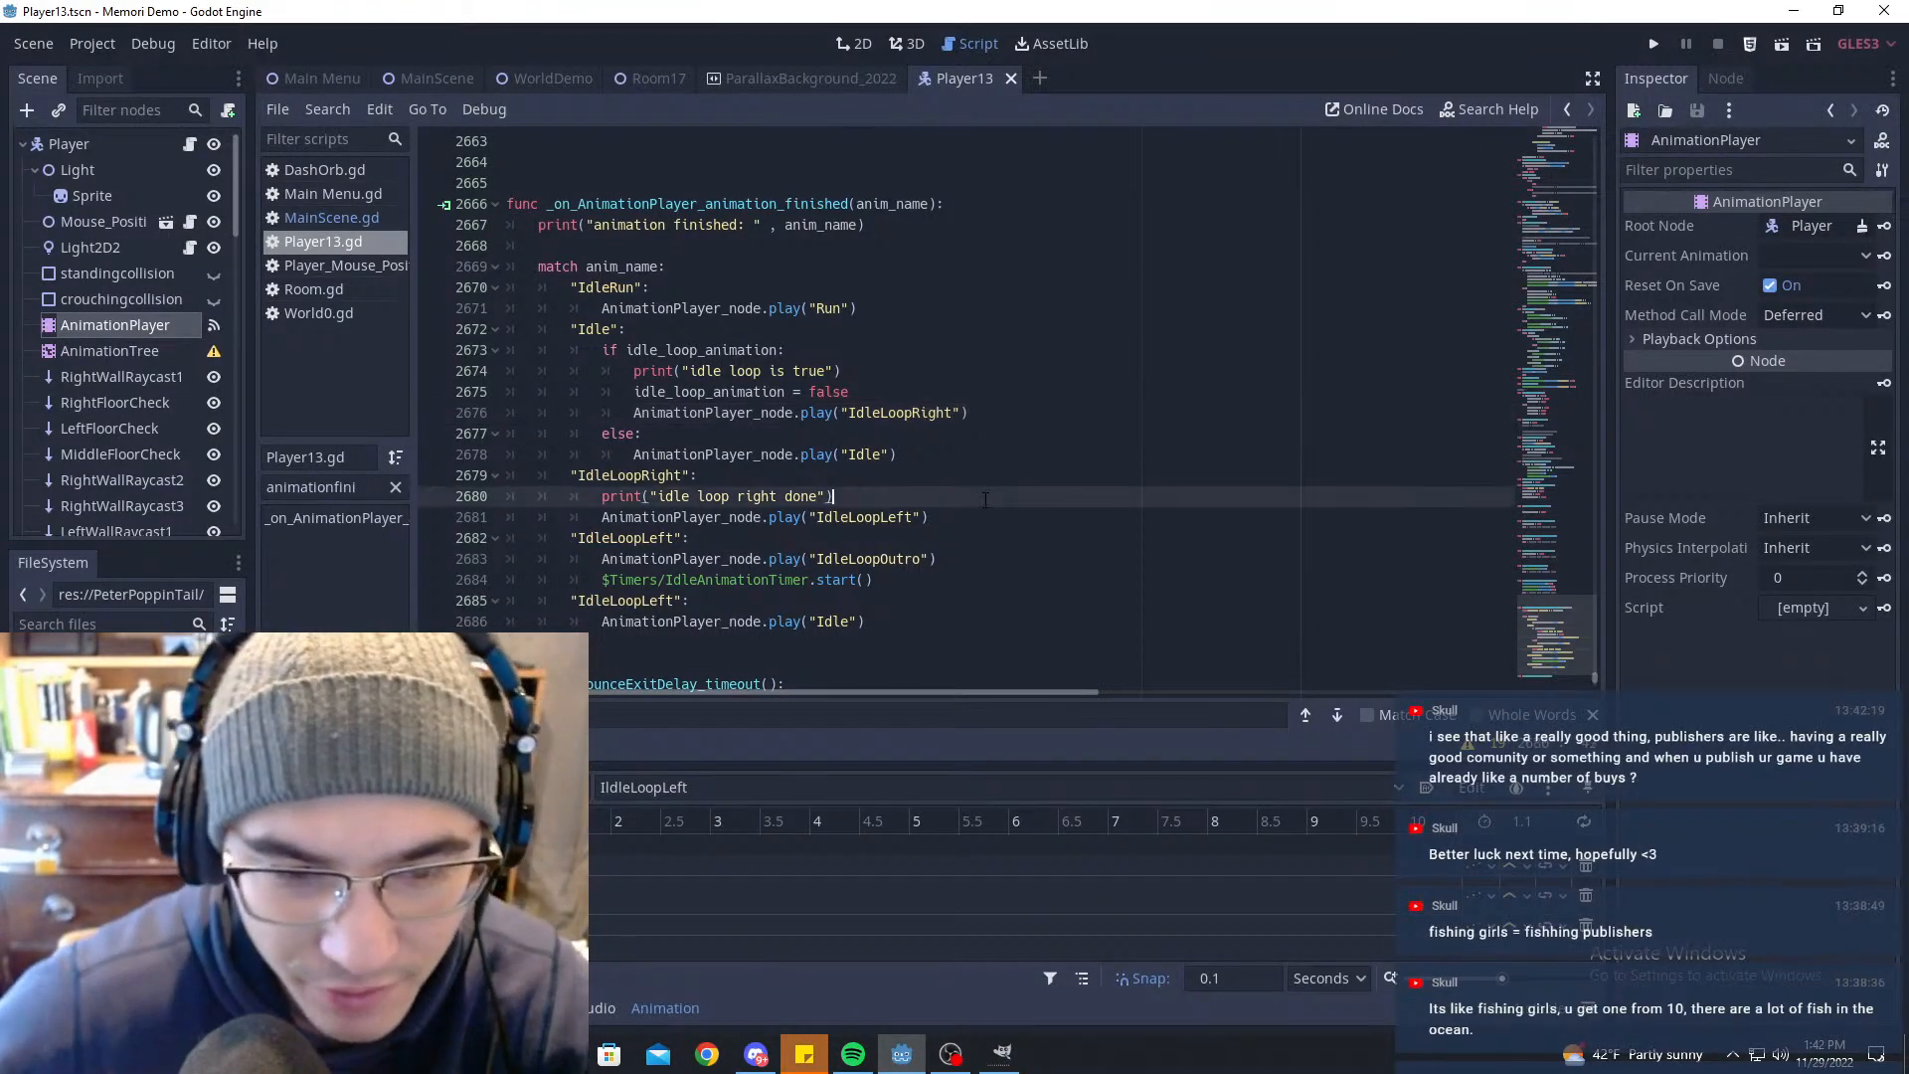
key("End")
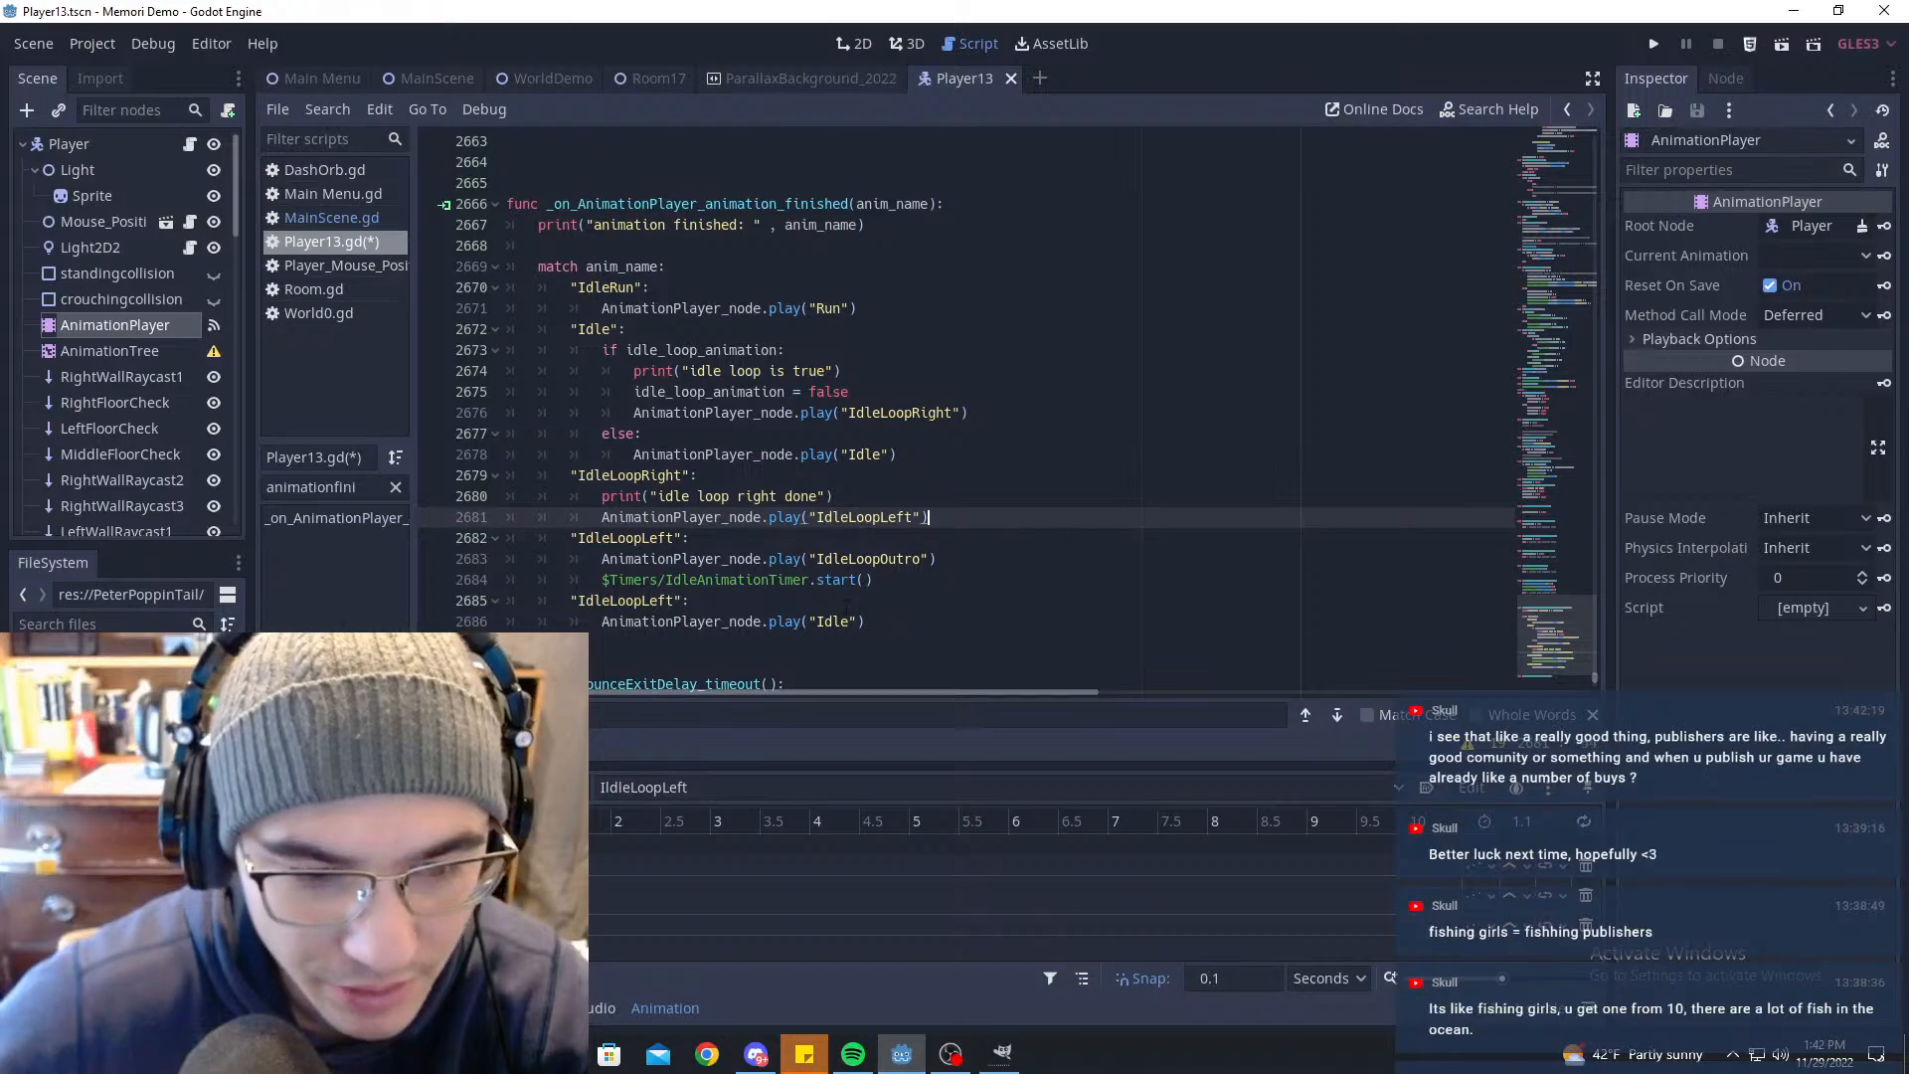
scroll(1025, 841, "up", 6, "ctrl")
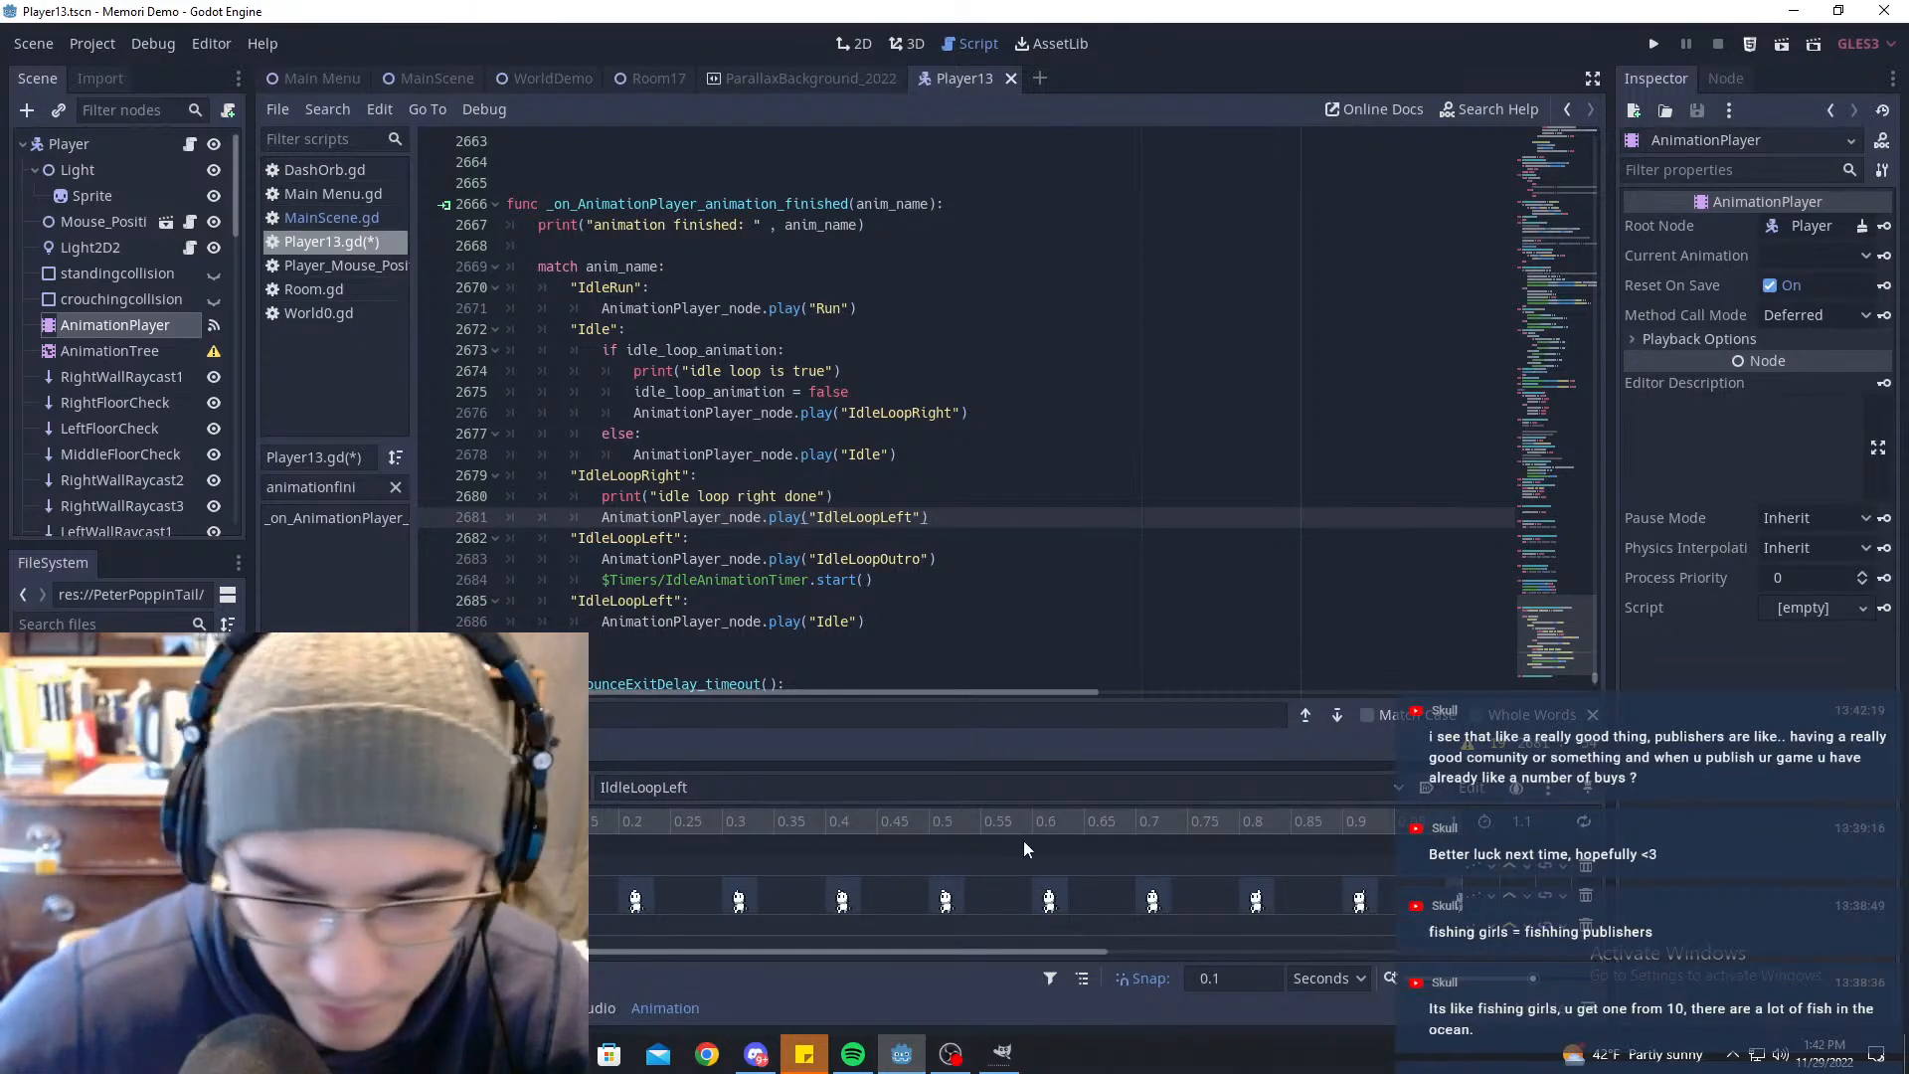
scroll(1025, 841, "down", 1, "ctrl")
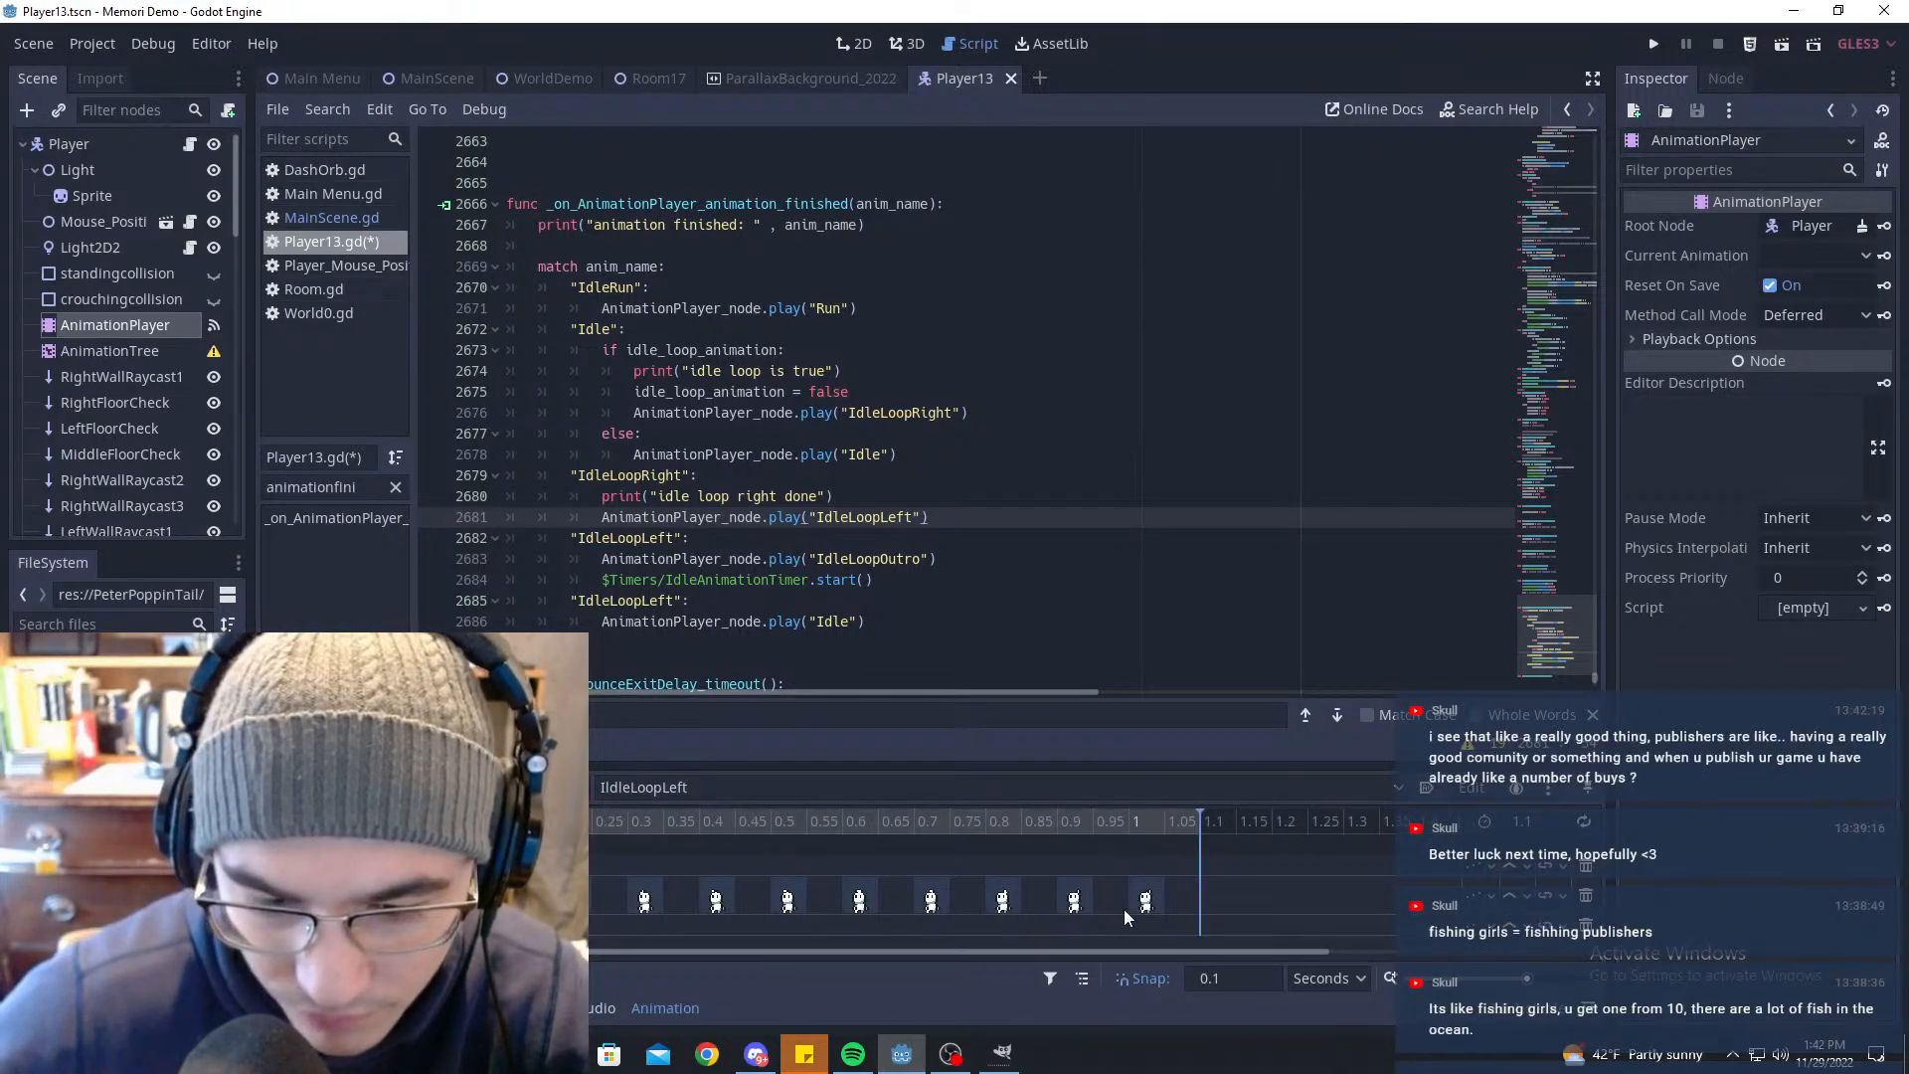
left_click(1058, 479)
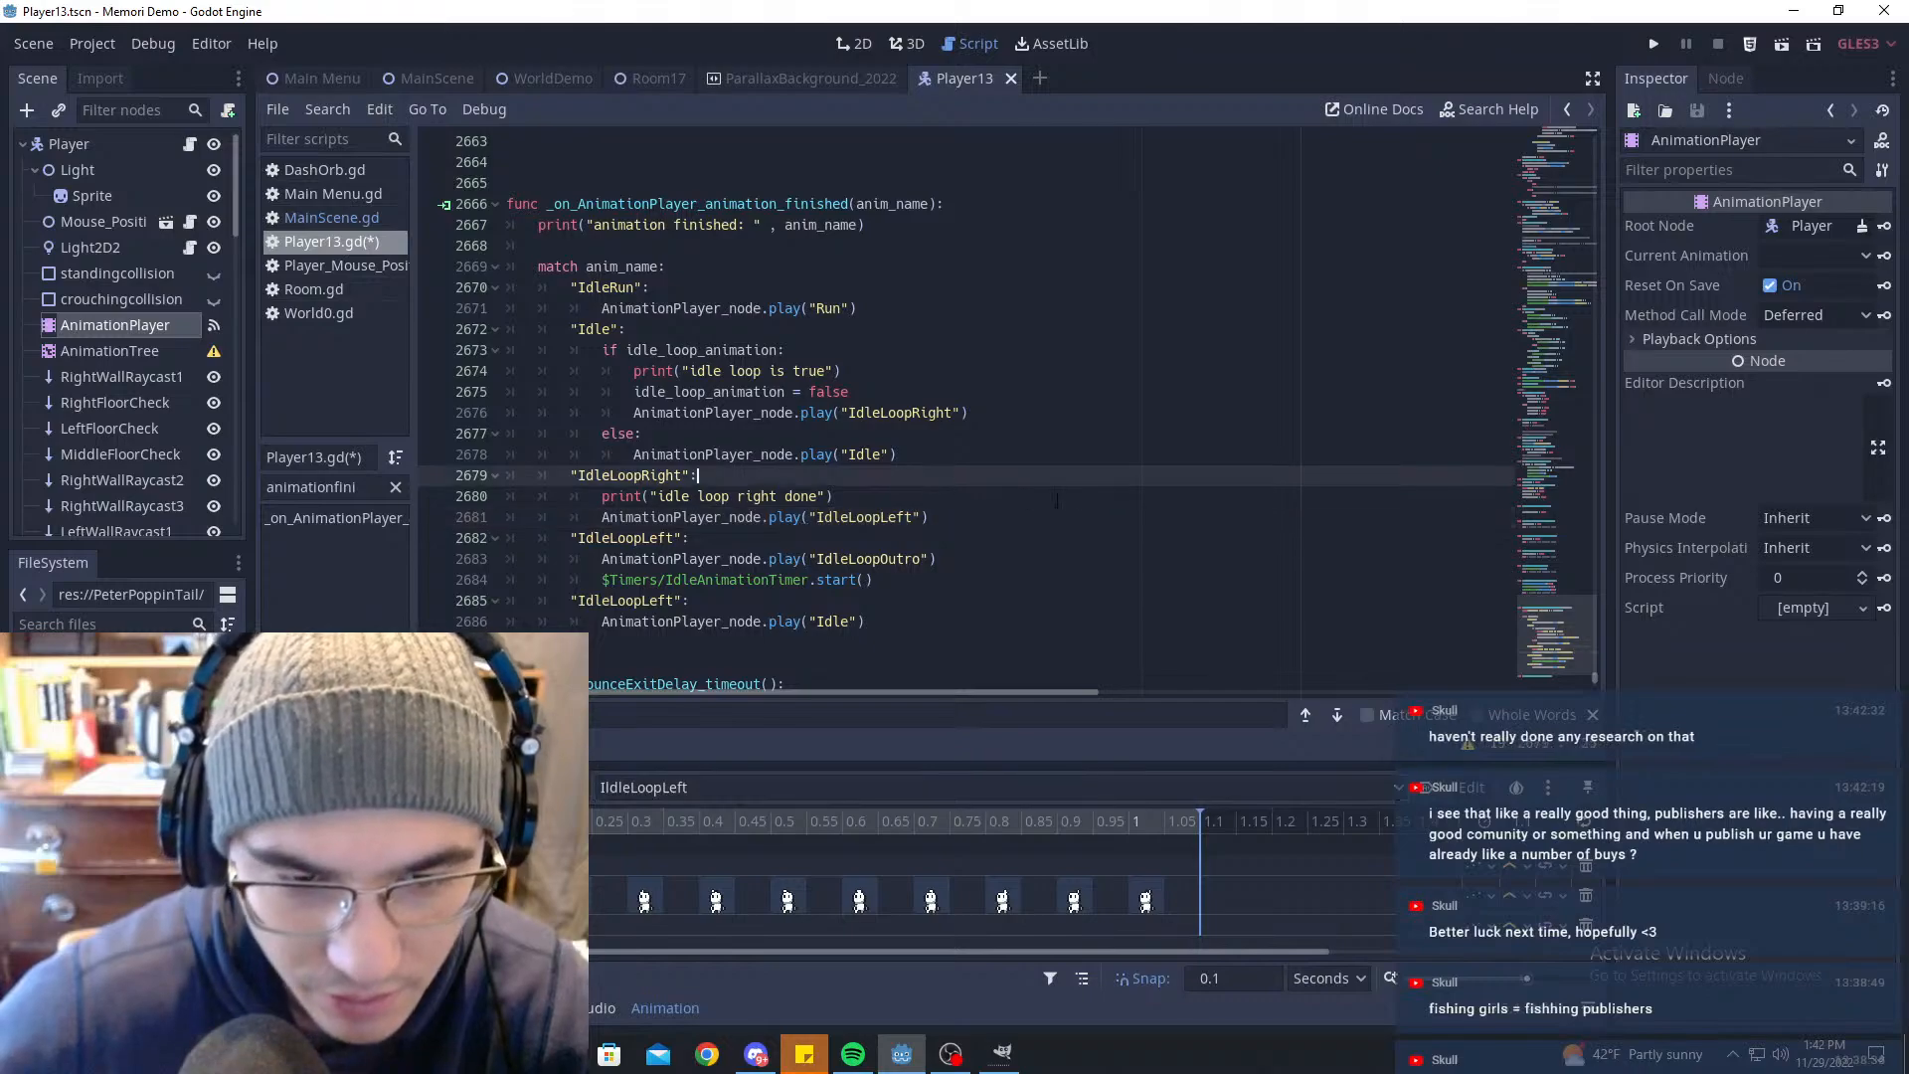
left_click(1056, 504)
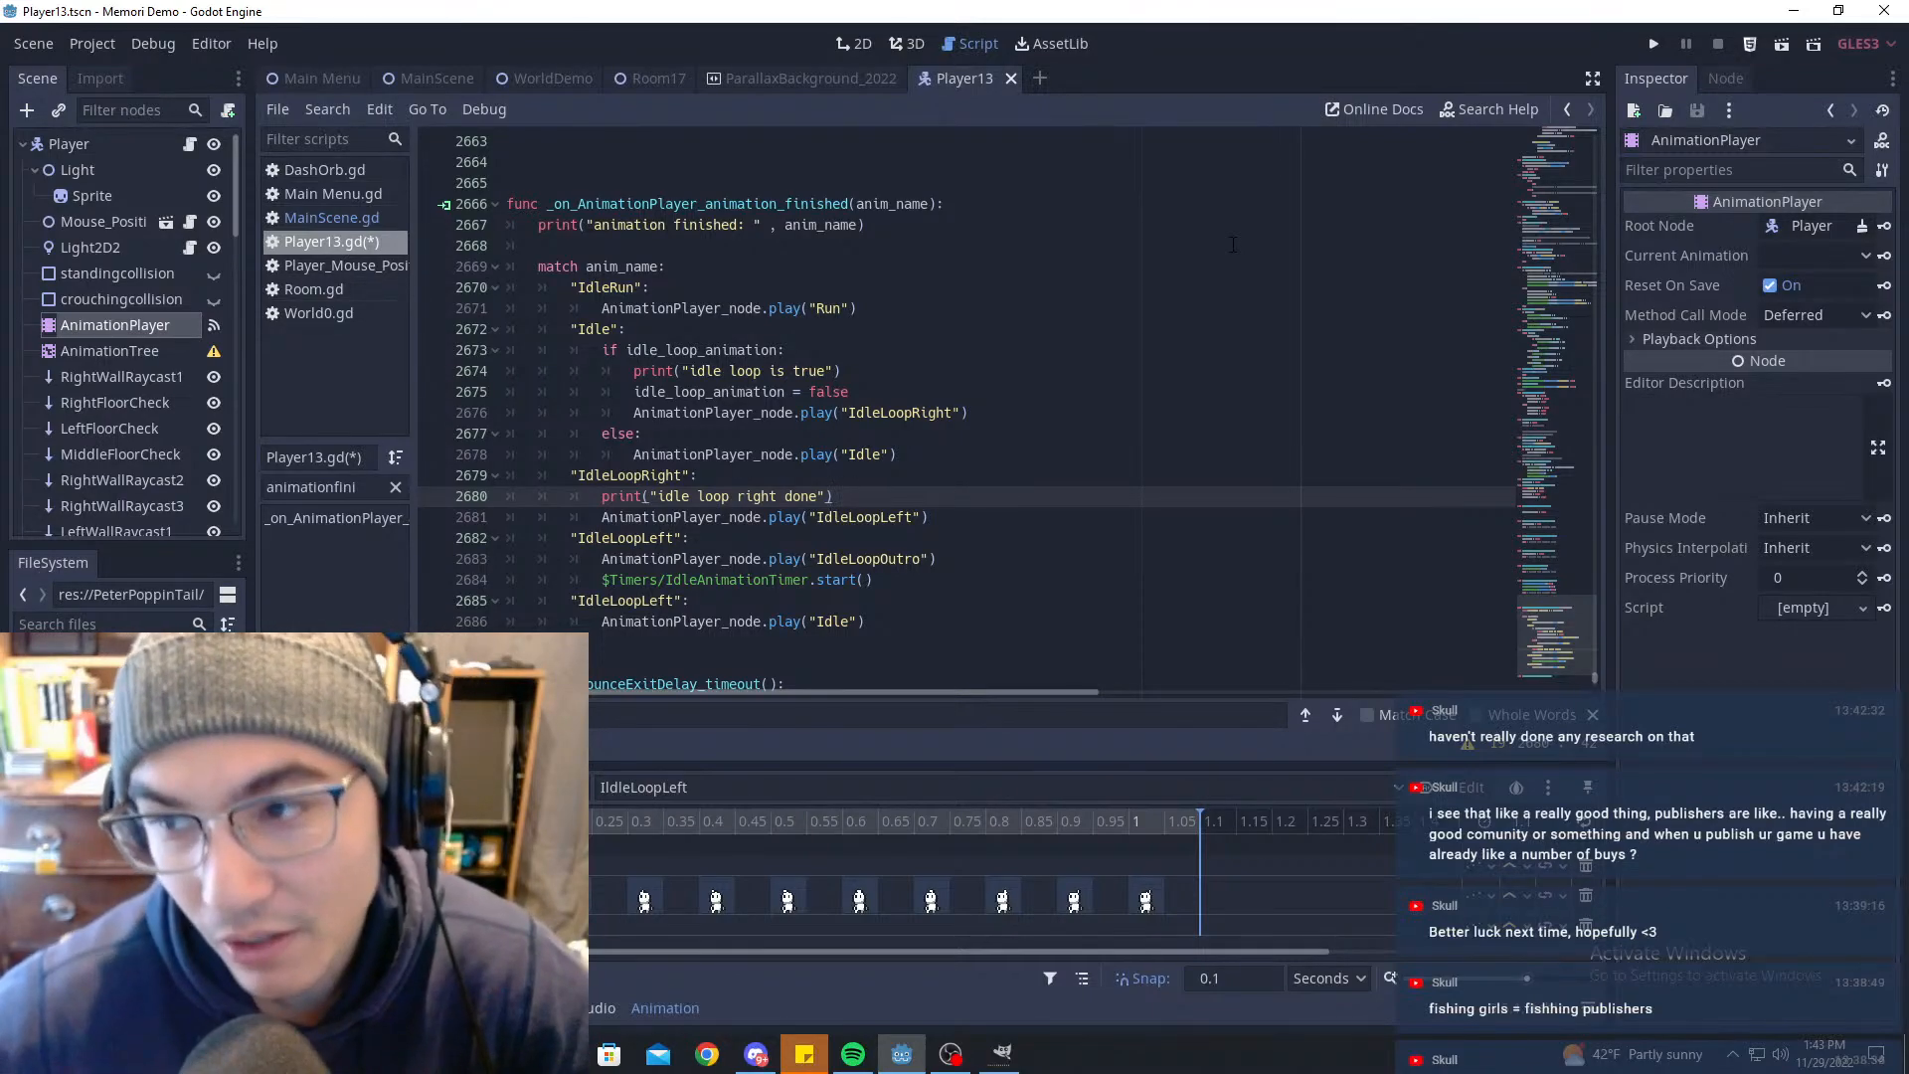
key("Return")
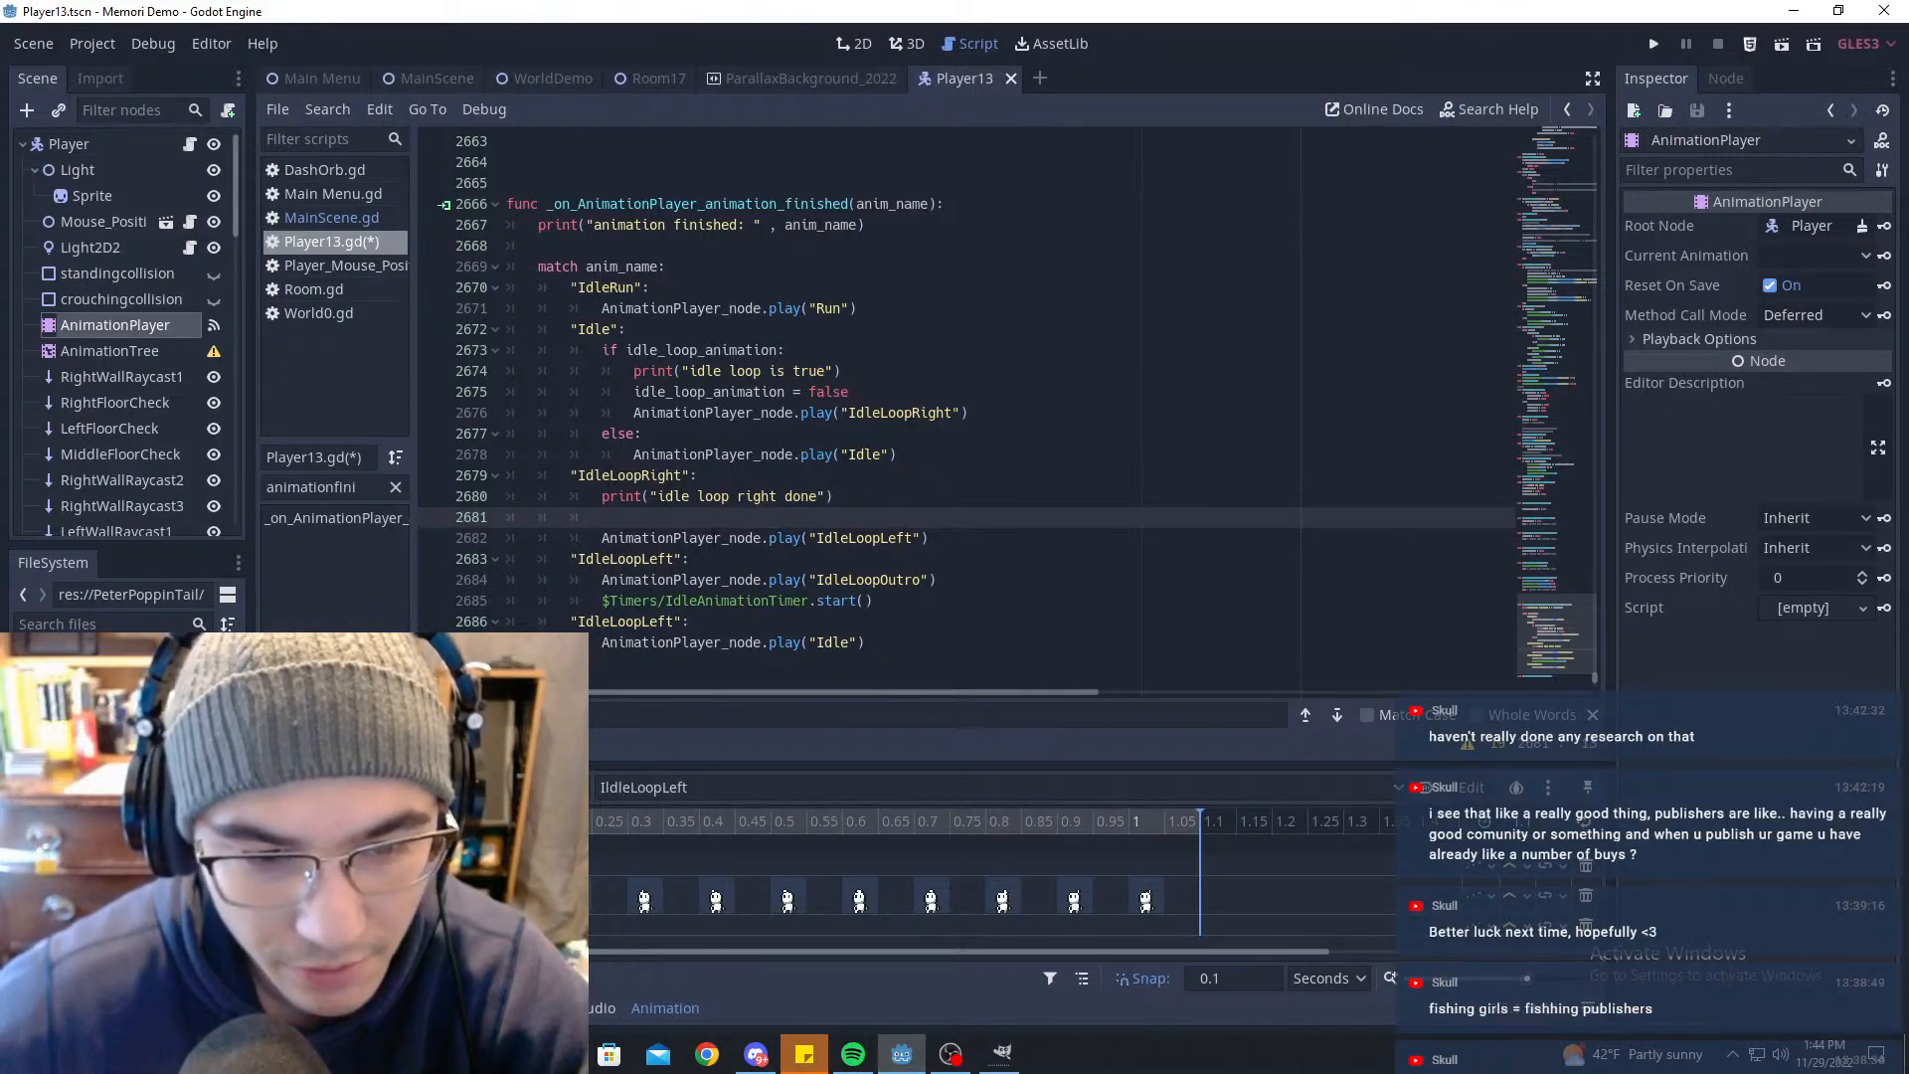
Step: Rename the first "IdleLoopLeft" match branch, the one playing IdleLoopOutro, to "IdleLoopRight"
left_click(663, 559)
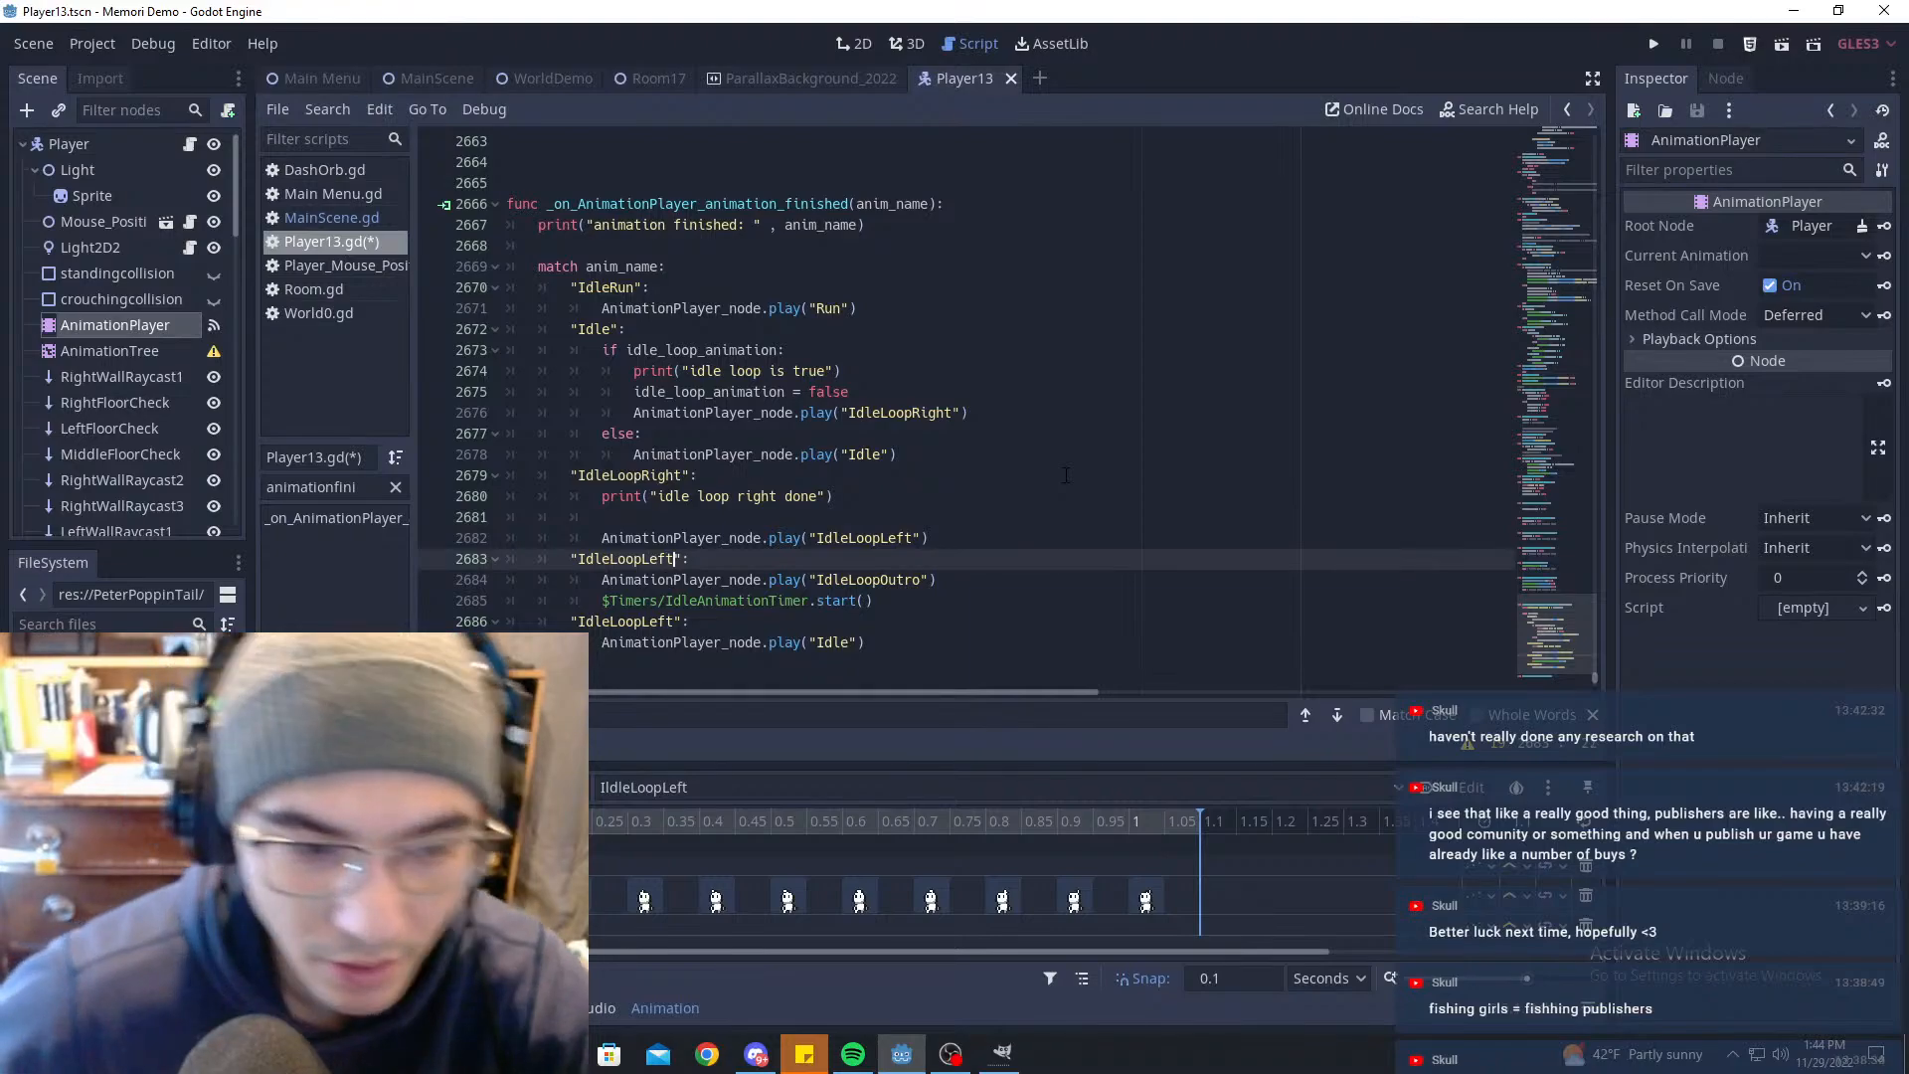
key("BackSpace")
key("BackSpace")
key("BackSpace")
key("BackSpace")
right_click(643, 554)
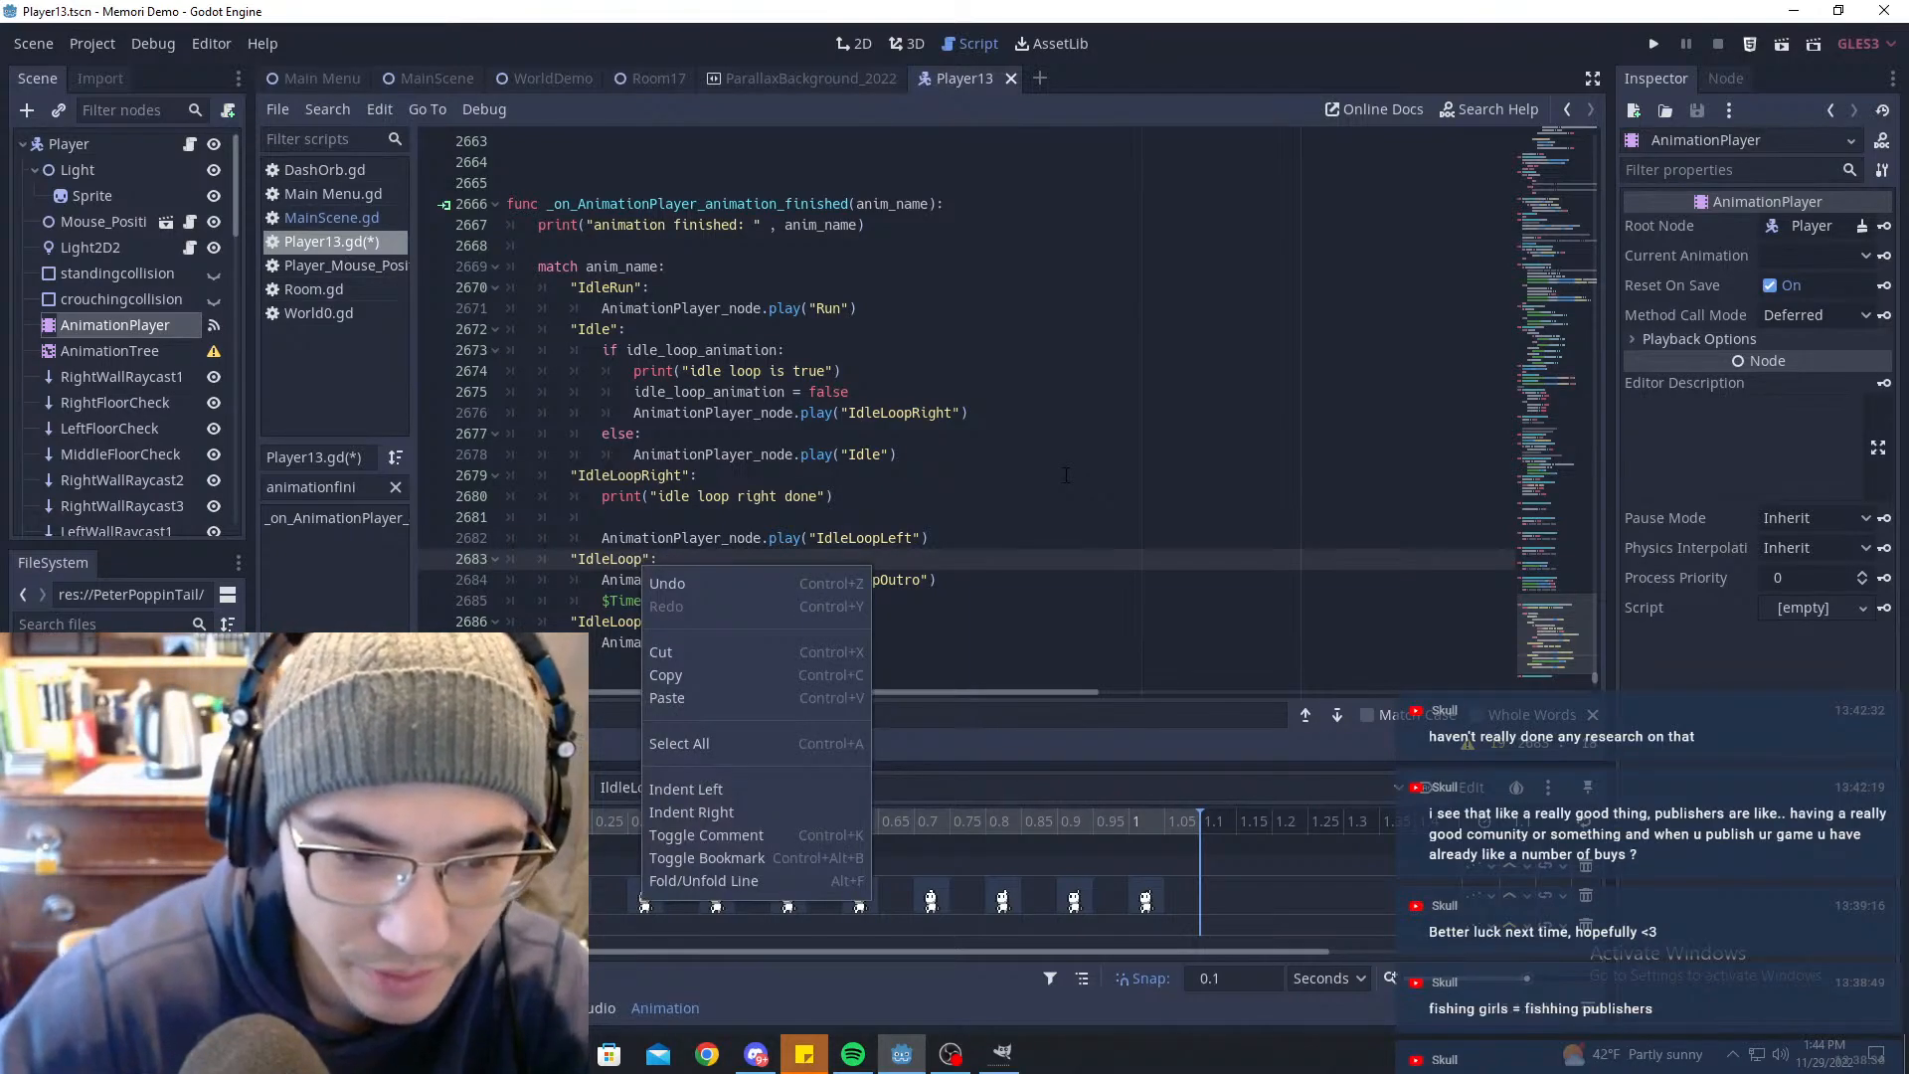
left_click(675, 455)
left_click(652, 559)
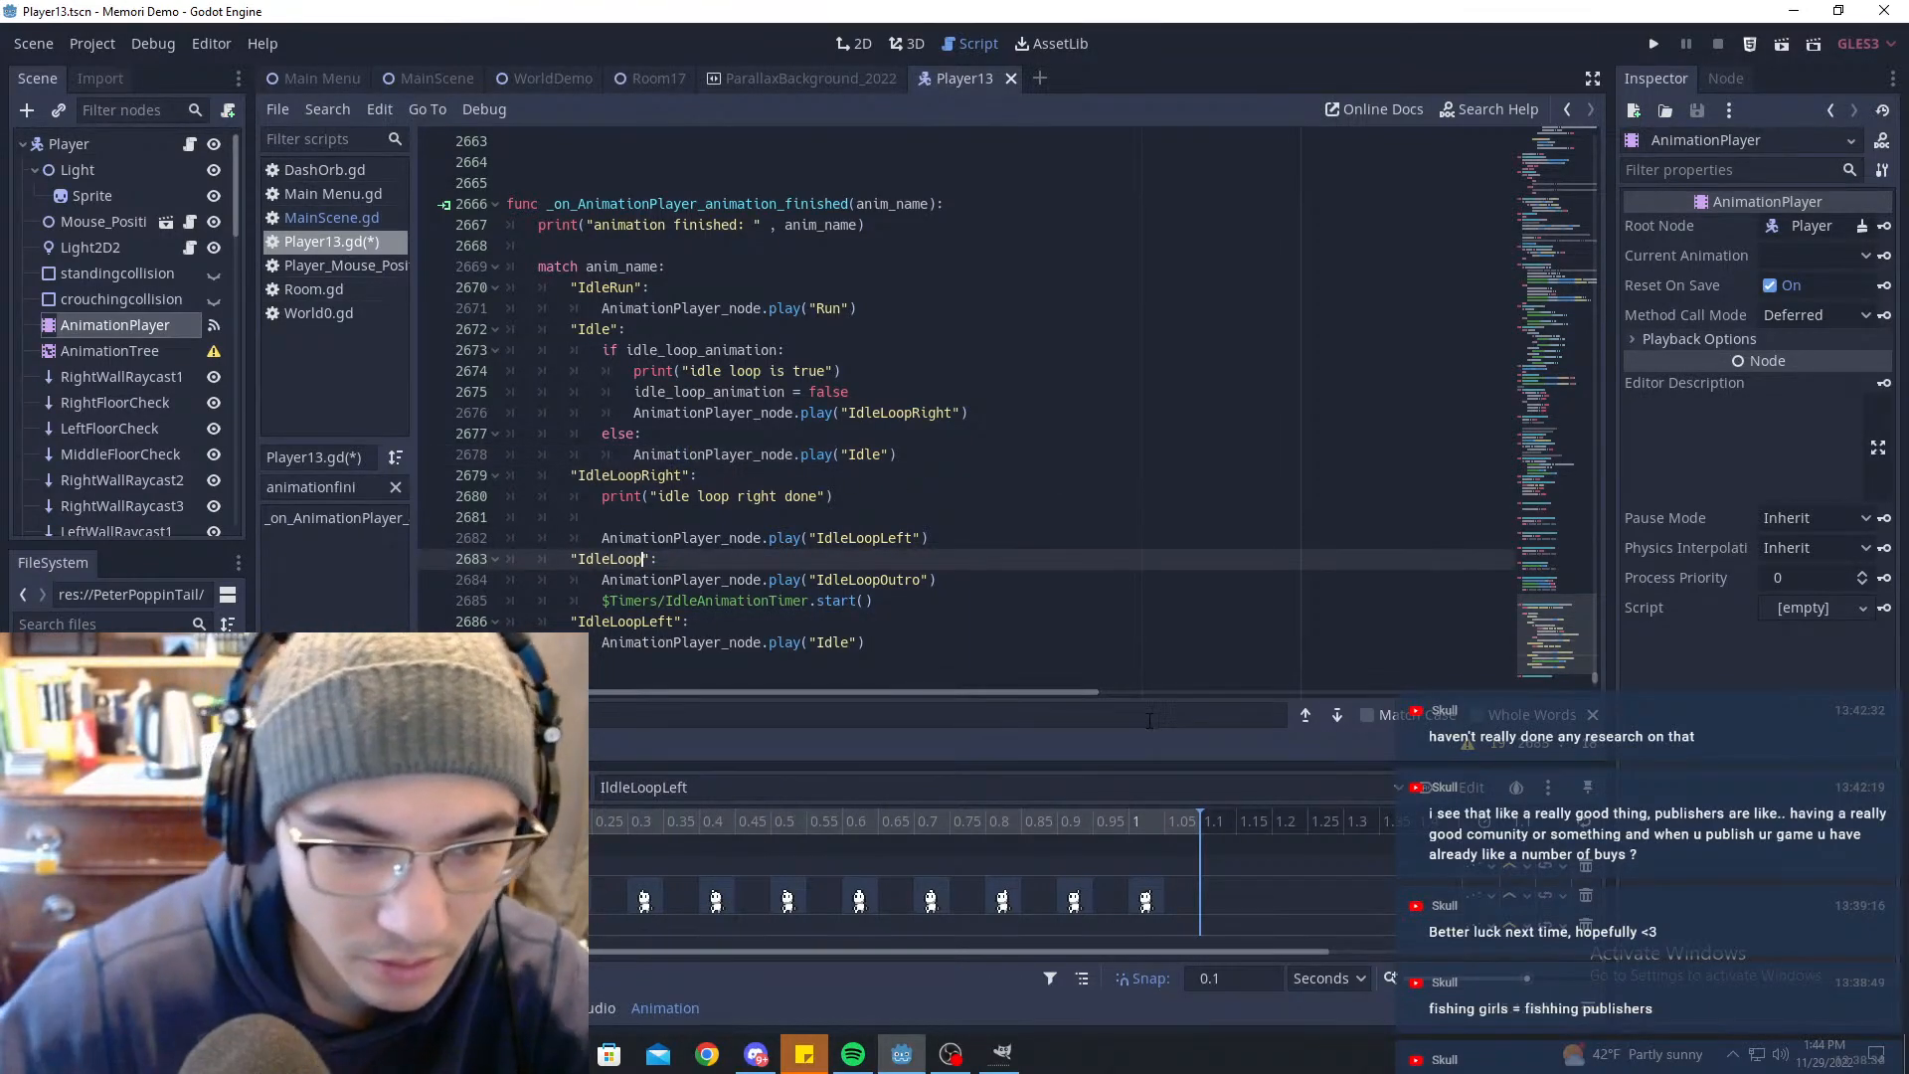
type("Right")
Step: Comment out the original "IdleLoopRight" branch with its print and IdleLoopLeft play calls, and save the script
left_click(913, 539)
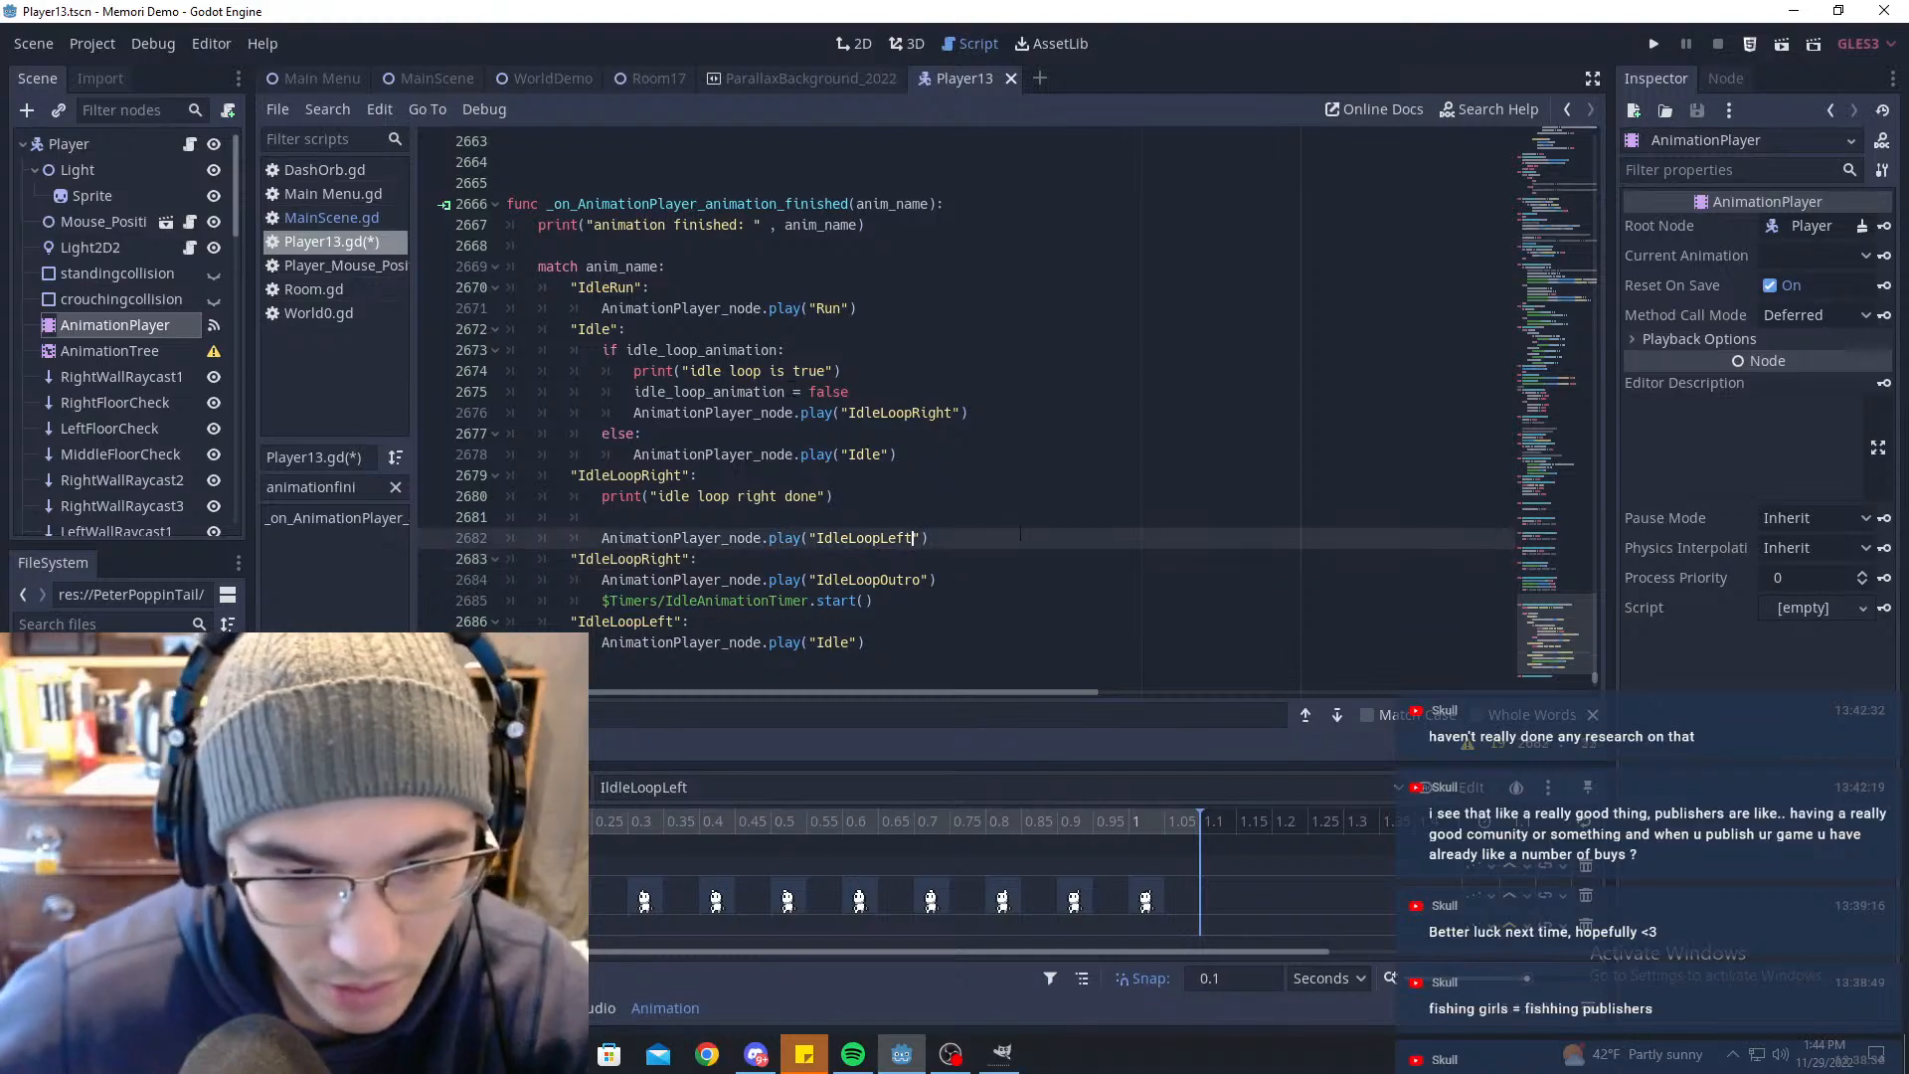
left_click(571, 476)
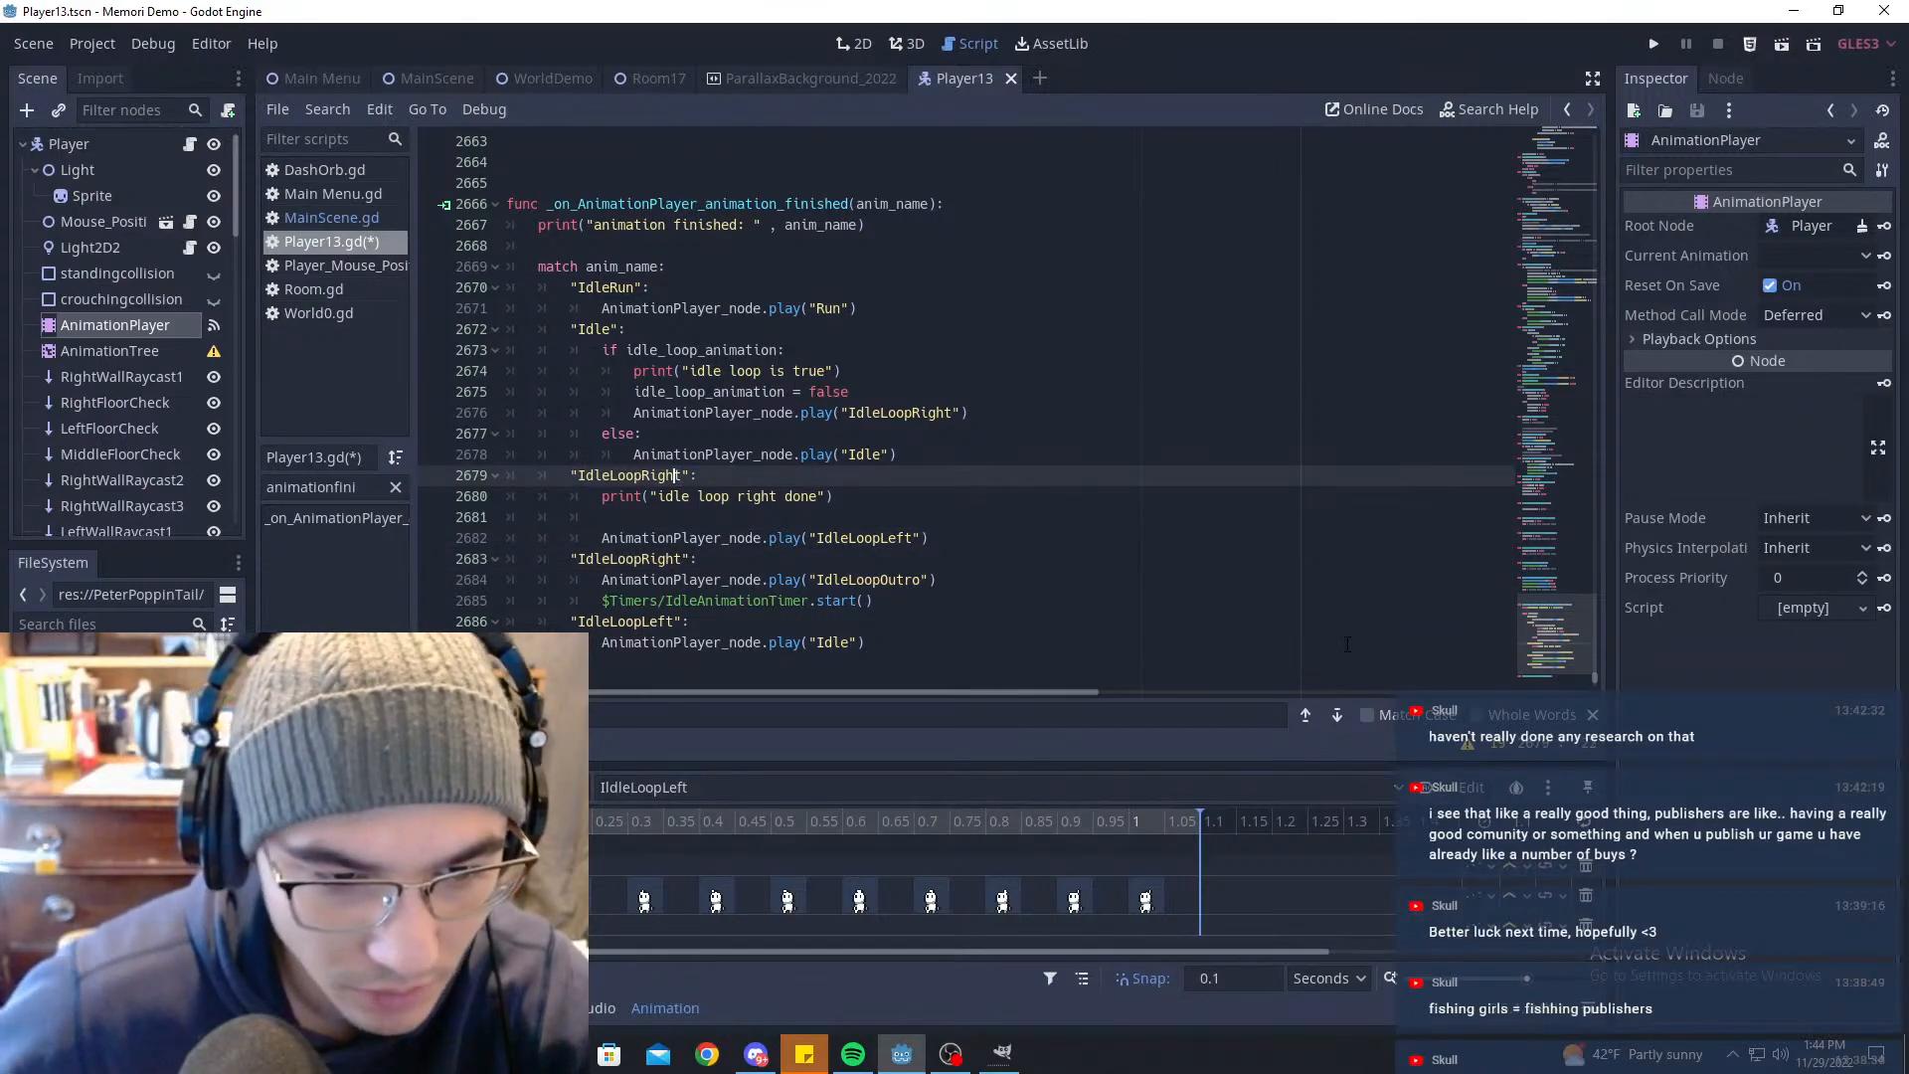
left_click_drag(928, 538, 463, 481)
key("ctrl+k")
key("ctrl+s")
left_click(1012, 503)
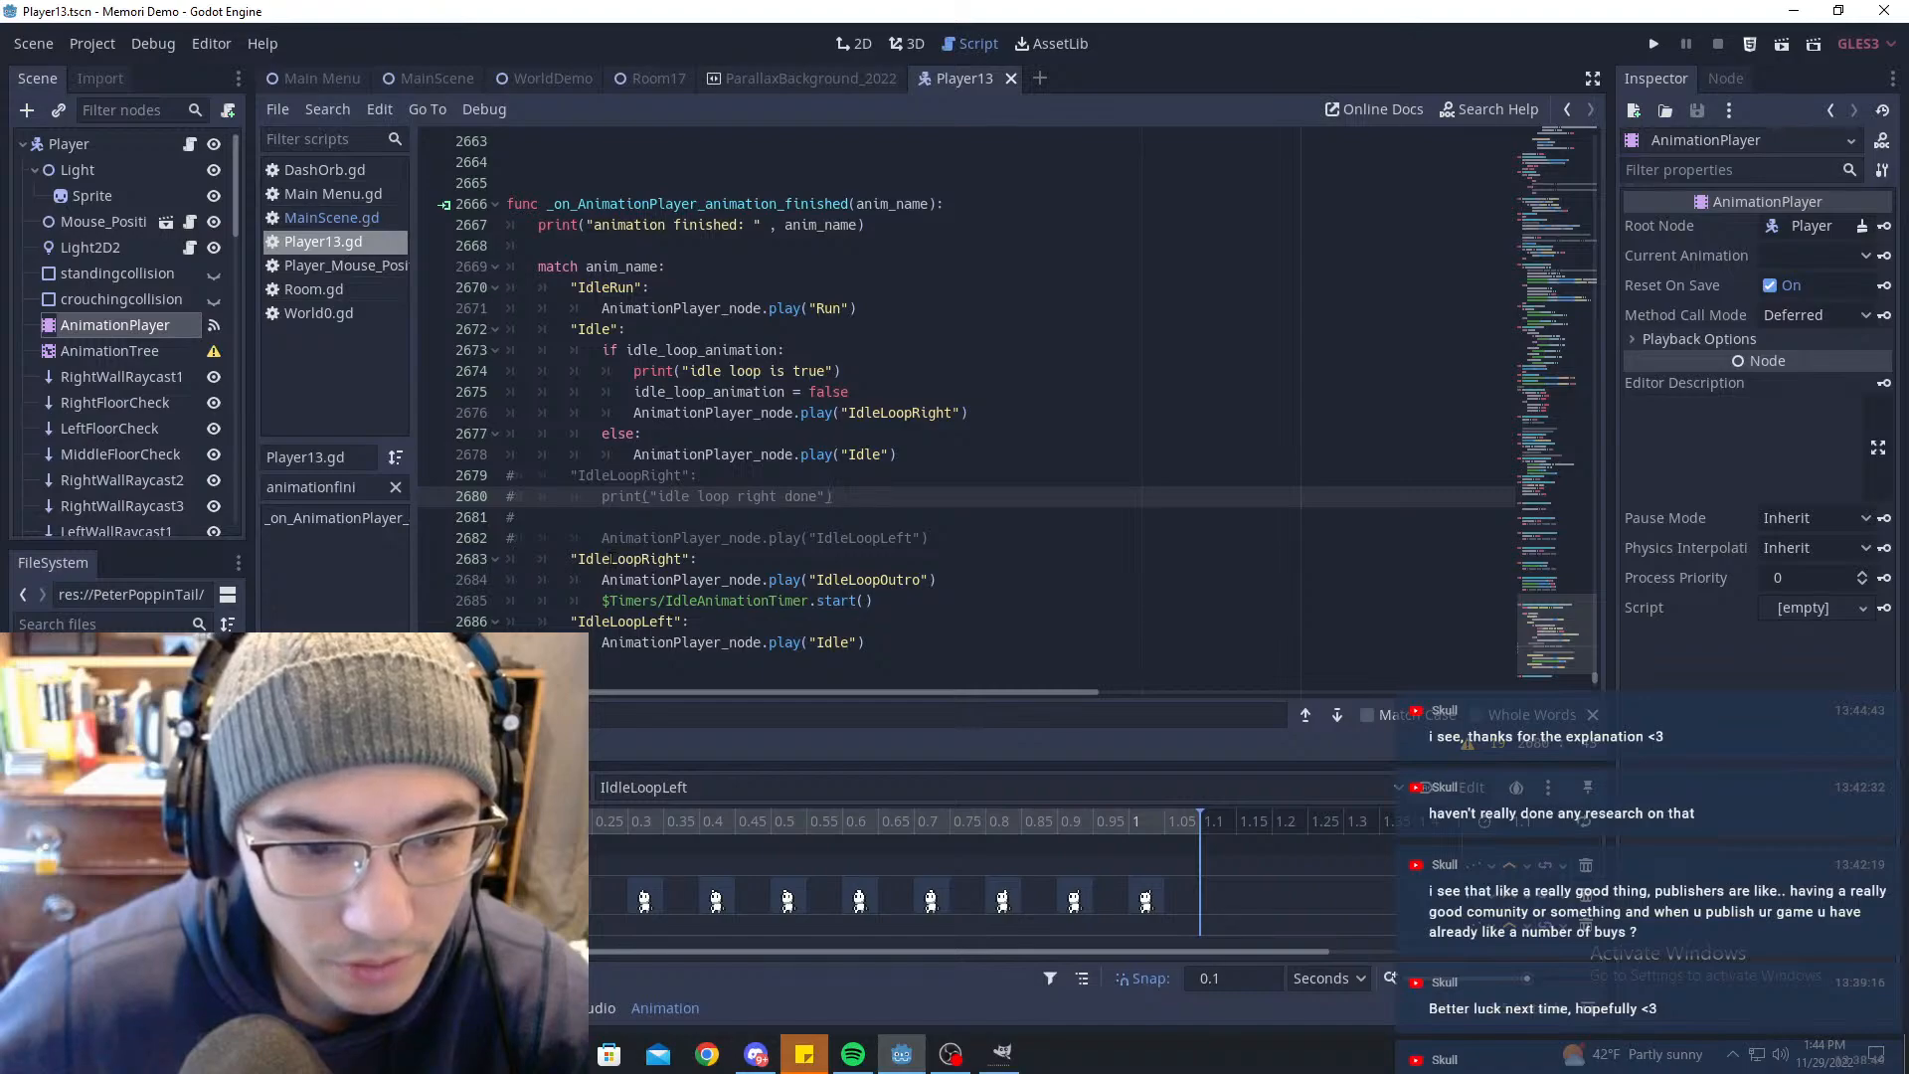
Step: Rename the last "IdleLoopLeft" match branch to "IdleLoopOutro" and save the script
left_click_drag(813, 581, 938, 581)
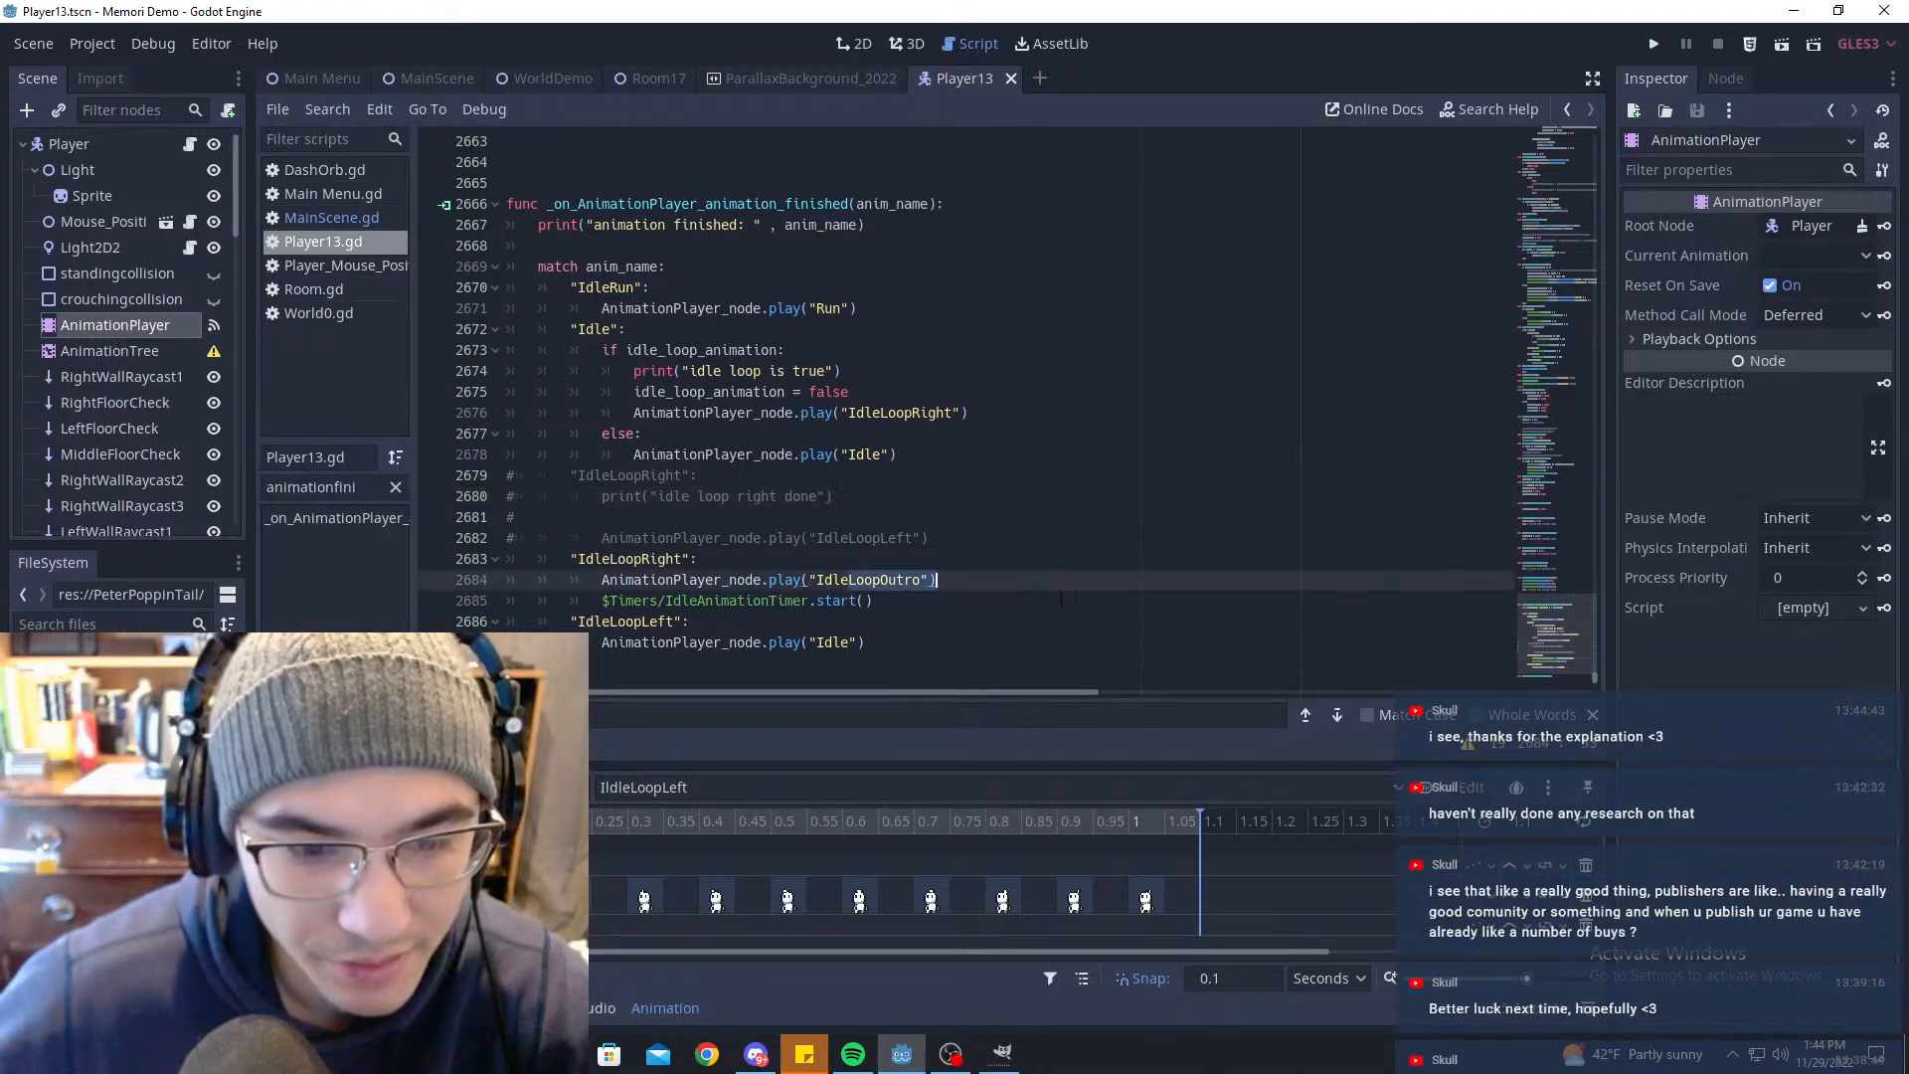
left_click(872, 619)
key("Left")
key("Left")
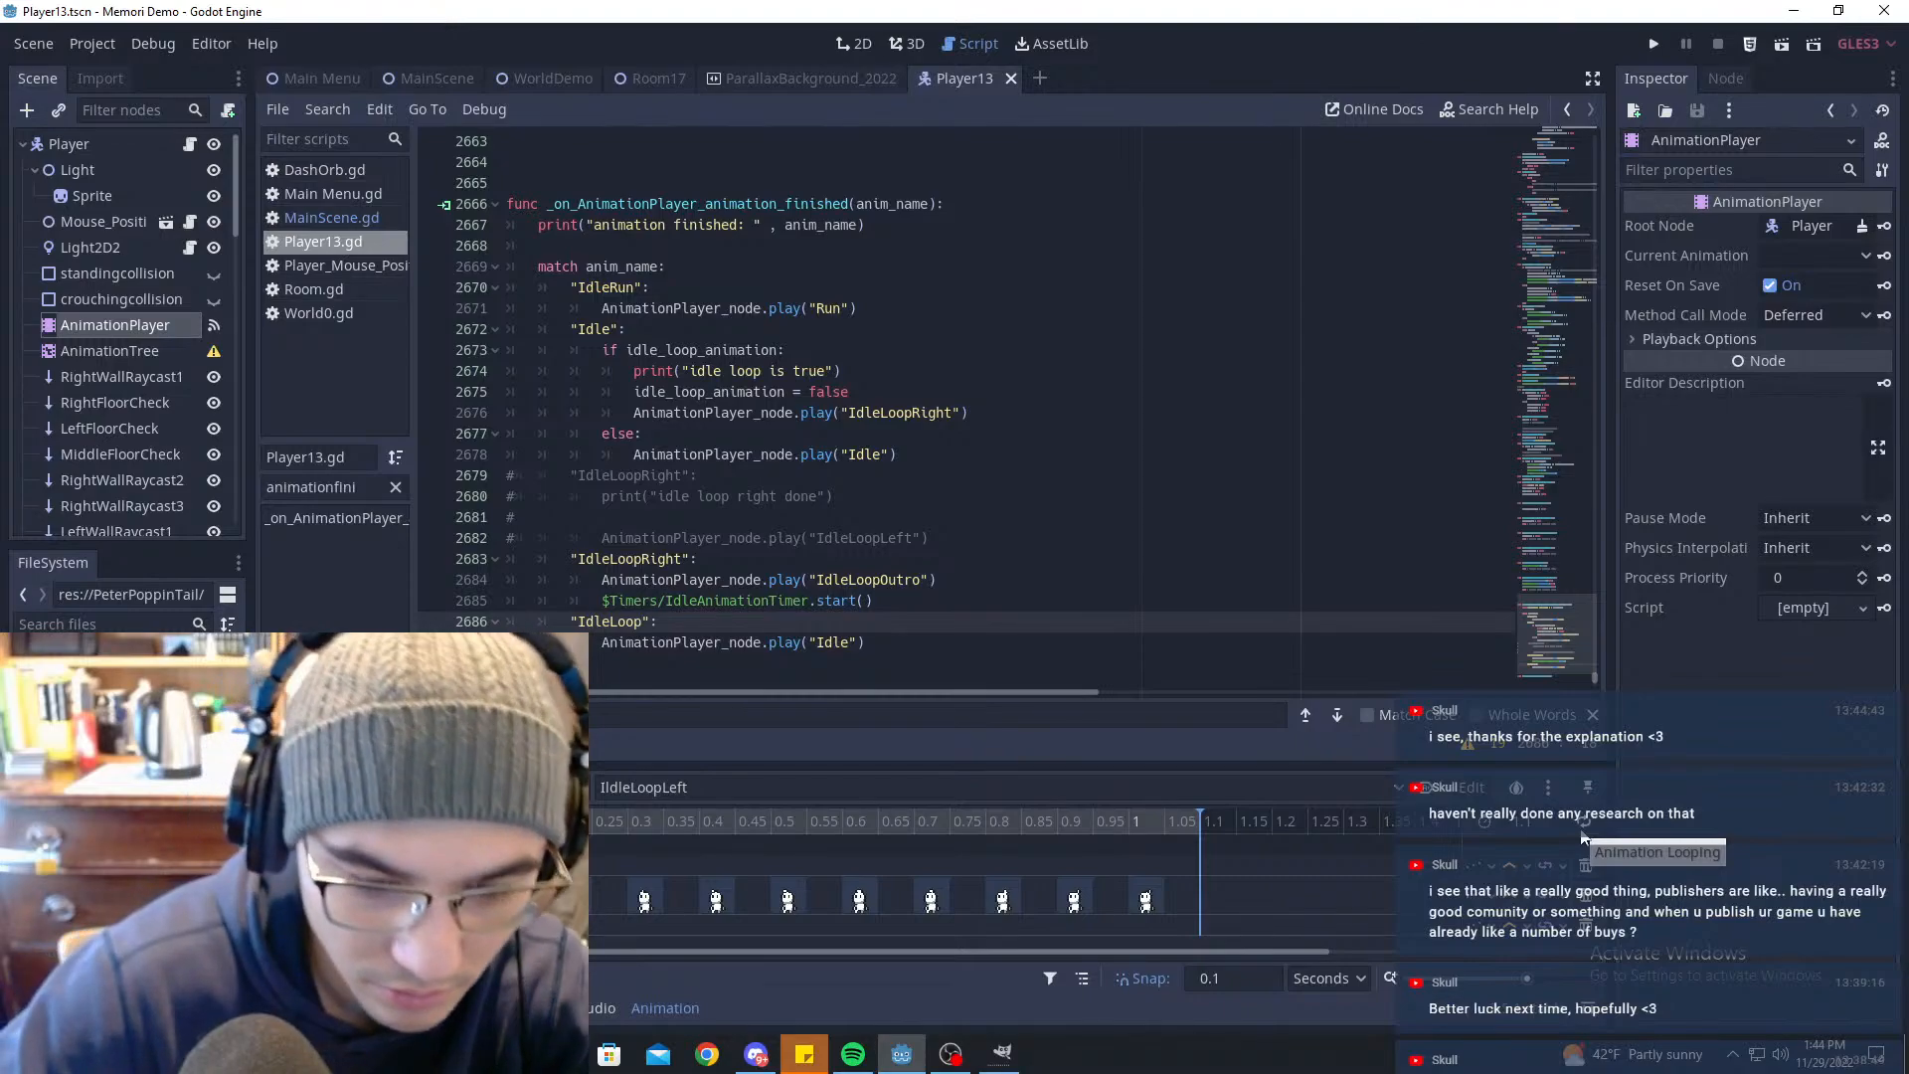
type("Outro")
key("ctrl+s")
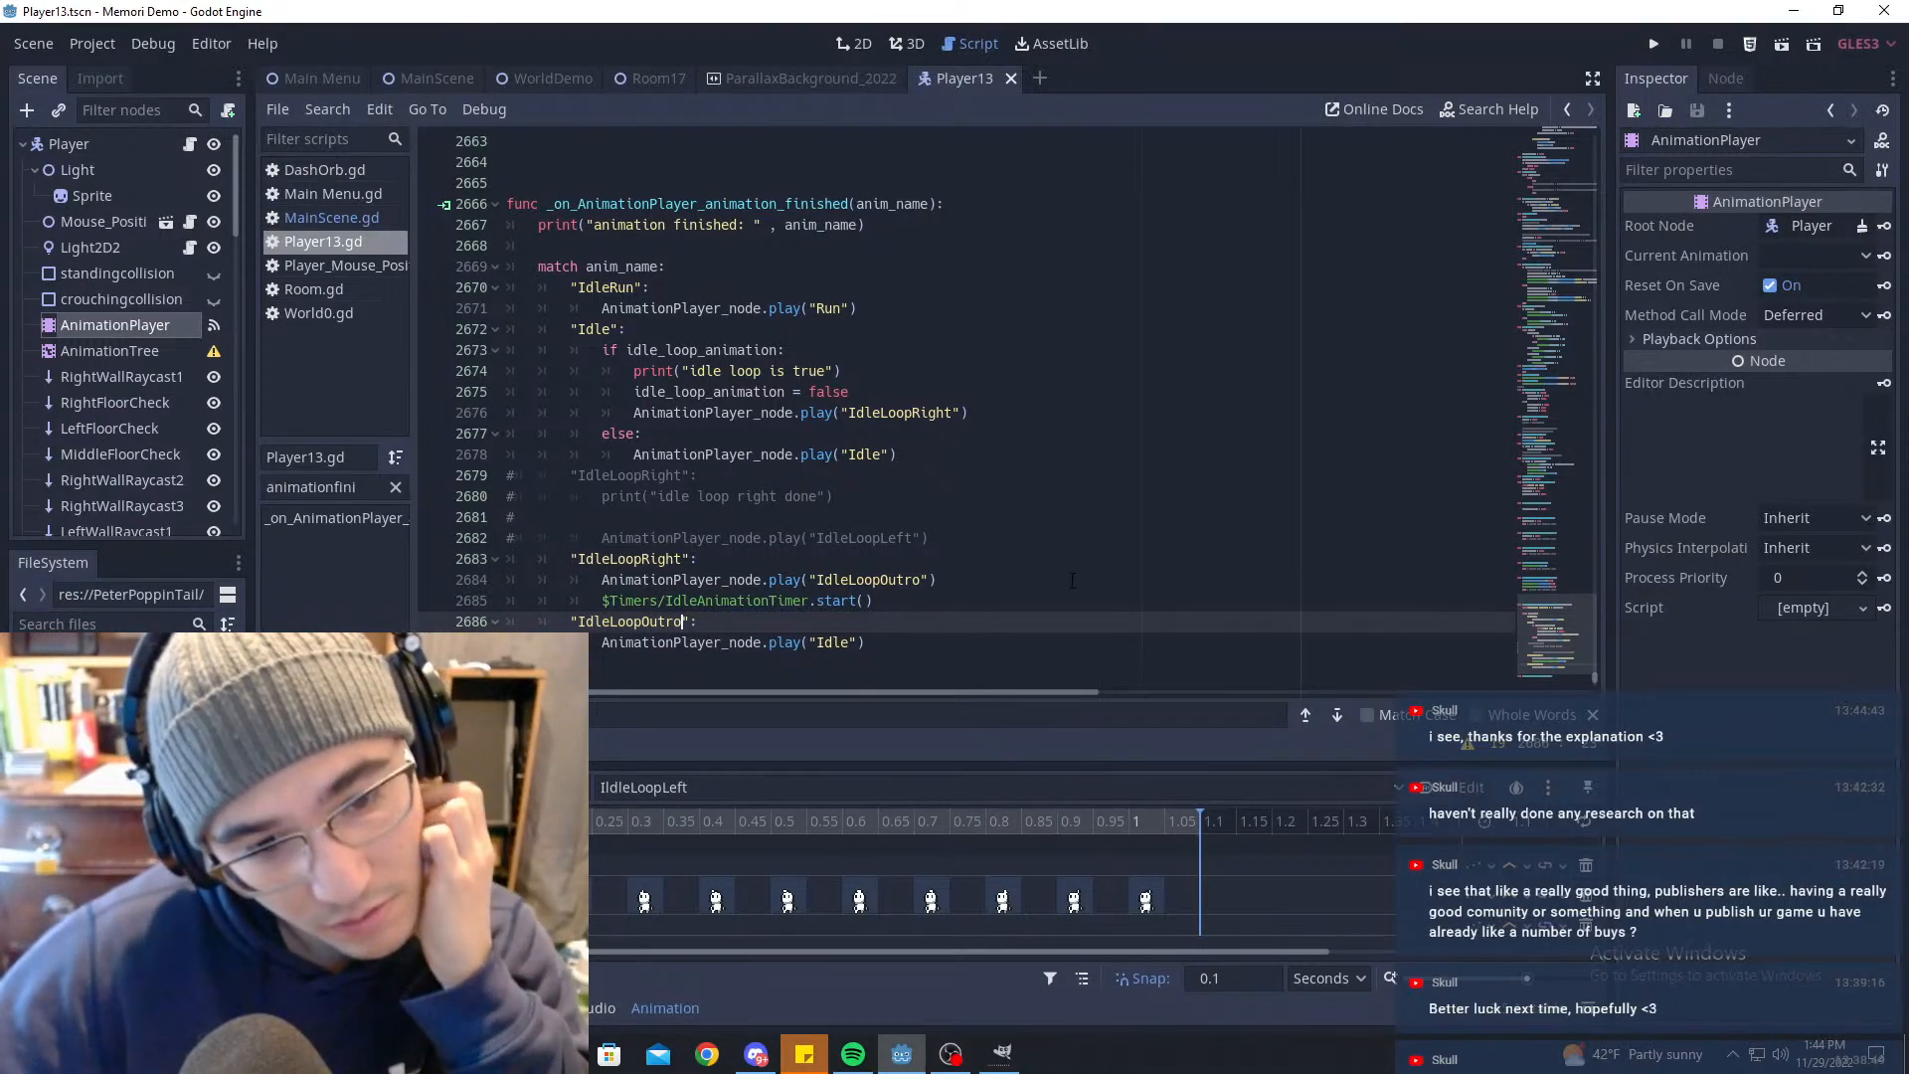
Step: Move $Timers/IdleAnimationTimer.start() from the "IdleLoopRight" branch to the end of the "IdleLoopOutro" branch and save
left_click_drag(879, 601, 662, 602)
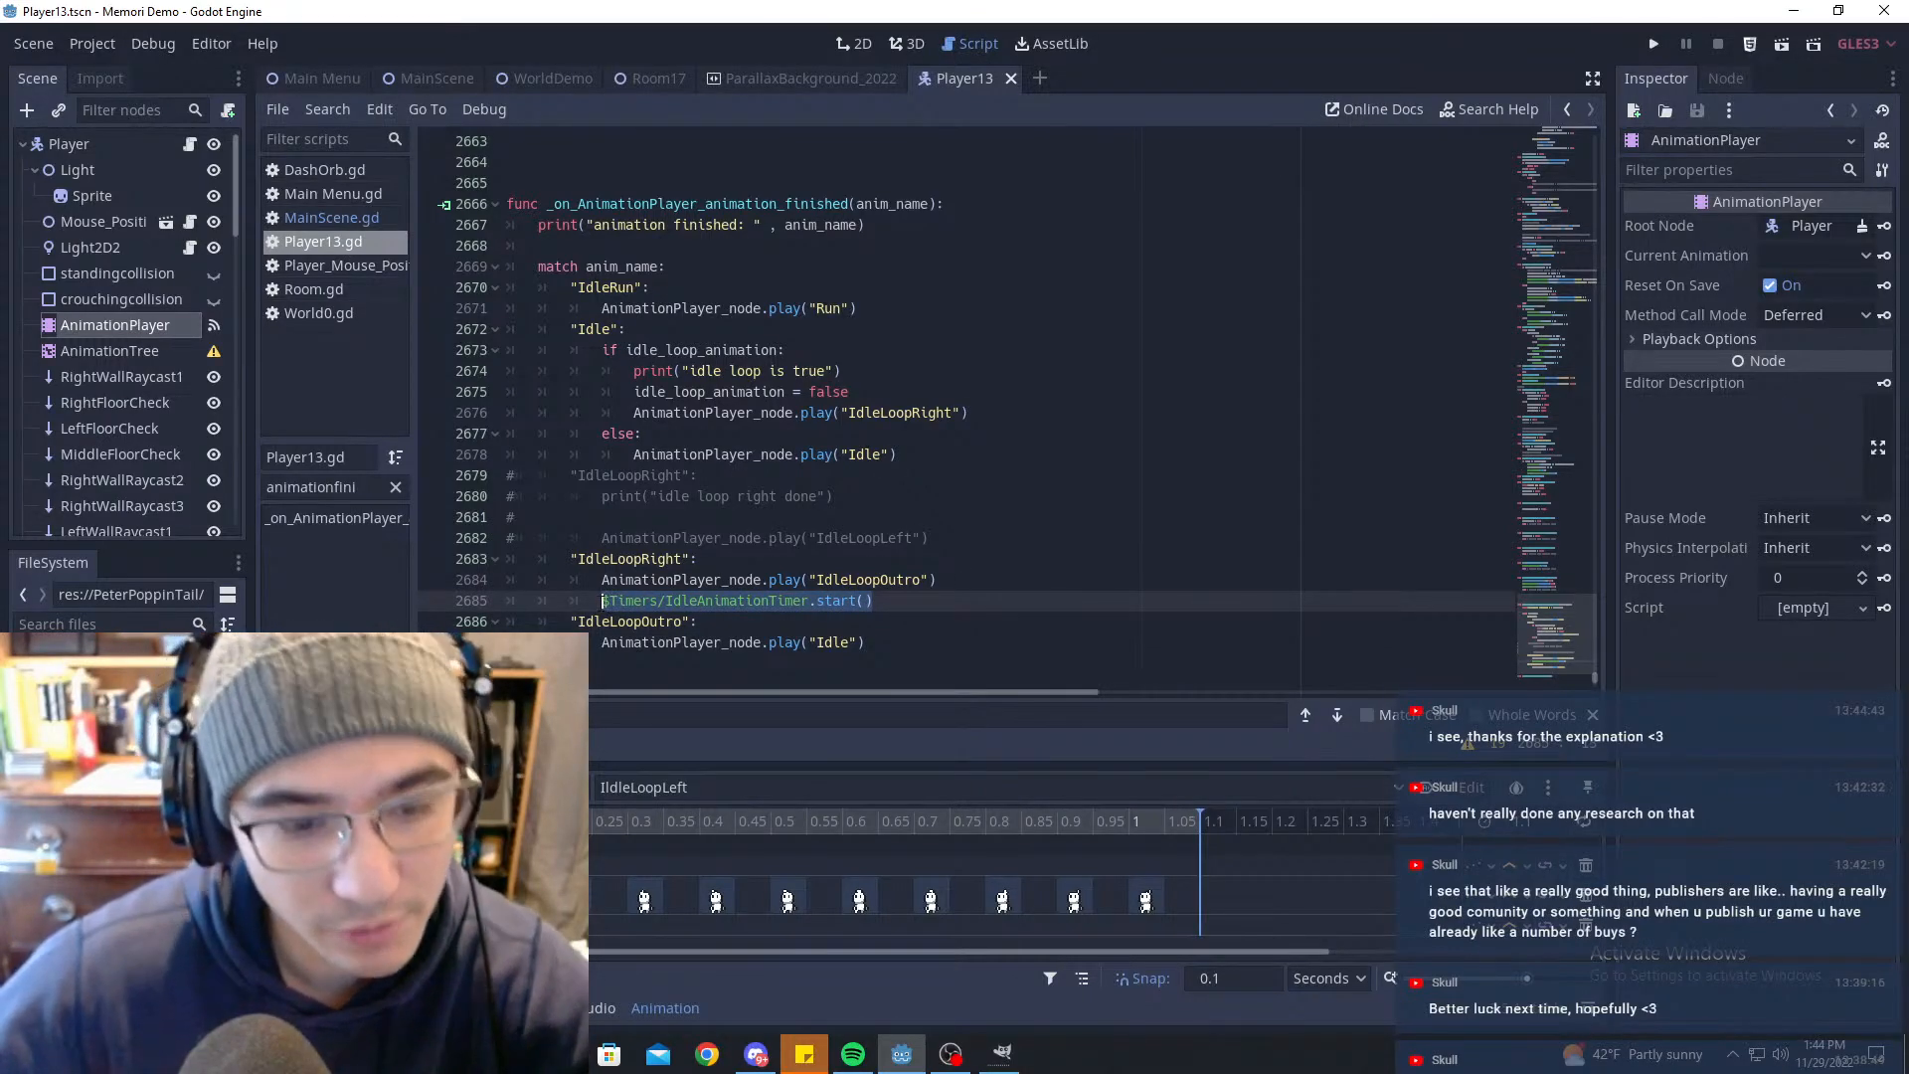
key("BackSpace")
key("Down")
key("Down")
key("End")
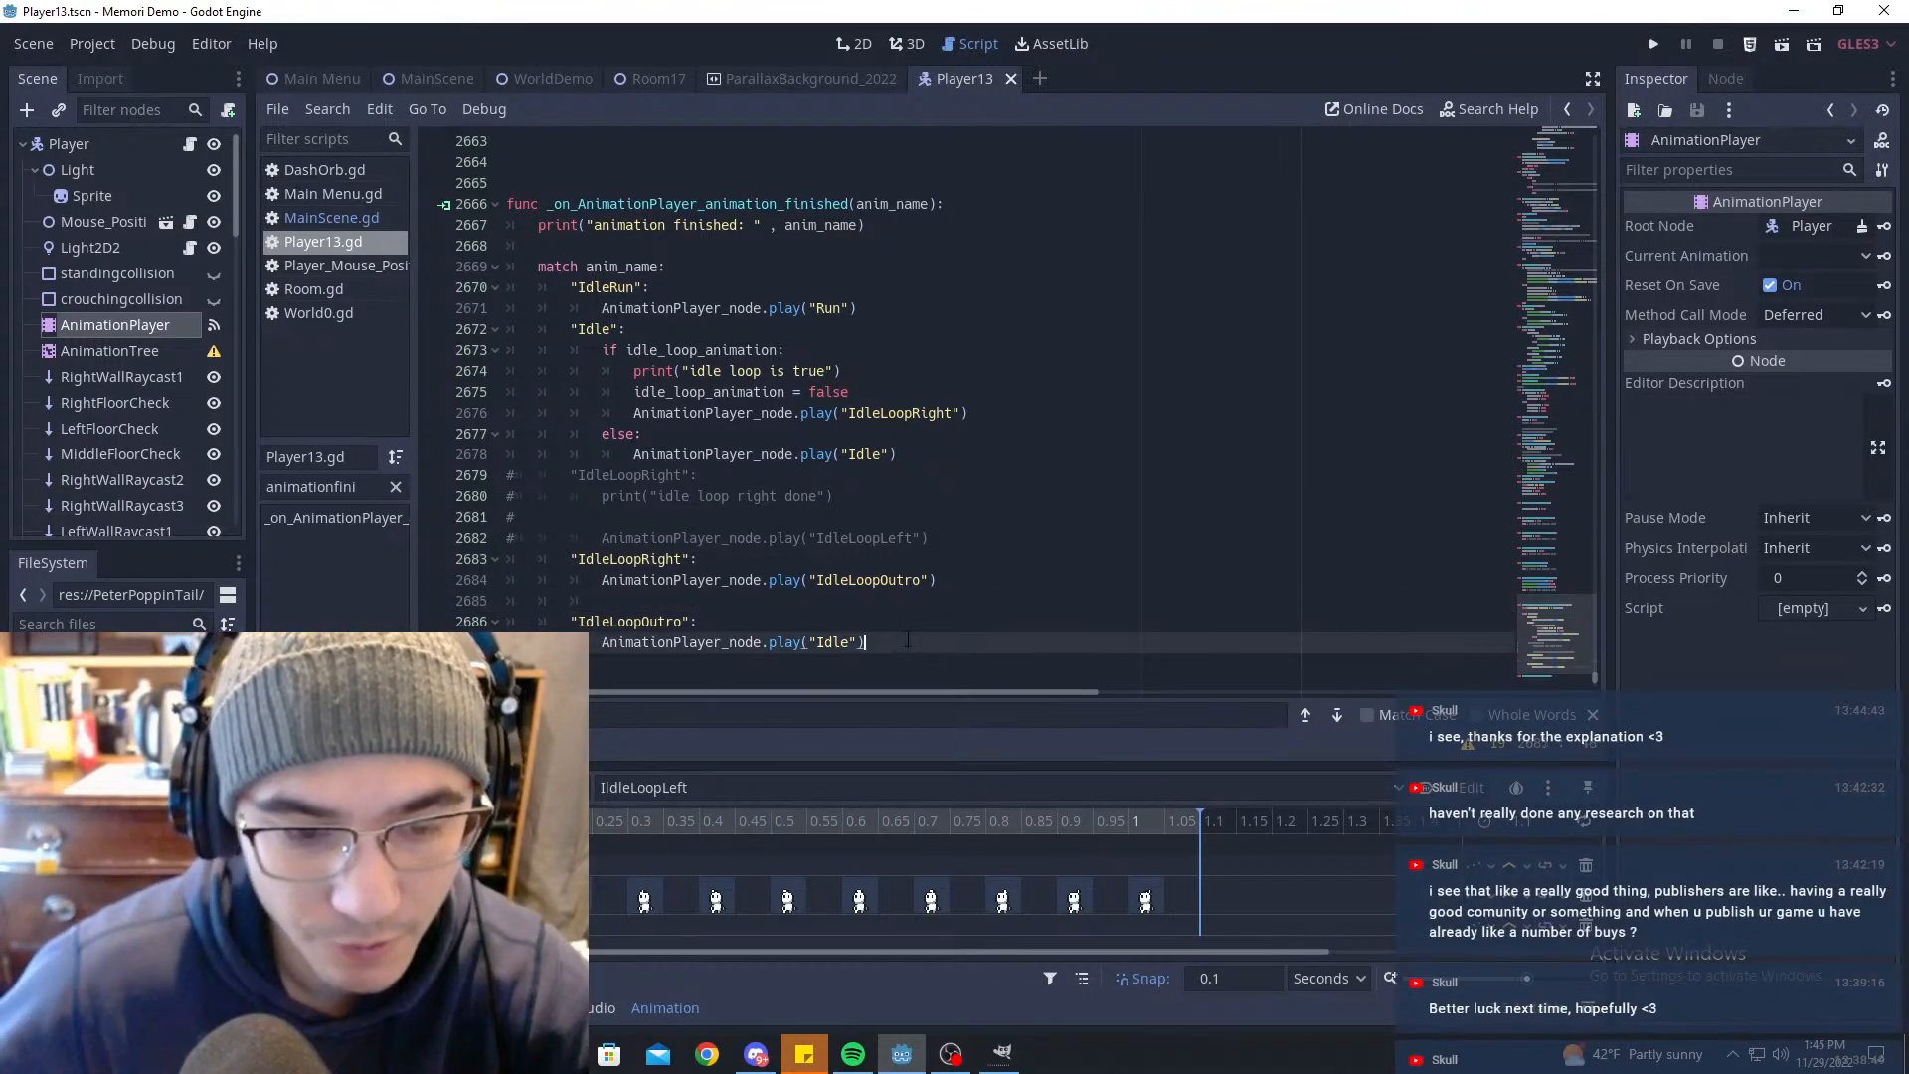
key("Return")
type("$Timers/IdleAnimationTimer.start()")
key("ctrl+s")
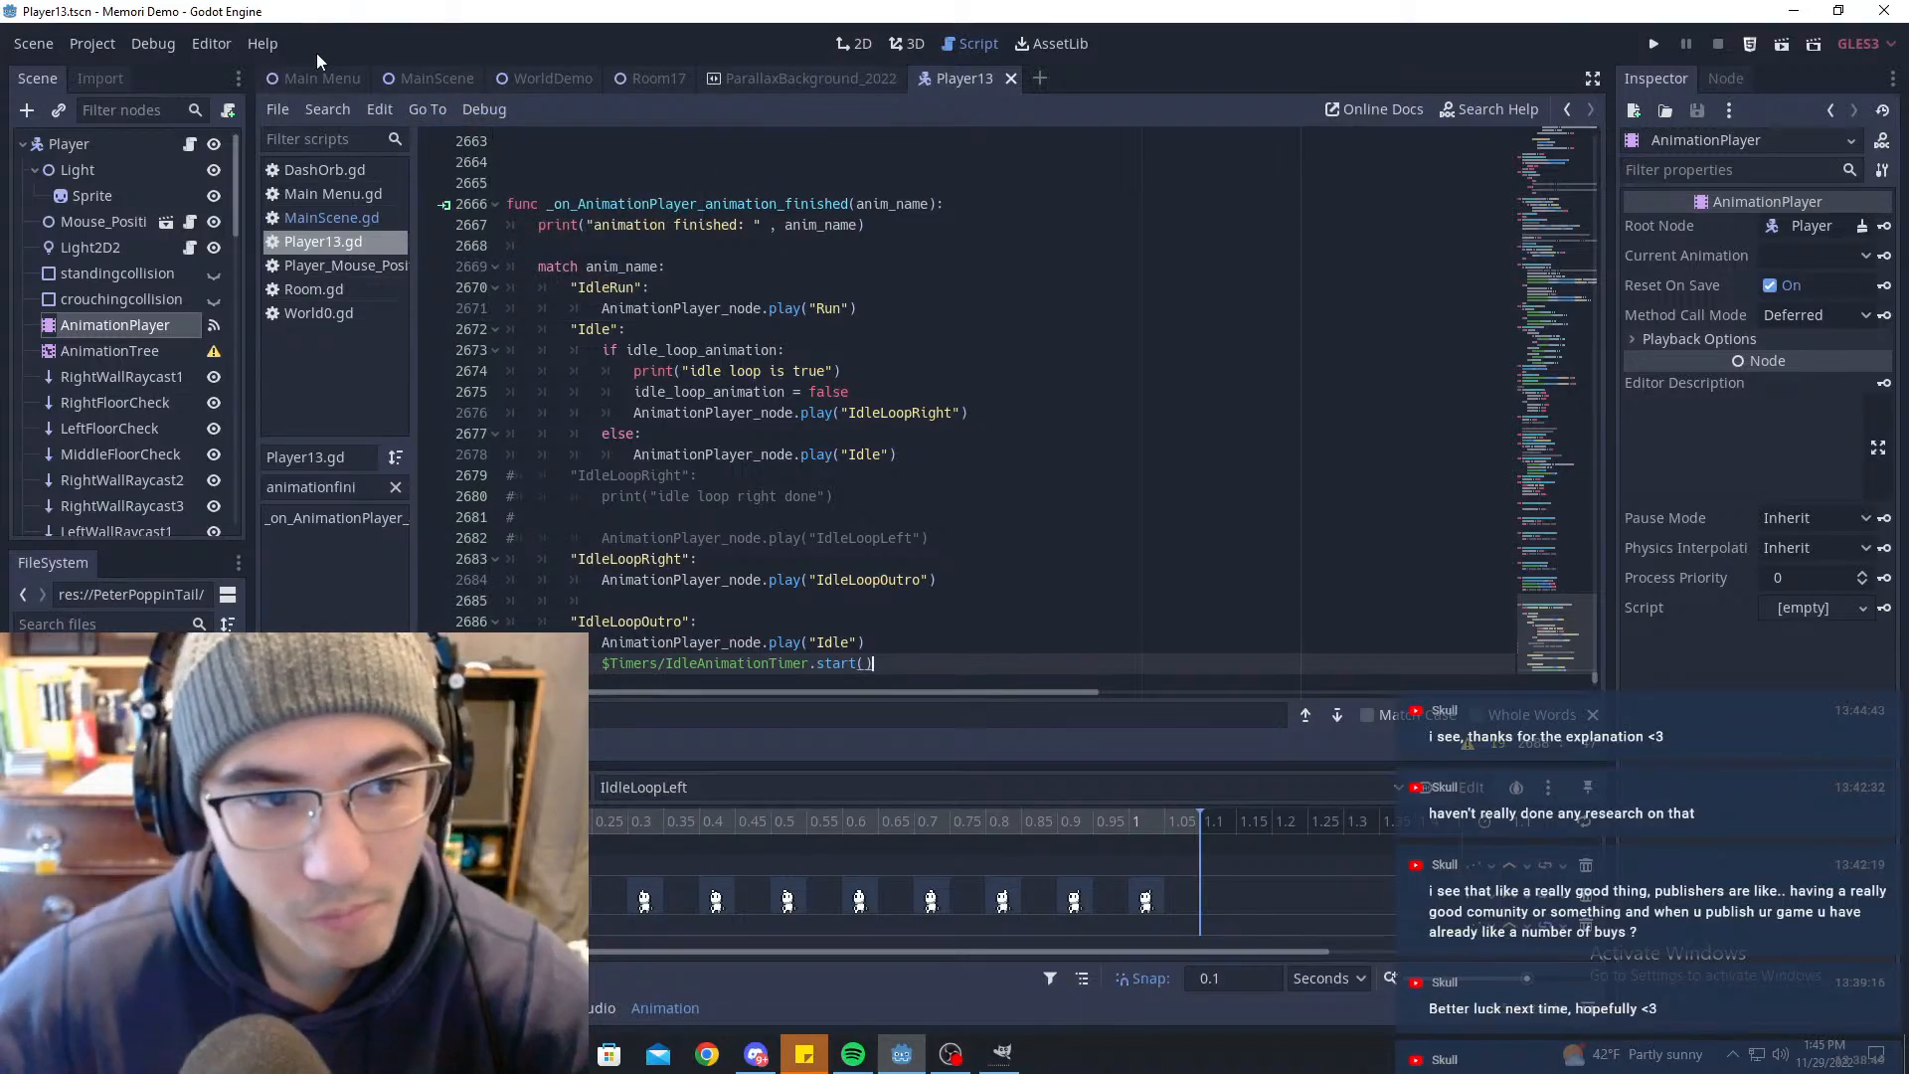
Step: Run the game from MainScene to check the idle loop animation sequence, and return to the editor
left_click(435, 80)
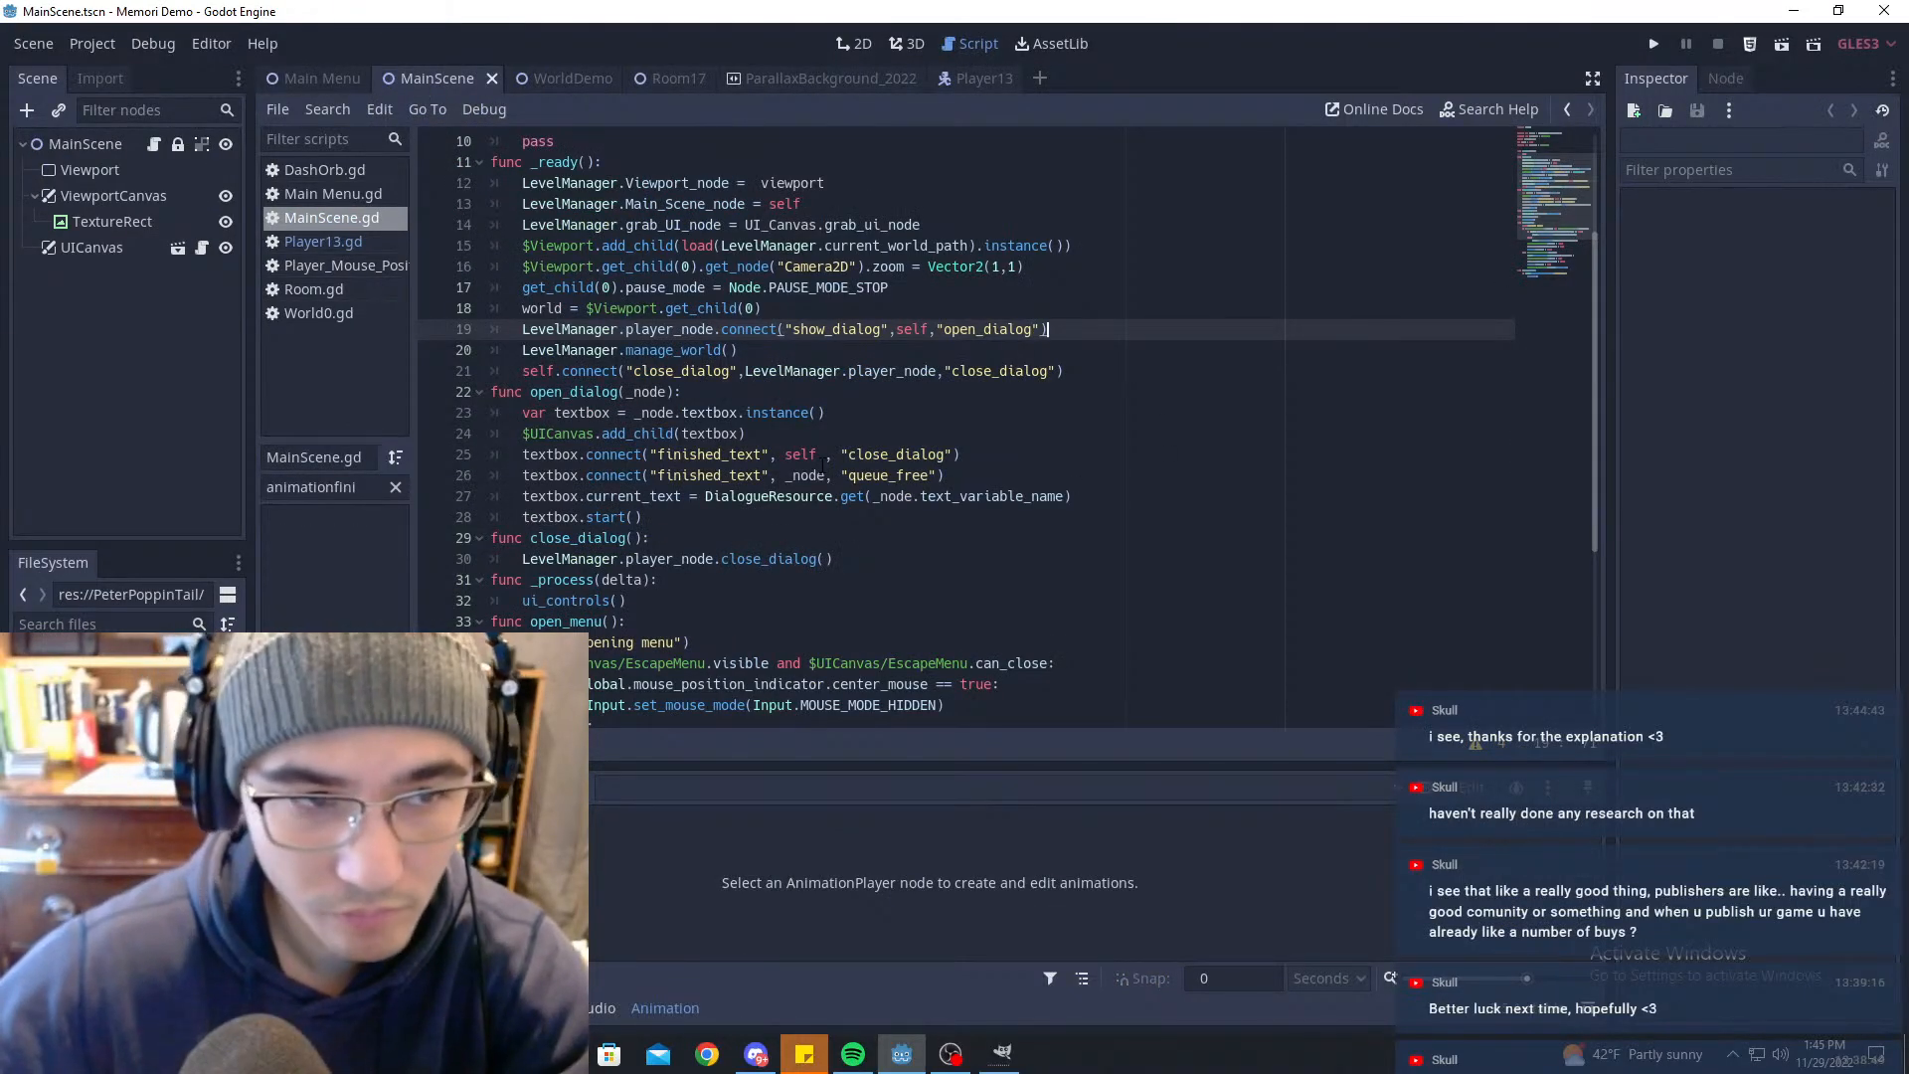
key("F5")
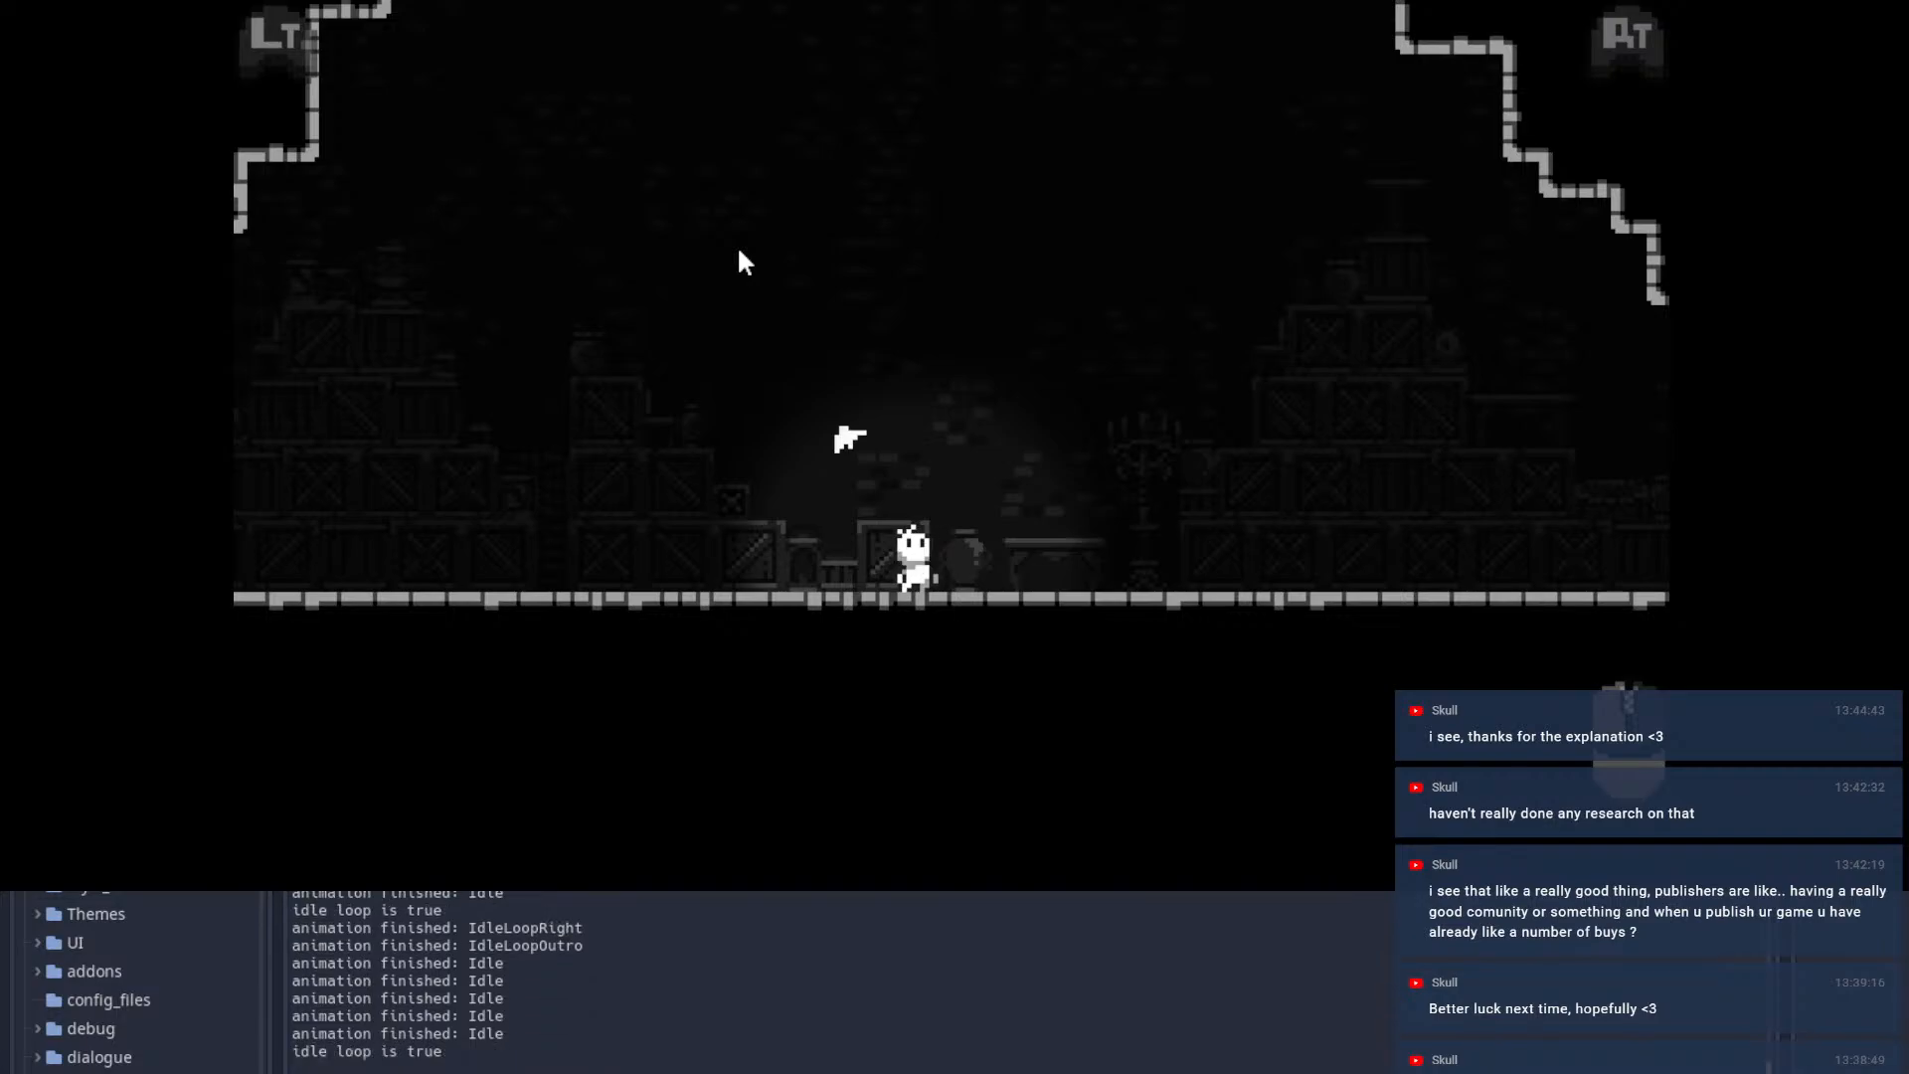
key("Escape")
key("alt+Tab")
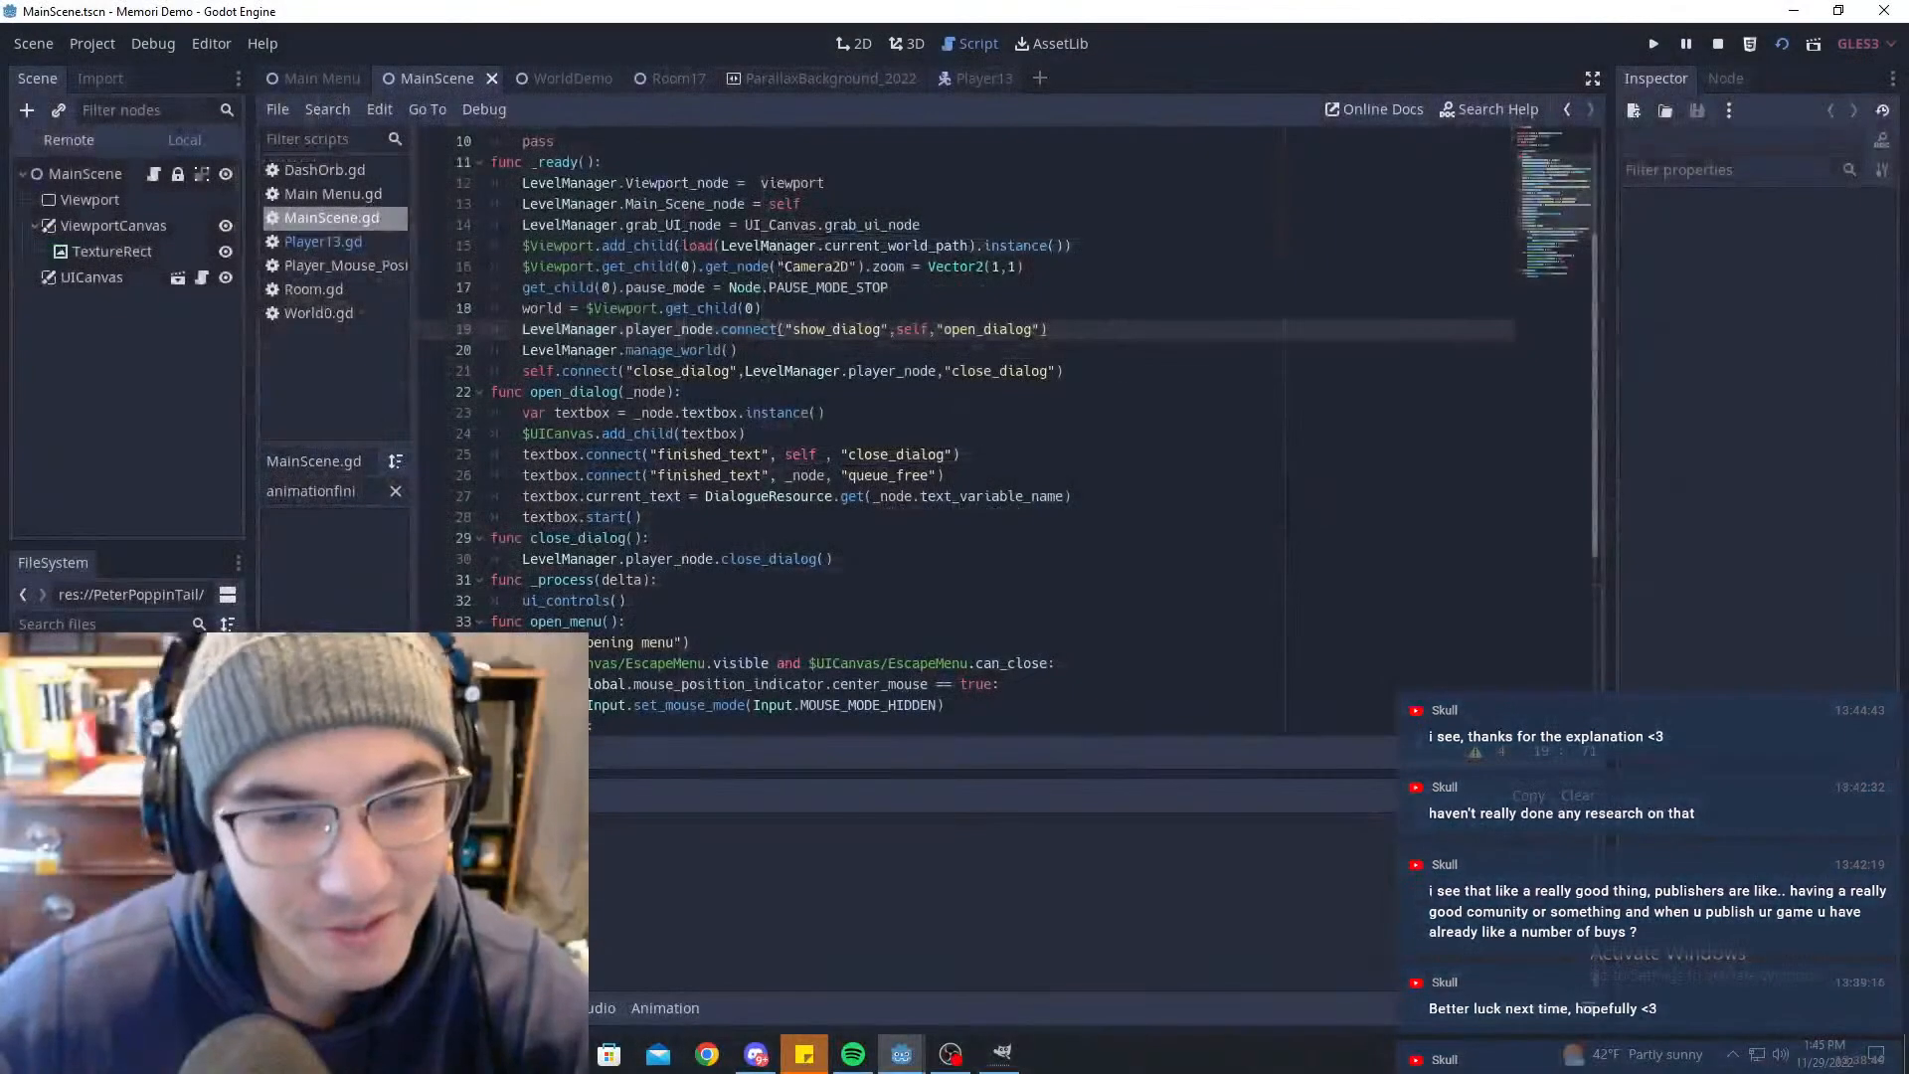
Step: In the Player13 scene's AnimationPlayer, rename the misspelled "IIdleLoopLeft" animation to "IdleLoopLeft"
left_click(979, 79)
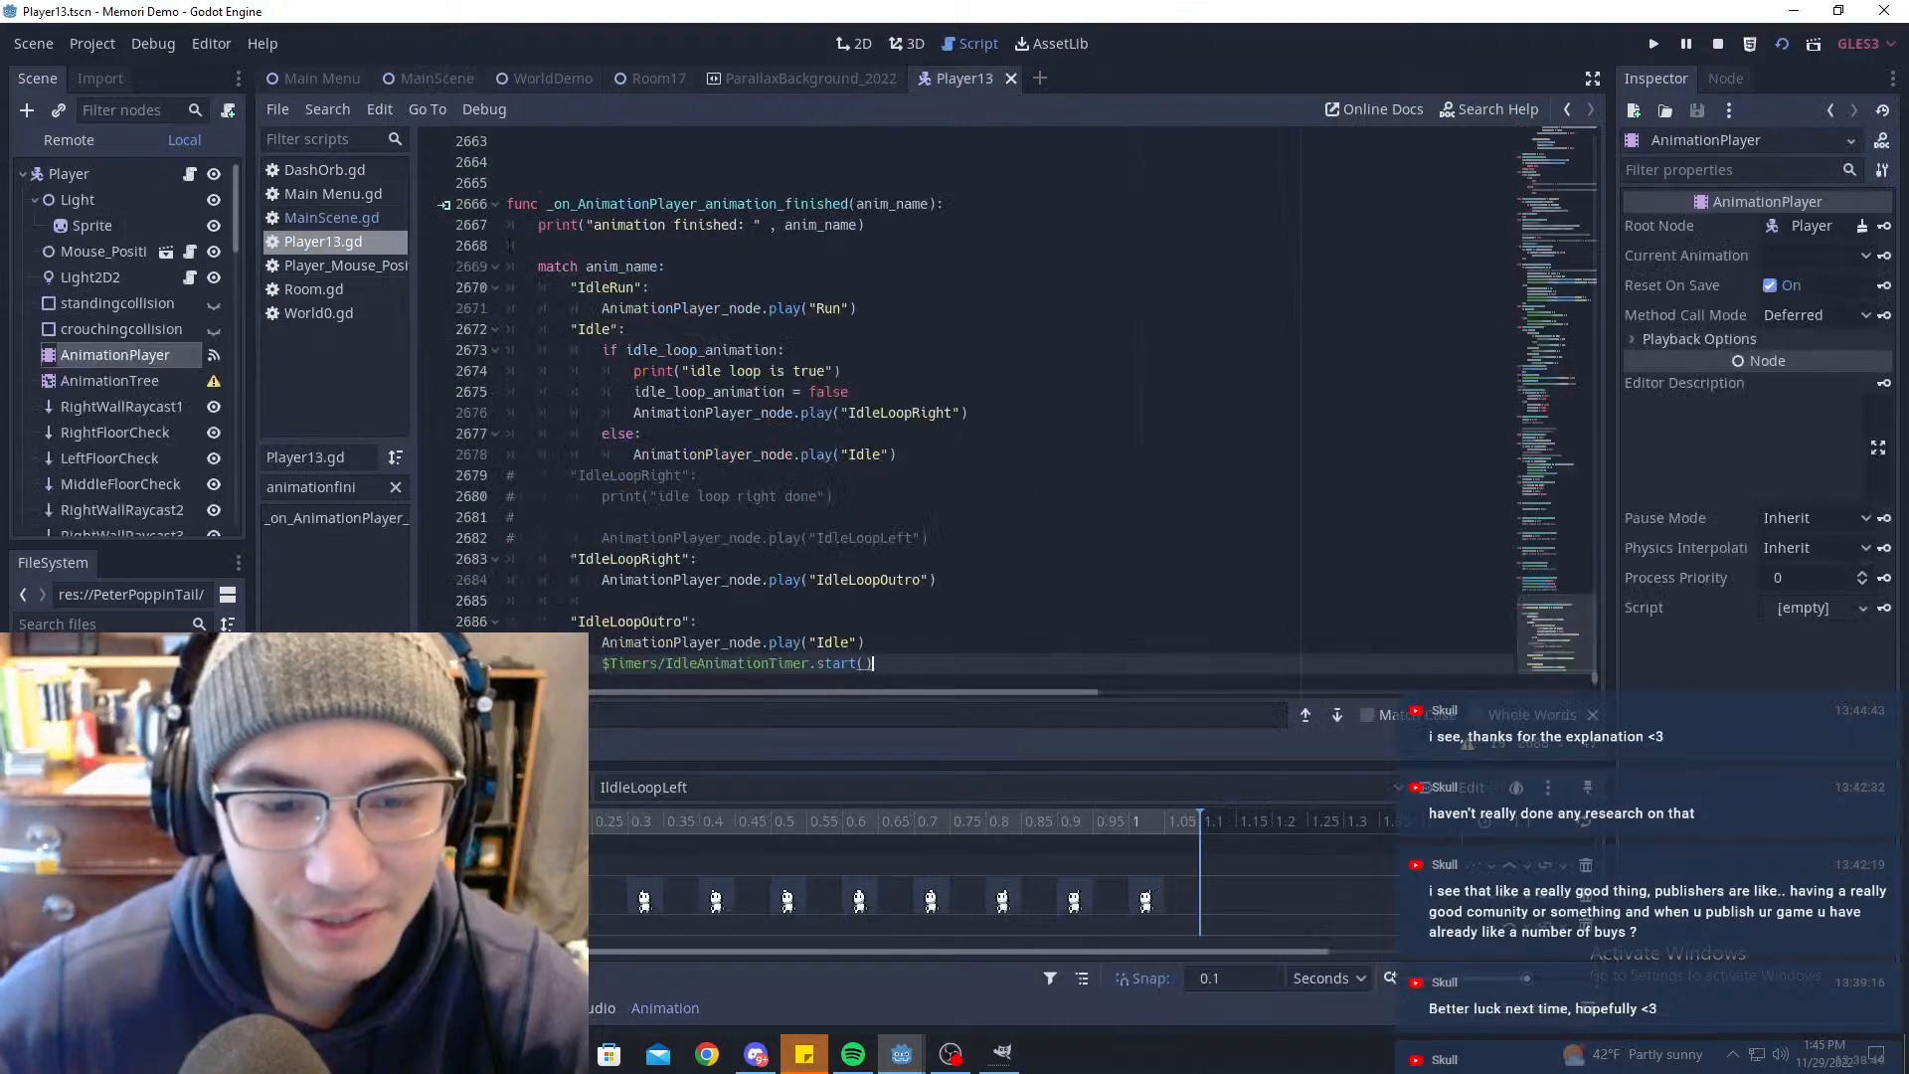
left_click(622, 795)
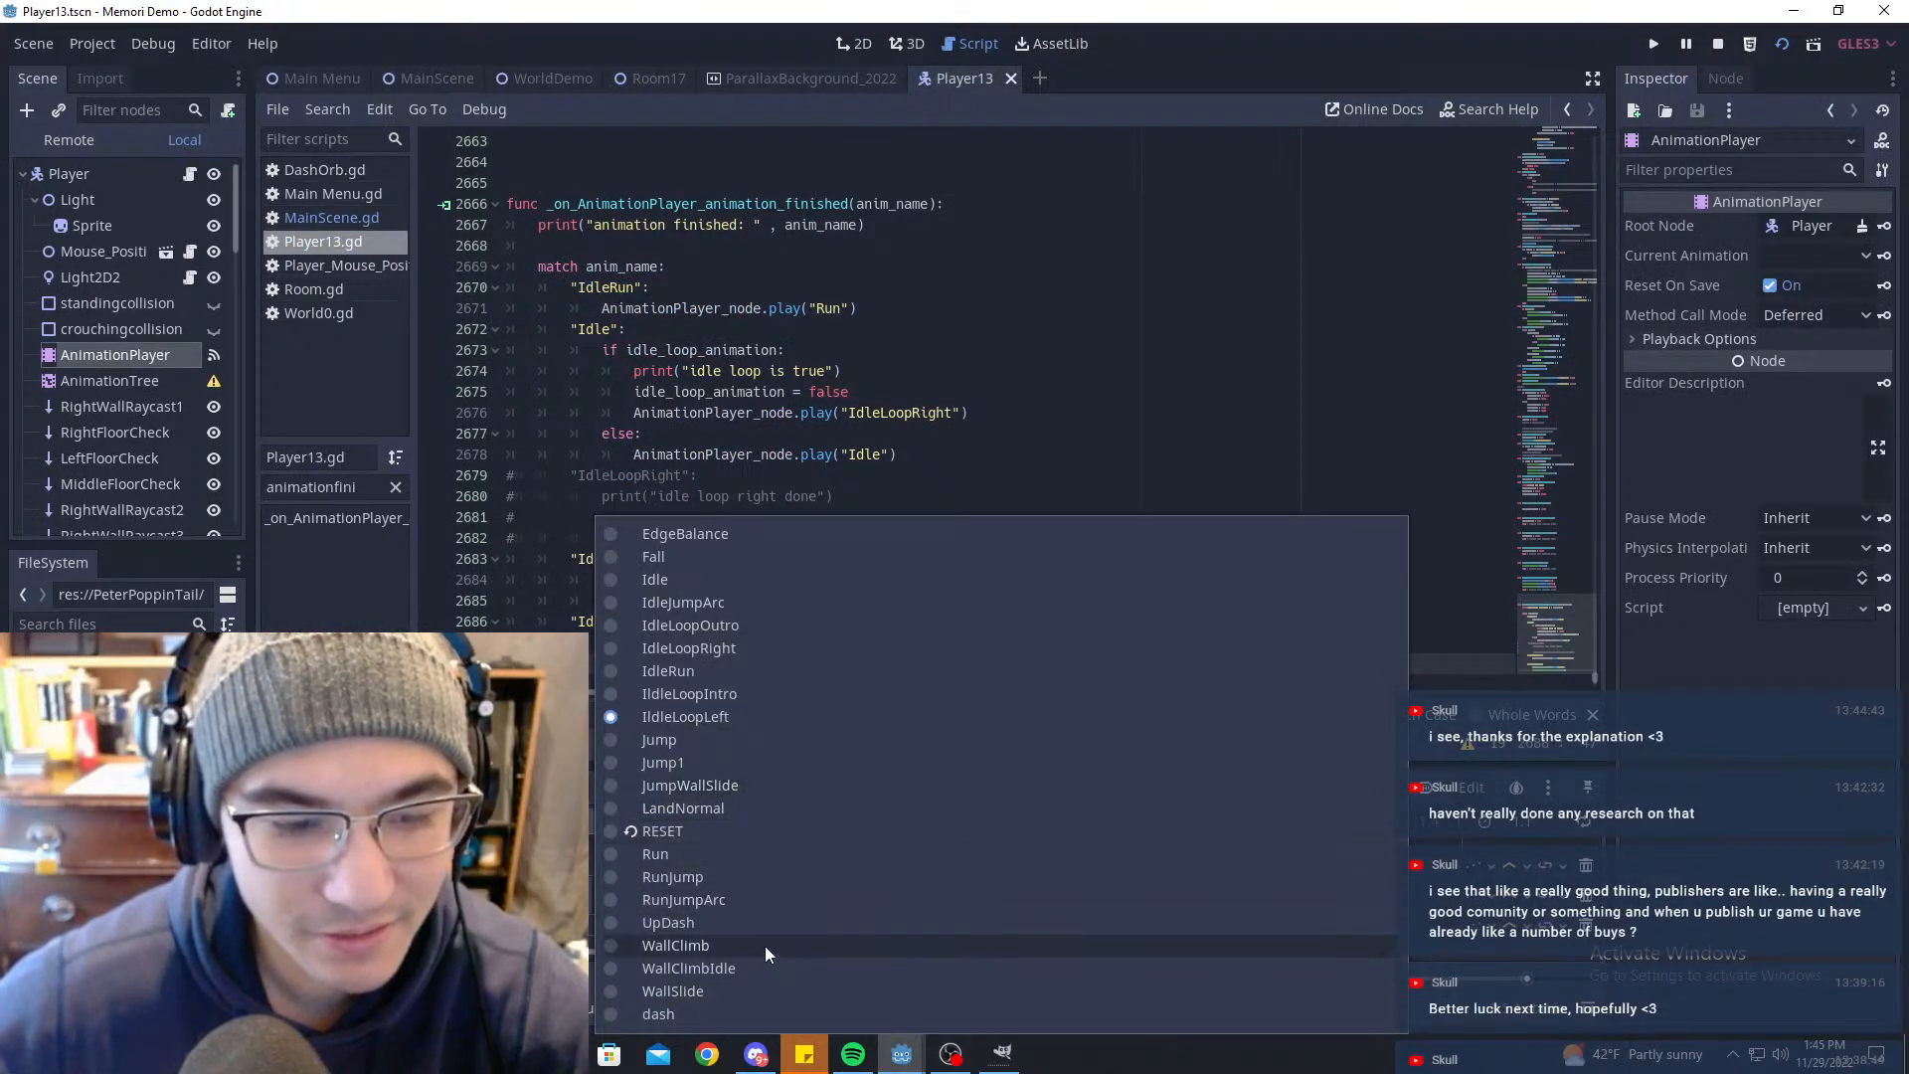
left_click(820, 725)
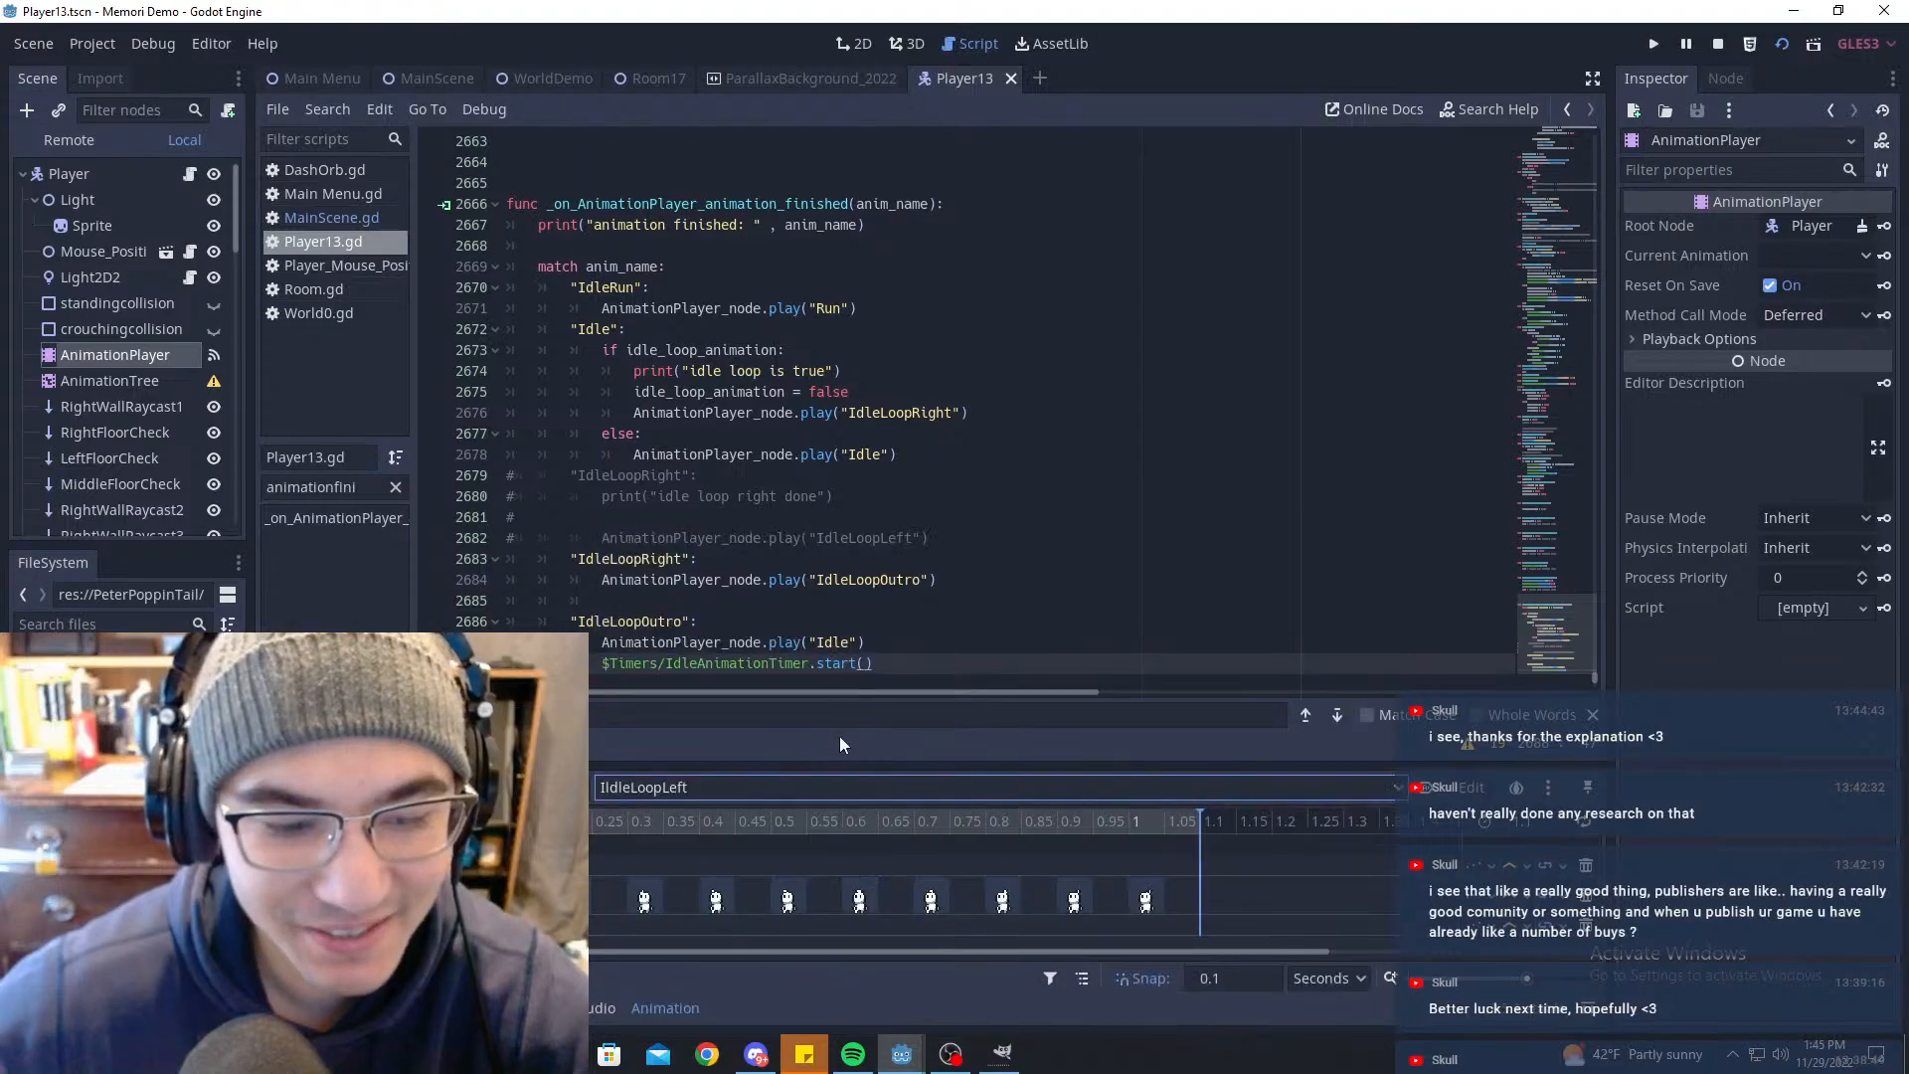
left_click(635, 790)
left_click(583, 799)
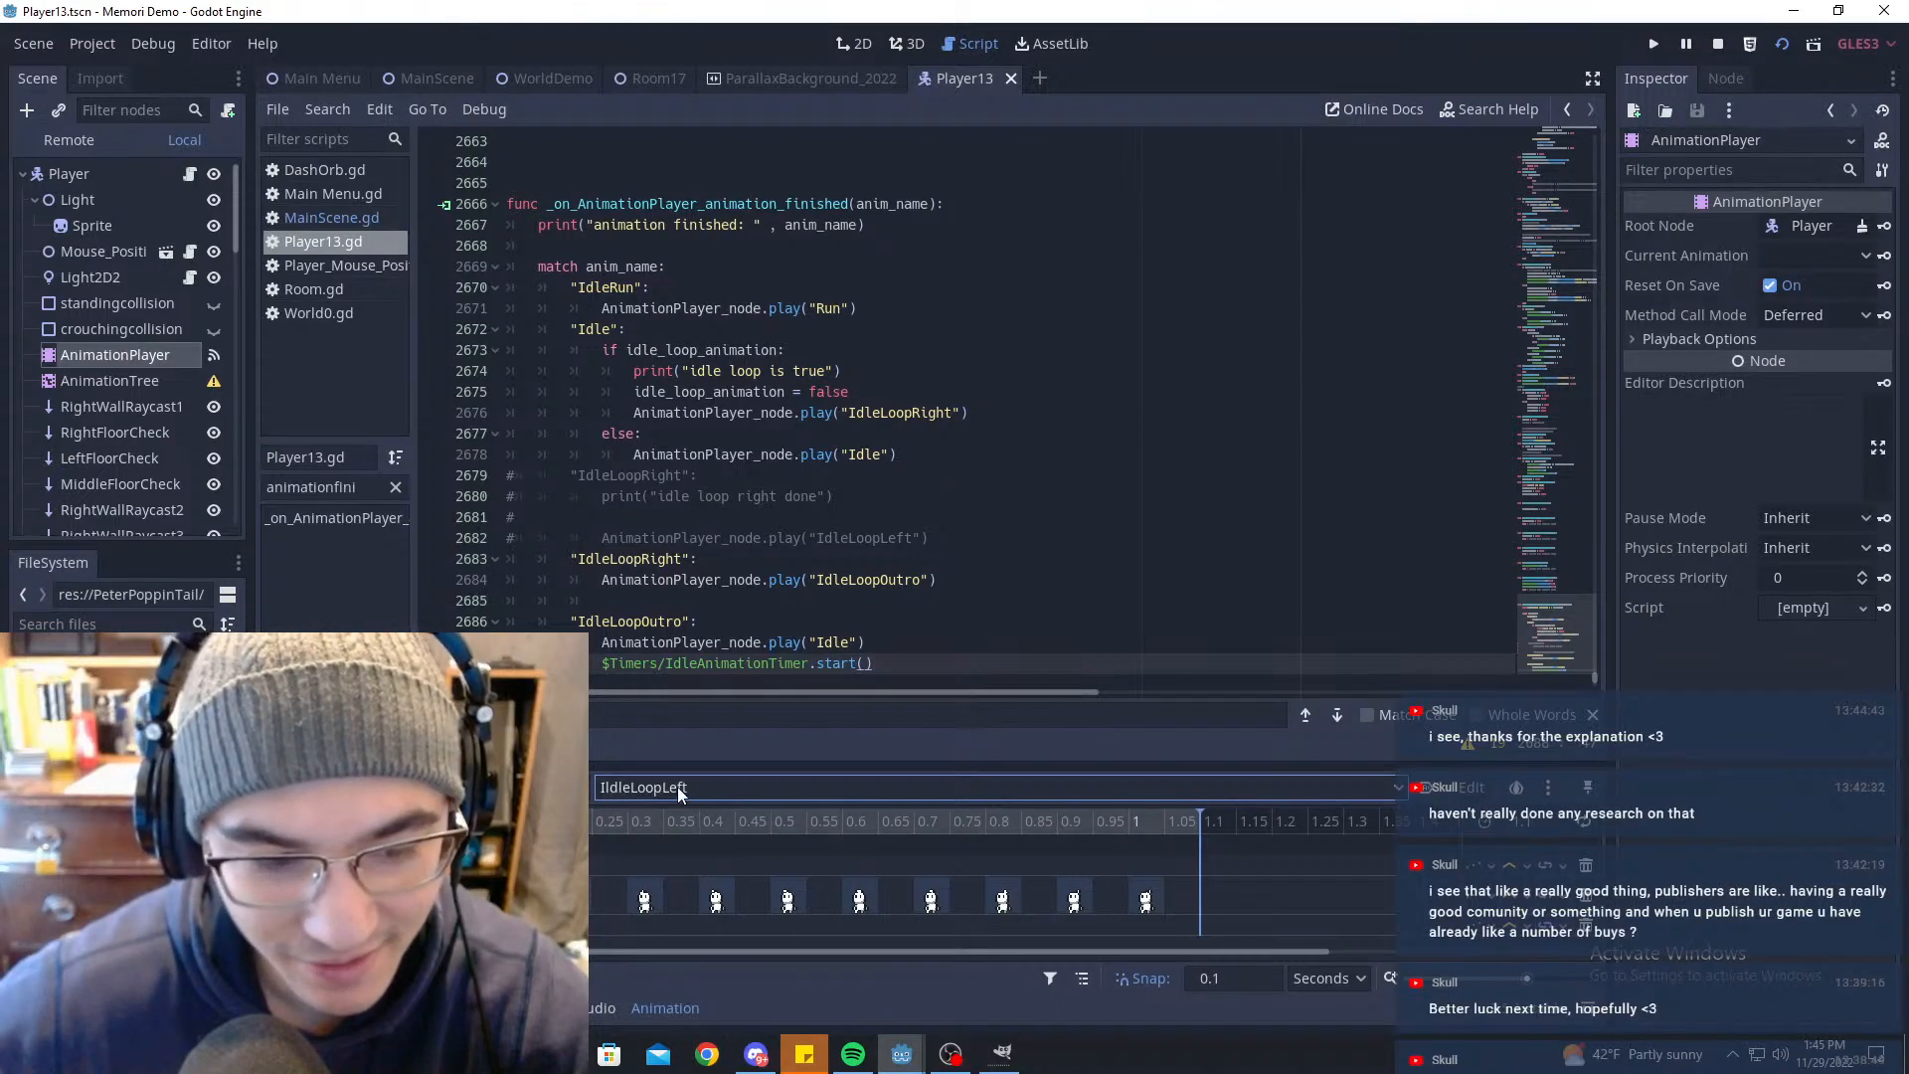
left_click(553, 788)
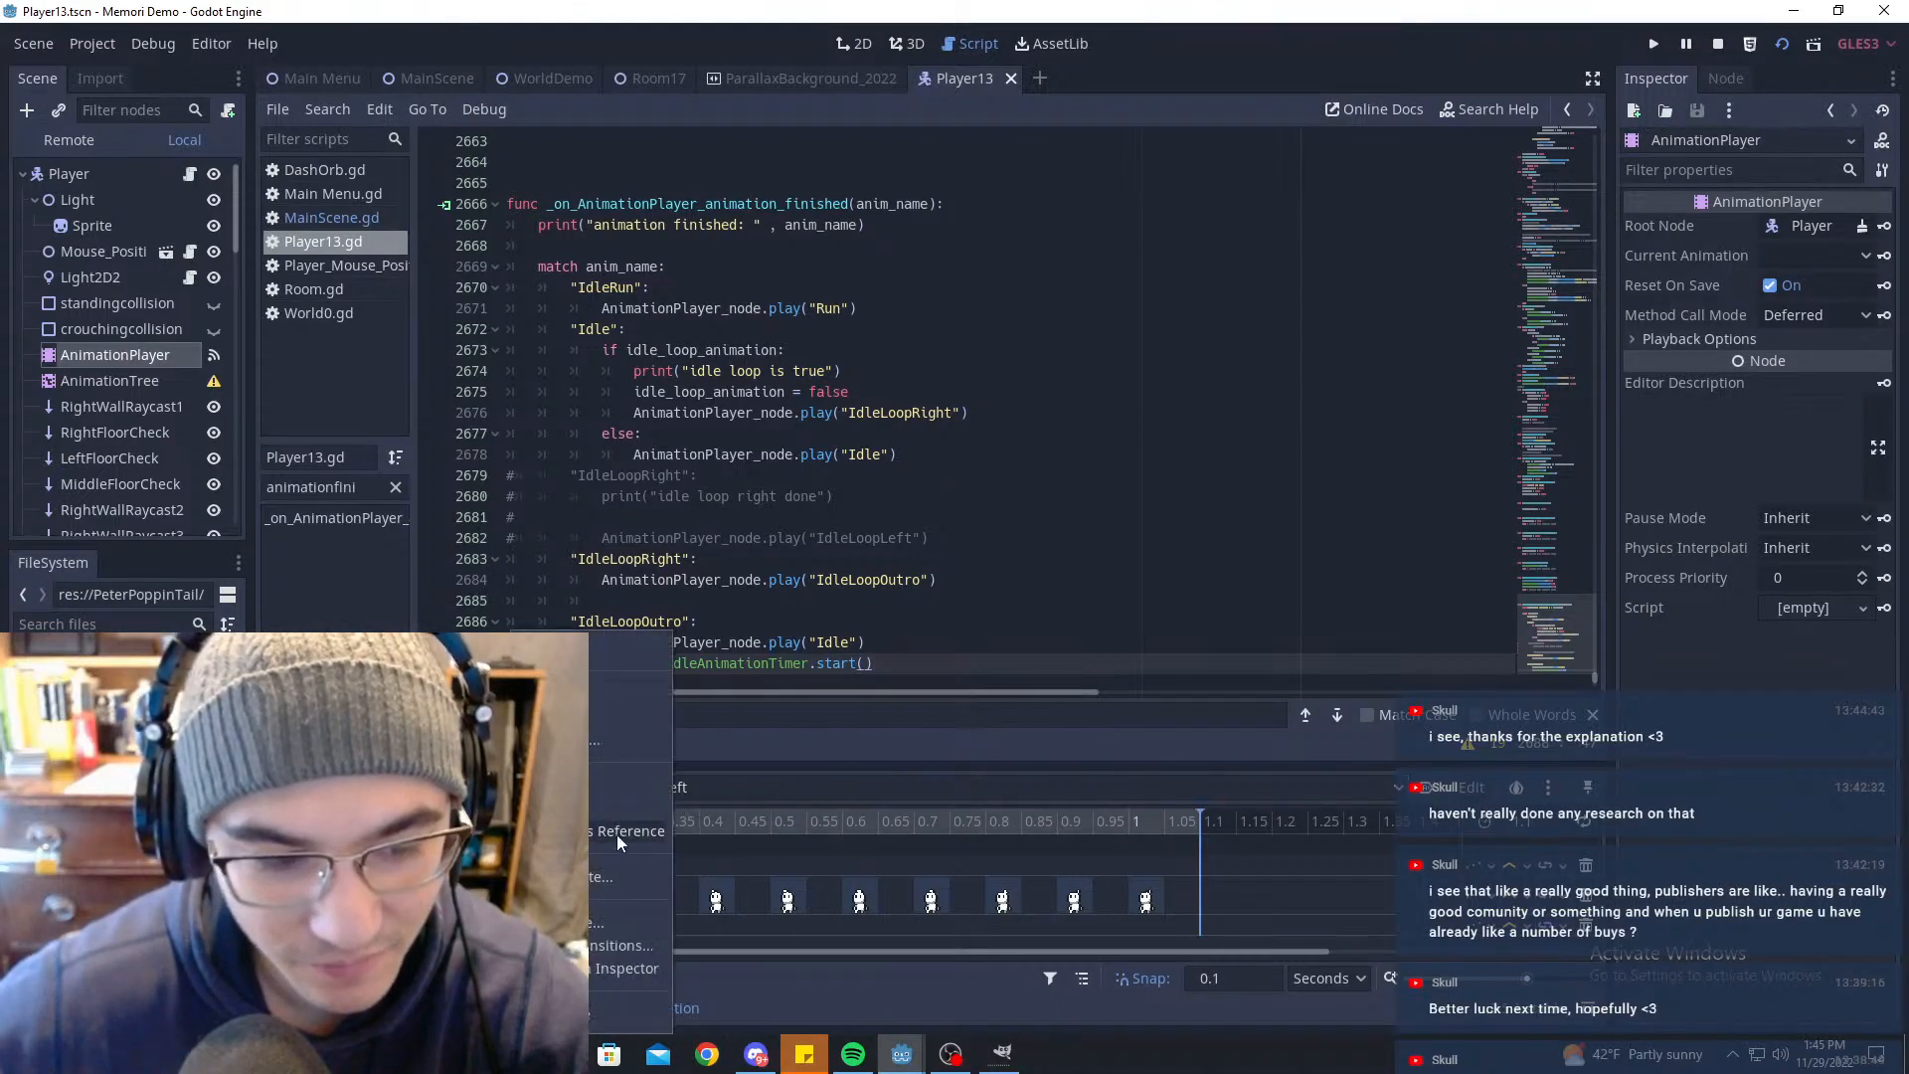
left_click(595, 924)
left_click(830, 526)
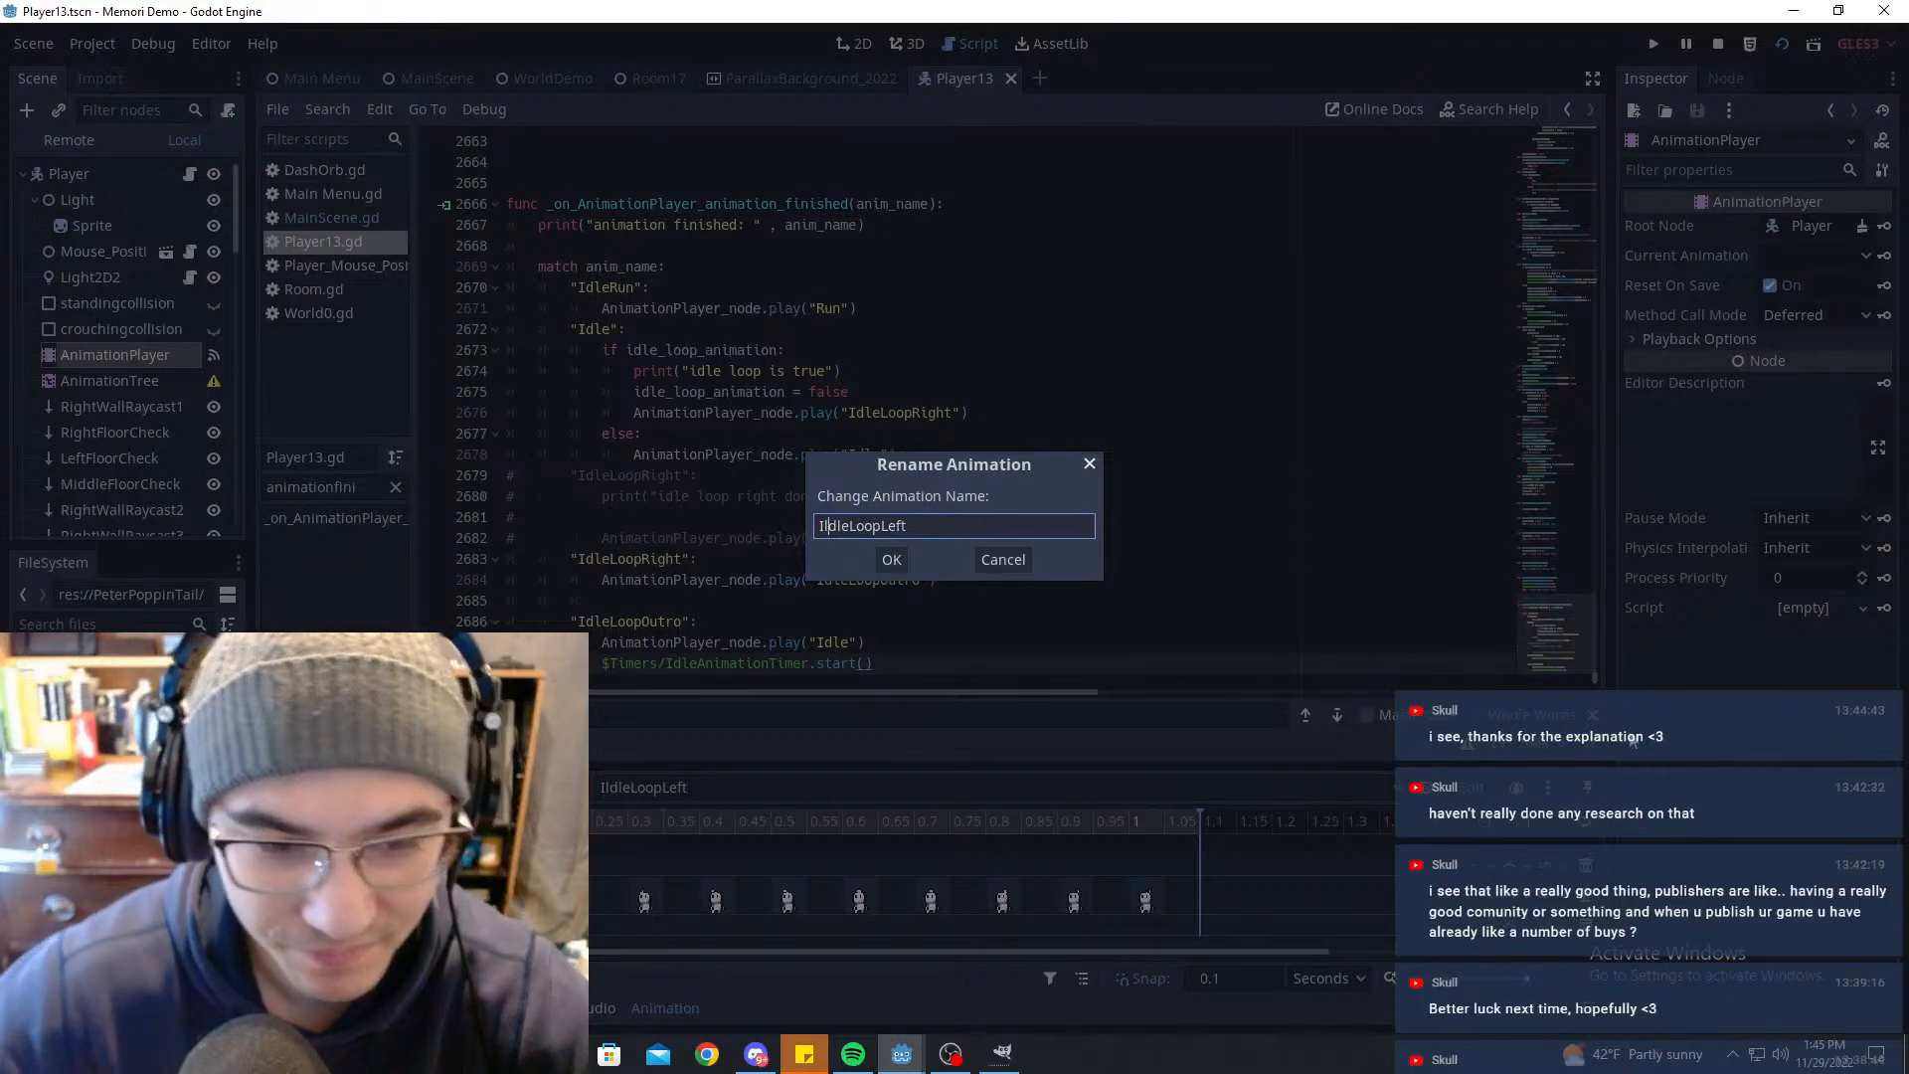
key("BackSpace")
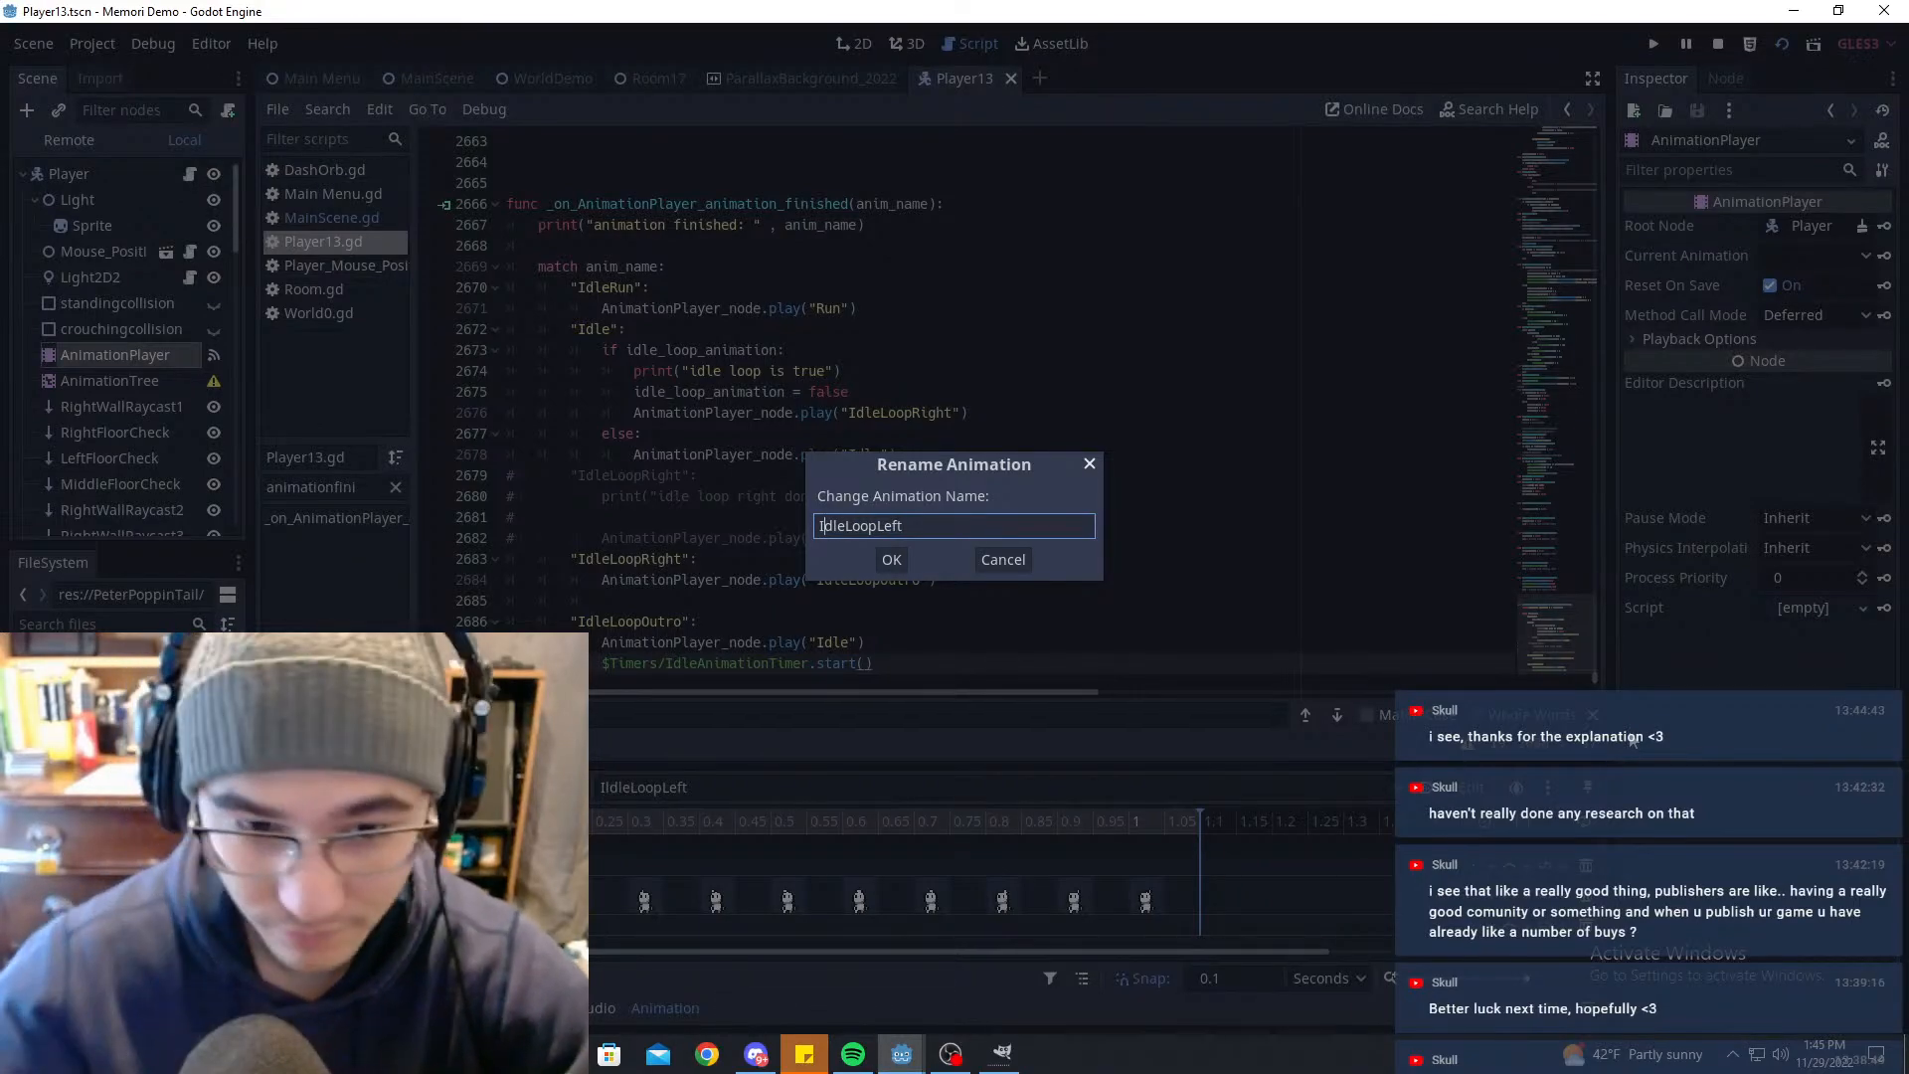
key("ctrl+a")
left_click(891, 560)
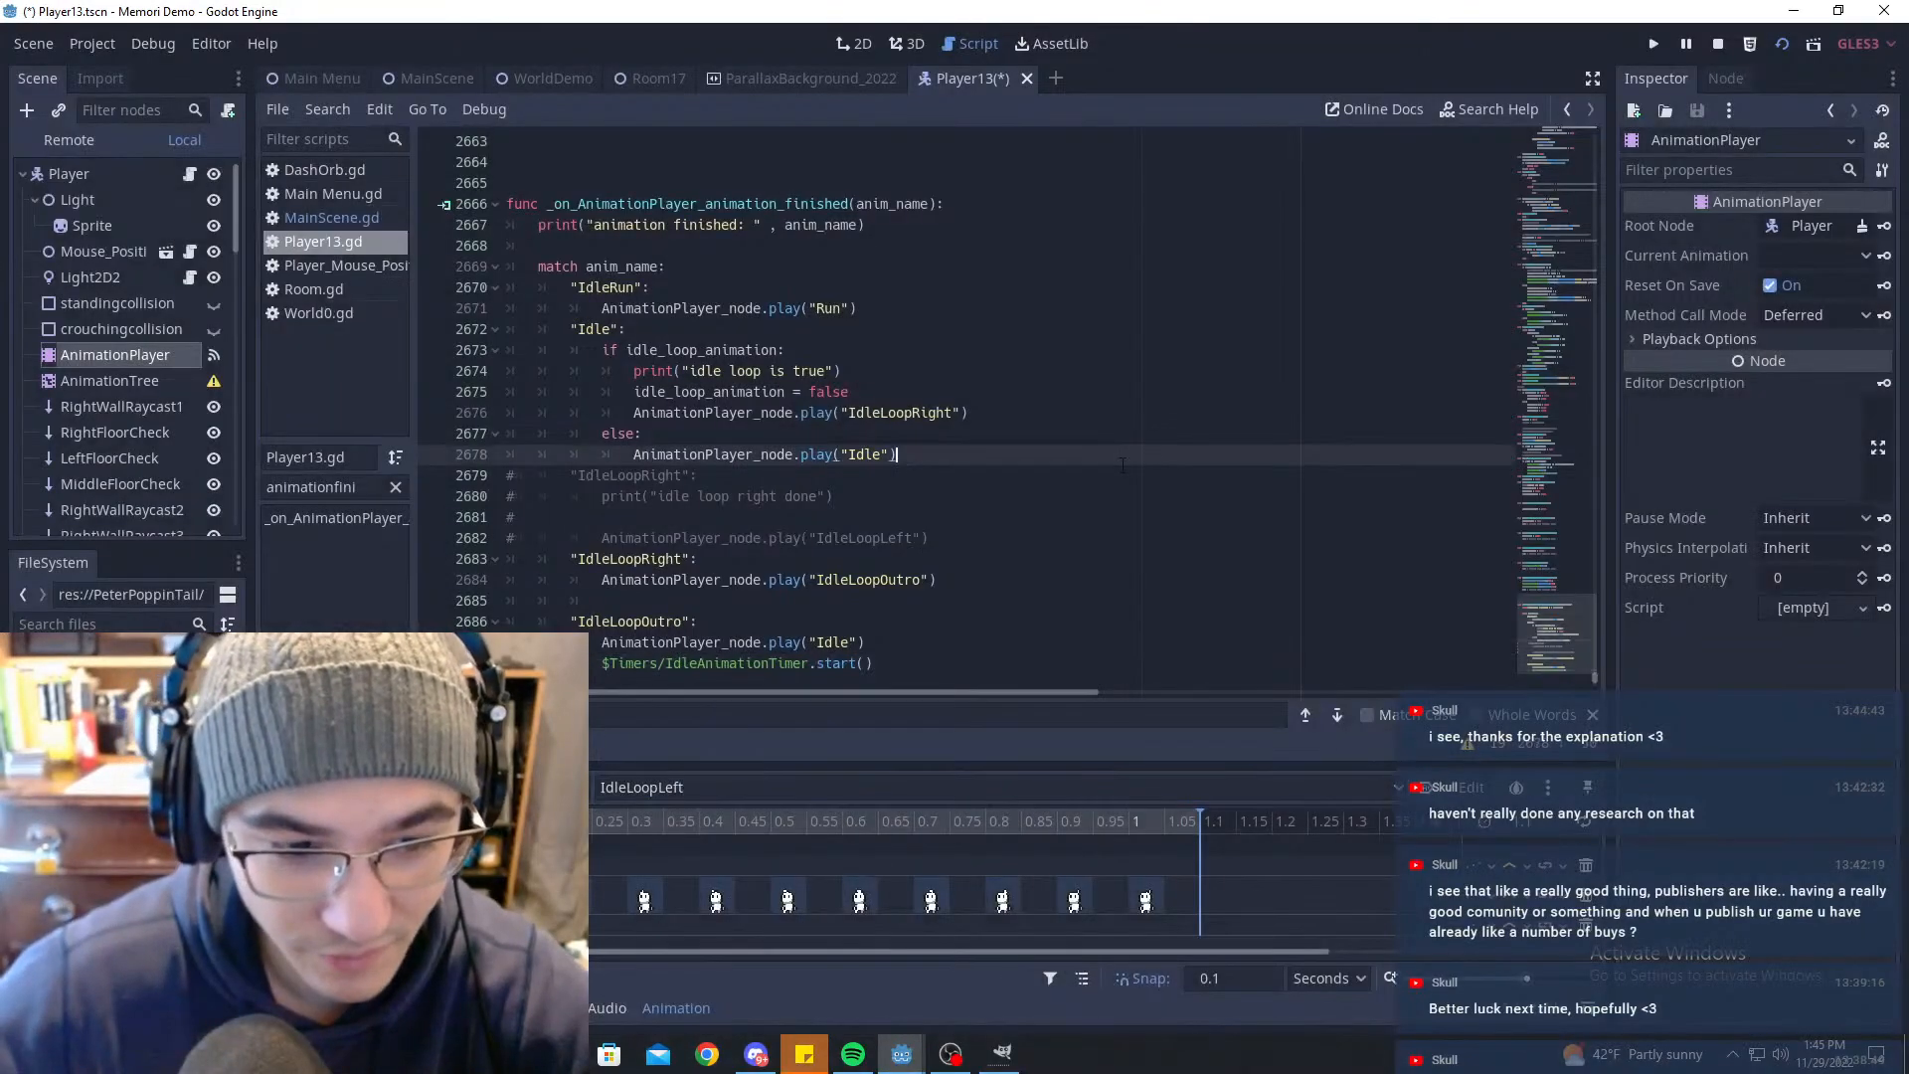
Step: Uncomment the "IdleLoopRight" match branch with its print and IdleLoopLeft play calls in _on_AnimationPlayer_animation_finished
left_click(990, 522)
left_click_drag(989, 538, 507, 476)
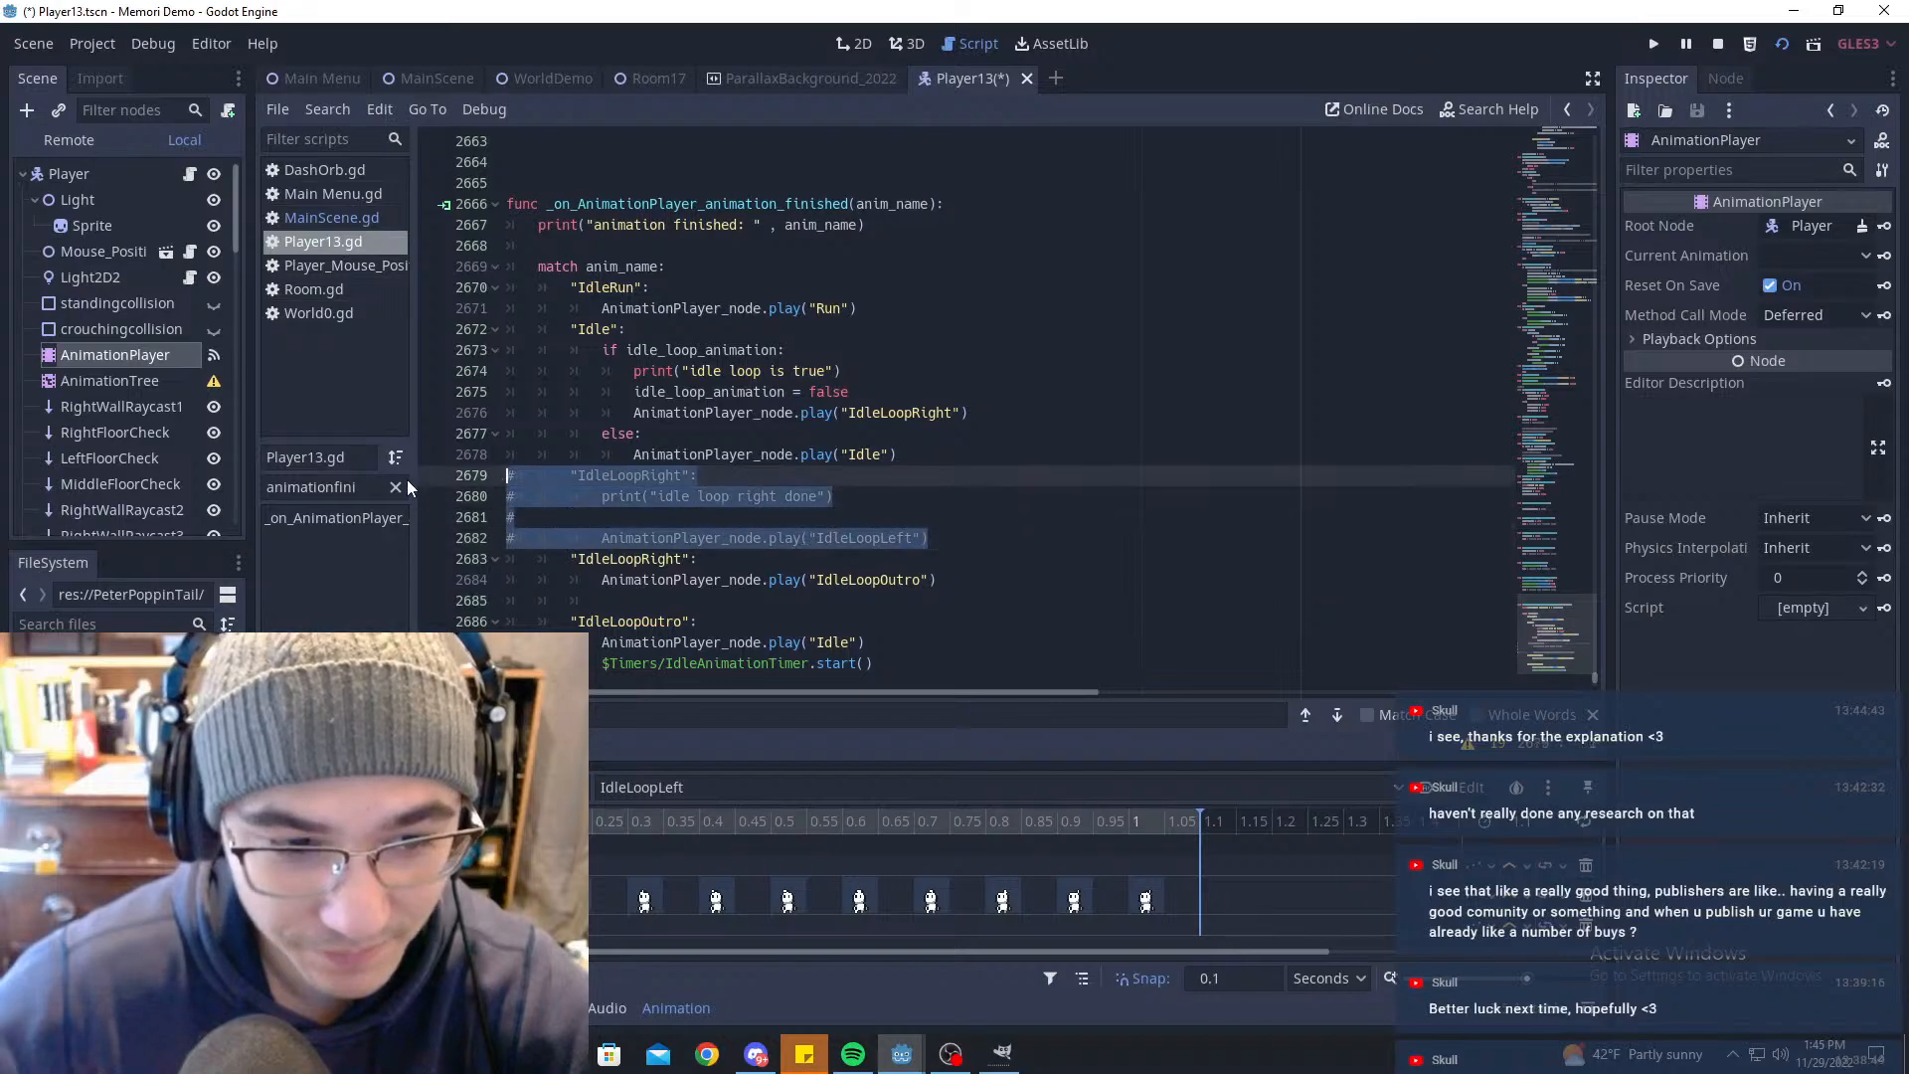
key("ctrl+k")
Step: Rename the uncommented "IdleLoopRight" match branch to "IdleLoopLeft" and save the script
left_click(699, 455)
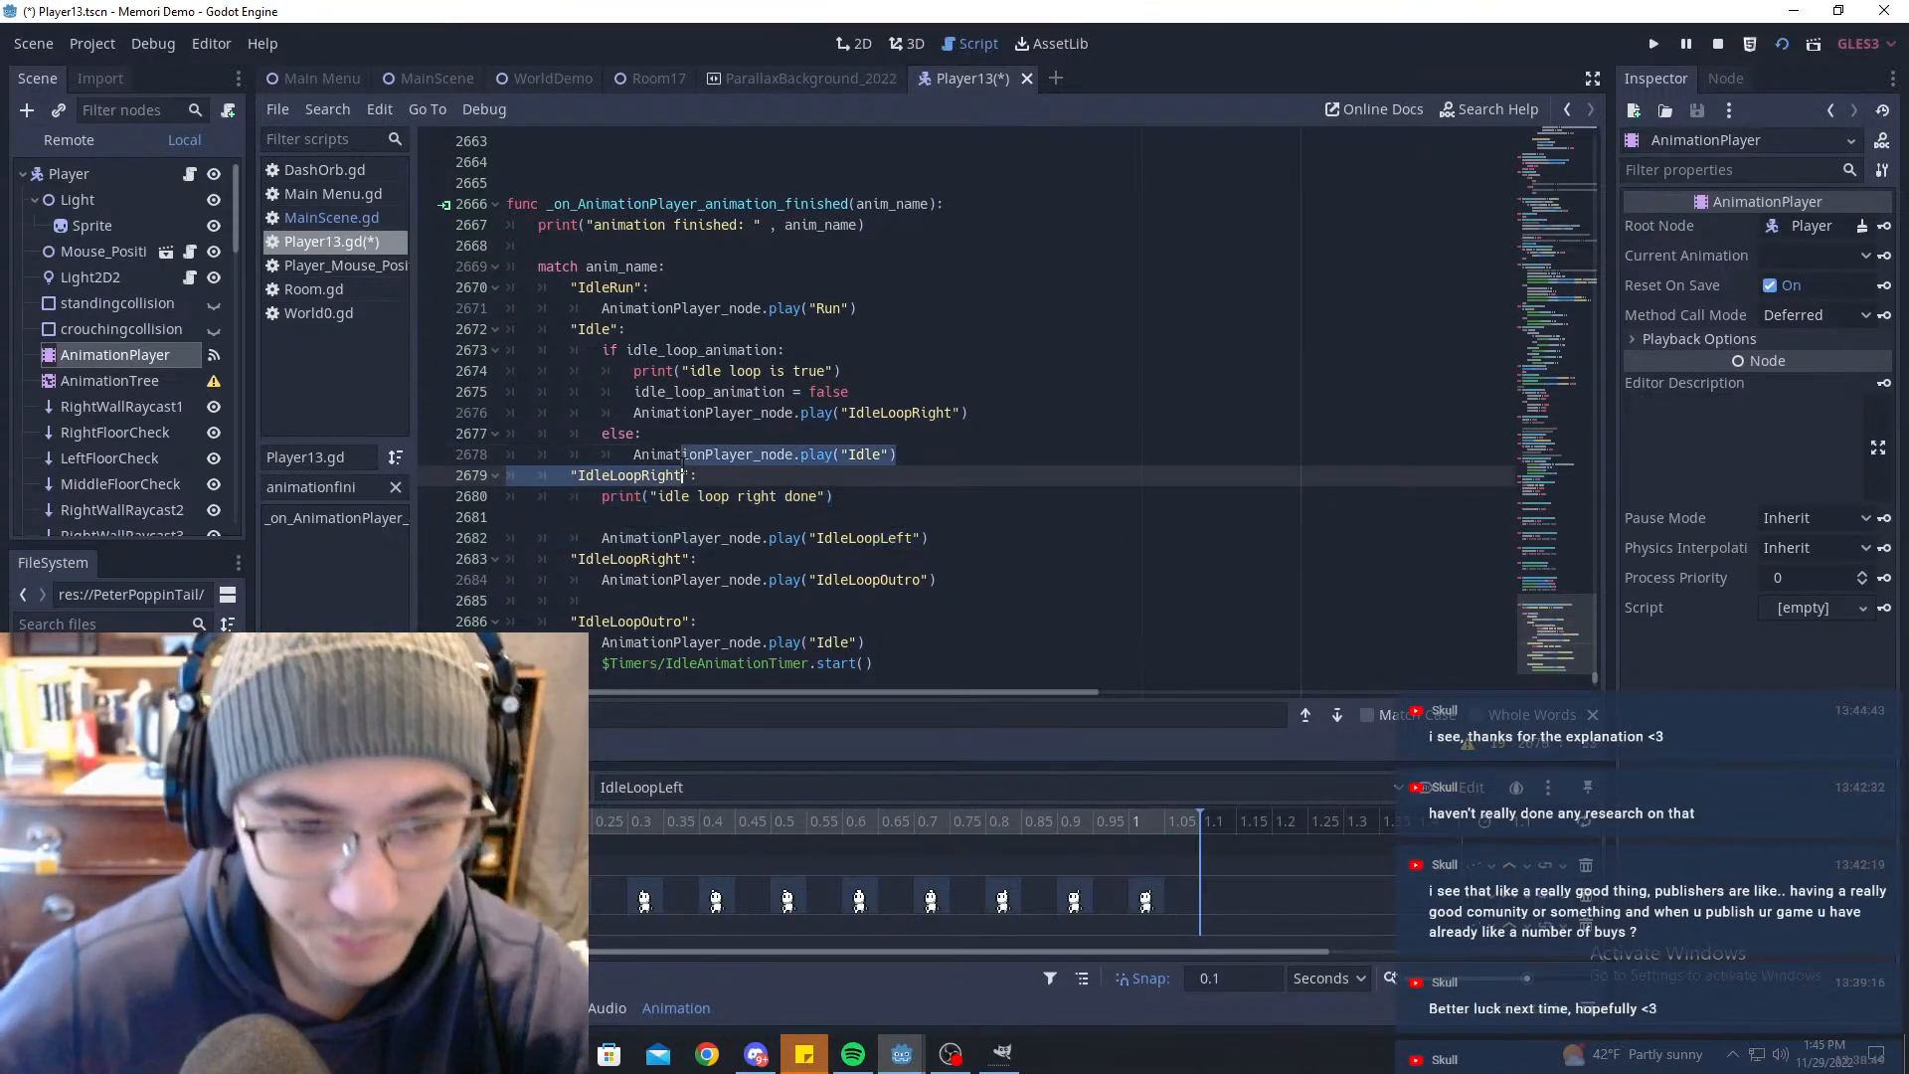
key("Down")
key("Left")
key("Left")
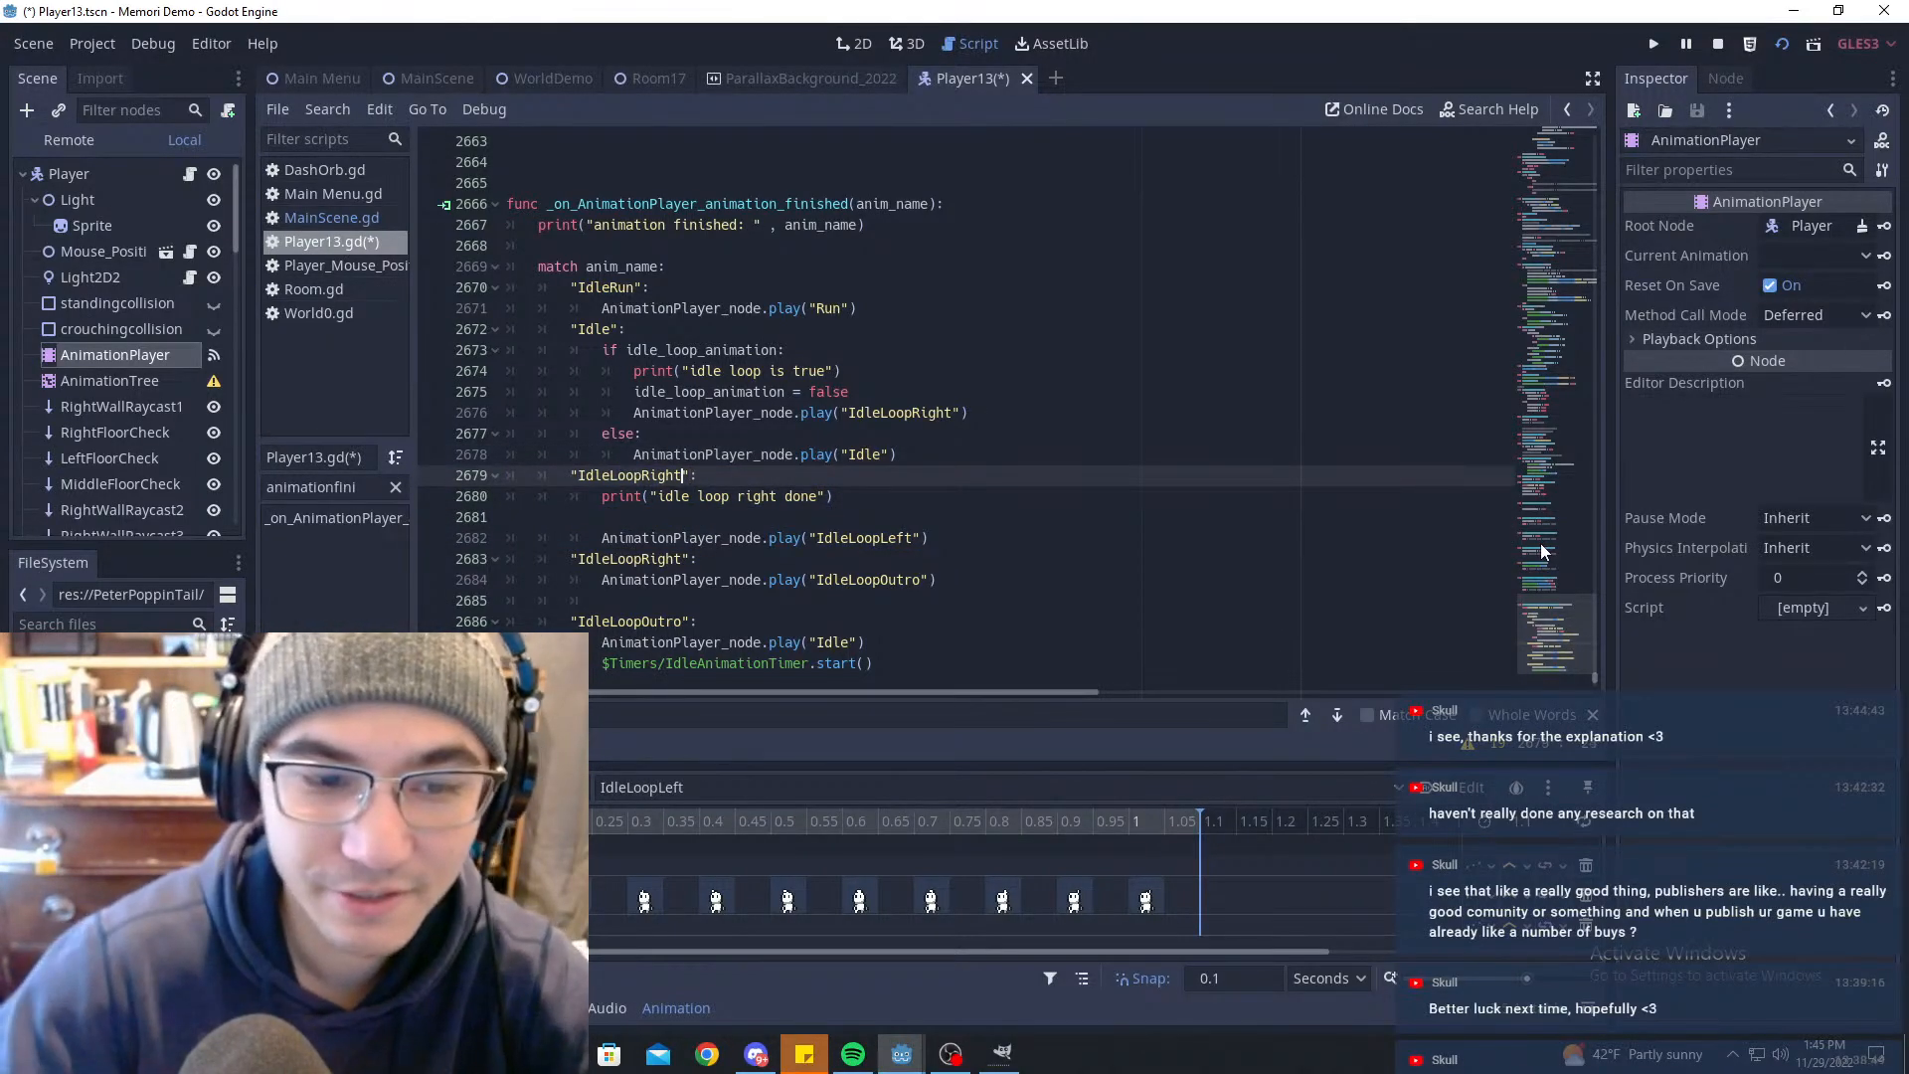
key("BackSpace")
key("BackSpace")
key("BackSpace")
key("BackSpace")
key("BackSpace")
type("Left")
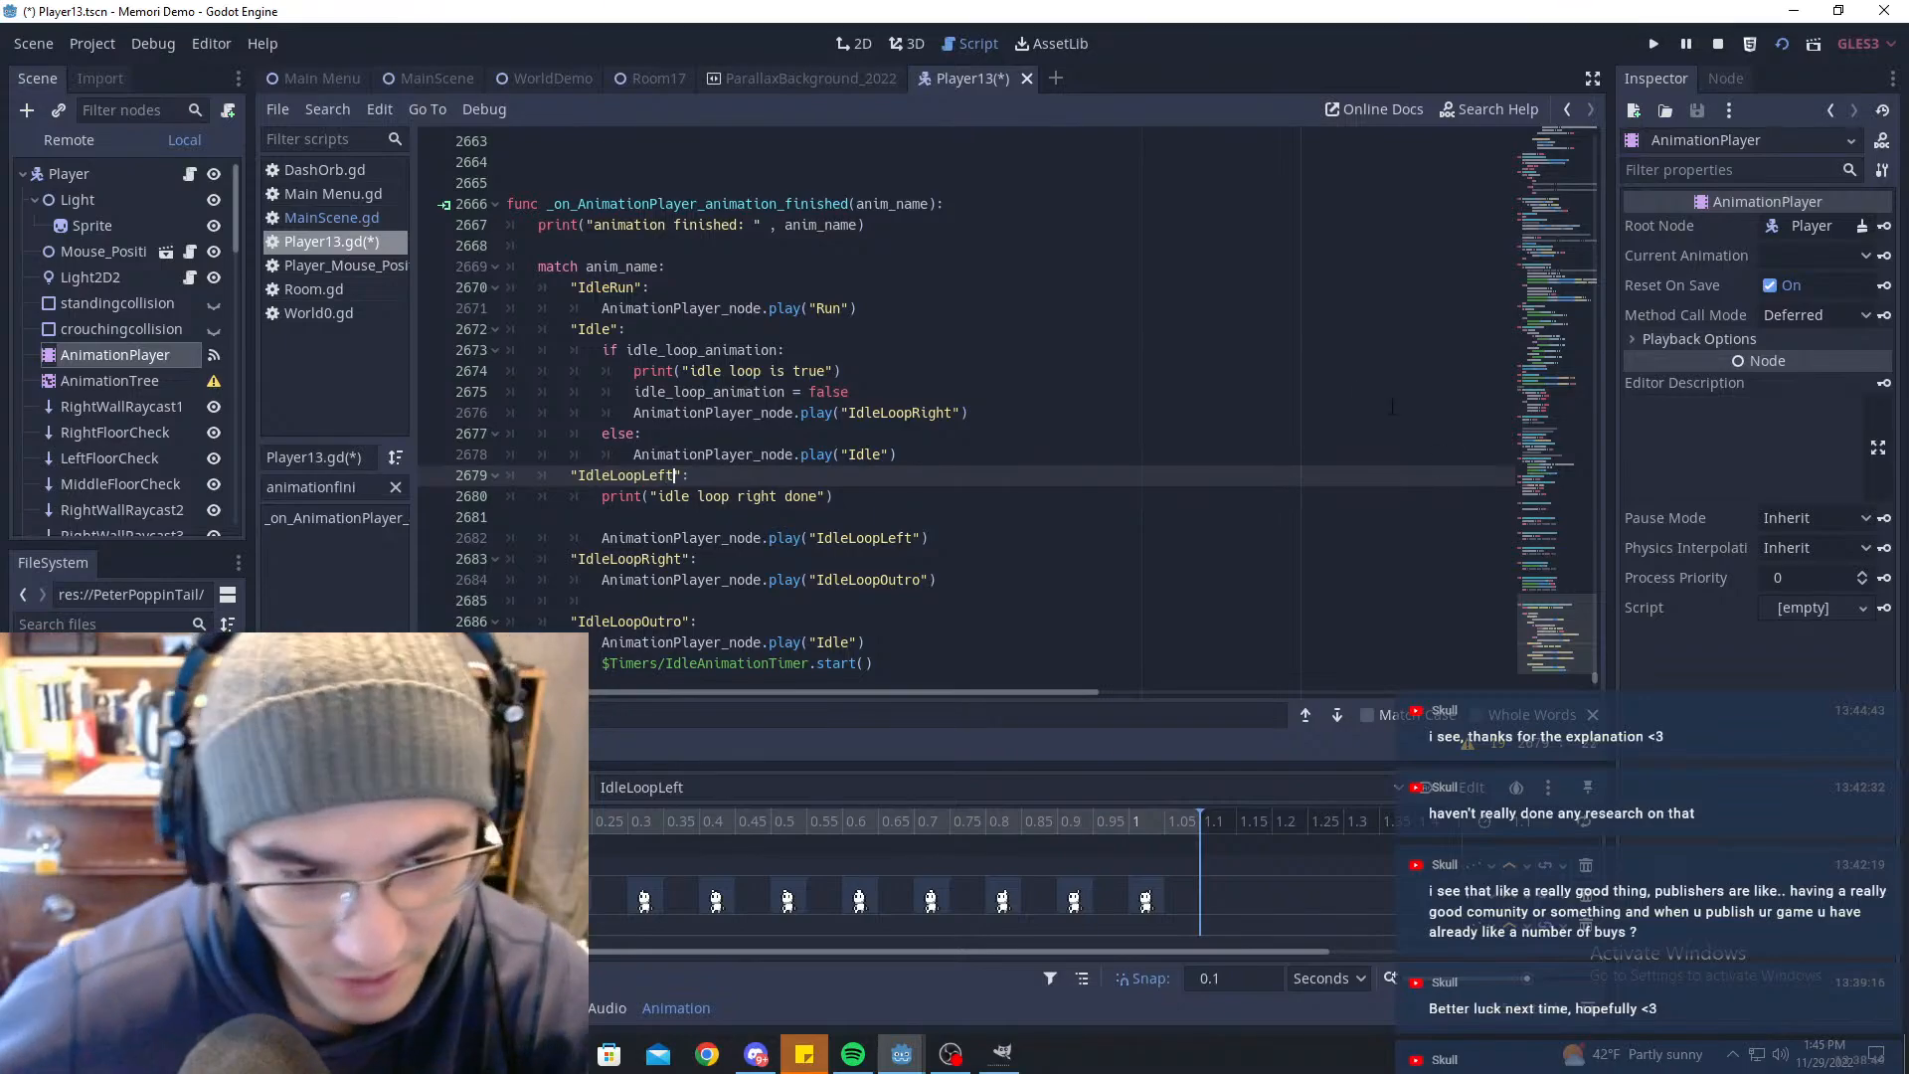
key("Up")
key("End")
key("ctrl+s")
Step: Try to change the play call under the print statement to "IdleLoopRight", and undo the typed ending
left_click(1005, 528)
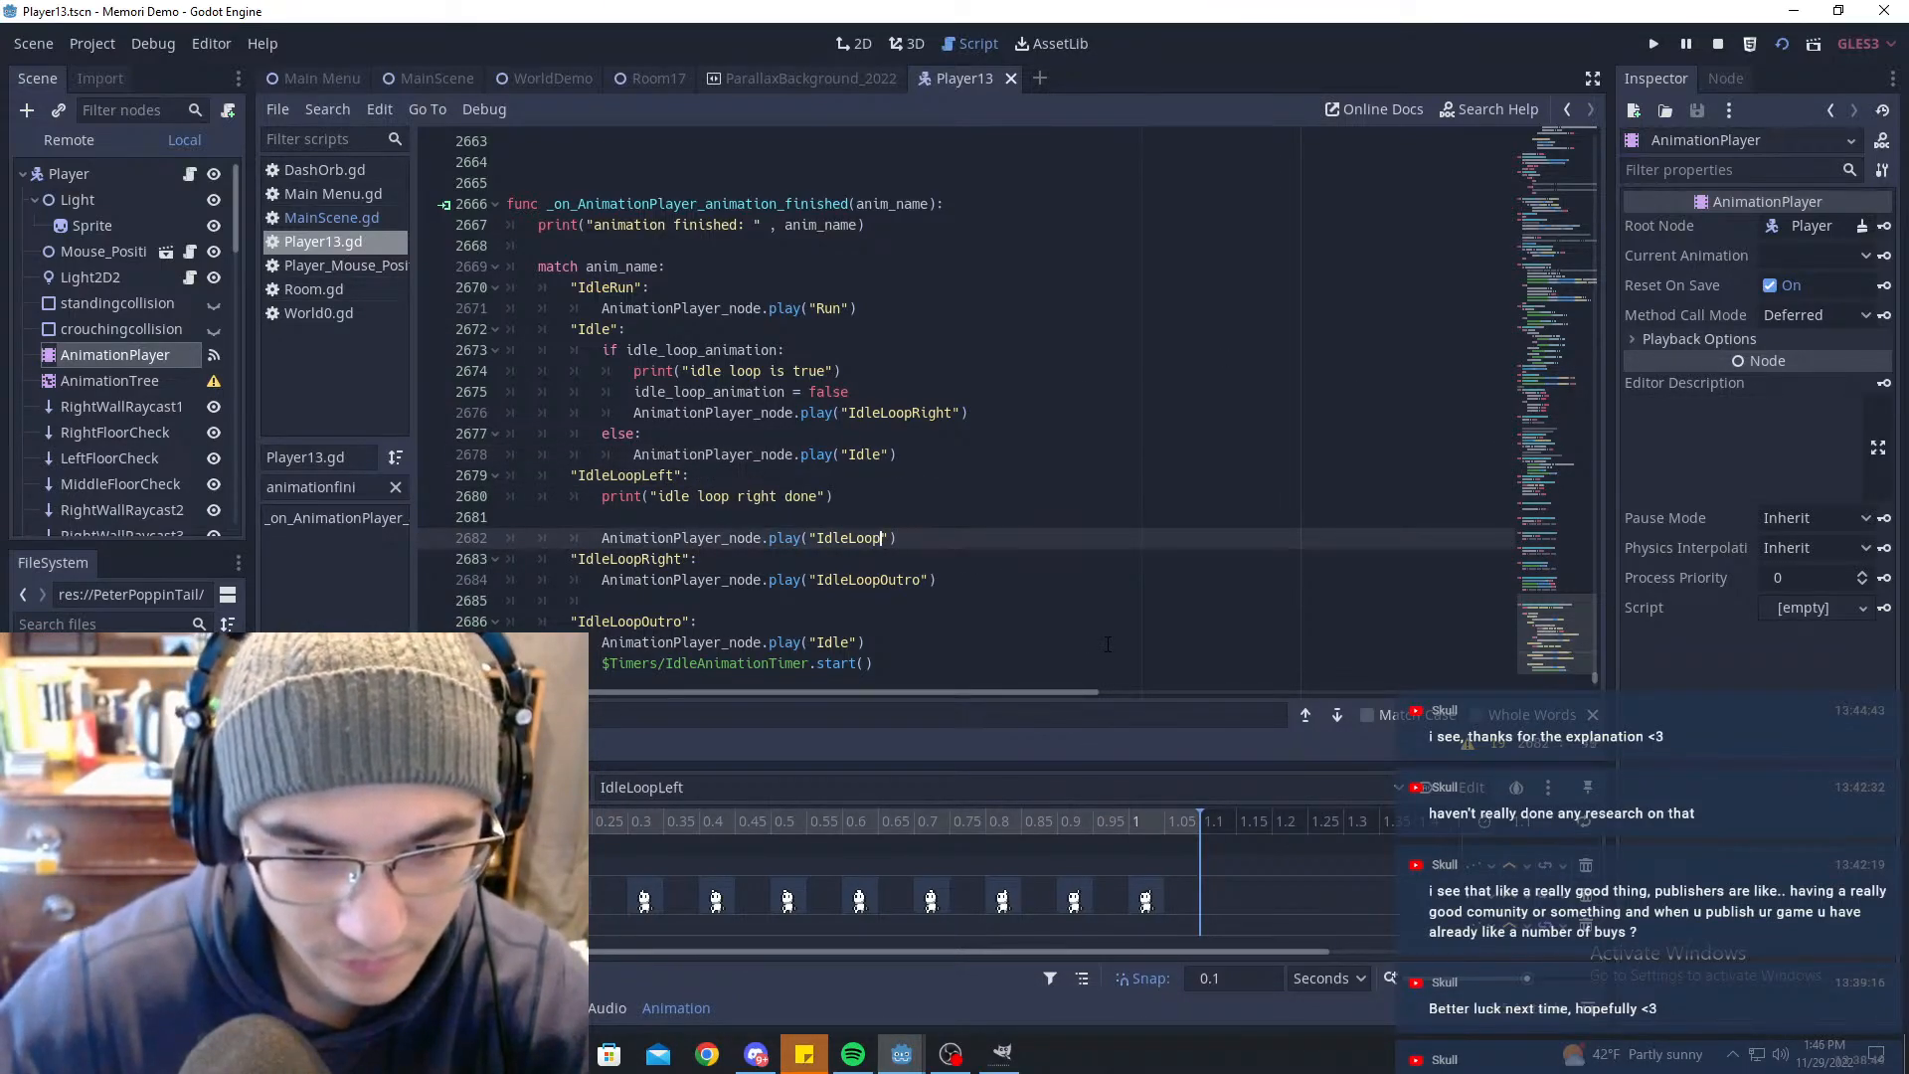
type("ight")
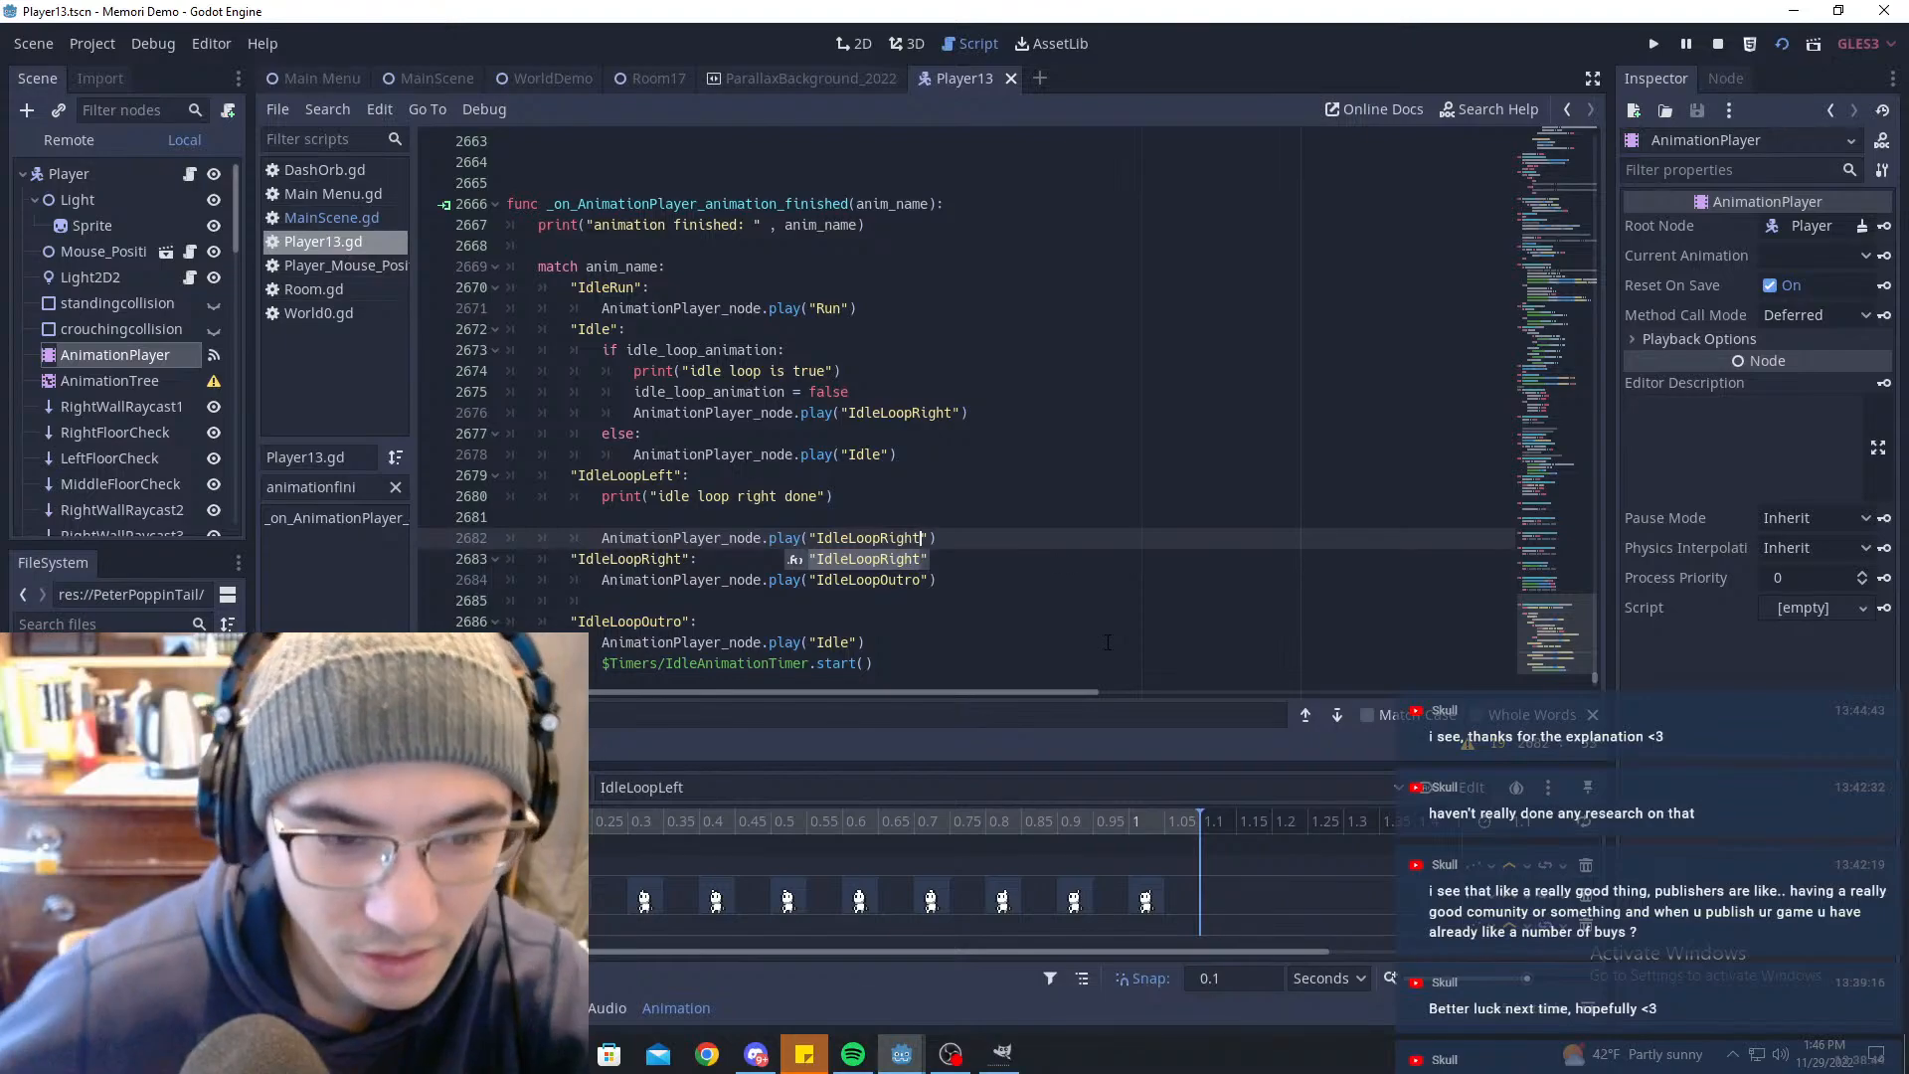
key("ctrl+z")
Step: Restore the first loop branch's label to "IdleLoopRight" and its play call to "IdleLoopLeft", and save the script
left_click(934, 517)
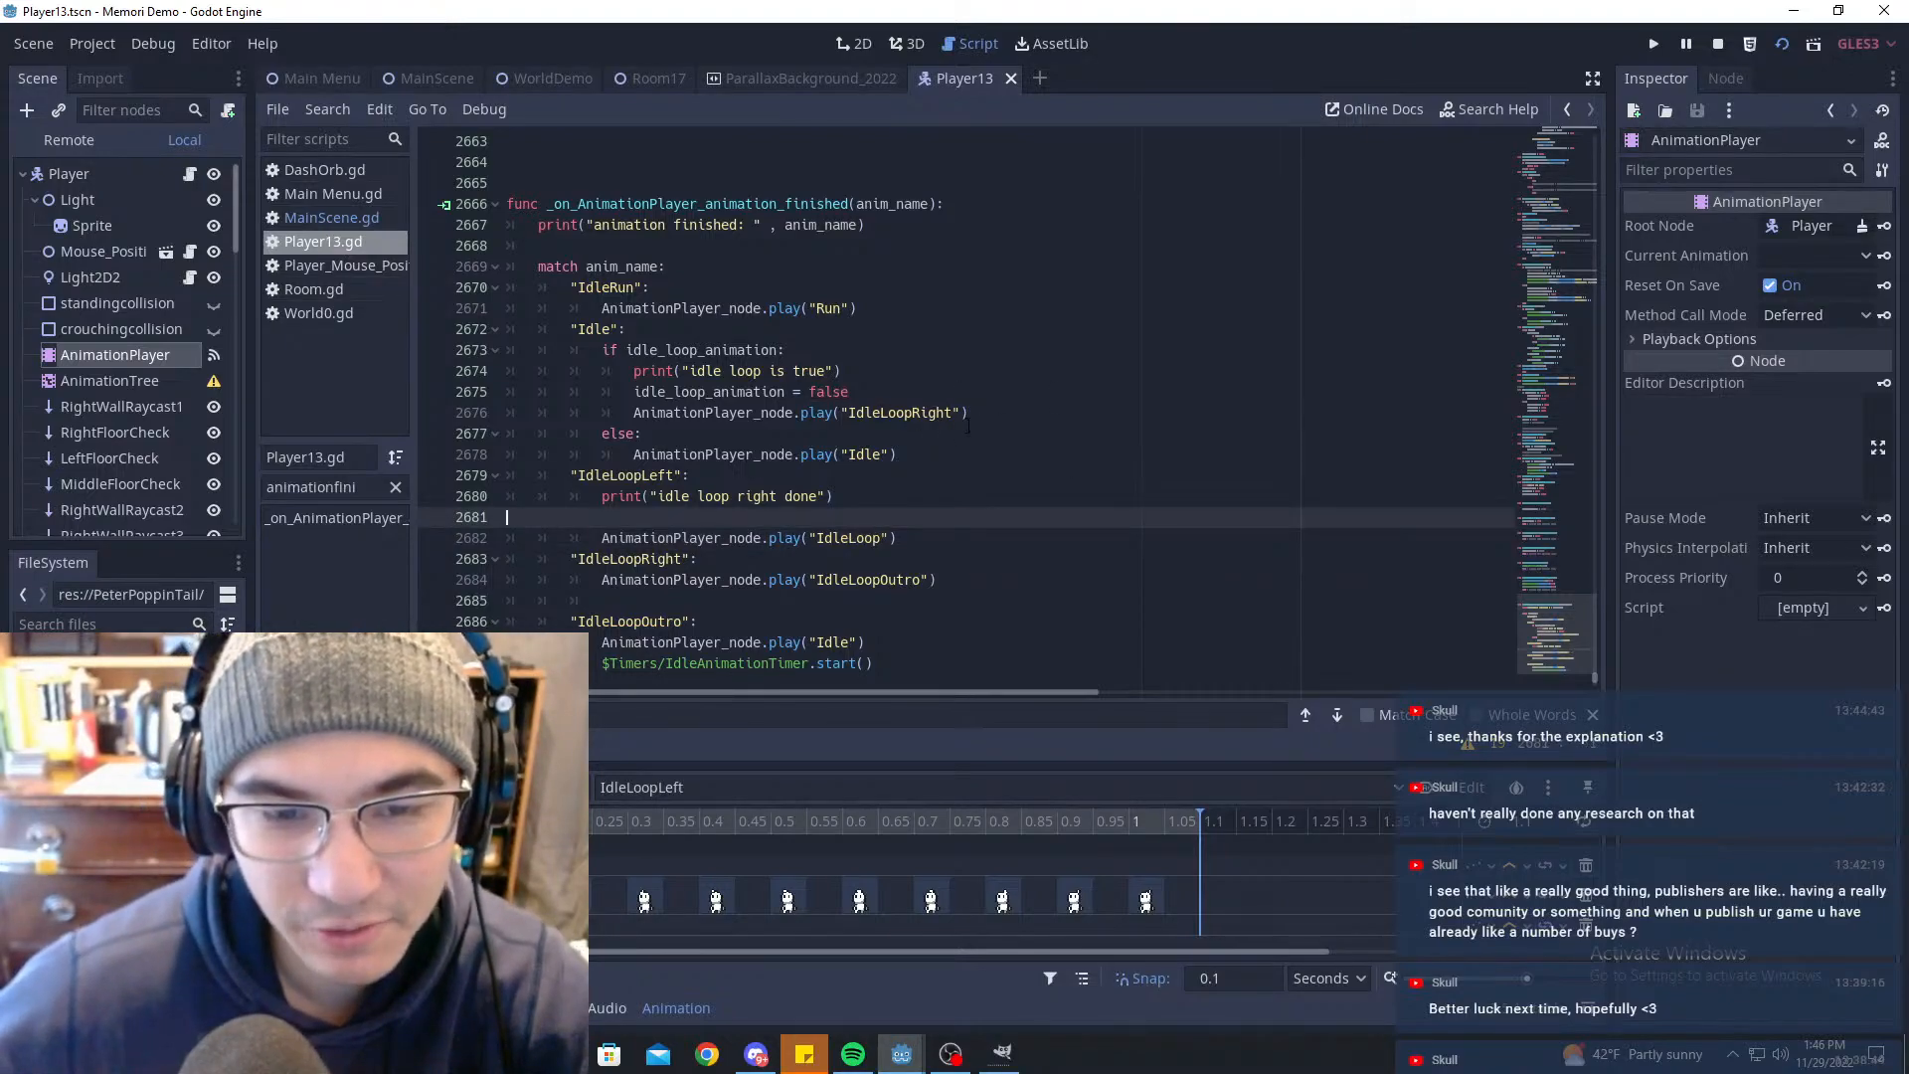
left_click(685, 480)
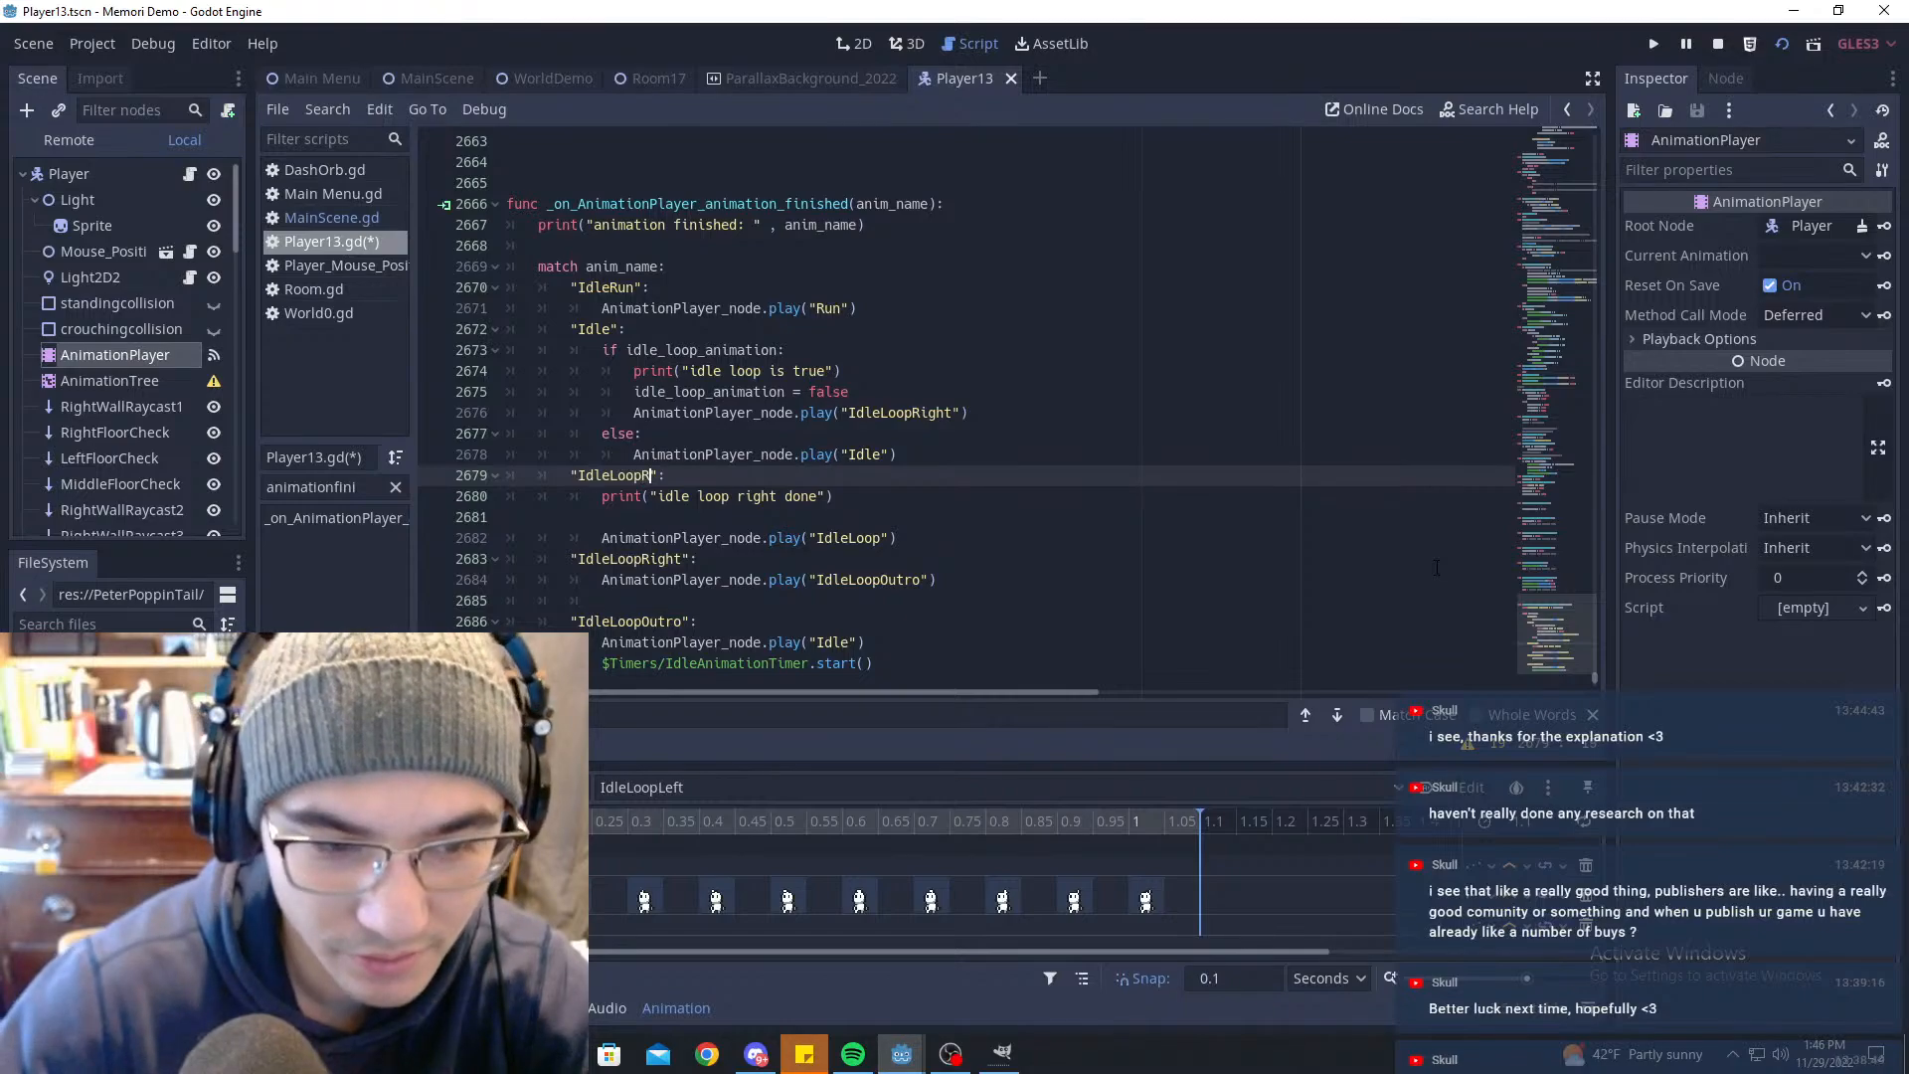
left_click(917, 538)
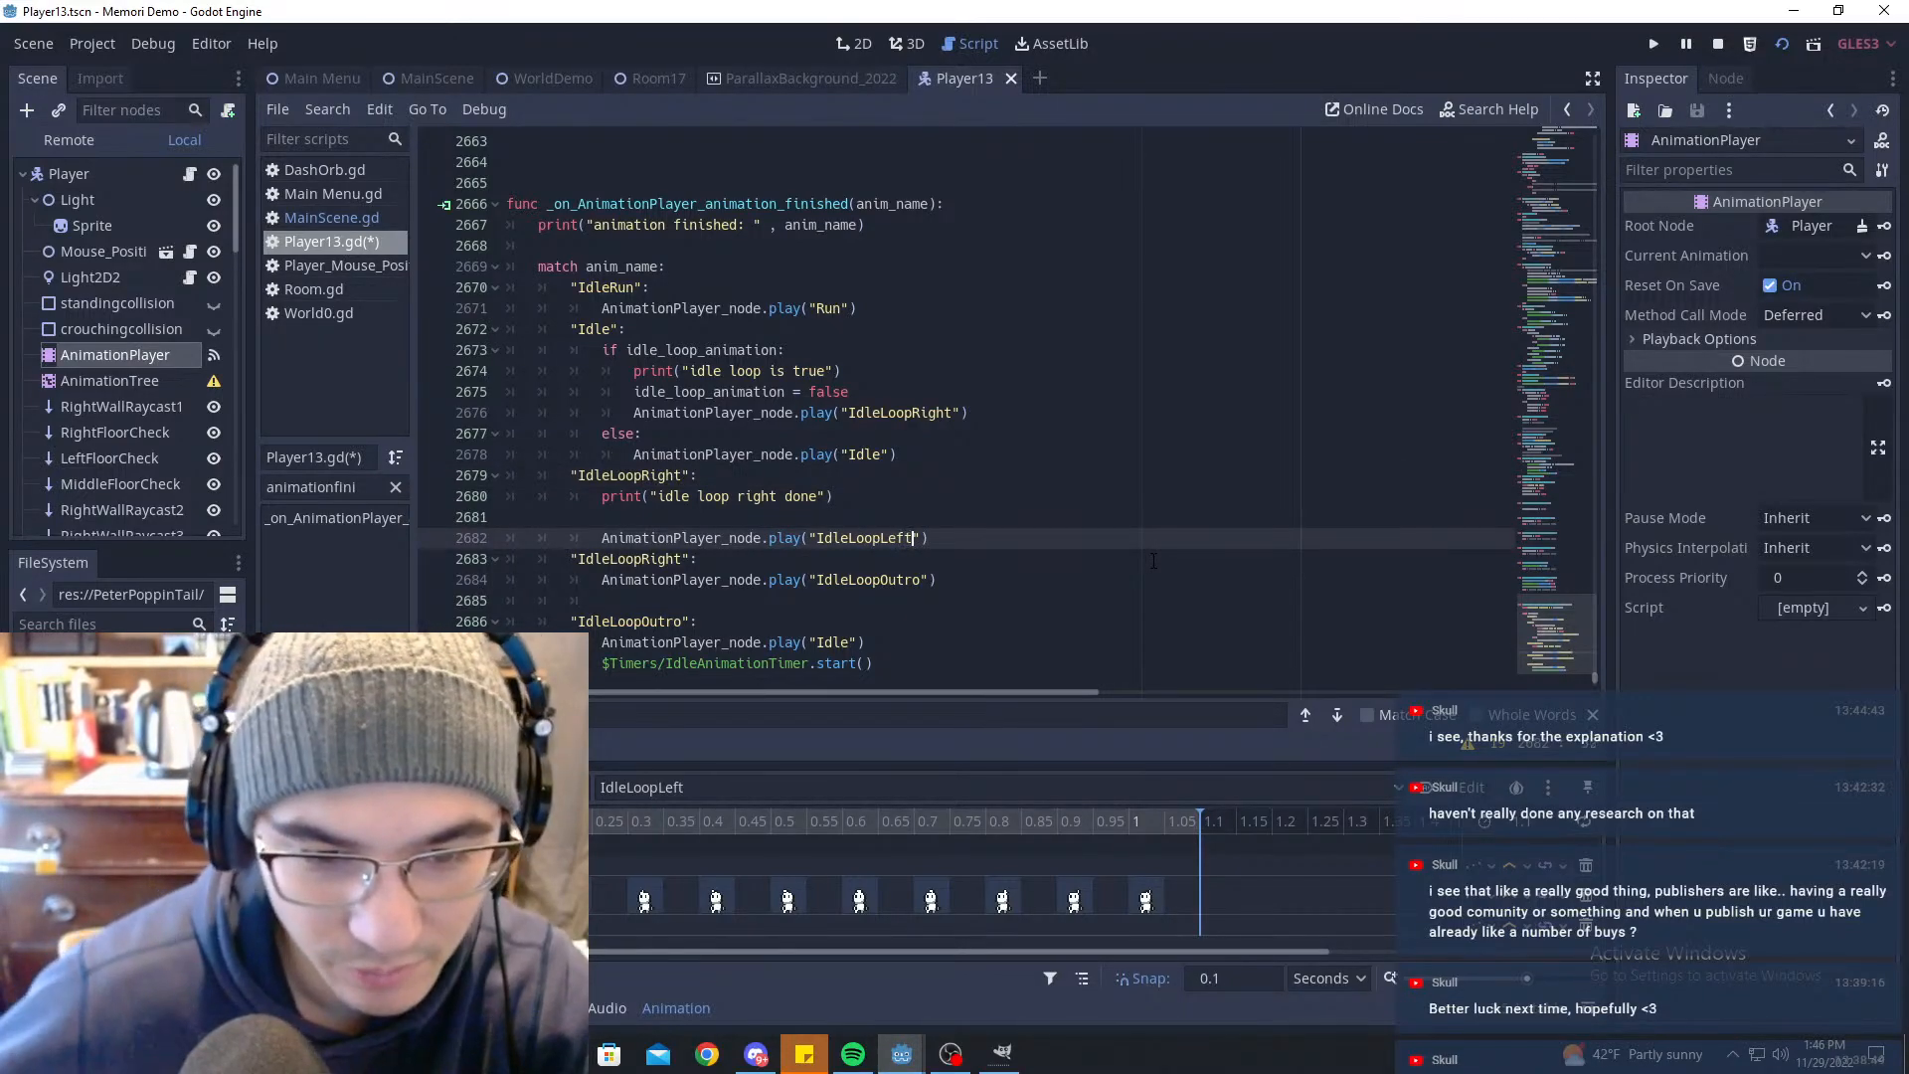
key("ctrl+s")
Step: Rename the second "IdleLoopRight" branch, which plays IdleLoopOutro, to "IdleLoopLeft" and save the script
left_click(812, 392)
left_click(685, 560)
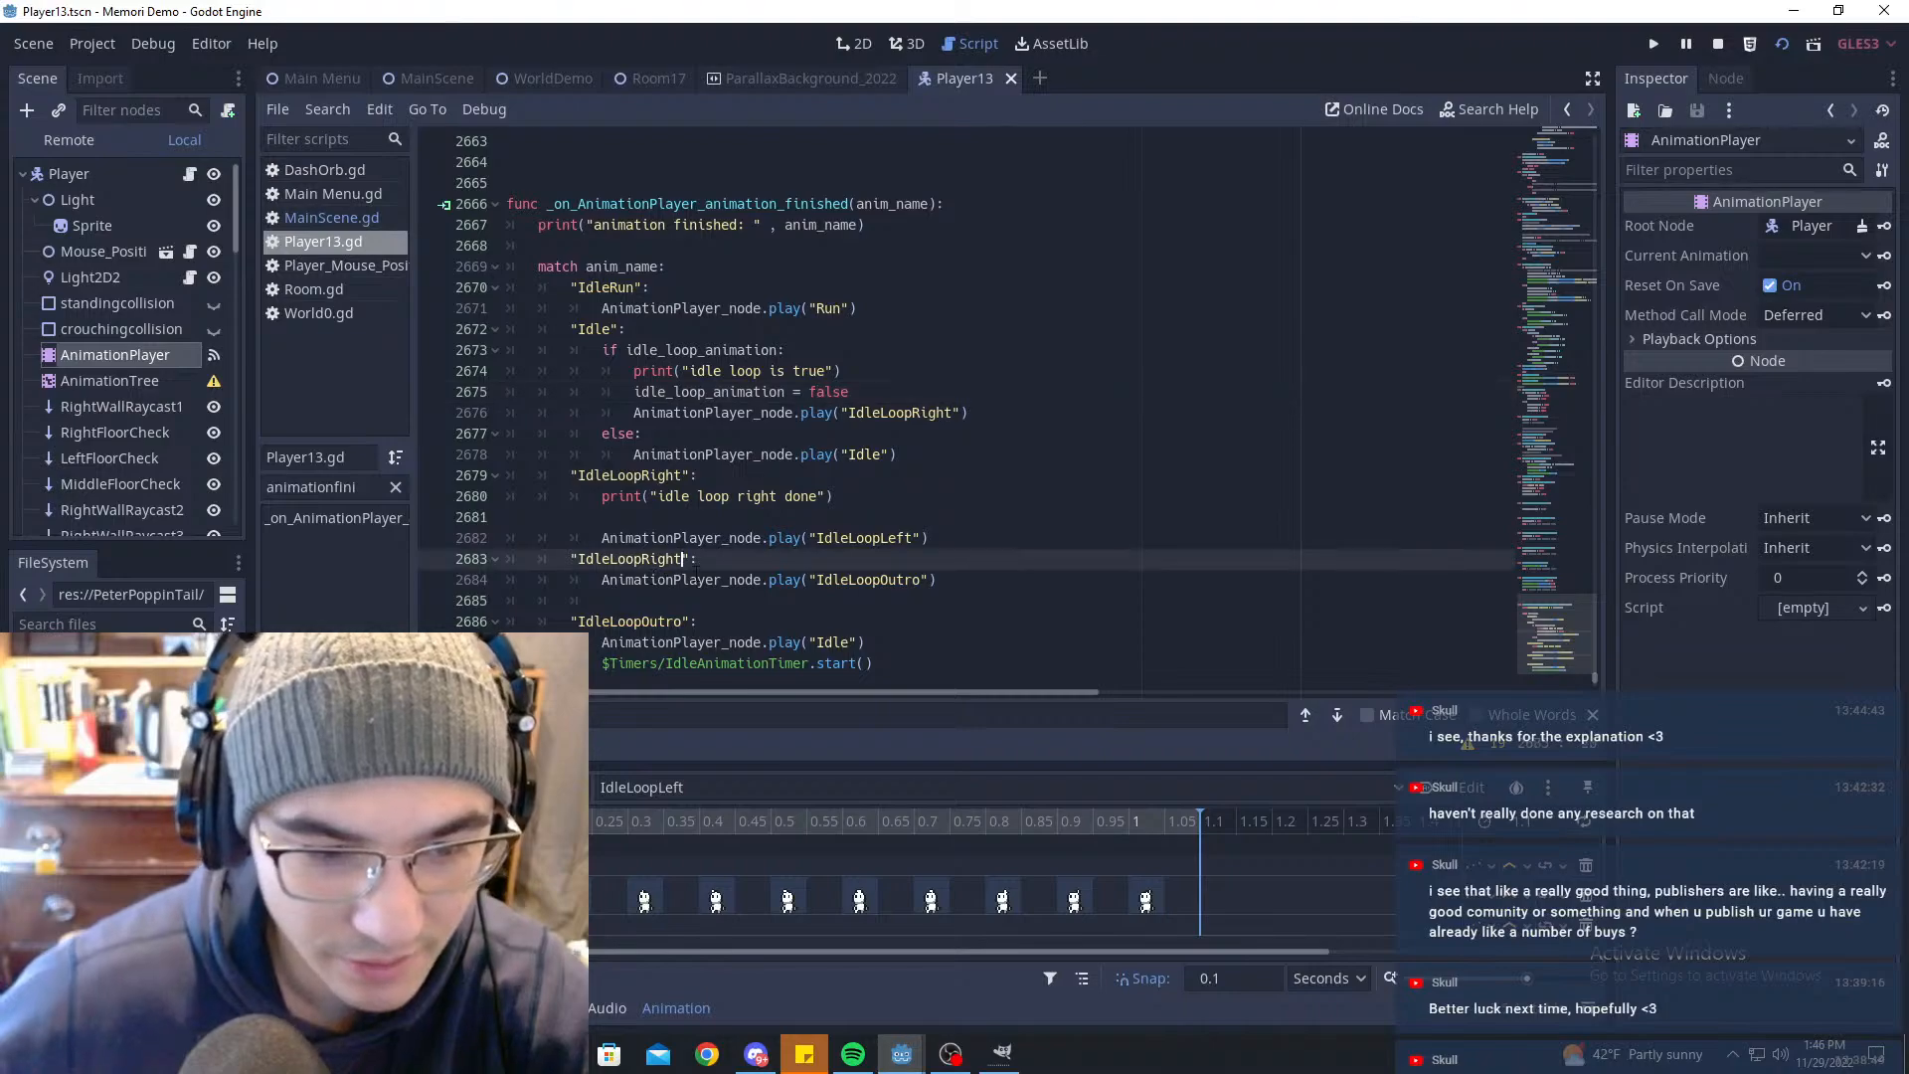
key("BackSpace")
key("BackSpace")
type("Le")
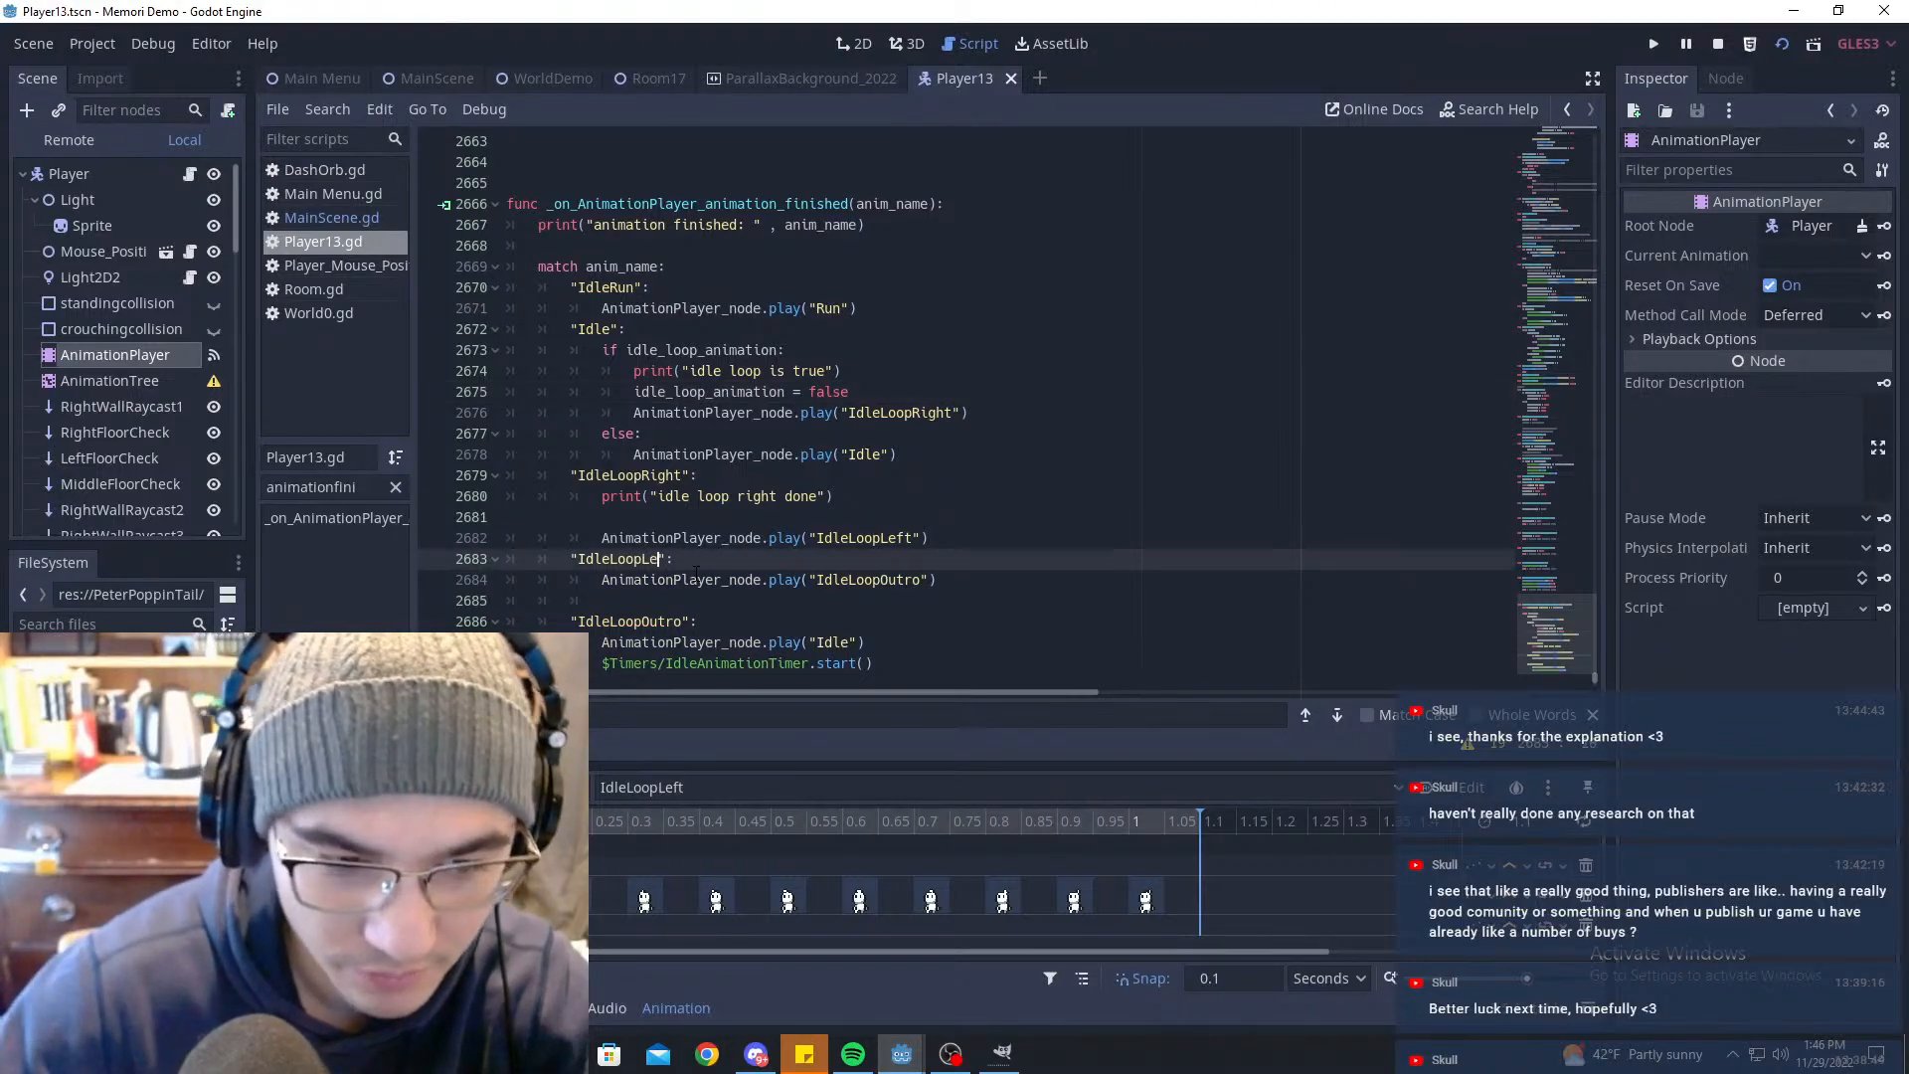
type("ft")
key("ctrl+s")
left_click(925, 538)
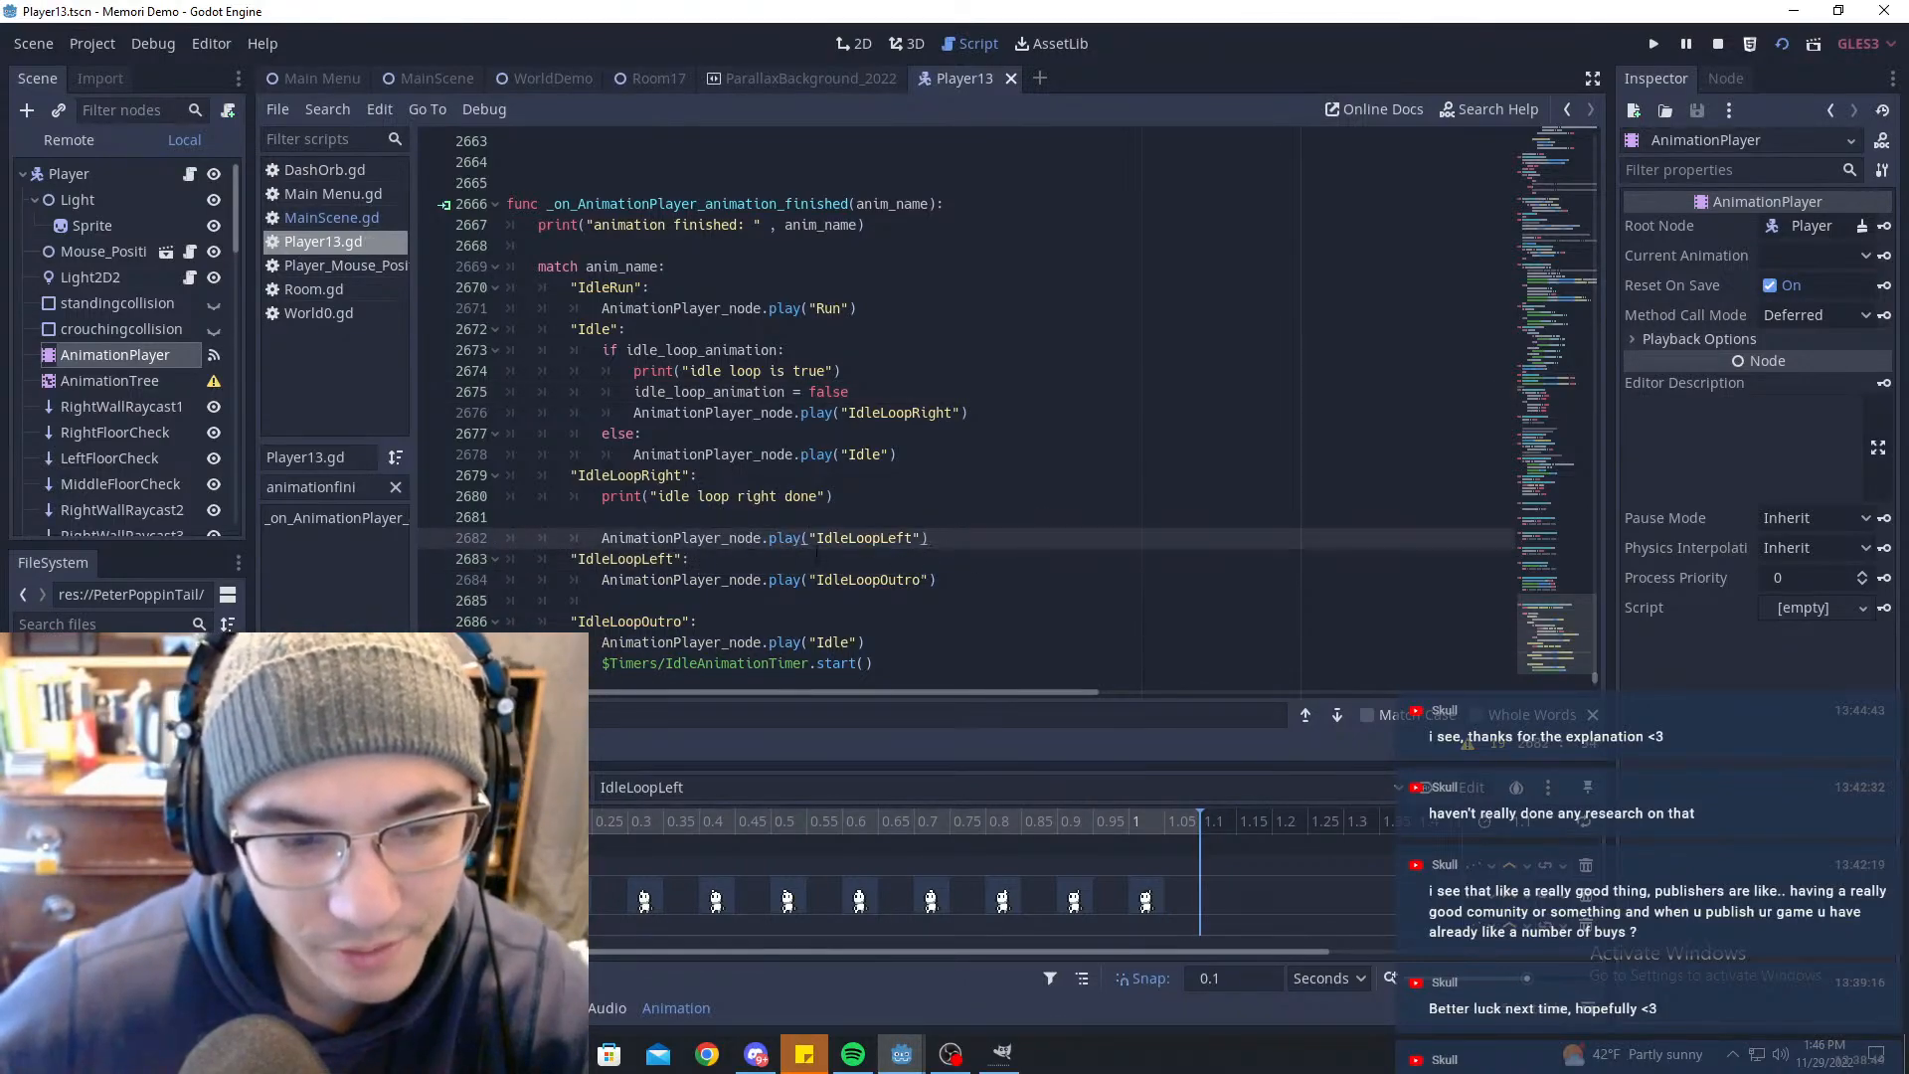
left_click_drag(810, 579, 858, 580)
key("Up")
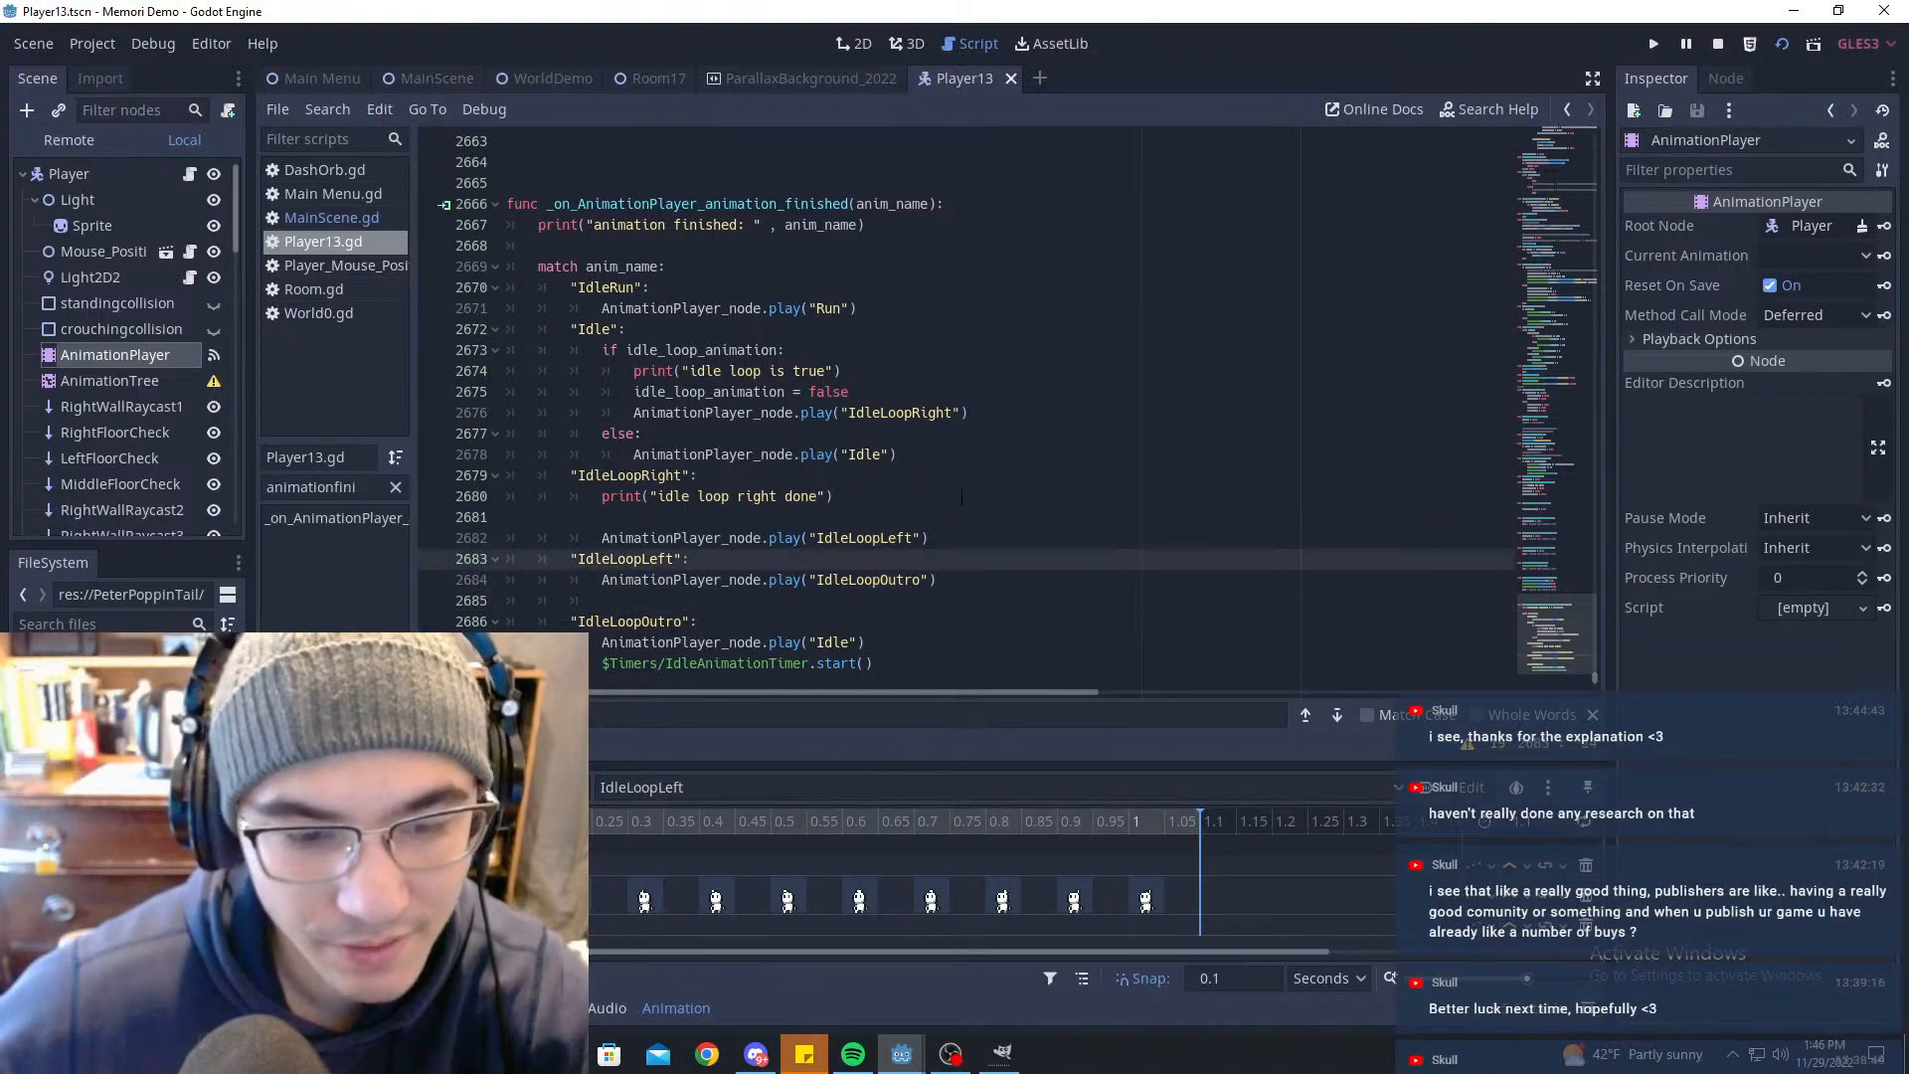
key("ctrl+s")
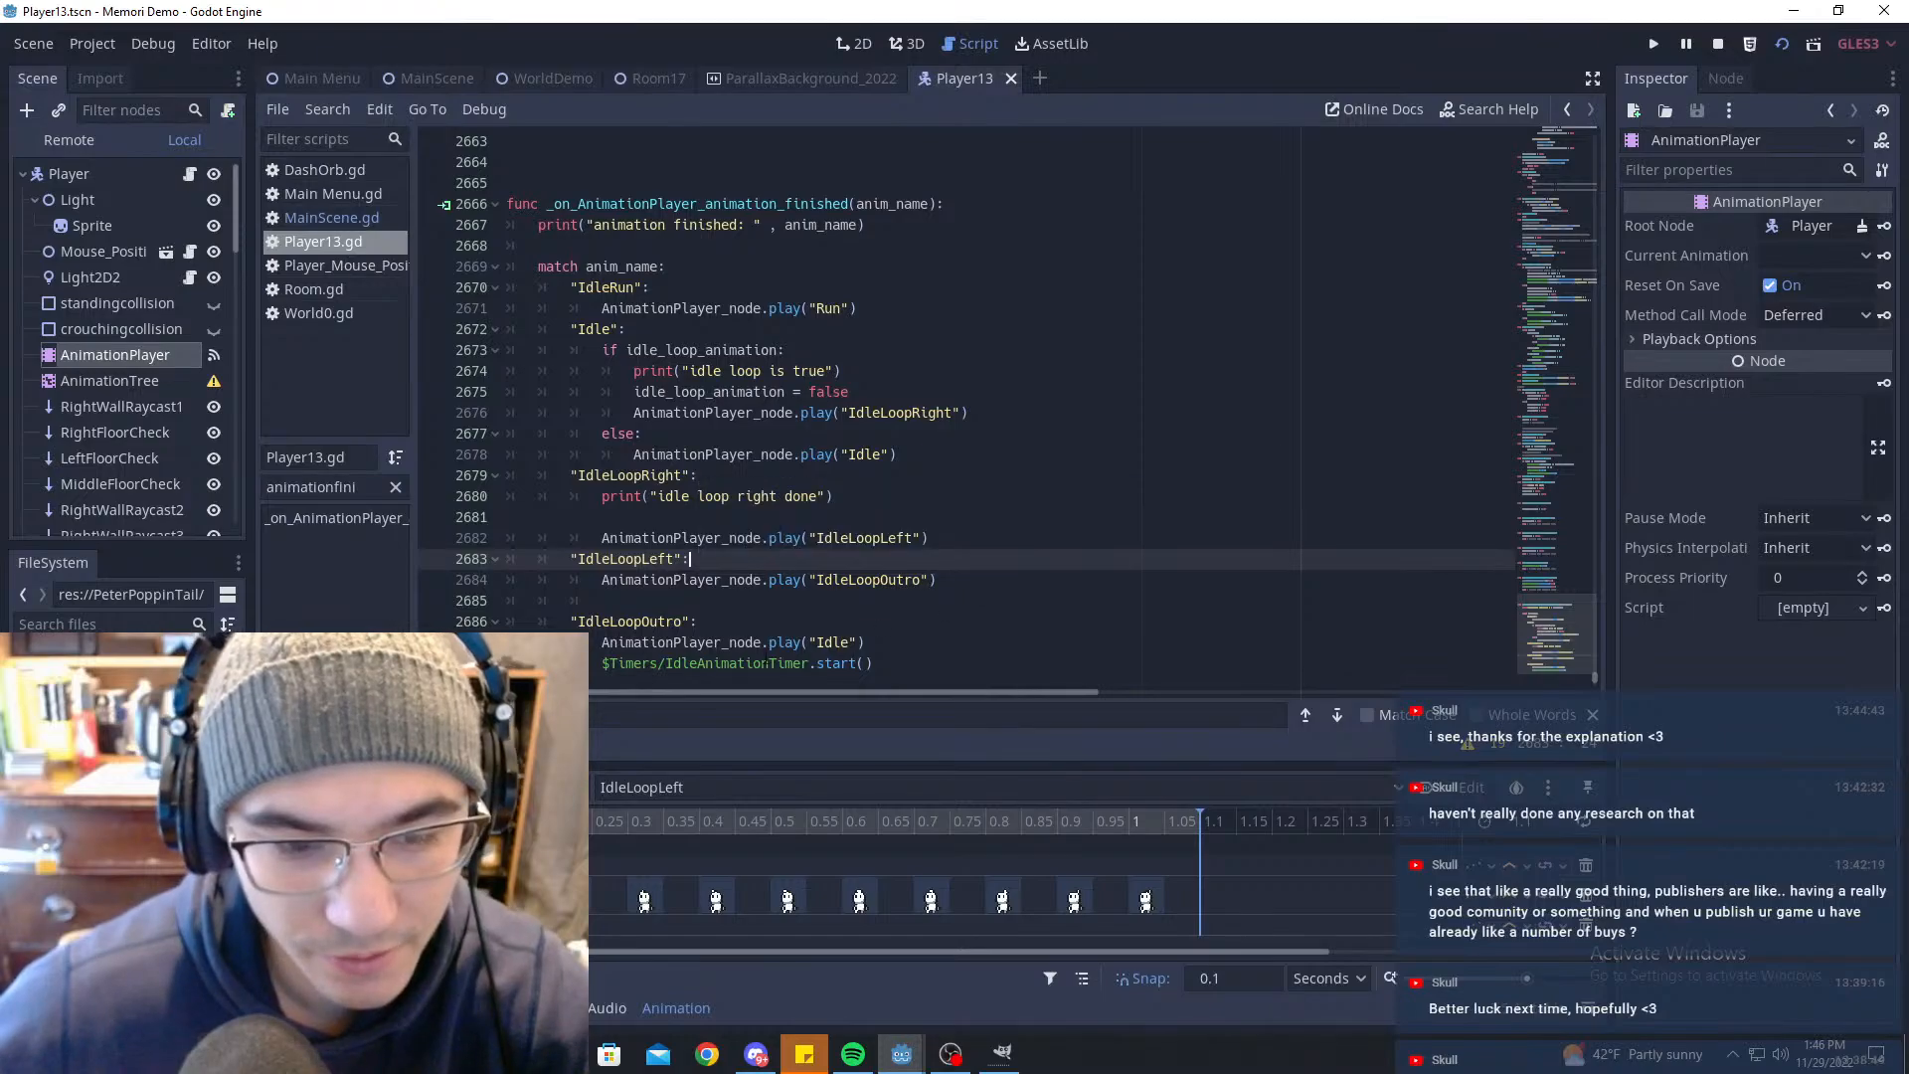
Step: Run the game from MainScene to check the idle sequence, running and wall climbing, and stop the game
left_click(423, 81)
key("F6")
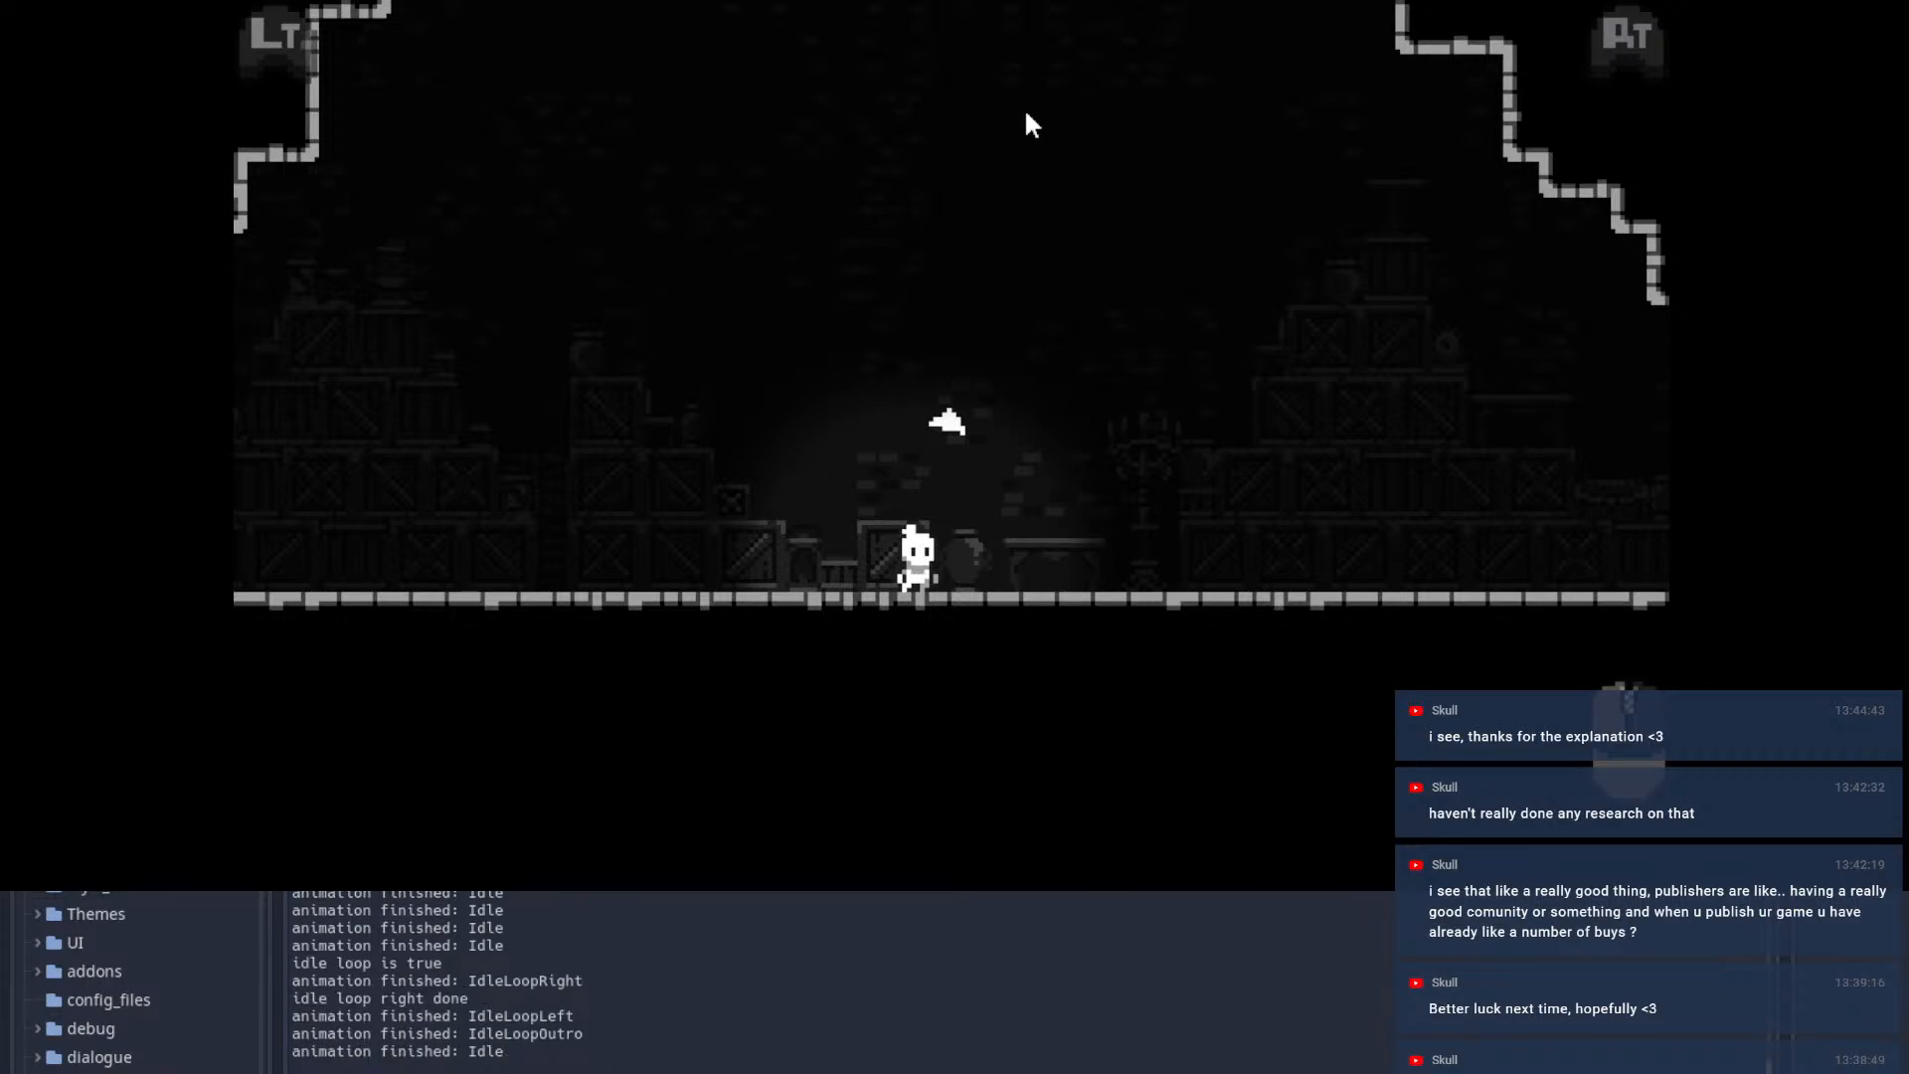
key("d")
key("Escape")
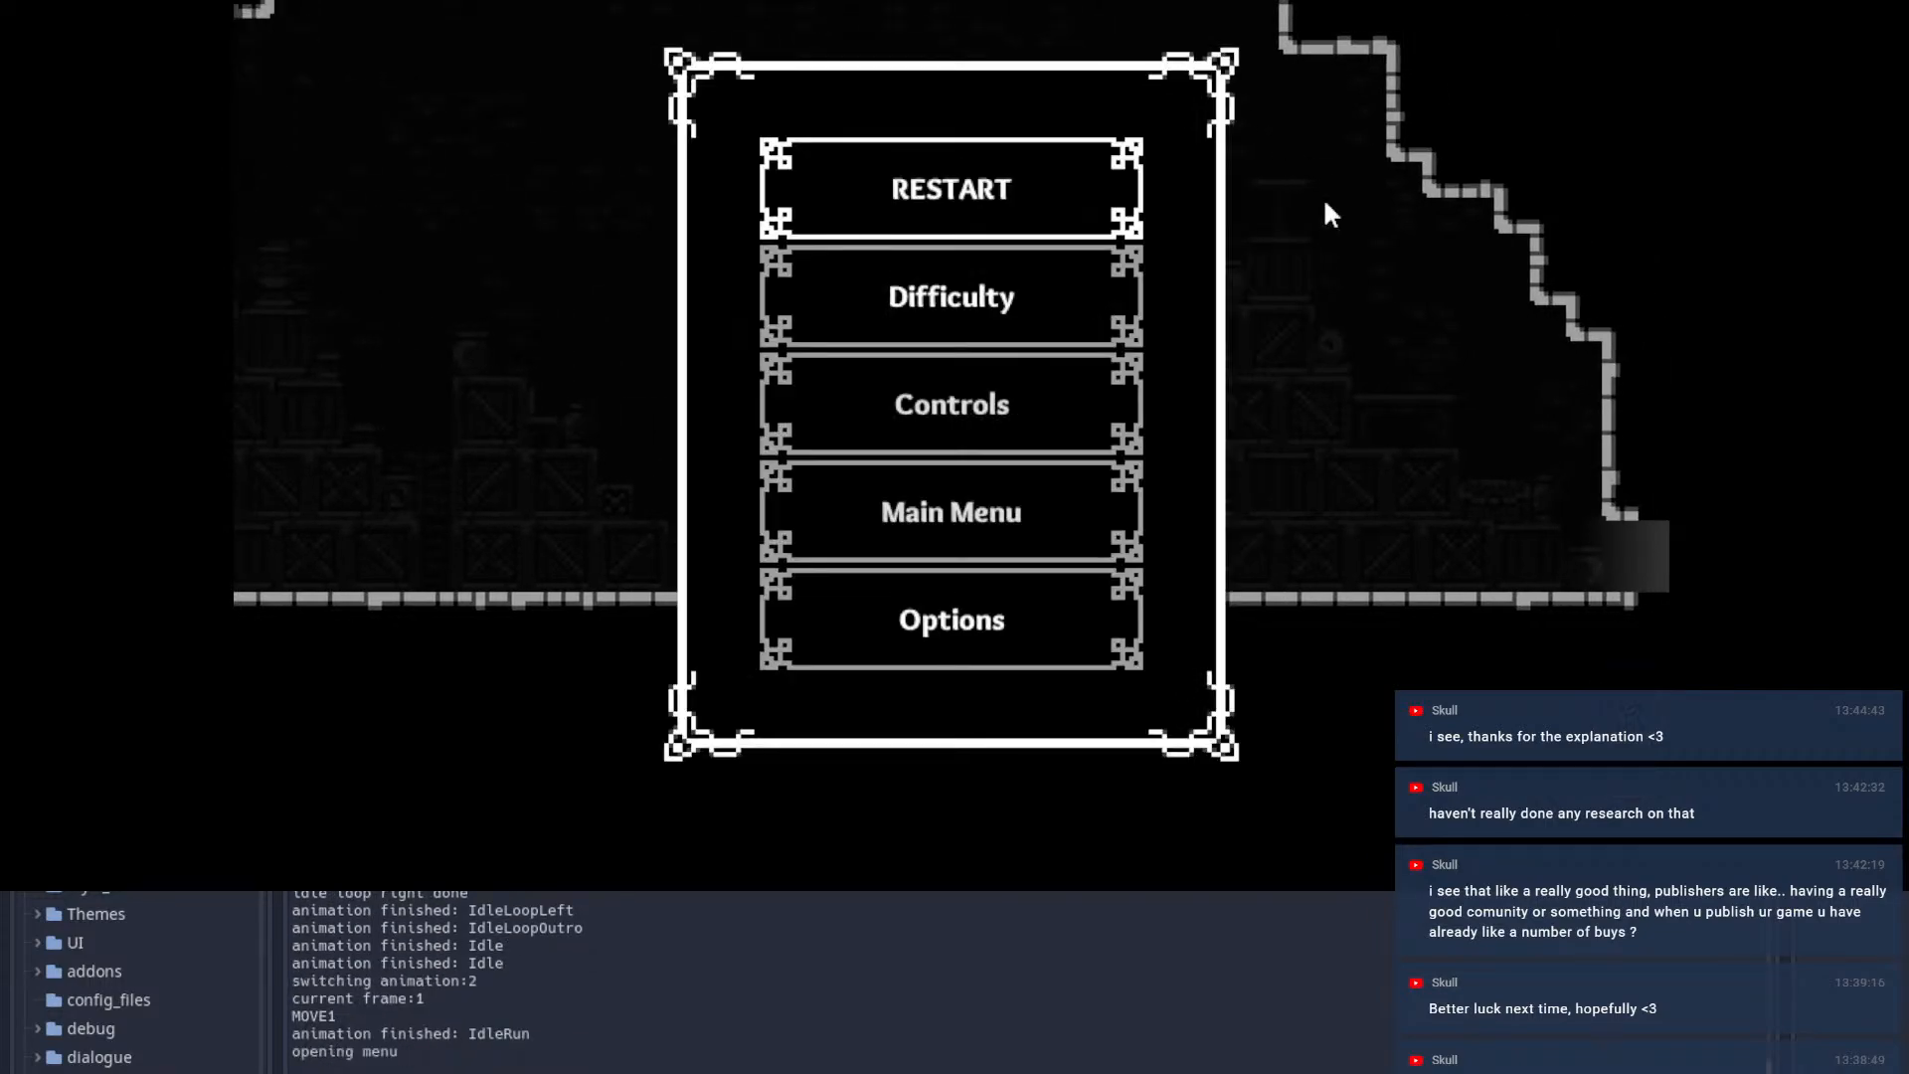
key("Escape")
key("d")
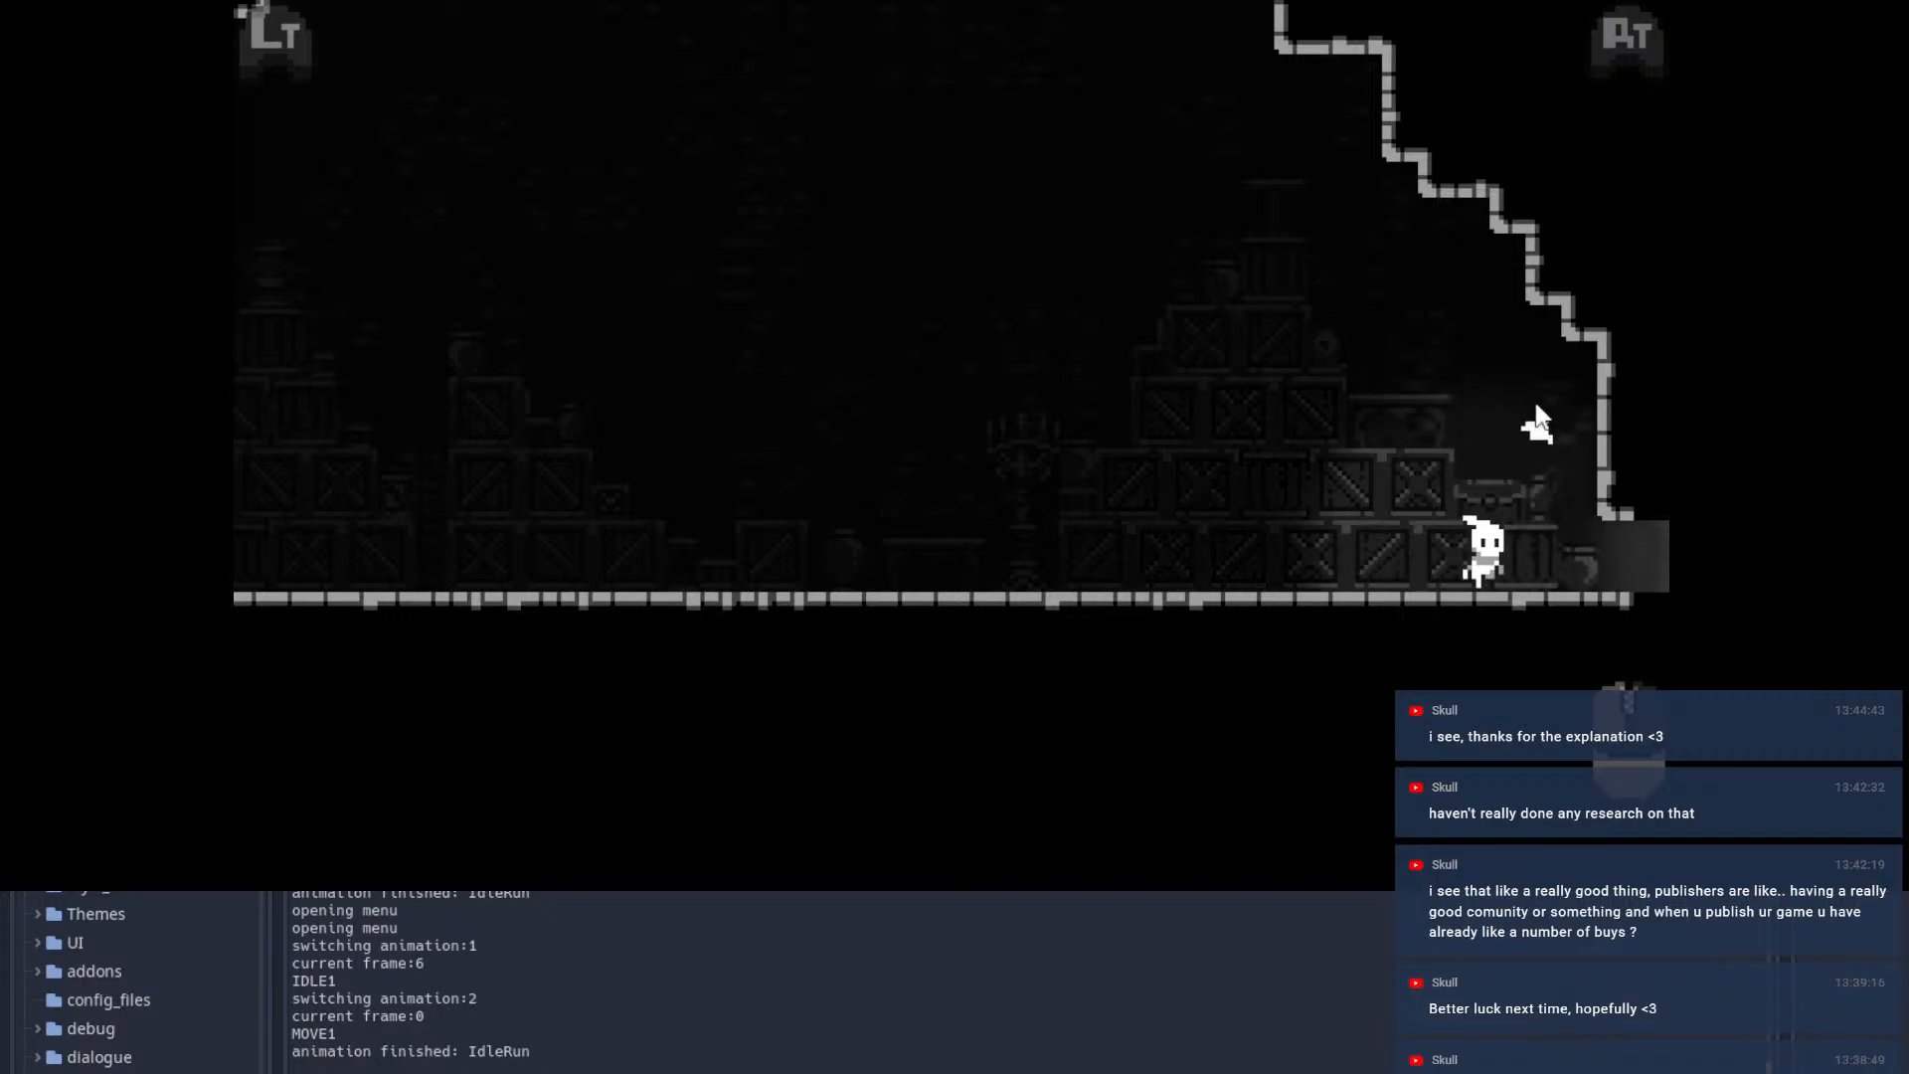
key("space")
key("w")
key("Escape")
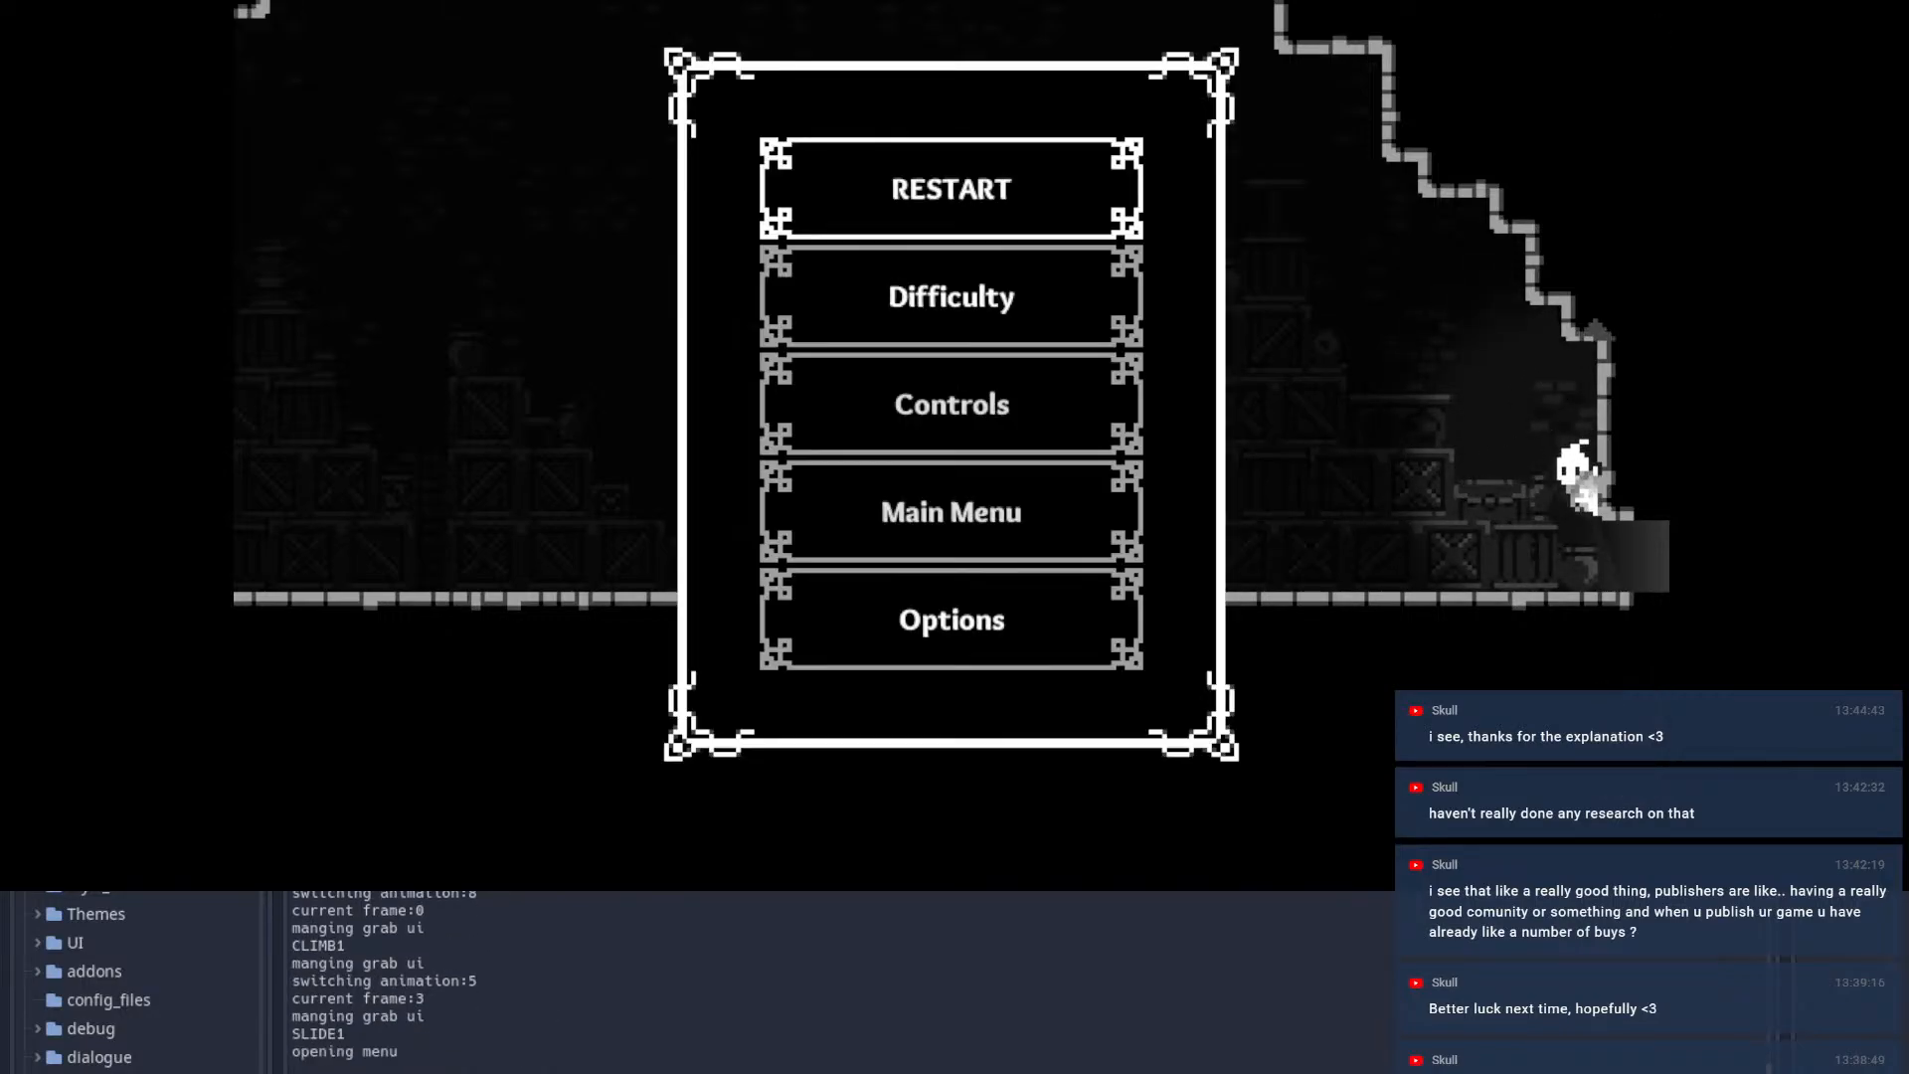
key("F8")
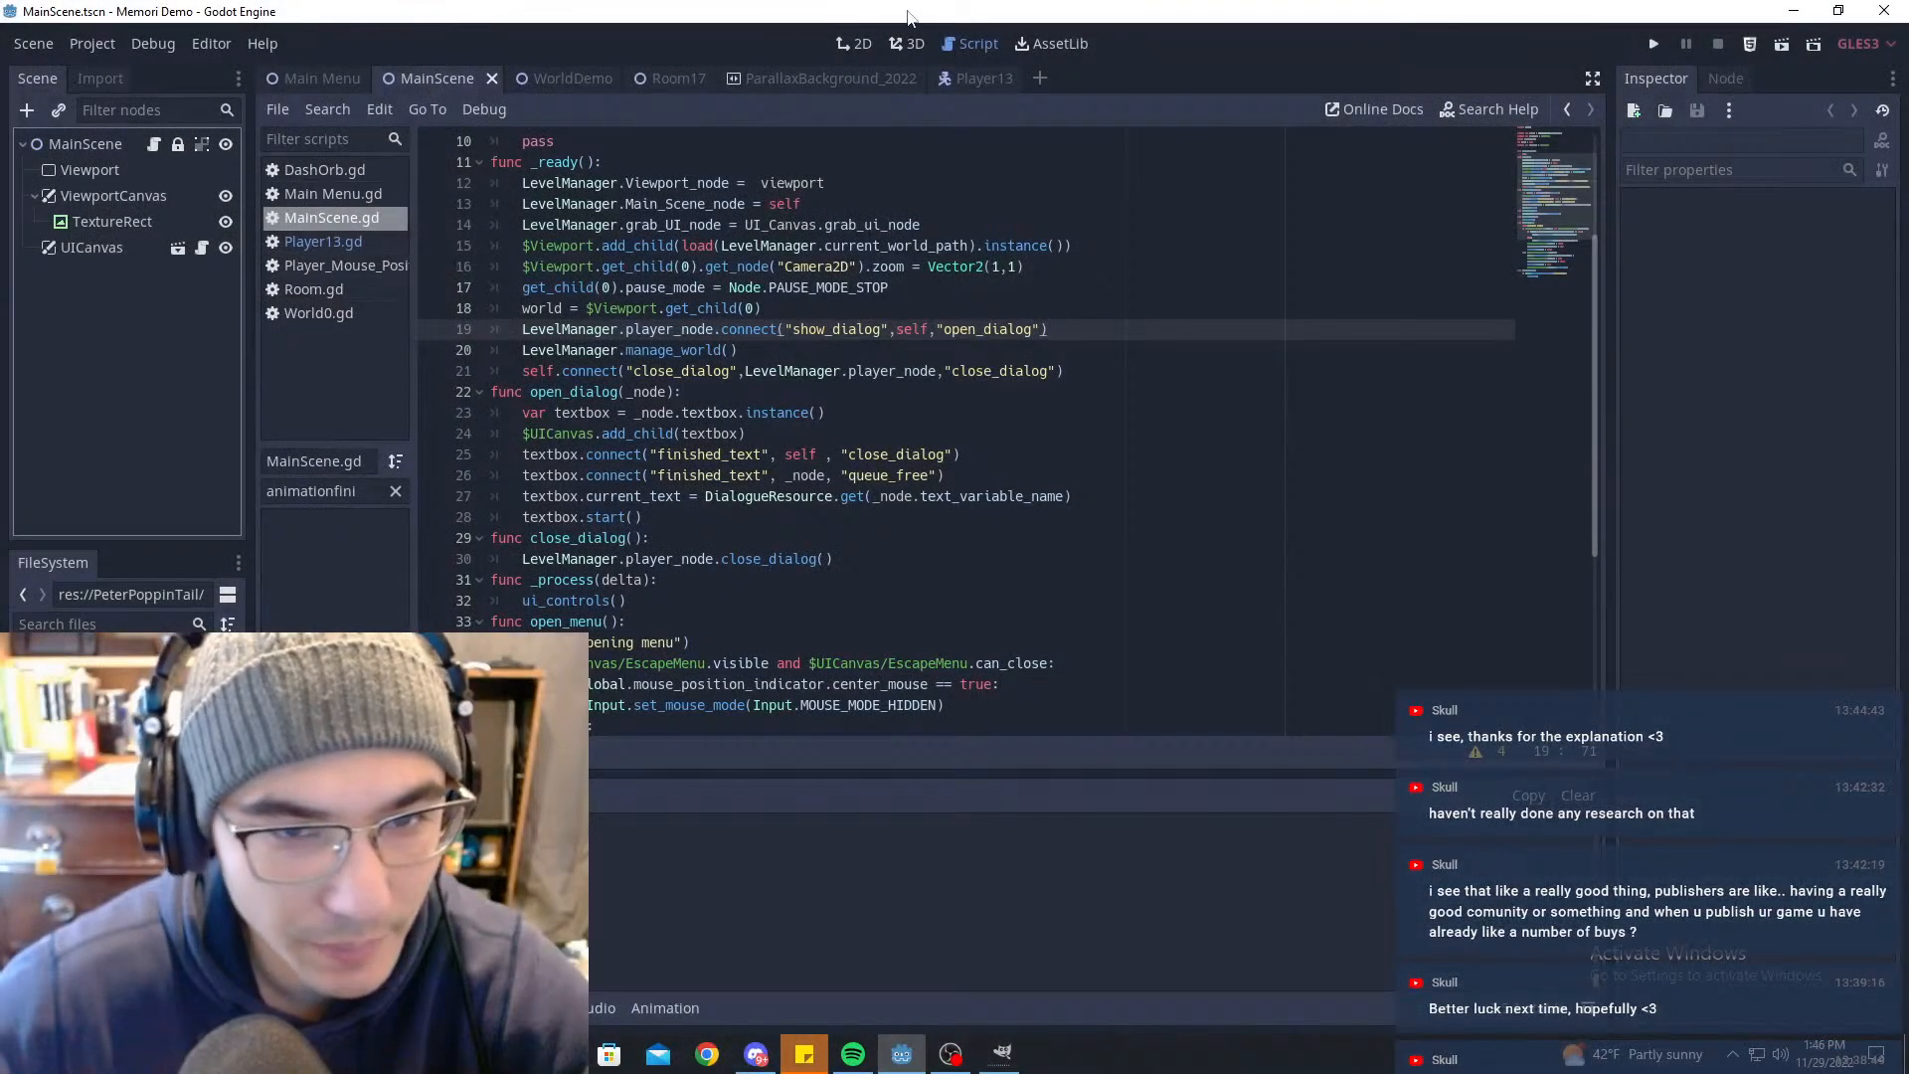
Step: Filter the Player13.gd methods by "while" and go to the while_in_animation function
left_click(970, 78)
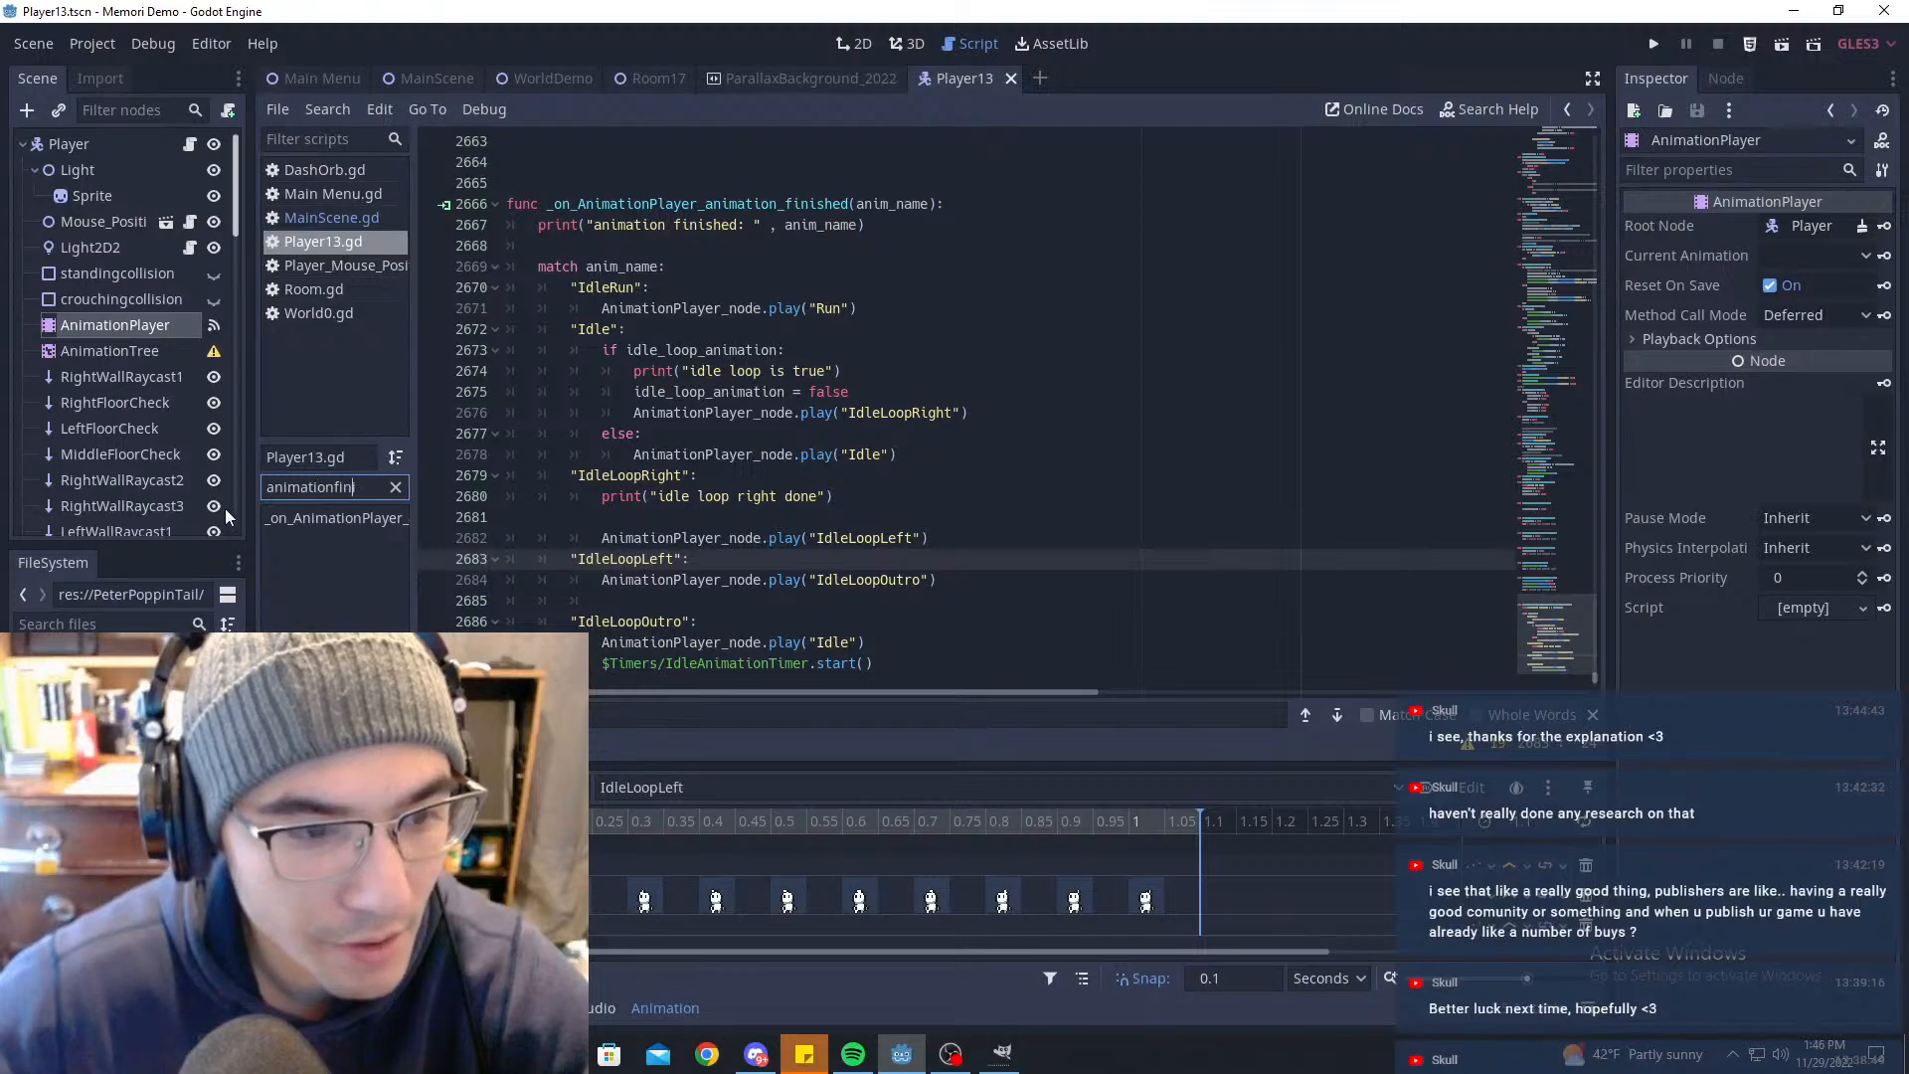
double_click(373, 494)
type("whilke")
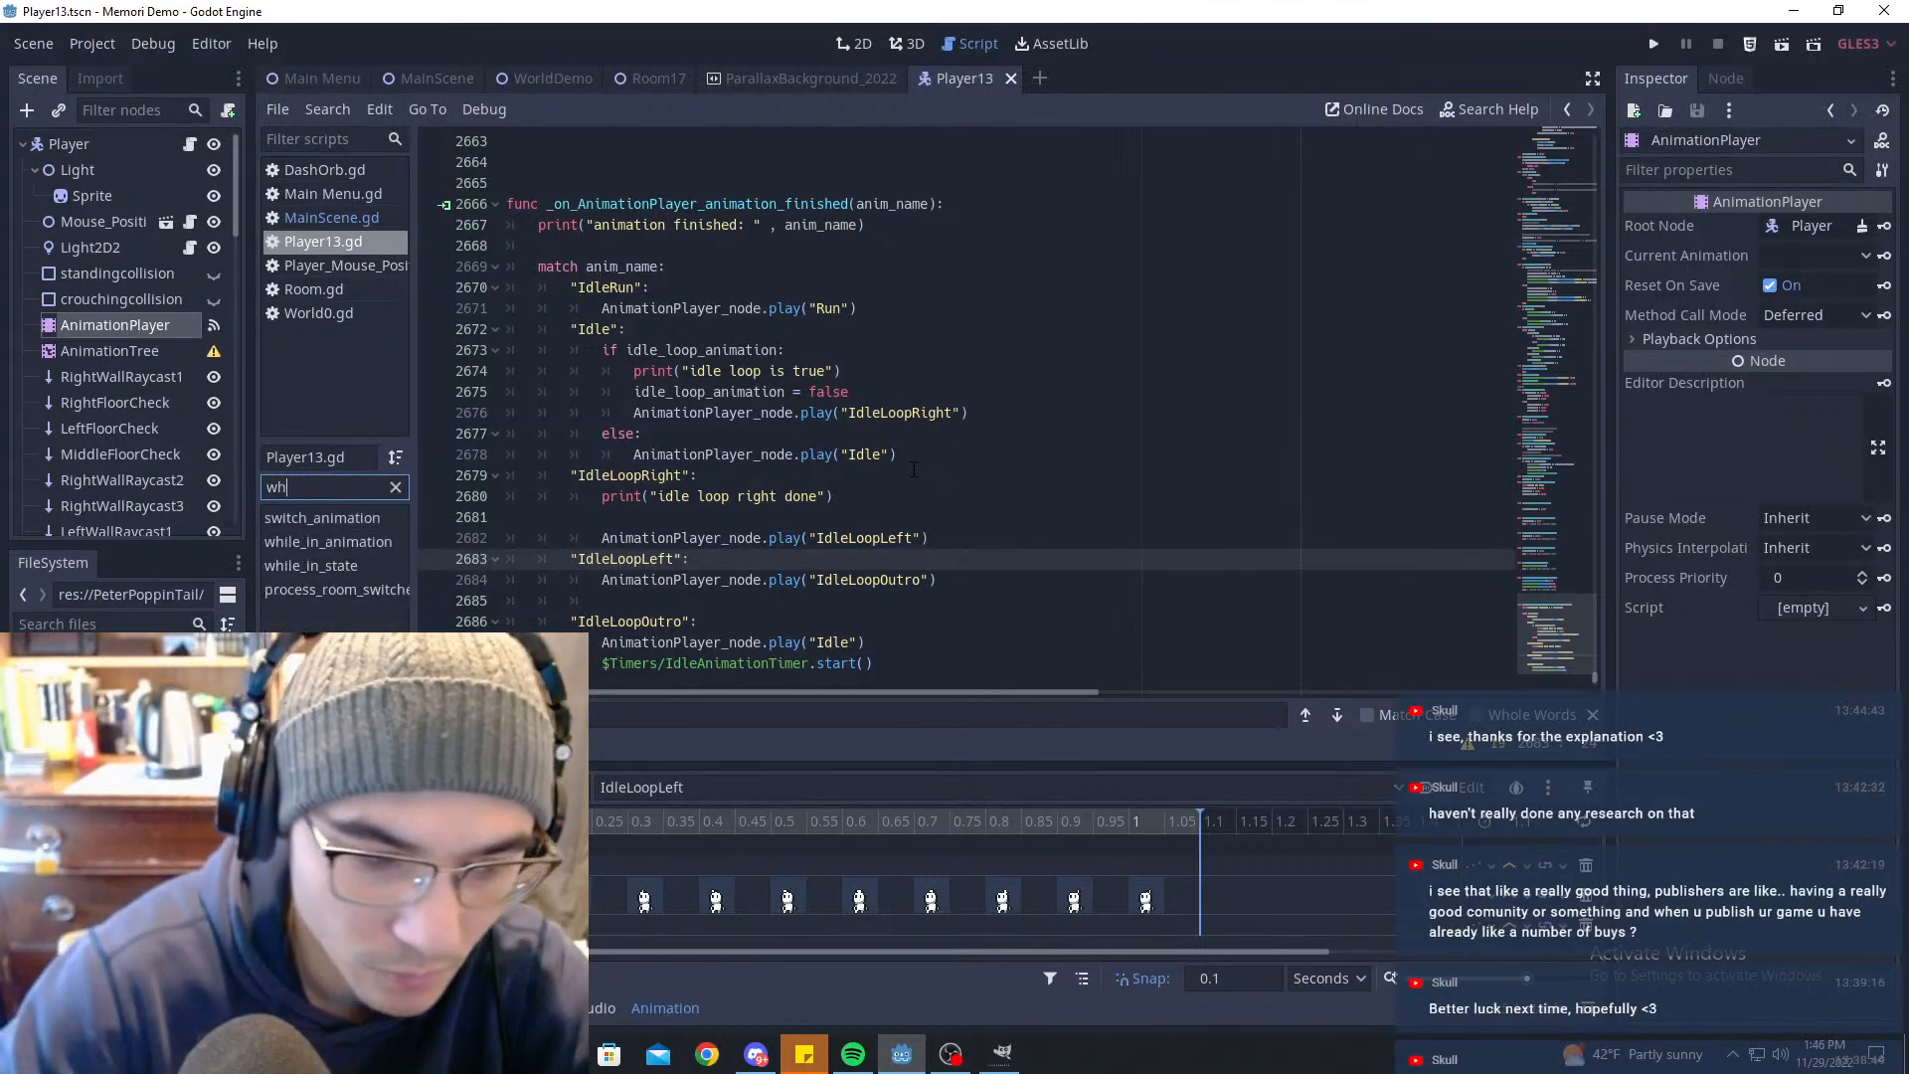
key("BackSpace")
key("BackSpace")
type("e")
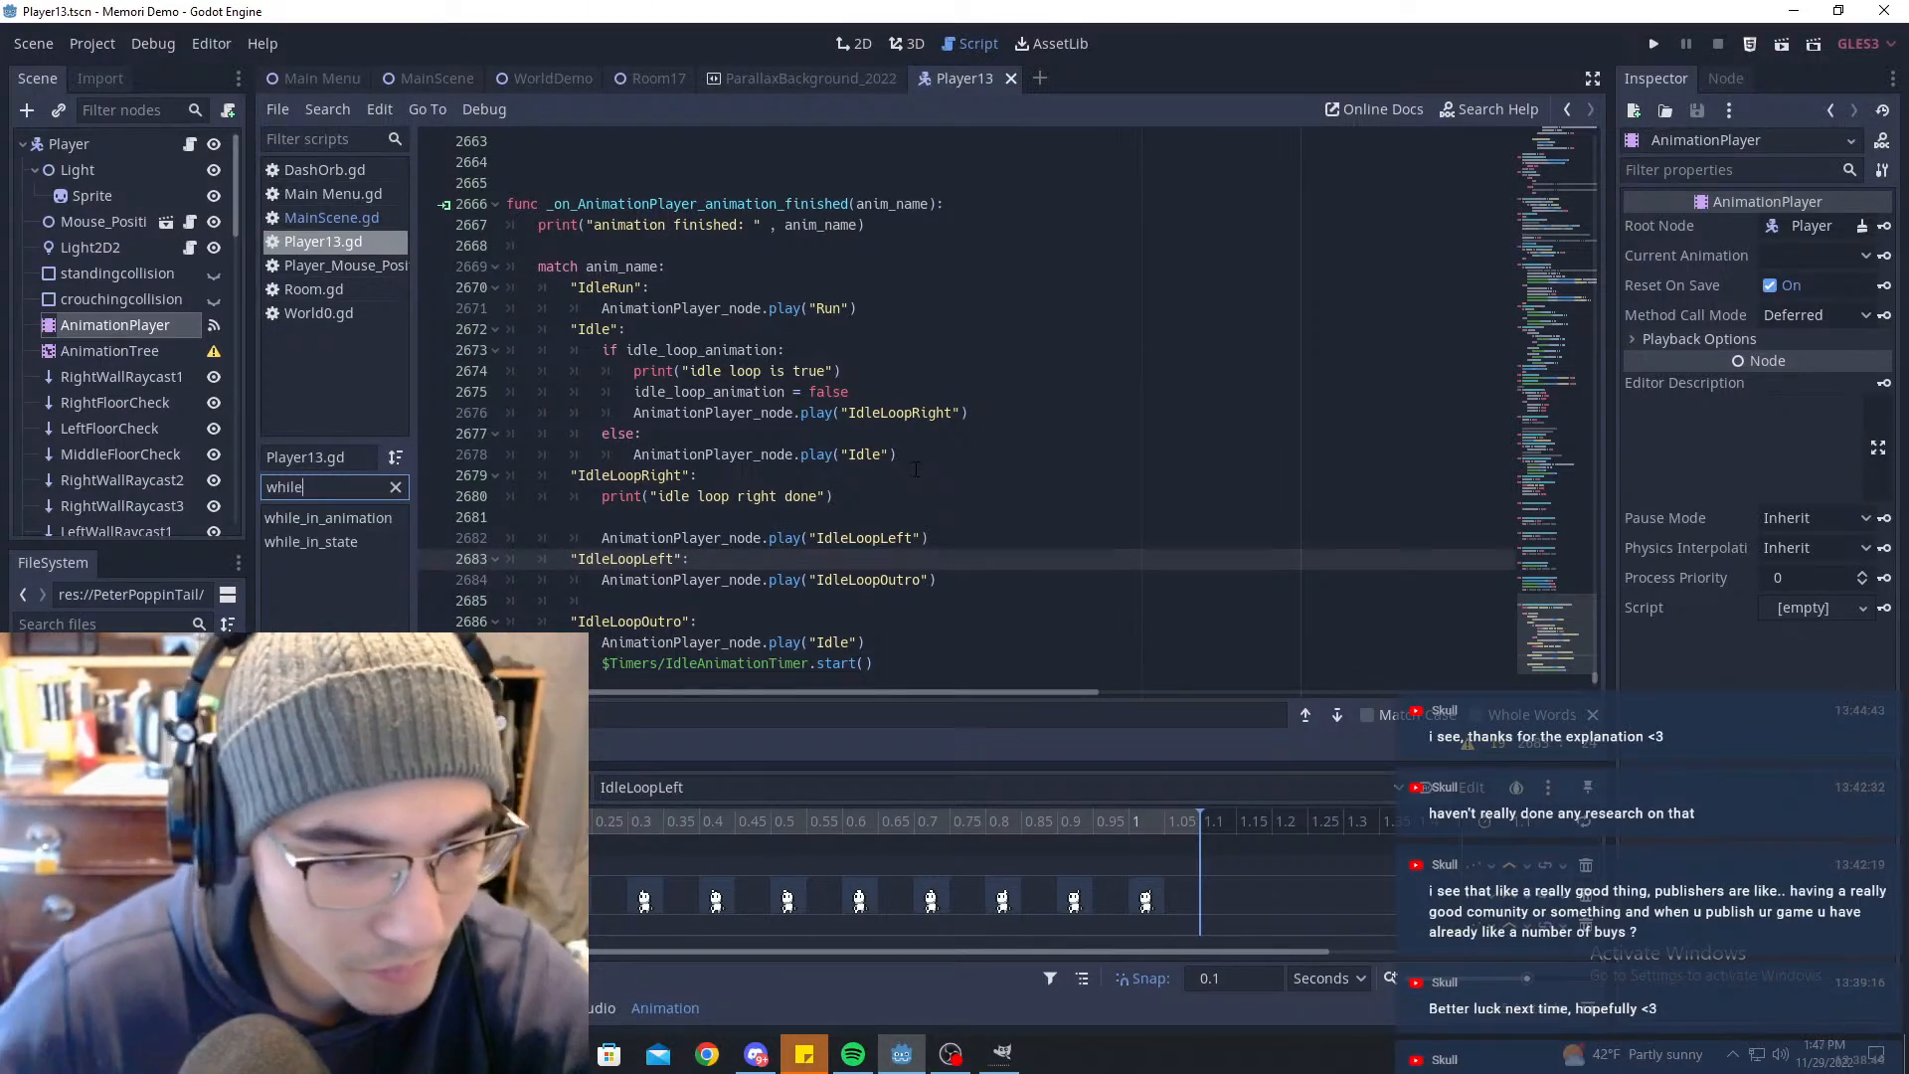
left_click(314, 520)
scroll(949, 389, "up", 2)
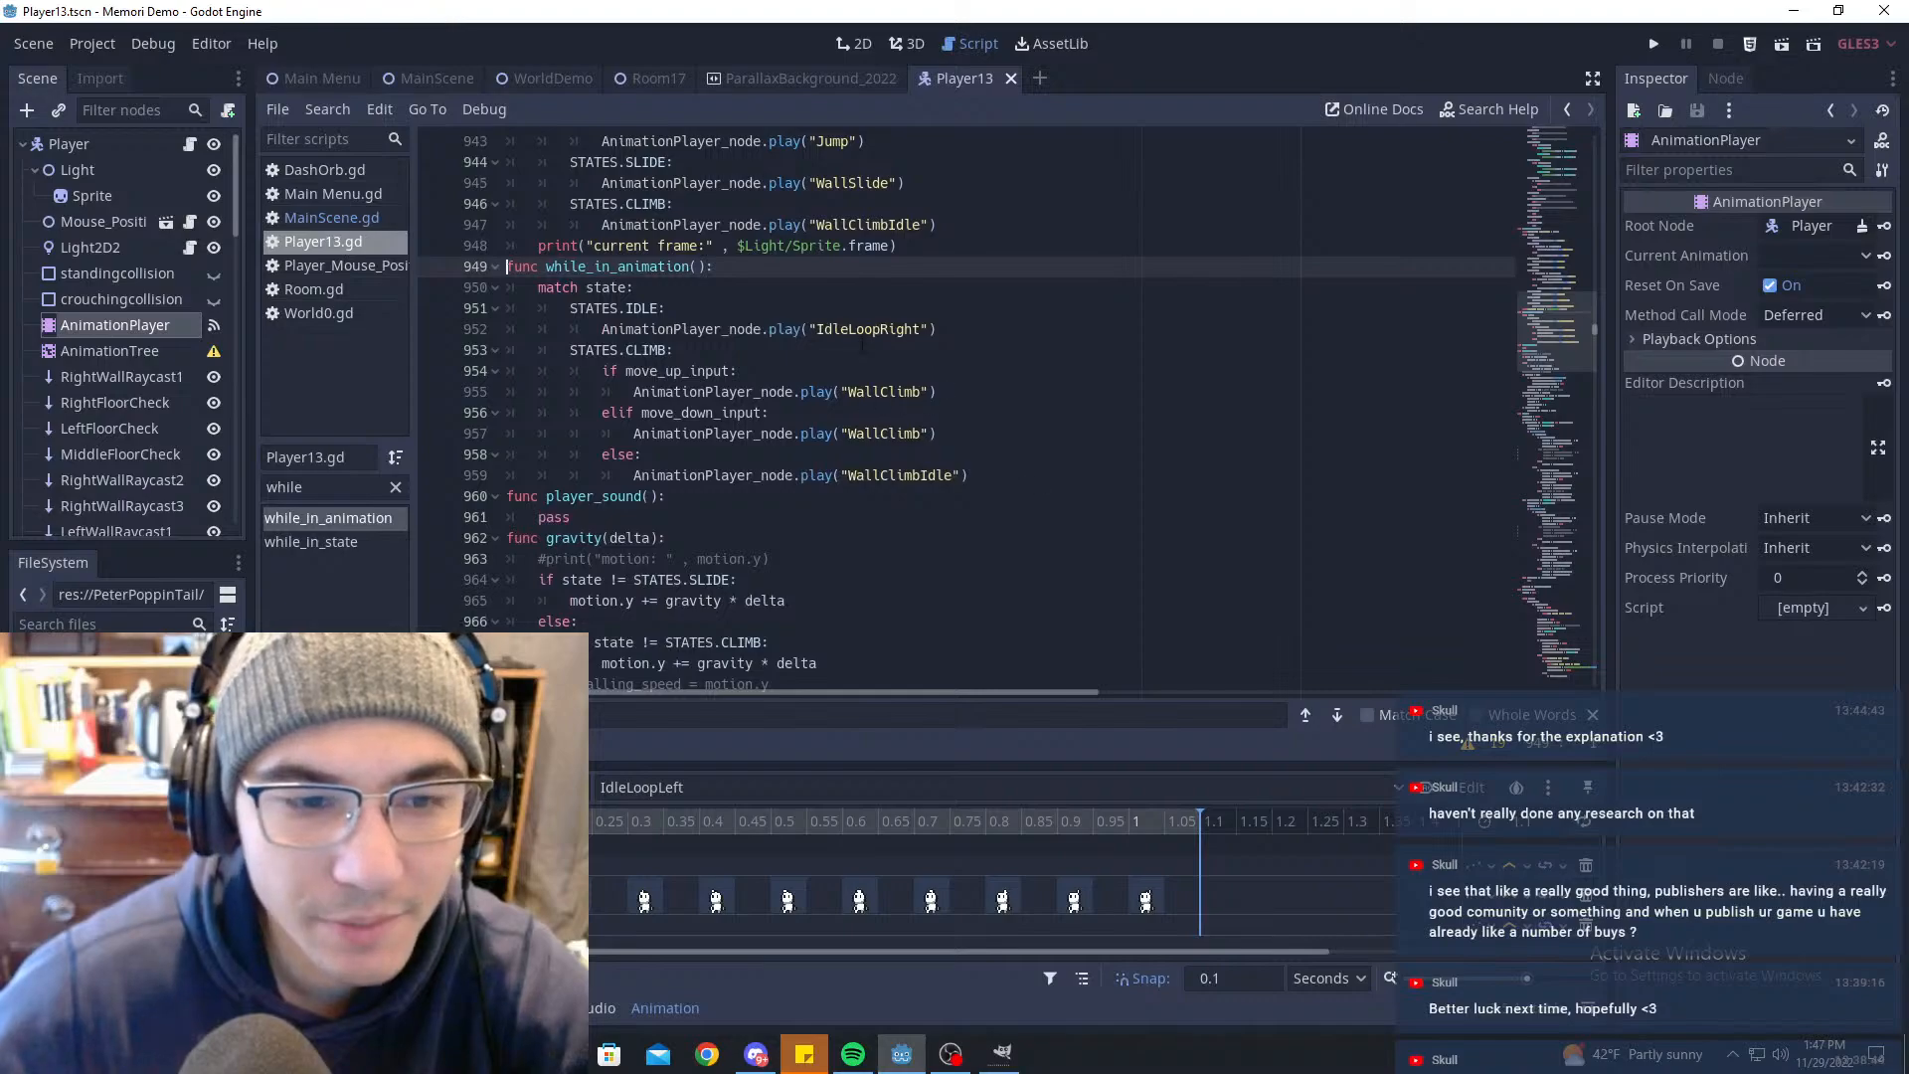
Step: Delete the STATES.IDLE case with its IdleLoopRight play call from while_in_animation
left_click(863, 347)
left_click_drag(957, 333, 44, 309)
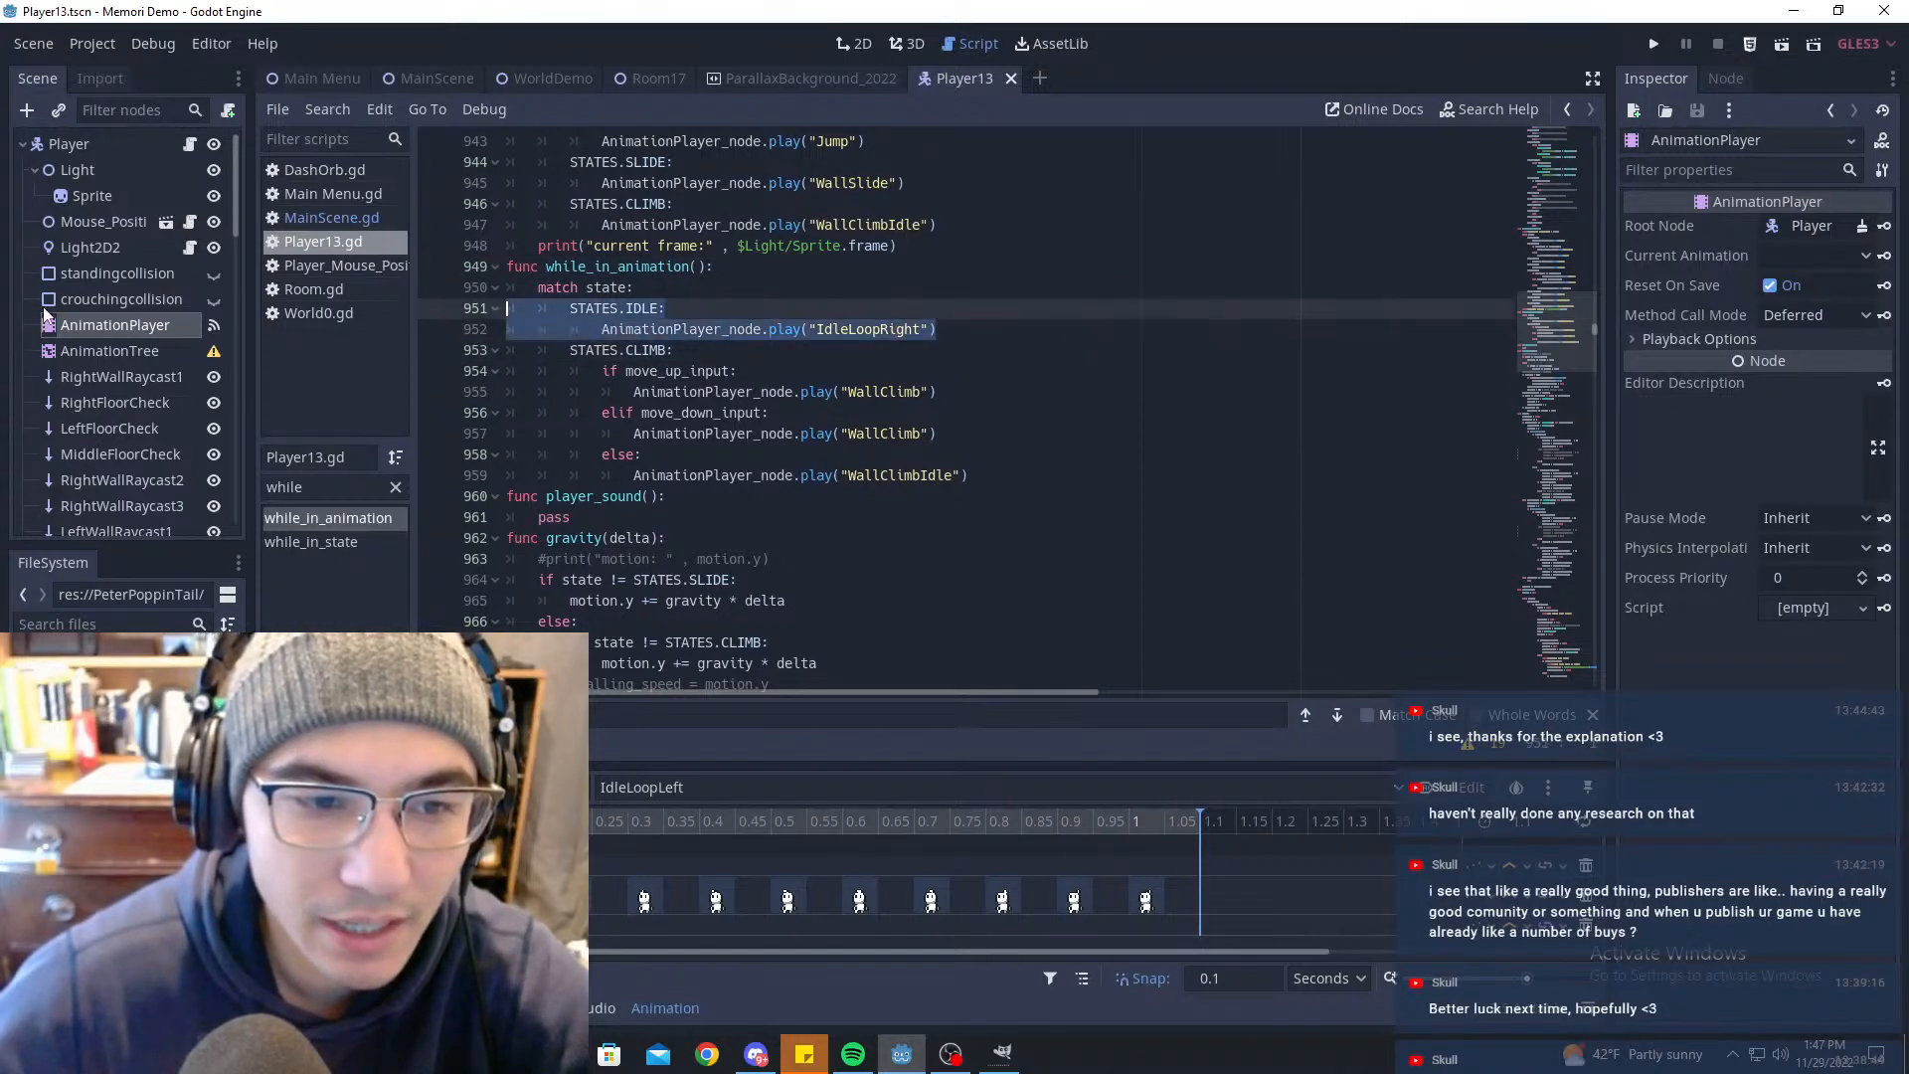
key("BackSpace")
key("BackSpace")
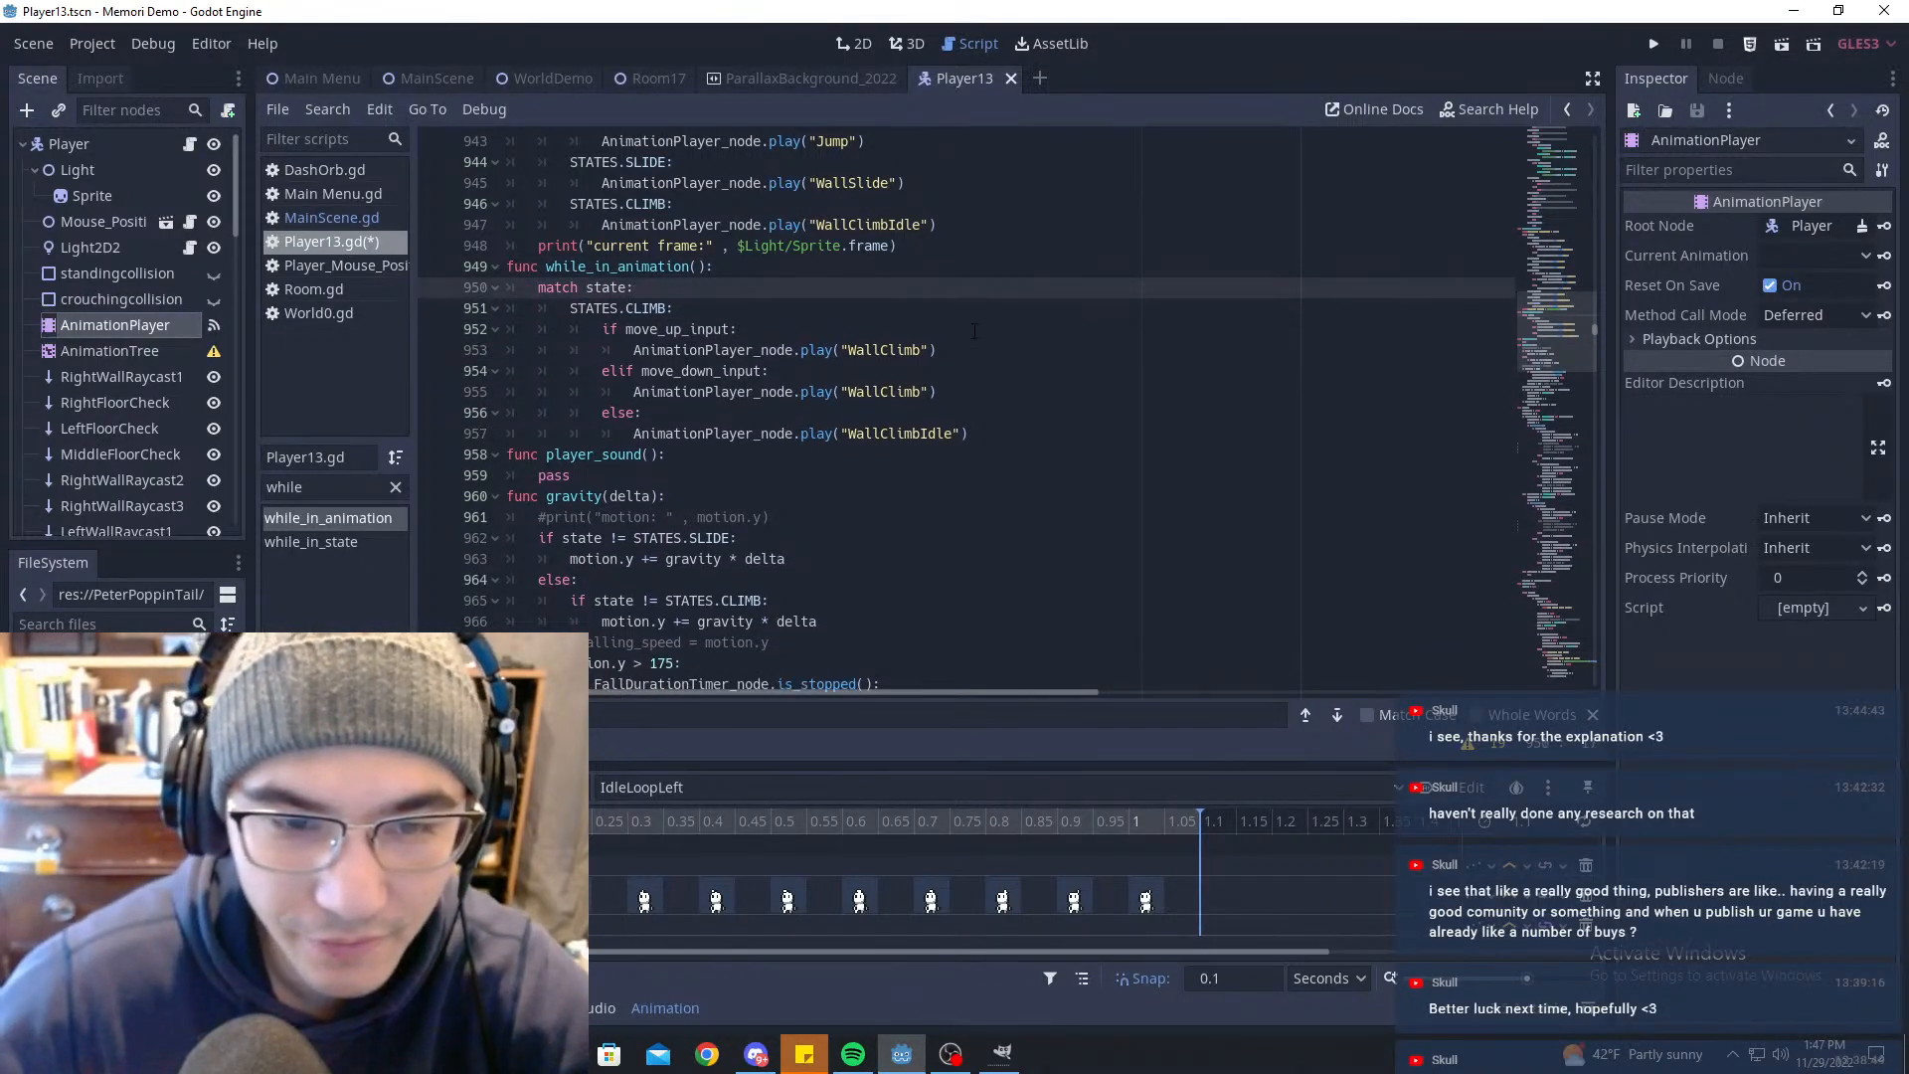
left_click(978, 372)
left_click(983, 434)
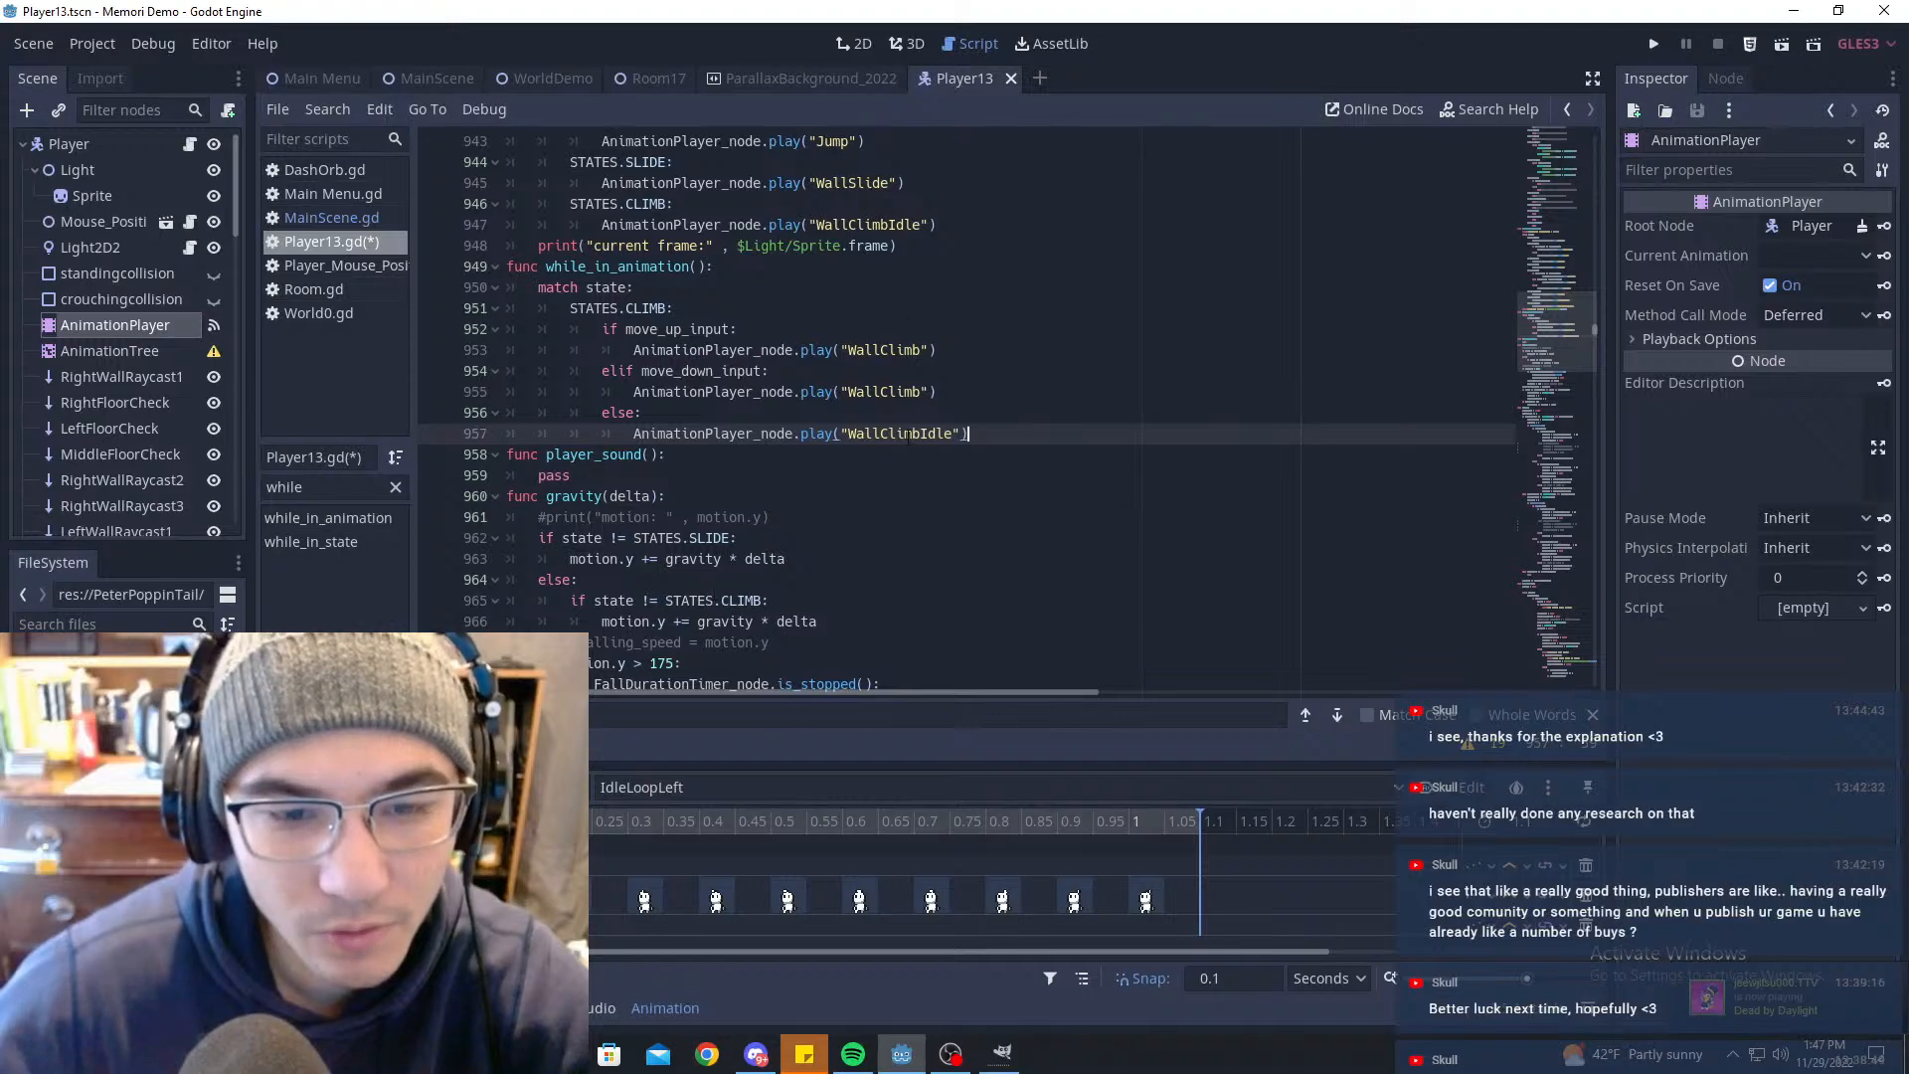
left_click_drag(955, 414, 925, 331)
left_click(923, 392)
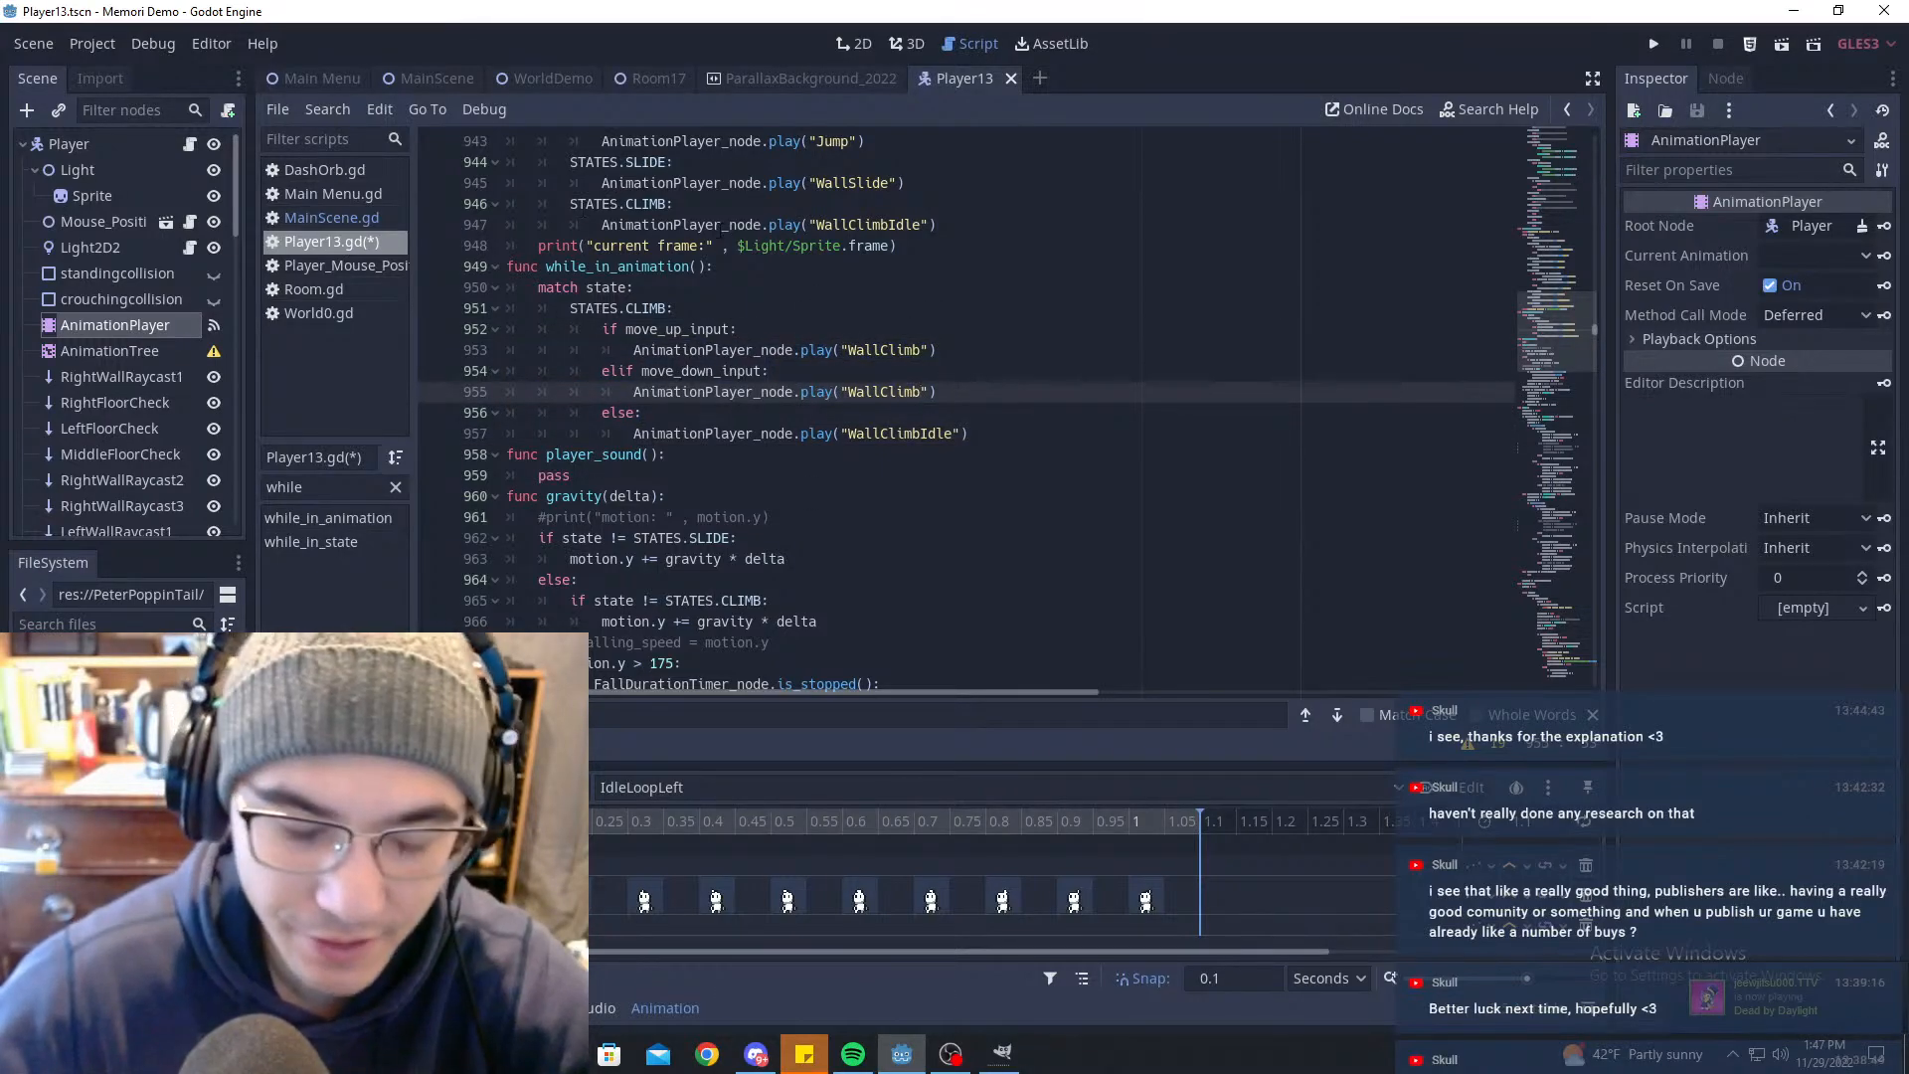
Step: Copy while_in_animation() from its function declaration, leaving the declaration itself in place
left_click(705, 267)
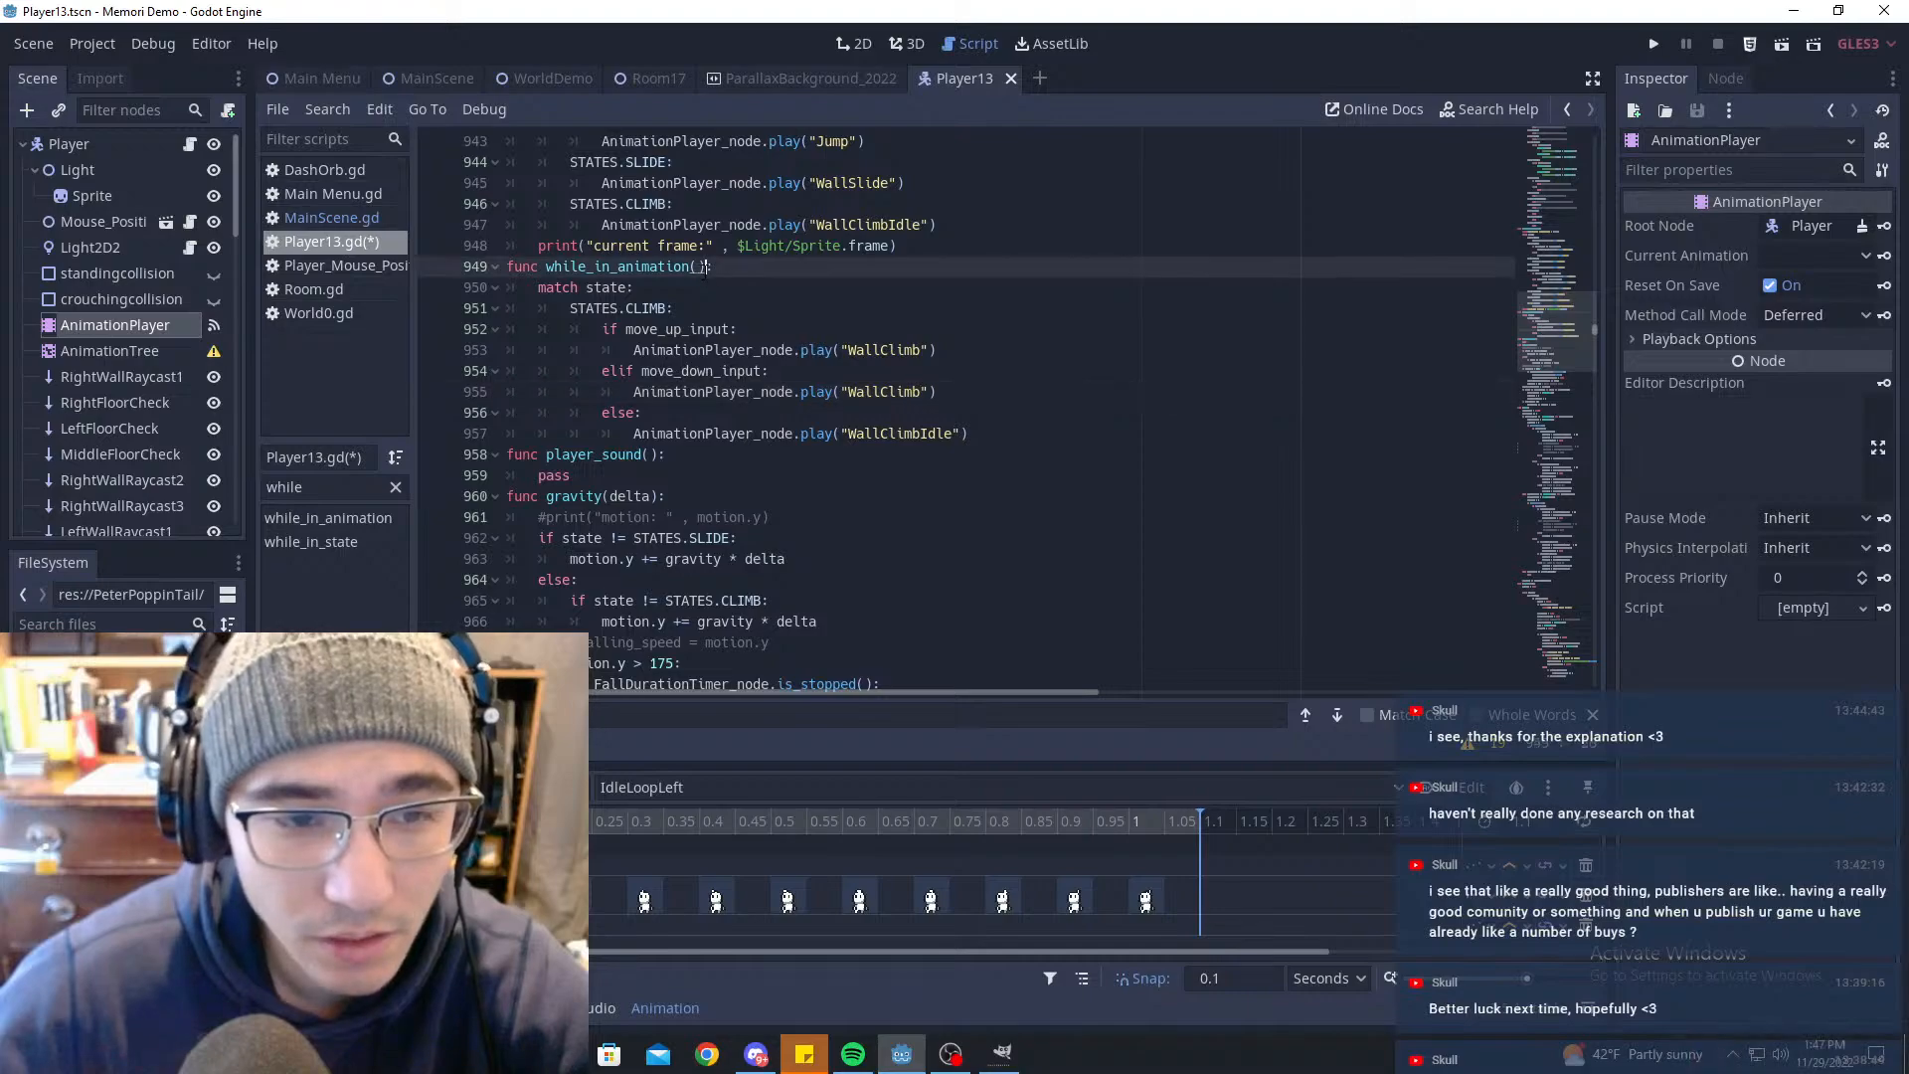
left_click(547, 267, "shift")
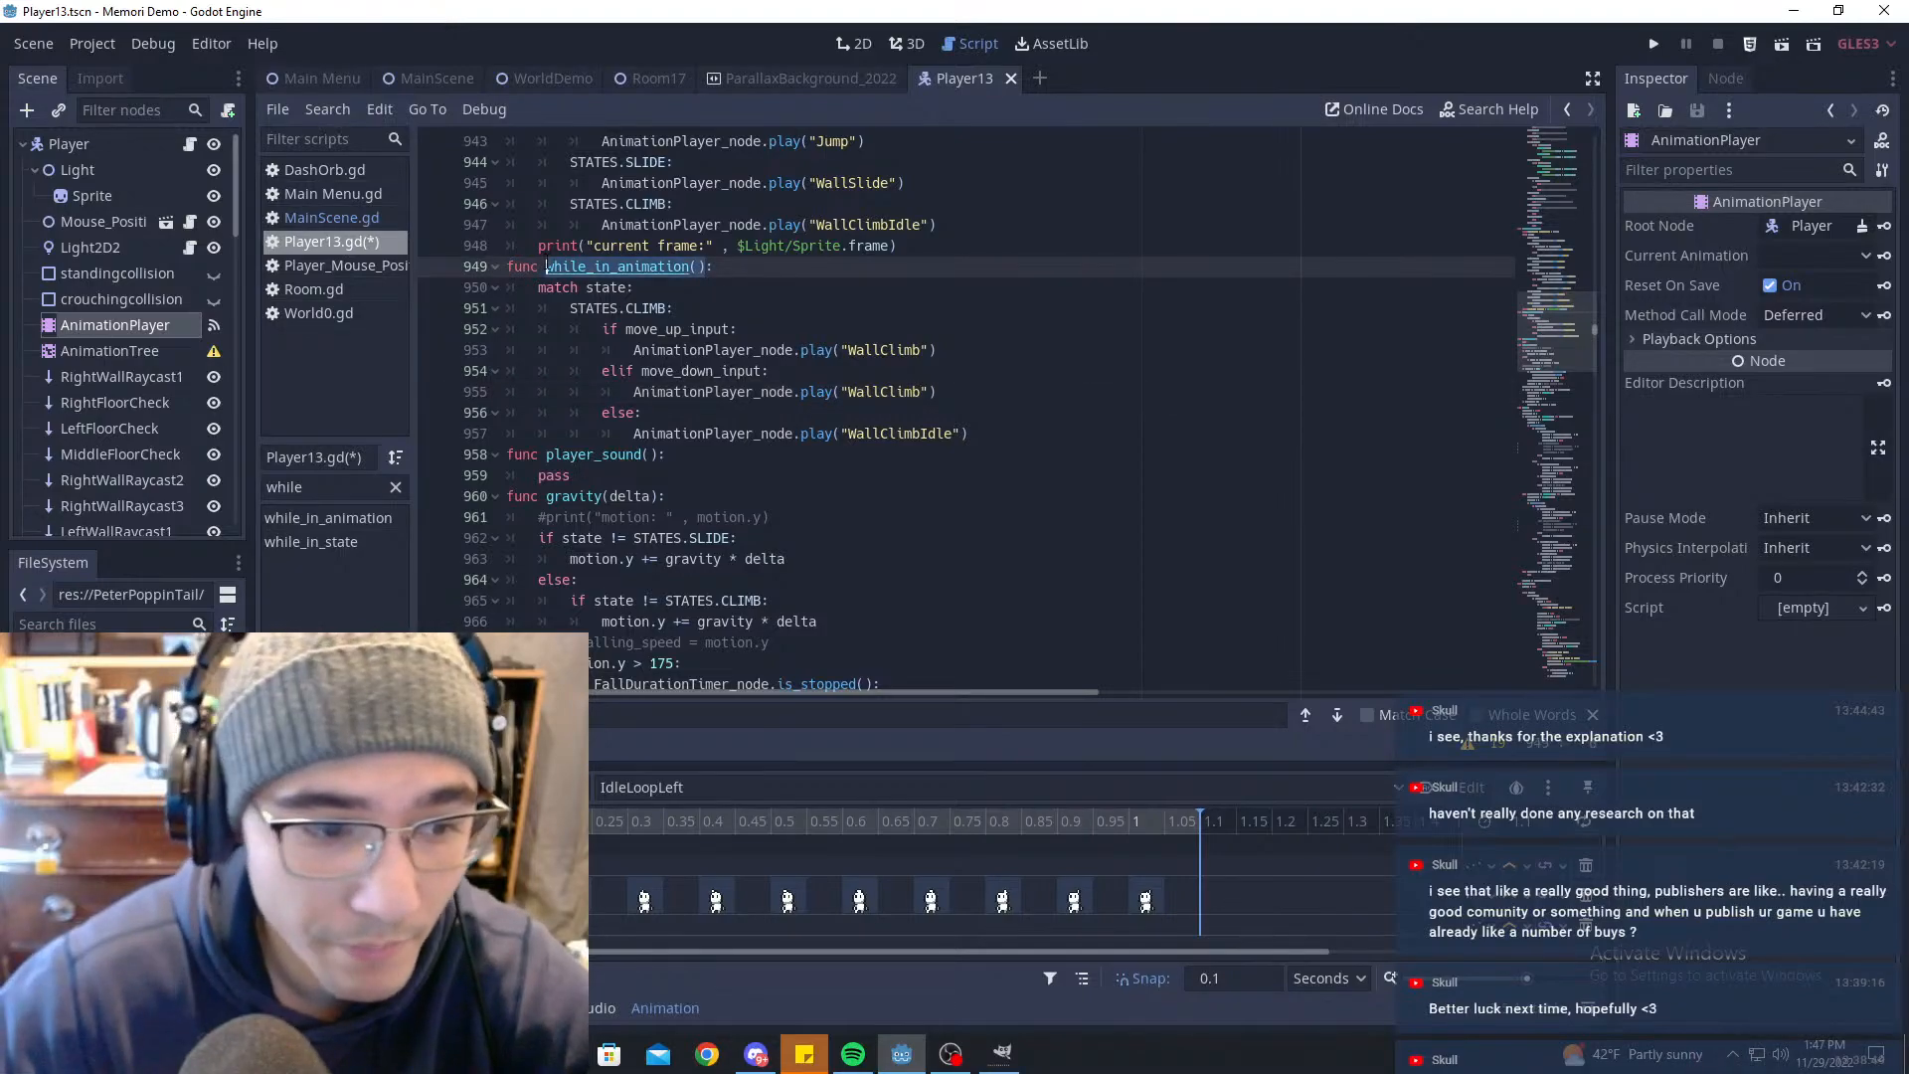
key("ctrl+x")
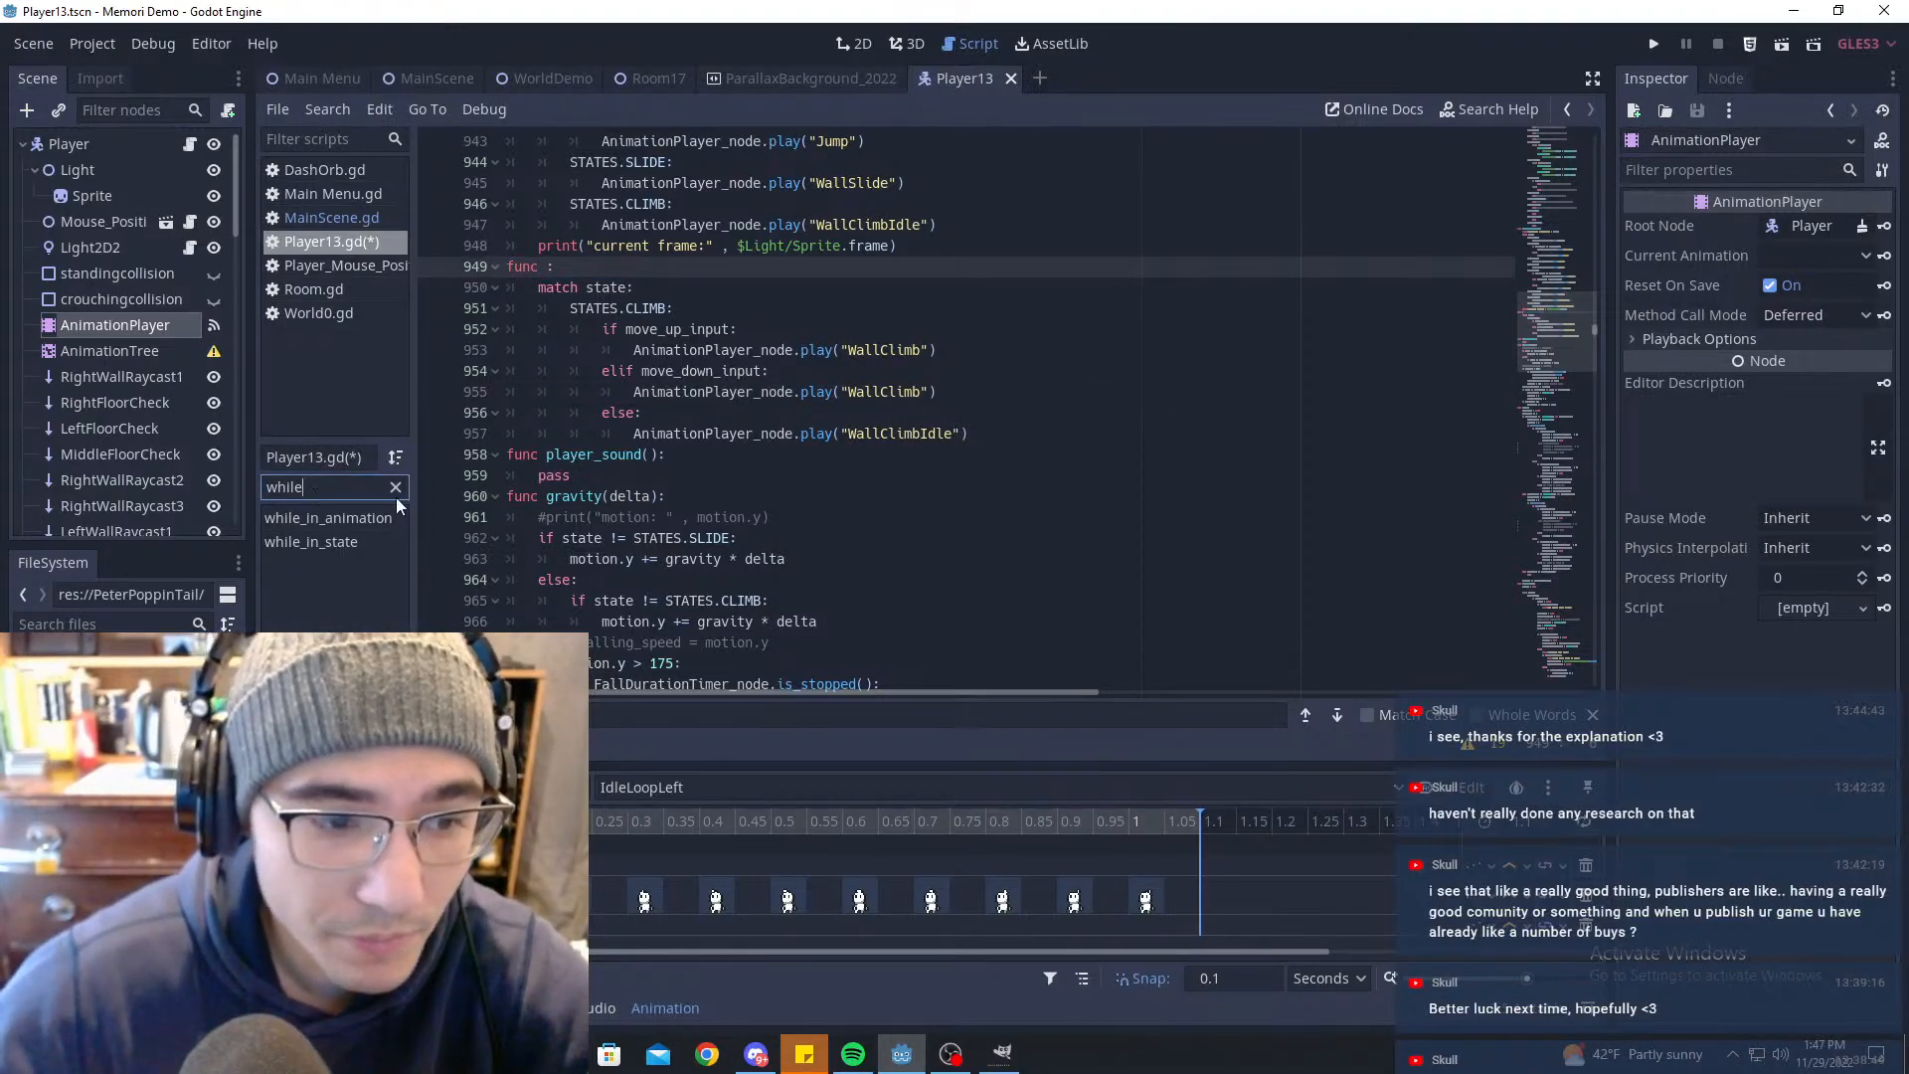
key("BackSpace")
key("BackSpace")
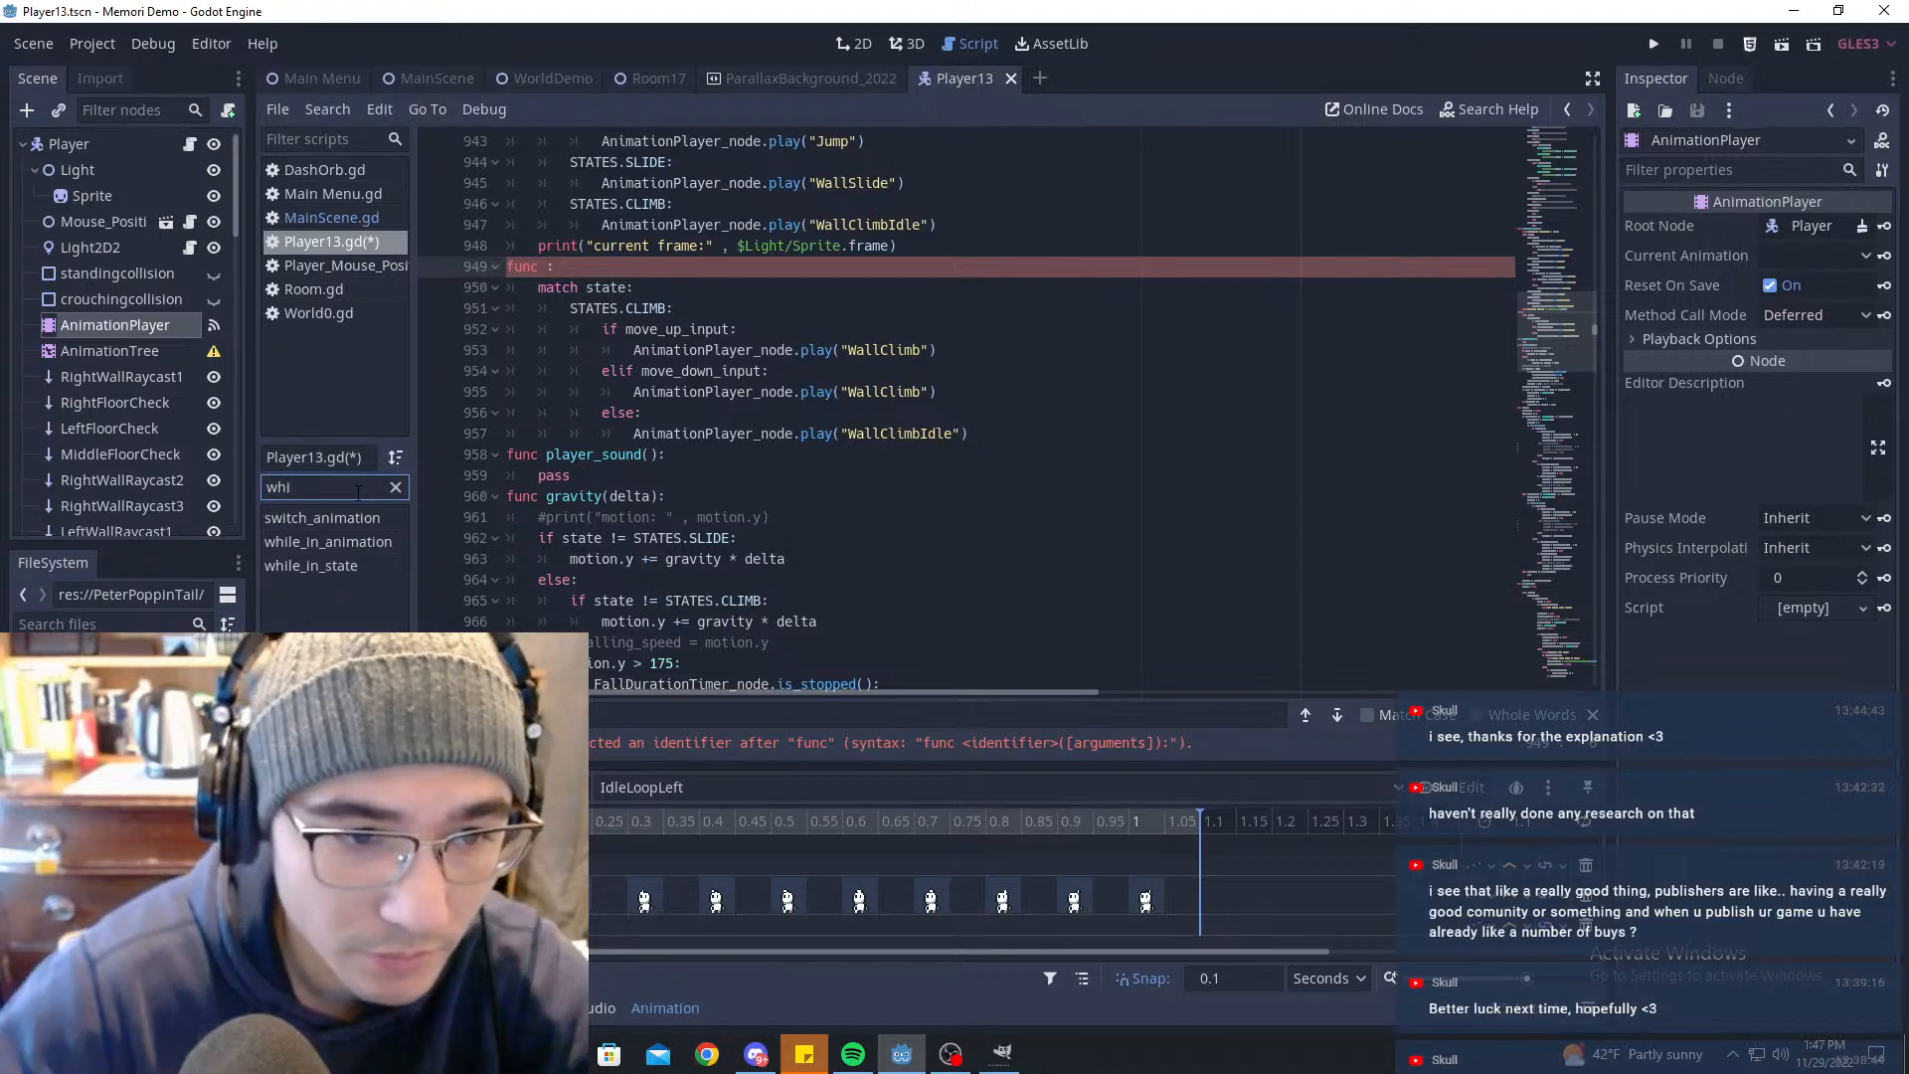
key("ctrl+z")
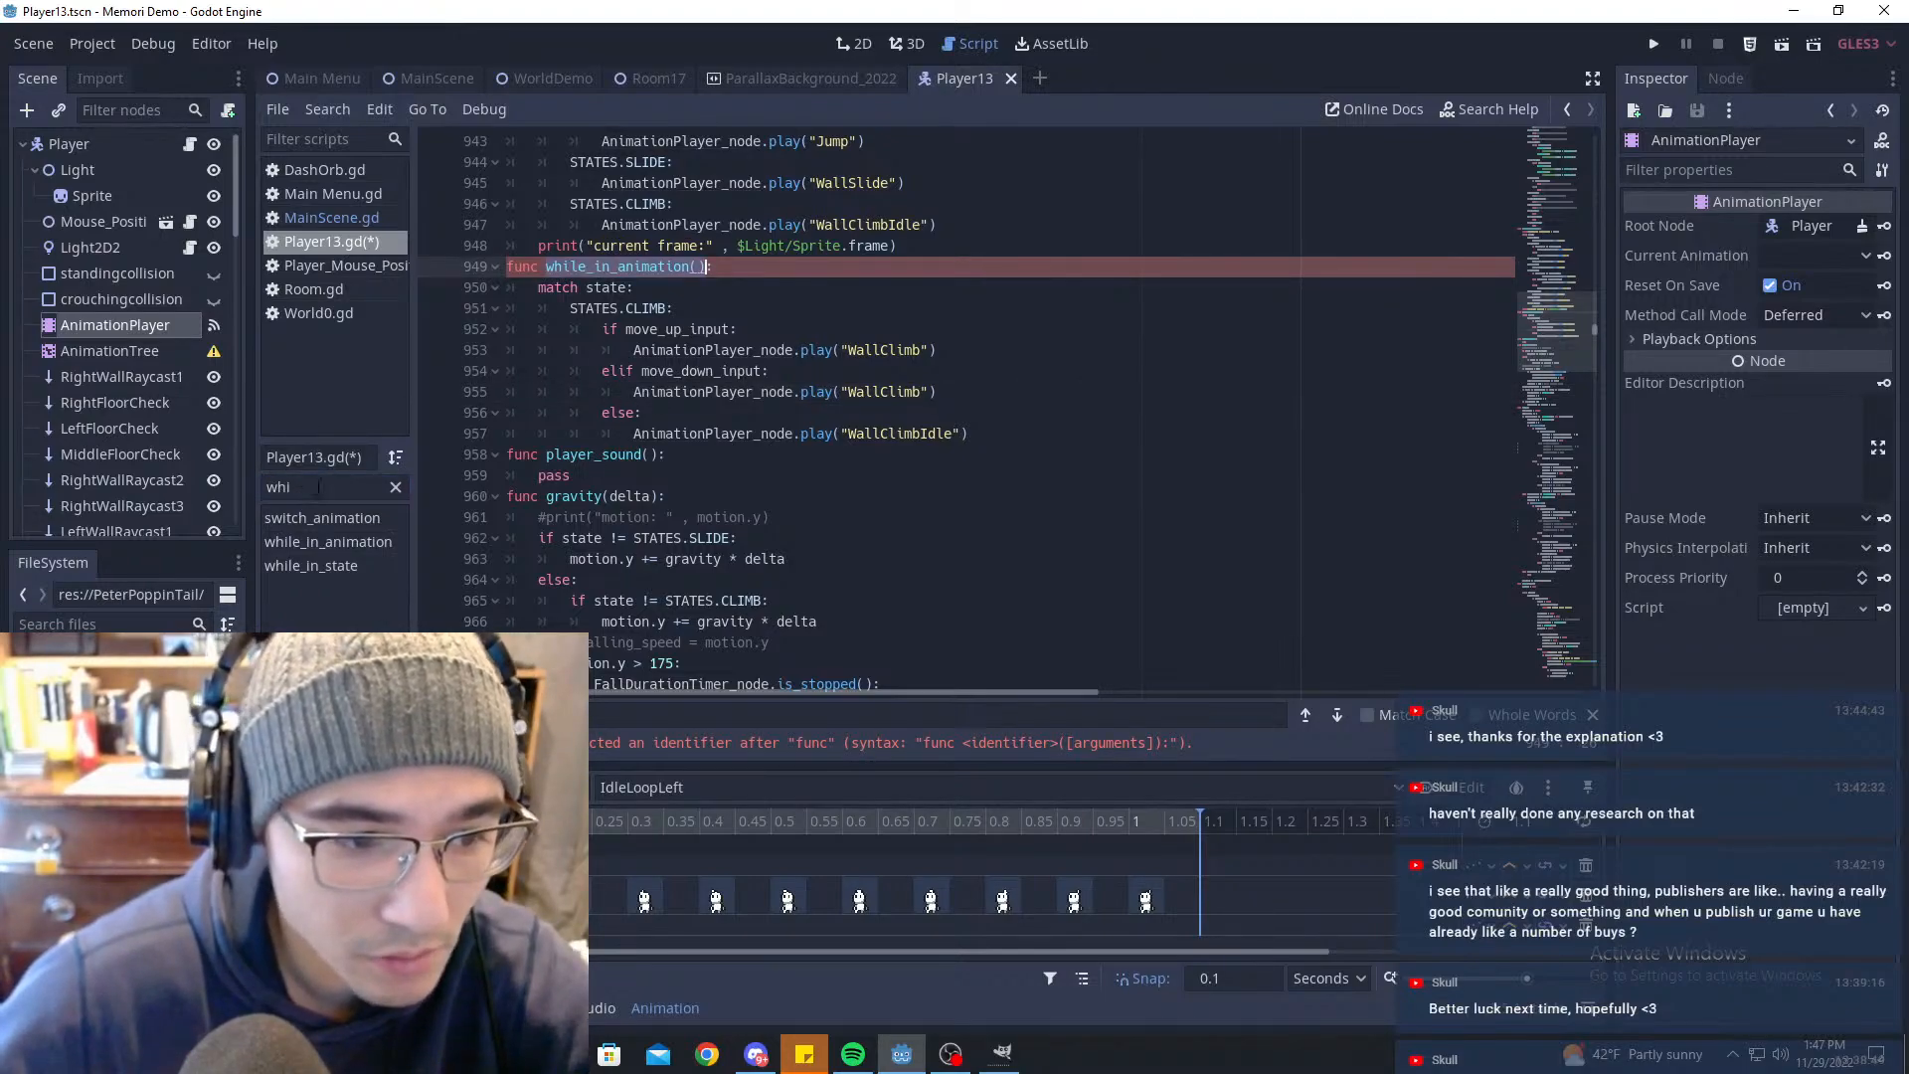
Step: Add a while_in_animation() call to the STATES.CLIMB case of while_in_state, above the pass line, and save the script
left_click(343, 568)
scroll(777, 409, "down", 10)
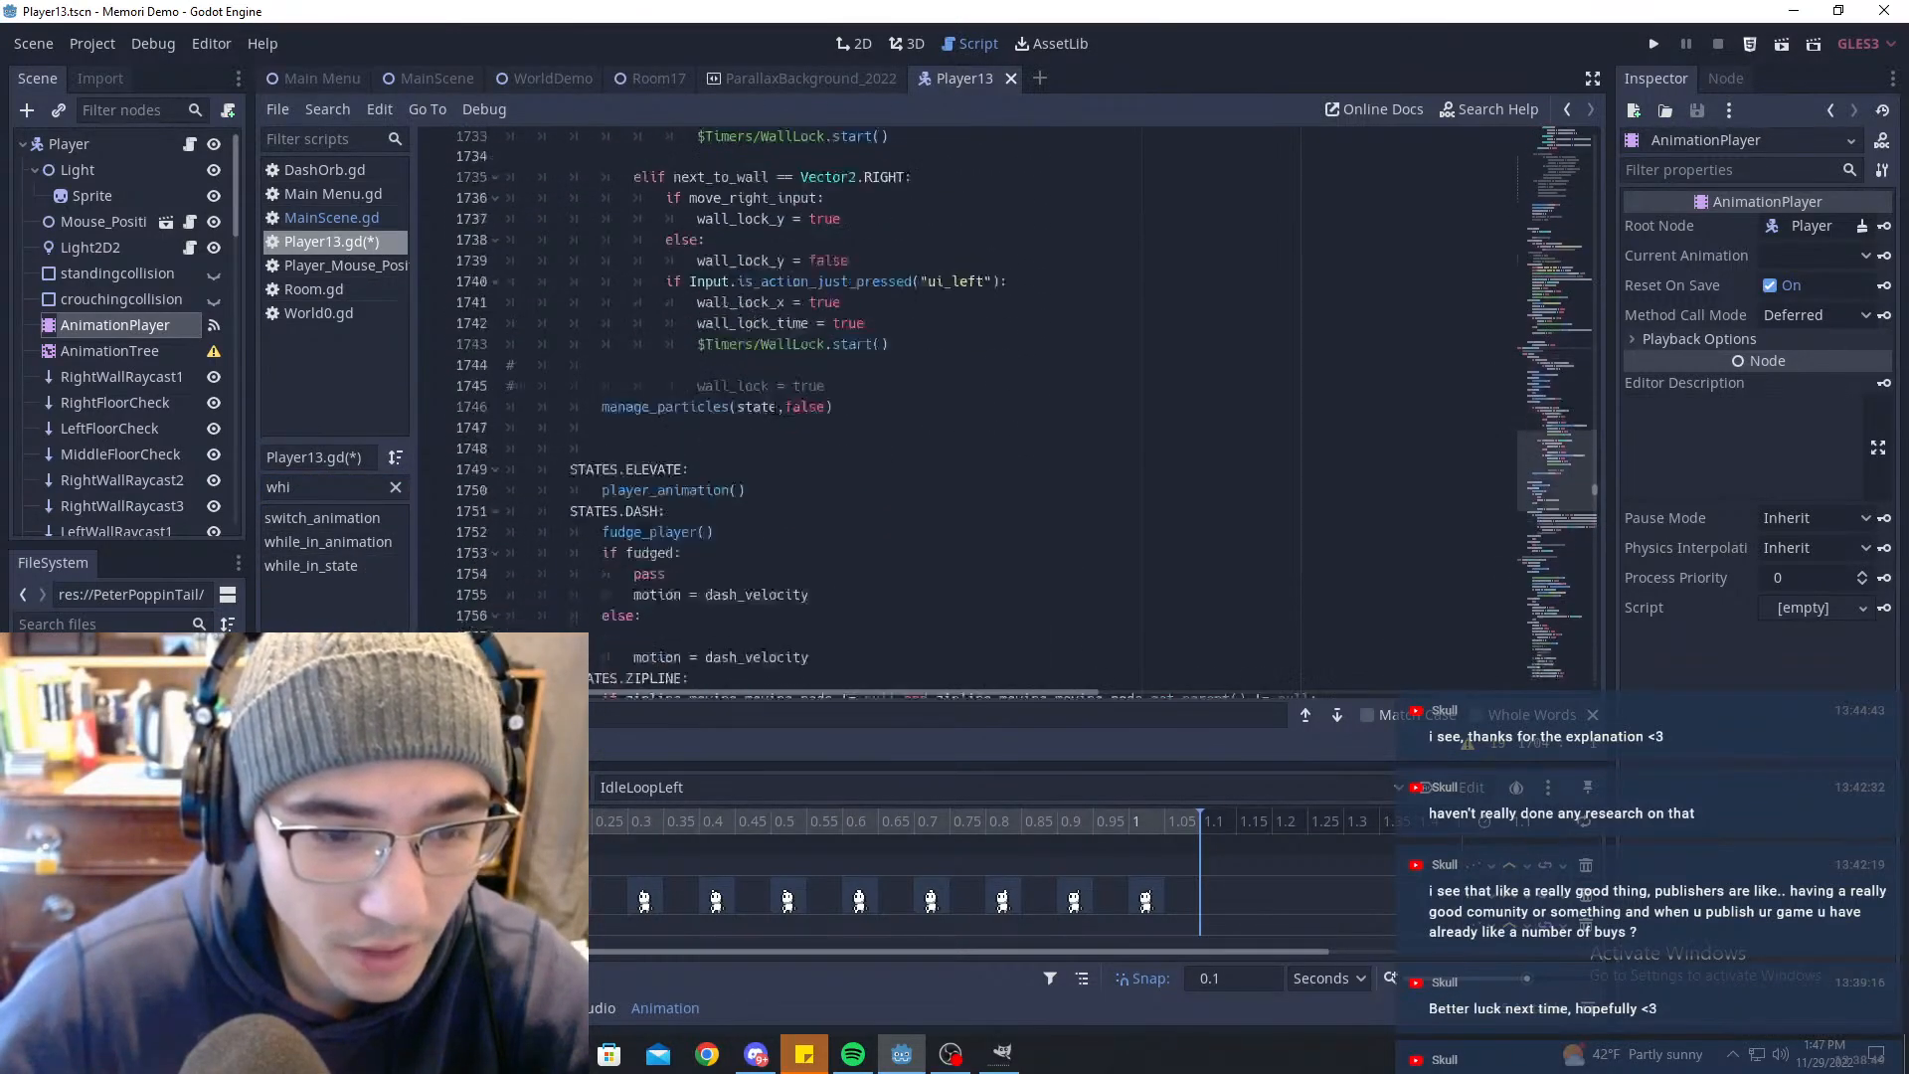
scroll(773, 409, "down", 9)
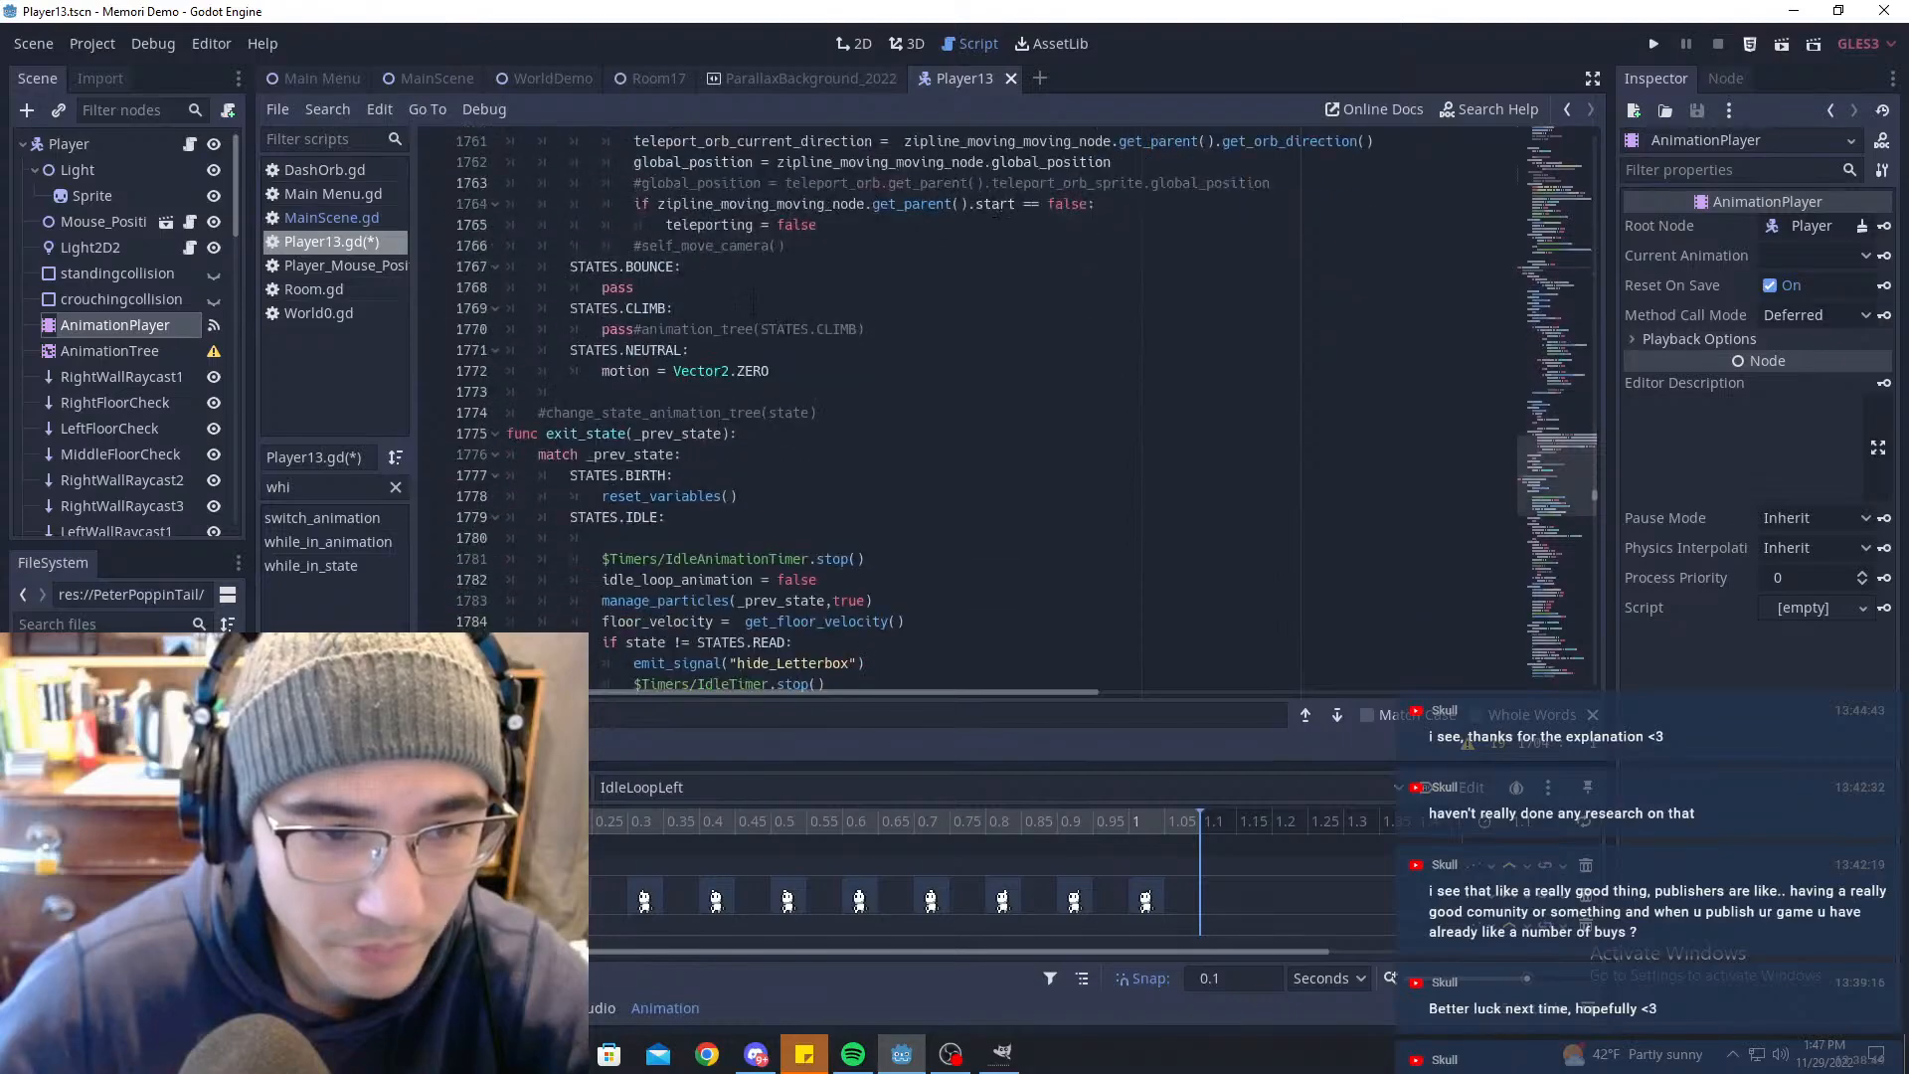
left_click(752, 308)
key("Return")
key("ctrl+v")
key("ctrl+s")
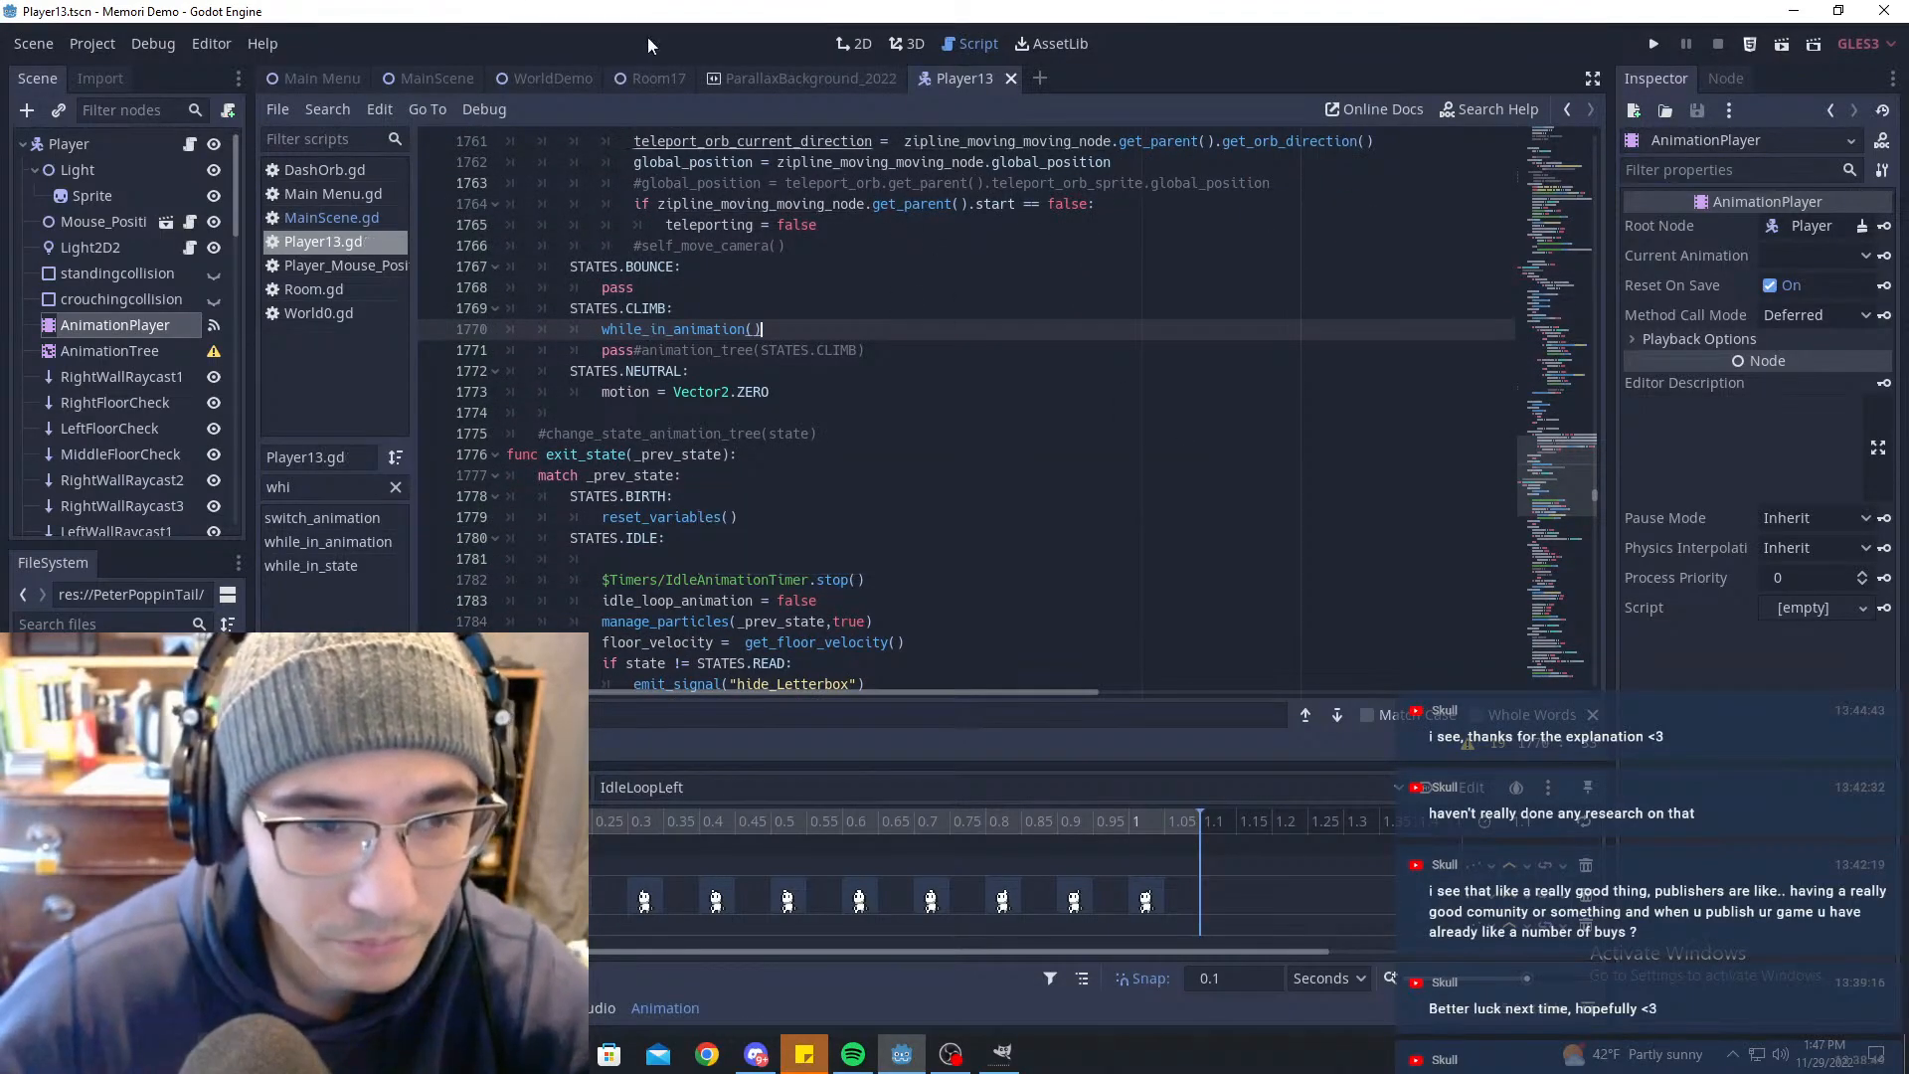
Step: Run the game and take the player through the first rooms to the spike room, testing running, jumping and dashing
key("F5")
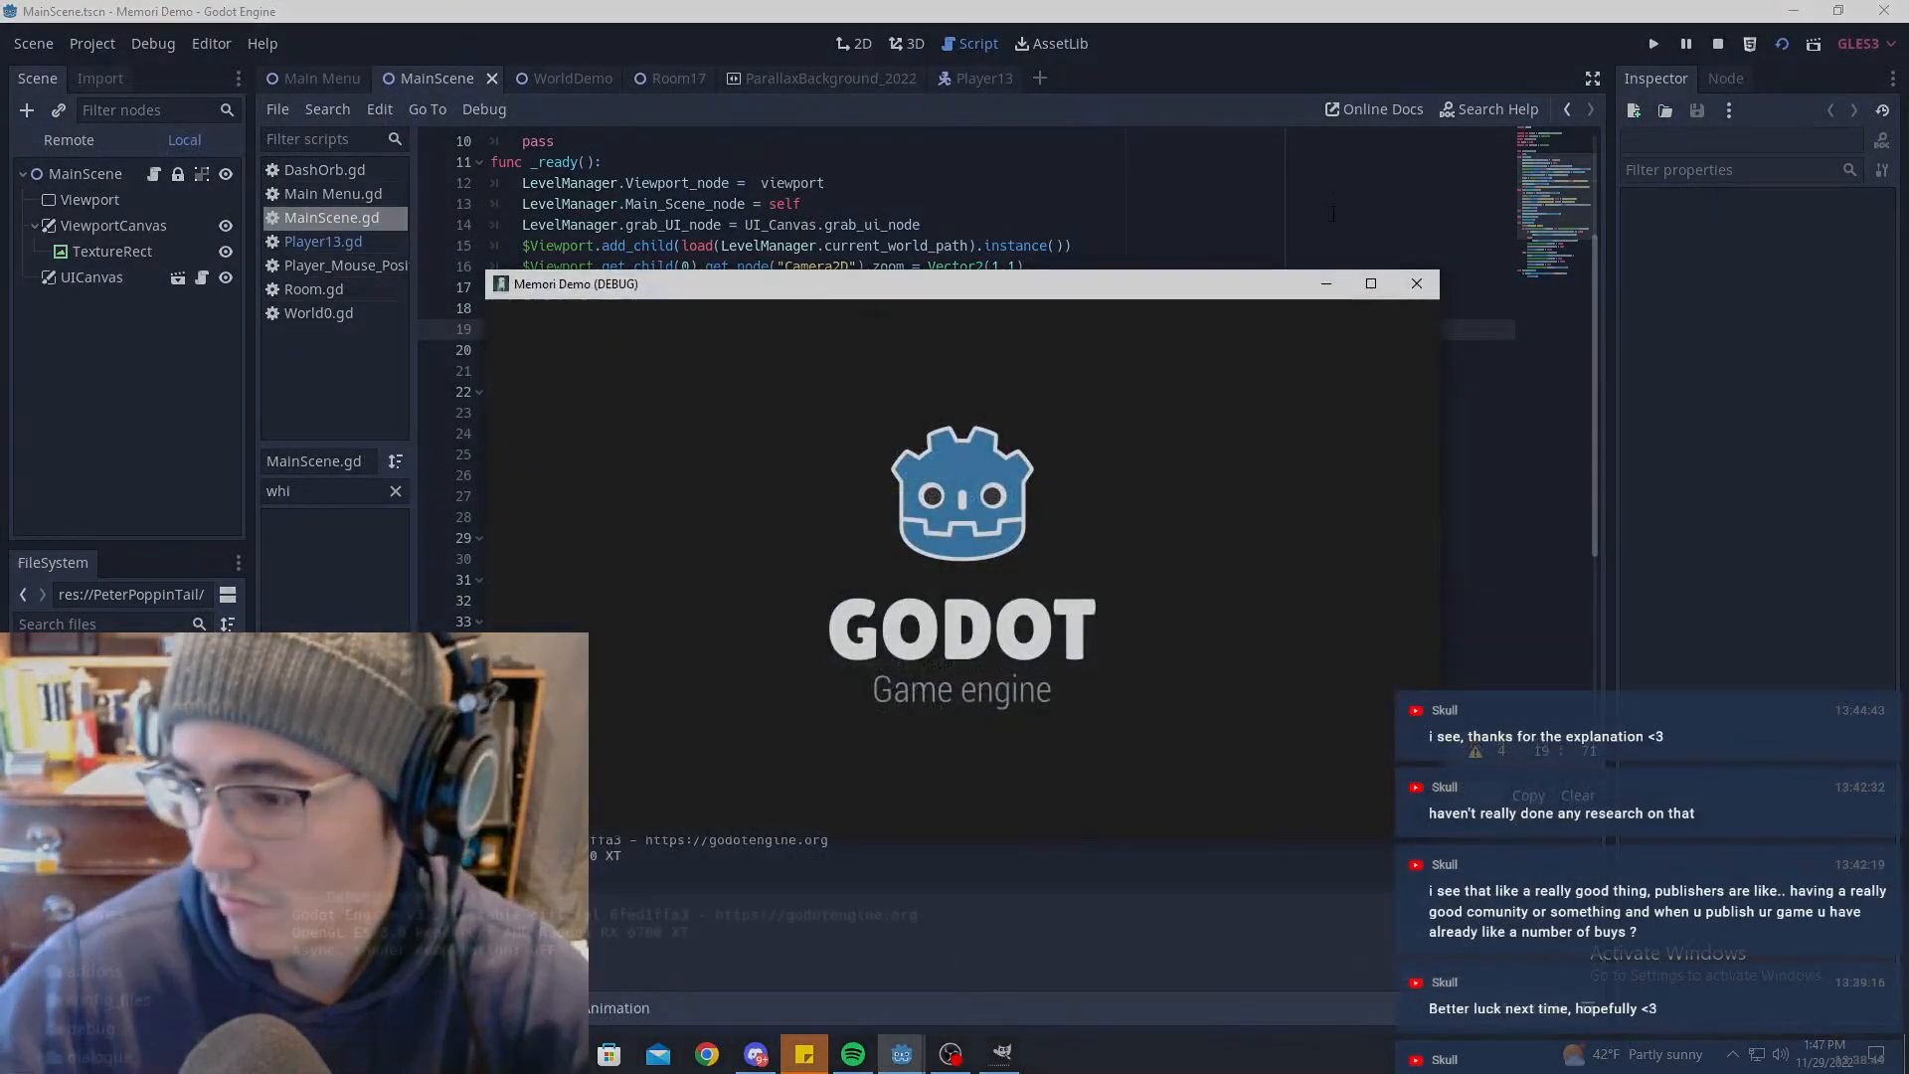
key("d")
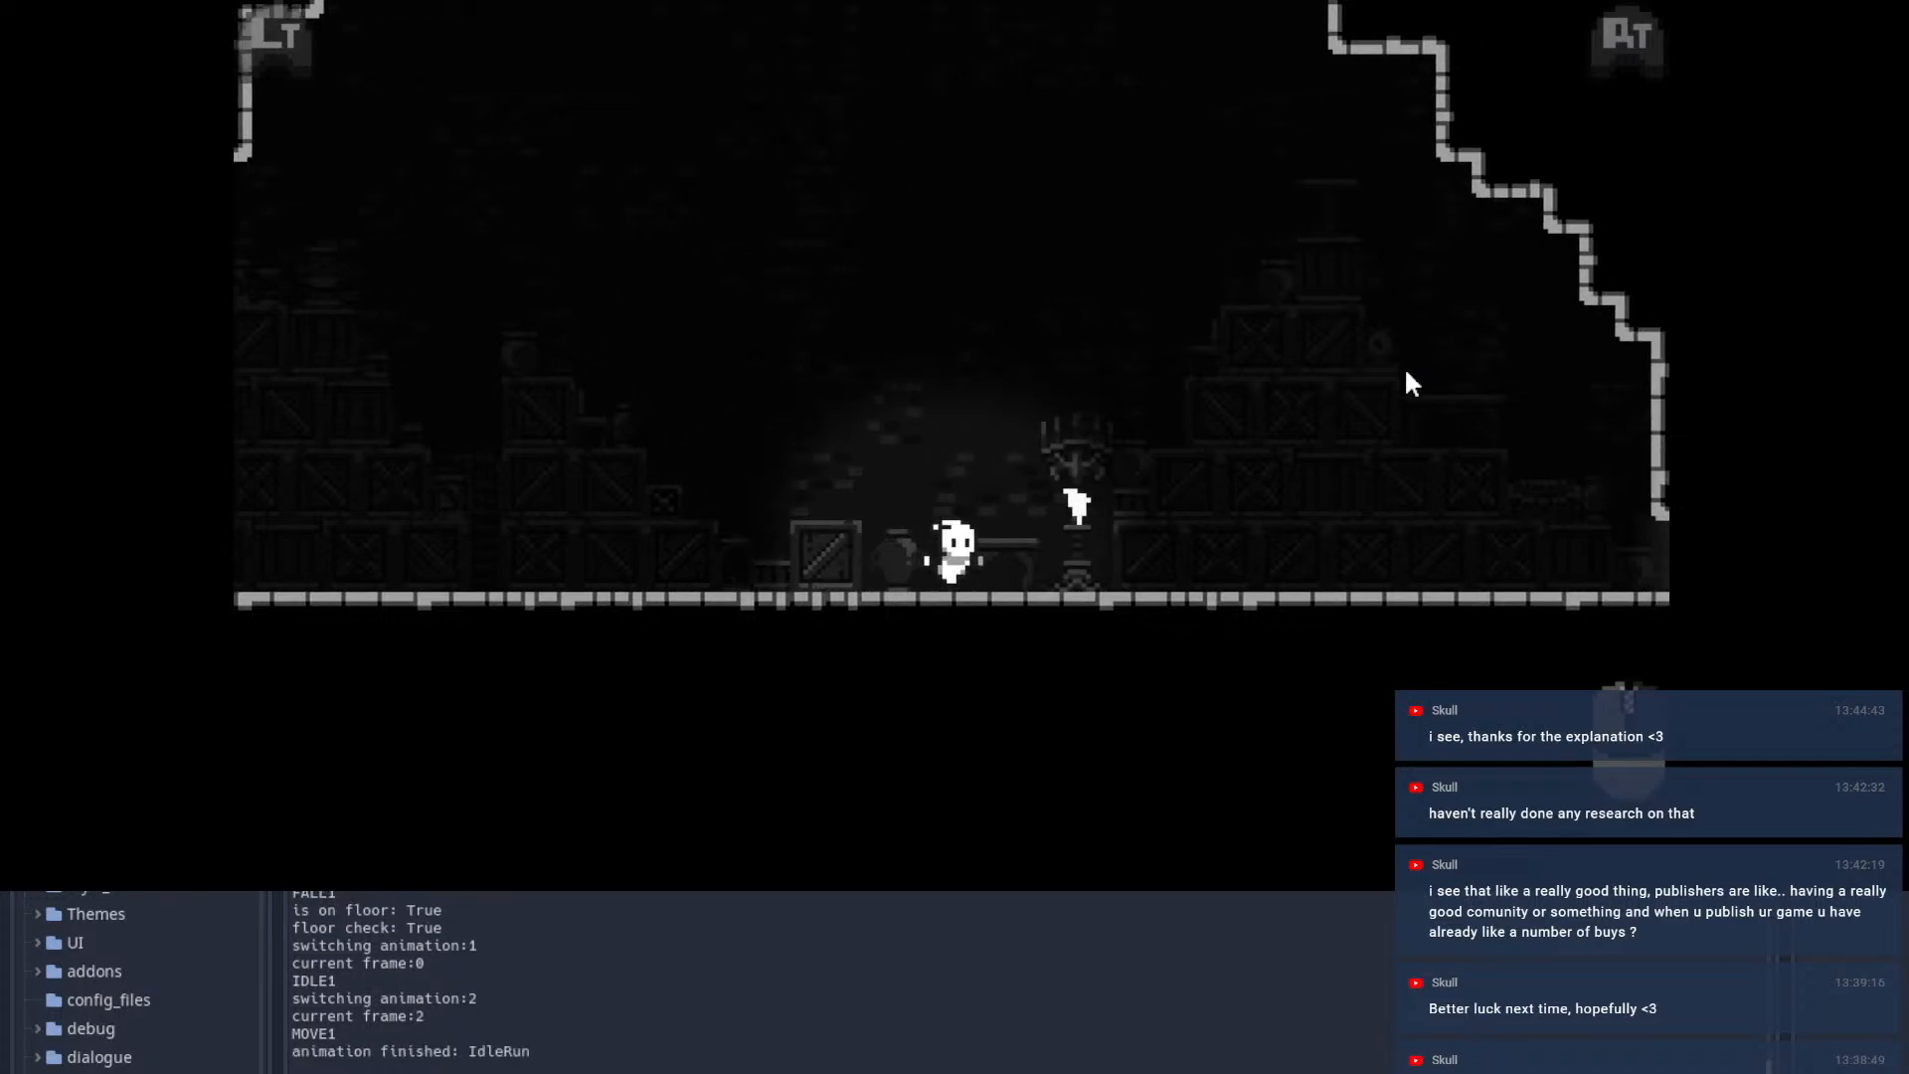
key("space")
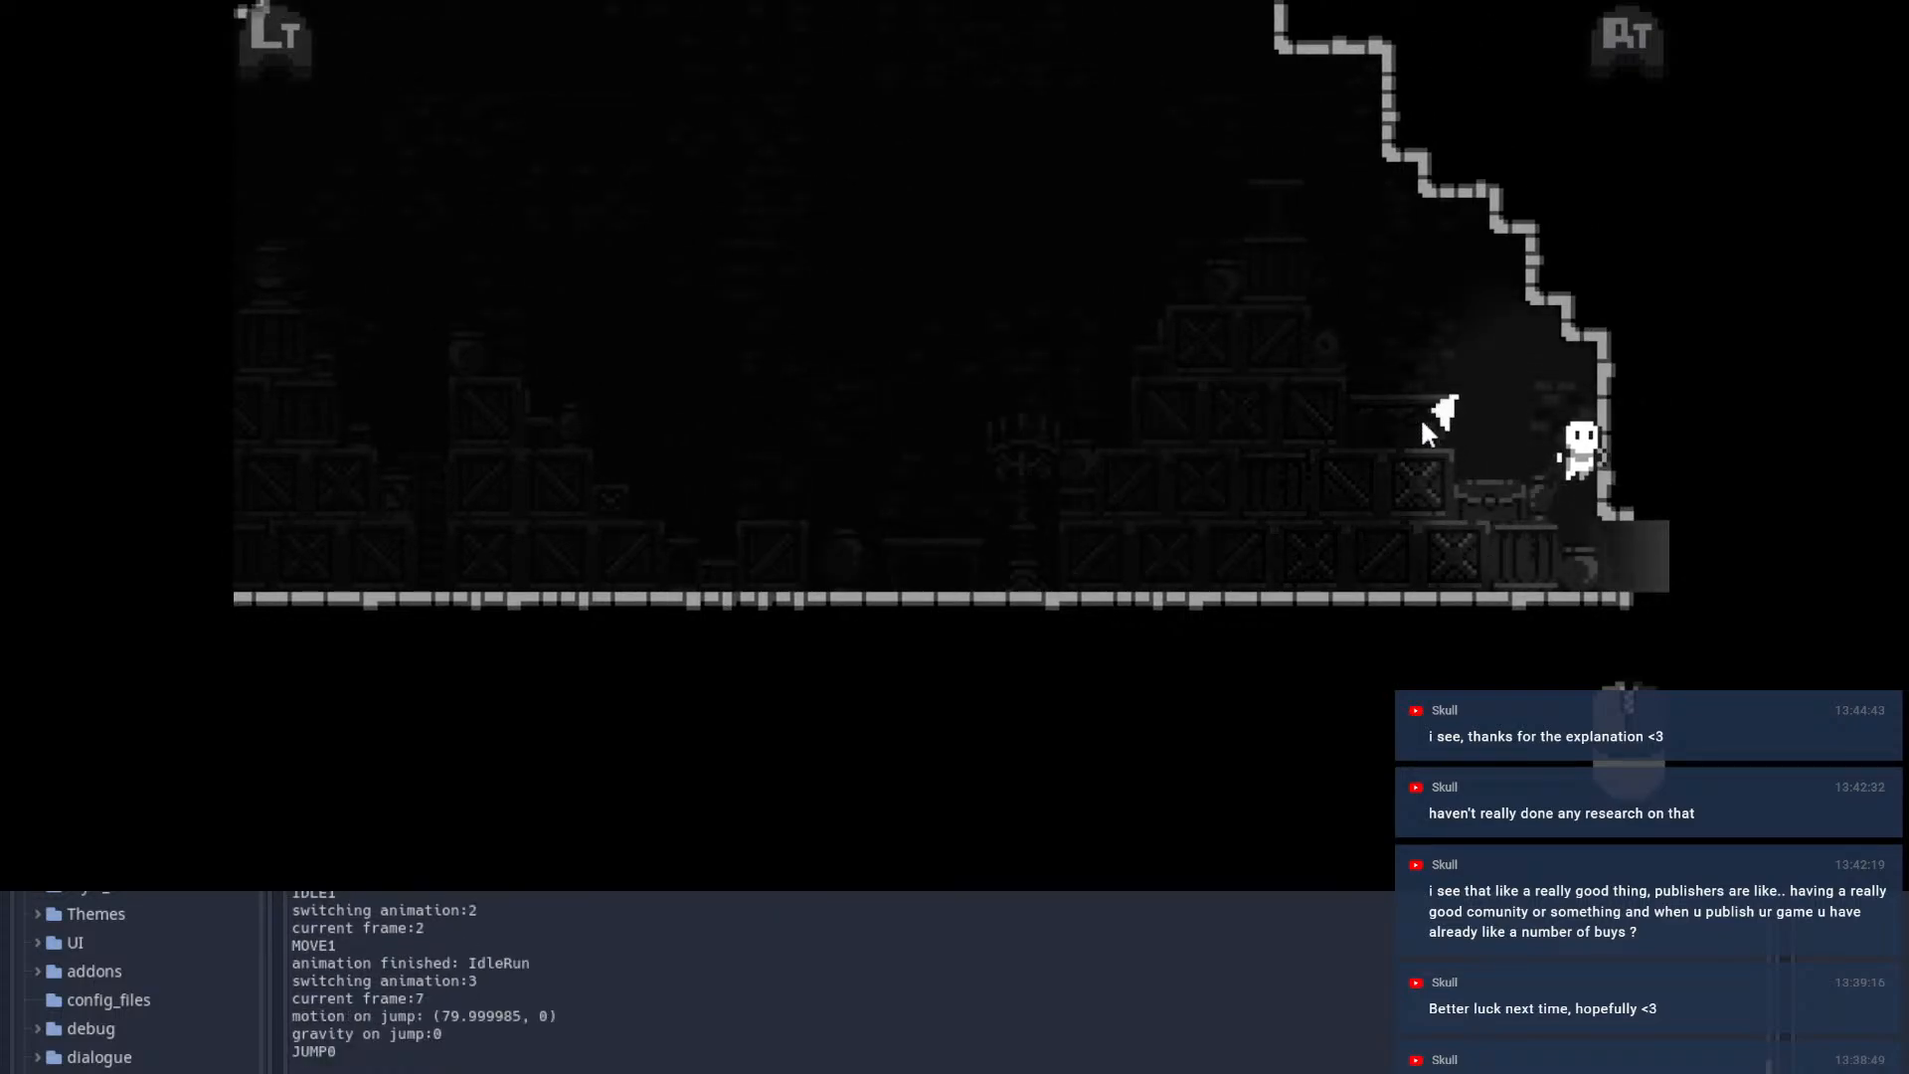
key("a")
key("d")
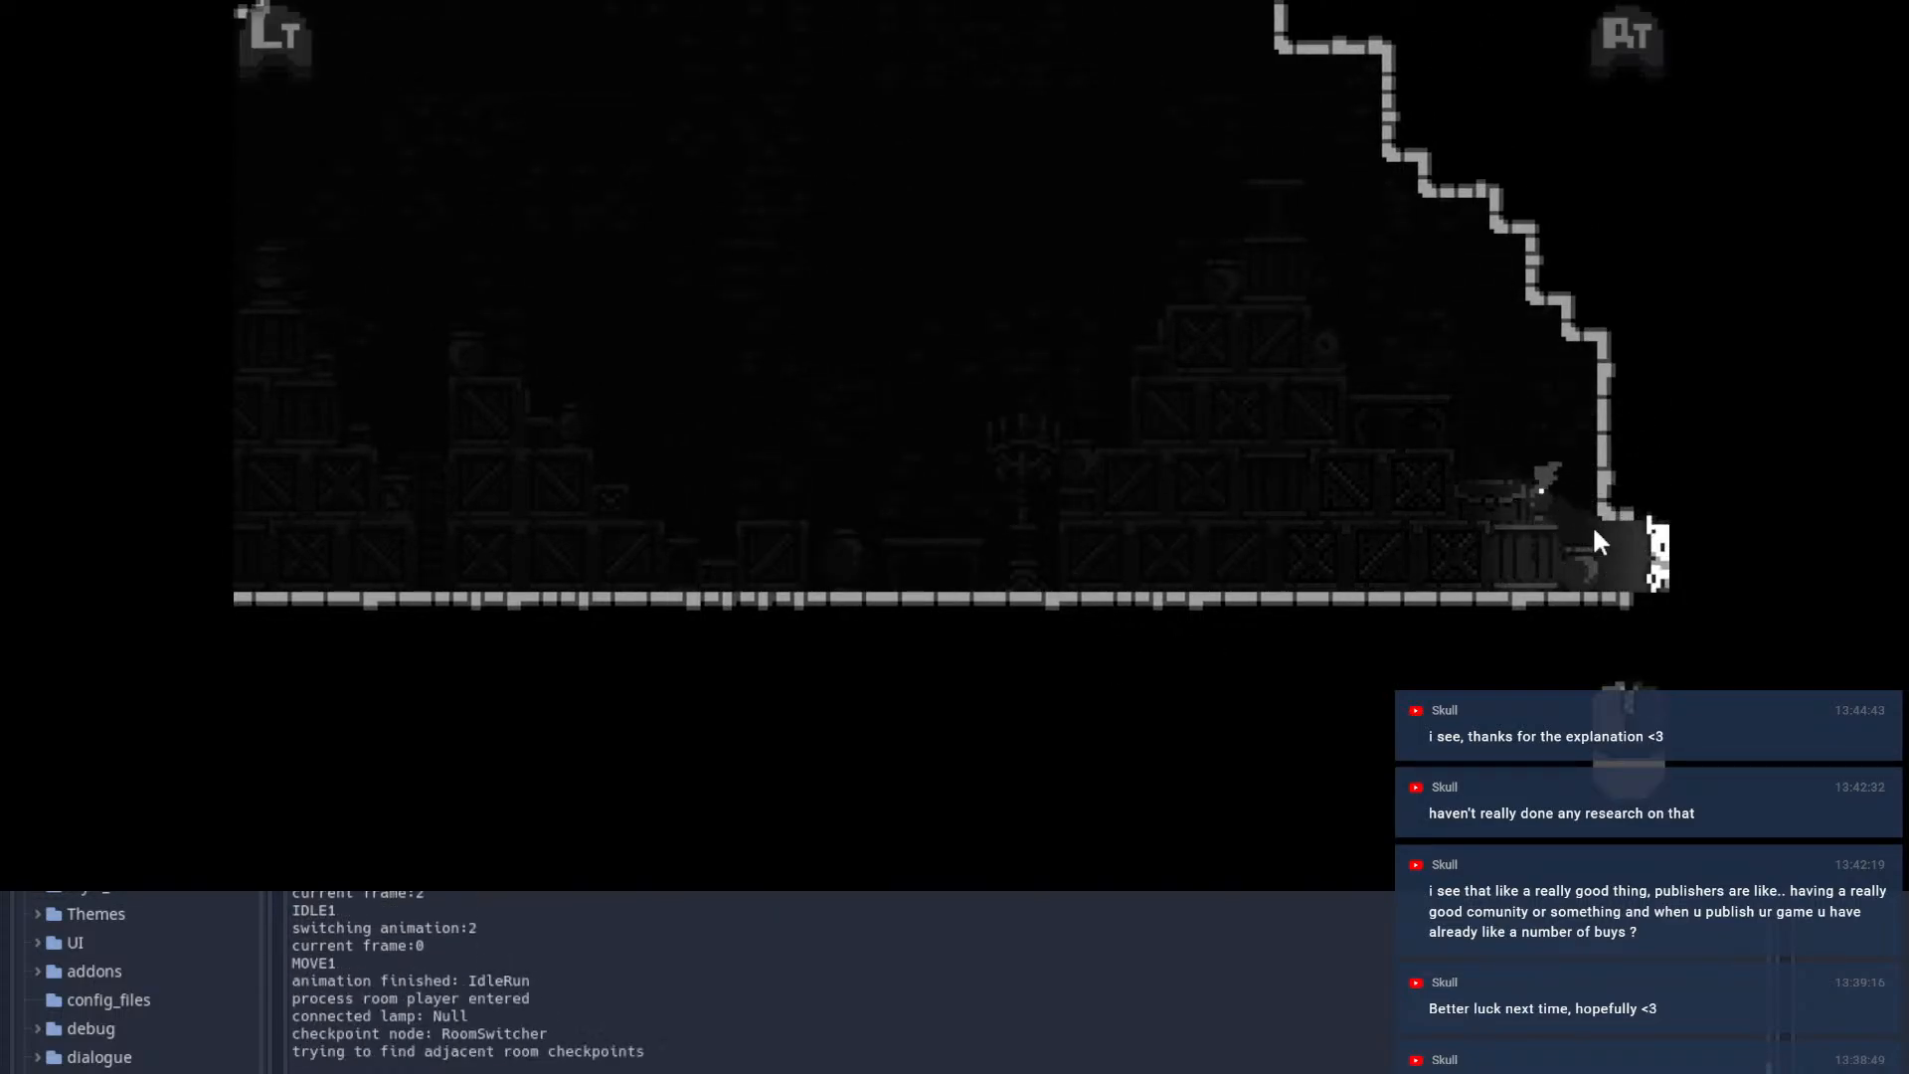
key("space")
left_click(901, 469)
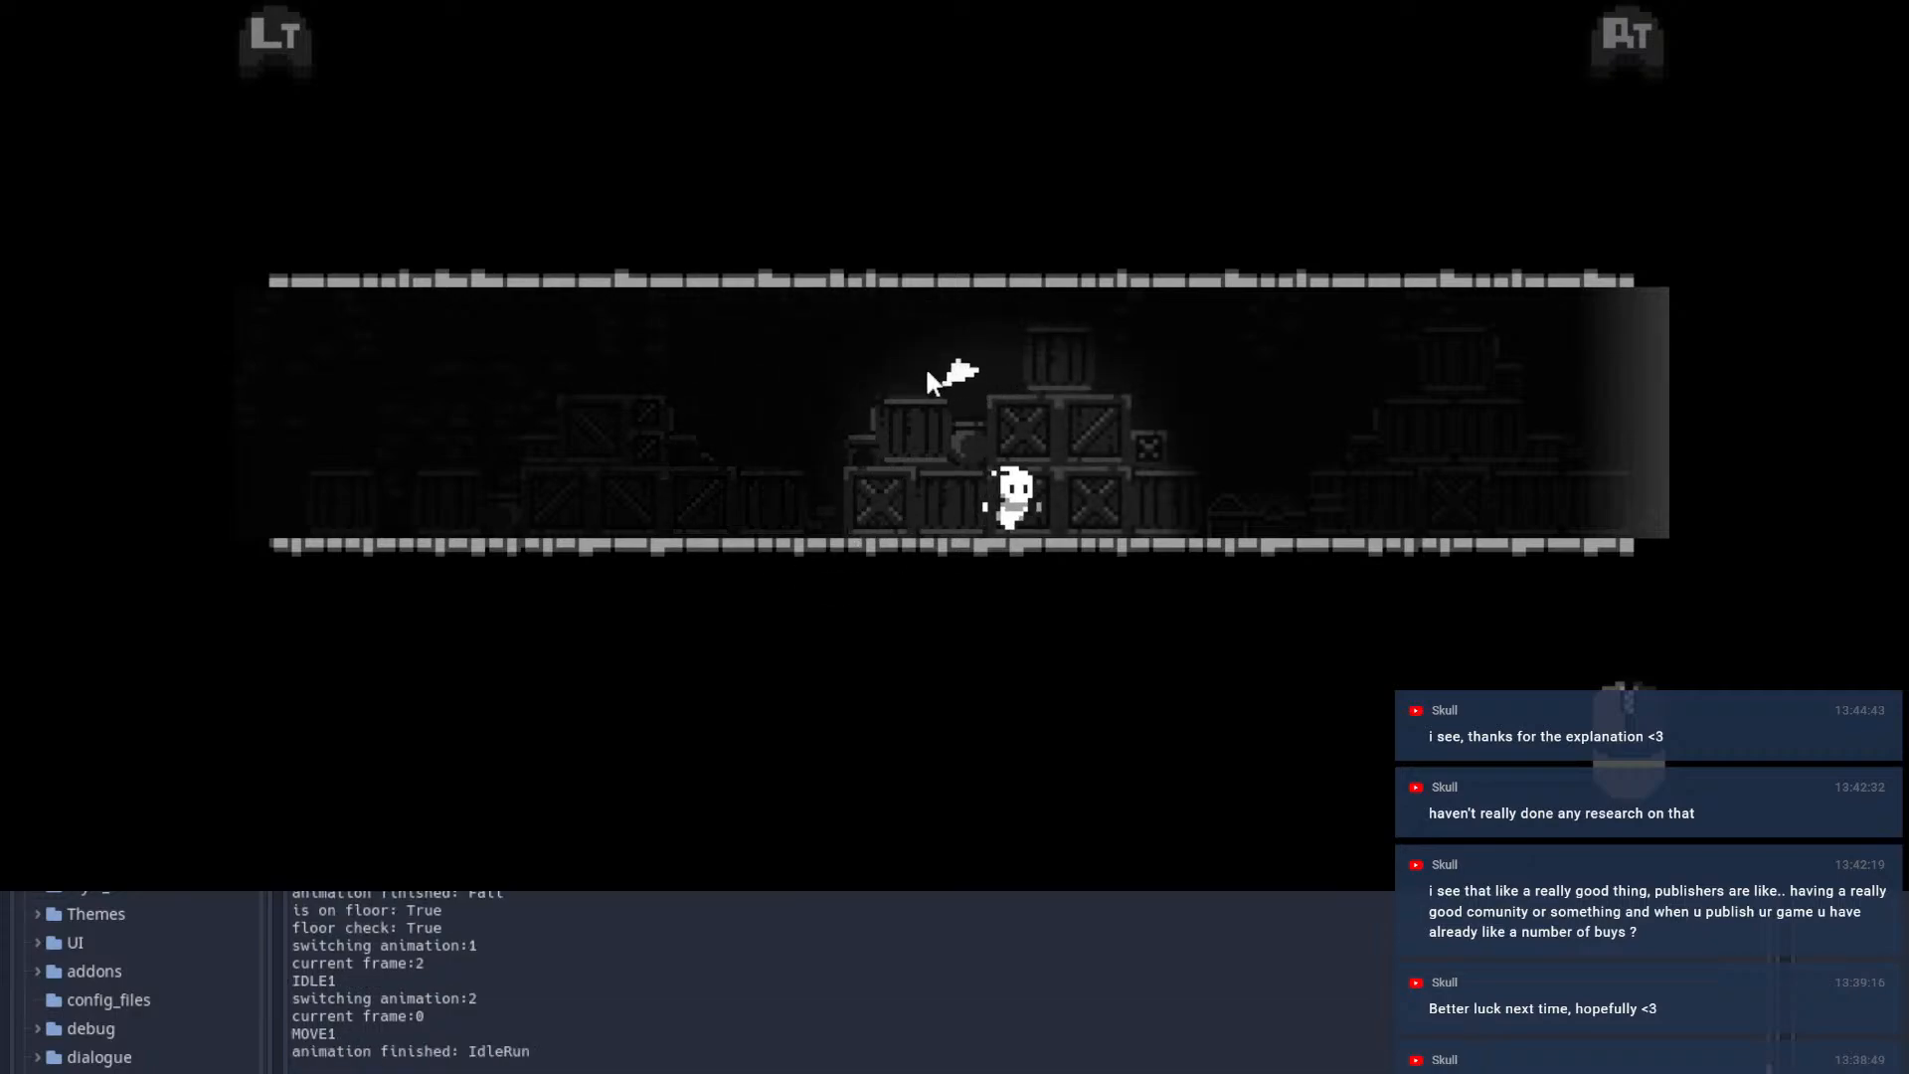
left_click(1203, 400)
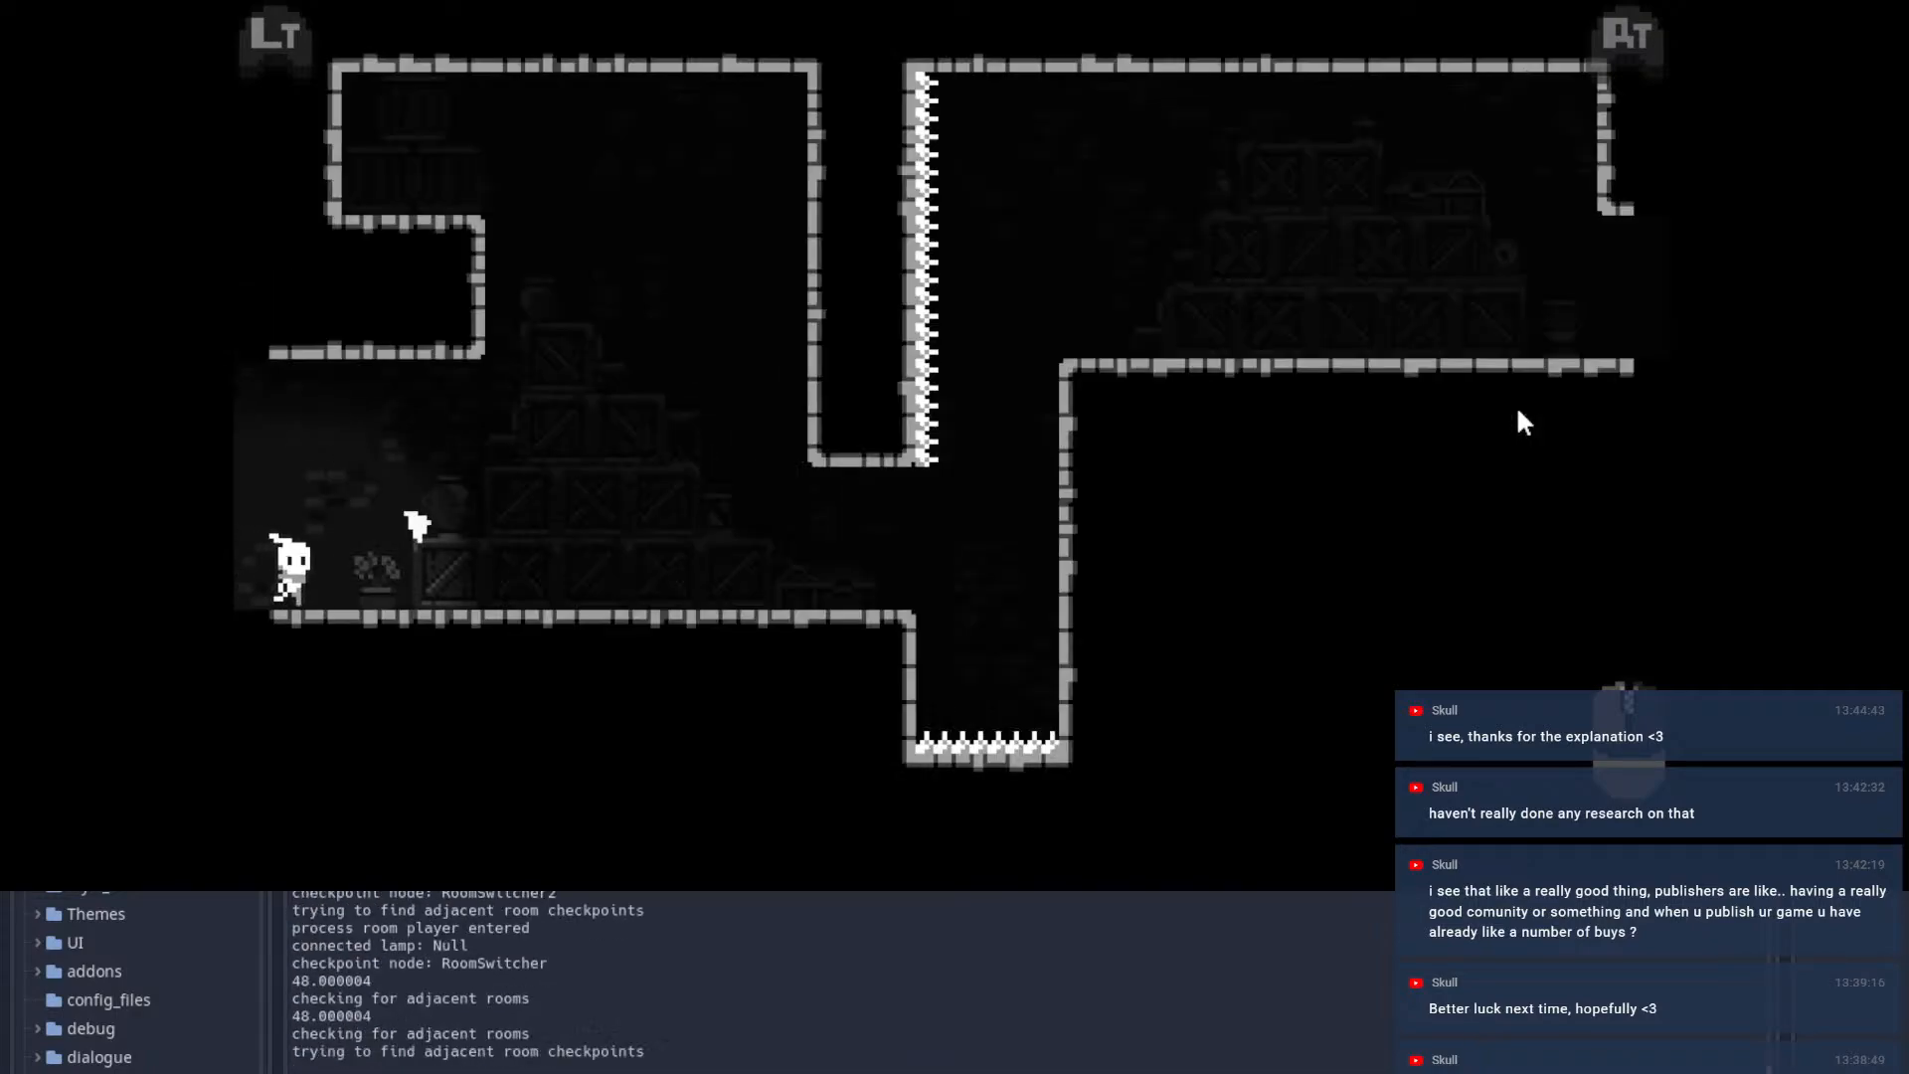
Step: Test the wall climb, slide, jump, dash and idle animations in the spike room, and switch back to the Godot editor
key("space")
left_click(846, 323)
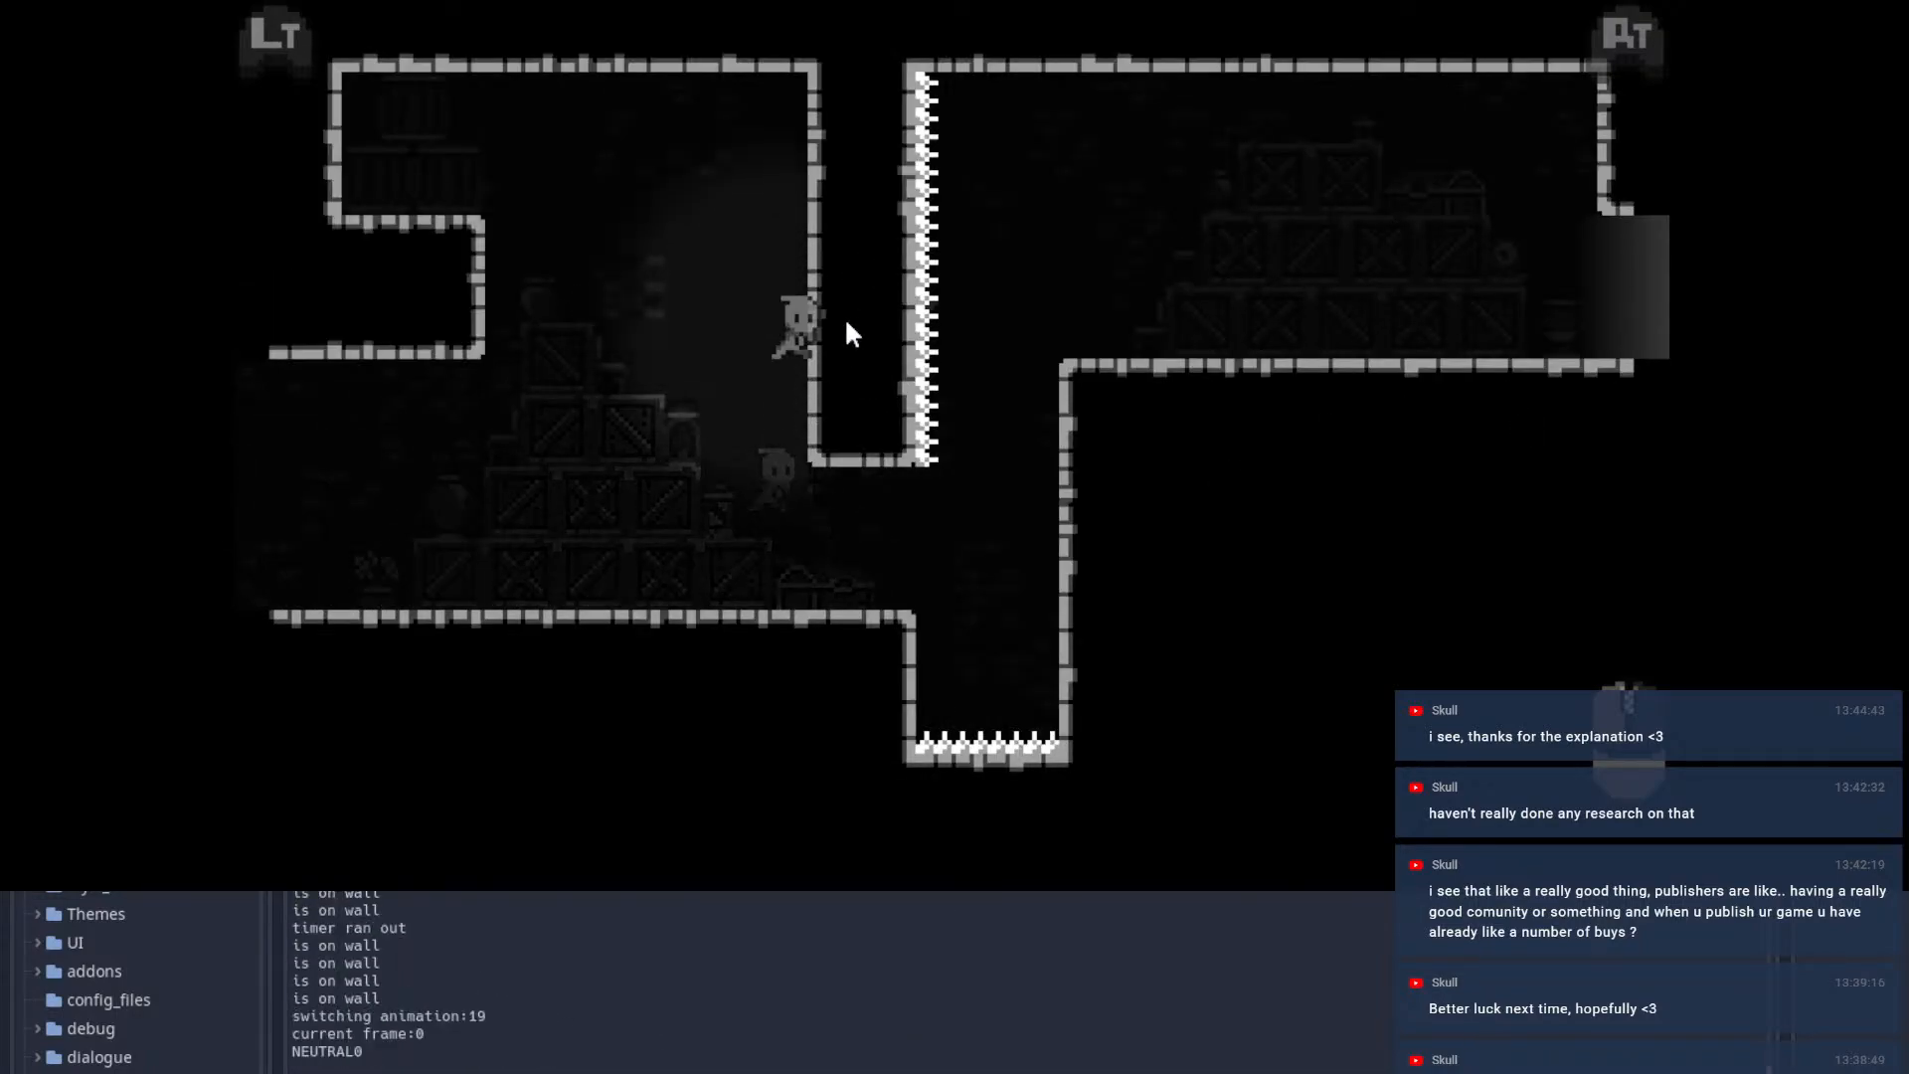
key("a")
left_click(625, 374)
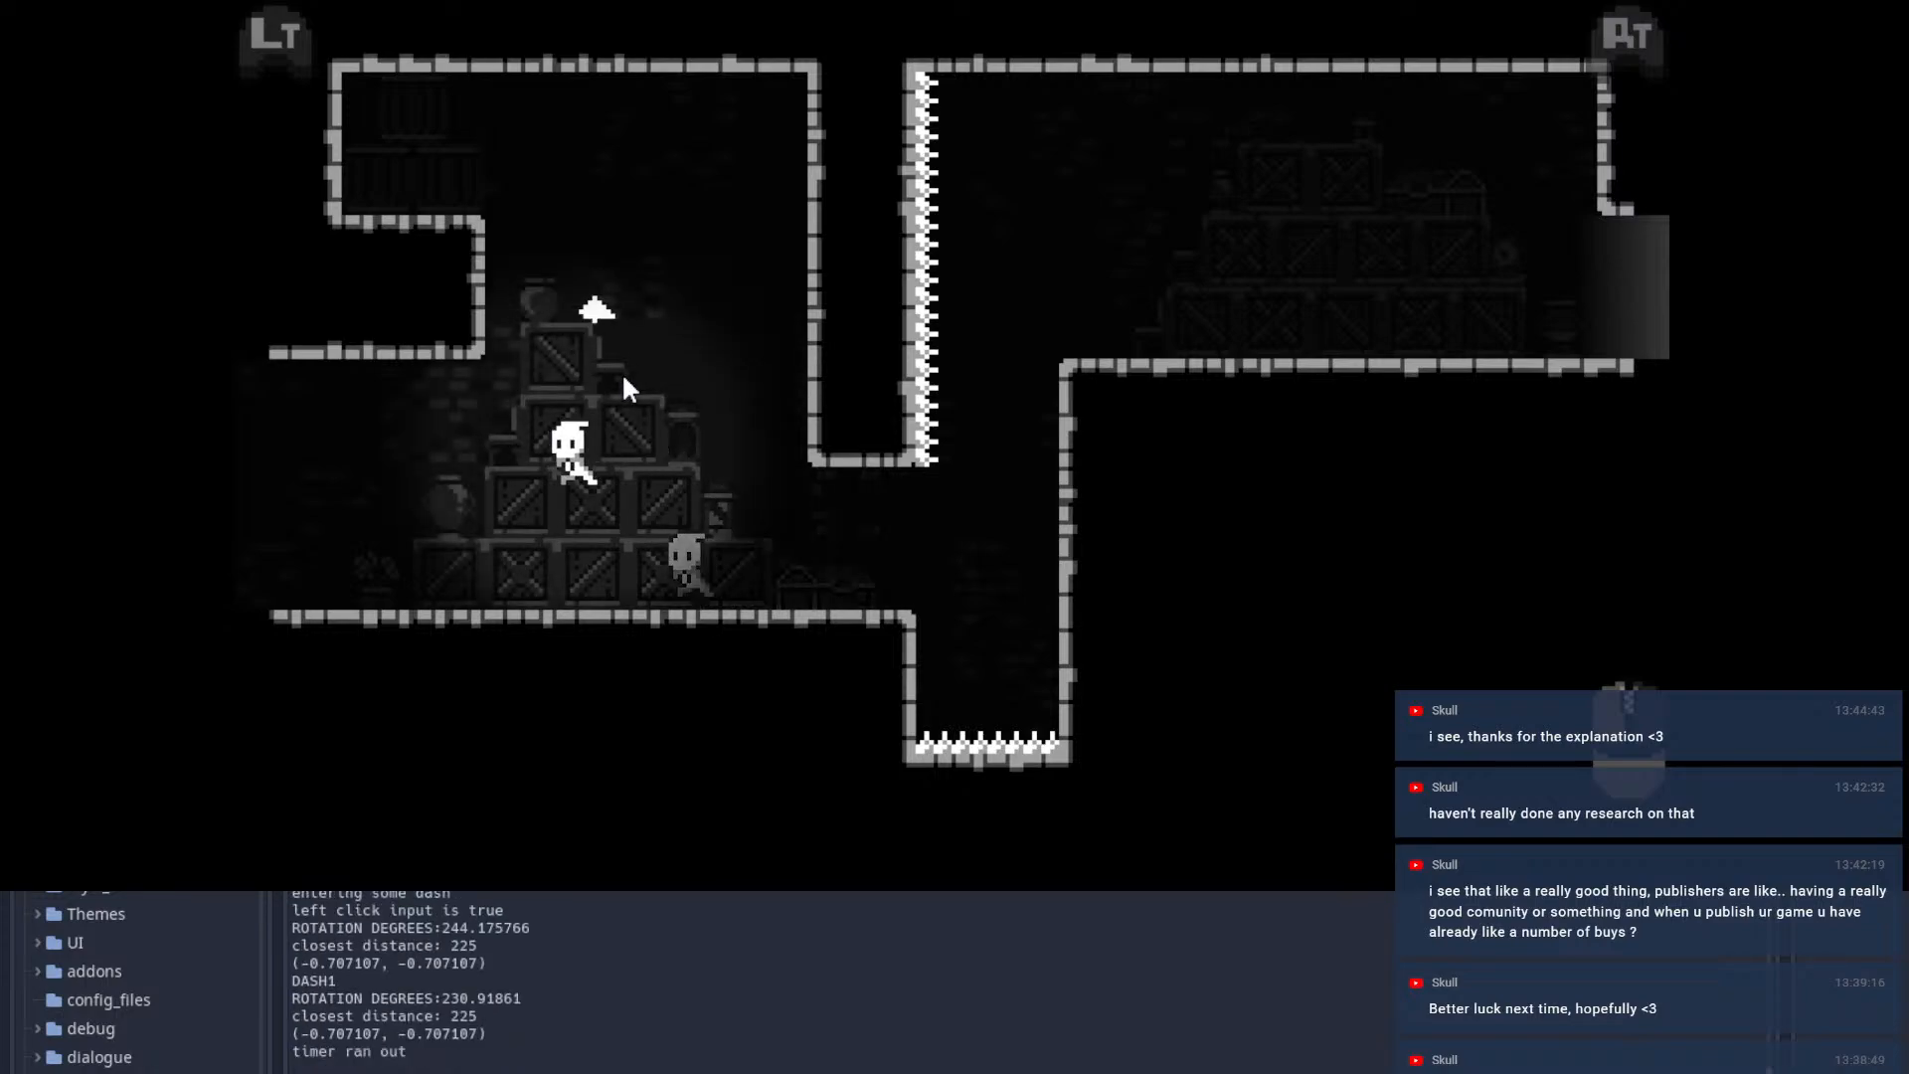
key("d")
left_click(622, 372)
key("d")
key("space")
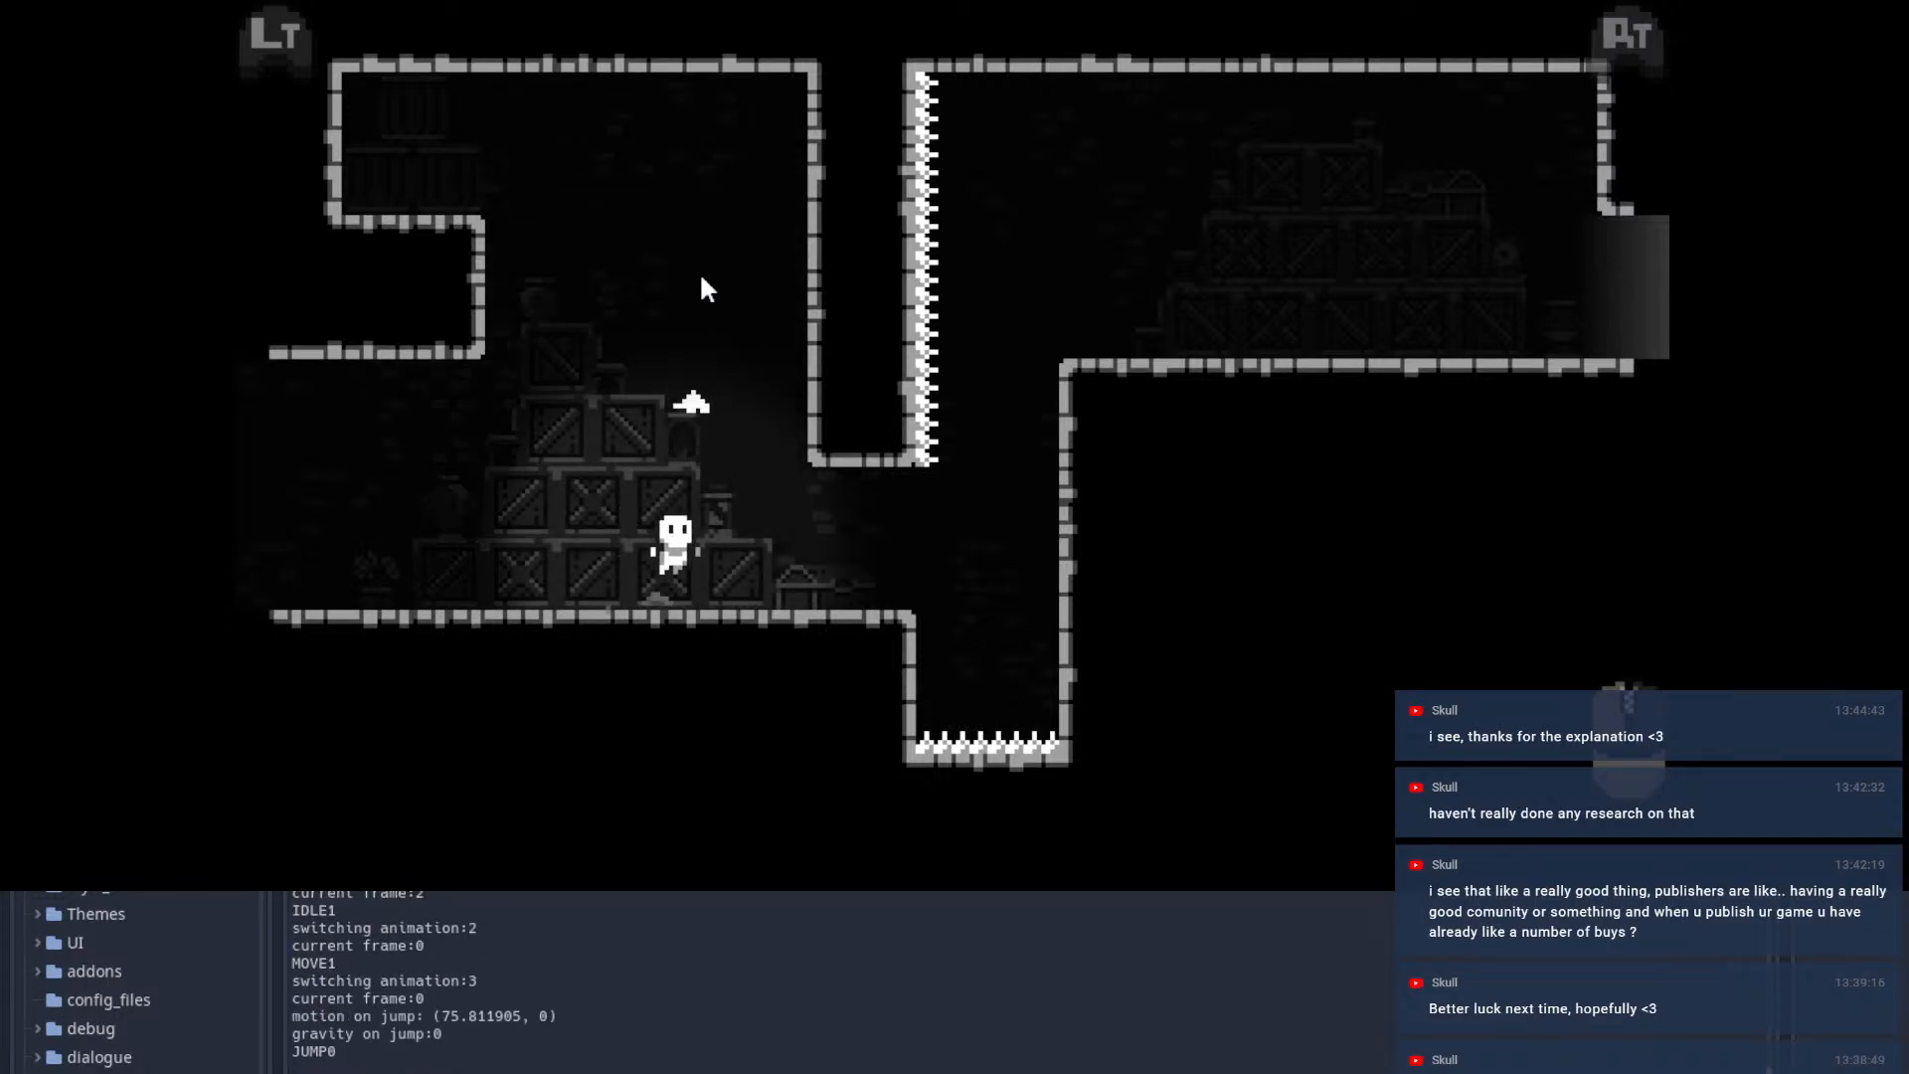
left_click(746, 289)
key("d")
key("space")
key("a")
key("space")
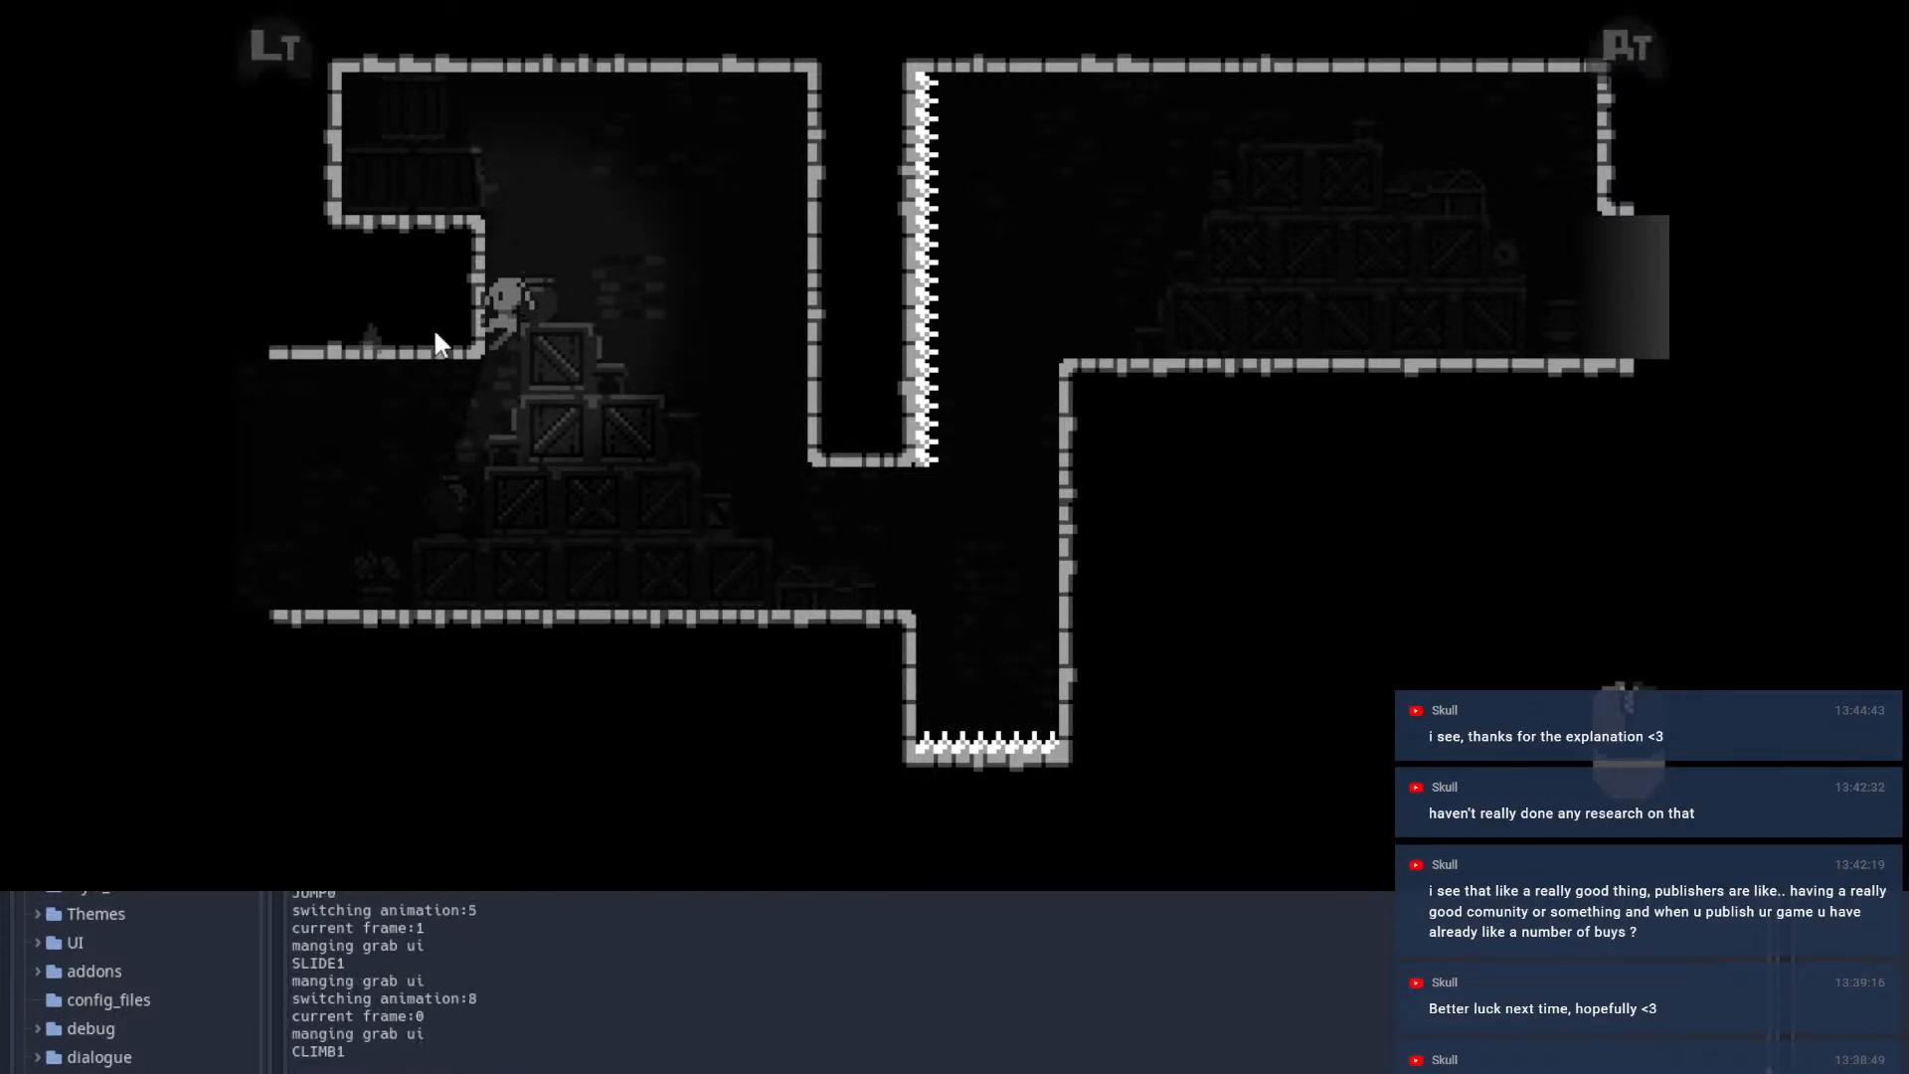
key("space")
key("a")
key("d")
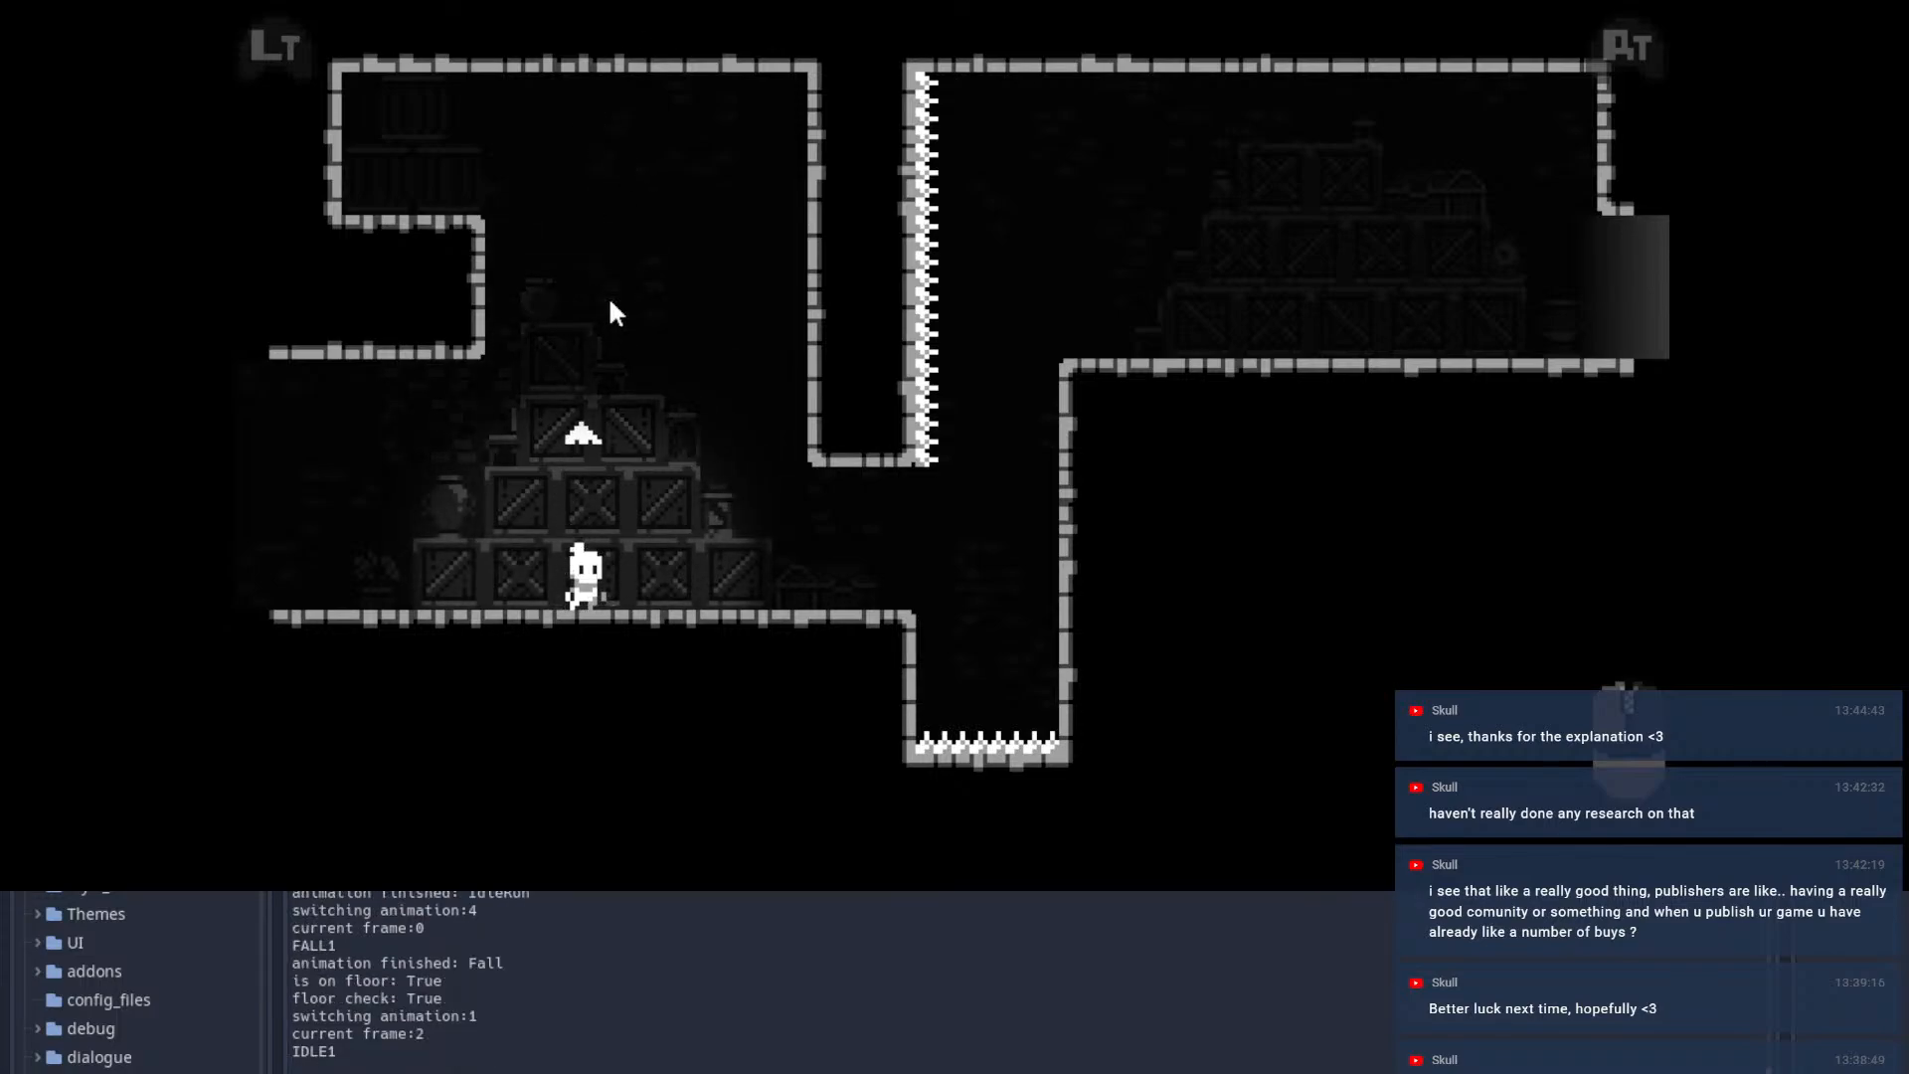
left_click(613, 246)
key("d")
key("space")
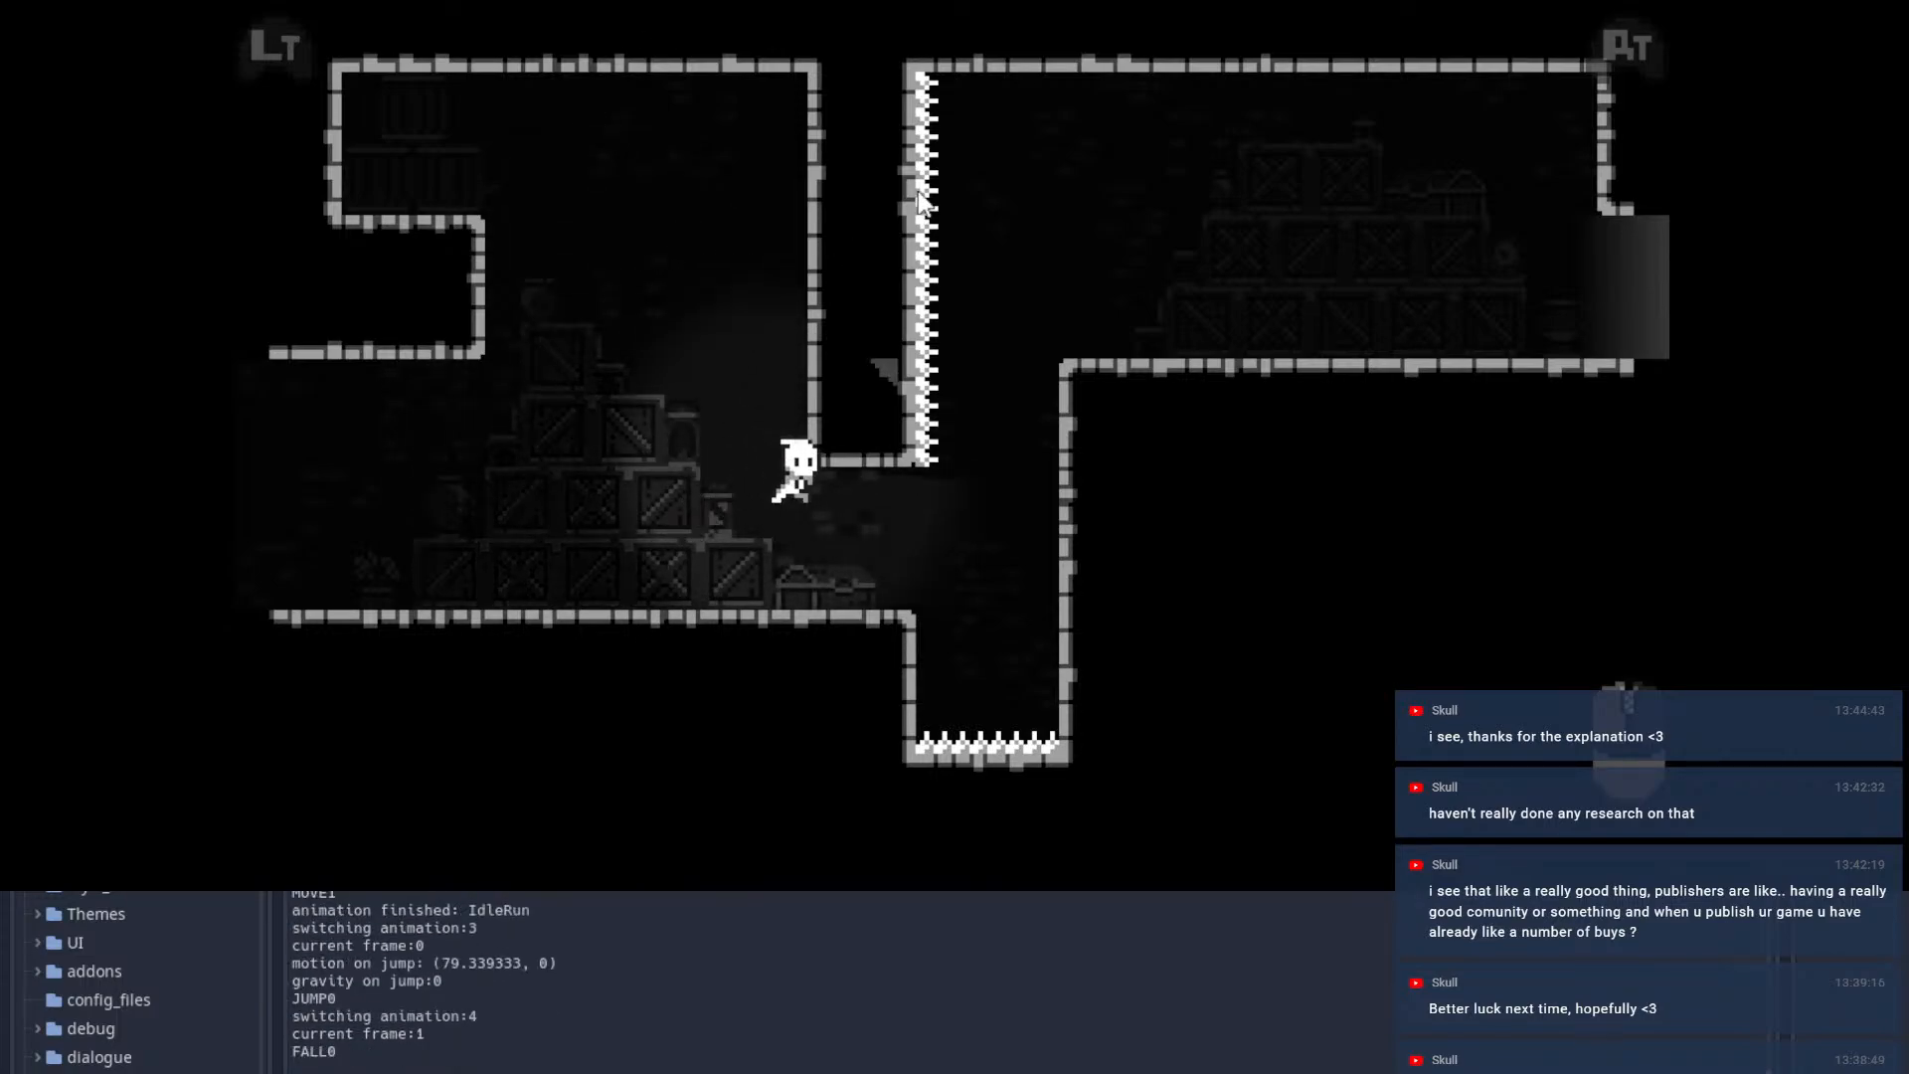
key("d")
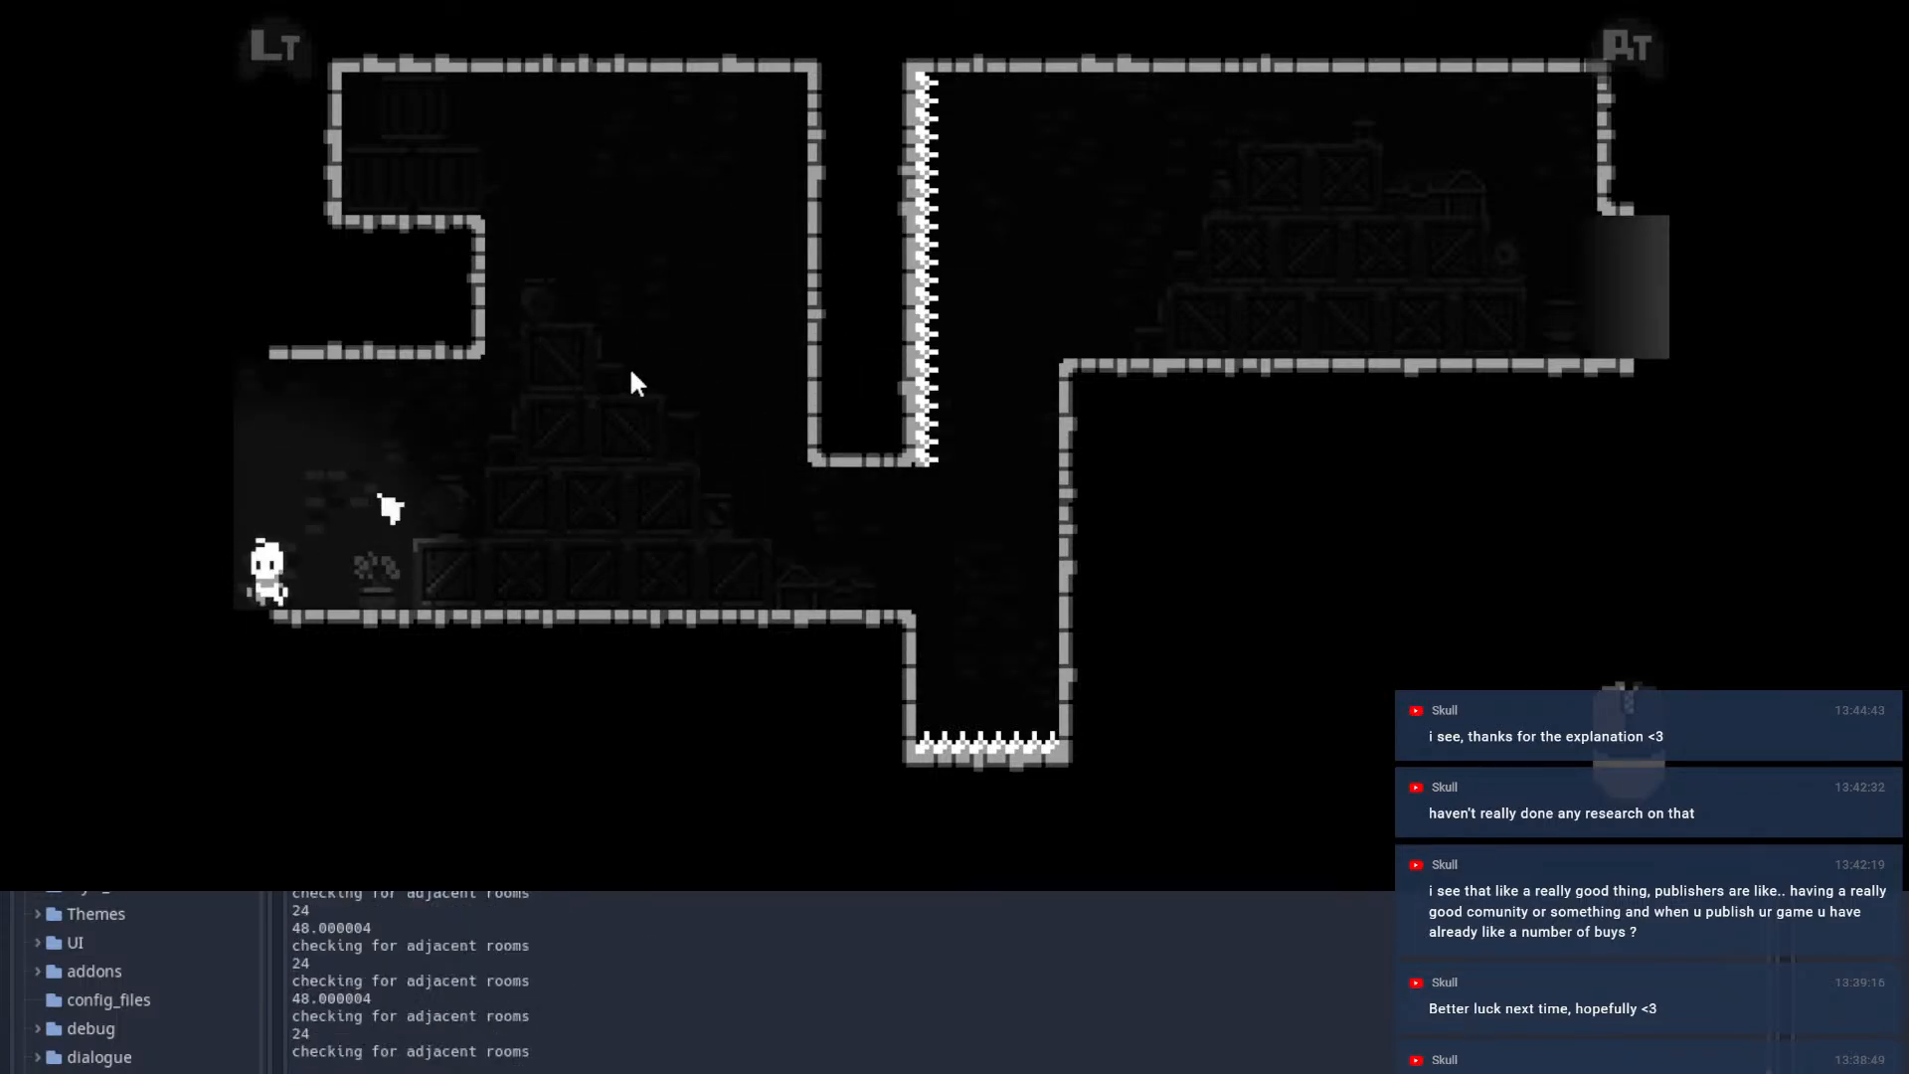
key("d")
key("space")
left_click(531, 254)
key("a")
key("space")
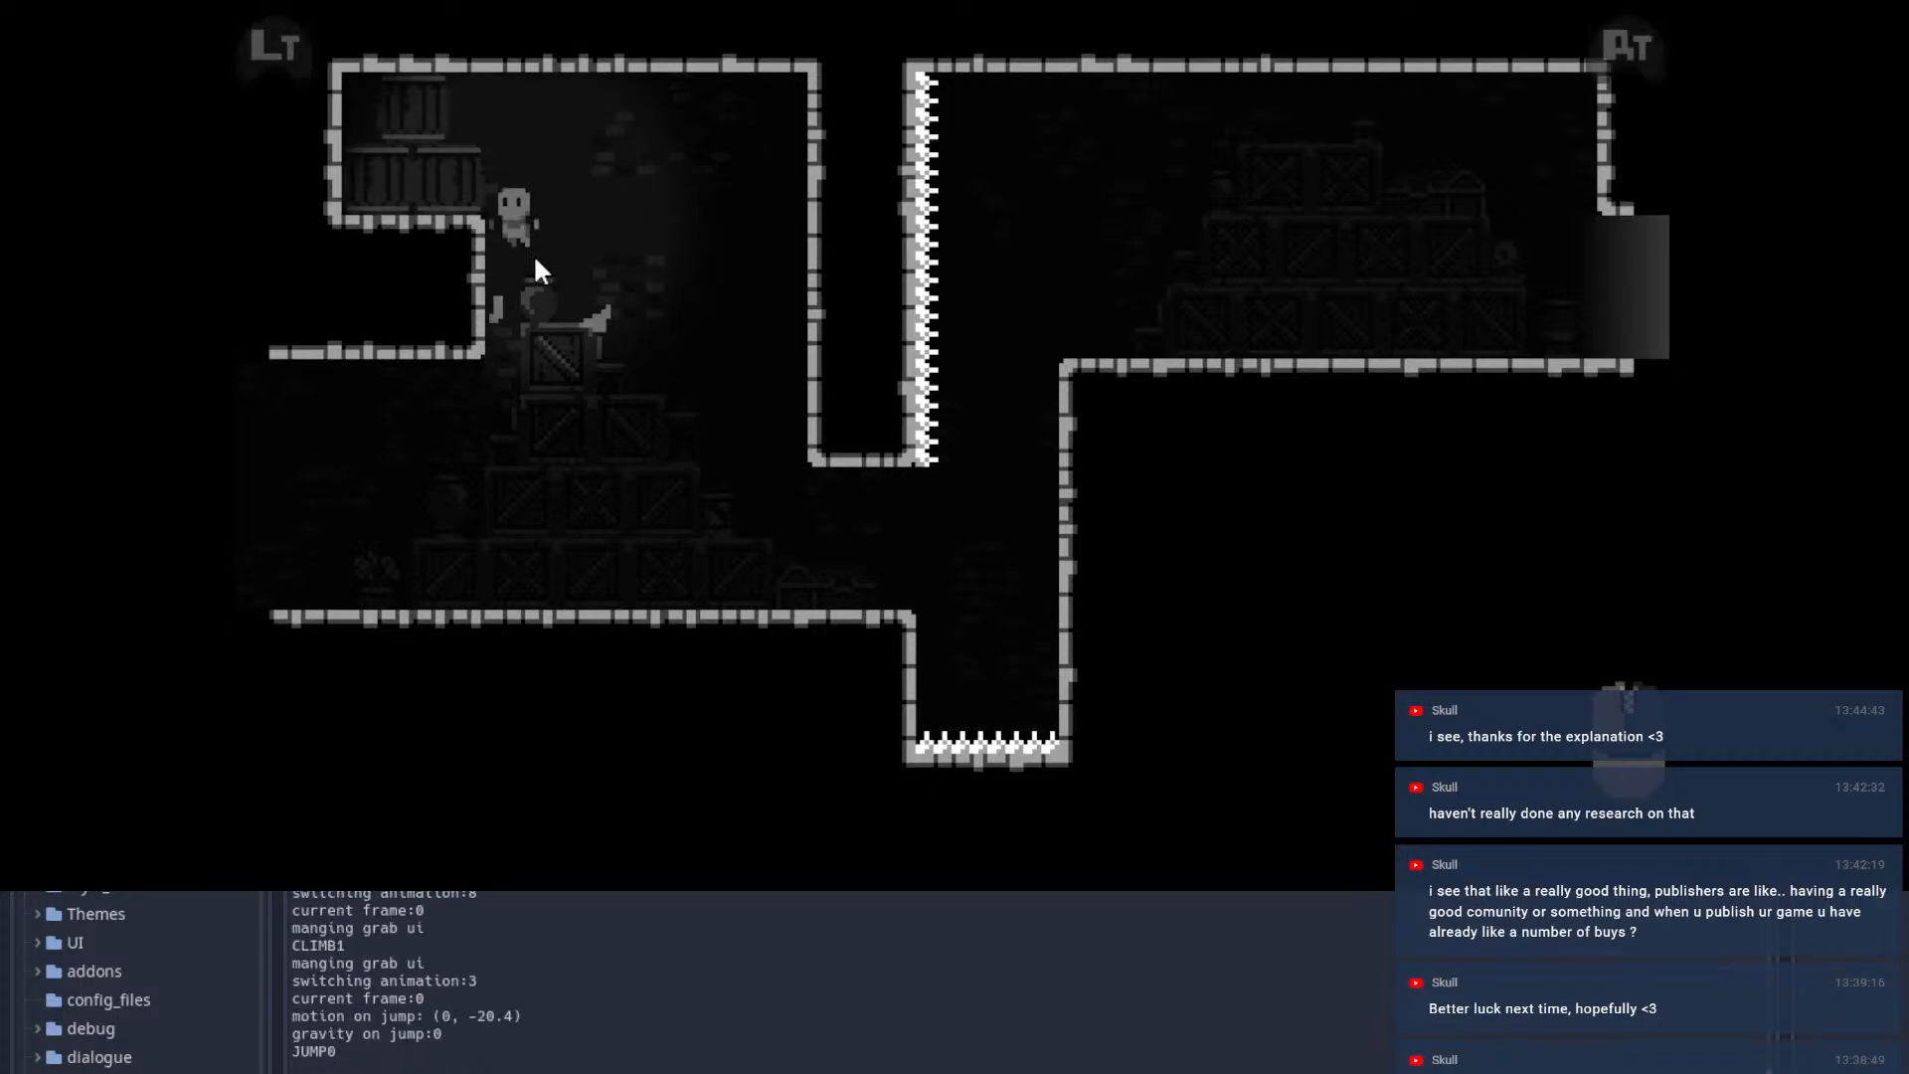
key("a")
key("d")
left_click(573, 506)
key("d")
key("space")
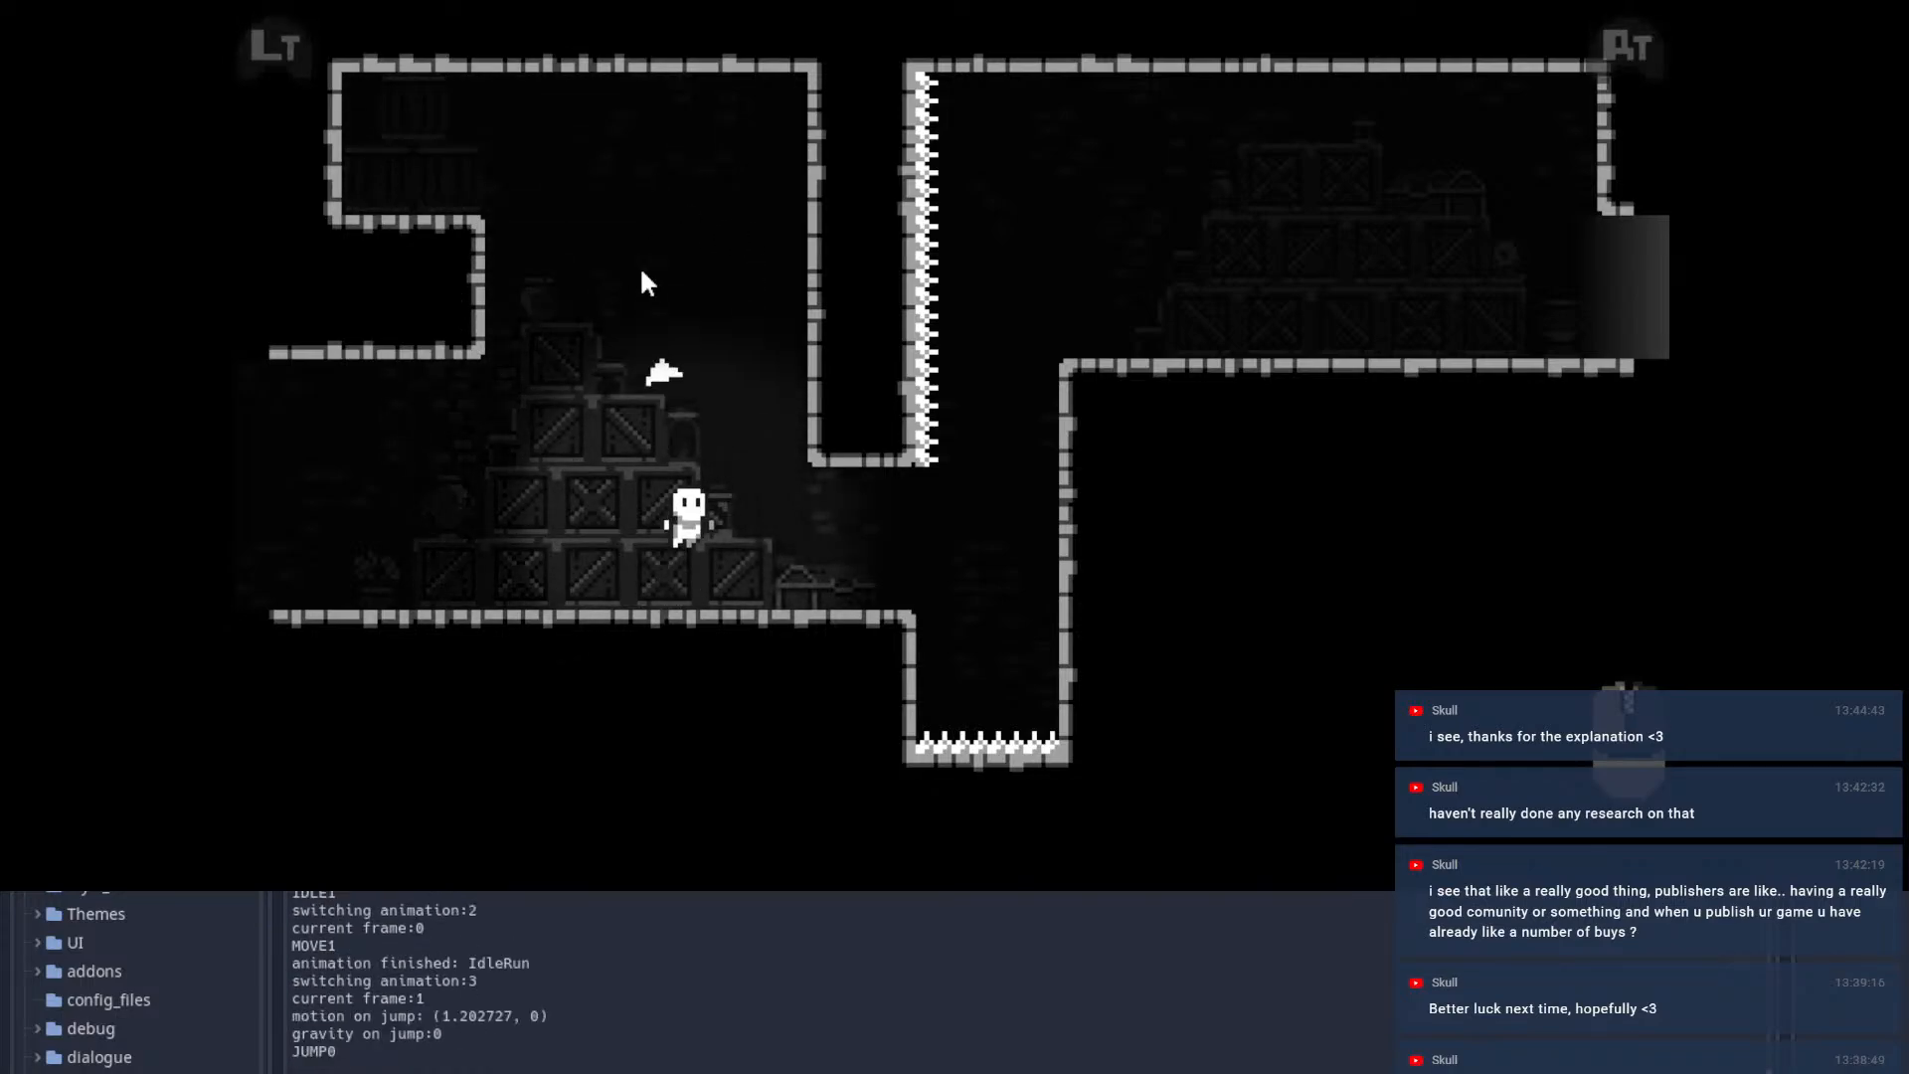
left_click(645, 283)
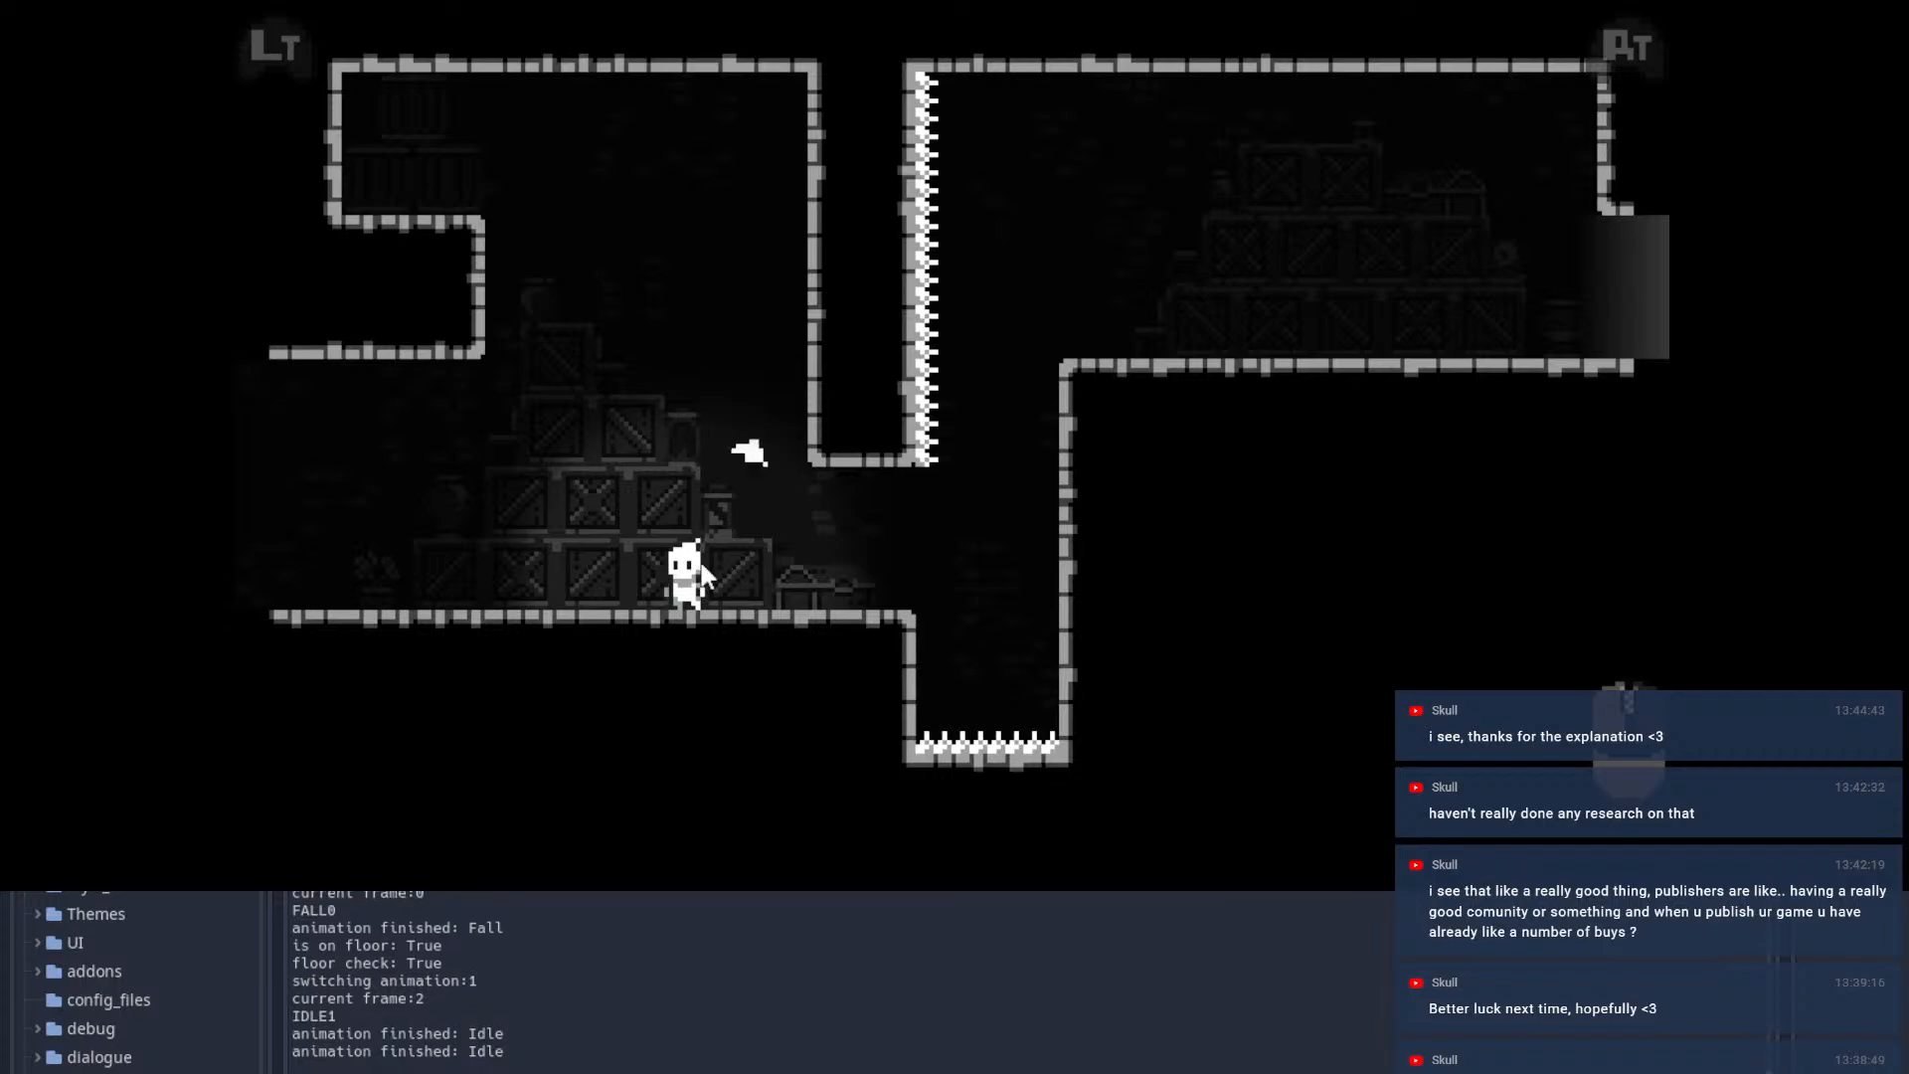
left_click(636, 221)
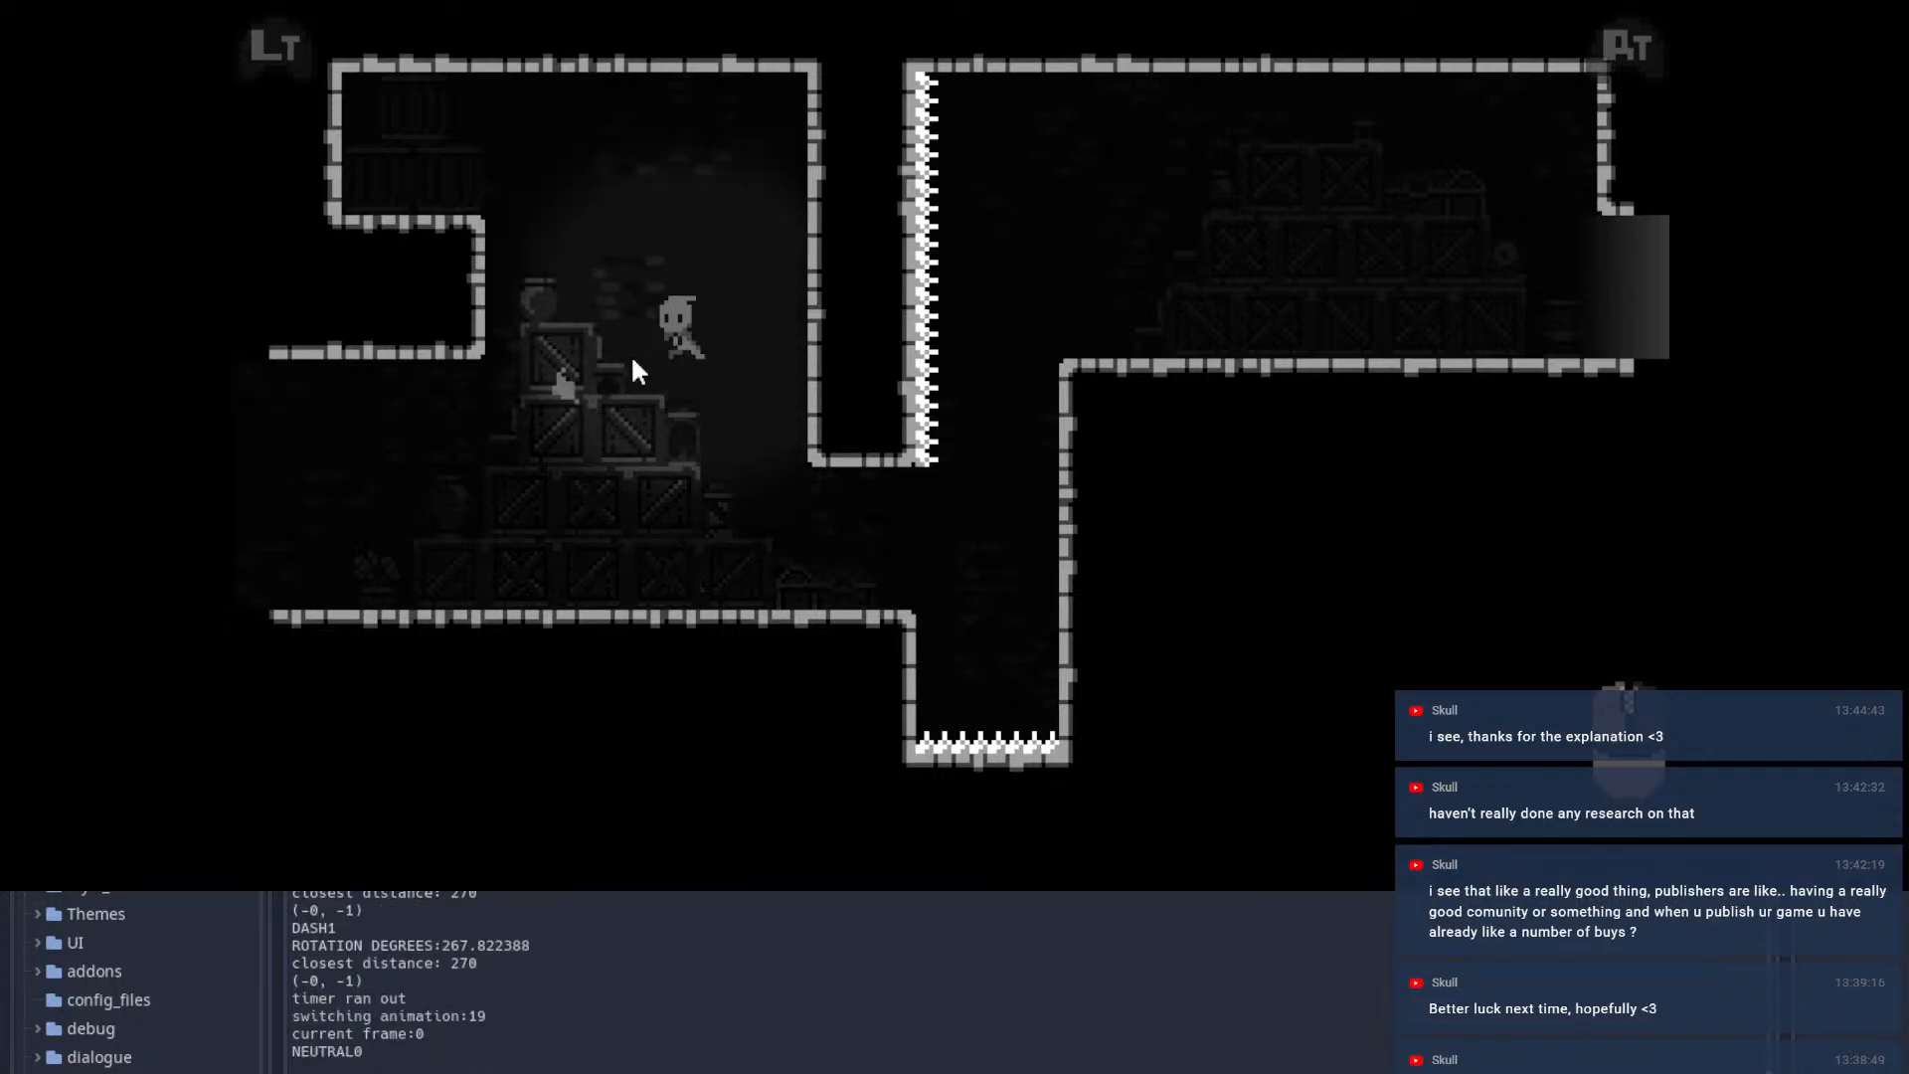
key("Escape")
key("alt+Tab")
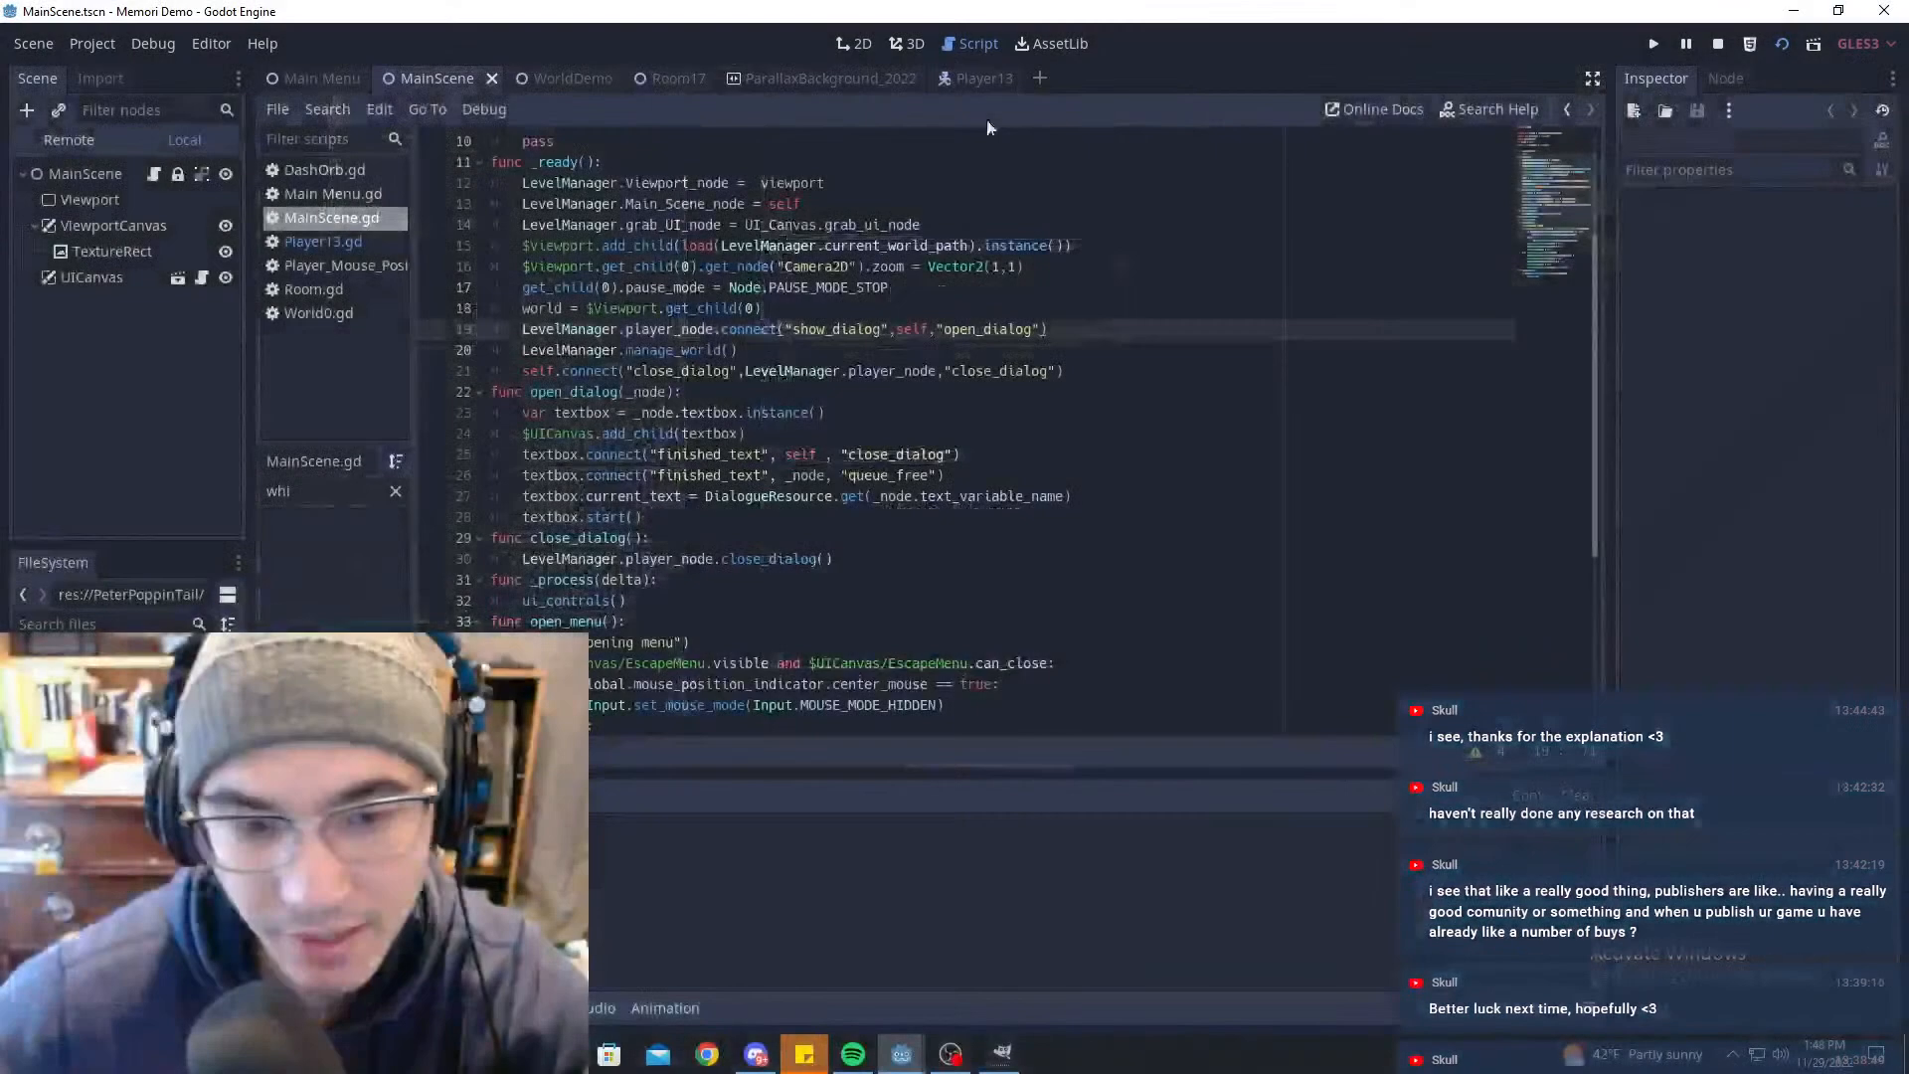
Step: Return to the Player13 script, filter its methods by "switch" and go to the switch_animation function
left_click(969, 87)
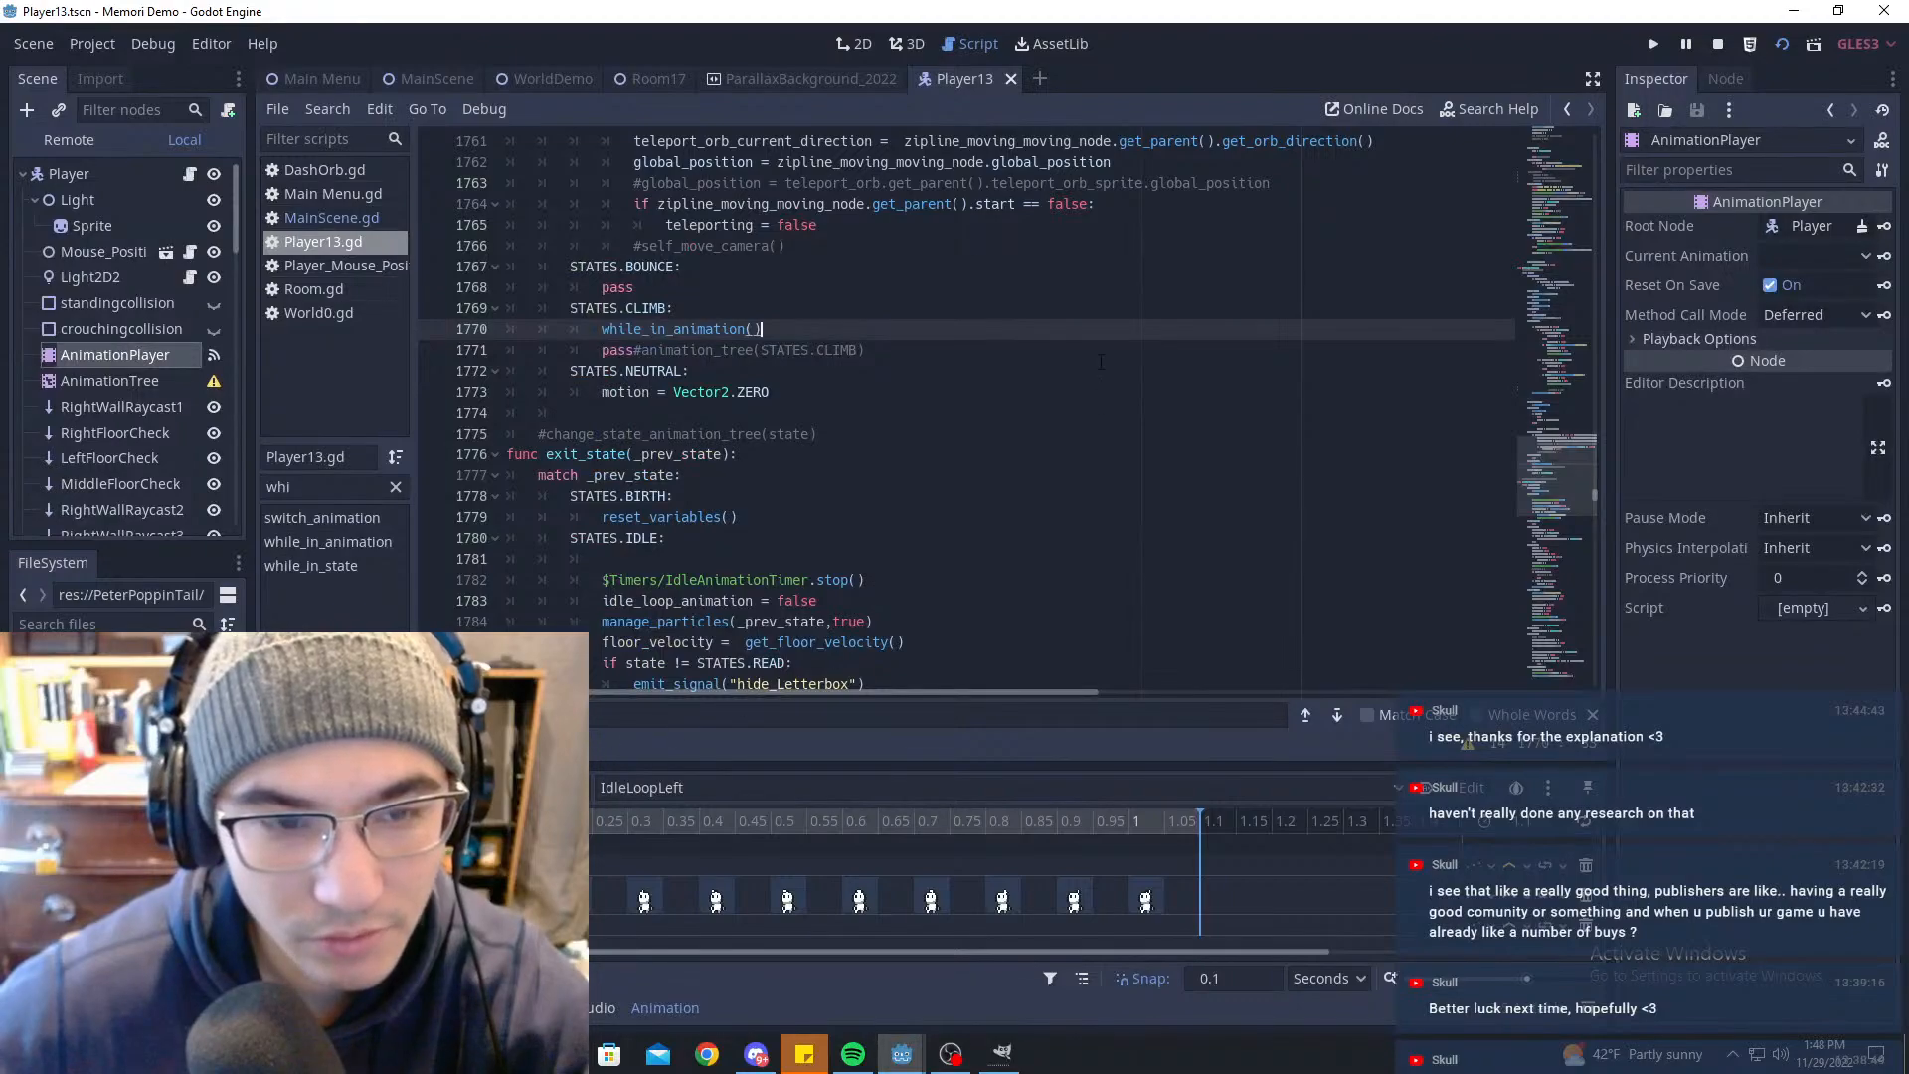
double_click(286, 487)
type("an")
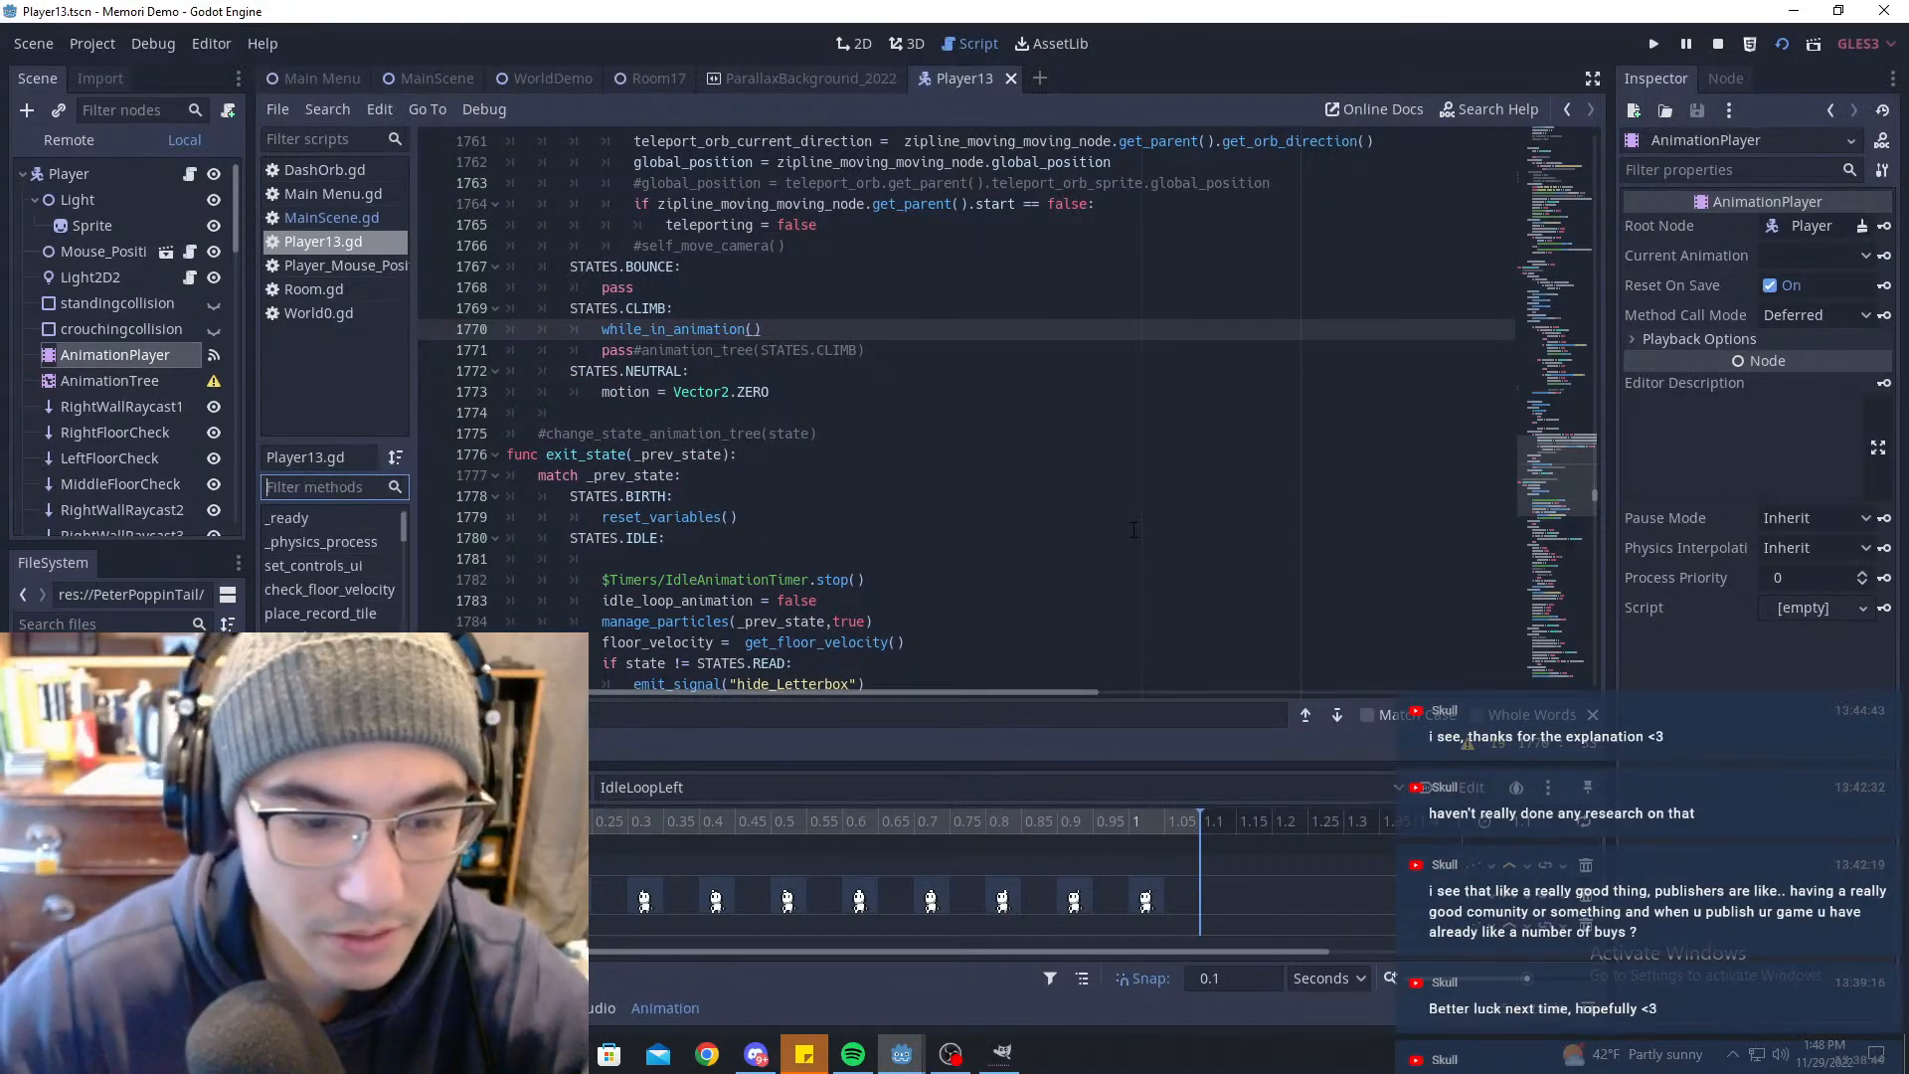
key("BackSpace")
key("BackSpace")
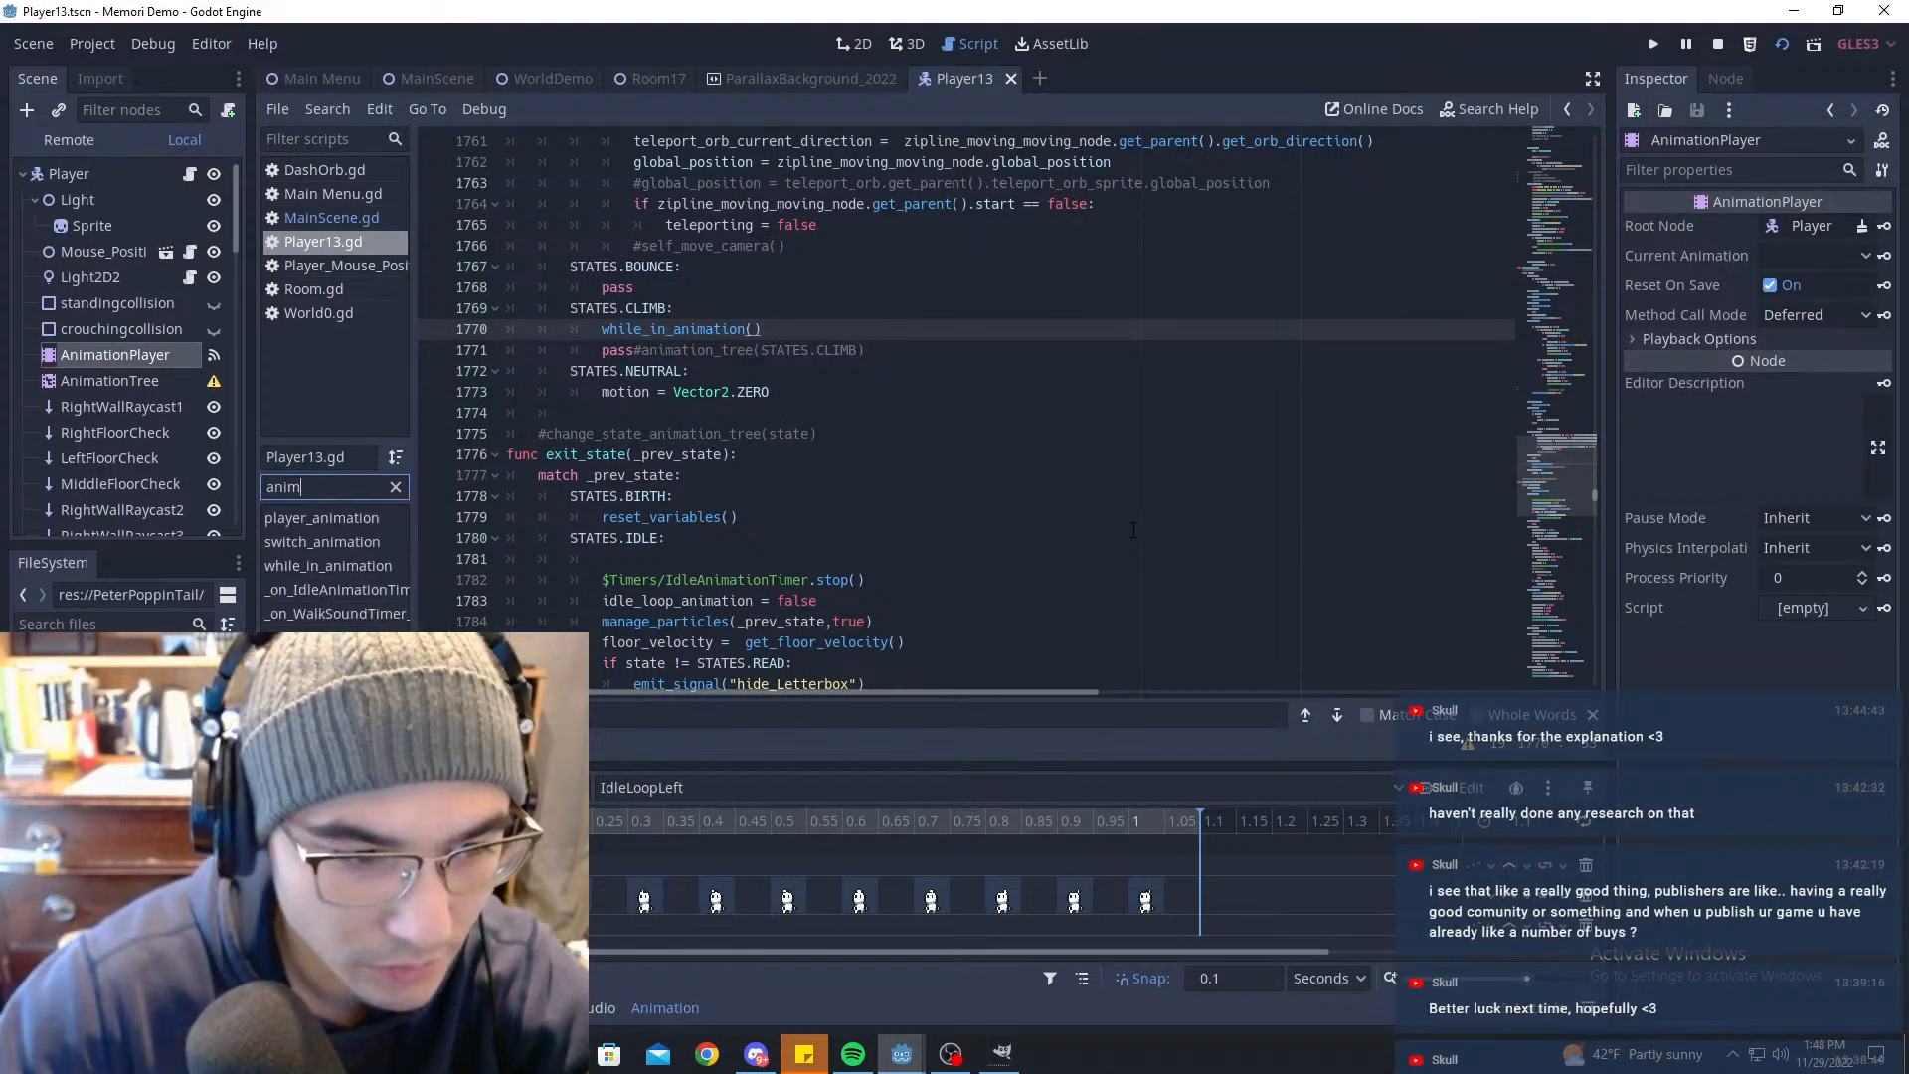
type("switch")
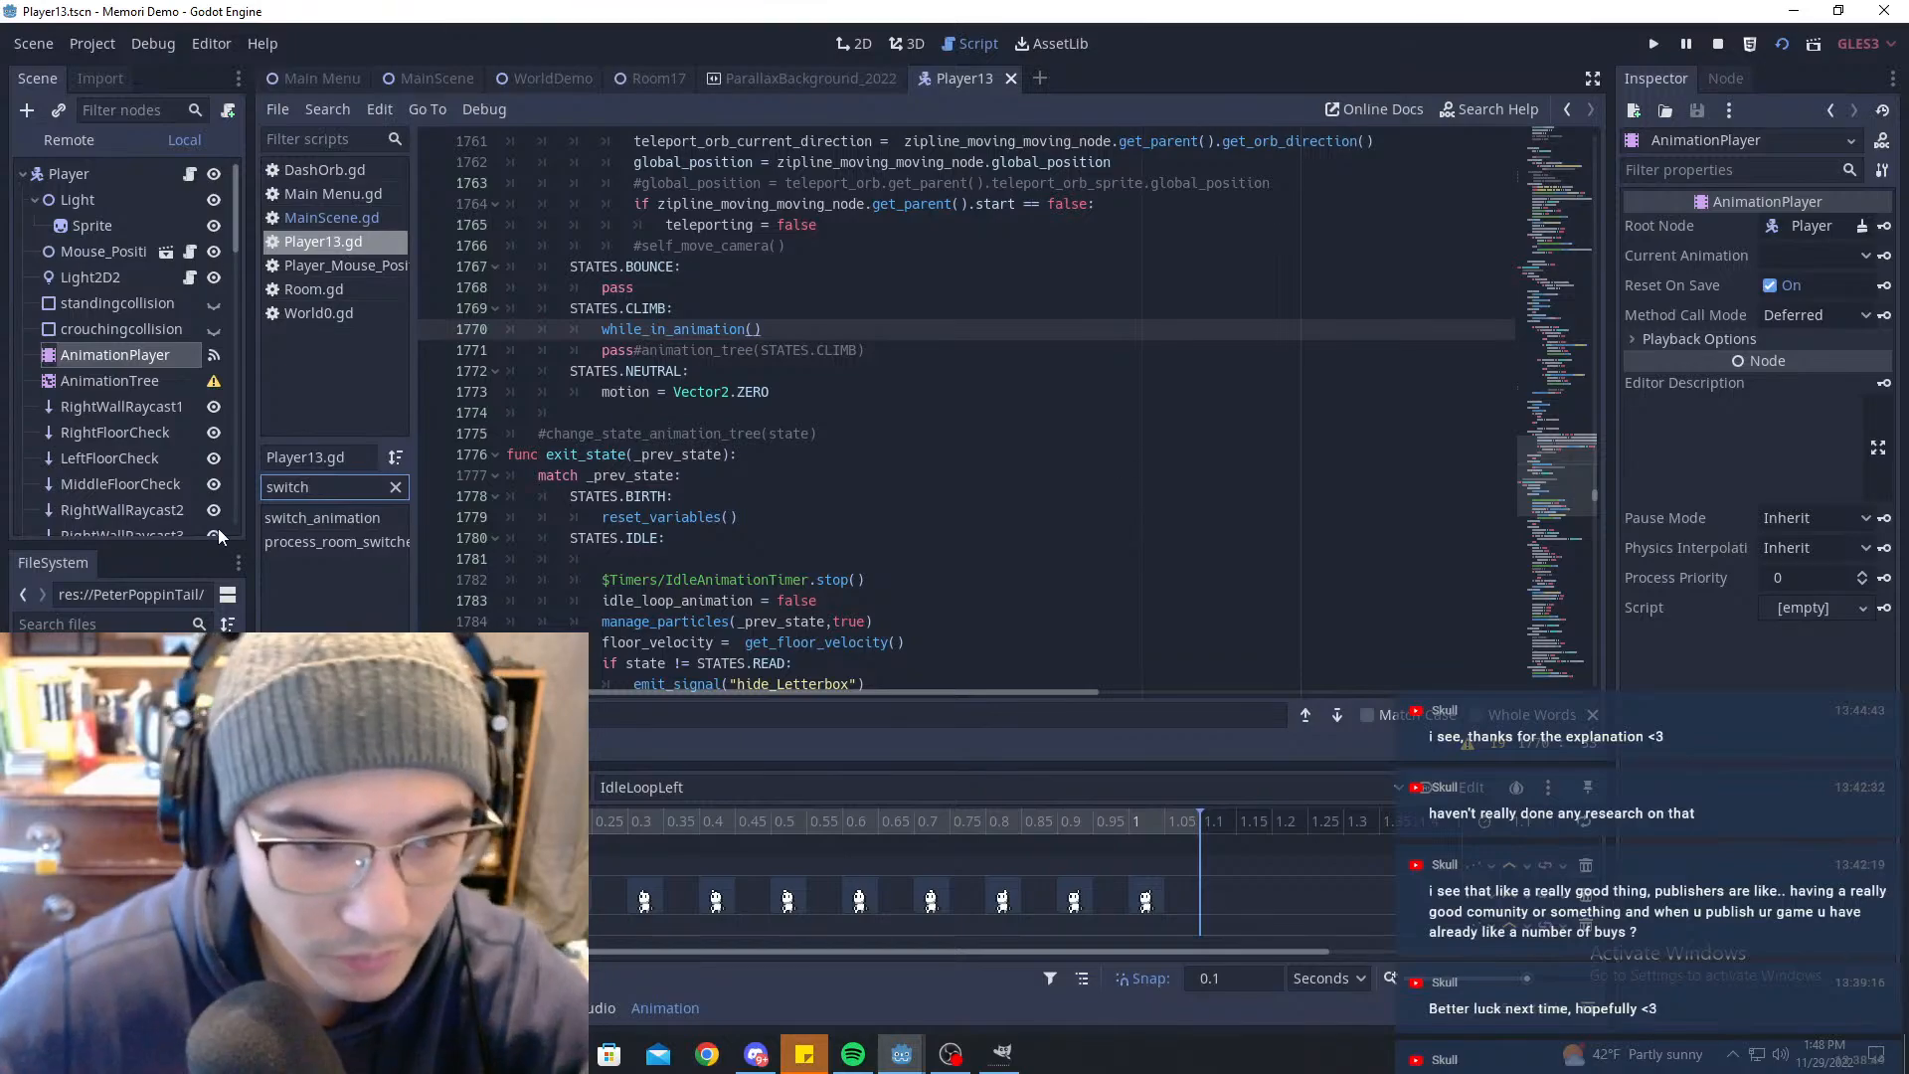
key("Return")
scroll(897, 336, "down", 2)
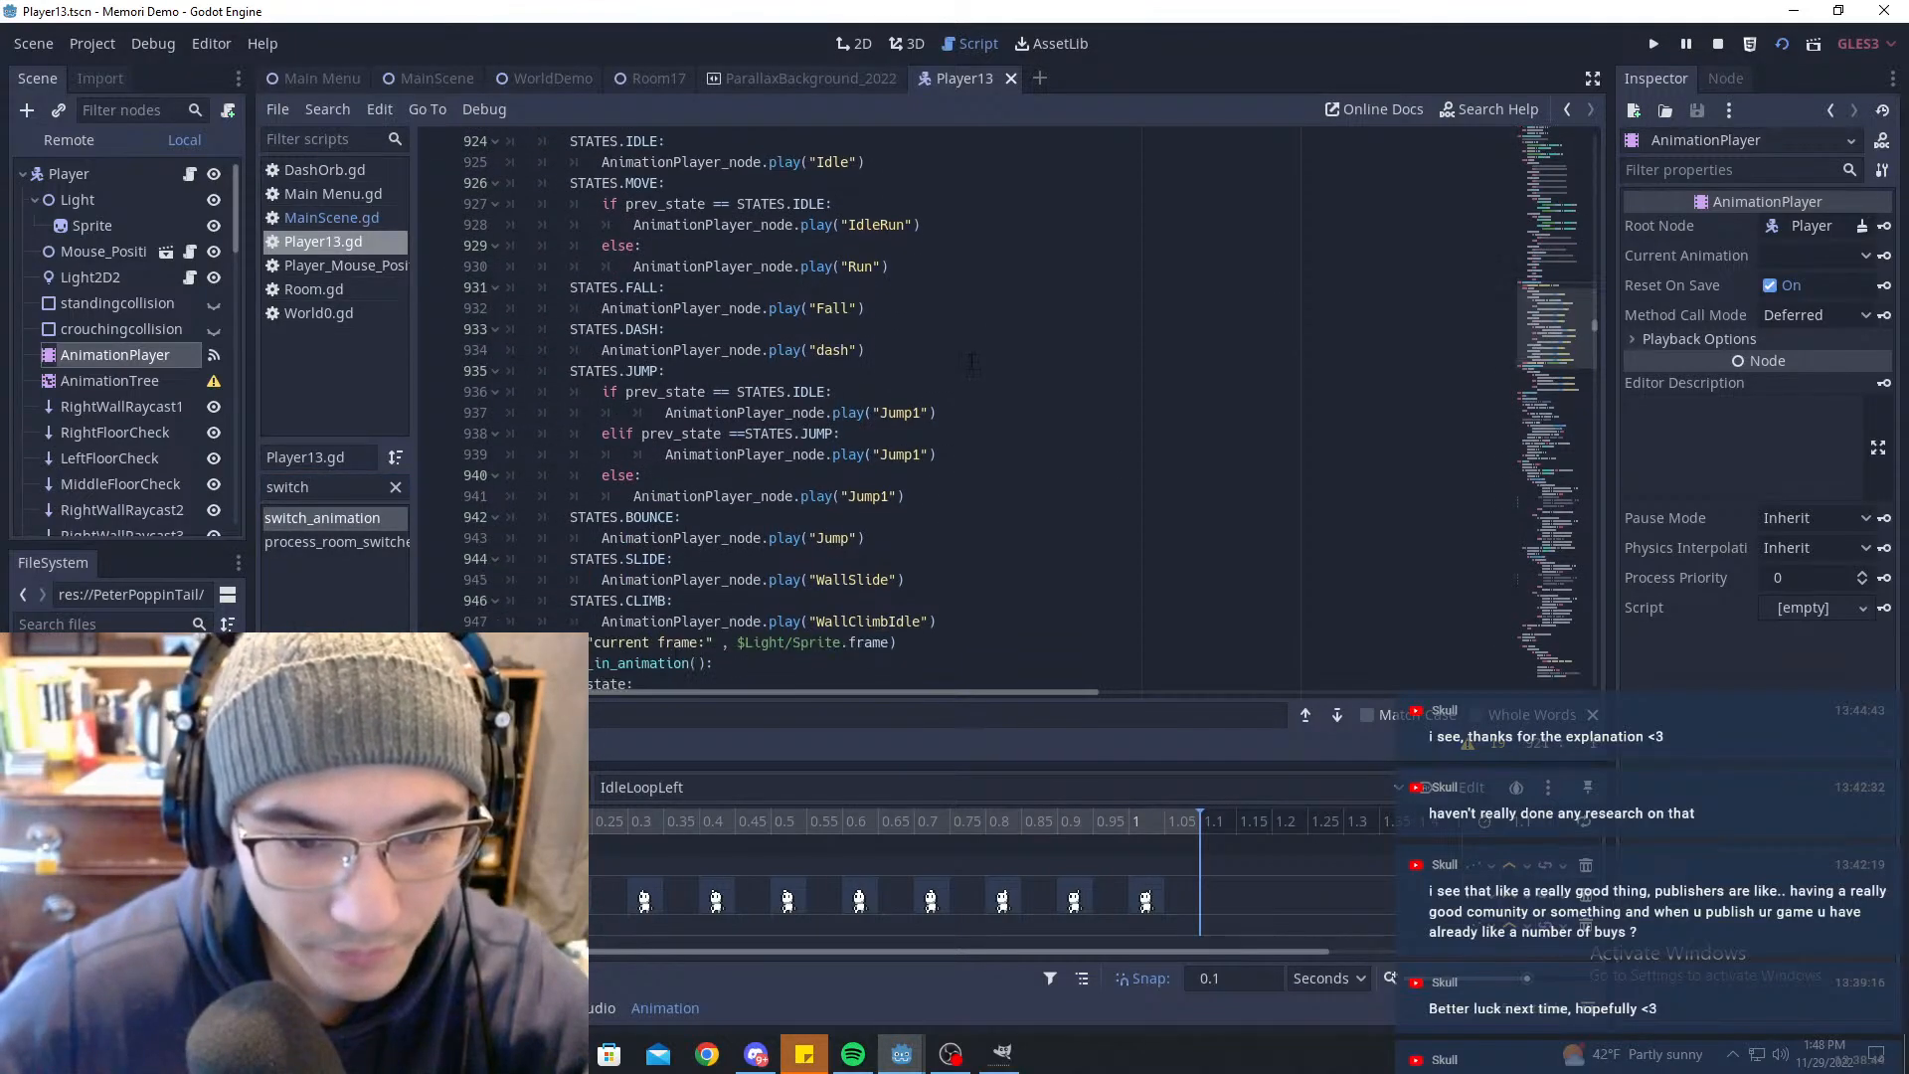
Step: Show the Jump1 animation in the animation editor and examine the STATES.JUMP branches that play it in switch_animation
left_click(720, 778)
left_click(688, 773)
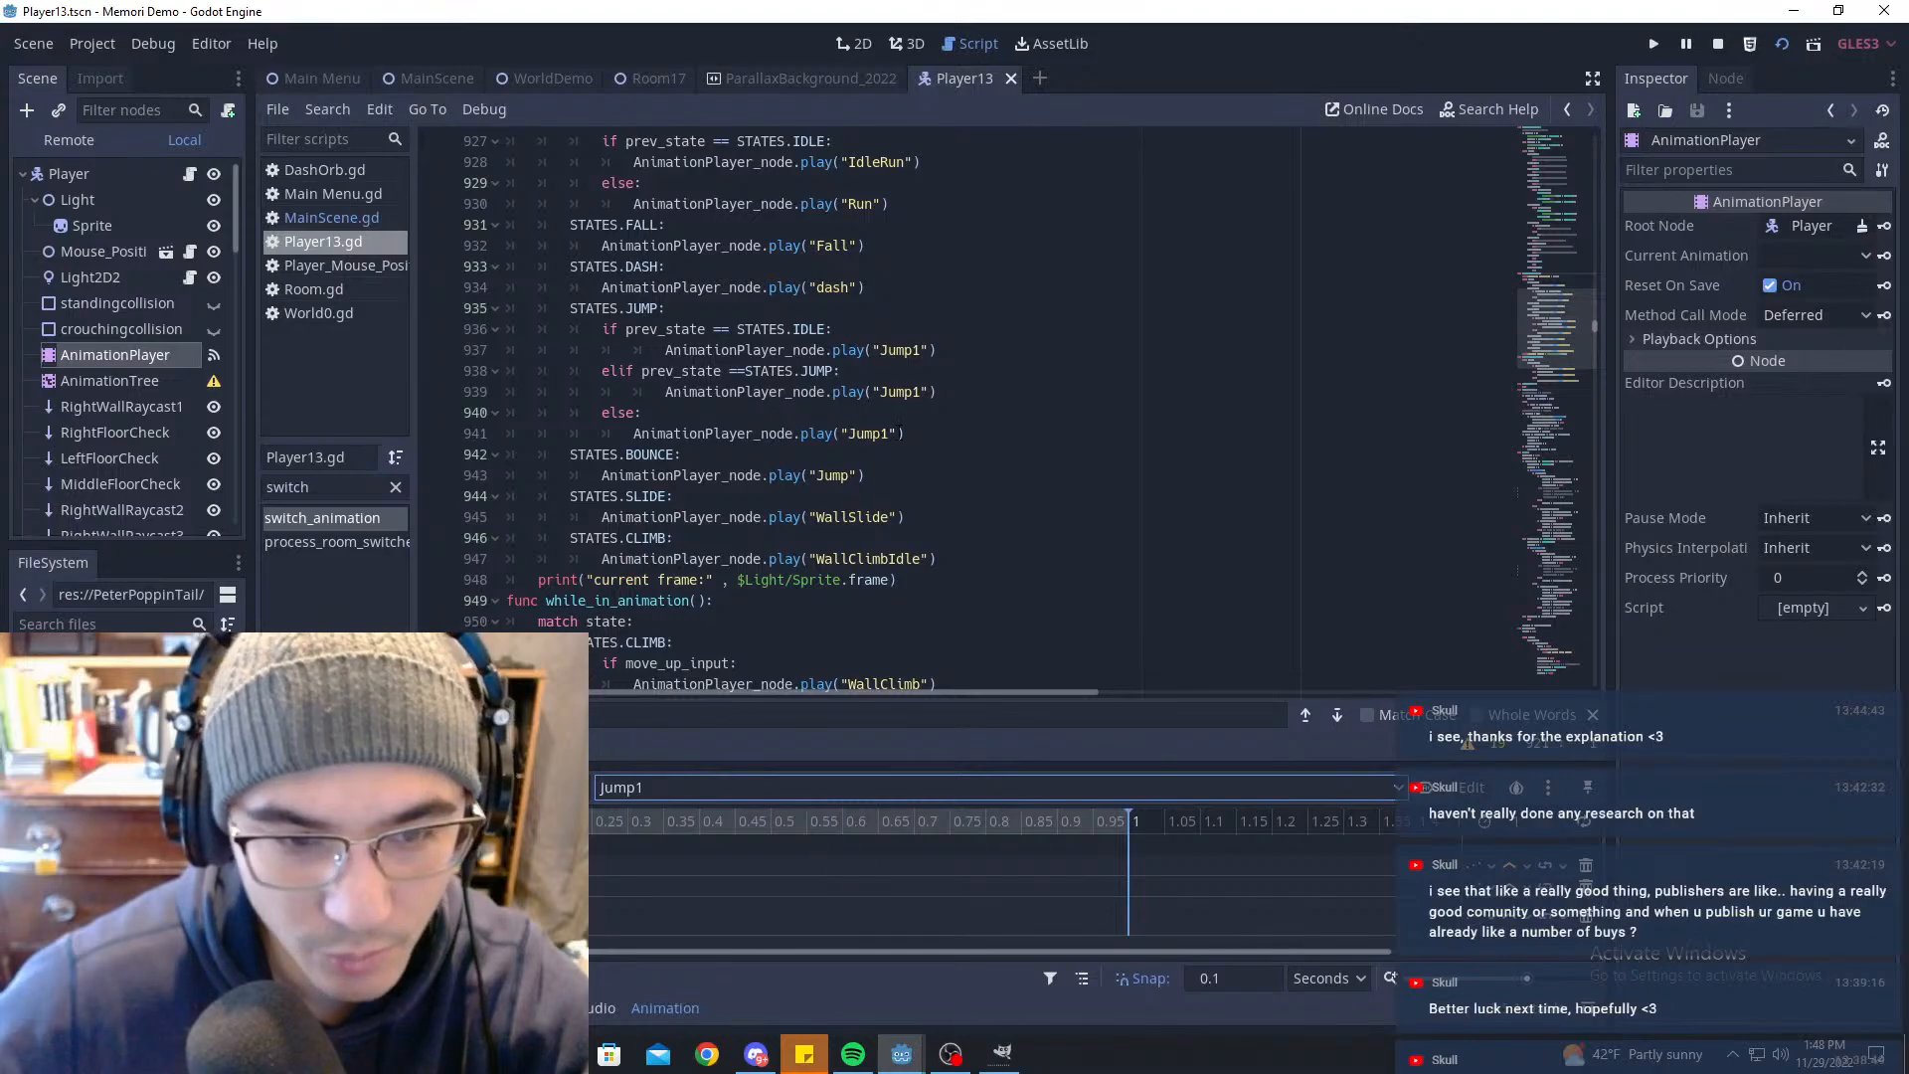
left_click(949, 350)
scroll(951, 472, "up", 2)
scroll(950, 471, "down", 2)
left_click_drag(905, 434, 634, 434)
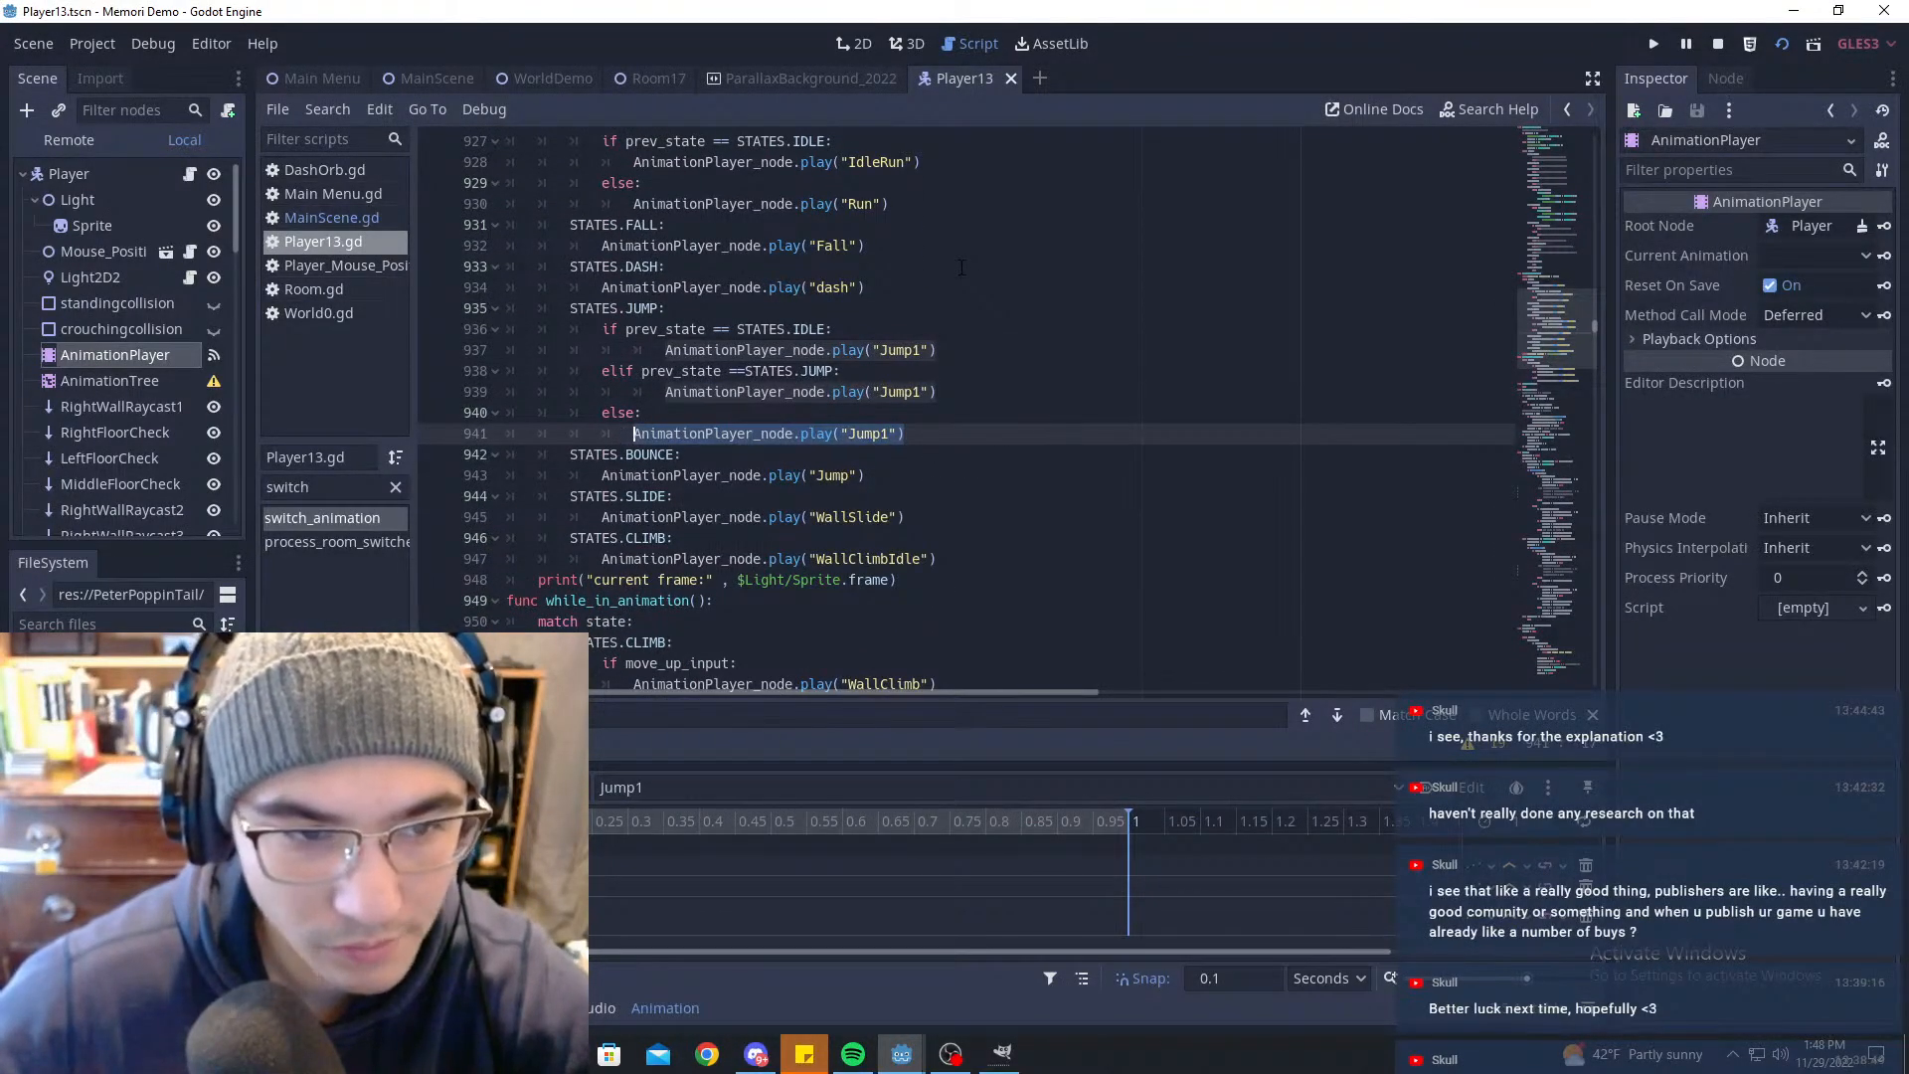
scroll(788, 308, "down", 2)
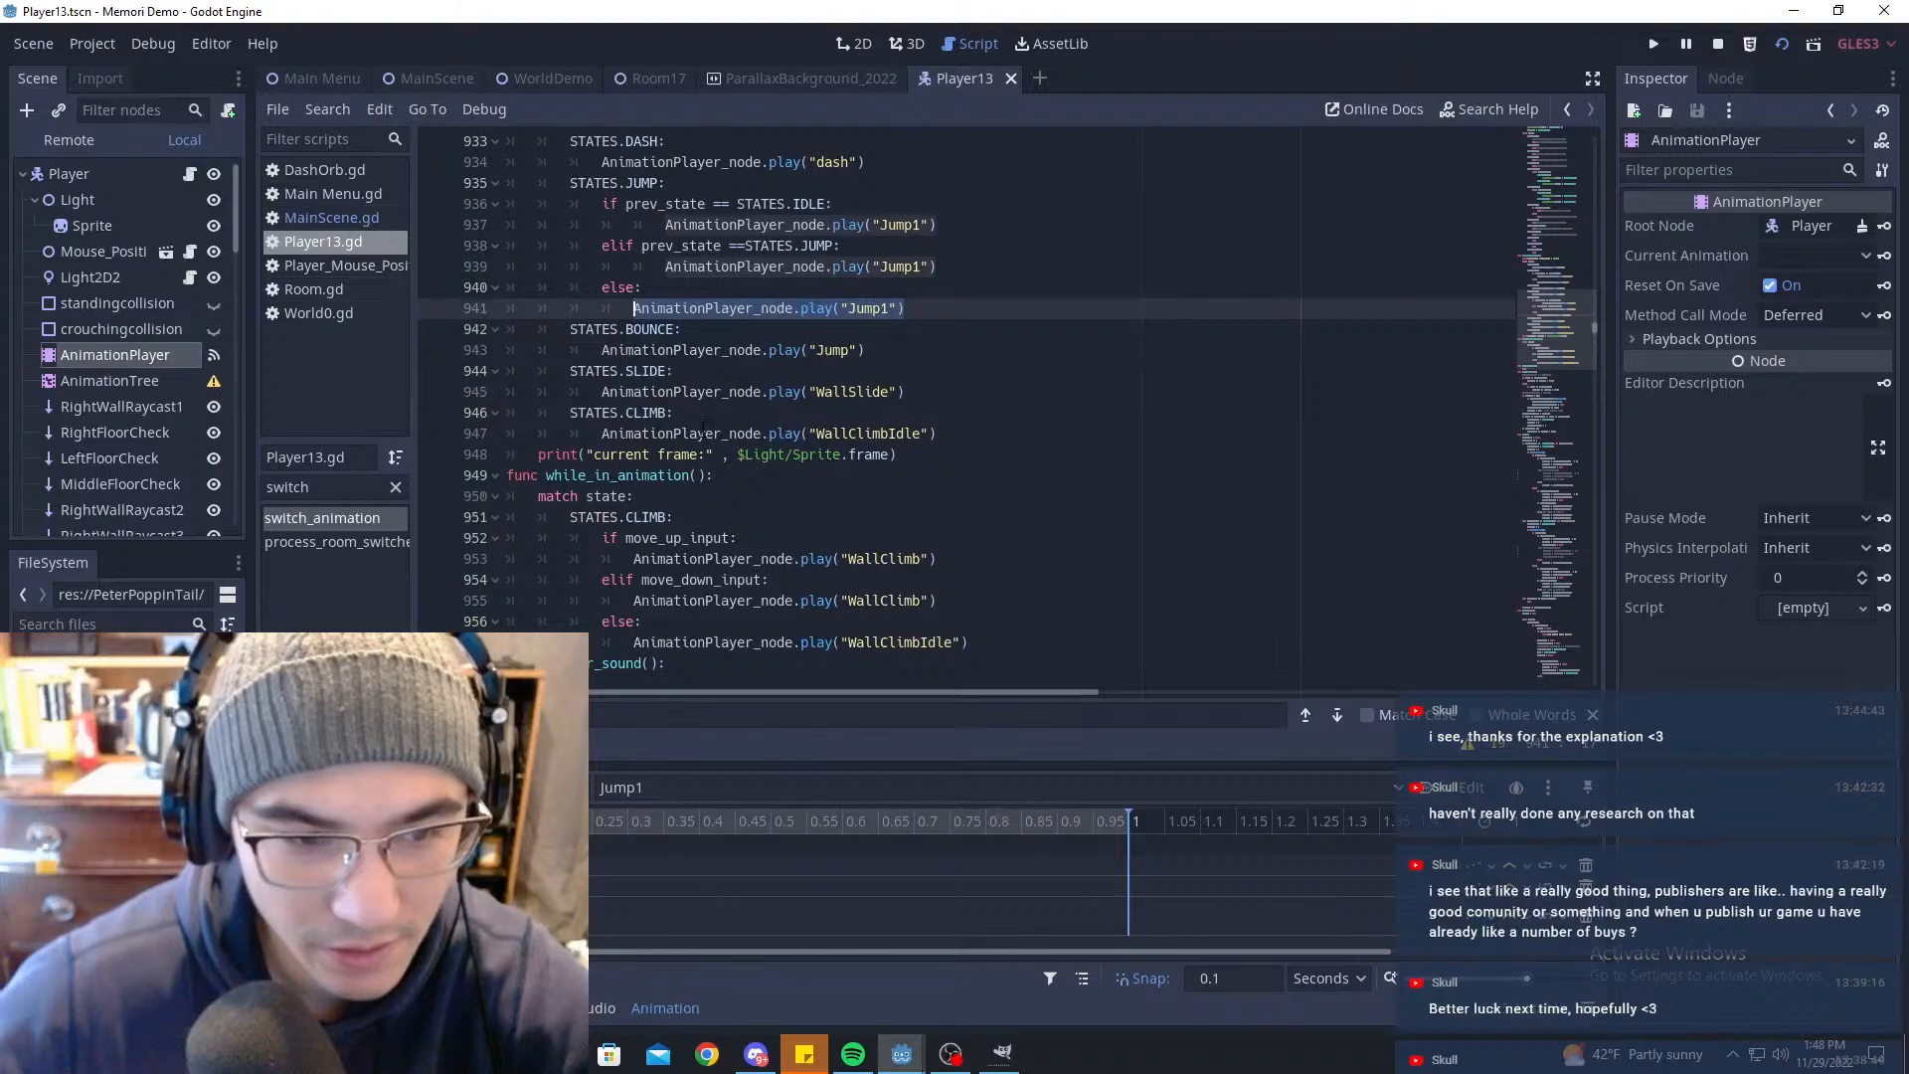
scroll(763, 403, "up", 4)
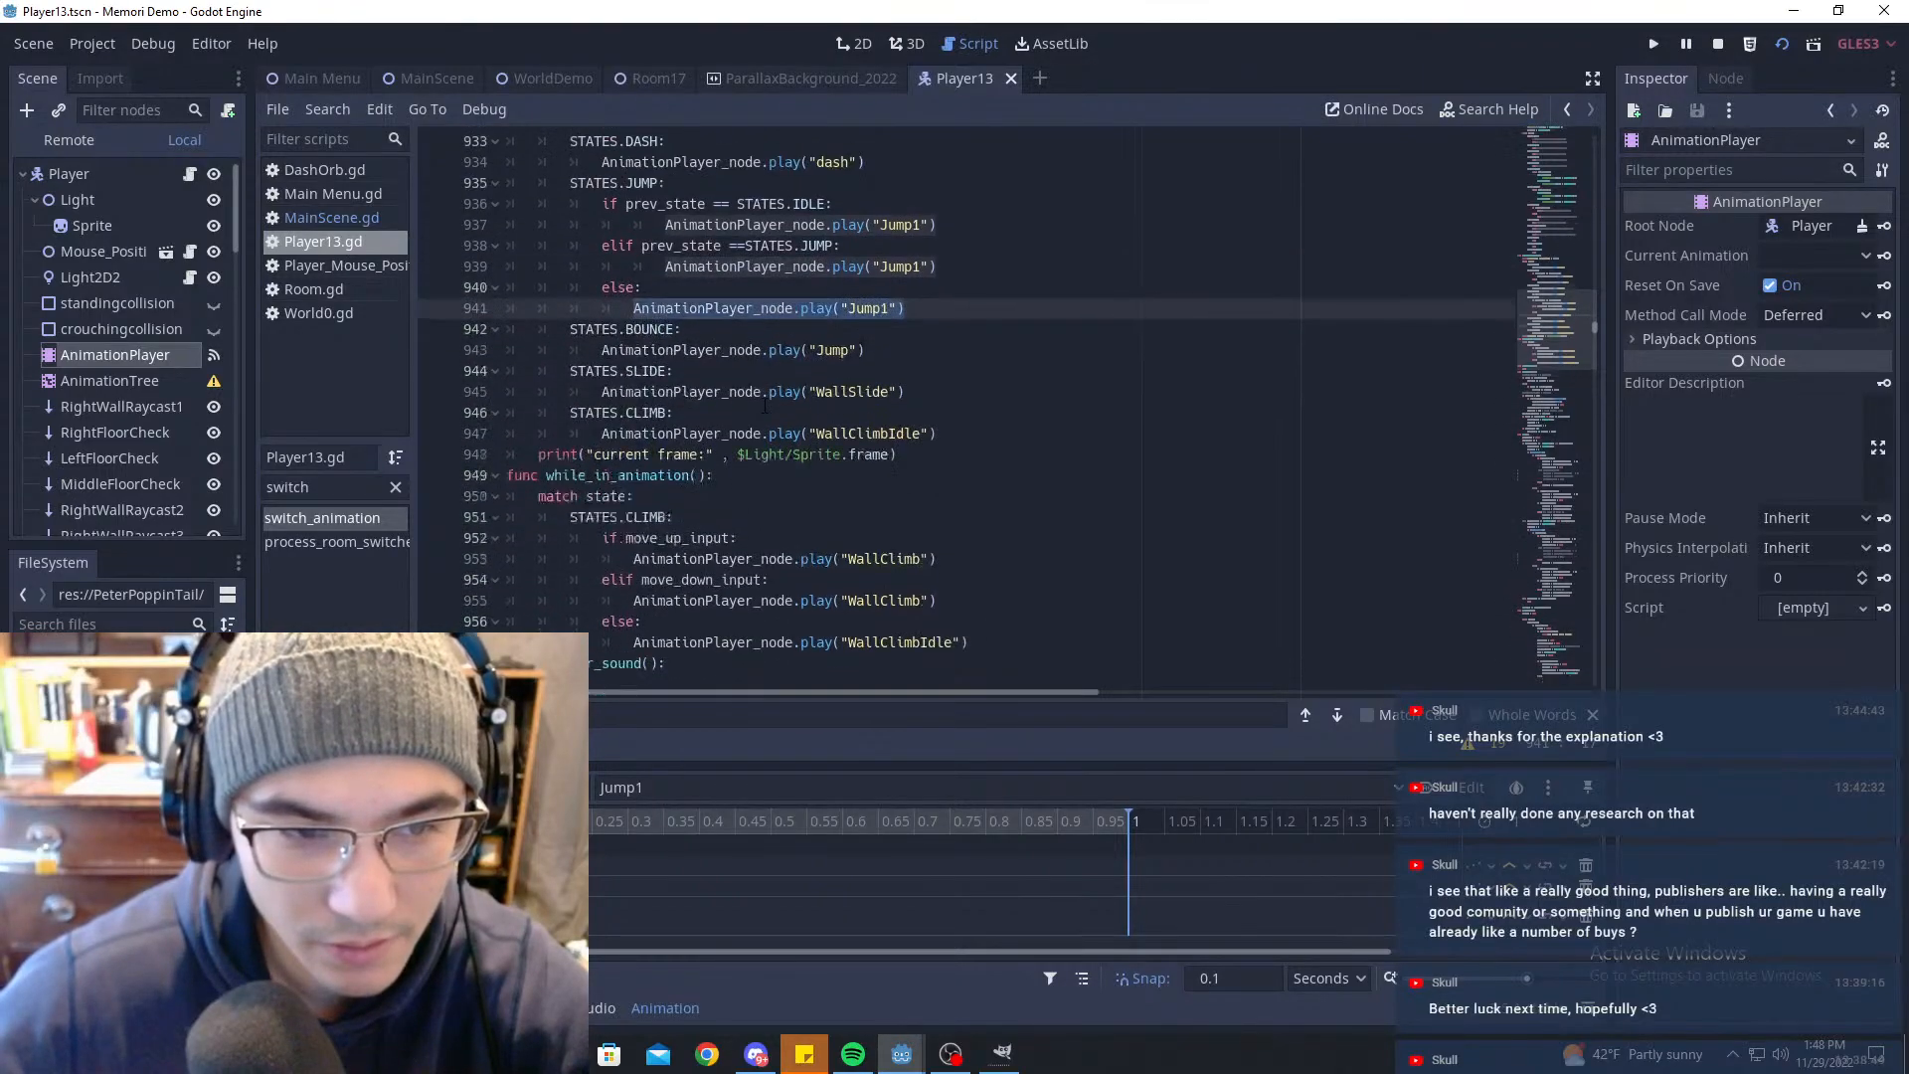
left_click(1257, 392)
key("Return")
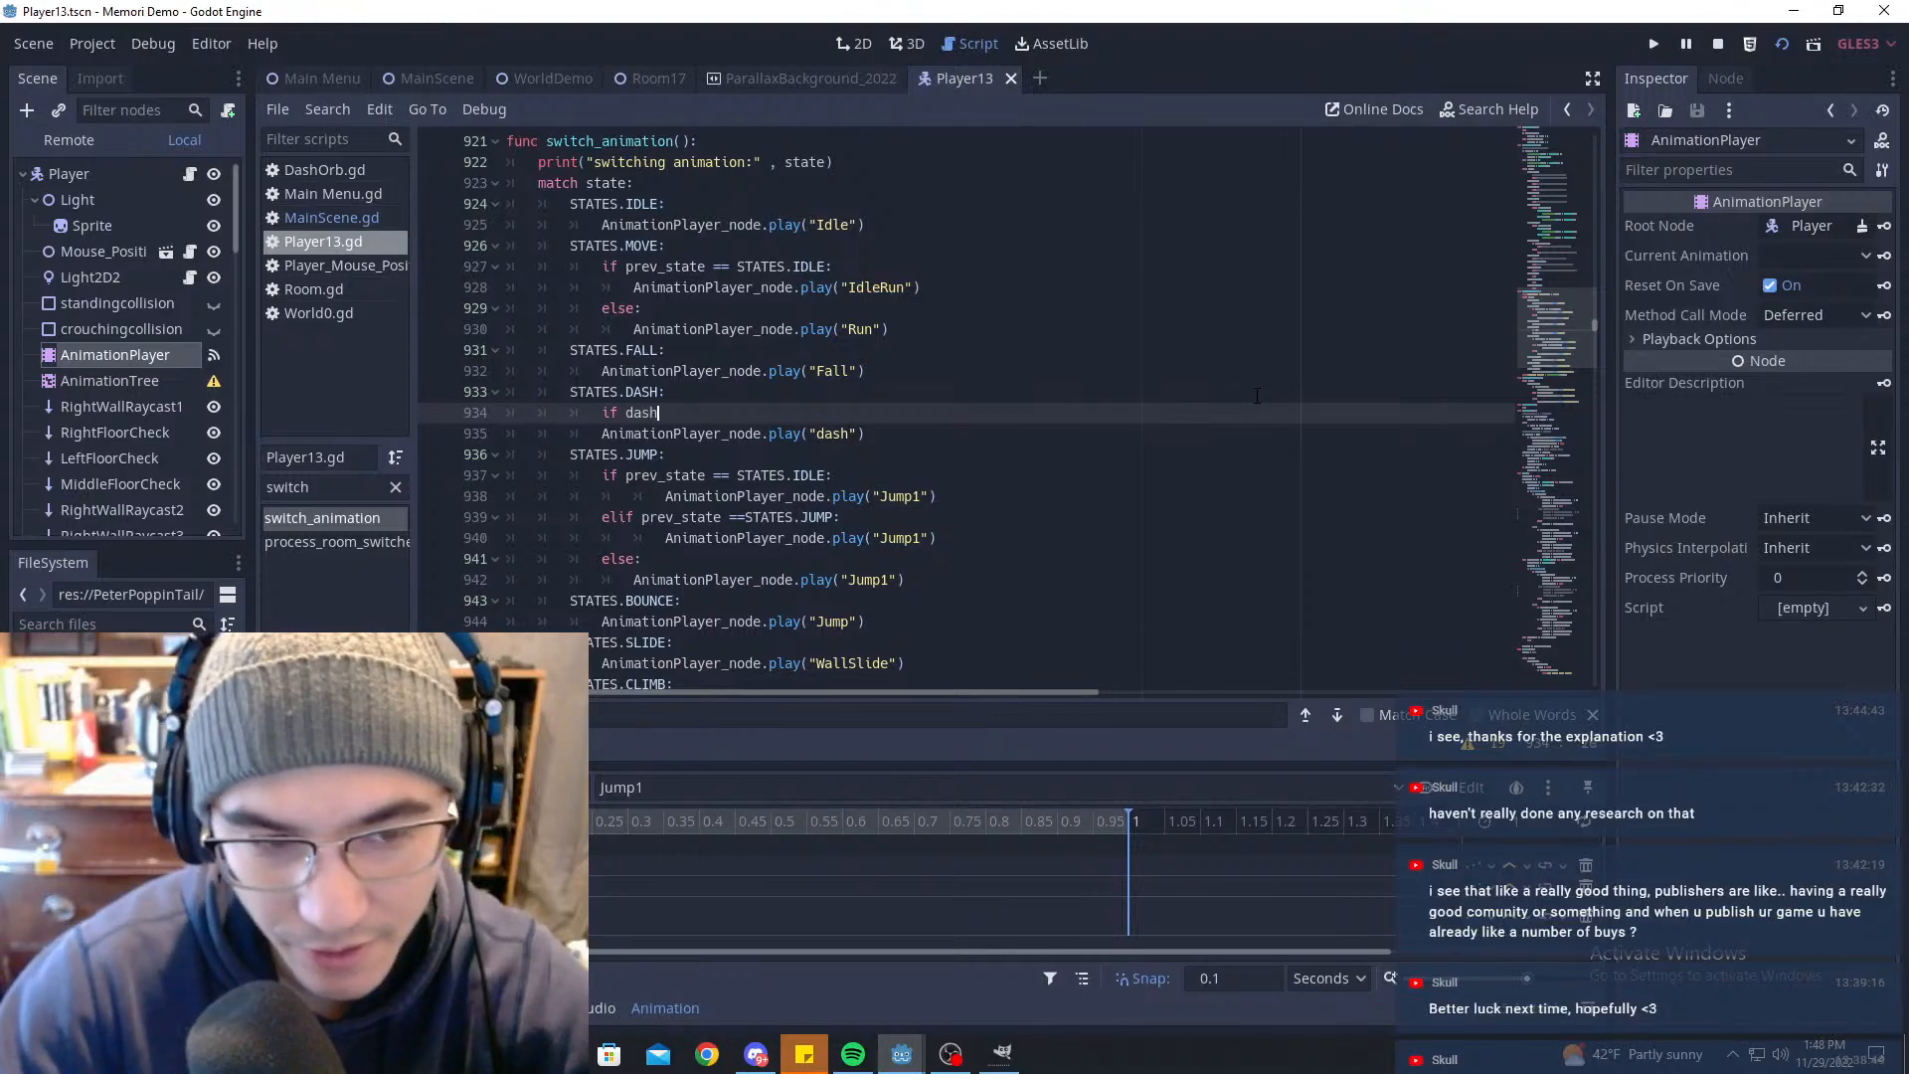
key("Down")
key("Down")
key("Down")
key("Down")
key("Up")
key("Up")
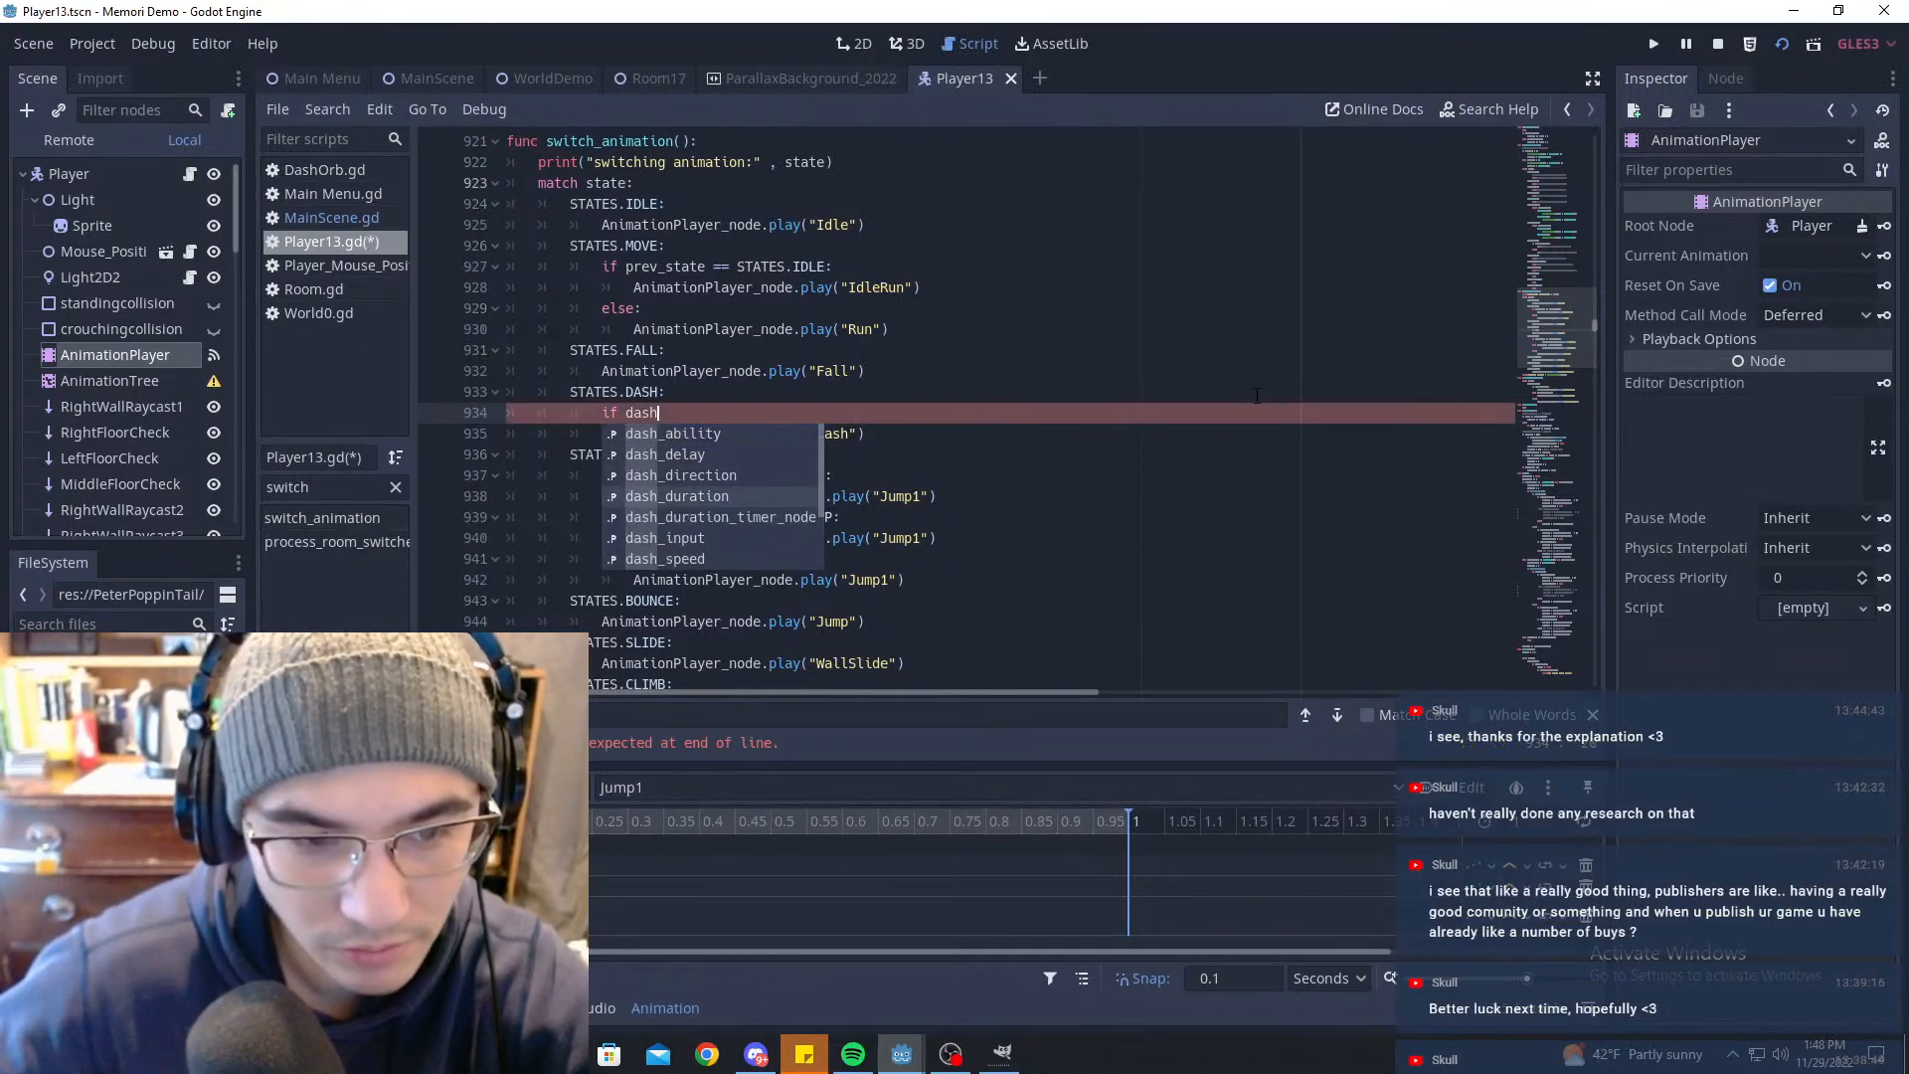
key("Return")
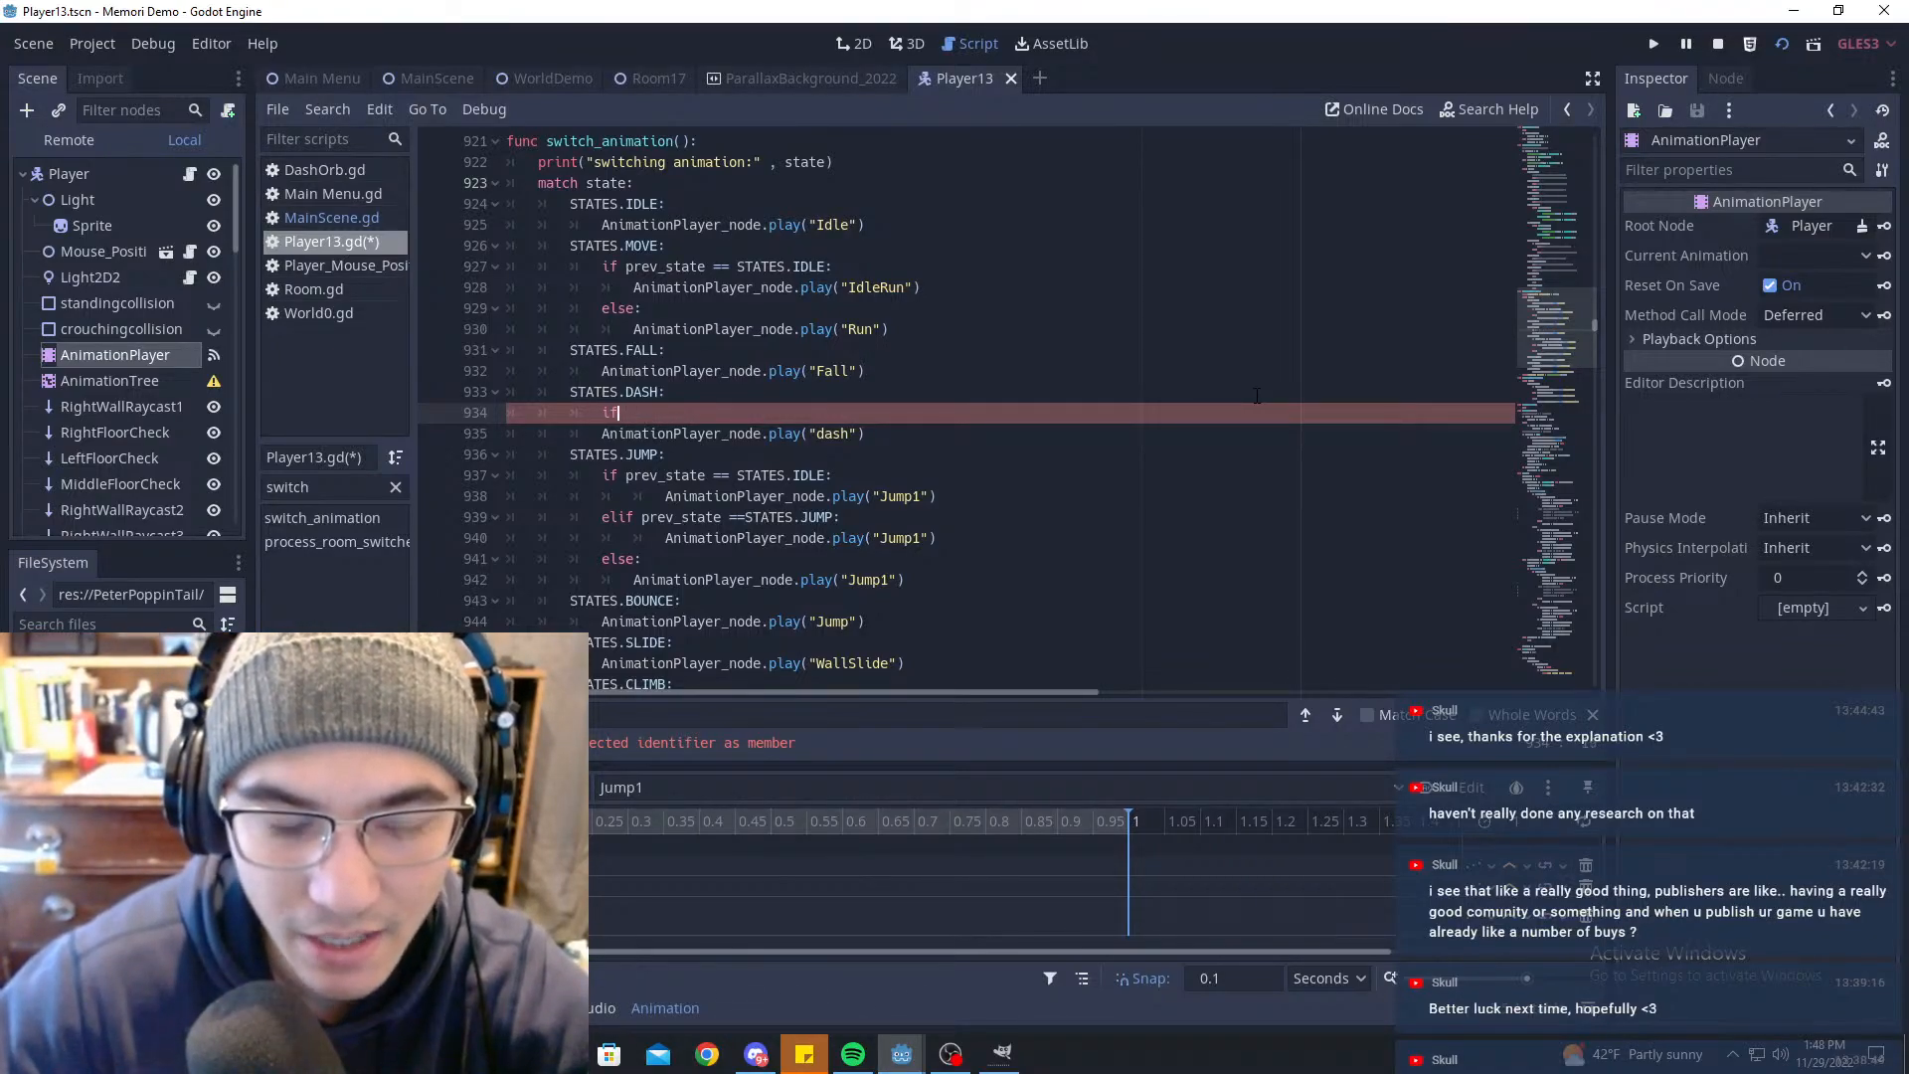
key("BackSpace")
key("BackSpace")
key("ctrl+s")
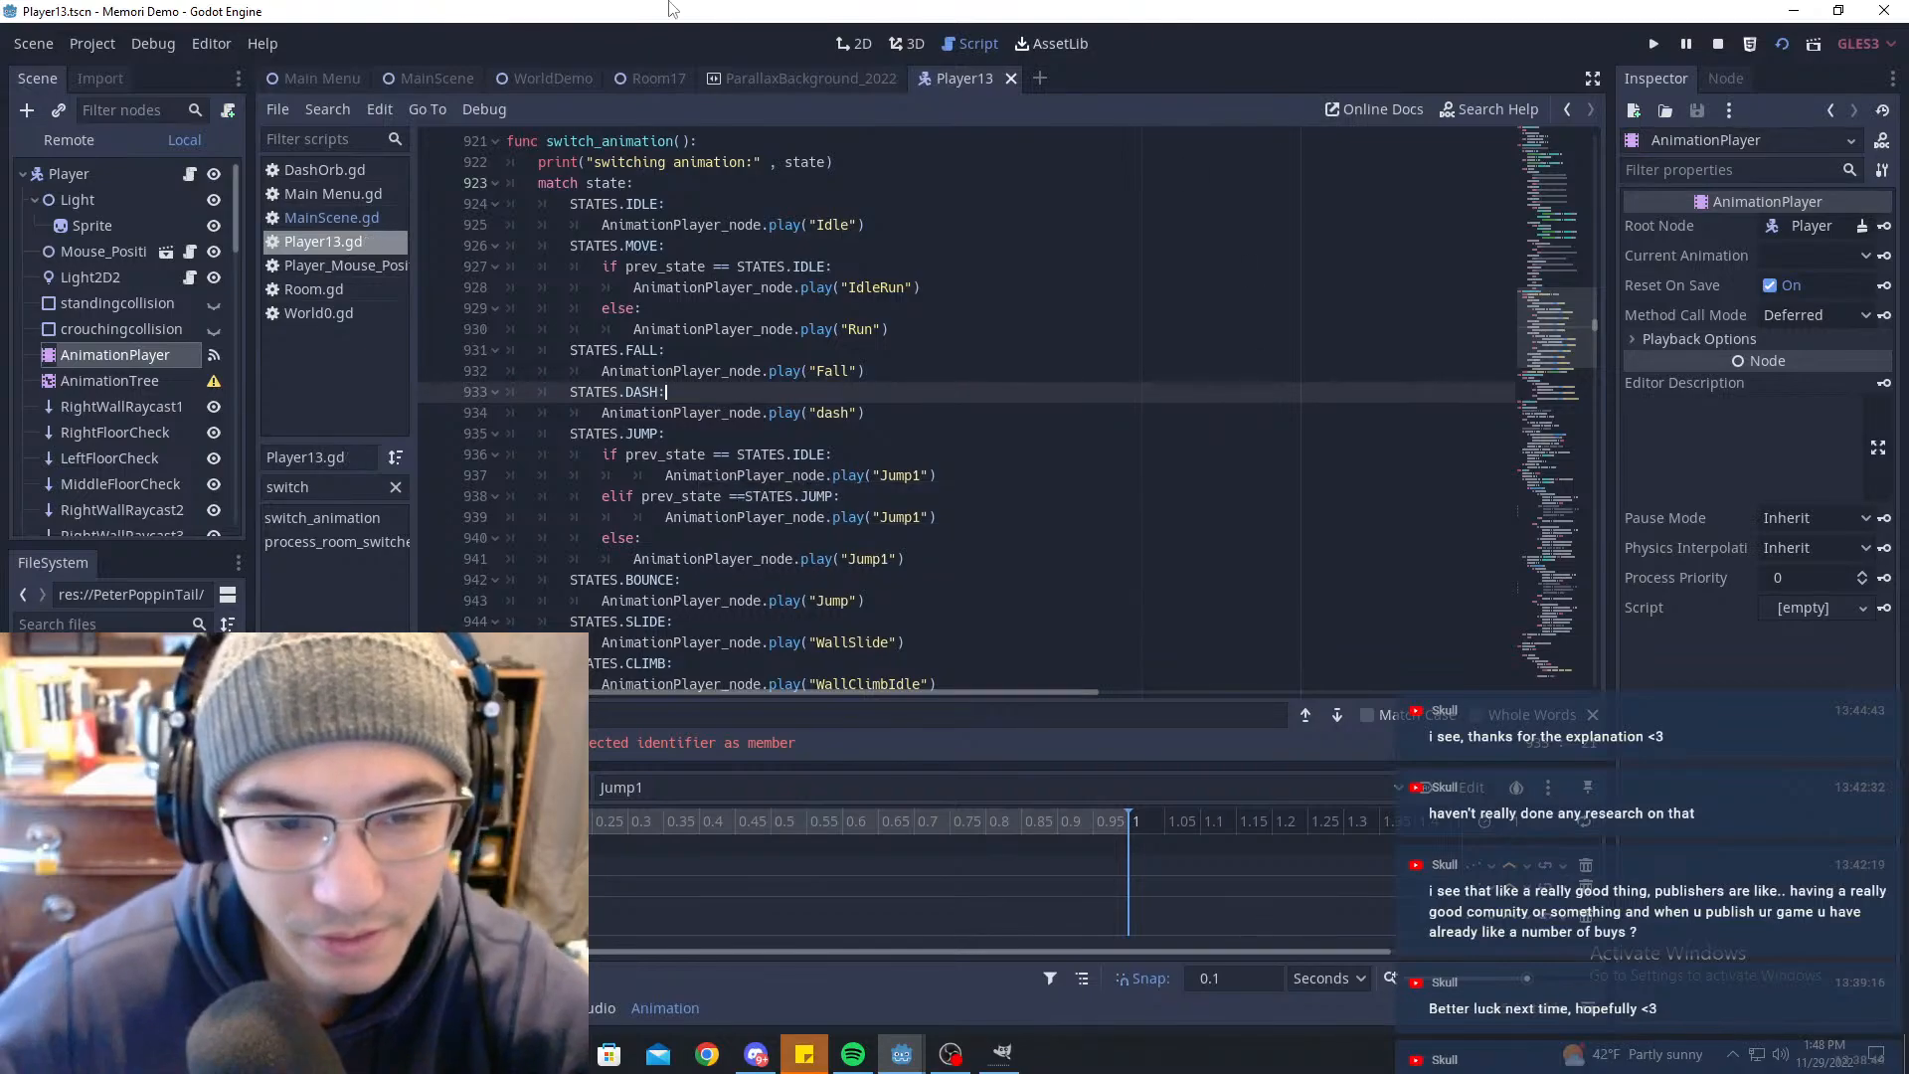
Step: Filter the script's methods by "enter" and go to the enter_state function
left_click_drag(753, 412, 539, 413)
left_click(876, 418)
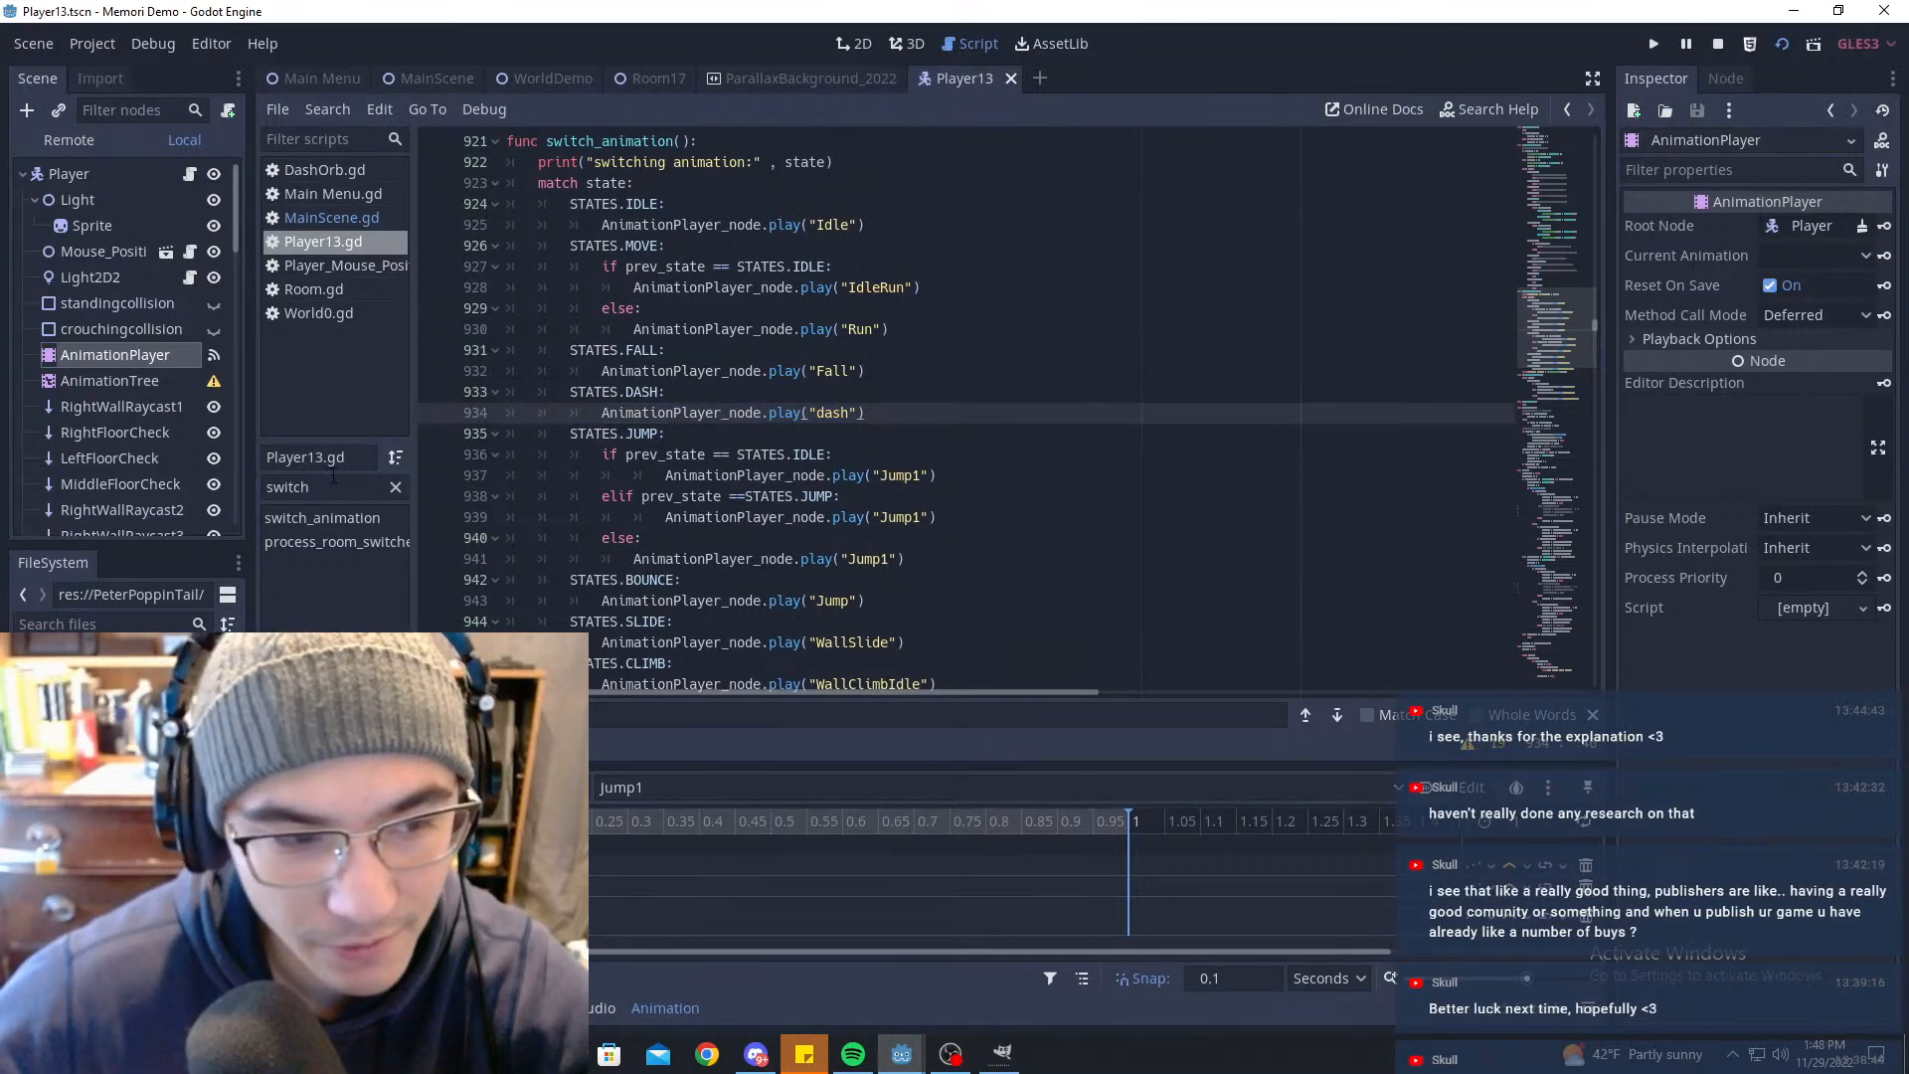
key("BackSpace")
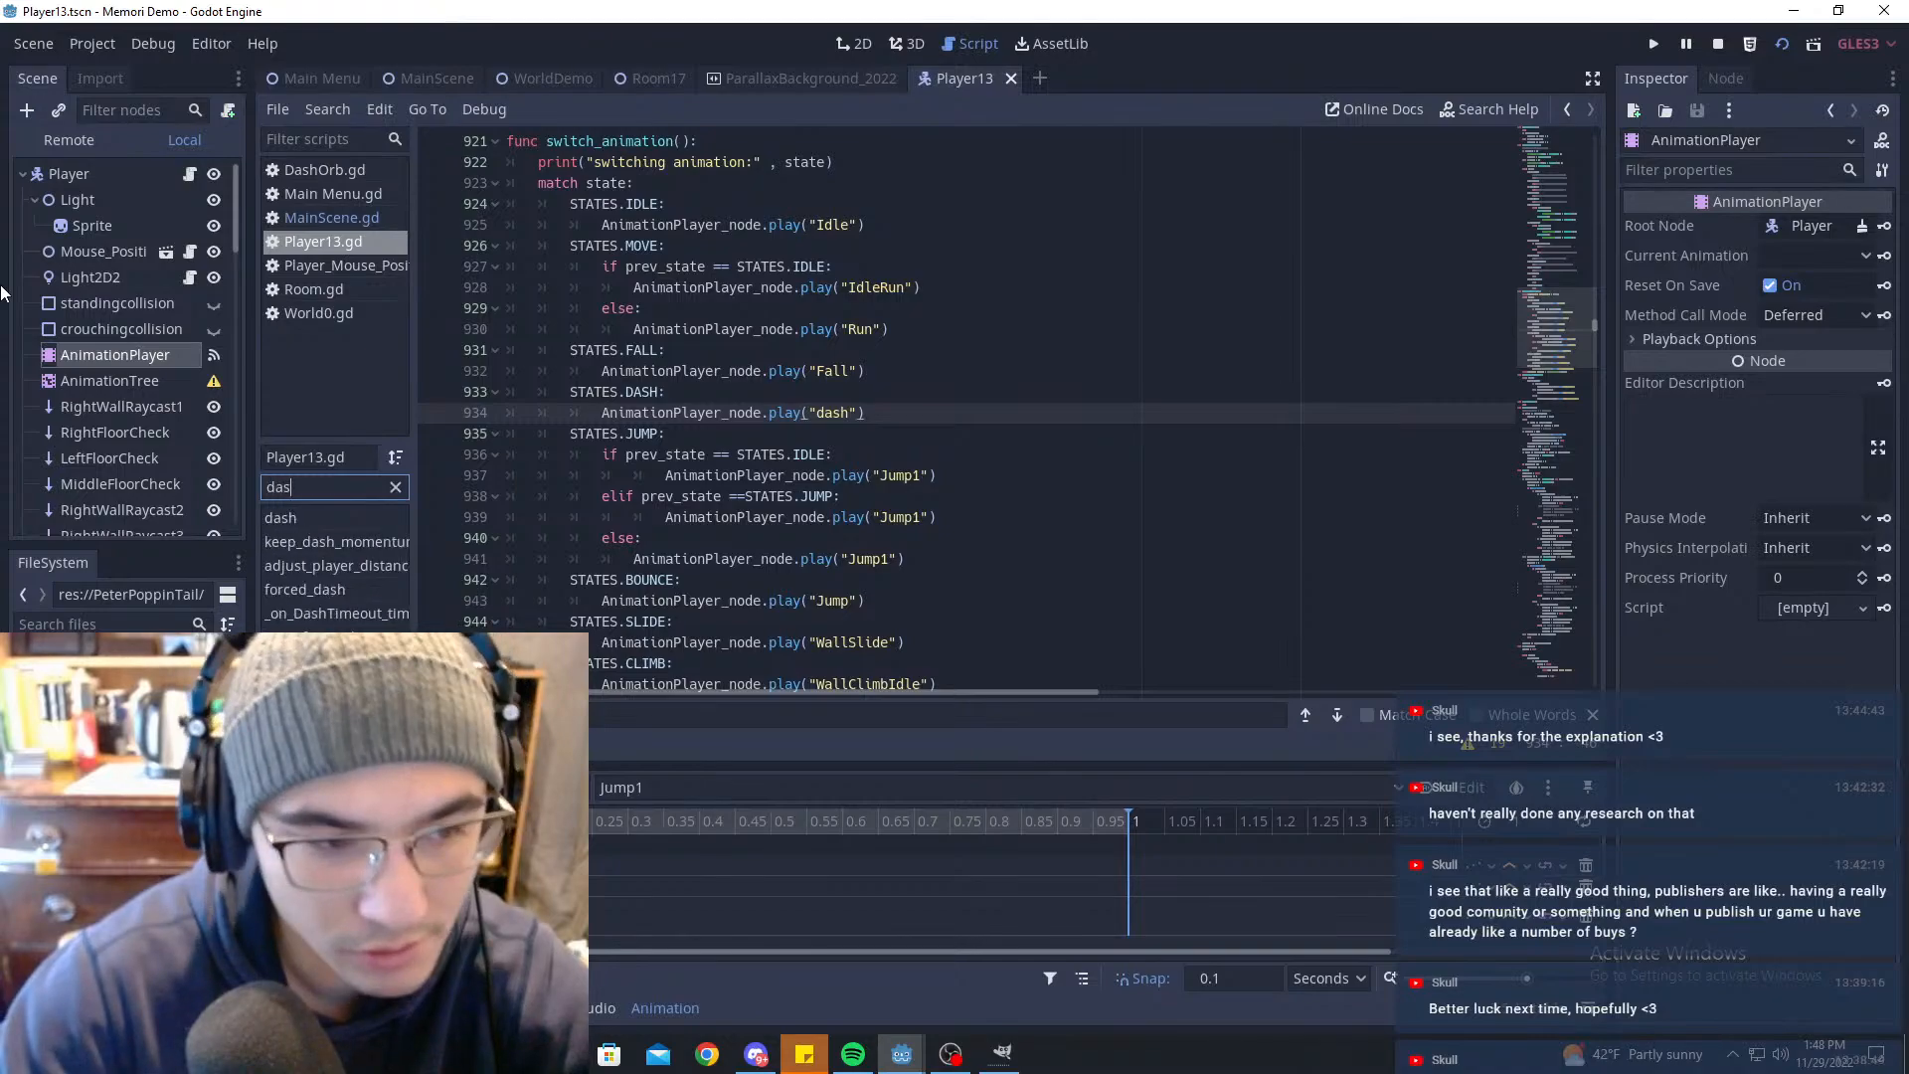
type("enter")
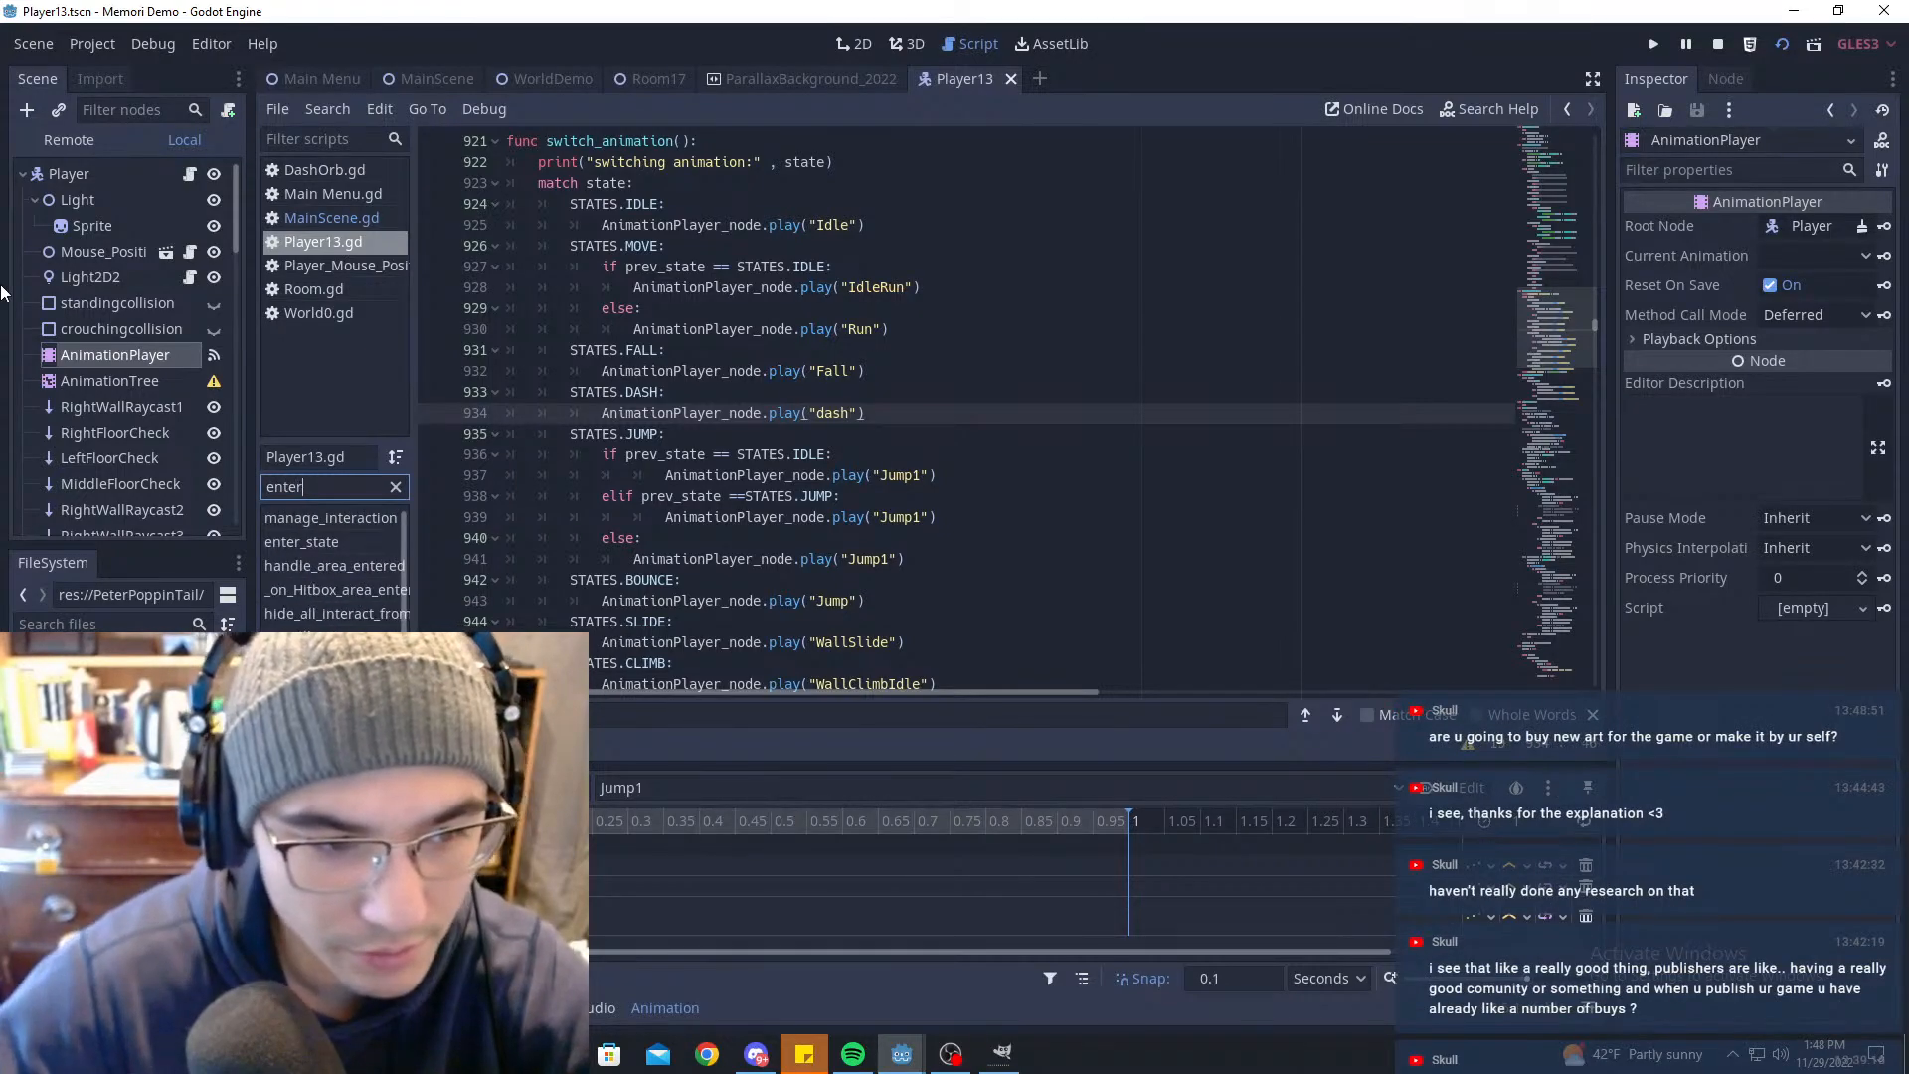
left_click(334, 544)
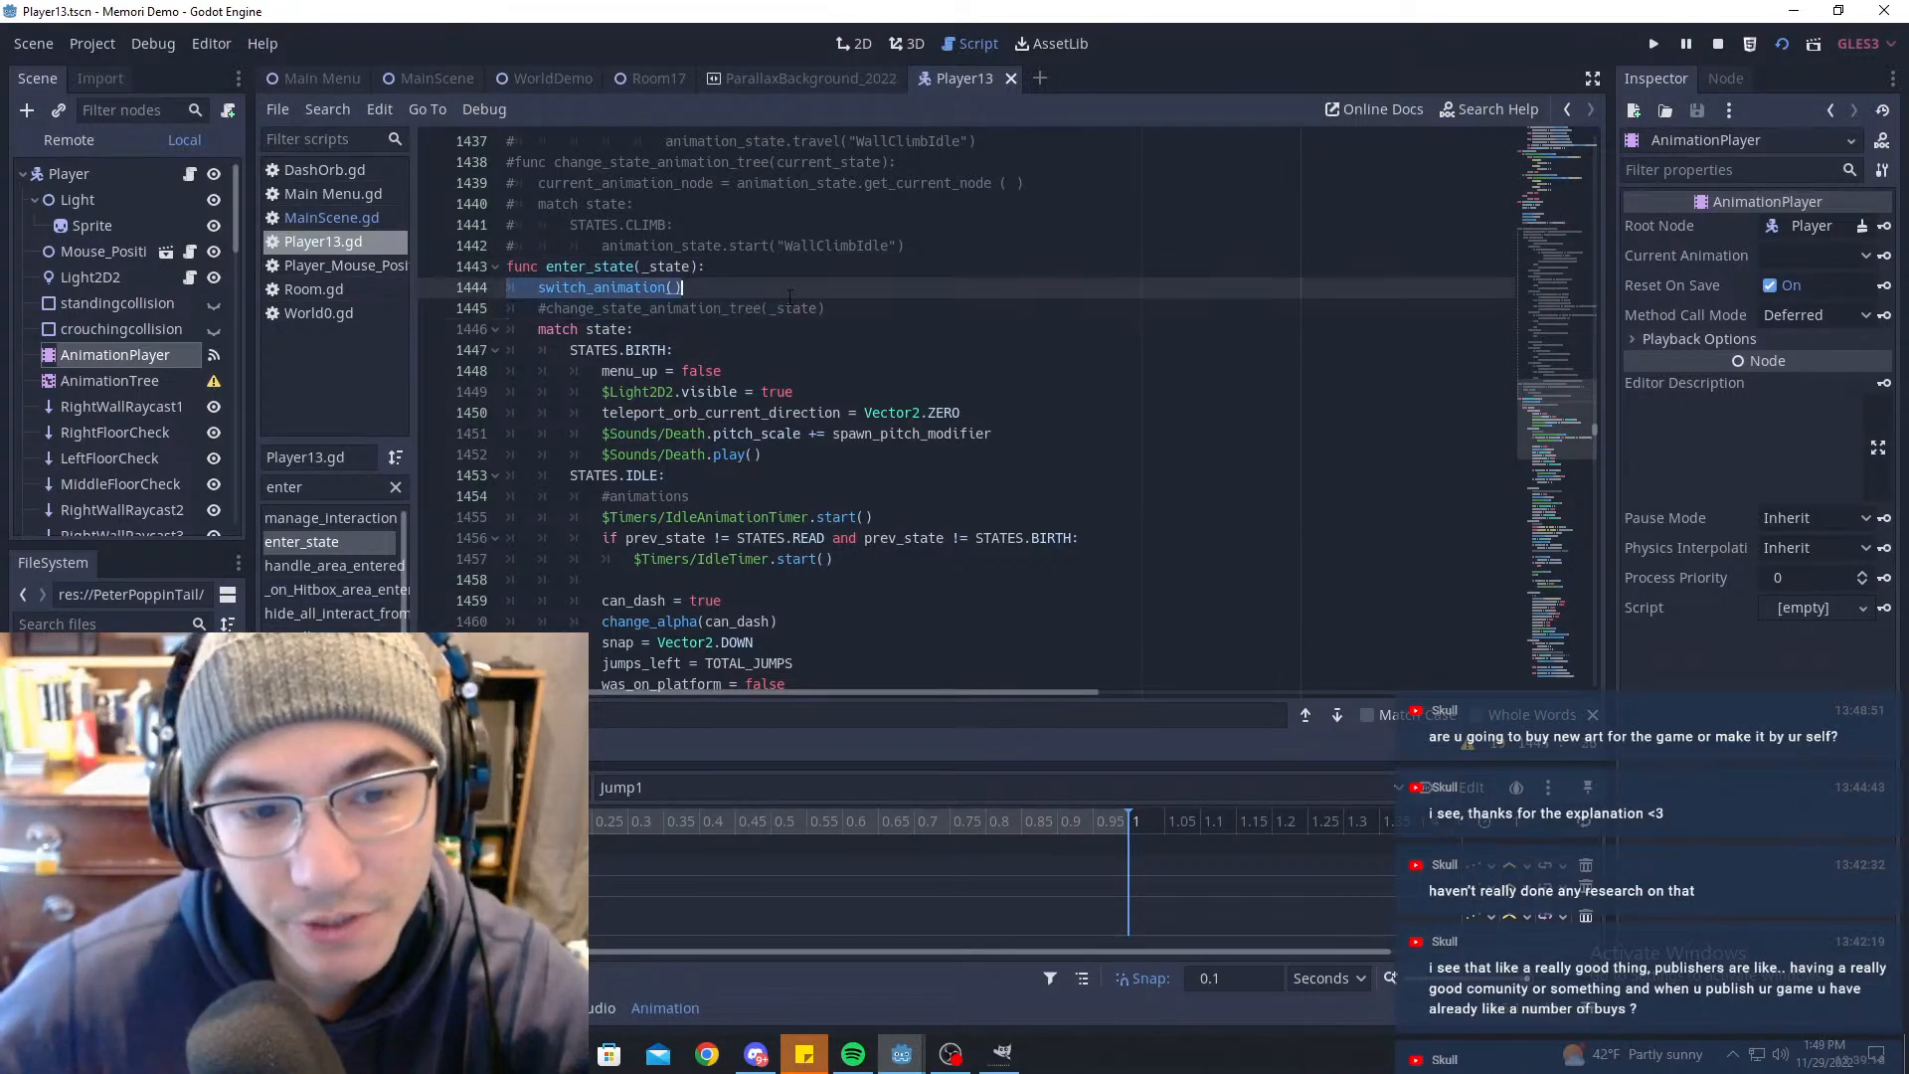
Step: Examine the state branches of enter_state, from STATES.BIRTH through STATES.DASH to the commented-out code in STATES.BOUNCE
scroll(775, 268, "down", 4)
scroll(677, 403, "down", 15)
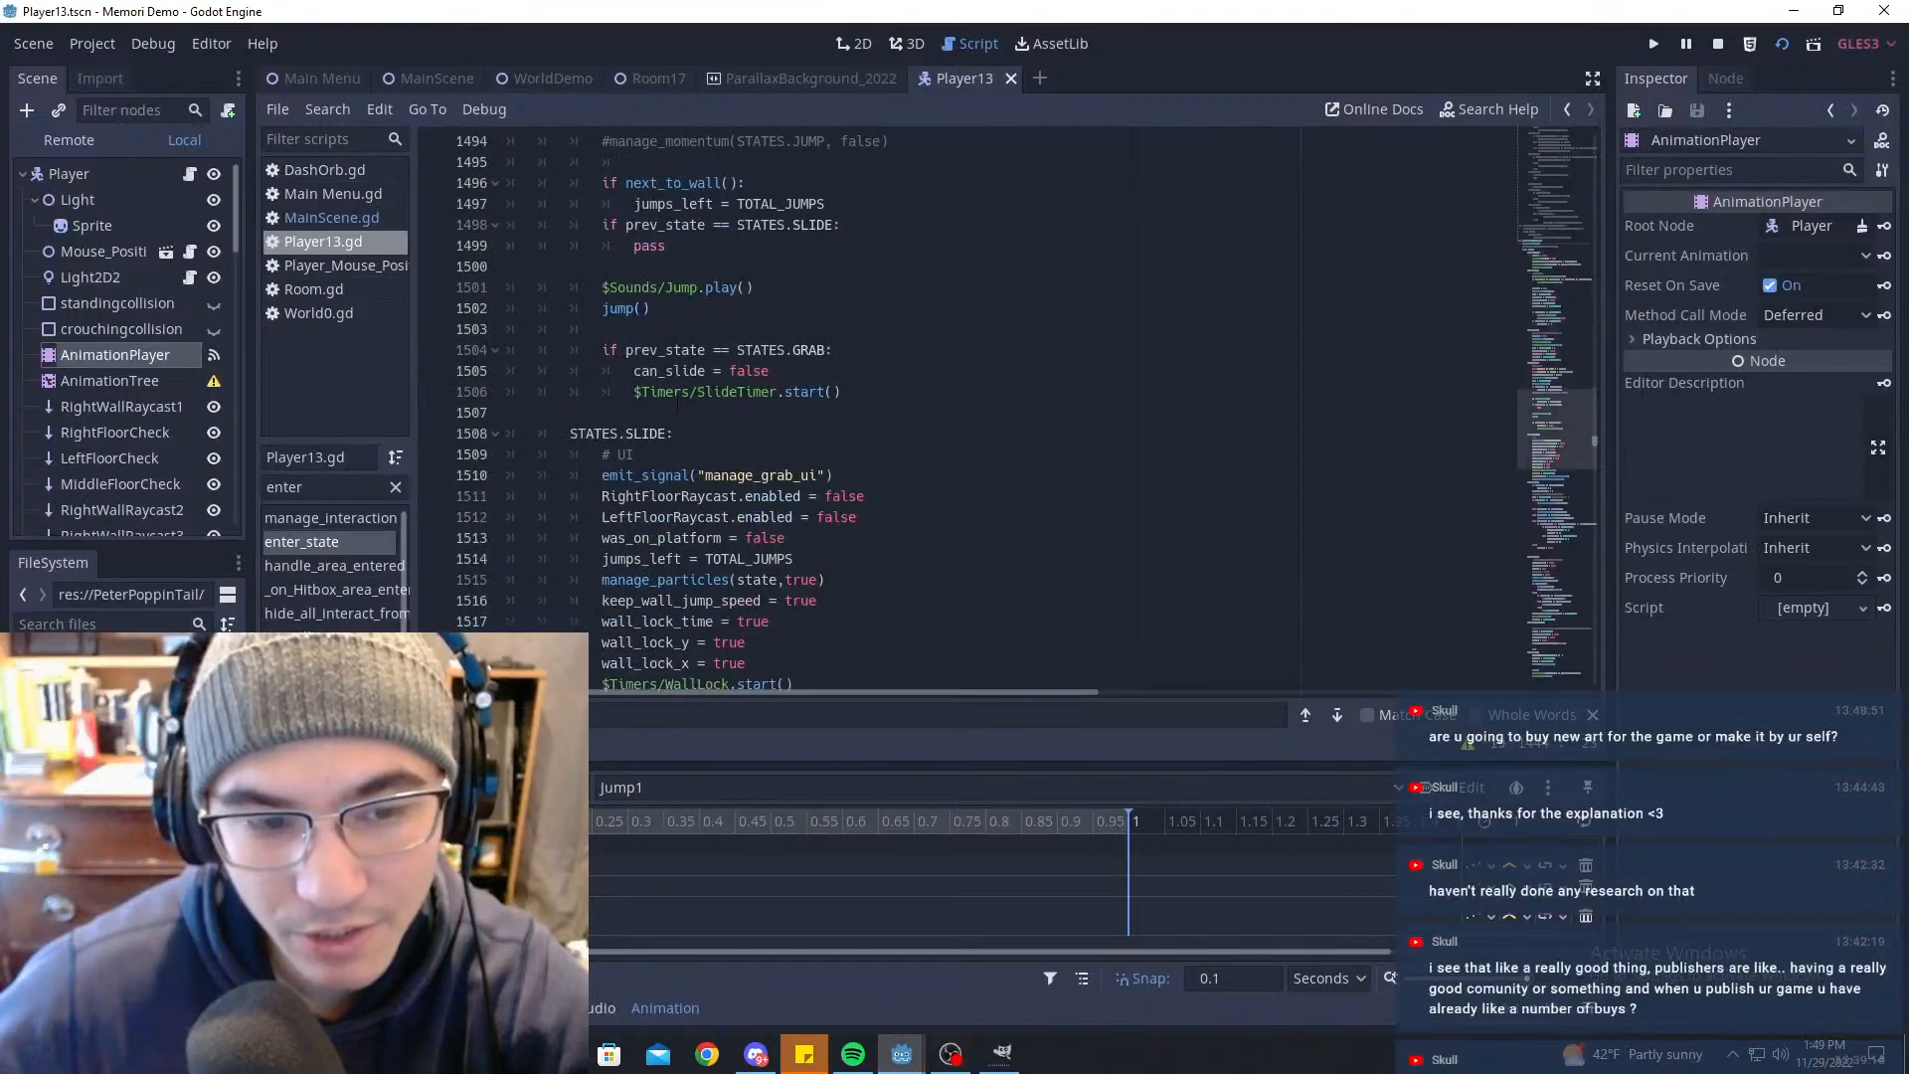
scroll(685, 468, "down", 4)
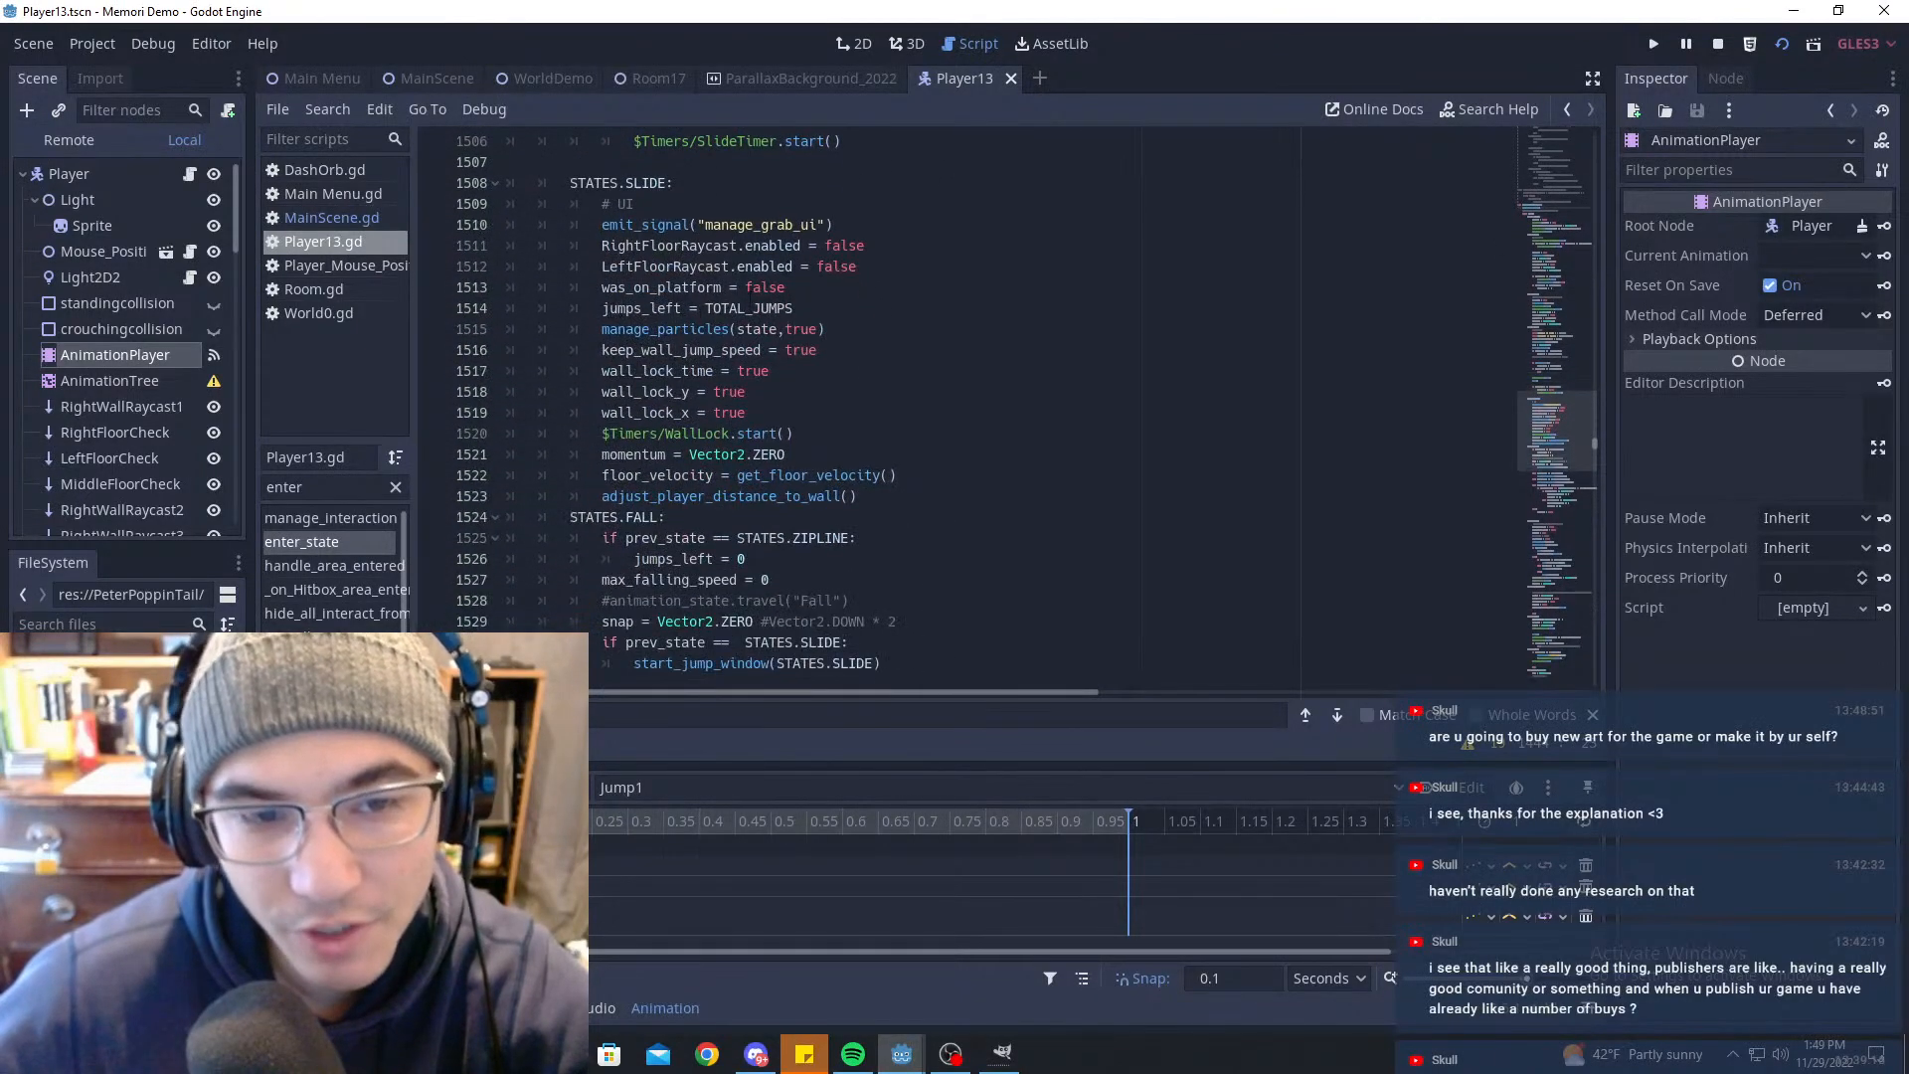
scroll(775, 408, "up", 20)
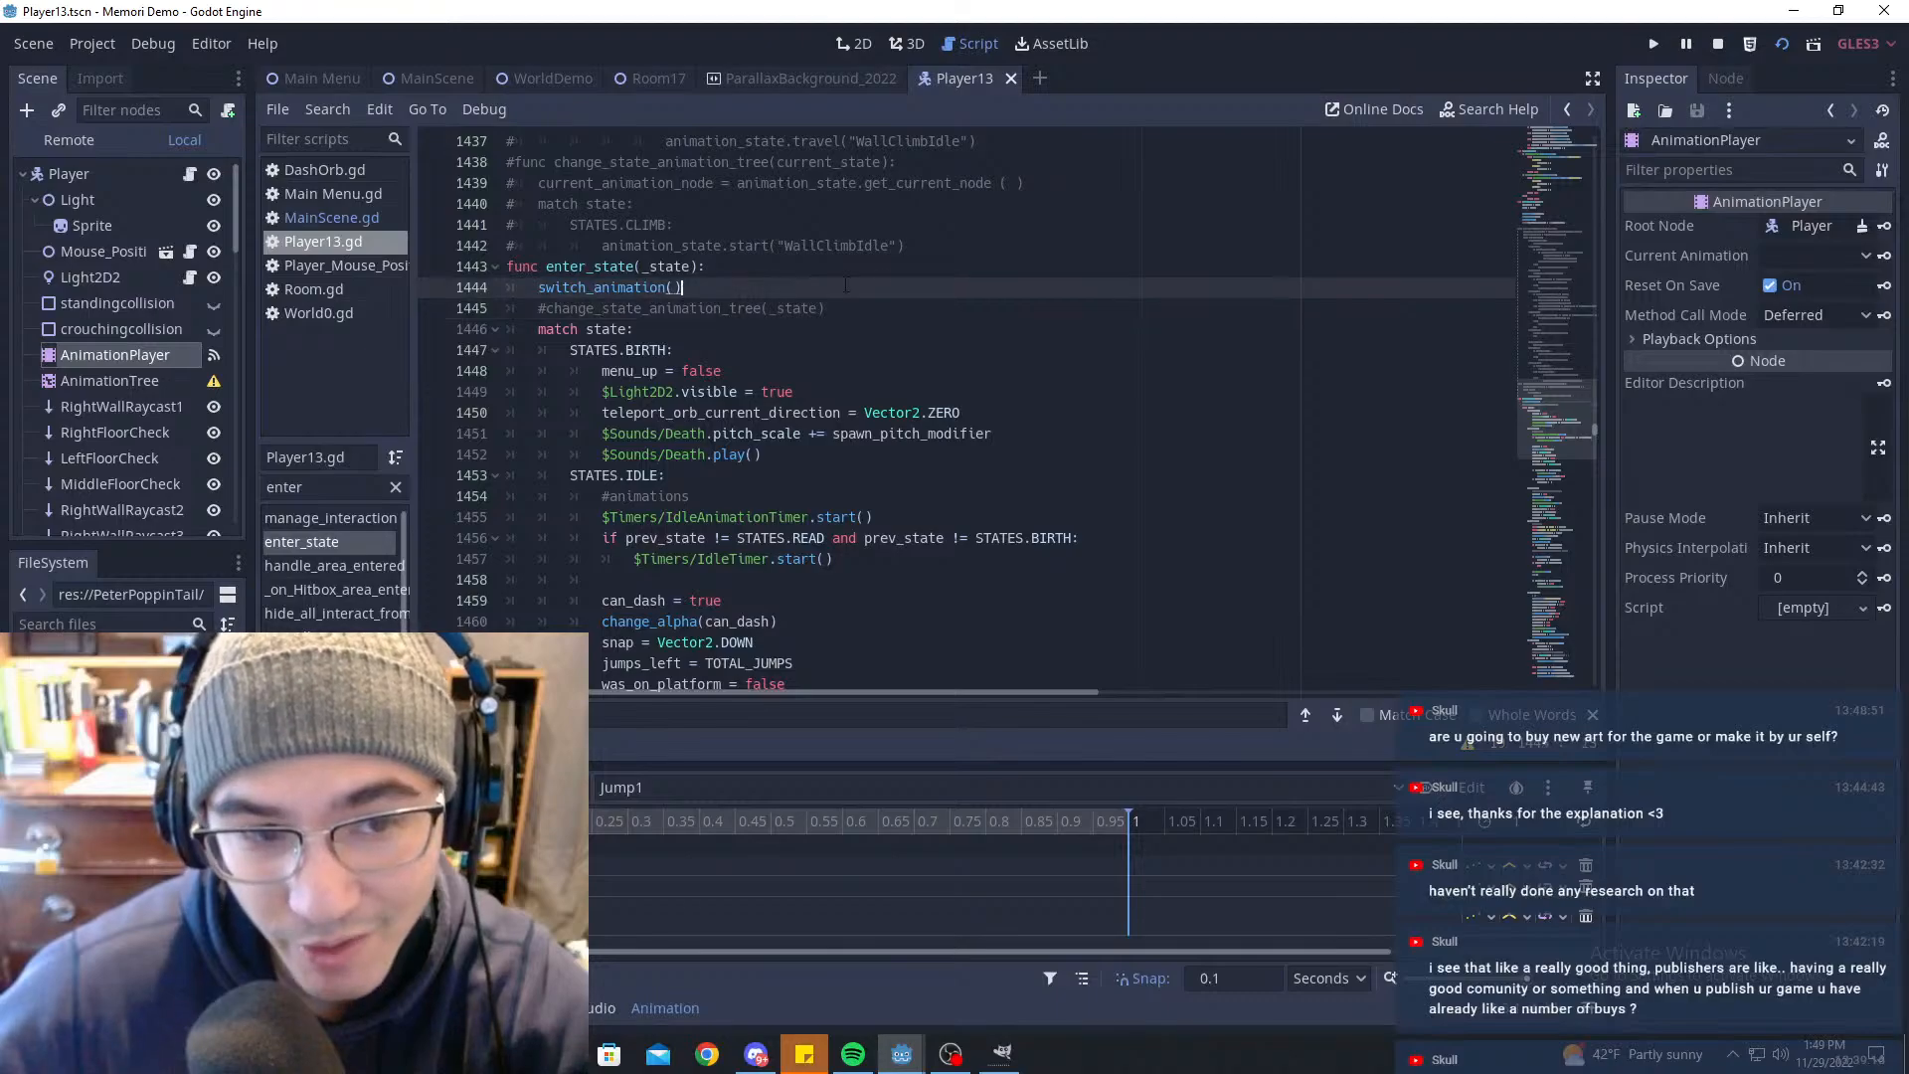
scroll(776, 408, "down", 5)
scroll(969, 484, "down", 20)
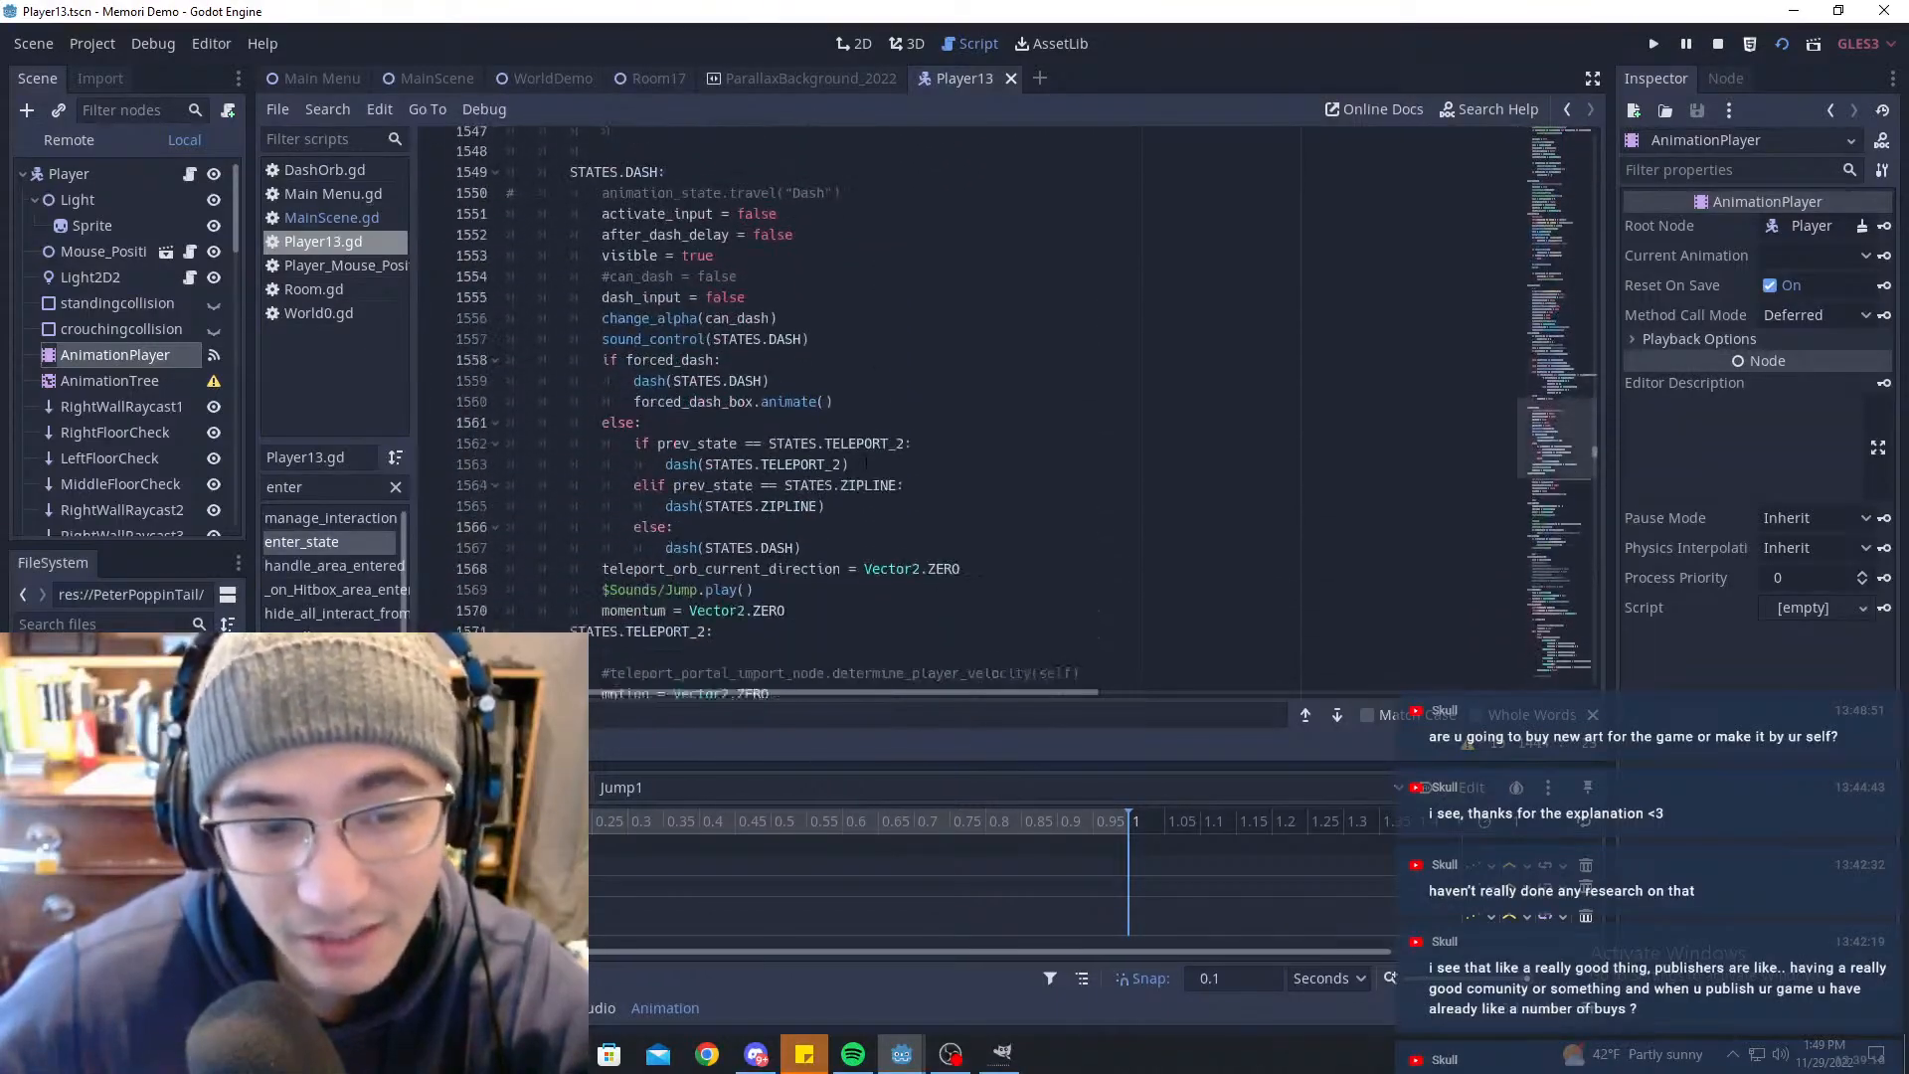
scroll(970, 485, "down", 20)
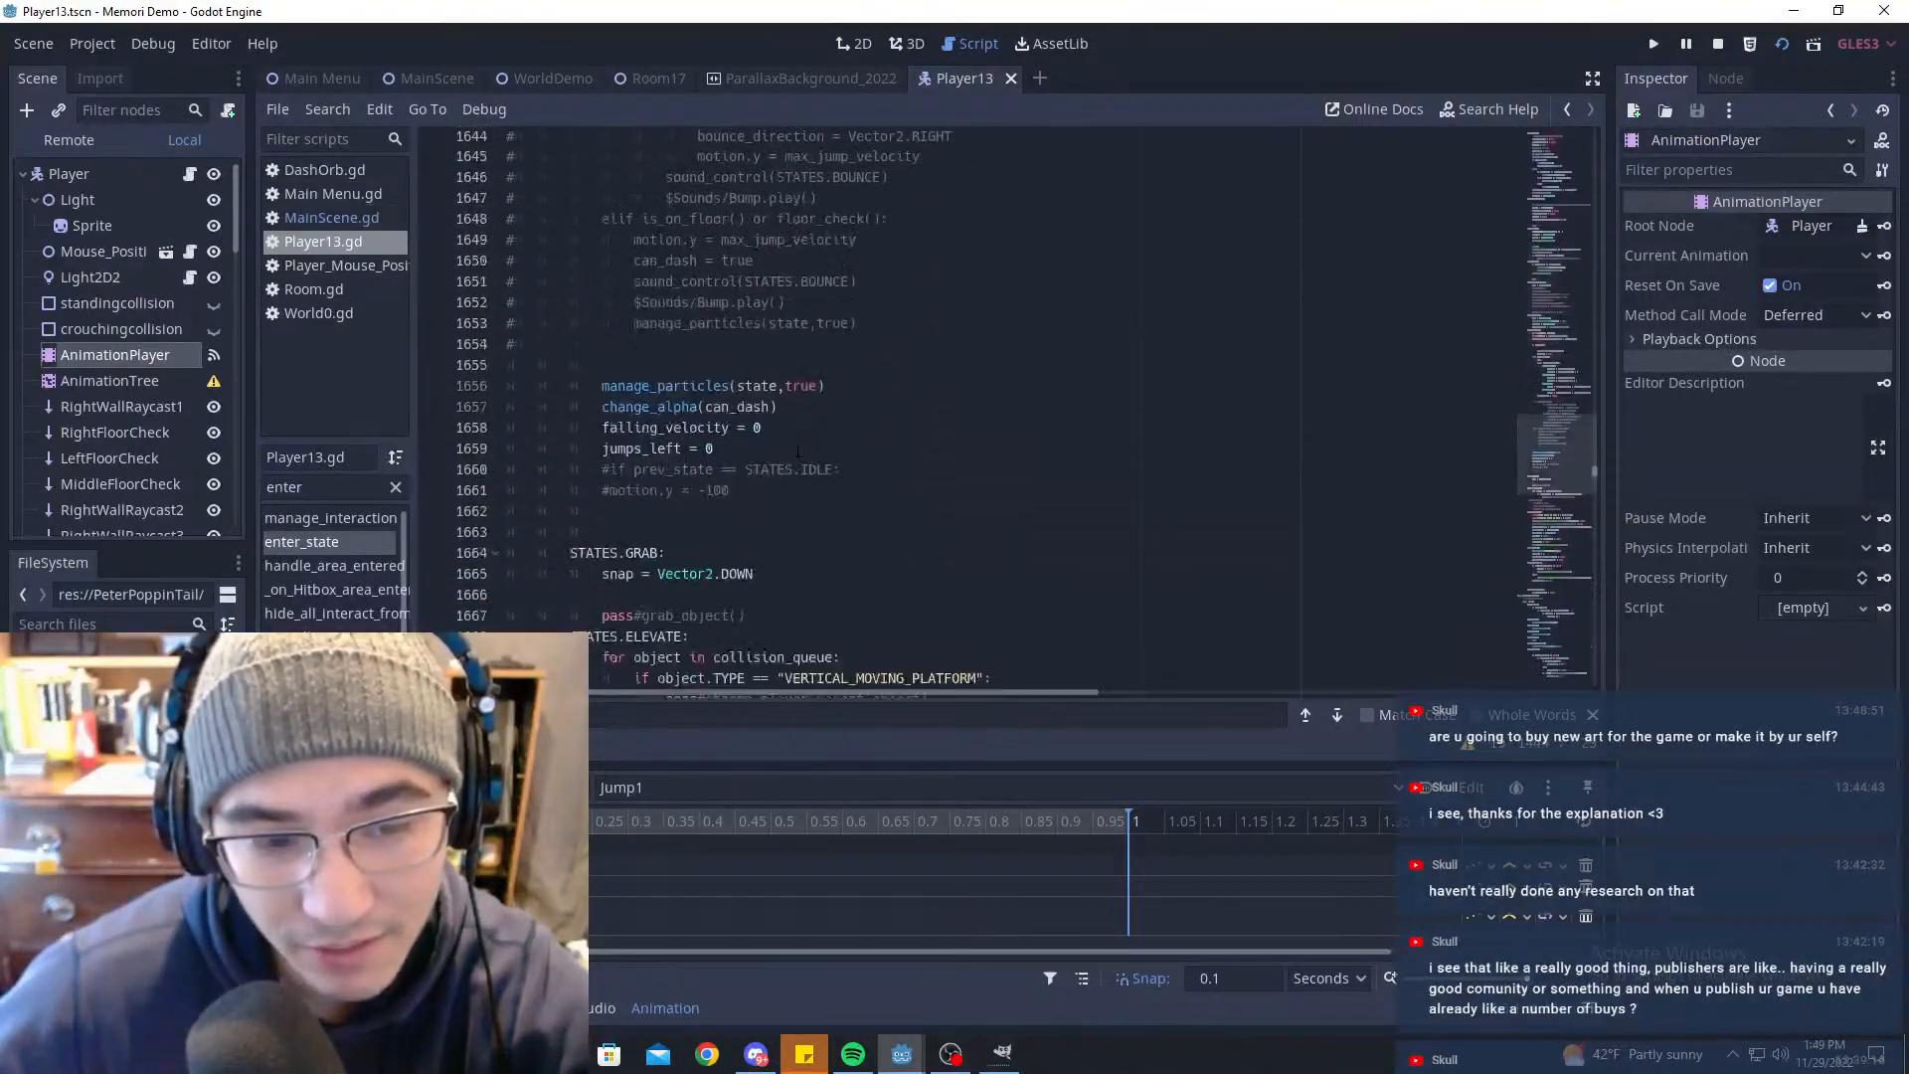
scroll(875, 567, "up", 1)
left_click_drag(876, 642, 485, 340)
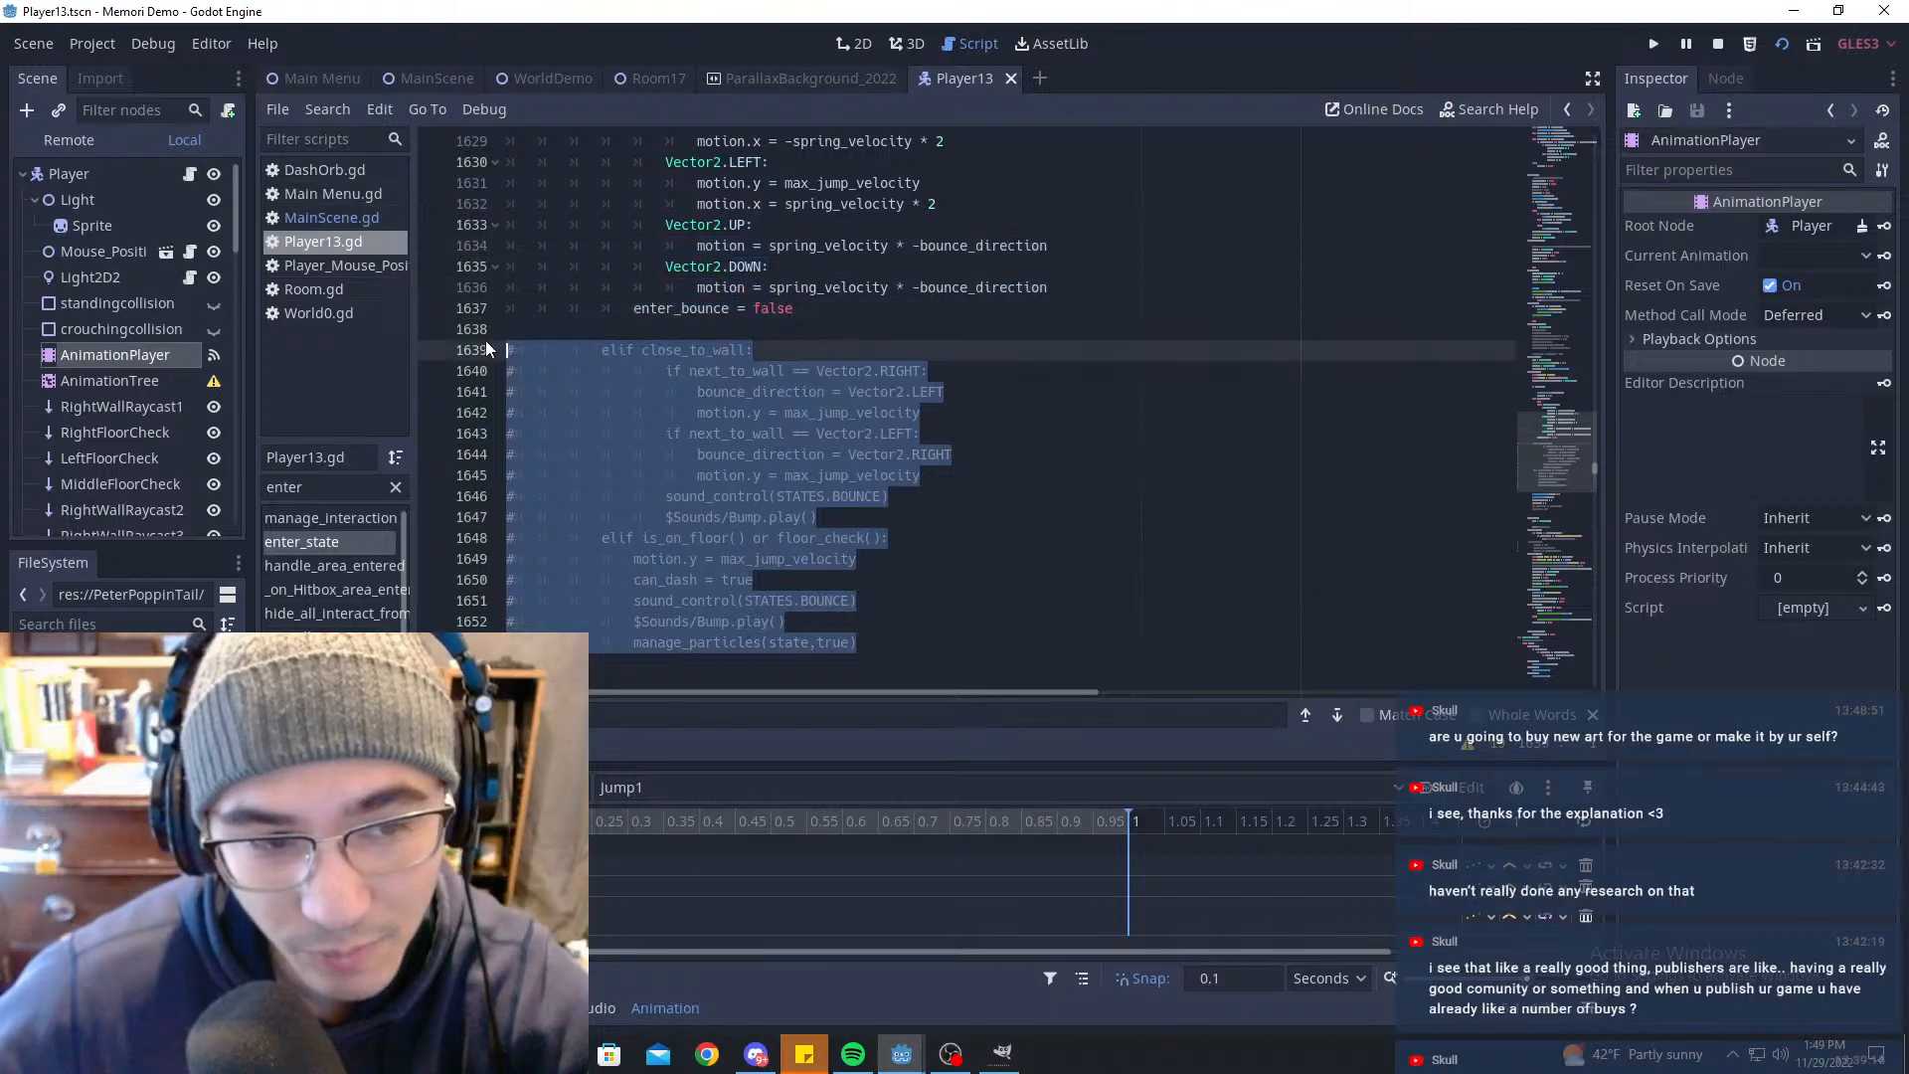
Step: Go back up through the script to the state_logic function
scroll(727, 404, "up", 1)
scroll(727, 405, "up", 5)
left_click_drag(1523, 392, 1523, 201)
scroll(902, 395, "up", 10)
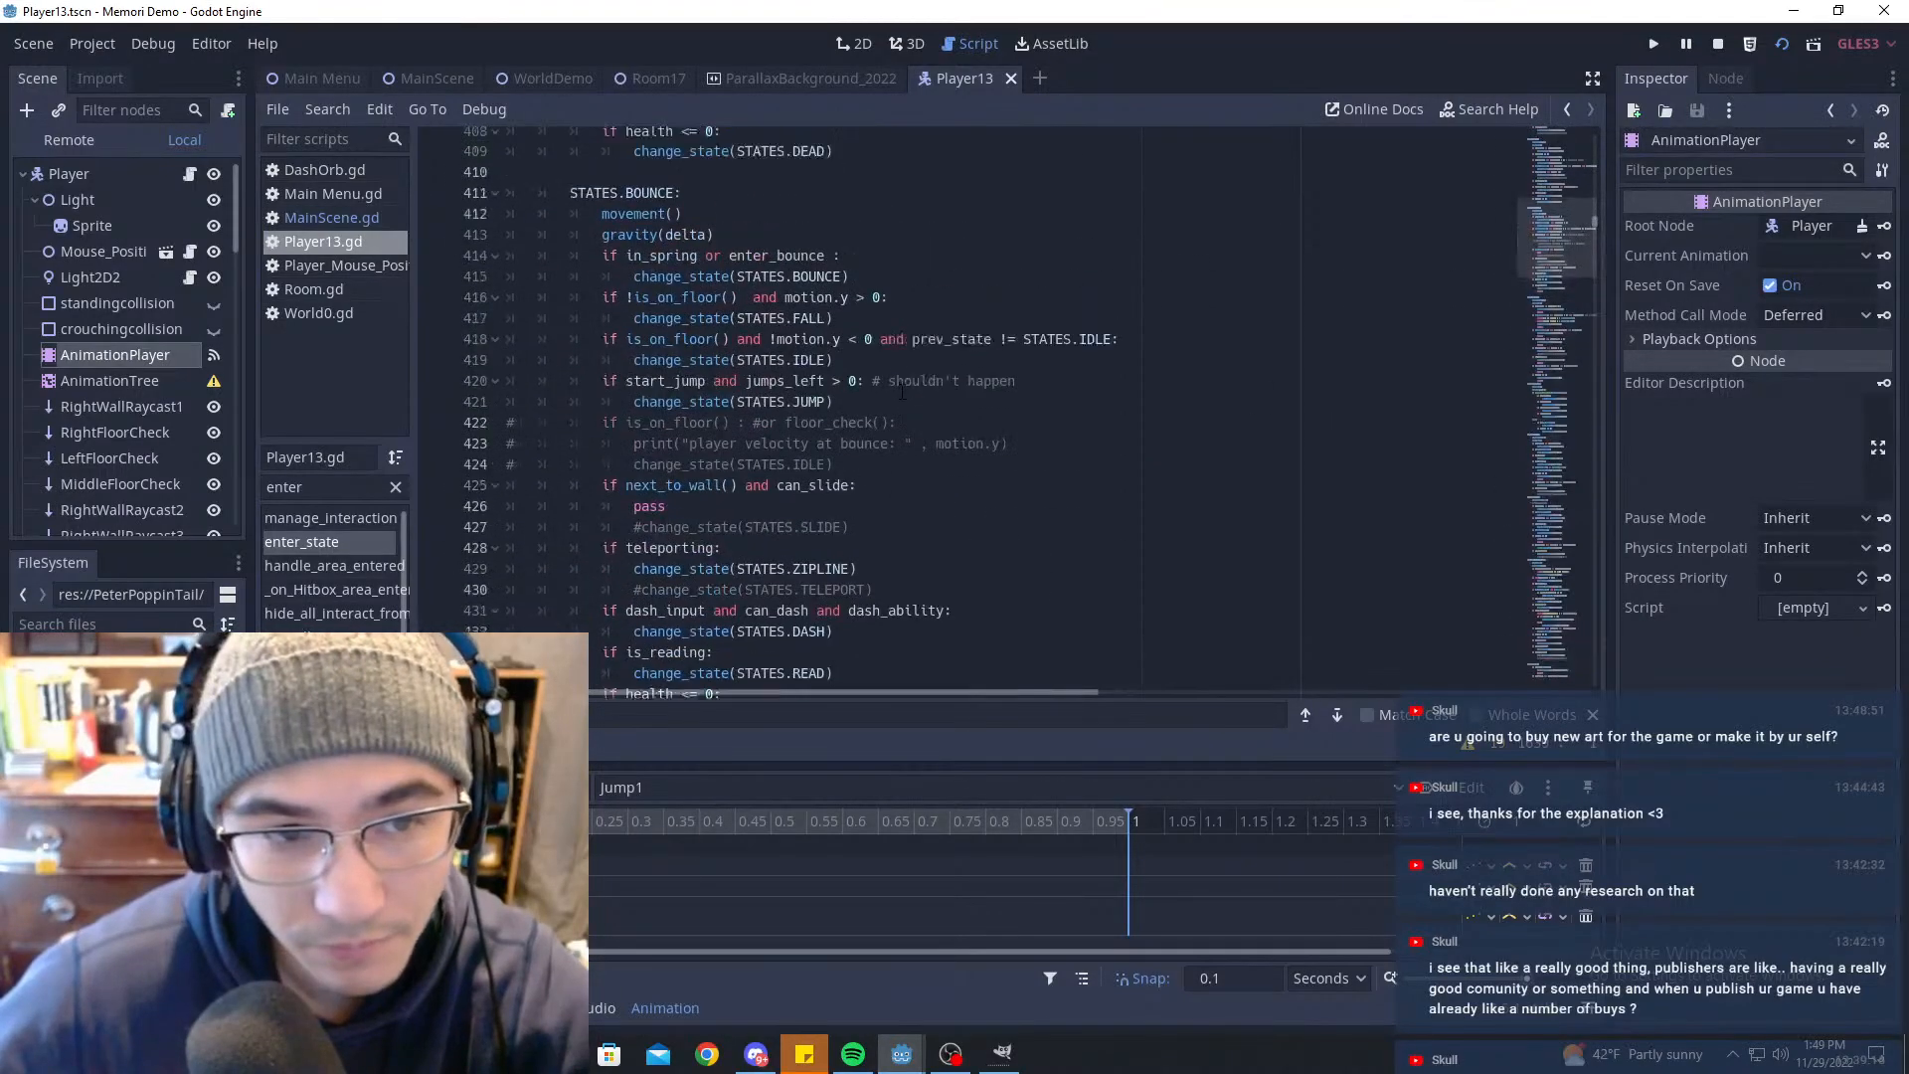
scroll(902, 395, "up", 20)
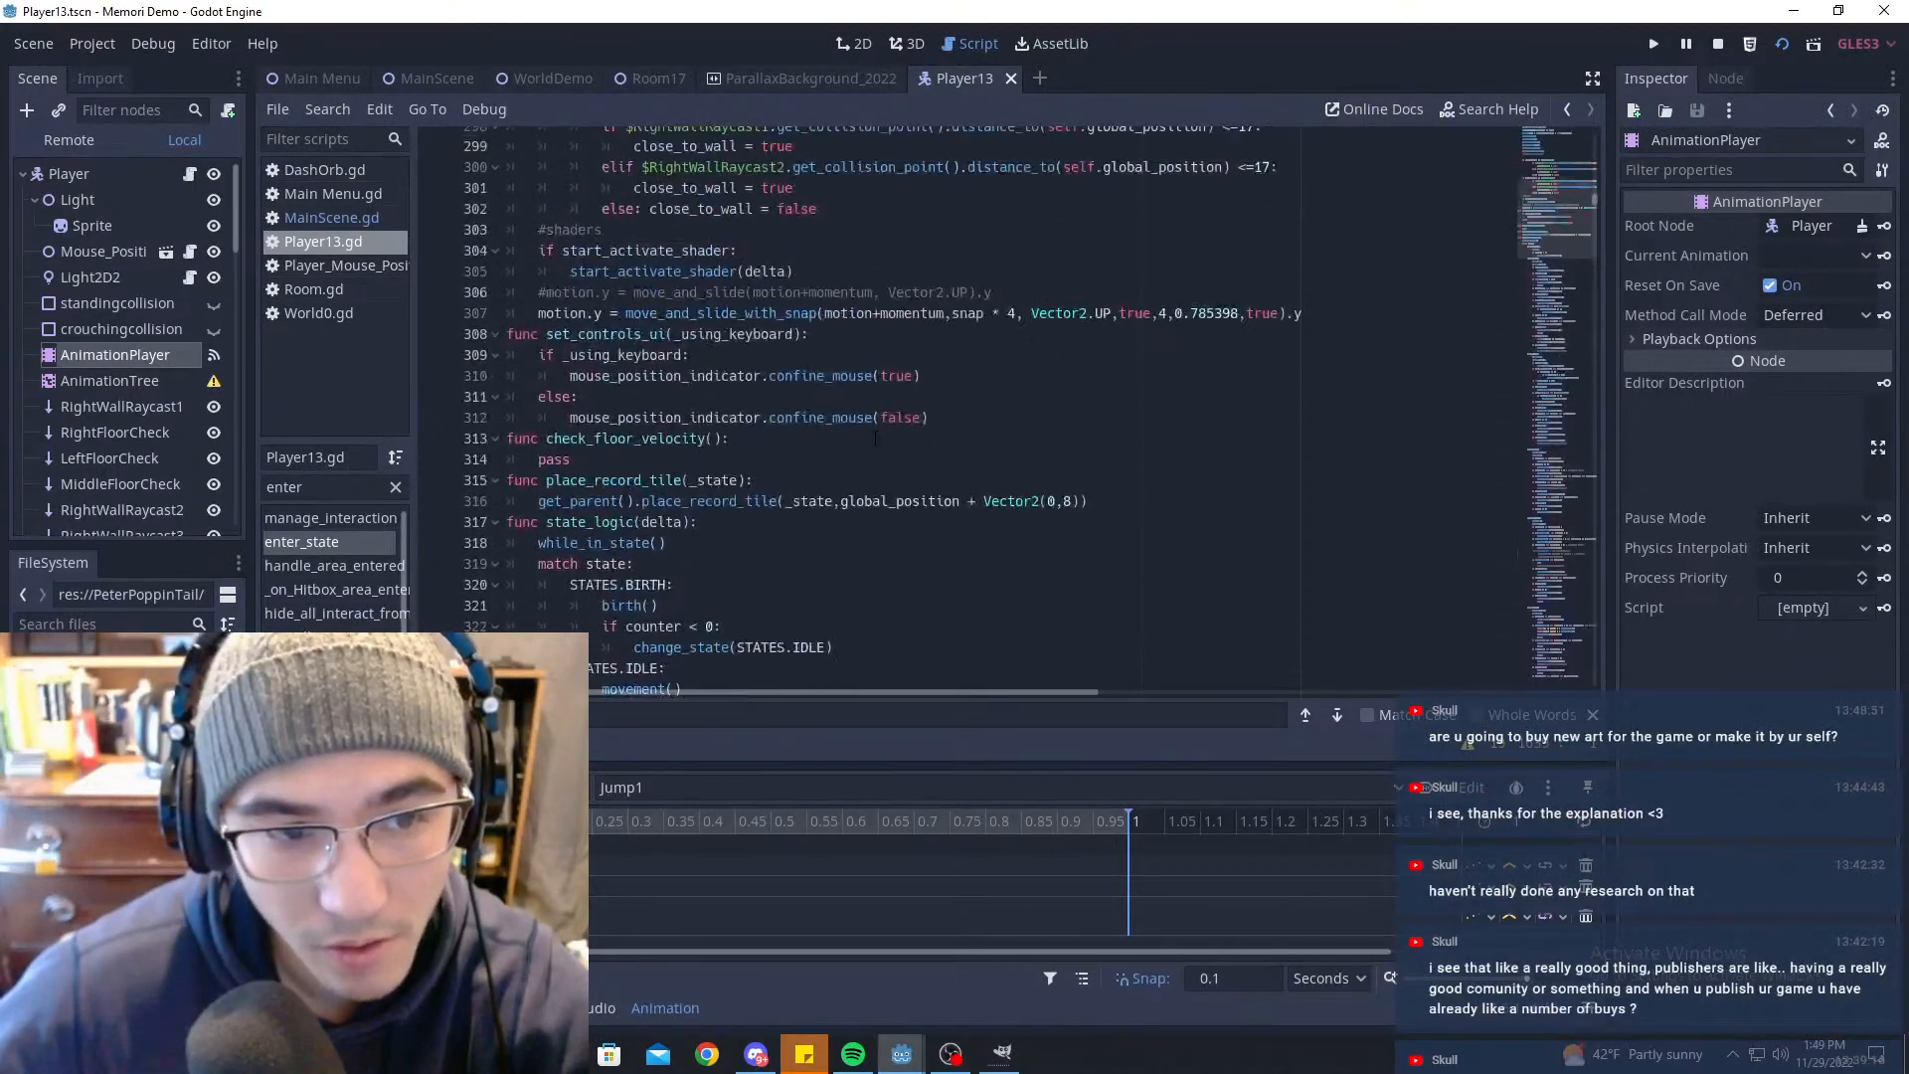
Step: Try to take the while_in_state() call out of the start of state_logic, and undo the removal
left_click(609, 417)
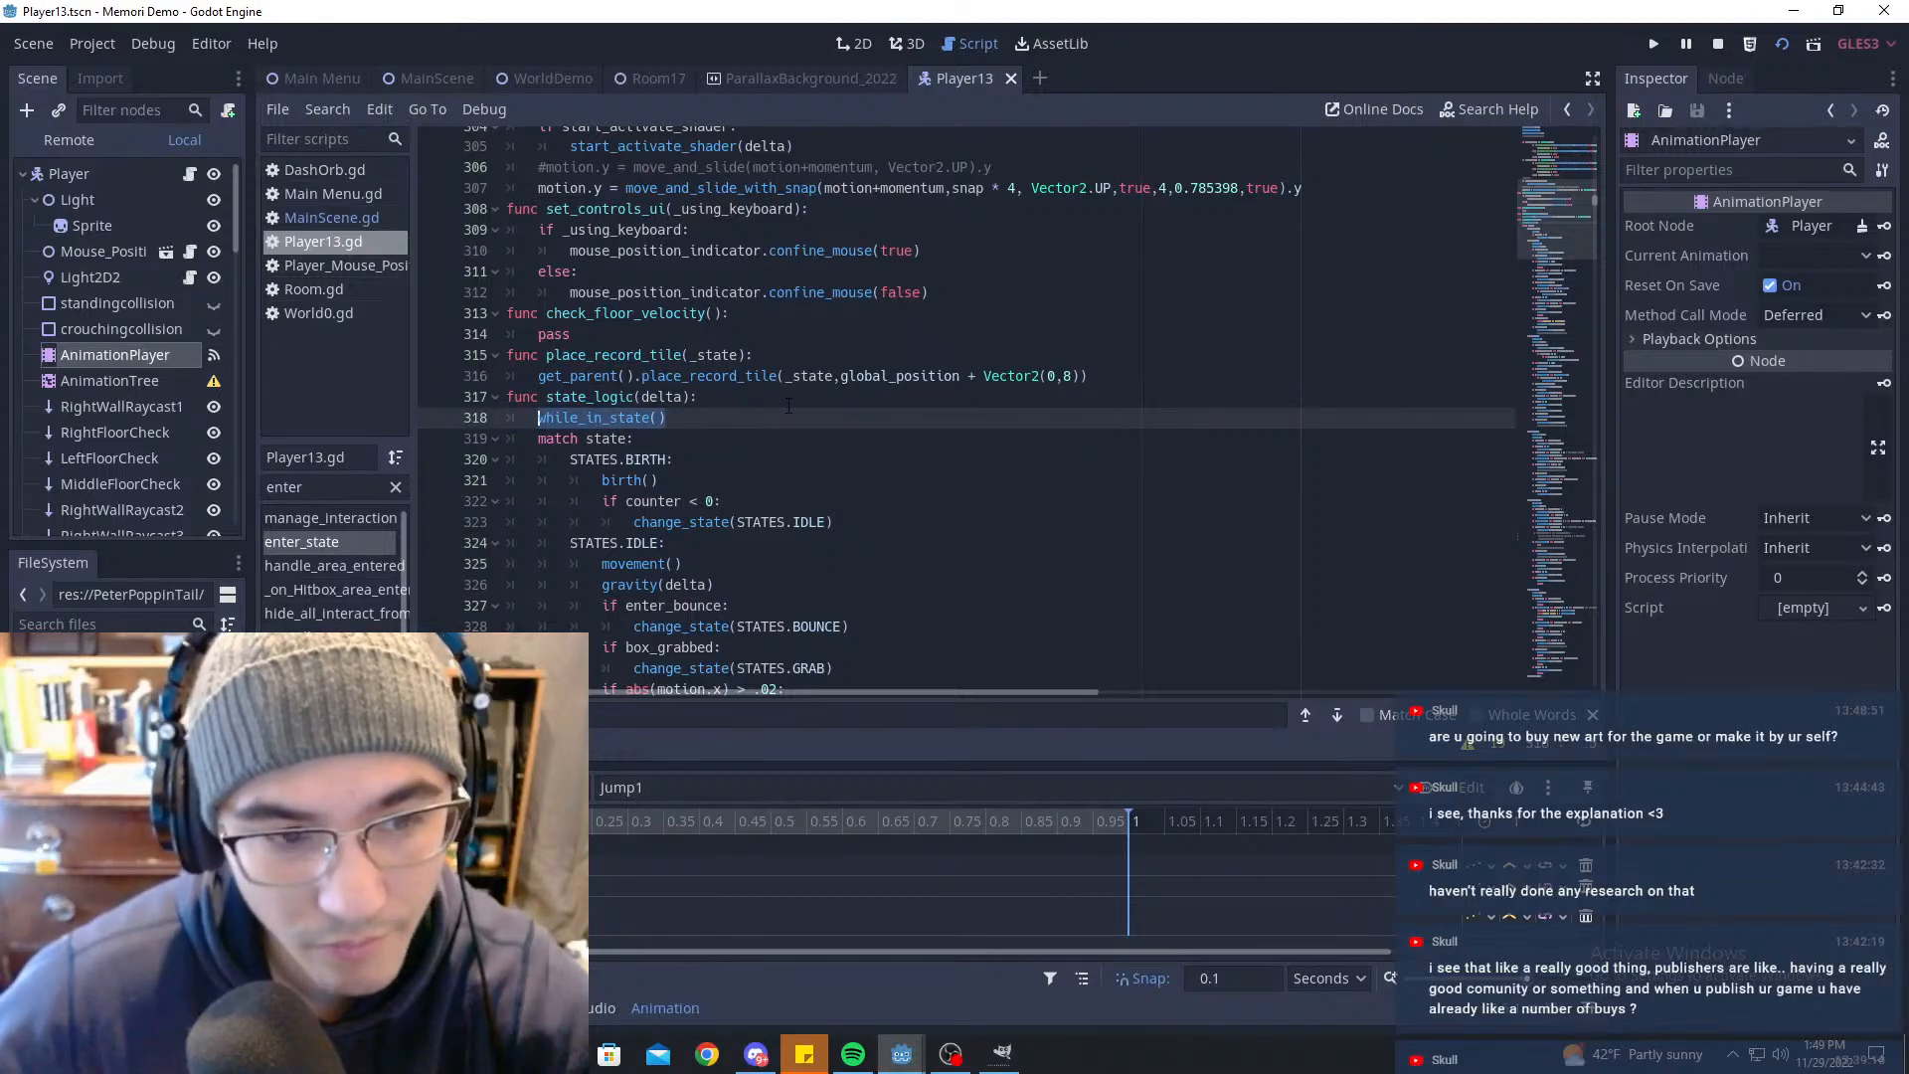
scroll(789, 405, "down", 18)
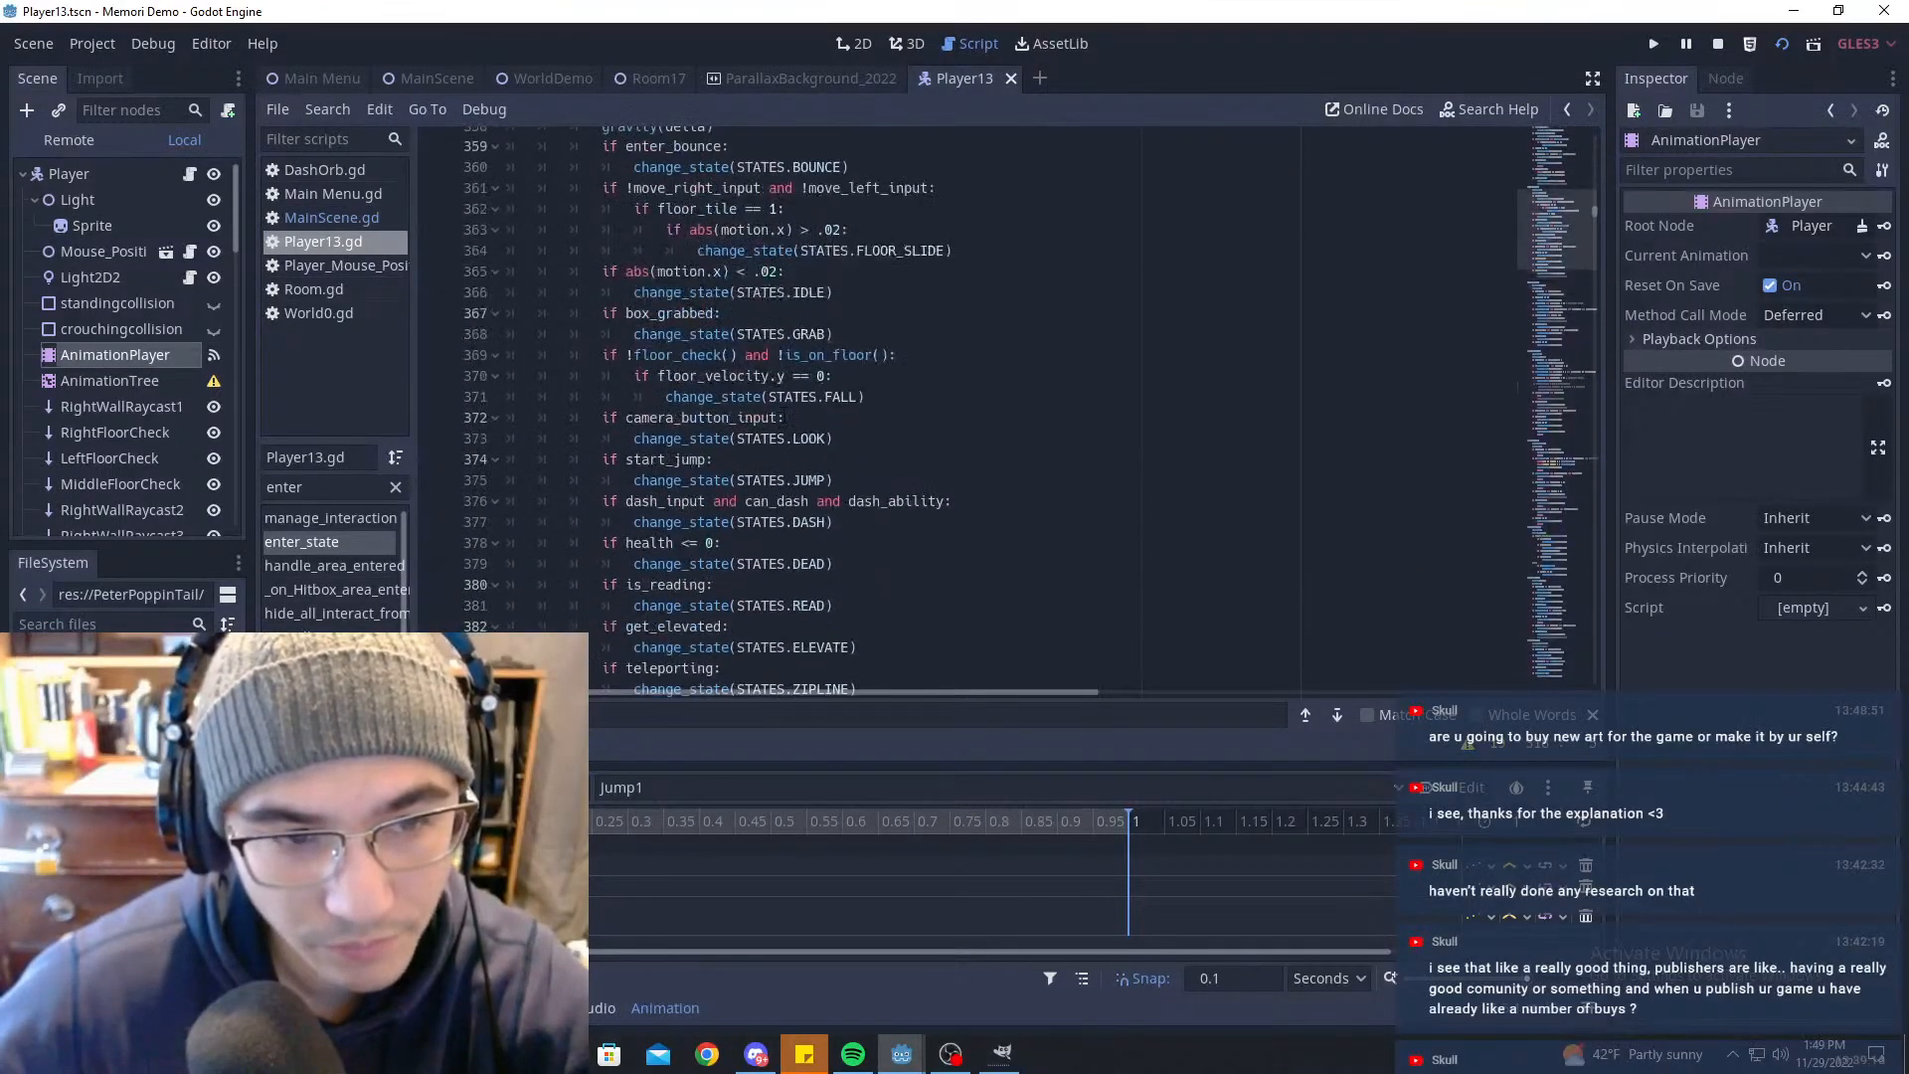
key("Return")
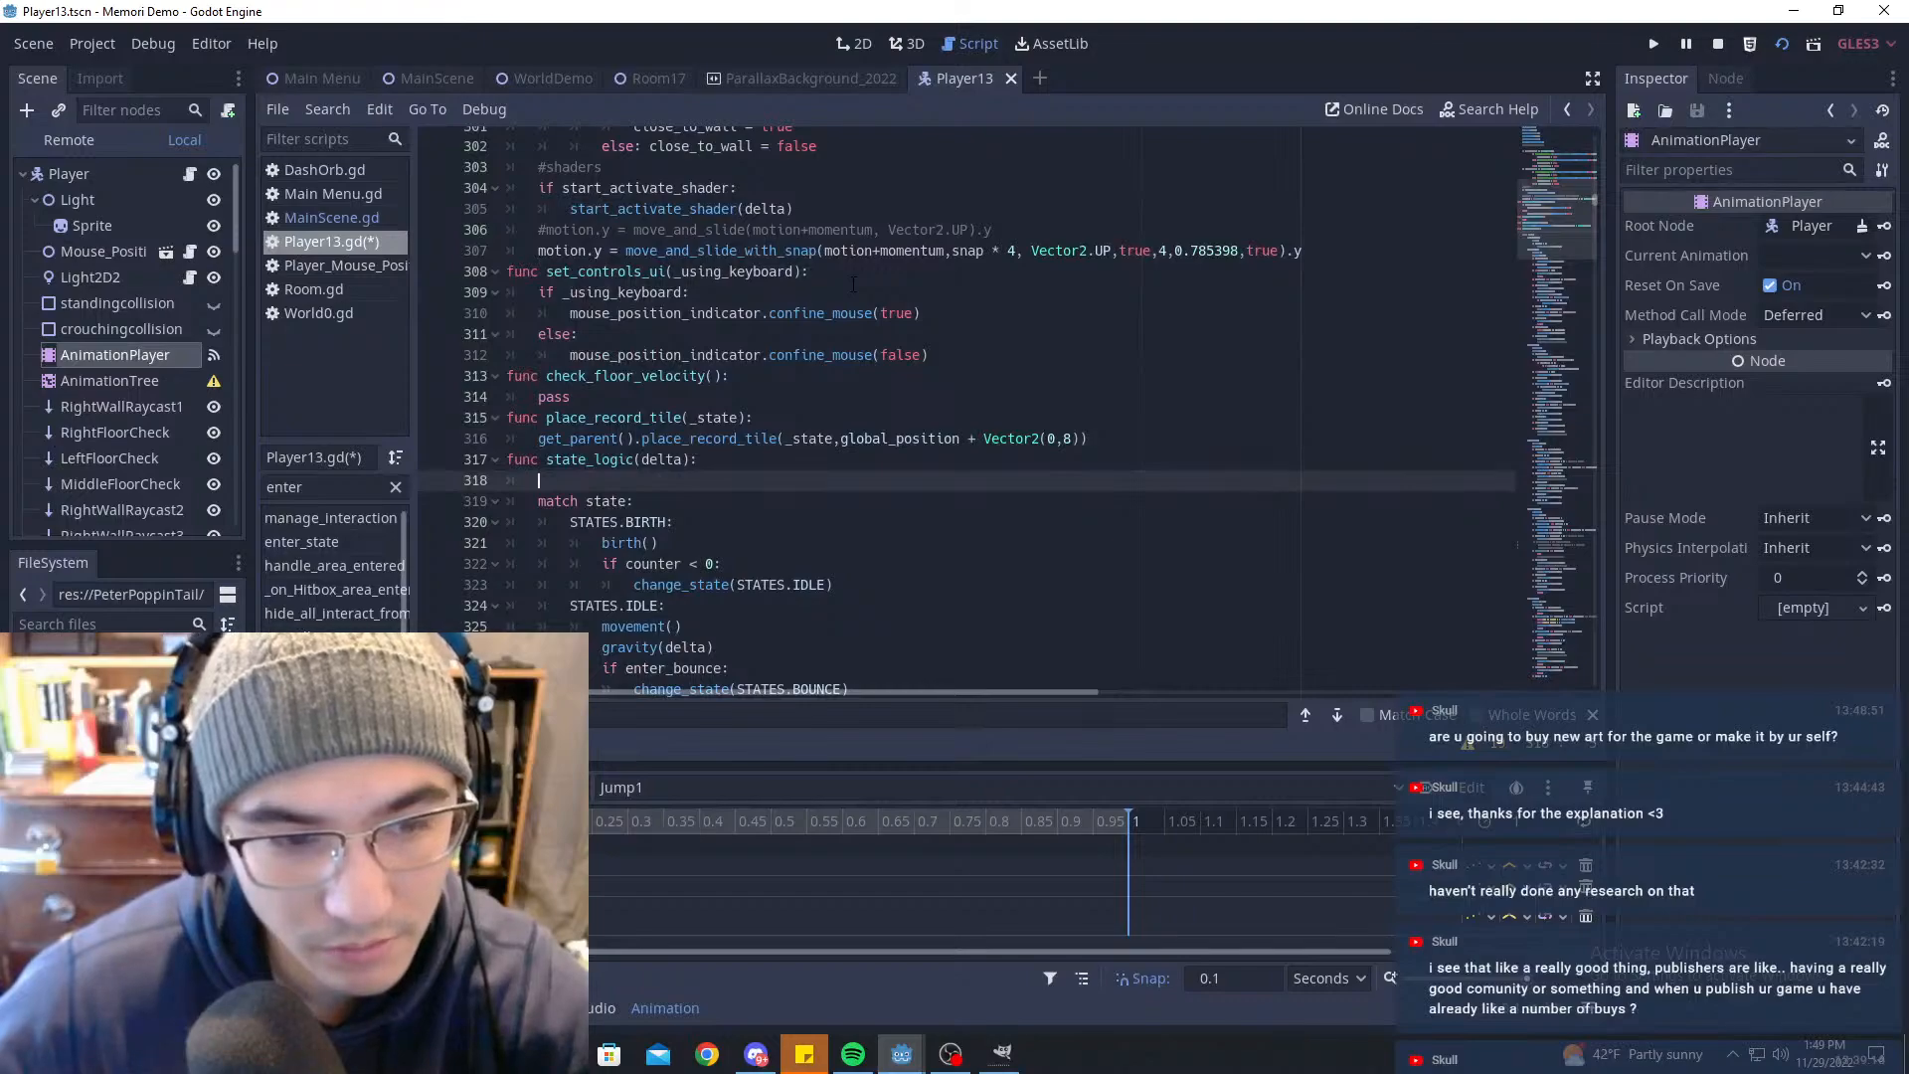
key("ctrl+z")
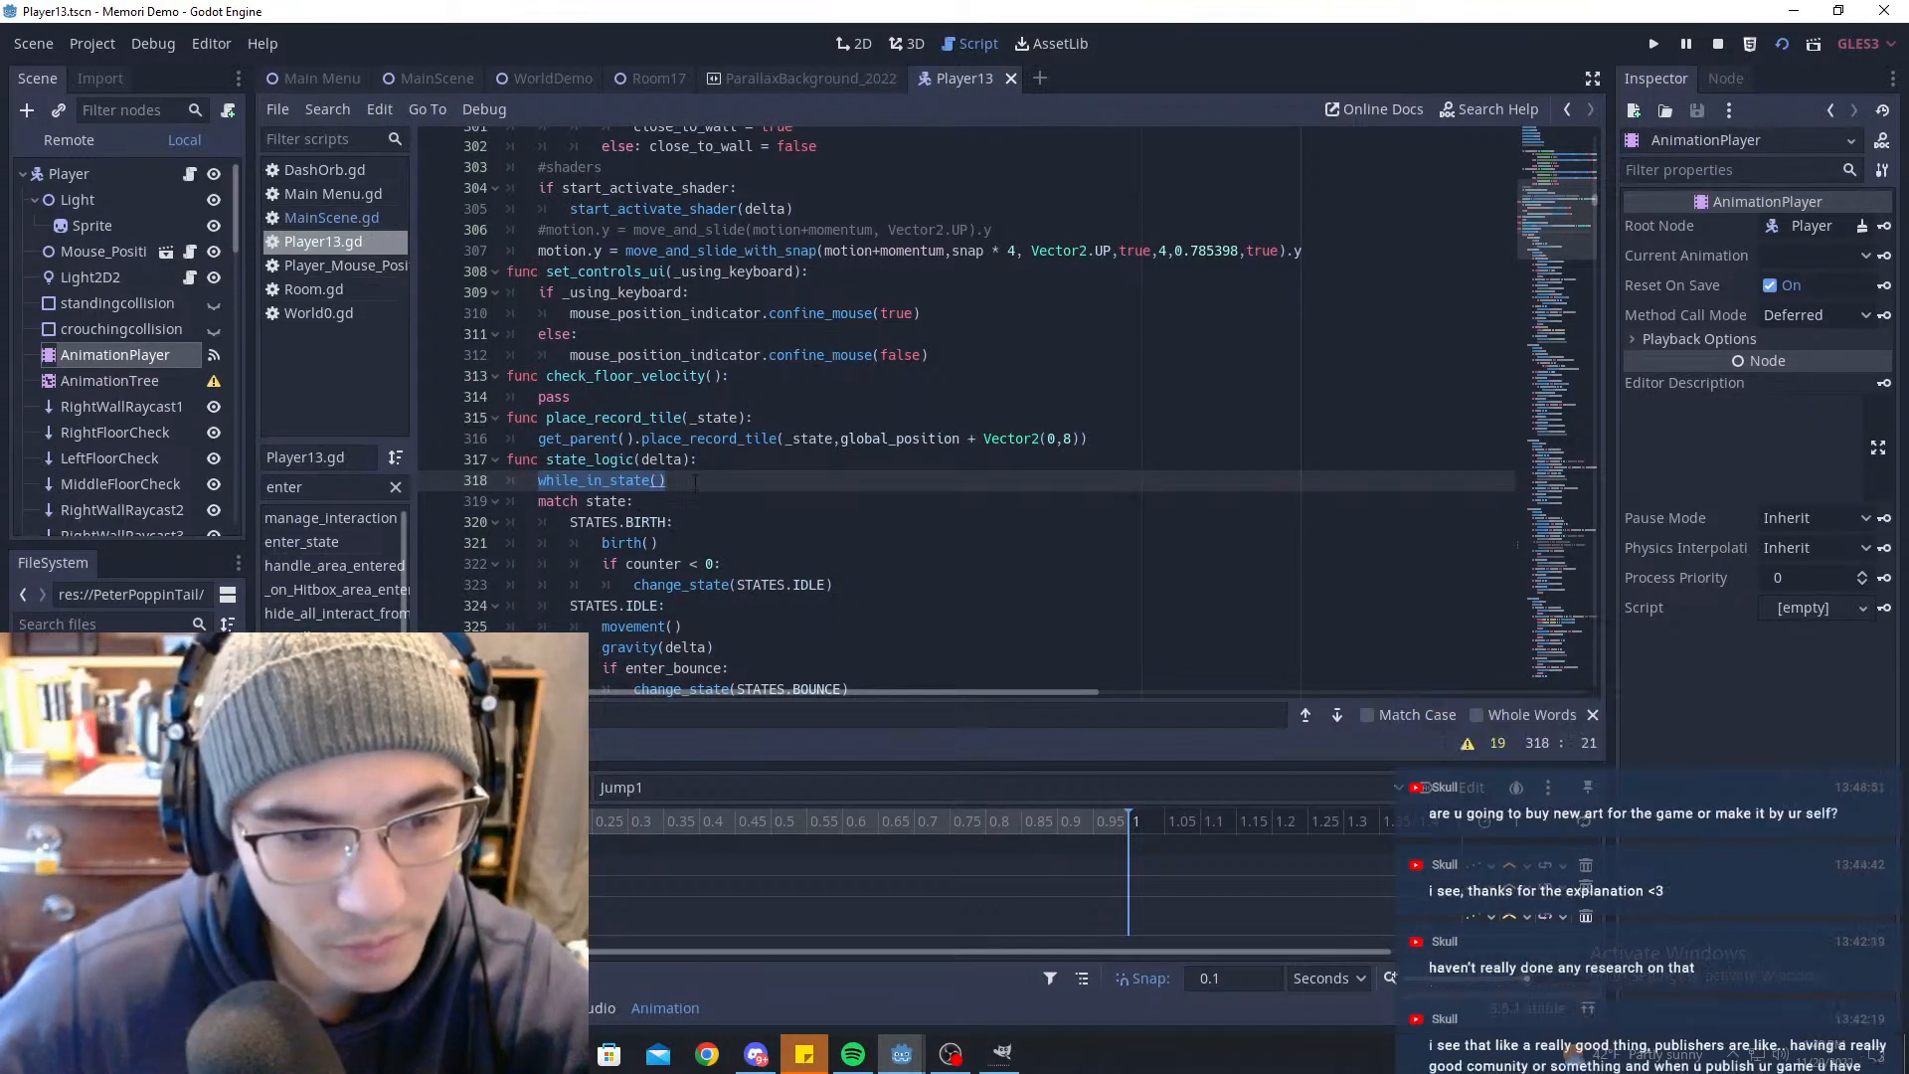
left_click(758, 480)
scroll(759, 480, "up", 1)
scroll(759, 480, "down", 1)
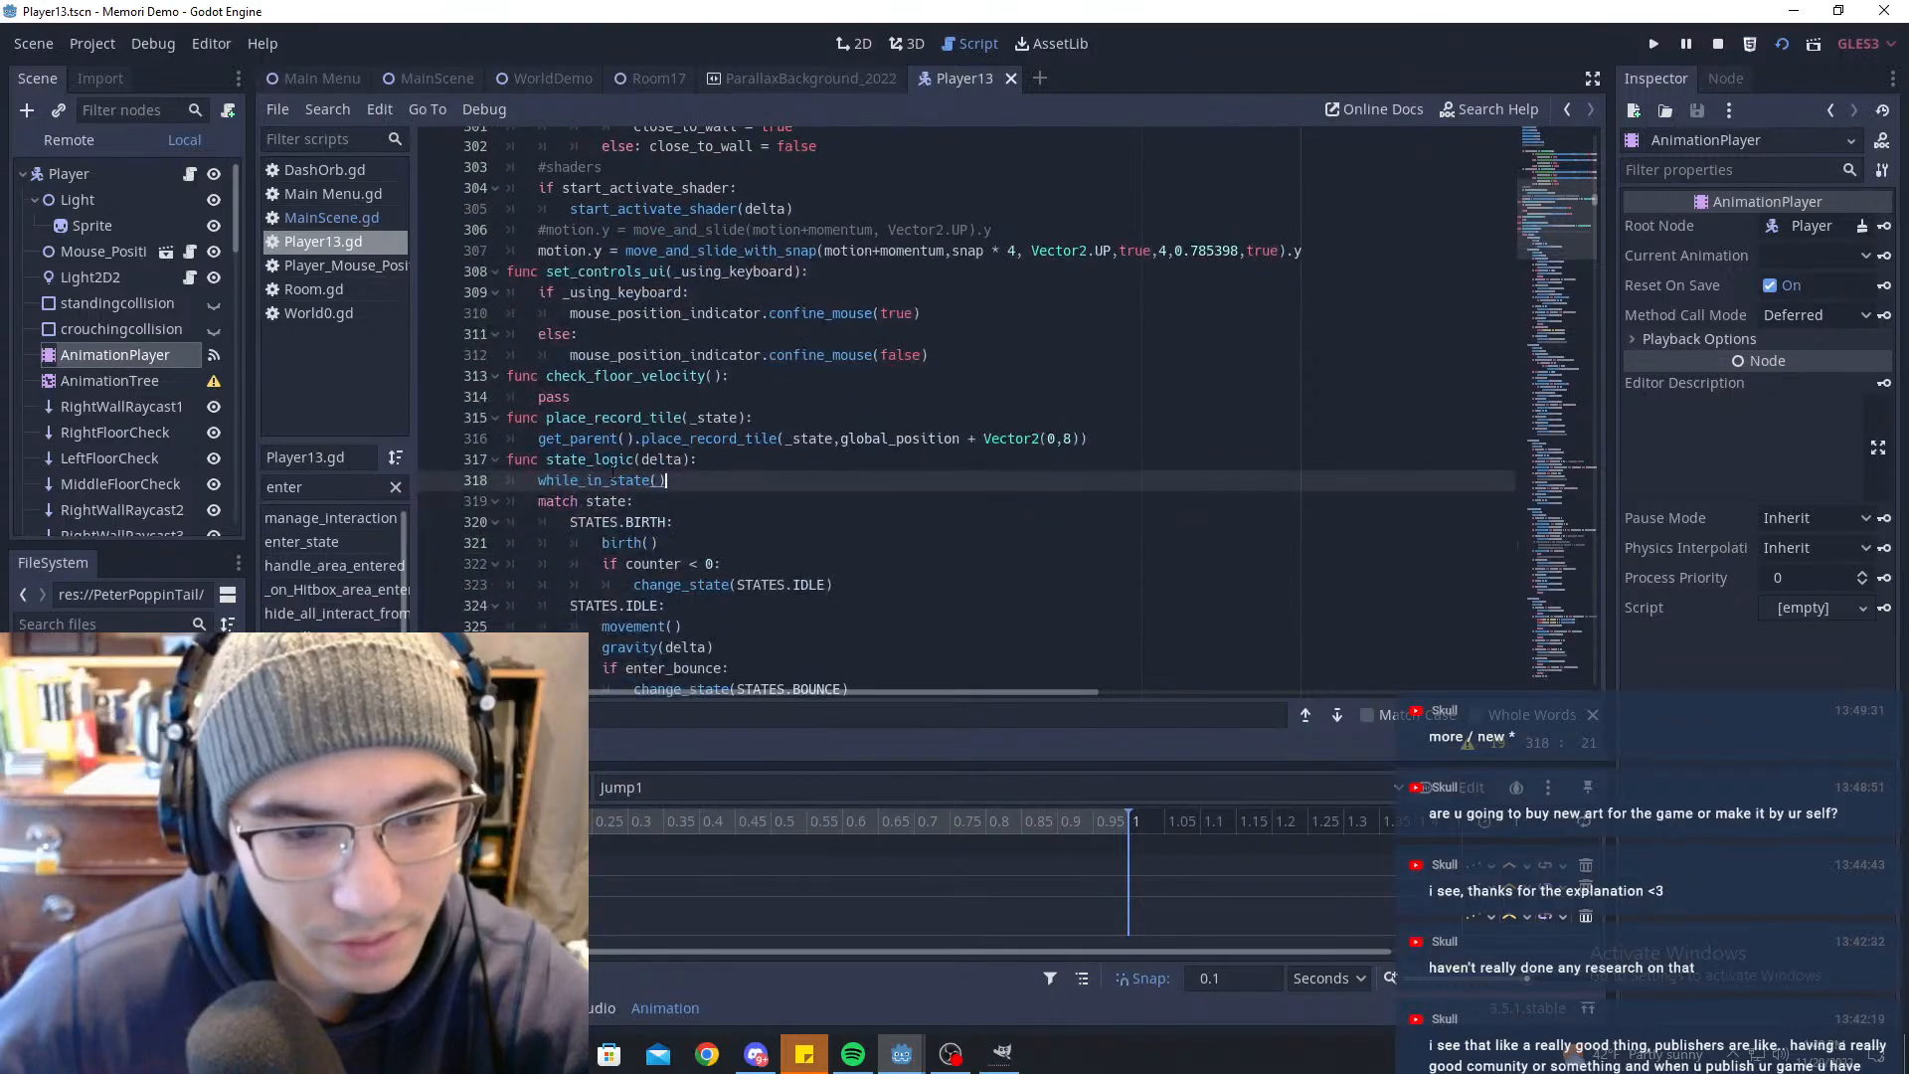
Step: Search the script for "whi" and filter its methods by "while" to reach the while_in_animation function
scroll(865, 468, "down", 3)
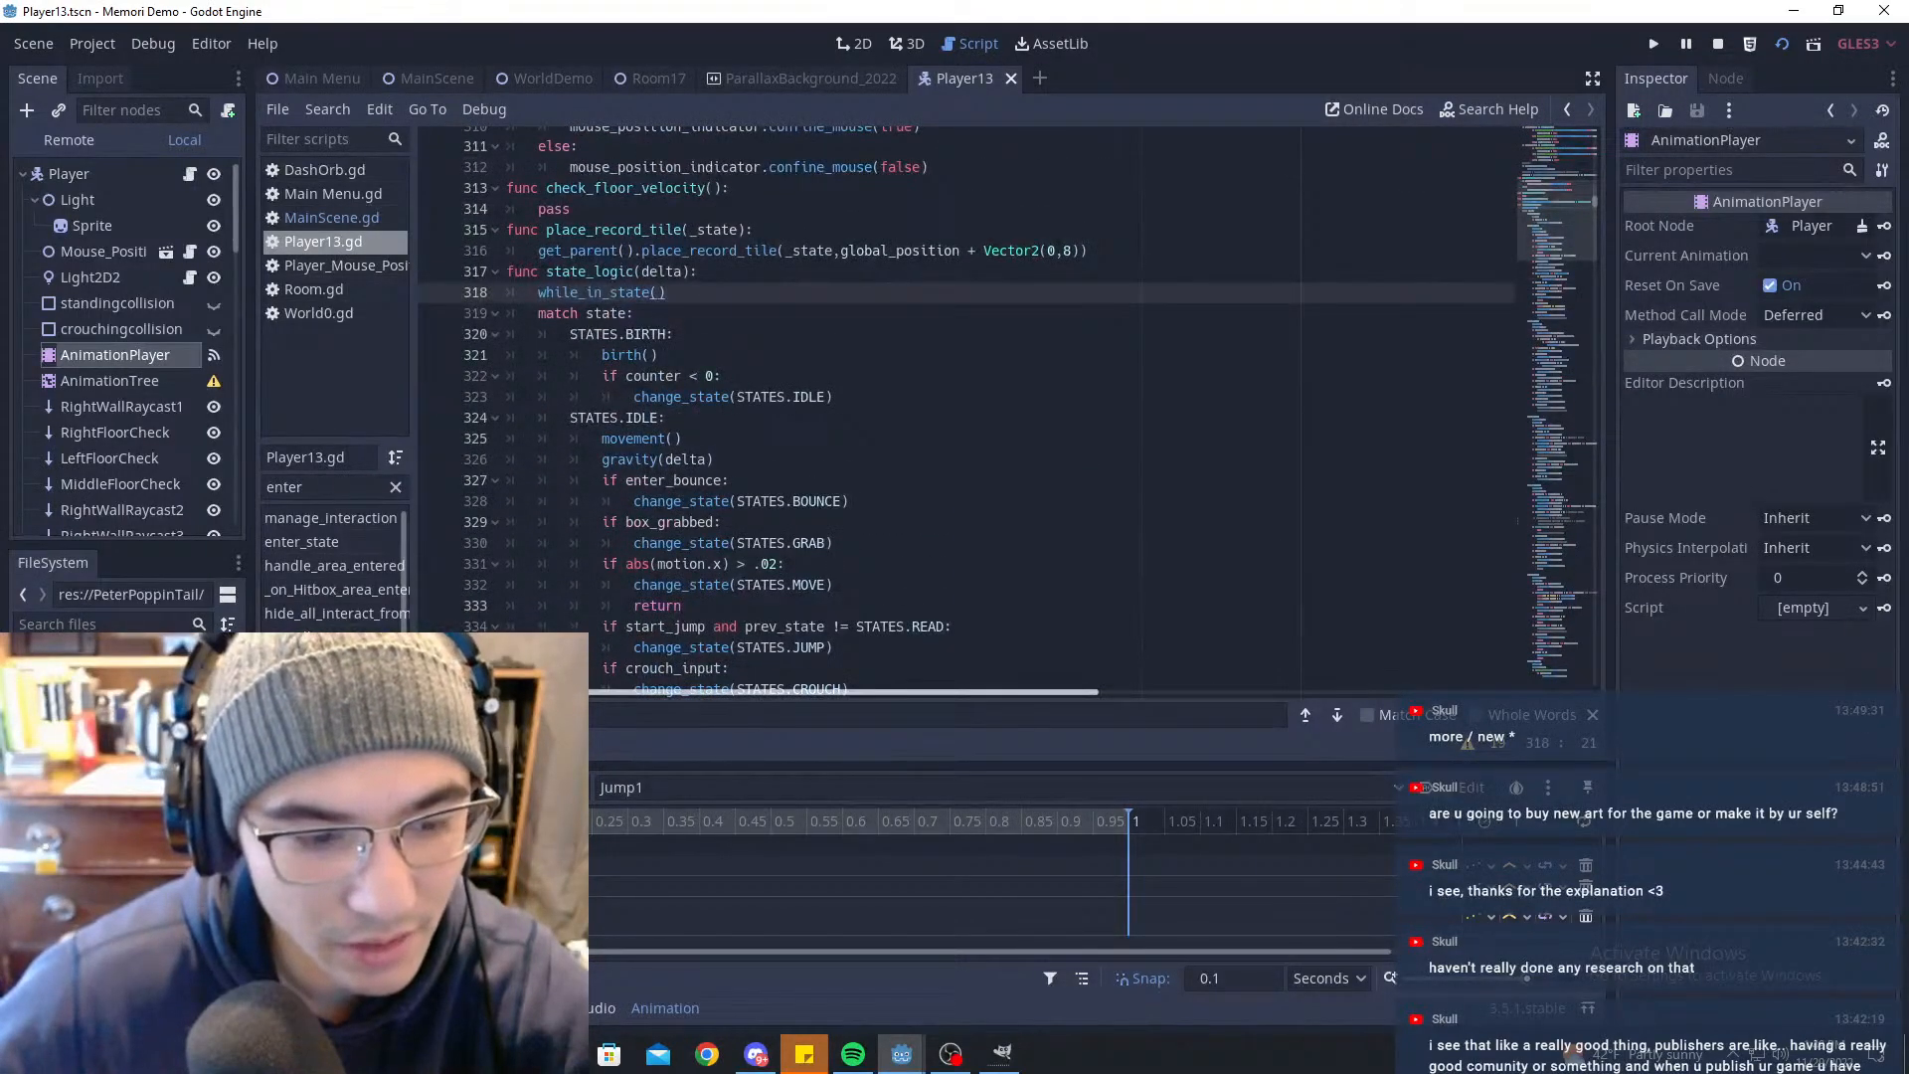
left_click(686, 715)
type("whi")
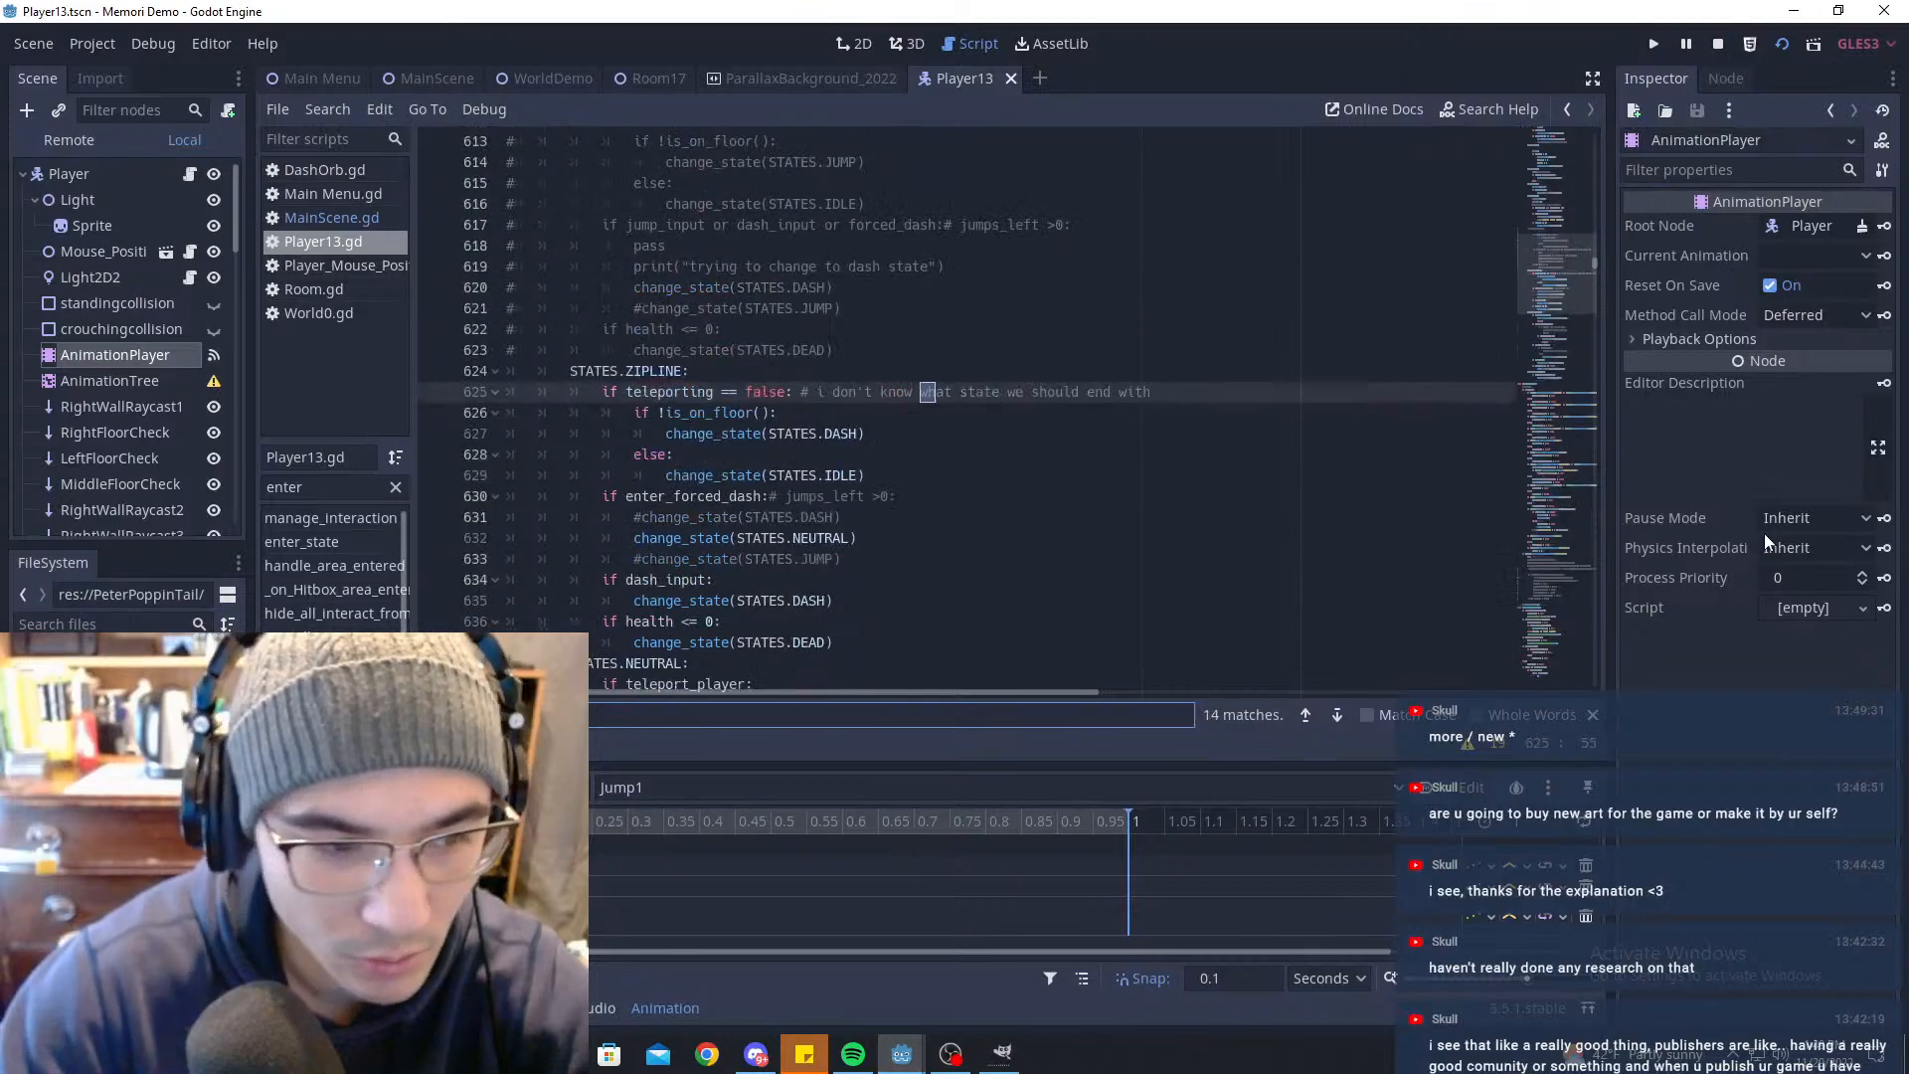
left_click(396, 486)
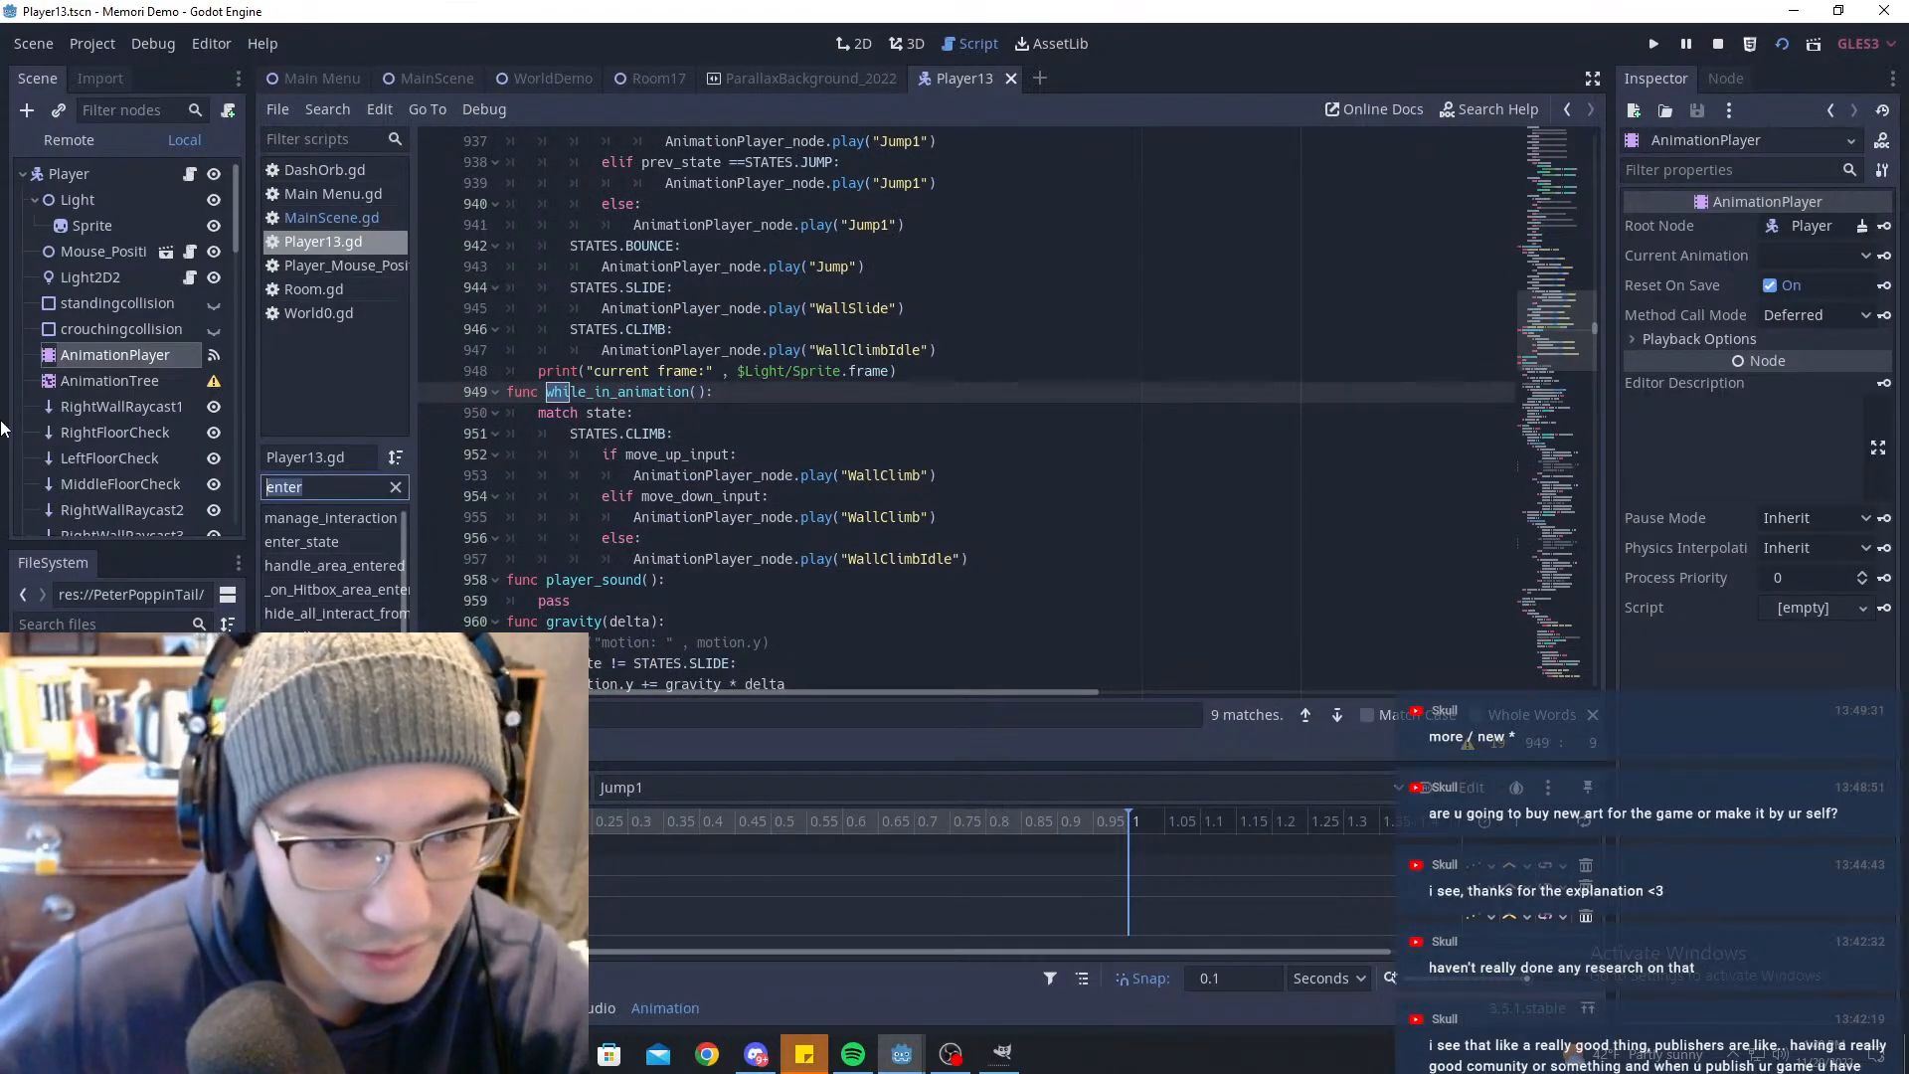
type("while")
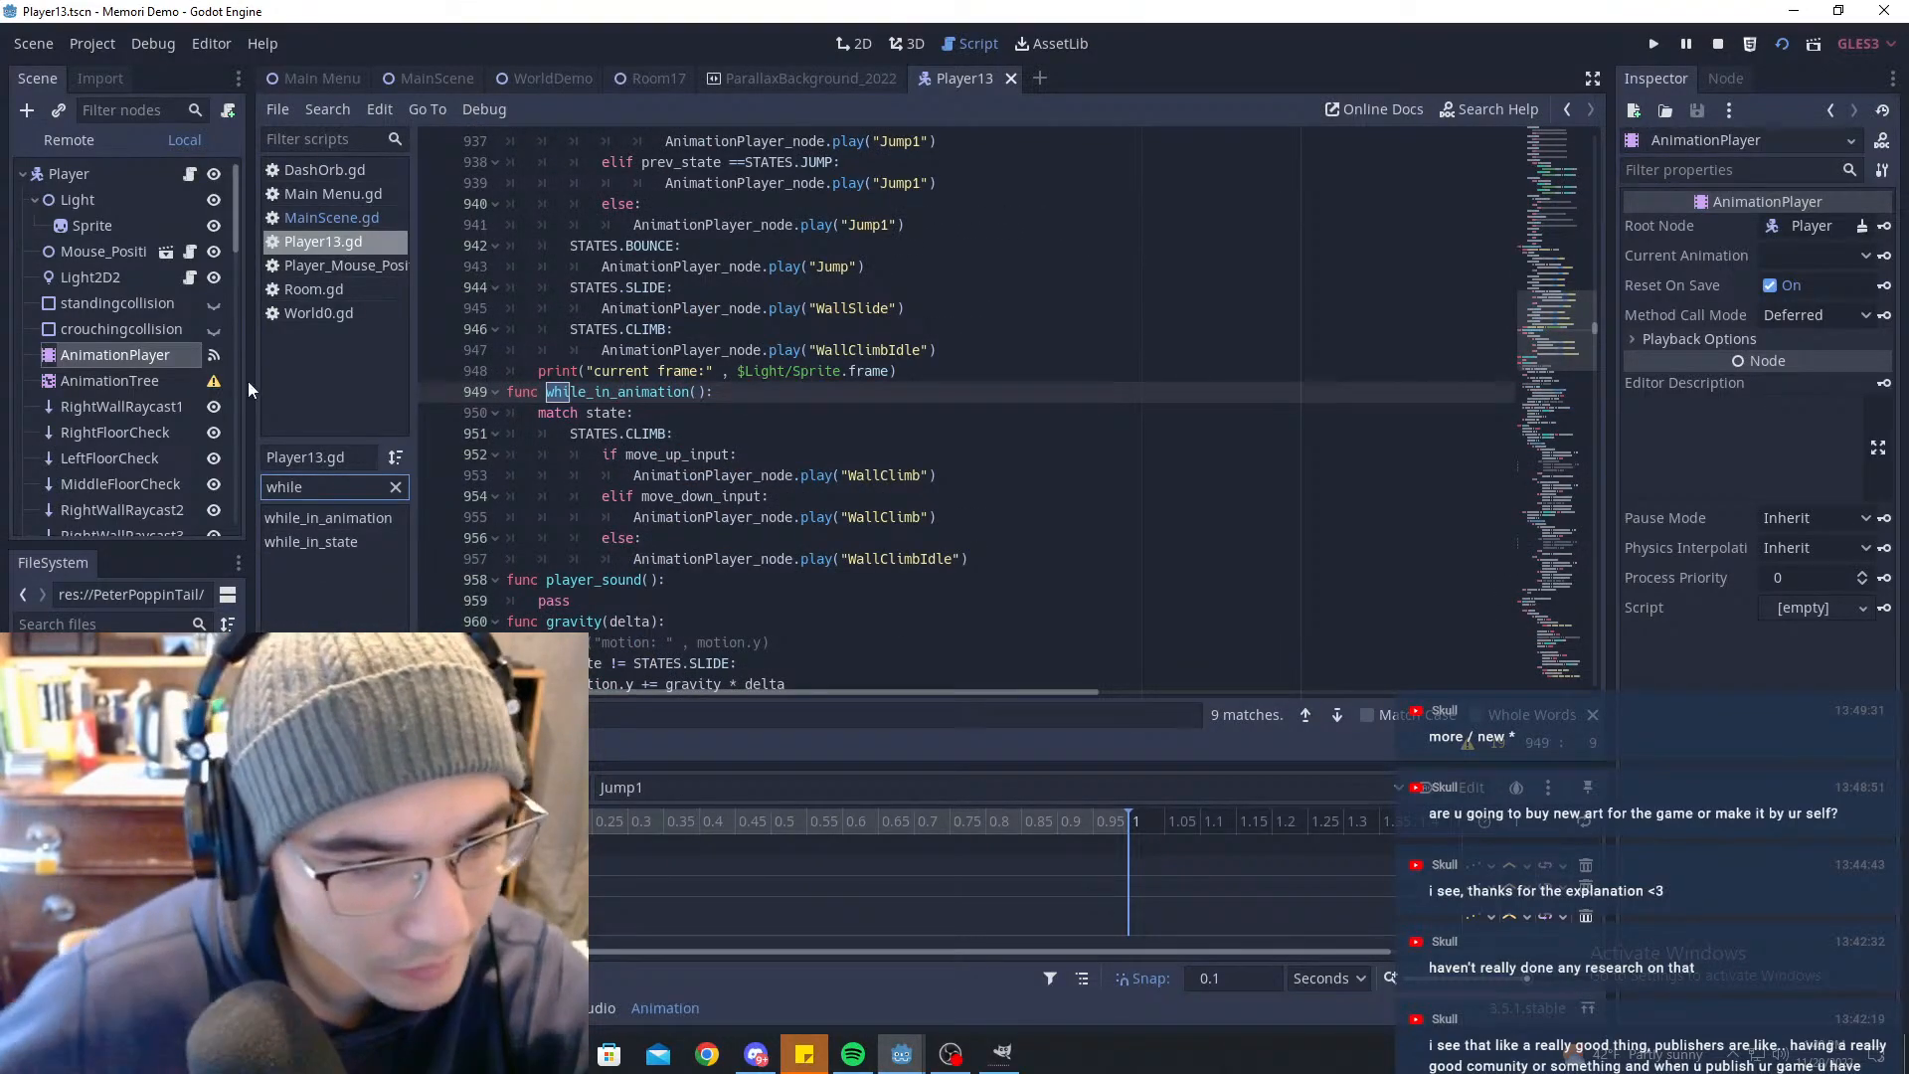
left_click(343, 517)
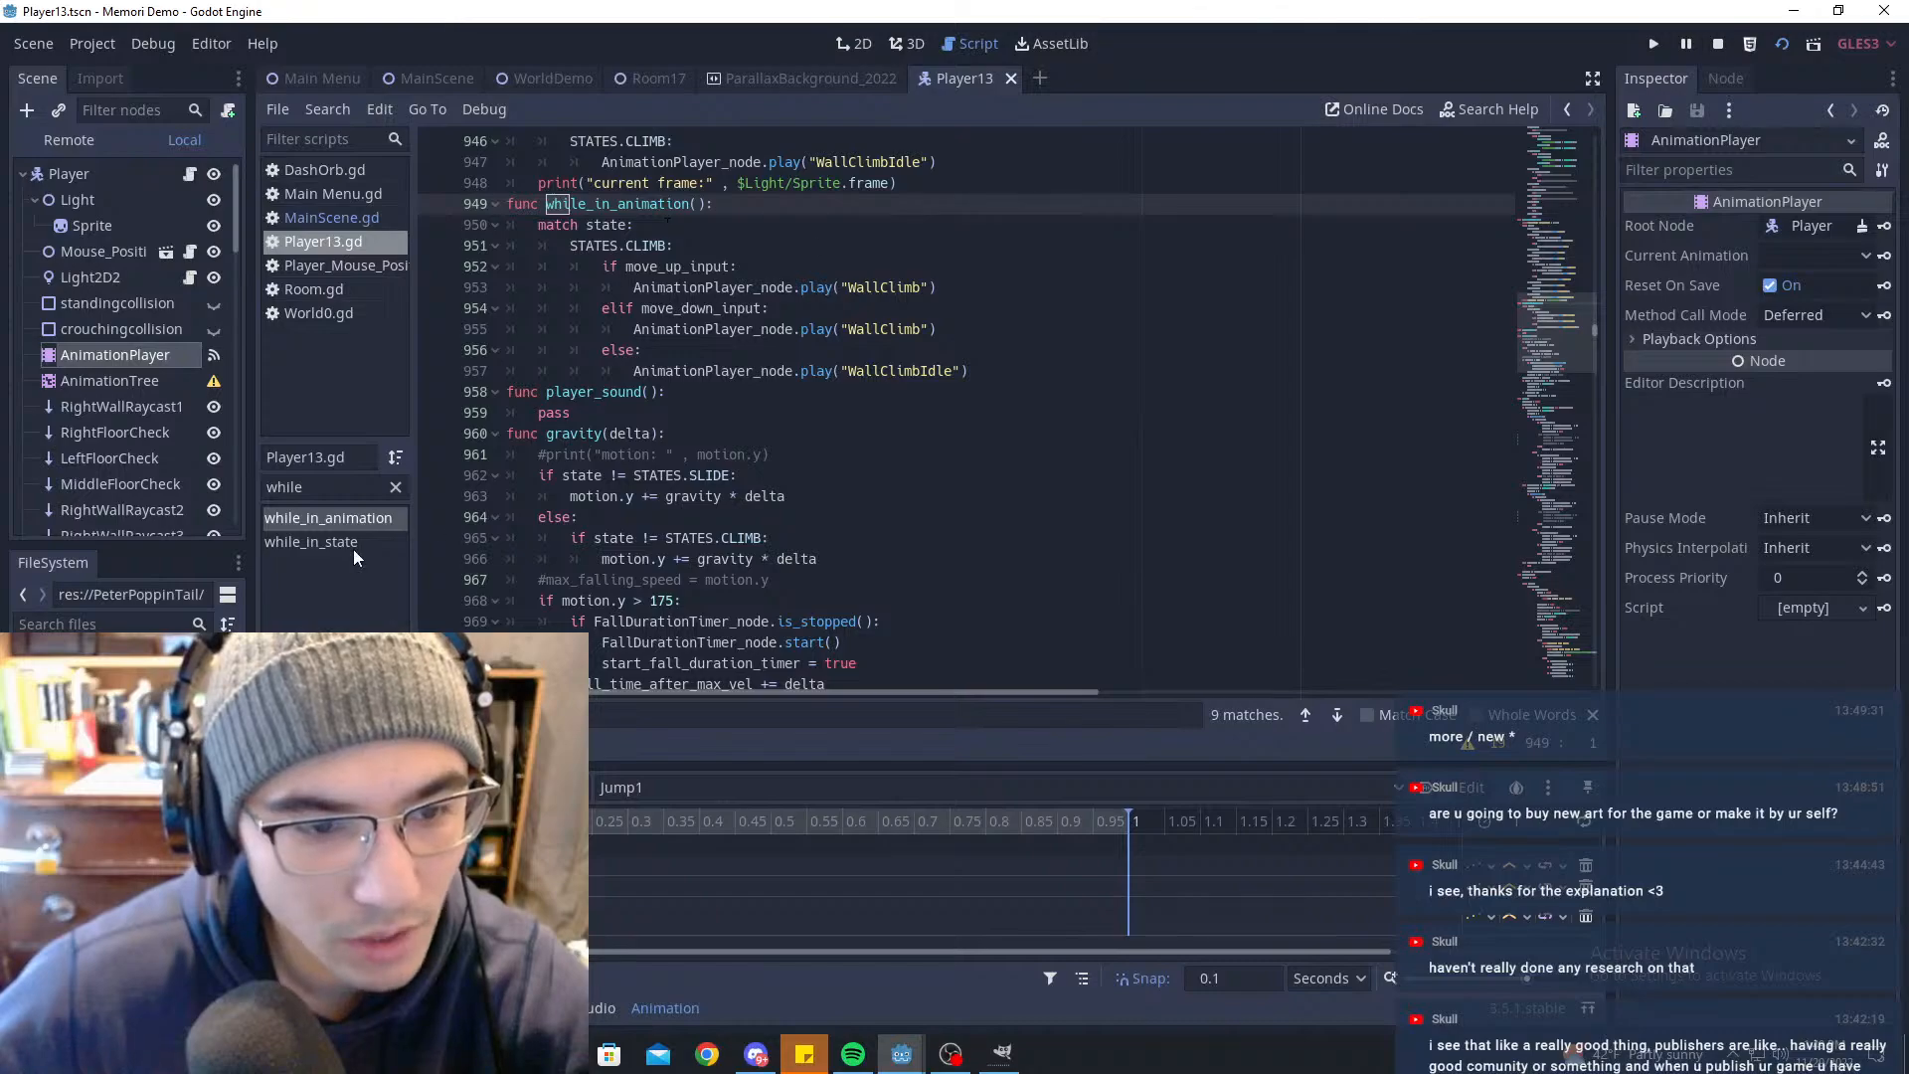
Step: Filter the methods by "switch" and search the script for "switch_animati" to find the call in enter_state
left_click_drag(324, 487, 180, 432)
key("BackSpace")
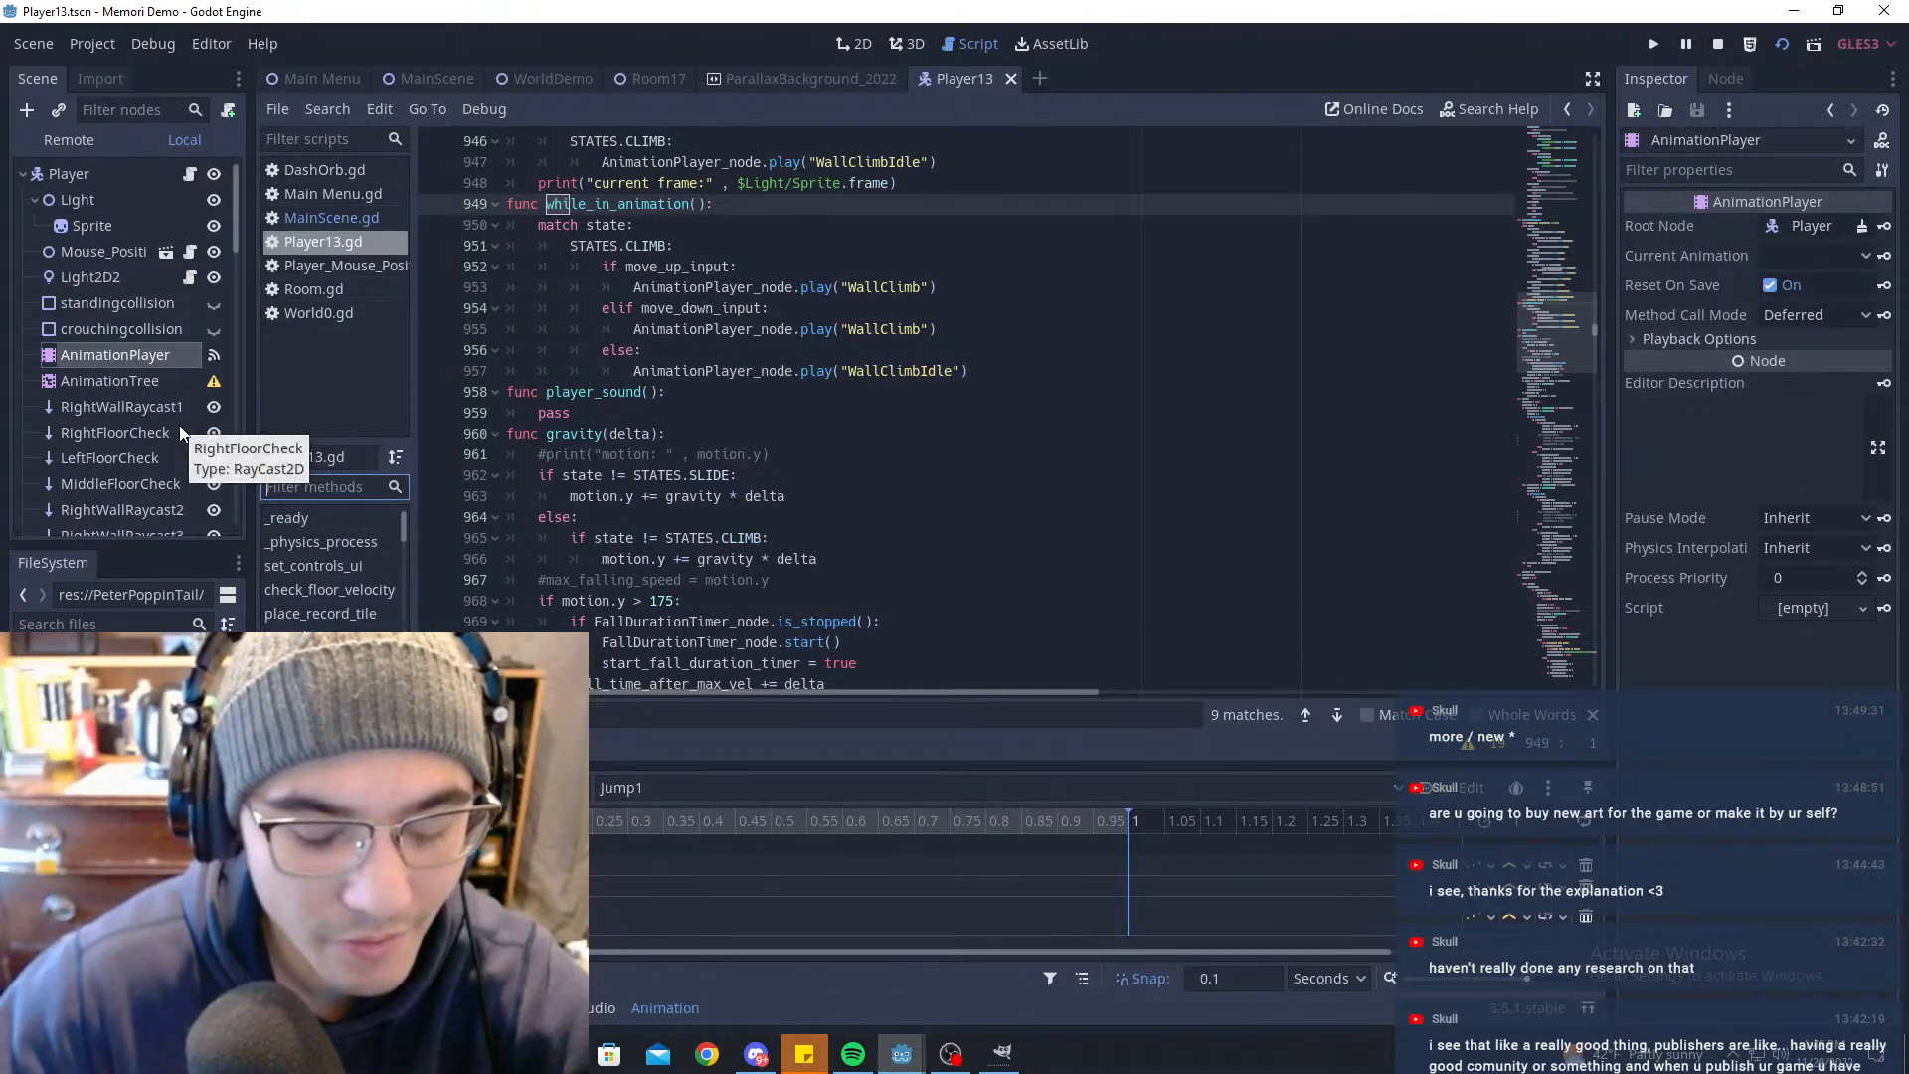
type("switch")
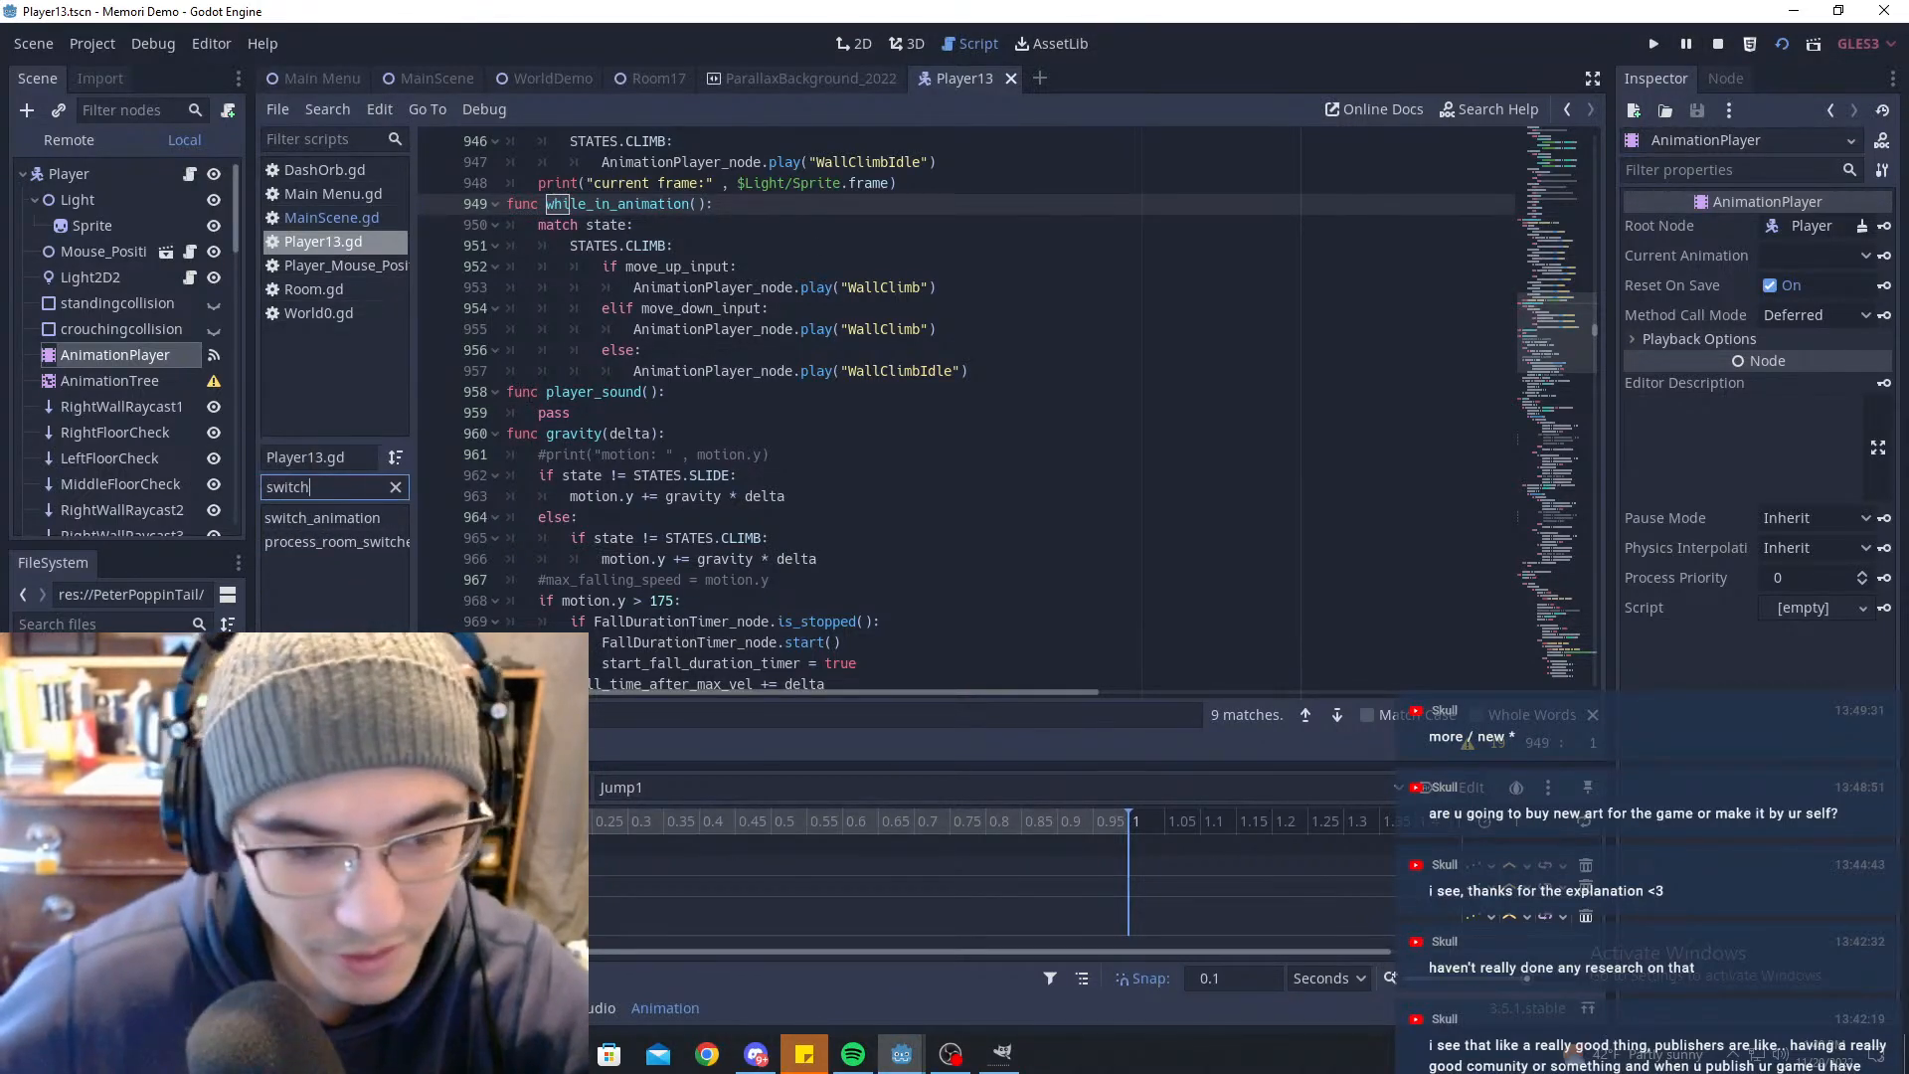
key("ctrl+f")
type("switch")
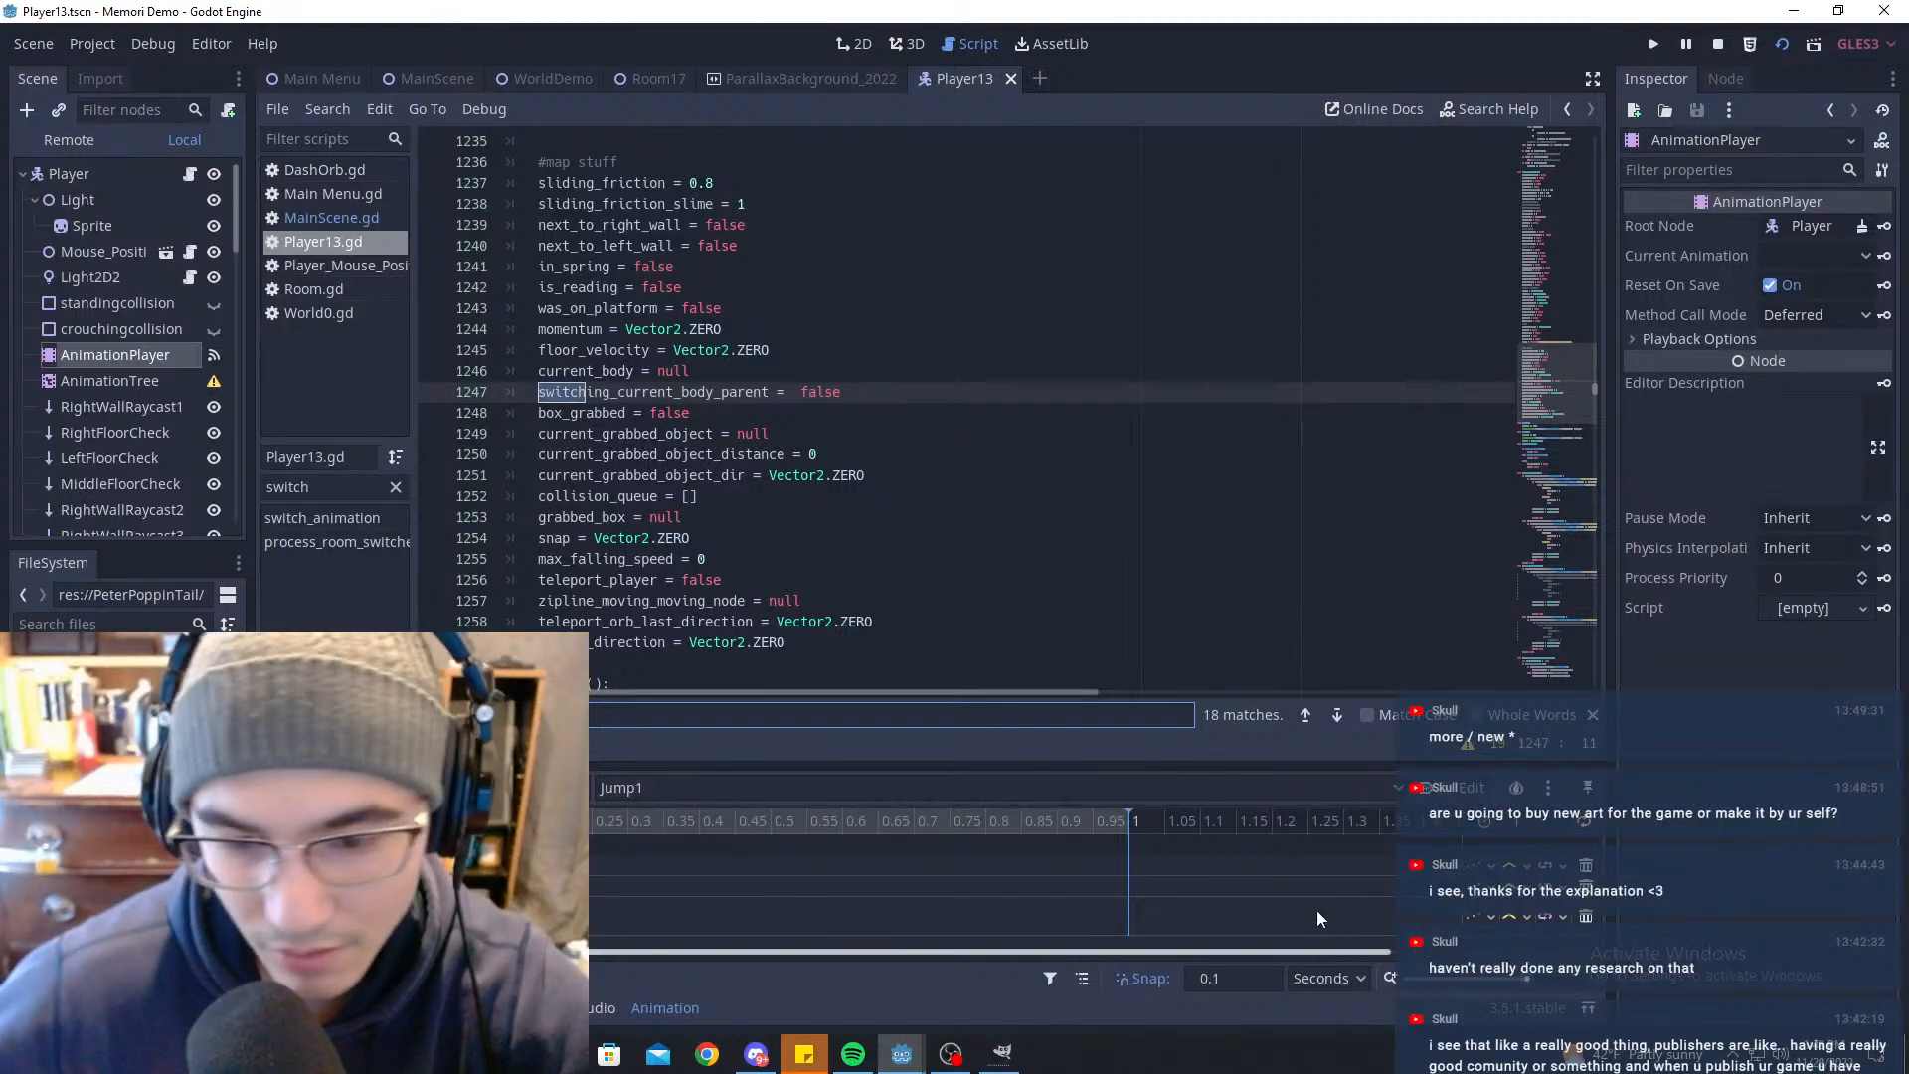
type("_animati")
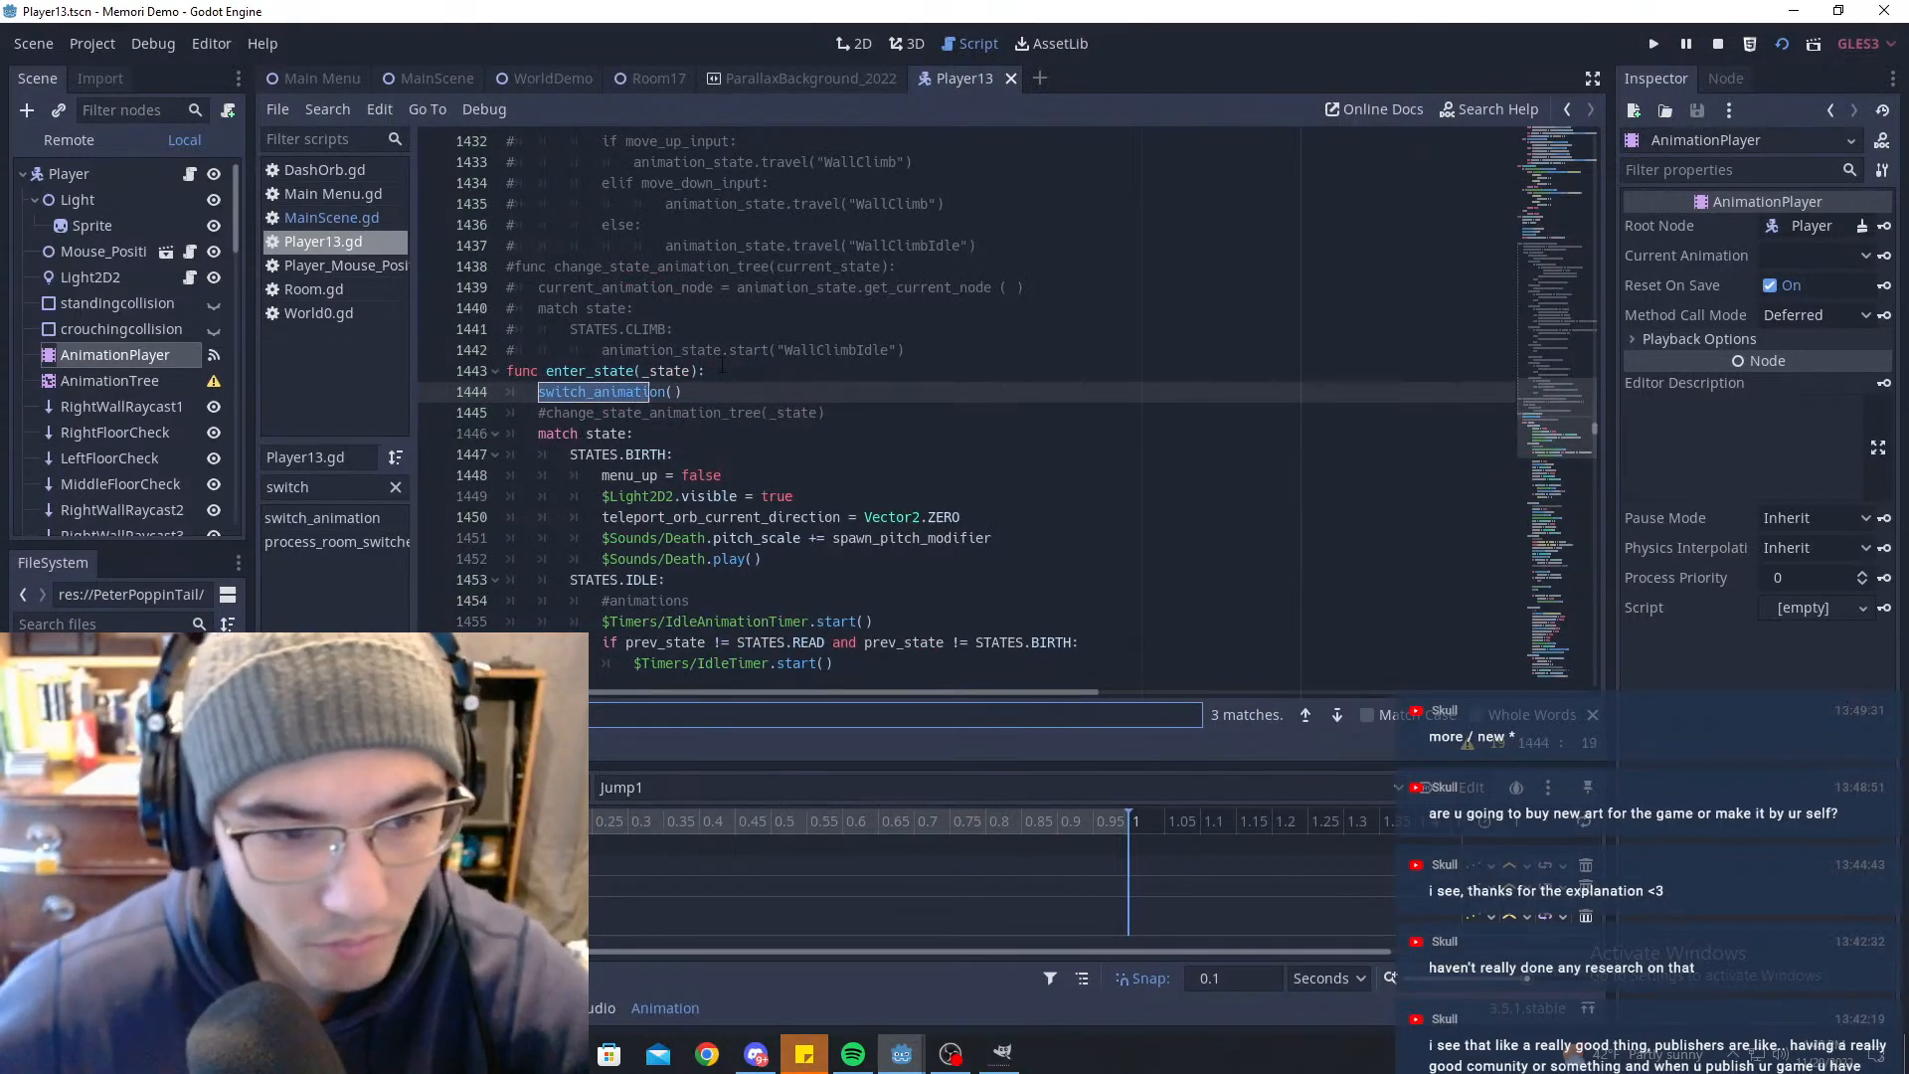
Step: Move the switch_animation() call from the start of enter_state to its end, after the STATES.TELEPORT_2 case, and save the script
left_click_drag(688, 391, 539, 390)
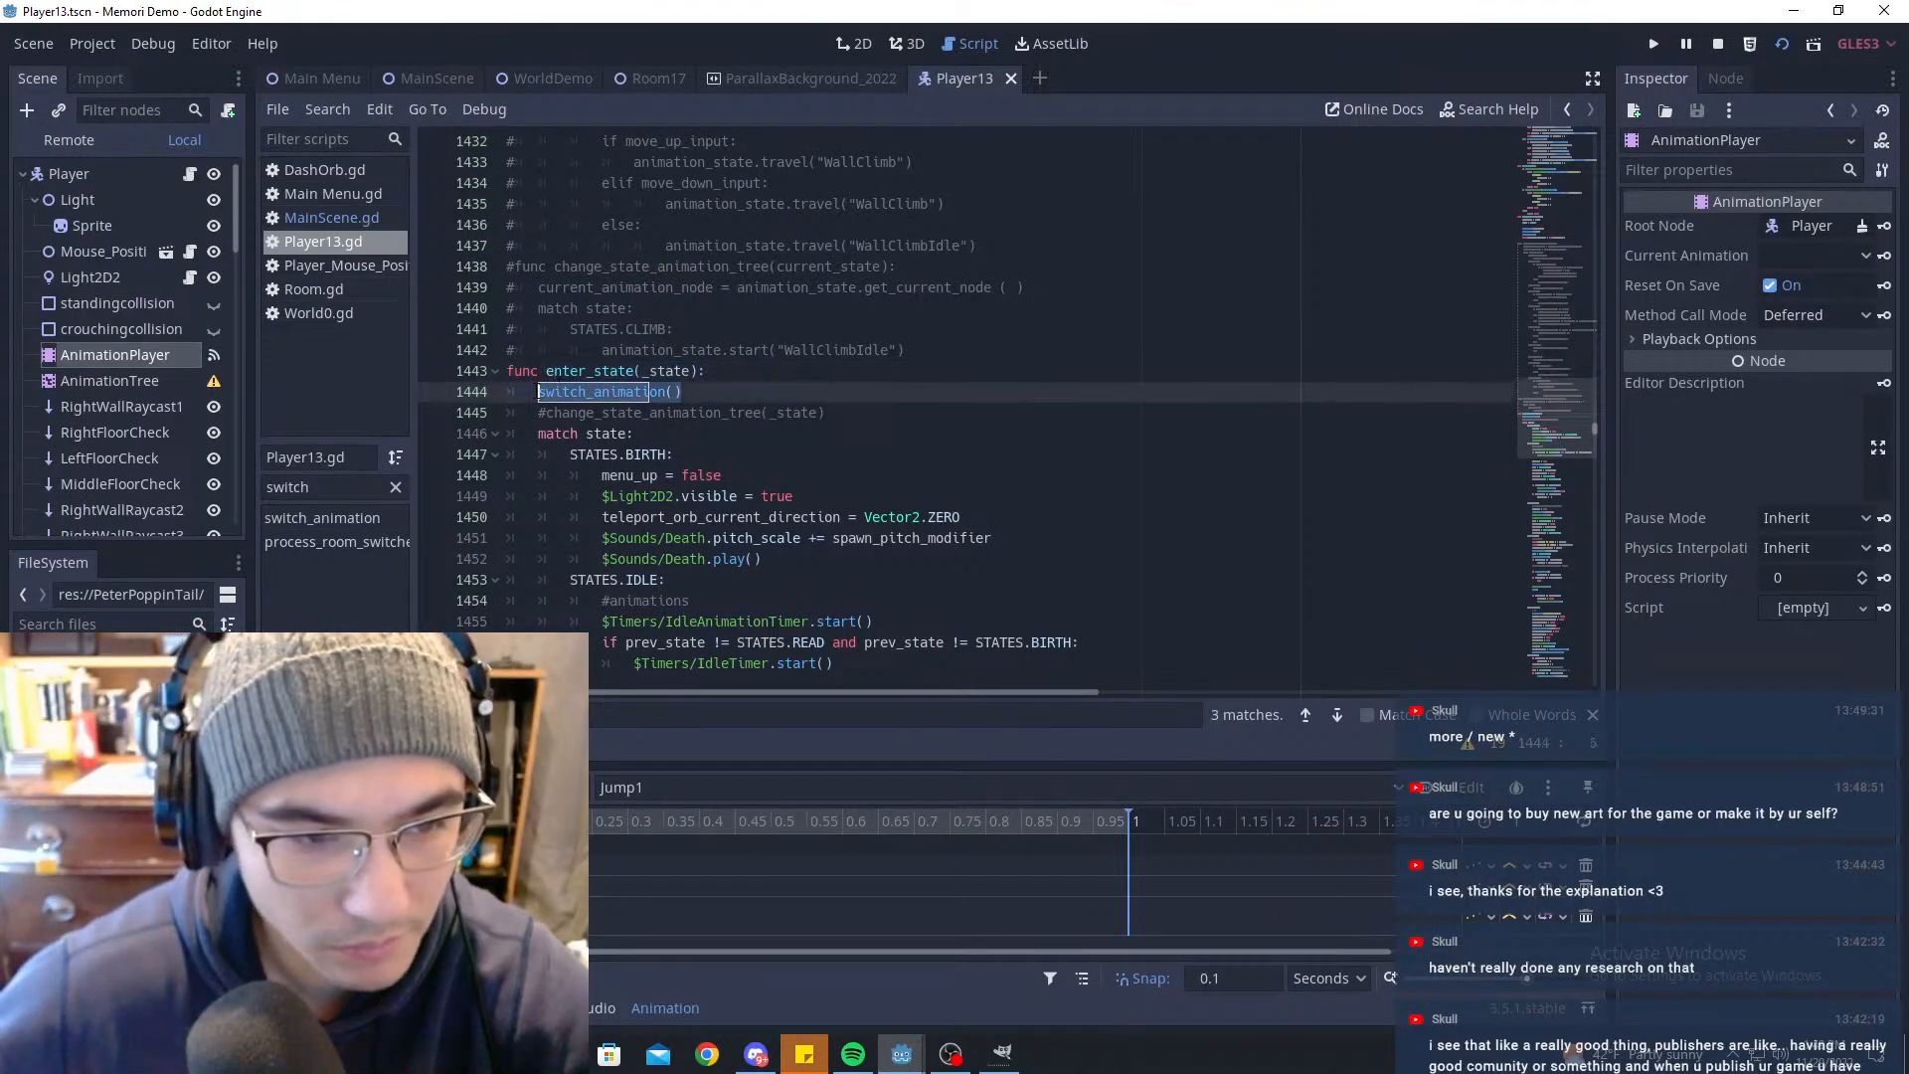
key("ctrl+x")
scroll(796, 482, "down", 8)
scroll(796, 482, "down", 20)
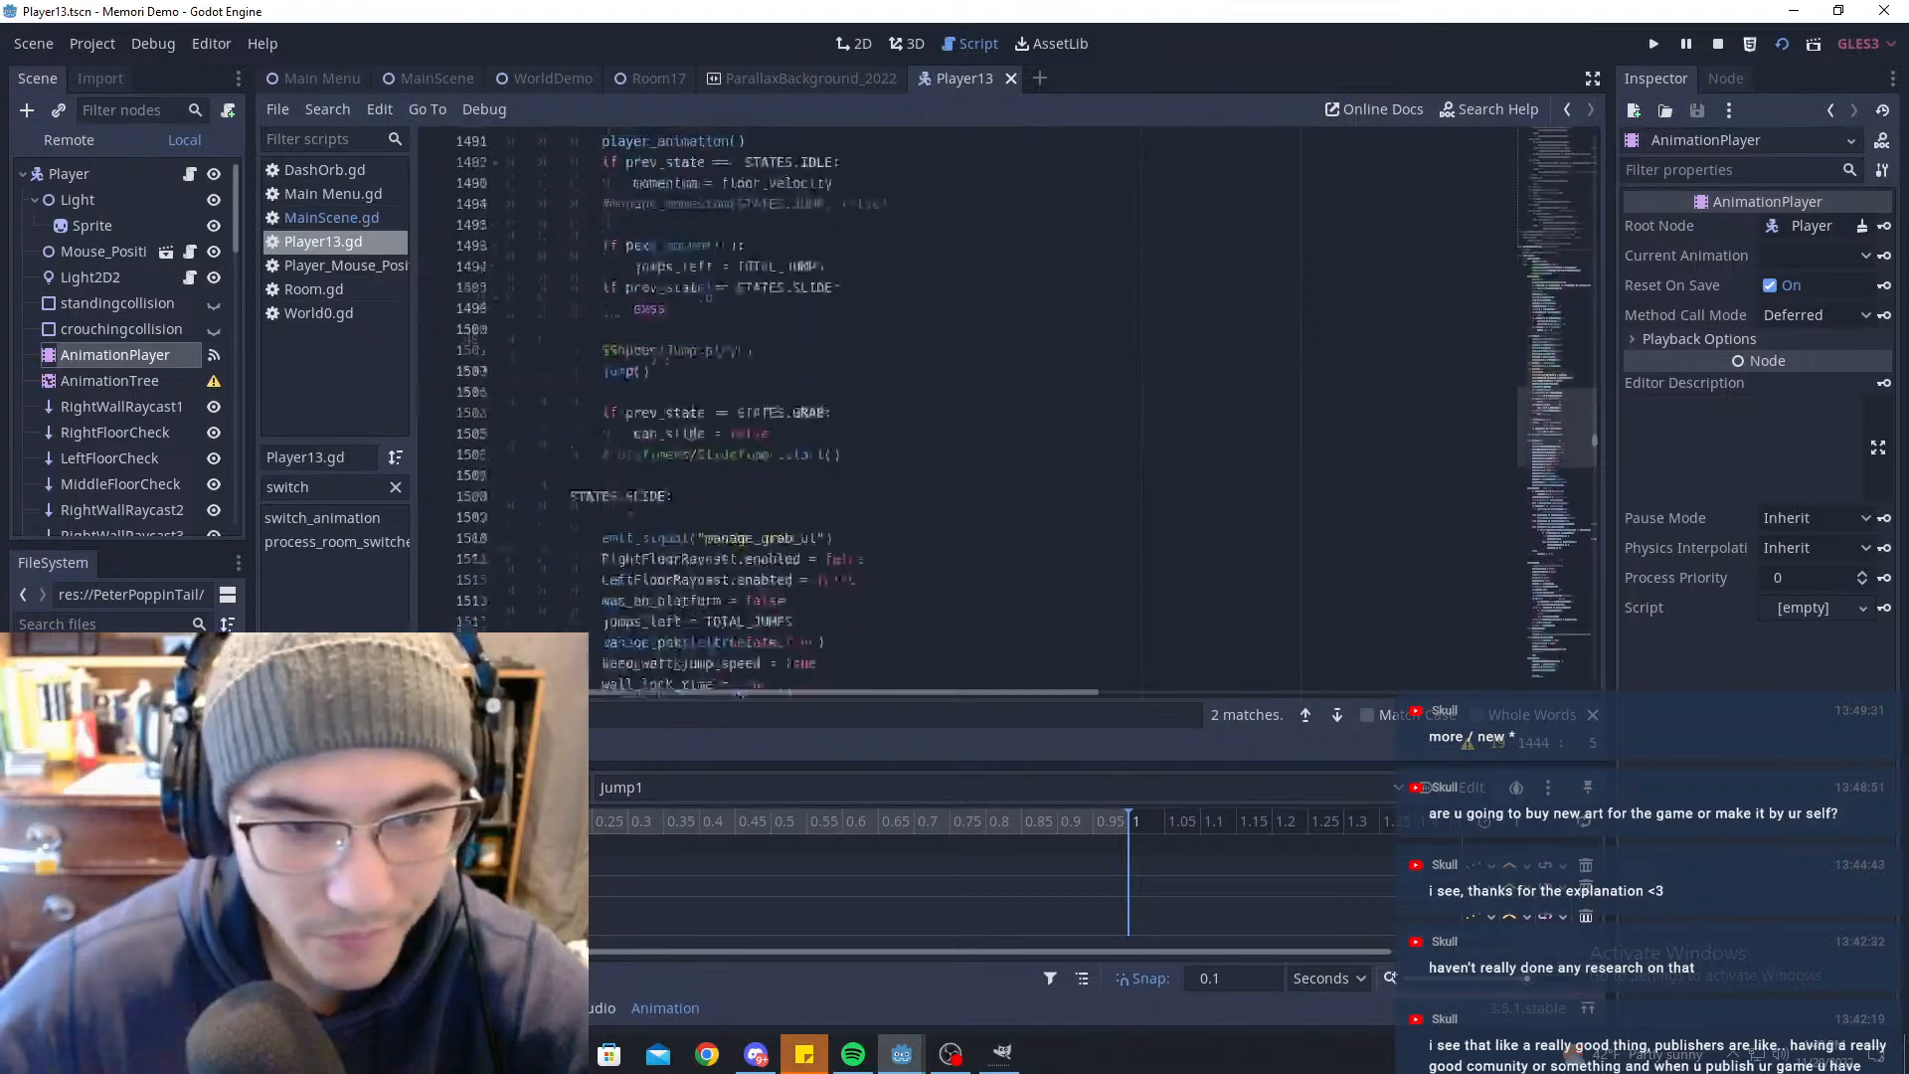
scroll(777, 468, "down", 19)
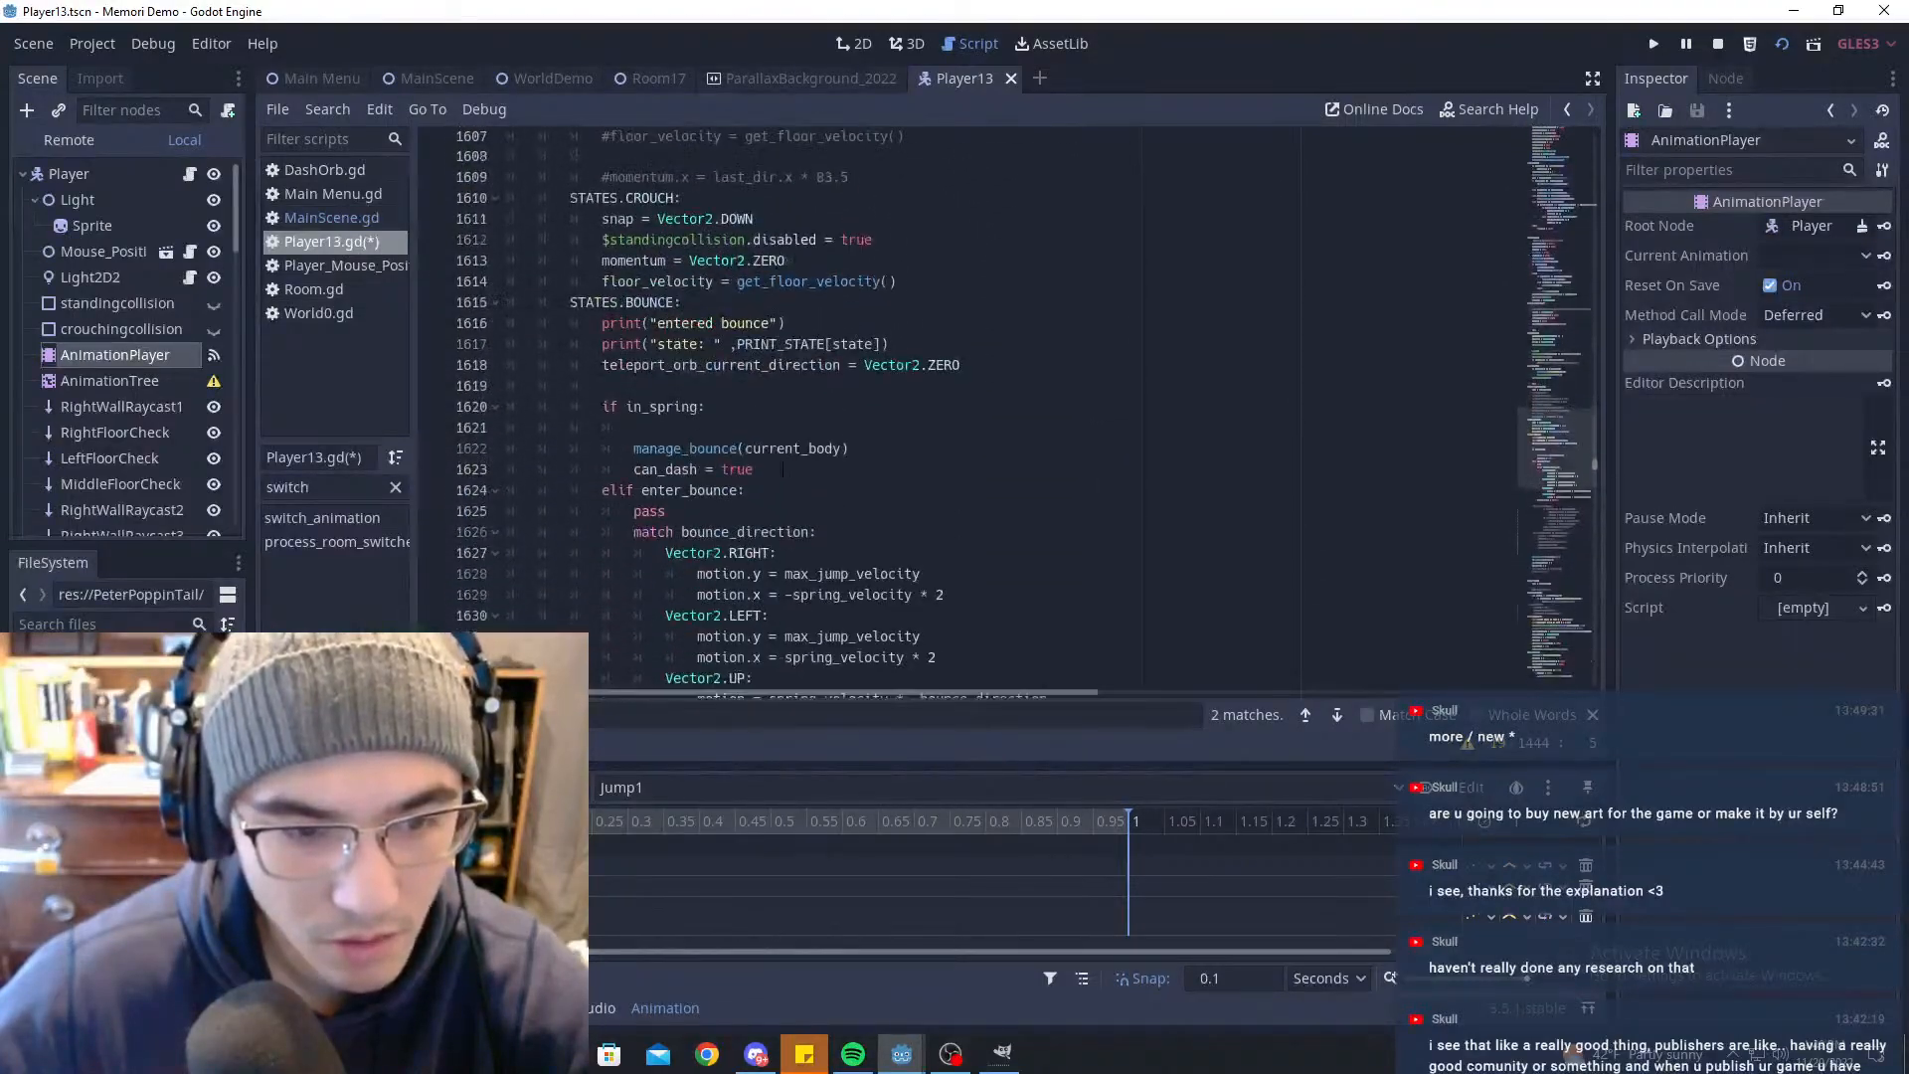
scroll(779, 467, "down", 11)
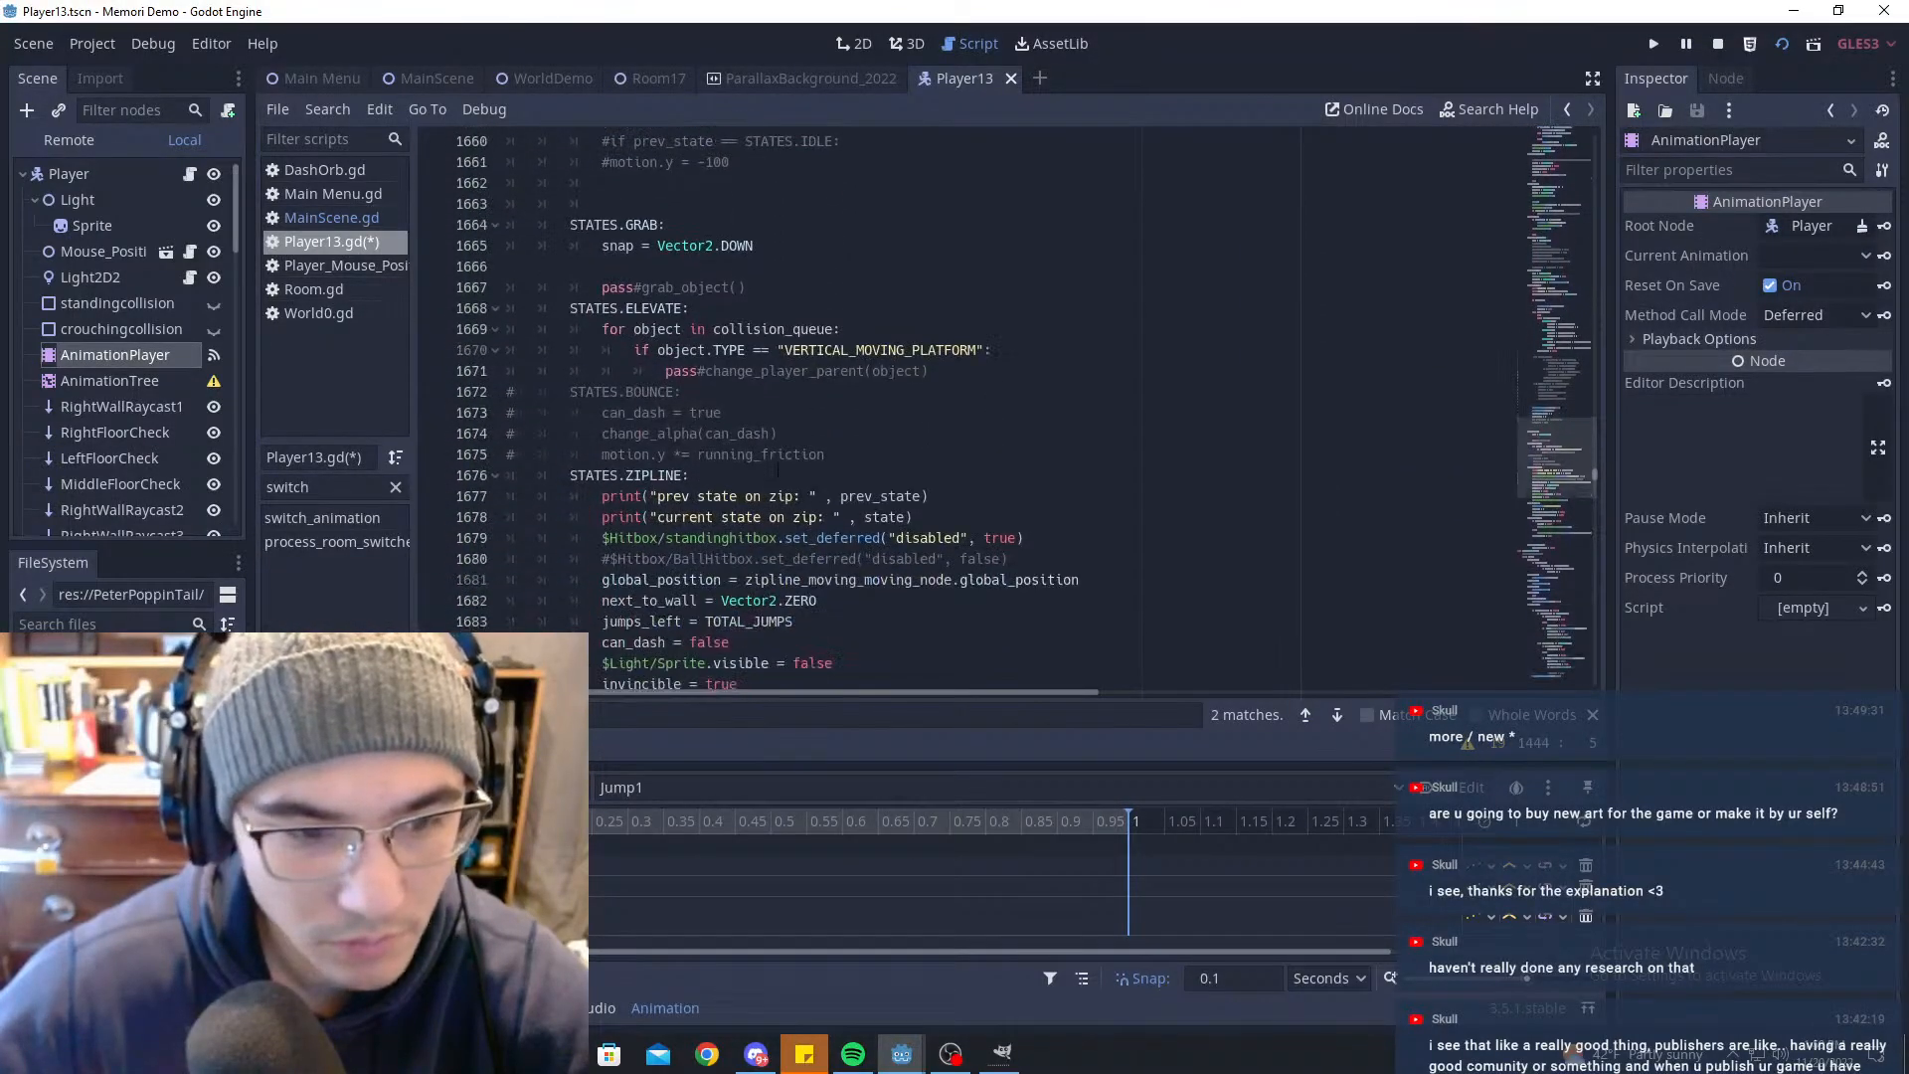
left_click(779, 470)
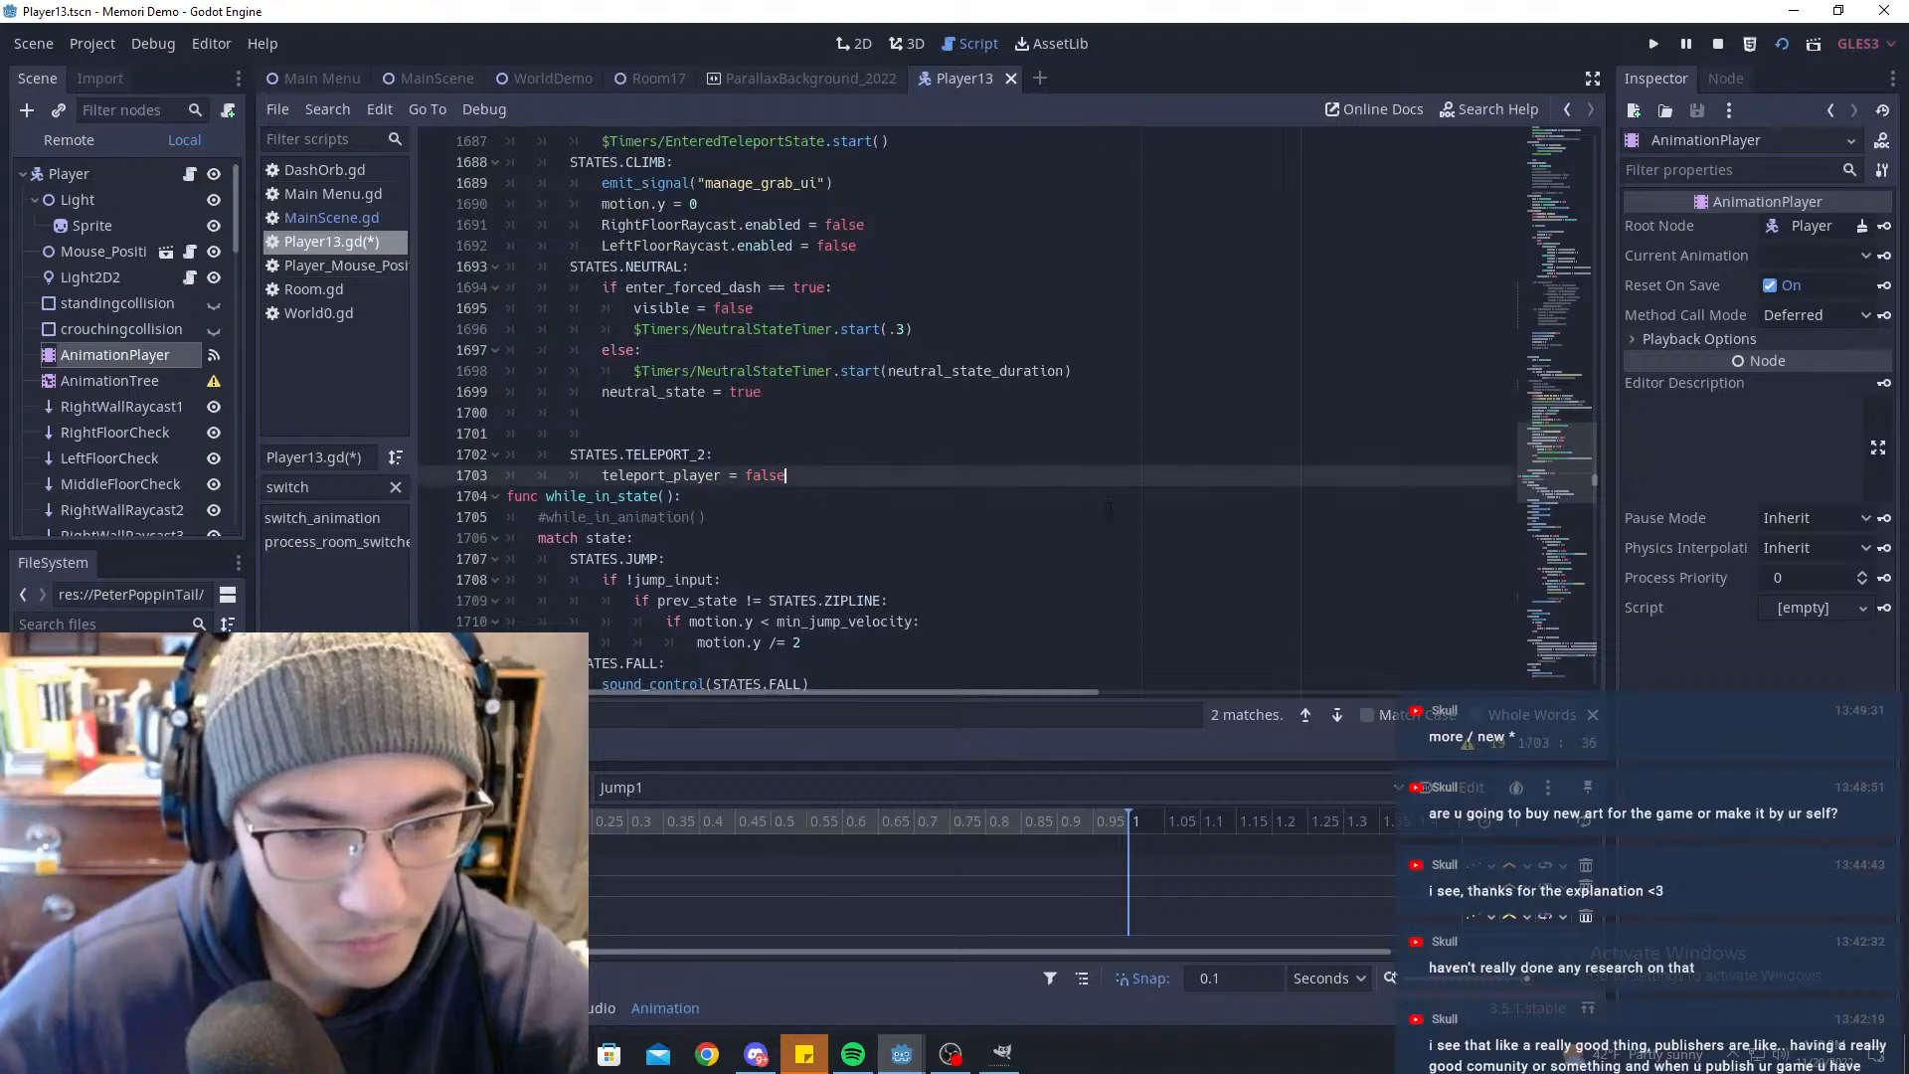
key("Return")
key("ctrl+v")
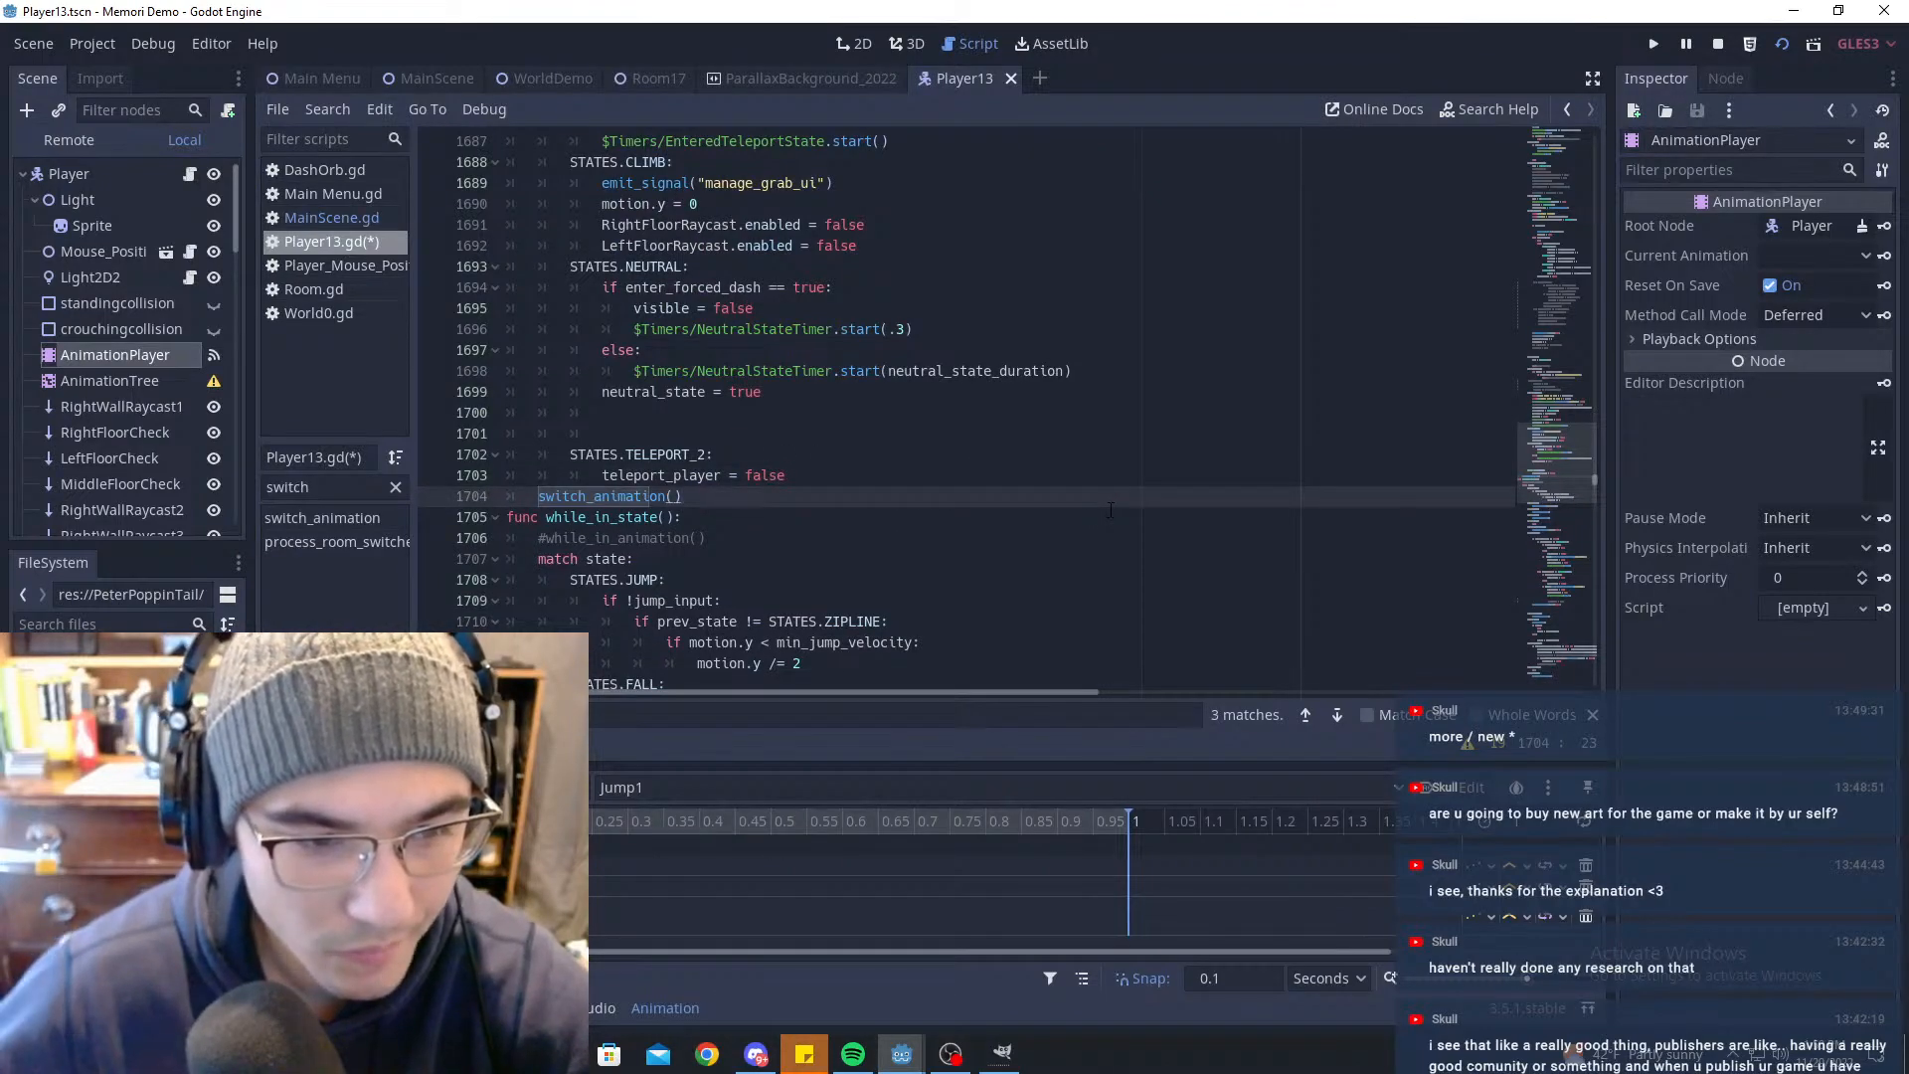
key("ctrl+s")
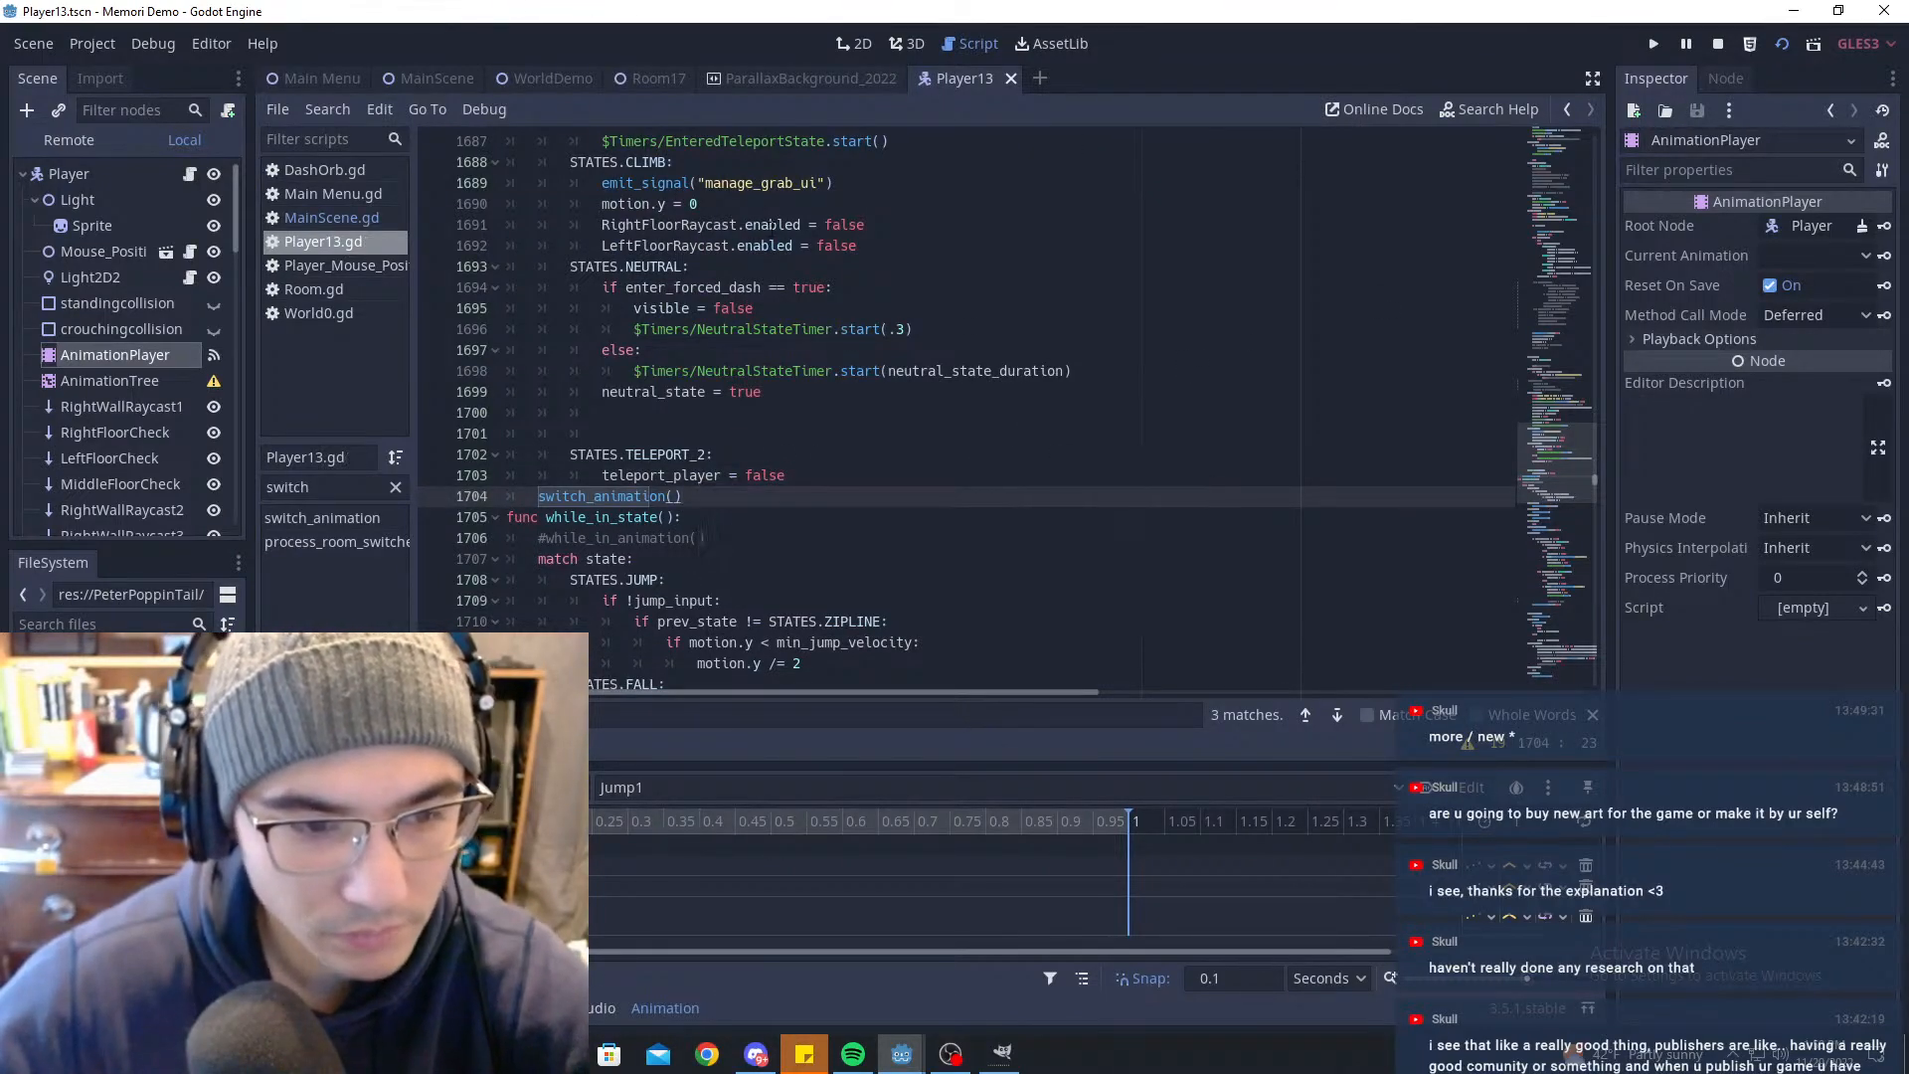
Step: Add the condition "if dash_direction.x != 0:" above the dash animation call in the STATES.DASH case of switch_animation
left_click(336, 516)
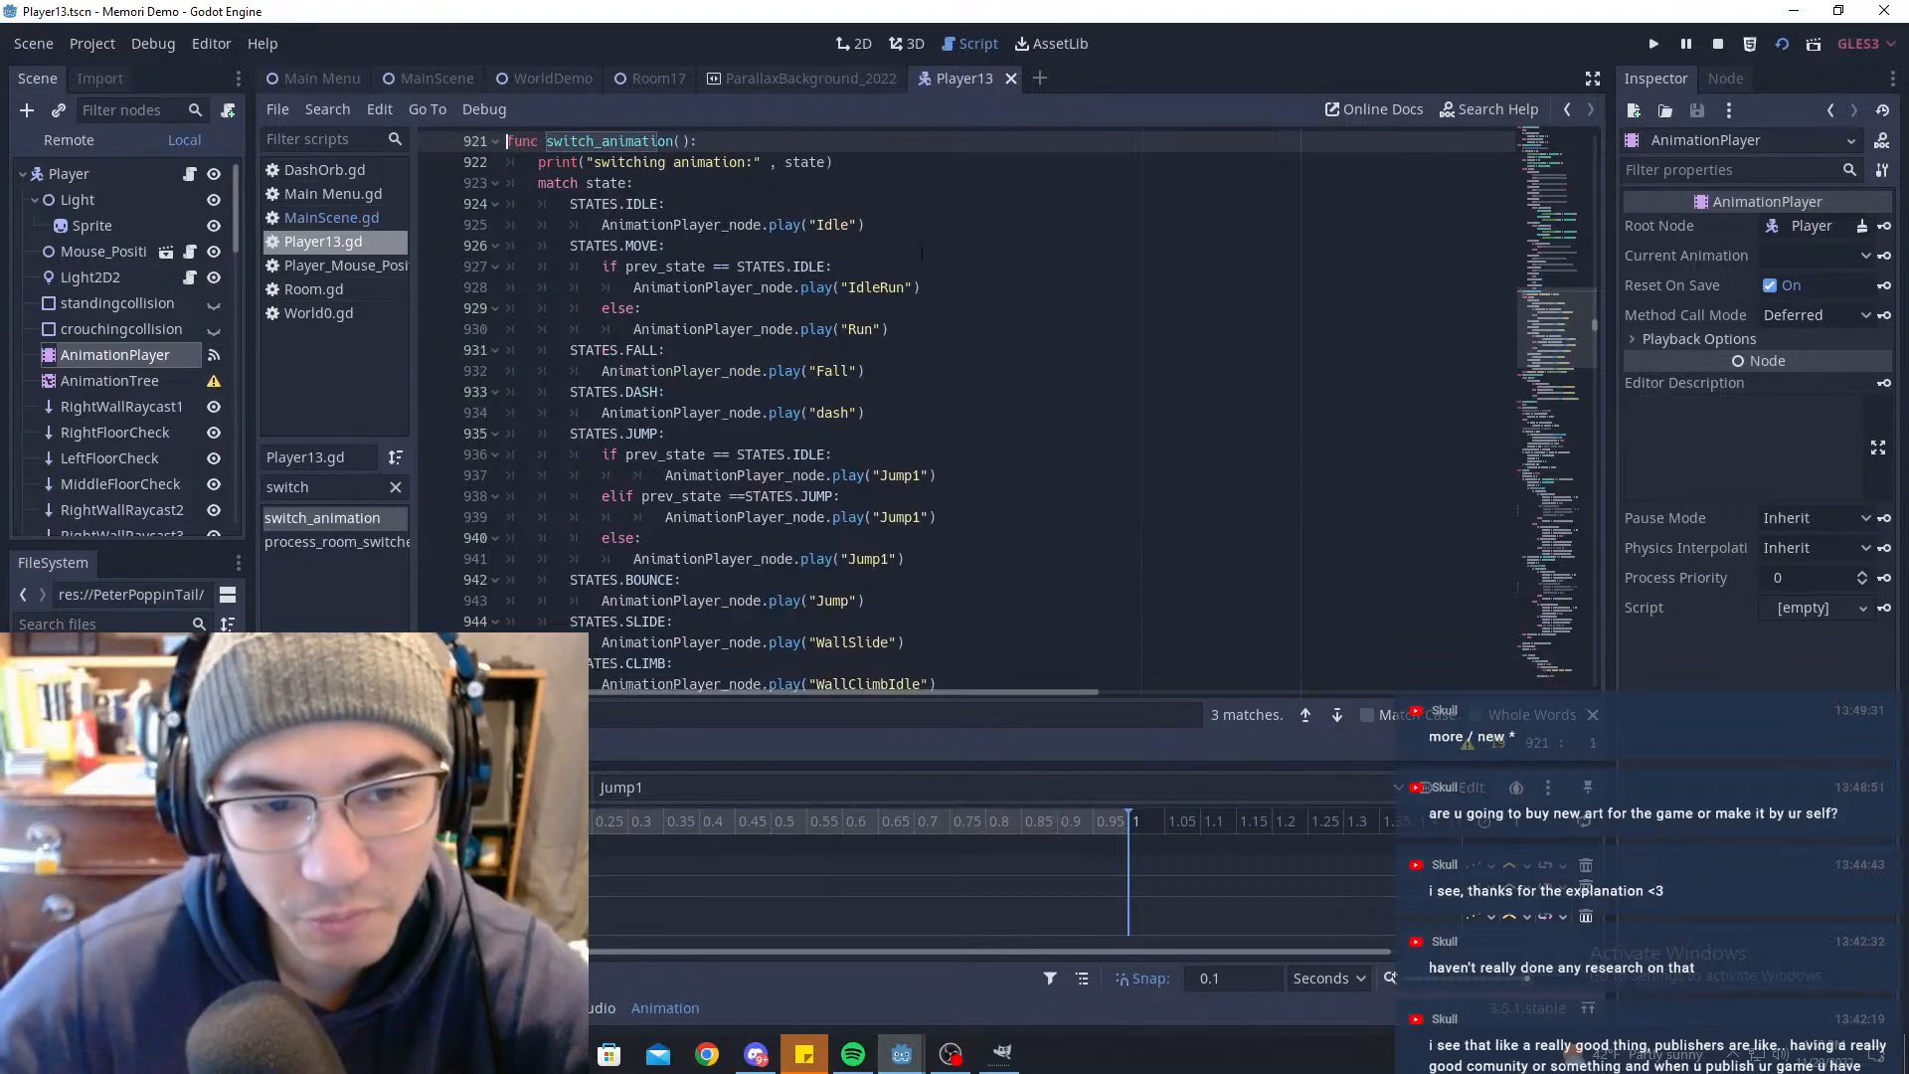
left_click(897, 419)
key("Up")
key("Return")
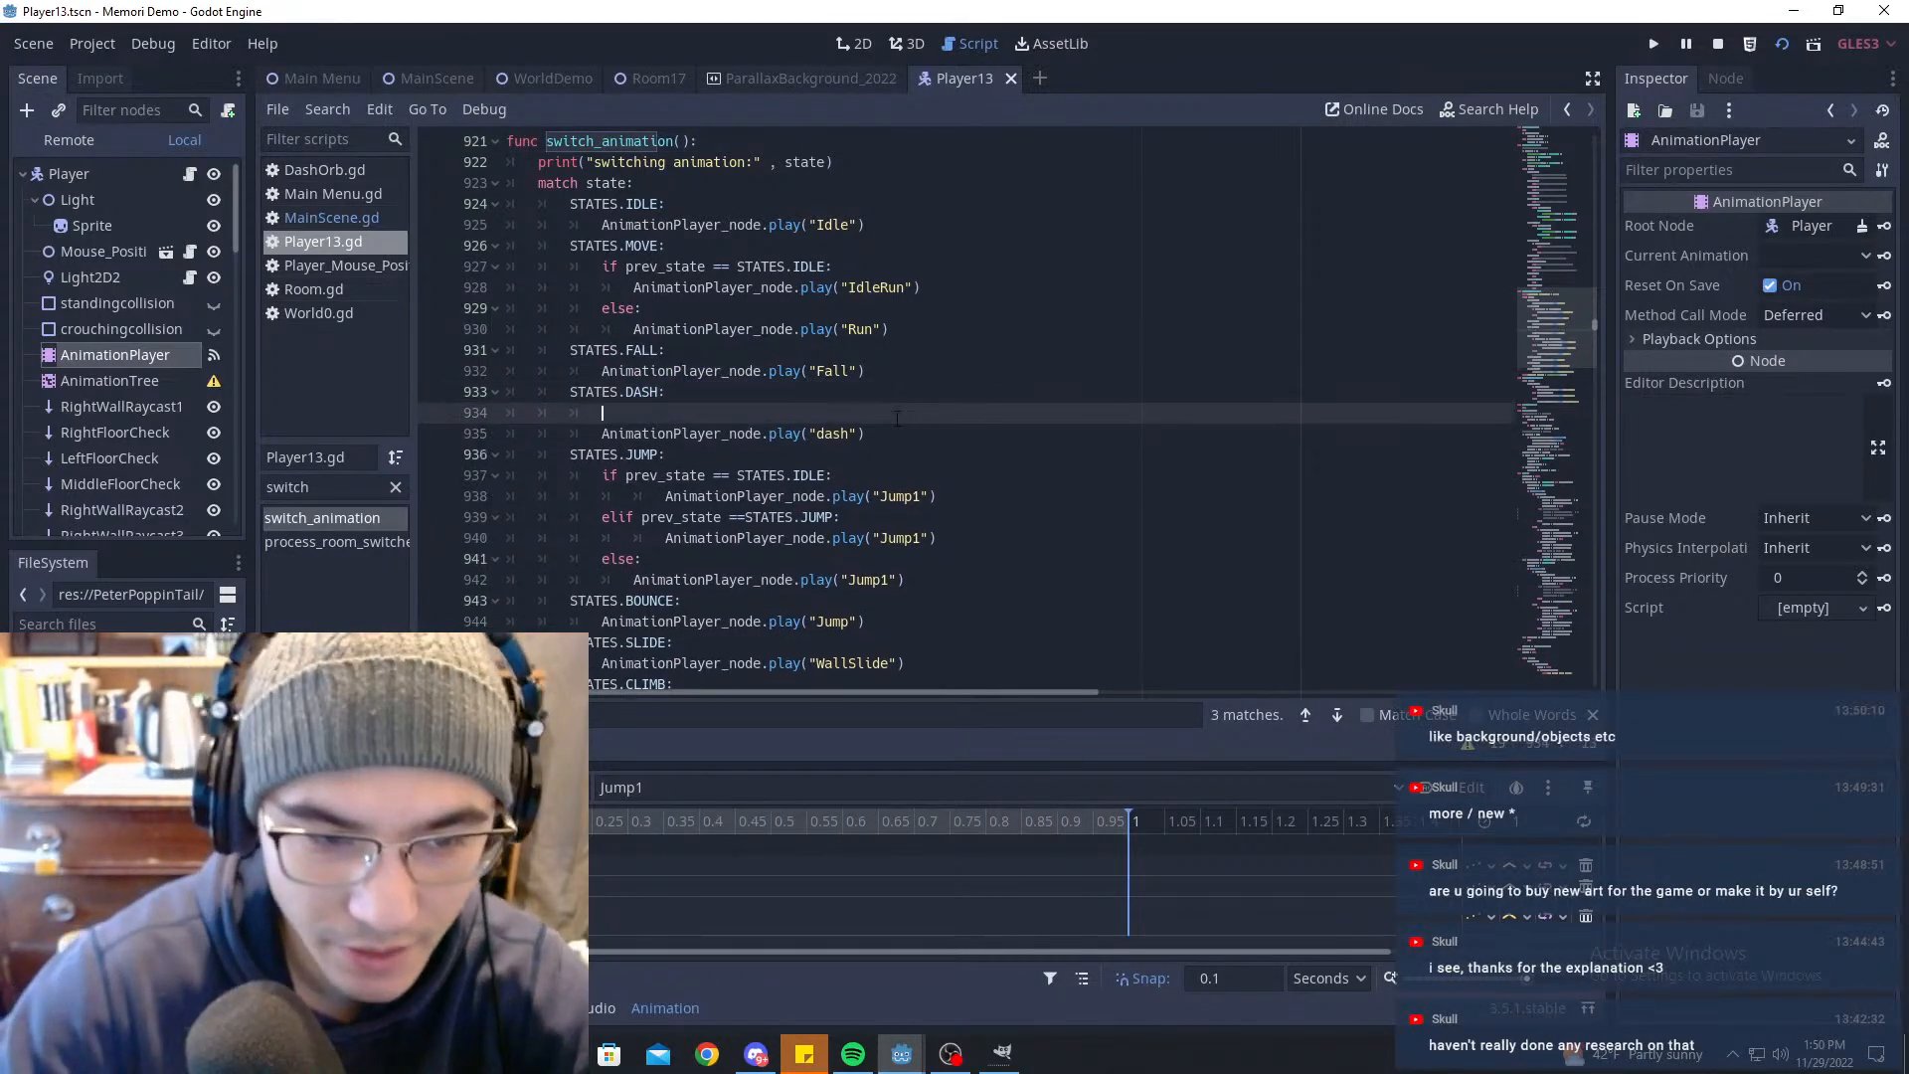
type("if dash_")
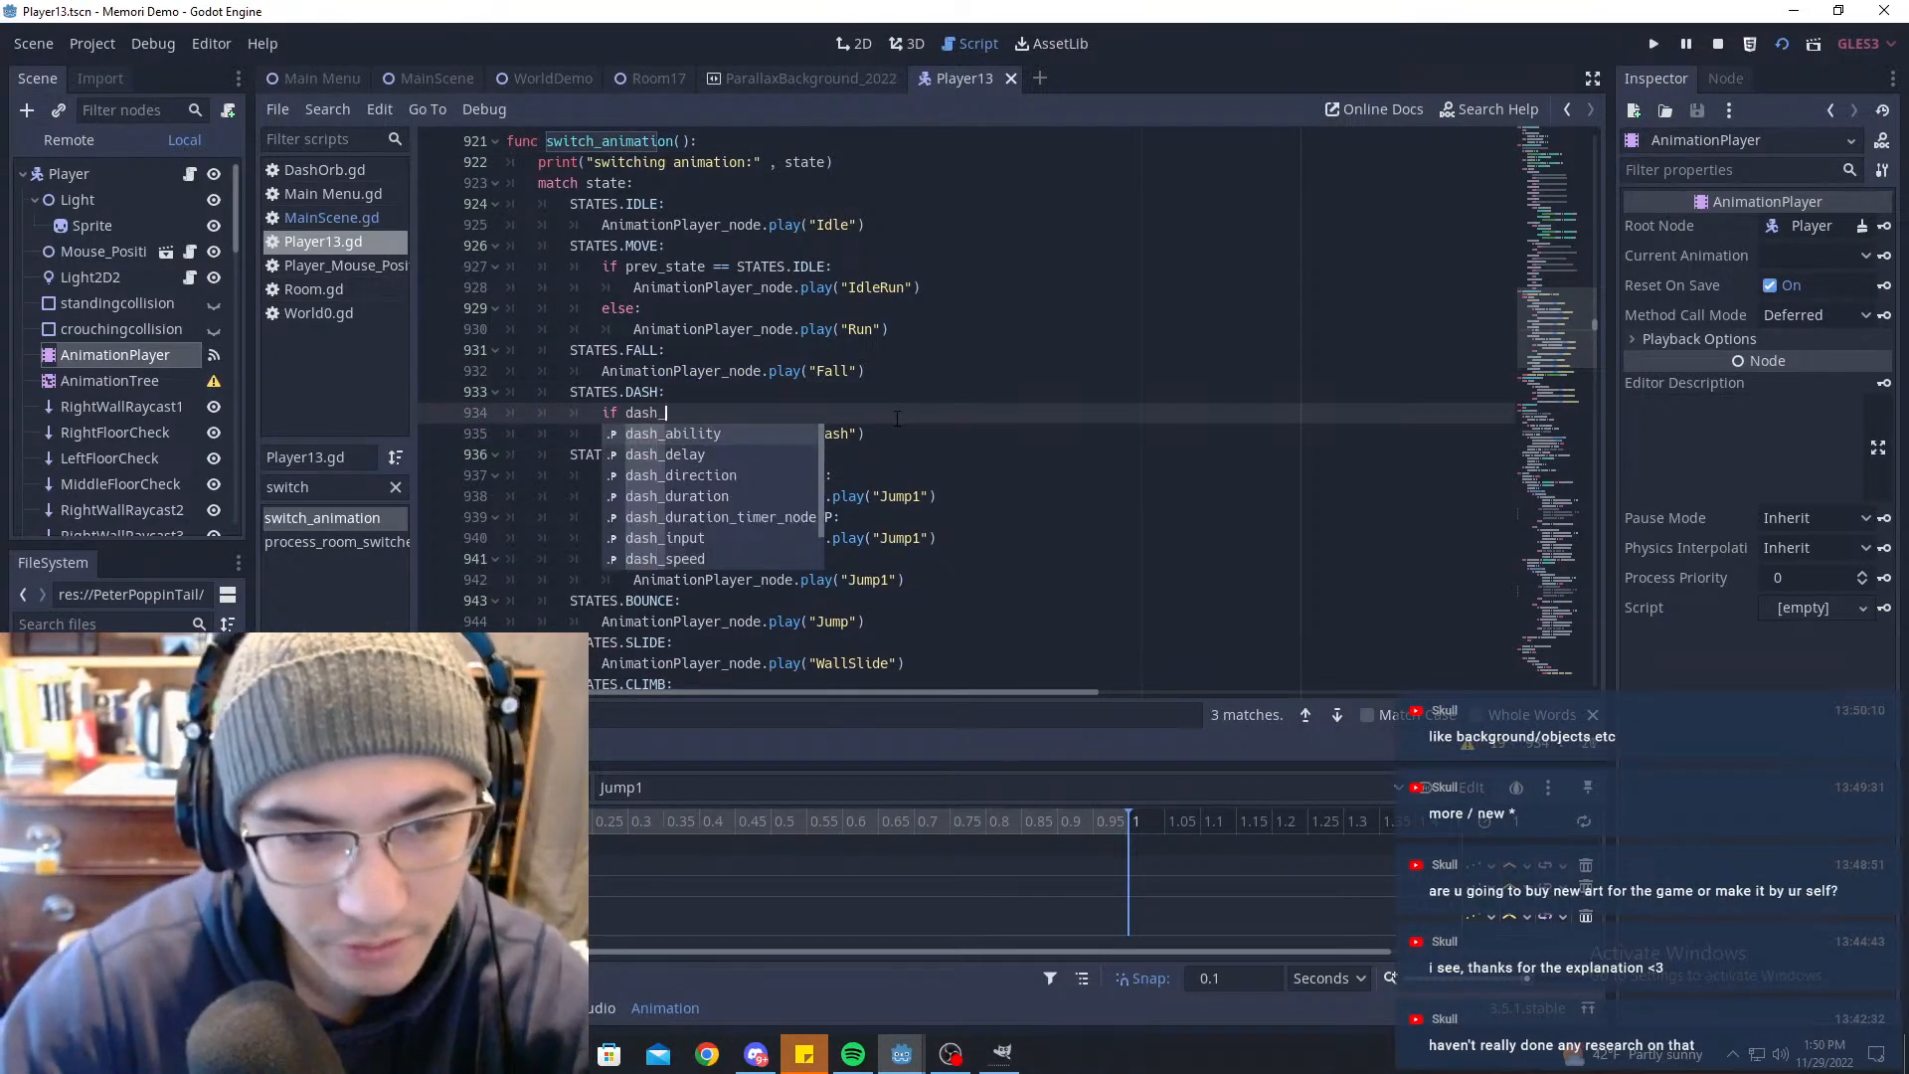
key("Escape")
key("BackSpace")
key("BackSpace")
key("BackSpace")
key("BackSpace")
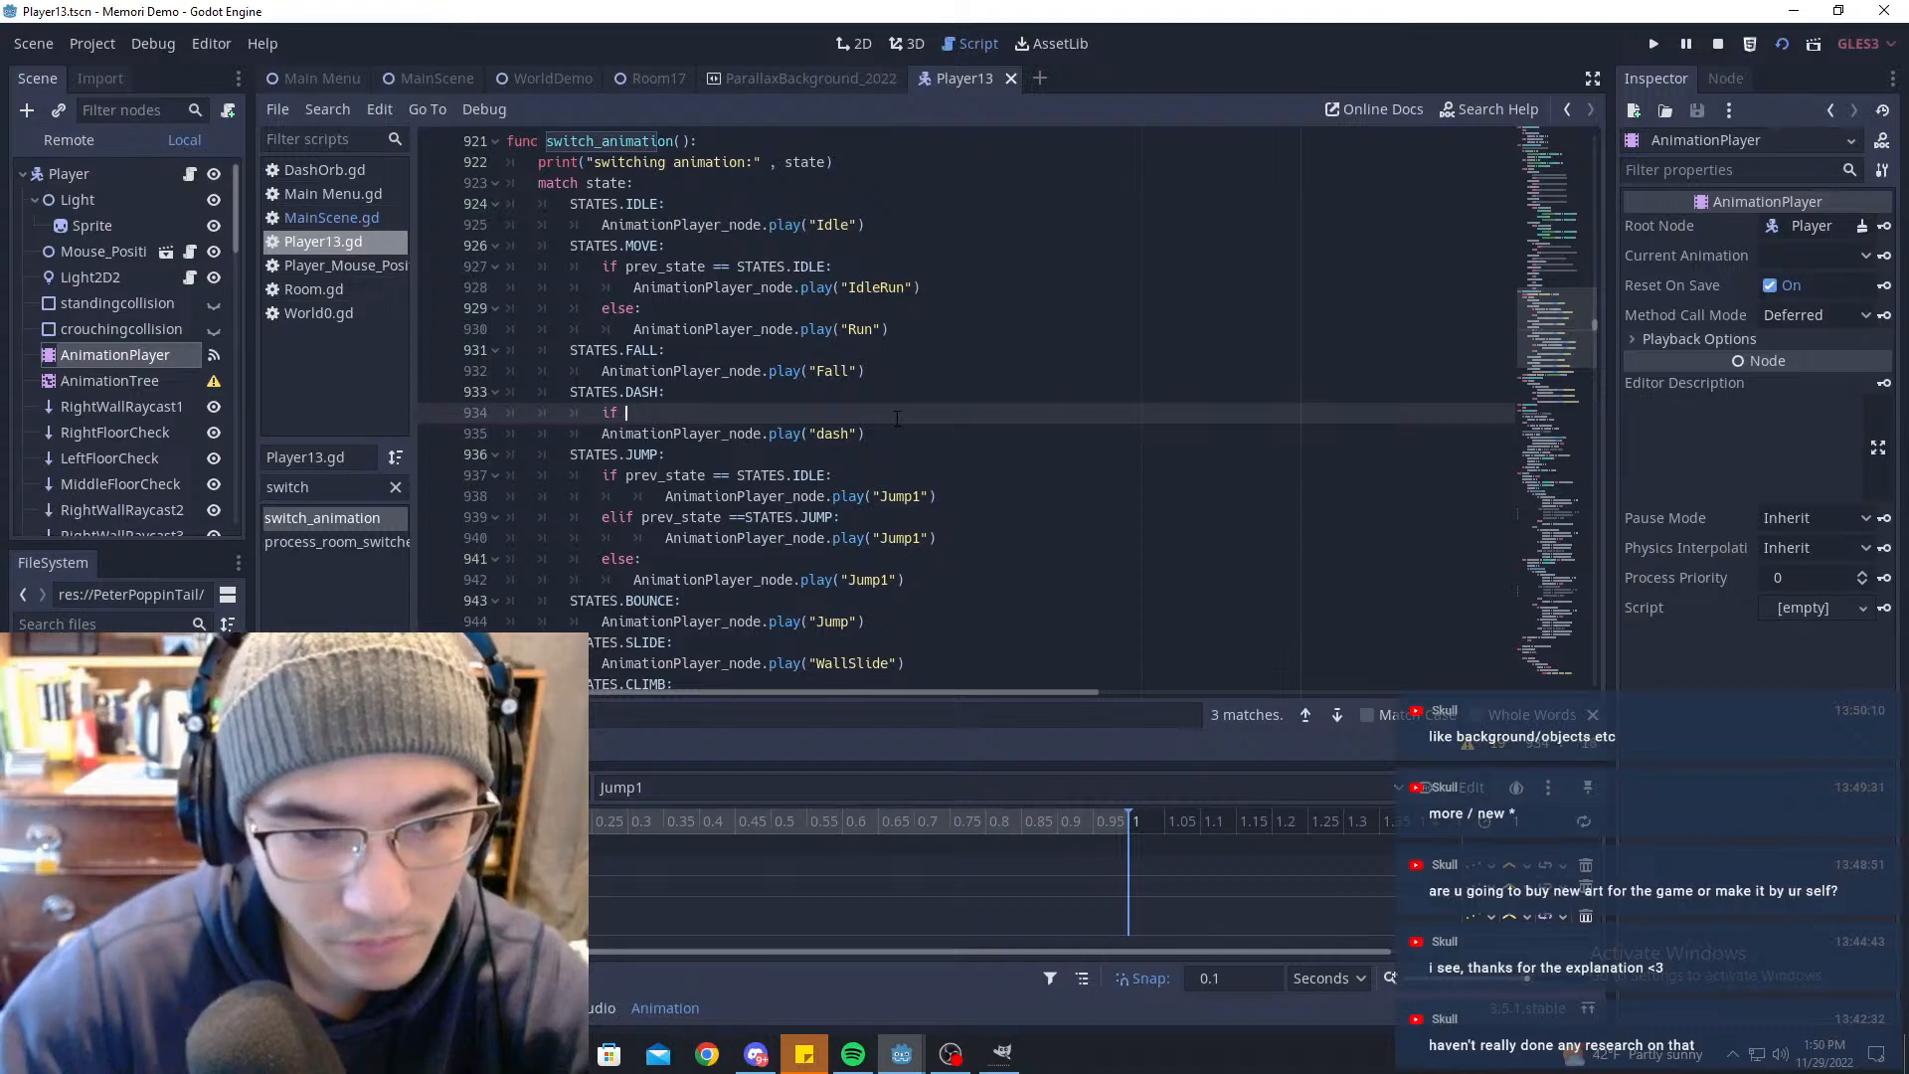
type("dash")
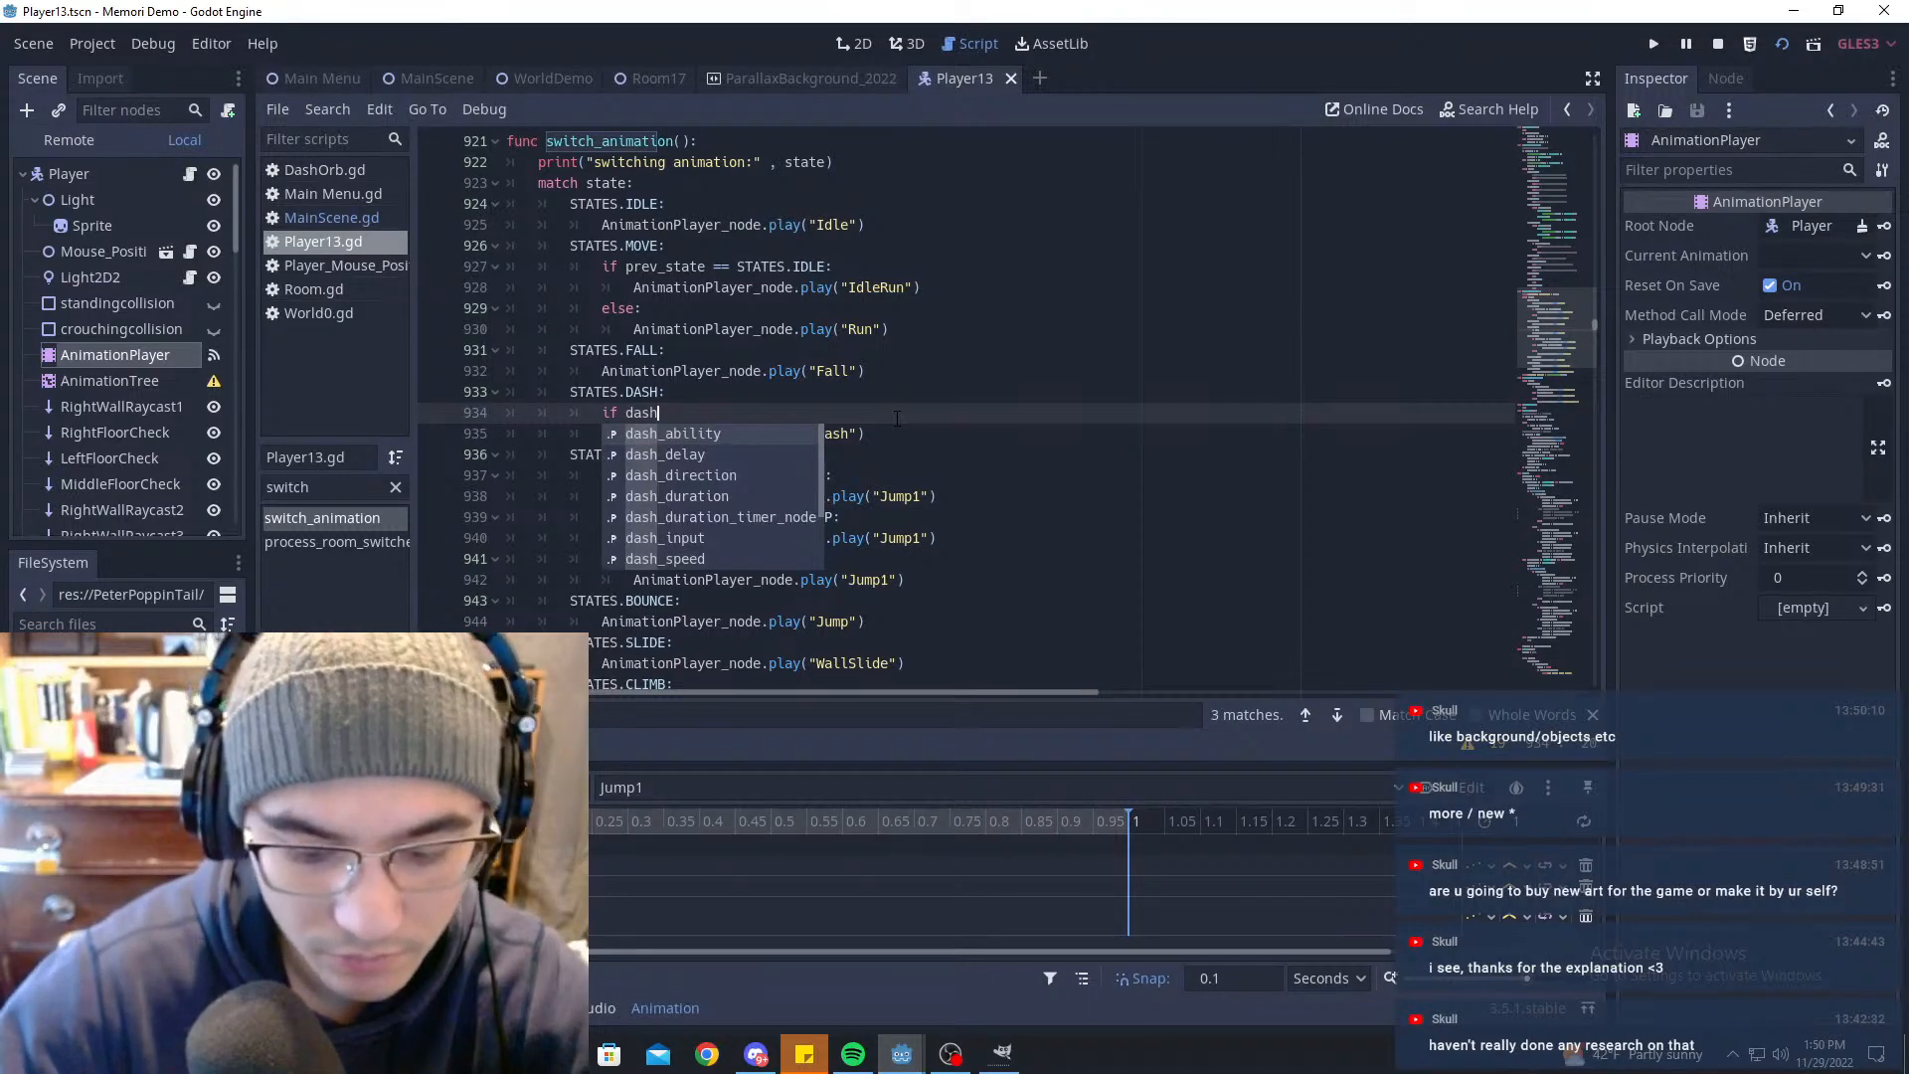
type("_direction.x")
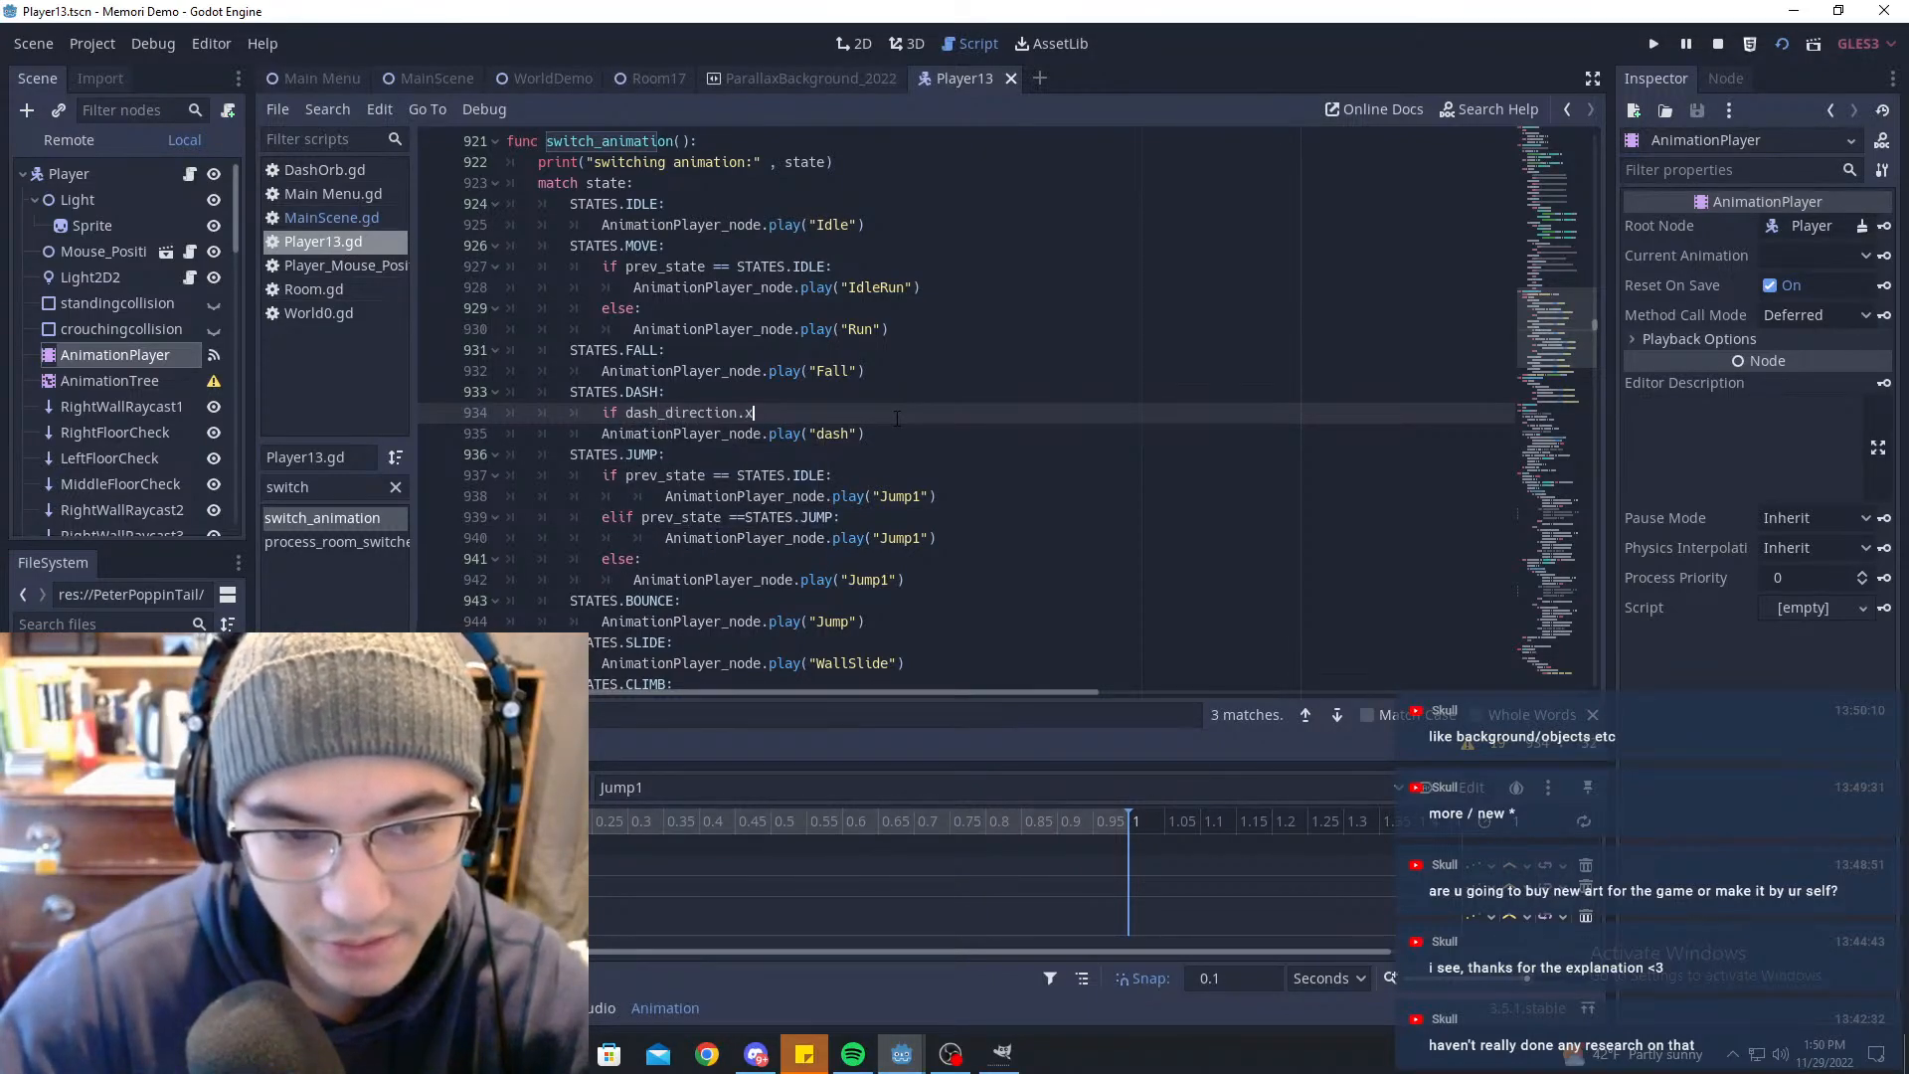
type(" != -")
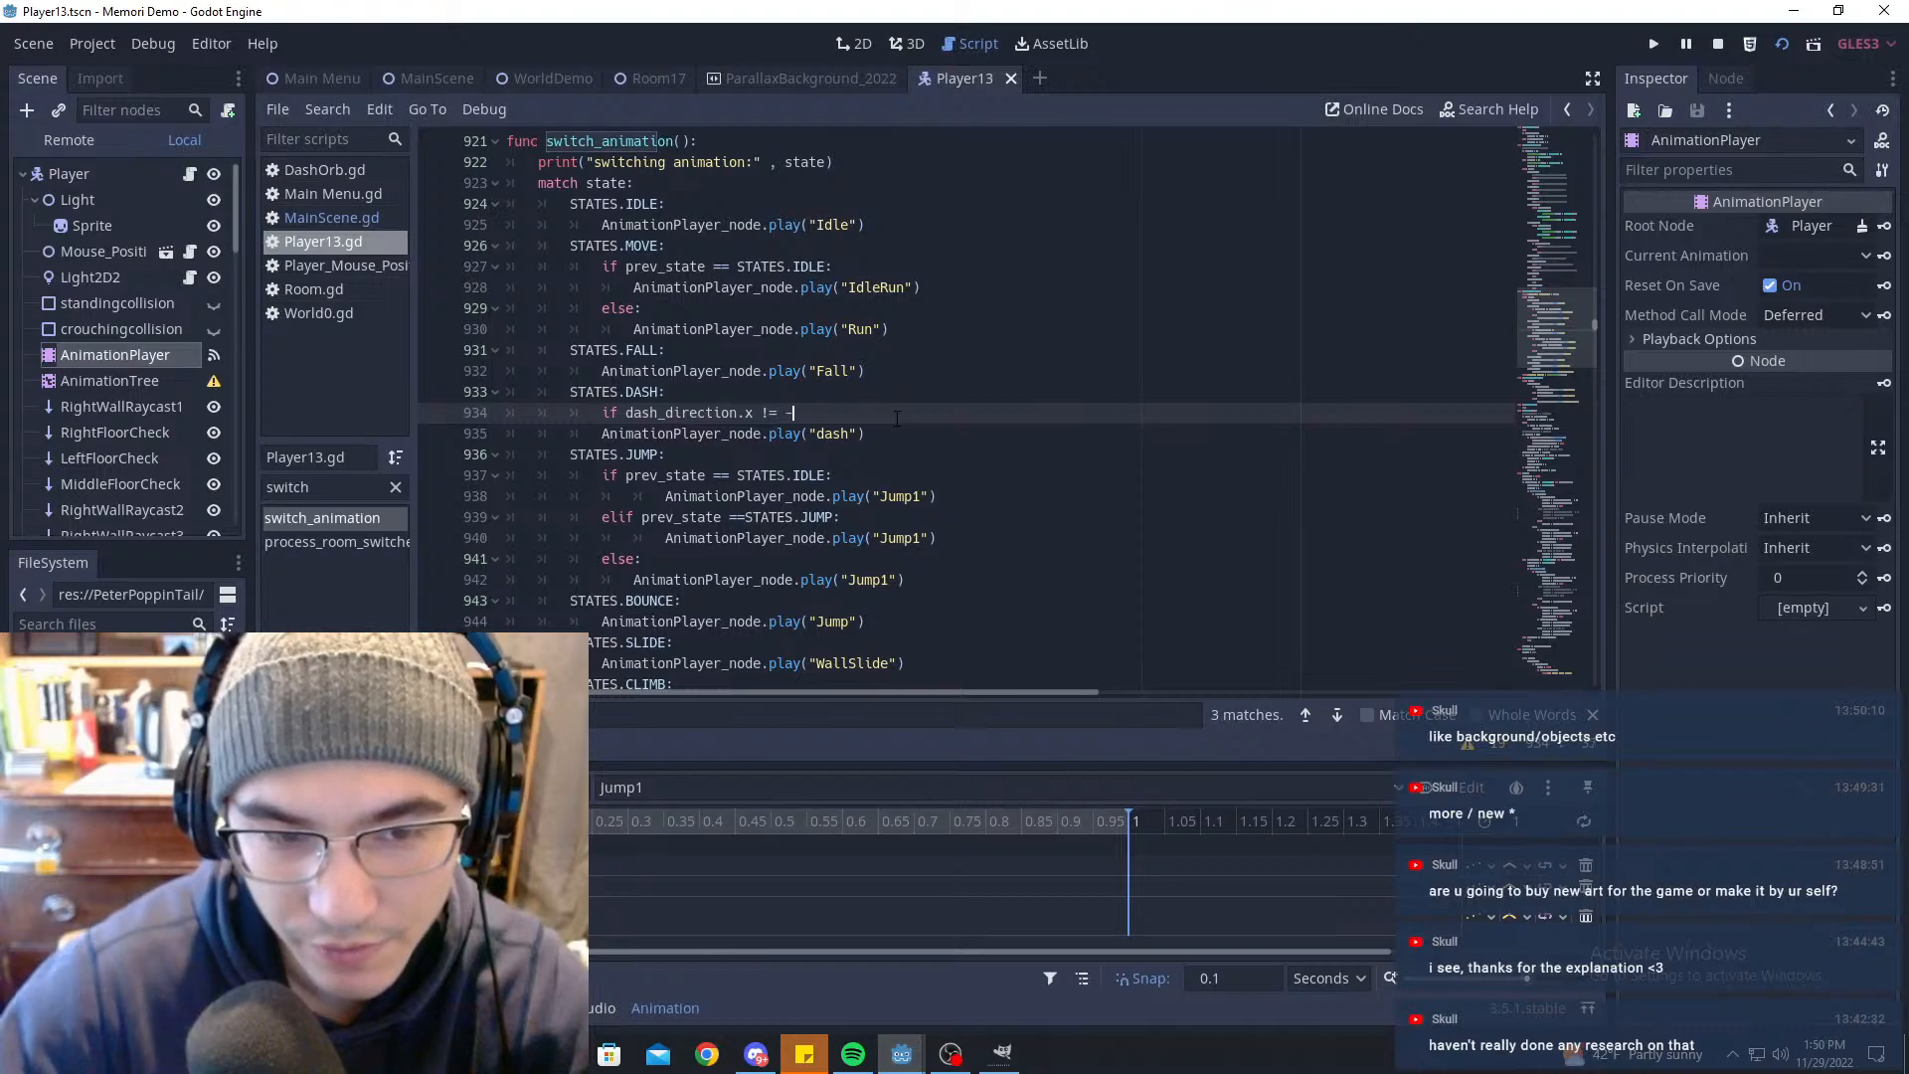
key("BackSpace")
type("0\":")
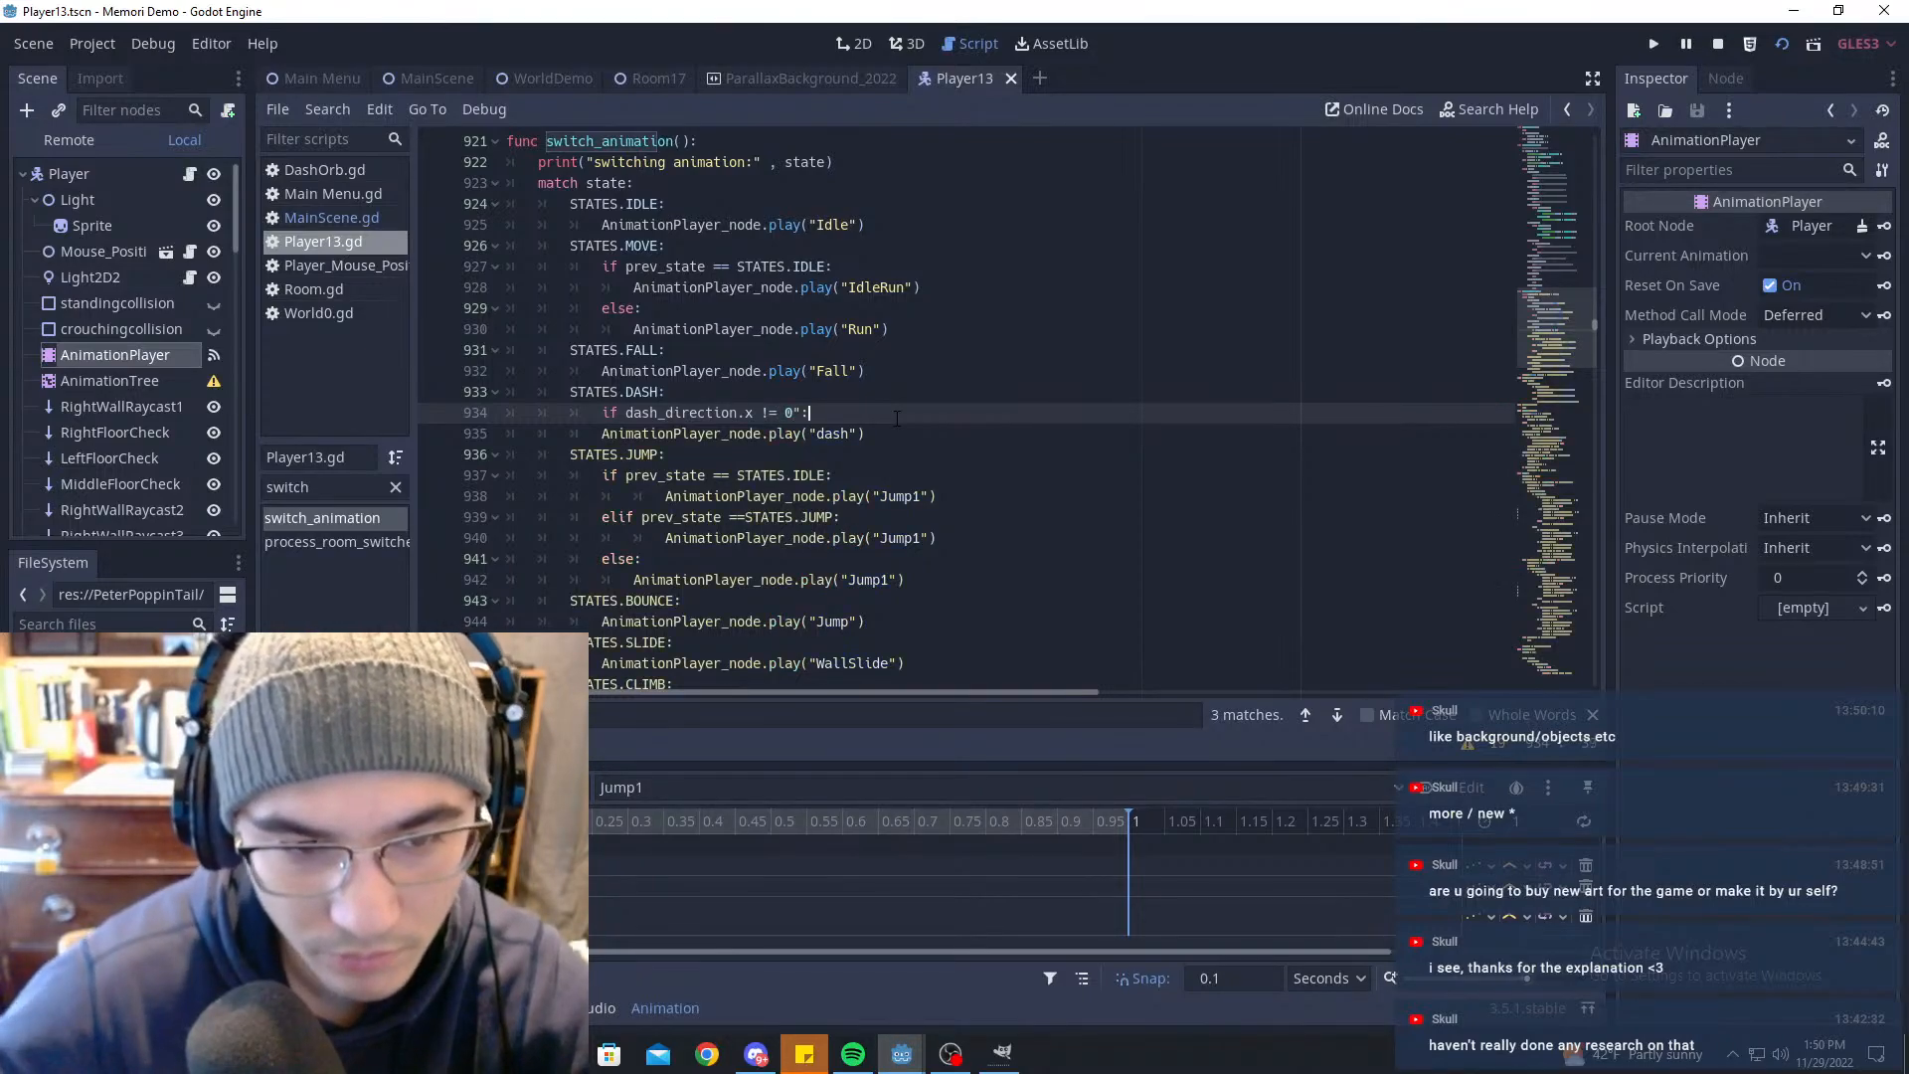
key("BackSpace")
key("BackSpace")
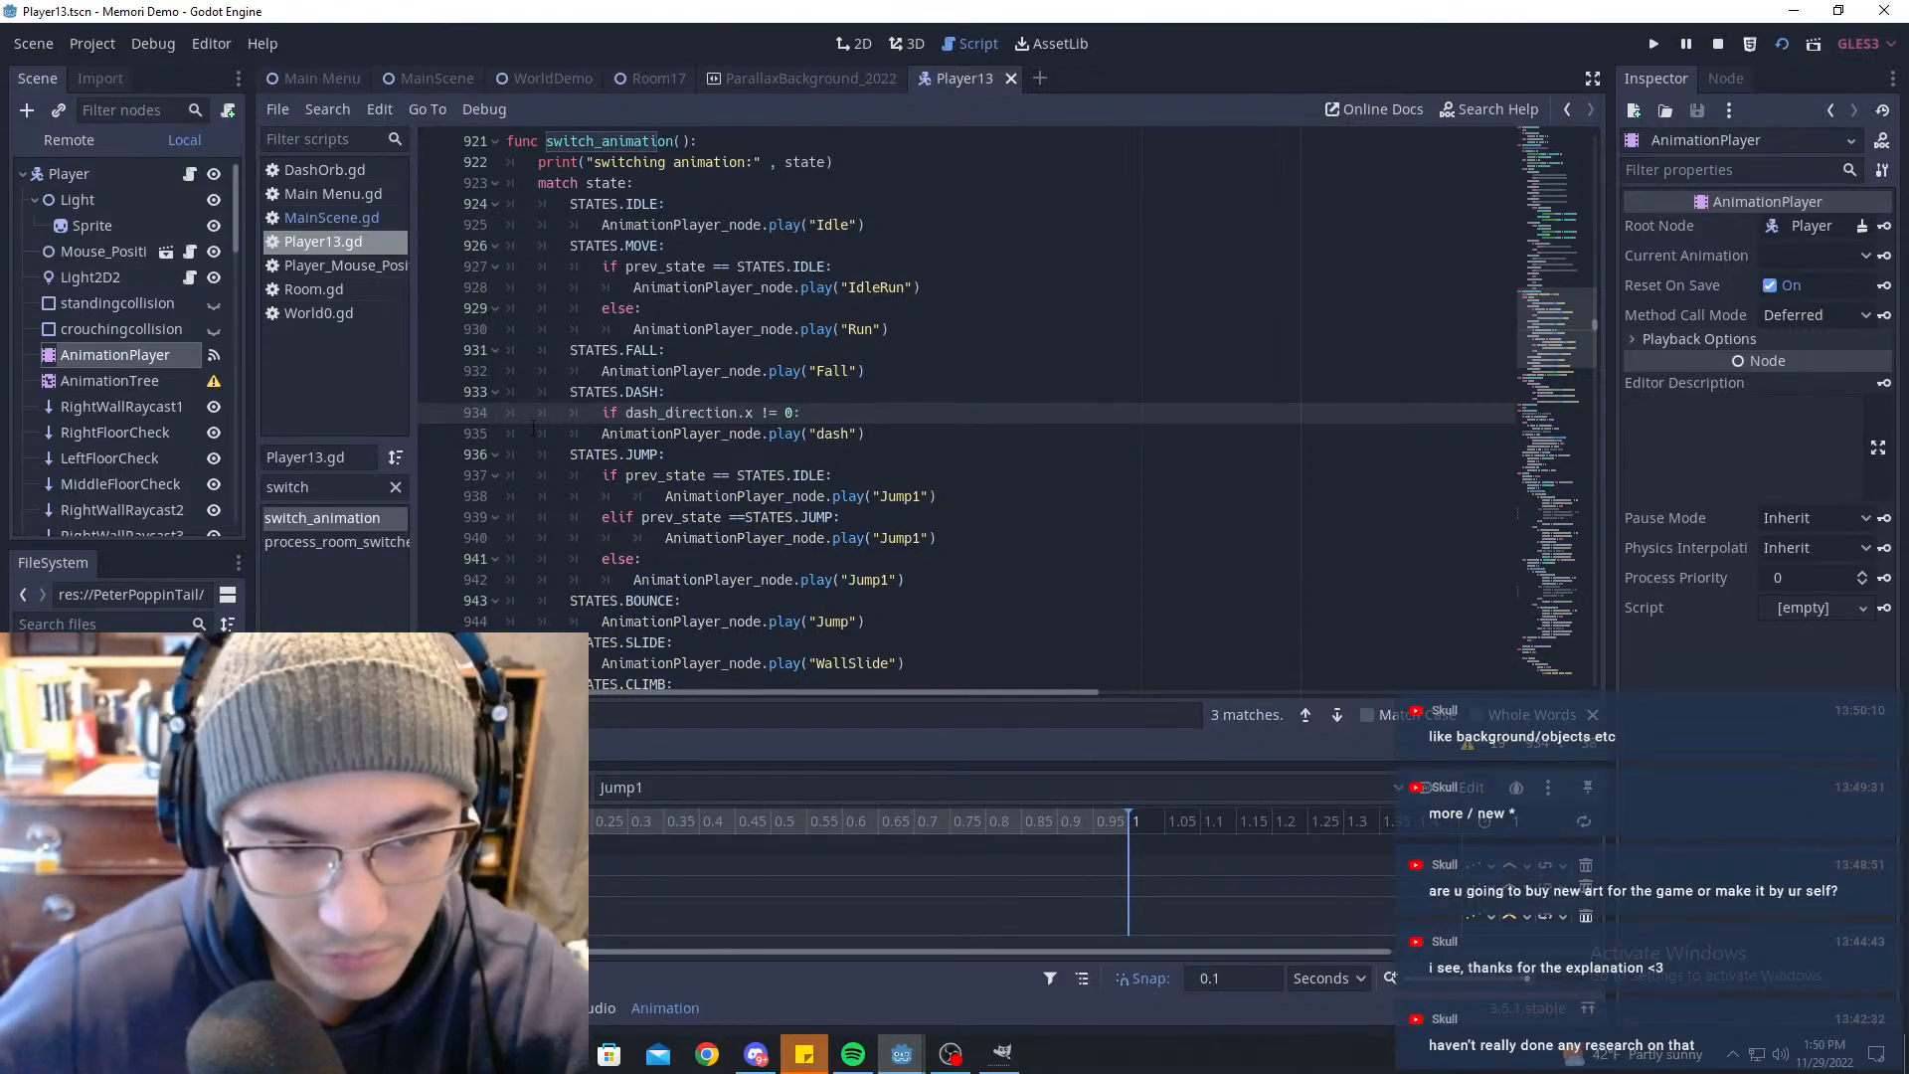
Step: Indent the AnimationPlayer_node.play("dash") line so it belongs to the dash_direction.x condition
left_click(642, 433)
key("Tab")
left_click(875, 409)
left_click(939, 430)
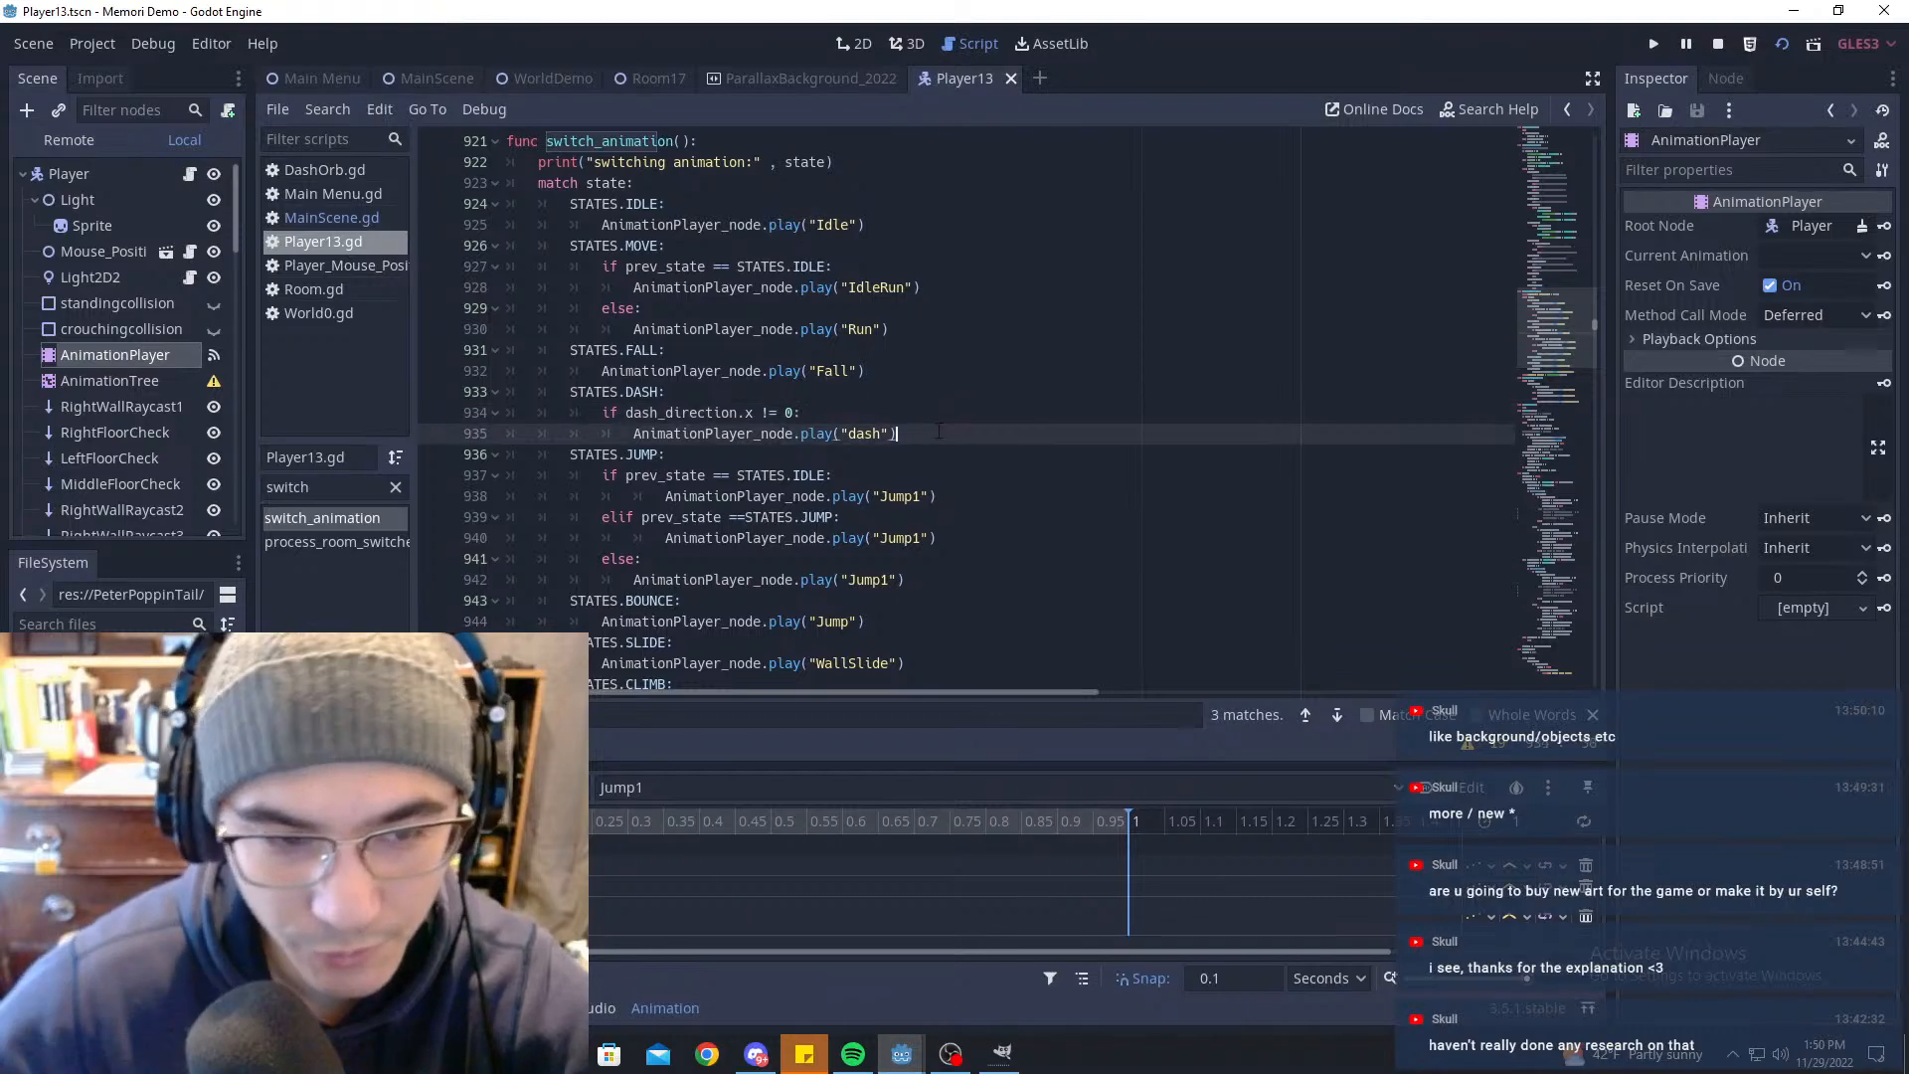
Step: Add an else branch to the STATES.DASH case that calls AnimationPlayer_node.play("Jump1"), and save the script
key("Return")
key("BackSpace")
type("else:")
key("Return")
type("switch_animation()")
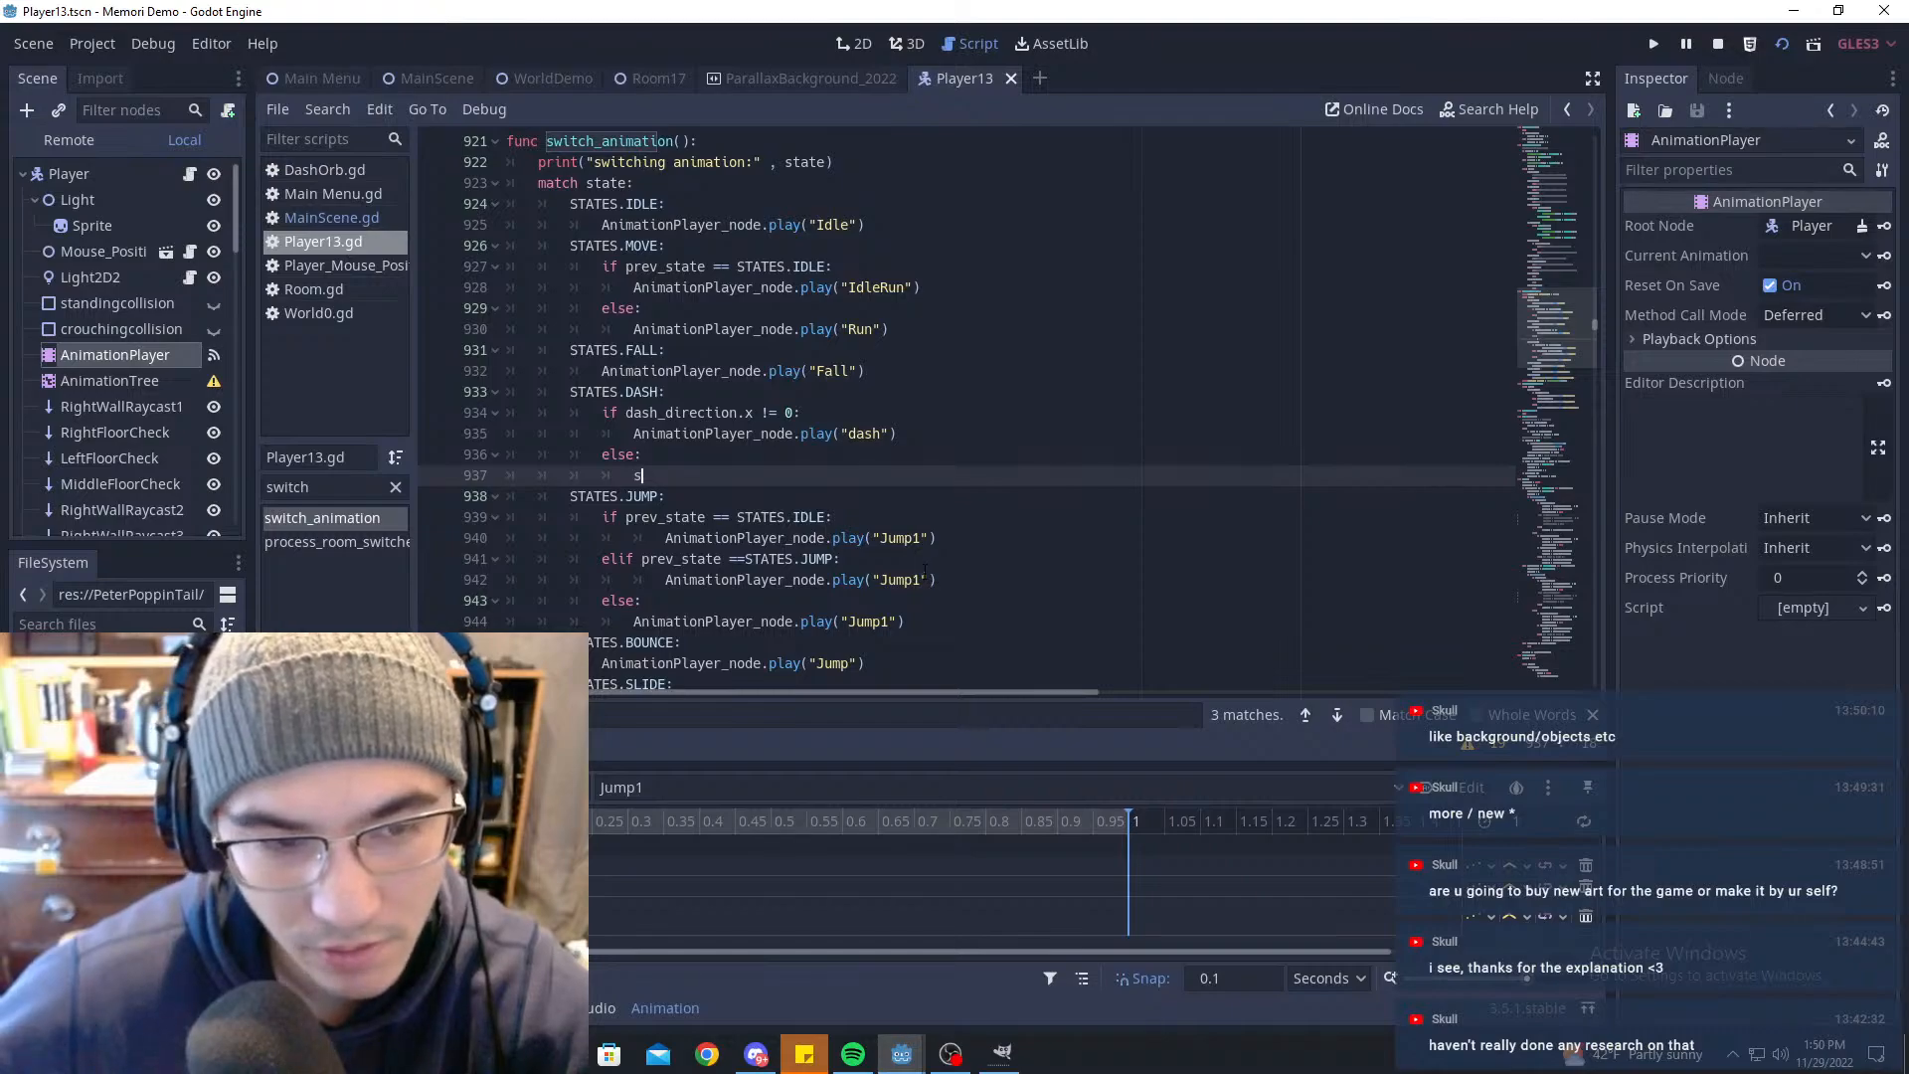
left_click_drag(937, 575, 657, 588)
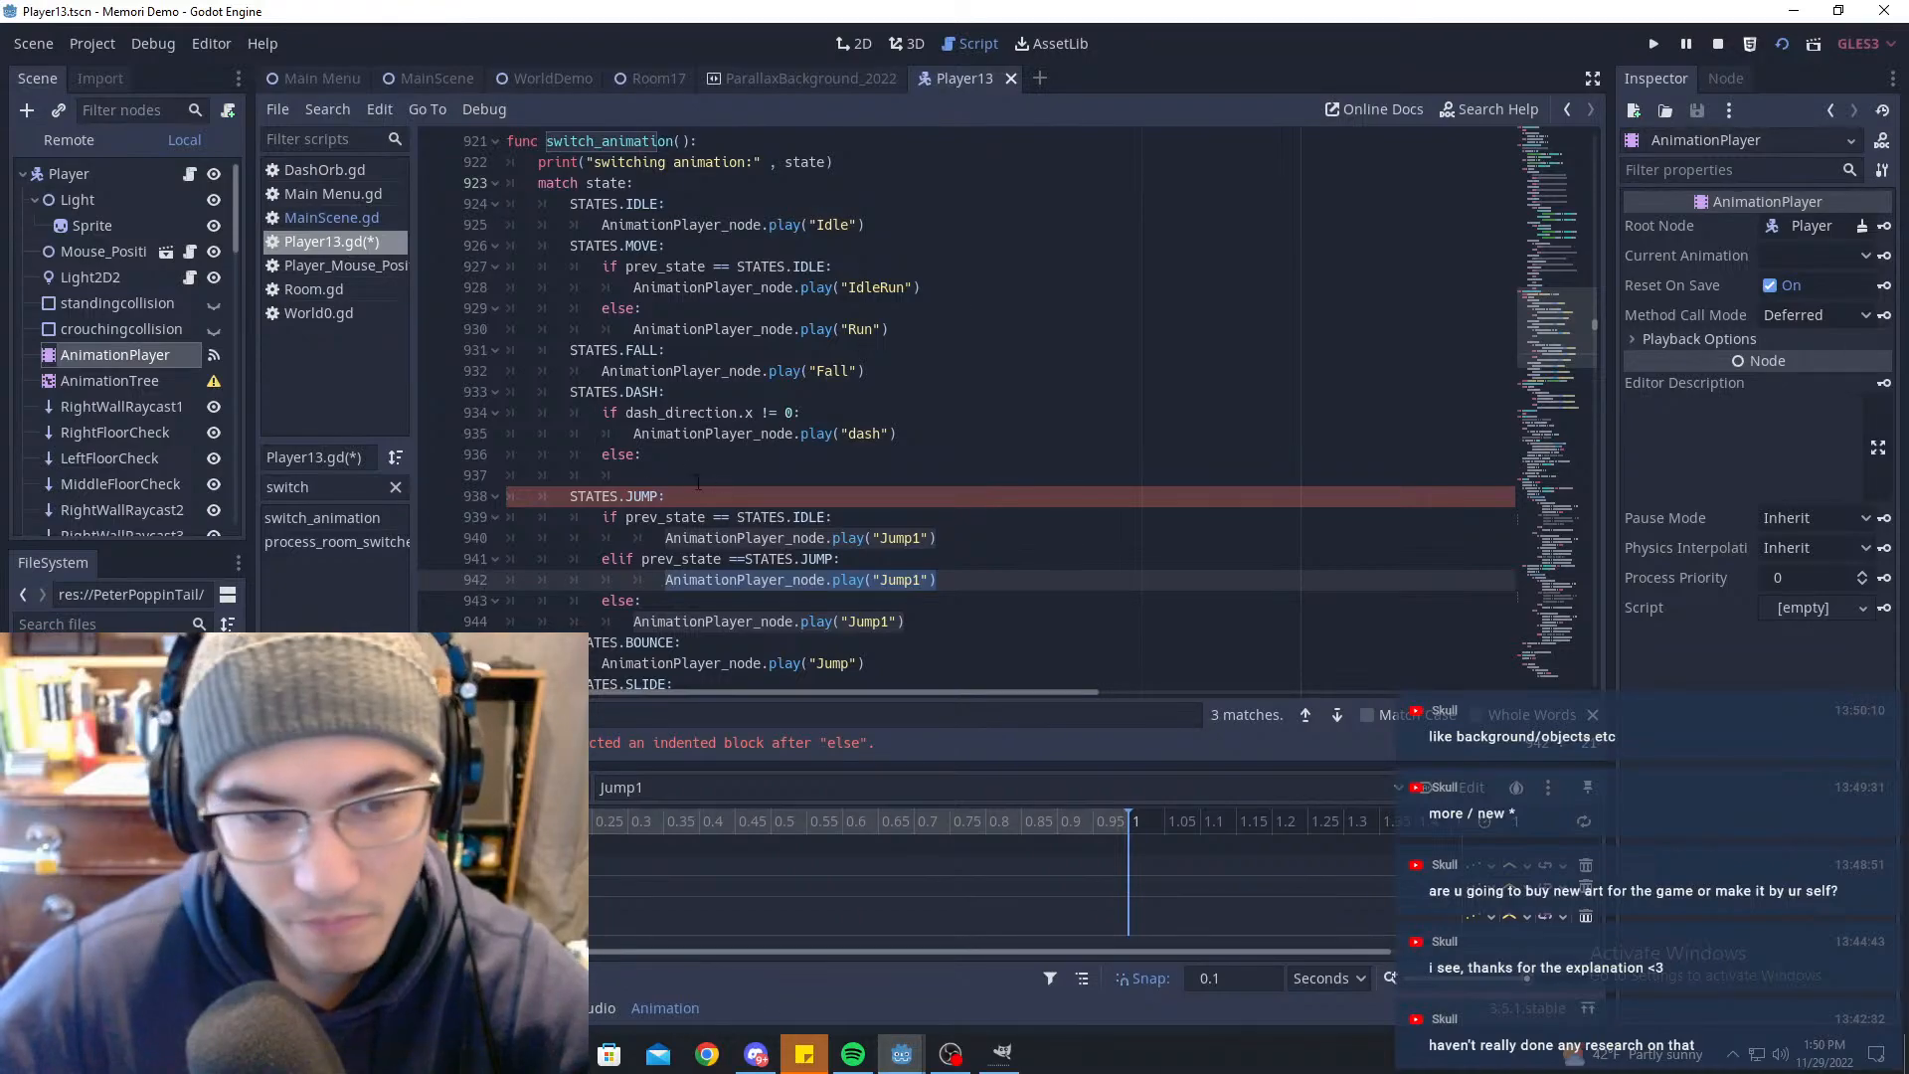
left_click(741, 472)
key("ctrl+s")
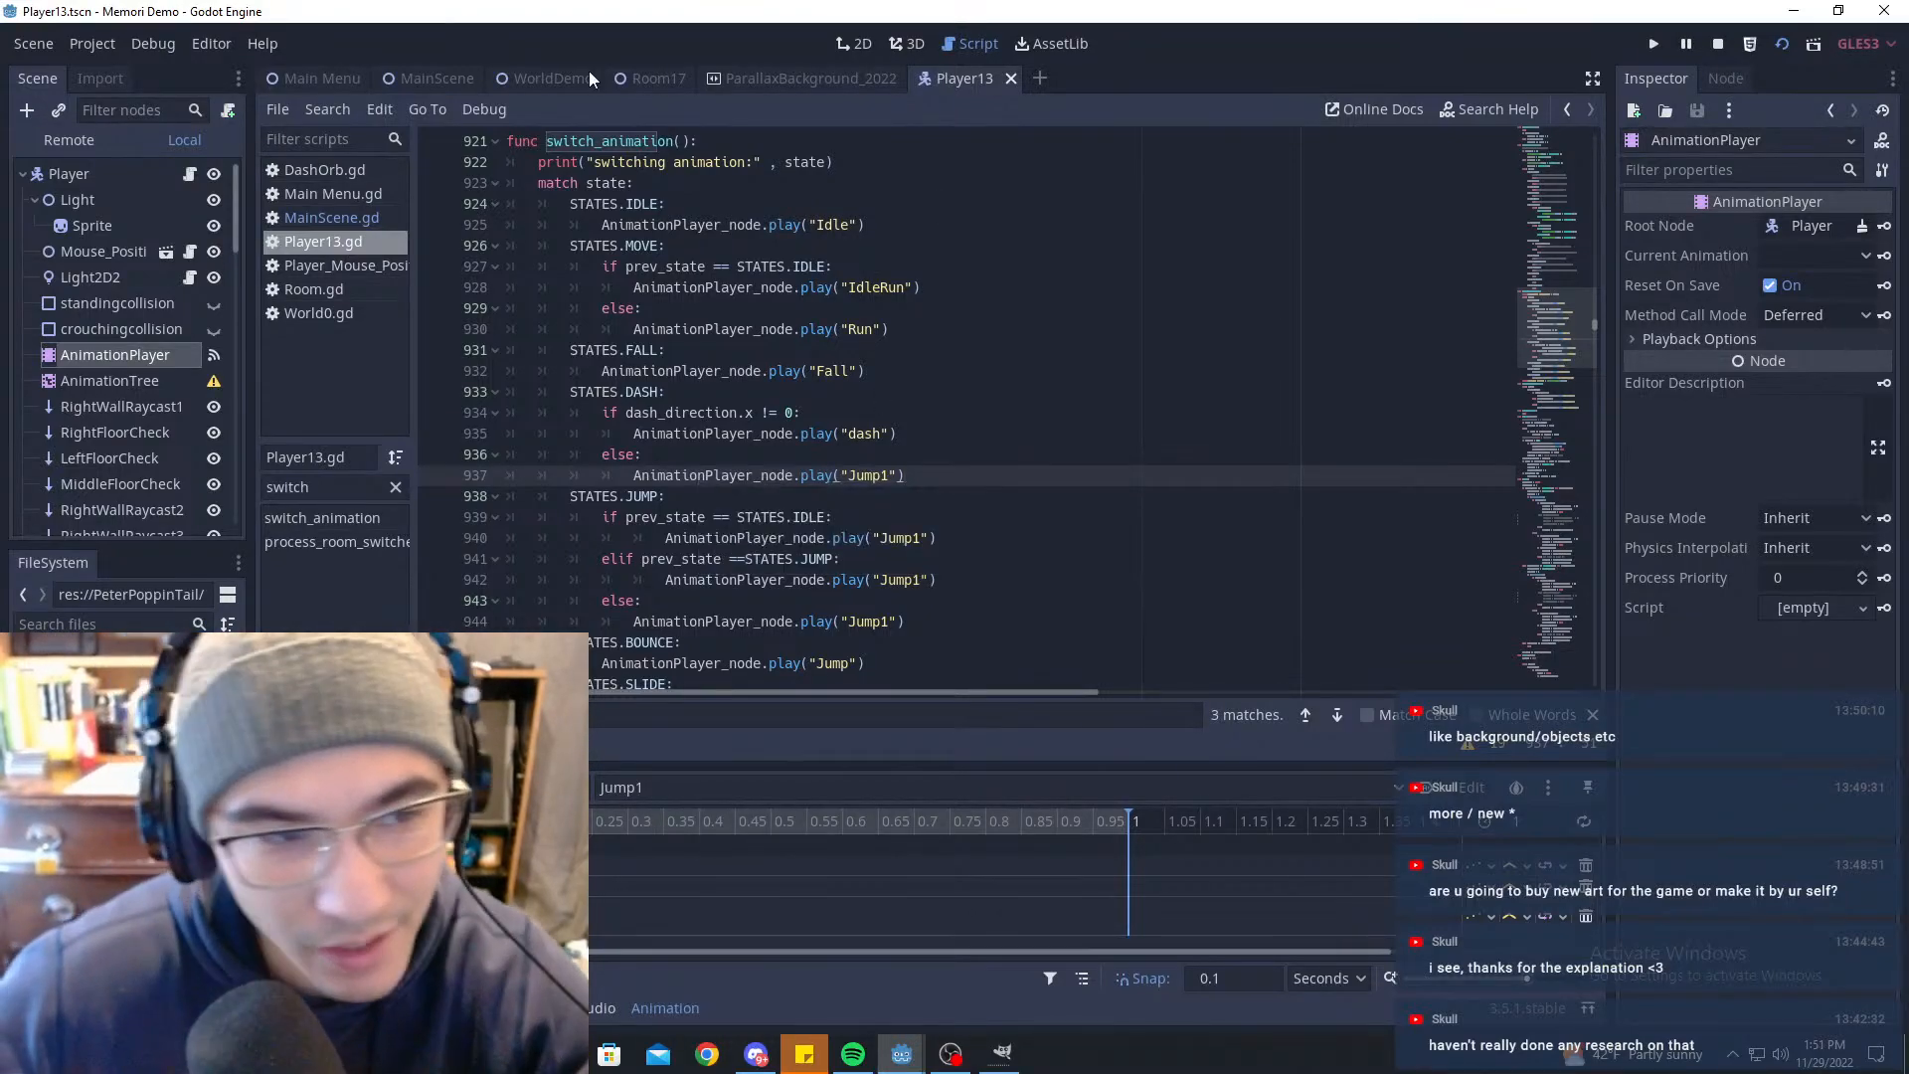
Step: In the 2D view of the WorldDemo scene, move Room96 against the neighbouring room, to position x -1056, y 28
left_click(437, 79)
left_click(854, 44)
scroll(1124, 438, "down", 7)
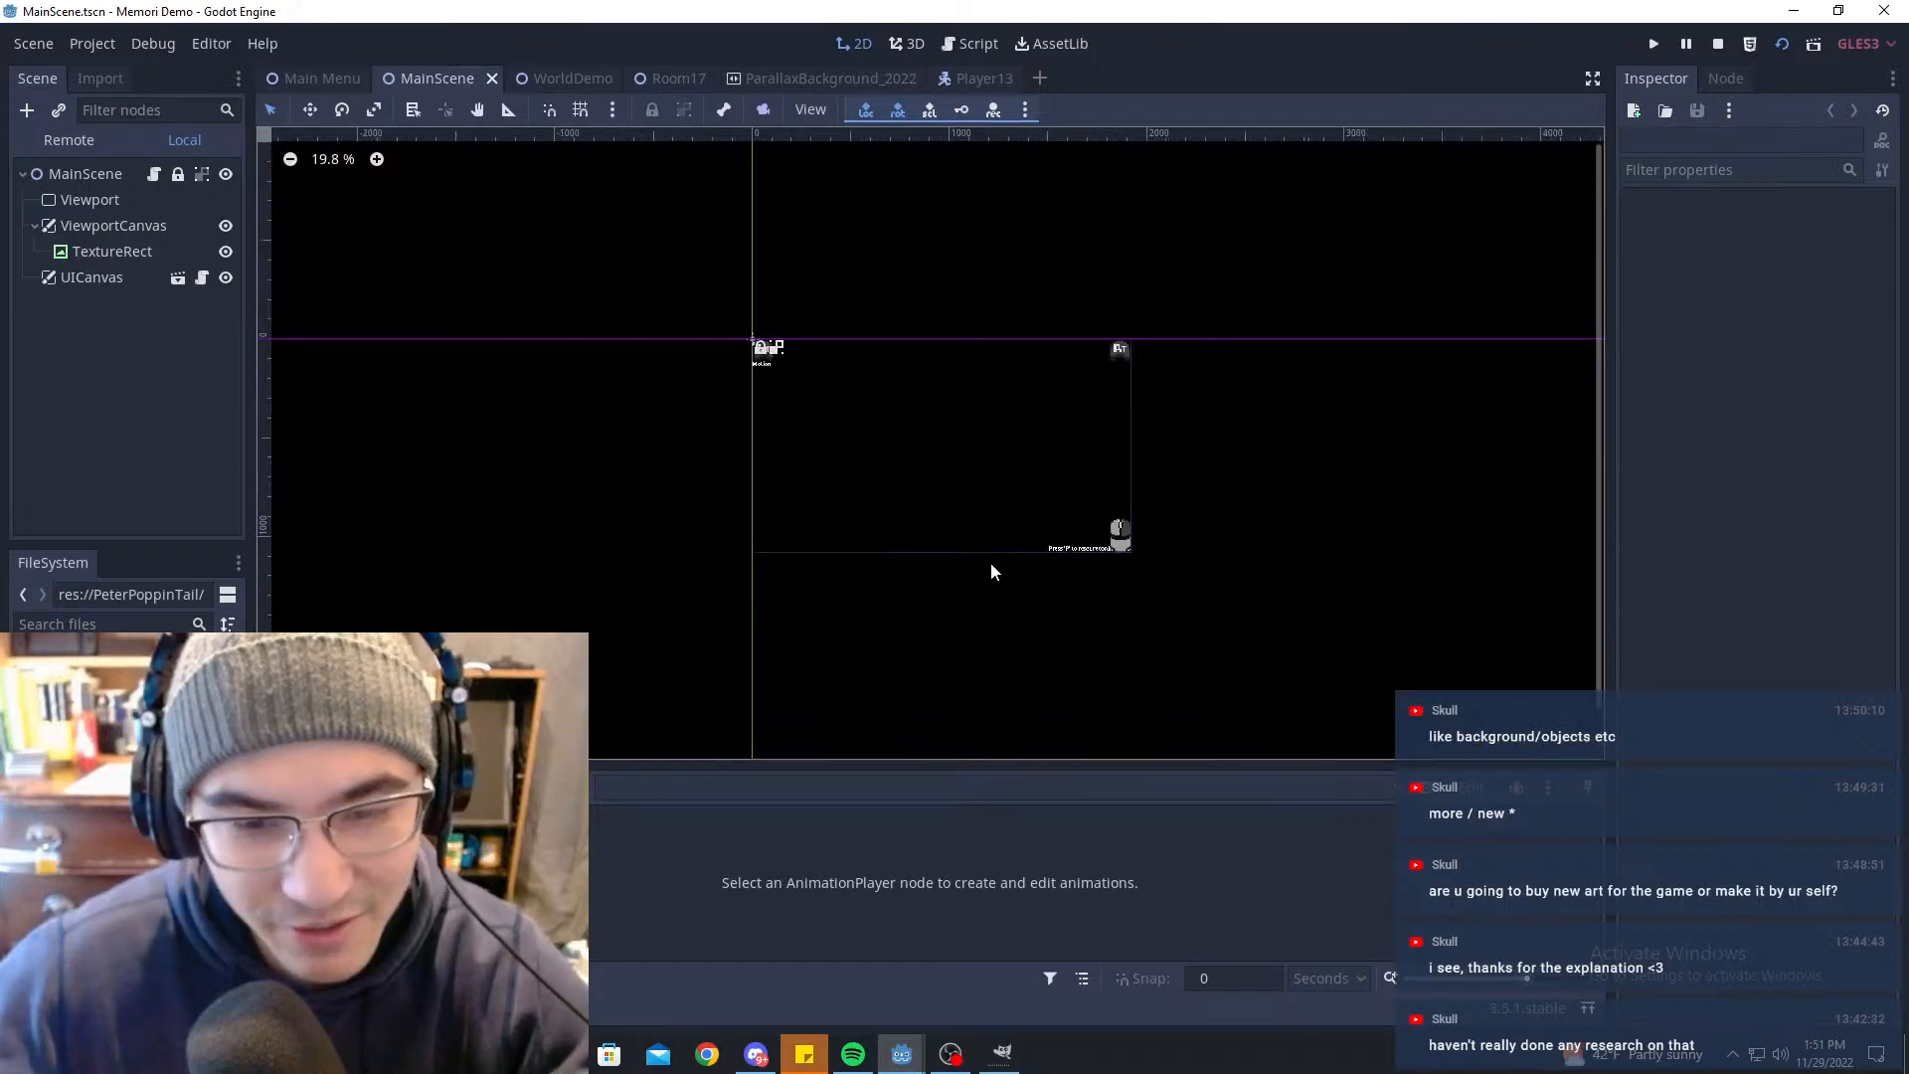
scroll(984, 565, "up", 1)
left_click(573, 78)
scroll(1089, 510, "down", 3)
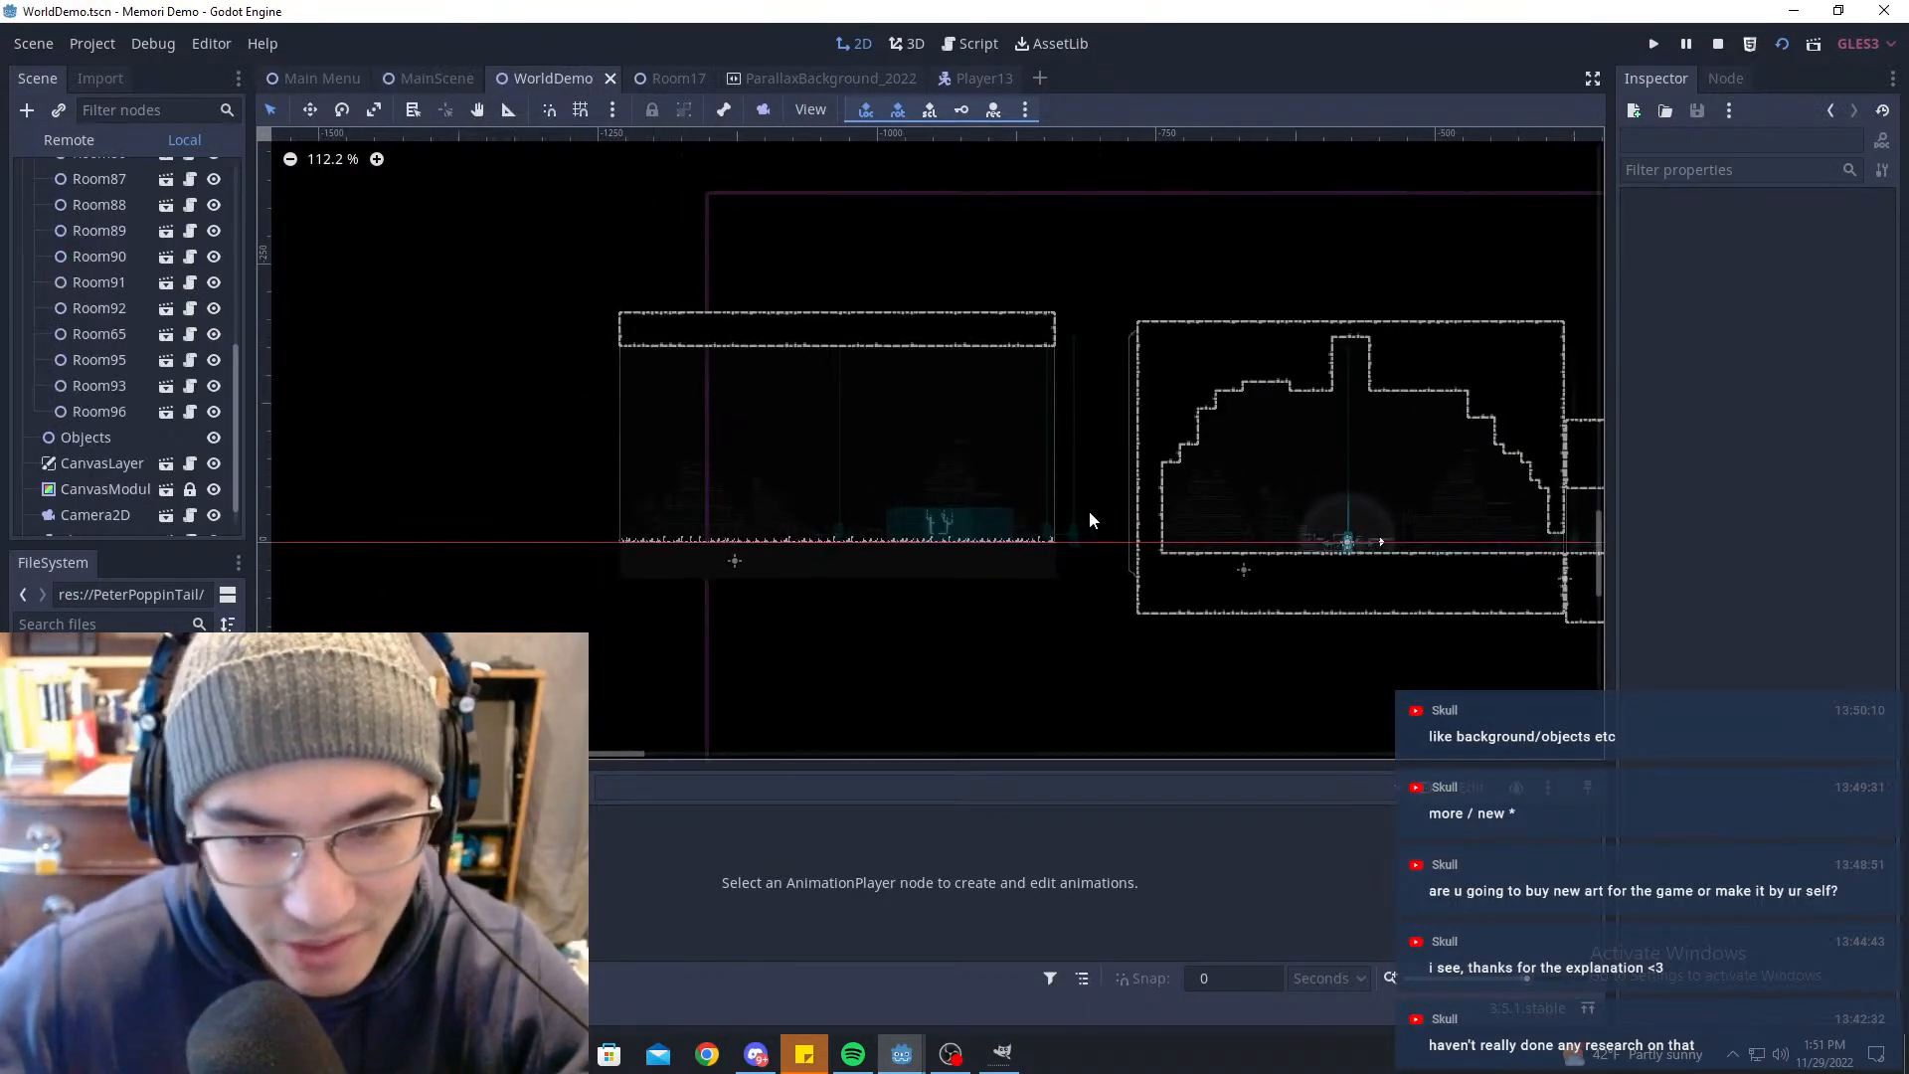
scroll(899, 486, "up", 8)
left_click(732, 544)
scroll(696, 537, "down", 4)
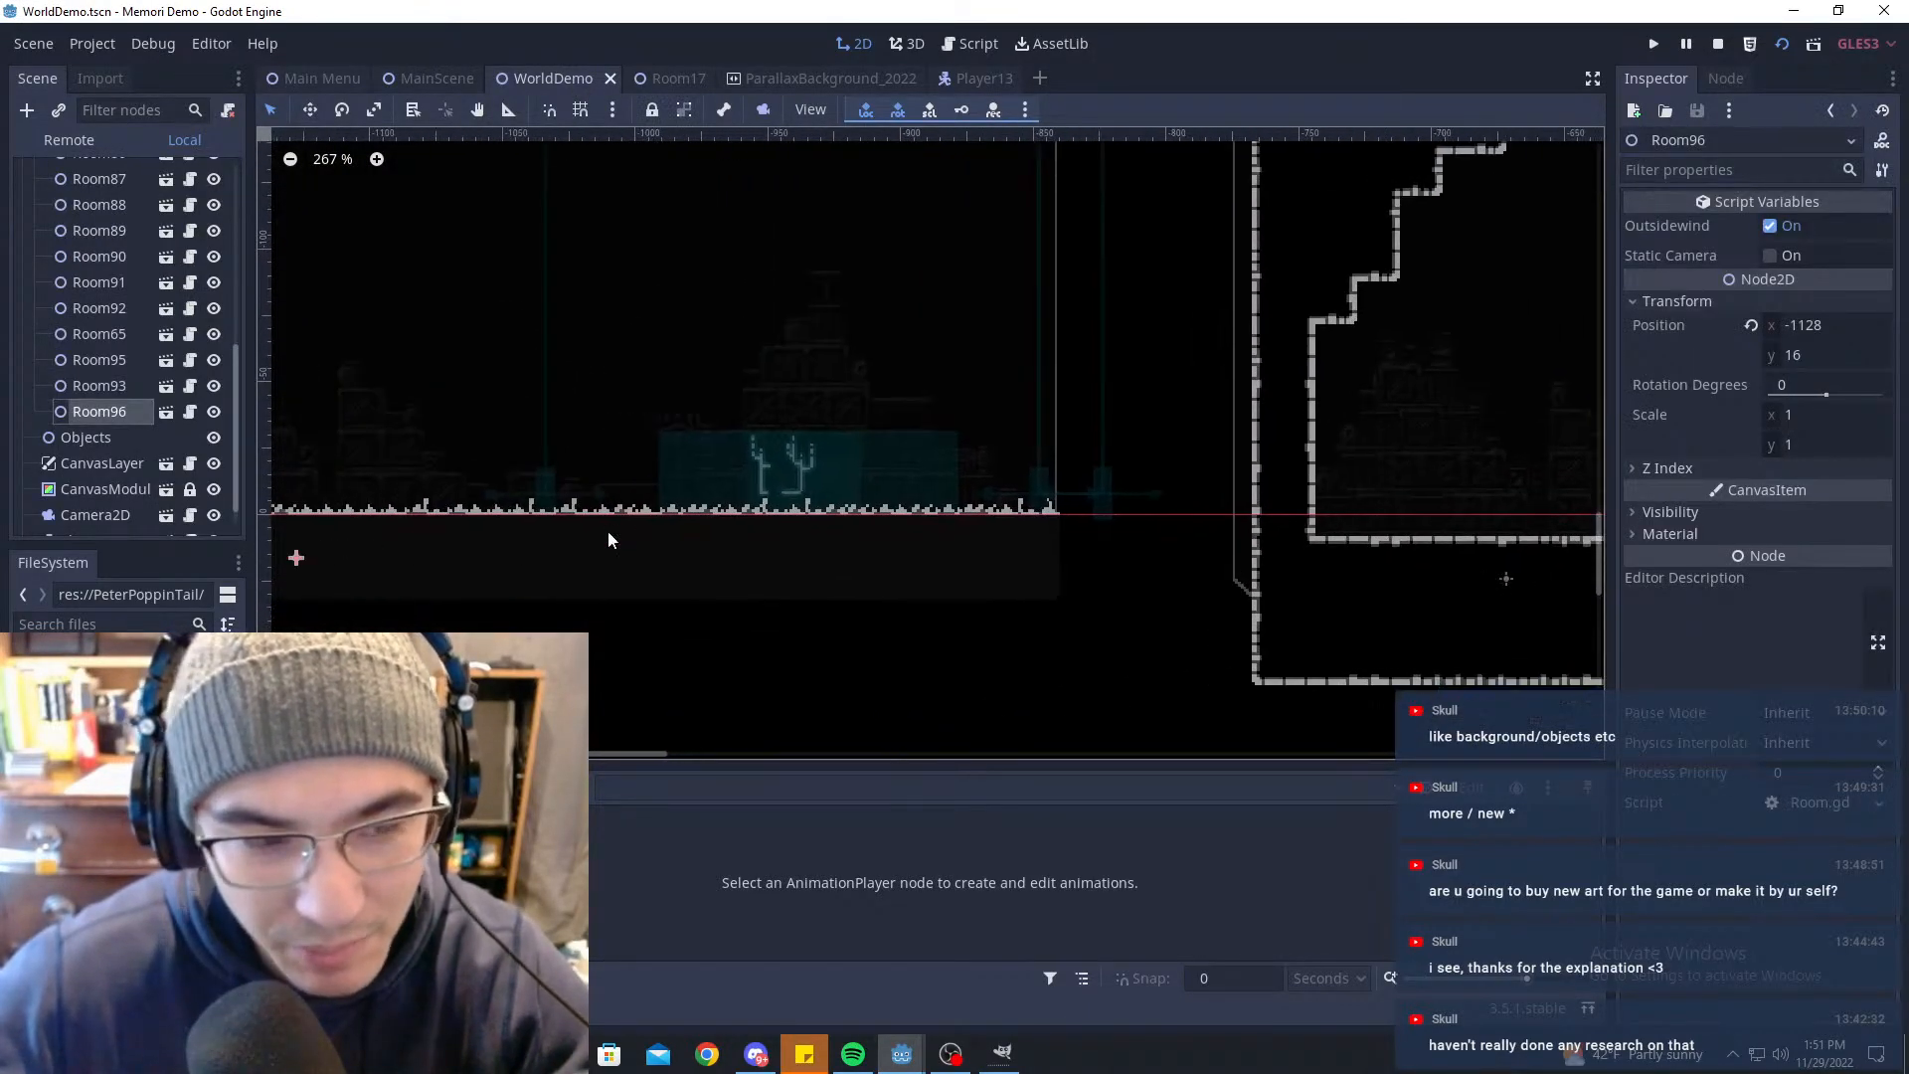
left_click_drag(1105, 466, 1032, 445)
key("Up")
key("Up")
key("Left")
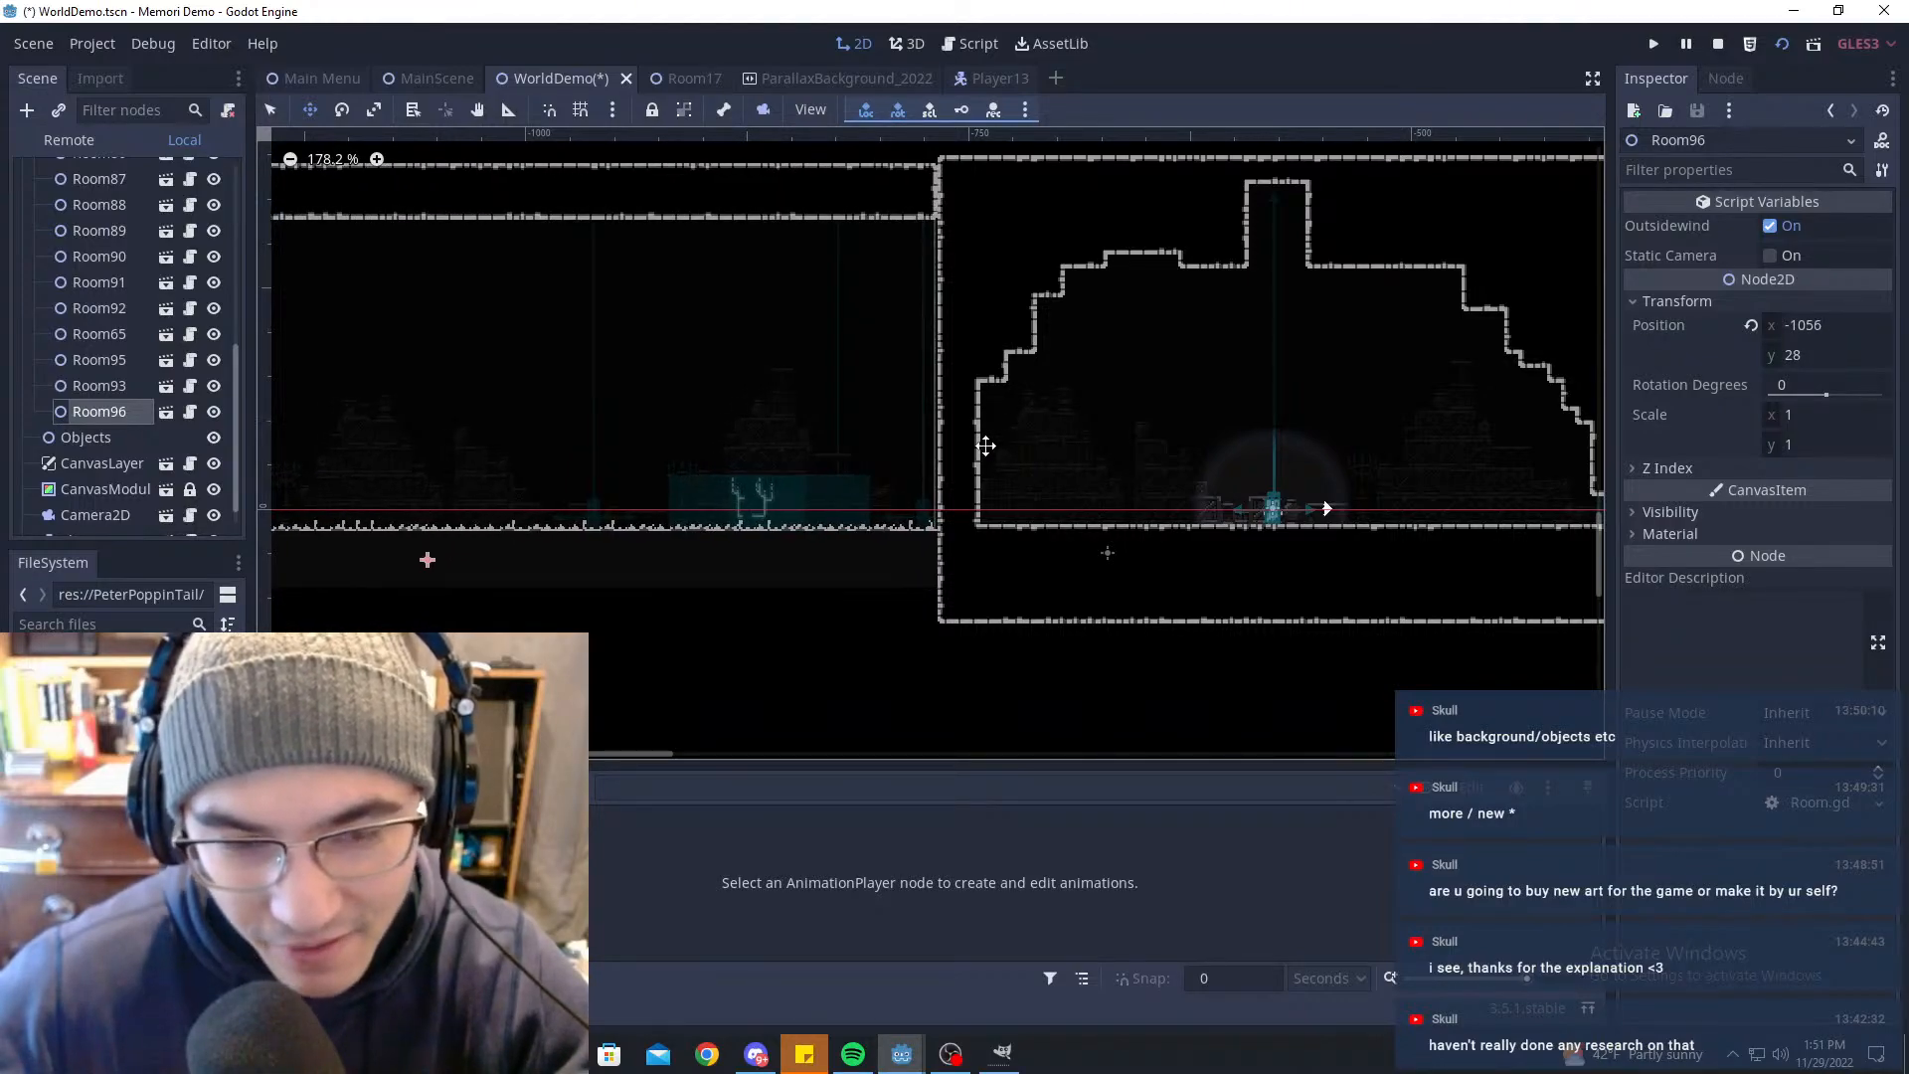
Step: Move the Player node onto the floor of Room96 at about x -962, y -3, and save the WorldDemo scene
scroll(128, 402, "down", 2)
left_click(85, 515)
left_click_drag(1278, 510, 543, 422)
middle_click_drag(544, 423, 885, 418)
left_click_drag(908, 361, 963, 444)
key("ctrl+s")
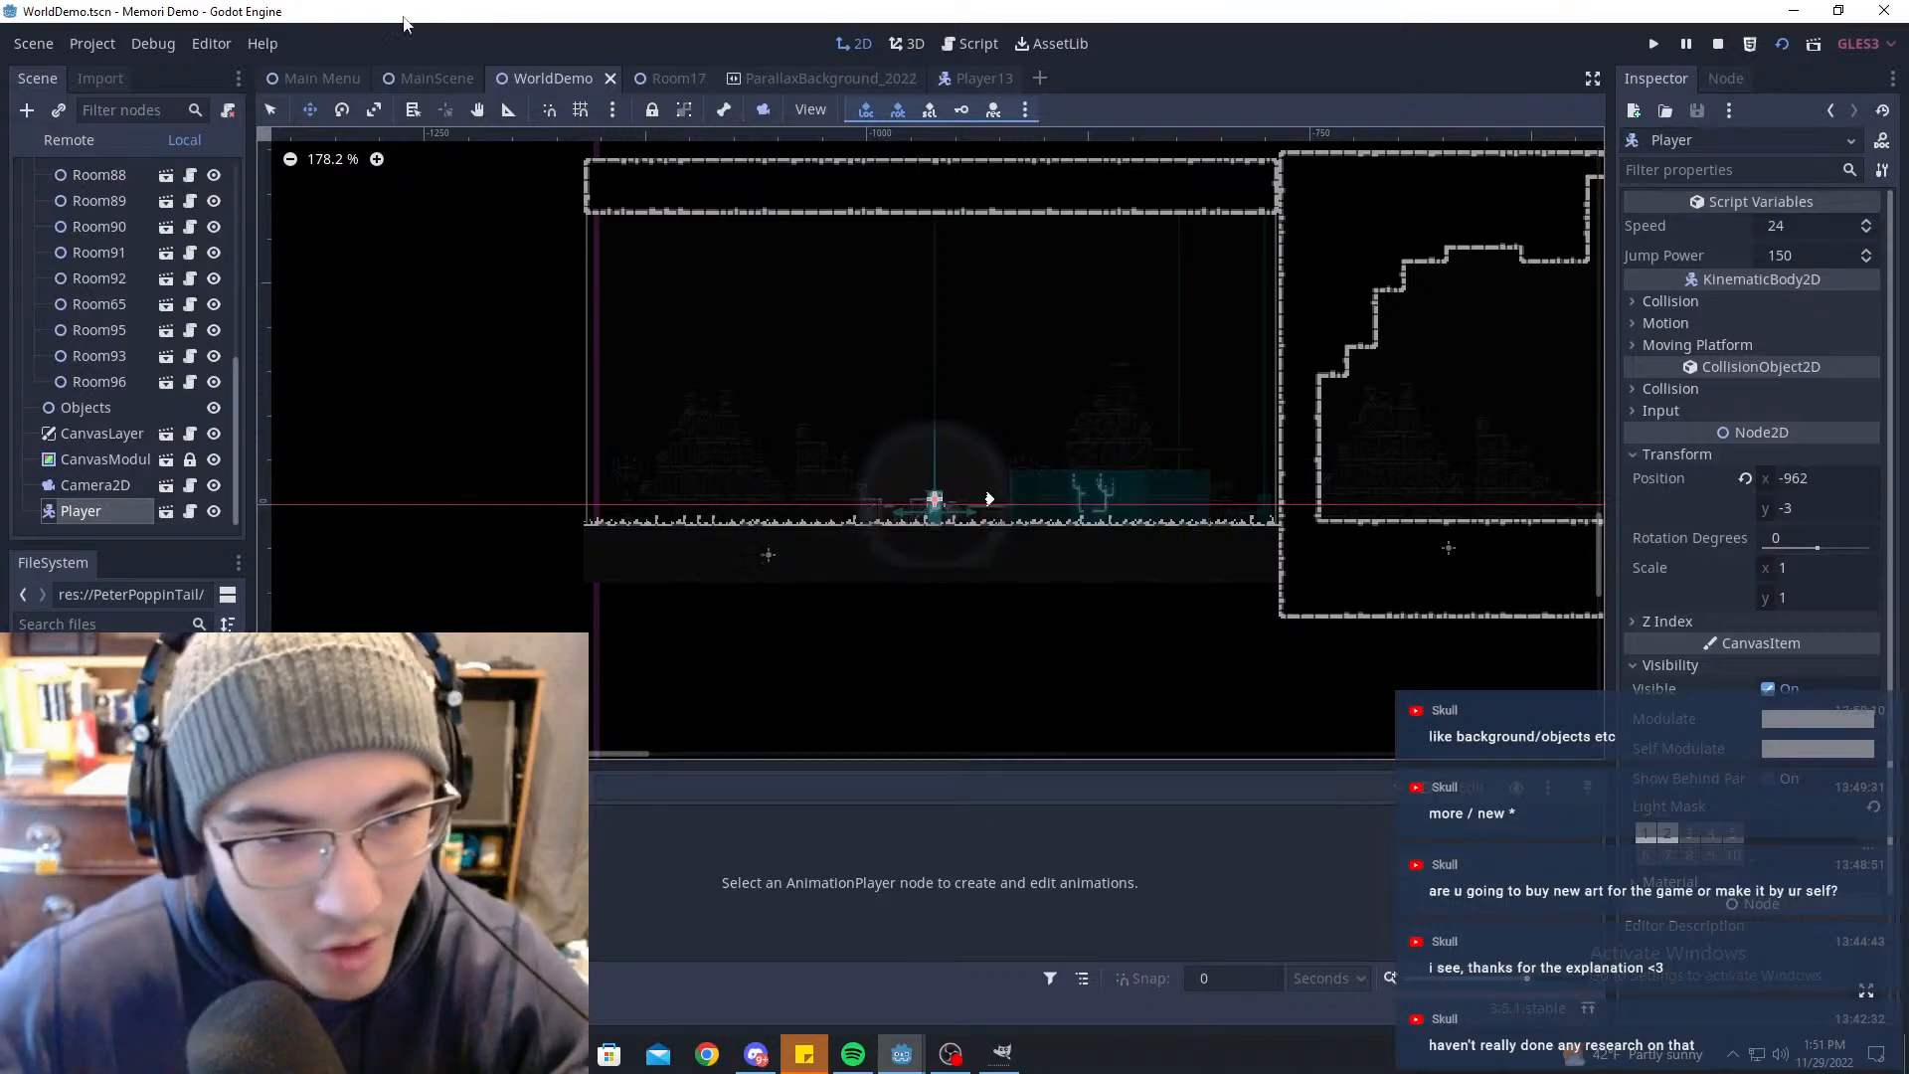
Step: Run the project from MainScene and walk the player around the room, stopping repeatedly, to check the idle and run animations
left_click(437, 77)
key("F5")
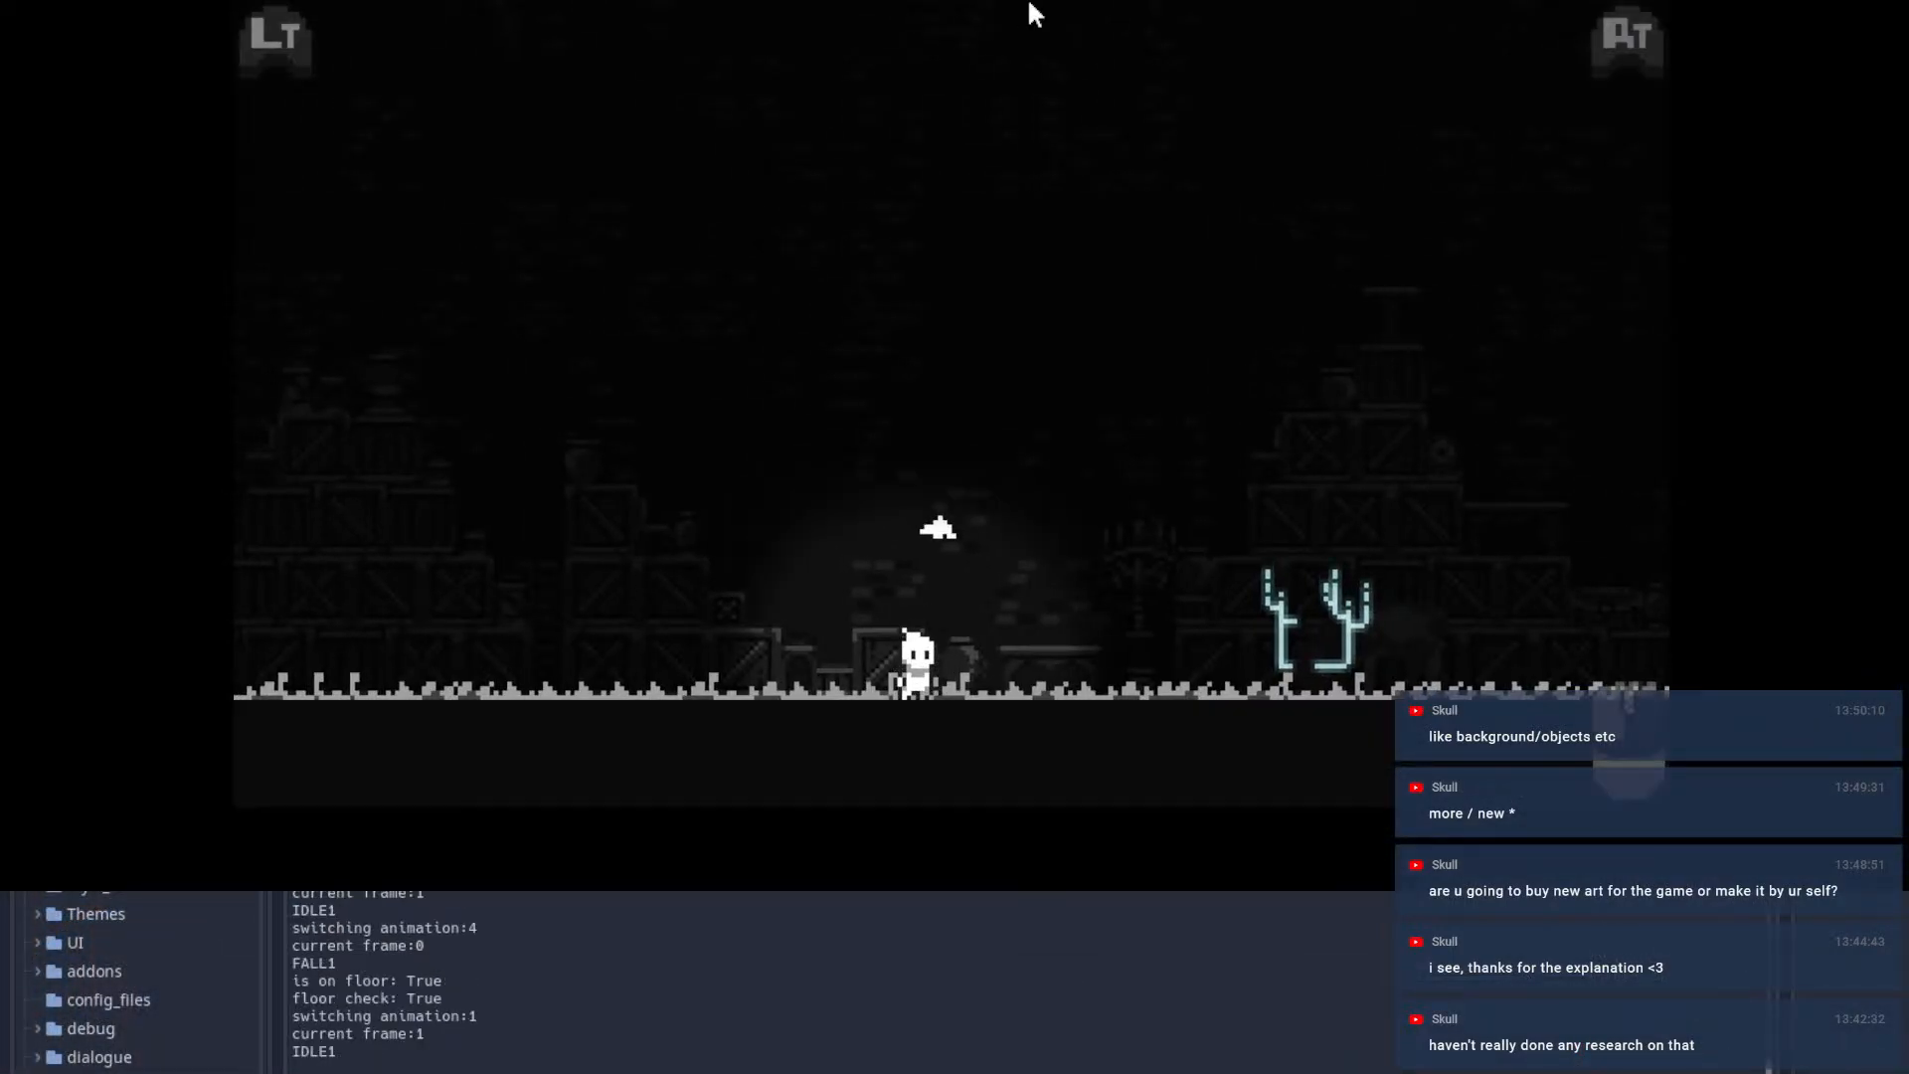
key("d")
key("d")
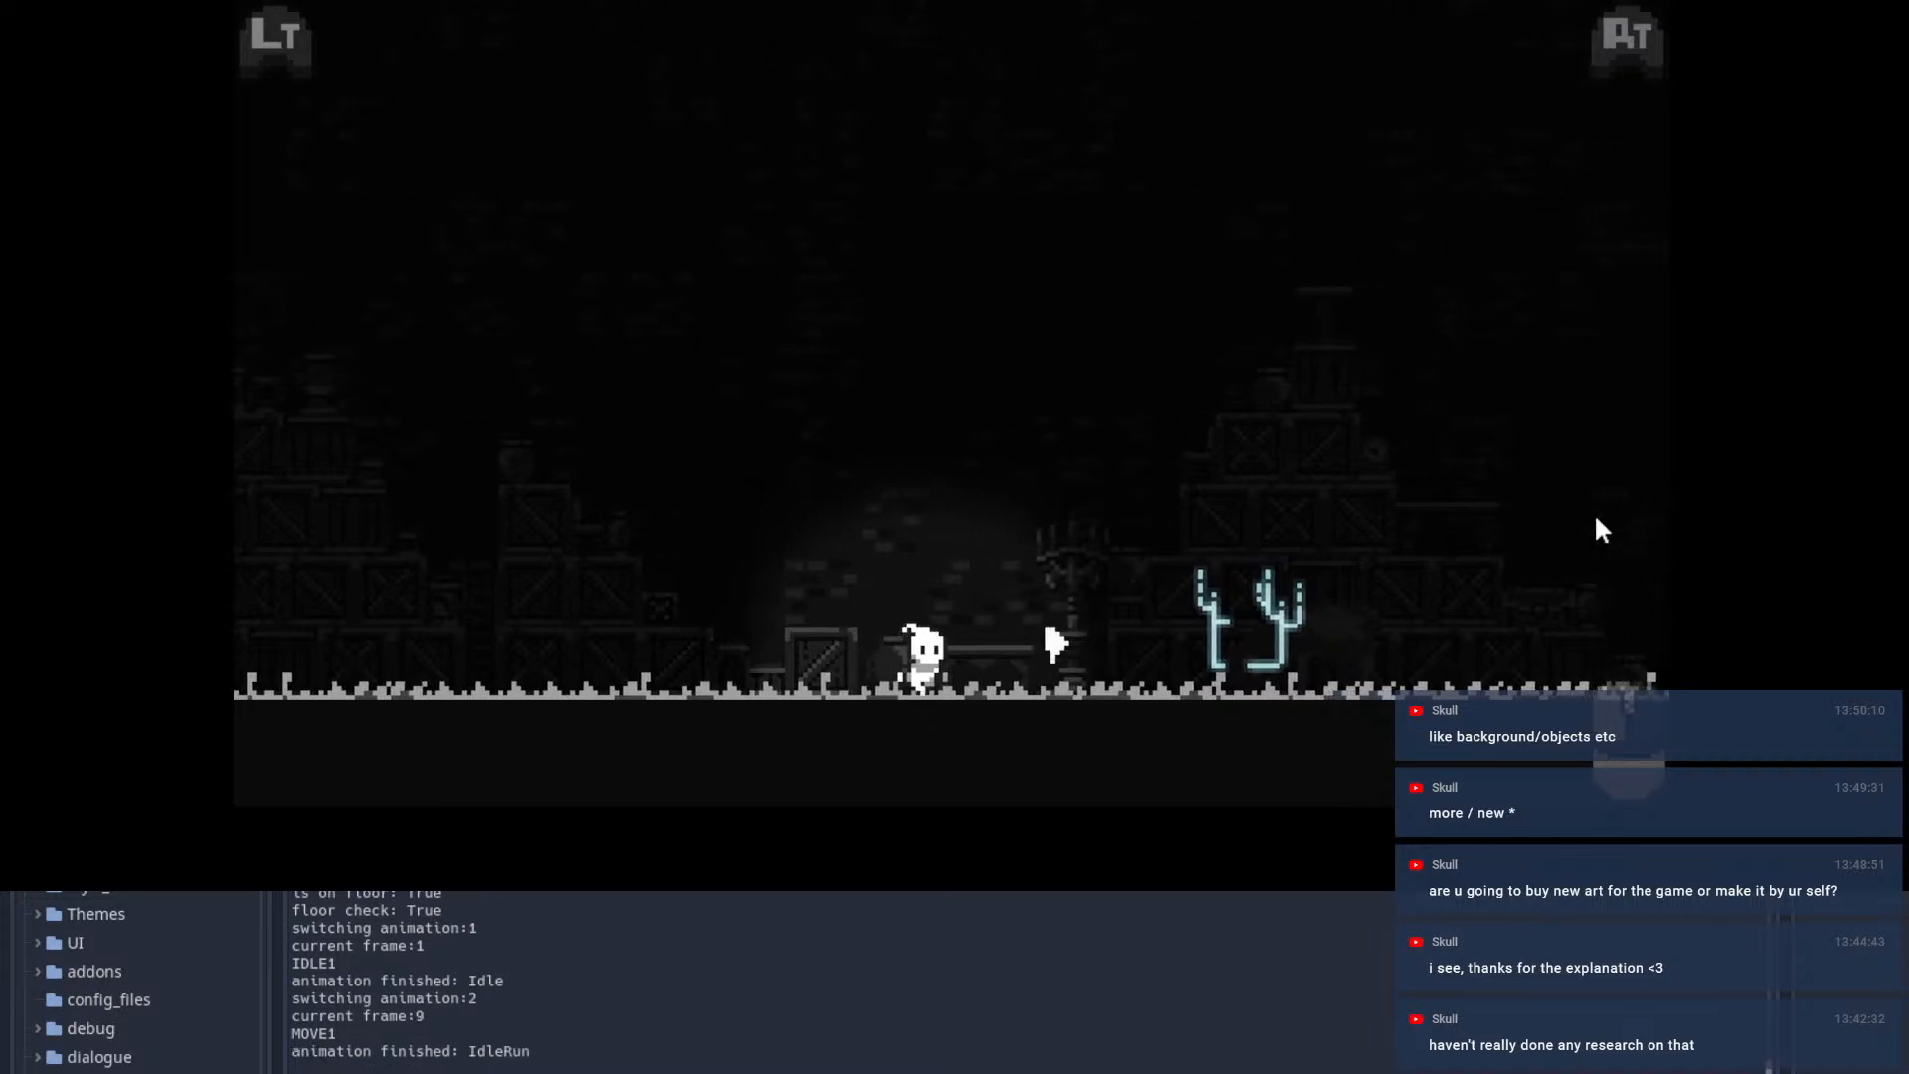
key("d")
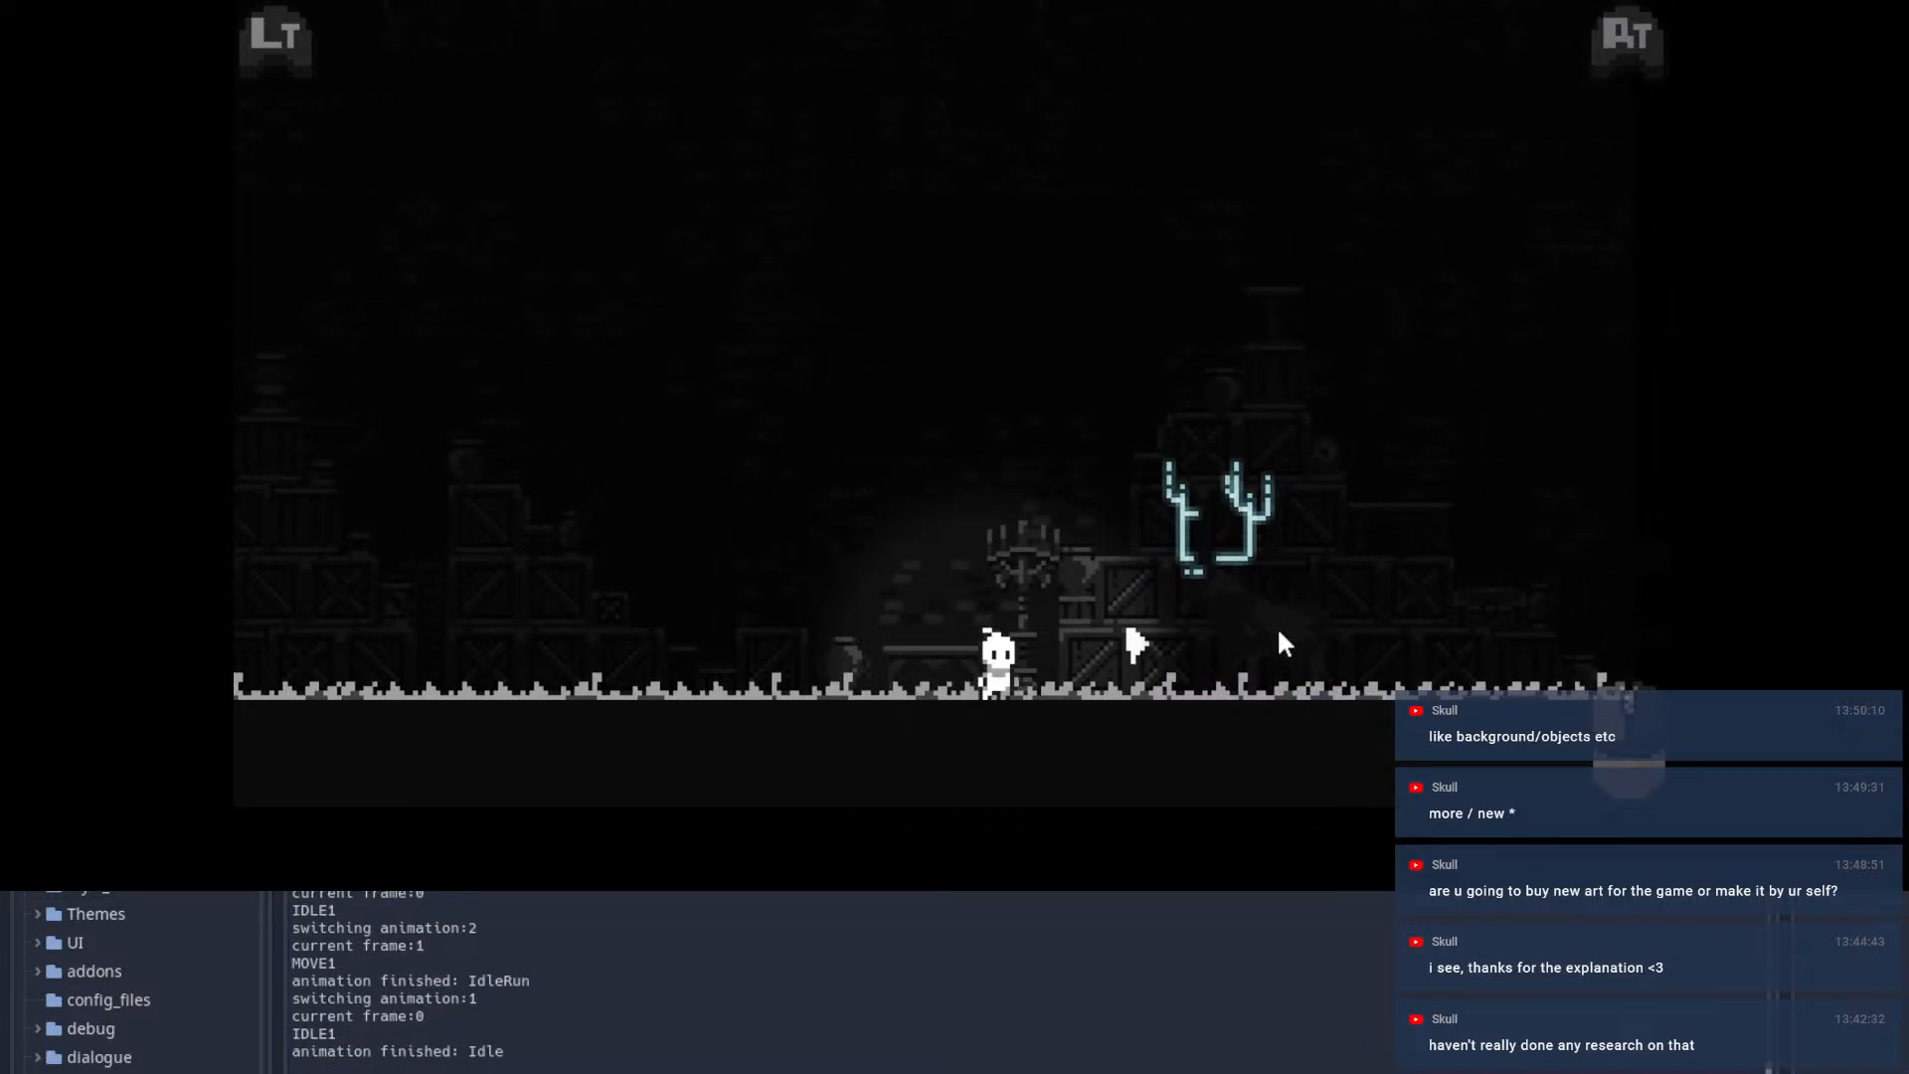
key("d")
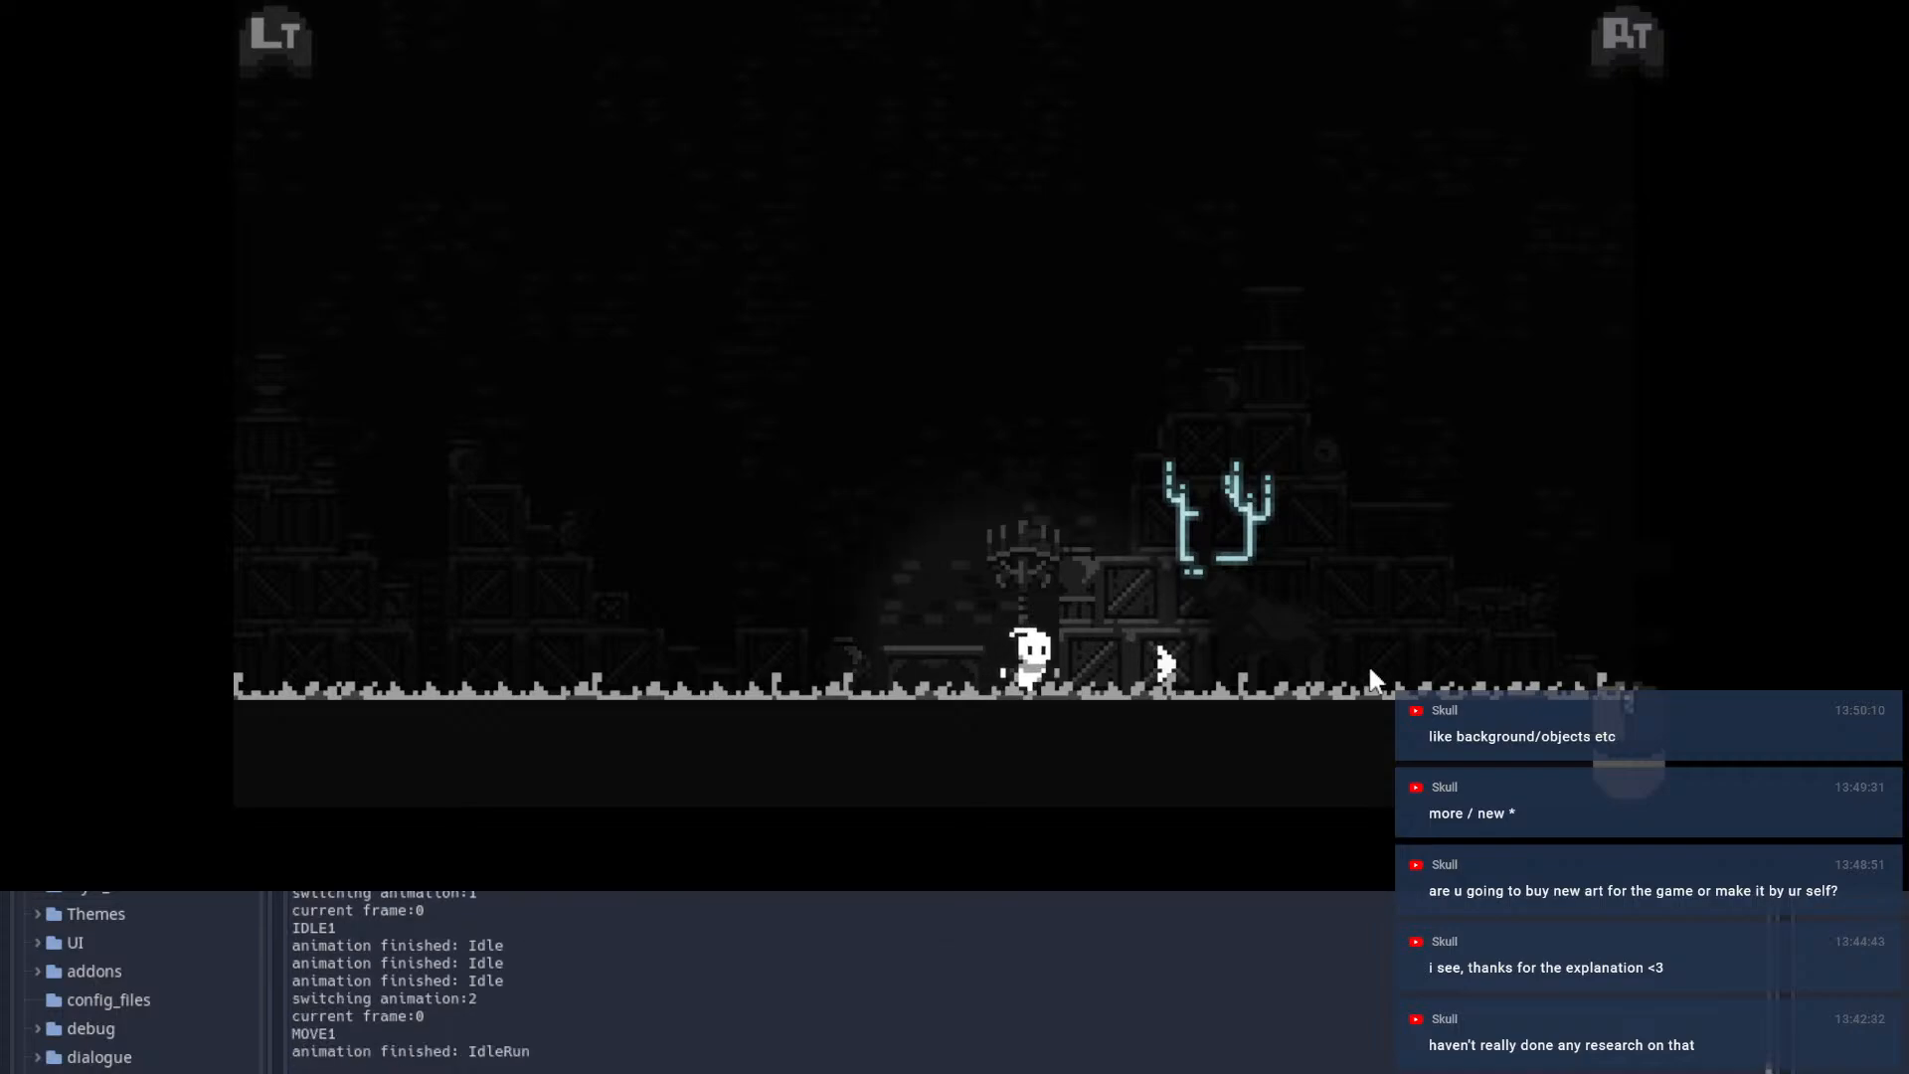
key("d")
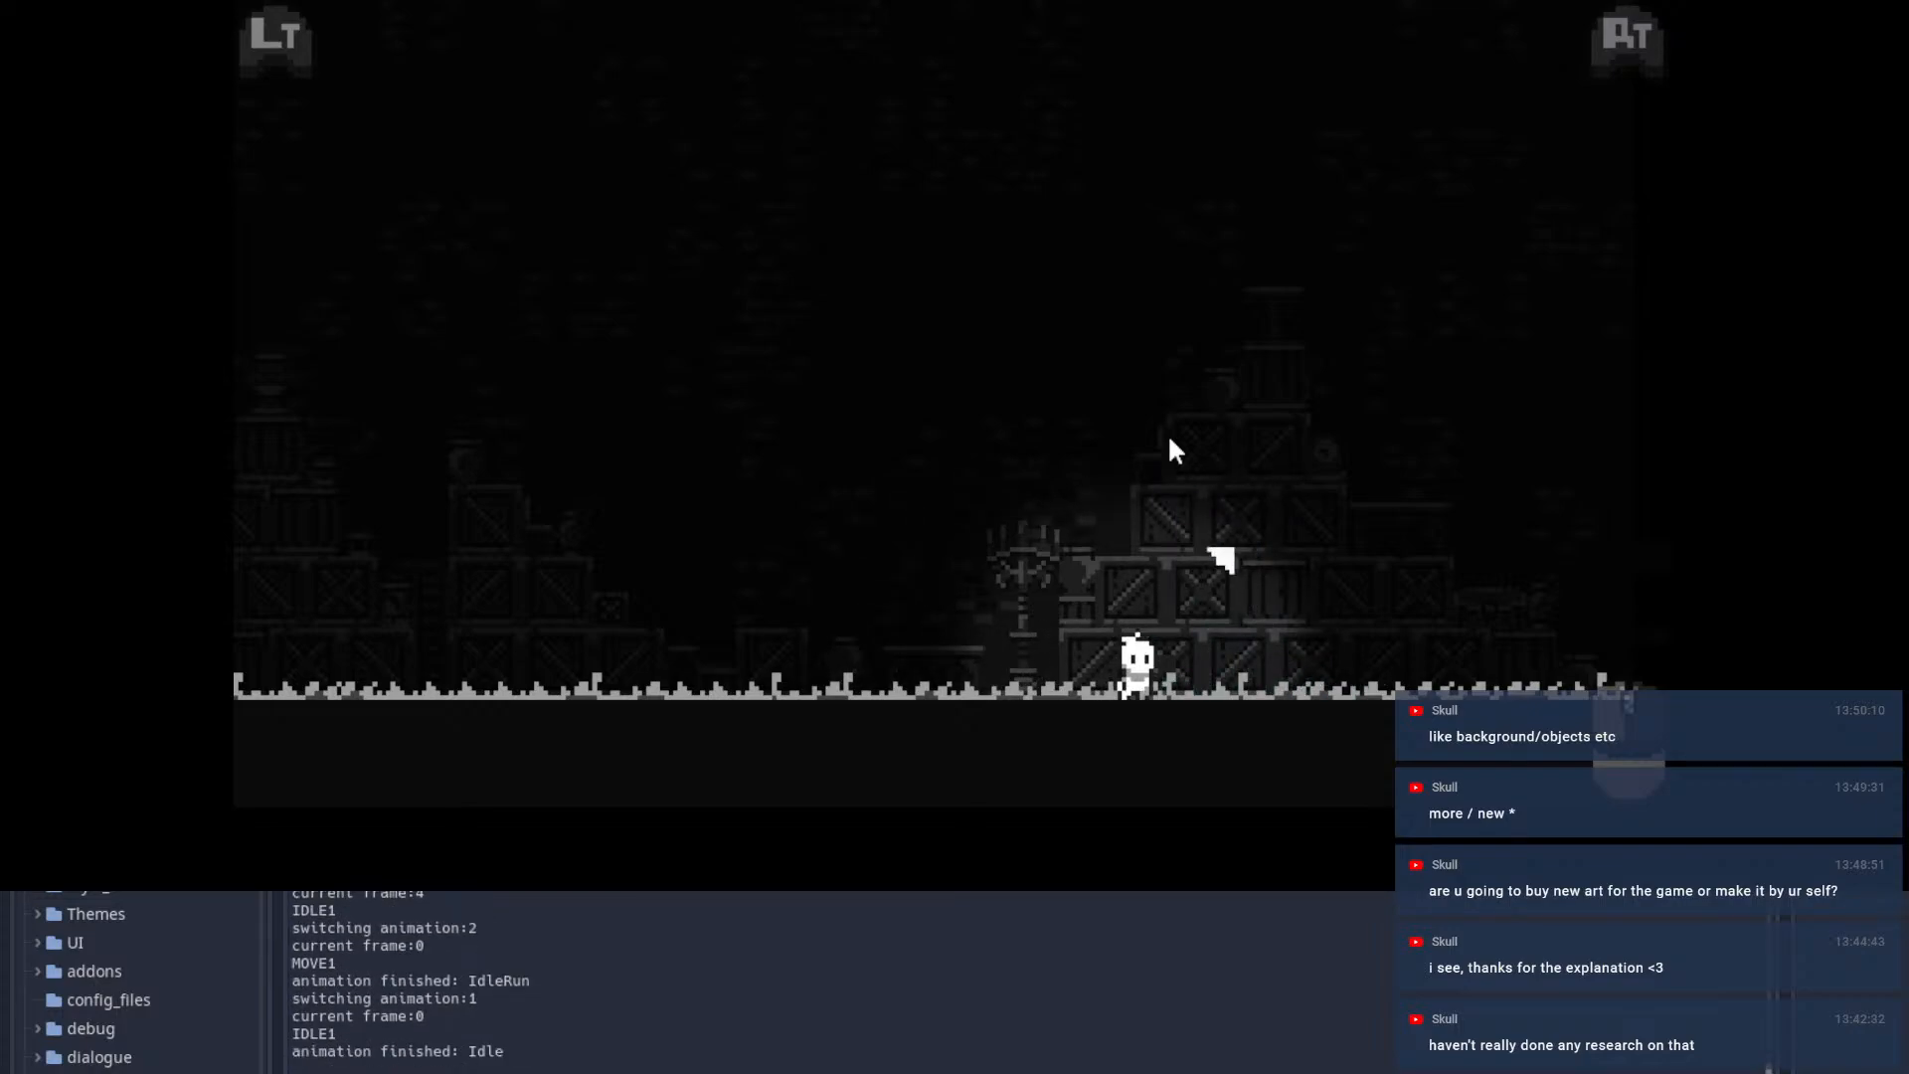
key("d")
key("a")
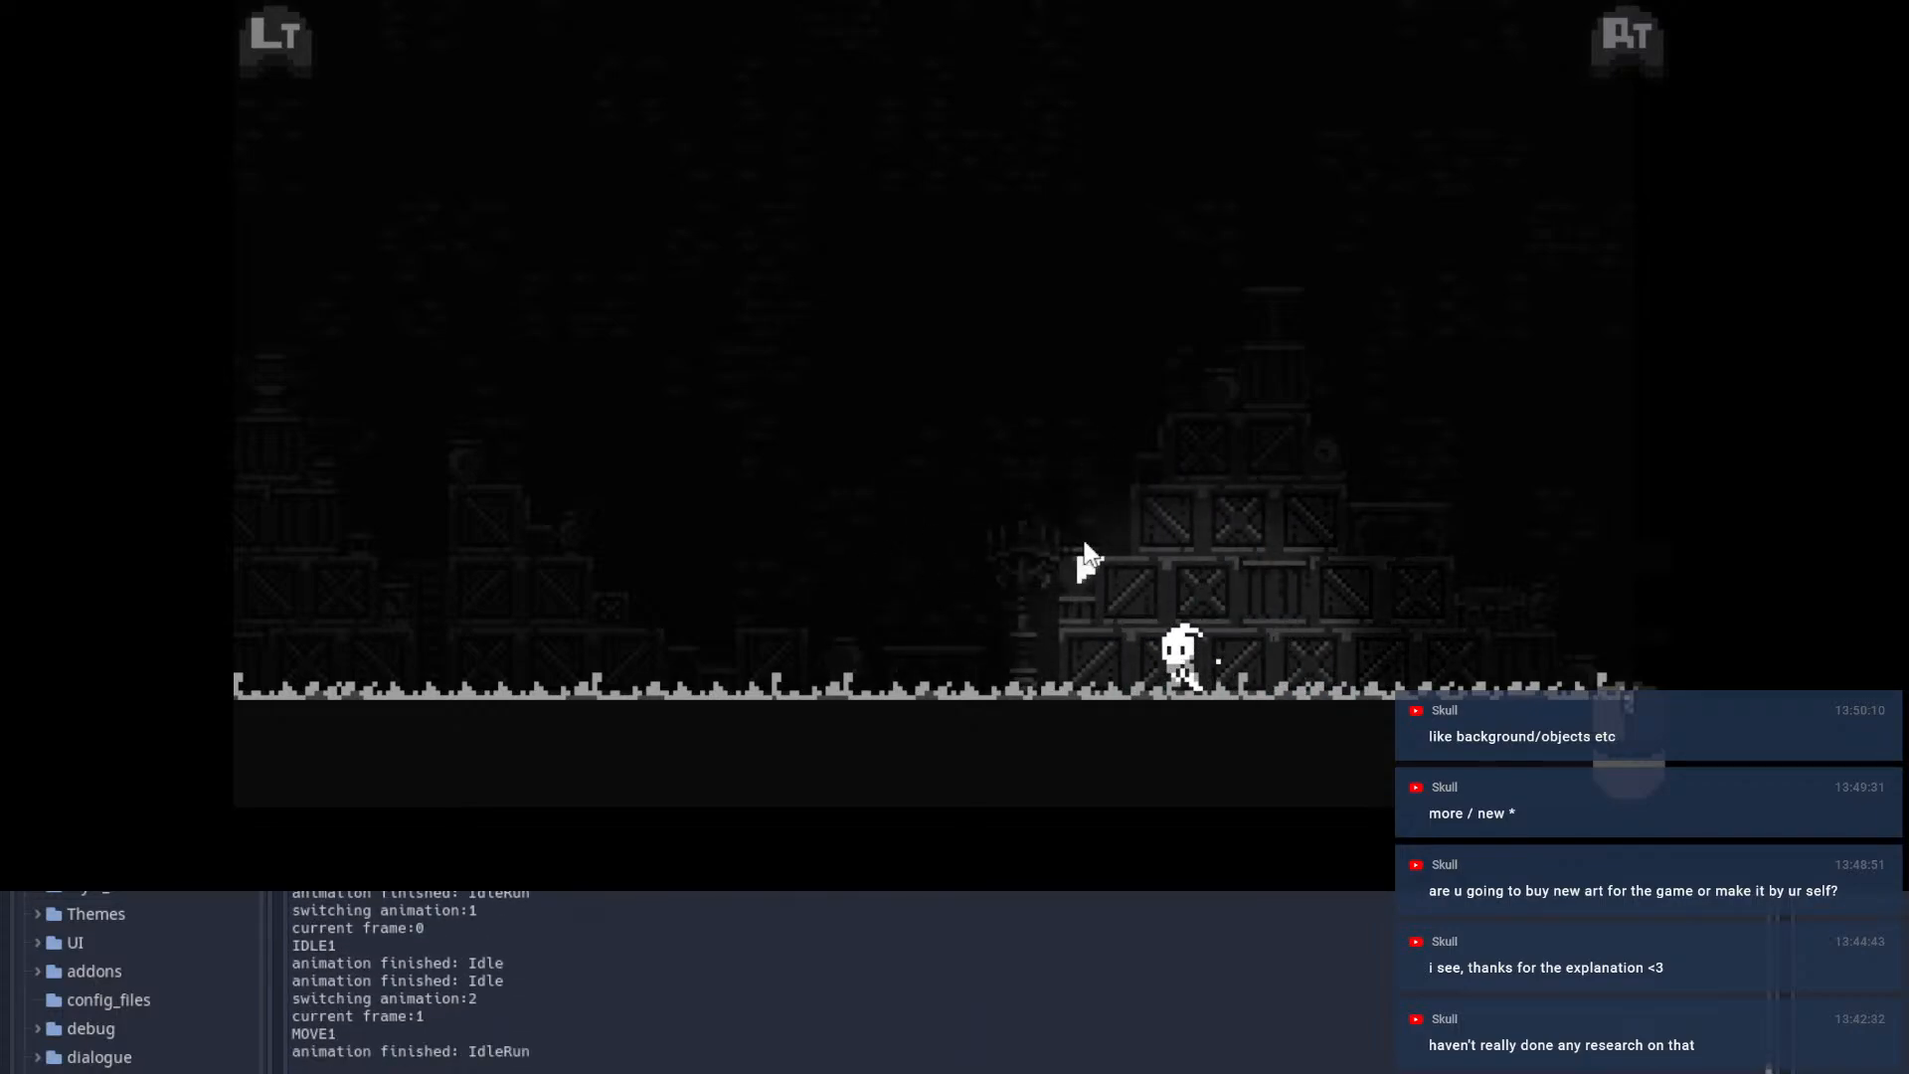
key("d")
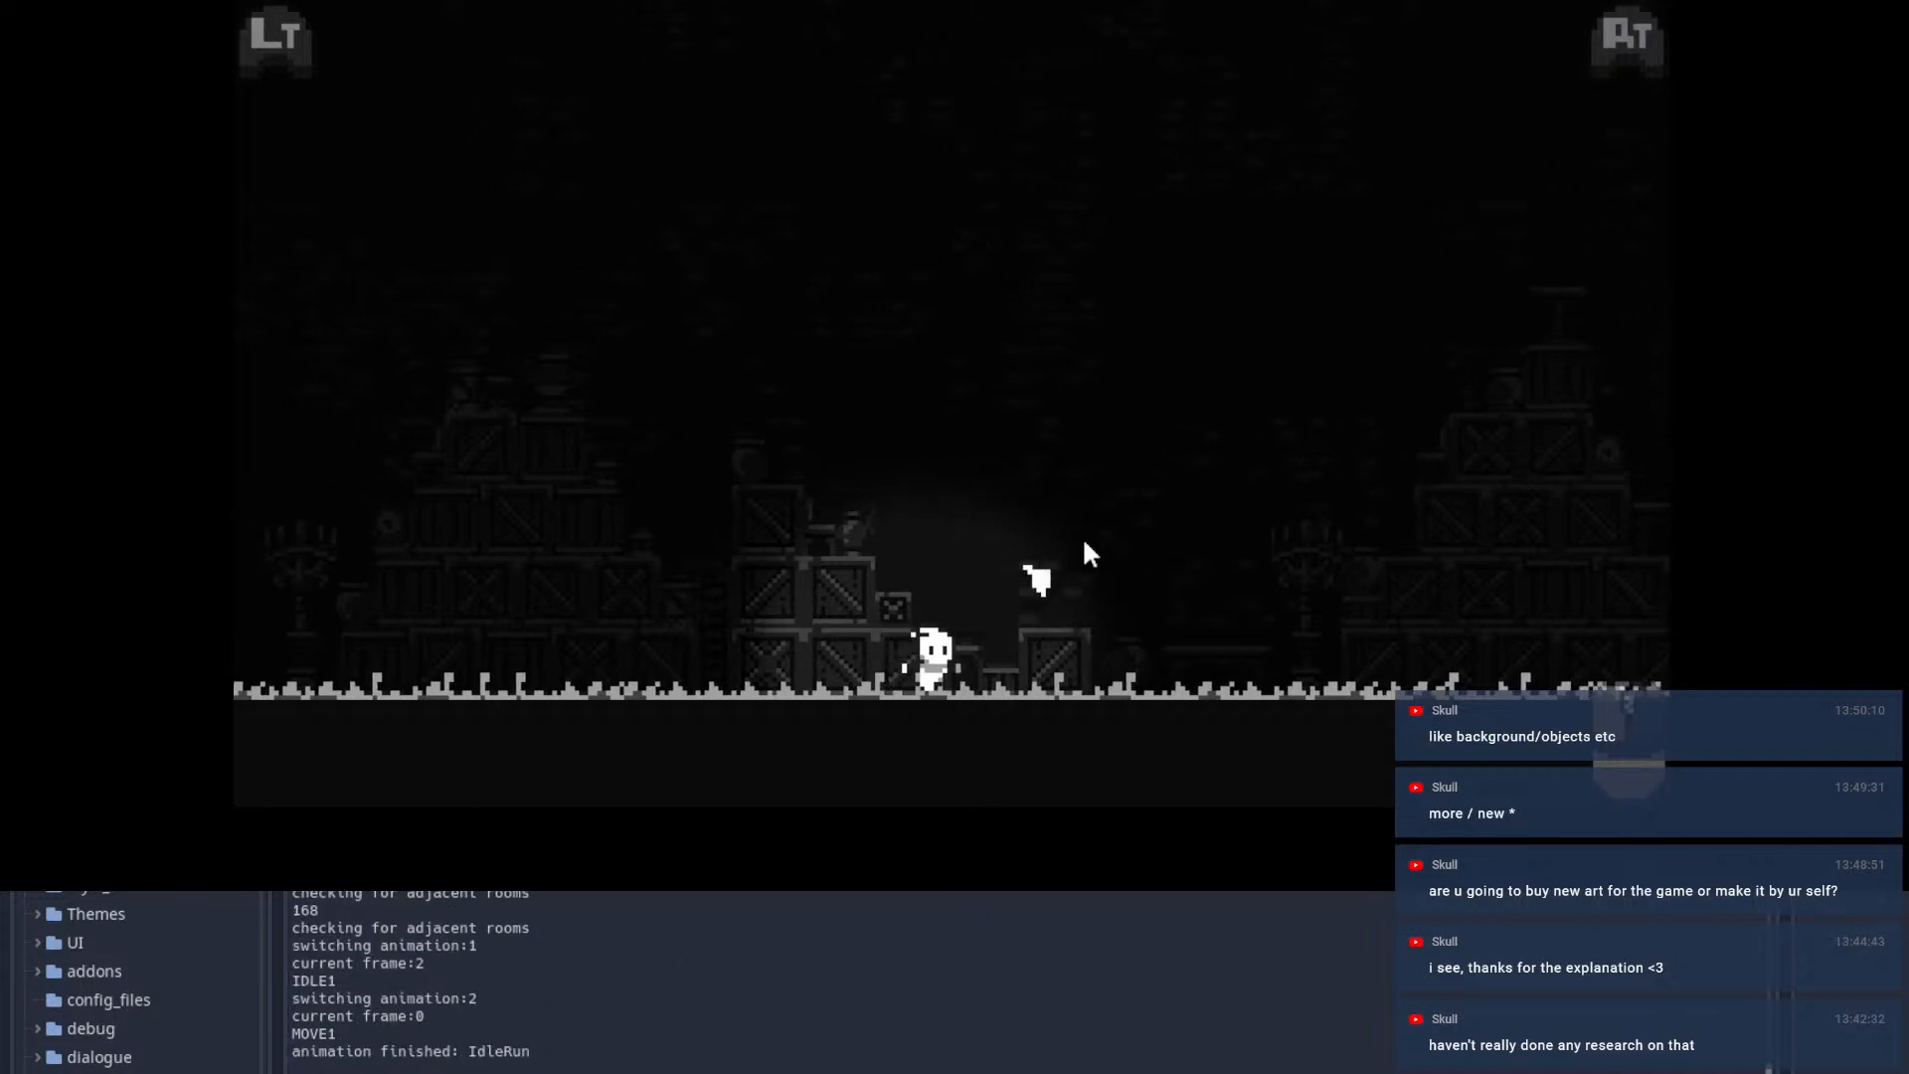
key("d")
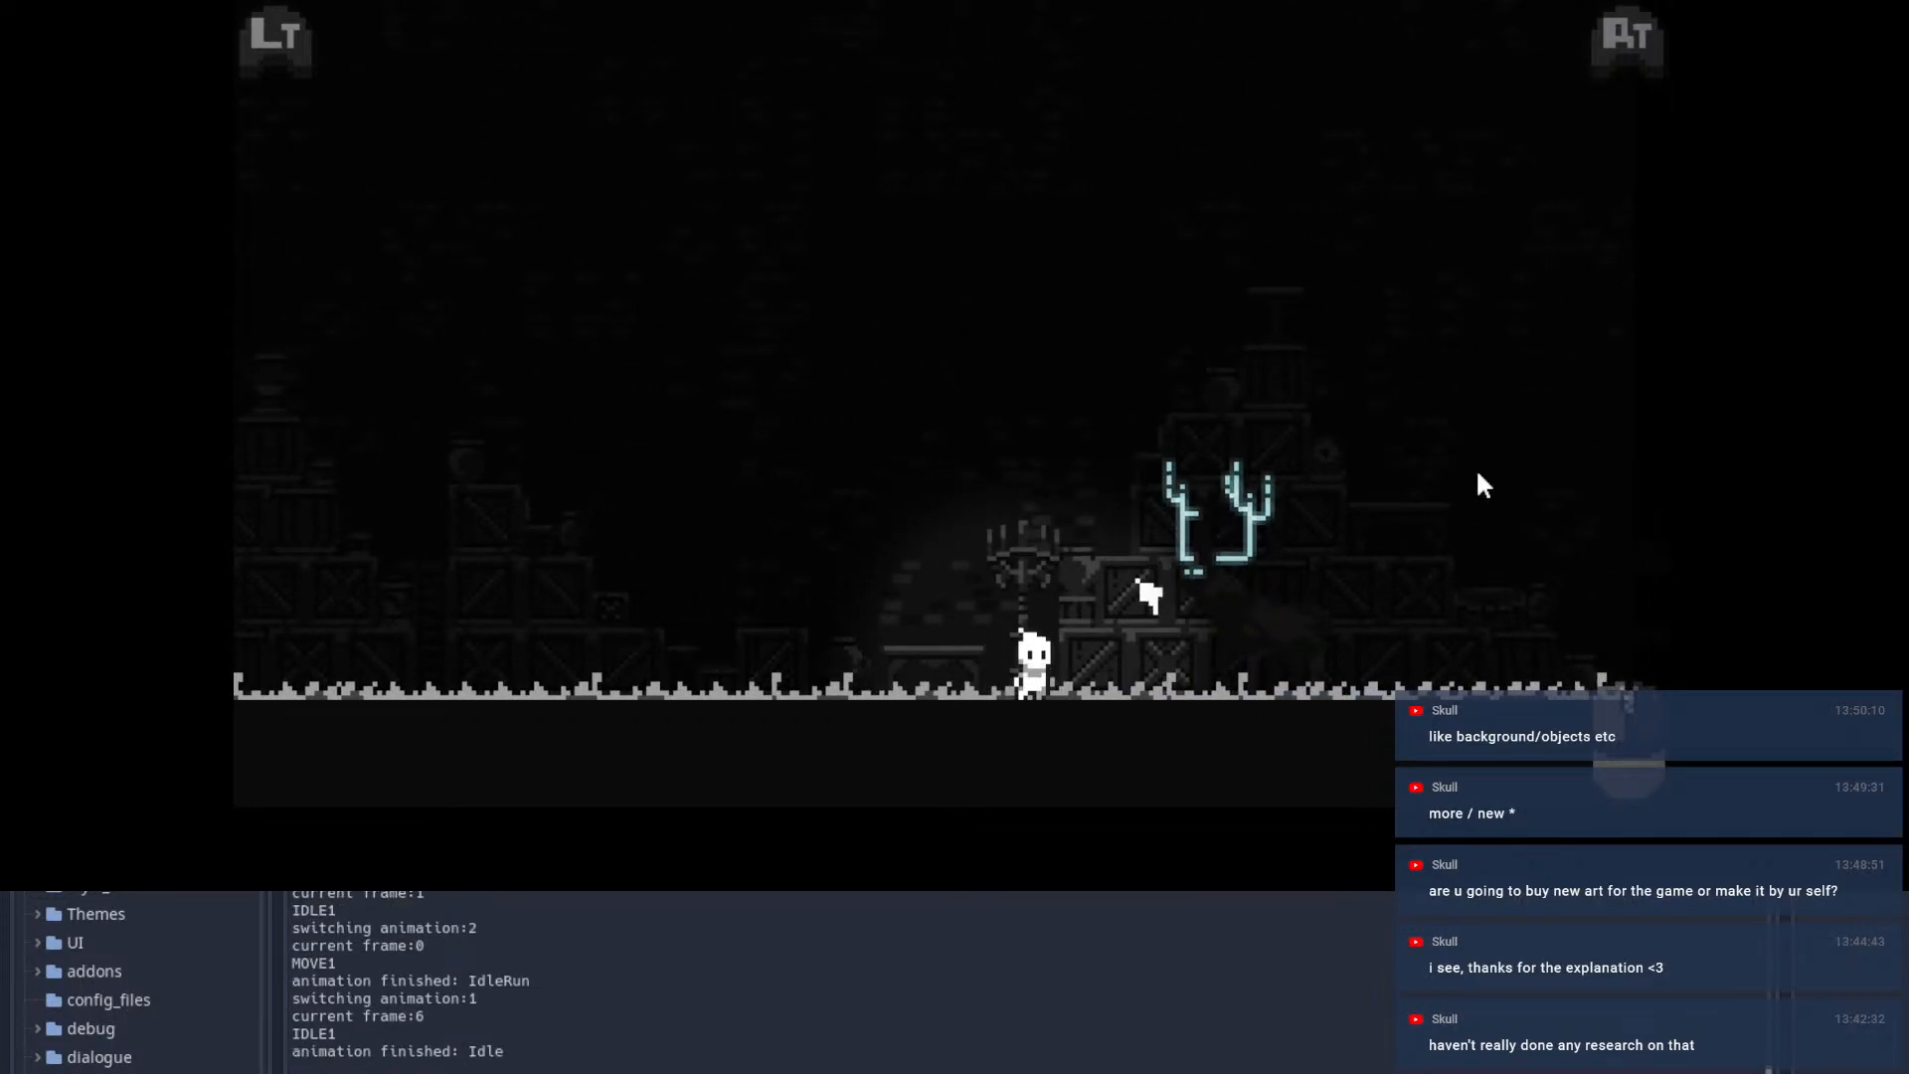
key("d")
key("d")
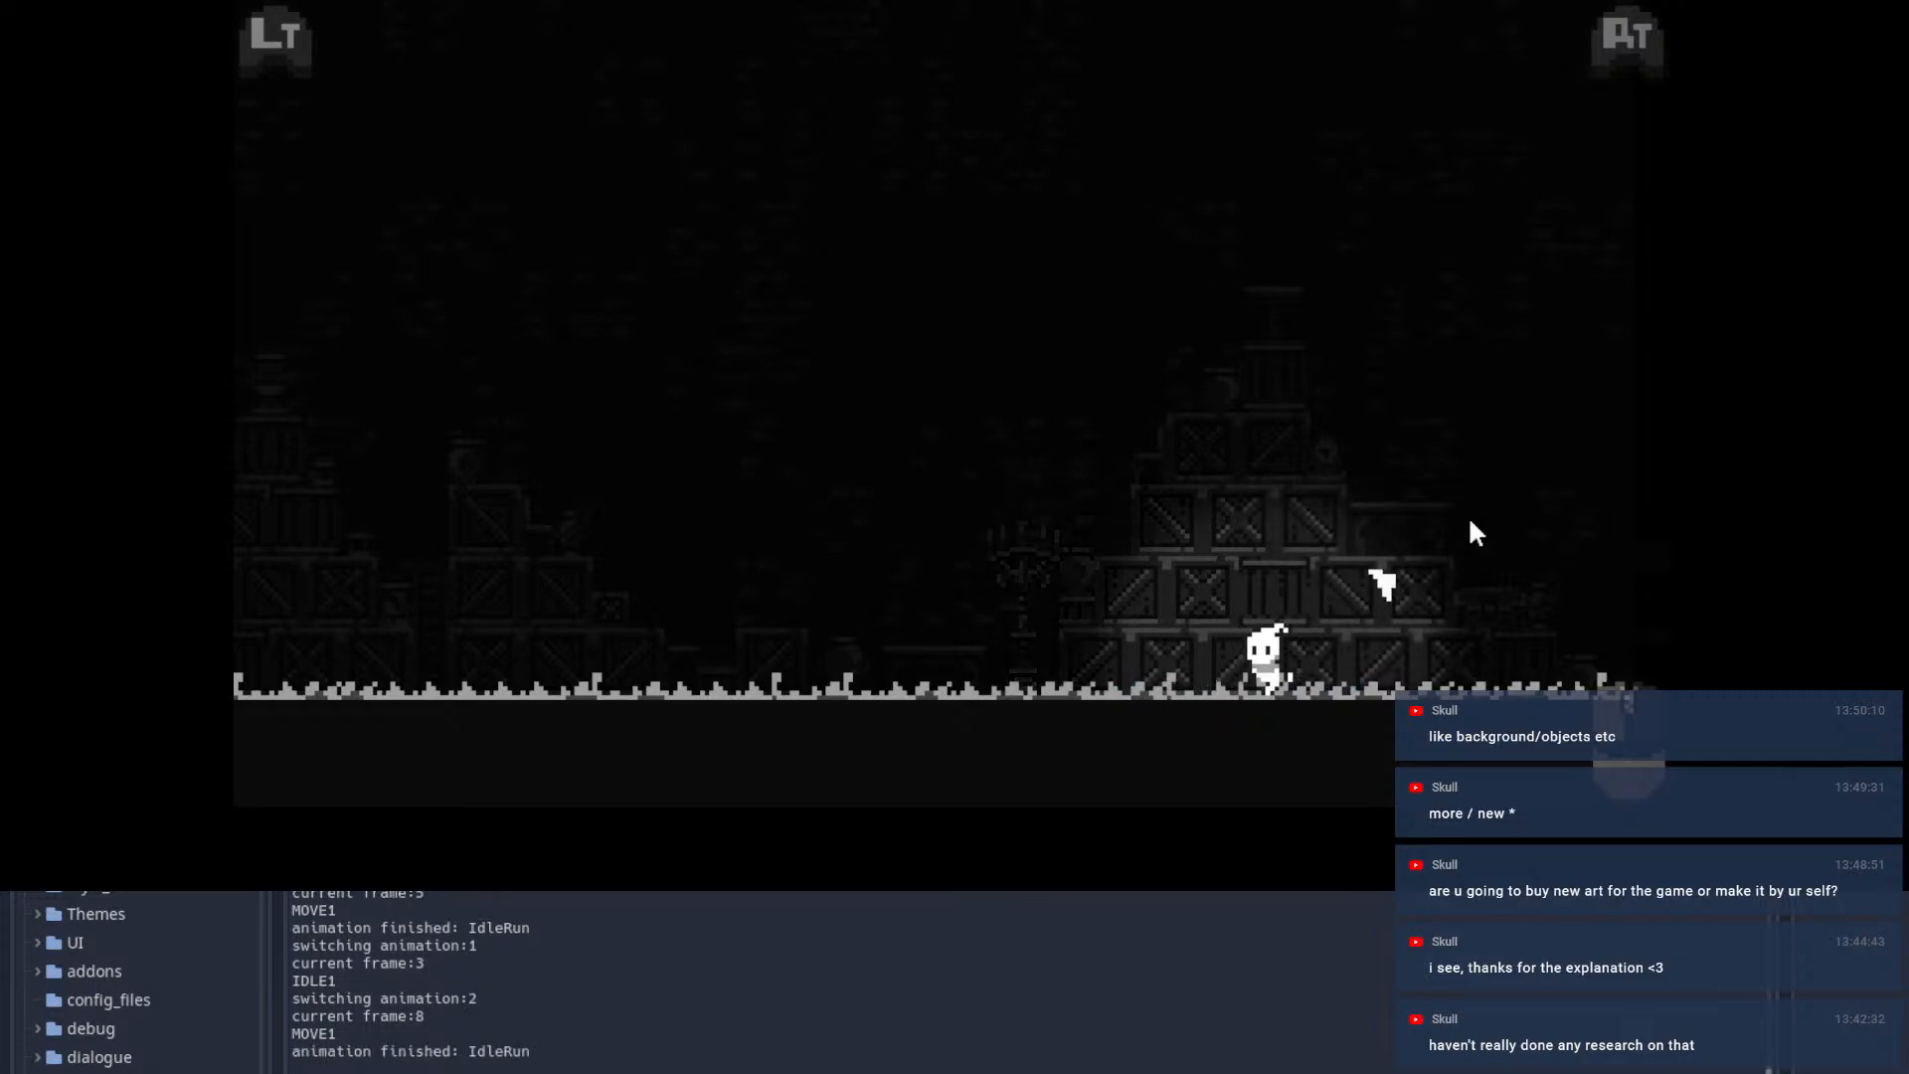
key("d")
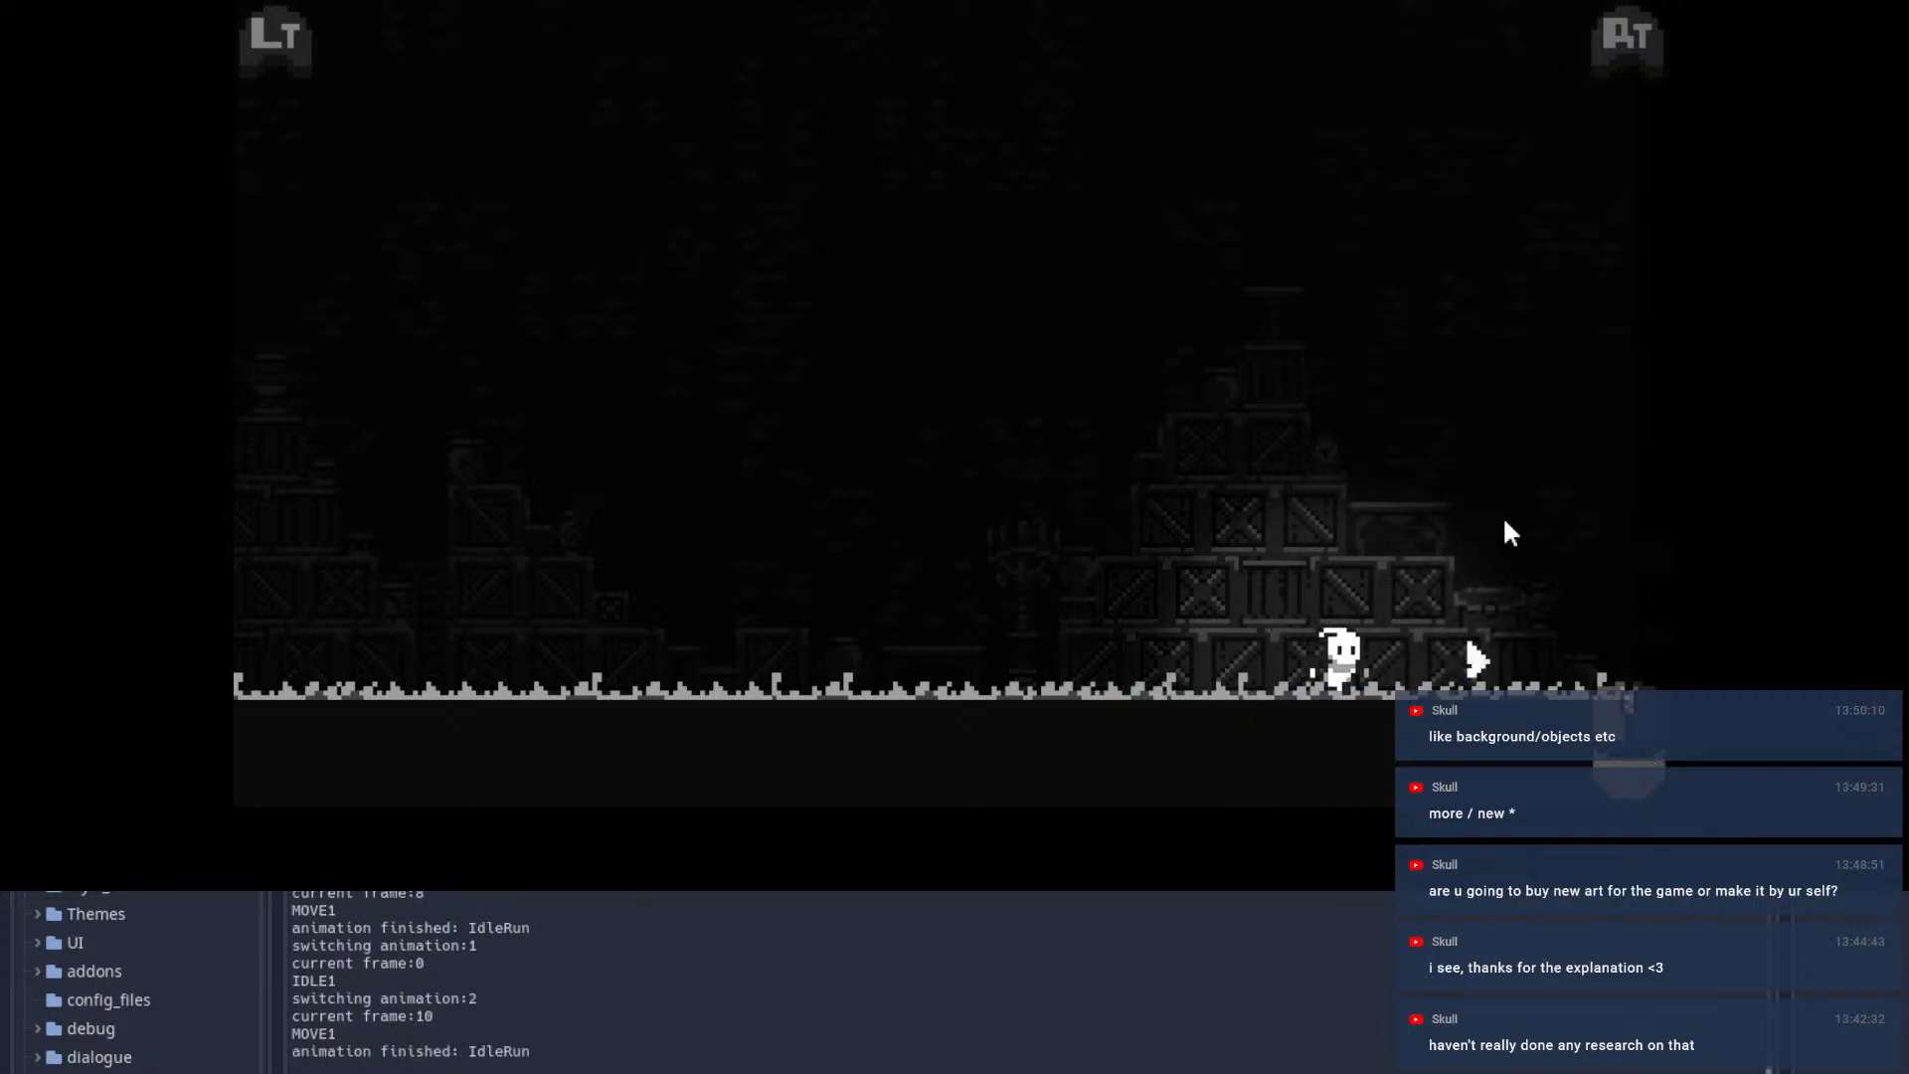
Step: Walk the player further to the left in the running game to check the idle and run animations, and stop the project
key("a")
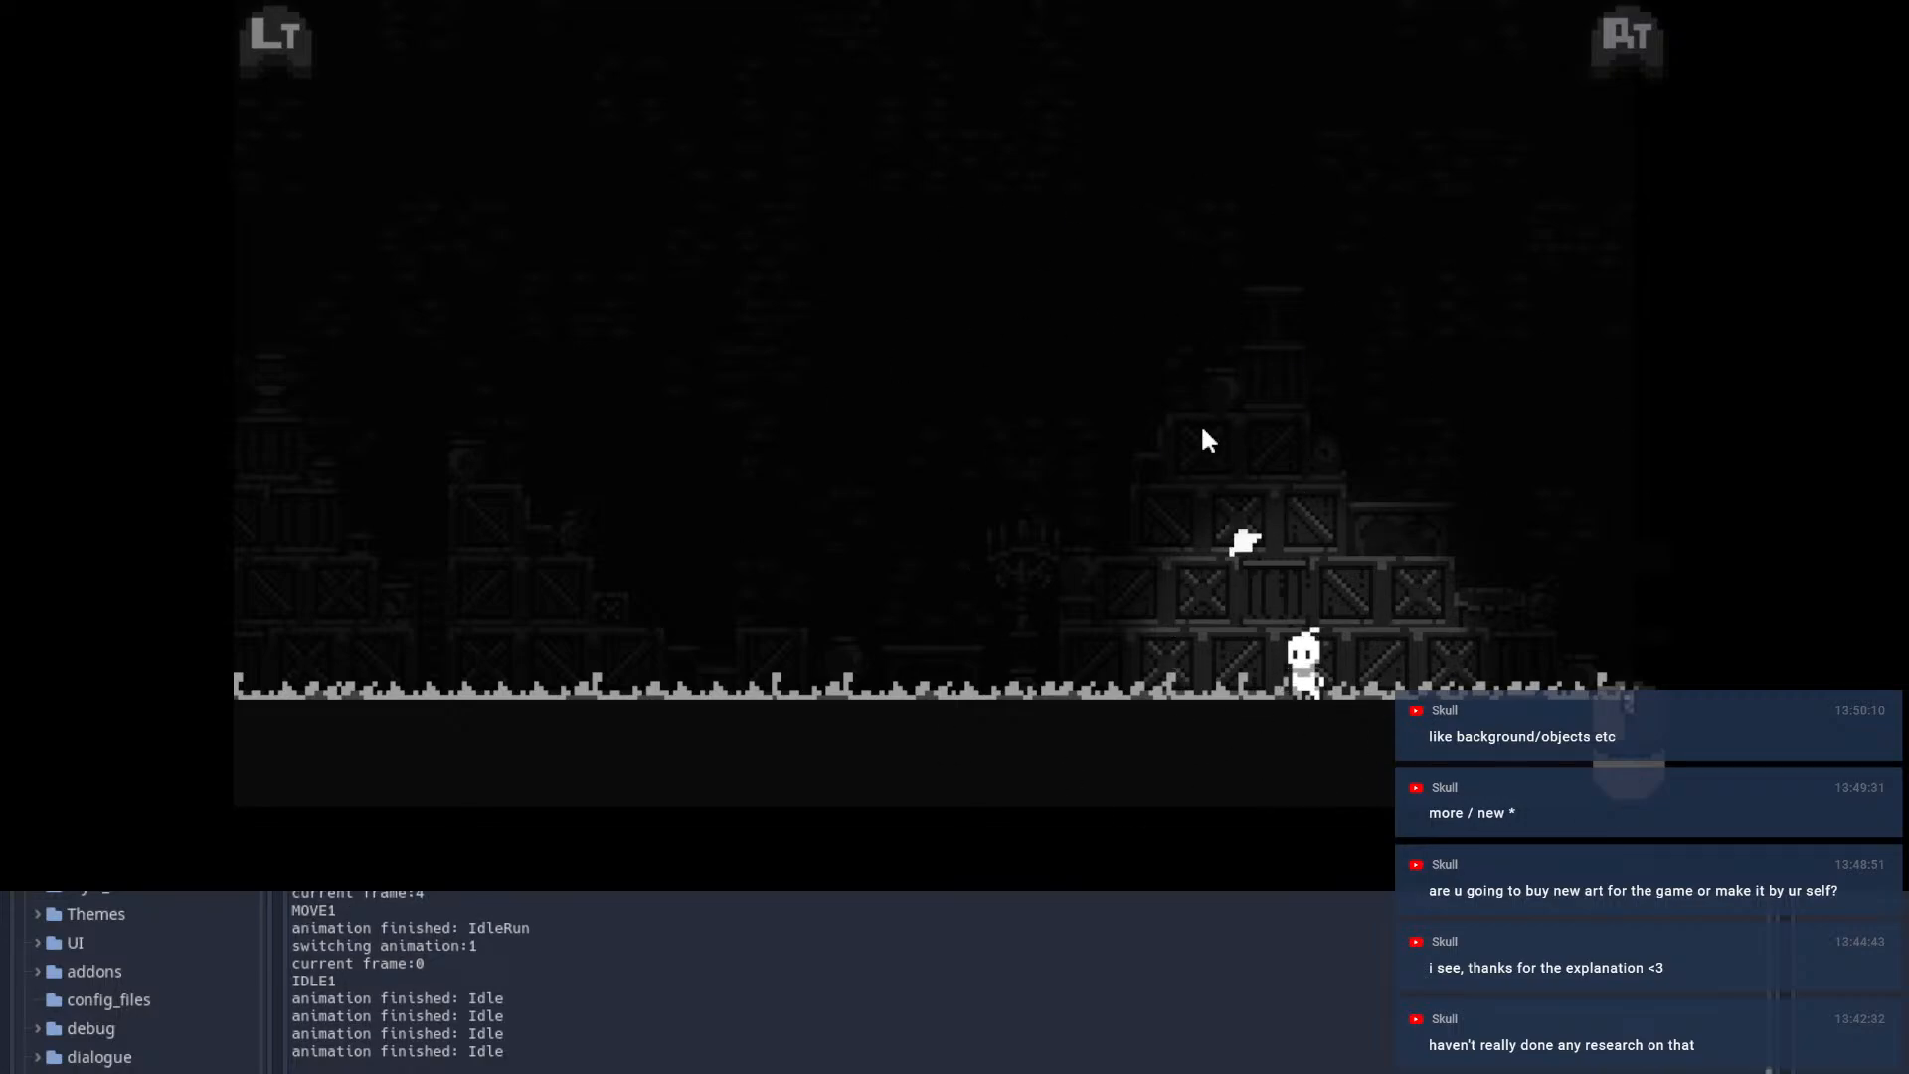
key("a")
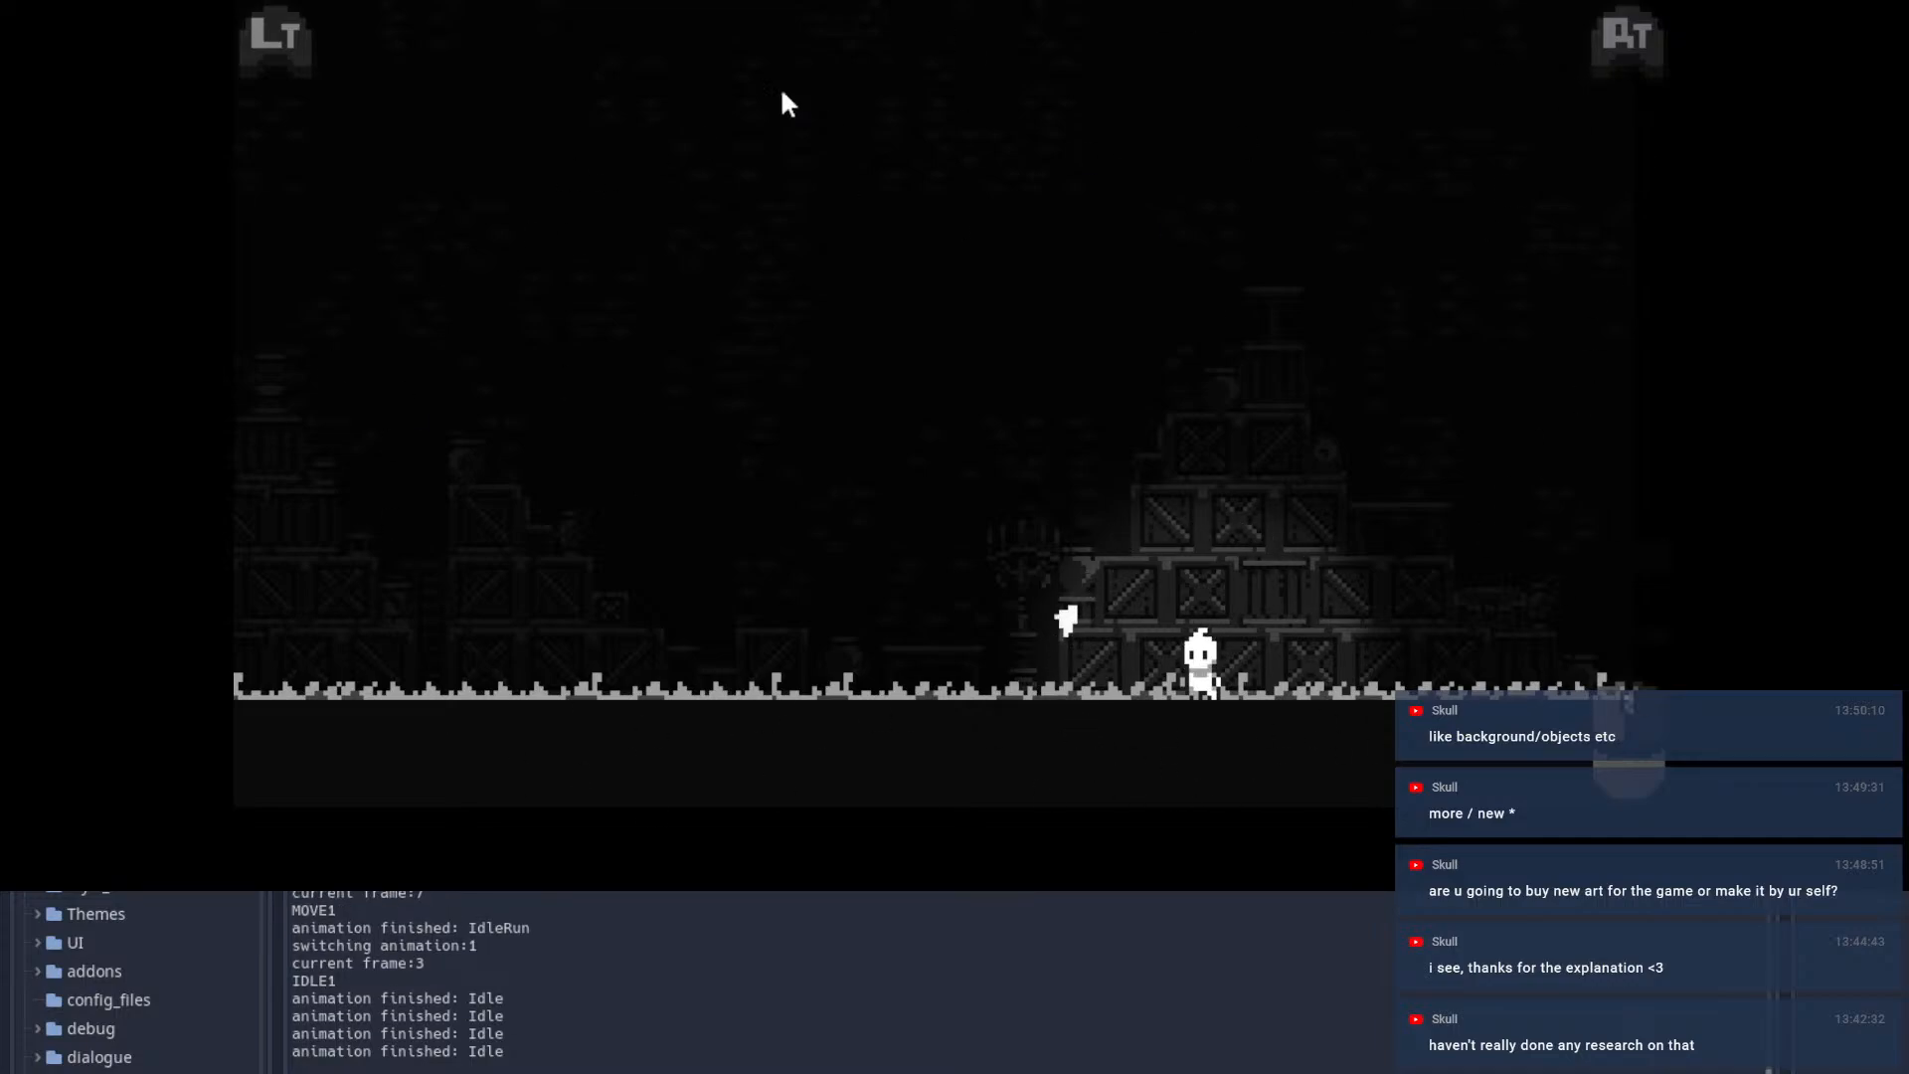
key("Escape")
key("F8")
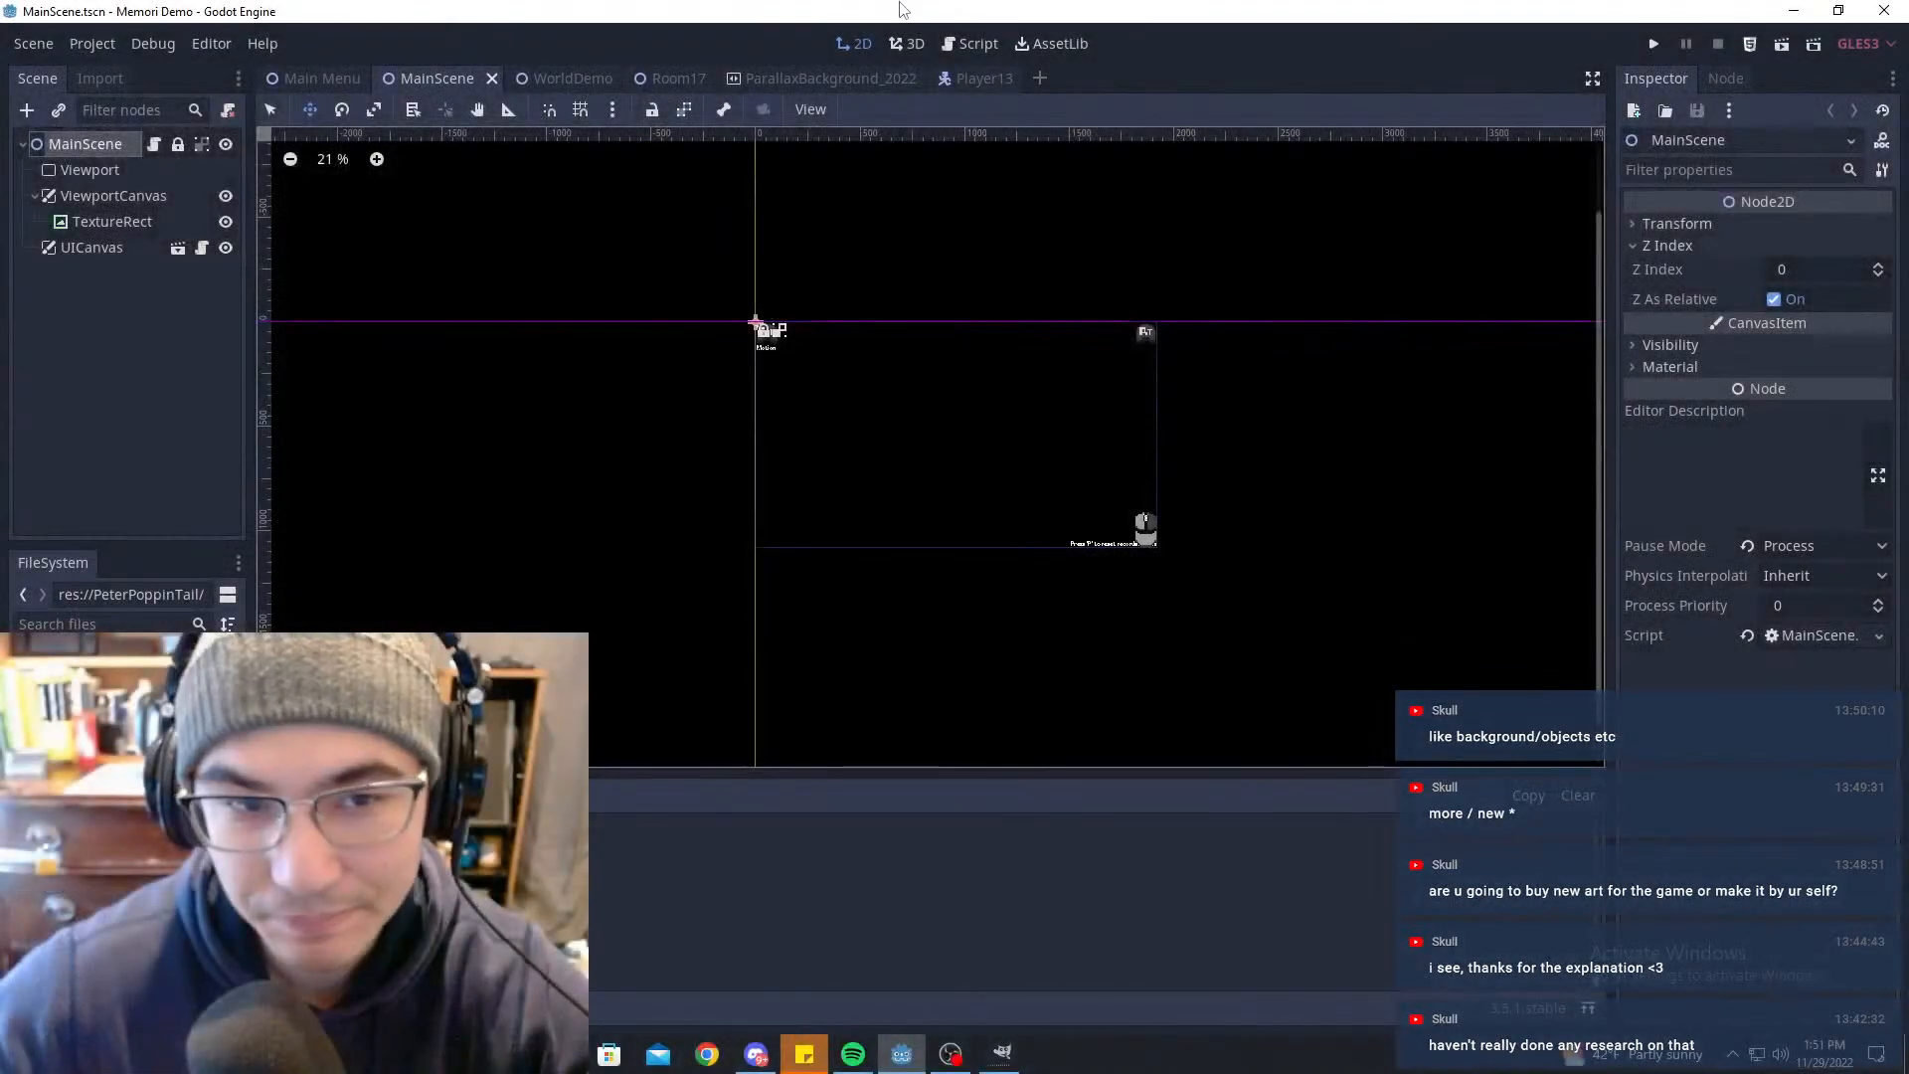
Step: In the WorldDemo scene, move the Player node onto the floor of the room next to Room96, to position x -577, y -3
left_click(587, 78)
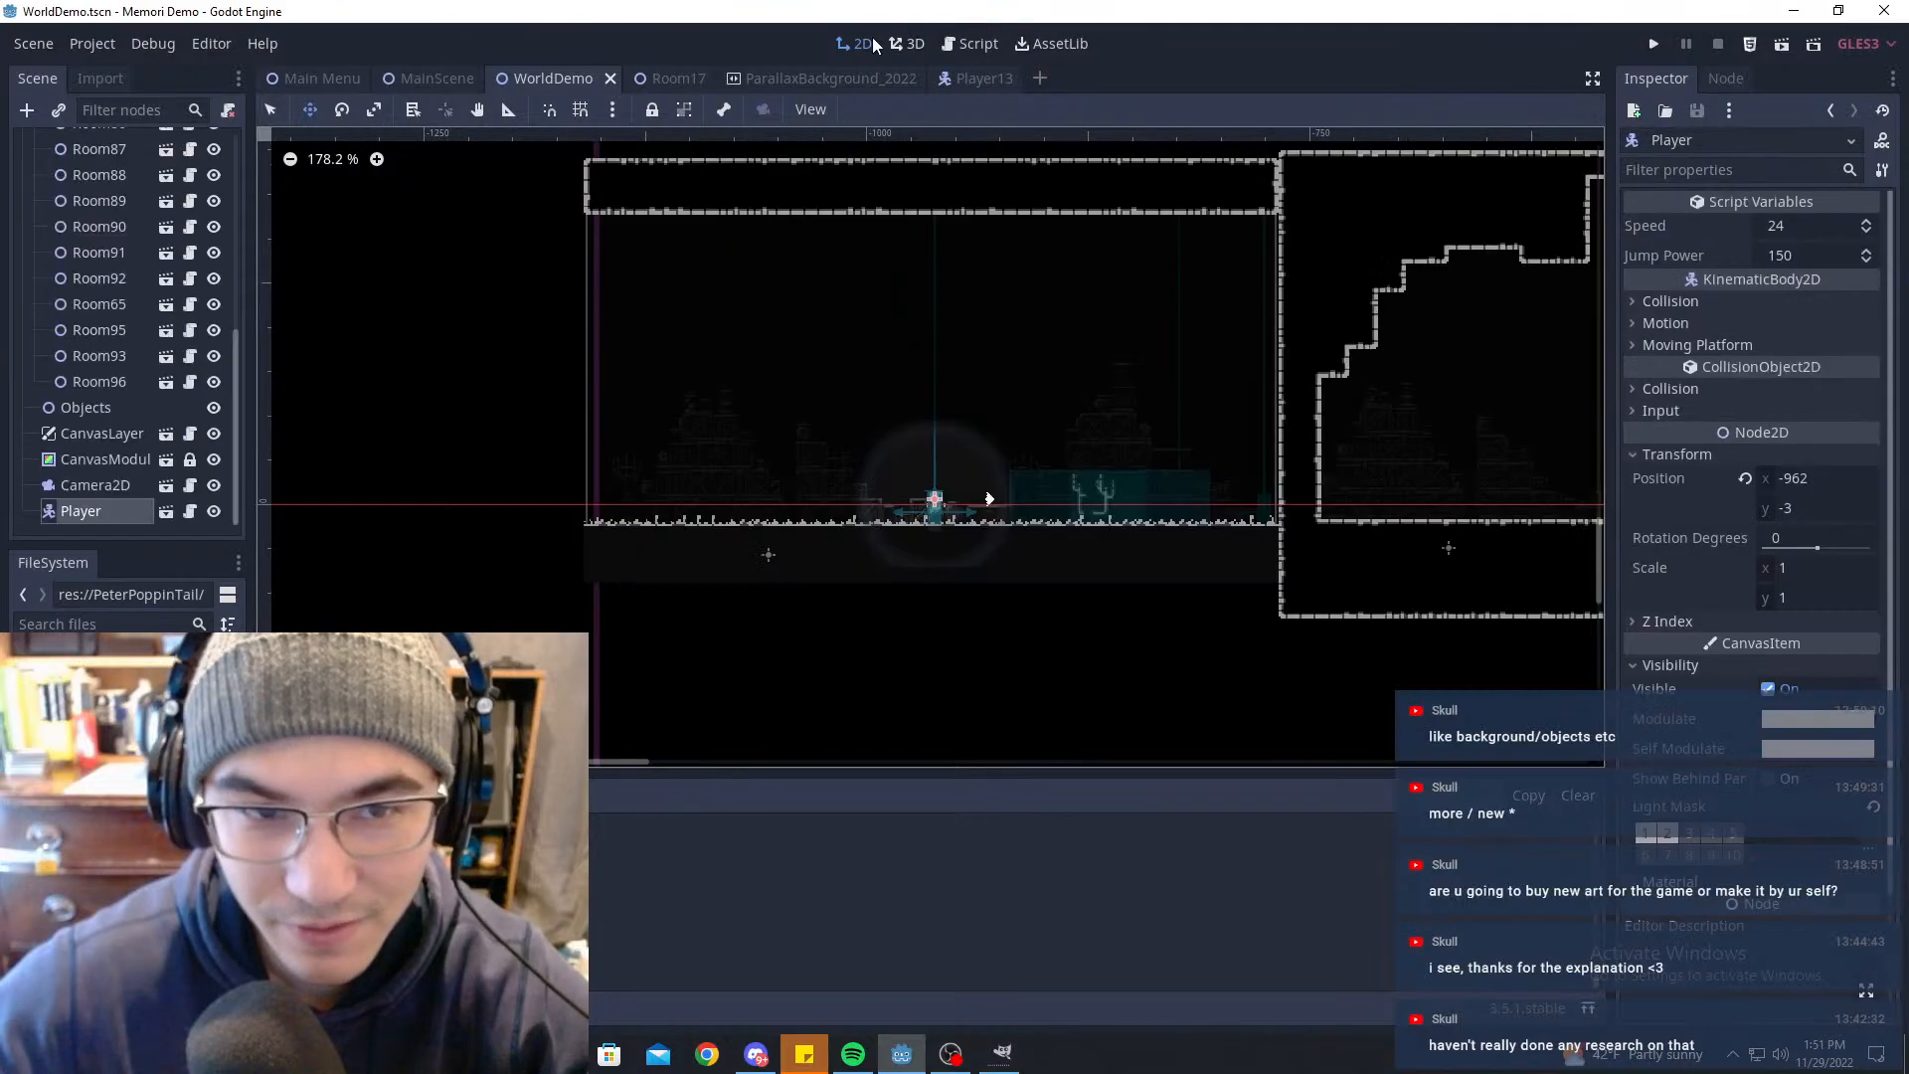
scroll(779, 362, "up", 2)
left_click_drag(780, 362, 1495, 371)
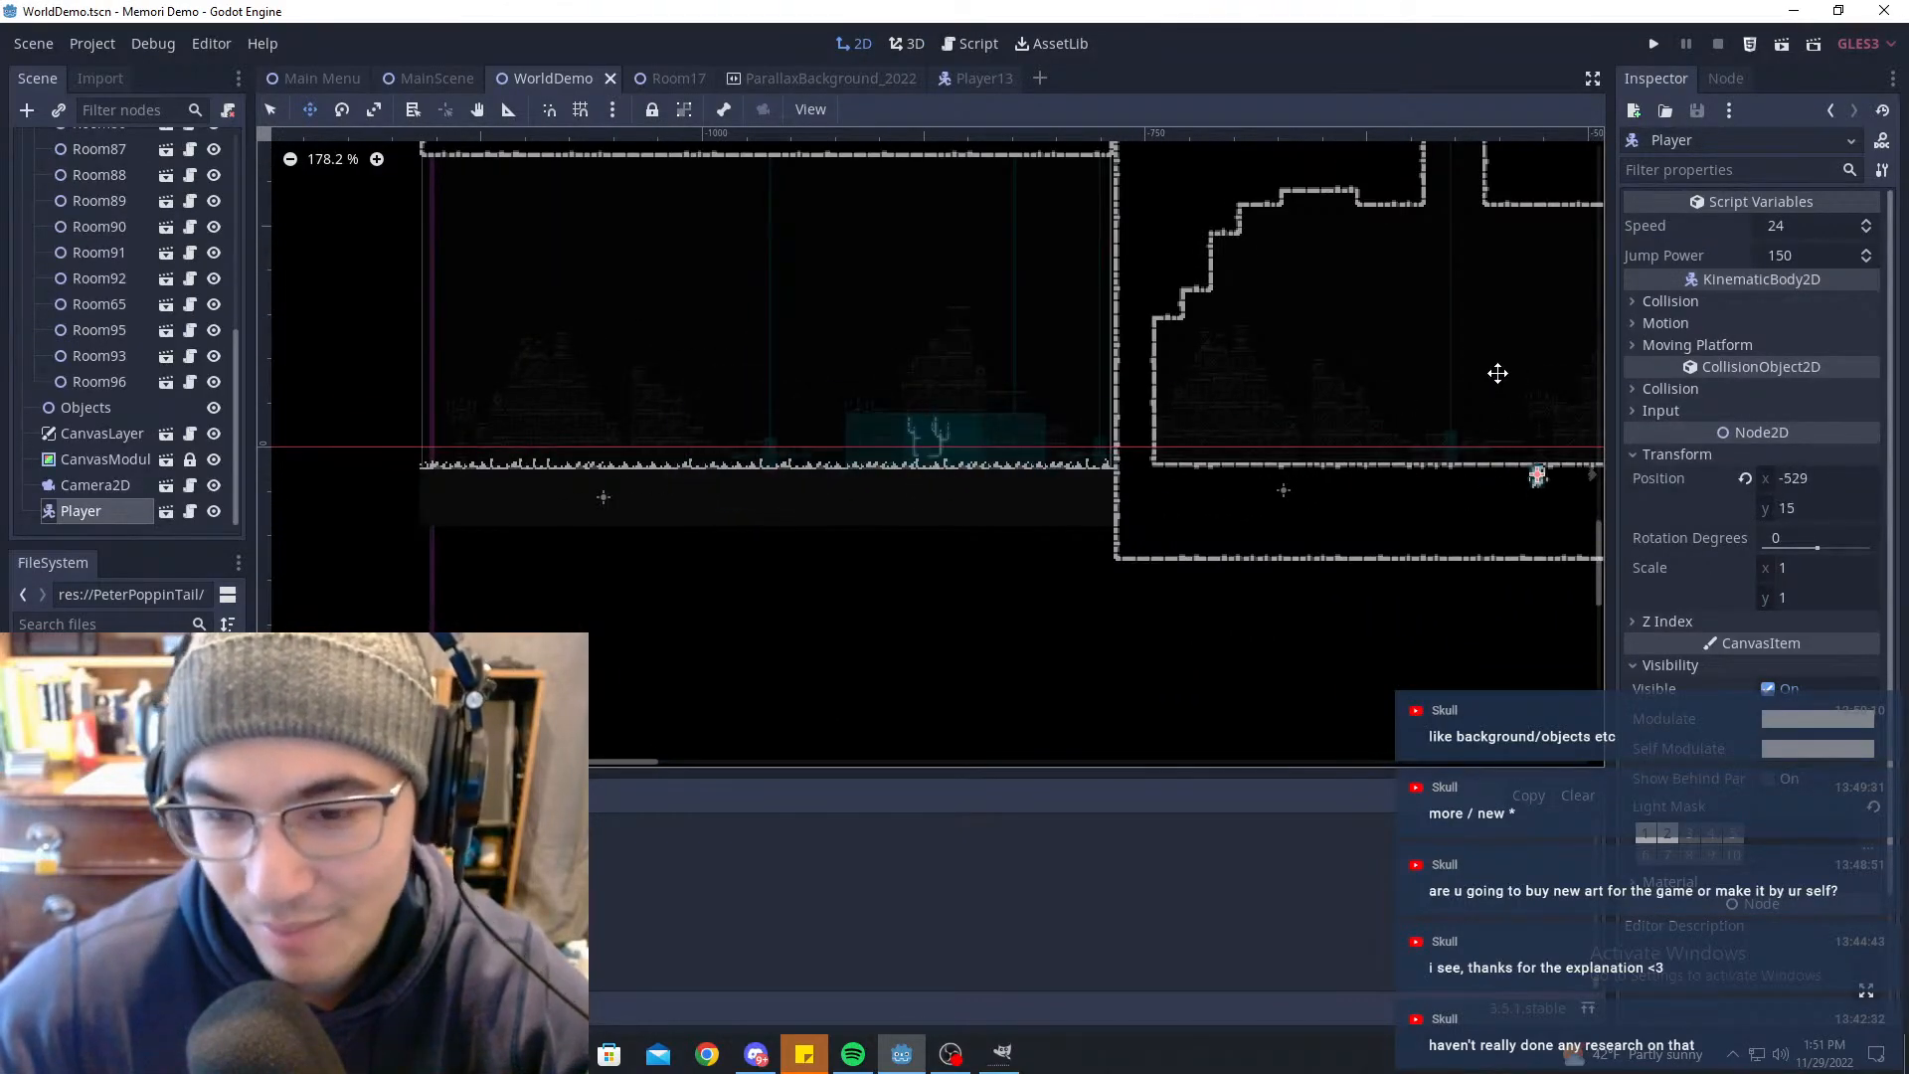
middle_click_drag(1495, 371, 1138, 362)
scroll(1137, 362, "up", 2)
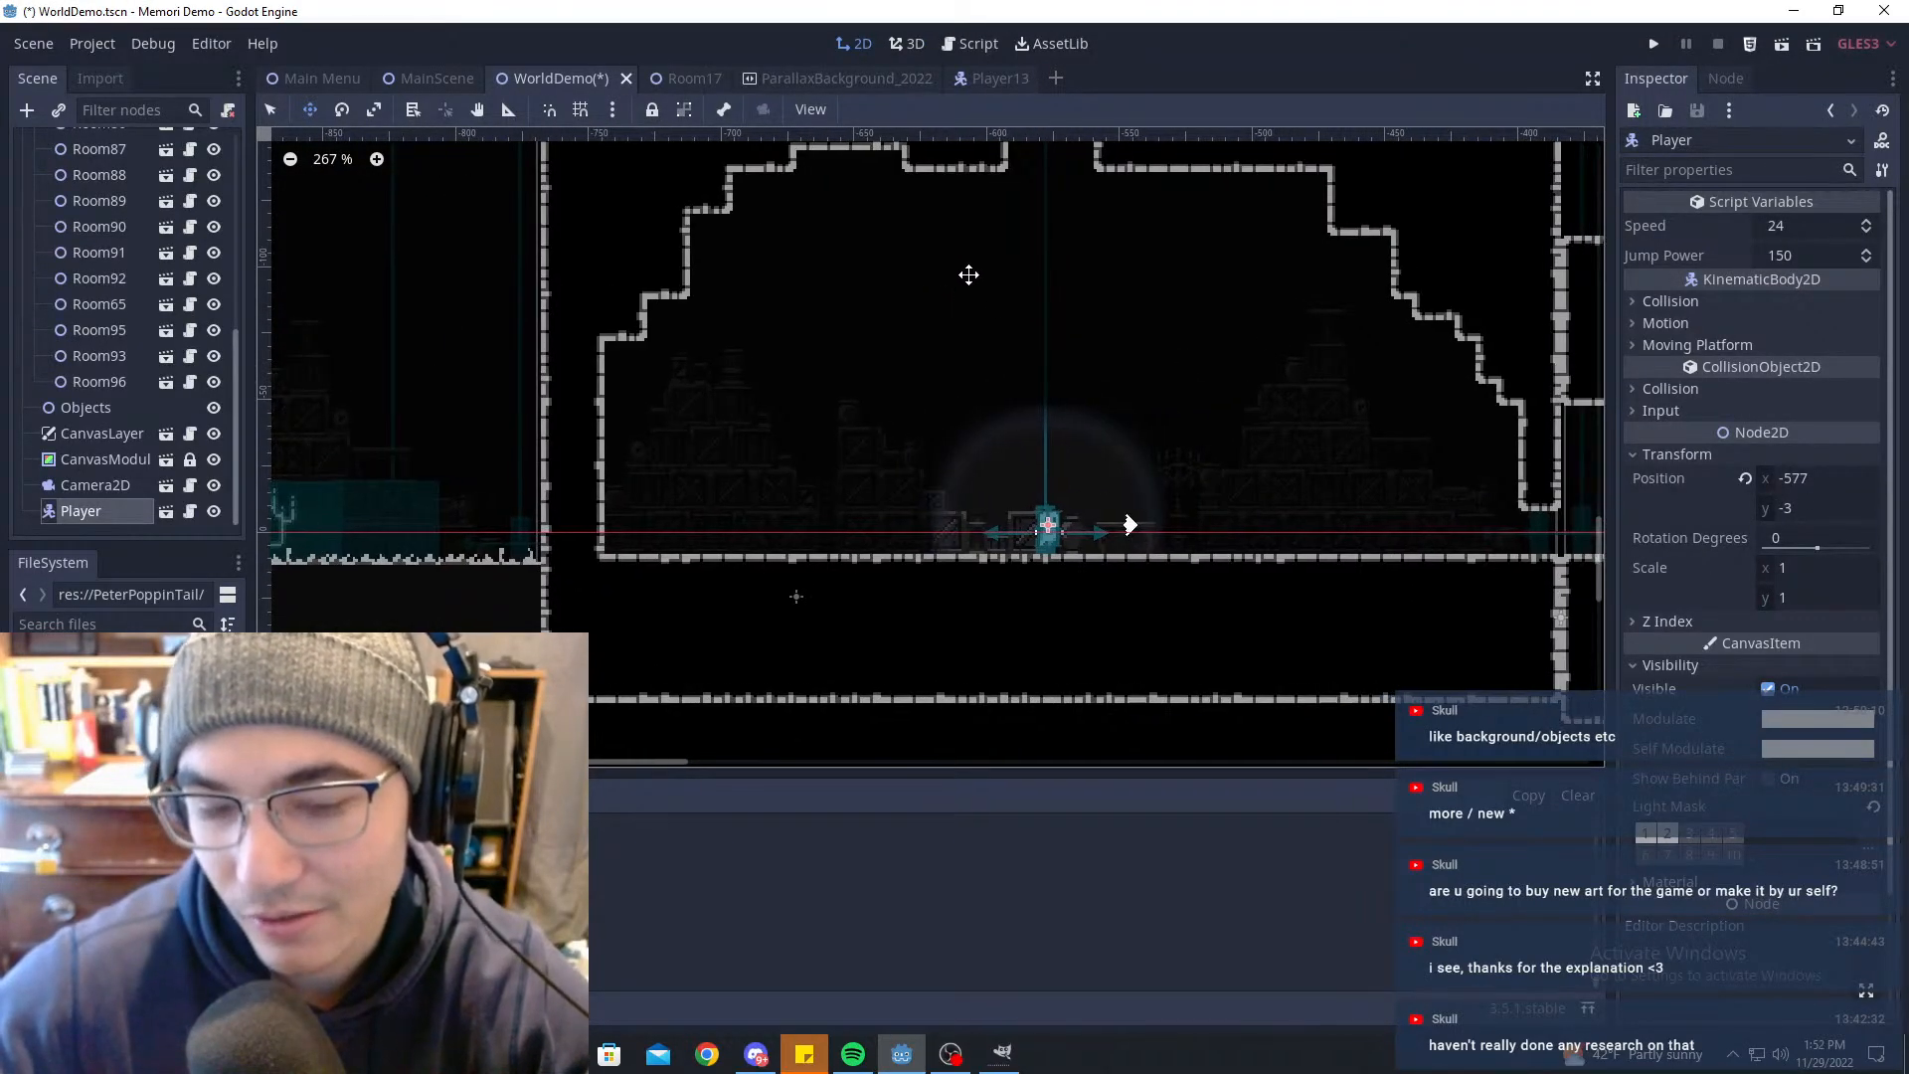
left_click(1432, 358)
Step: Survey the WorldDemo map from the Player's room through the connected rooms up to those around x 4500
scroll(1221, 403, "down", 2)
middle_click_drag(1347, 362, 994, 345)
scroll(994, 345, "down", 7)
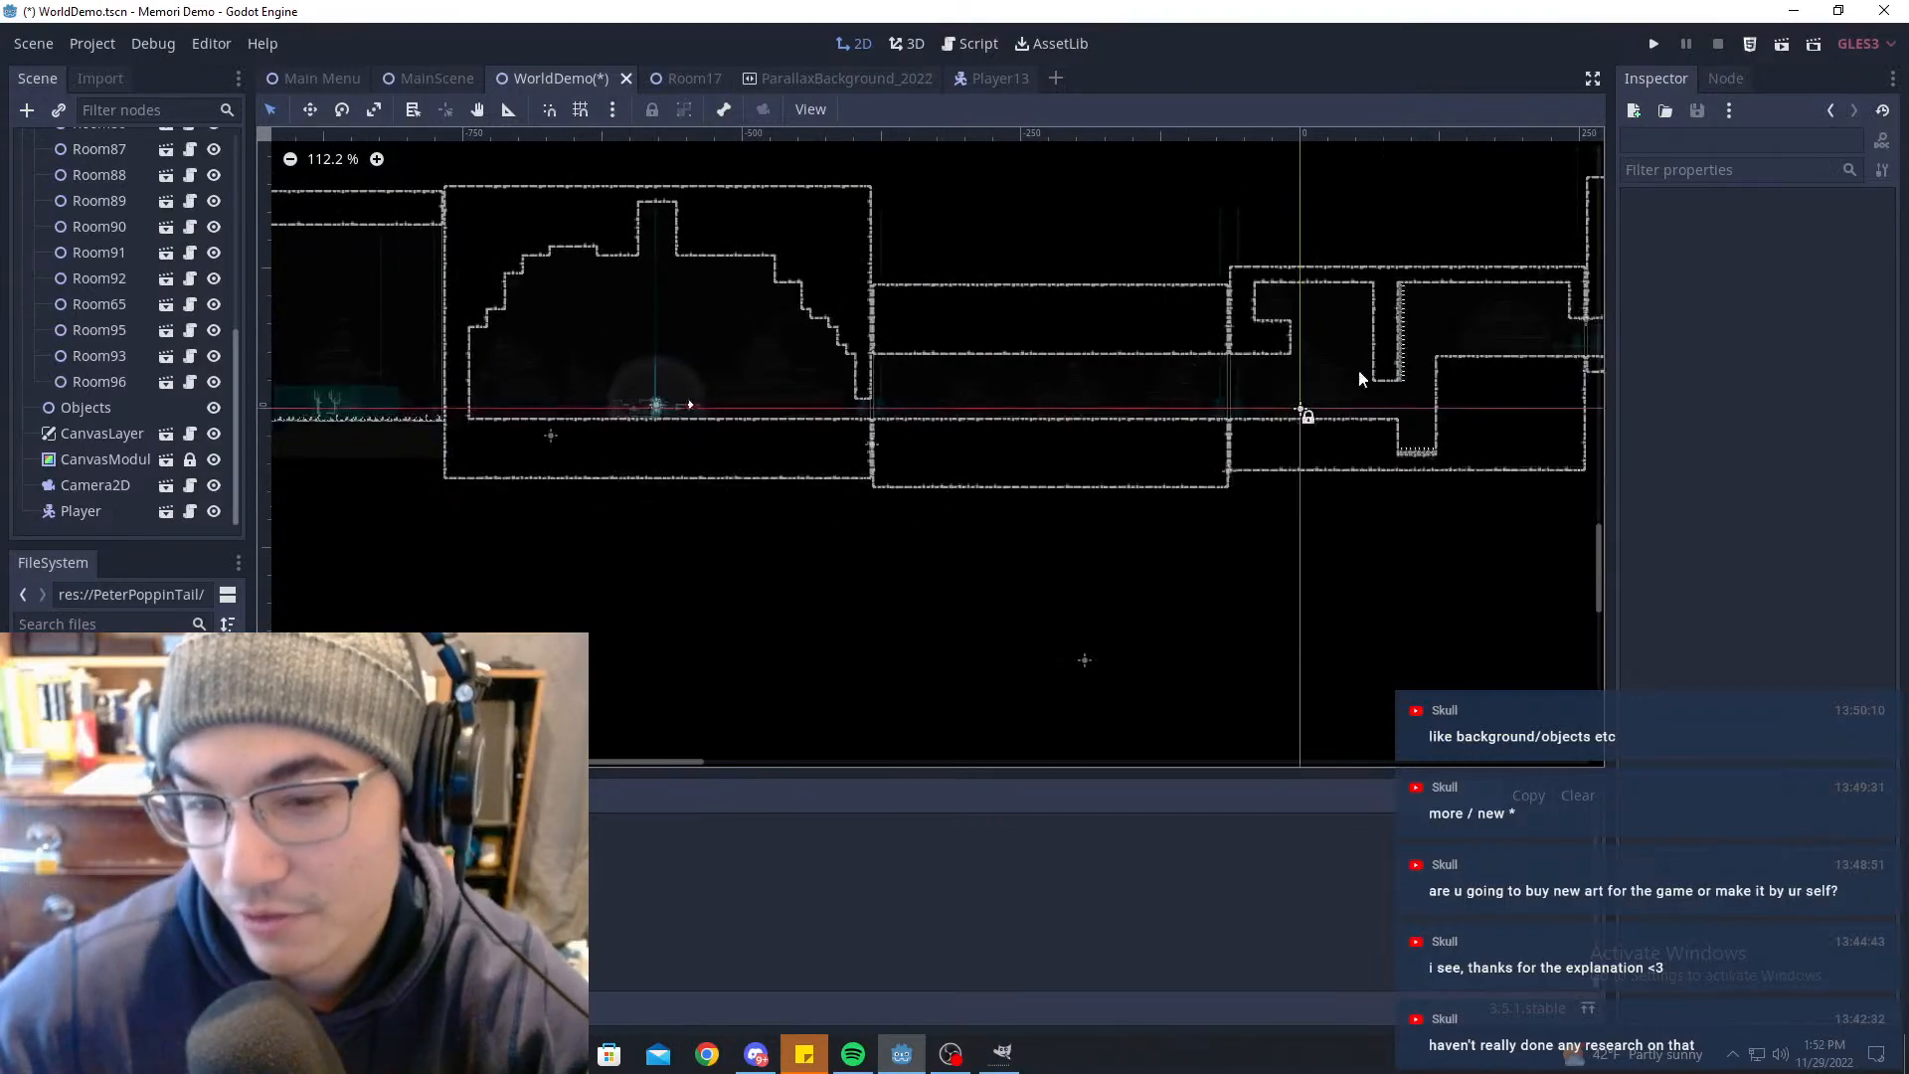
middle_click_drag(1496, 384, 1136, 346)
scroll(1135, 346, "down", 6)
middle_click_drag(1031, 302, 677, 350)
scroll(1412, 268, "down", 6)
middle_click_drag(1403, 286, 637, 437)
middle_click_drag(1267, 453, 1039, 724)
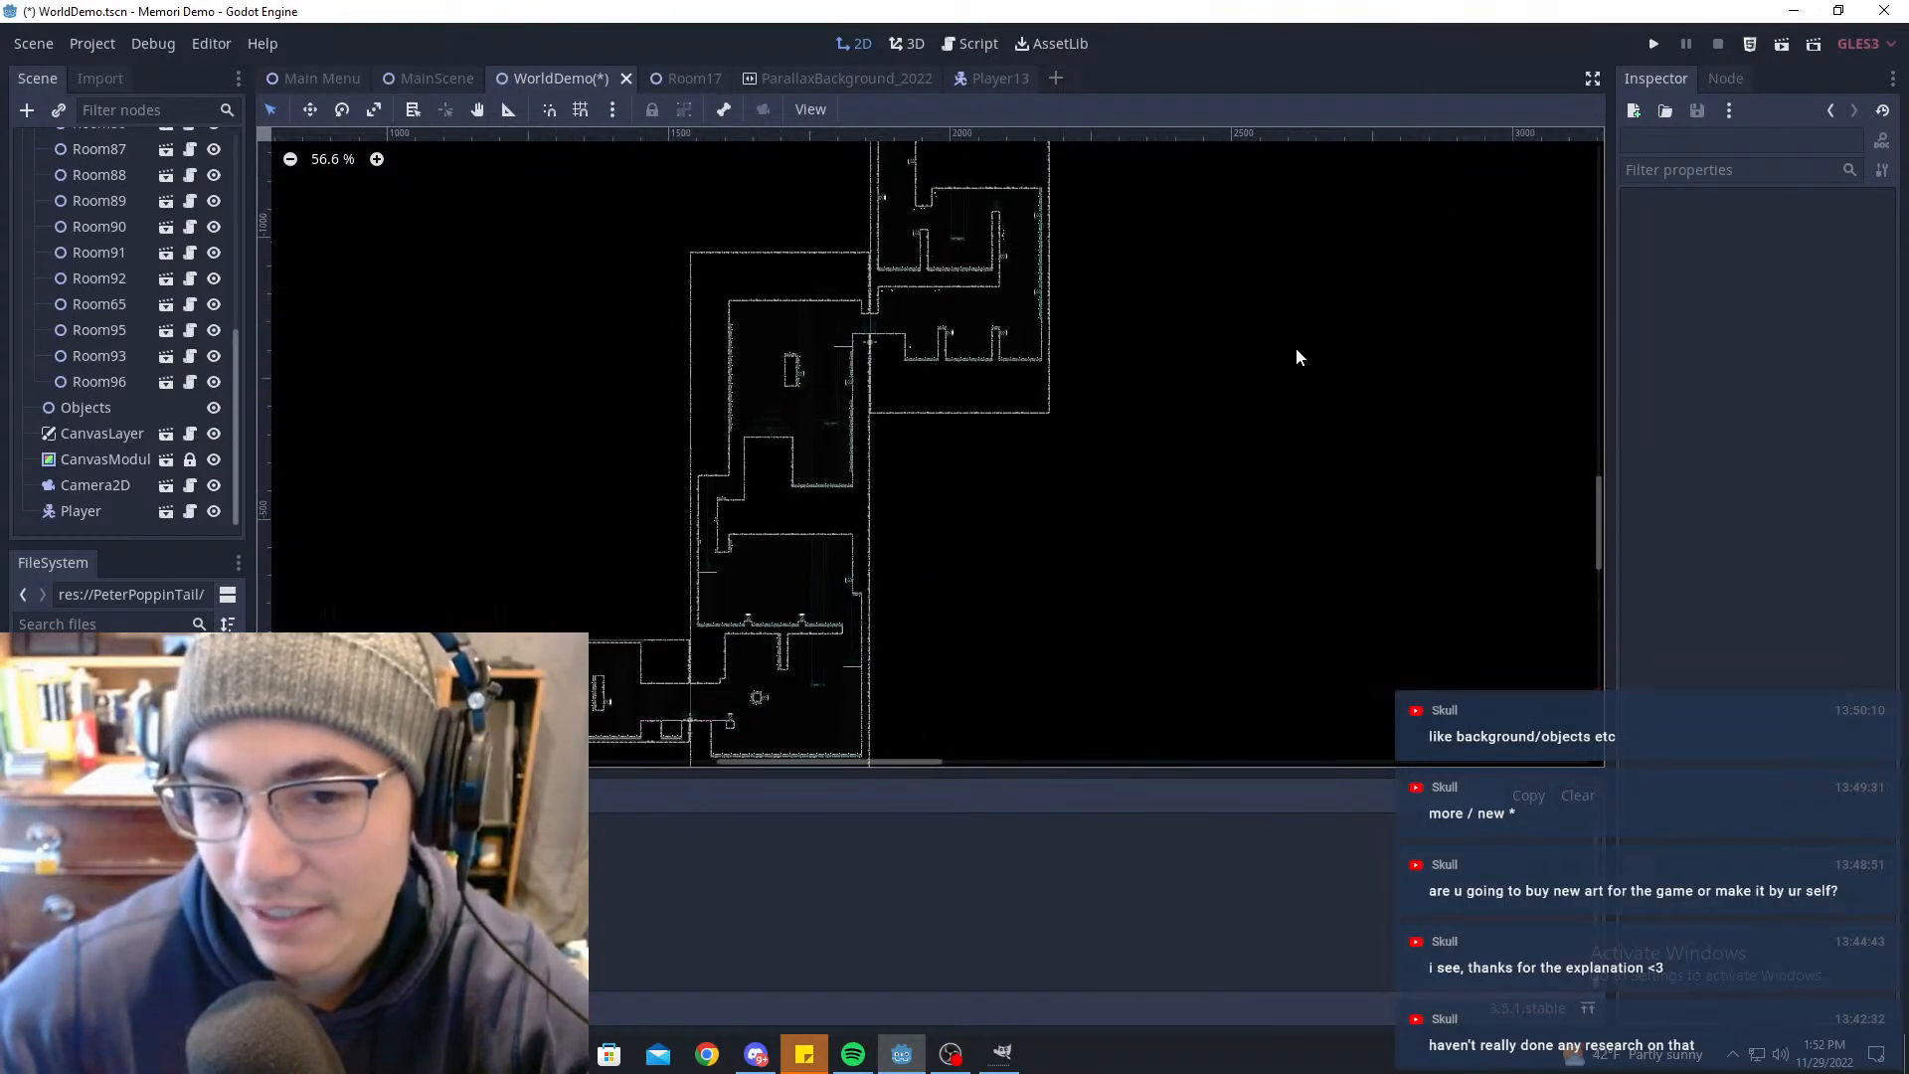
middle_click_drag(1300, 358, 1024, 651)
middle_click_drag(1223, 343, 866, 577)
middle_click_drag(1402, 288, 661, 393)
scroll(1115, 362, "up", 14)
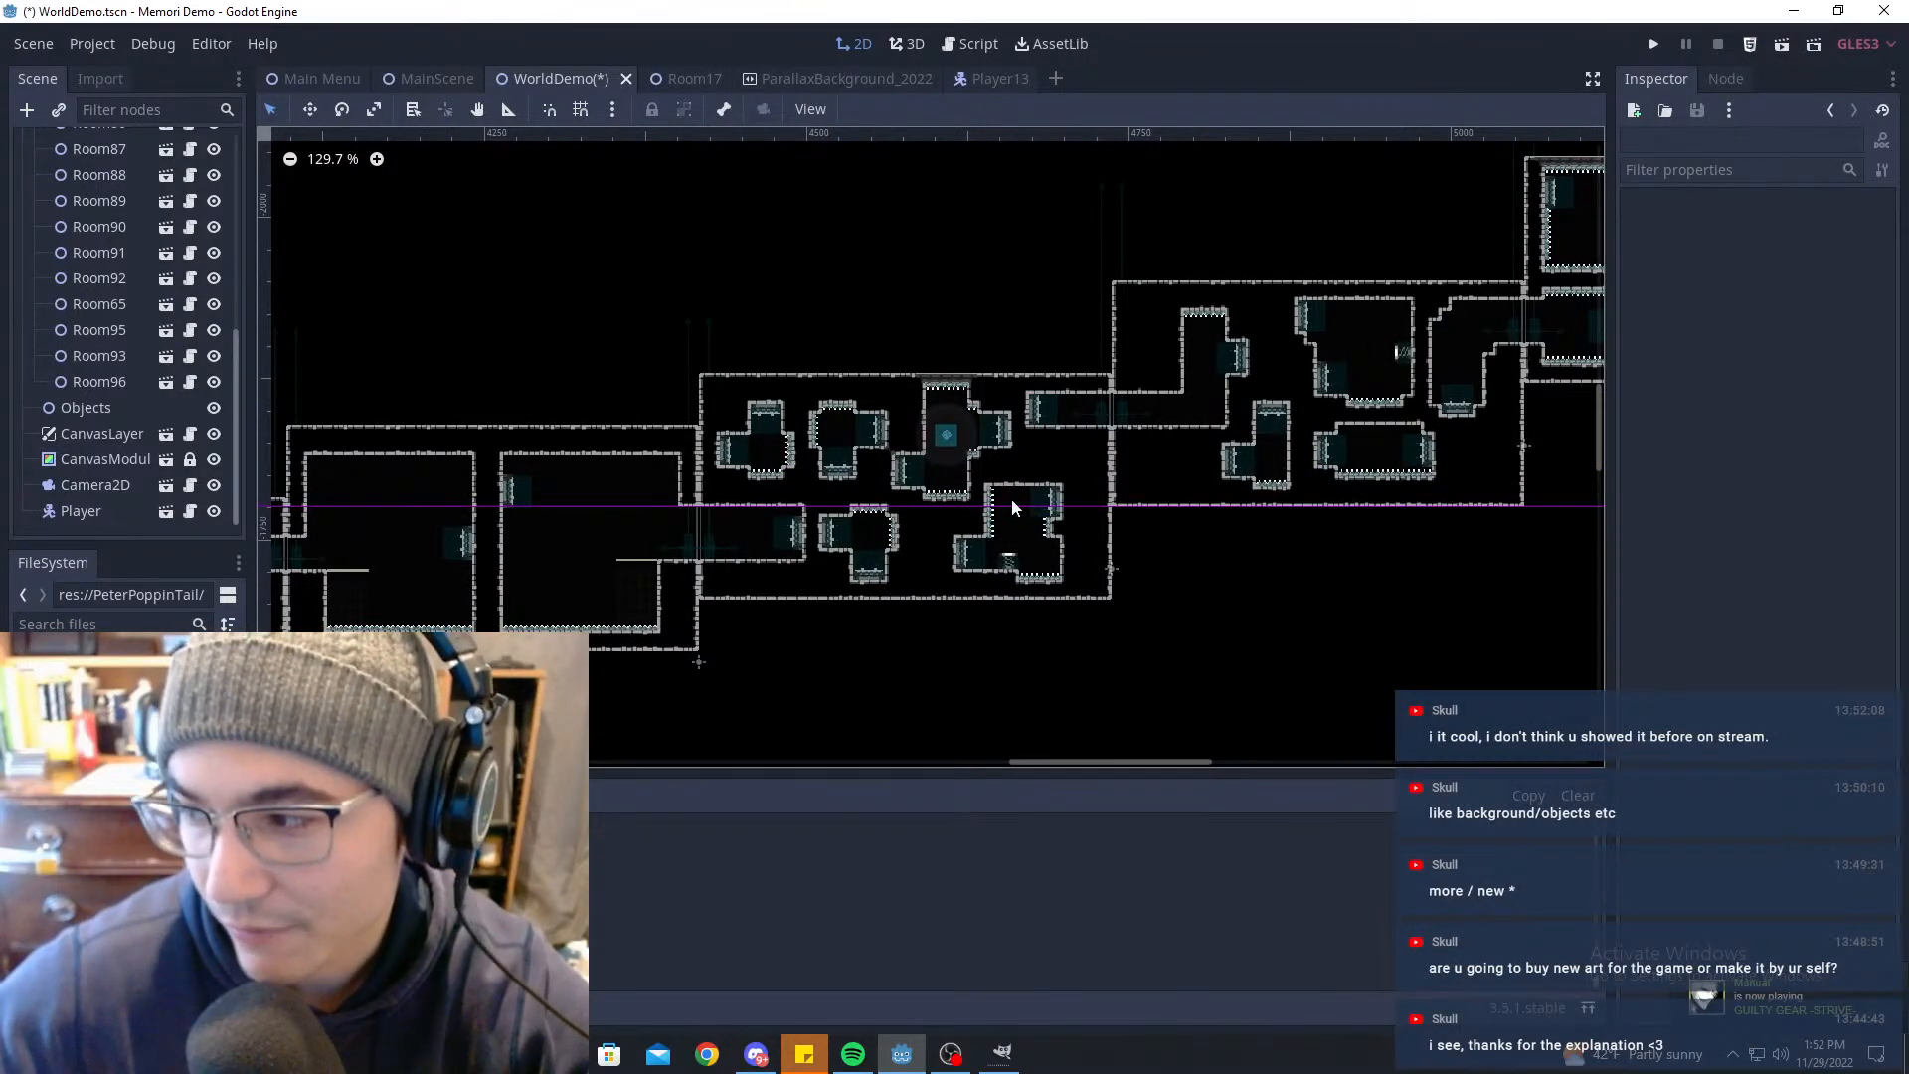
Step: Trace the chain of rooms back from x 4500 to the tall room near x 2000
scroll(979, 551, "down", 6)
middle_click_drag(641, 629, 990, 477)
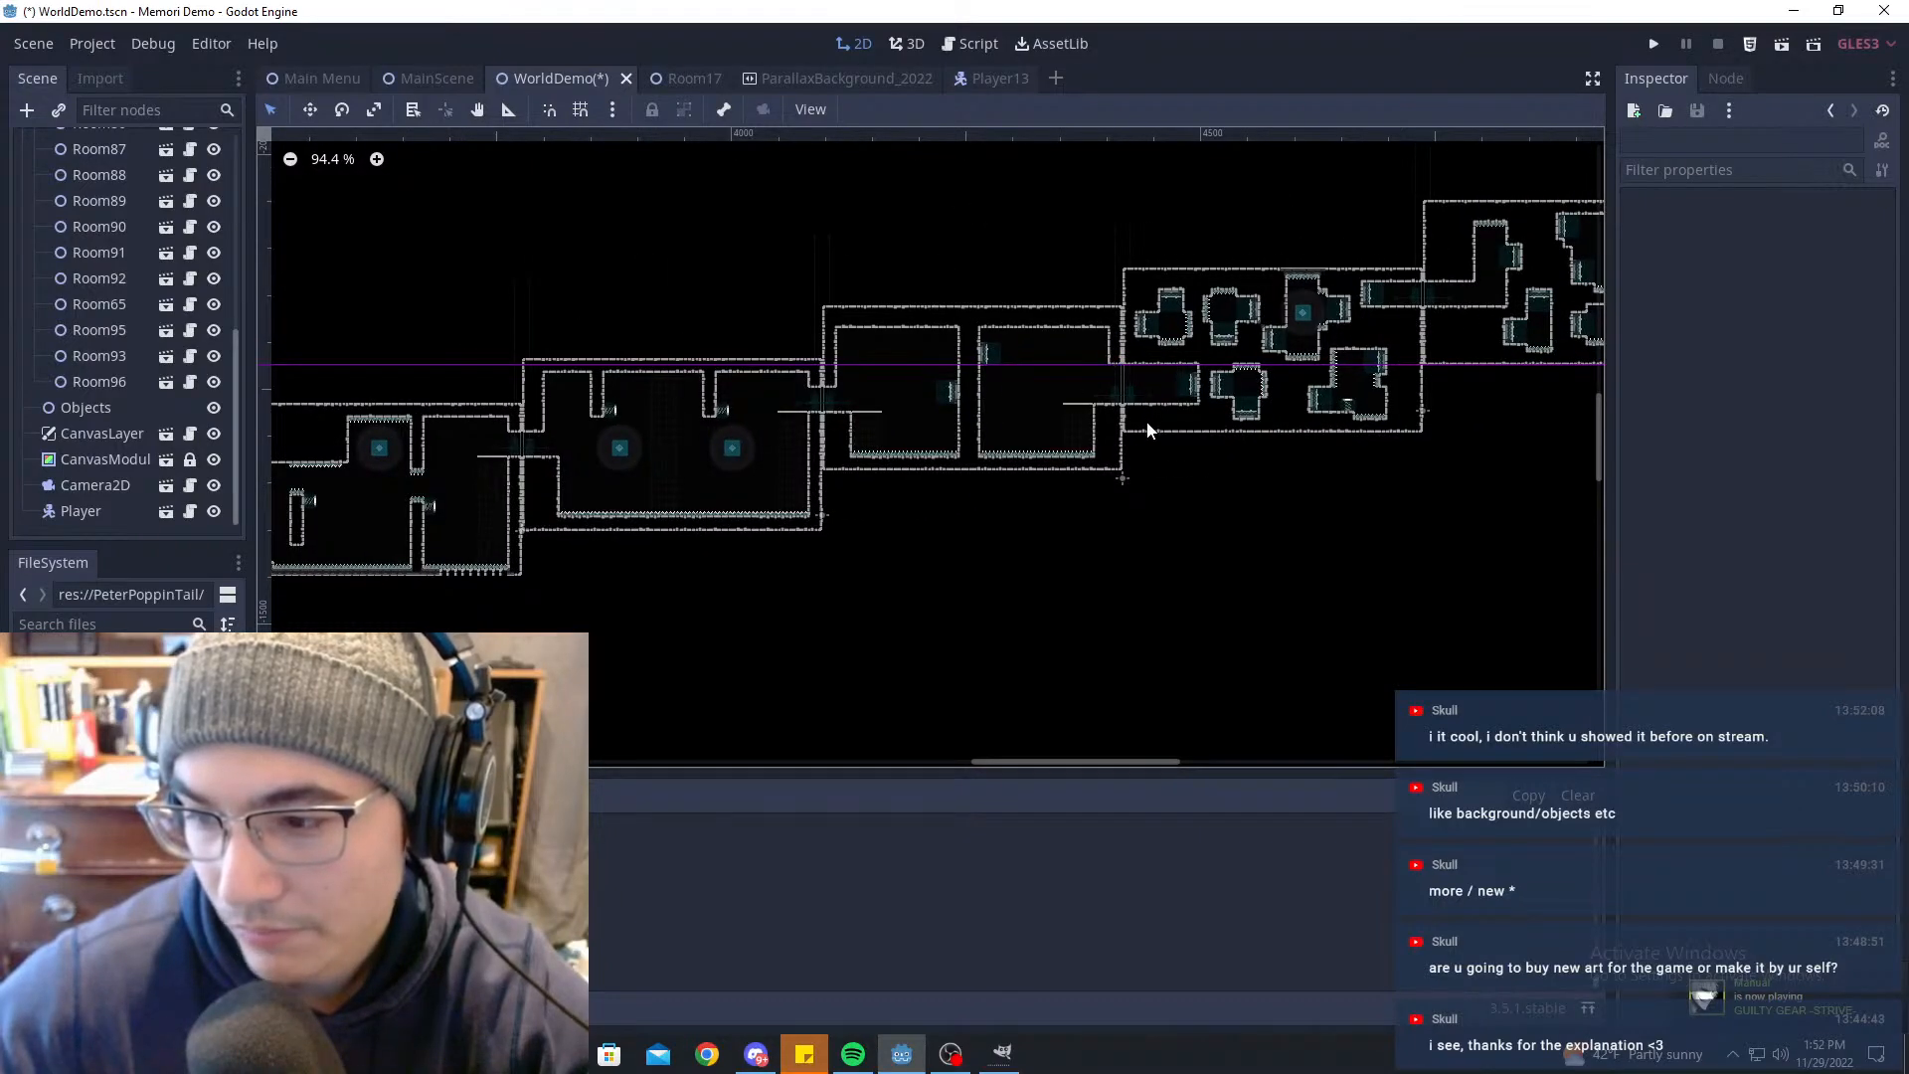
middle_click_drag(1102, 373, 950, 421)
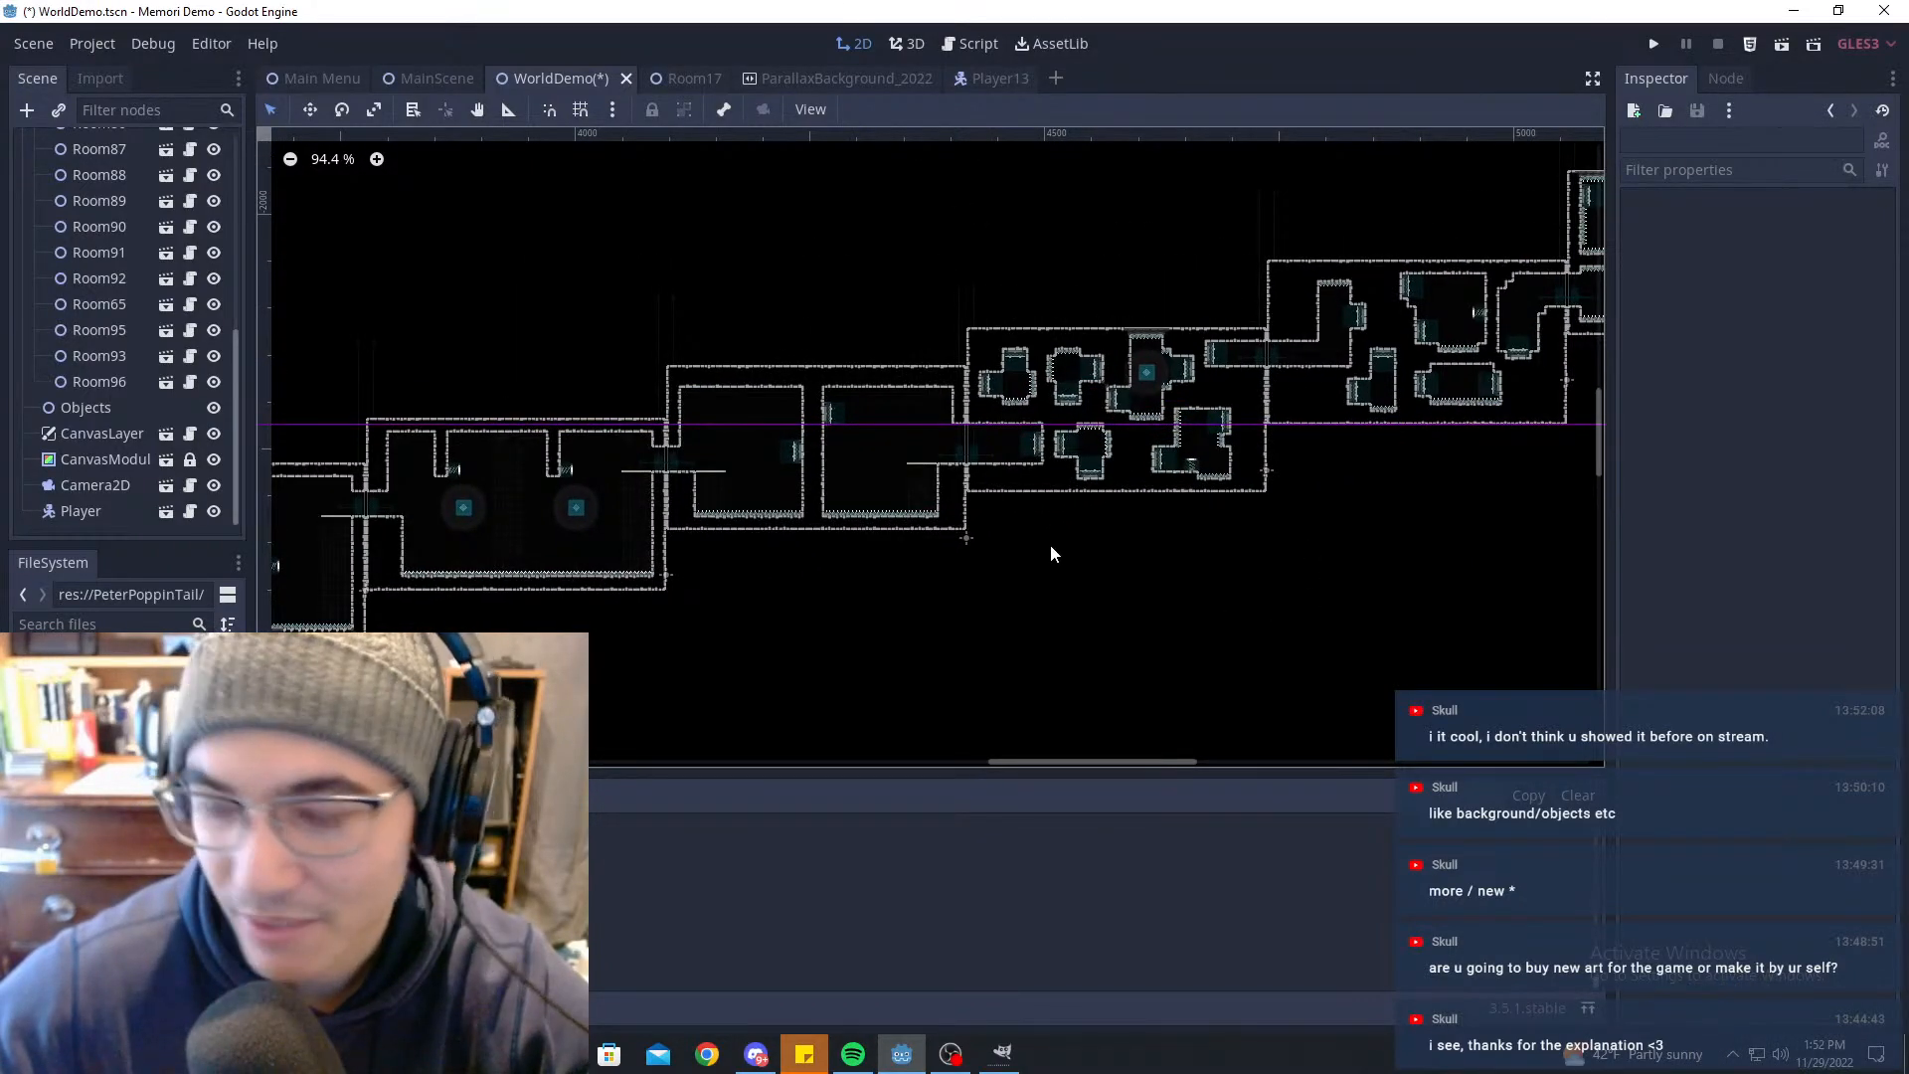
scroll(1051, 547, "down", 9)
middle_click_drag(743, 561, 1032, 490)
middle_click_drag(781, 527, 1092, 477)
middle_click_drag(707, 515, 1144, 472)
scroll(895, 545, "up", 5)
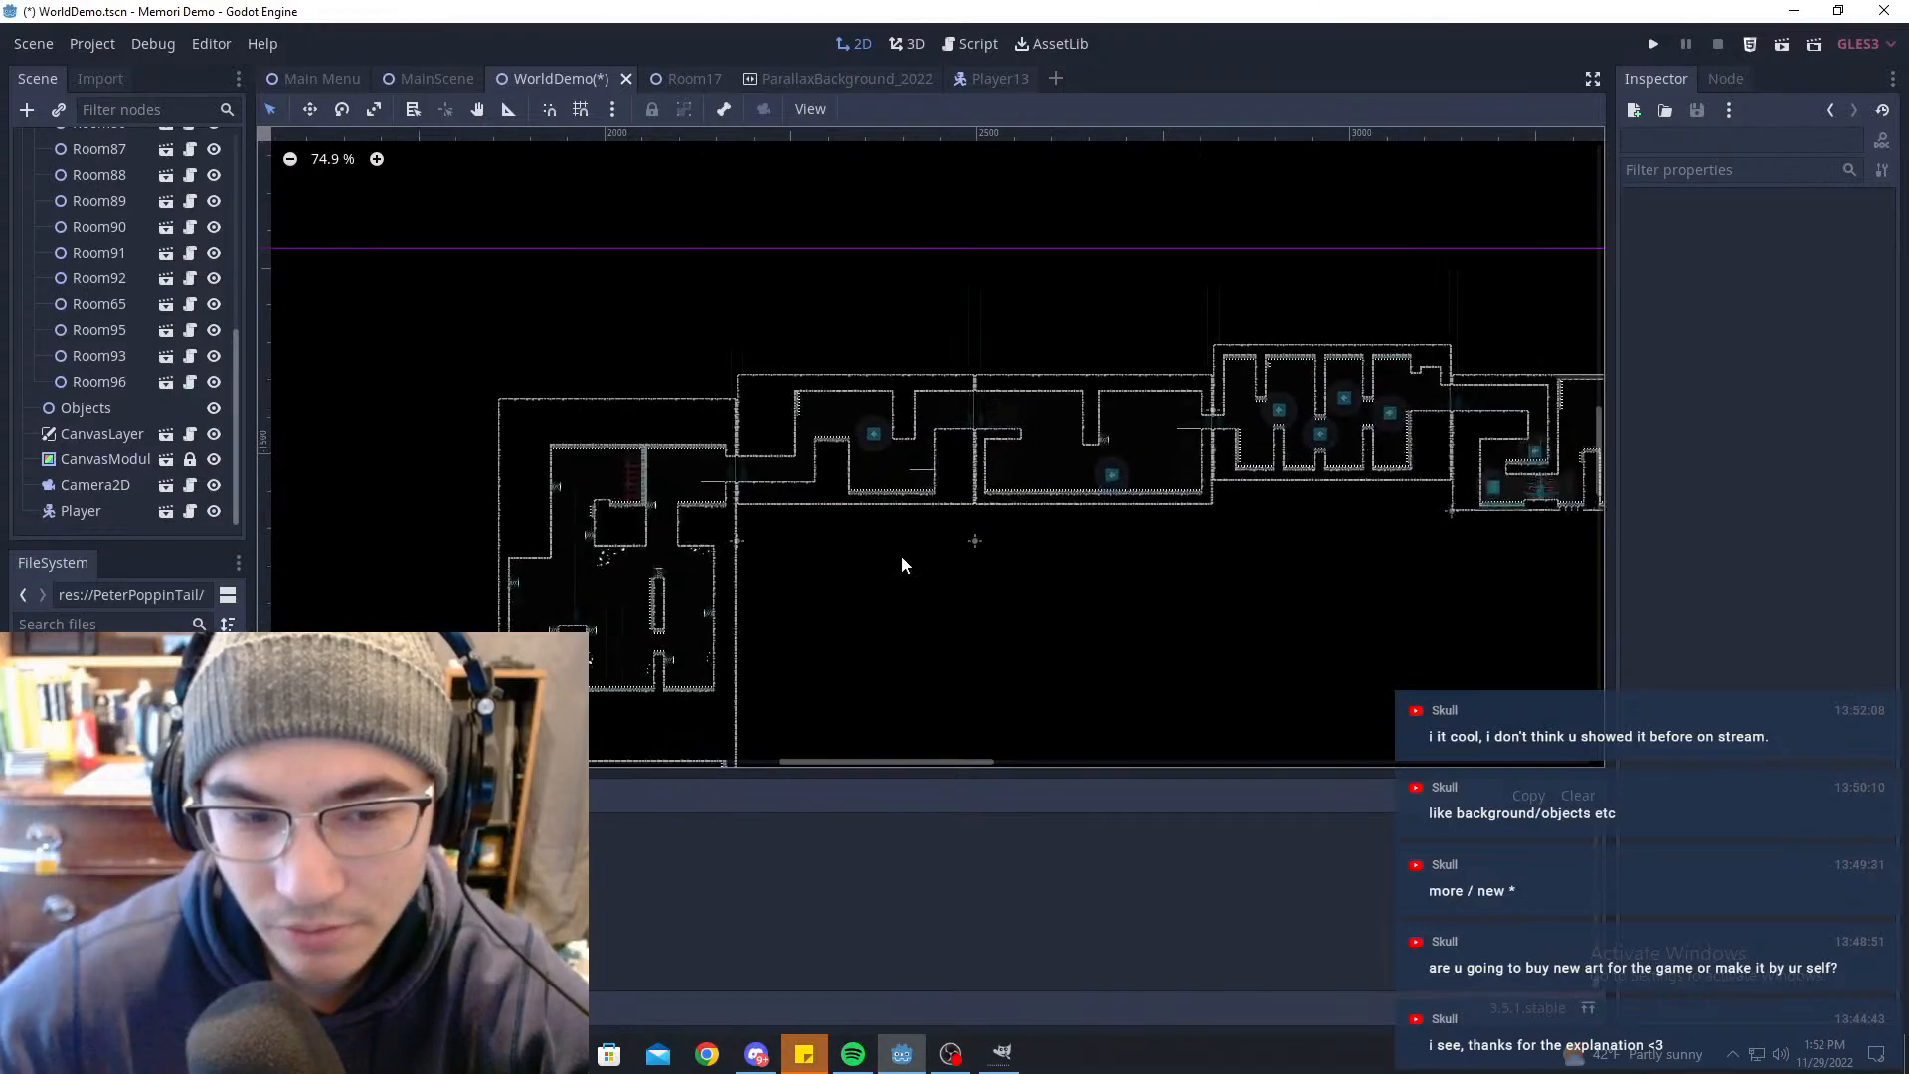
scroll(902, 558, "down", 4)
middle_click_drag(902, 558, 1081, 405)
Step: Examine the white specks beneath the ceiling blocks and around the spiked pillar in the tall room near x 2000
scroll(950, 499, "up", 6)
scroll(872, 391, "up", 14)
scroll(837, 285, "up", 5)
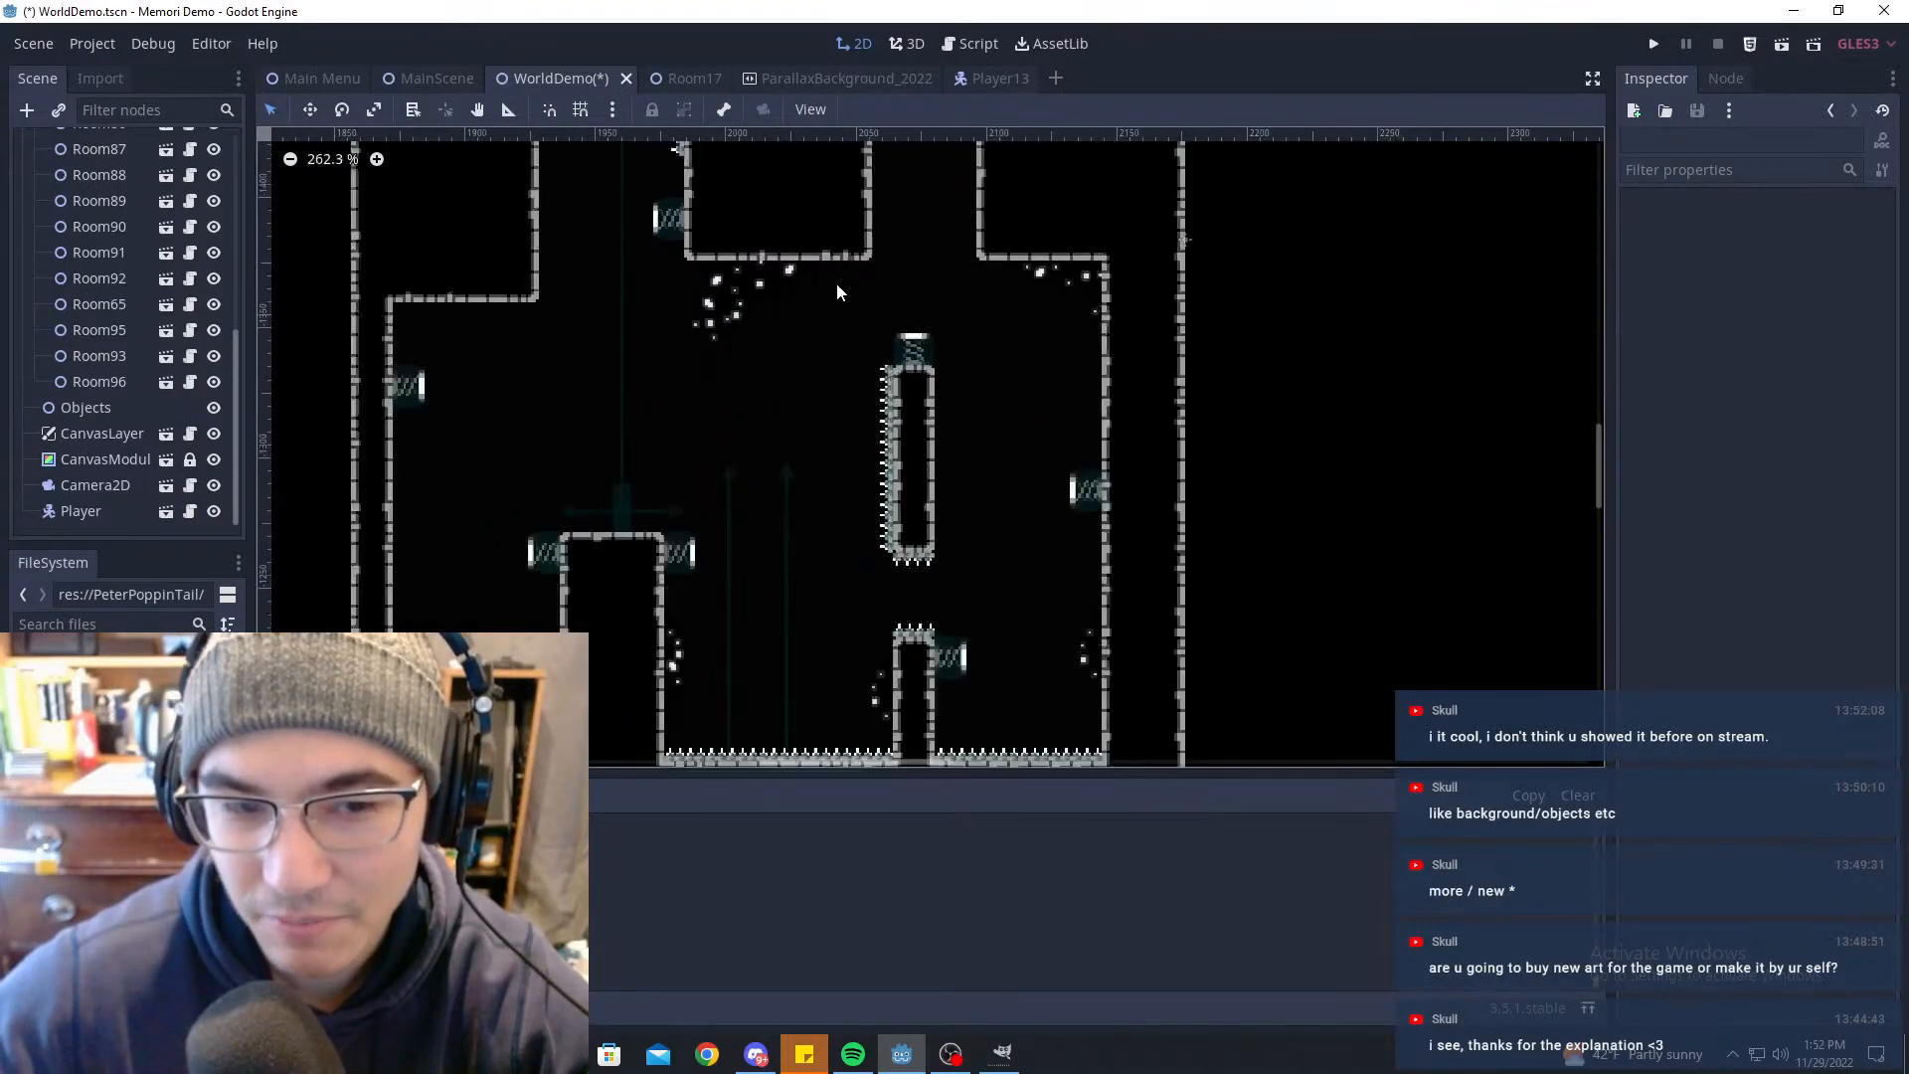
scroll(837, 292, "up", 8)
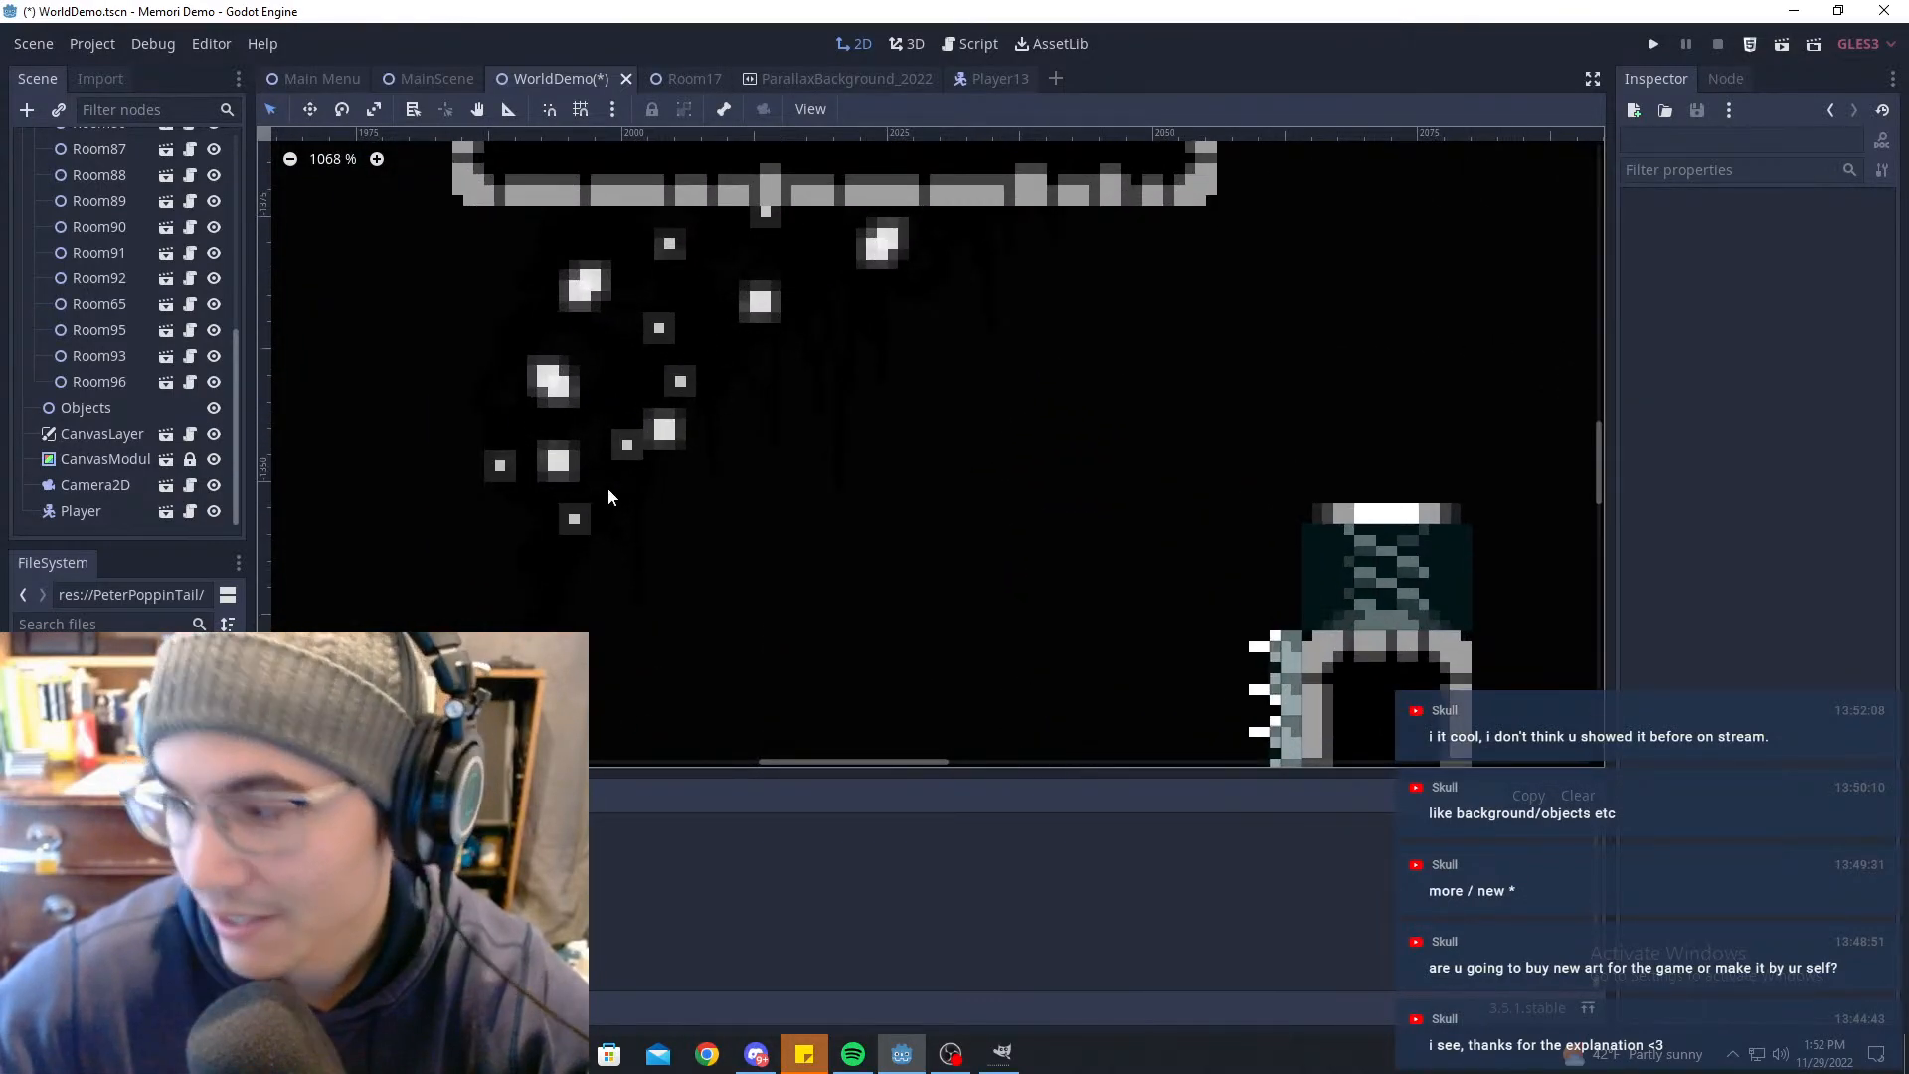
scroll(912, 294, "down", 2)
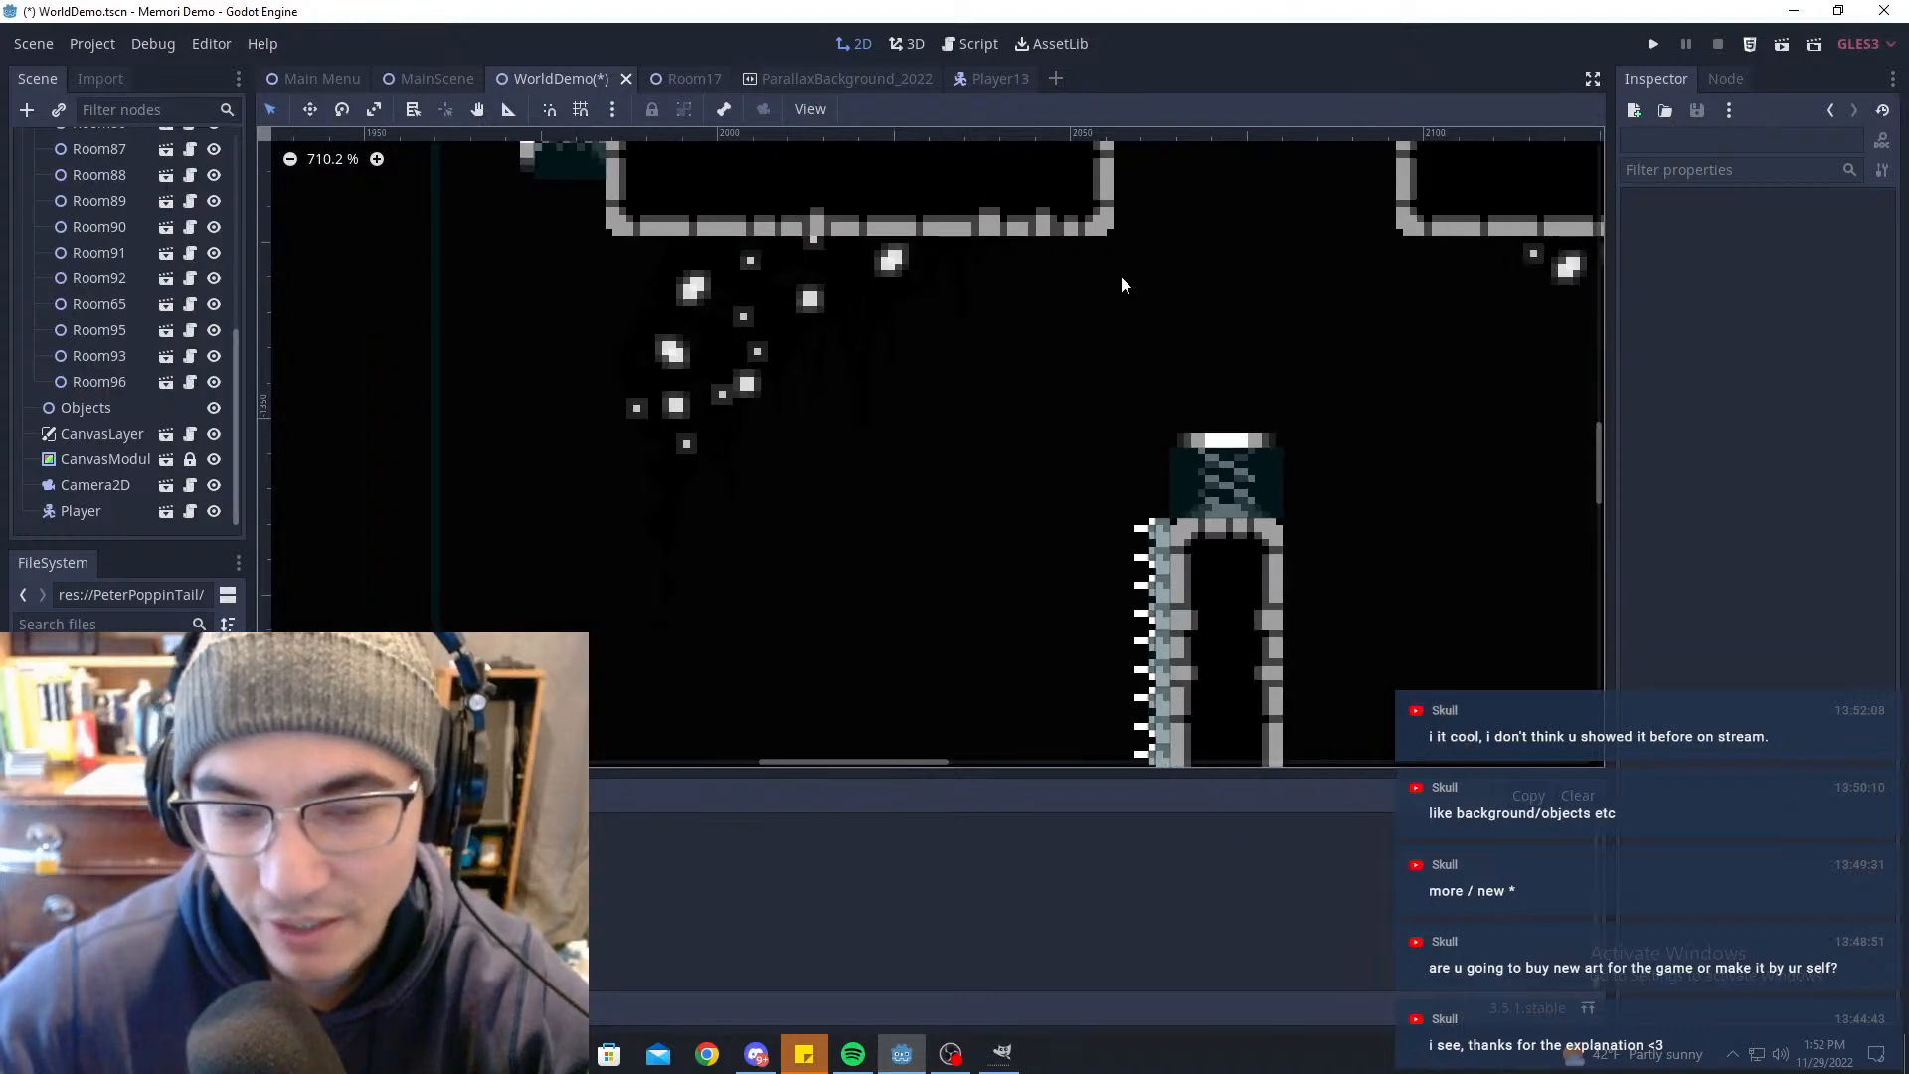
scroll(1199, 349, "down", 7)
middle_click_drag(1171, 269, 996, 263)
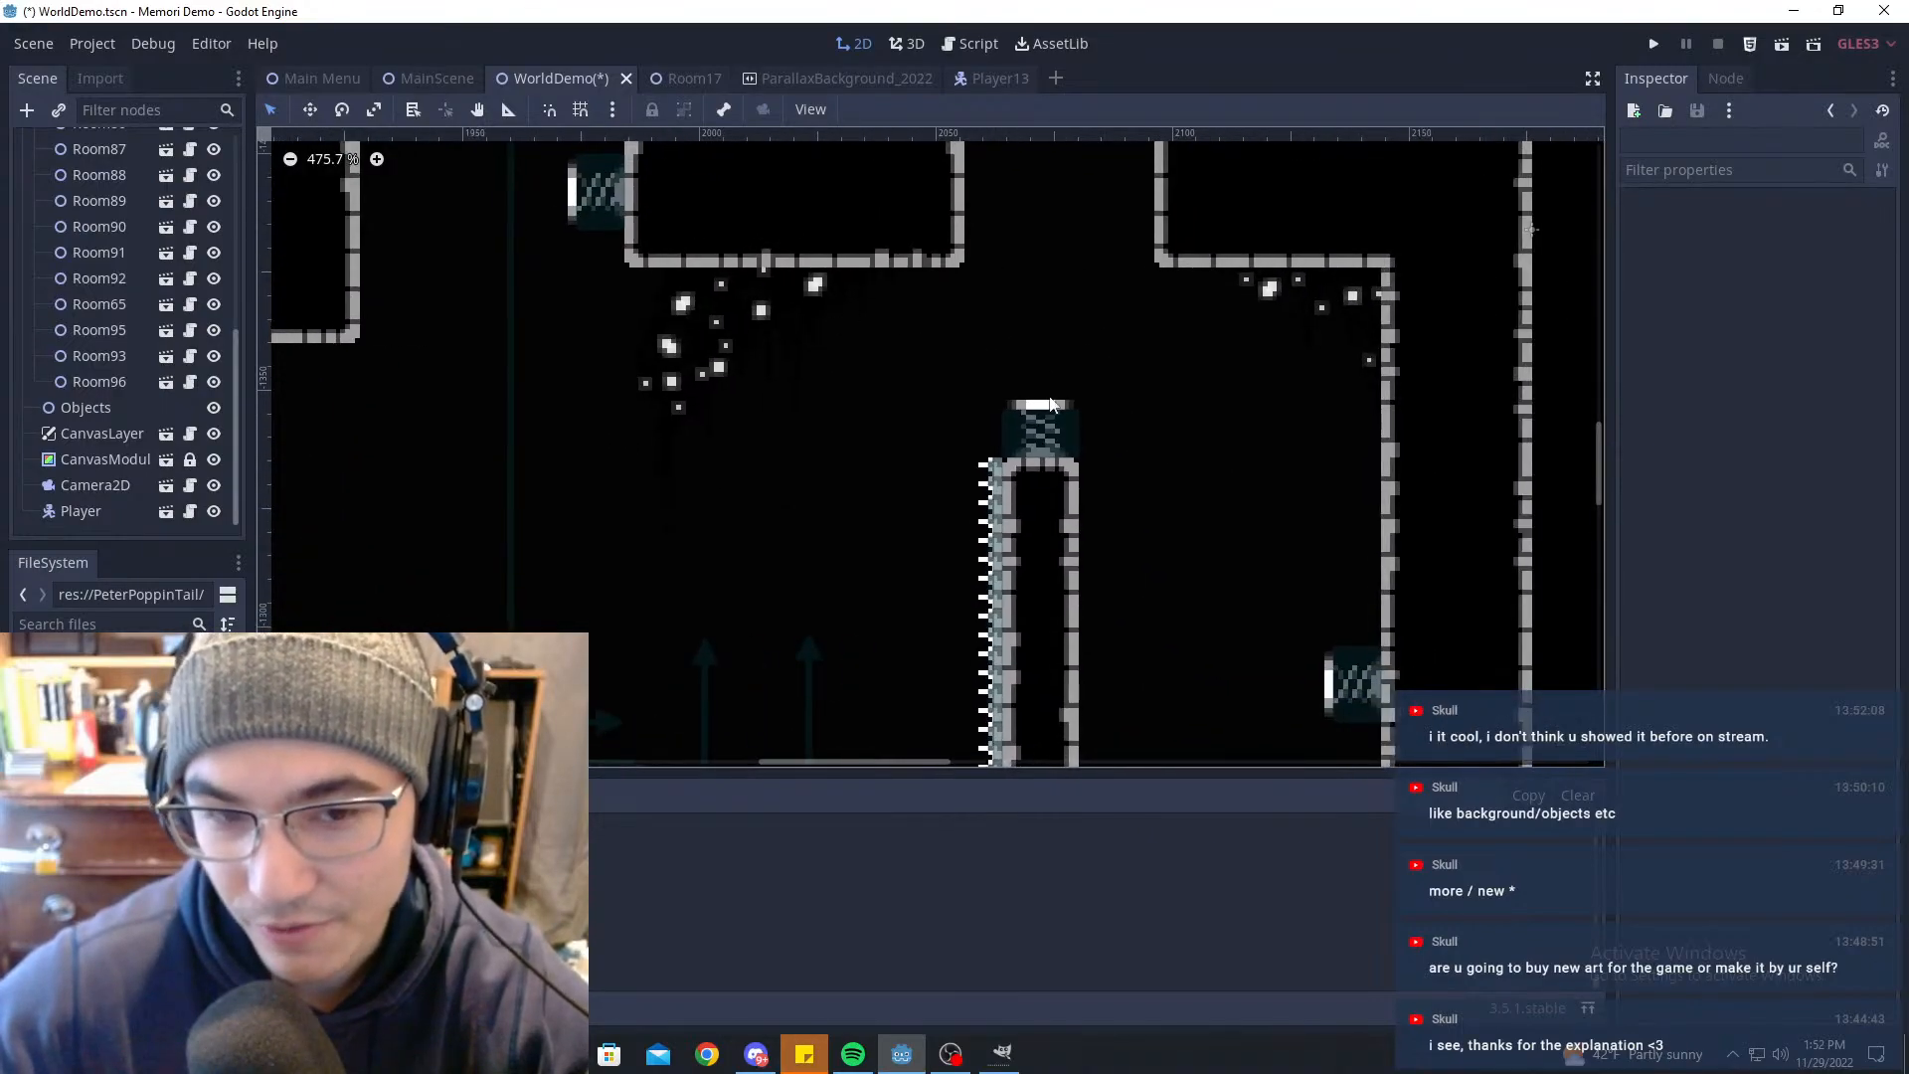
scroll(1047, 397, "down", 9)
middle_click_drag(758, 428, 1190, 372)
scroll(1190, 373, "down", 1)
scroll(1190, 373, "down", 1)
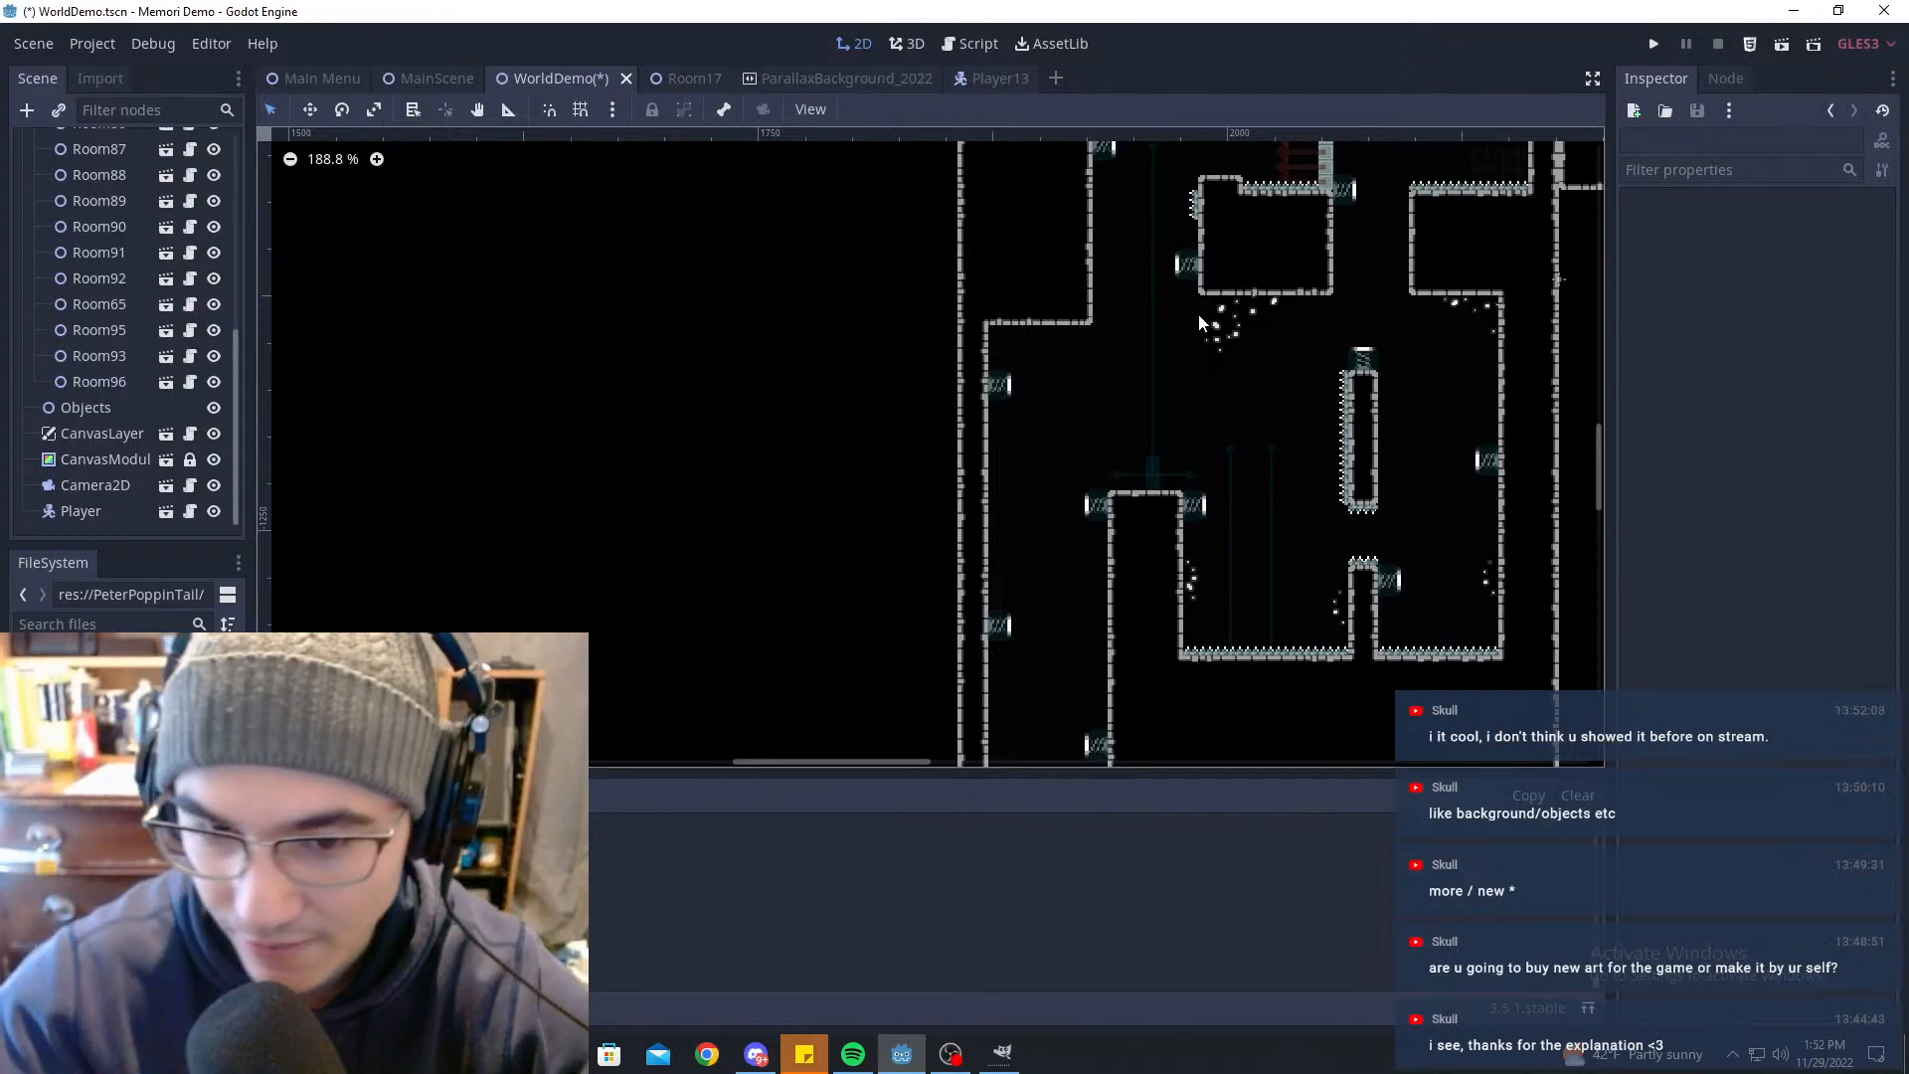
Step: Follow the map from the tall room back through the corridor rooms to the starting area around Room96
scroll(1114, 346, "down", 6)
middle_click_drag(1205, 368, 969, 276)
scroll(1034, 473, "down", 7)
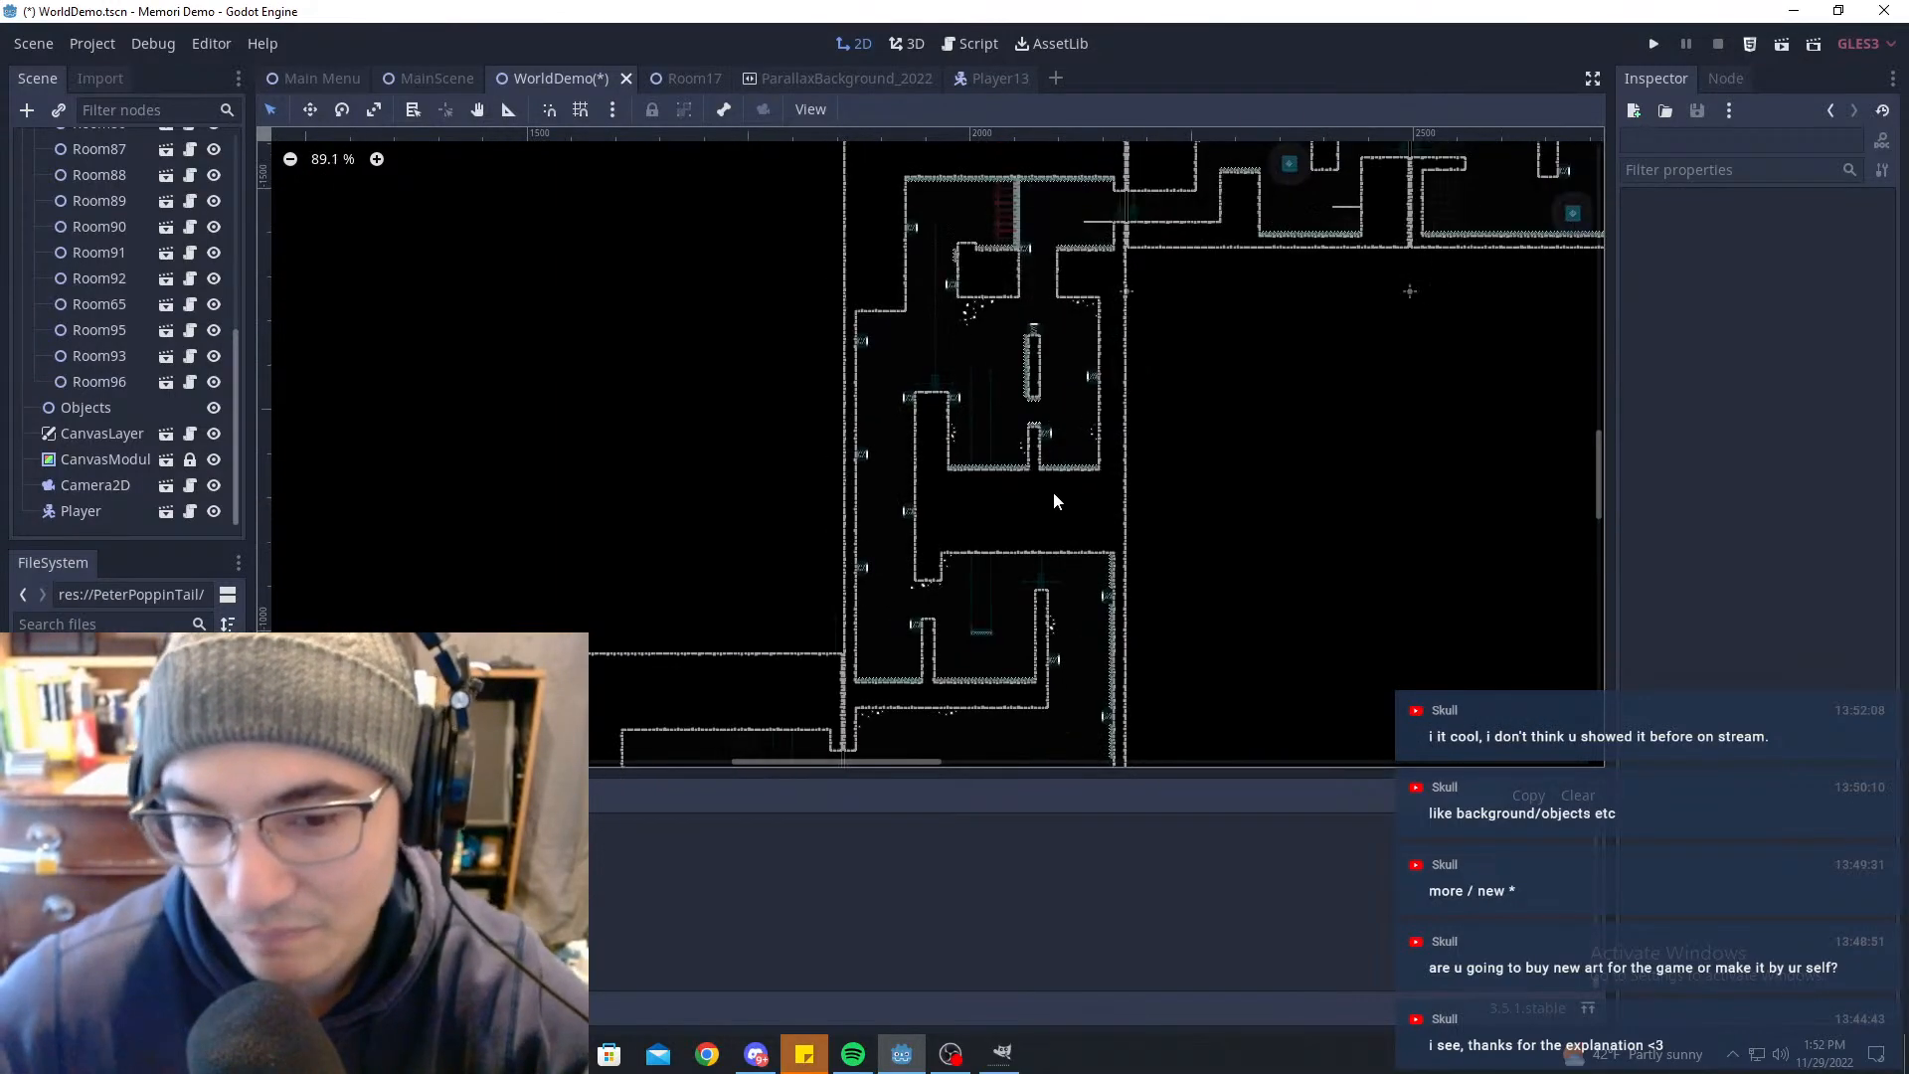
middle_click_drag(1024, 549, 1208, 304)
middle_click_drag(1192, 531, 1213, 281)
middle_click_drag(850, 691, 1090, 356)
scroll(1067, 356, "down", 6)
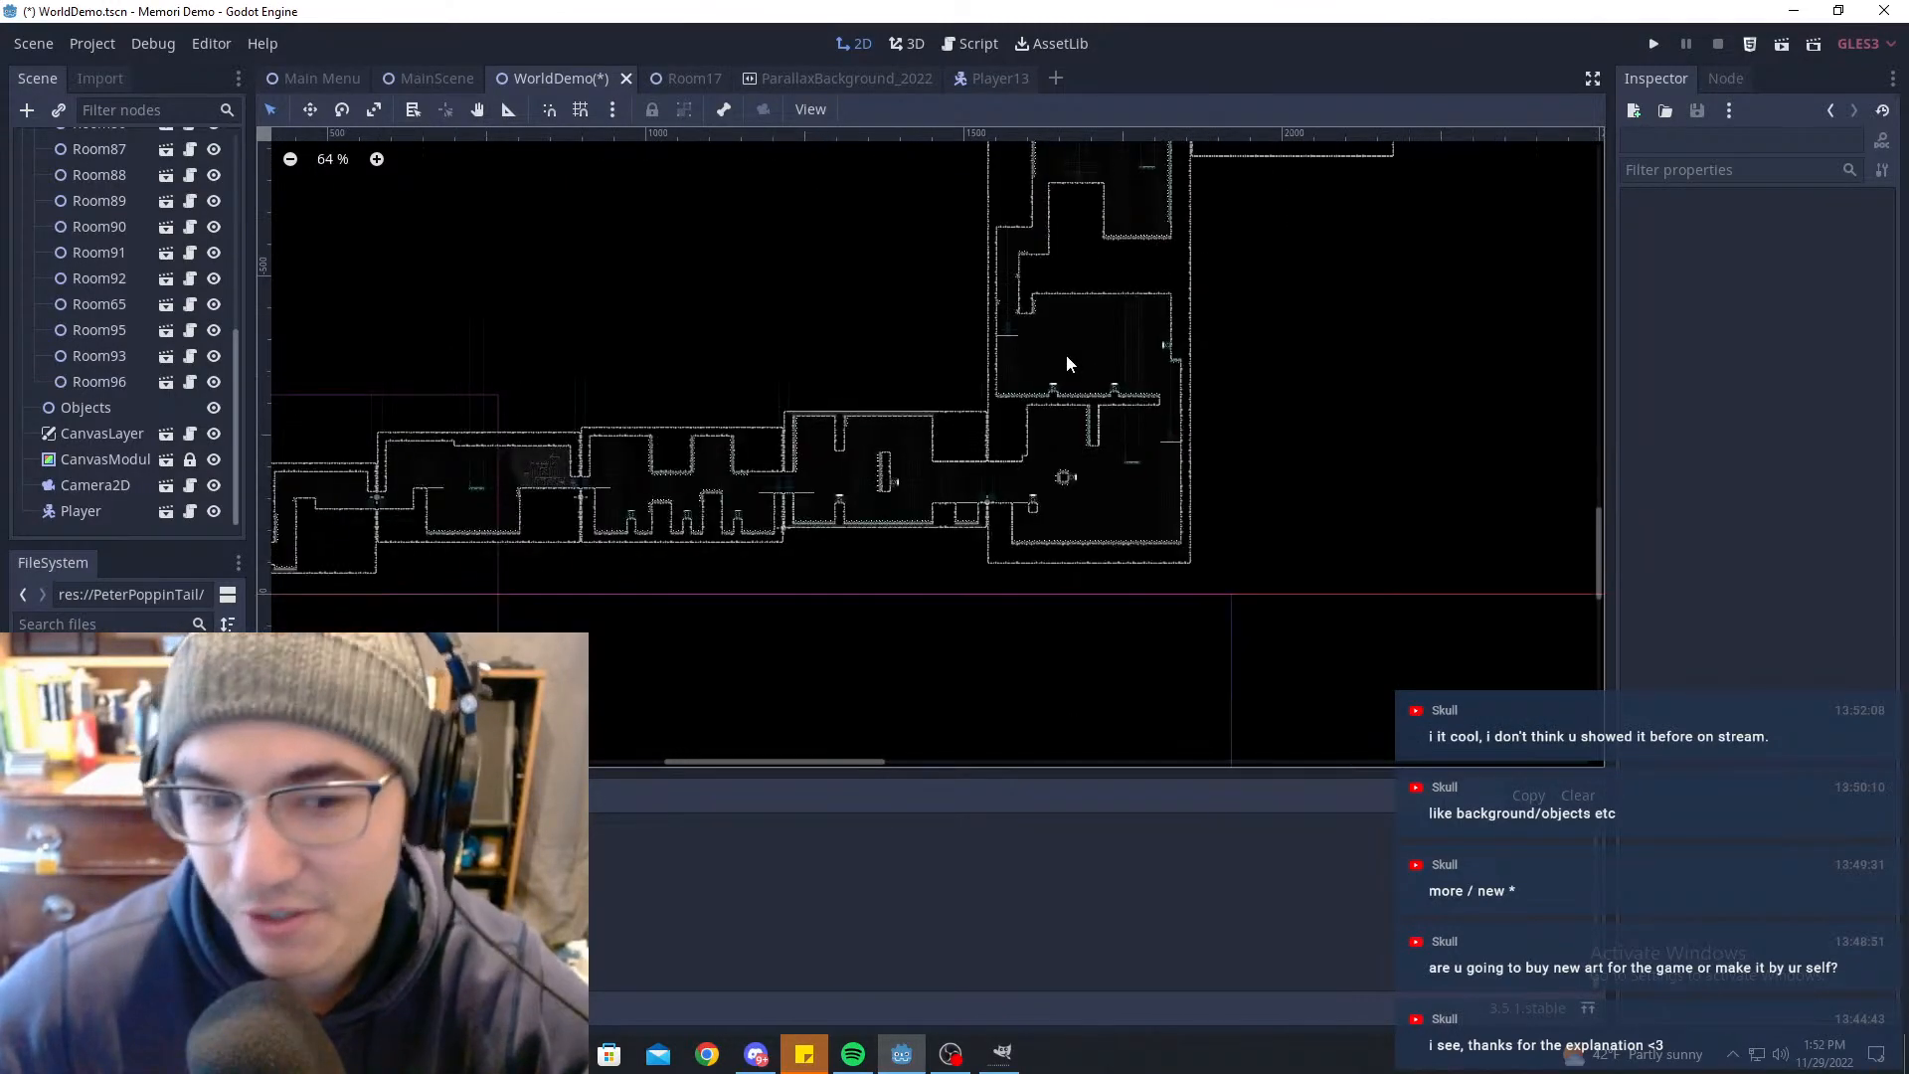
middle_click_drag(500, 353, 1377, 233)
middle_click_drag(1014, 273, 1373, 244)
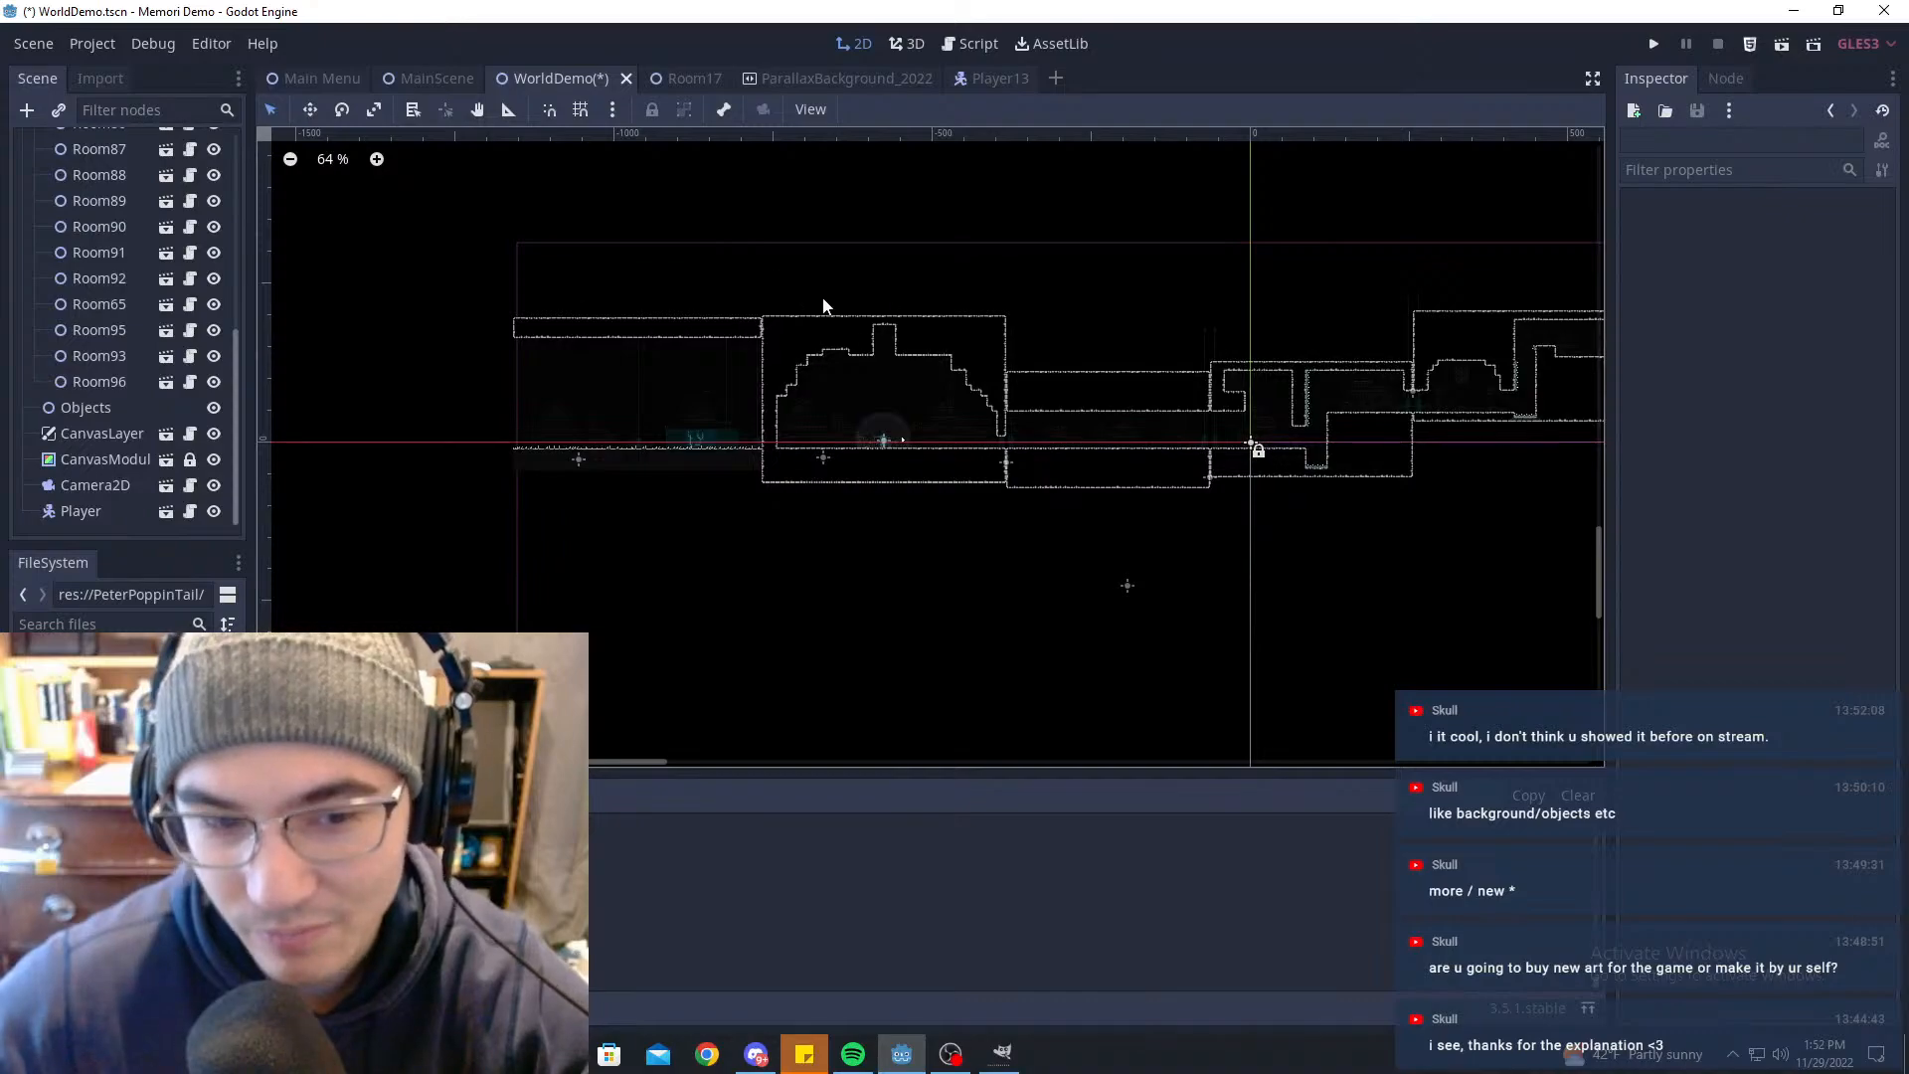
middle_click_drag(1294, 327, 1034, 306)
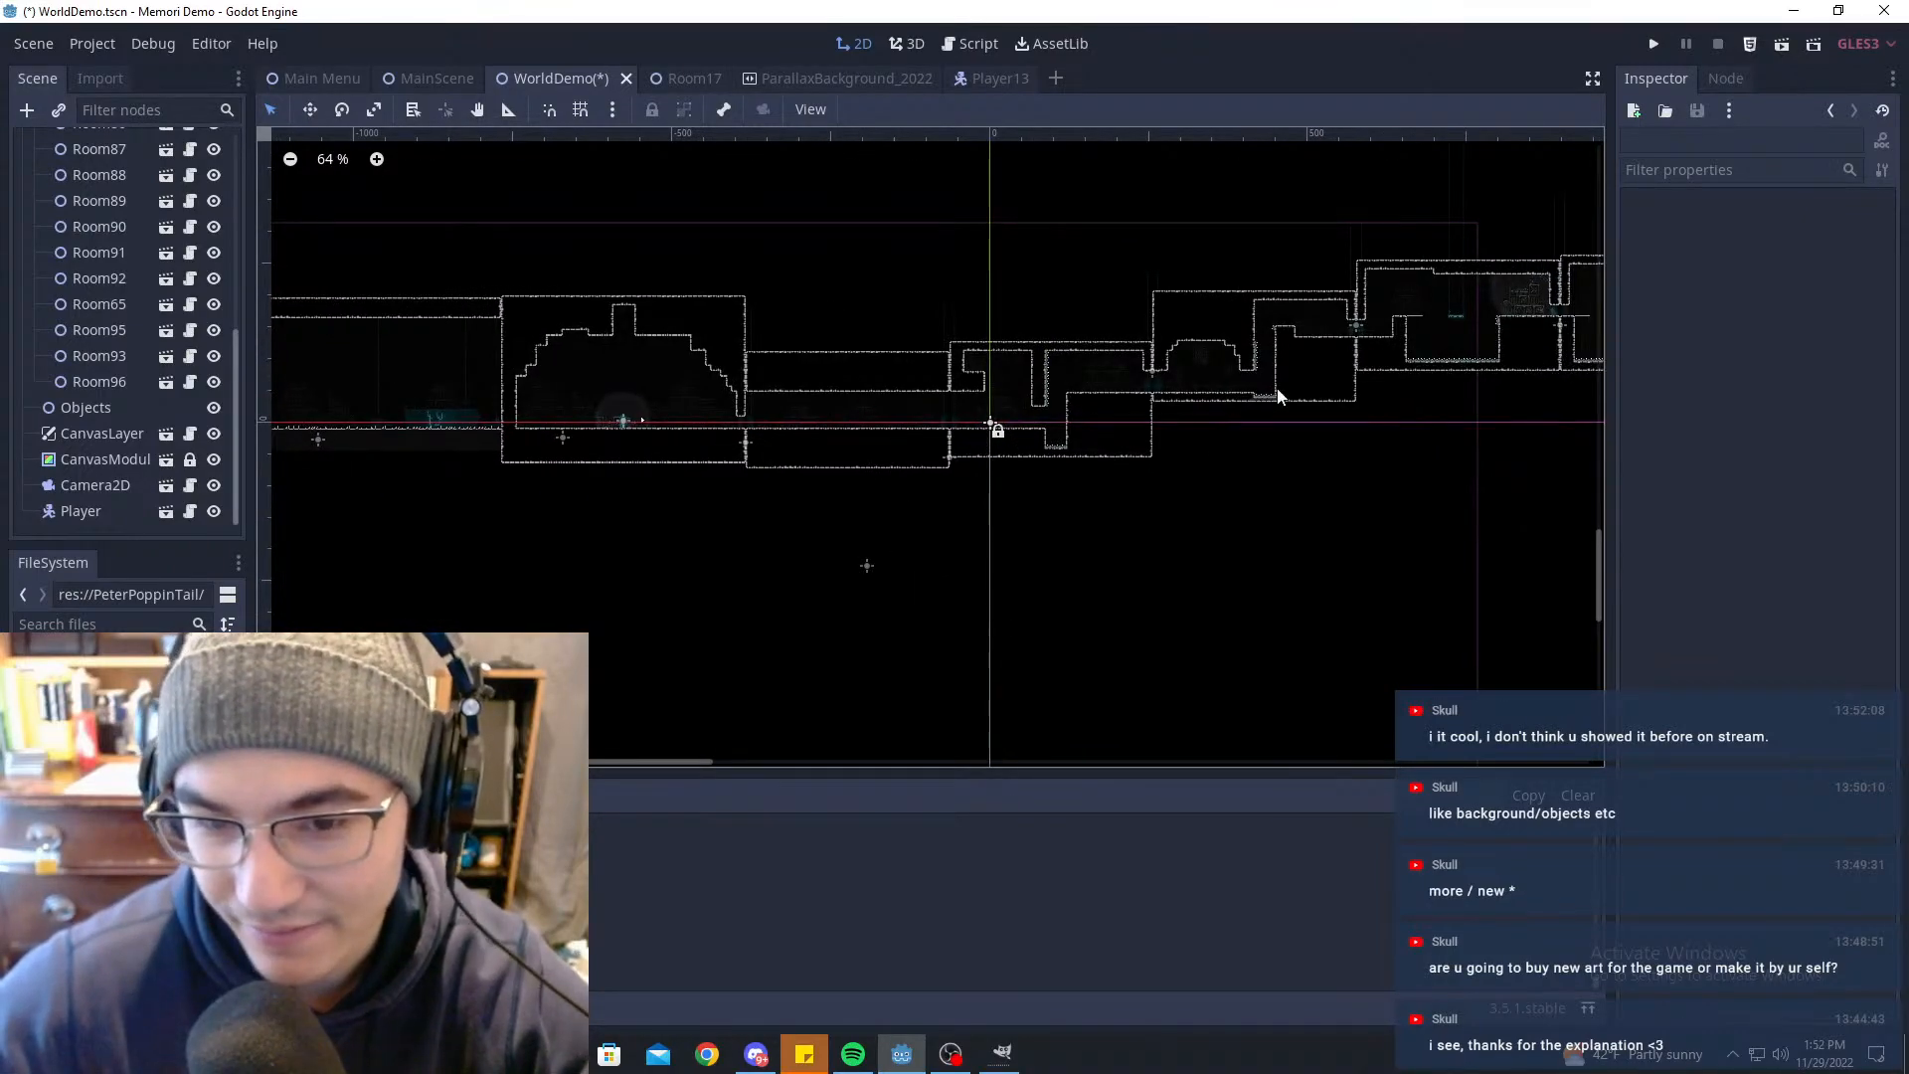
scroll(1184, 392, "down", 4)
middle_click_drag(1184, 392, 1276, 302)
scroll(952, 457, "up", 7)
middle_click_drag(629, 534, 1025, 343)
Step: Save the WorldDemo scene, and select Room96 to check its placement
key("ctrl+s")
scroll(1042, 364, "up", 7)
left_click(744, 466)
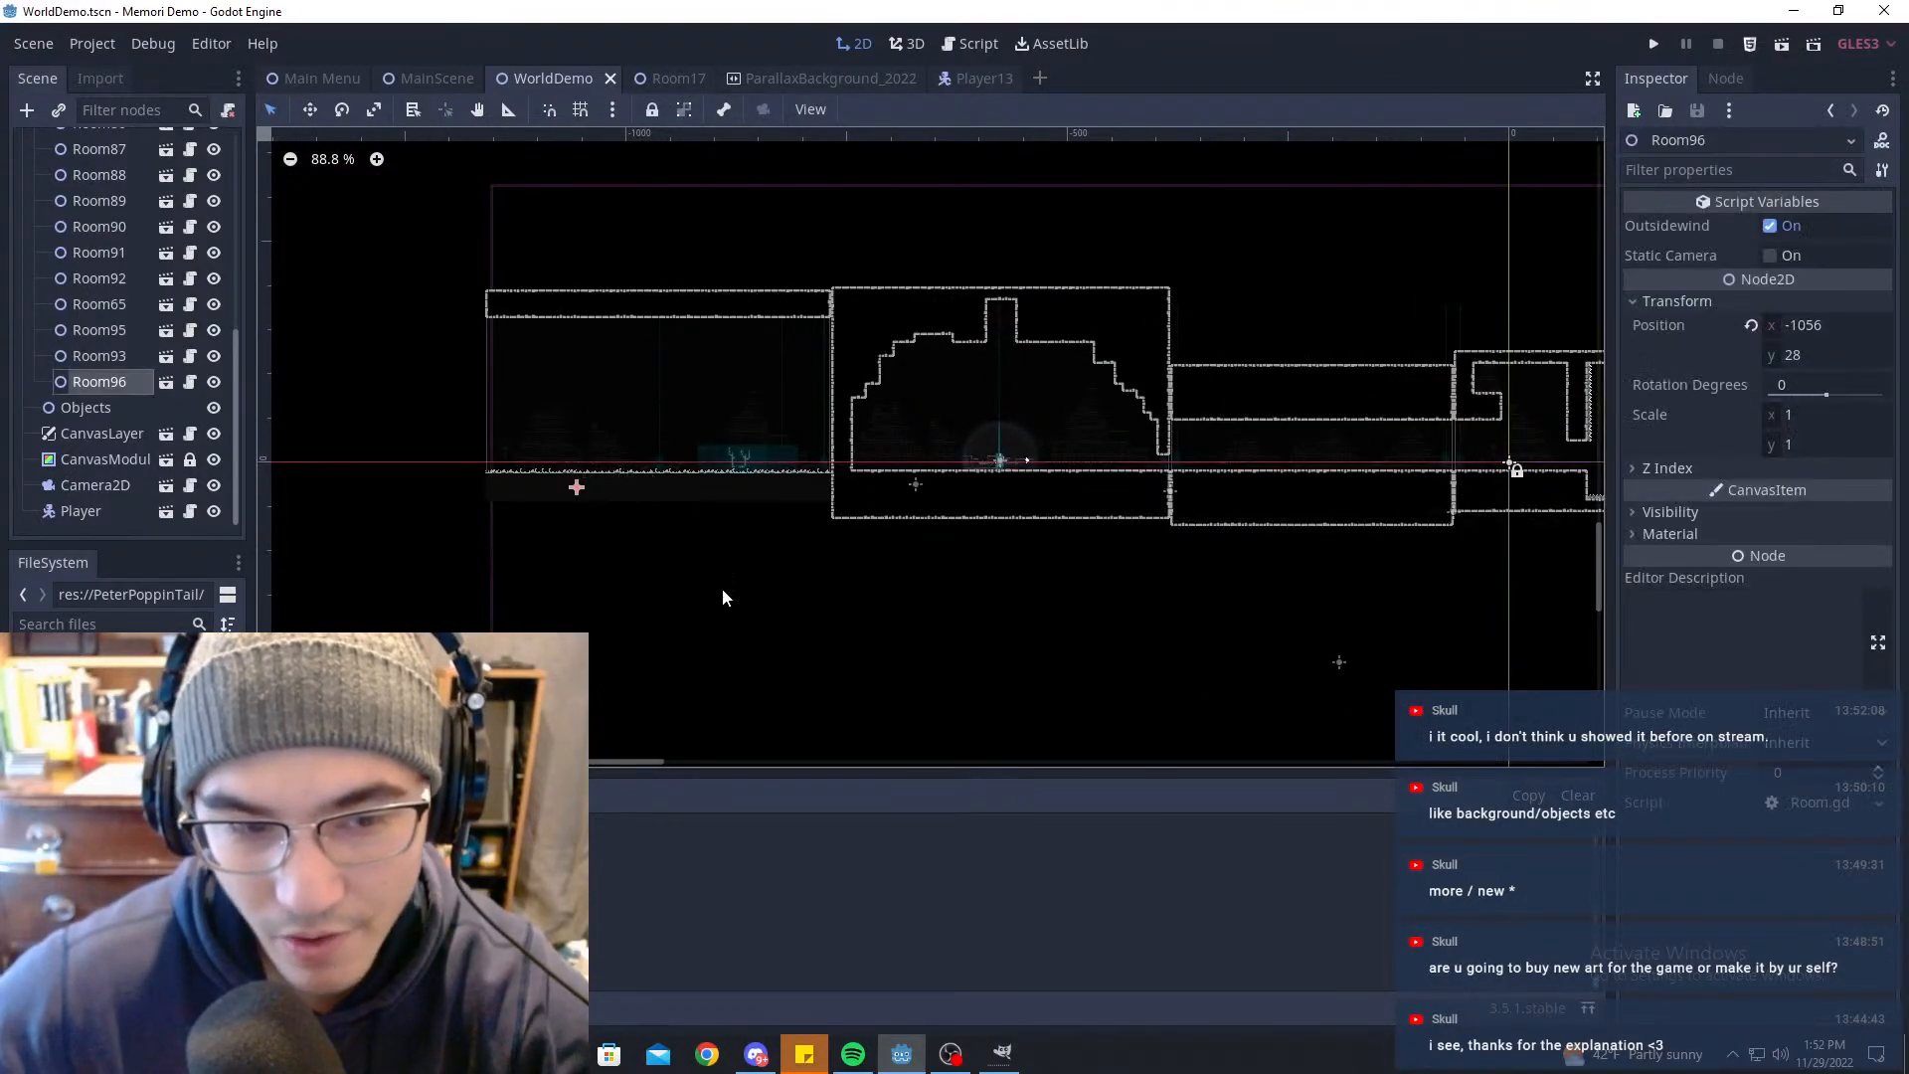
left_click(722, 588)
left_click(752, 464)
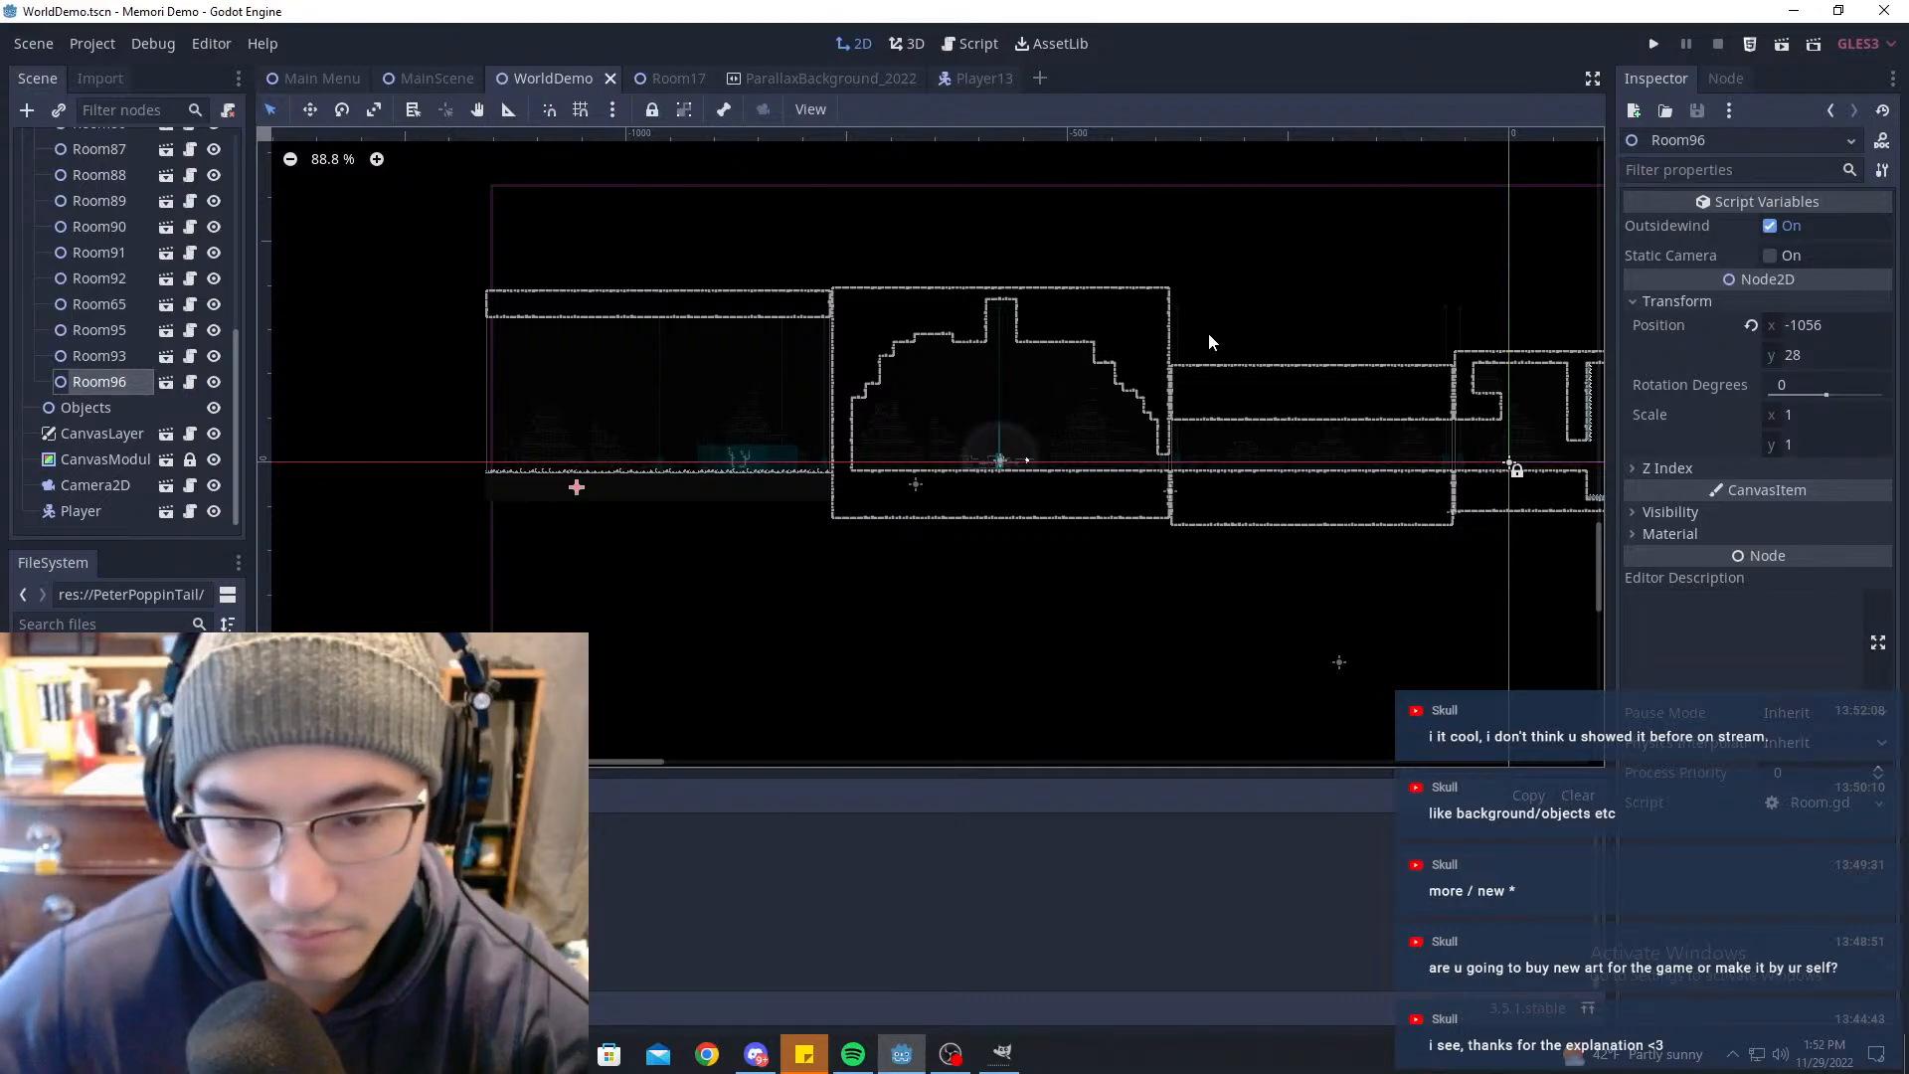
left_click(1131, 563)
Step: Compare the crate backgrounds and floors of Room96 and the rooms adjoining it
middle_click_drag(1267, 562, 848, 538)
scroll(848, 538, "down", 8)
scroll(1223, 435, "up", 8)
scroll(1021, 511, "up", 12)
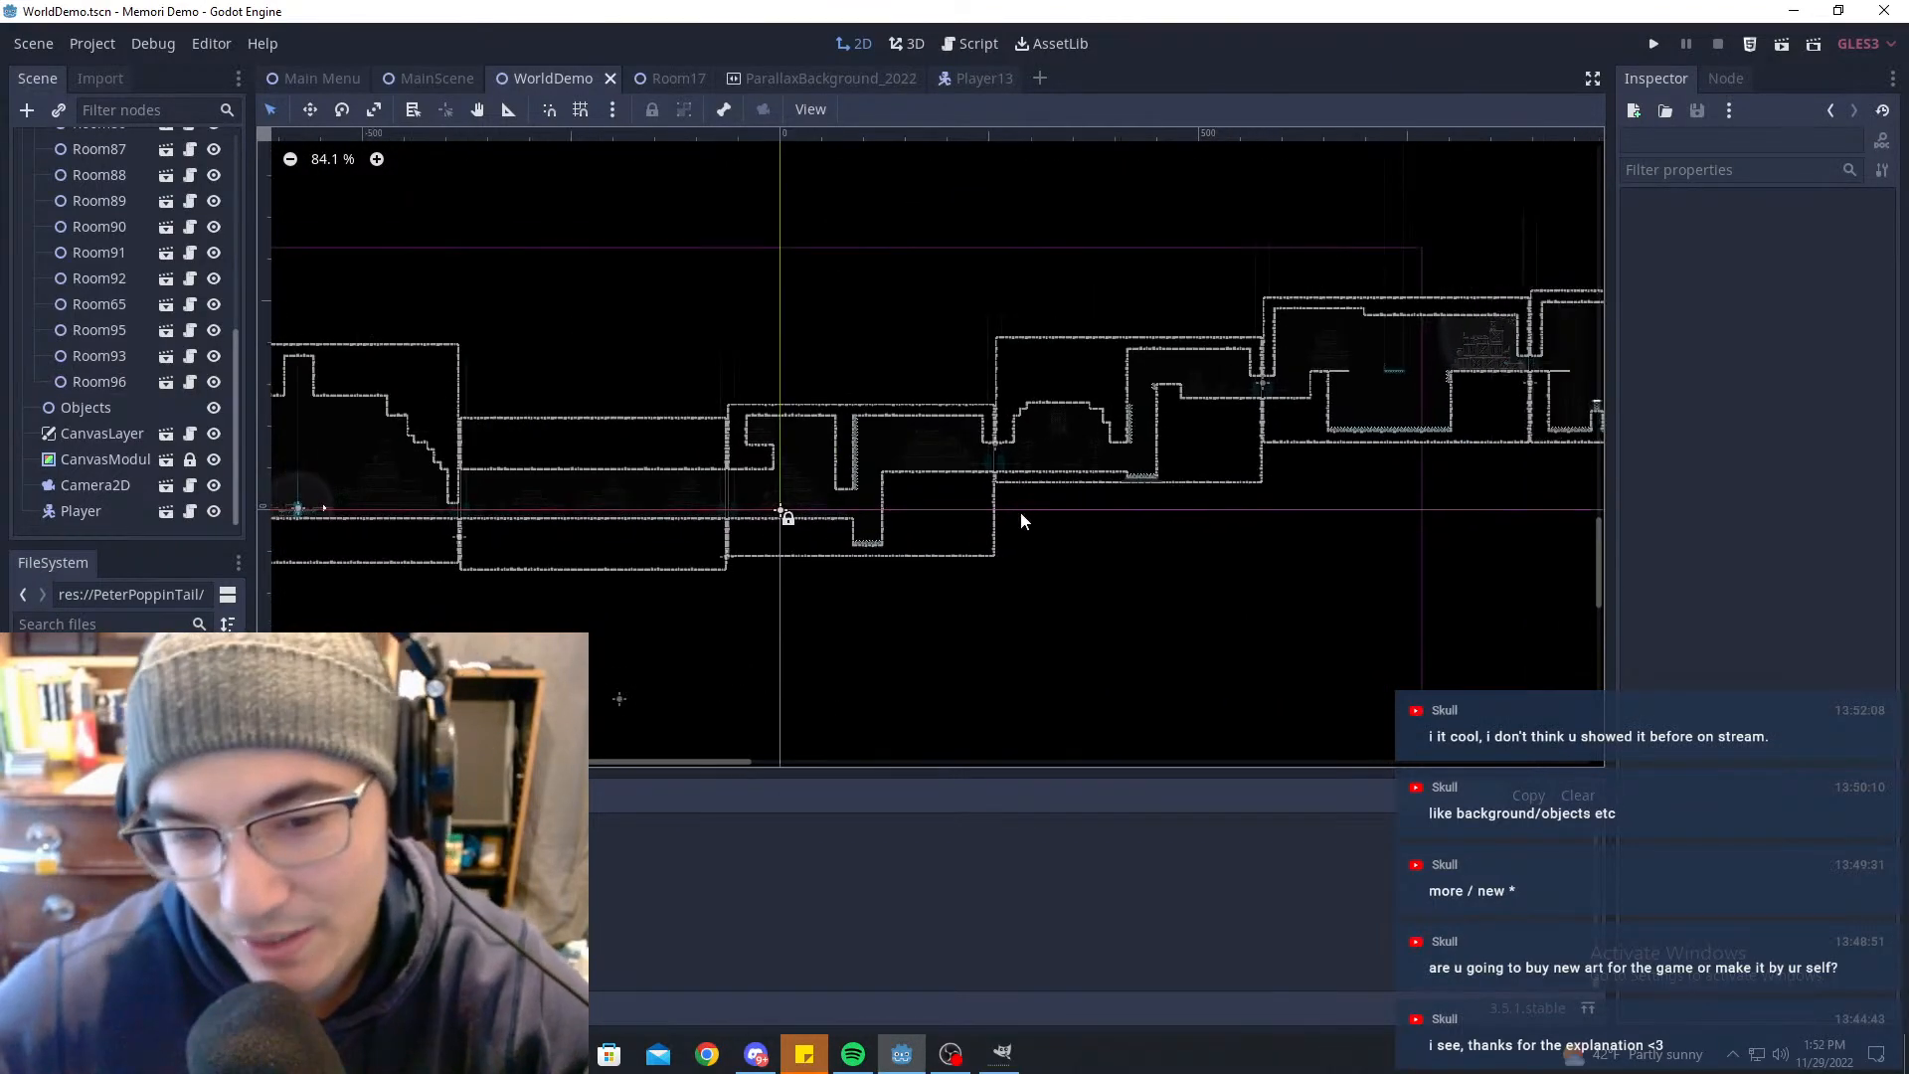
scroll(589, 430, "up", 3)
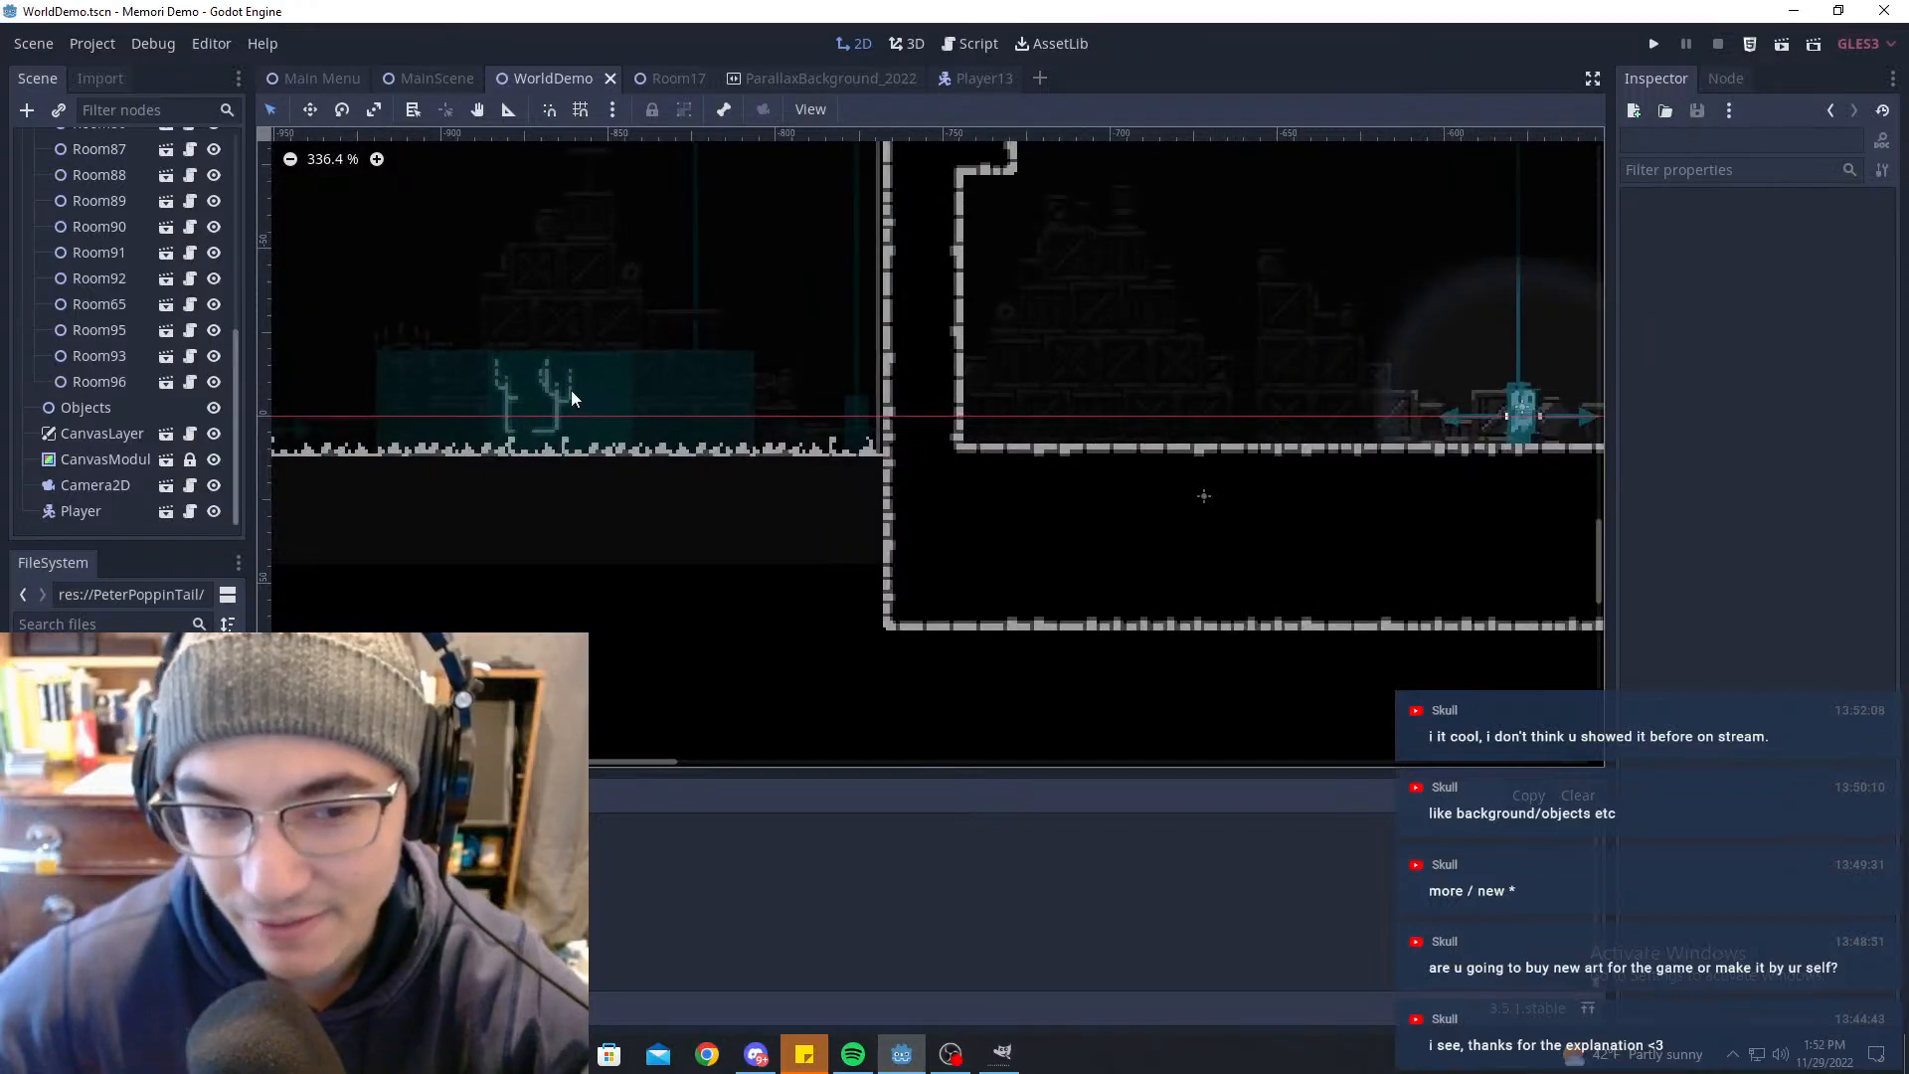
scroll(1148, 428, "down", 6)
scroll(1283, 425, "down", 1)
middle_click_drag(1315, 410, 757, 431)
middle_click_drag(1045, 435, 979, 441)
middle_click_drag(1595, 420, 876, 425)
middle_click_drag(1198, 423, 989, 436)
Step: Examine the room at the world origin in detail and its connections to the neighbouring starting rooms
scroll(989, 436, "down", 7)
scroll(1176, 355, "up", 8)
scroll(1032, 307, "up", 12)
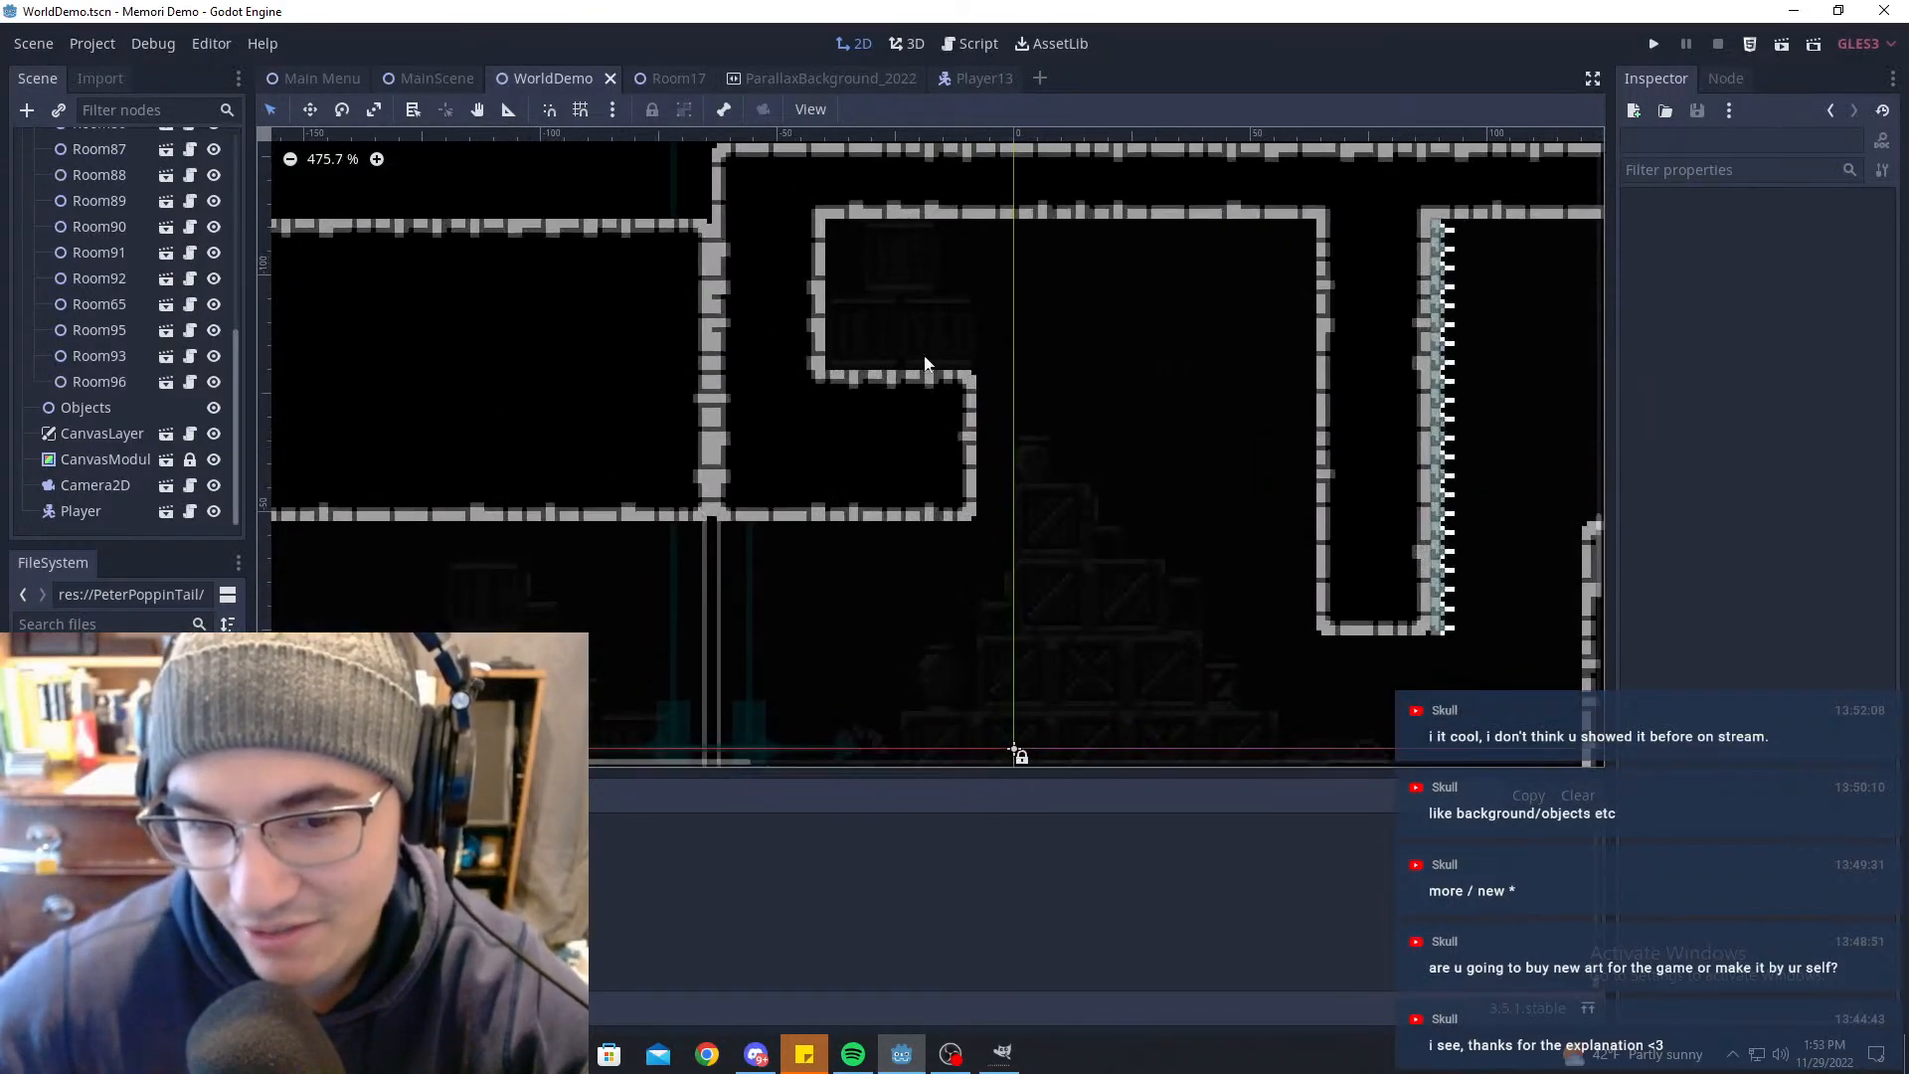
scroll(866, 610, "down", 6)
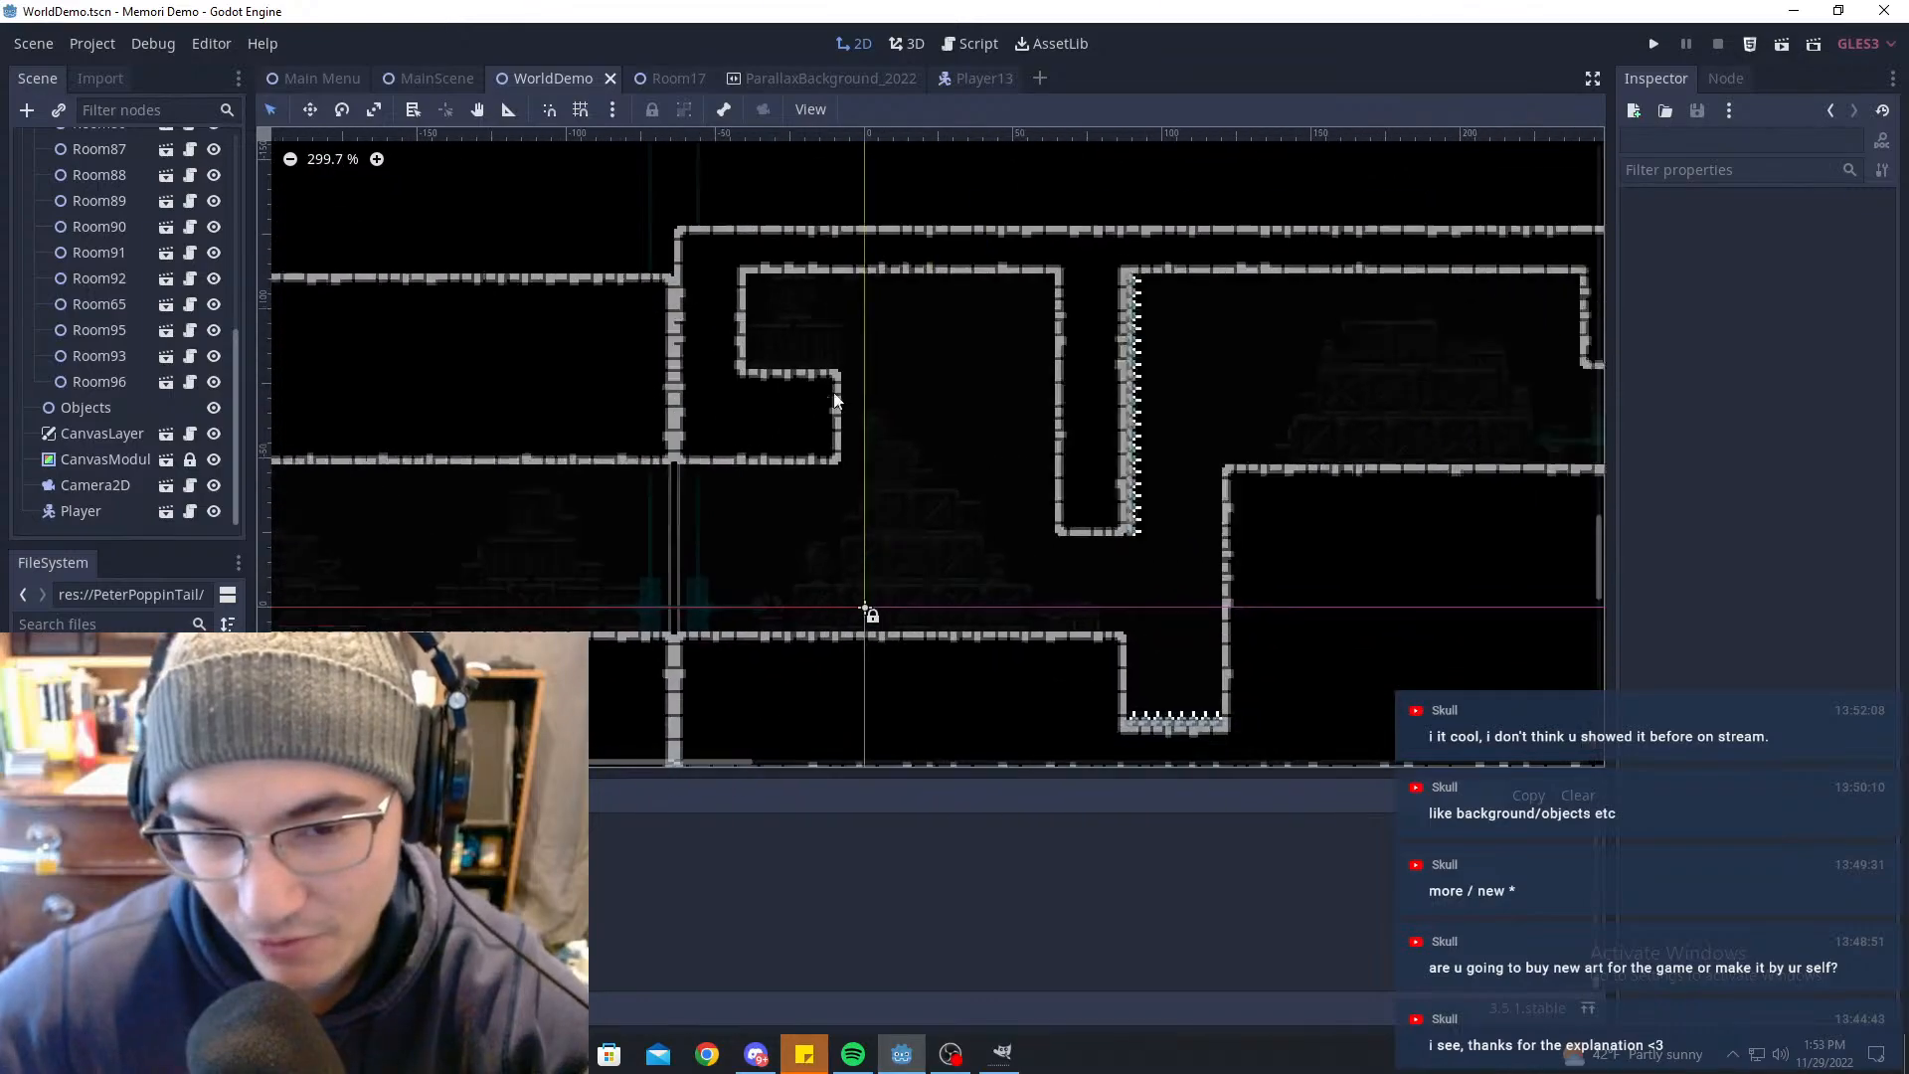
scroll(942, 440, "down", 3)
middle_click_drag(942, 440, 1304, 356)
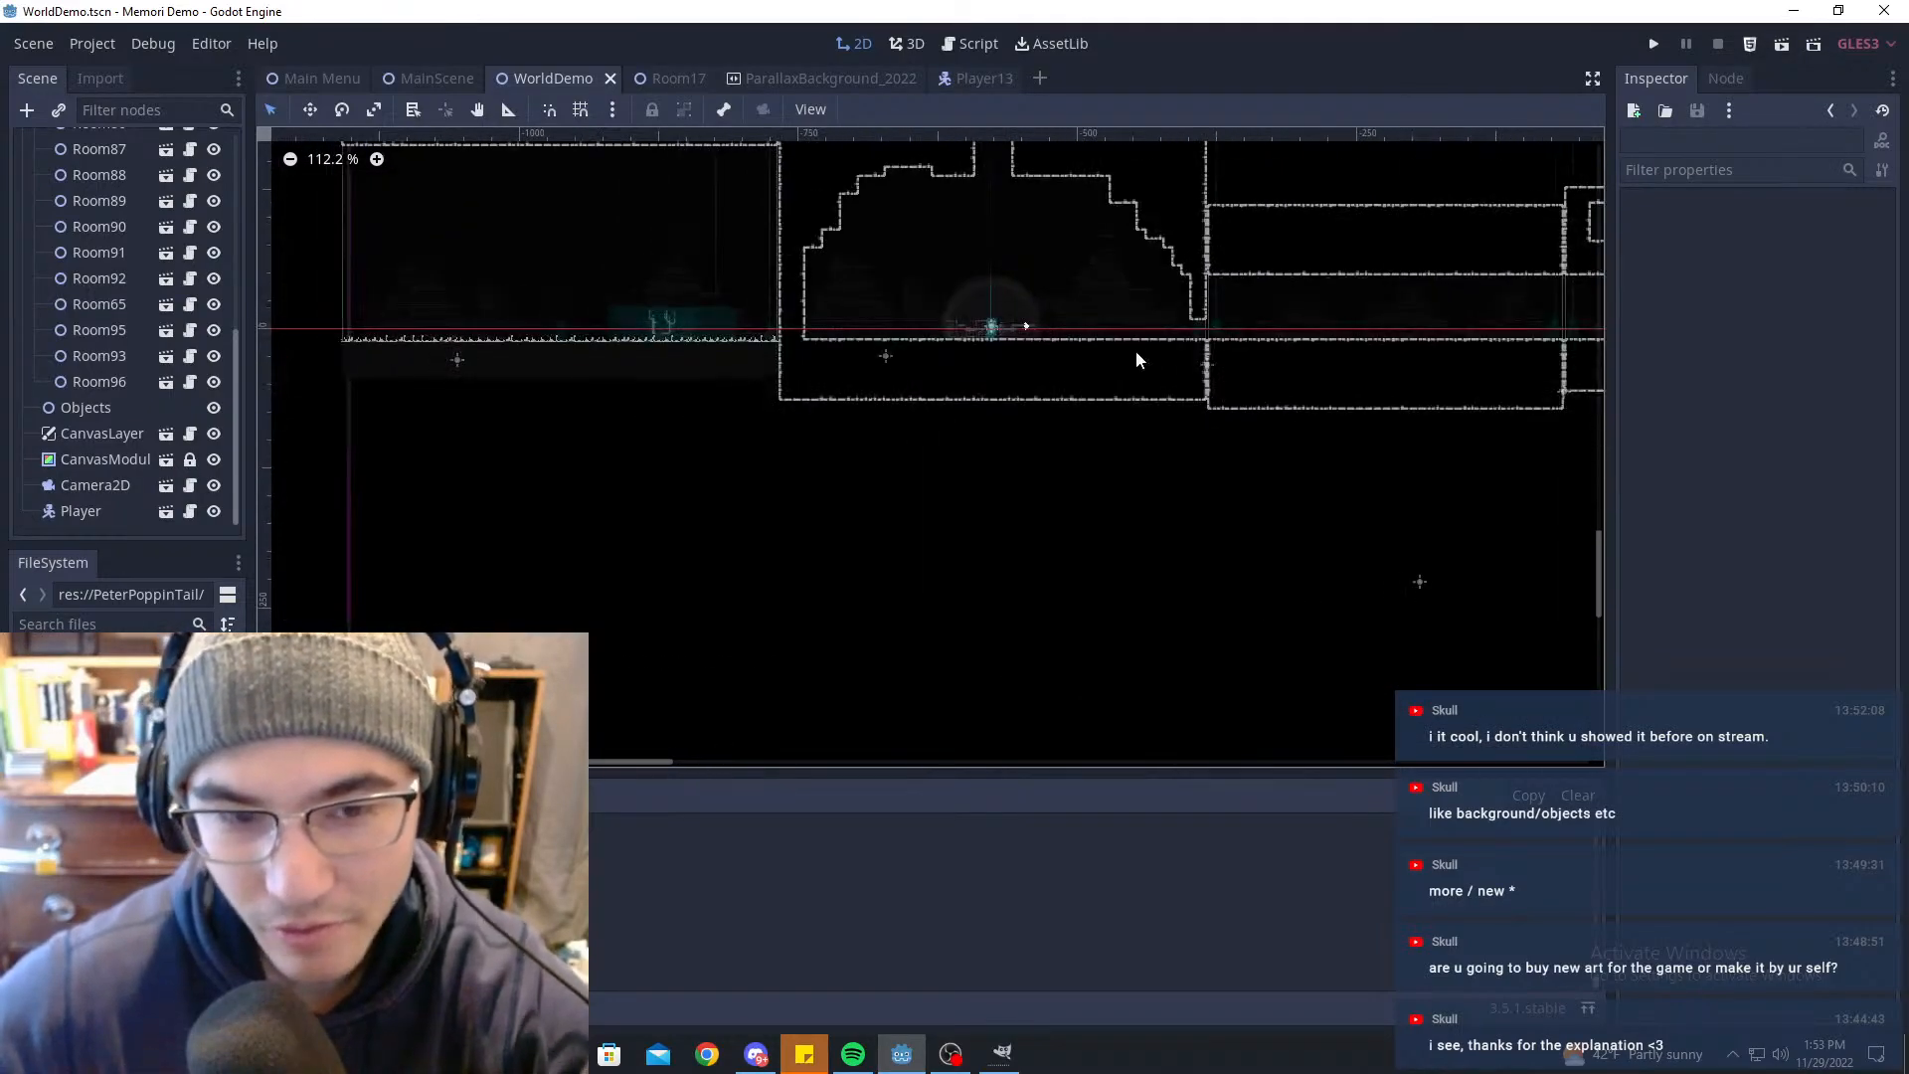
middle_click_drag(1132, 343, 933, 372)
scroll(1117, 300, "down", 10)
key("ctrl+s")
mouse_move(1537, 295)
middle_mouse_down()
mouse_move(1286, 351)
mouse_move(1155, 407)
middle_mouse_up()
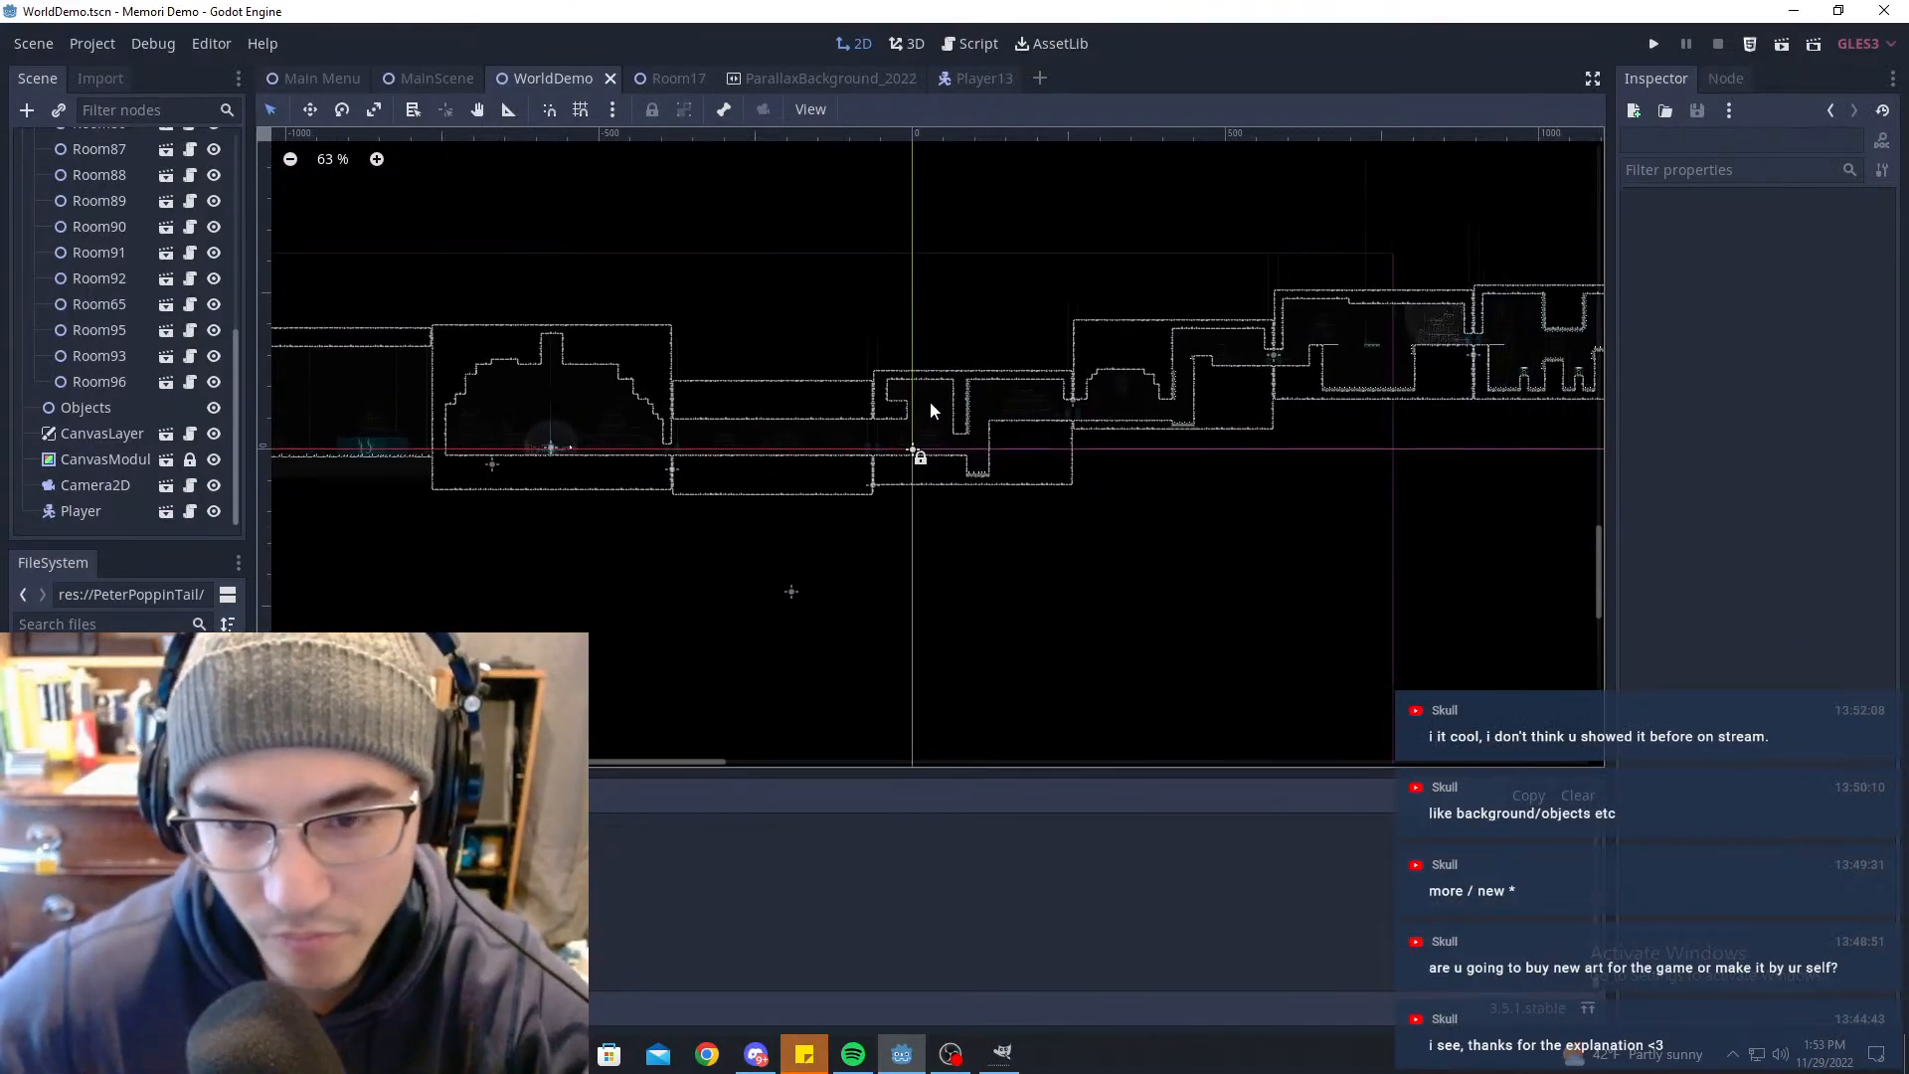
mouse_move(1438, 328)
middle_mouse_down()
mouse_move(762, 456)
mouse_move(1481, 336)
mouse_move(1548, 379)
mouse_move(271, 424)
mouse_move(551, 390)
mouse_move(373, 364)
middle_mouse_up()
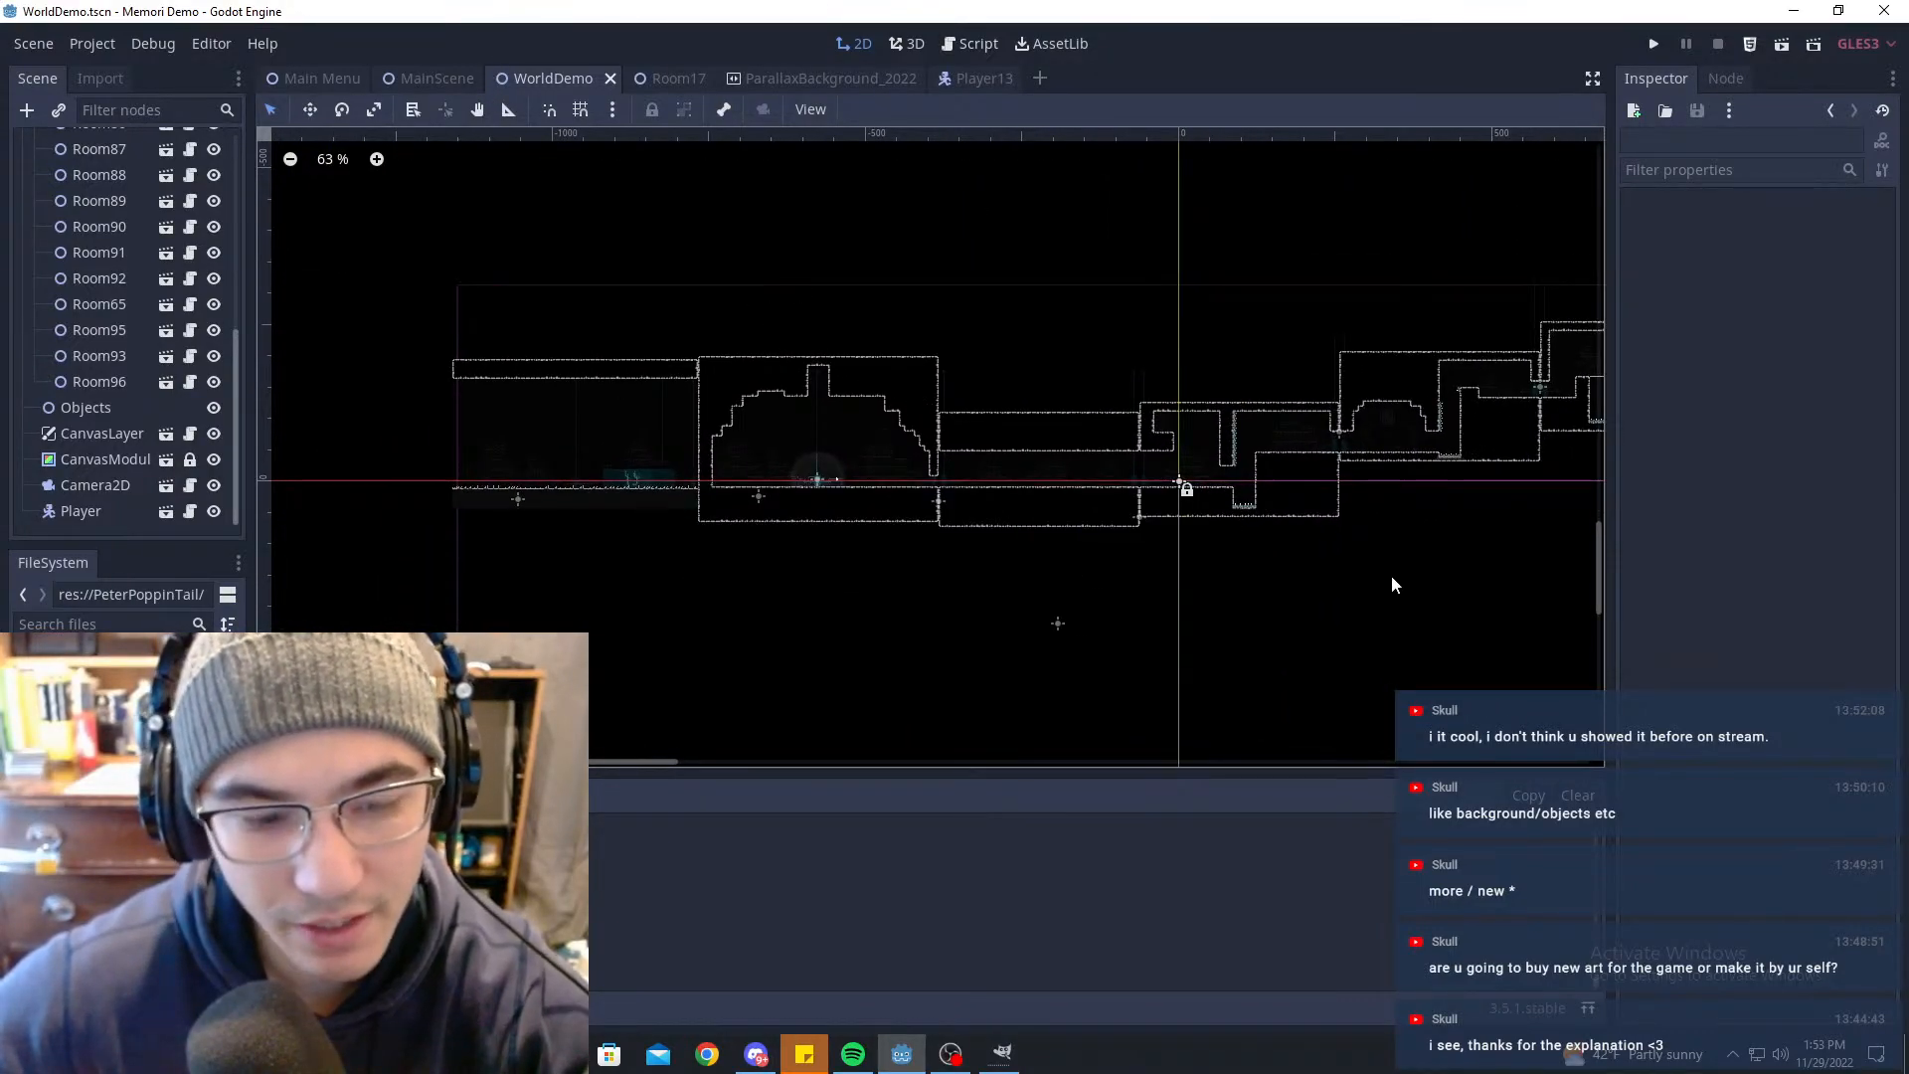
middle_click_drag(1392, 585, 504, 135)
scroll(667, 500, "up", 6)
Step: Save the WorldDemo scene, run the MainScene scene, and pause the game
key("ctrl+s")
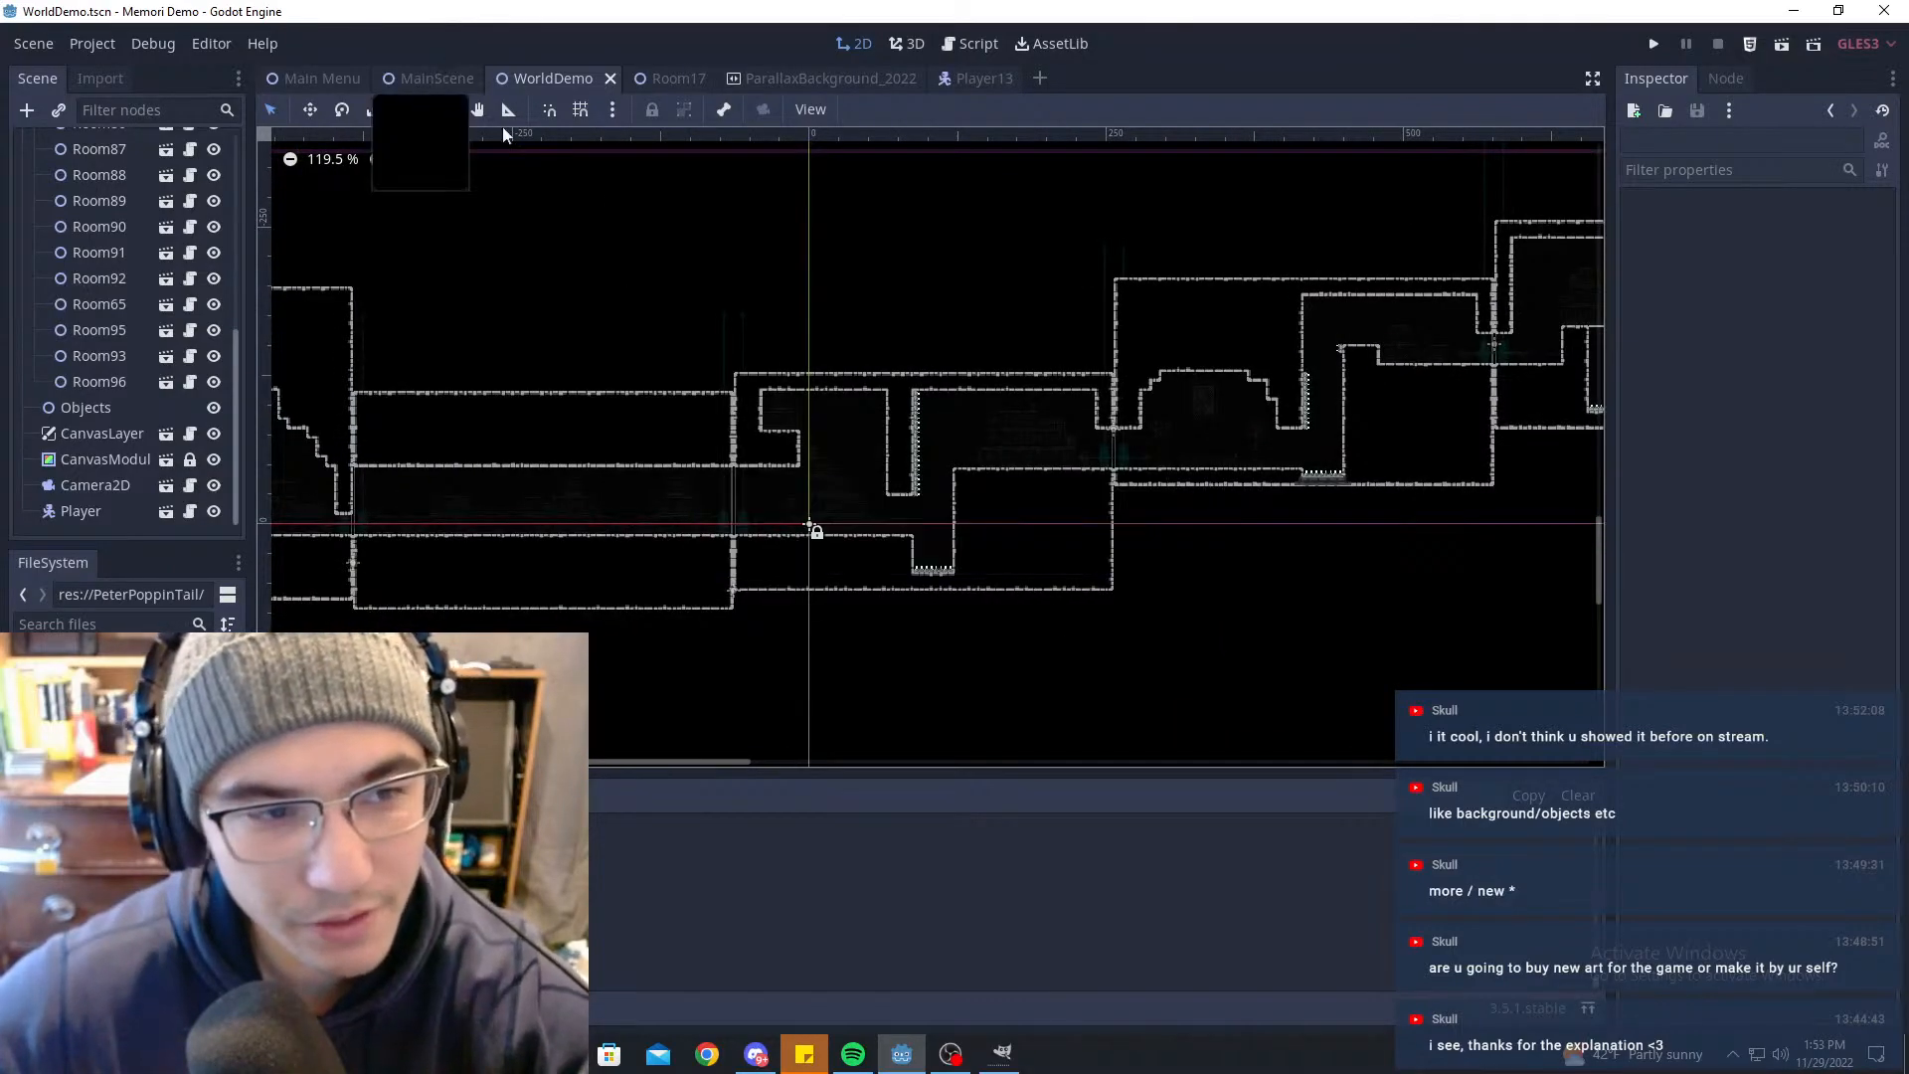
left_click(435, 80)
key("F6")
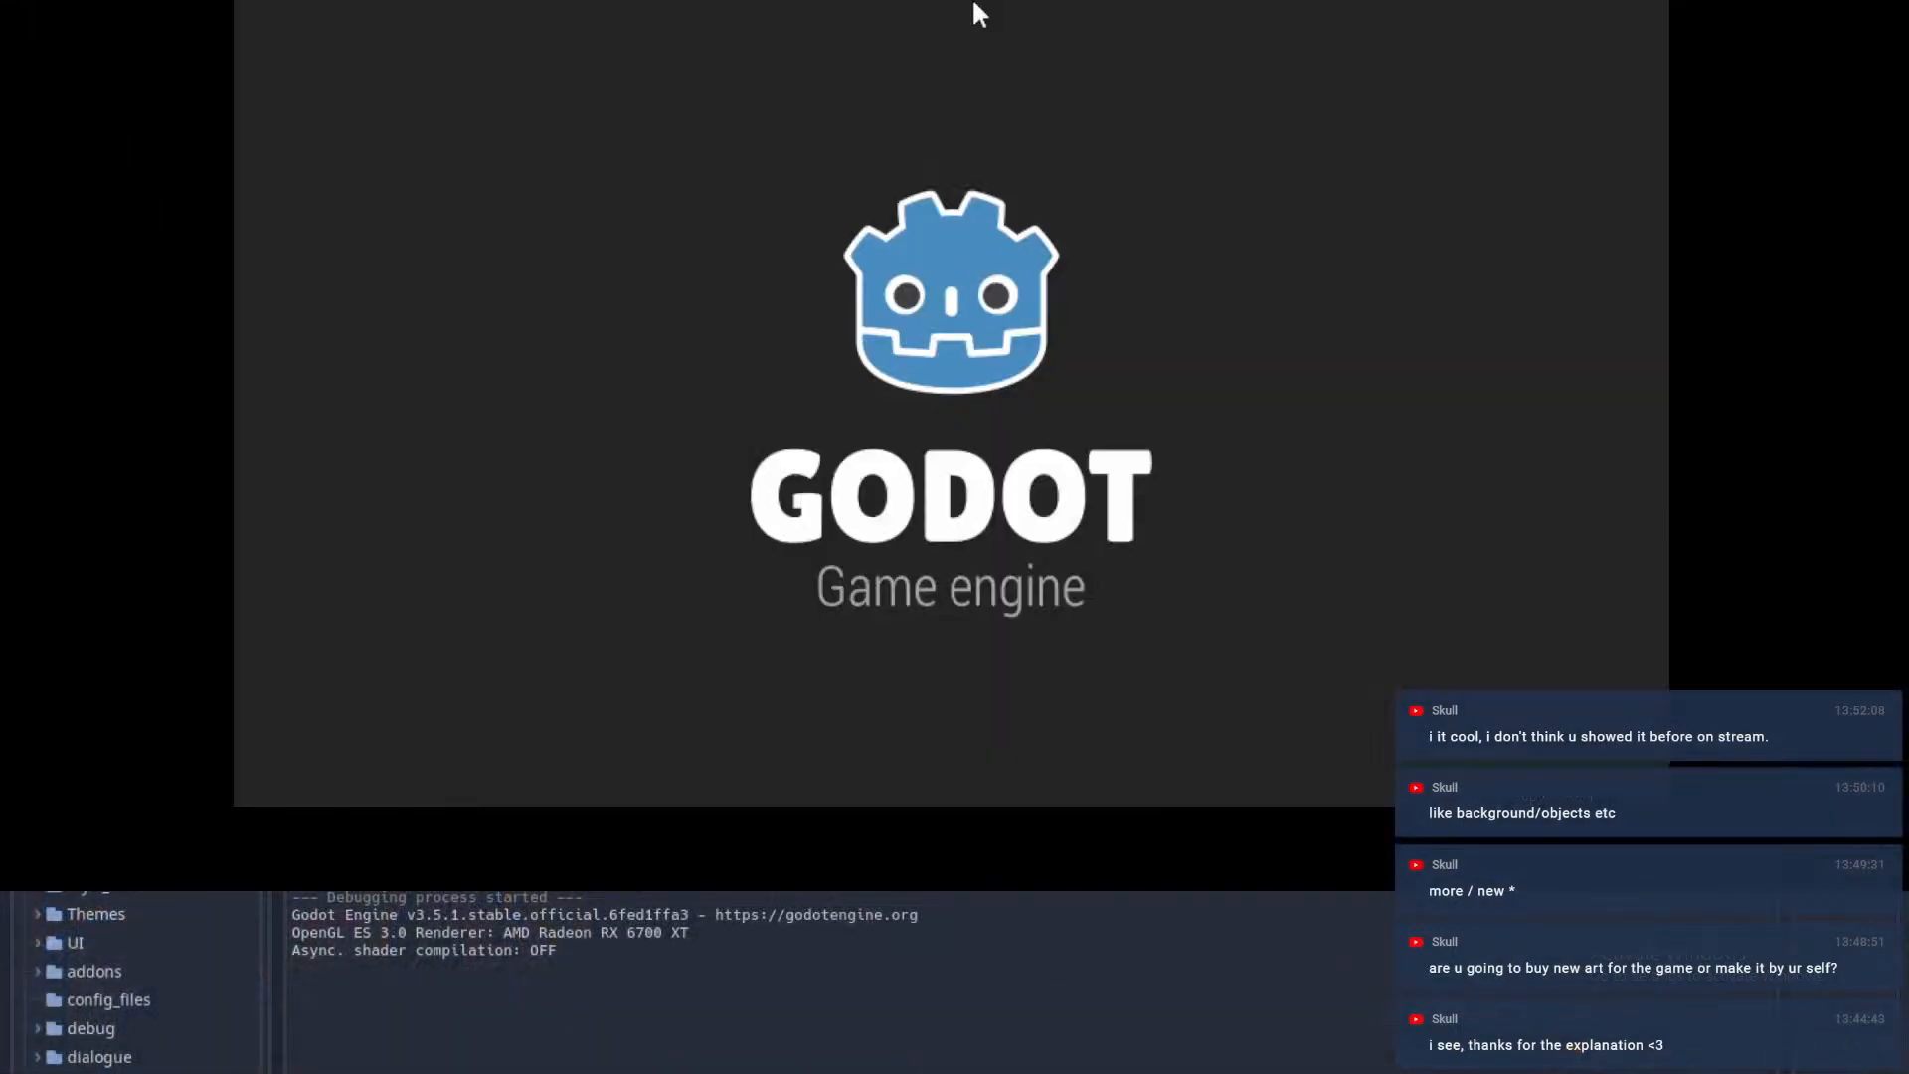
key("Escape")
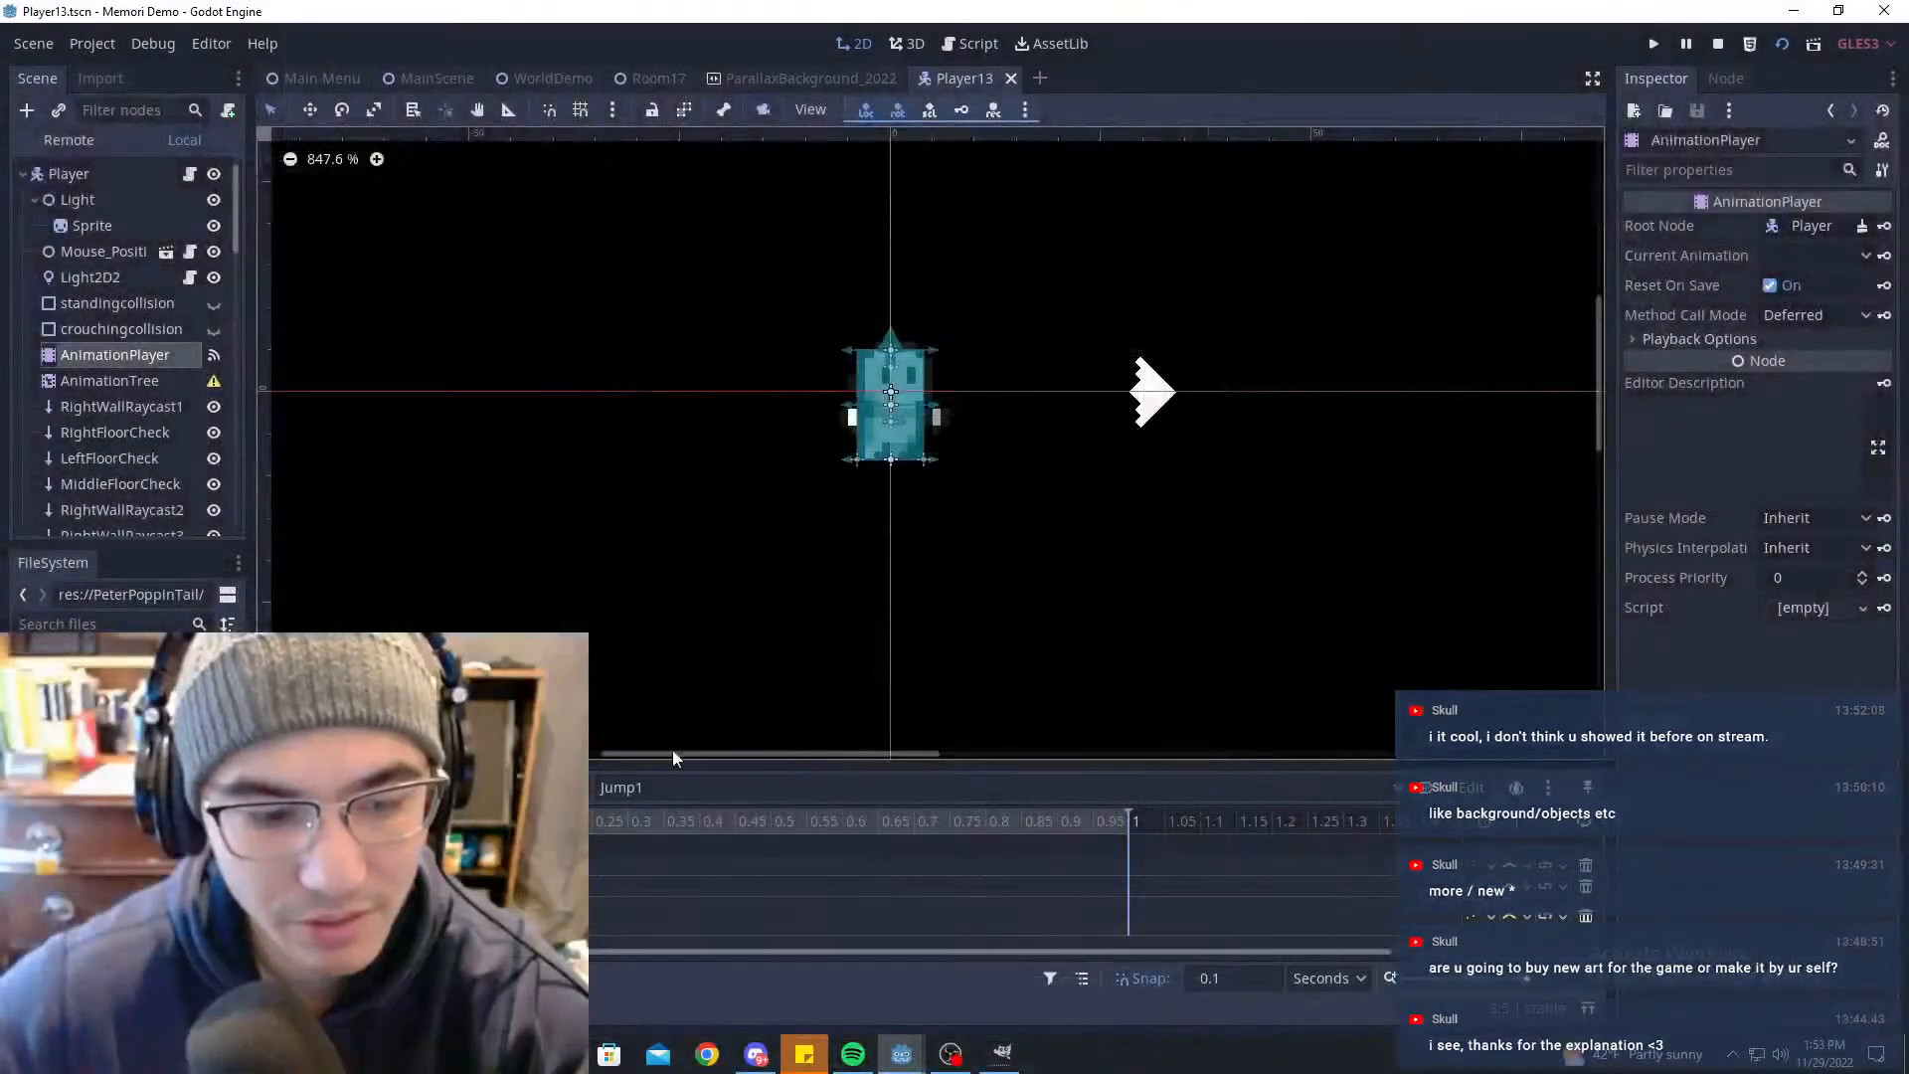
Step: Check the player's list of animations, closing it without choosing another, and switch to the running Memori Demo game window
left_click(660, 786)
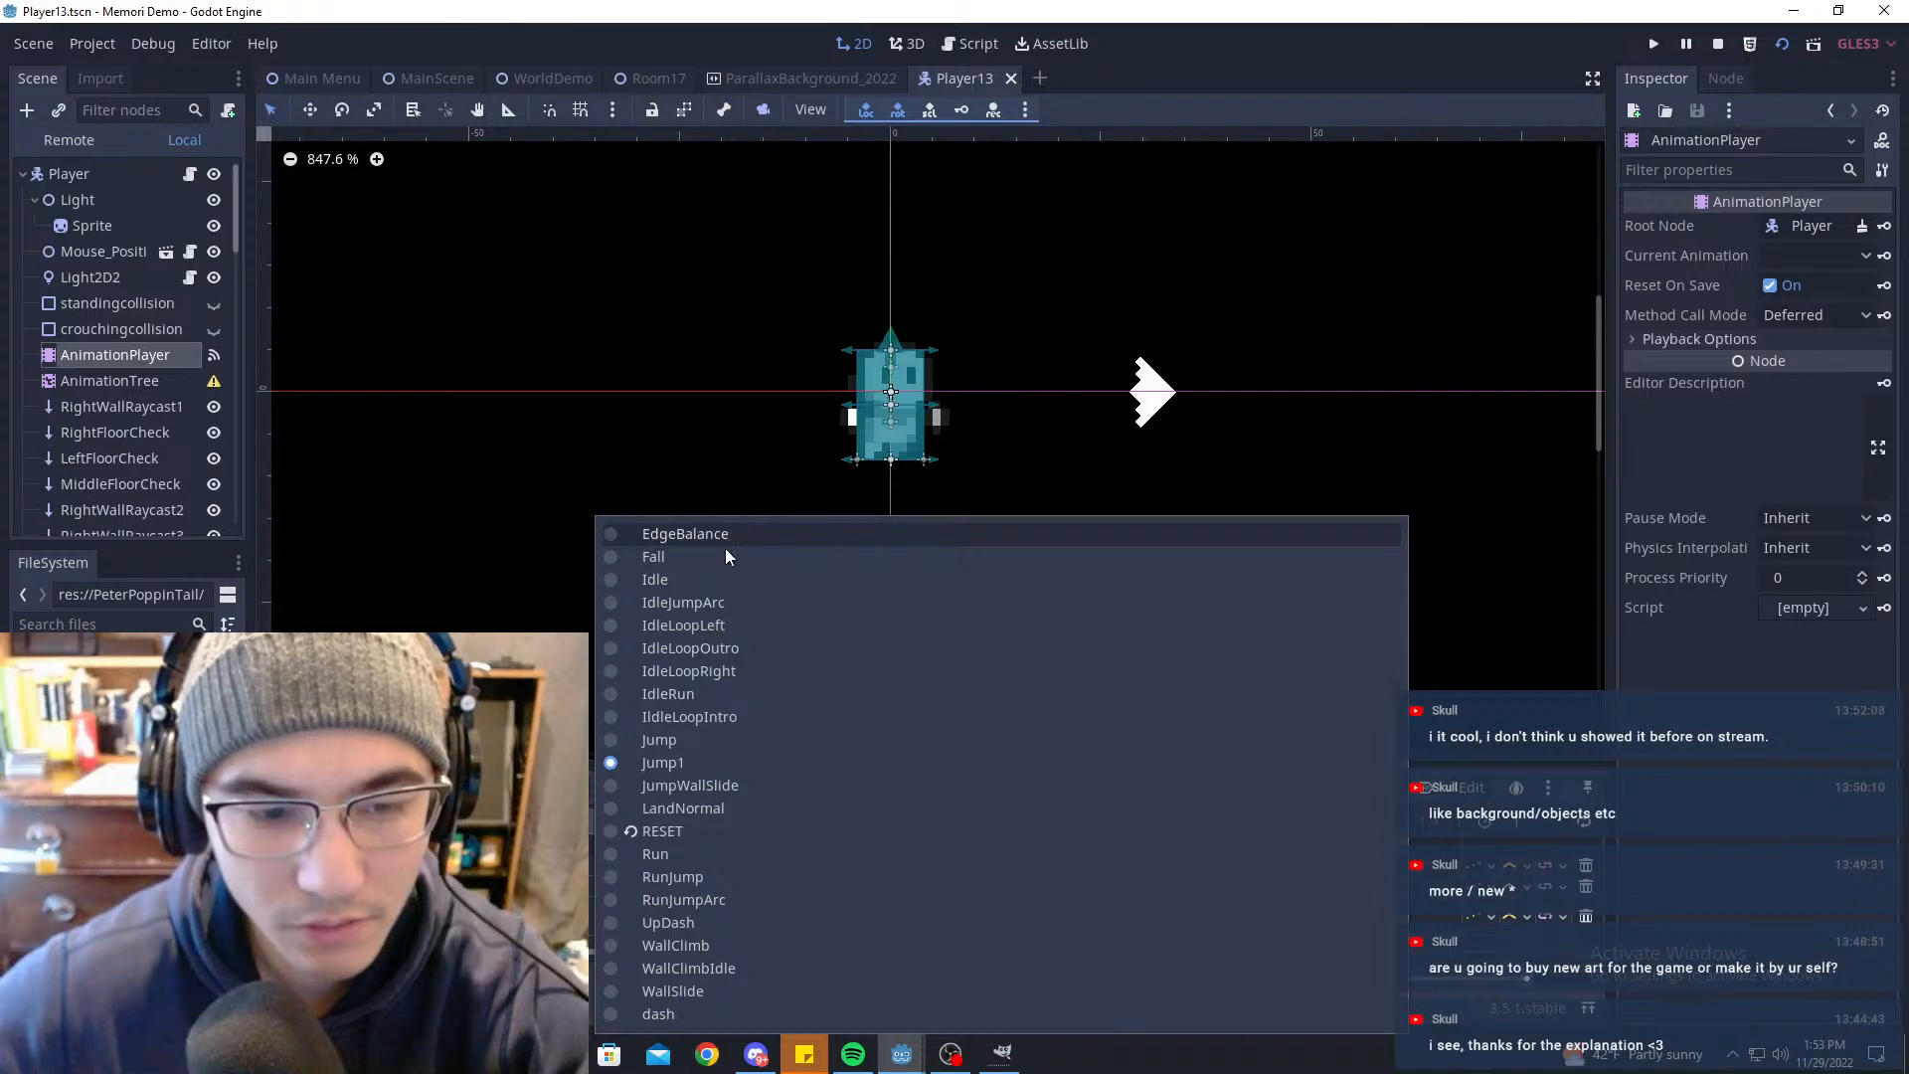
left_click(902, 1054)
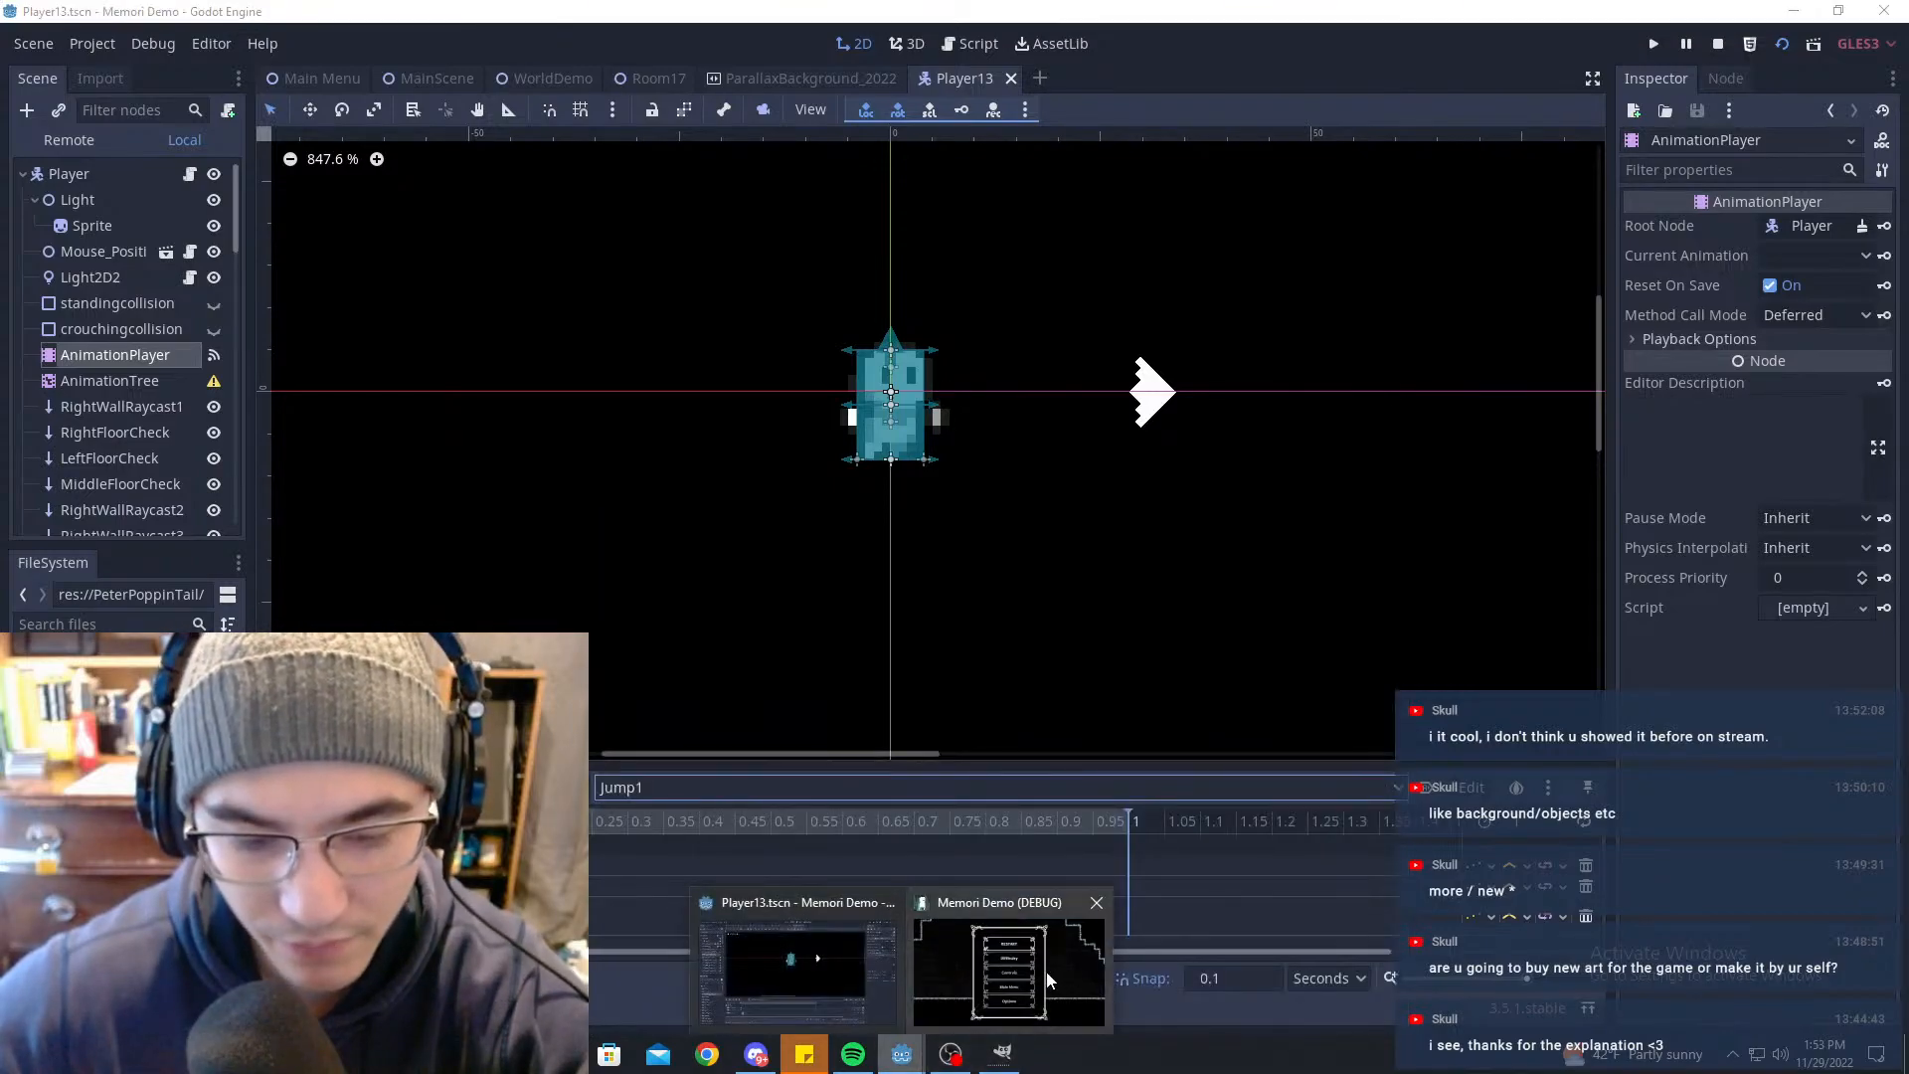
left_click(1049, 980)
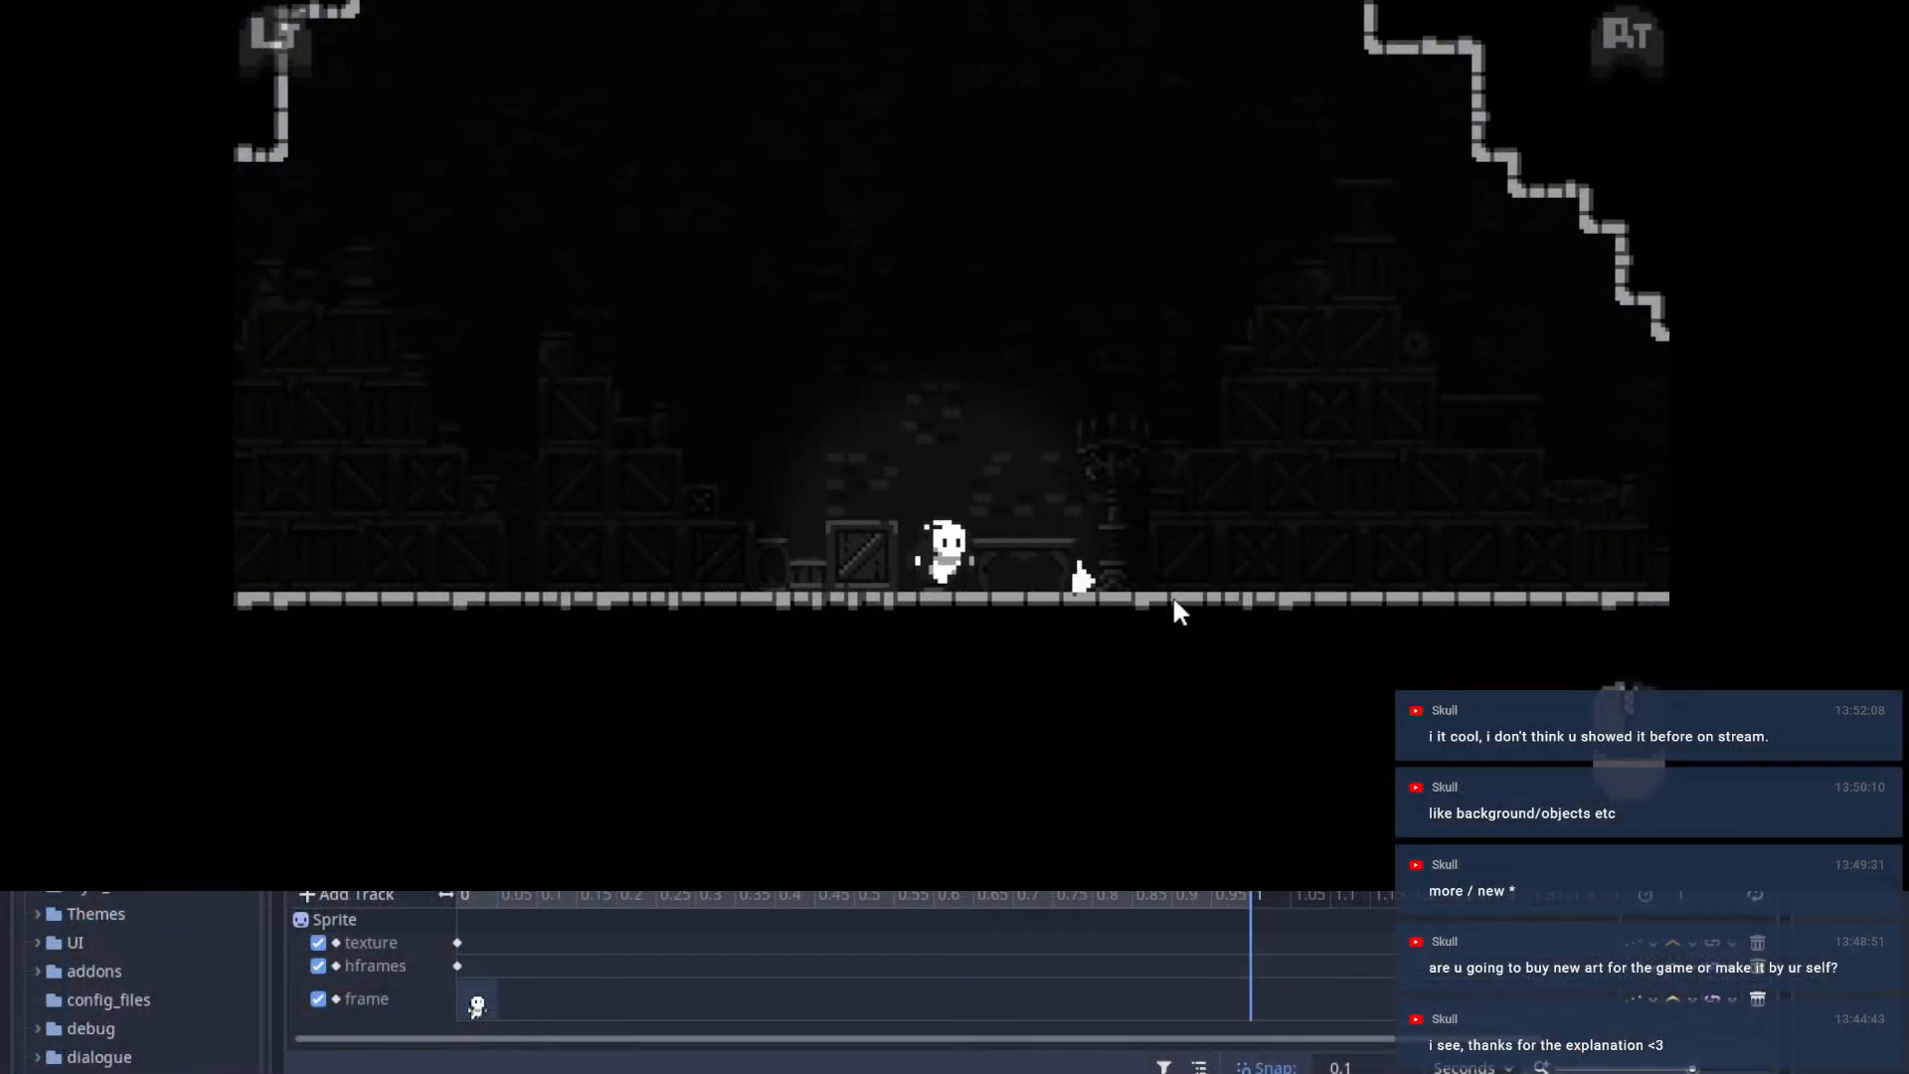
Step: Test the run and jump animations by moving right through the starting crate room and the low corridor
key("d")
key("space")
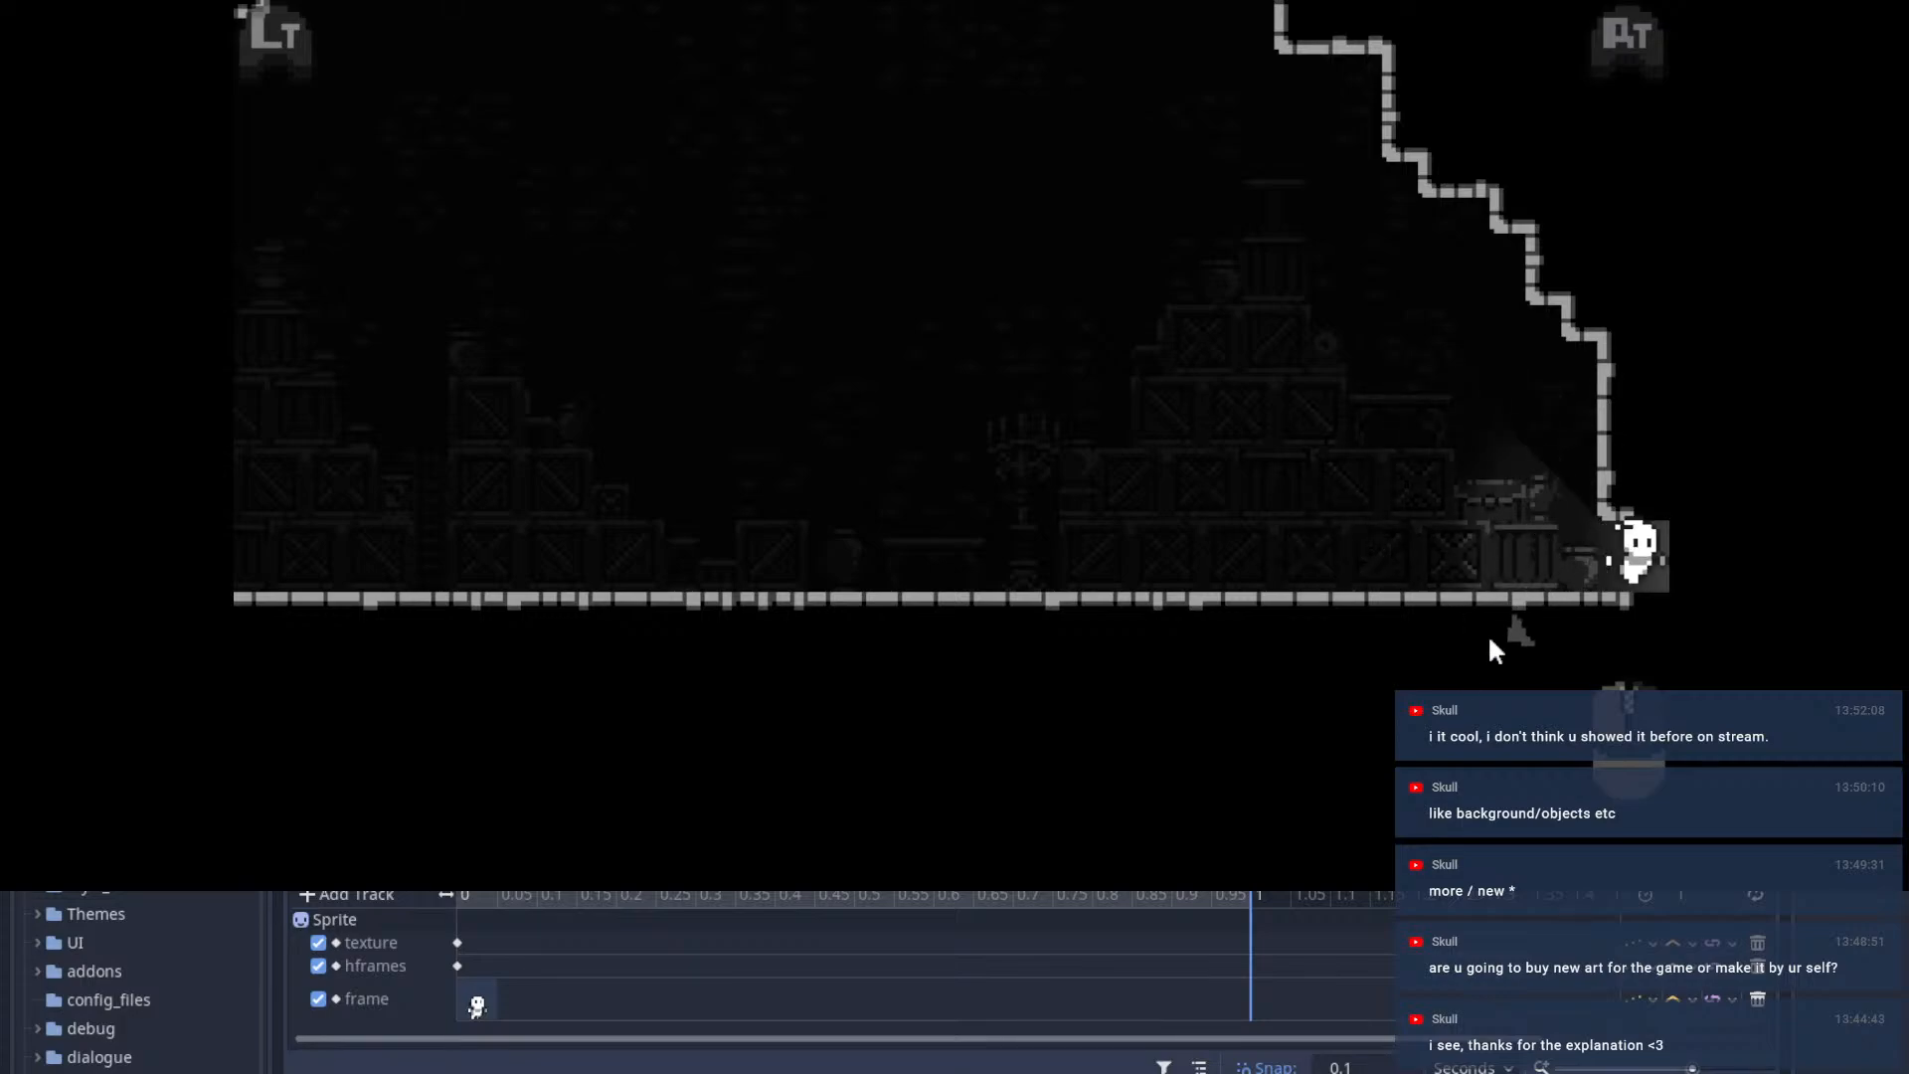
key("d")
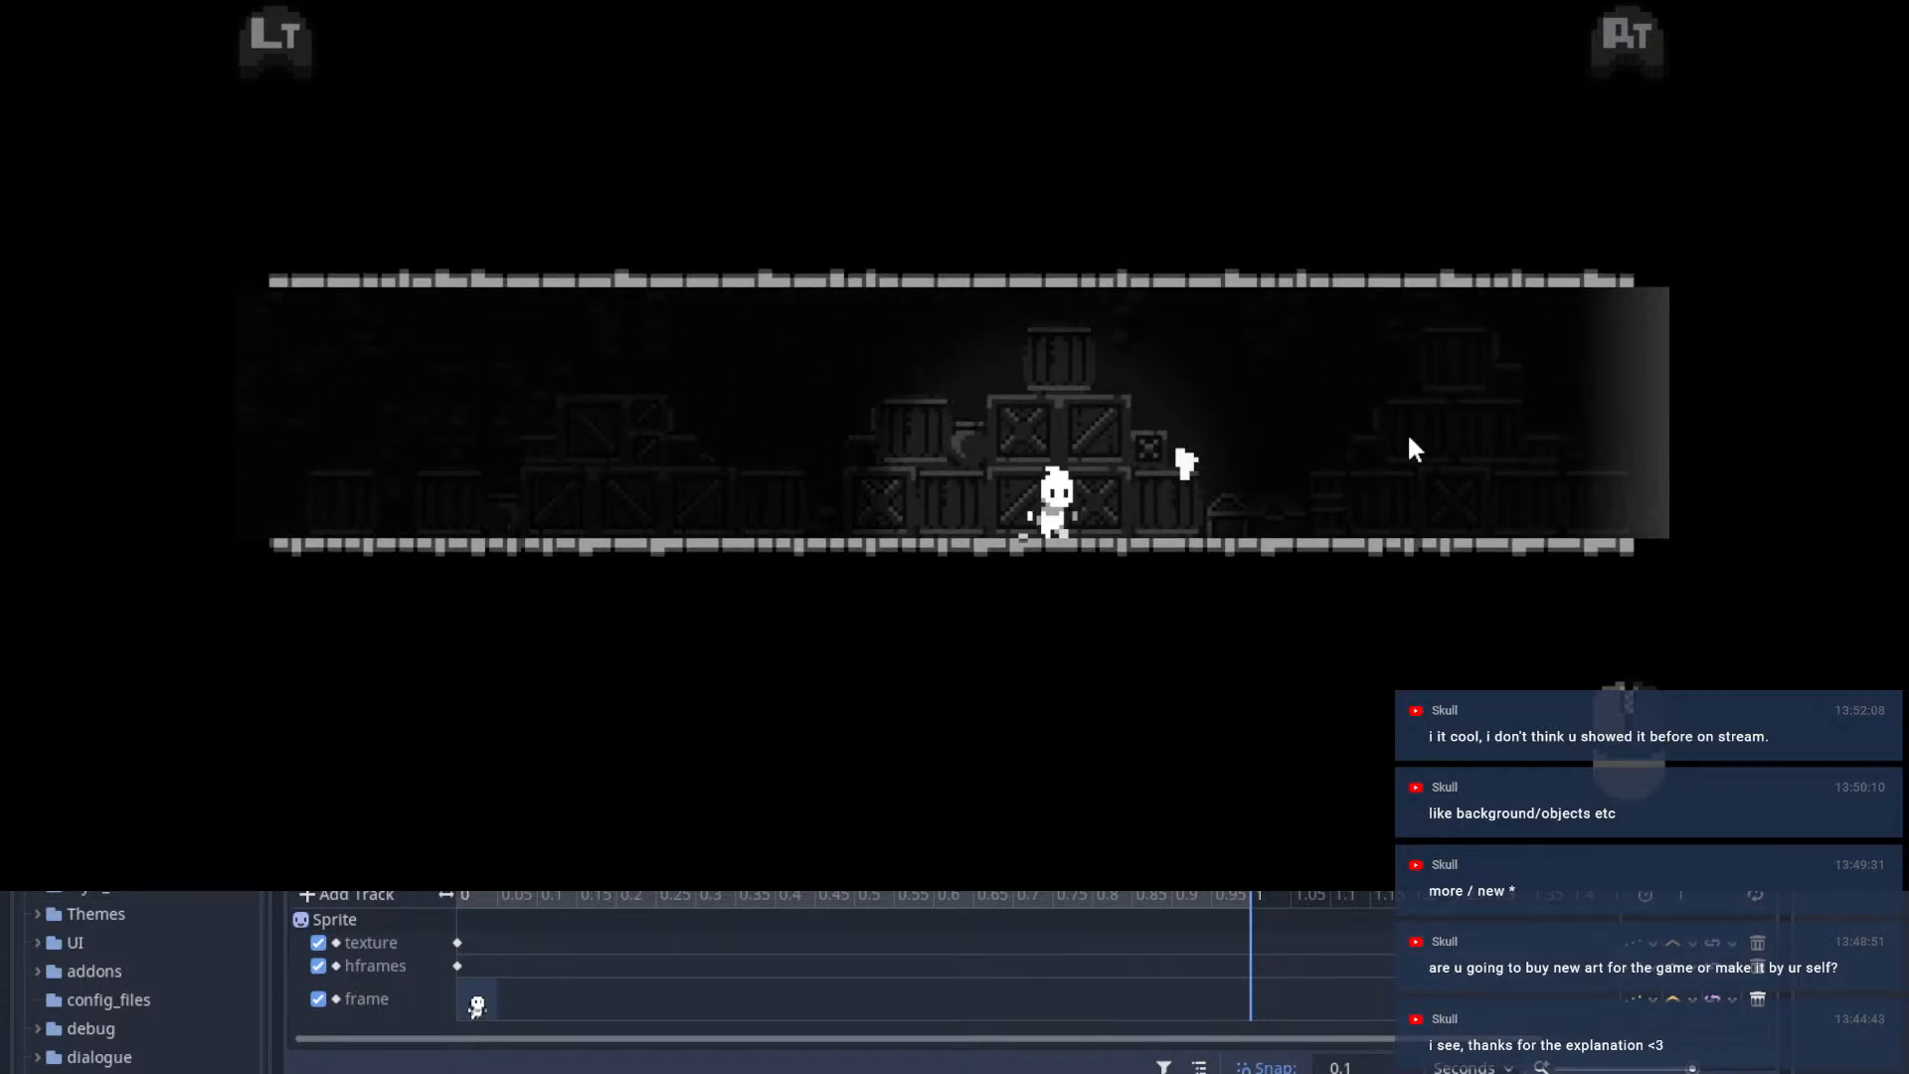
key("d")
key("space")
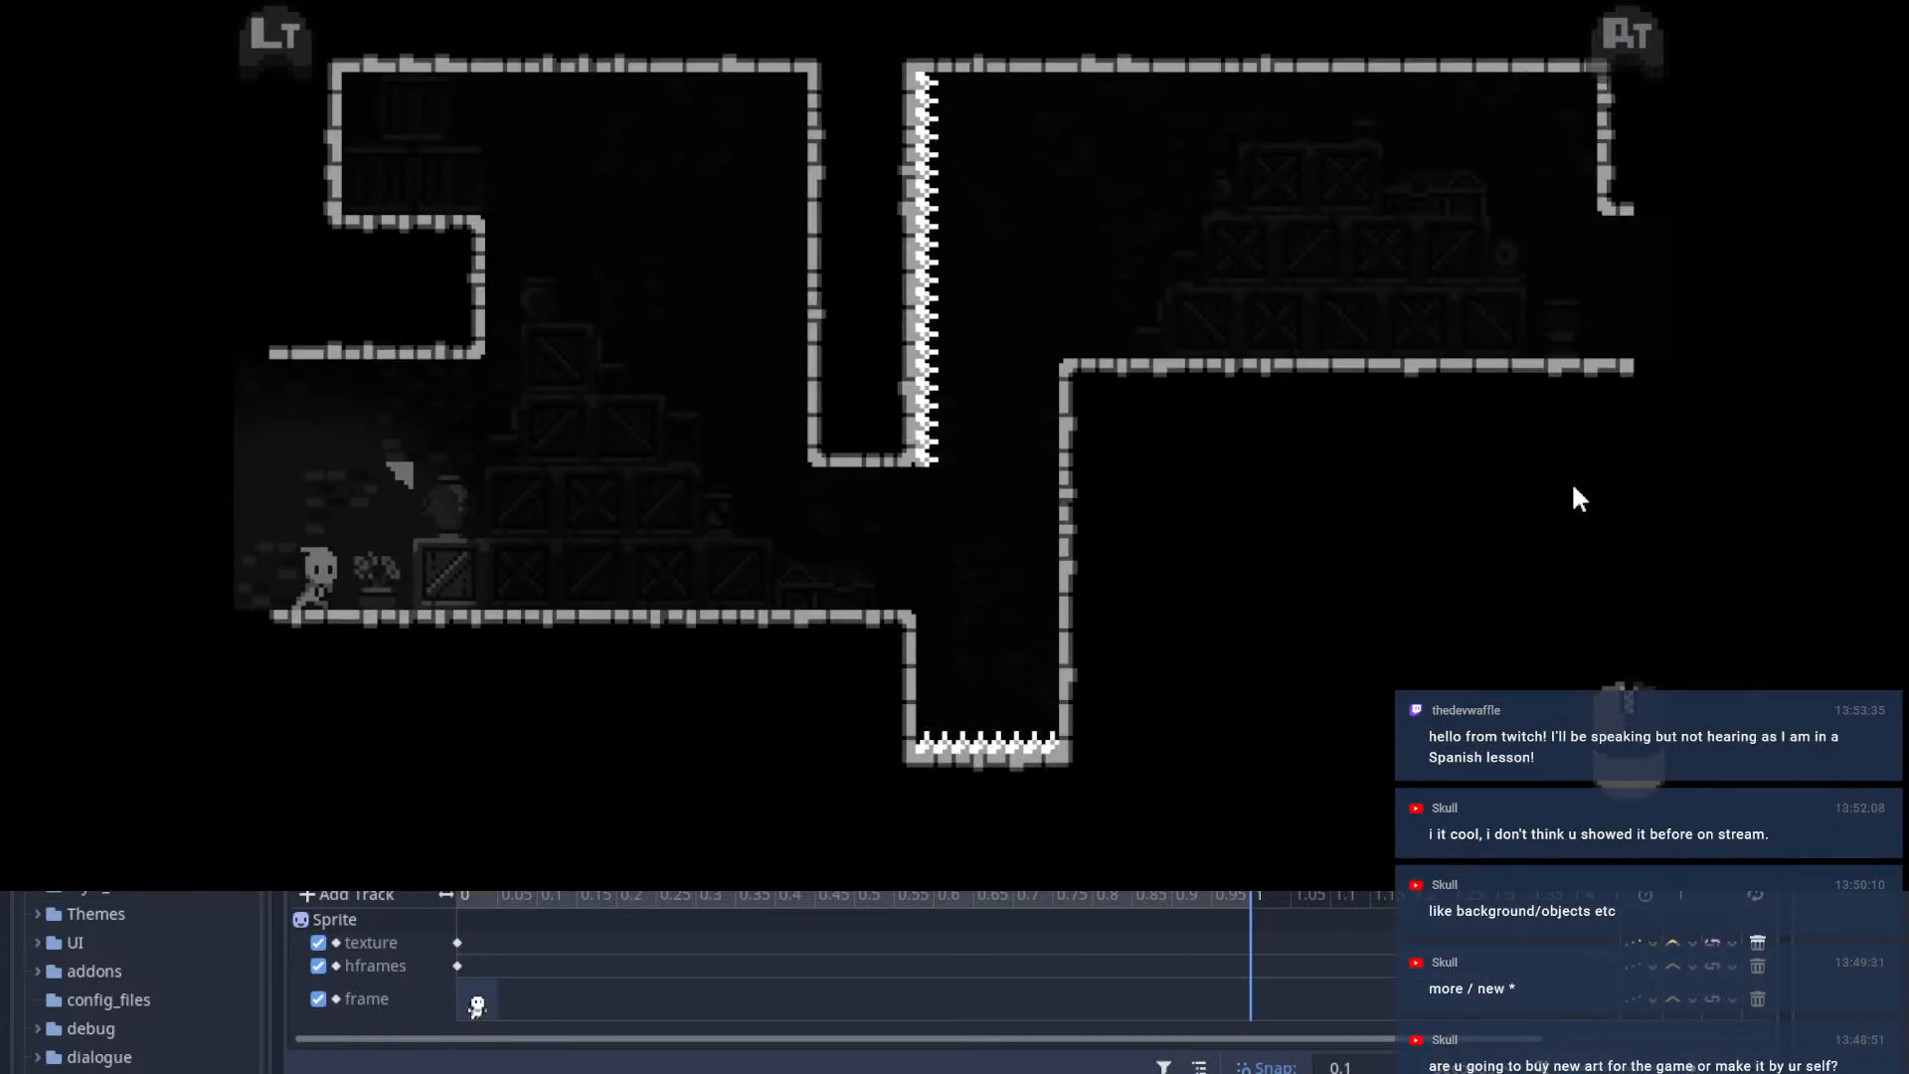
Step: Test double jumps and direction changes through the spiked-shaft room with crate stacks, up to its exit on the upper ledge
key("d")
key("space")
key("space")
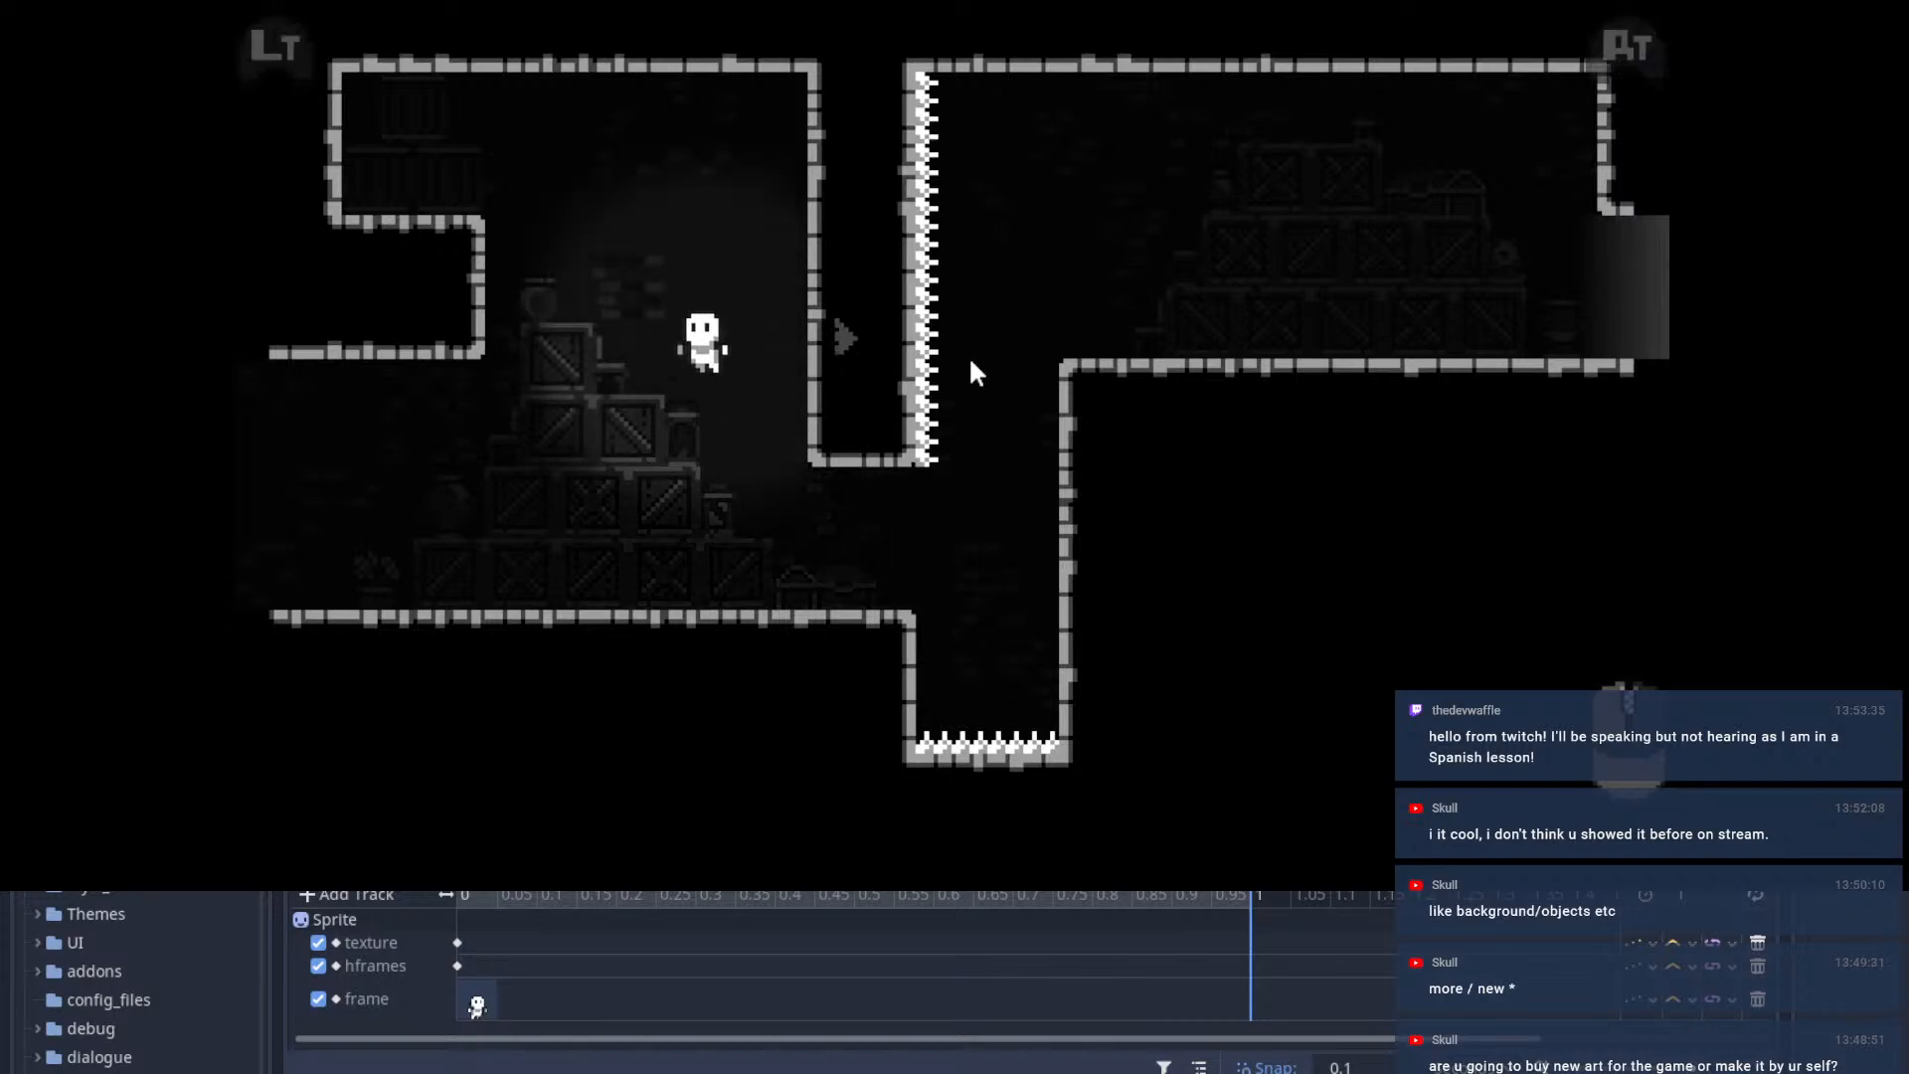
key("d")
key("space")
key("a")
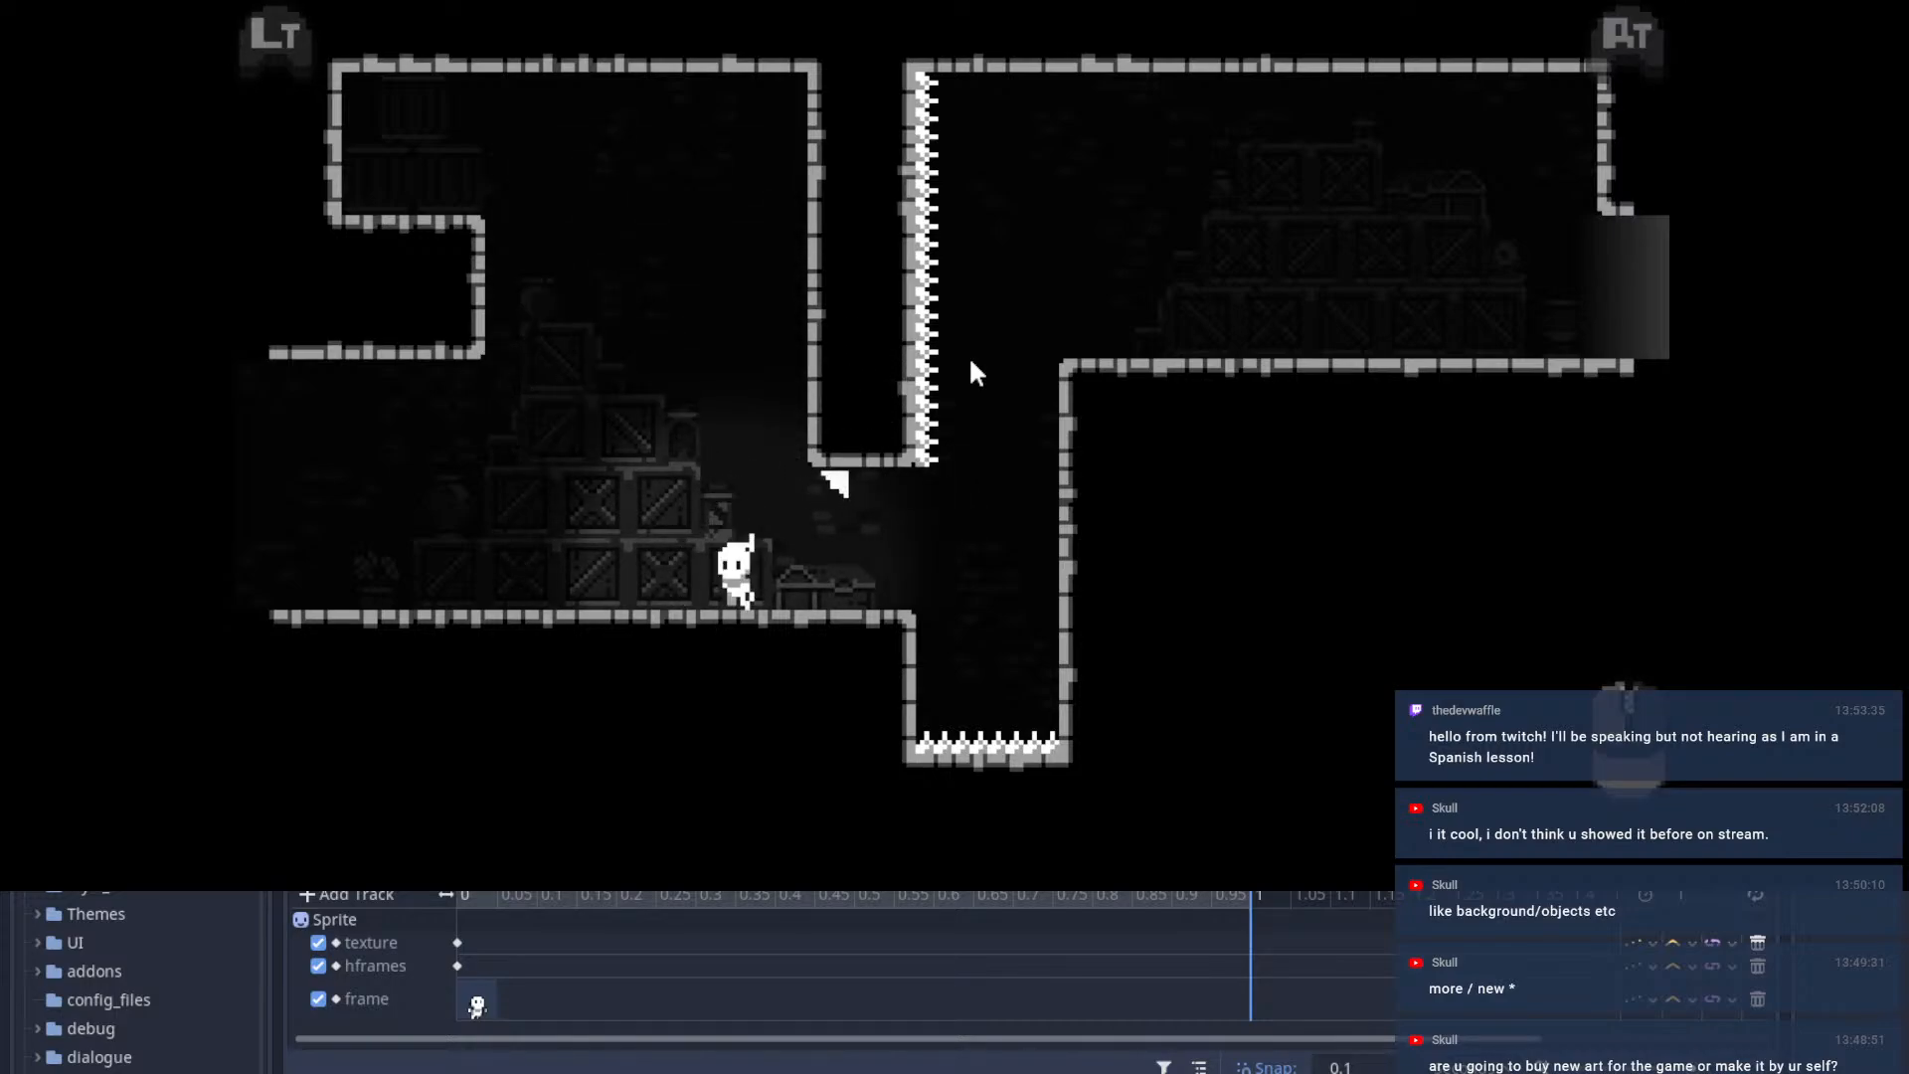
key("d")
key("space")
key("space")
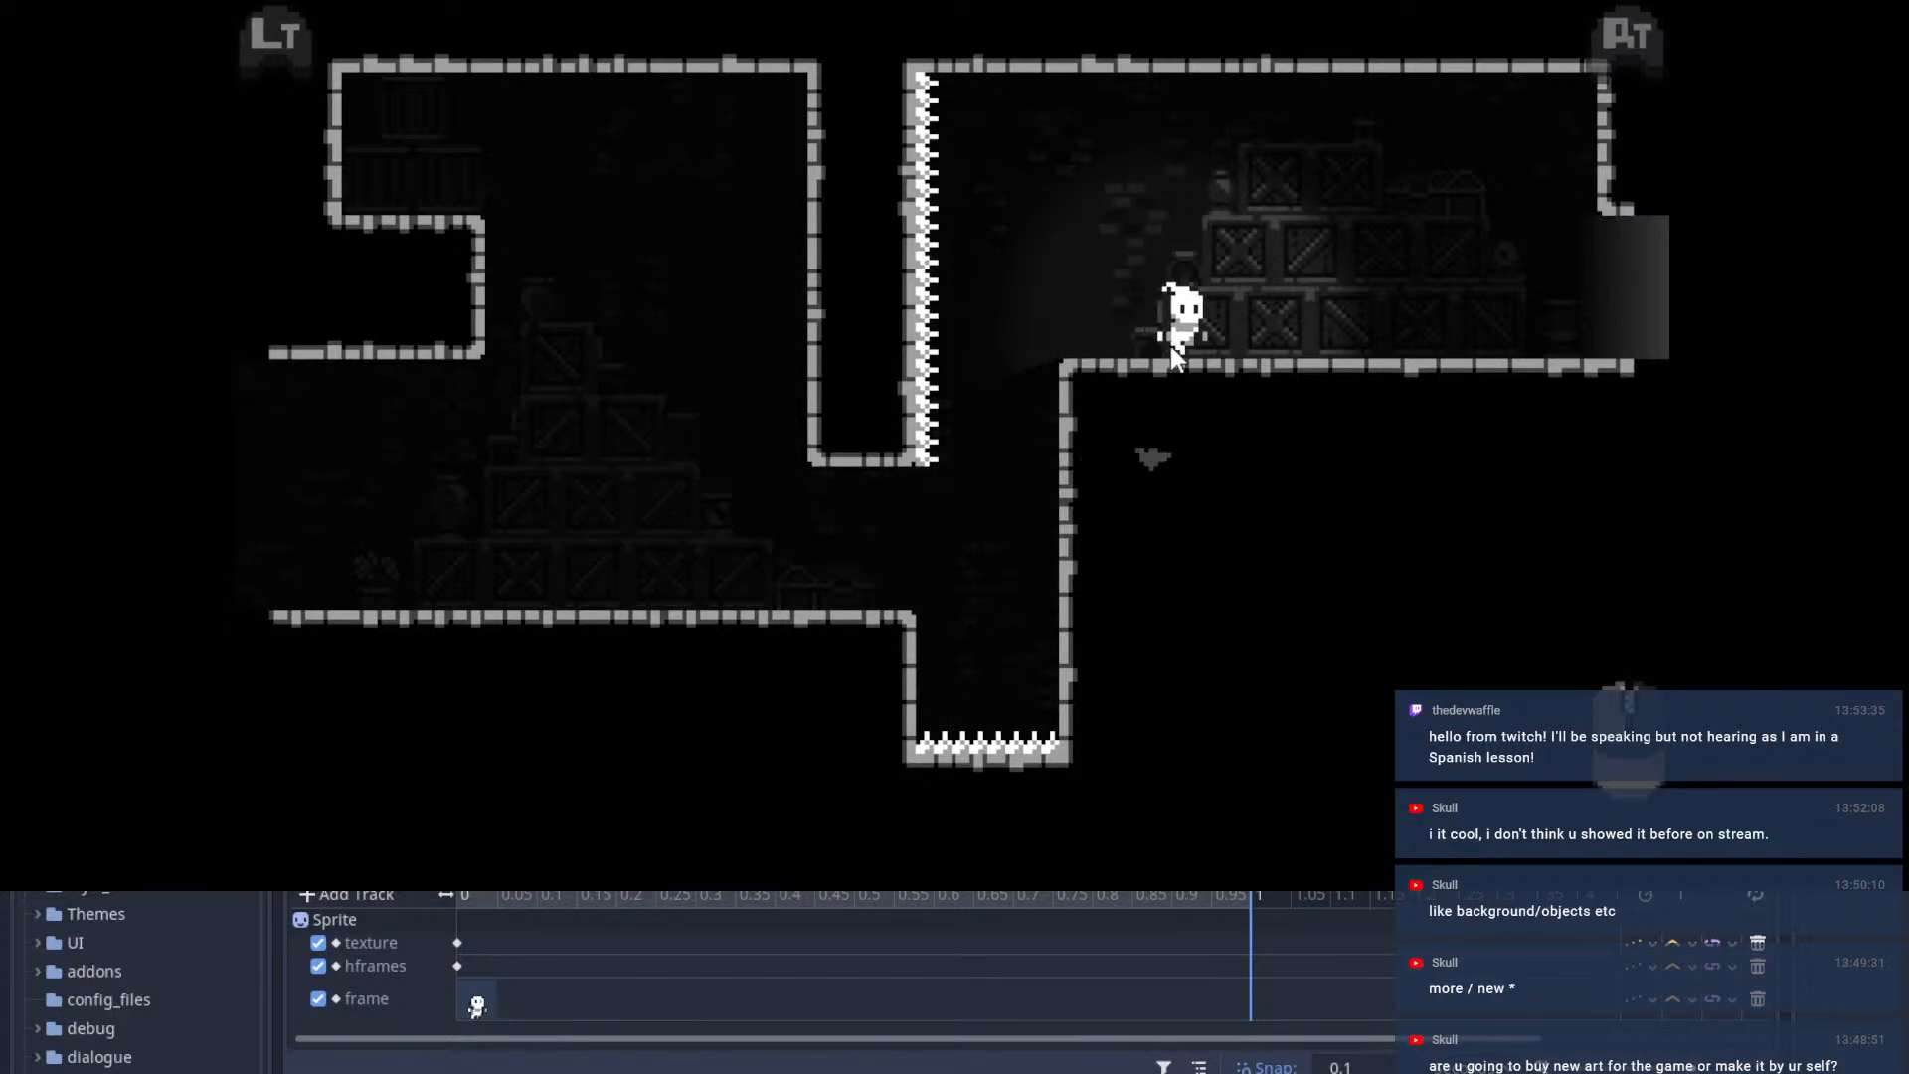
key("d")
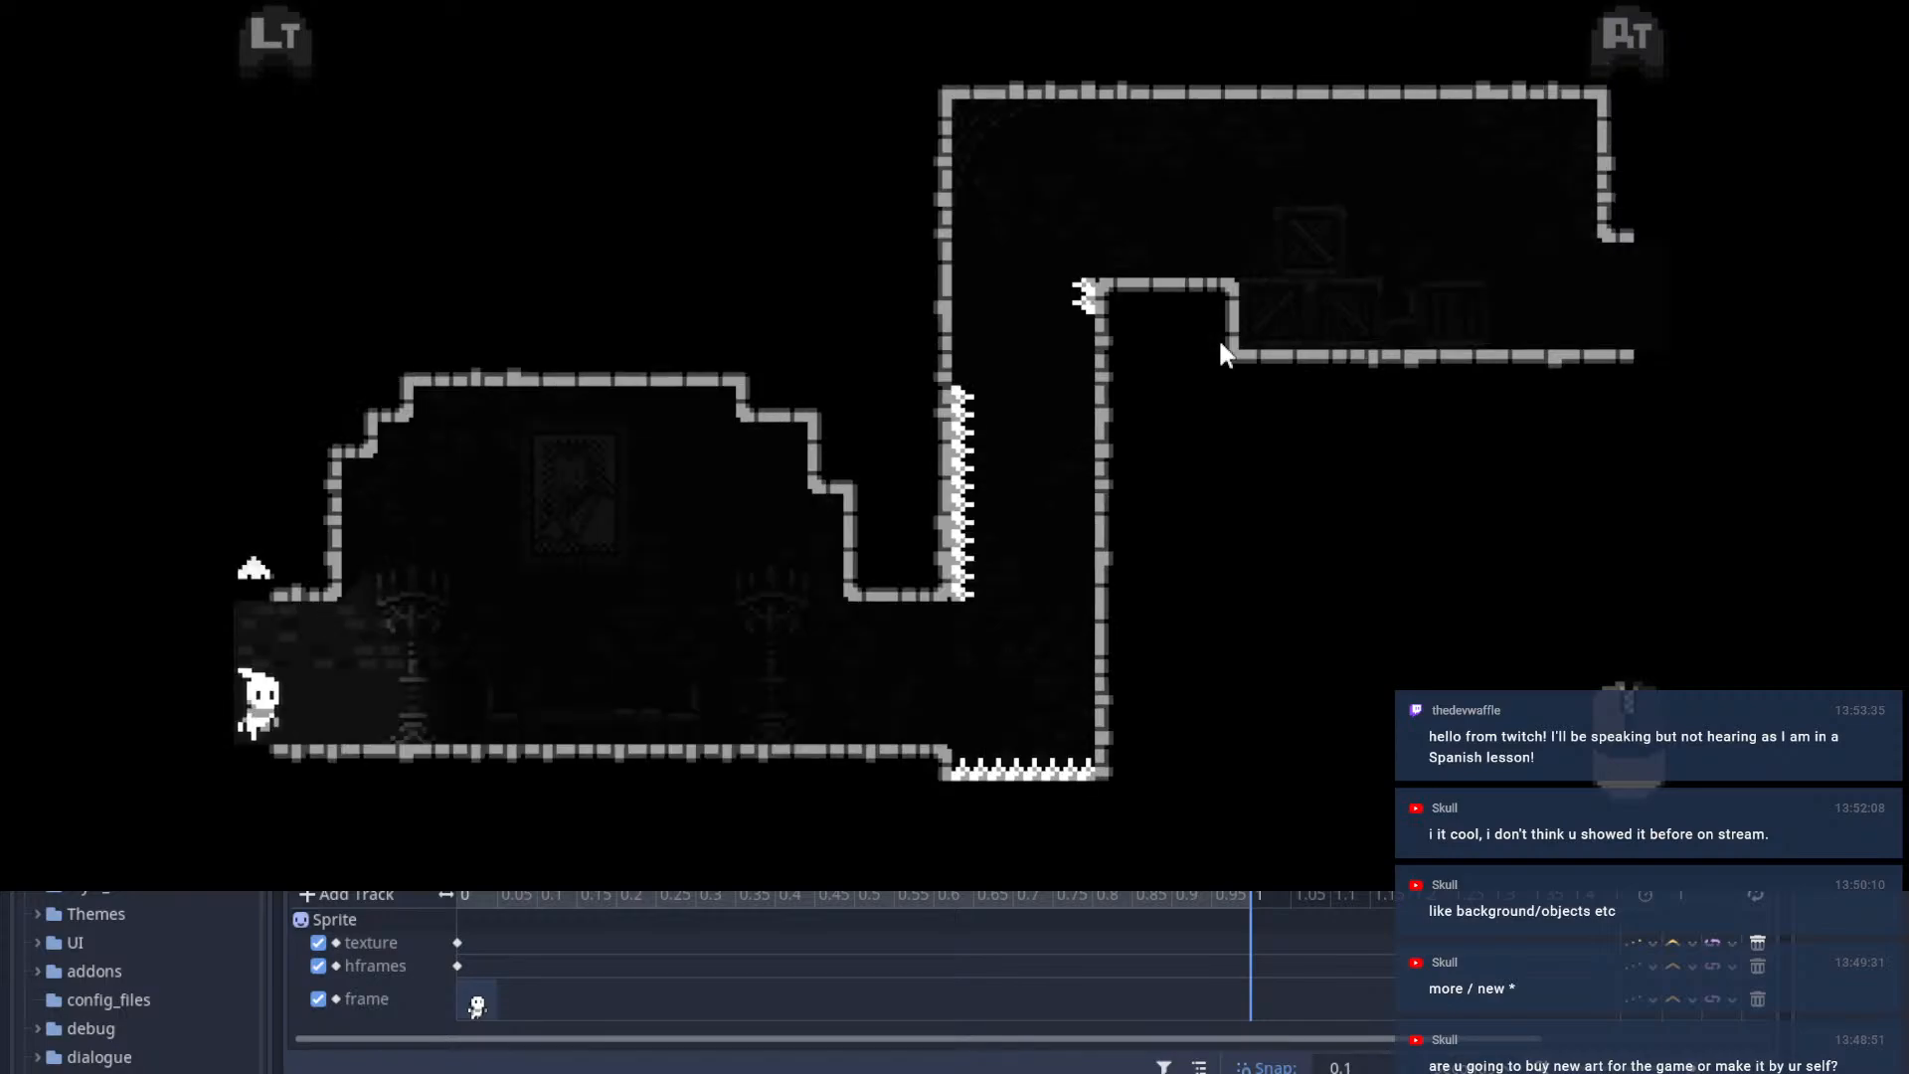
Step: Test the wall jumps by crossing the portrait room and climbing the spiked shaft onto the upper ledge
key("d")
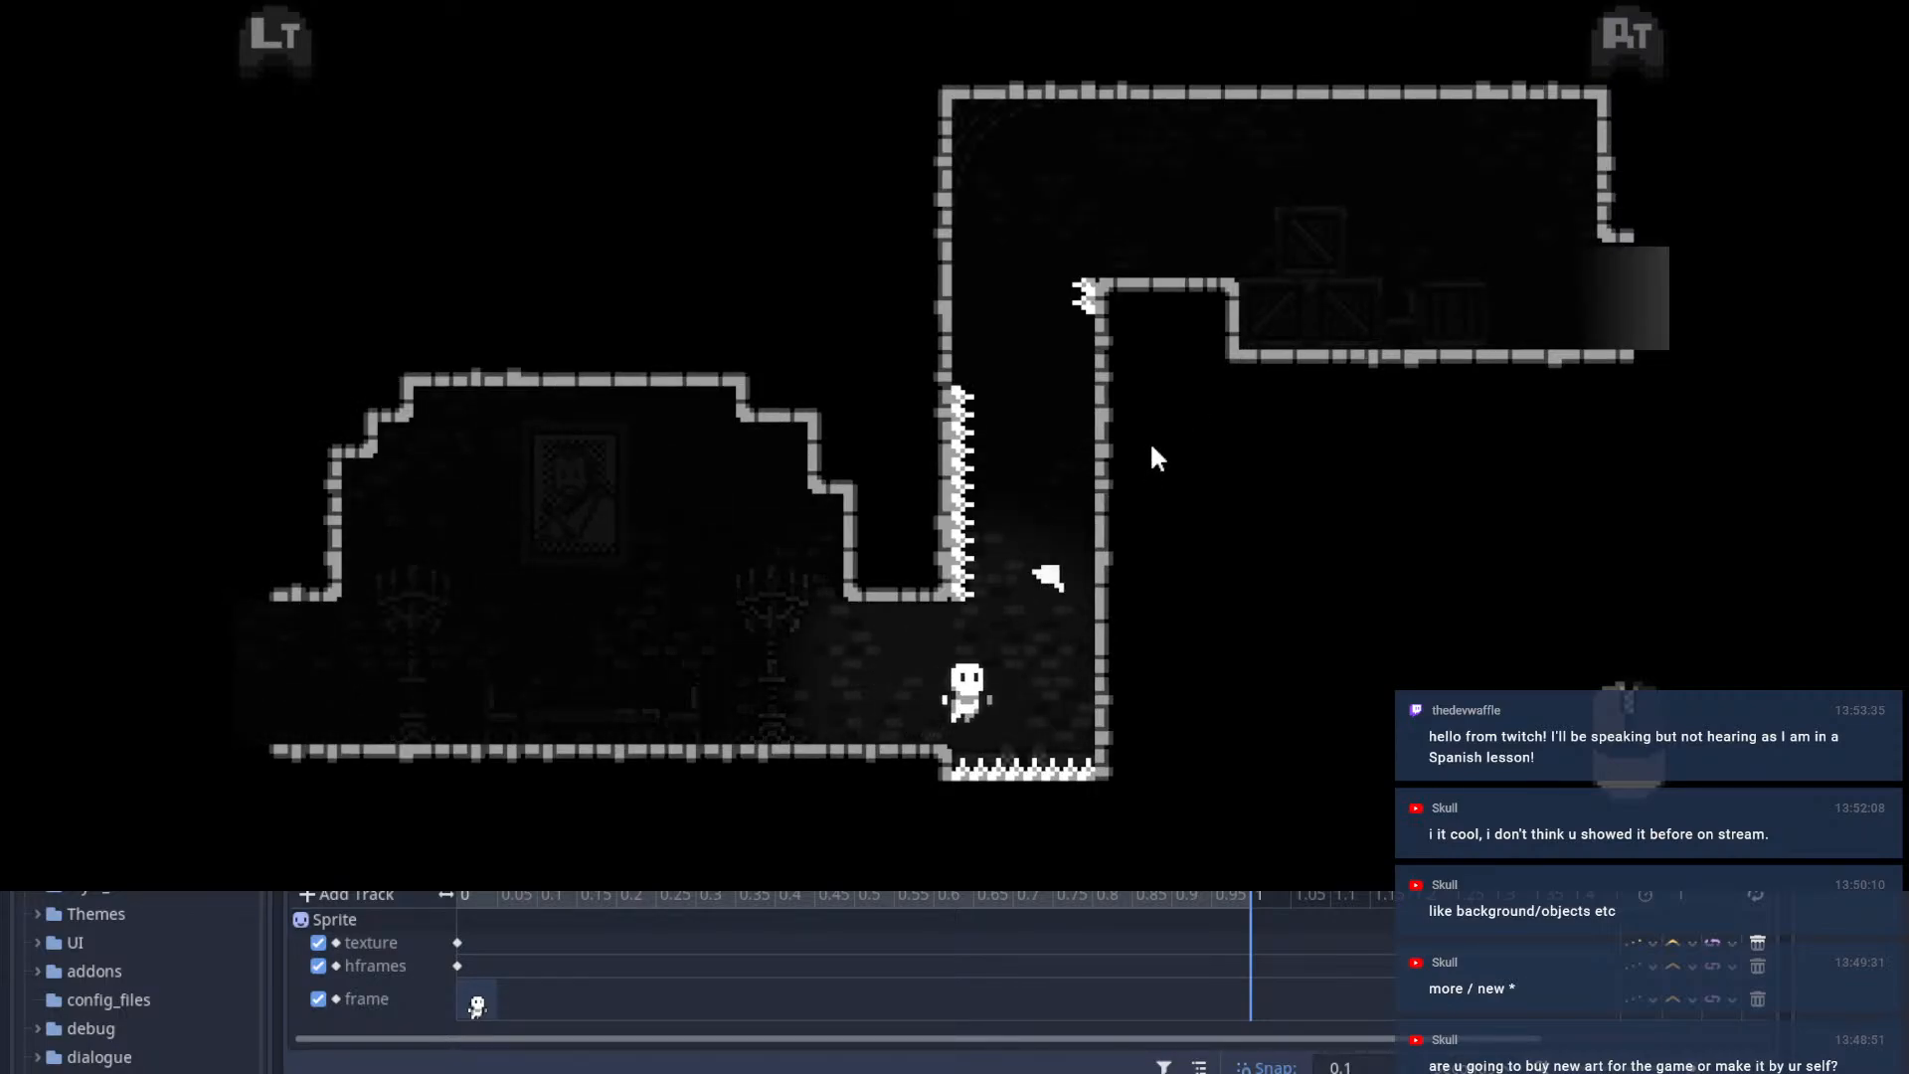
key("d")
key("space")
key("space")
key("space")
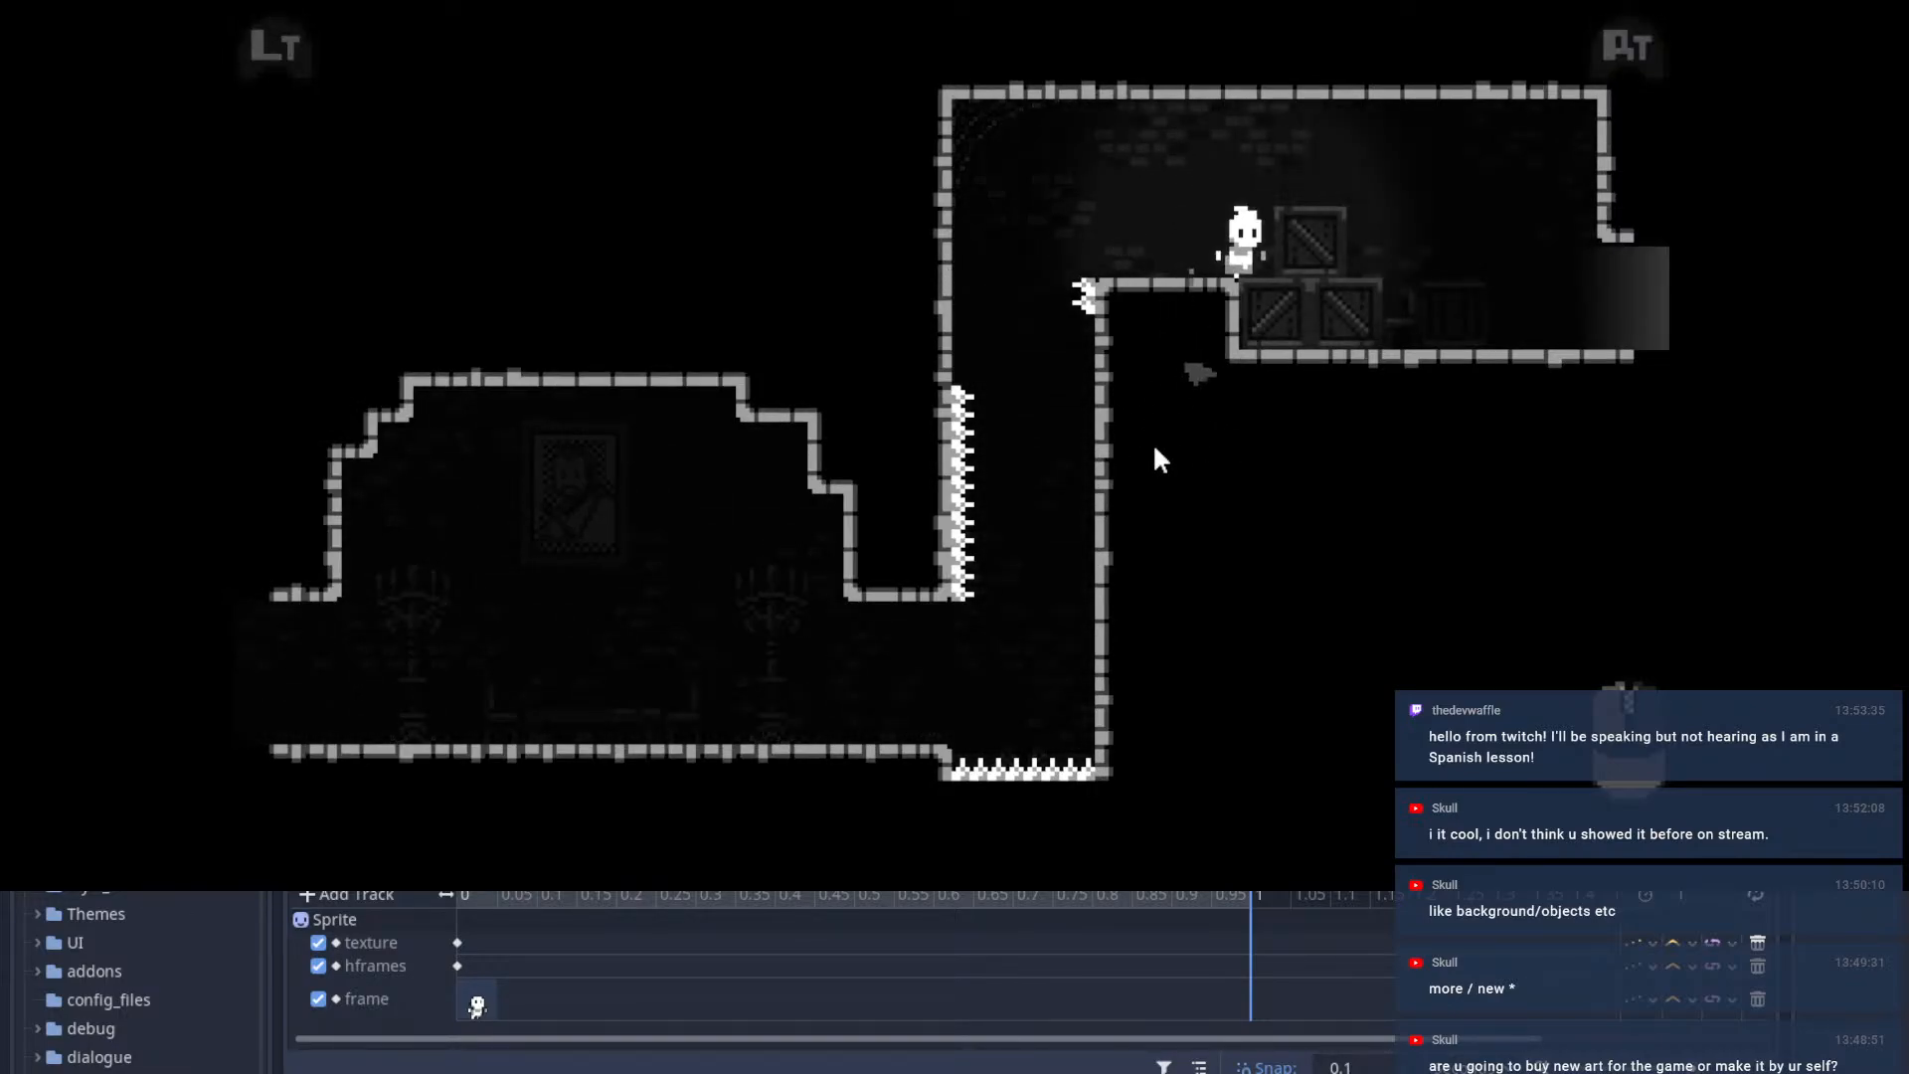
Step: Test the ledge animations by repeatedly hopping around the ledge edge beside the crates, and leave the room on the right
key("d")
key("a")
key("space")
key("d")
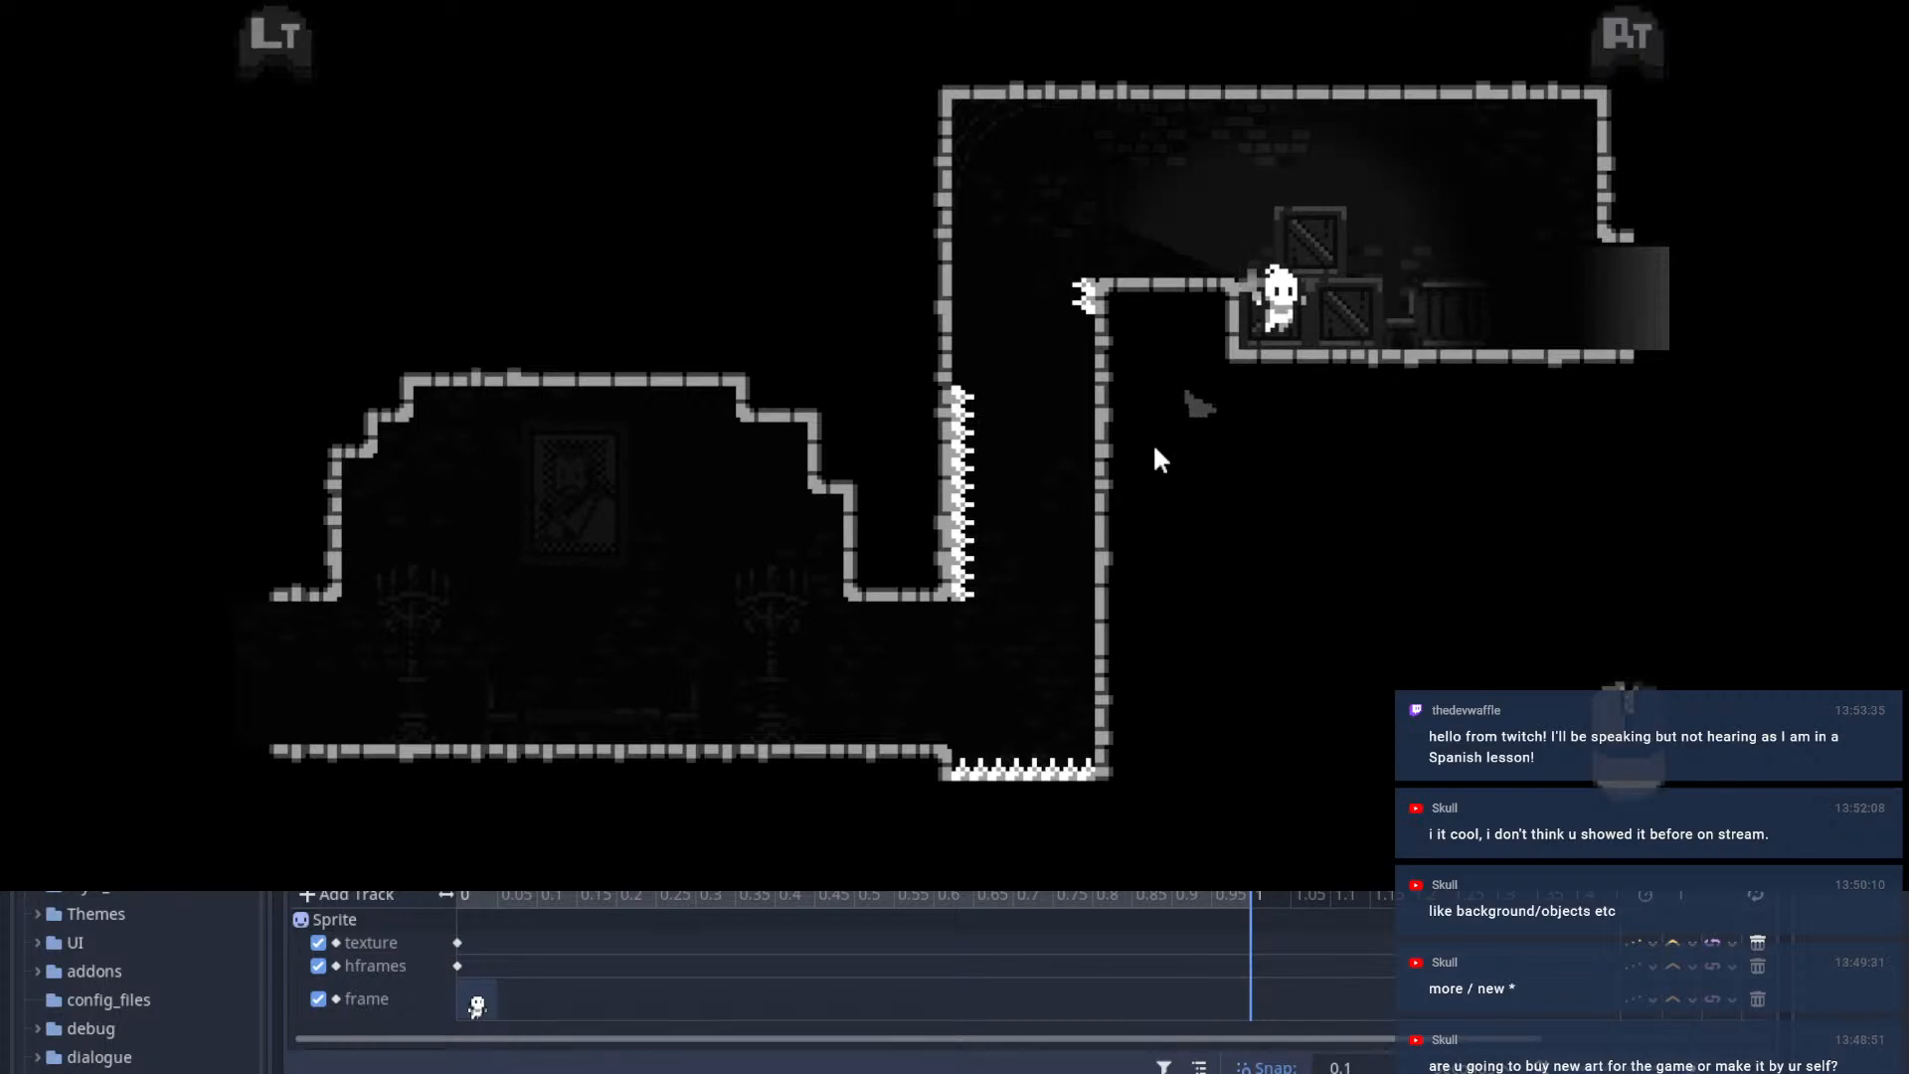
key("a")
key("space")
key("d")
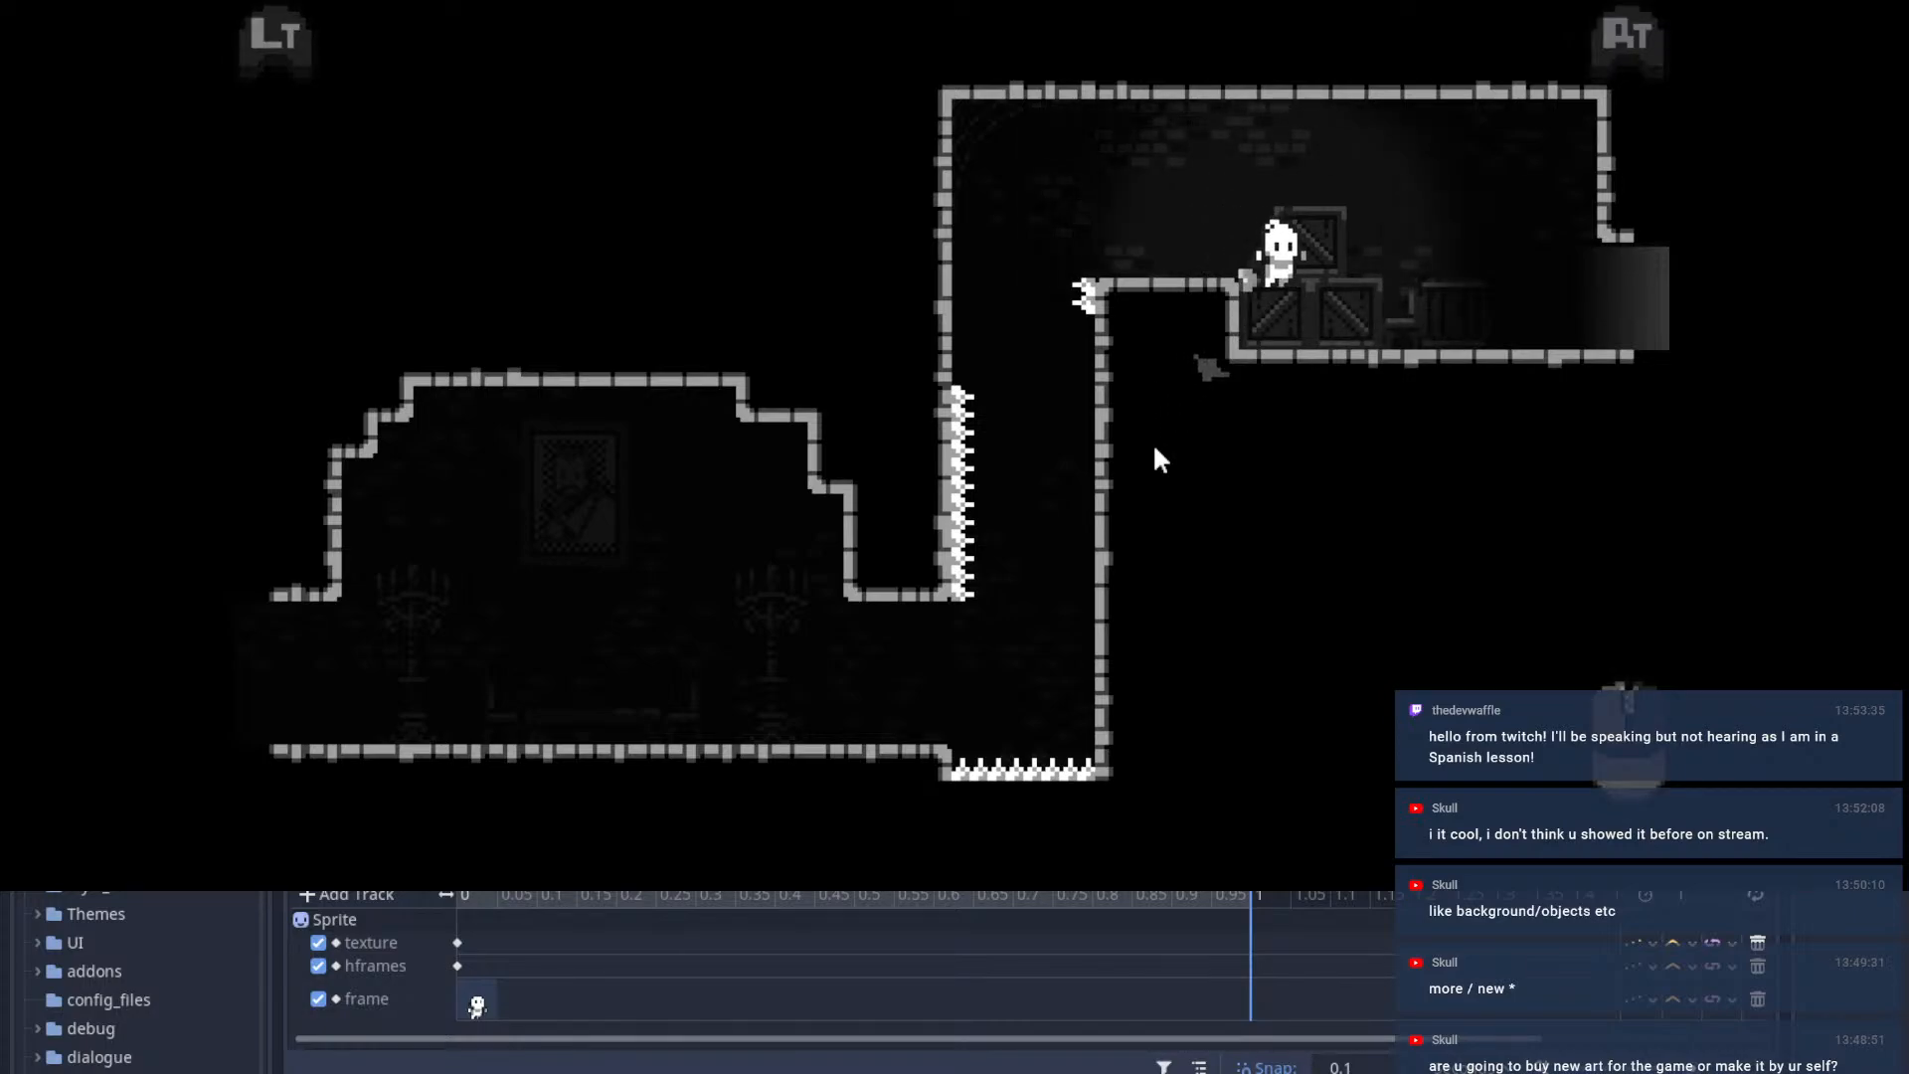
key("d")
key("d")
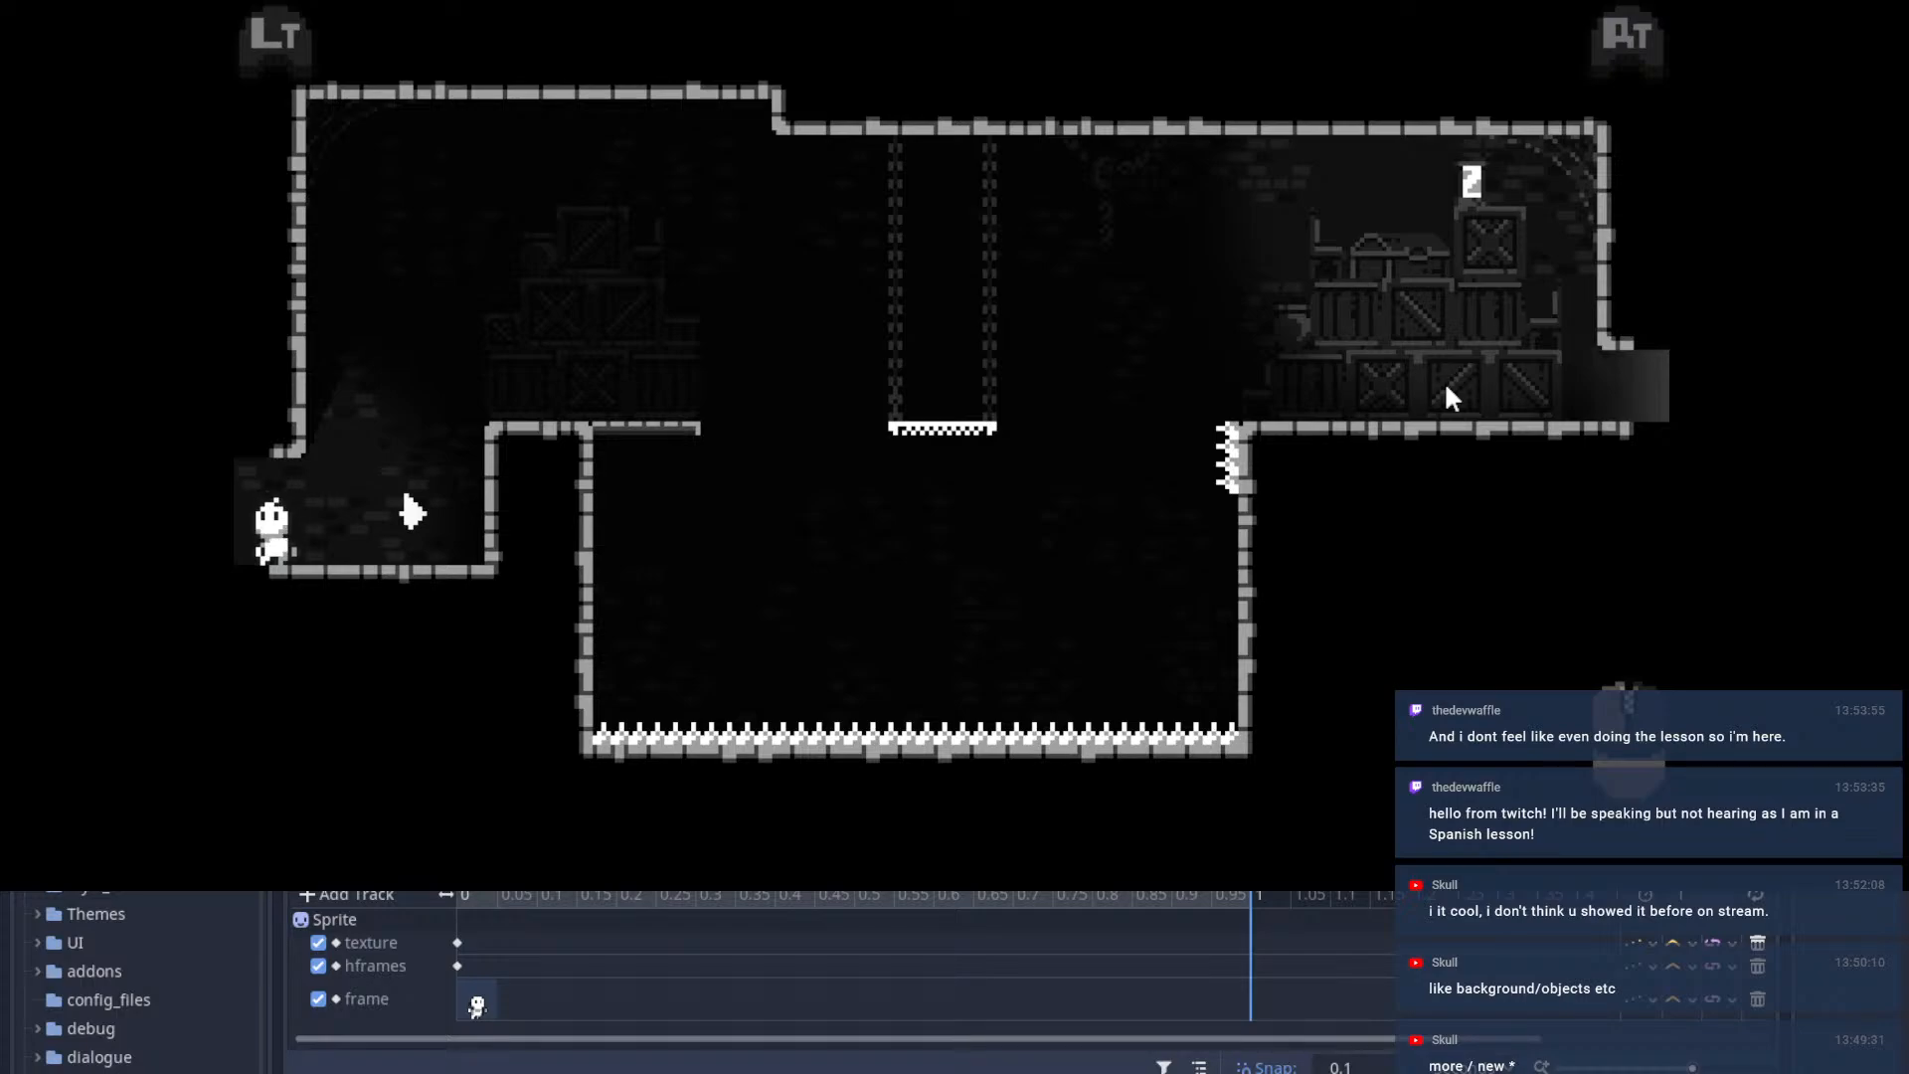
Step: Test jumping and dashing across the wide spike pit past the hanging platform to the far crate ledge
key("d")
key("space")
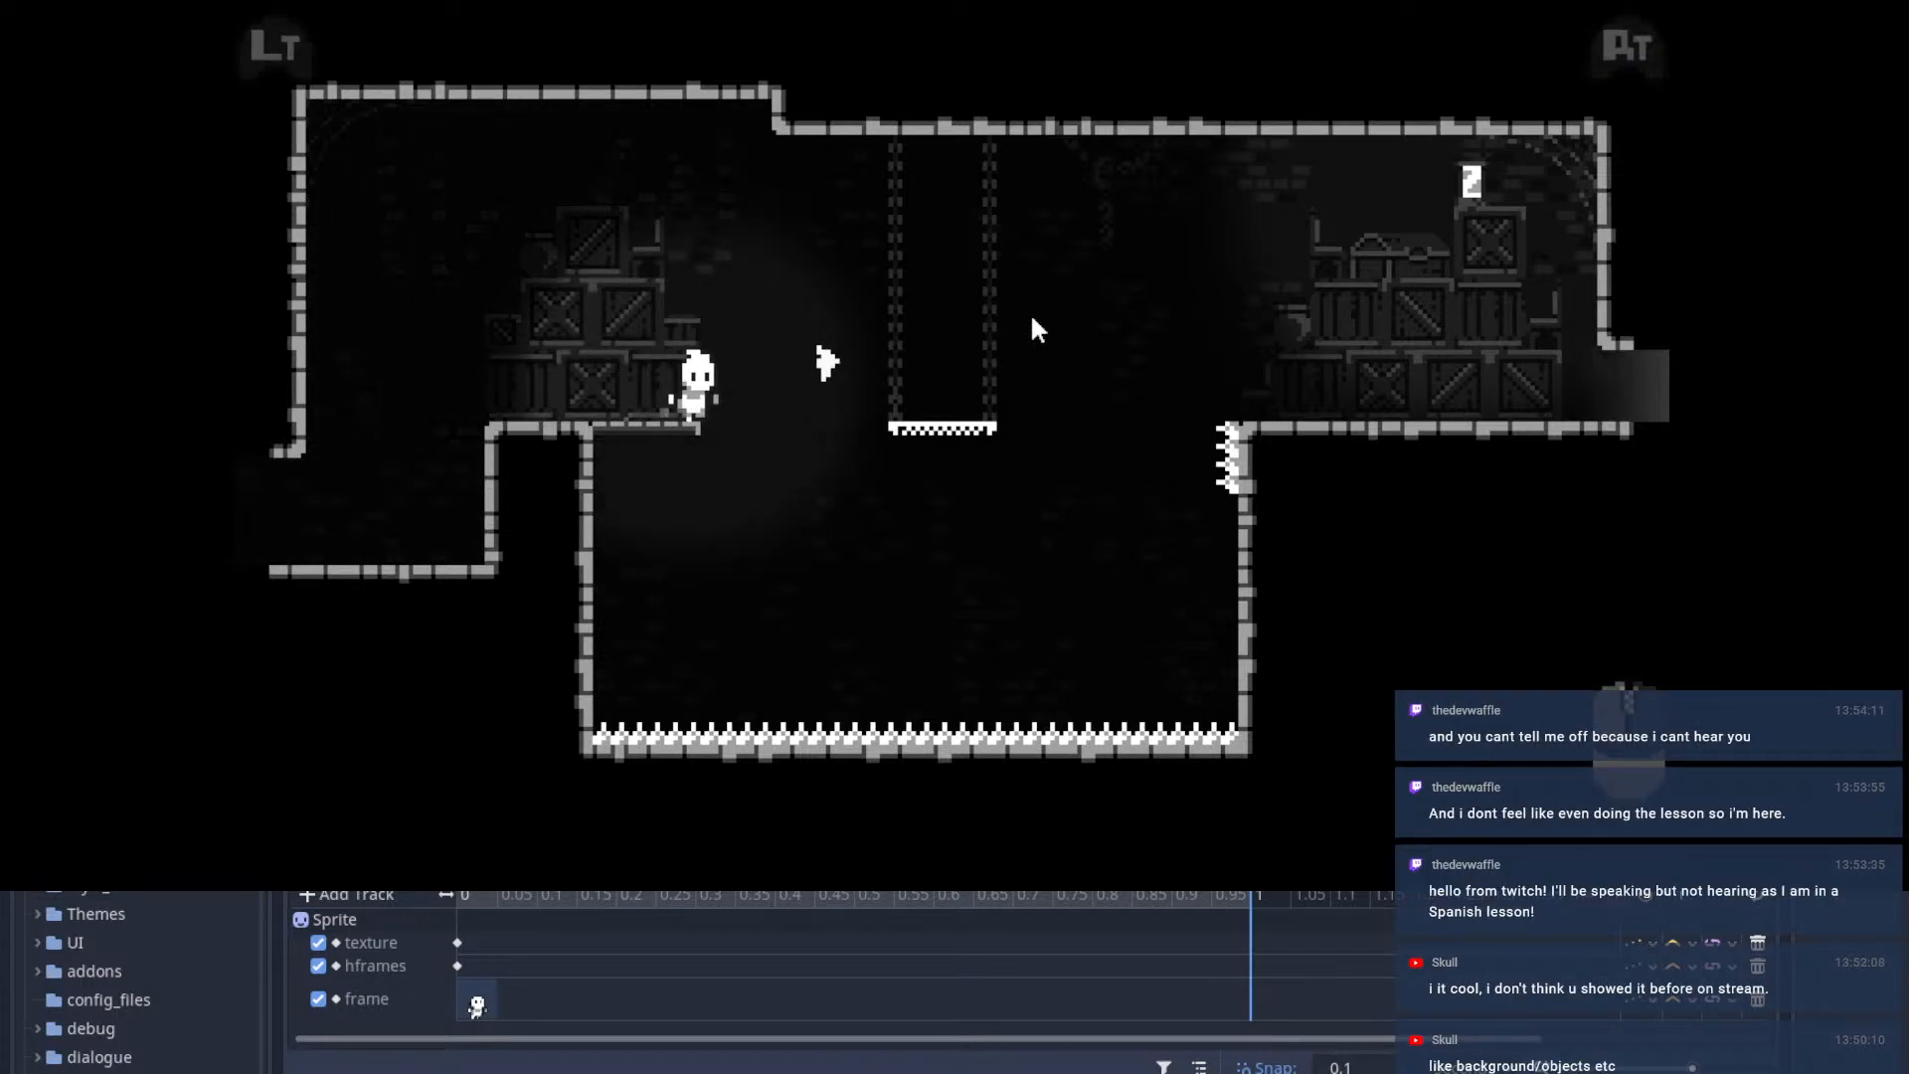
key("d")
left_click(1033, 319)
key("space")
left_click(1213, 336)
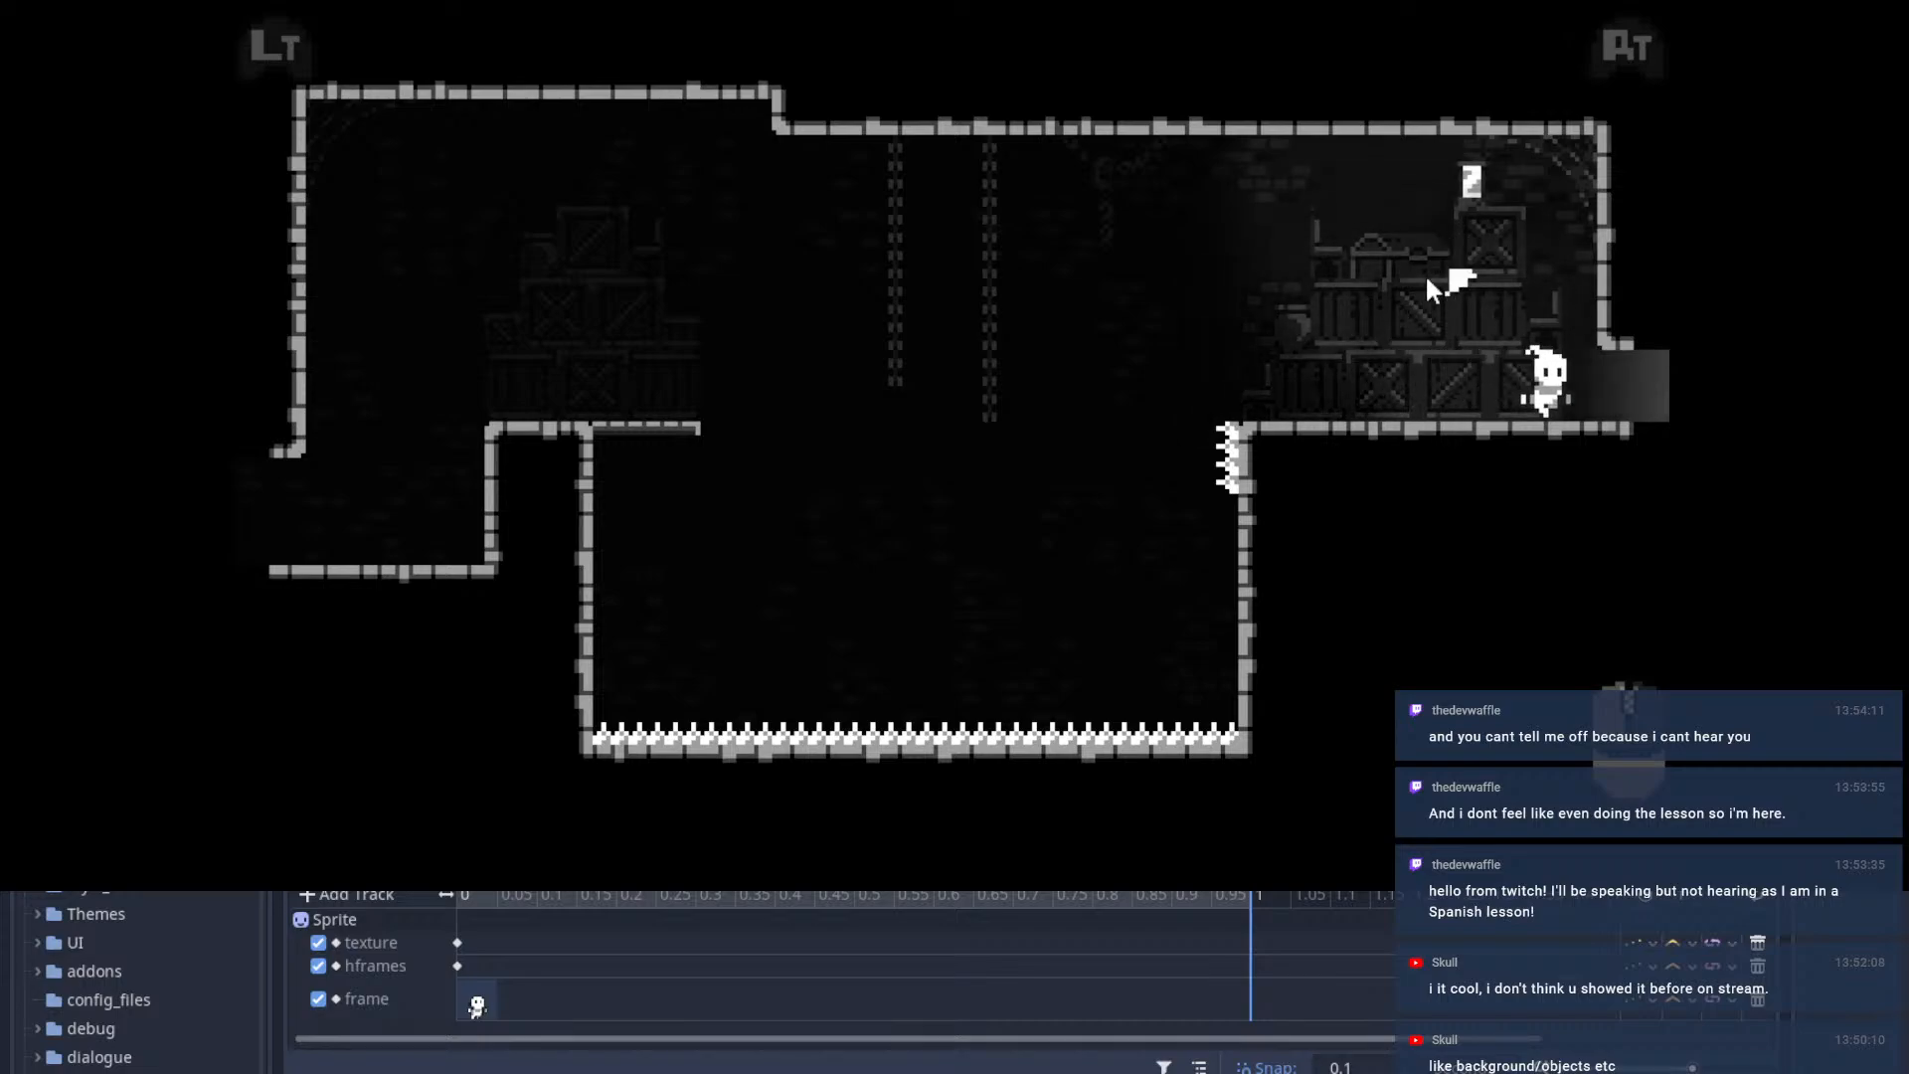
Step: Test the dash animation across the three-spring spike room towards its right exit
key("d")
key("space")
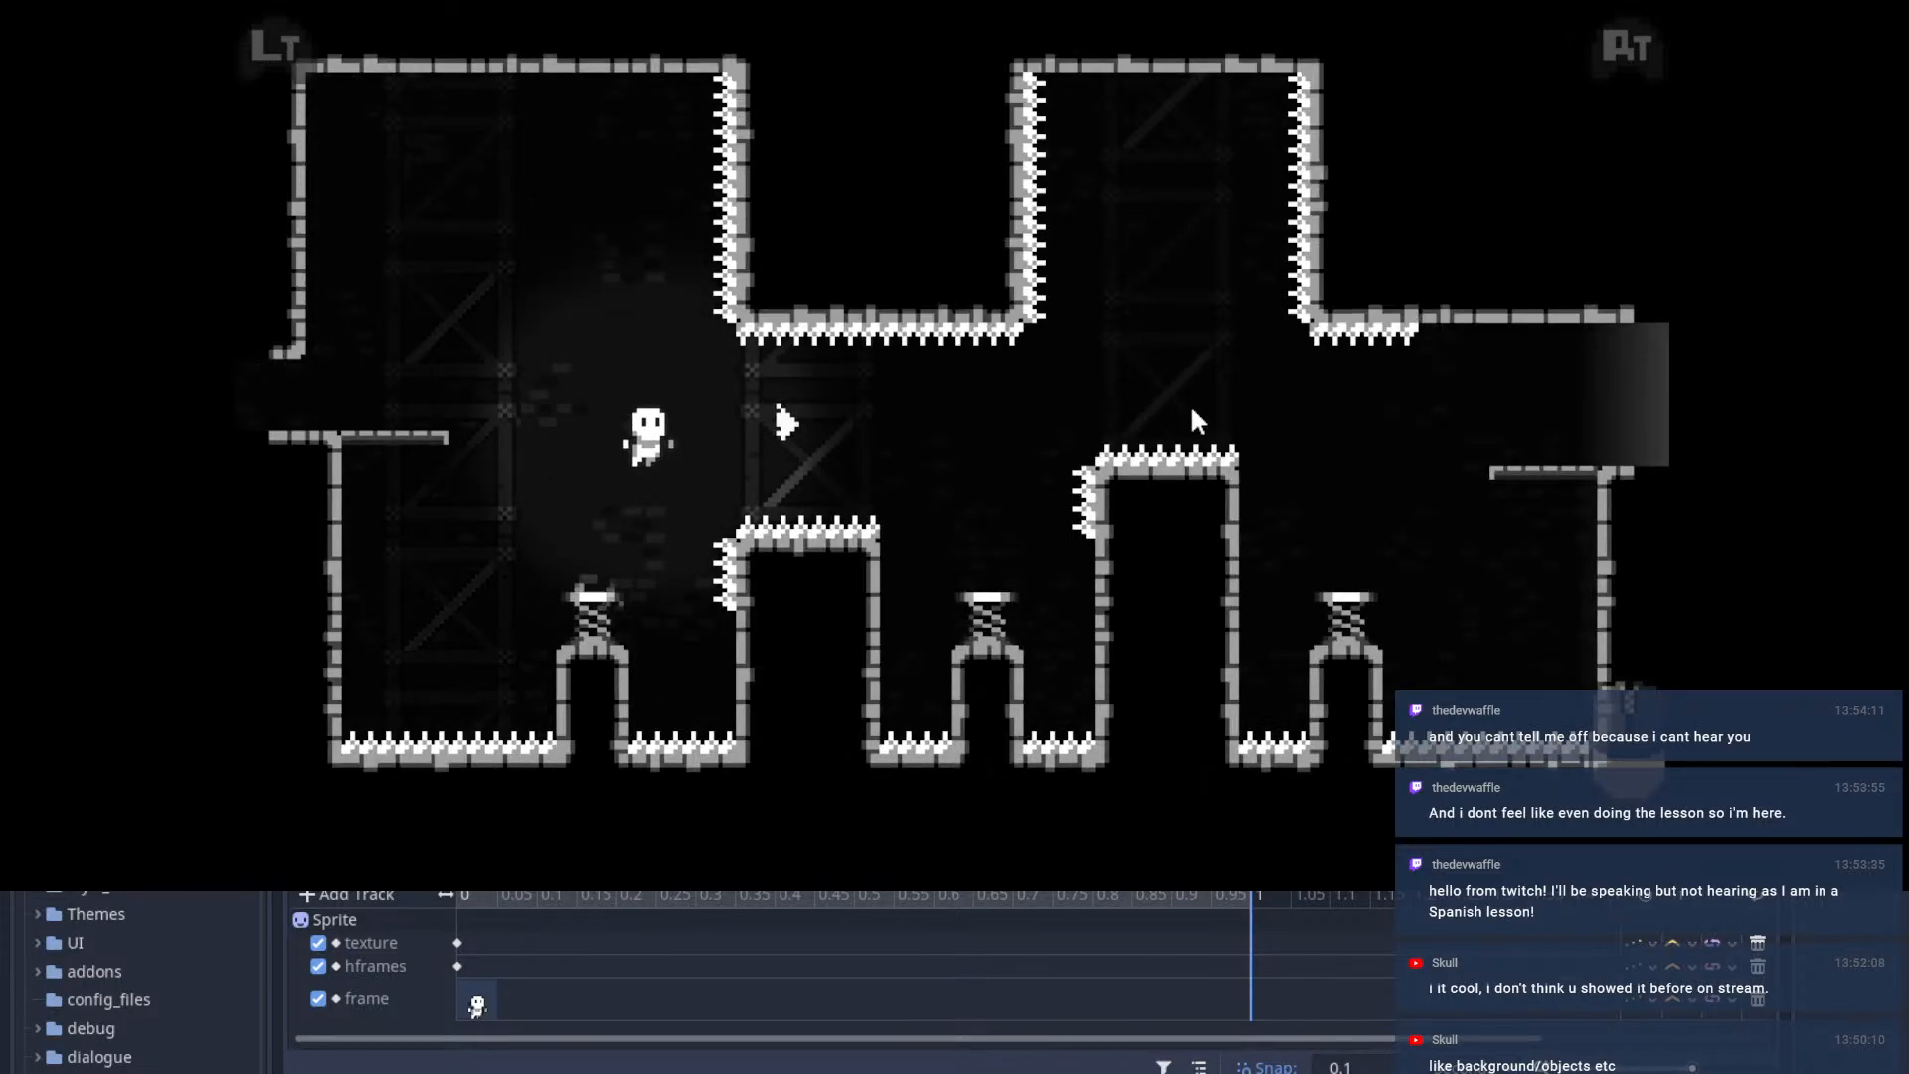
left_click(1187, 402)
key("a")
left_click(1177, 263)
key("d")
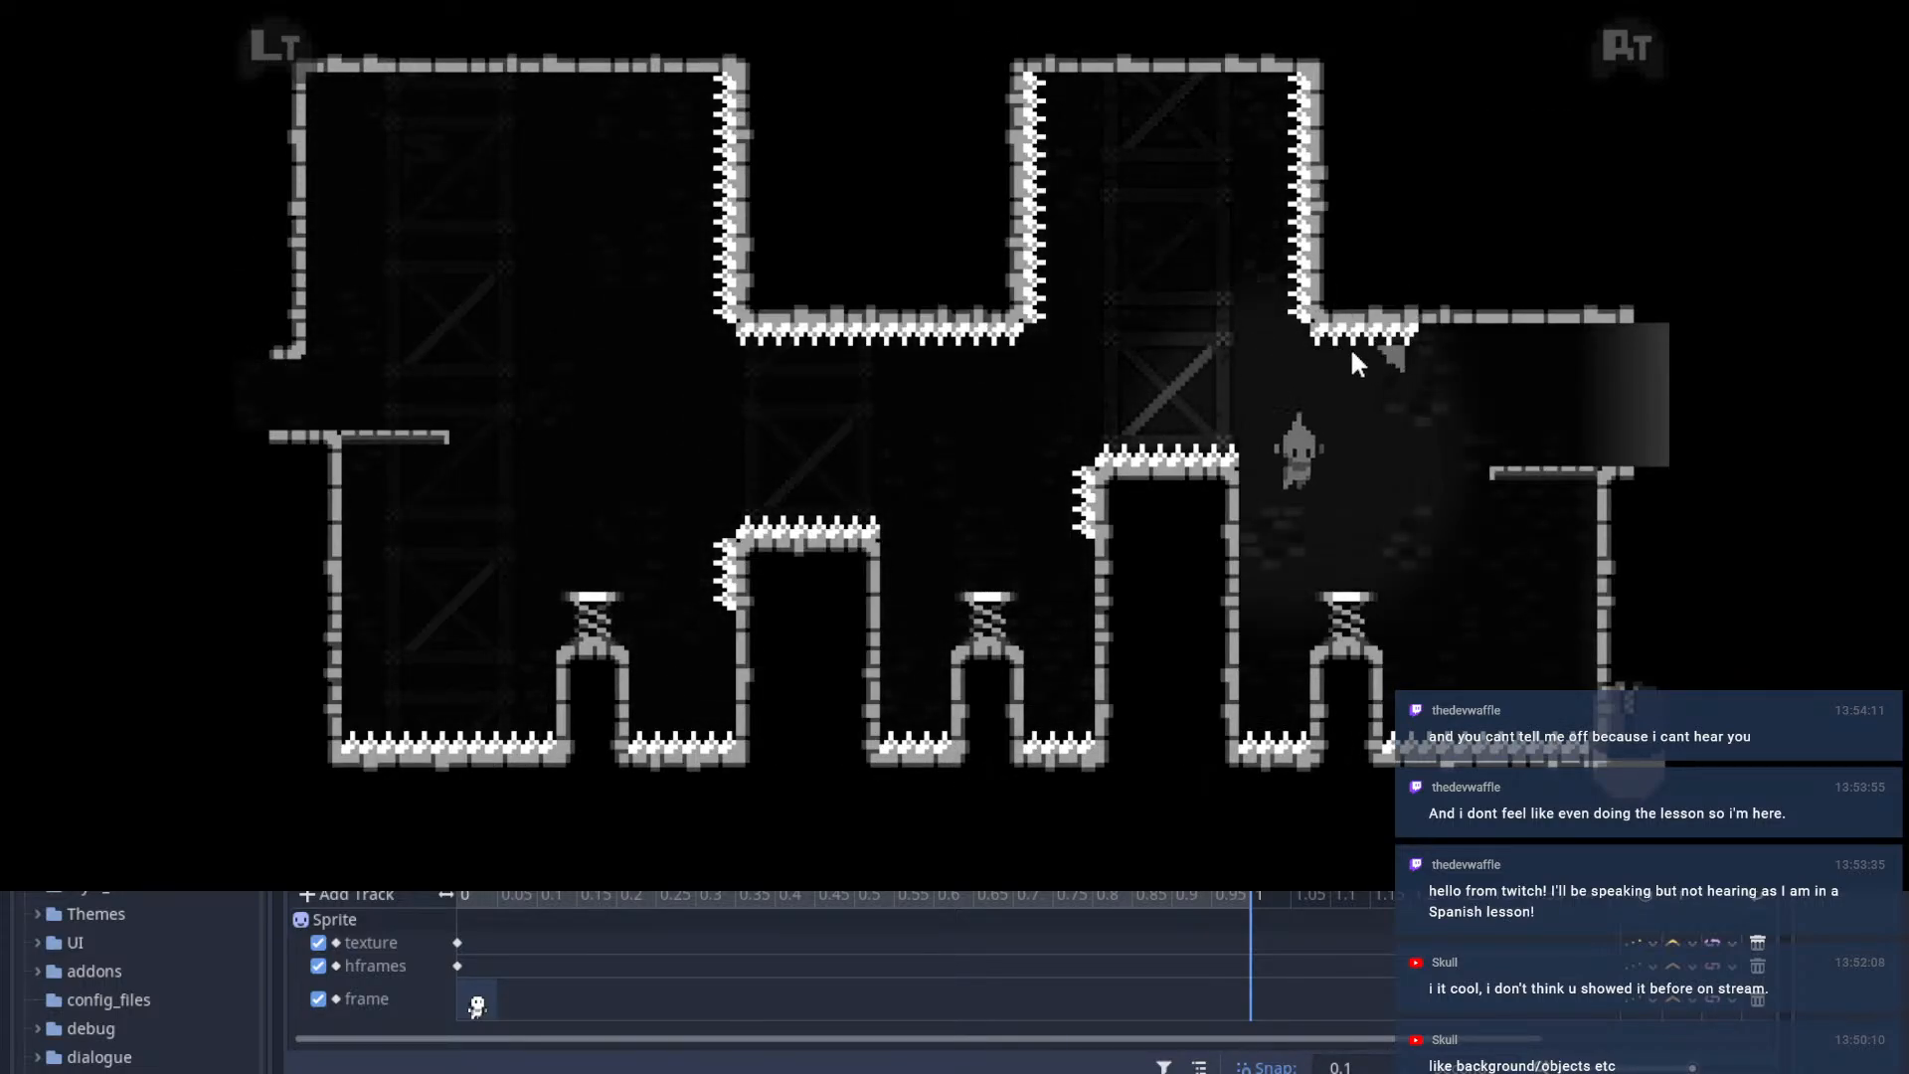
left_click(1564, 283)
Step: Test jumping and dashing over the floating spiked pillar to the exit in the next spring room
key("space")
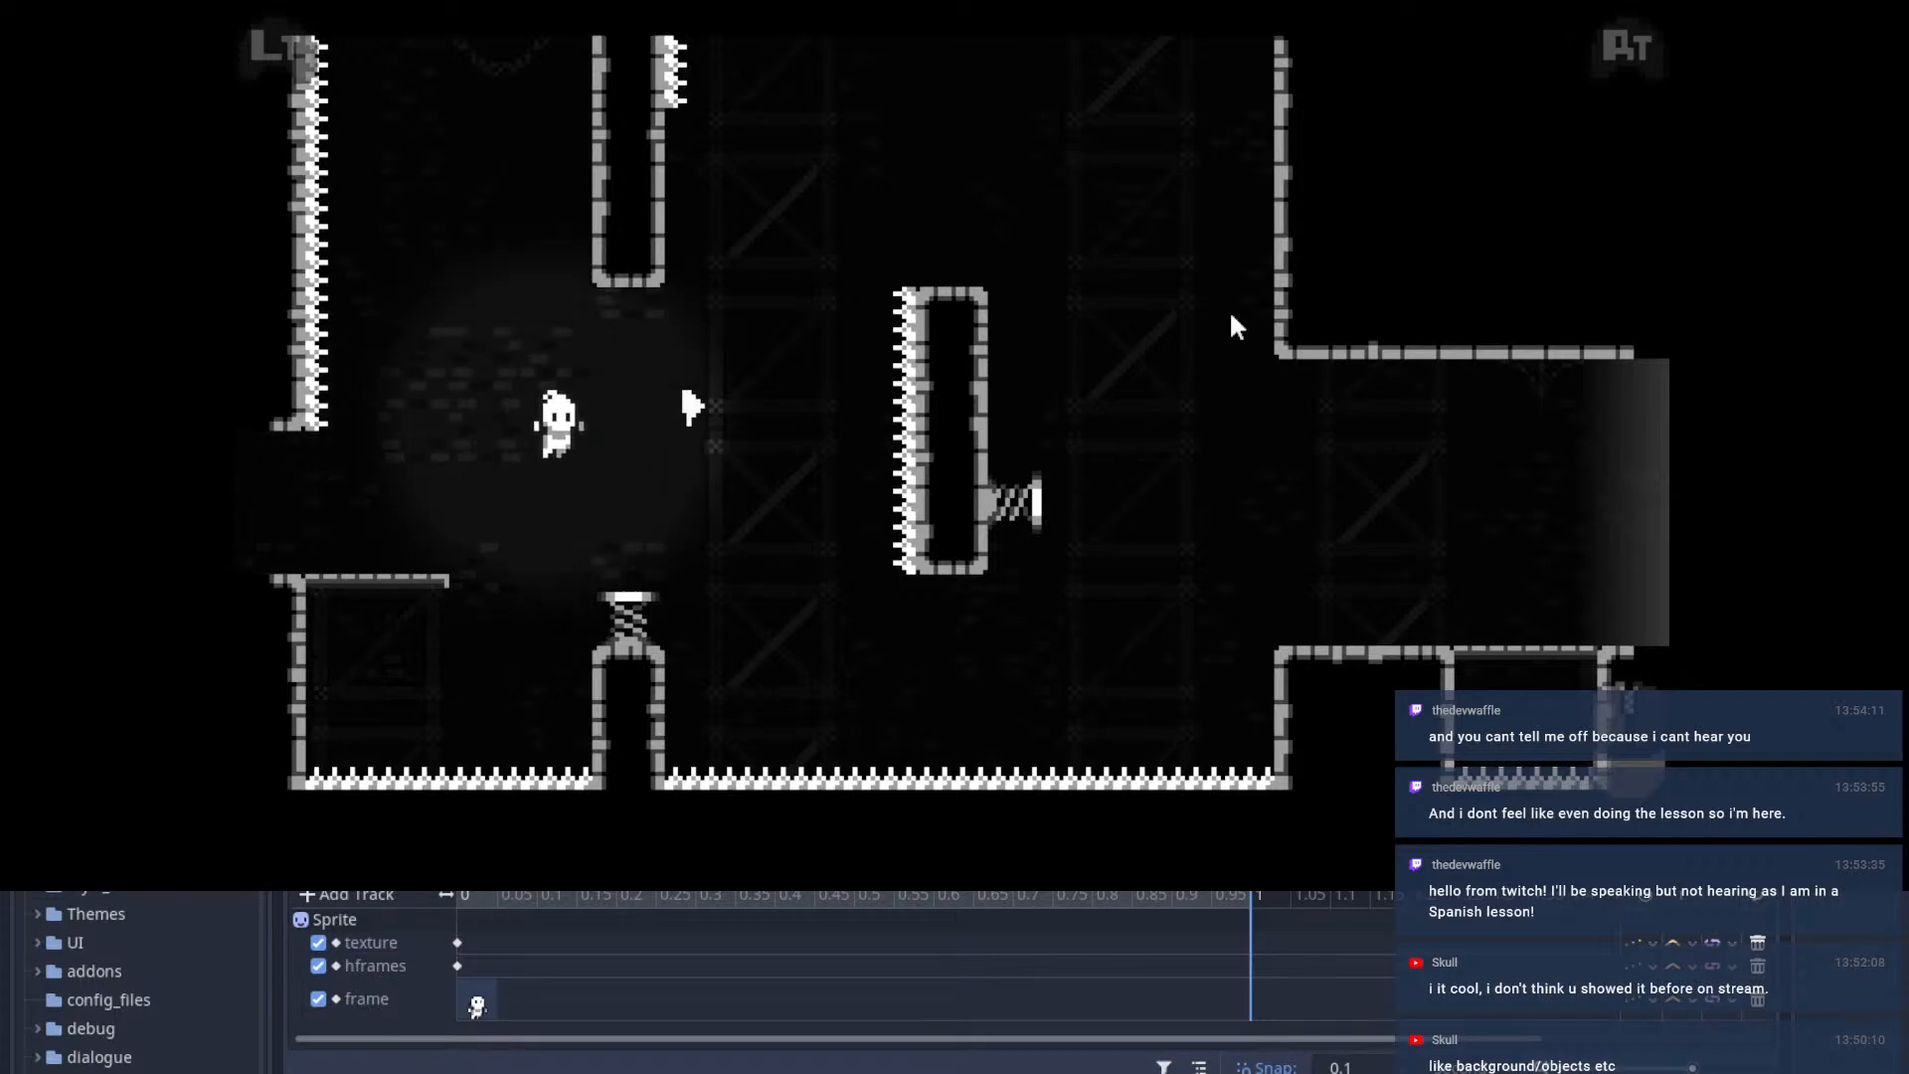
left_click(735, 297)
key("d")
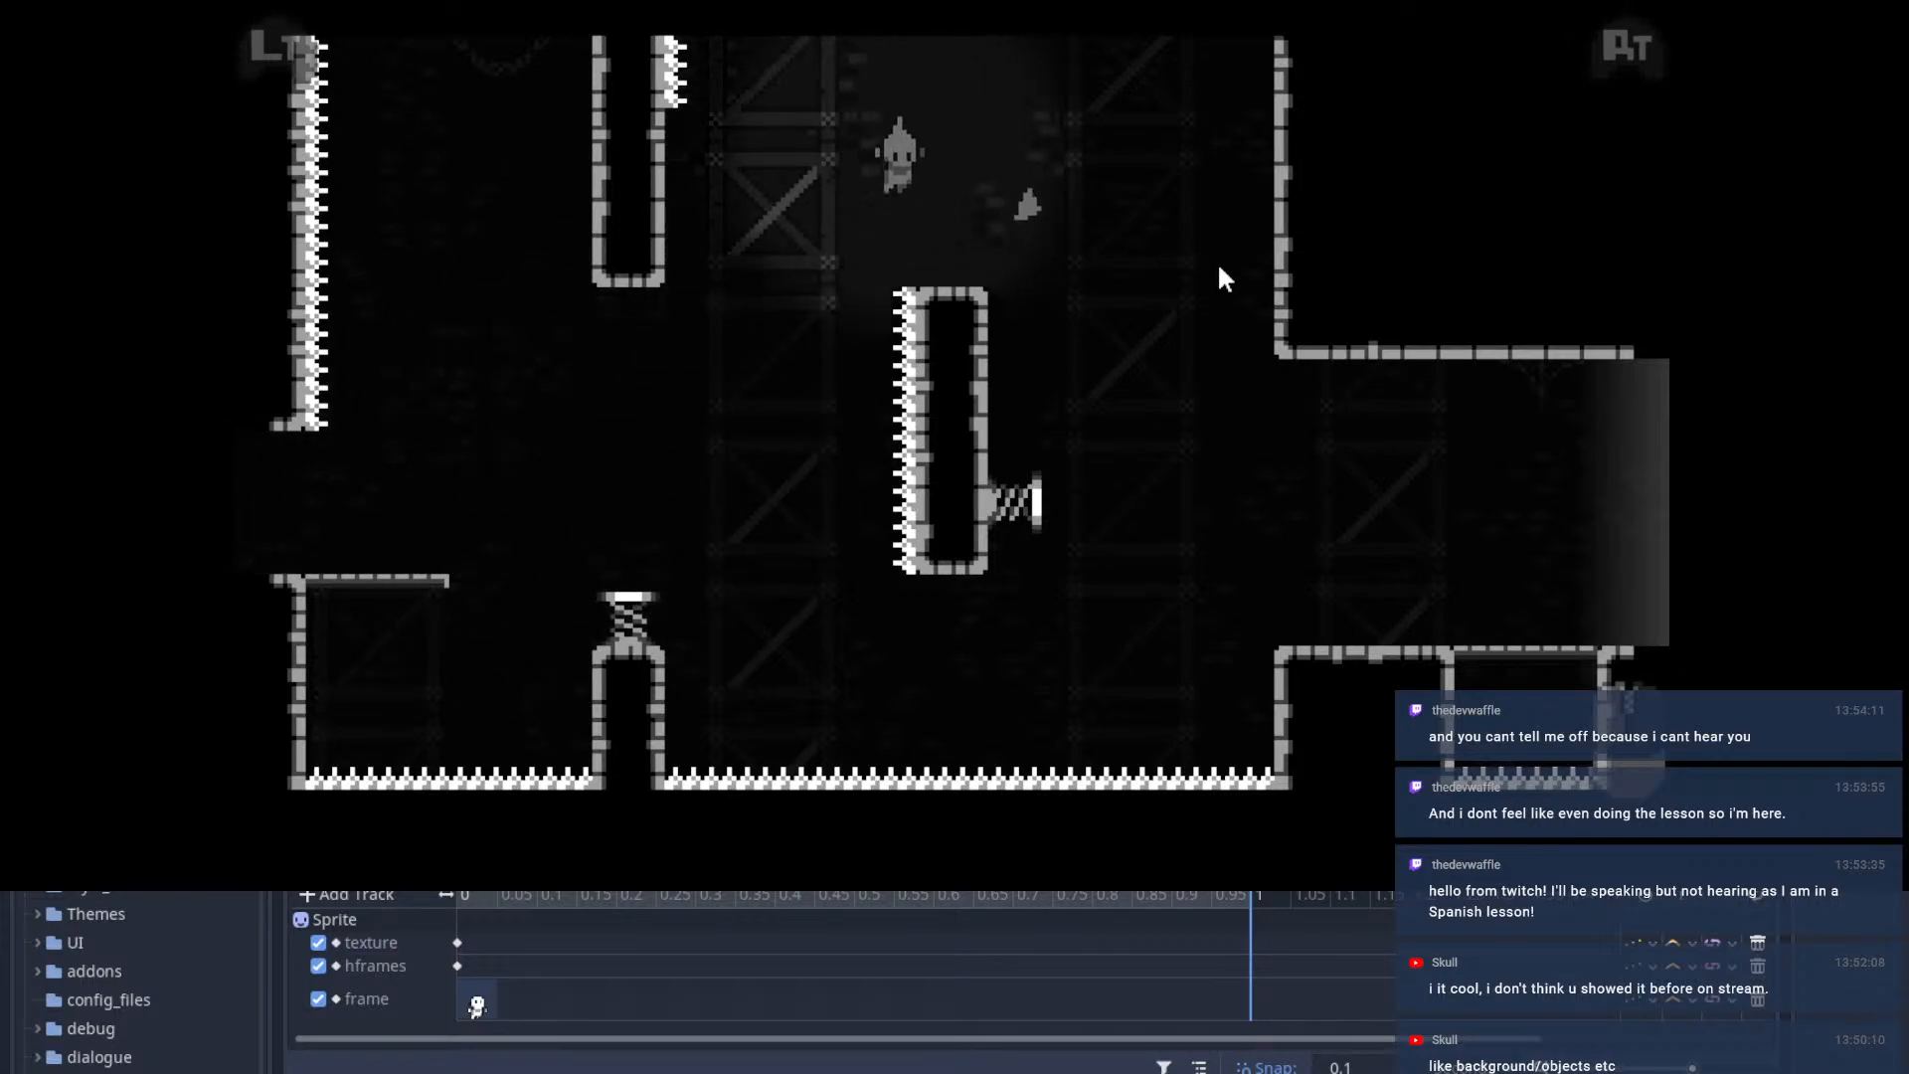
left_click(1493, 411)
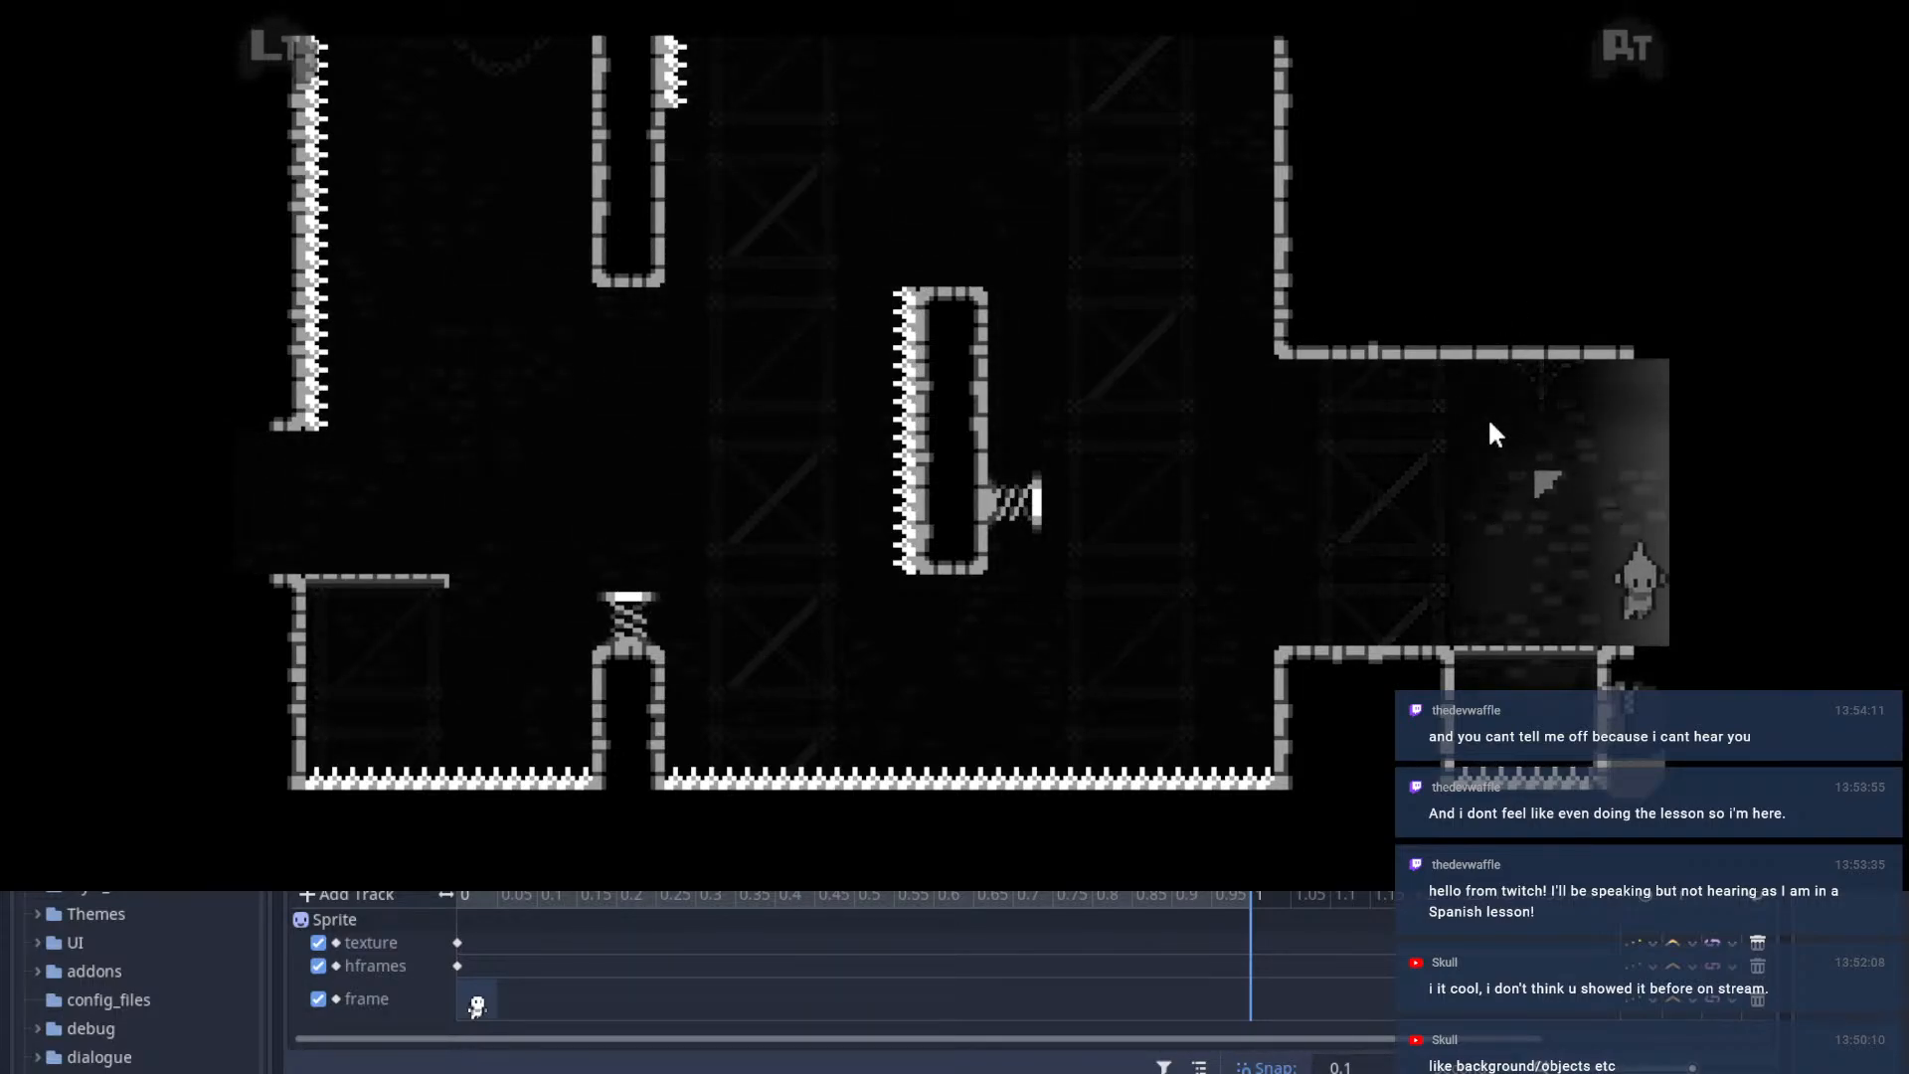
Step: Test chained jumps and dashes past the spiked block and hanging platform, up to the right-hand wall above the scaffold
key("space")
left_click(1069, 175)
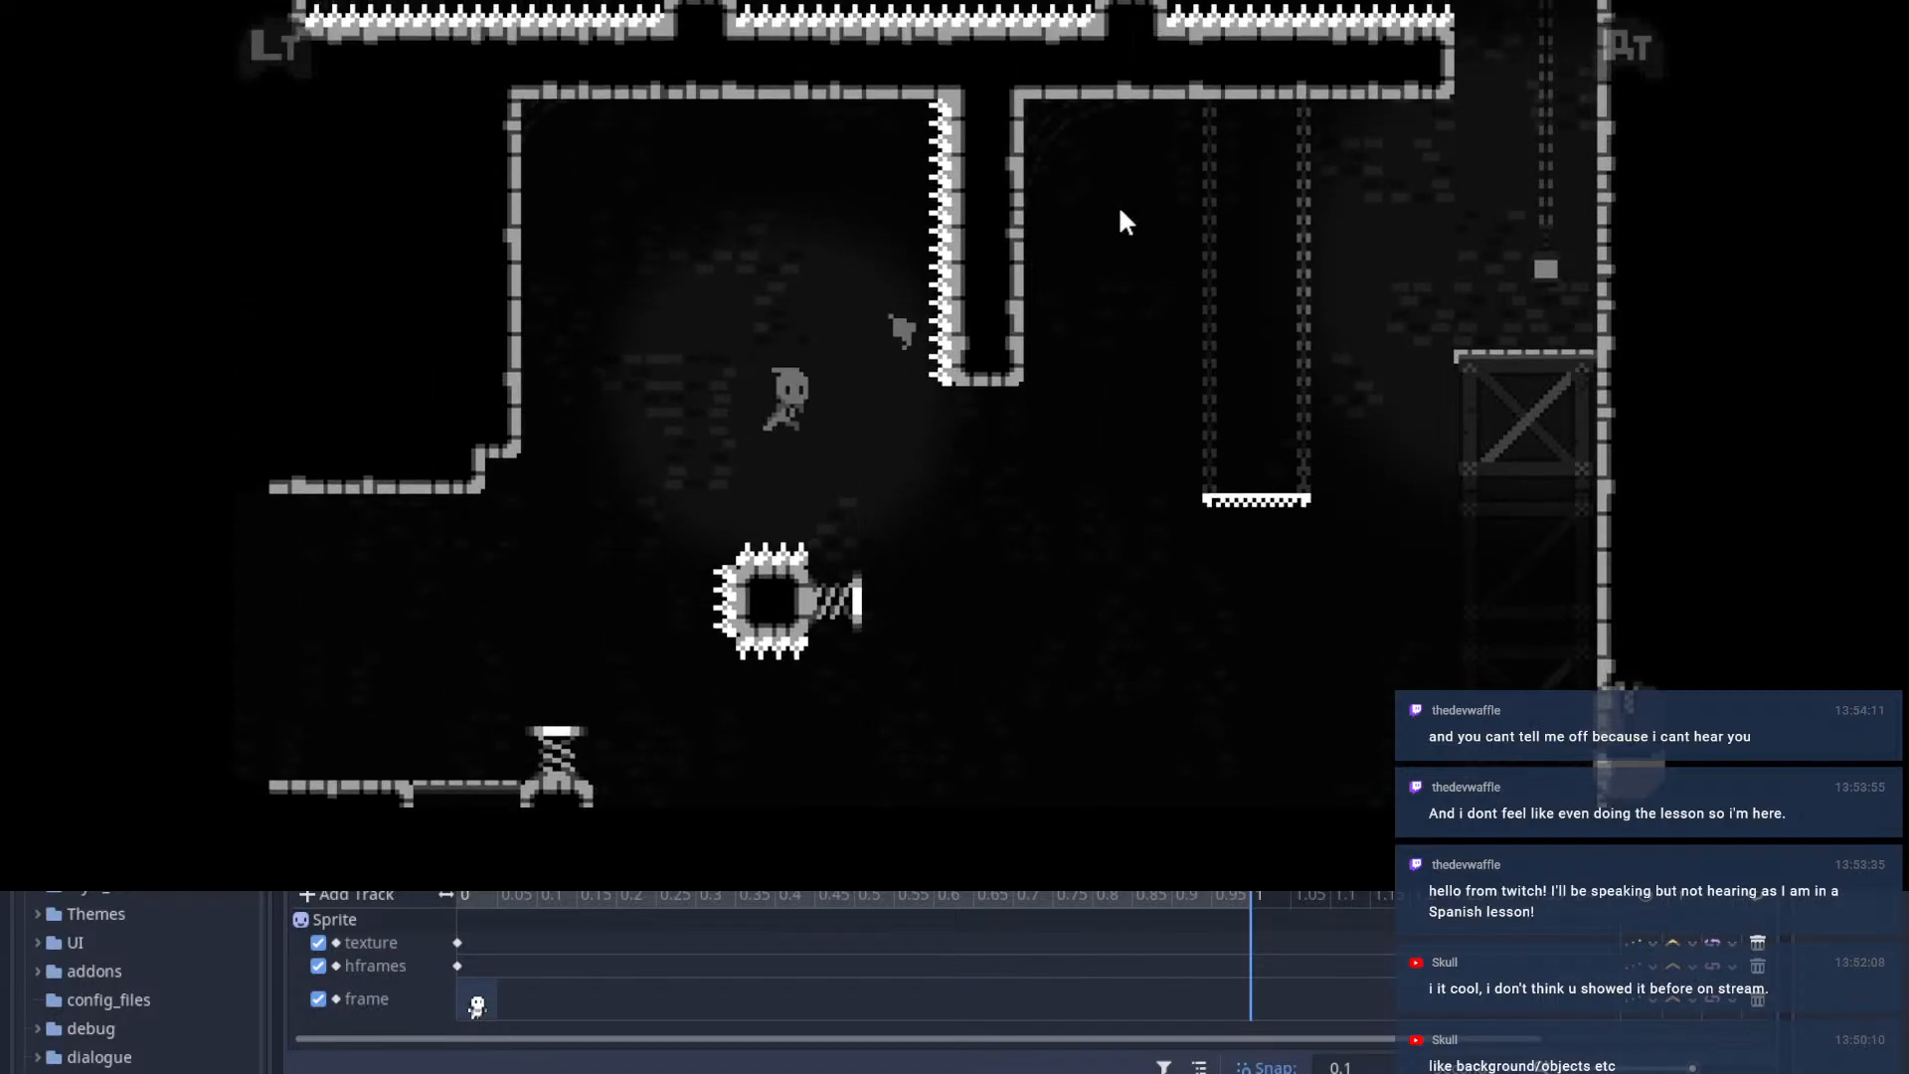
left_click(1318, 203)
key("space")
left_click(1480, 215)
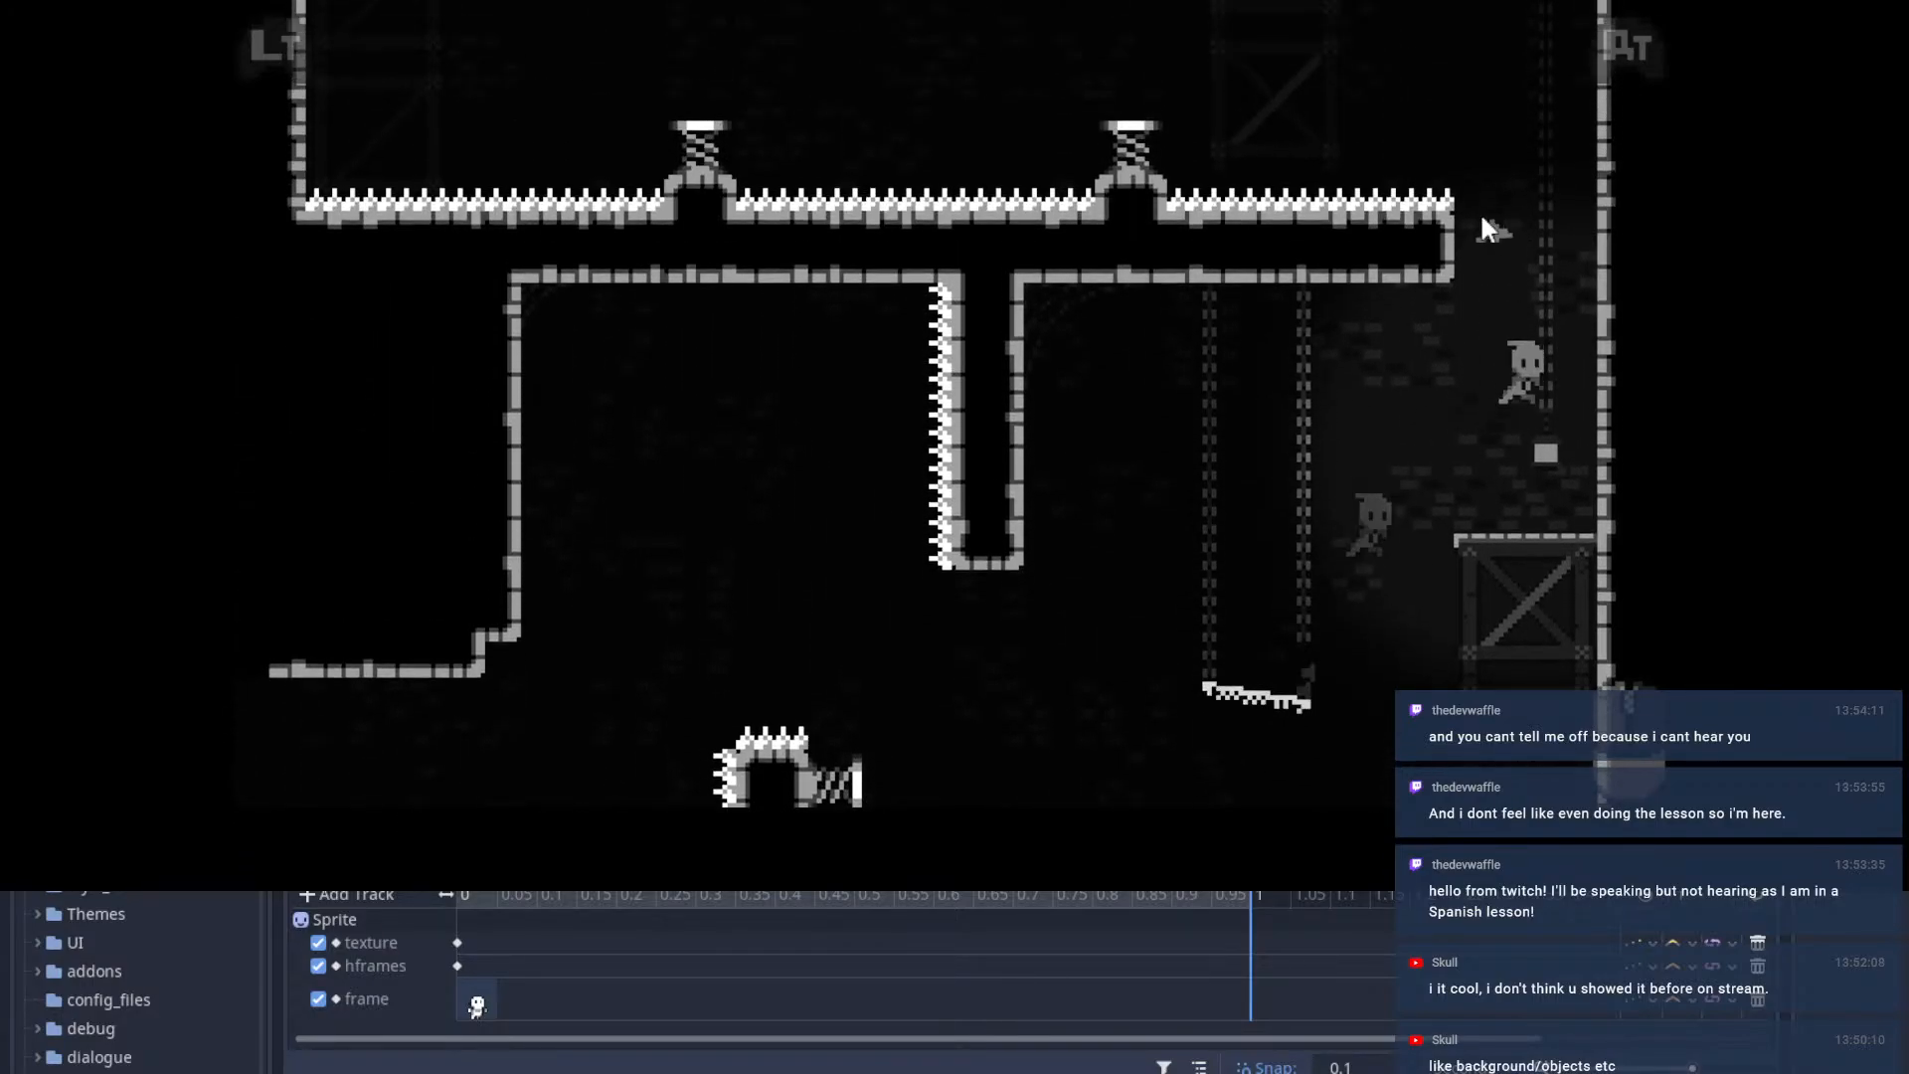
key("space")
key("space")
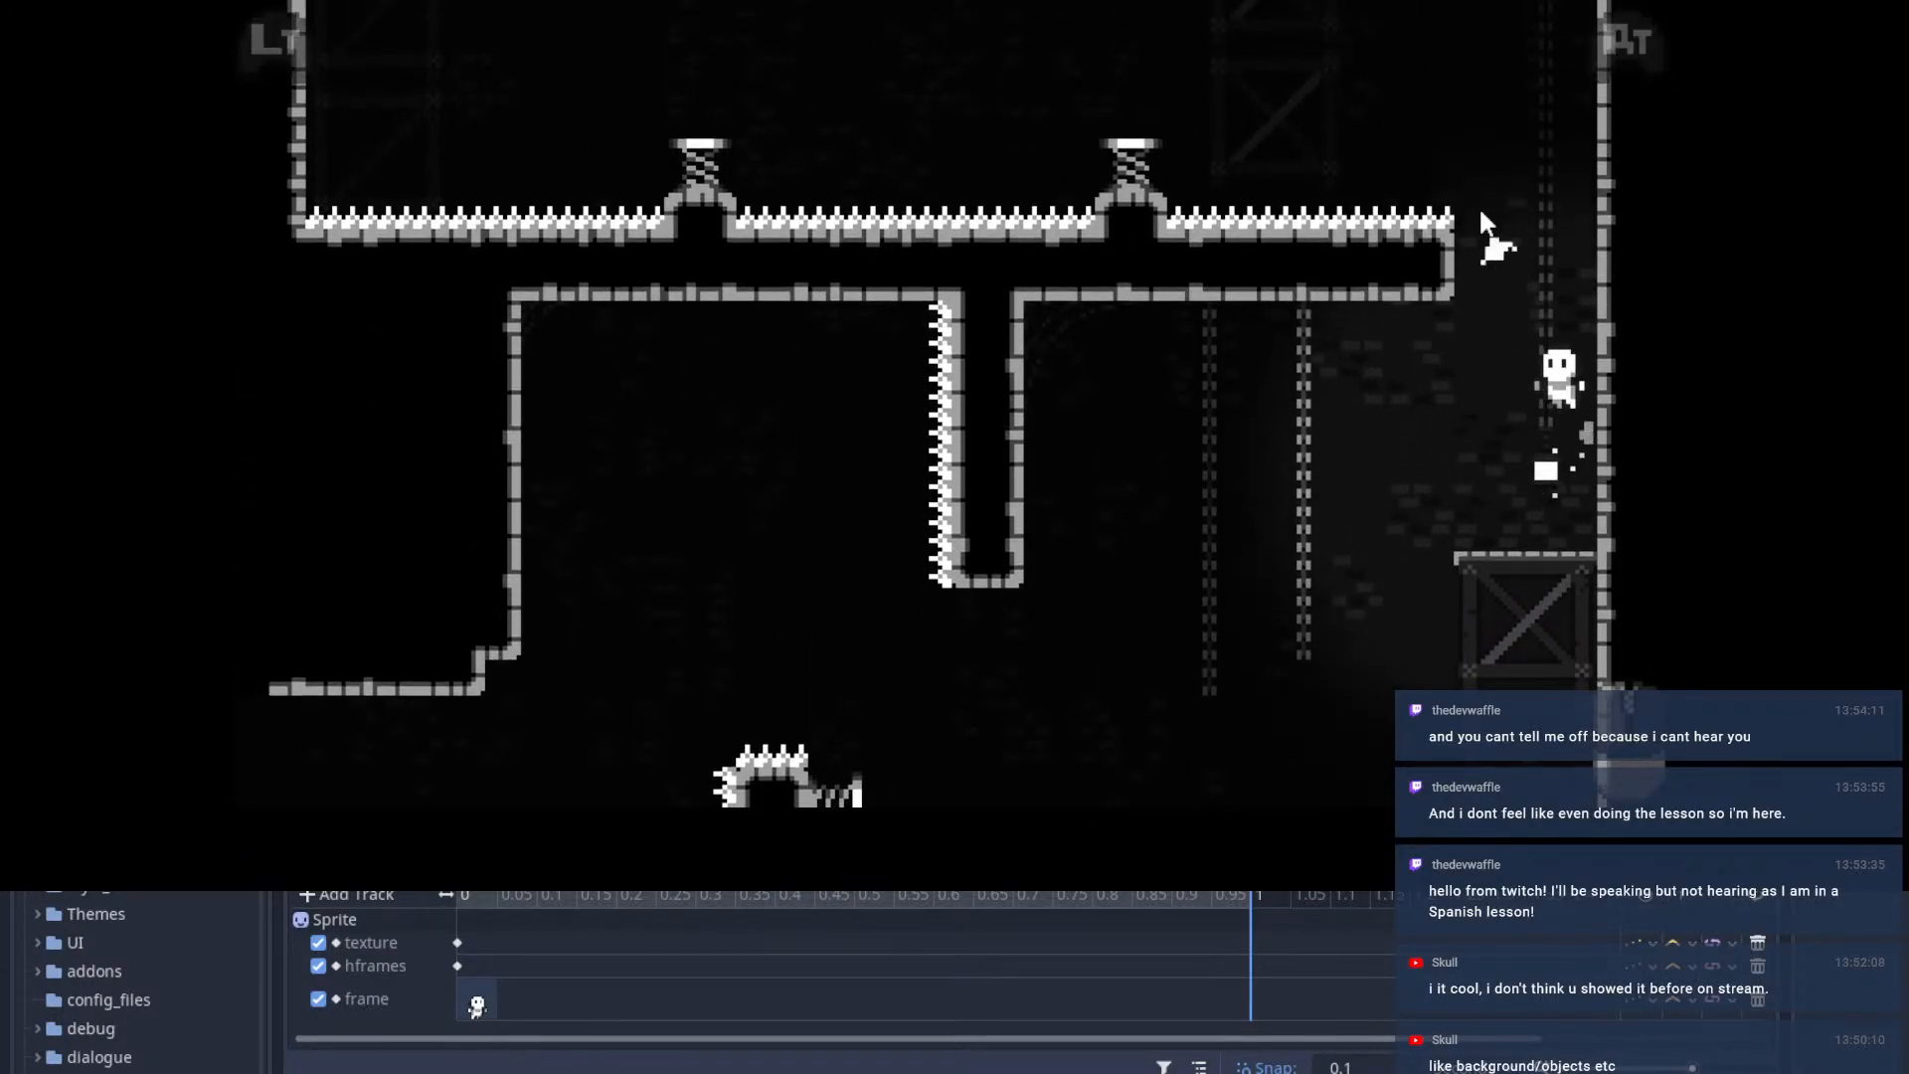
Step: Try to jump off the right-hand wall and dash left over the twin-spring spike pit
key("space")
left_click(954, 316)
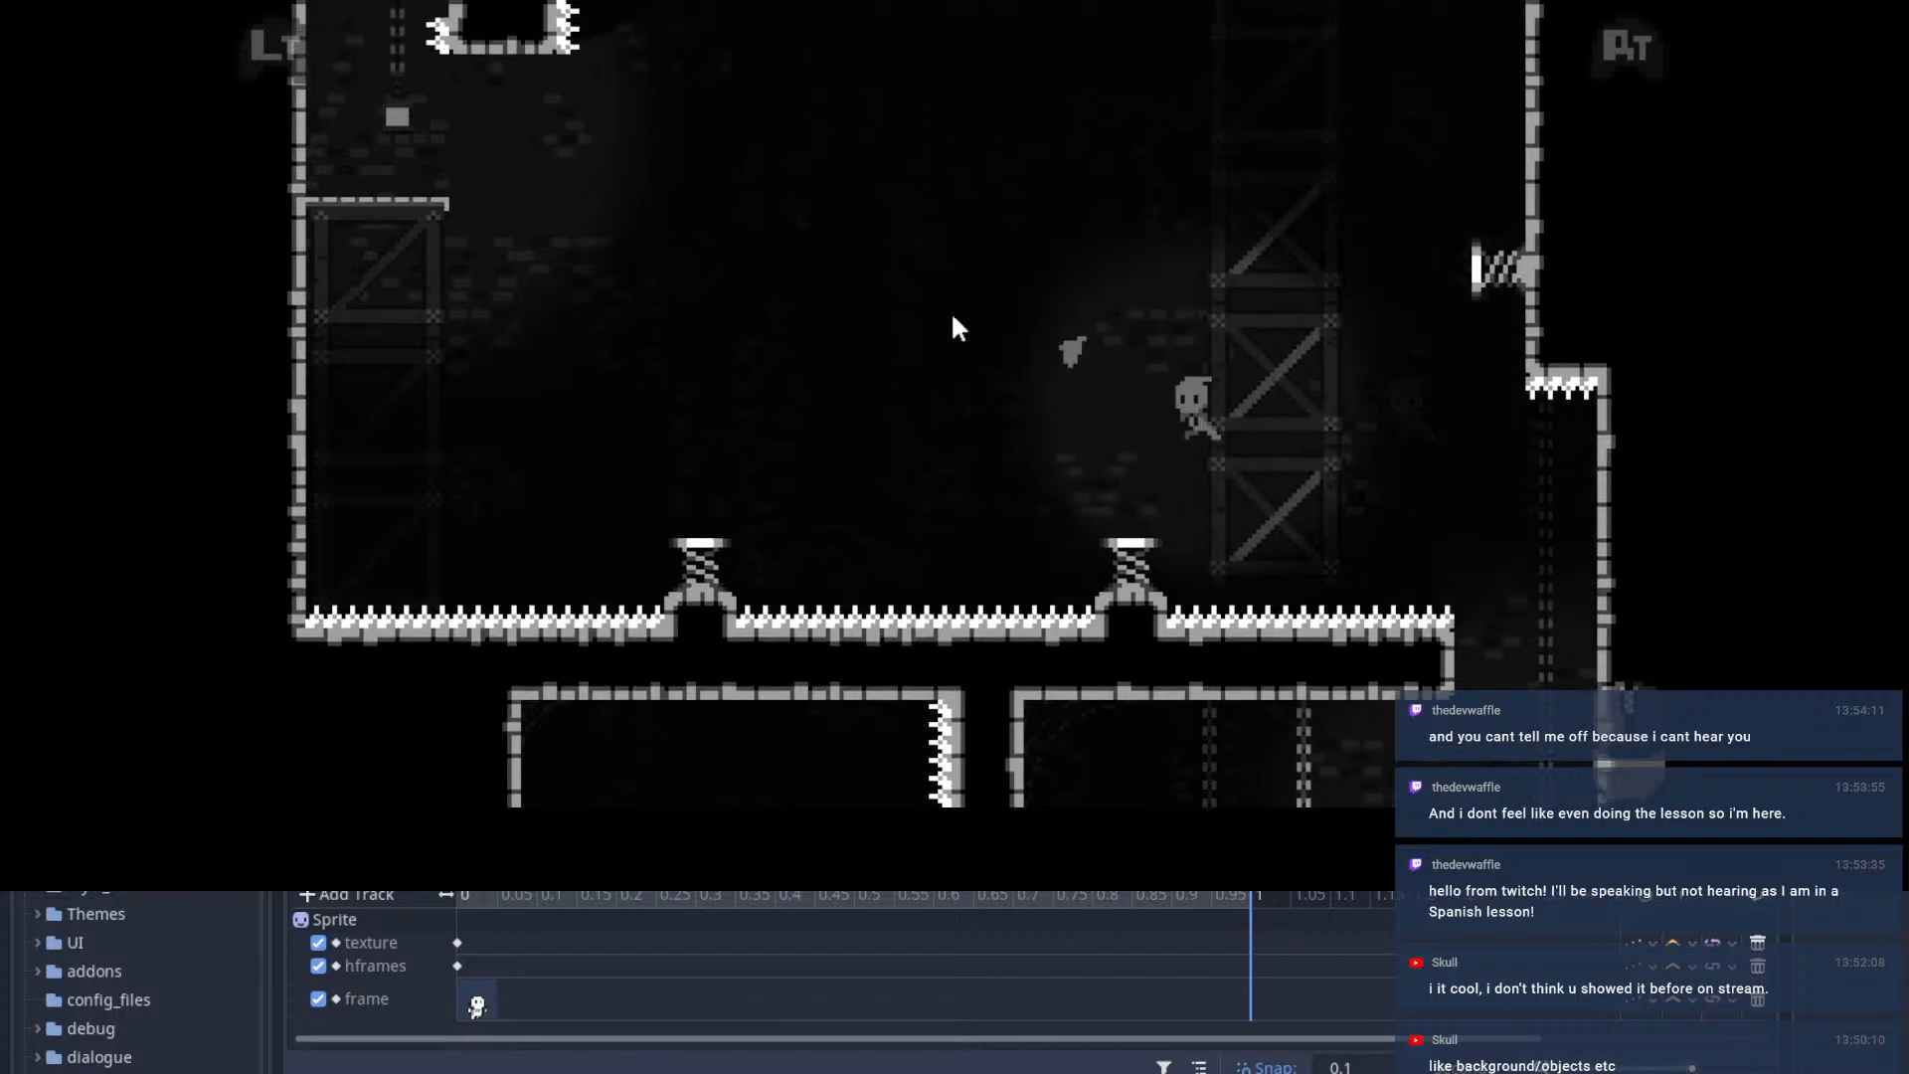
left_click(753, 370)
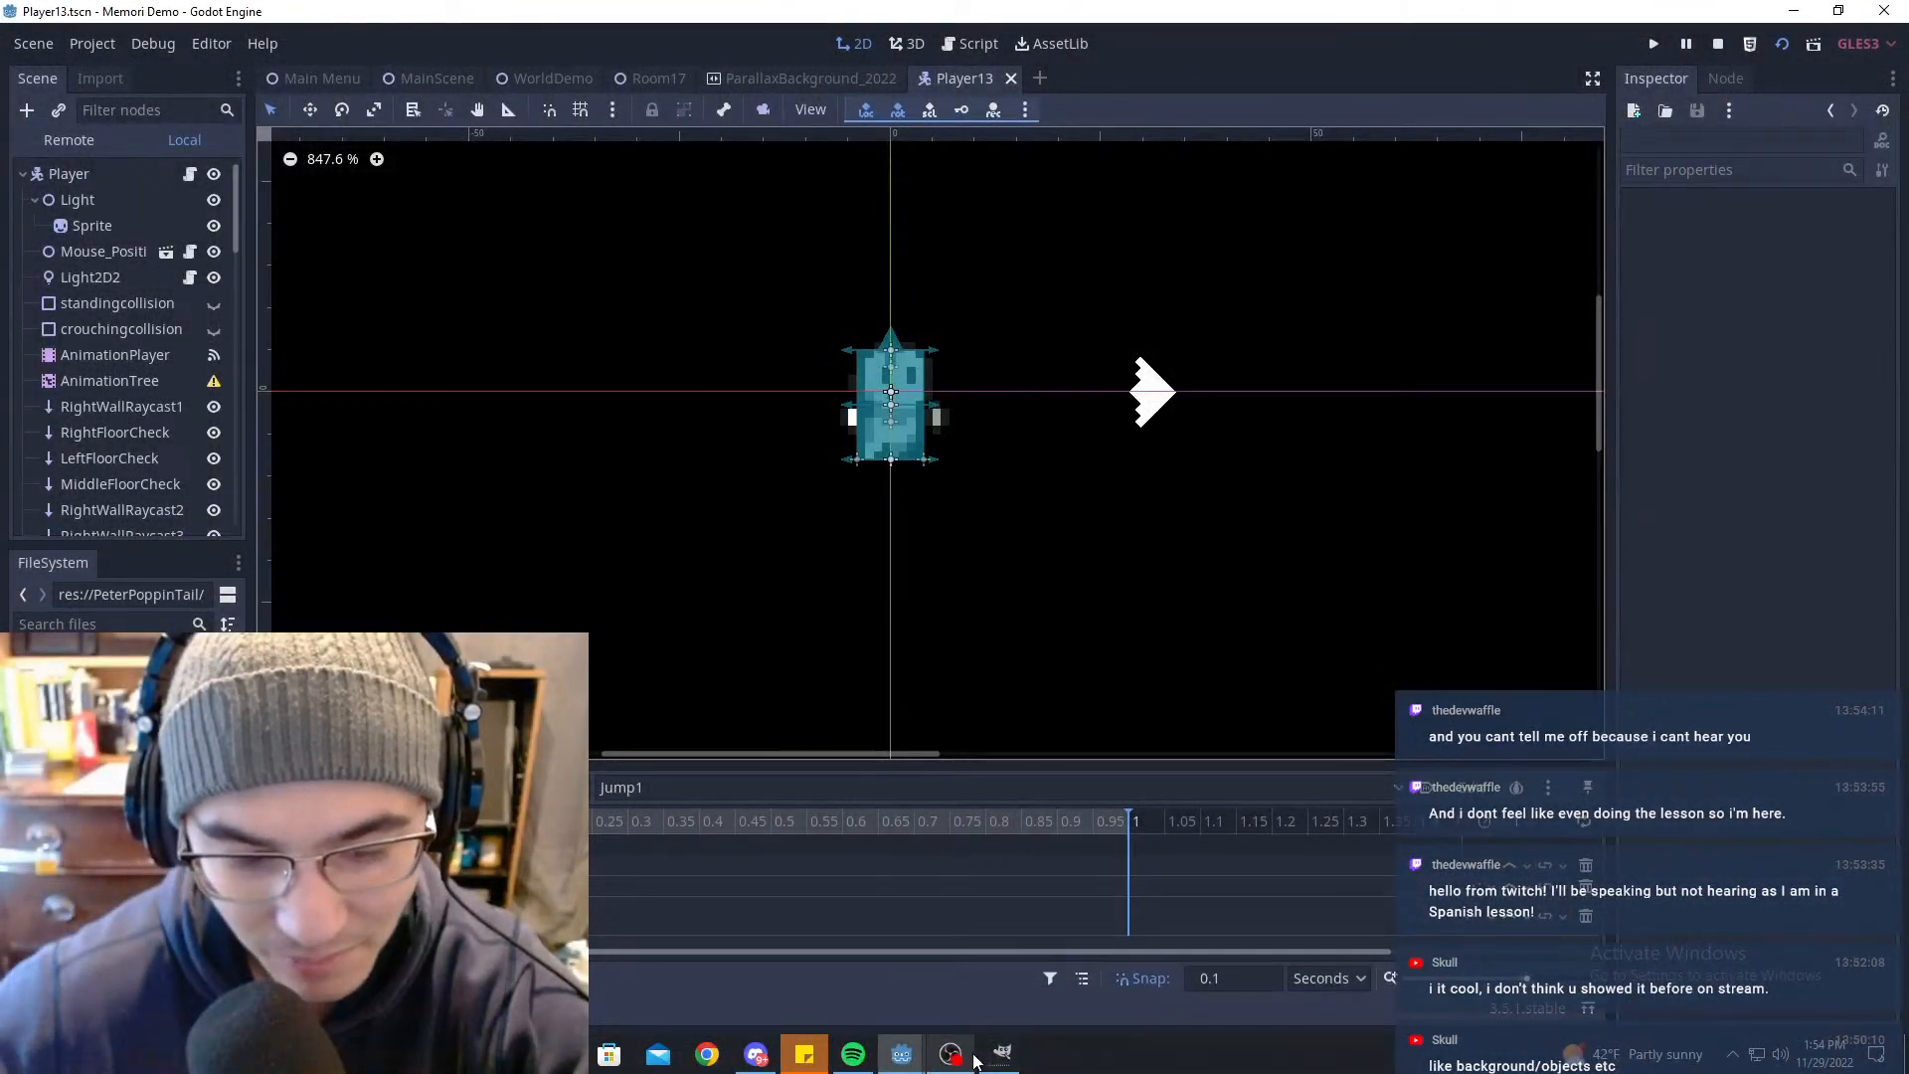
Step: Return to the running game and test dashing left across the twin-spring spike pit to the far scaffold ledge
mouse_move(902, 1053)
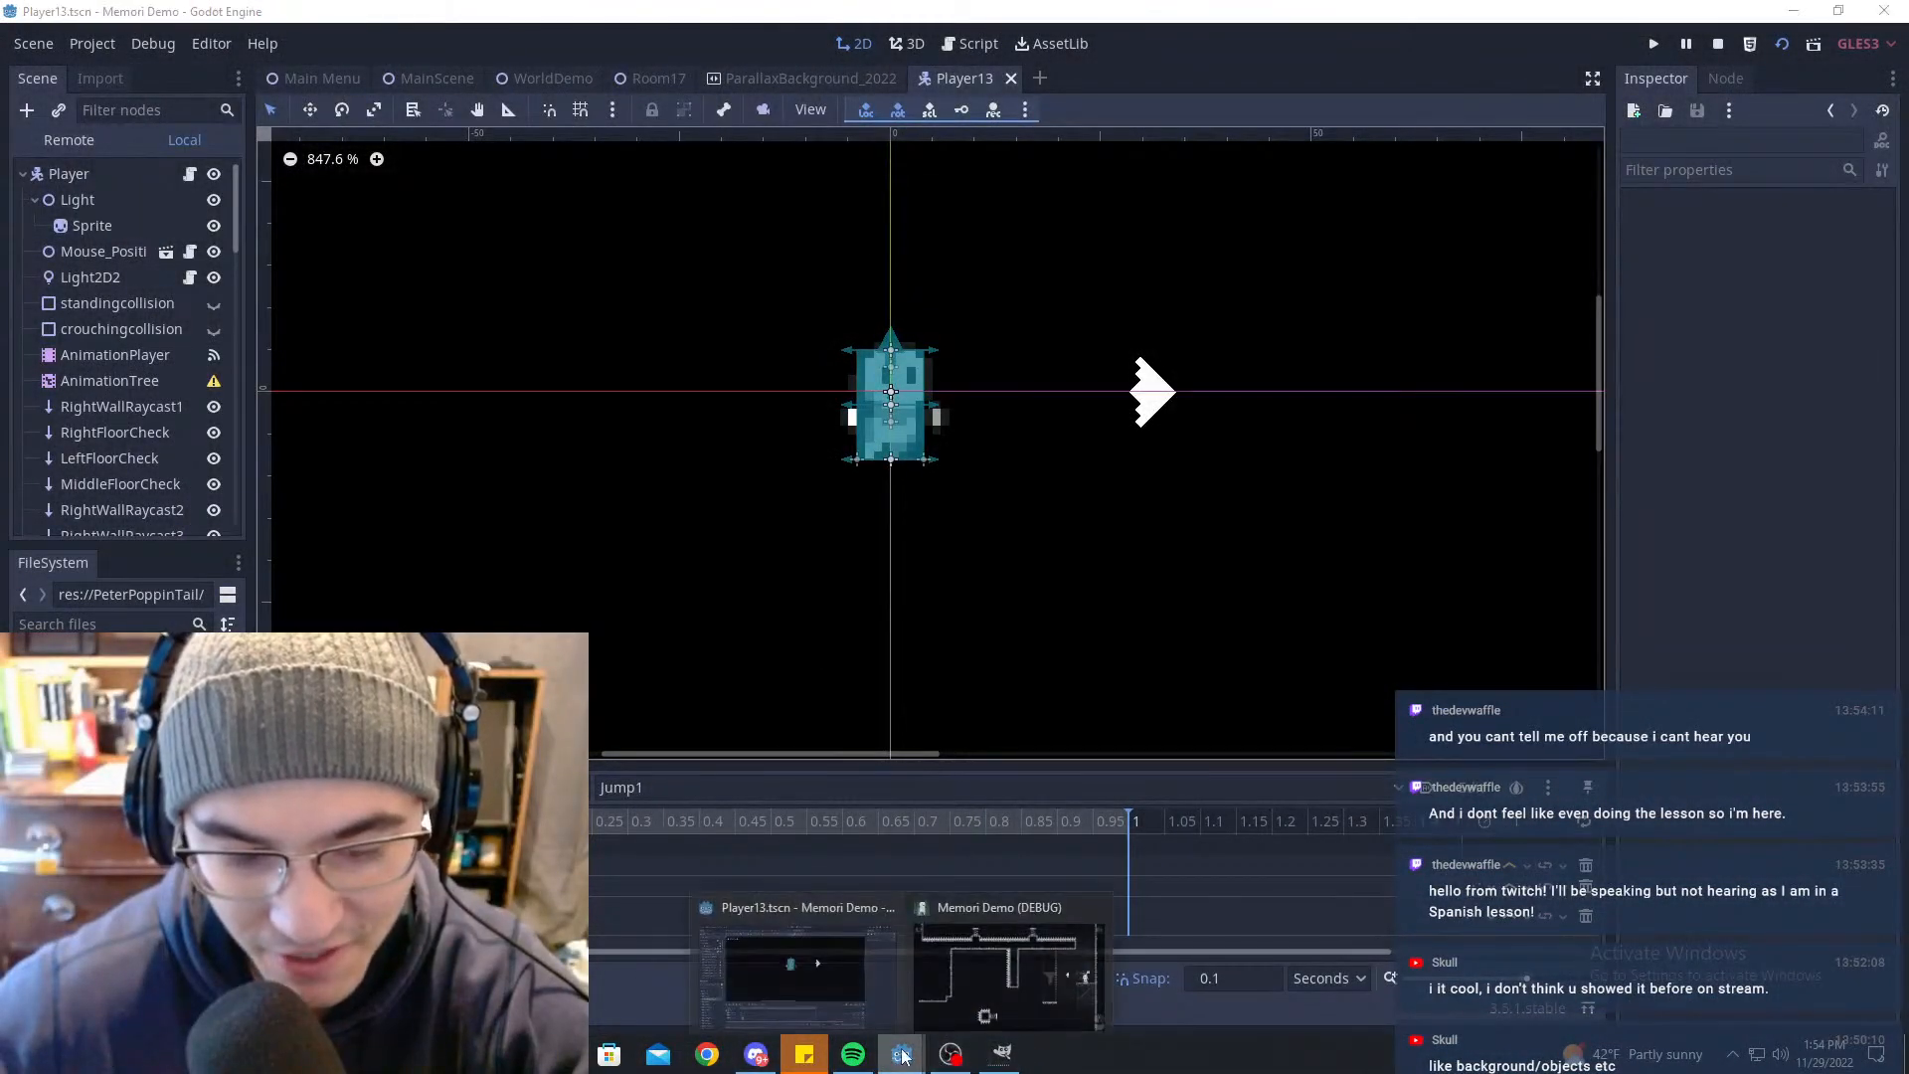
left_click(1011, 905)
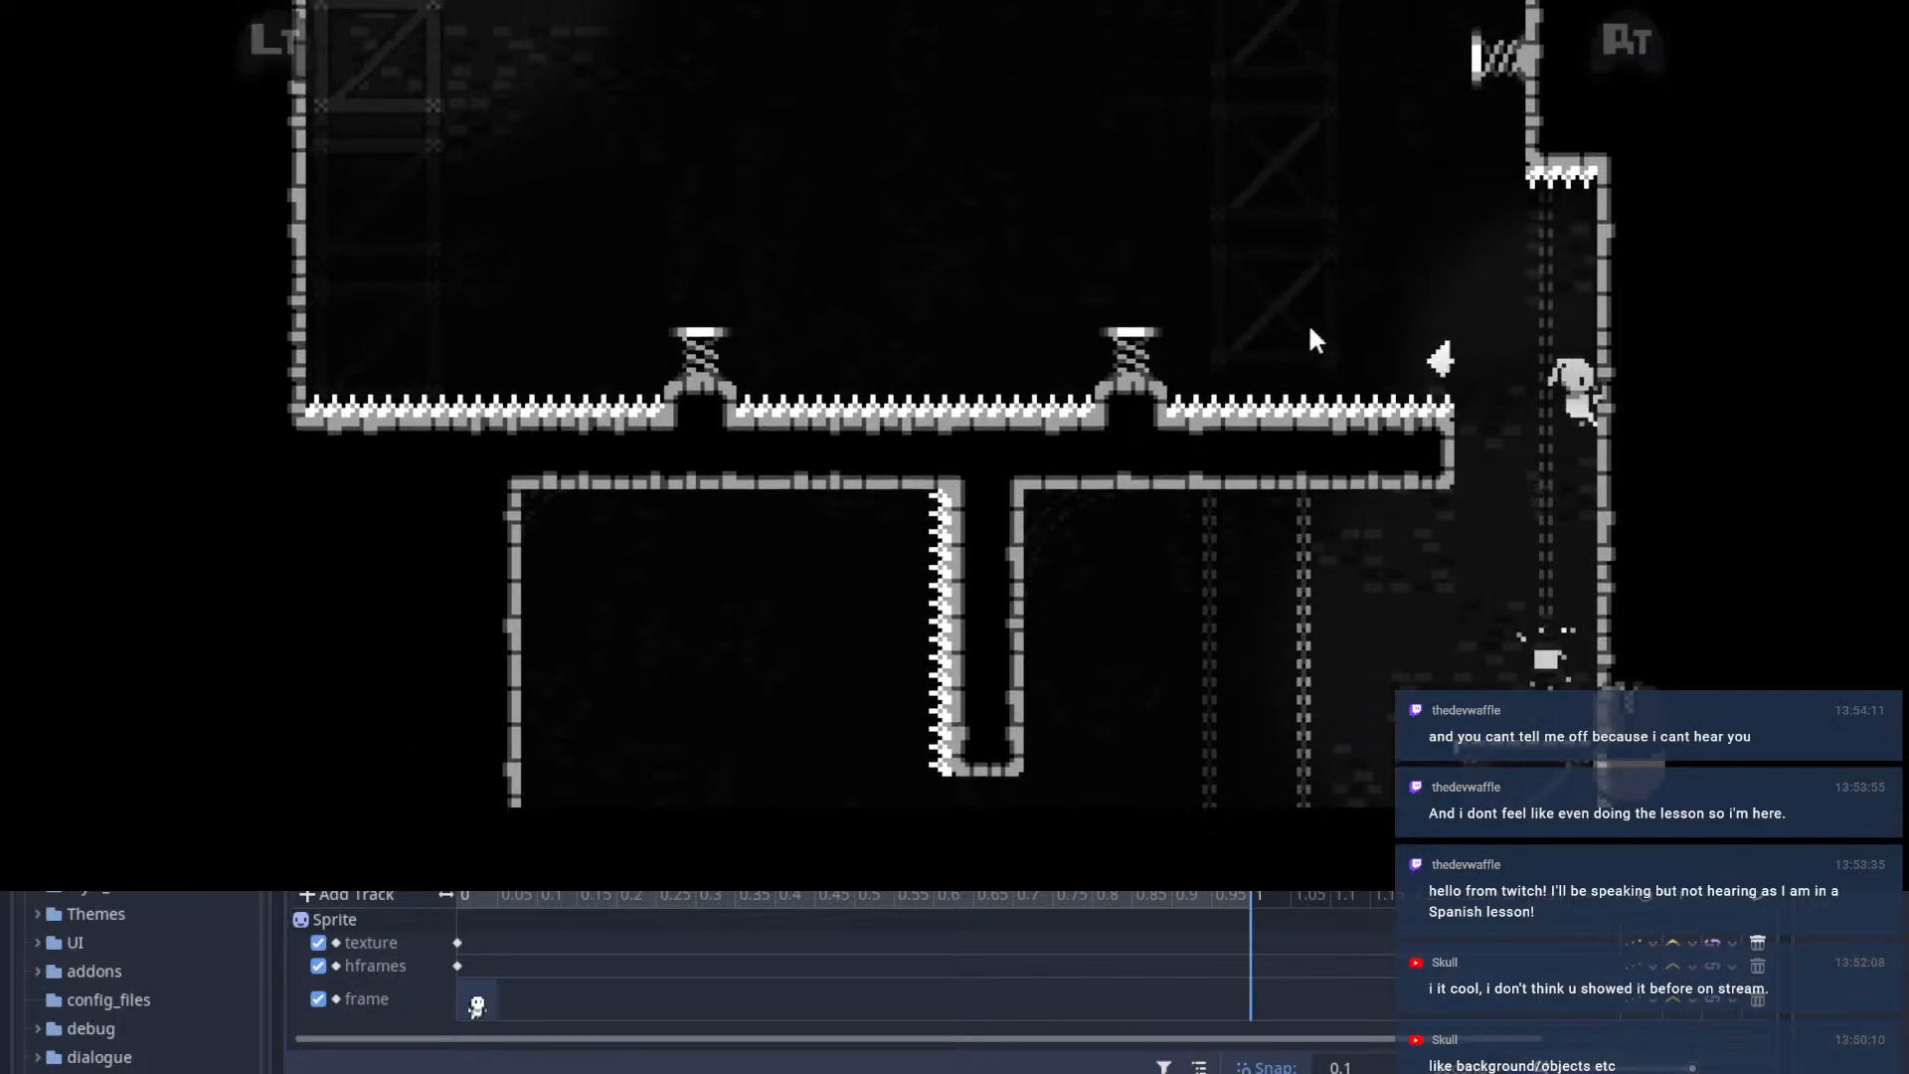
key("space")
left_click(1139, 332)
left_click(791, 361)
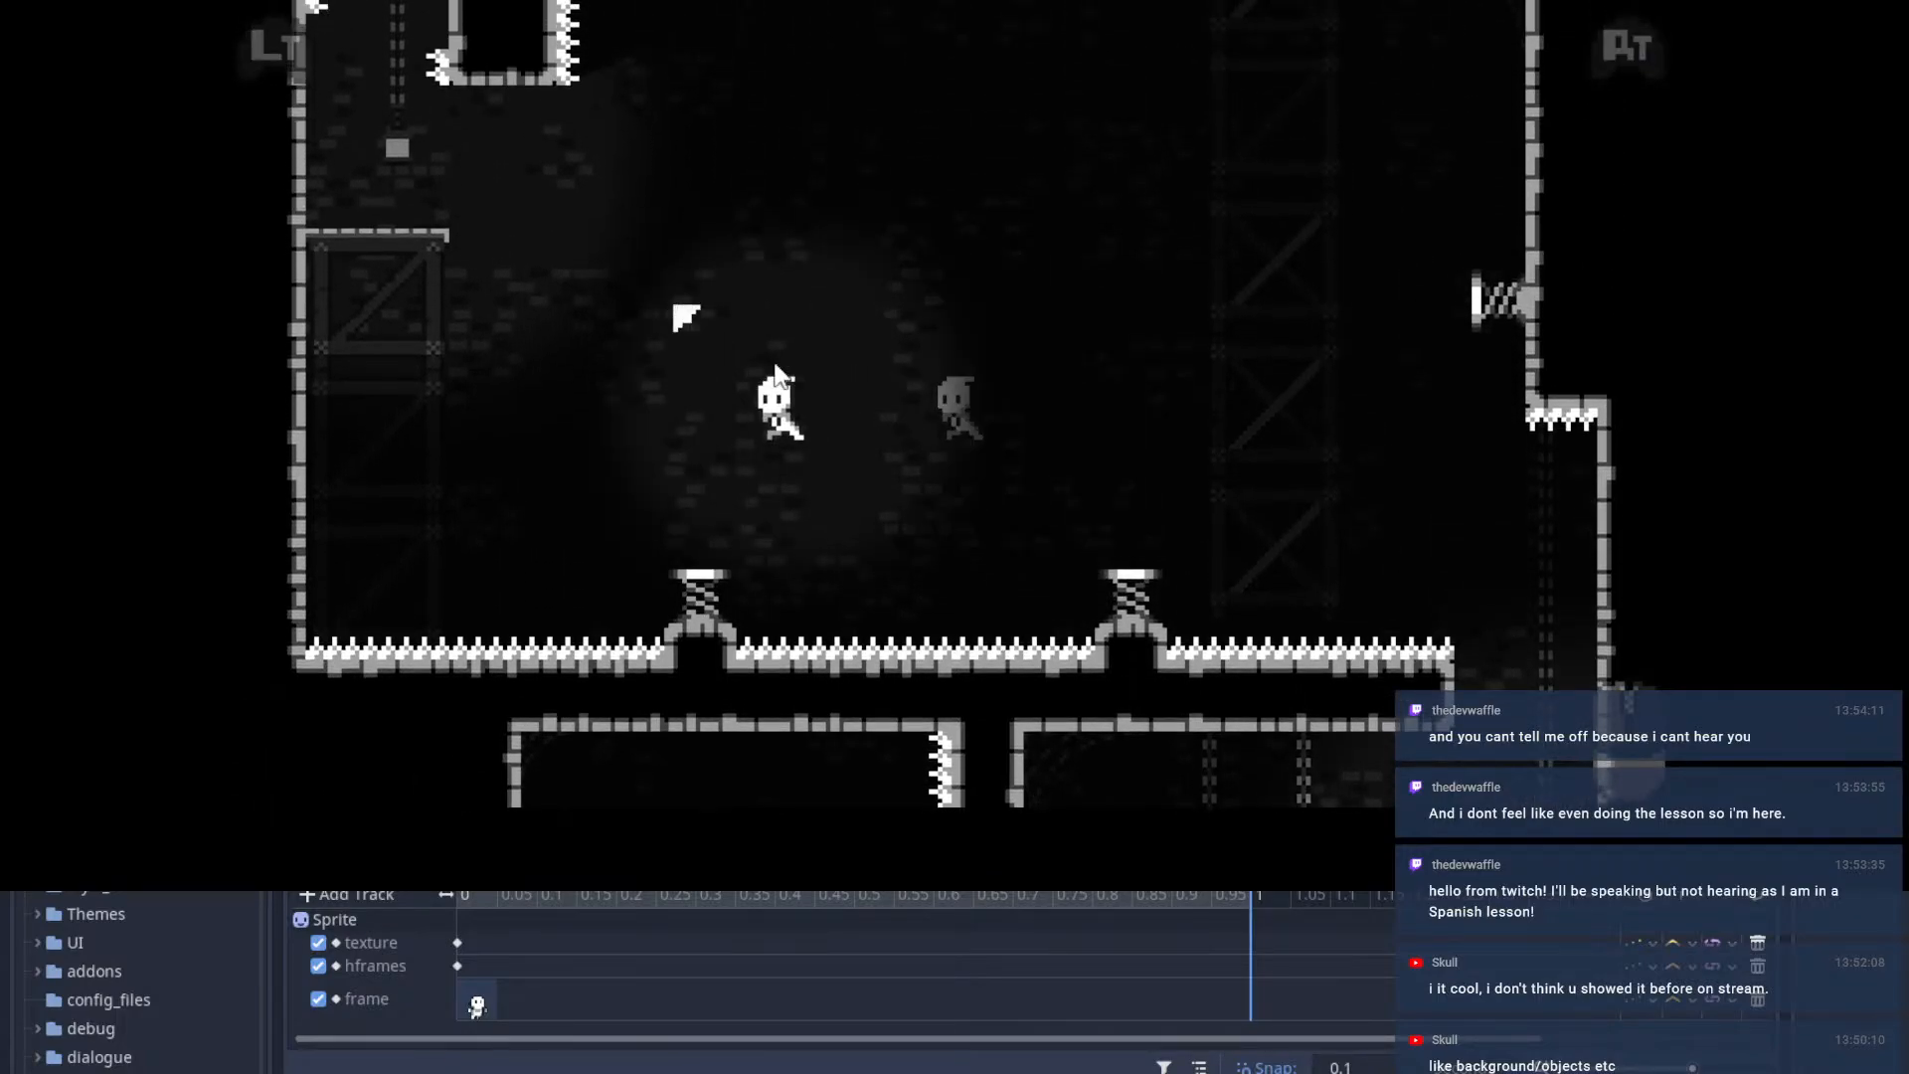
left_click(450, 289)
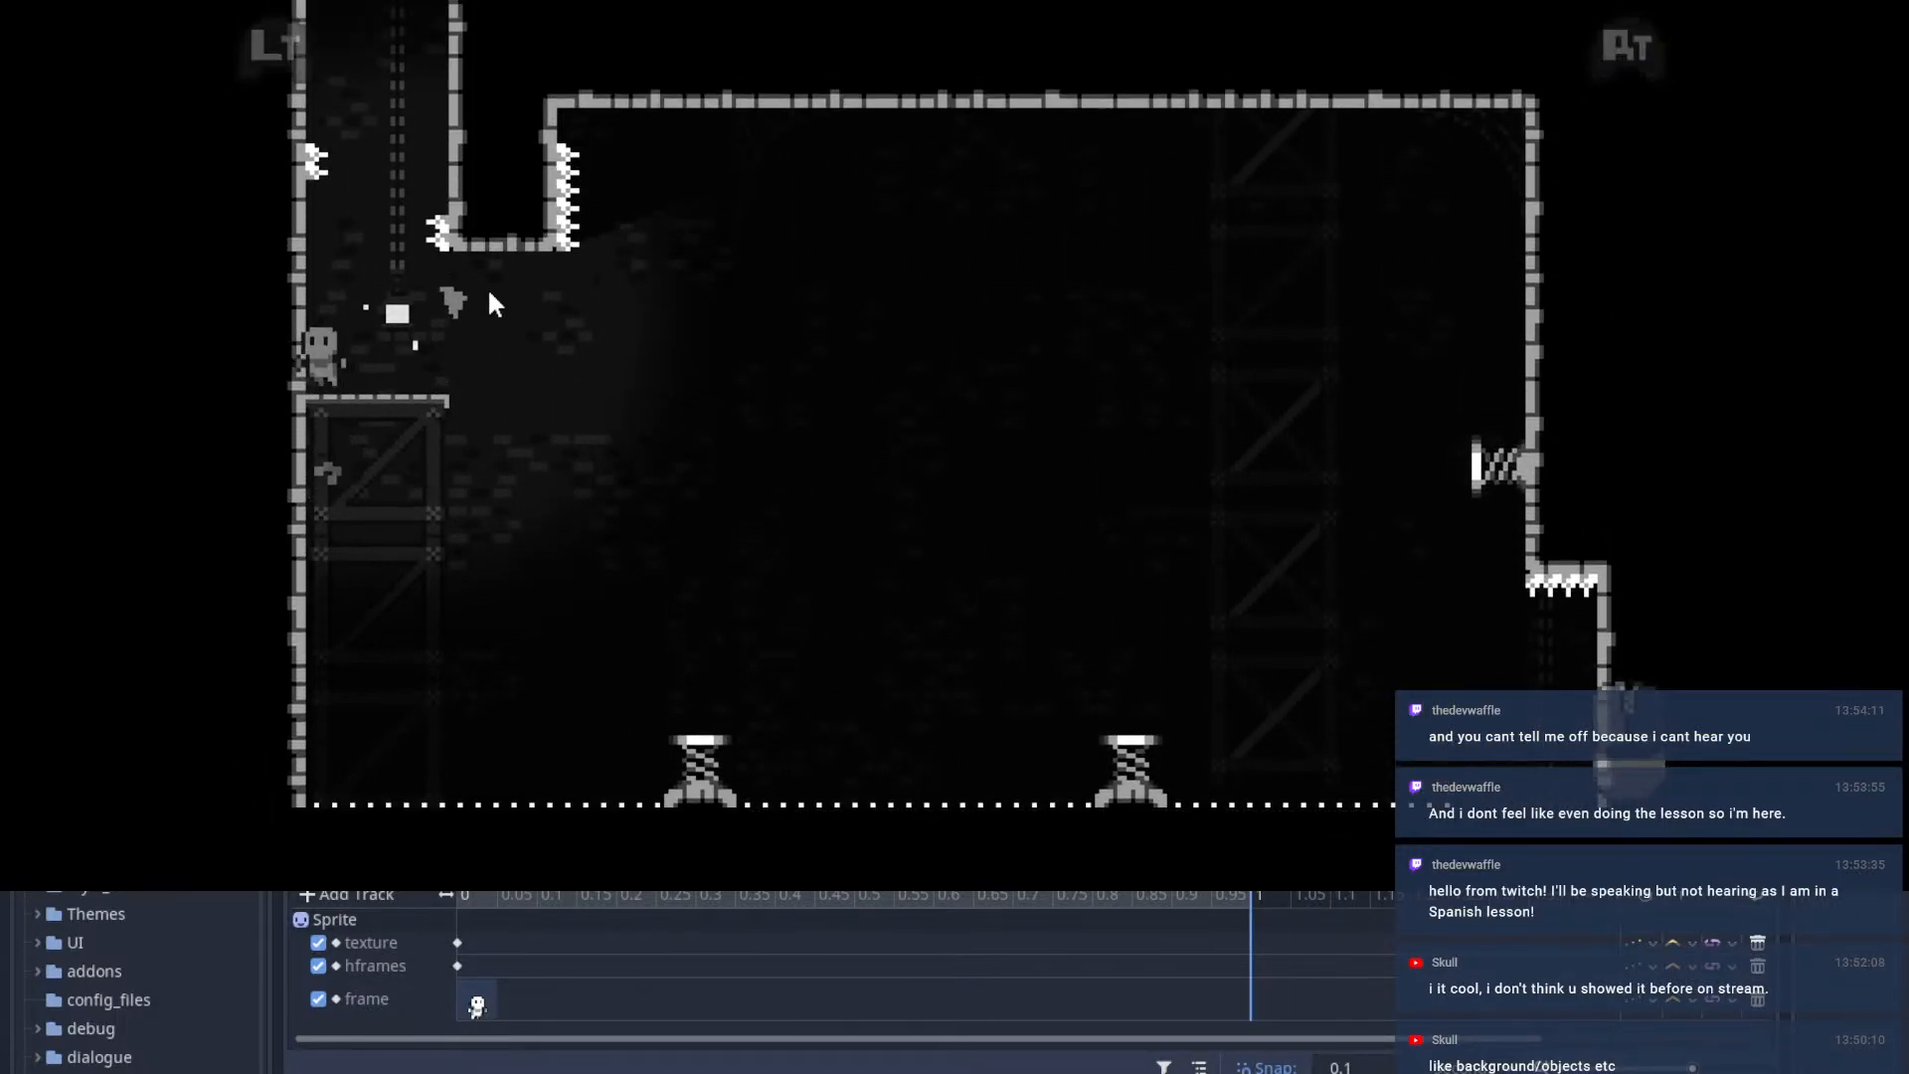
Step: Test the wall-jump and wall-climb animations up the narrow spiked shaft to the crate platform's edge
key("space")
key("space")
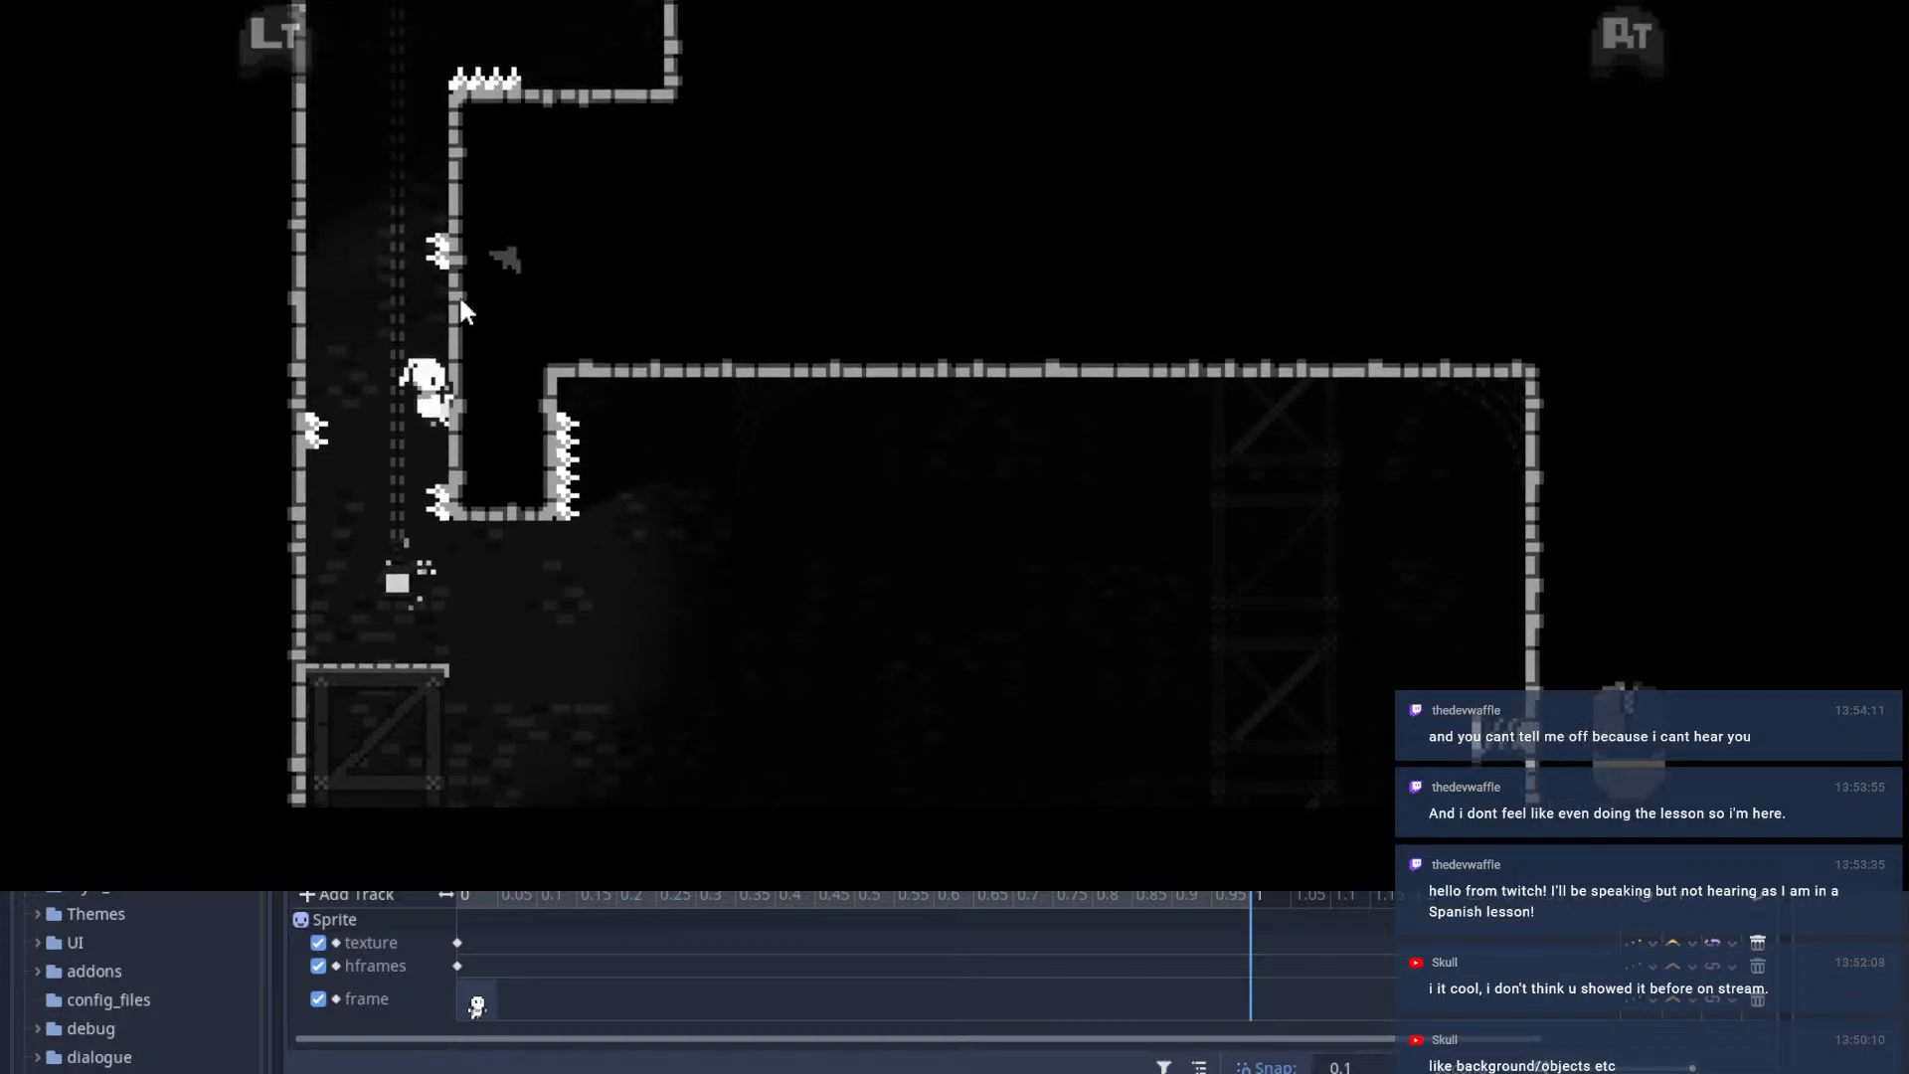
key("space")
key("space")
left_click(770, 185)
key("space")
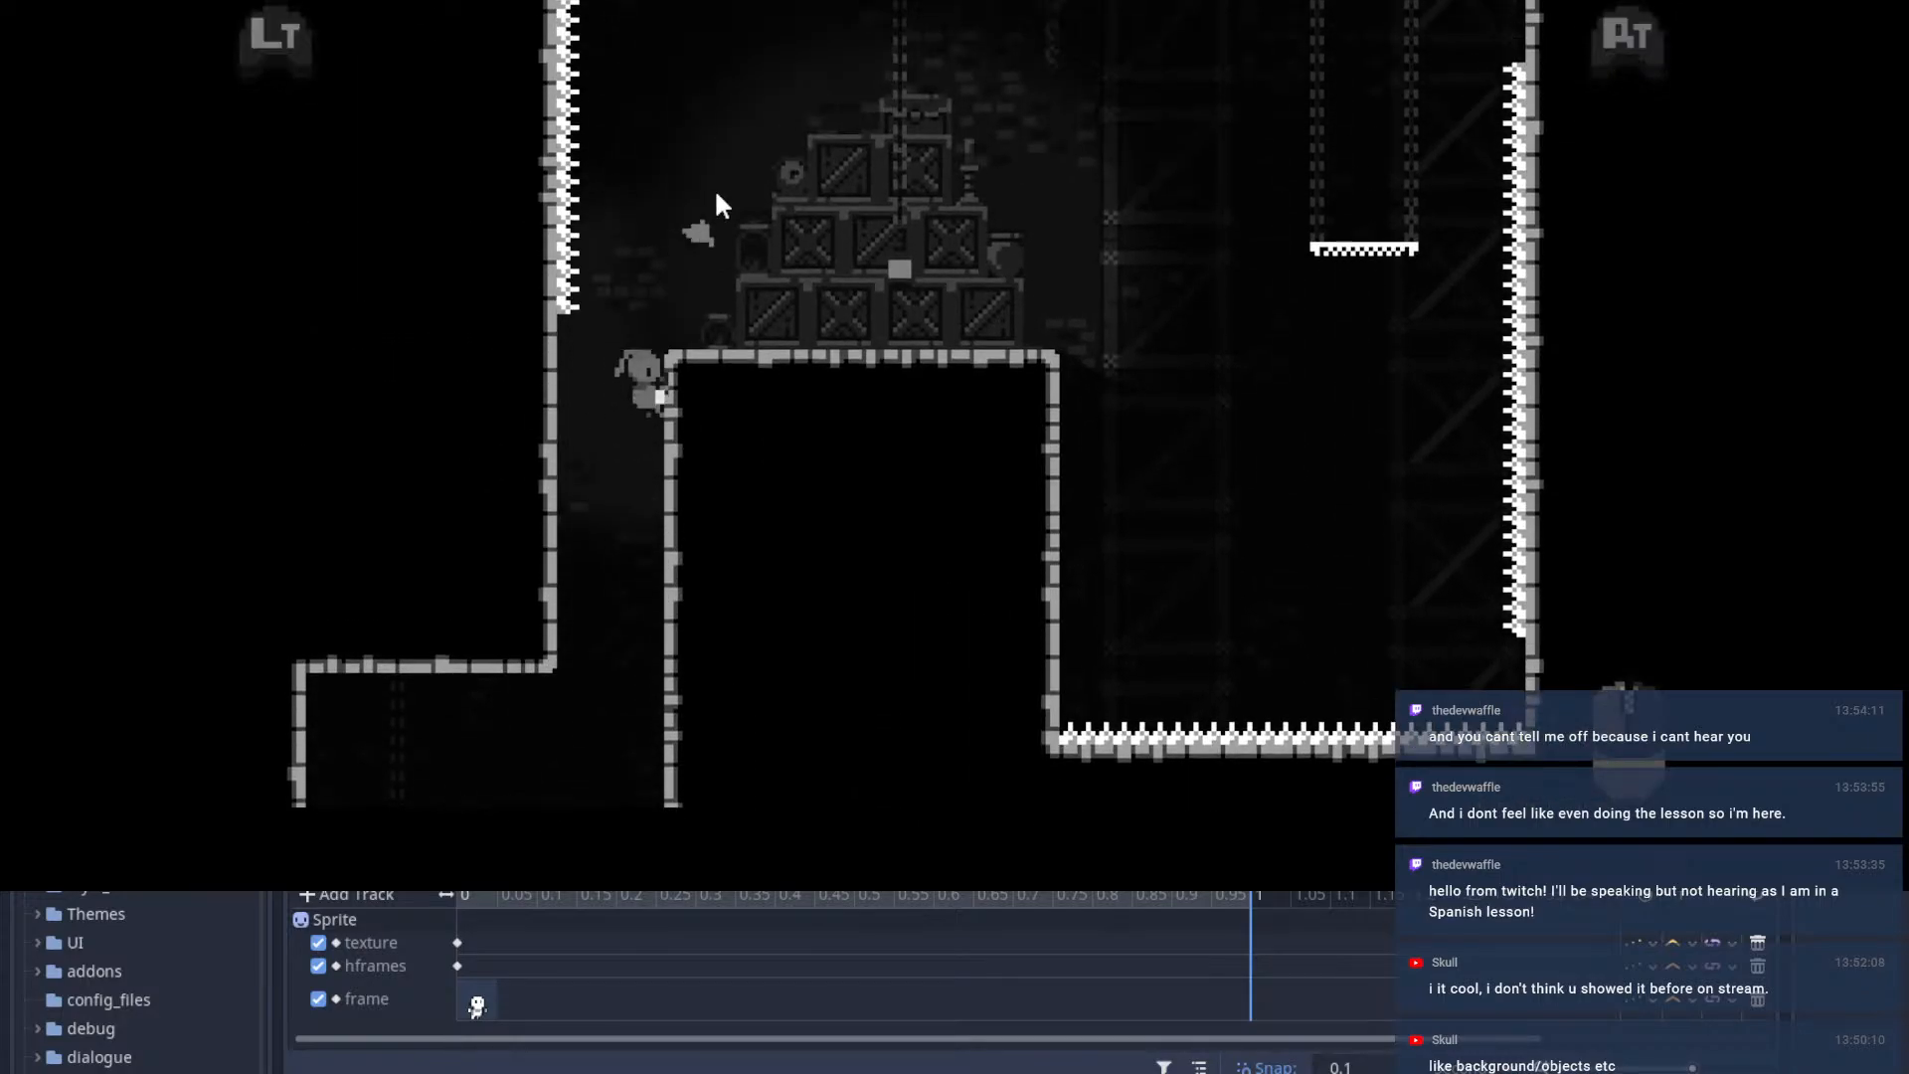
Step: Test a jump and dash from the crate platform towards the hanging platform, and switch back to the Godot editor
key("space")
left_click(1158, 273)
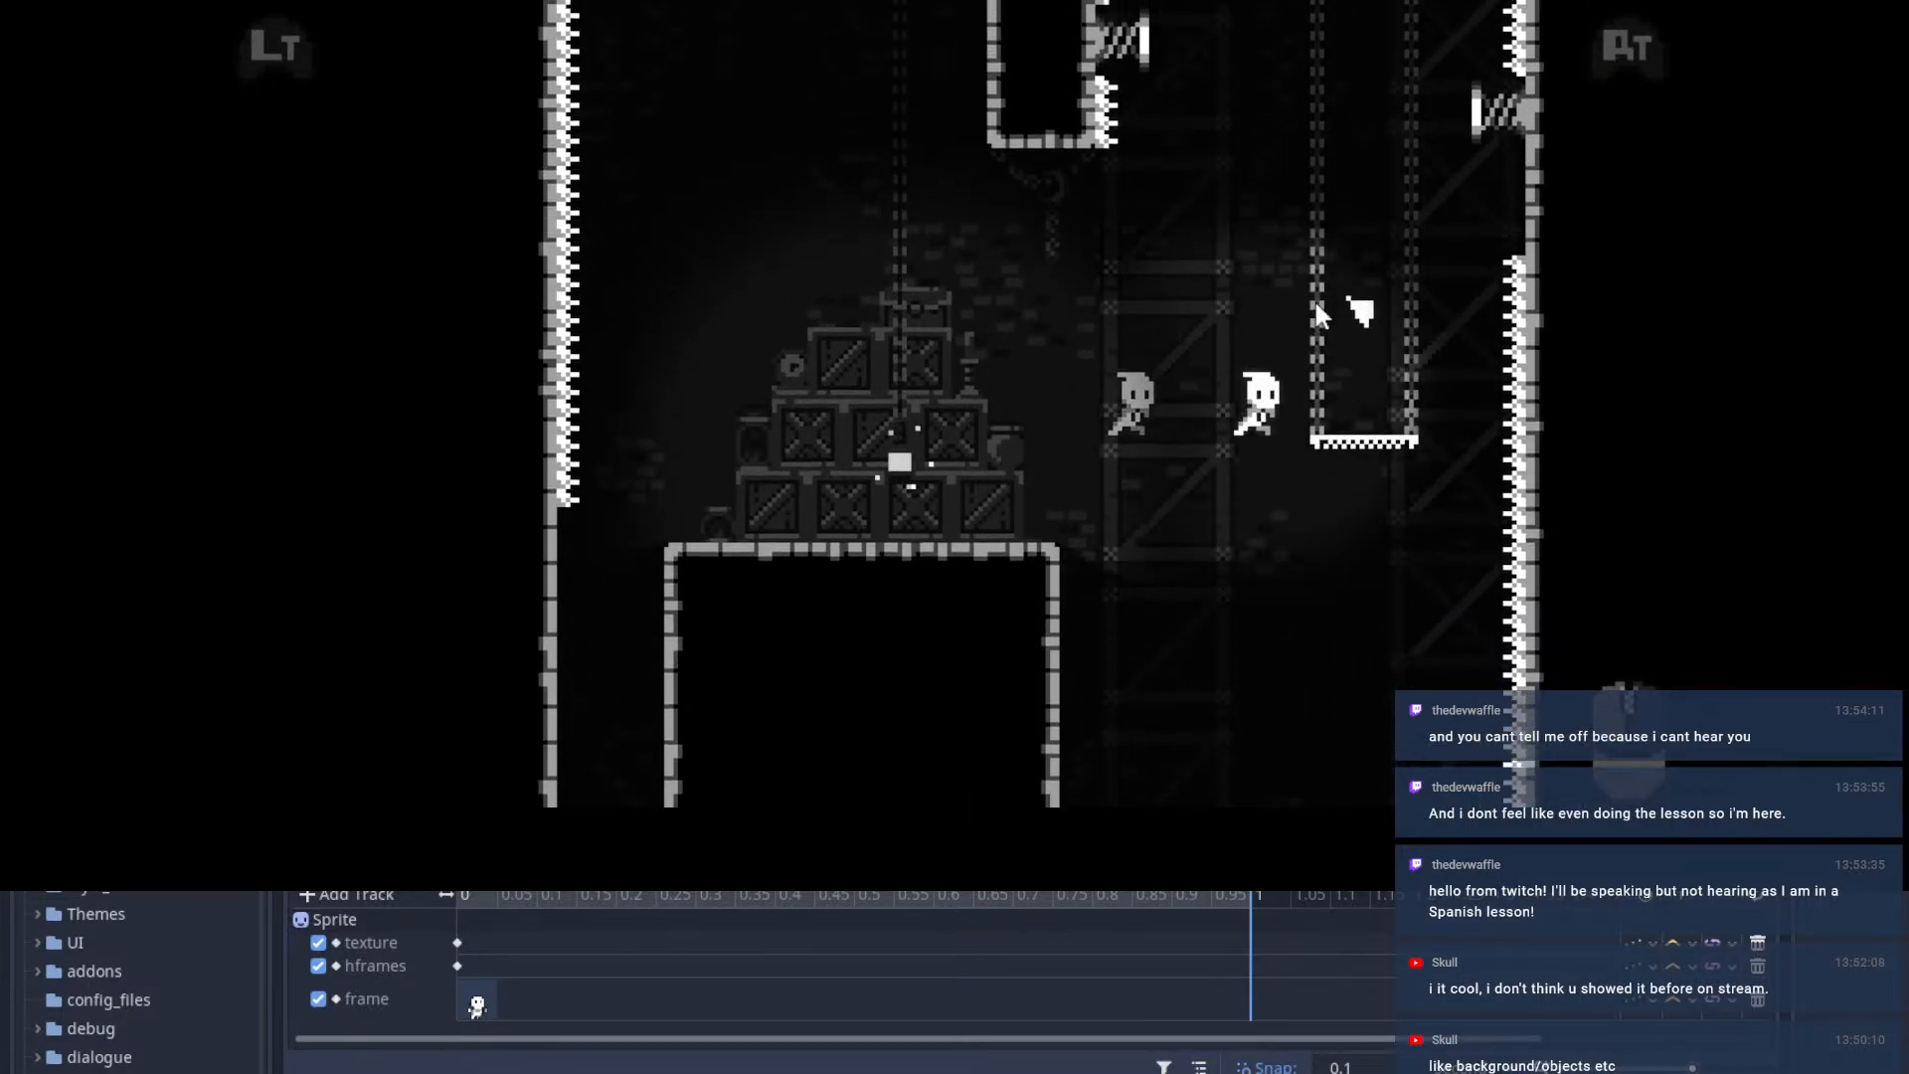
left_click(888, 910)
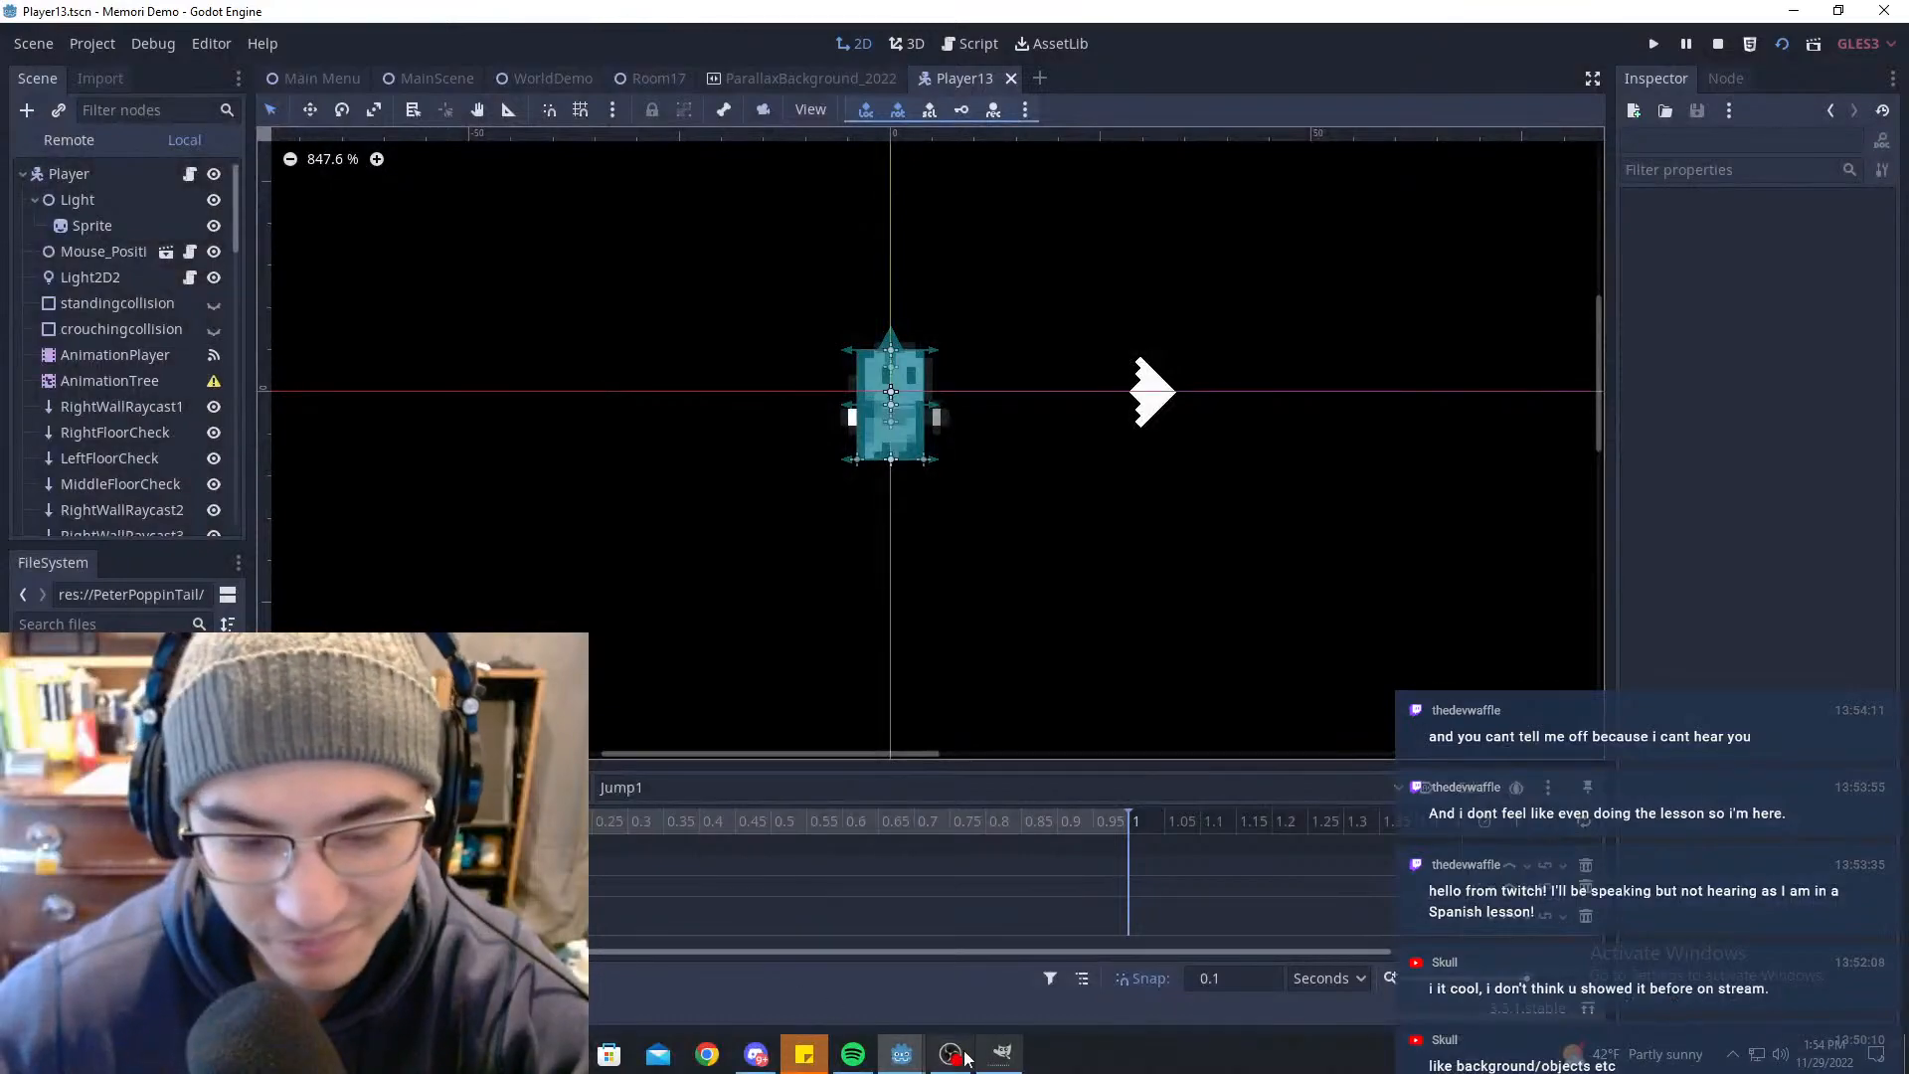
Step: Return to the running game, switch its full-screen mode, open and dismiss the pause menu, and close the game
mouse_move(902, 1054)
left_click(995, 970)
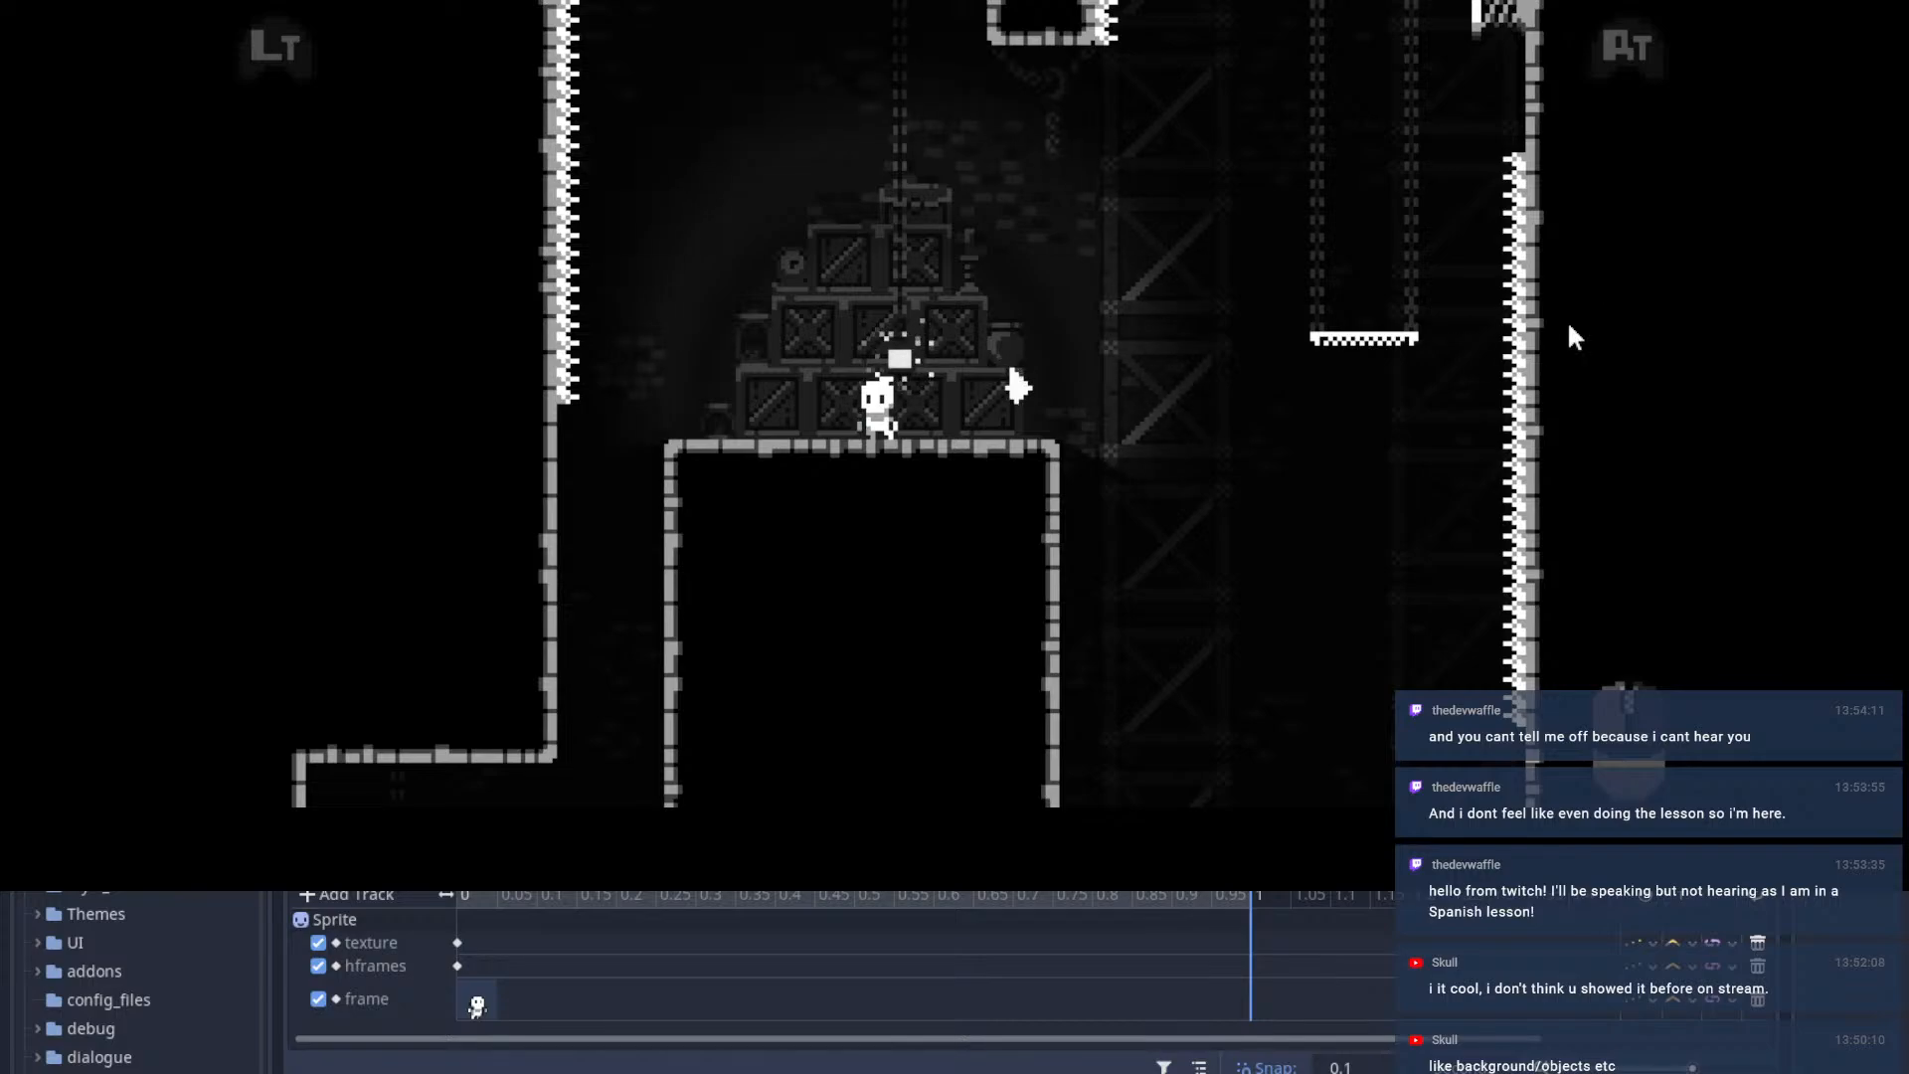
key("F11")
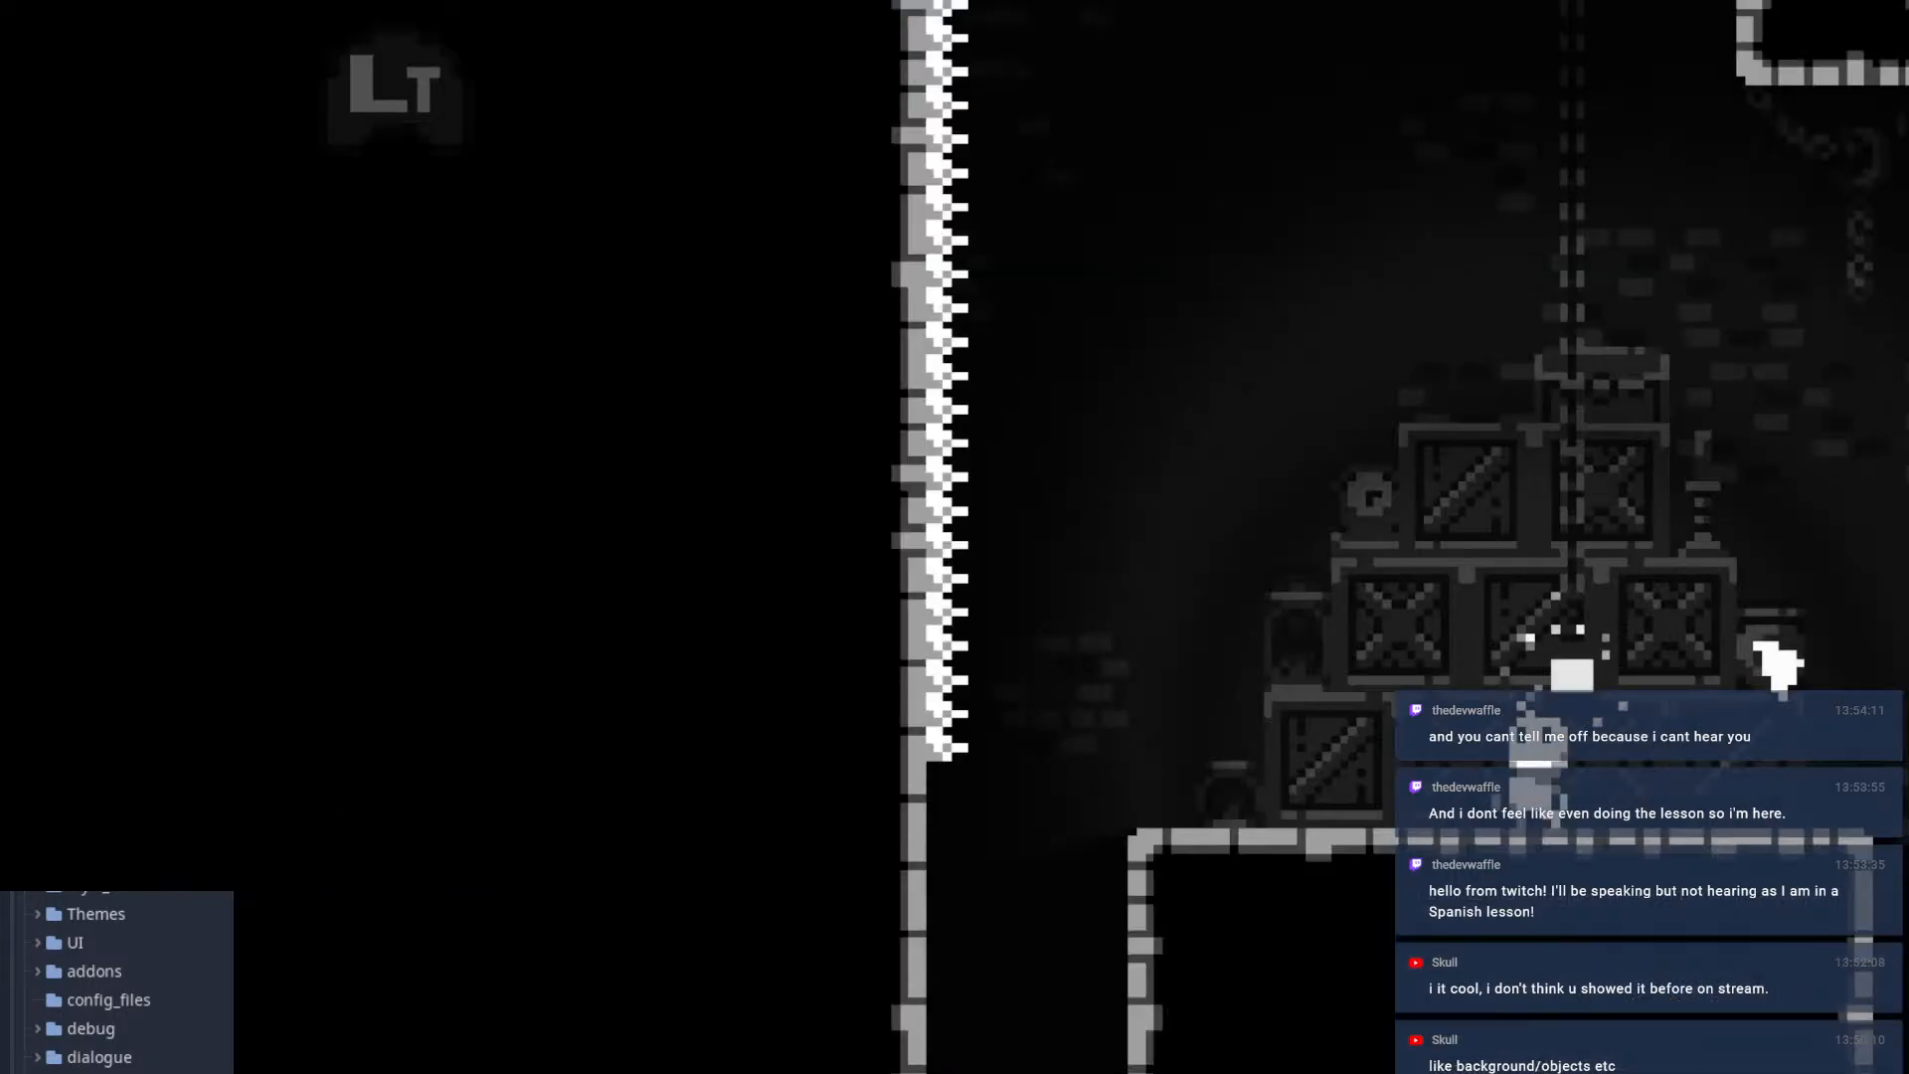
key("Escape")
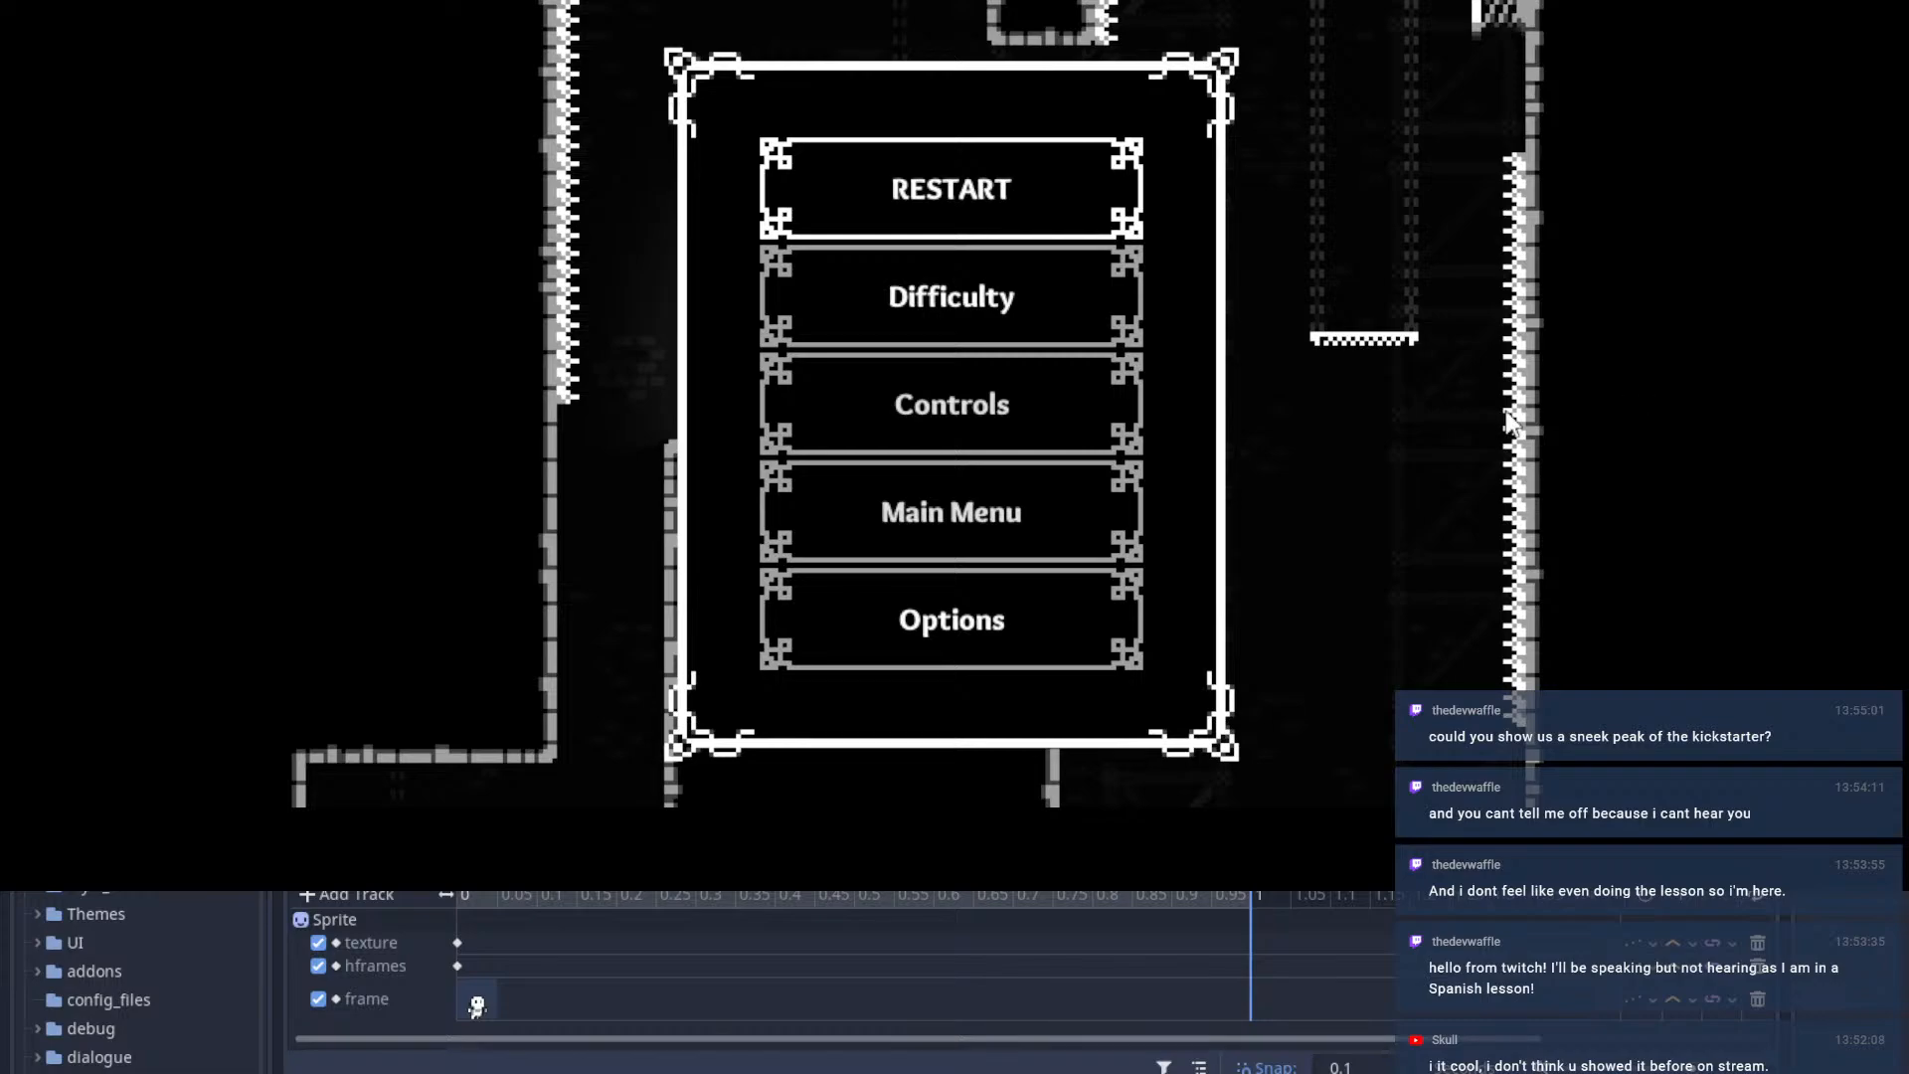
key("Escape")
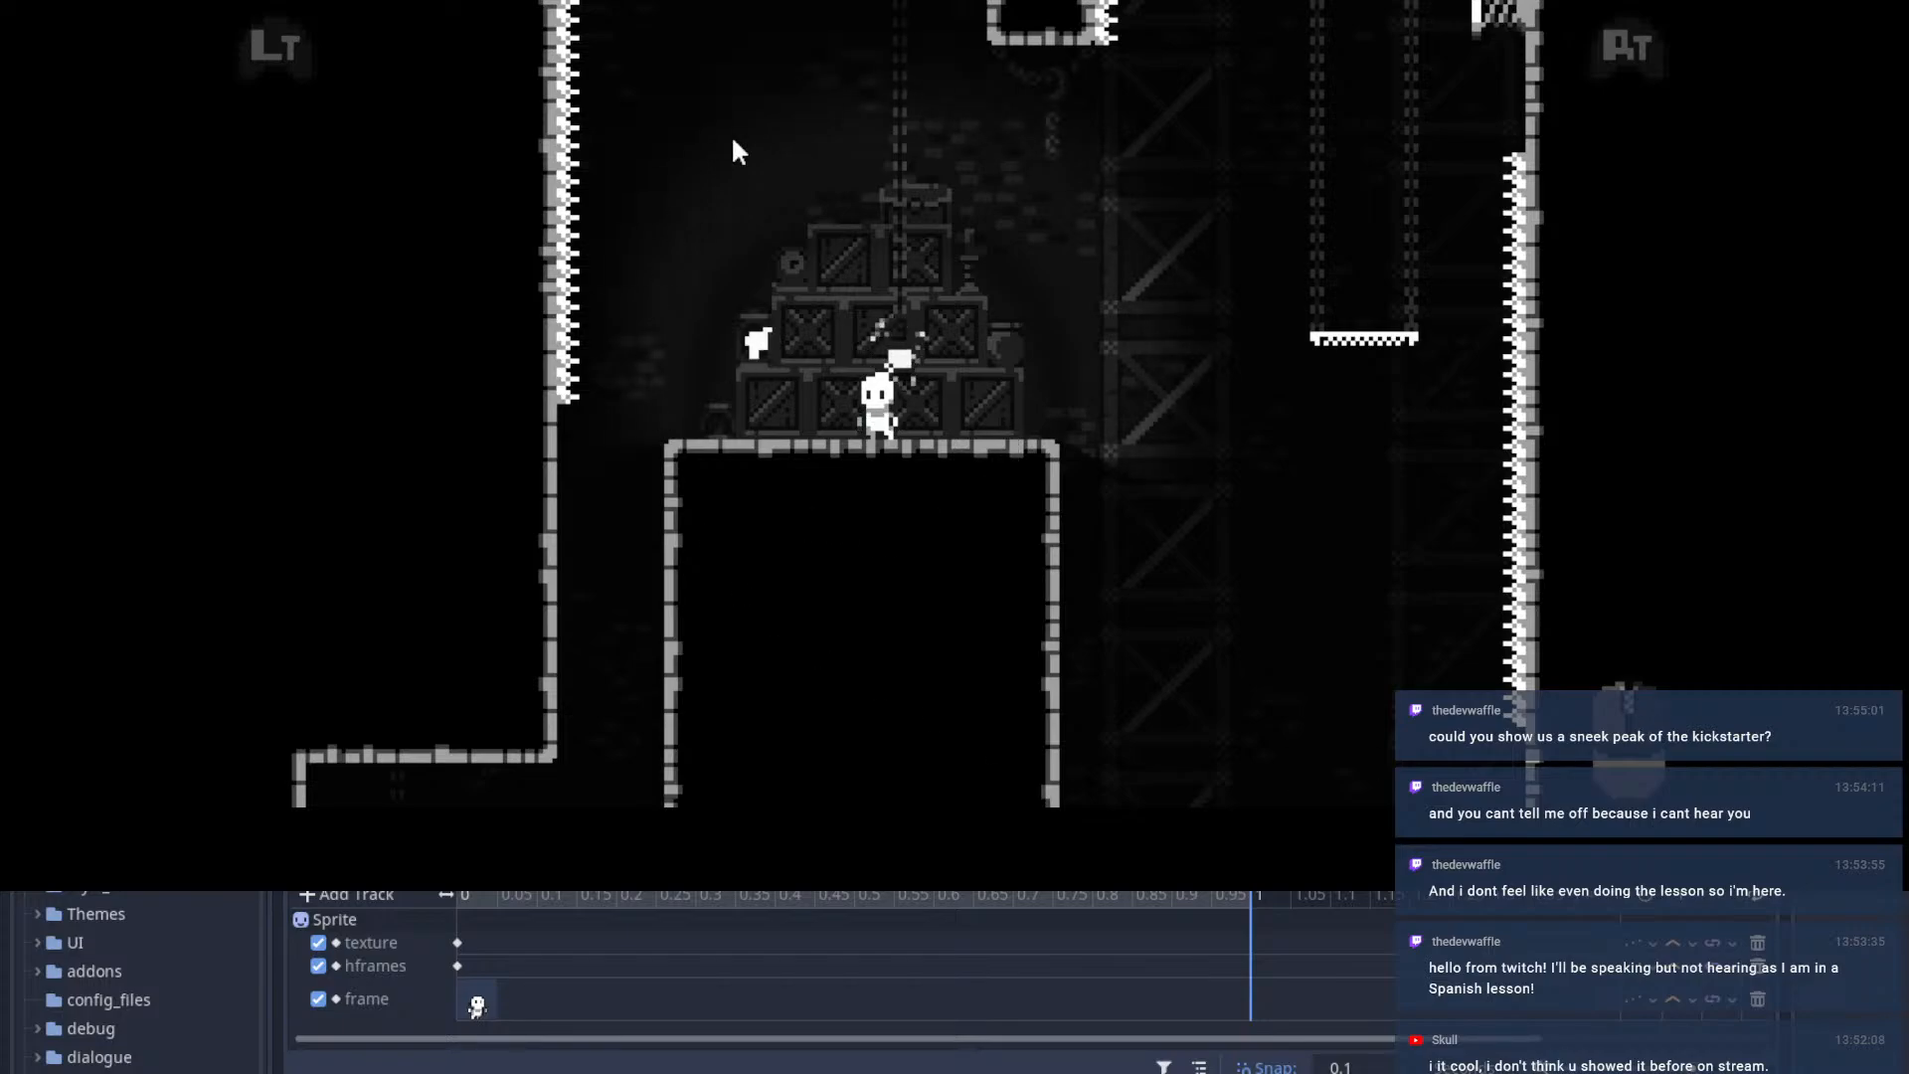
key("Escape")
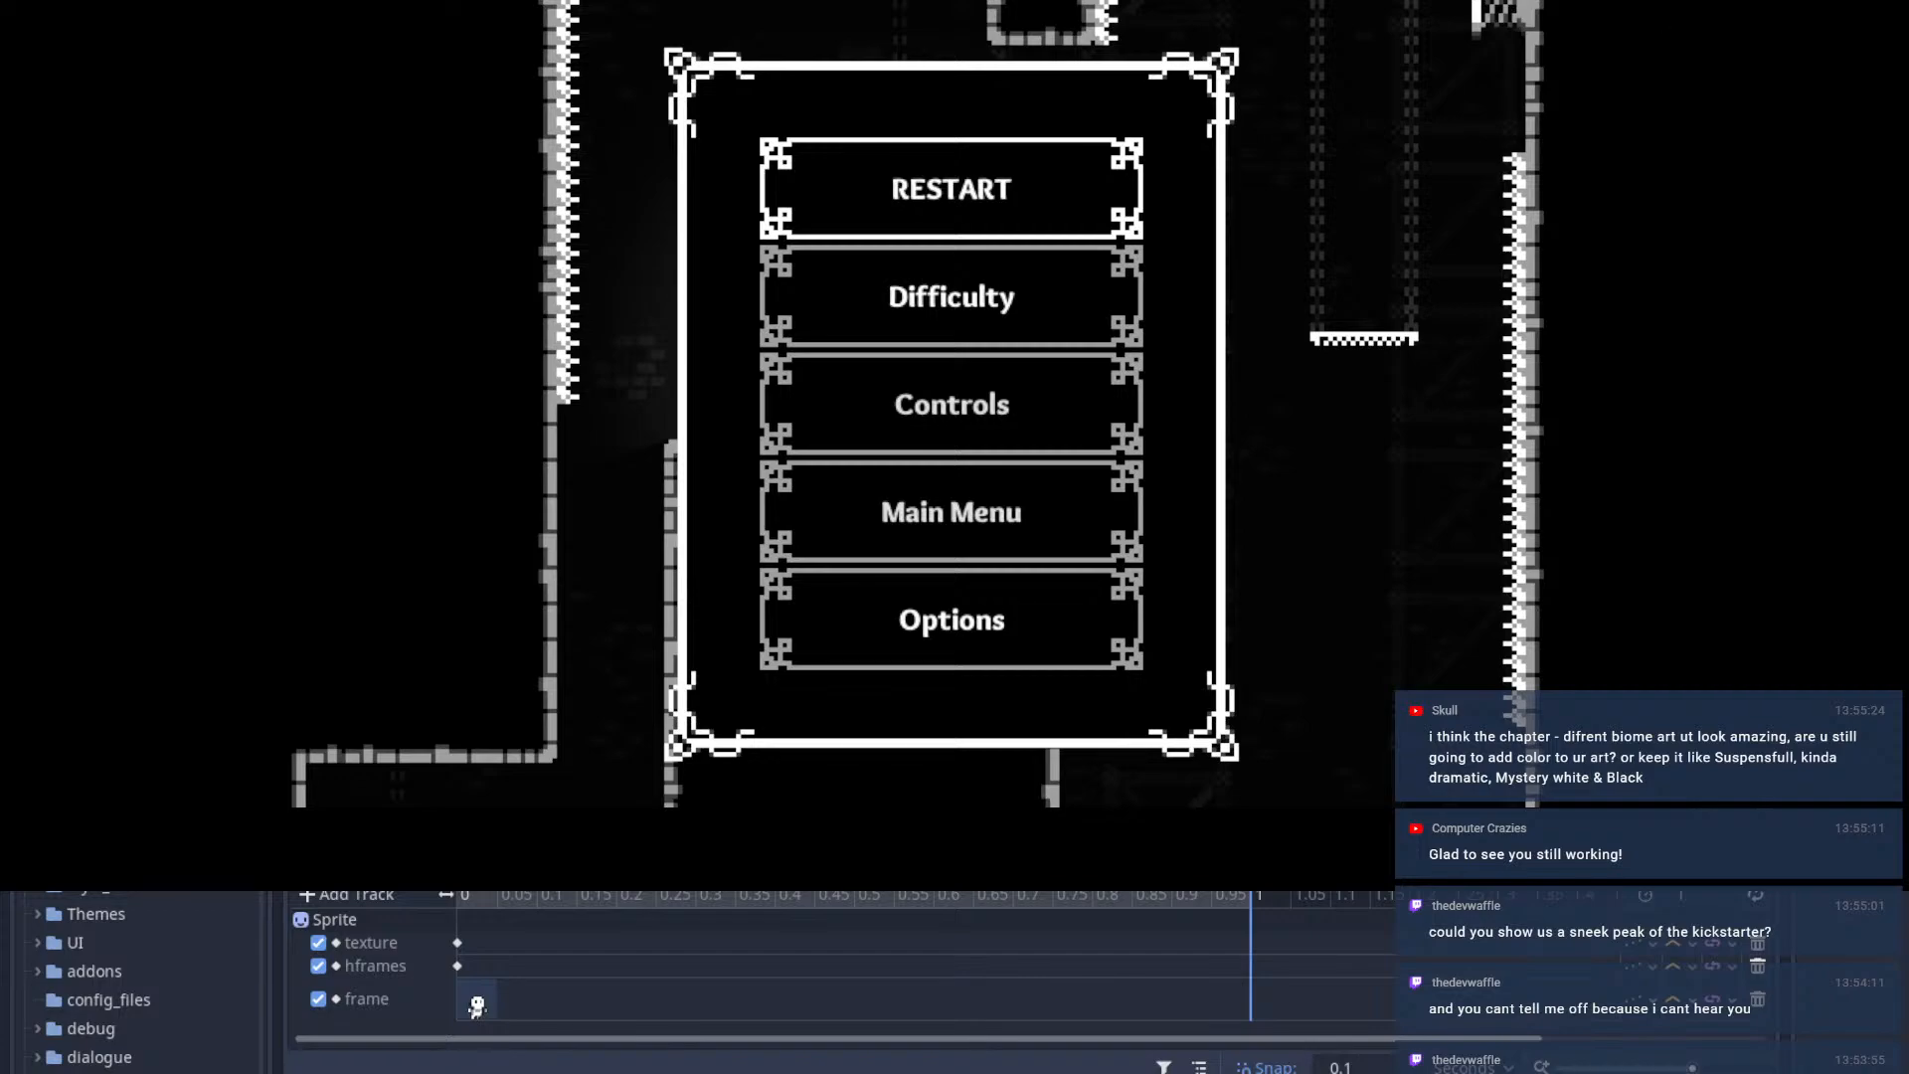
left_click(1666, 2)
scroll(1321, 314, "down", 6)
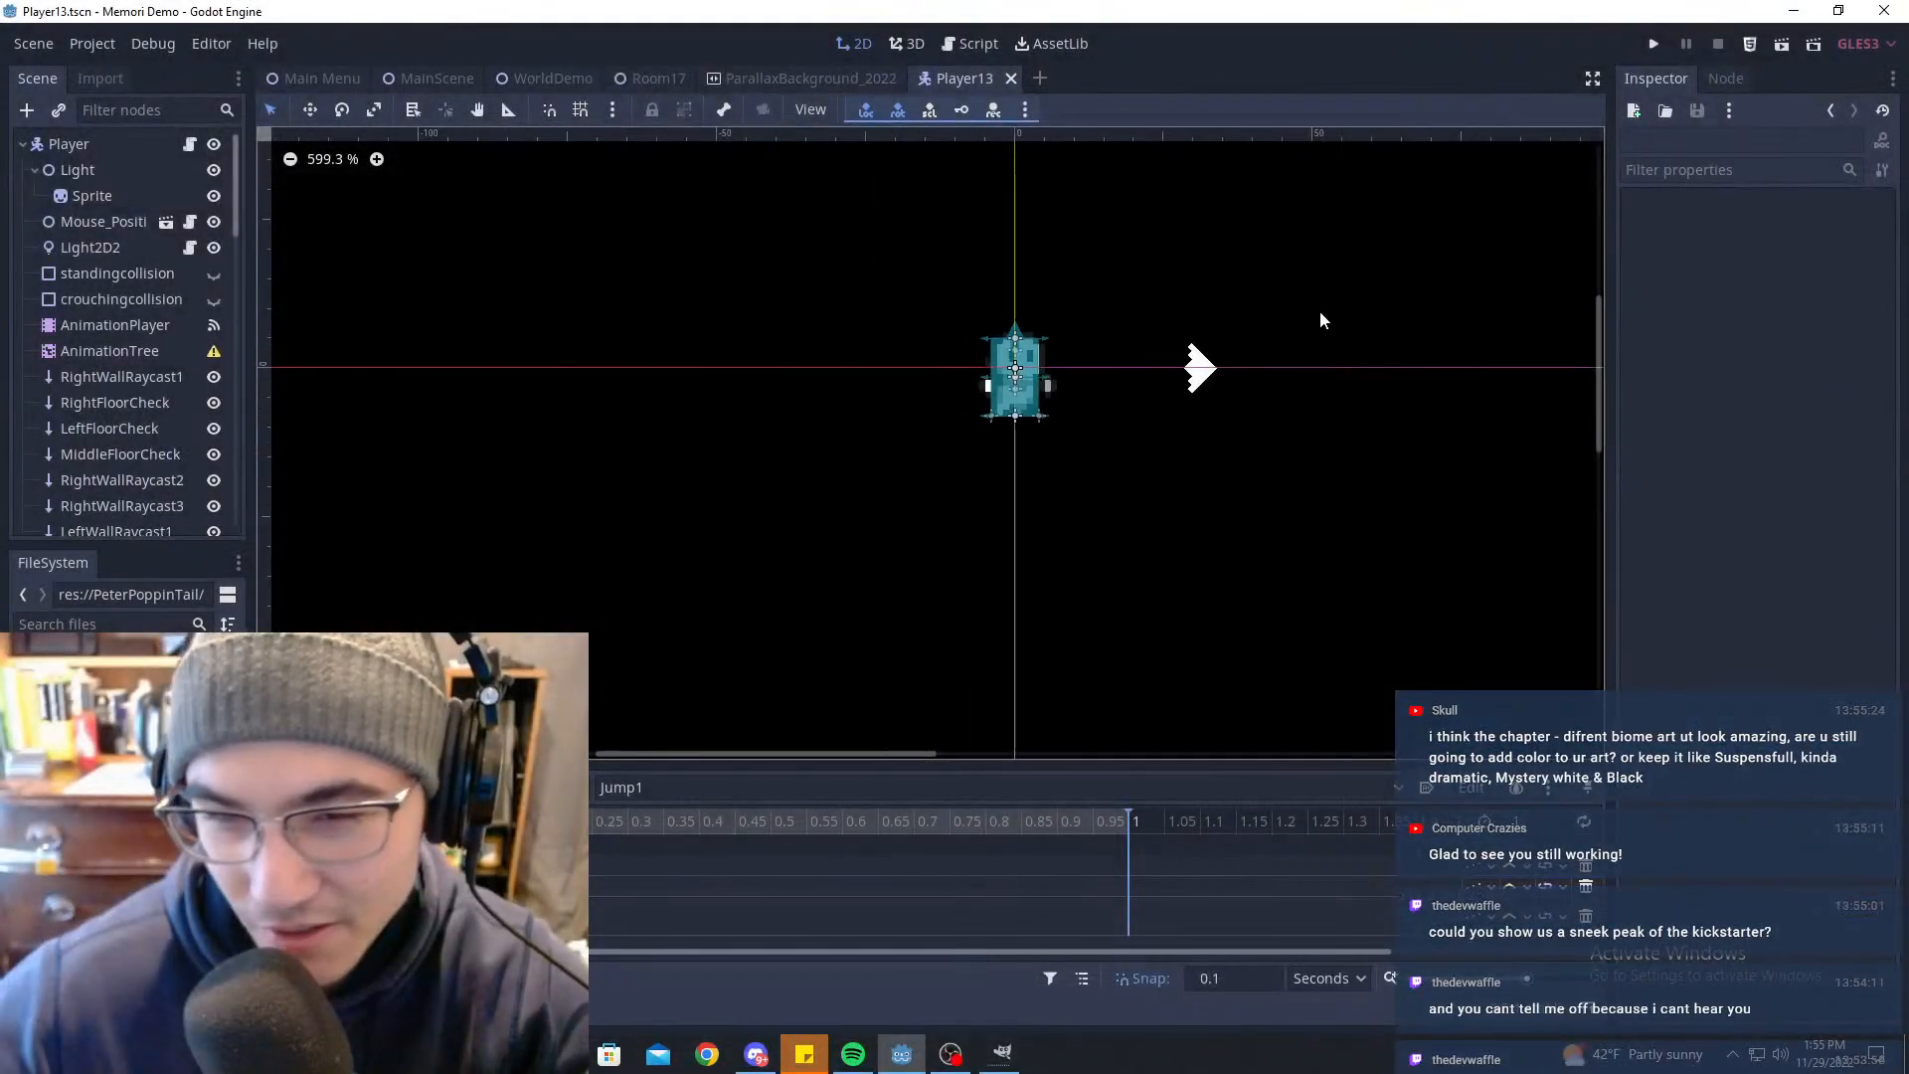
middle_click_drag(1374, 318, 1189, 430)
scroll(1183, 406, "up", 6)
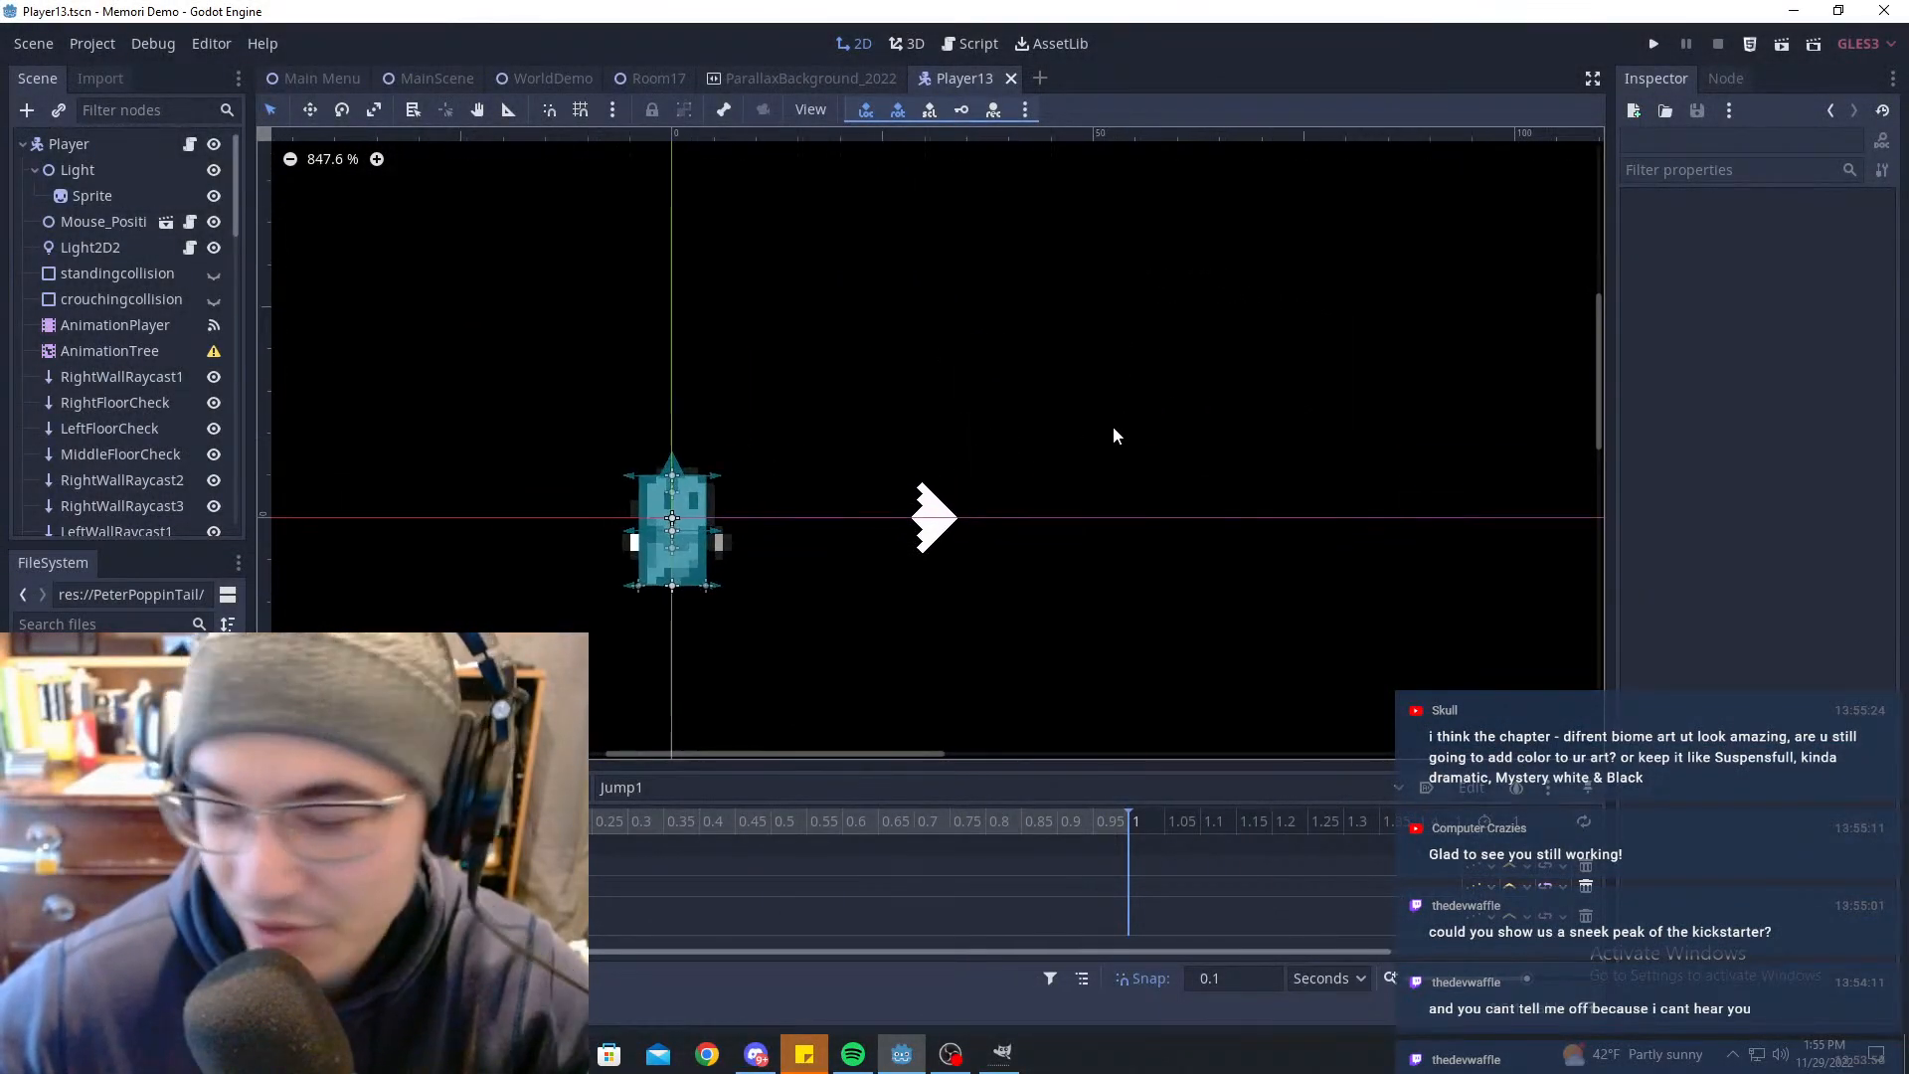
scroll(1109, 421, "down", 6)
middle_click_drag(1033, 413, 1177, 389)
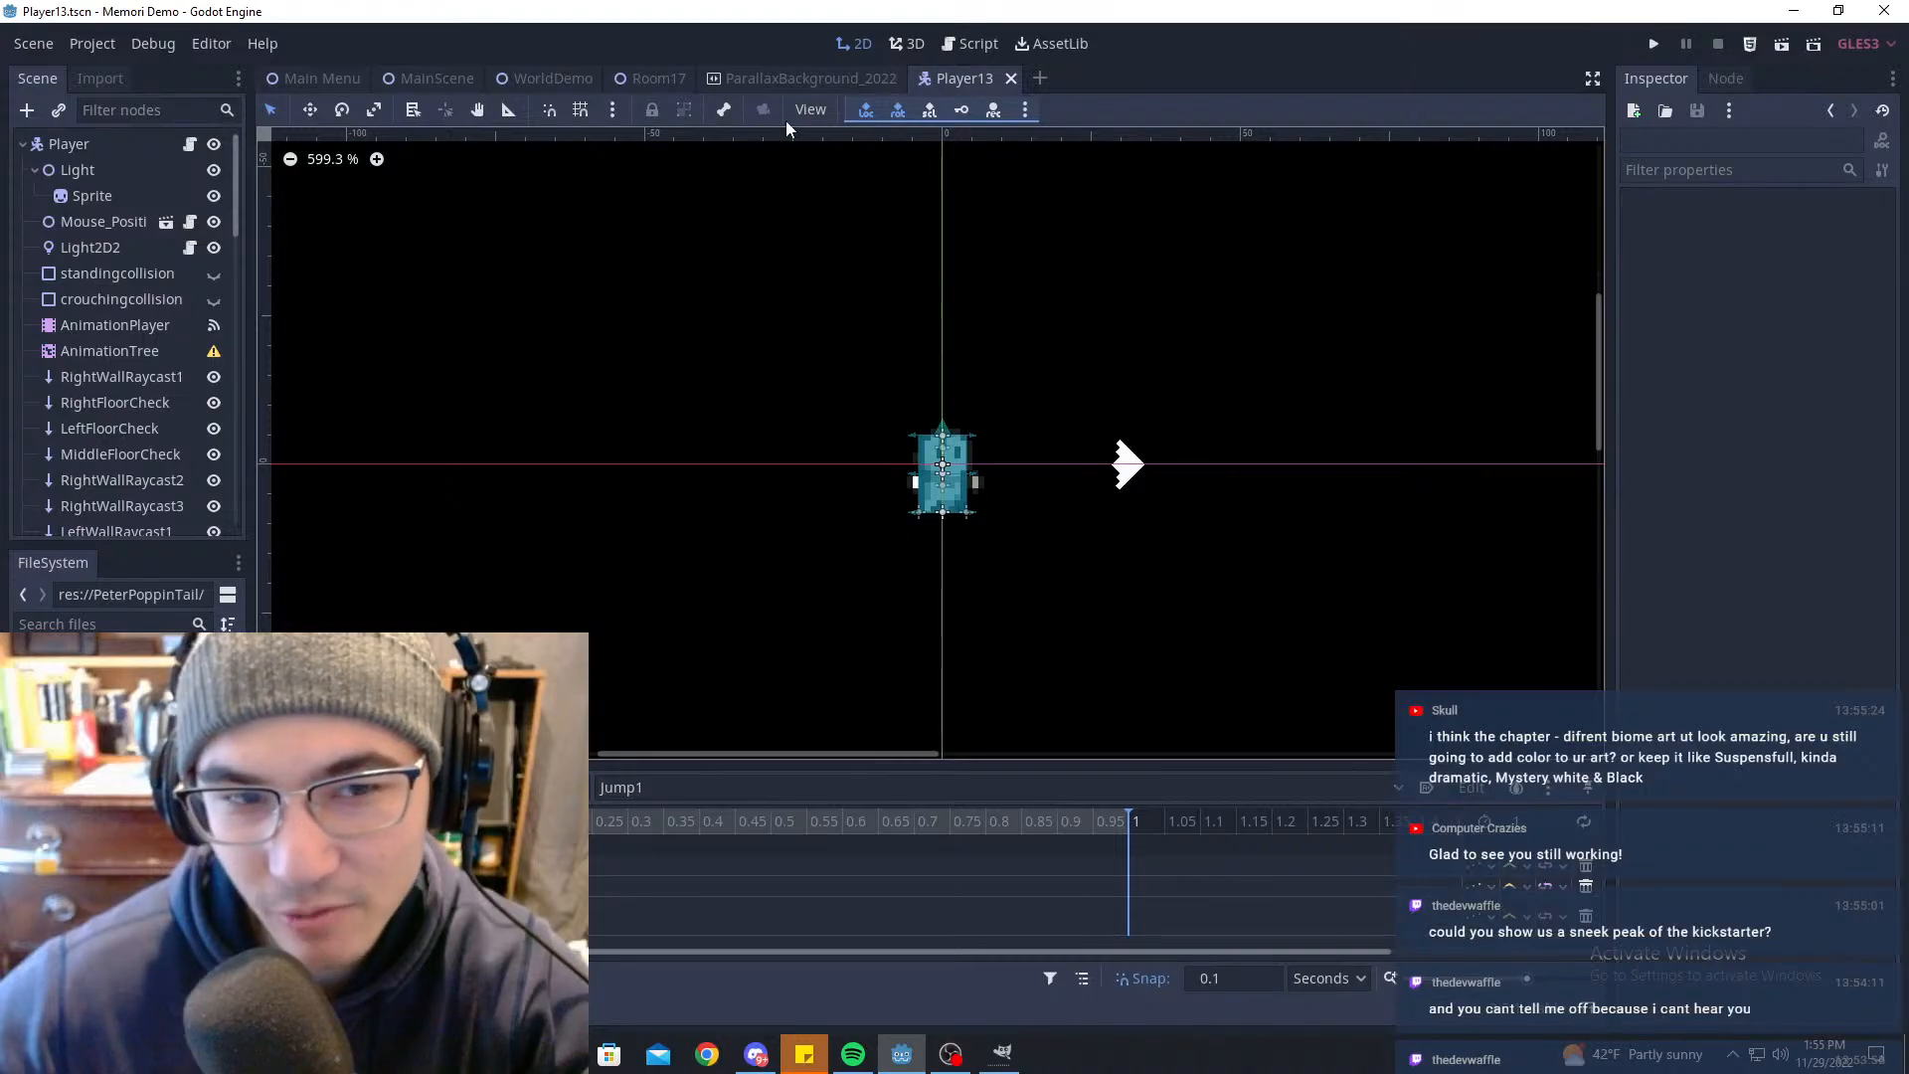
left_click(820, 78)
left_click(969, 80)
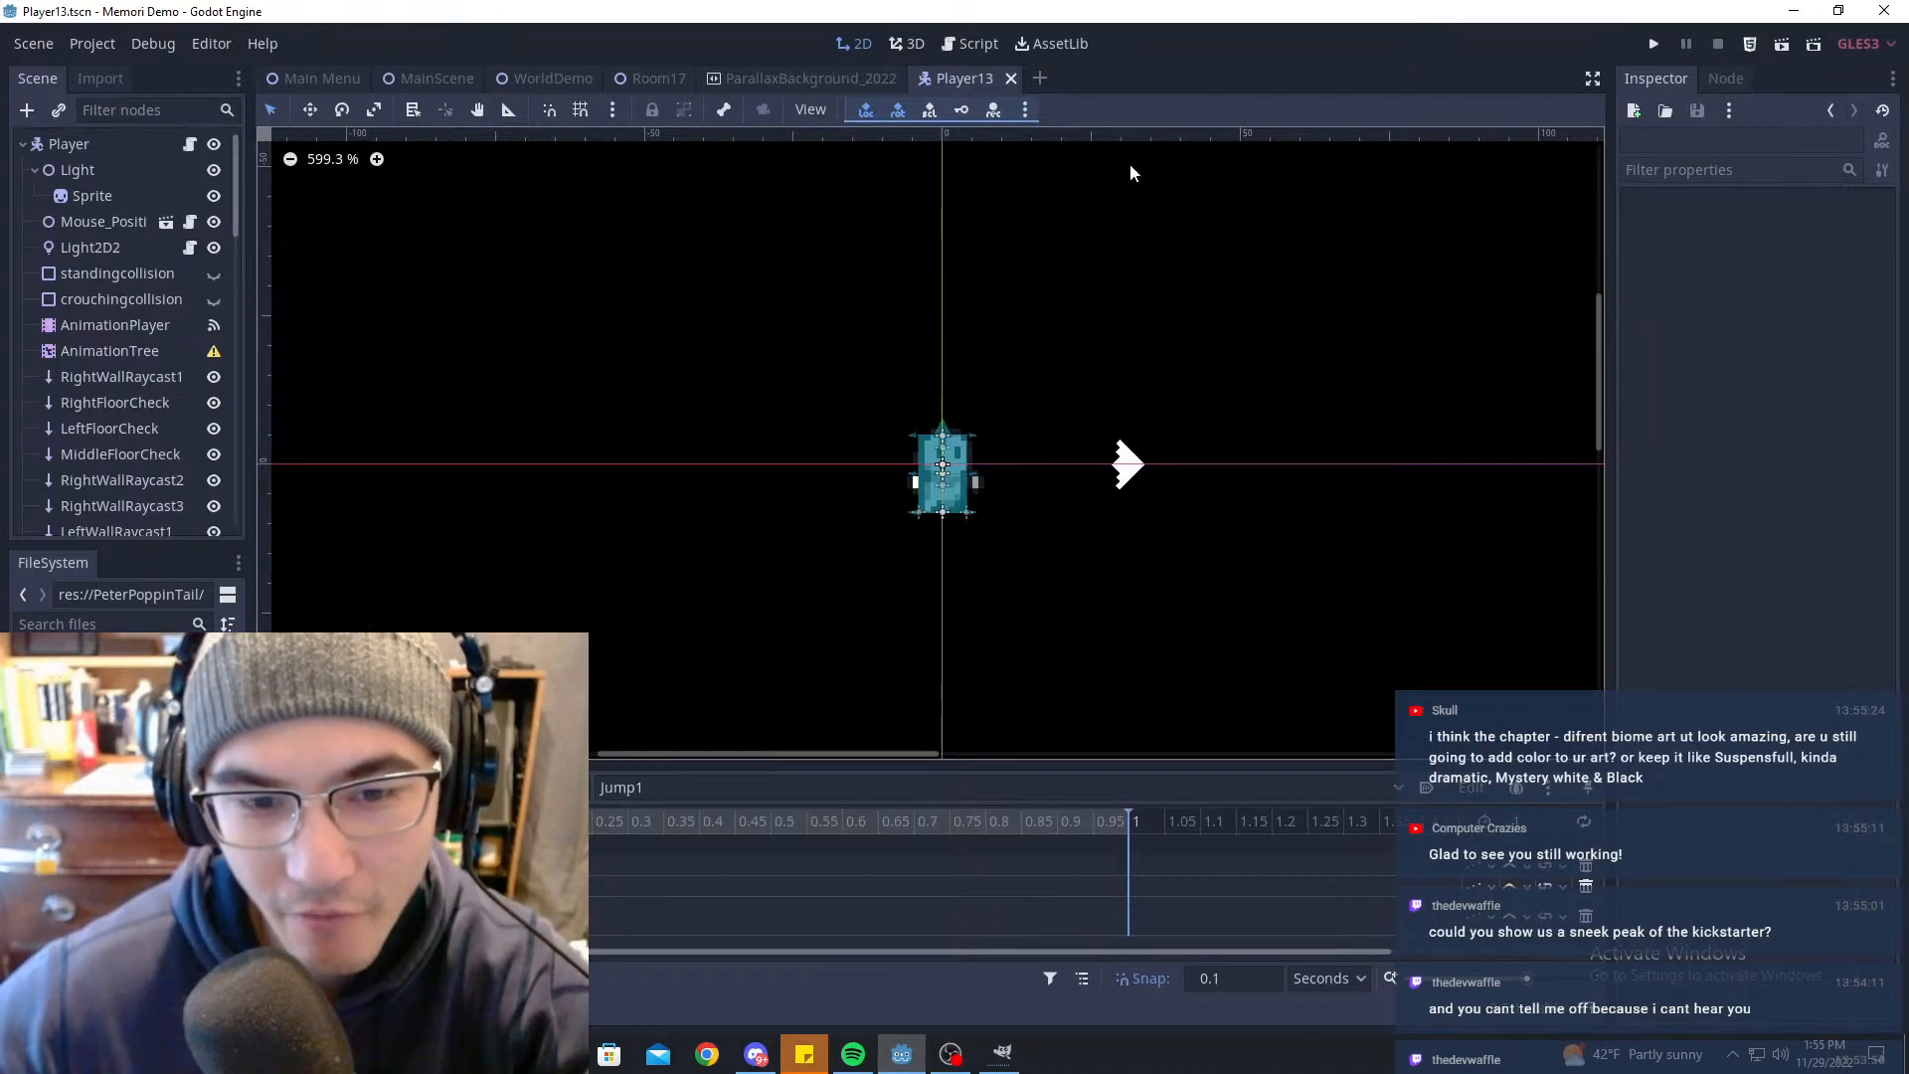
scroll(1220, 227, "down", 1)
middle_click_drag(1220, 226, 1119, 280)
Step: Examine the chain of connected rooms in the WorldDemo scene, after a brief look at MainScene
left_click(499, 73)
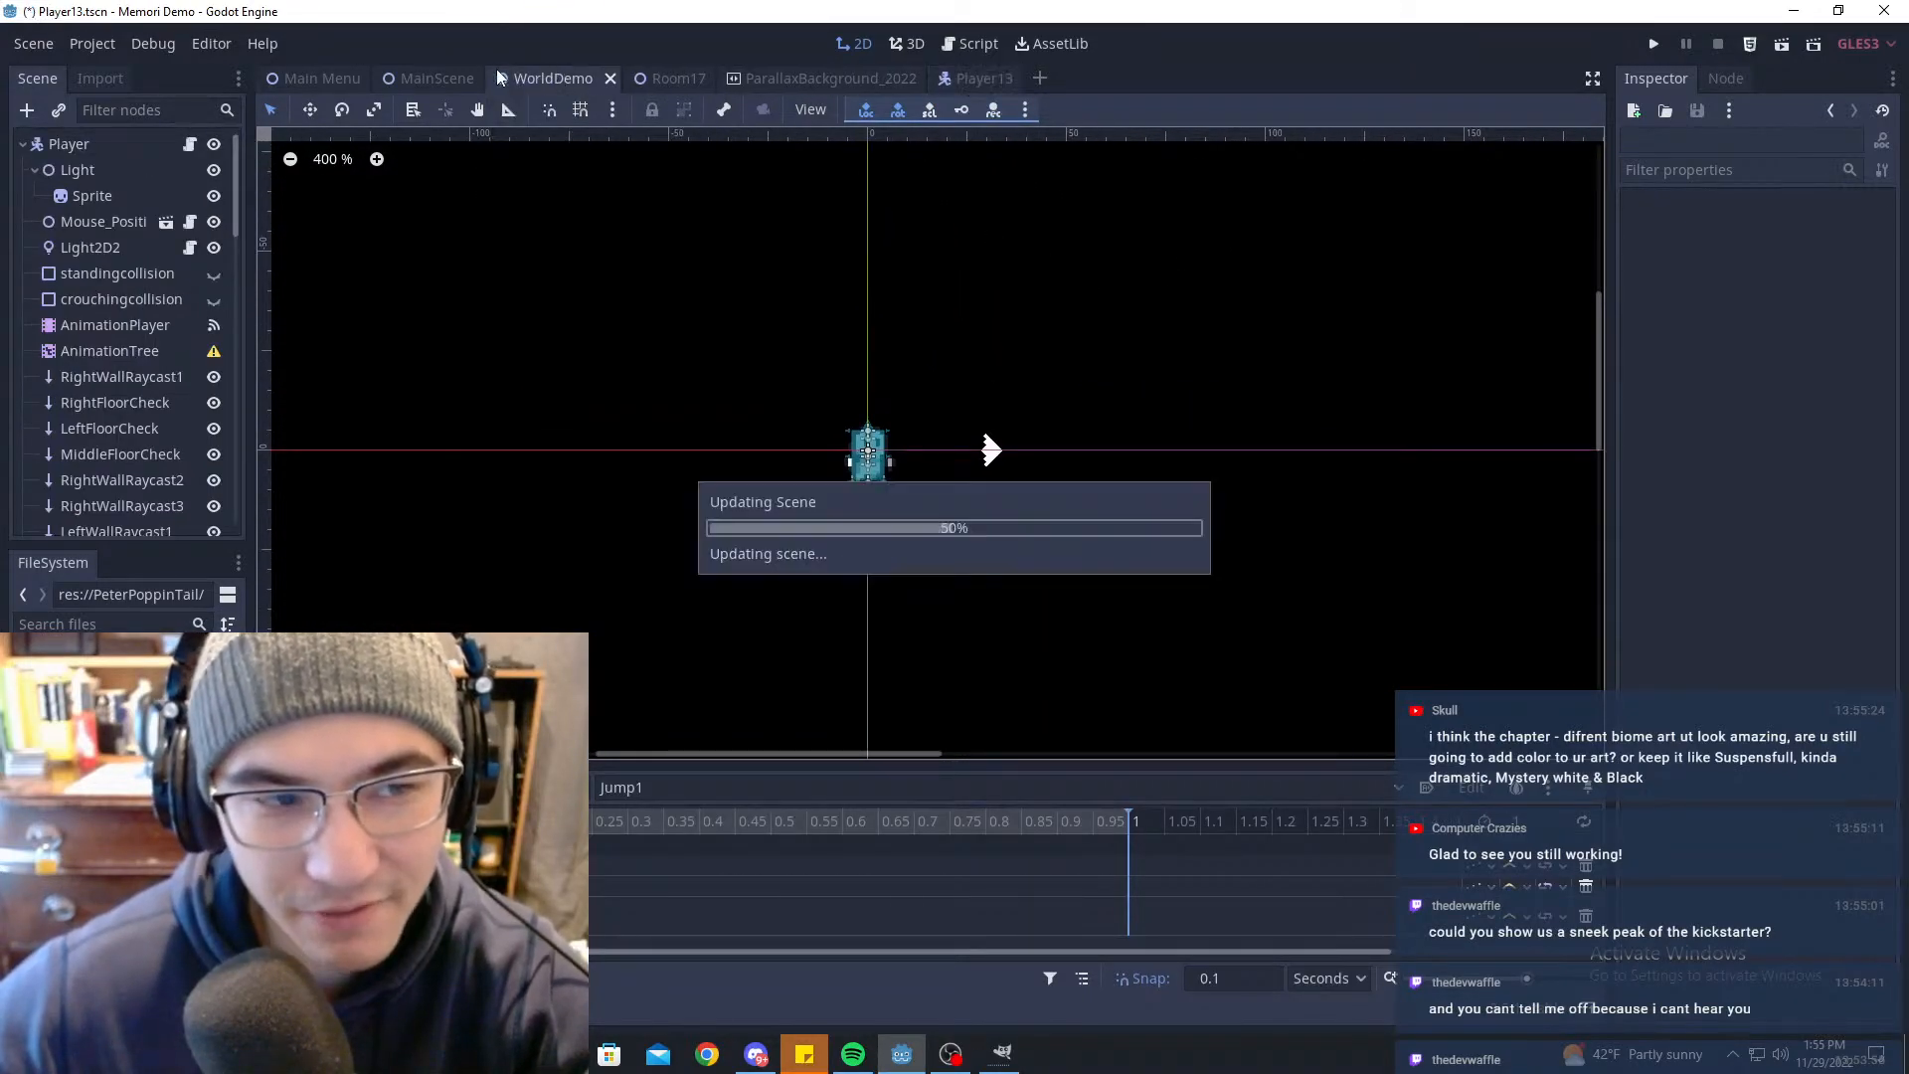
left_click(437, 80)
scroll(920, 271, "down", 4)
left_click(574, 82)
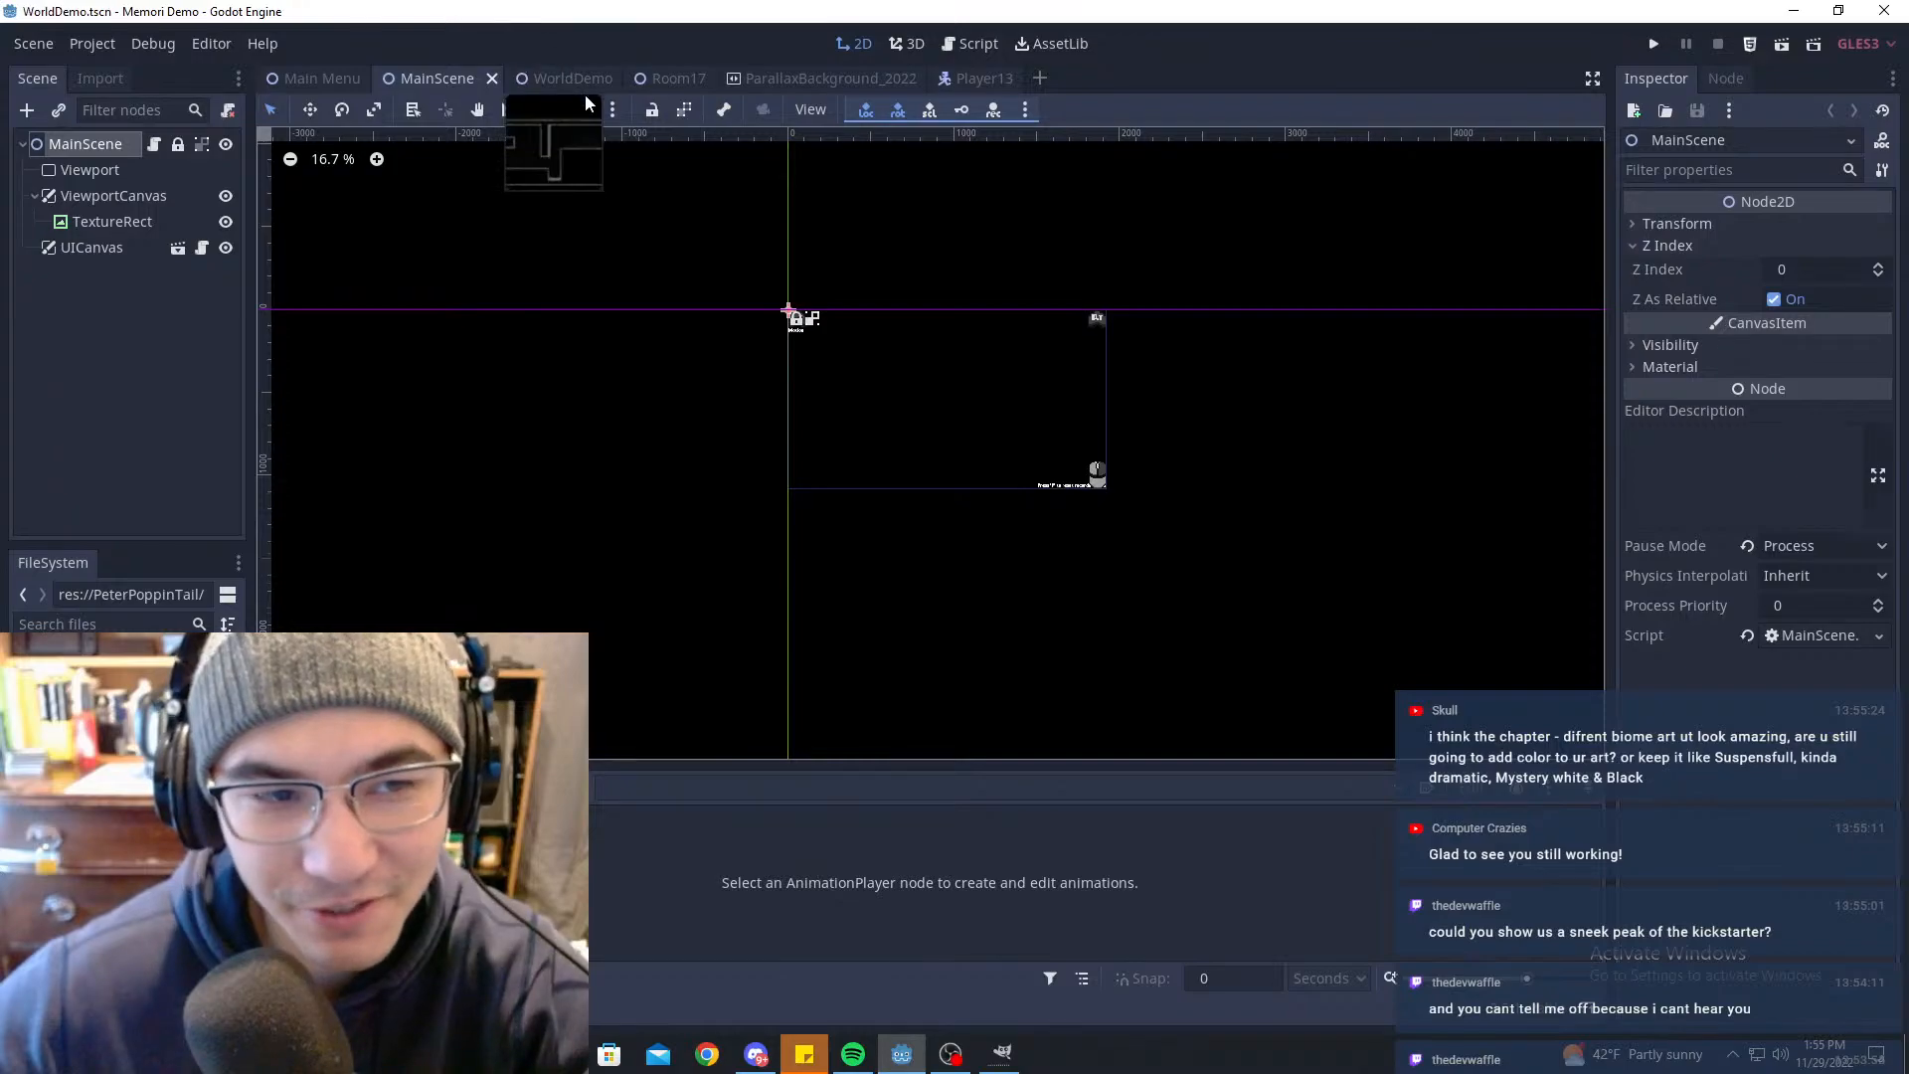
middle_click_drag(1174, 294, 1009, 312)
scroll(785, 343, "down", 6)
middle_click_drag(1301, 360, 873, 426)
middle_click_drag(1074, 420, 880, 450)
mouse_move(1297, 420)
middle_mouse_down()
mouse_move(1047, 437)
mouse_move(905, 408)
mouse_move(946, 541)
mouse_move(1249, 384)
mouse_move(1809, 339)
middle_mouse_up()
middle_click_drag(461, 341, 300, 467)
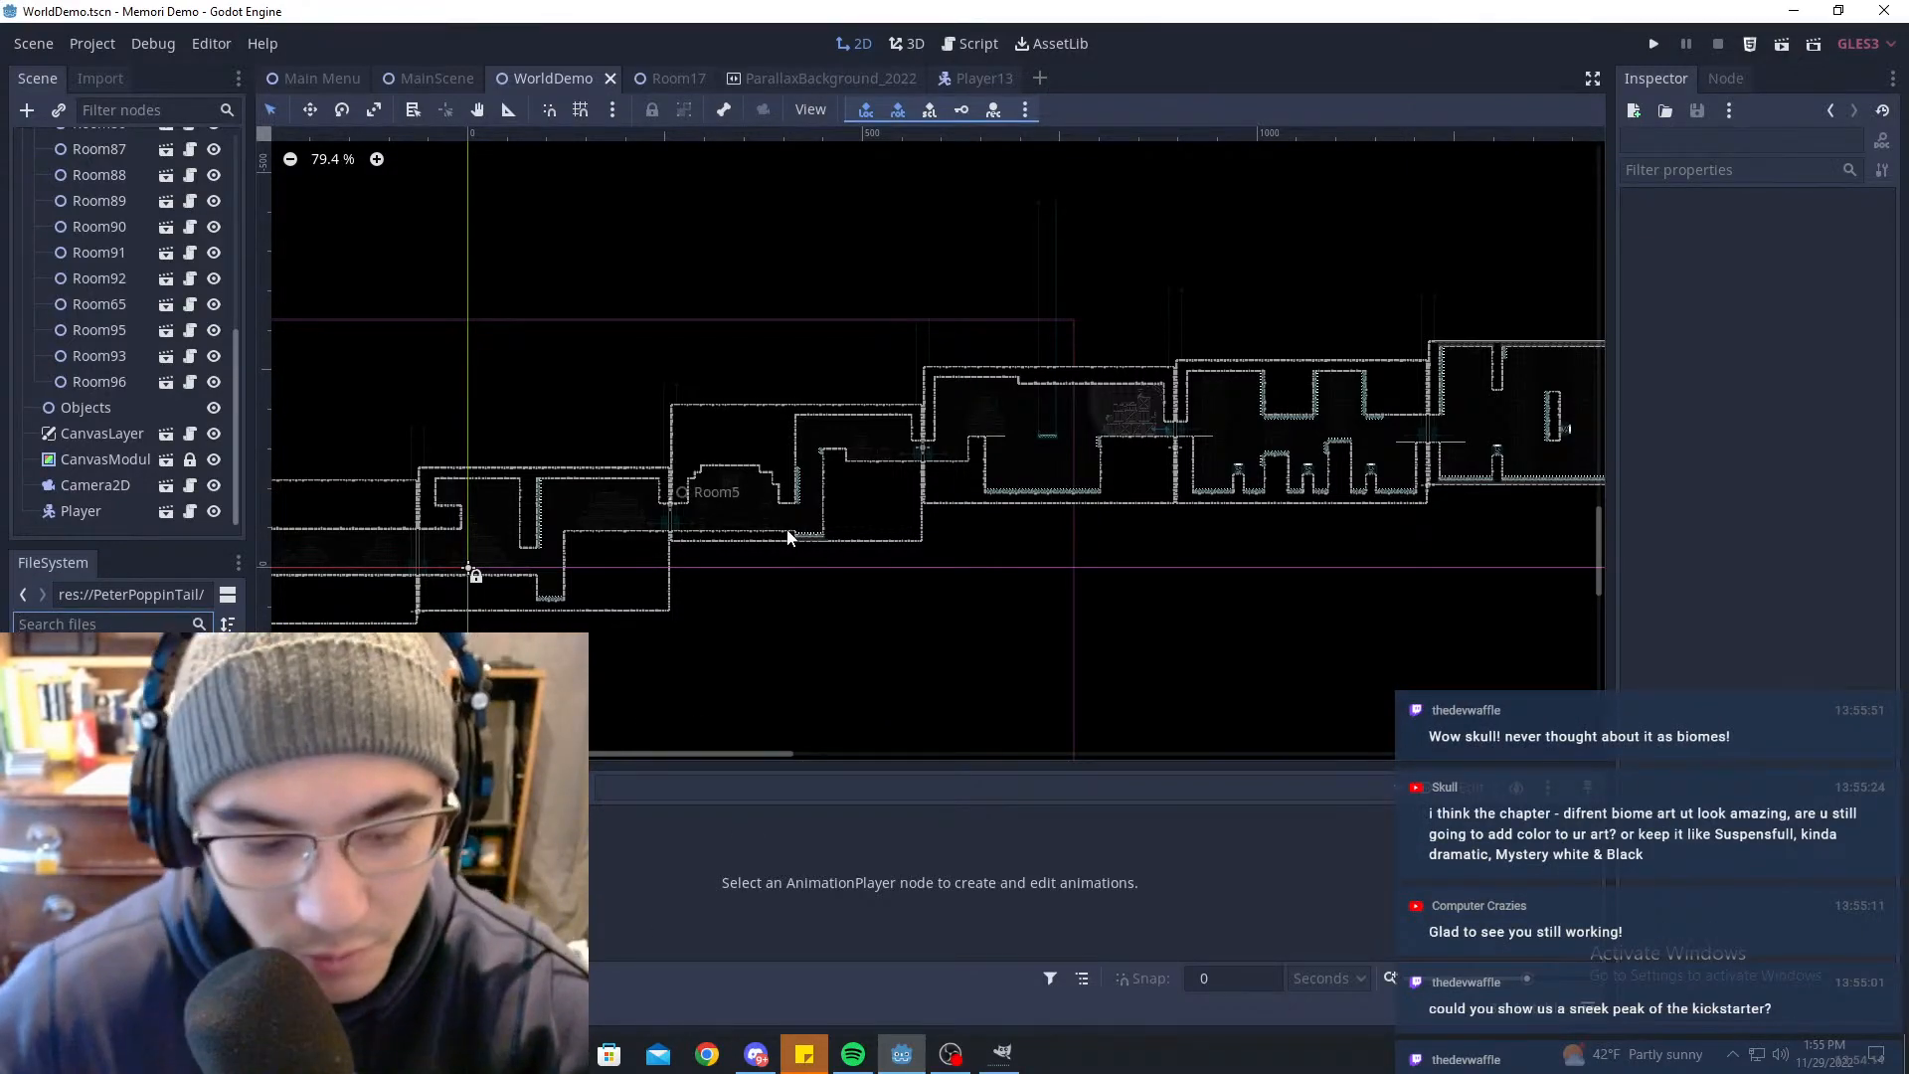
Step: Launch Google Chrome with a user profile and move its window off to the other monitor
left_click(707, 1054)
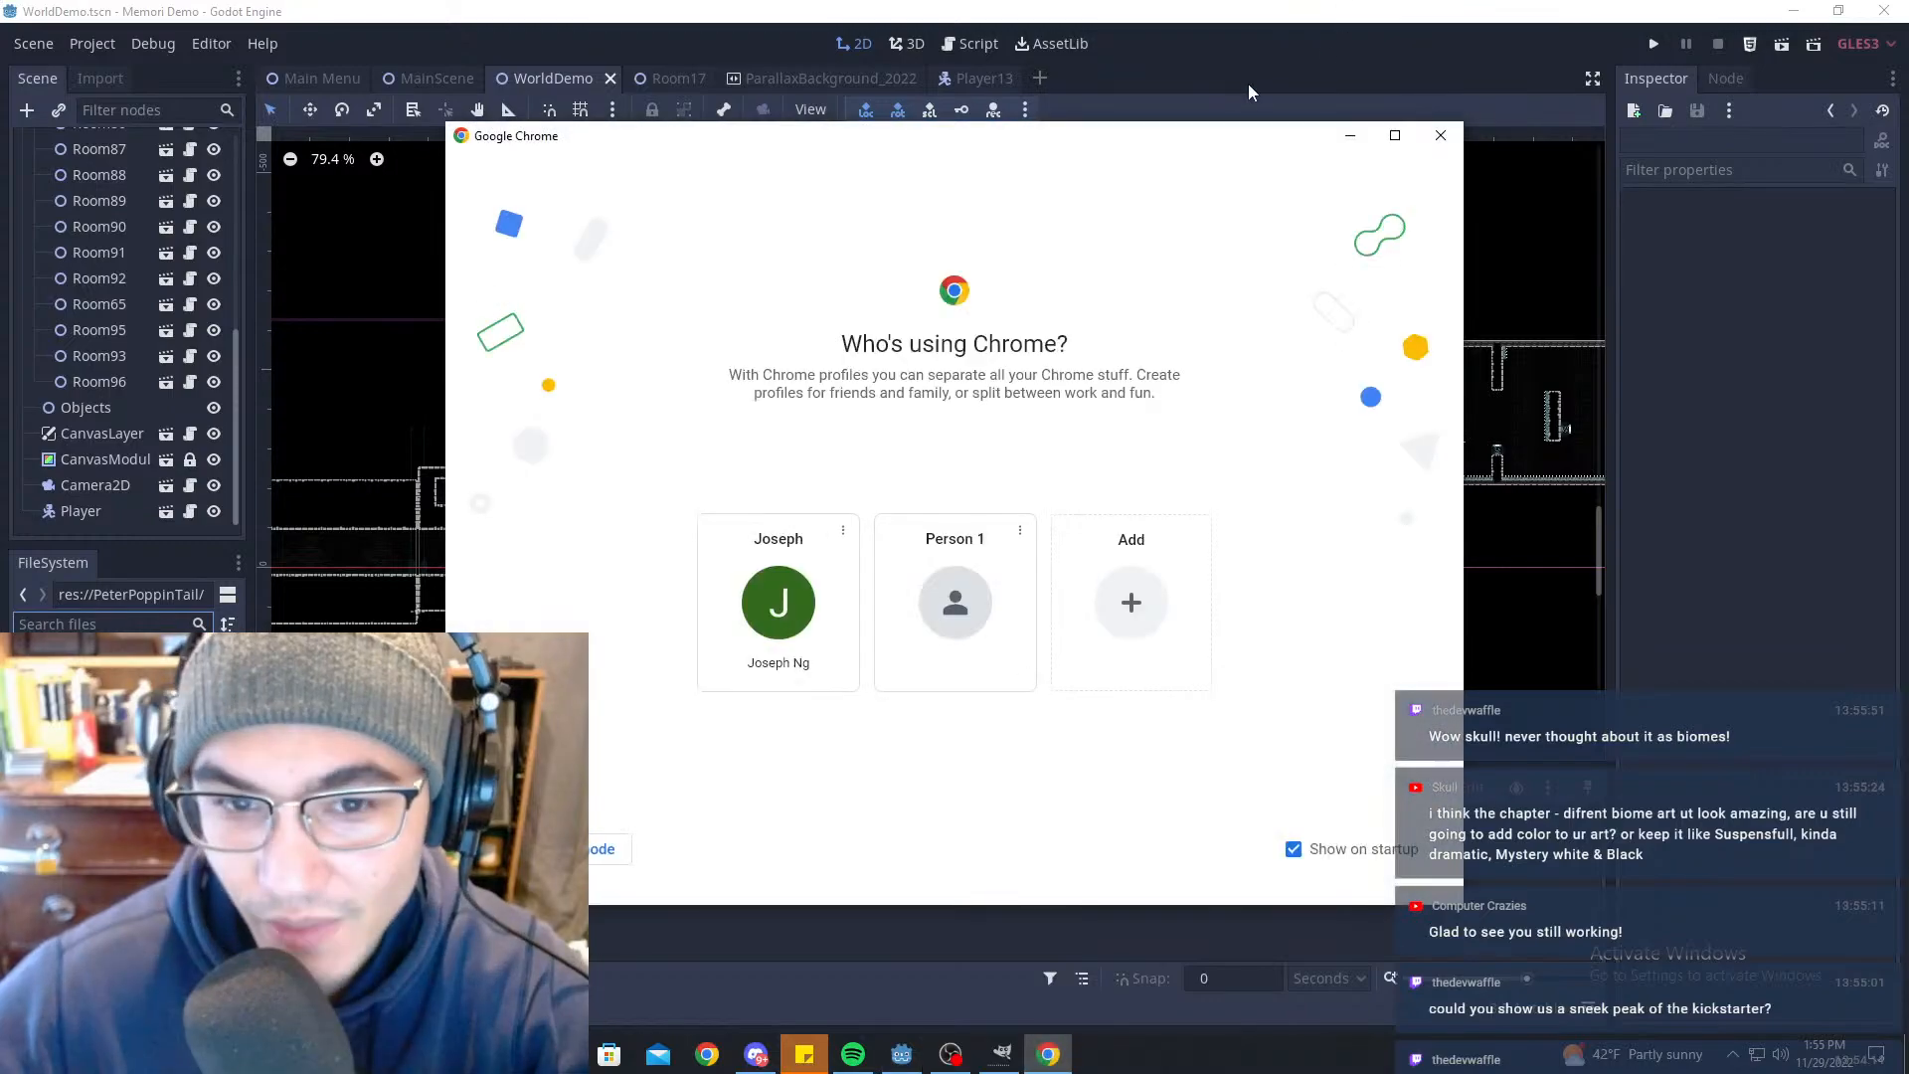
left_click_drag(1166, 141, 1908, 179)
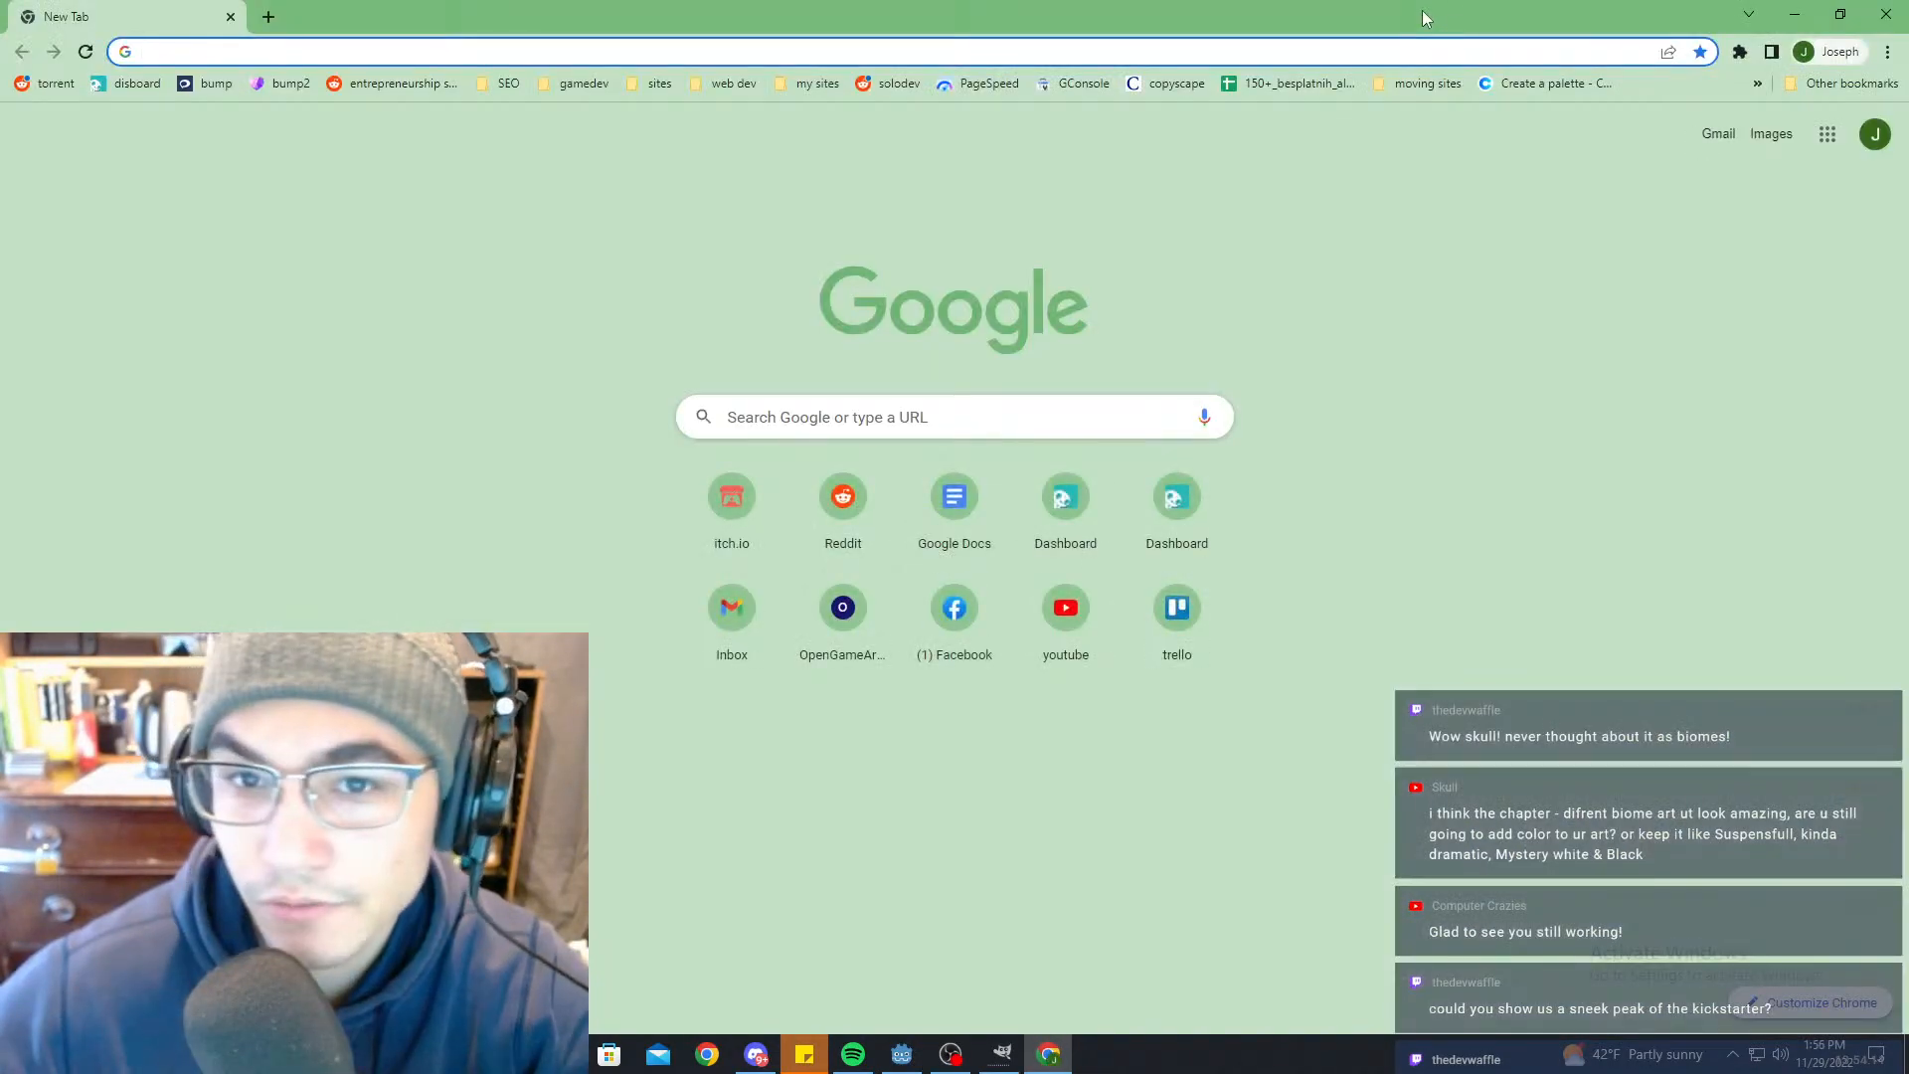
left_click_drag(1424, 16, 1908, 288)
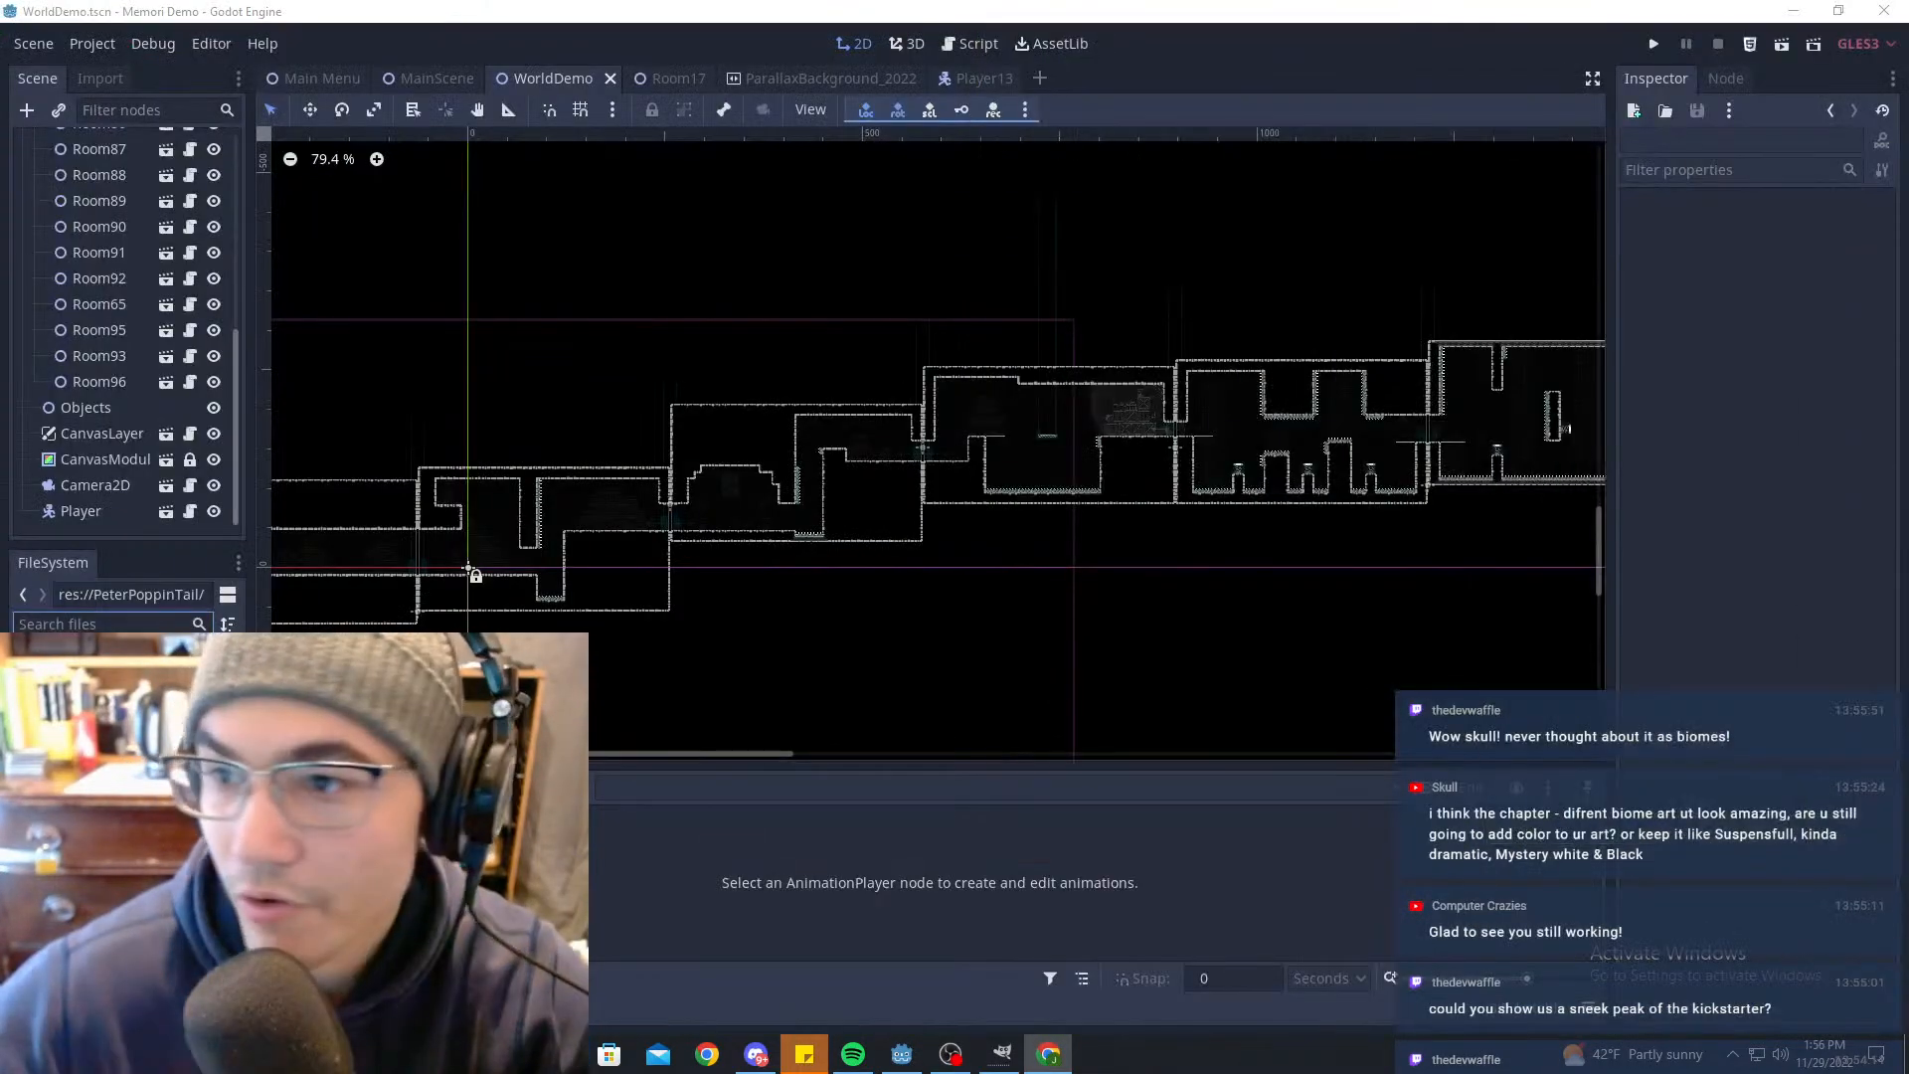
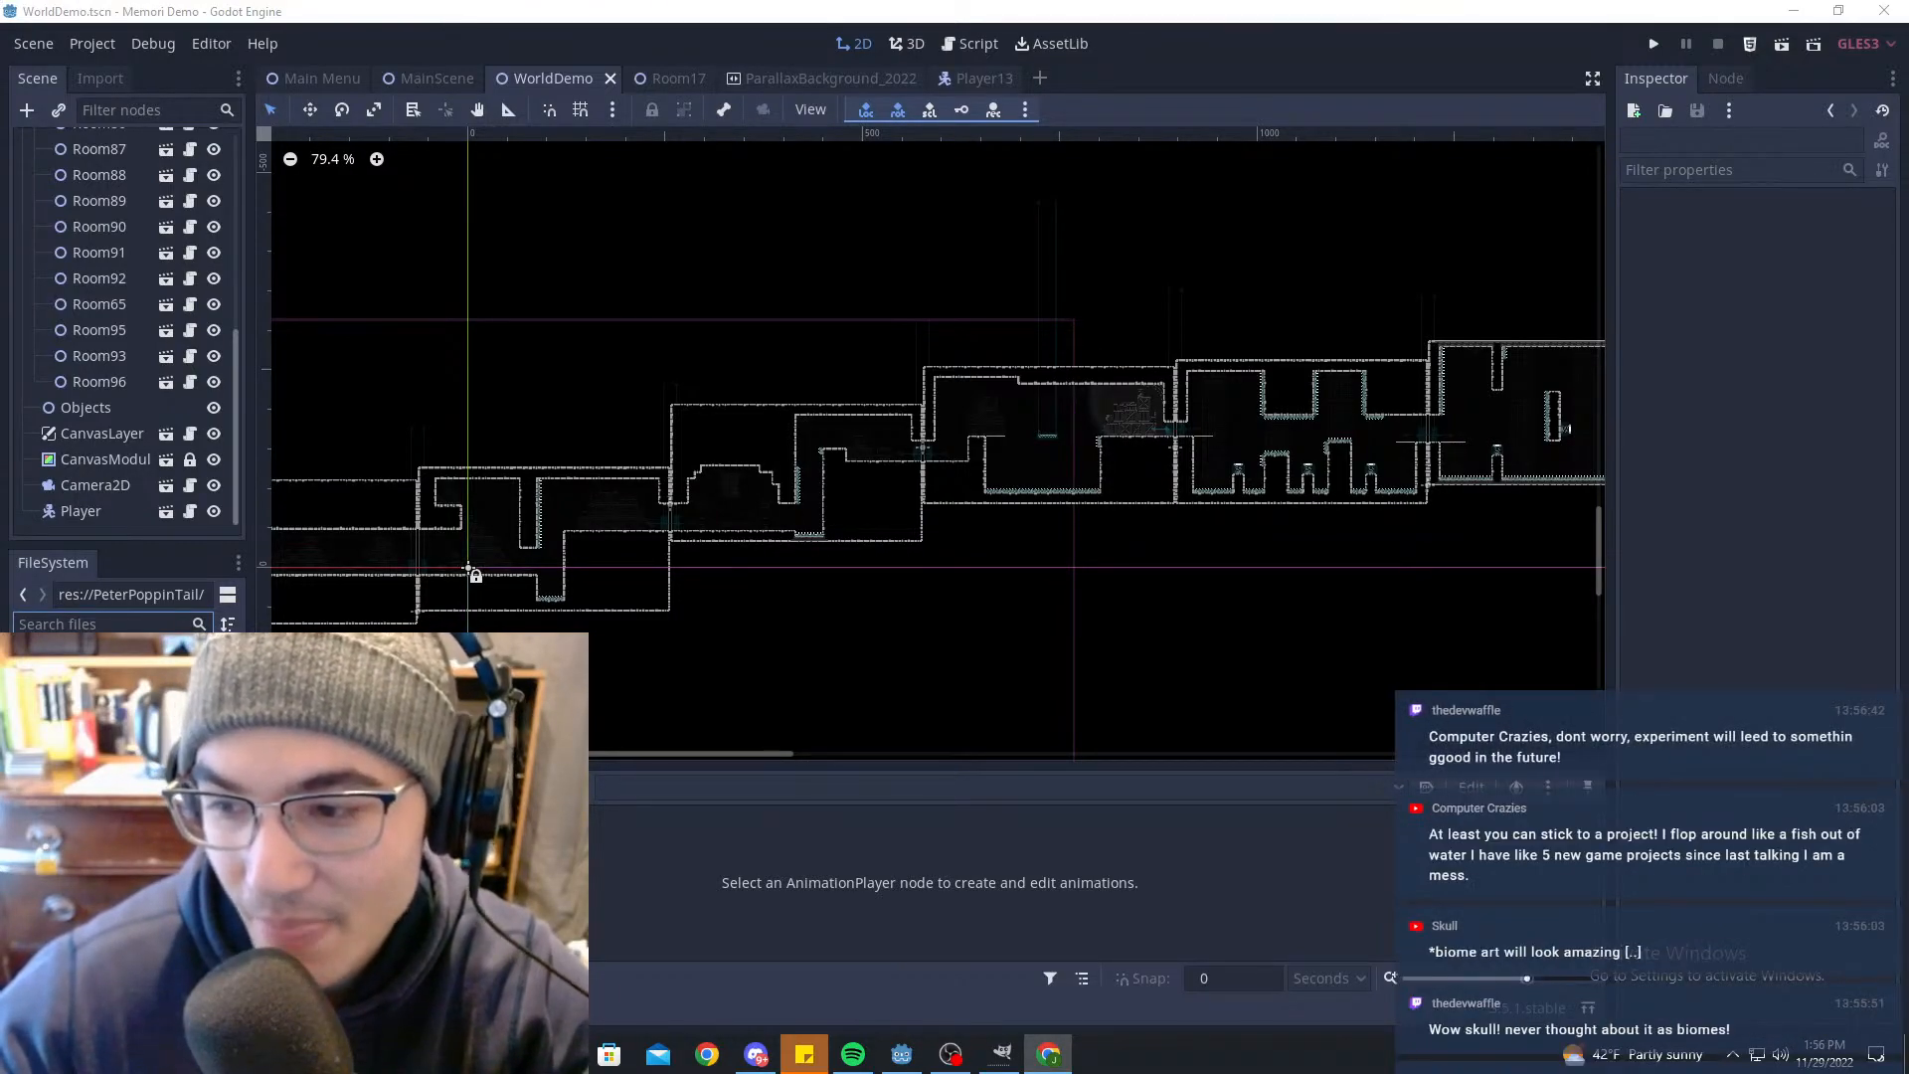
Step: Examine the WorldDemo rooms from the starting area up to the tall shaft and the giant sword chamber
scroll(1245, 191, "down", 3)
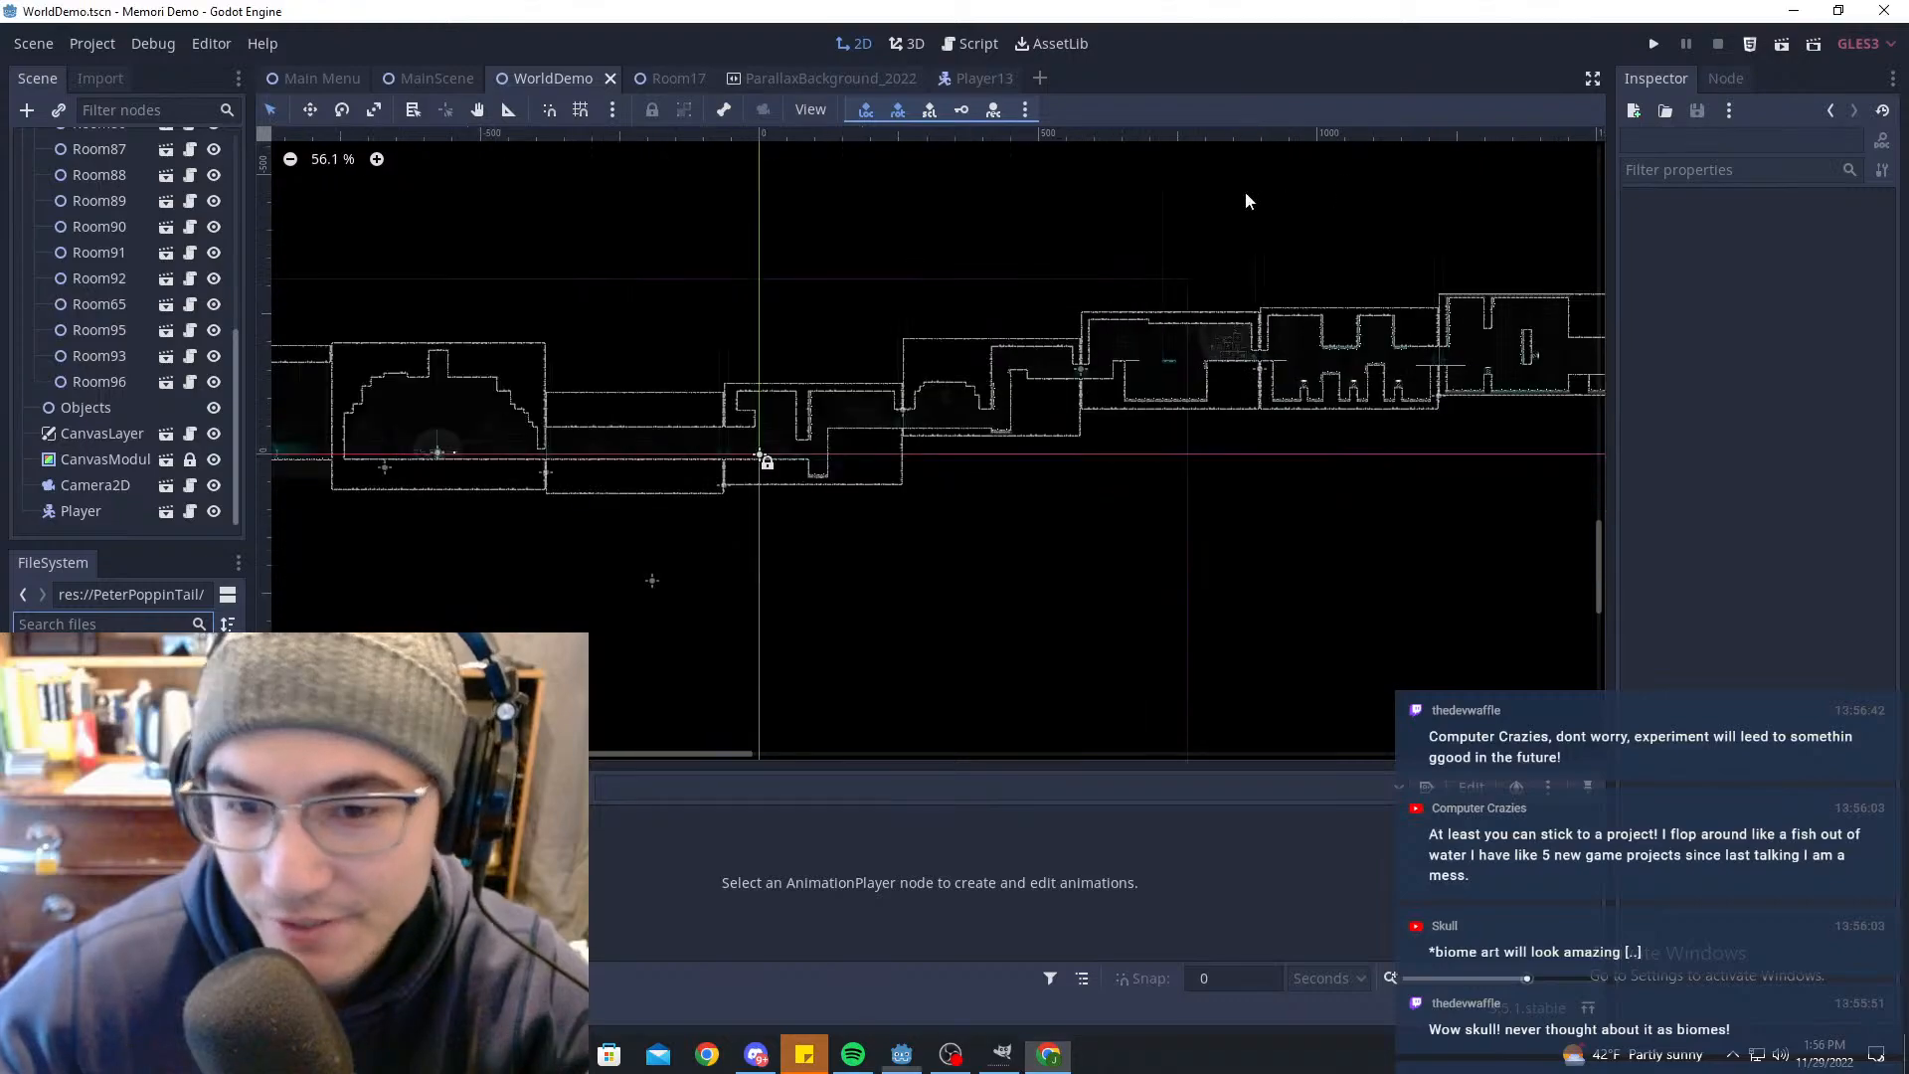
middle_click_drag(1323, 179, 263, 750)
middle_click_drag(1514, 130, 1058, 398)
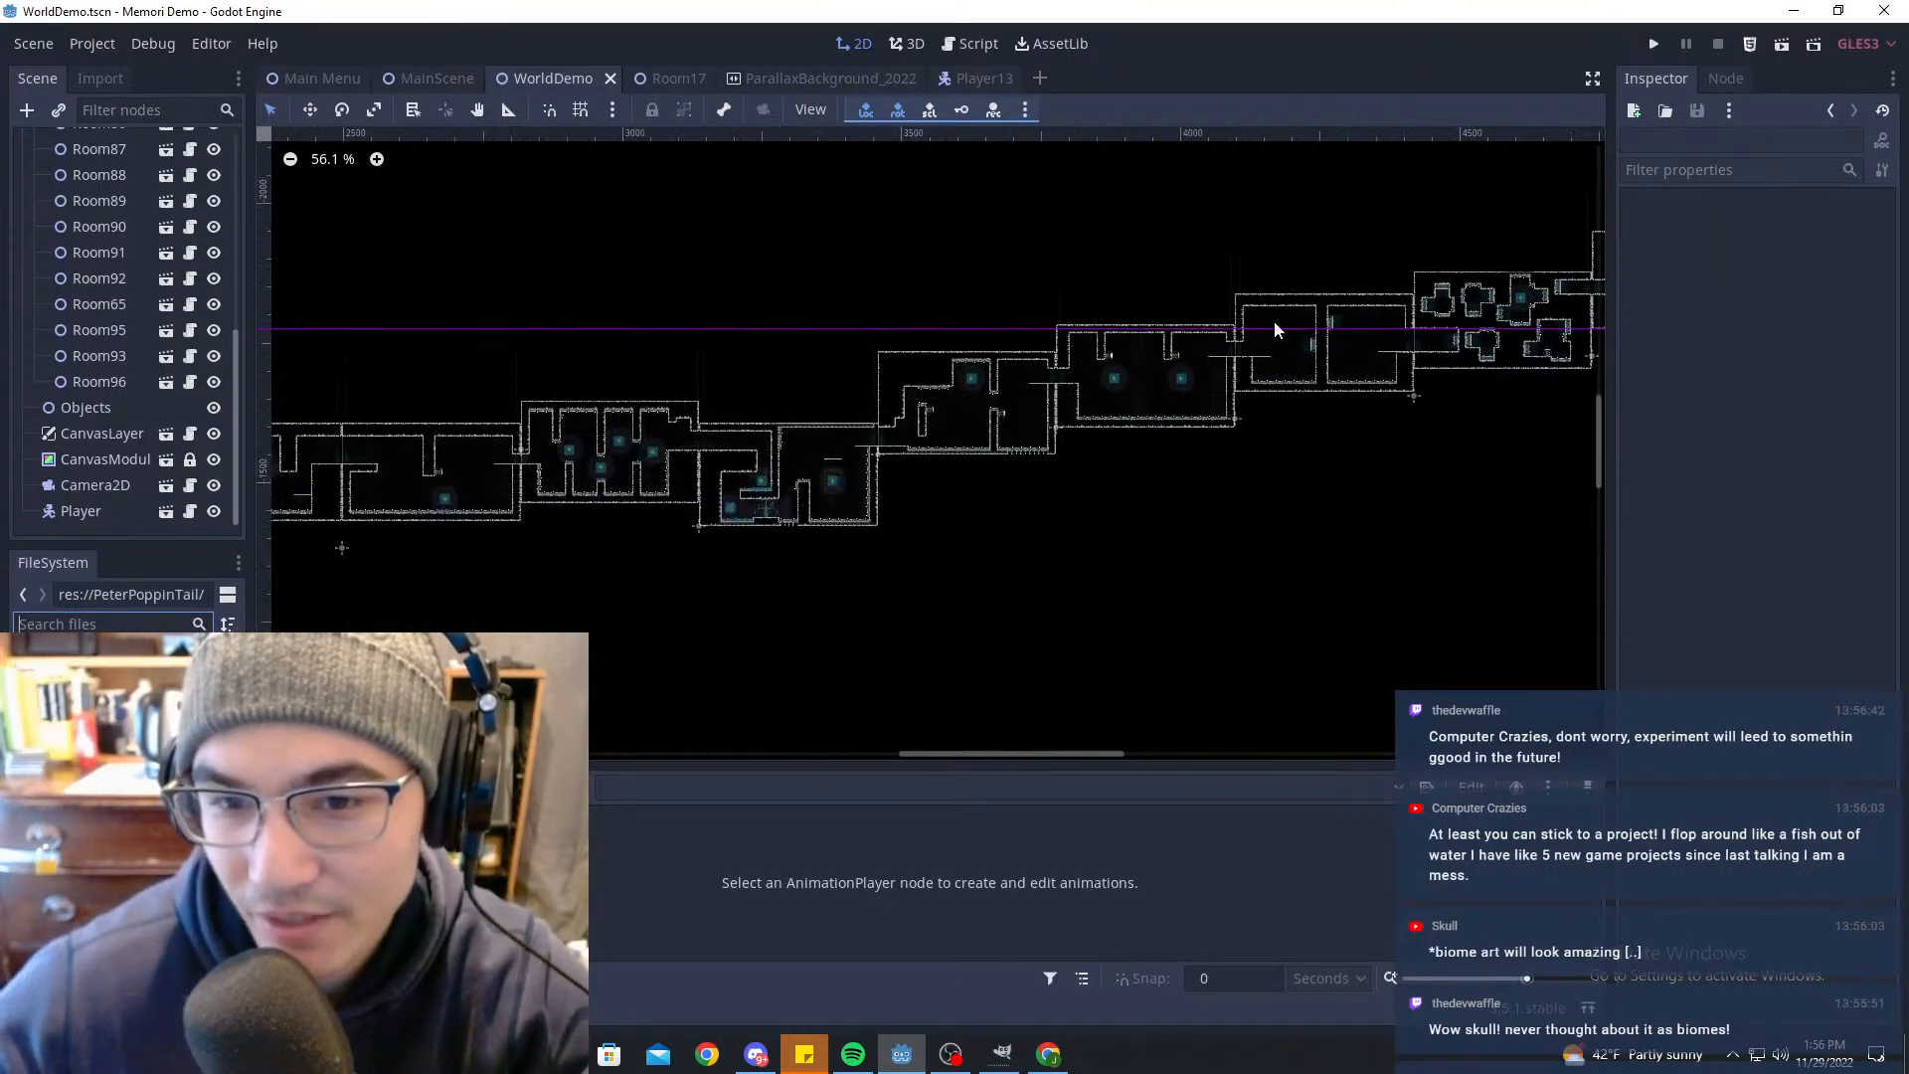
middle_click_drag(1405, 304, 388, 612)
middle_click_drag(1592, 99, 227, 254)
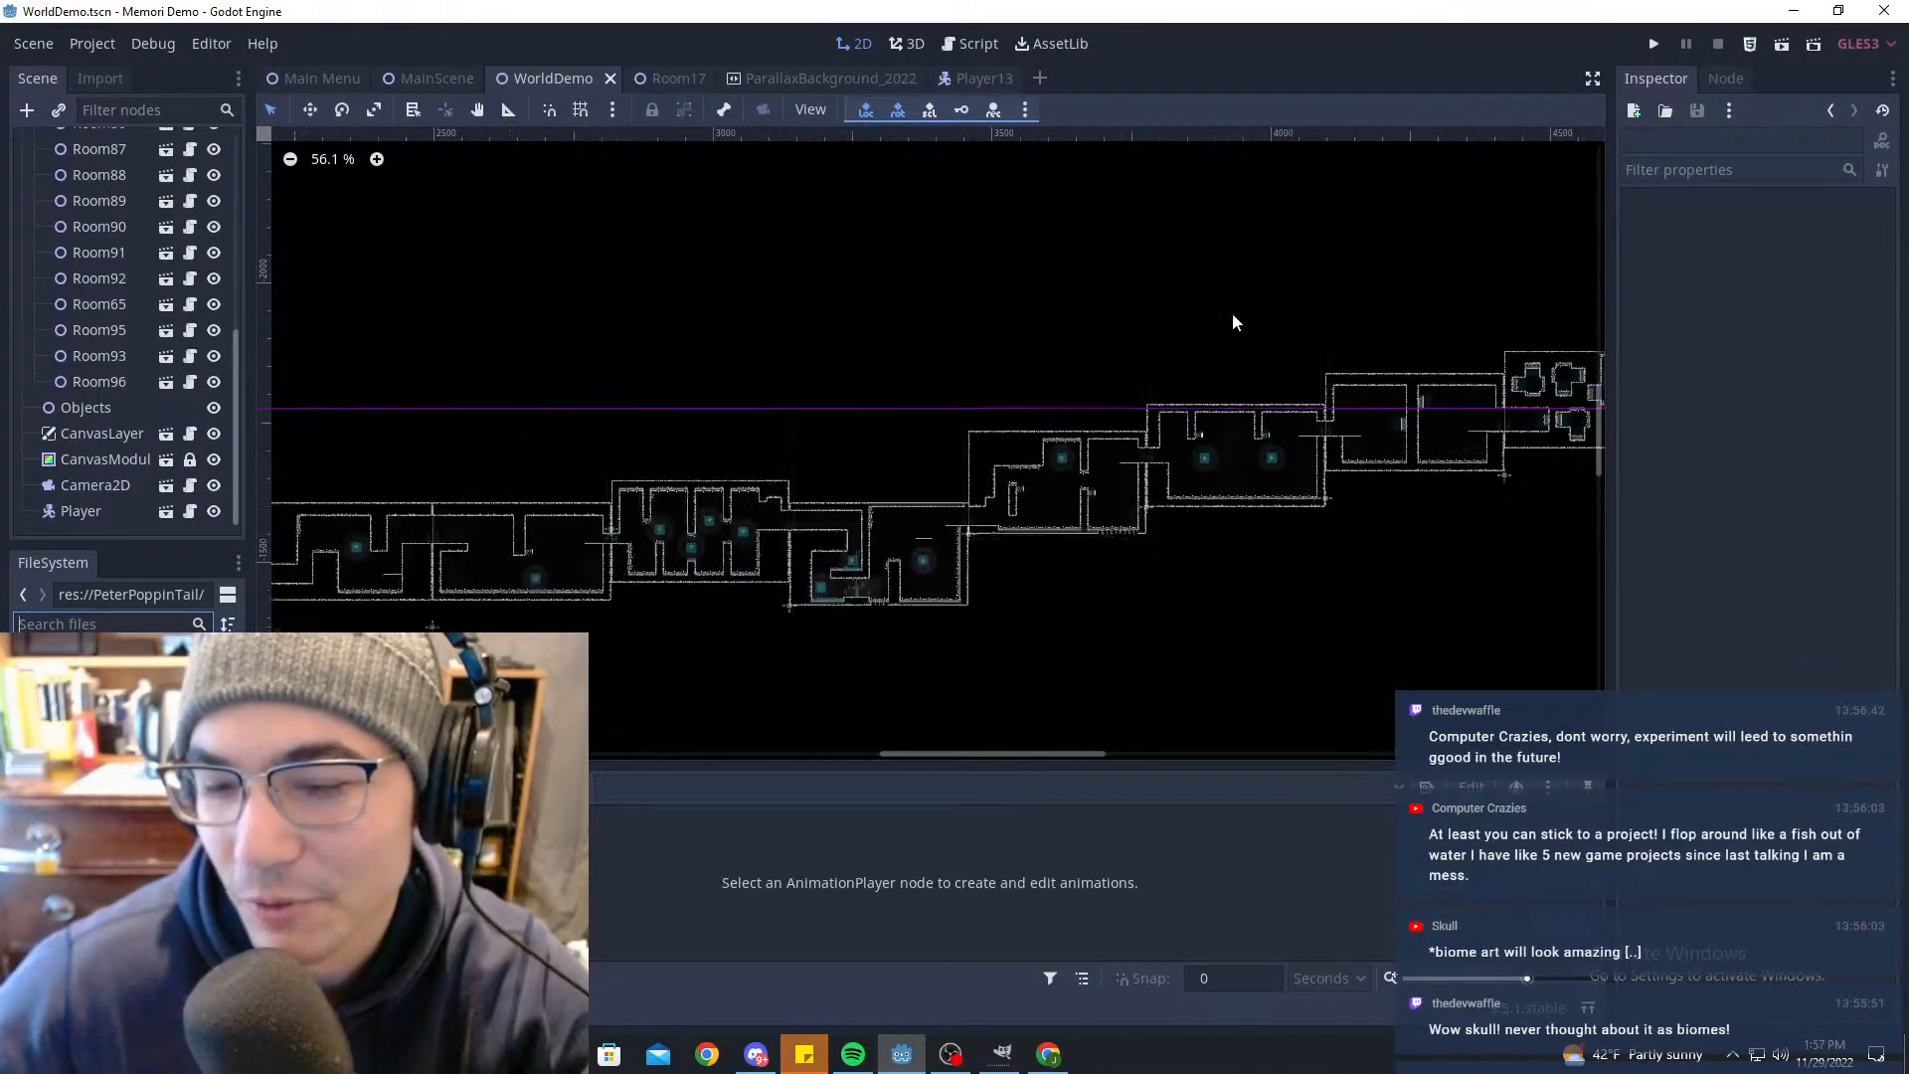
middle_click_drag(1232, 319, 282, 505)
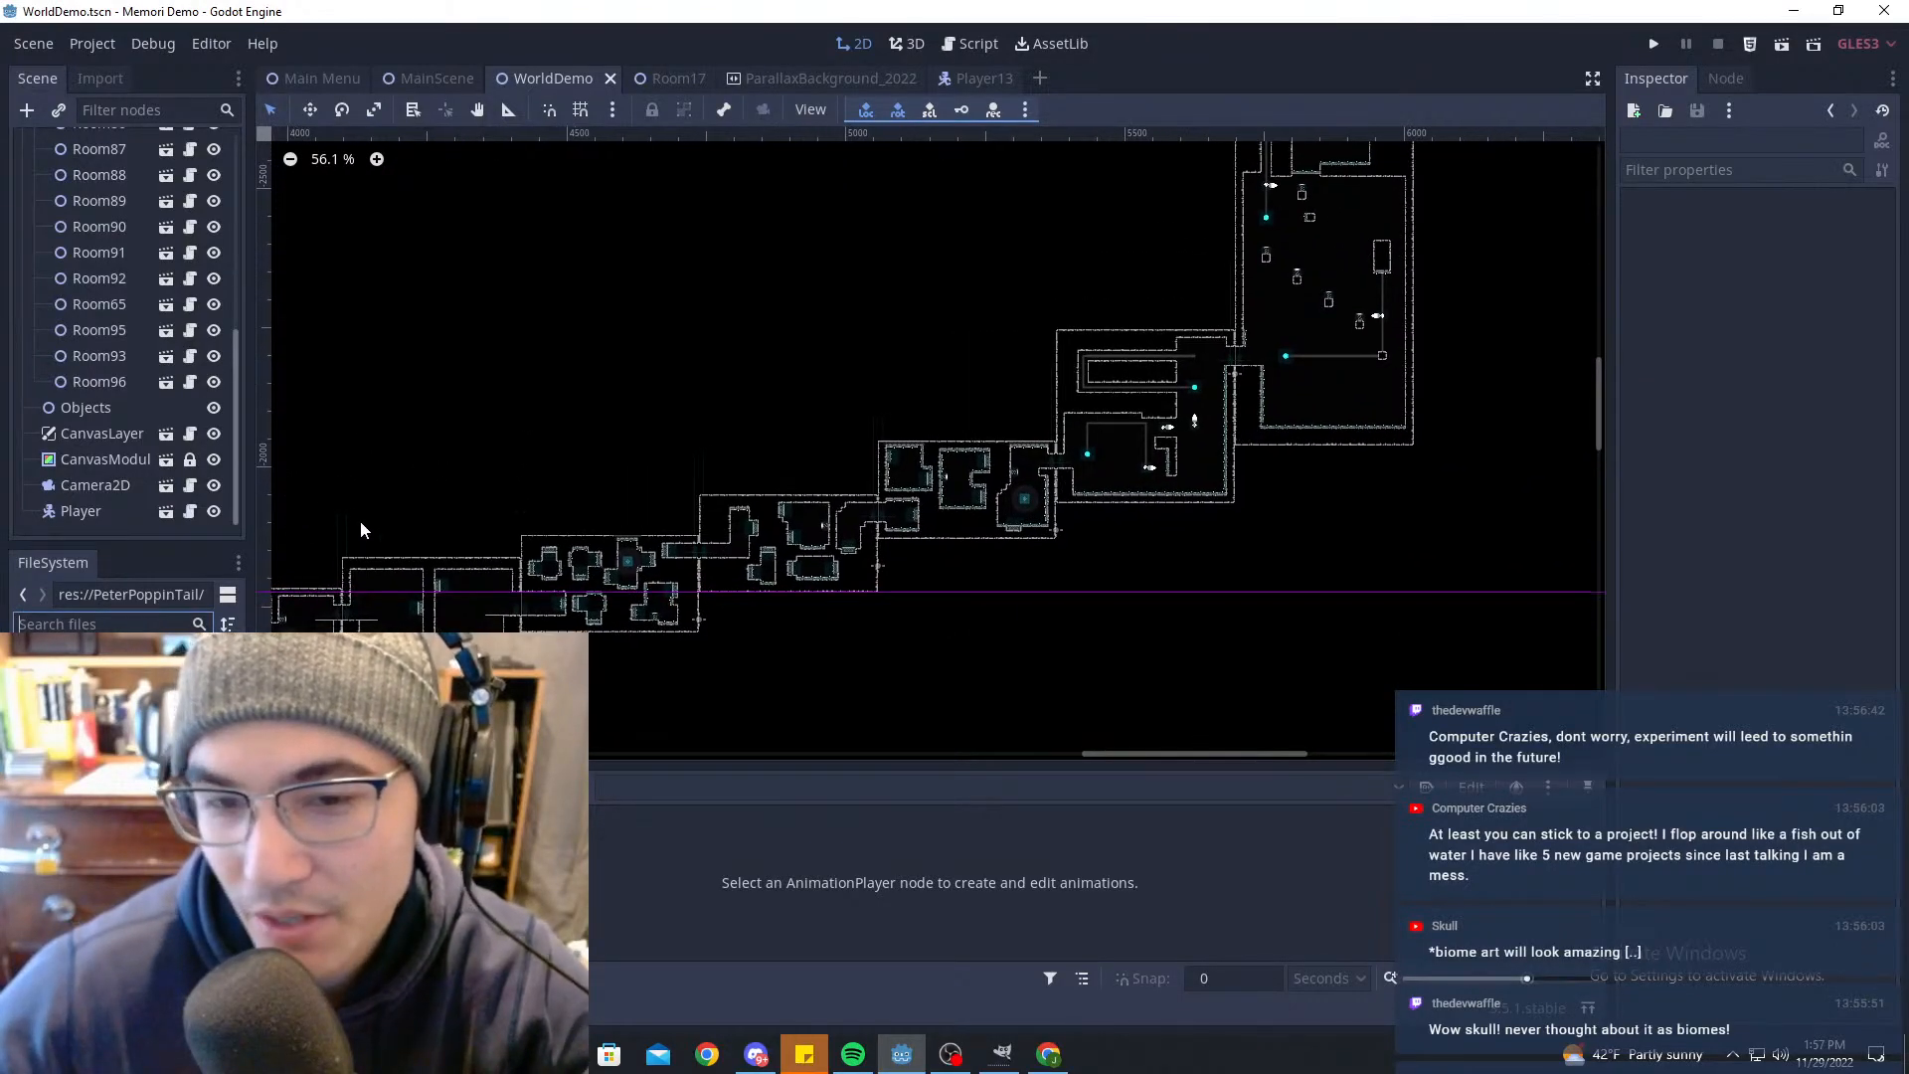
middle_click_drag(1194, 355, 647, 367)
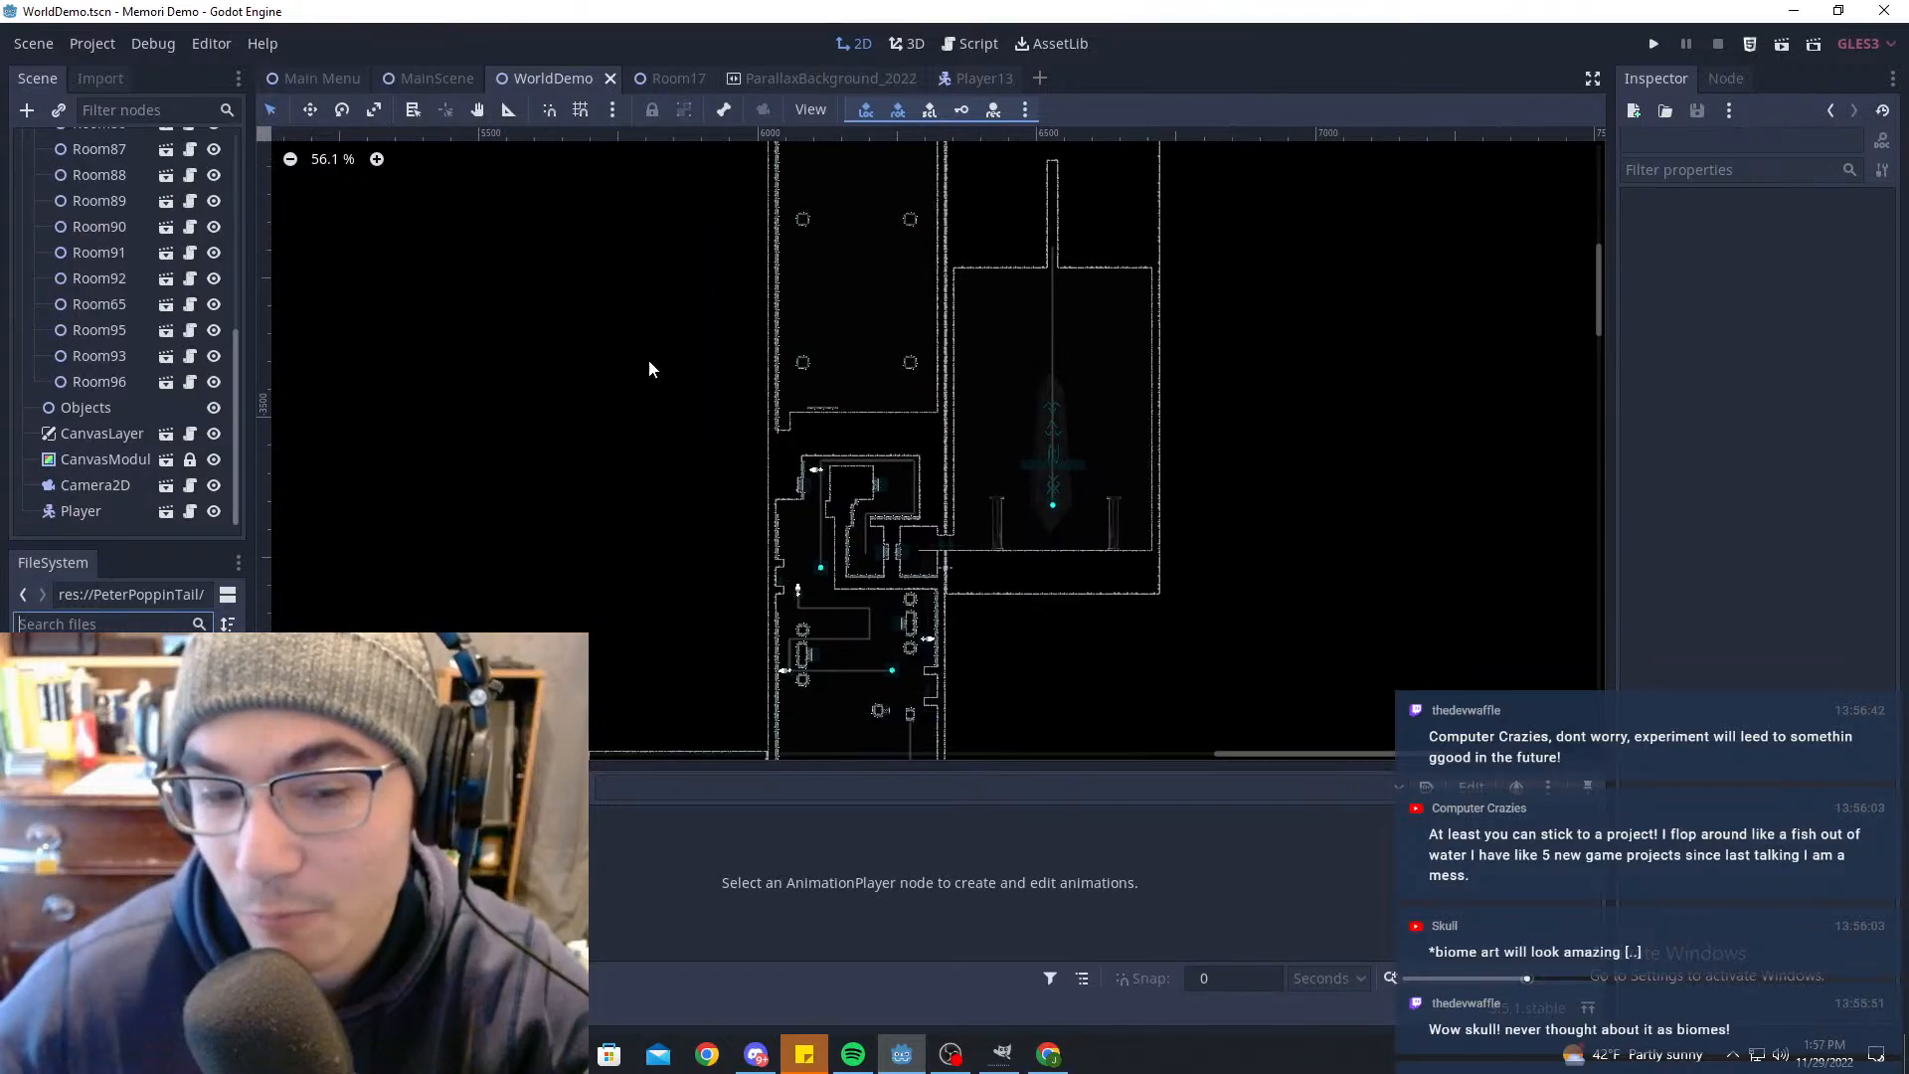
middle_click_drag(1029, 300, 1086, 410)
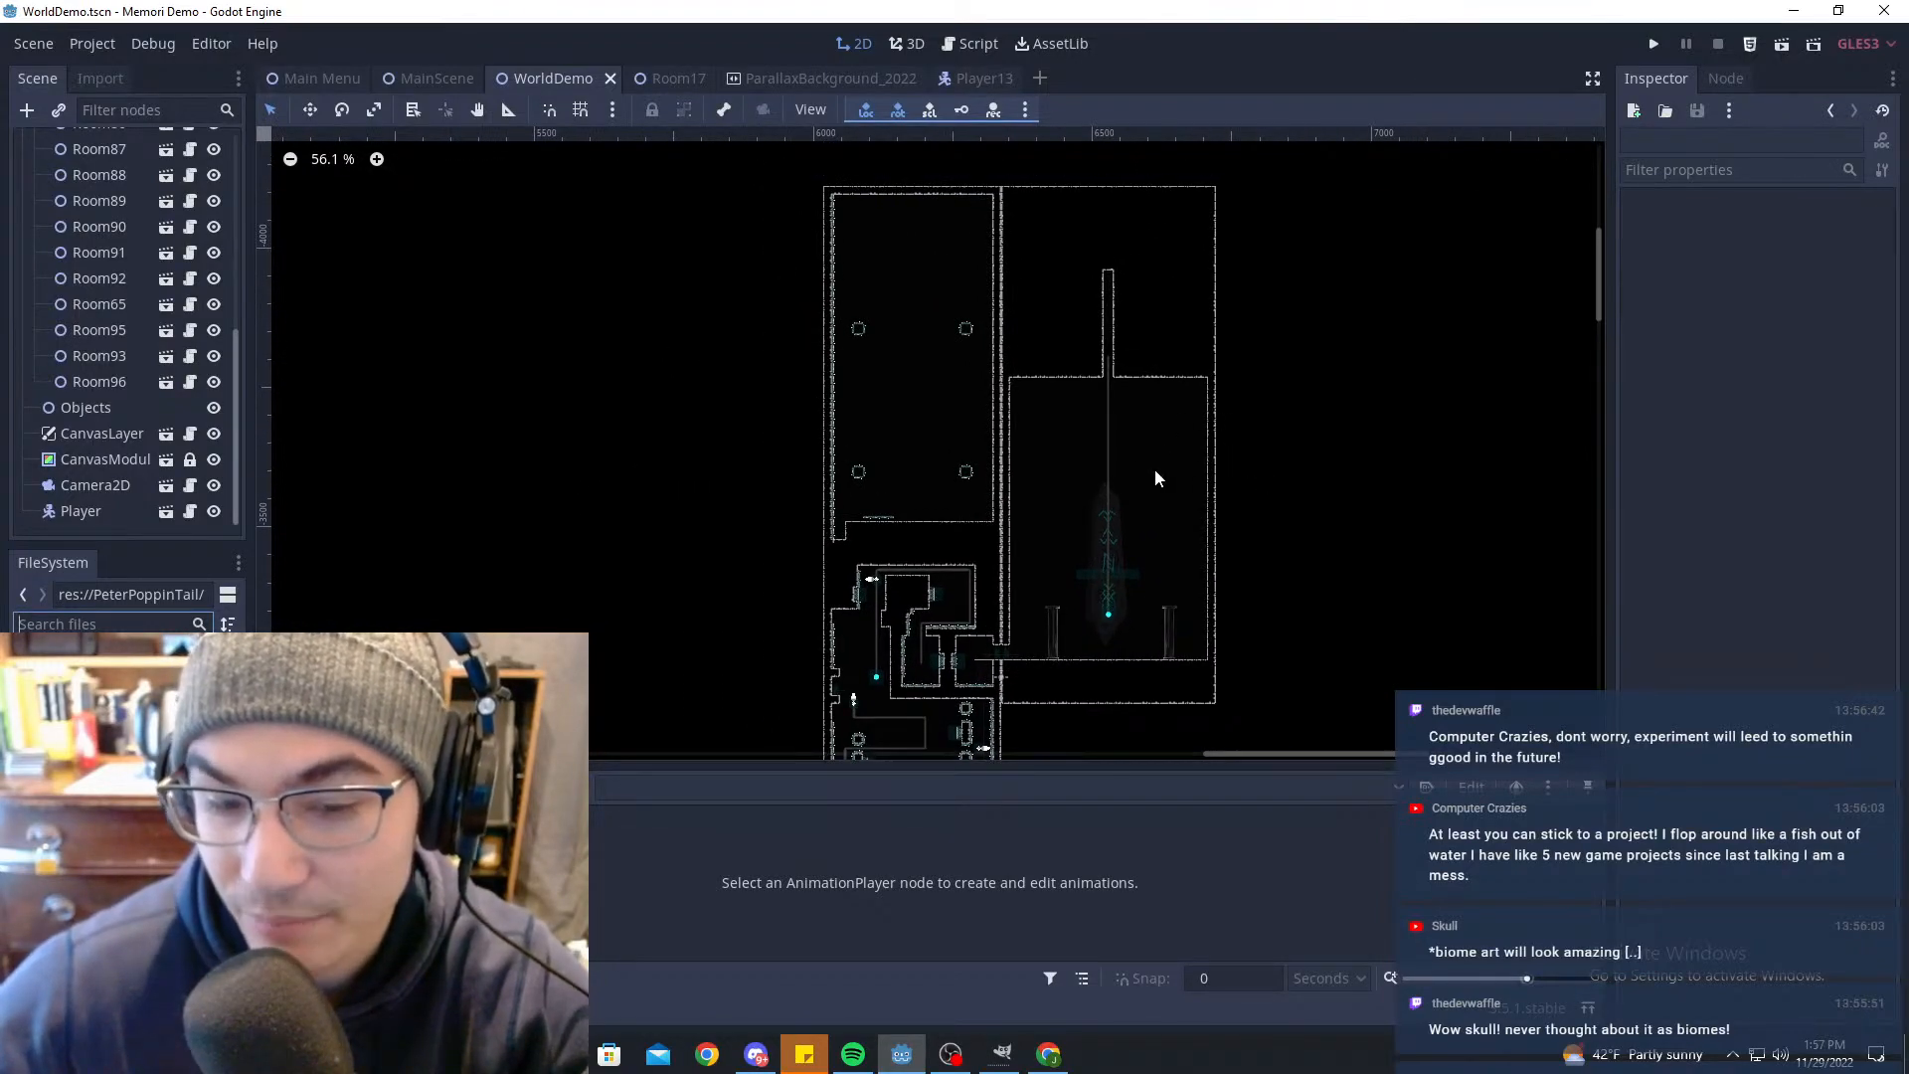
Step: Open the tall shaft room beside the sword chamber as the Room65 scene and bring its upper chamber into view
scroll(1005, 467, "up", 4)
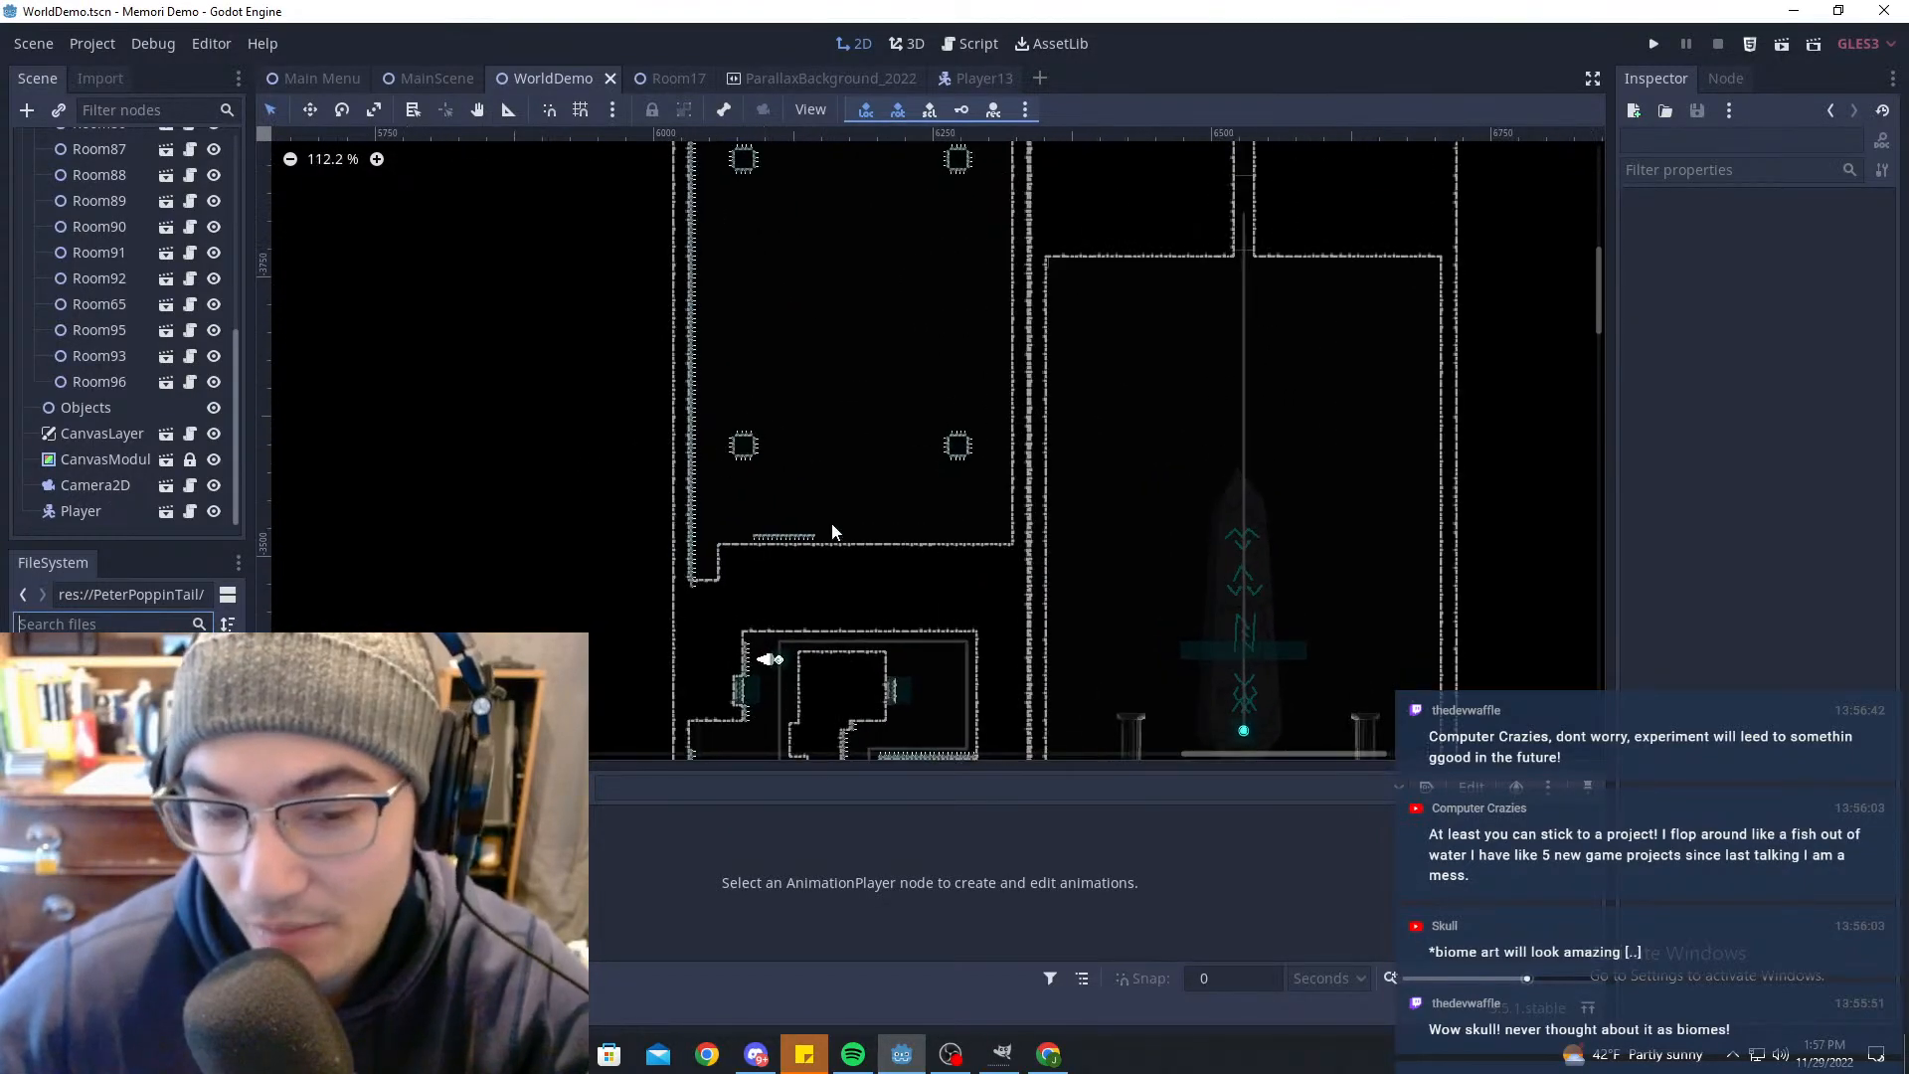
double_click(792, 539)
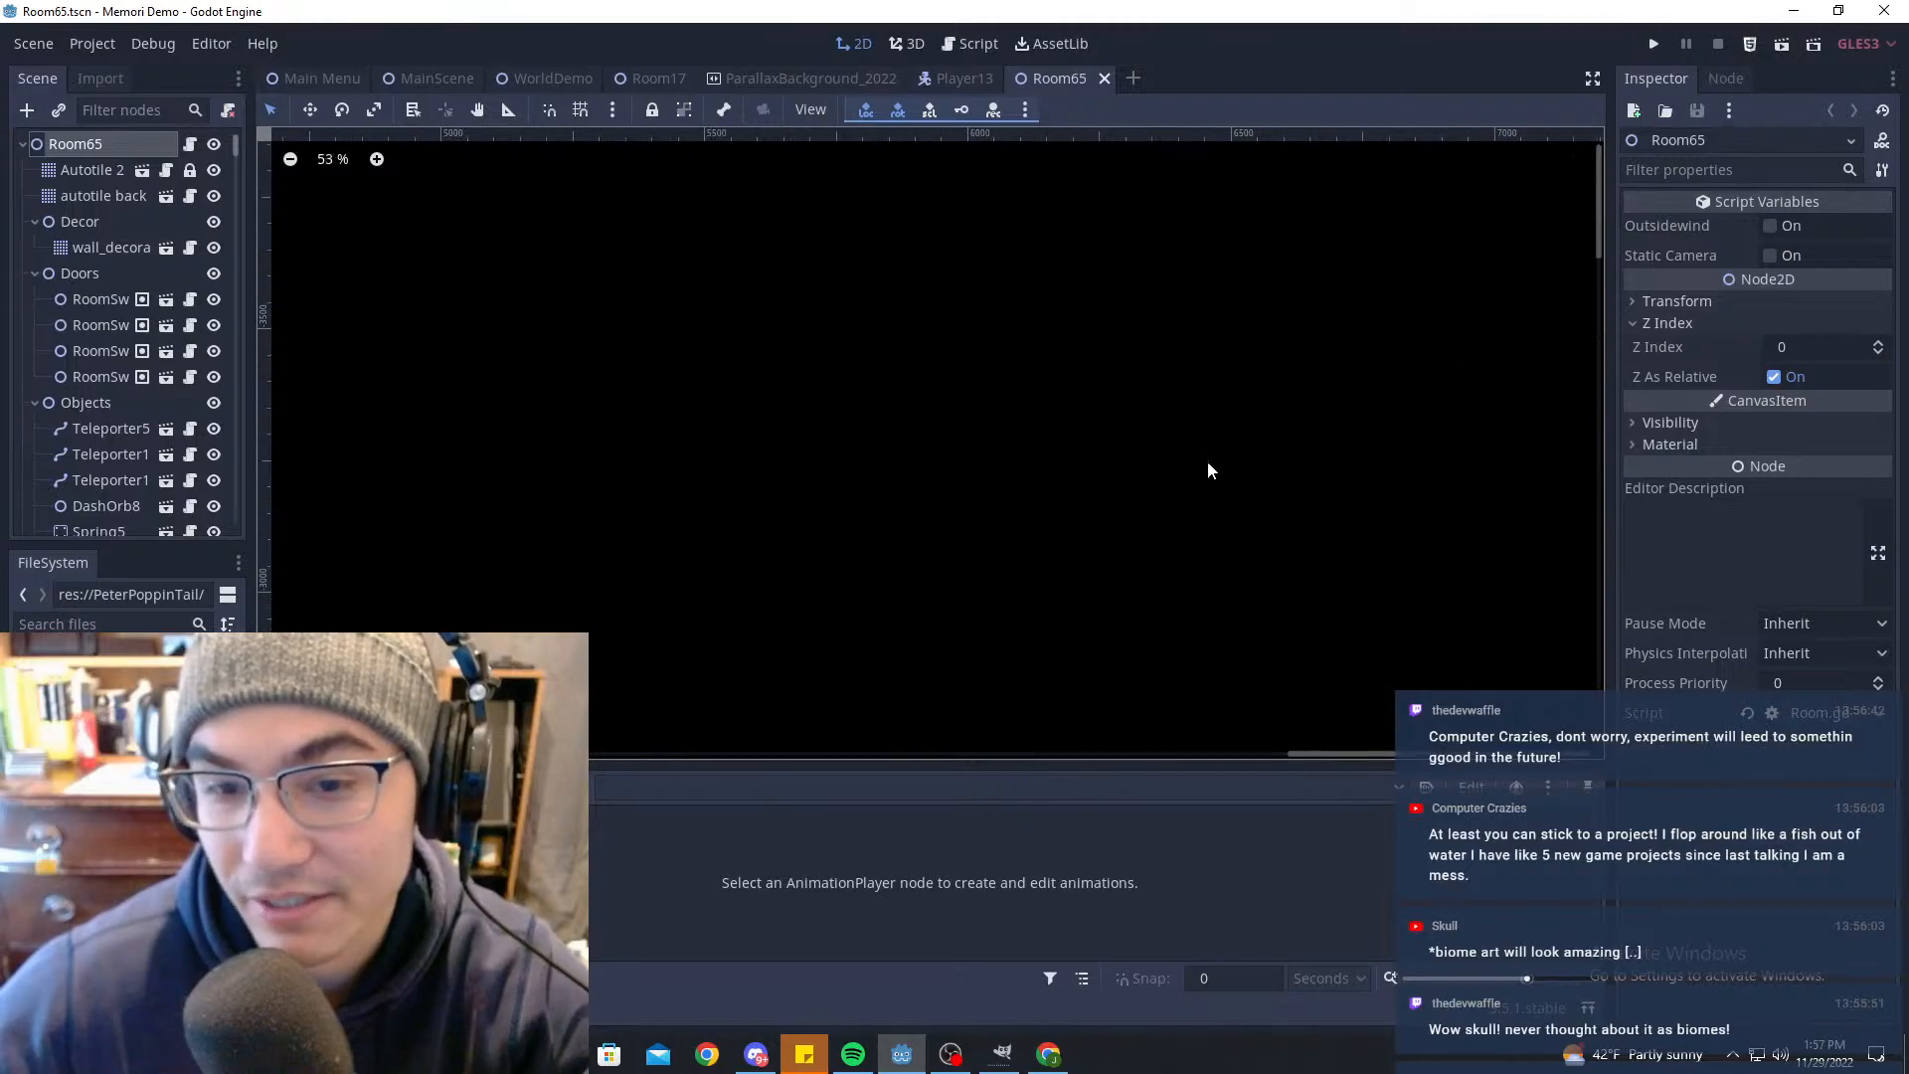
scroll(1104, 464, "down", 7)
scroll(880, 426, "up", 7)
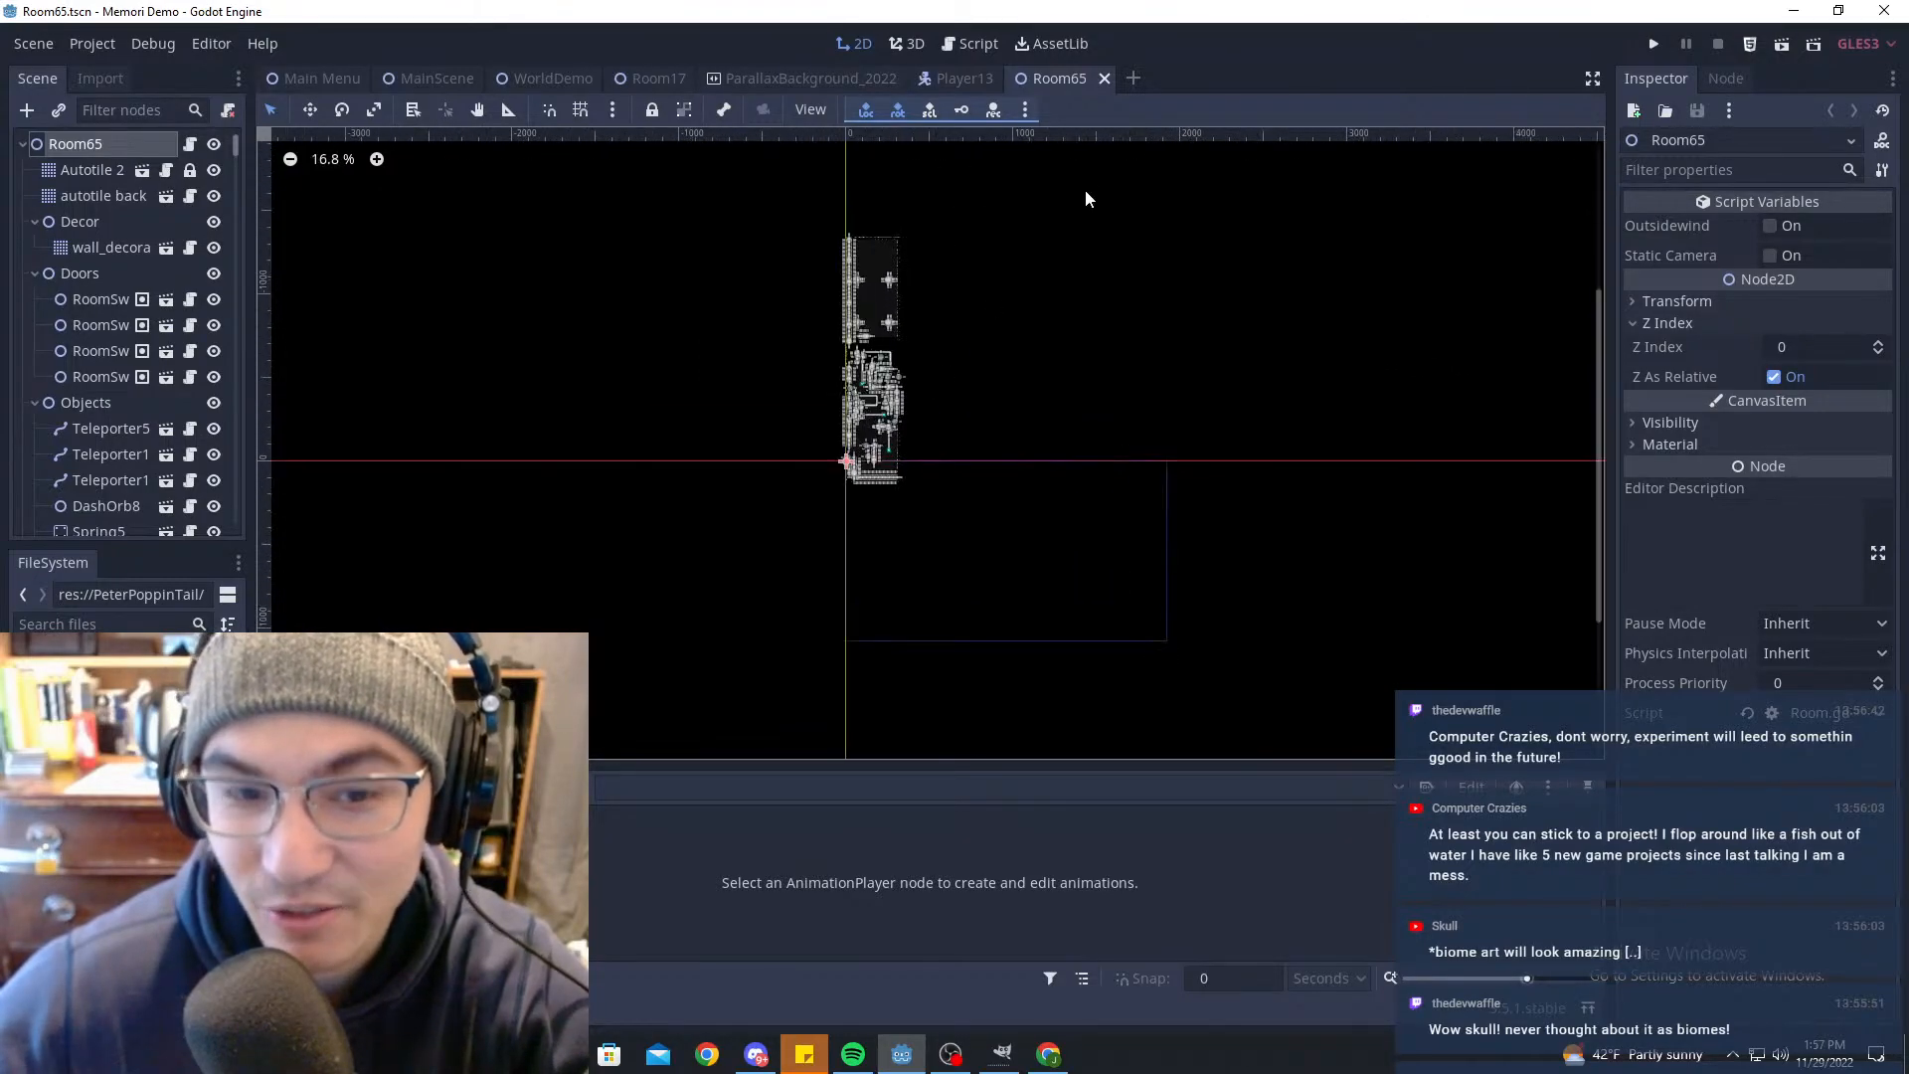
middle_click_drag(1041, 307, 1040, 381)
scroll(1044, 383, "up", 3)
scroll(712, 425, "up", 3)
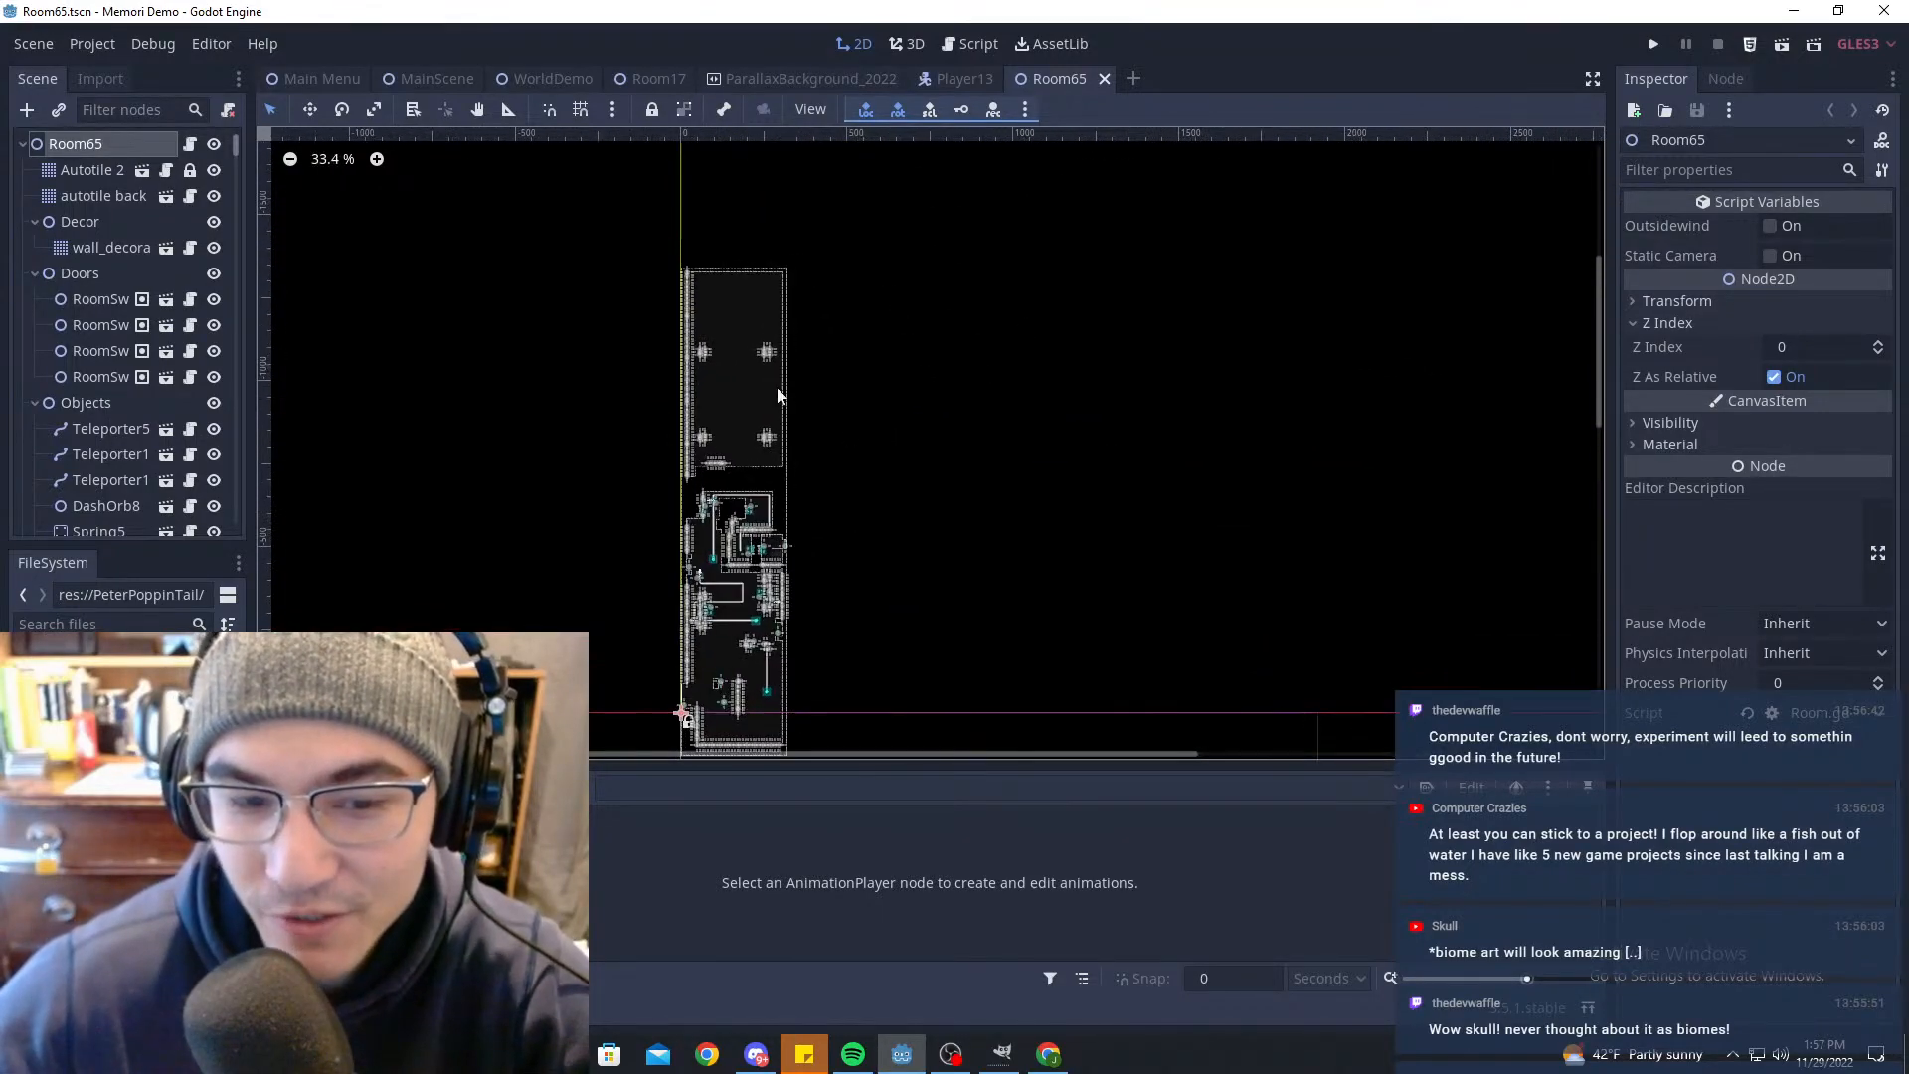
scroll(712, 425, "up", 2)
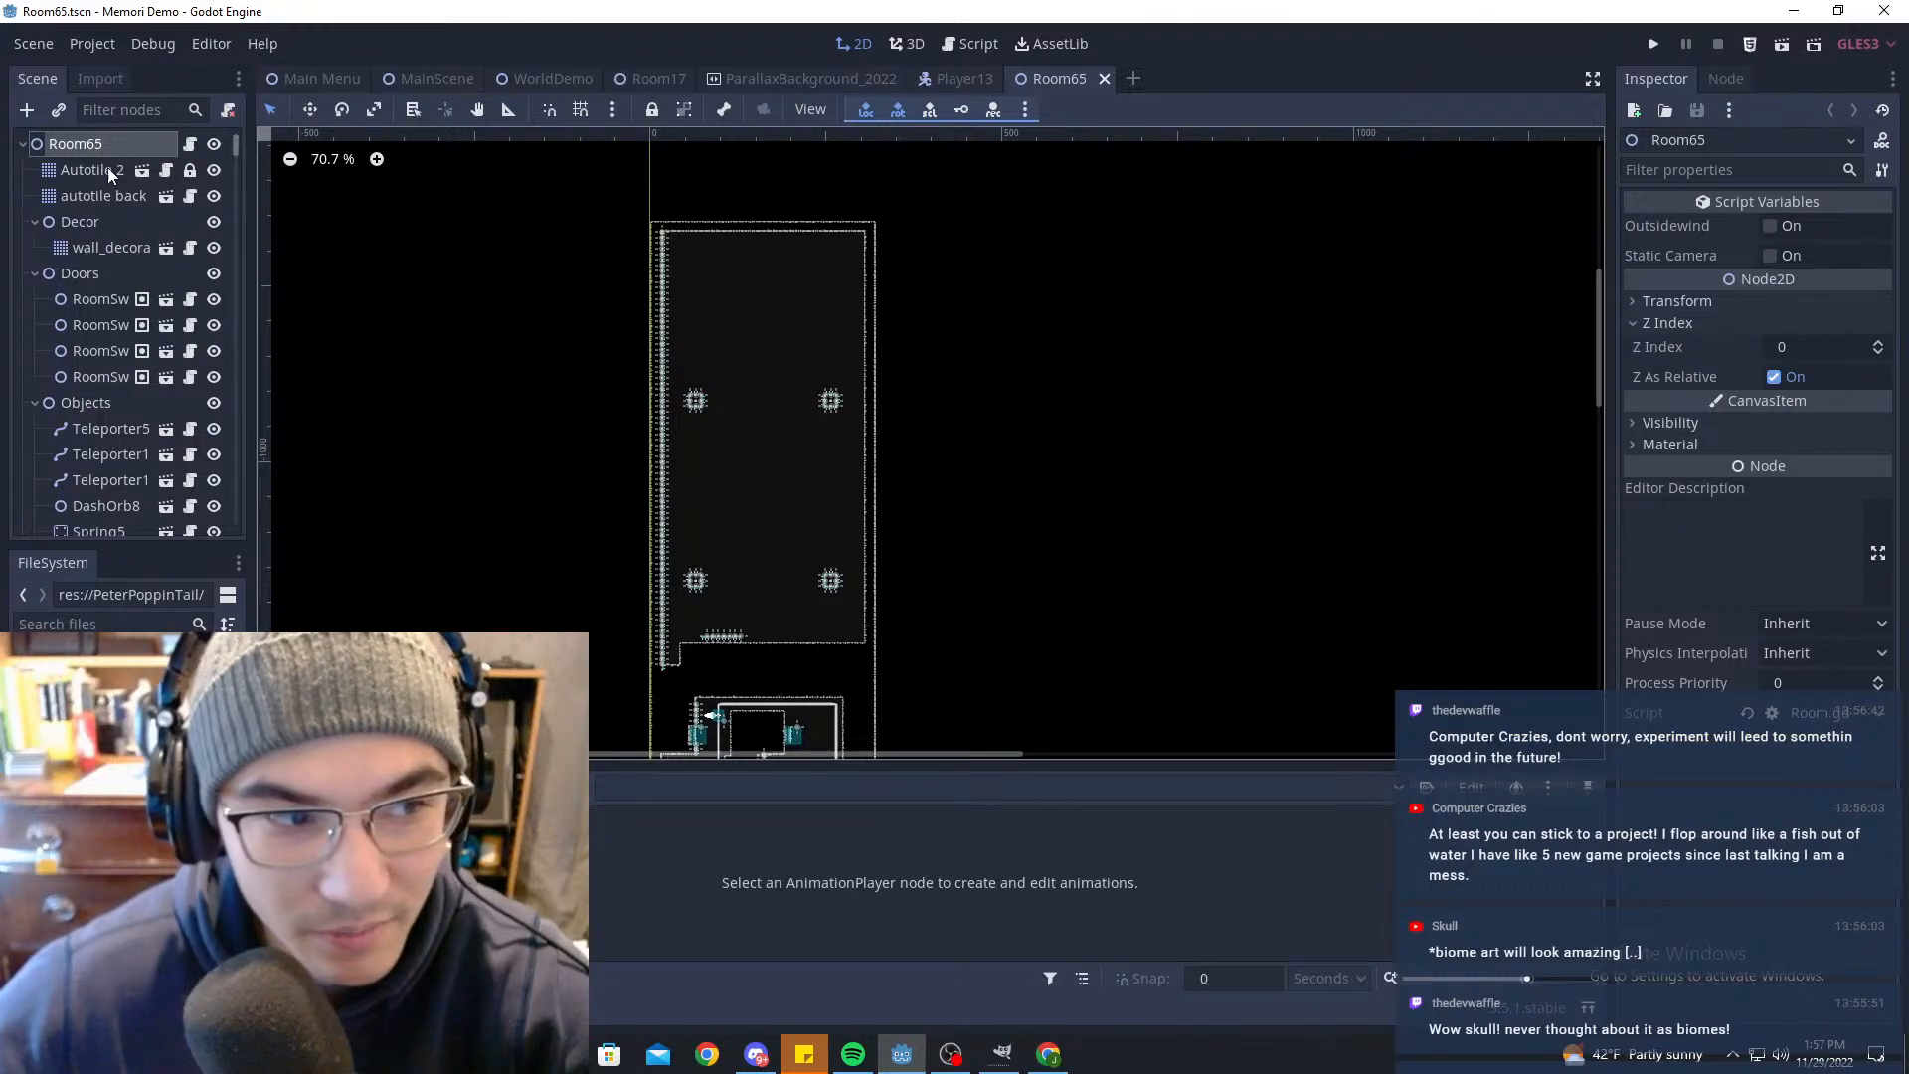
Step: Delete all spikes in the upper chamber of Room65, including the wall strip, floor strip and four clusters
left_click_drag(591, 176, 1133, 688)
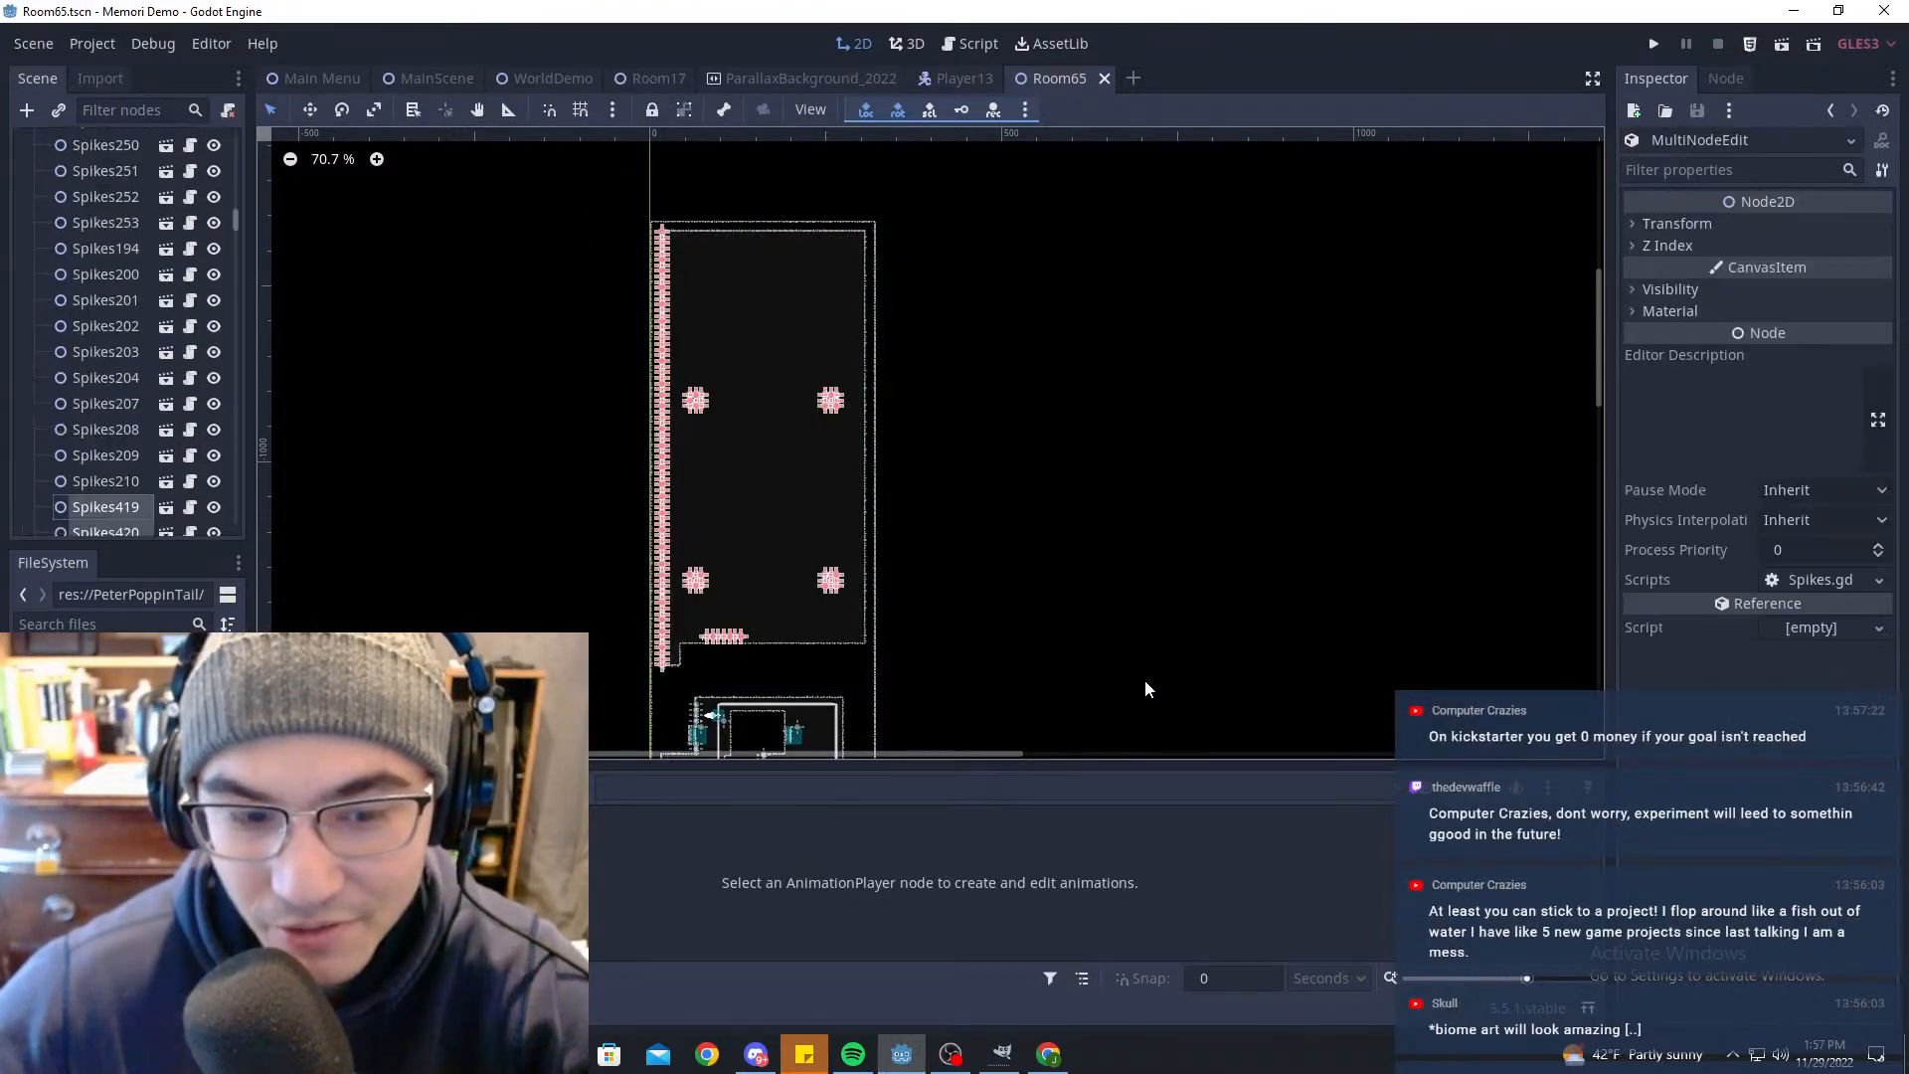
key("Delete")
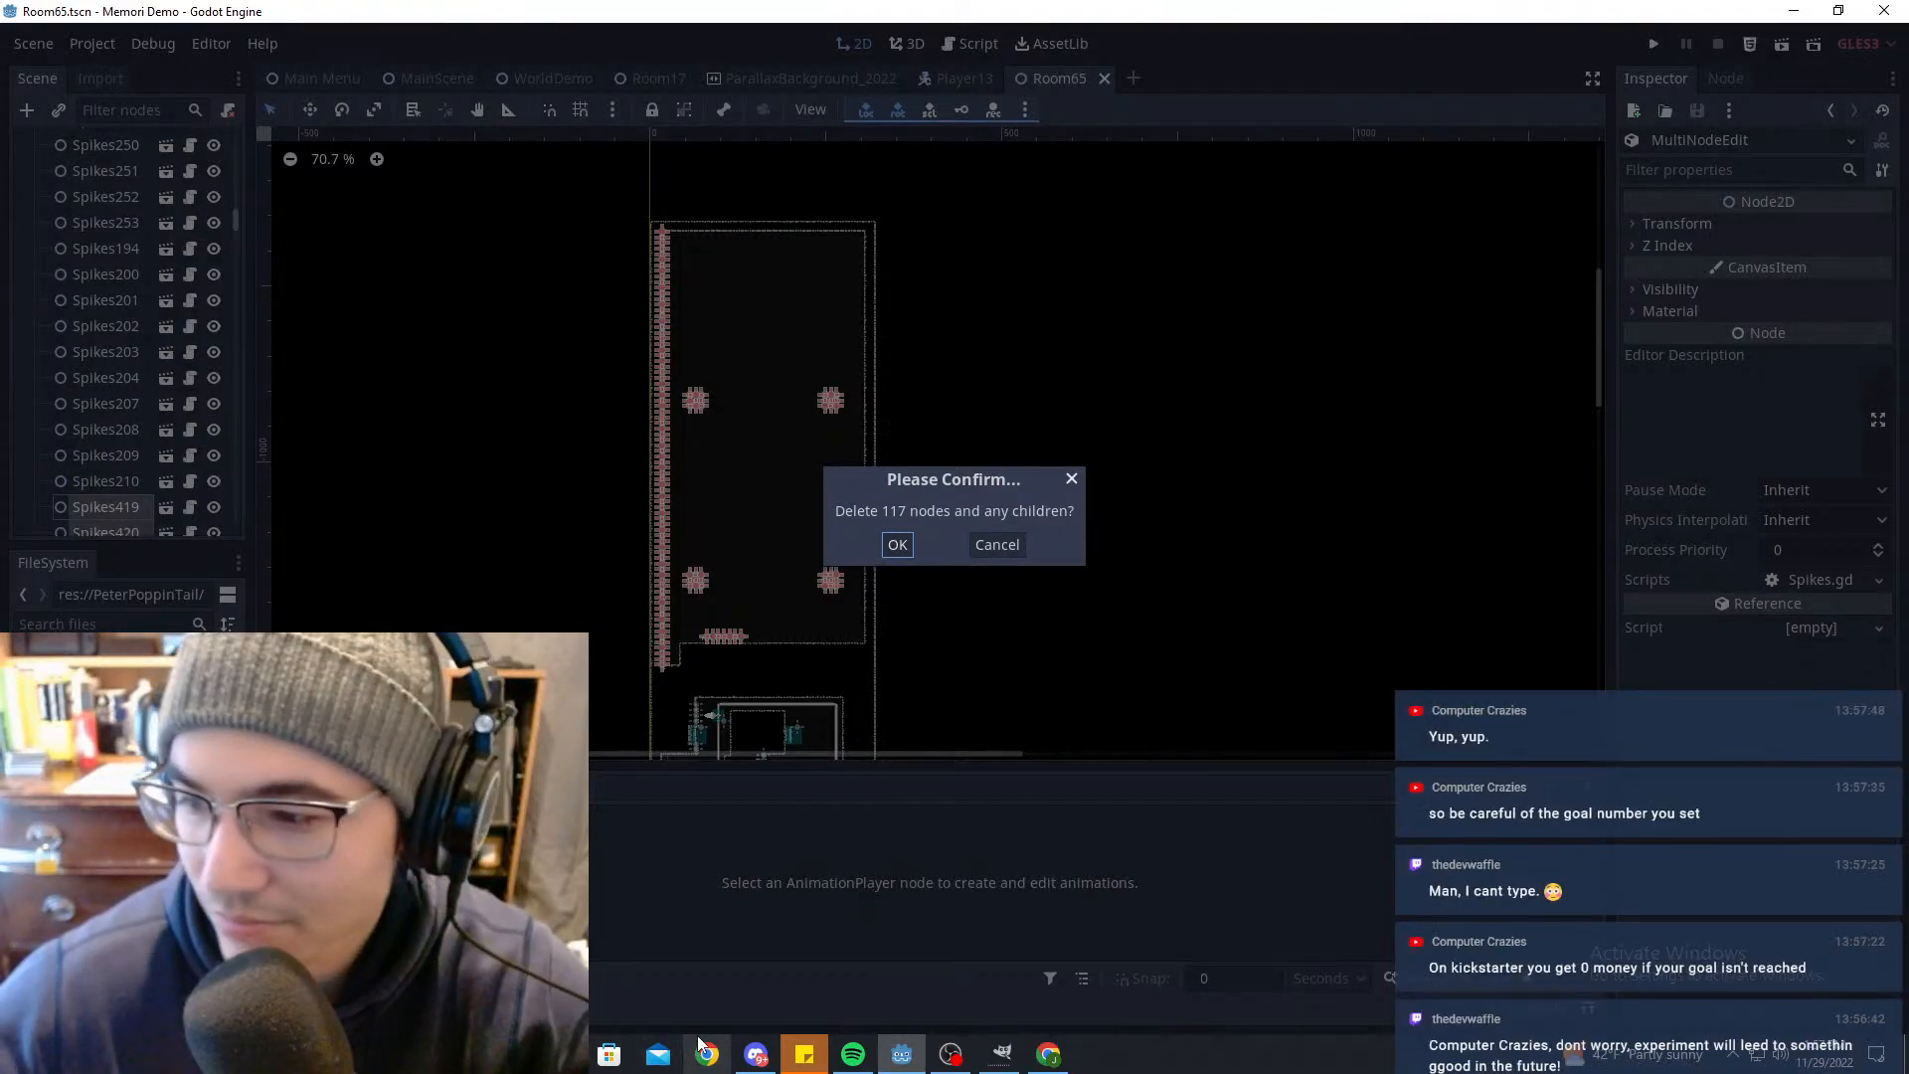
left_click(899, 546)
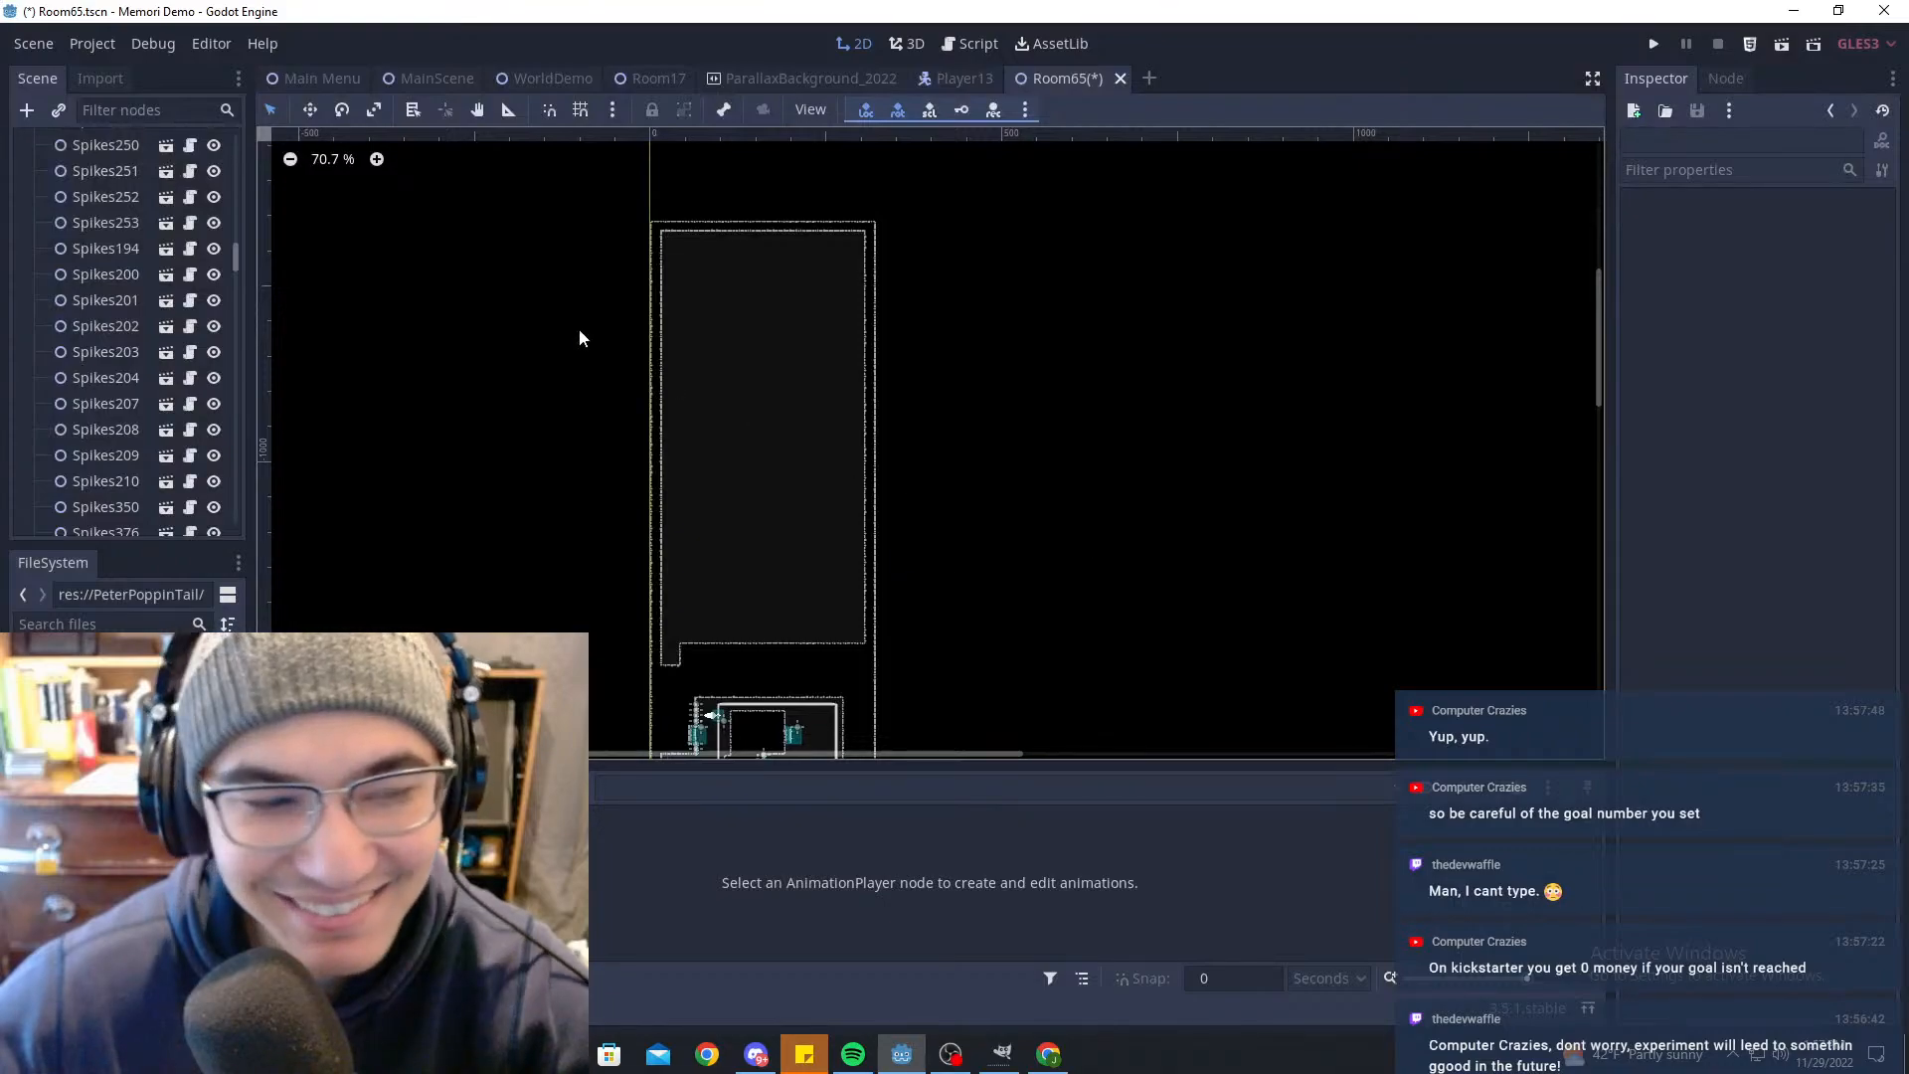
Step: Erase the Autotile 2 tiles that form the walls and floor of Room65's upper chamber
scroll(75, 224, "up", 15)
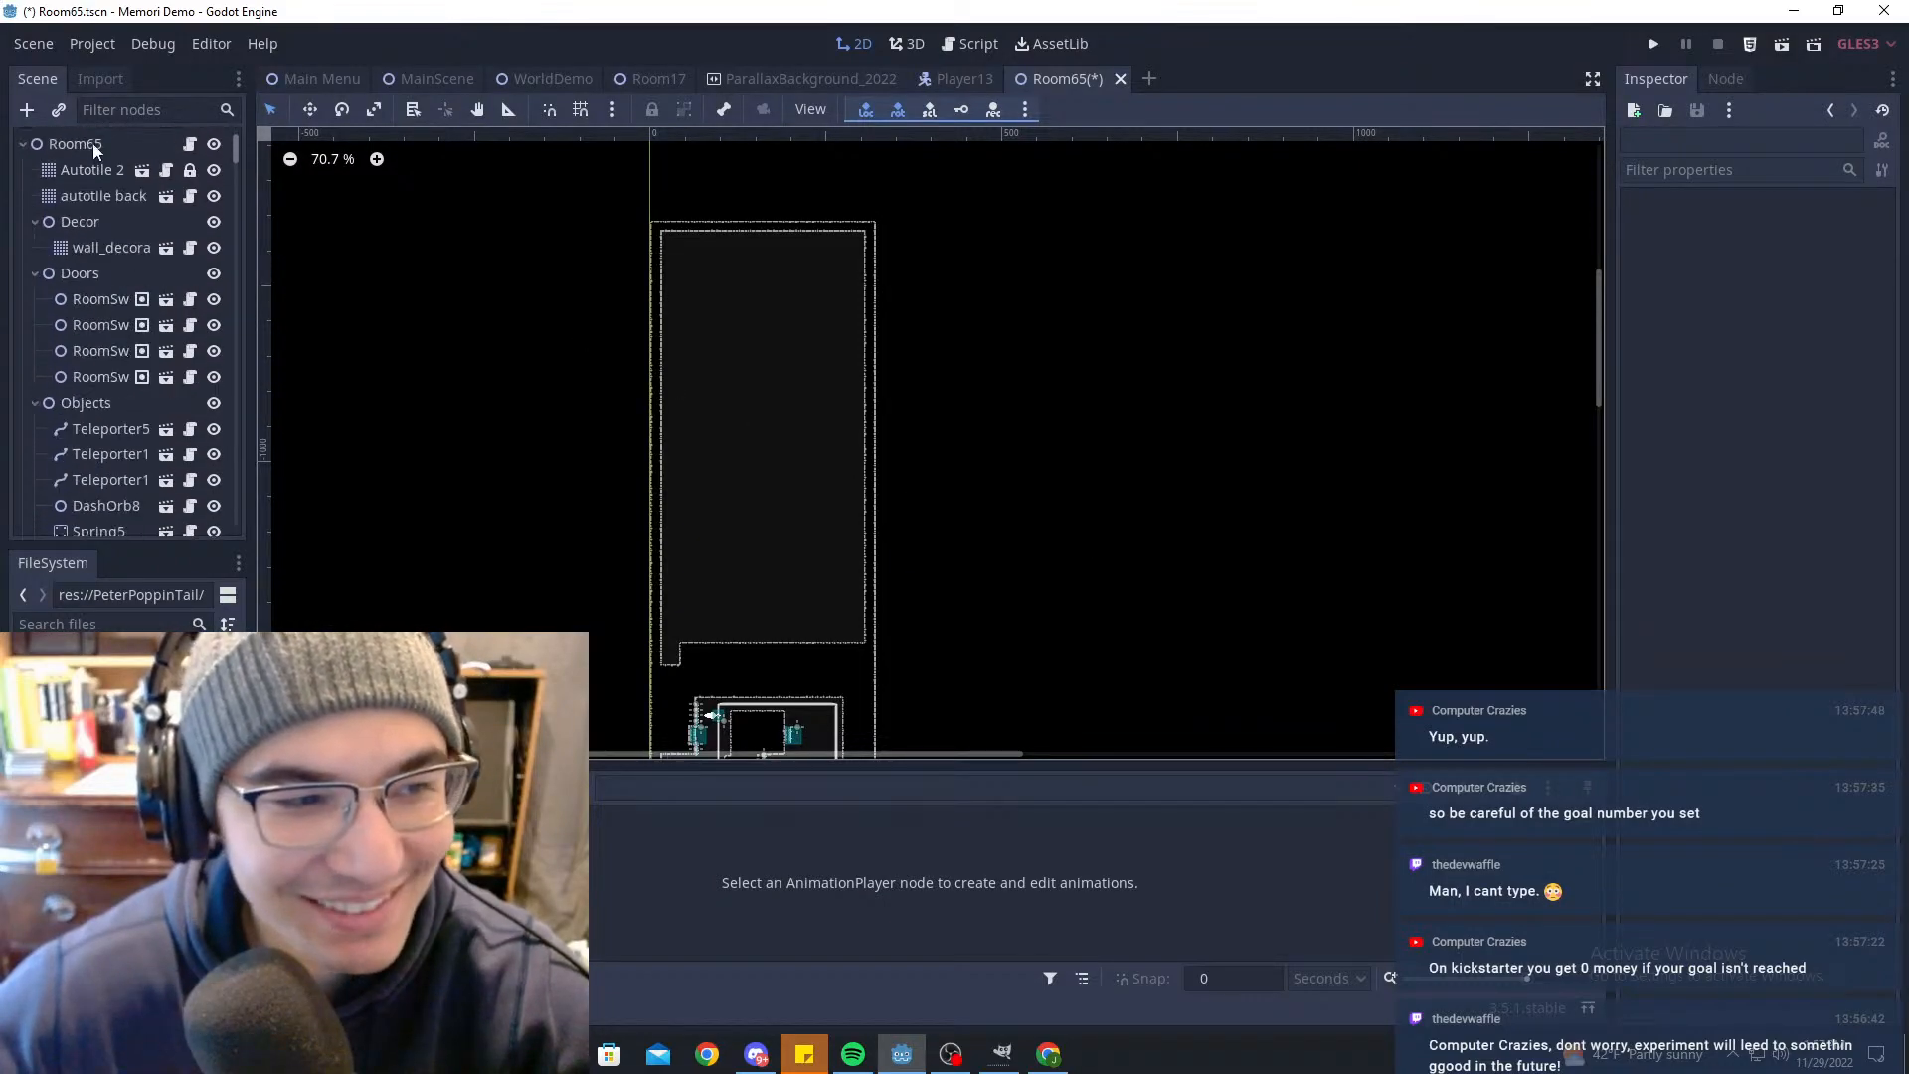
left_click(92, 170)
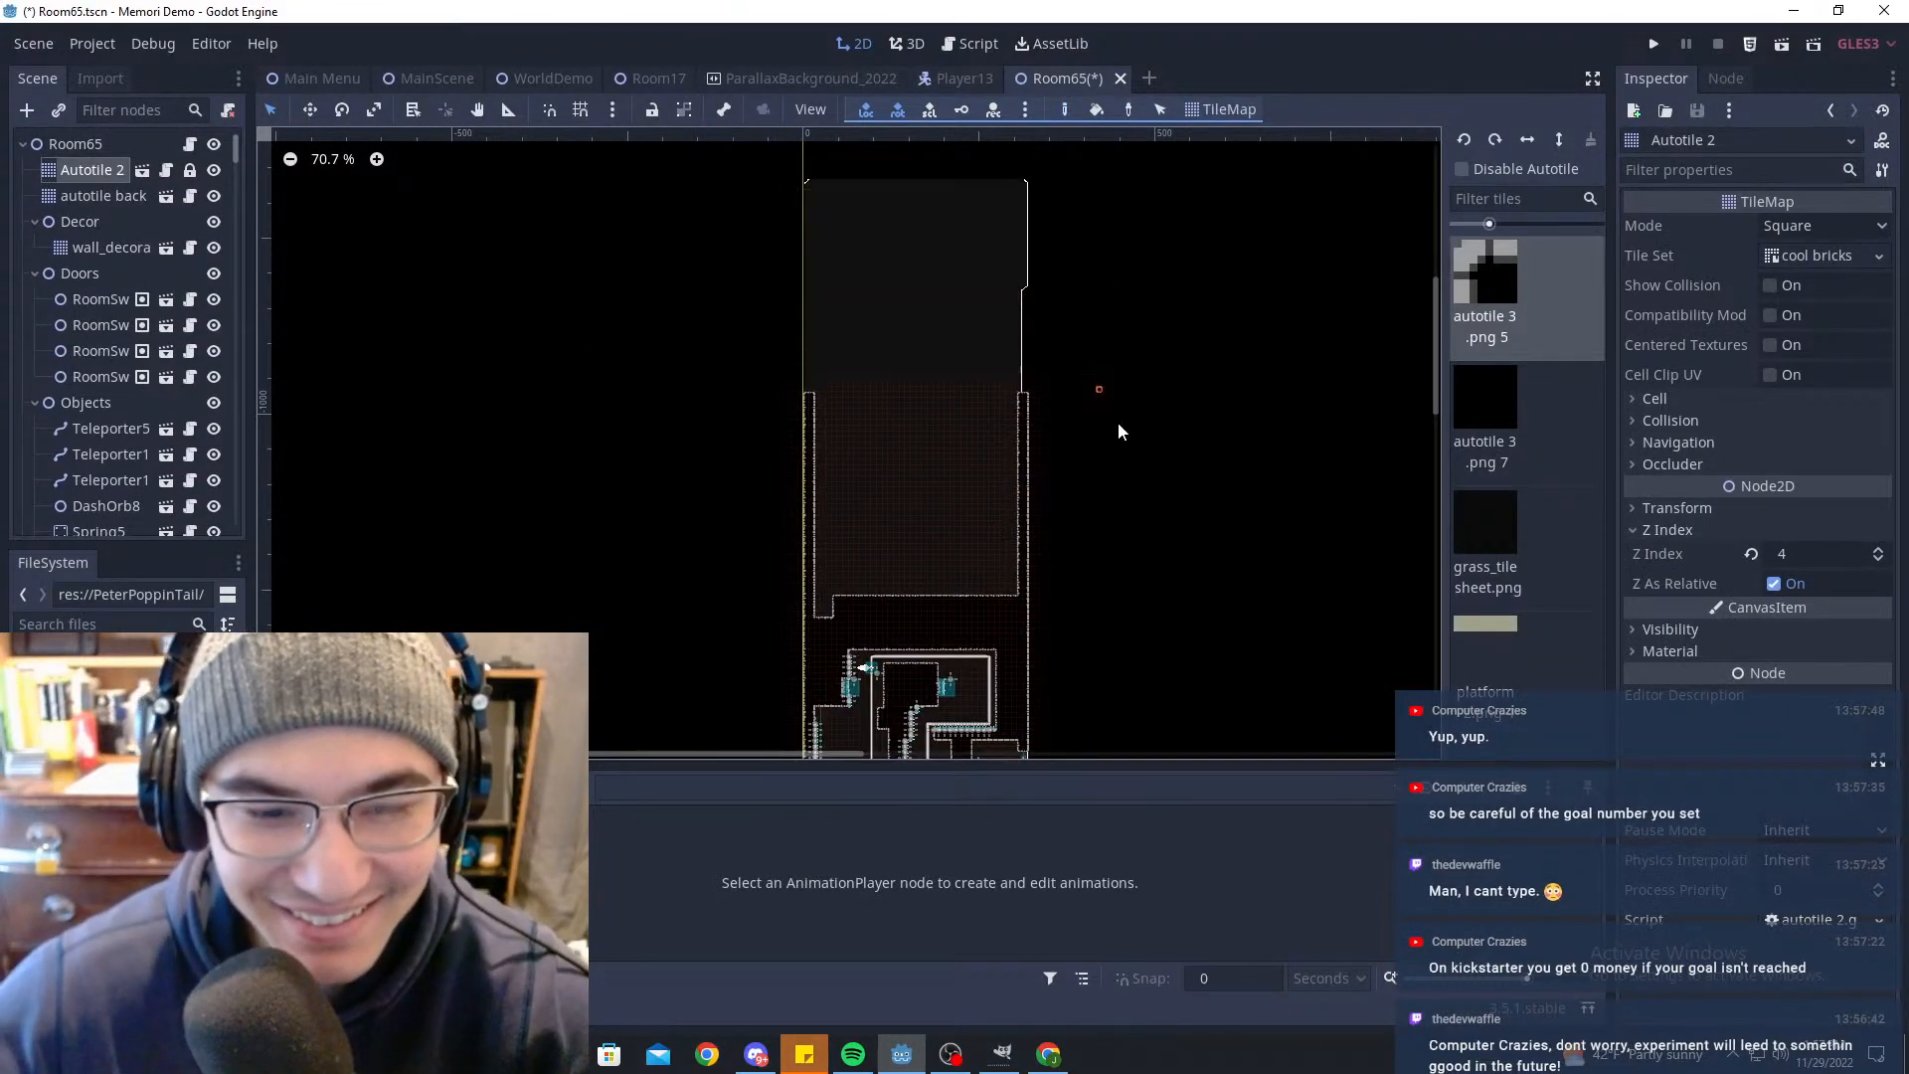
right_click_drag(1119, 425, 1140, 635, "ctrl+shift")
middle_click_drag(1208, 515, 992, 486)
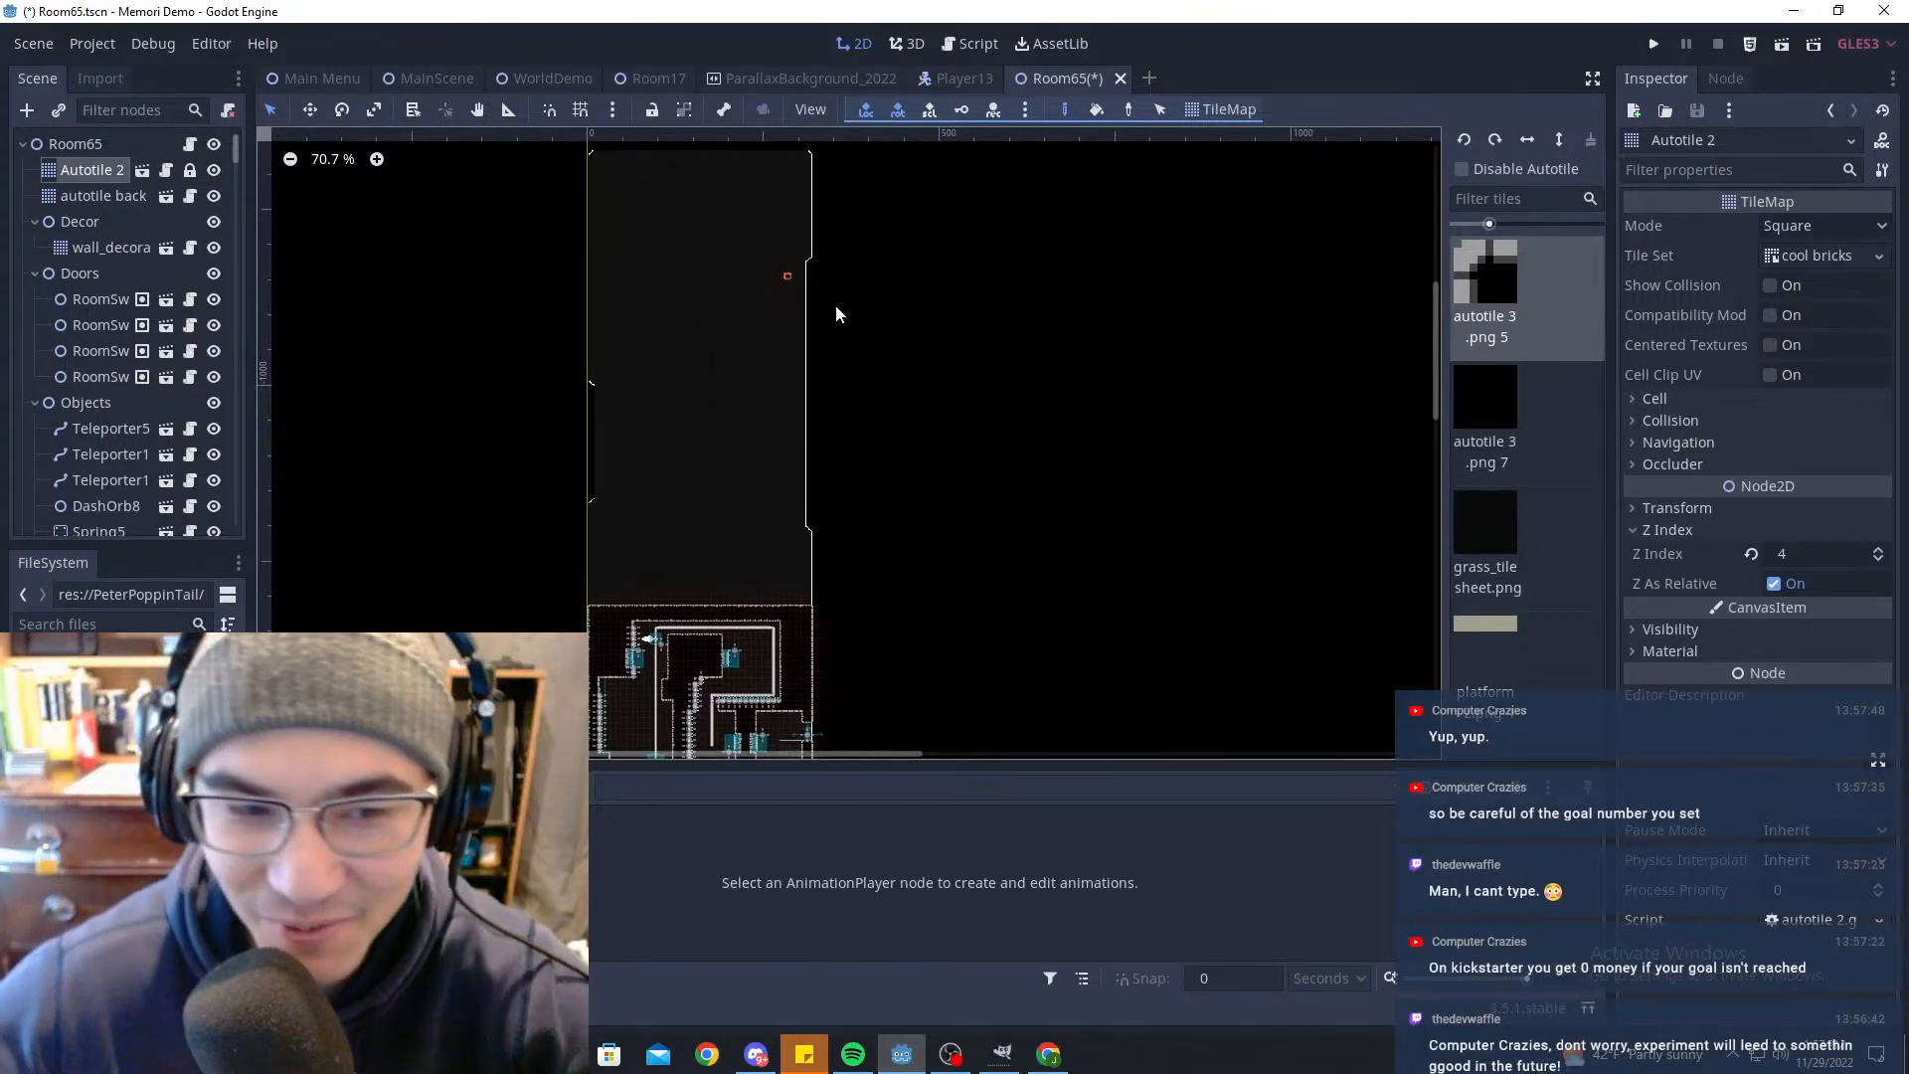
Step: Erase the autotile background tiles that fill Room65's upper chamber
middle_click_drag(669, 191, 717, 246)
left_click(101, 194)
left_click(105, 247)
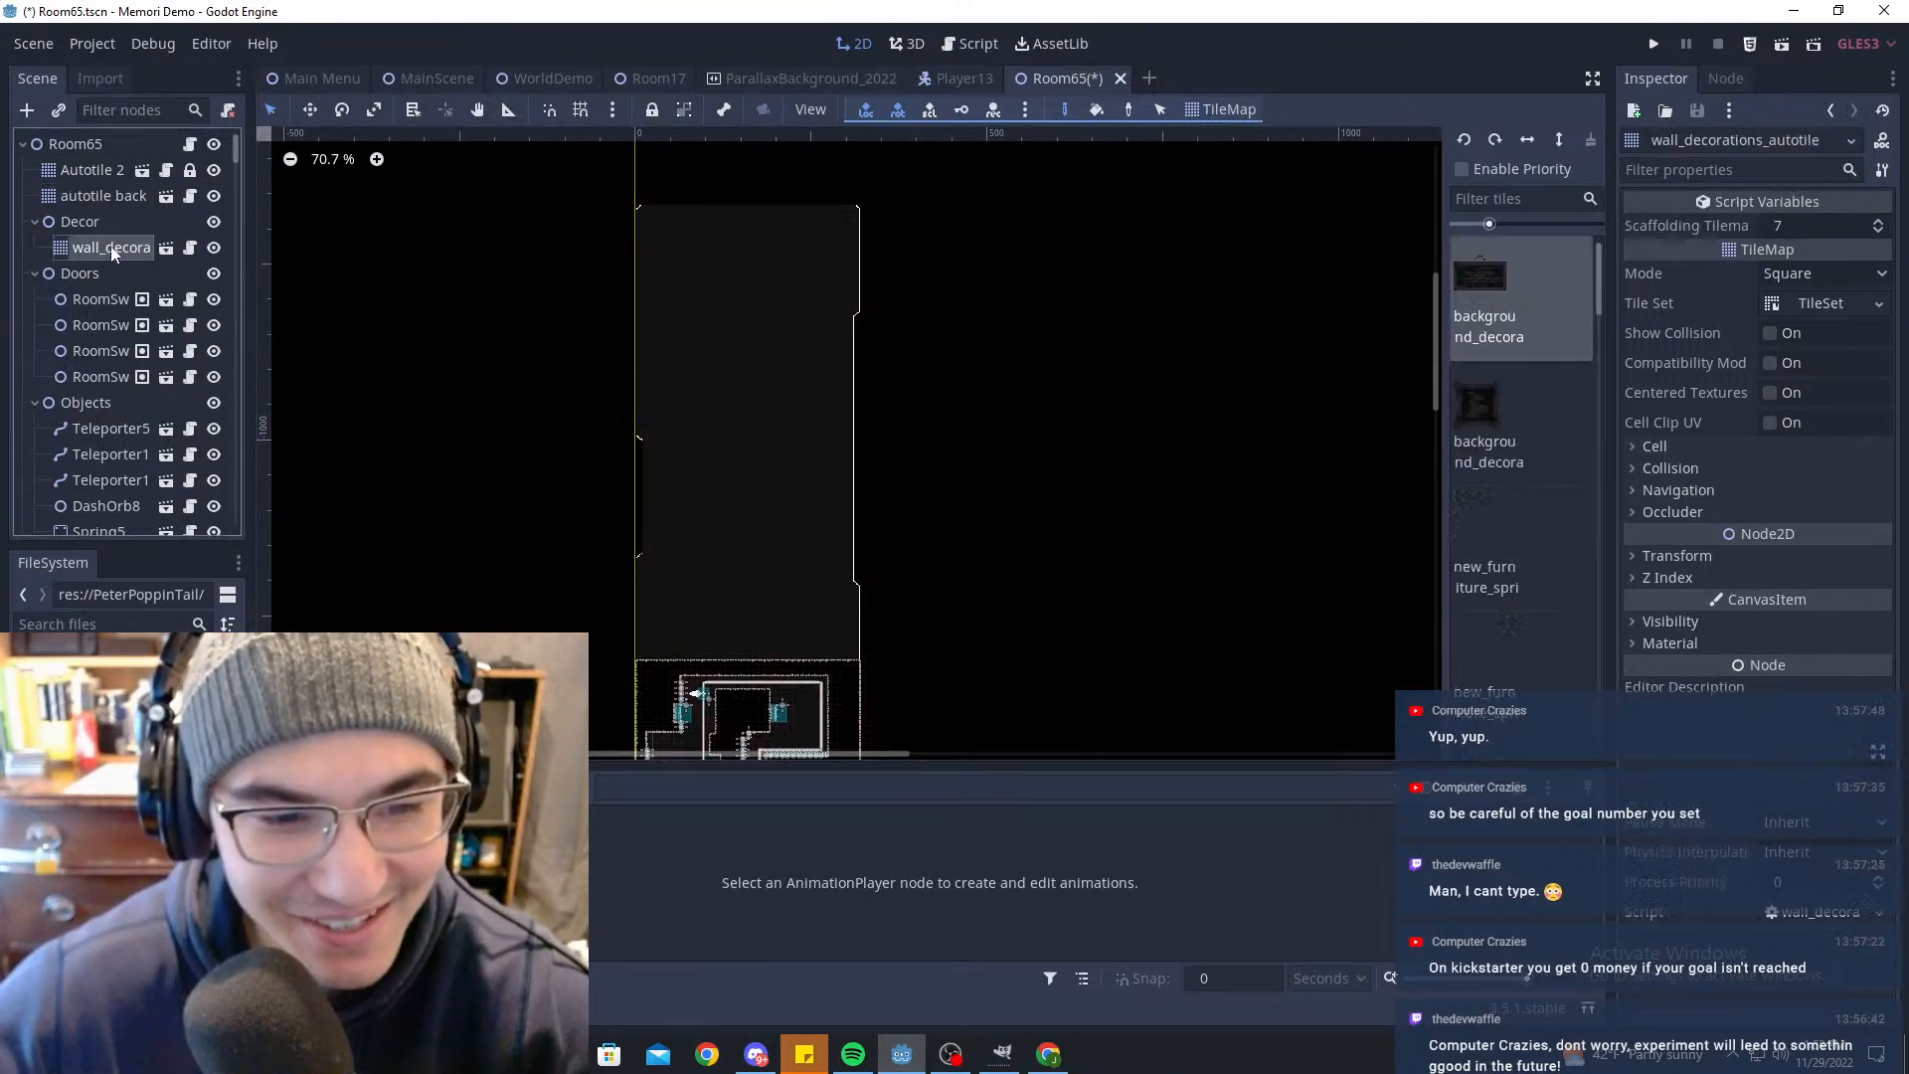
left_click(87, 219)
left_click(103, 252)
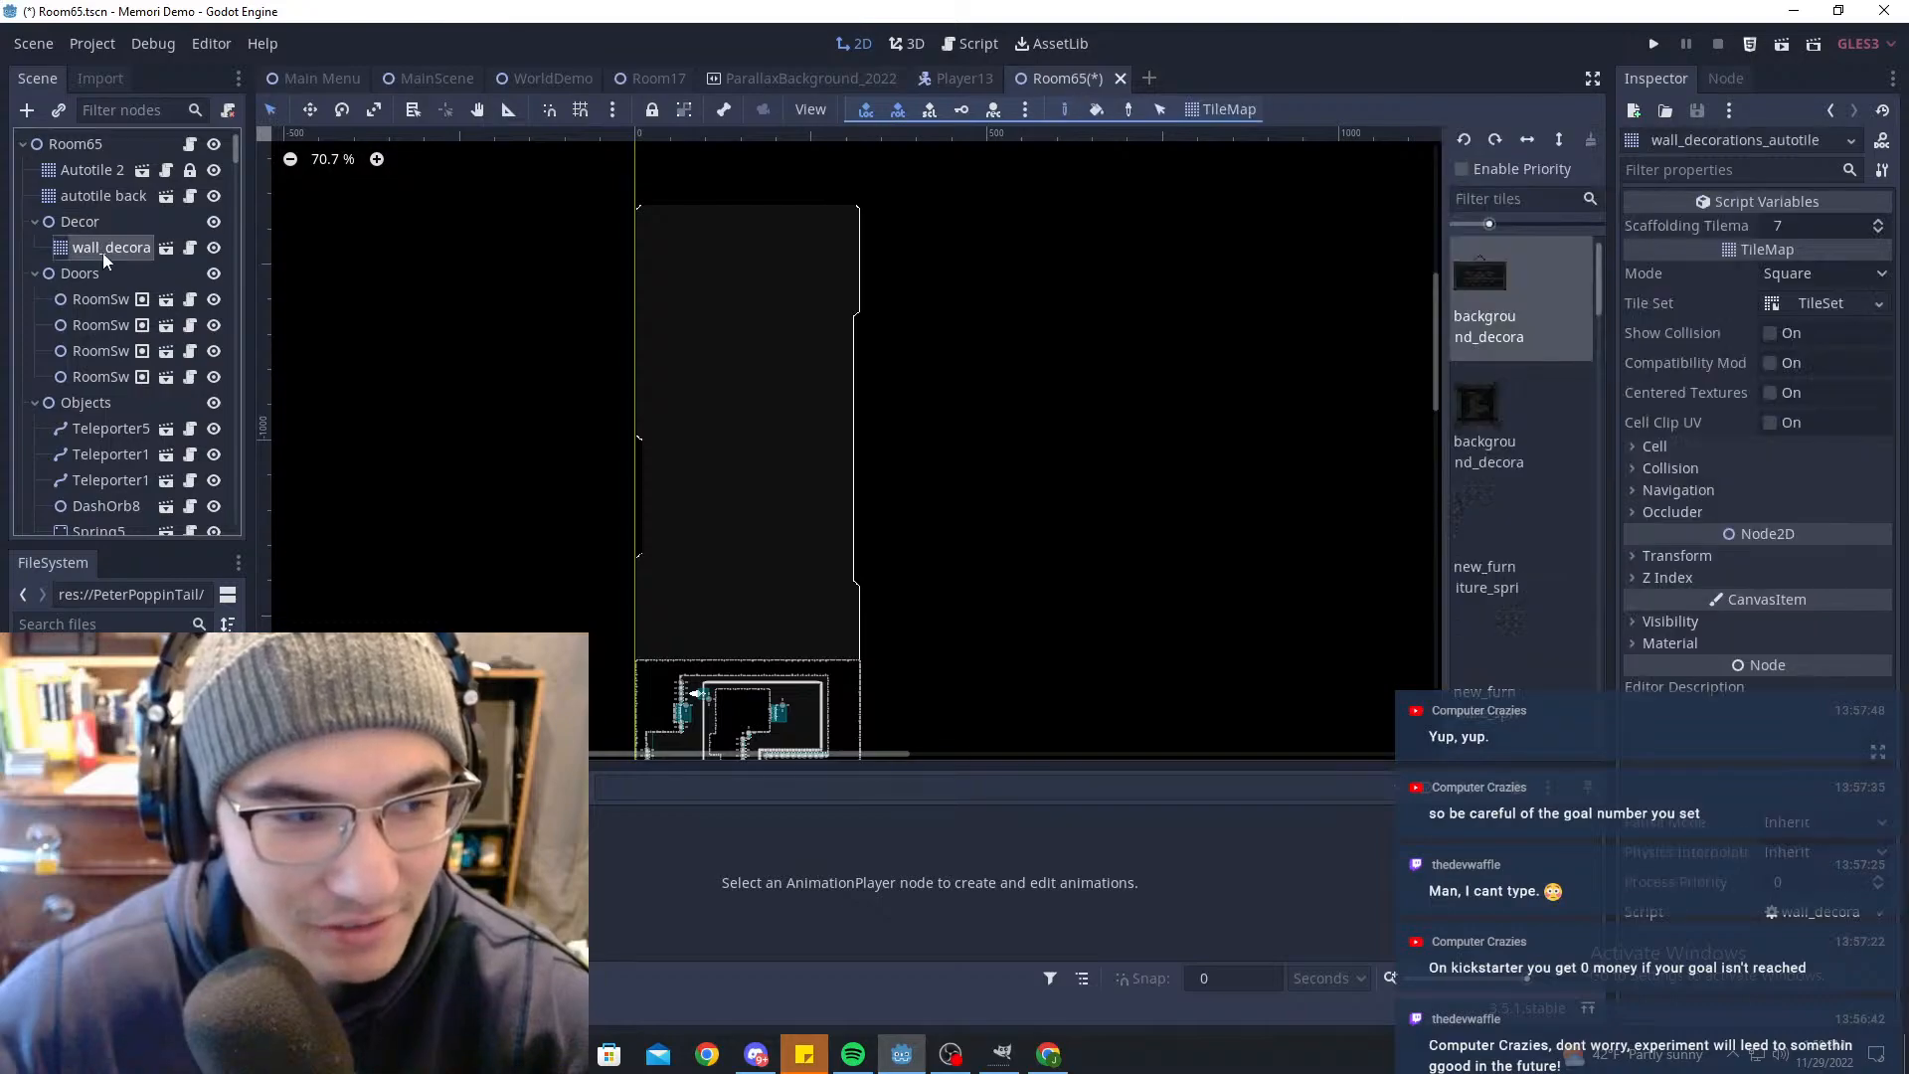
left_click(94, 190)
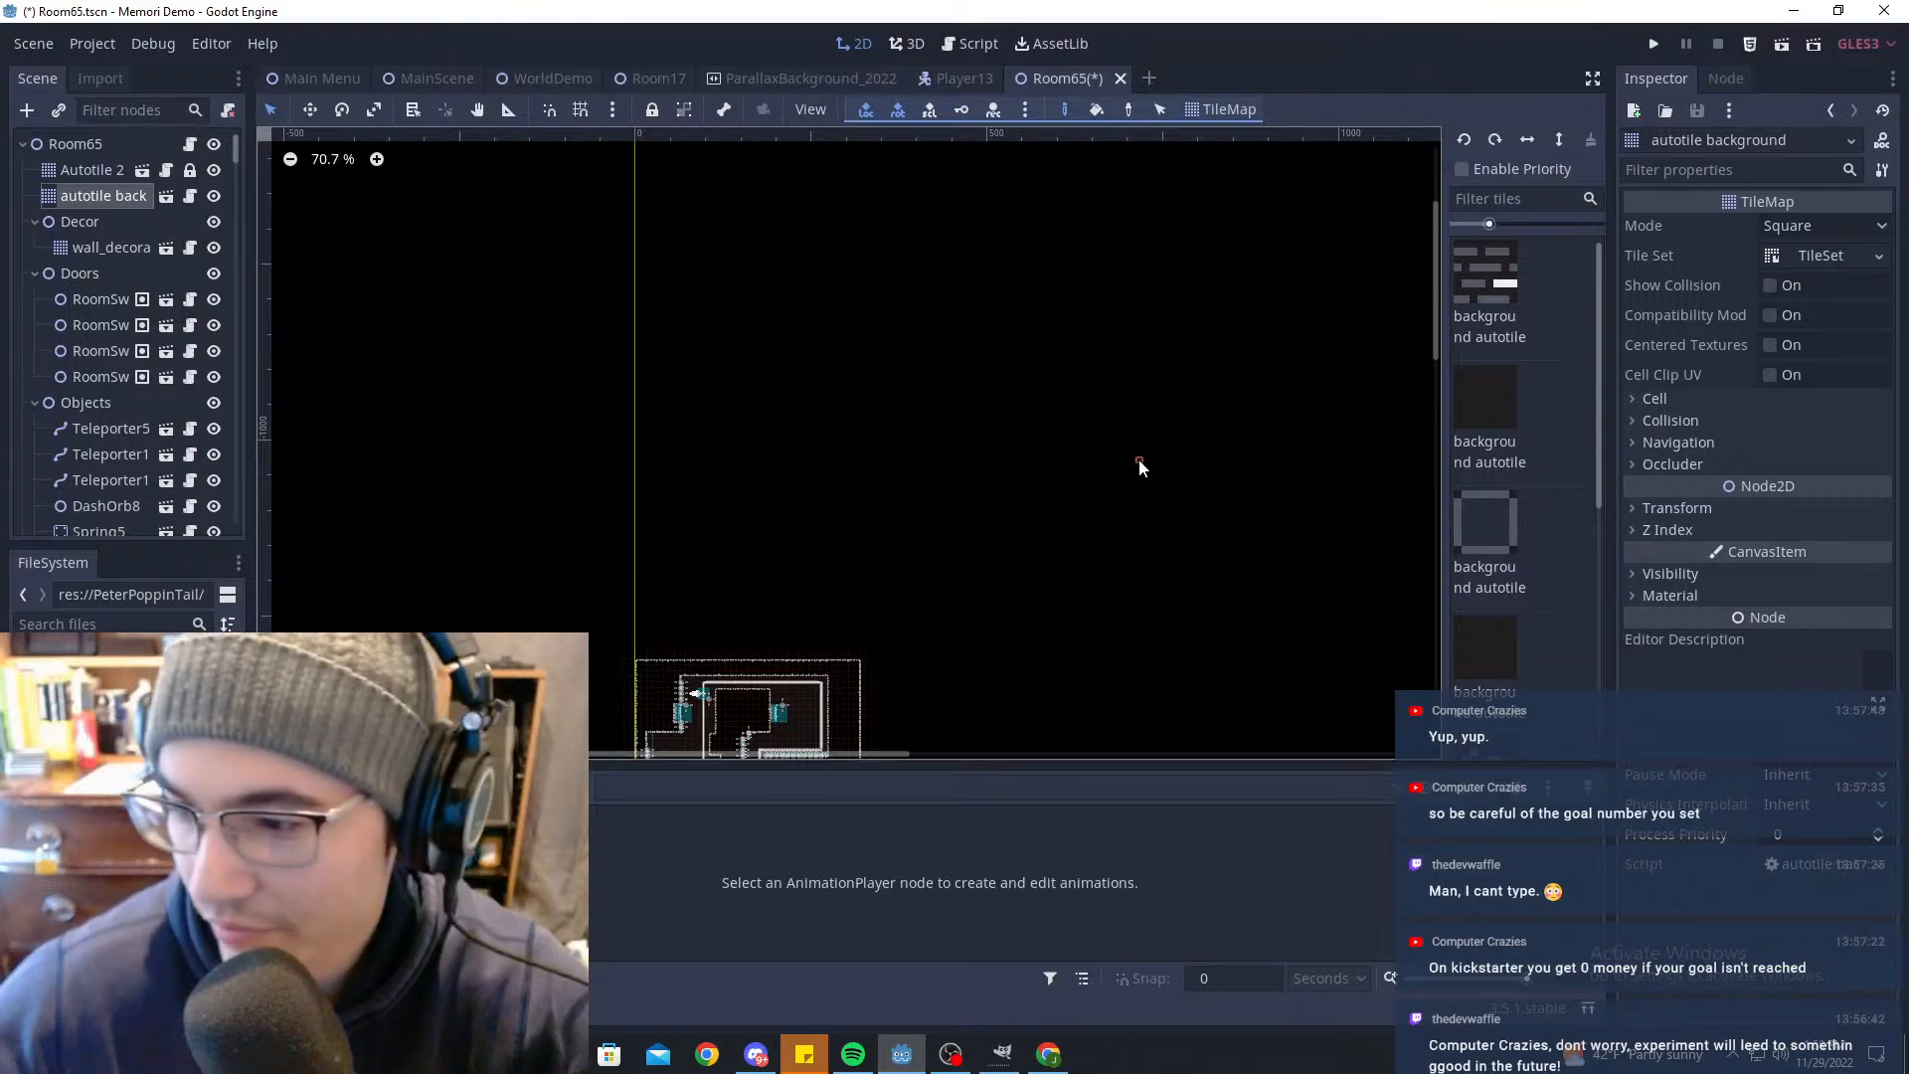
middle_click_drag(1209, 465, 1085, 336)
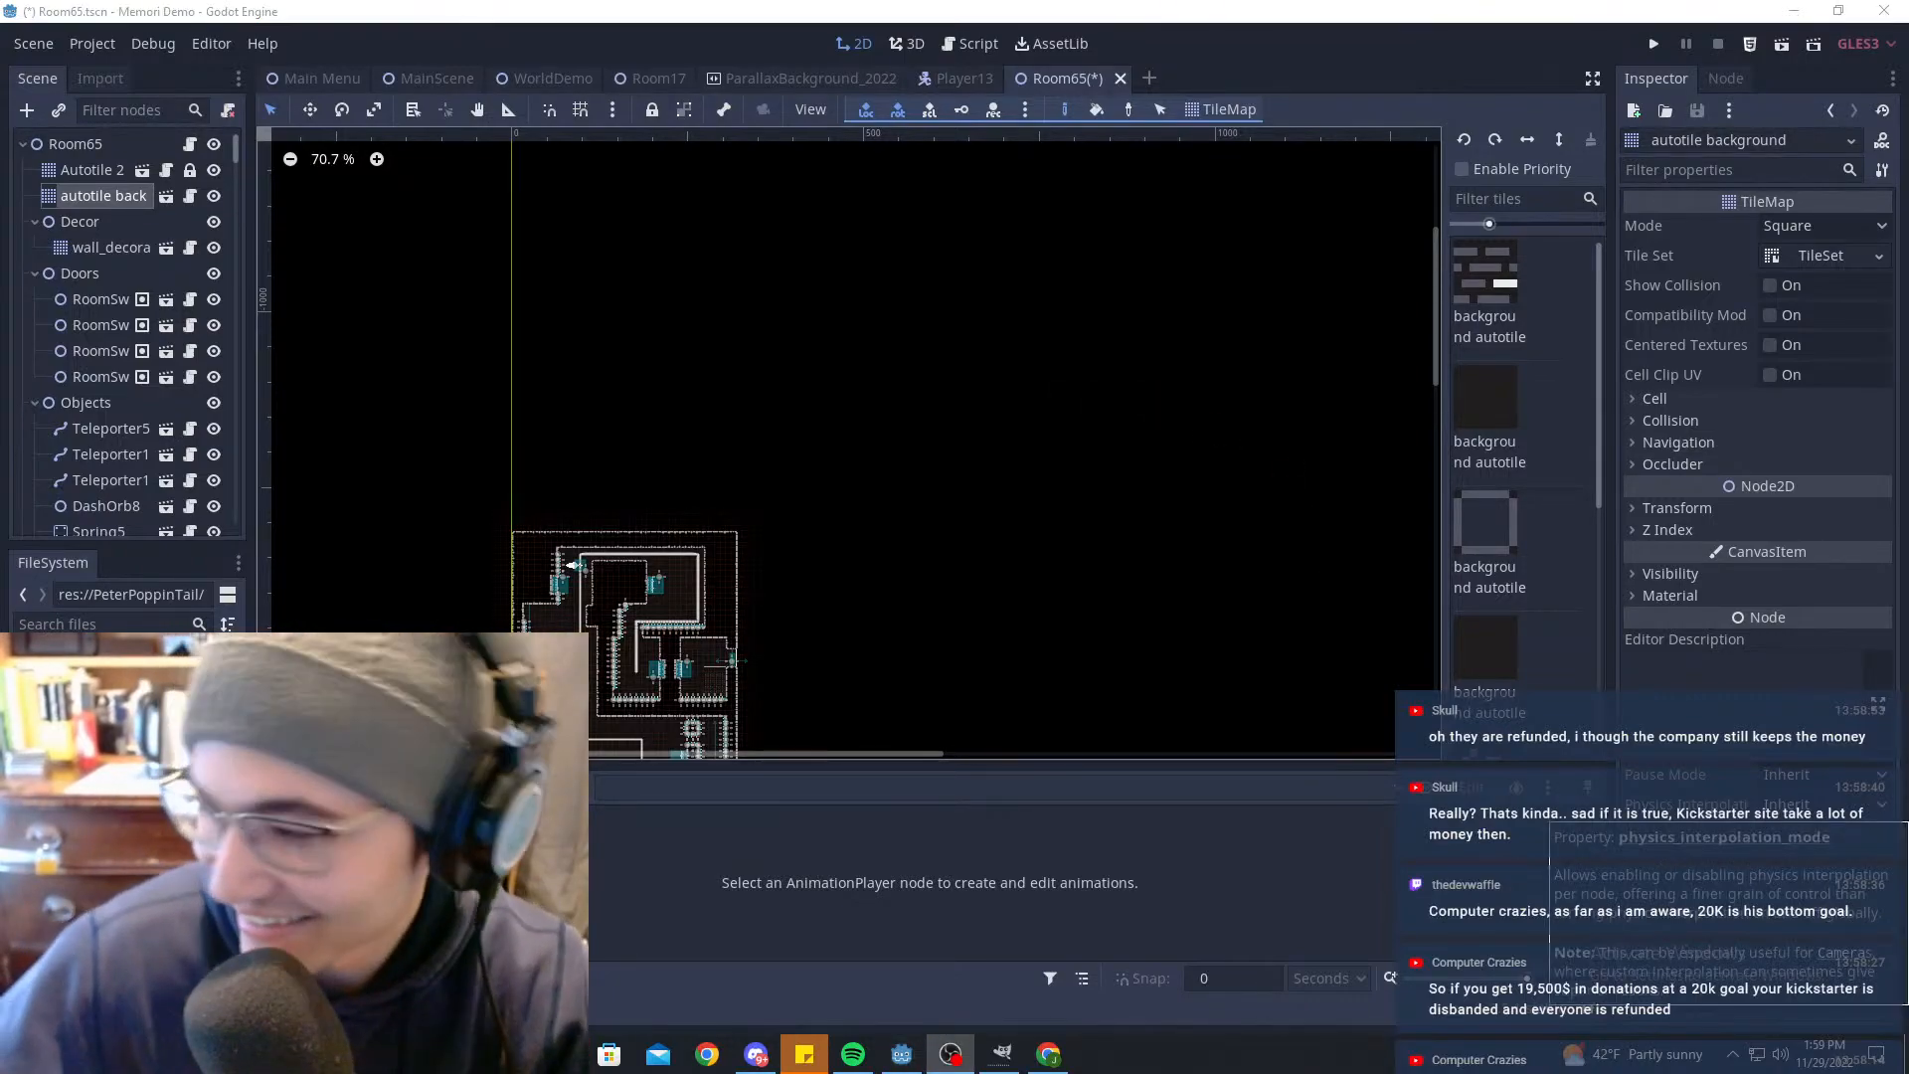
middle_click_drag(814, 398, 905, 388)
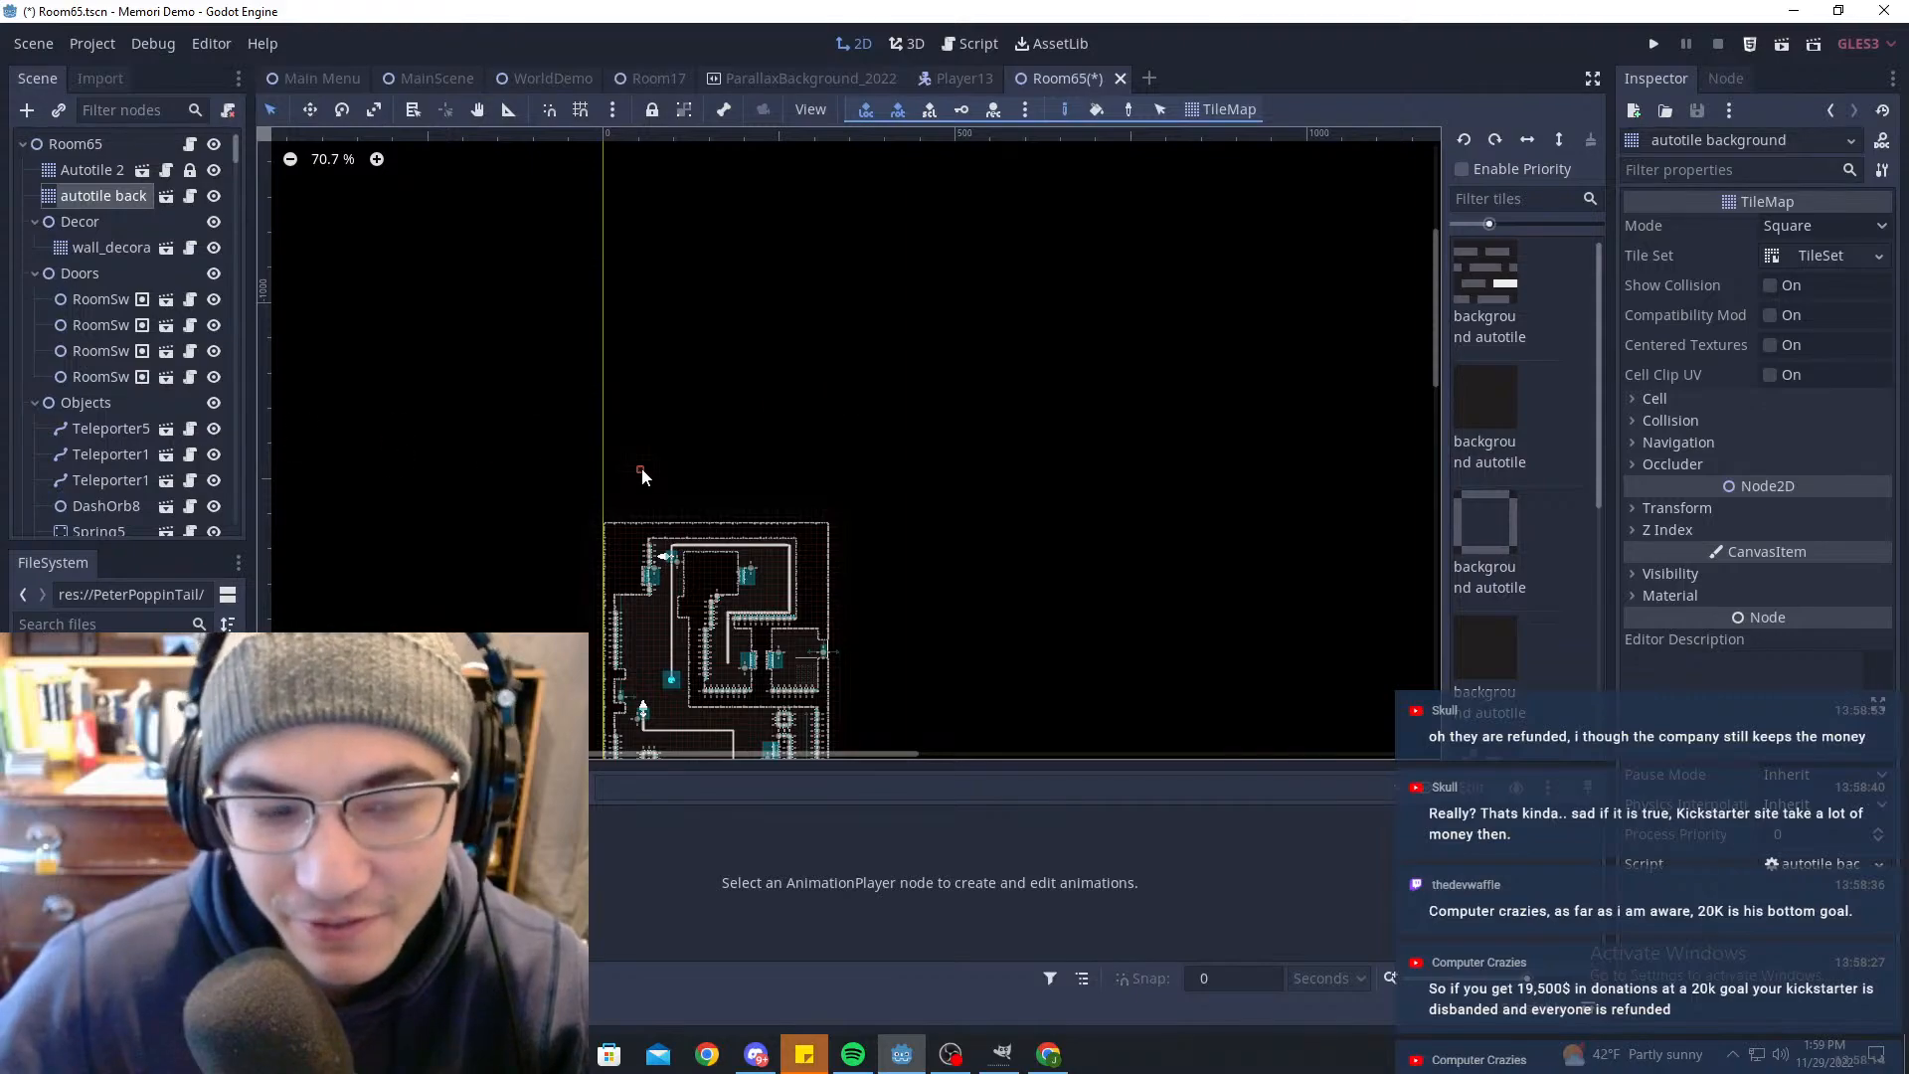
scroll(716, 490, "up", 4)
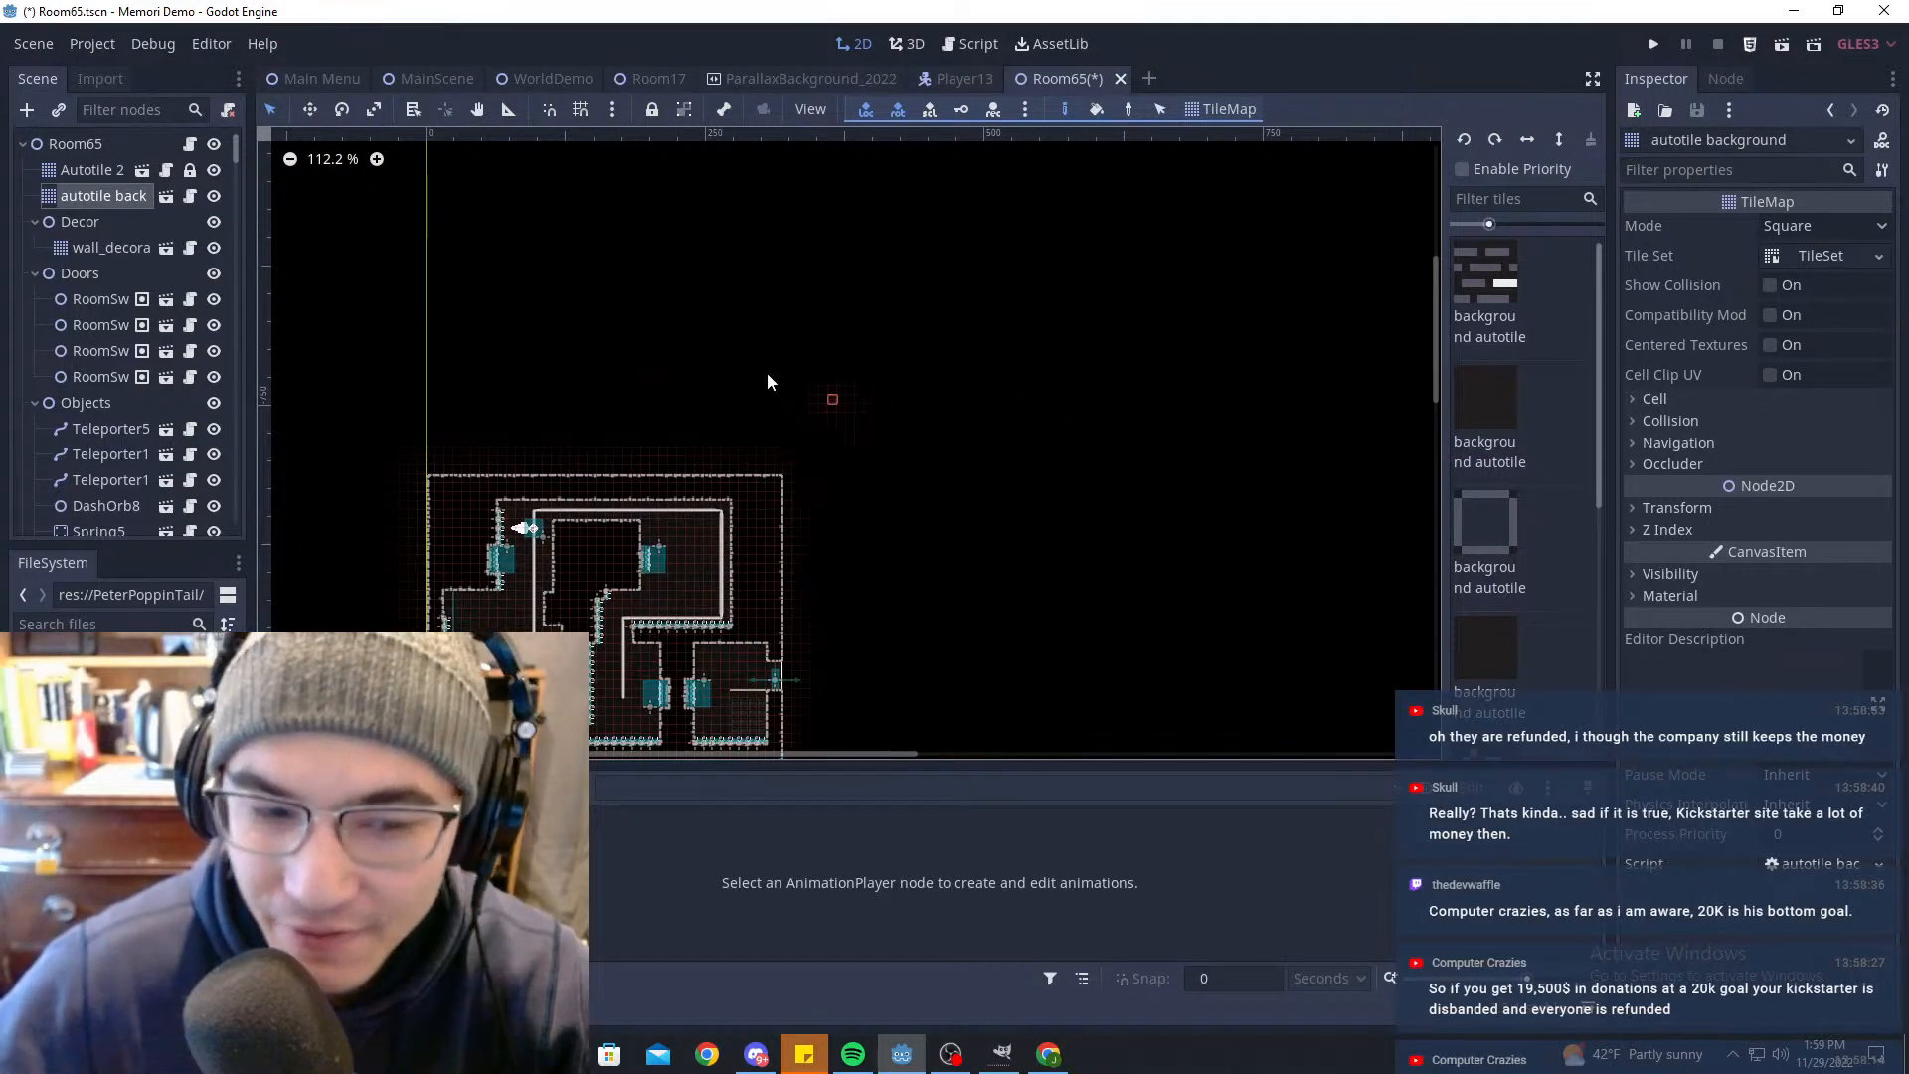
middle_click_drag(767, 378, 1217, 353)
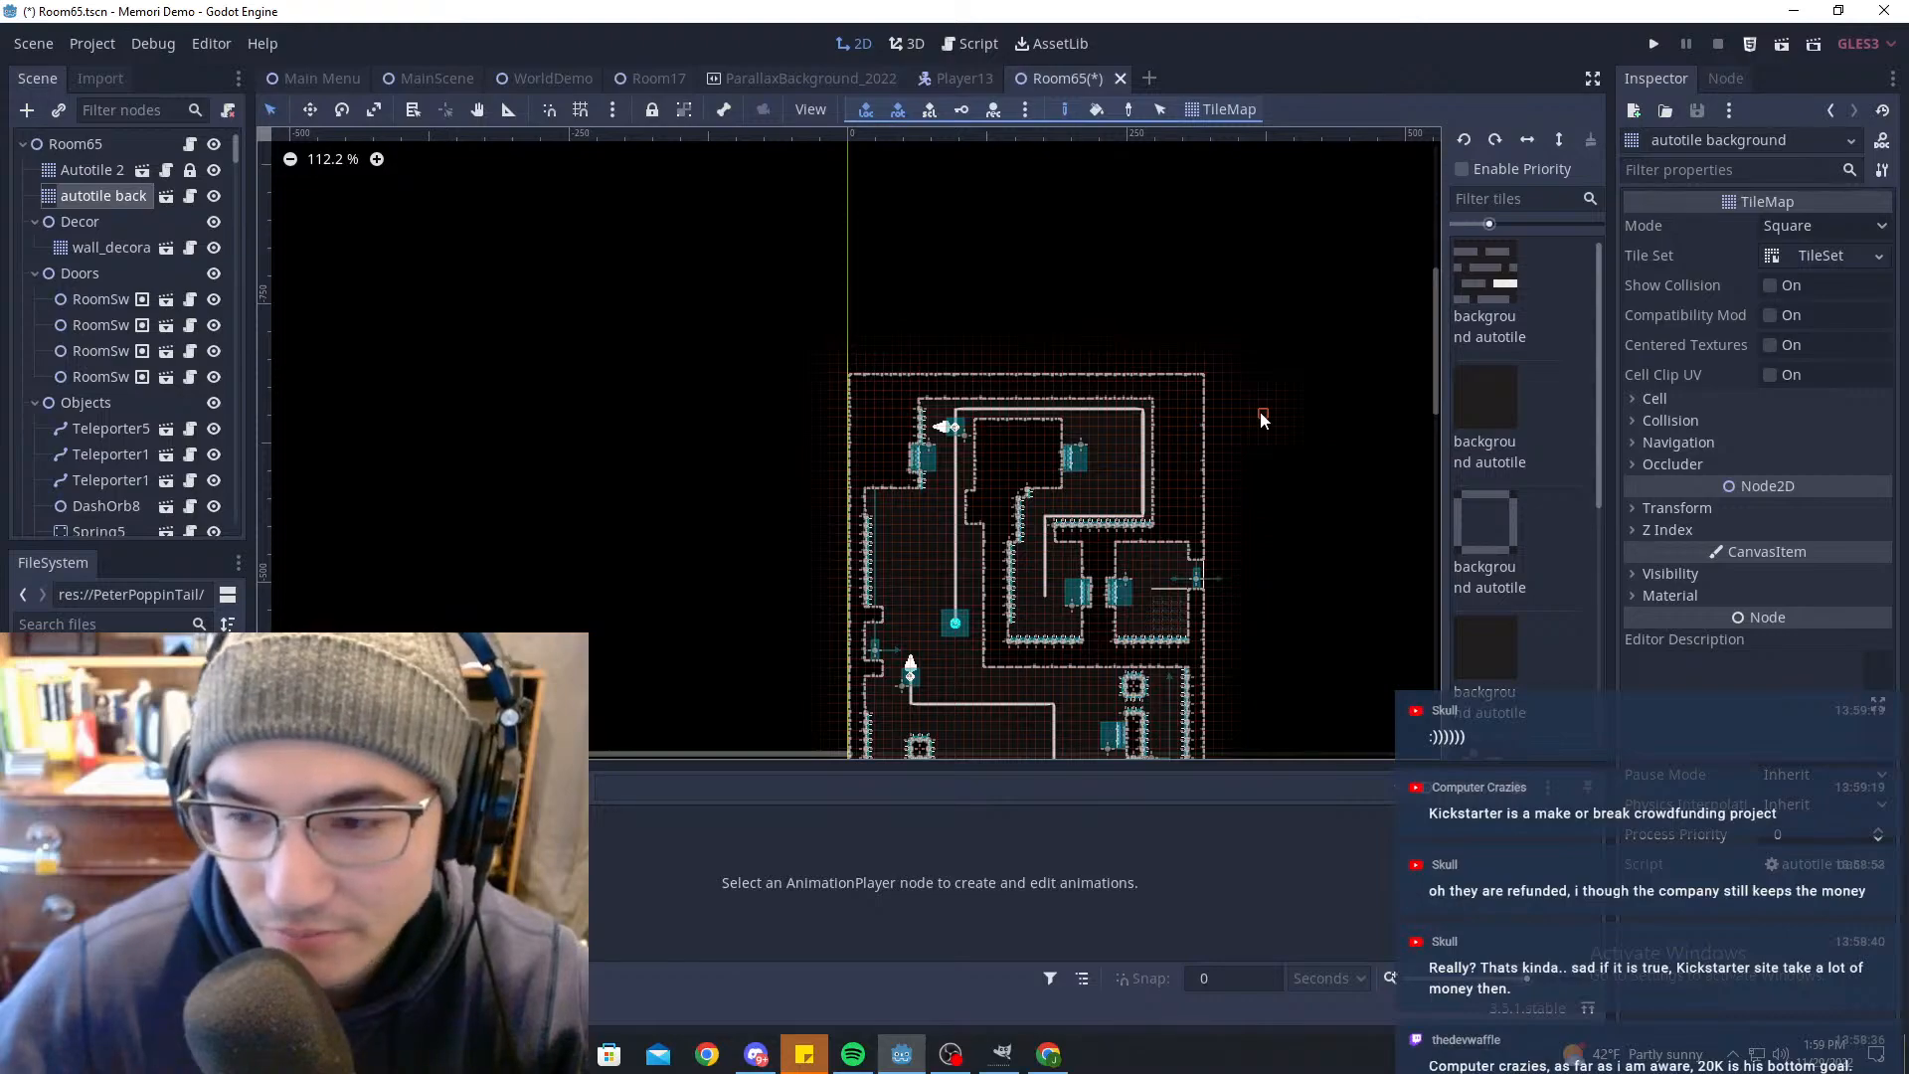
middle_click_drag(1168, 415, 891, 407)
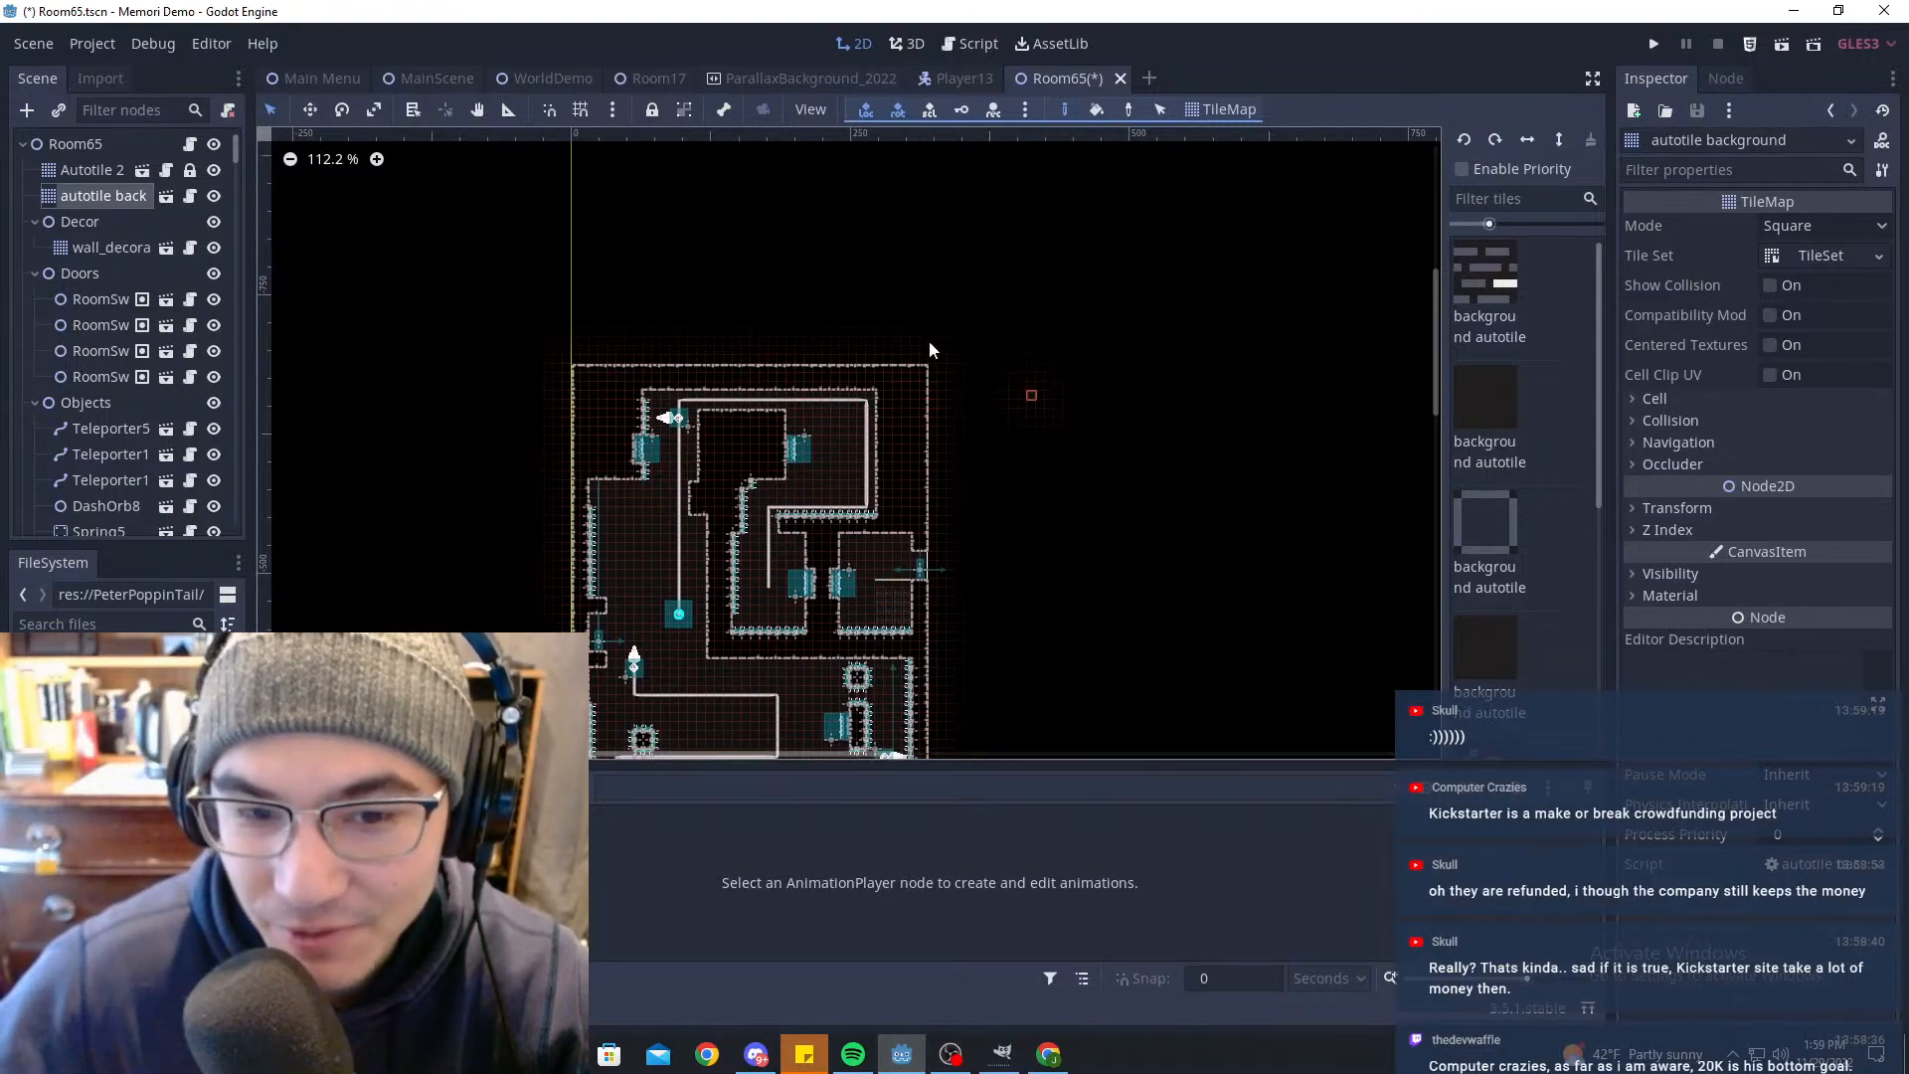
scroll(905, 408, "up", 2)
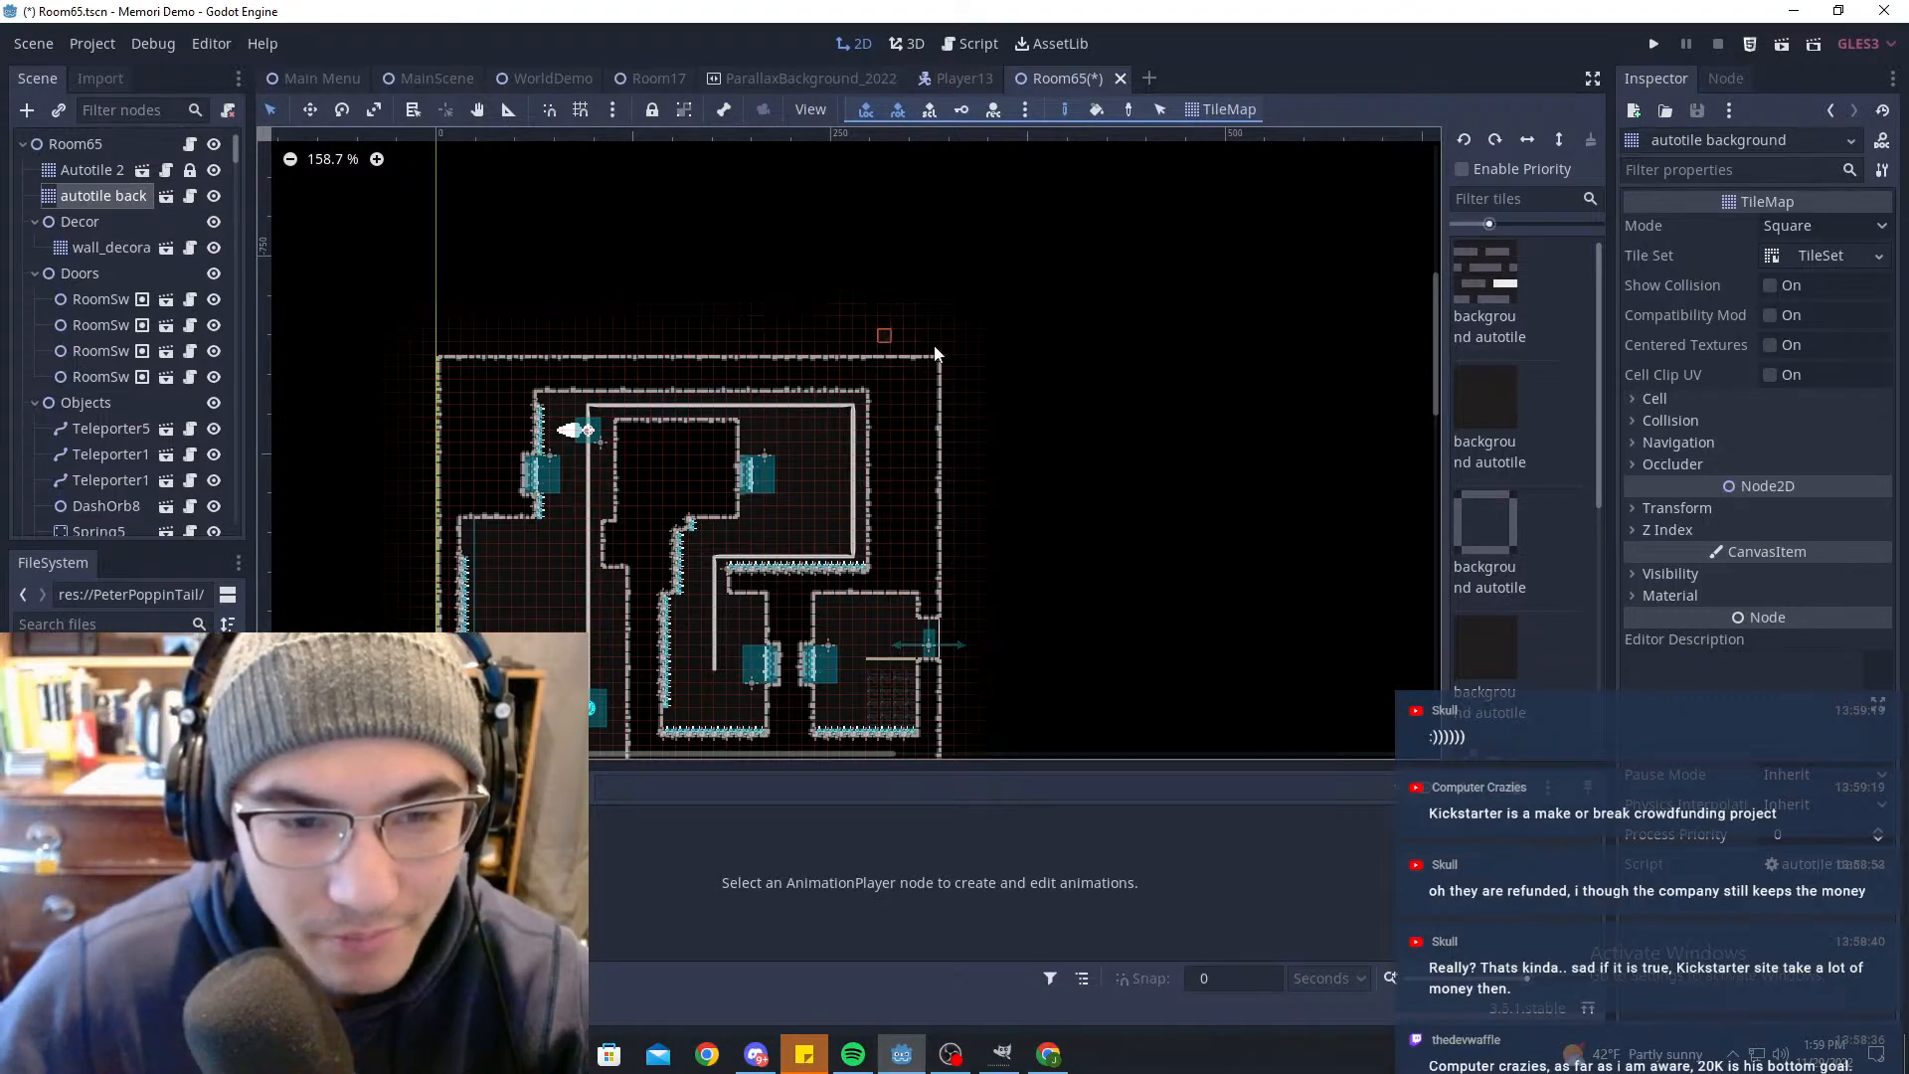
middle_click_drag(1019, 364, 994, 483)
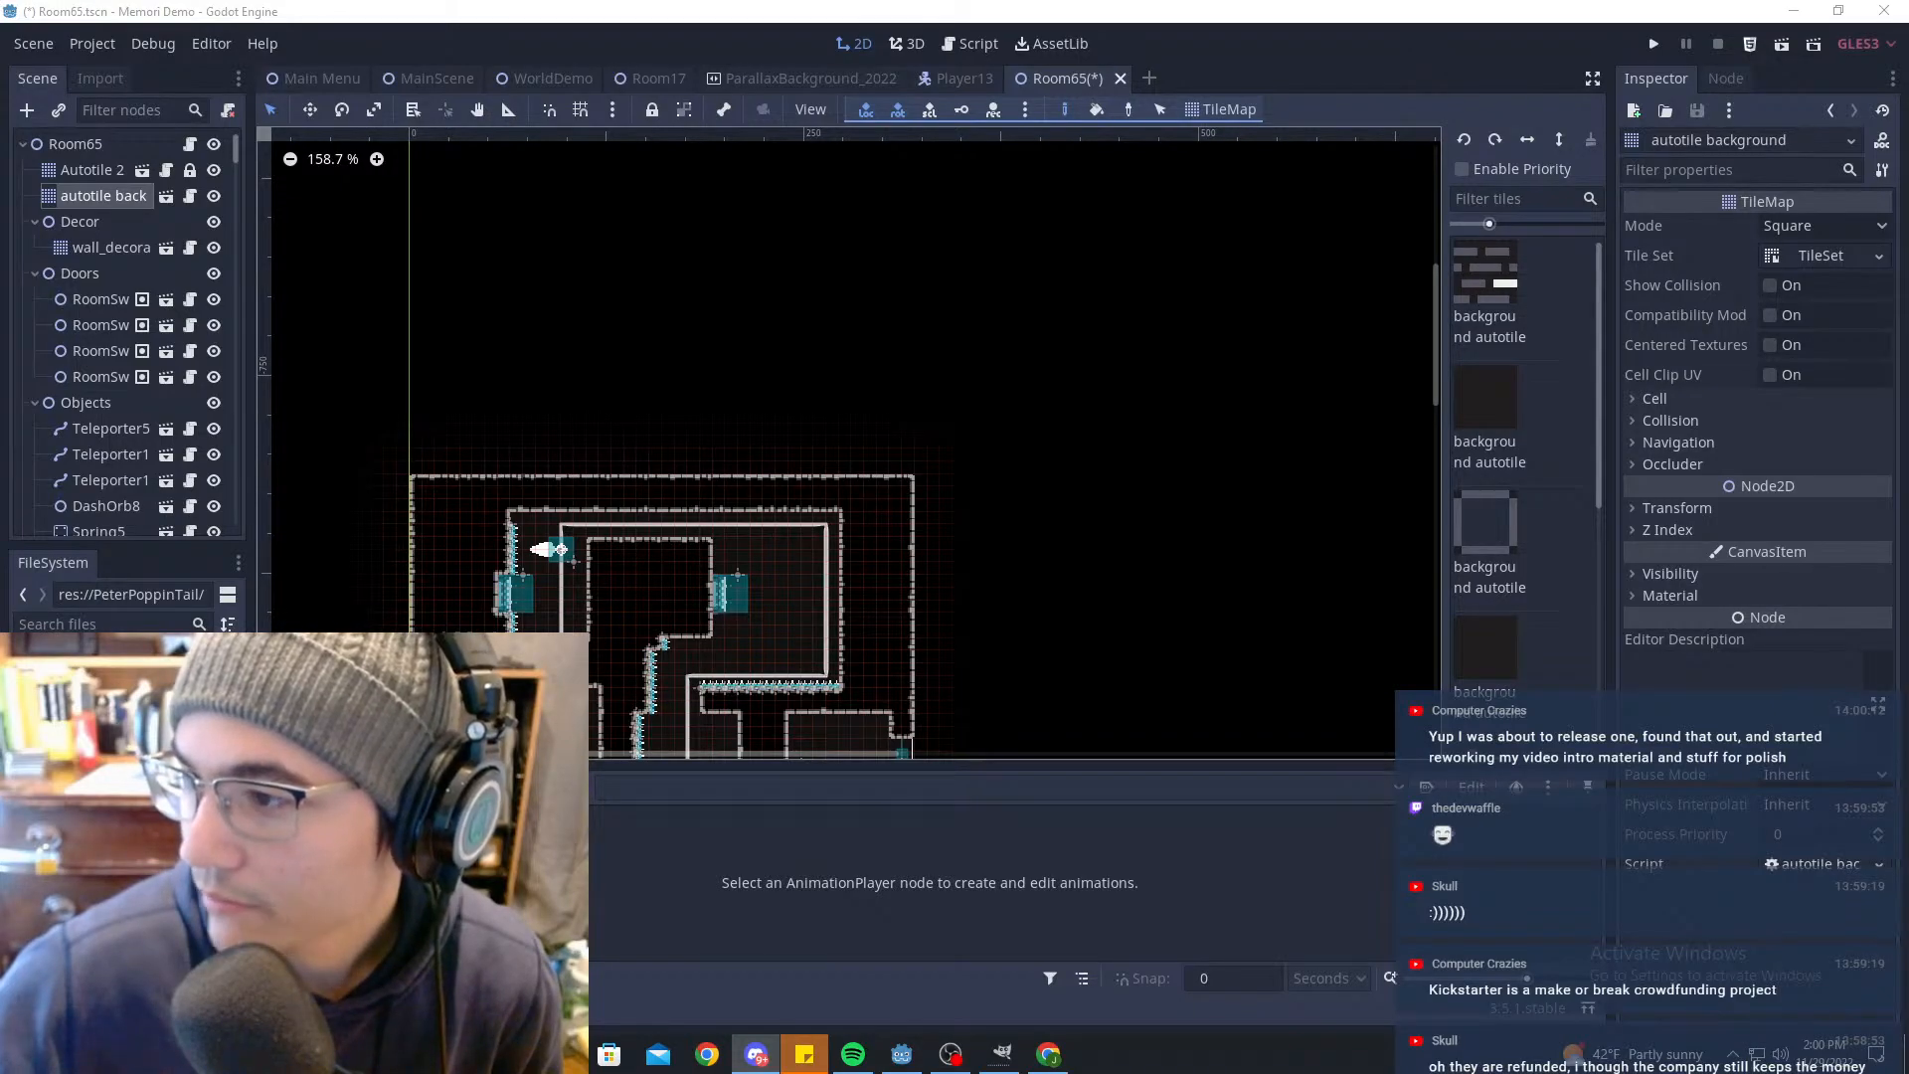
Step: Switch to Discord and view the HELLO heading mockup and the rough alphabet image in the lettering chat
left_click_drag(1908, 257, 1302, 2)
scroll(1054, 408, "up", 10)
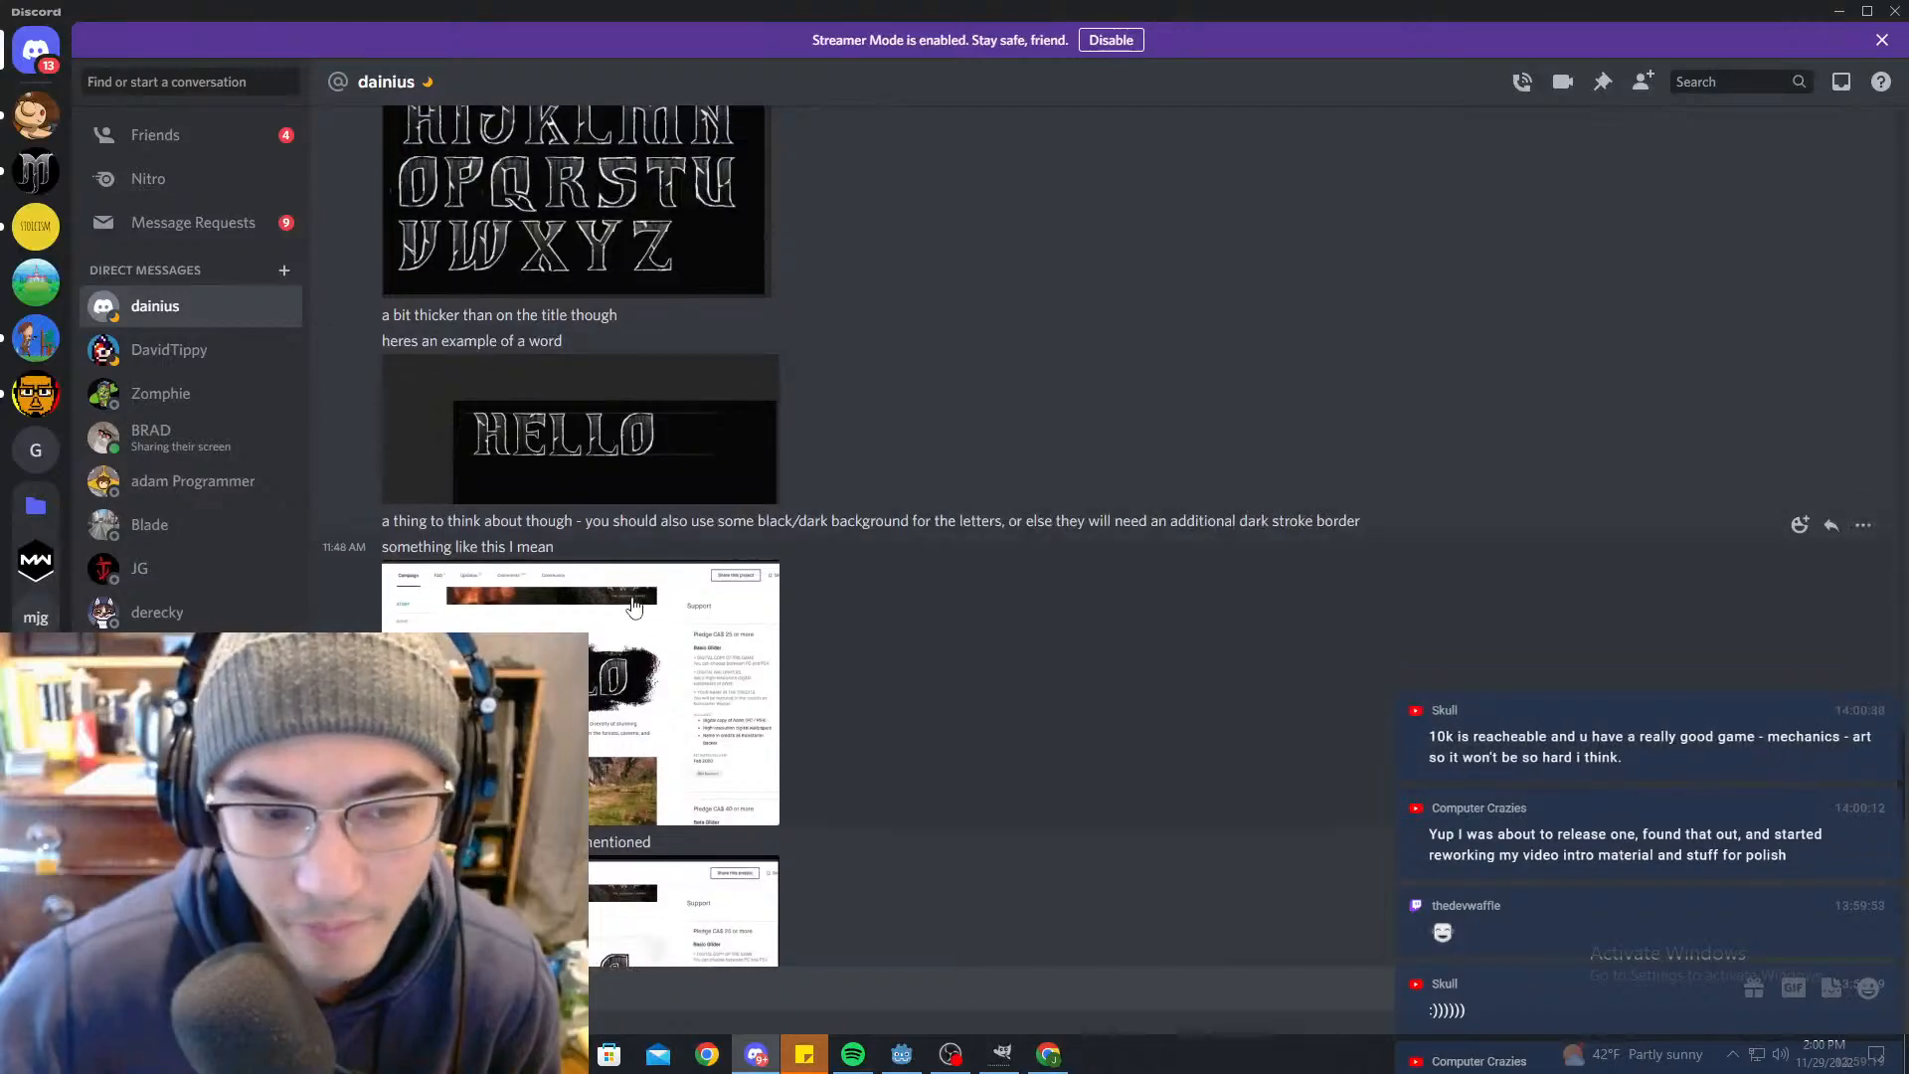
left_click(672, 656)
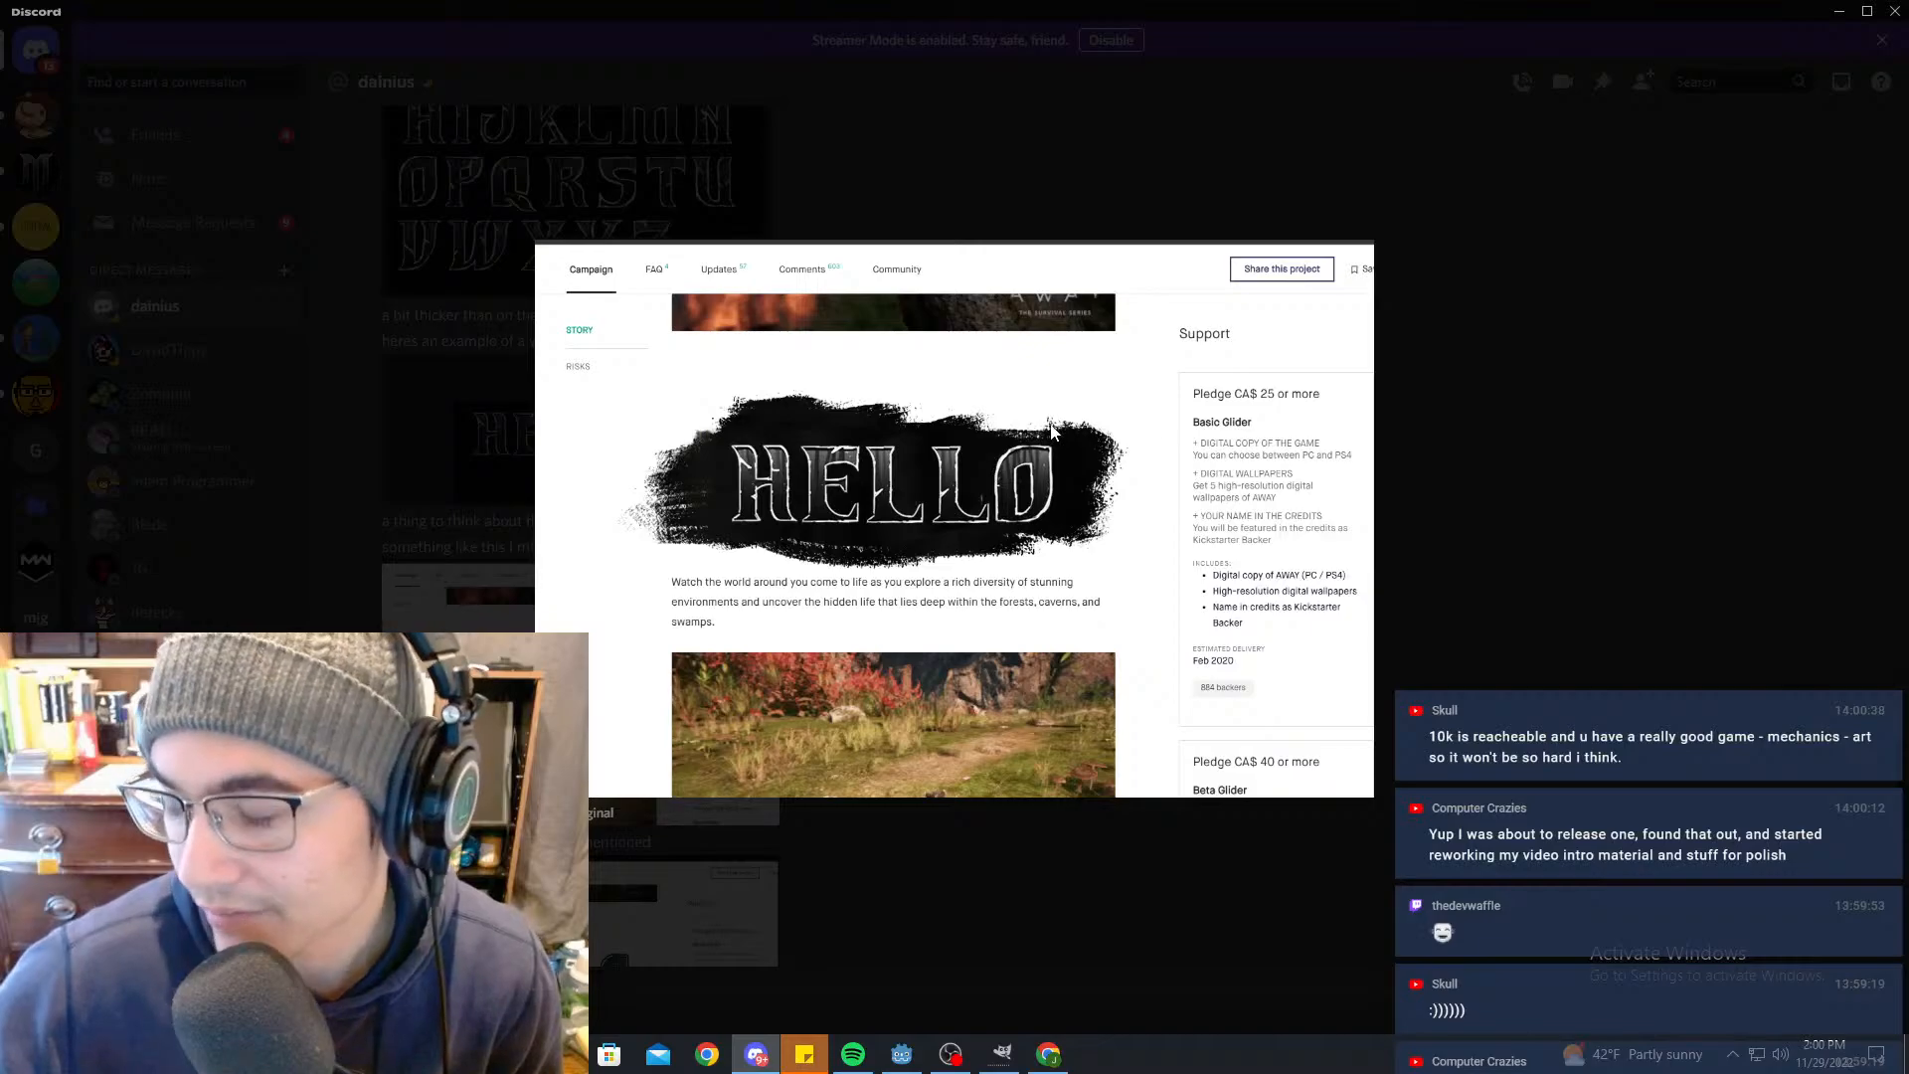
left_click(1611, 440)
scroll(552, 476, "up", 4)
left_click(550, 478)
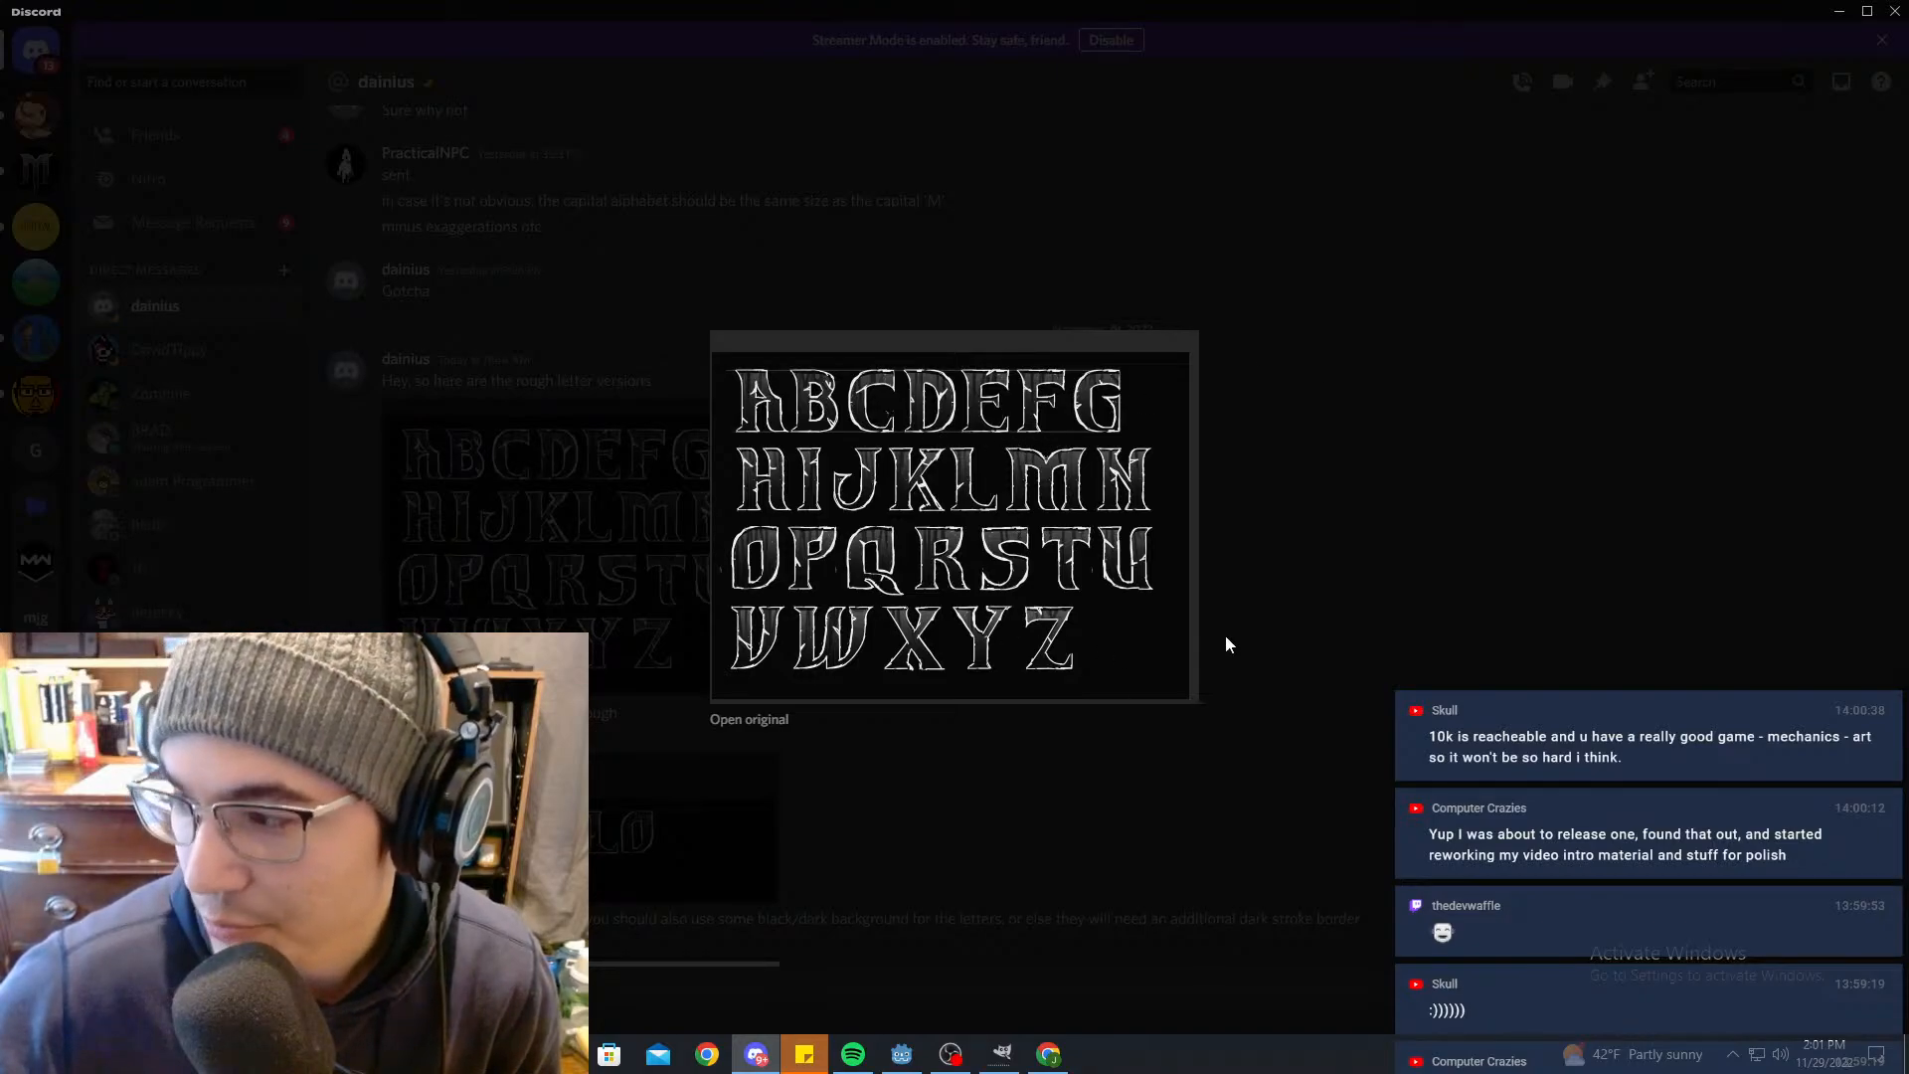
left_click(1442, 503)
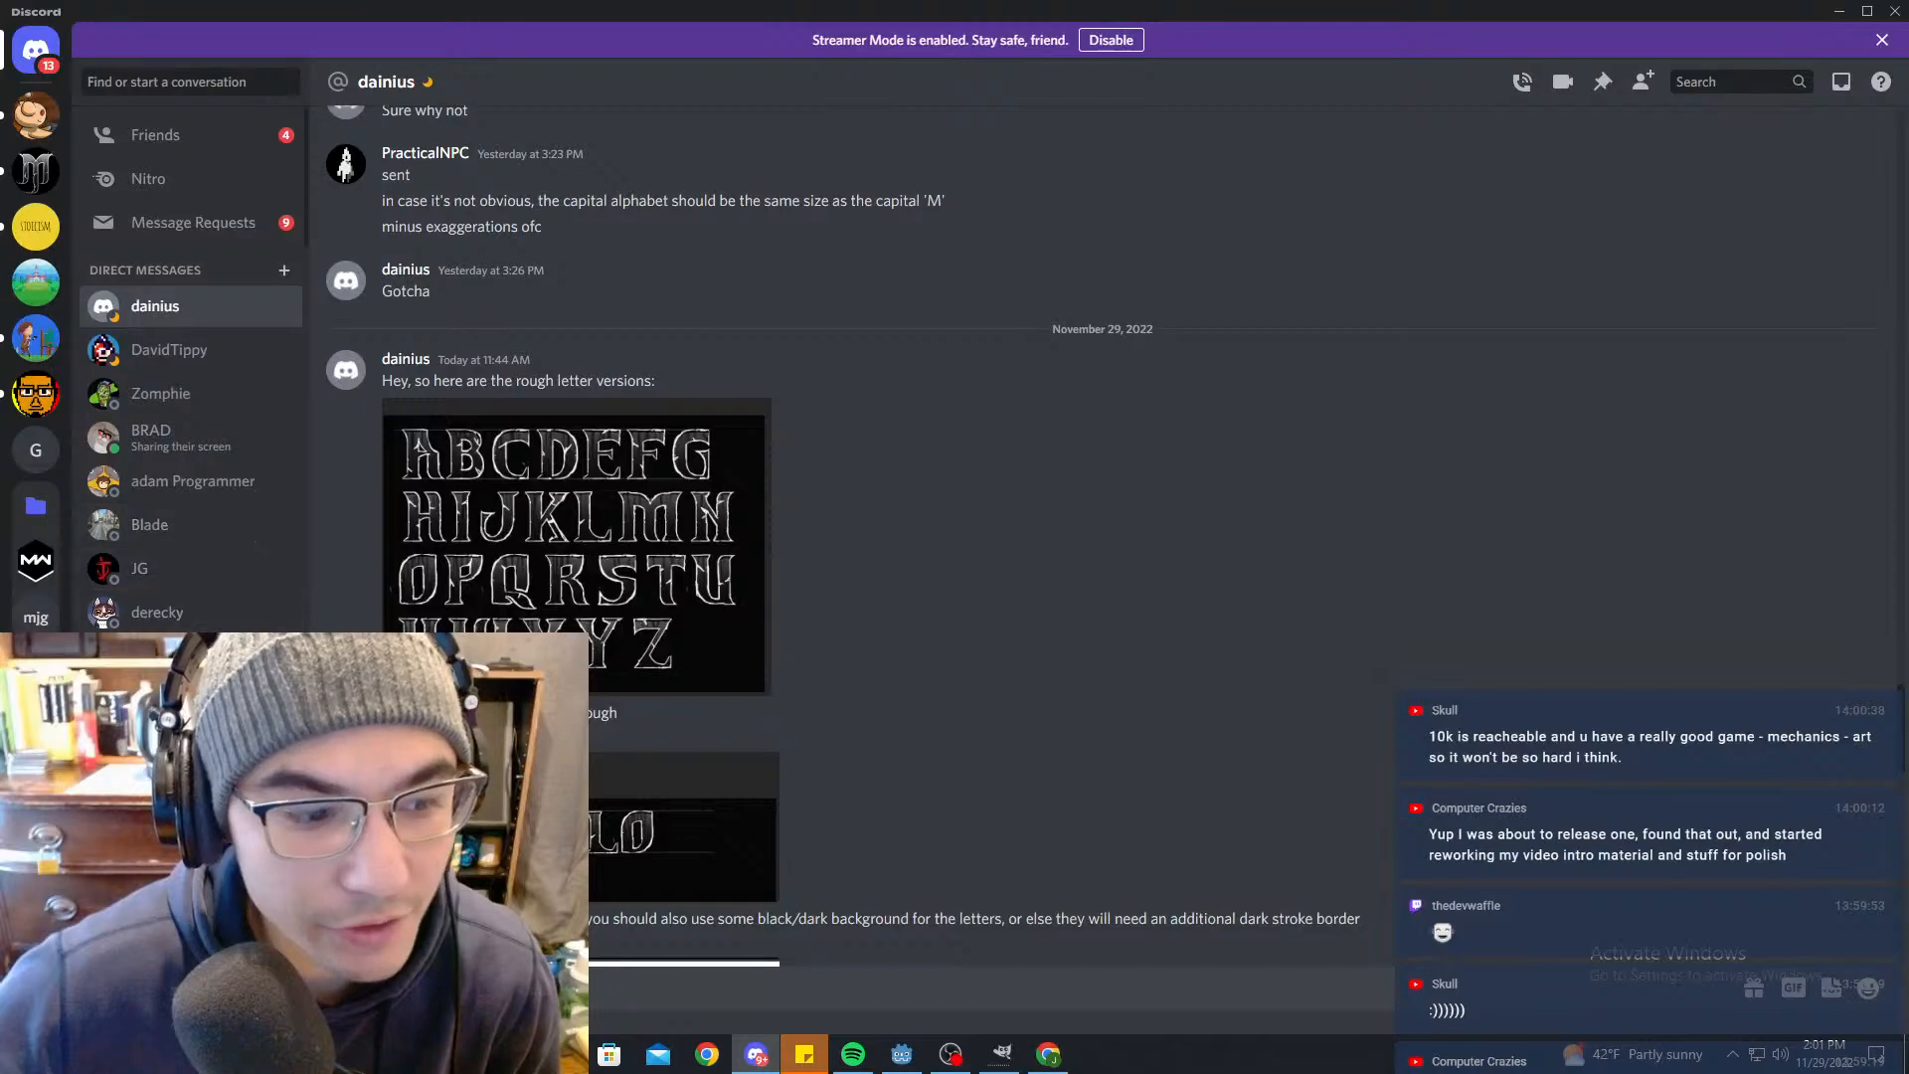
Step: Open the game trailer video from File Explorer, watch it, and close the player
left_click(560, 1054)
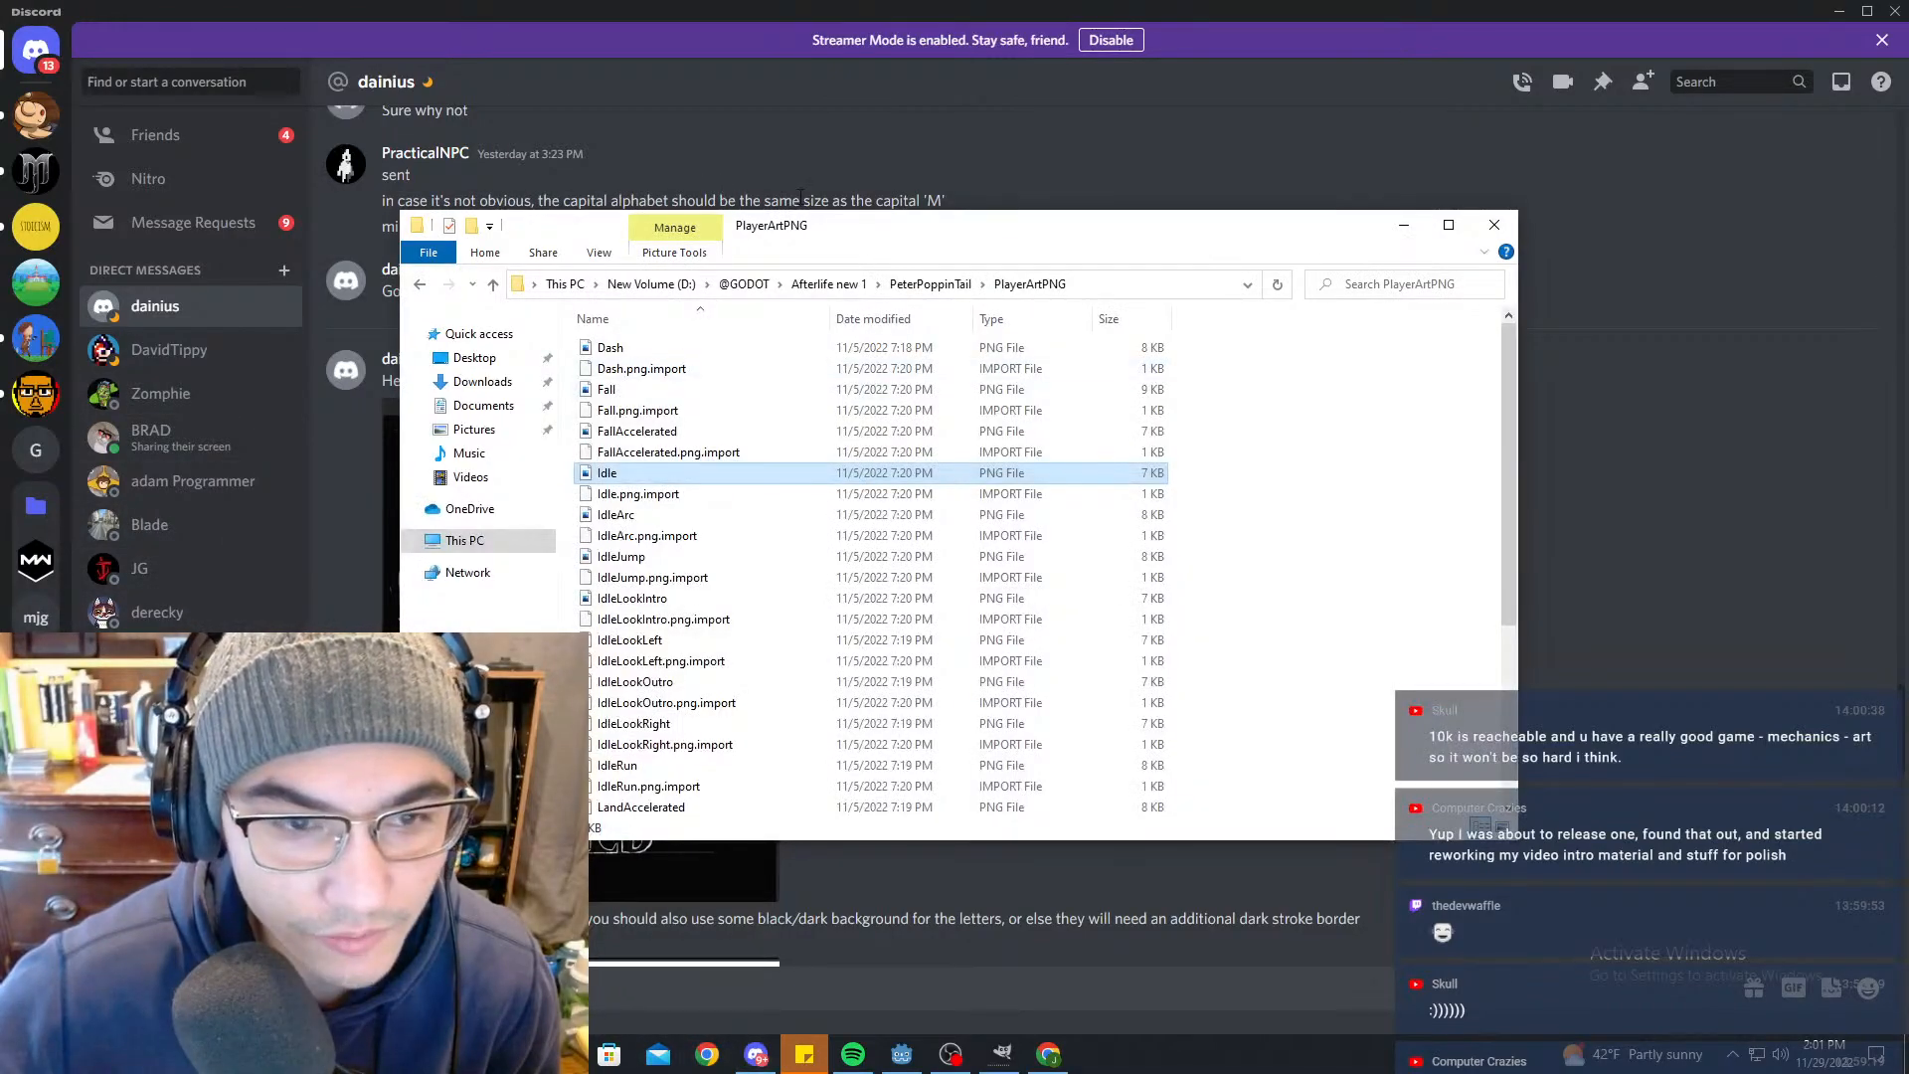
left_click_drag(803, 224, 1908, 258)
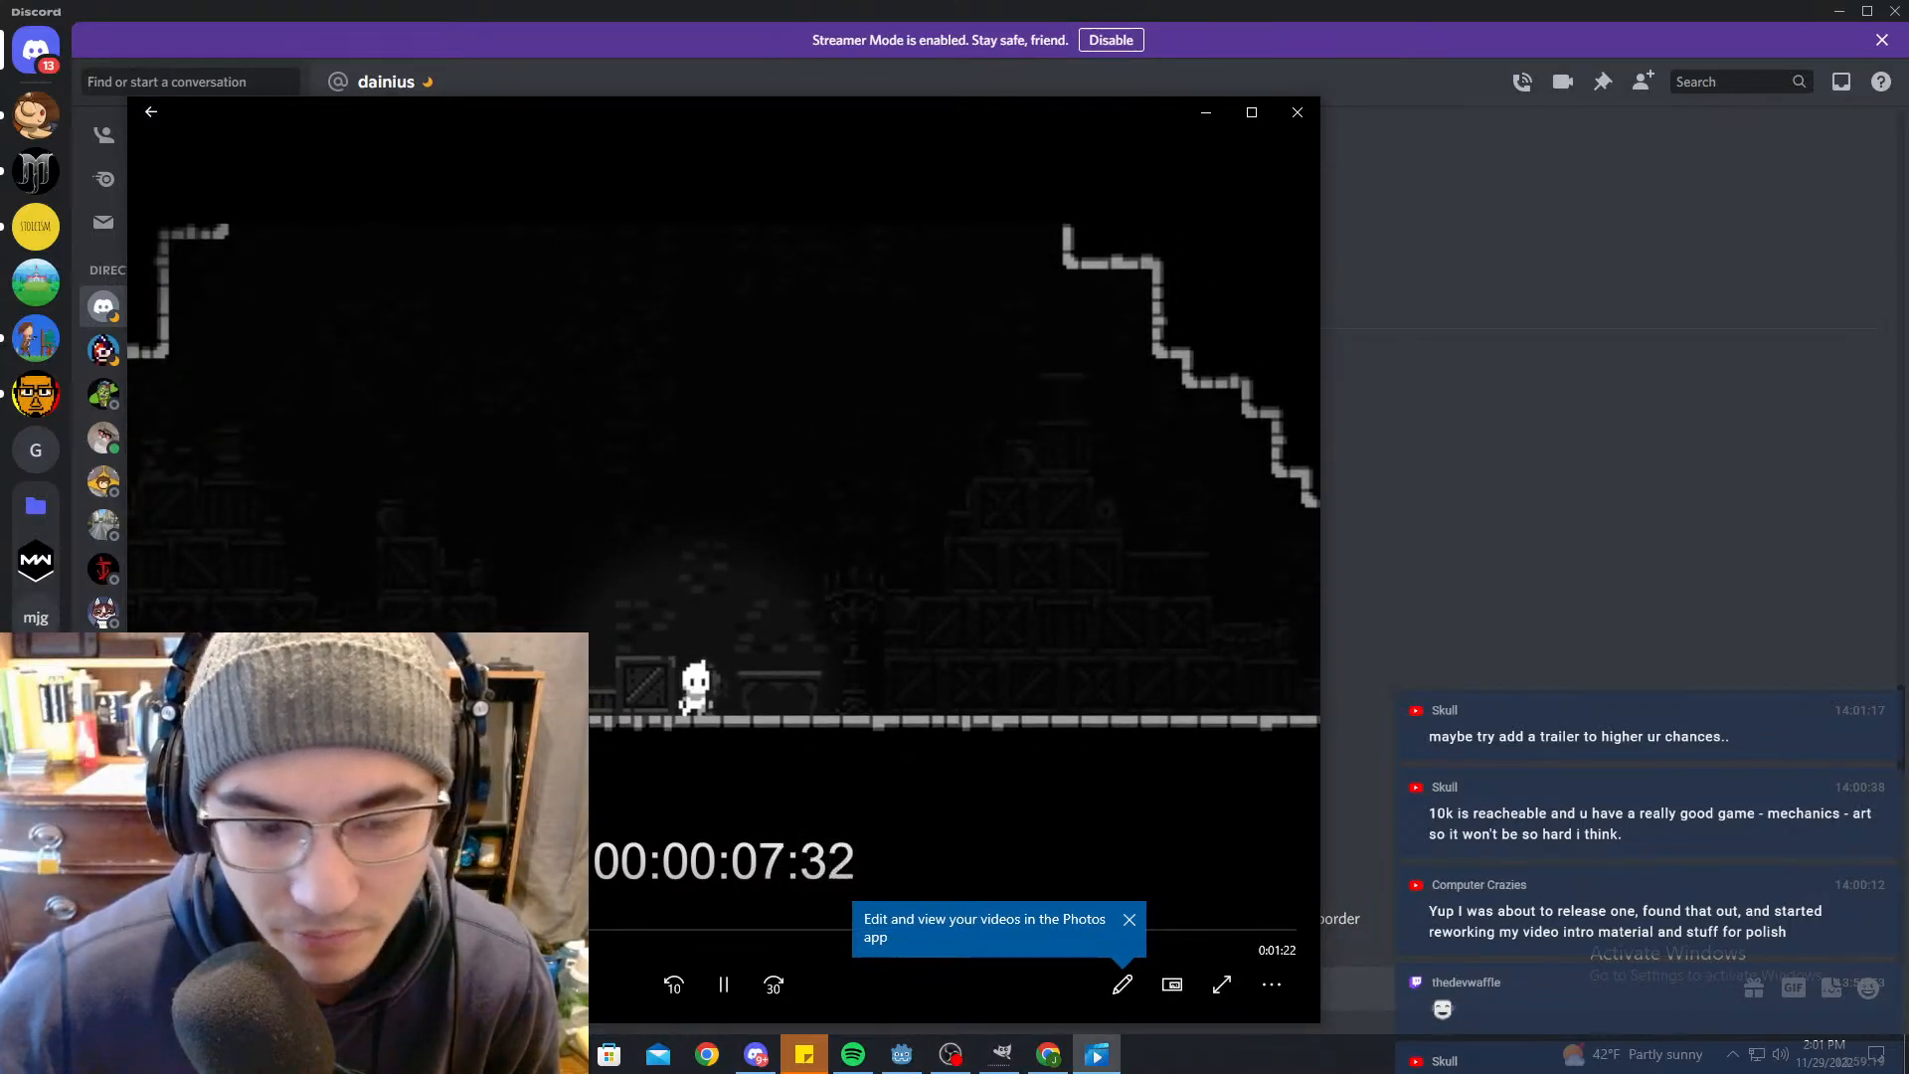
left_click_drag(718, 131, 852, 113)
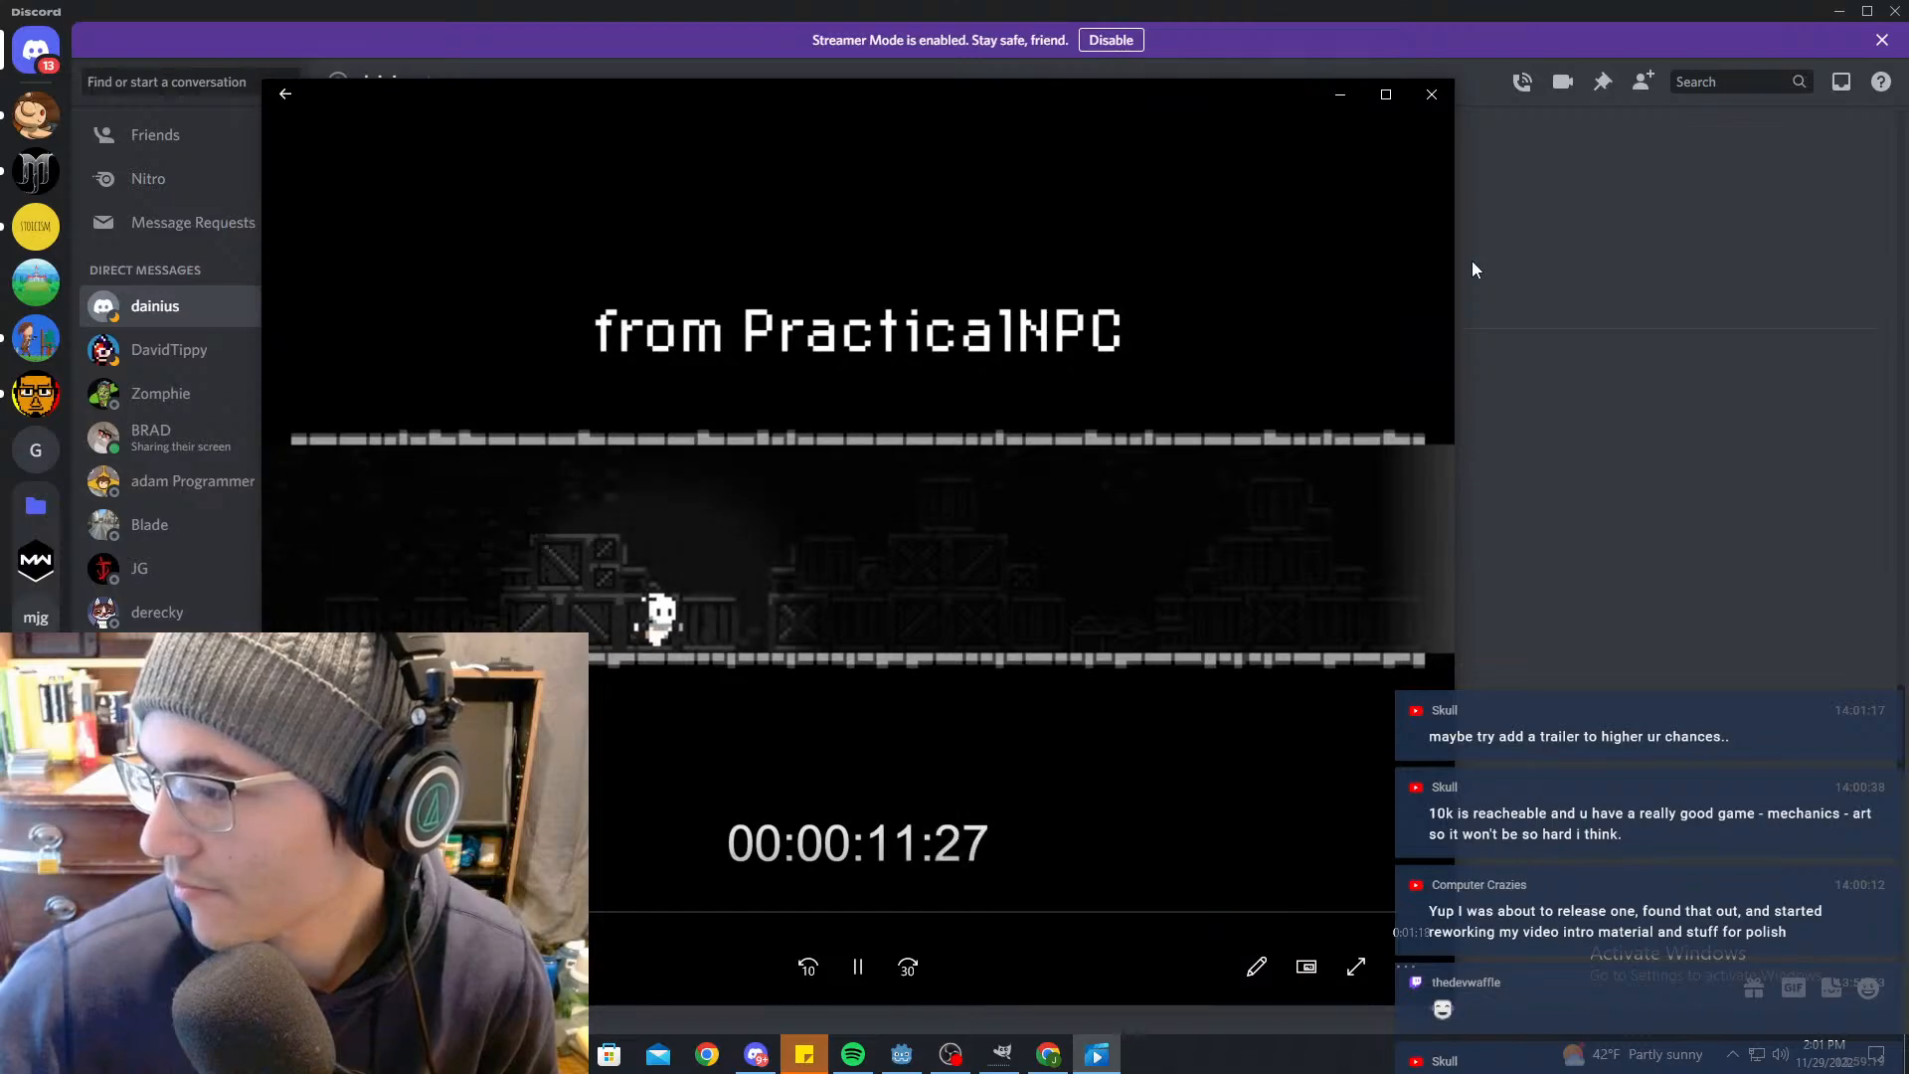
left_click_drag(1344, 79, 1402, 75)
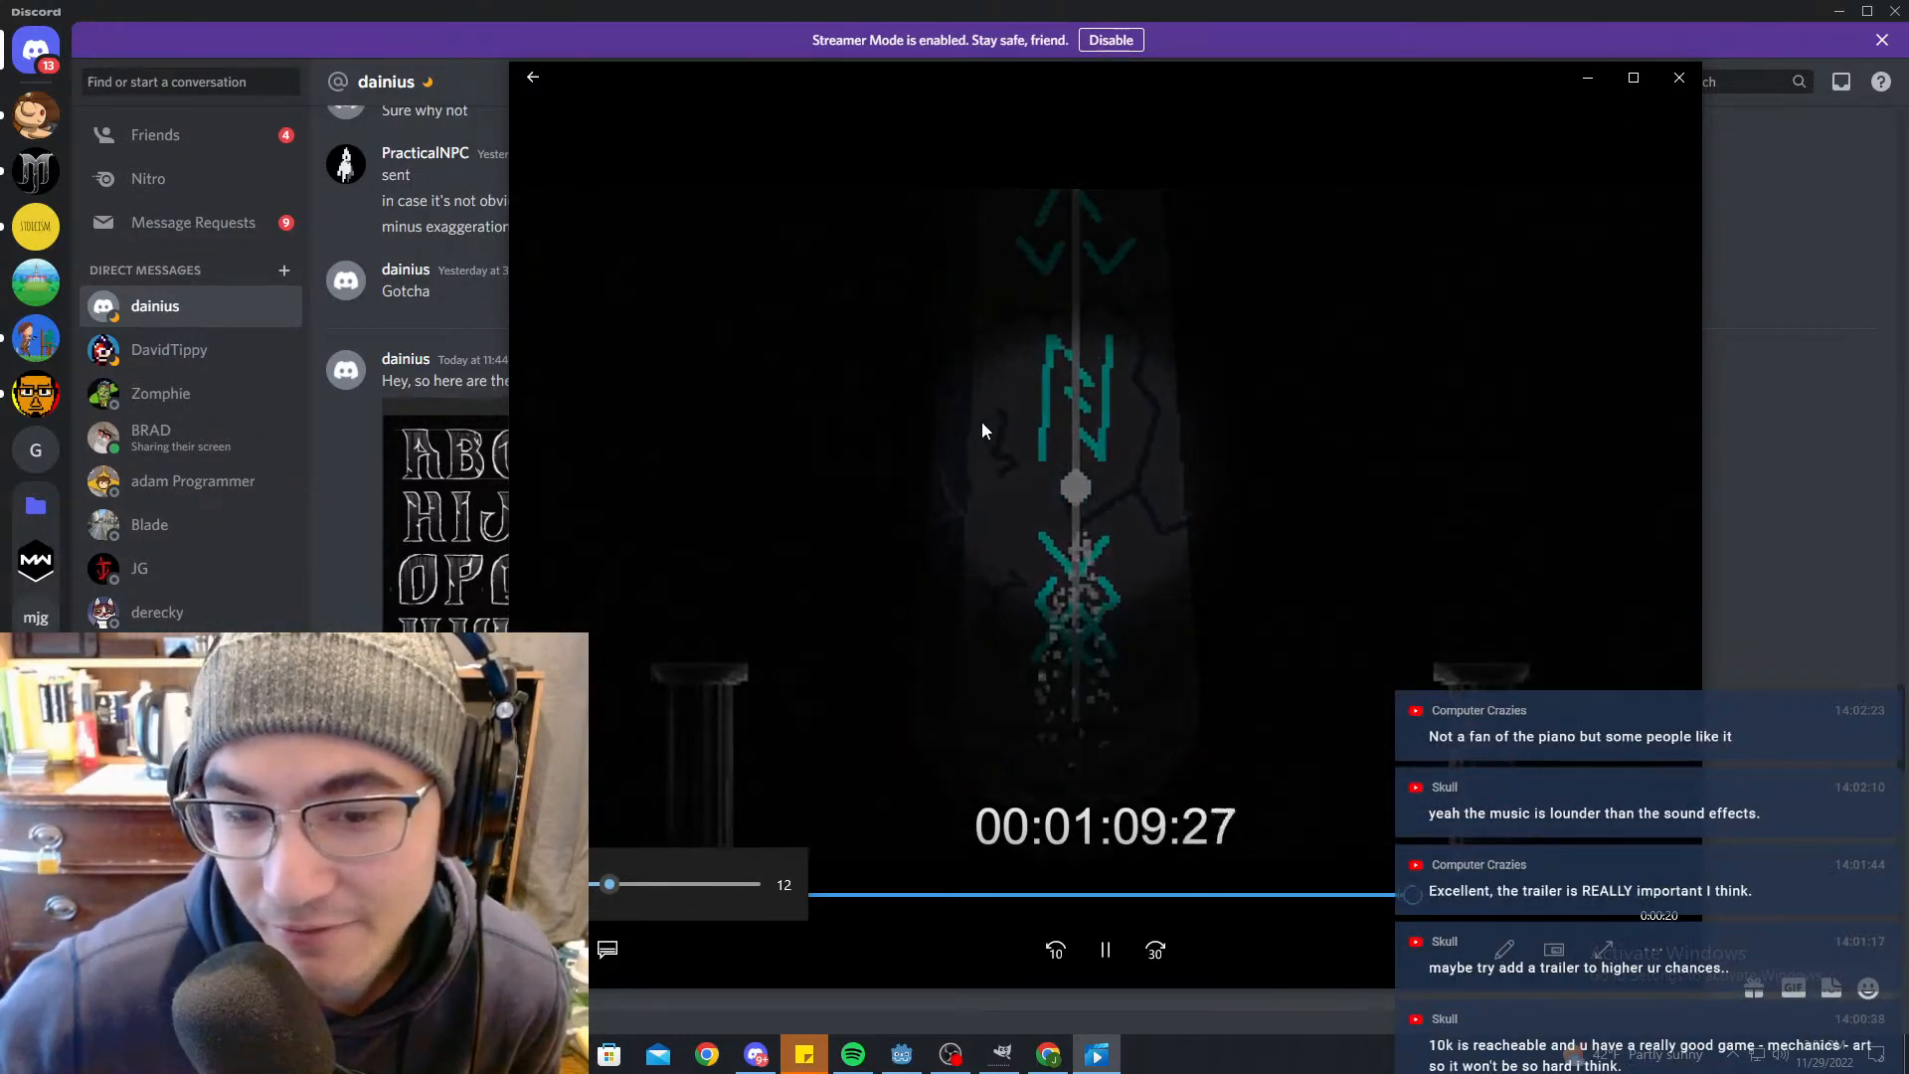
left_click(1678, 77)
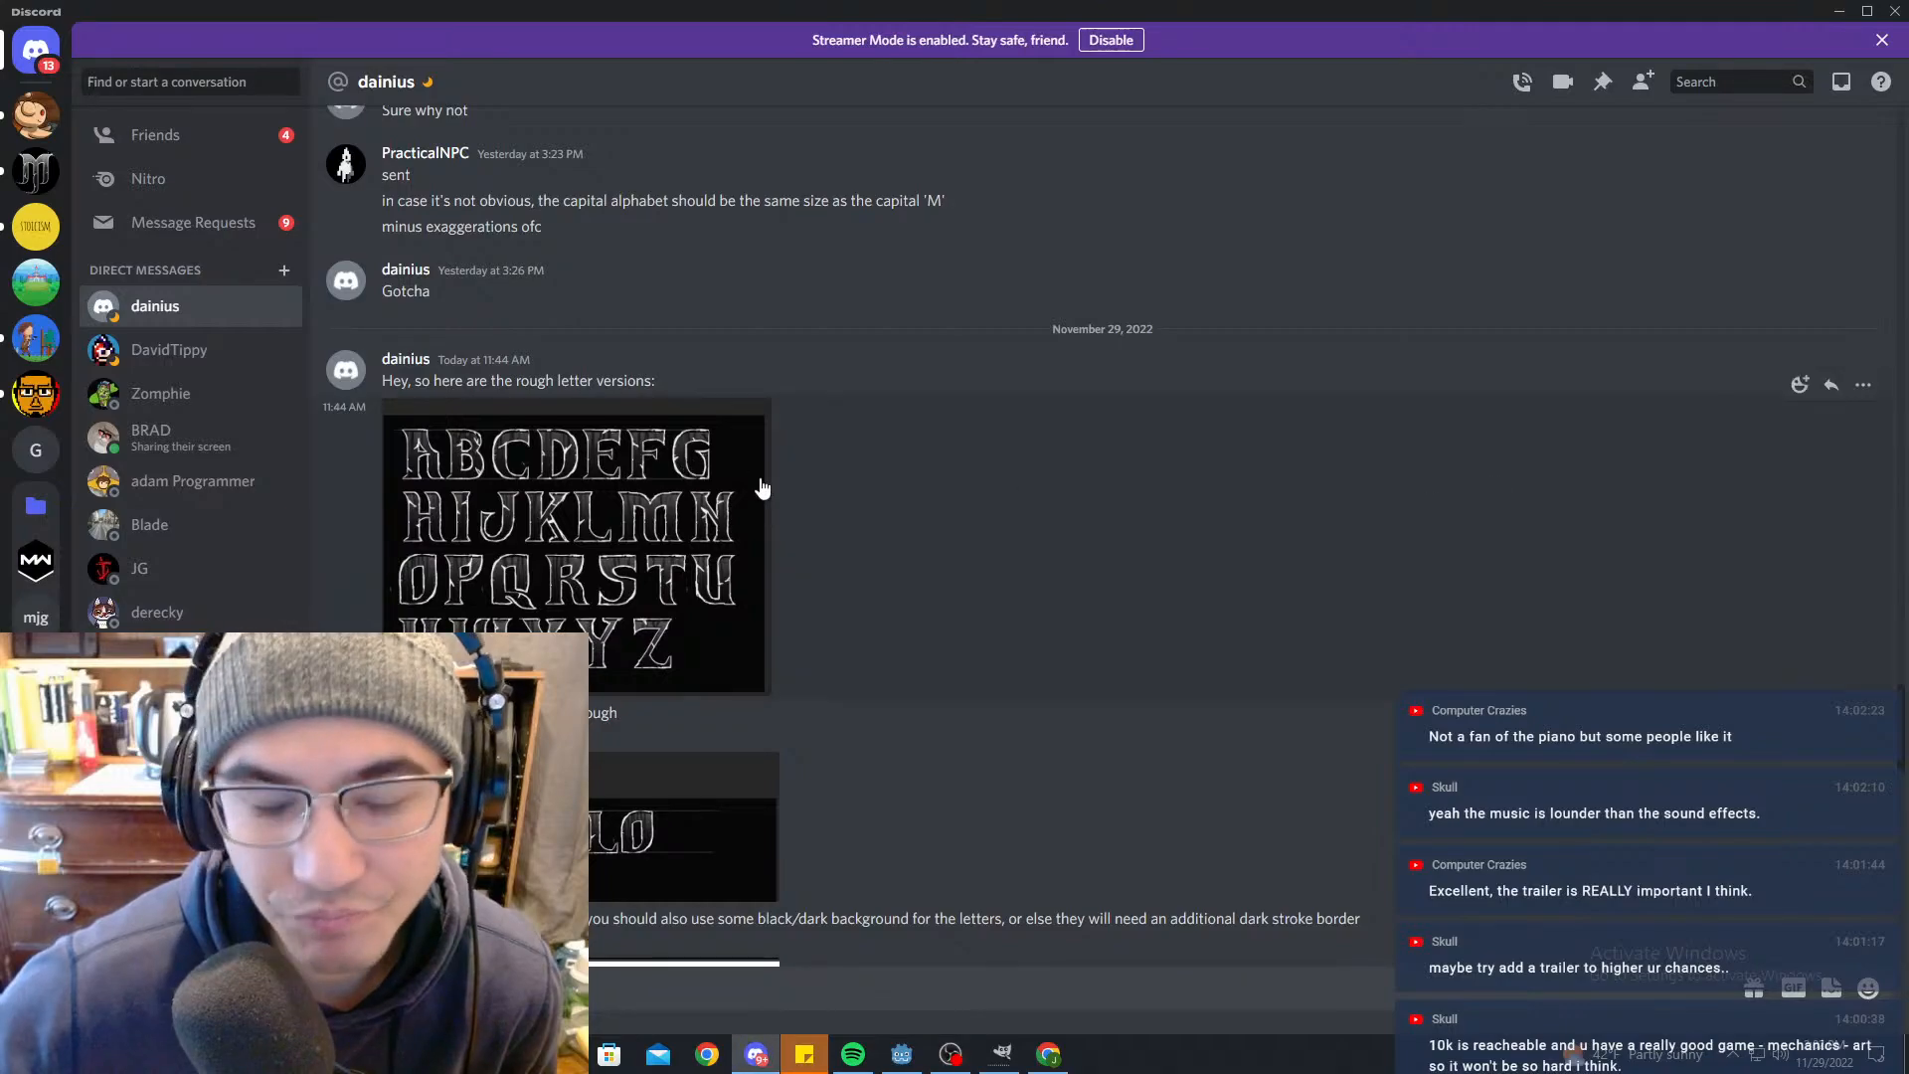
Step: Look over the rough lettering messages once more and return to the Godot editor
scroll(1190, 481, "down", 3)
scroll(1549, 205, "up", 6)
scroll(1511, 247, "down", 4)
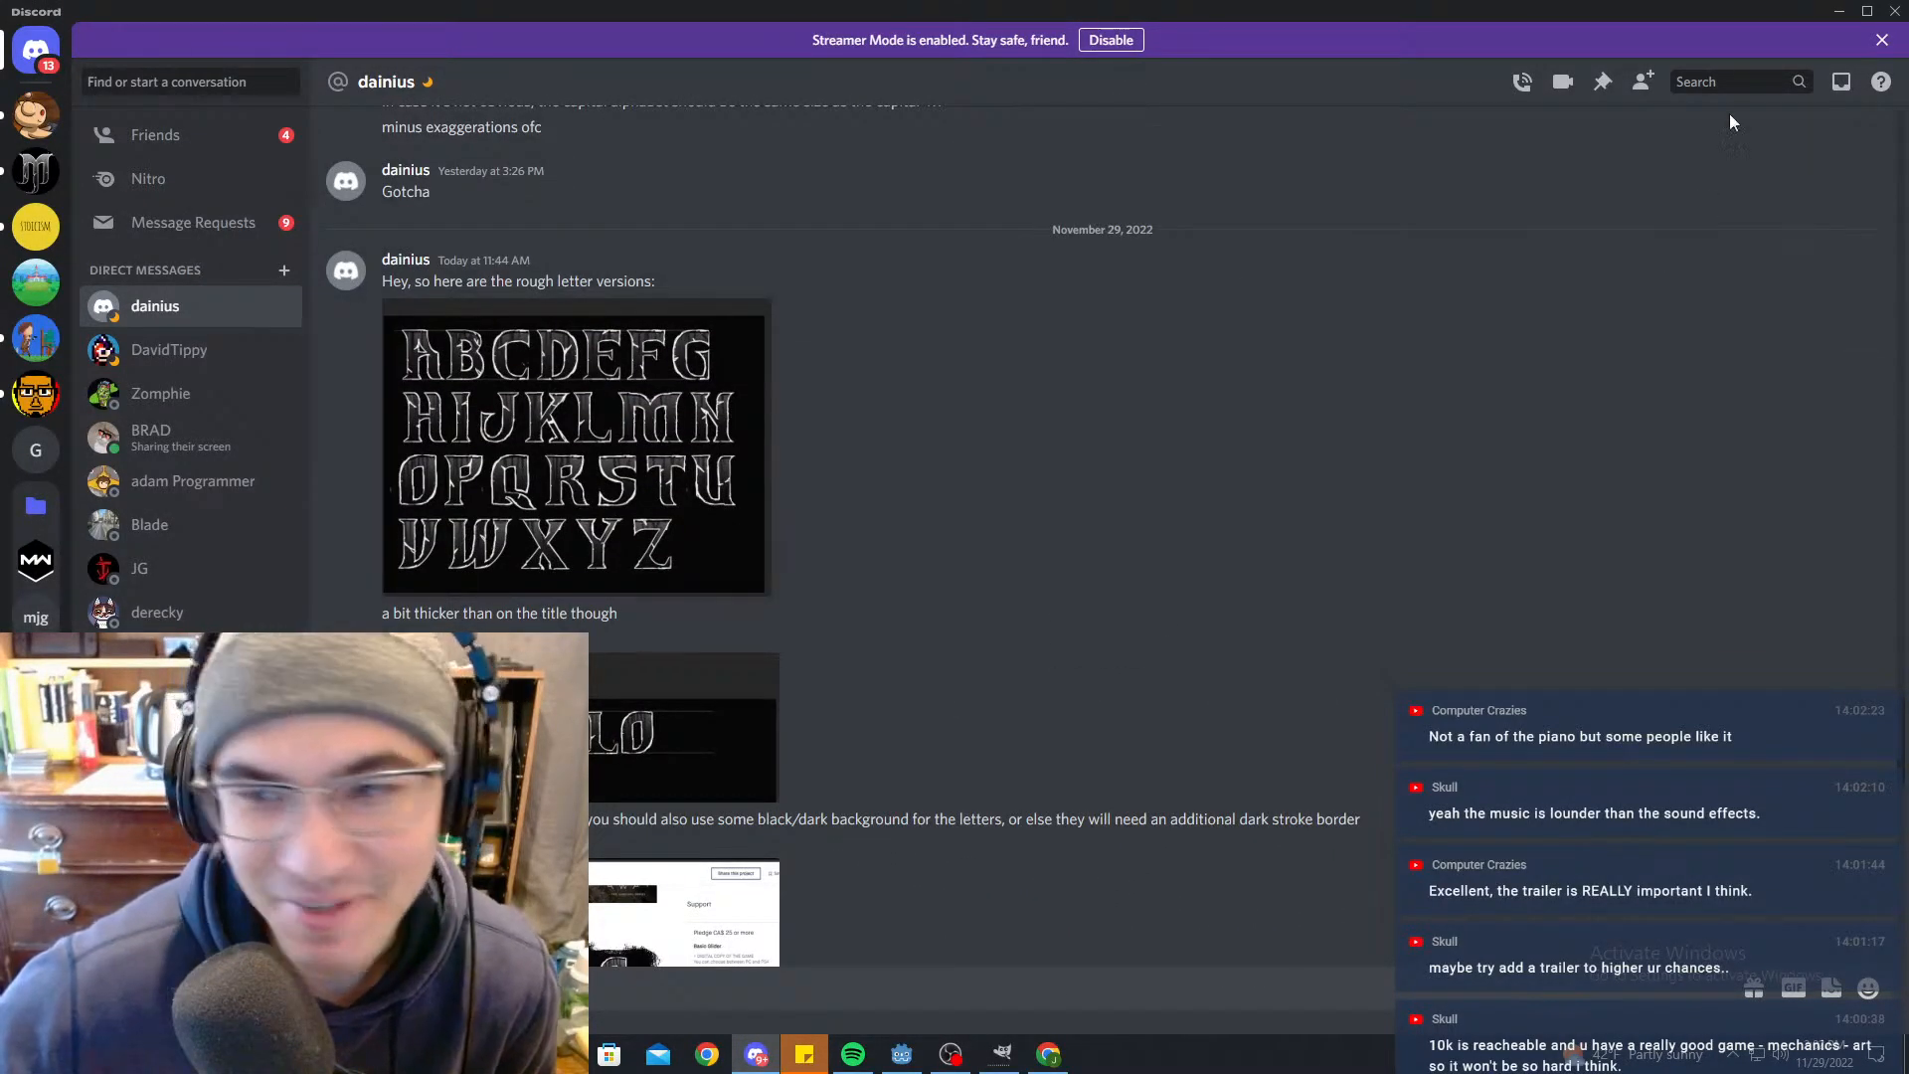
left_click(1840, 12)
Step: Check the remaining shaft layout of Room65 and save the scene
scroll(1056, 587, "down", 7)
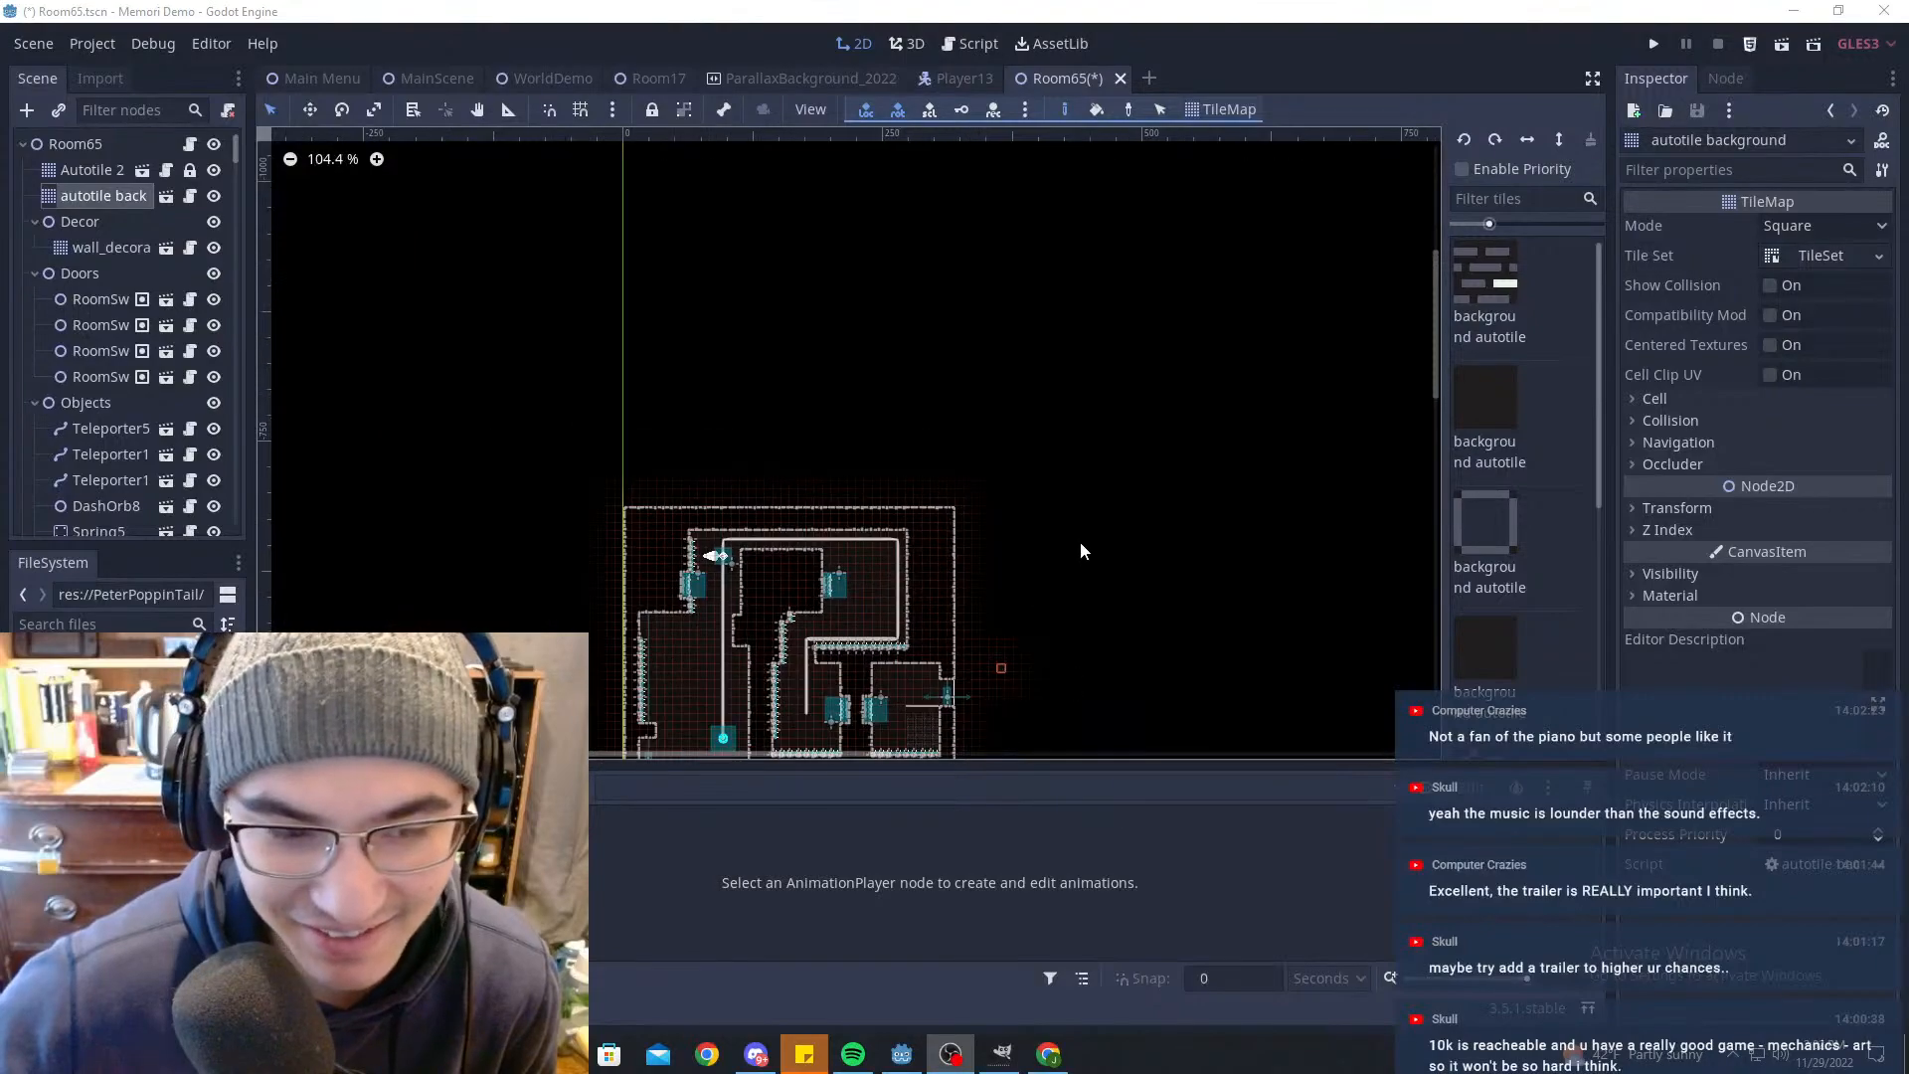
middle_click_drag(1070, 549, 891, 307)
middle_click_drag(925, 384, 1081, 324)
middle_click_drag(1100, 404, 973, 306)
scroll(975, 387, "up", 1)
scroll(972, 396, "down", 10)
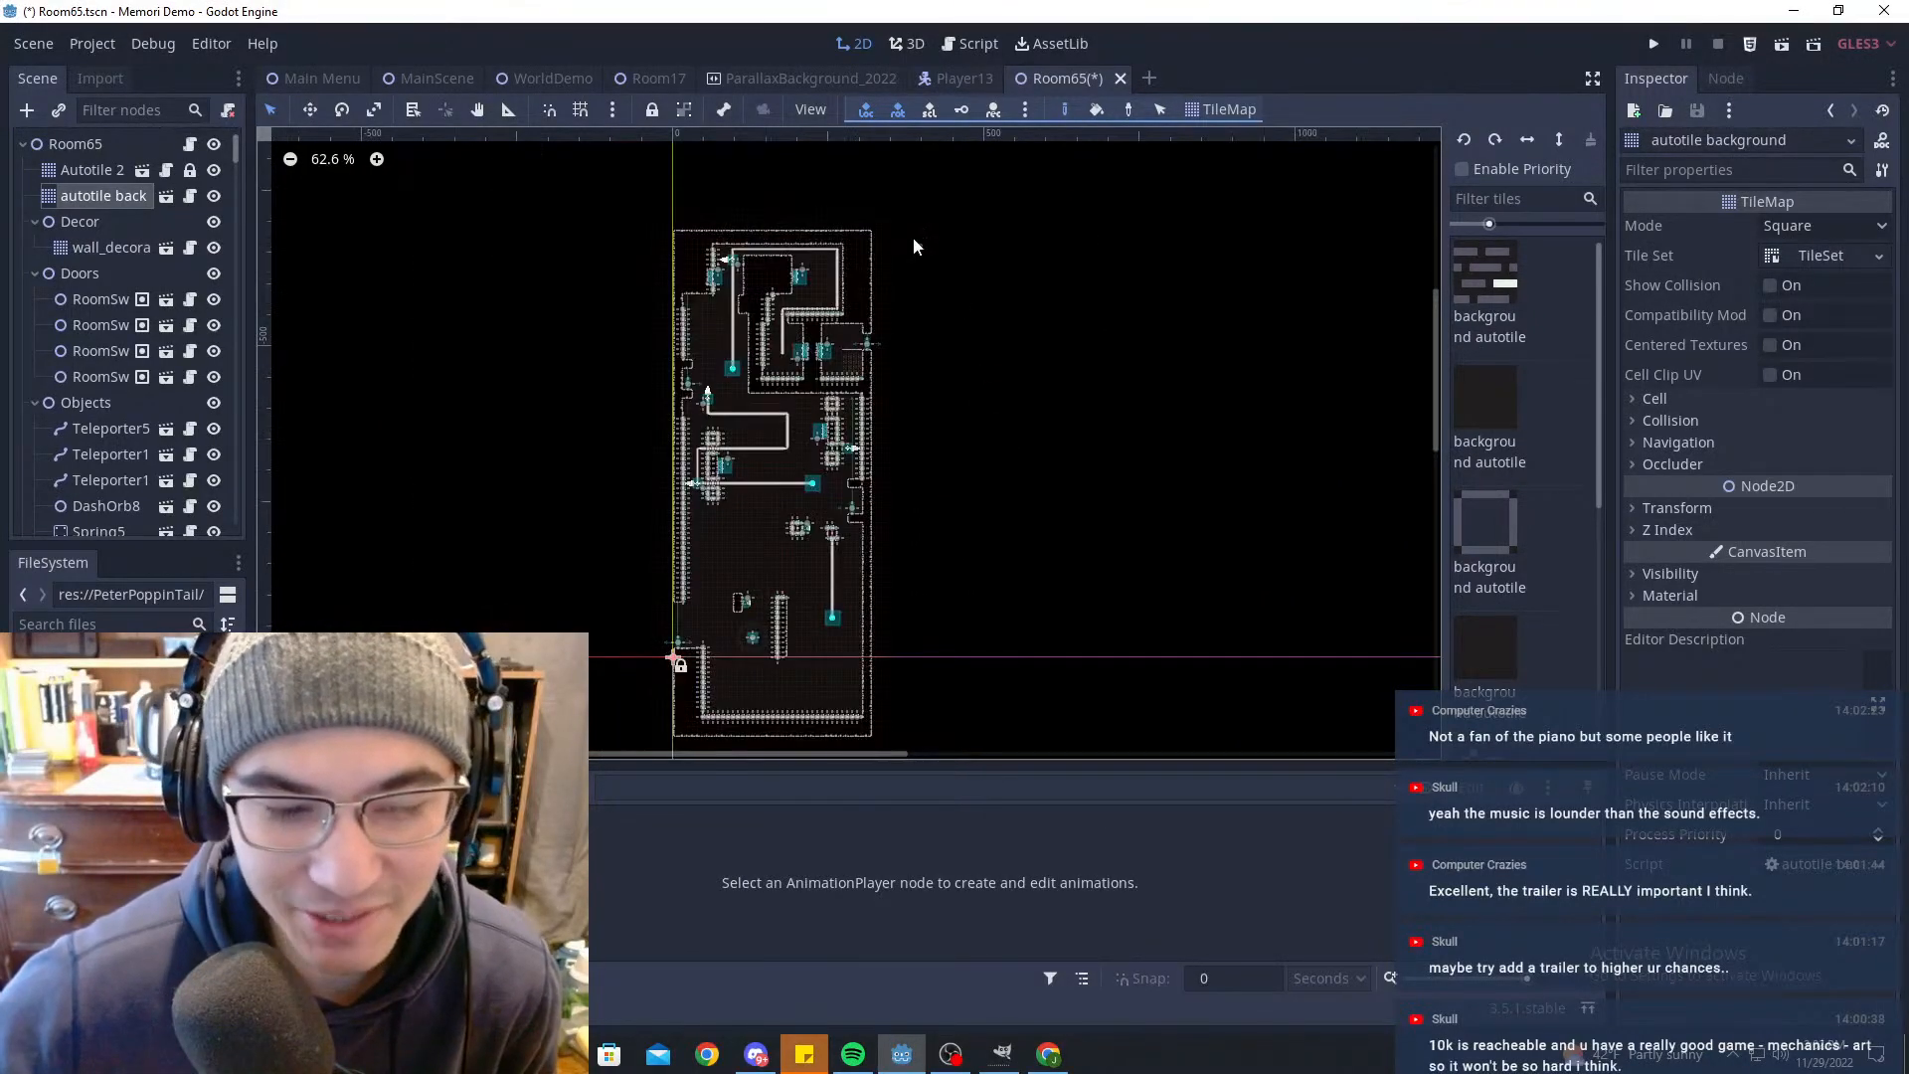
middle_click_drag(1128, 422, 1345, 514)
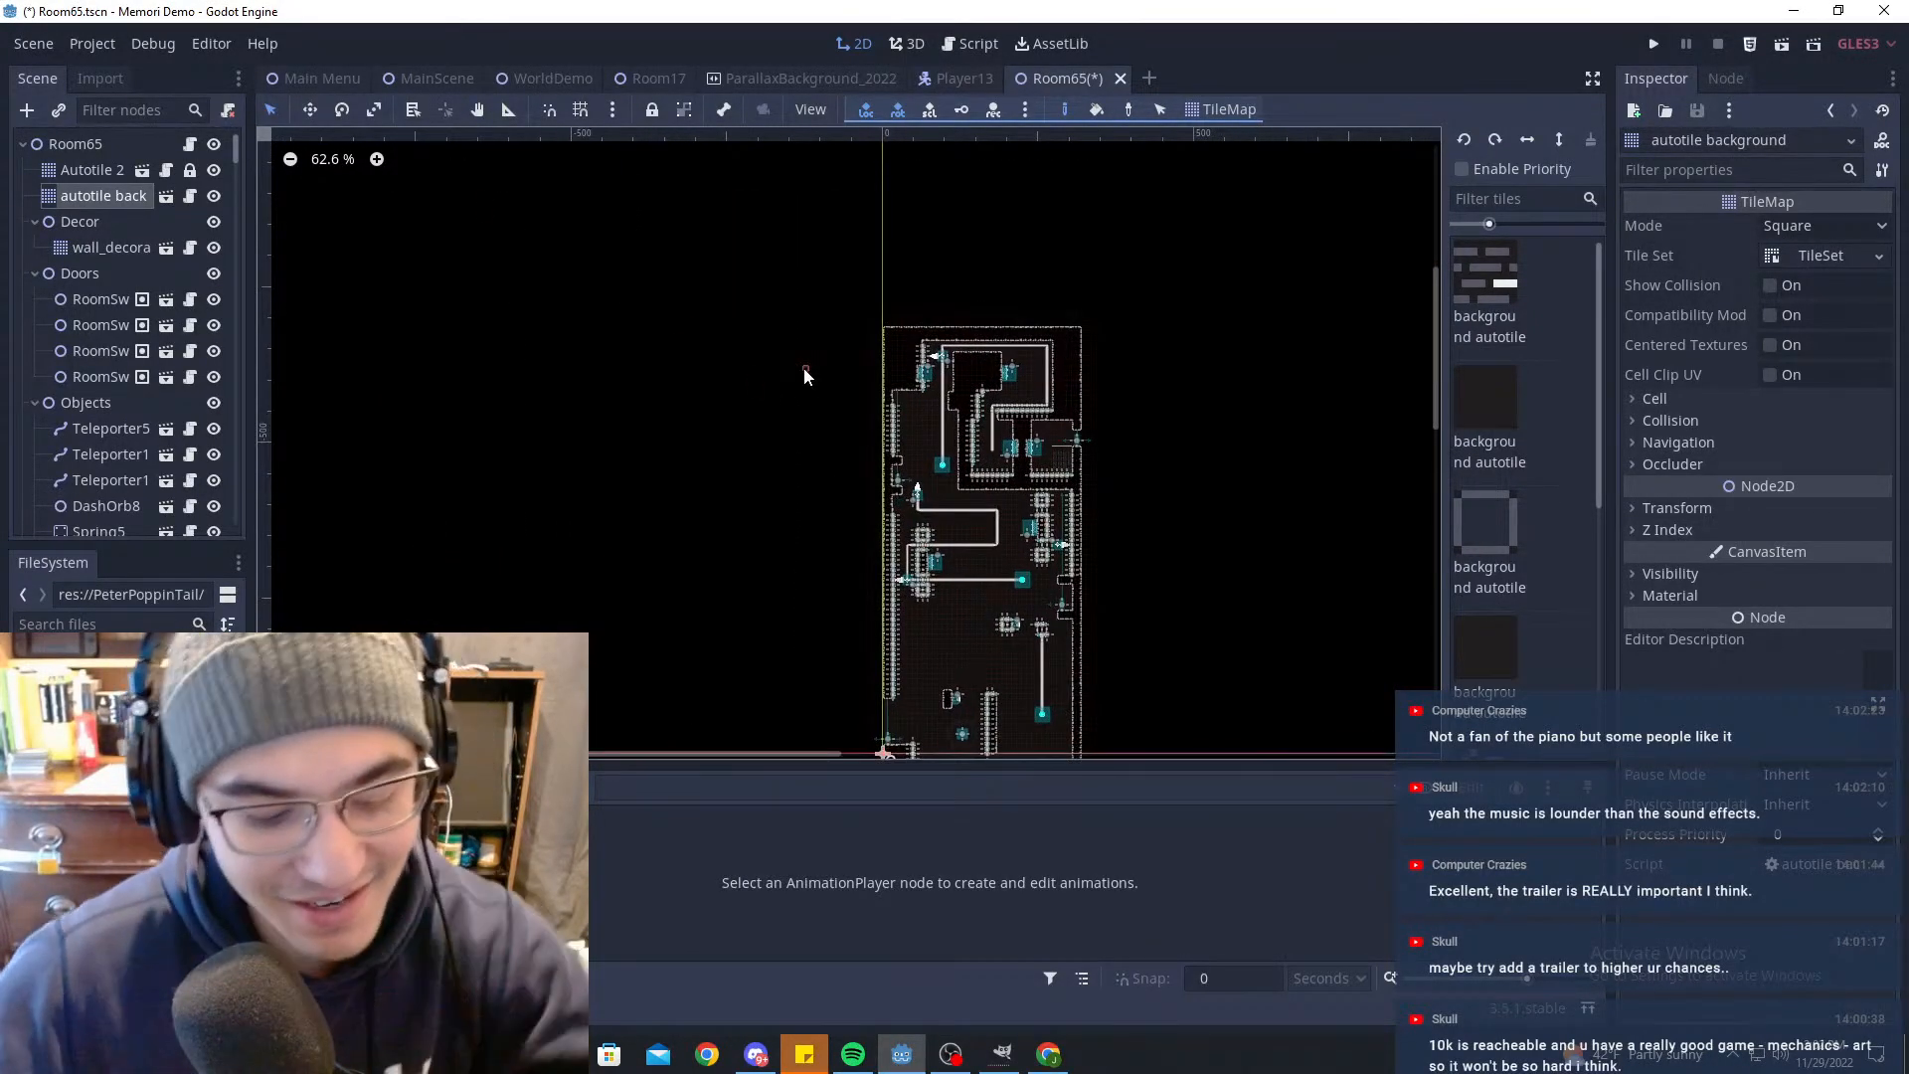
key("ctrl+s")
Step: Return to the WorldDemo scene and examine the route from the sword chamber through Room65 to the adjoining lower room
middle_click_drag(1101, 414, 1155, 301)
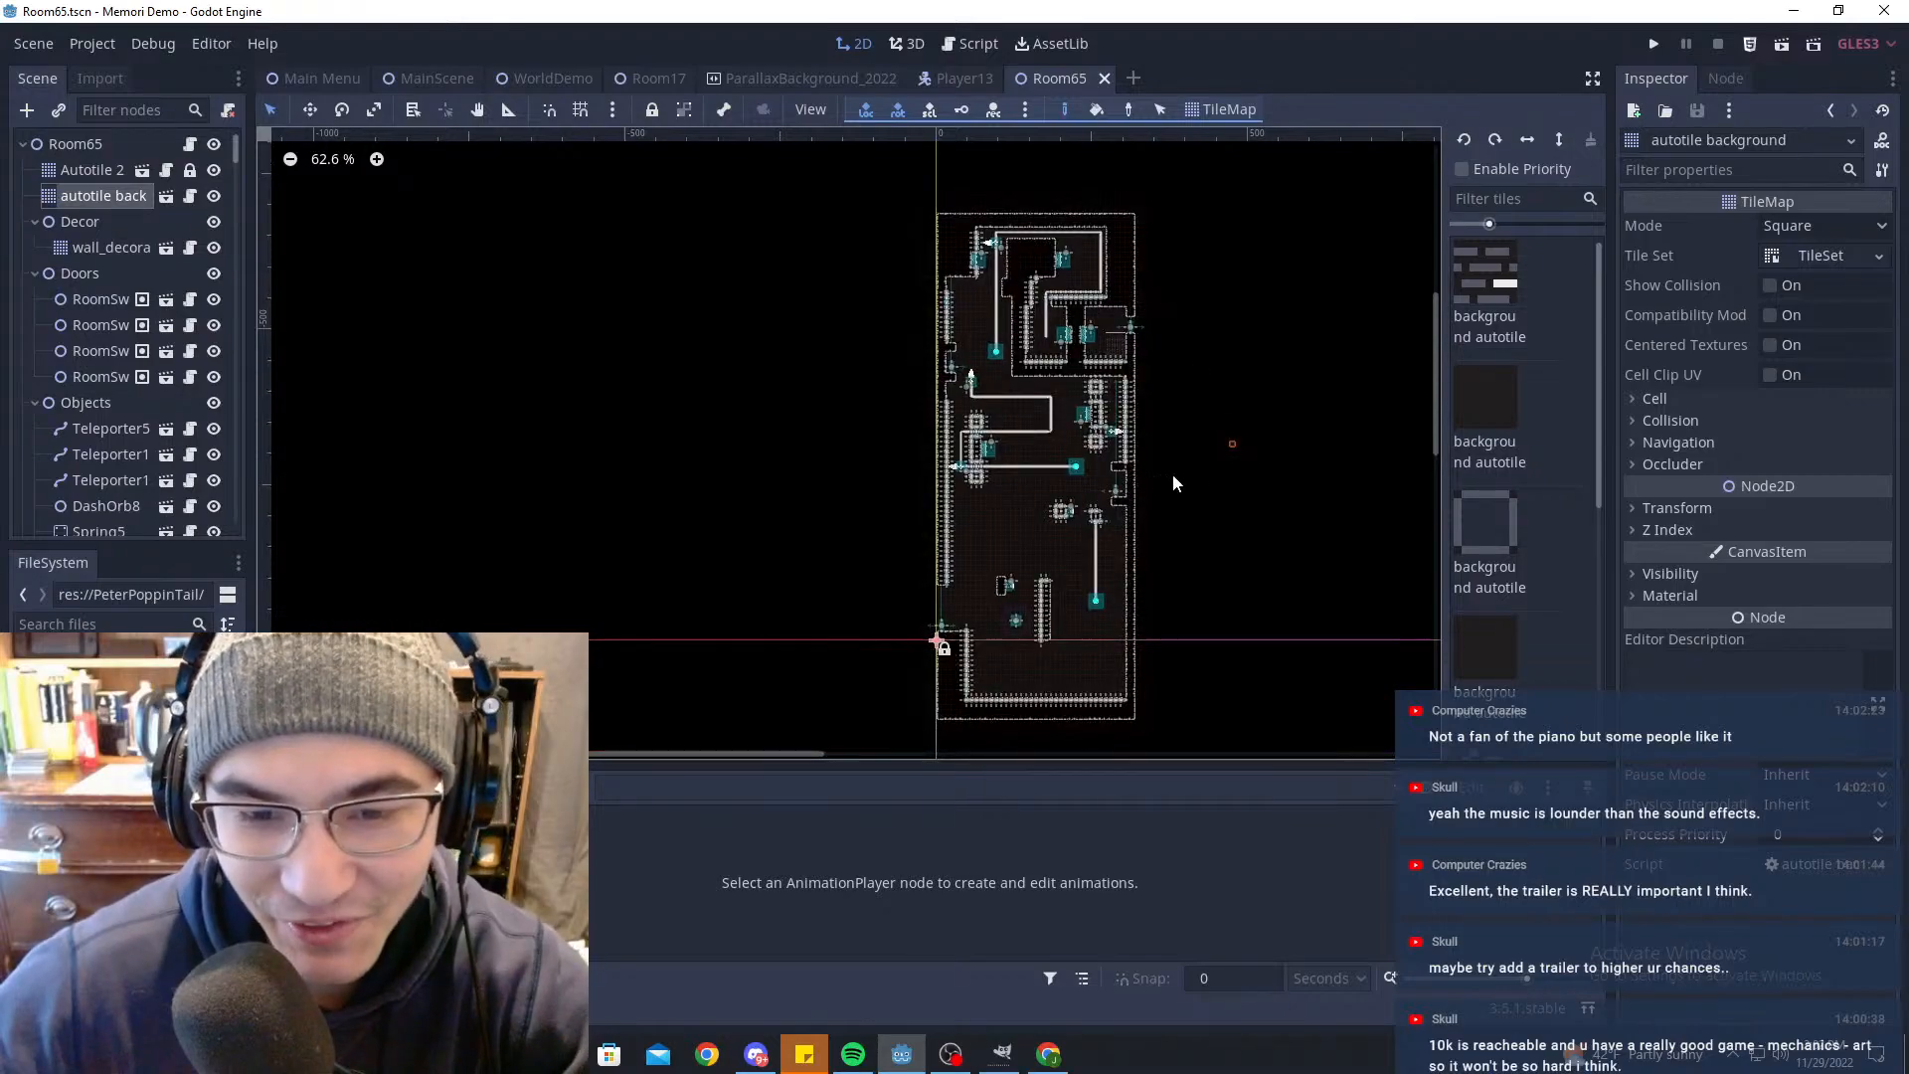
scroll(1219, 288, "up", 3)
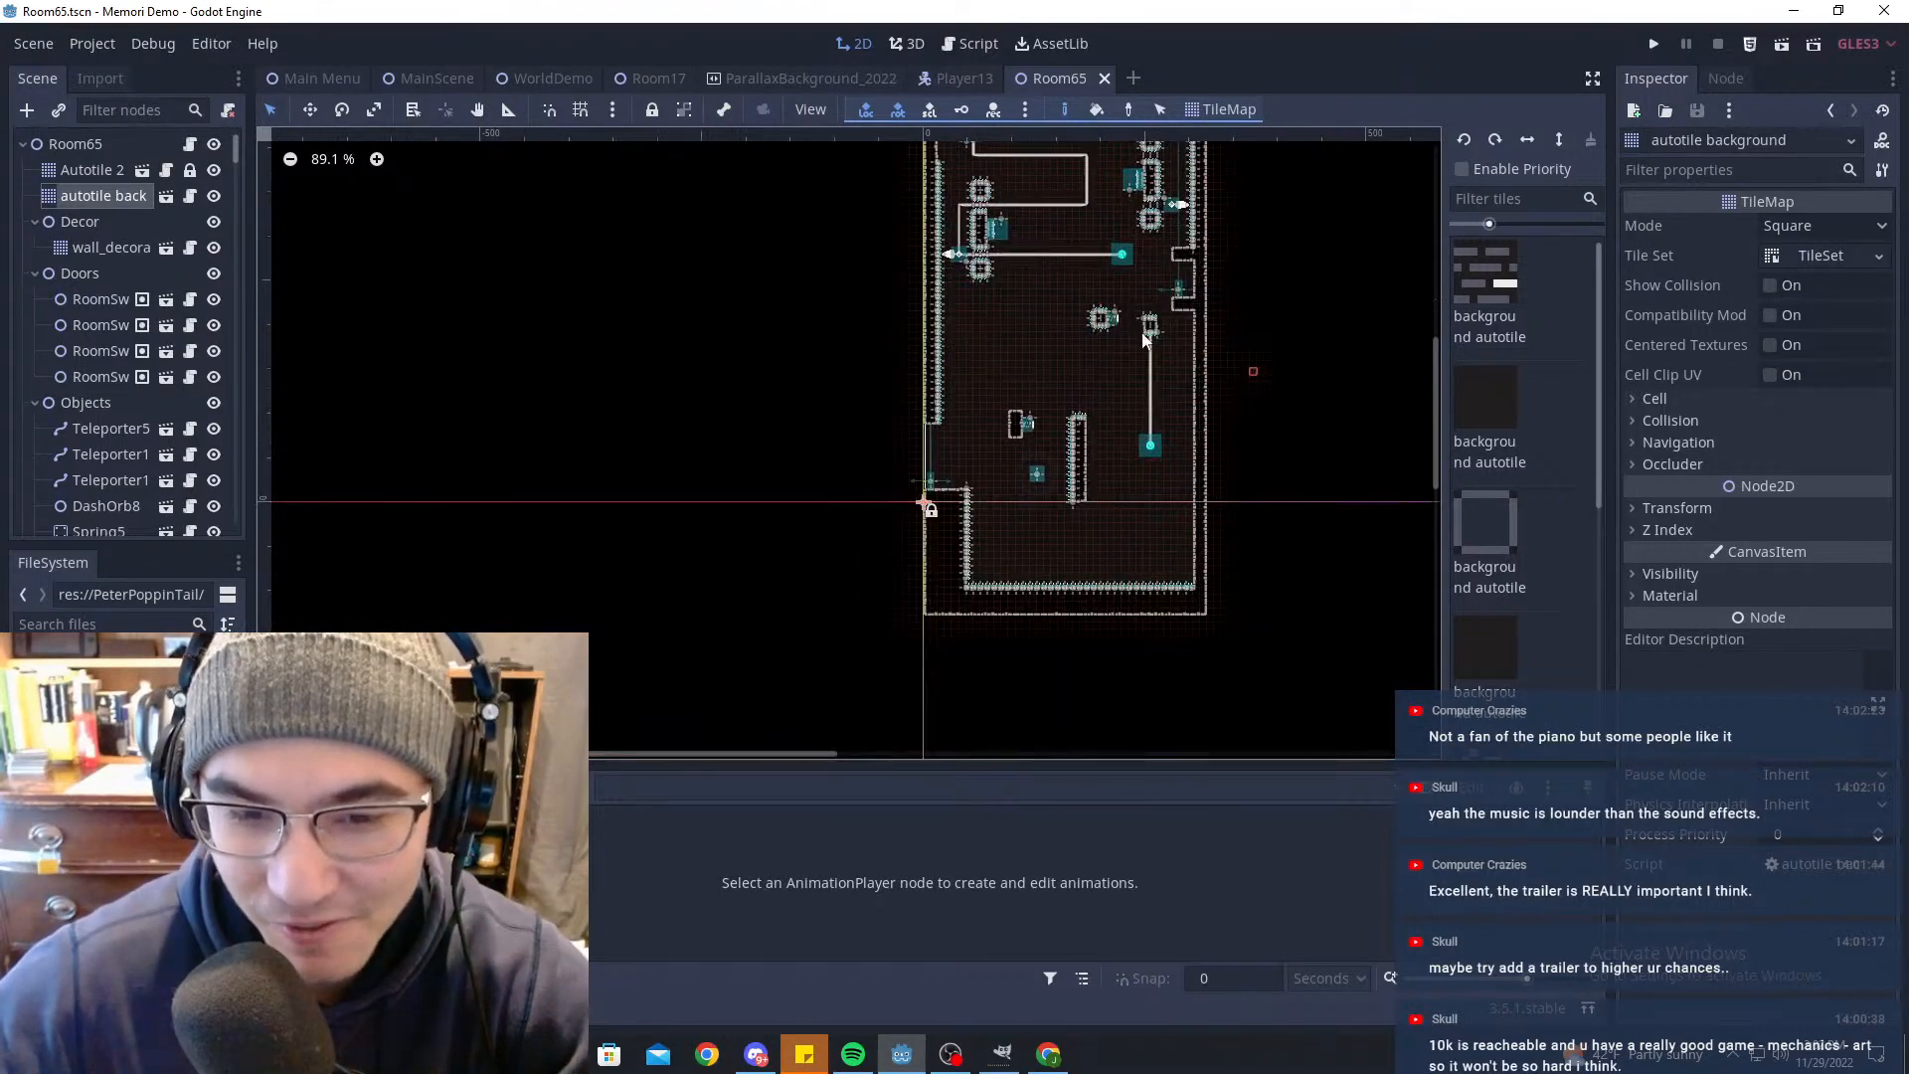
middle_click_drag(926, 500, 597, 320)
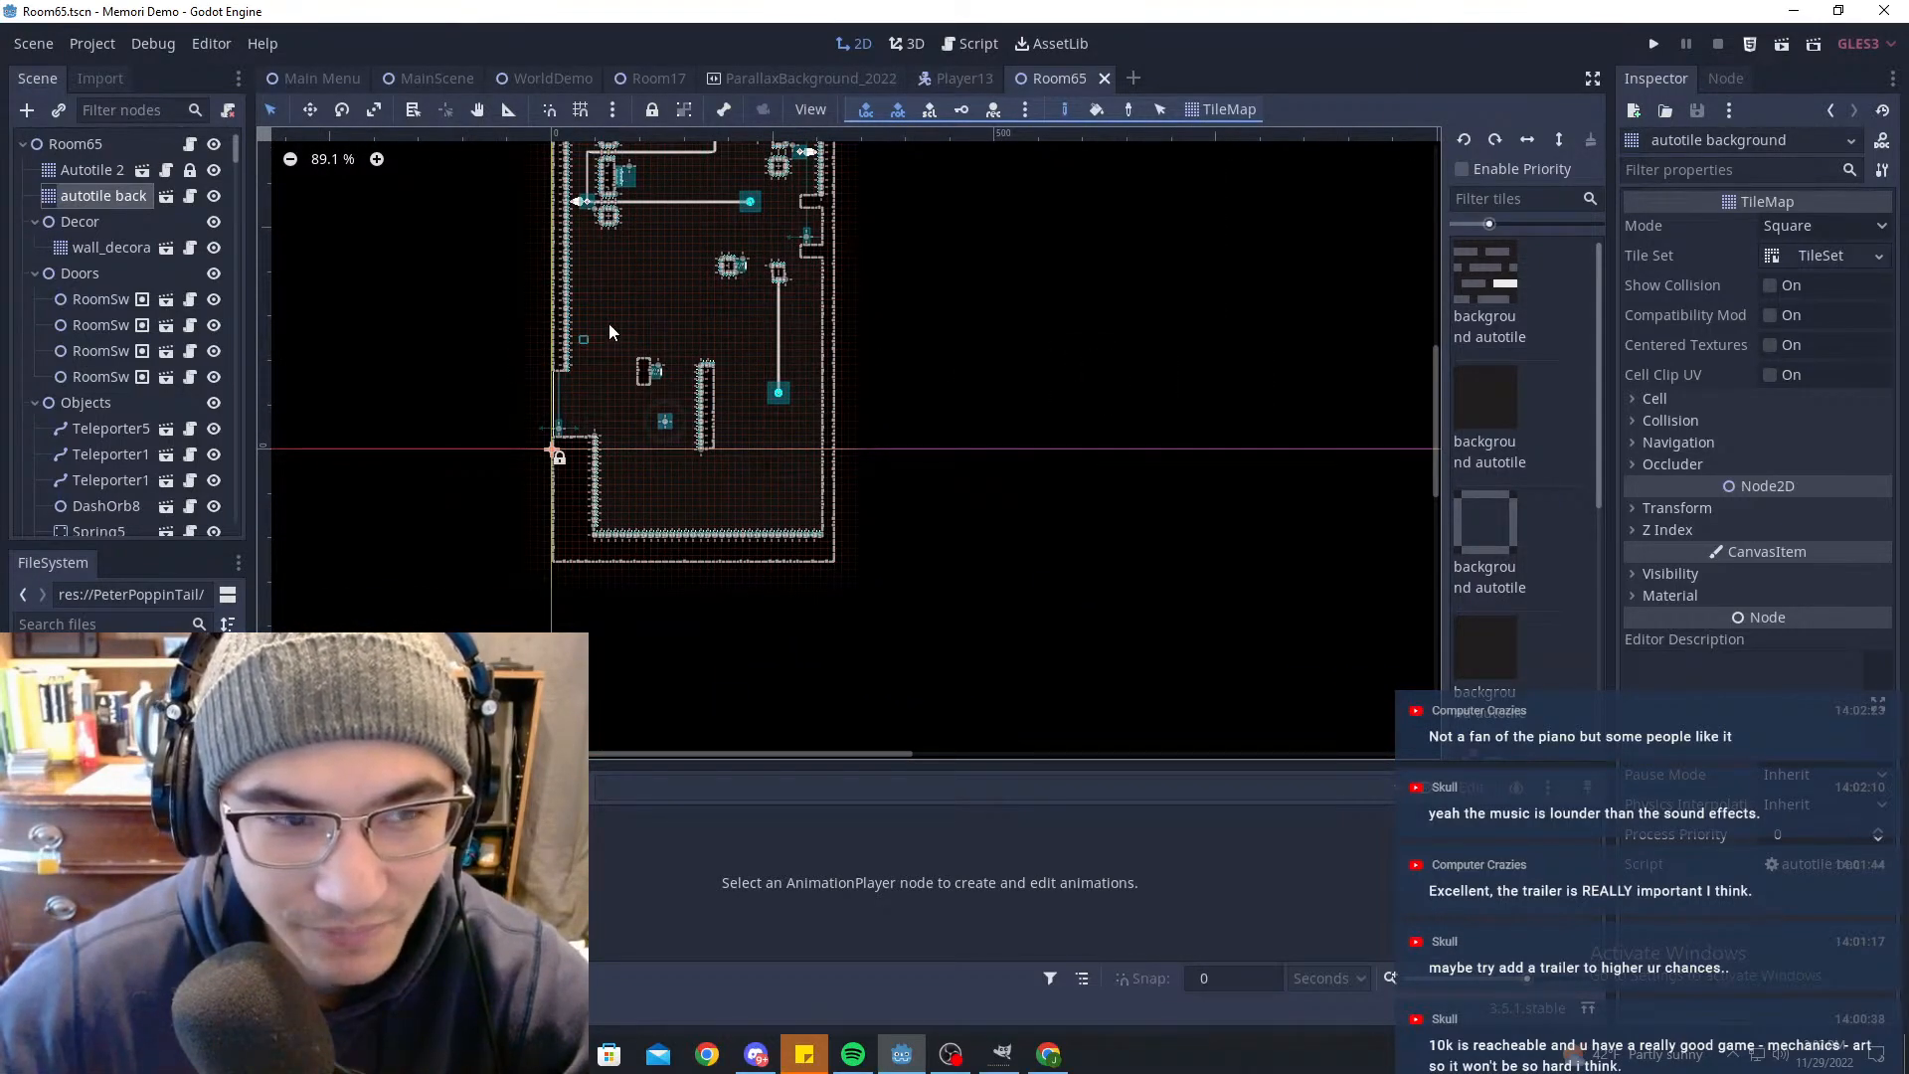
left_click(434, 80)
left_click(553, 78)
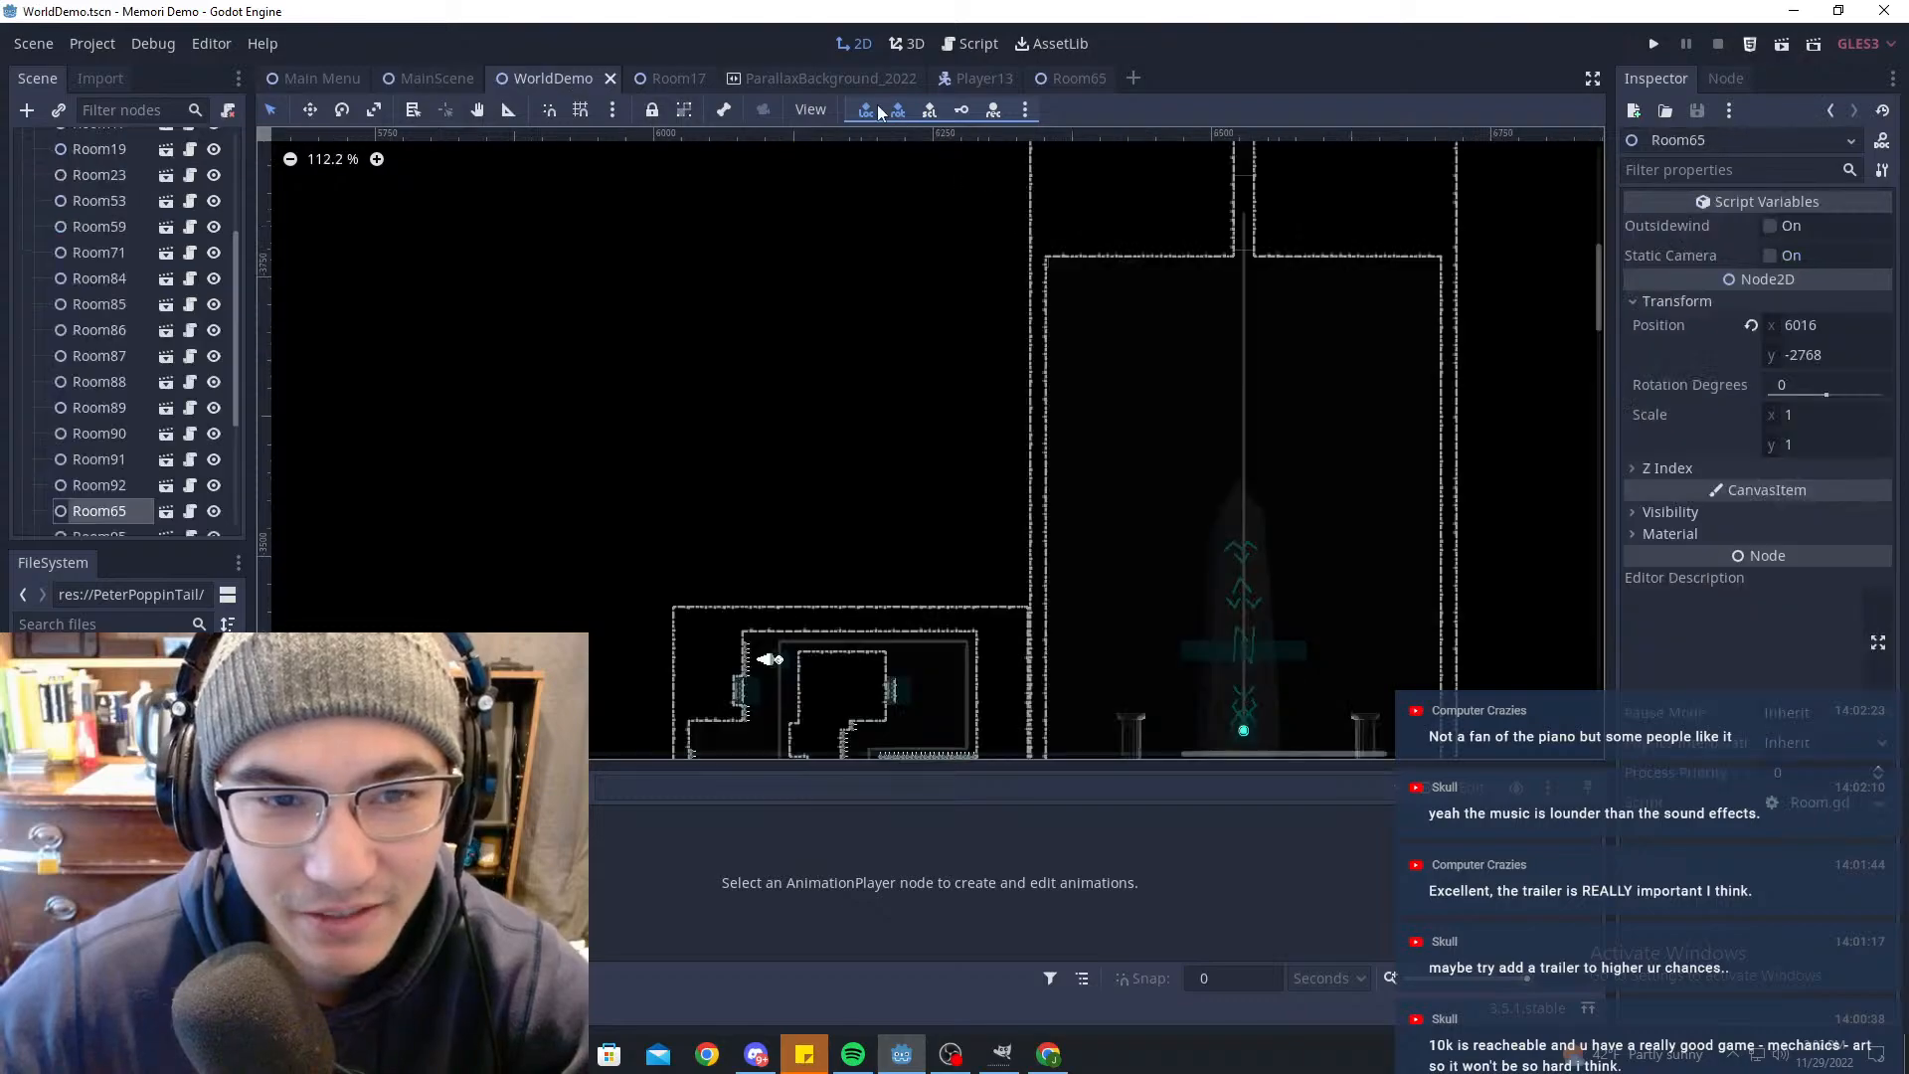
scroll(1196, 423, "down", 6)
middle_click_drag(1199, 507, 993, 422)
middle_click_drag(690, 694, 1061, 439)
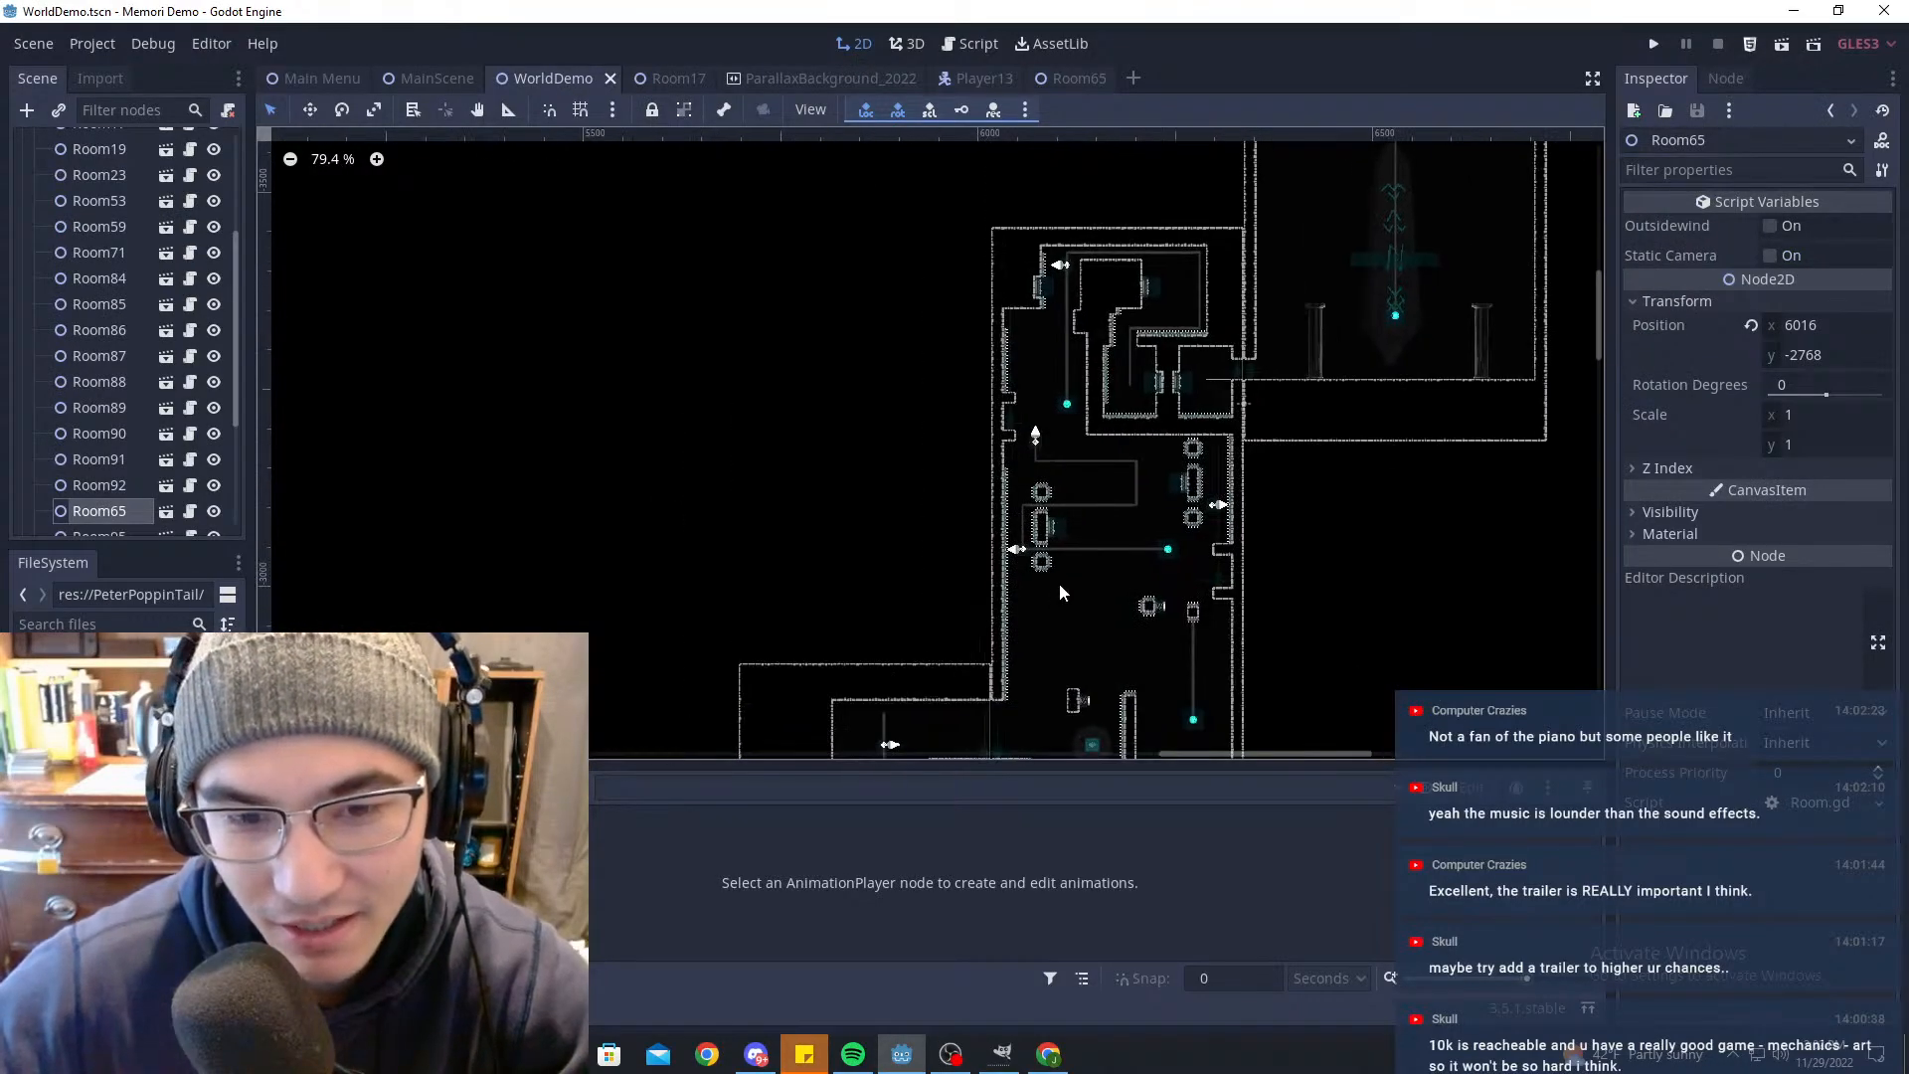
middle_click_drag(1036, 525, 1165, 187)
middle_click_drag(1134, 261, 1151, 198)
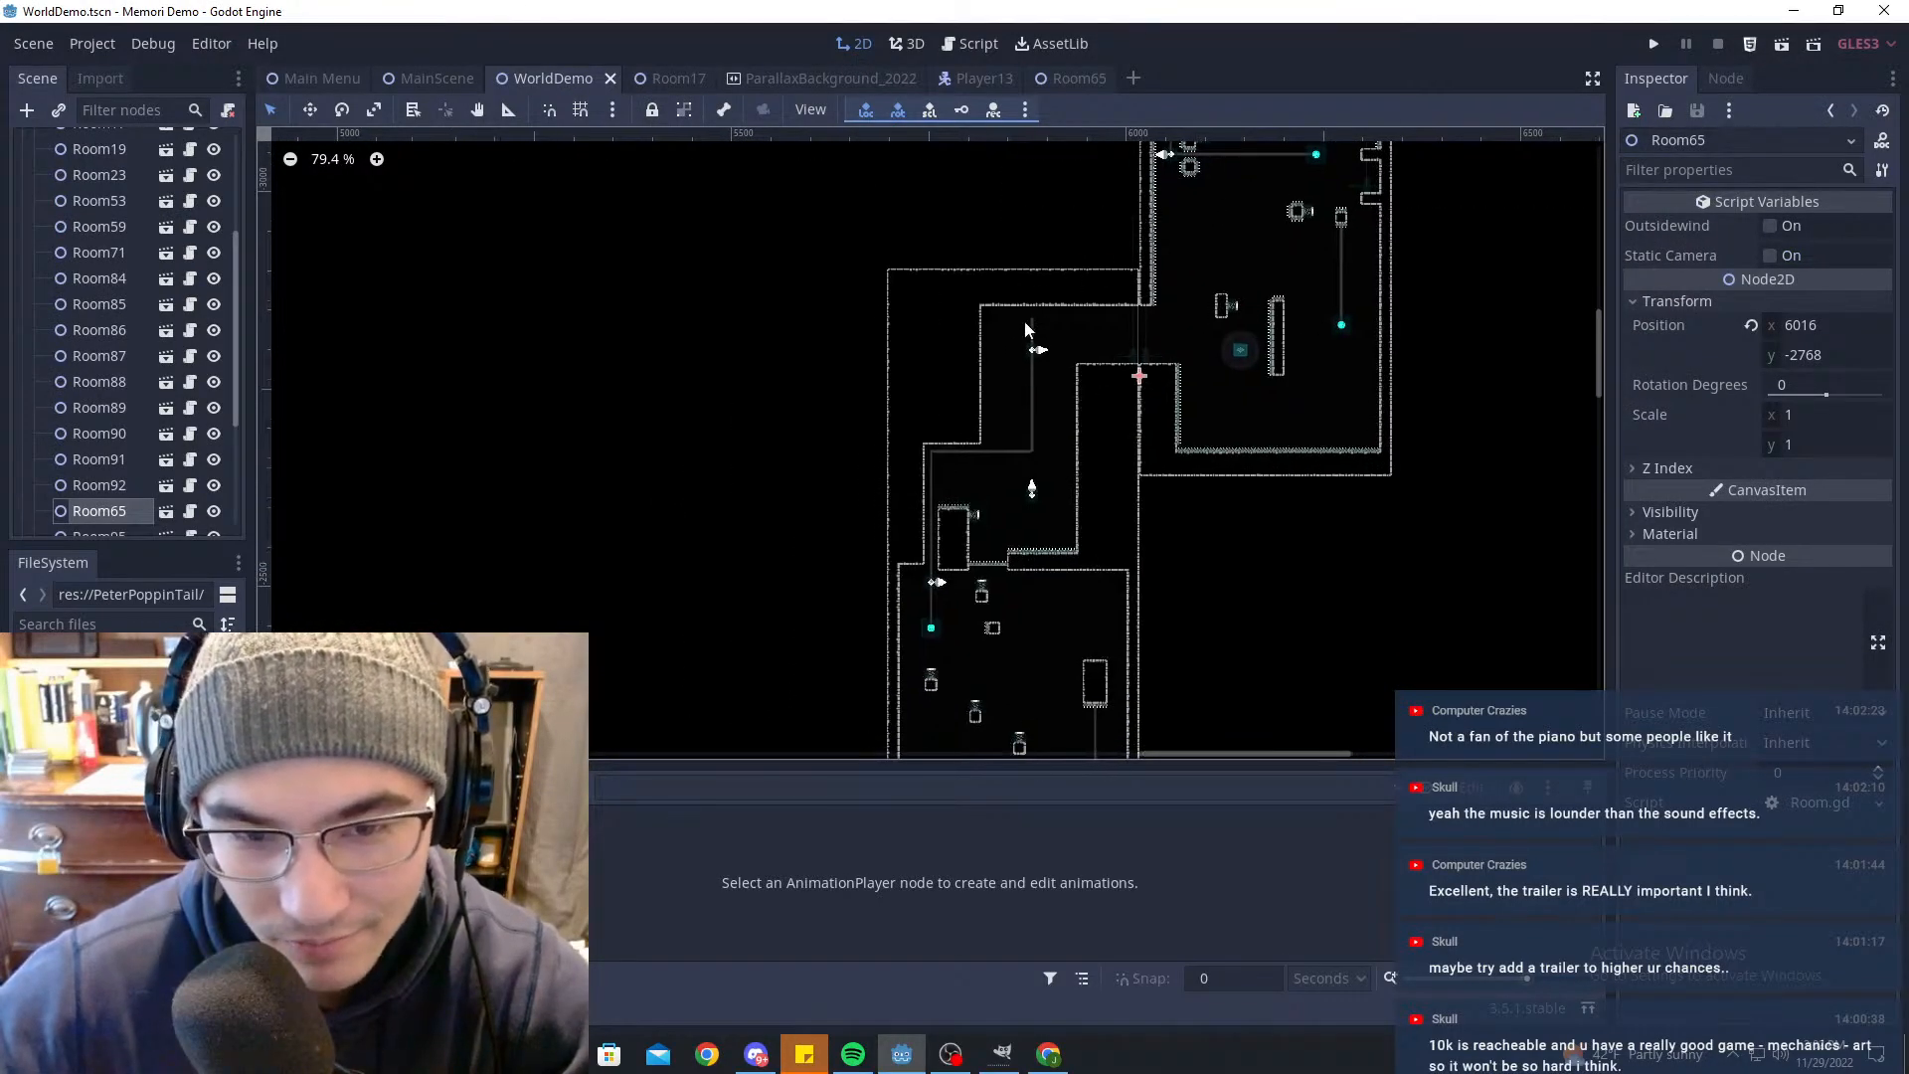
Step: Open the room adjoining Room65's lower entrance as the Room95 scene
scroll(1031, 346, "up", 13)
left_click(1036, 359)
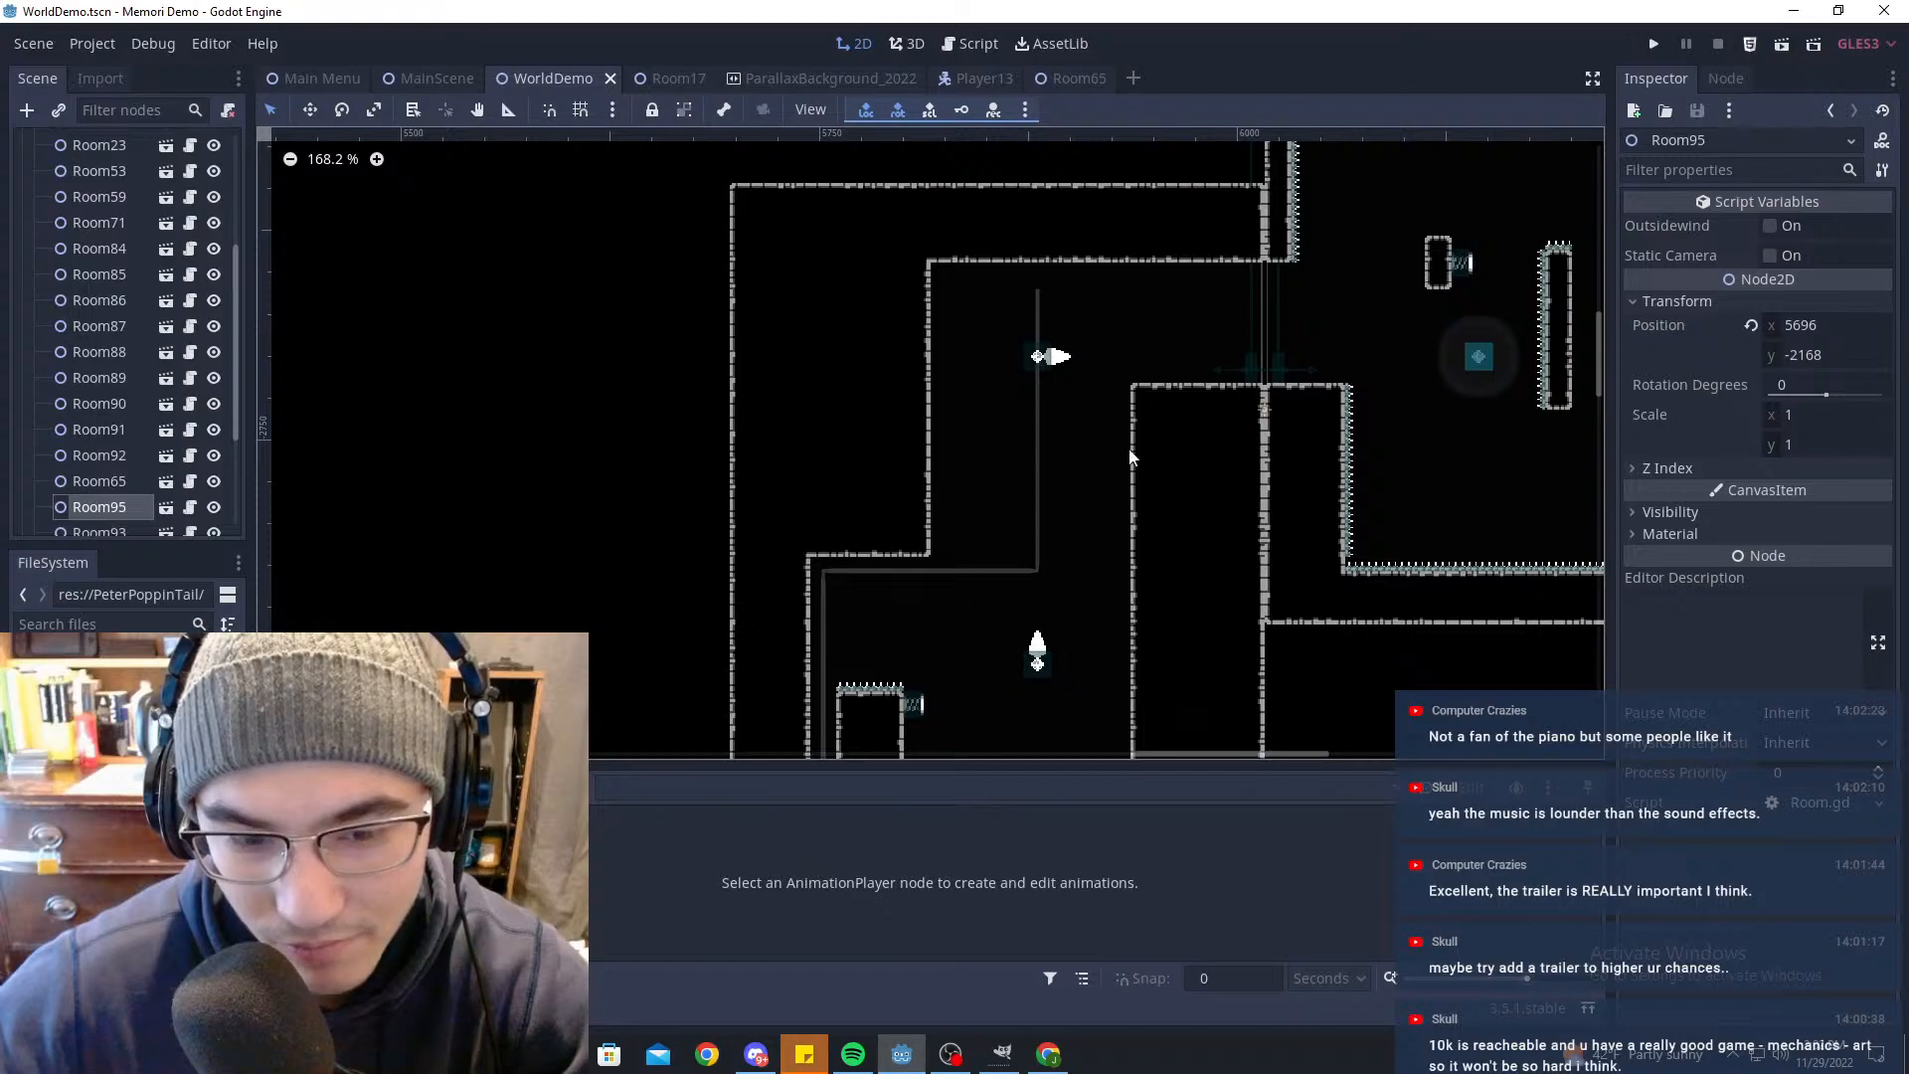
scroll(1130, 454, "down", 5)
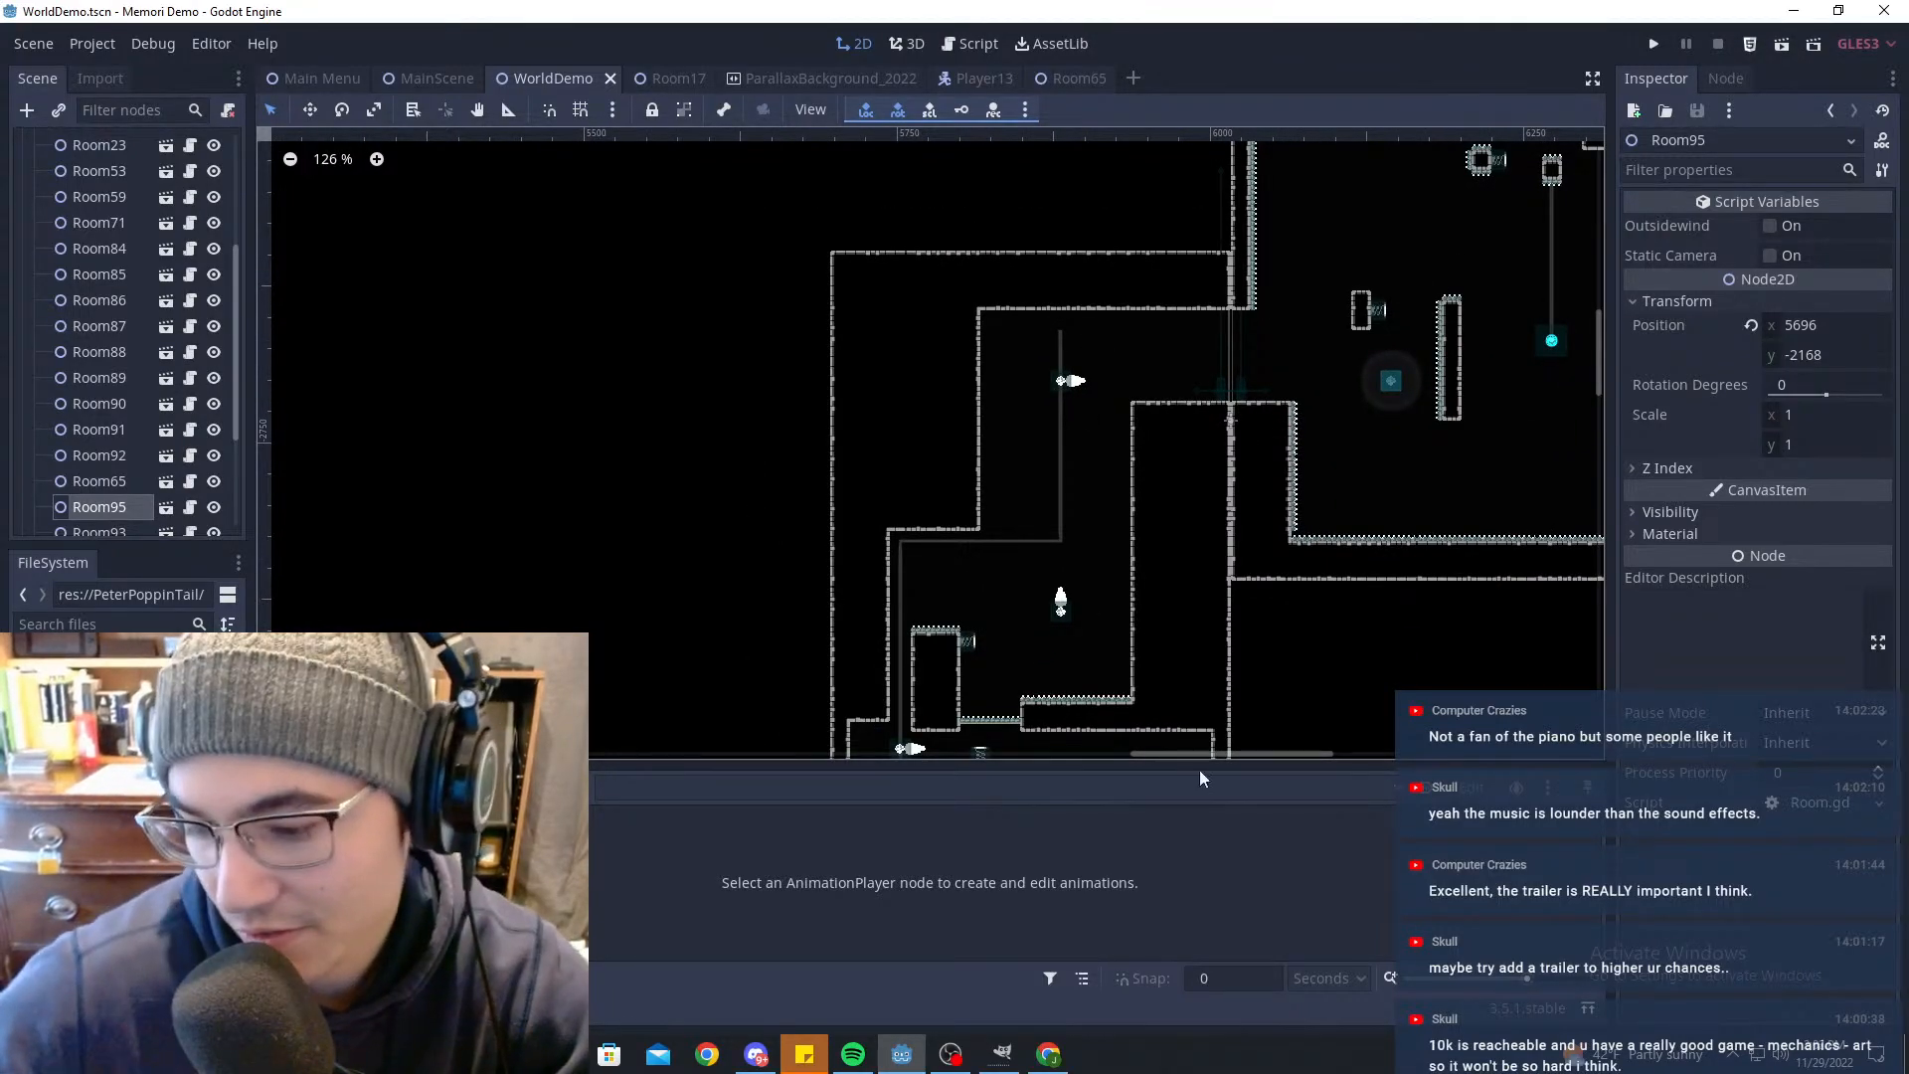
middle_click_drag(1129, 390, 1015, 302)
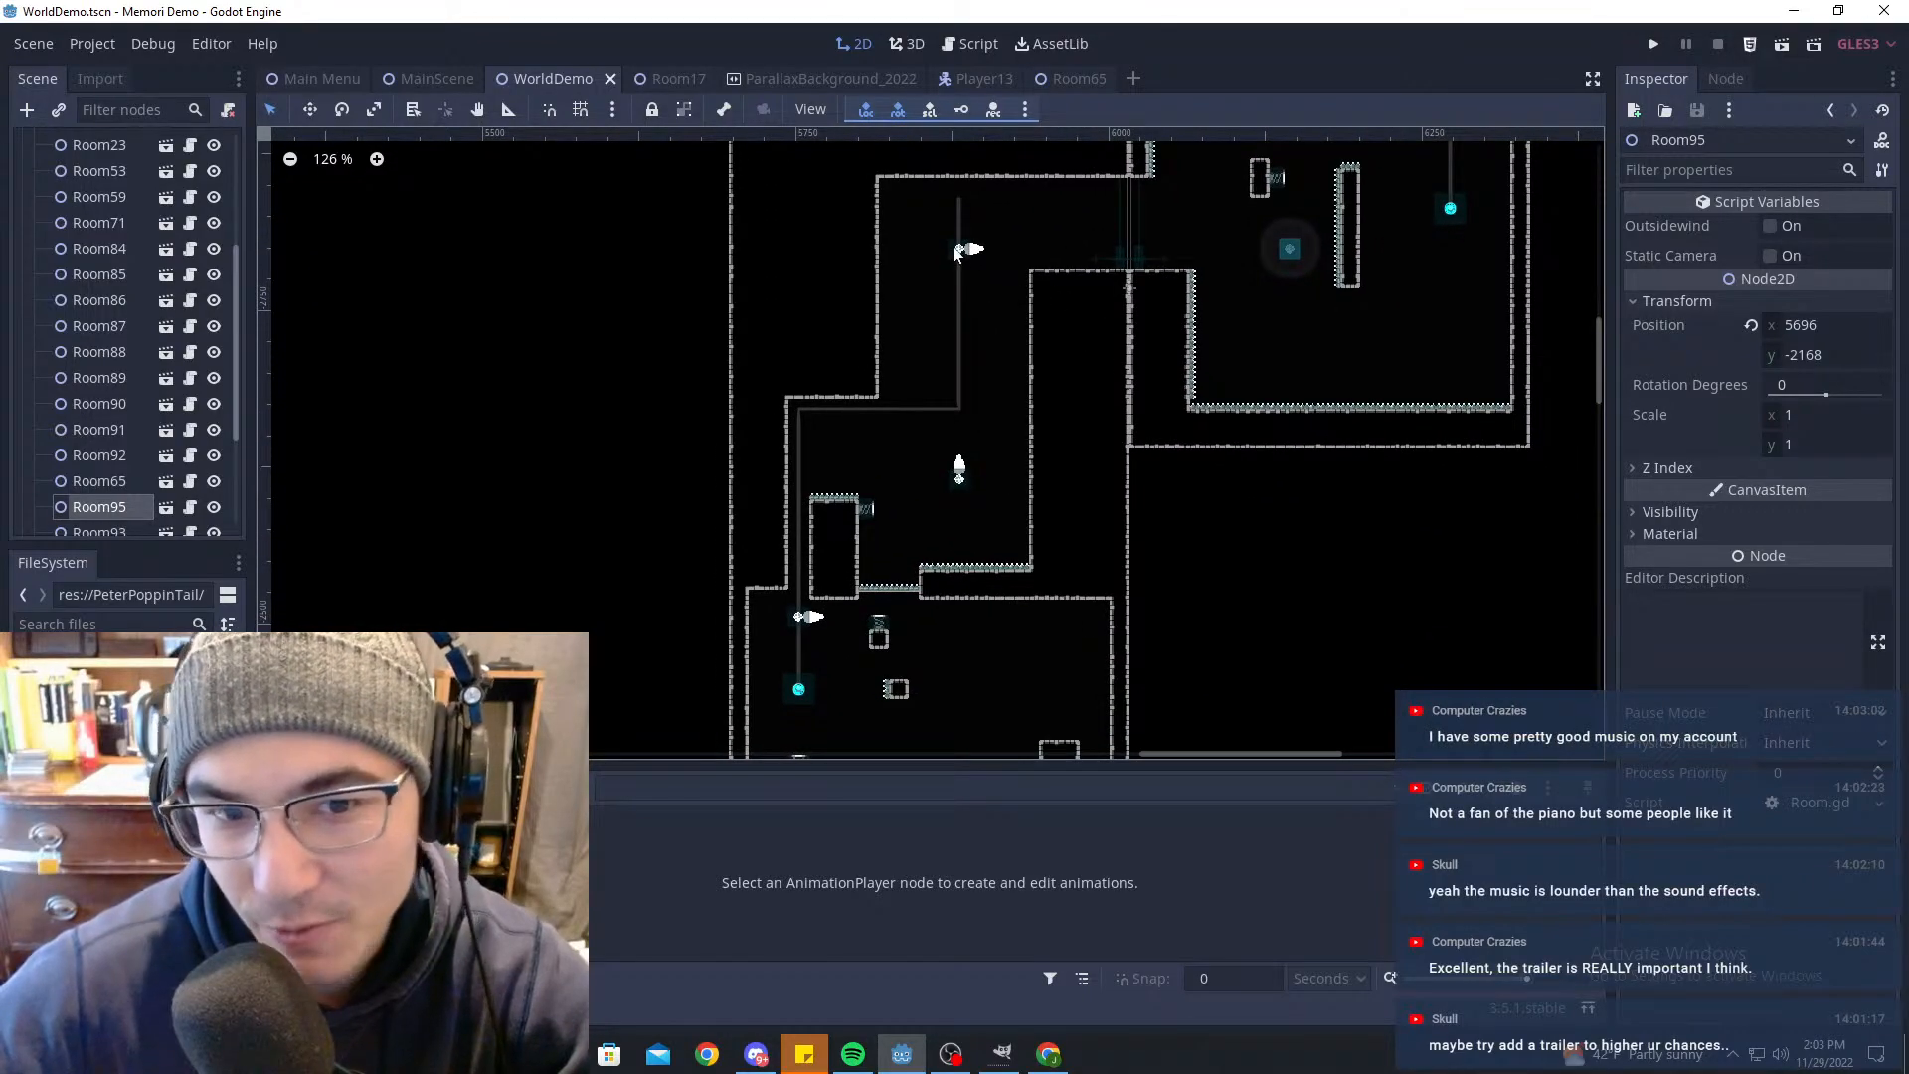
double_click(955, 254)
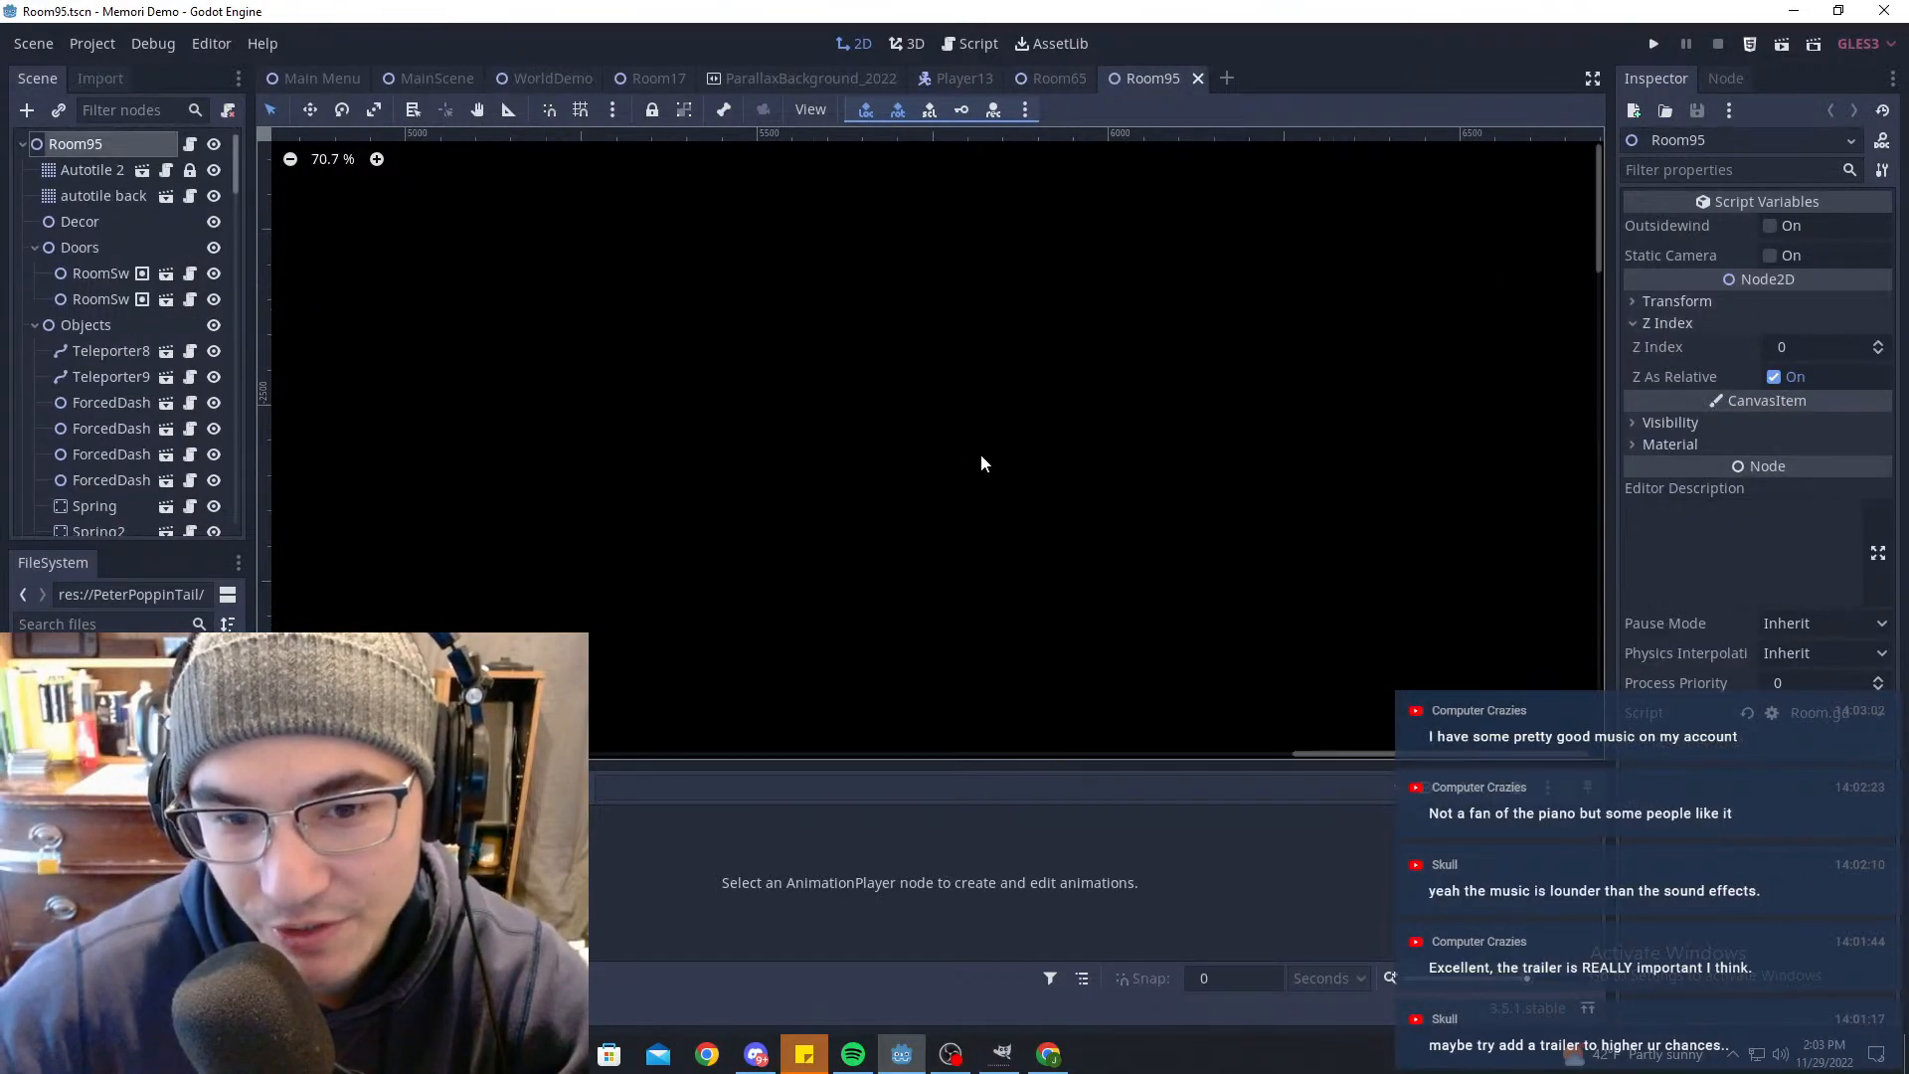
Step: Locate the Room95 layout and examine its upper corridor leading to the doorway
scroll(987, 428, "down", 15)
middle_click_drag(816, 557, 788, 384)
scroll(789, 384, "down", 4)
middle_click_drag(462, 492, 737, 341)
scroll(737, 341, "up", 6)
middle_click_drag(862, 387, 1010, 401)
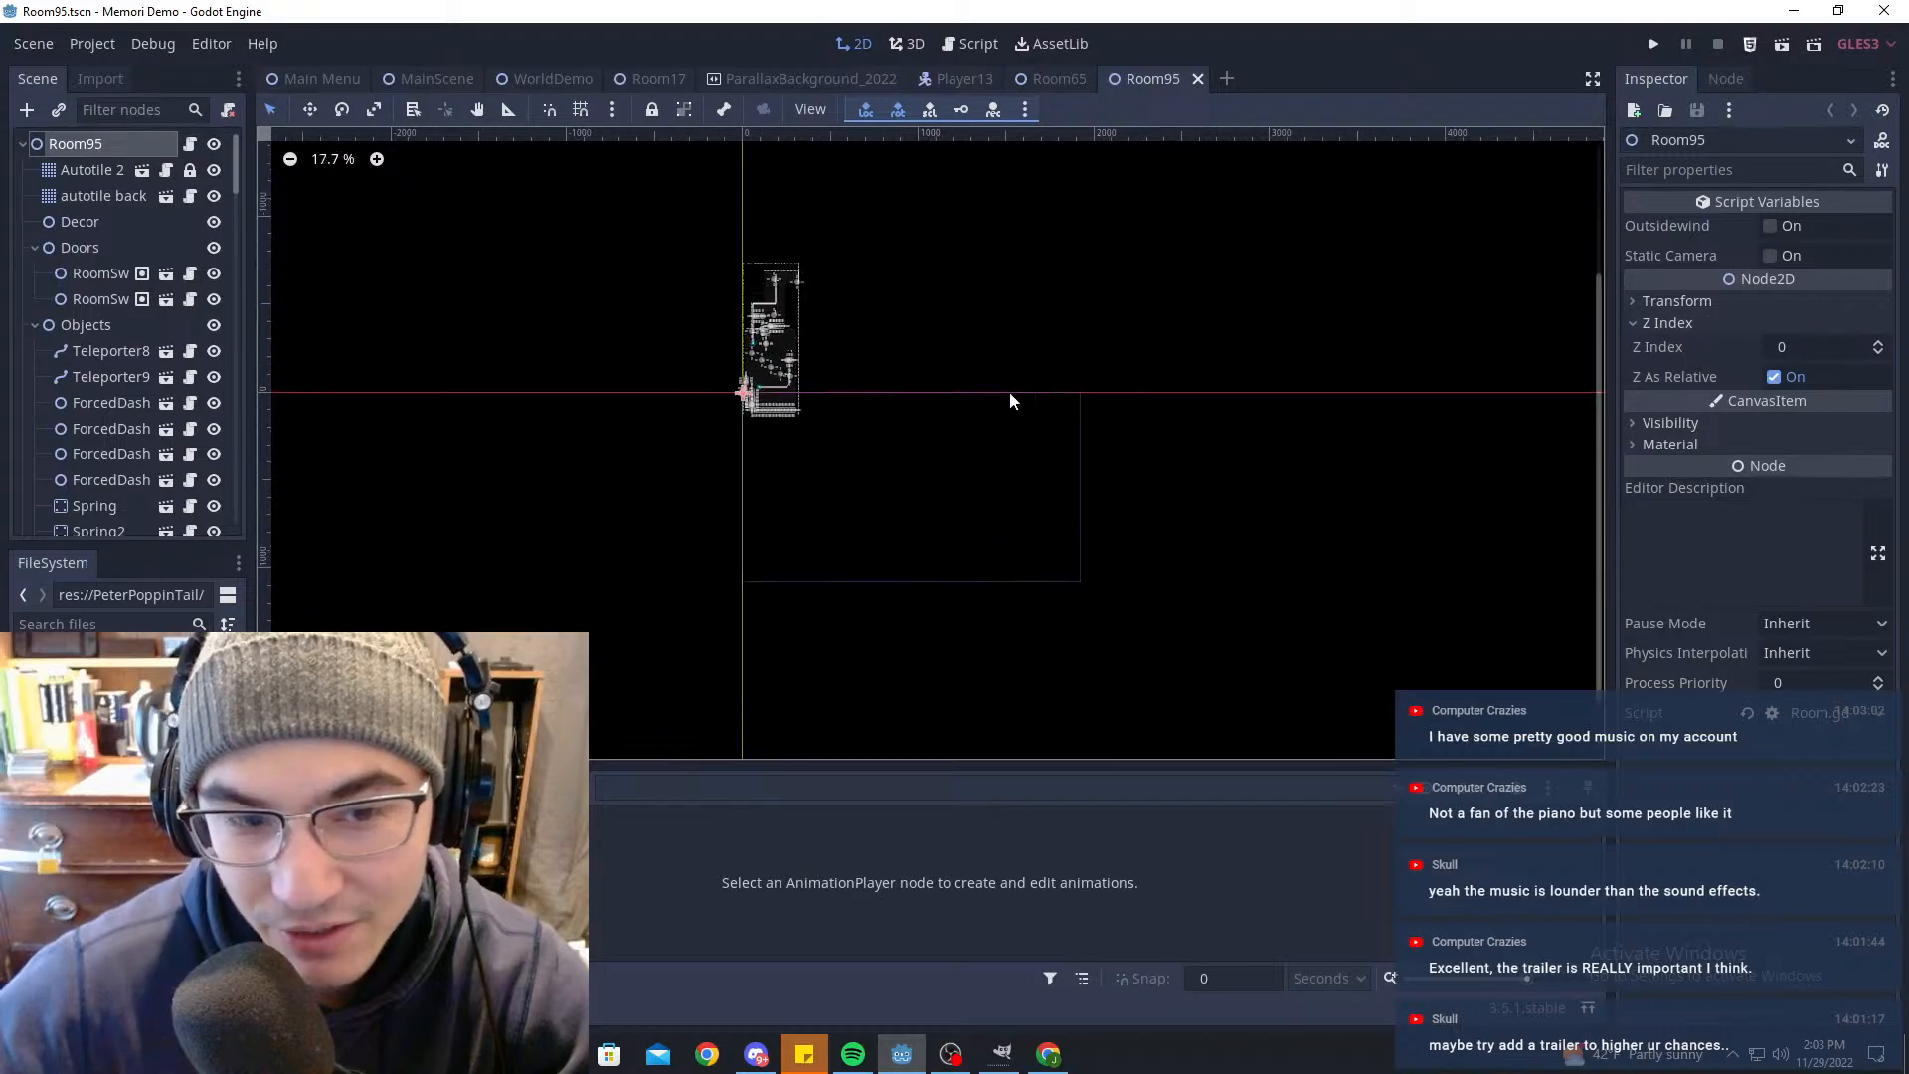
scroll(1005, 398, "up", 7)
middle_click_drag(801, 307, 915, 322)
middle_click_drag(745, 258, 742, 333)
scroll(741, 333, "up", 7)
middle_click_drag(885, 358, 1026, 374)
scroll(1125, 324, "up", 20)
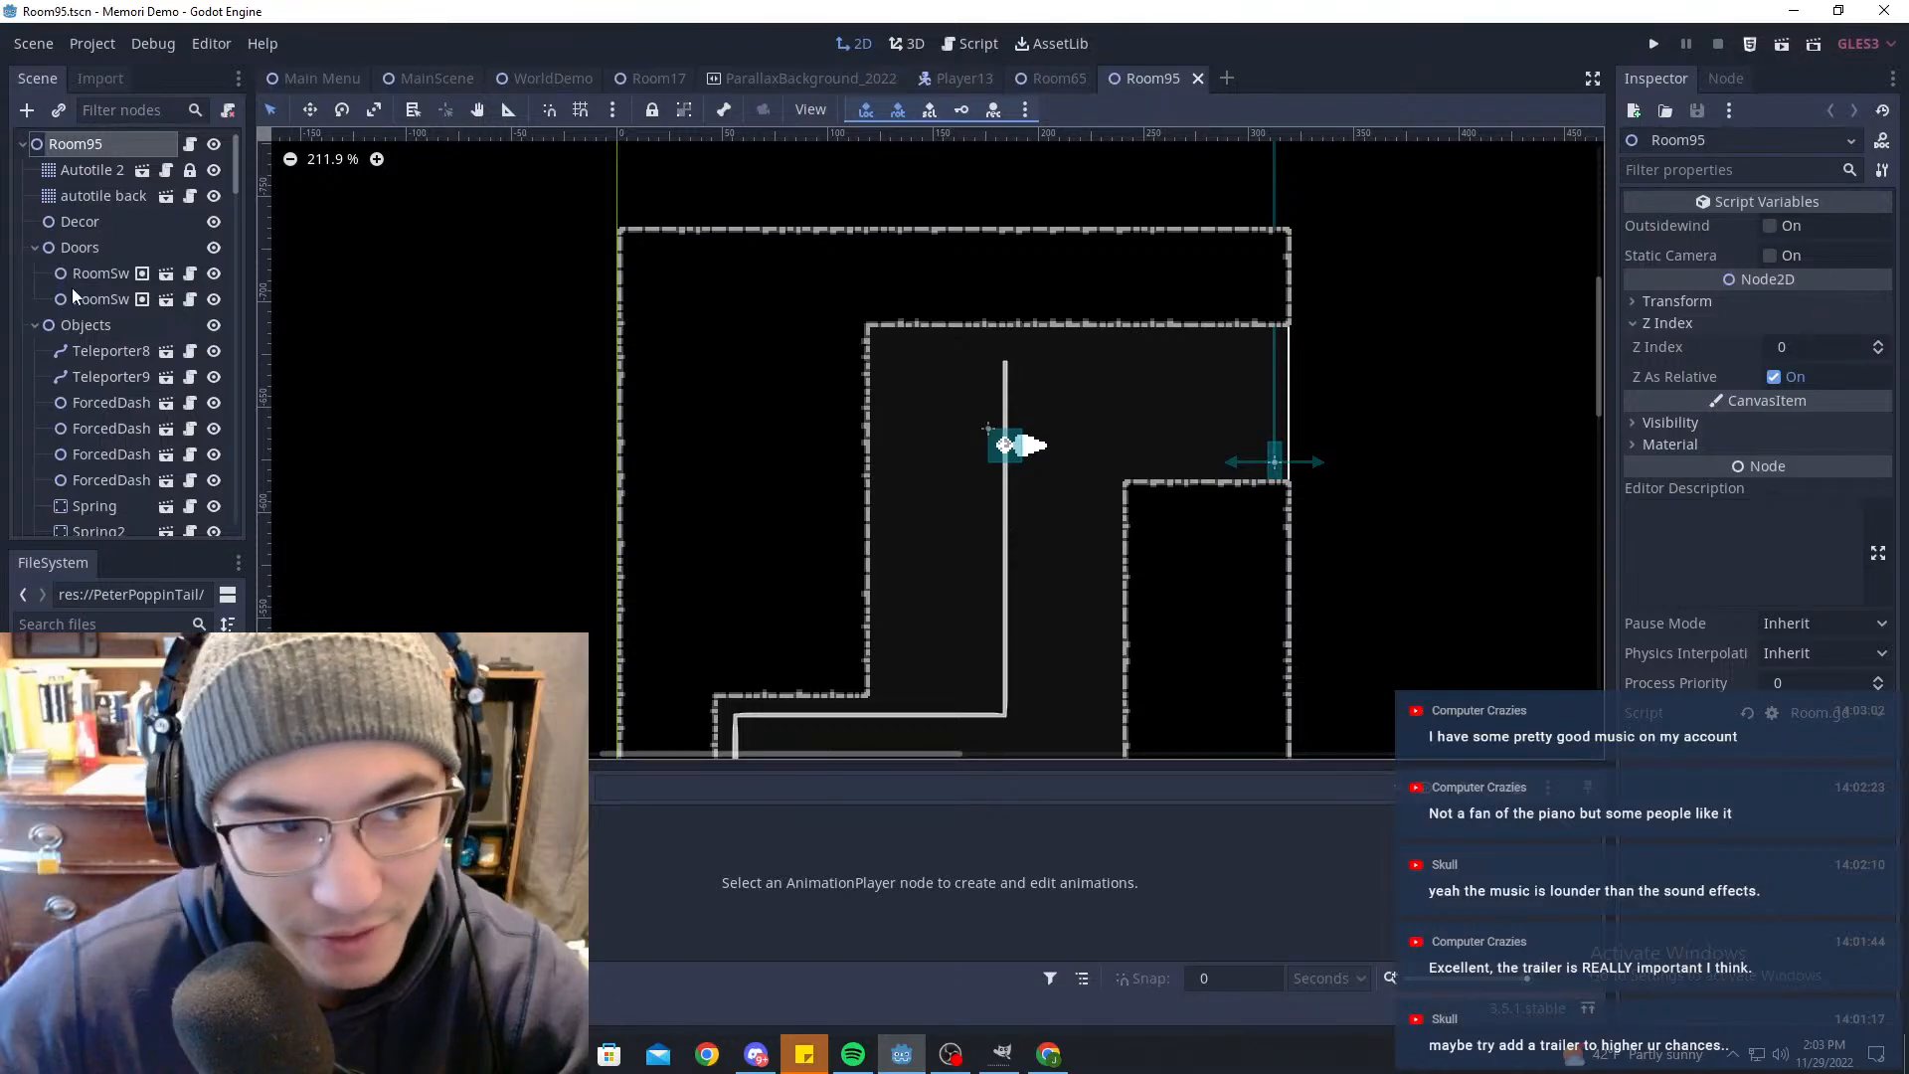
Step: Inspect the forced dash box near the room's upper exit and the layout of the path and corridor below it
left_click(100, 170)
left_click(67, 151)
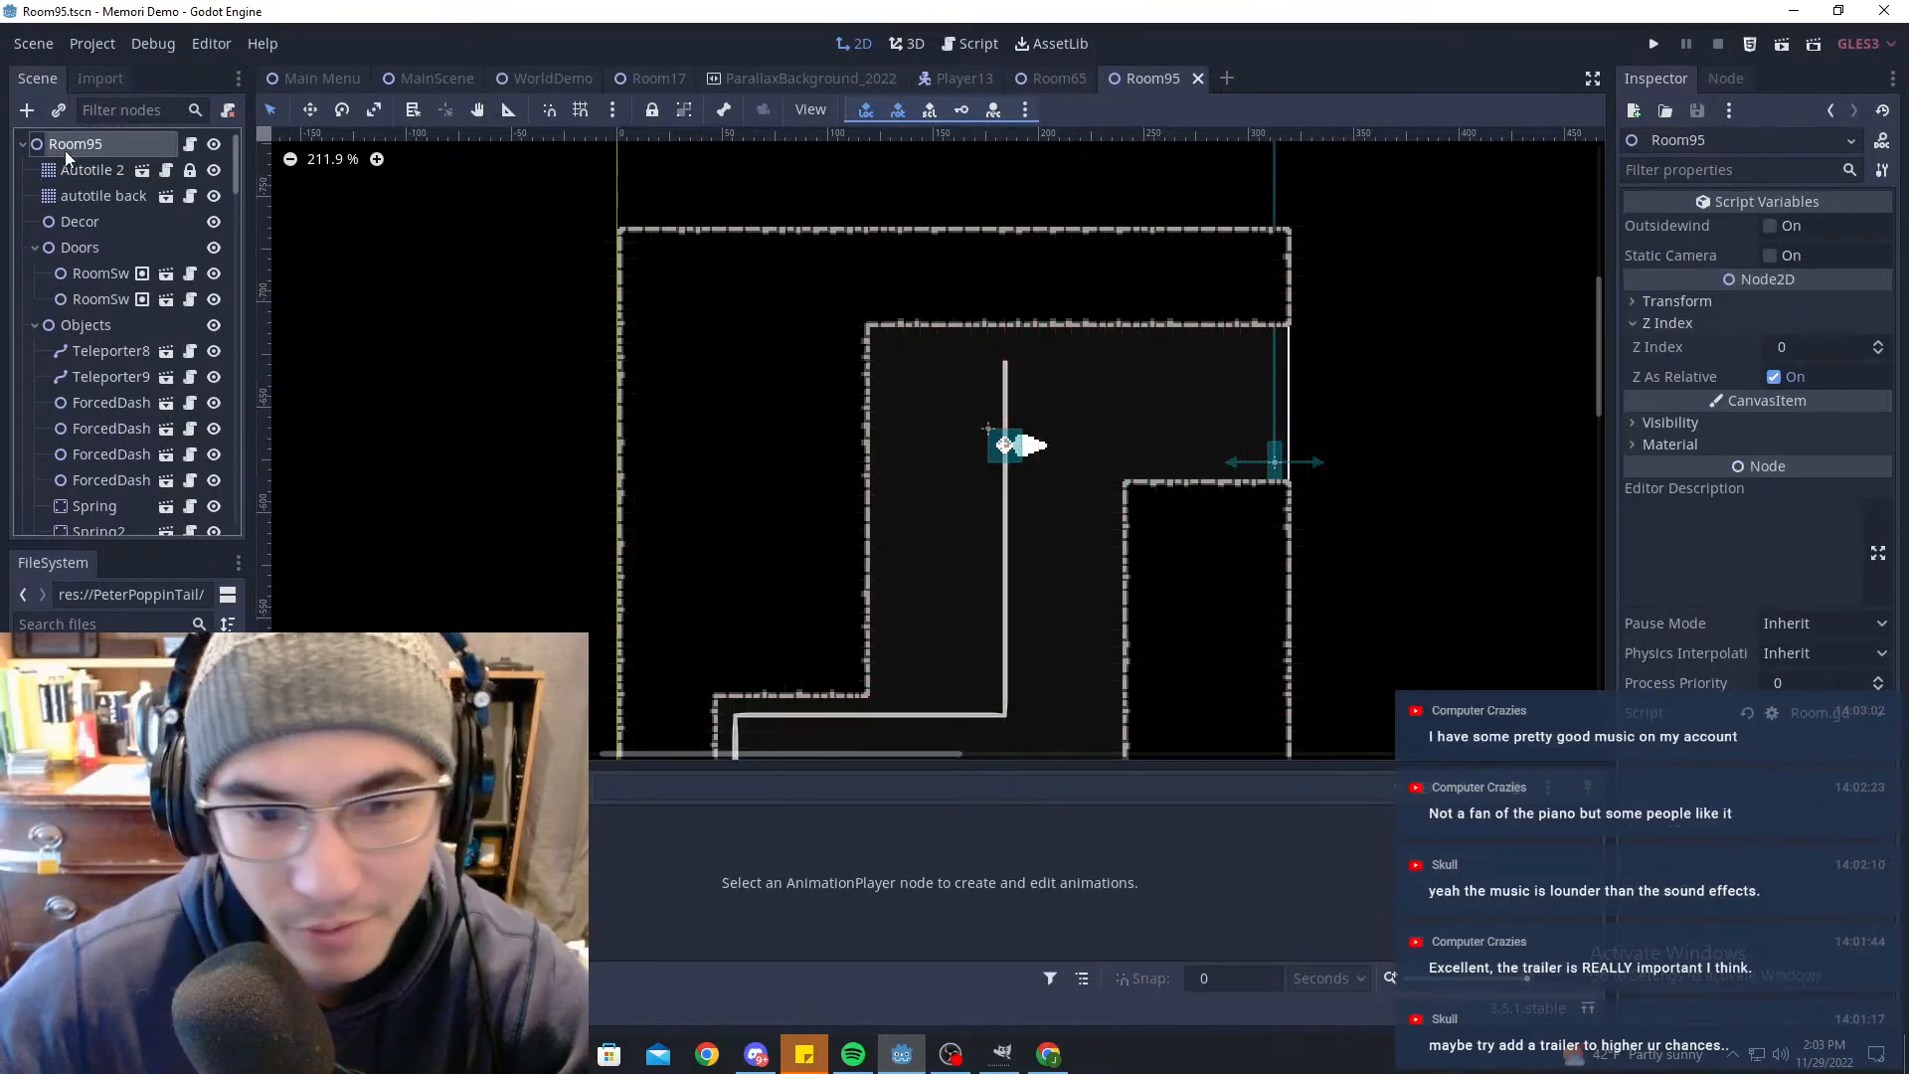
left_click(1012, 440)
scroll(1036, 448, "up", 4)
scroll(1050, 453, "up", 8)
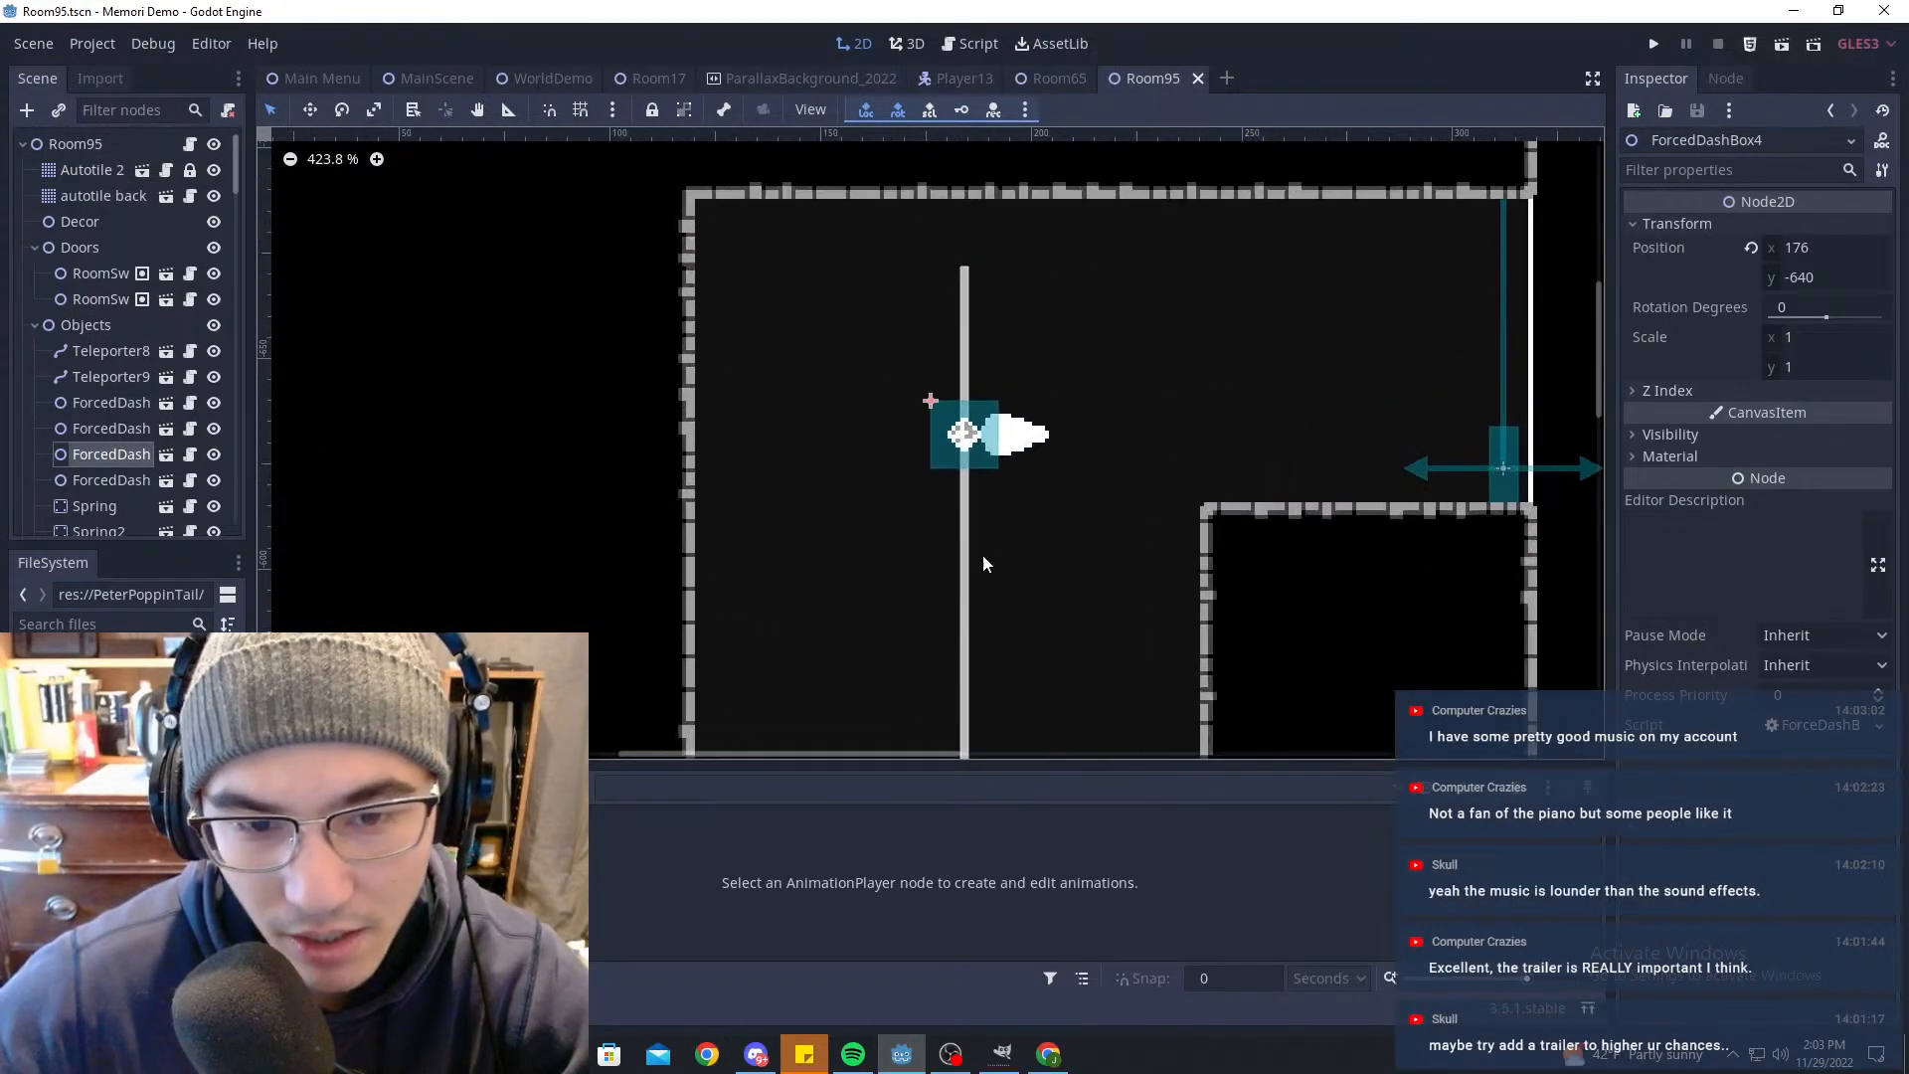
left_click(1106, 605)
scroll(1107, 605, "down", 9)
middle_click_drag(1102, 608, 1223, 313)
scroll(1051, 485, "down", 6)
middle_click_drag(1135, 454, 1196, 282)
middle_click_drag(1199, 489, 1189, 430)
Step: Shorten the Teleporter9 path by lowering its top end point to the upper forced dash box, and save the scene
left_click(943, 558)
scroll(1233, 303, "down", 8)
scroll(1187, 426, "up", 10)
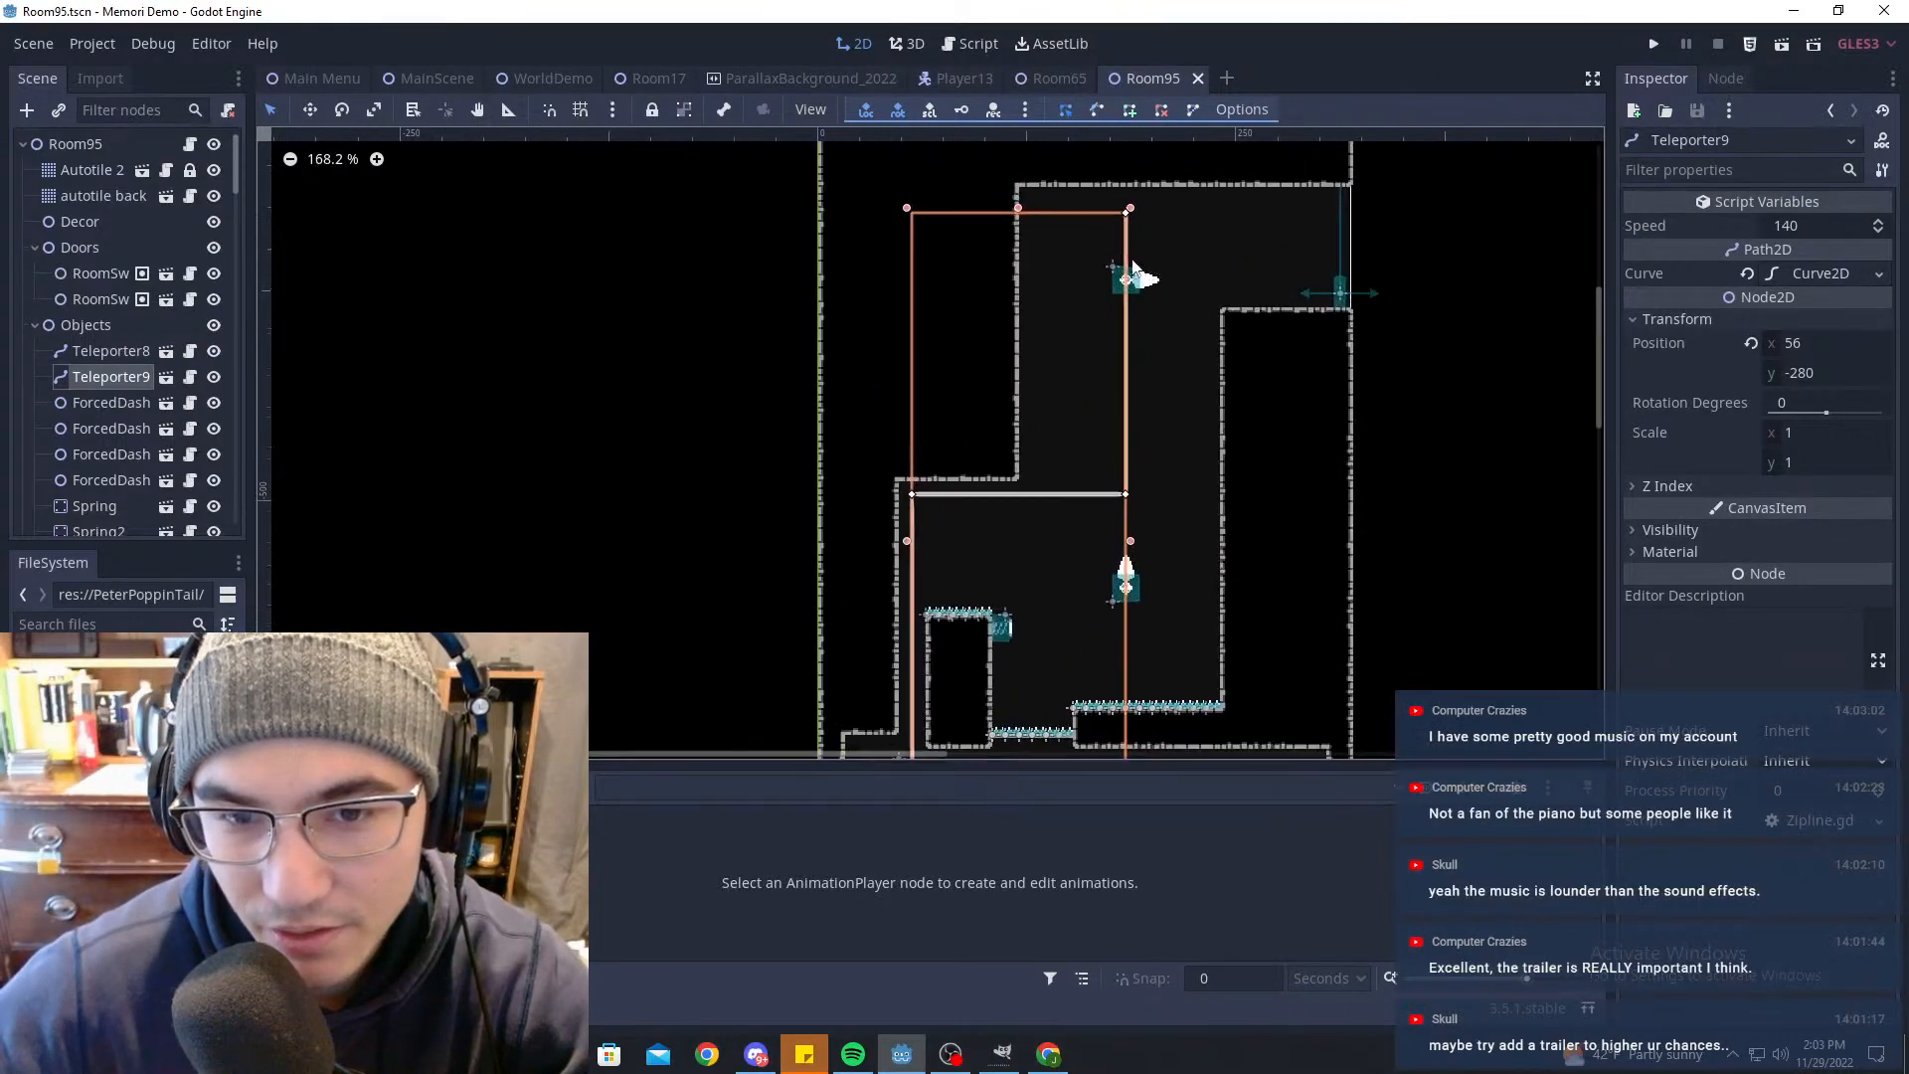
left_click_drag(1110, 169, 1110, 302)
scroll(1174, 377, "down", 6)
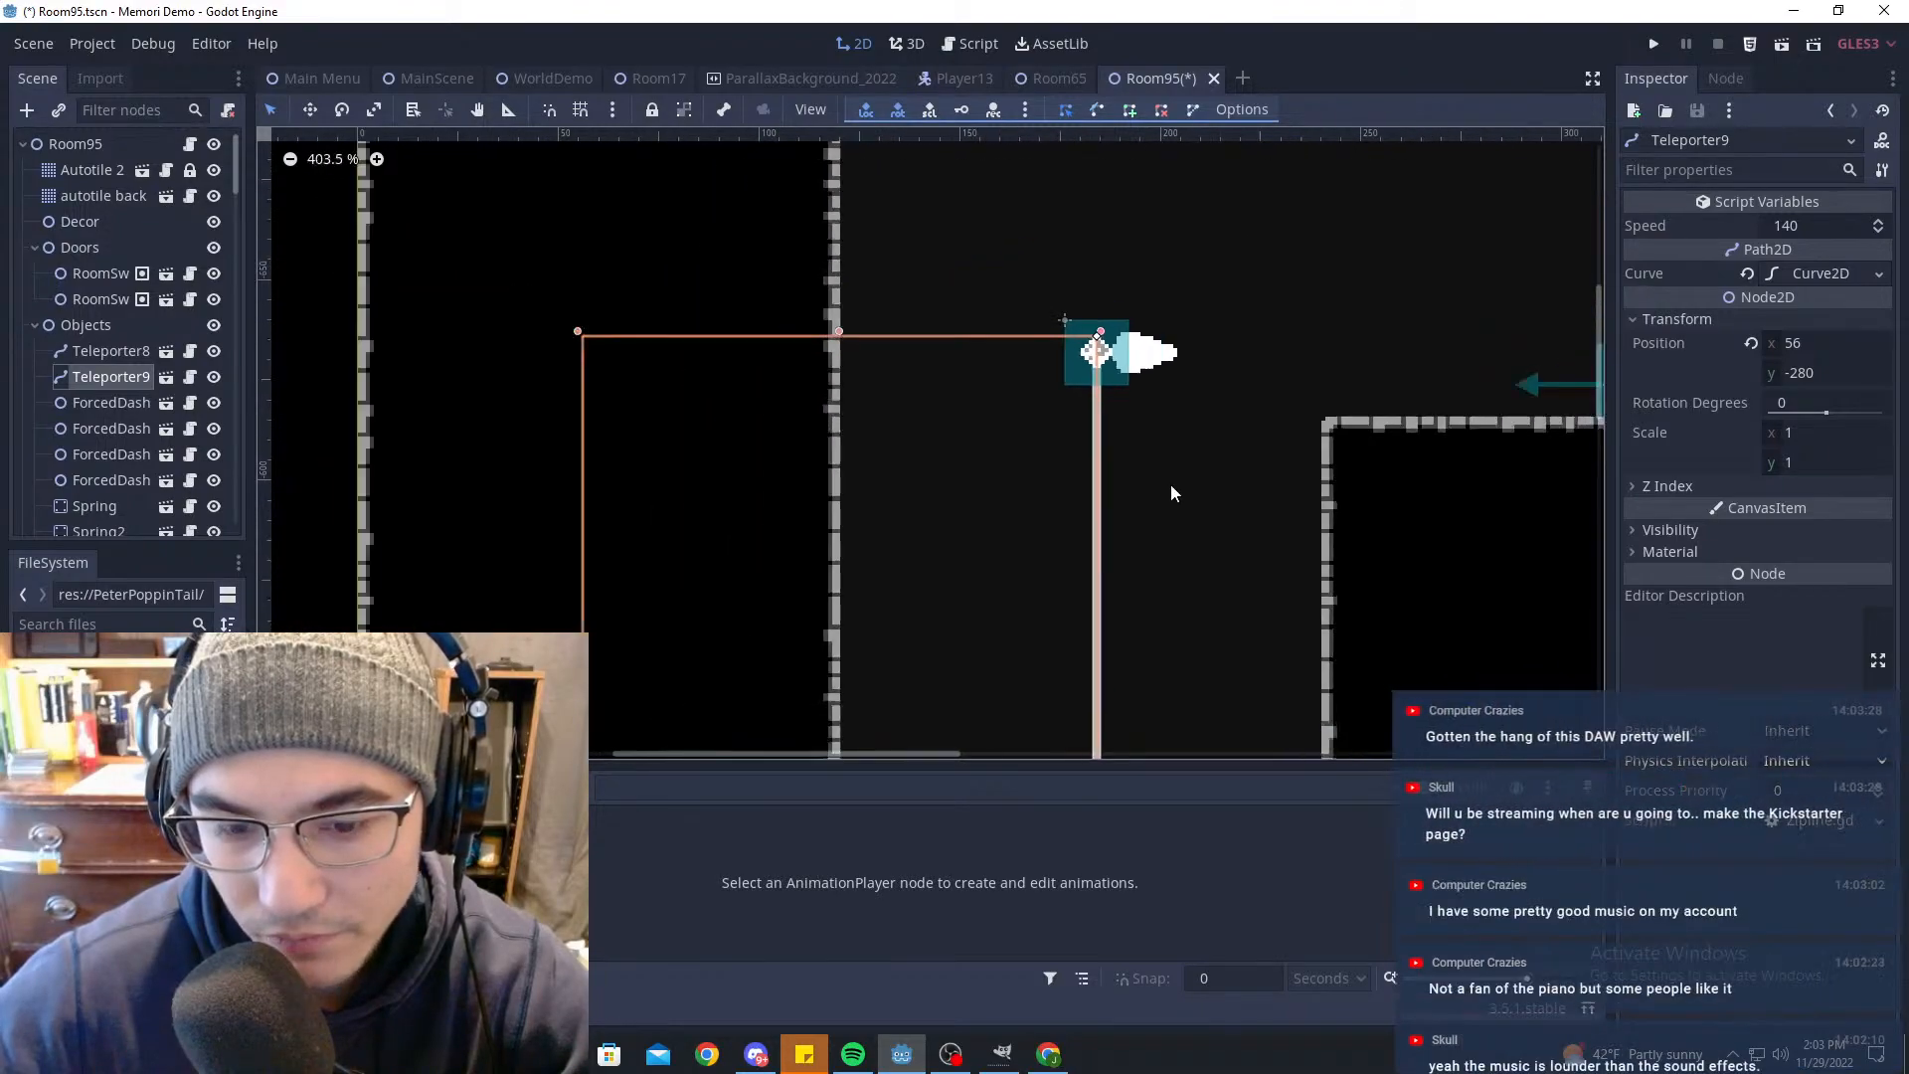
key("ctrl+s")
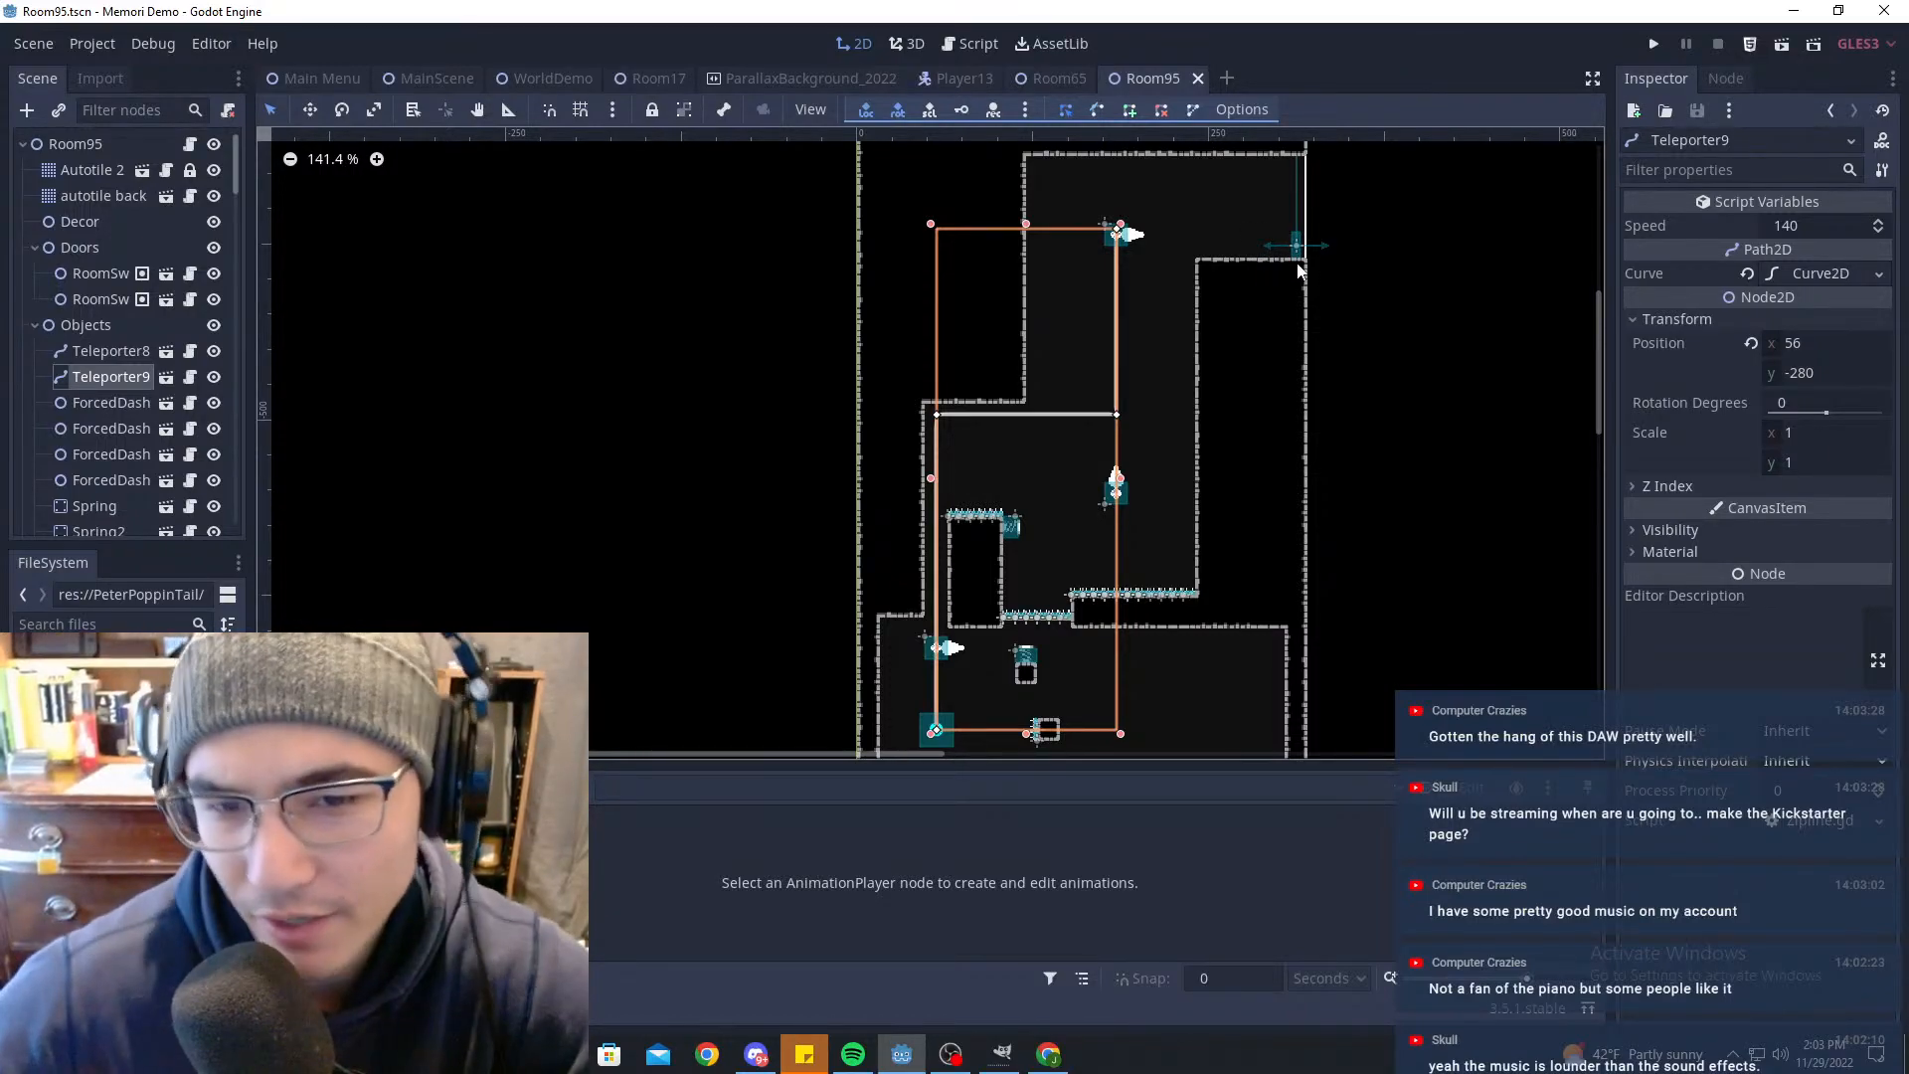
left_click(1321, 314)
key("ctrl+s")
middle_click_drag(1374, 286, 1295, 343)
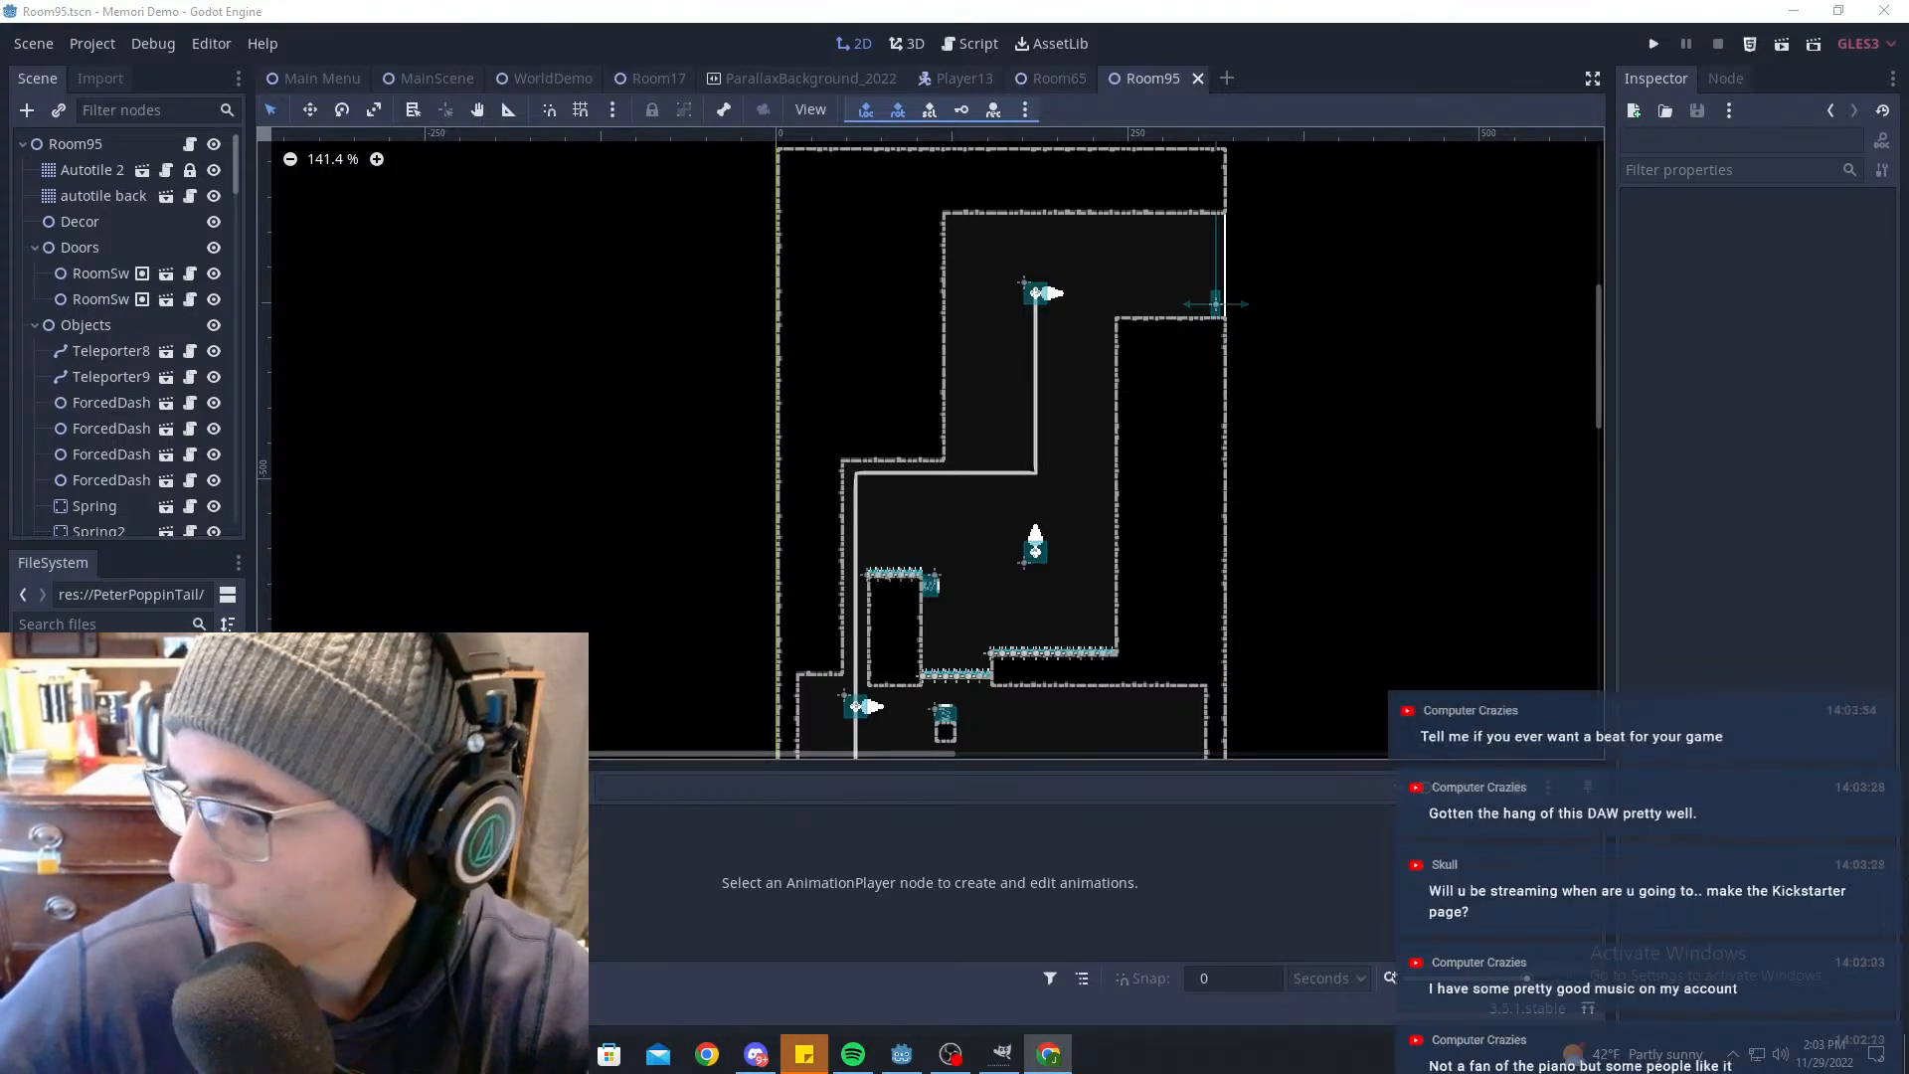
Step: Switch to the Kickstarter site in the browser and open the account's saved projects in a maximized window
left_click_drag(1908, 155, 824, 164)
scroll(1285, 397, "up", 7)
left_click(1144, 256)
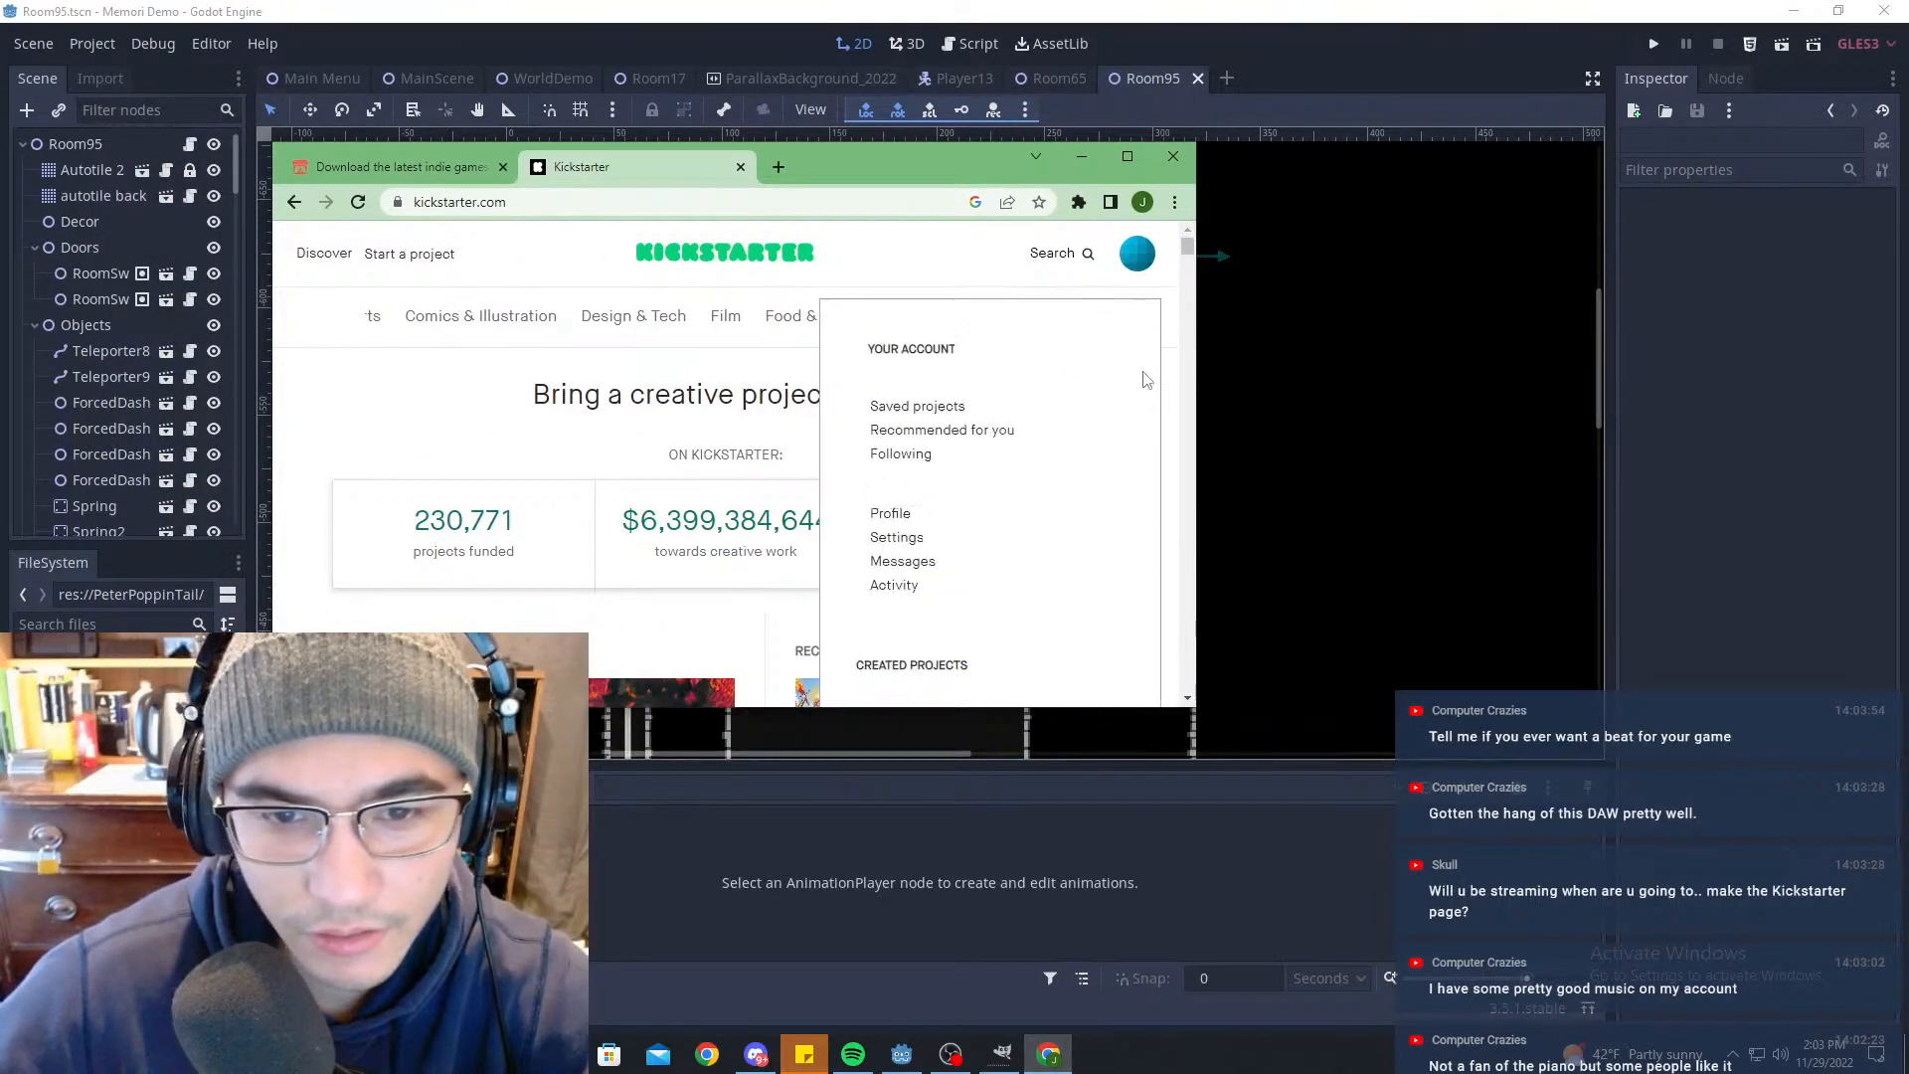
left_click(950, 409)
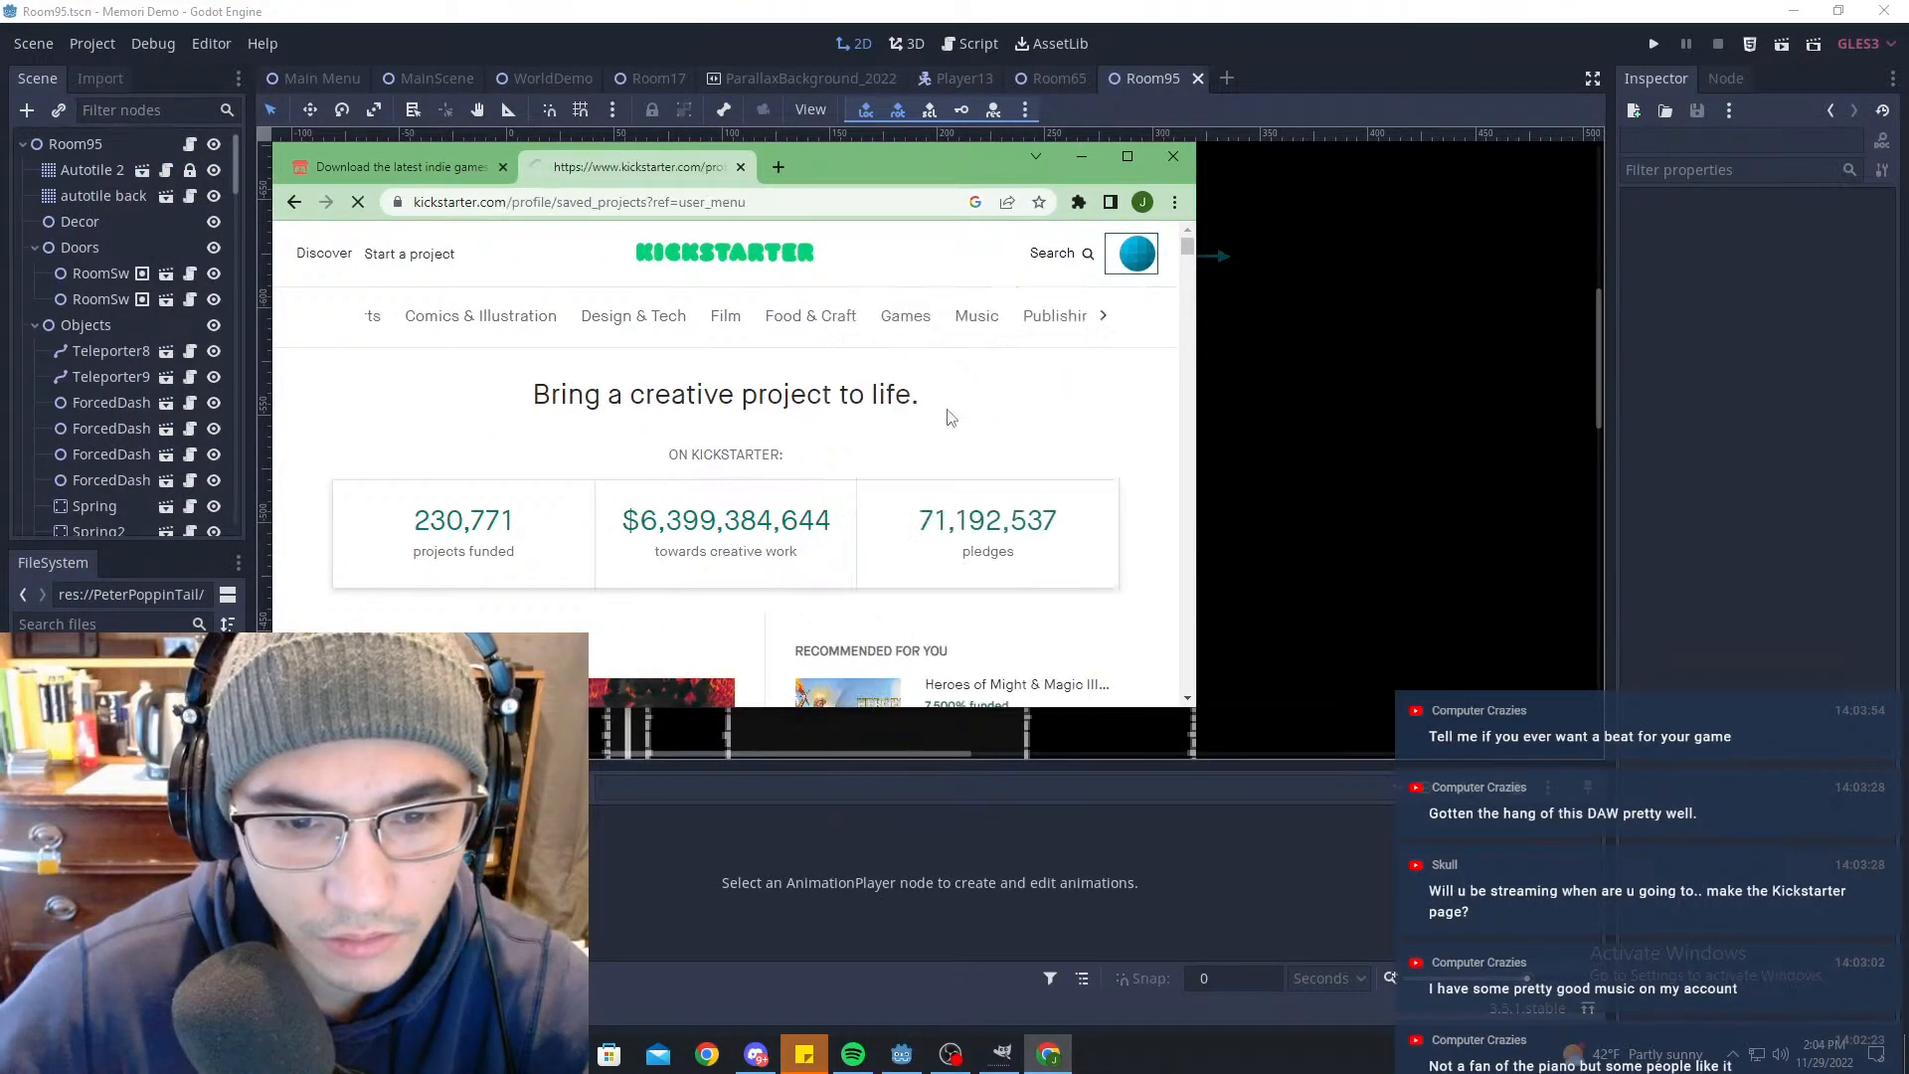
left_click_drag(846, 165, 939, 2)
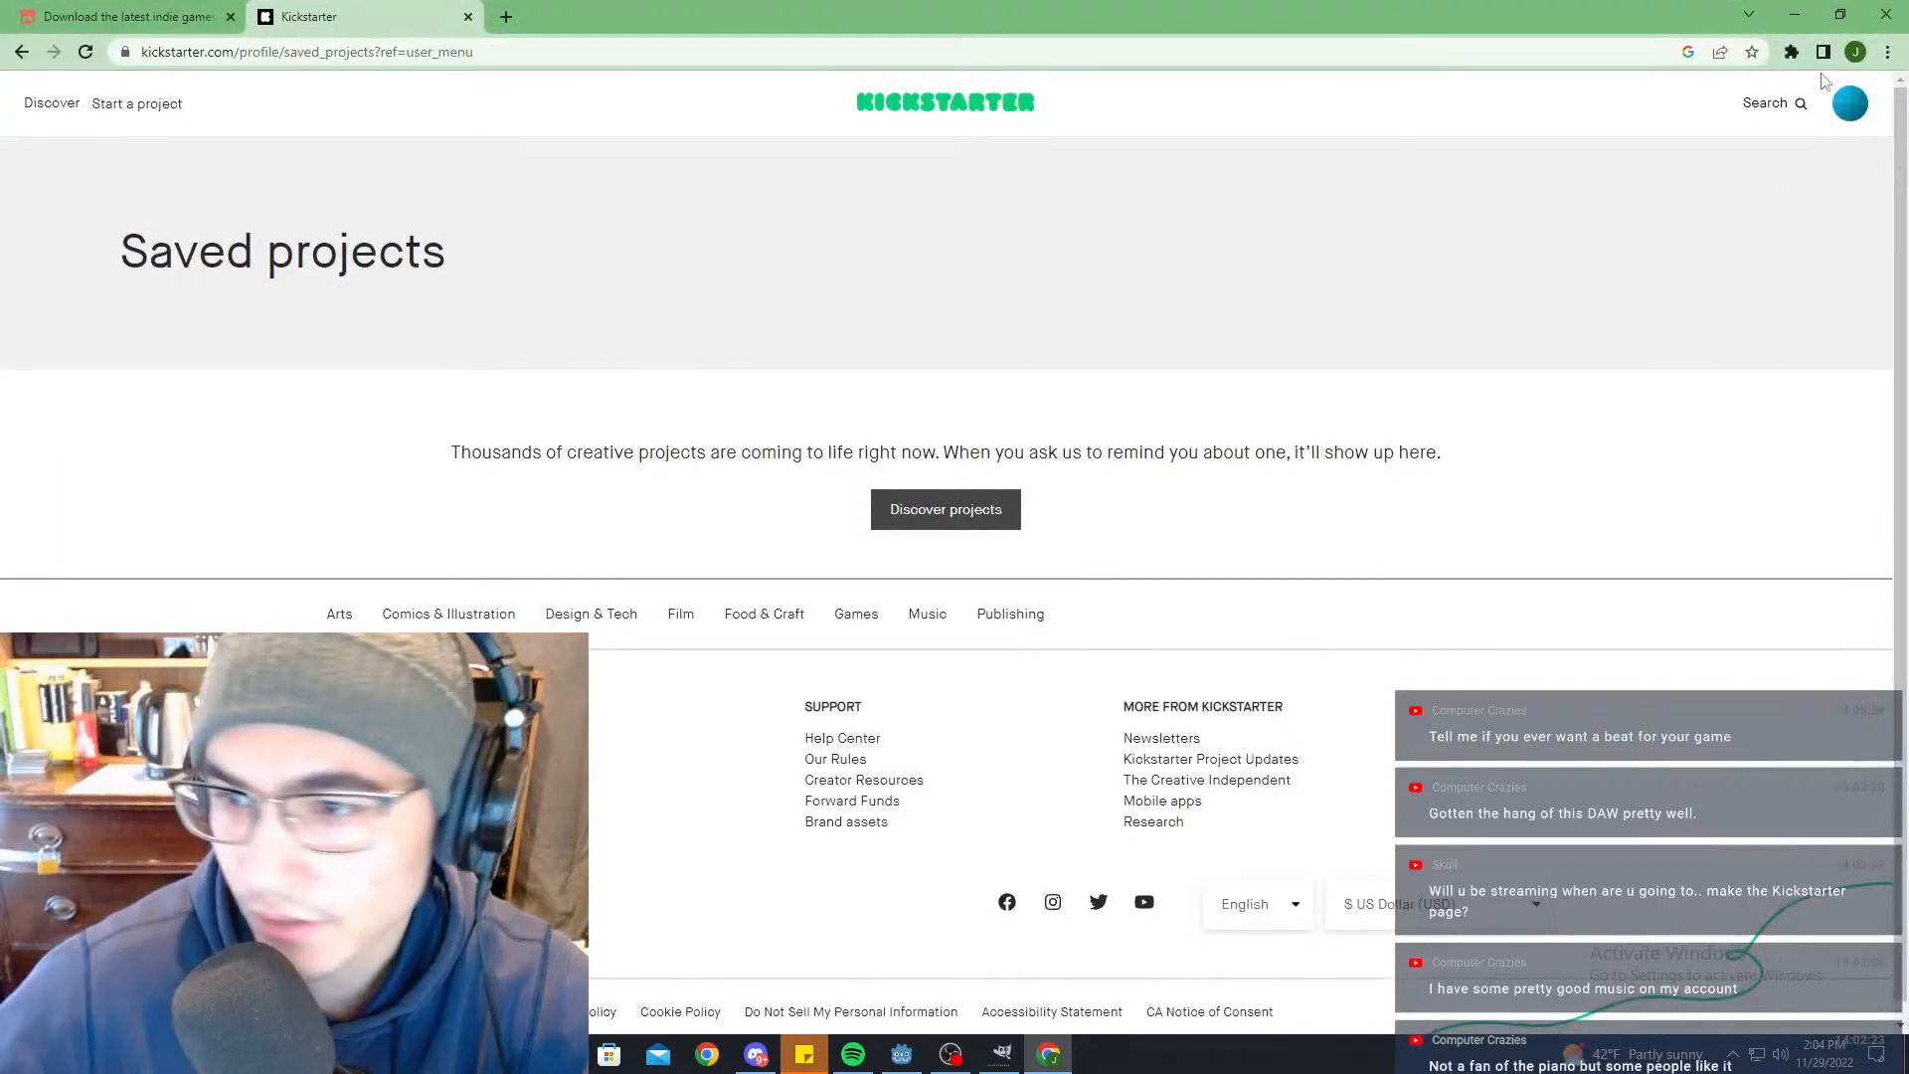
Step: Open the account's created Memori project on Kickstarter and go to its Rewards section
left_click(1850, 107)
left_click(1638, 268)
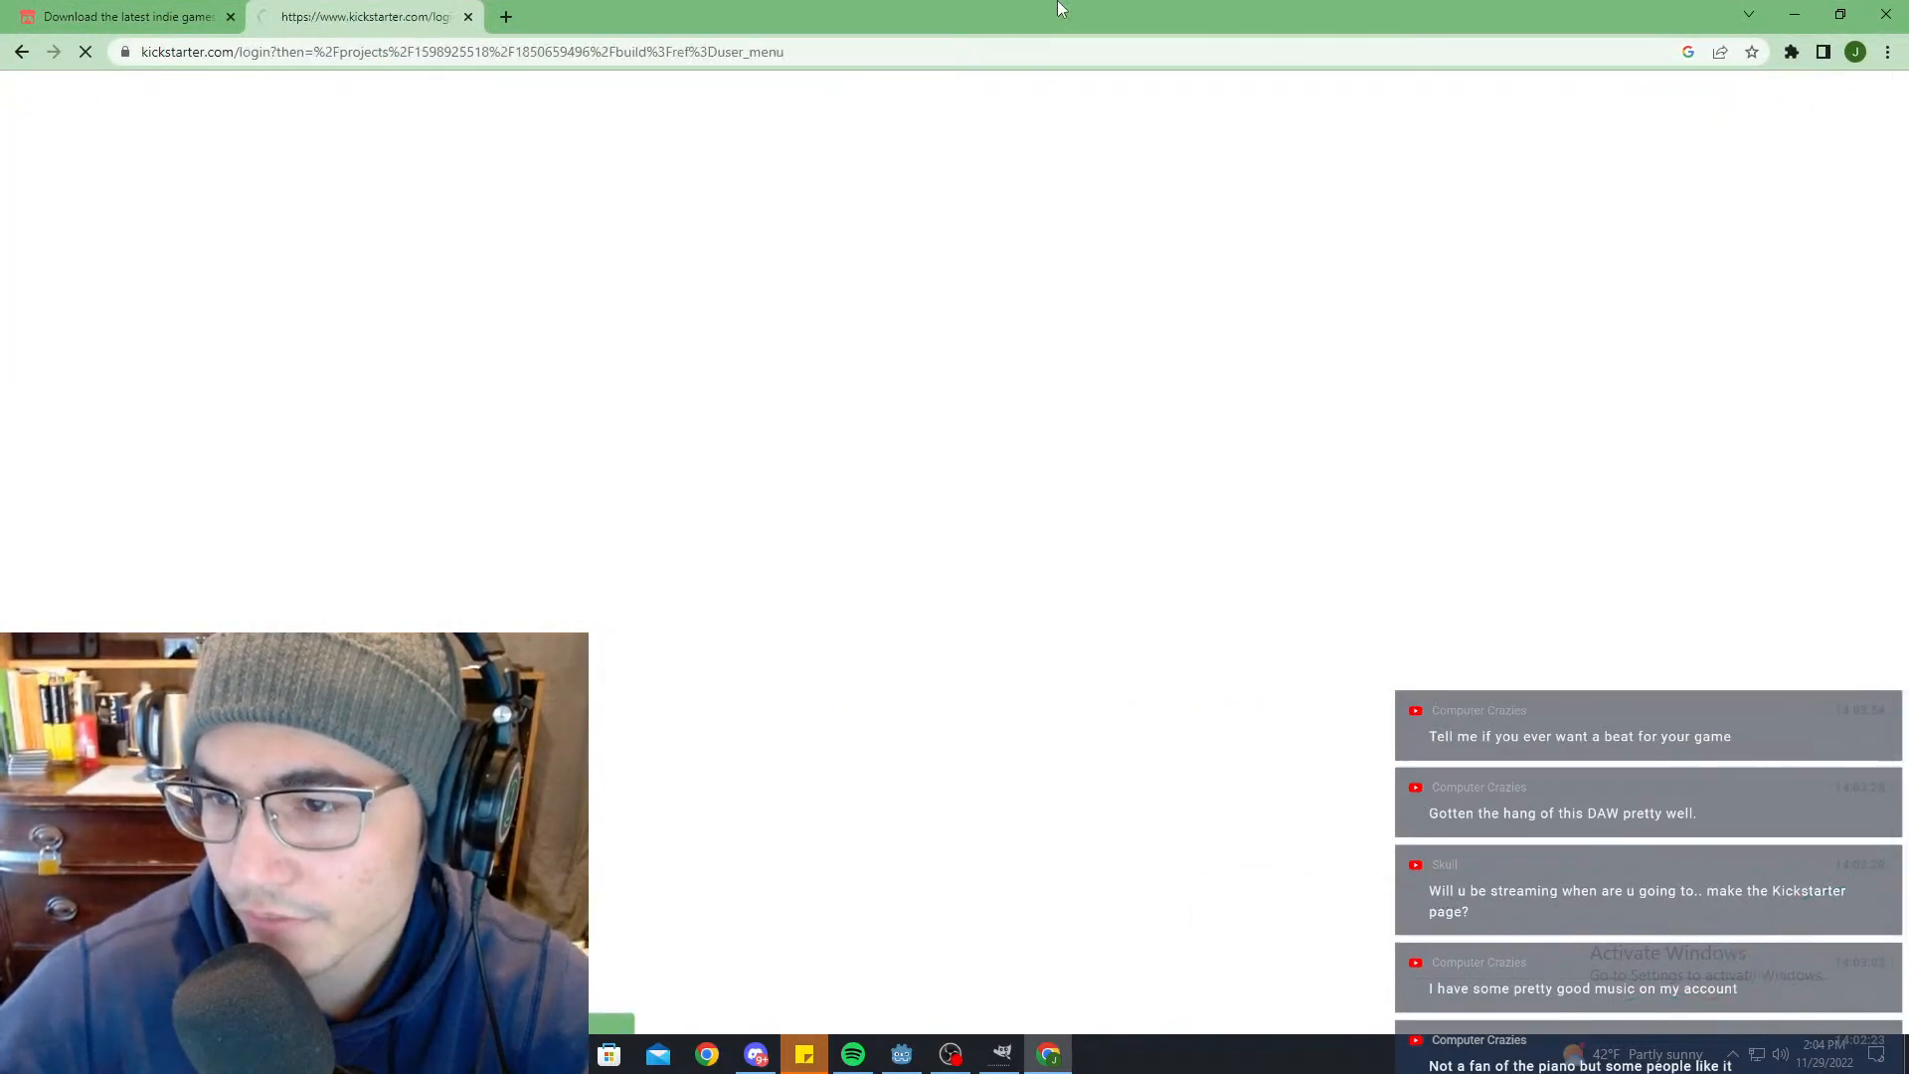
key("alt+Tab")
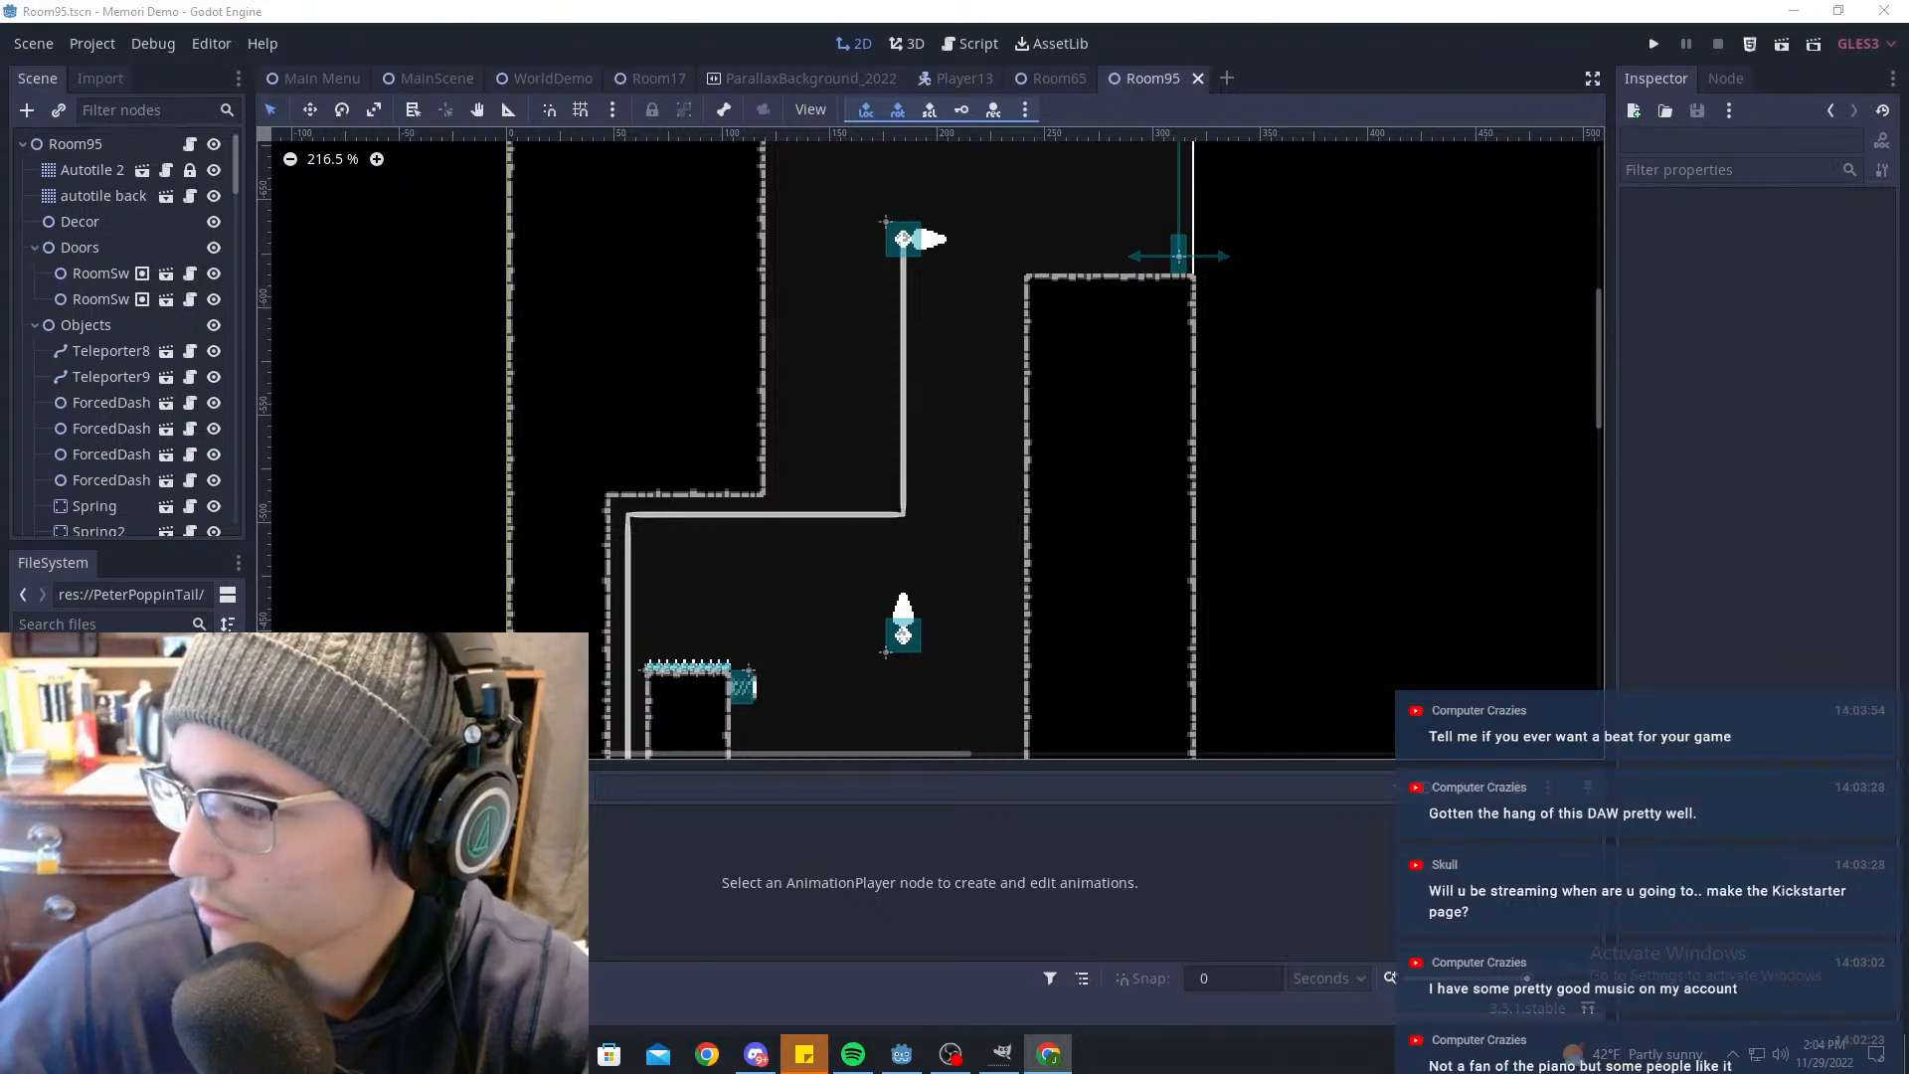
left_click_drag(0, 4, 1151, 0)
scroll(944, 364, "down", 1)
scroll(935, 368, "down", 2)
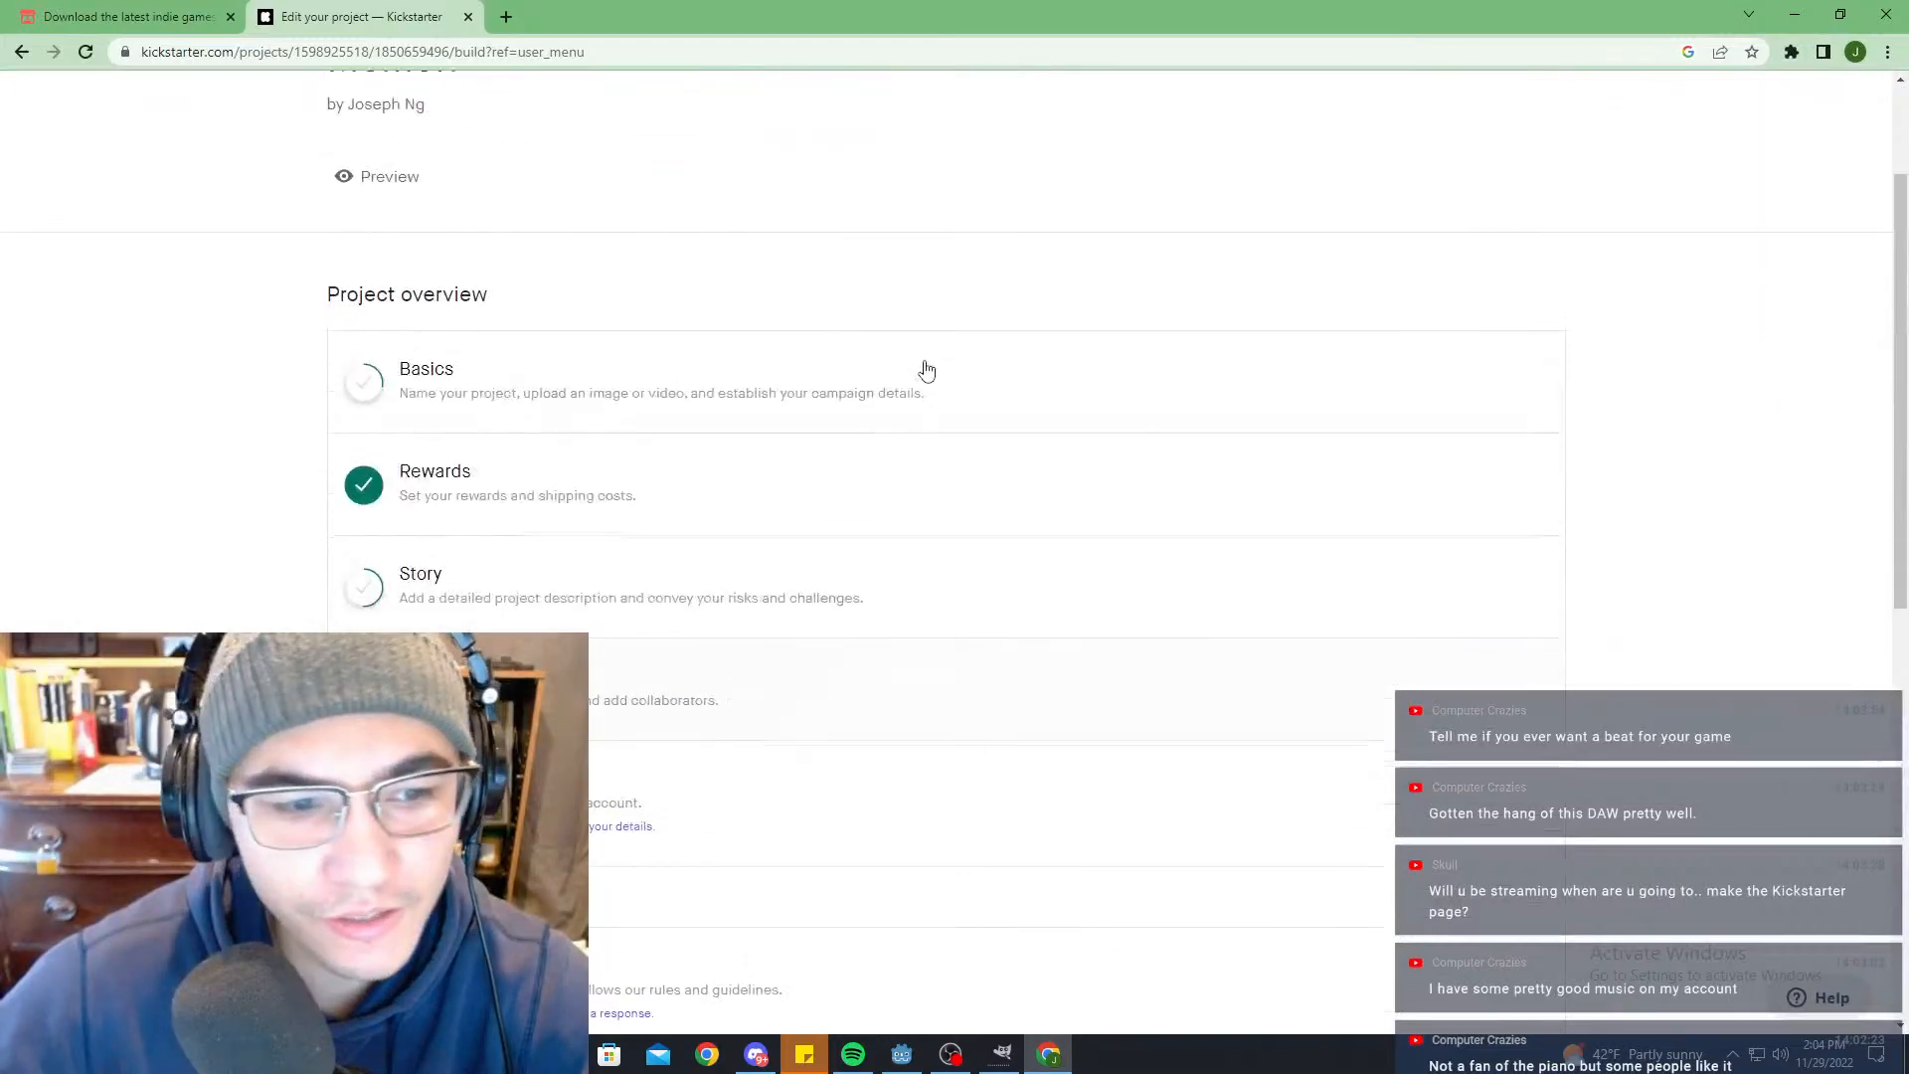
left_click(663, 387)
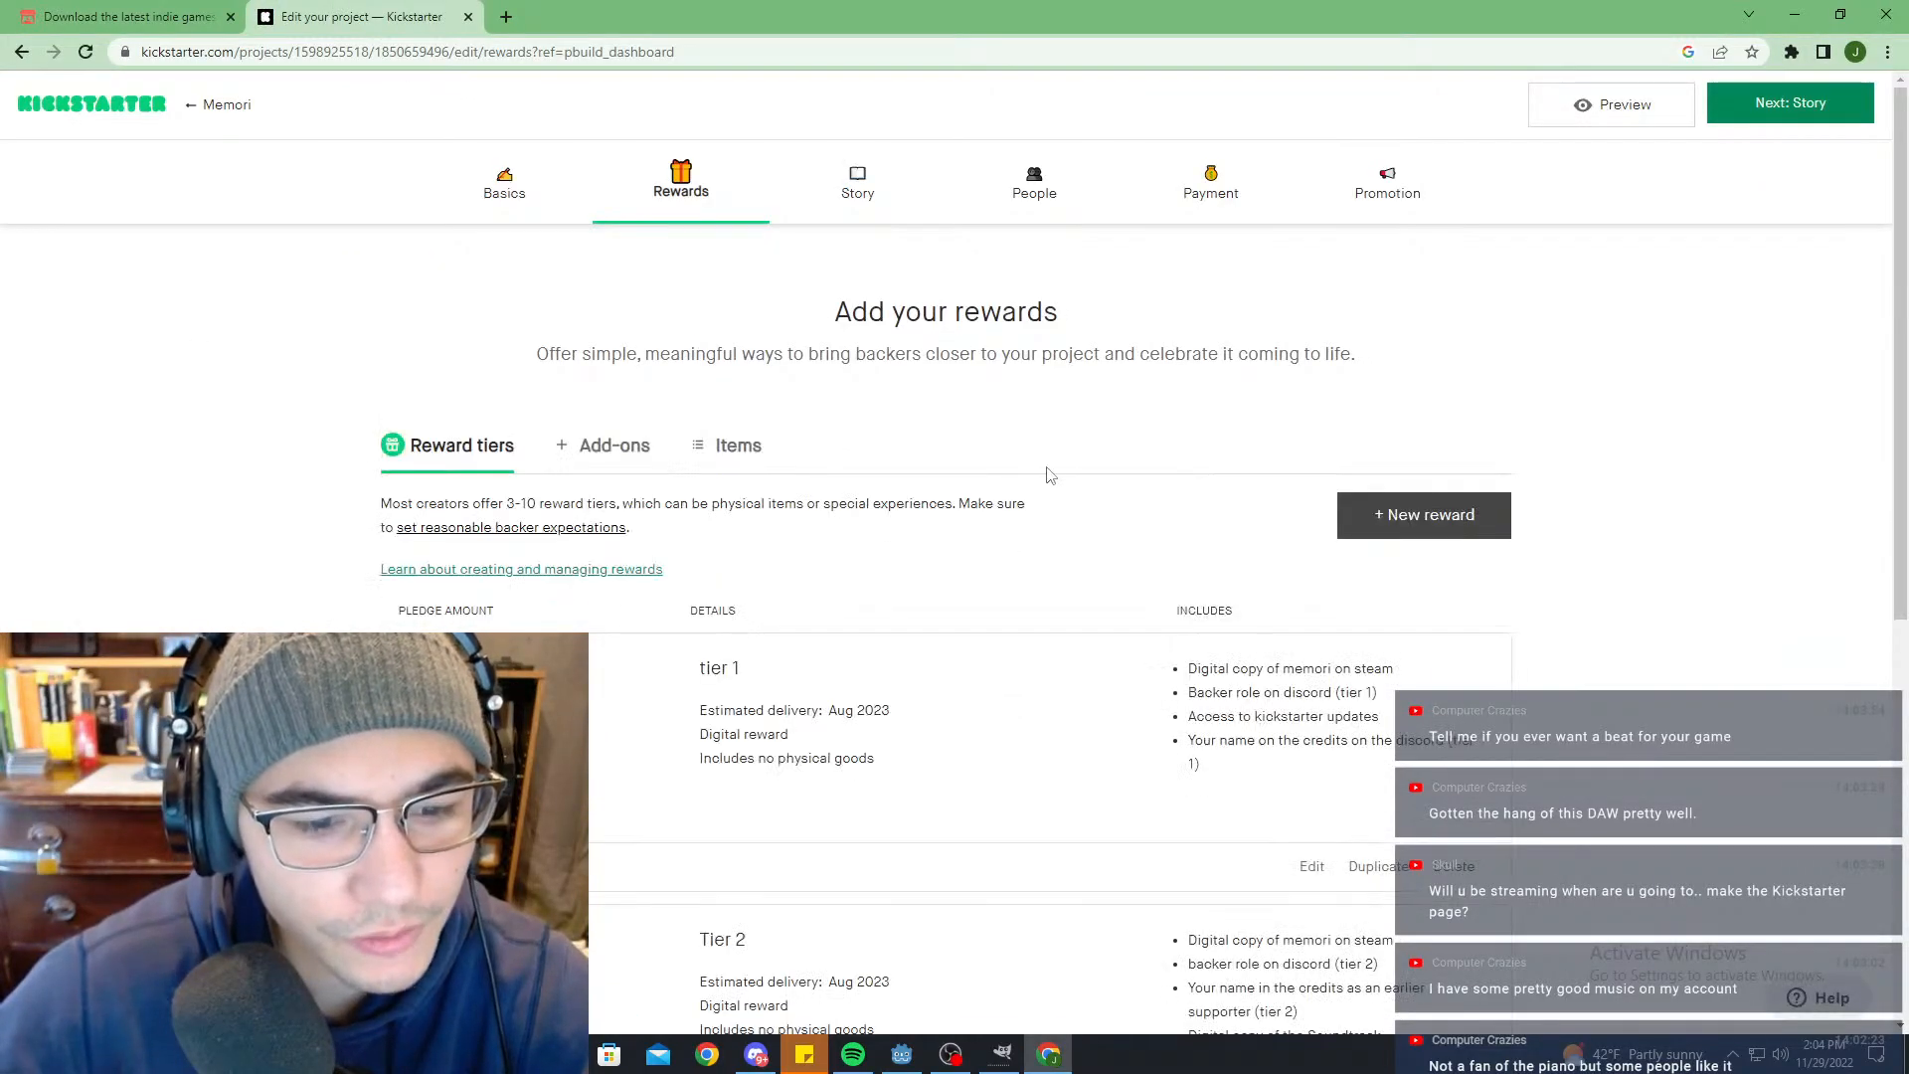
Step: Review the pledge amounts and included items of reward tiers 1, 2 and 3
scroll(672, 445, "down", 3)
scroll(672, 444, "down", 3)
scroll(772, 405, "up", 1)
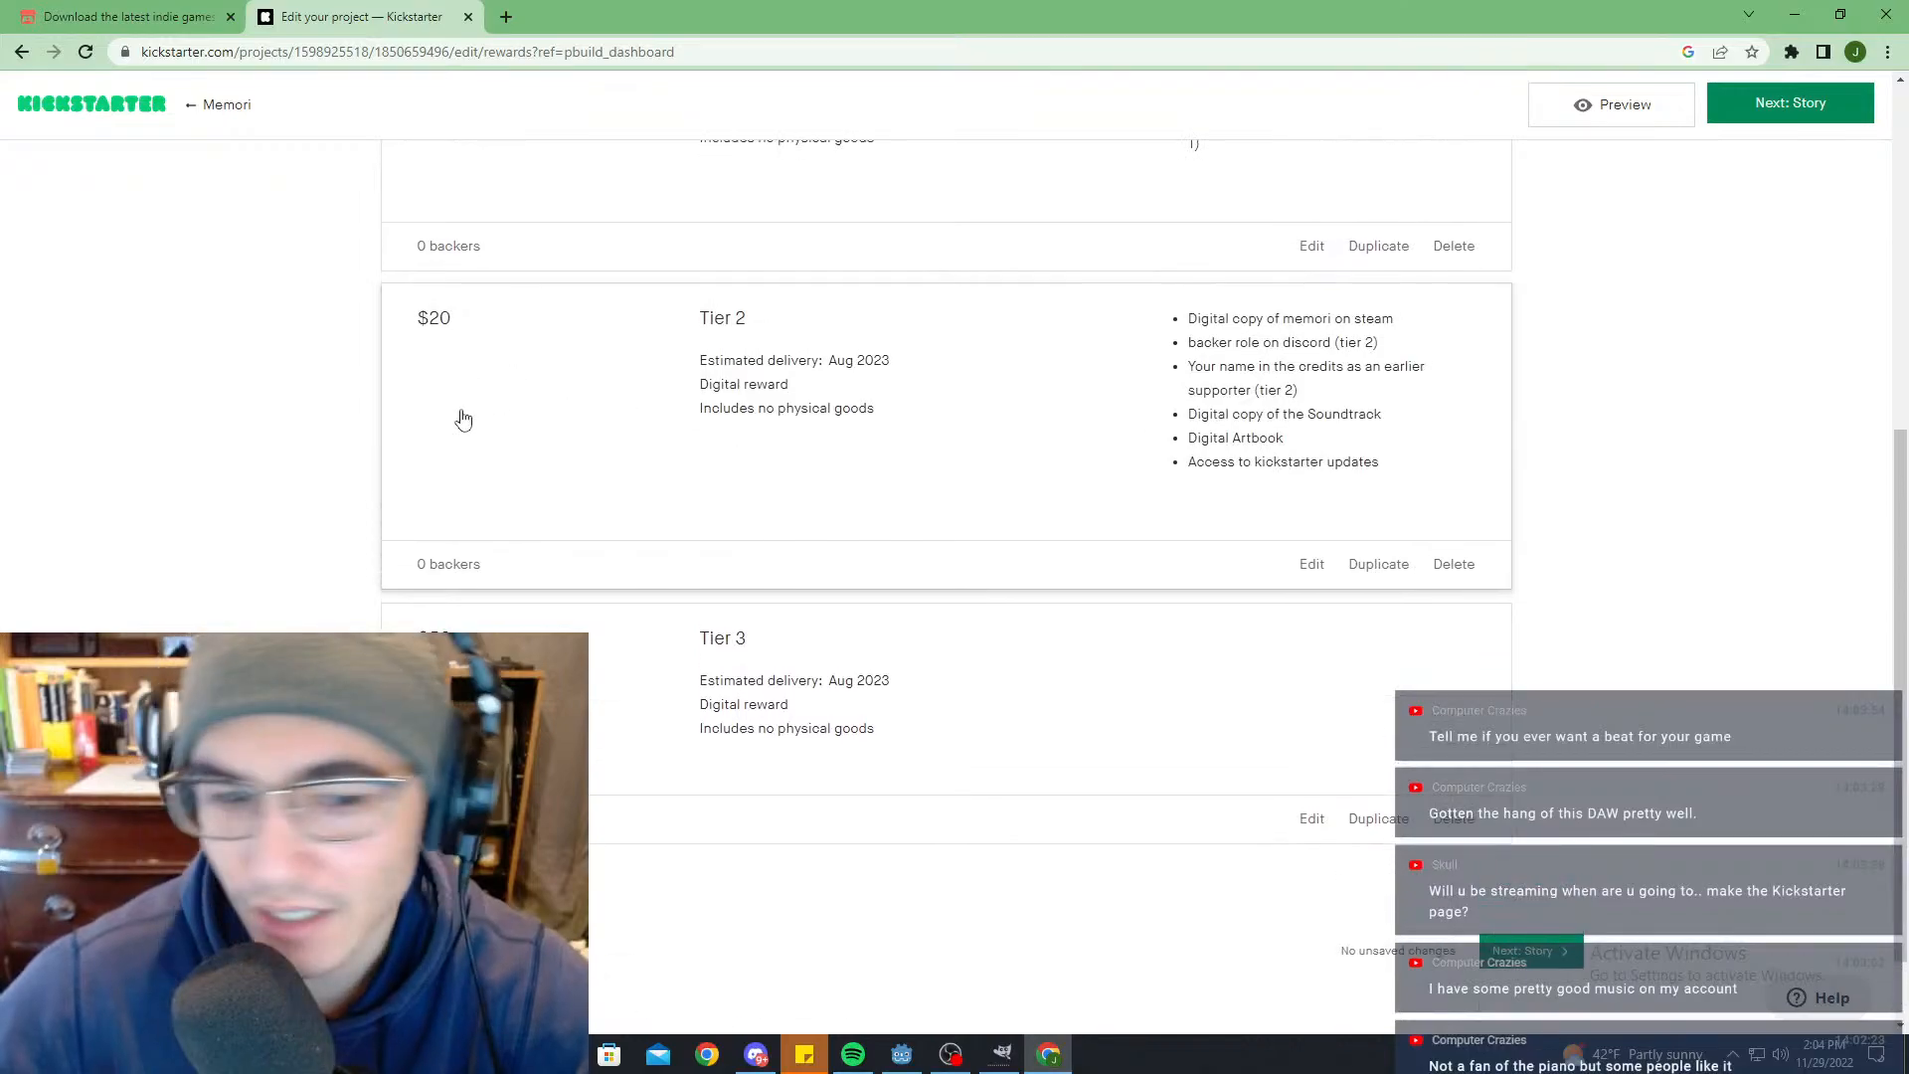
scroll(761, 648, "up", 6)
scroll(414, 410, "down", 3)
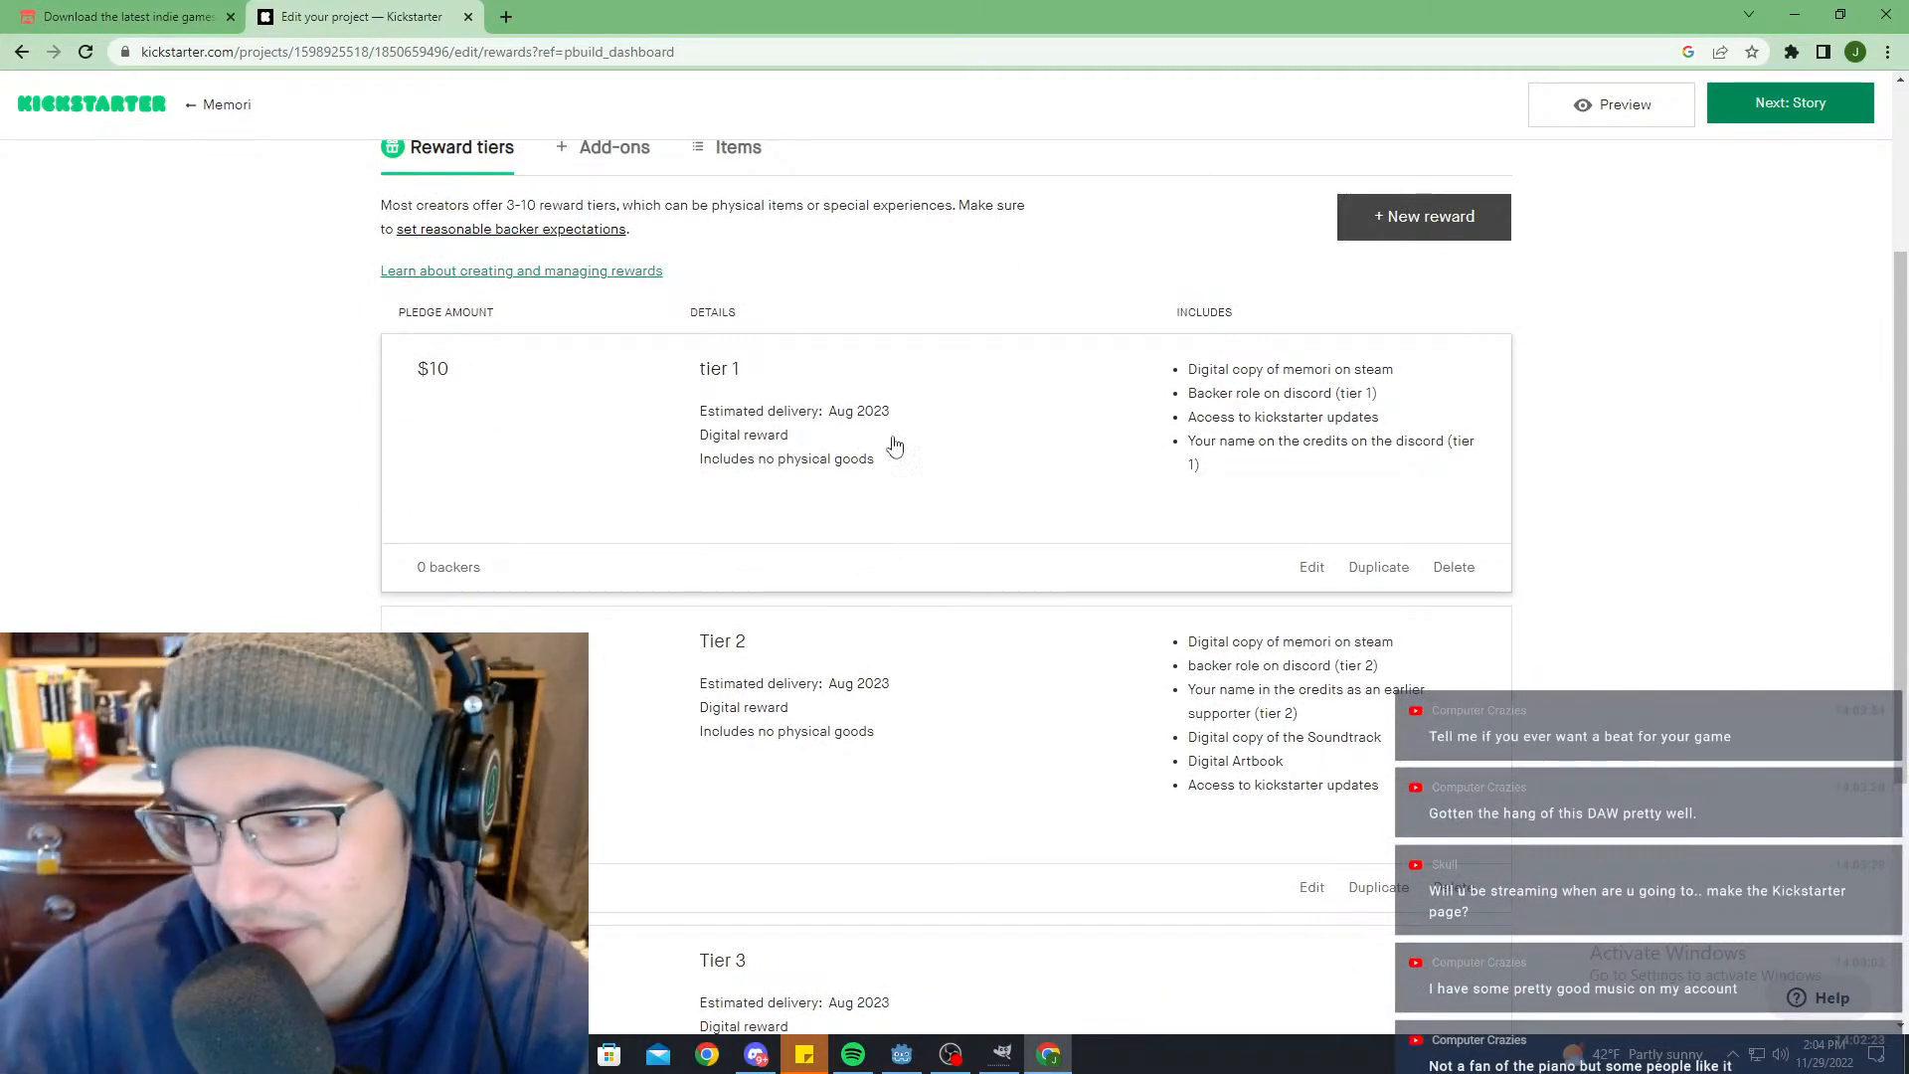
scroll(645, 416, "down", 3)
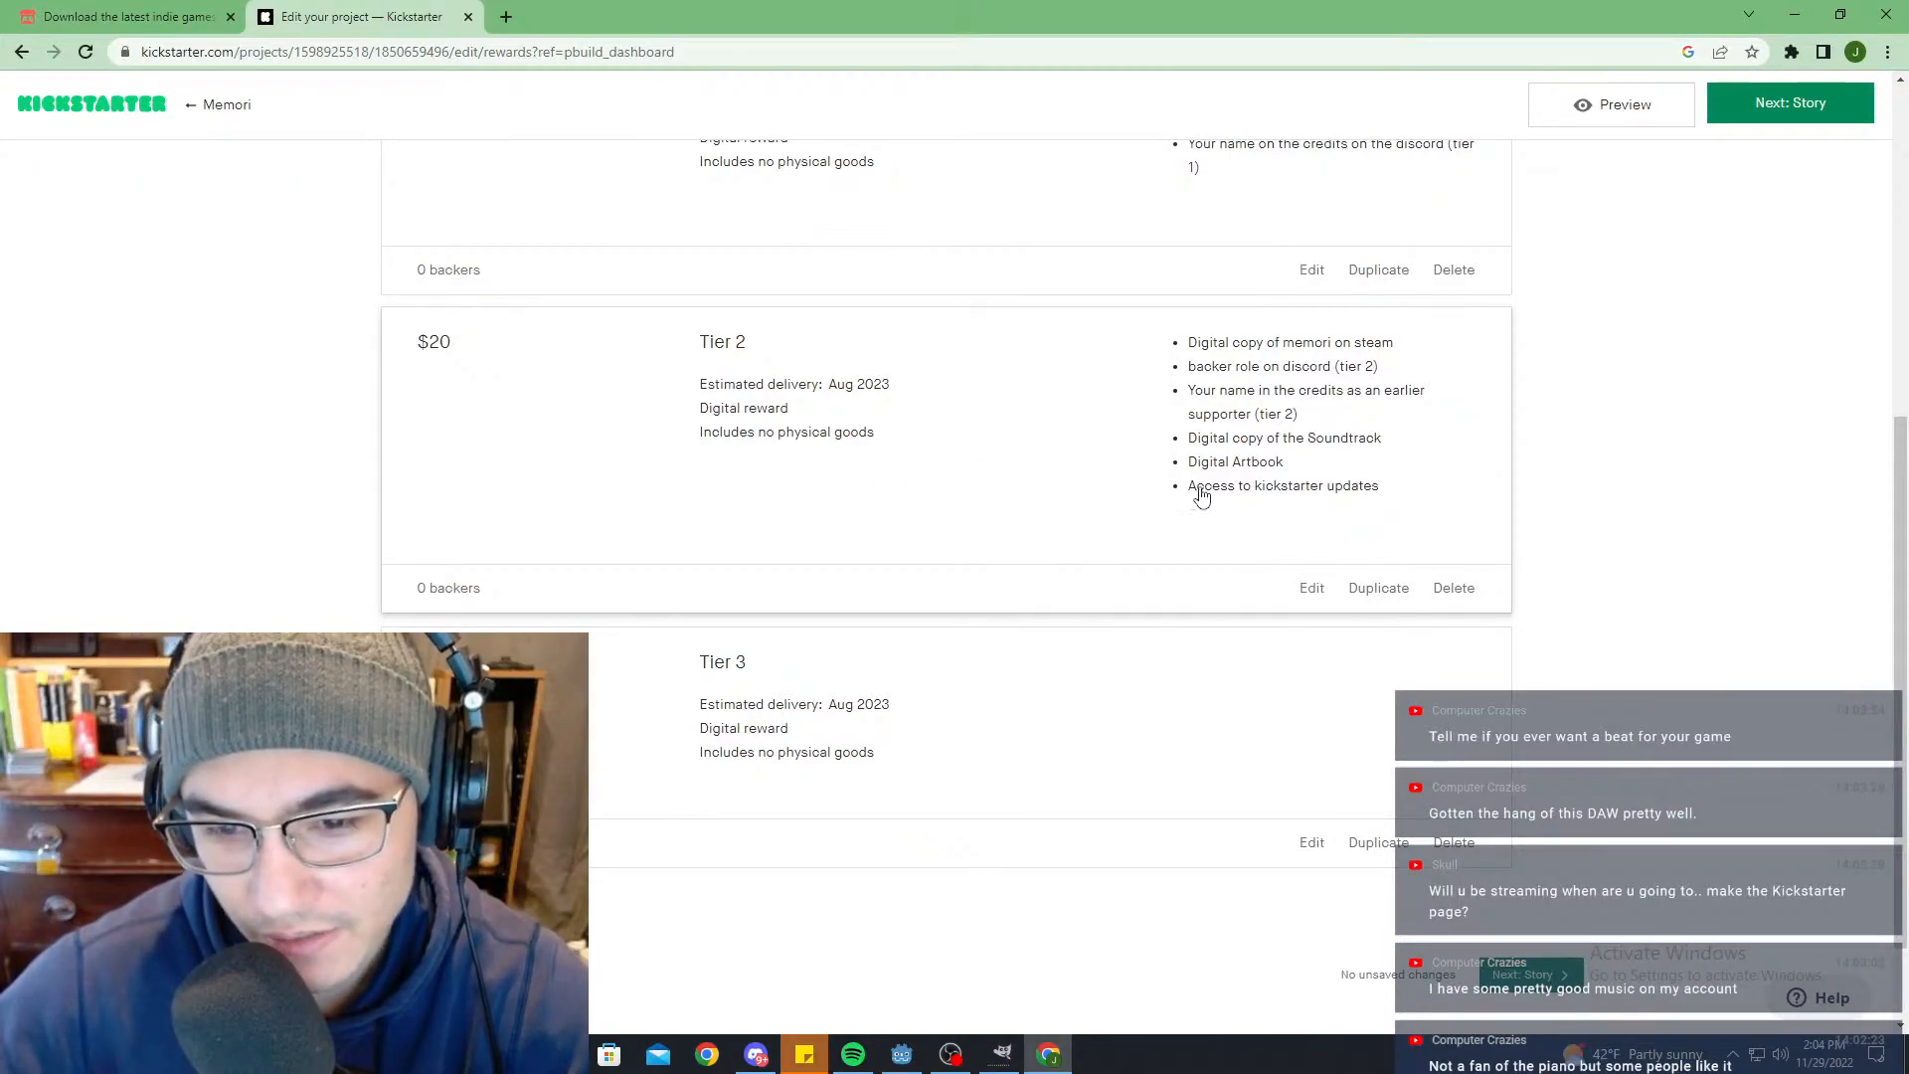
scroll(1356, 452, "down", 1)
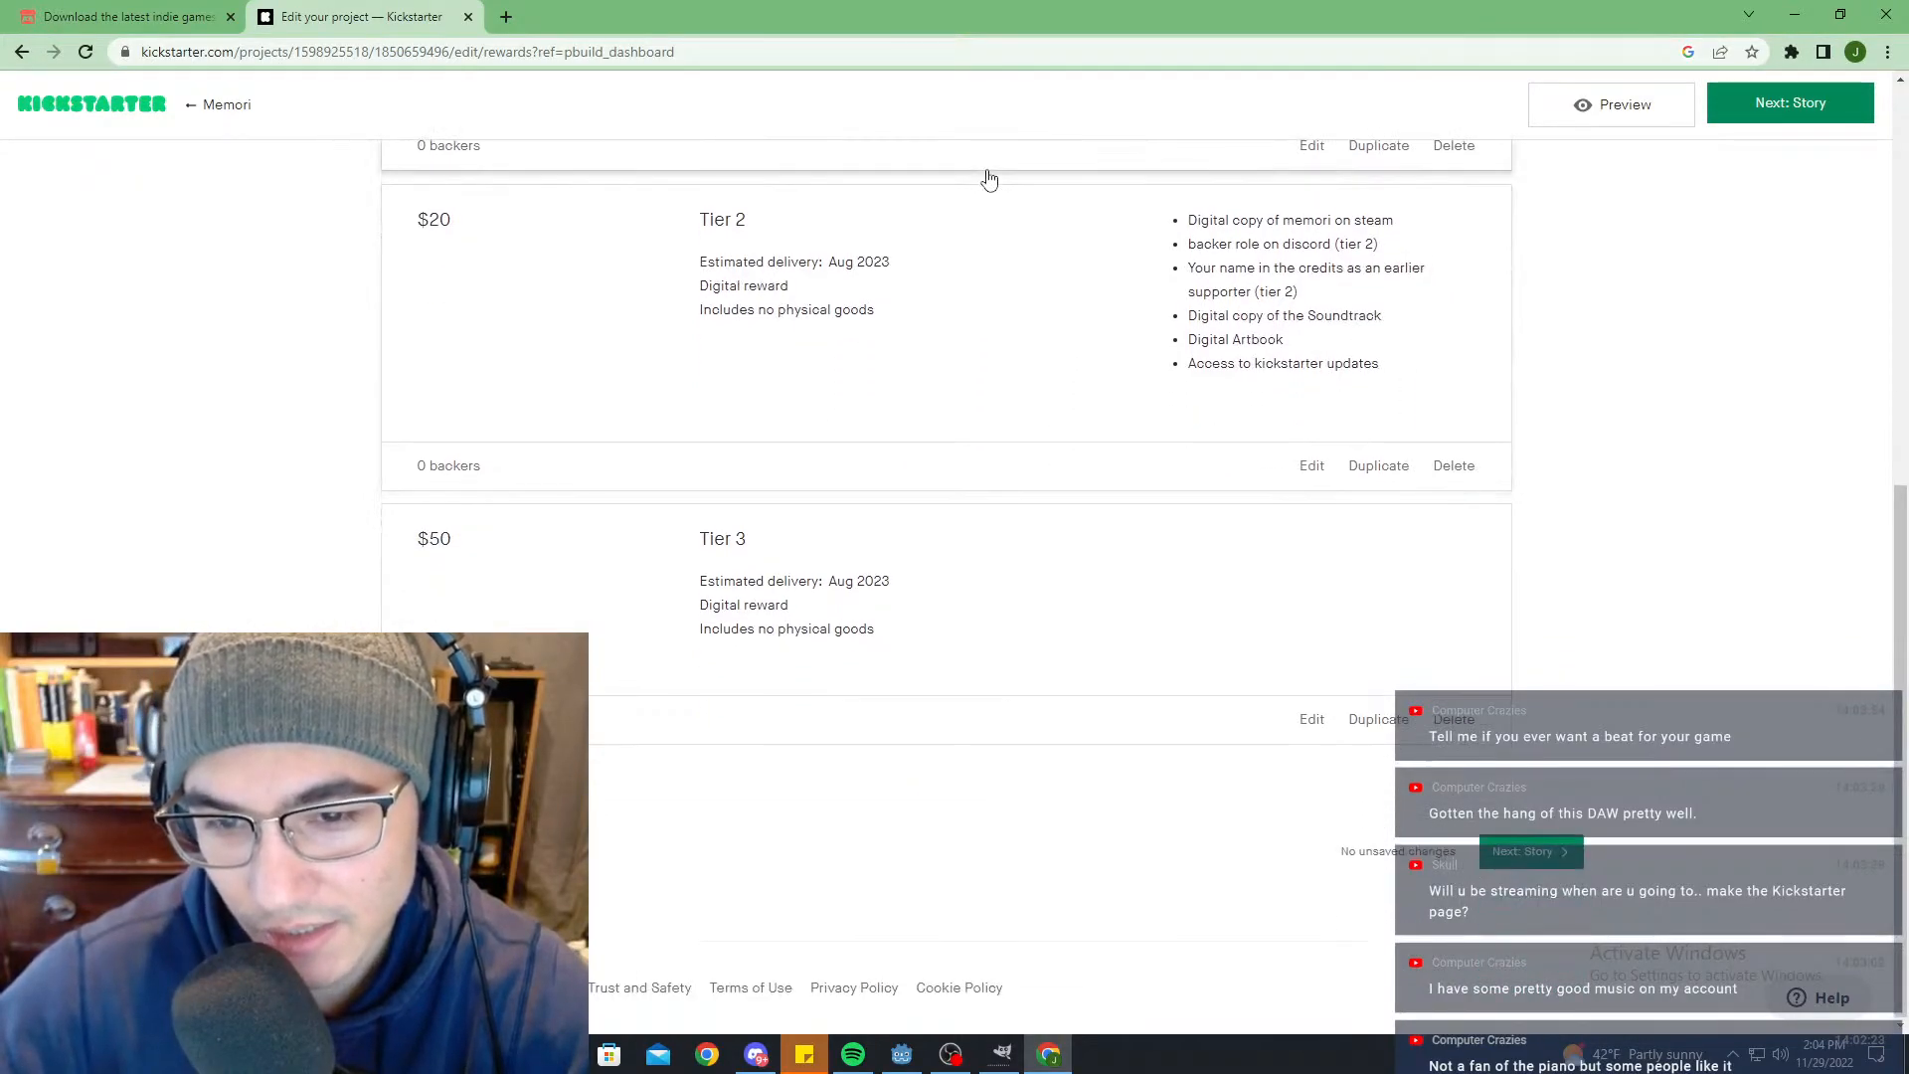
scroll(1411, 308, "up", 2)
scroll(1417, 323, "down", 1)
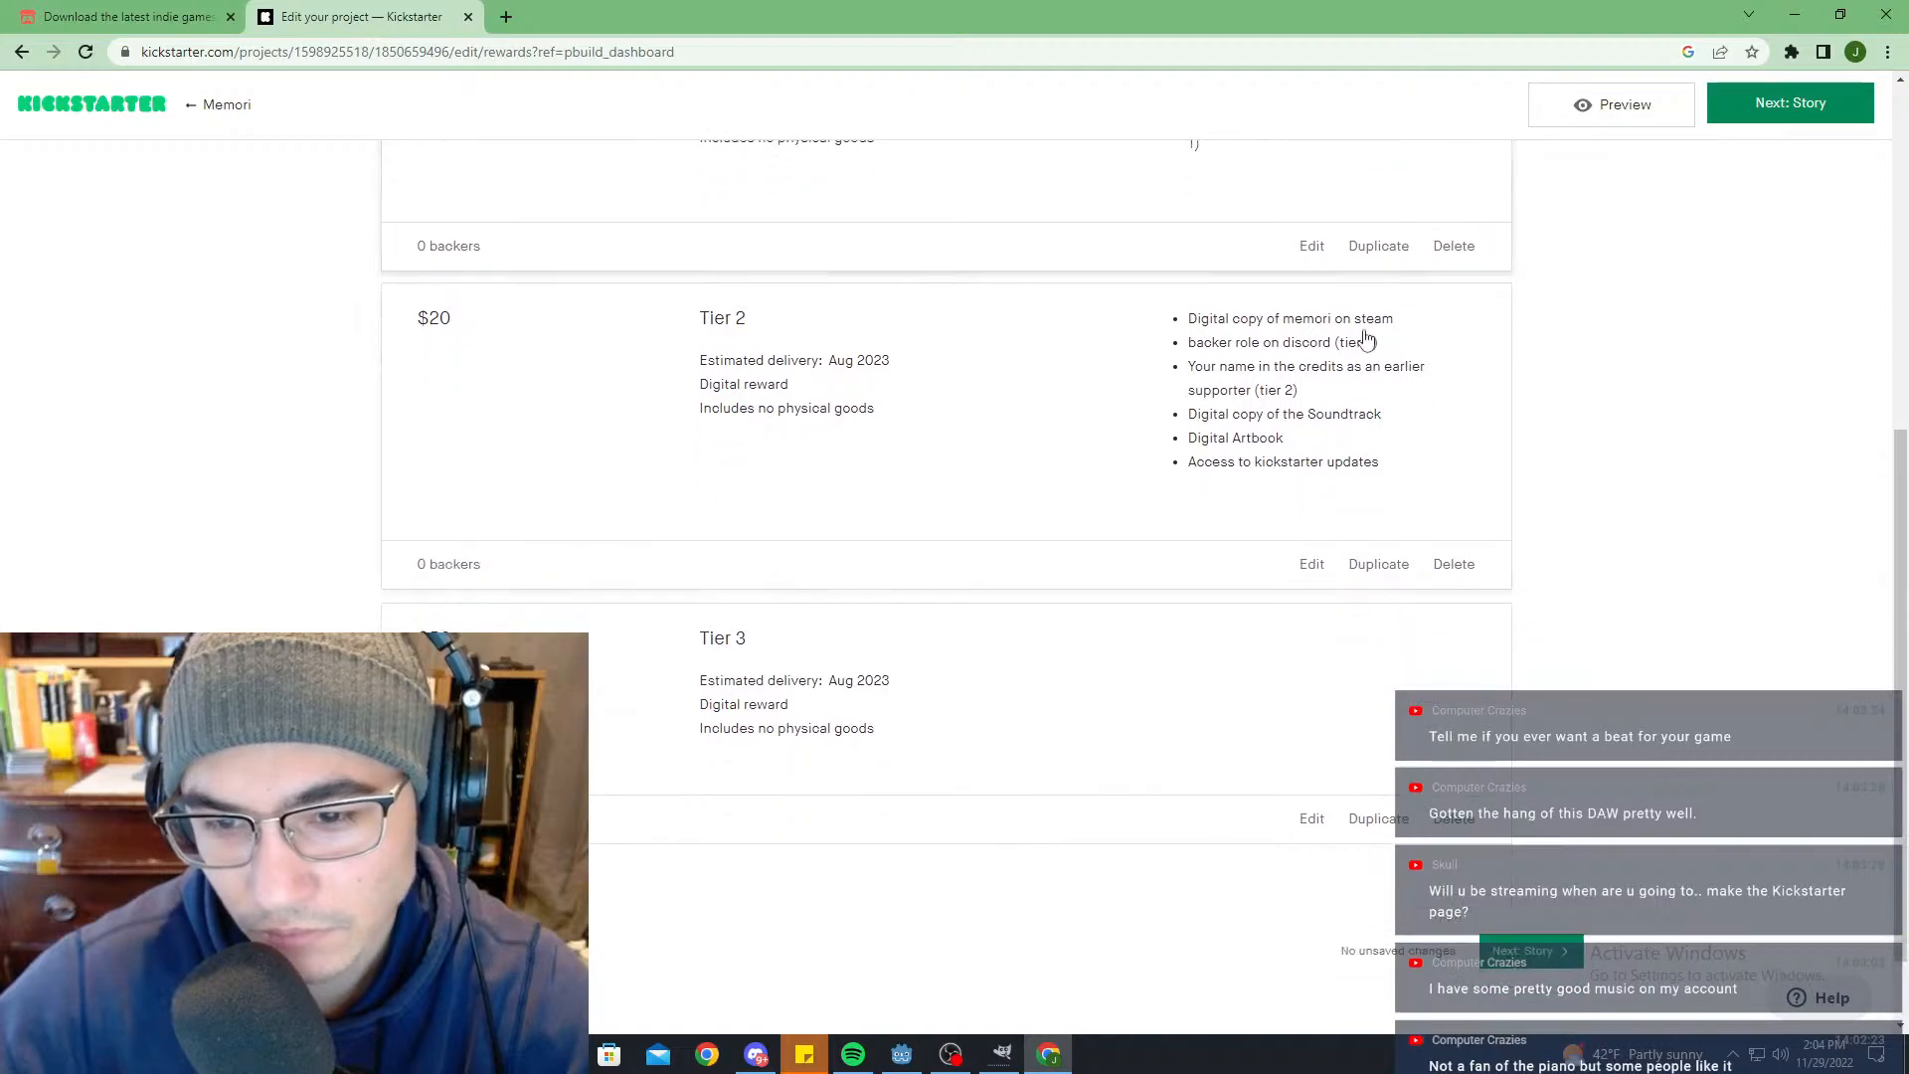
scroll(1441, 278, "down", 1)
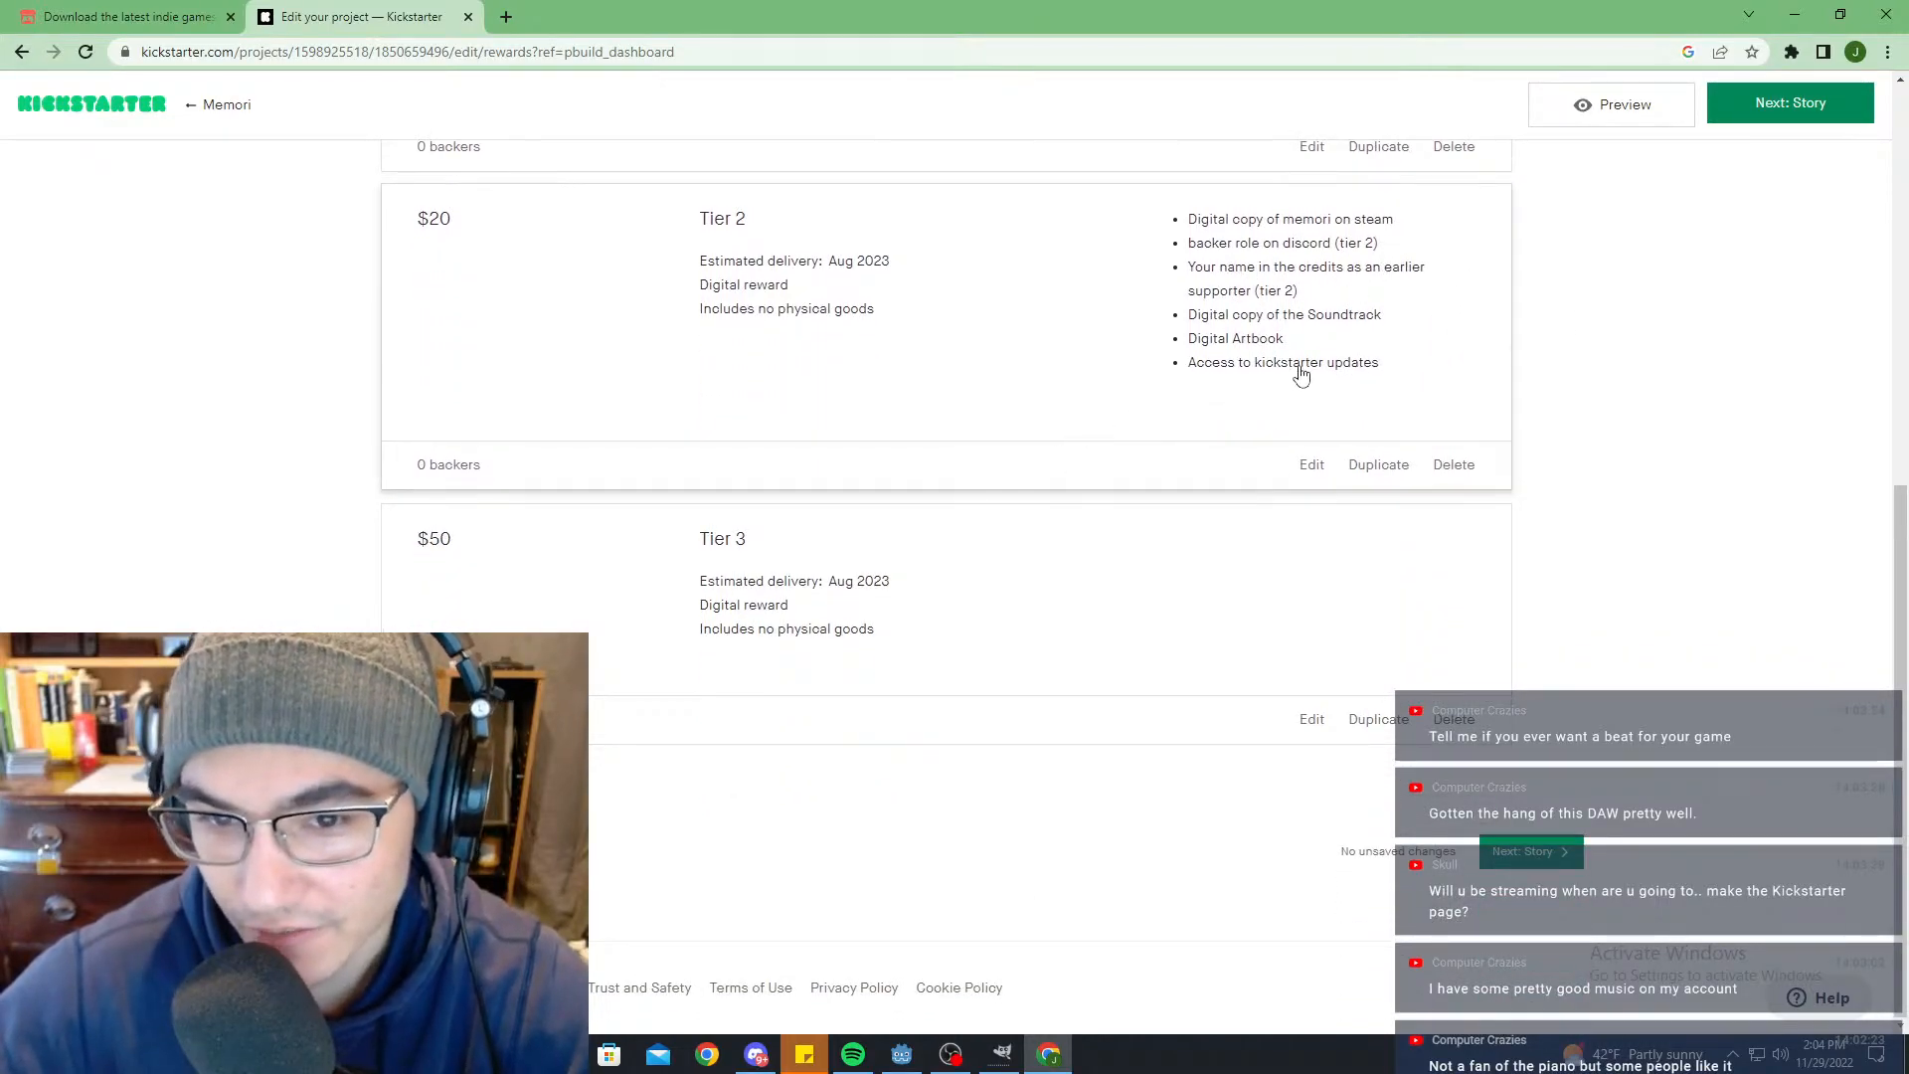
scroll(1410, 298, "up", 2)
scroll(1412, 413, "down", 1)
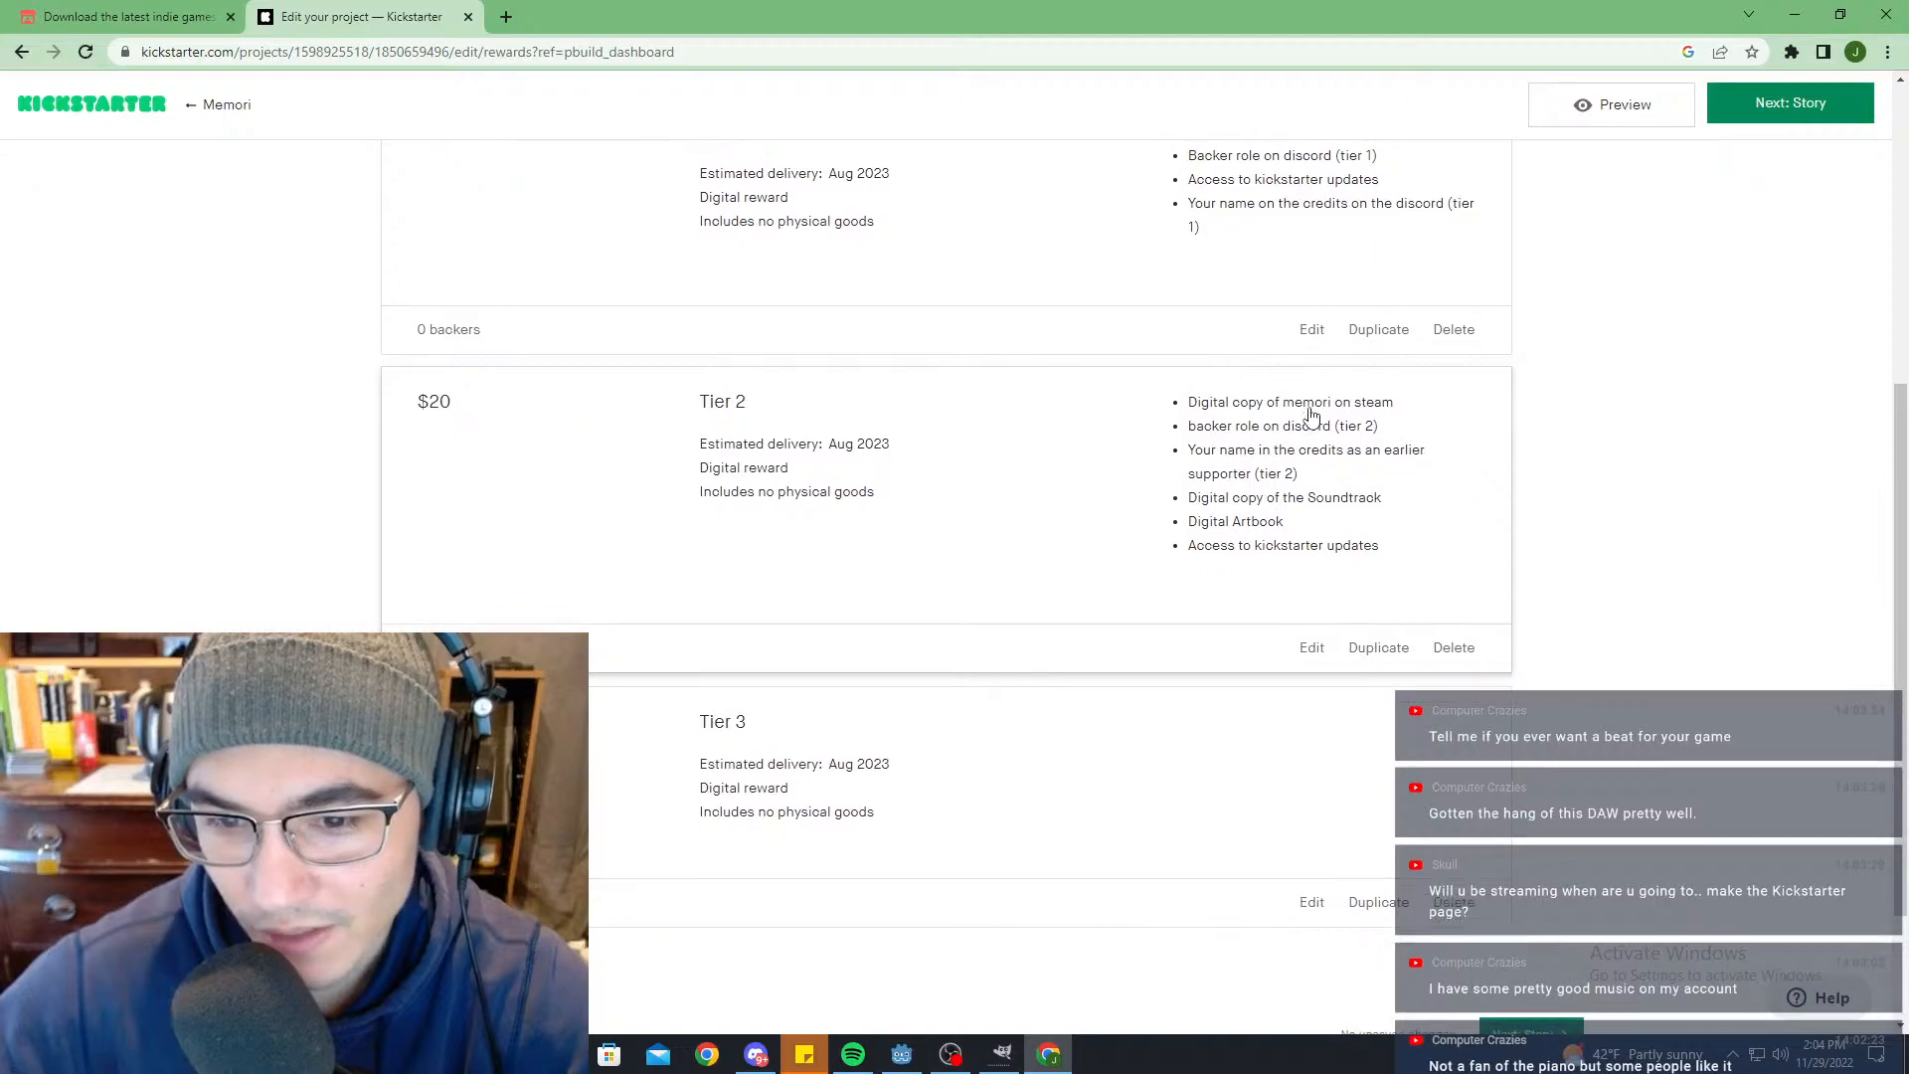
scroll(1441, 368, "down", 1)
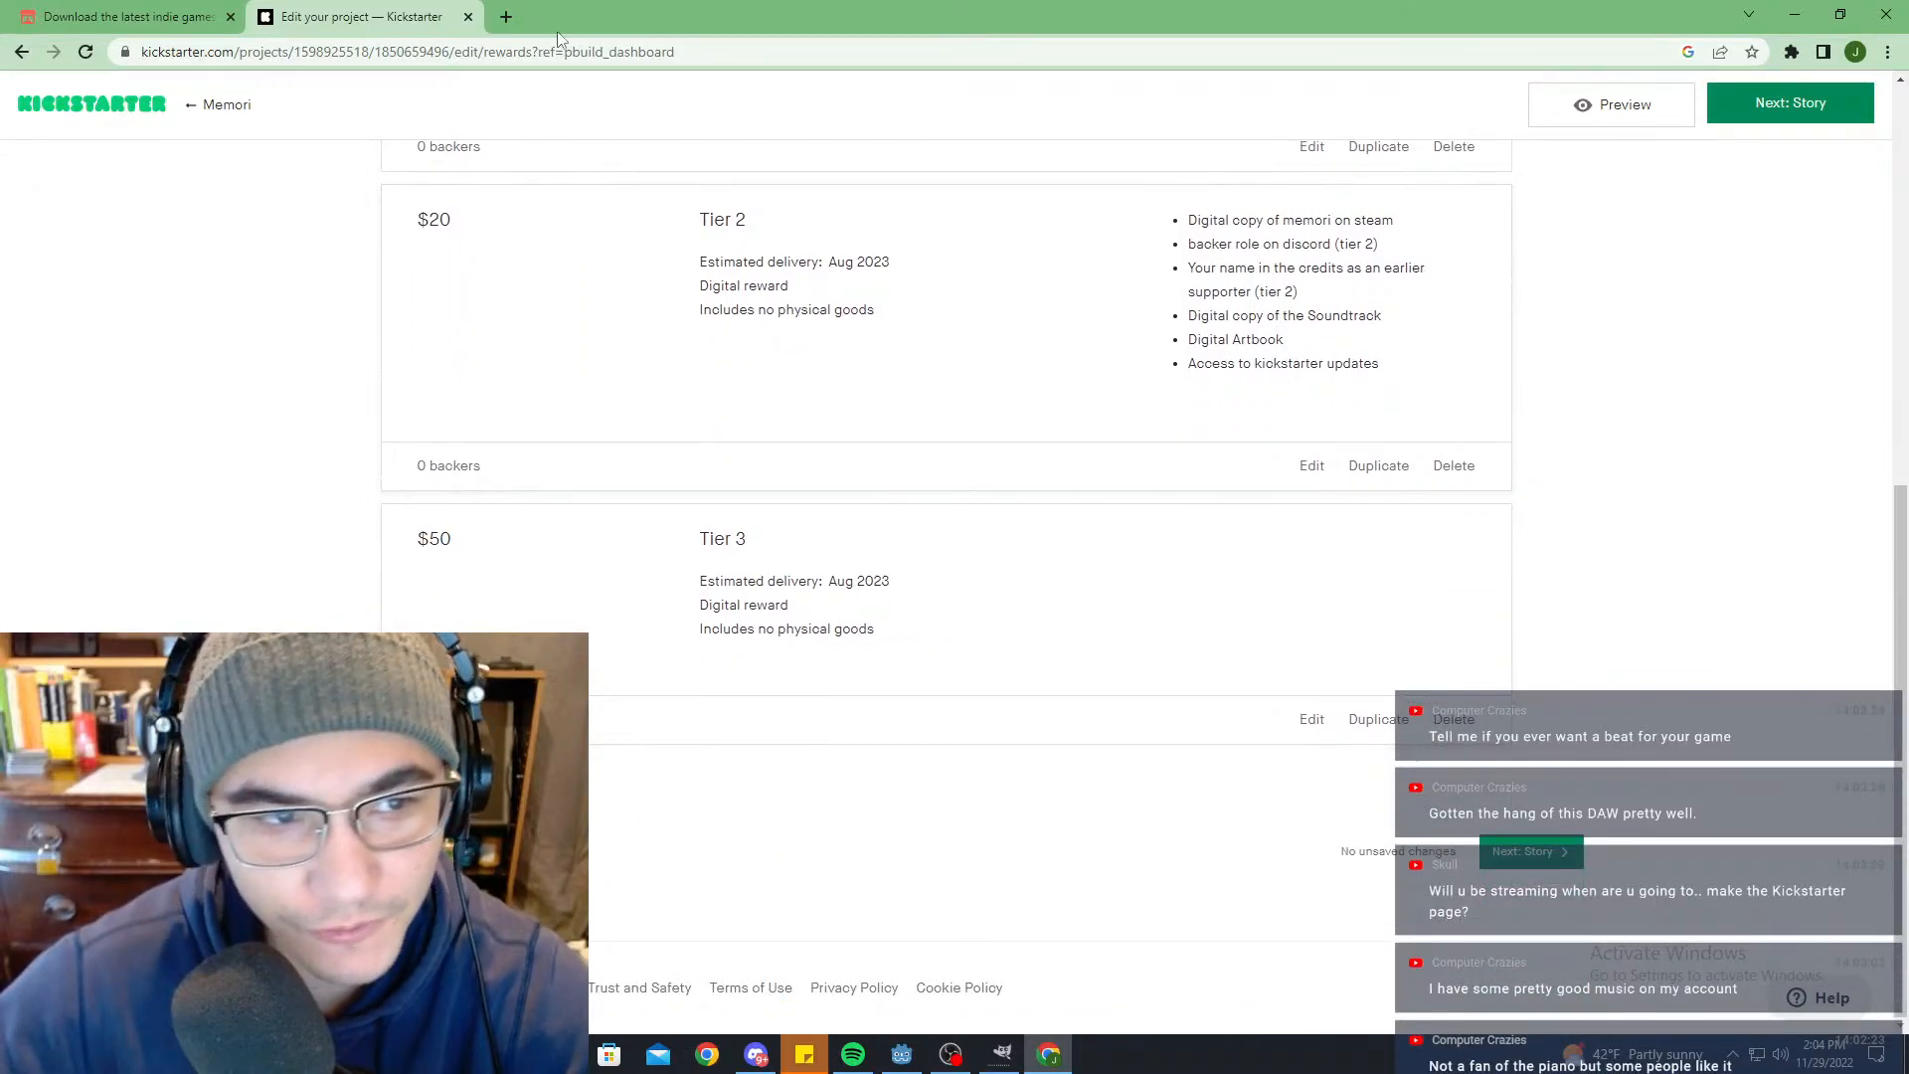
Step: Bring up Trello in the browser and open the Memori gameplan board
left_click_drag(577, 16, 1908, 497)
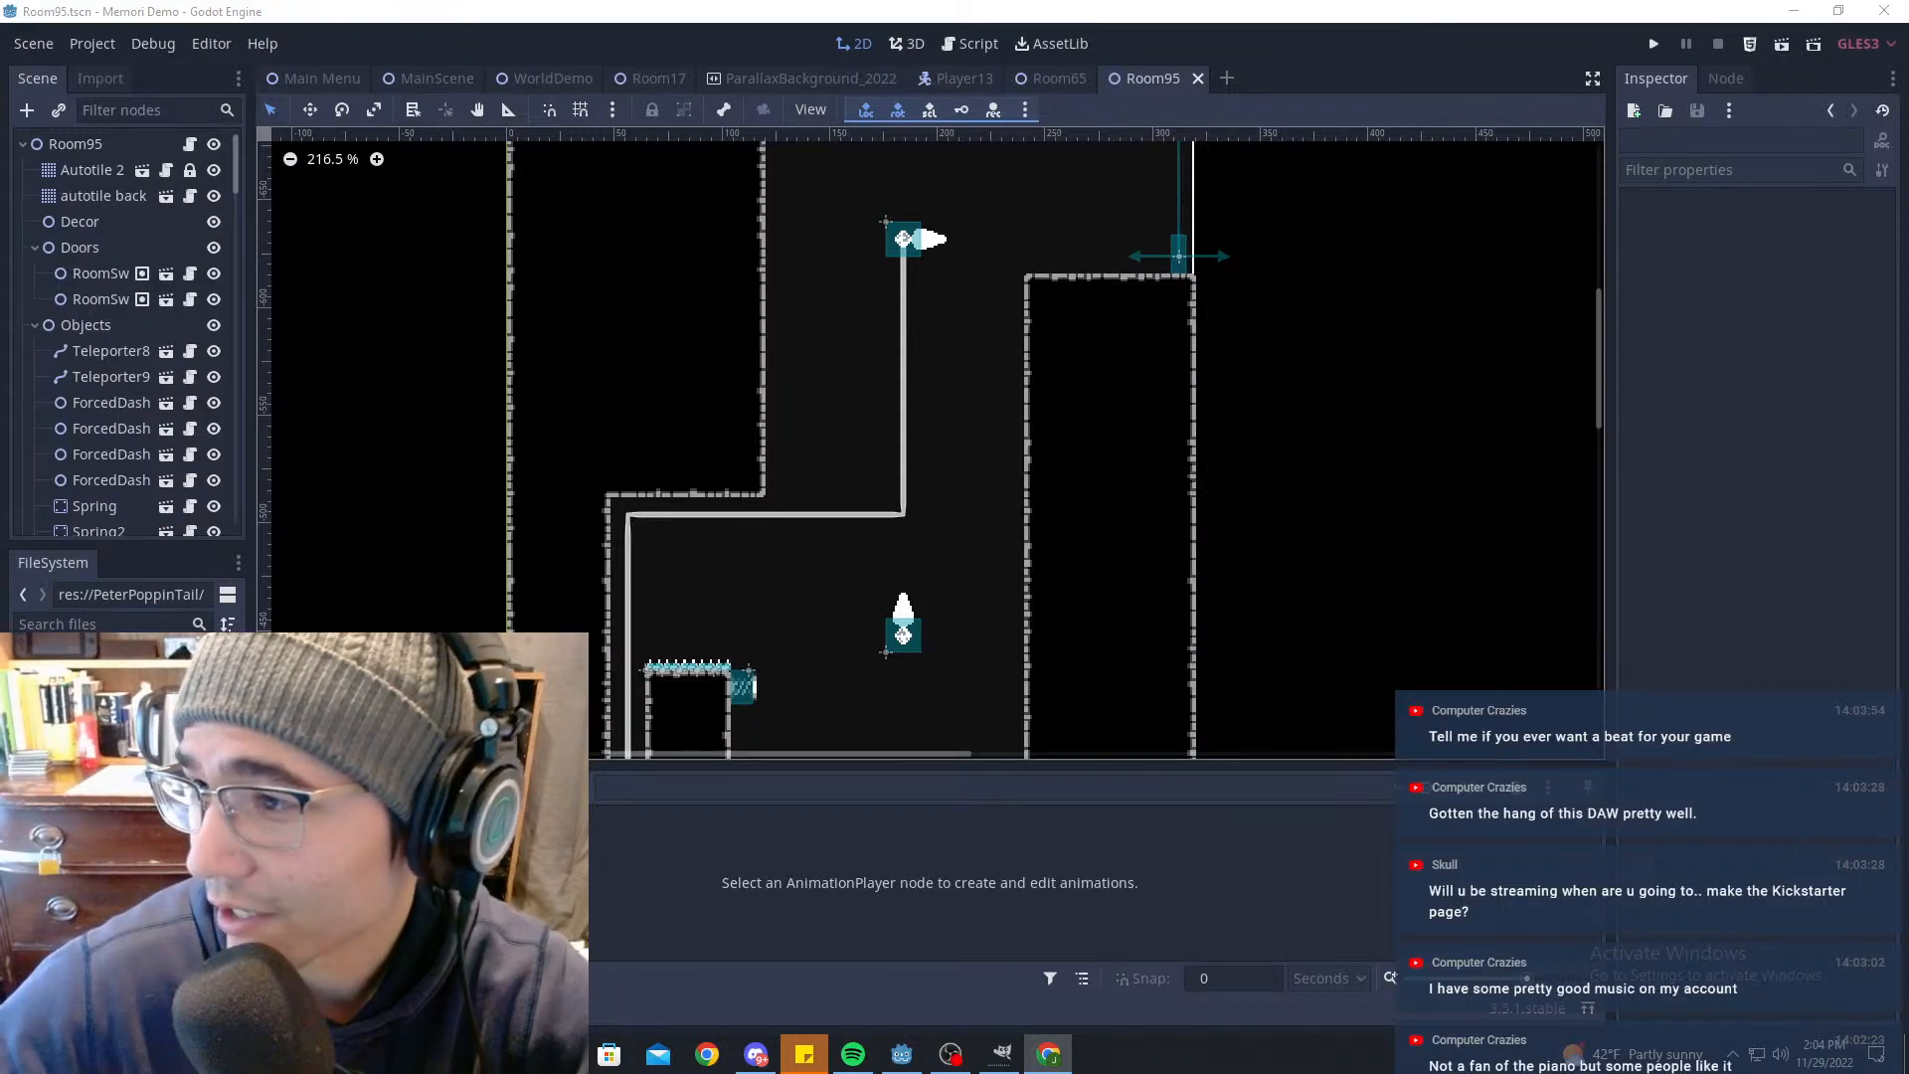
left_click_drag(1908, 487, 1144, 2)
scroll(1013, 507, "down", 3)
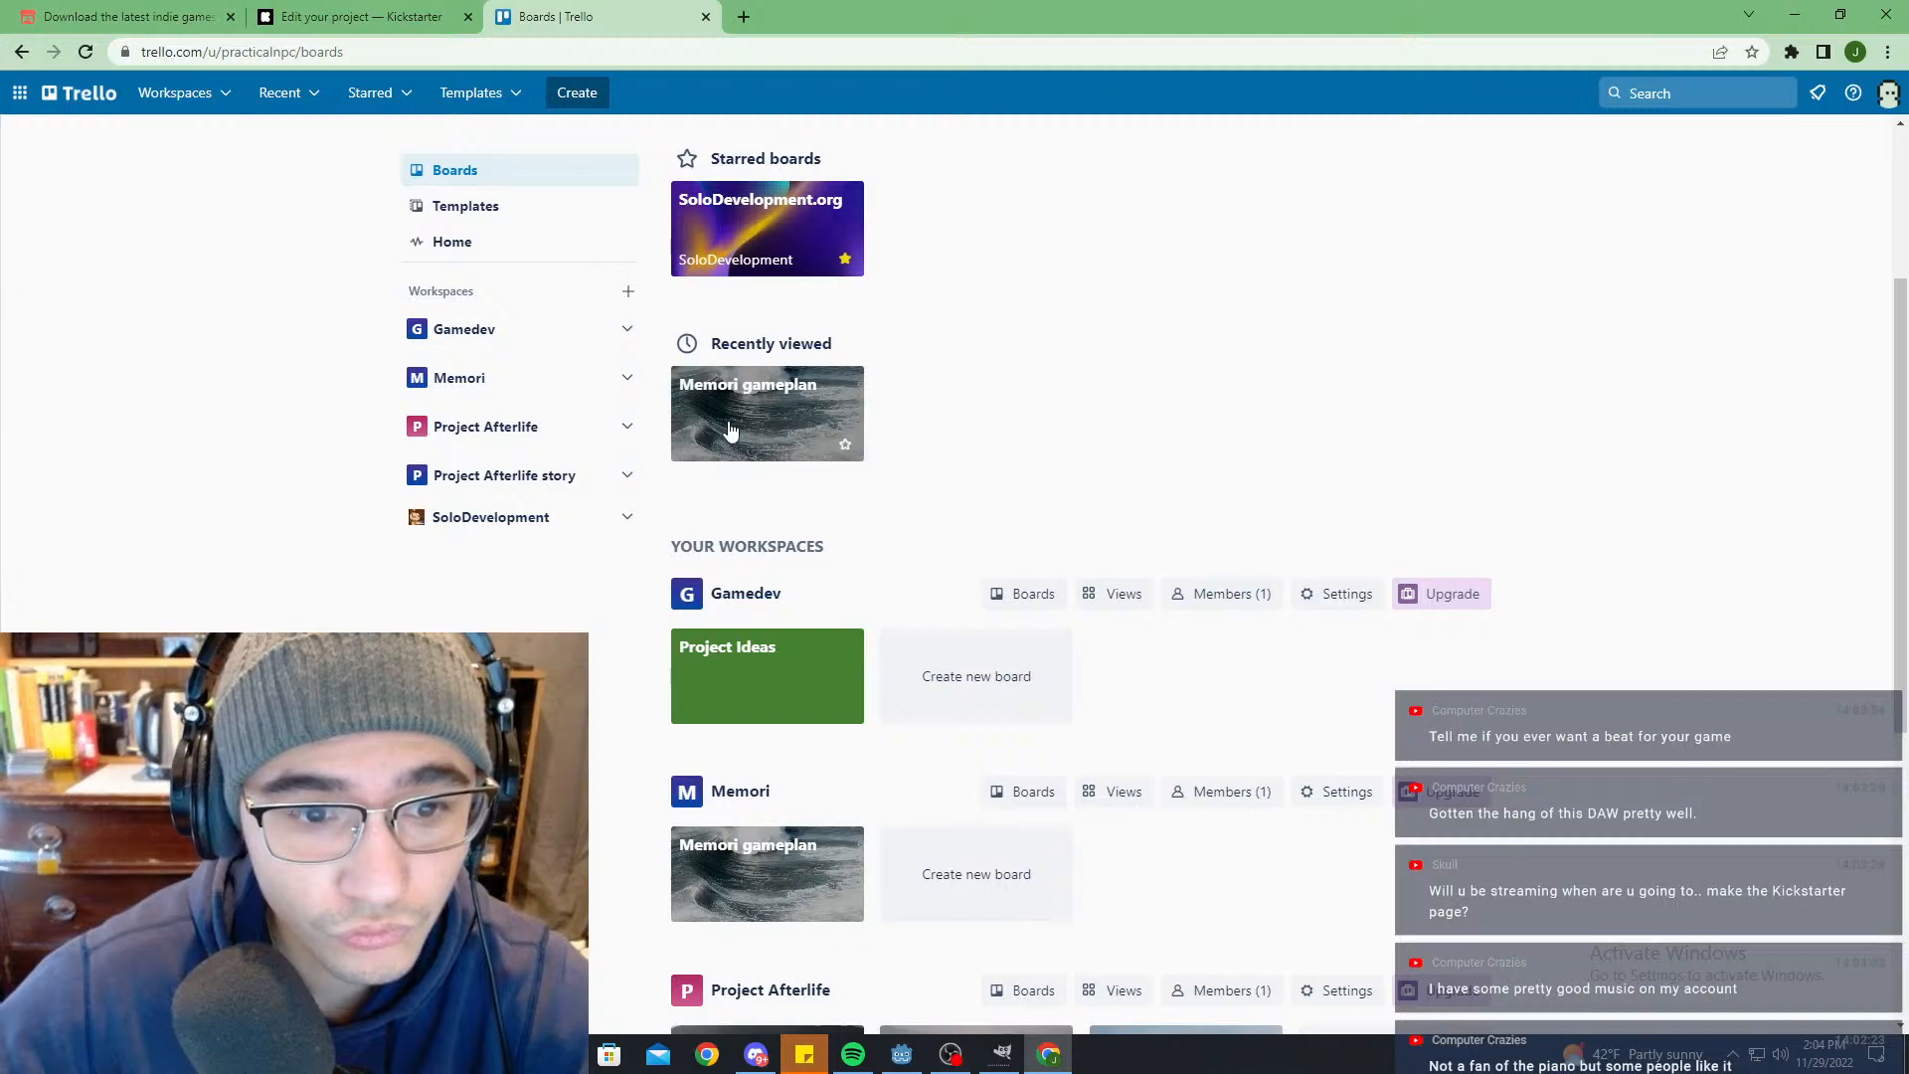
left_click(729, 430)
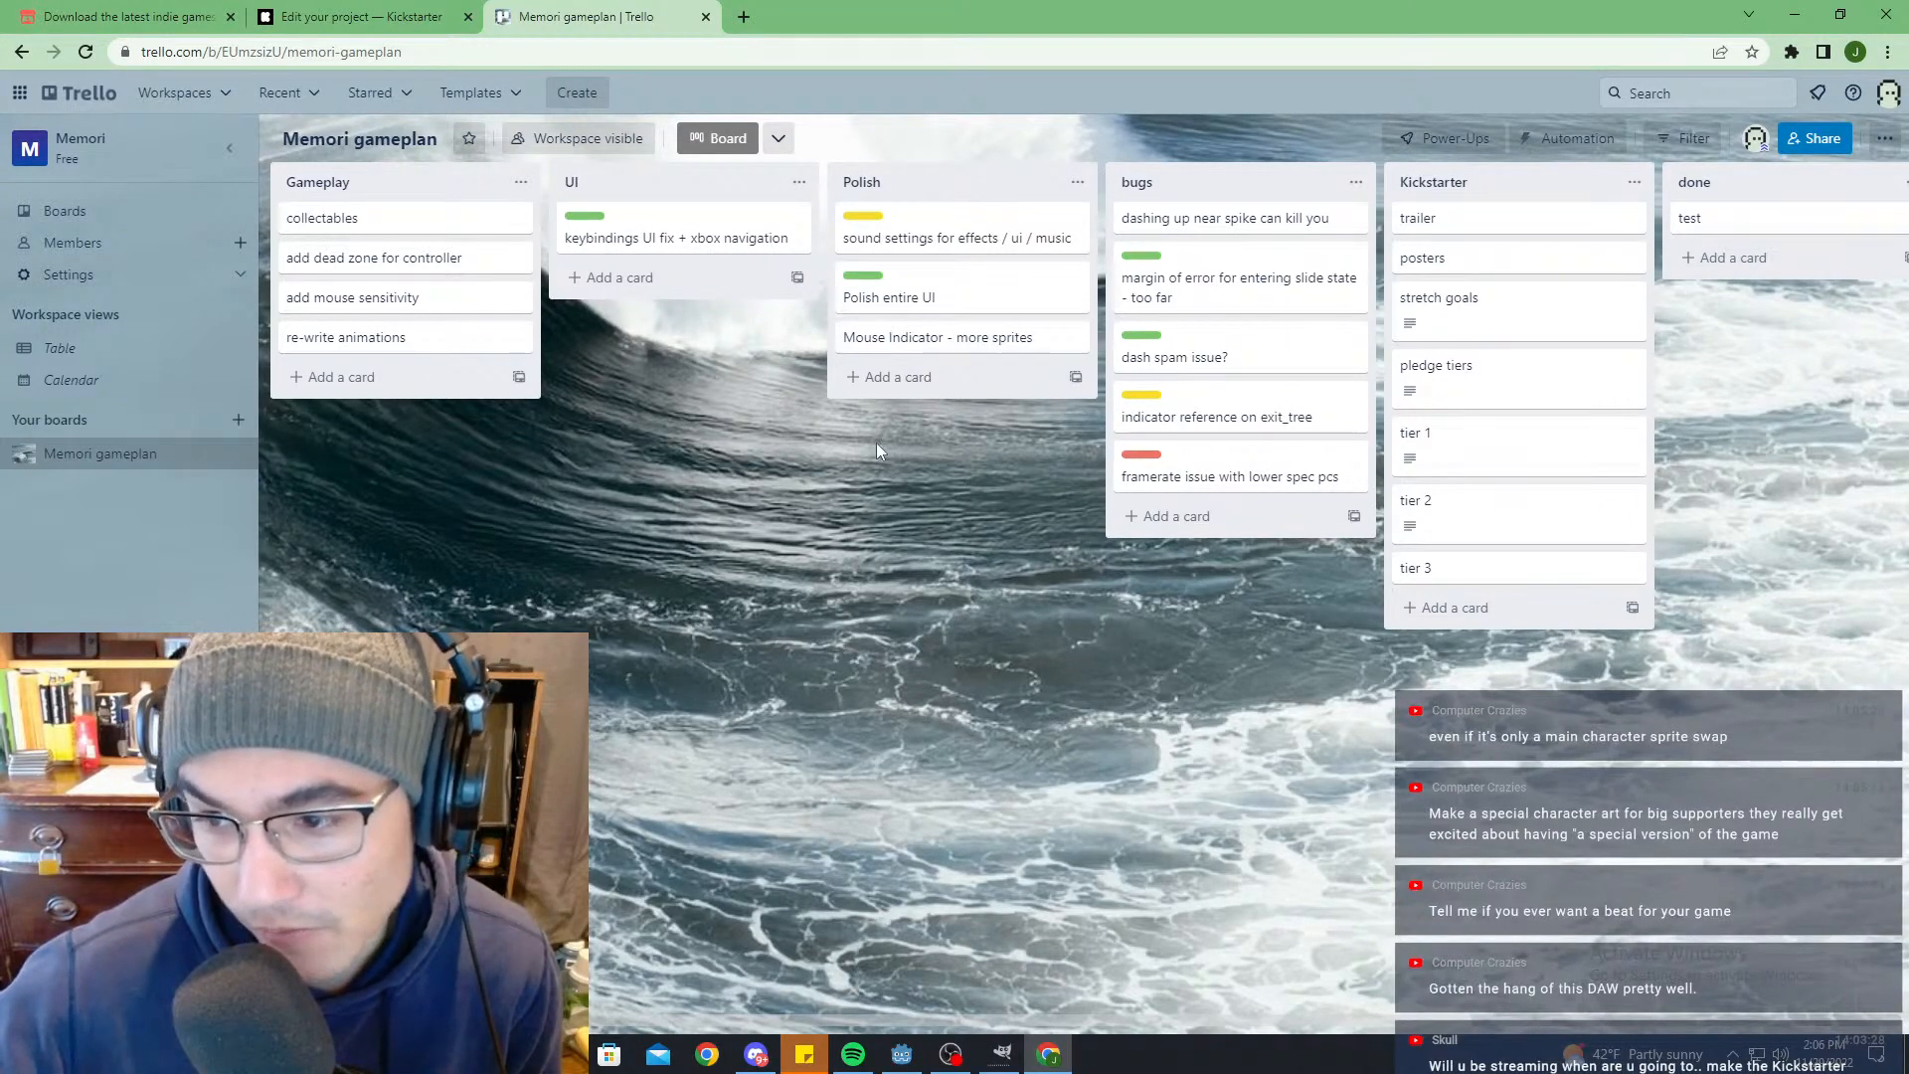
left_click_drag(855, 16, 994, 0)
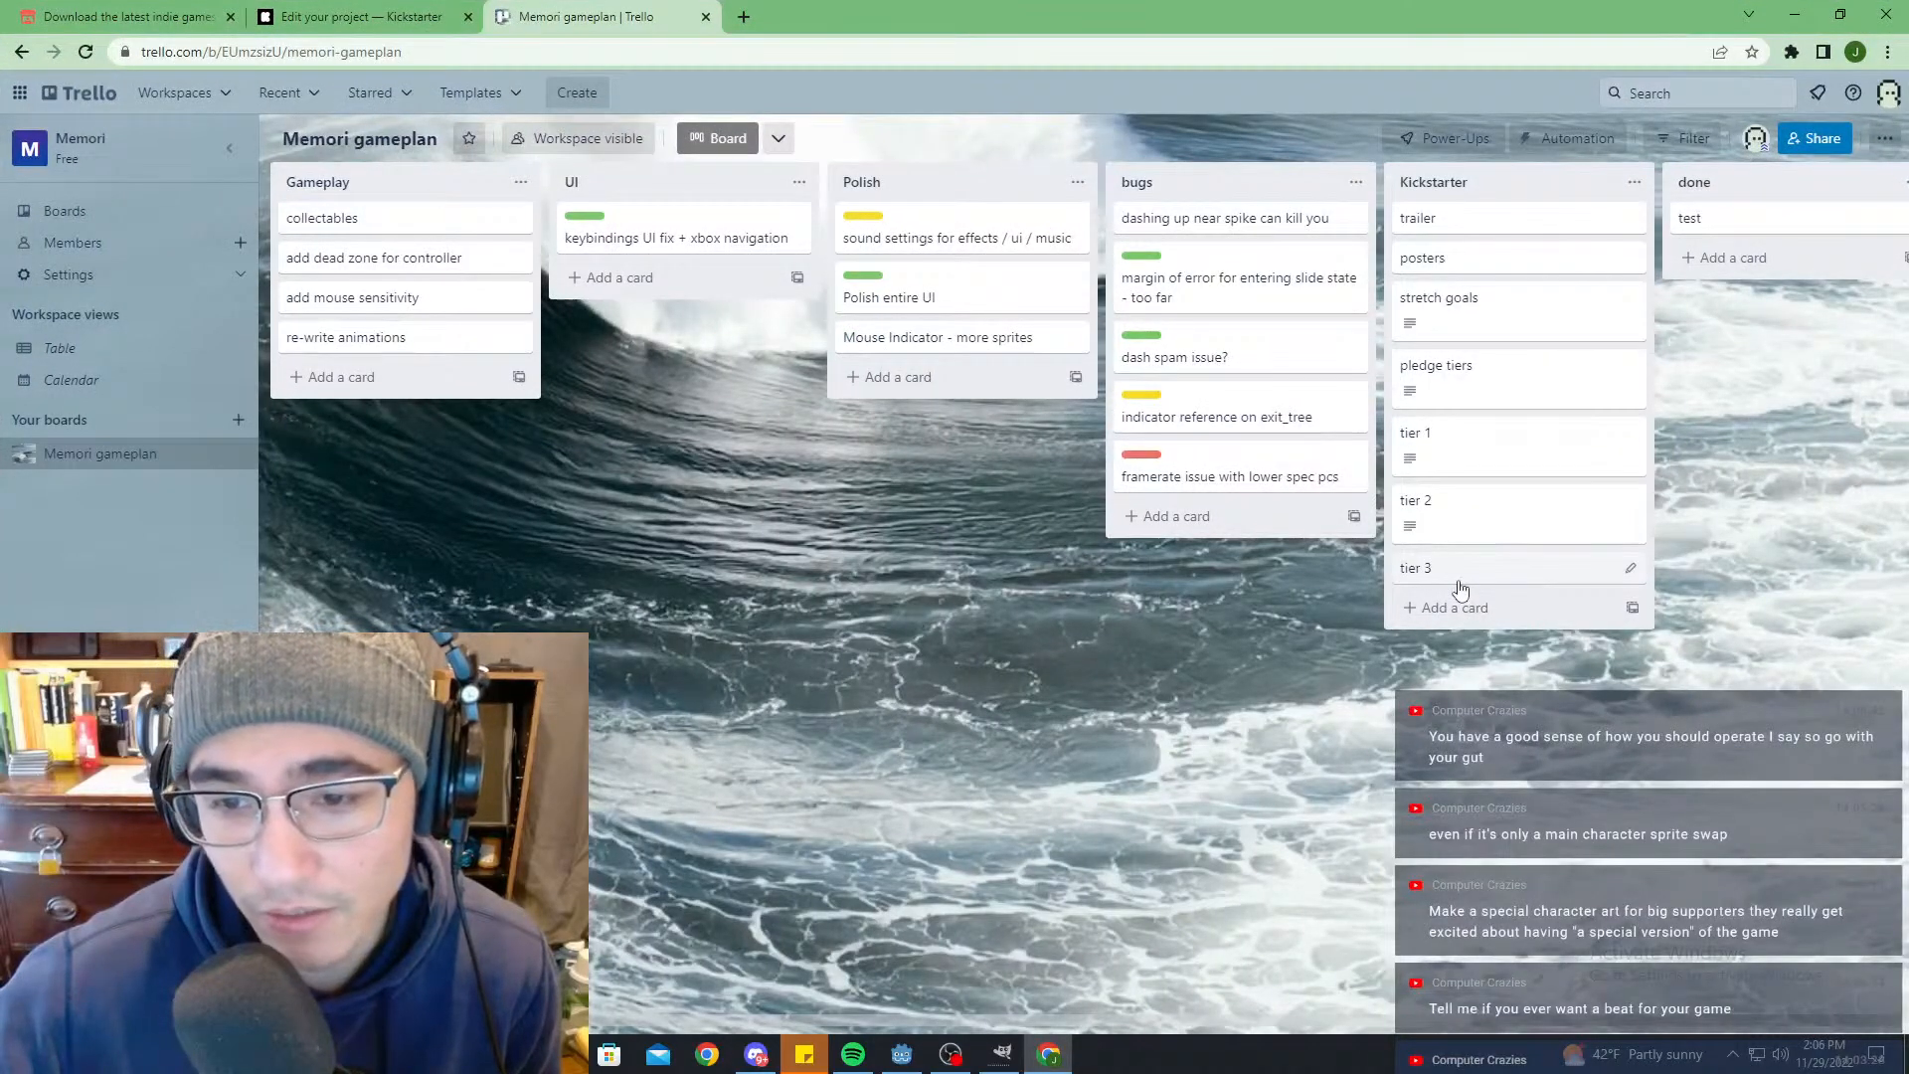
Step: View the tier 3 and stretch goals cards in the Kickstarter list, closing each one after reading it
left_click(1458, 583)
left_click(1663, 695)
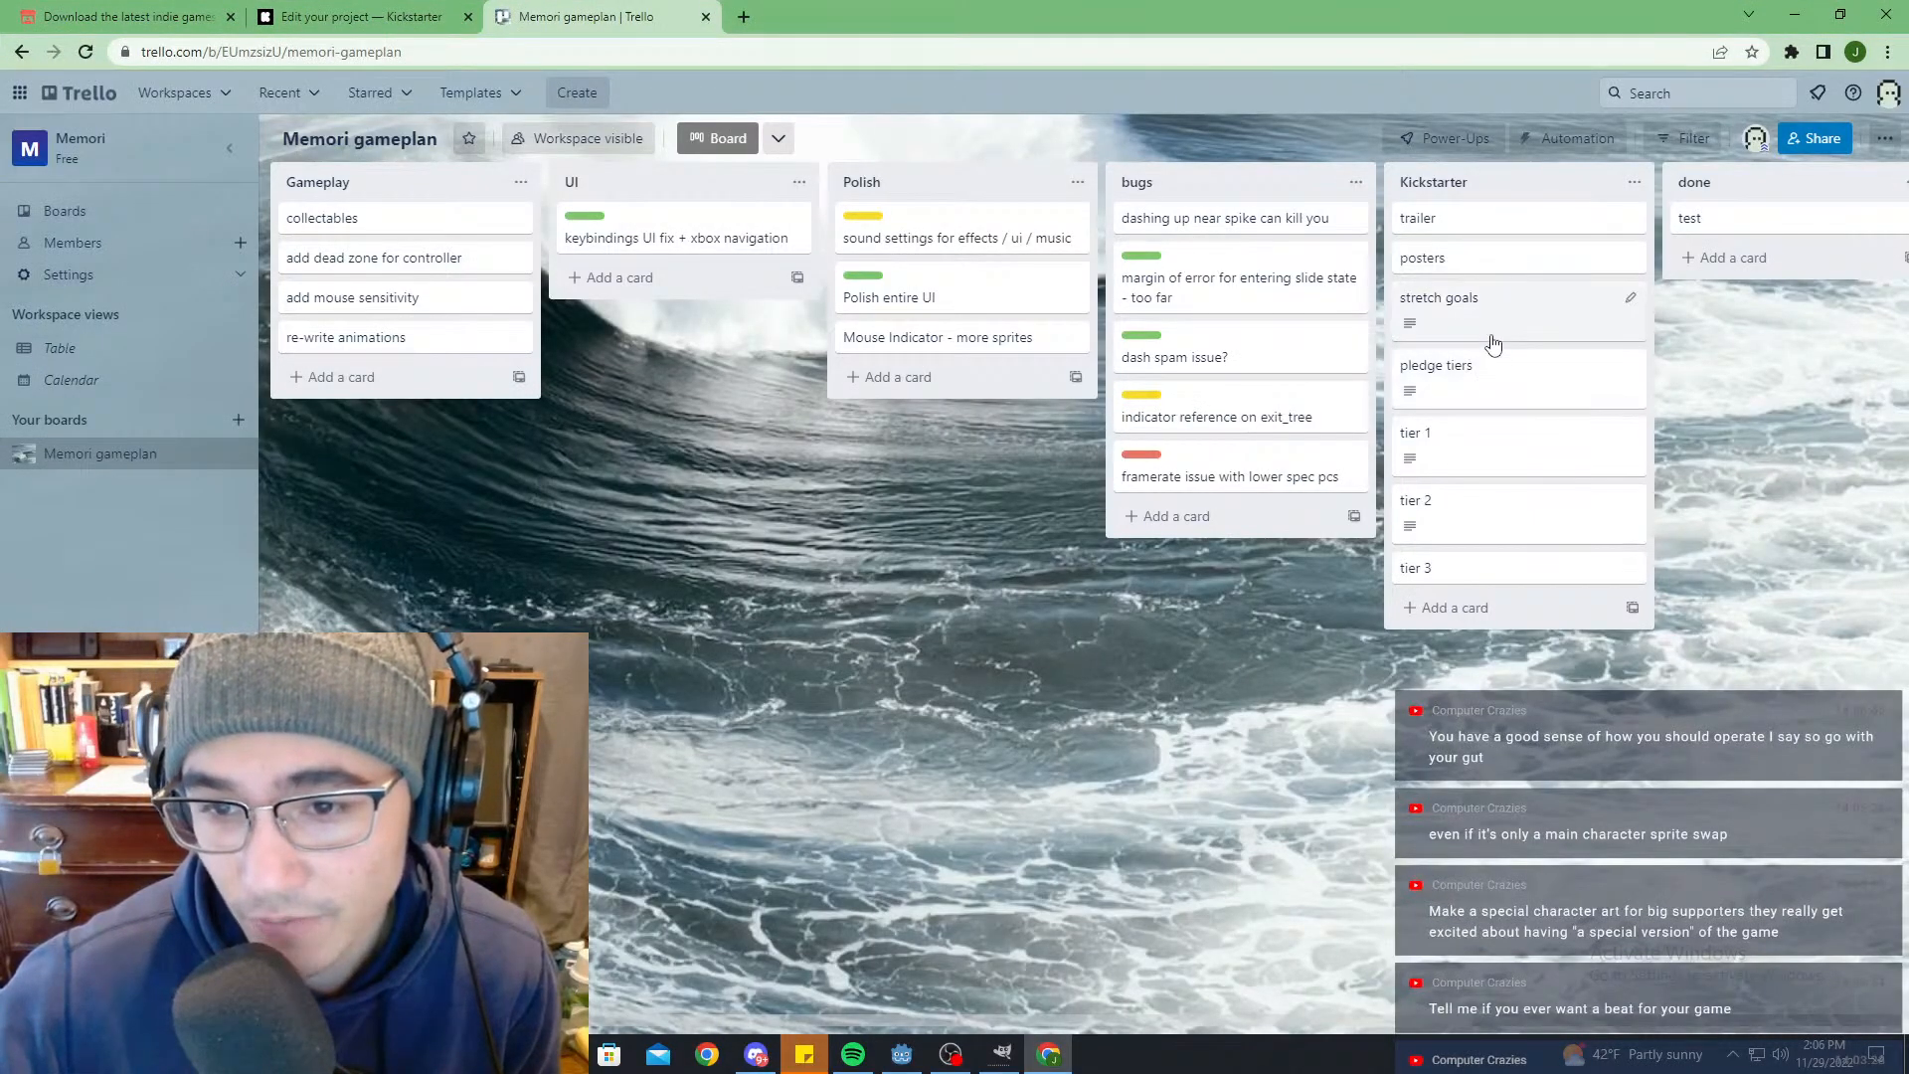
left_click(1491, 303)
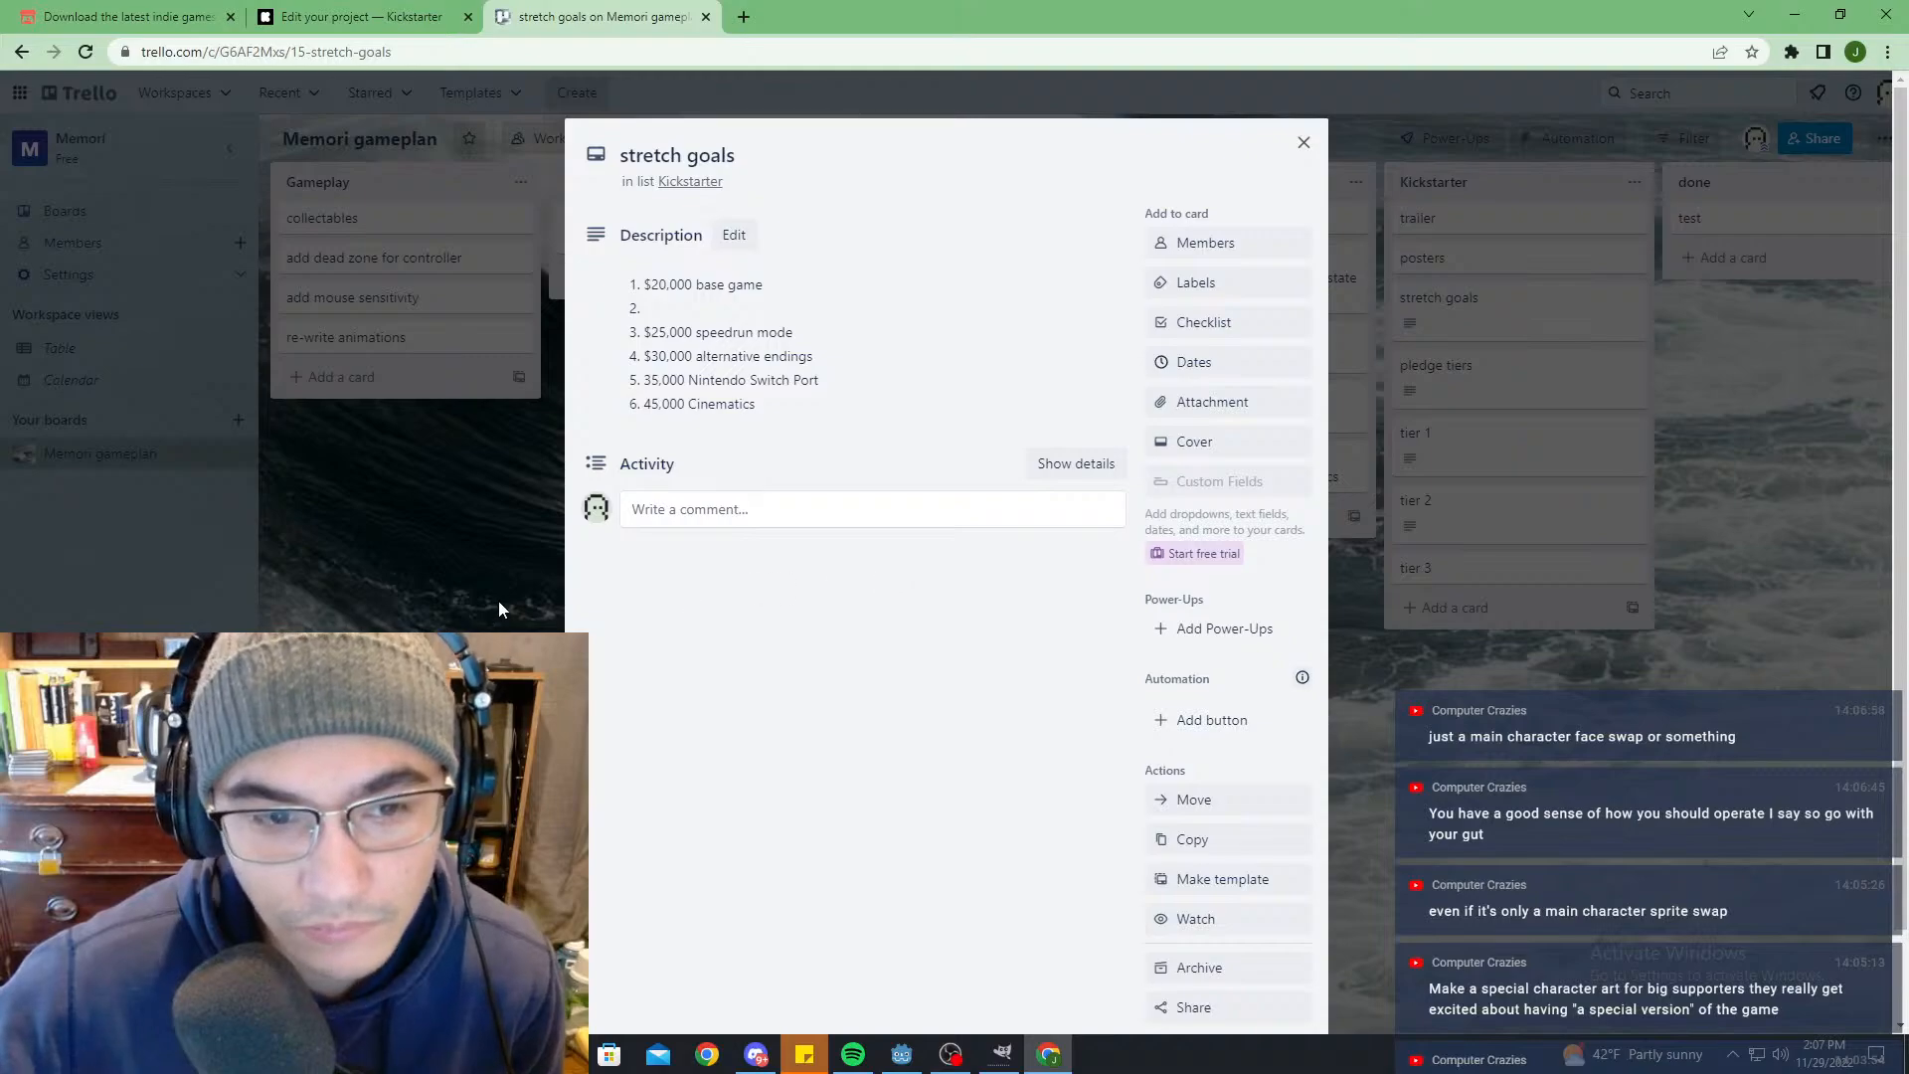
left_click(379, 537)
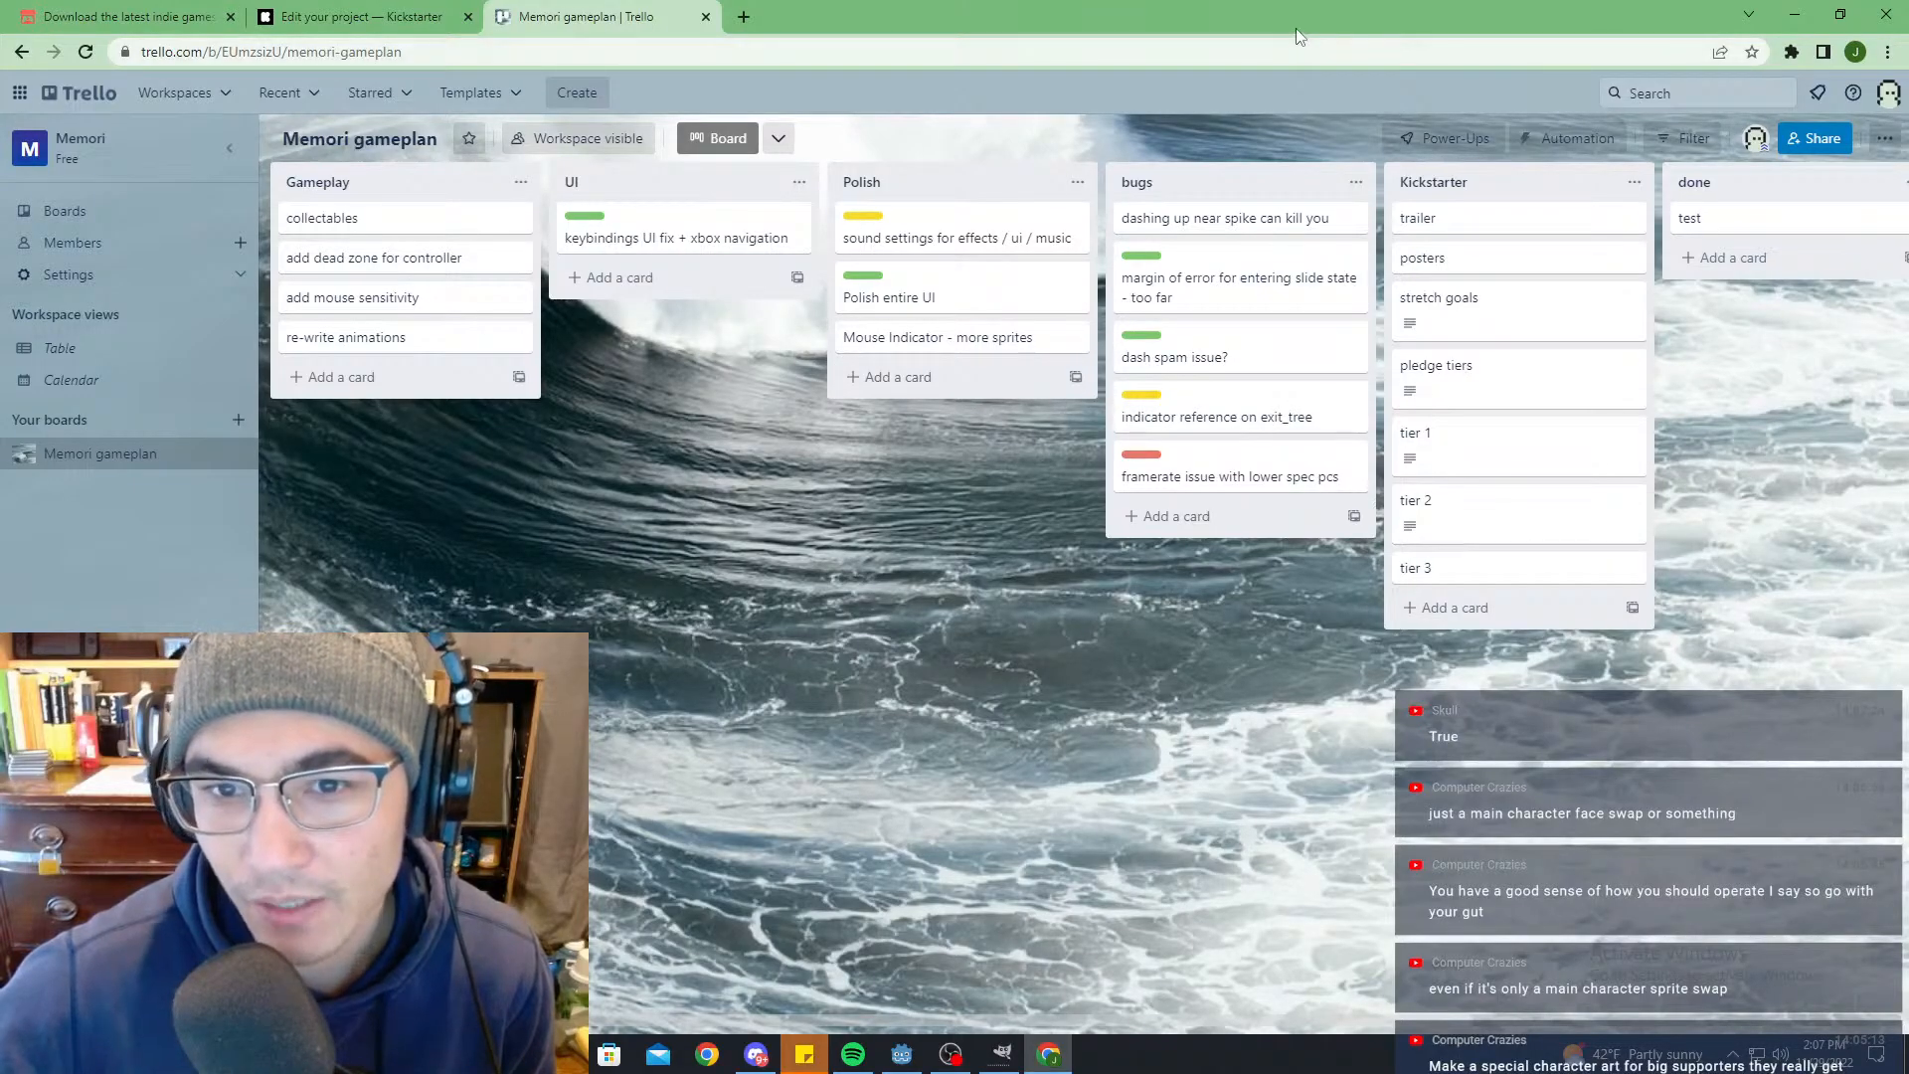
Step: Switch back to Godot and examine the lower part of Room95 around the left door, the spikes and the horizontal zipline
left_click_drag(1297, 27, 1125, 693)
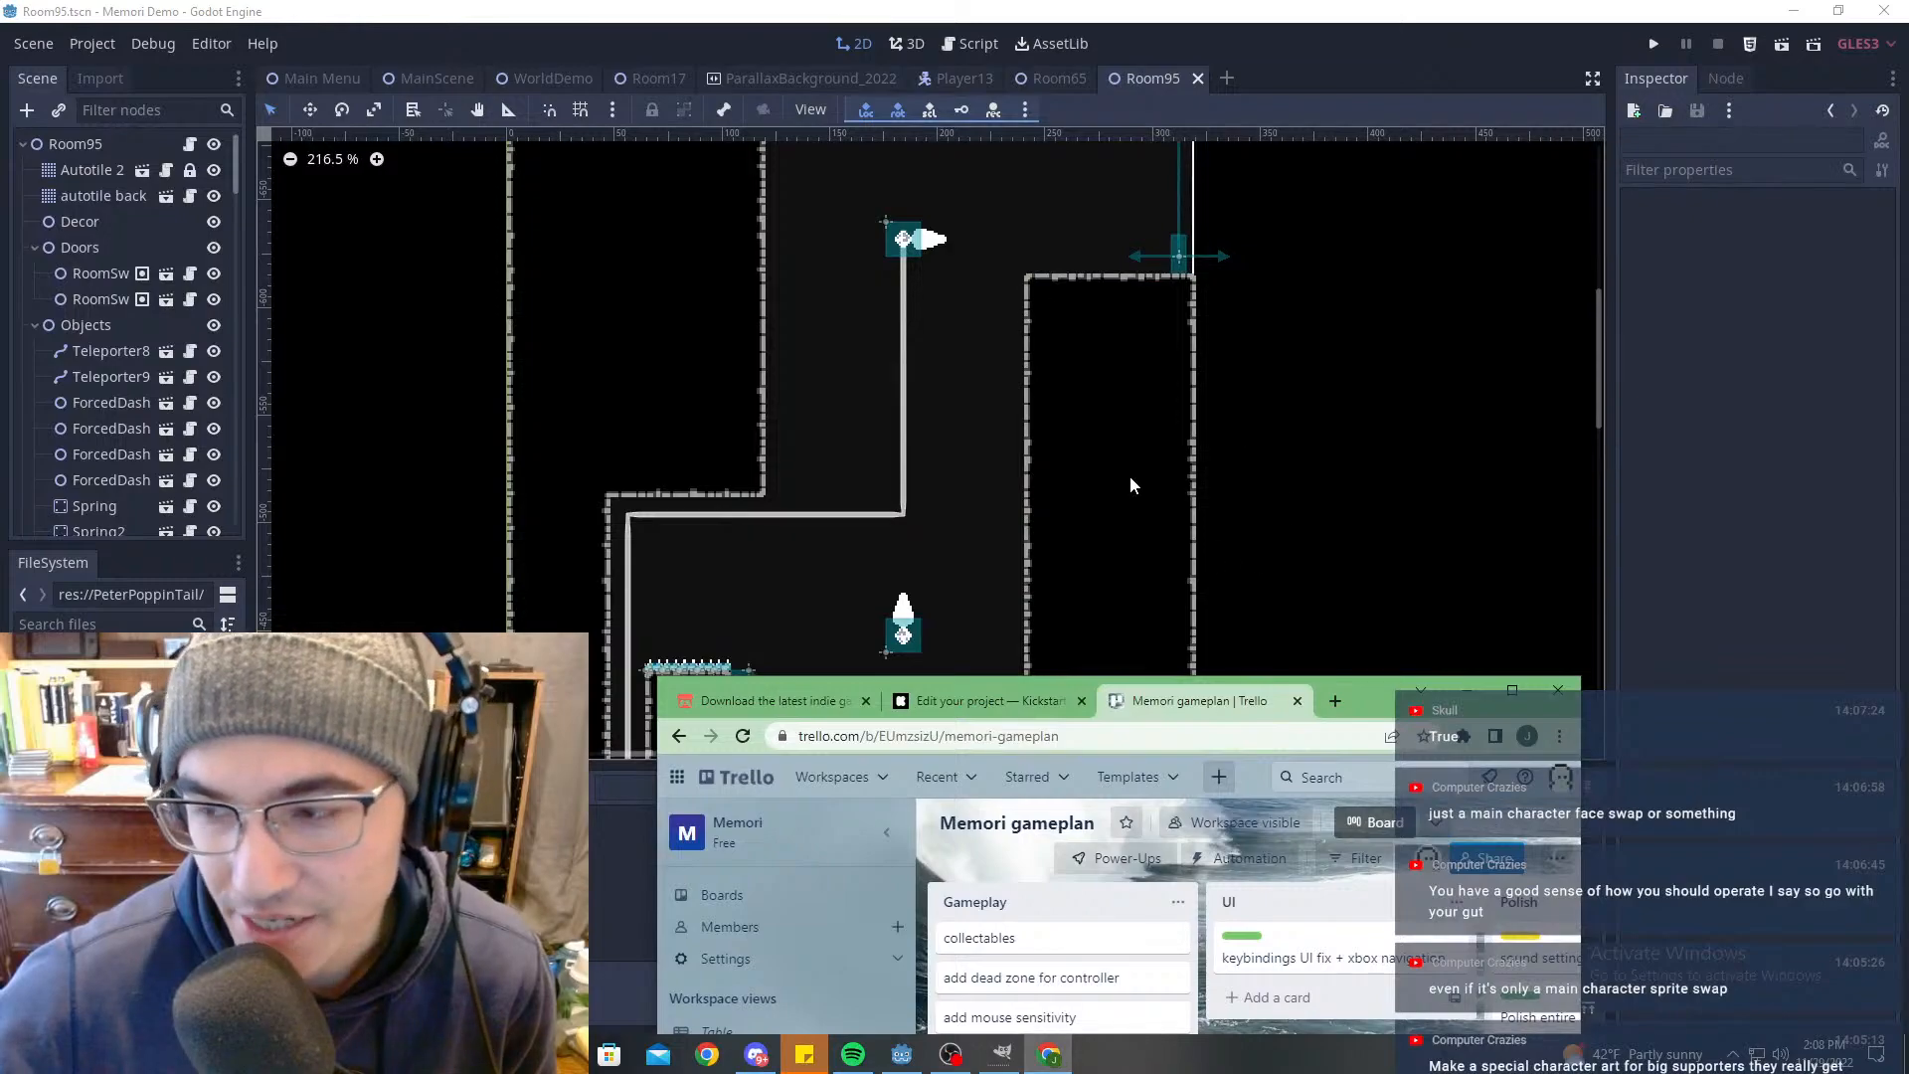
left_click(1115, 500)
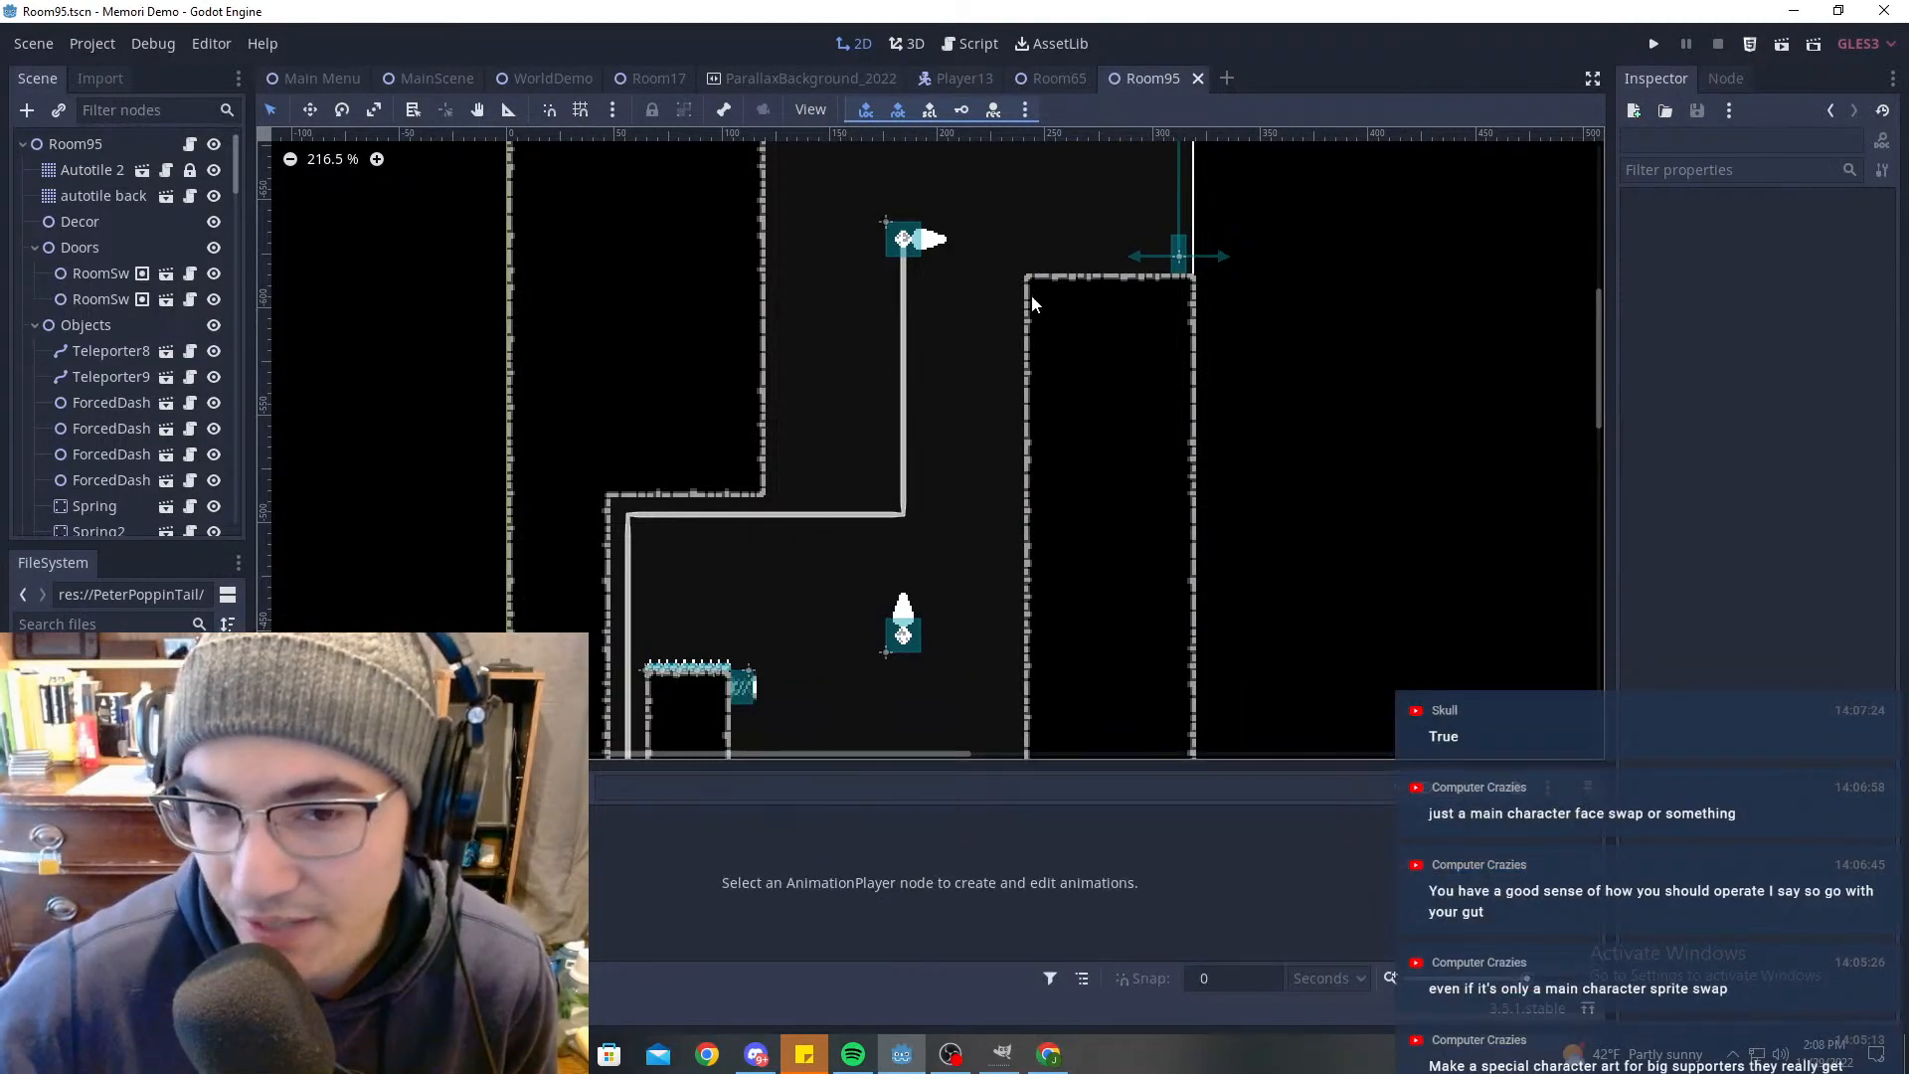
scroll(777, 310, "down", 3)
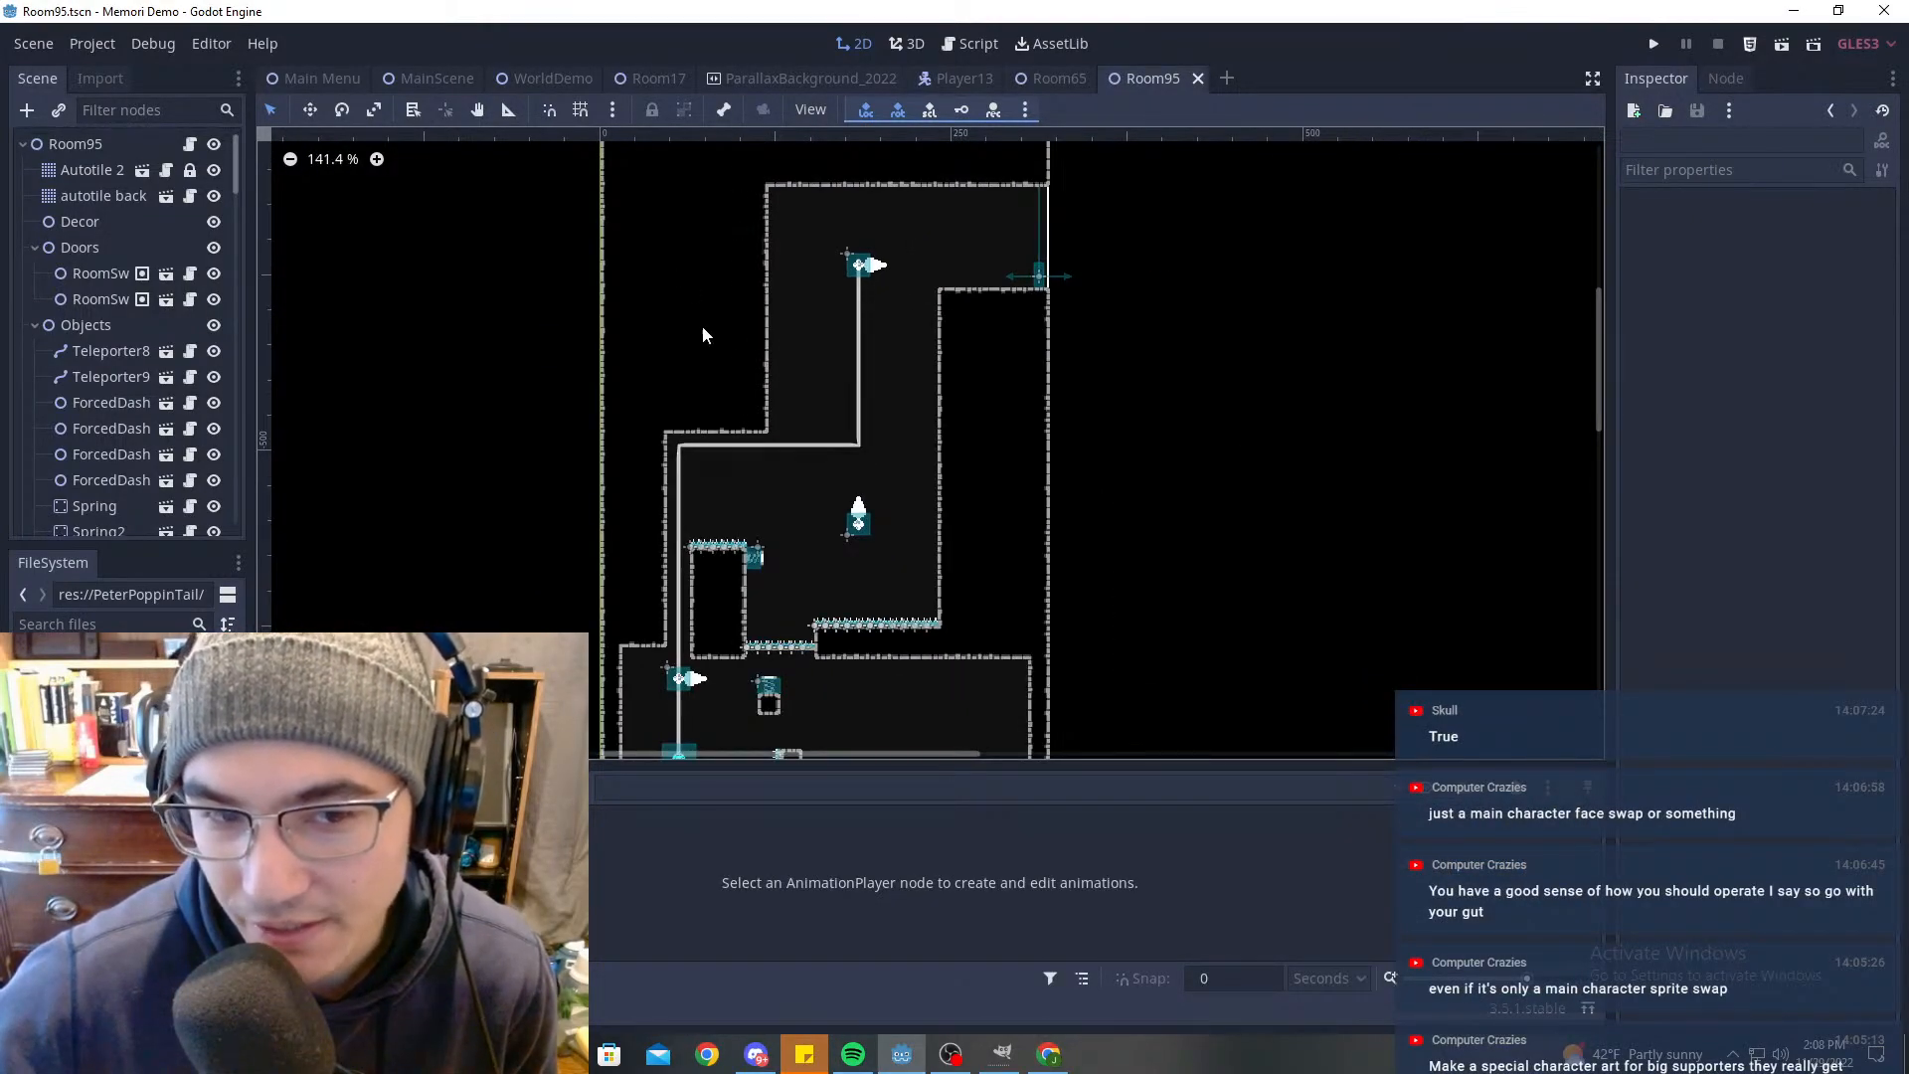
middle_click_drag(1024, 648, 1121, 179)
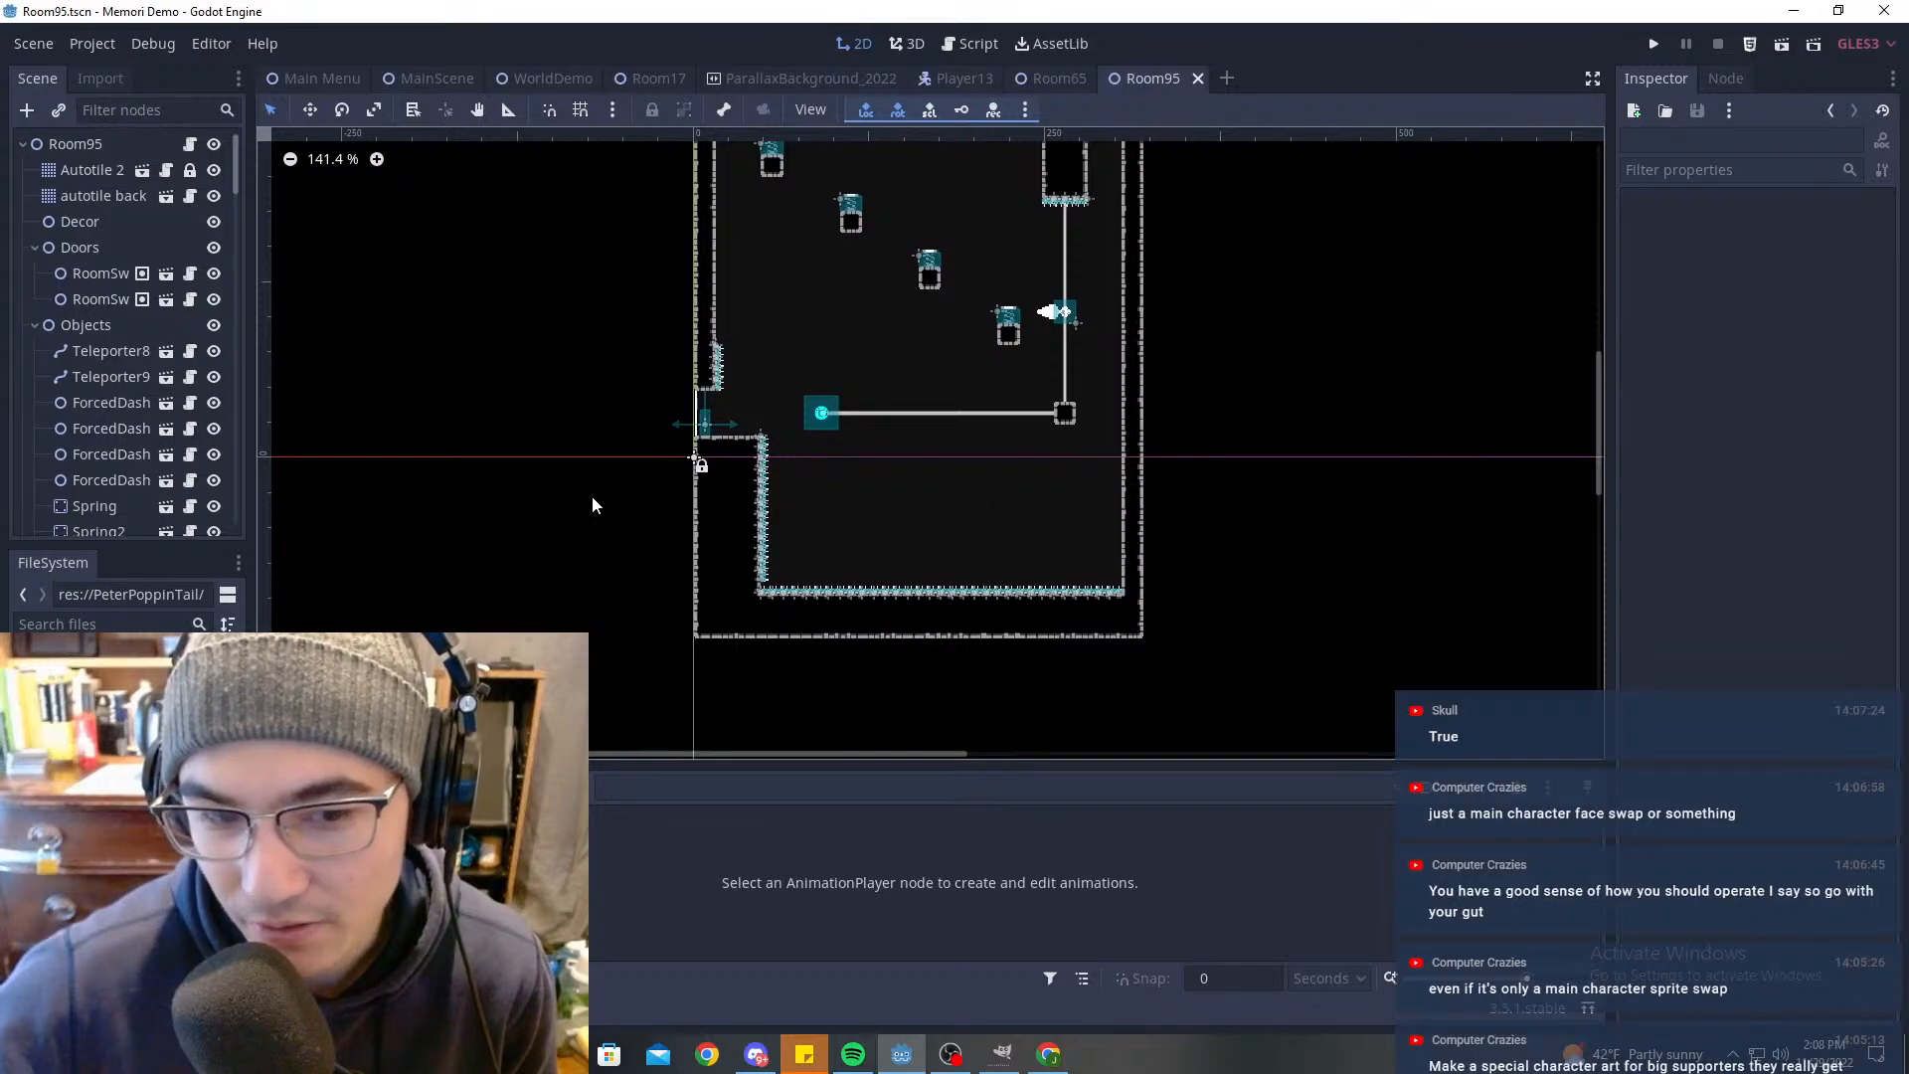
scroll(1121, 213, "down", 1)
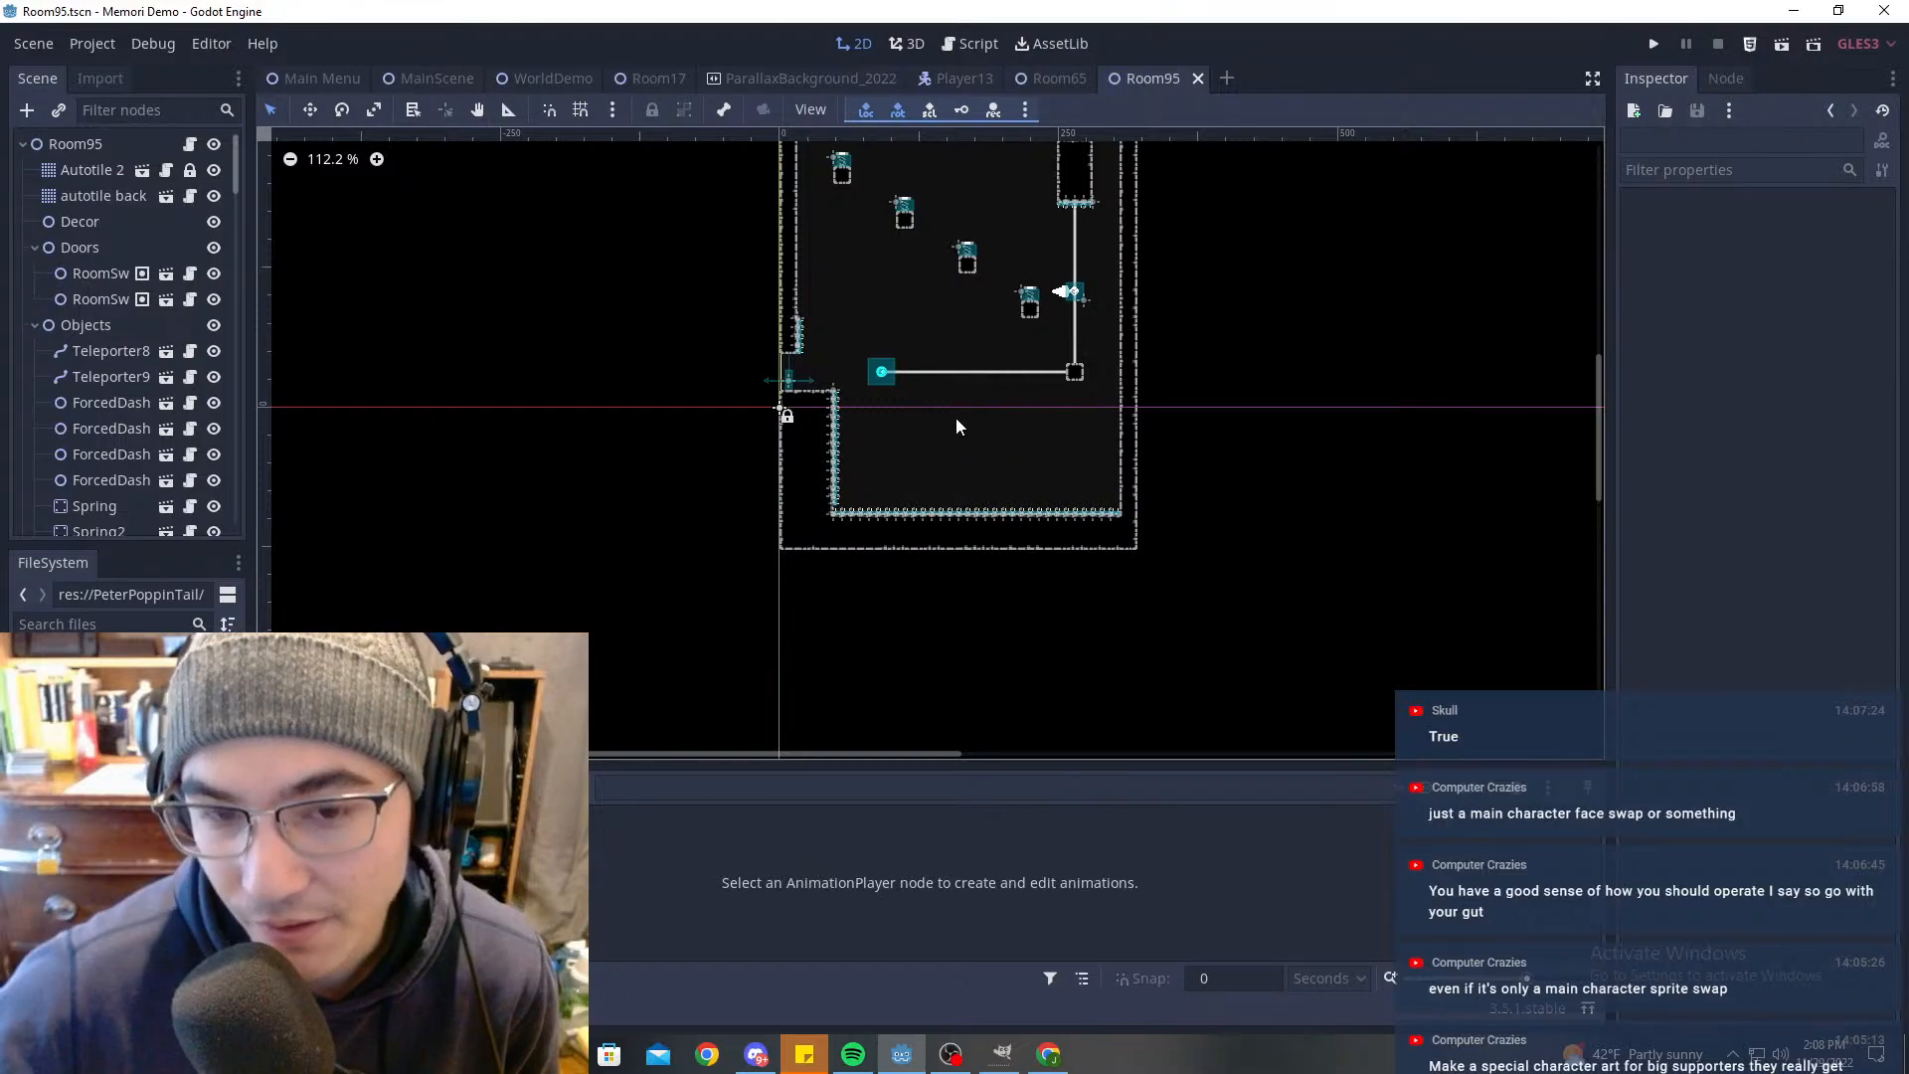
middle_click_drag(1142, 313, 1138, 339)
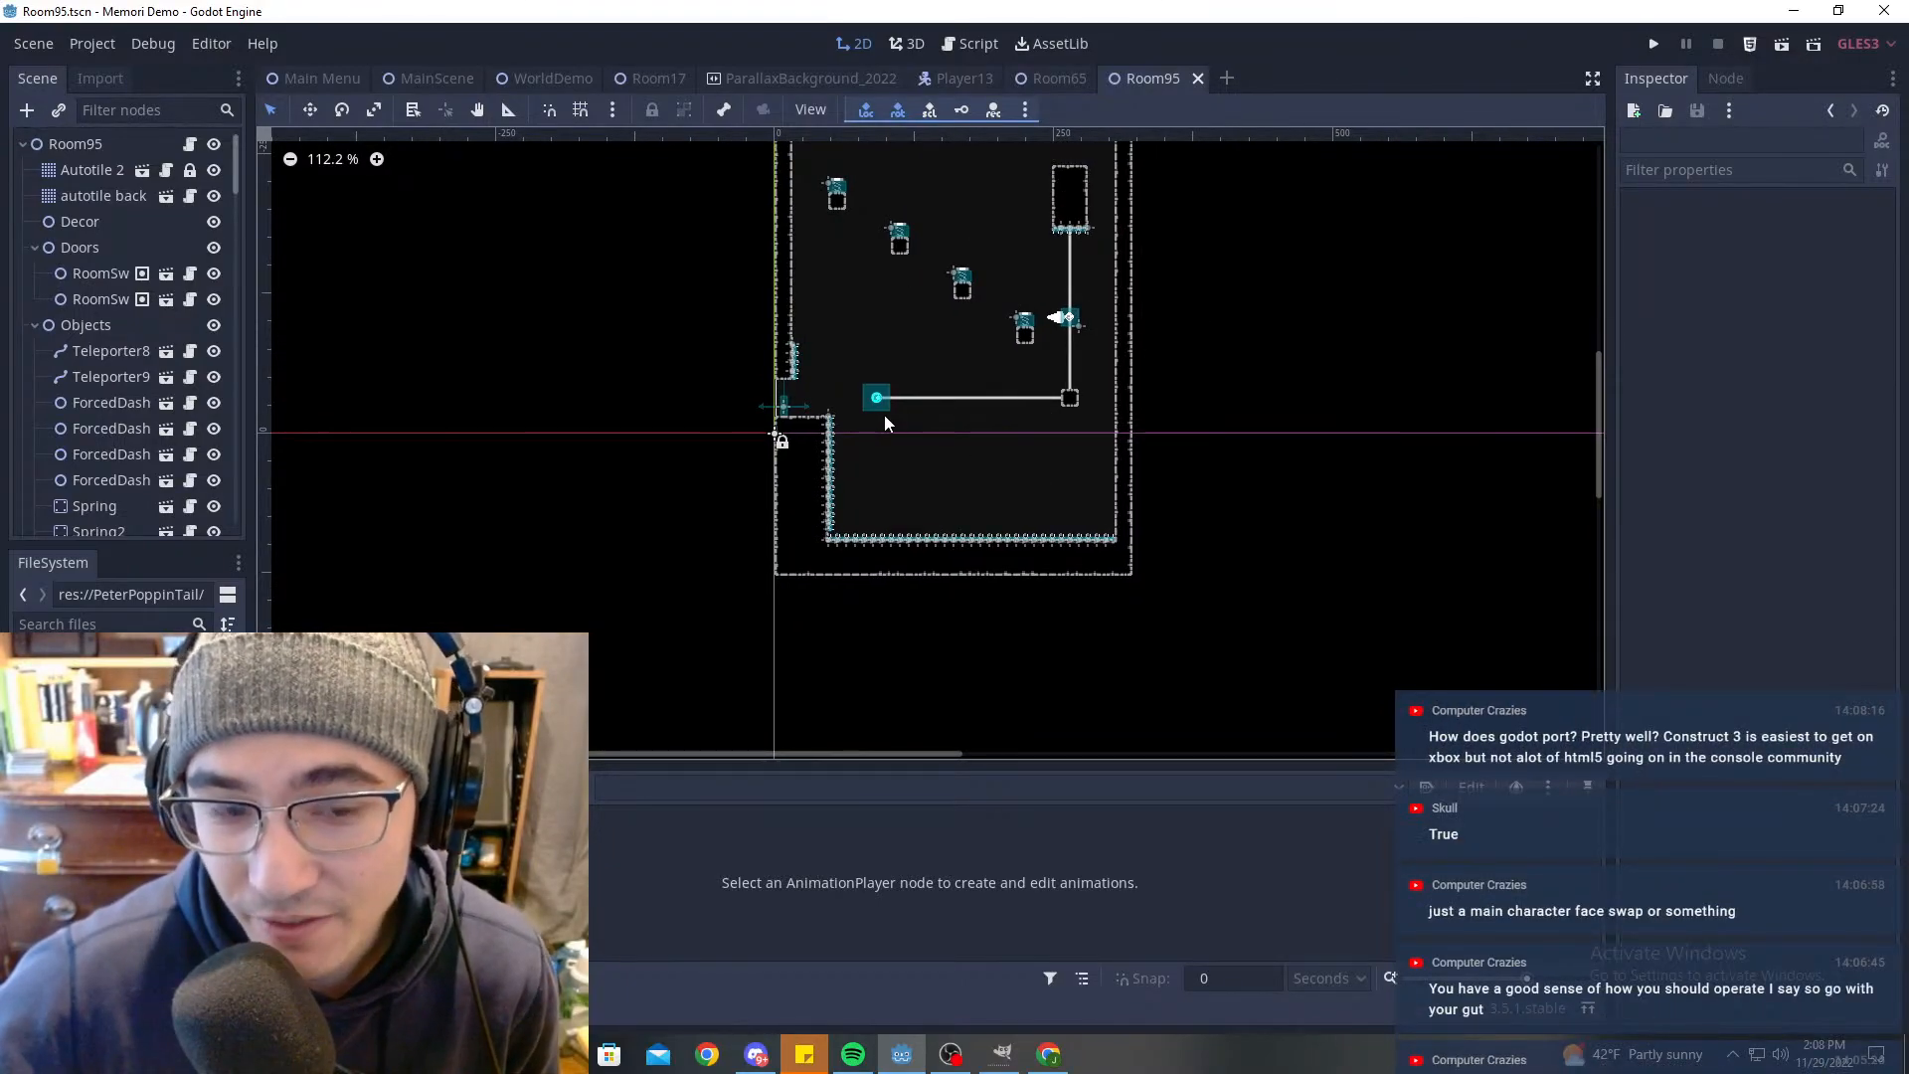
scroll(889, 414, "up", 5)
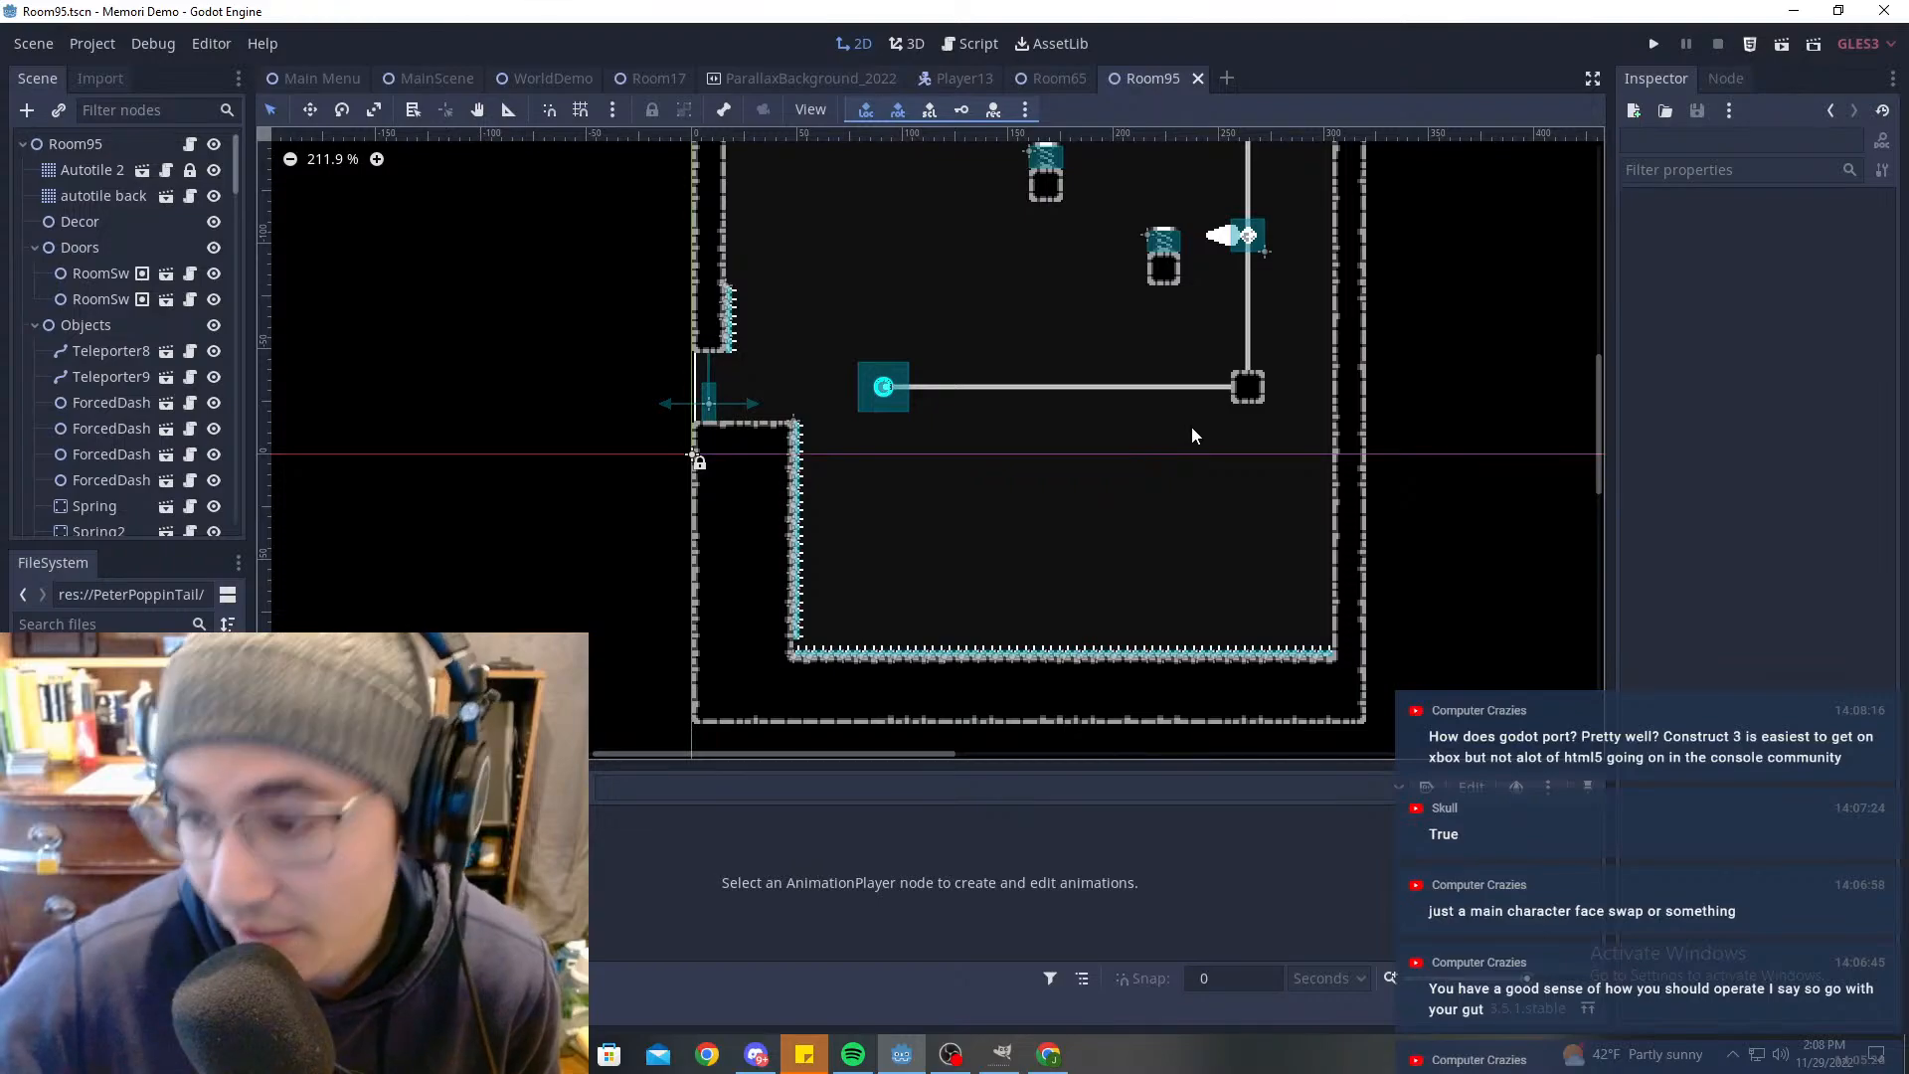
Step: Examine the full Room95 layout, from the spikes and horizontal zipline at the bottom to the corridor at the top
middle_click_drag(1278, 262, 1195, 316)
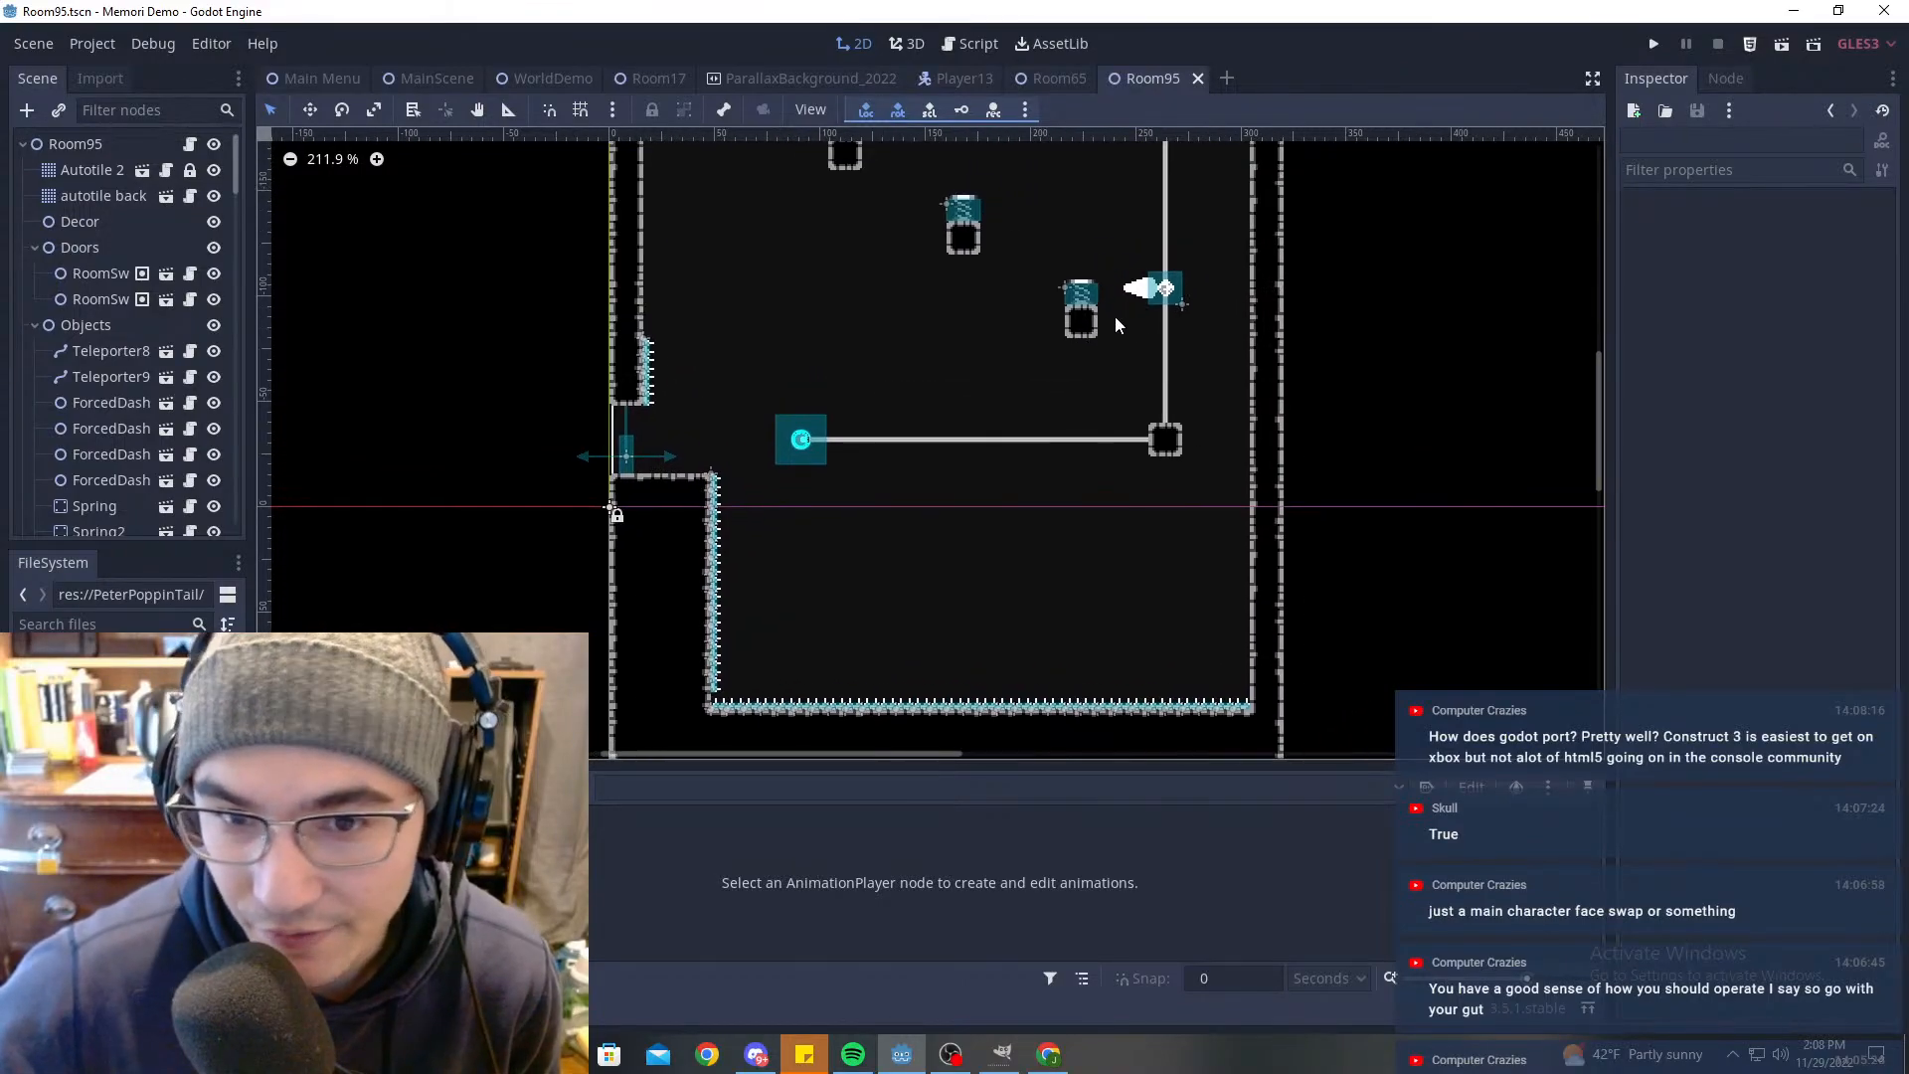
scroll(1195, 306, "down", 1)
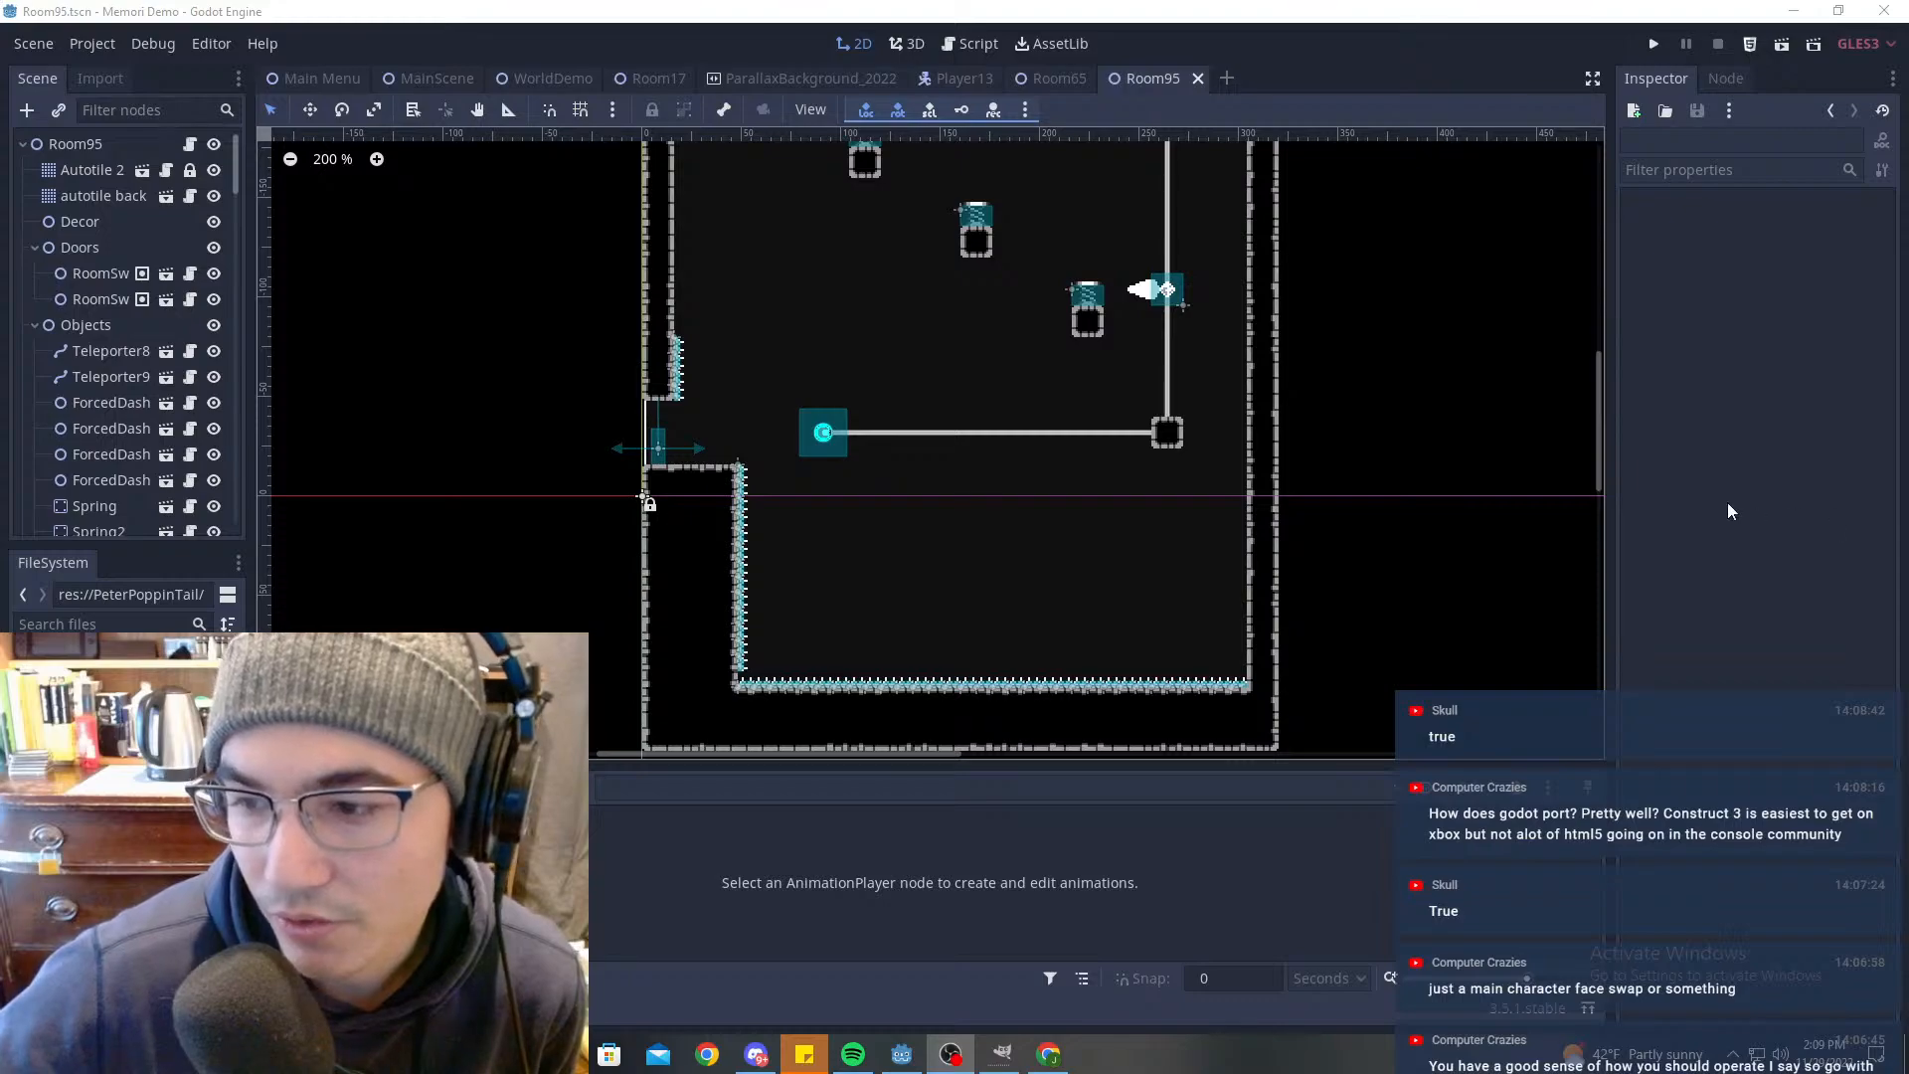
scroll(927, 247, "down", 3)
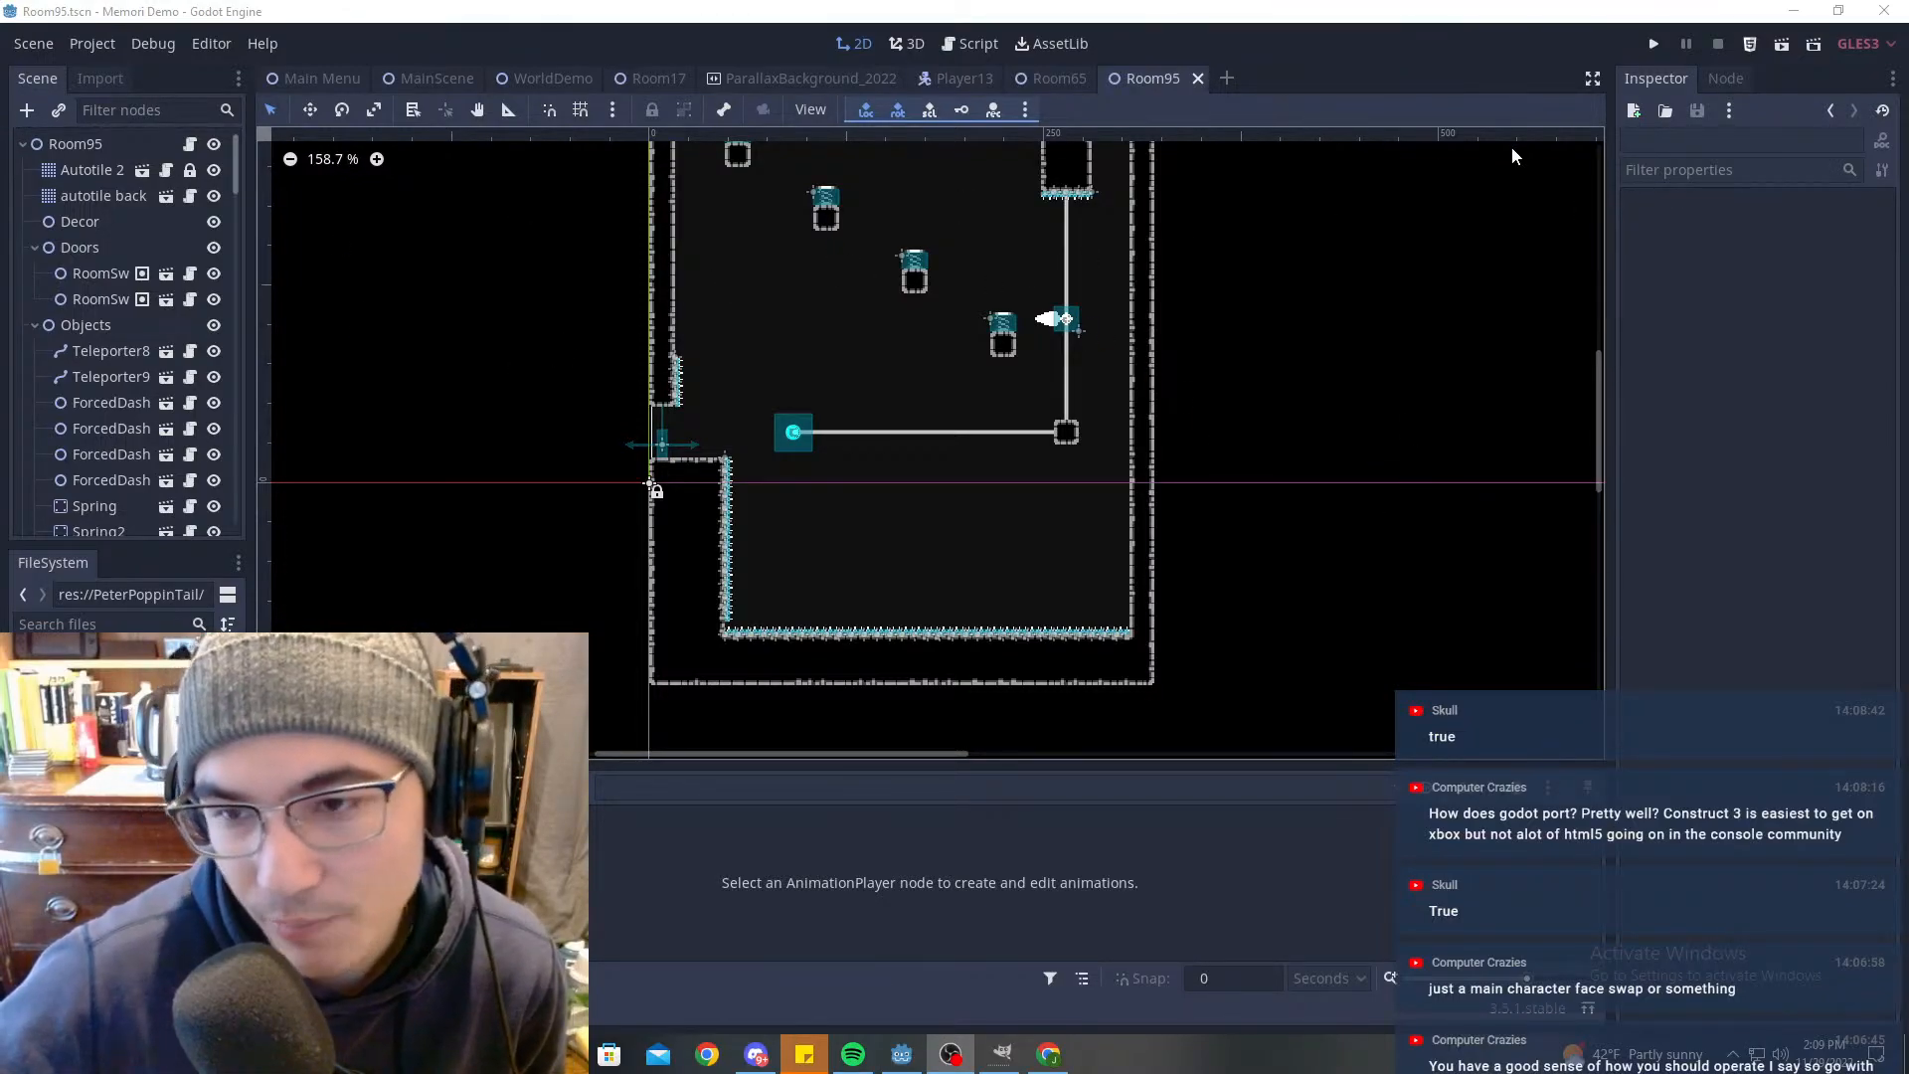
scroll(1273, 393, "down", 3)
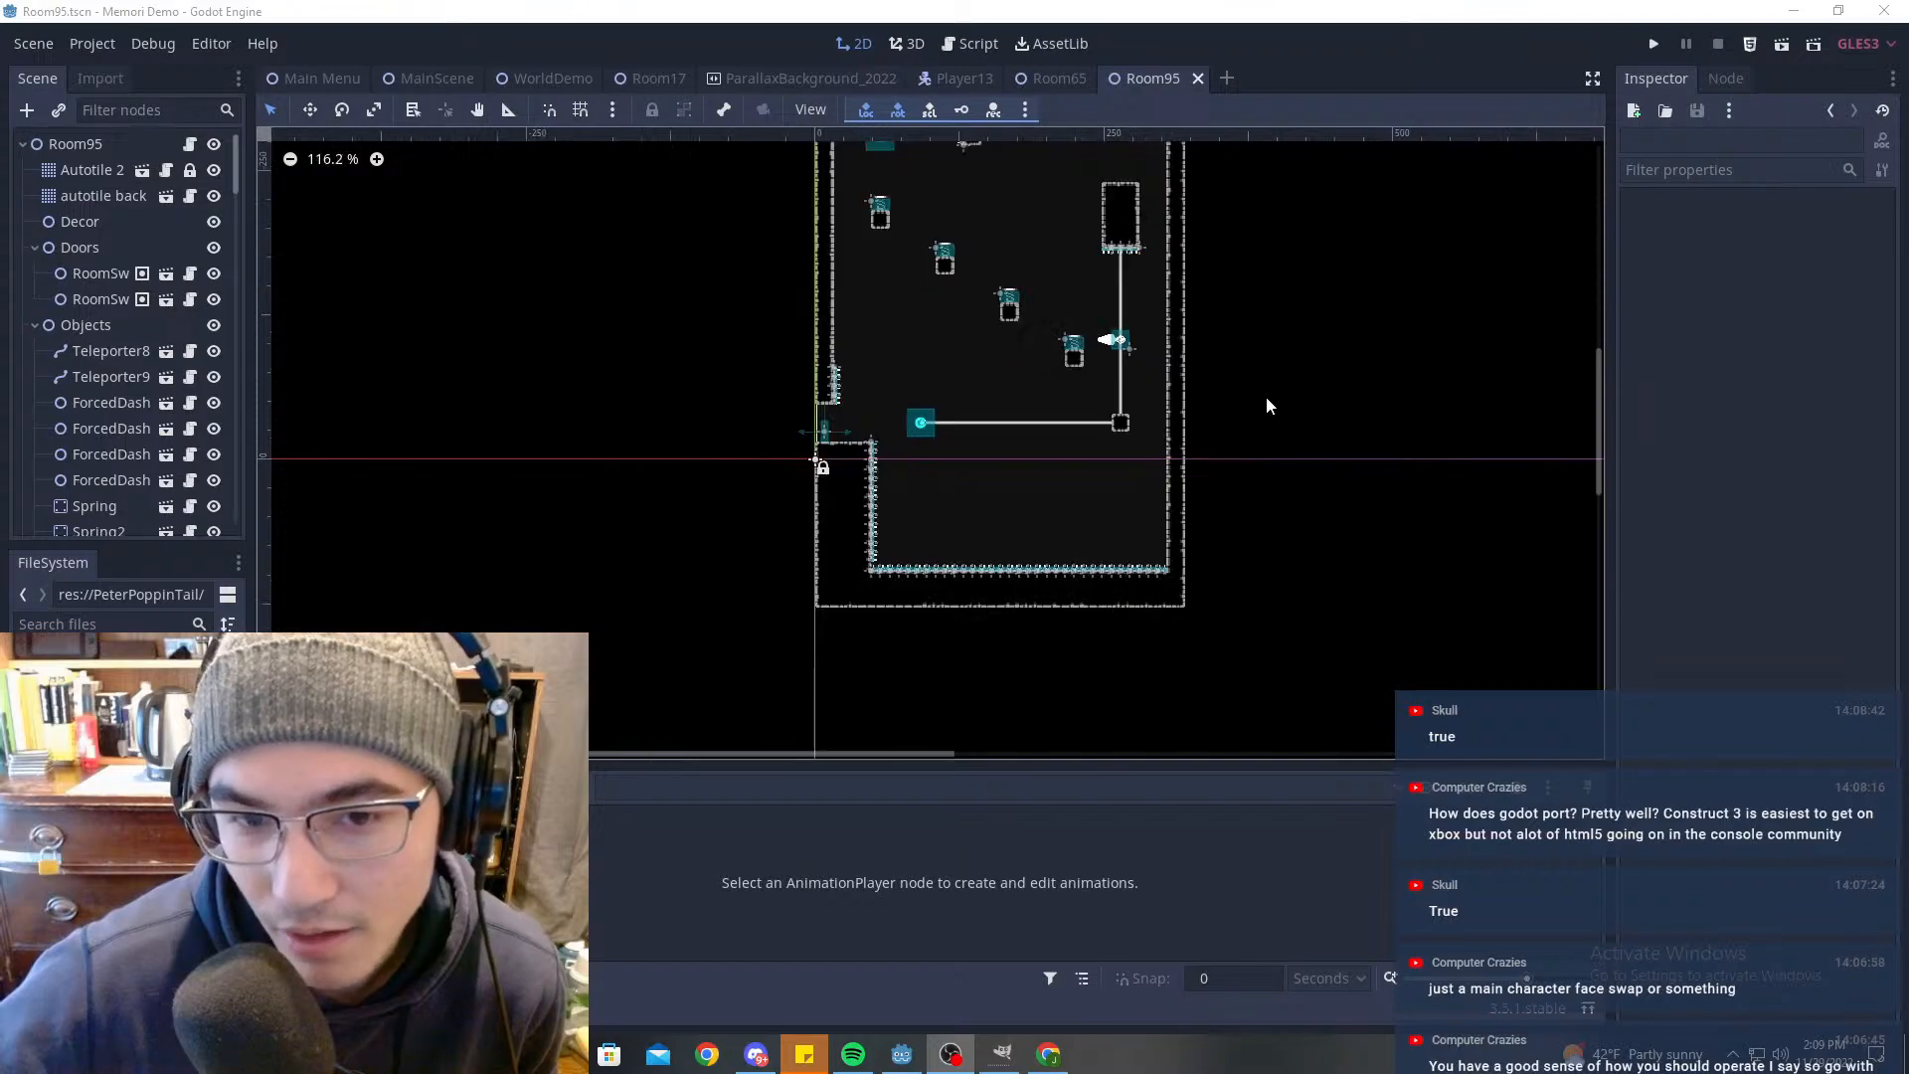
scroll(1253, 293, "down", 2)
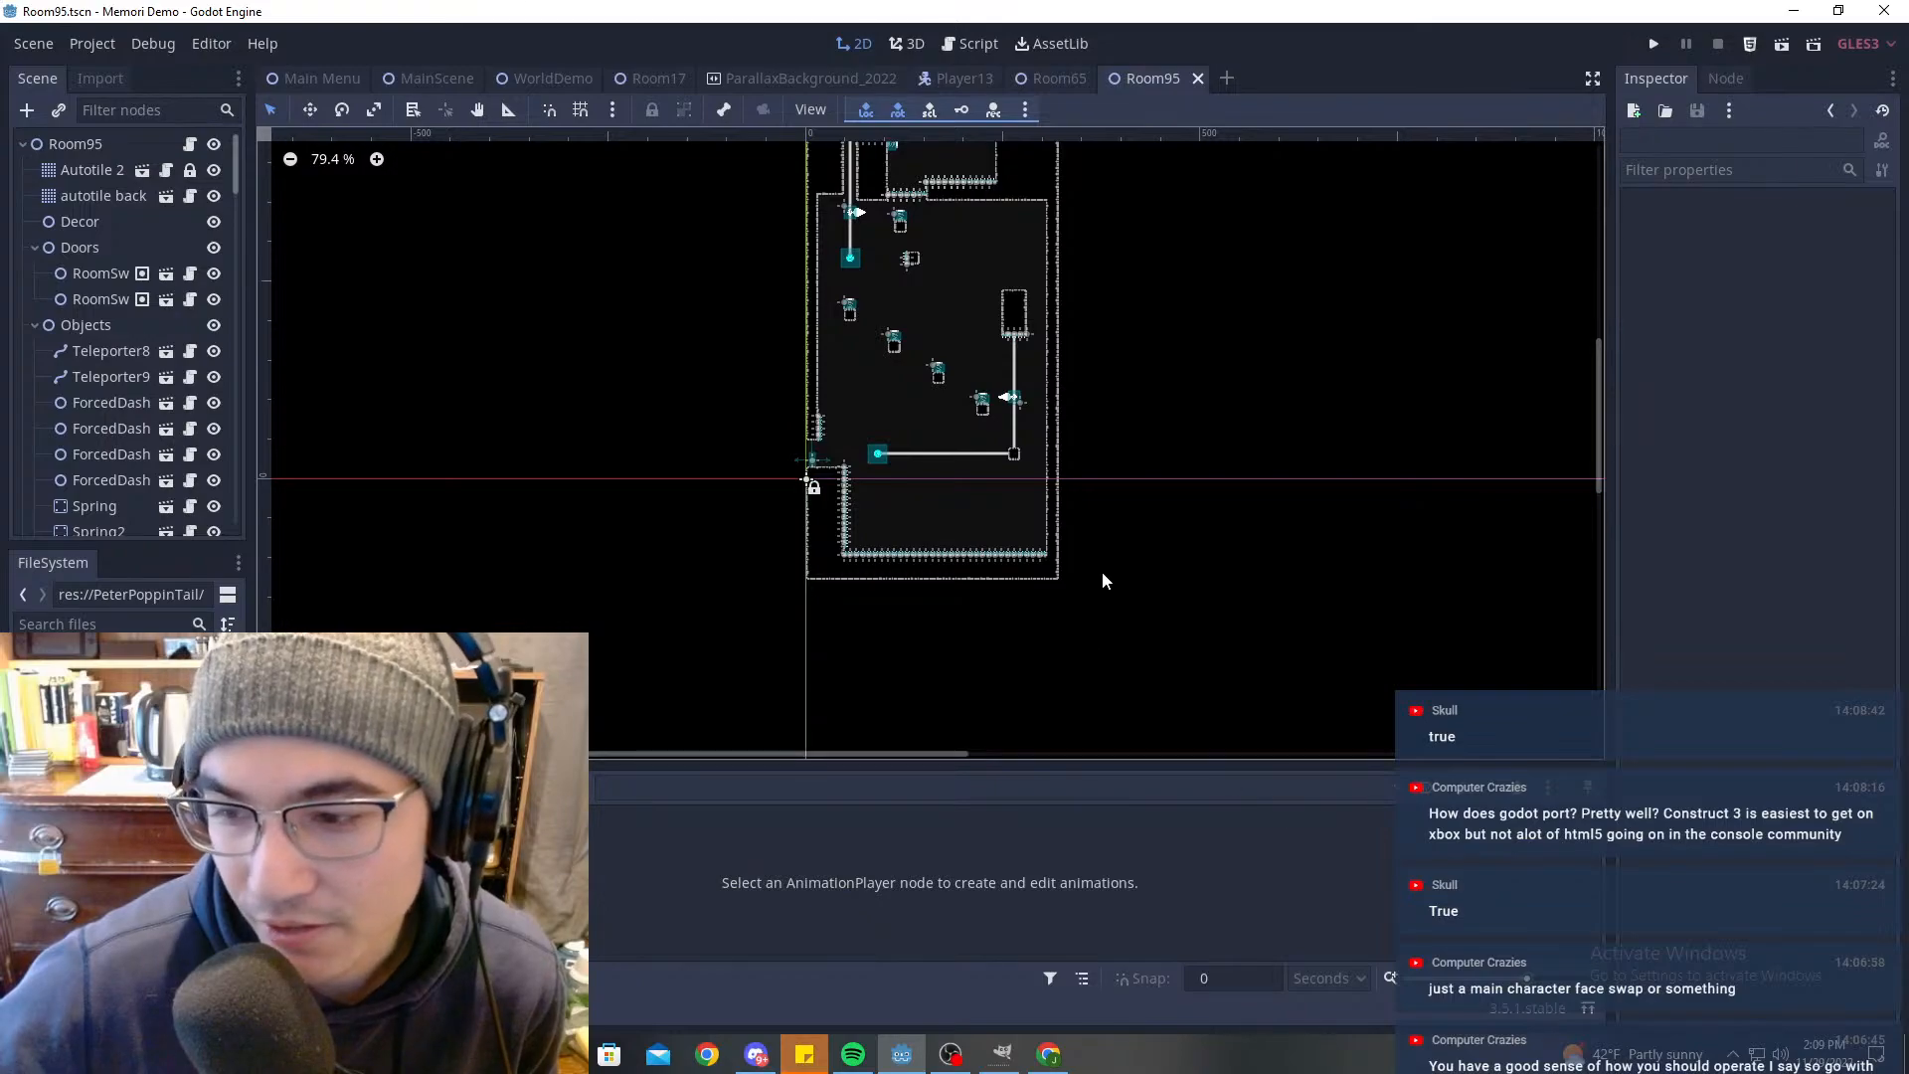
scroll(1124, 437, "down", 1)
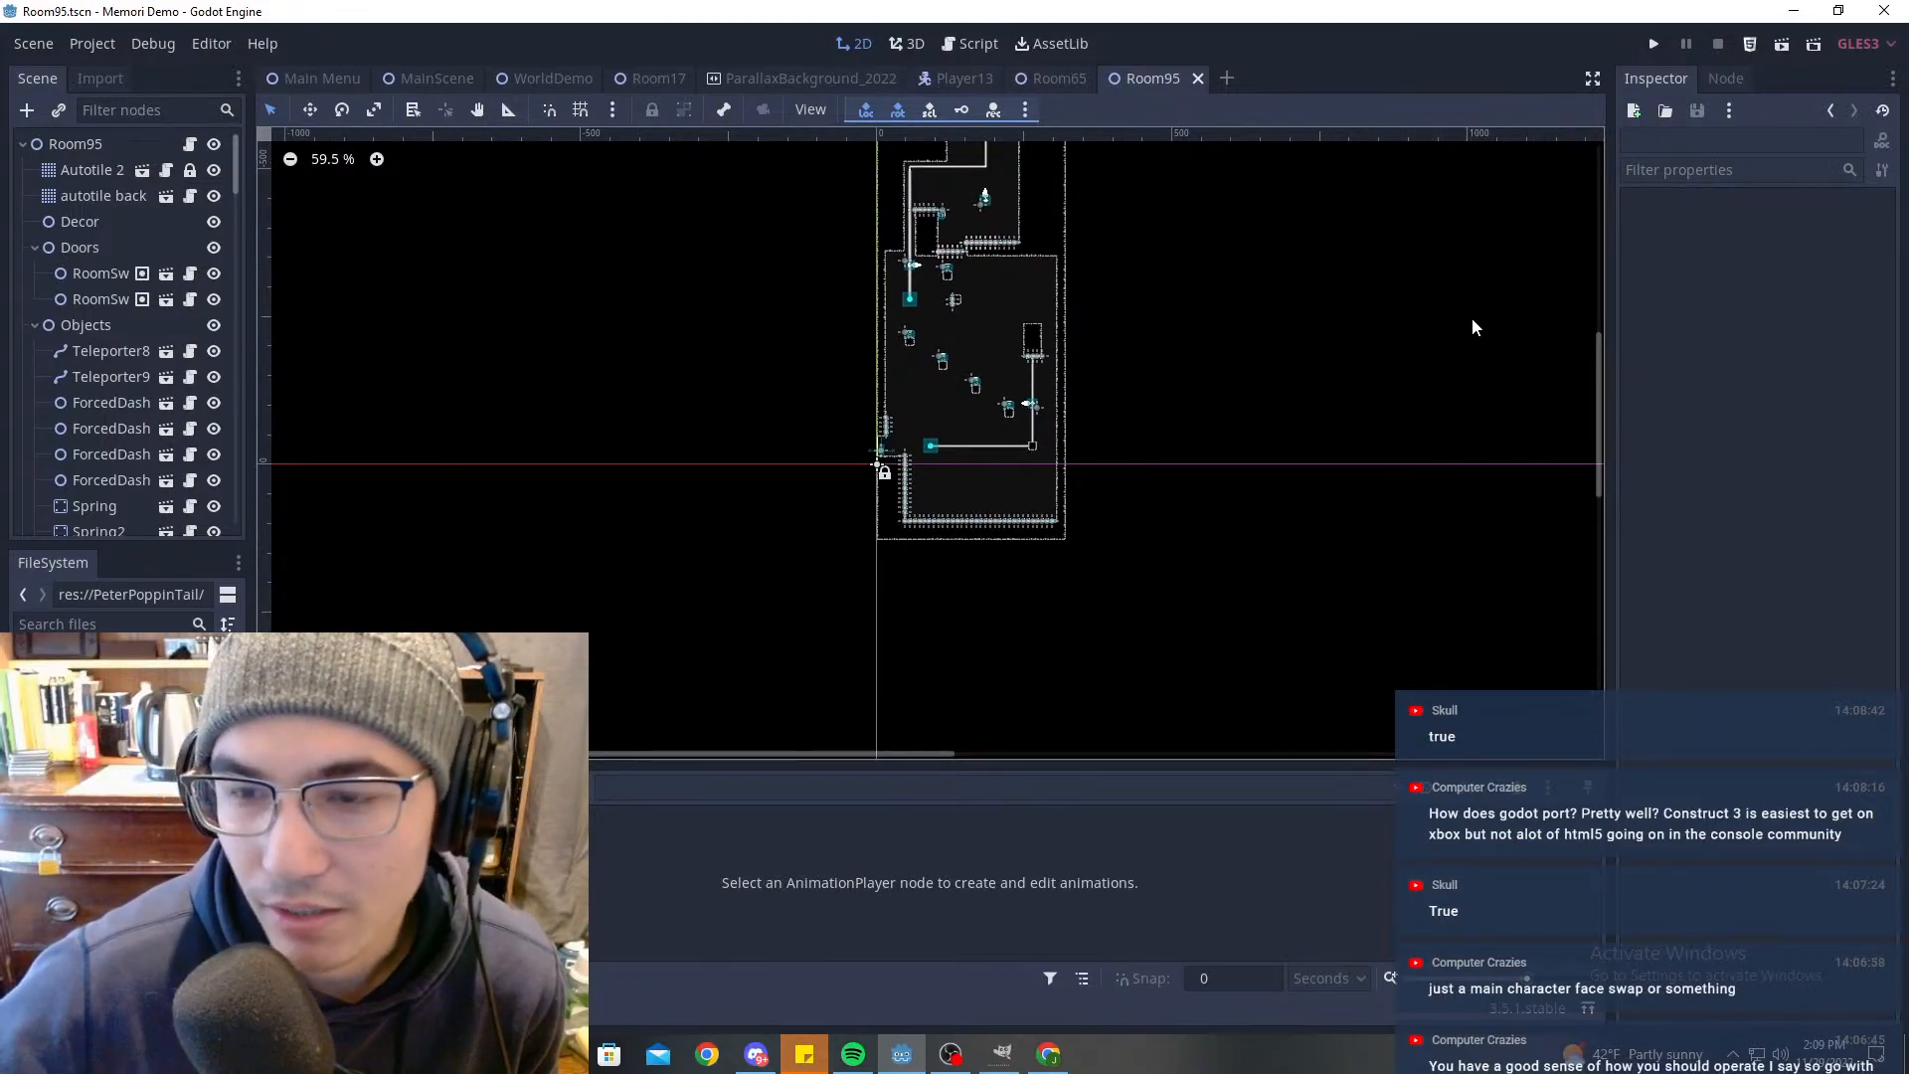
middle_click_drag(1374, 327, 1177, 368)
middle_click_drag(880, 237, 966, 353)
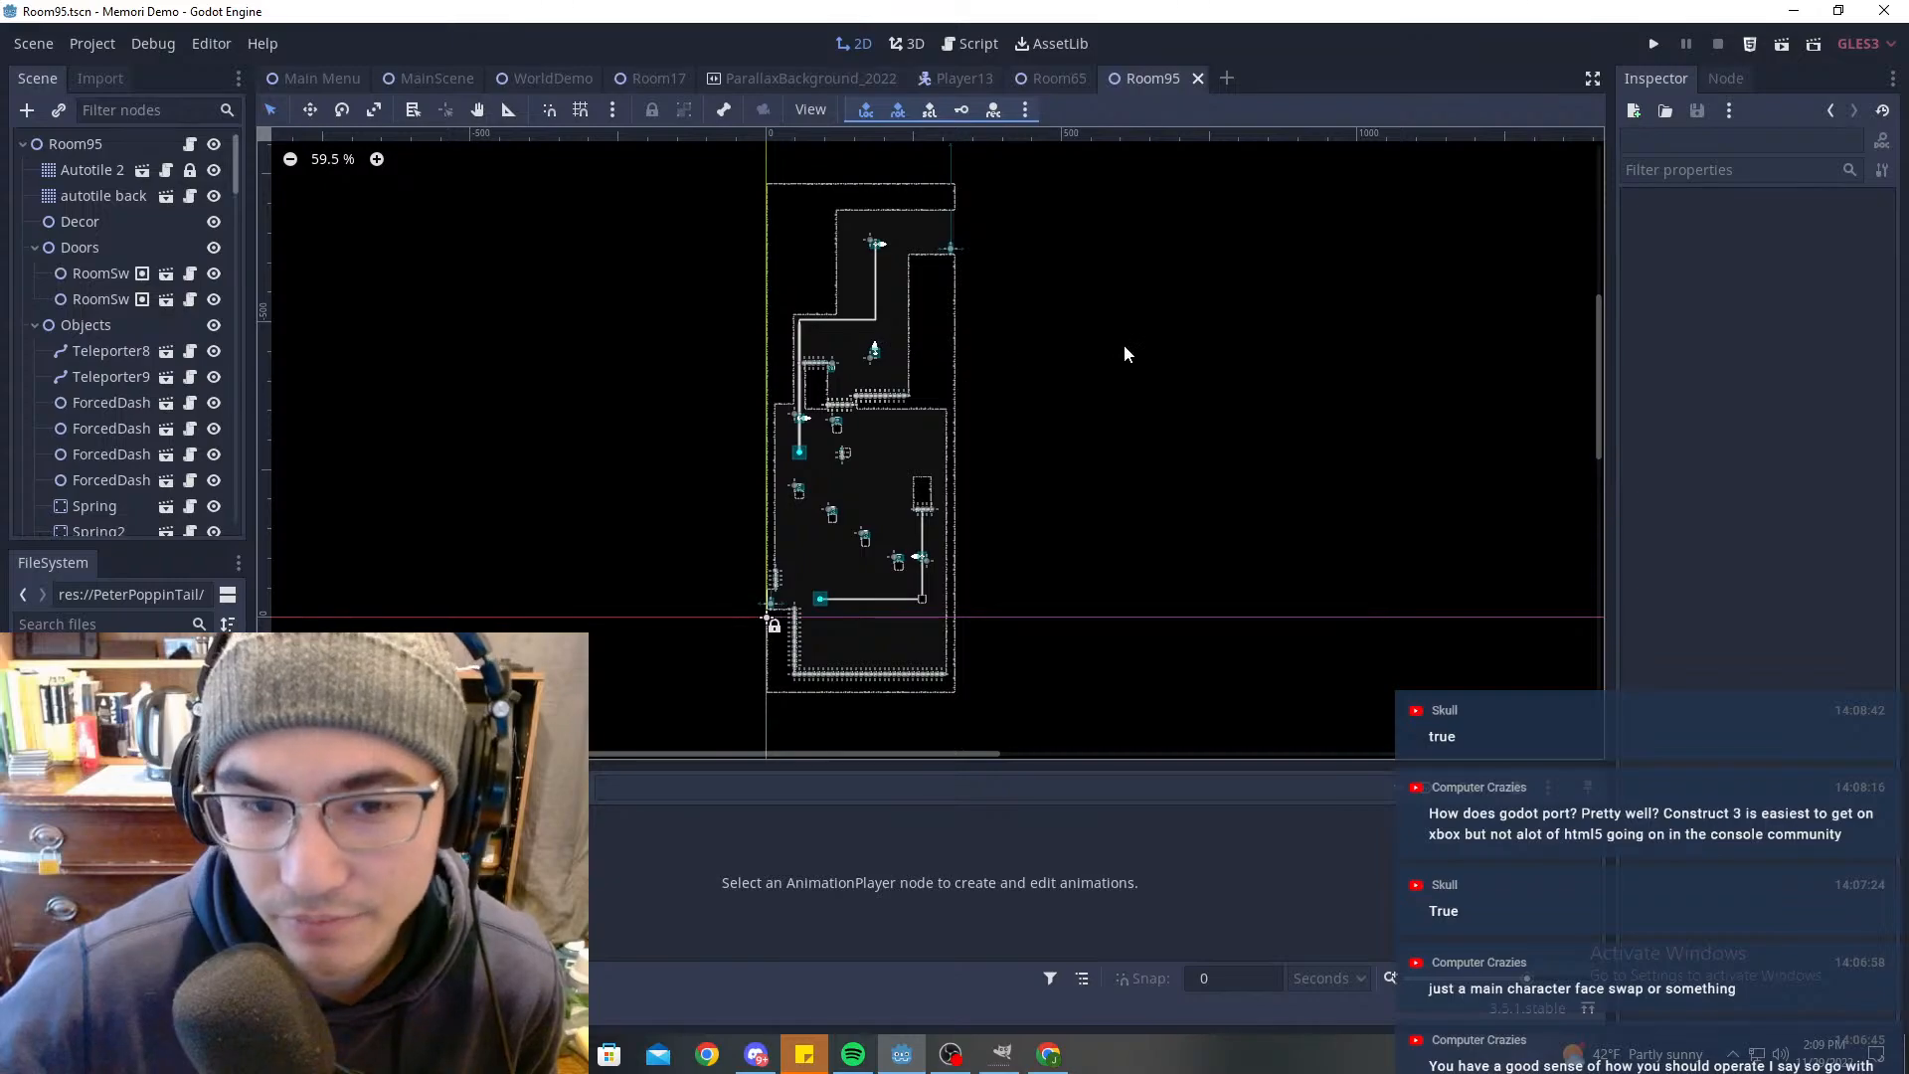
scroll(1115, 342, "up", 6)
middle_click_drag(1114, 353, 875, 338)
scroll(744, 360, "down", 6)
middle_click_drag(744, 370, 1087, 282)
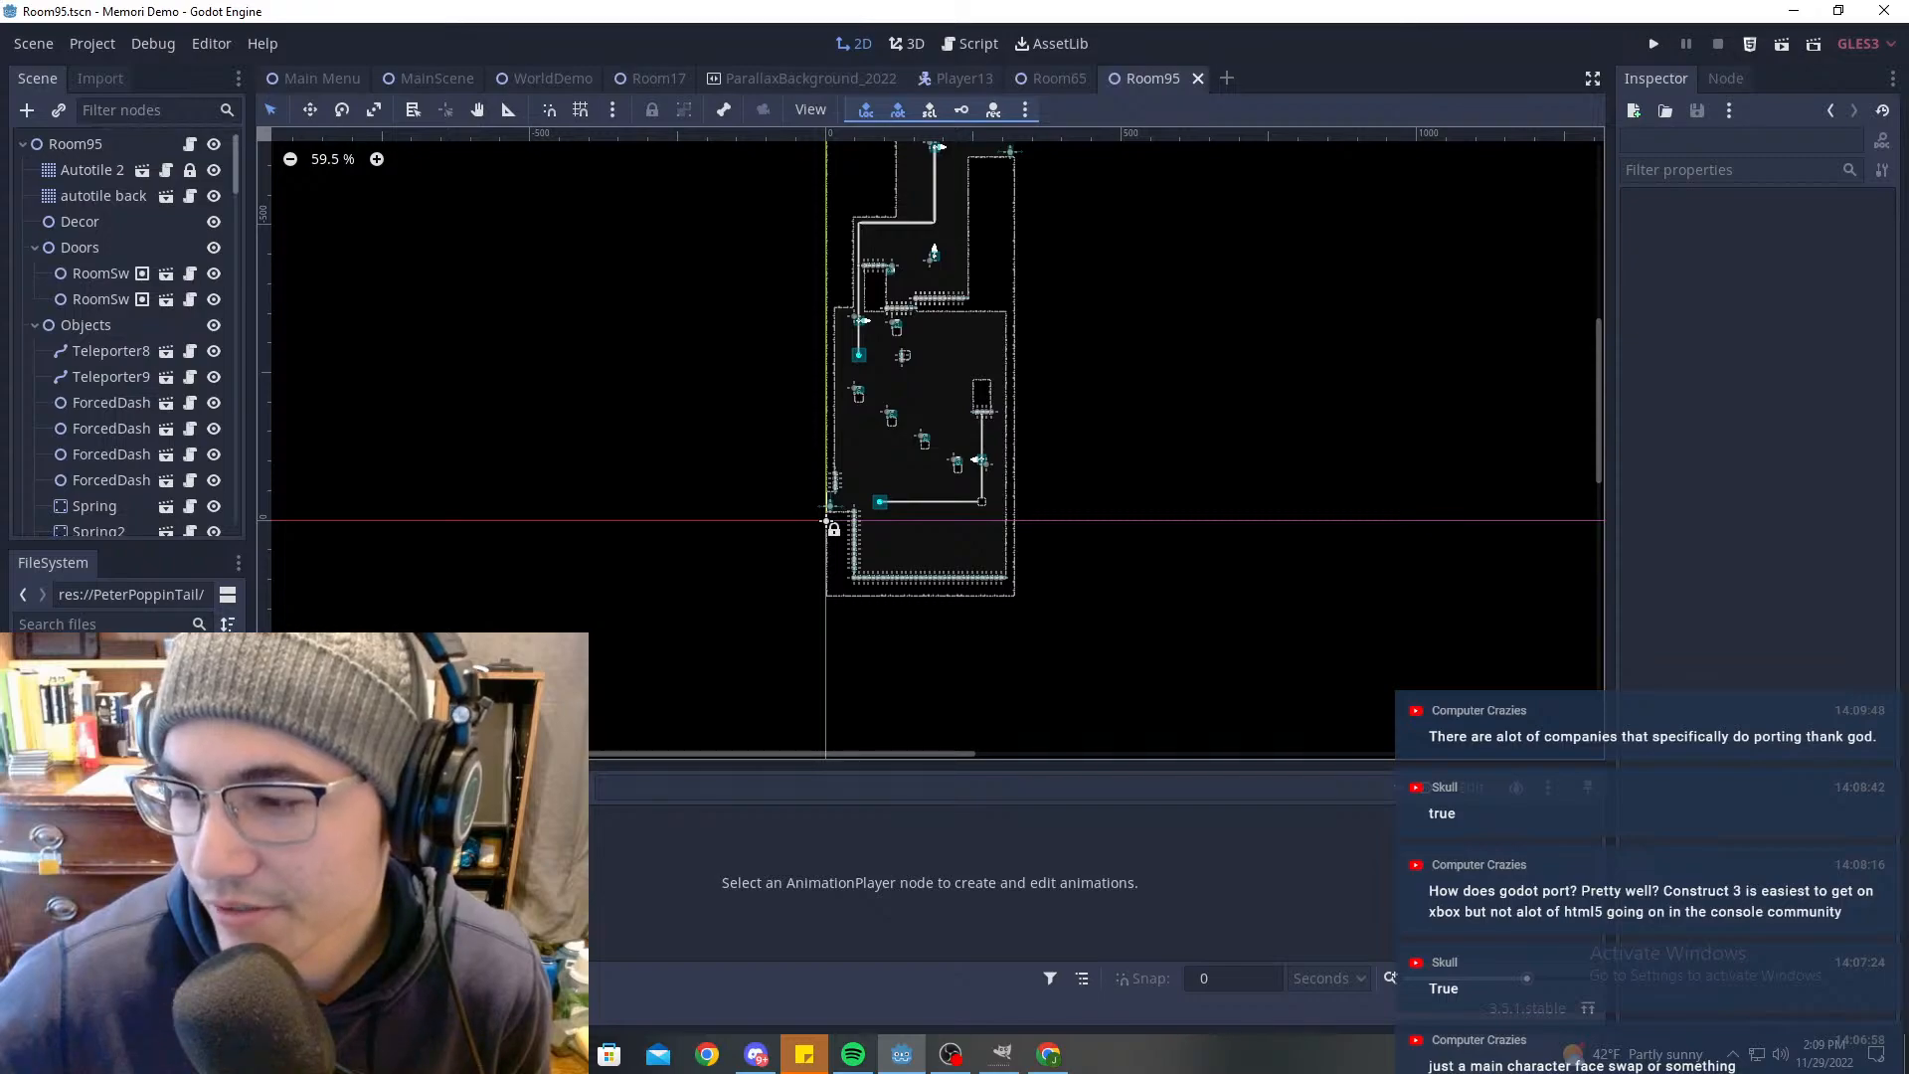
scroll(1202, 358, "down", 2)
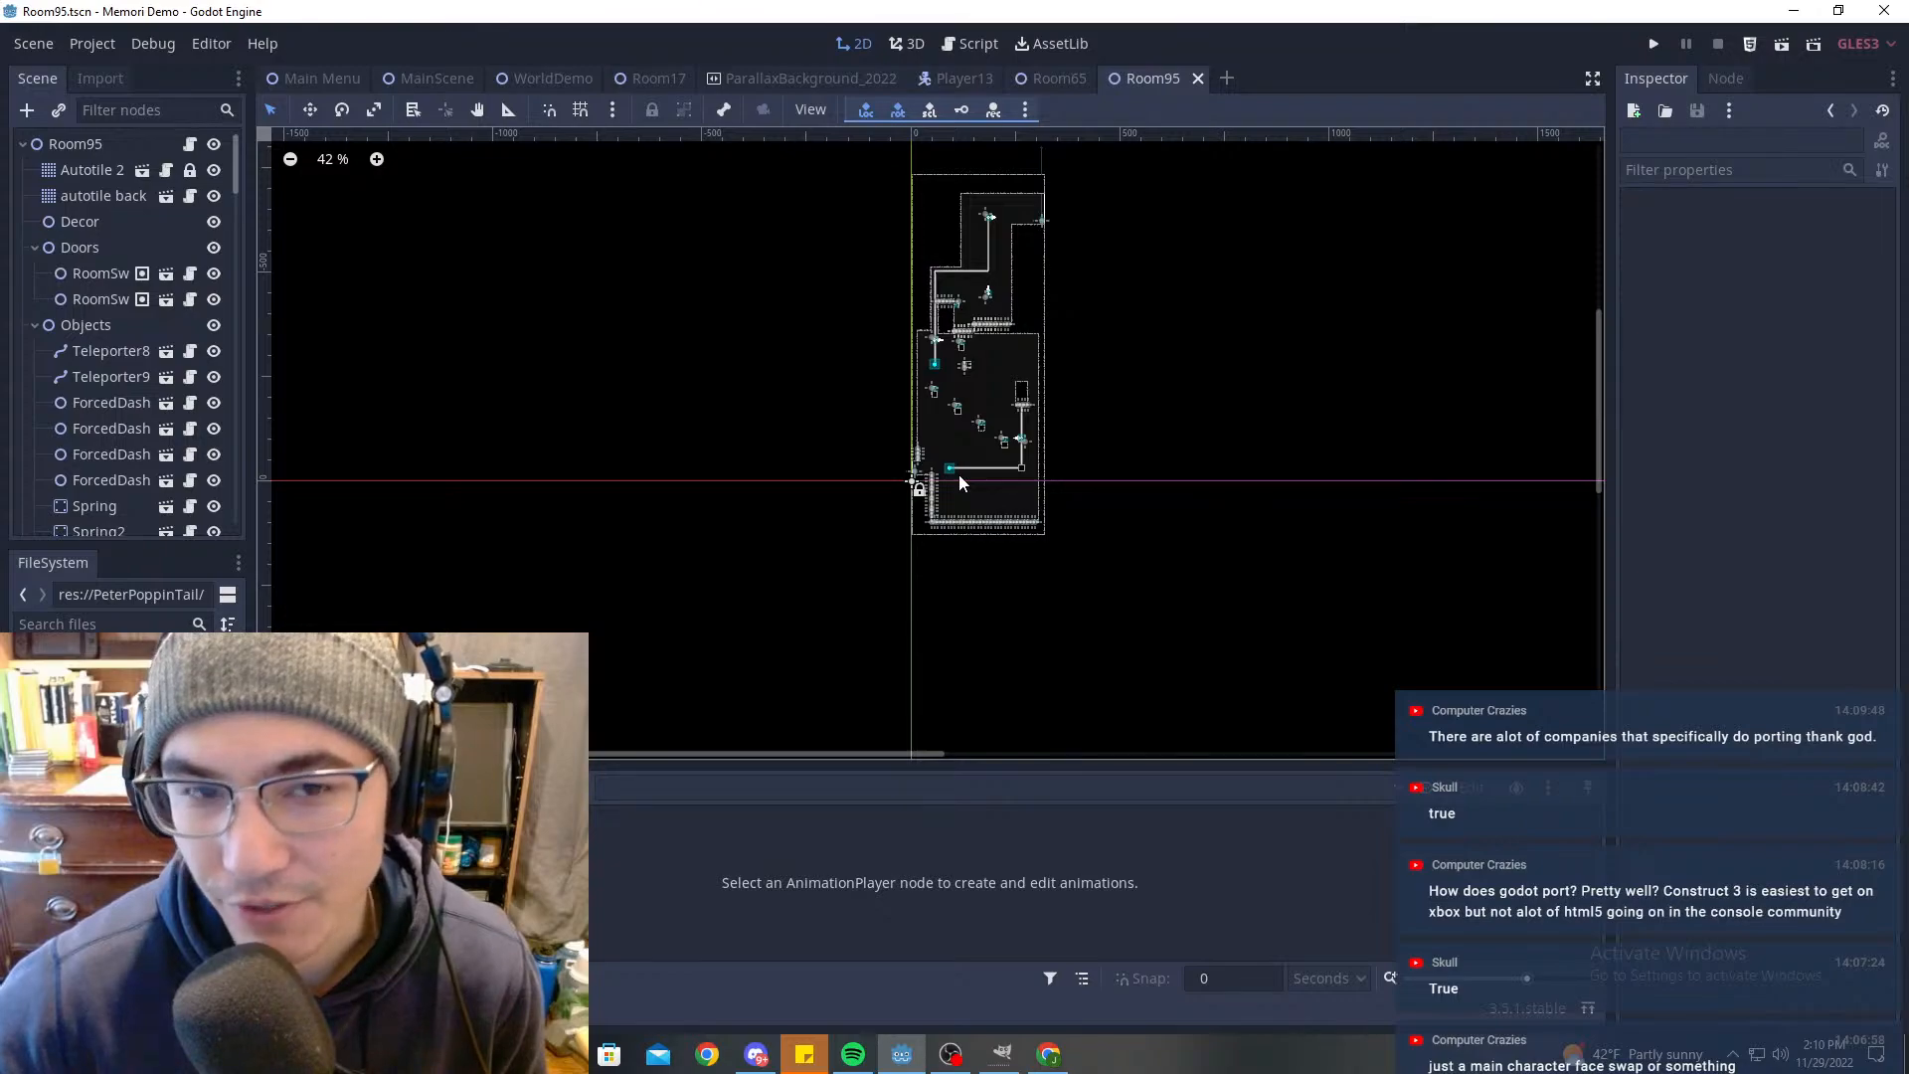
Step: Open the Player13 scene and inspect the player character's sprite and collision shapes up close
left_click(964, 78)
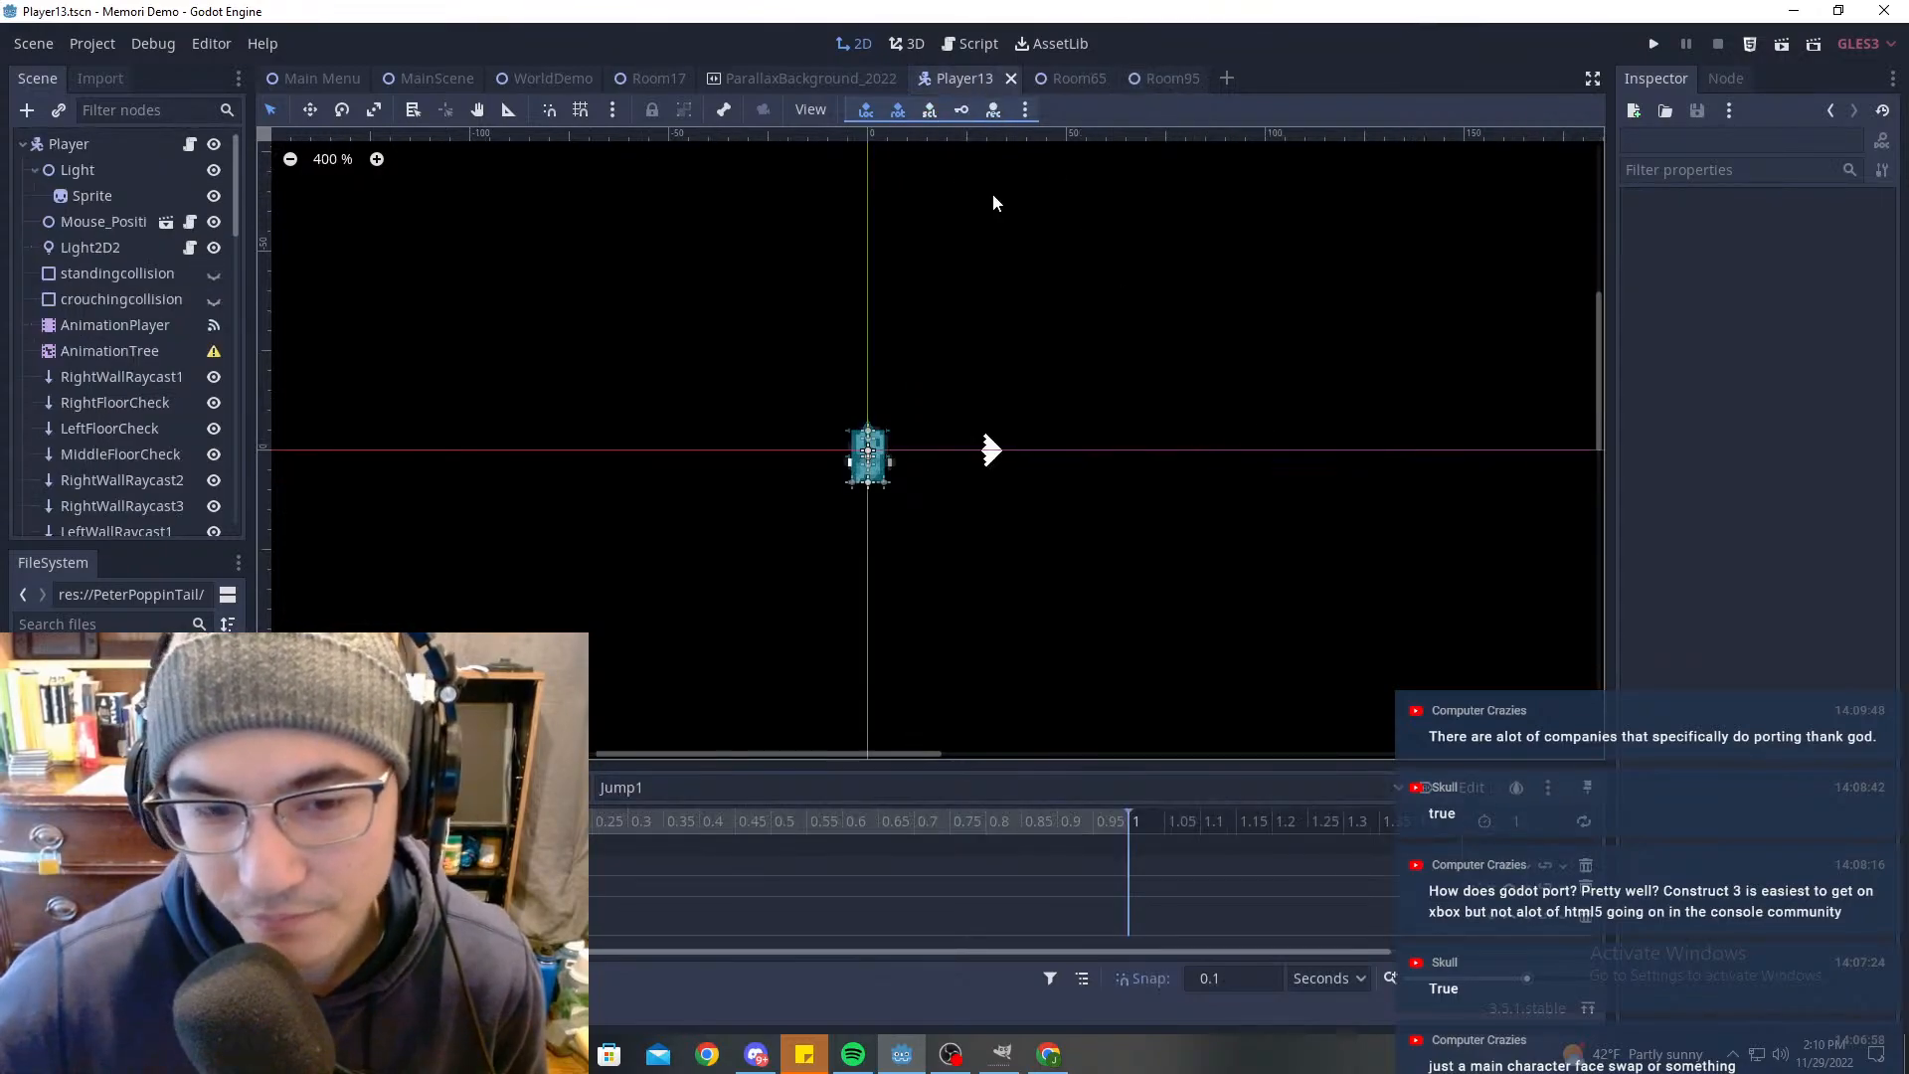
scroll(1028, 429, "up", 18)
middle_click_drag(579, 473, 1168, 463)
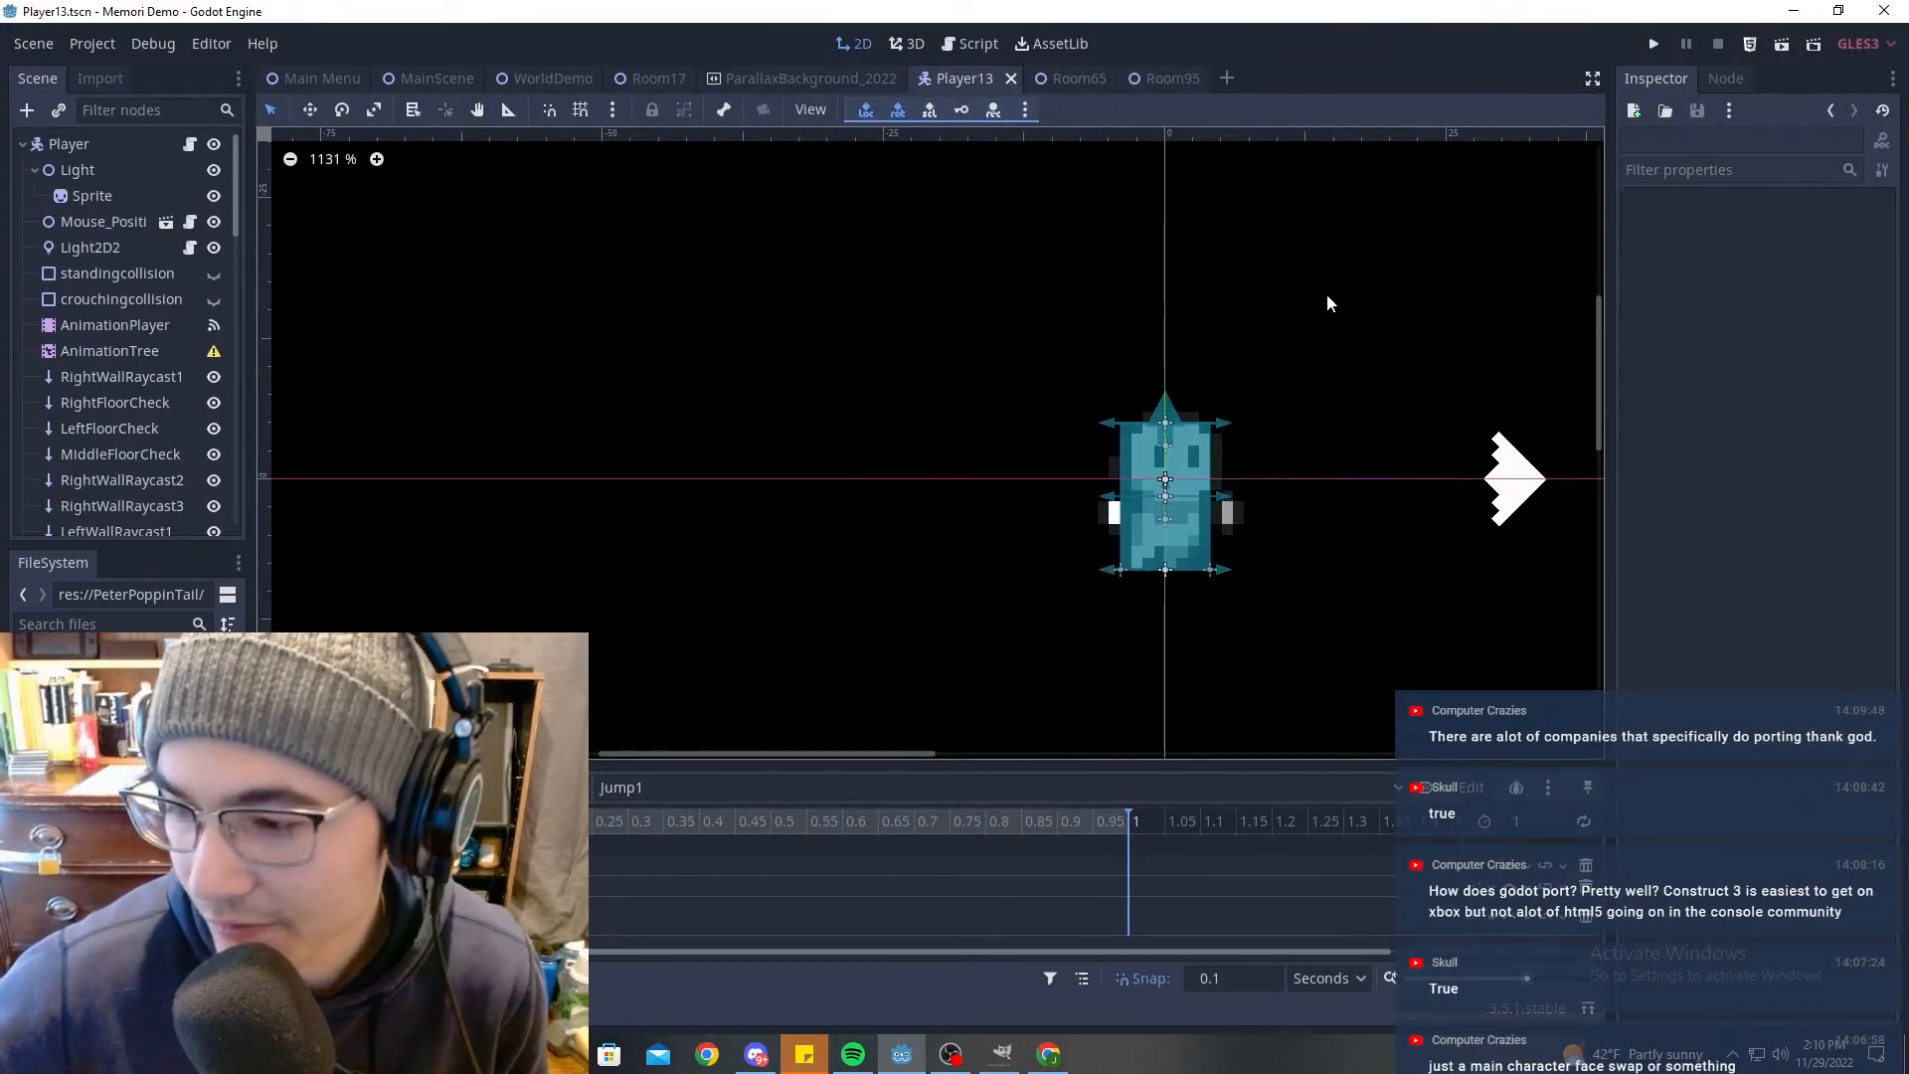
middle_click_drag(1329, 304, 1199, 280)
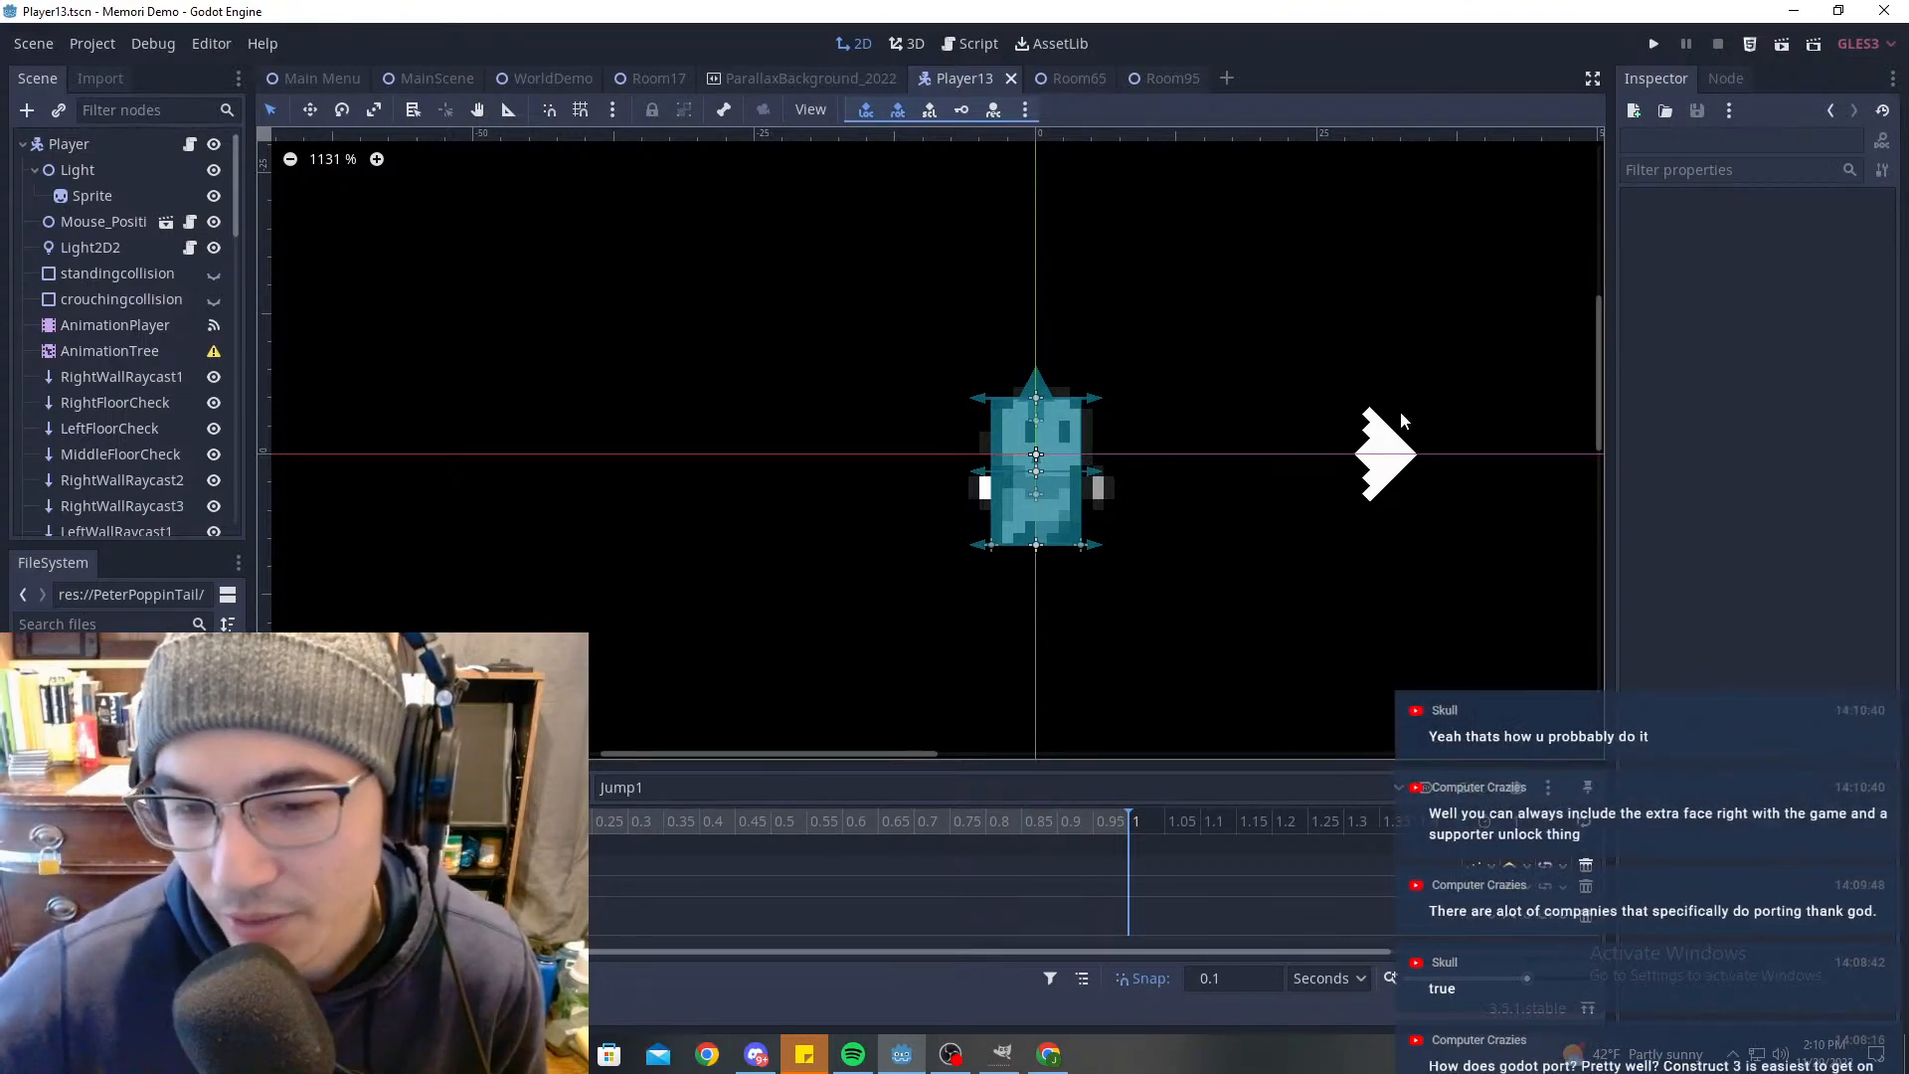
scroll(1472, 417, "down", 4)
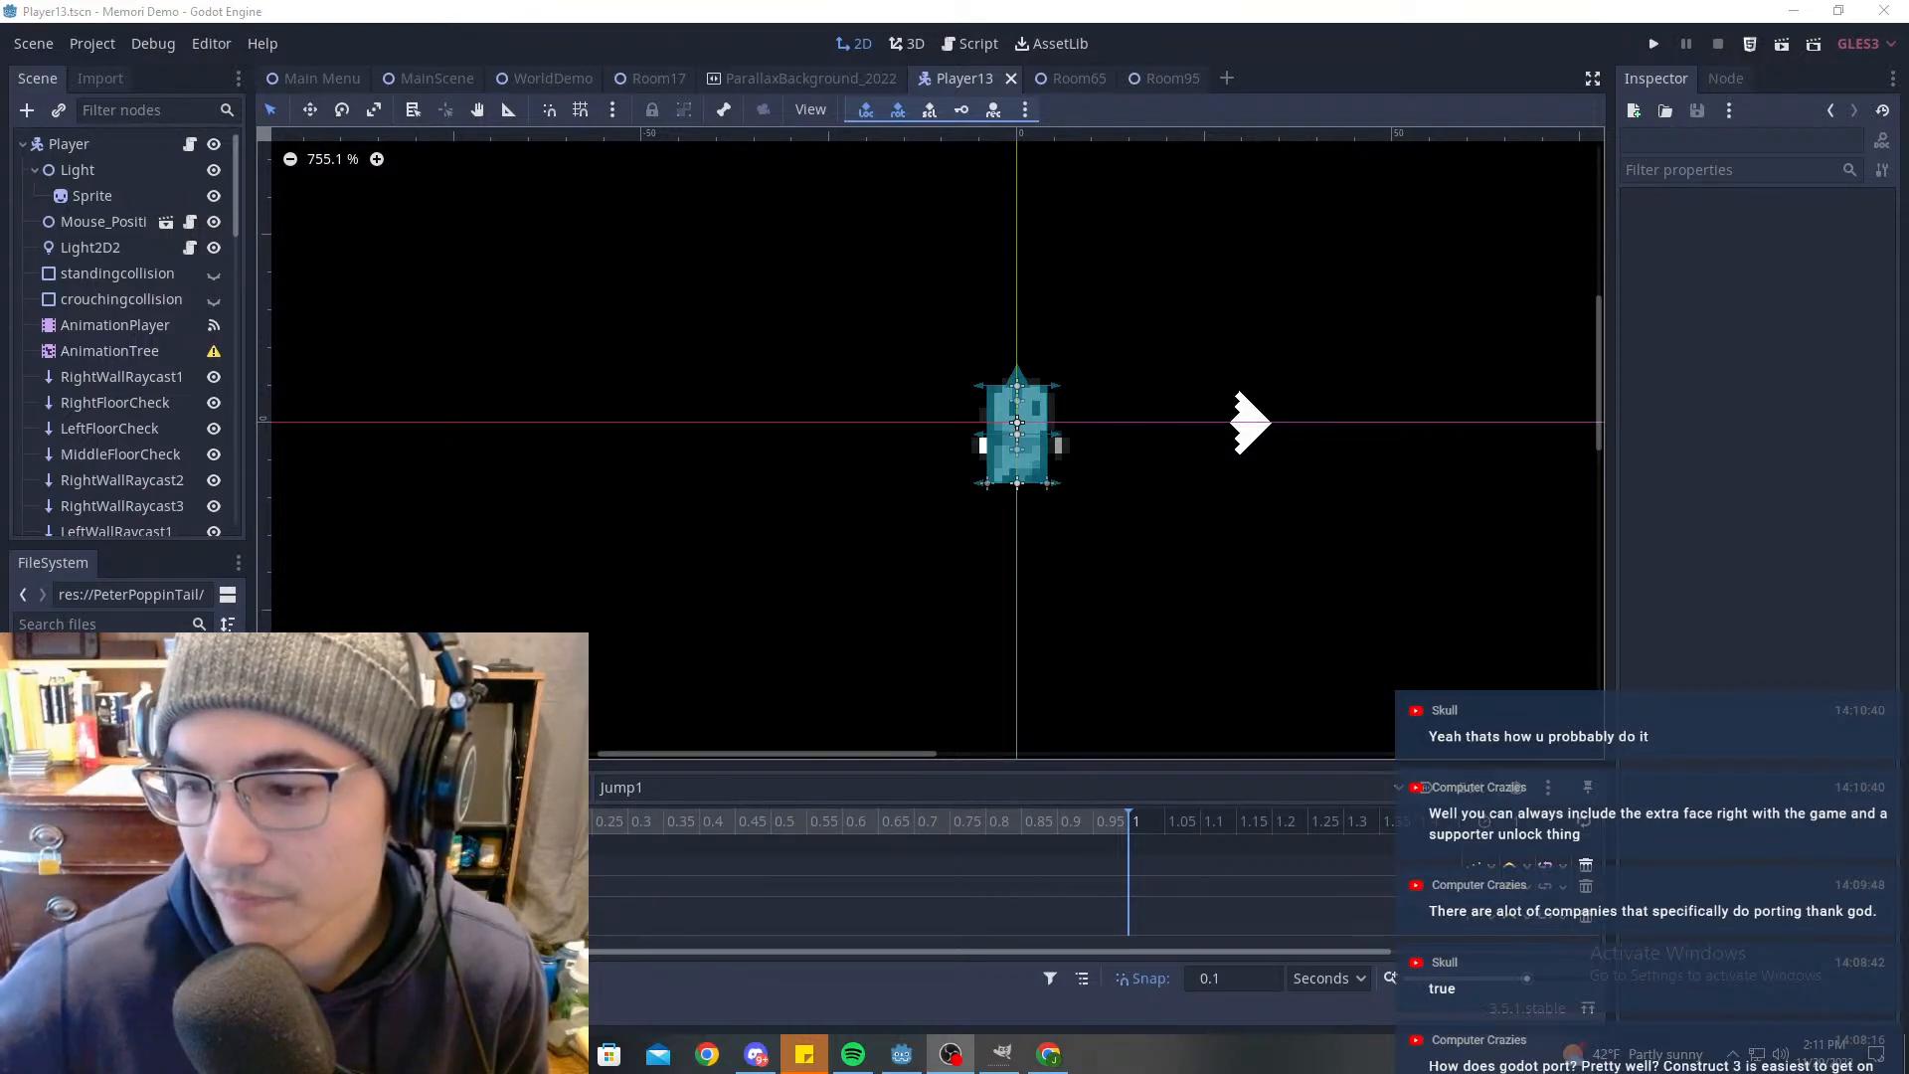
scroll(1180, 393, "up", 3)
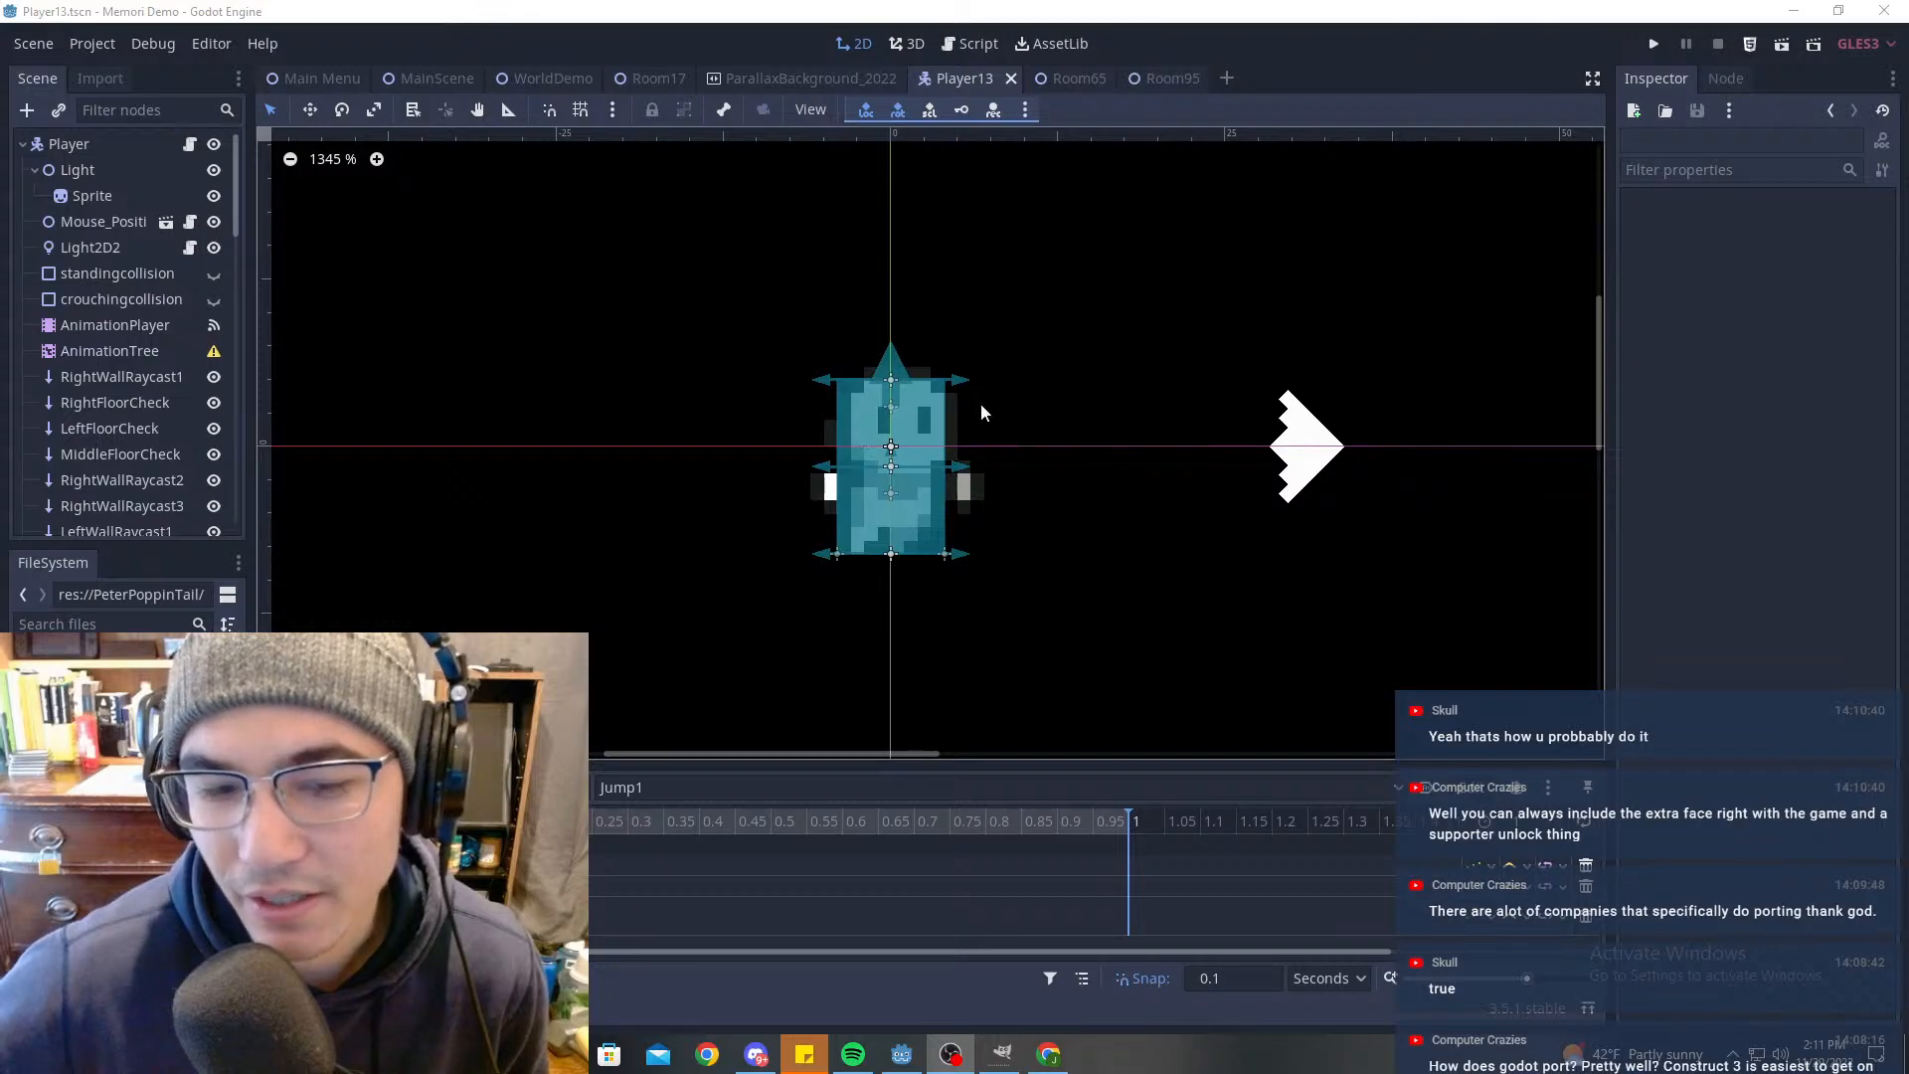
scroll(1288, 320, "down", 3)
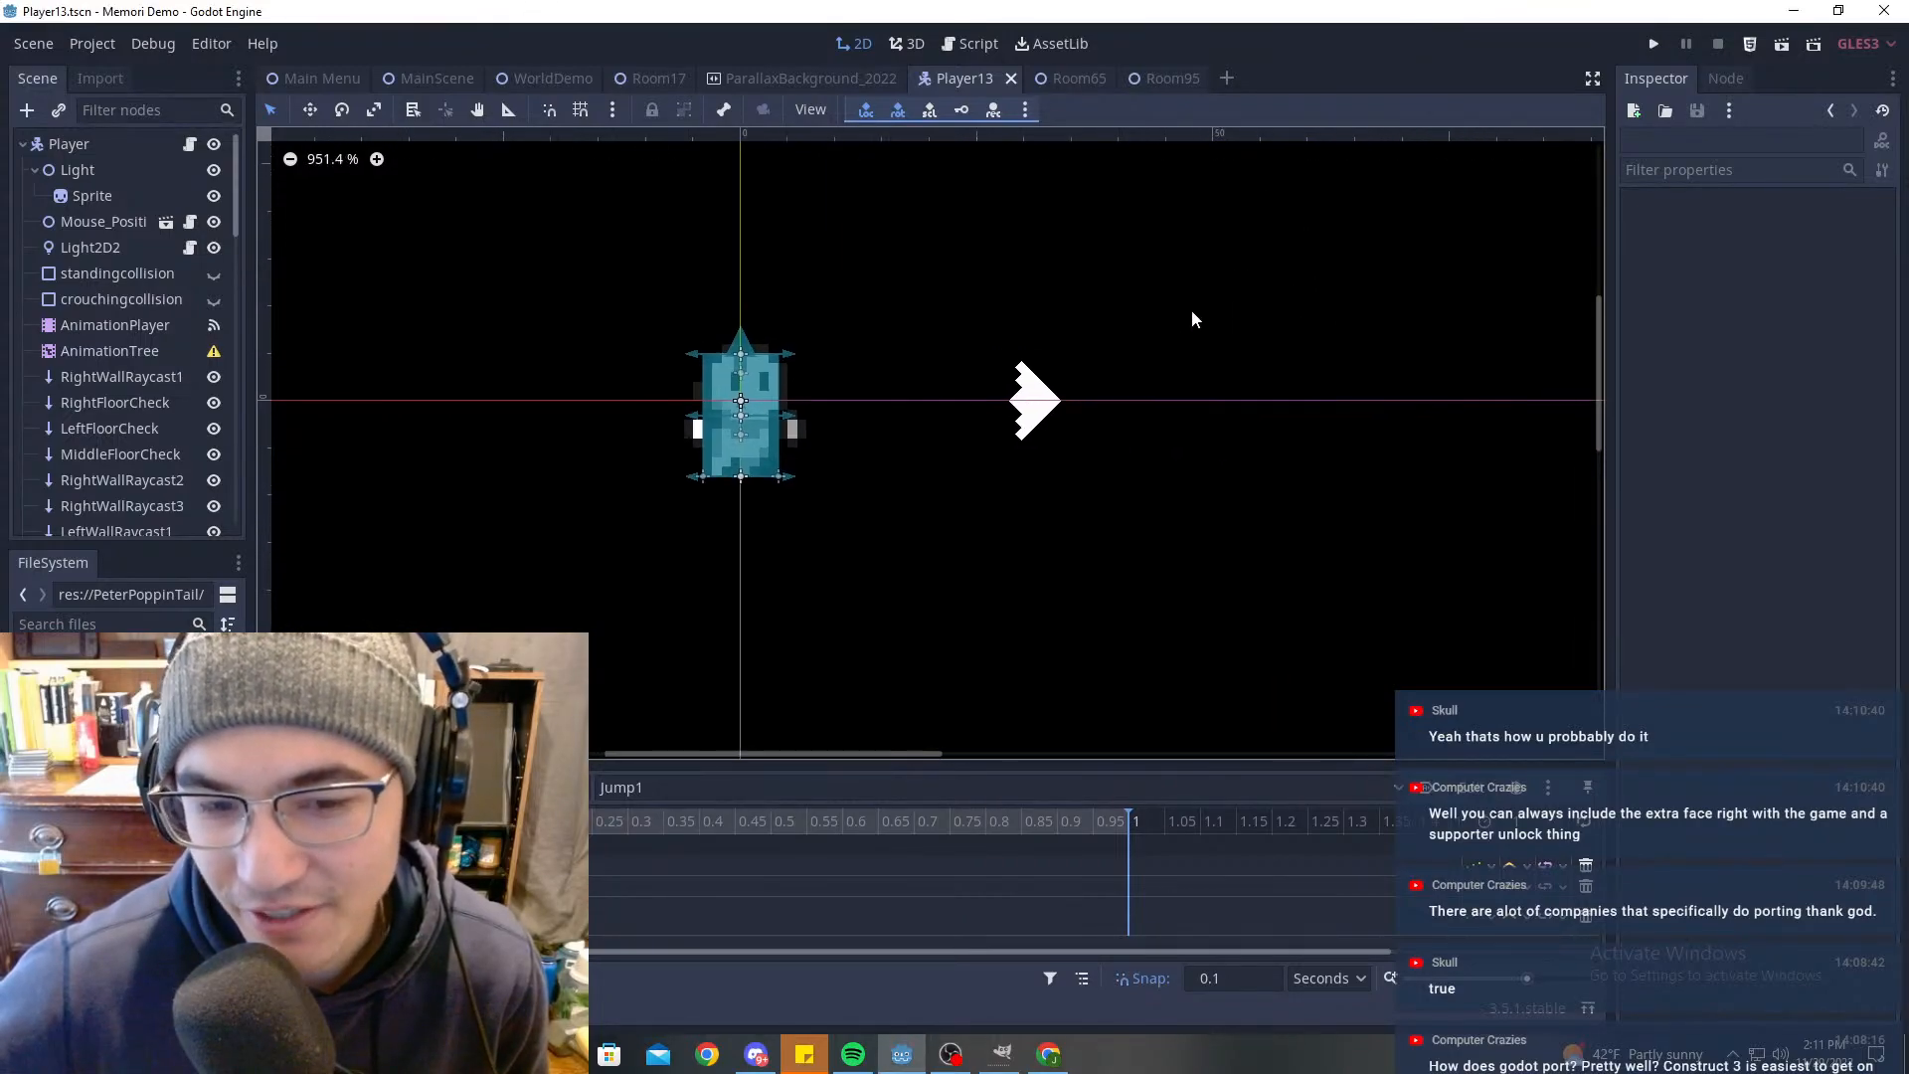
Step: Run the MainScene scene to see the character in the game, and bring up the in-game pause menu
left_click(436, 80)
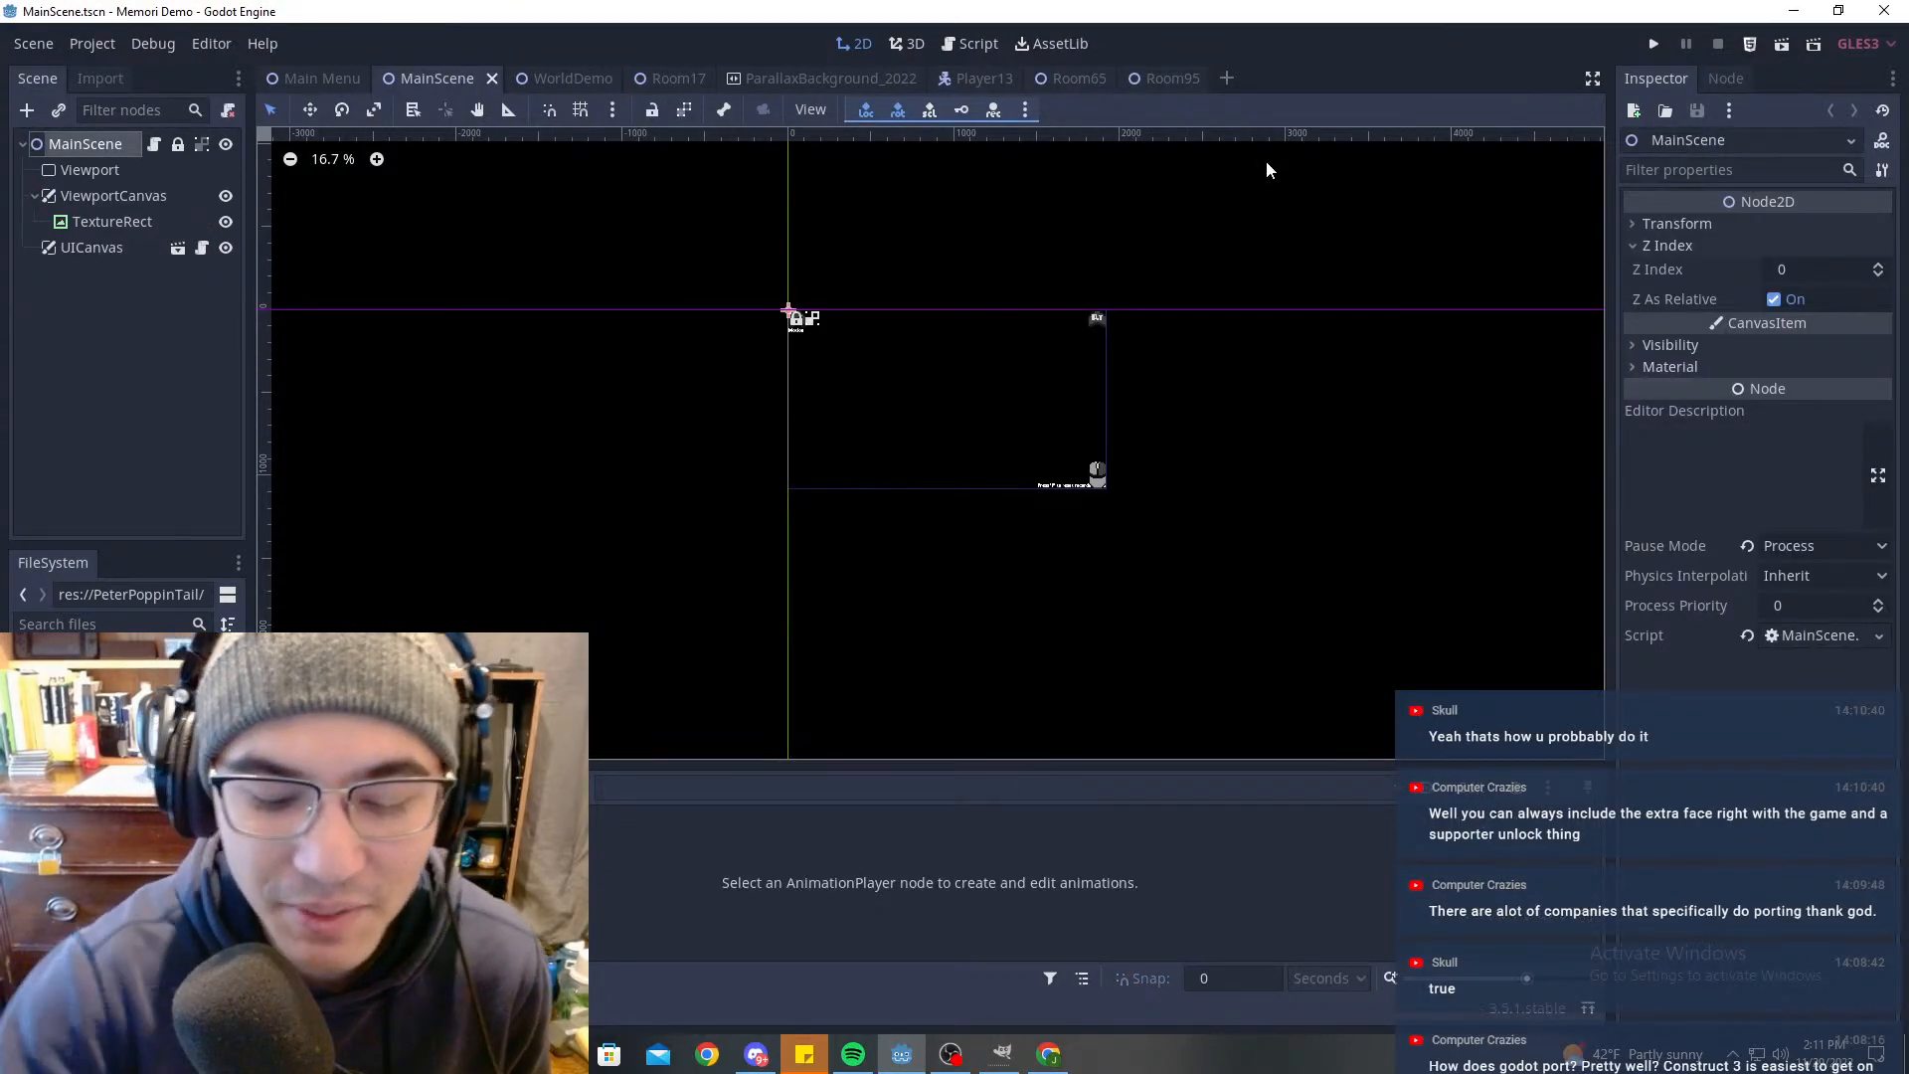
key("F6")
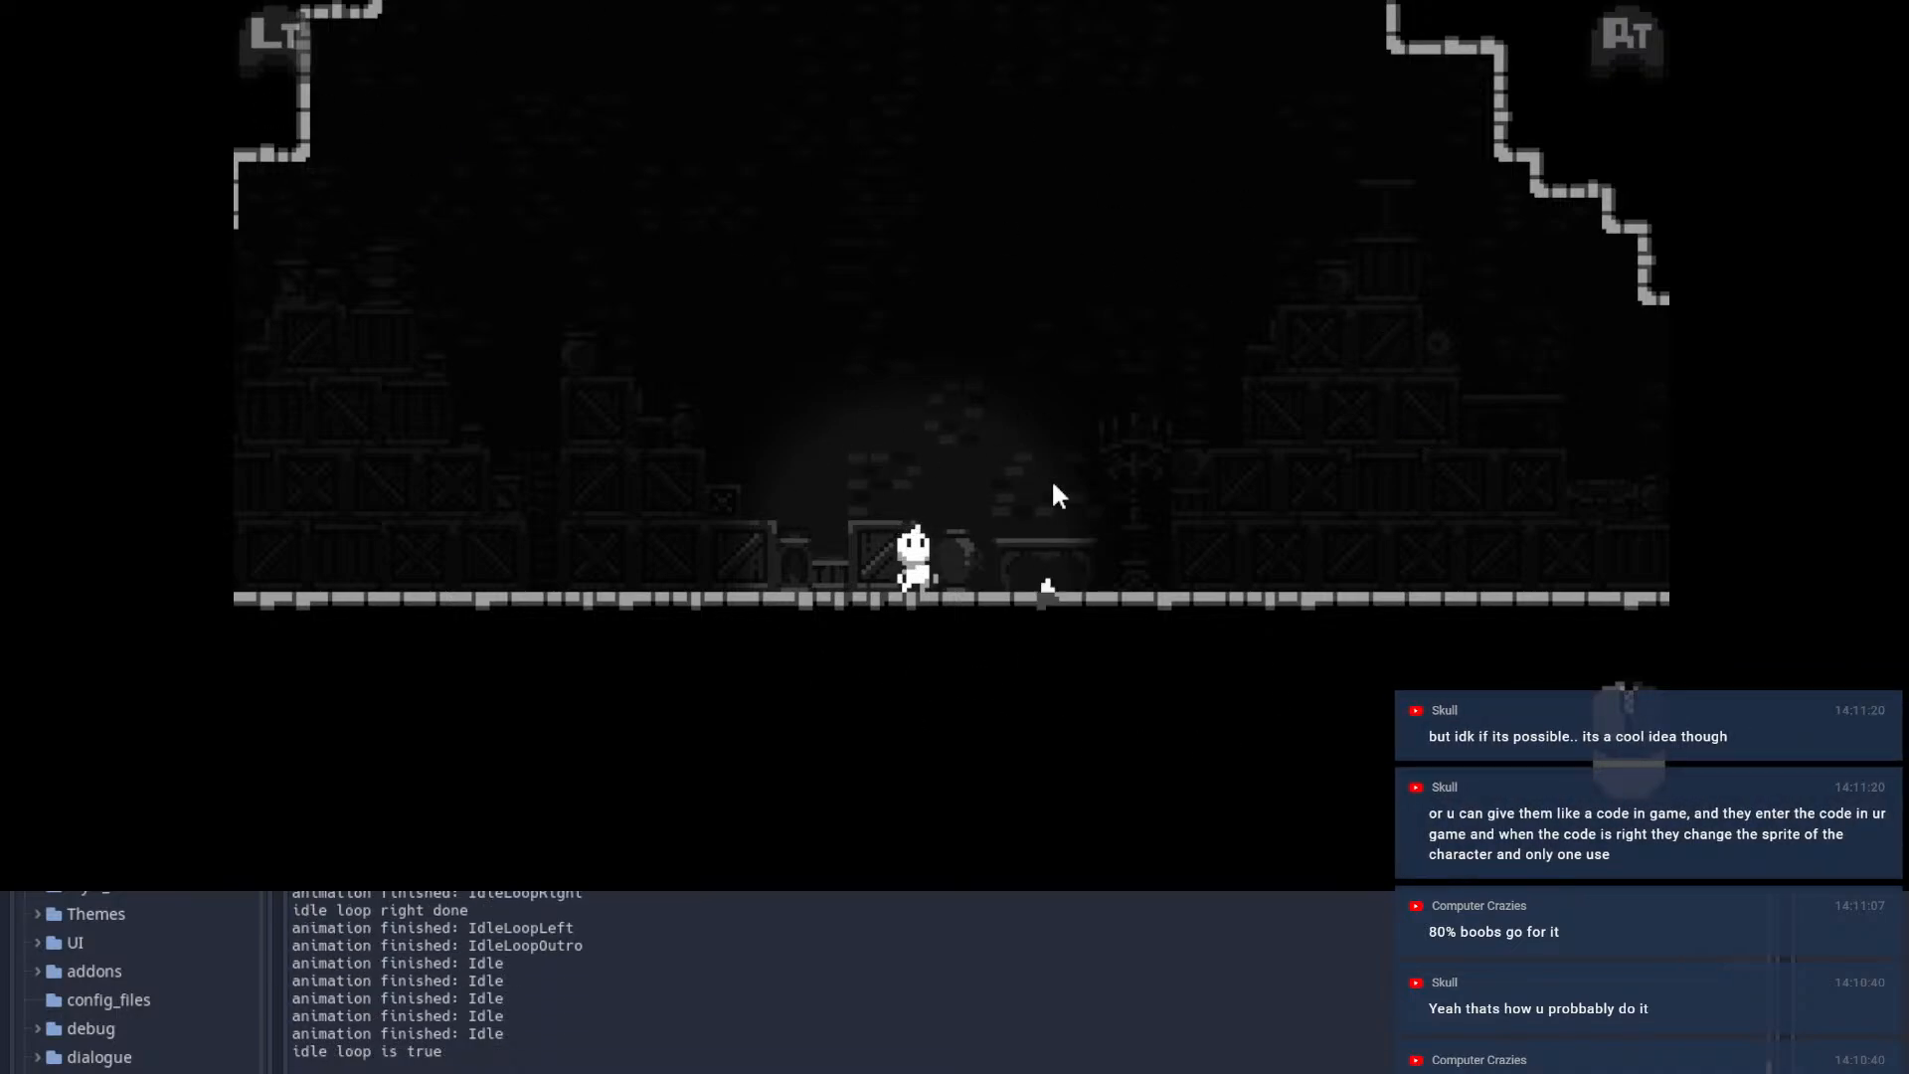
key("Escape")
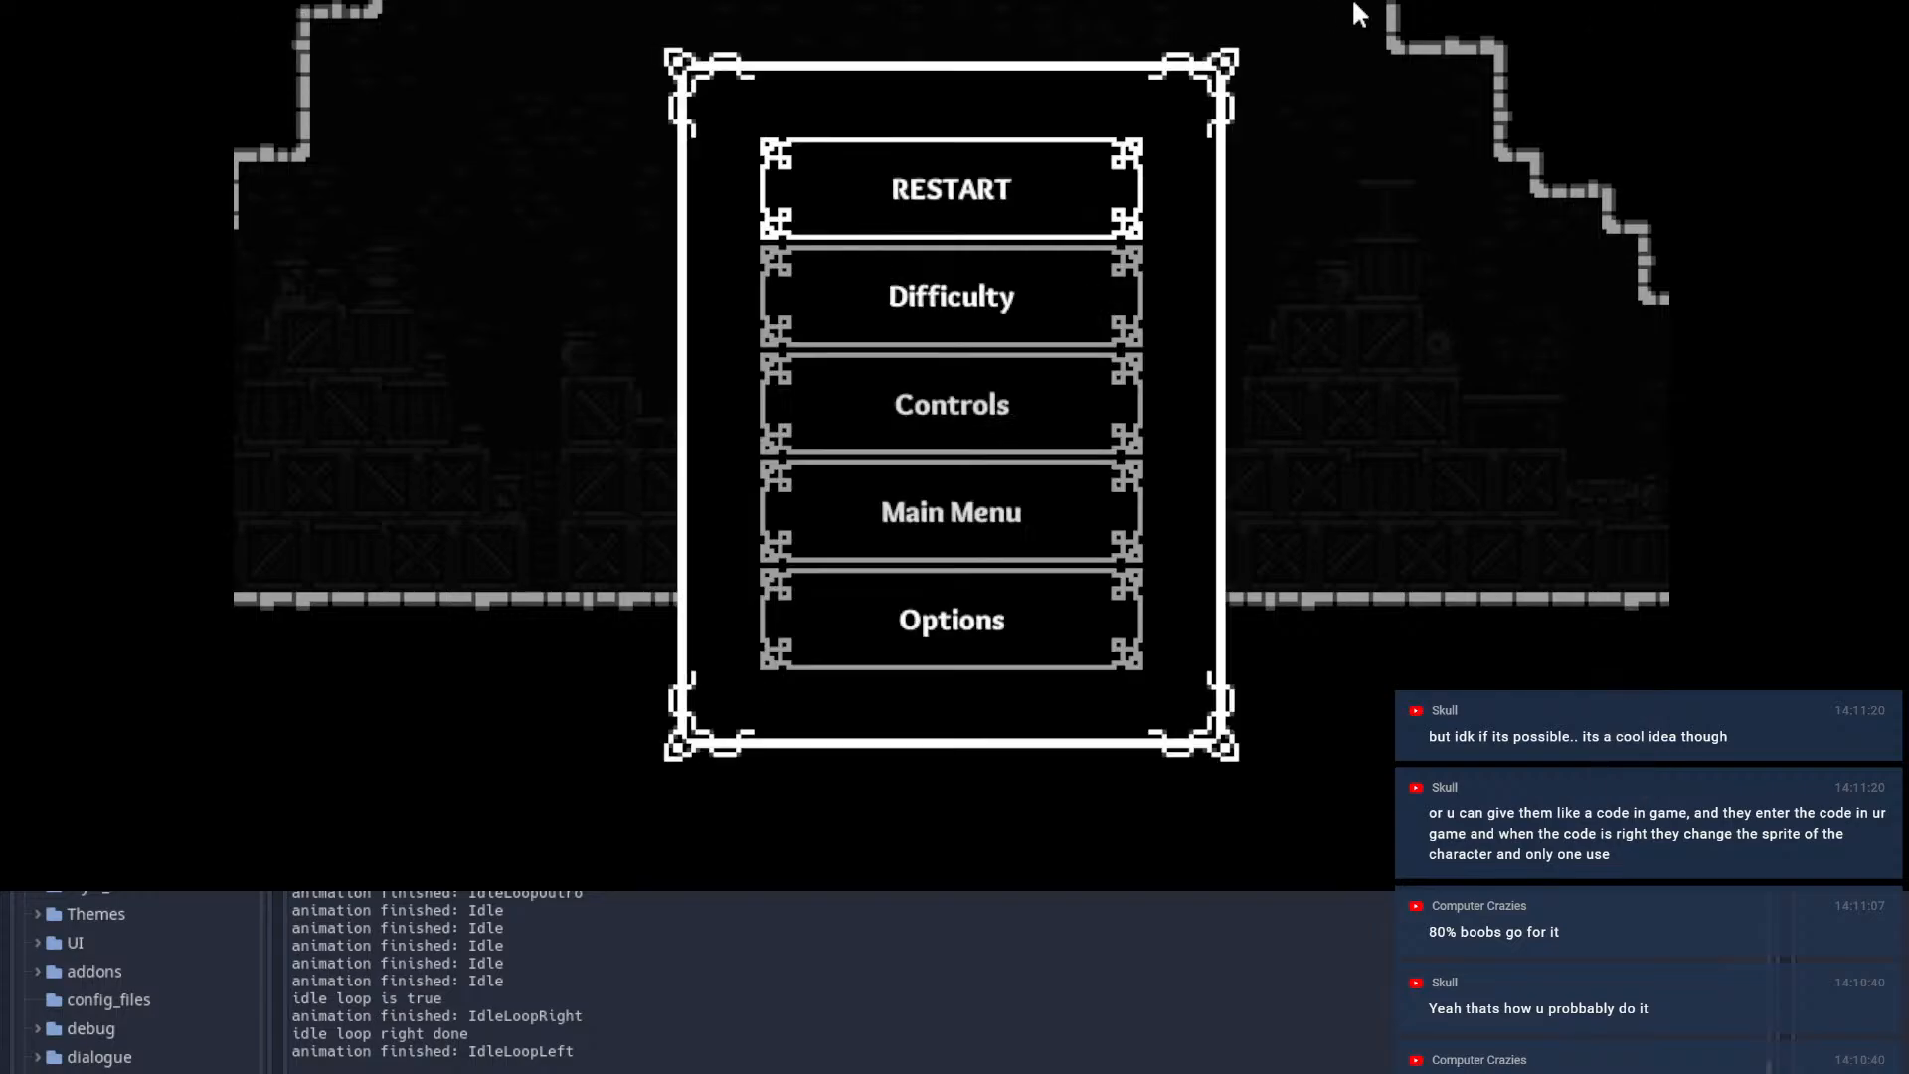
Step: Open the Main Menu scene and examine the boy artwork, the Memori title and the START button
left_click(321, 79)
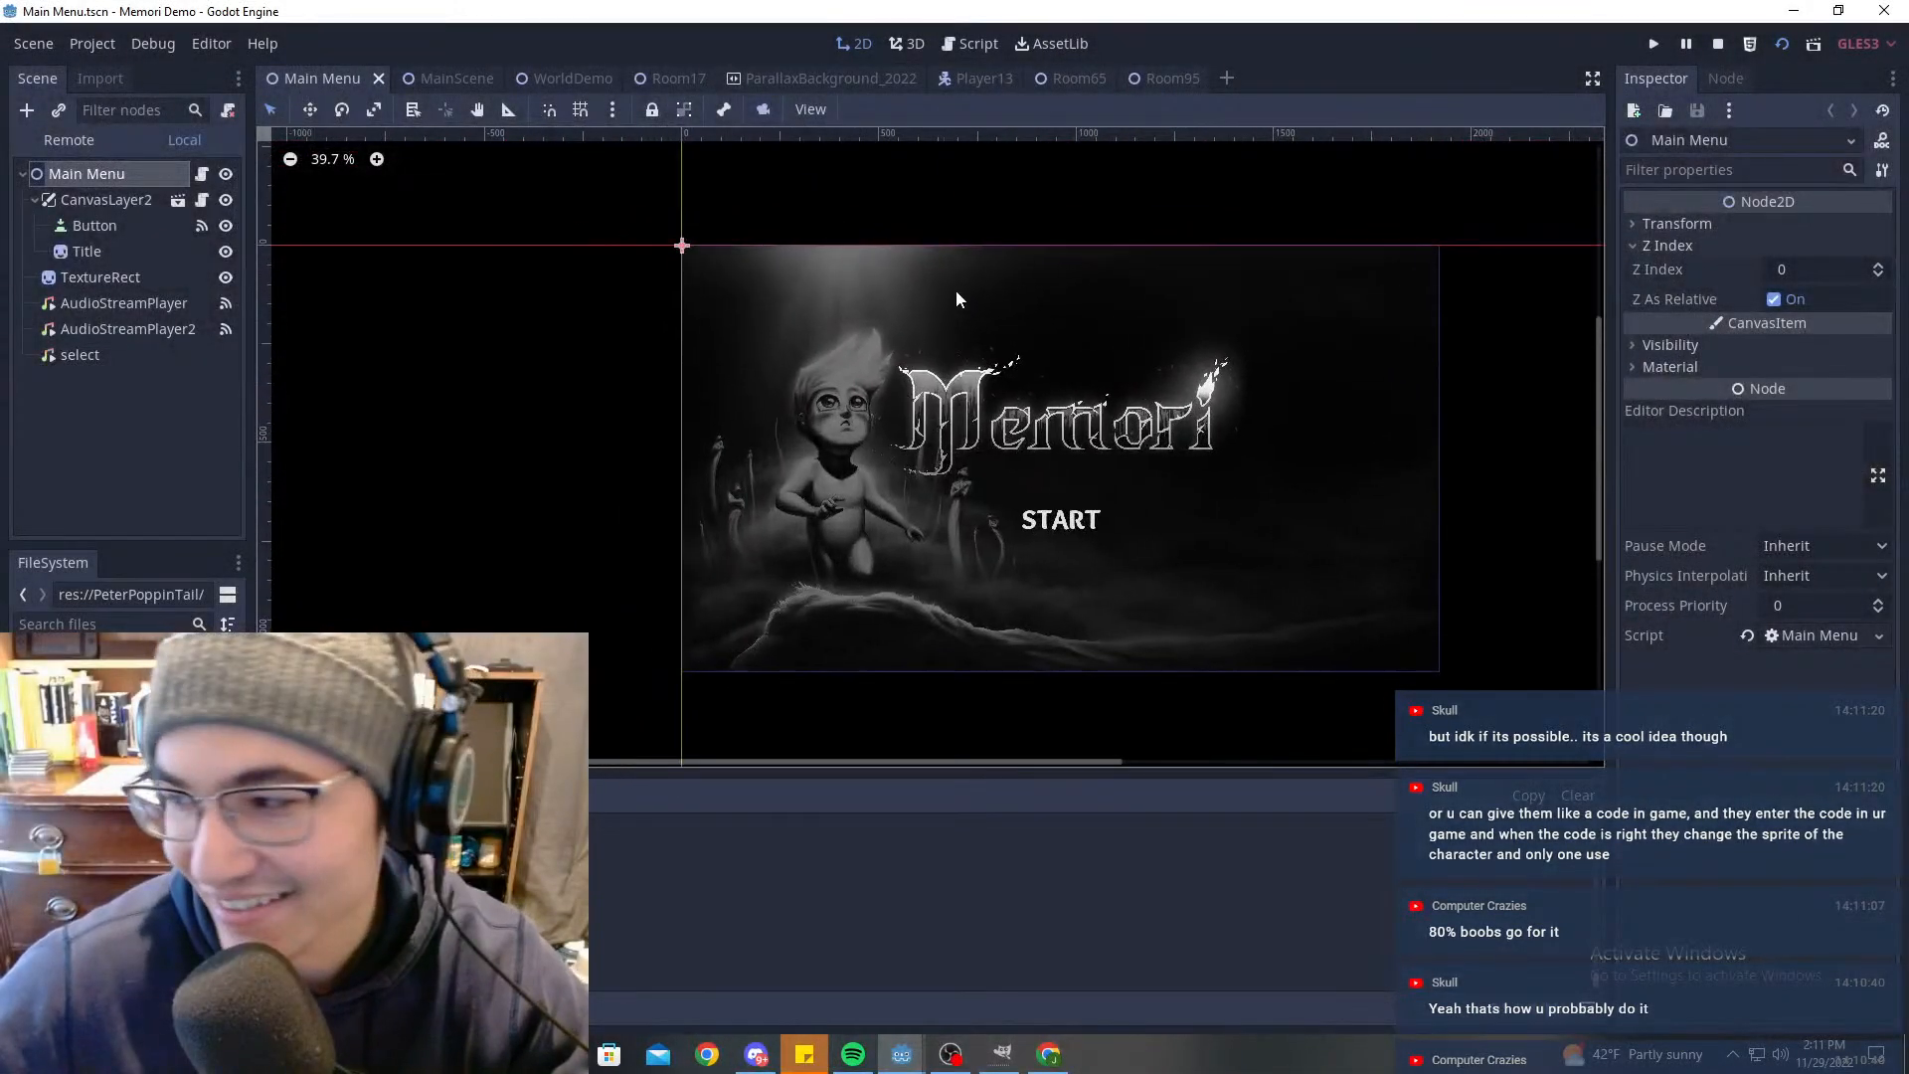
scroll(813, 350, "up", 2)
middle_click_drag(1159, 355, 991, 355)
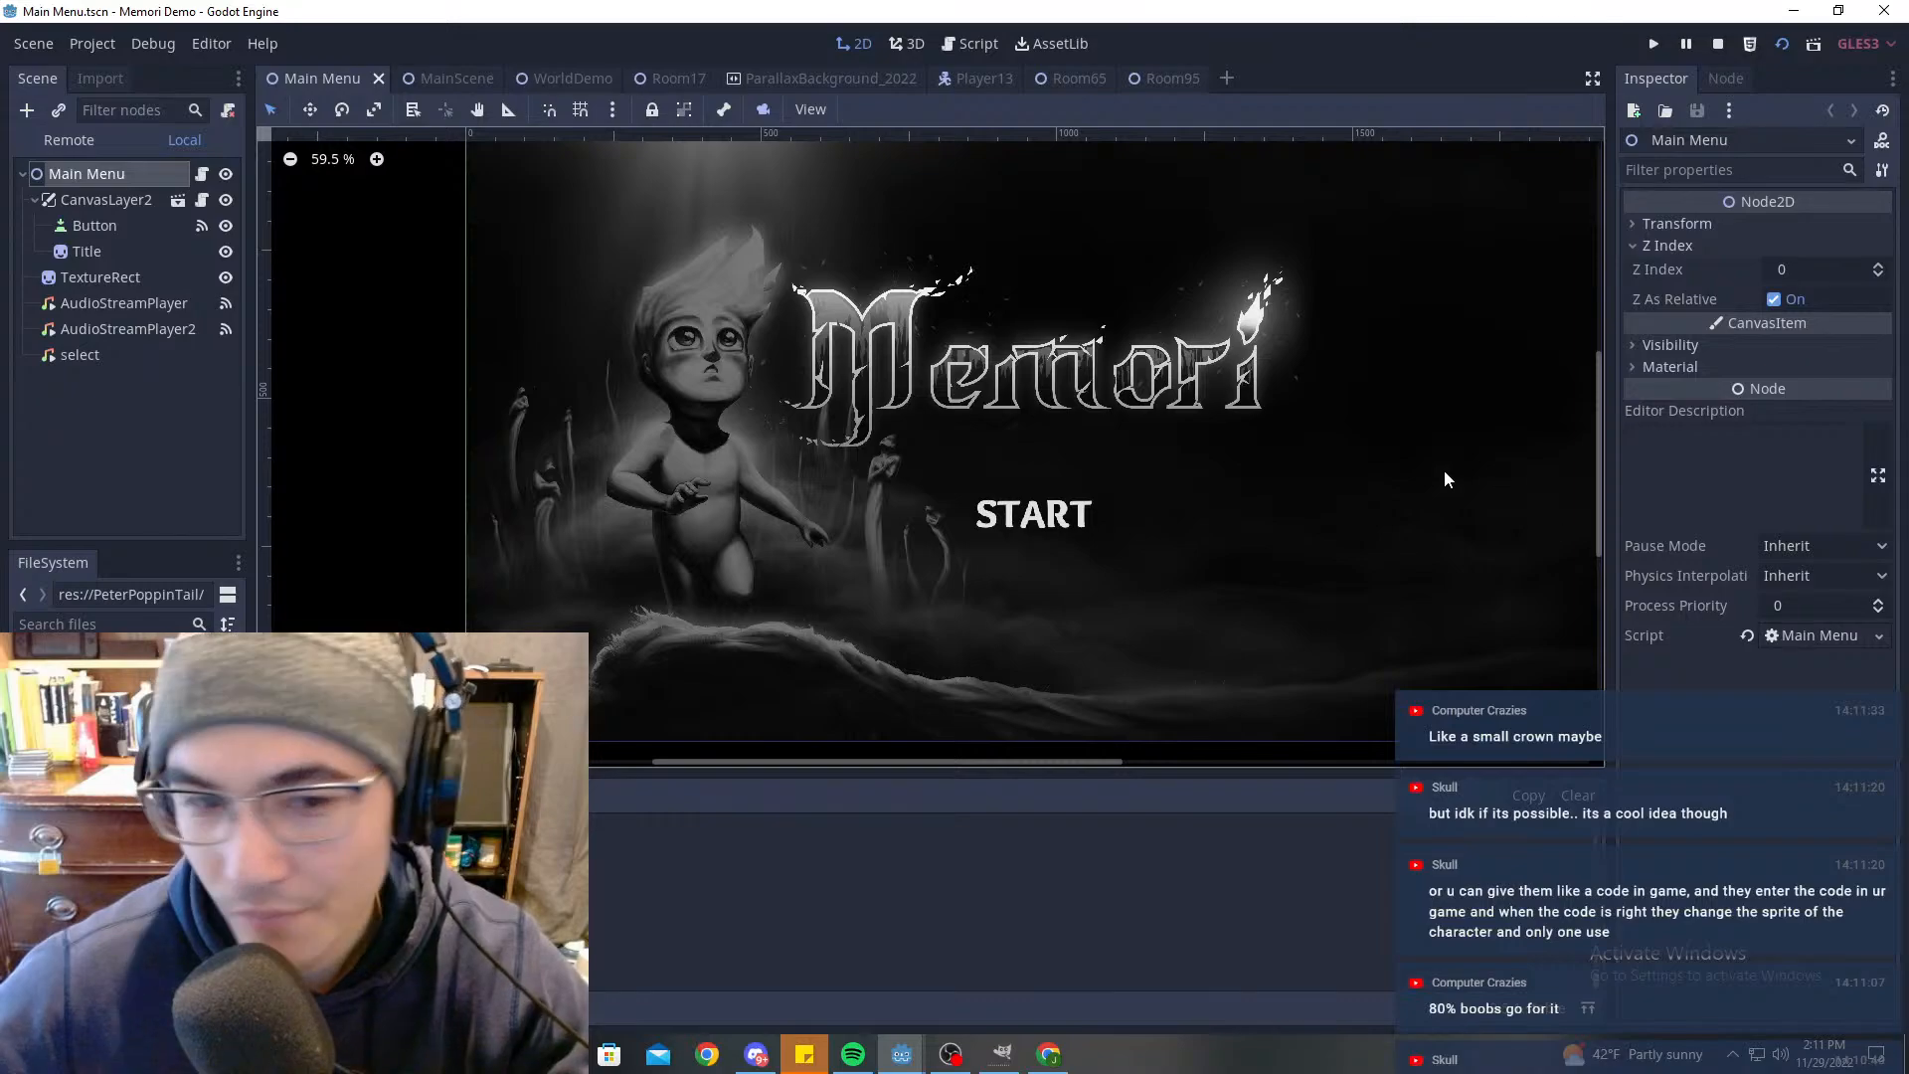
scroll(1142, 358, "down", 2)
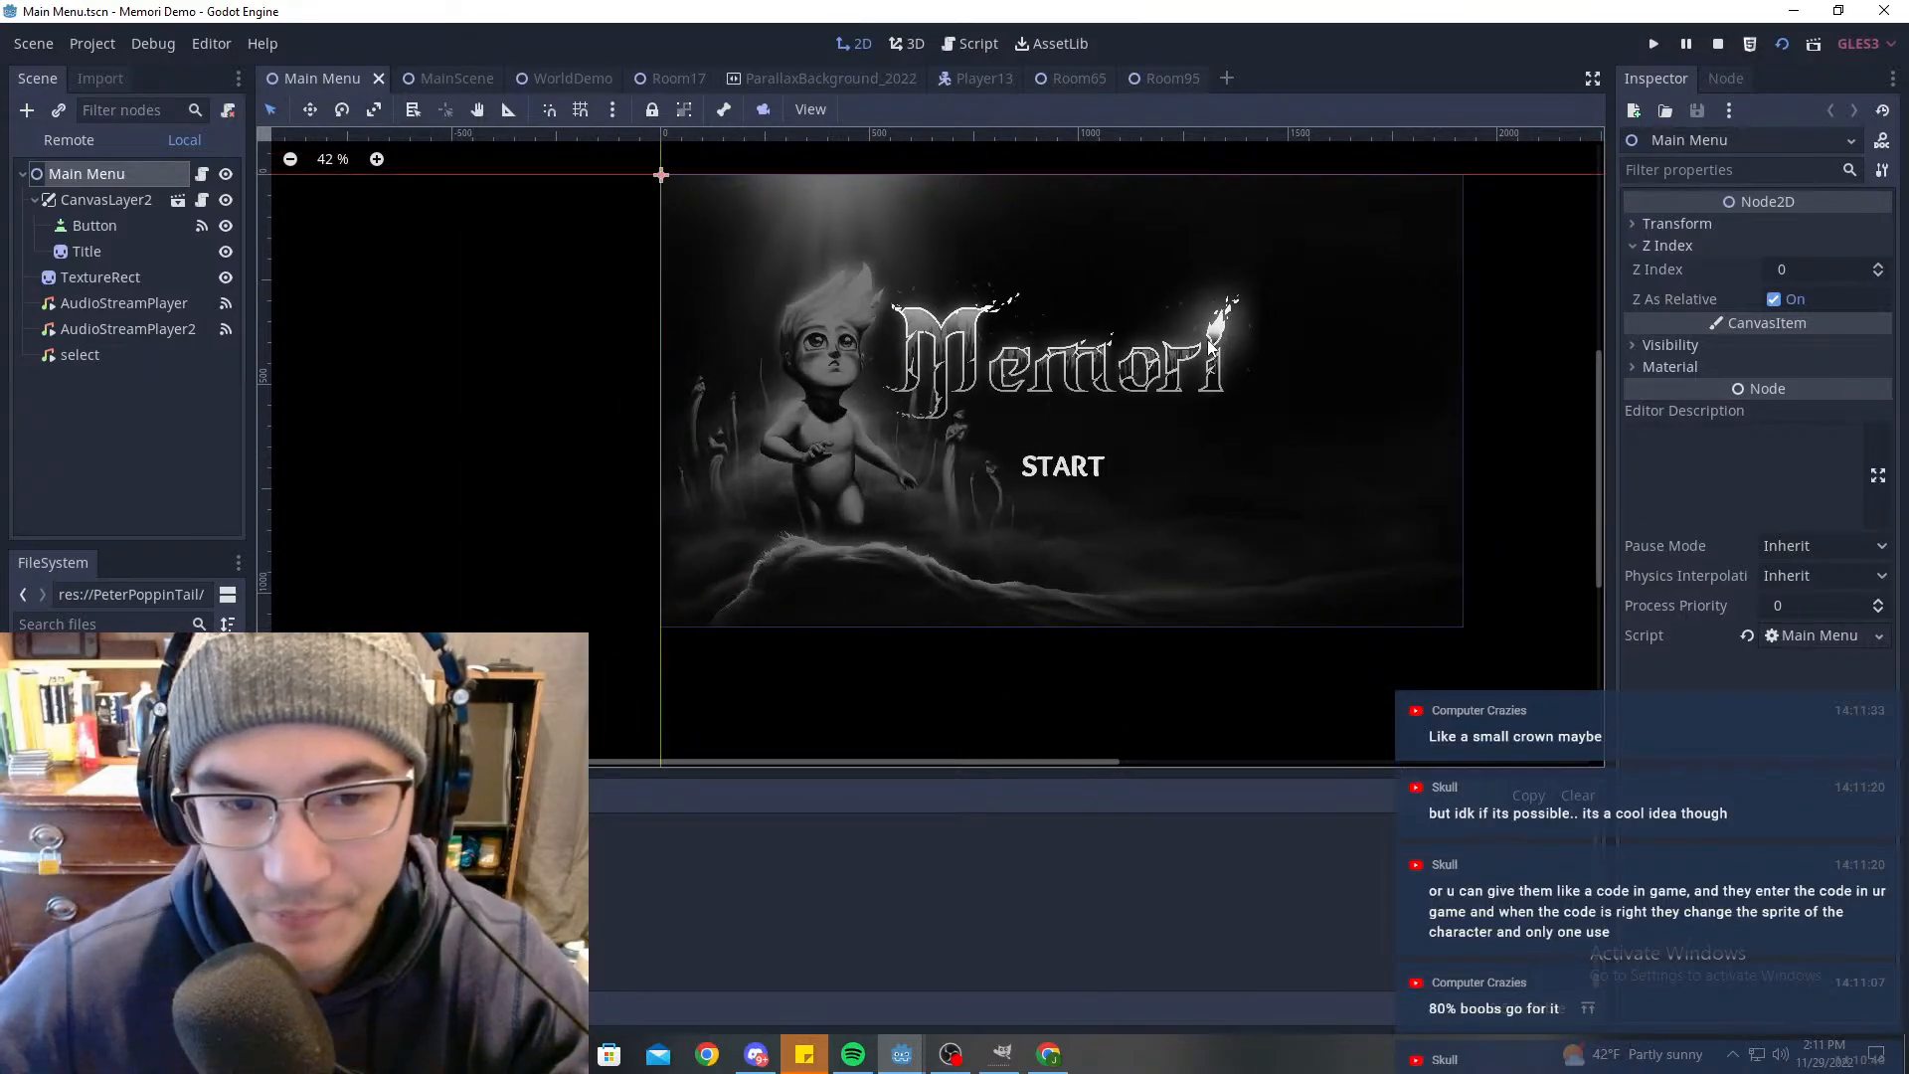
middle_click_drag(1197, 346, 1159, 350)
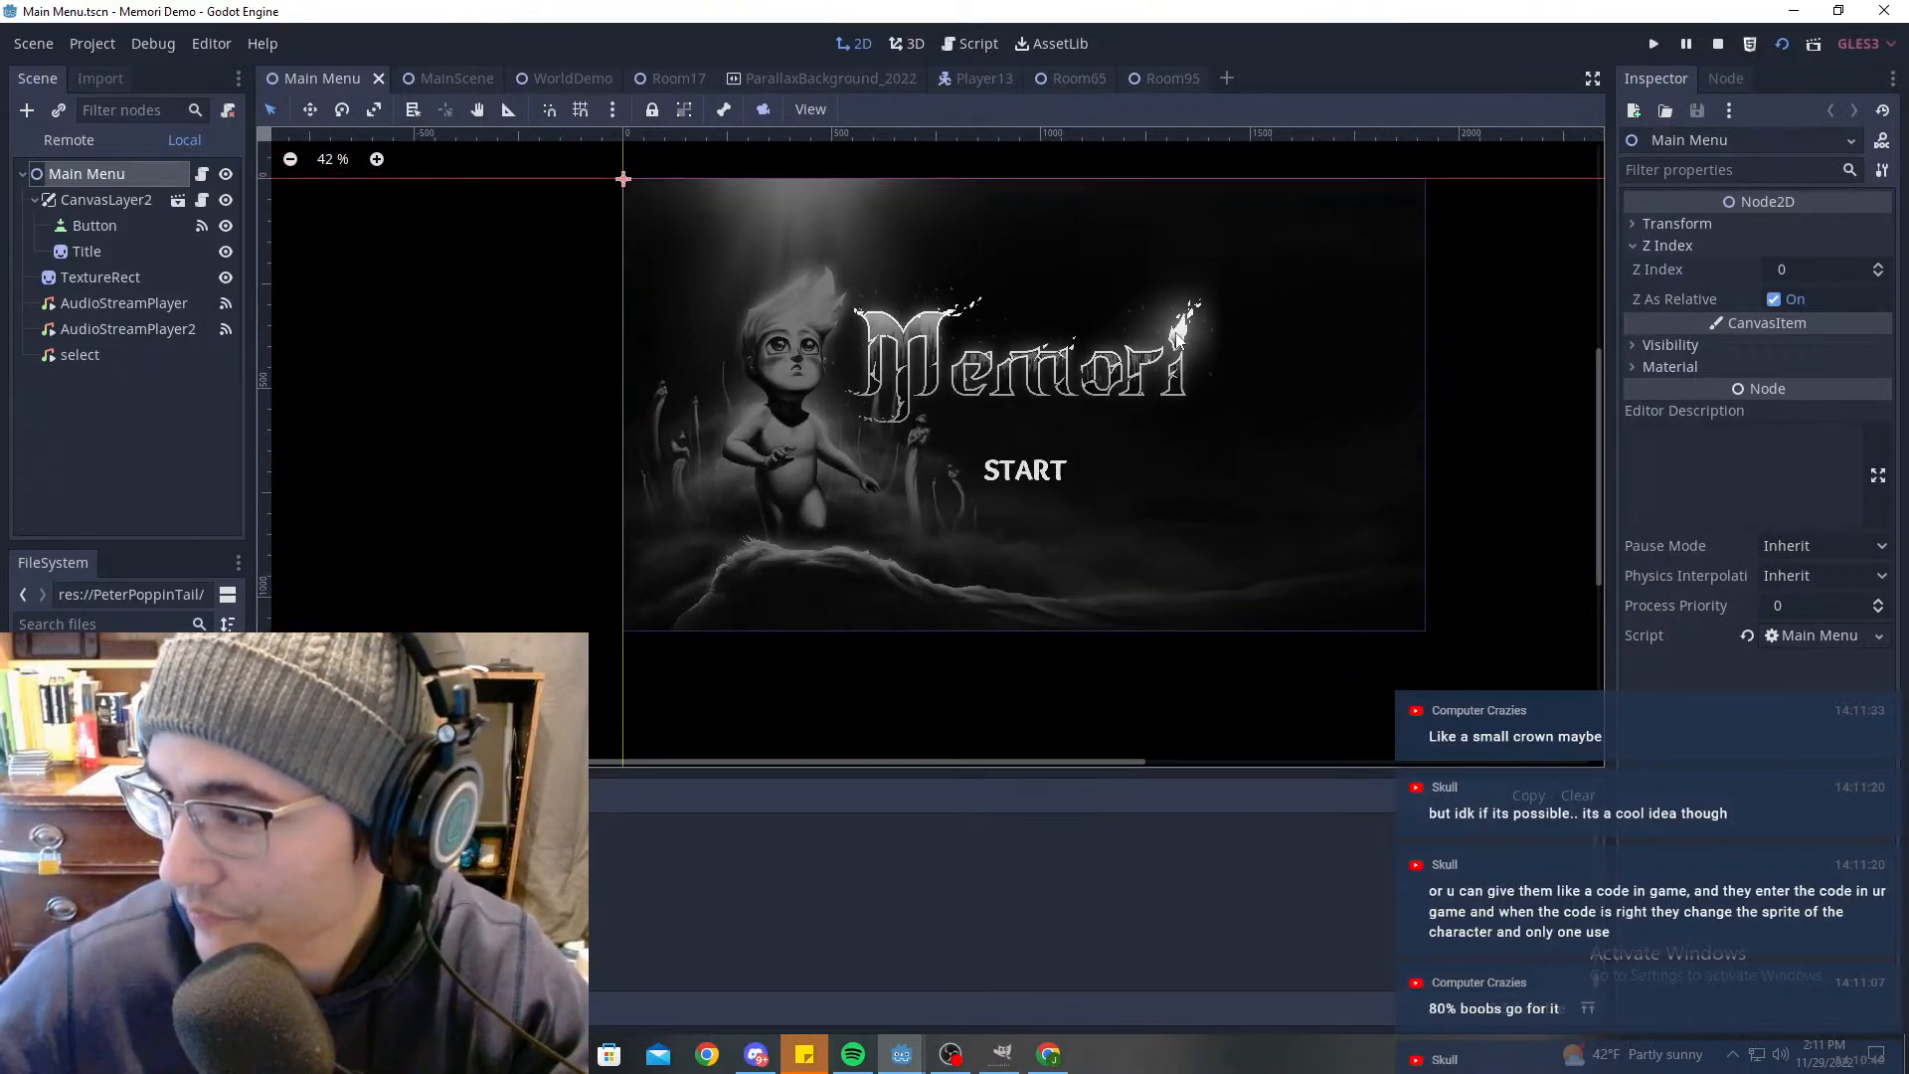
scroll(477, 378, "up", 1)
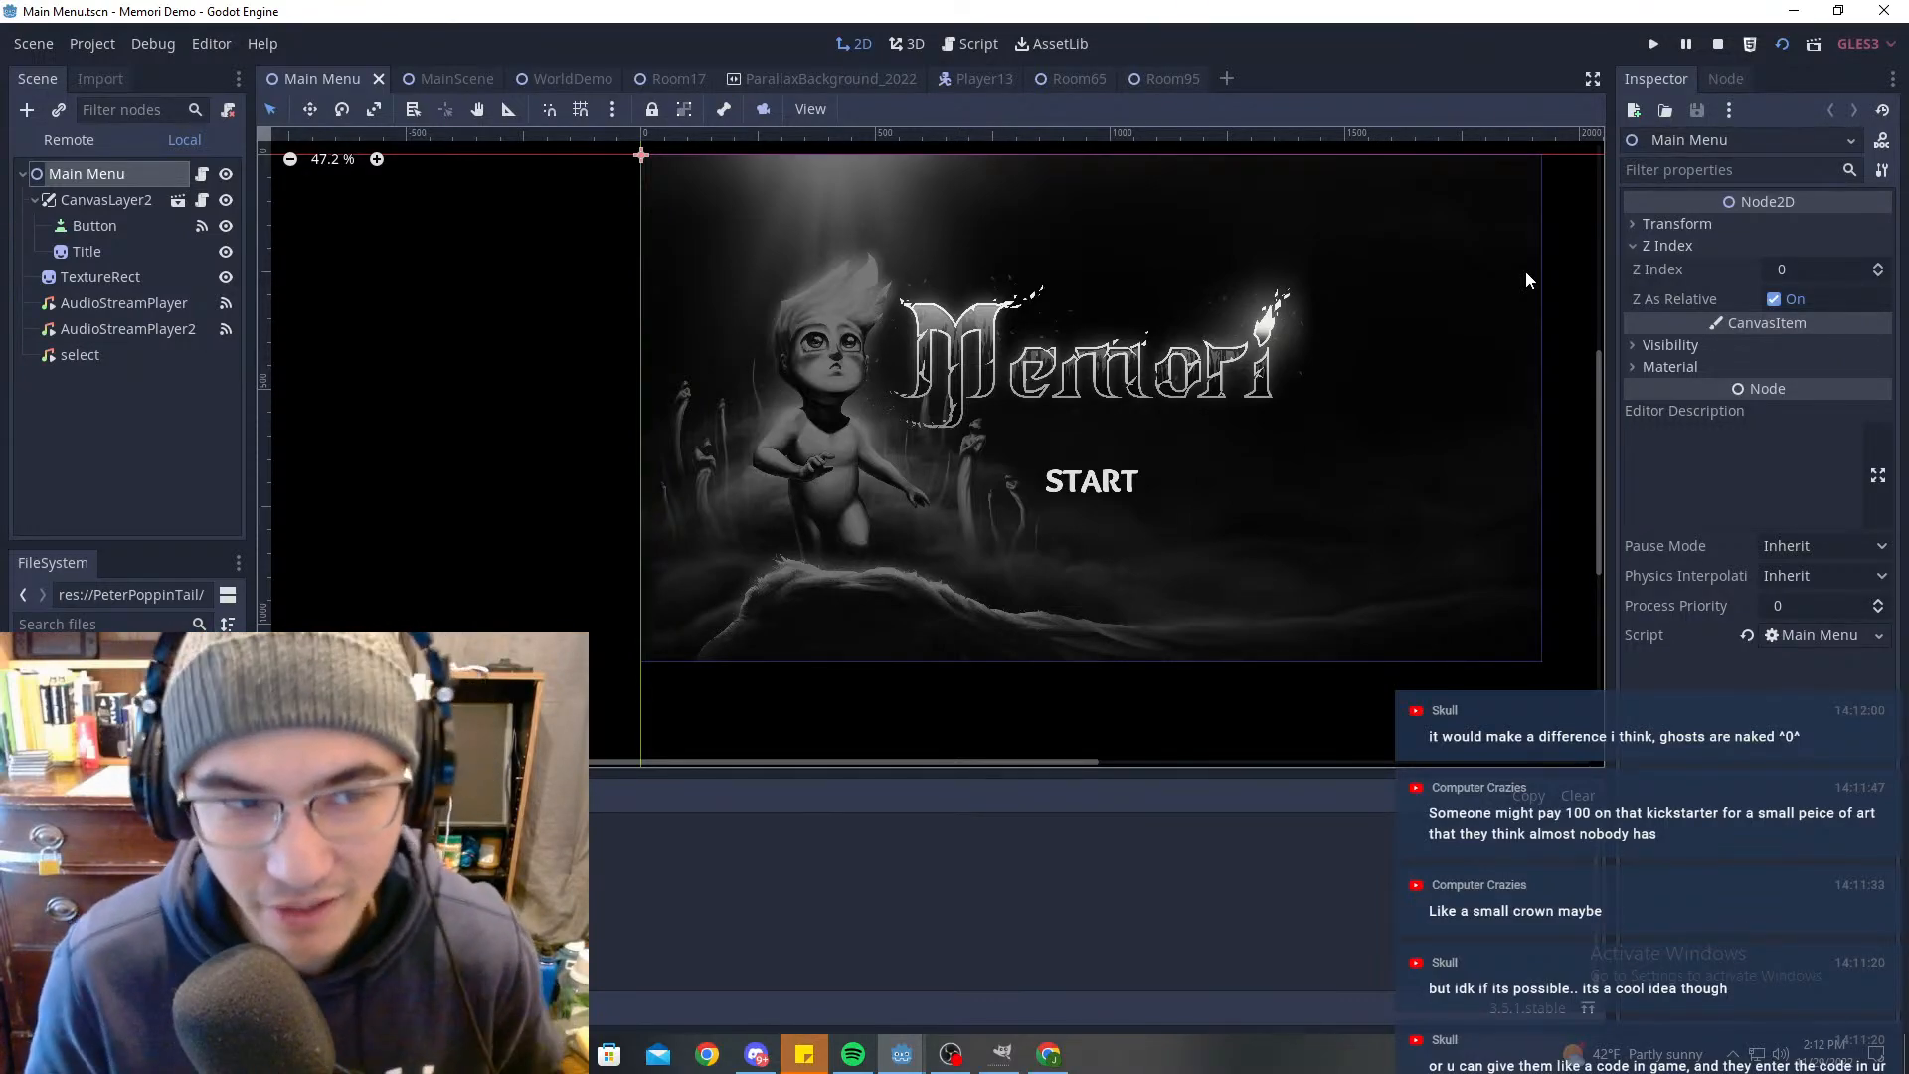
scroll(1207, 421, "down", 2)
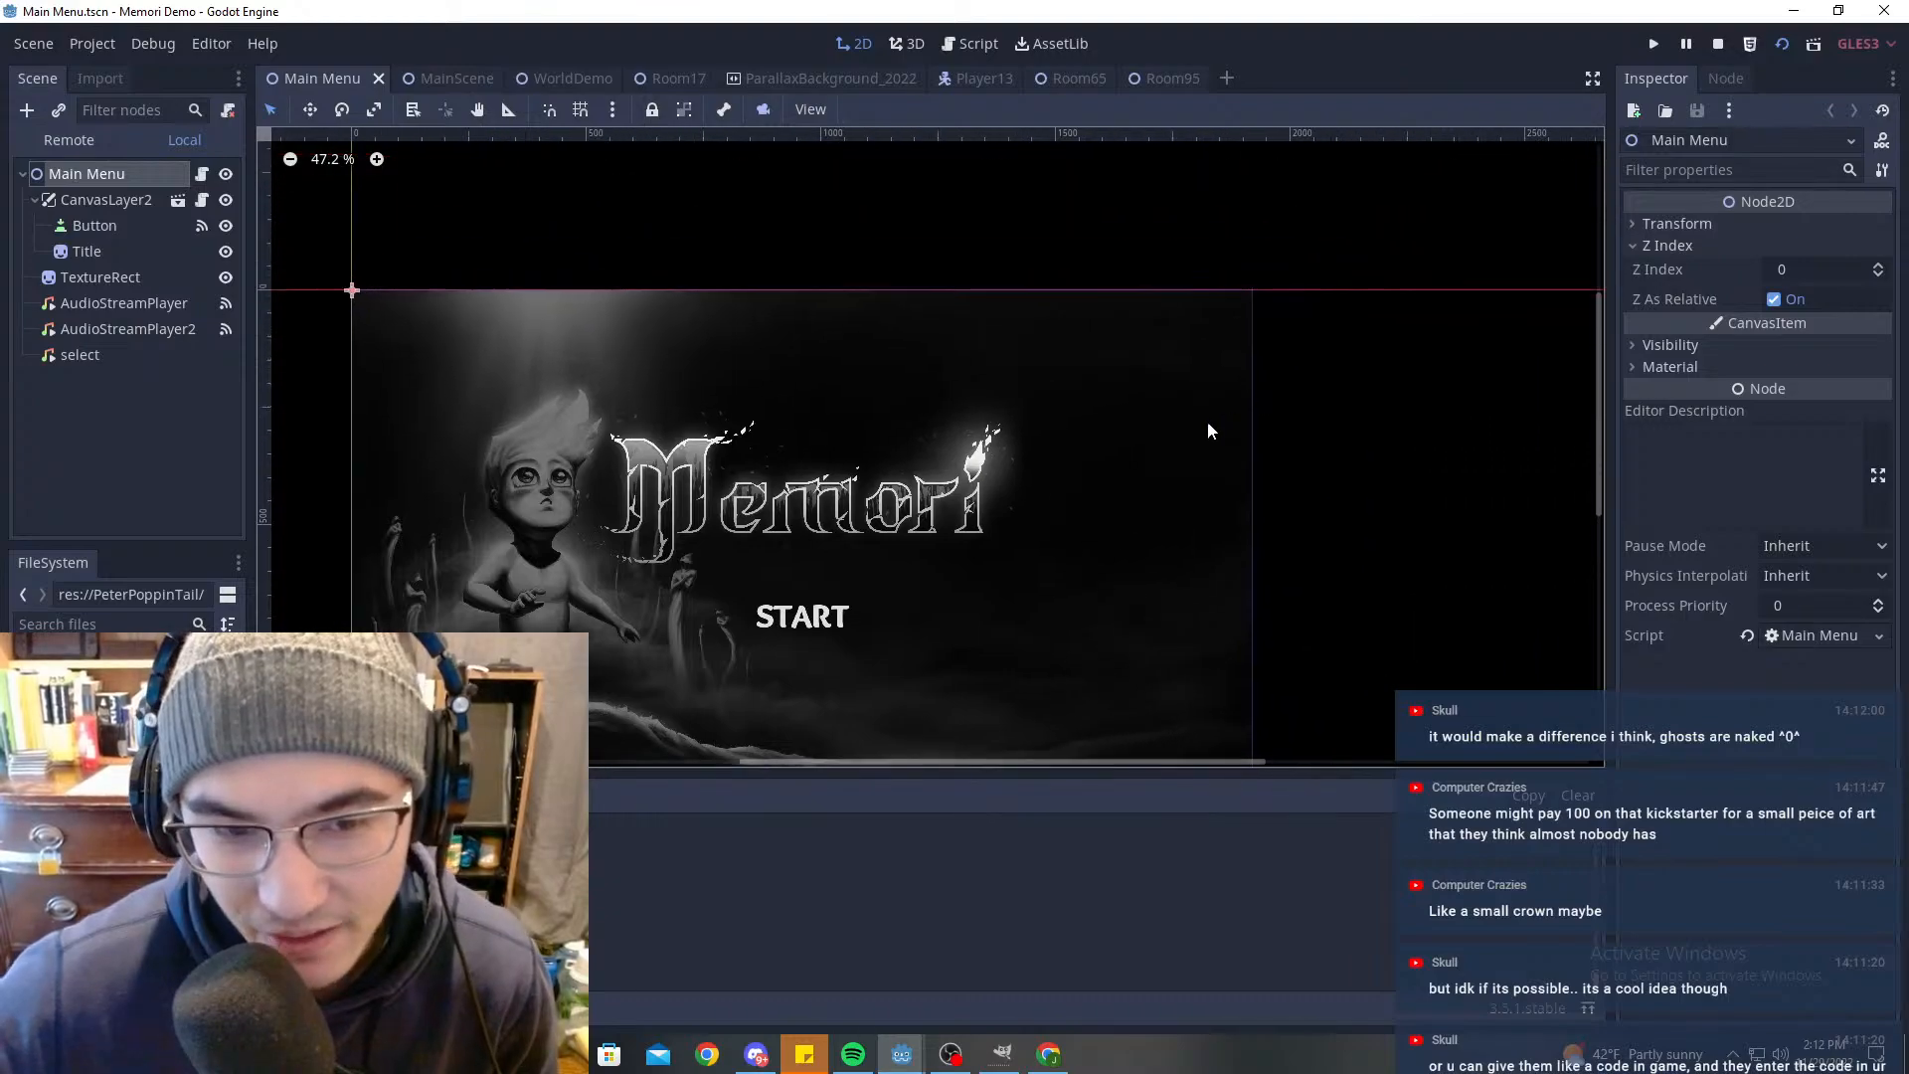
middle_click_drag(1012, 491, 1091, 356)
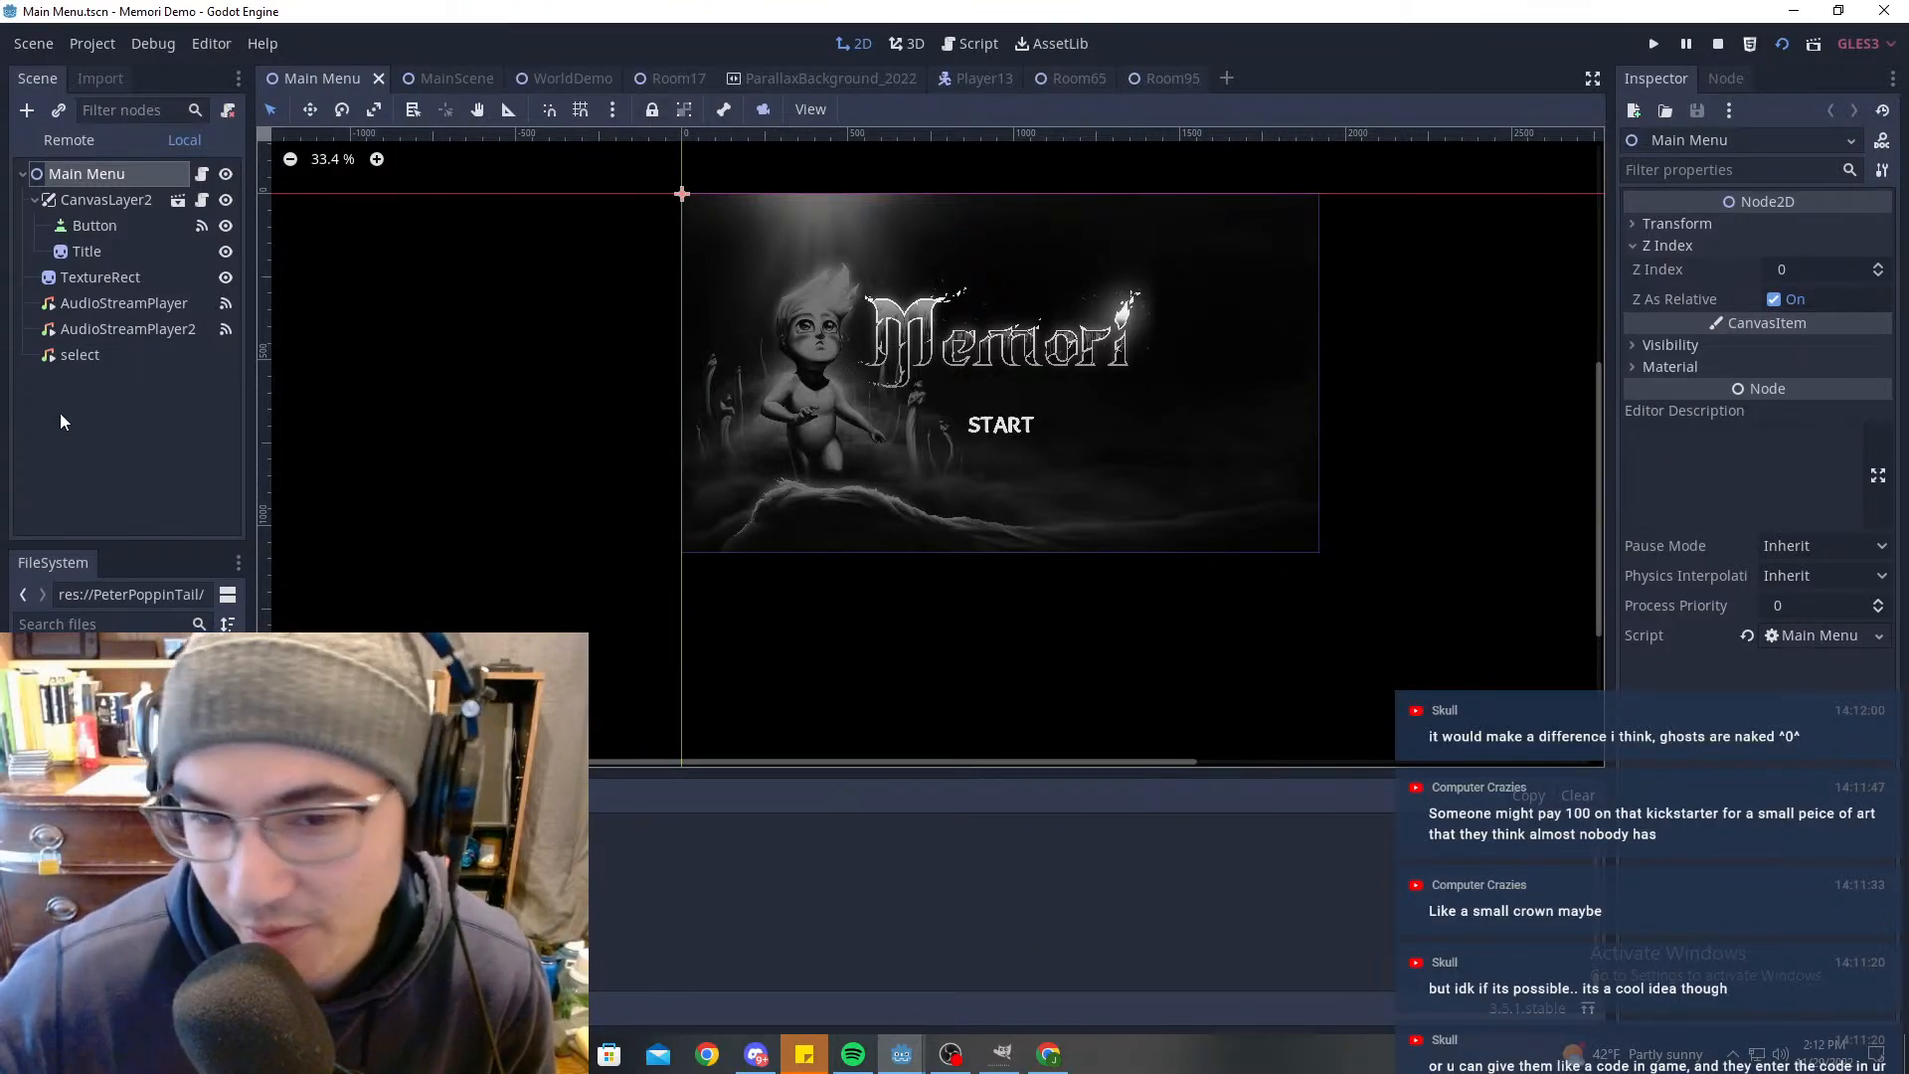
scroll(1377, 413, "down", 2)
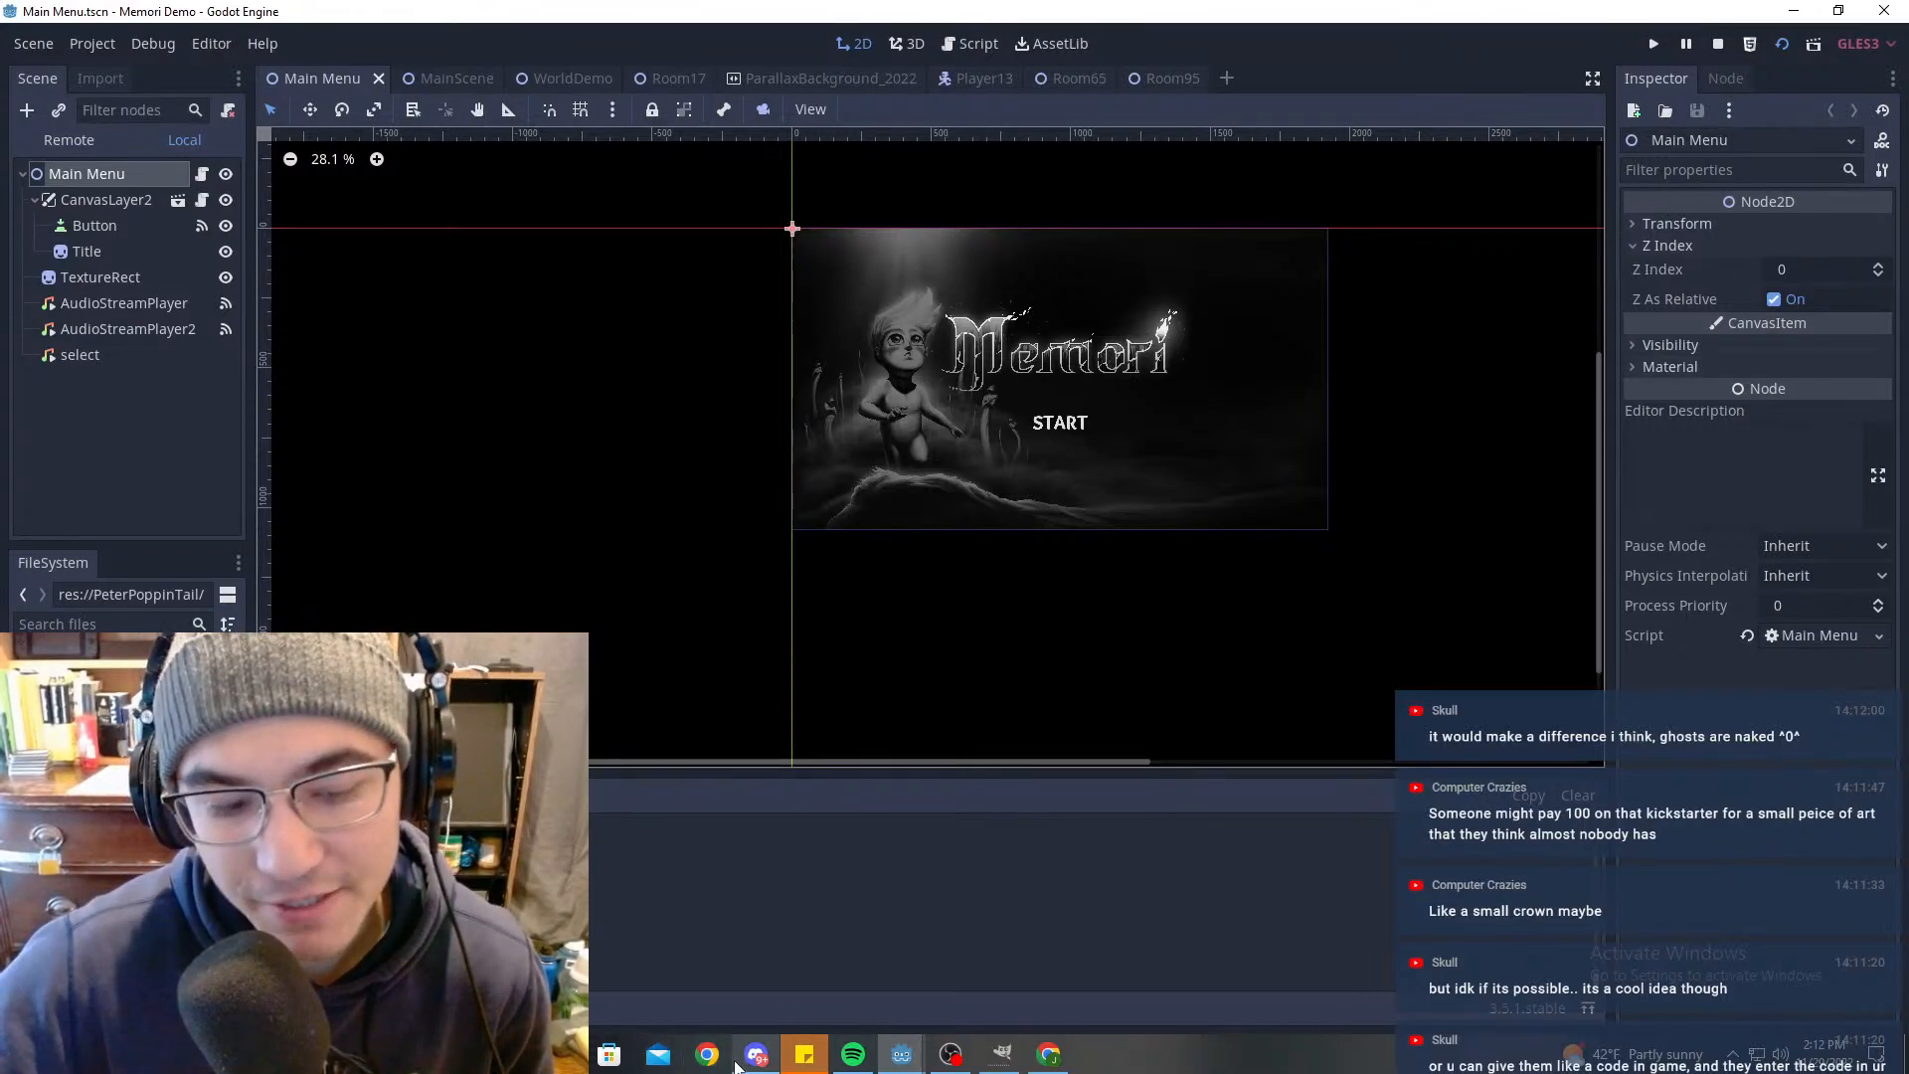
Step: Switch to itch.io in a maximized browser window, view the account's public profile page and return to the home page
left_click(1049, 1054)
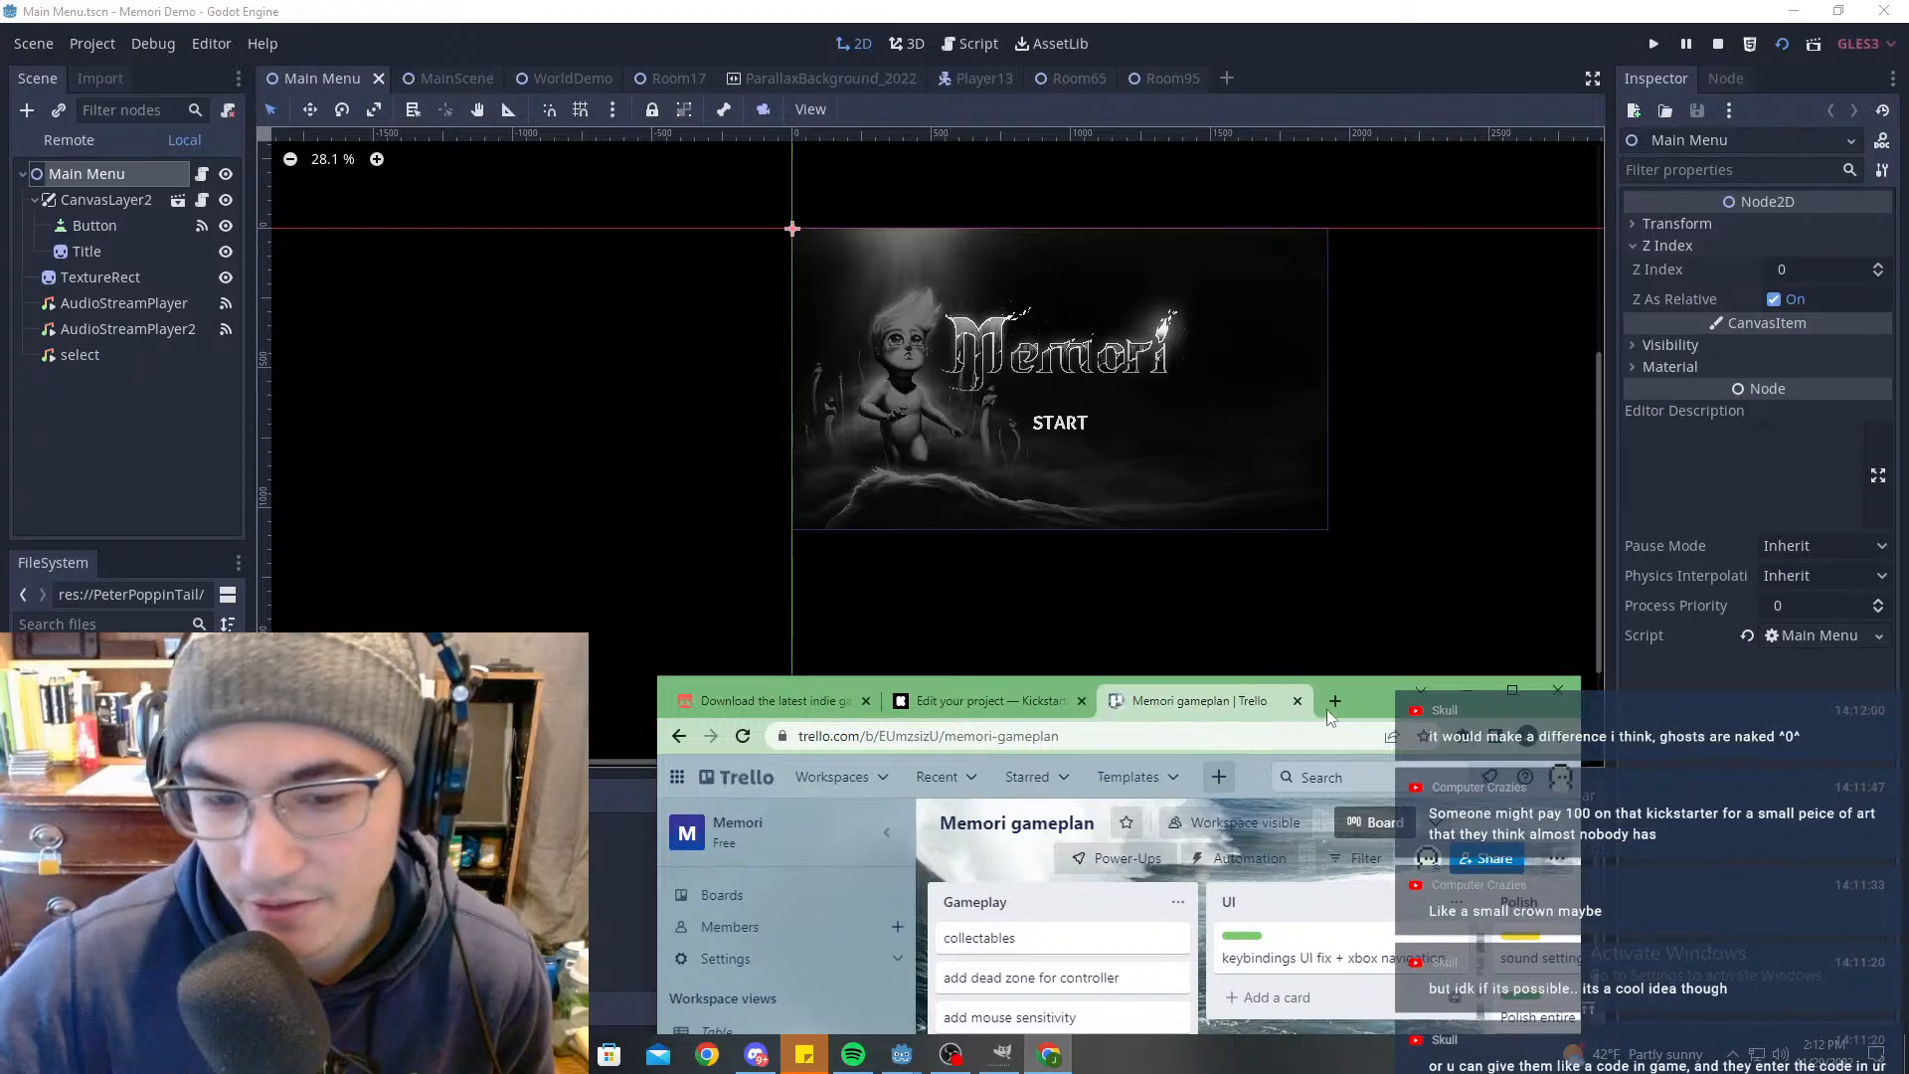
left_click(775, 701)
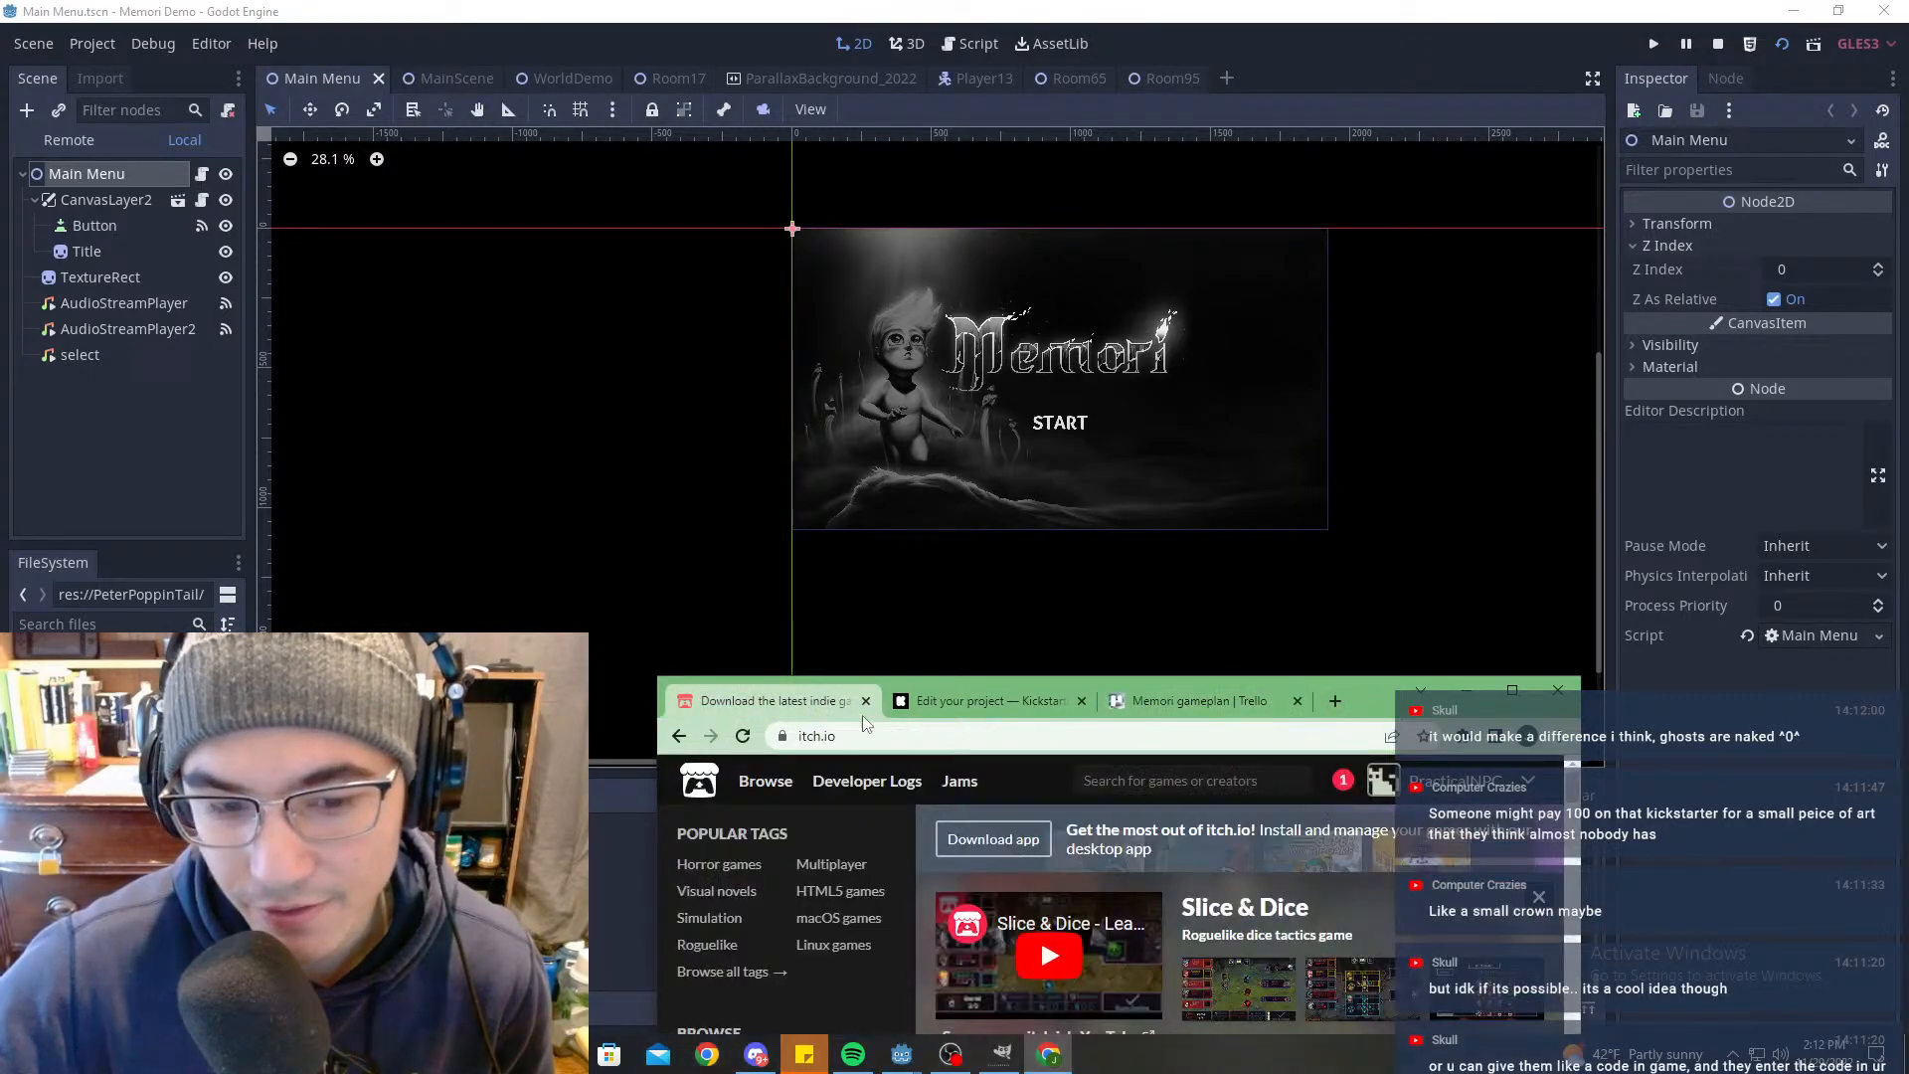
double_click(1395, 701)
left_click(1671, 96)
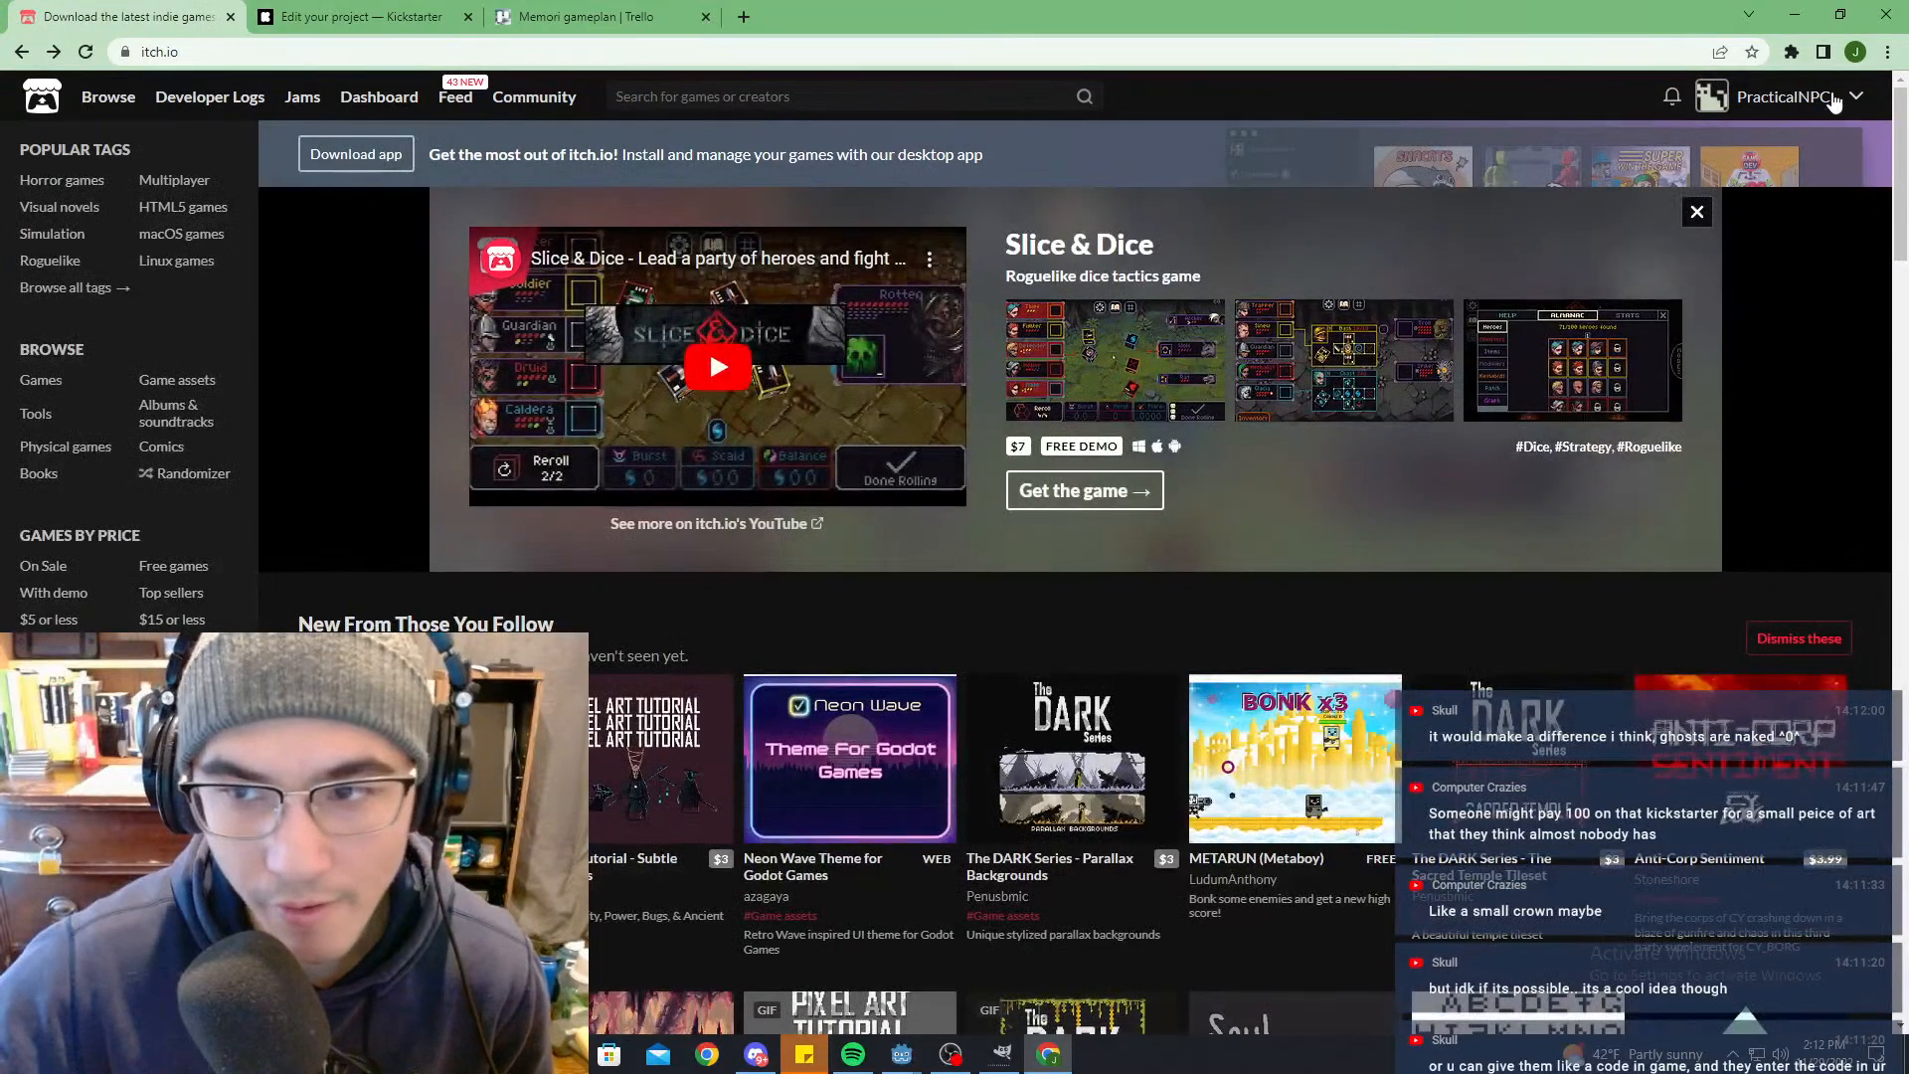
left_click(1828, 97)
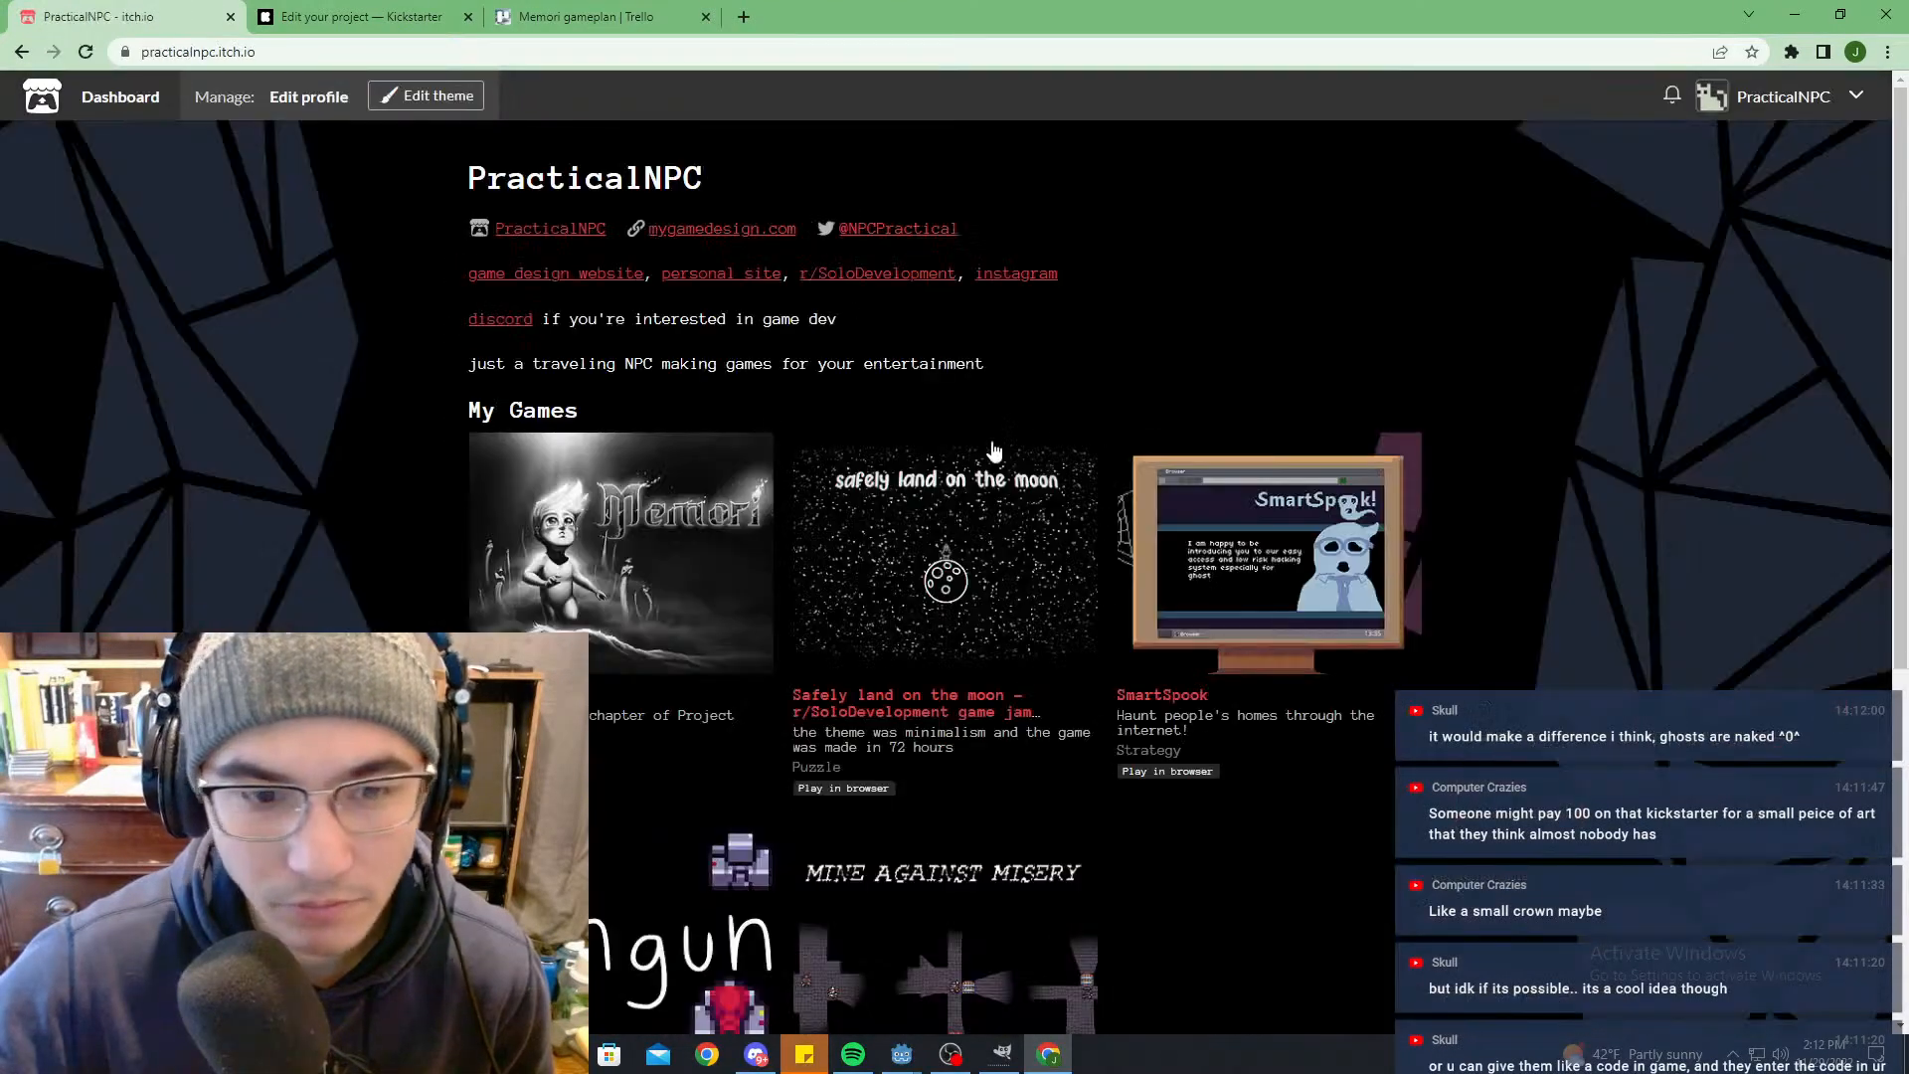
key("alt+Left")
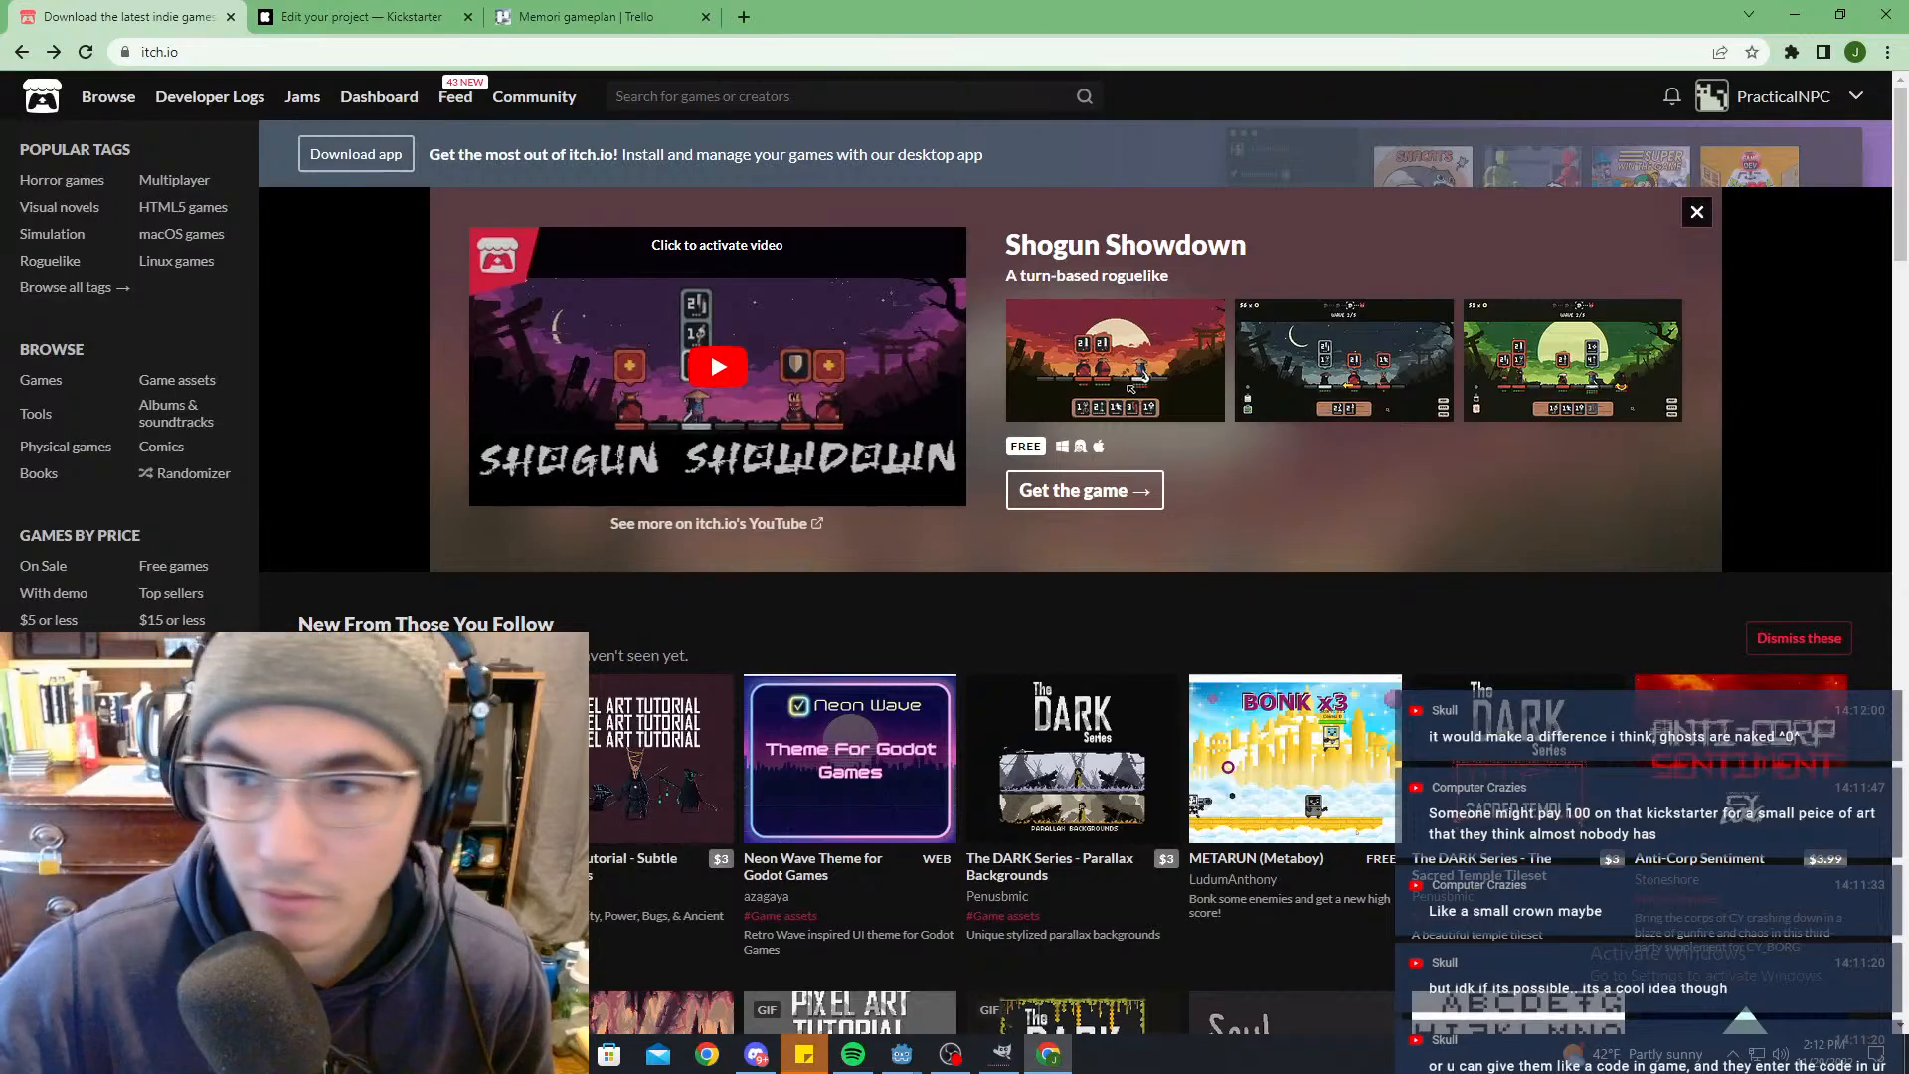
Step: Open the itch.io library, show all owned items and look through the purchased The DARK Series asset packs
left_click(1856, 97)
left_click(1738, 163)
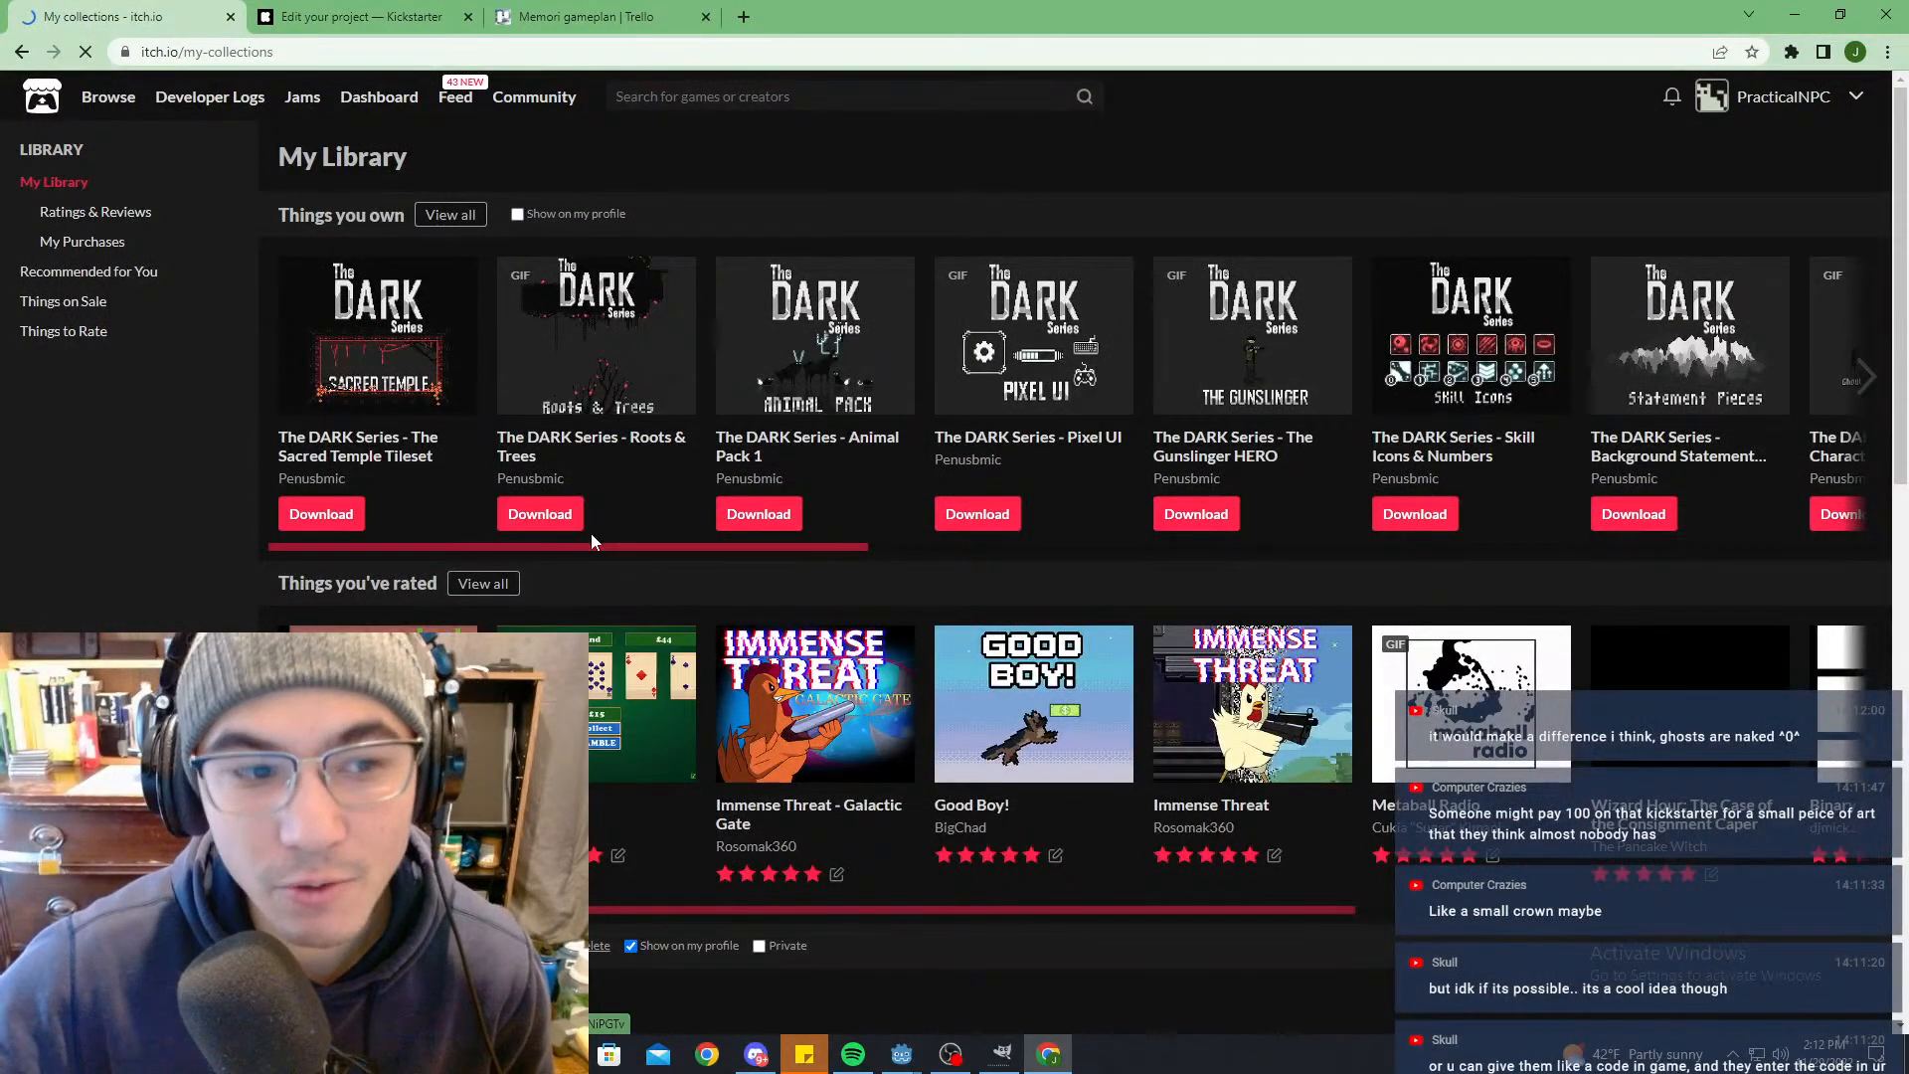
left_click_drag(788, 546, 111, 533)
left_click(452, 214)
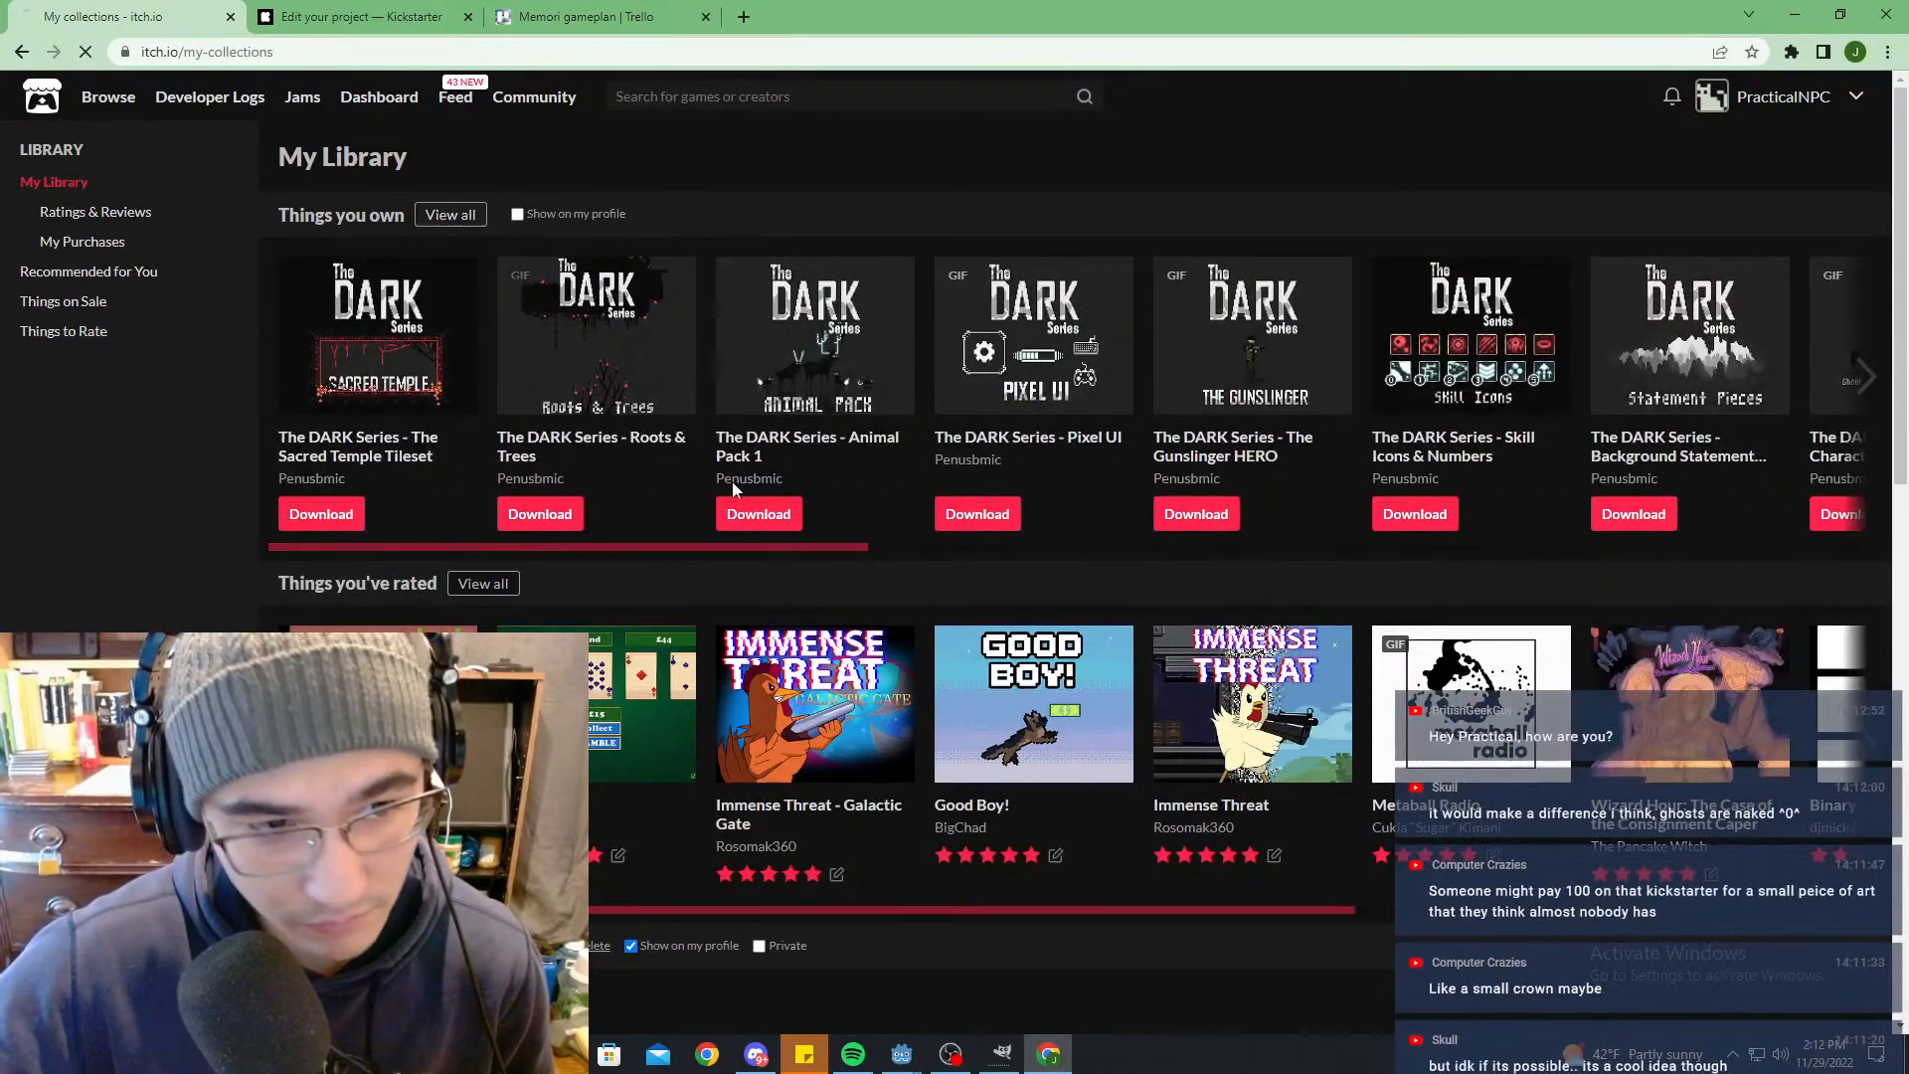
scroll(1738, 381, "down", 12)
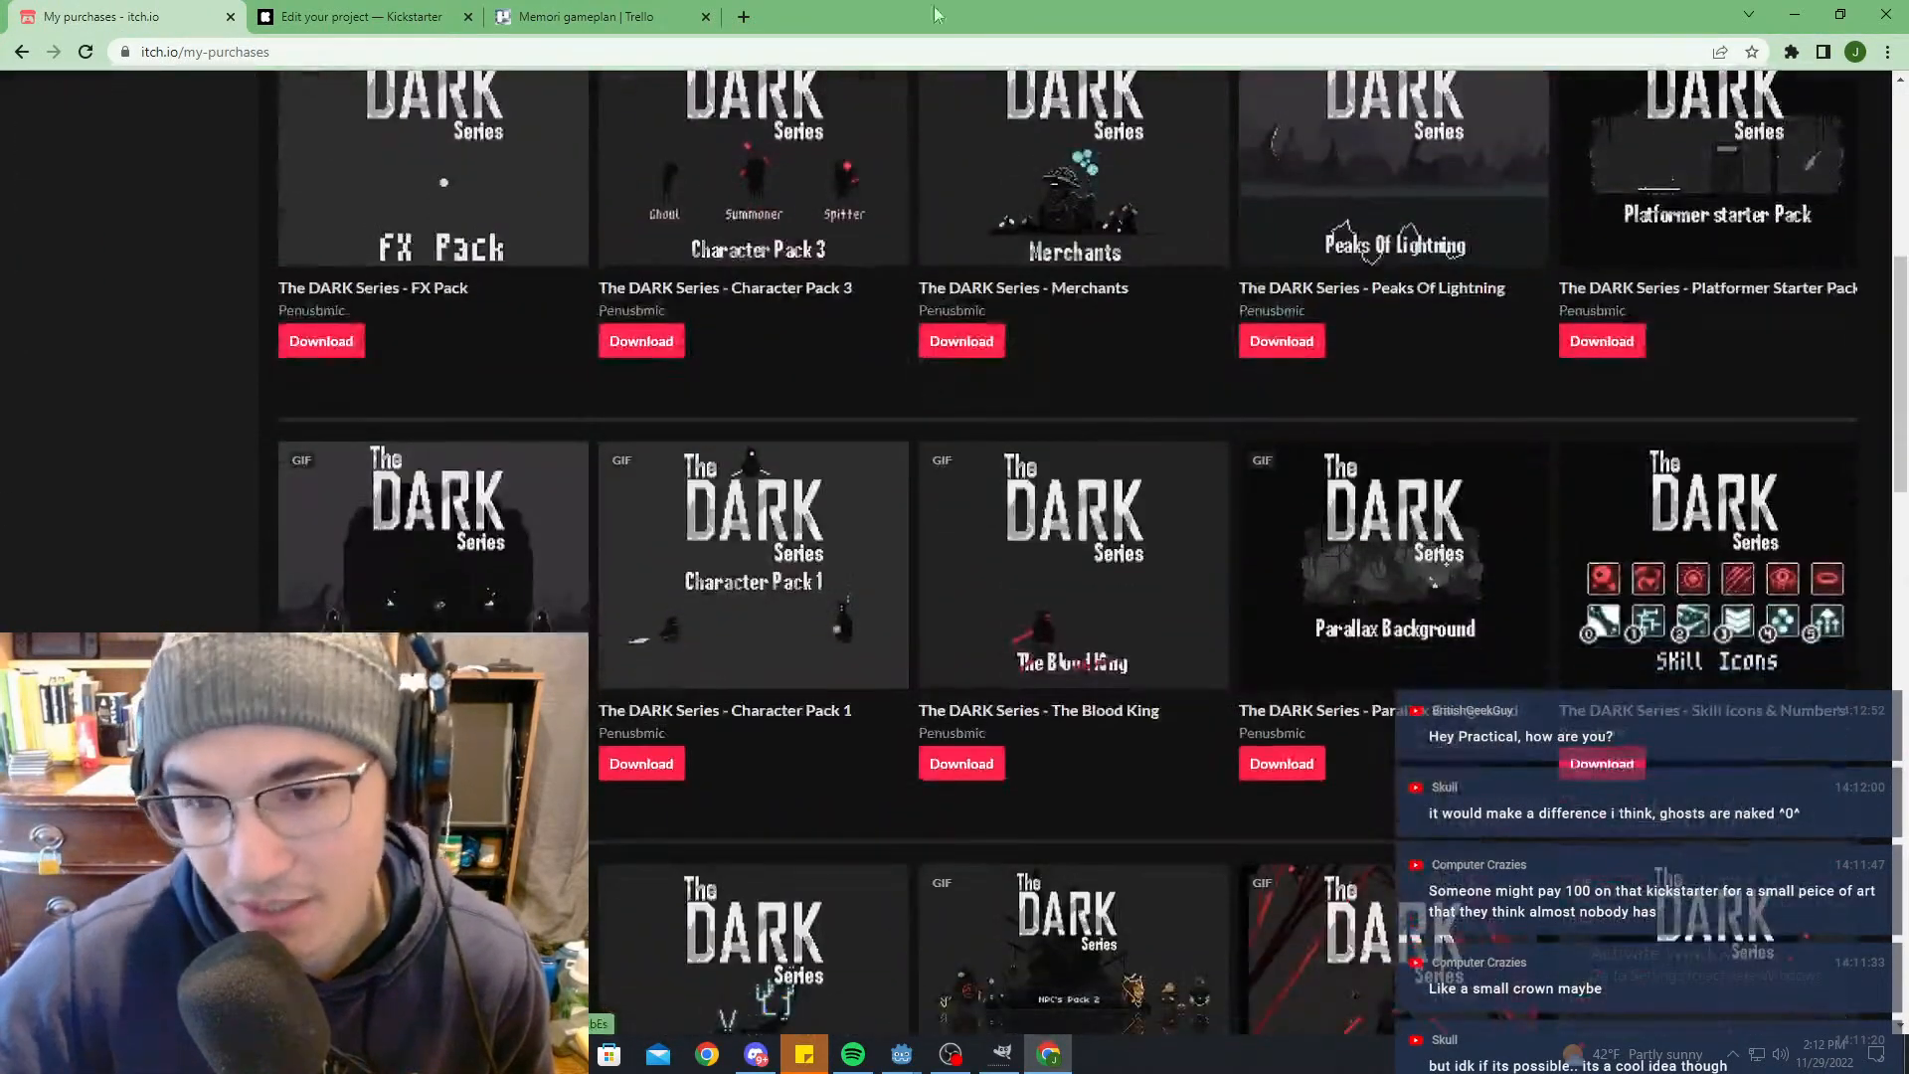
scroll(1313, 557, "down", 8)
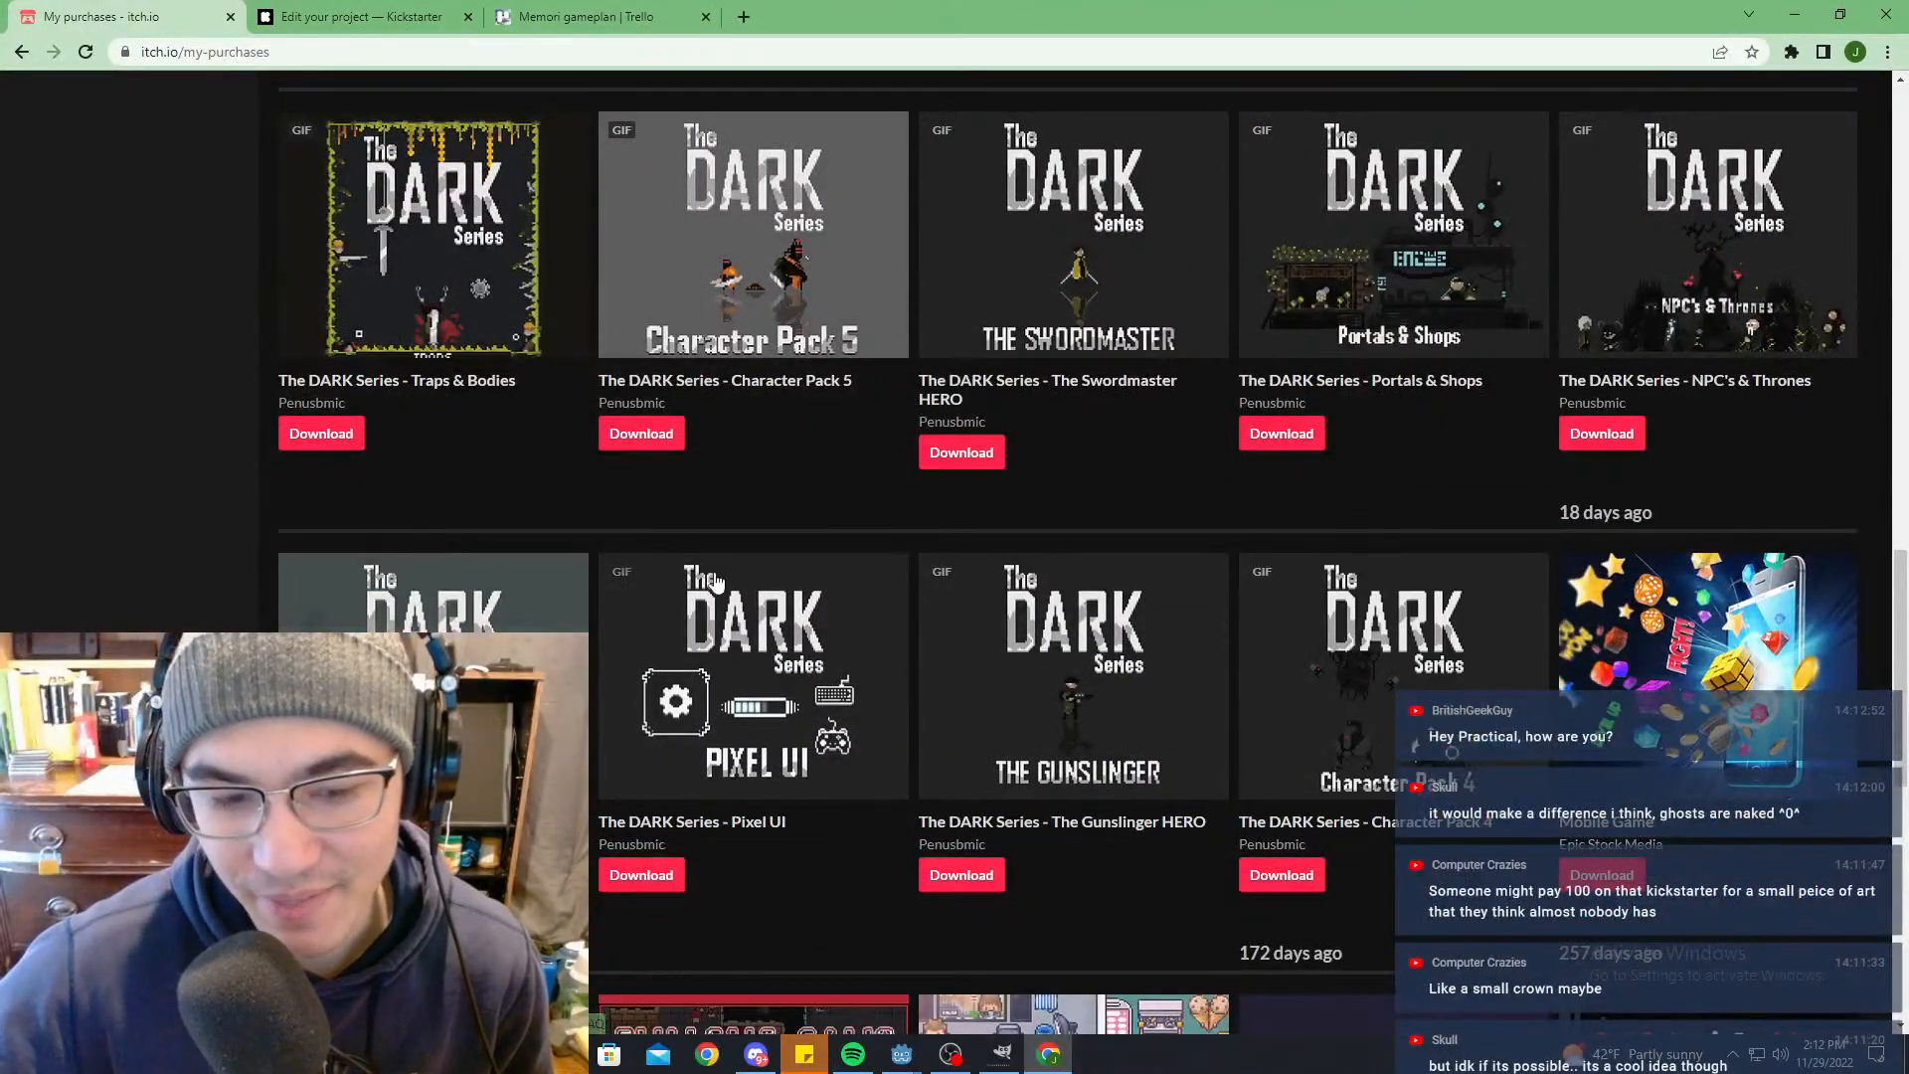
Step: Look through the purchased The DARK Series packs from Pixel UI back to FX Pack, Character Pack 3 and Peaks Of Lightning
scroll(792, 477, "down", 2)
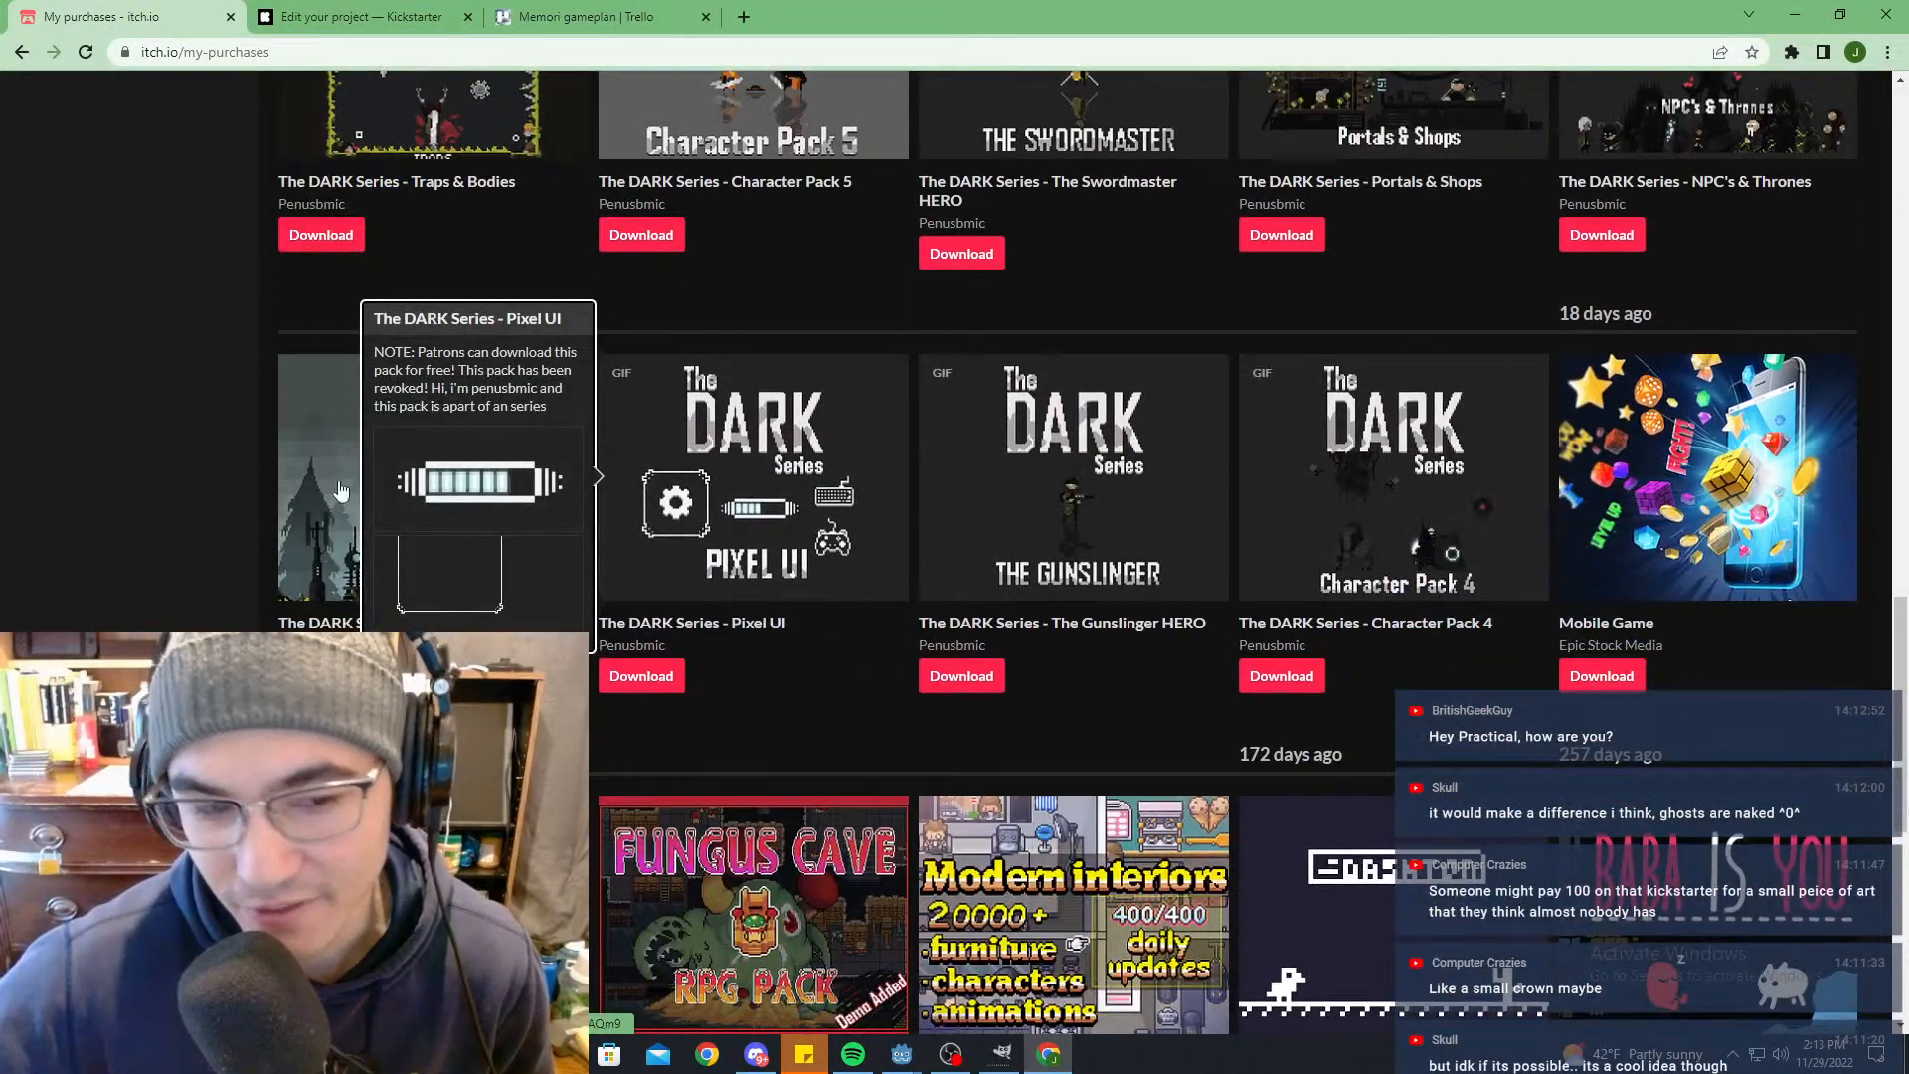
scroll(1074, 477, "up", 4)
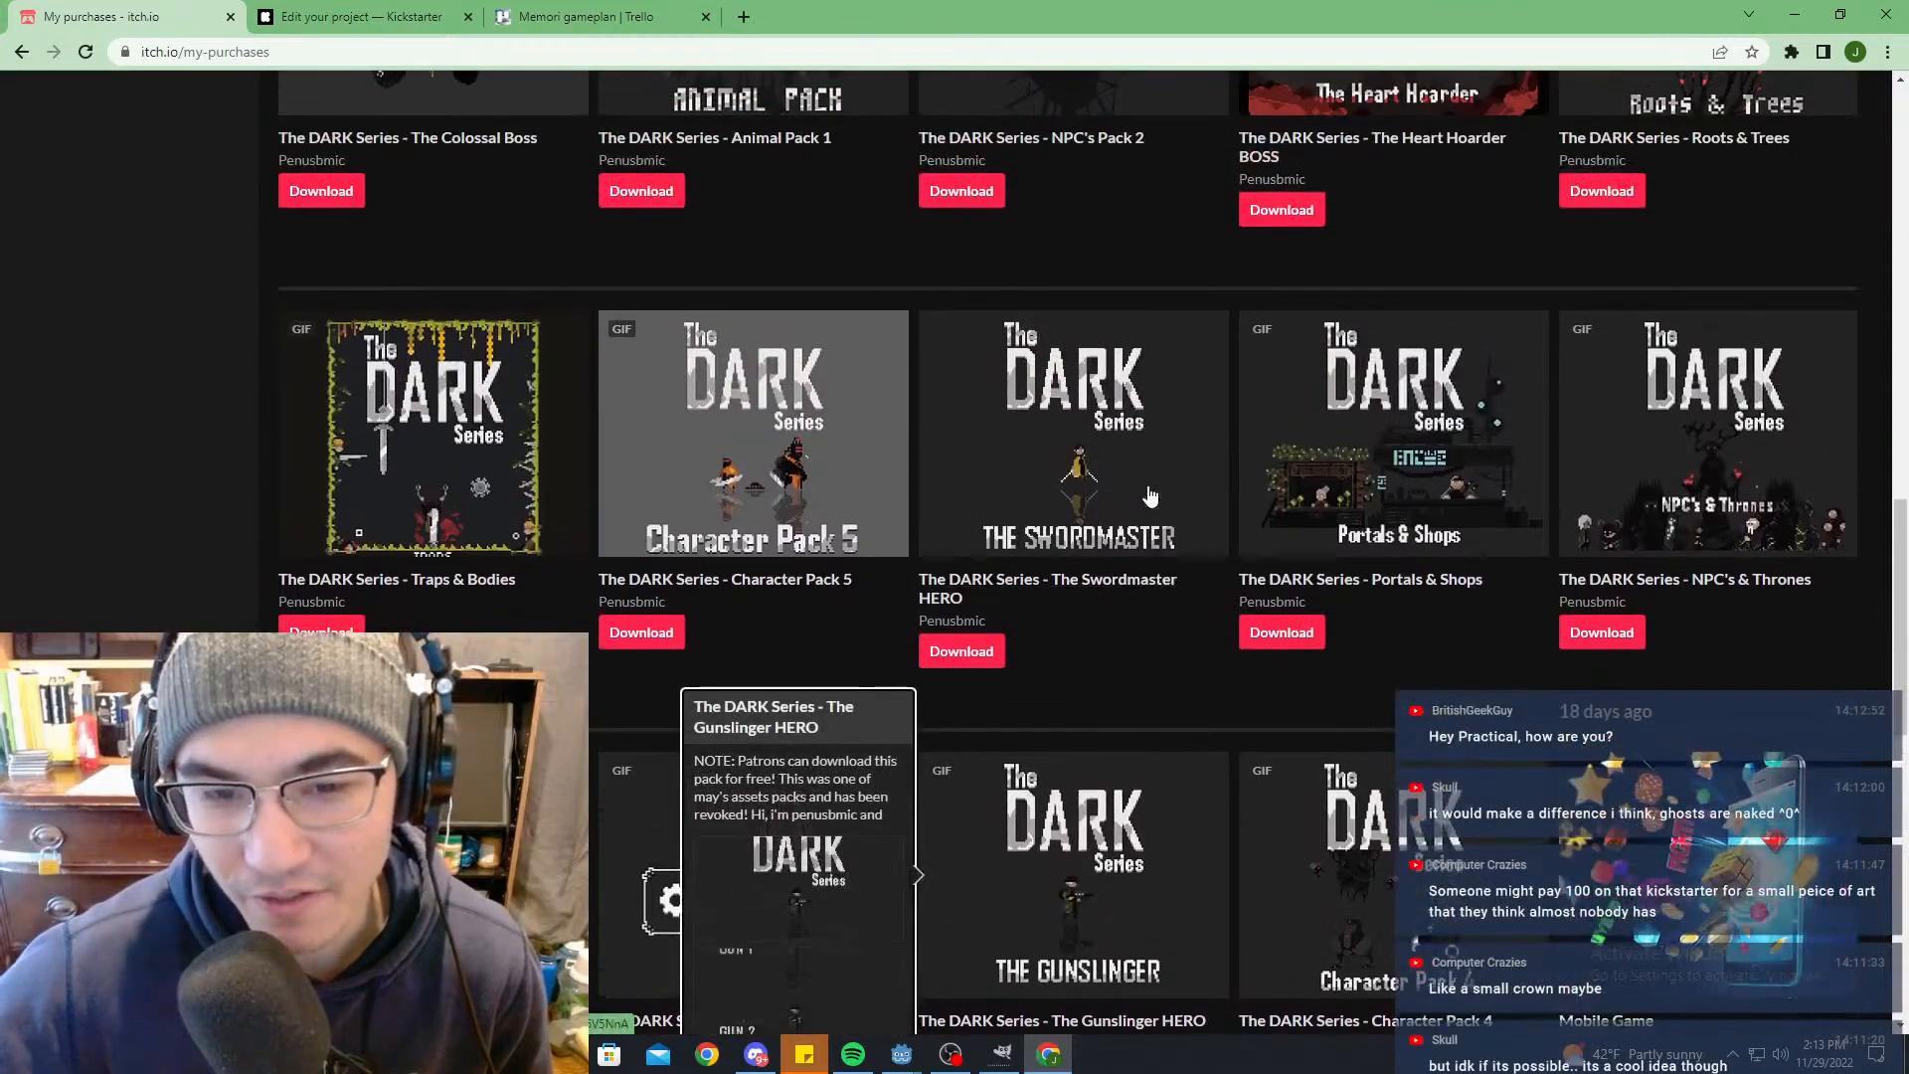
scroll(1193, 497, "up", 6)
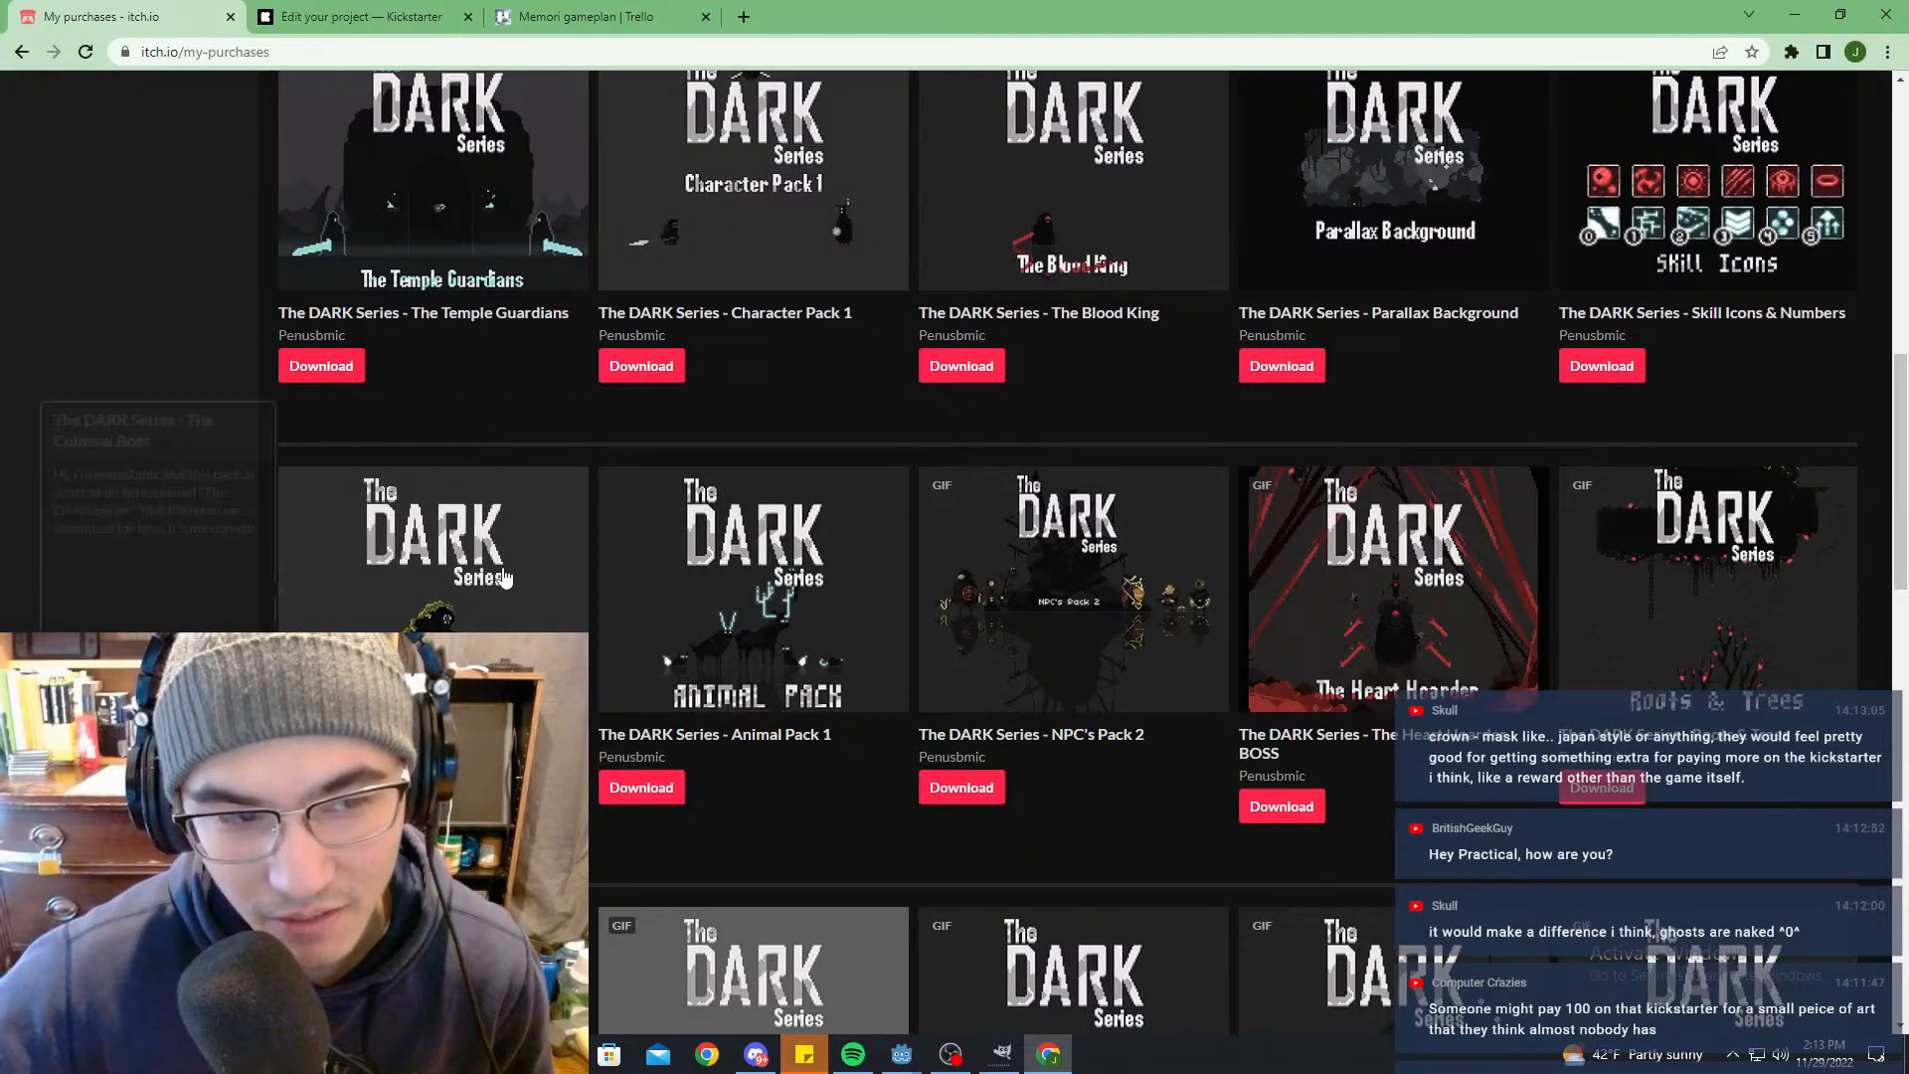
scroll(443, 624, "up", 1)
scroll(785, 423, "up", 1)
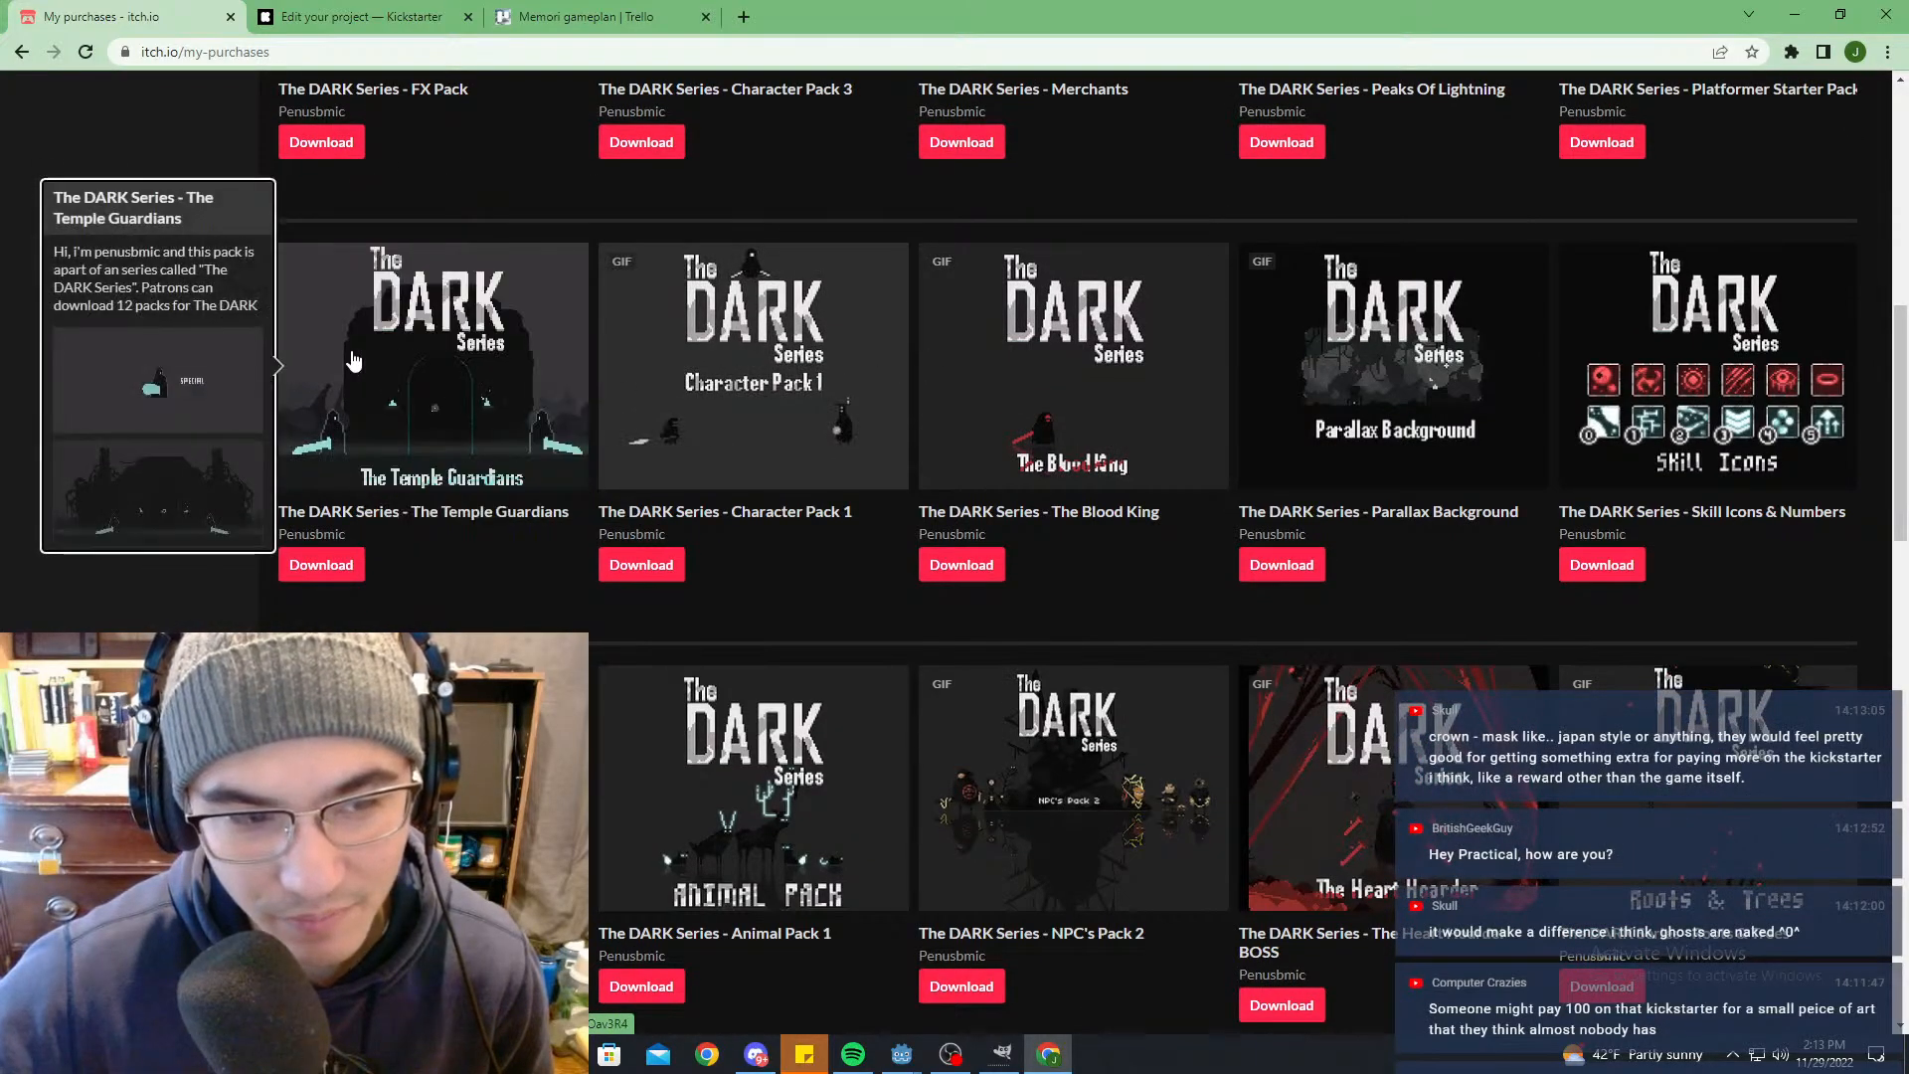
scroll(358, 359, "up", 2)
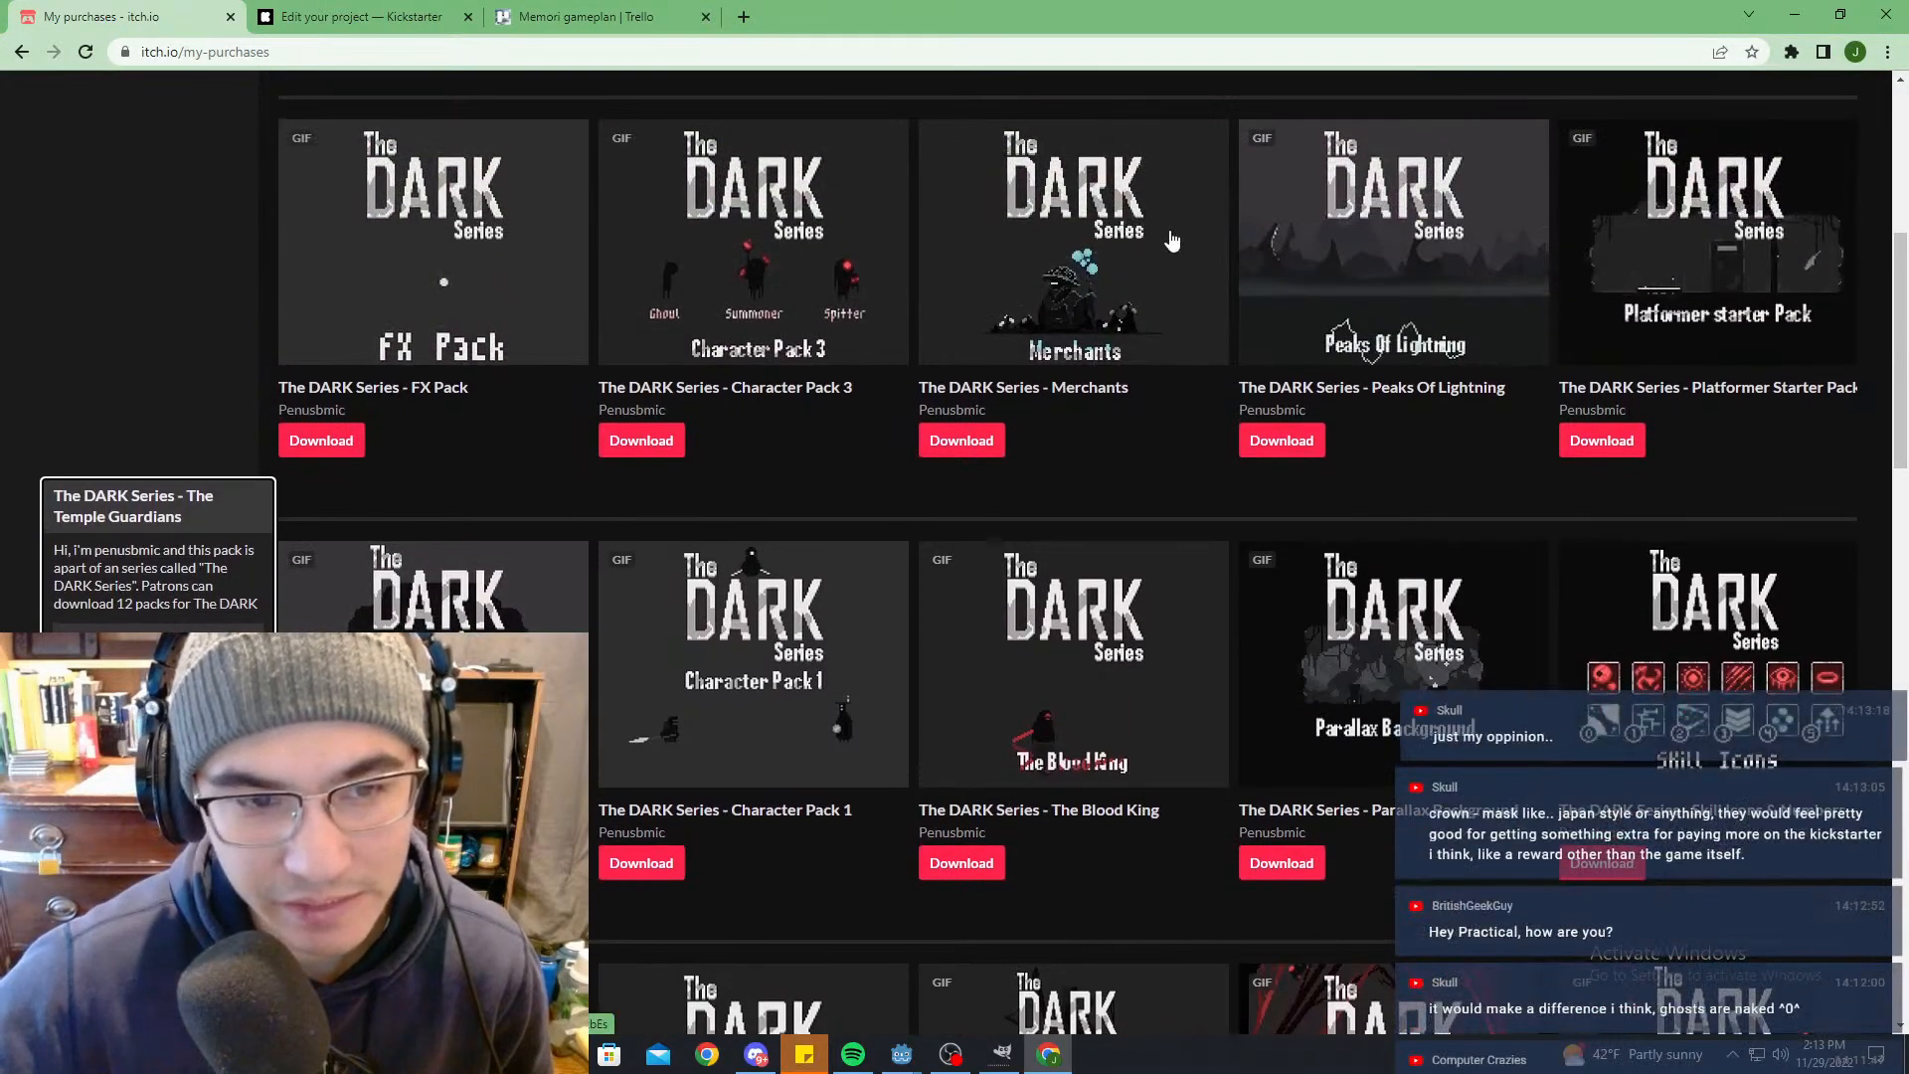
scroll(1189, 261, "up", 1)
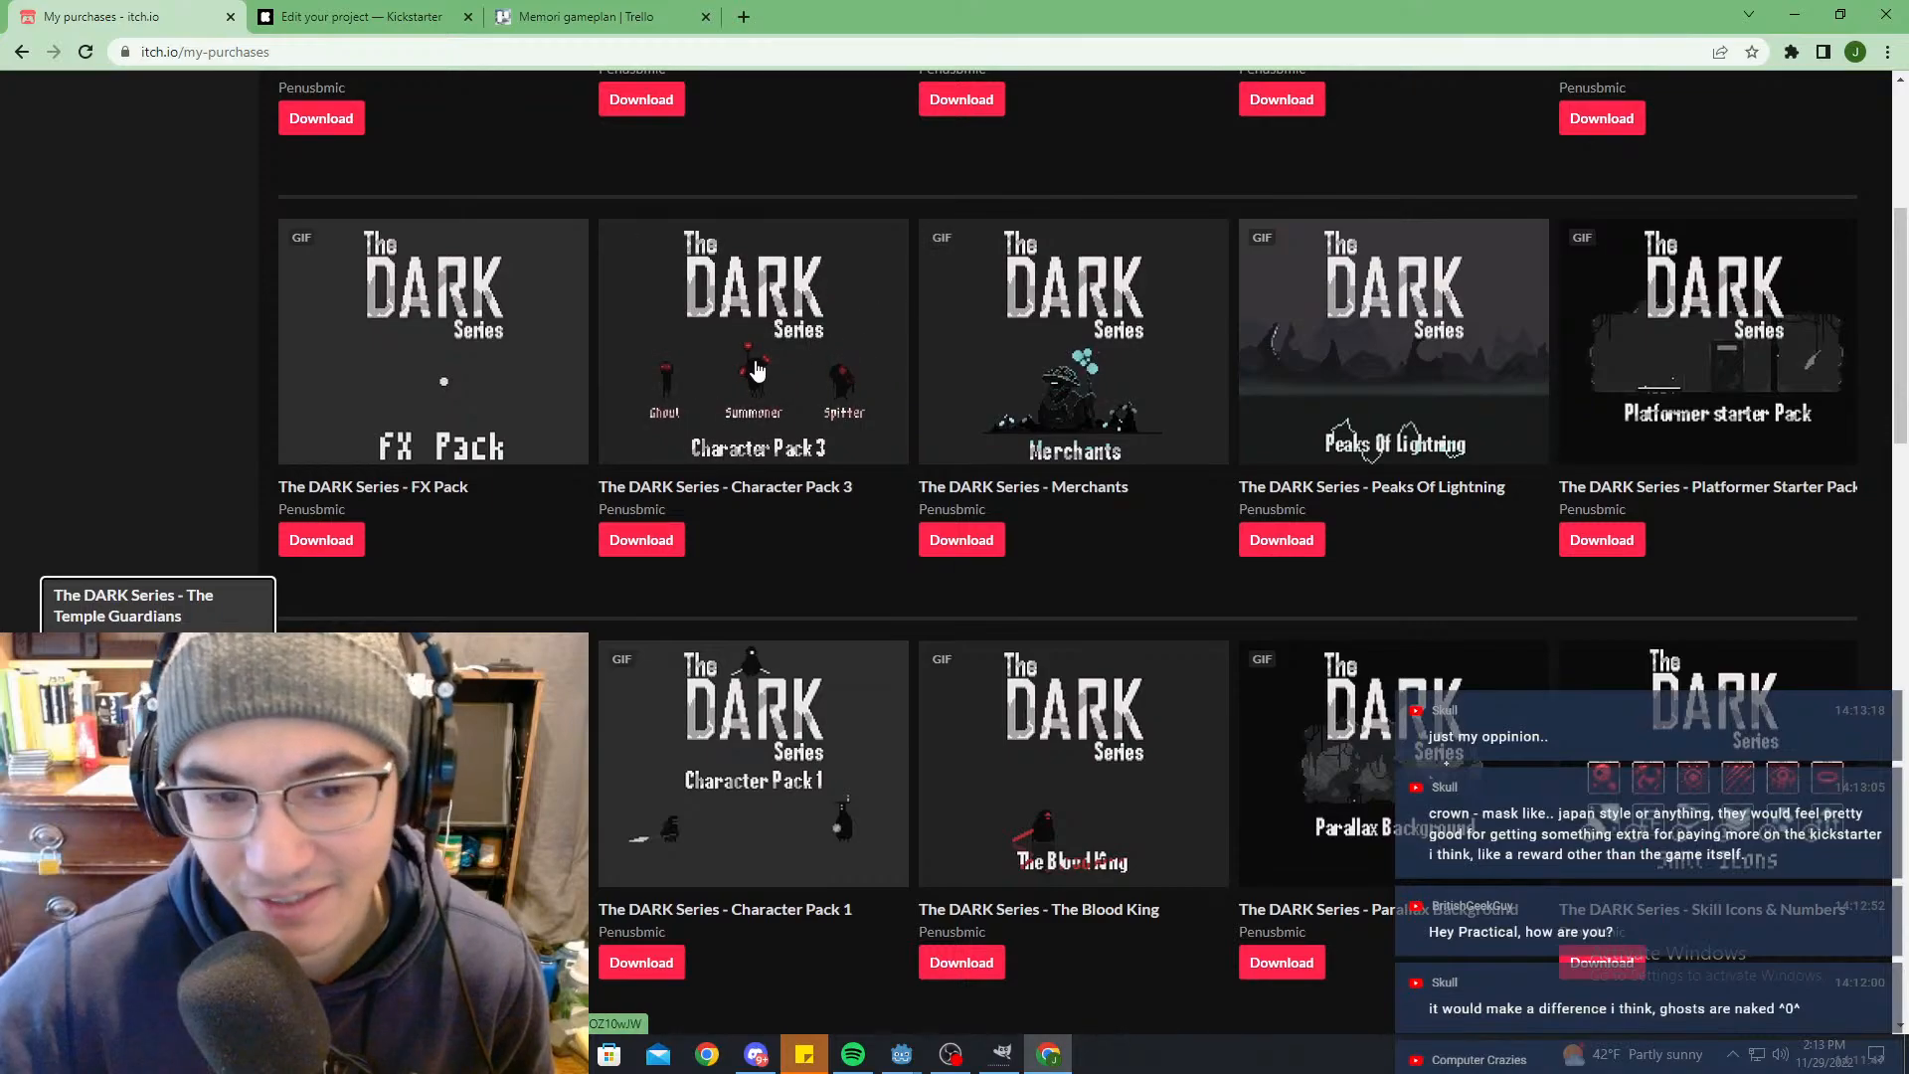
mouse_move(843, 379)
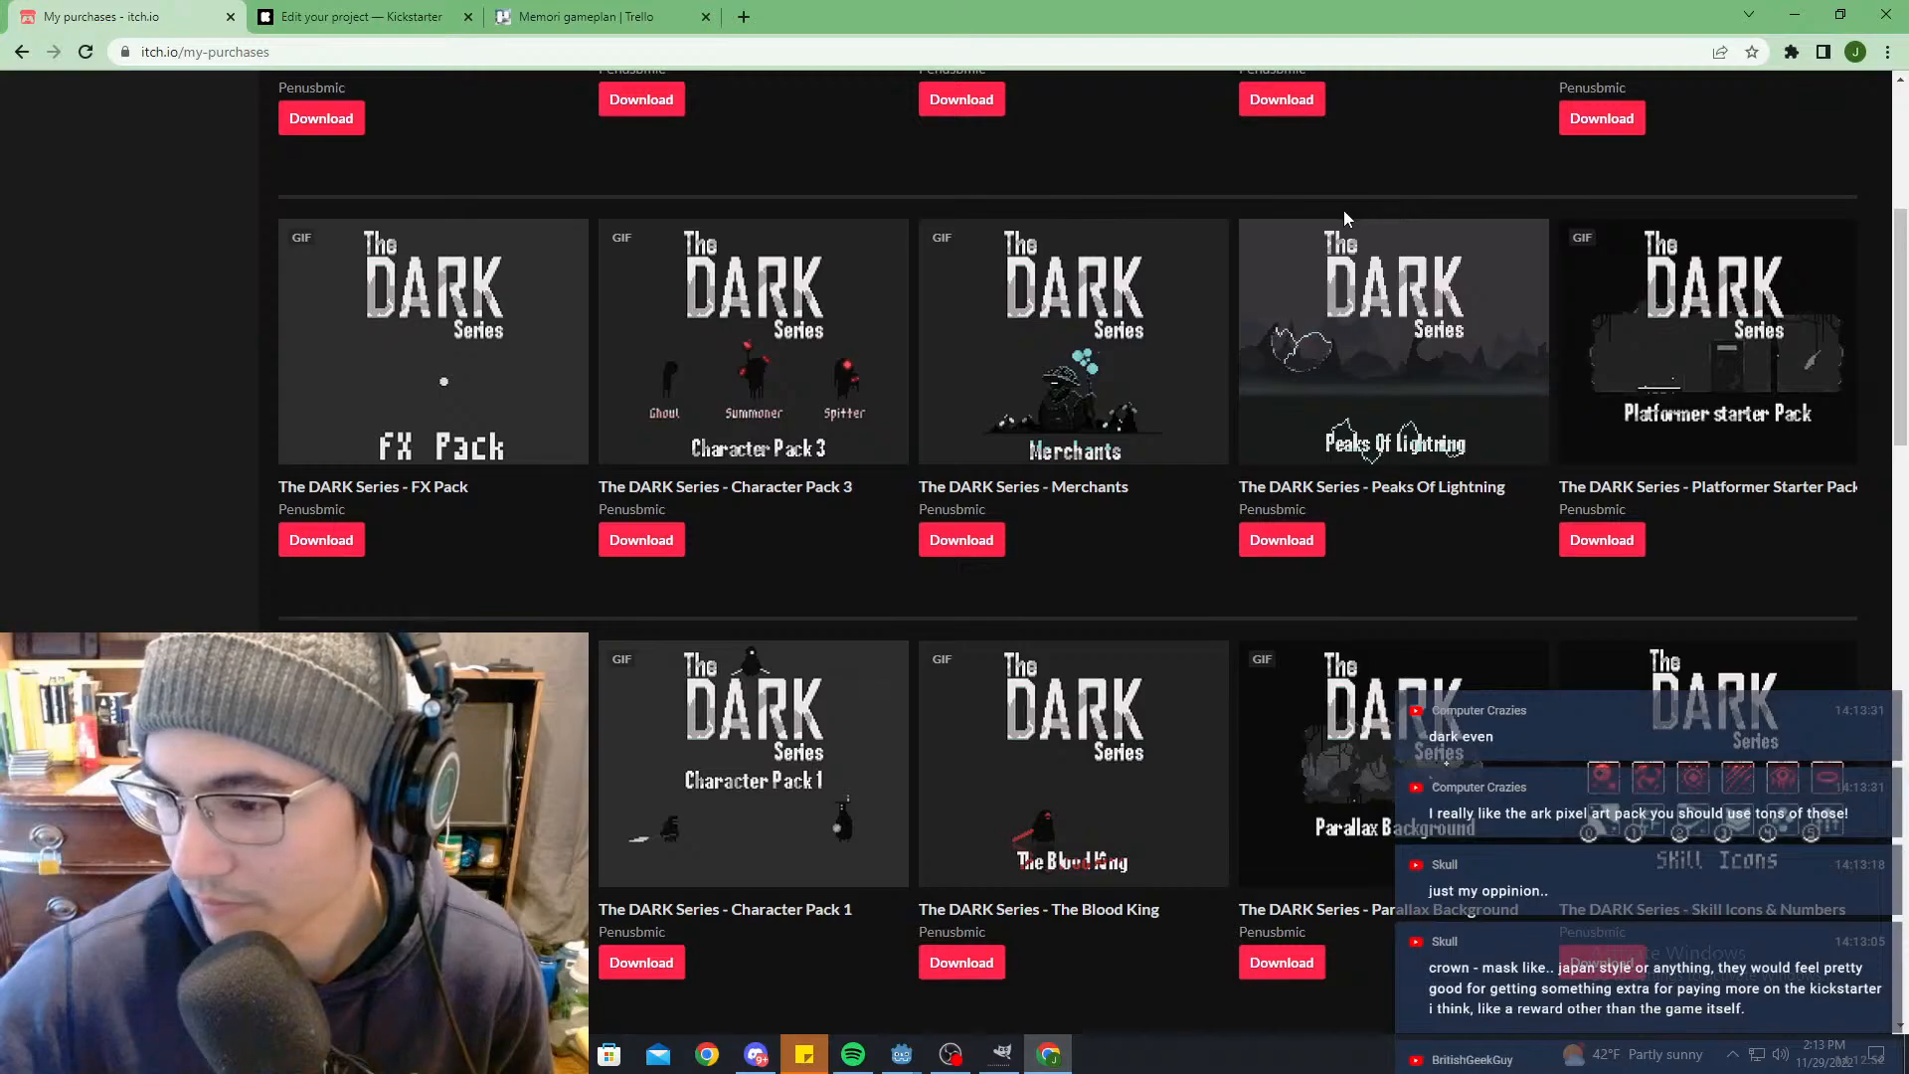
mouse_move(1340, 283)
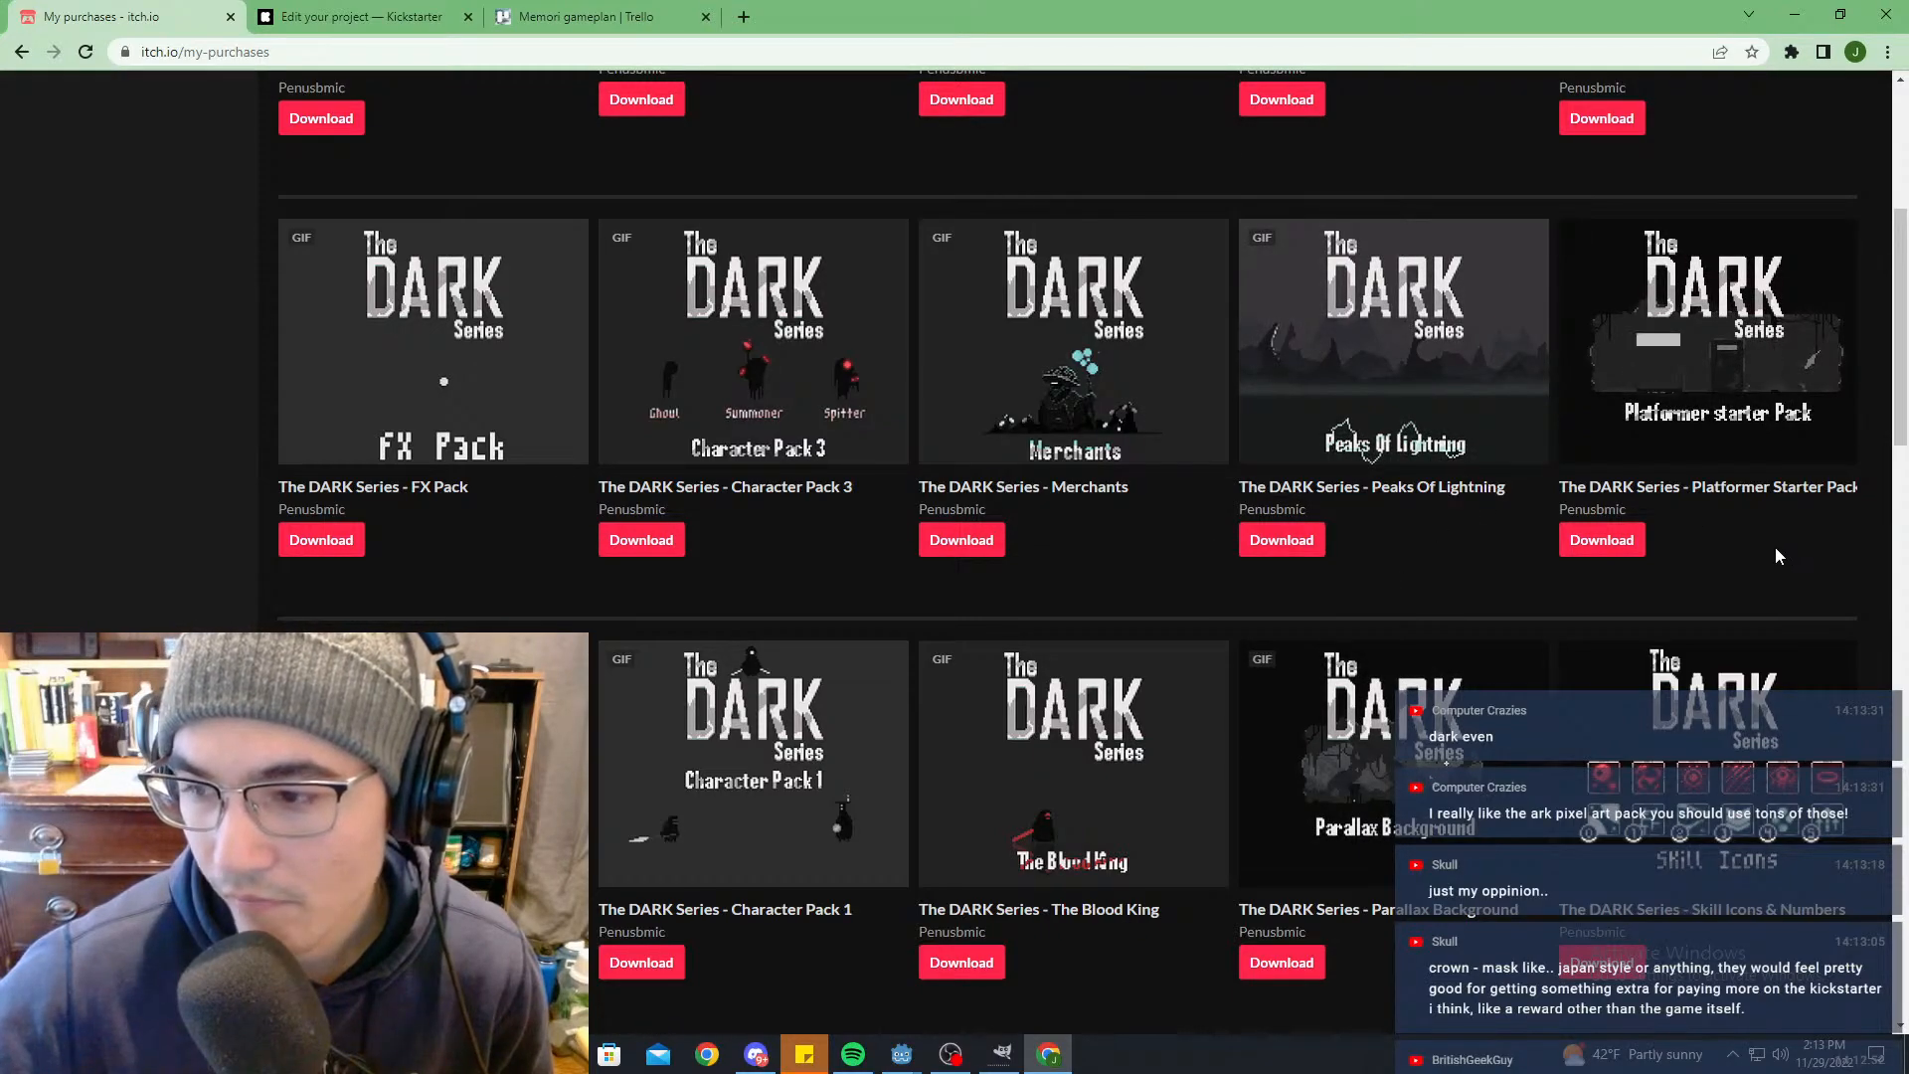
Step: Compare the rest of the purchased packs, including Parallax Background, The Heart Hoarder BOSS, Portals & Shops and Character Pack 4
scroll(1704, 338, "down", 2)
scroll(1680, 368, "down", 5)
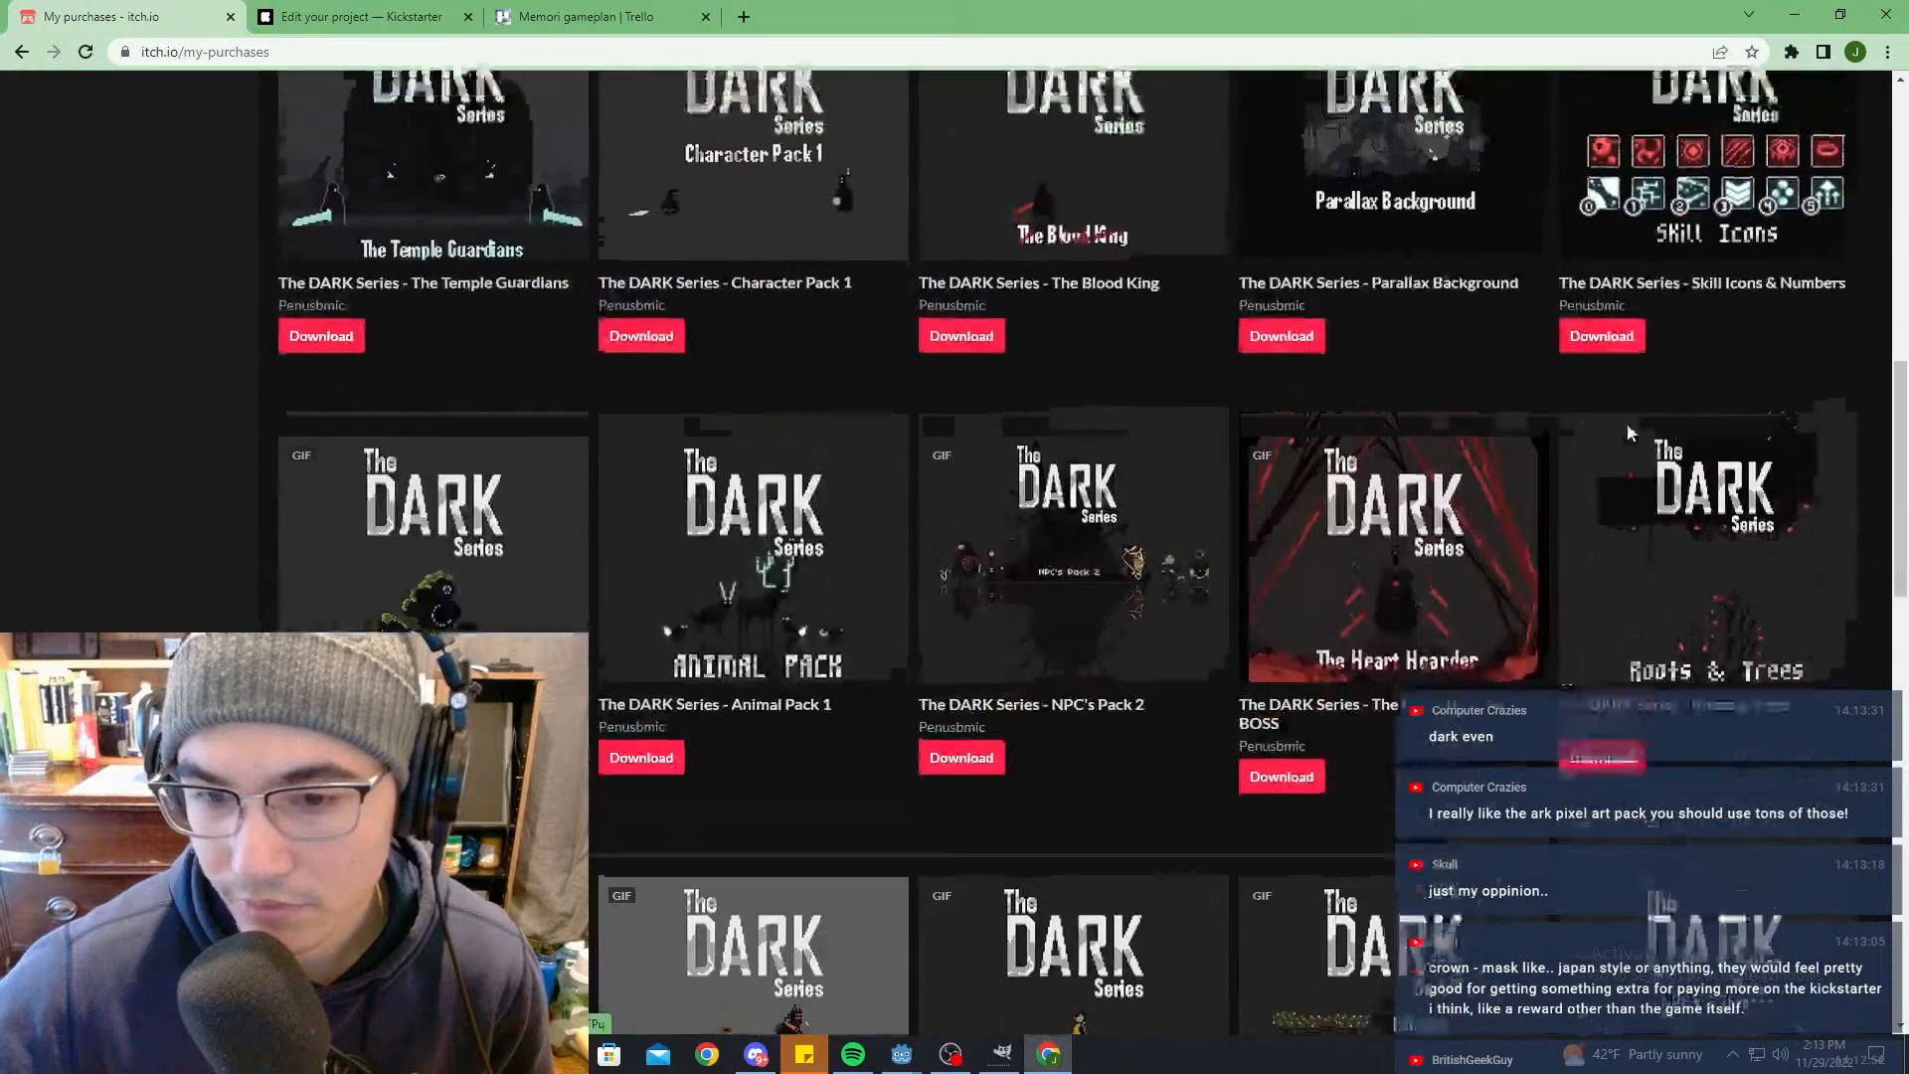
scroll(1591, 368, "up", 2)
mouse_move(1546, 307)
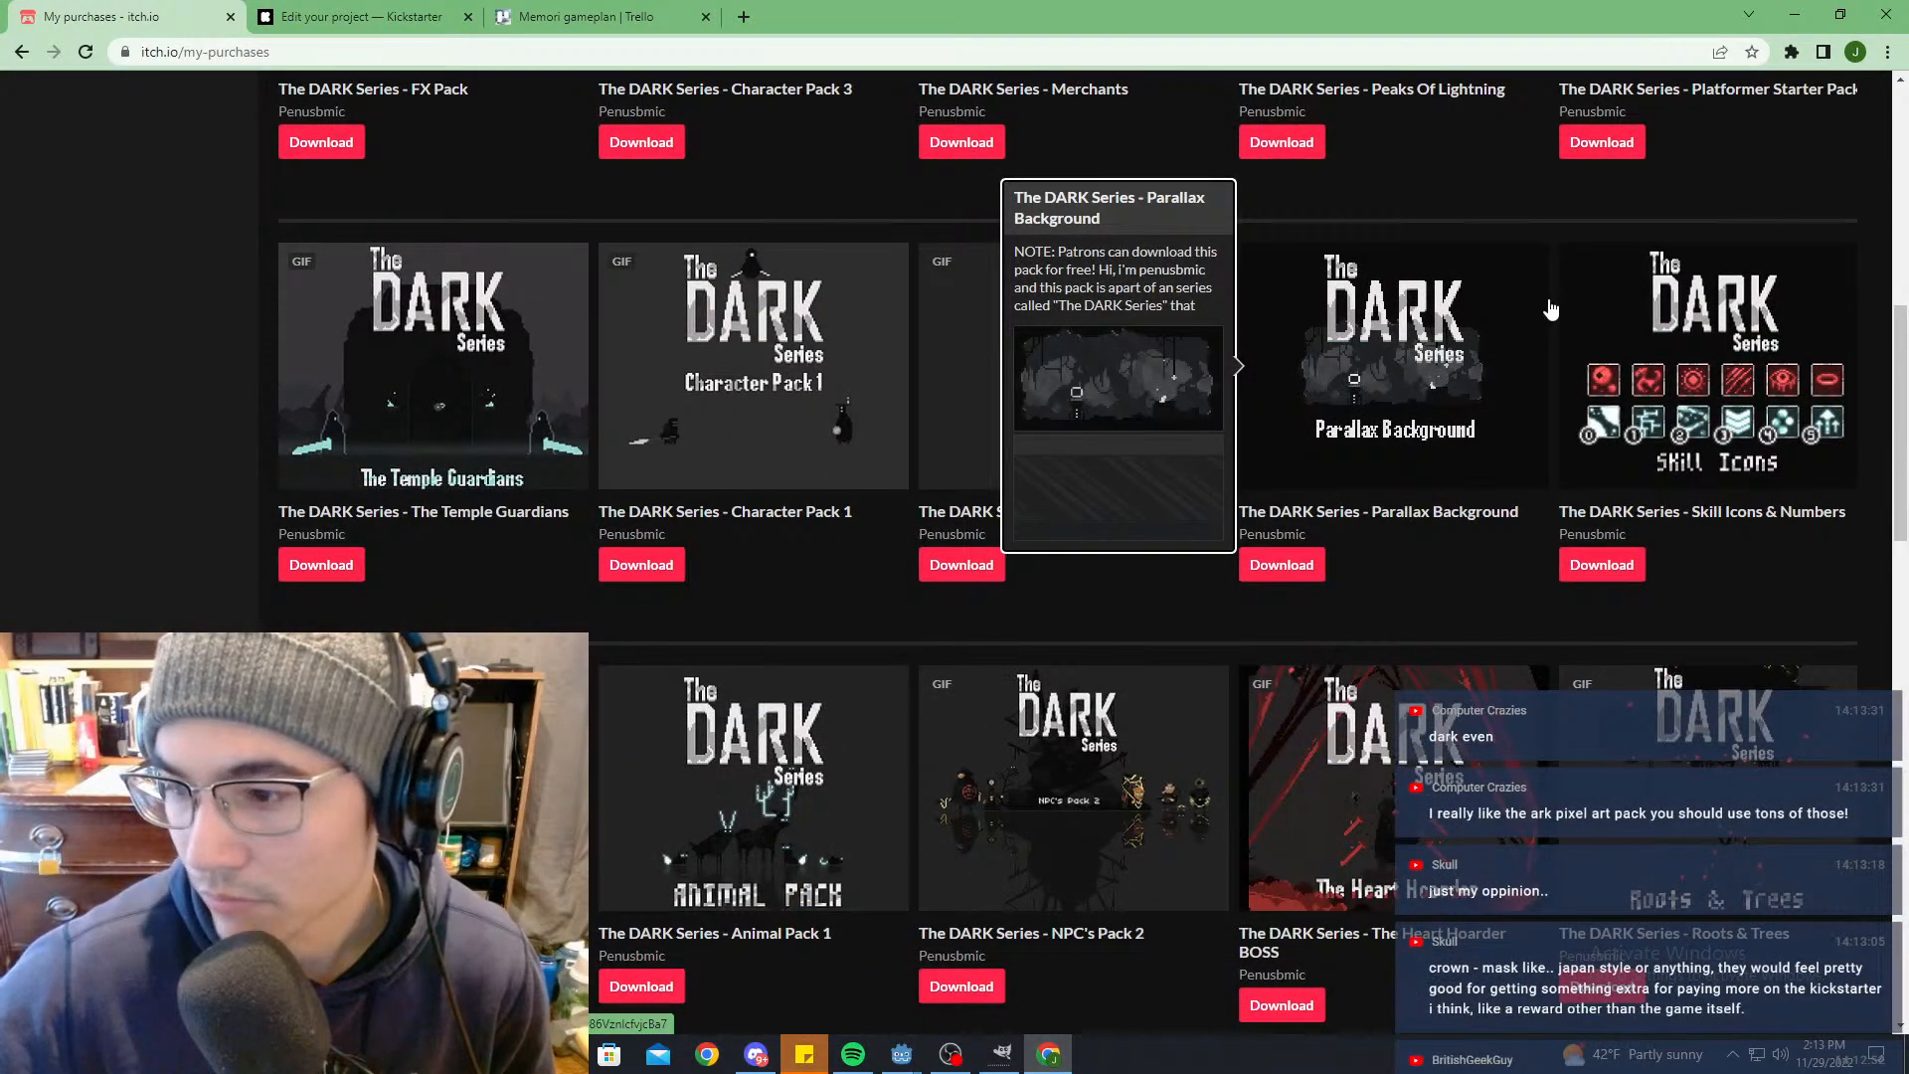
scroll(1539, 744, "down", 7)
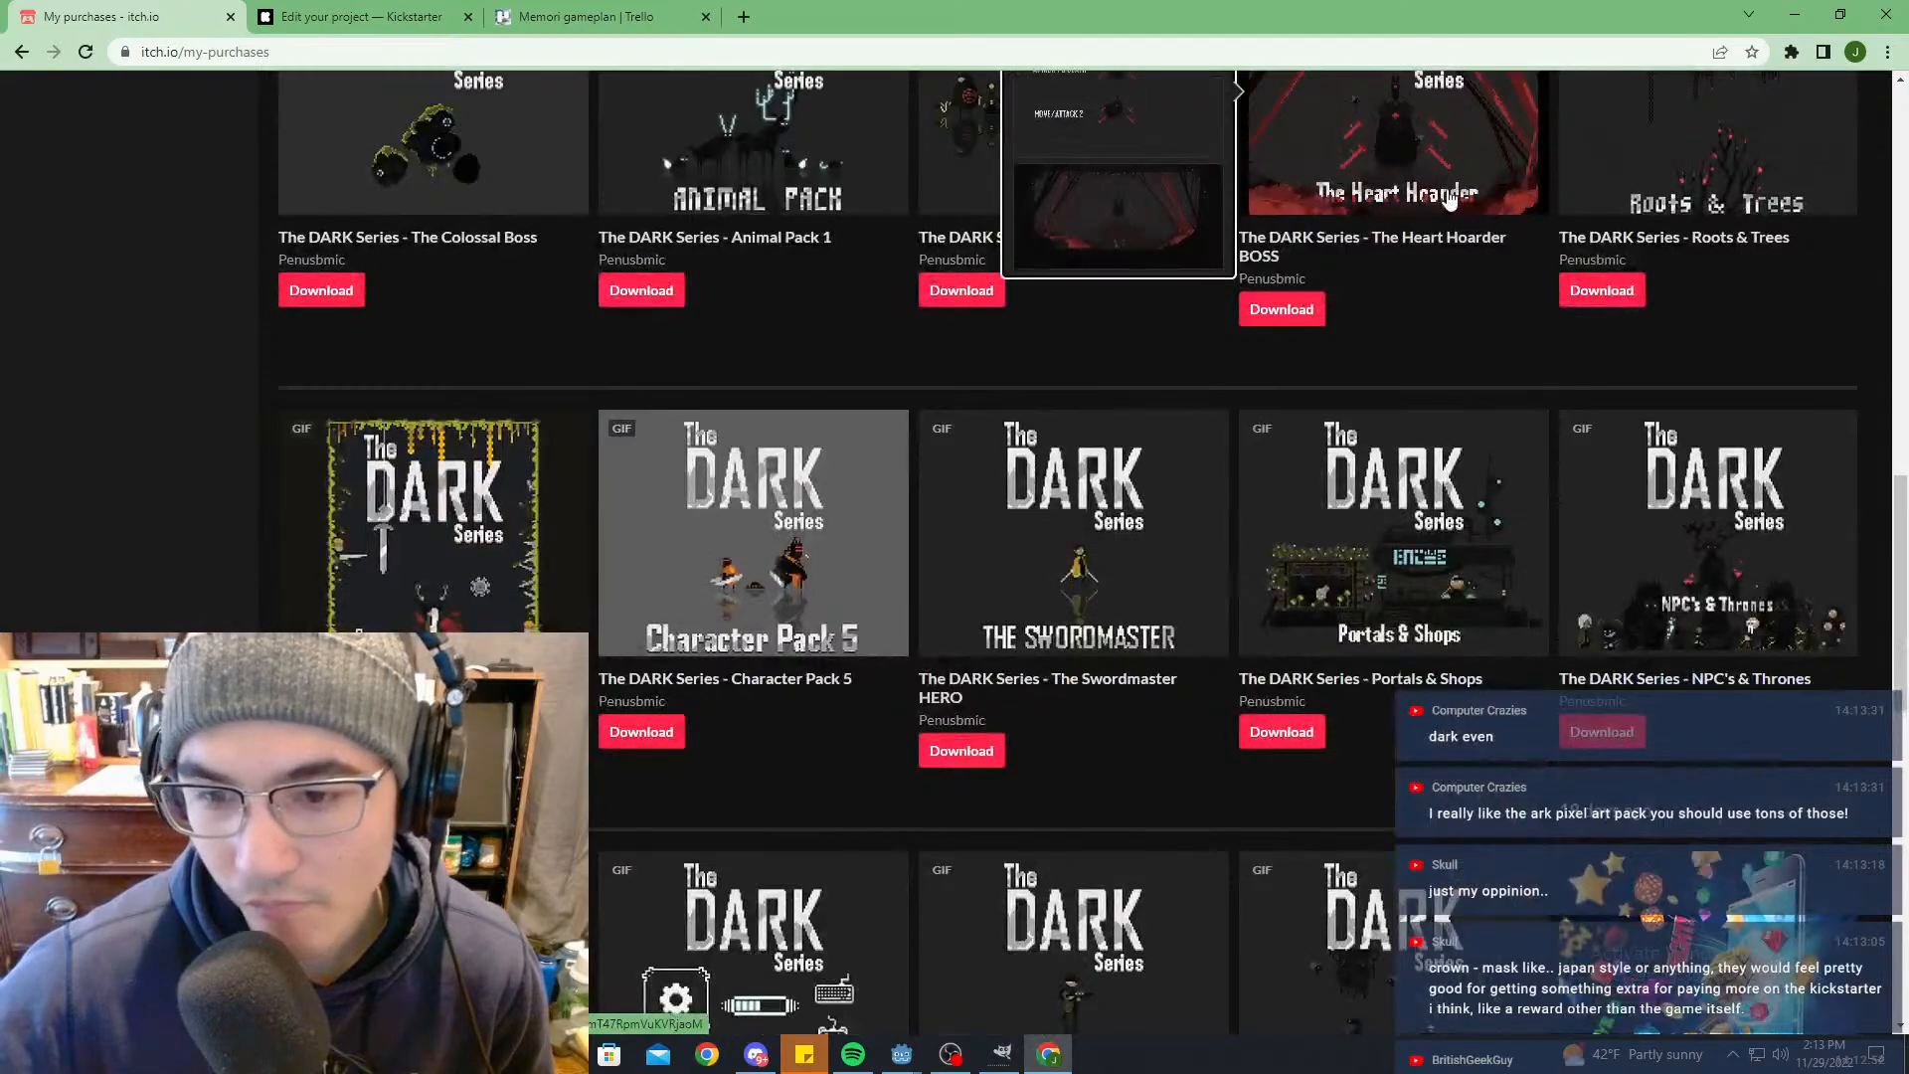
scroll(1400, 237, "down", 4)
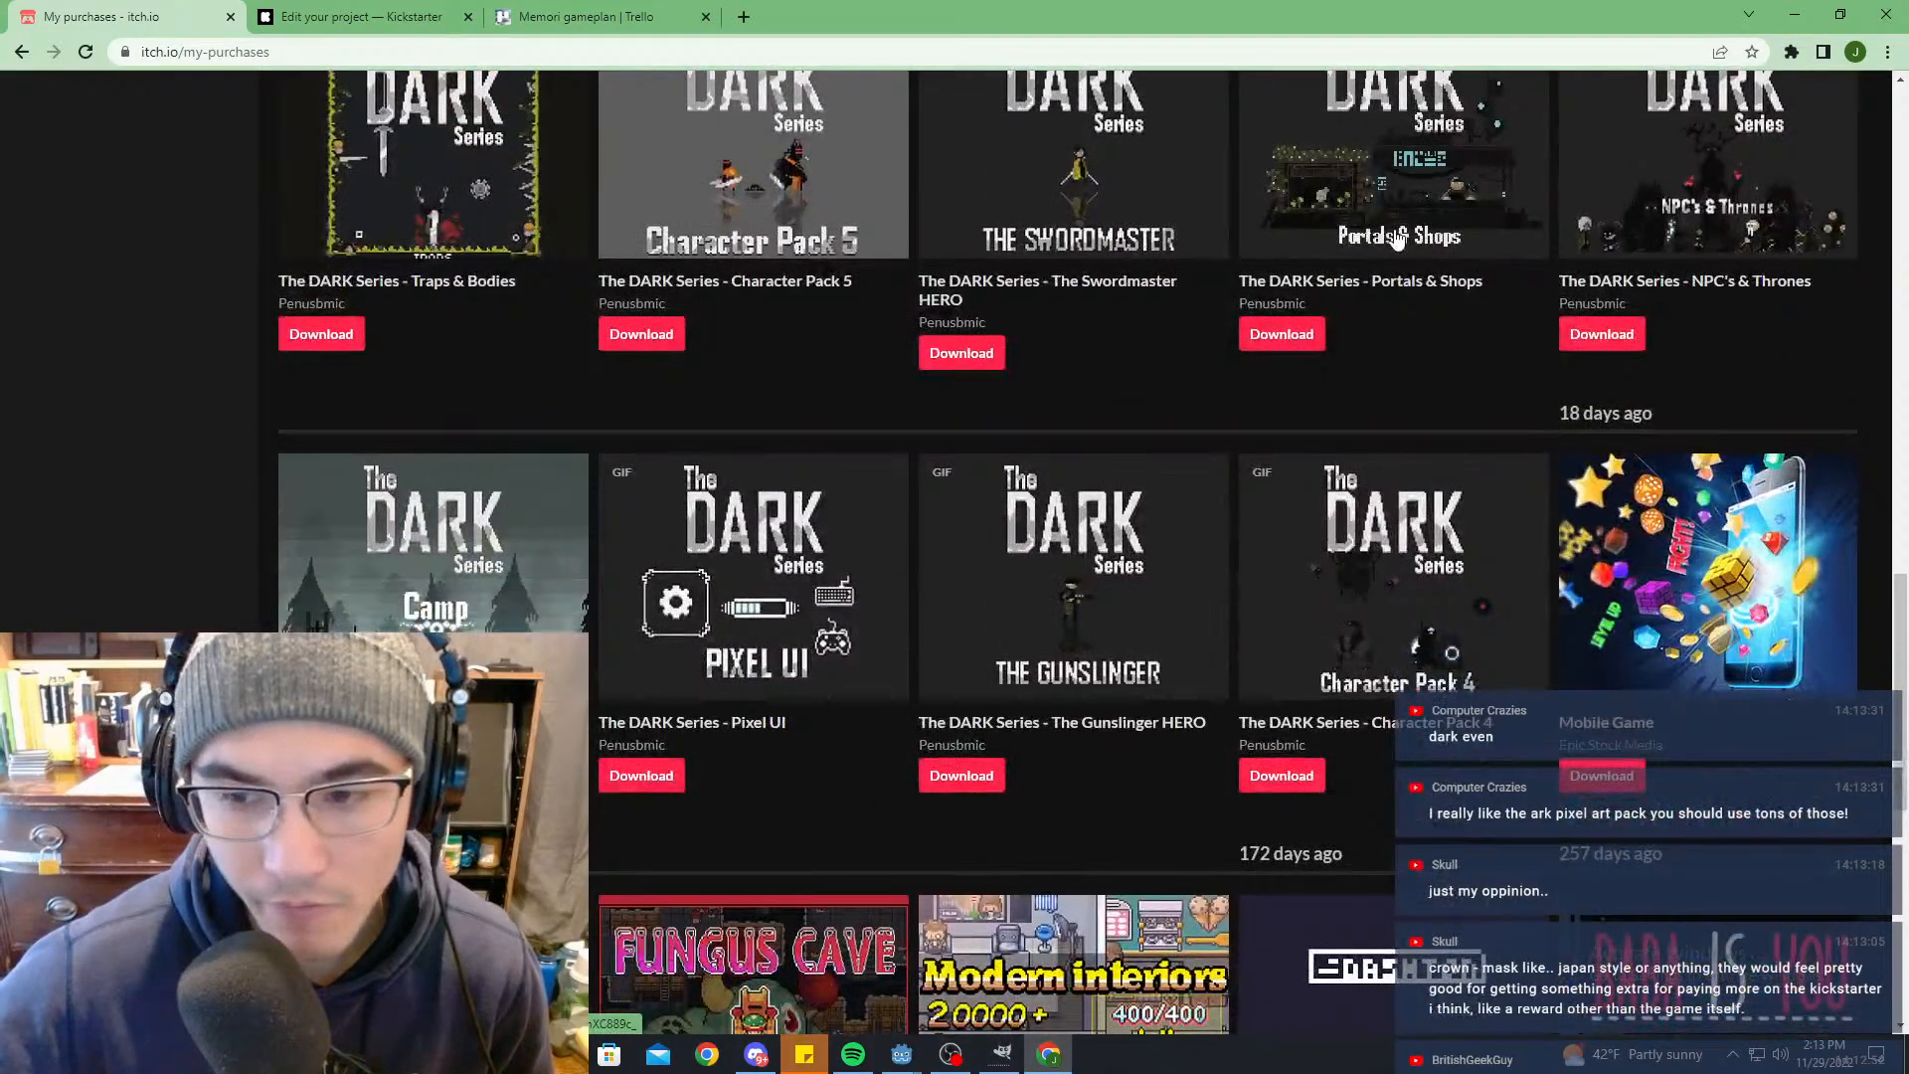
scroll(1398, 237, "down", 1)
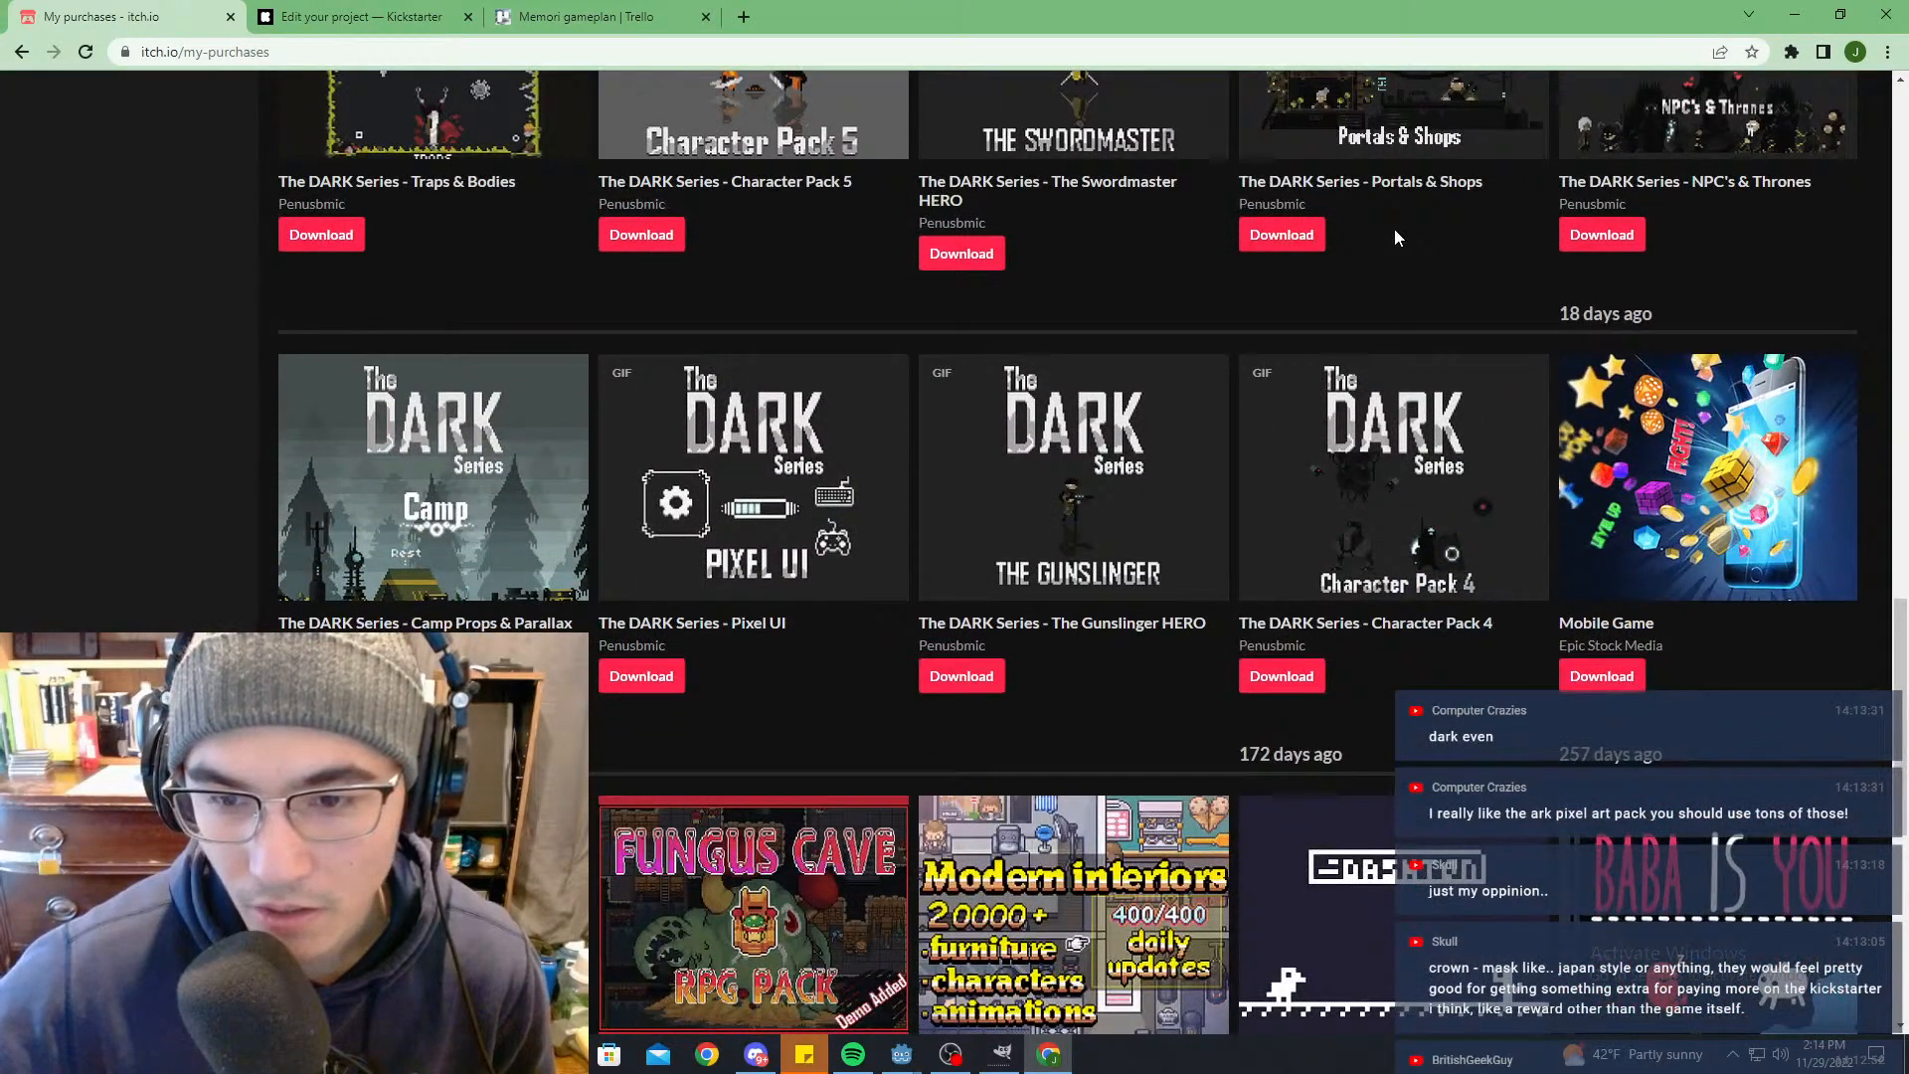
scroll(1014, 418, "up", 12)
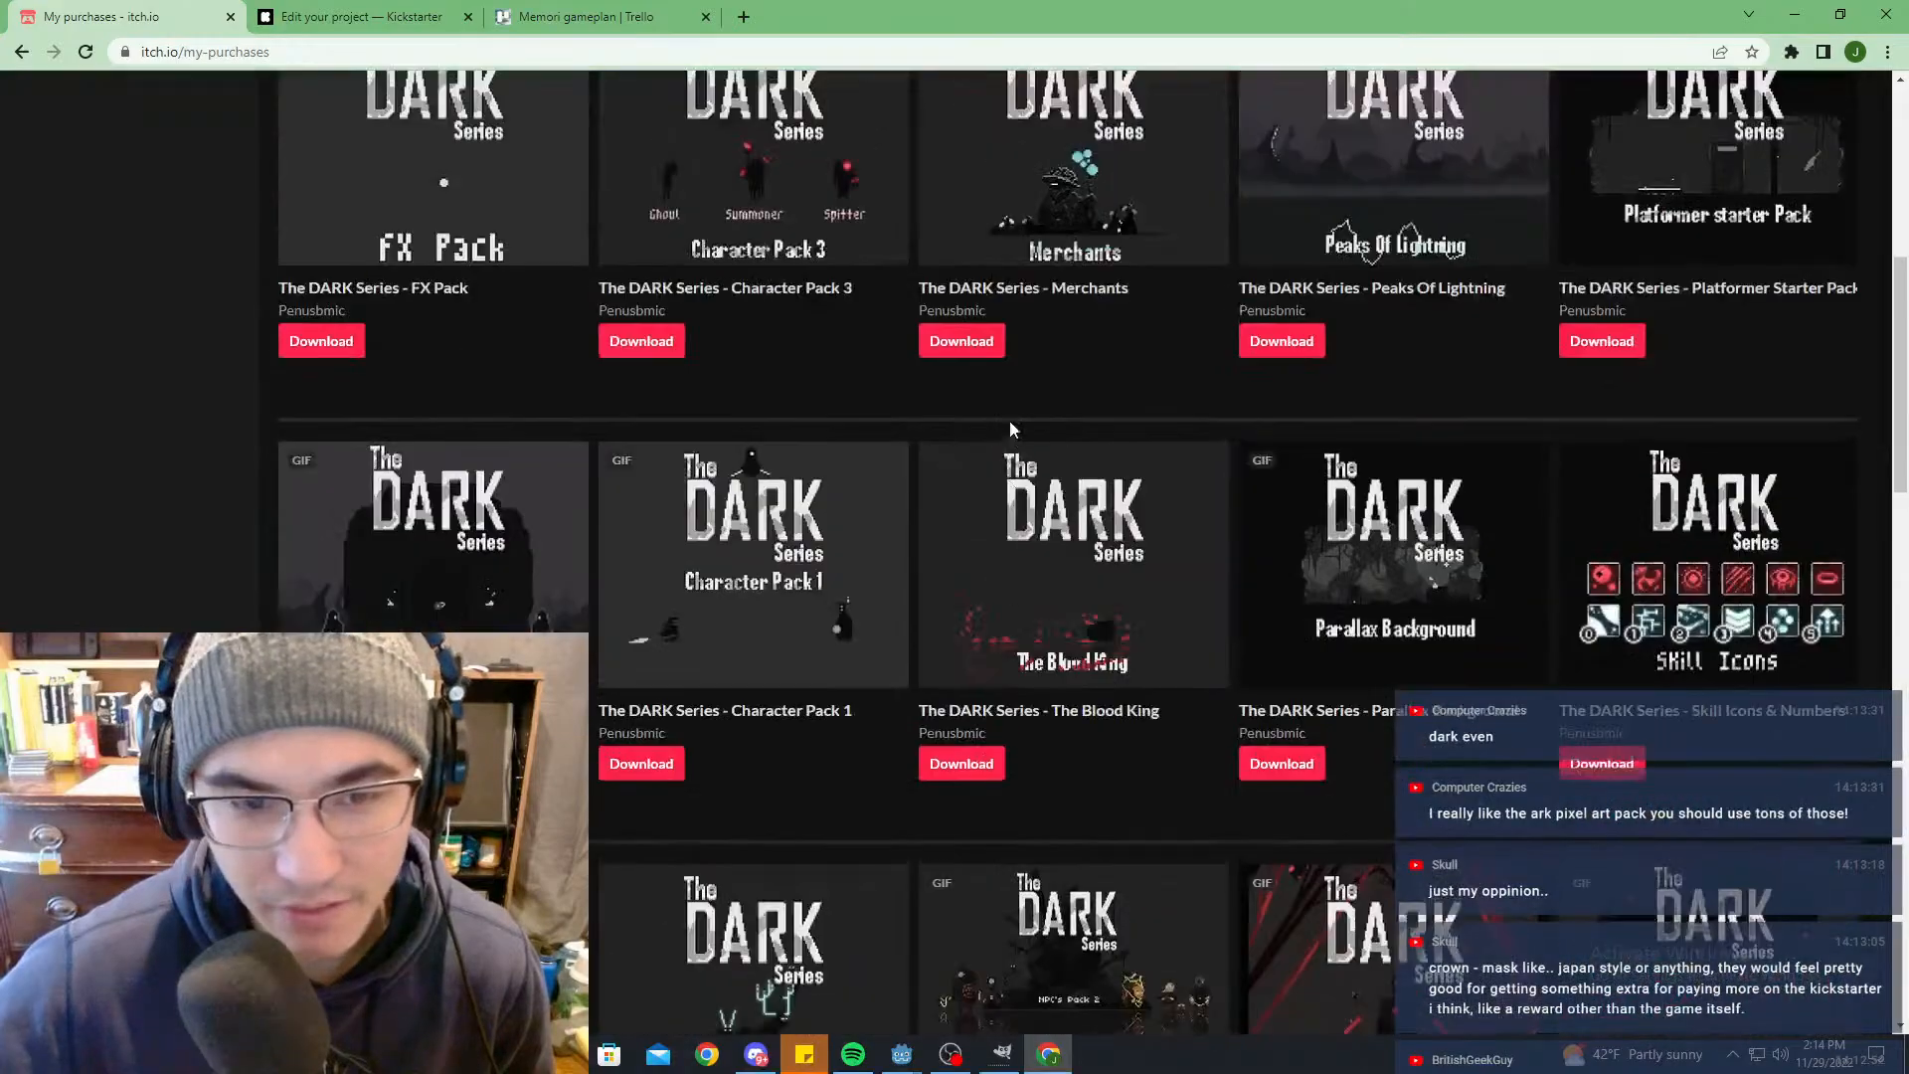
scroll(1014, 416, "down", 8)
scroll(947, 360, "up", 10)
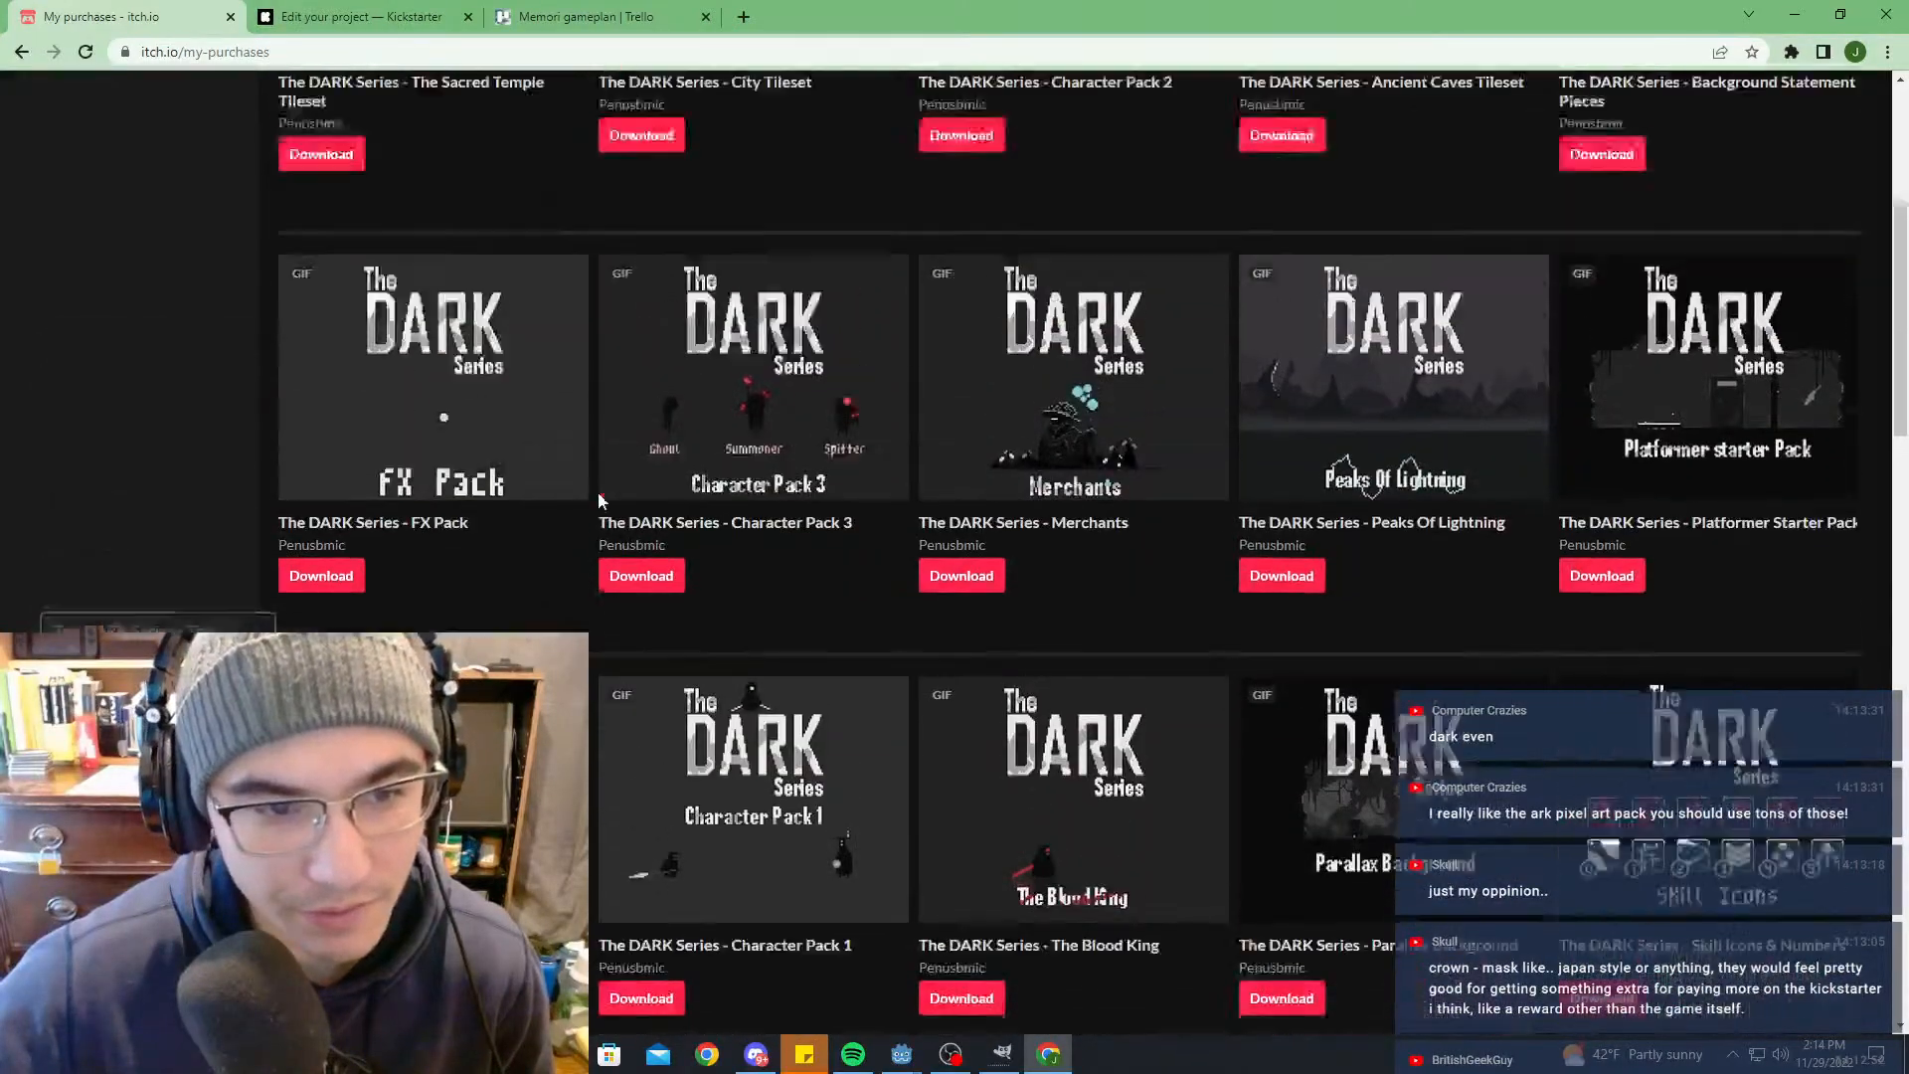
scroll(947, 360, "down", 8)
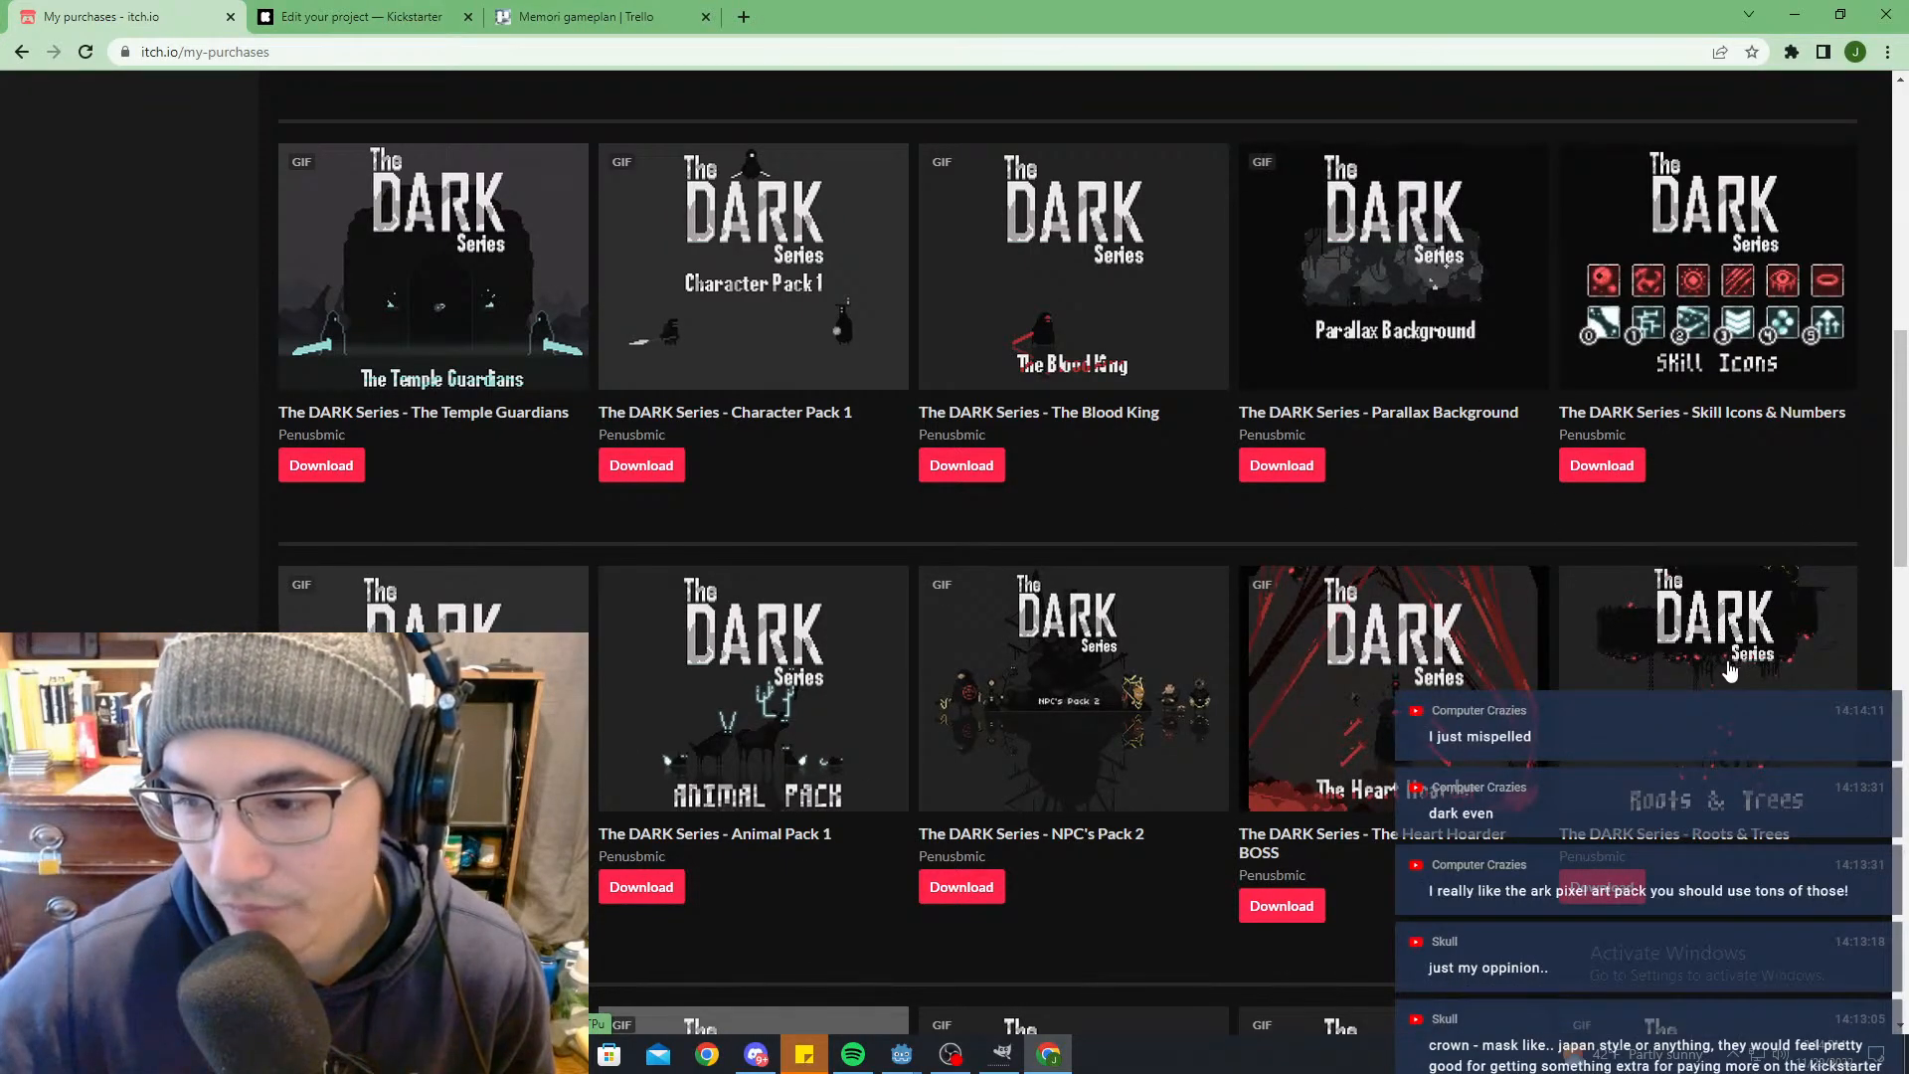
Step: Preview The Blood King, Character Pack 1 and Parallax Background packs, and examine the tilesets among the newest purchases
scroll(1094, 500, "up", 3)
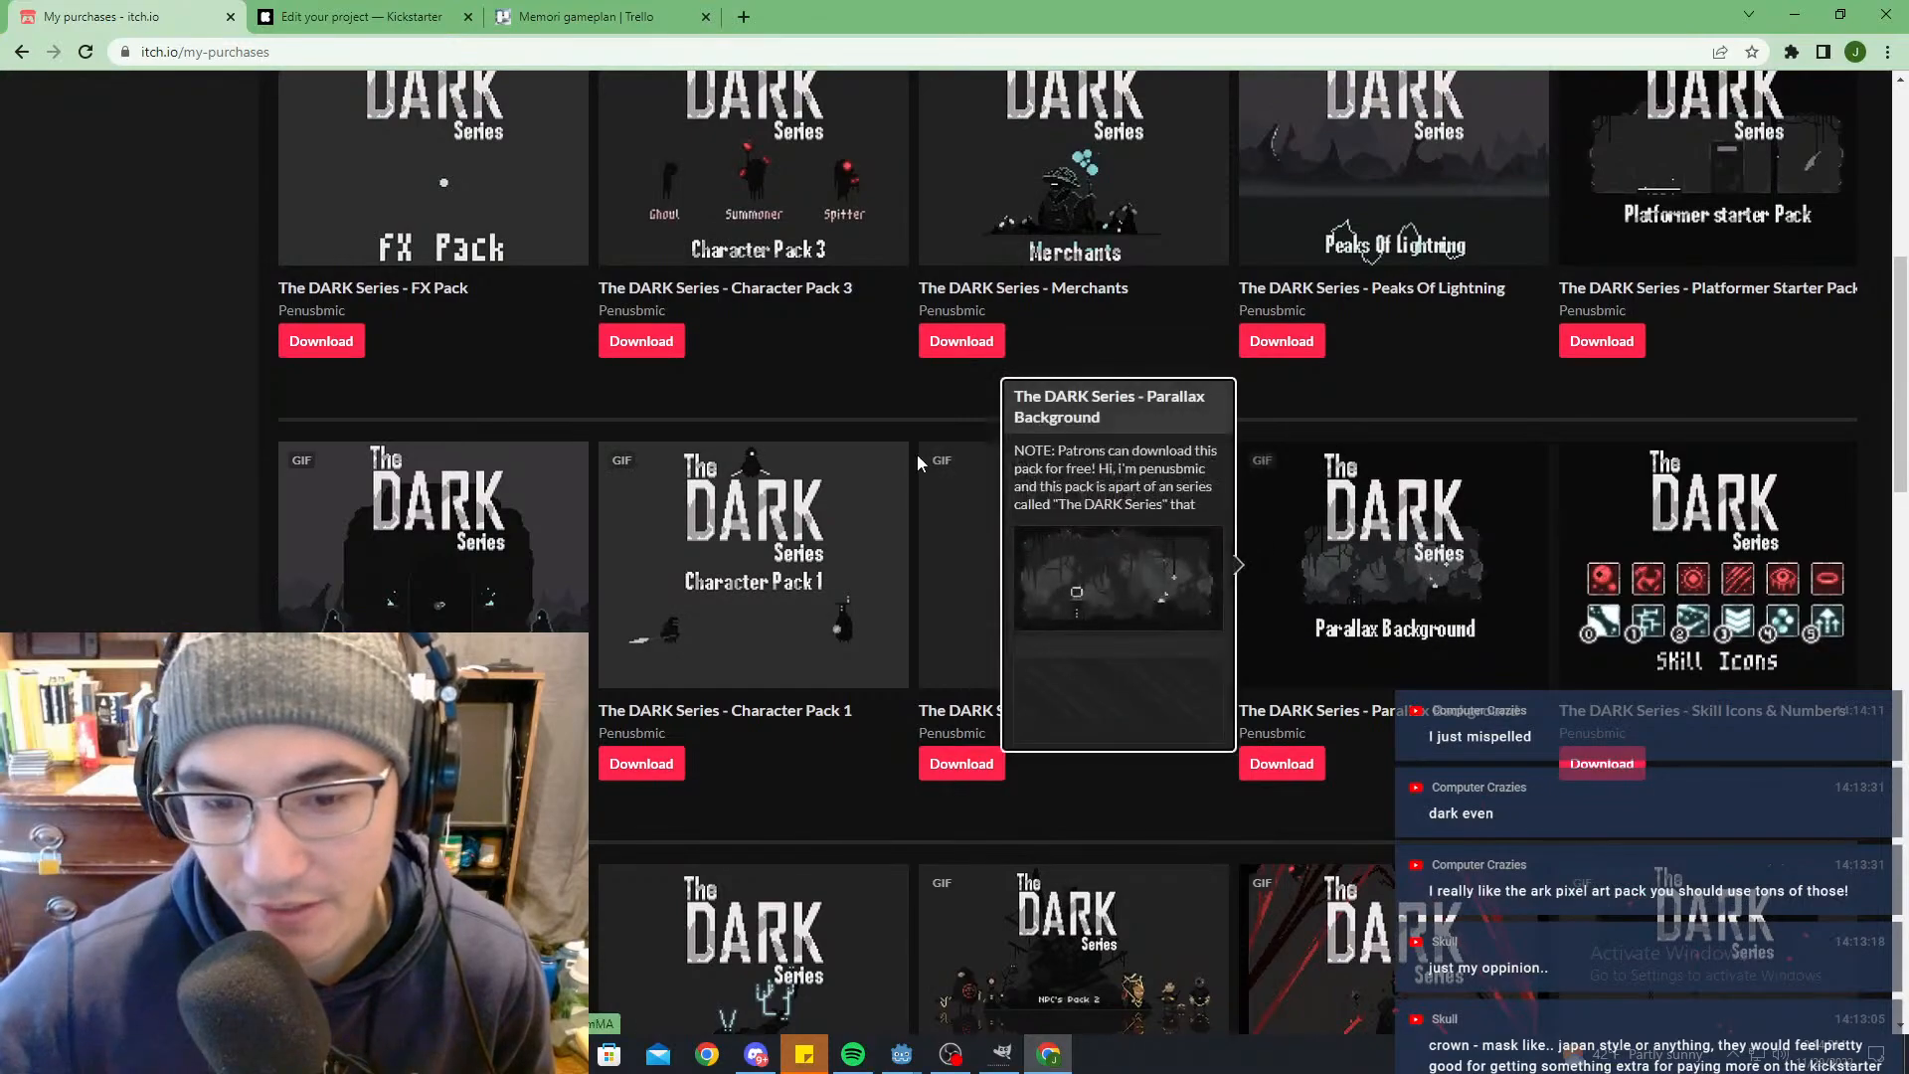
mouse_move(1027, 558)
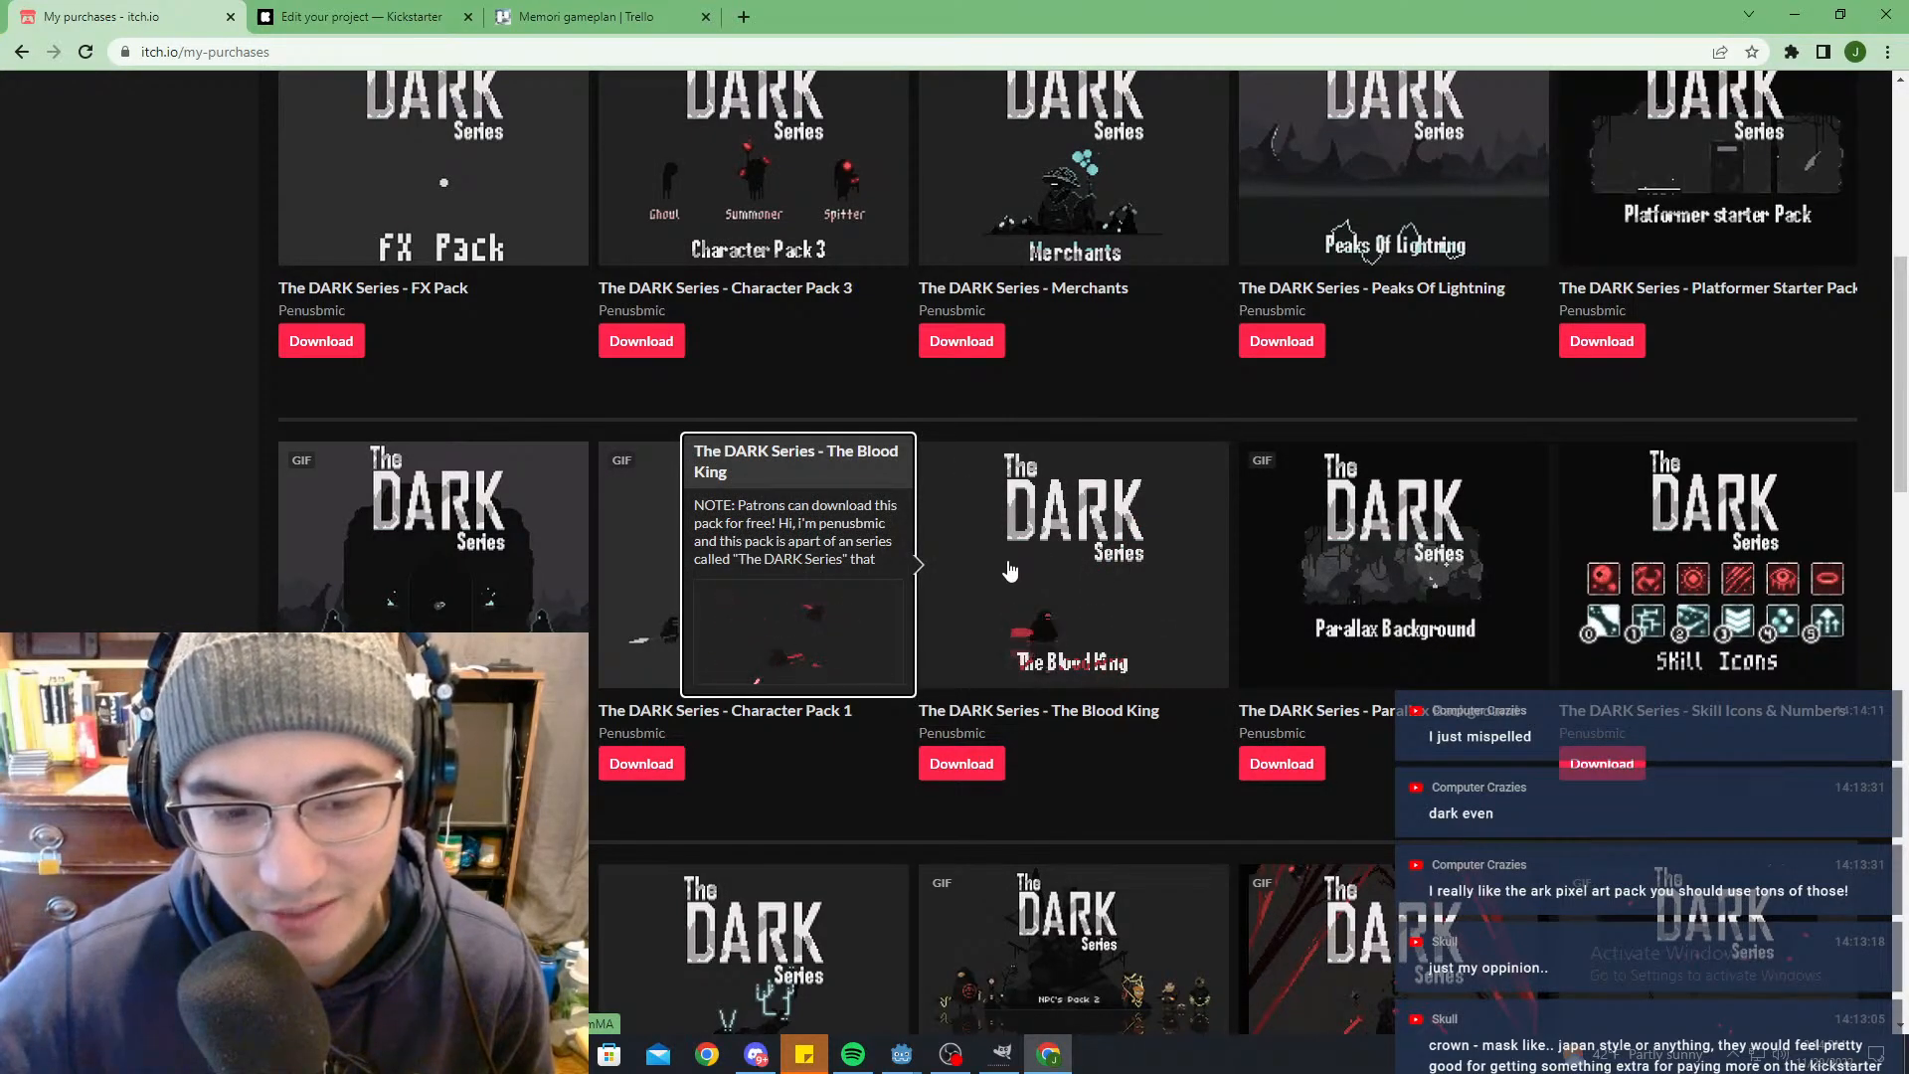
mouse_move(642, 607)
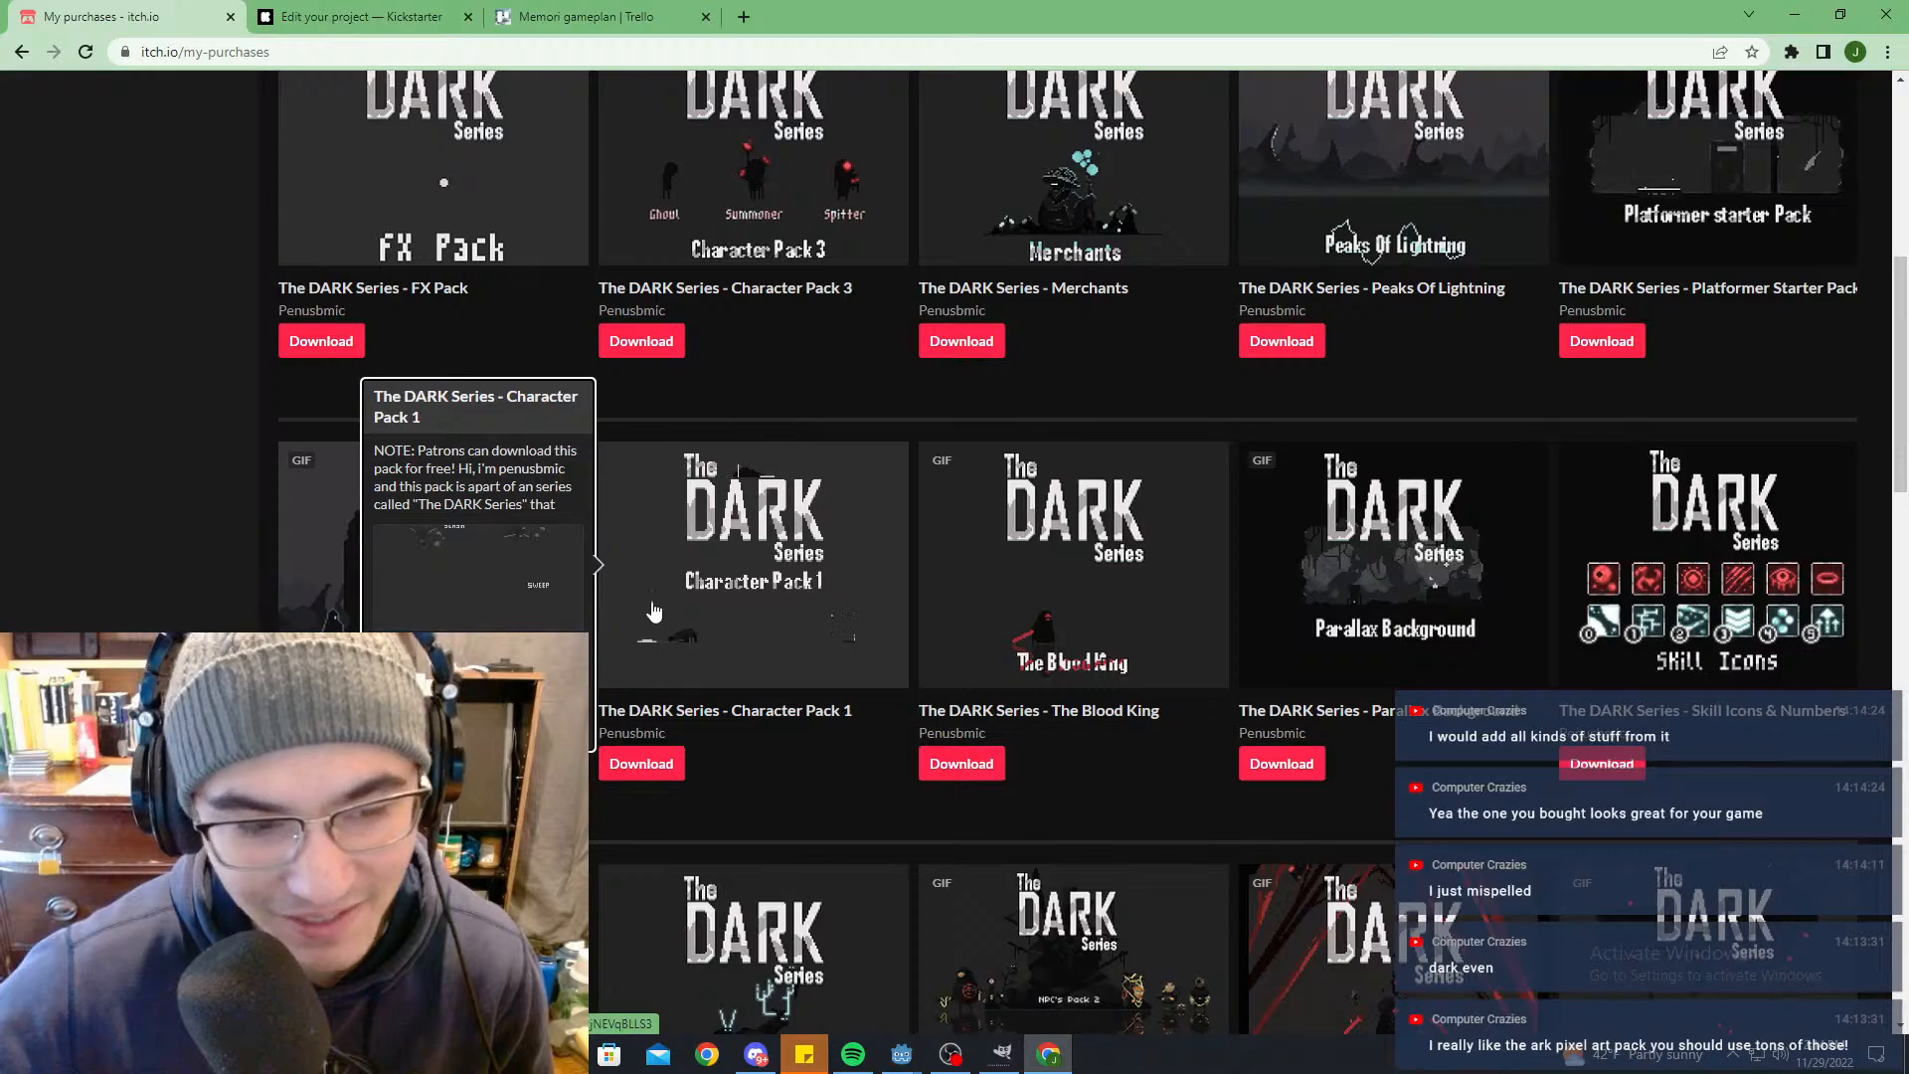
mouse_move(1451, 621)
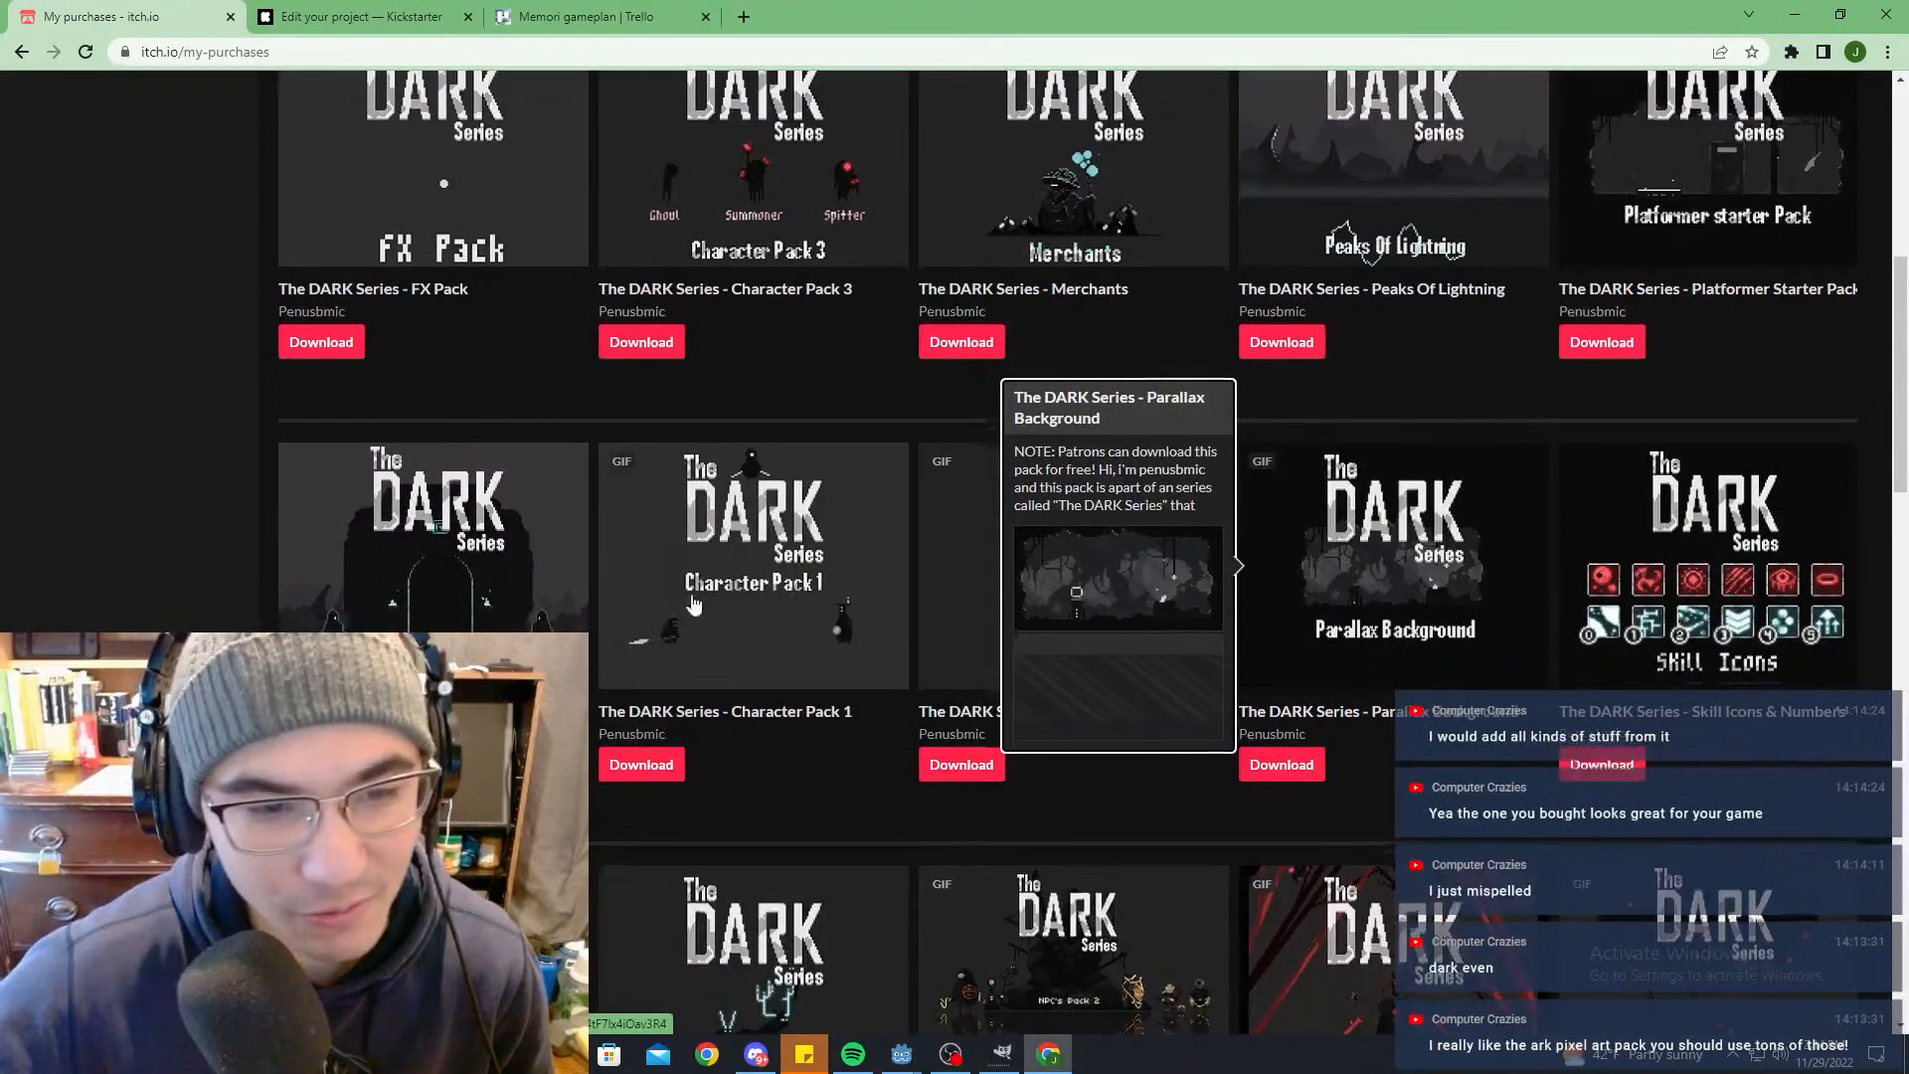
scroll(1458, 631, "up", 4)
scroll(1459, 637, "up", 3)
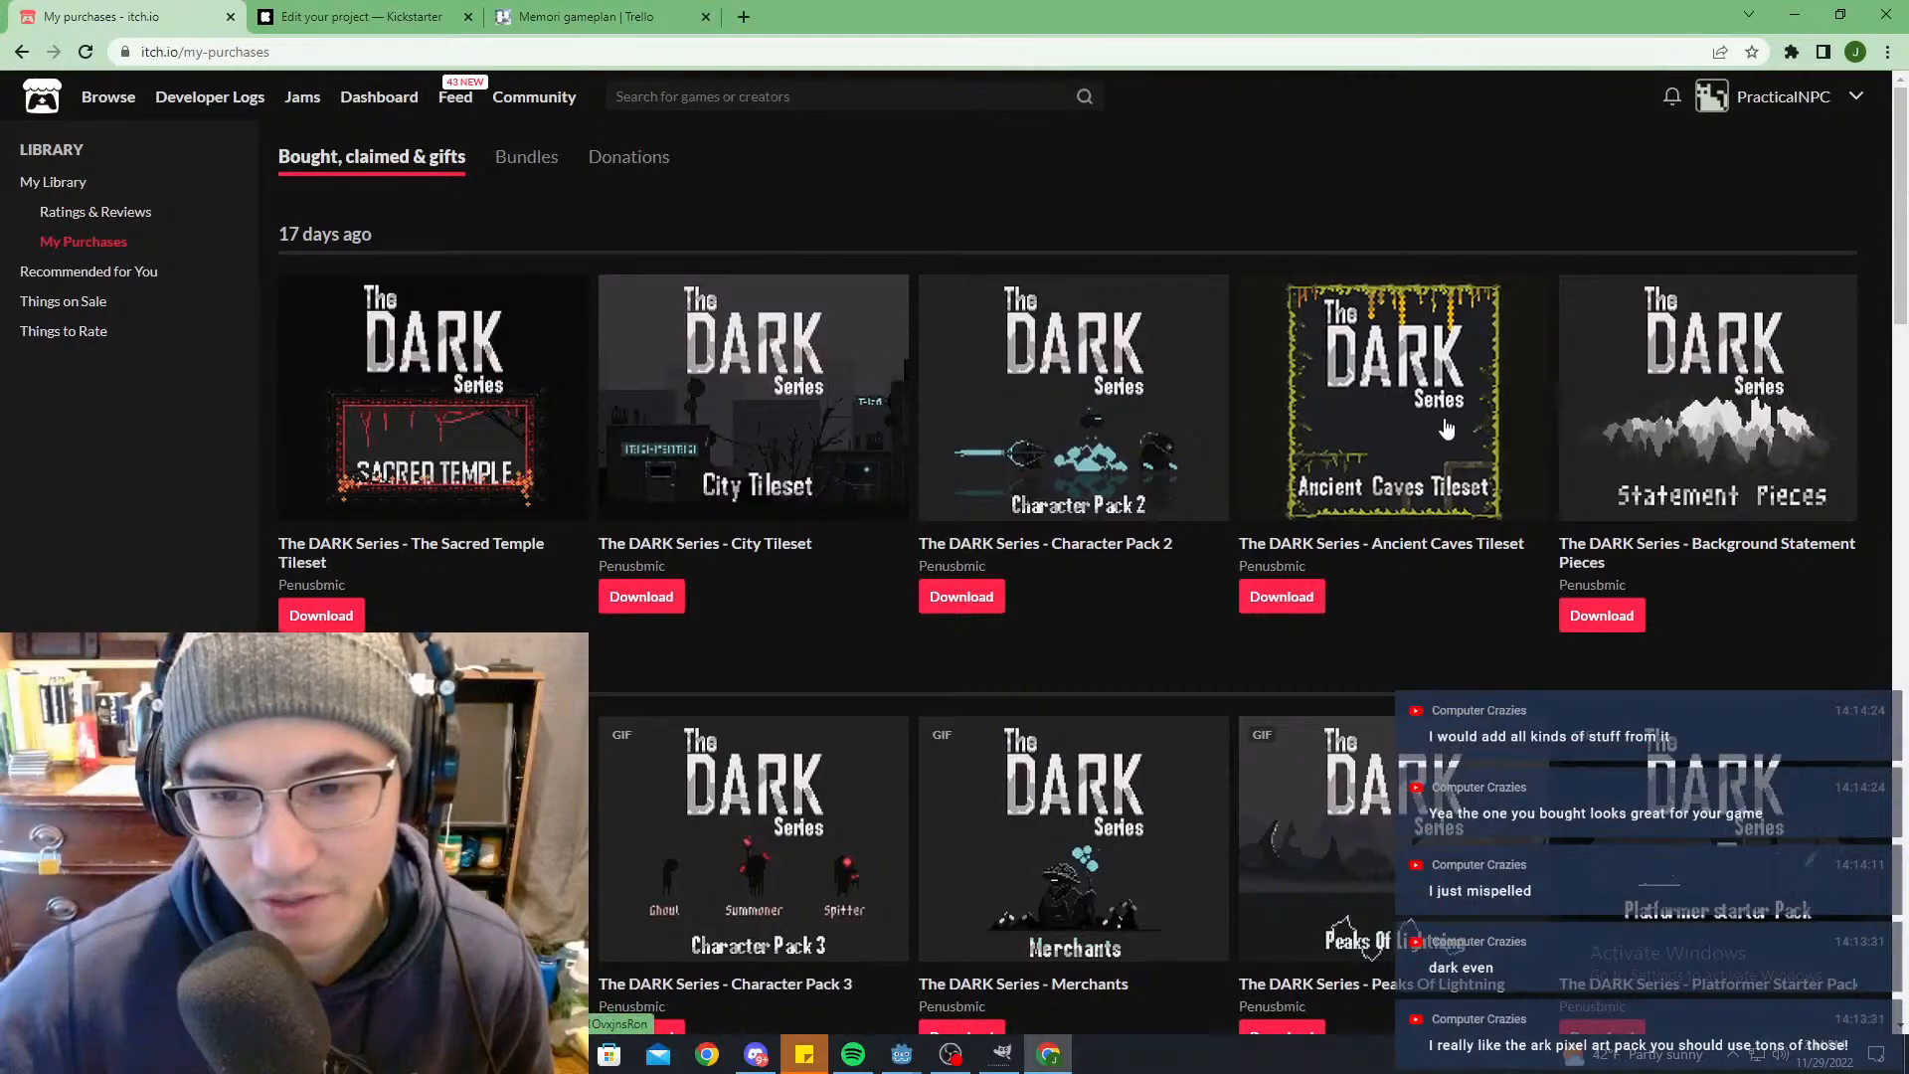
mouse_move(1360, 415)
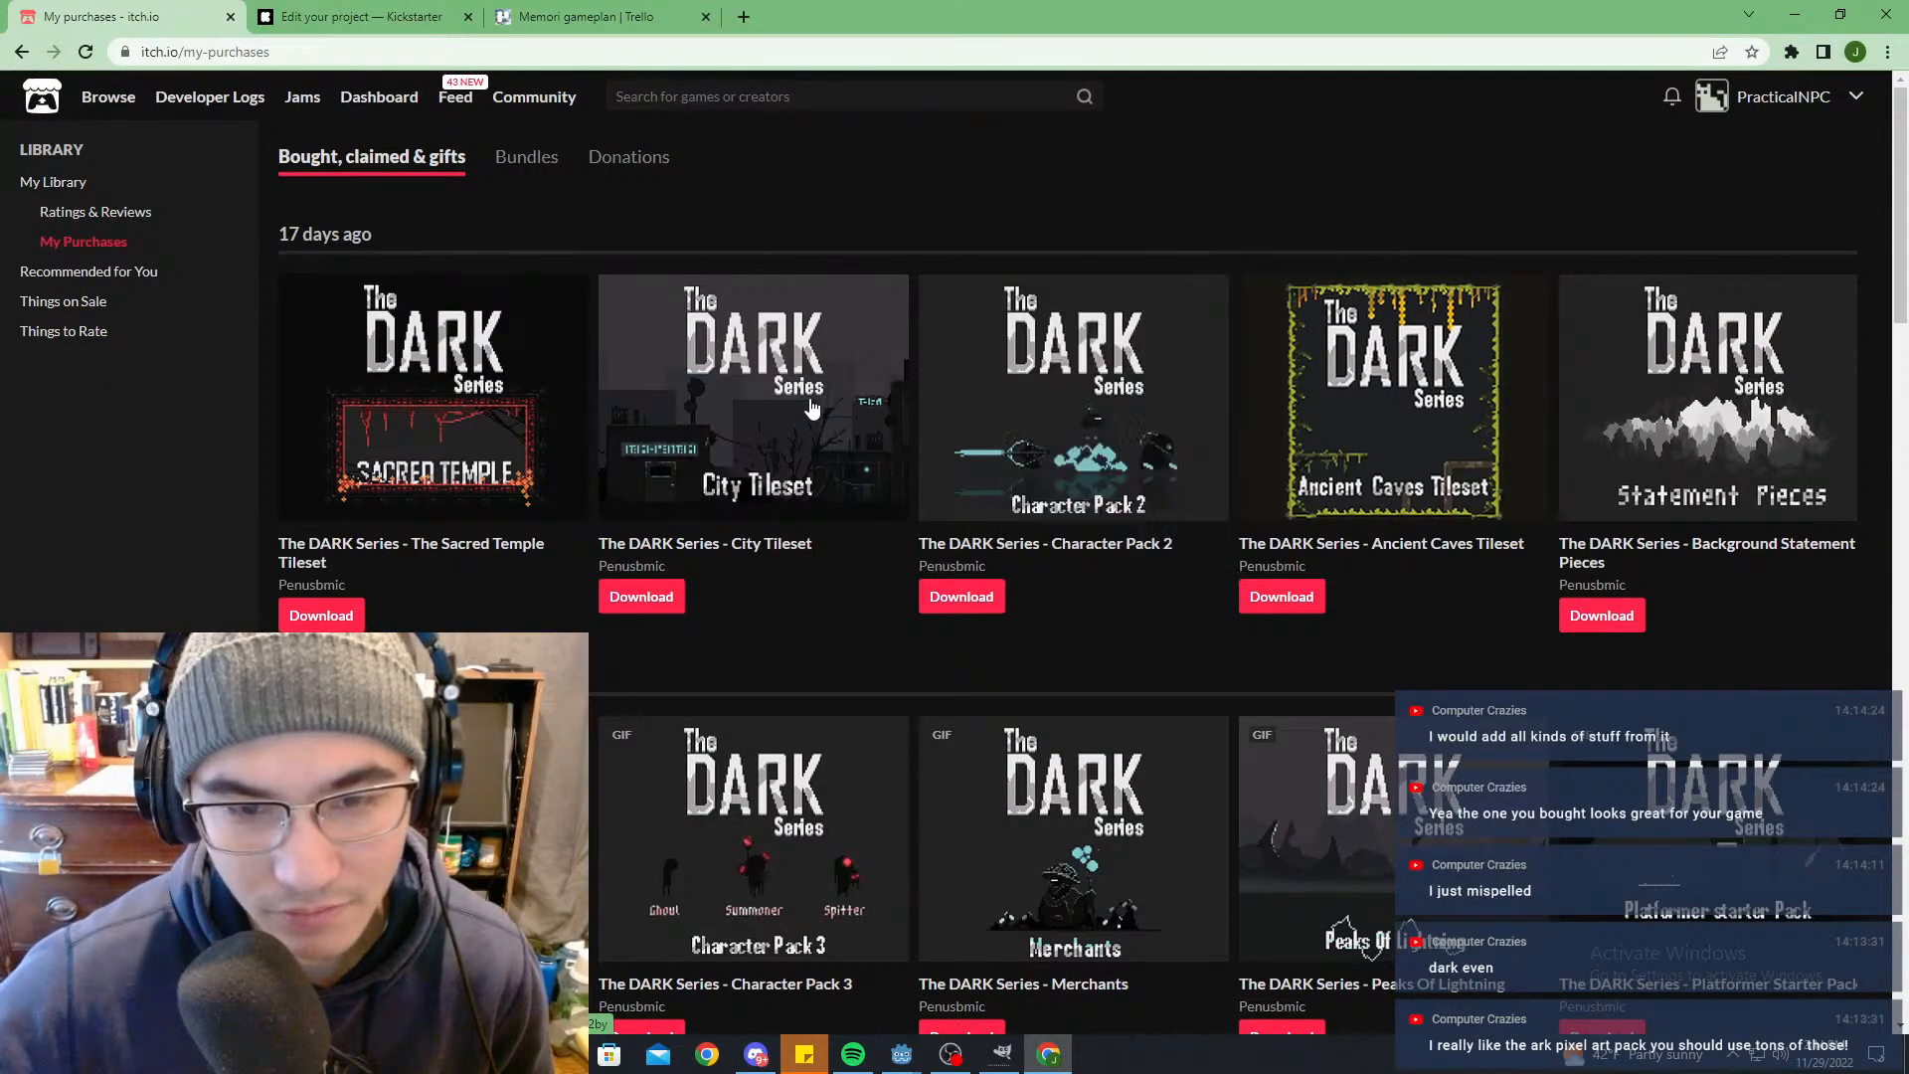
mouse_move(1006, 408)
Step: Find The DARK Series - Camp Props & Parallax Forest among the purchases and open its download page in a new tab
scroll(1721, 433, "down", 7)
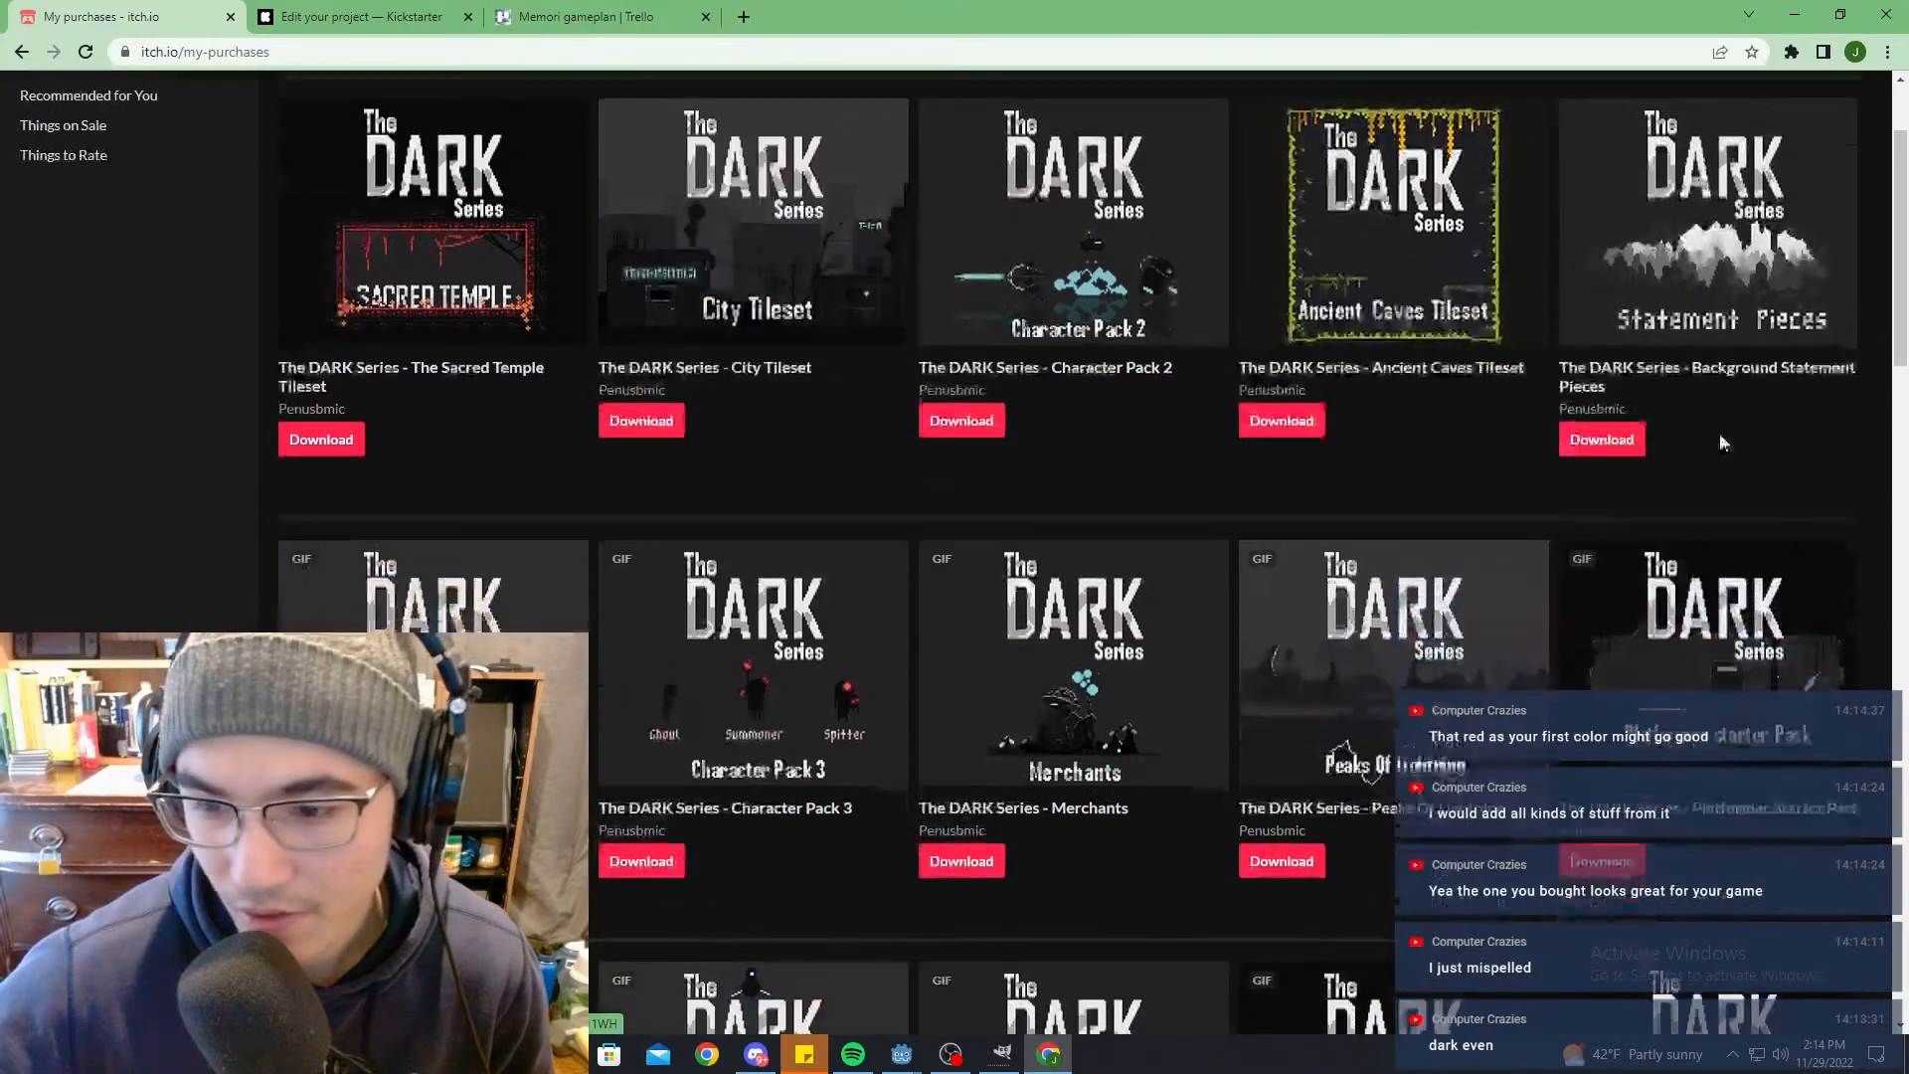
scroll(1559, 464, "down", 15)
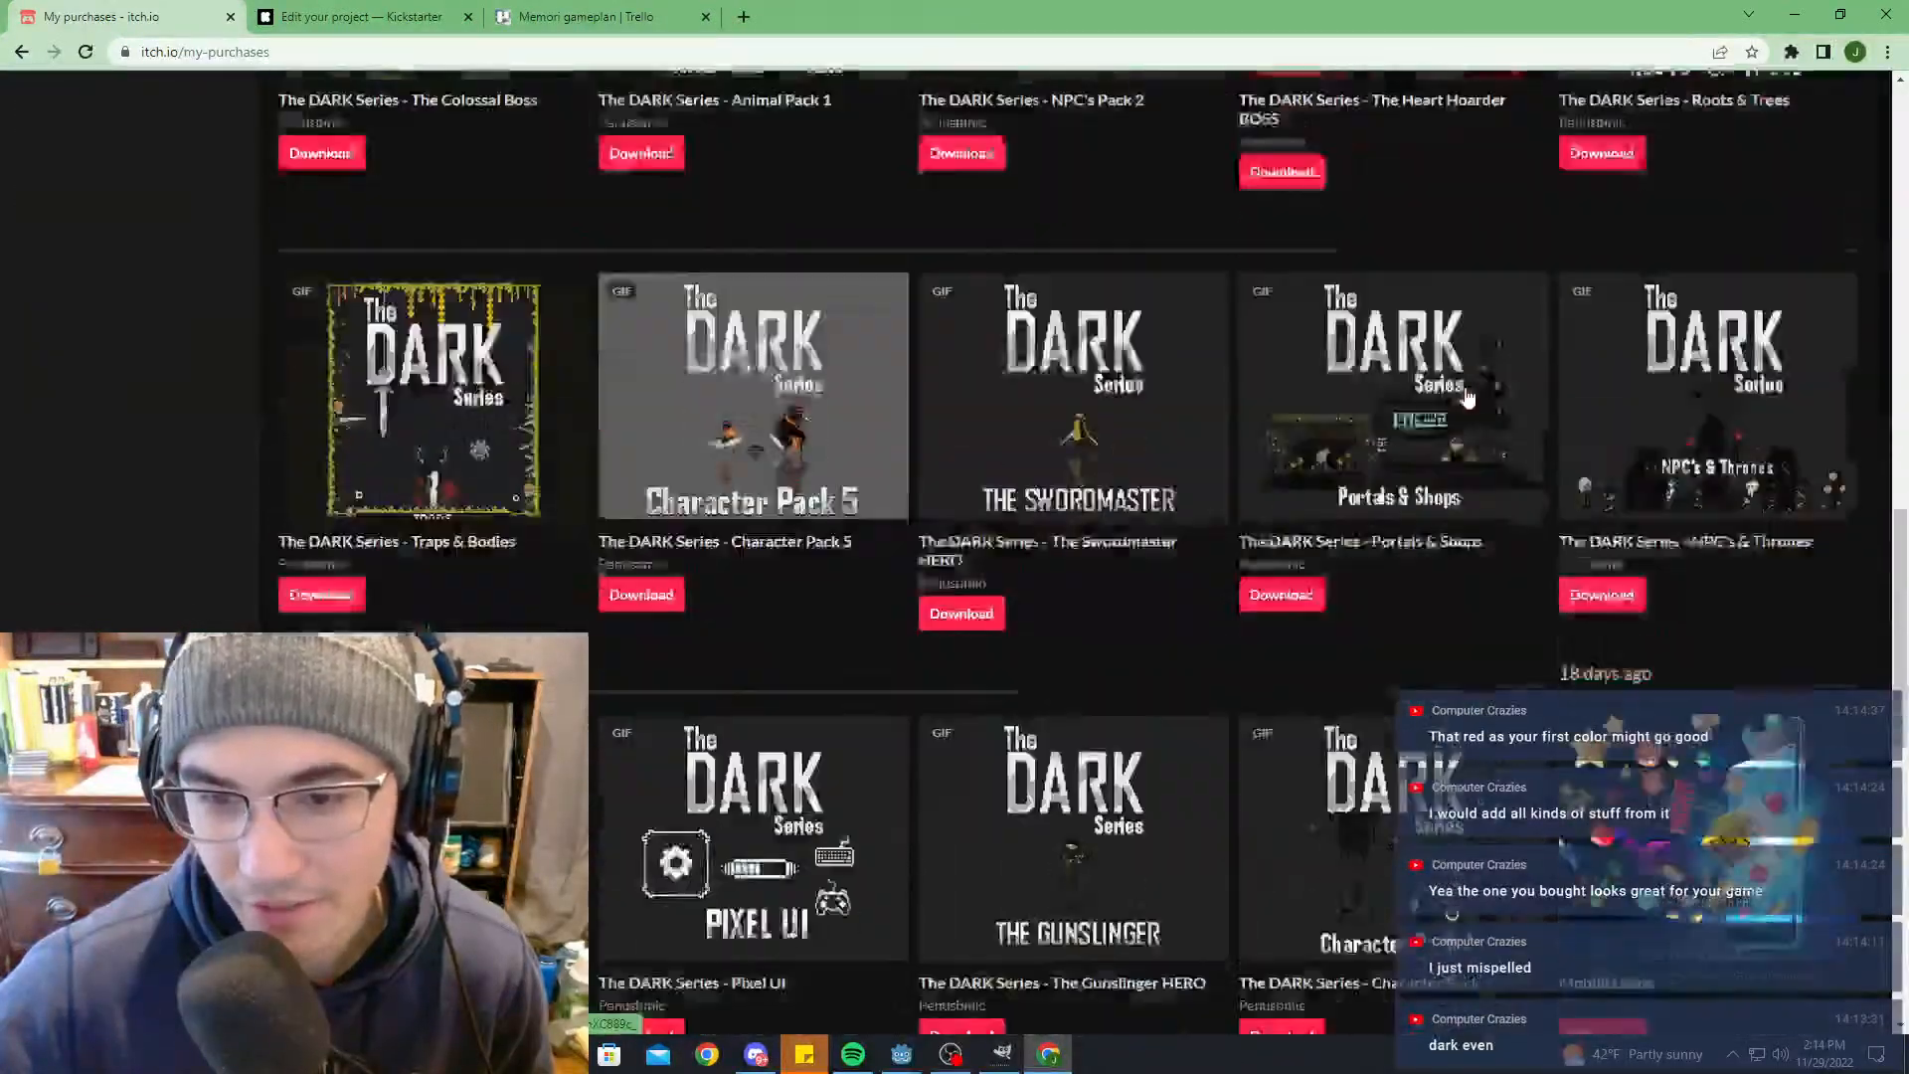
scroll(1293, 367, "down", 4)
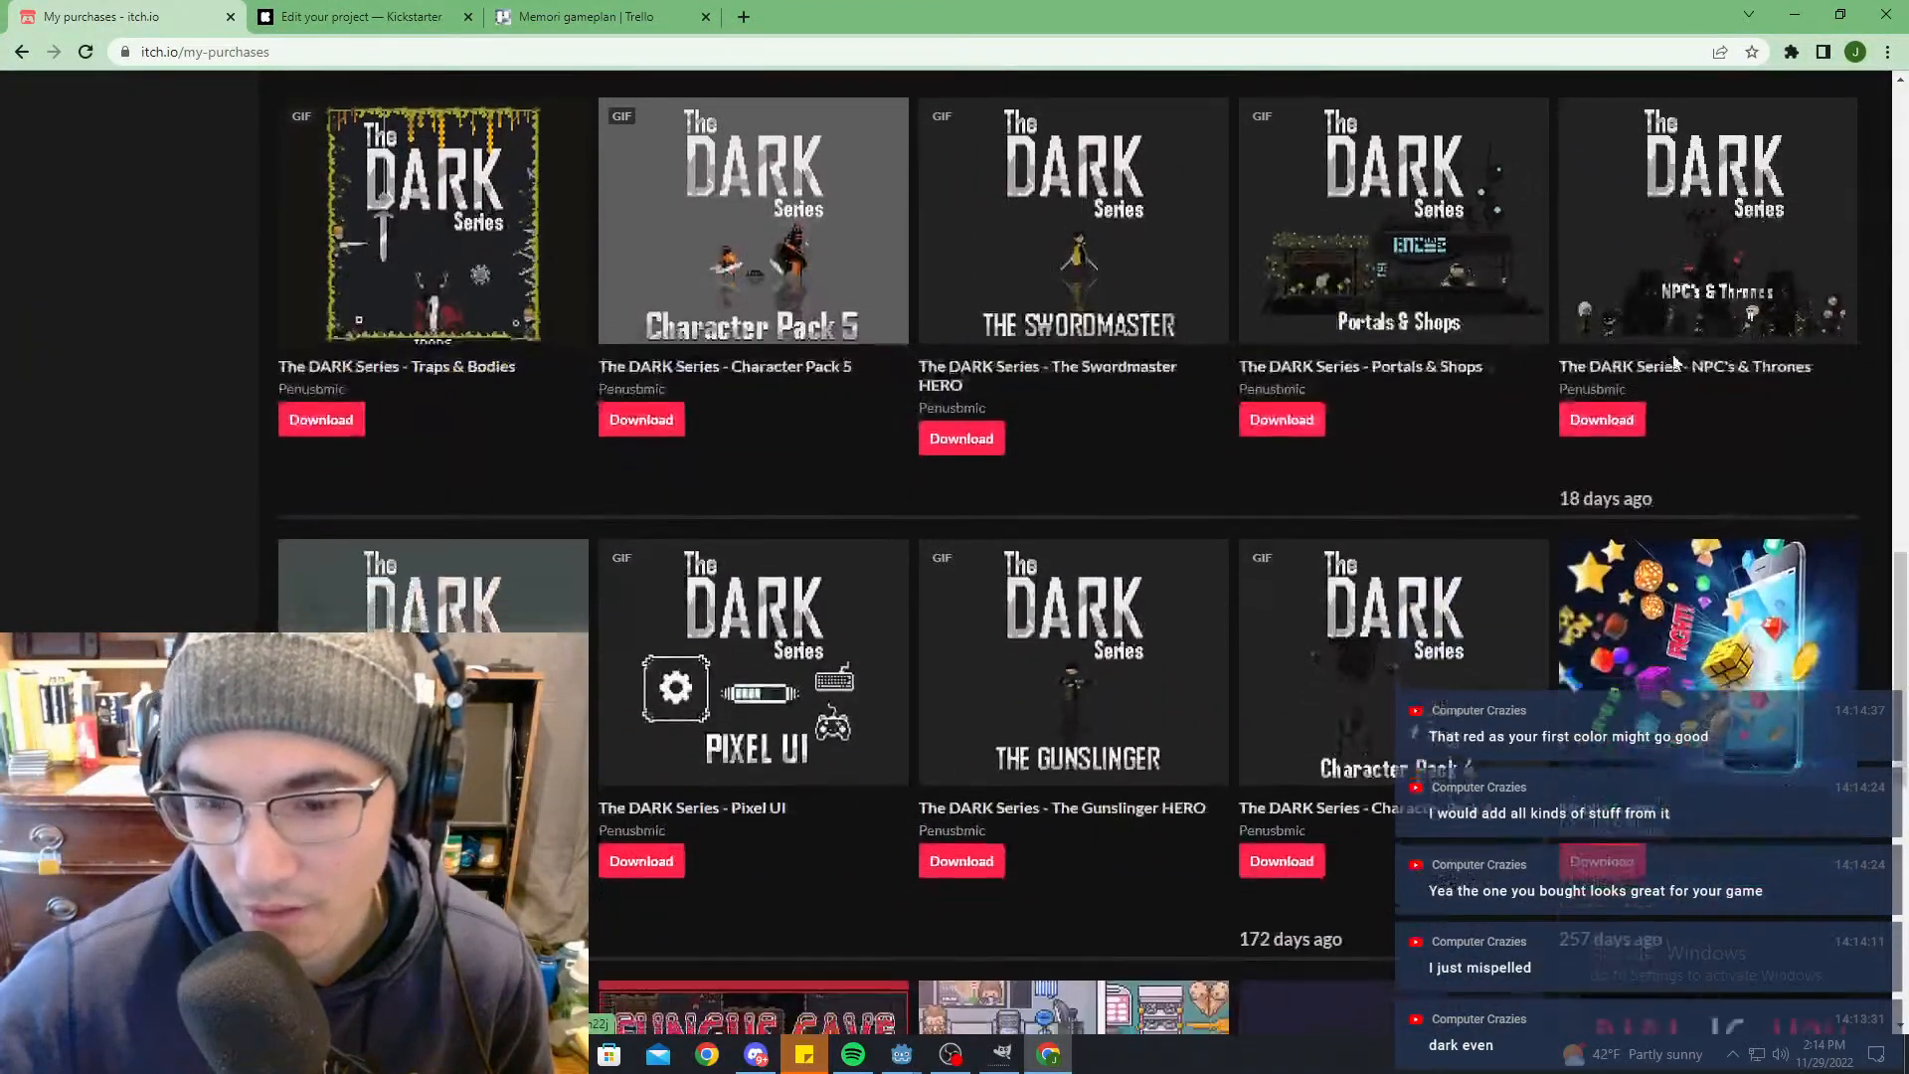
scroll(744, 372, "up", 2)
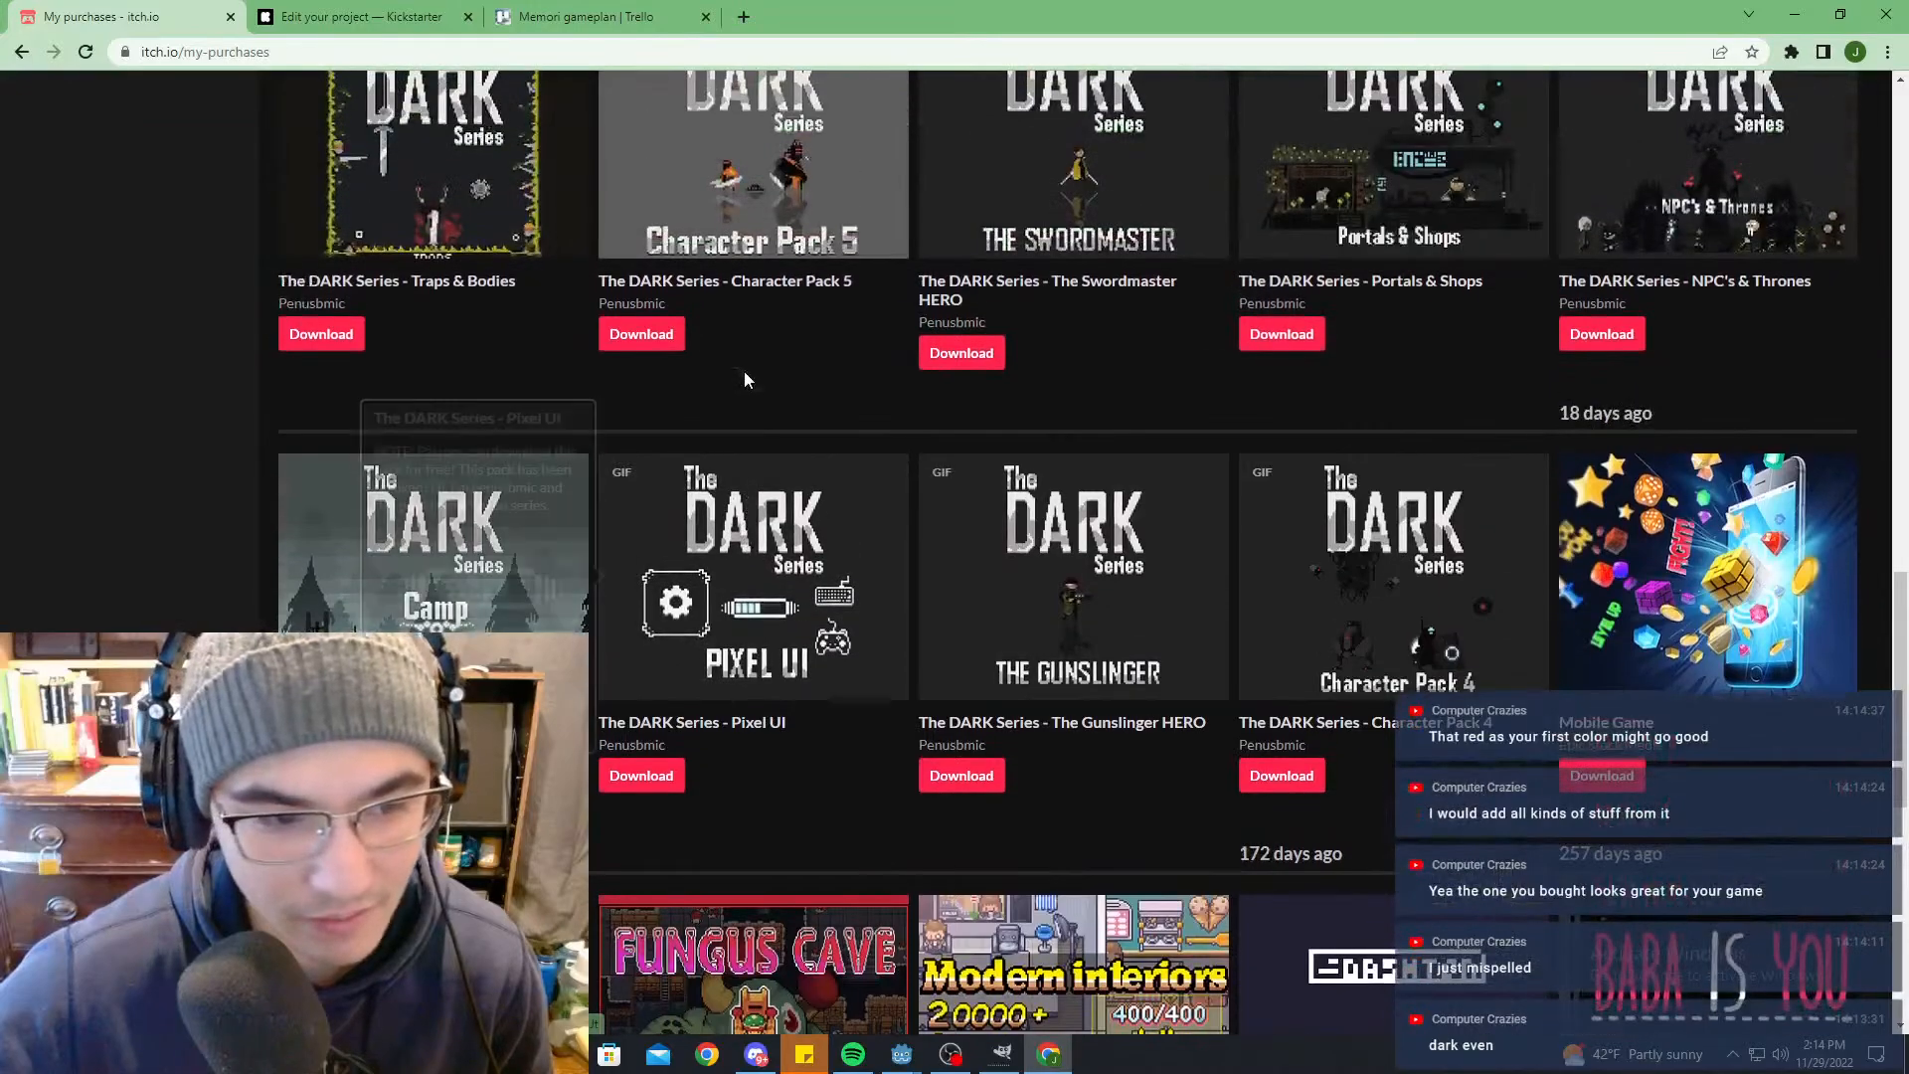
right_click(324, 550)
left_click(407, 564)
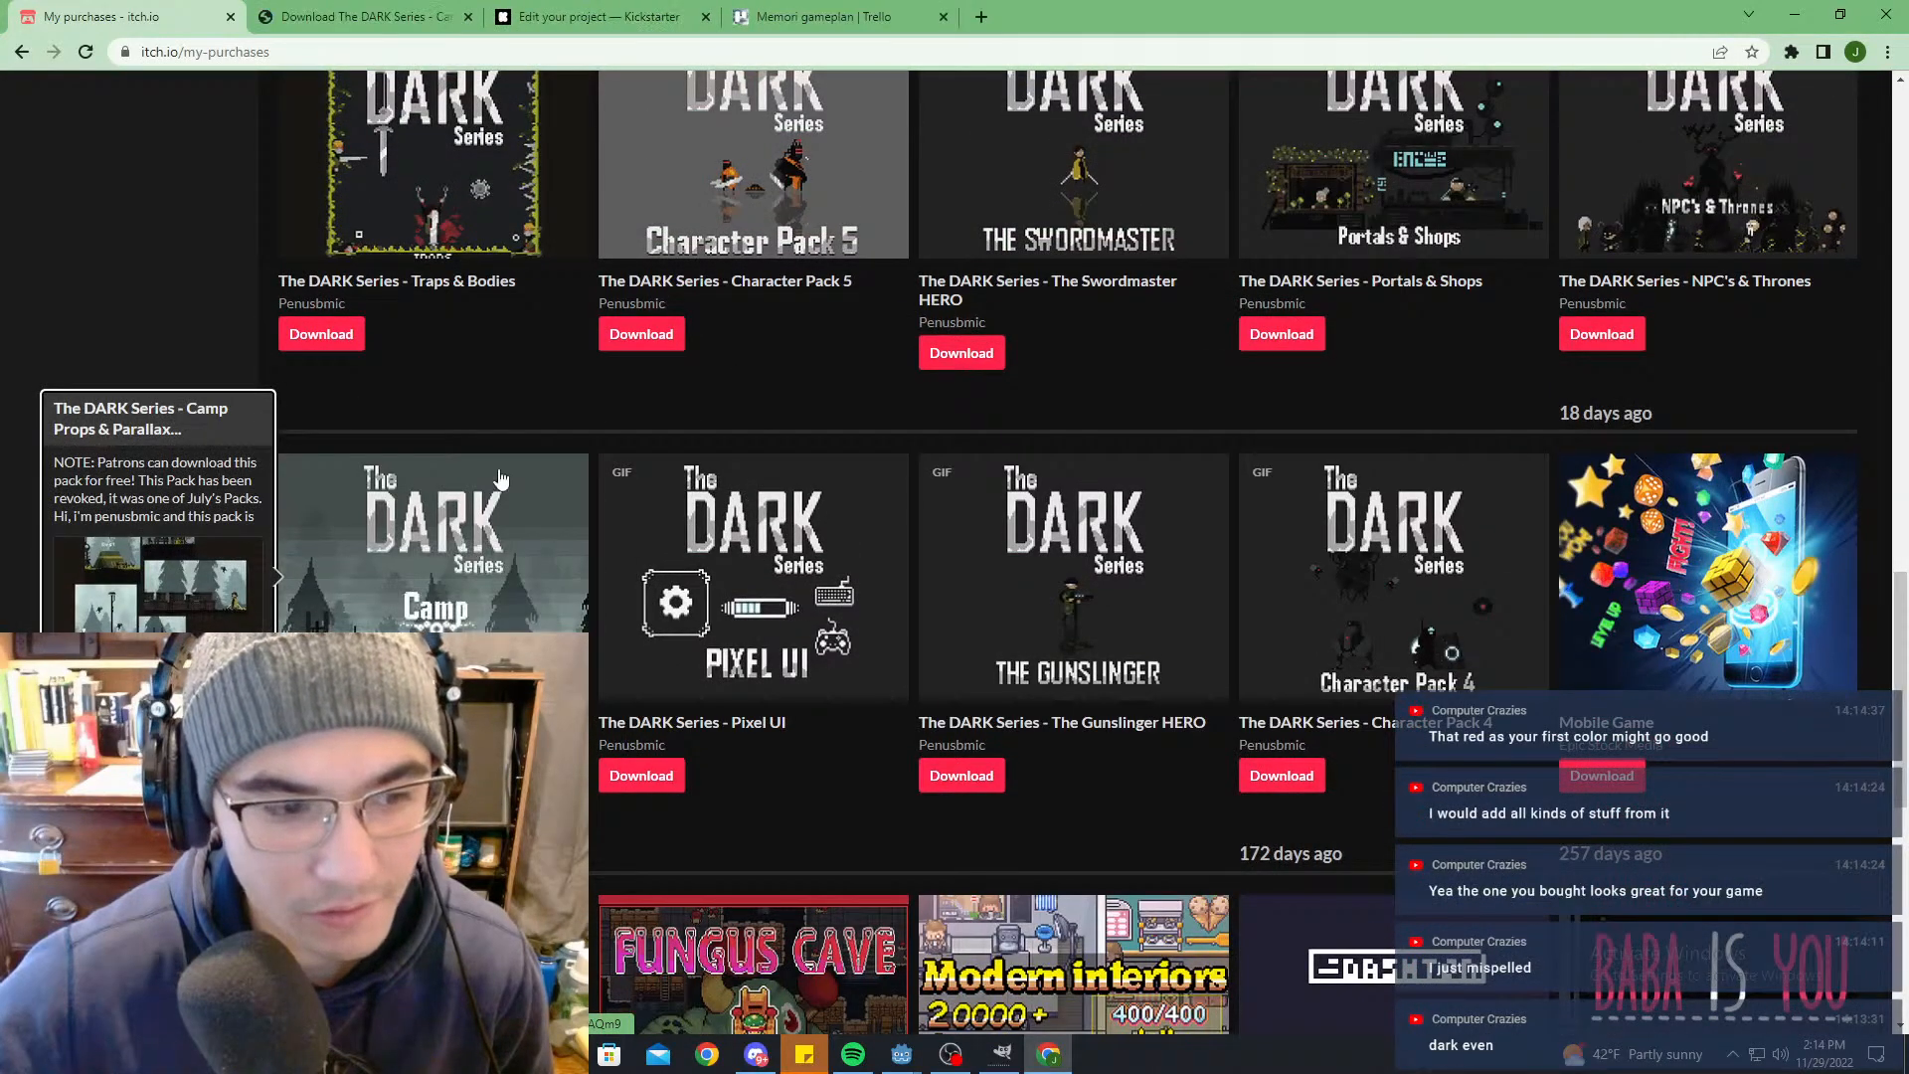
Step: Find The DARK Series - Ancient Caves Tileset among the purchases and open its download page in a new tab
scroll(656, 437, "up", 1)
scroll(484, 286, "up", 7)
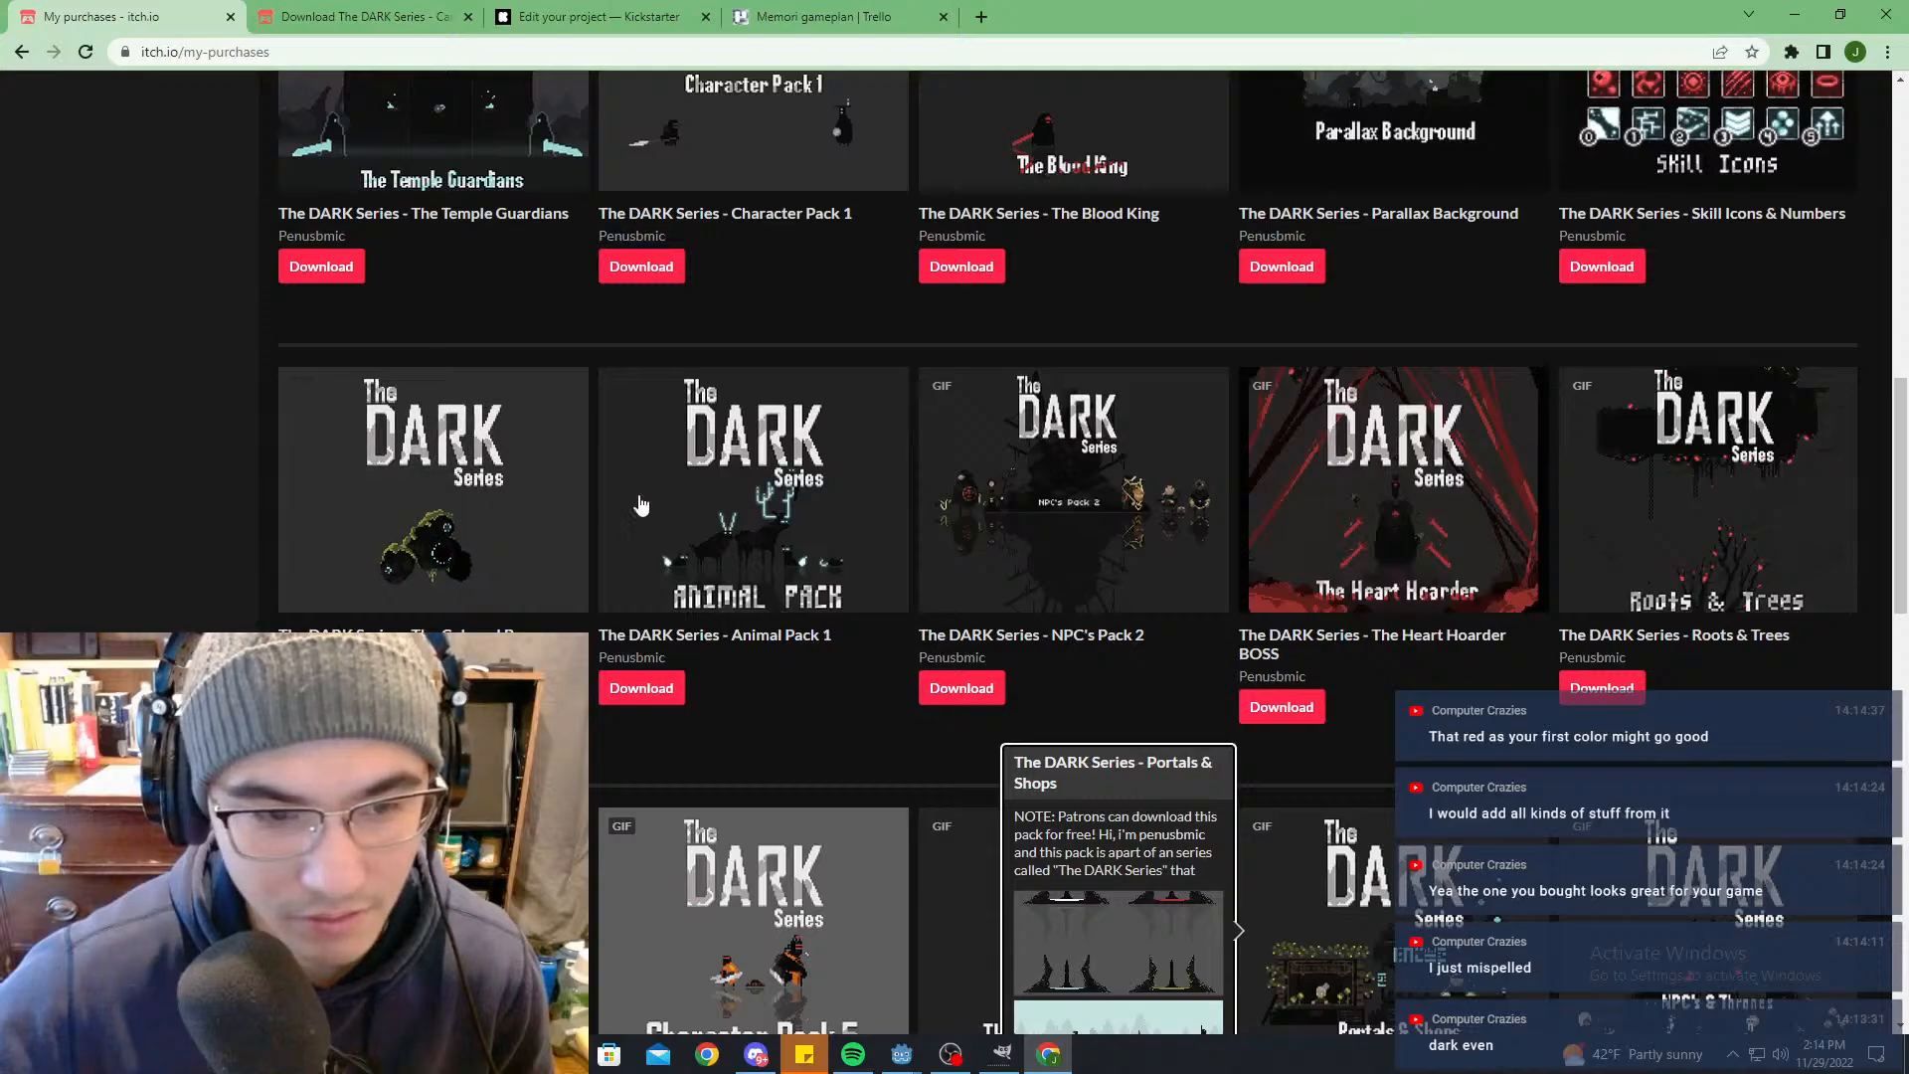
scroll(1231, 557, "up", 7)
scroll(1231, 567, "up", 5)
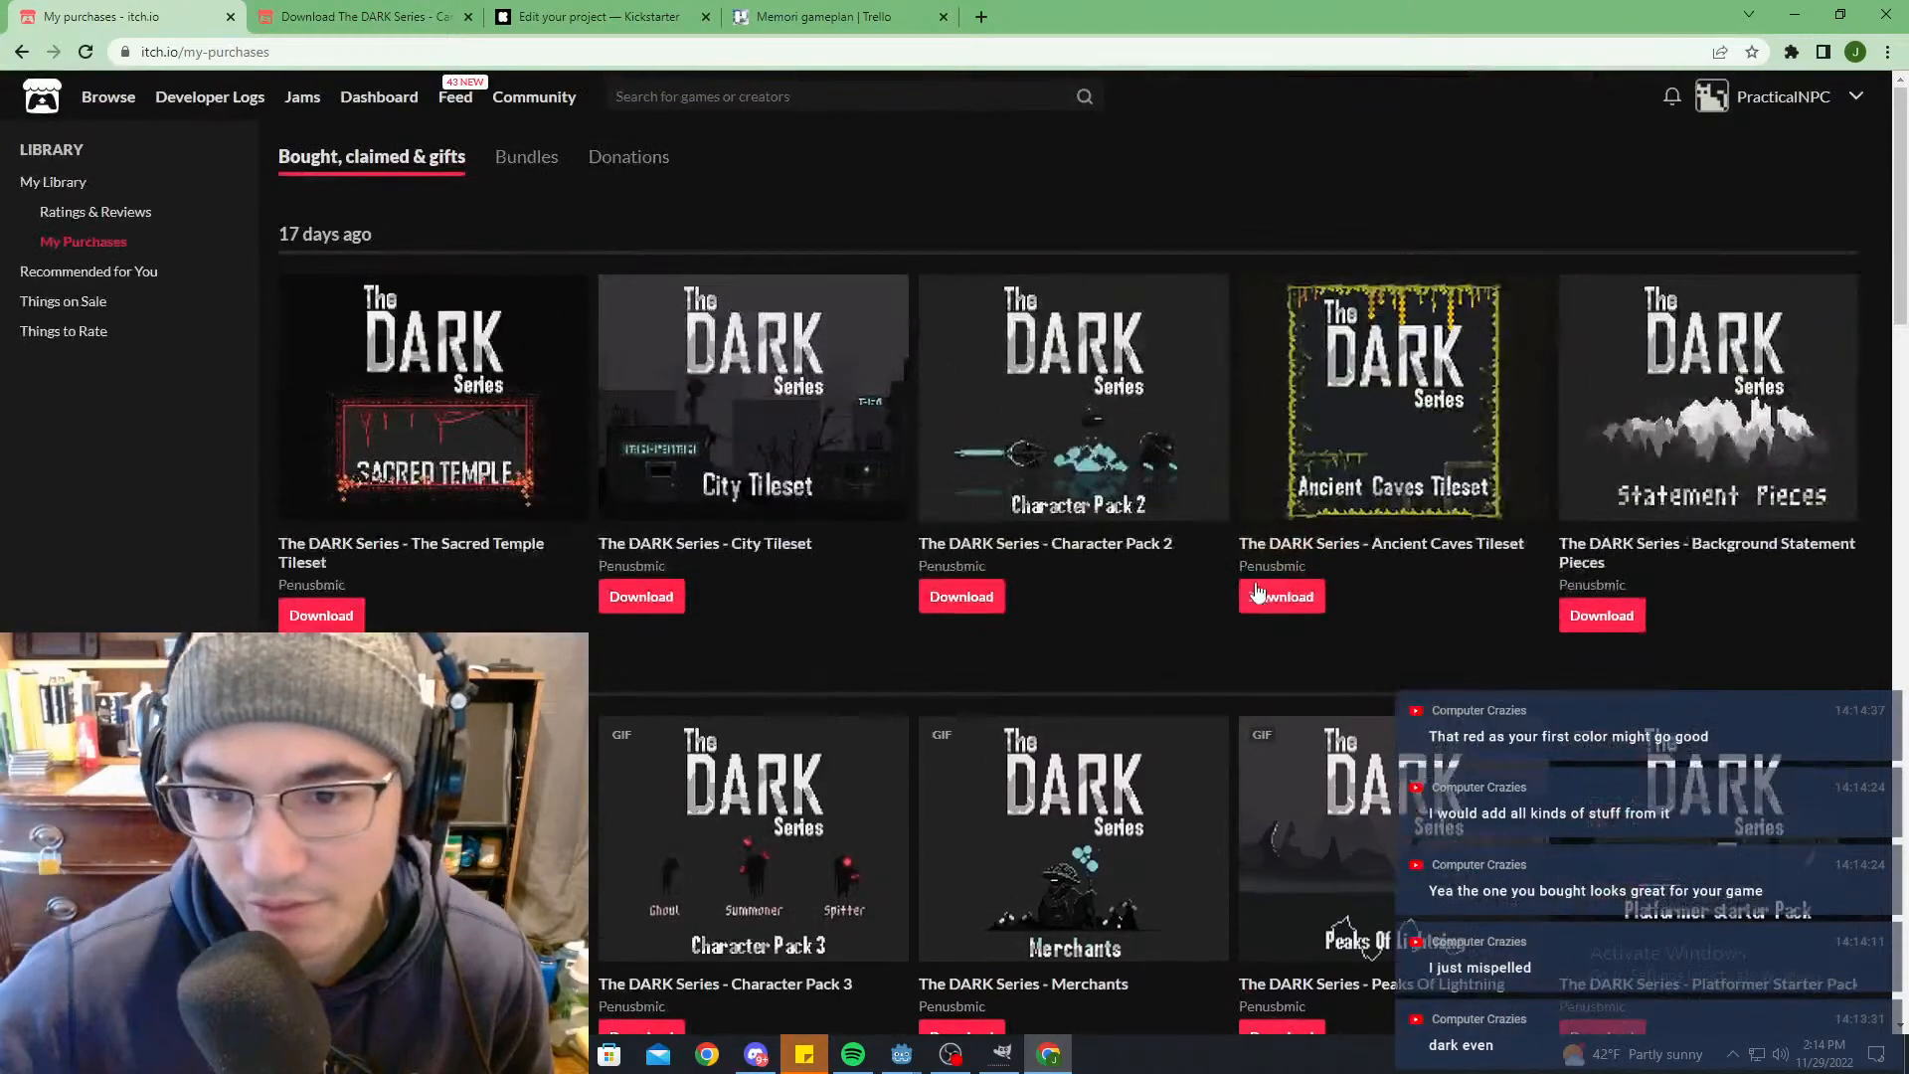
right_click(1388, 400)
left_click(1433, 409)
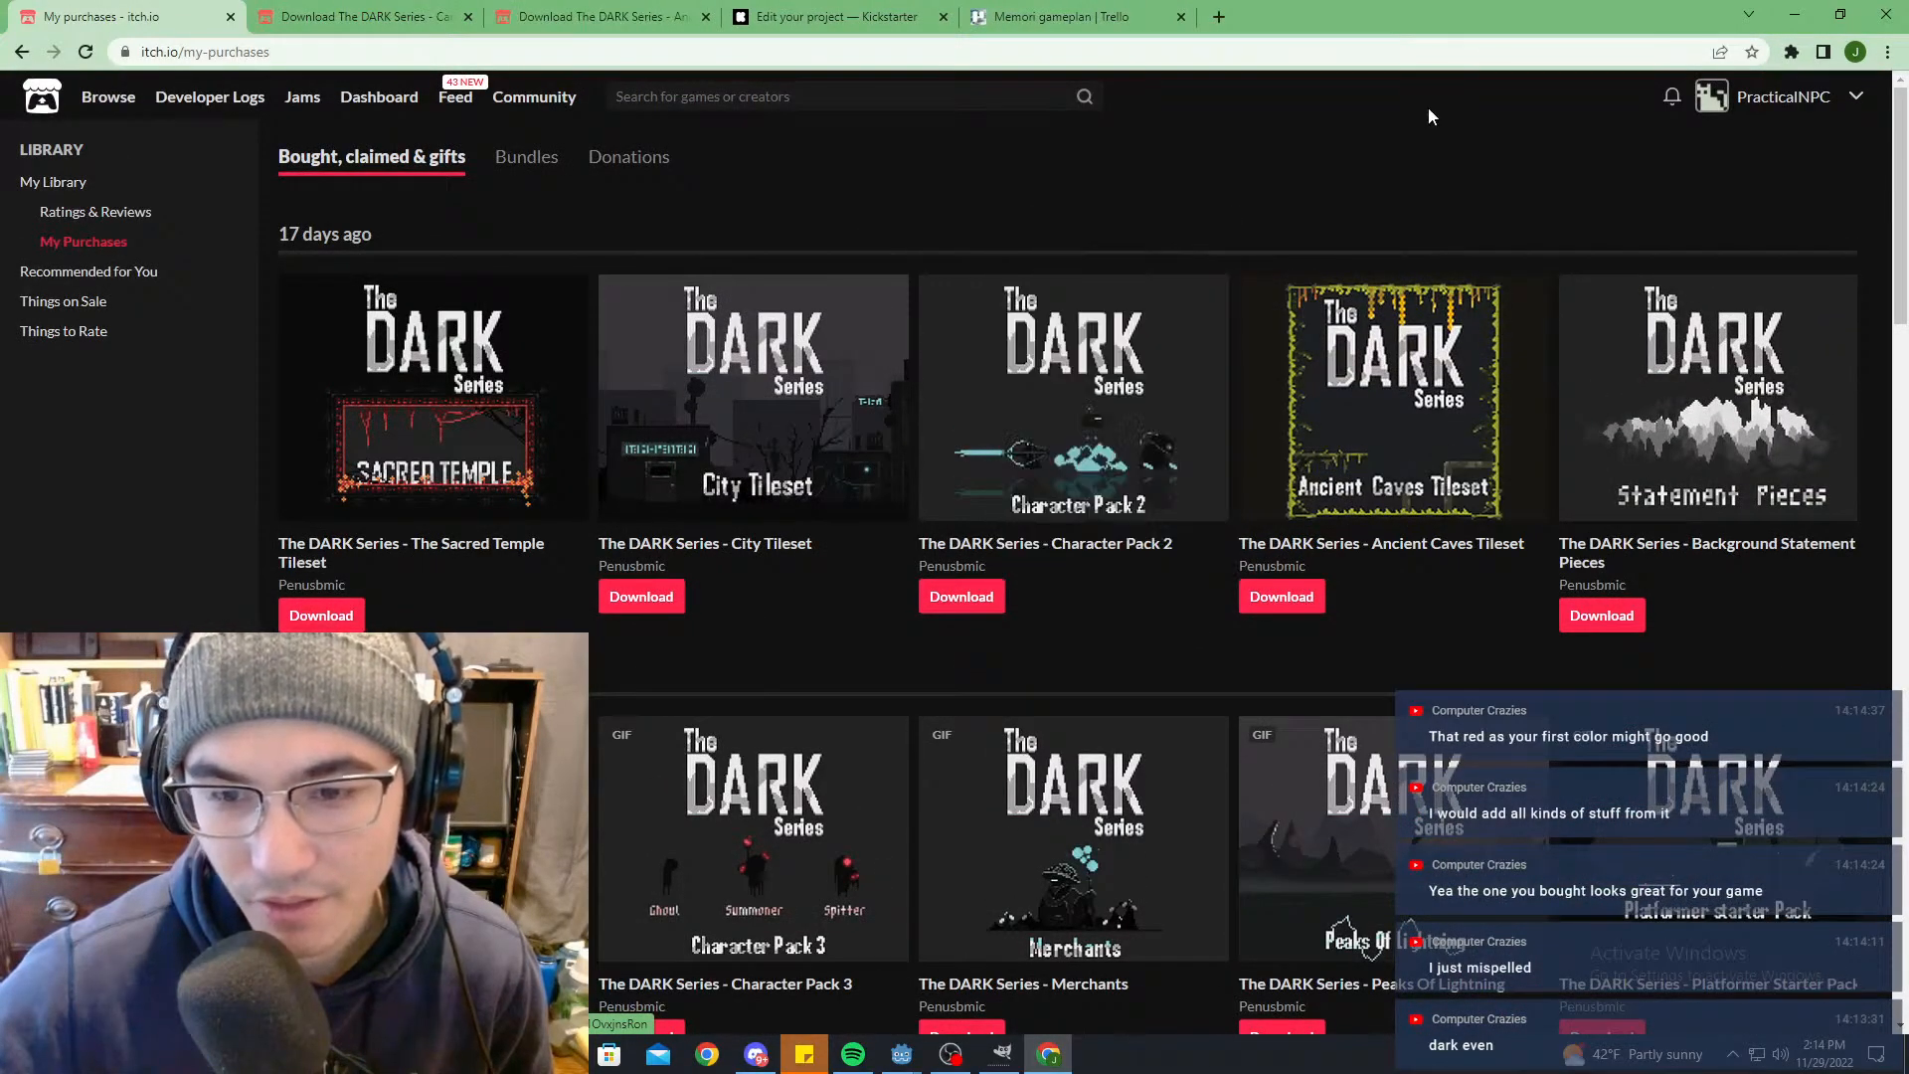
Step: Download The DARK Series - Camp & Paralalax Forest.zip from the Camp Props page and return to the Ancient Caves Tileset download page
key("ctrl+shift+Tab")
key("ctrl+shift+Tab")
key("ctrl+shift+Tab")
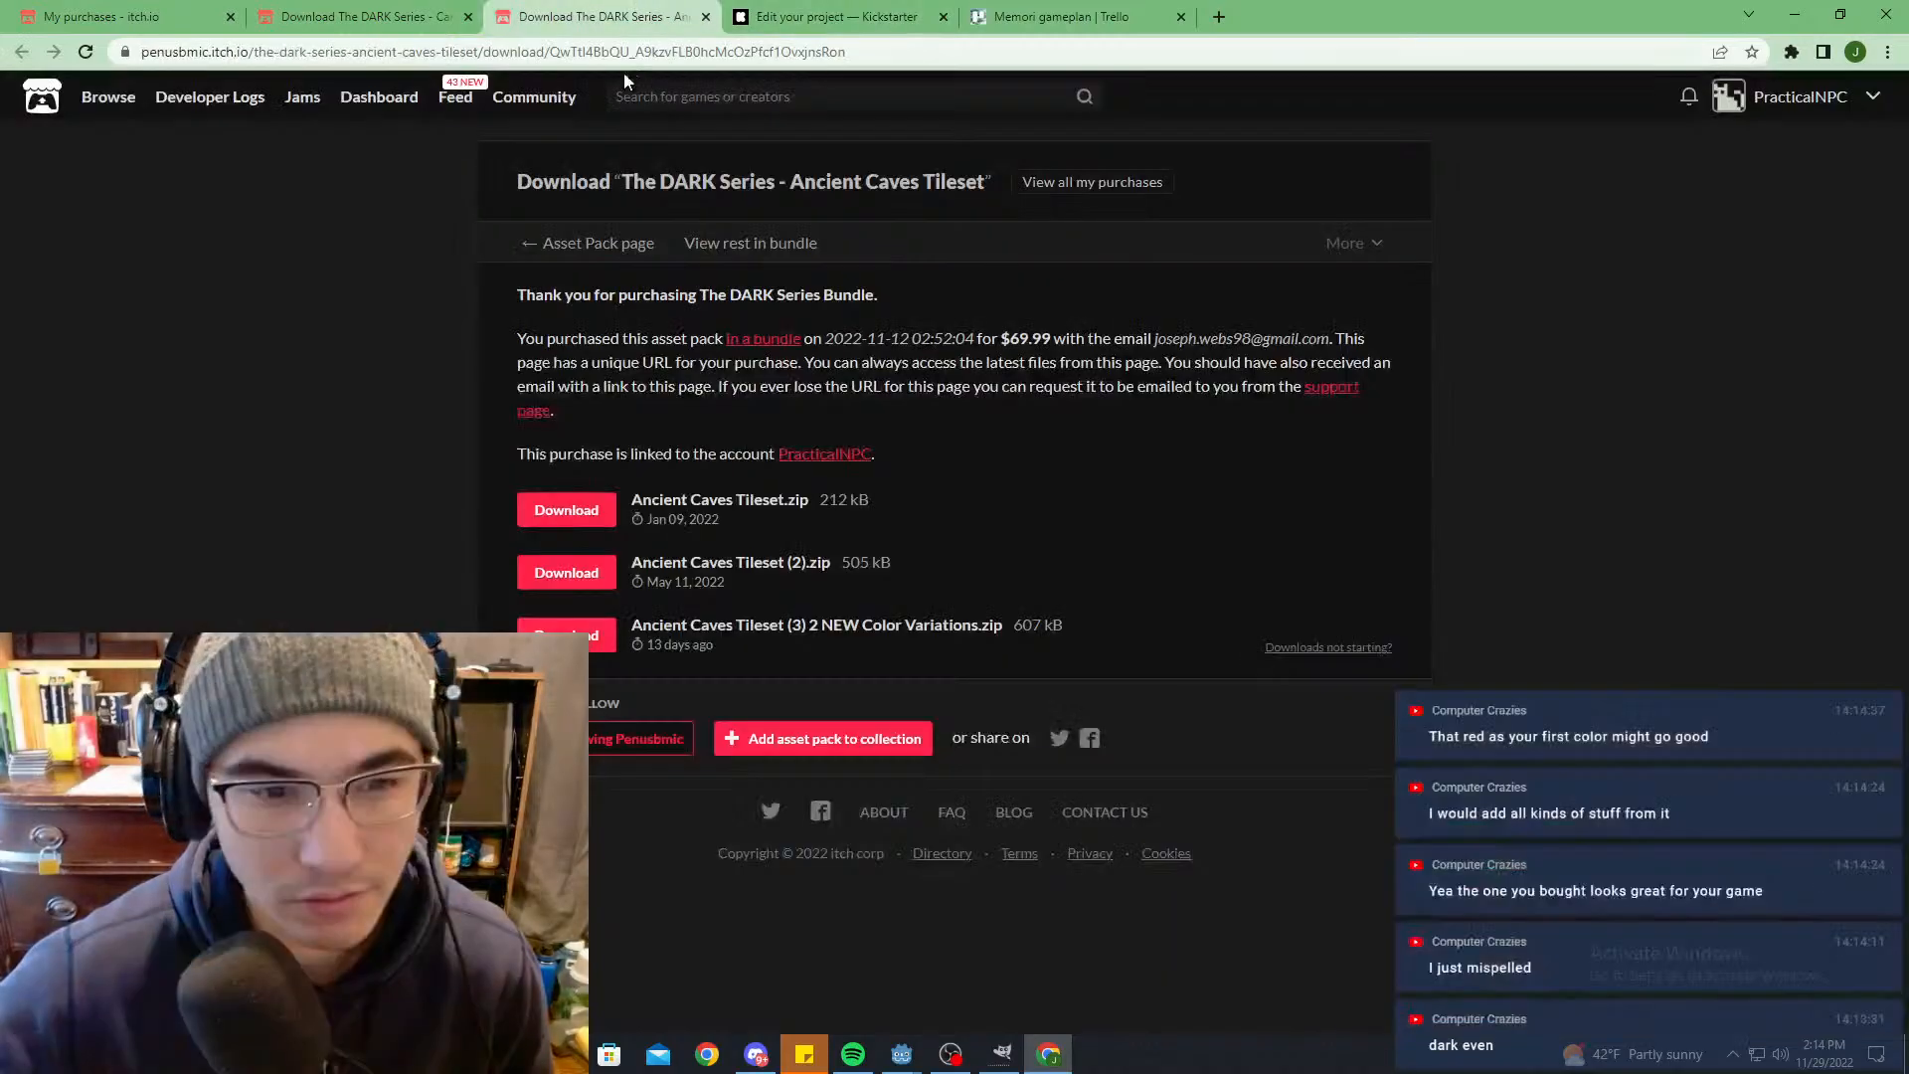
key("ctrl+shift+Tab")
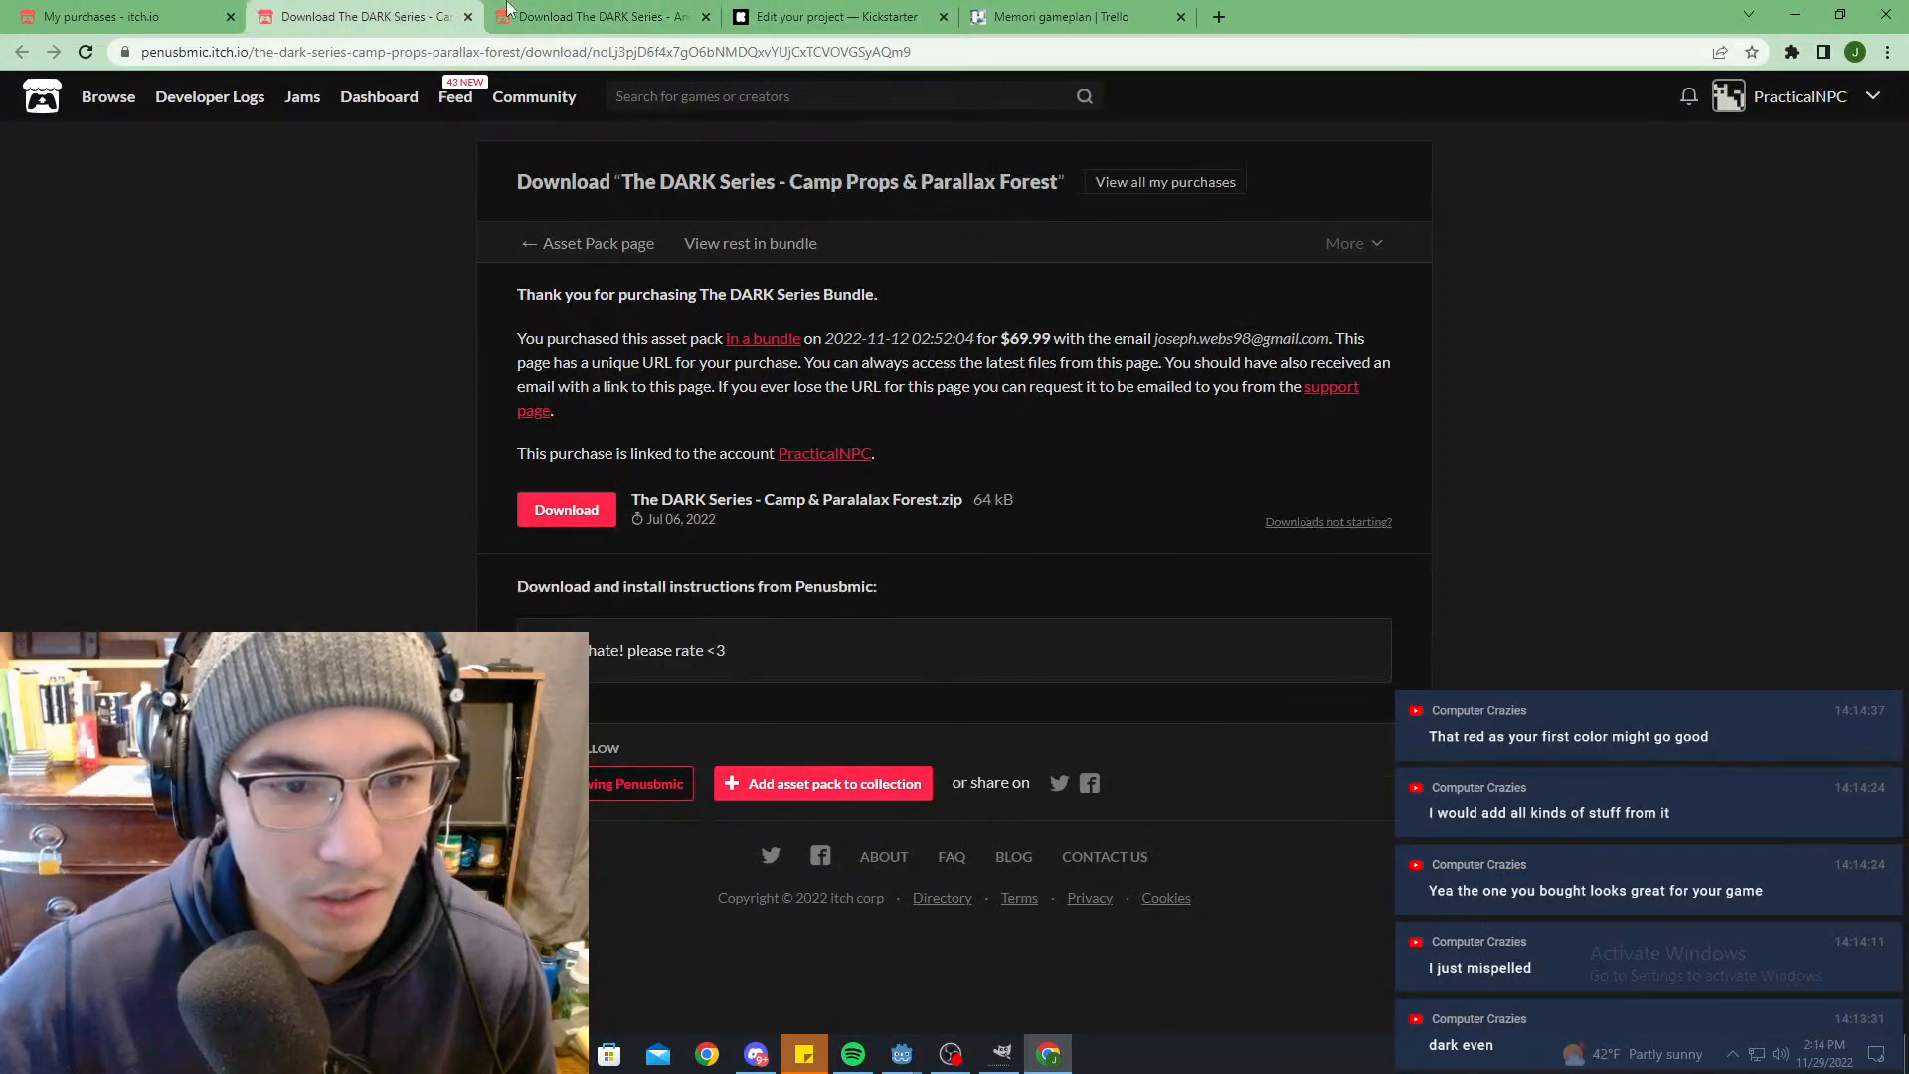
key("ctrl+Tab")
key("ctrl+shift+Tab")
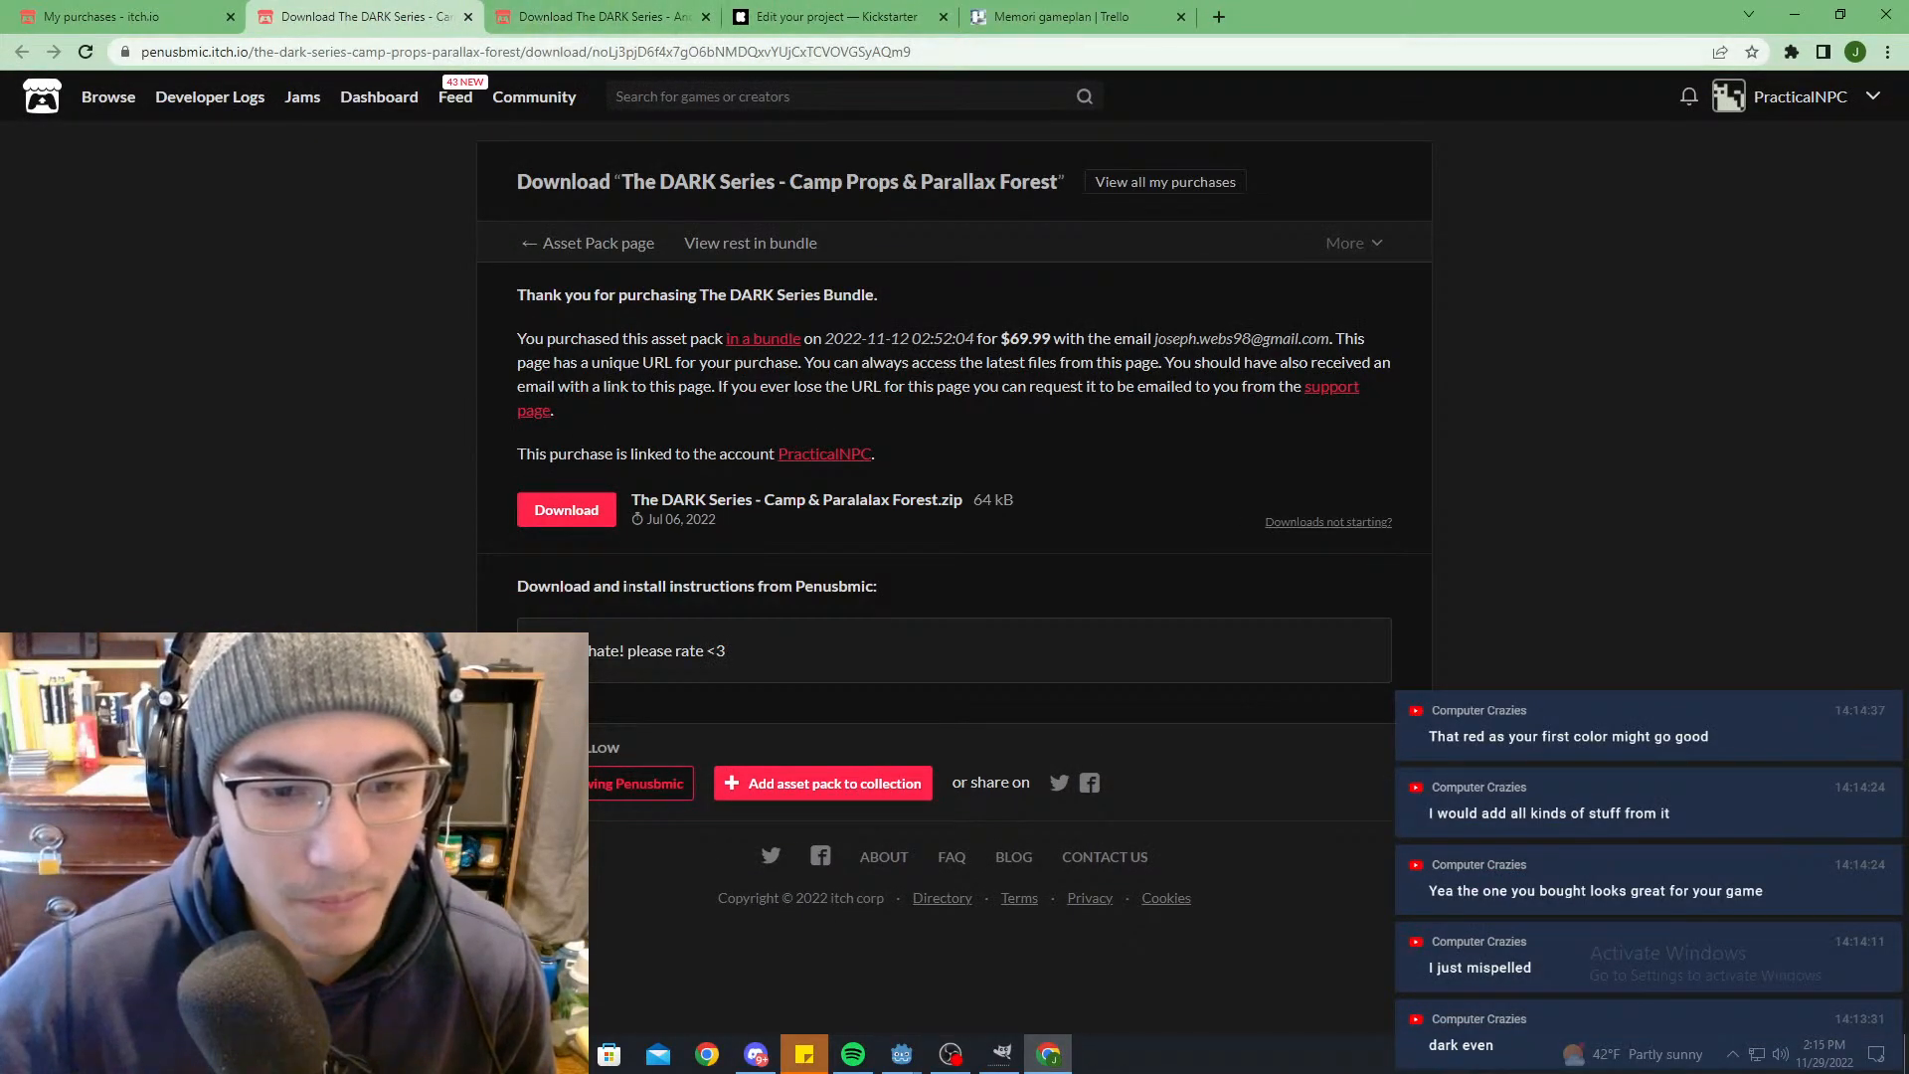
left_click(605, 523)
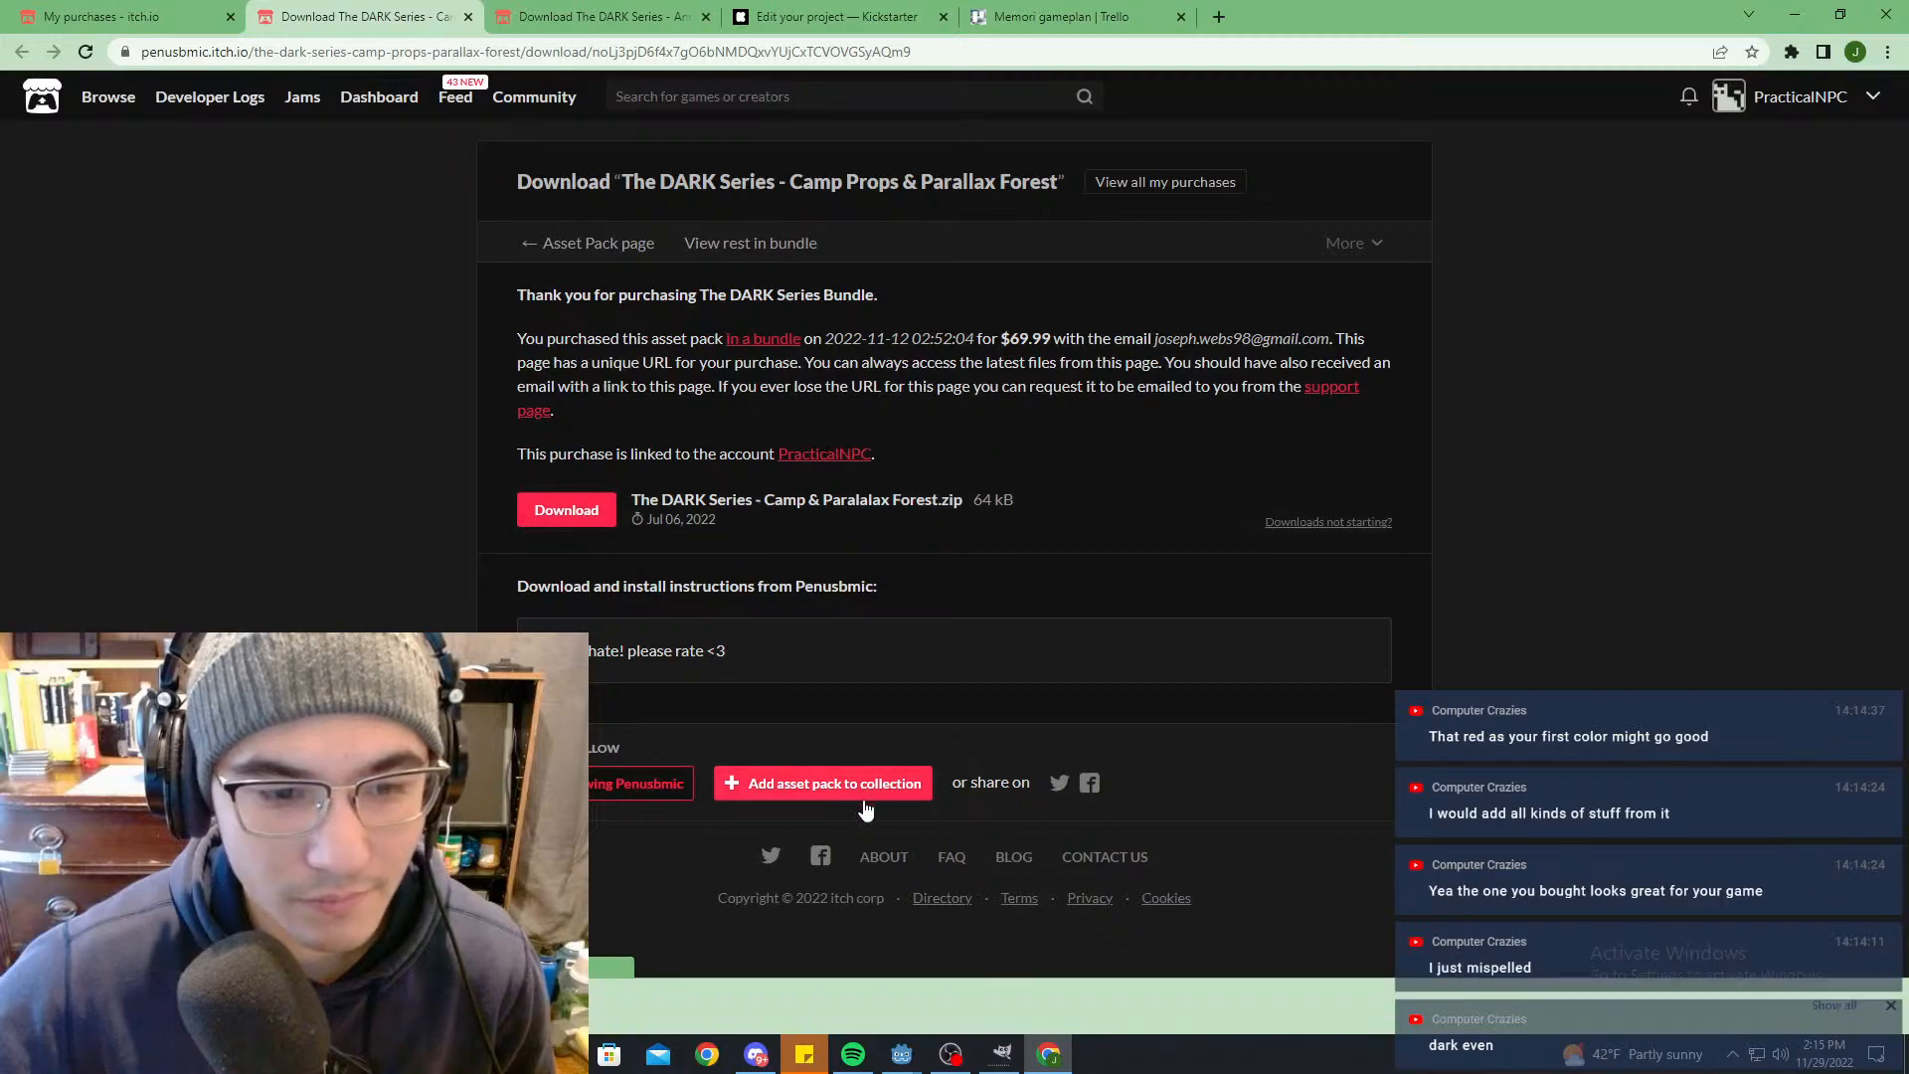
key("ctrl+Tab")
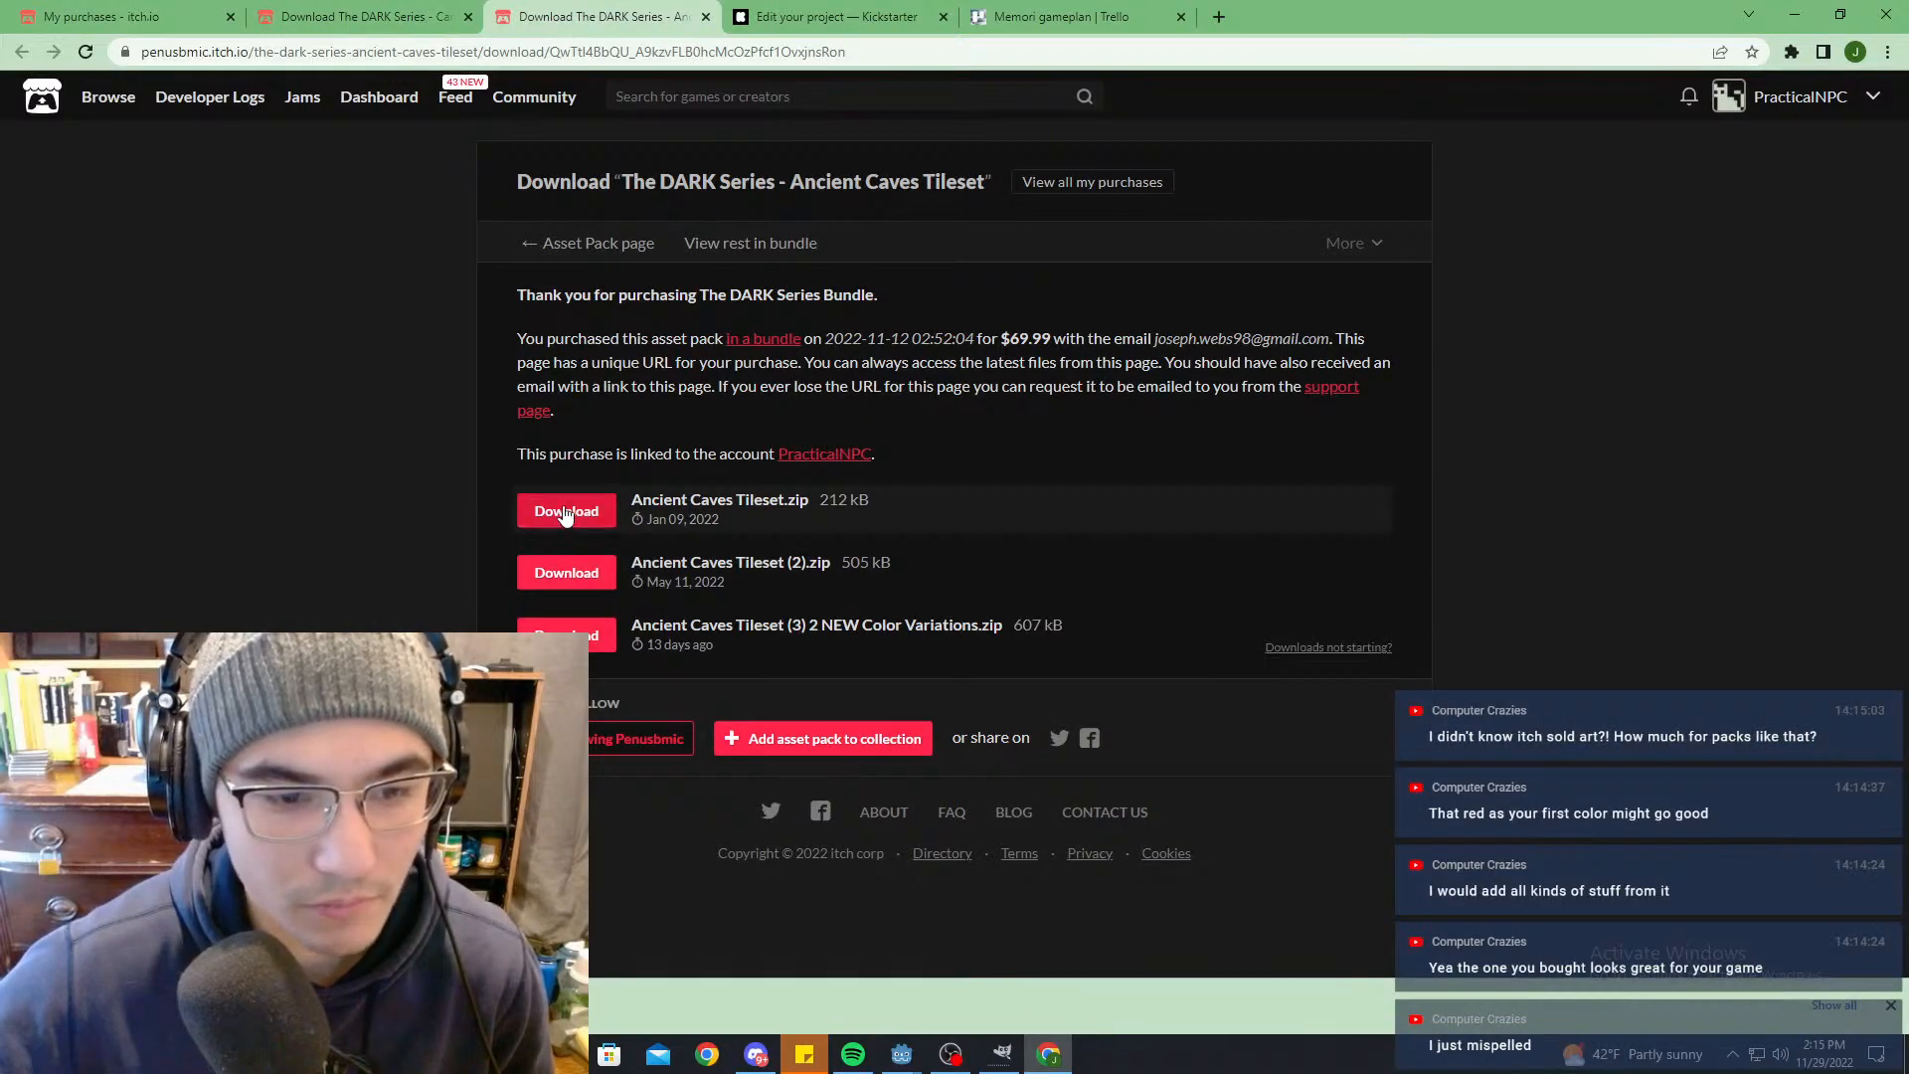
Step: From the purchases, open The DARK Series - Ancient Caves Tileset in a new tab and go to its asset pack page
key("ctrl+shift+Tab")
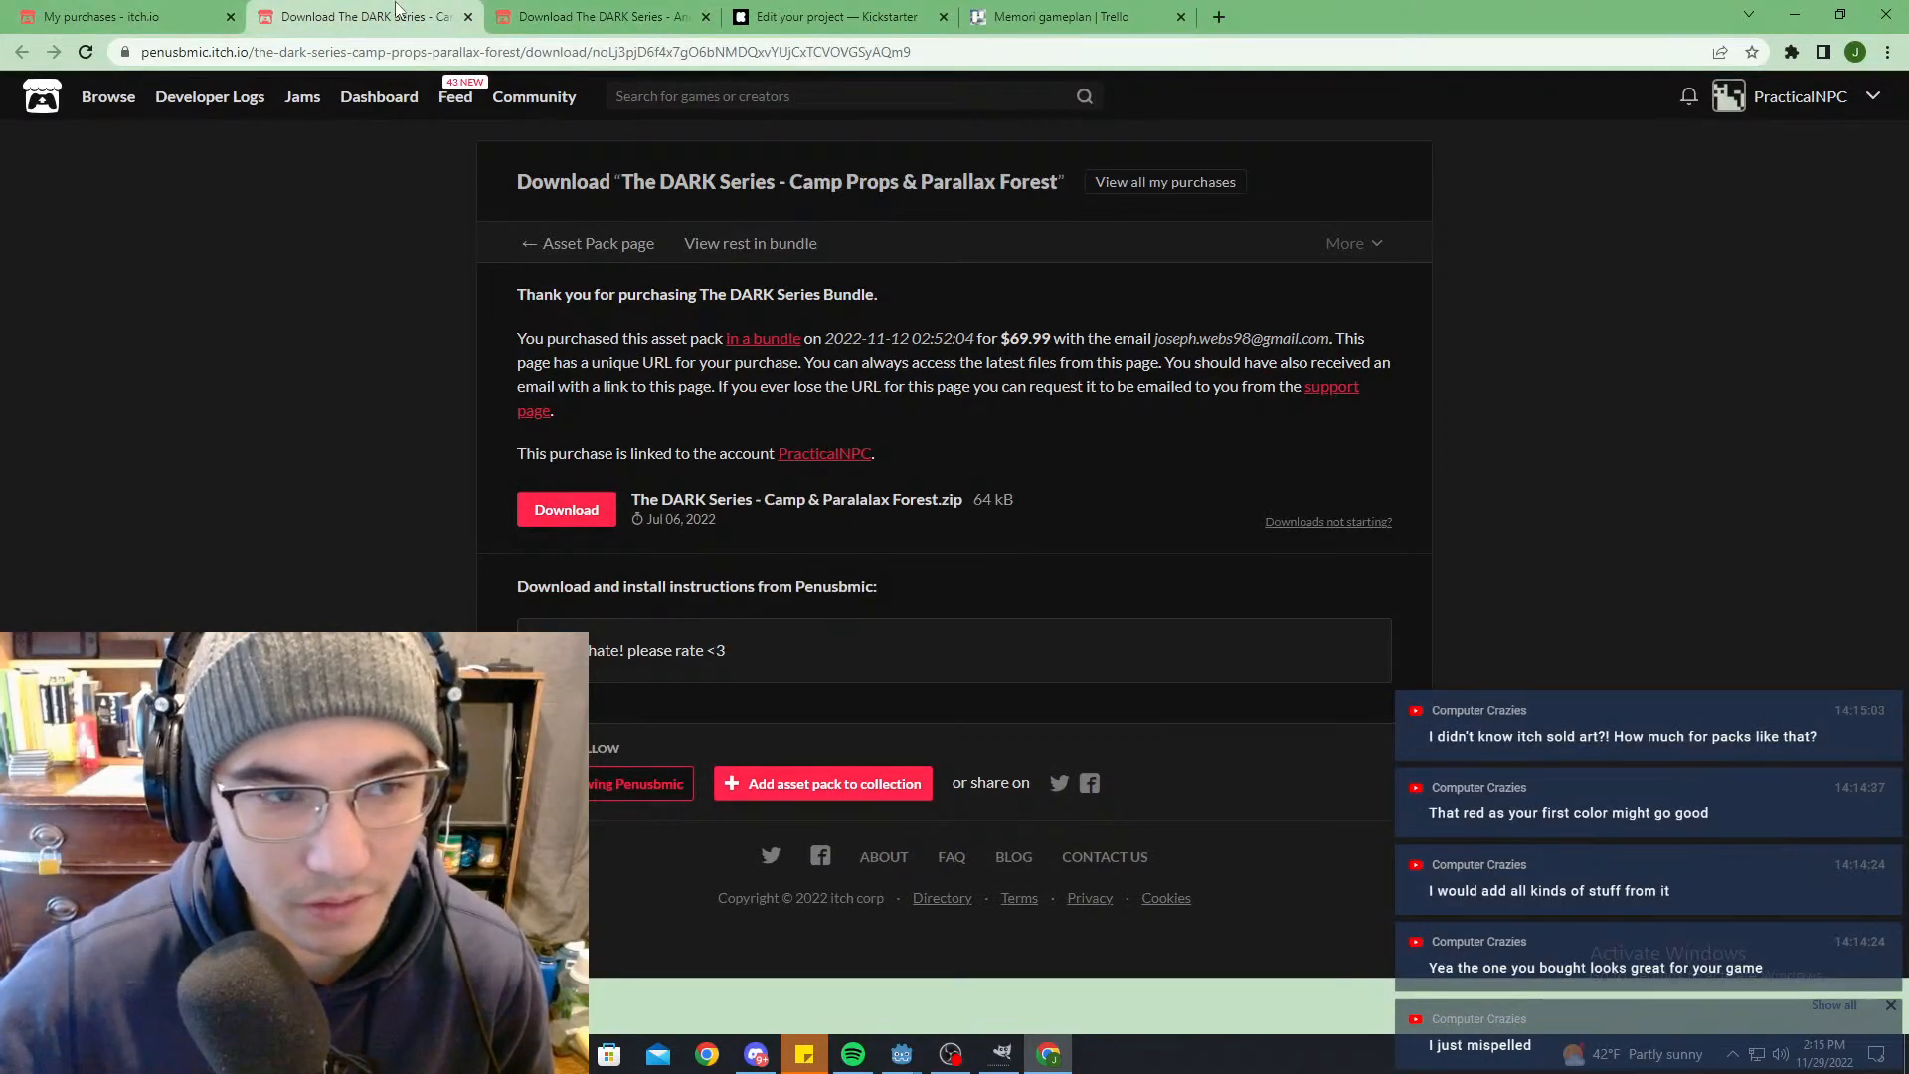
left_click(182, 14)
right_click(1310, 544)
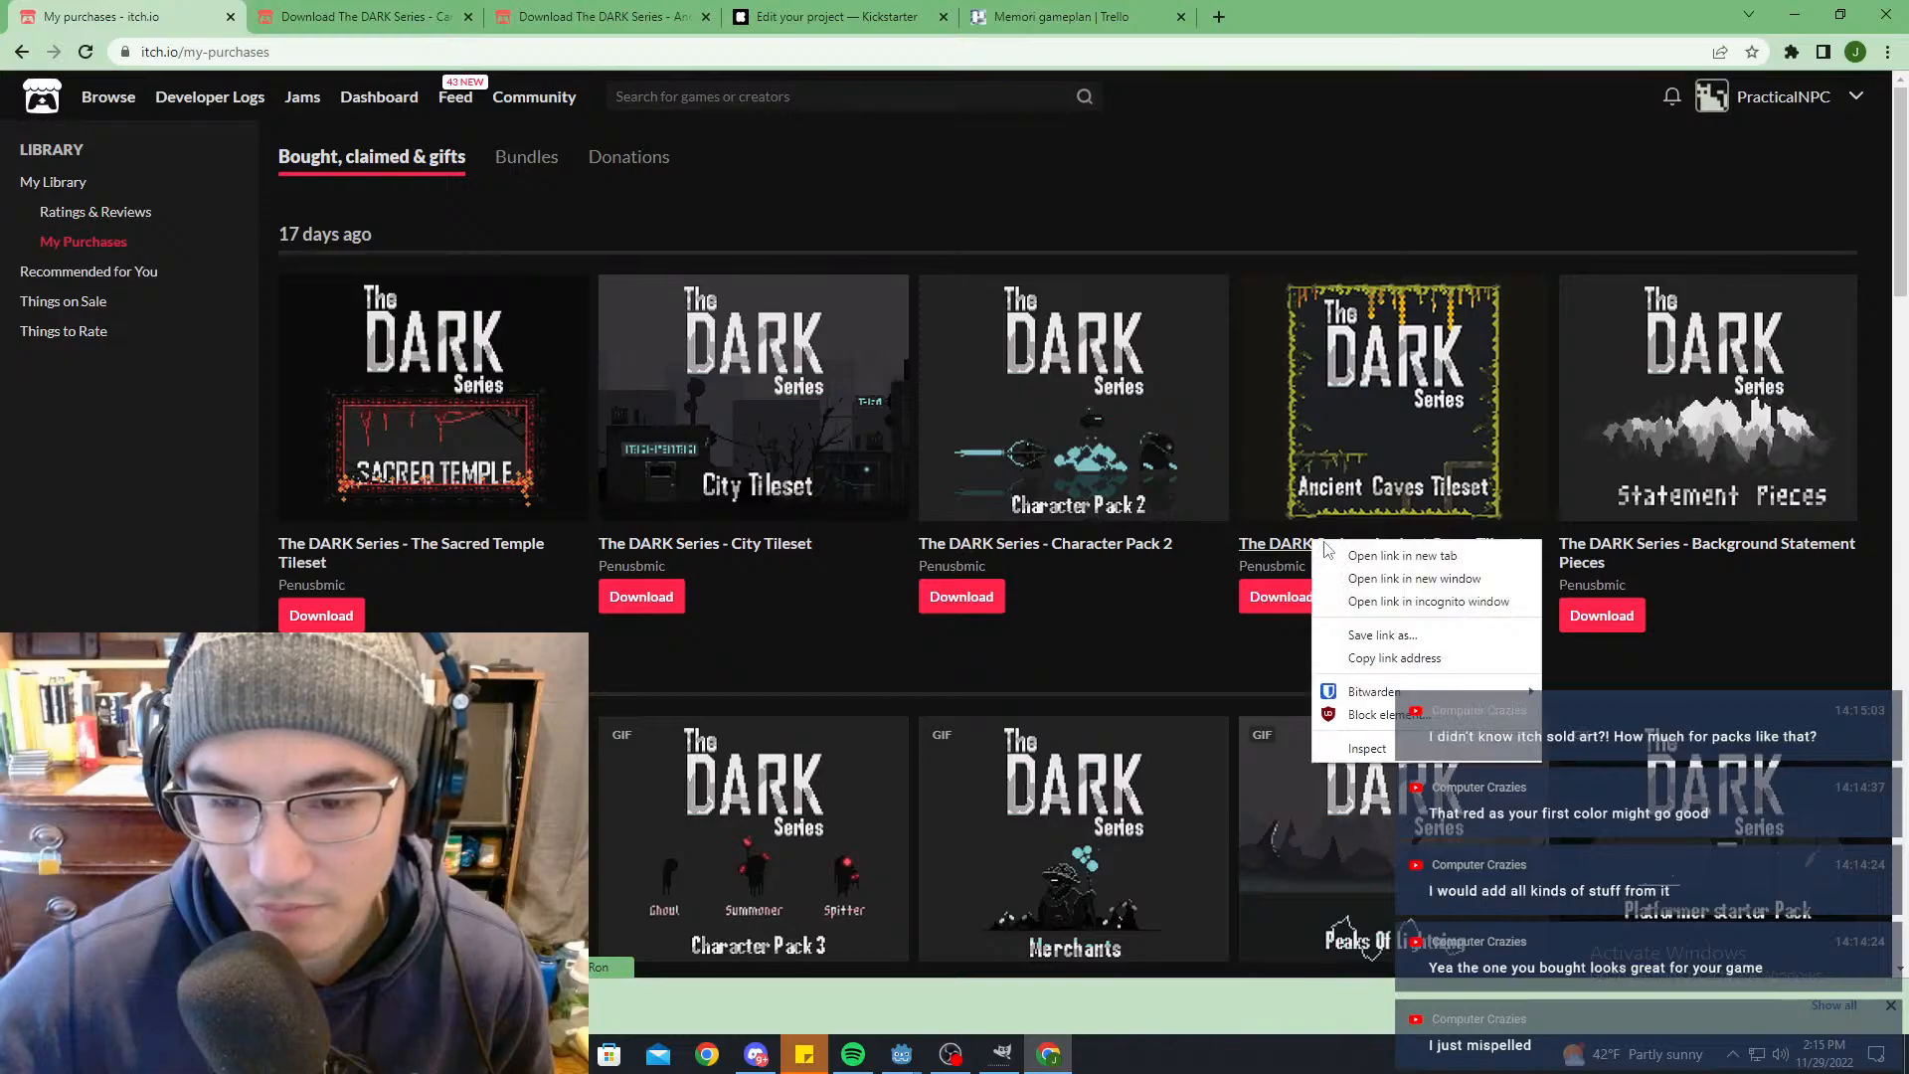
left_click(1363, 553)
left_click(376, 14)
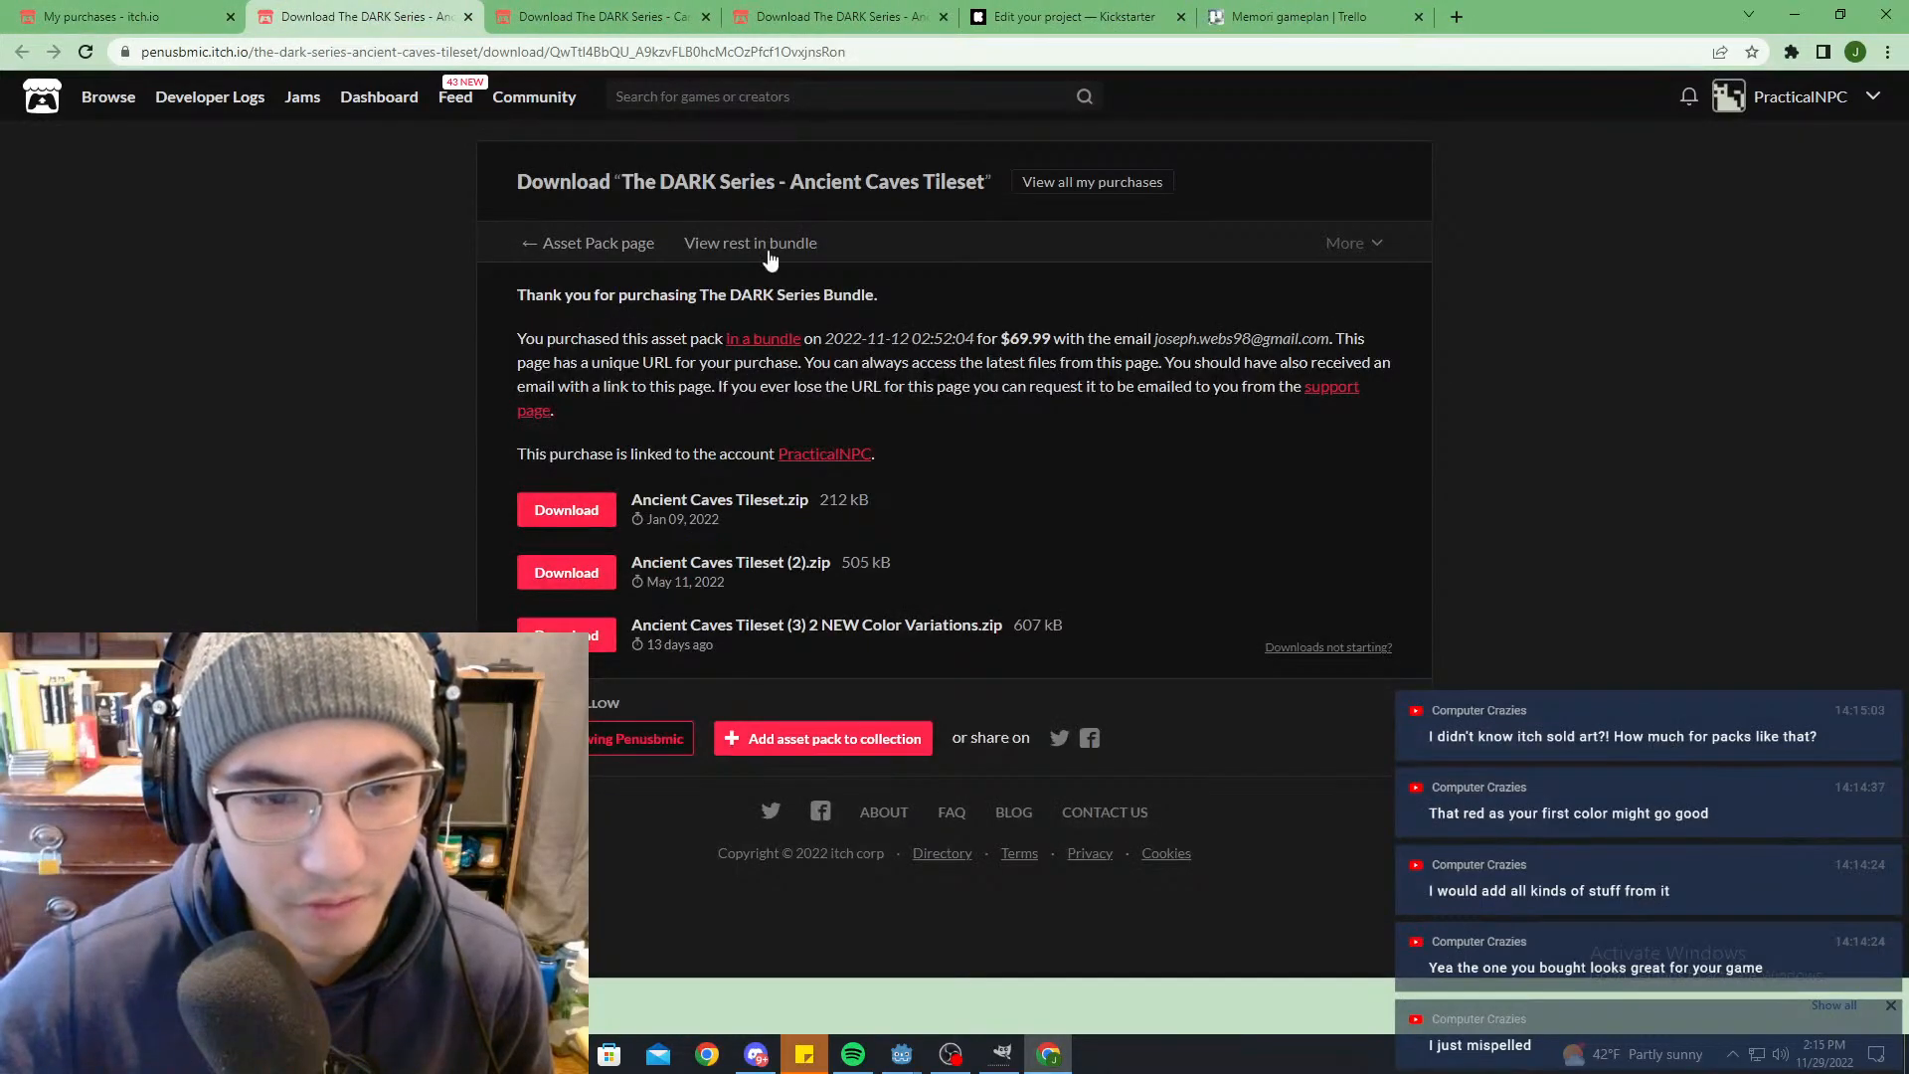
left_click(595, 243)
Step: Examine the Ancient Caves Tileset previews, enlarging the page to inspect the small monument and prop animations
scroll(935, 354, "down", 8)
scroll(940, 368, "down", 4)
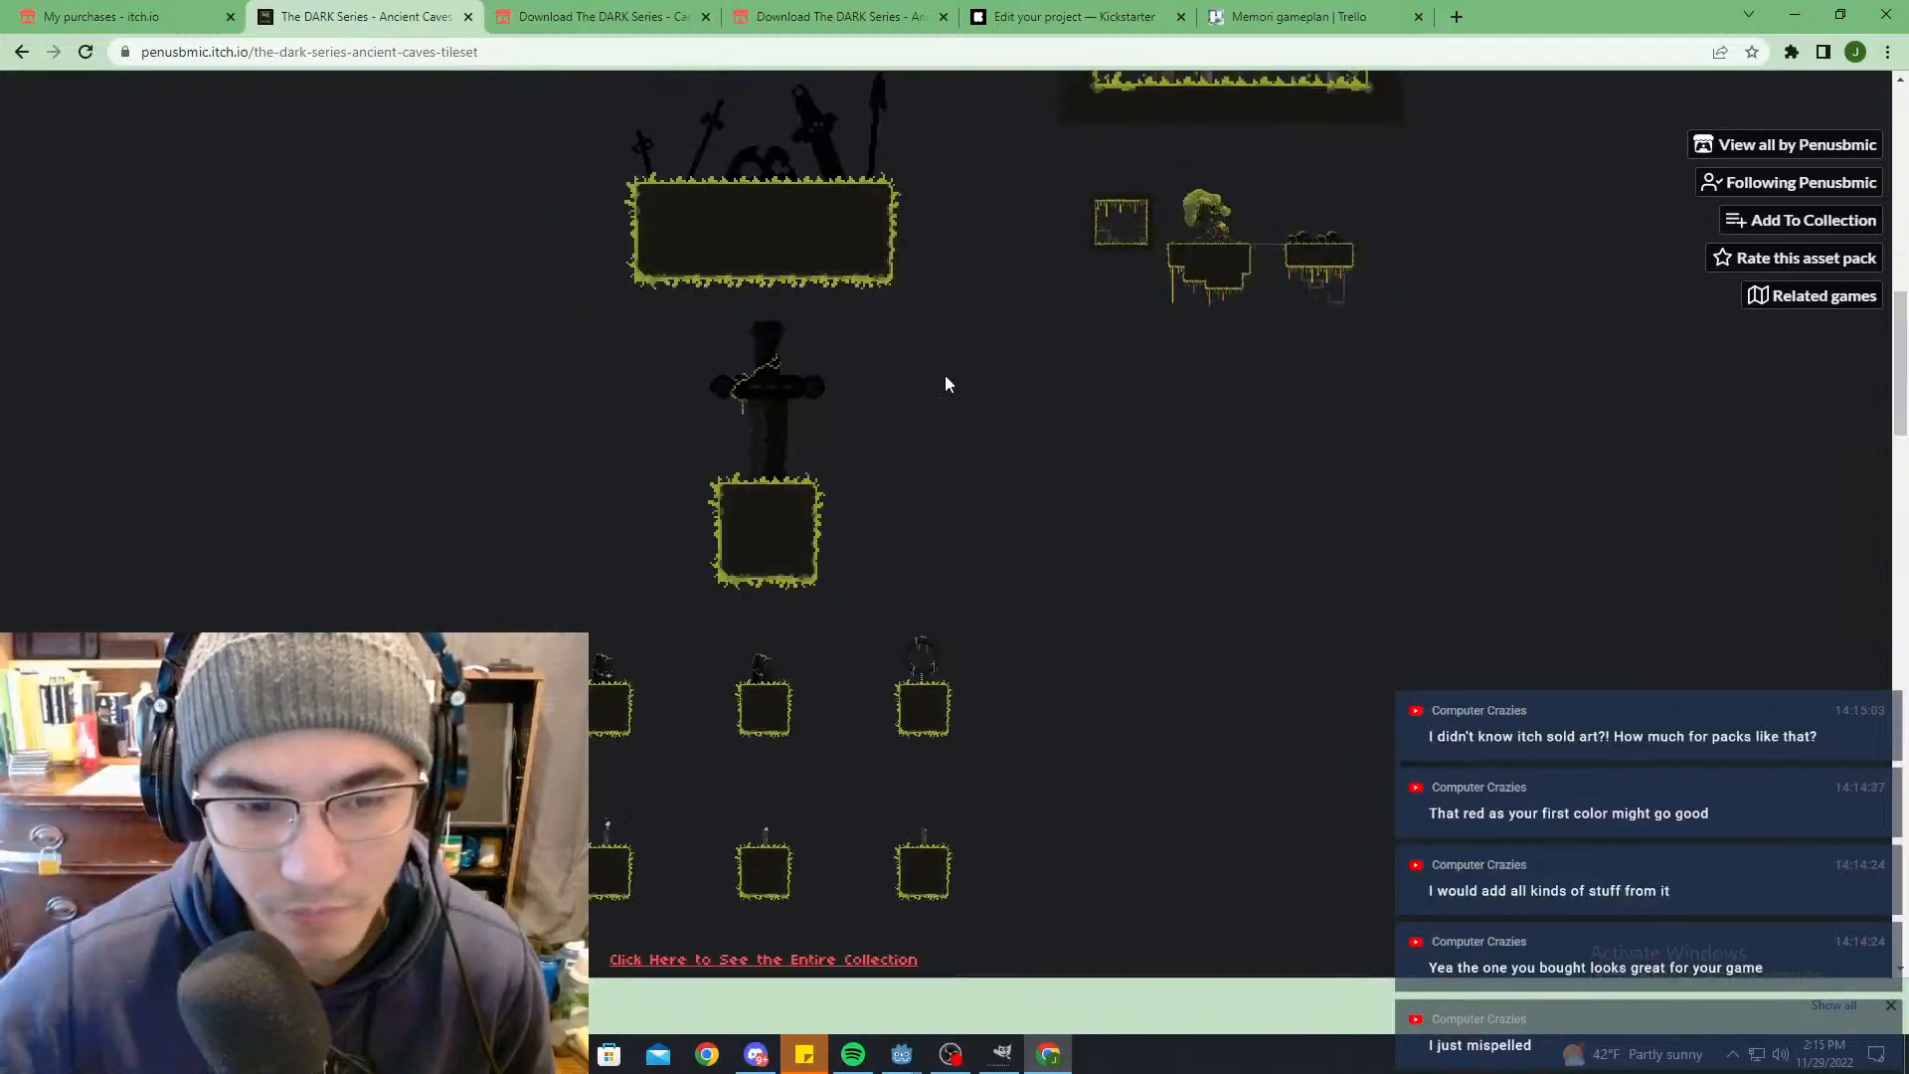
scroll(945, 373, "down", 3)
scroll(696, 383, "up", 1)
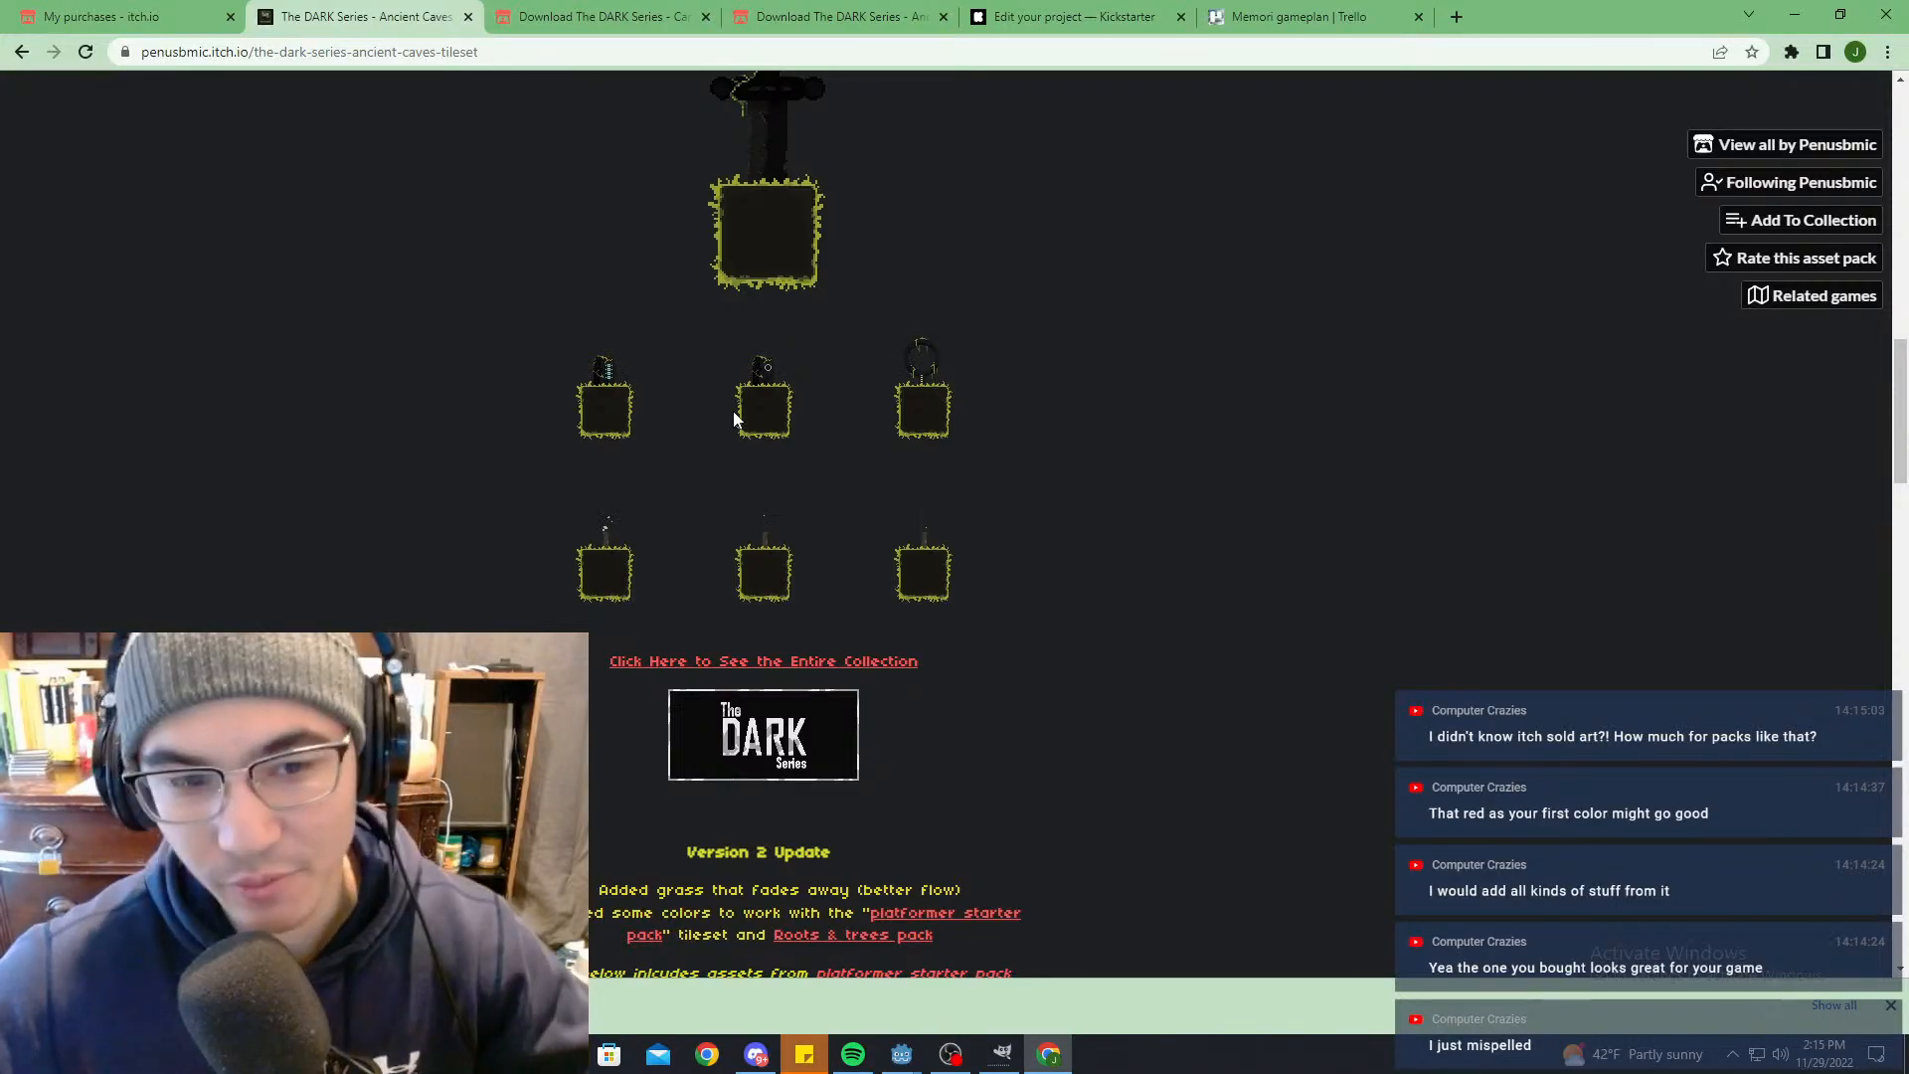
scroll(810, 416, "up", 5, "ctrl")
scroll(931, 553, "down", 3)
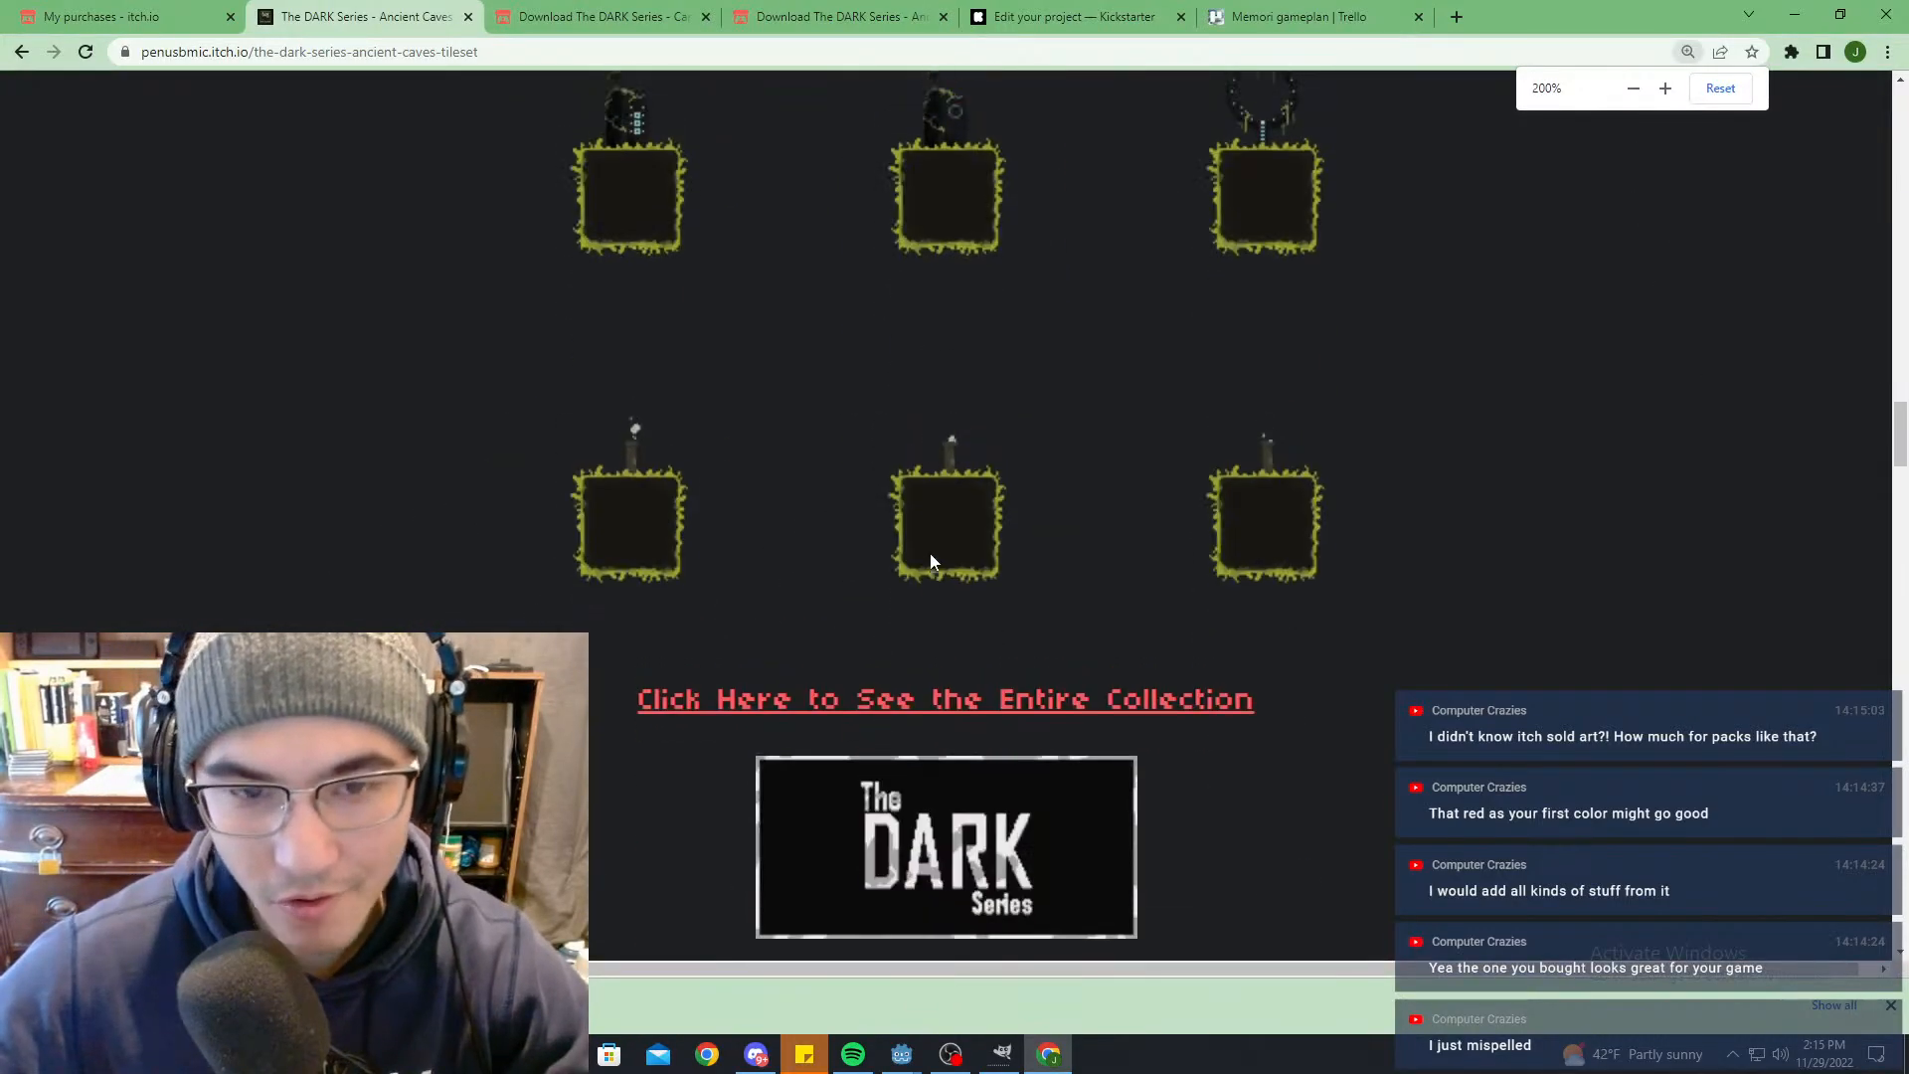
scroll(977, 434, "up", 3)
scroll(976, 433, "up", 3, "ctrl")
scroll(977, 434, "down", 1)
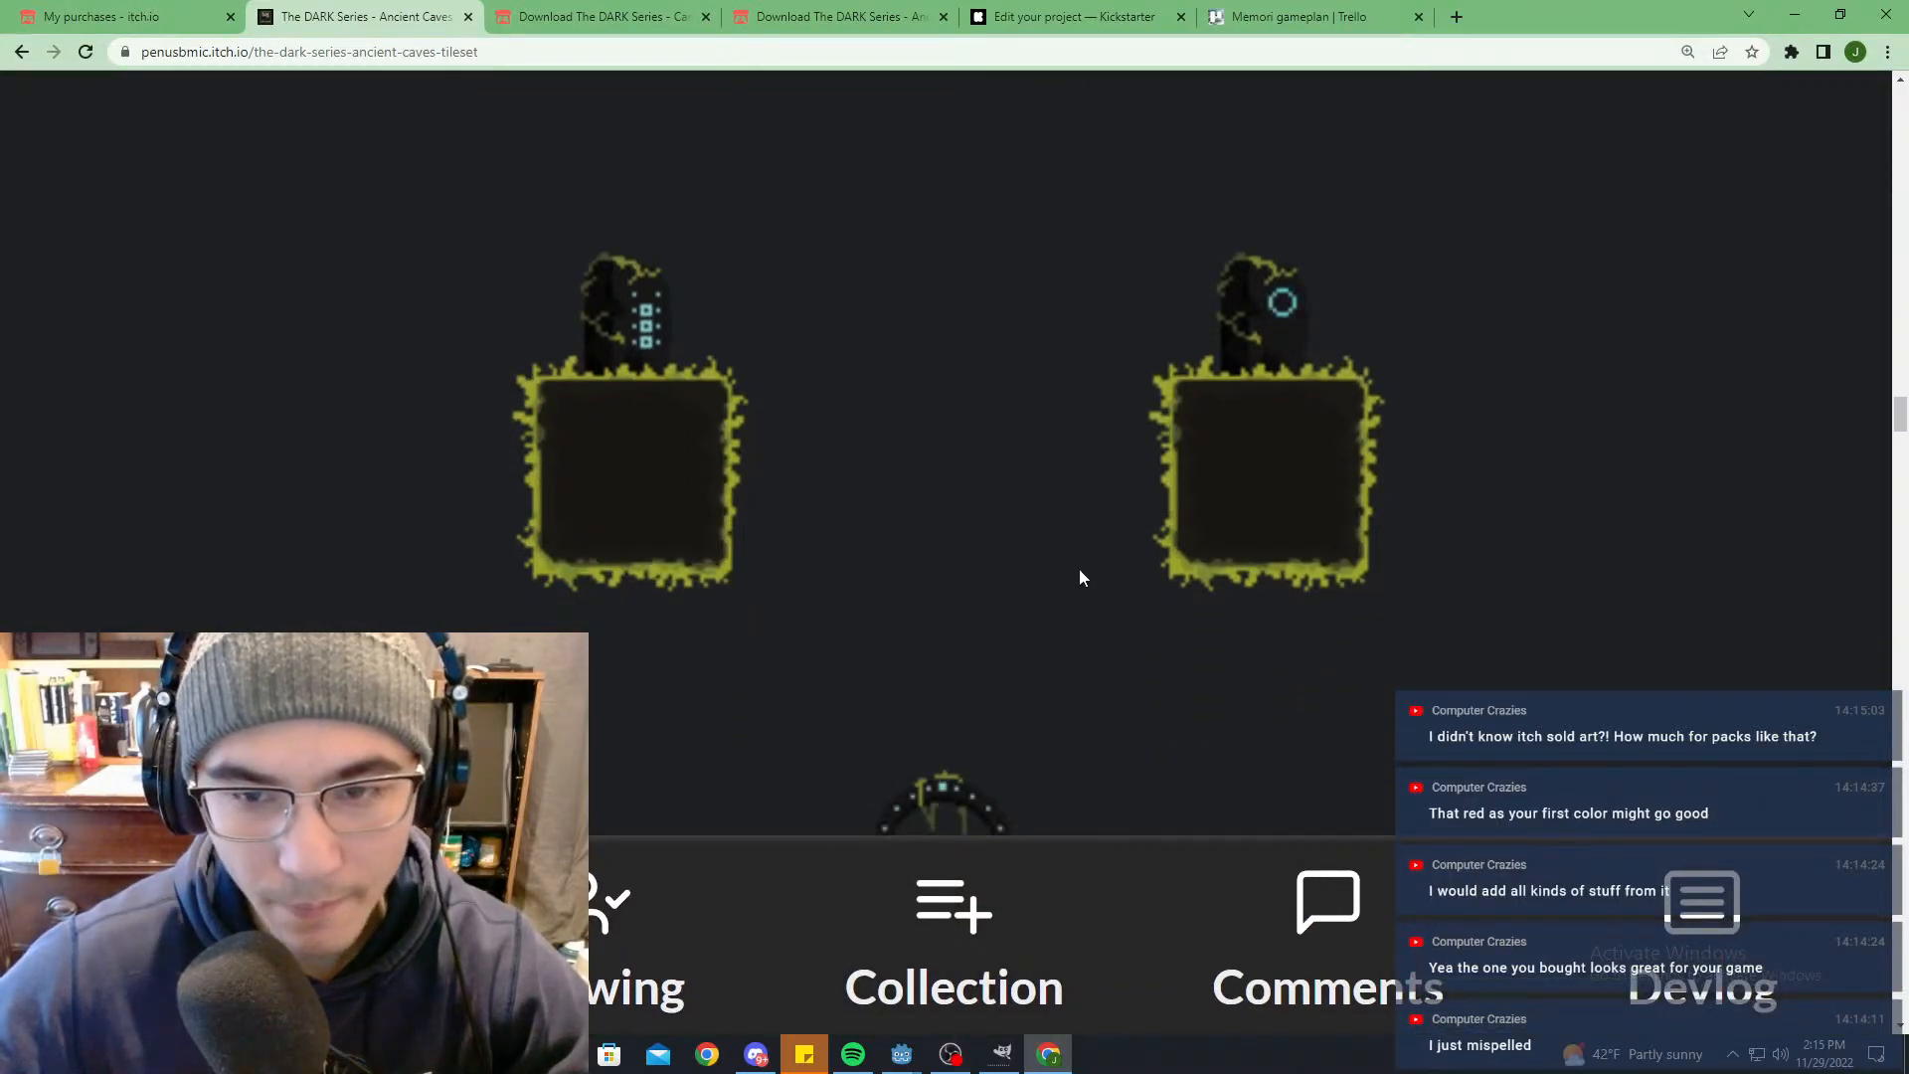
scroll(1078, 569, "down", 1, "ctrl")
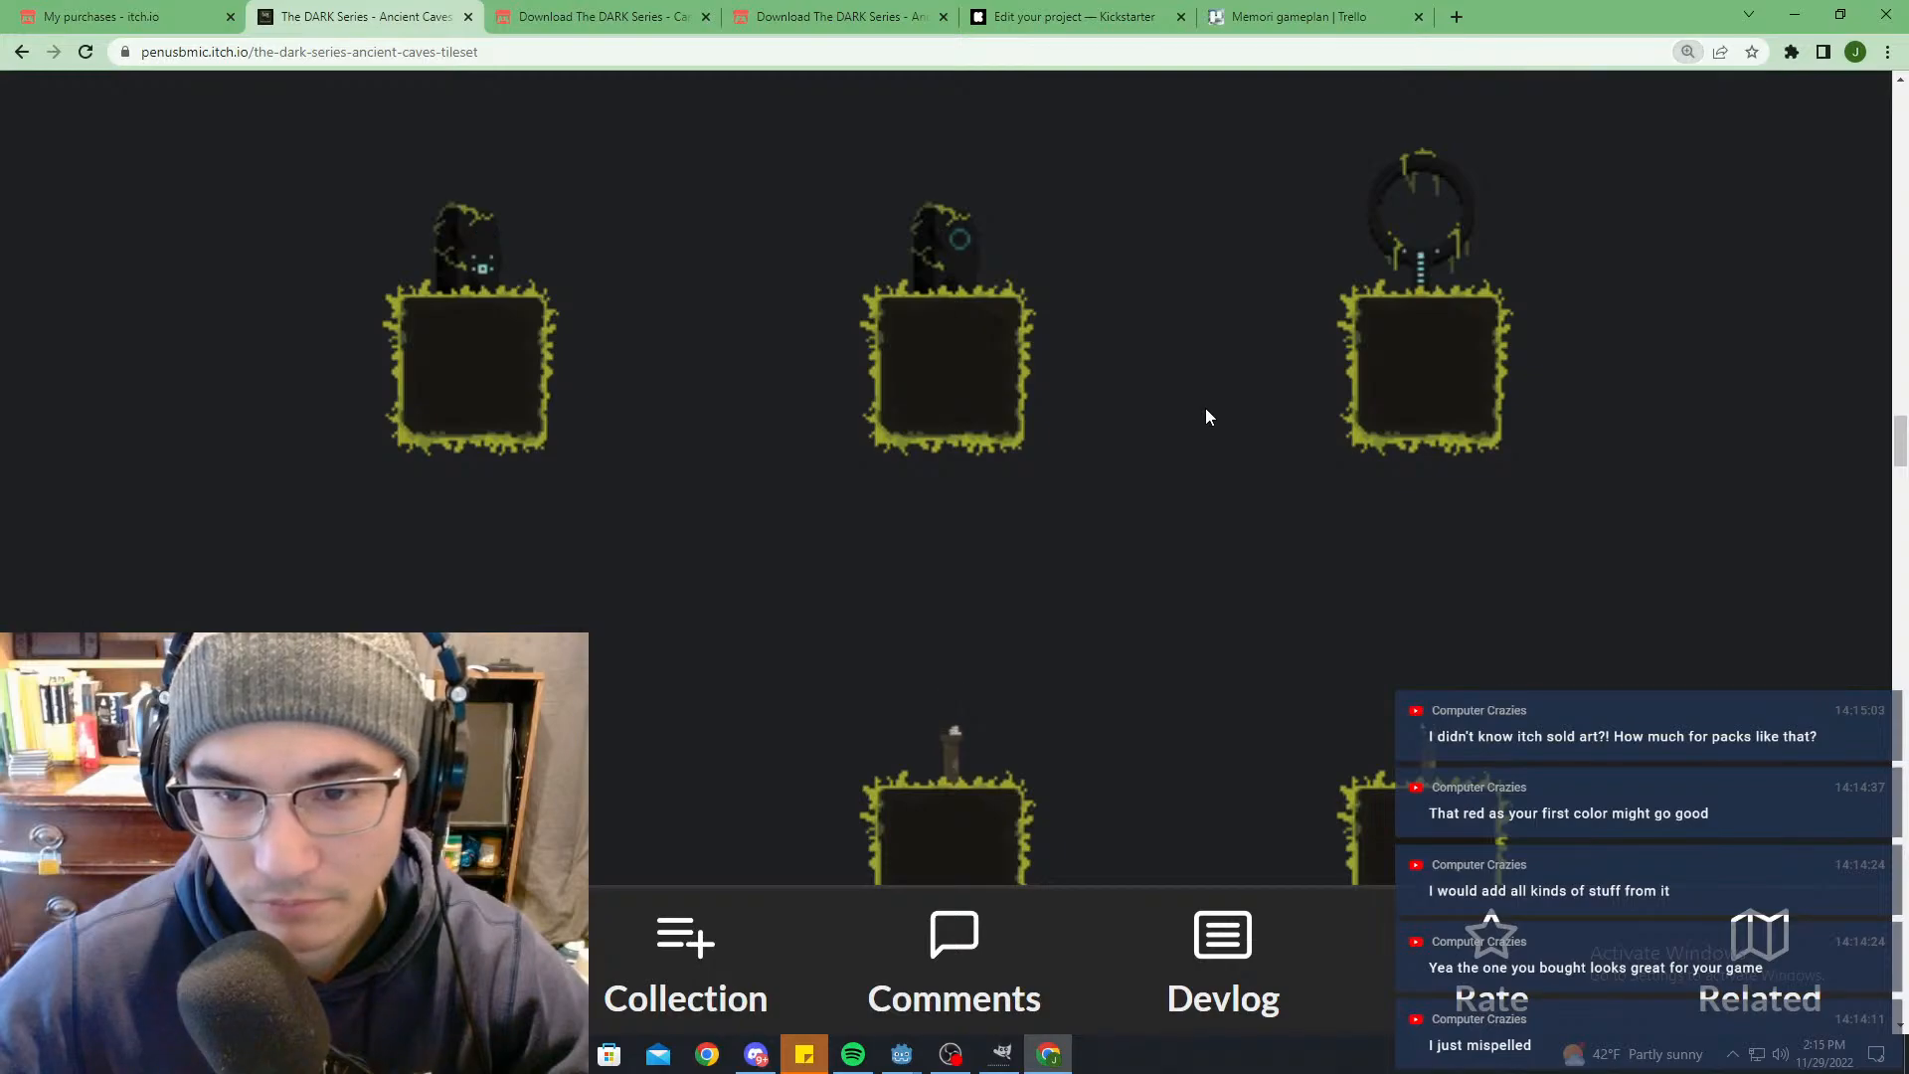
scroll(1207, 415, "up", 1)
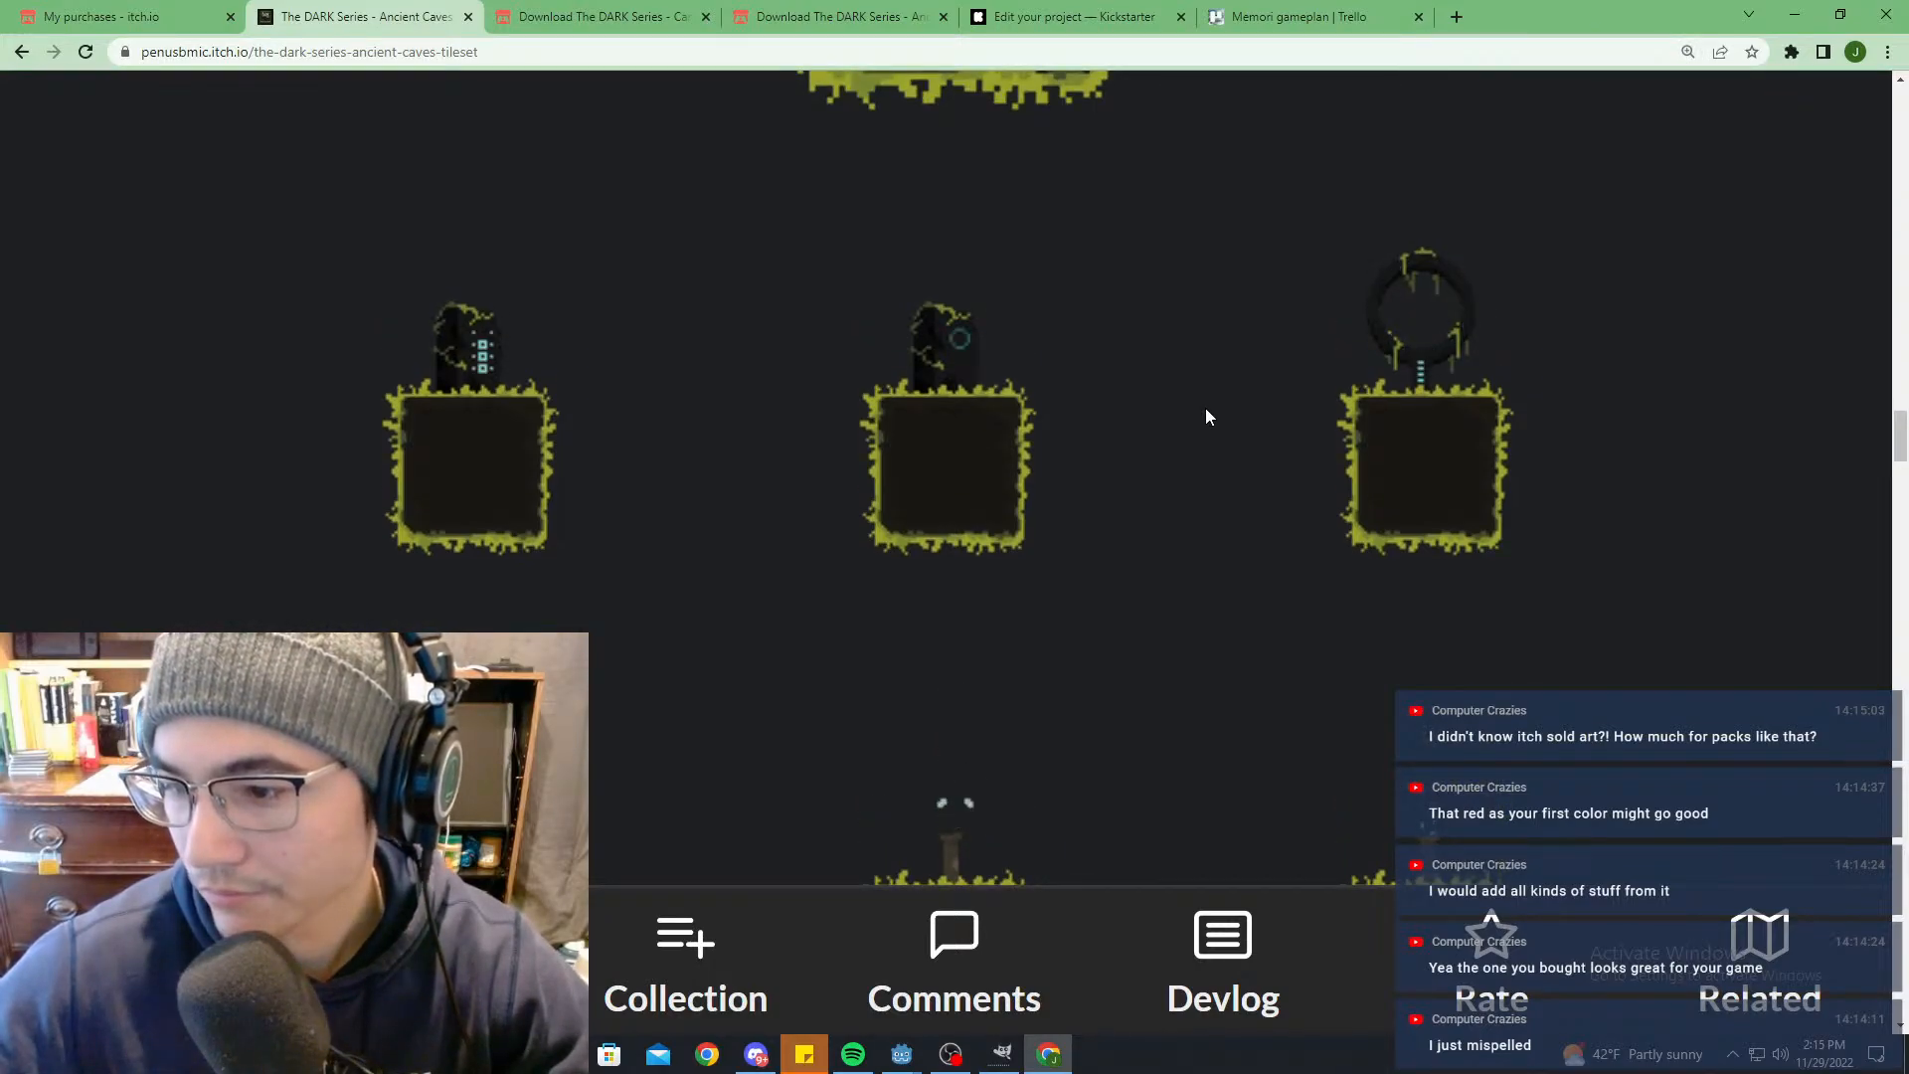
key("ctrl+0")
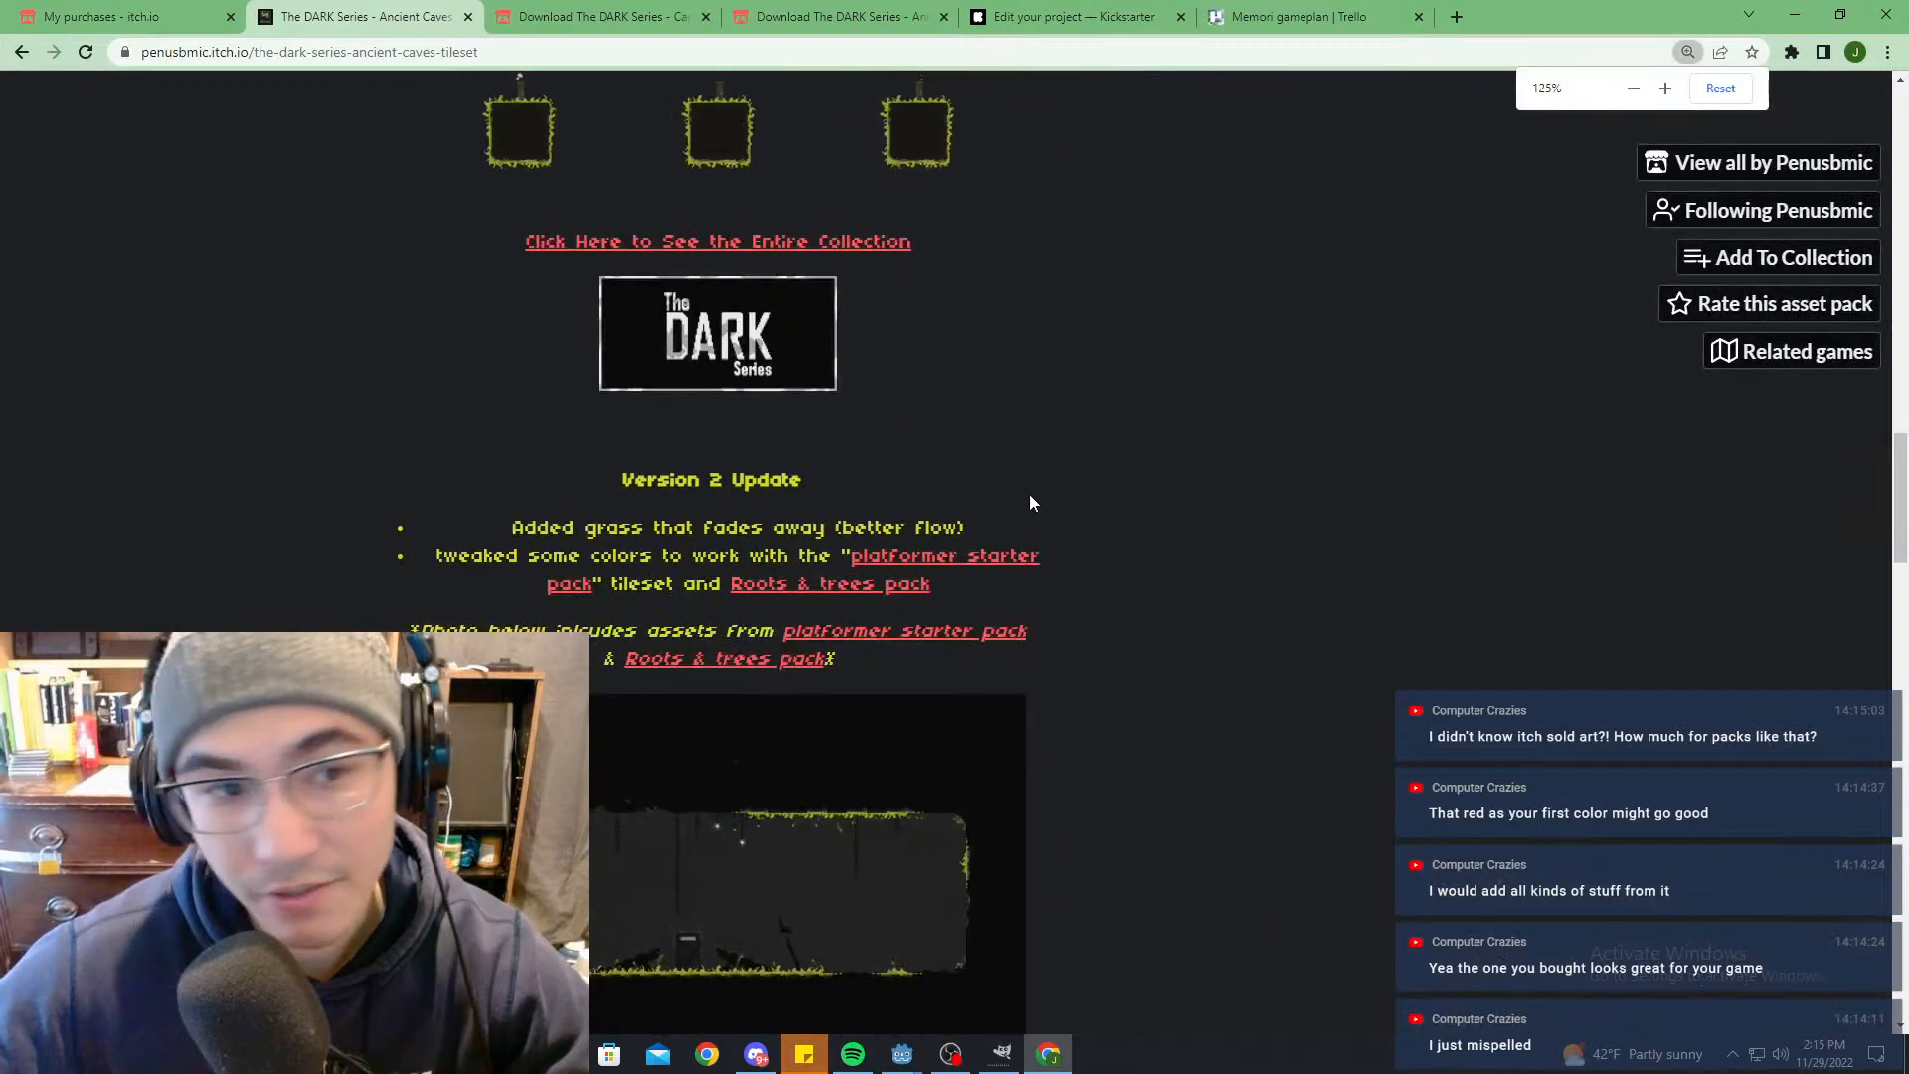
Step: Open the top game assets listing on itch.io and browse the popular packs, previewing Pixel Planet Generator
left_click(100, 16)
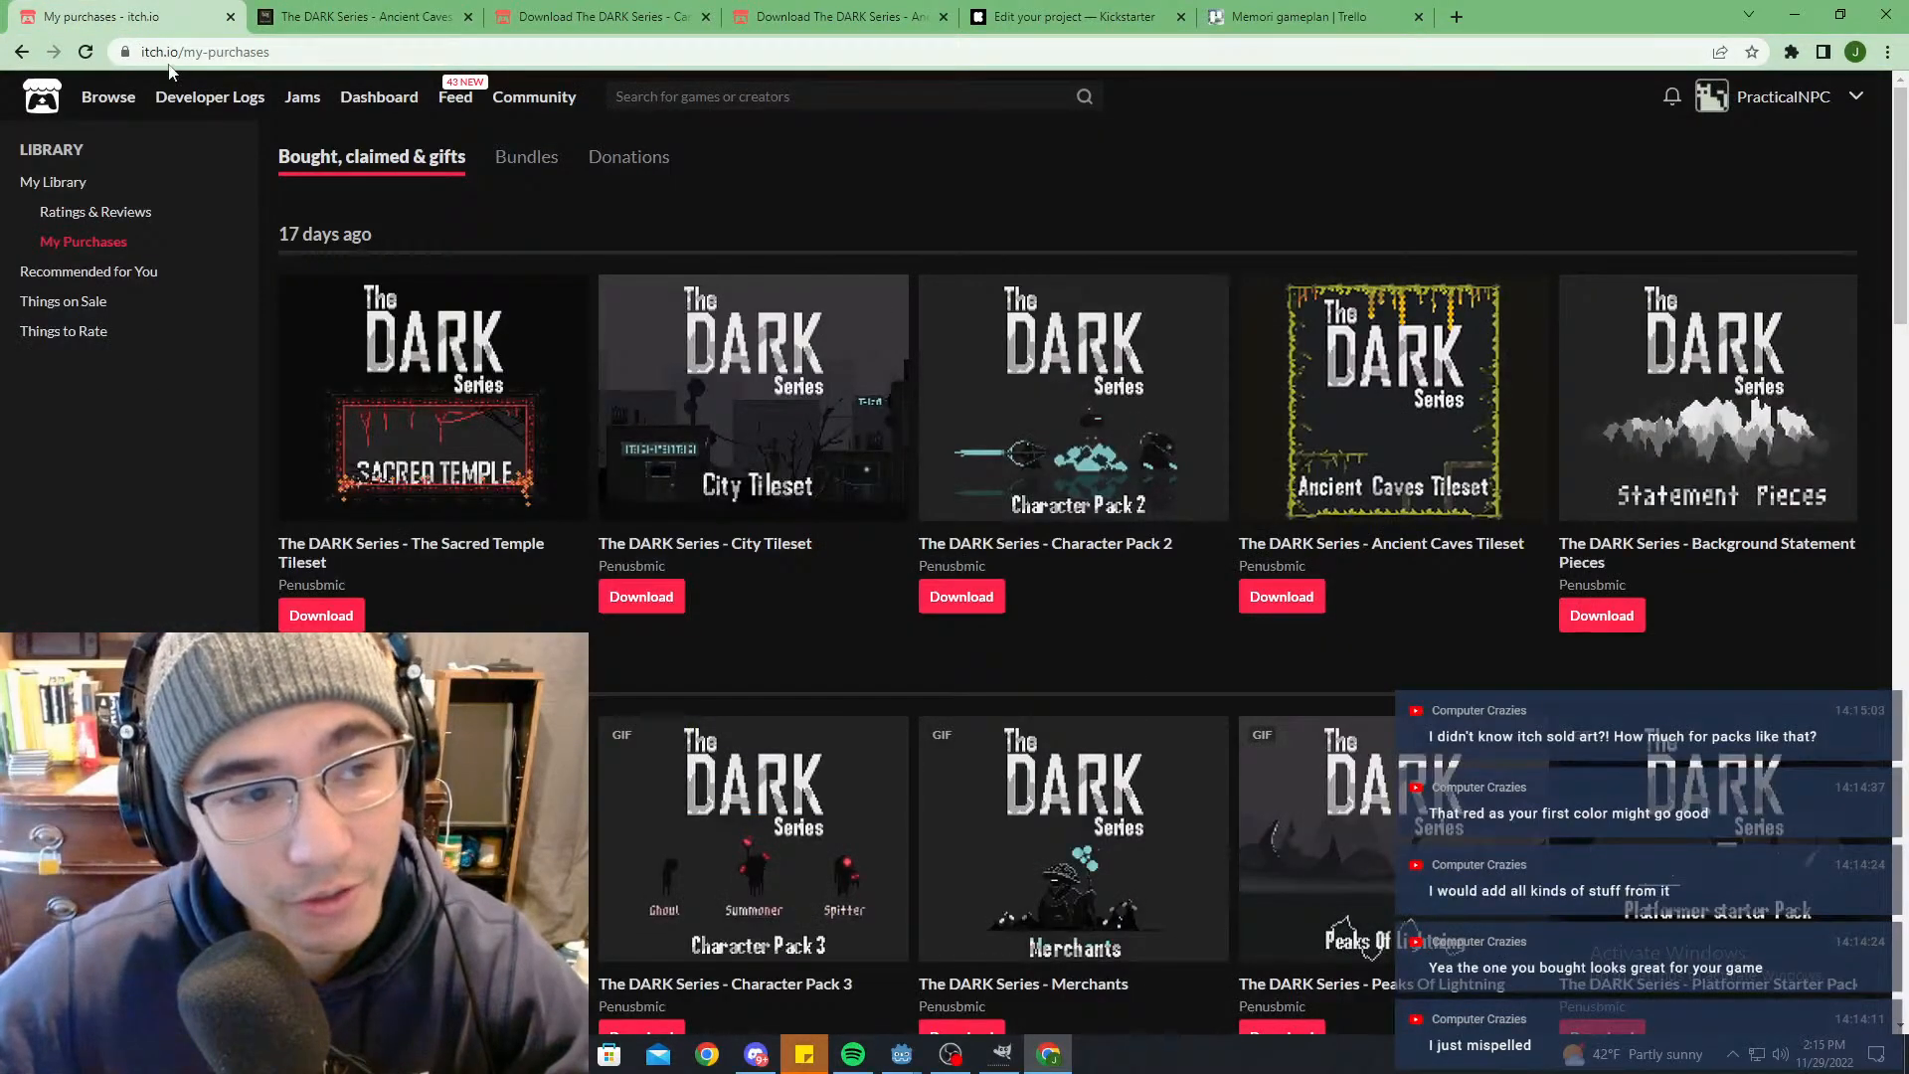
mouse_move(121, 103)
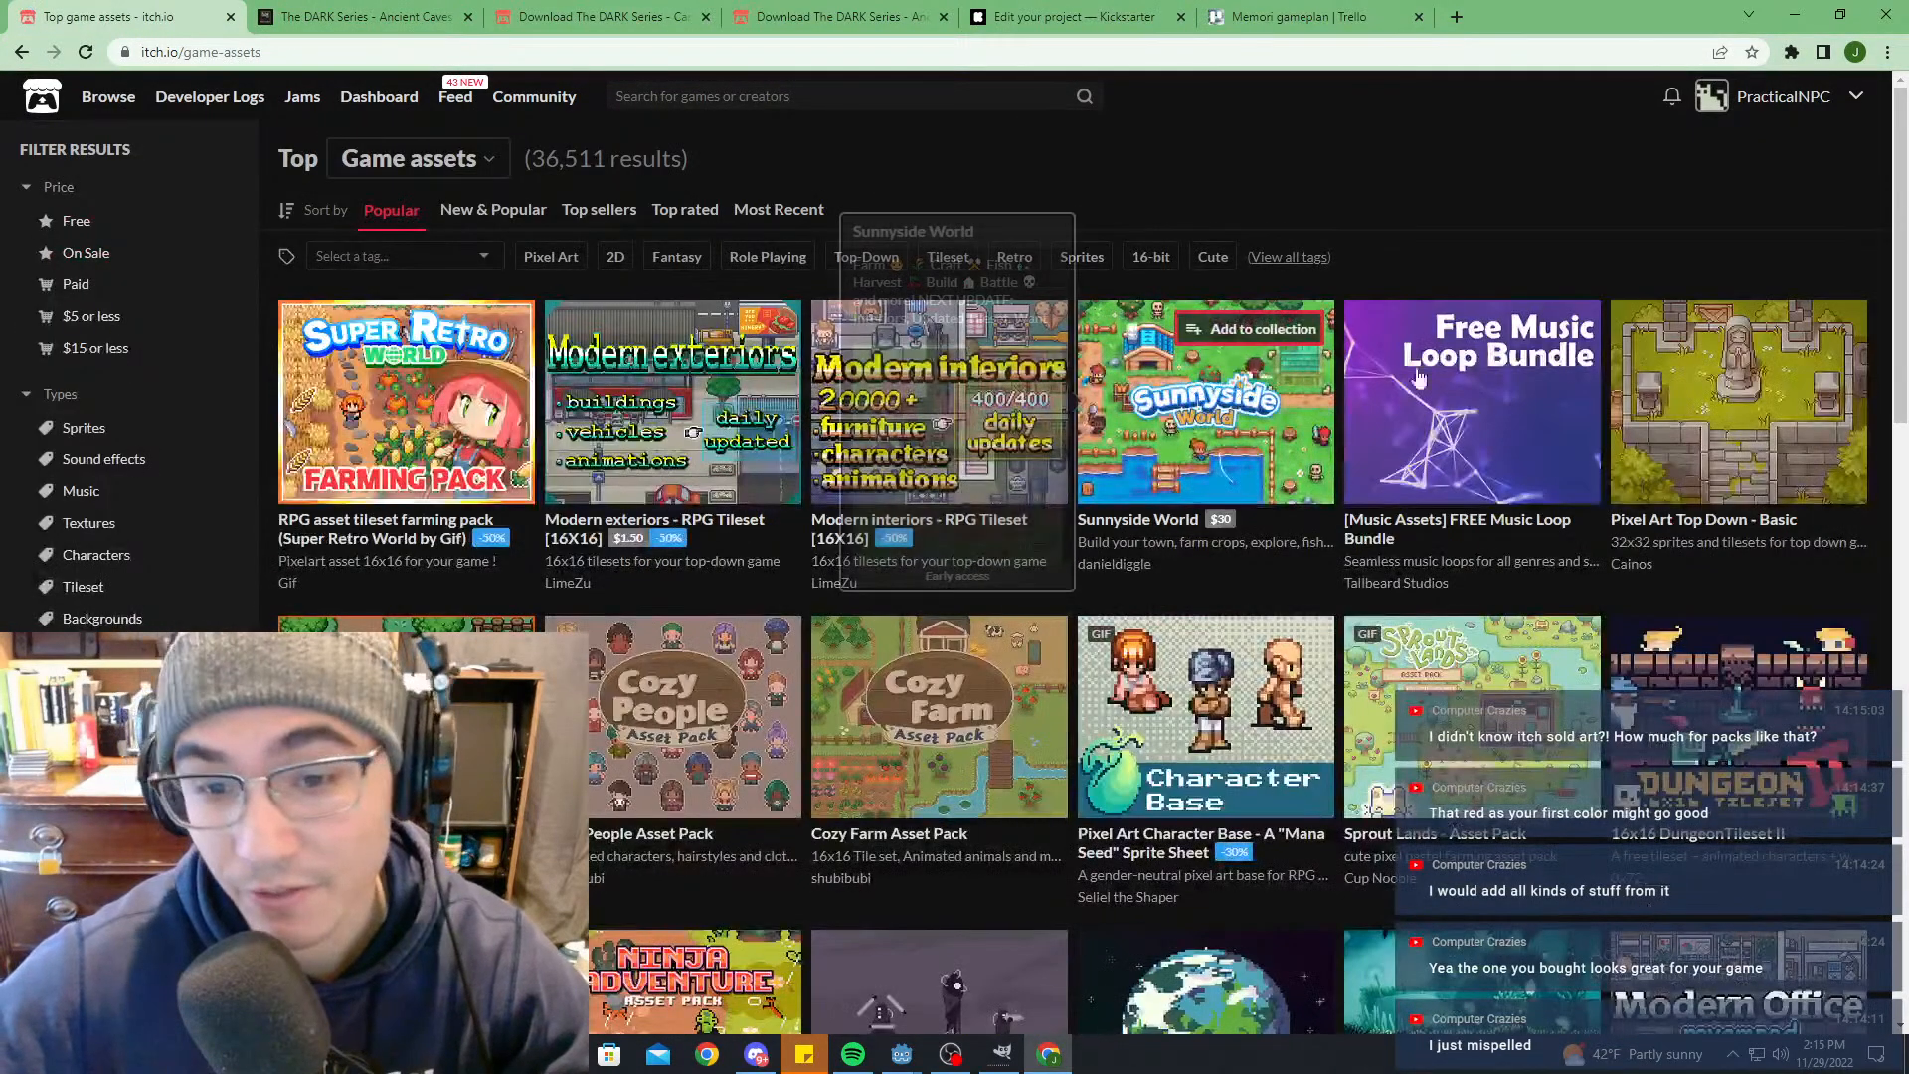
scroll(1441, 379, "down", 9)
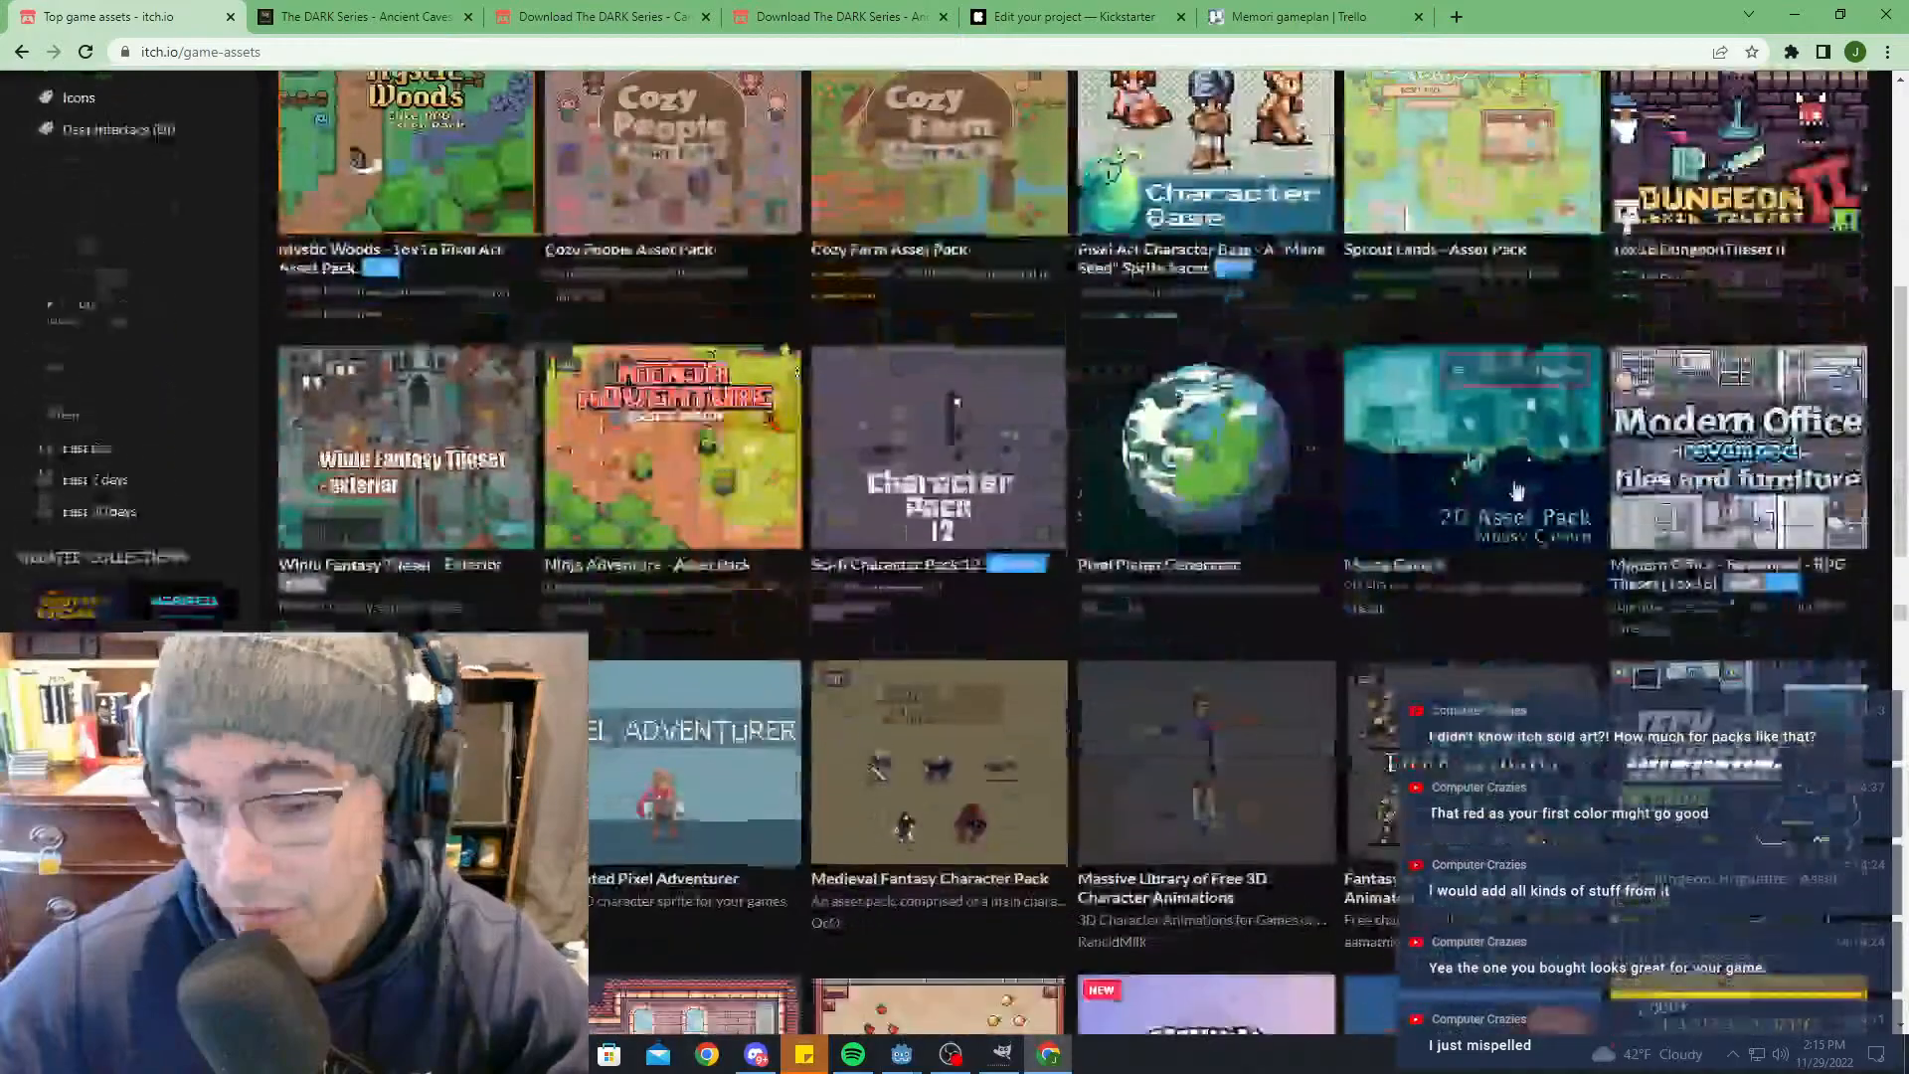
scroll(1336, 596, "up", 2)
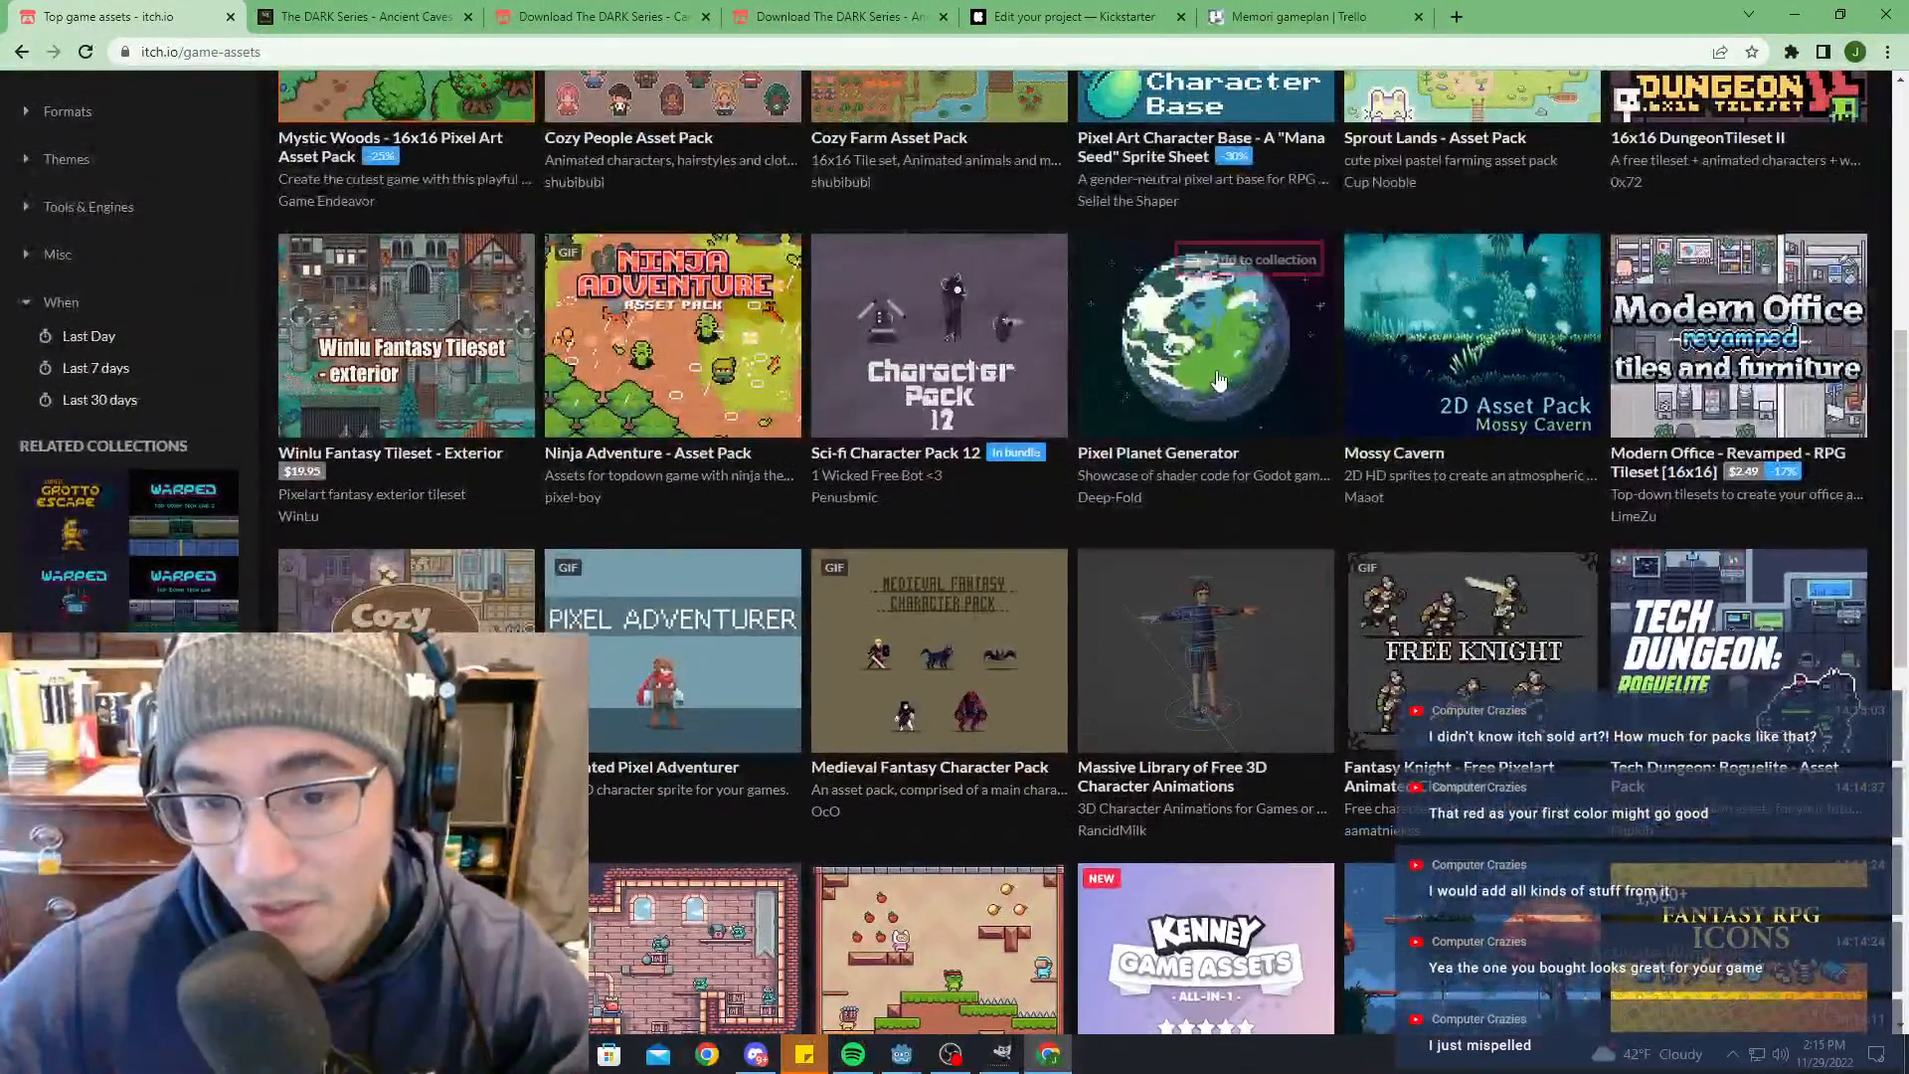
mouse_move(1193, 391)
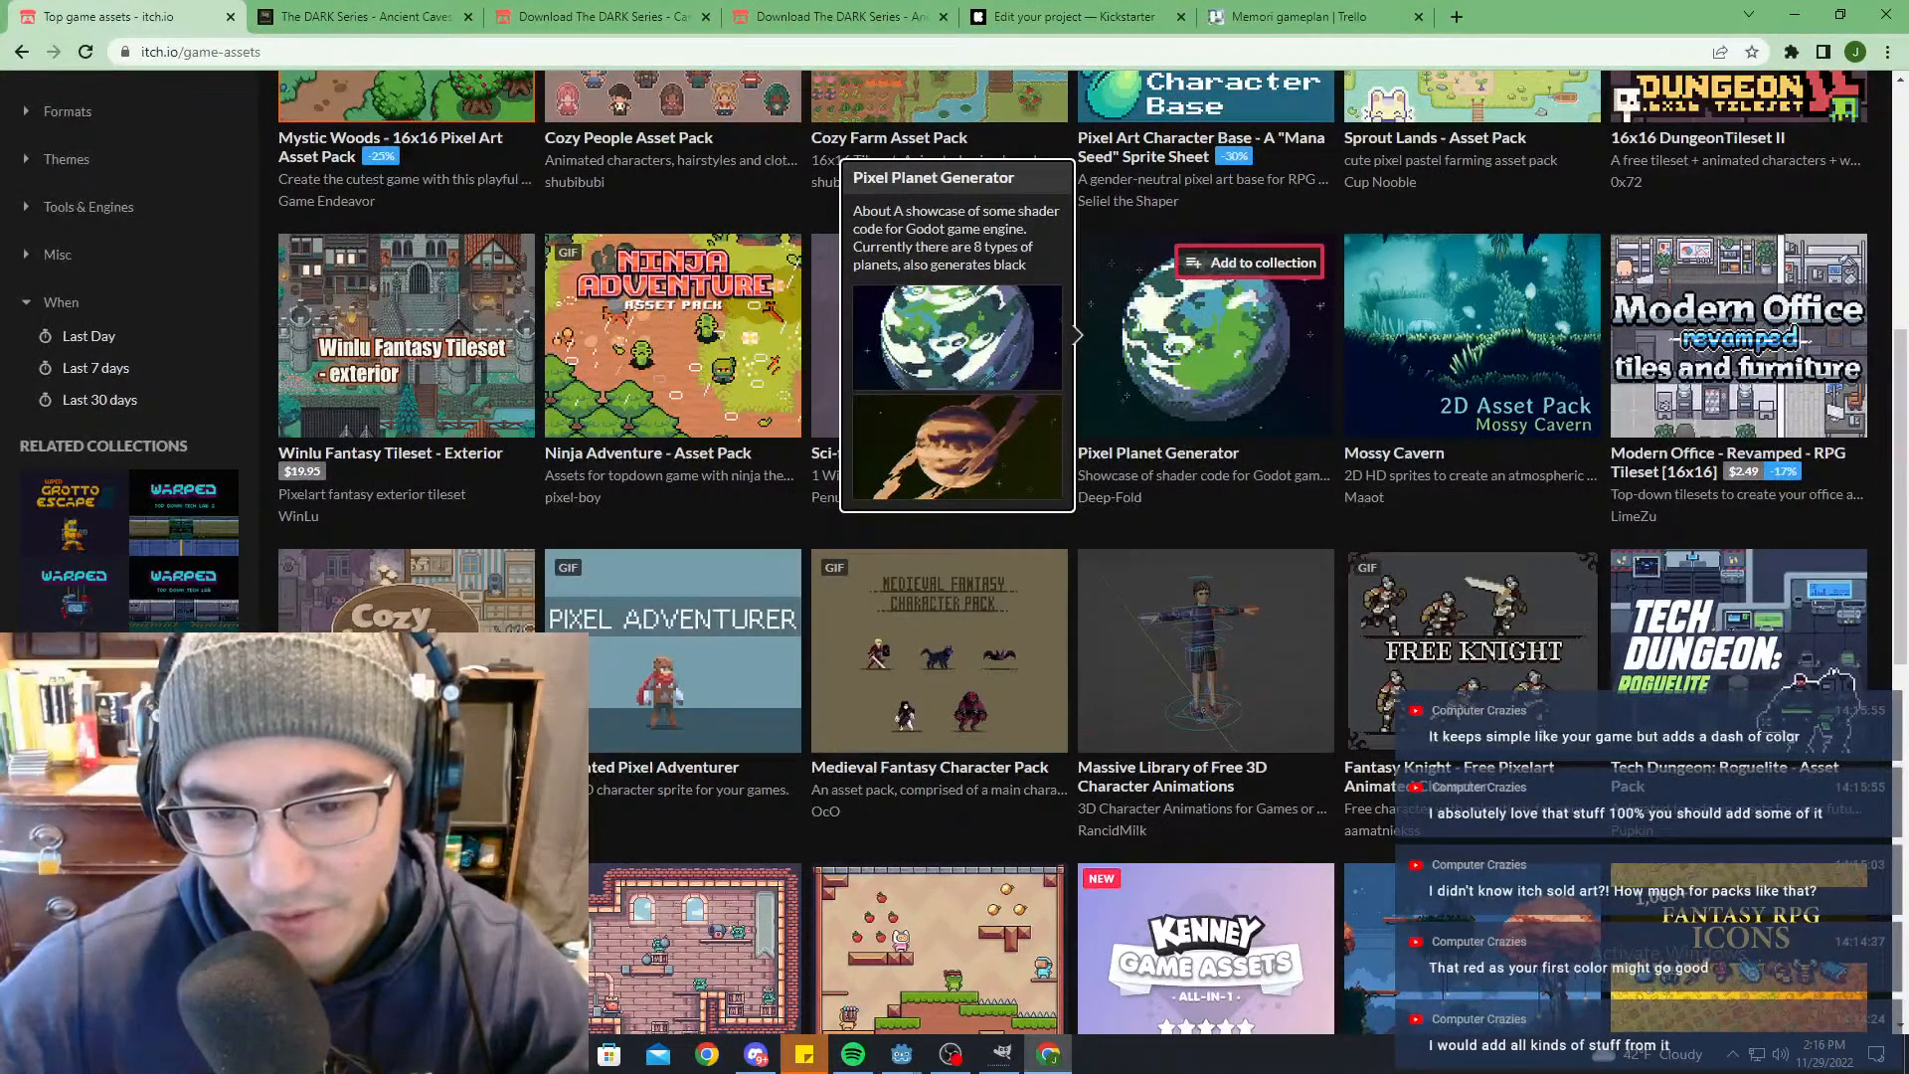
scroll(1752, 339, "down", 1)
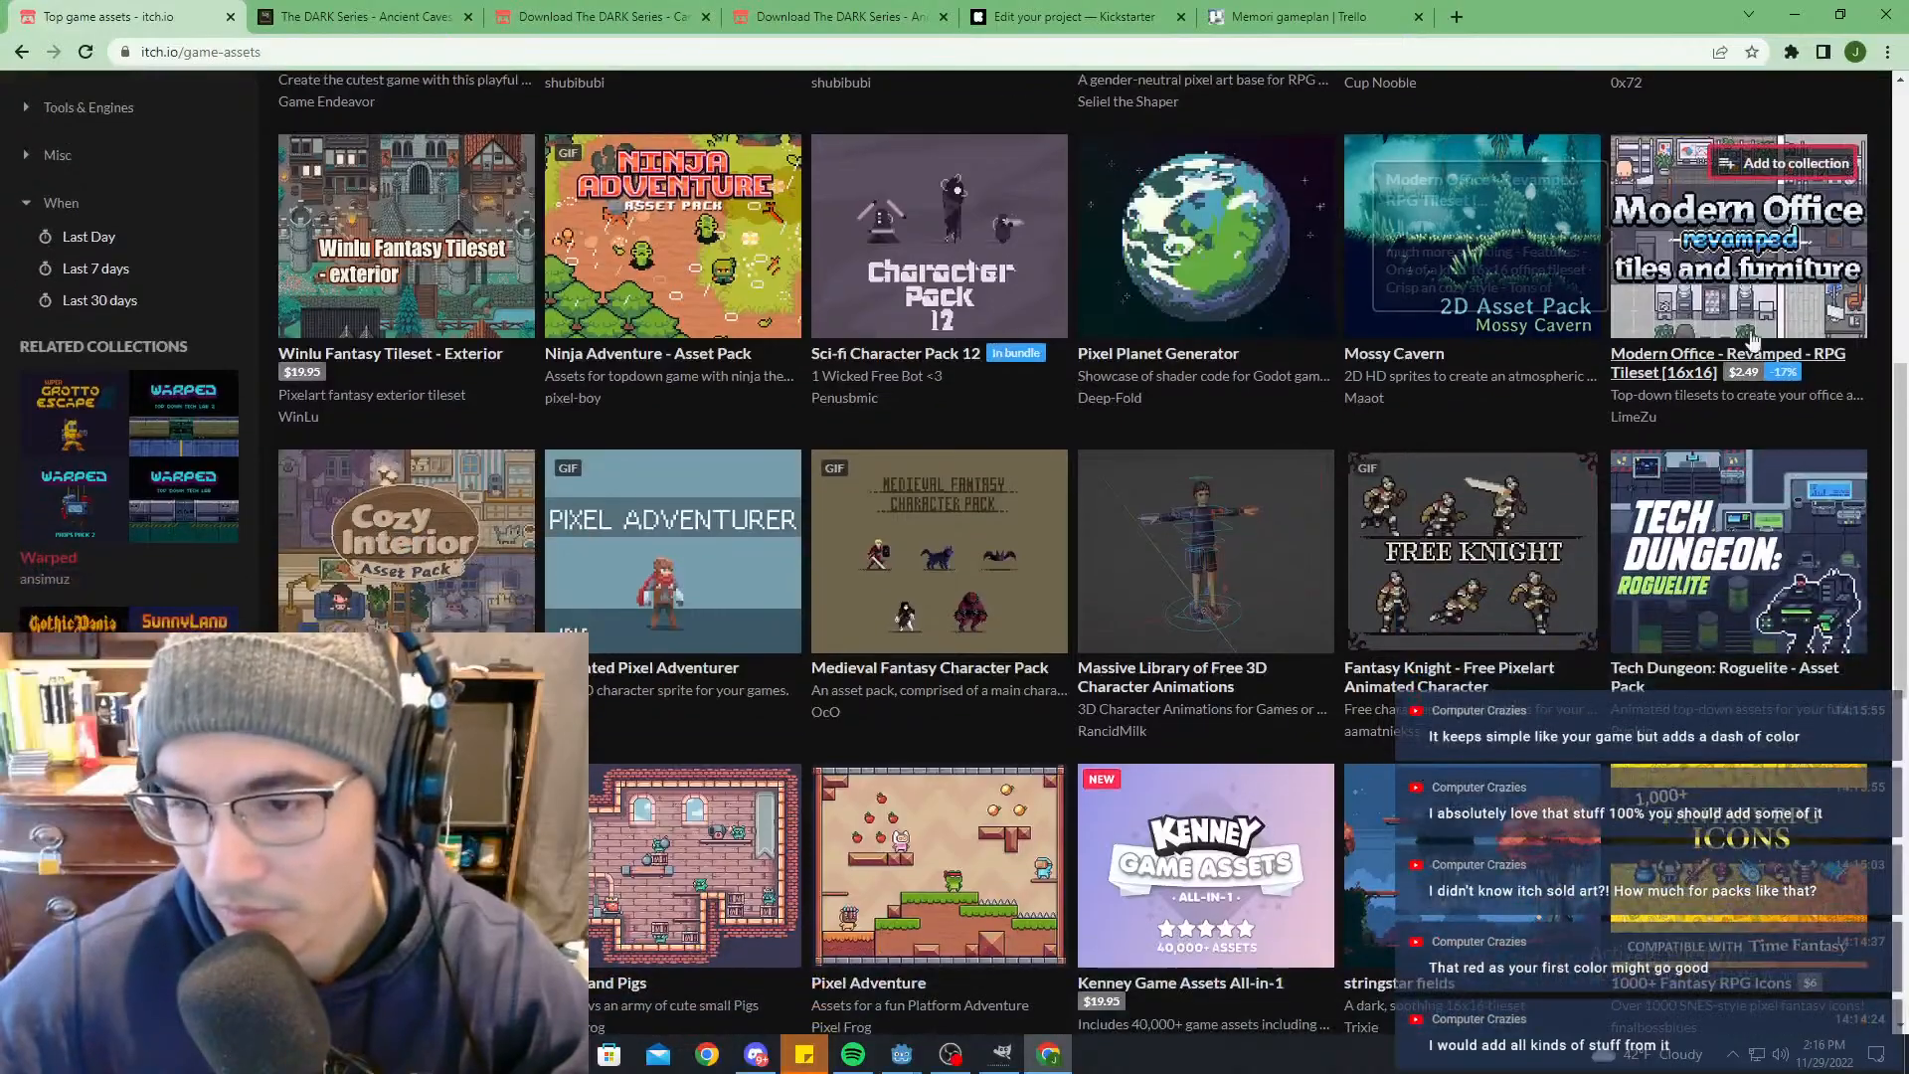
scroll(1066, 394, "down", 4)
scroll(1247, 260, "up", 3)
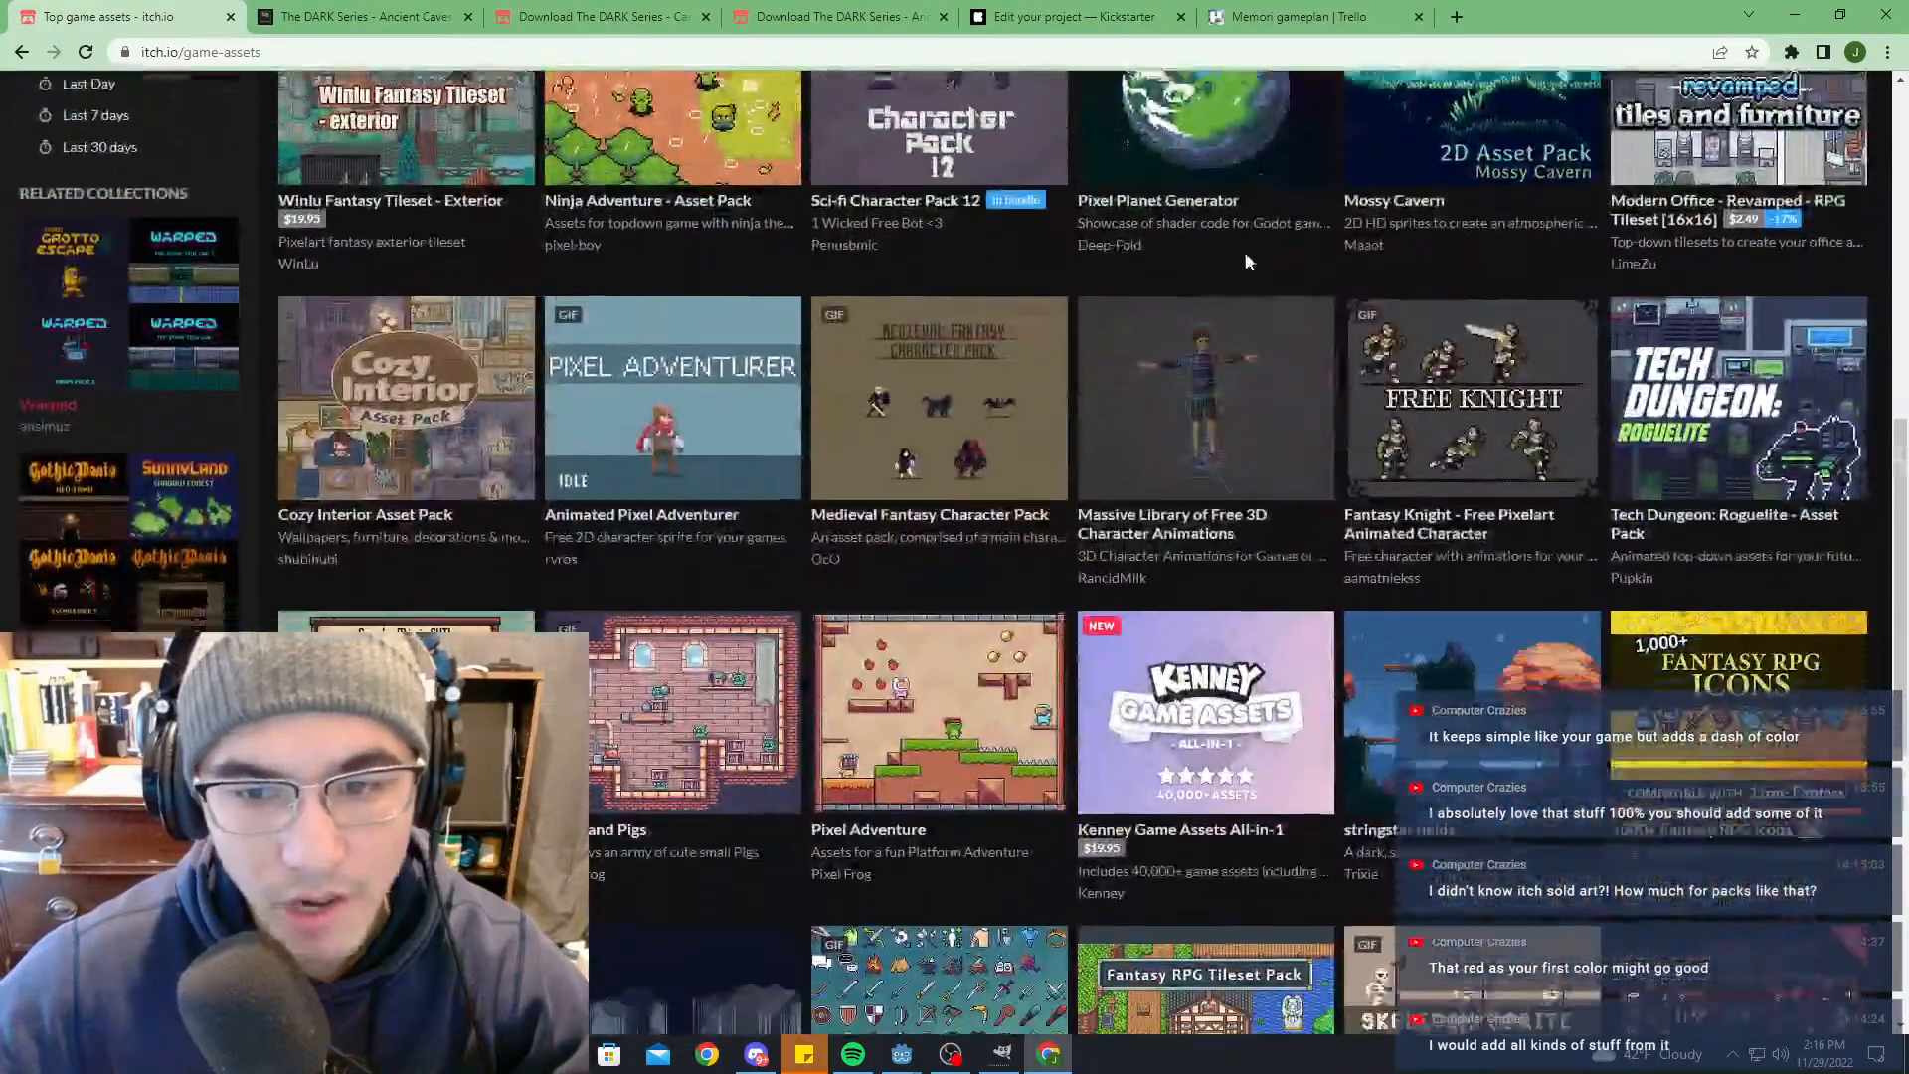
scroll(1070, 665, "down", 3)
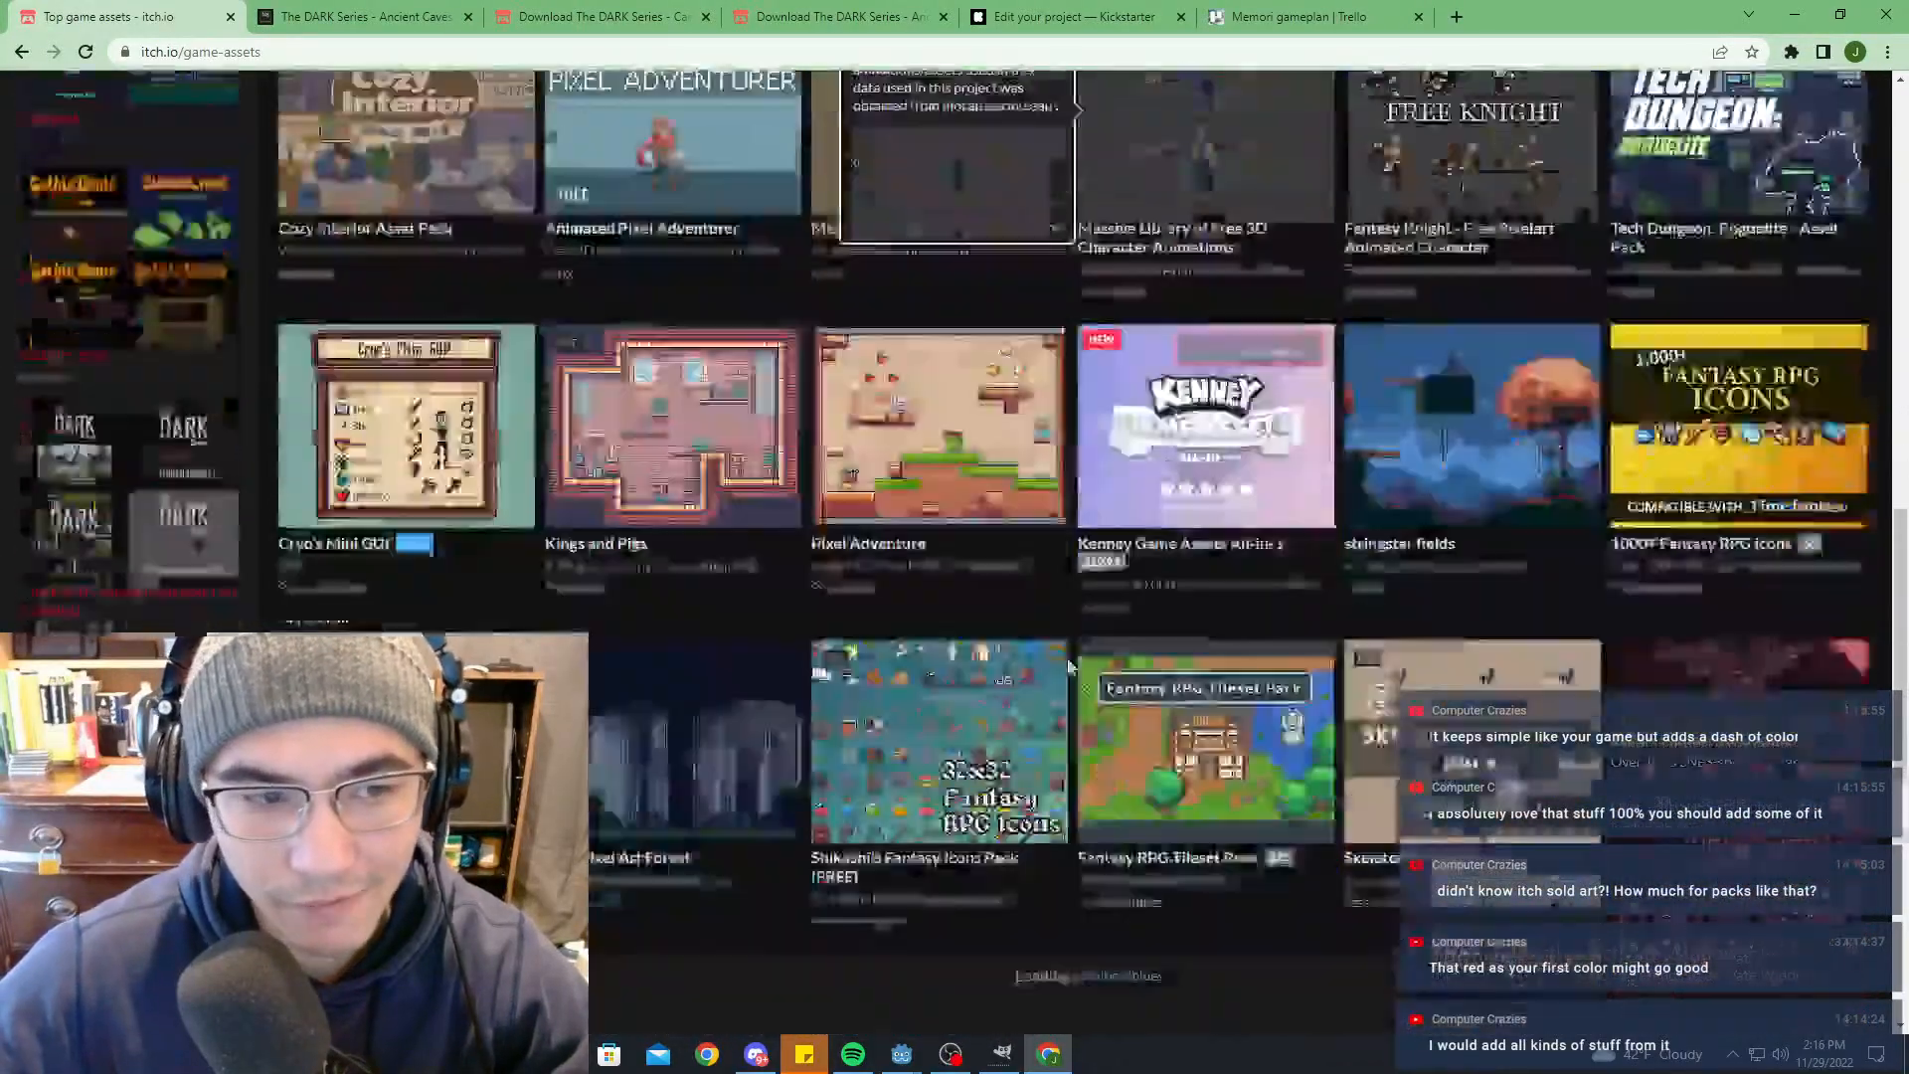
scroll(1070, 665, "up", 10)
Step: Search itch.io for "modern interiors", look over the game asset tags page, and return to the top game assets
left_click(478, 256)
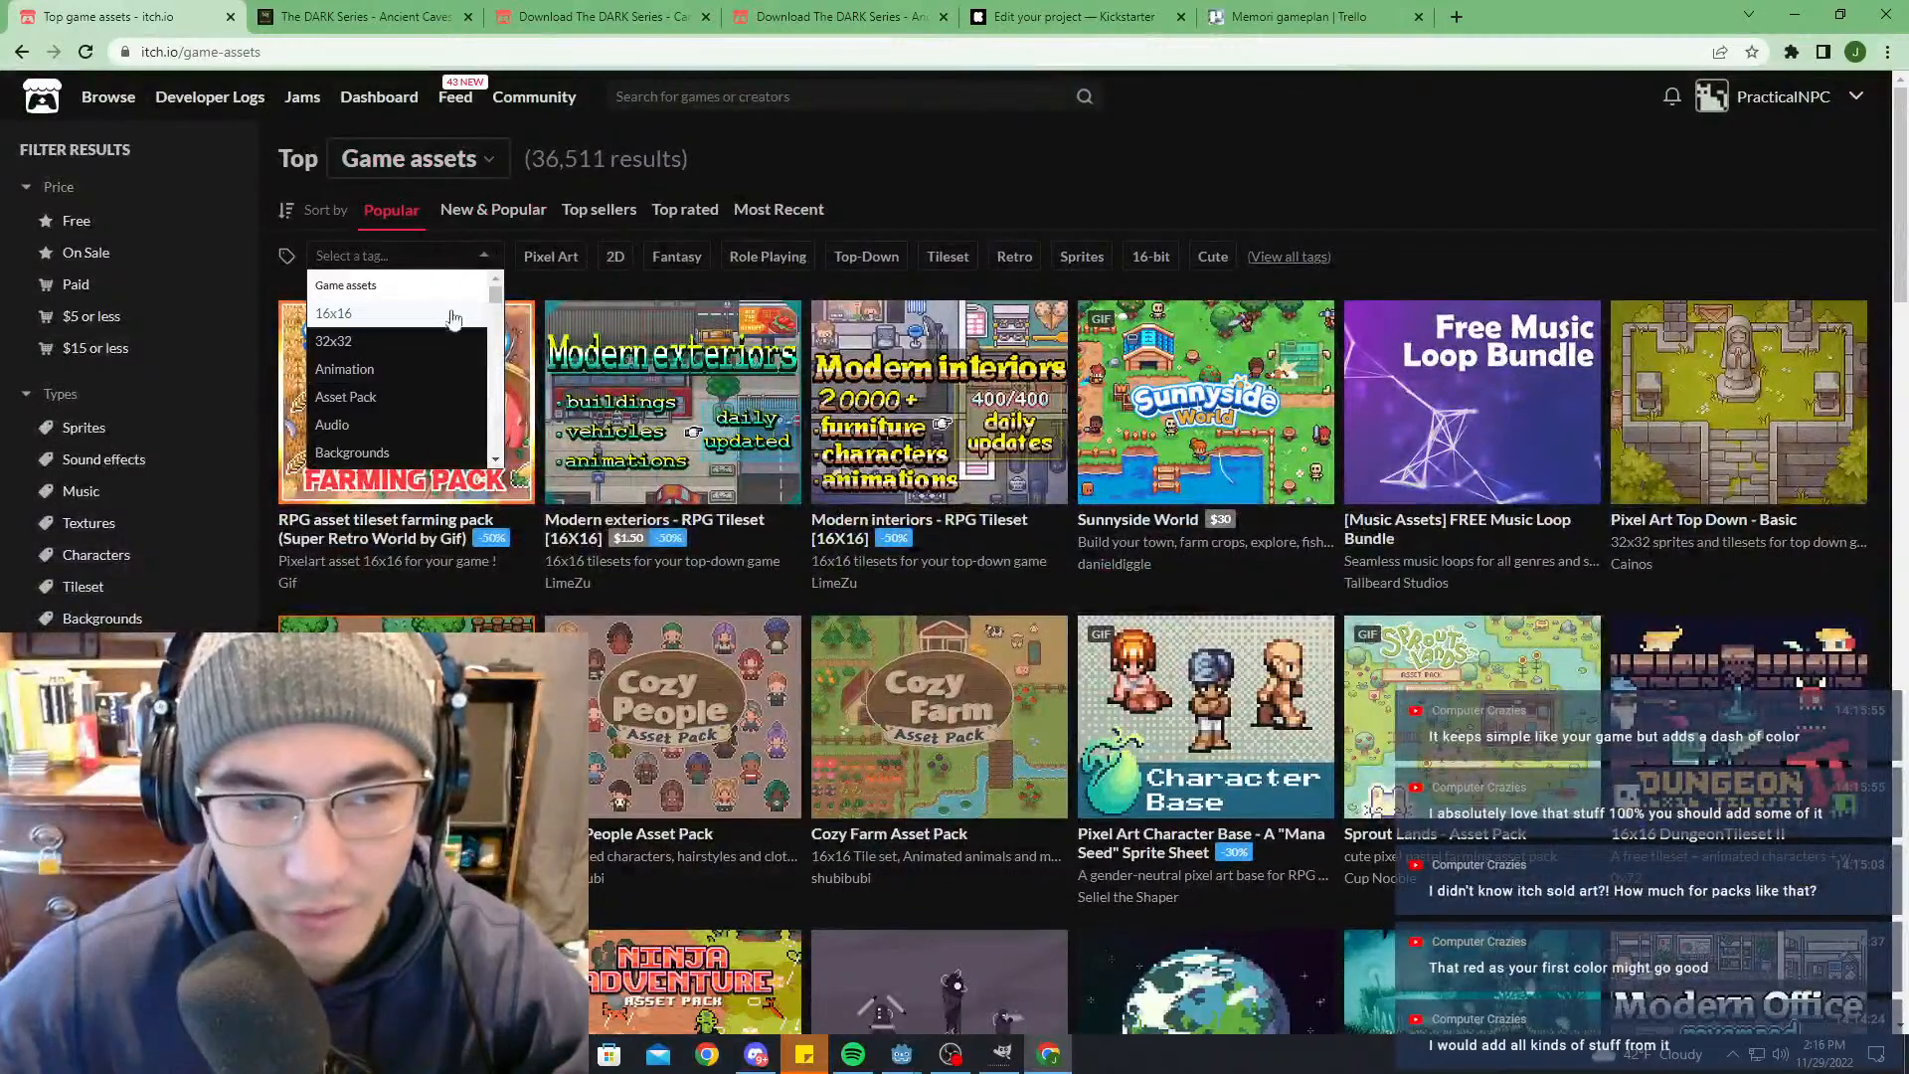
left_click(632, 291)
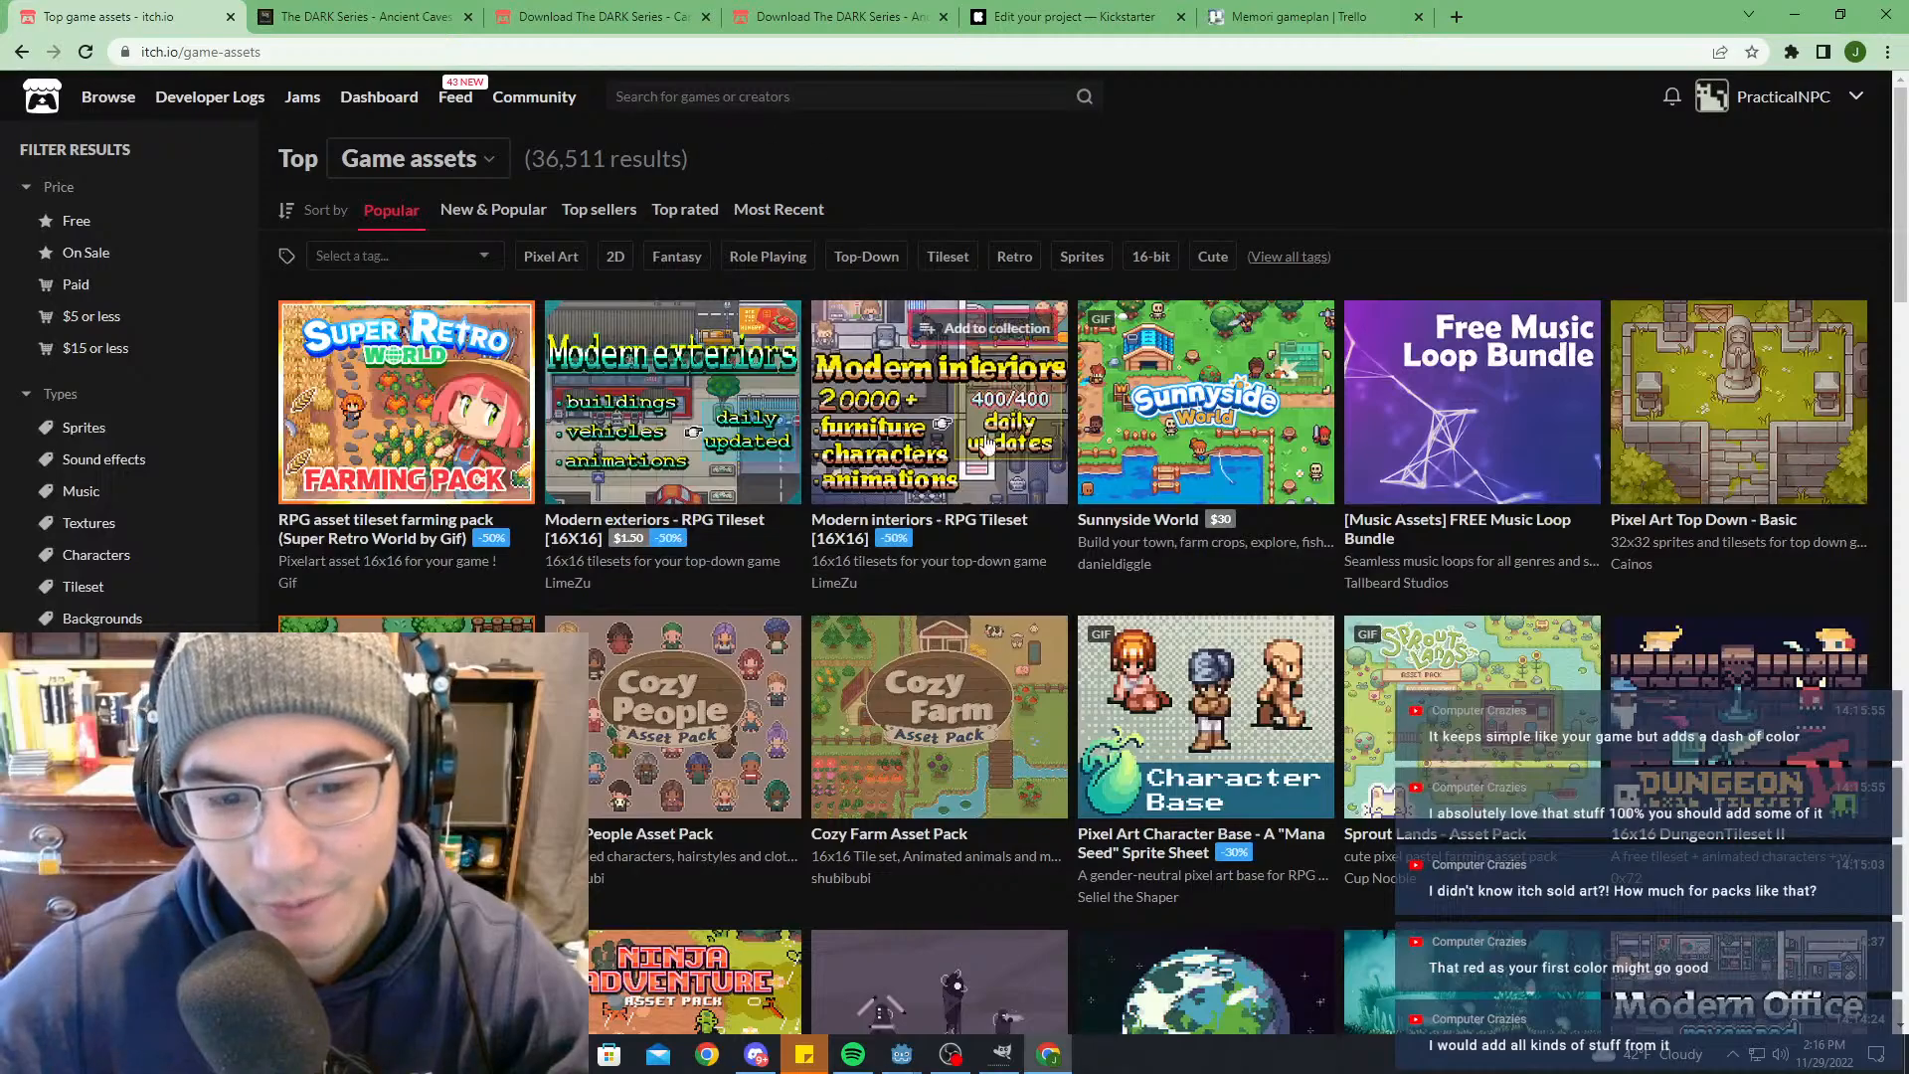
left_click(1014, 86)
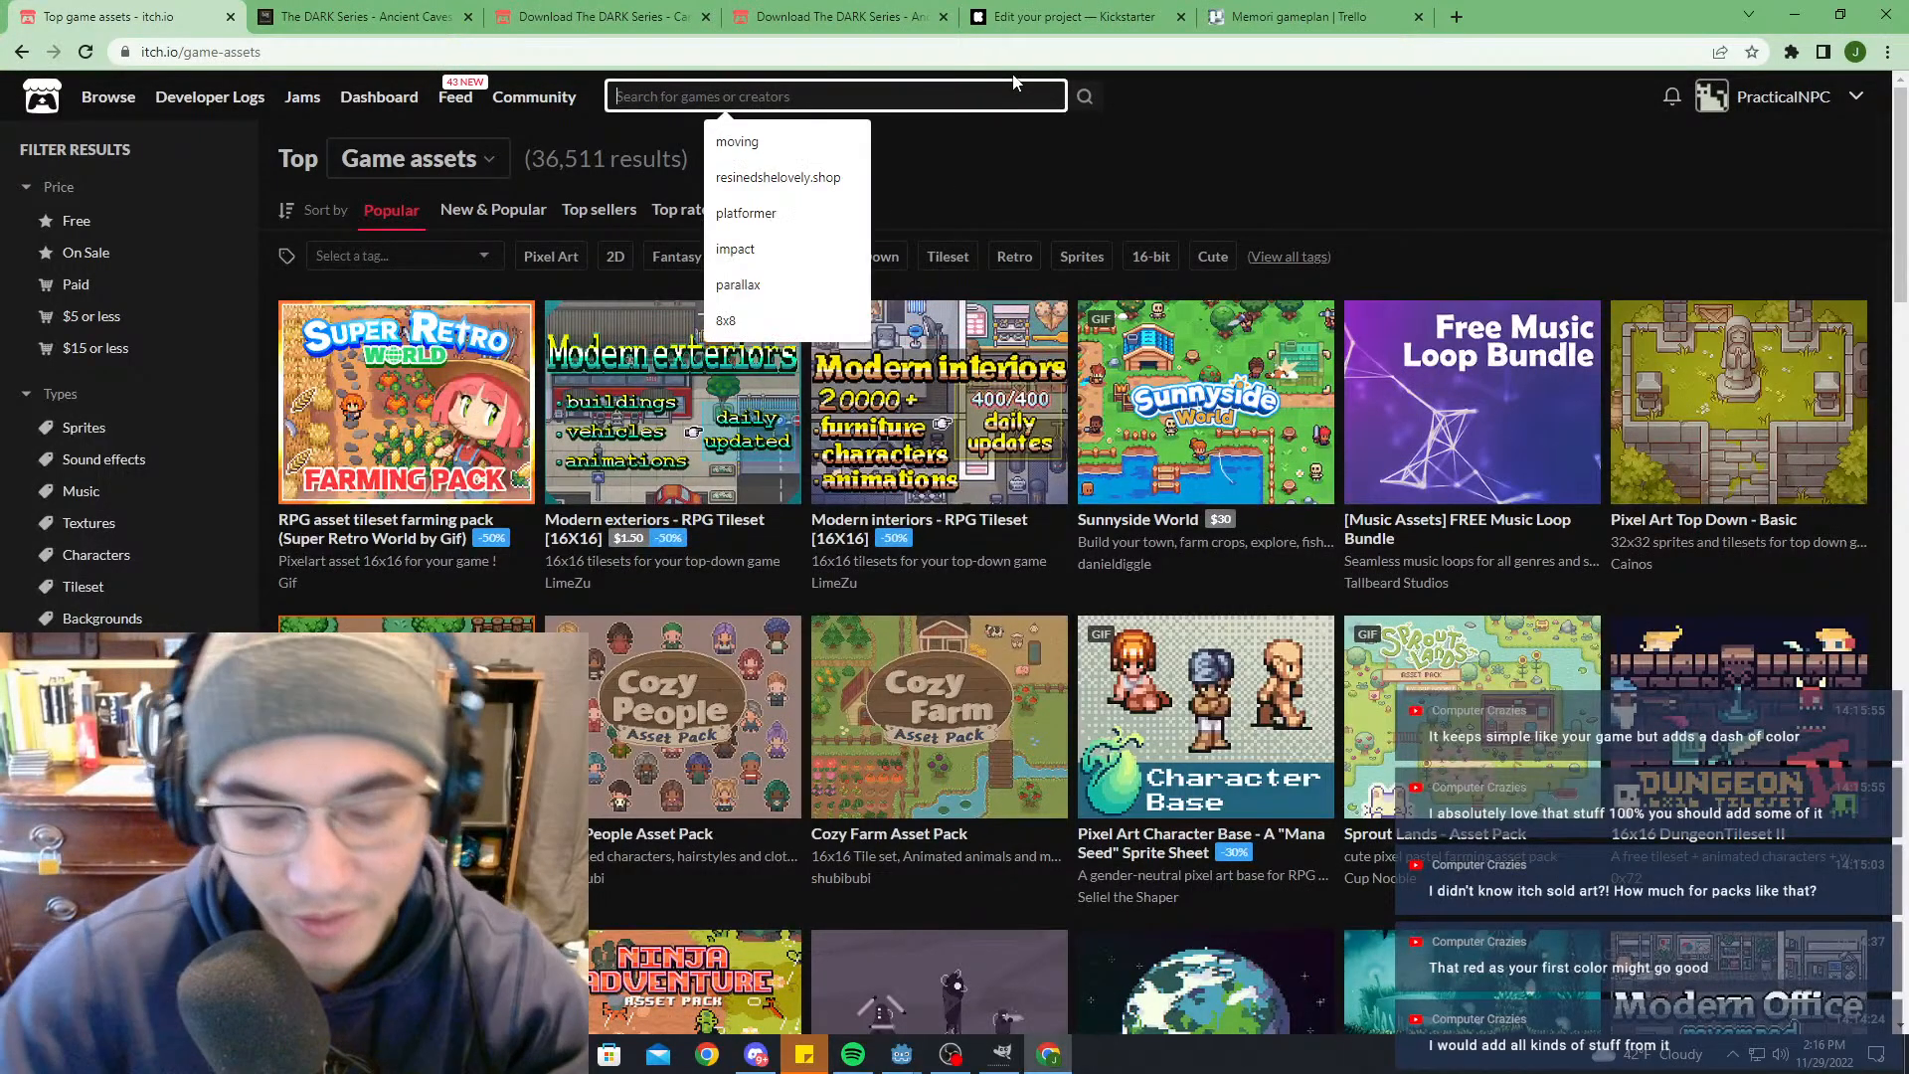
type("modern interiors")
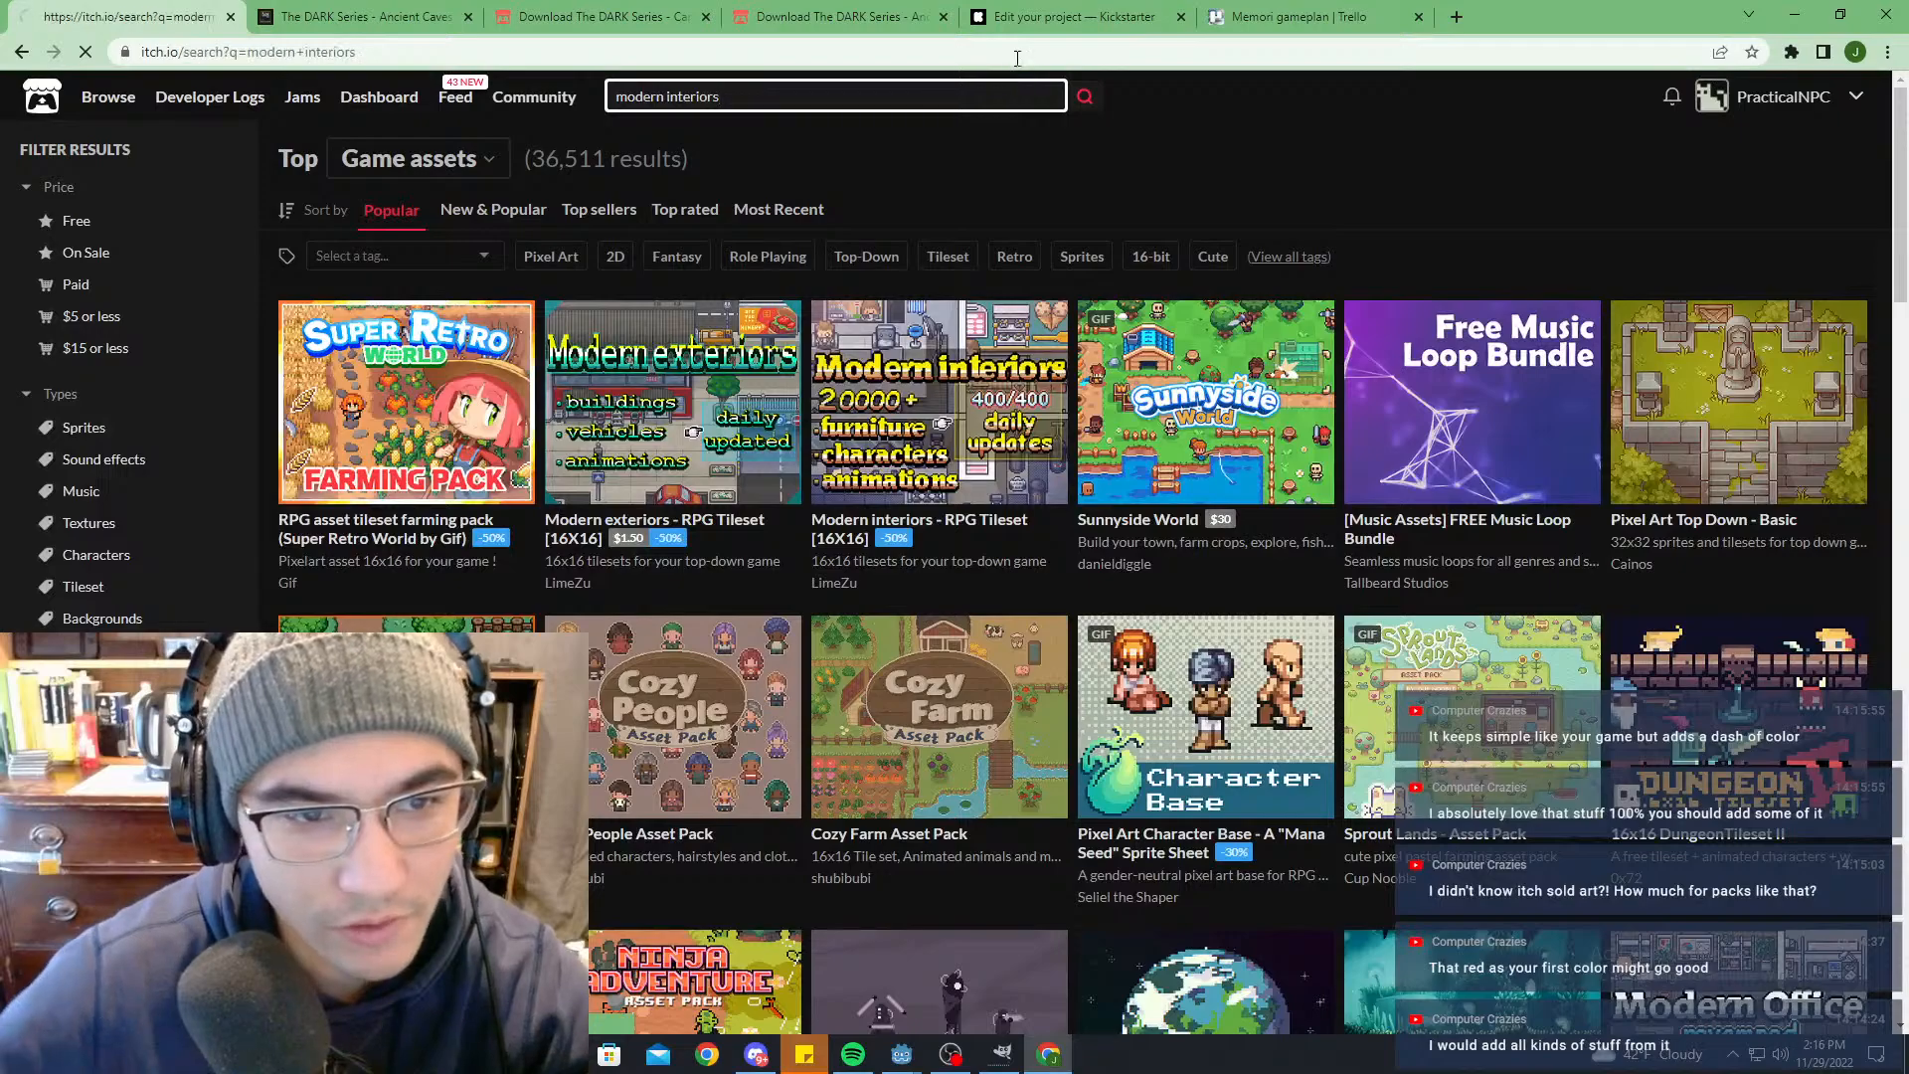
key("alt+Left")
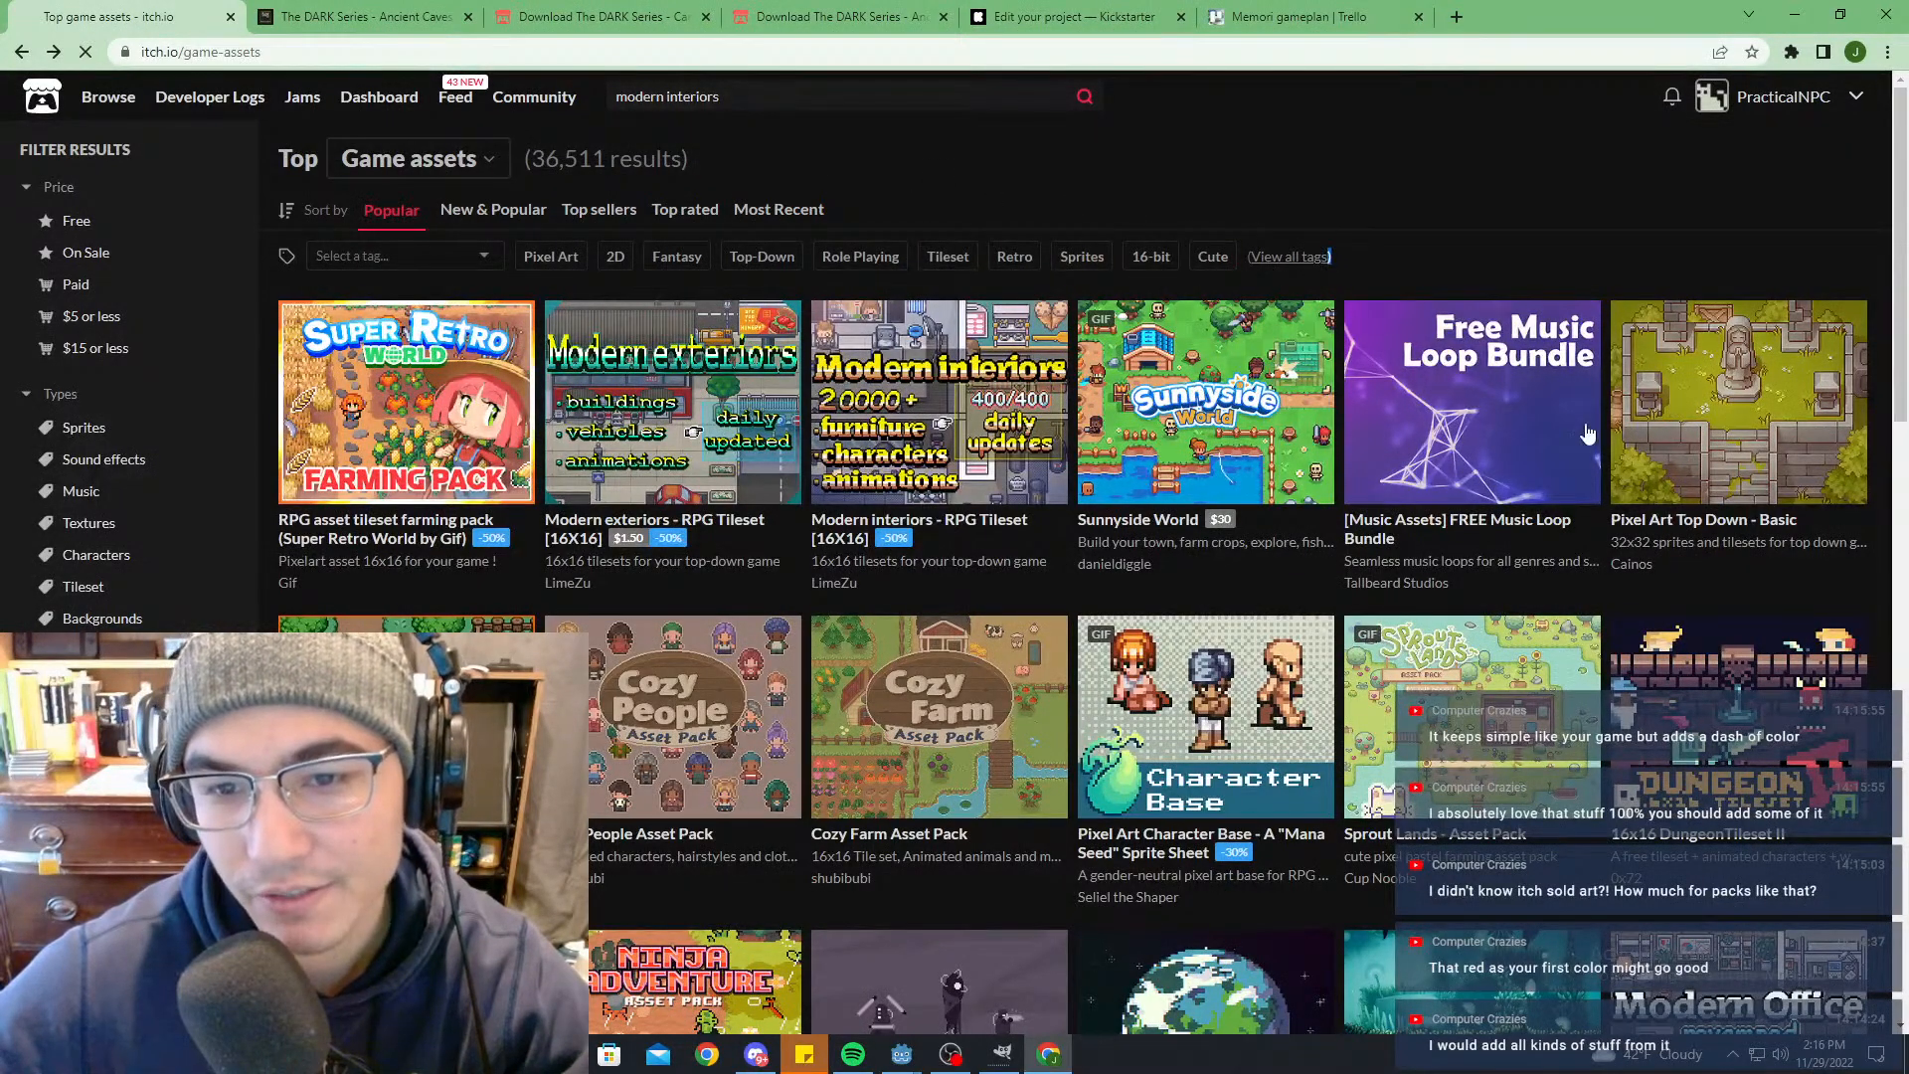
scroll(1127, 522, "down", 1)
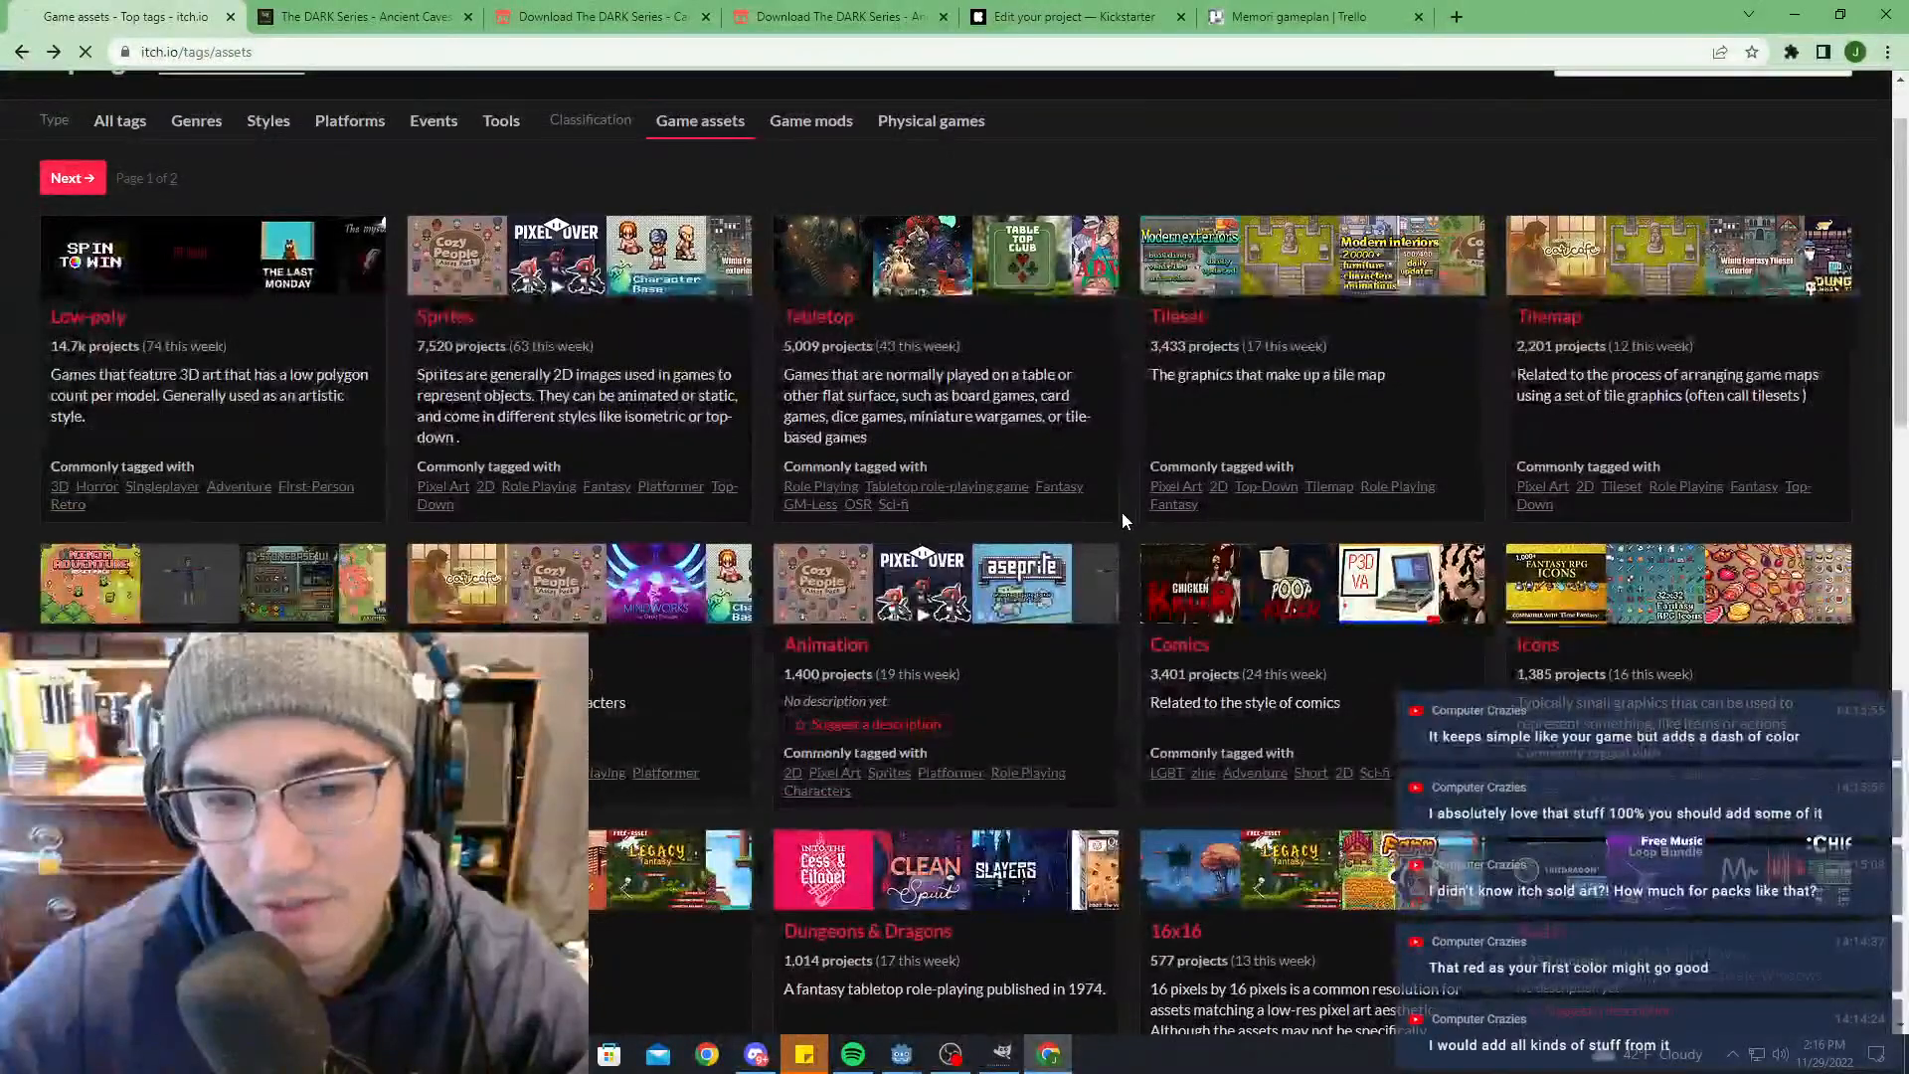
key("alt+Left")
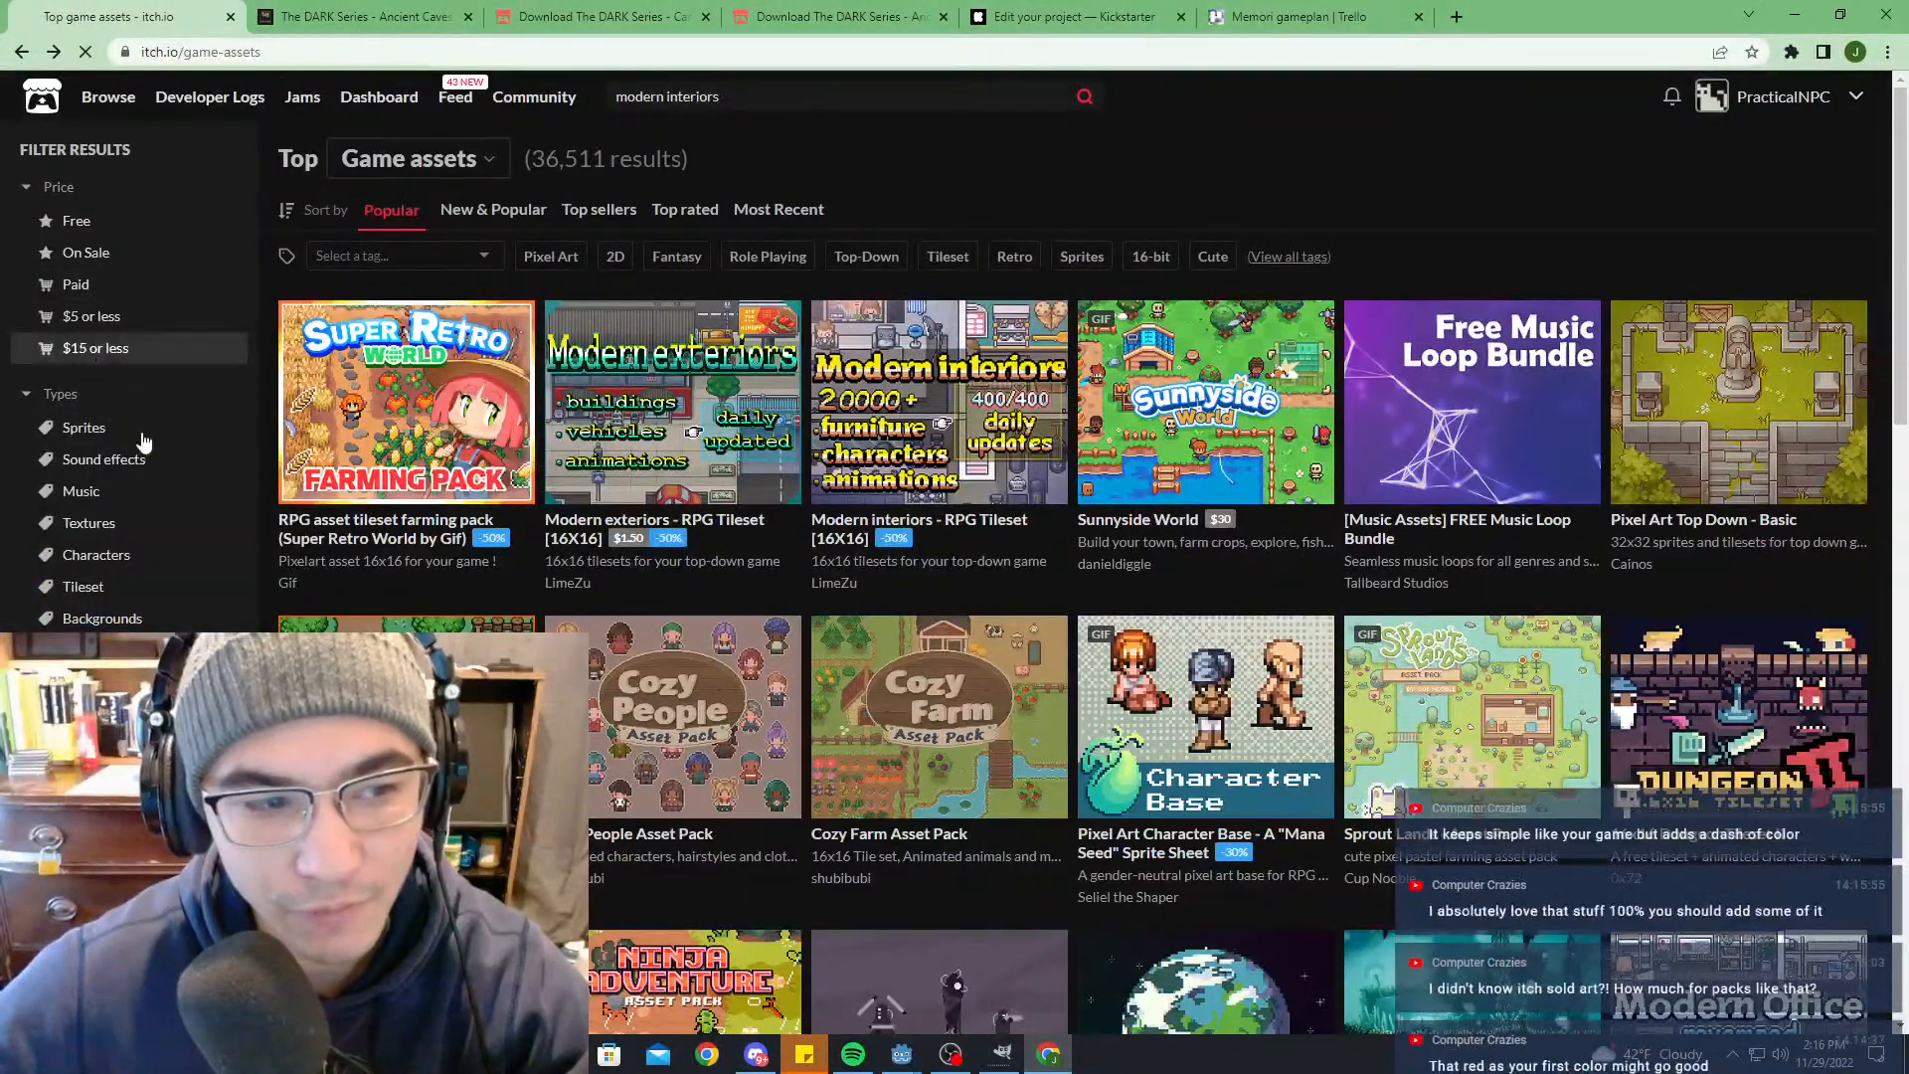
Step: Filter the game assets to $15 or less and browse the listed packs, previewing Controller & Keyboard Icons
scroll(1407, 341, "down", 1)
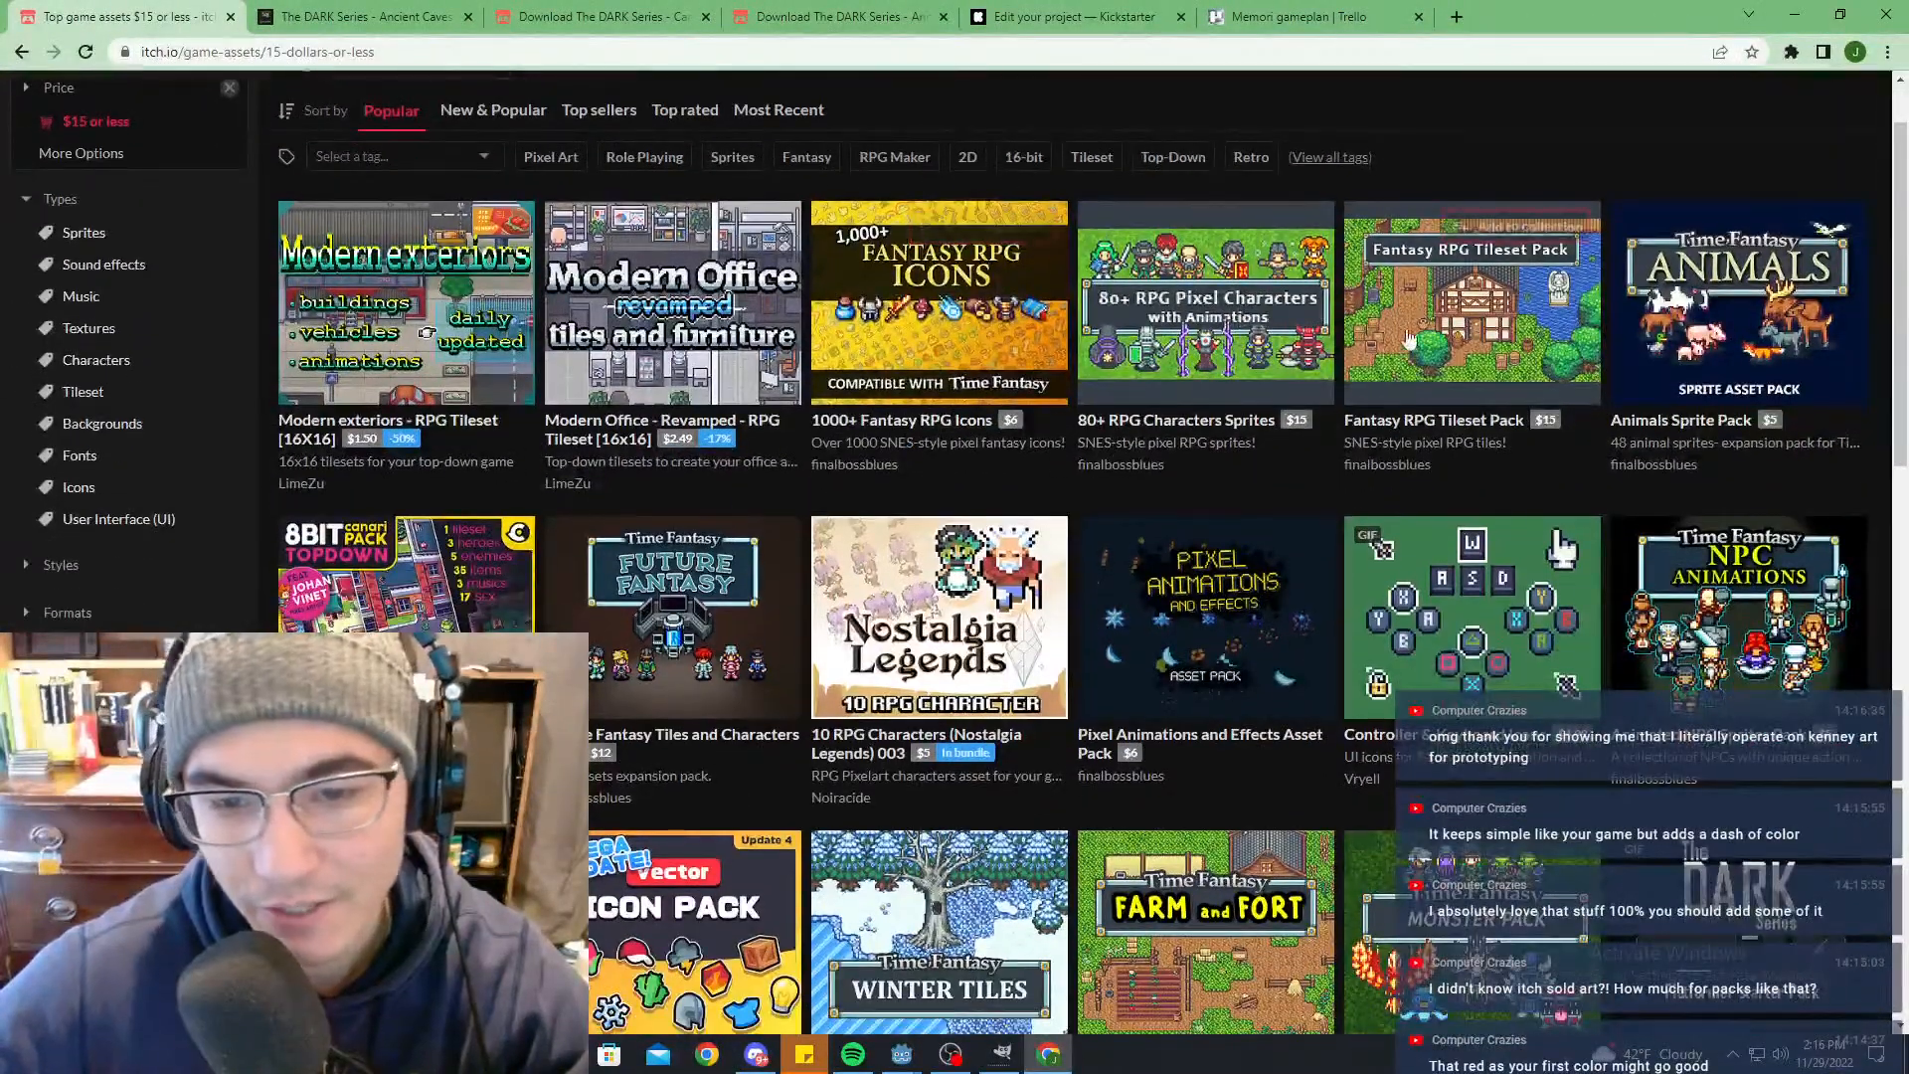
scroll(985, 390, "down", 7)
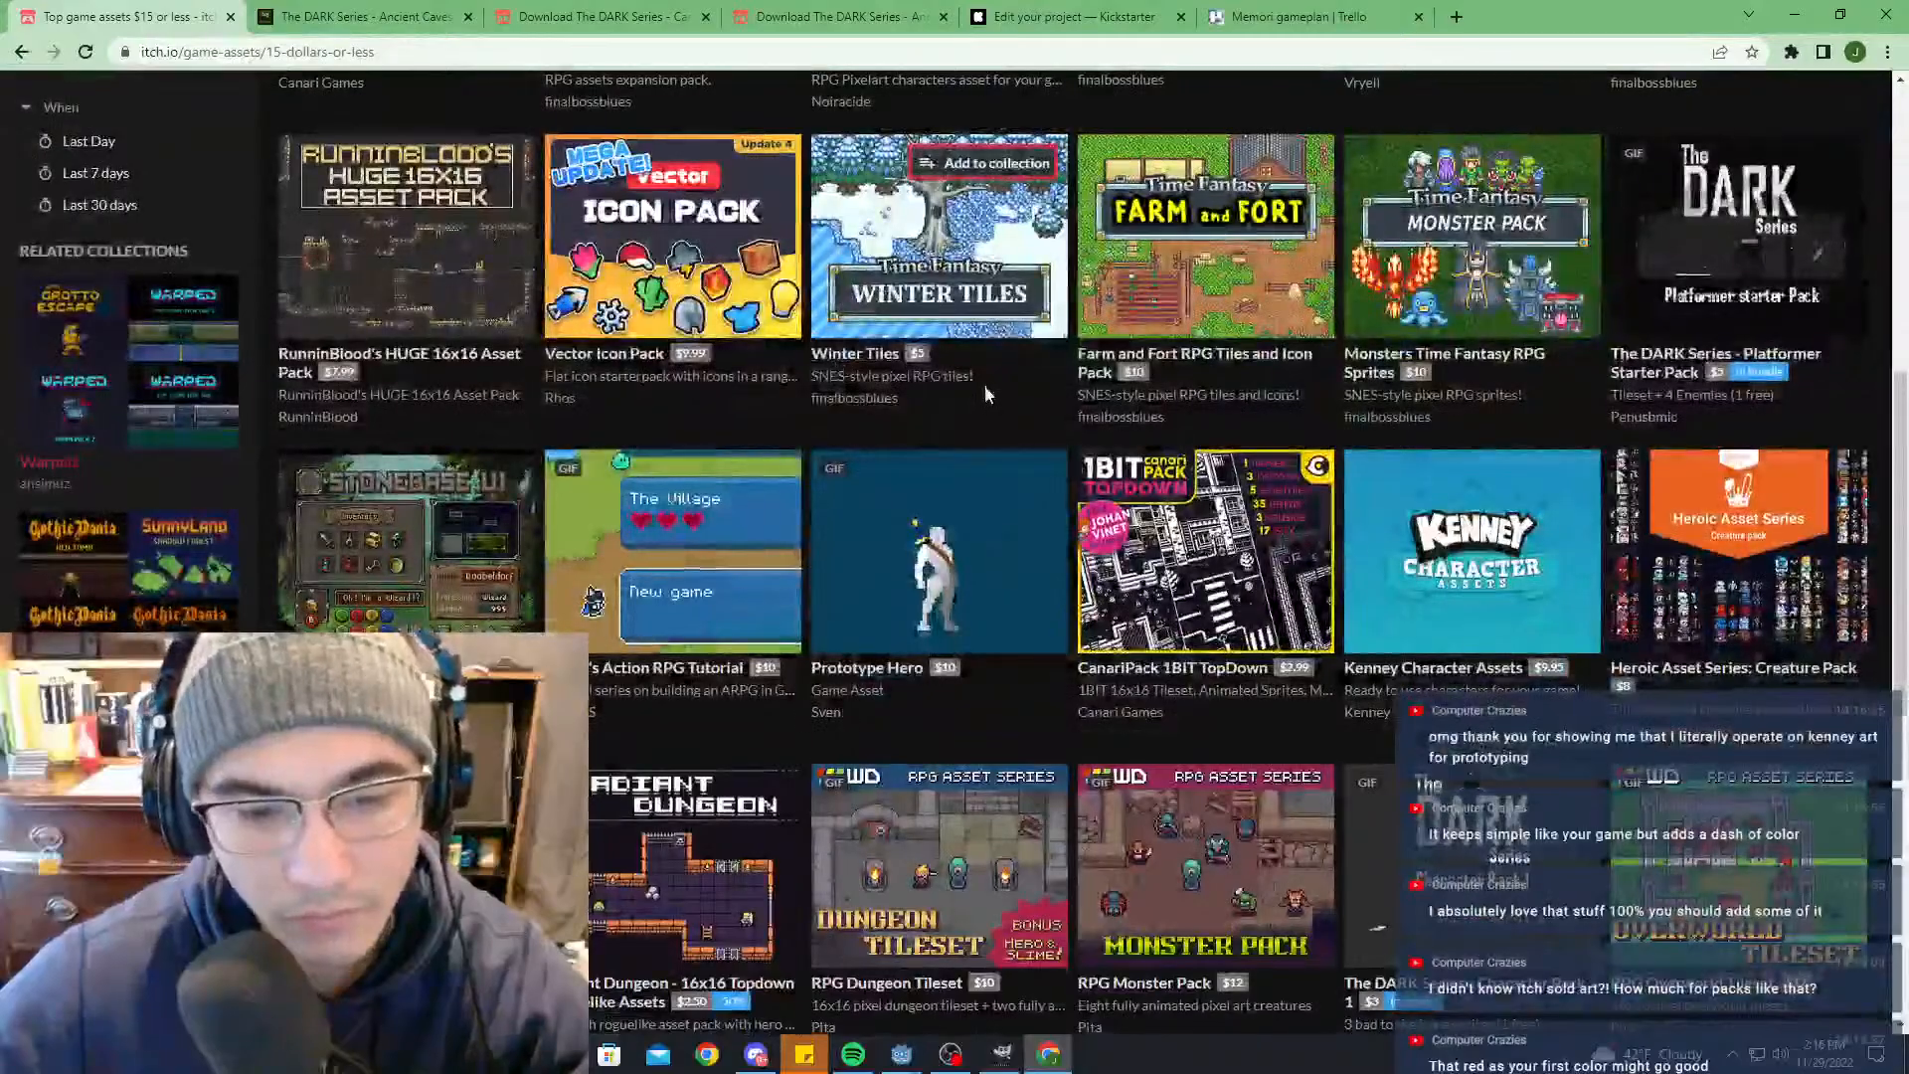
scroll(986, 387, "down", 9)
scroll(1141, 470, "up", 14)
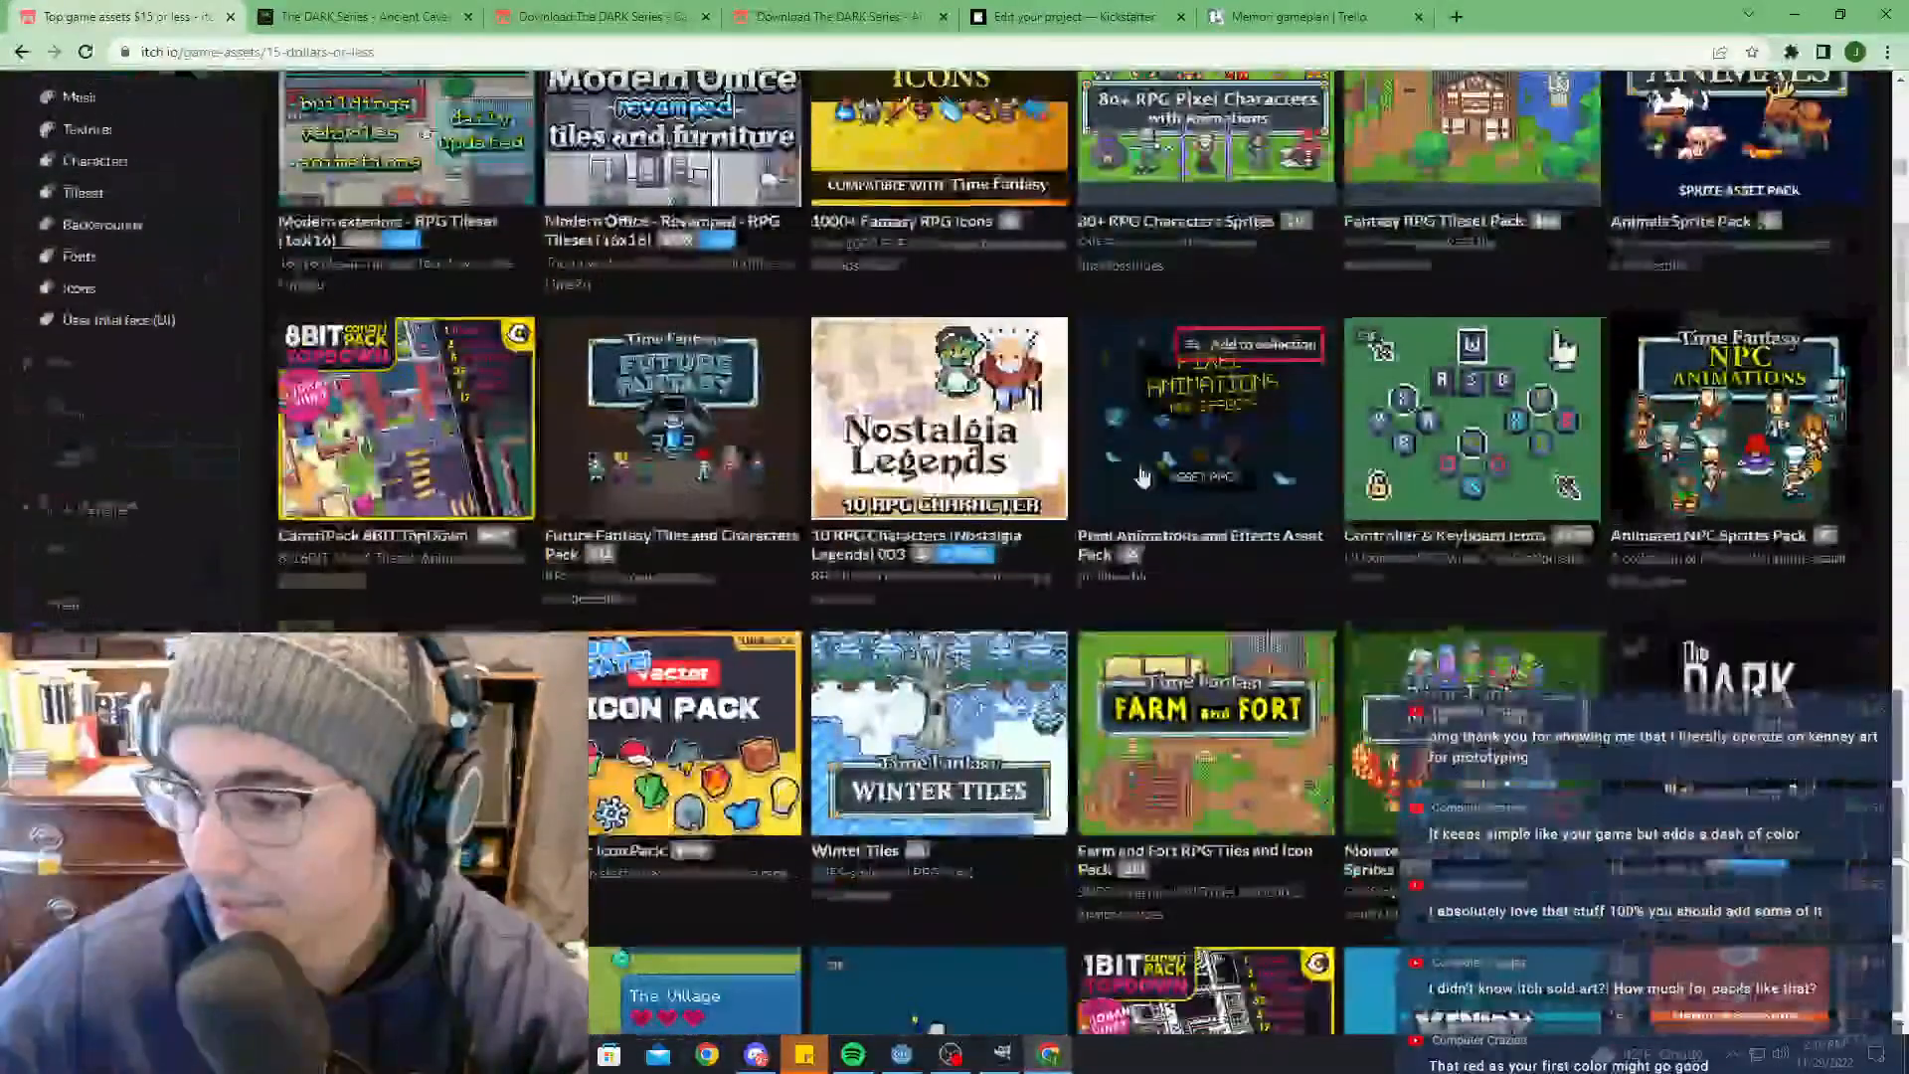
scroll(1142, 478, "up", 3)
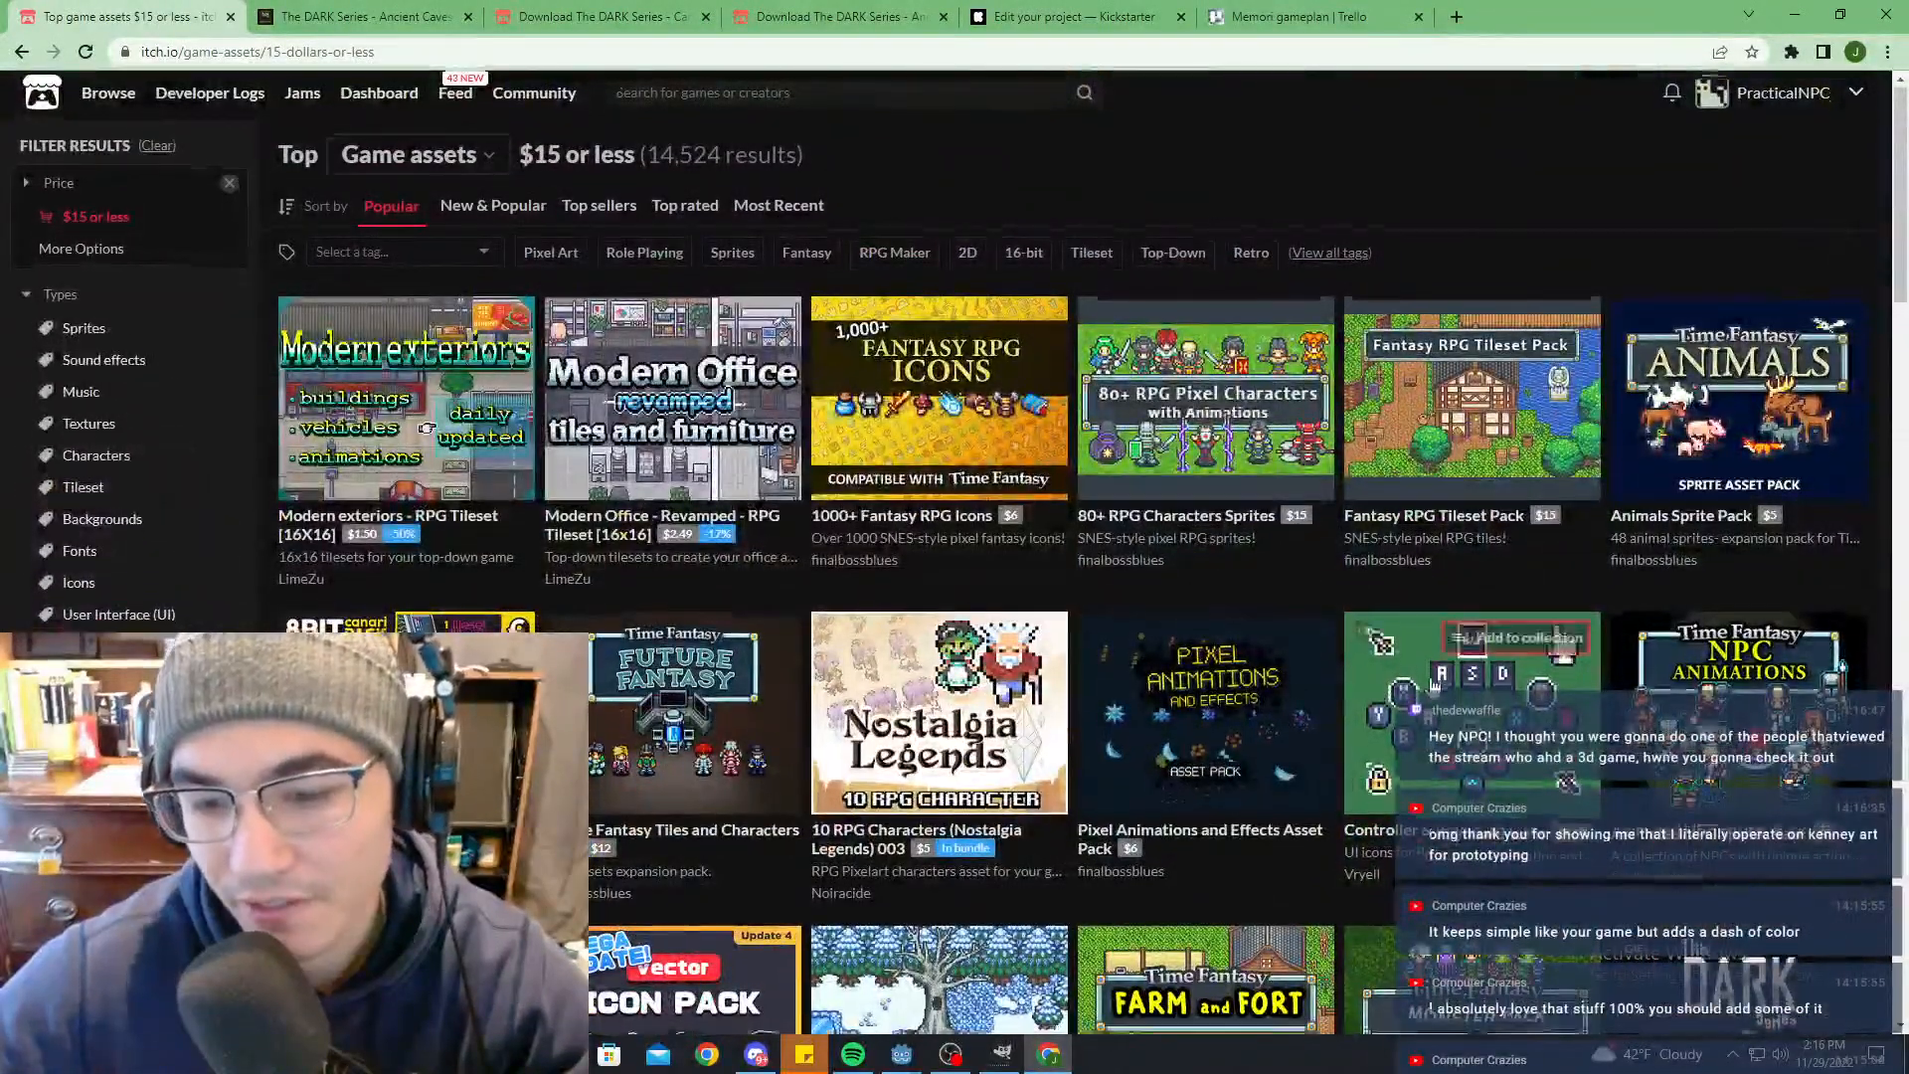
scroll(1433, 684, "down", 5)
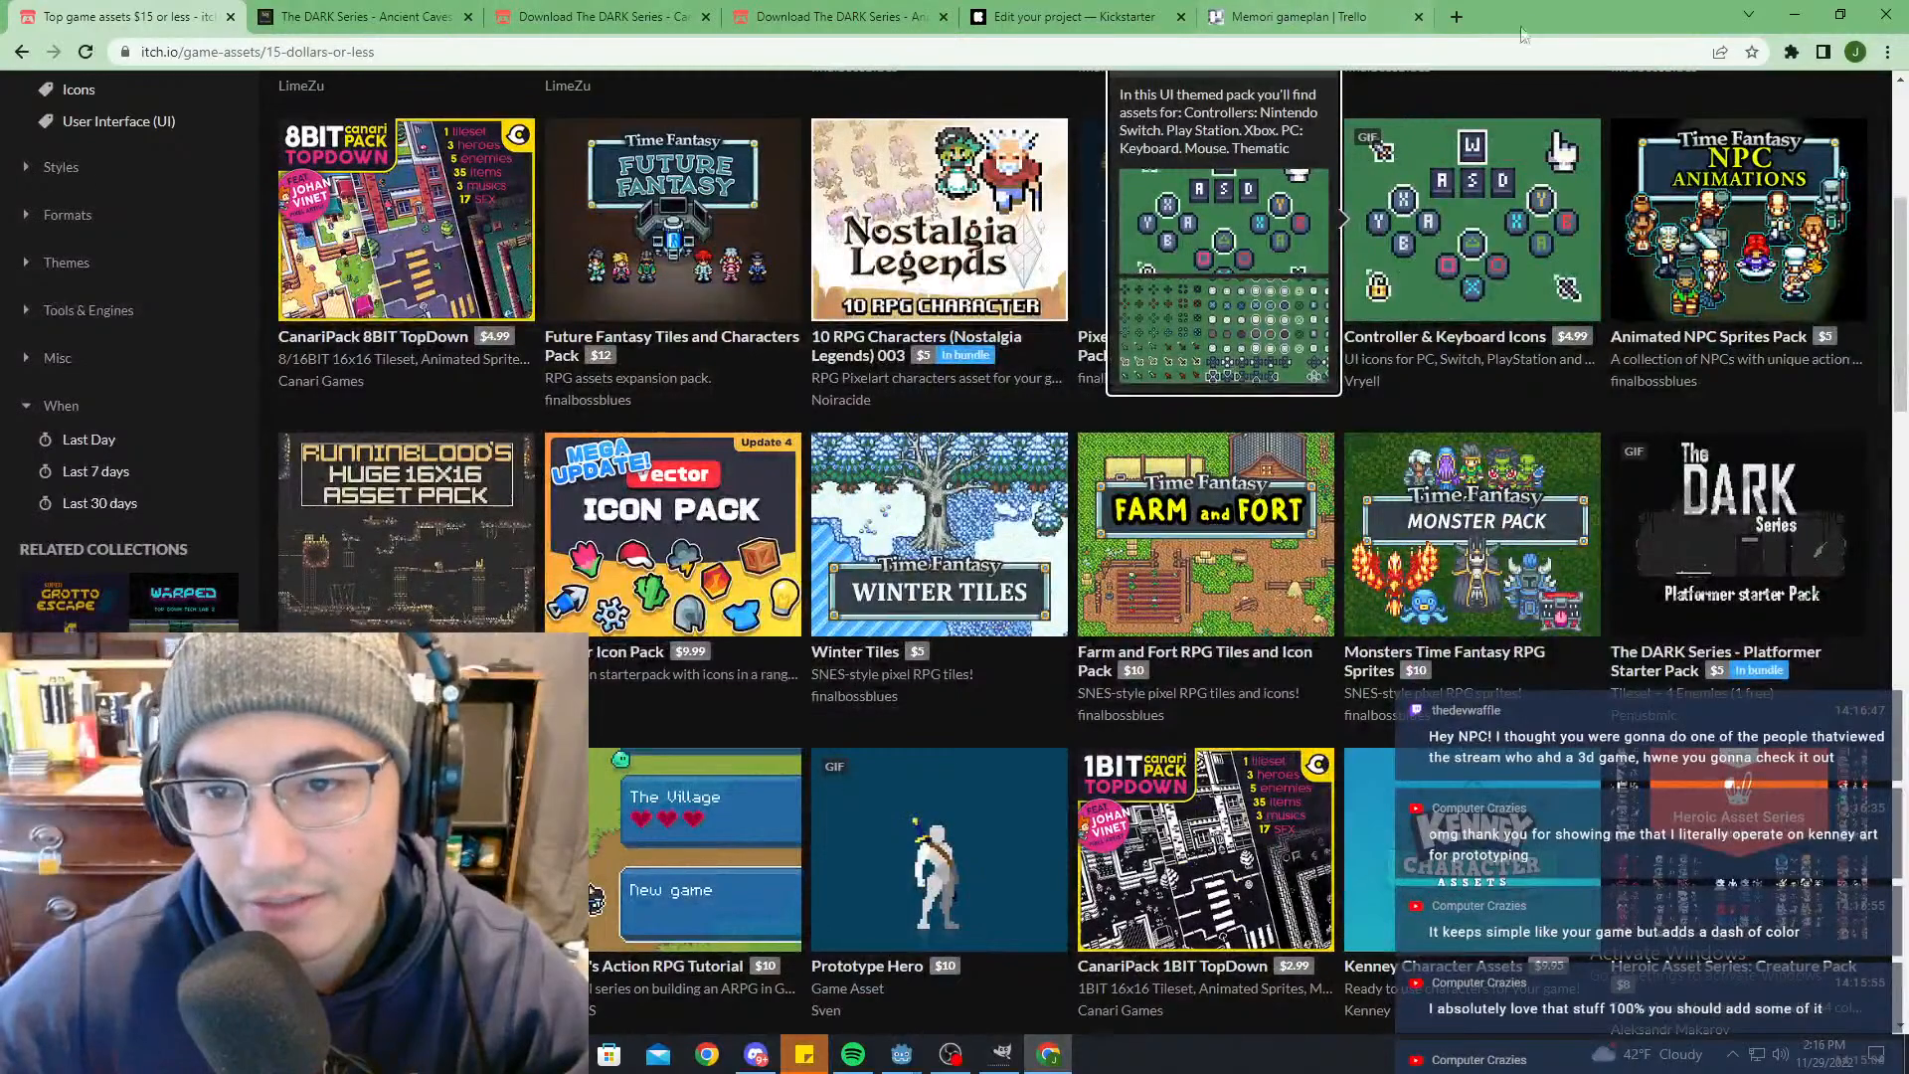
Step: Open the OpenGameArt.org website in a new tab
key("ctrl+Tab")
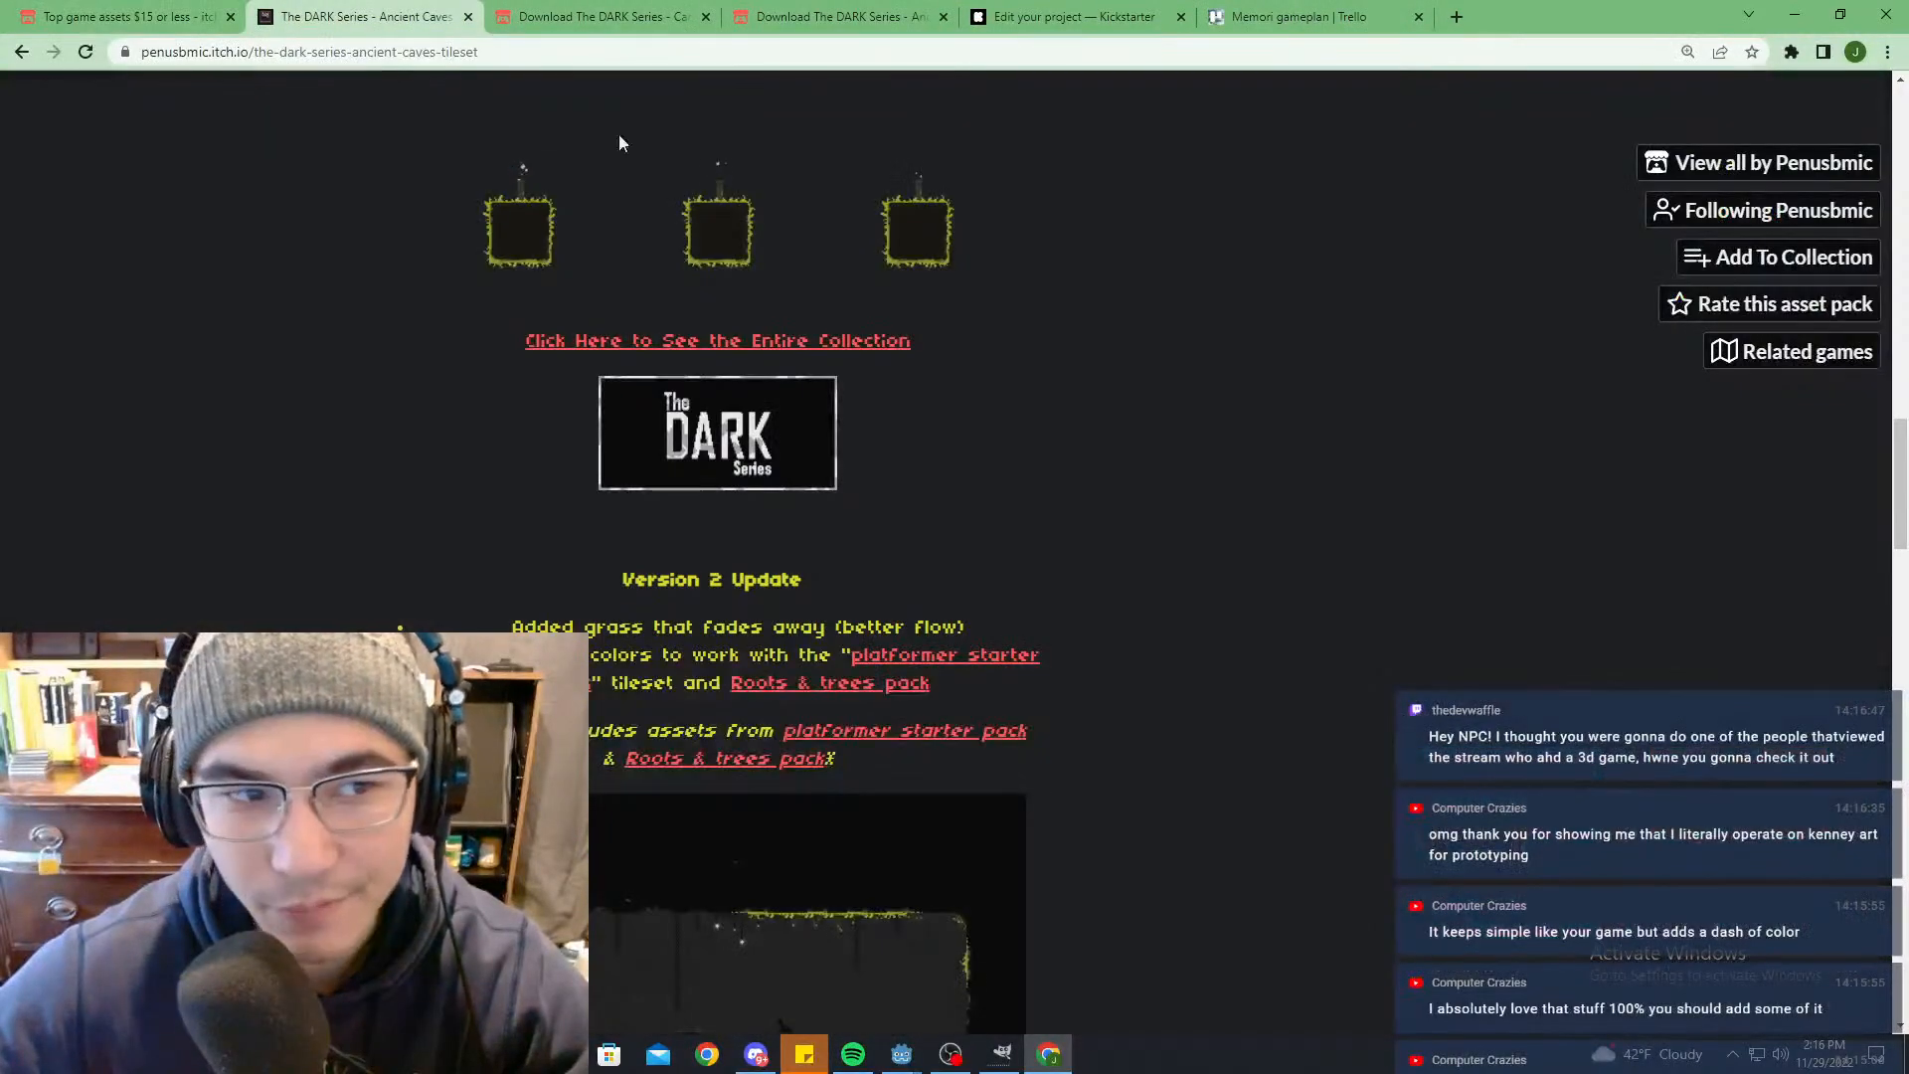
left_click(1460, 15)
type("ope")
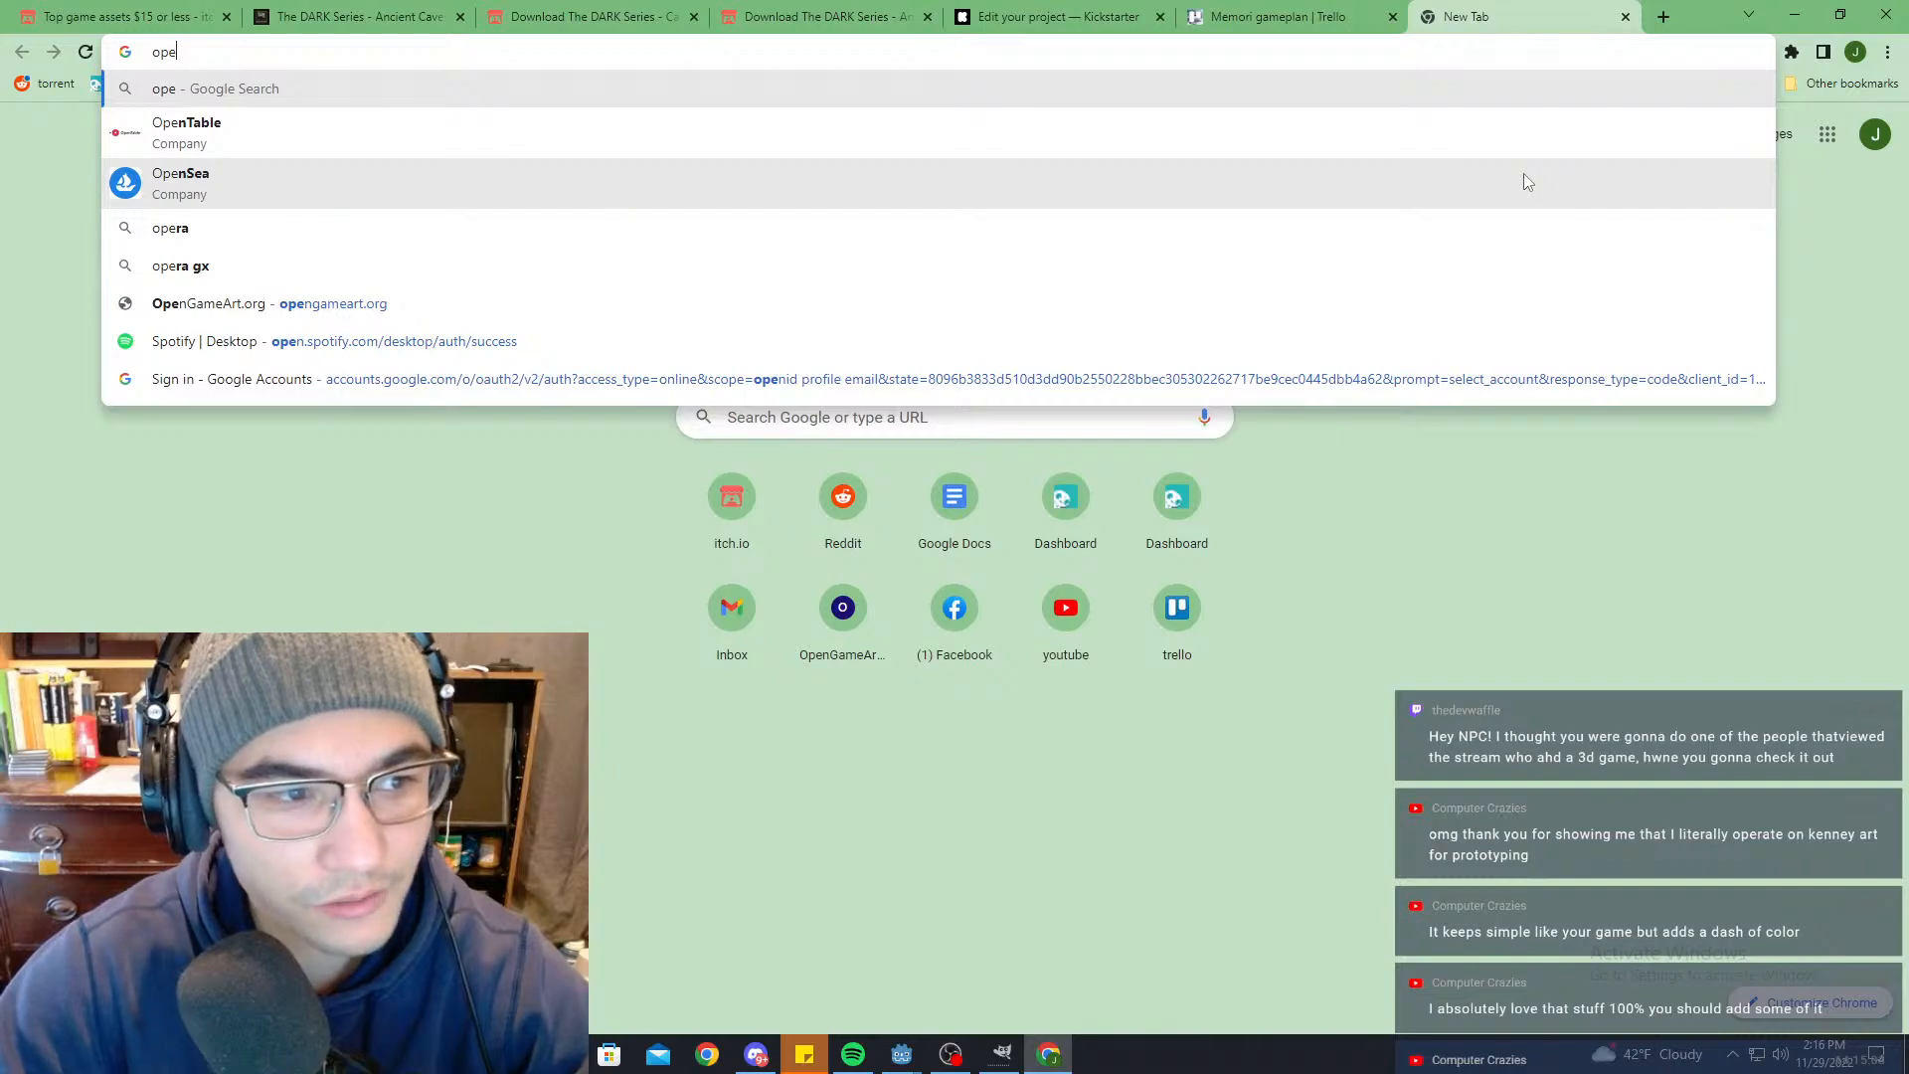
type("n")
key("Return")
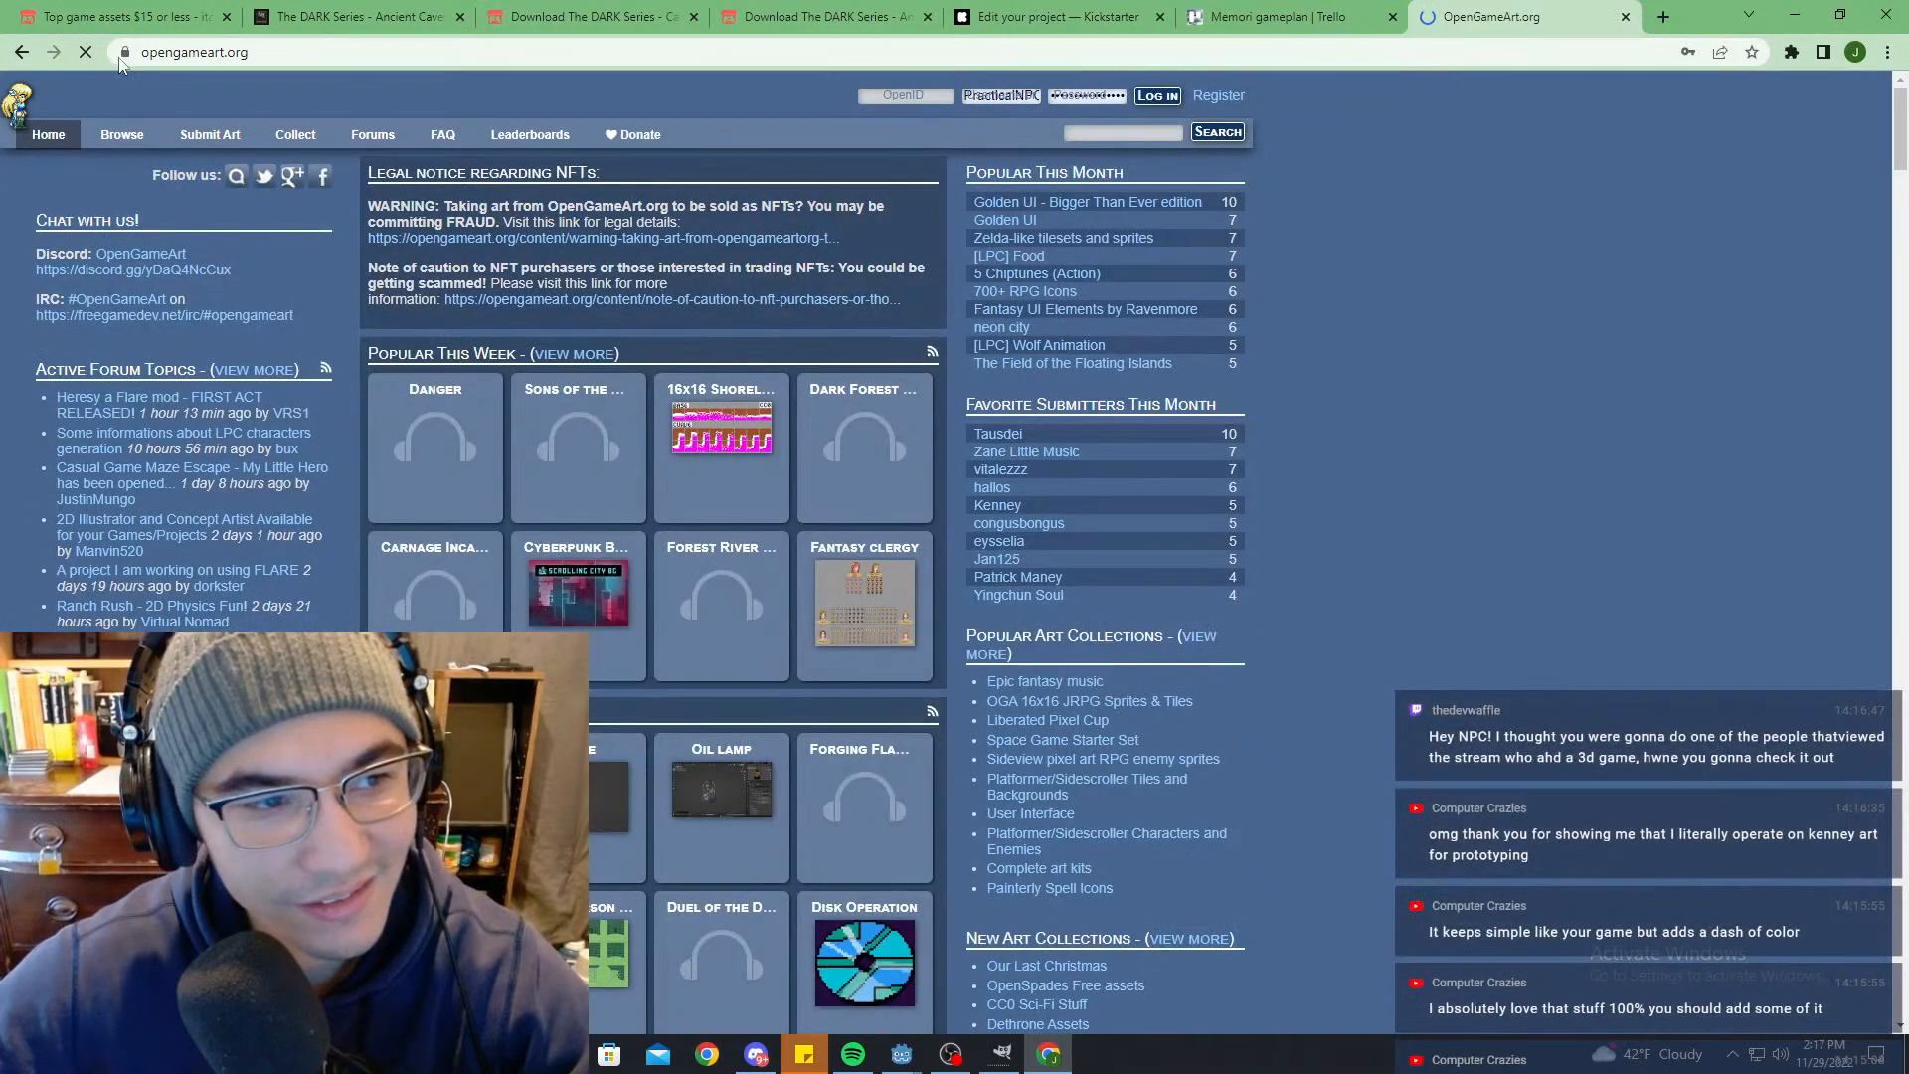
Step: Show the full OpenGameArt.org address and skim the popular art and collections on its home page
left_click(207, 53)
left_click_drag(211, 52, 280, 53)
left_click(272, 53)
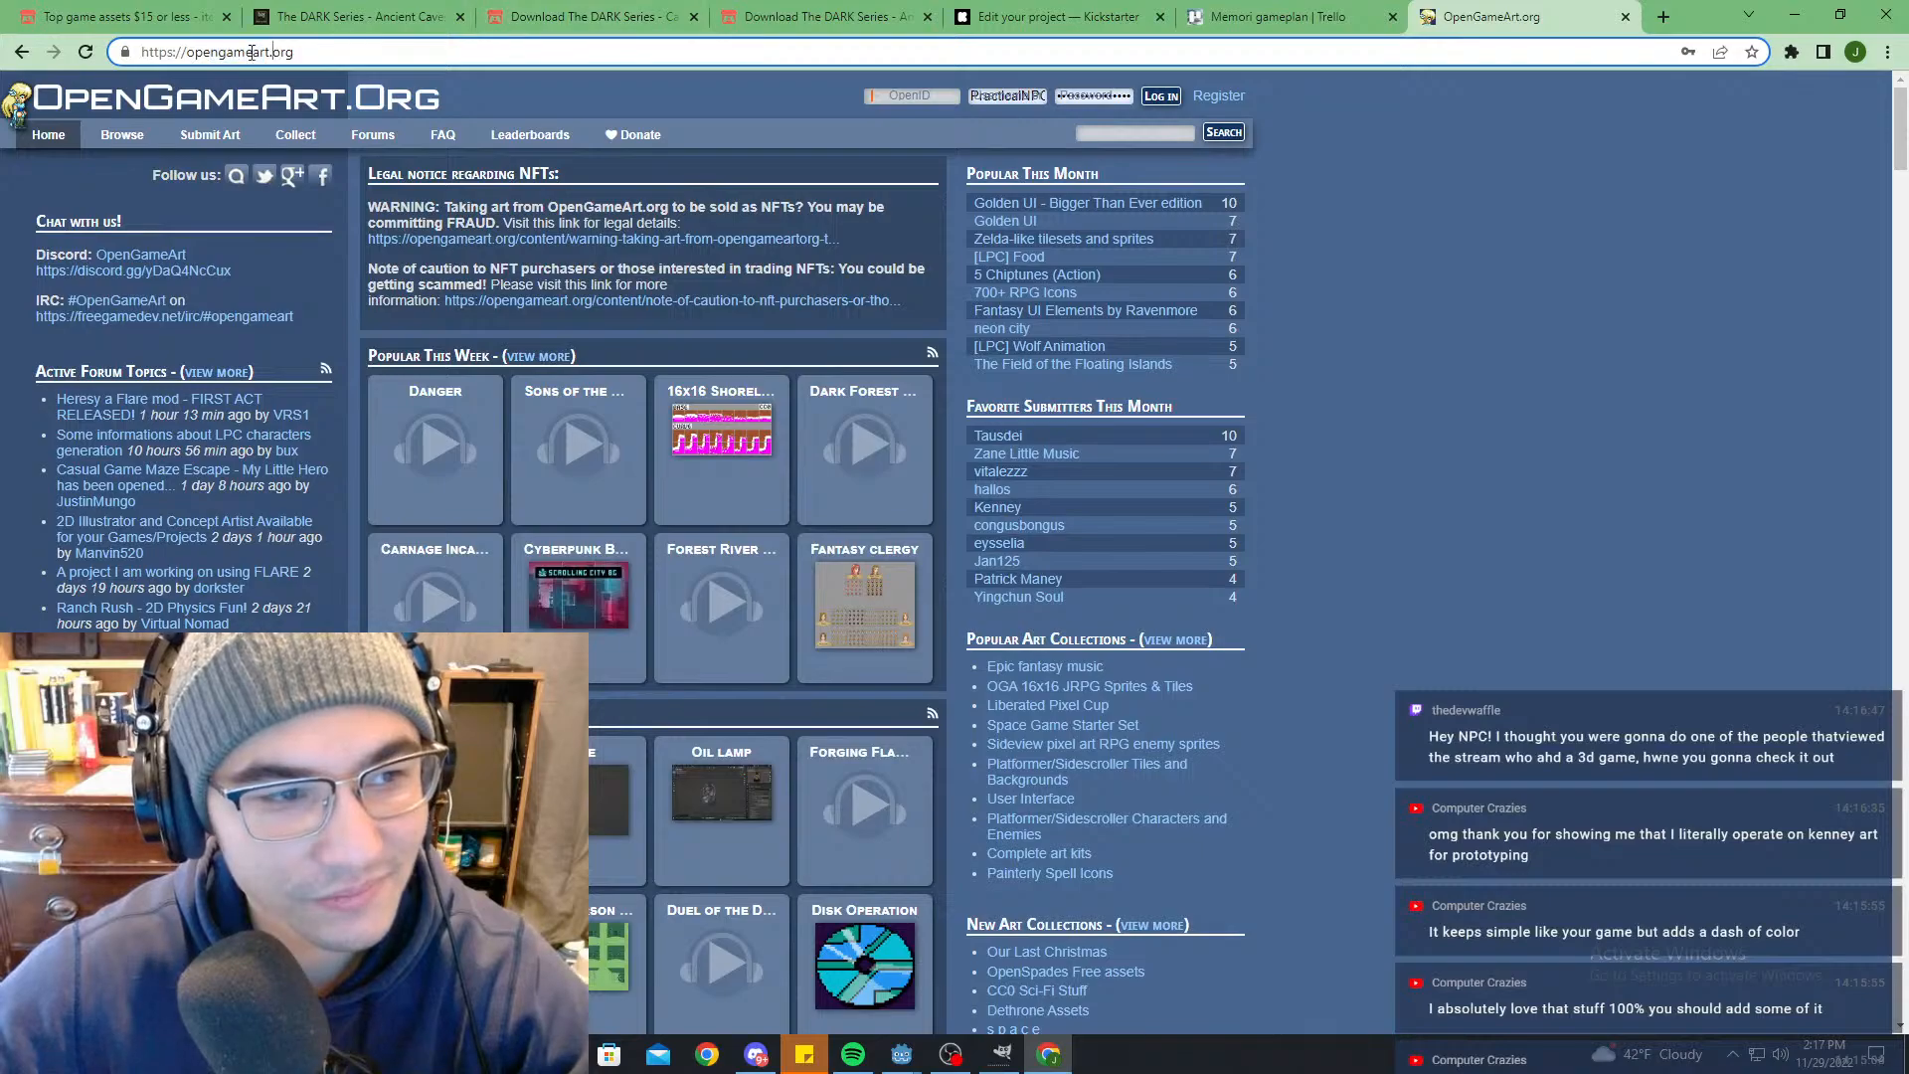
scroll(998, 440, "down", 5)
scroll(999, 440, "up", 5)
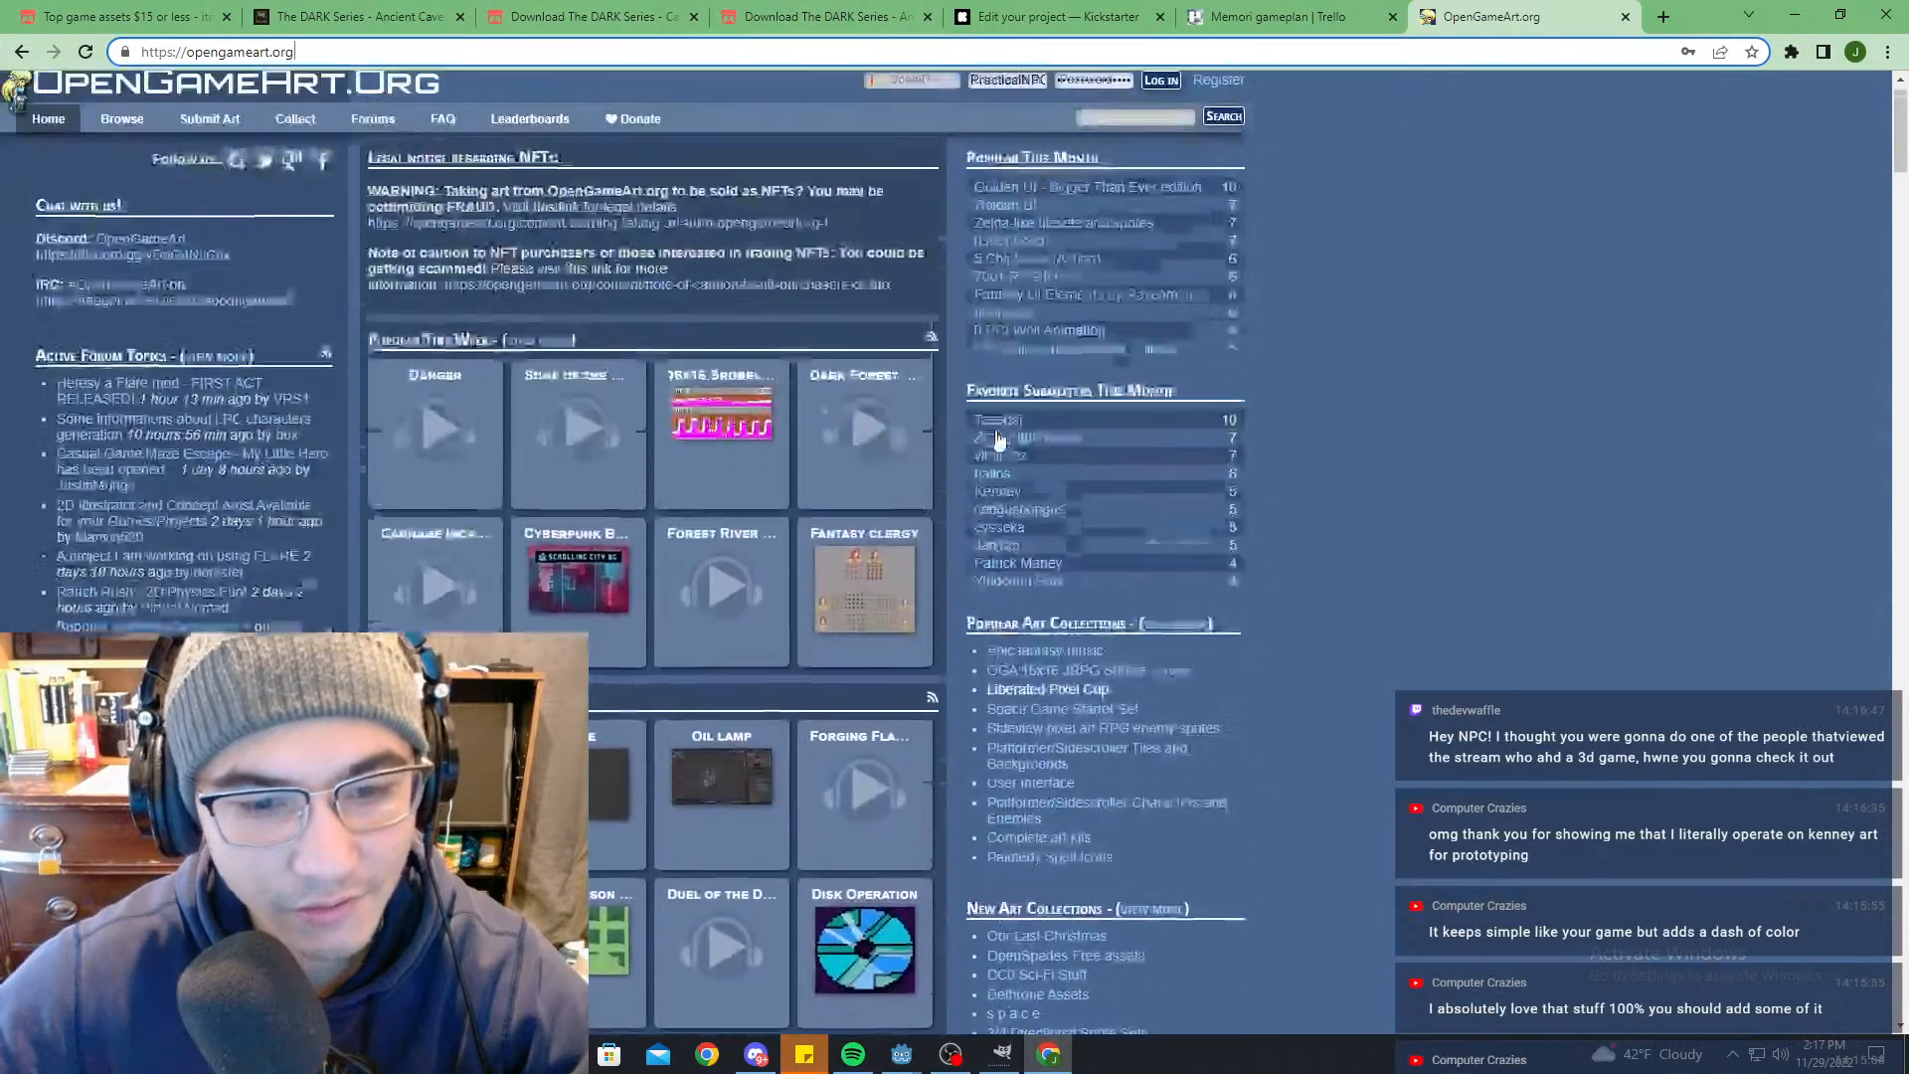
Step: Close the OpenGameArt page and examine the platform, sword and animated rock previews on the Ancient Caves tileset page
middle_click(1519, 10)
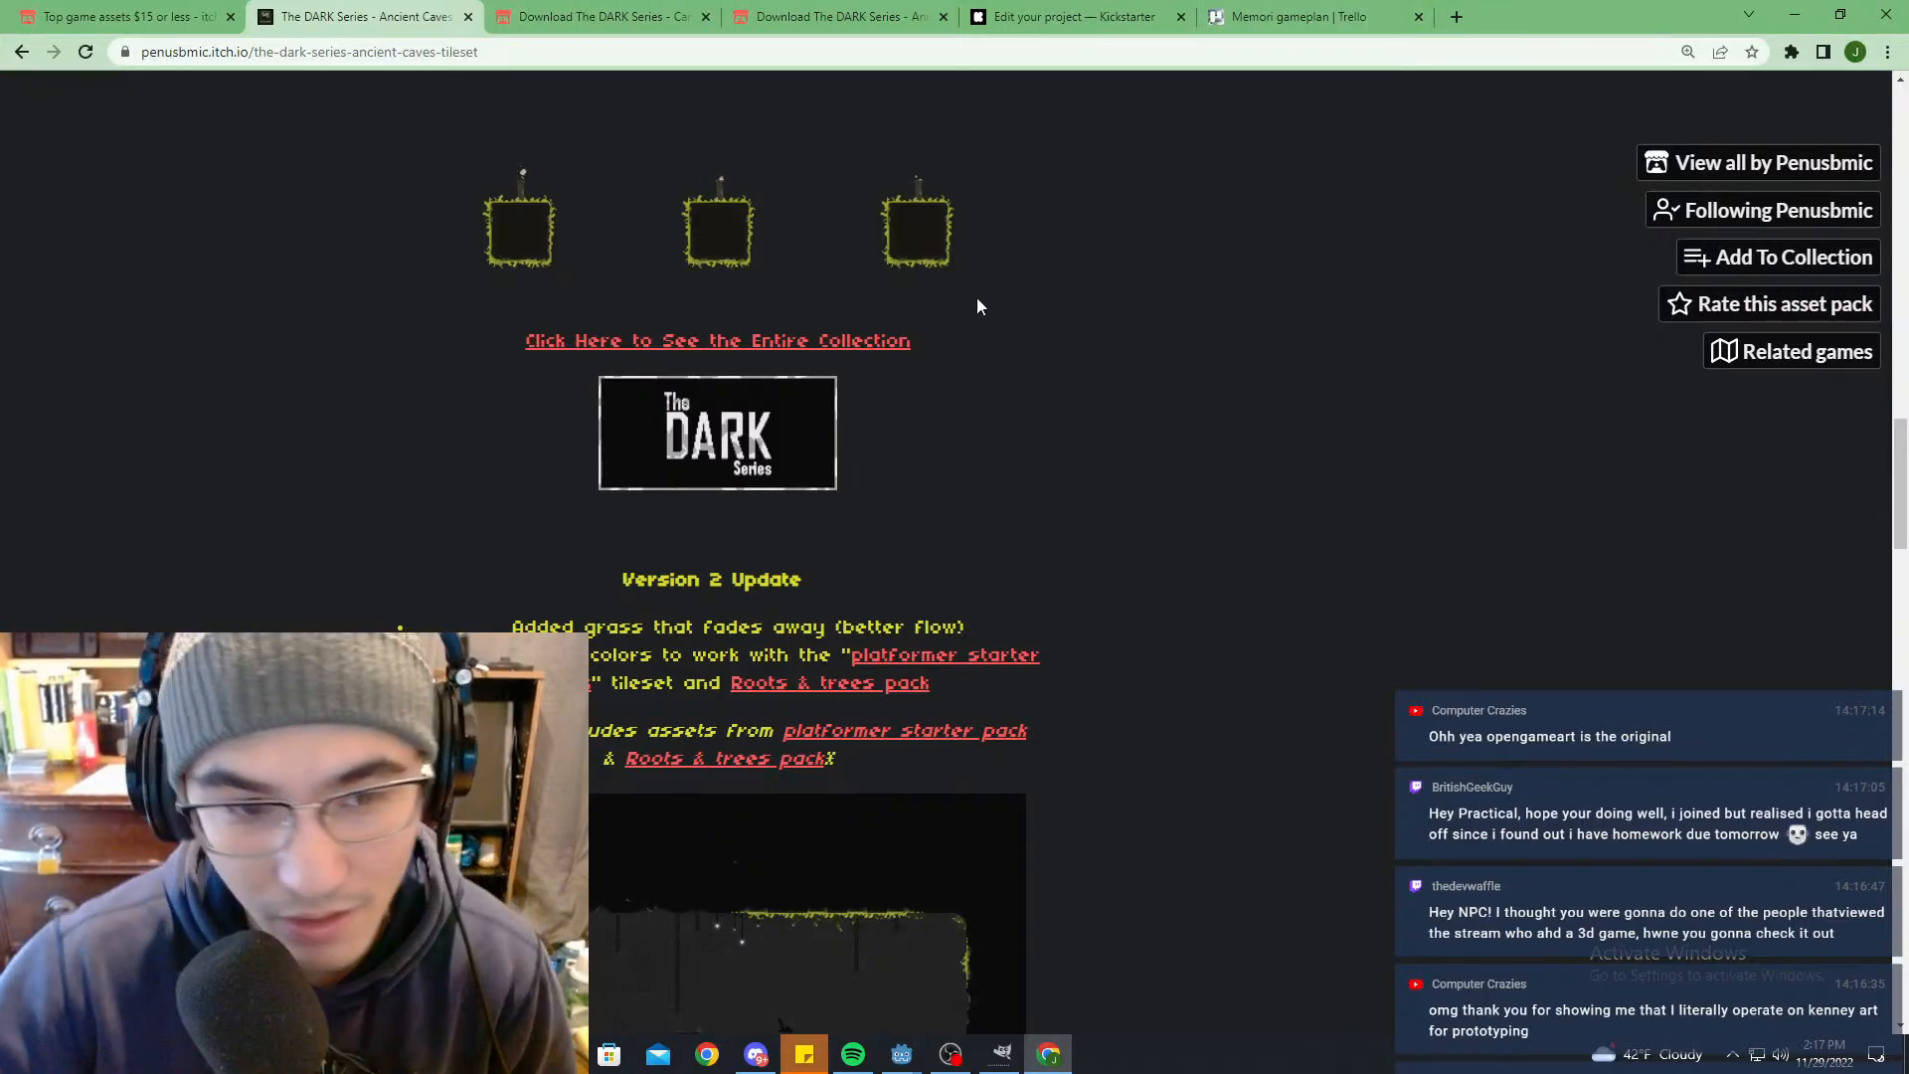
scroll(246, 410, "up", 3)
scroll(247, 410, "up", 4)
scroll(587, 455, "down", 2)
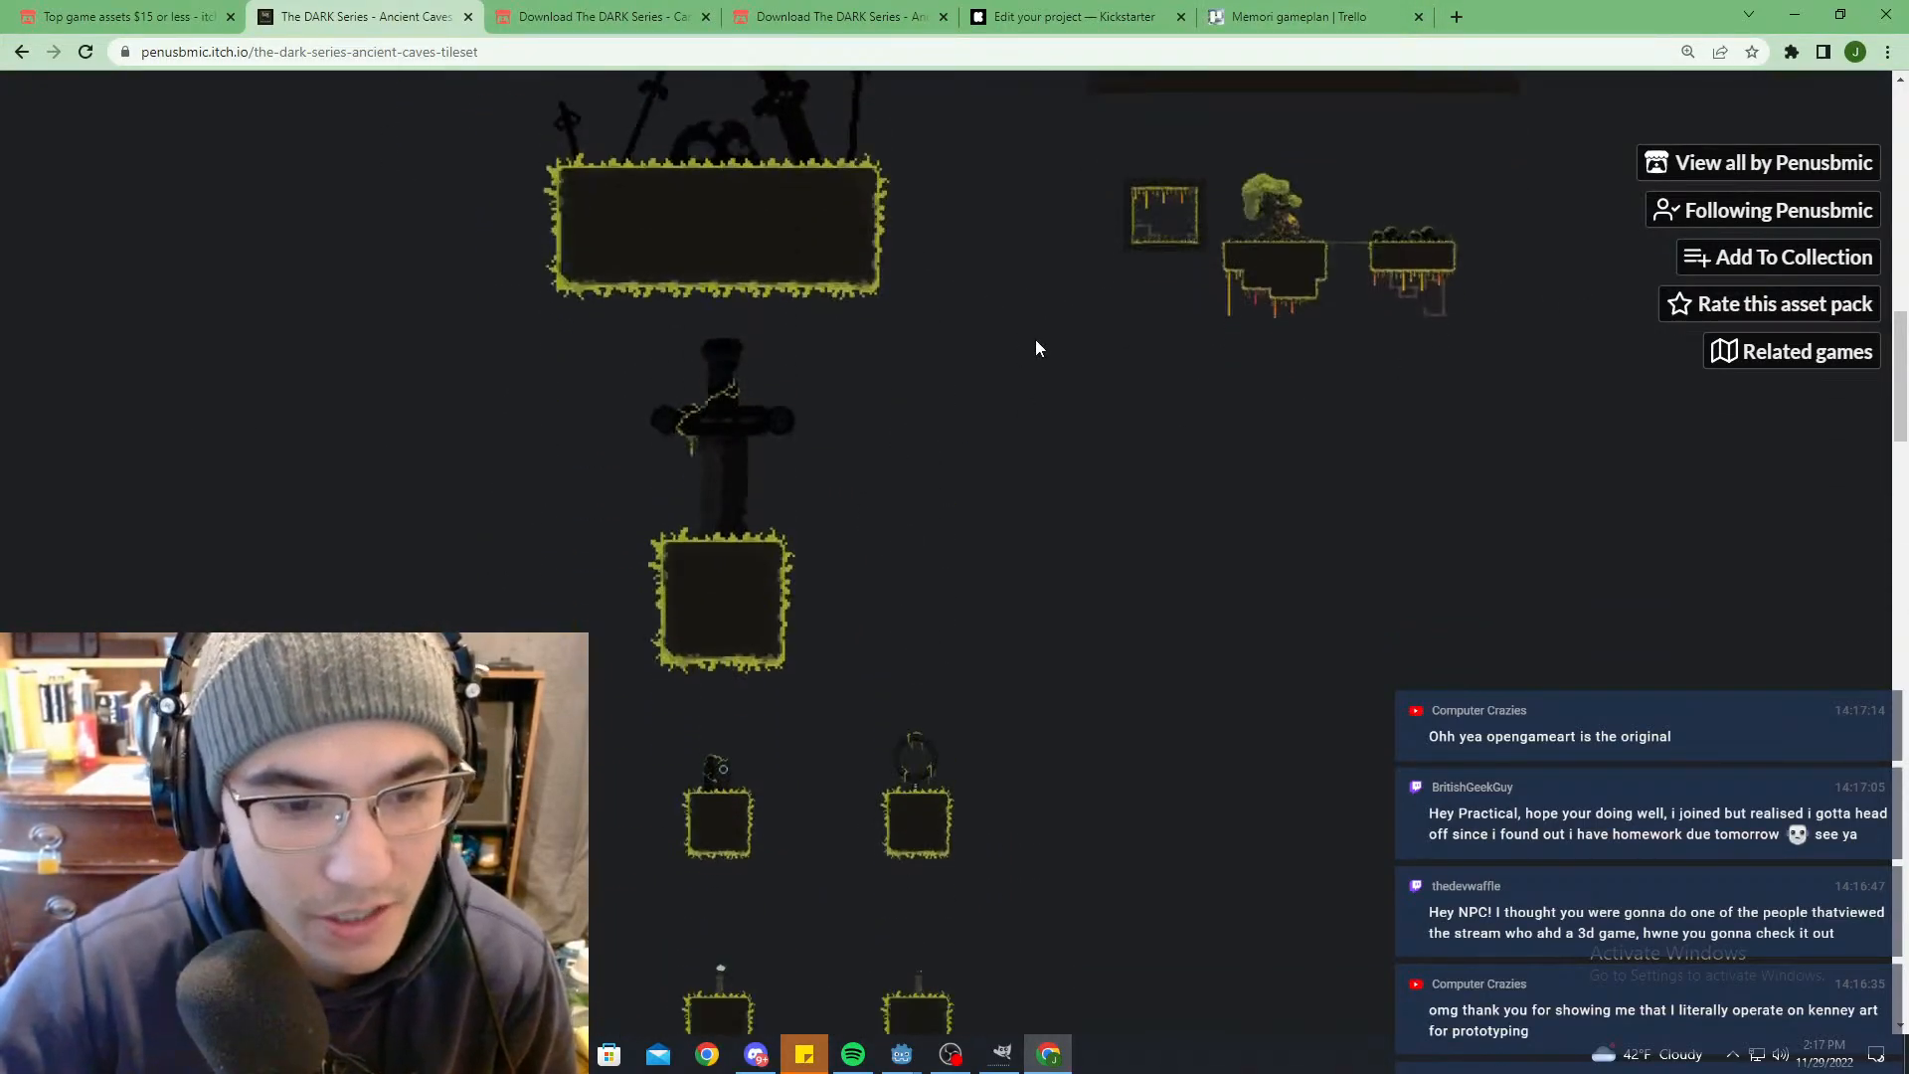
scroll(1036, 350, "down", 2)
scroll(756, 498, "down", 1)
scroll(696, 417, "up", 2)
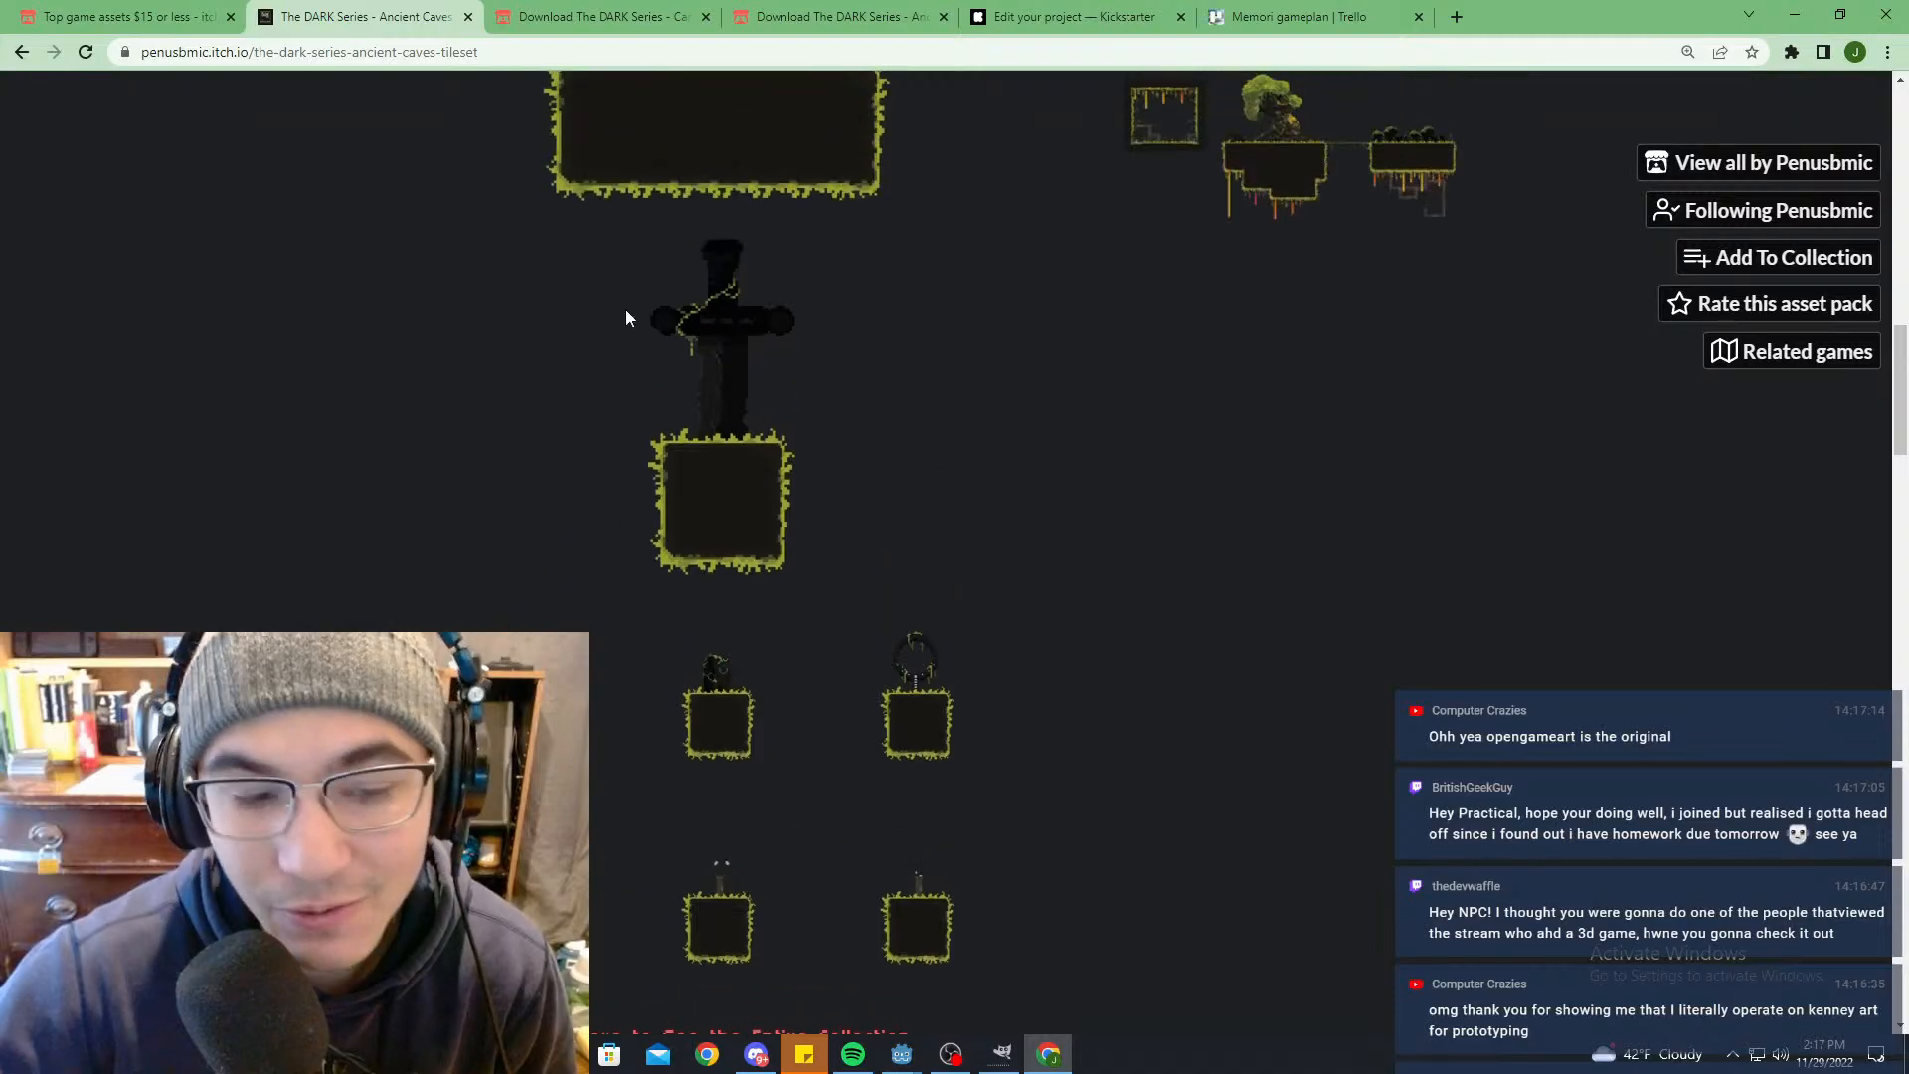
scroll(855, 682, "up", 4)
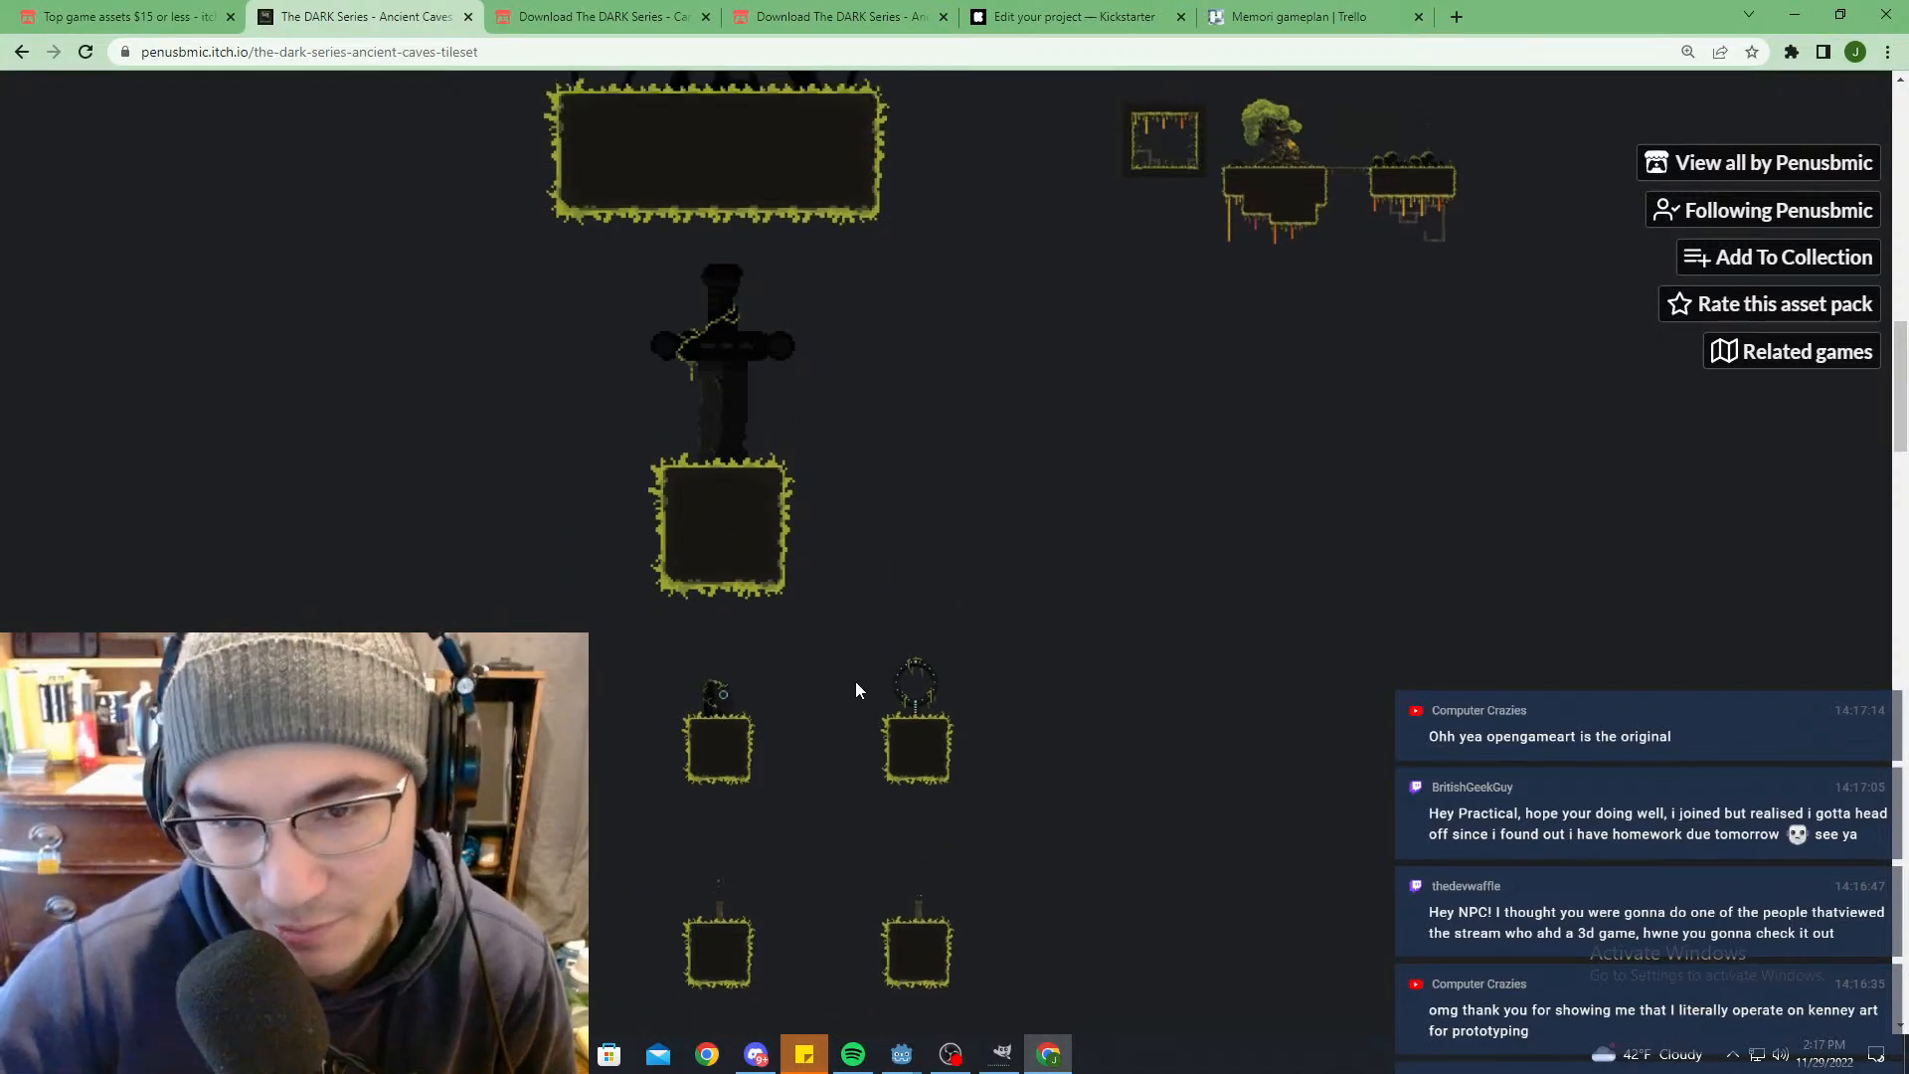
scroll(1392, 418, "down", 4)
scroll(1449, 358, "up", 7)
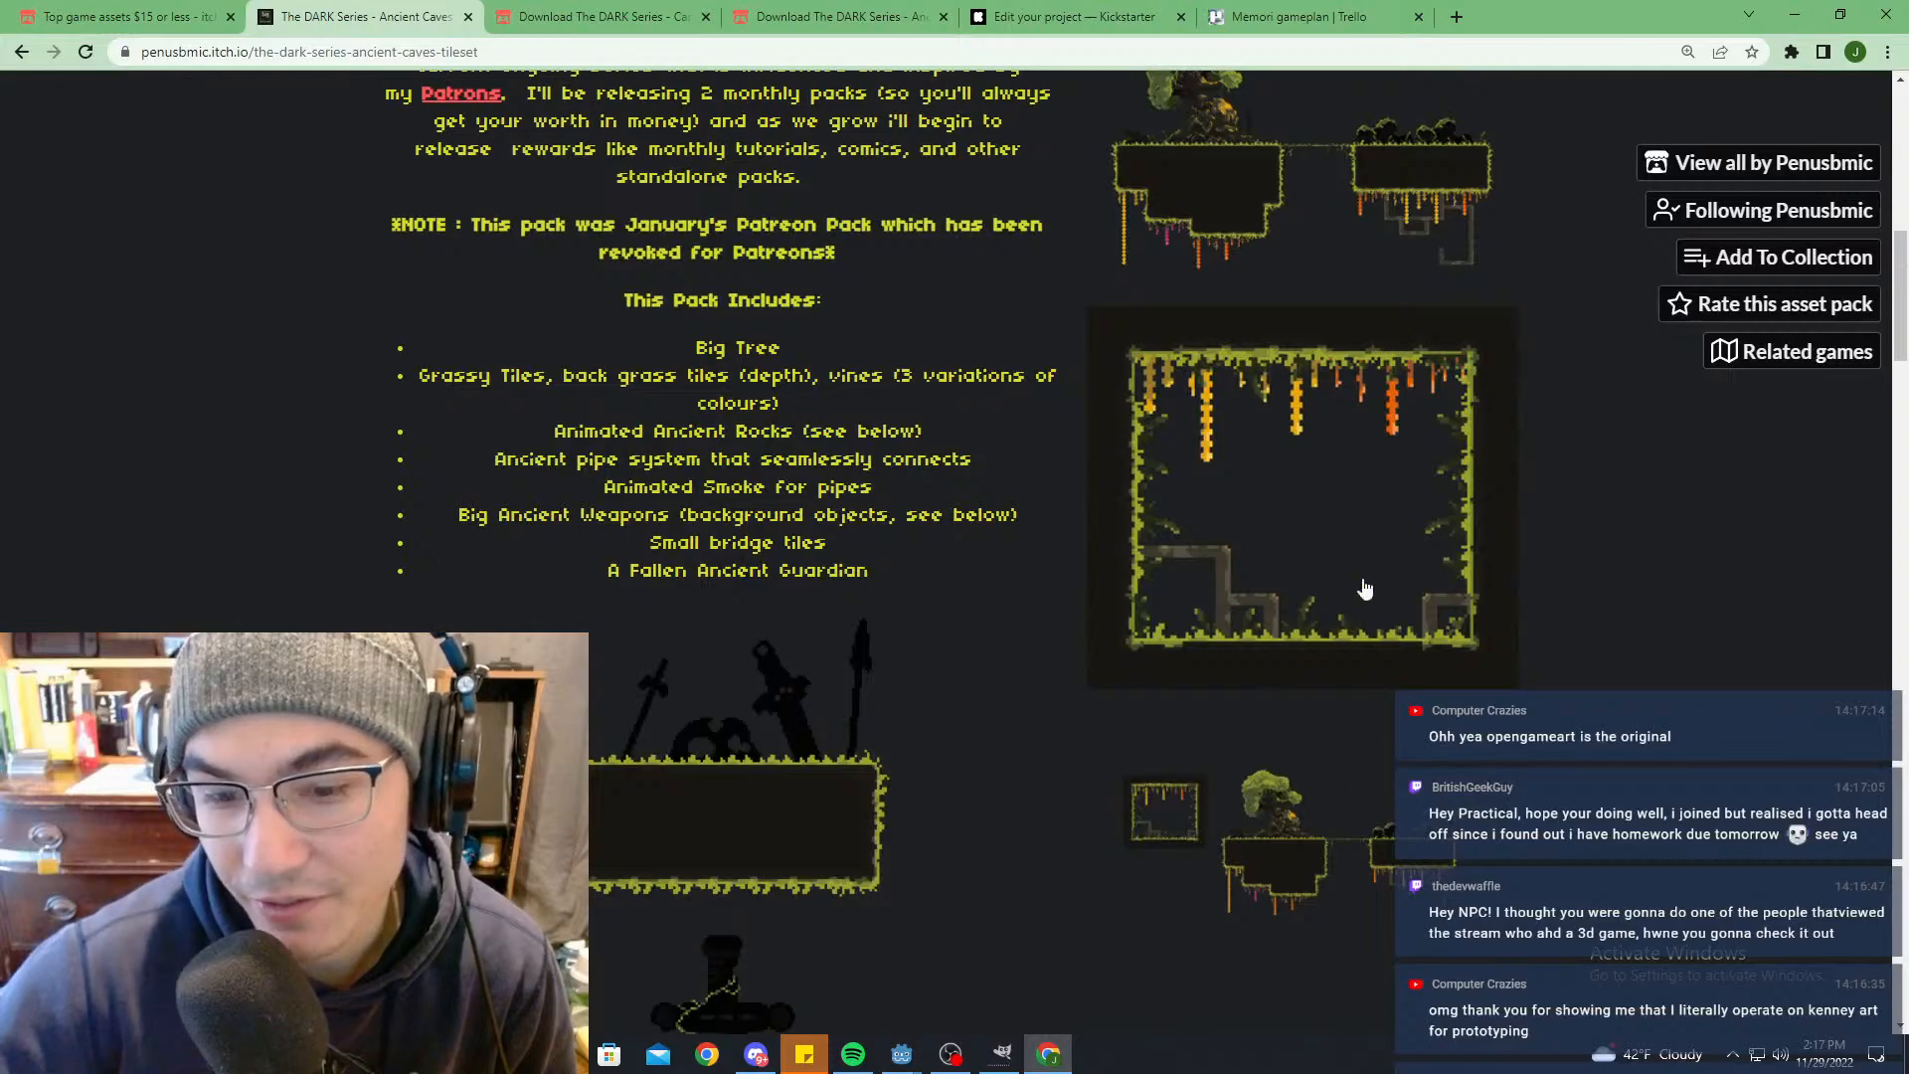
scroll(1392, 576, "up", 3)
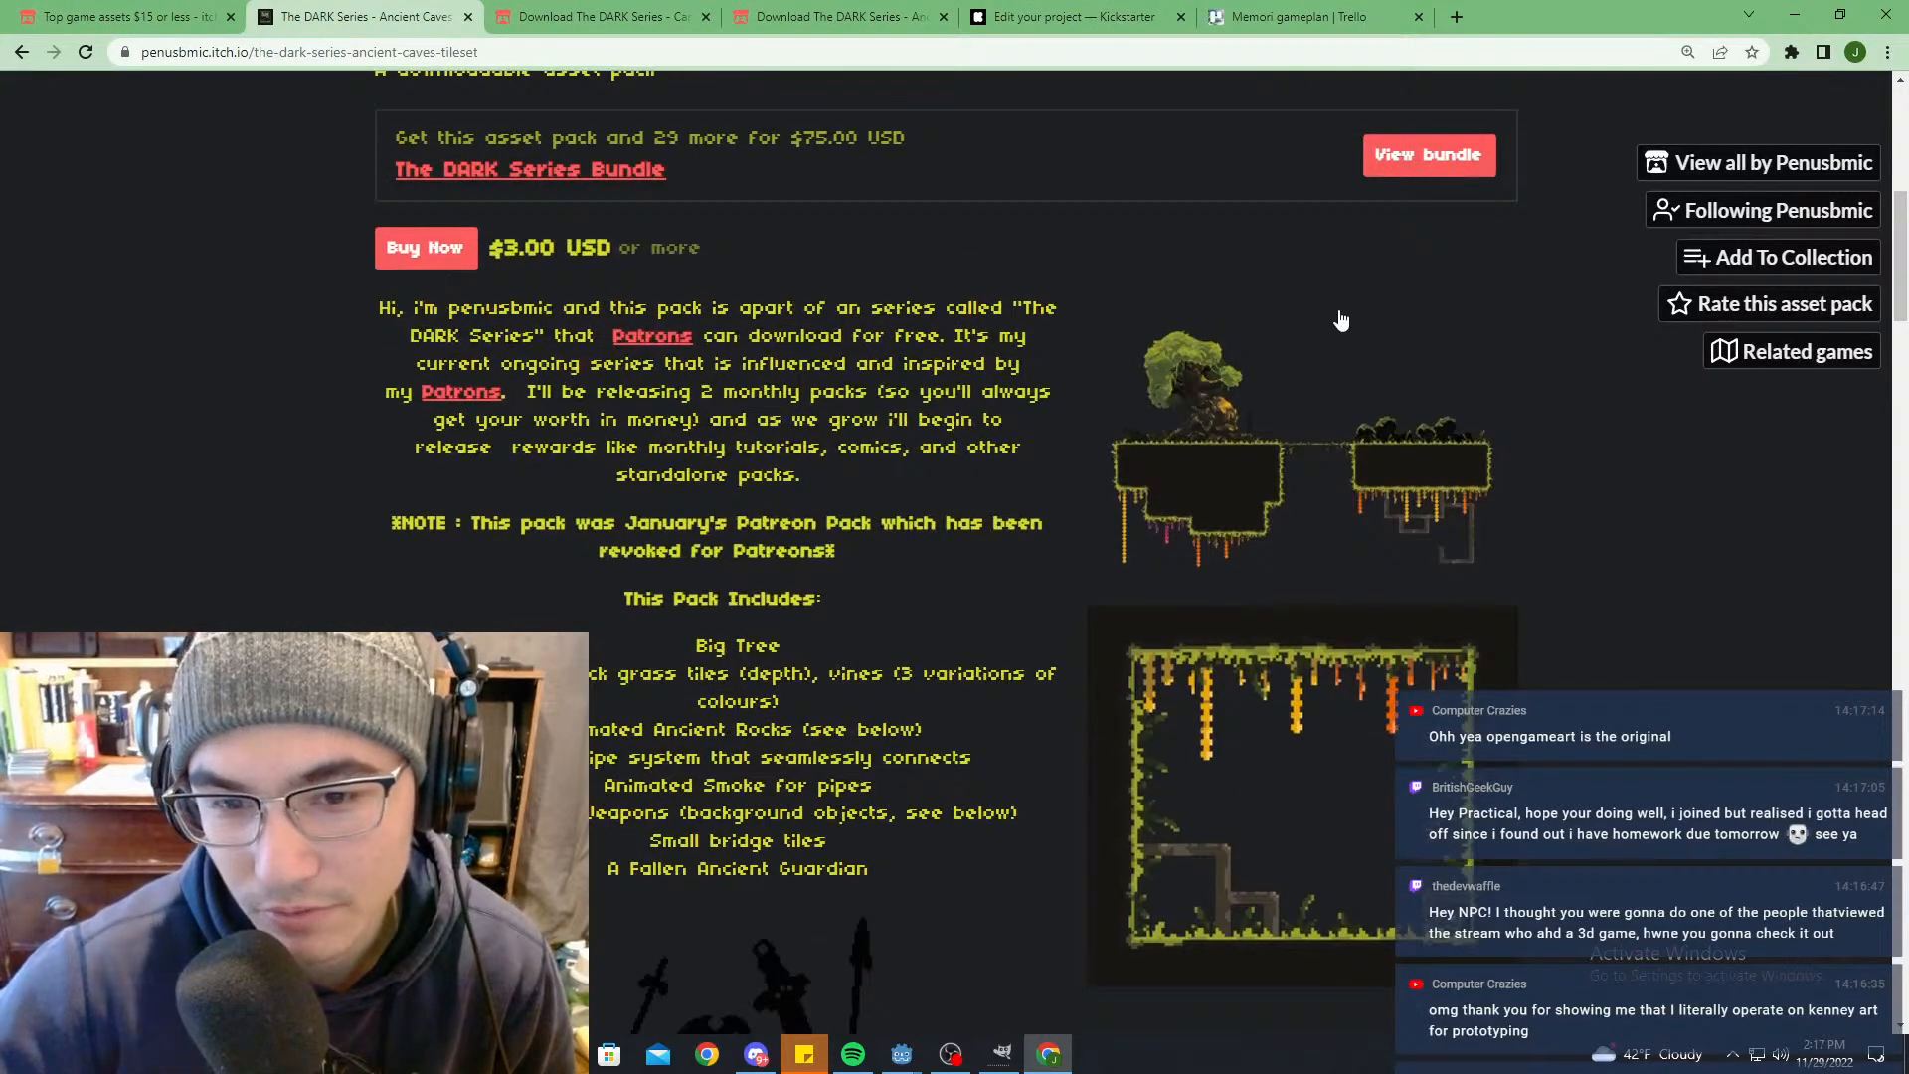
scroll(984, 408, "down", 10)
scroll(750, 668, "down", 5)
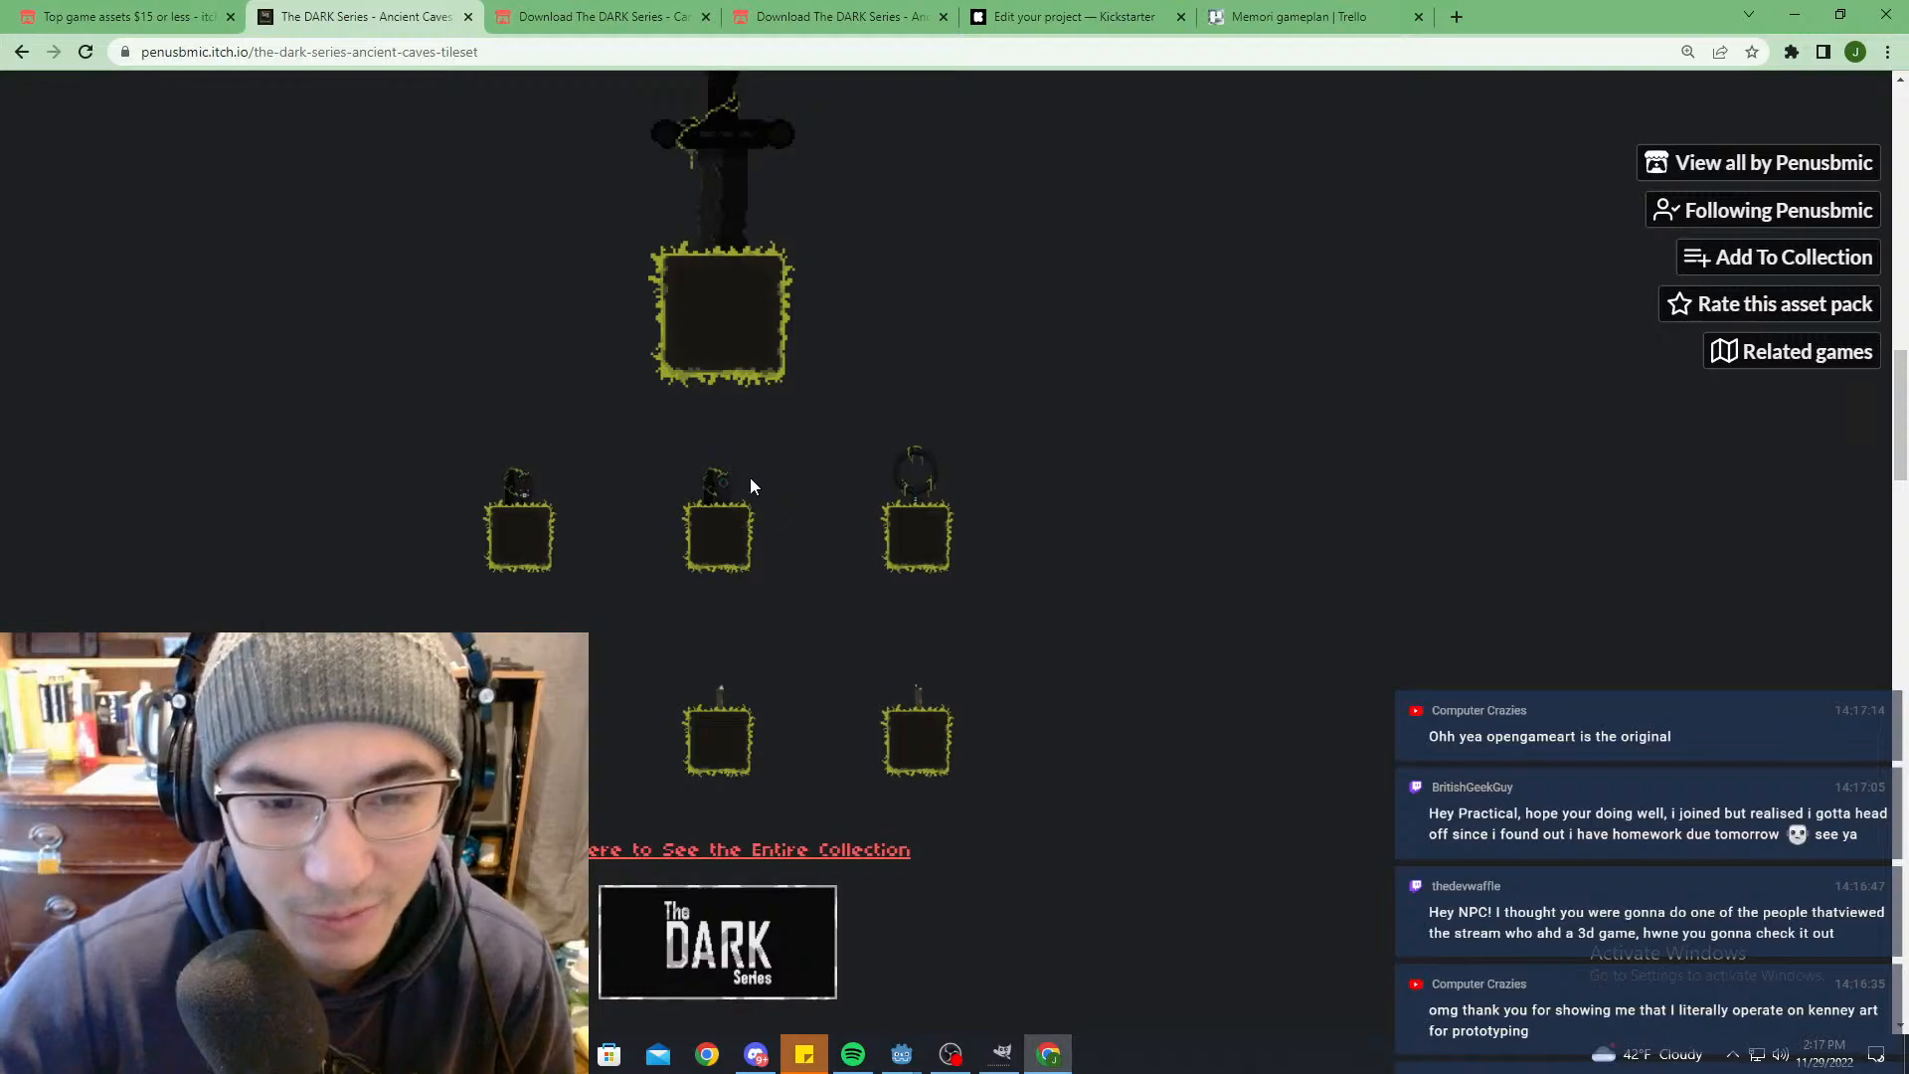
scroll(754, 479, "up", 1)
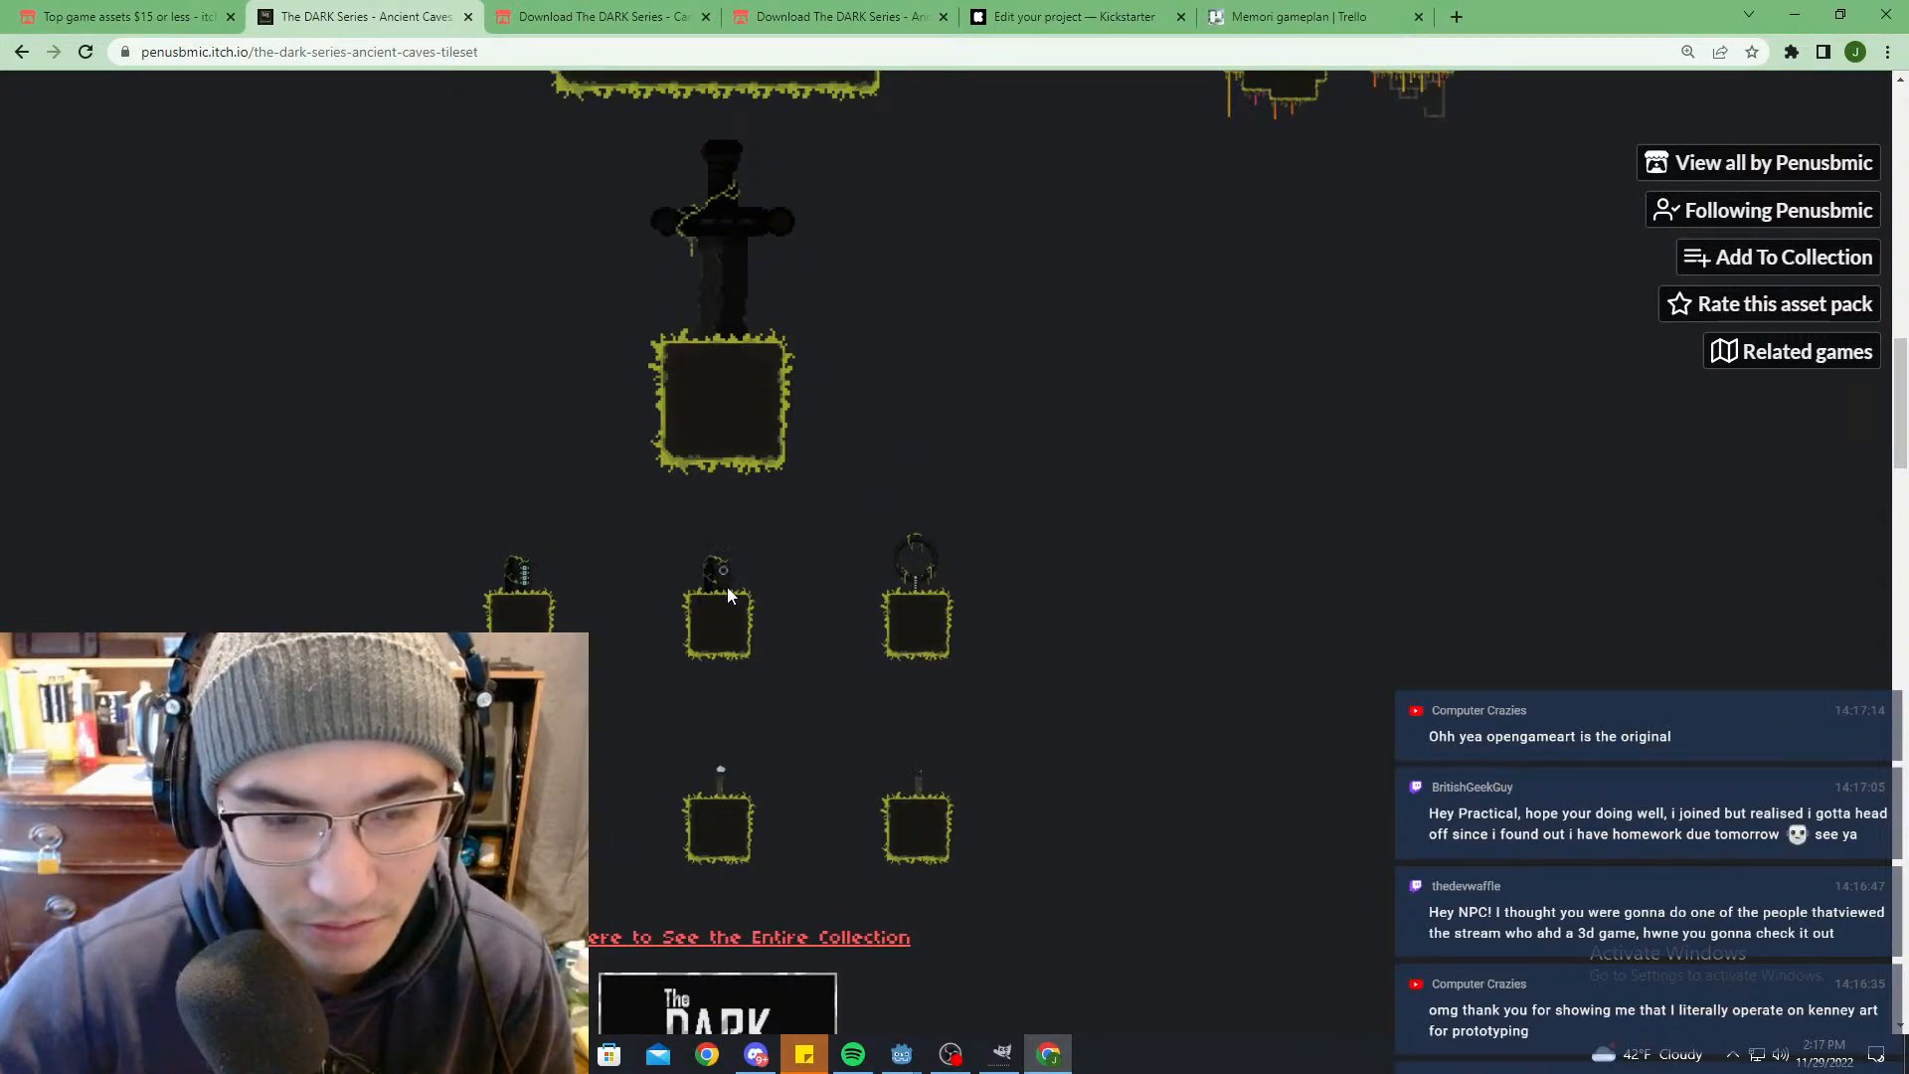
scroll(745, 630, "down", 1)
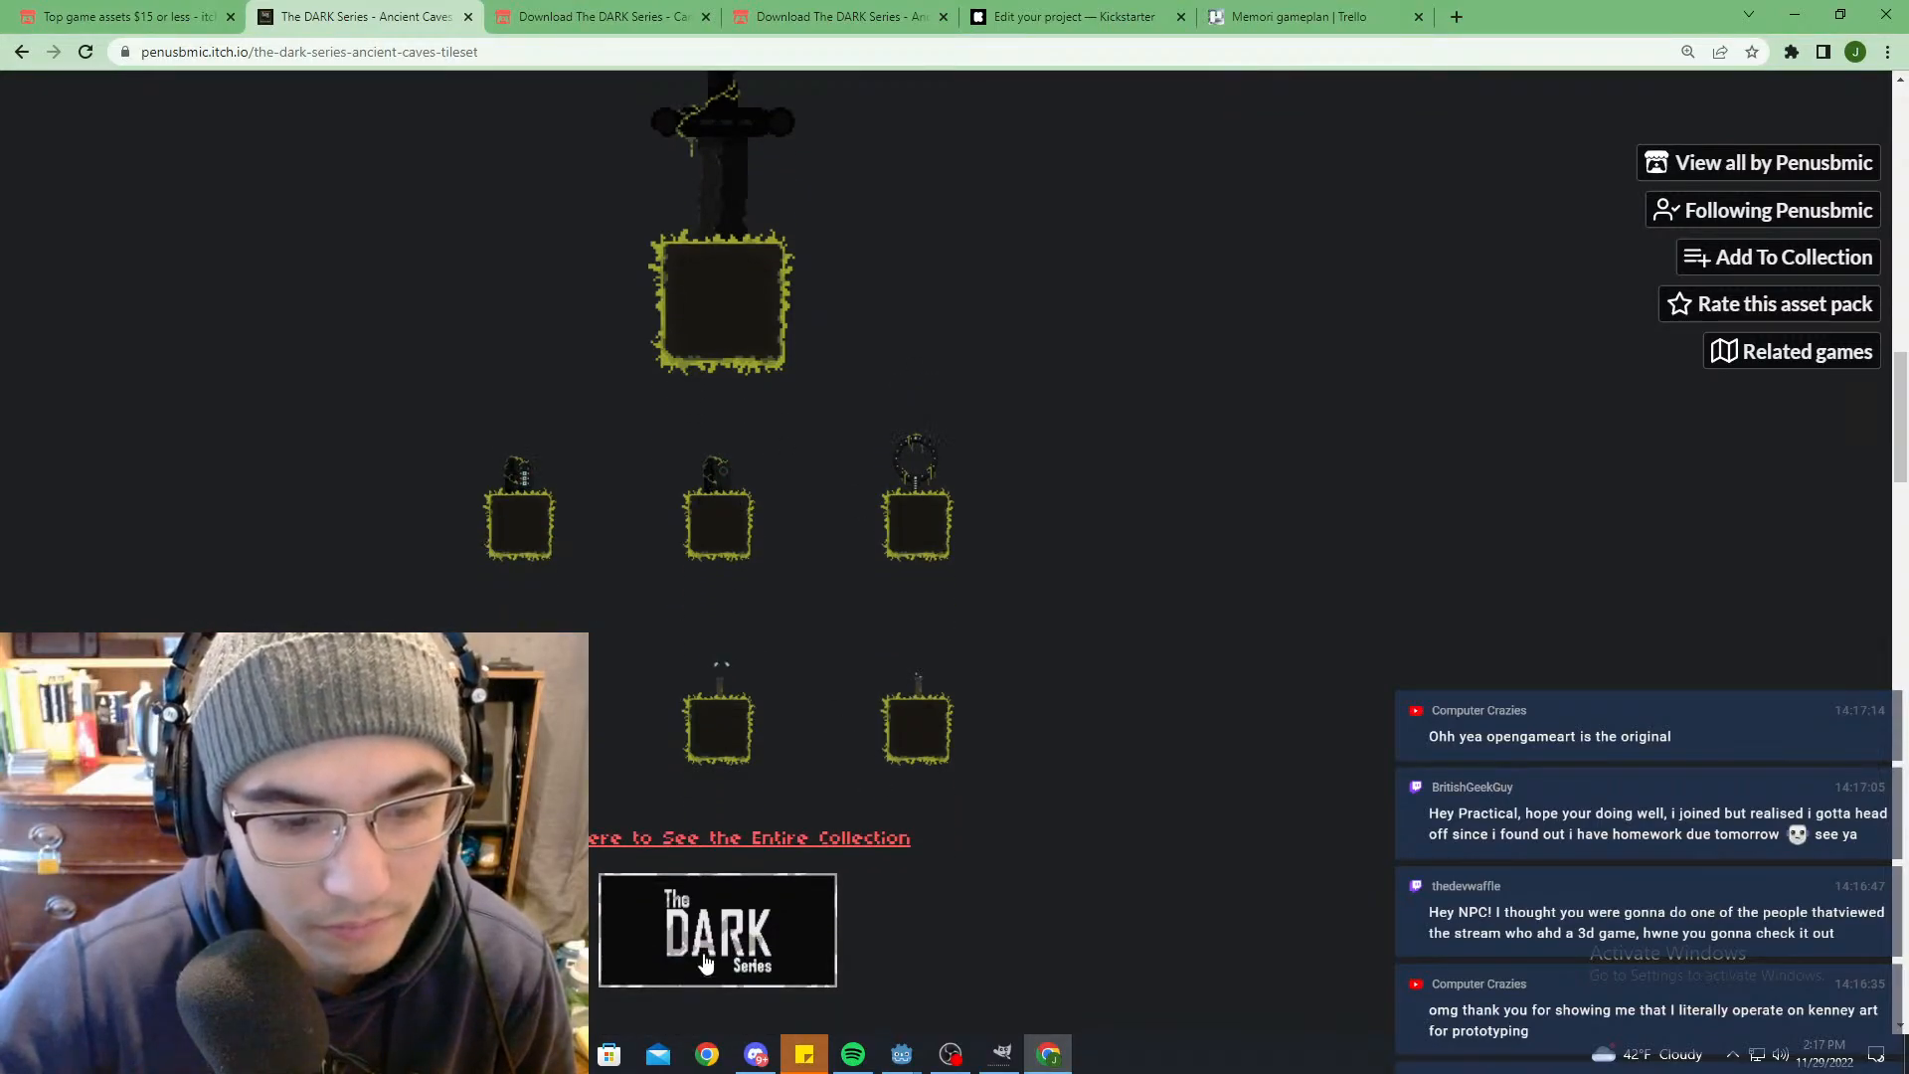
Step: Return to the start of the Ancient Caves page and check the pack's cover art and purchase details
scroll(811, 766, "up", 15)
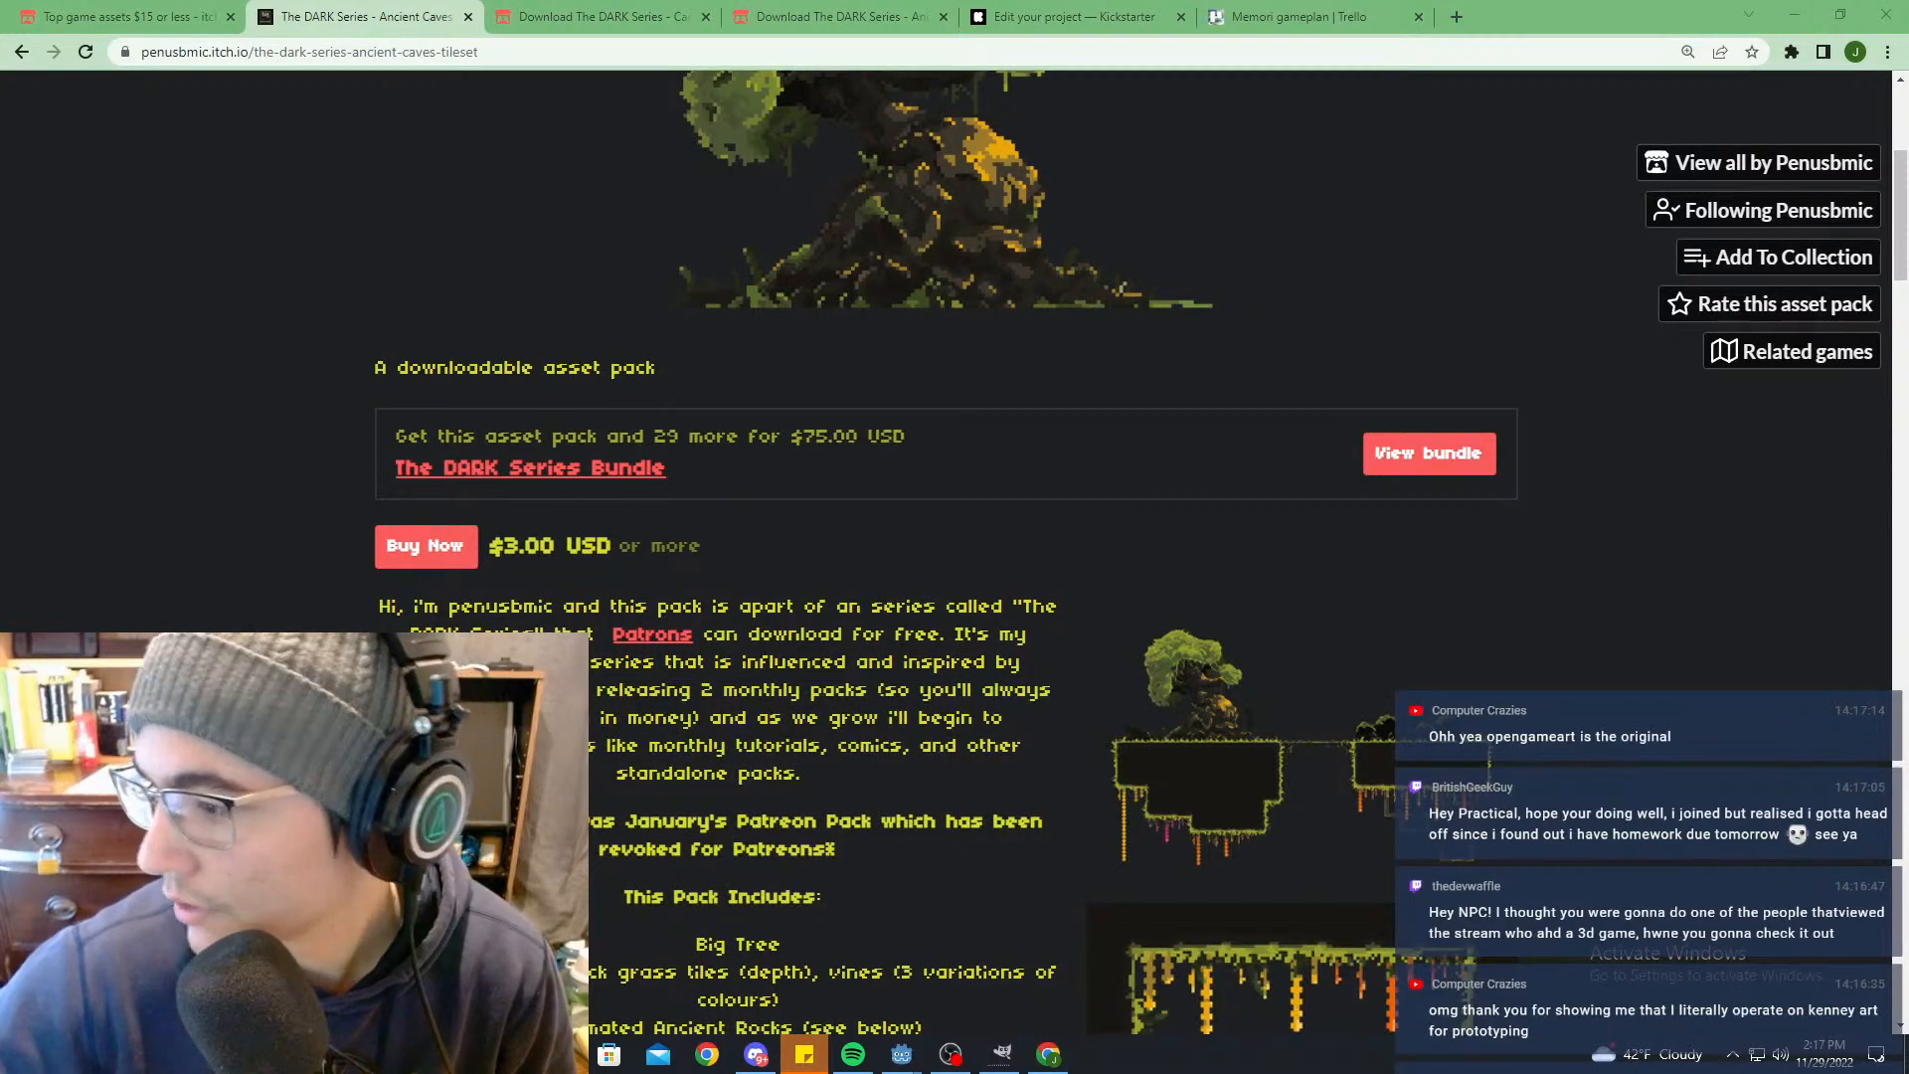
scroll(1474, 558, "up", 5)
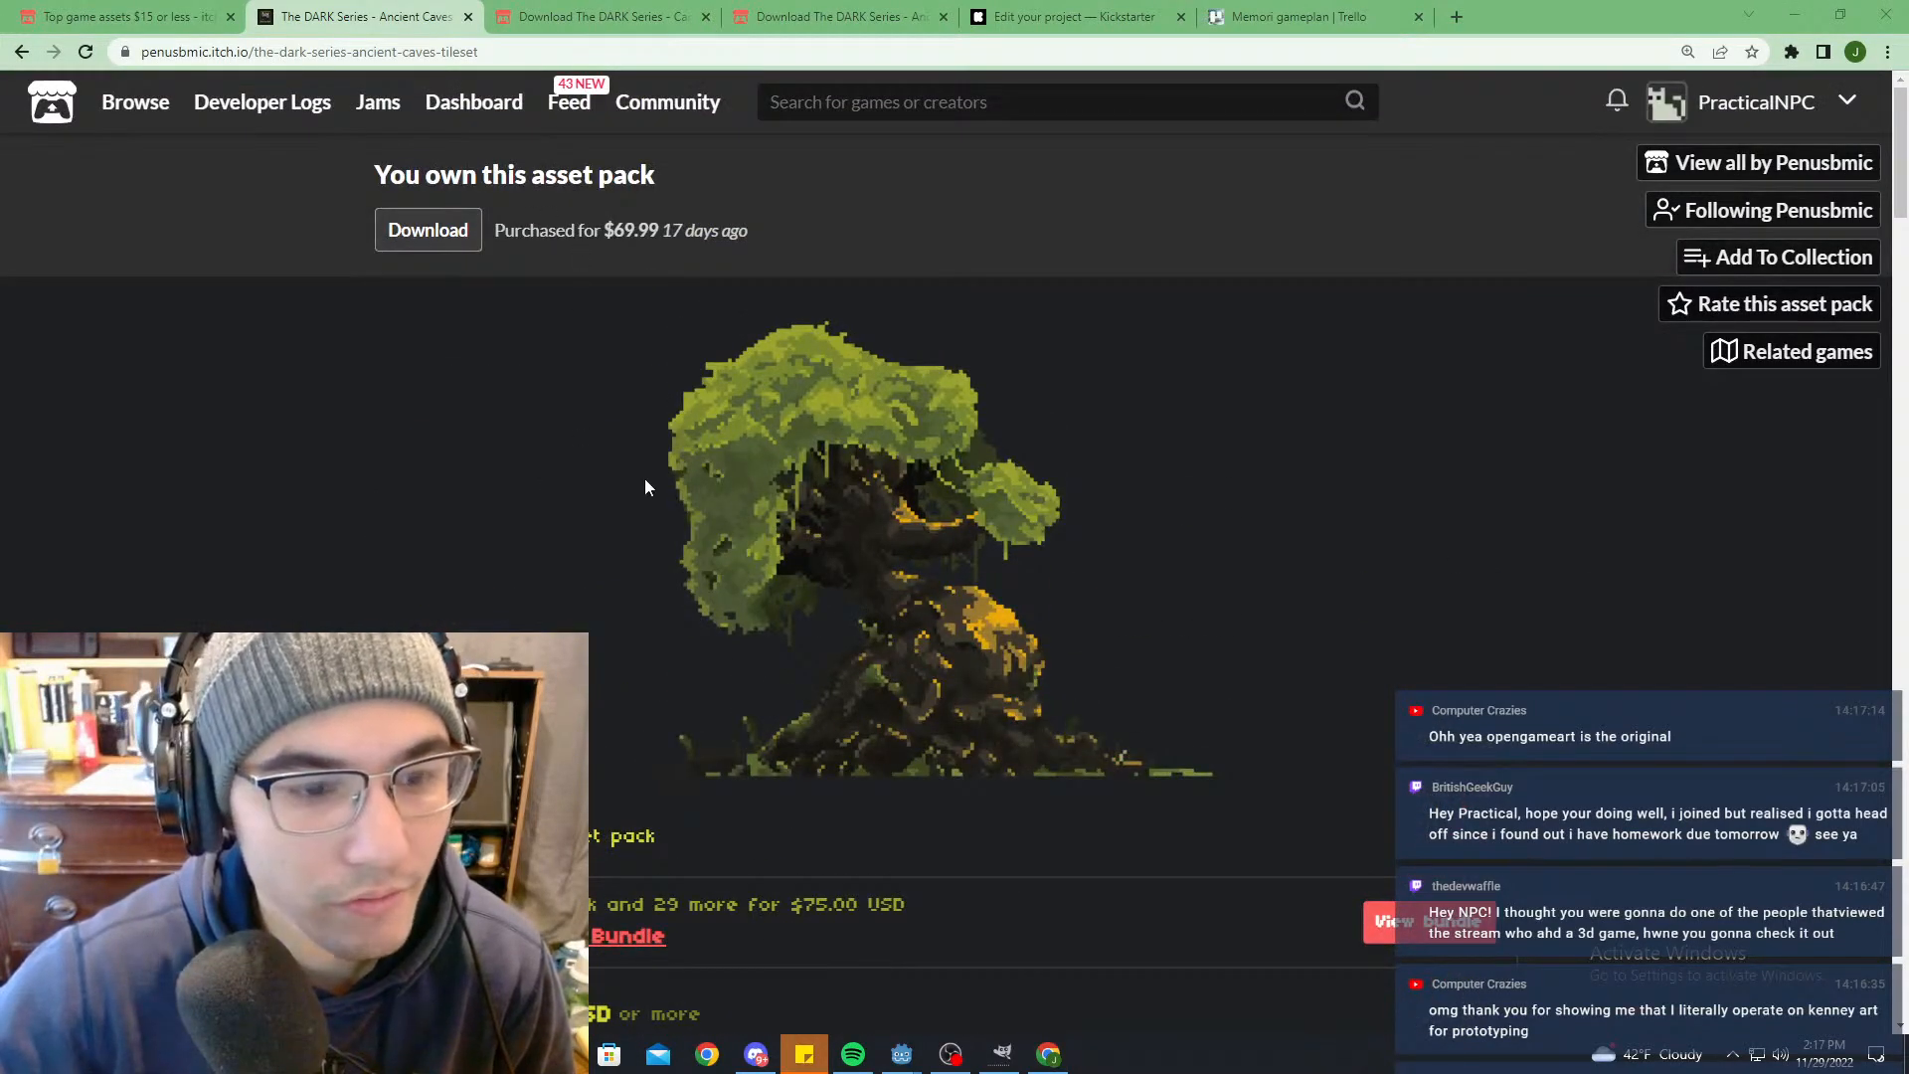
scroll(647, 492, "down", 3)
scroll(647, 493, "up", 3)
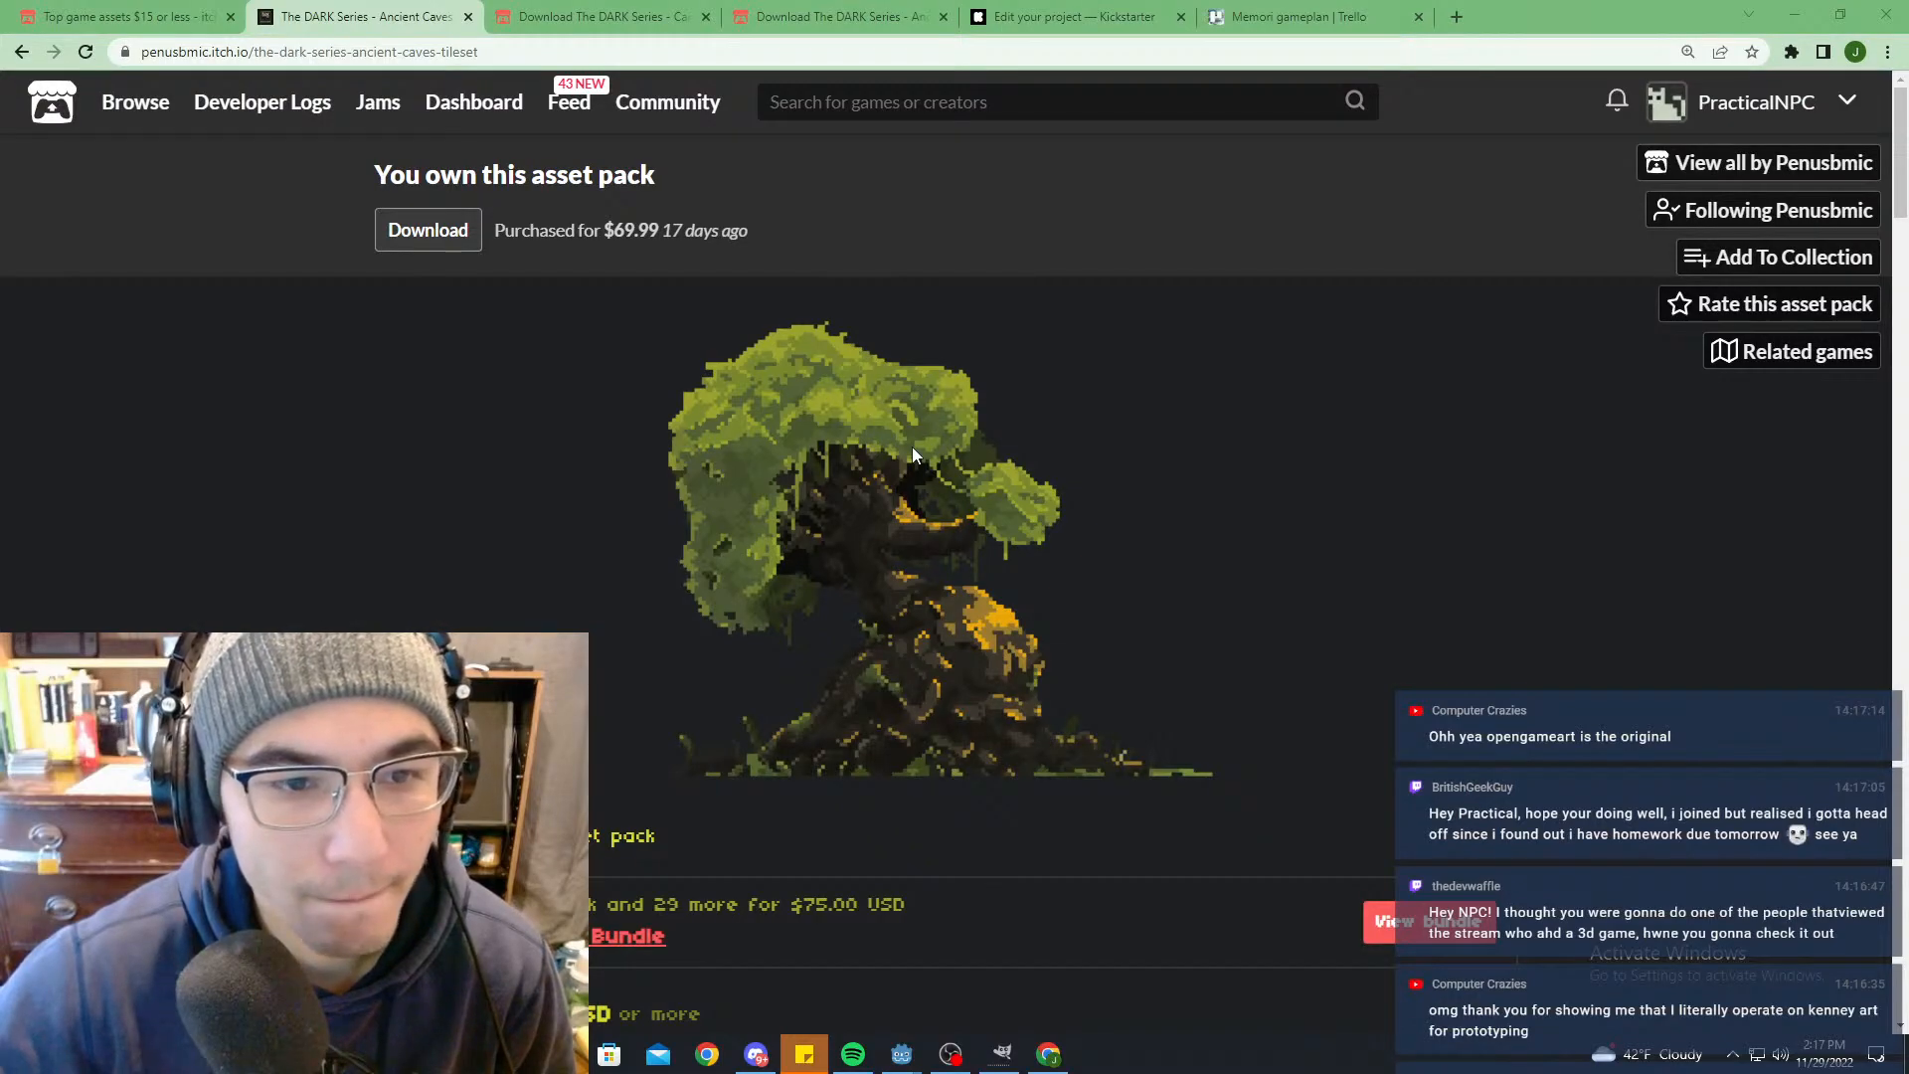
left_click_drag(597, 237, 809, 226)
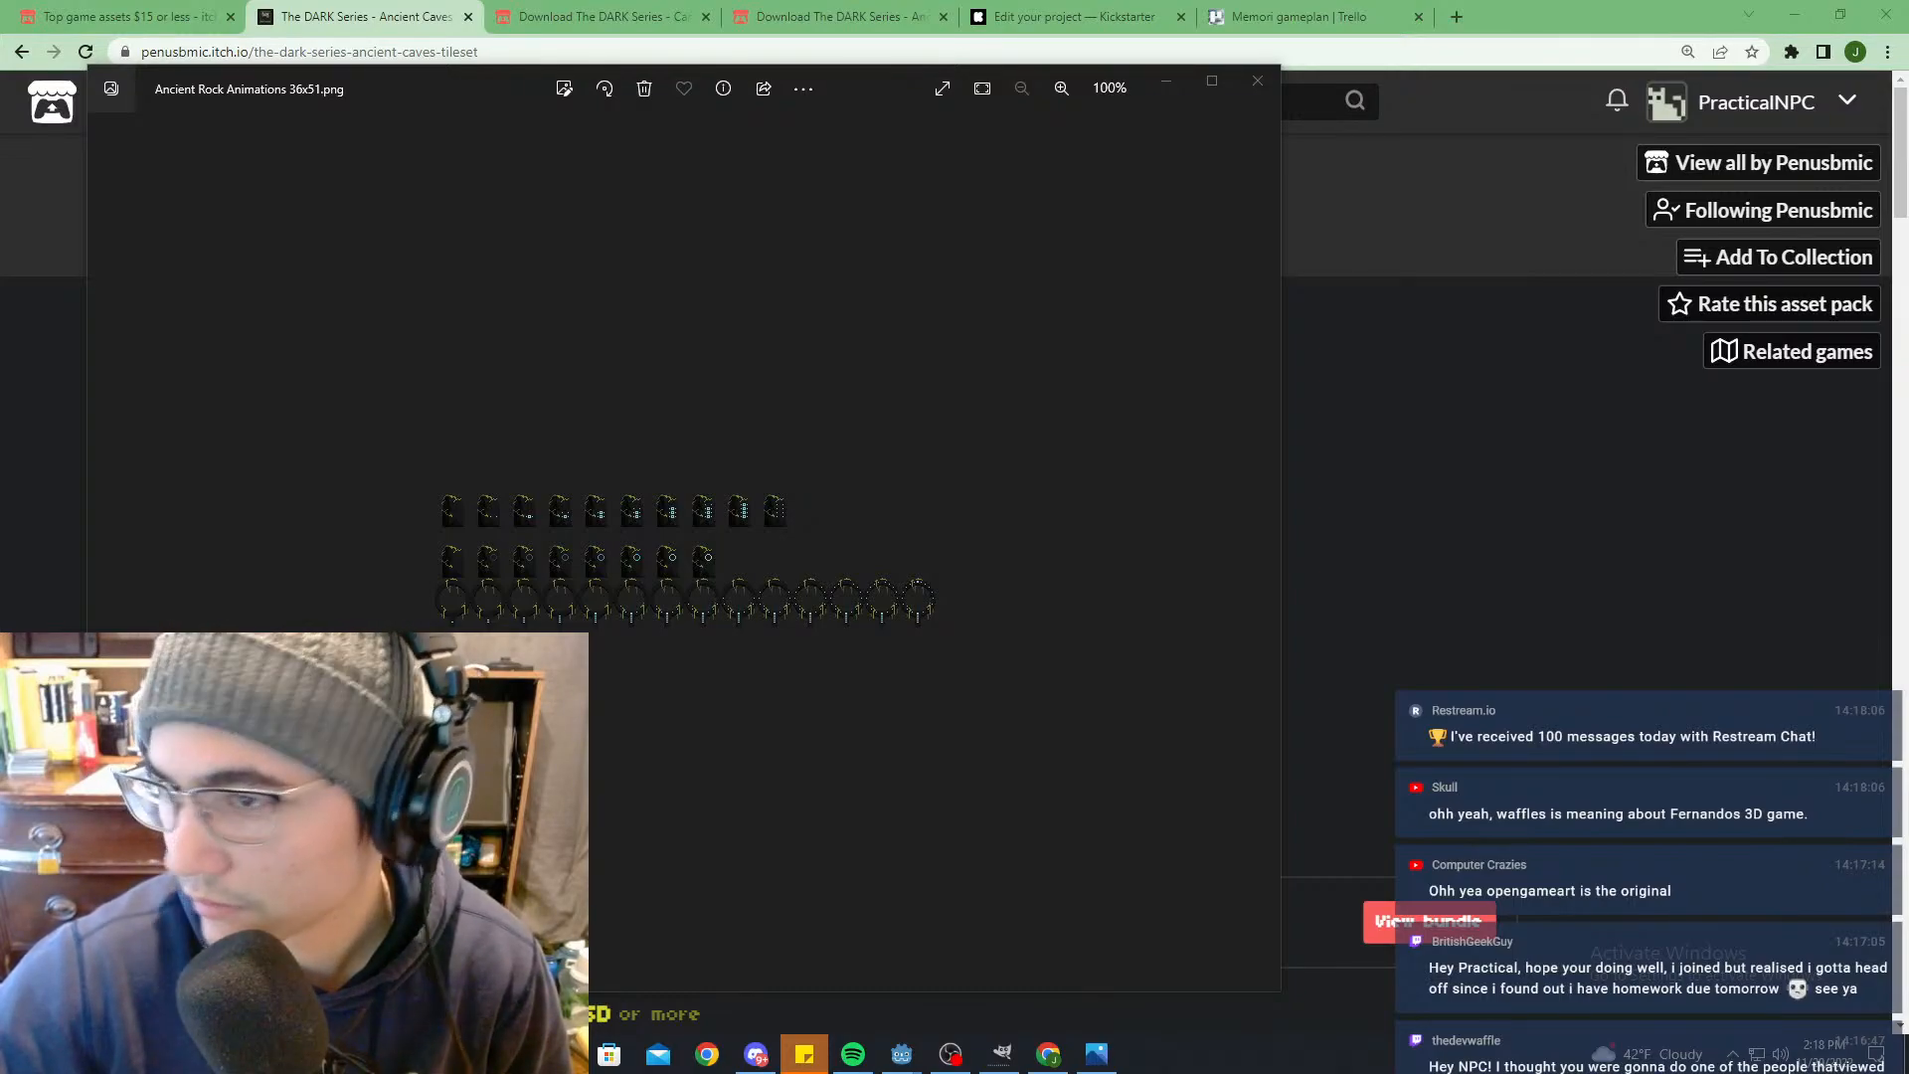
Step: Move the browser and Godot windows aside to uncover the desktop, and view the Ancient Rock Animations image stored there
left_click_drag(1551, 15, 1298, 129)
left_click(1277, 95)
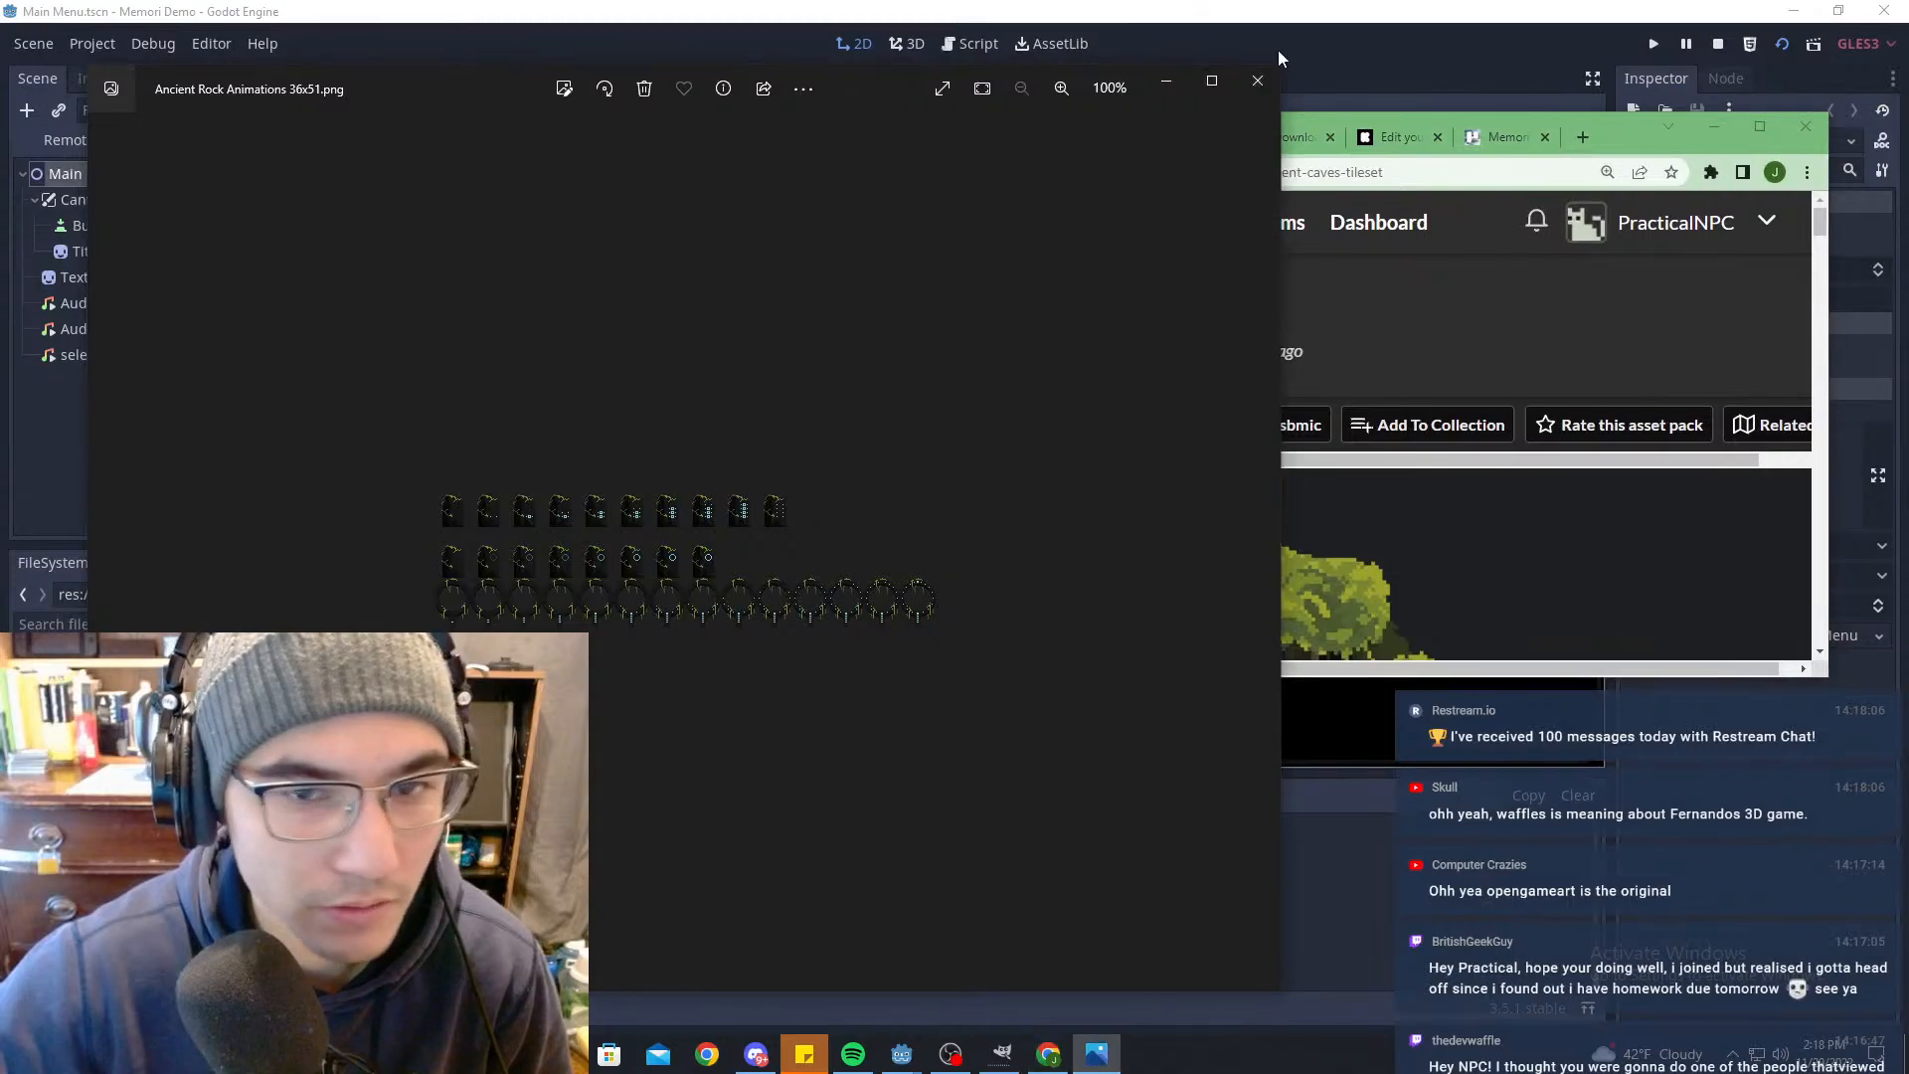
left_click(1164, 86)
left_click_drag(929, 11, 910, 48)
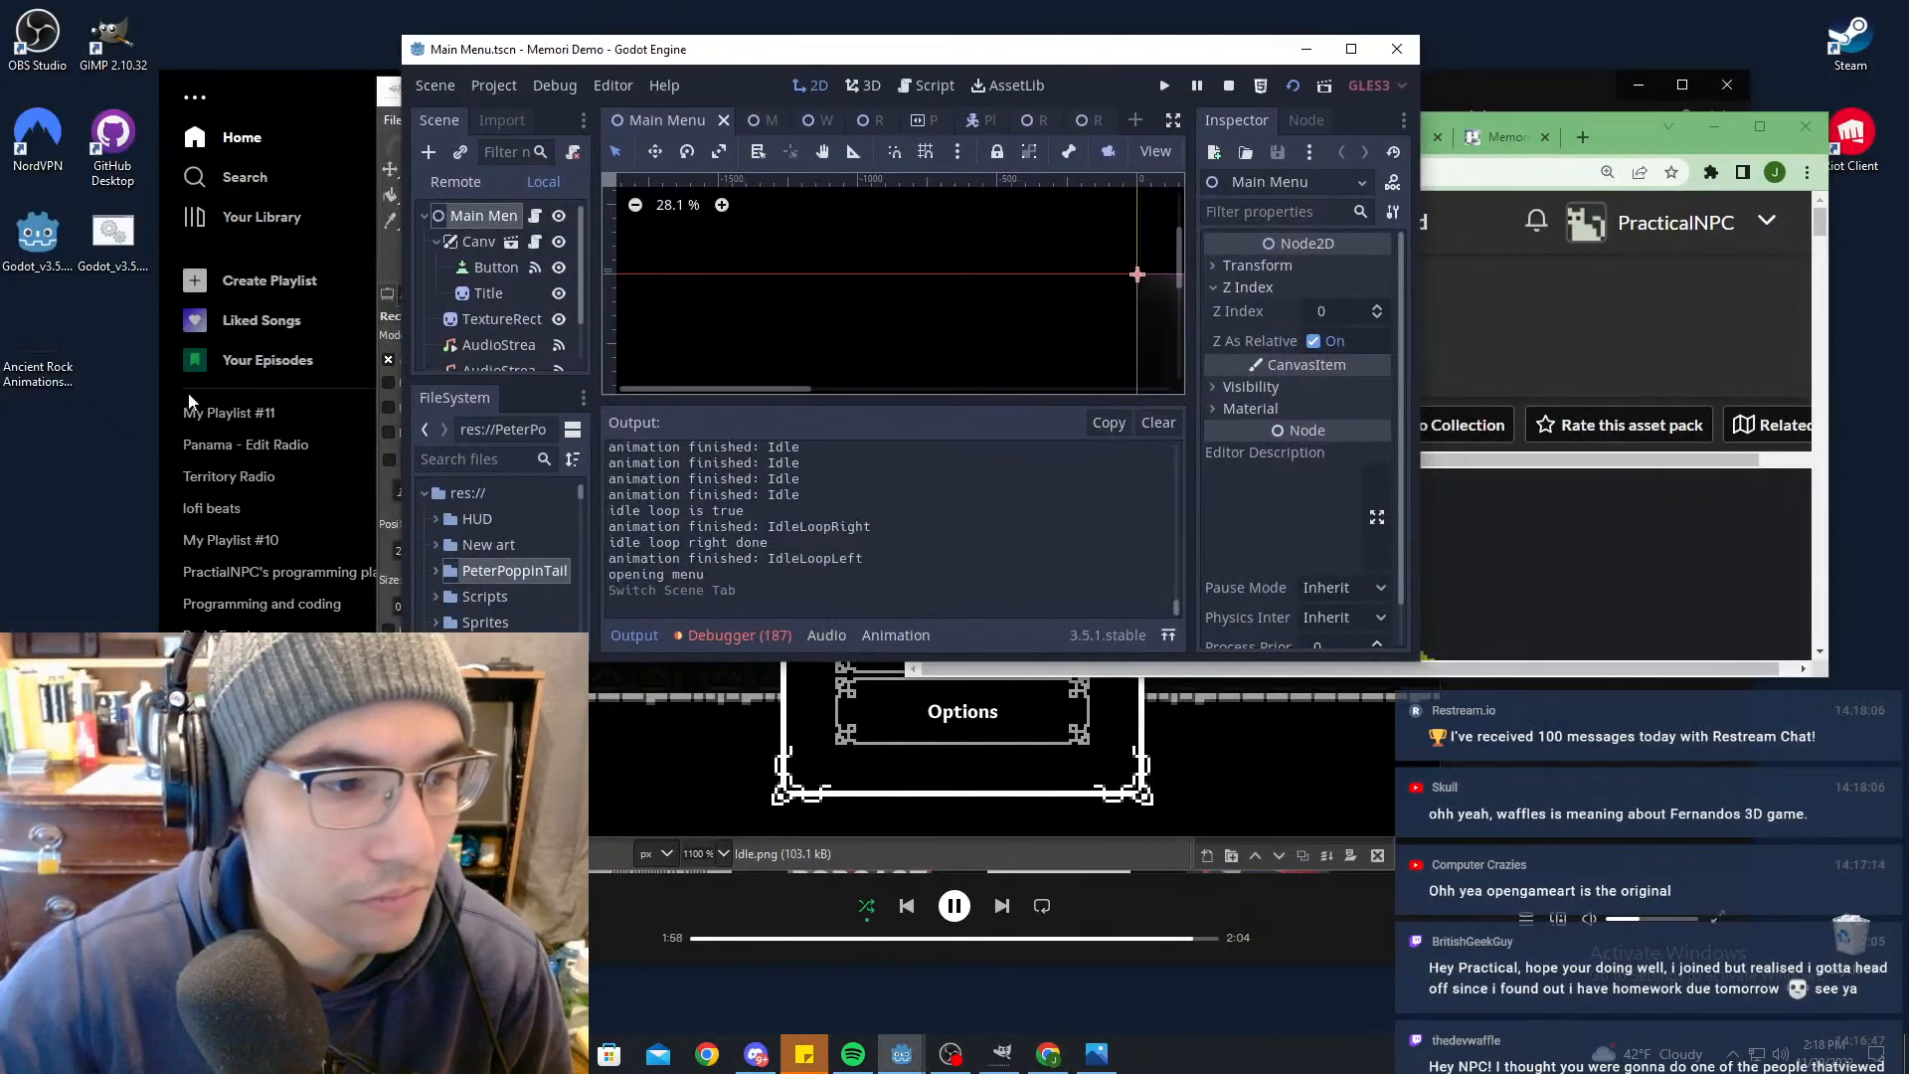
double_click(38, 344)
left_click(1257, 82)
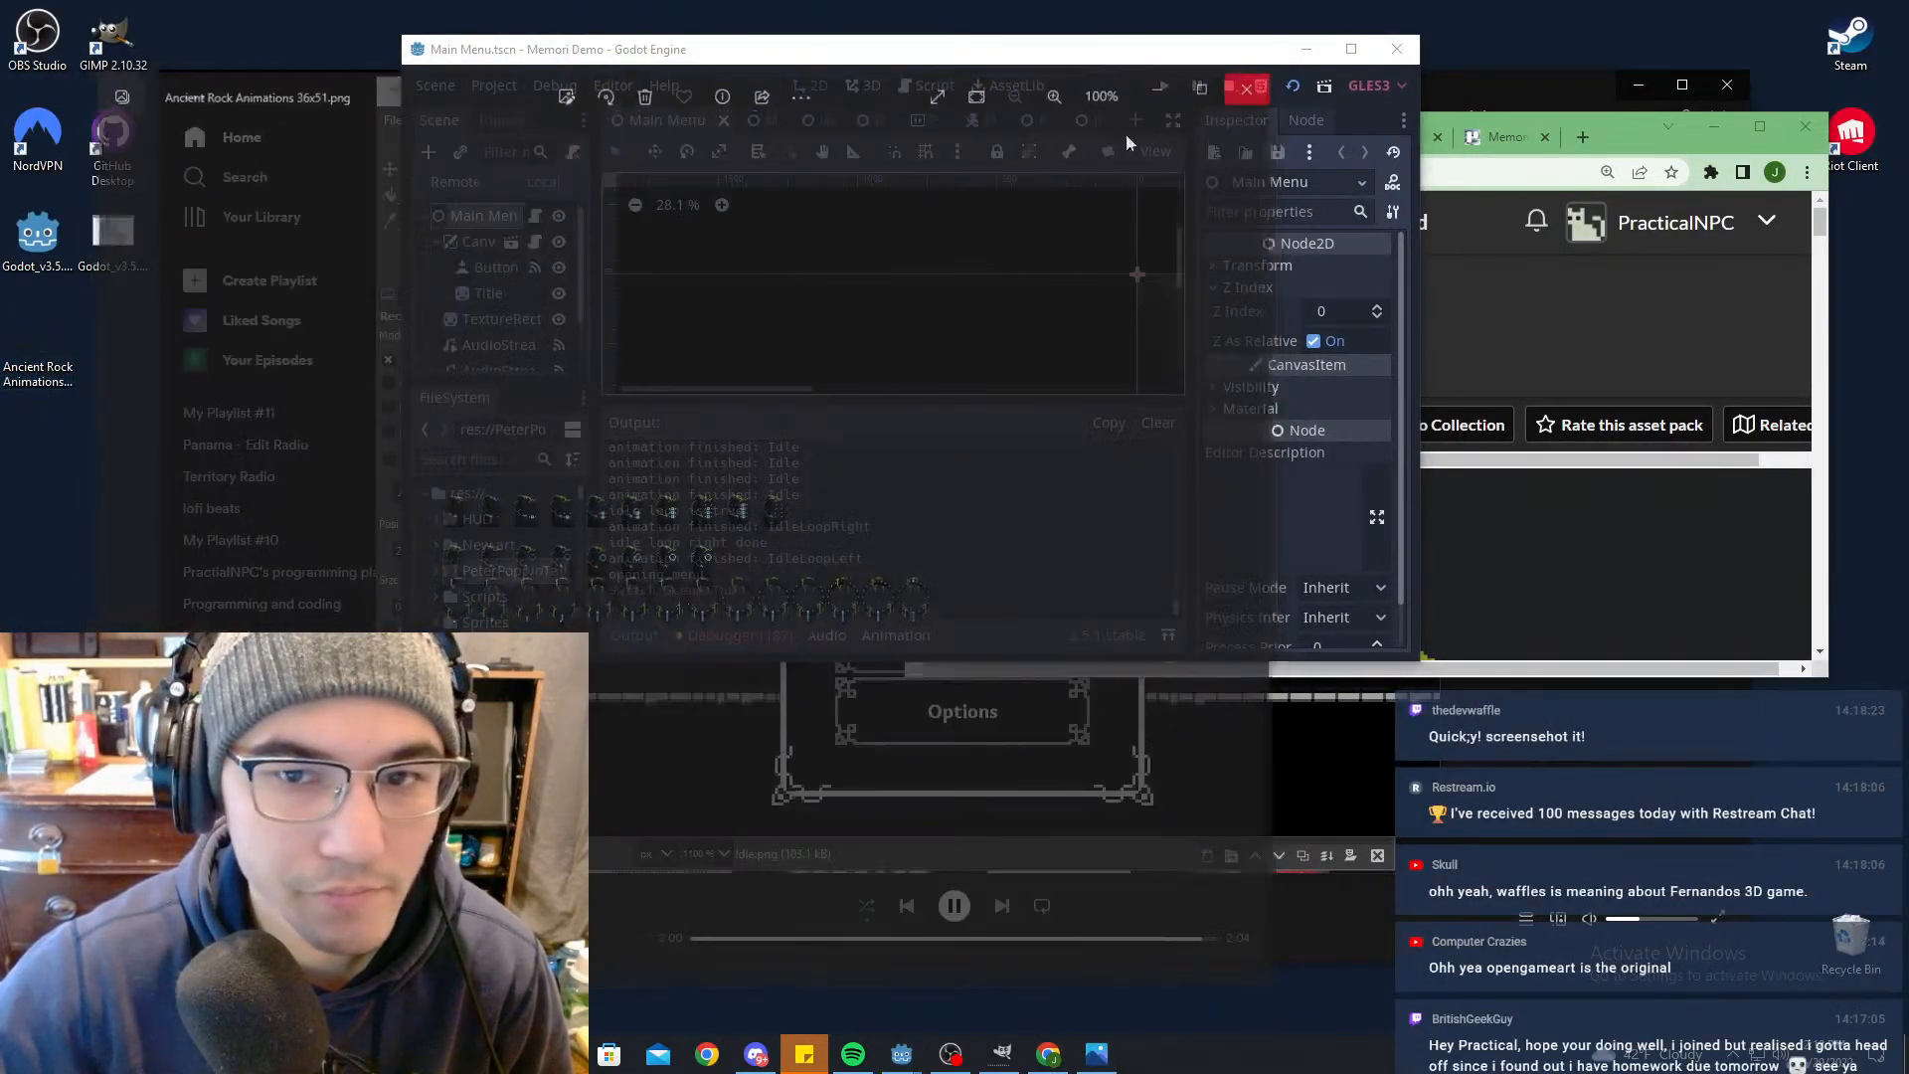
Step: Show the file options for the Ancient Rock Animations image on the desktop, and maximize the Godot editor
right_click(56, 368)
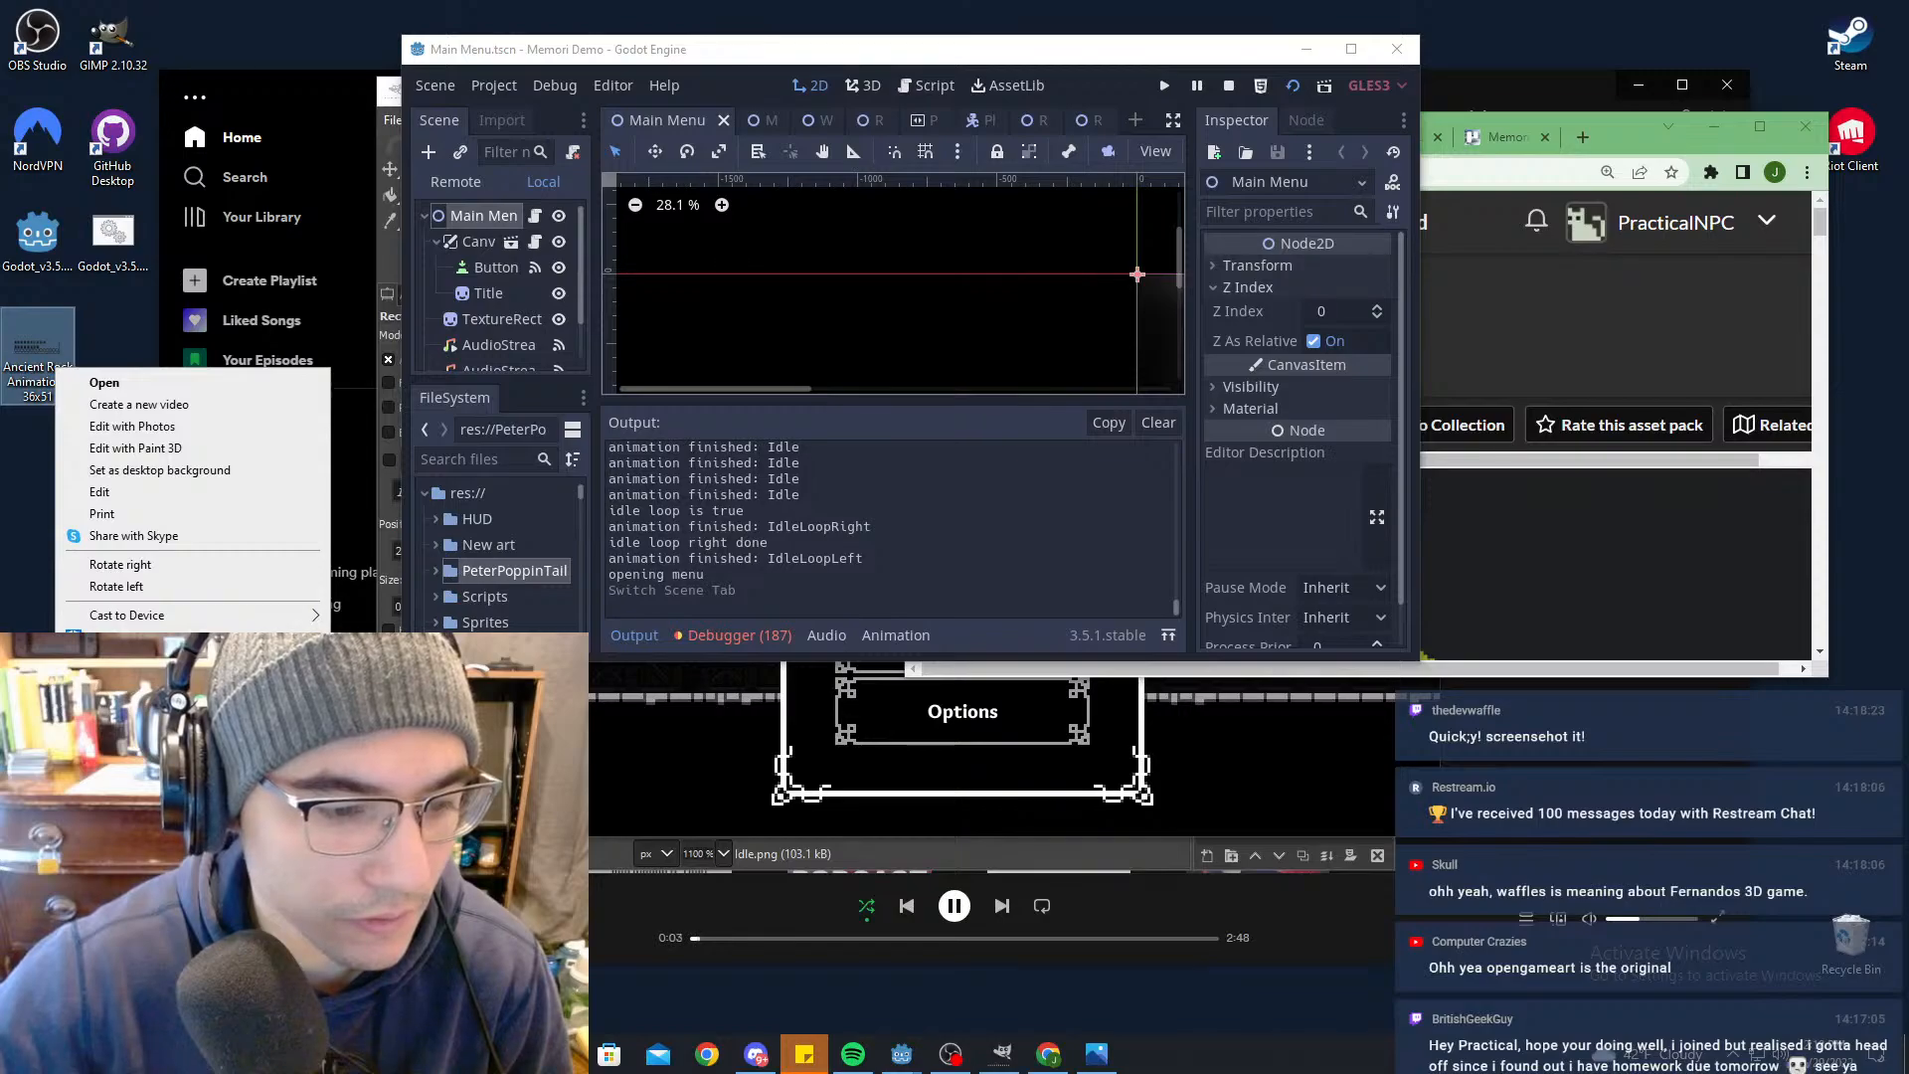
left_click(1016, 431)
double_click(1133, 50)
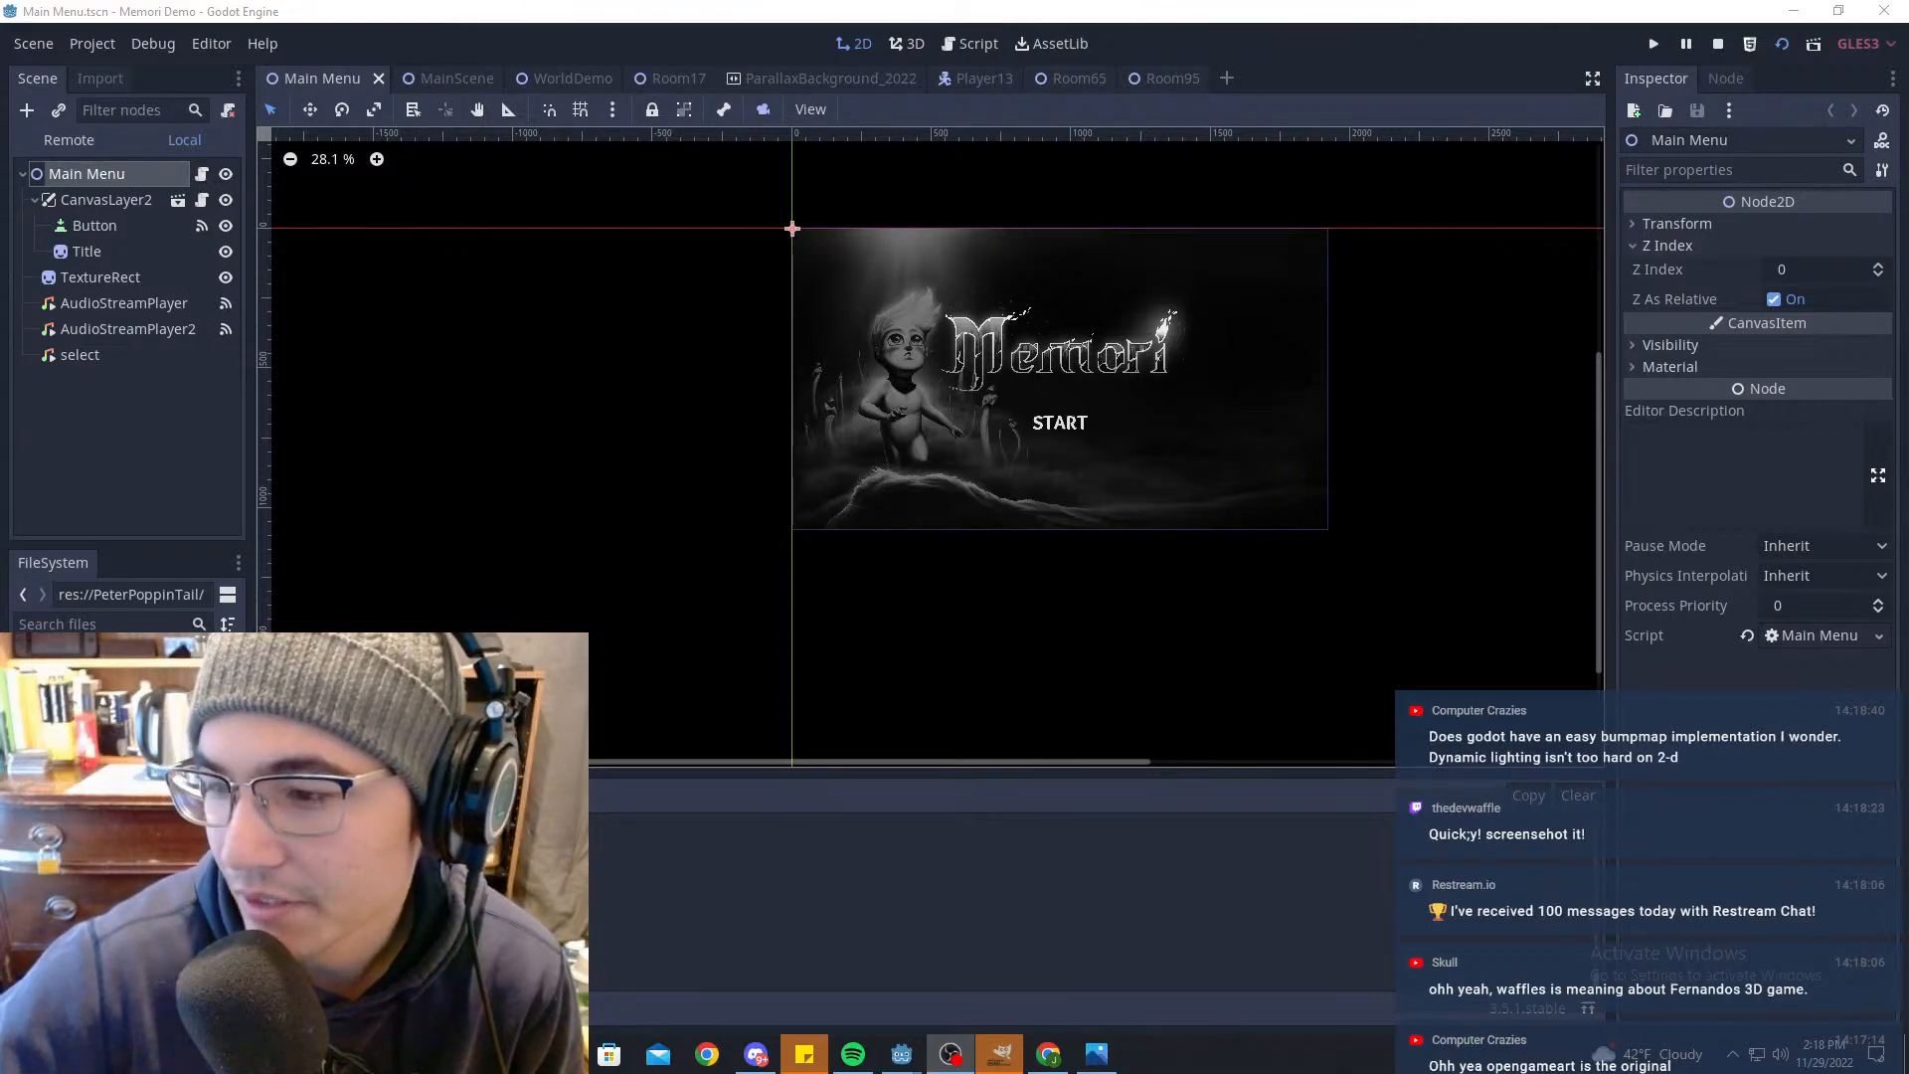
Step: Switch to Discord to check the rough letter artwork in the direct messages, and return to the Godot editor
left_click(756, 1054)
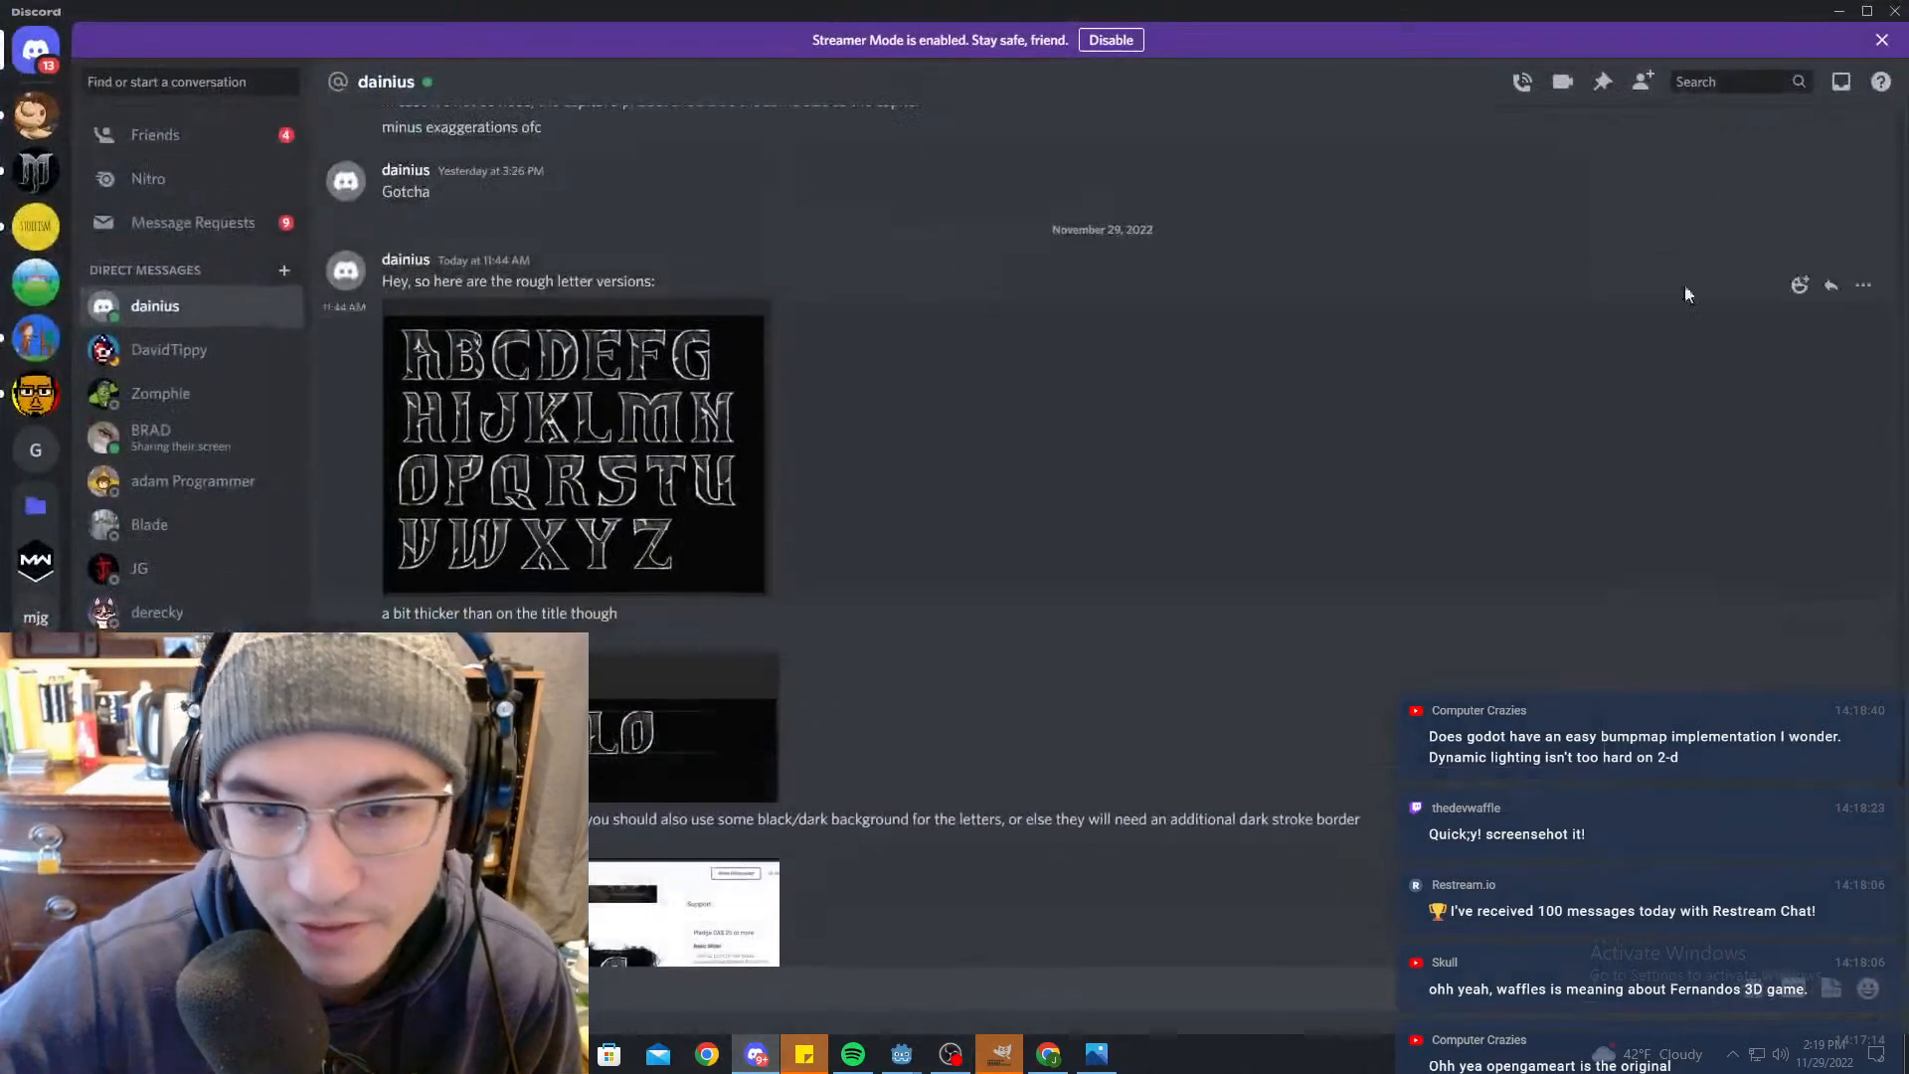
key("alt+Tab")
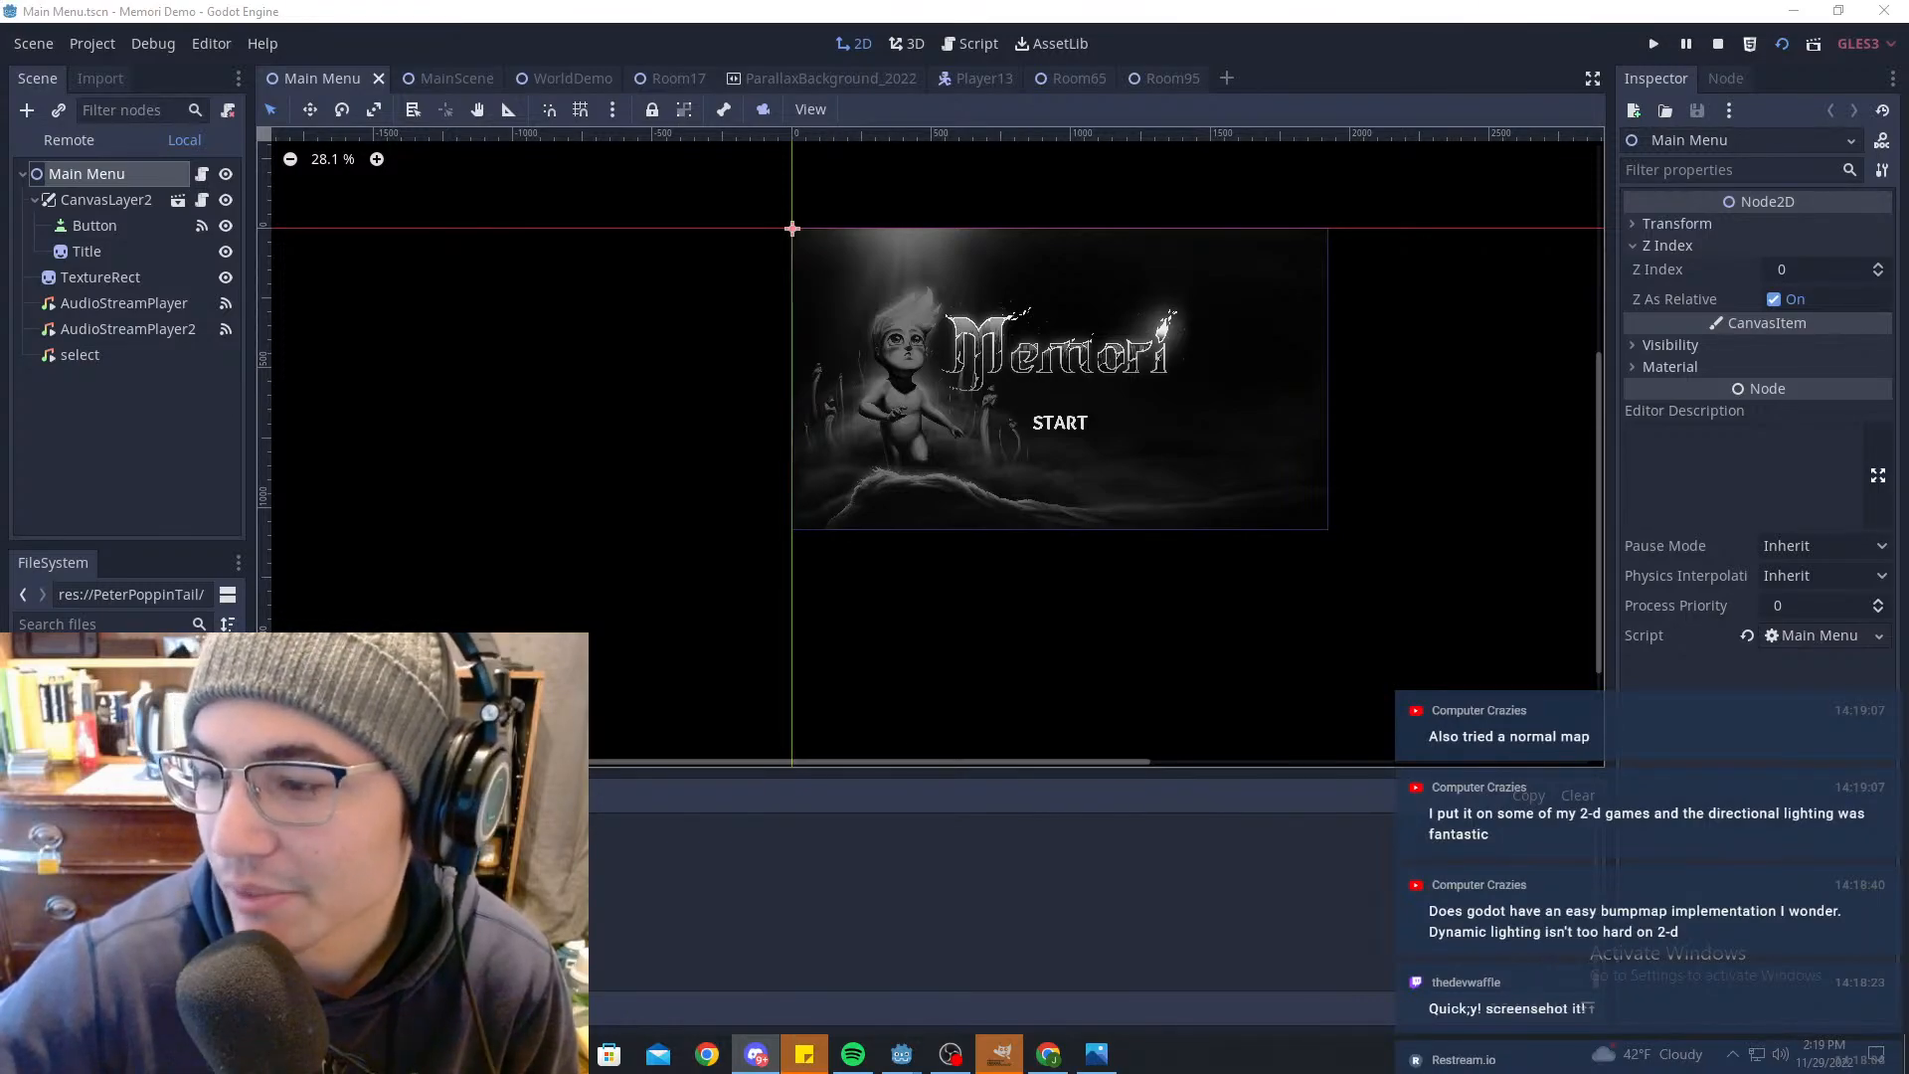
key("alt+Tab")
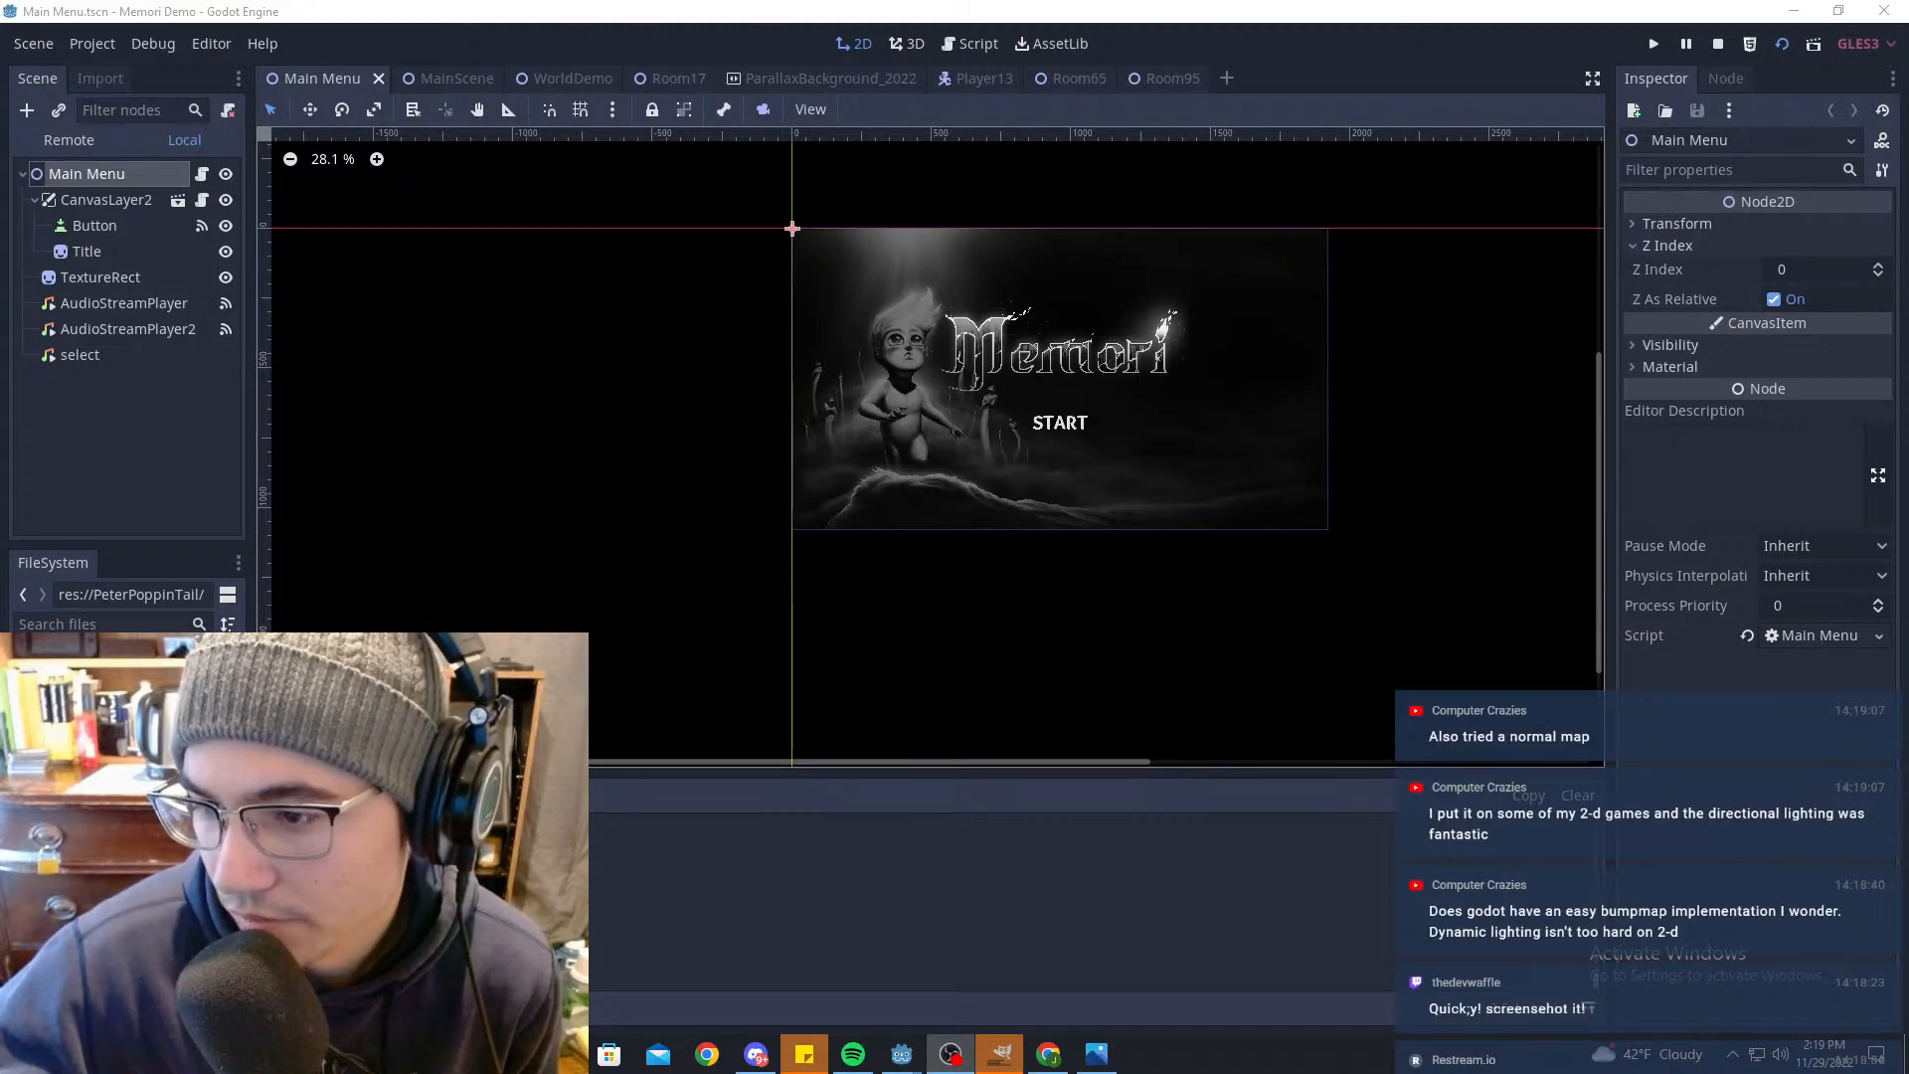
Step: Switch to Chrome and search Google for "bumpmap implementation" in a new tab
left_click(1049, 1054)
left_click(1583, 137)
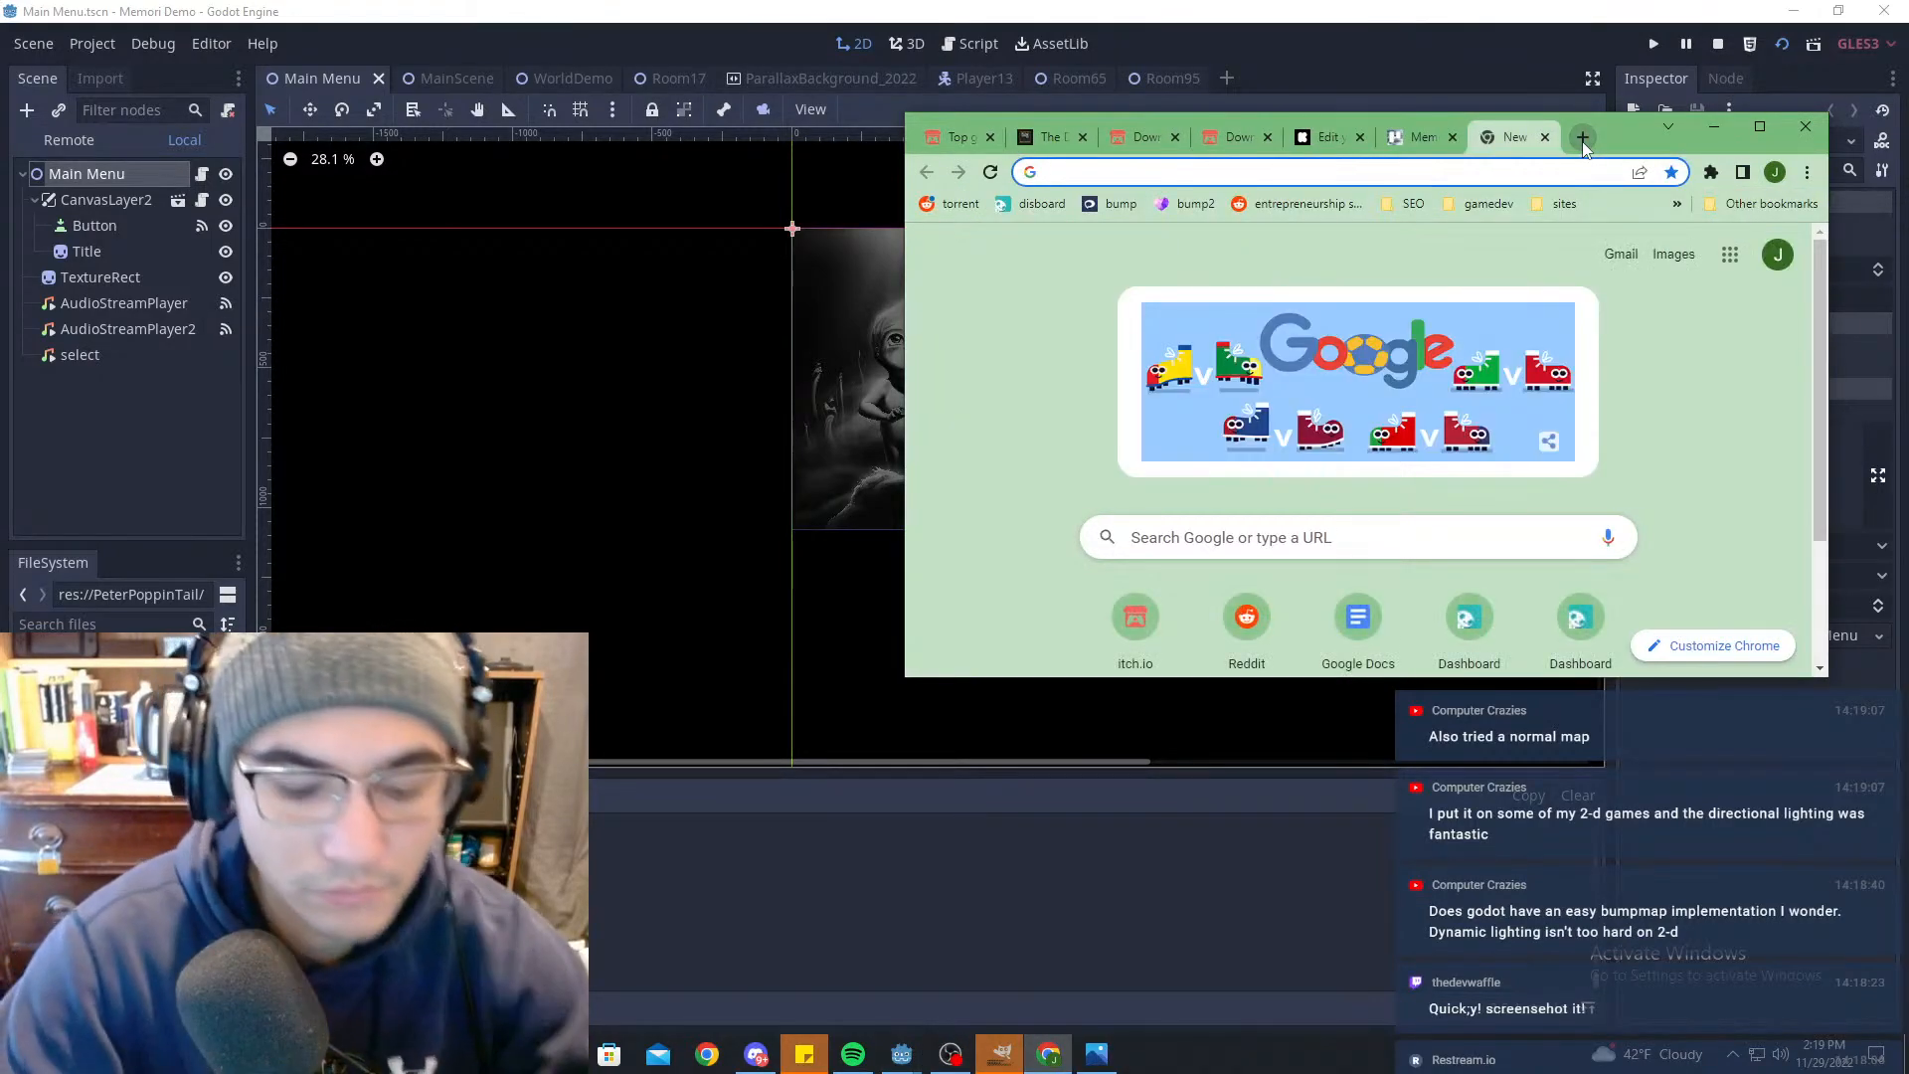
type("umpmap implementation")
key("Left")
key("Left")
key("Left")
key("Left")
key("Left")
key("Left")
key("Left")
key("Left")
key("Left")
key("Left")
key("Left")
key("Left")
key("Left")
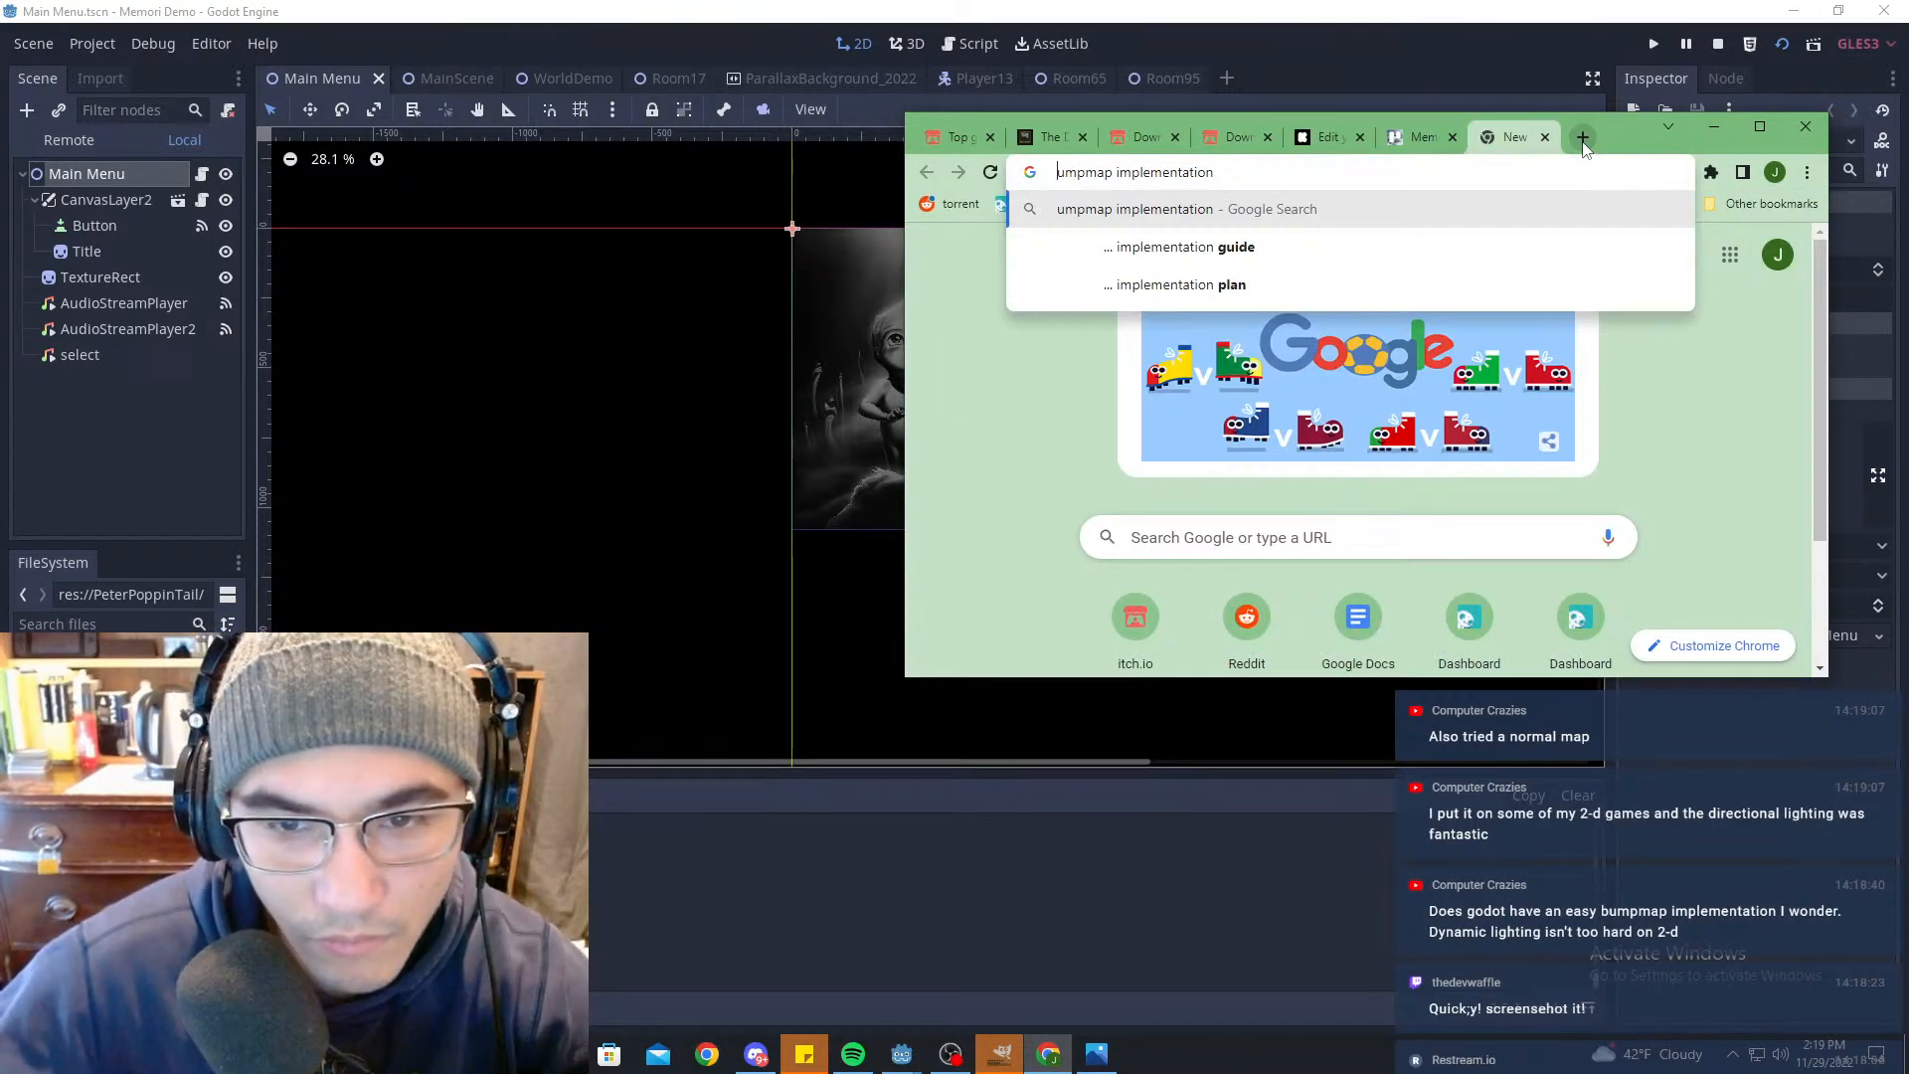
type("b")
key("Return")
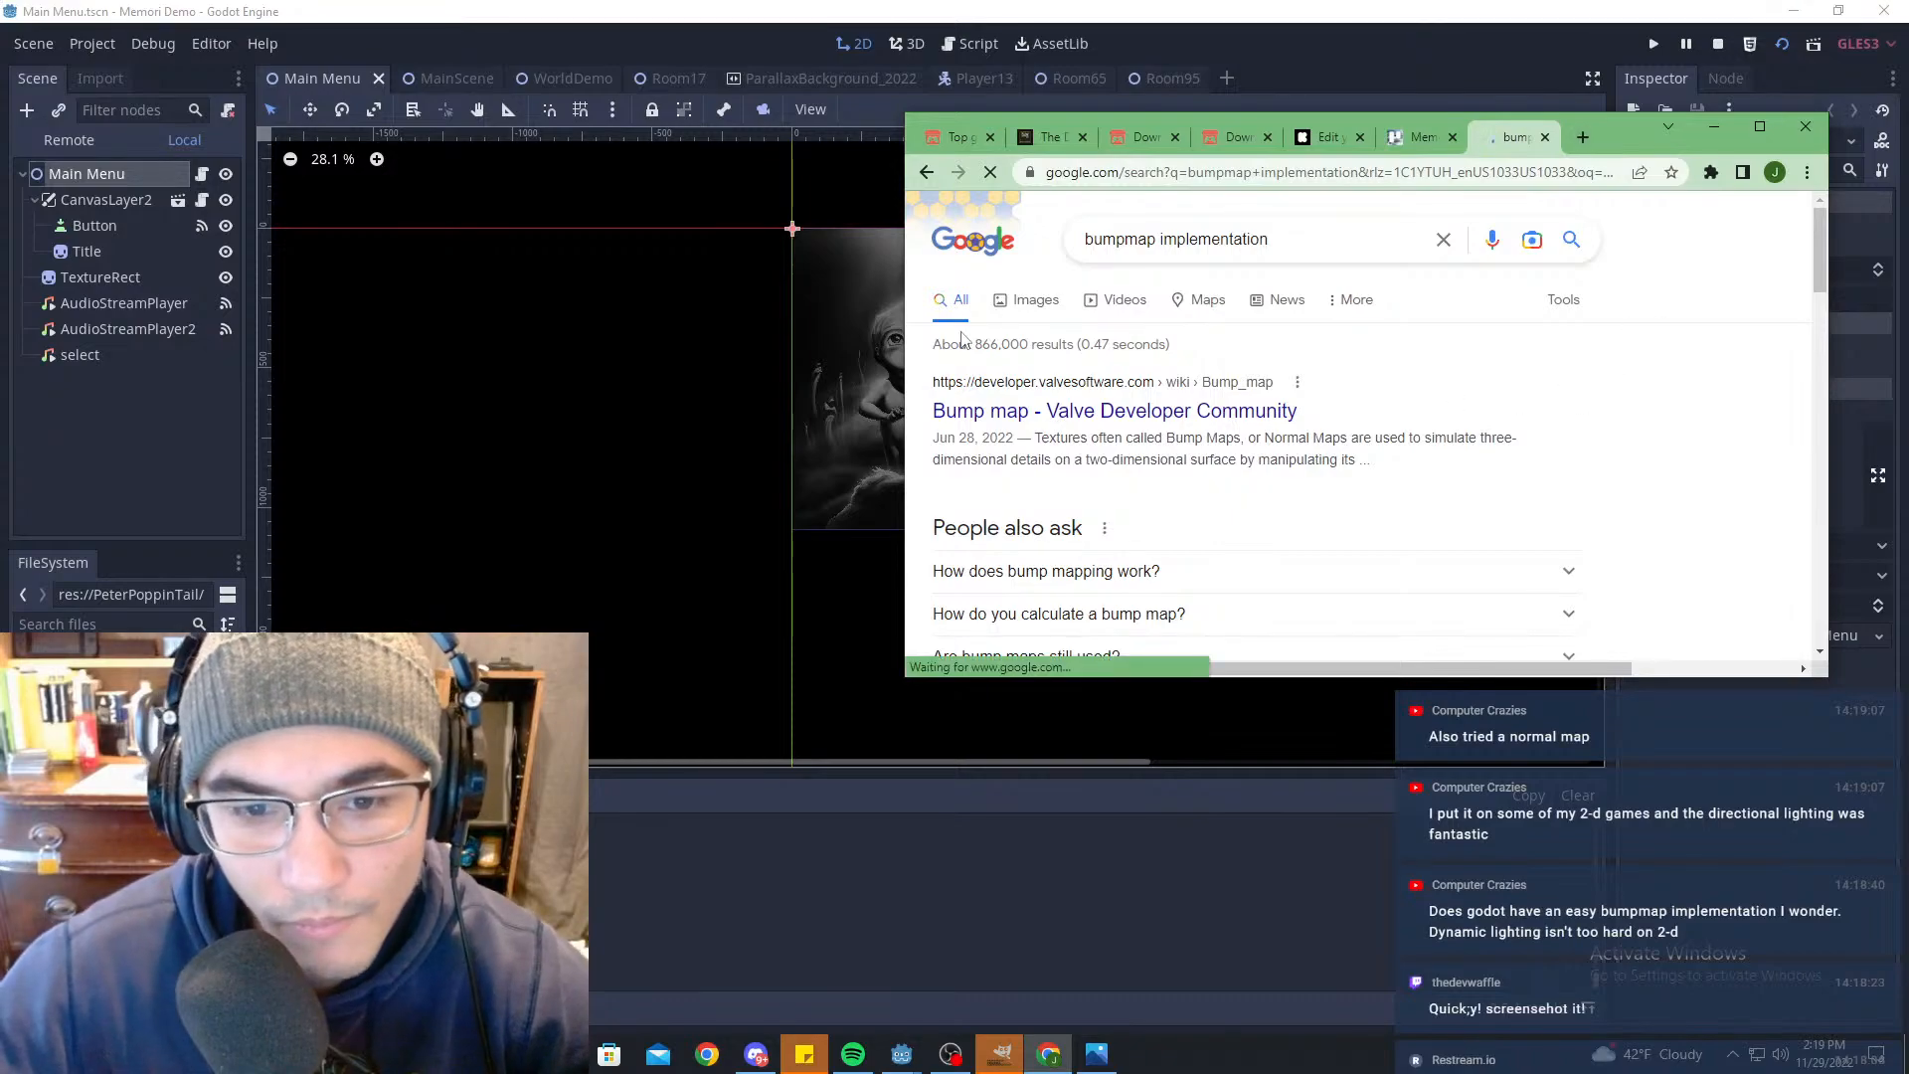
Step: Read the Bump map article on the Valve Developer Community in a maximized window, and return to the search results
left_click(1247, 410)
left_click_drag(1617, 139, 1616, 1)
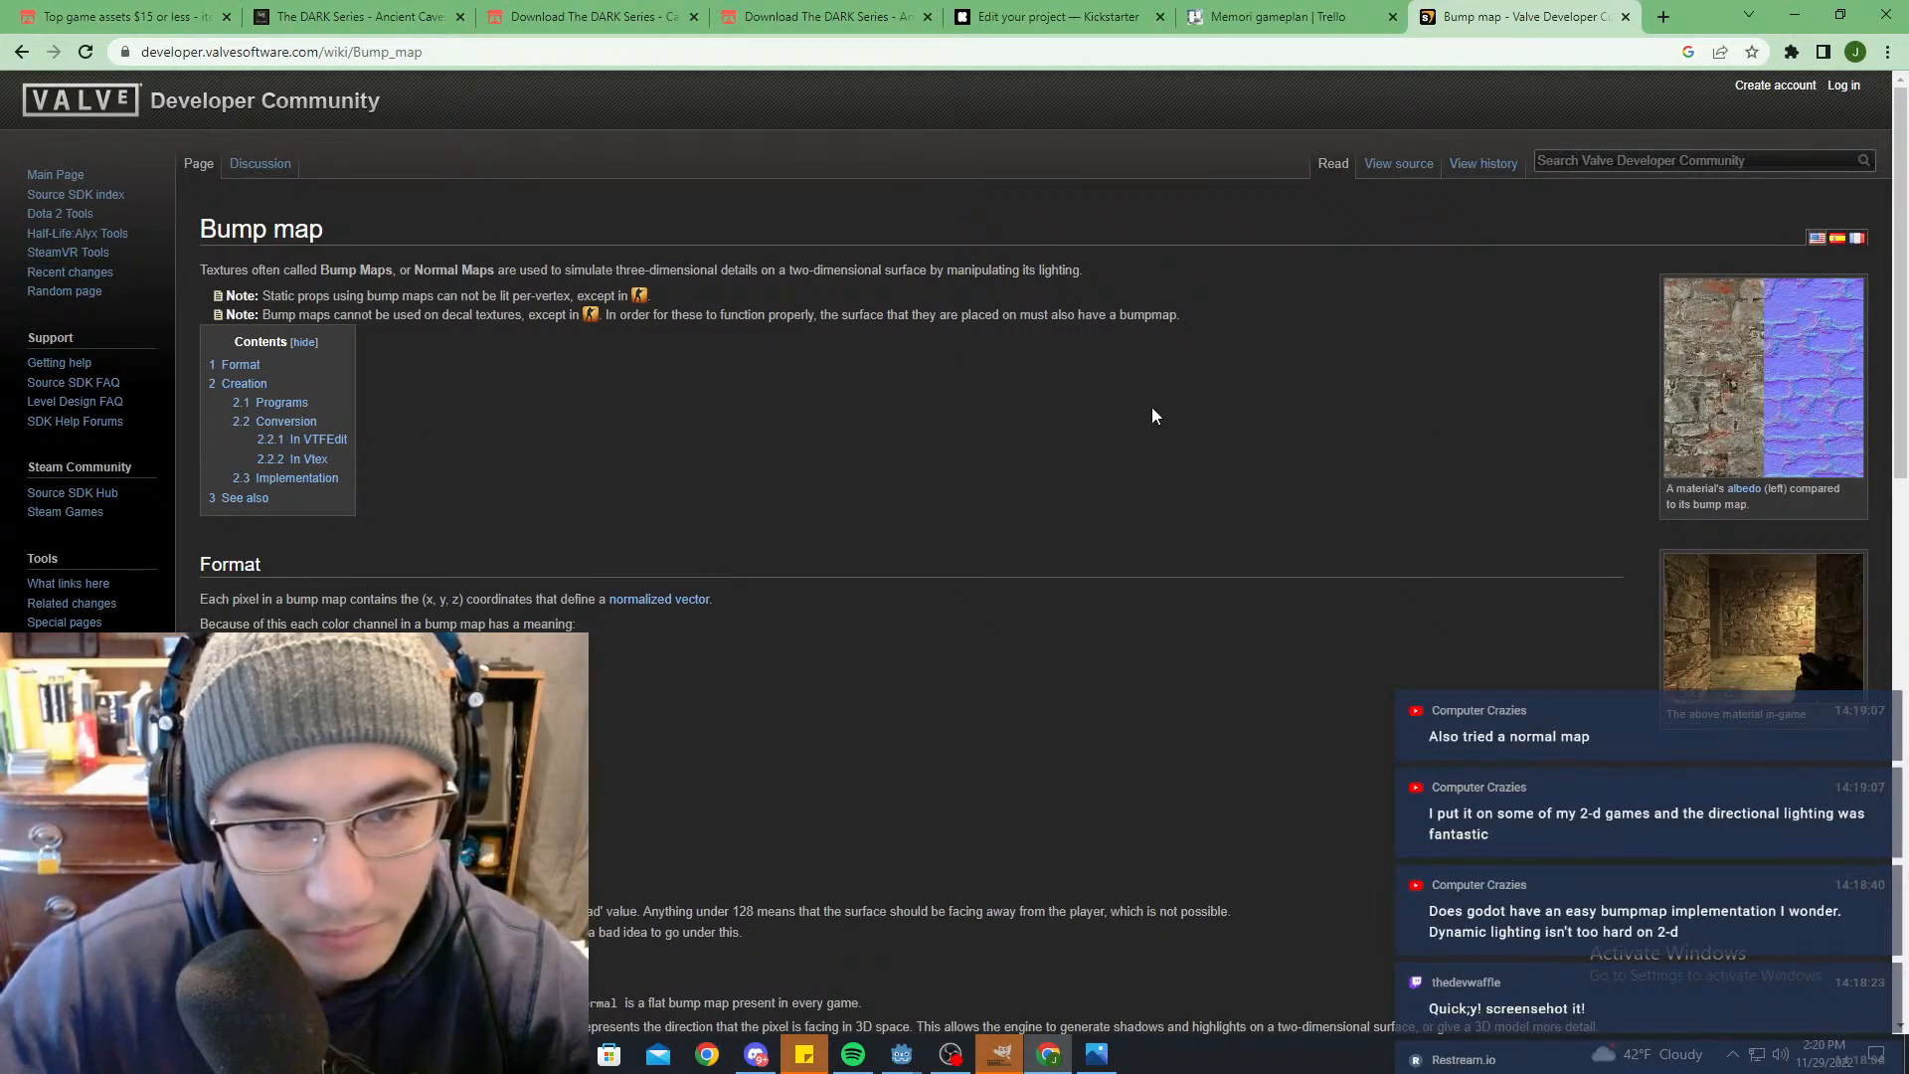
scroll(1154, 416, "down", 1)
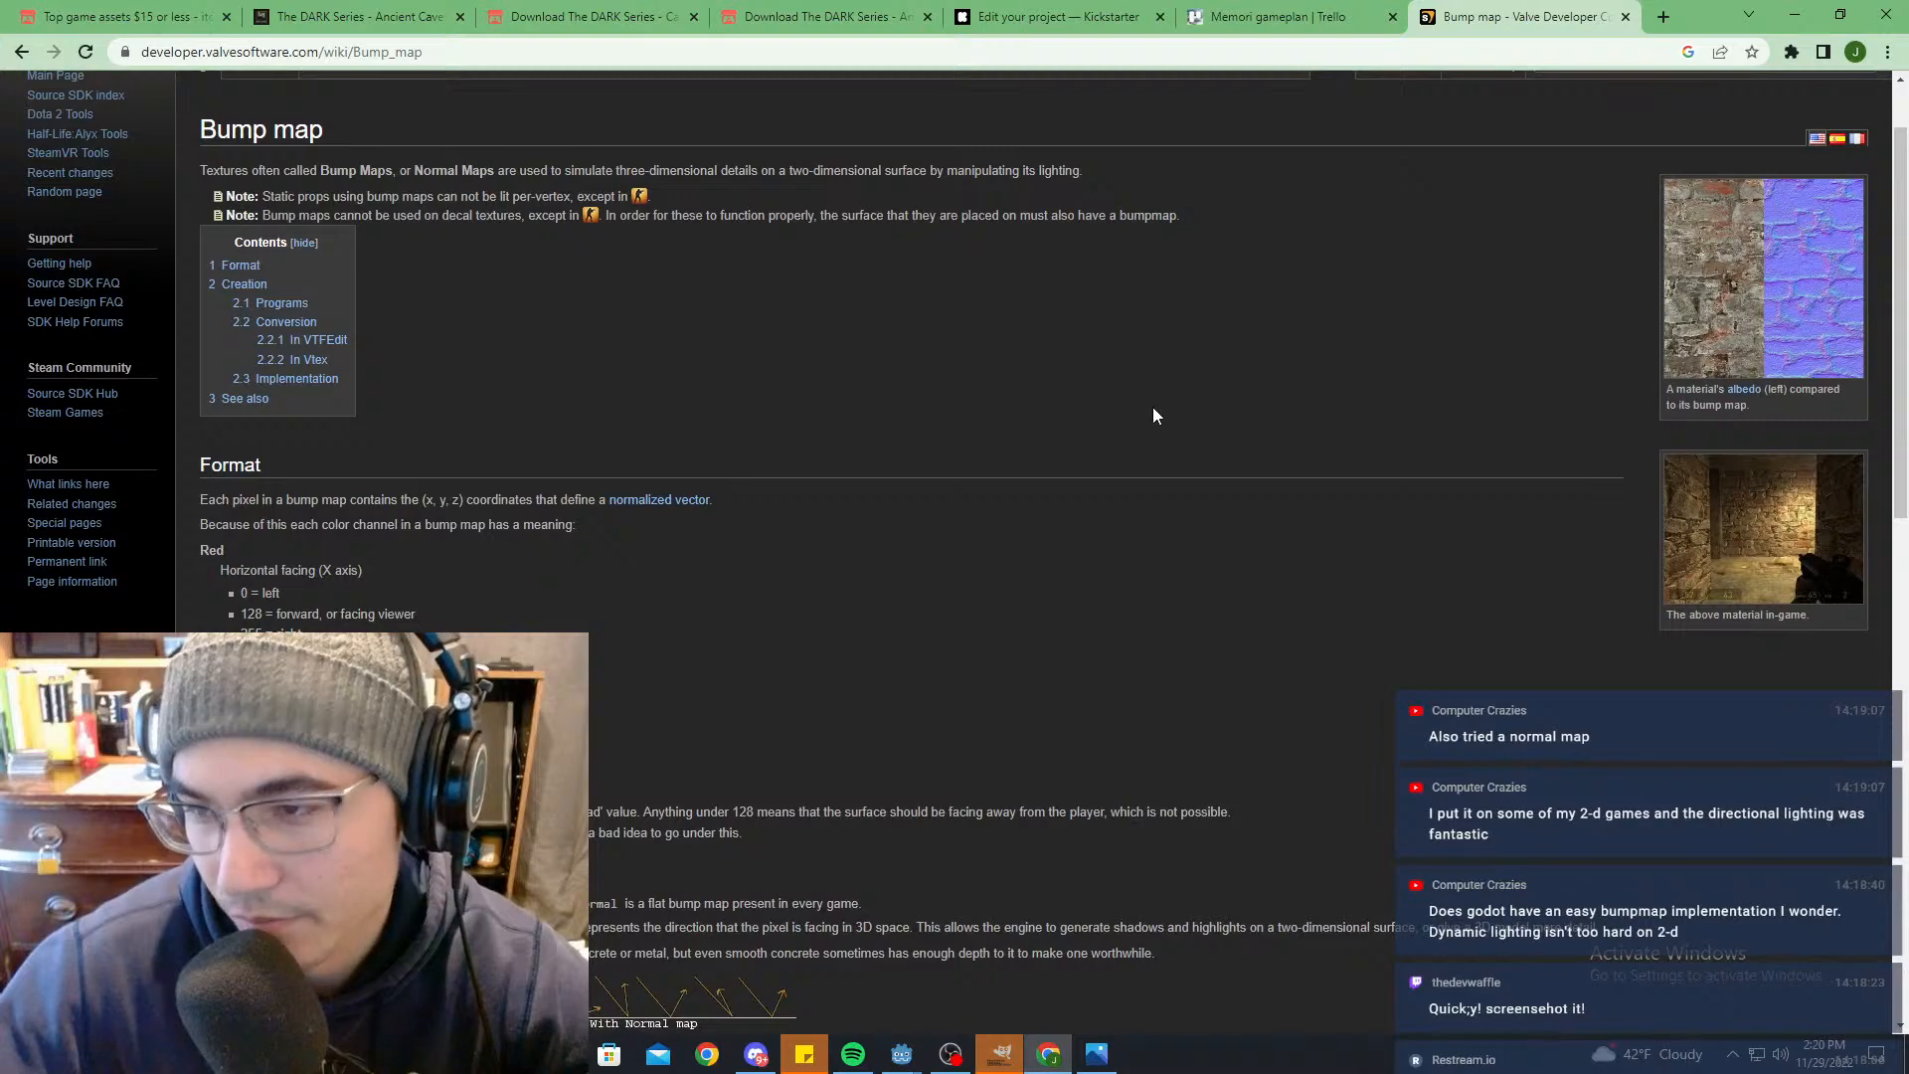
scroll(822, 283, "up", 1)
scroll(1023, 294, "down", 1)
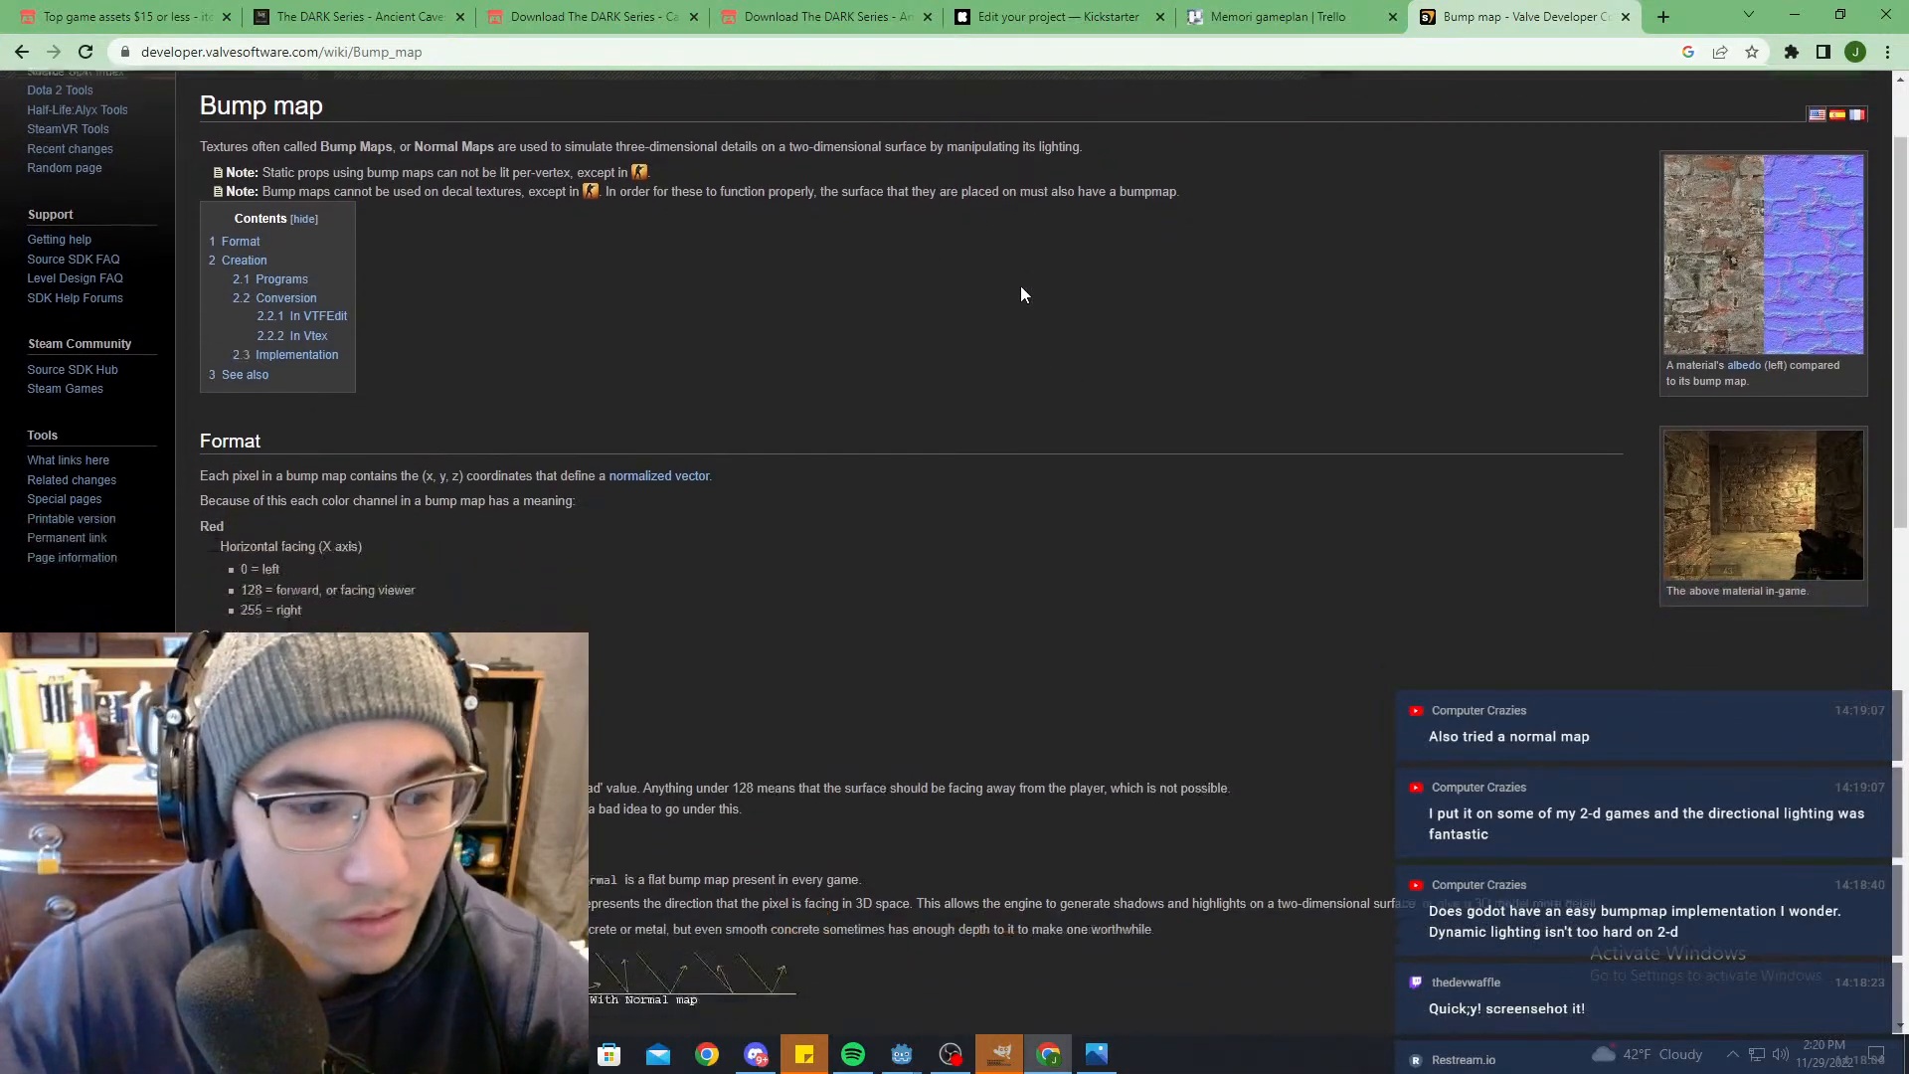
scroll(1022, 294, "down", 1)
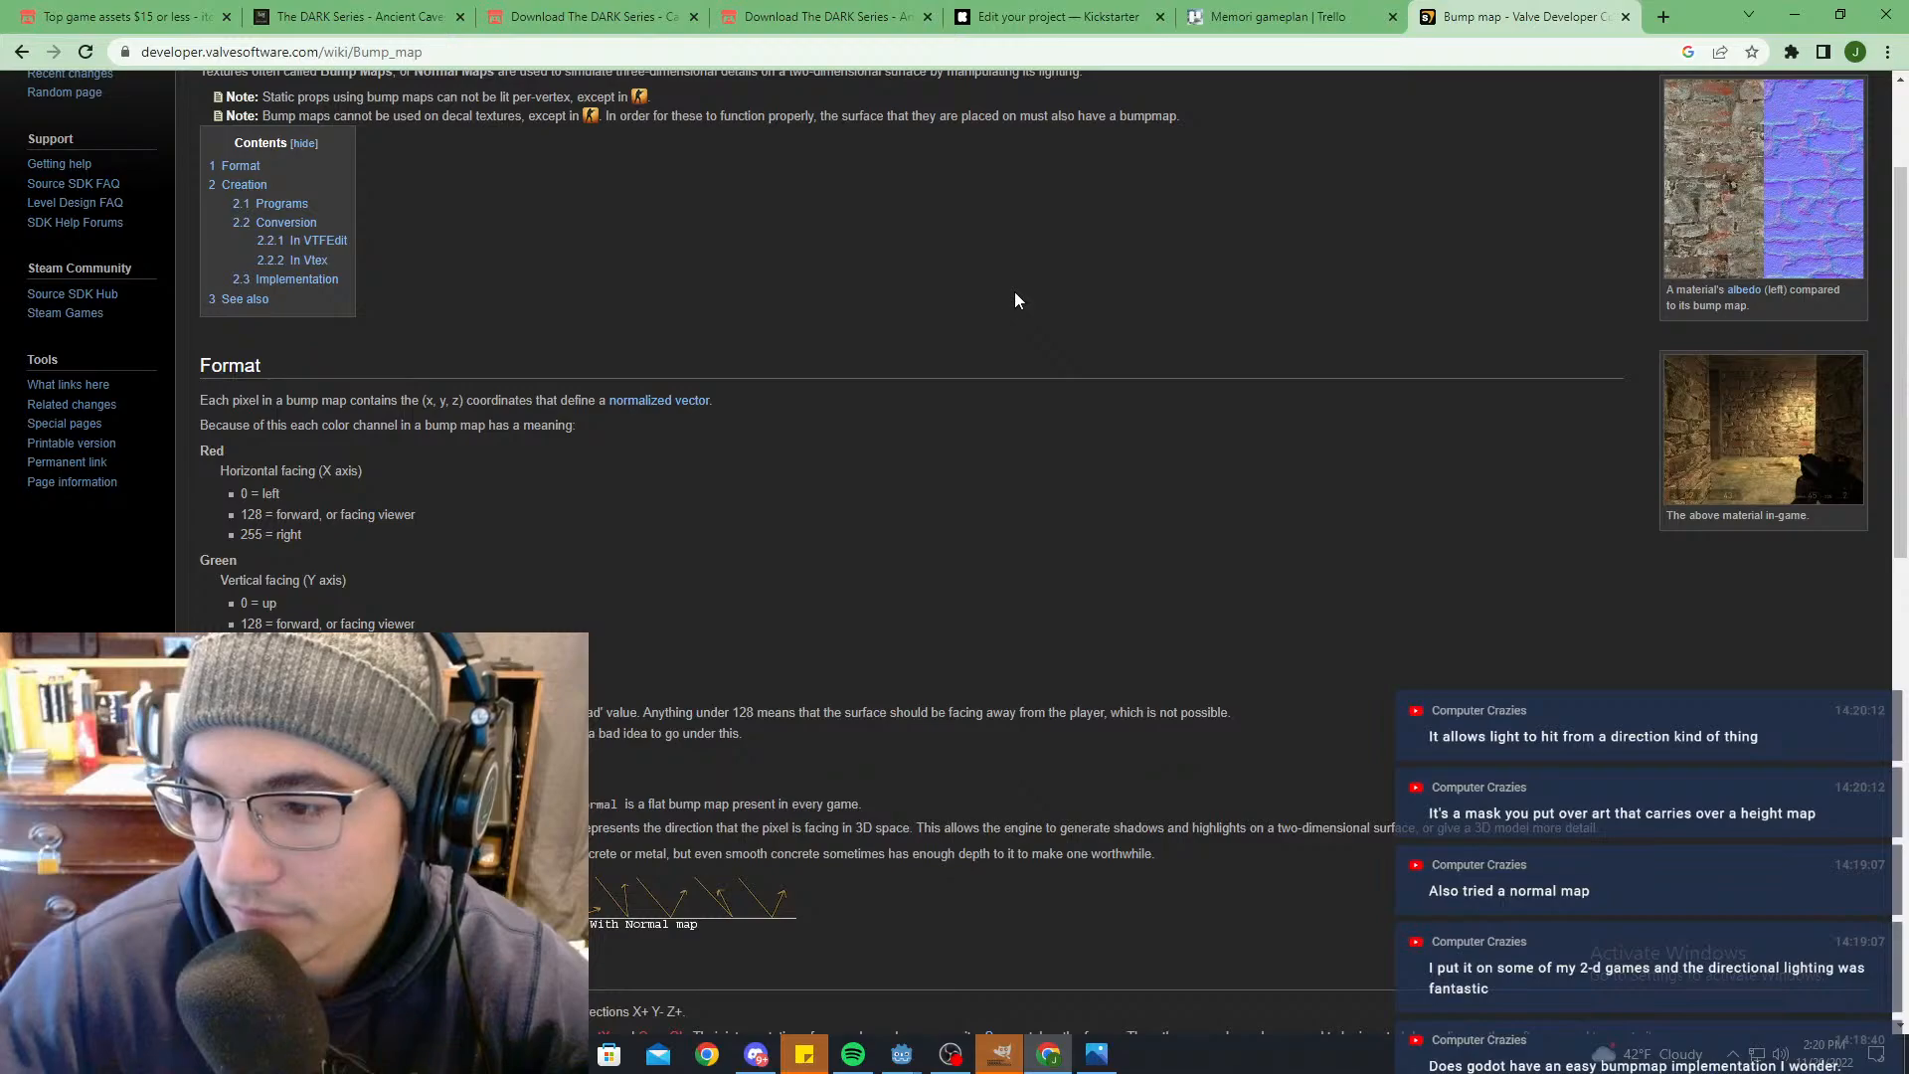
scroll(1017, 448, "up", 2)
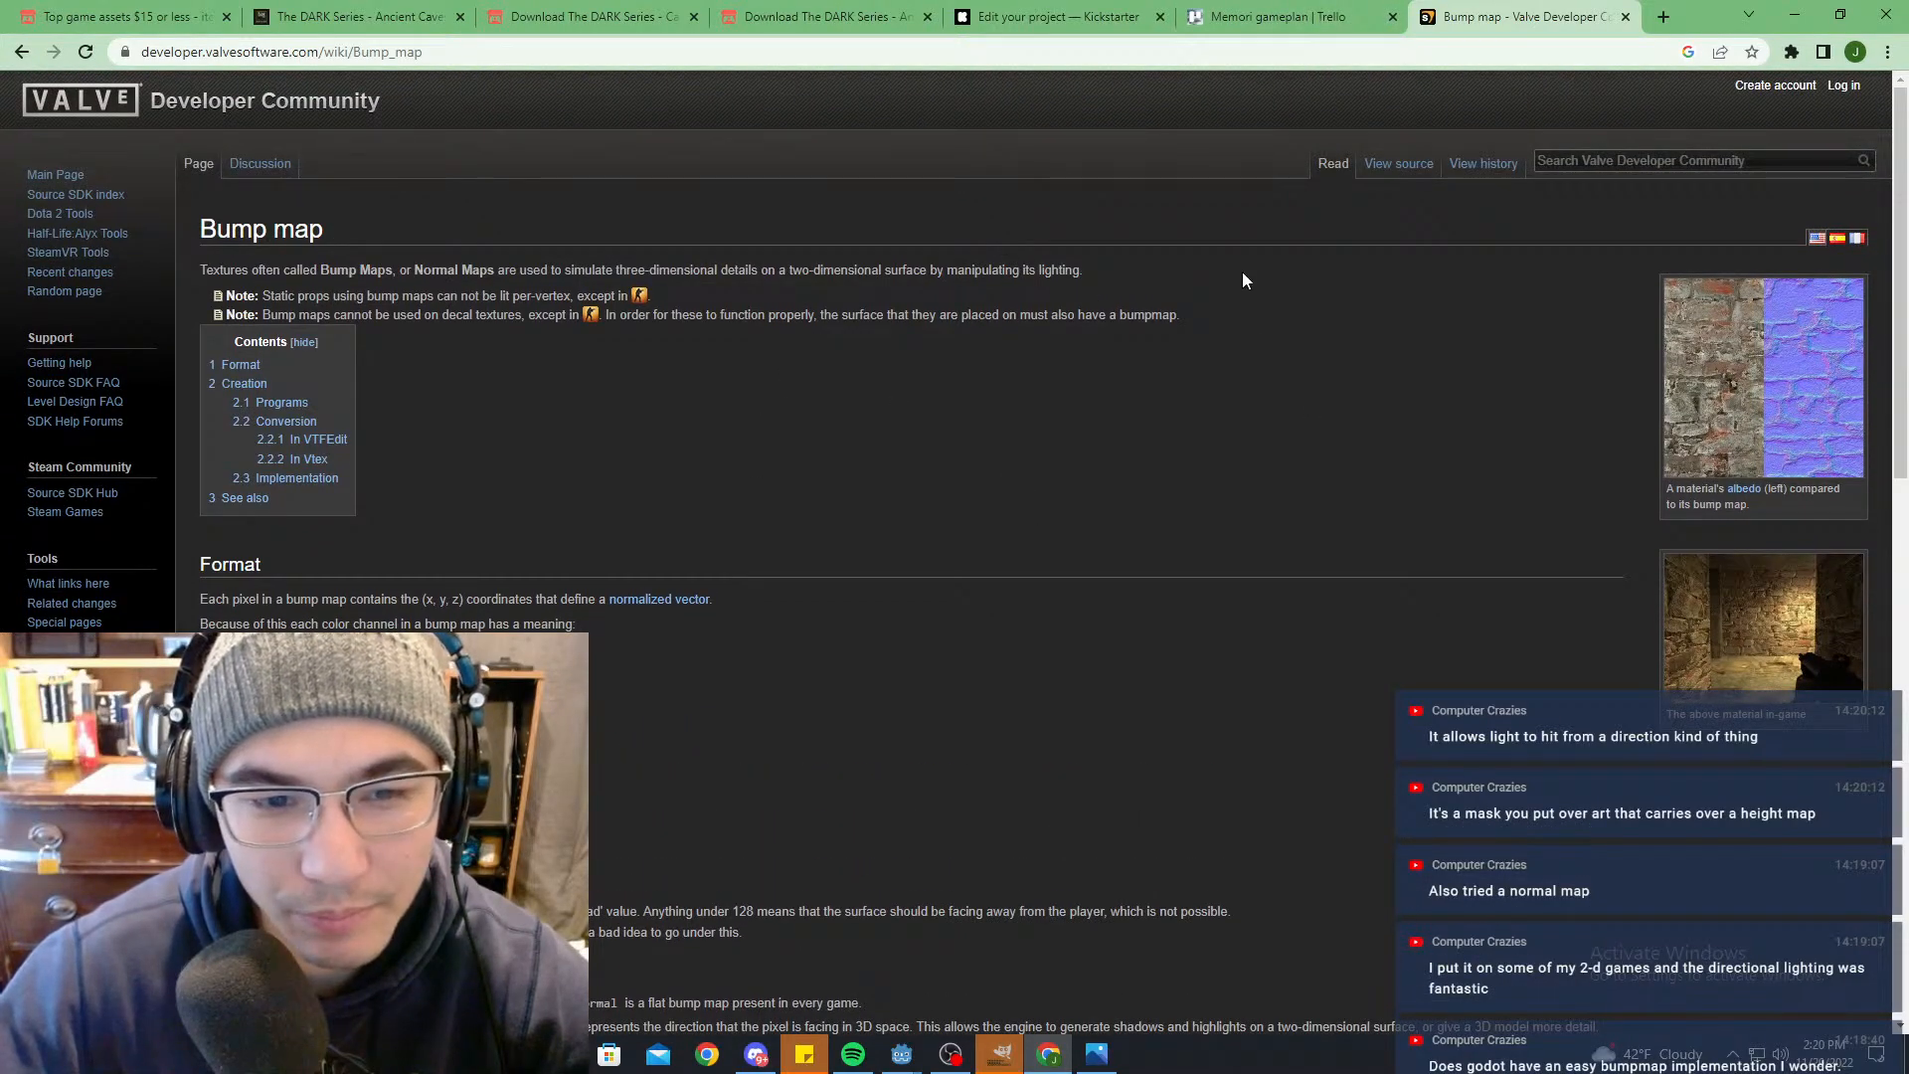
scroll(1010, 428, "down", 2)
key("alt+Left")
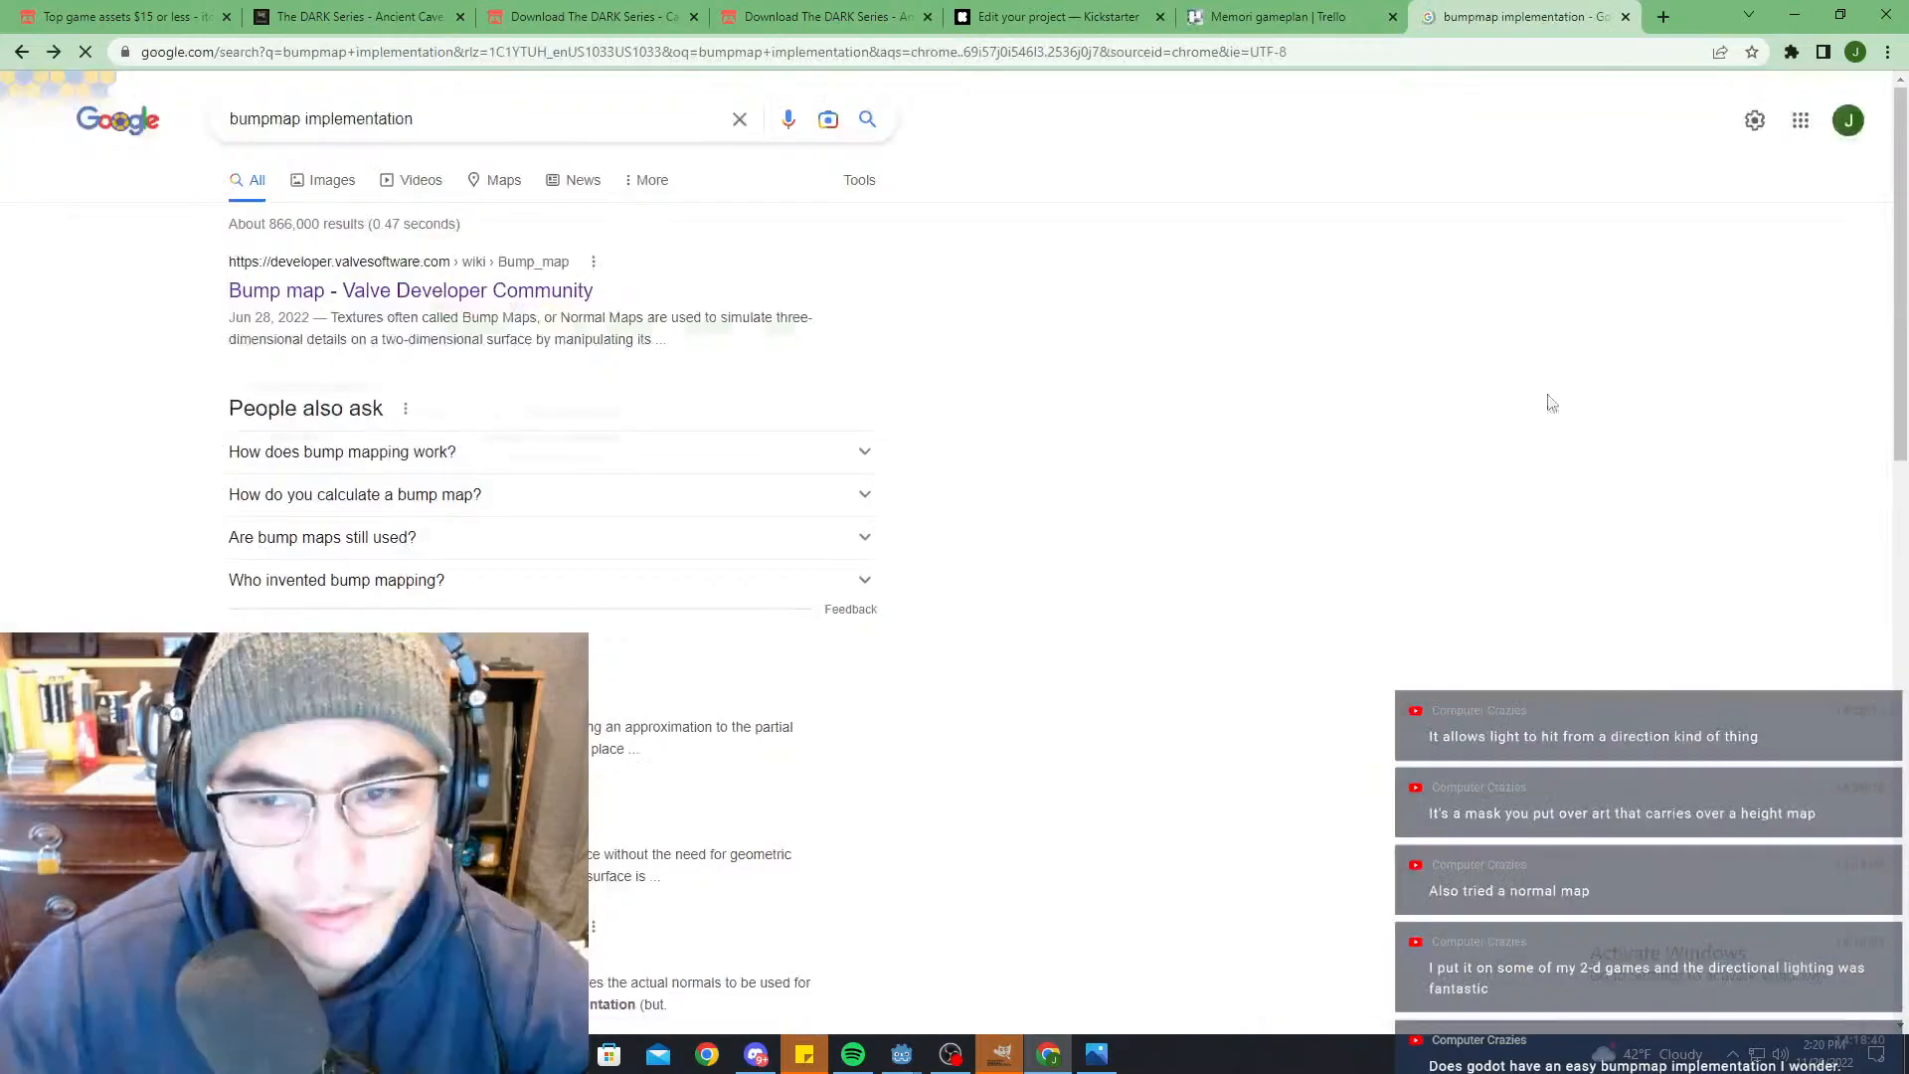
Step: Return to Godot, look at the MainScene scene and its script, and view the WorldDemo level around Room95
left_click(1795, 15)
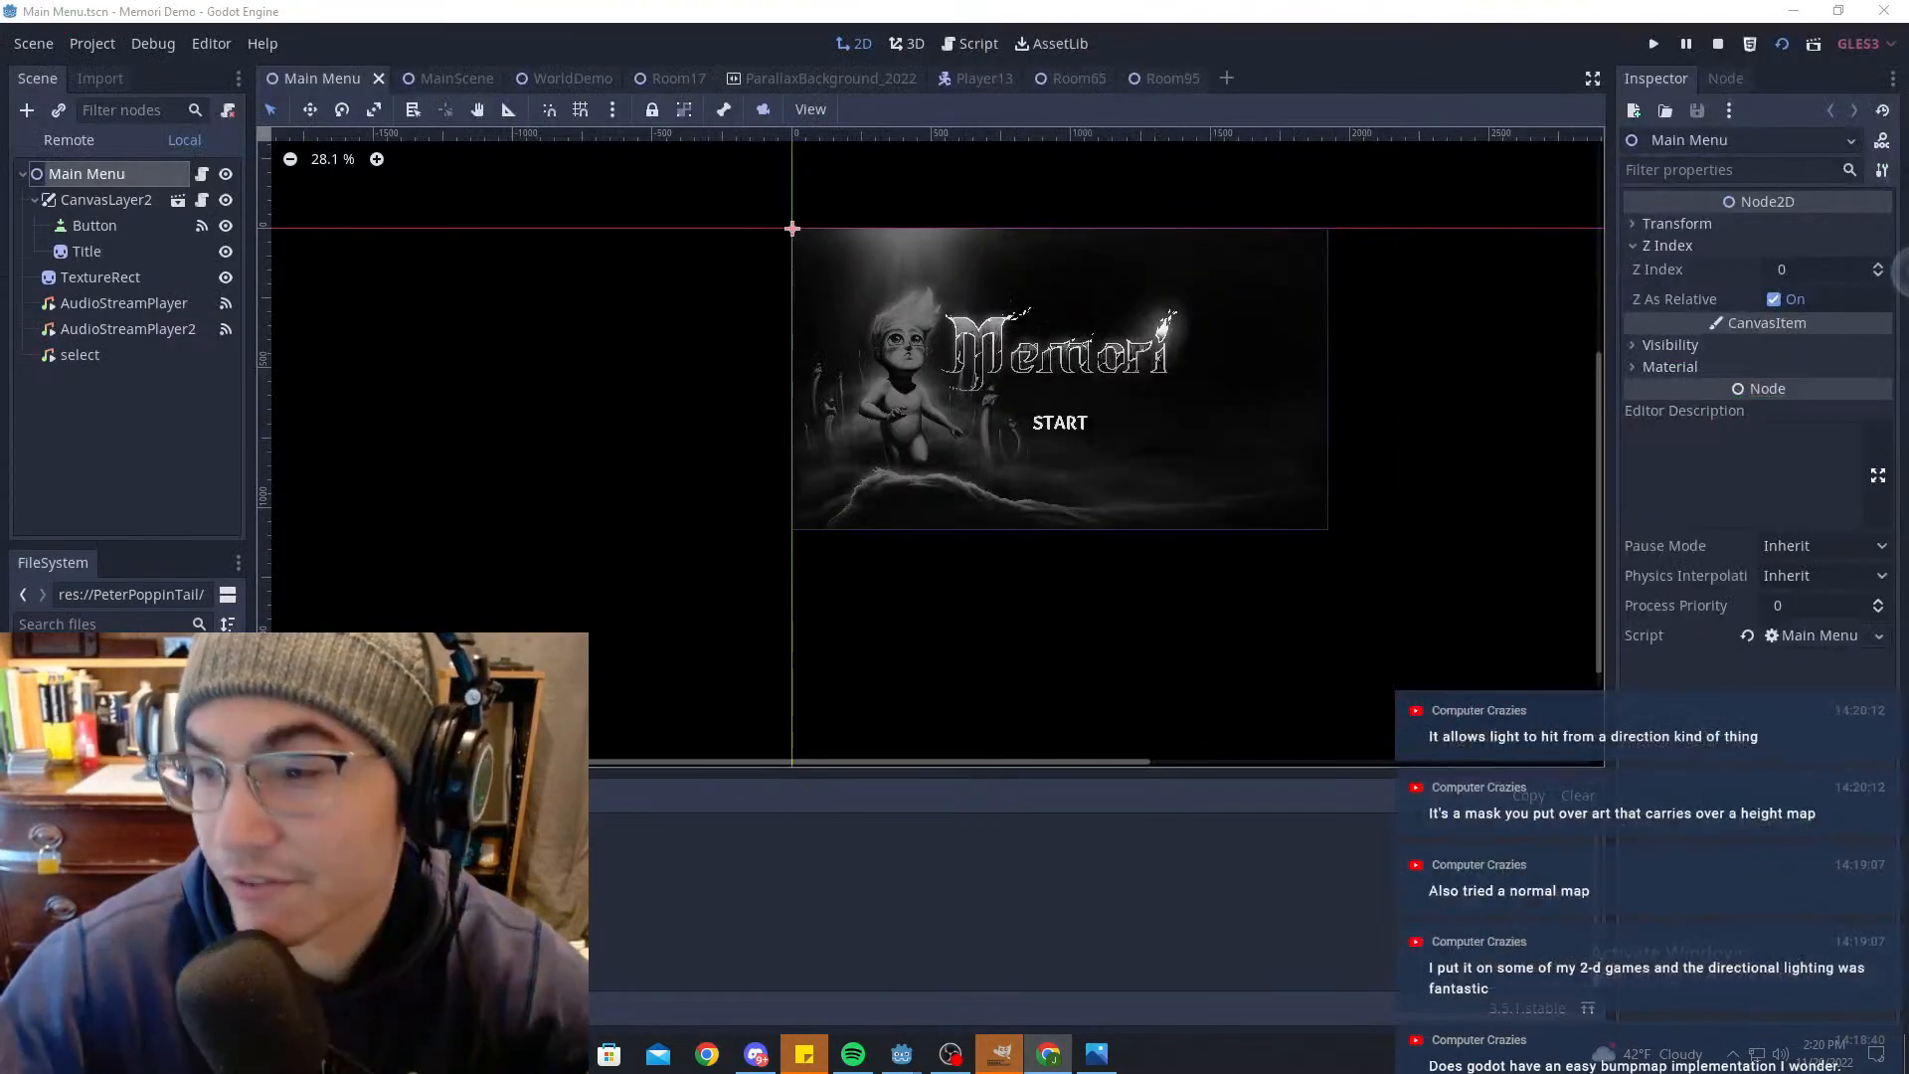
left_click(467, 78)
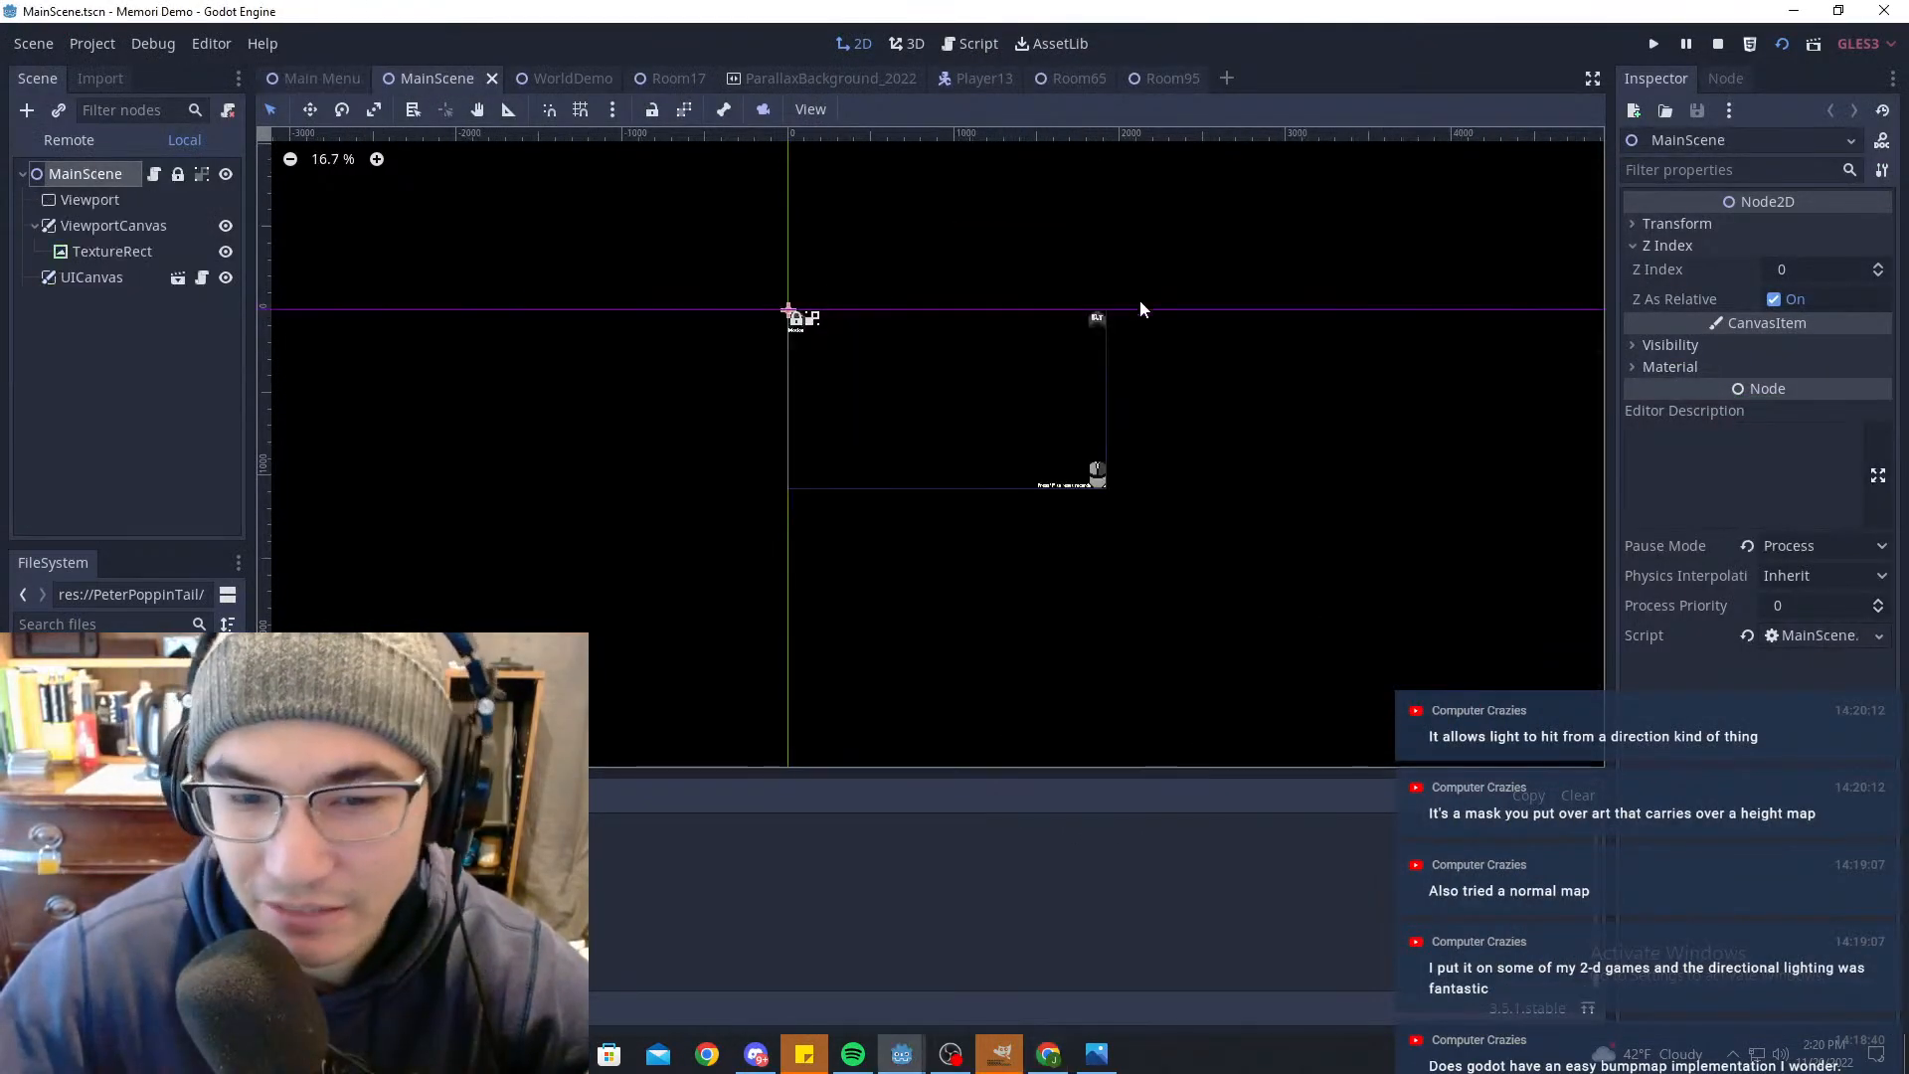
left_click(971, 43)
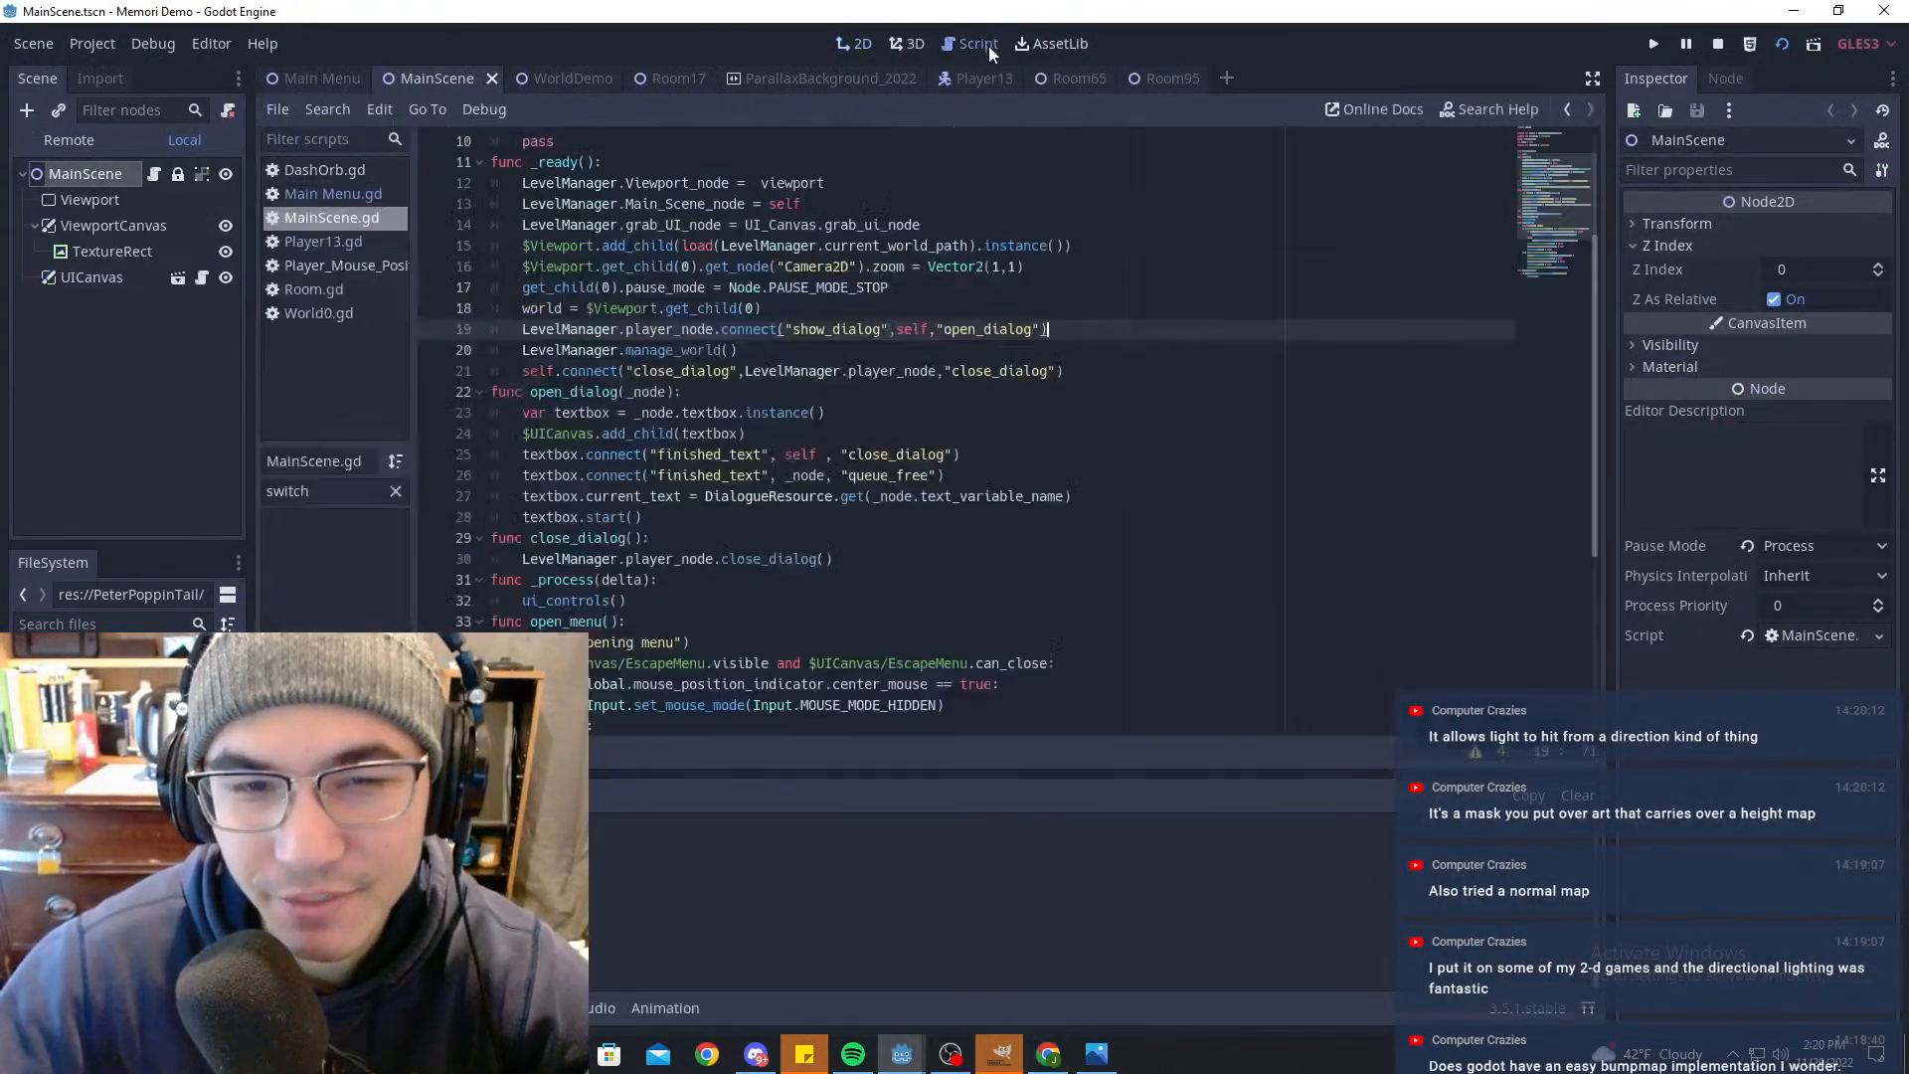
left_click(857, 44)
left_click(553, 77)
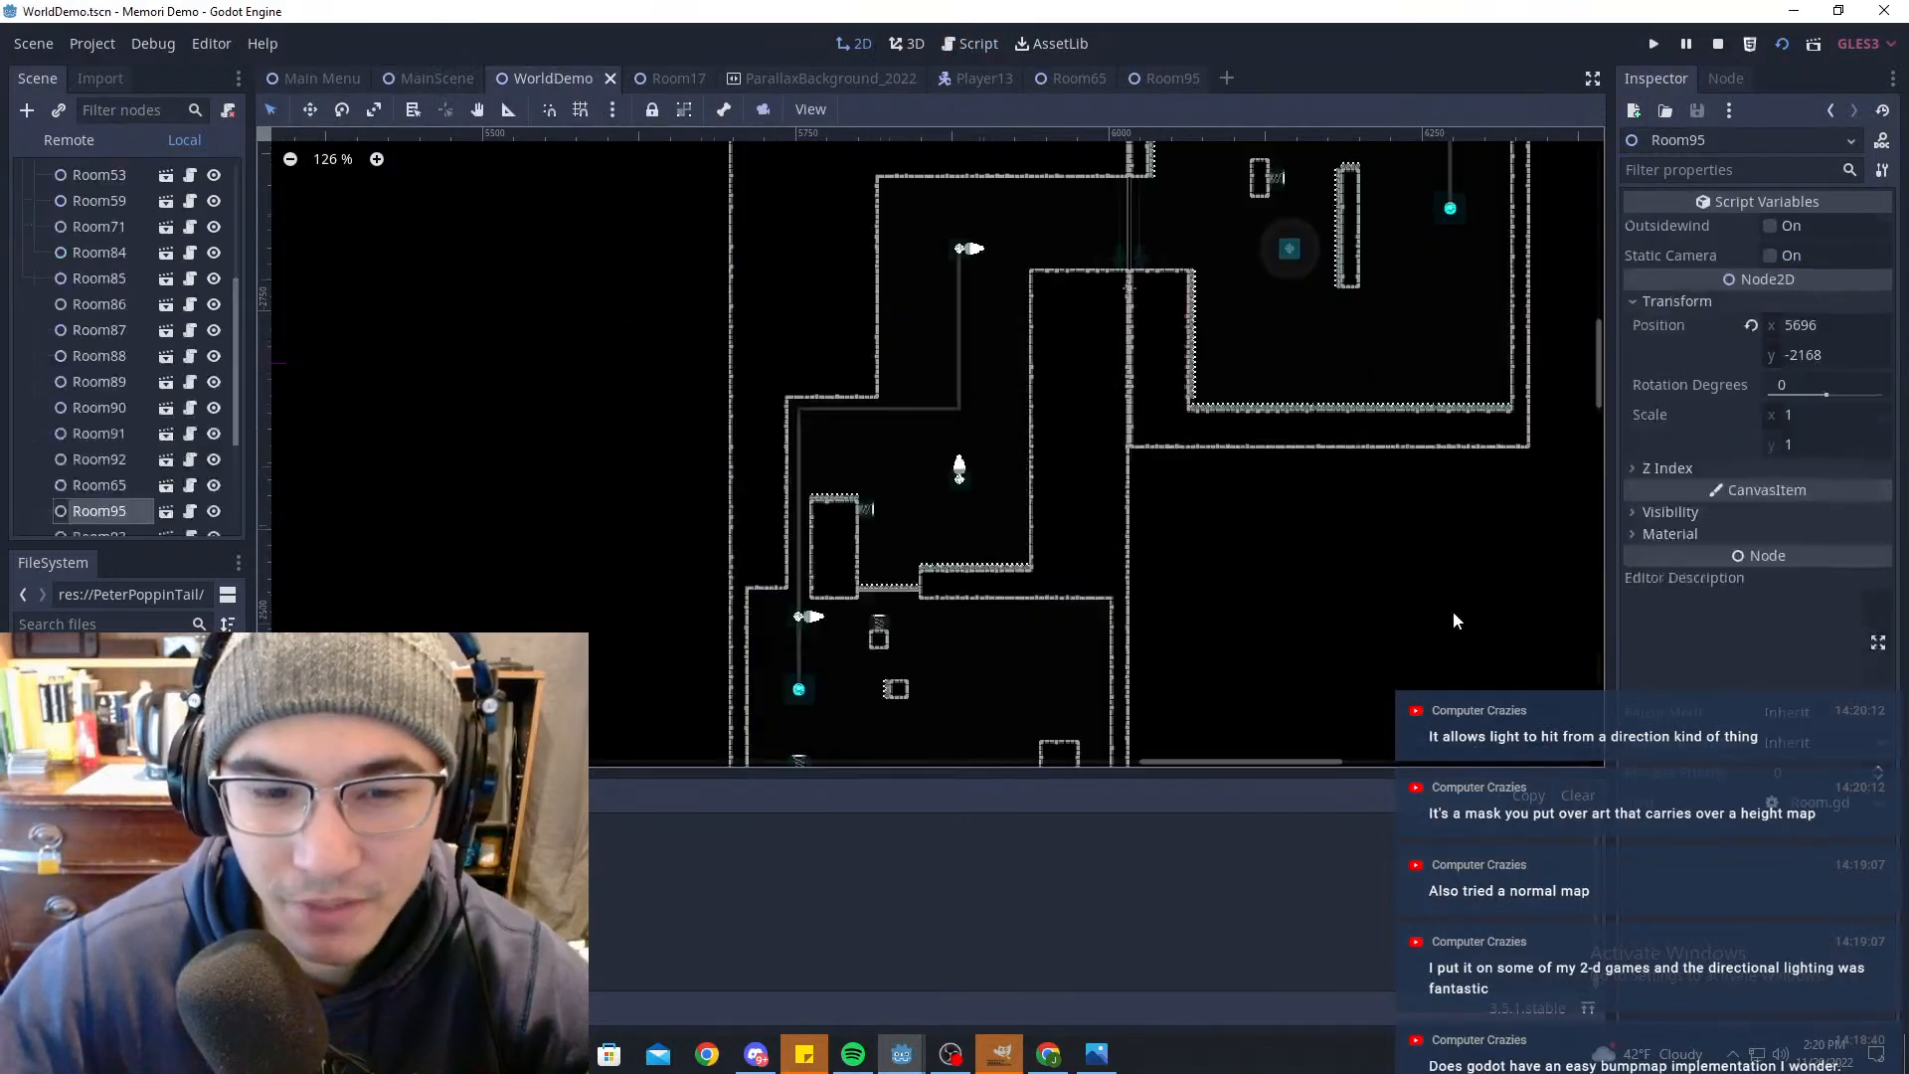
scroll(1171, 415, "down", 3)
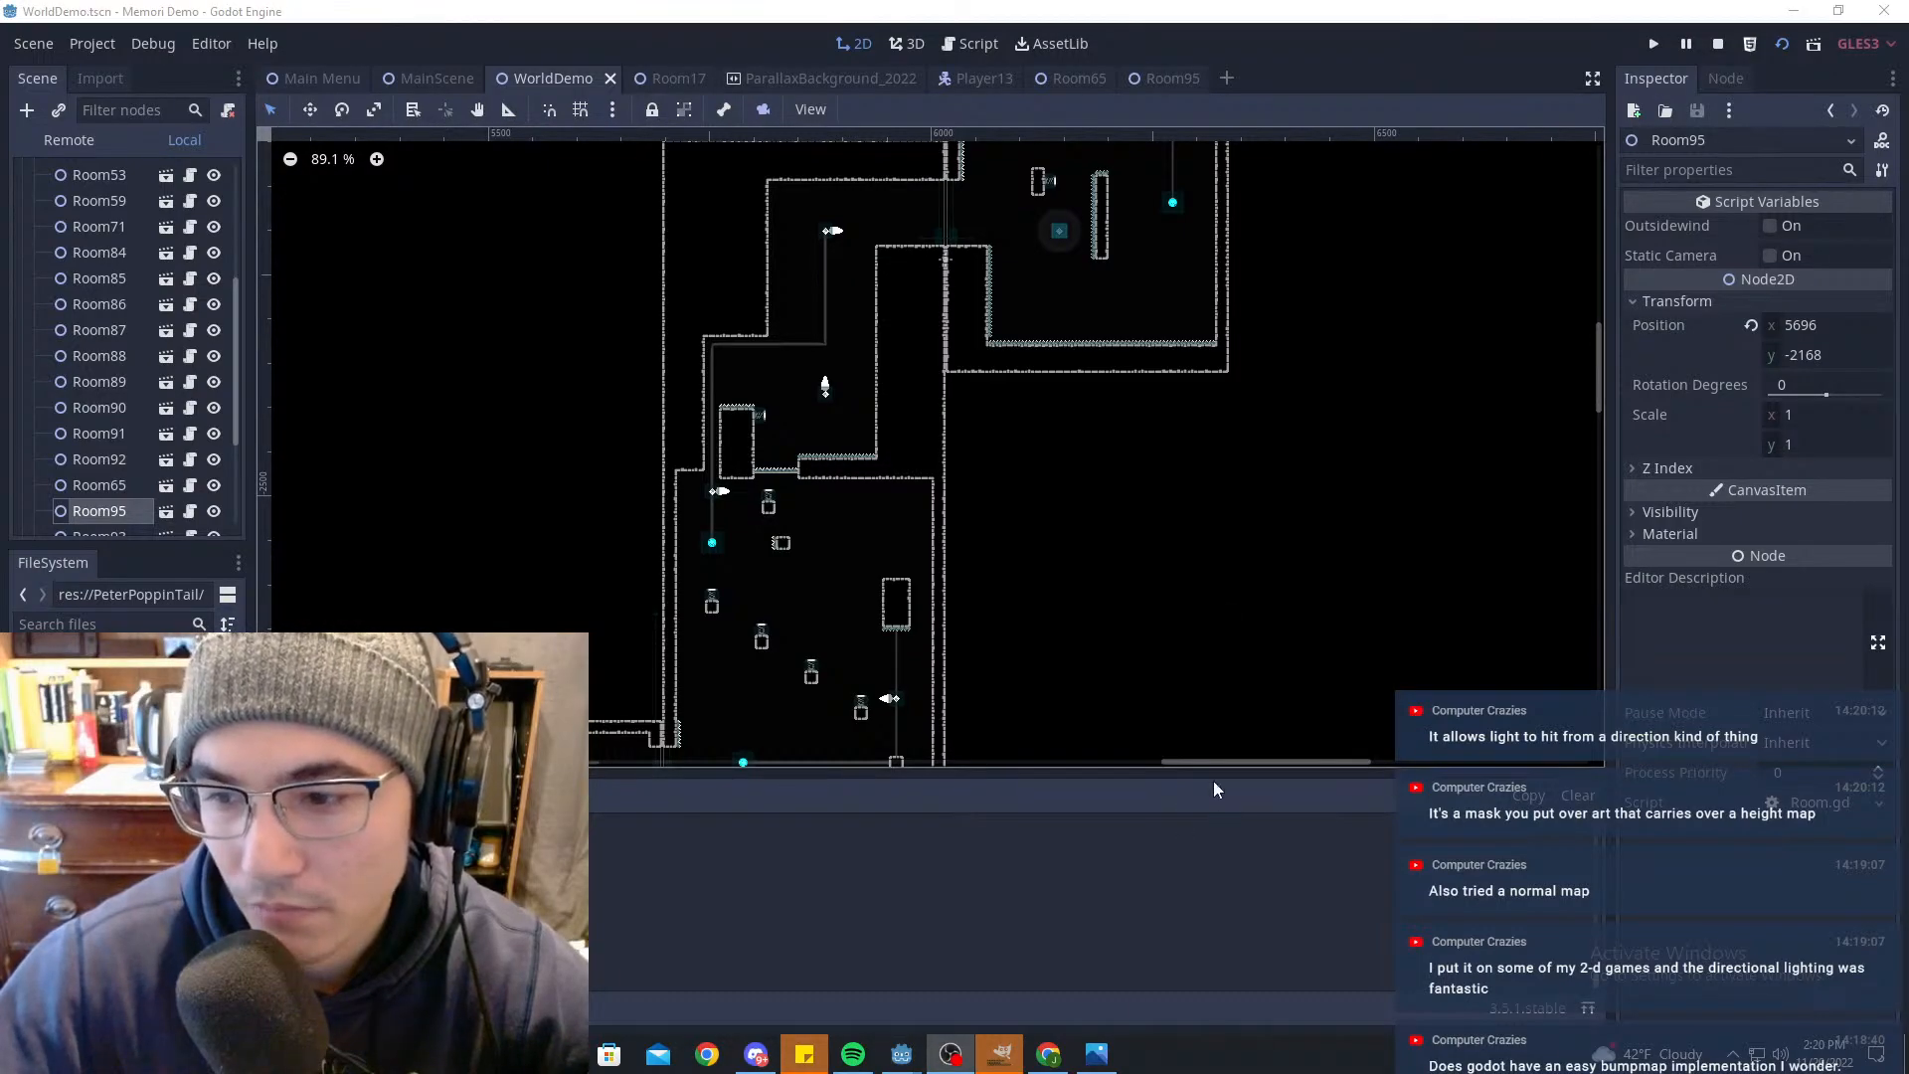
Step: Switch to GIMP with the Ancient Rock Animations 36x51 sheet open and maximize its window
scroll(1197, 482, "down", 5)
middle_click_drag(1103, 579, 1583, 318)
middle_click_drag(790, 594, 948, 576)
left_click(1000, 1039)
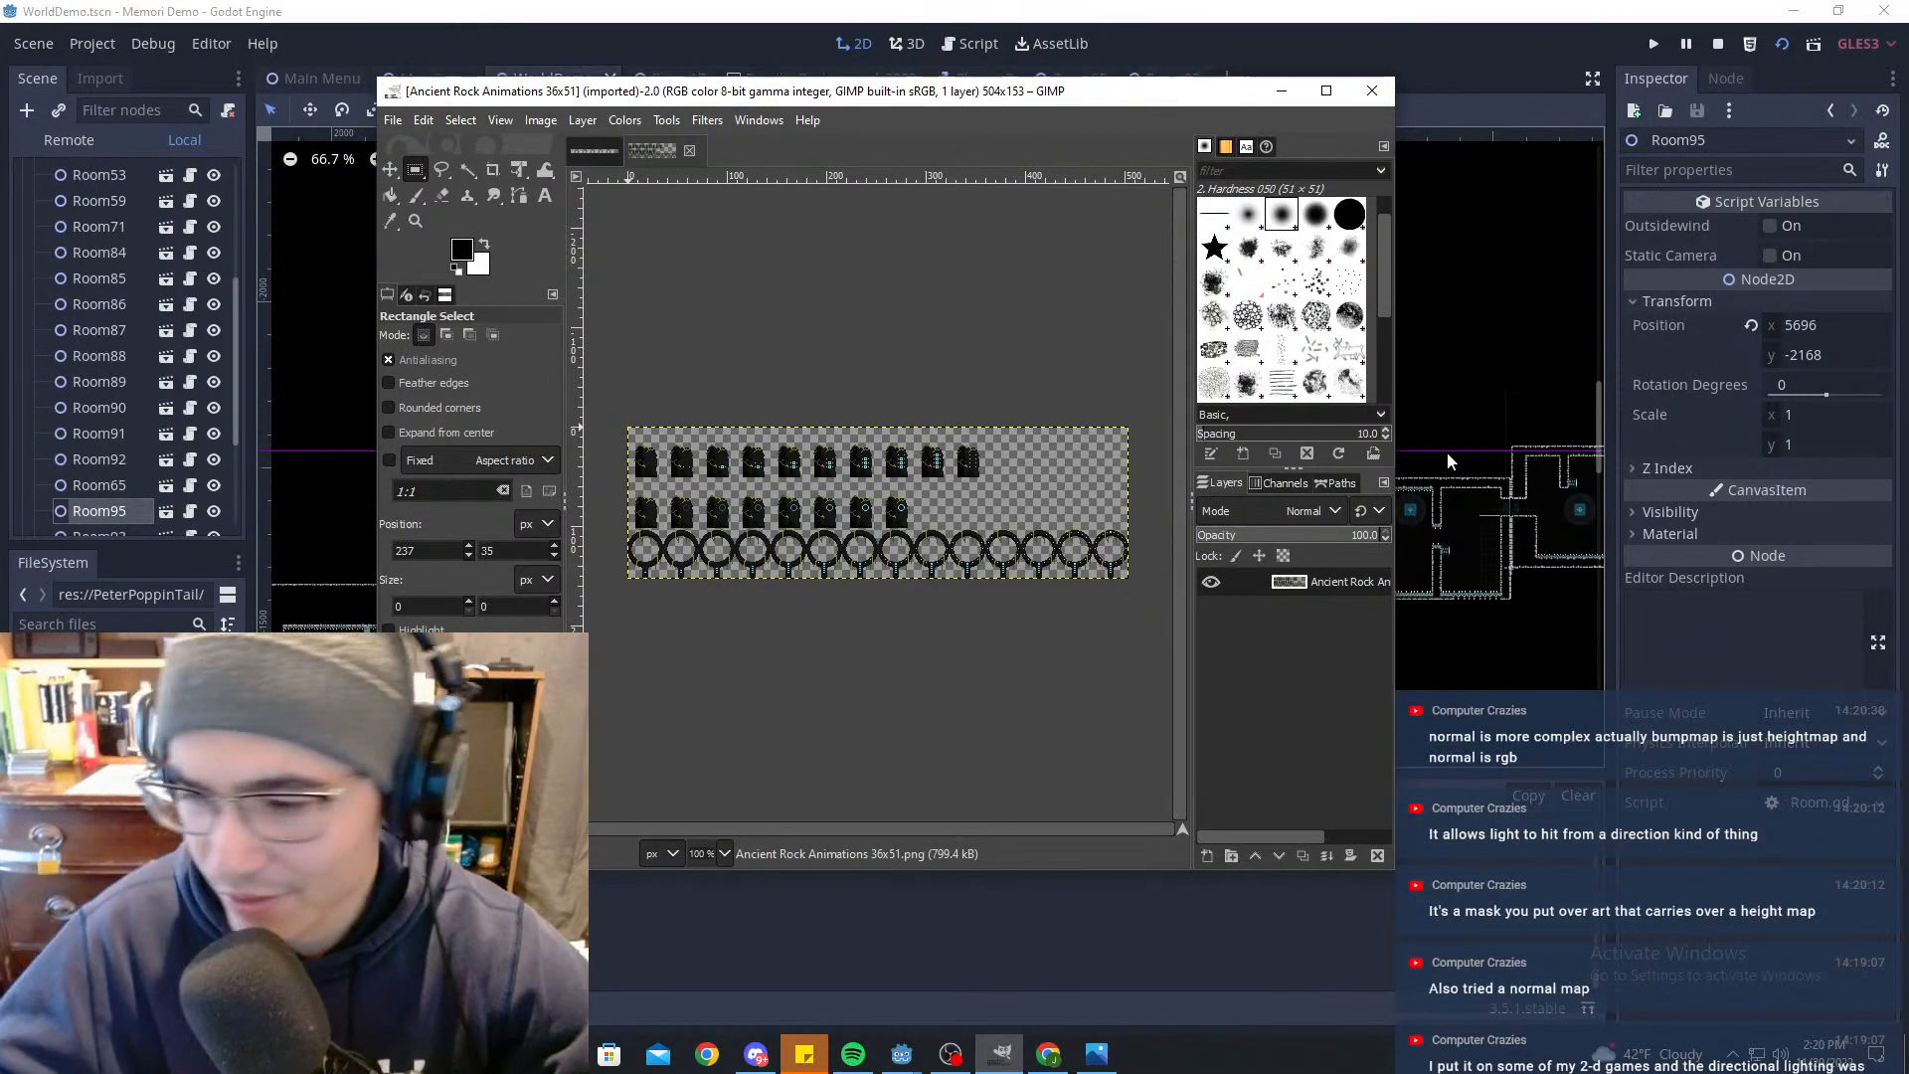
left_click_drag(1005, 94, 1108, 0)
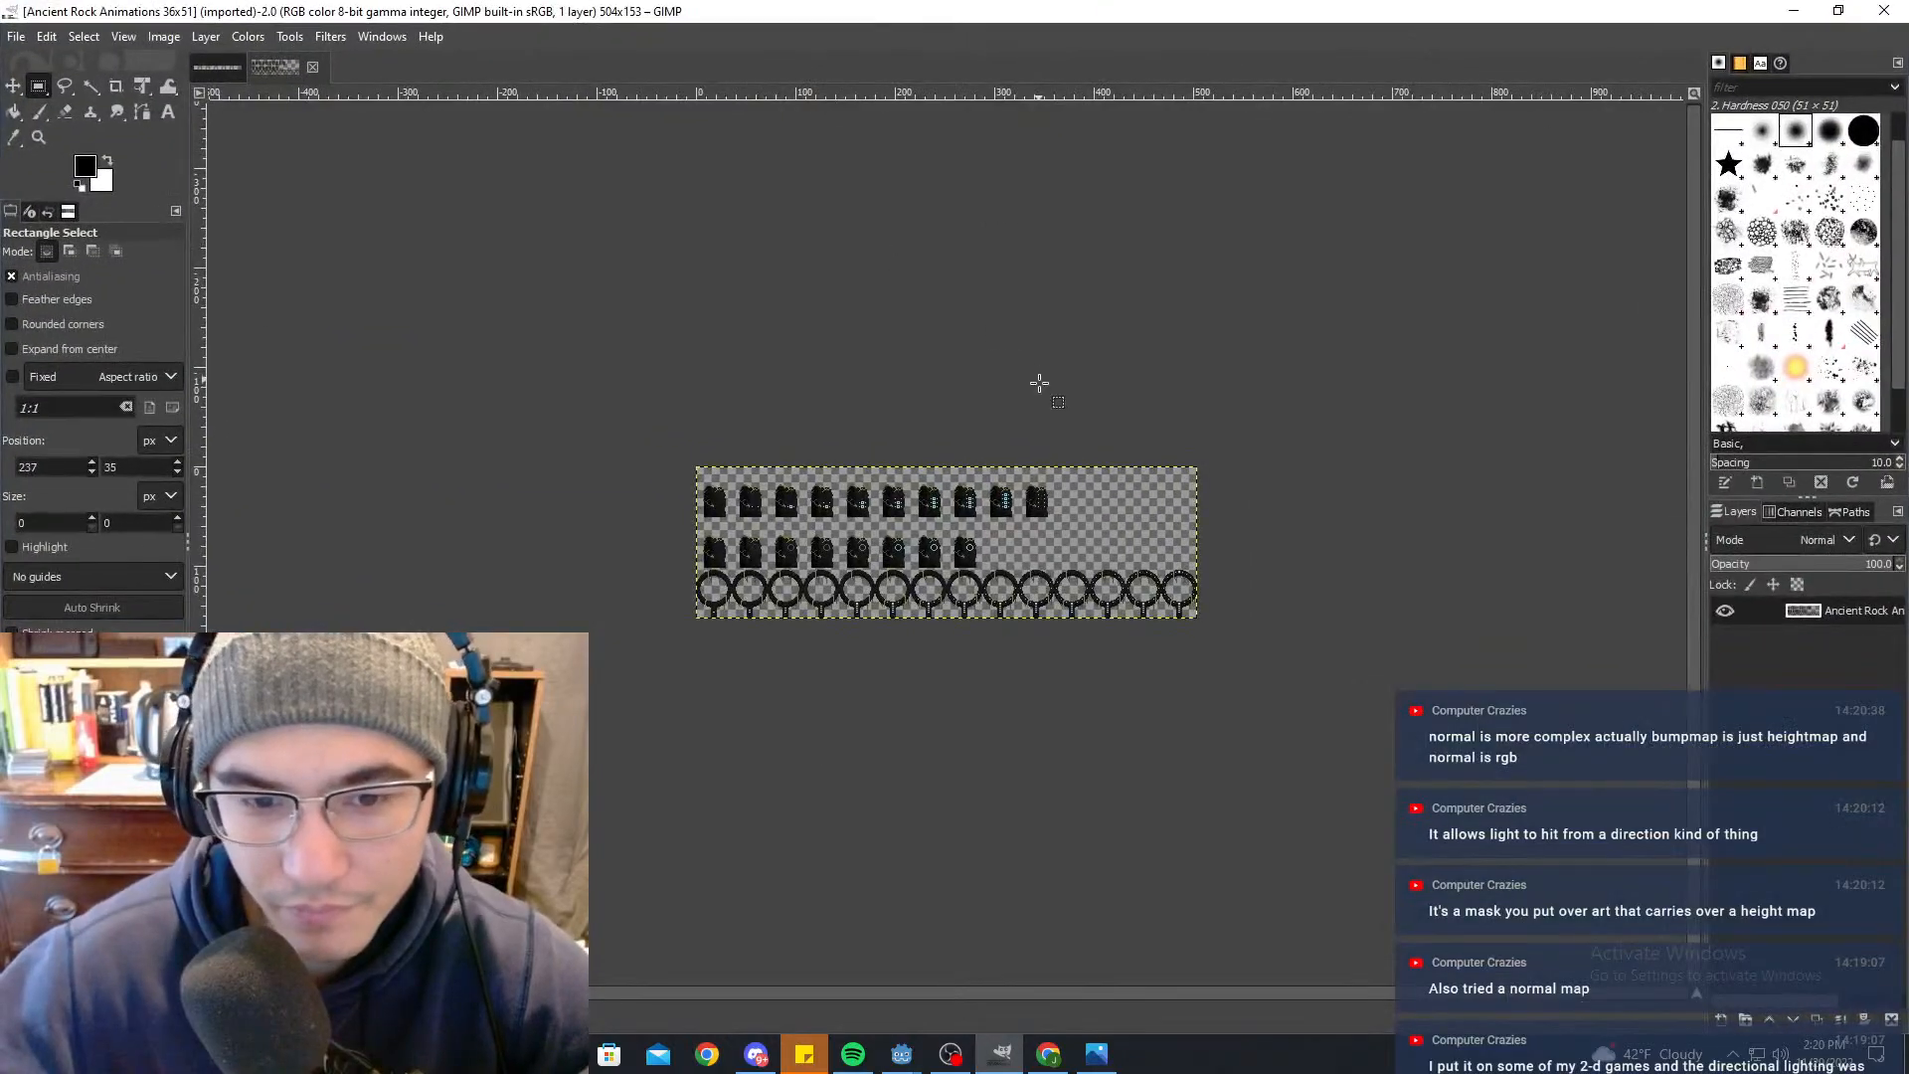
Step: Examine the rock and ring animation frames across the Ancient Rock Animations sheet, both up close and as a whole
scroll(1034, 445, "up", 6, "ctrl")
middle_click_drag(1054, 460, 1097, 421)
scroll(1097, 422, "down", 6, "ctrl")
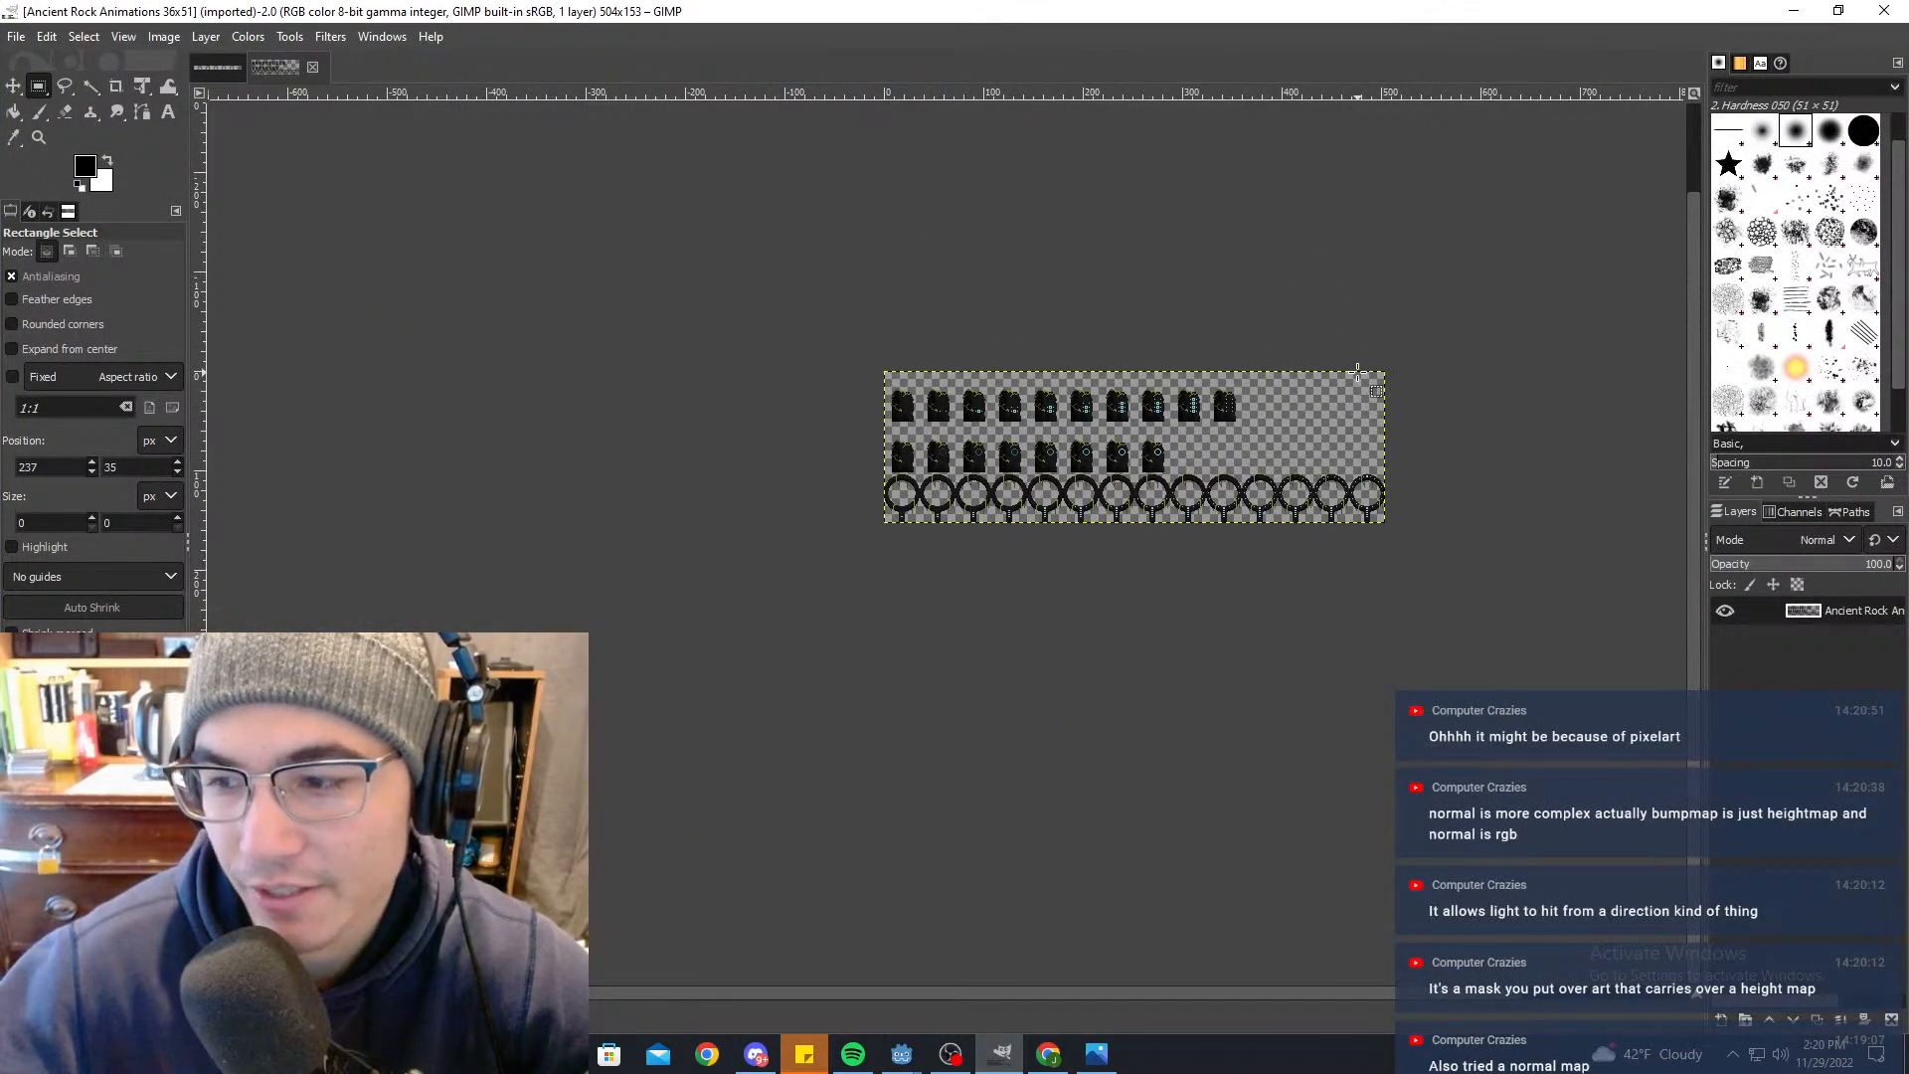
scroll(1149, 411, "up", 5, "ctrl")
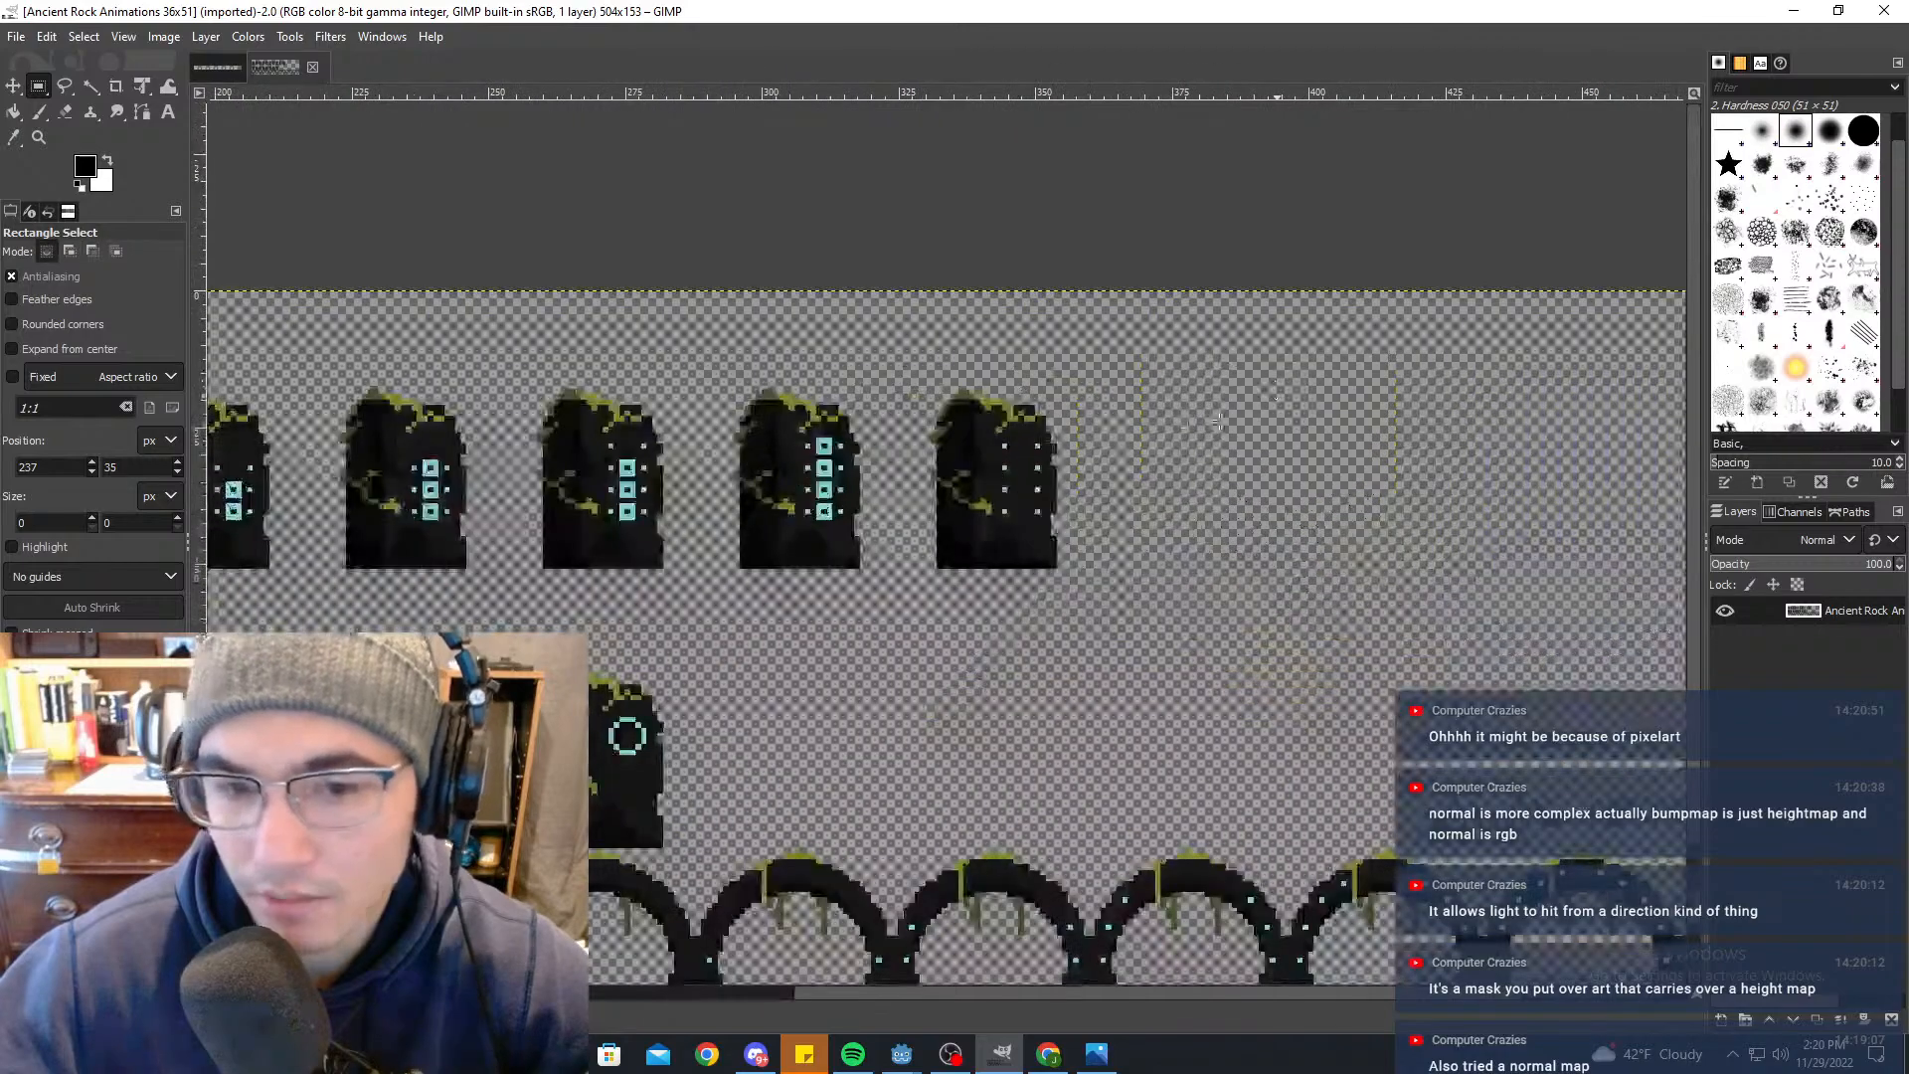
scroll(1150, 412, "down", 2, "ctrl")
middle_click_drag(1150, 413, 1218, 404)
middle_click_drag(1024, 397, 1126, 366)
middle_click_drag(1304, 378, 1276, 329)
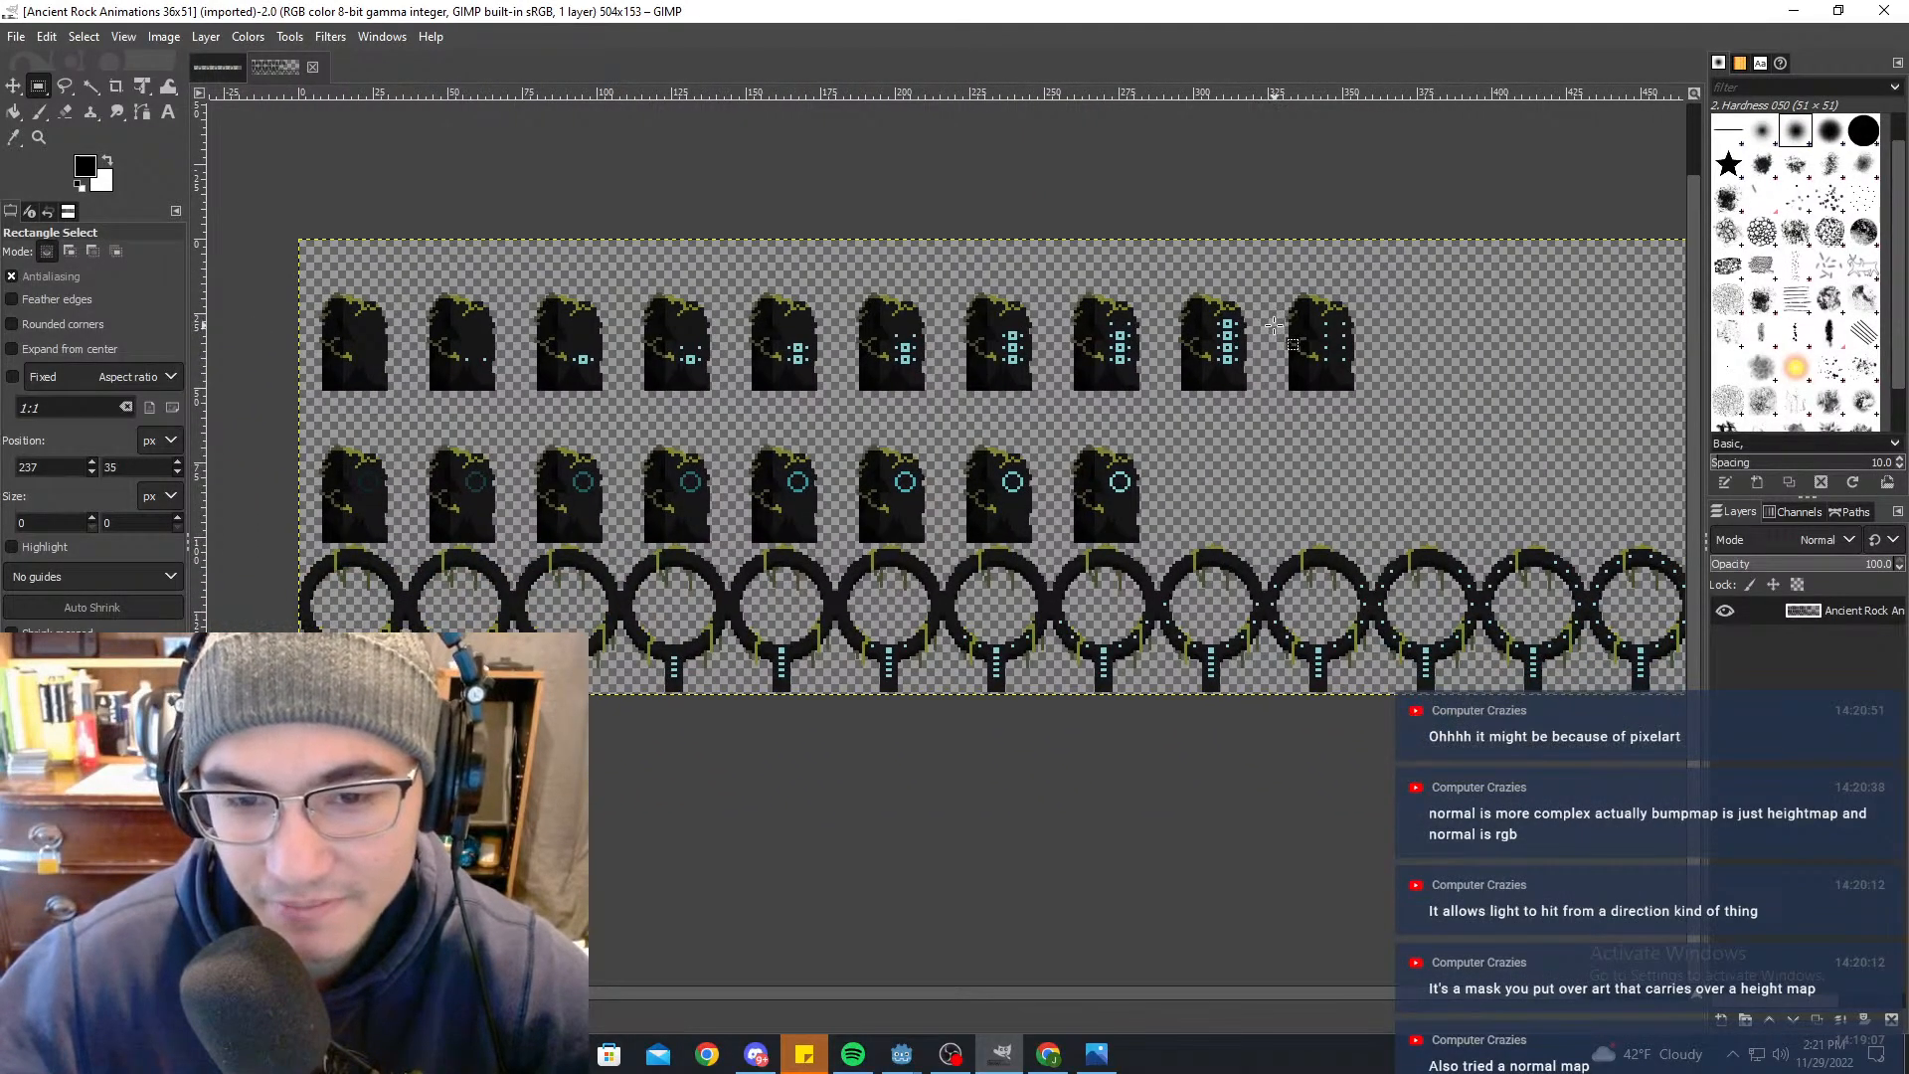
scroll(1274, 325, "down", 3, "ctrl")
scroll(1274, 325, "up", 3, "ctrl")
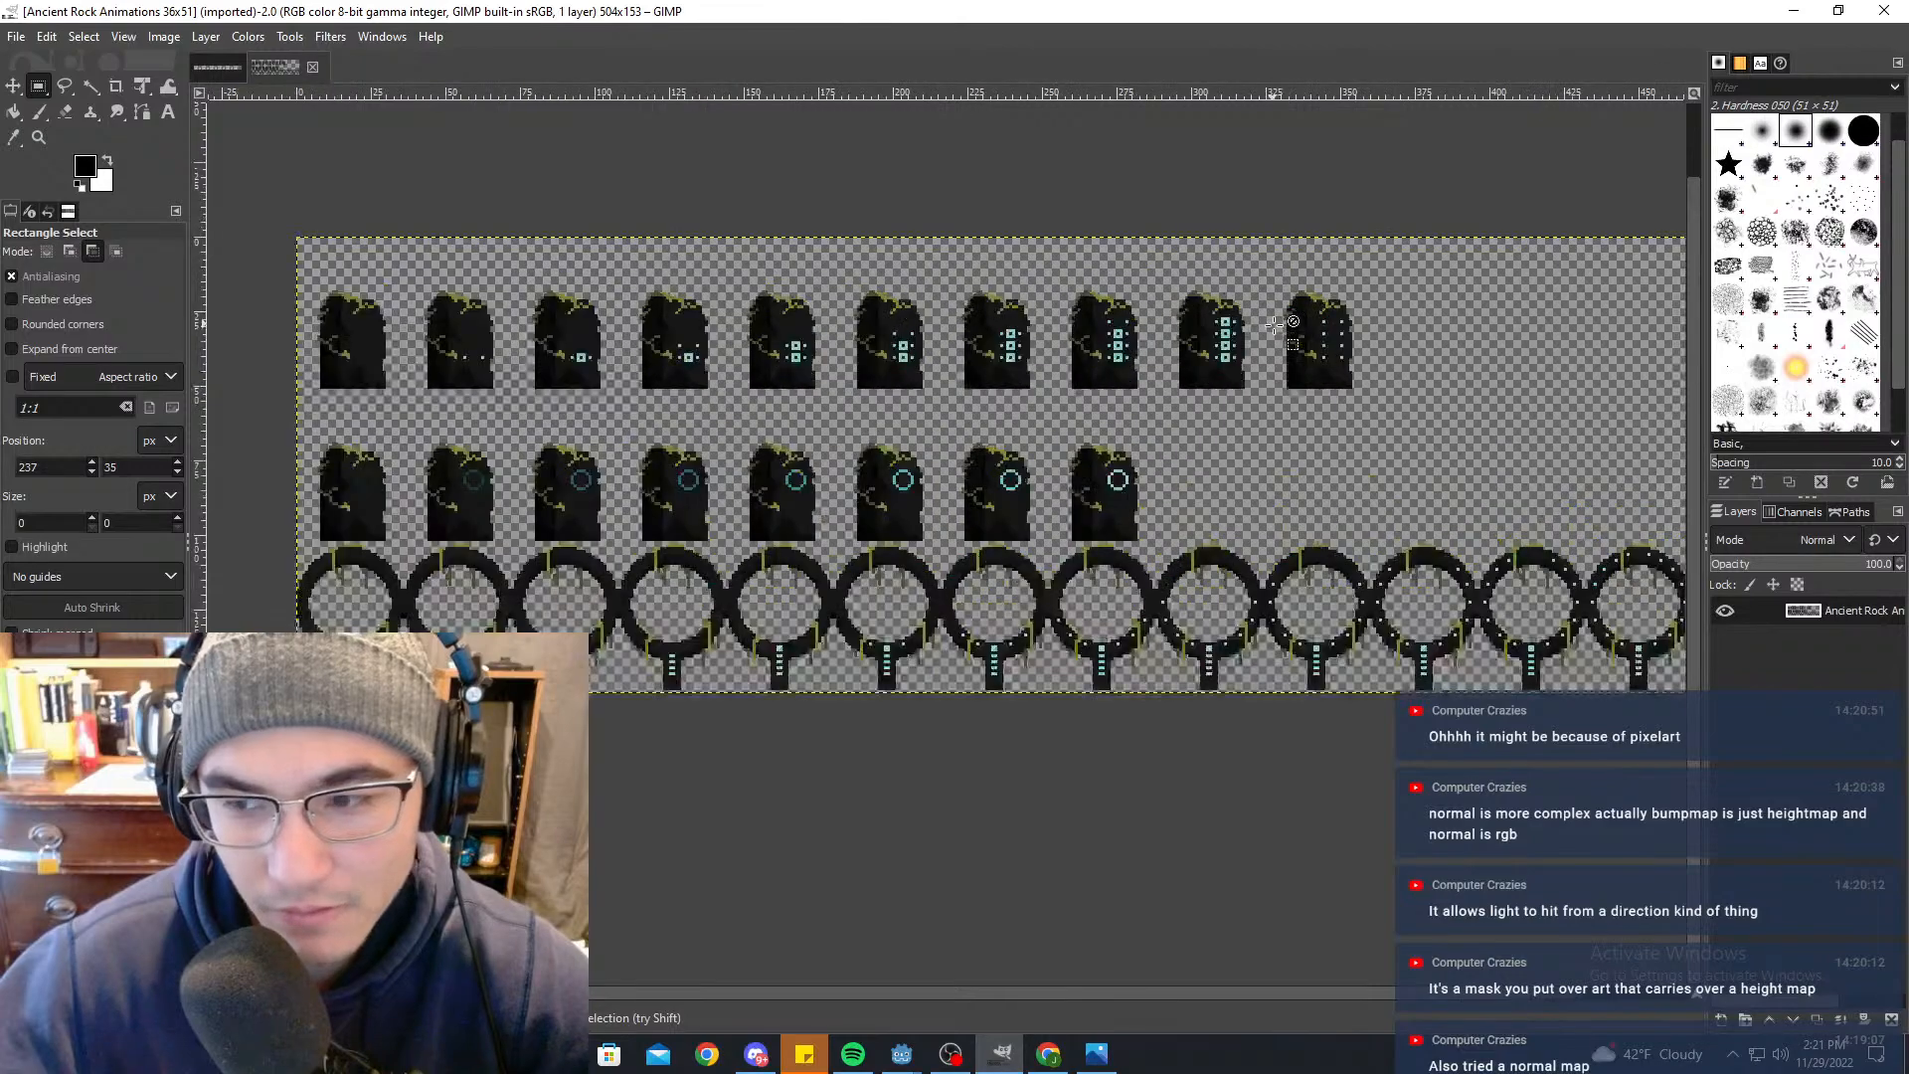
middle_click_drag(1403, 374, 1290, 443)
scroll(1177, 402, "down", 1, "ctrl")
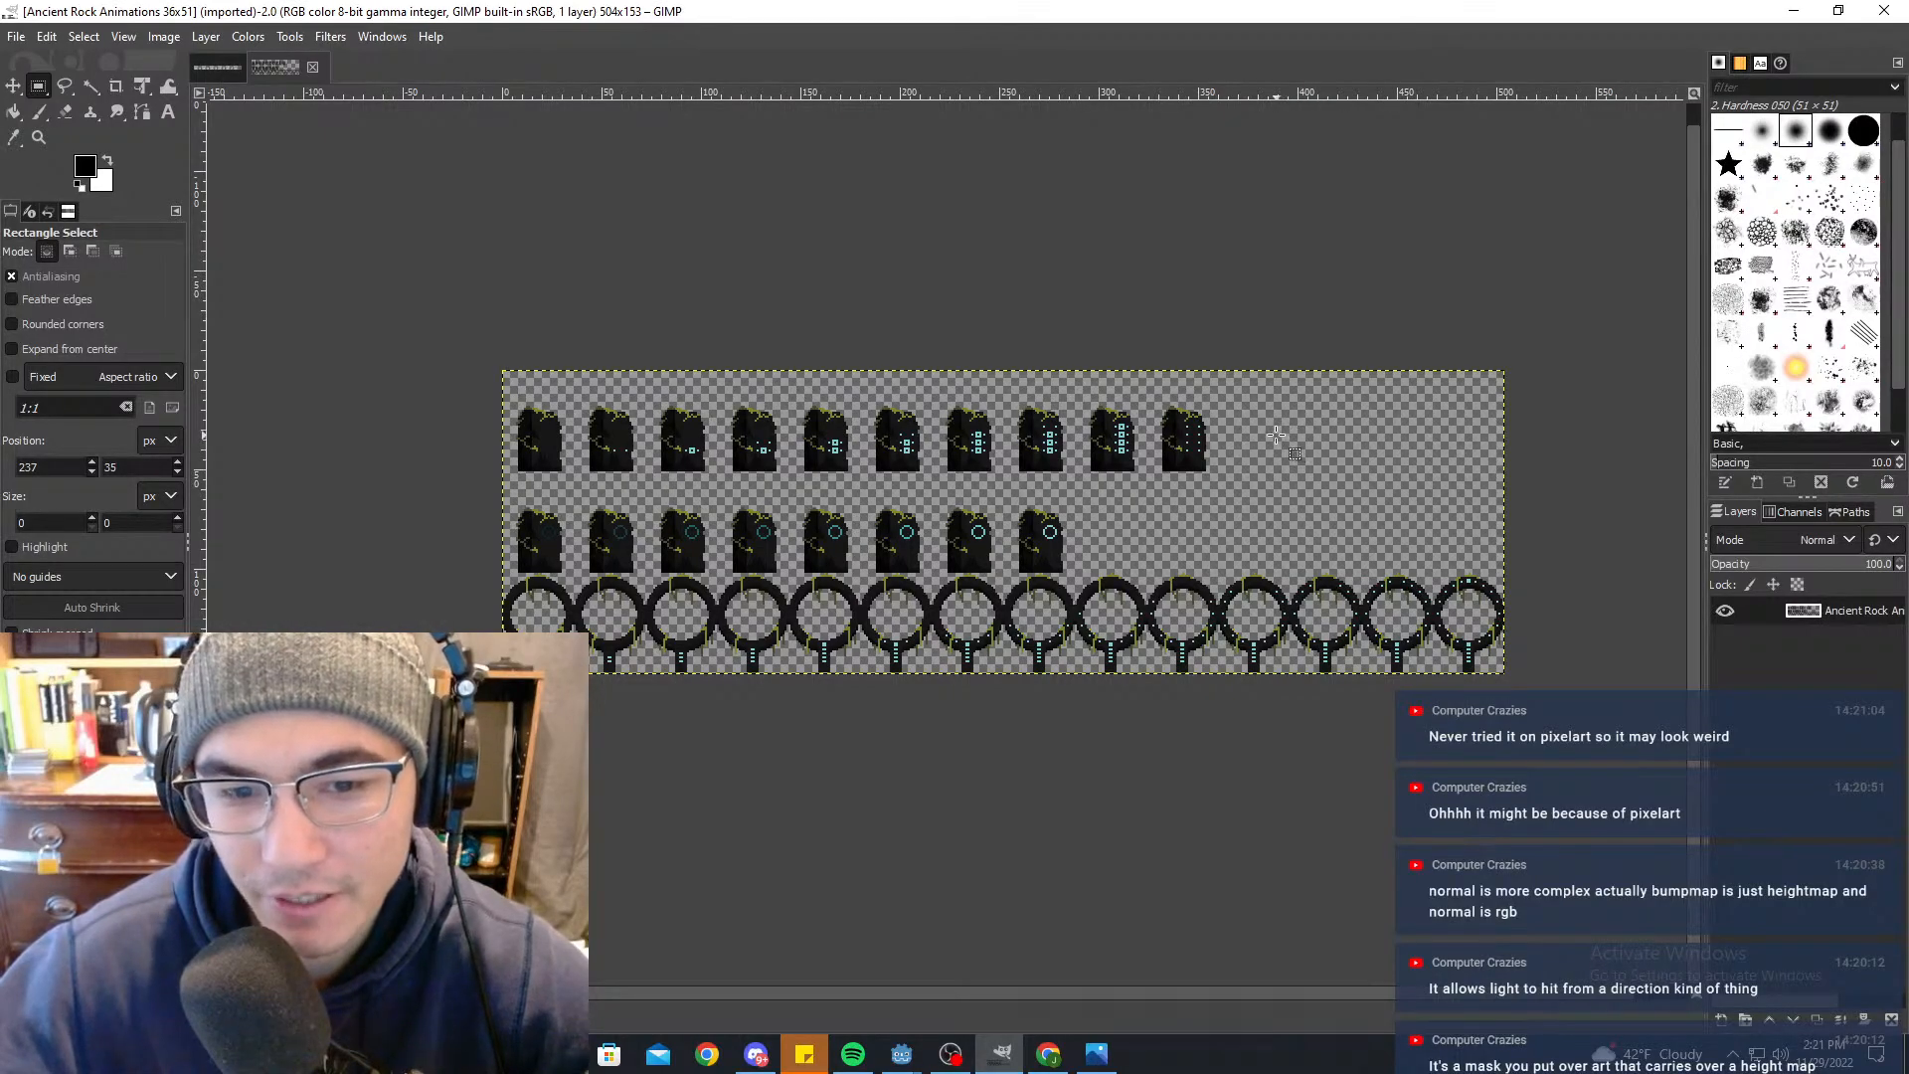
left_click_drag(1408, 12, 1355, 1)
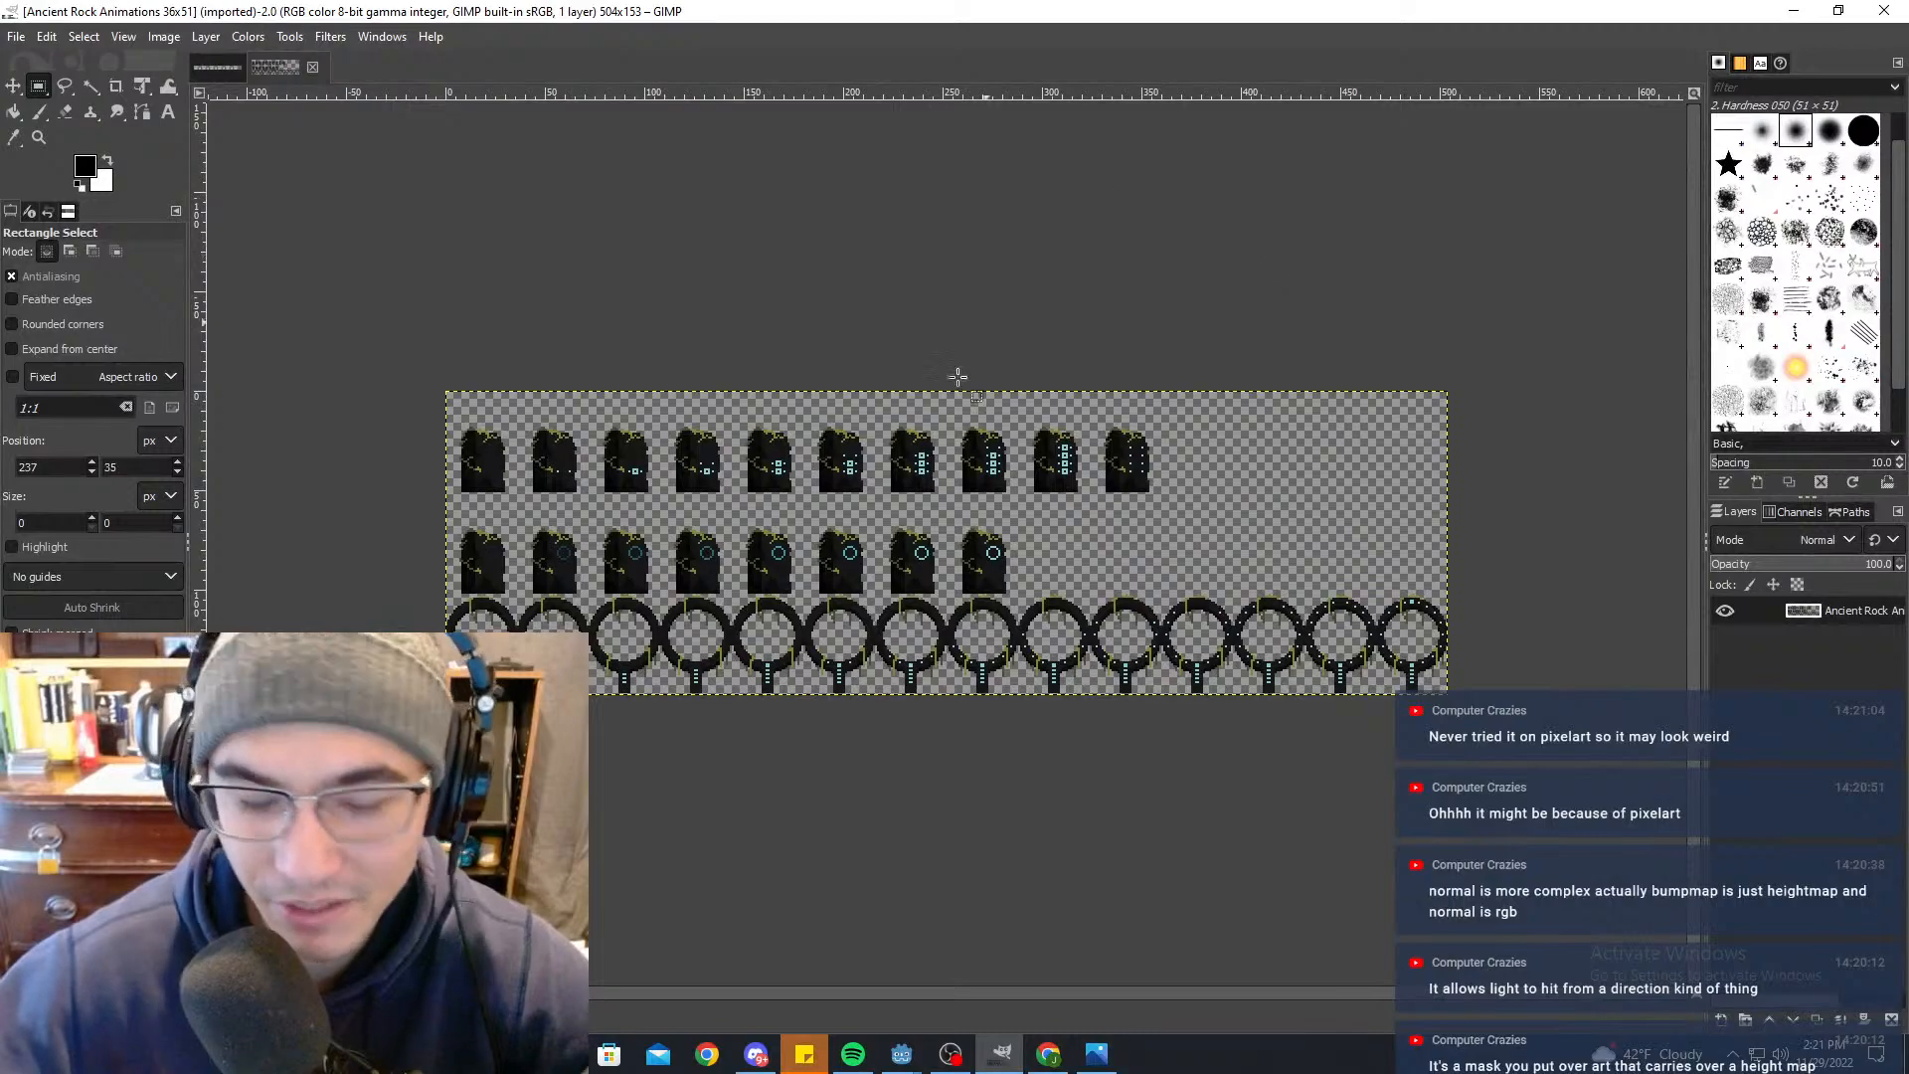
scroll(995, 408, "up", 2, "ctrl")
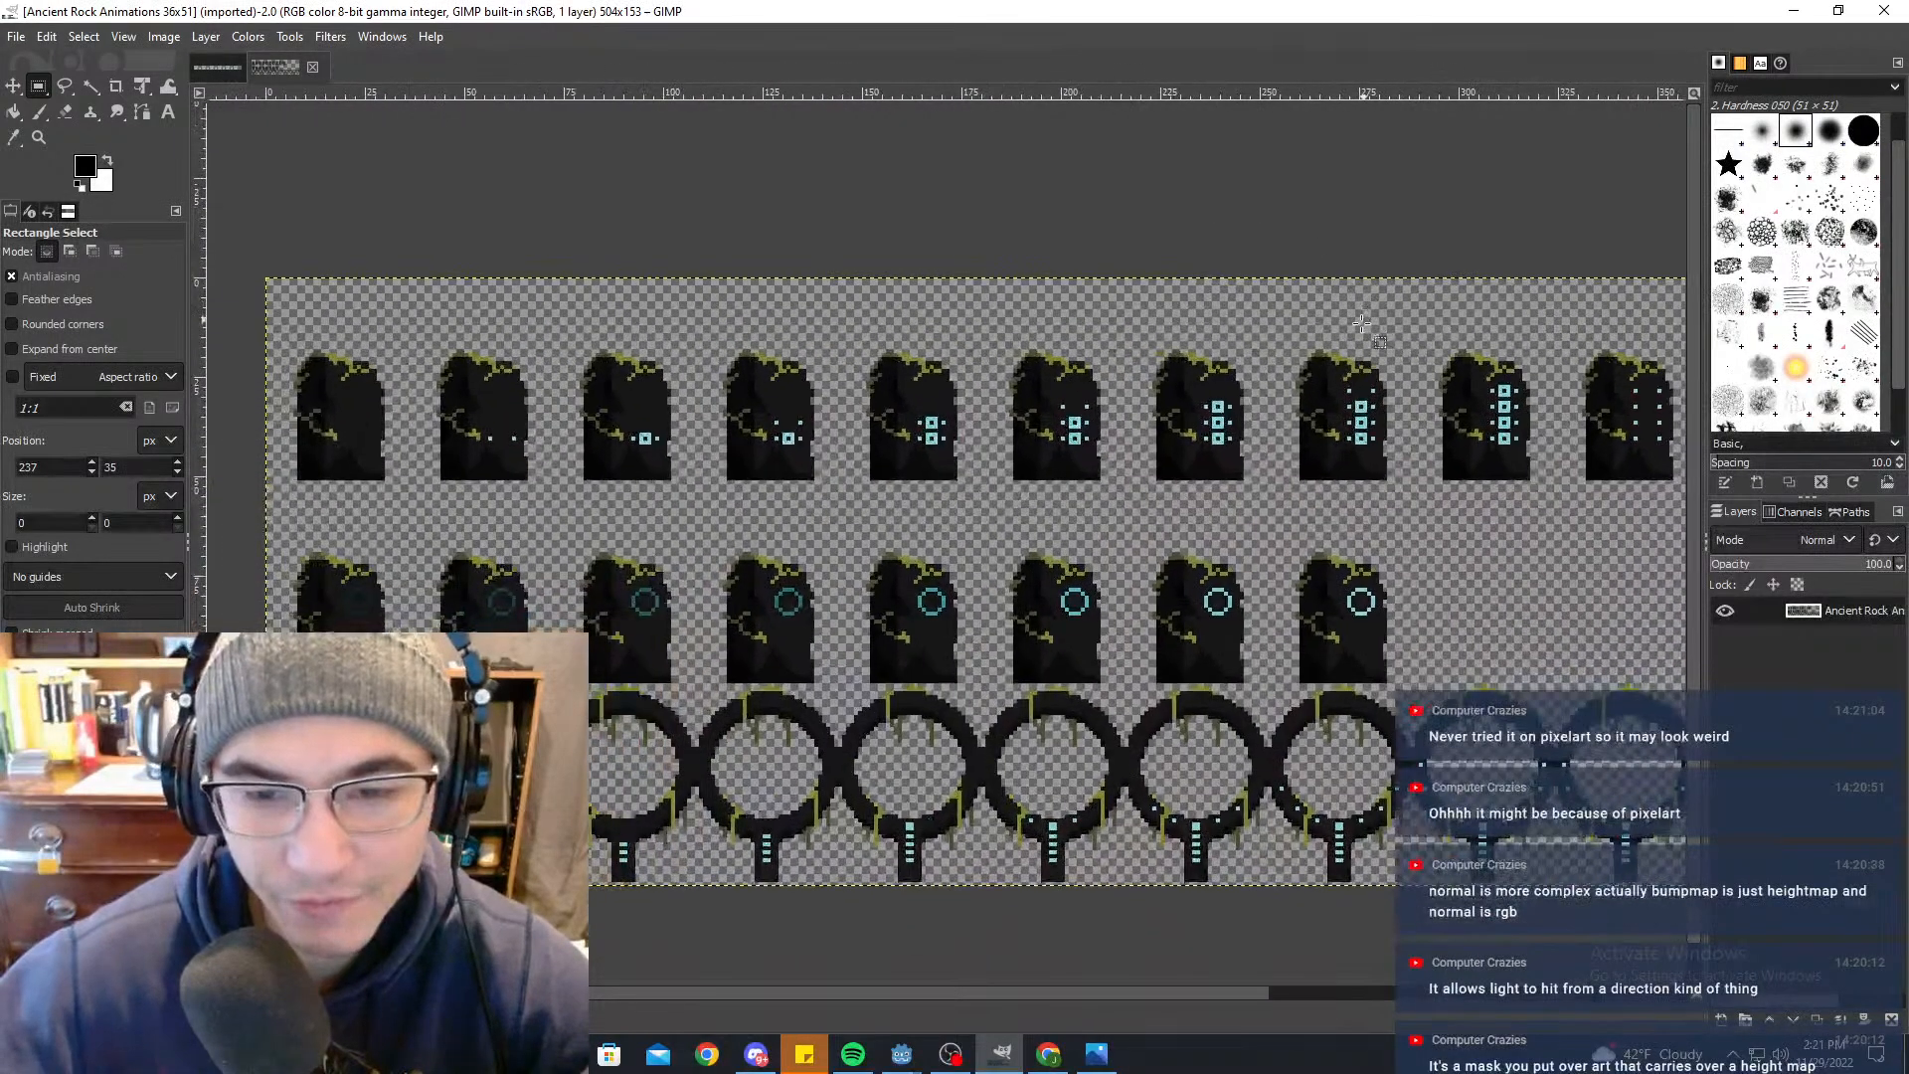
middle_click_drag(1434, 420, 1652, 341)
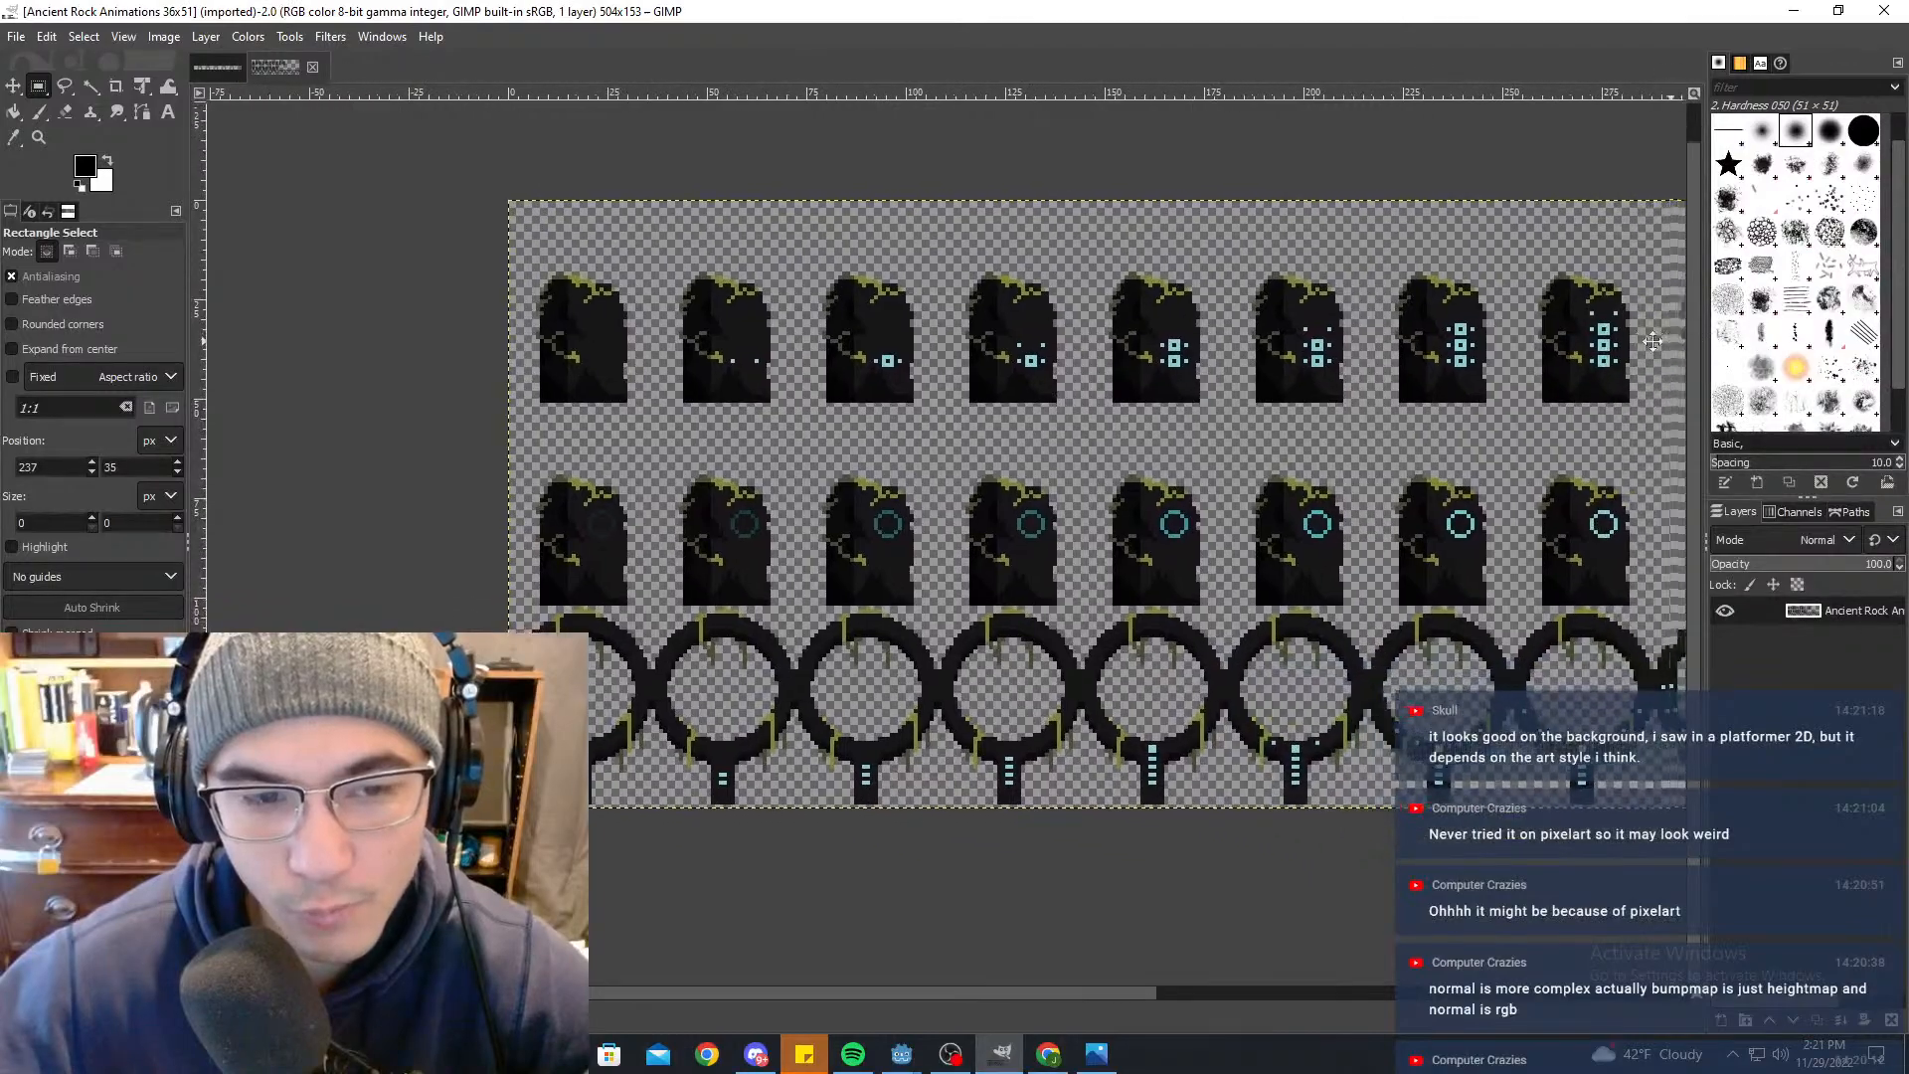
scroll(964, 271, "up", 5, "ctrl")
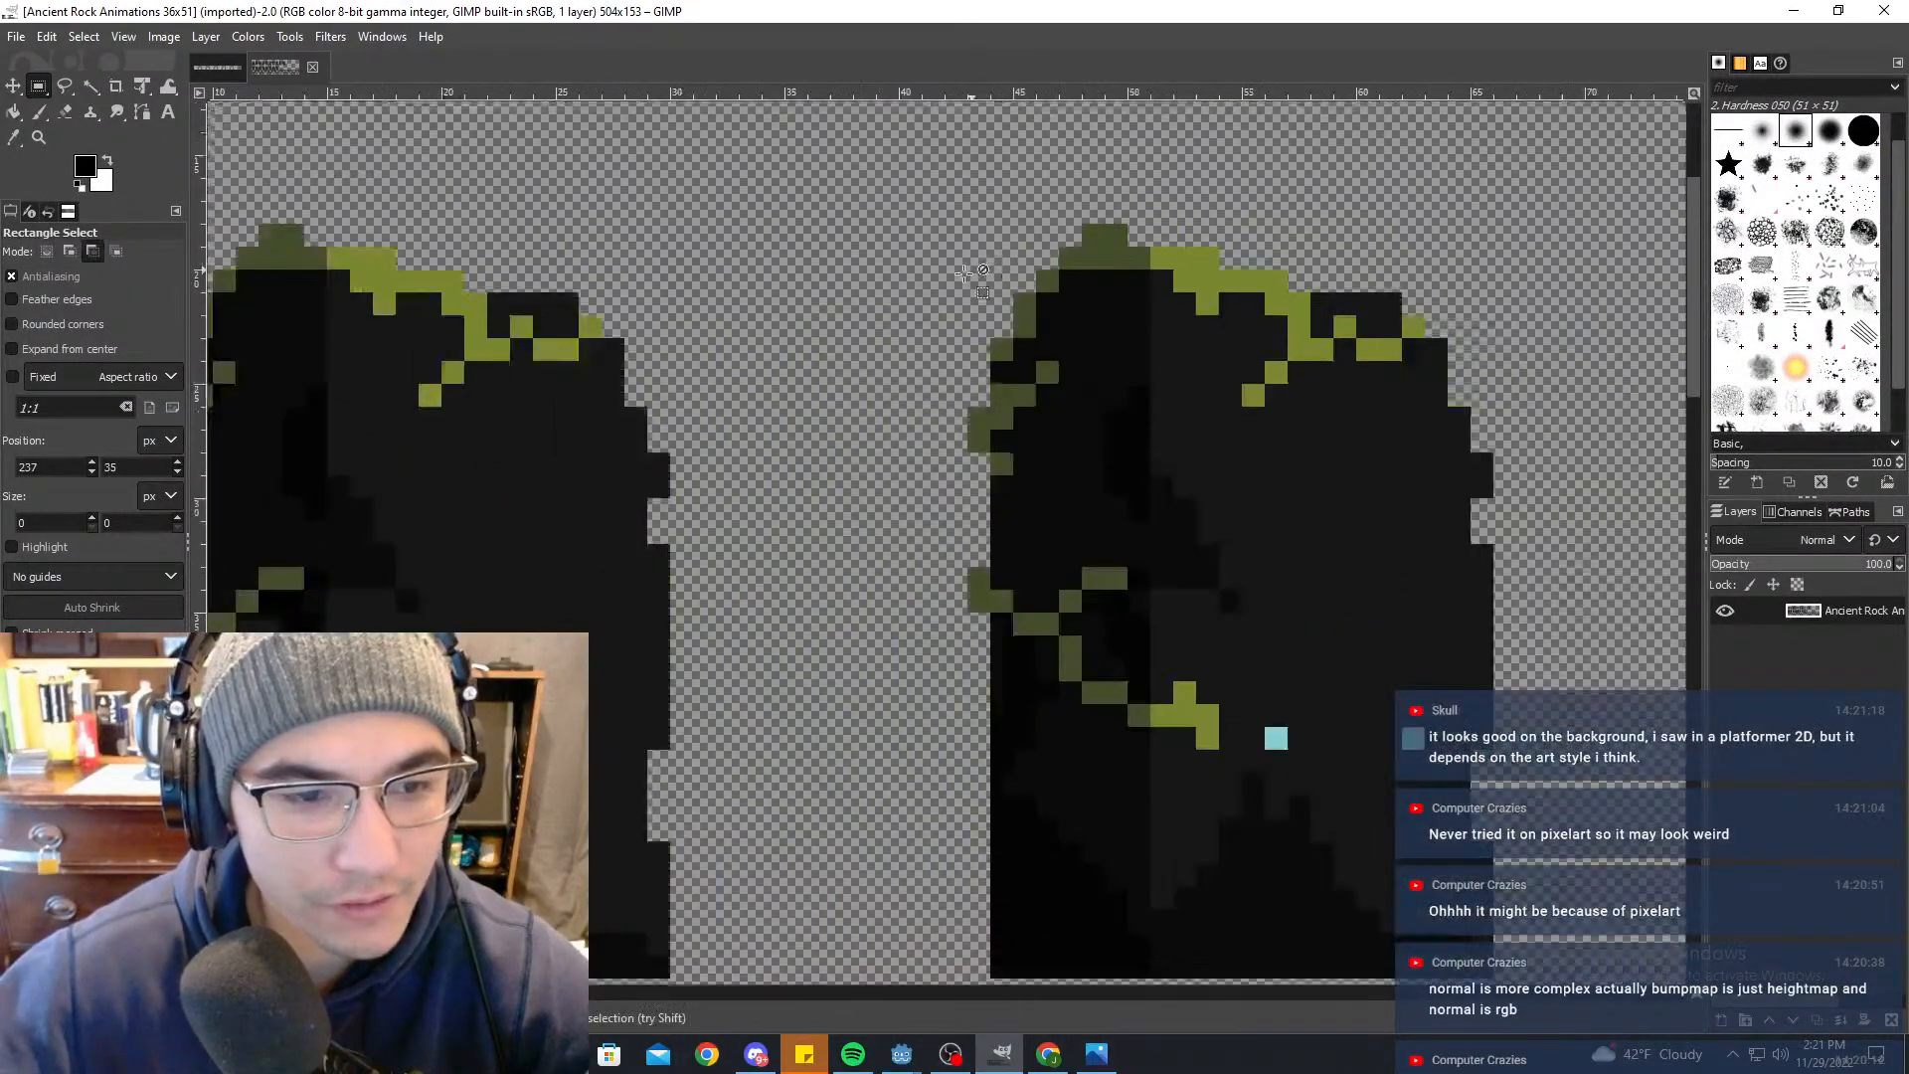
scroll(964, 269, "down", 5, "ctrl")
scroll(994, 308, "up", 2, "ctrl")
Step: Measure the first rock in the top row and the empty margin on its left with rectangular selections
mouse_move(1139, 451)
left_mouse_down()
mouse_move(903, 125)
mouse_move(898, 177)
left_mouse_up()
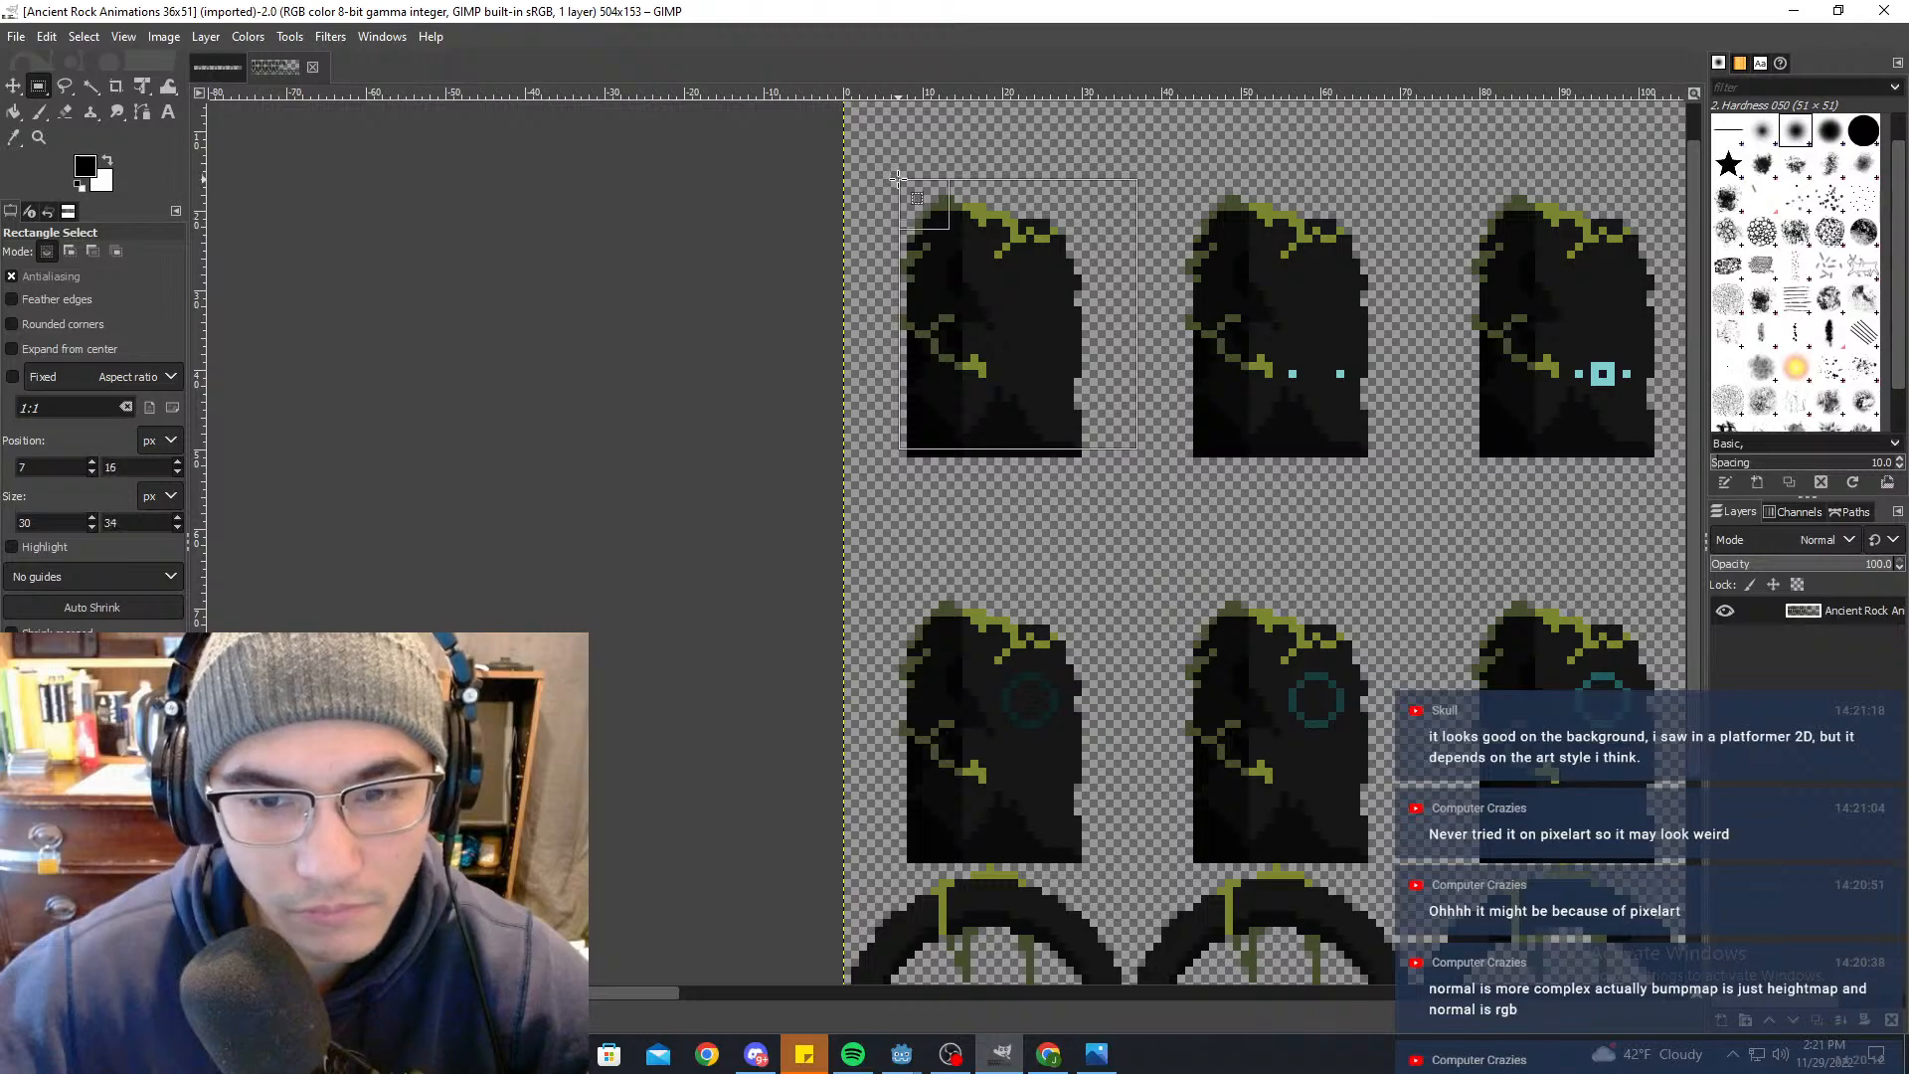
left_click(1188, 403)
left_click_drag(1081, 455, 902, 198)
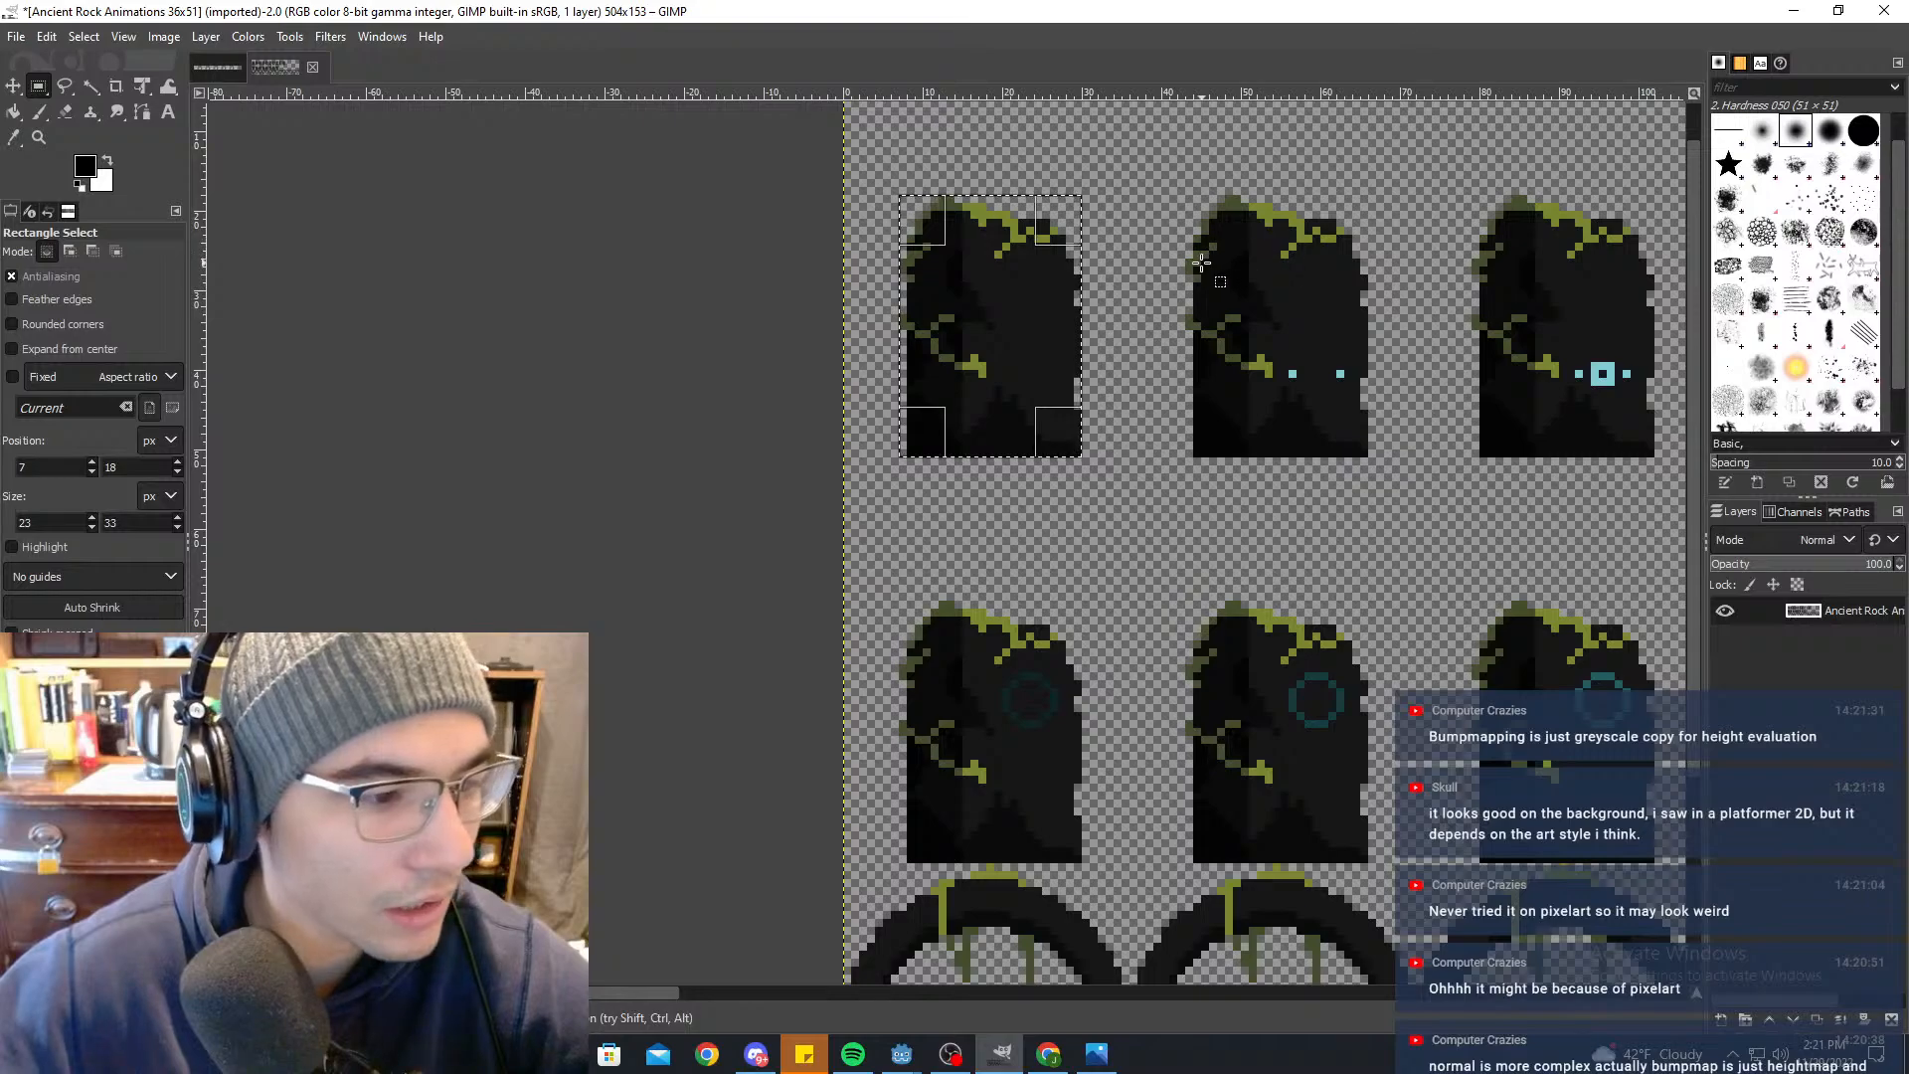
middle_click_drag(1135, 378, 1039, 401)
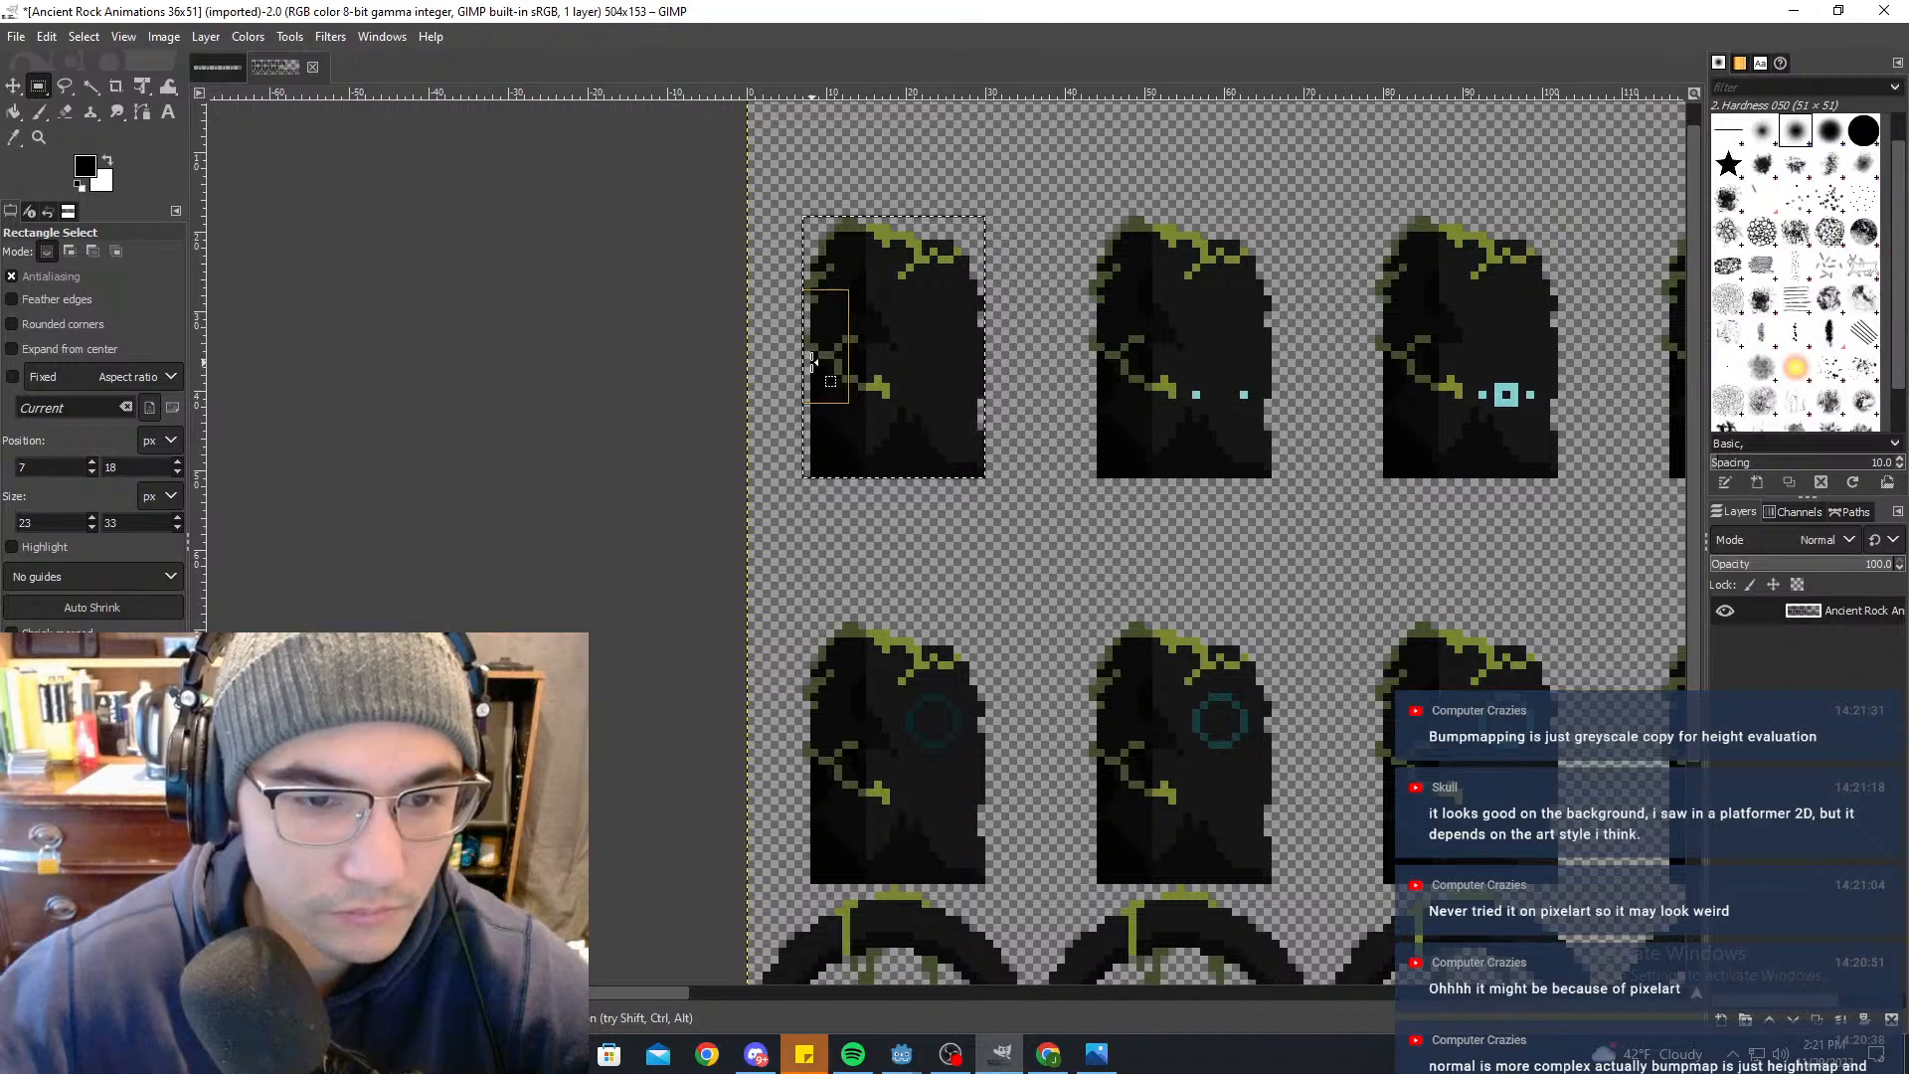
left_click_drag(818, 360, 769, 362)
left_click_drag(973, 376, 838, 375)
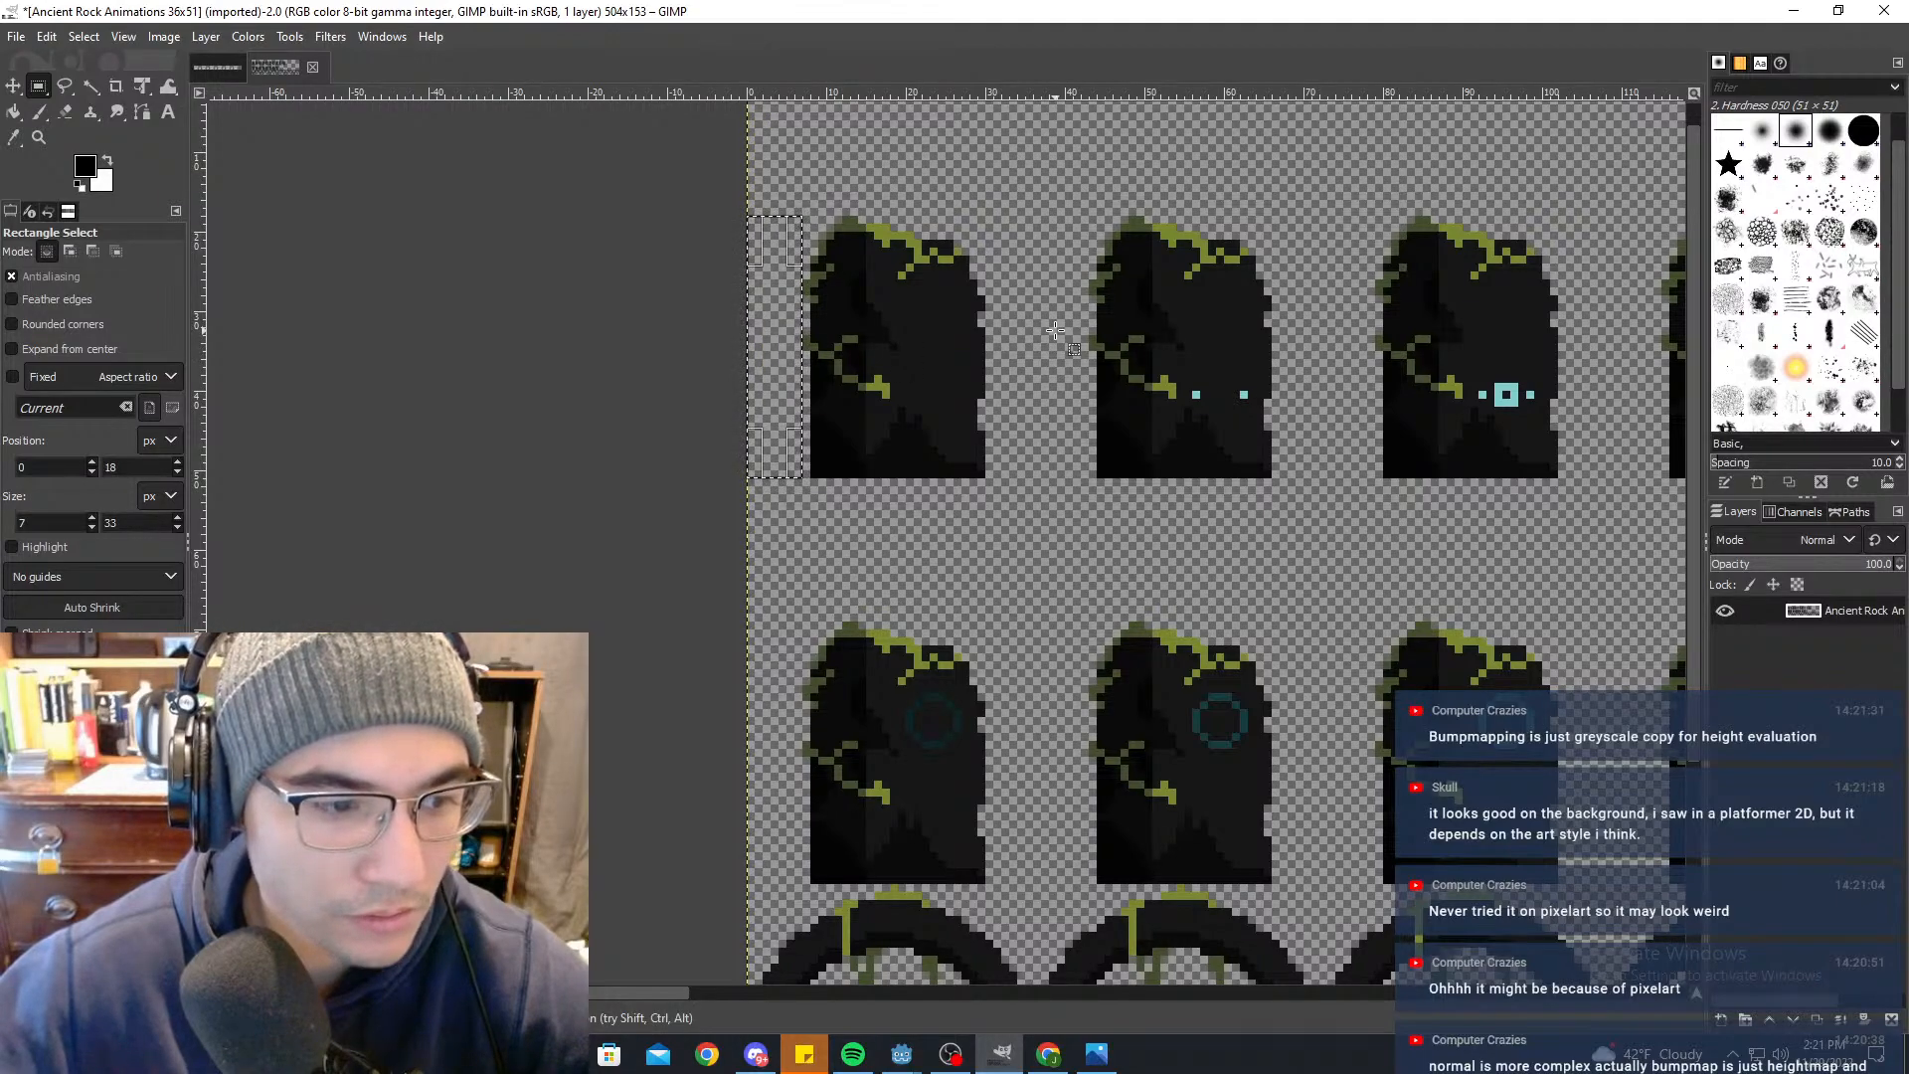
Step: Set the selection width to 37 px, compare it with the frame spacing, and clear the selection
left_click(48, 515)
key("BackSpace")
type("23+14")
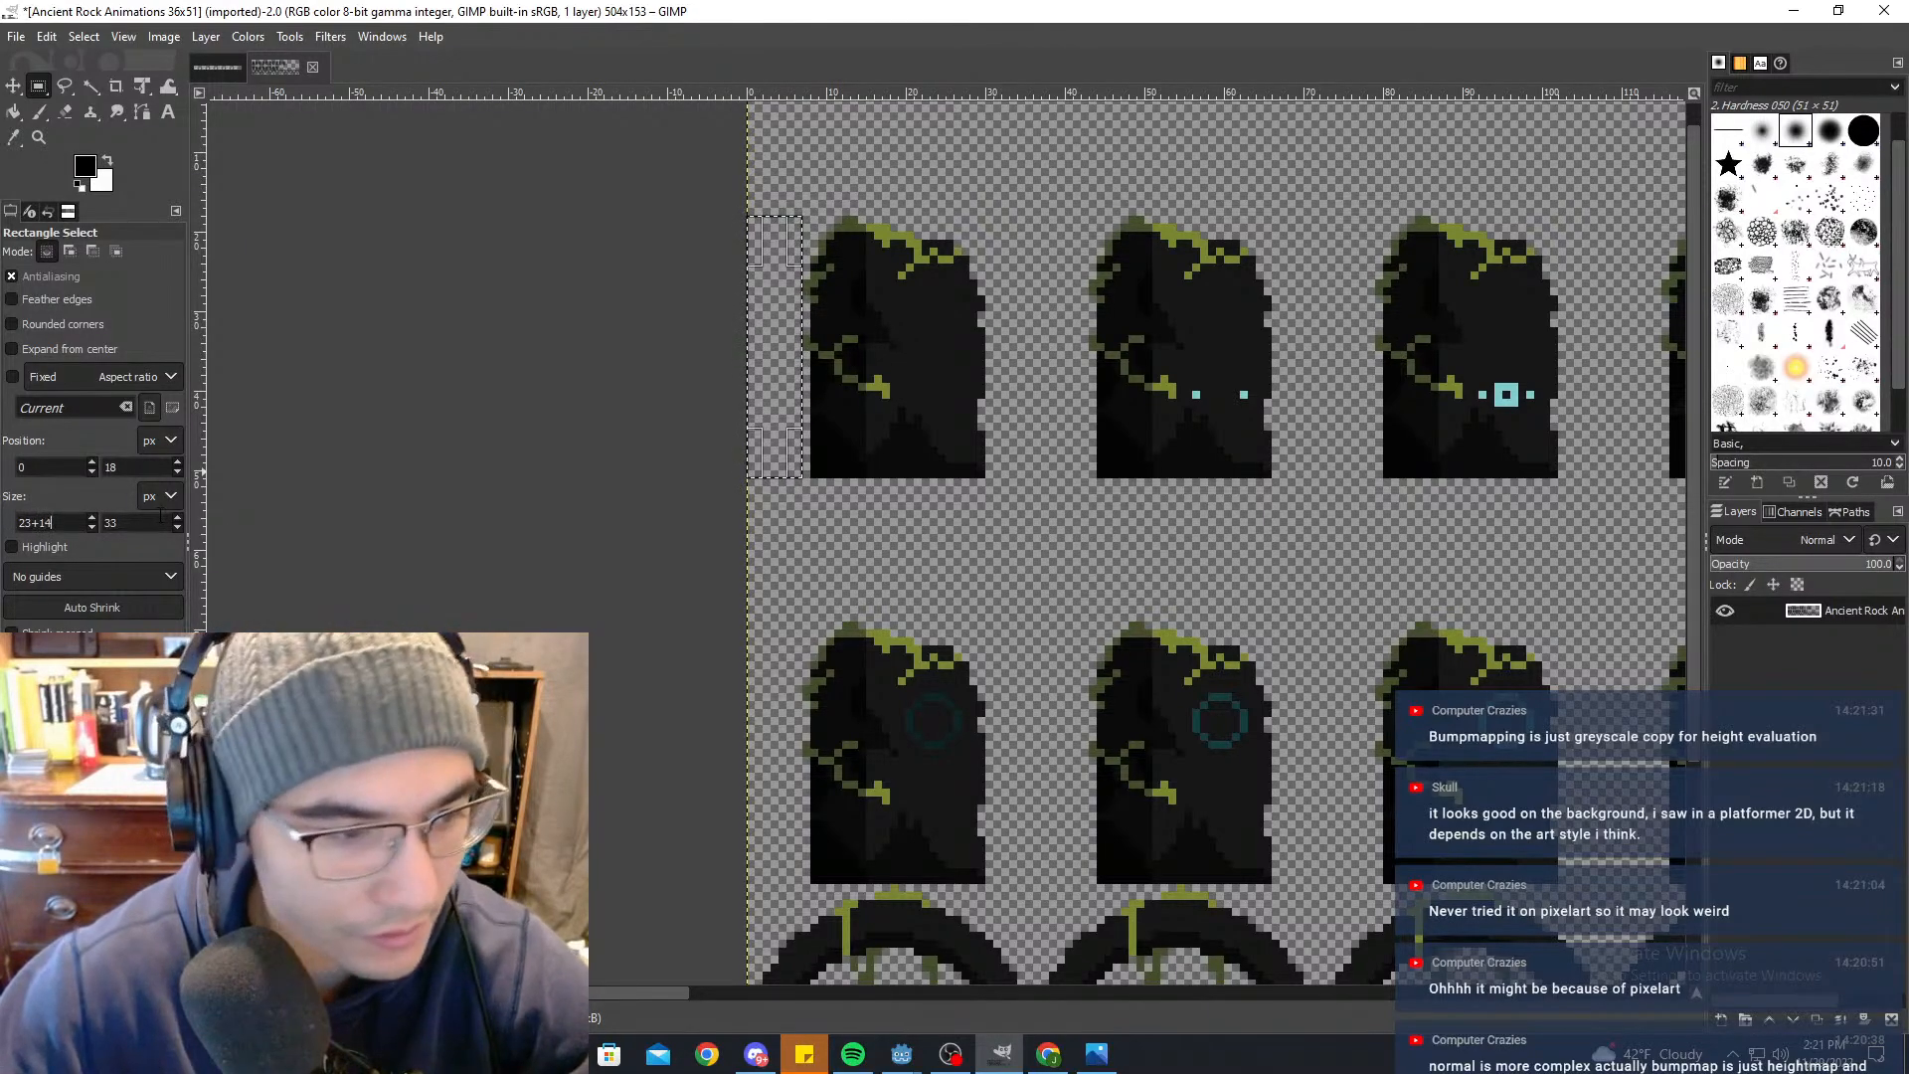
key("BackSpace")
key("BackSpace")
type("37")
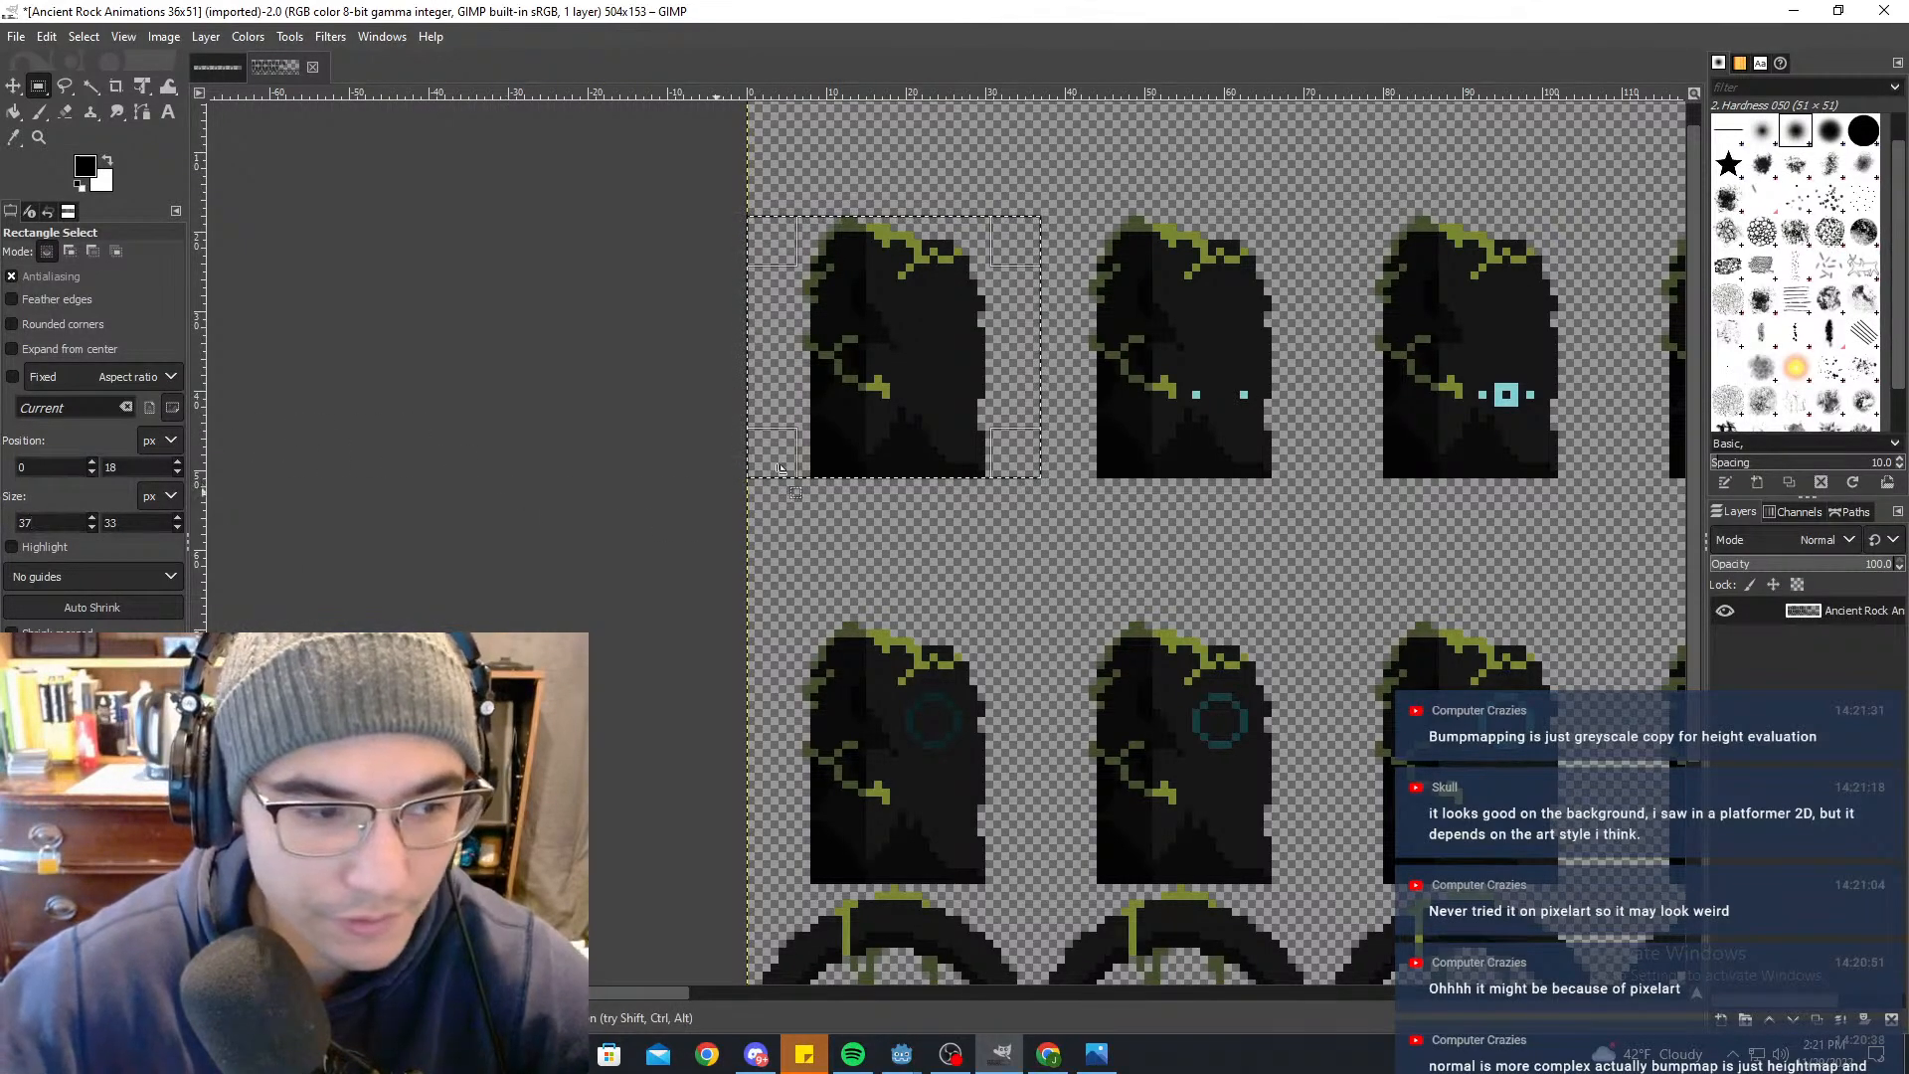
scroll(1004, 383, "down", 1, "ctrl")
scroll(1062, 364, "up", 1, "ctrl")
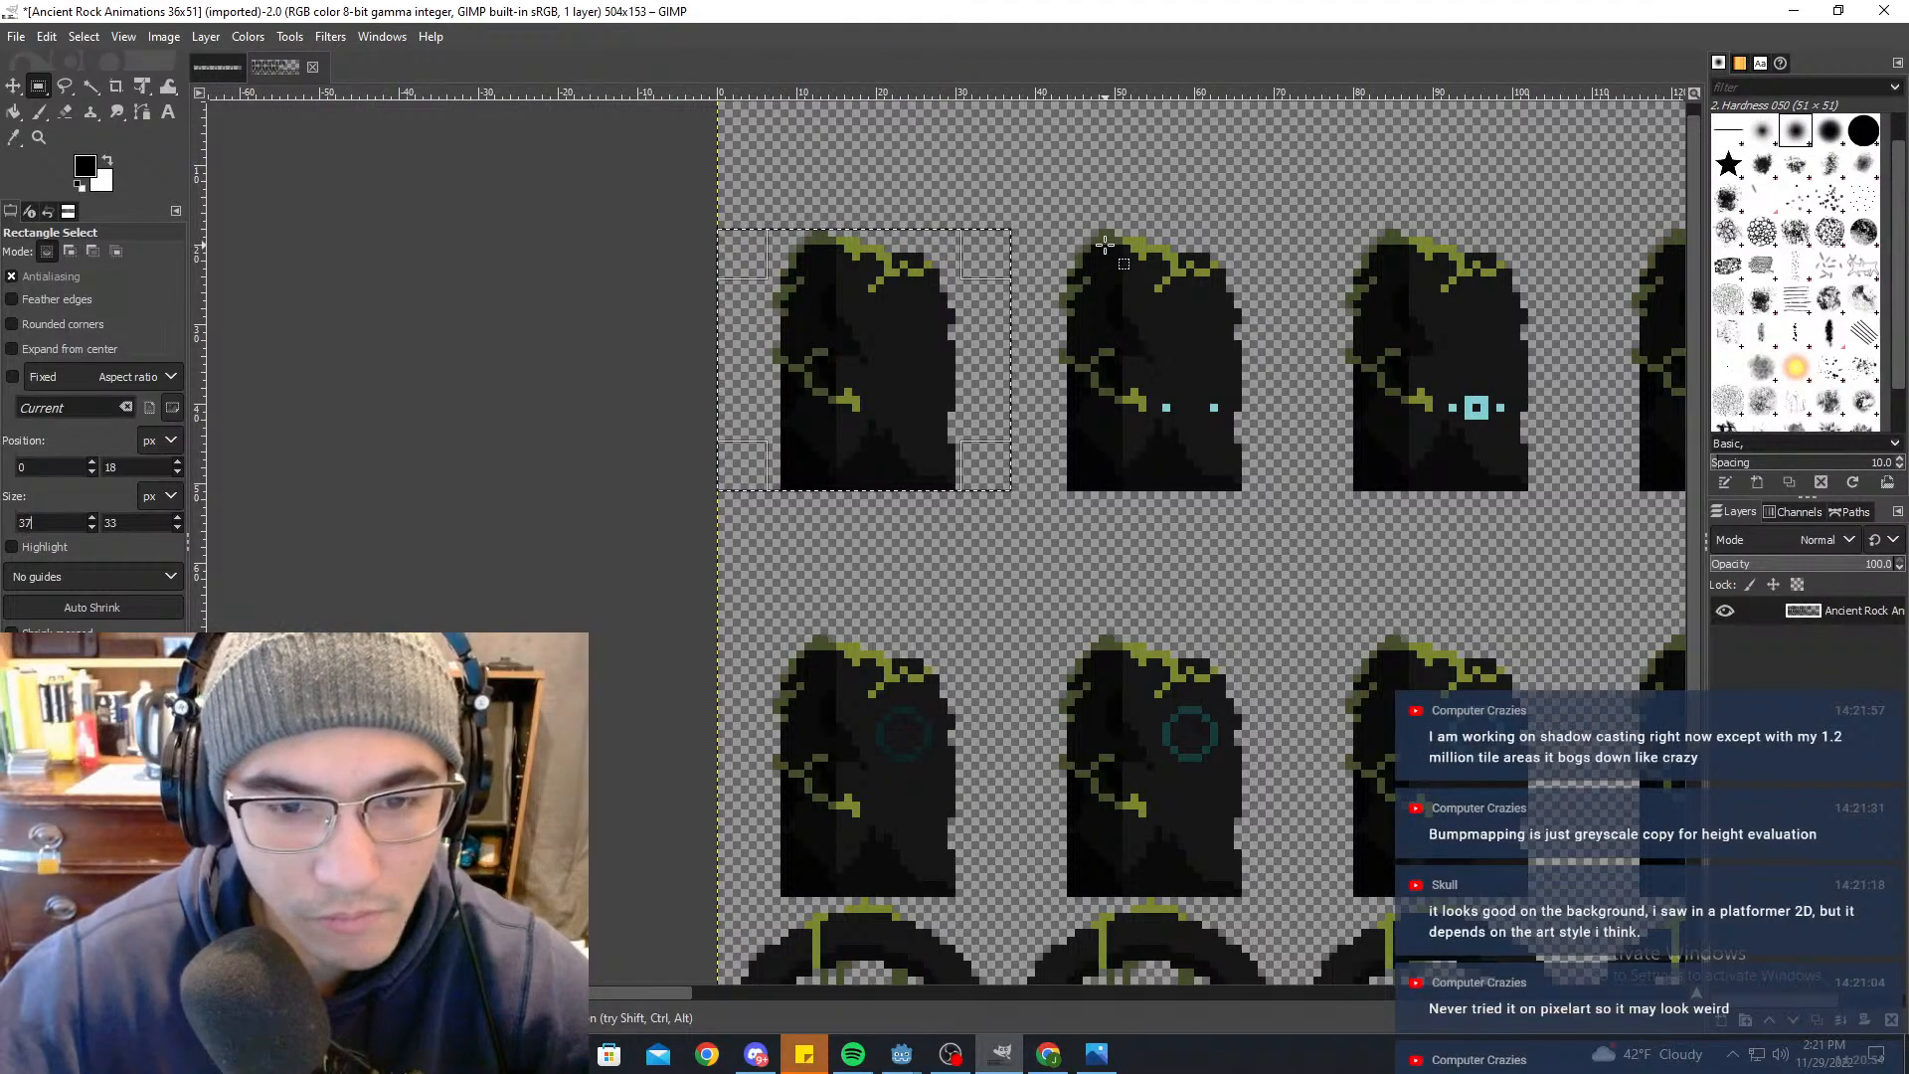
scroll(1082, 289, "down", 3, "ctrl")
middle_click_drag(1083, 288, 567, 346)
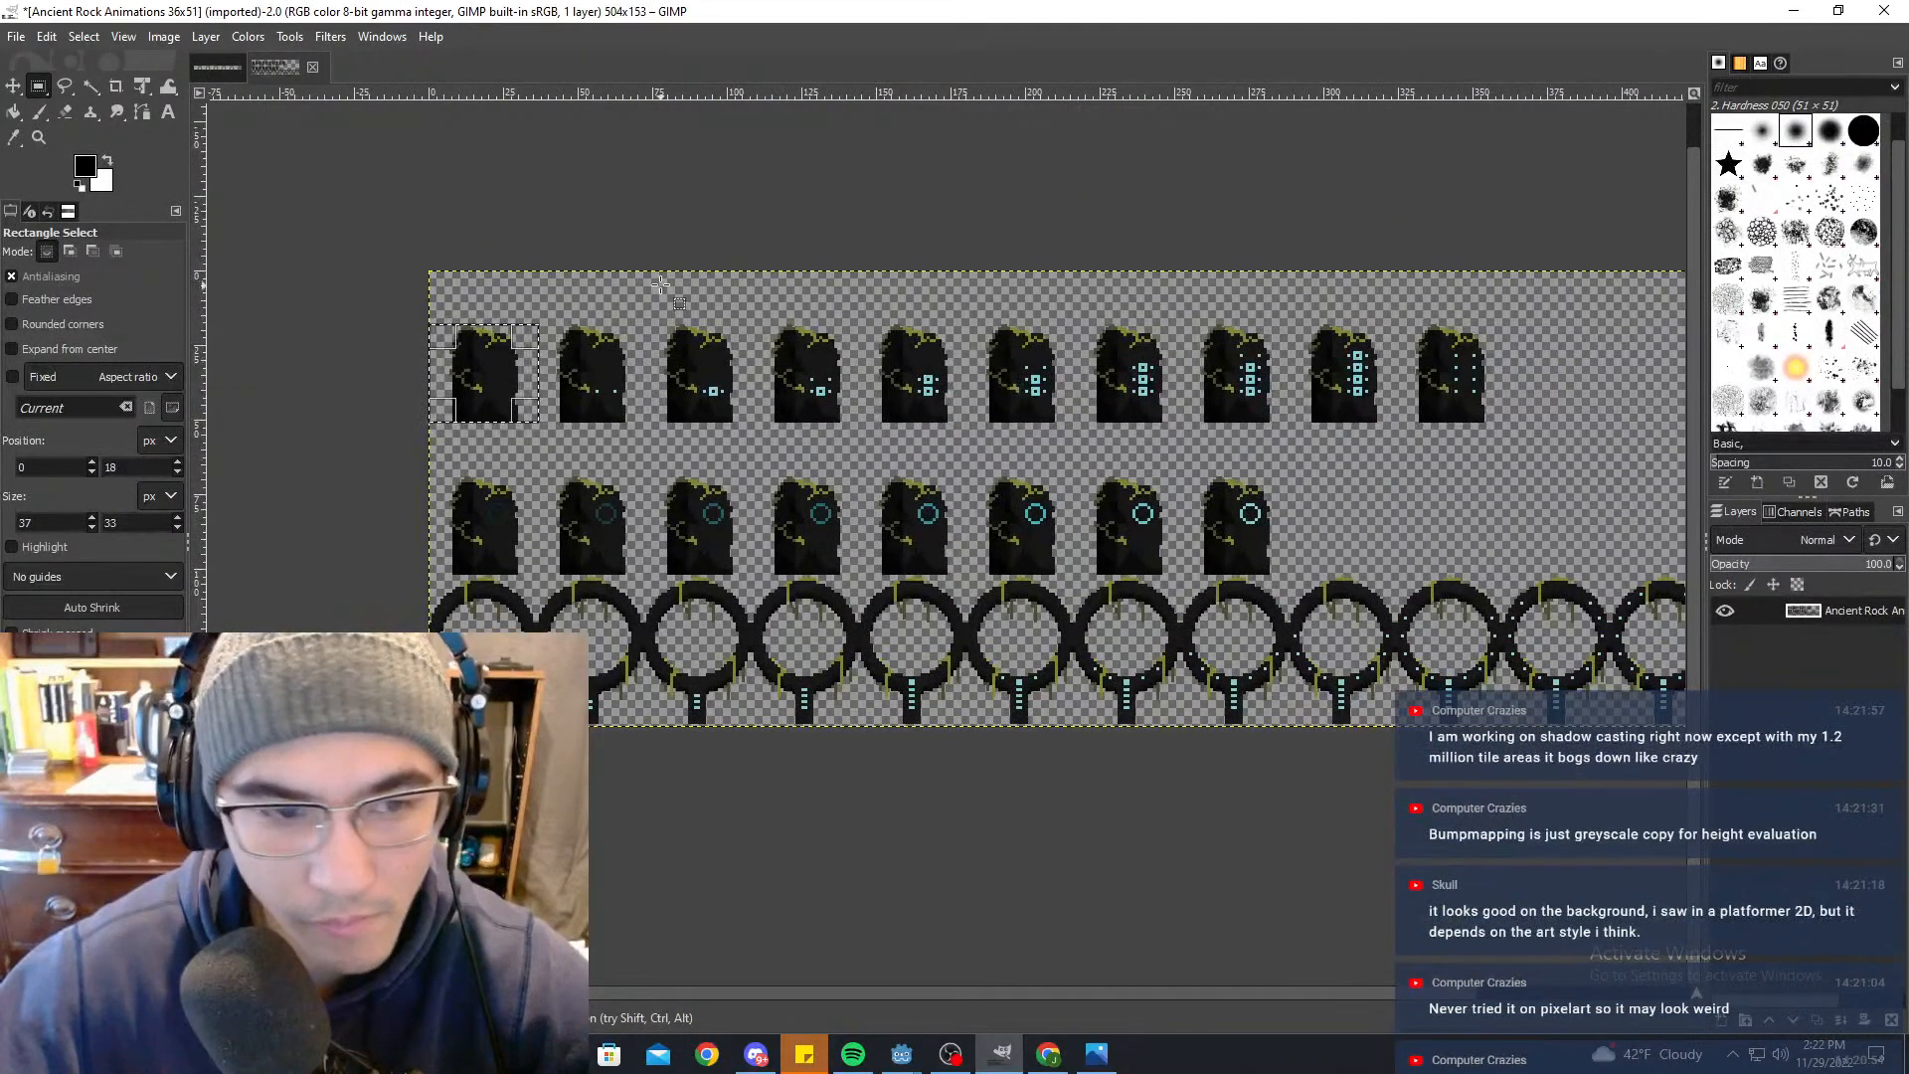
left_click(743, 321)
Step: Try to select the entire top row of rock frames, starting at the sheet's left edge and ending at the rocks' base
scroll(662, 331, "up", 2, "ctrl")
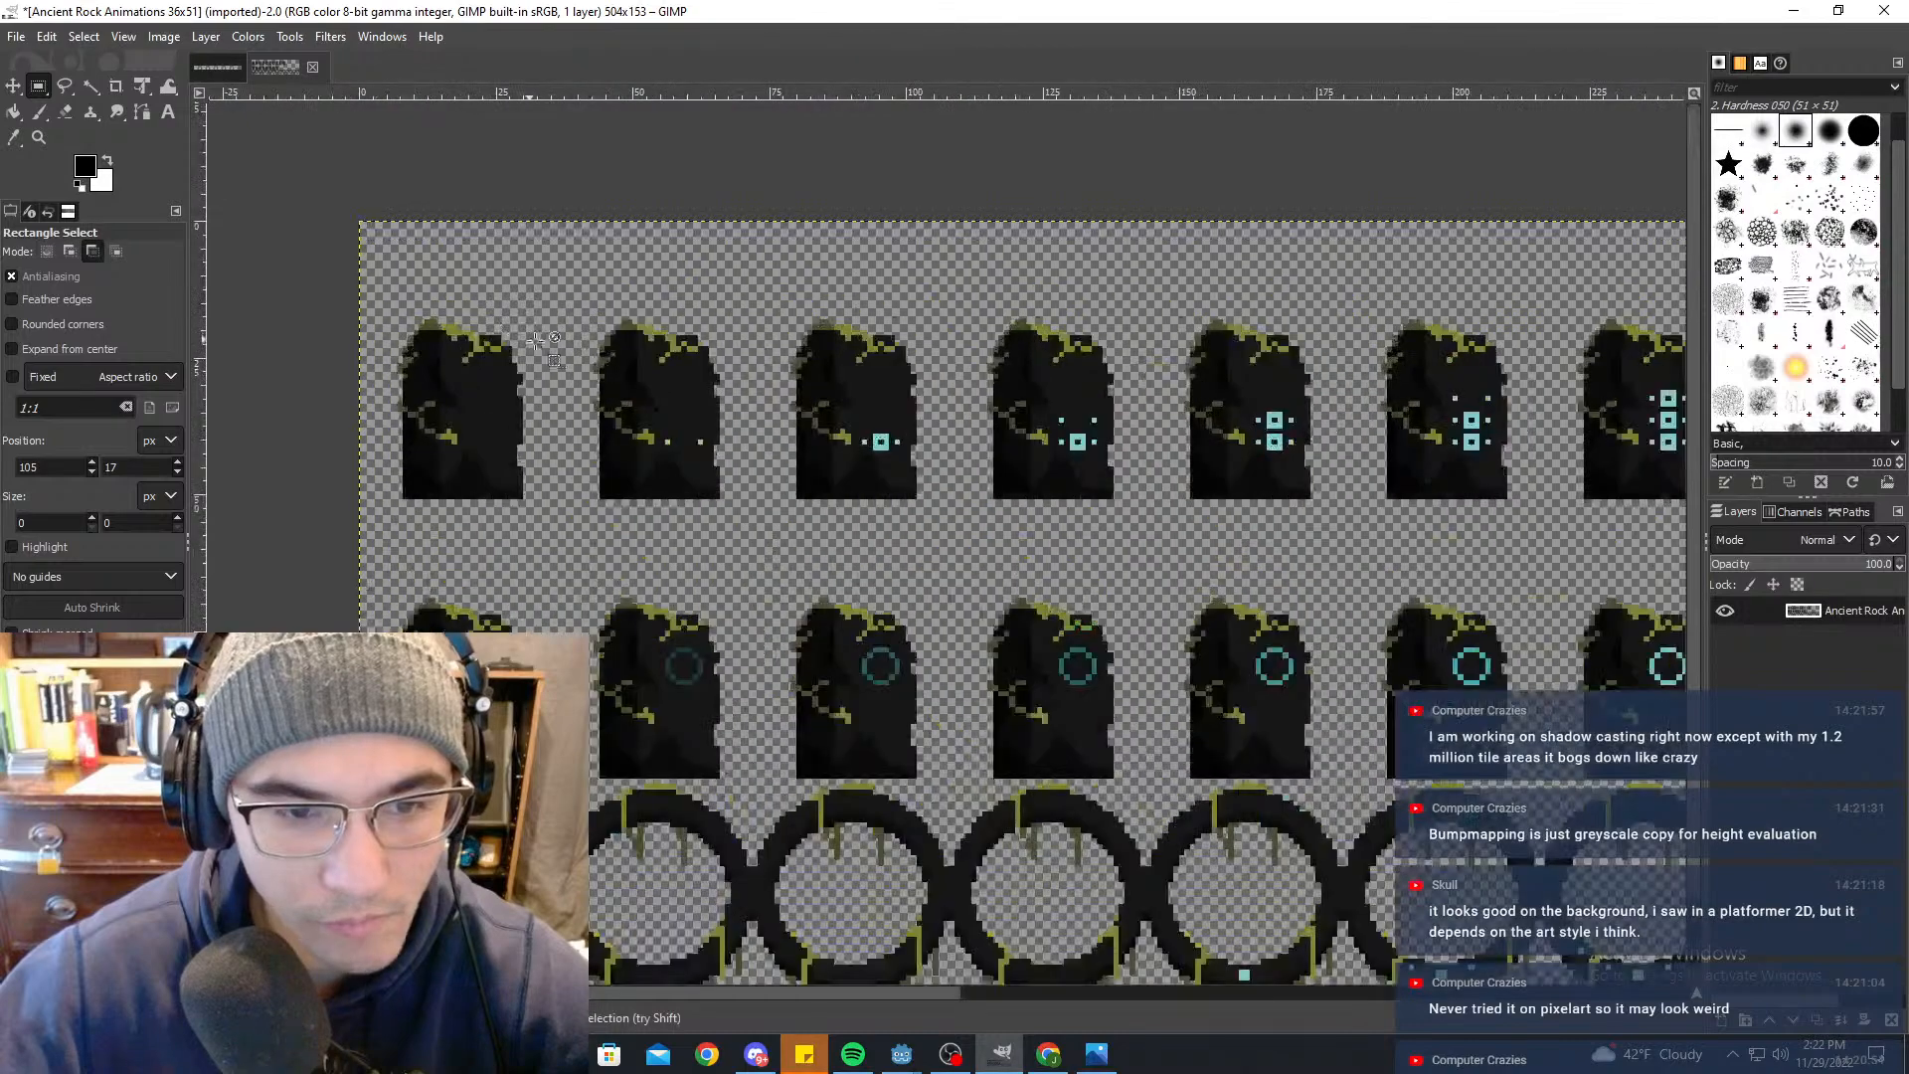
scroll(471, 373, "down", 4, "ctrl")
scroll(380, 412, "up", 2, "ctrl")
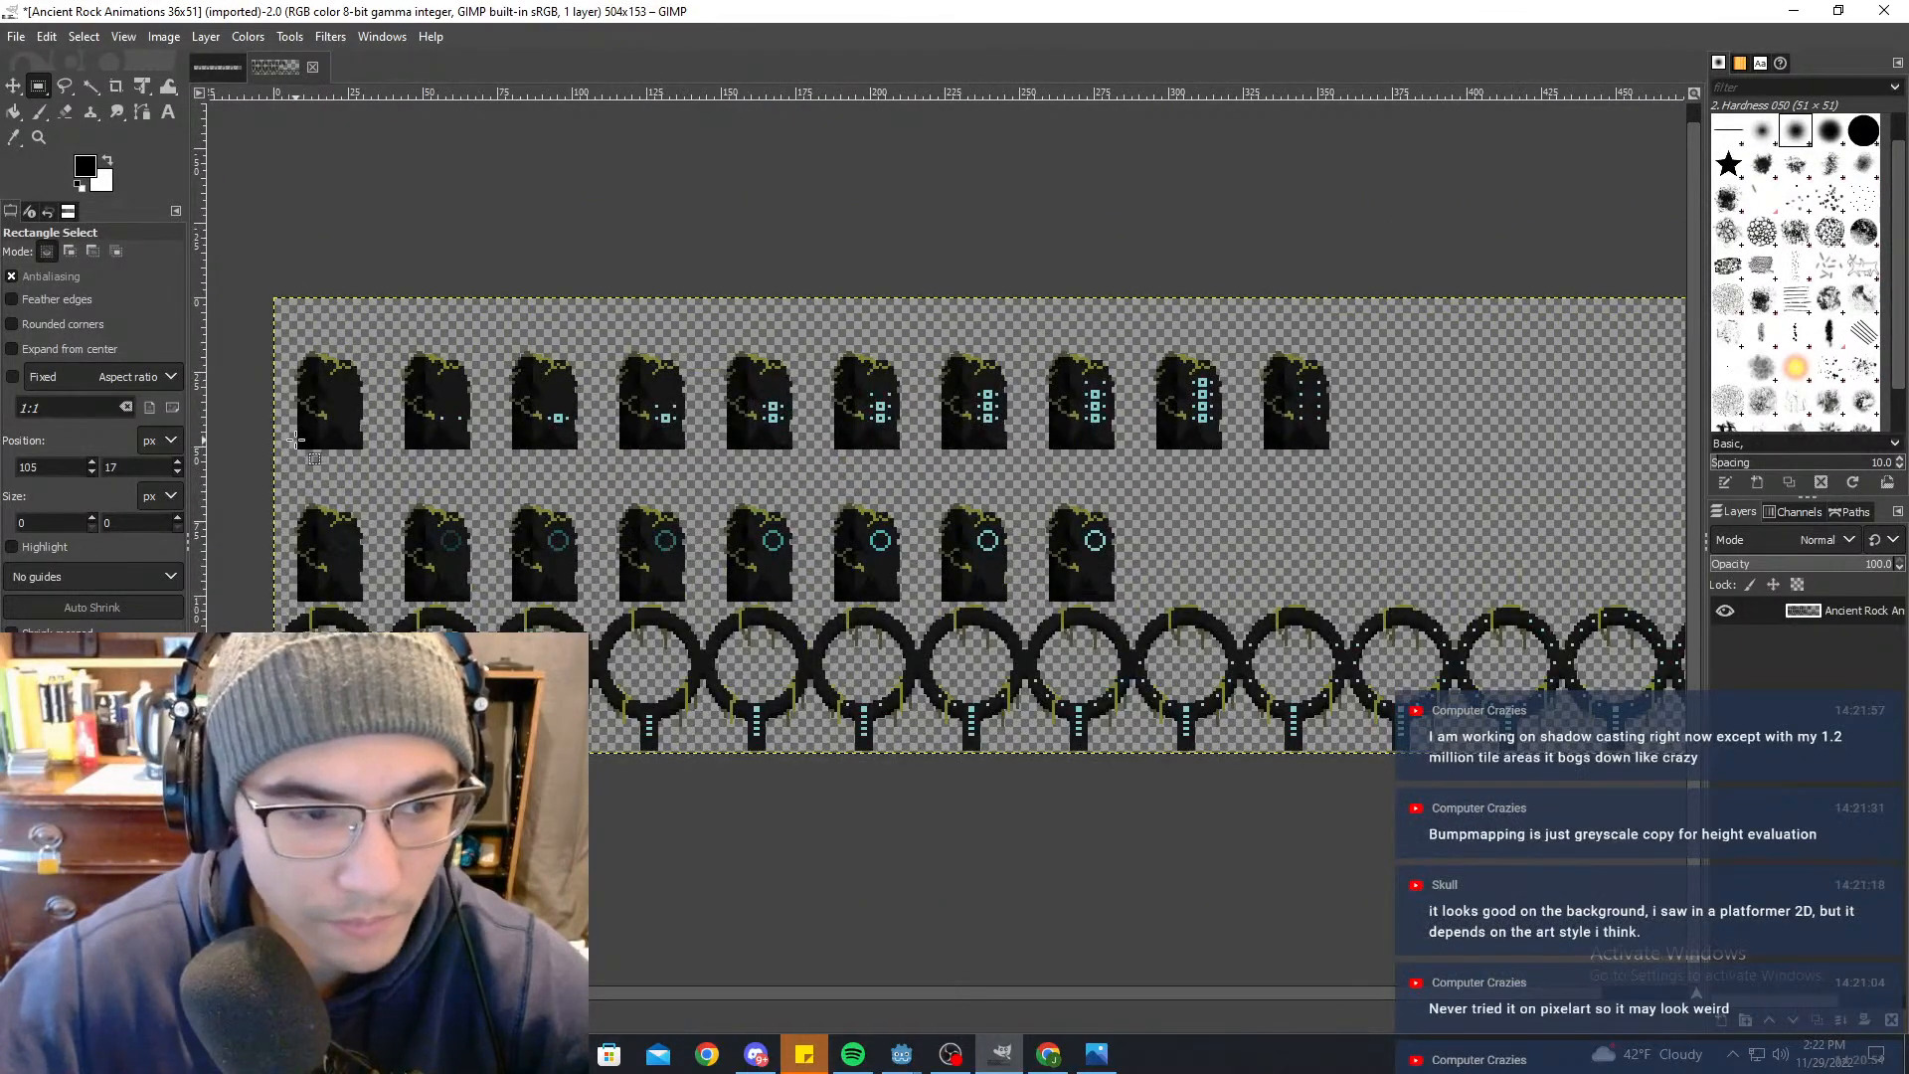
left_click_drag(278, 444, 1326, 306)
scroll(290, 388, "up", 6, "ctrl")
scroll(577, 318, "down", 2, "ctrl")
scroll(590, 473, "up", 1, "ctrl")
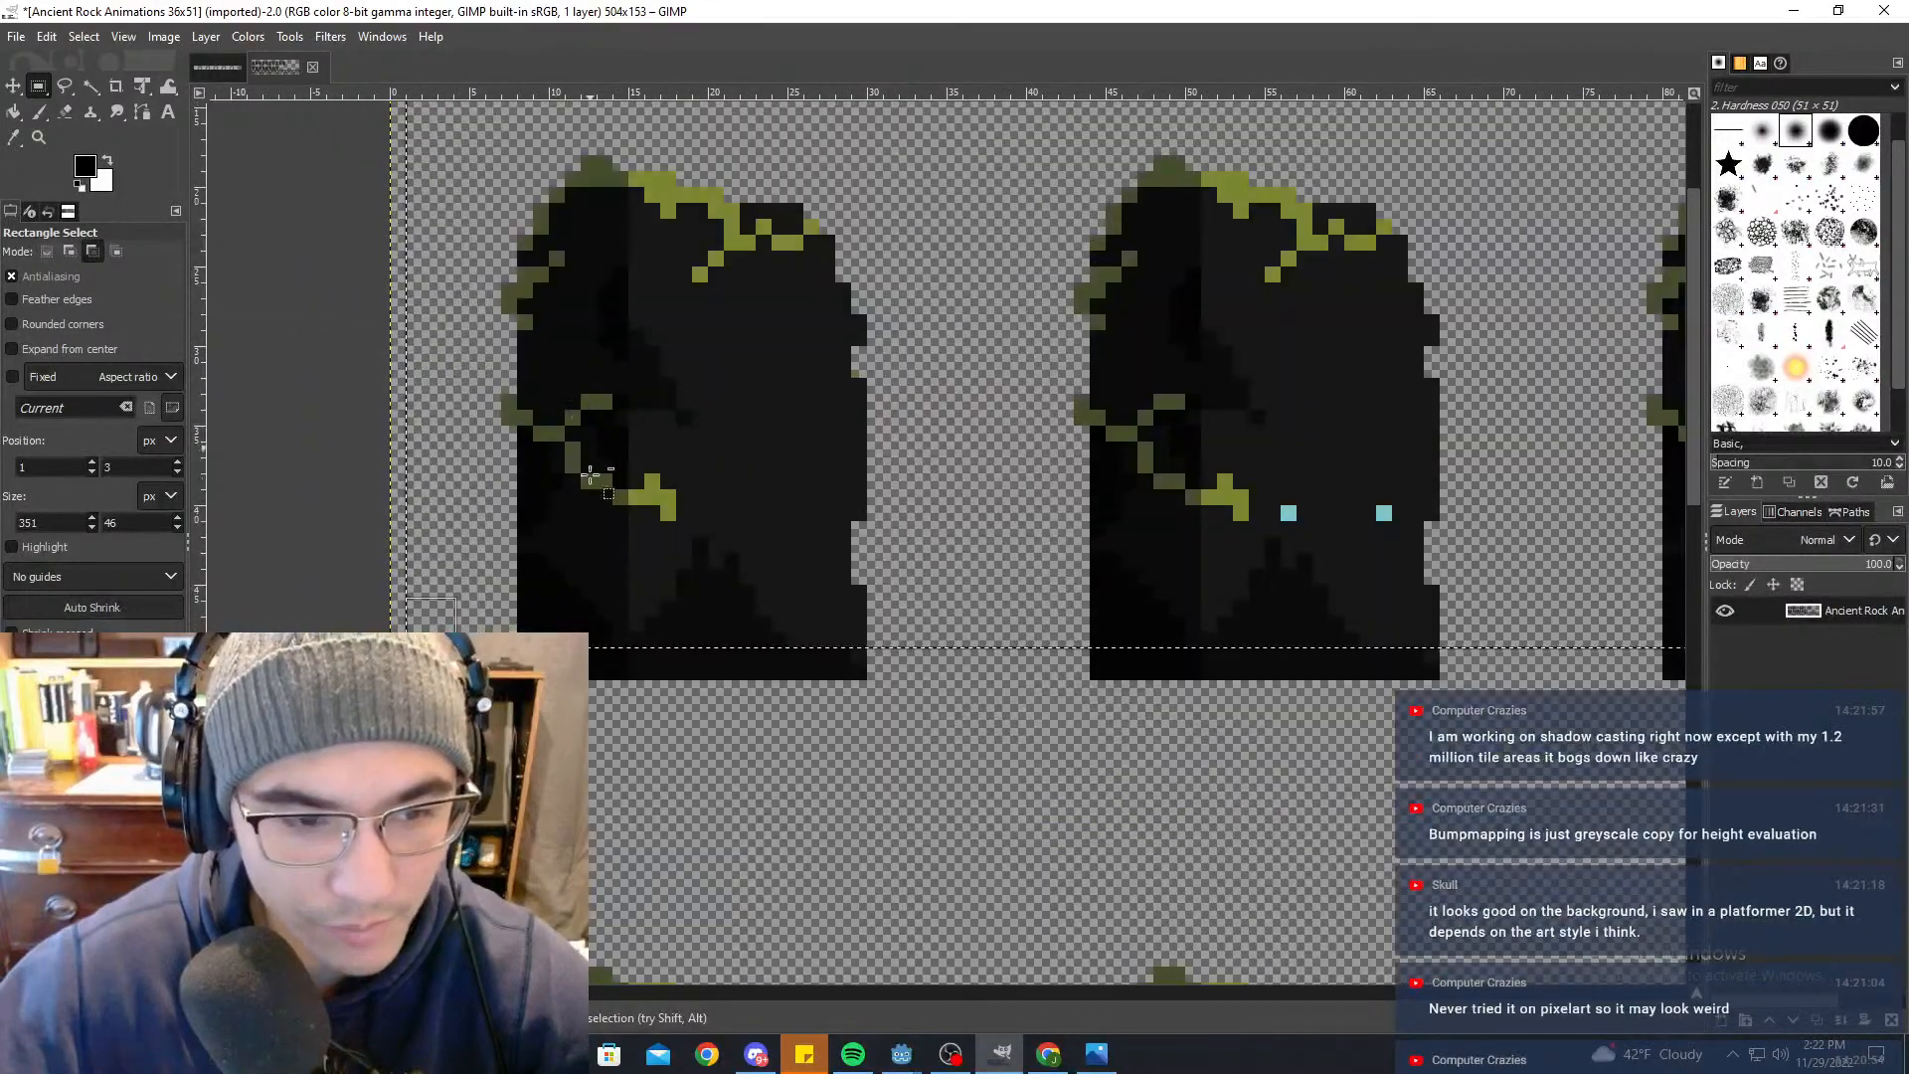
left_click_drag(425, 632, 409, 663)
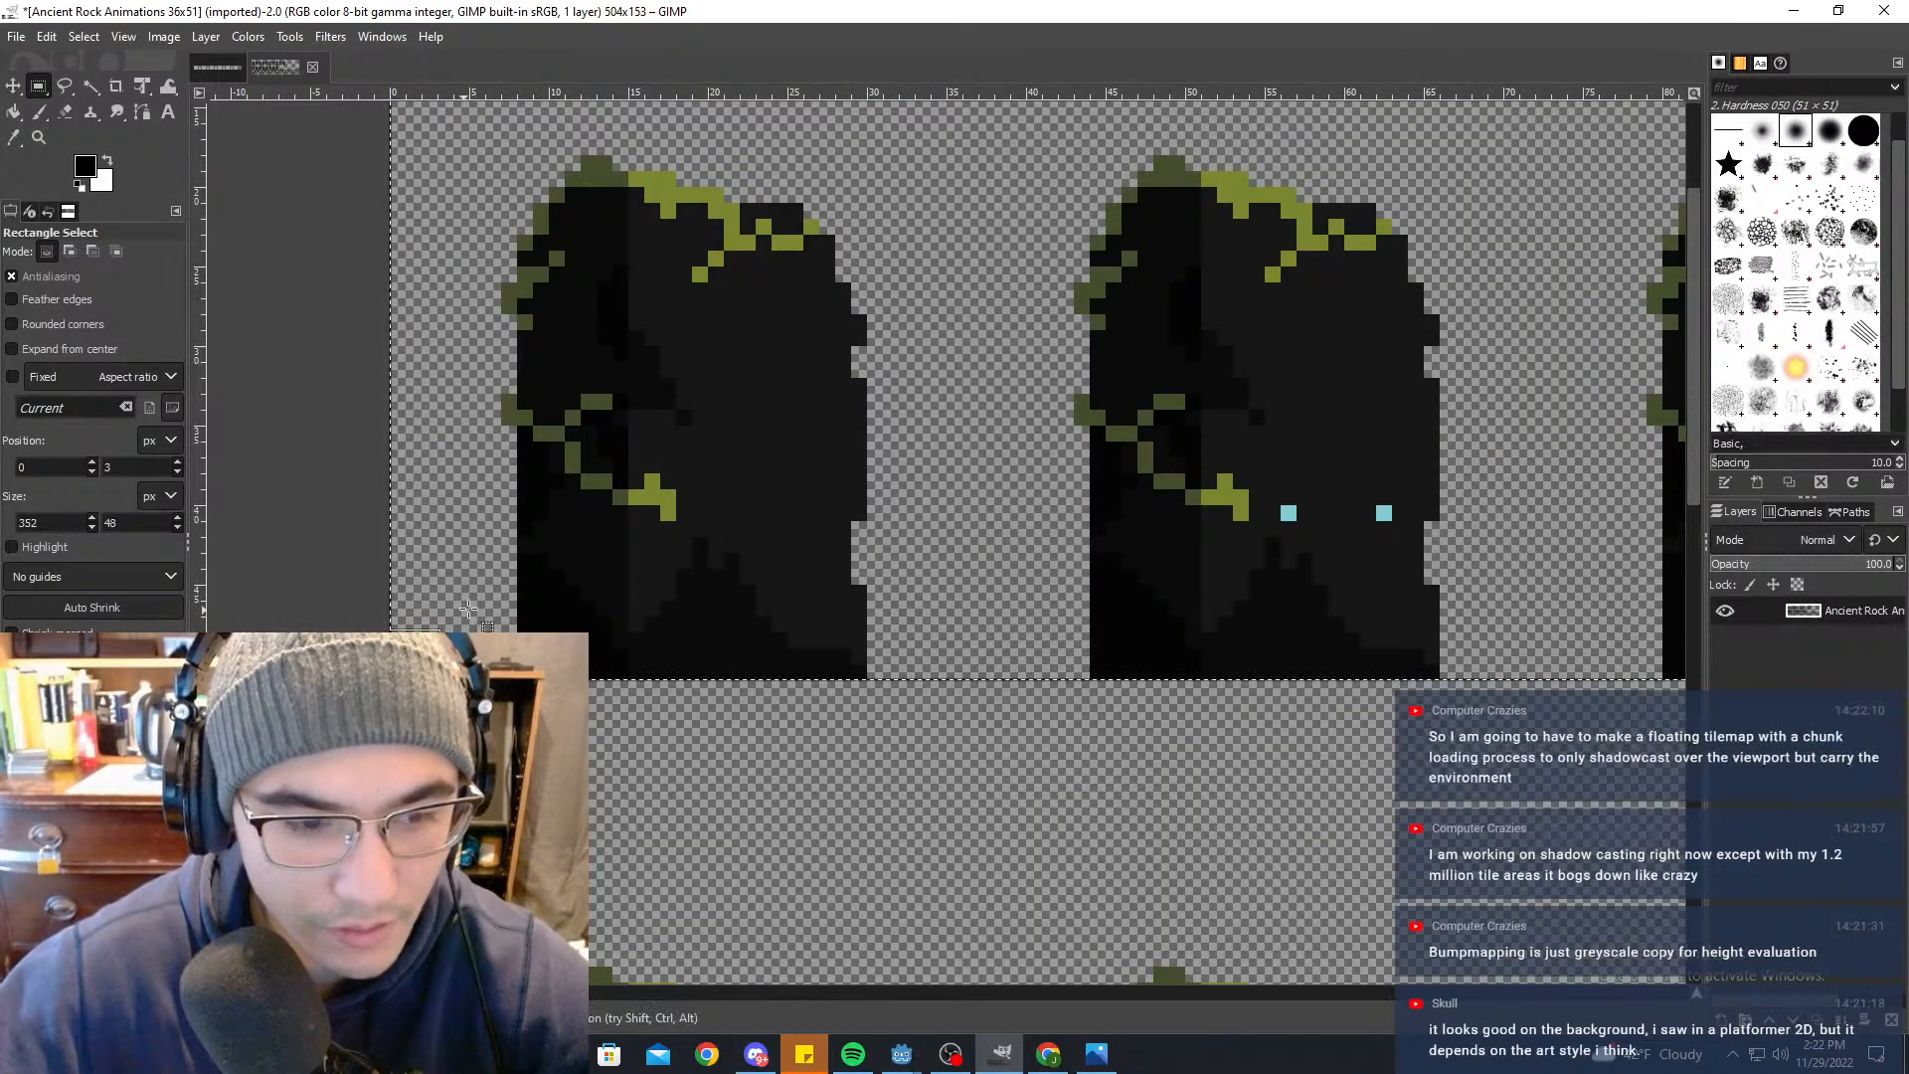
left_click(459, 657)
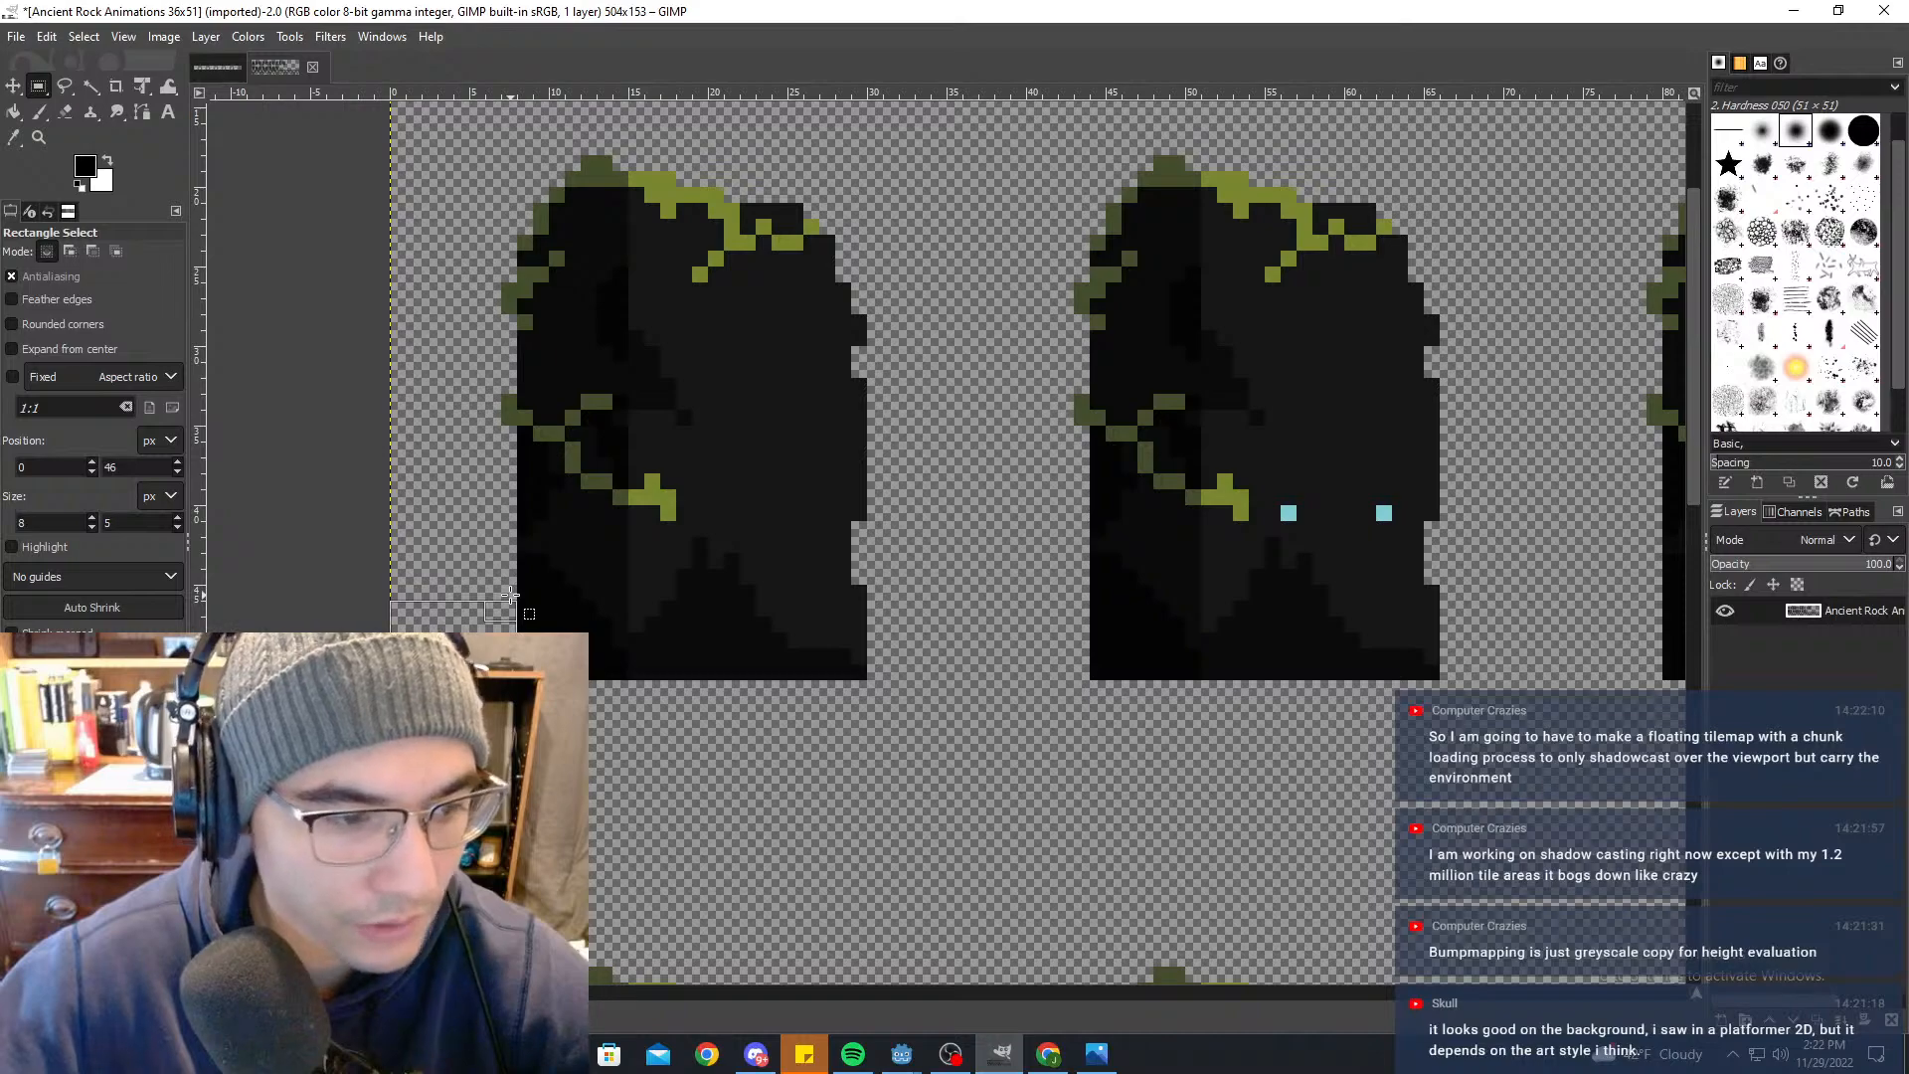
left_click(617, 573)
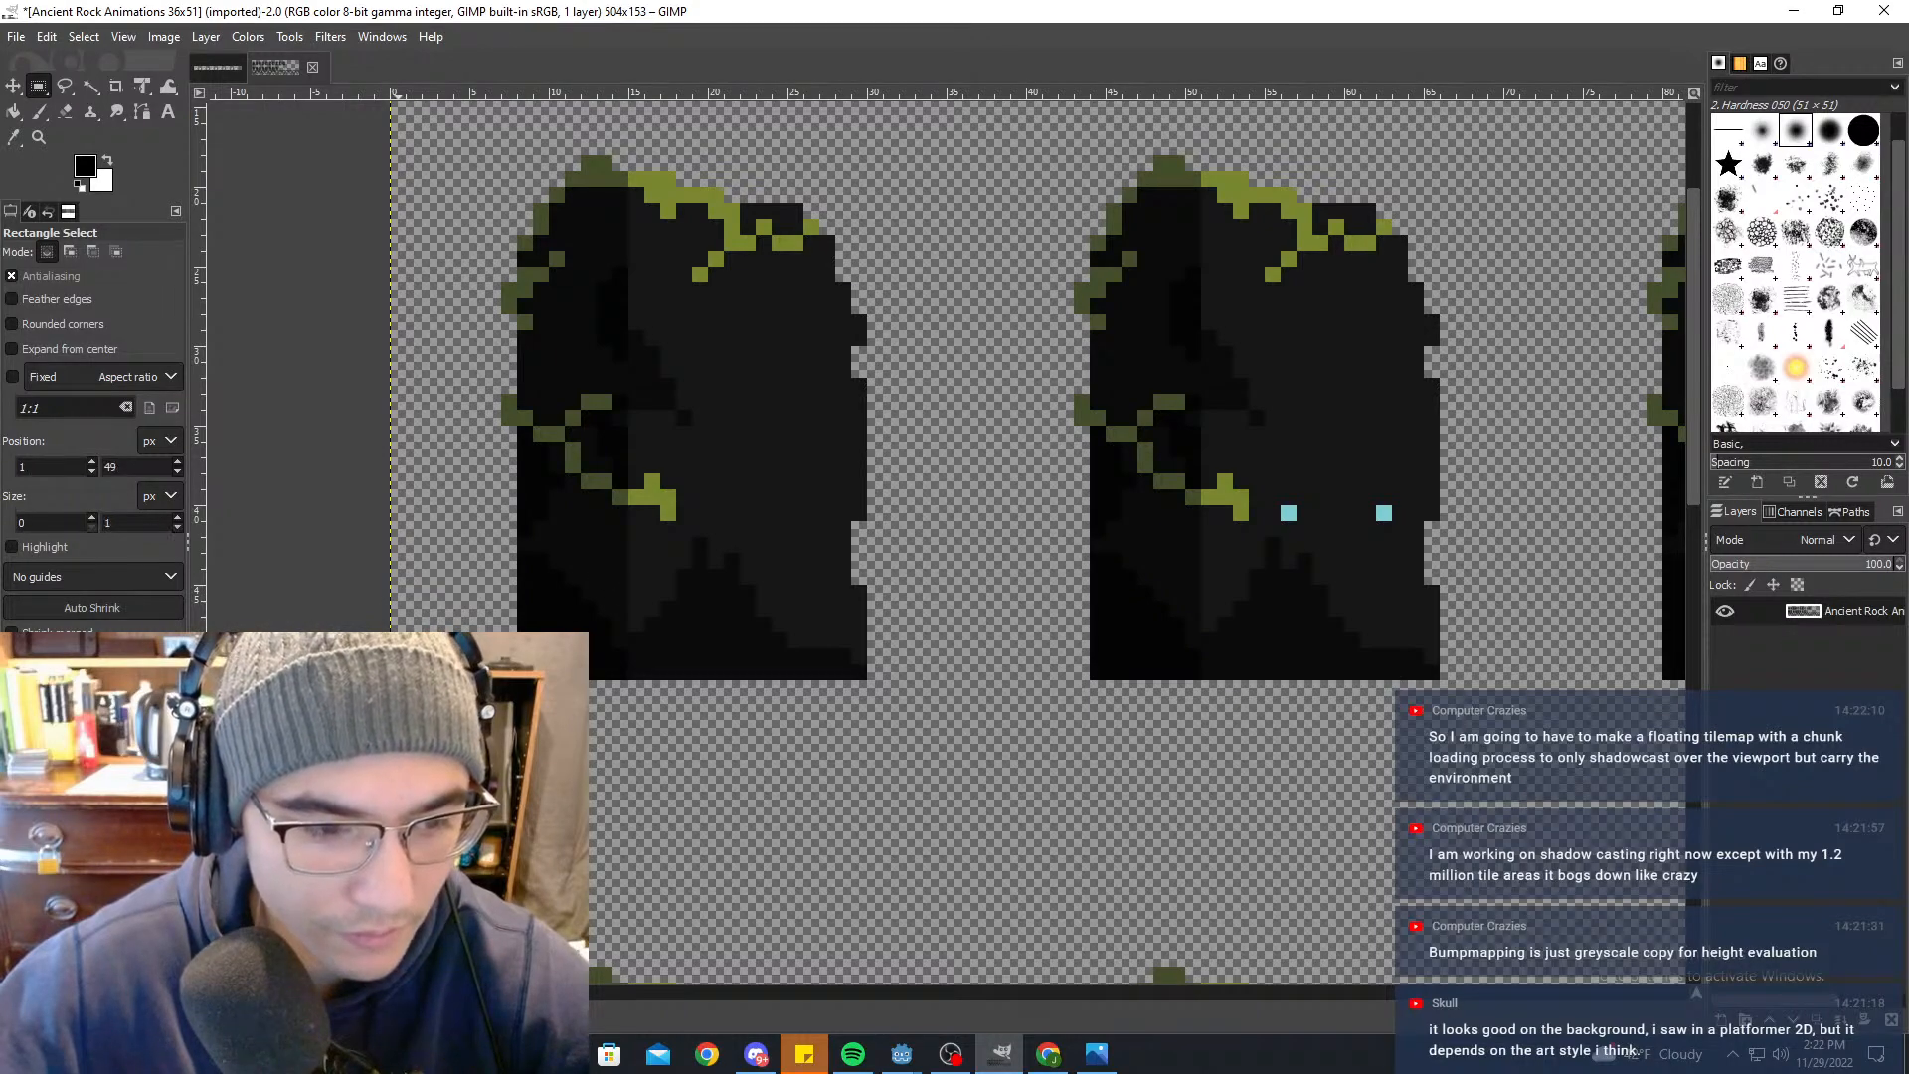
Step: Select the whole top row of rock frames from the sheet's left edge, 362 px wide and 55 px high
left_click_drag(408, 652, 899, 474)
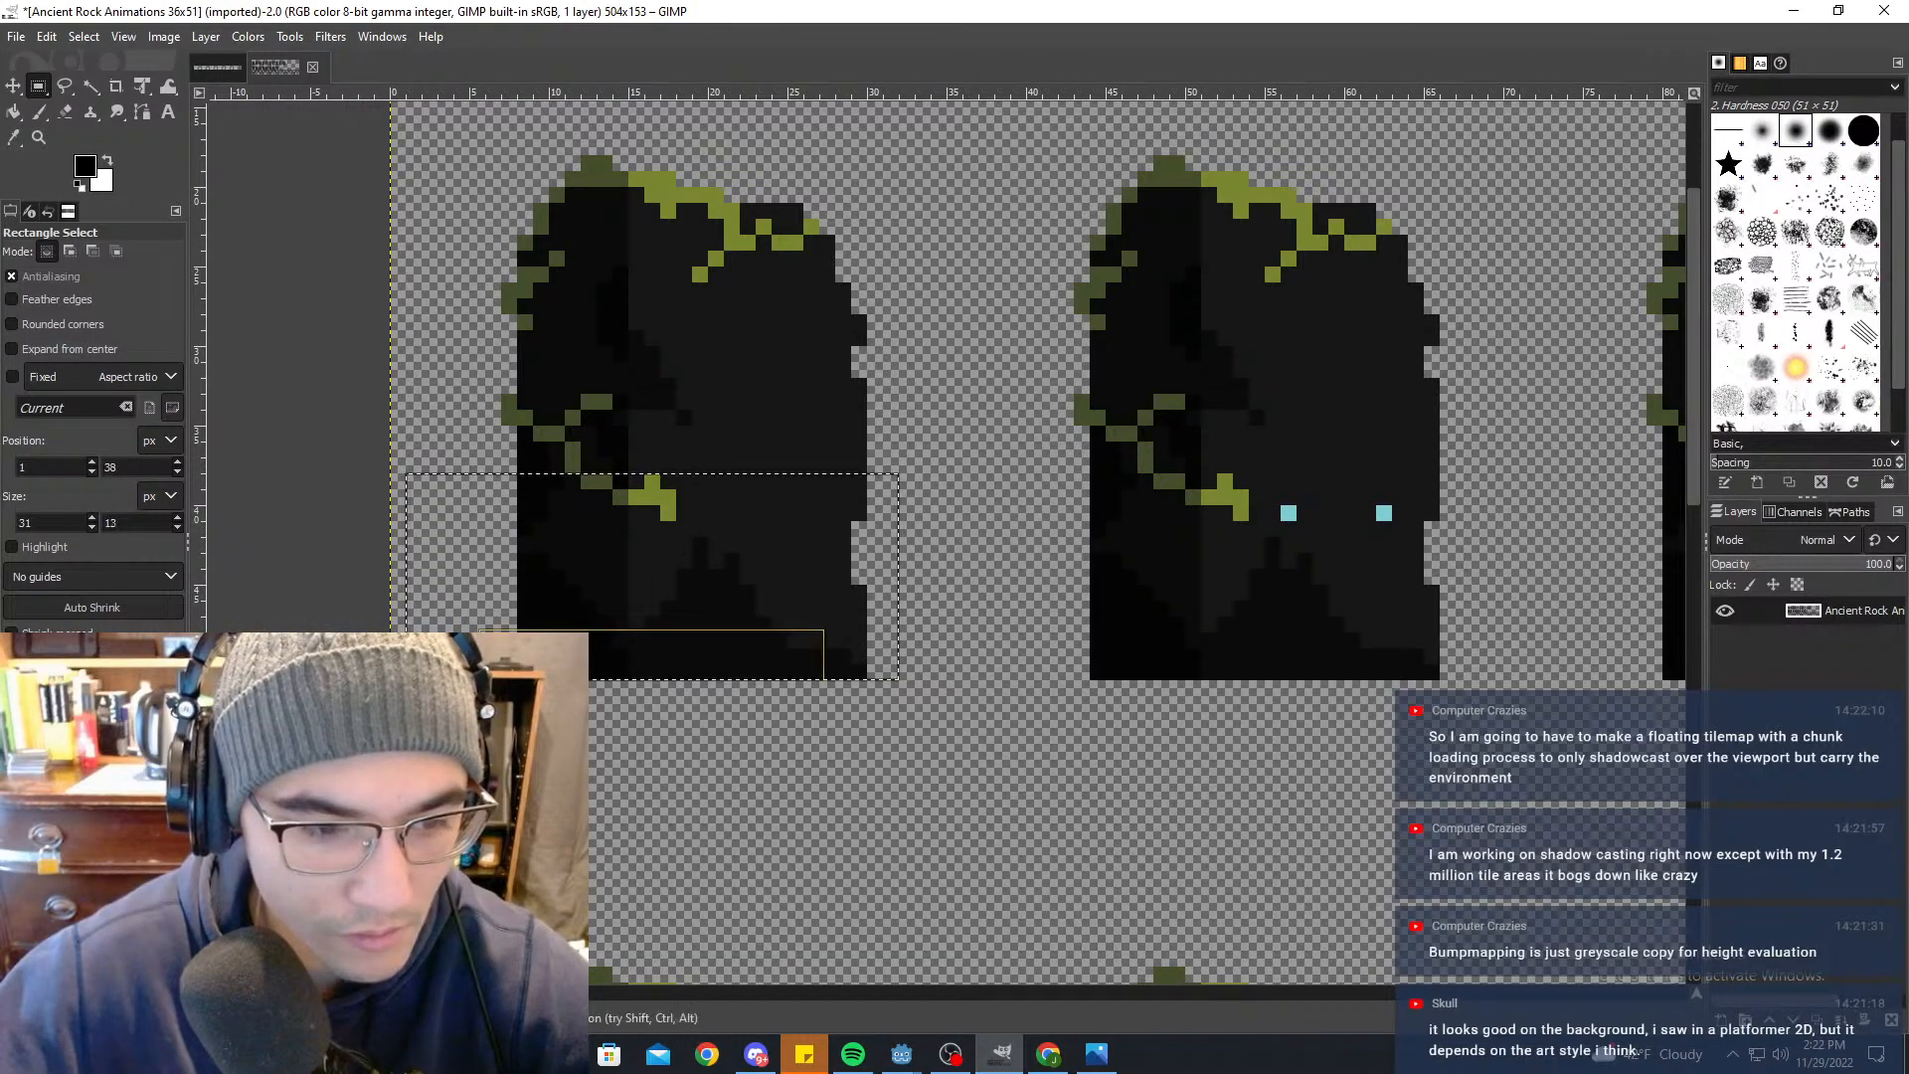
left_click_drag(428, 605, 411, 603)
scroll(665, 550, "down", 7, "ctrl")
scroll(731, 537, "up", 3, "ctrl")
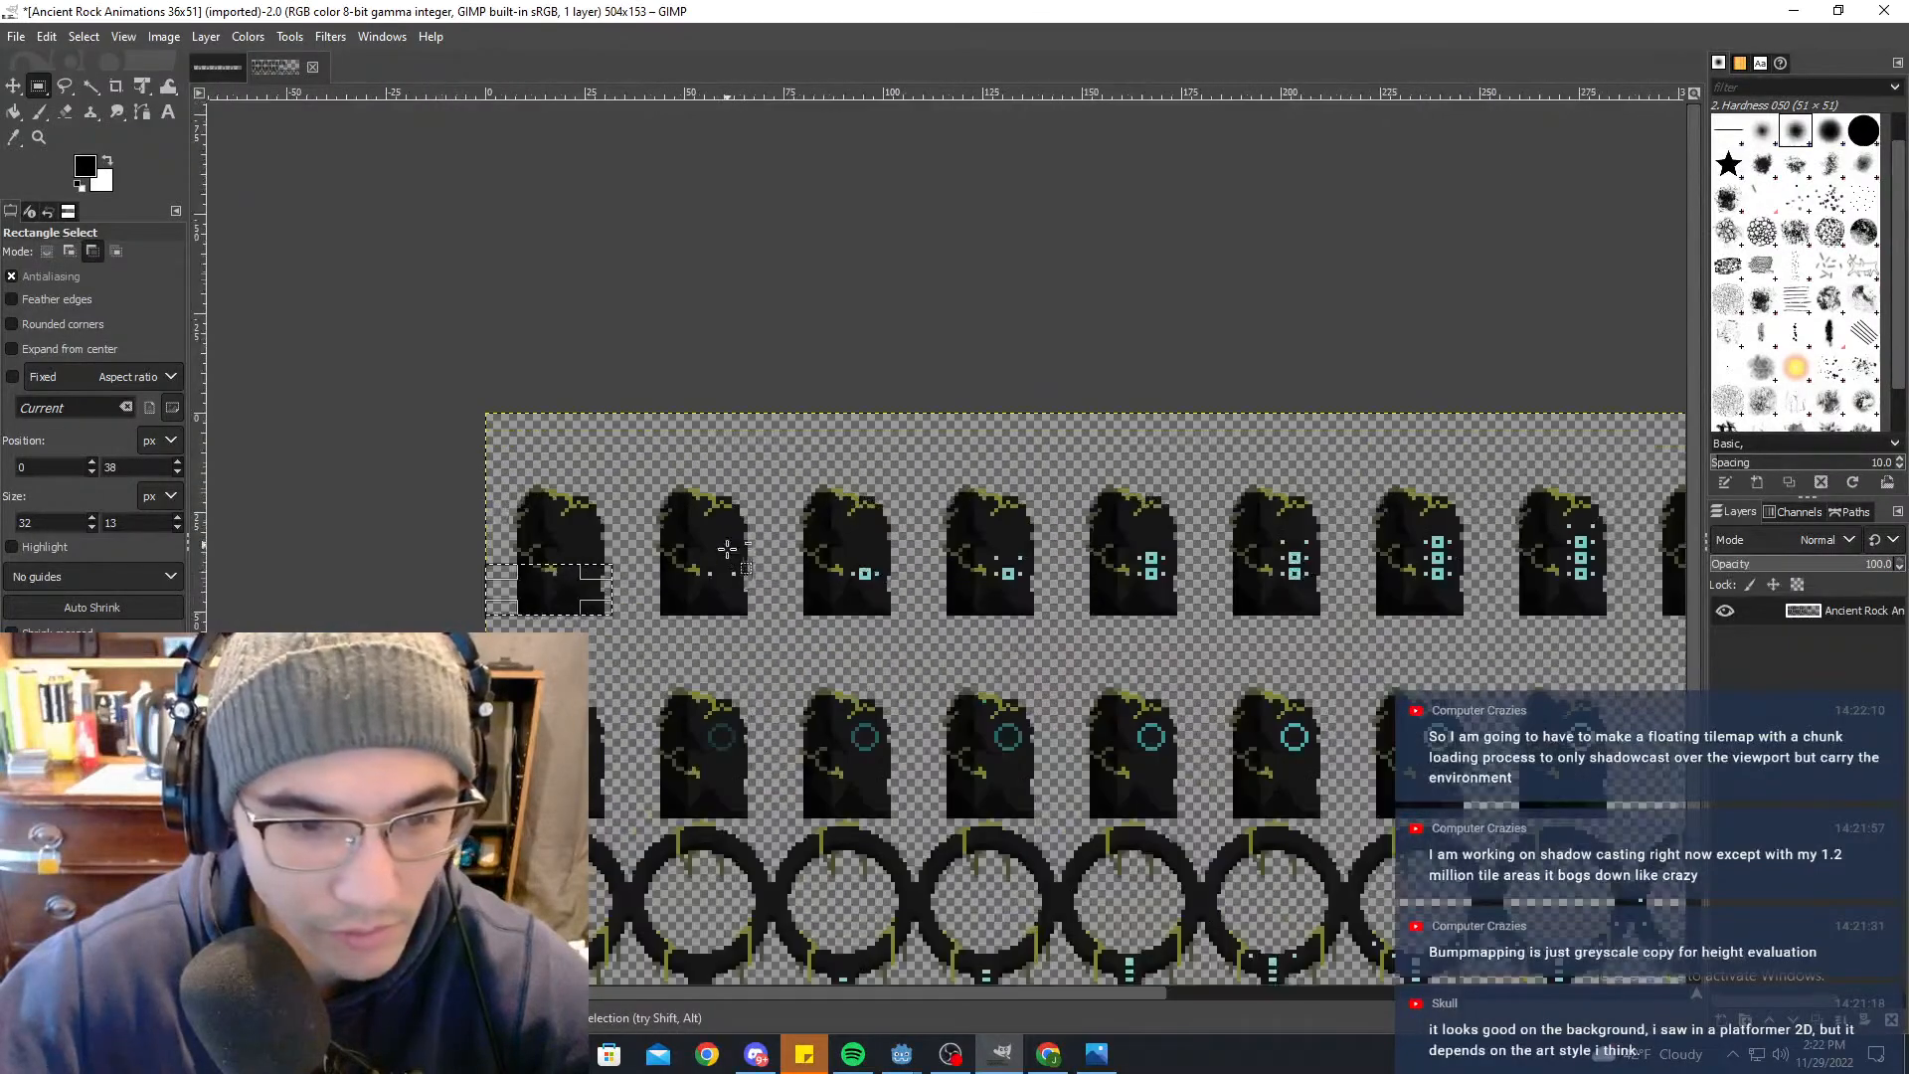
middle_click_drag(865, 593, 645, 596)
left_click_drag(394, 572, 1669, 403)
middle_click_drag(1455, 635, 955, 633)
scroll(1255, 497, "up", 4, "ctrl")
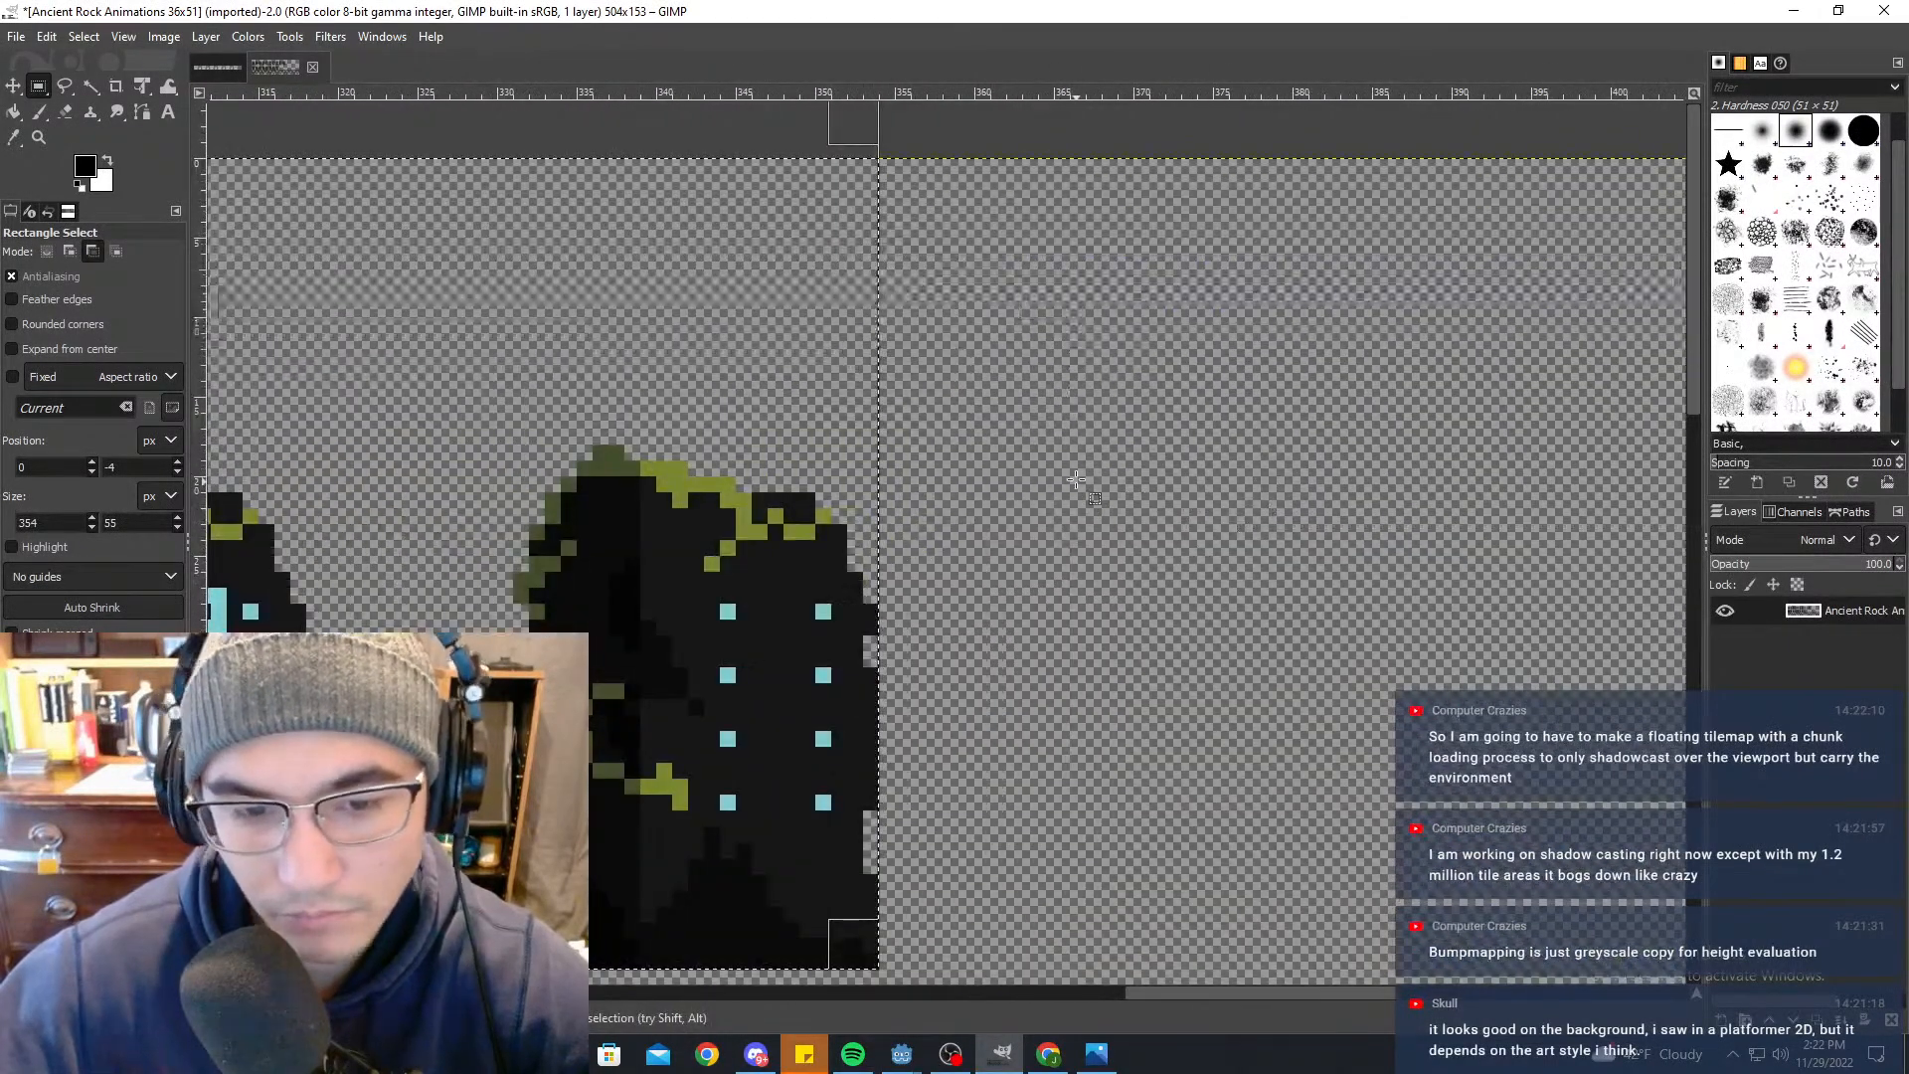
left_click_drag(867, 590, 991, 578)
scroll(990, 579, "down", 4, "ctrl")
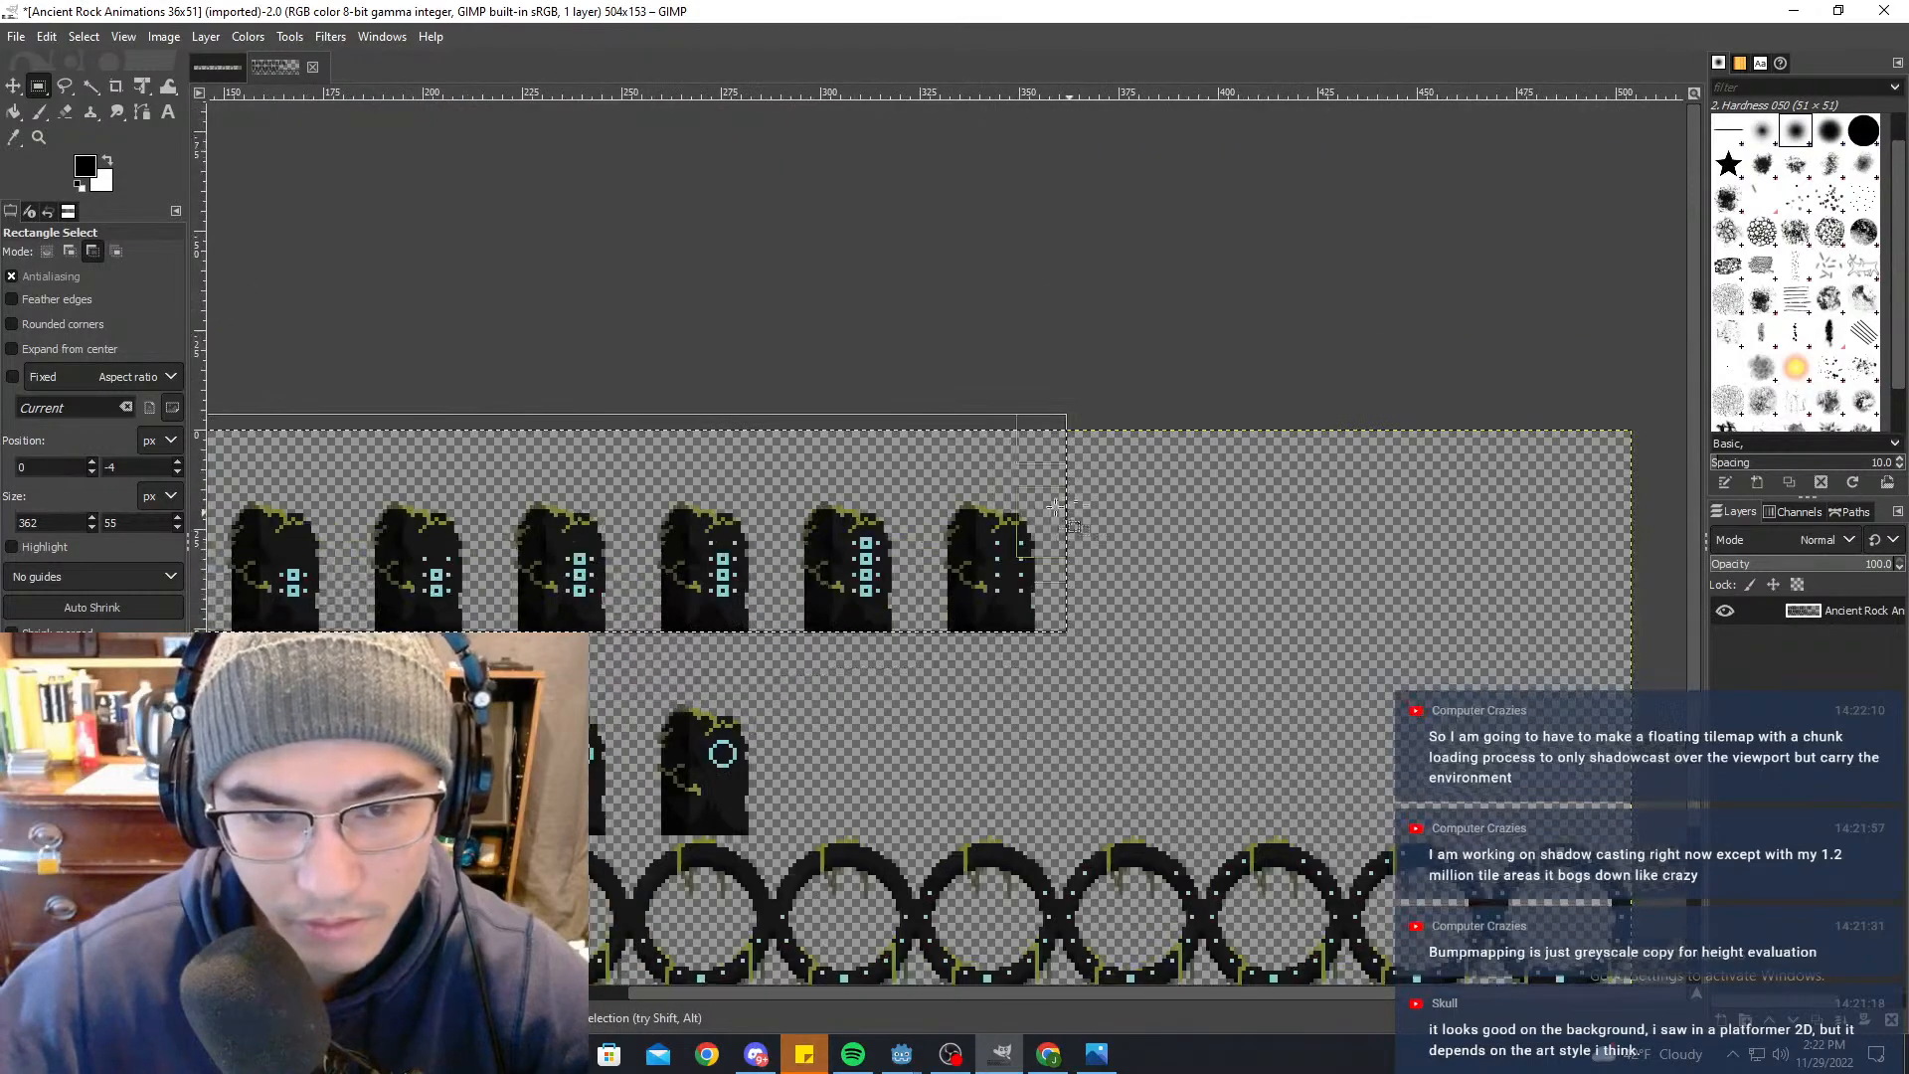
scroll(1056, 507, "down", 2, "ctrl")
scroll(984, 463, "up", 2, "ctrl")
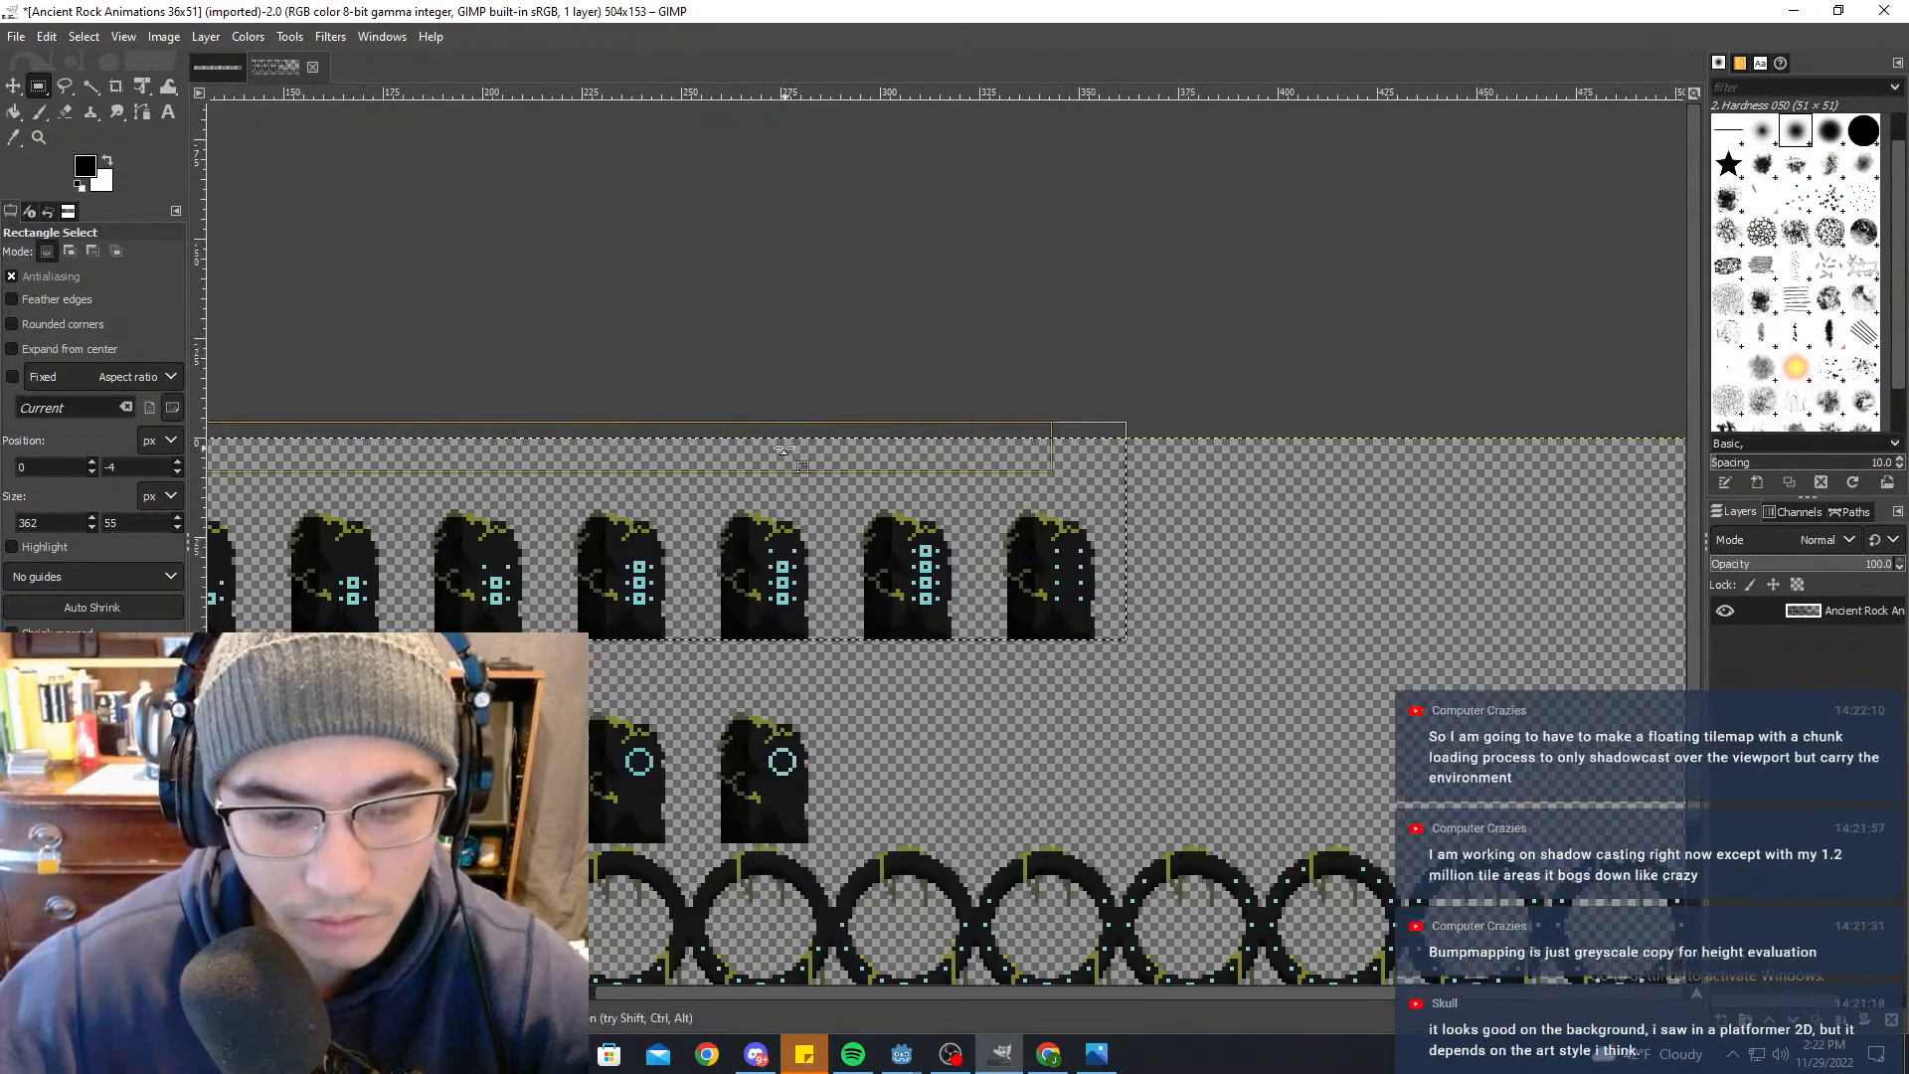
Step: Create a new image from the clipboard holding the copied top row of rock frames
right_click(1215, 518)
mouse_move(1315, 555)
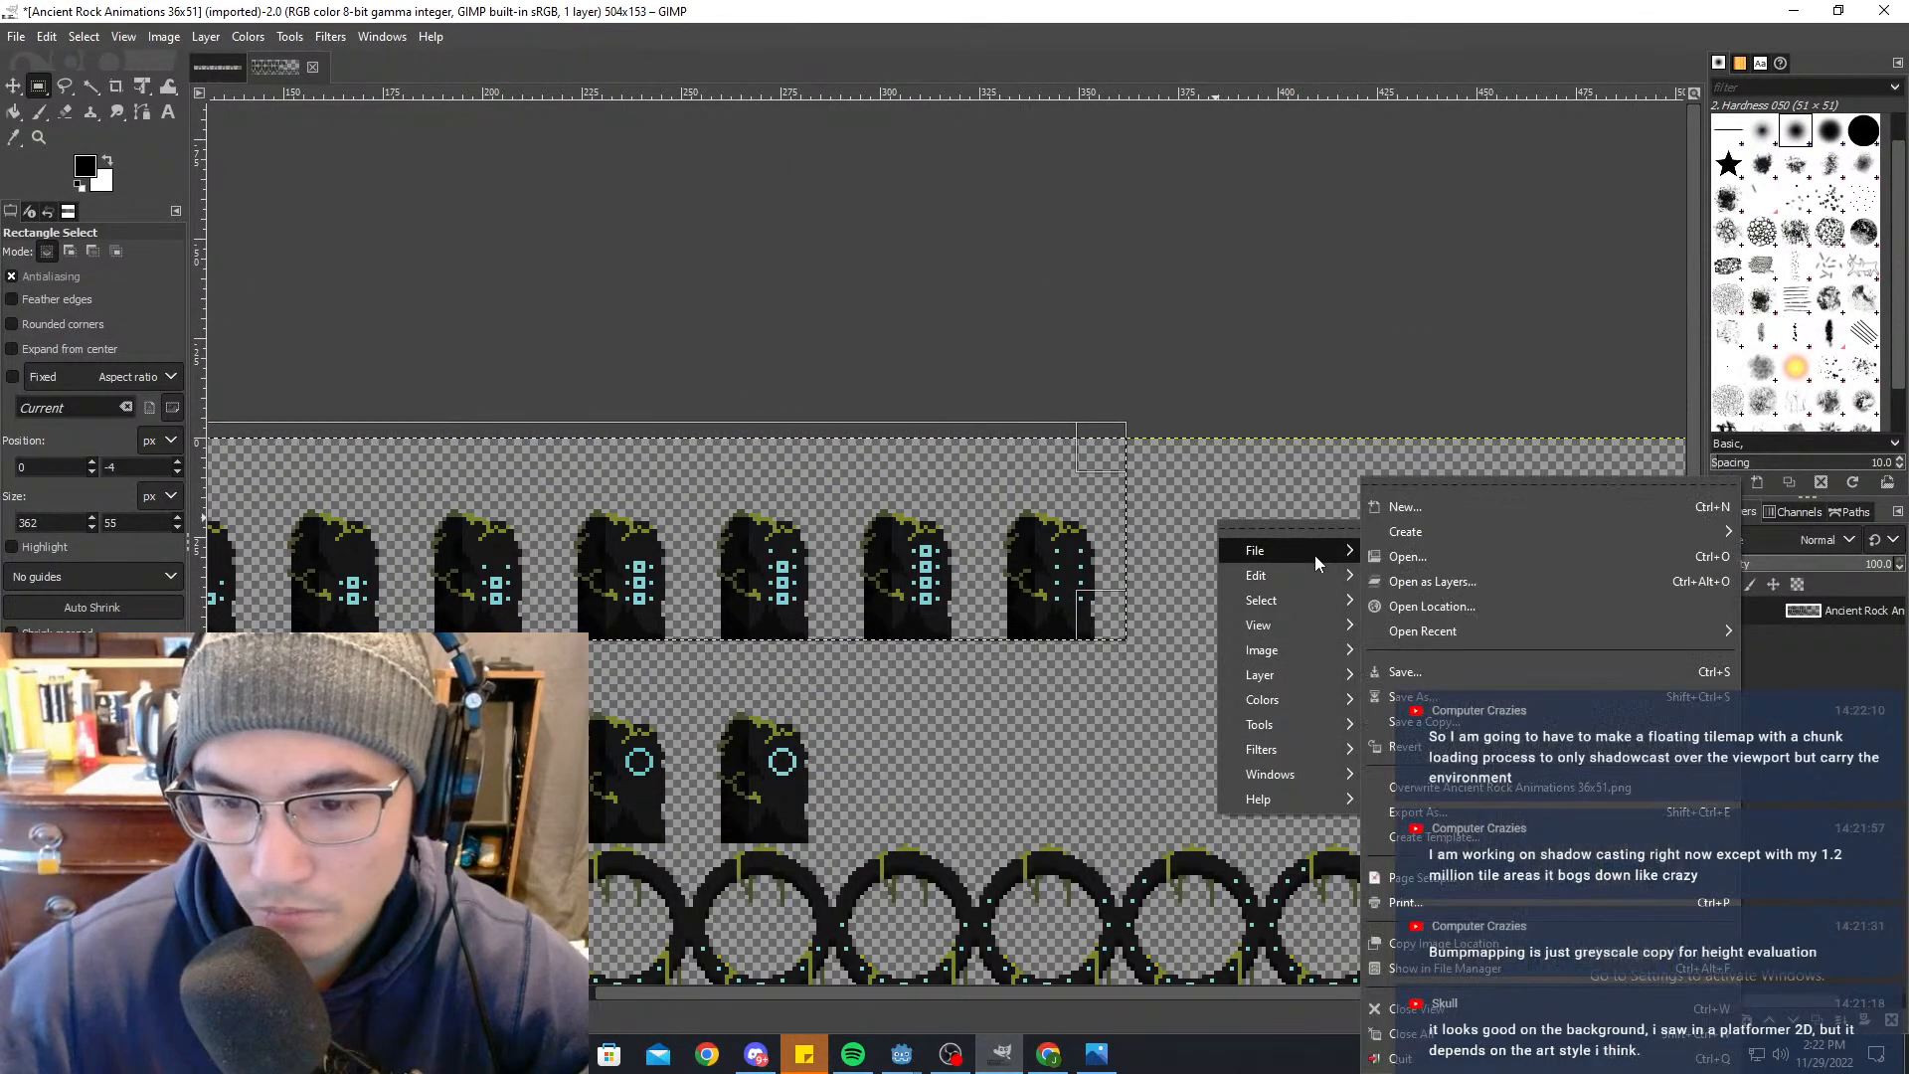
mouse_move(1476, 531)
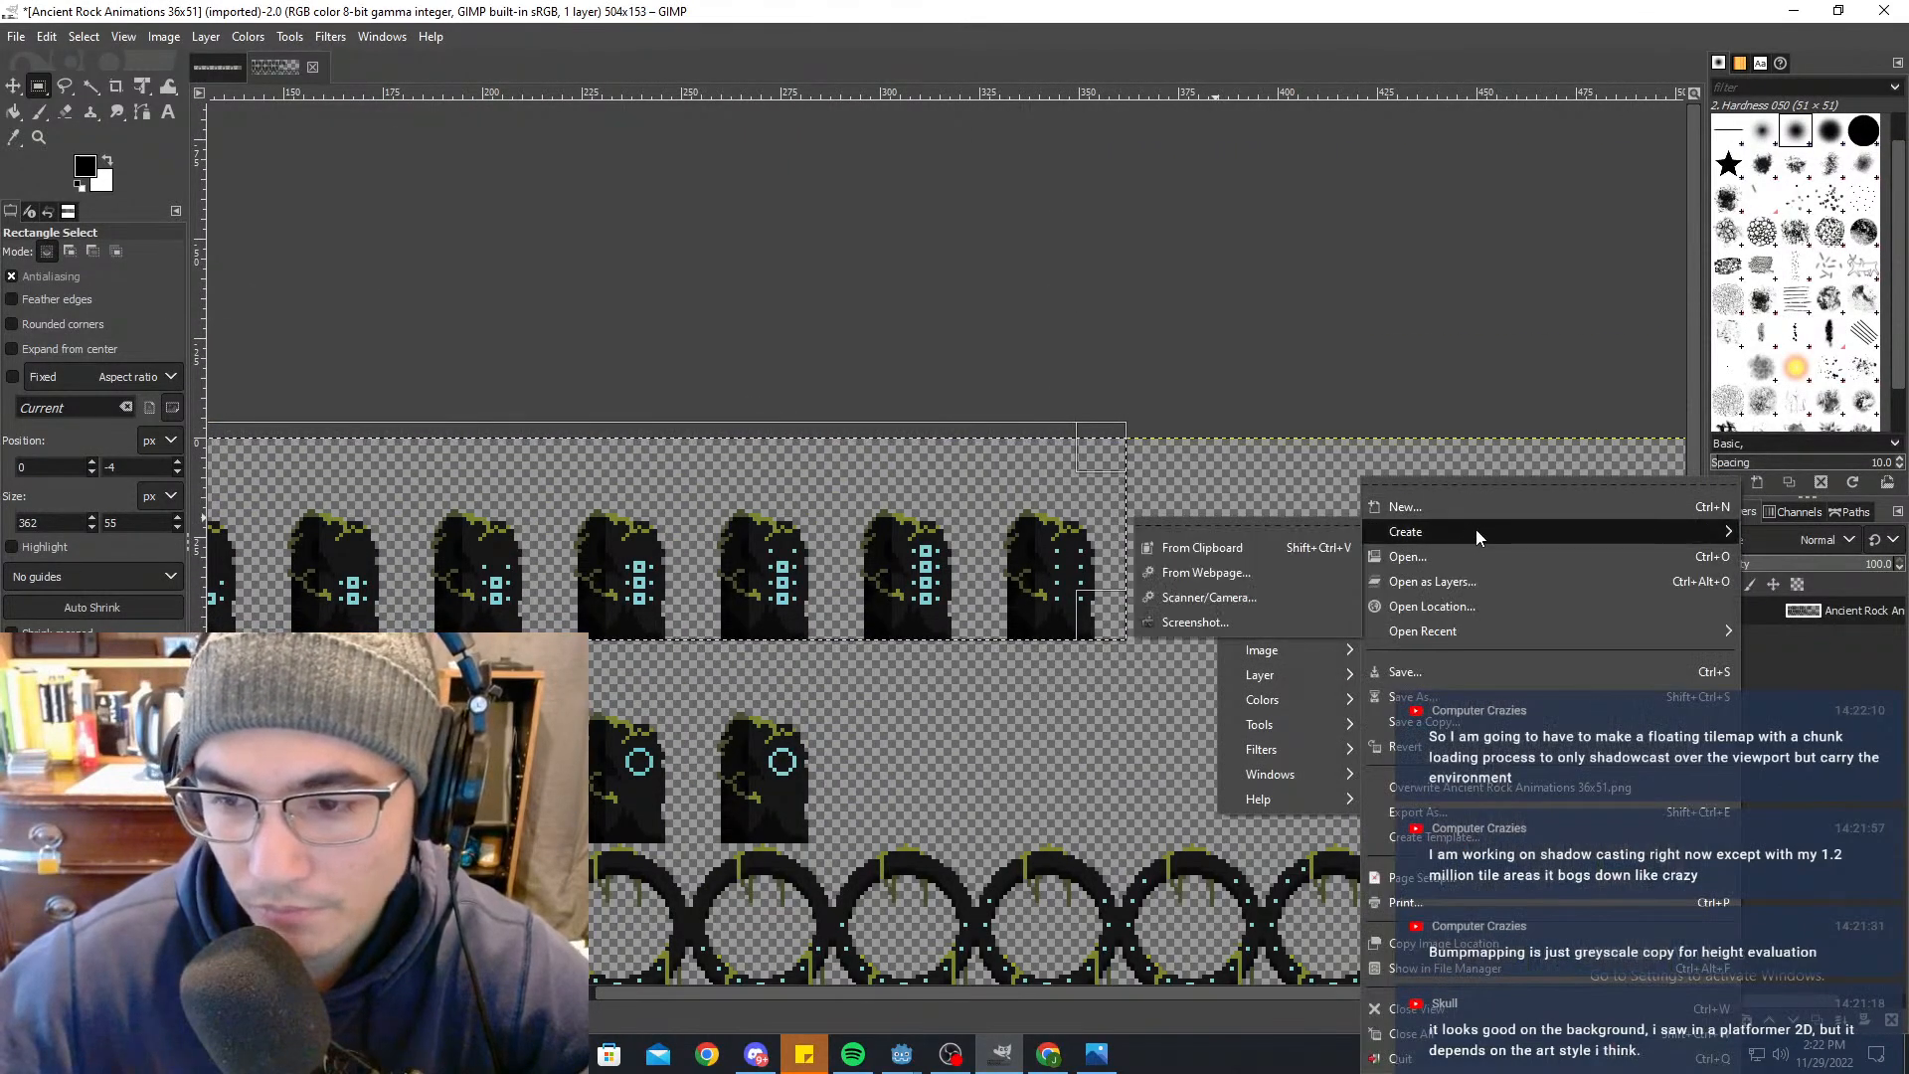
left_click(1216, 547)
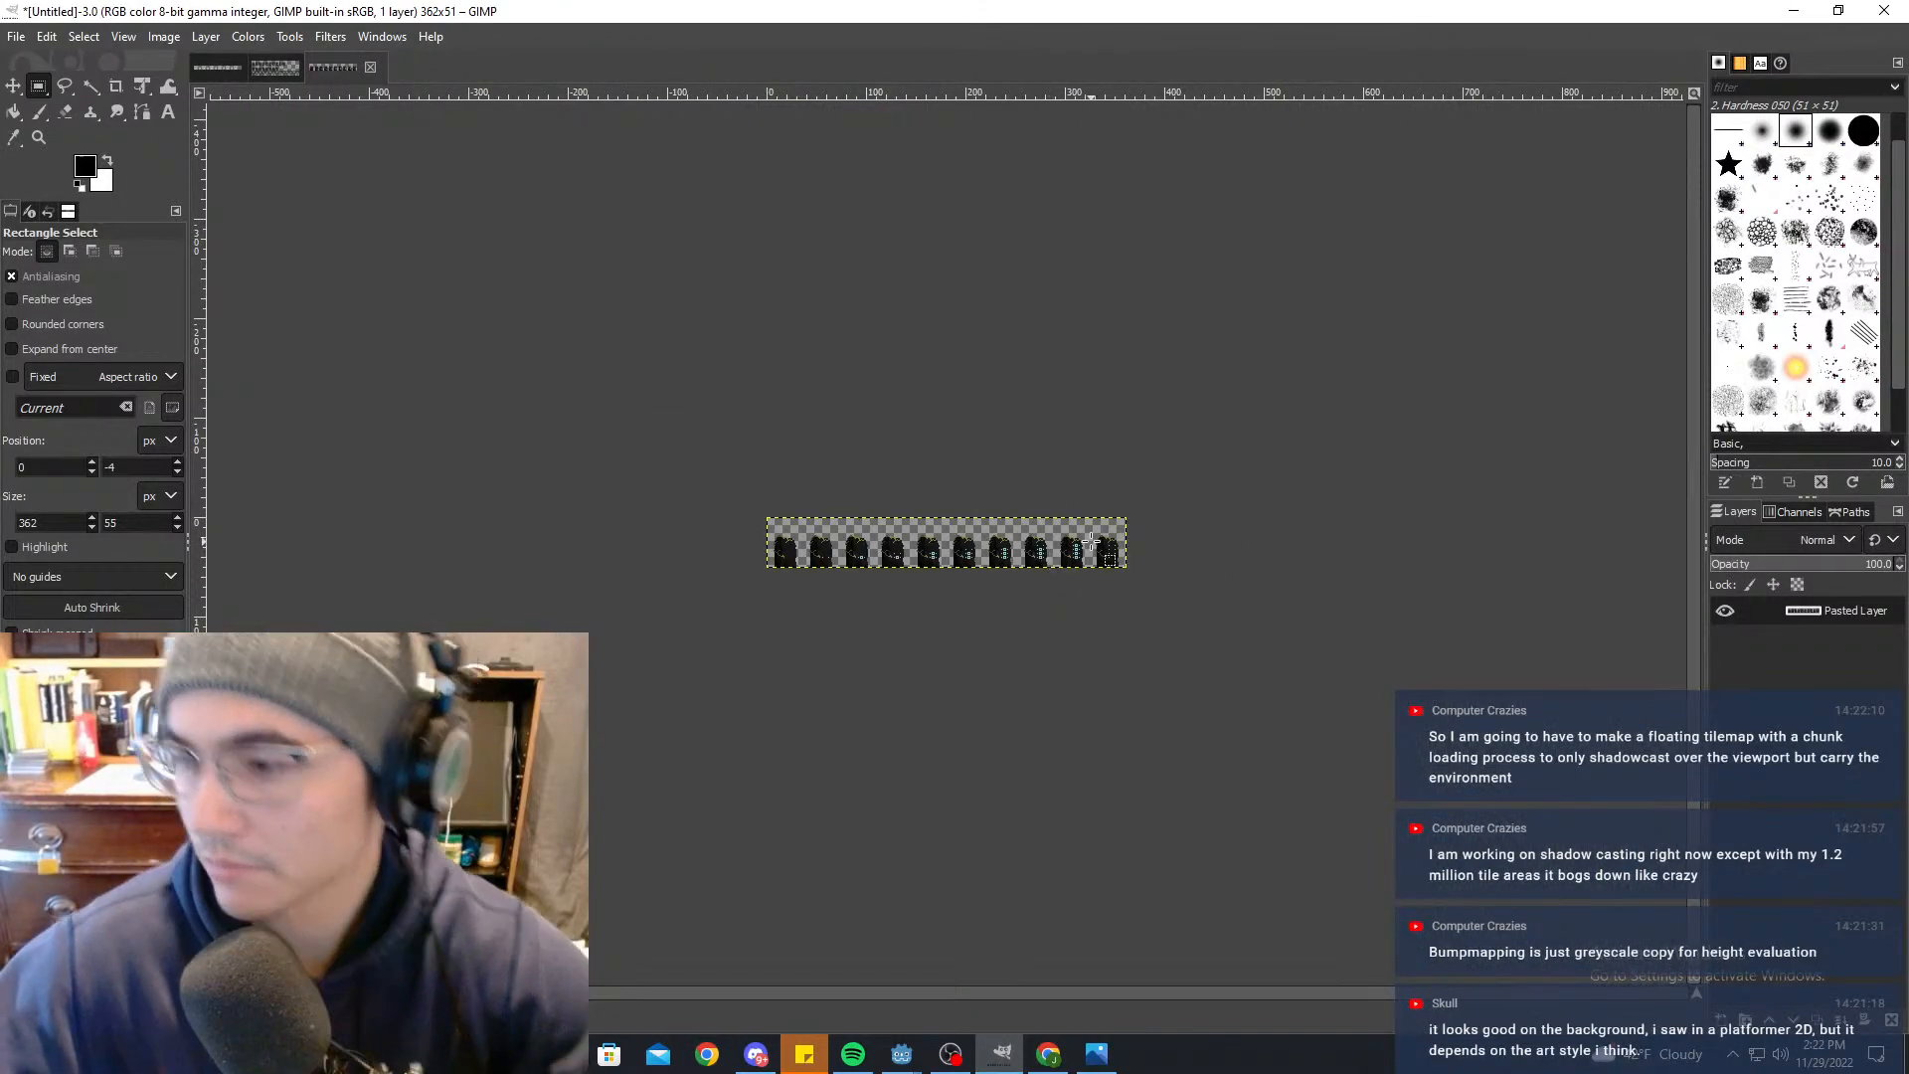
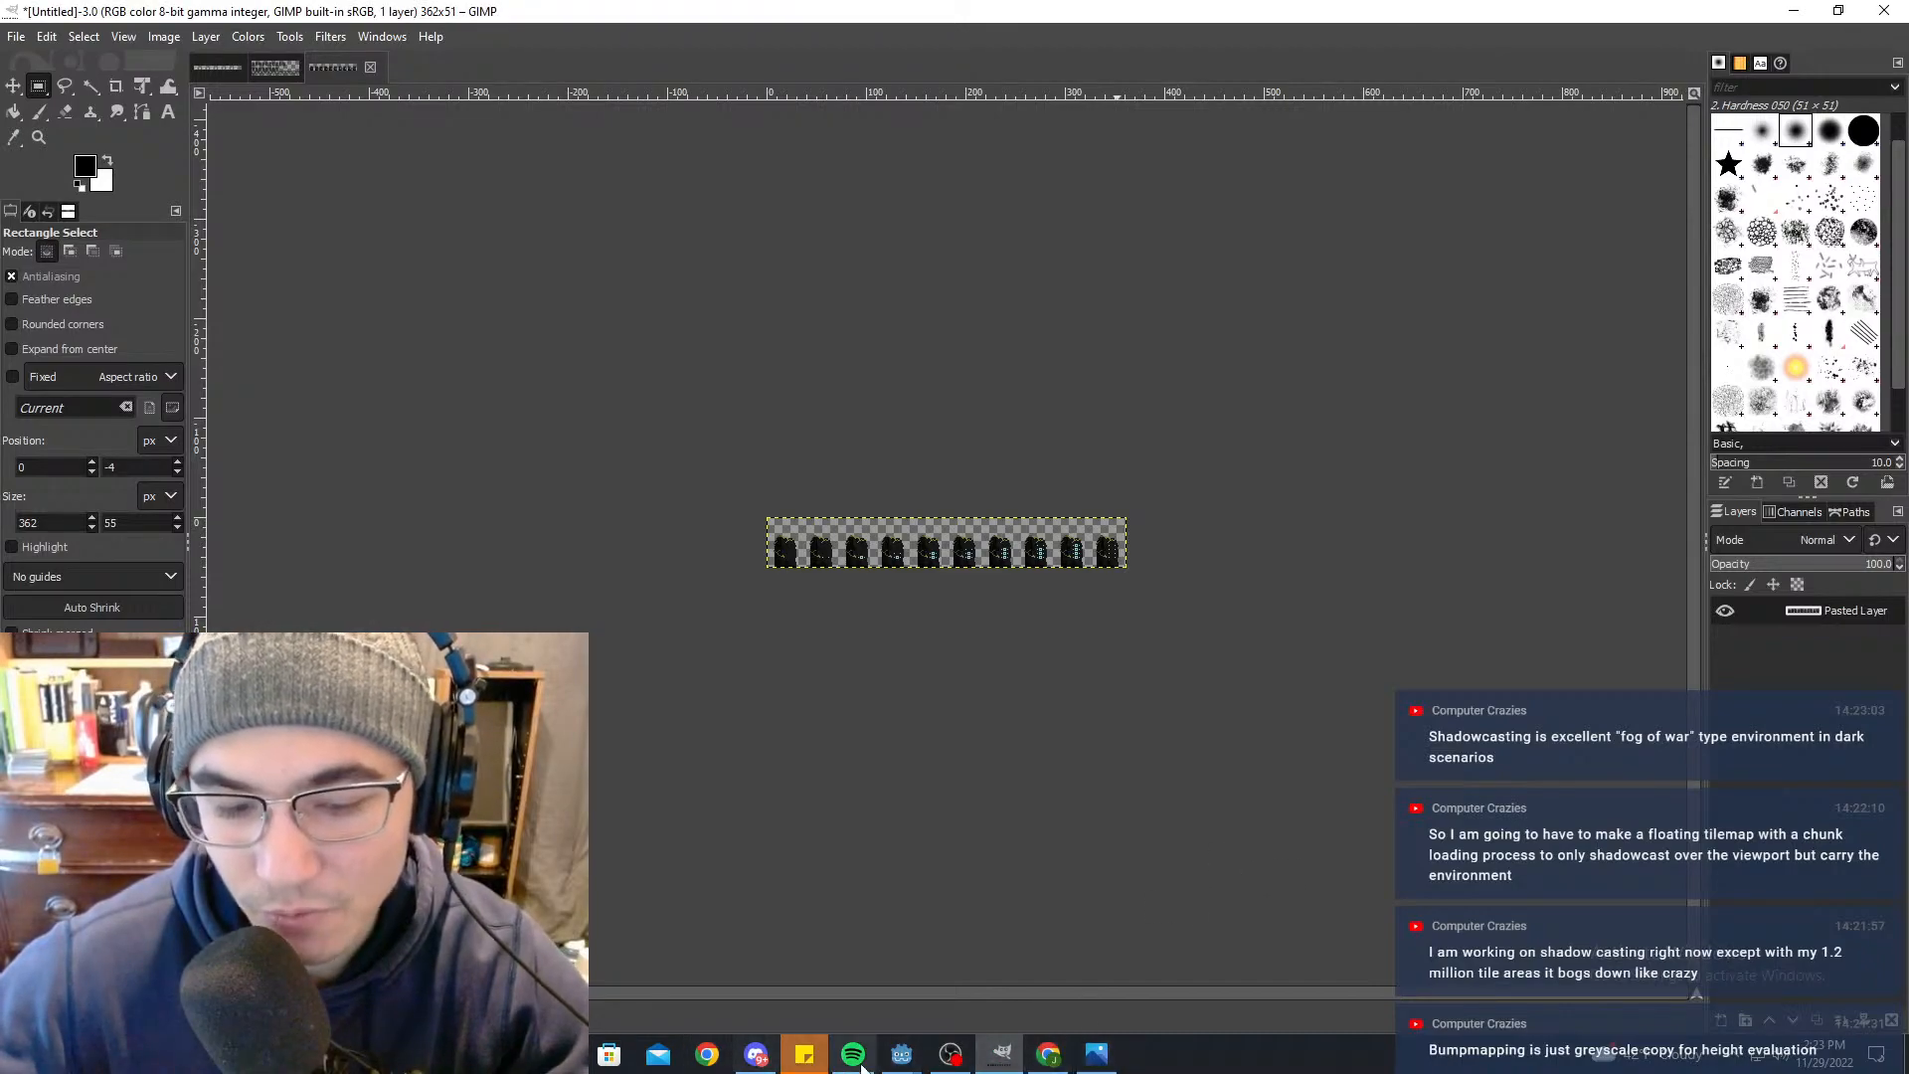
Step: Switch to the running Memori game and toggle its in-game menu
mouse_move(901, 1054)
left_click(1030, 979)
key("Escape")
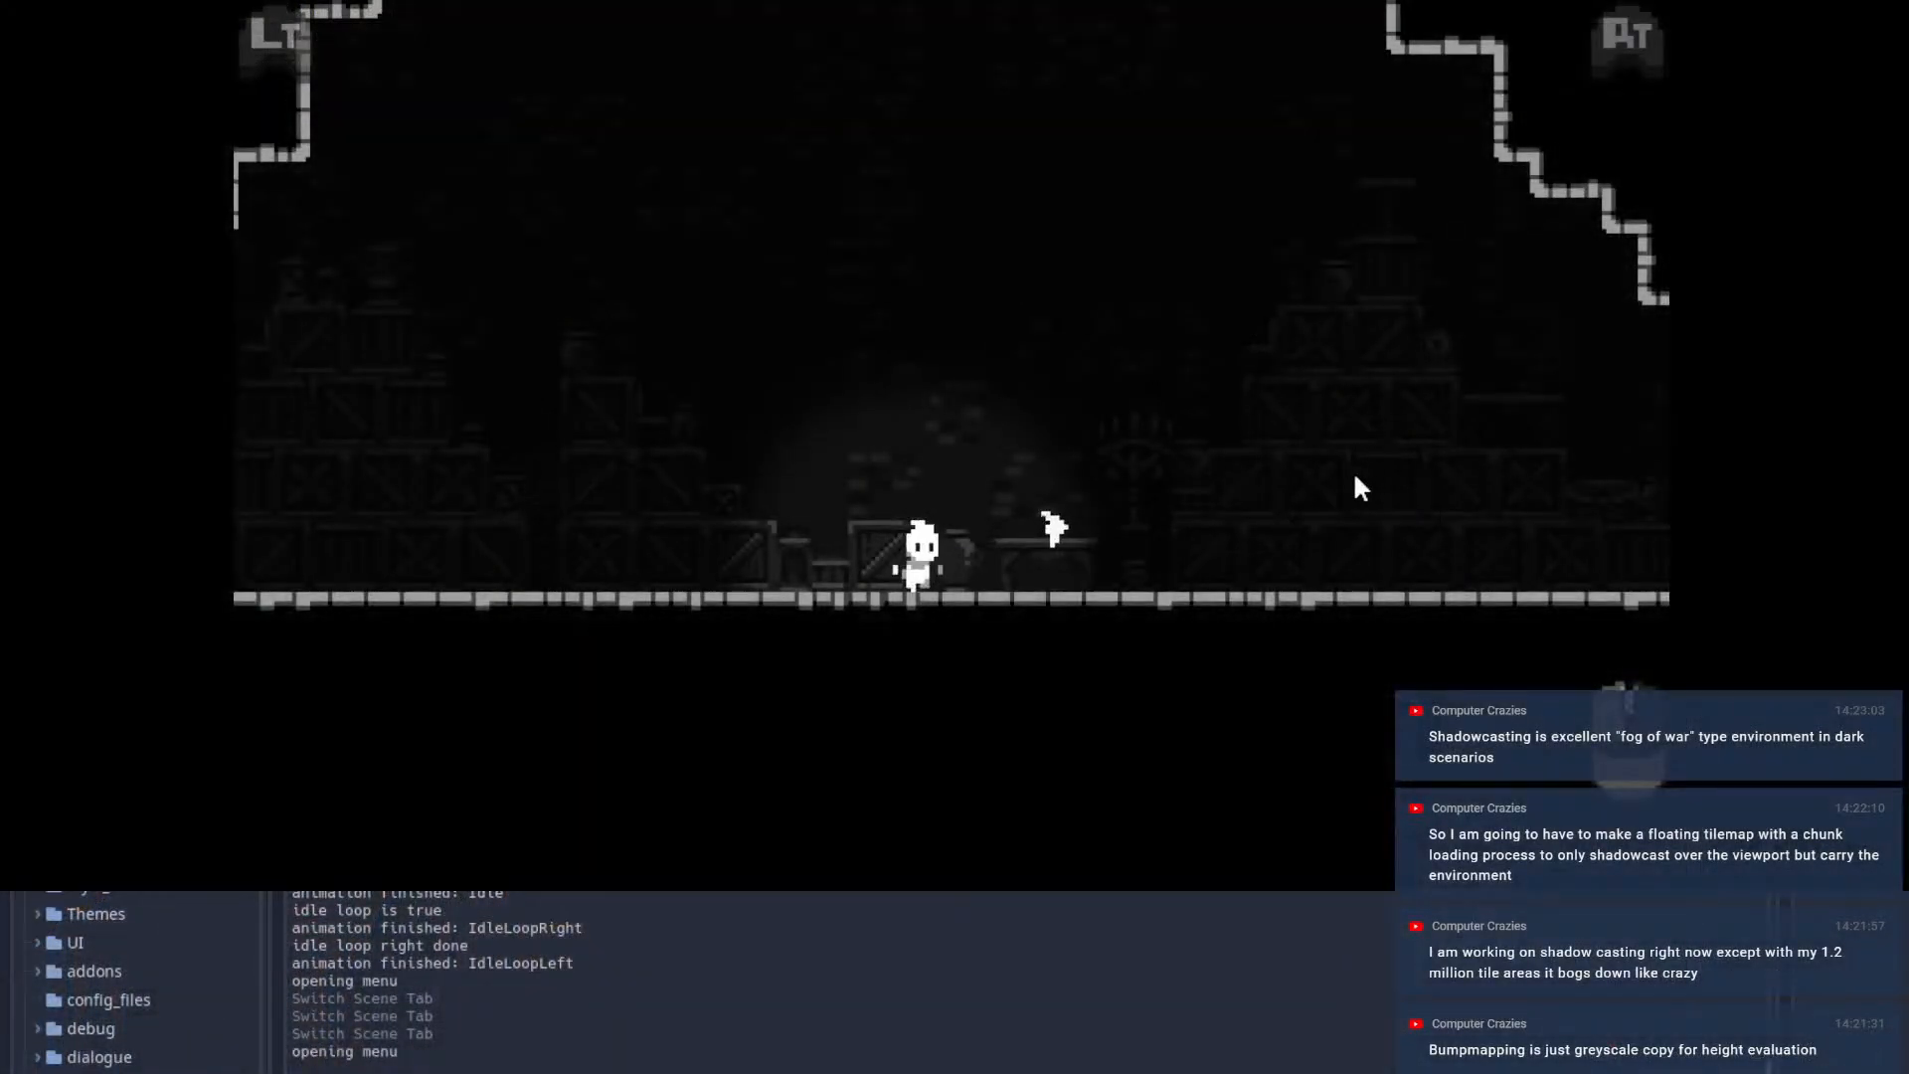
Step: Move the character through the crate room and the low corridor in the running game to show the background lighting
key("d")
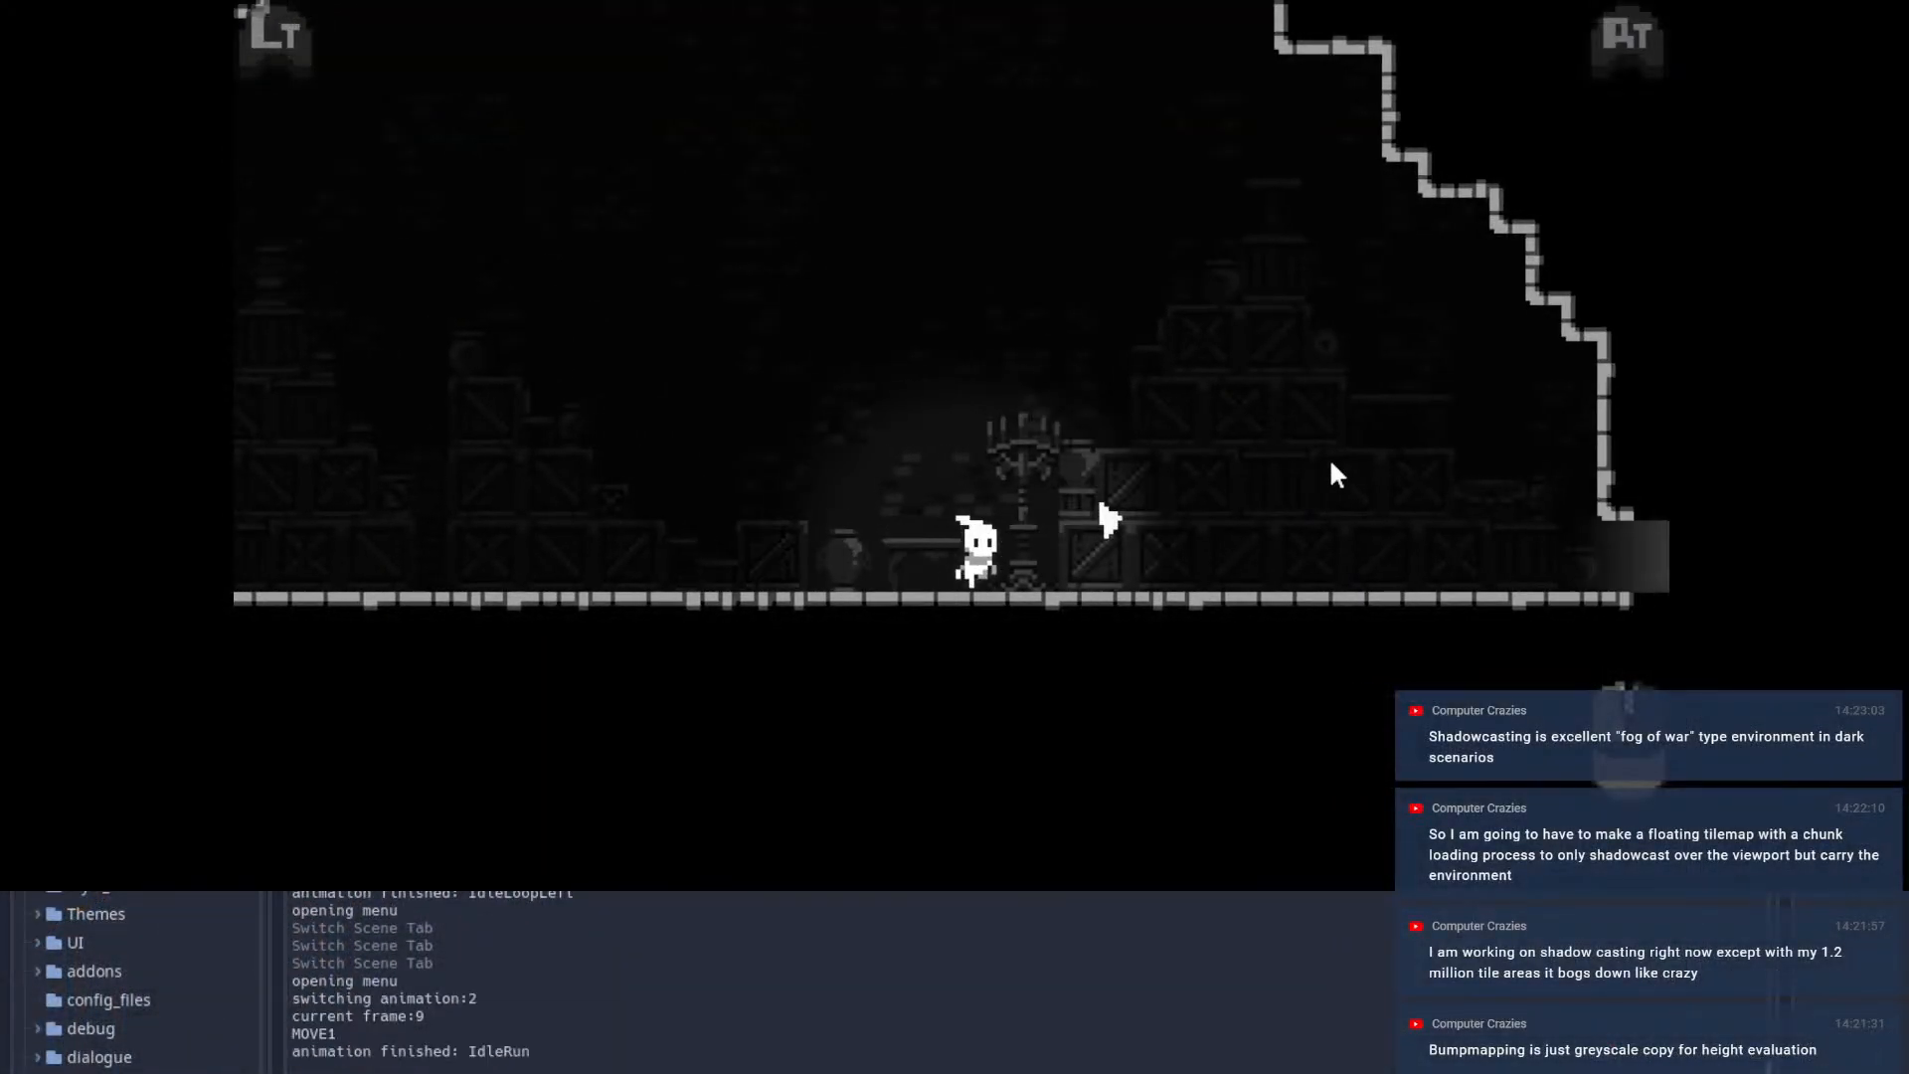
key("d")
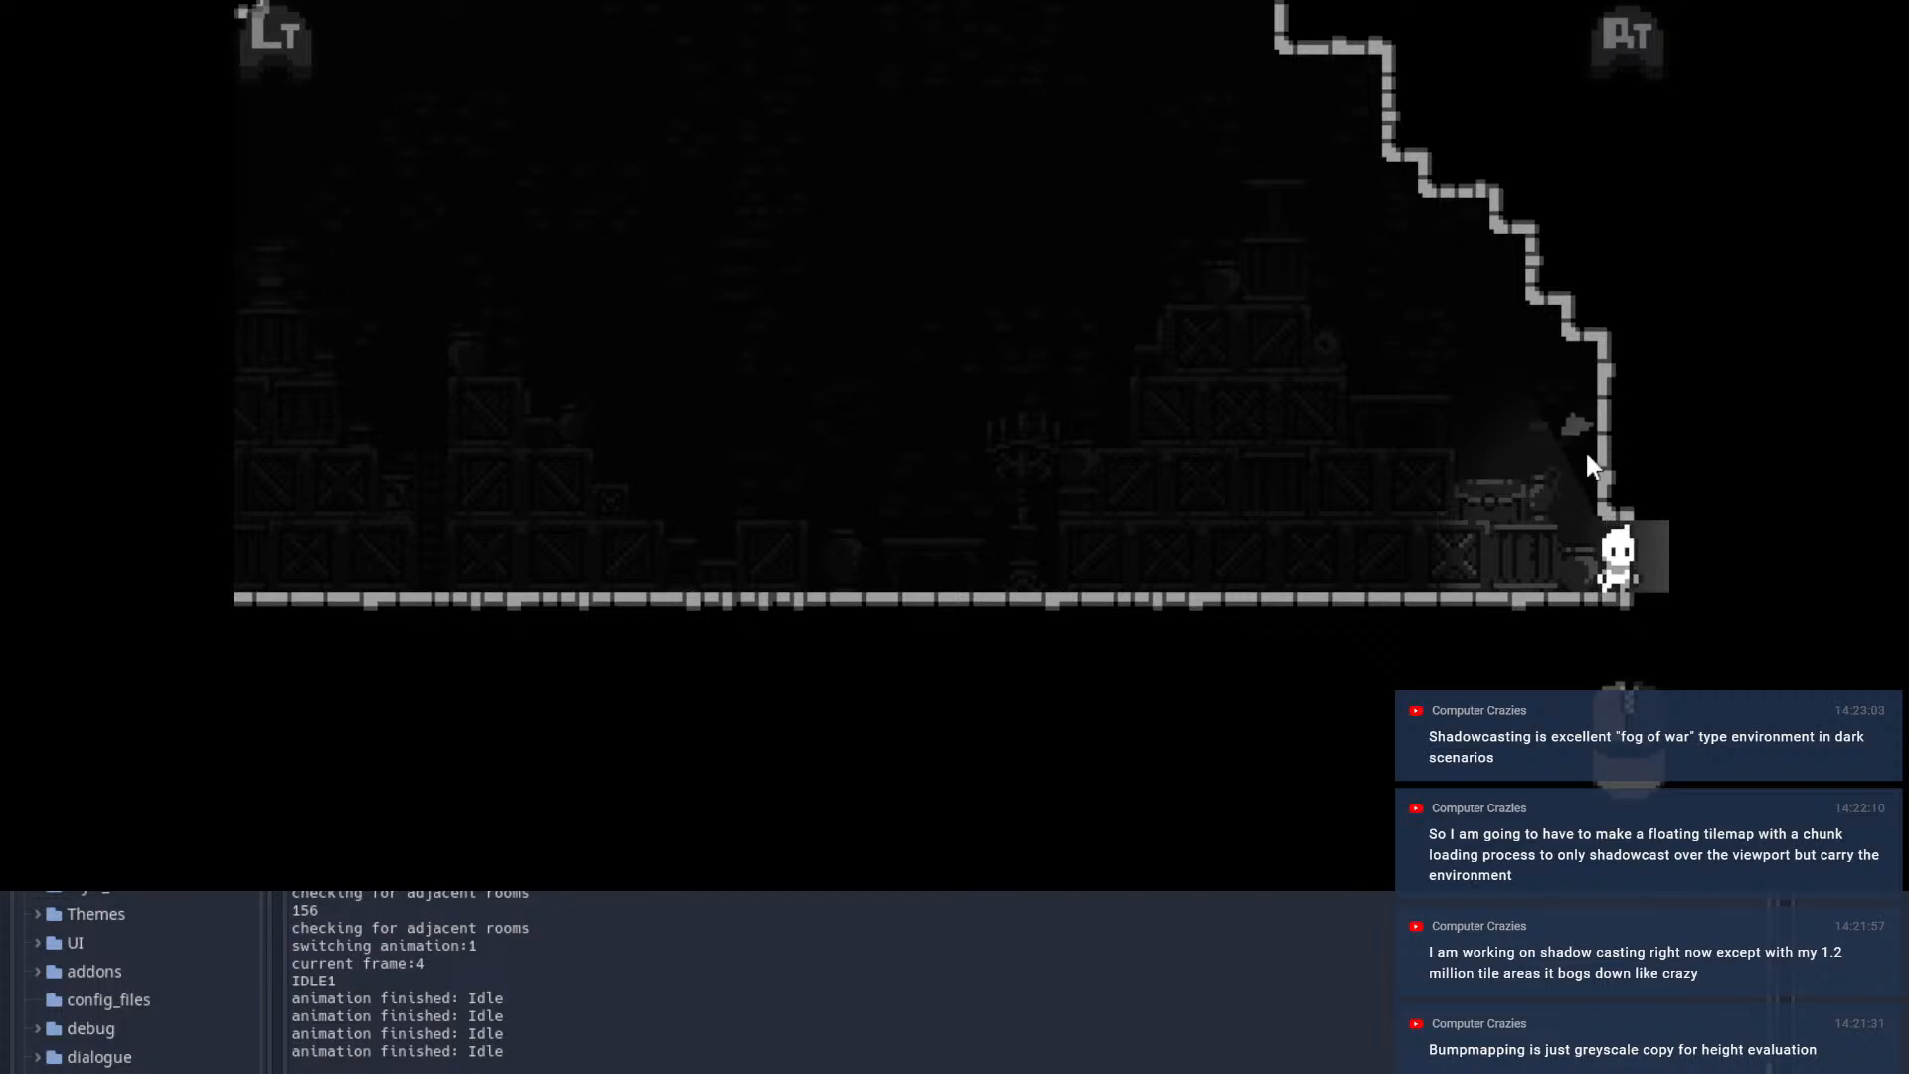
key("d")
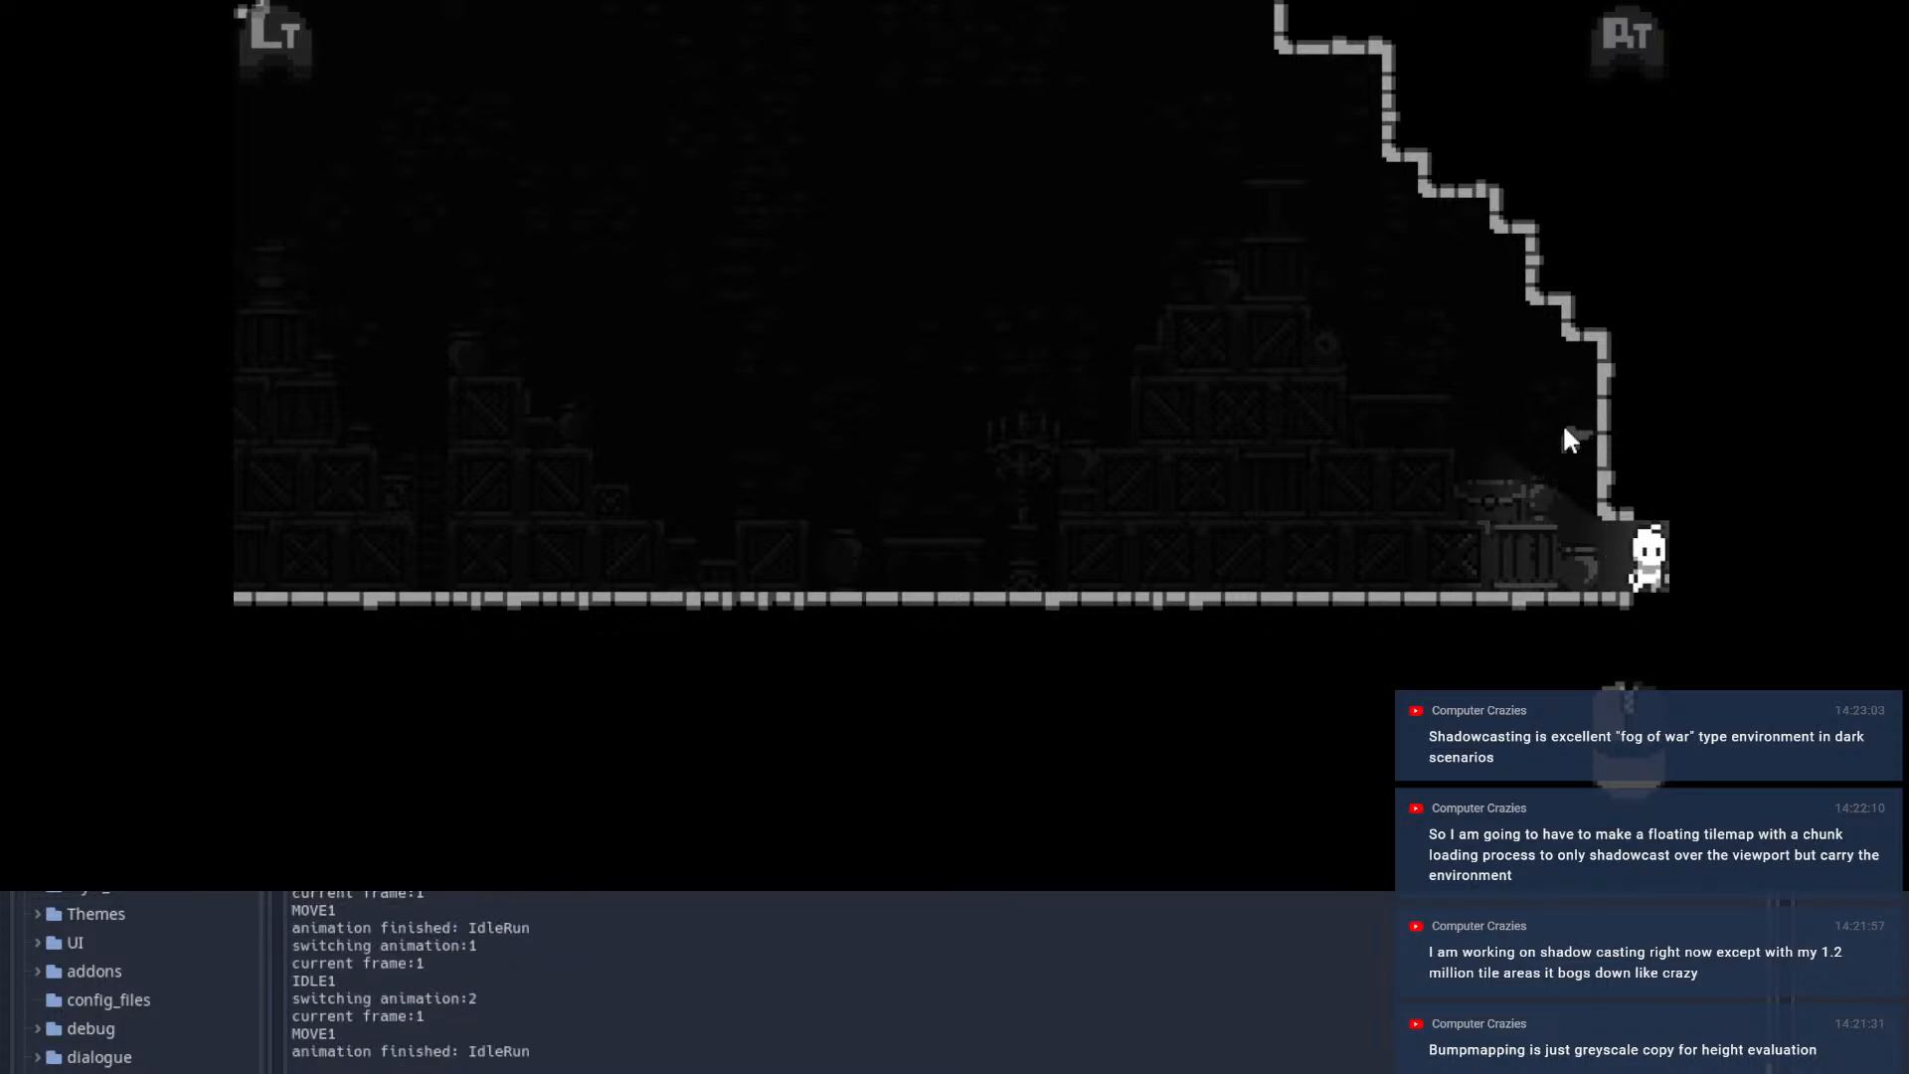
key("a")
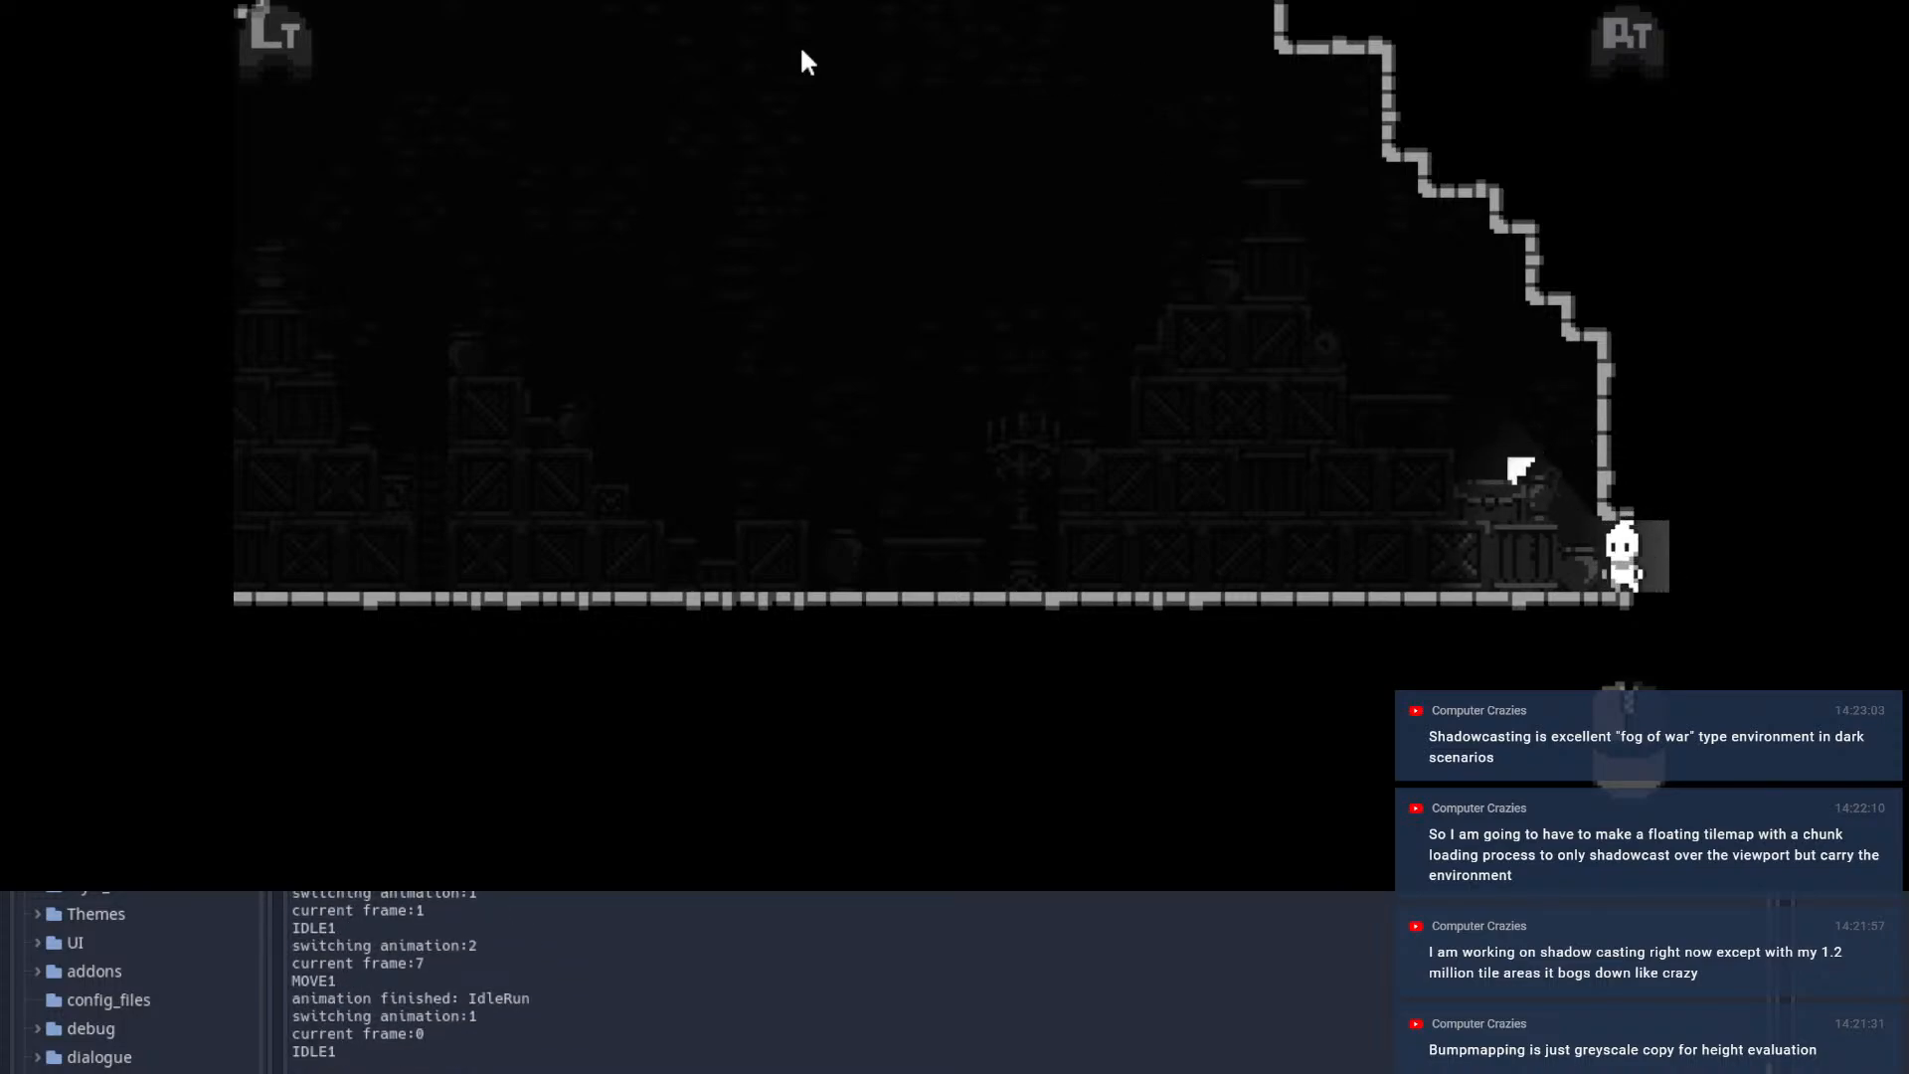
key("d")
key("d")
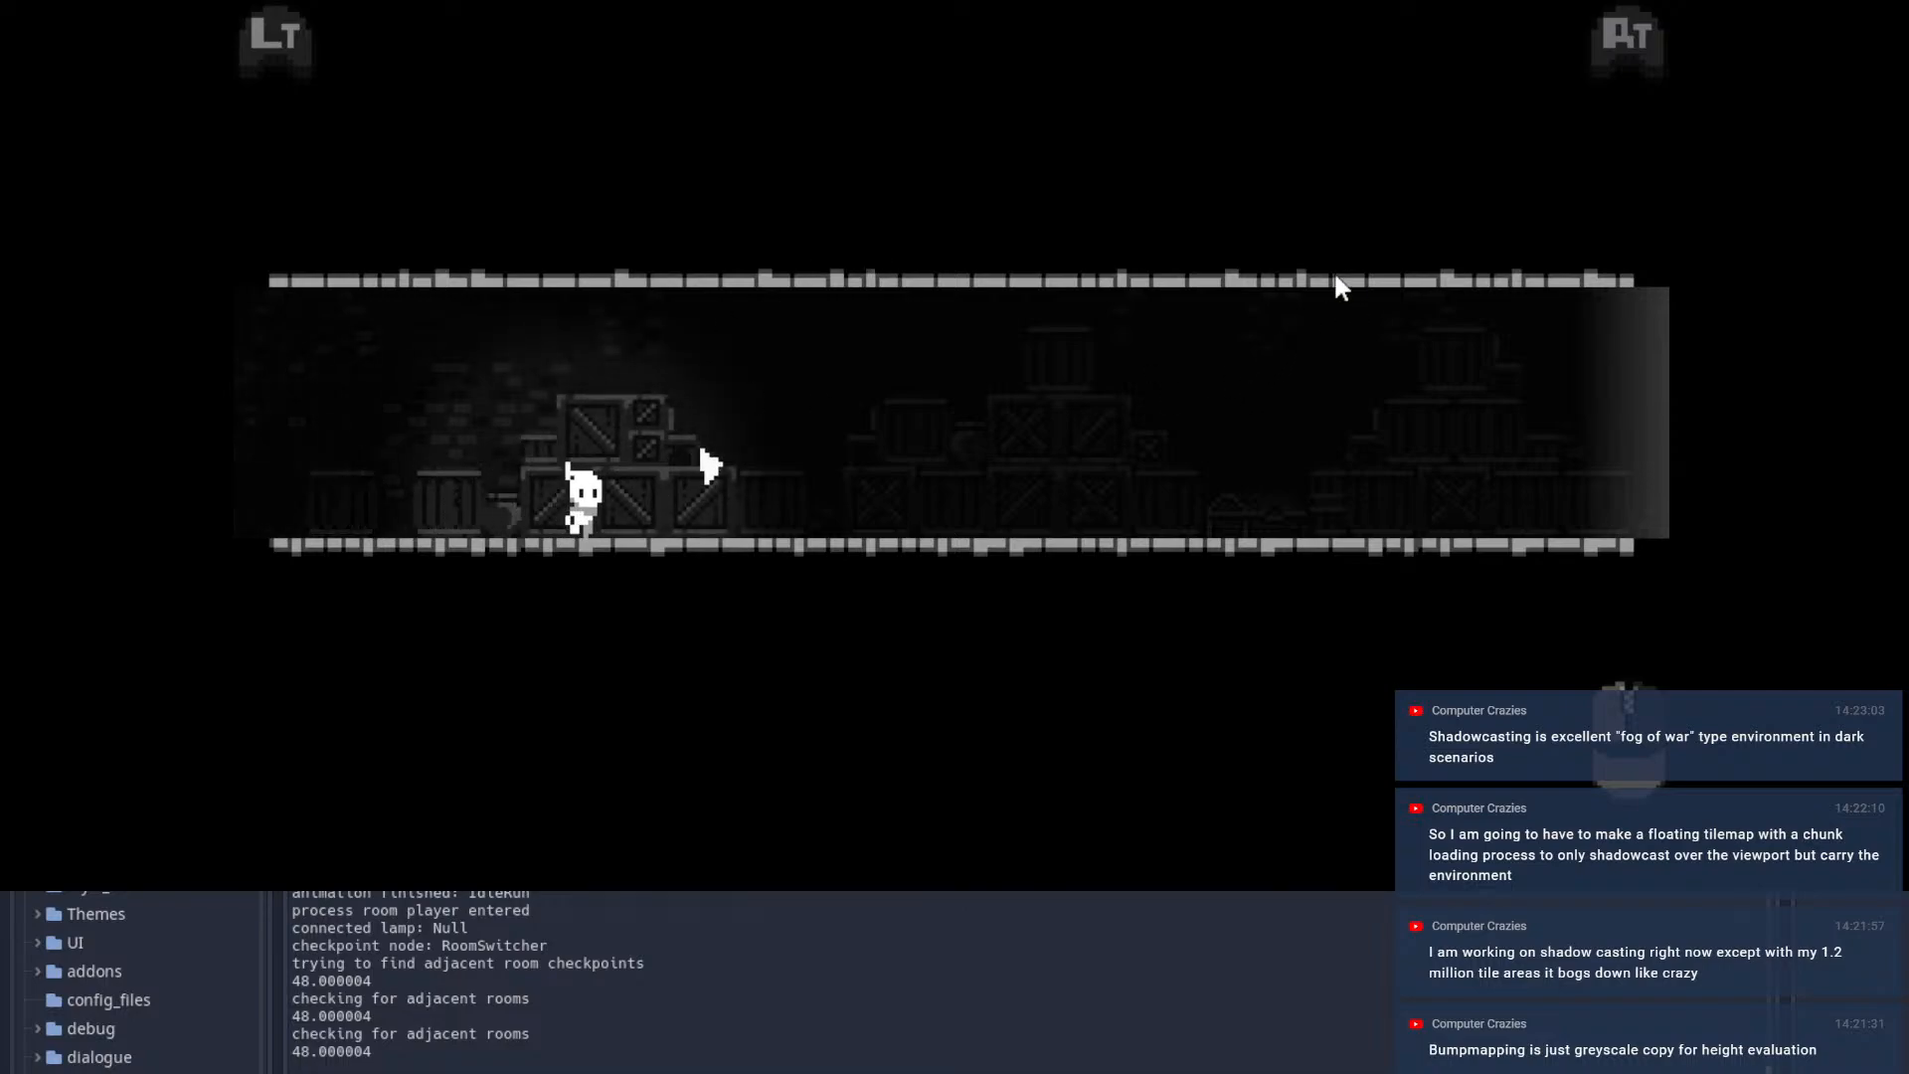
key("space")
key("d")
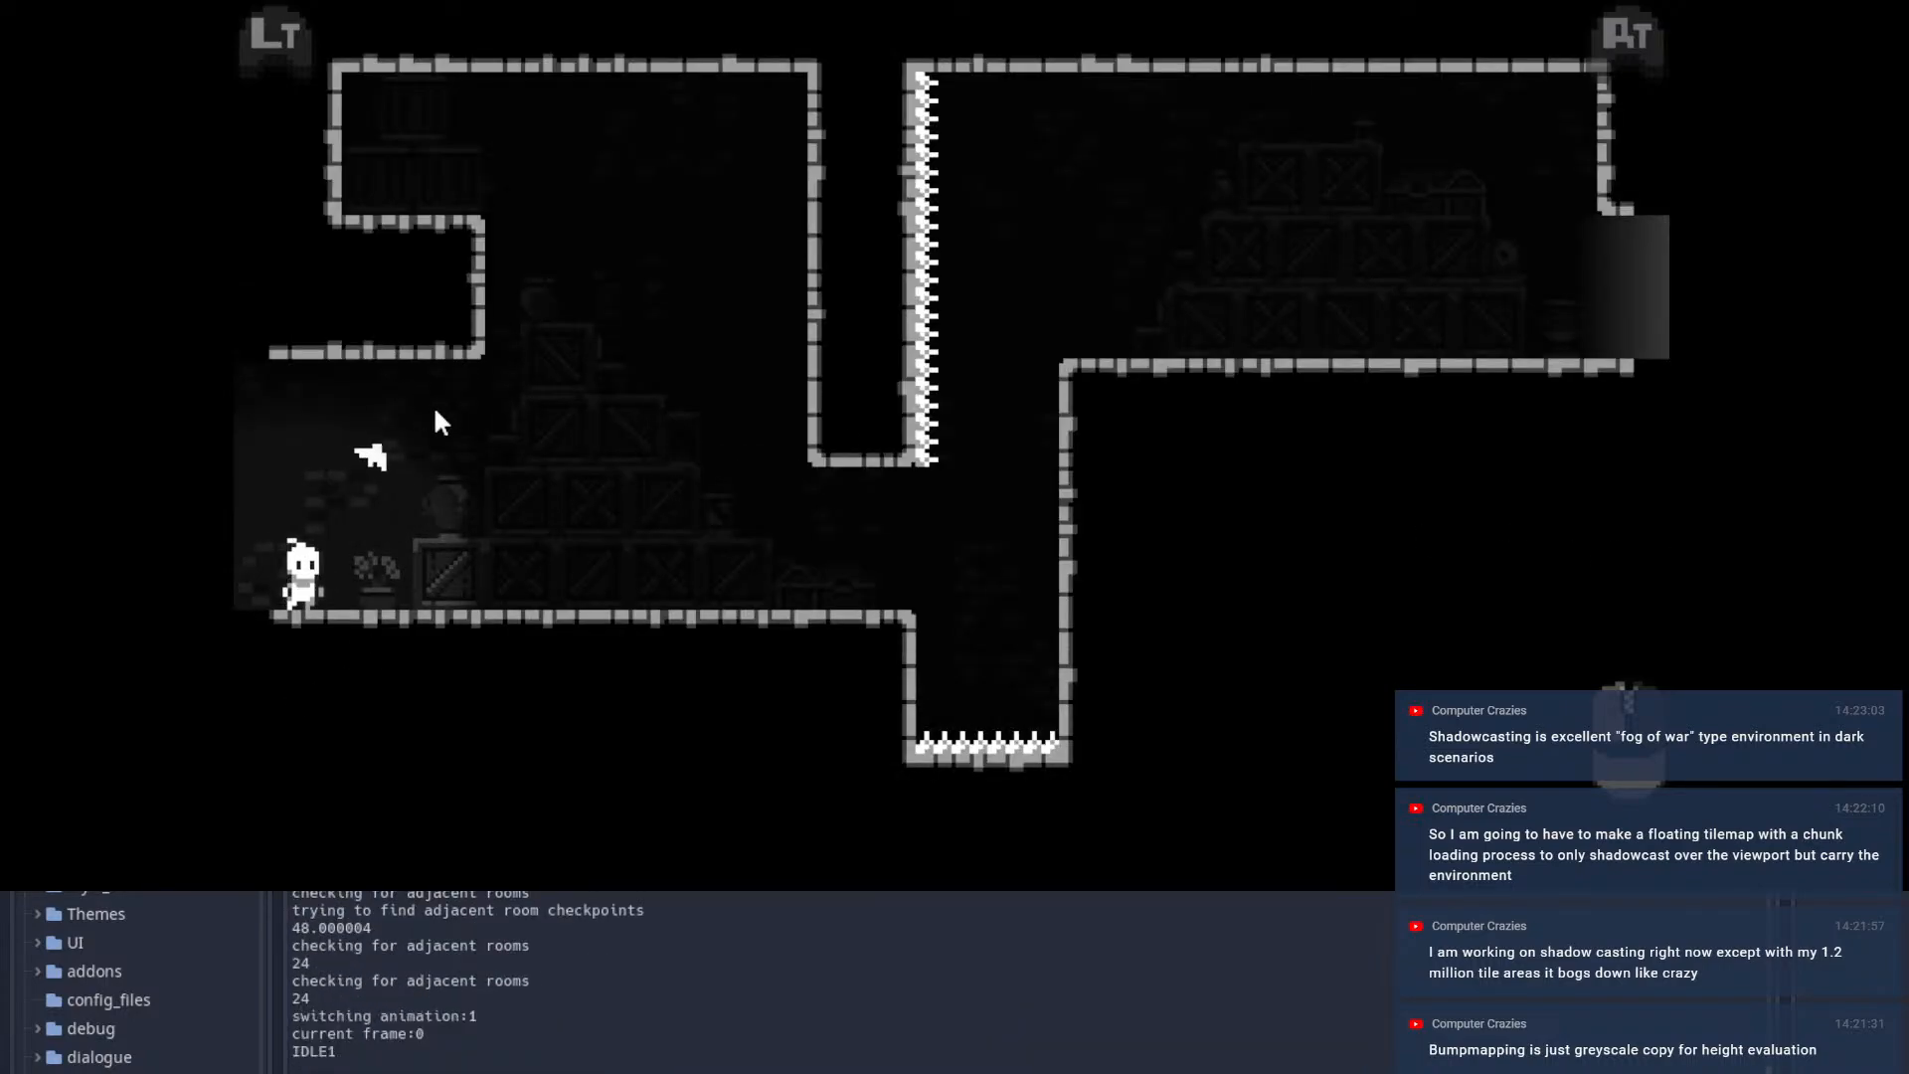
Step: Jump and dash the character across the floor-spike pit and leave the room along the upper crate ledge
key("d")
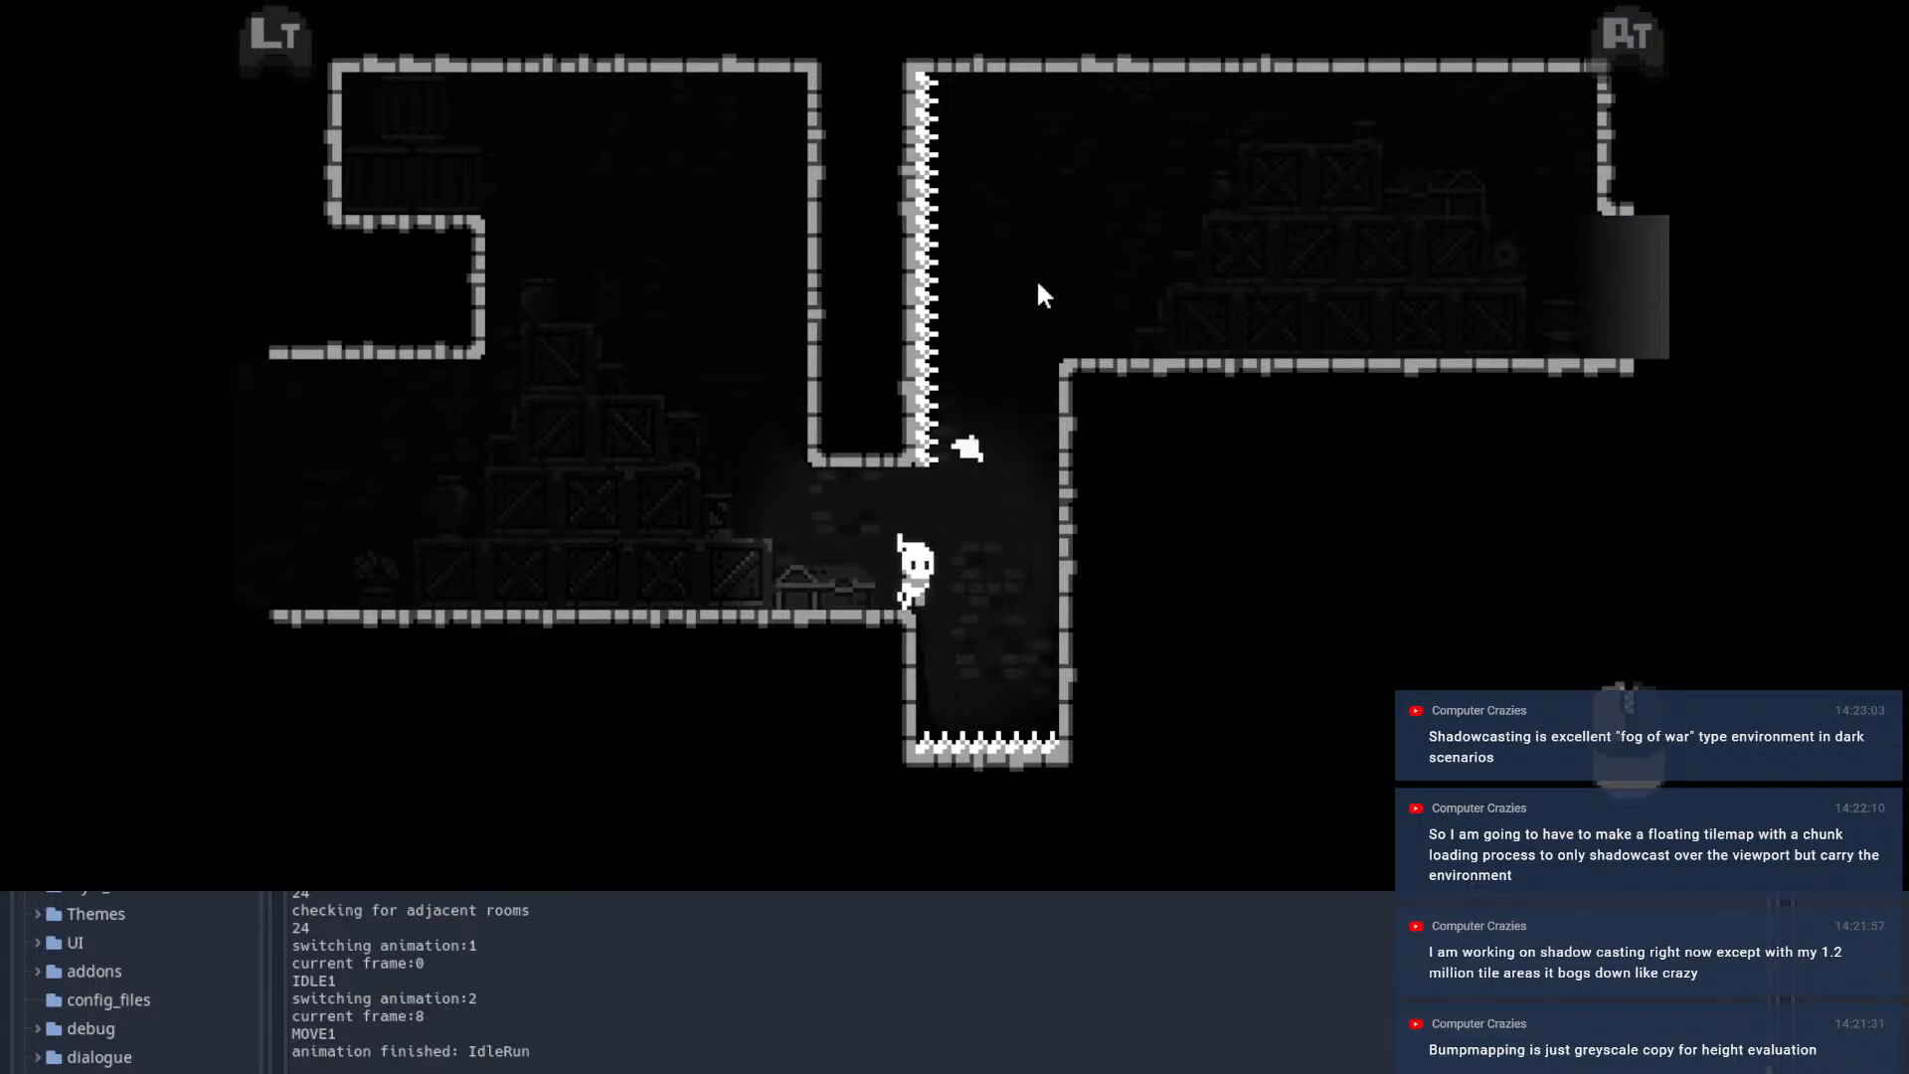
key("space")
left_click(1076, 272)
key("d")
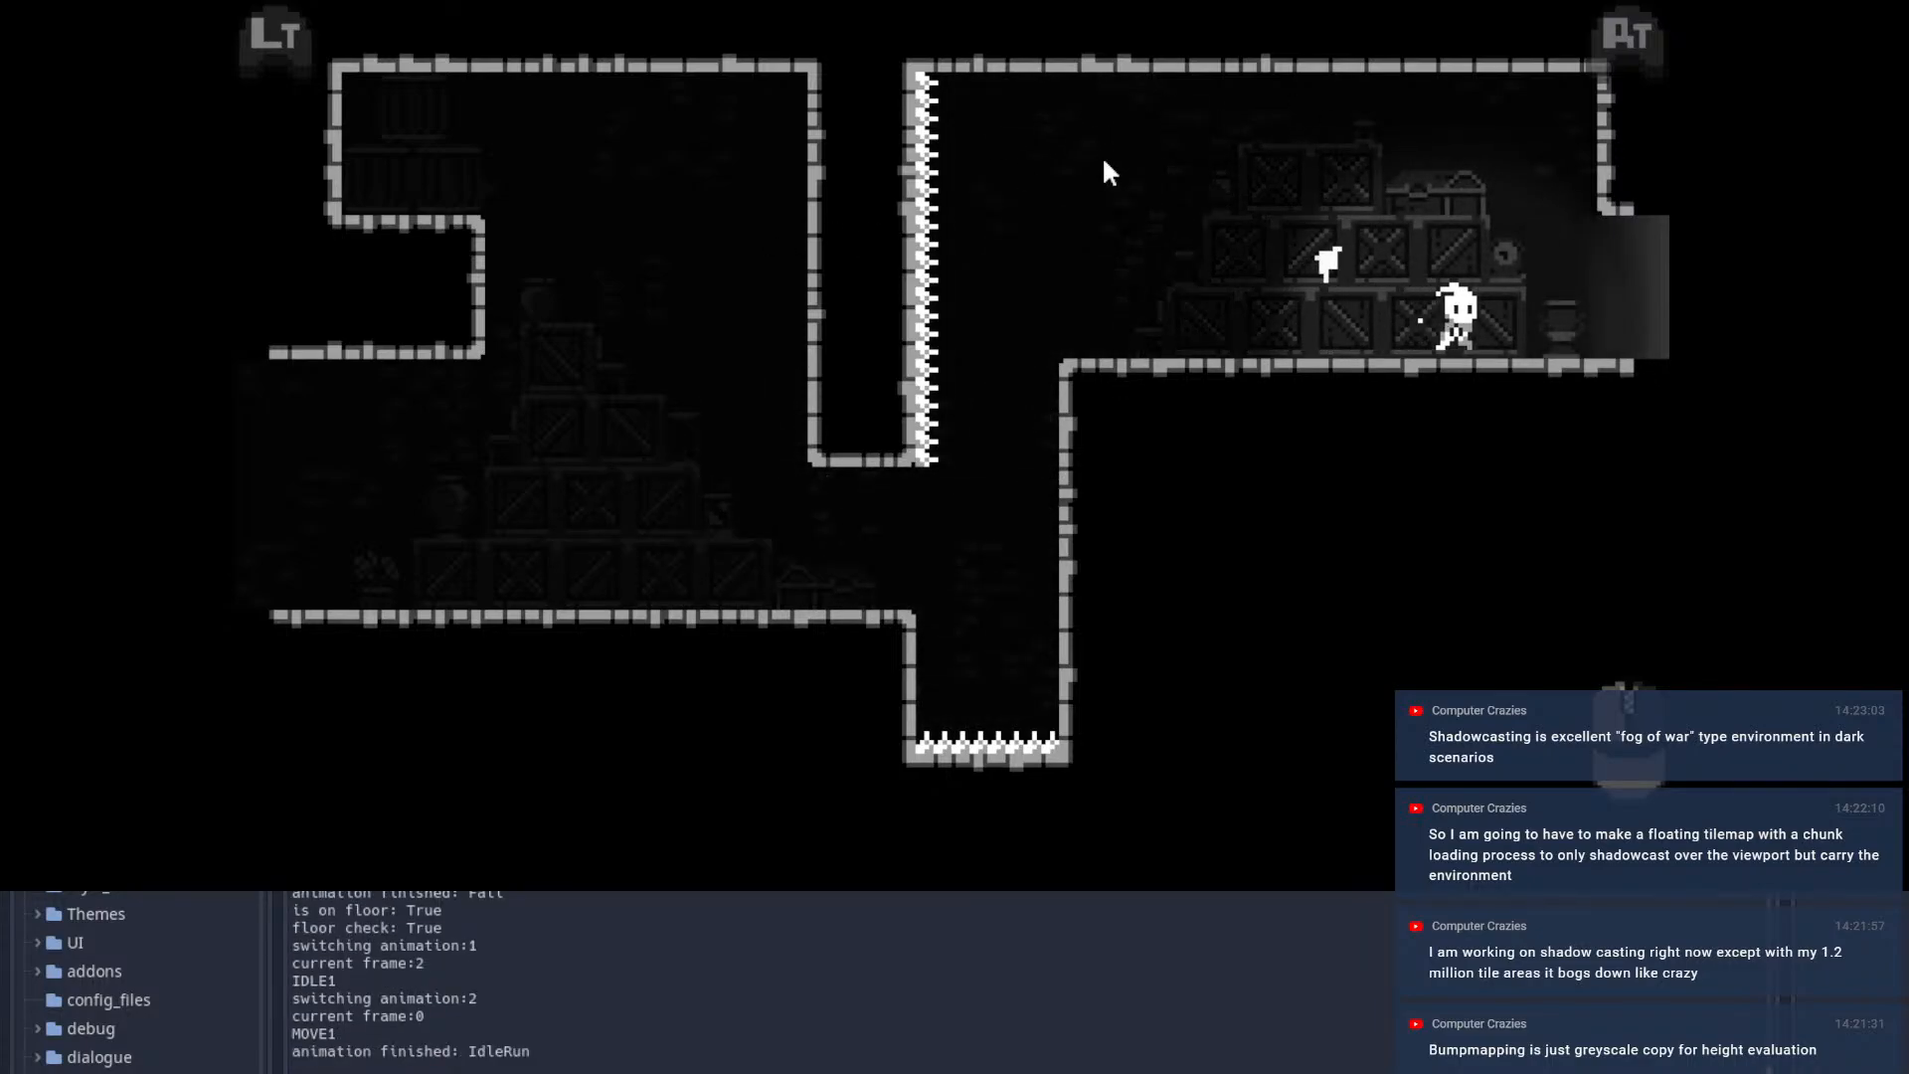
key("d")
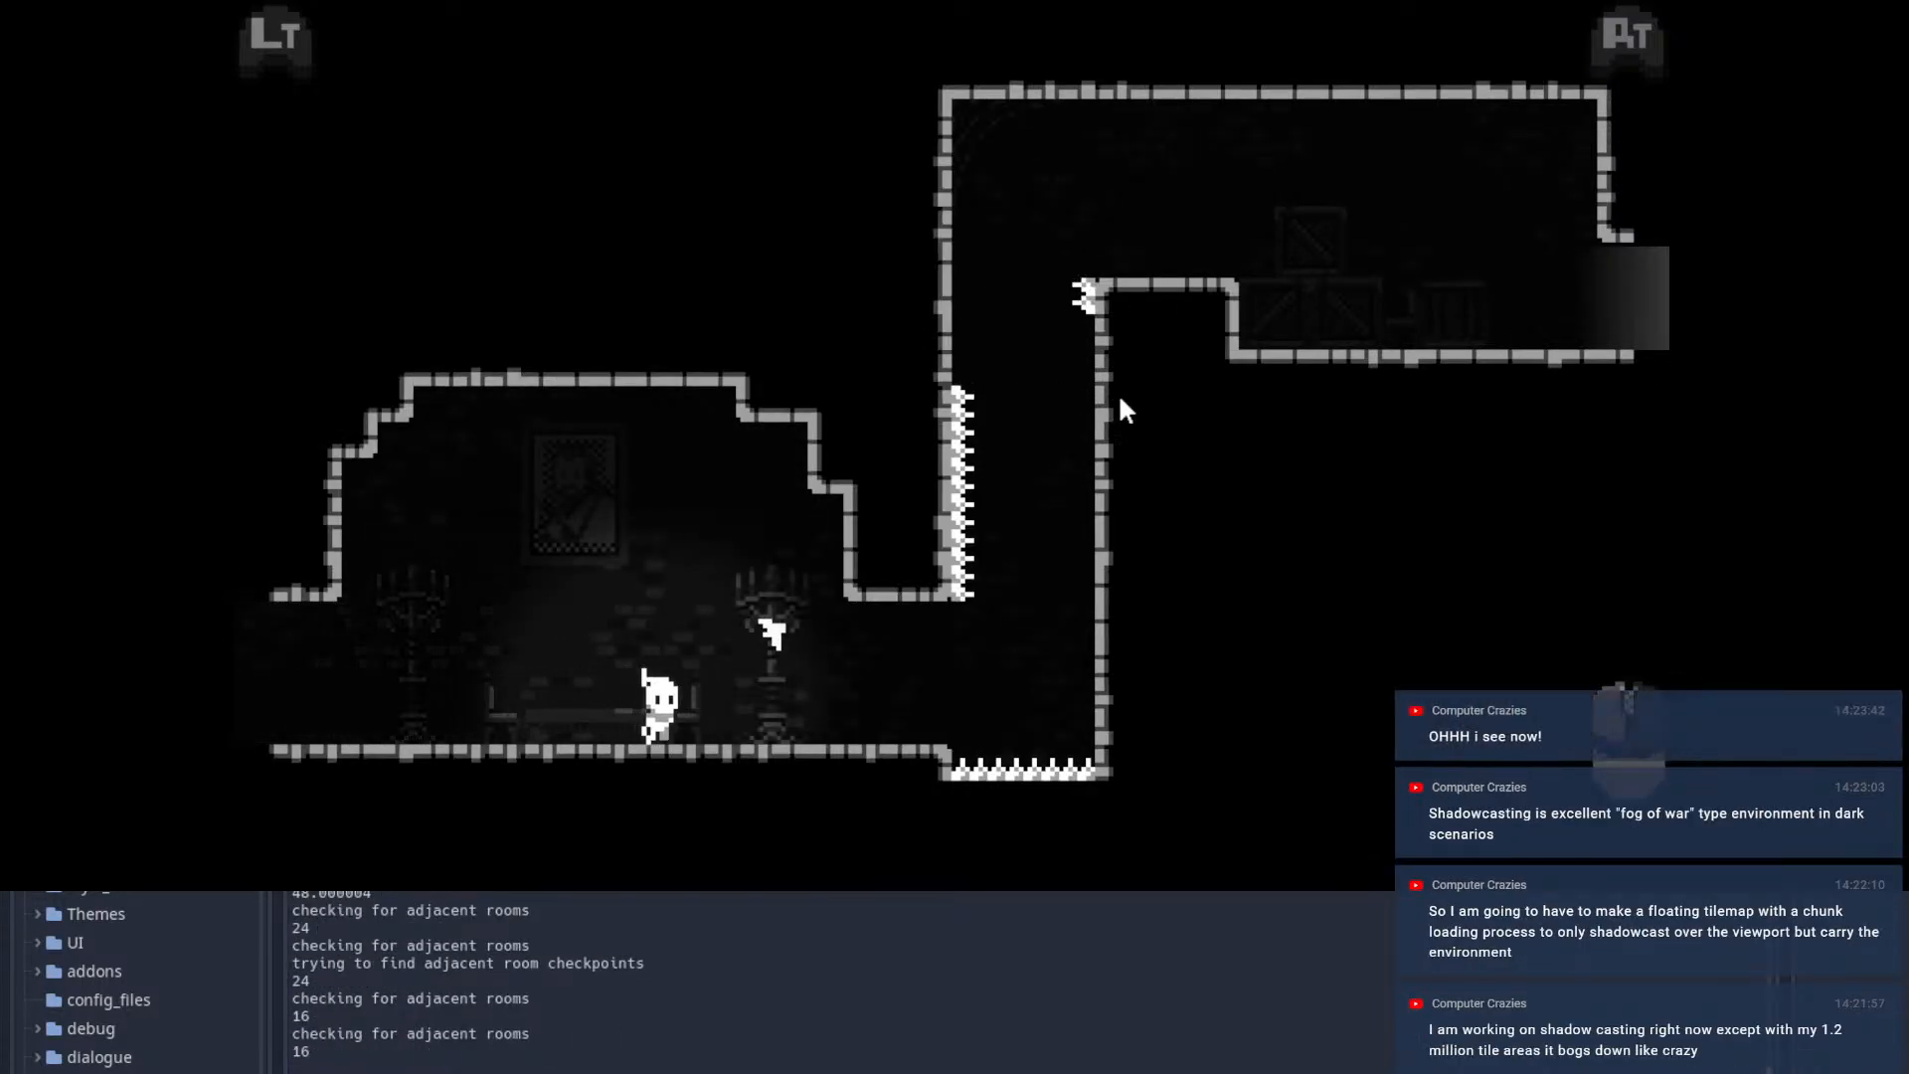
Step: Climb the spiked shaft onto the crate ledge, head for the room's exit, and open the in-game menu
left_click(1180, 403)
key("w")
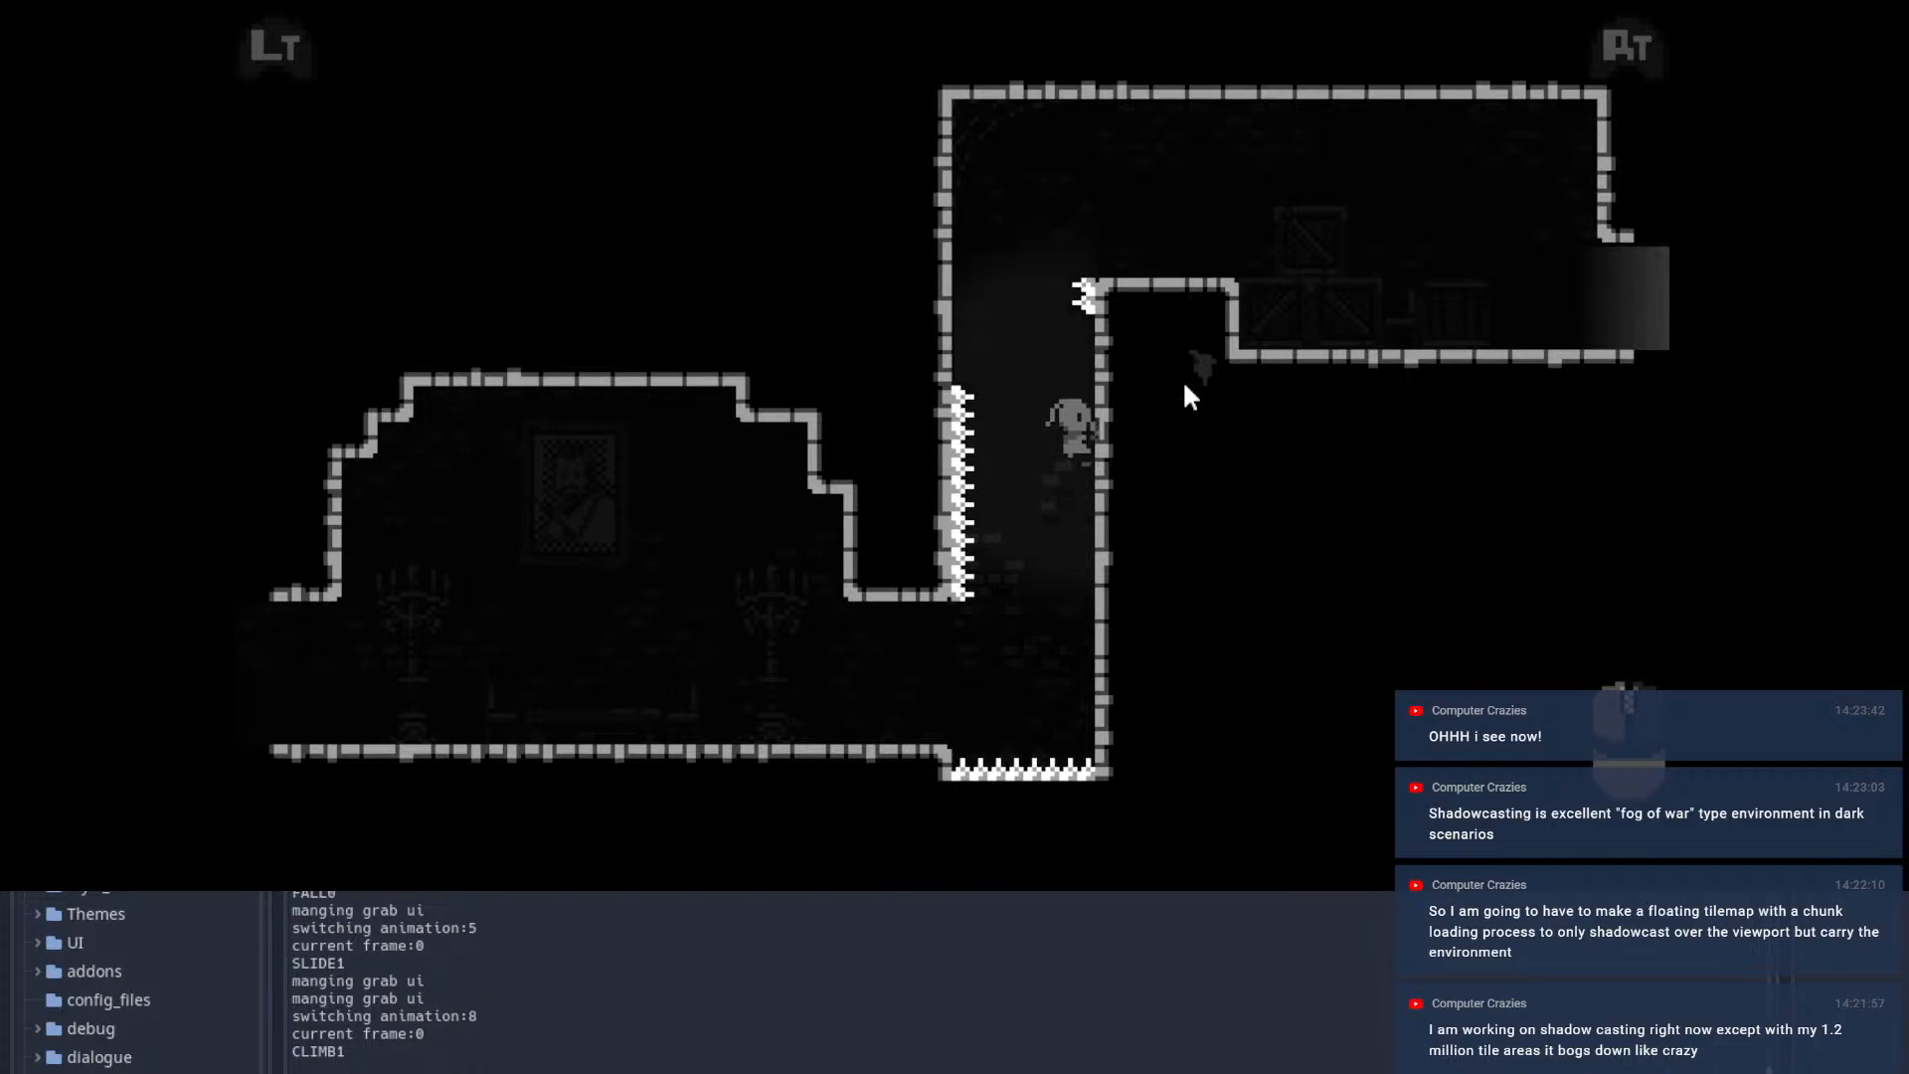
key("space")
key("d")
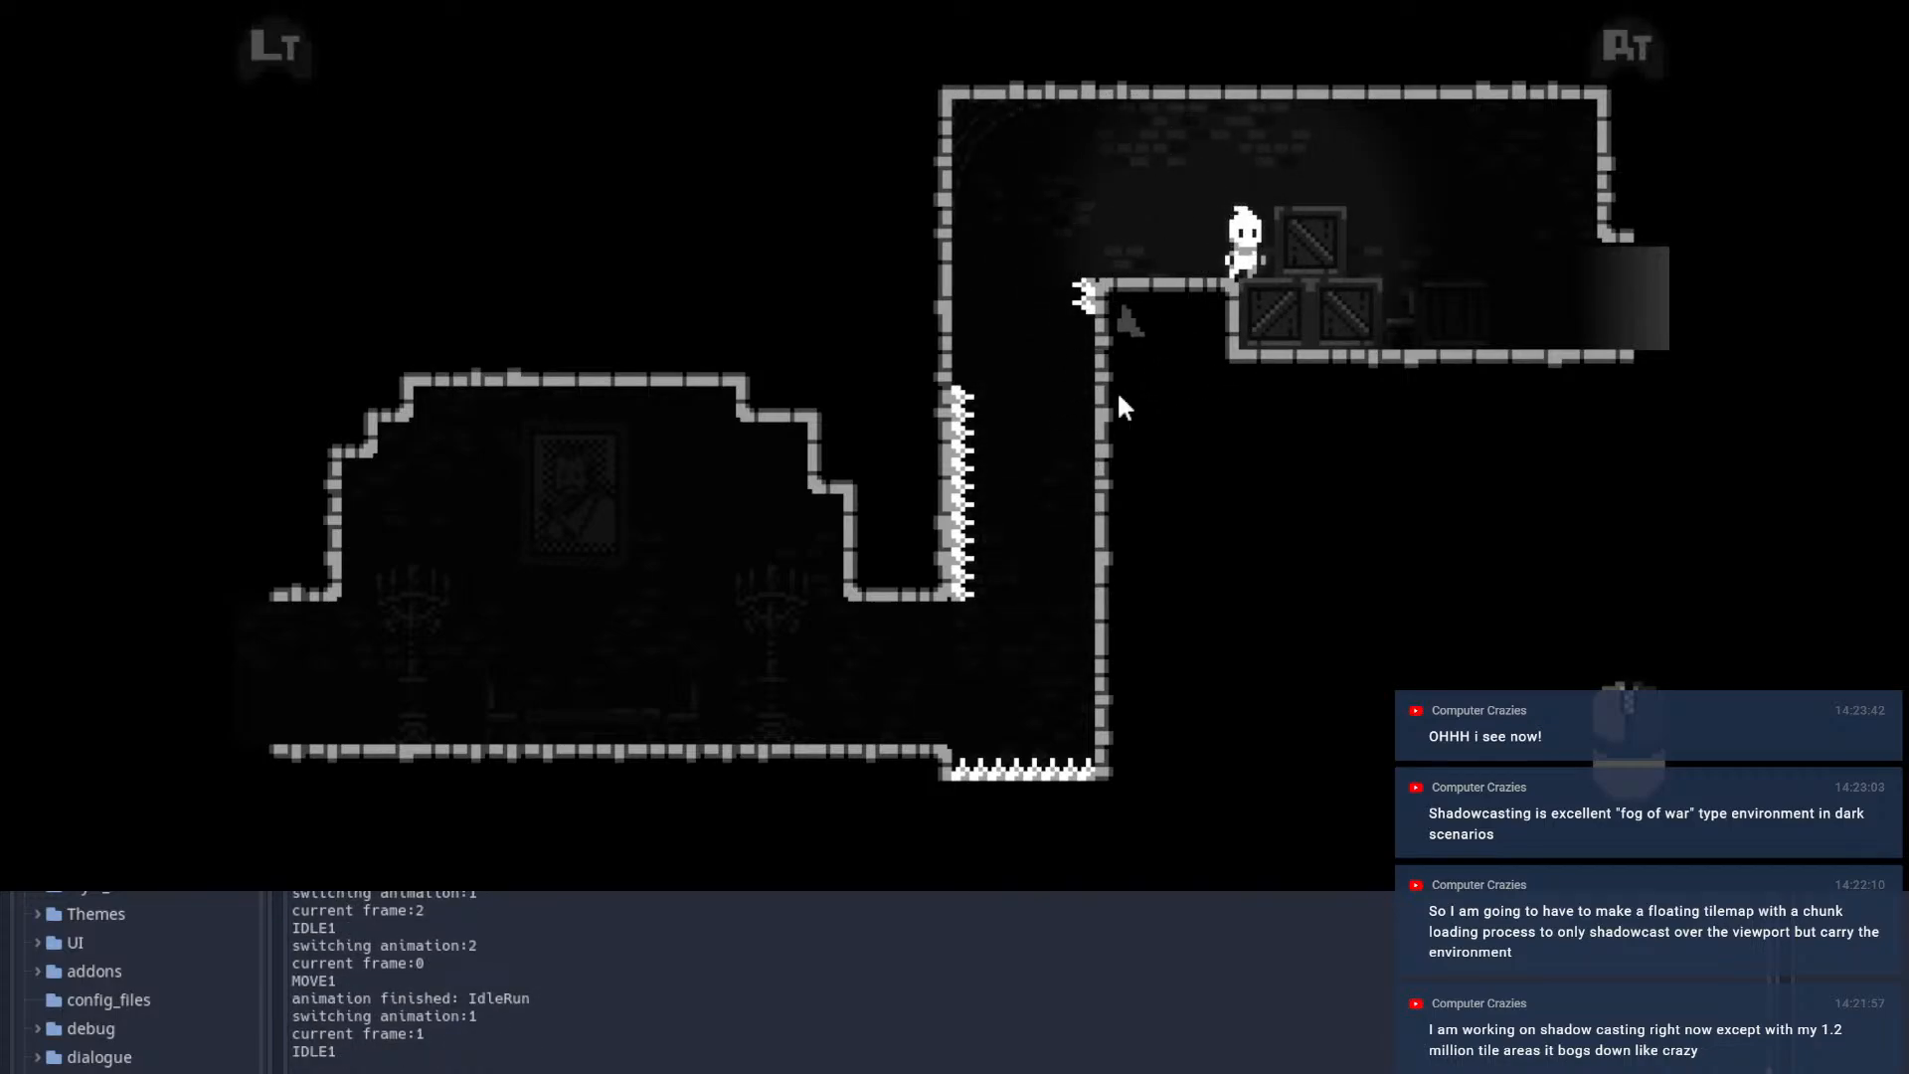
key("d")
key("Escape")
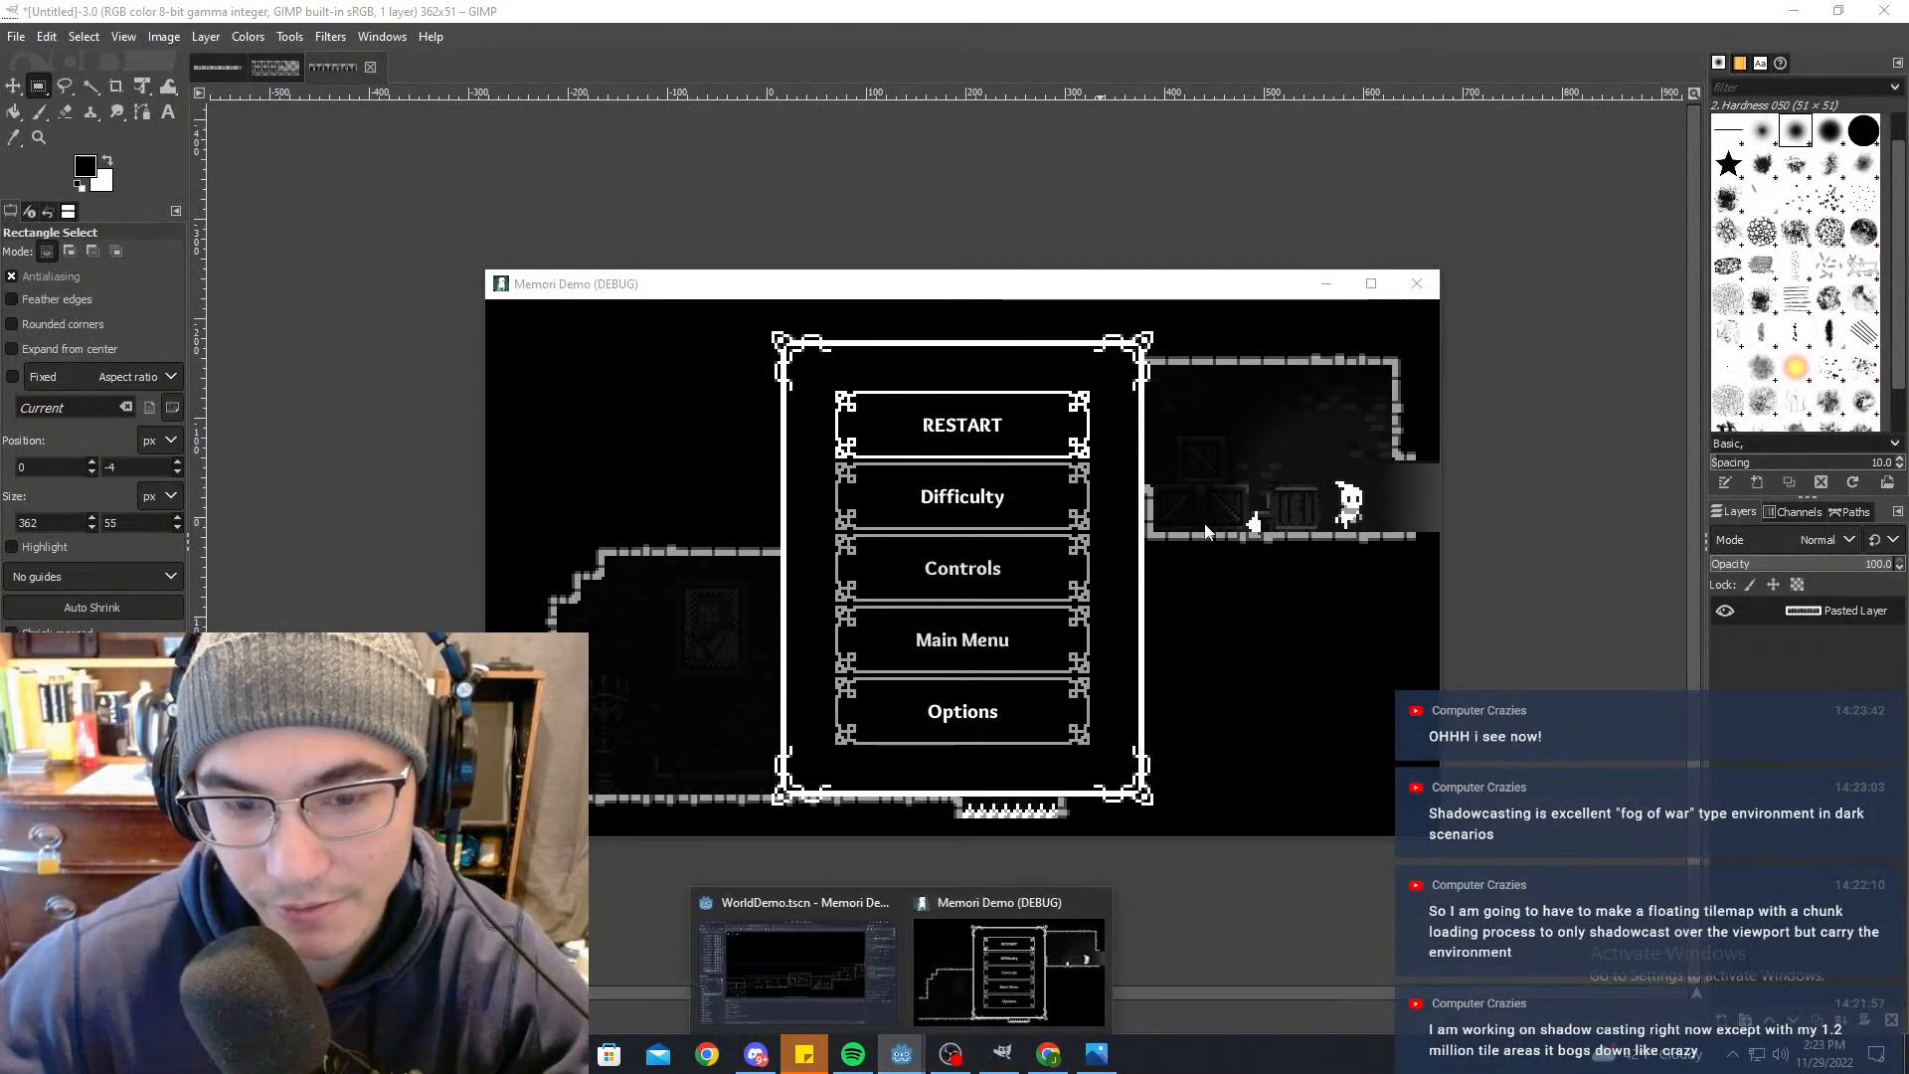
Step: Switch to the Godot editor and darken the Color of the CanvasModulate node in WorldDemo to nearly black
left_click(989, 983)
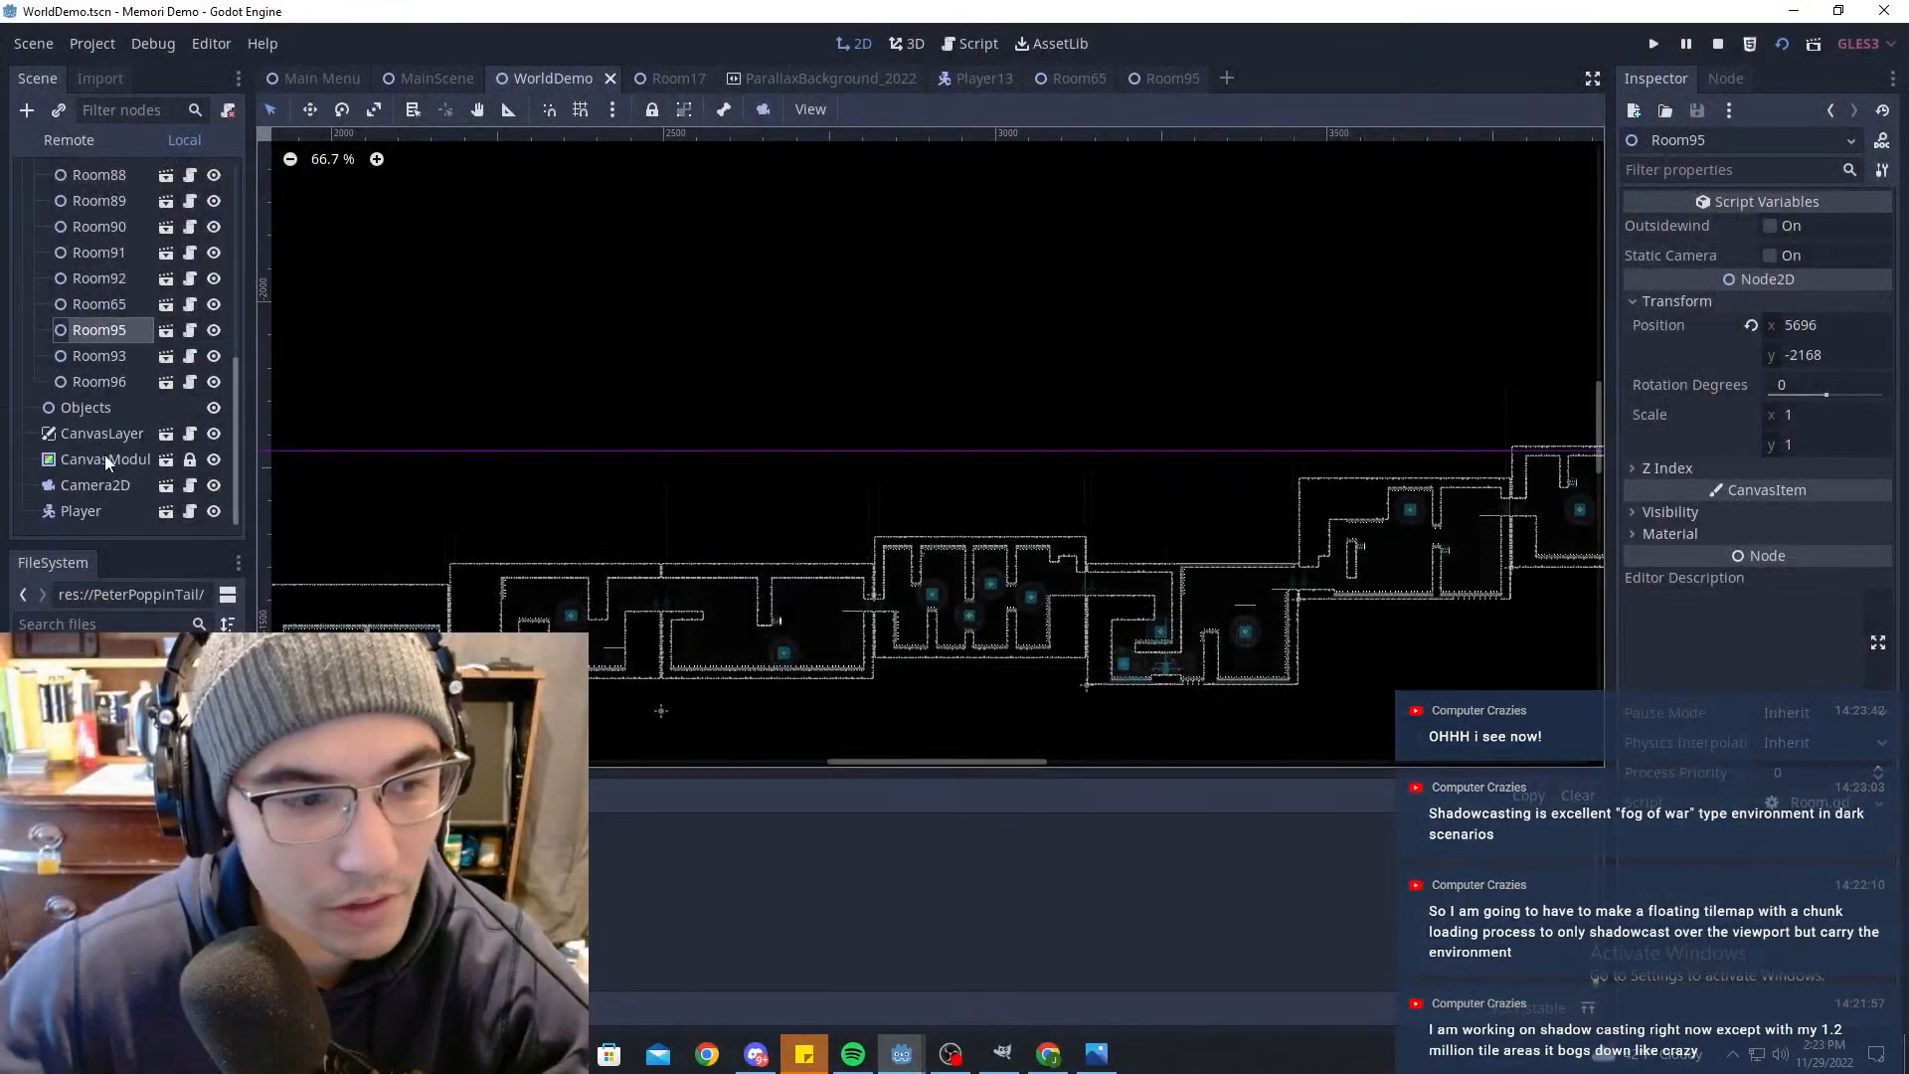
left_click(104, 460)
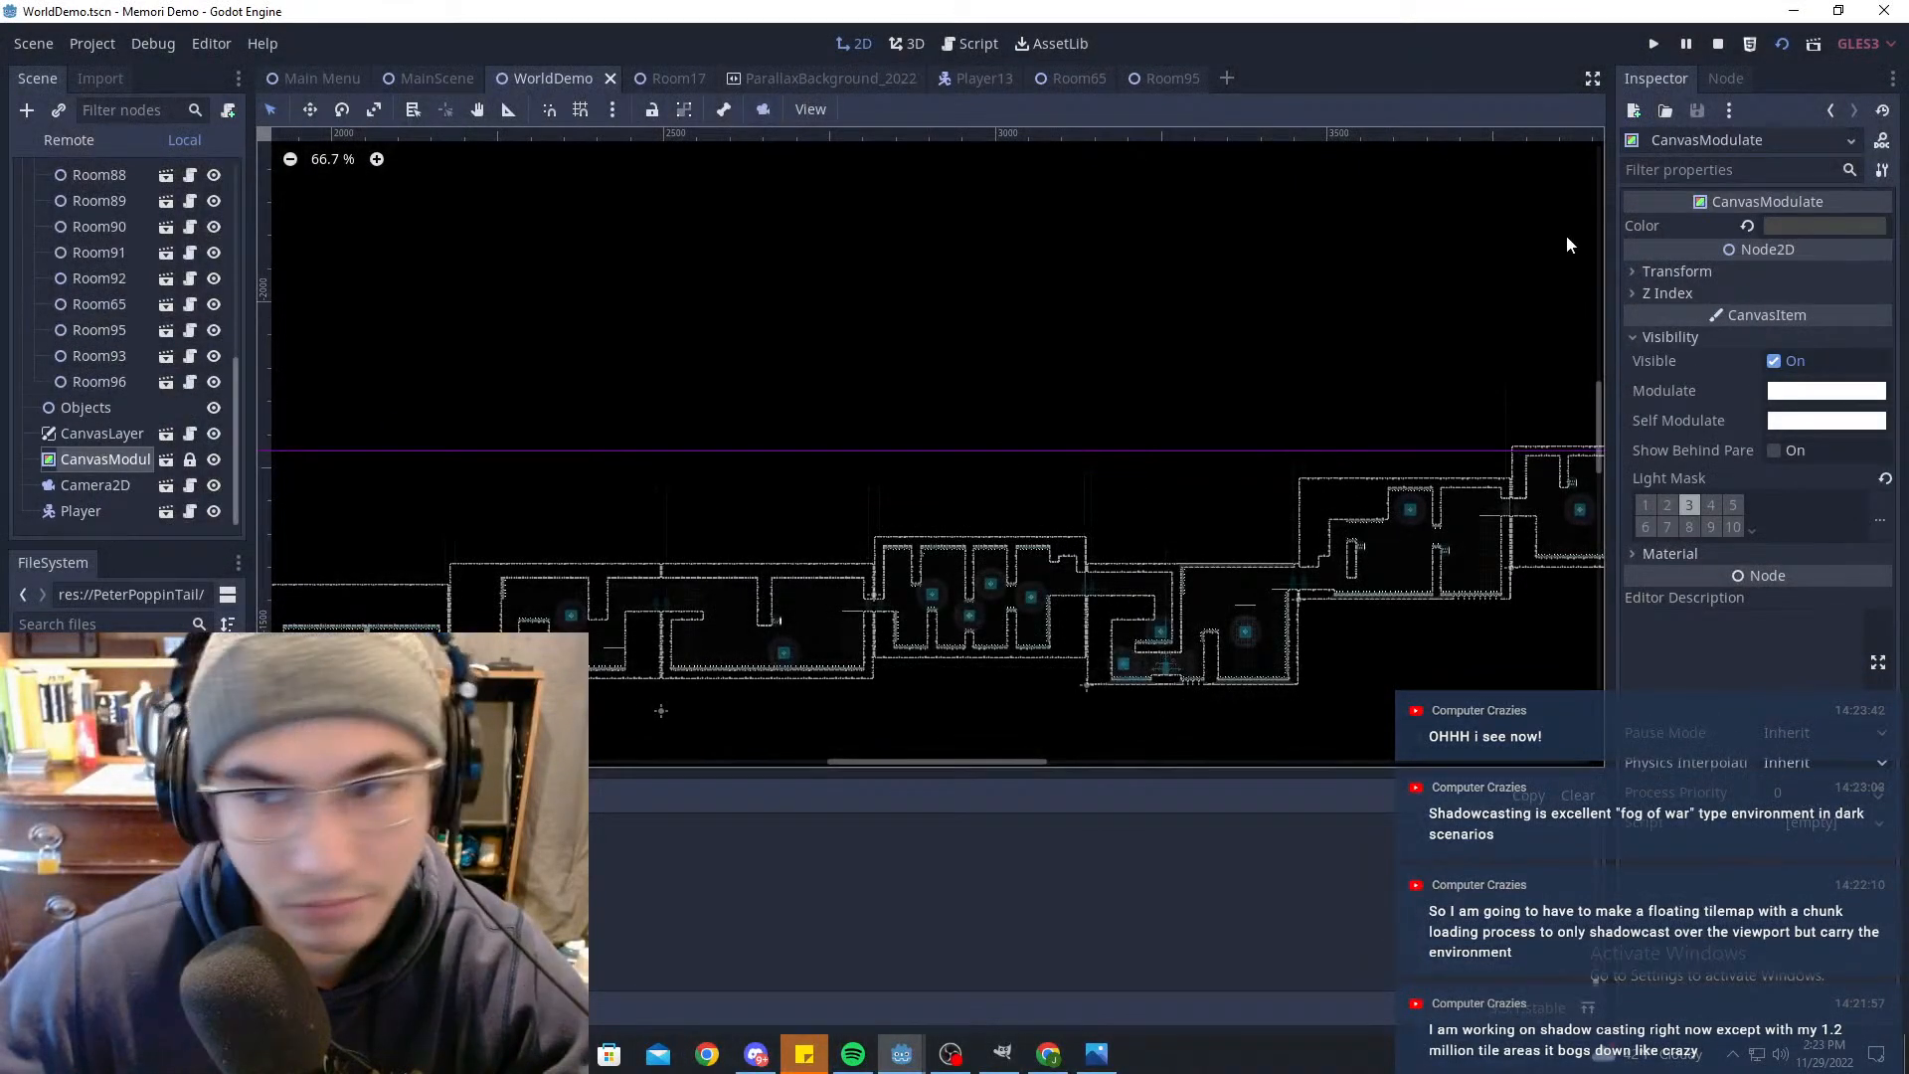
left_click(1827, 219)
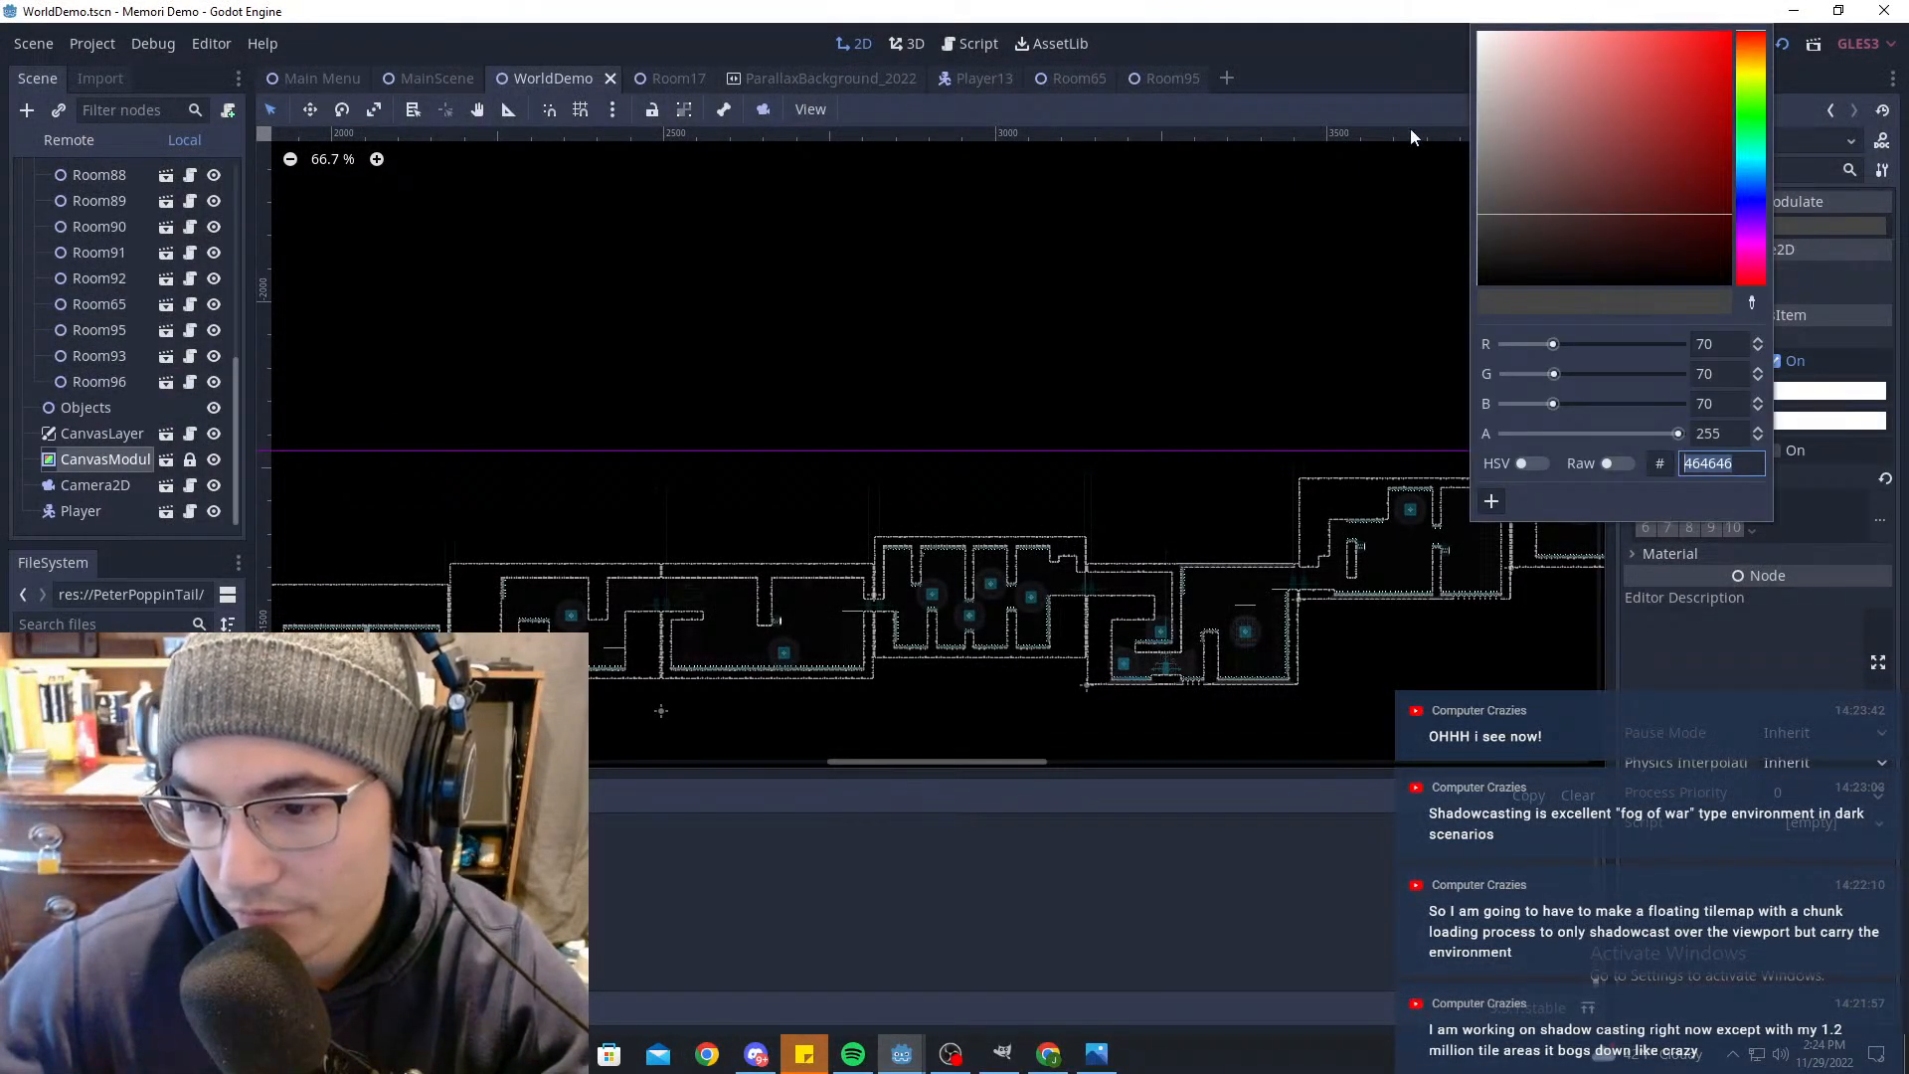
type("000000")
key("Return")
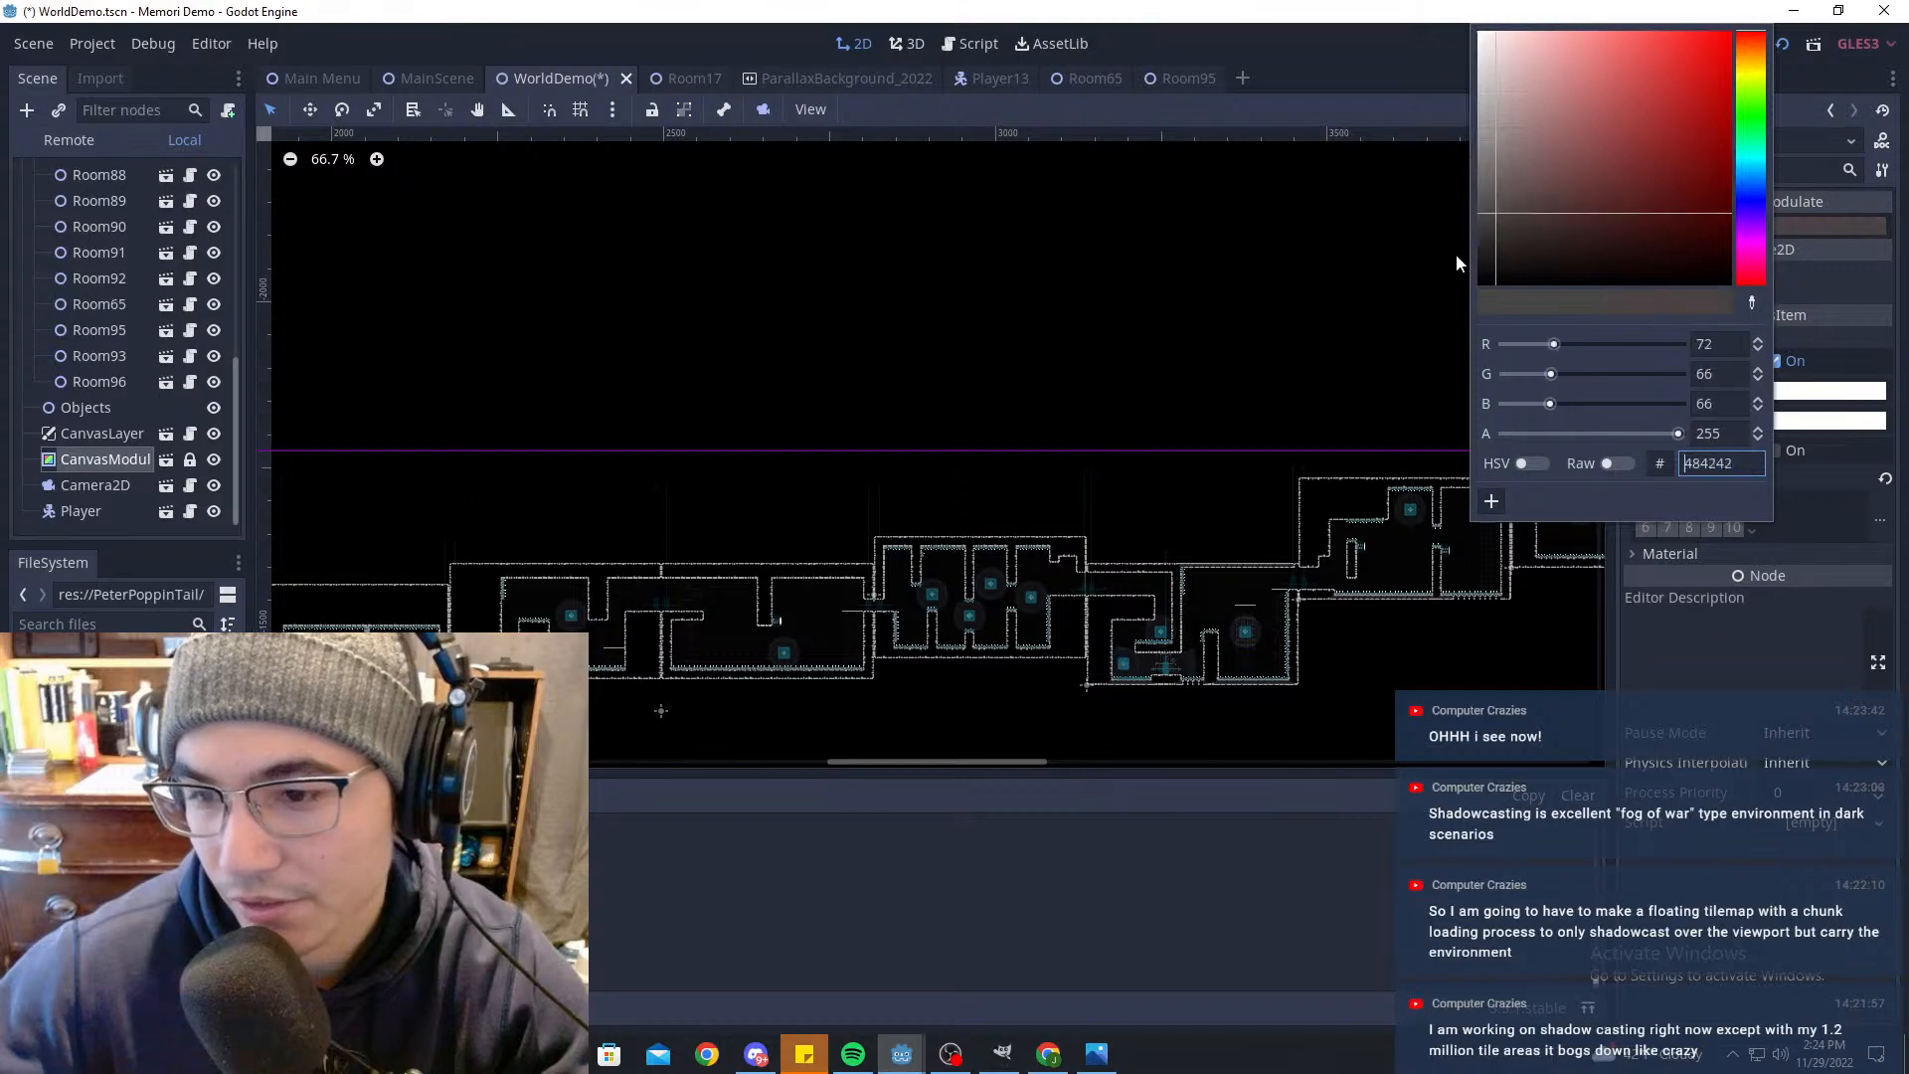
mouse_move(1478, 234)
left_mouse_down()
mouse_move(1406, 285)
mouse_move(1444, 272)
left_mouse_up()
left_click(1300, 892)
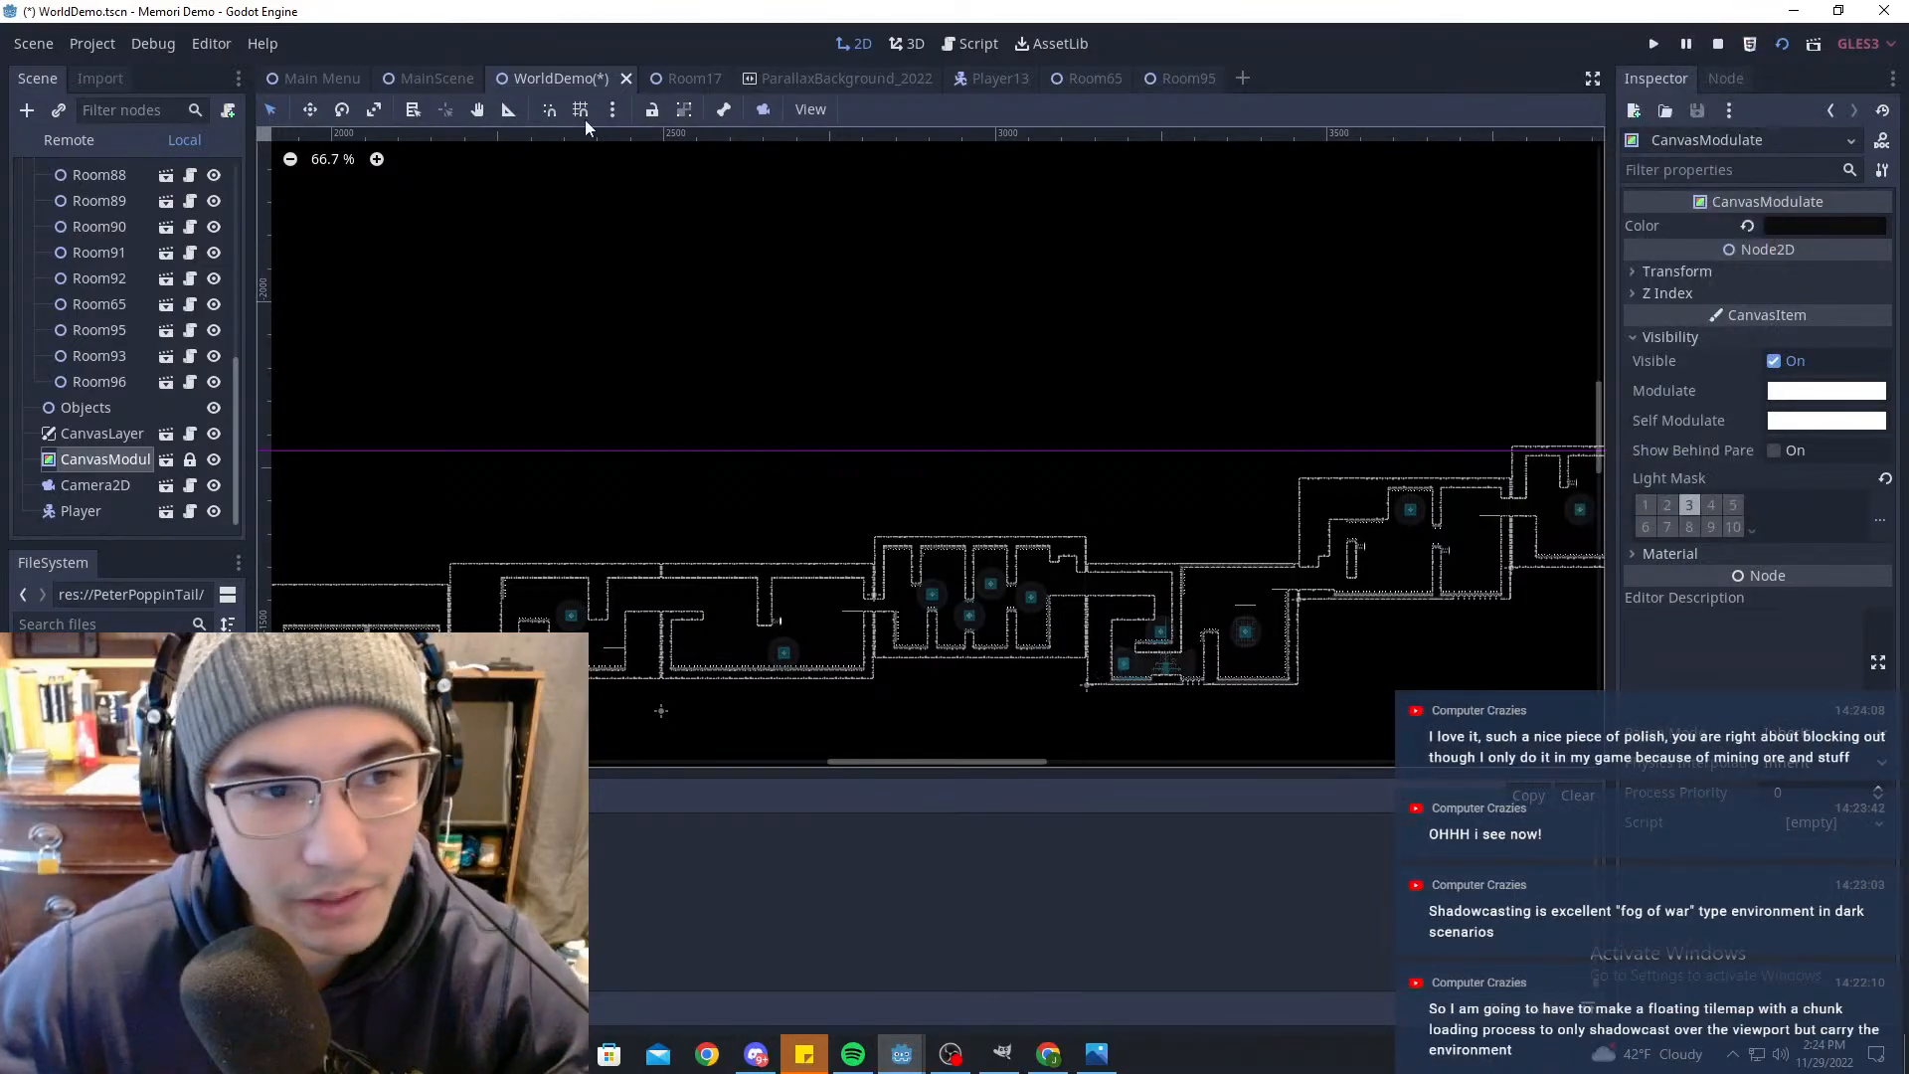
Step: Run the game from MainScene and walk through the crate room and low corridor to check the darker lighting
left_click(437, 78)
key("F5")
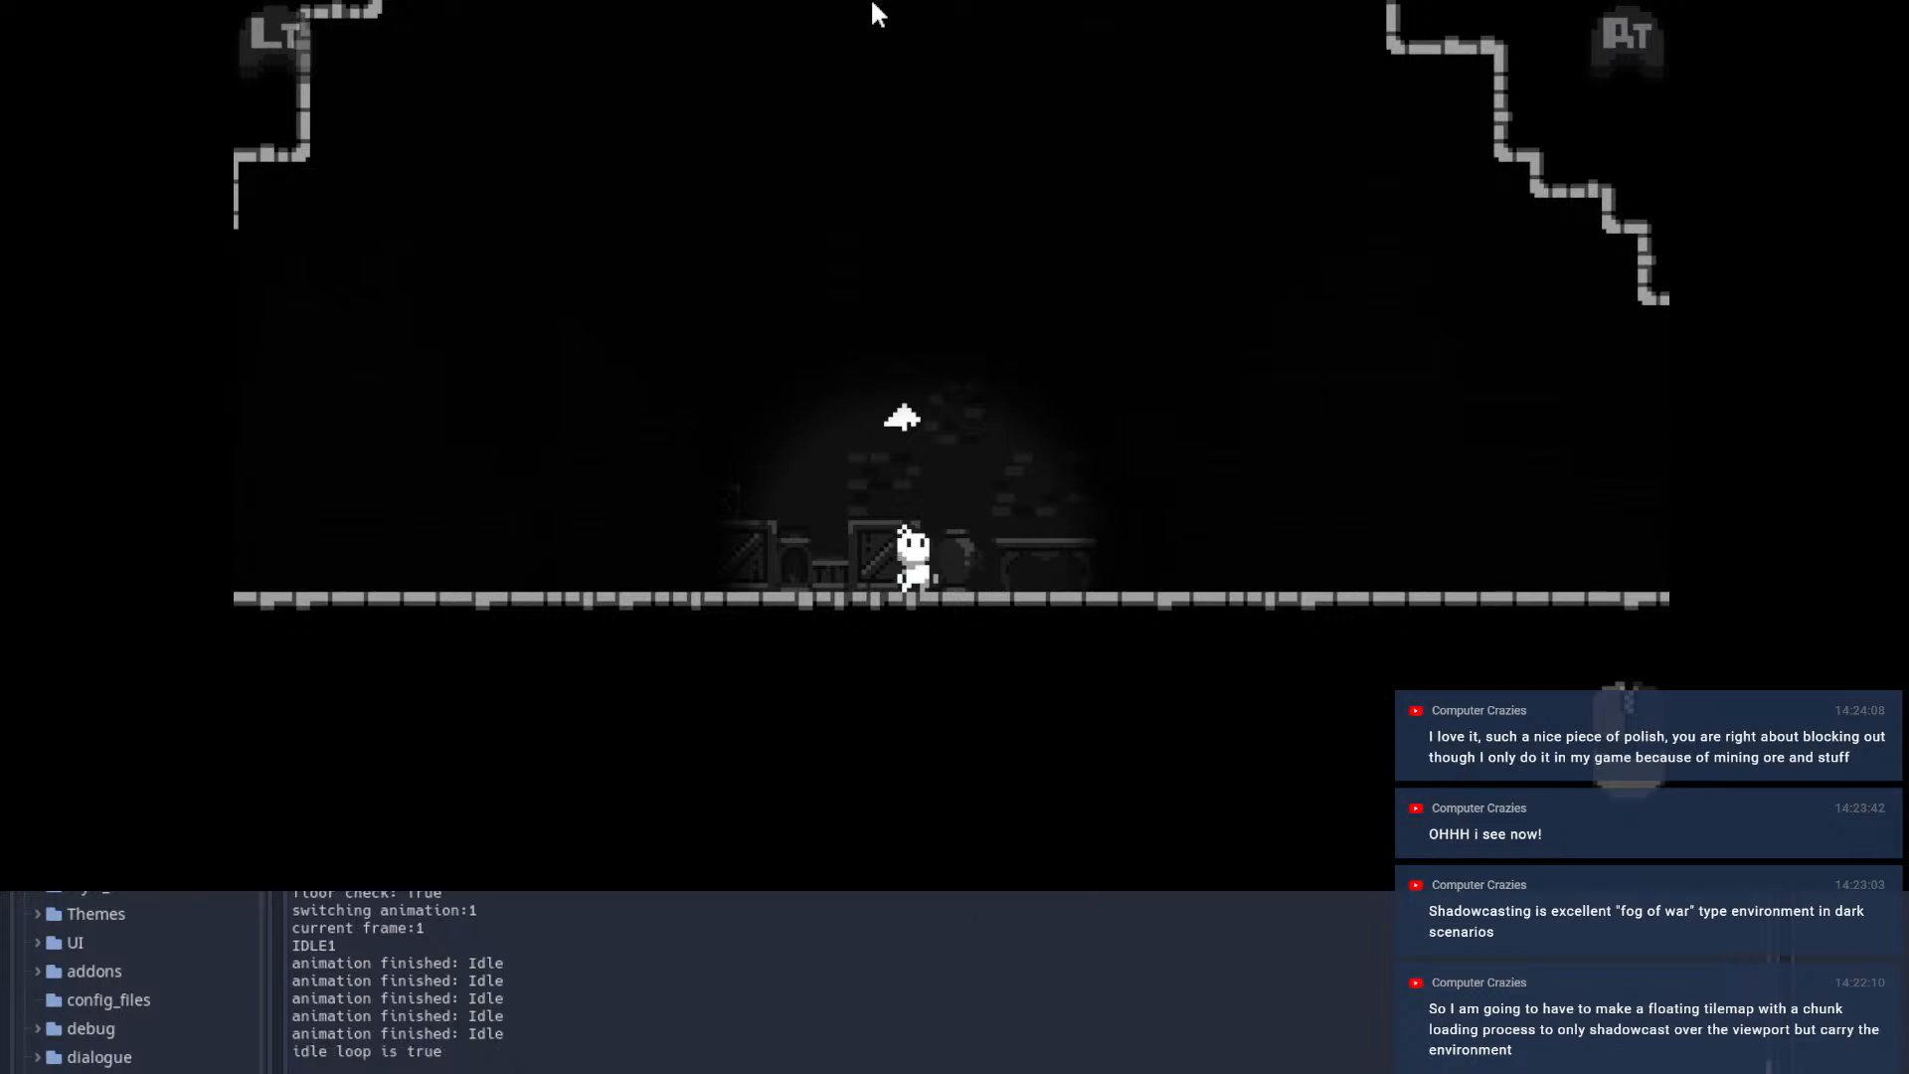
key("Right")
key("Right")
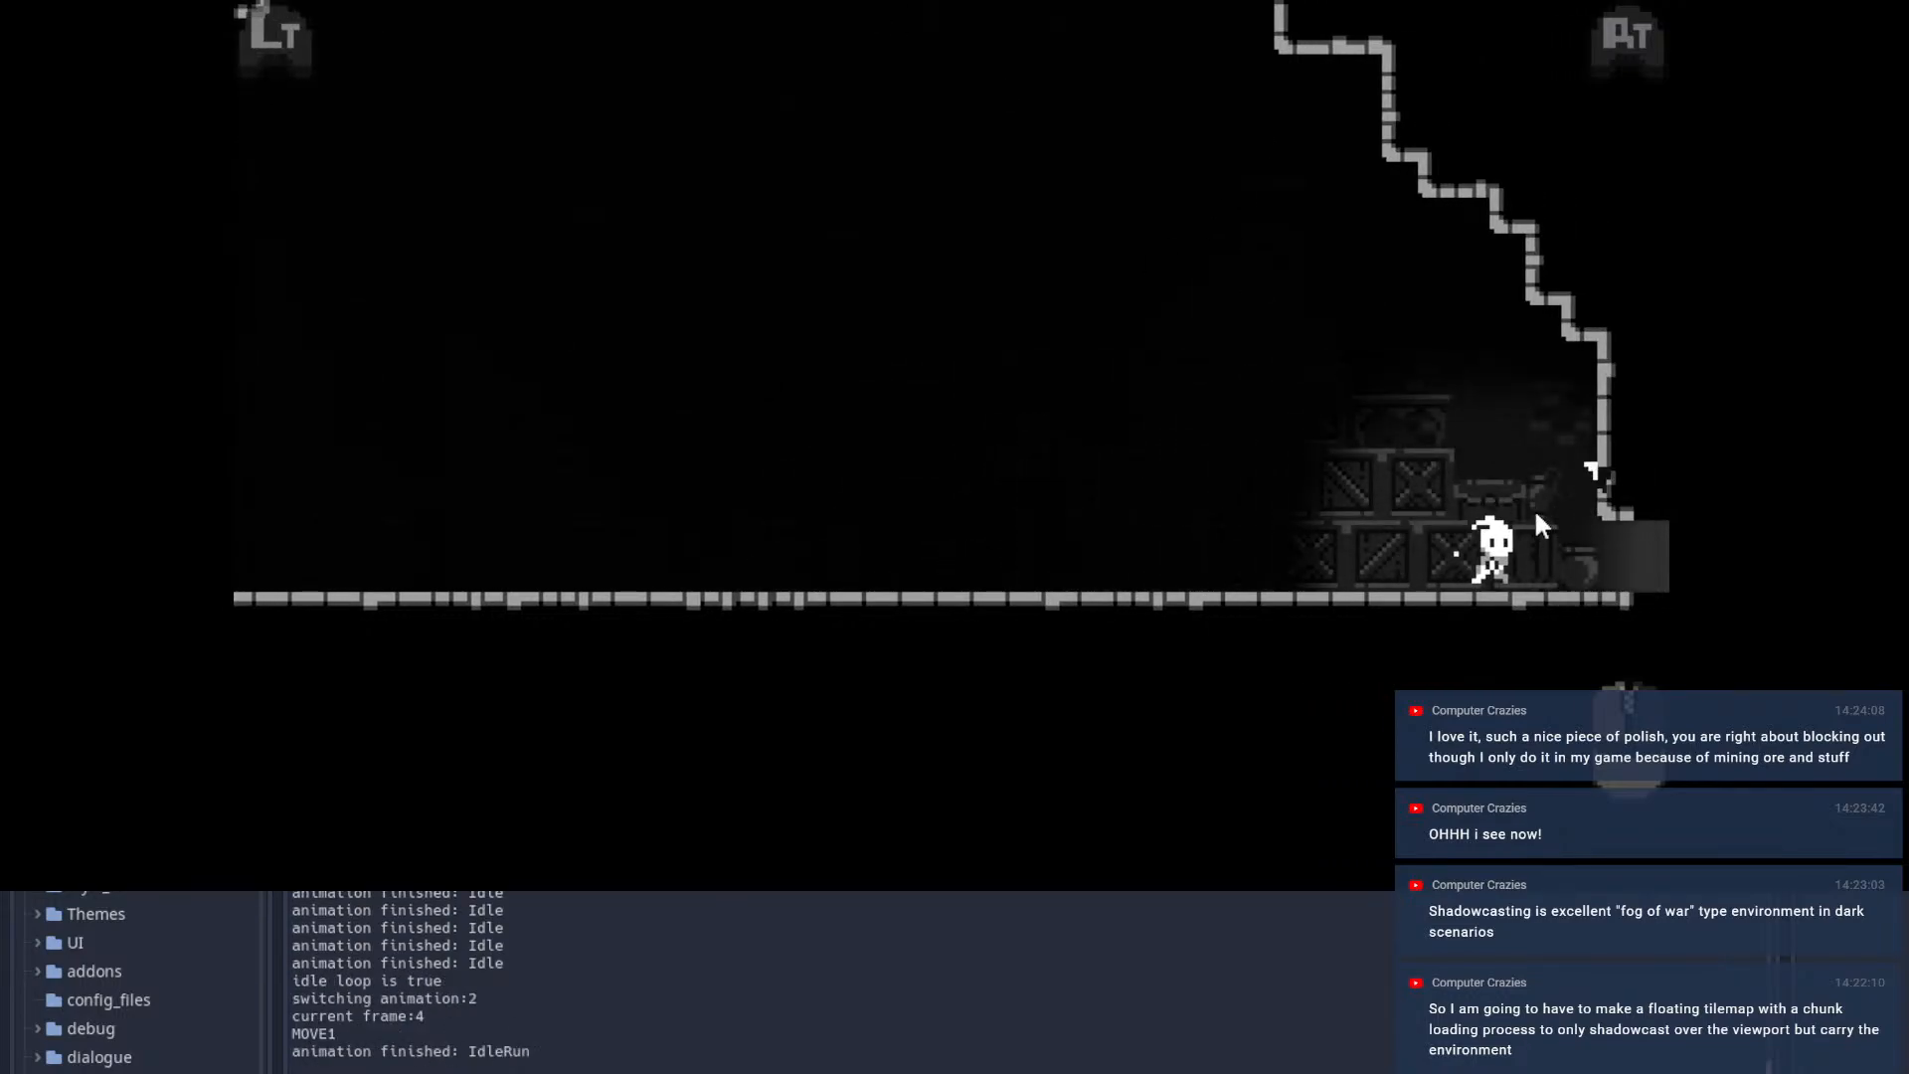
key("Right")
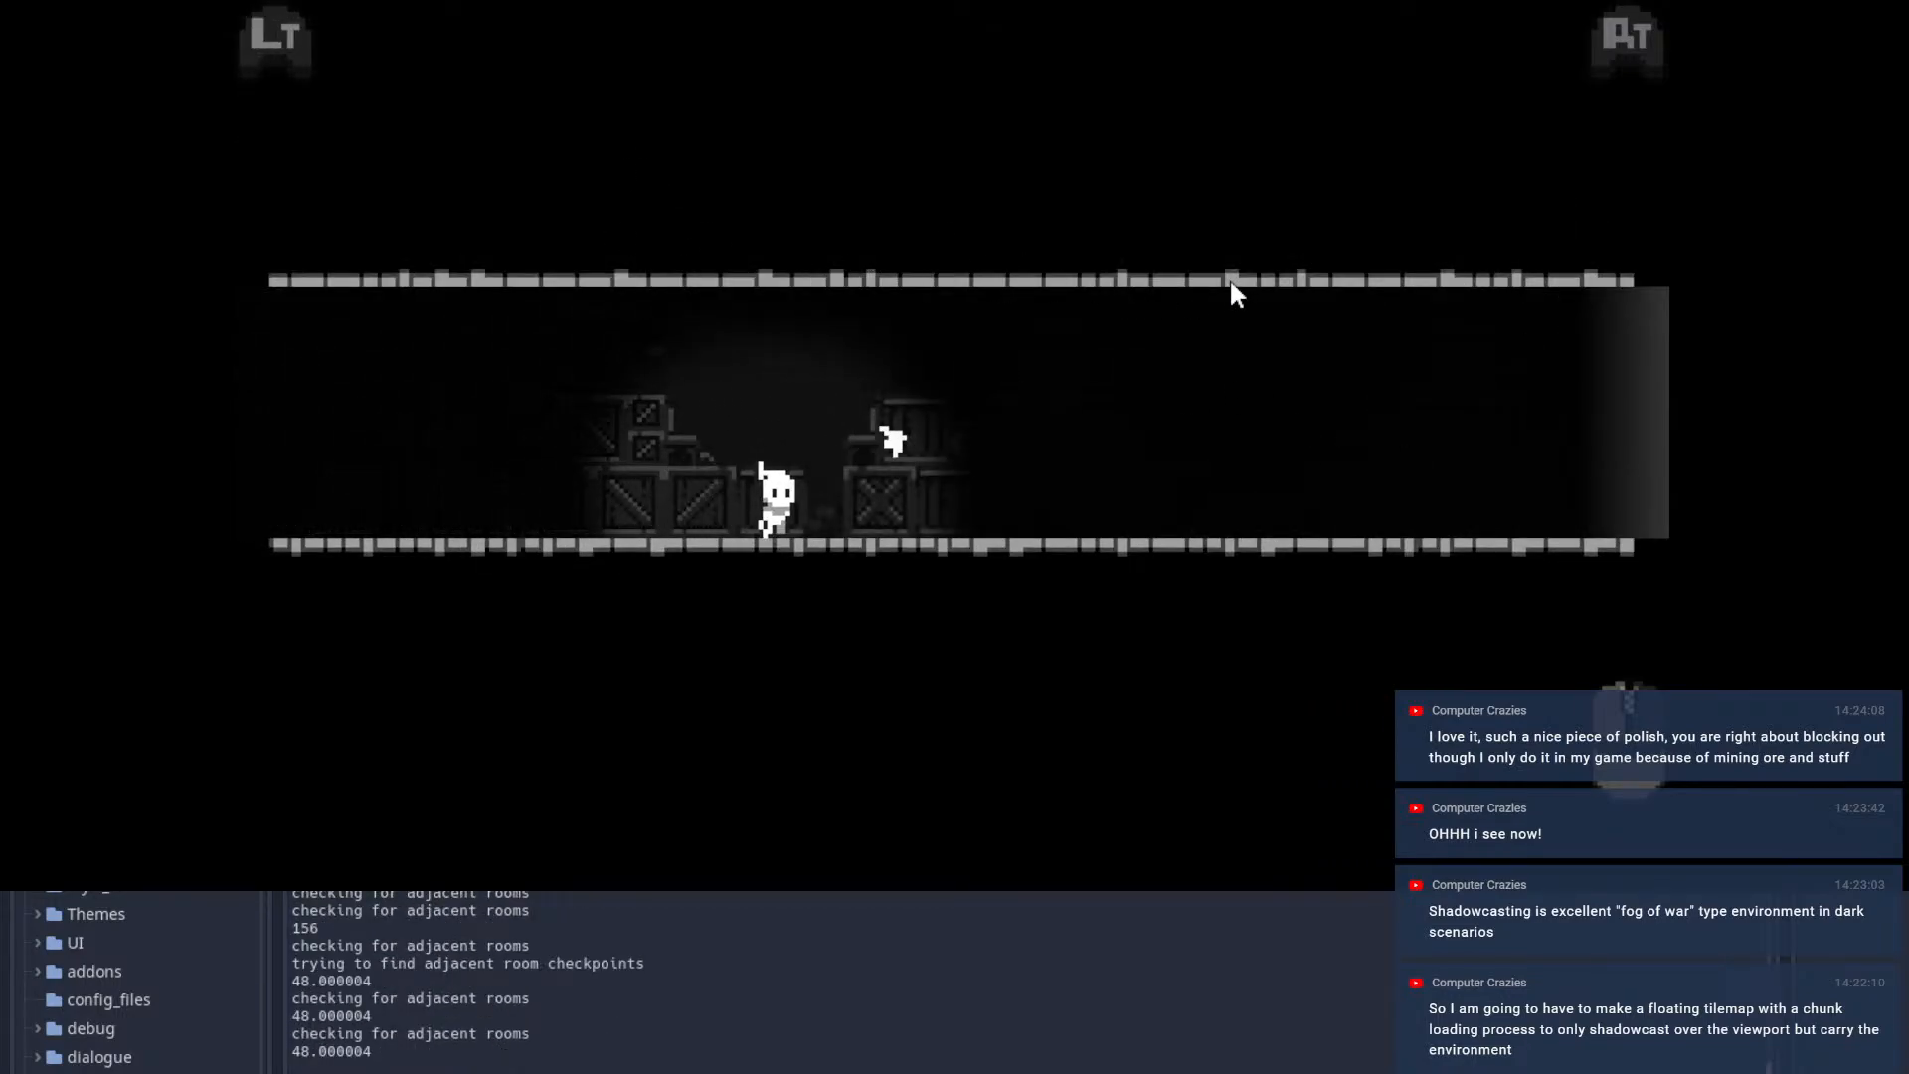
key("Right")
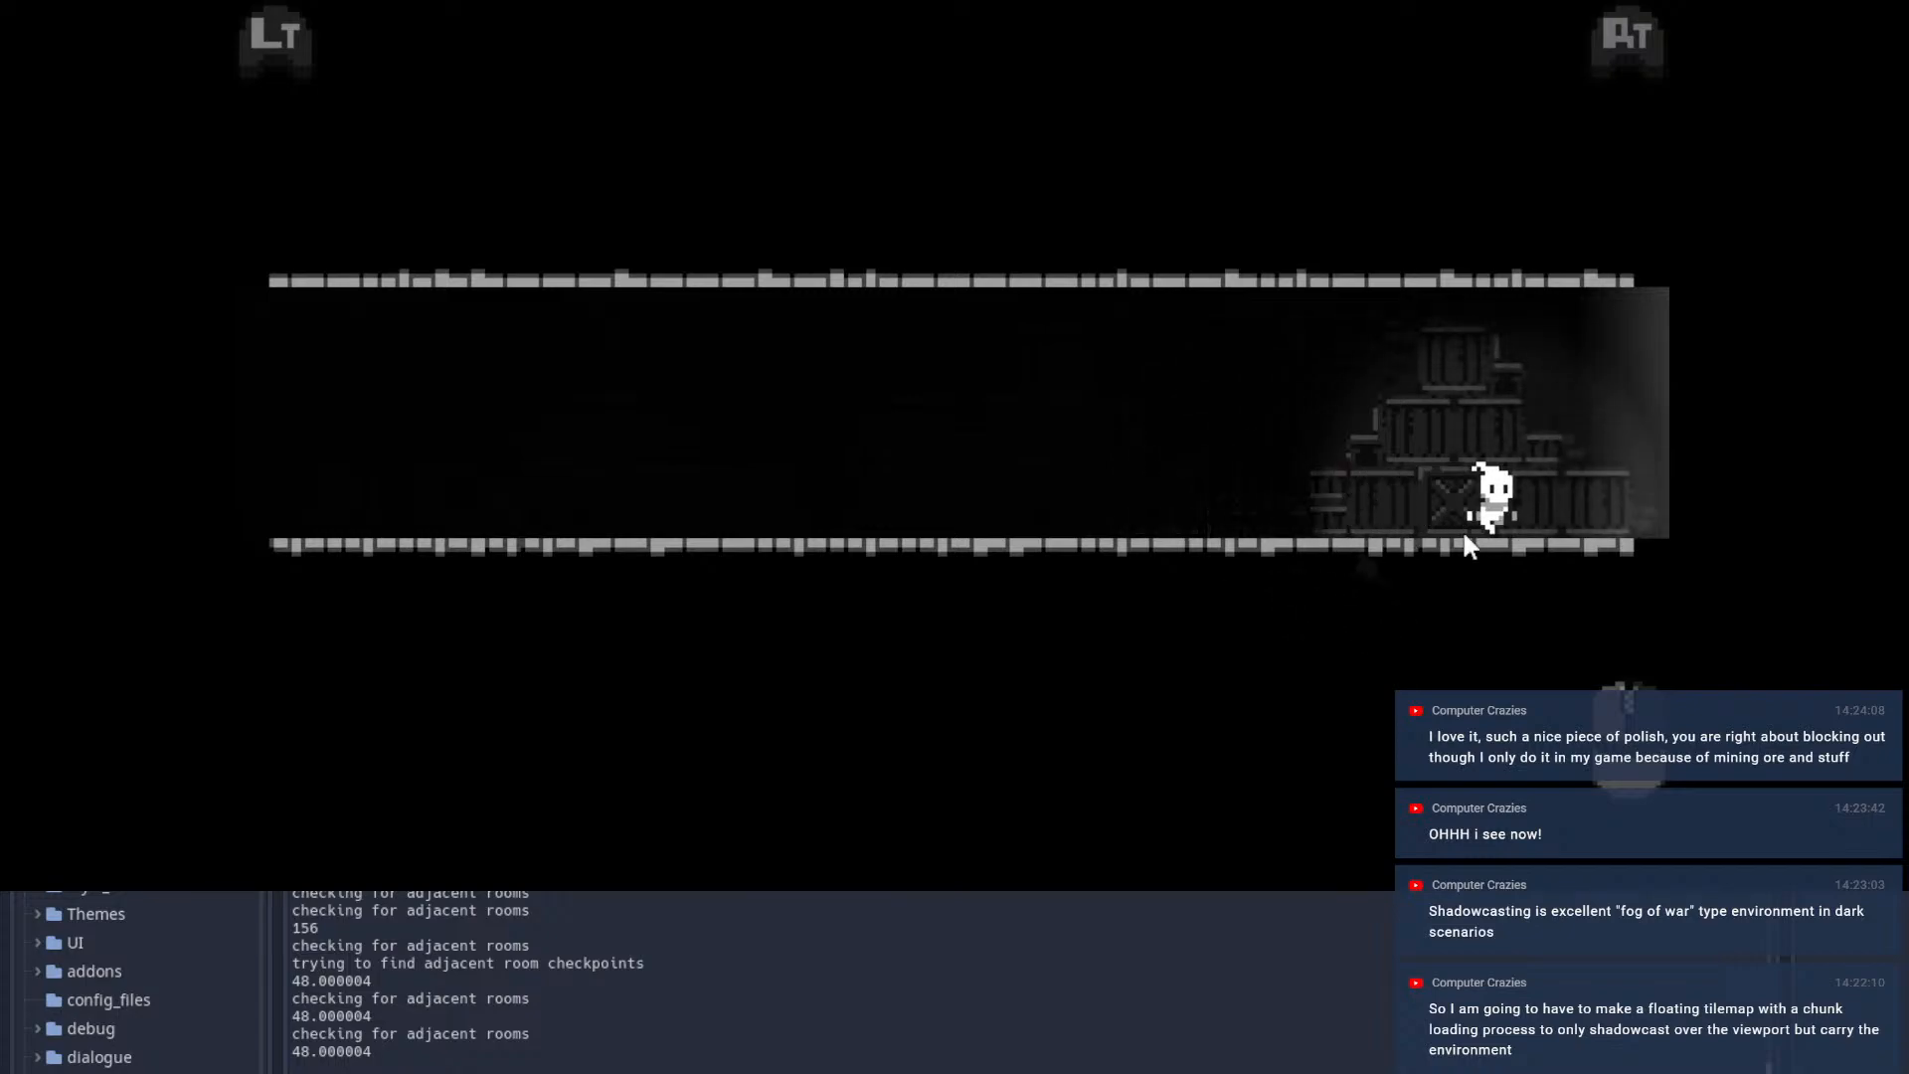
key("Right")
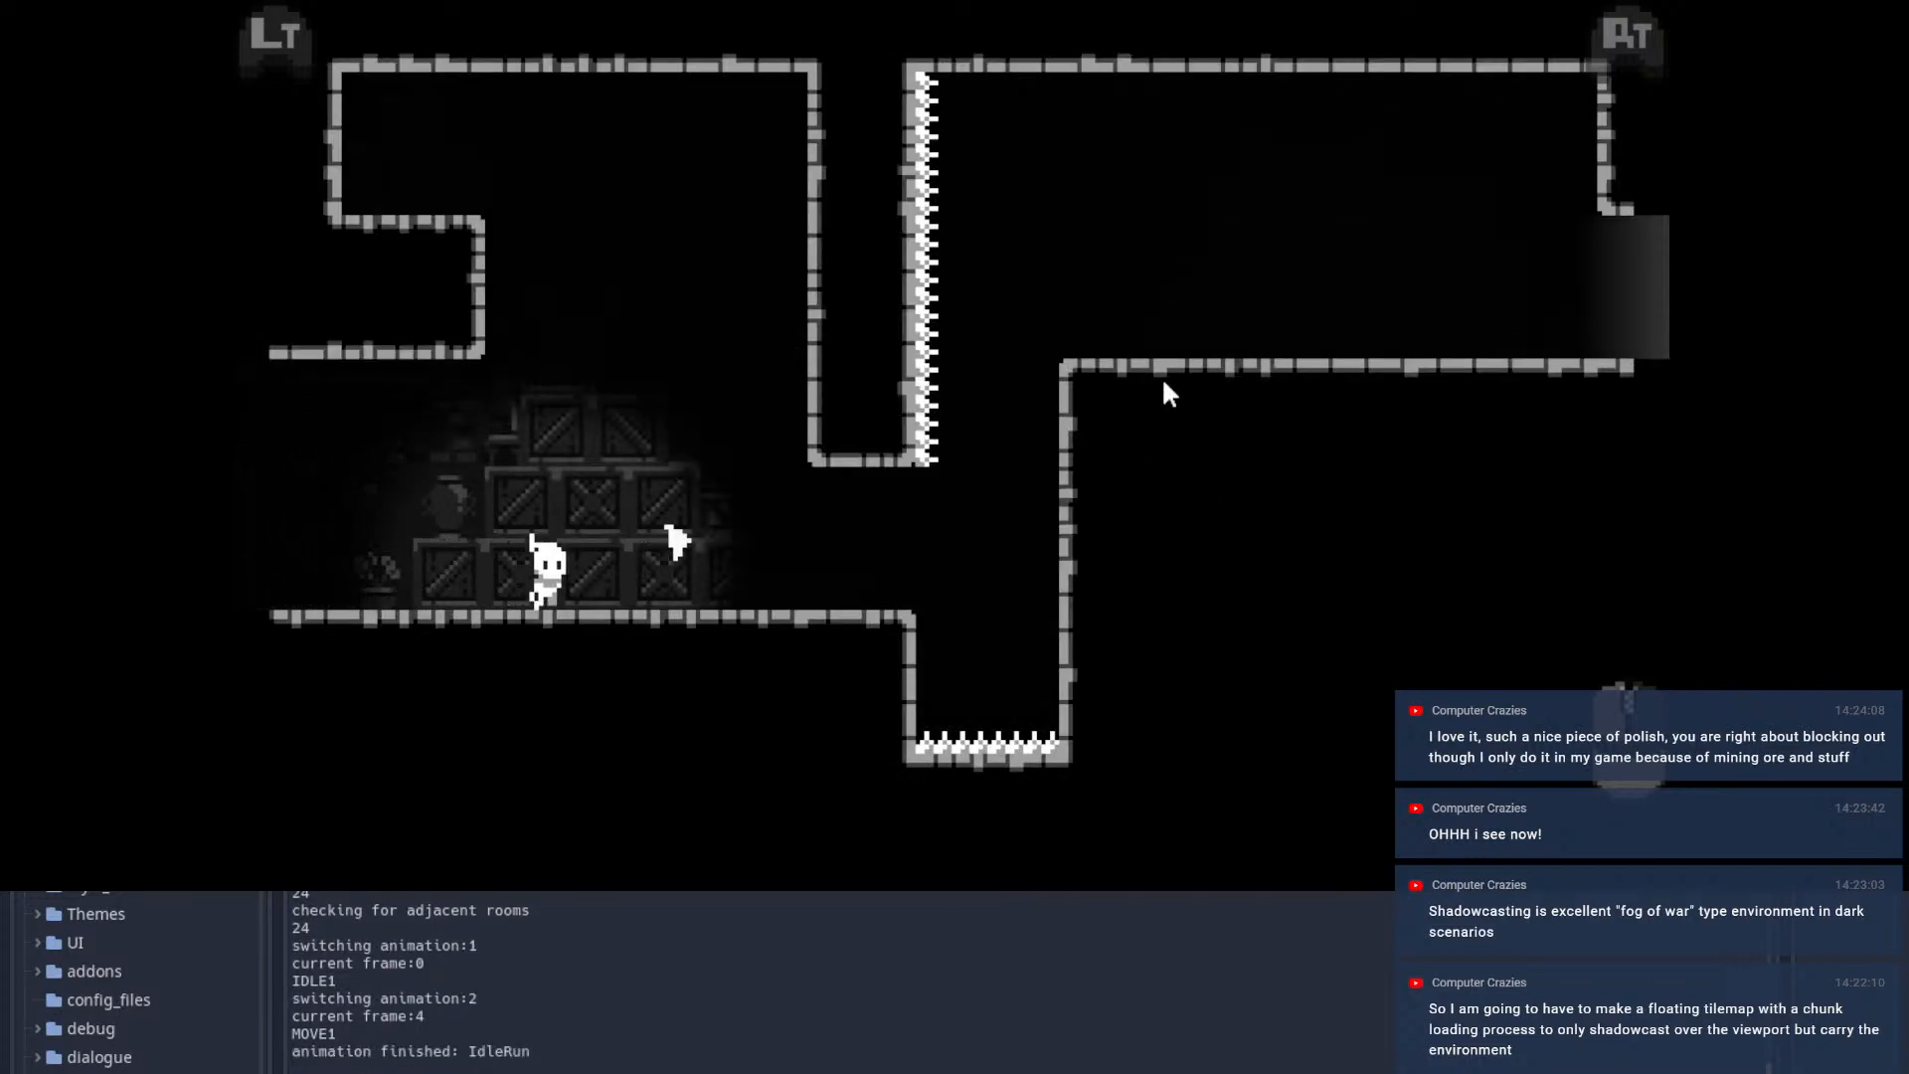
Step: Playtest the spike-pit room under the darker lighting and carry on into the candelabra room
key("space")
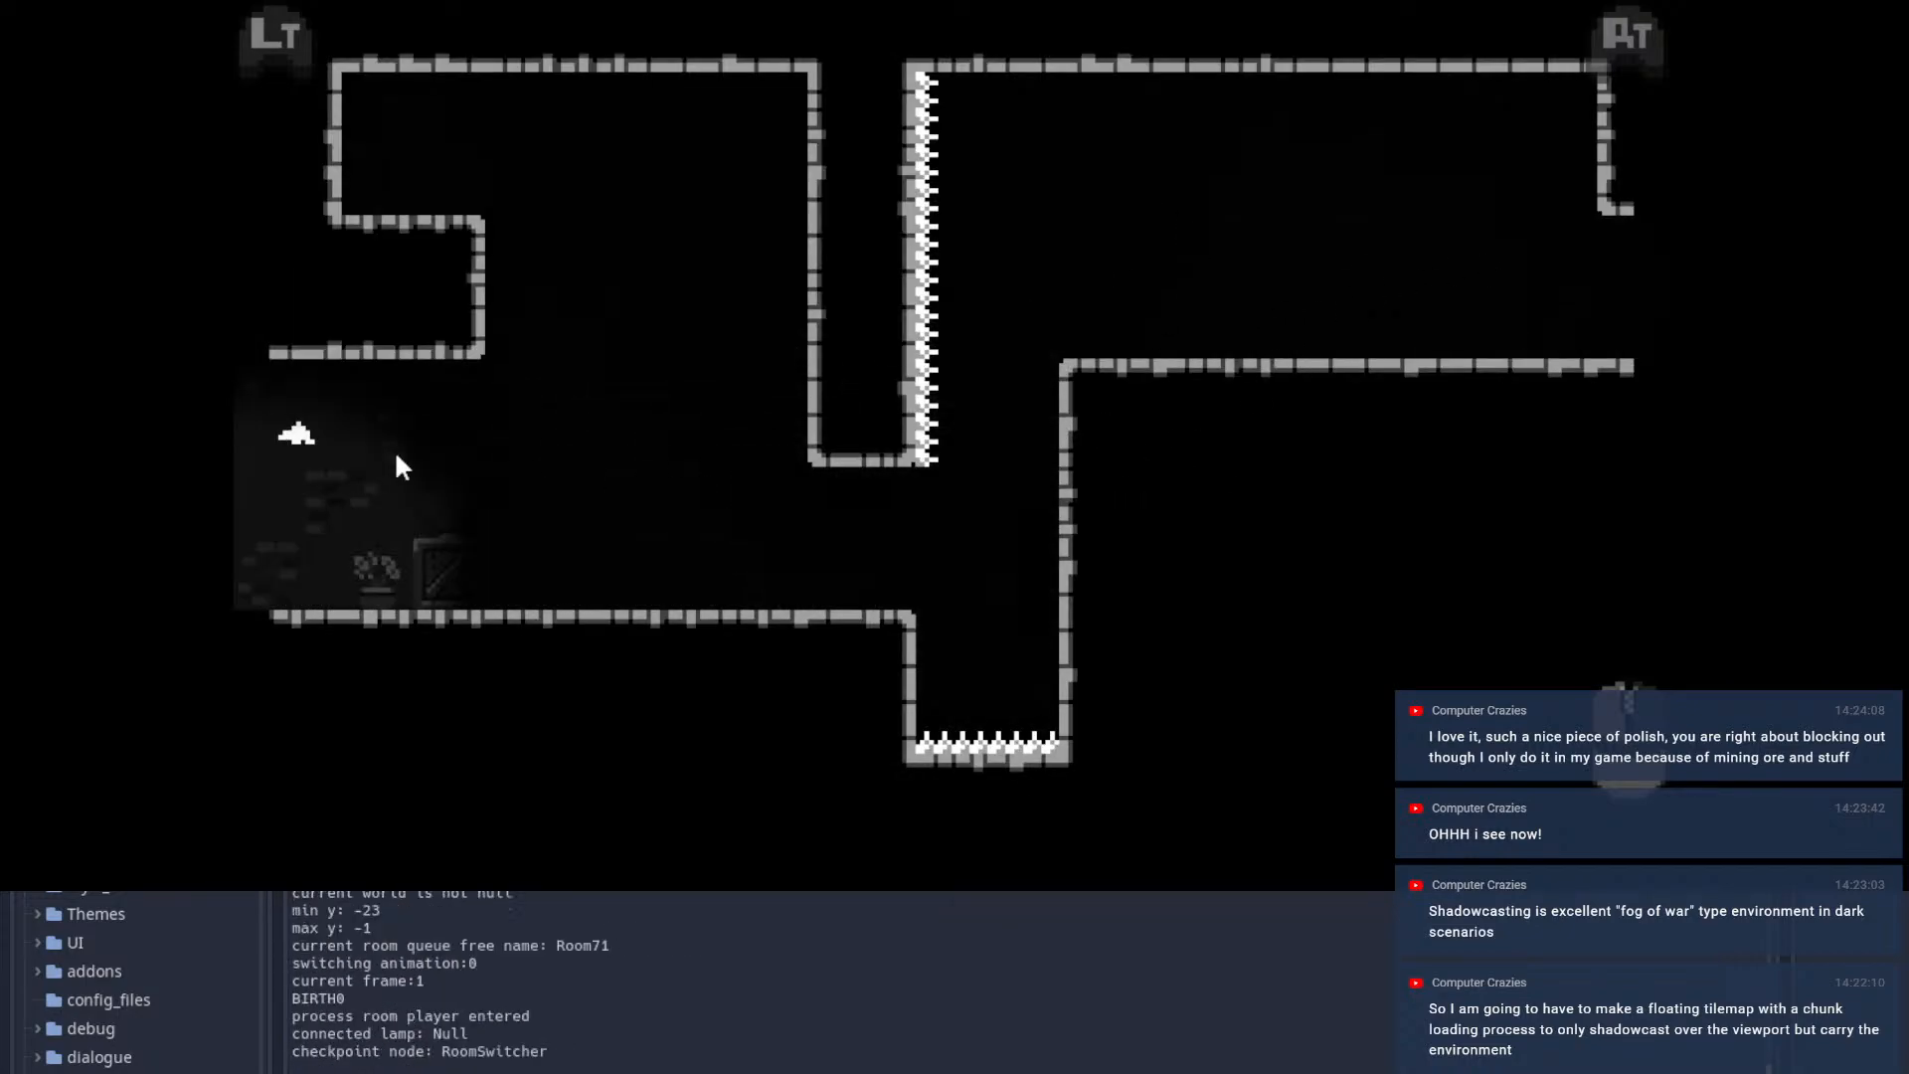
key("Right")
key("Right")
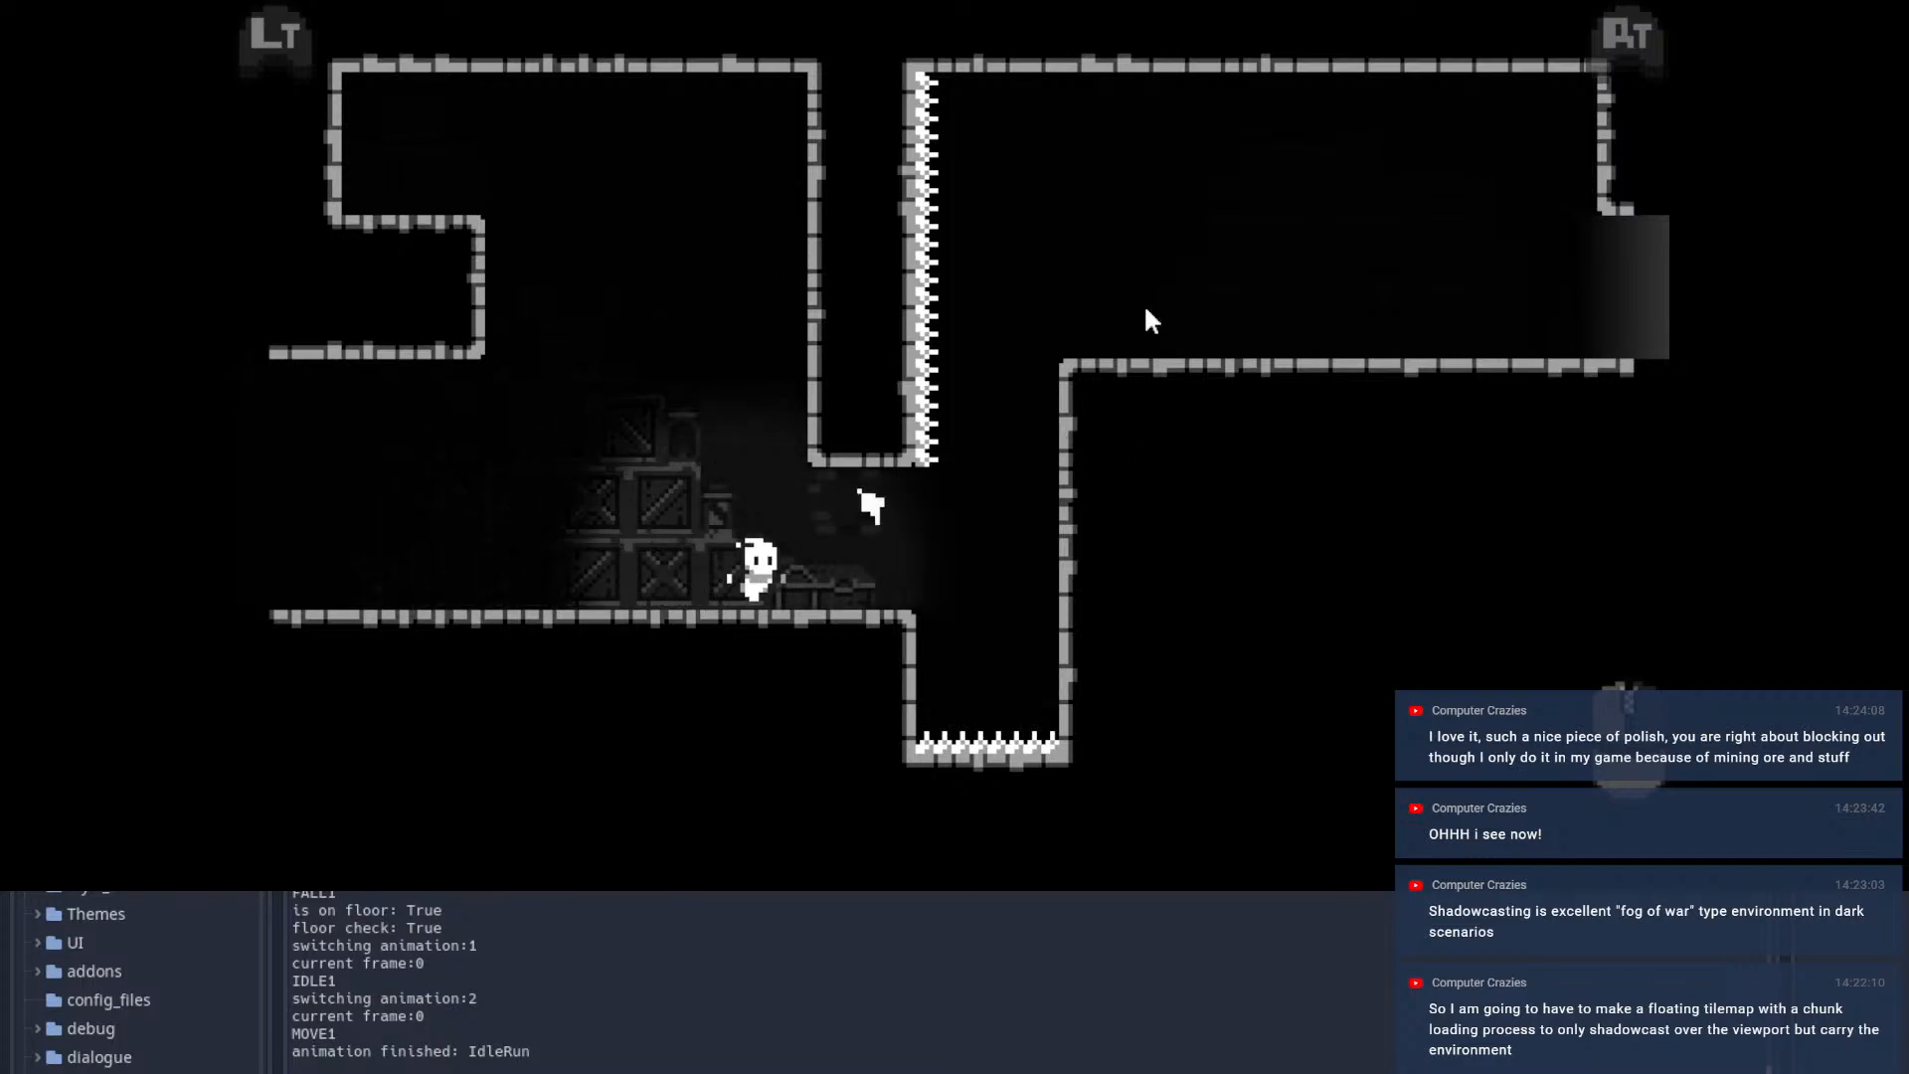
key("space")
key("Right")
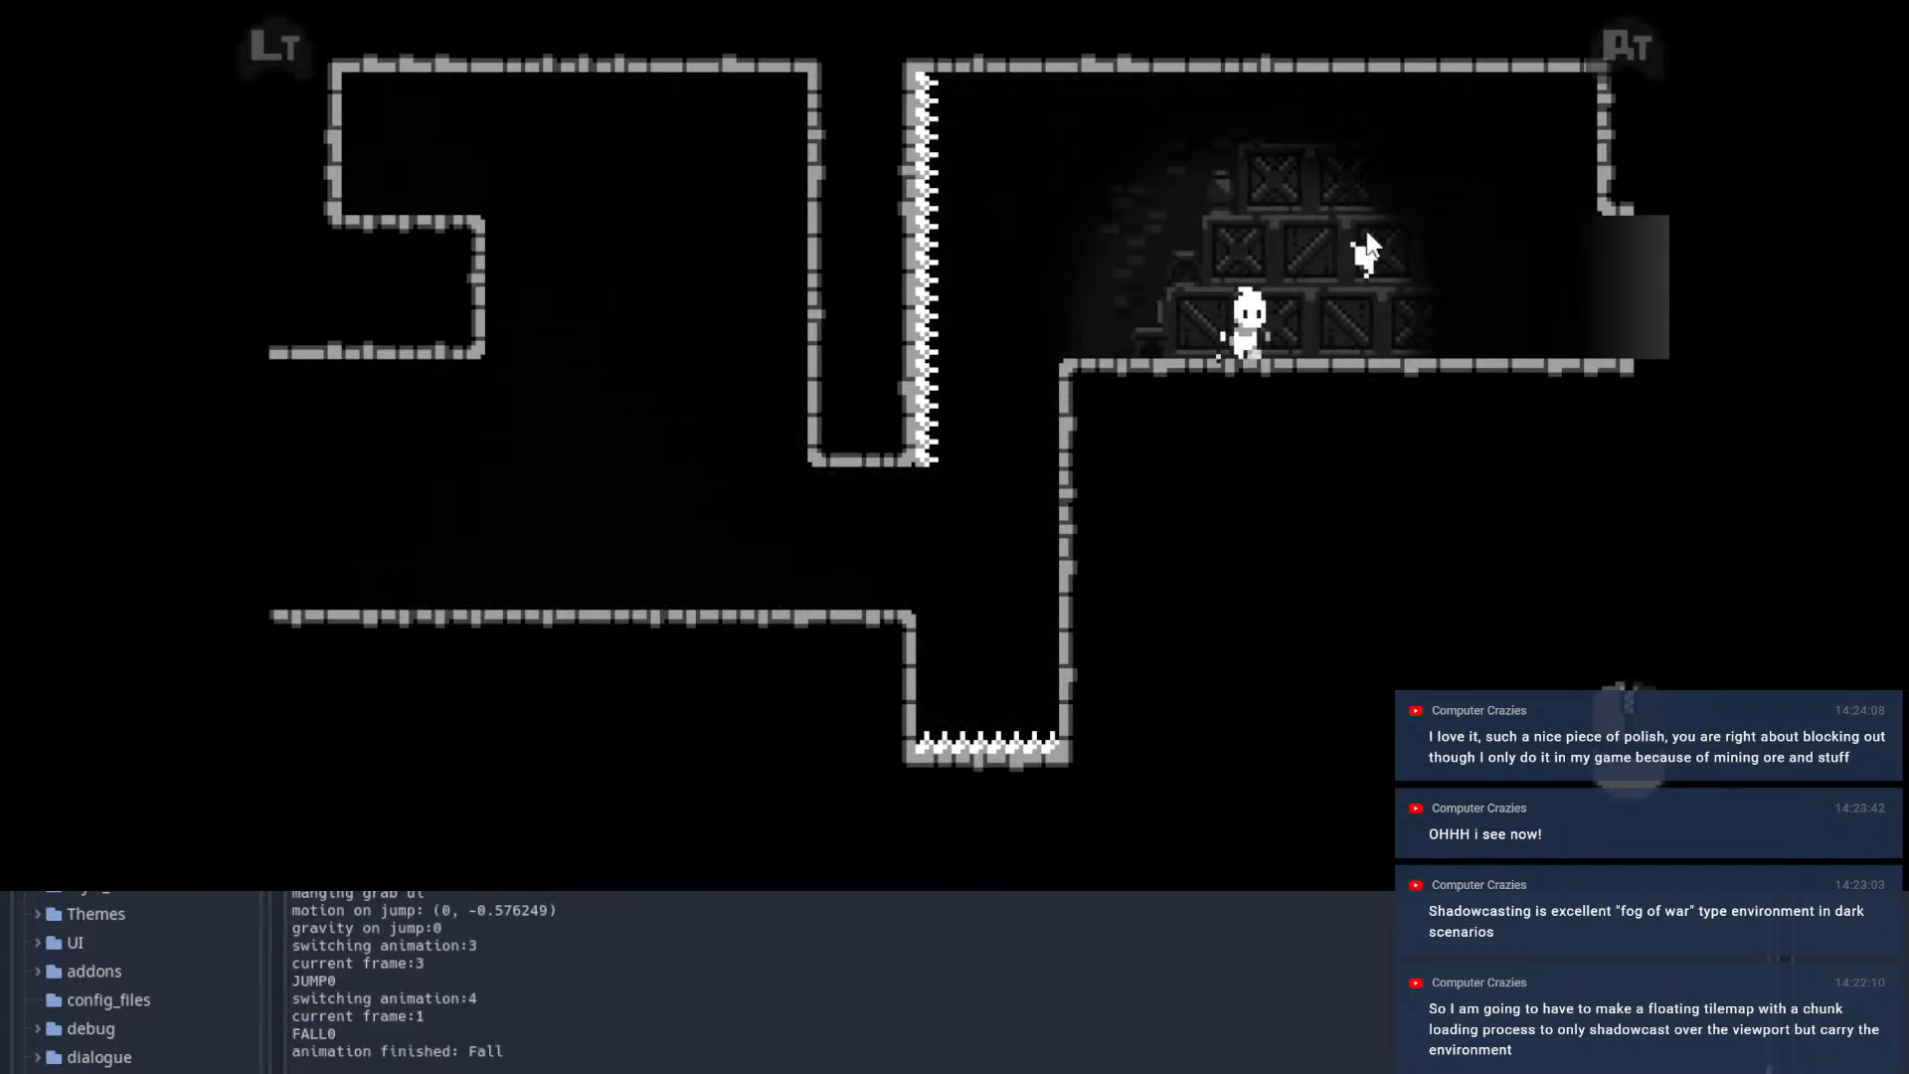
key("Right")
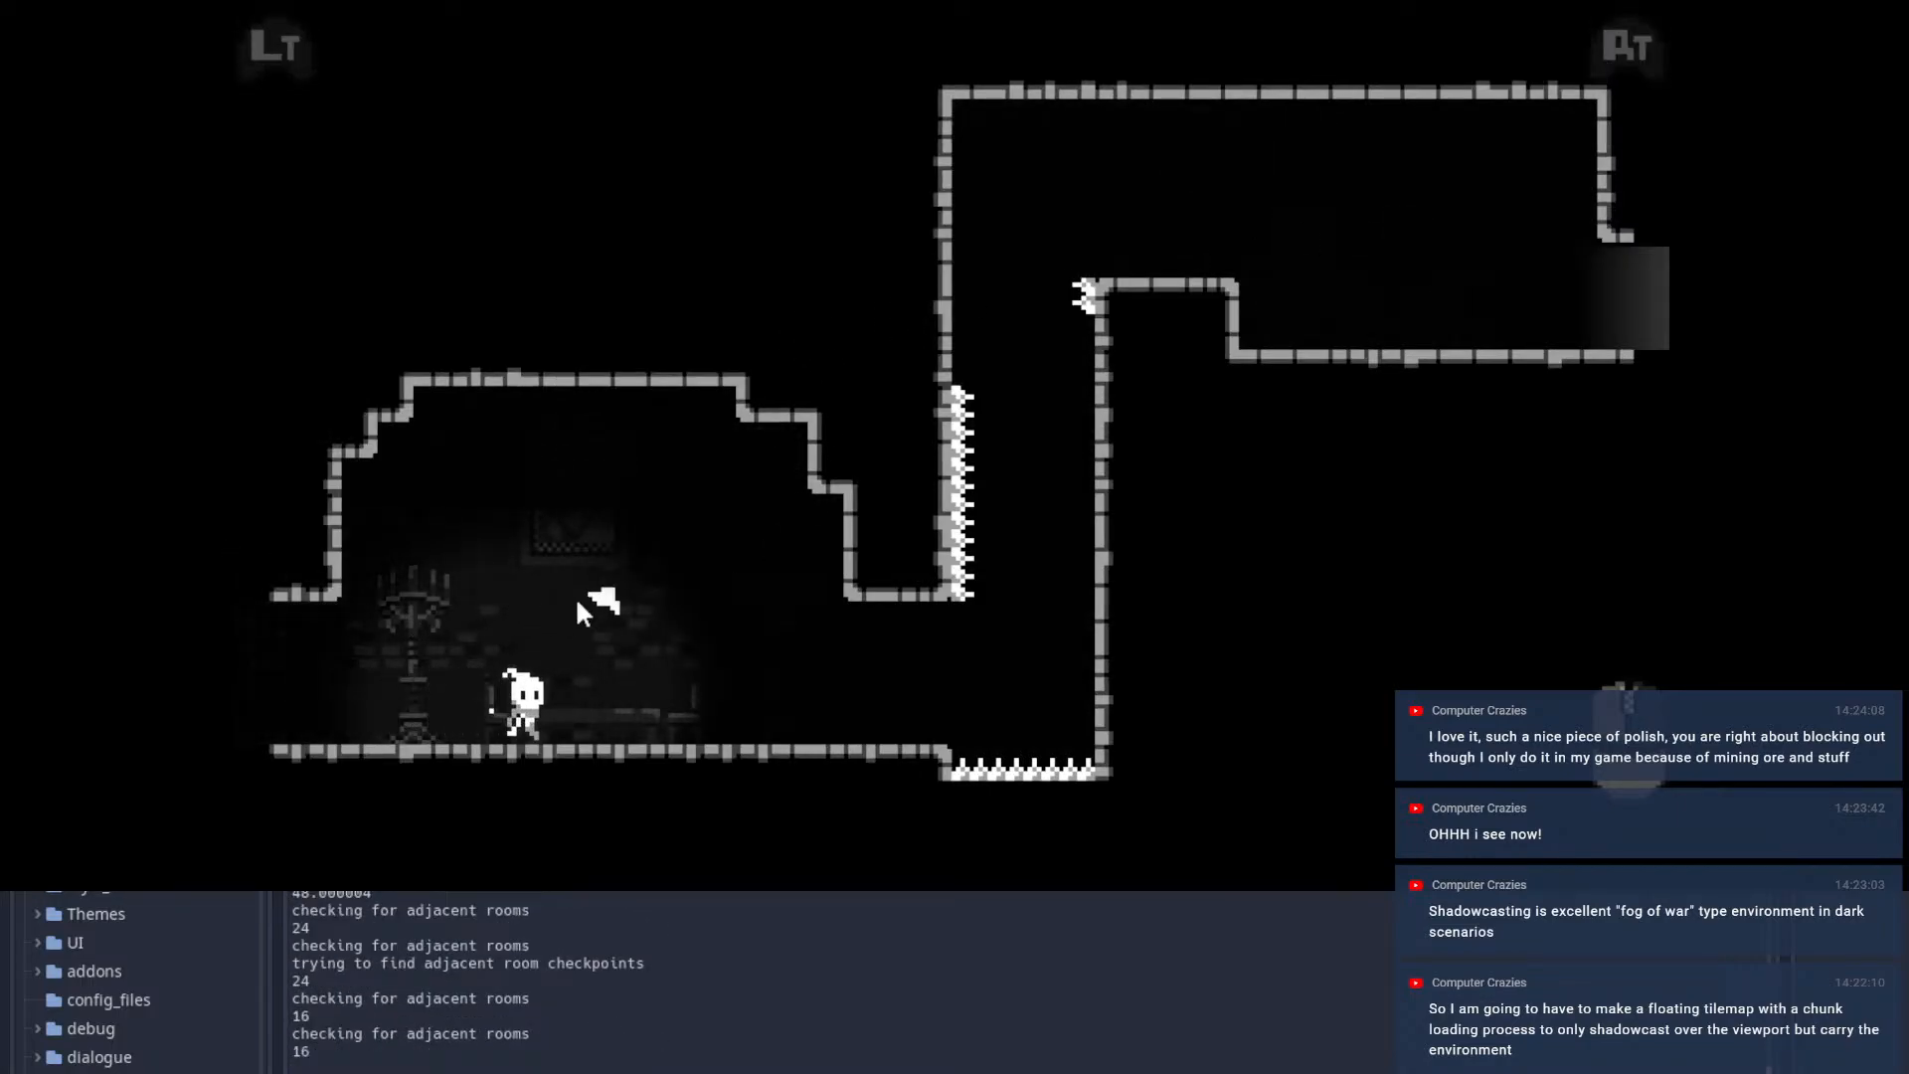
Step: Jump onto the wall of the spiked shaft, climb over to the crate ledge, and leave the candelabra room
key("space")
key("Up")
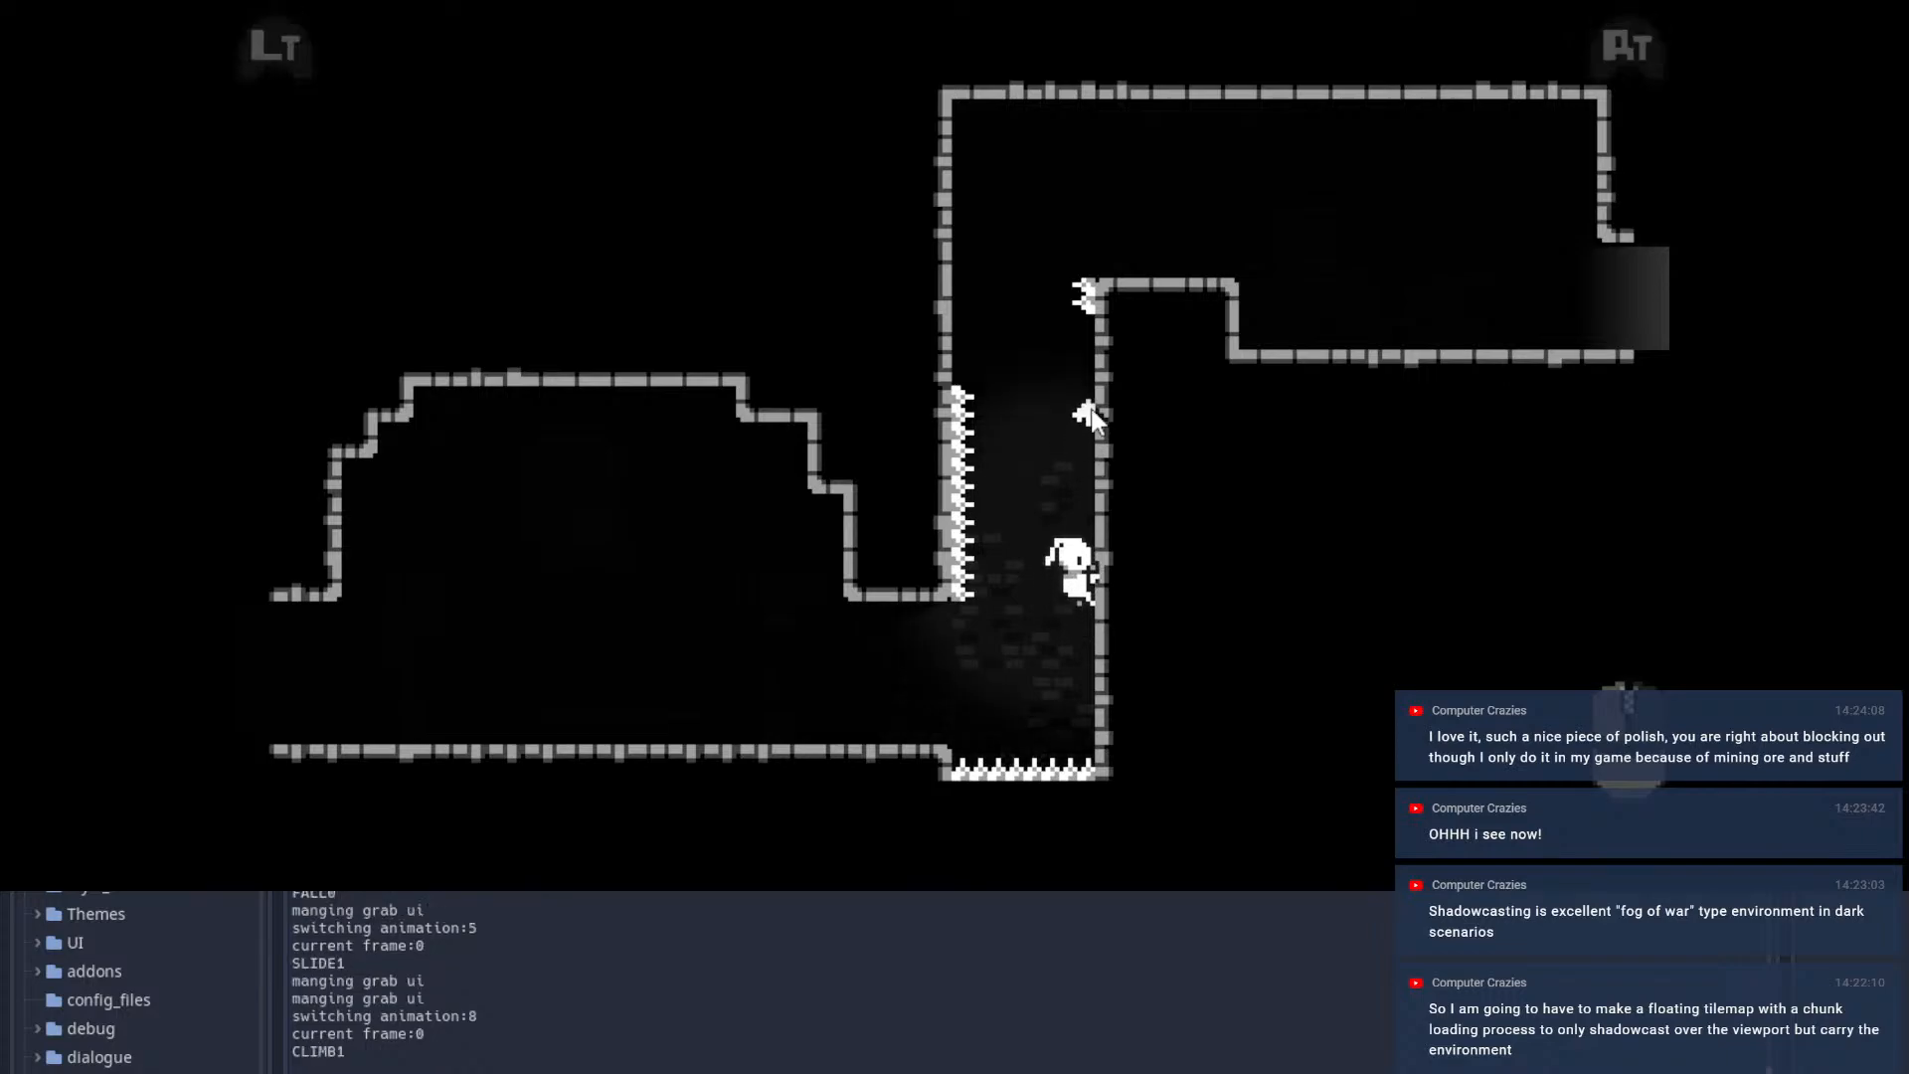
key("space")
key("Right")
key("space")
key("Right")
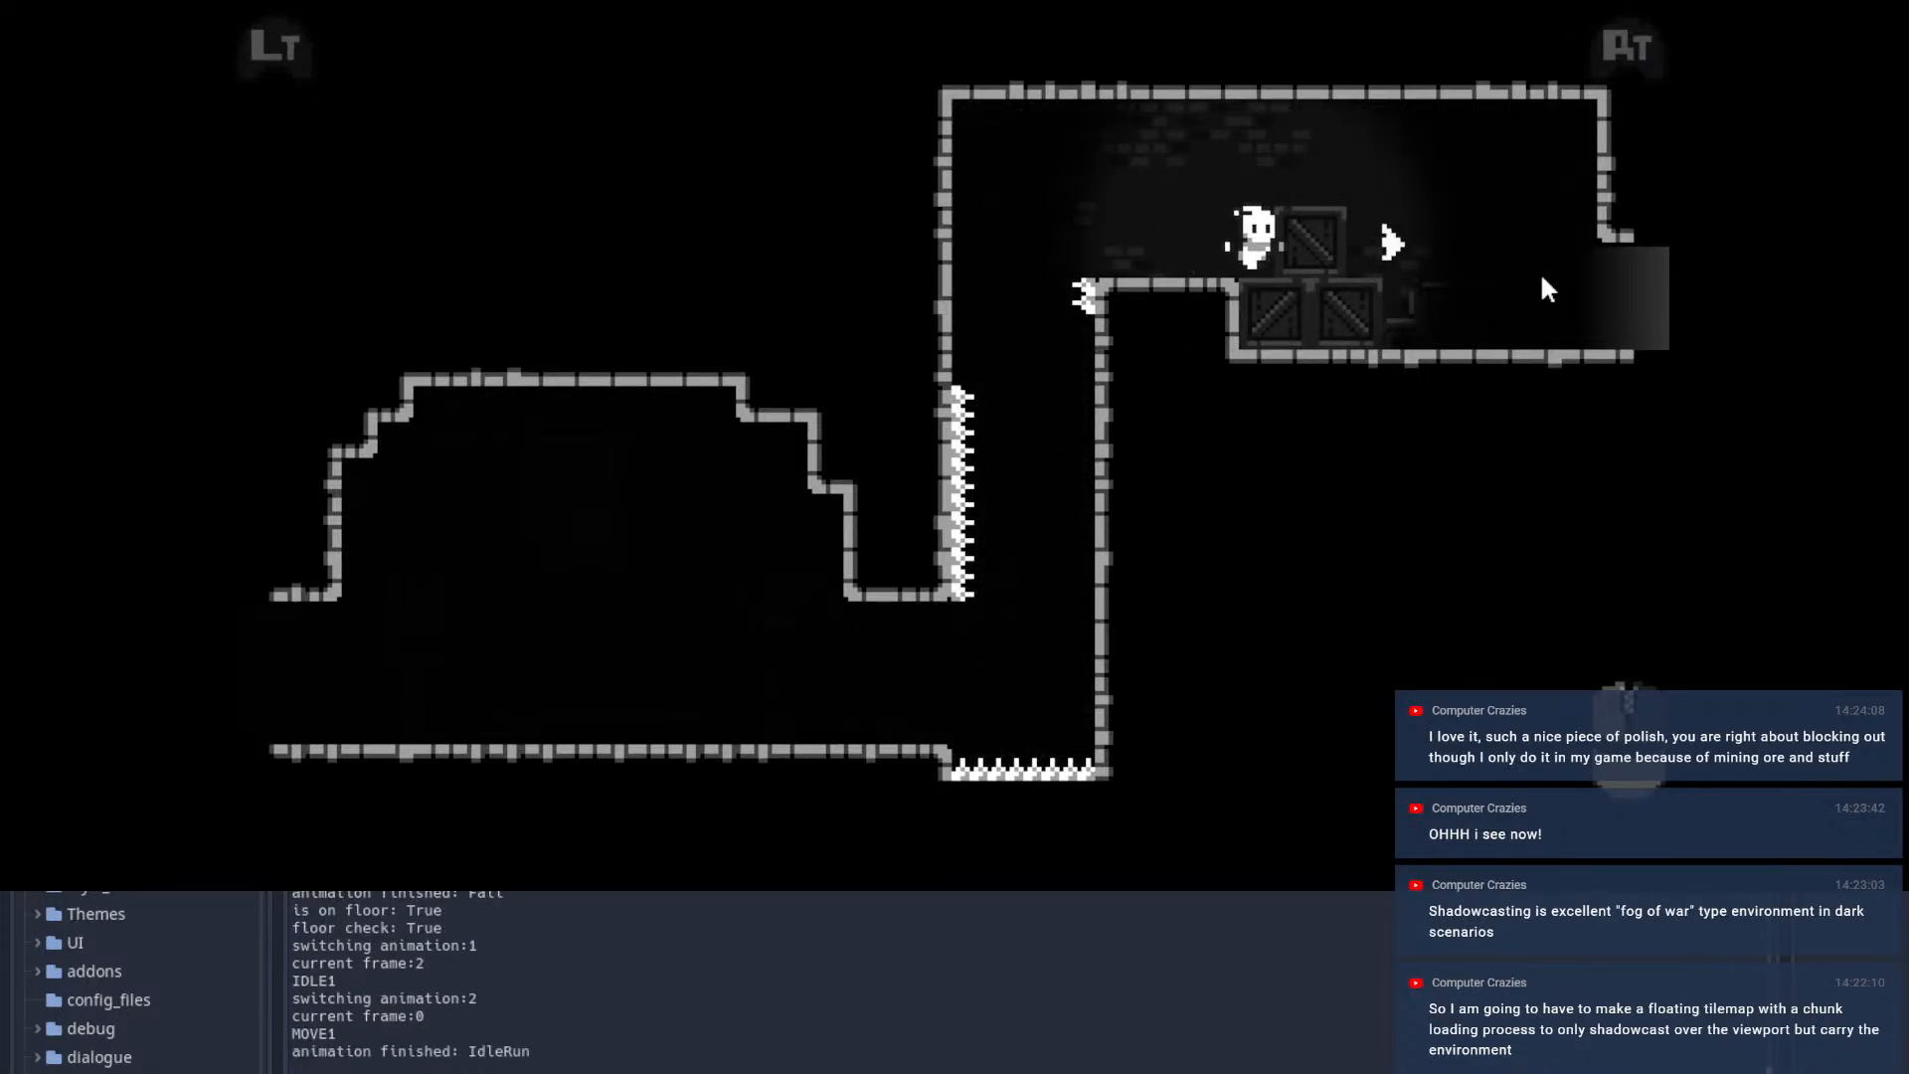
key("Right")
Step: Cross the hanging-platform room above the long spike pit and exit past the crate stack
key("space")
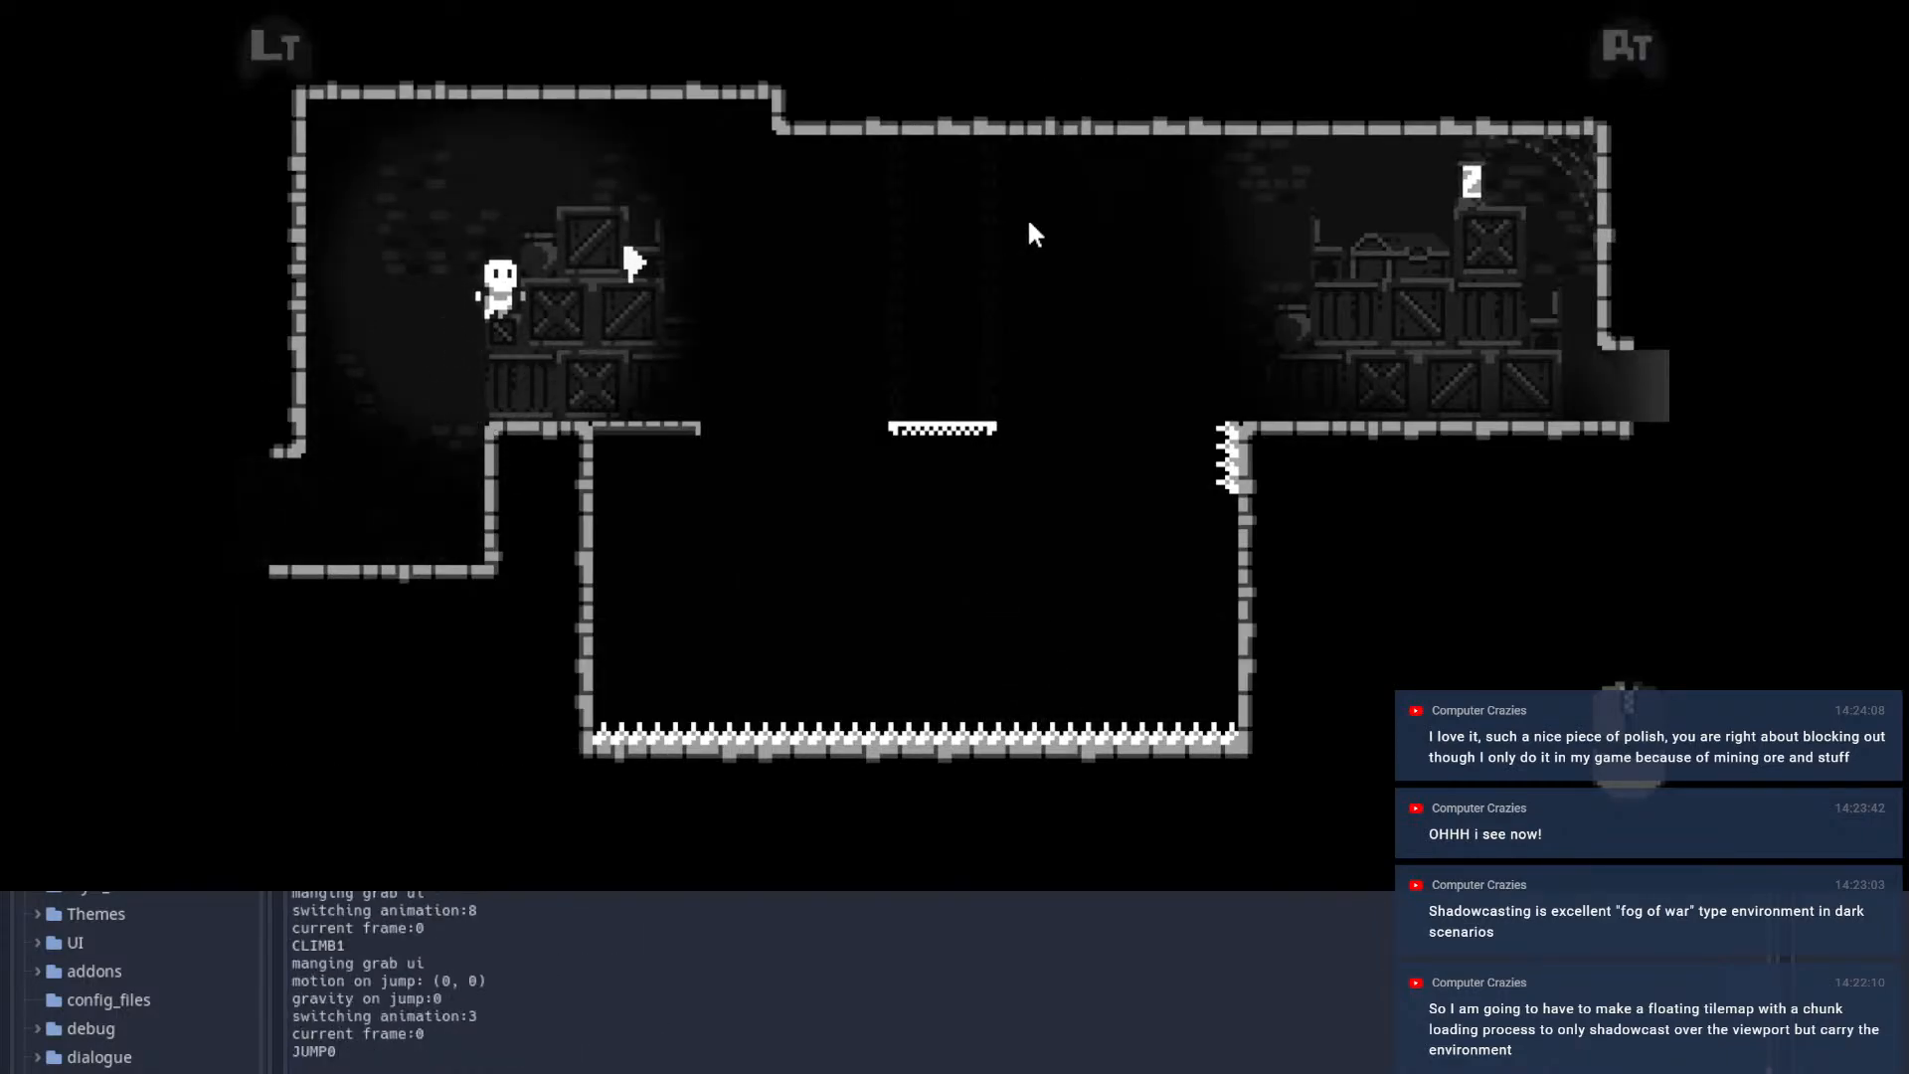
key("space")
key("space")
key("Right")
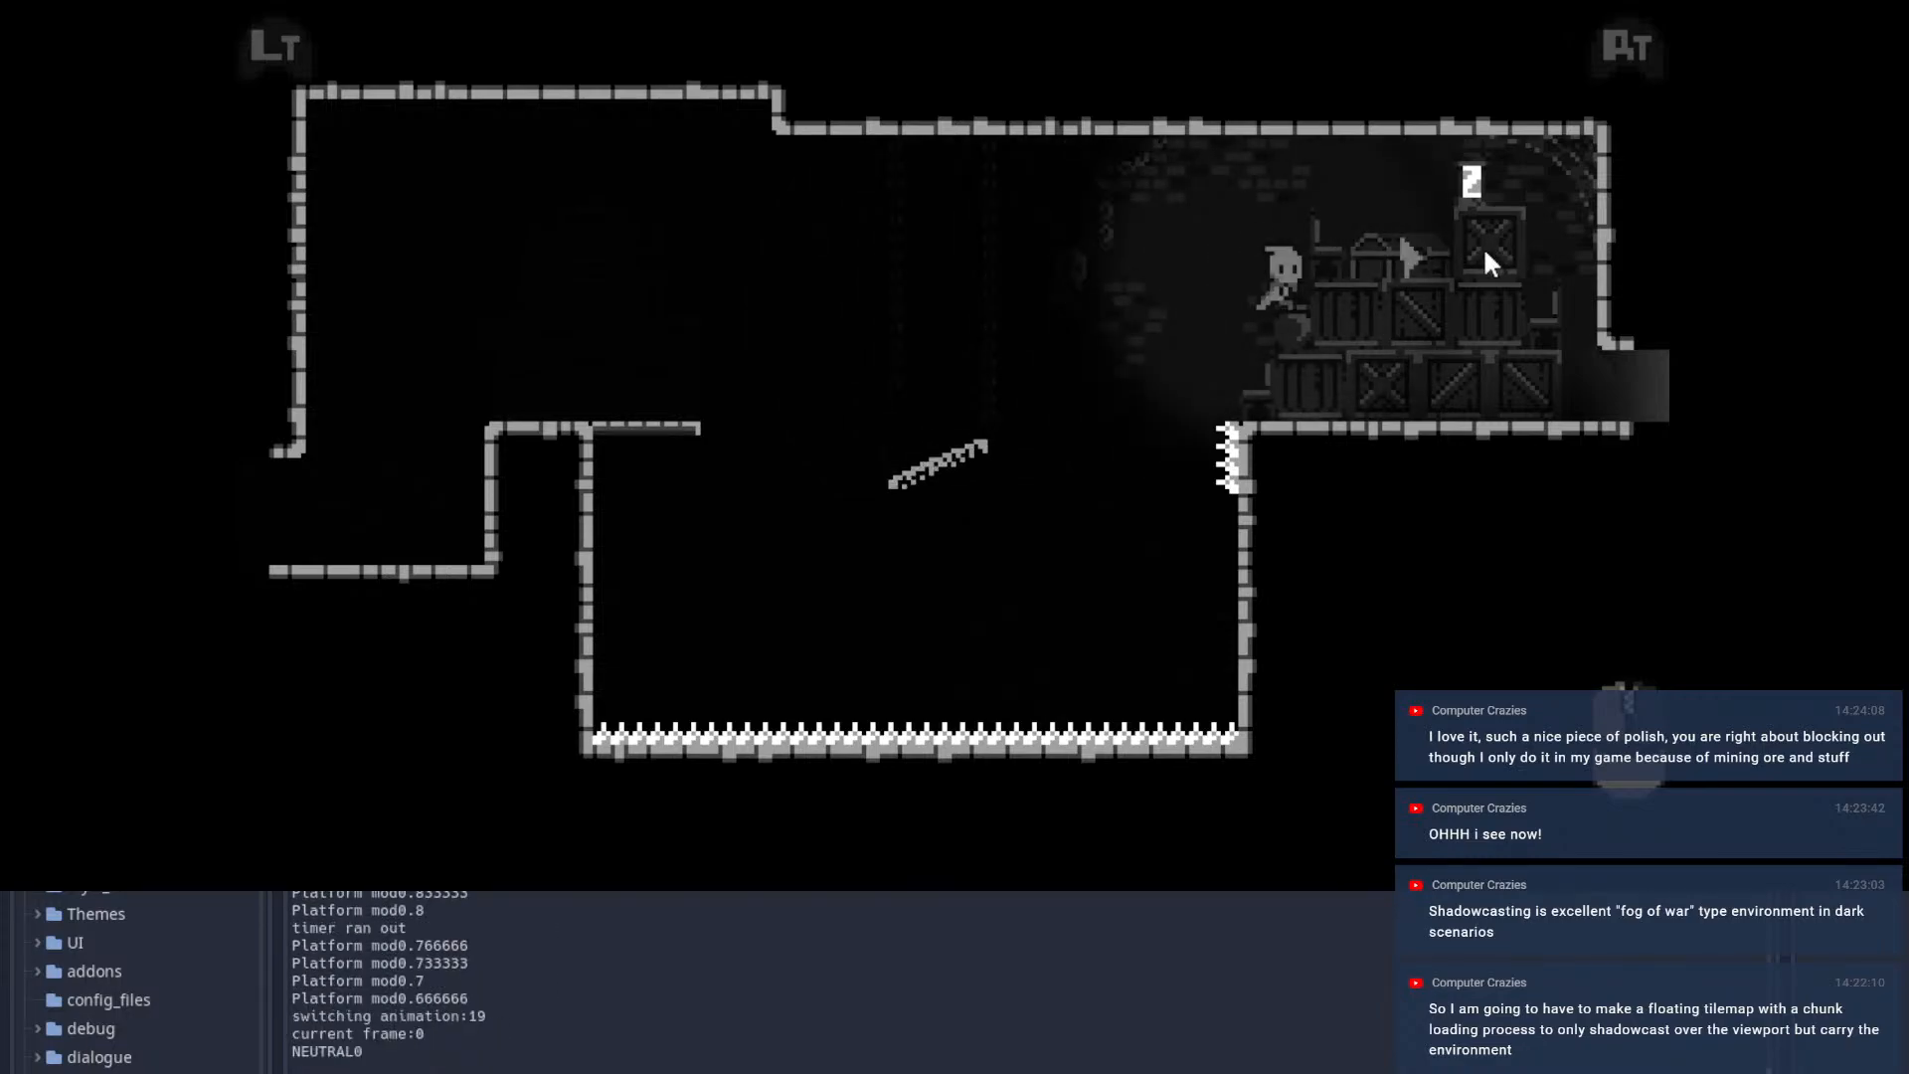
key("Right")
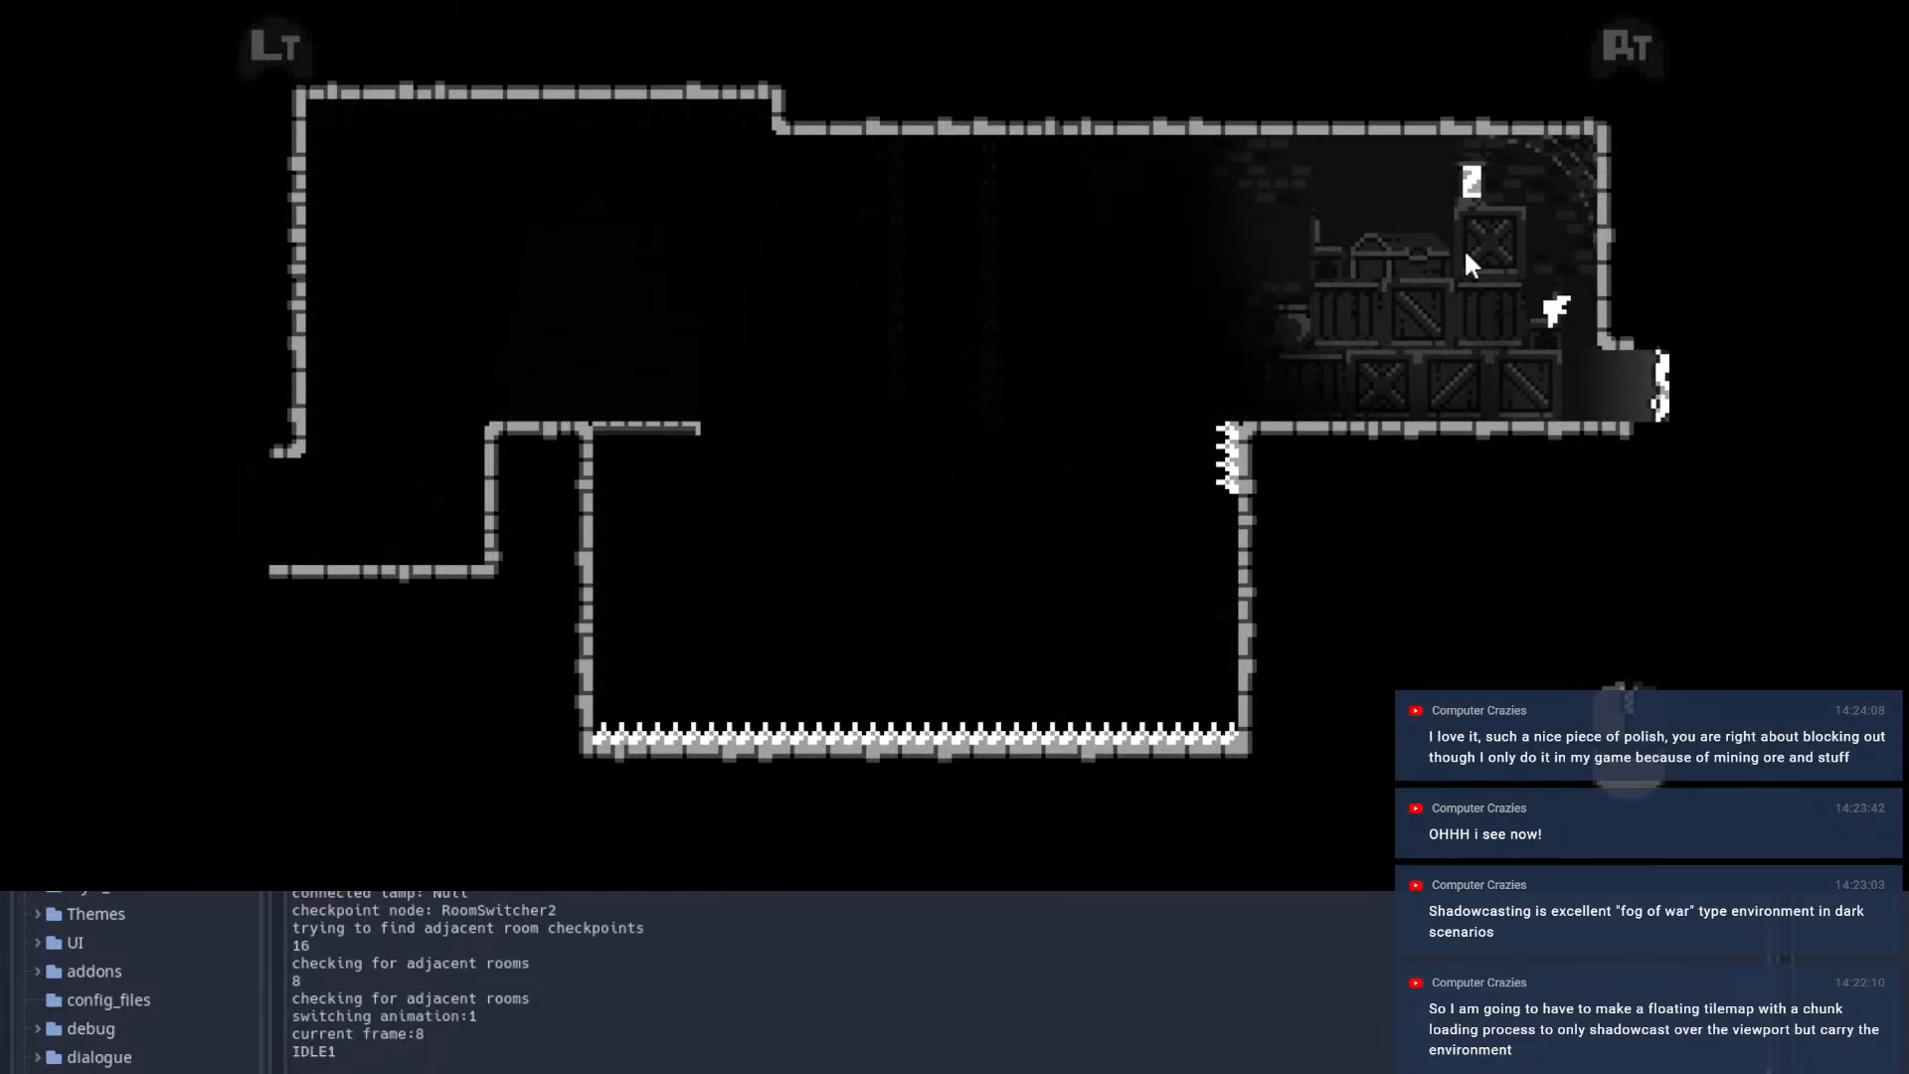
Step: Playtest the room with three floor springs, dashing through the gap between spiked blocks and out the far exit
key("space")
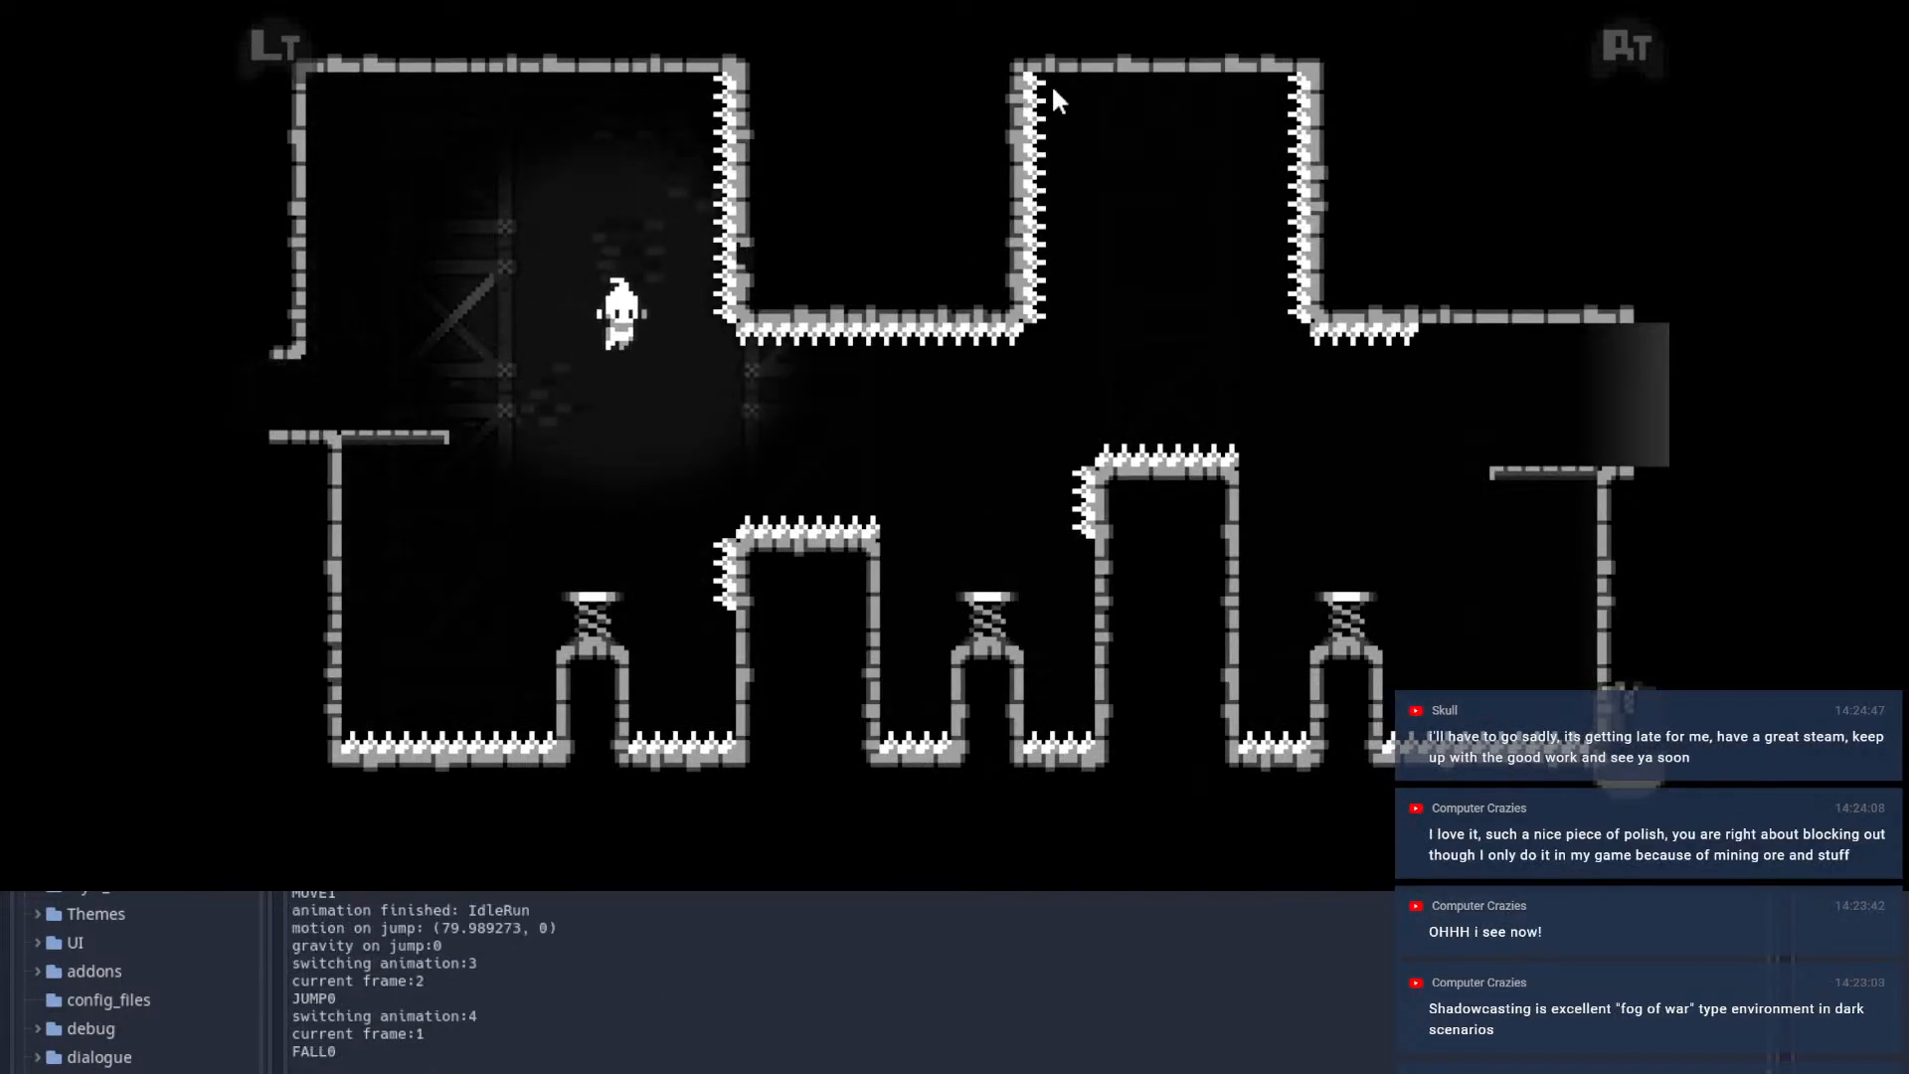
left_click(1238, 386)
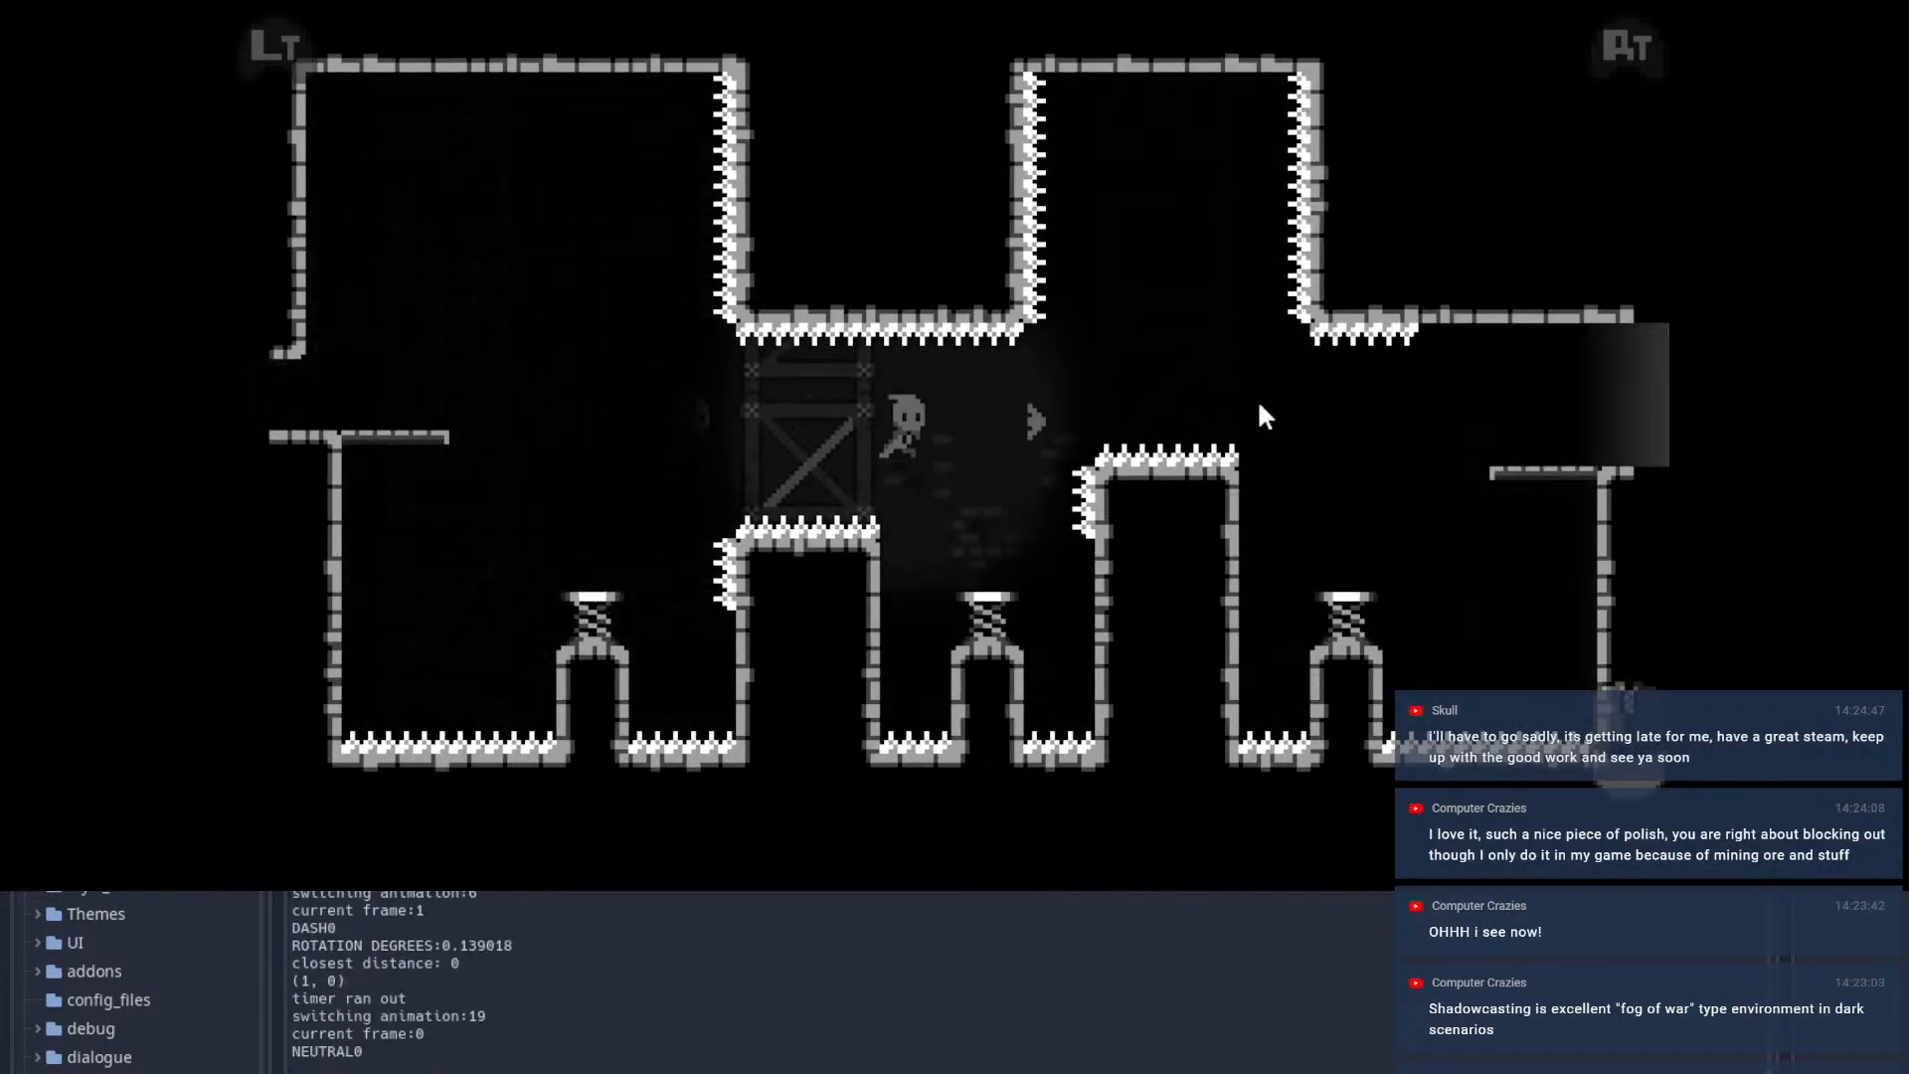
left_click(1247, 262)
left_click(1532, 386)
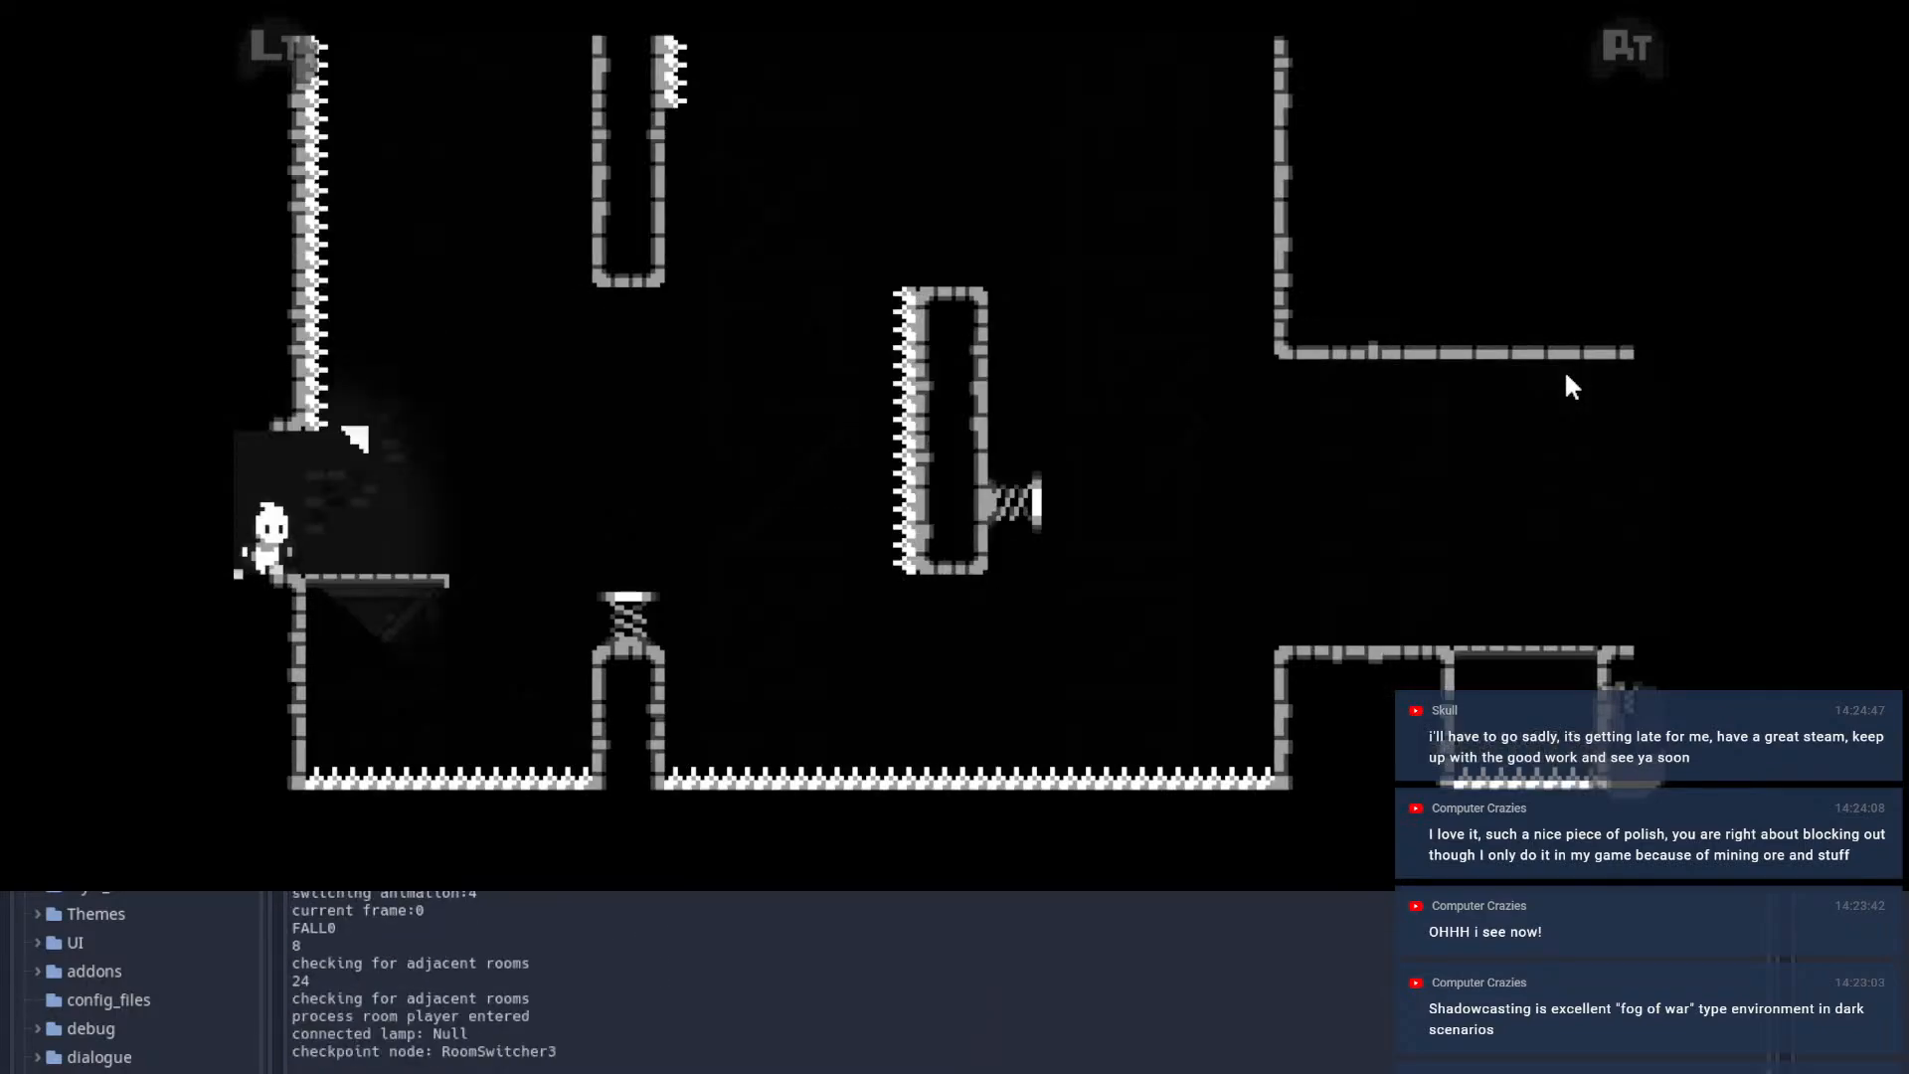
Step: Cross the room with the floating spiked pillar and side spring, and dash into the exit corridor
key("space")
left_click(675, 183)
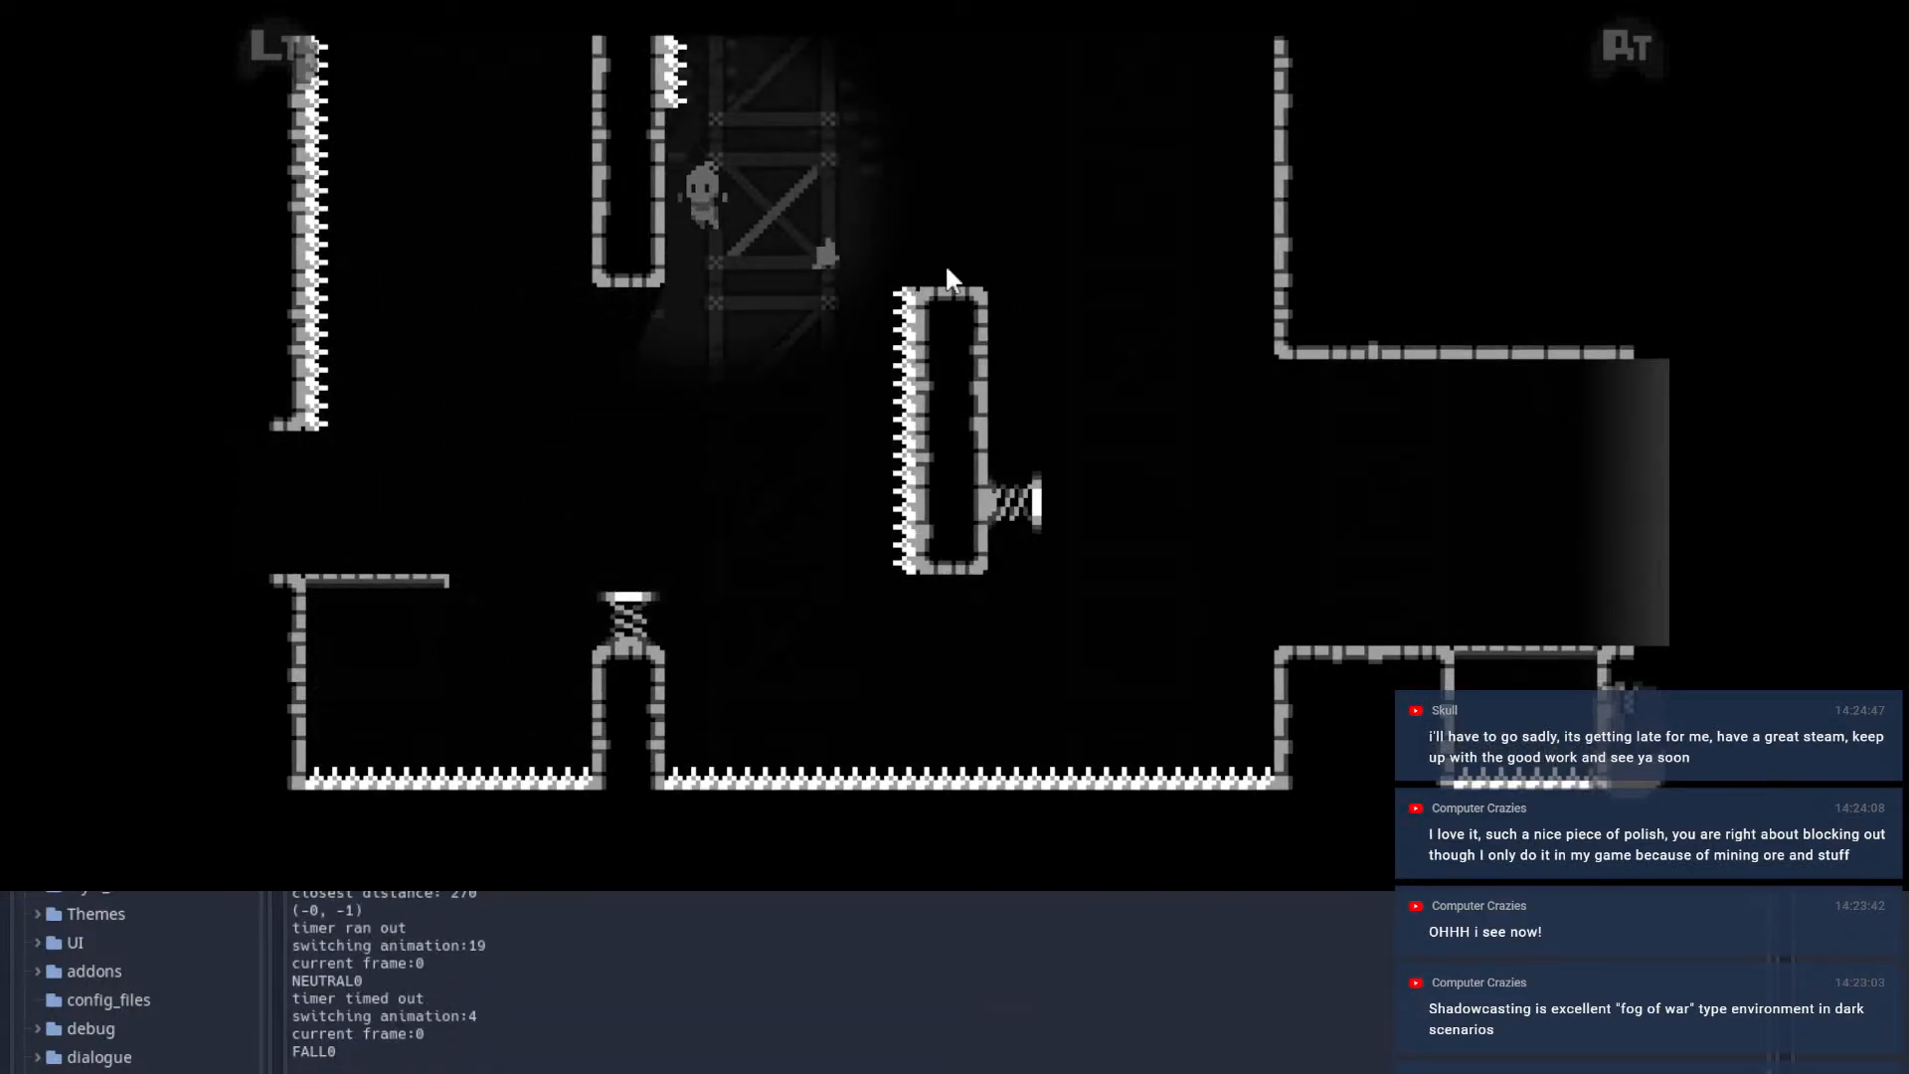
key("space")
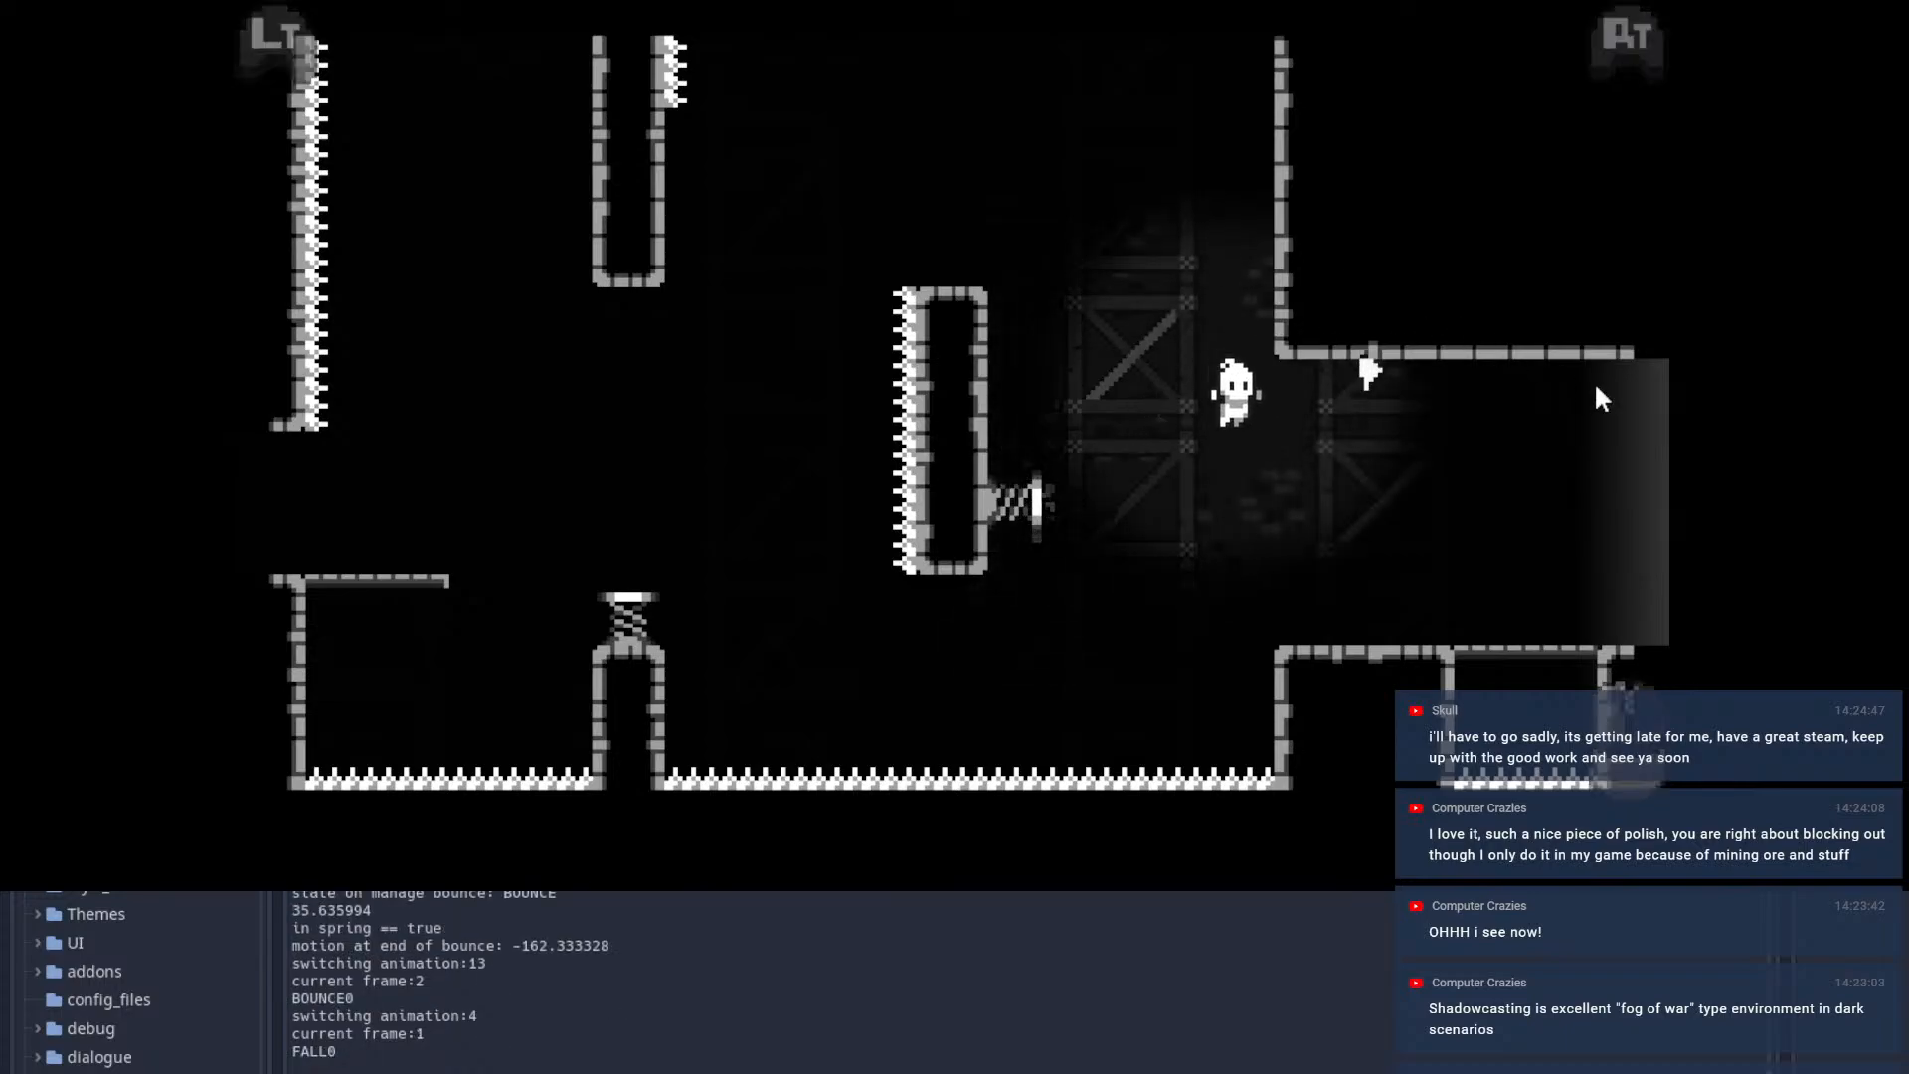
left_click(1602, 404)
Step: Bounce past the small spiked block to the hanging platform, then reach the wall and climb to the crate ledge
key("space")
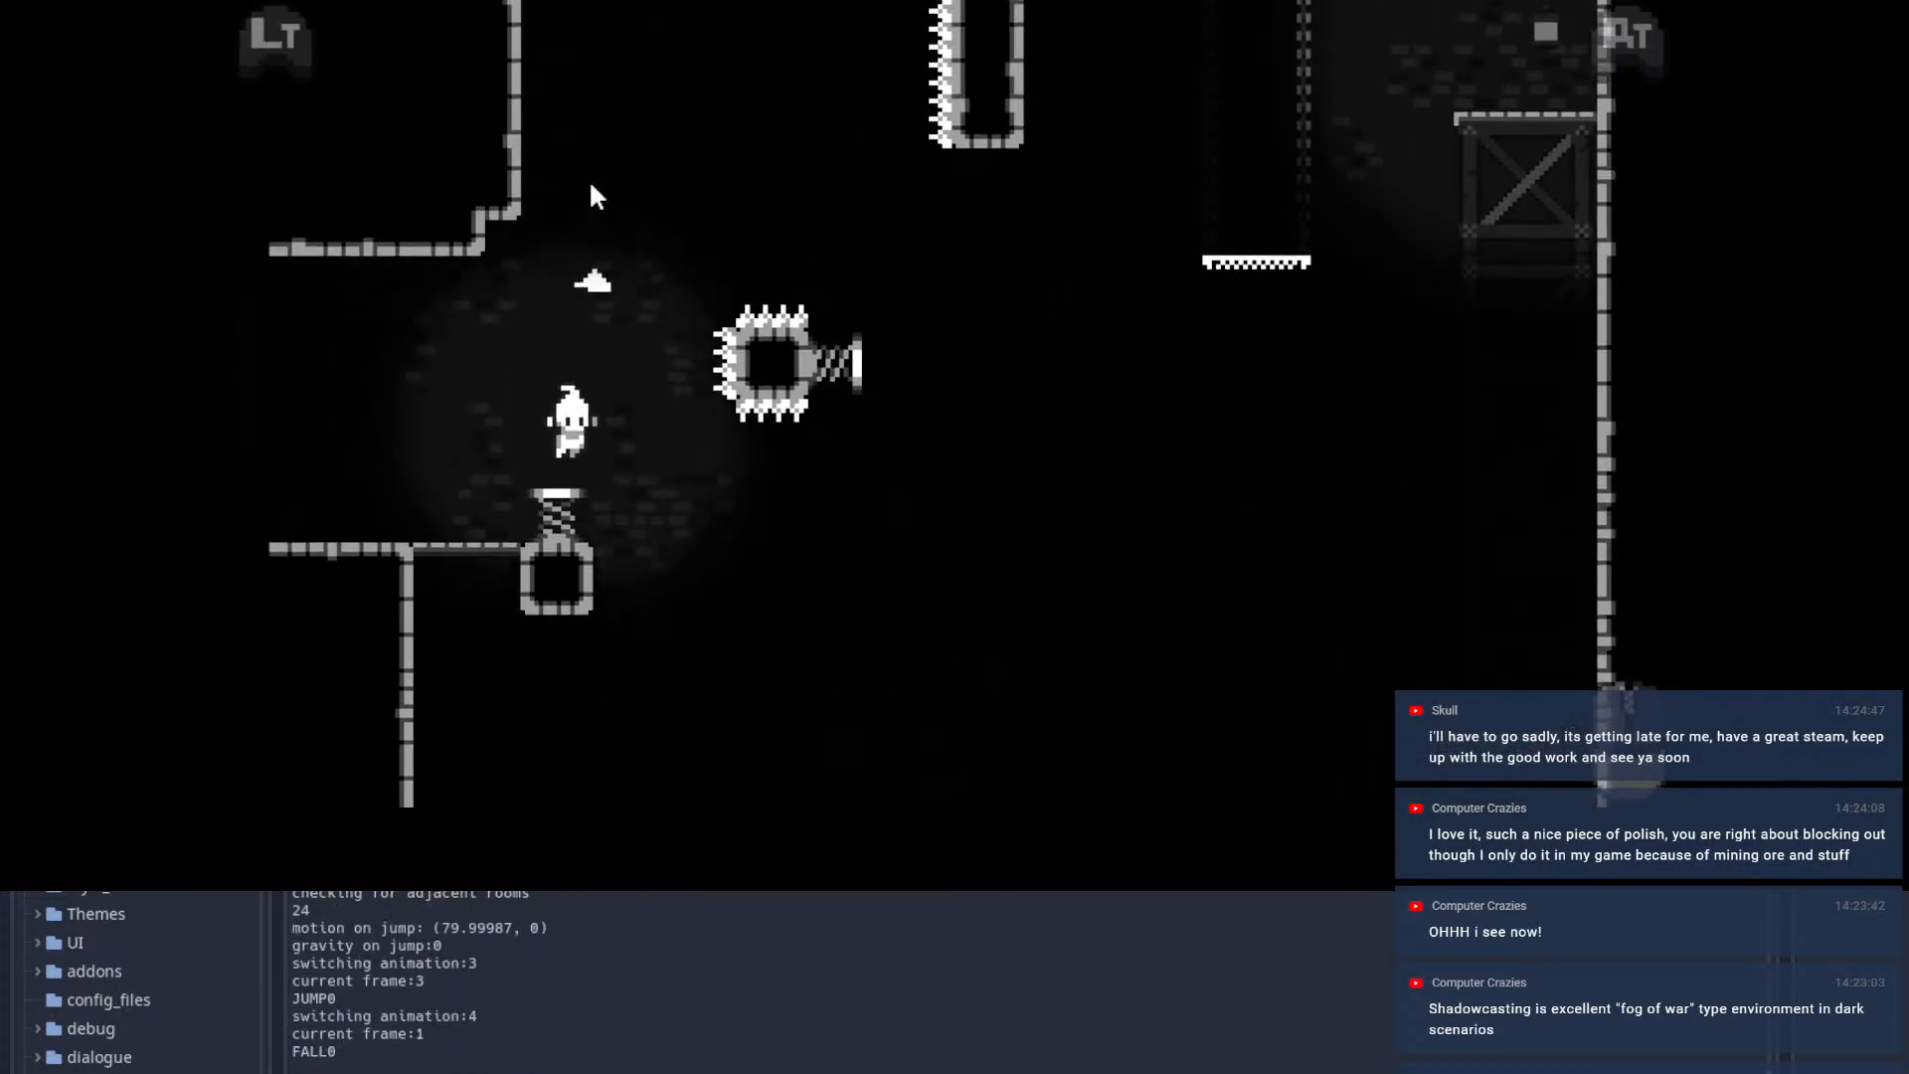
left_click(1026, 120)
left_click(1303, 162)
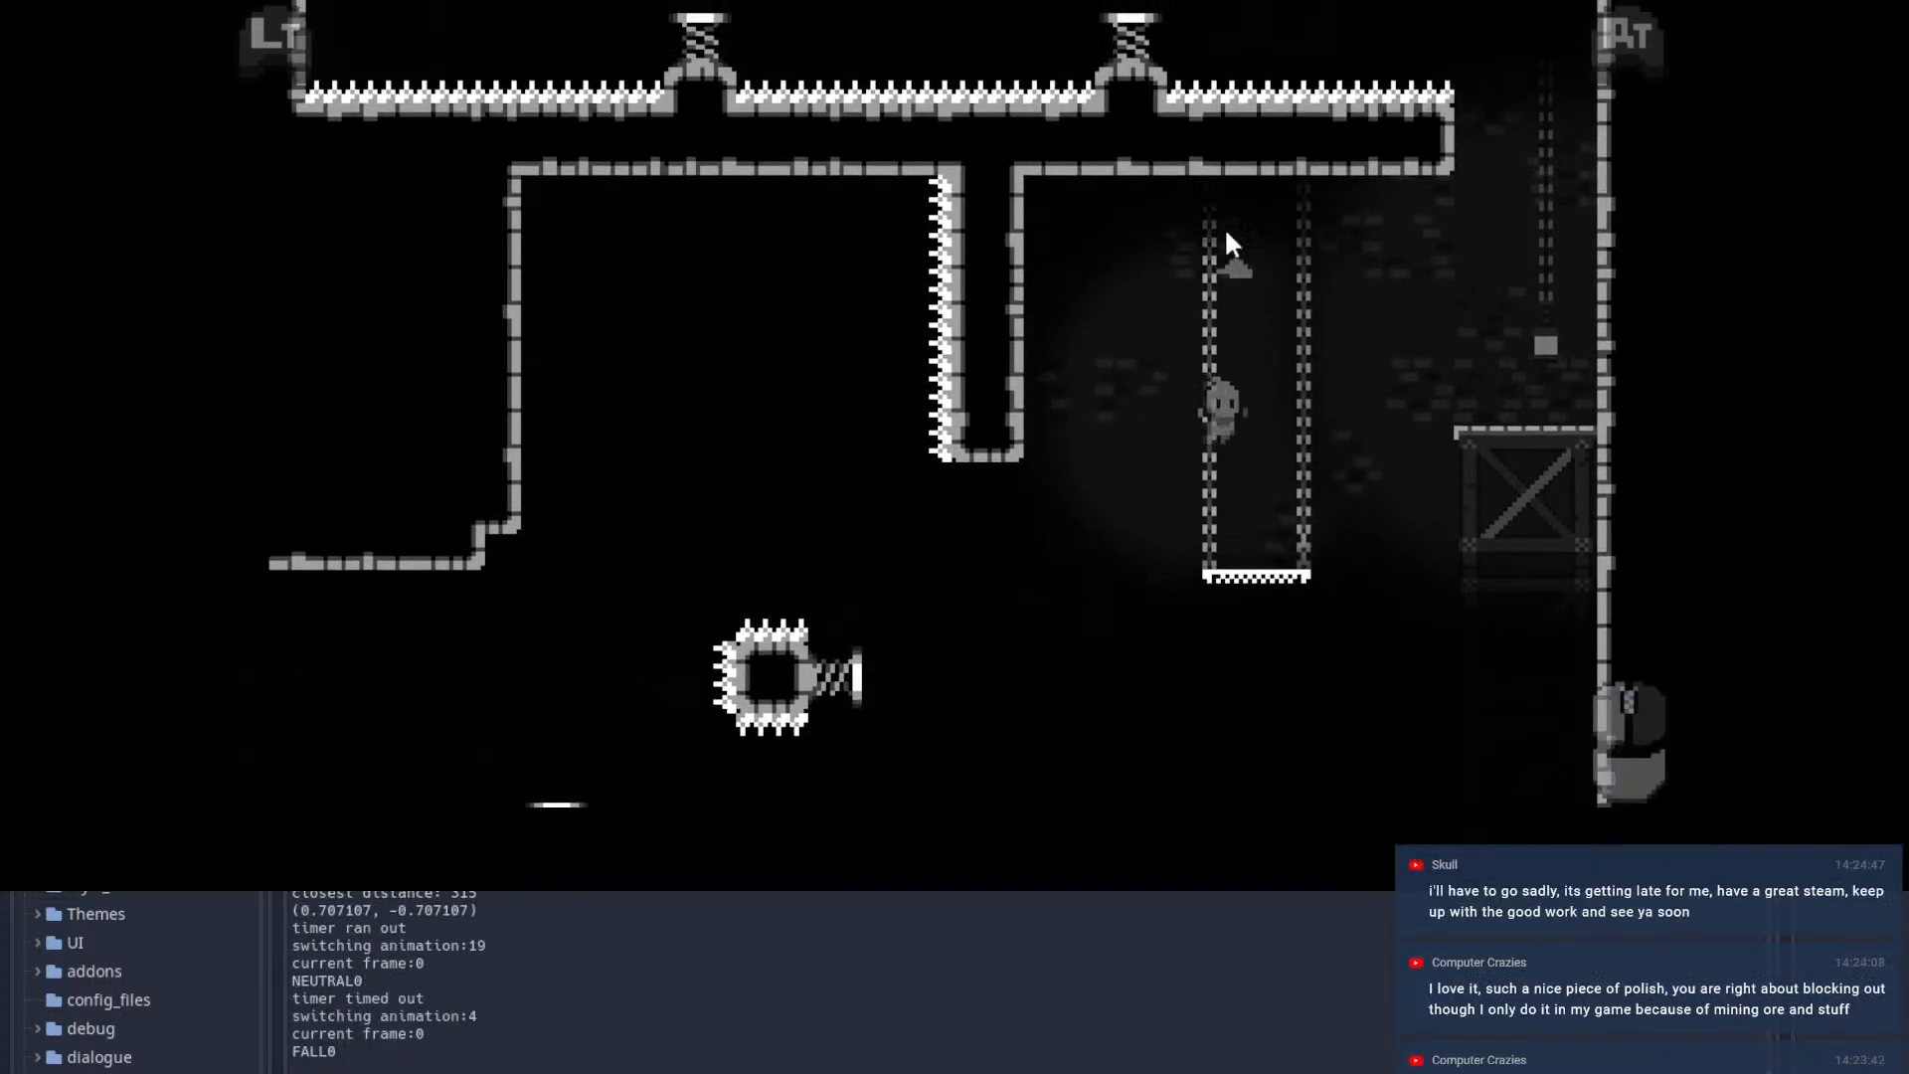
key("space")
left_click(1322, 237)
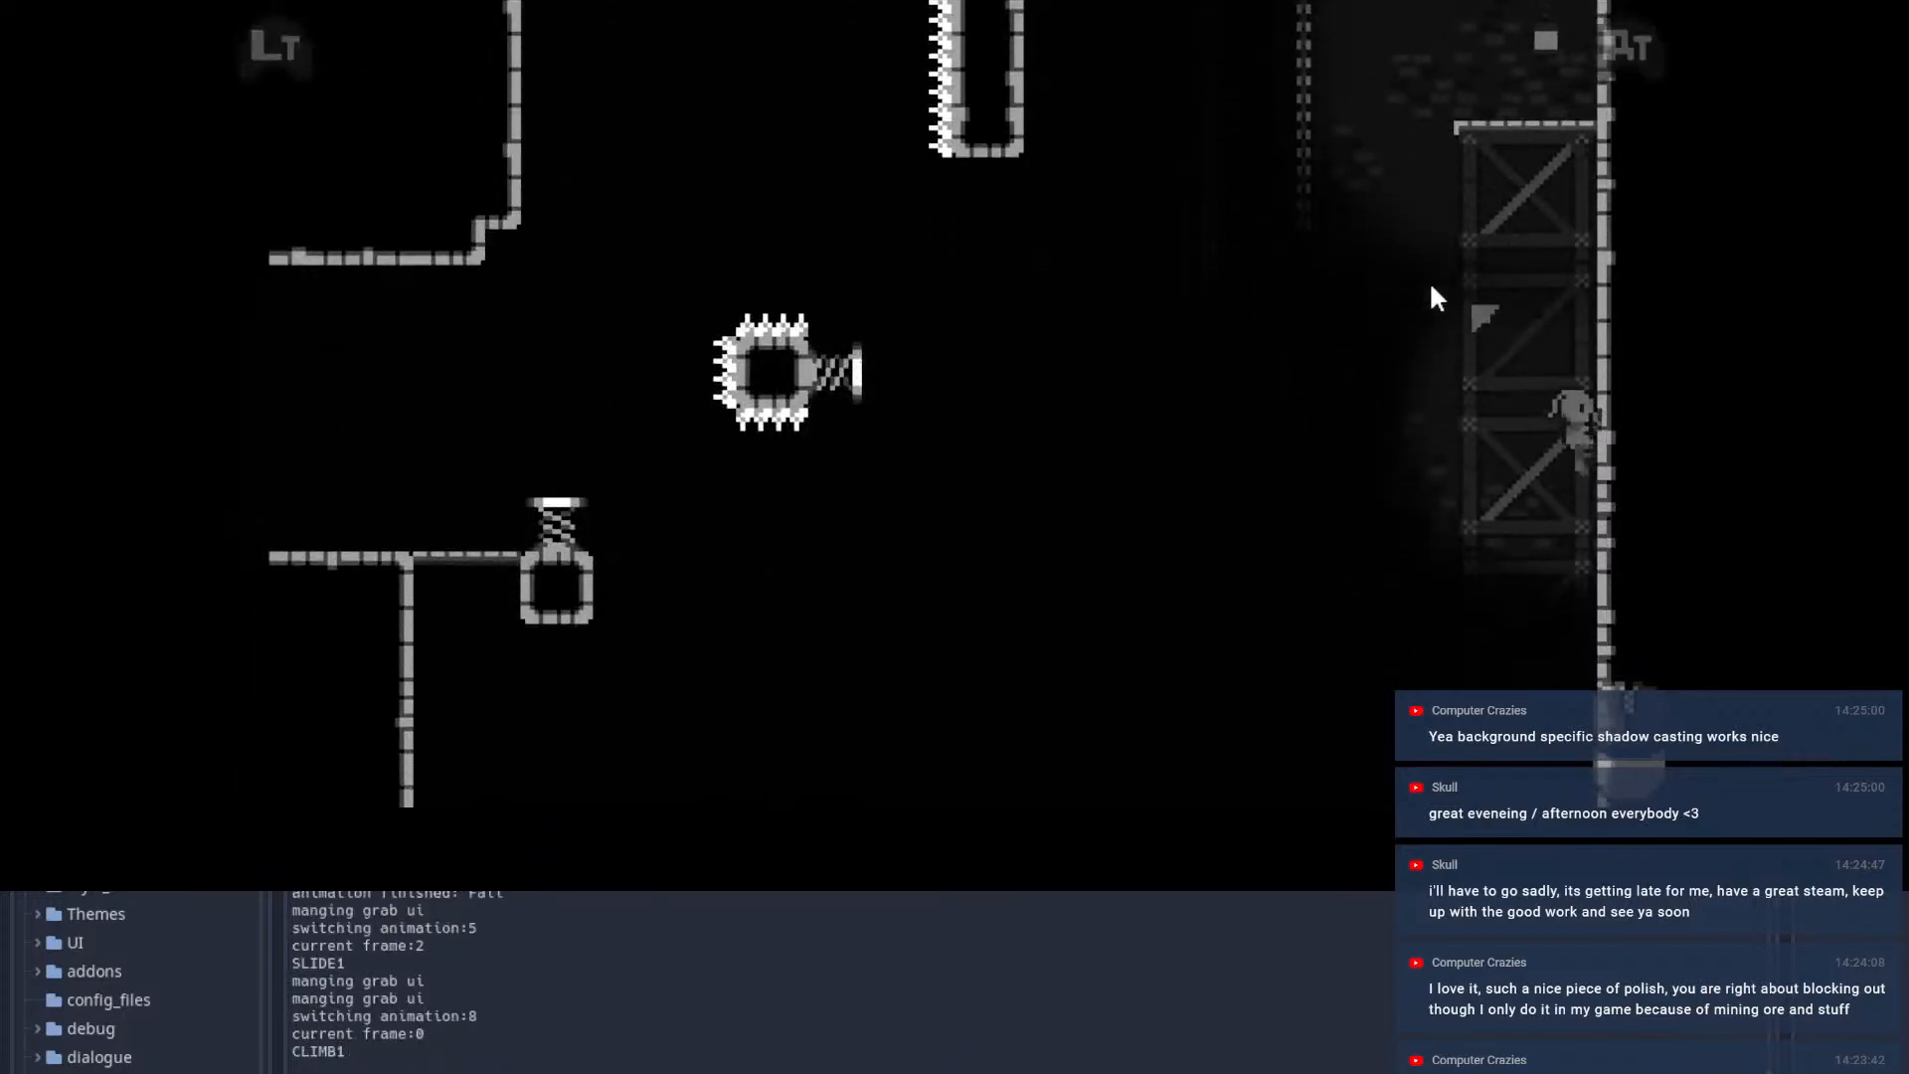
key("space")
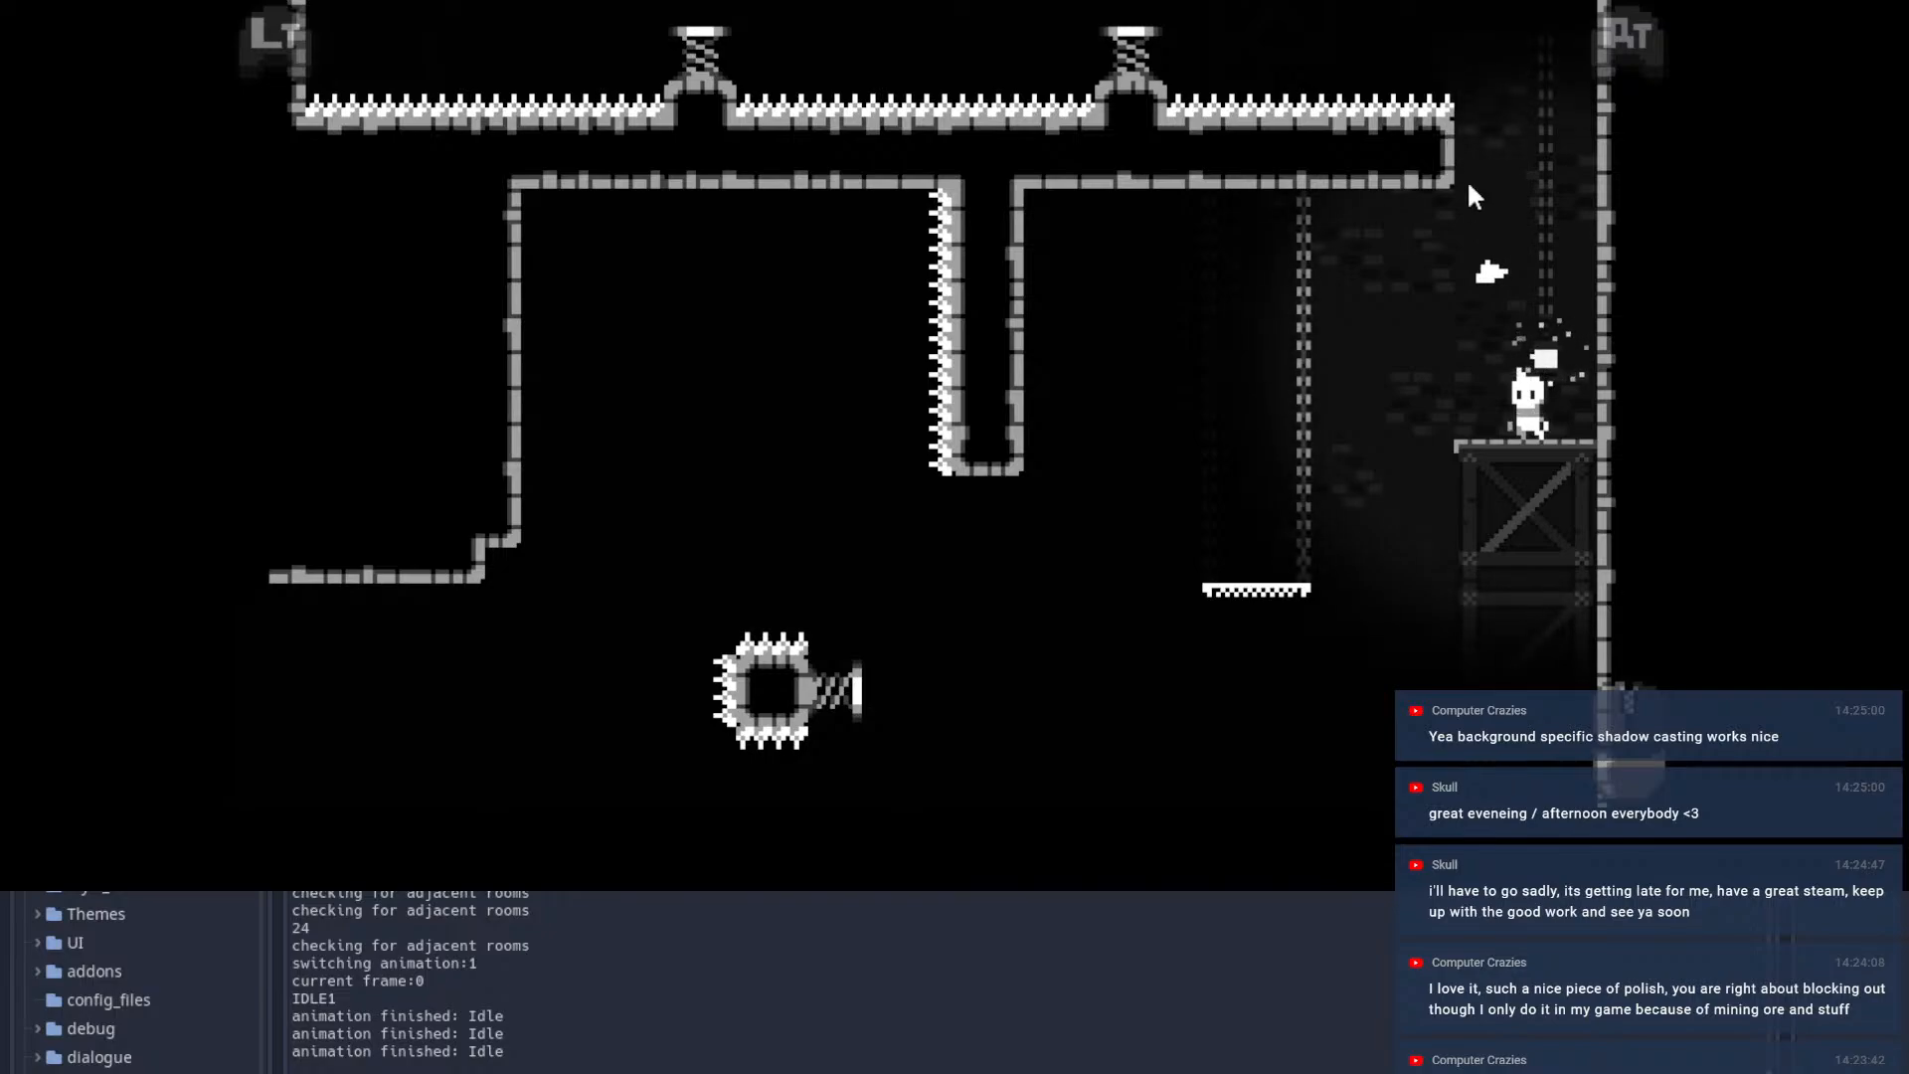
Step: Jump up from the crate ledge and dash over the two-spring spike floor to the opposite crate ledge
key("Right")
key("space")
key("space")
key("a")
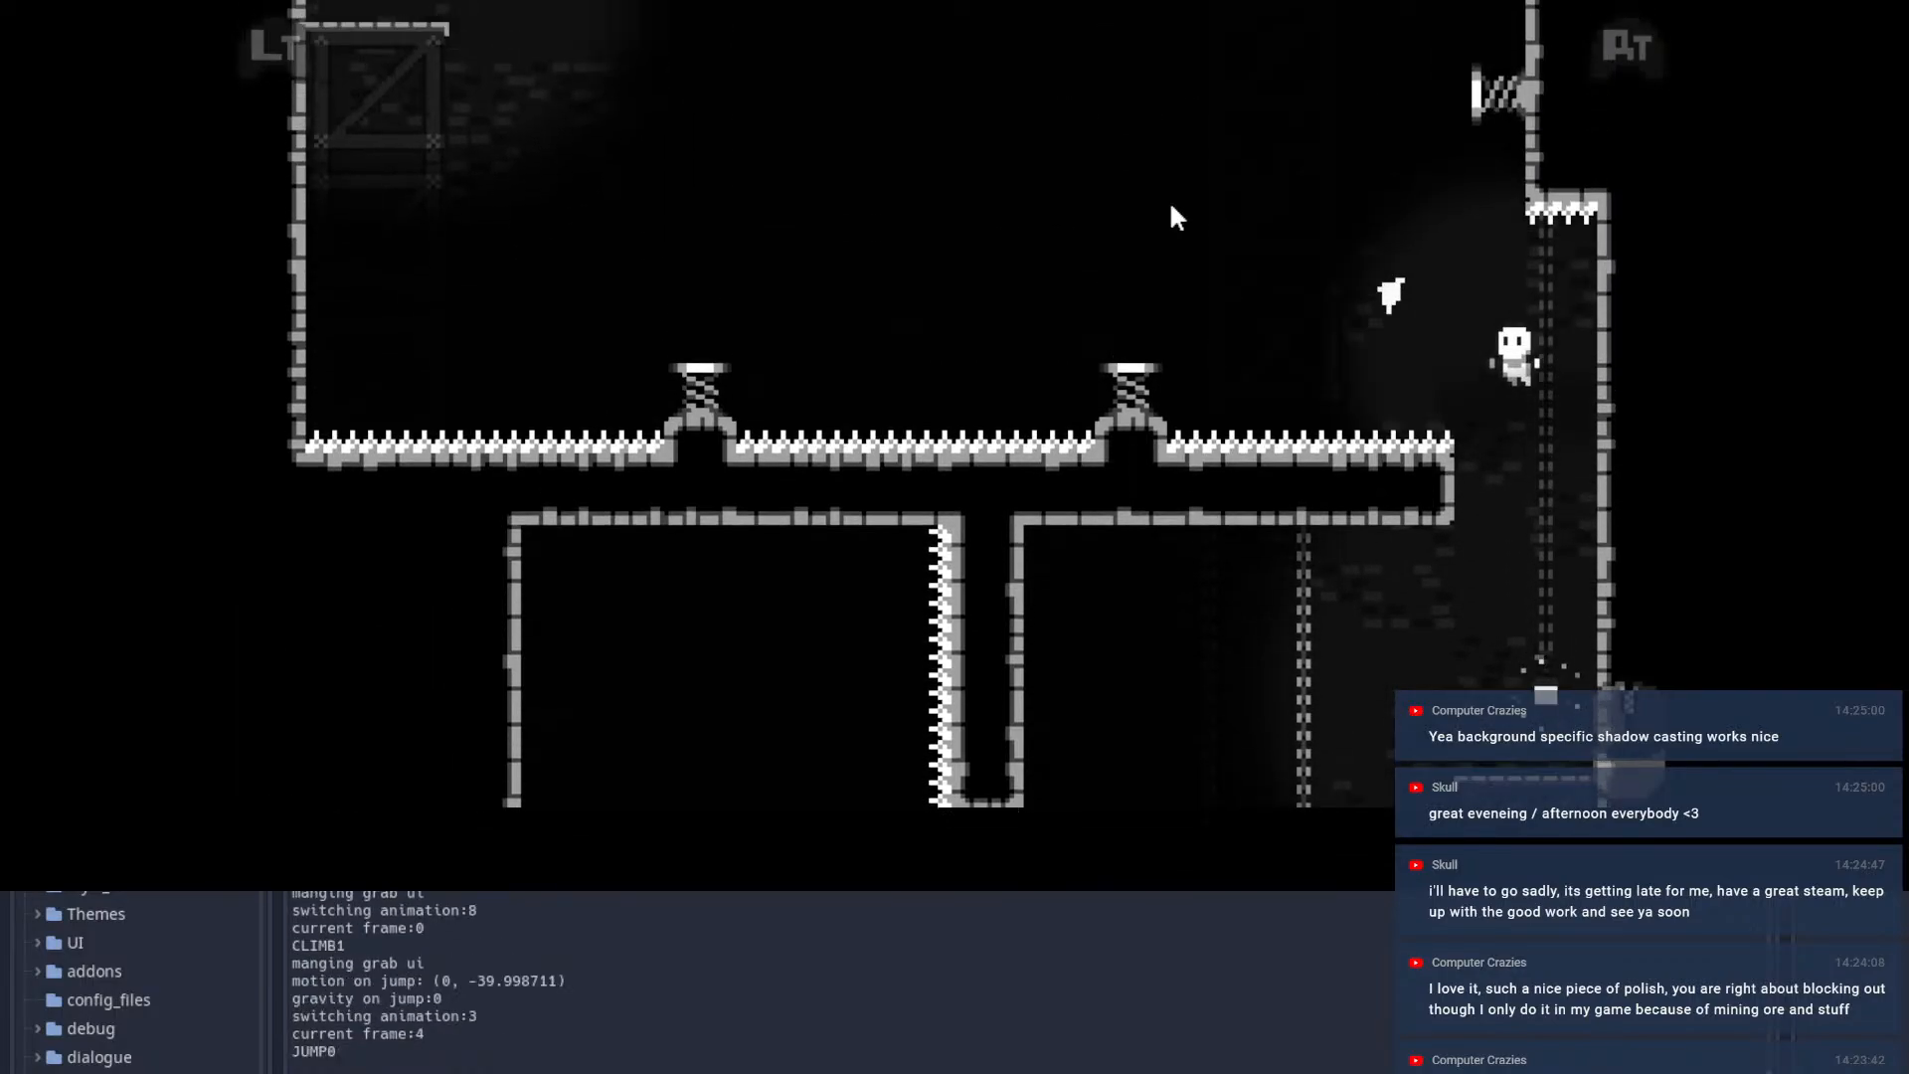
left_click(1124, 191)
left_click(699, 355)
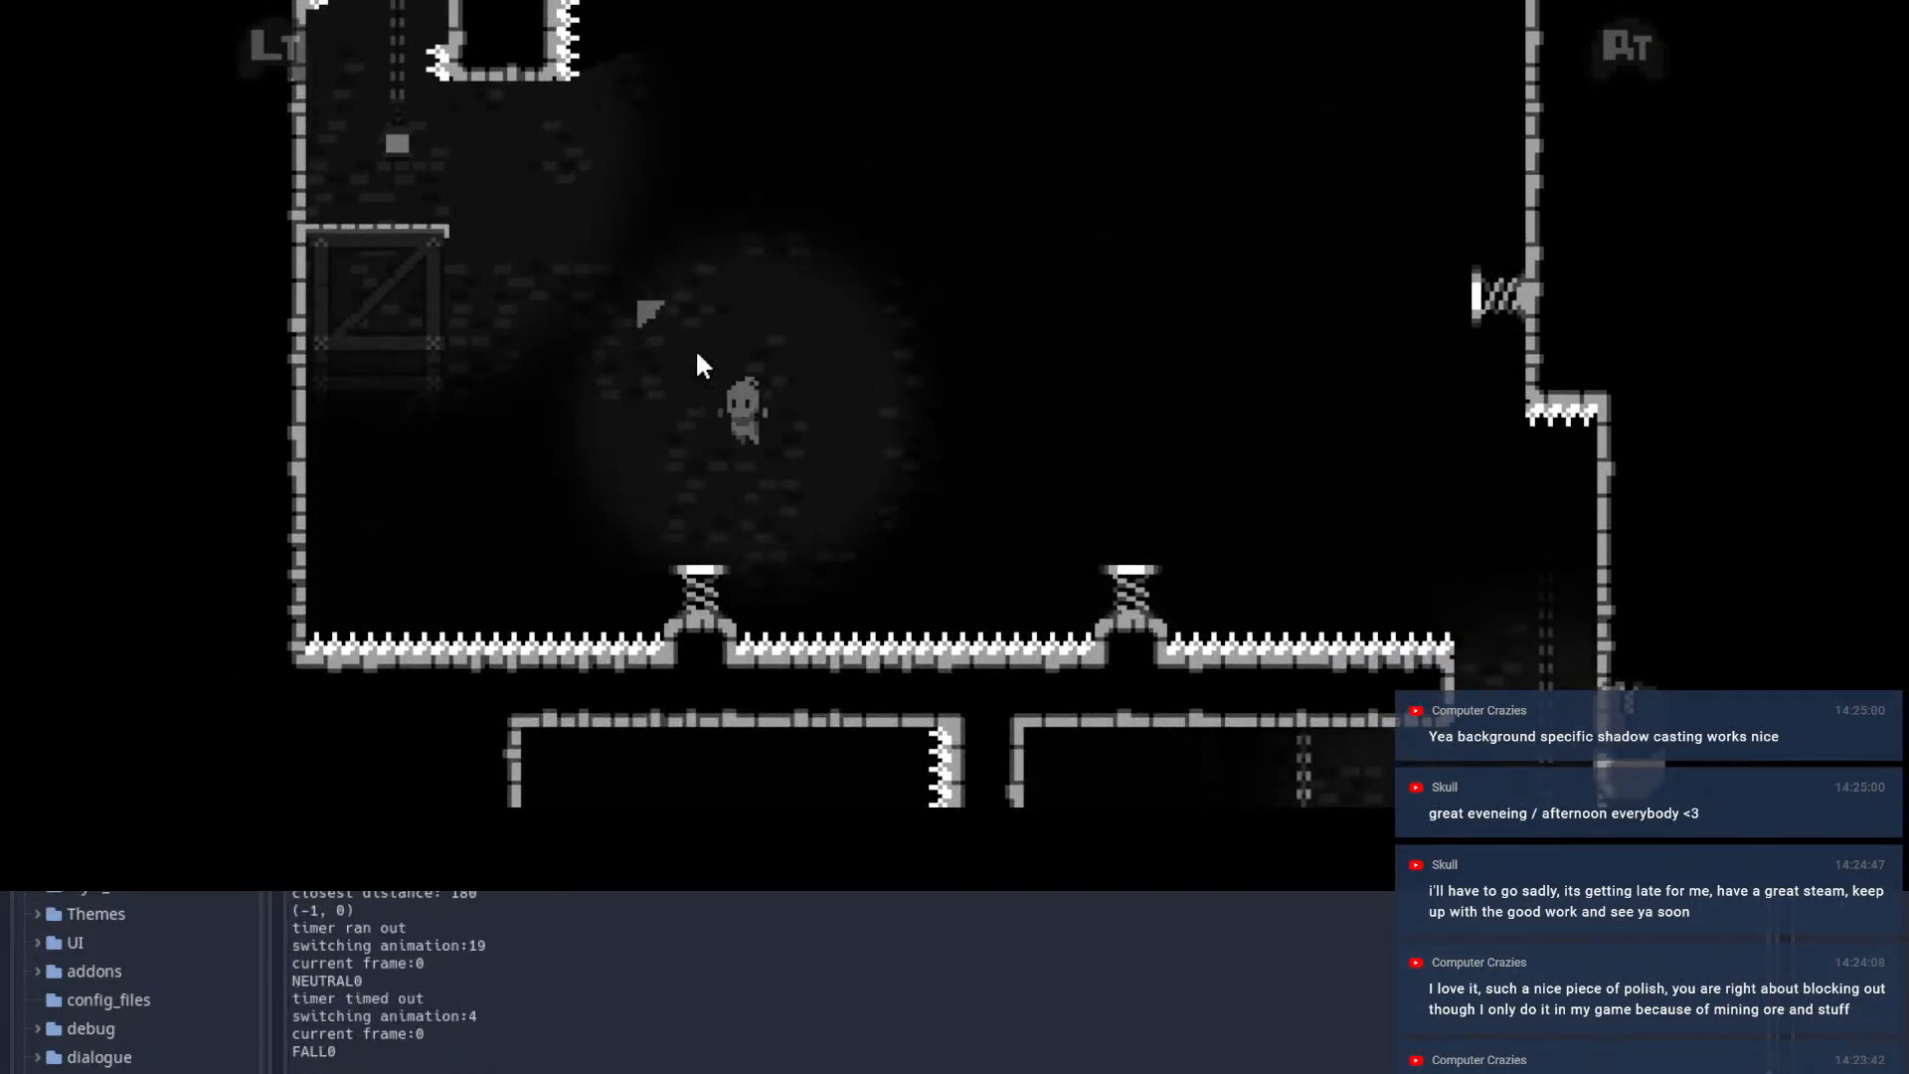
key("a")
left_click(511, 316)
key("space")
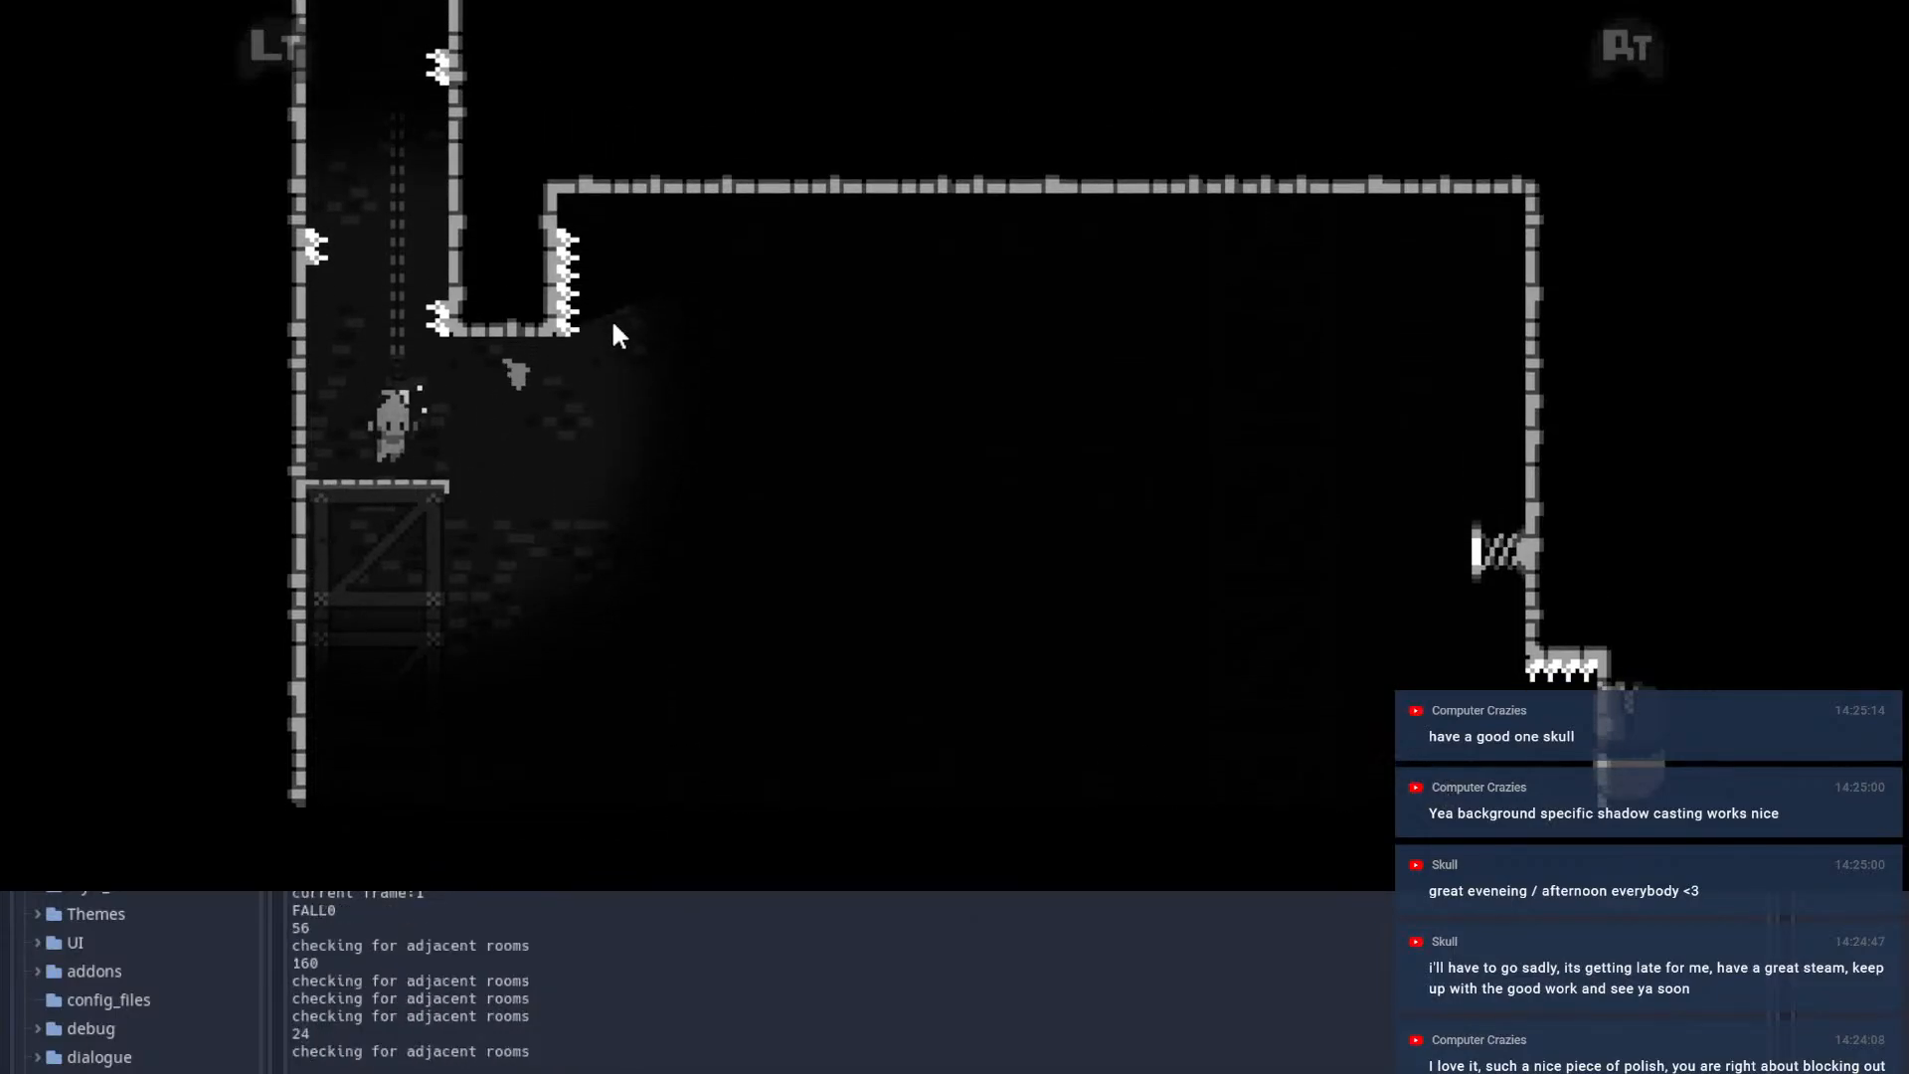
Step: Climb the narrow spiked shaft with wall jumps and dashes, and land on the ledge with the crate pile
key("a")
key("space")
key("space")
key("d")
left_click(994, 50)
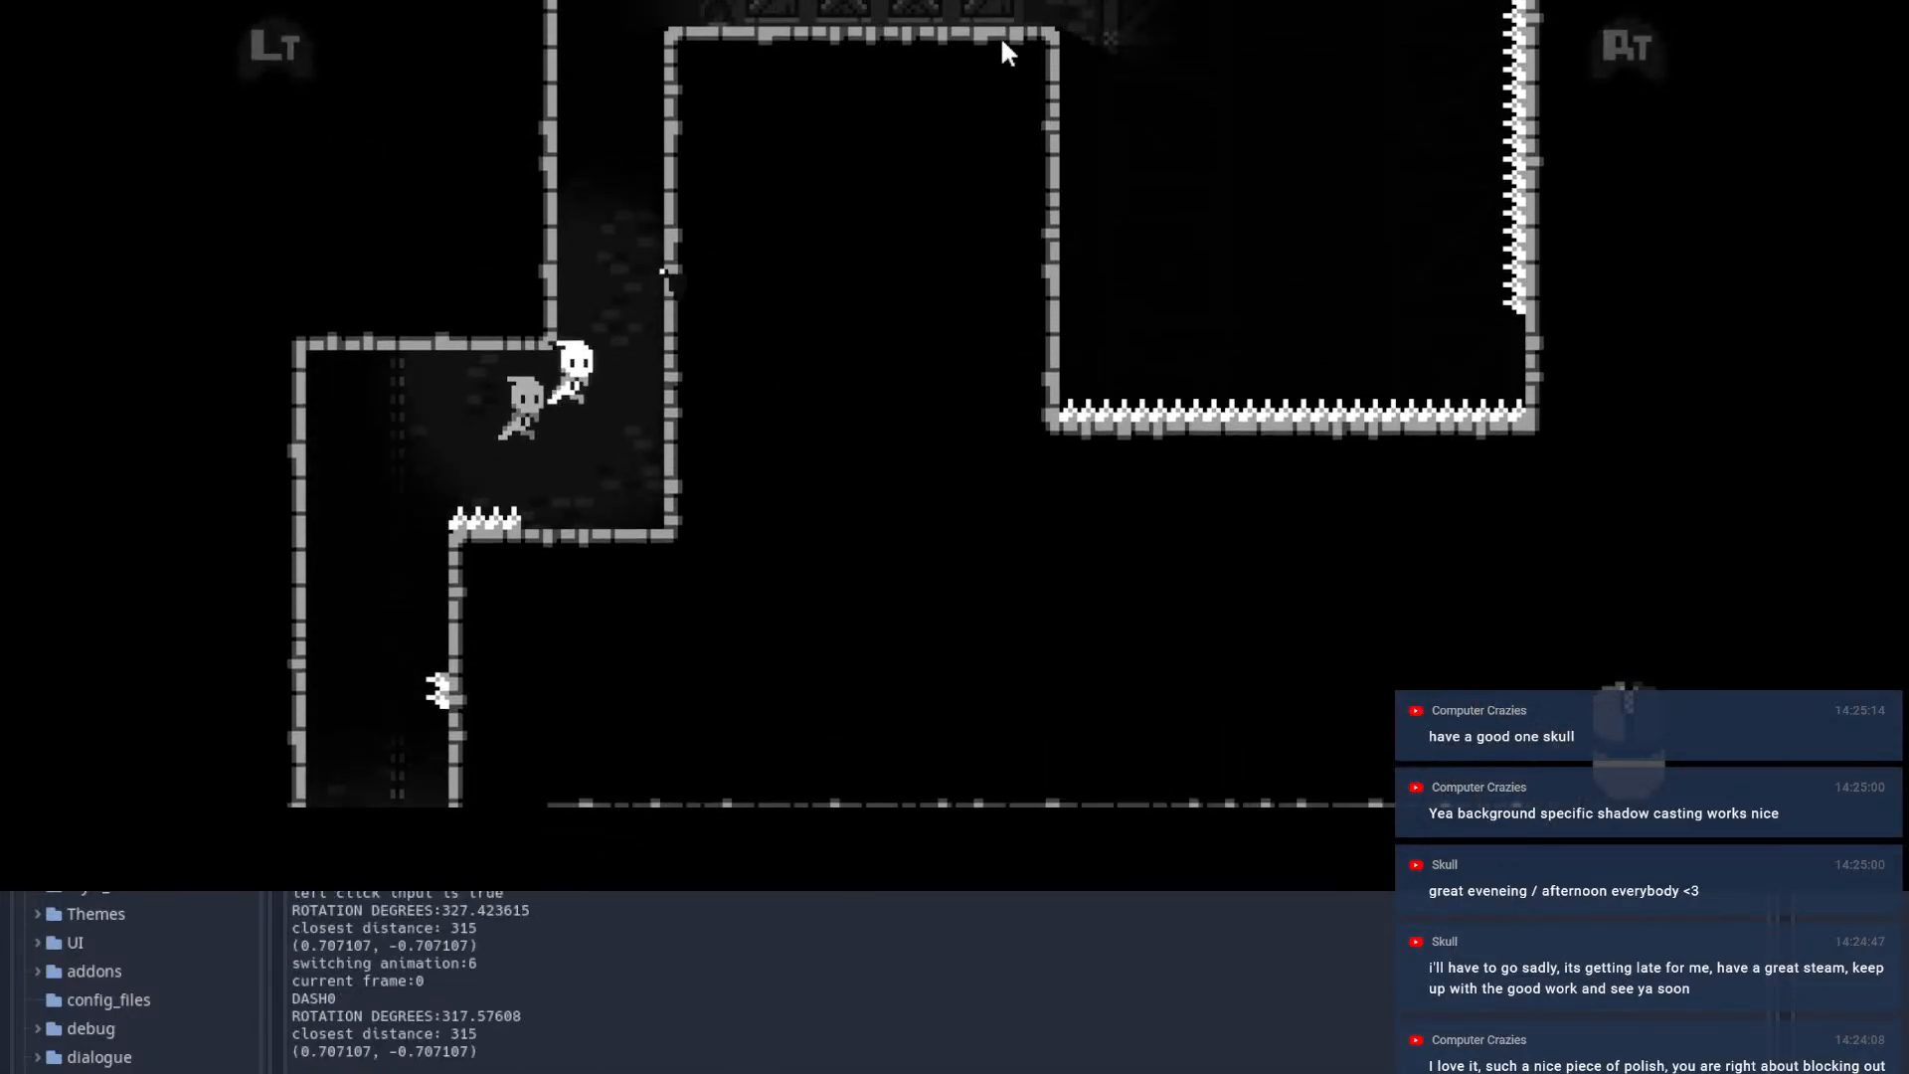
key("space")
key("a")
key("space")
key("d")
key("d")
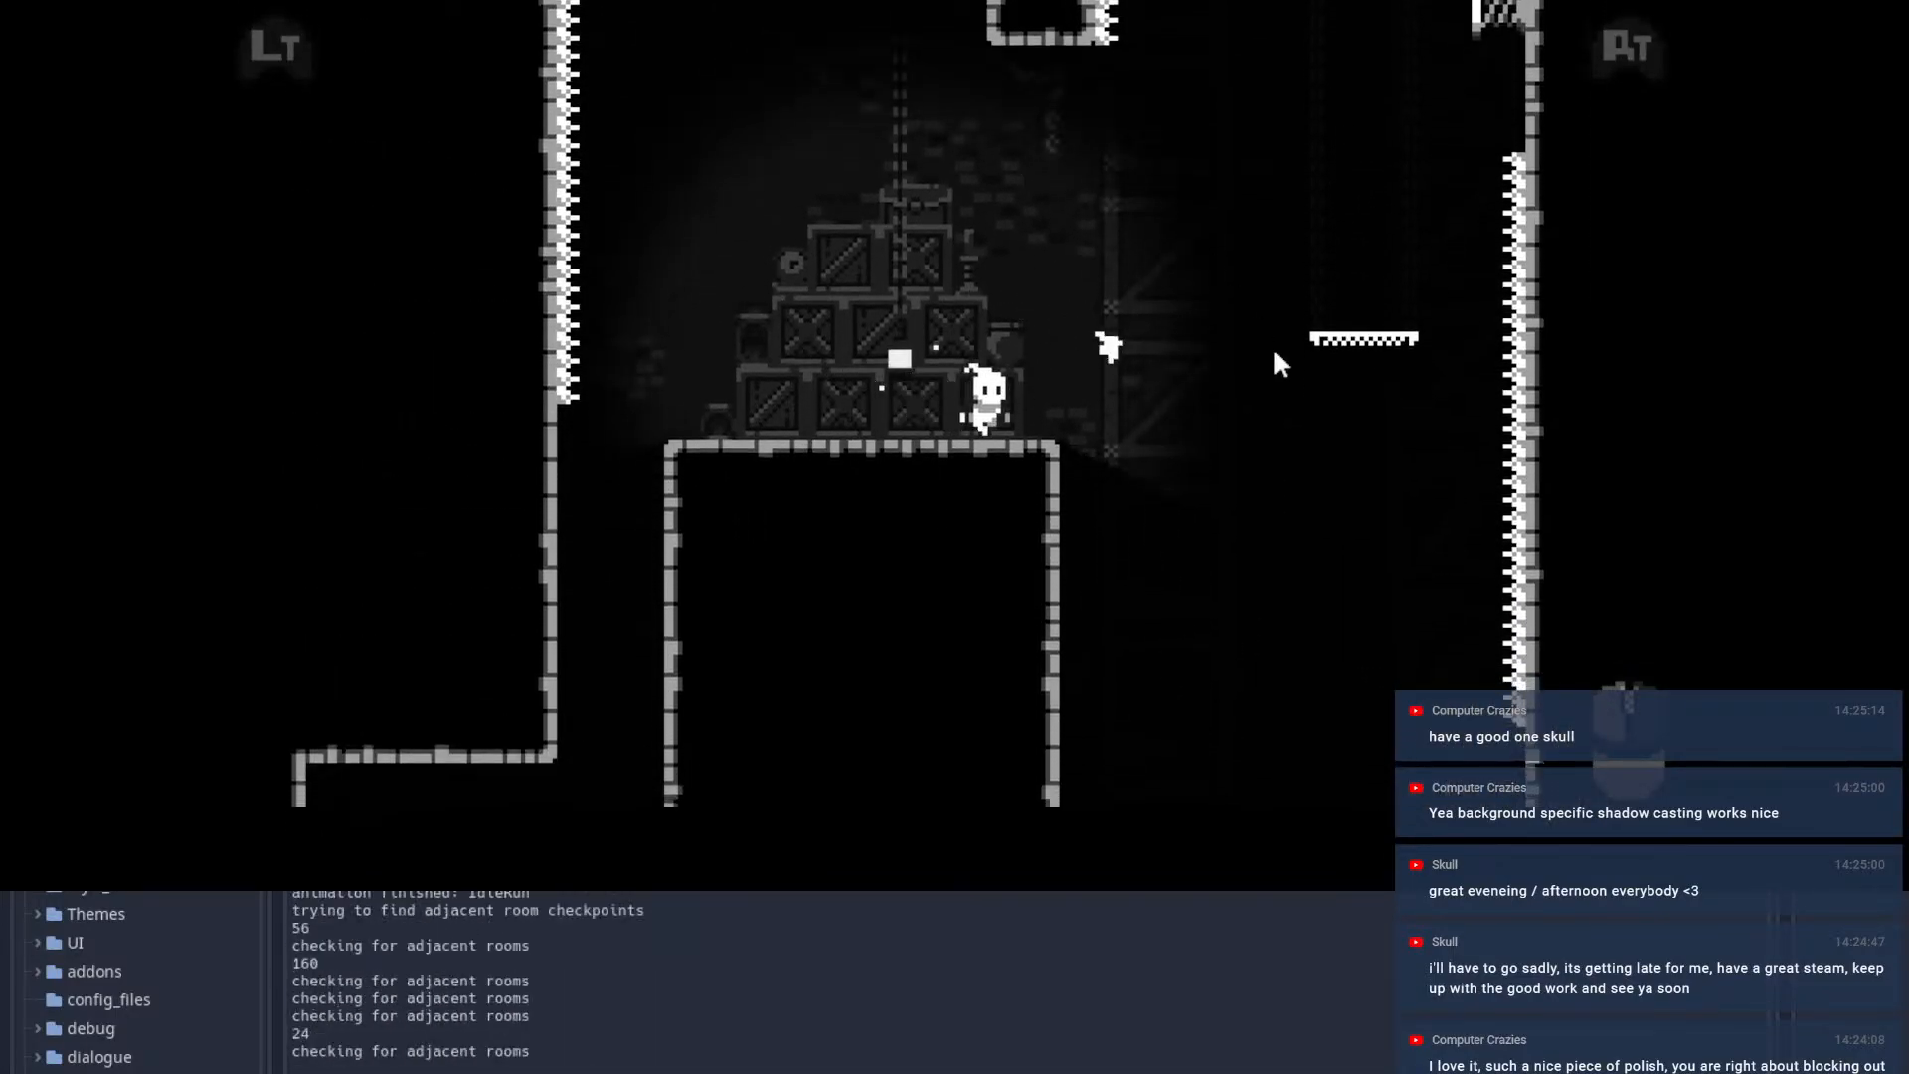
Step: Leap from the crate pile past the hanging platform, bounce up to the high ledge and enter the next room
key("space")
left_click(1310, 199)
key("a")
key("space")
key("d")
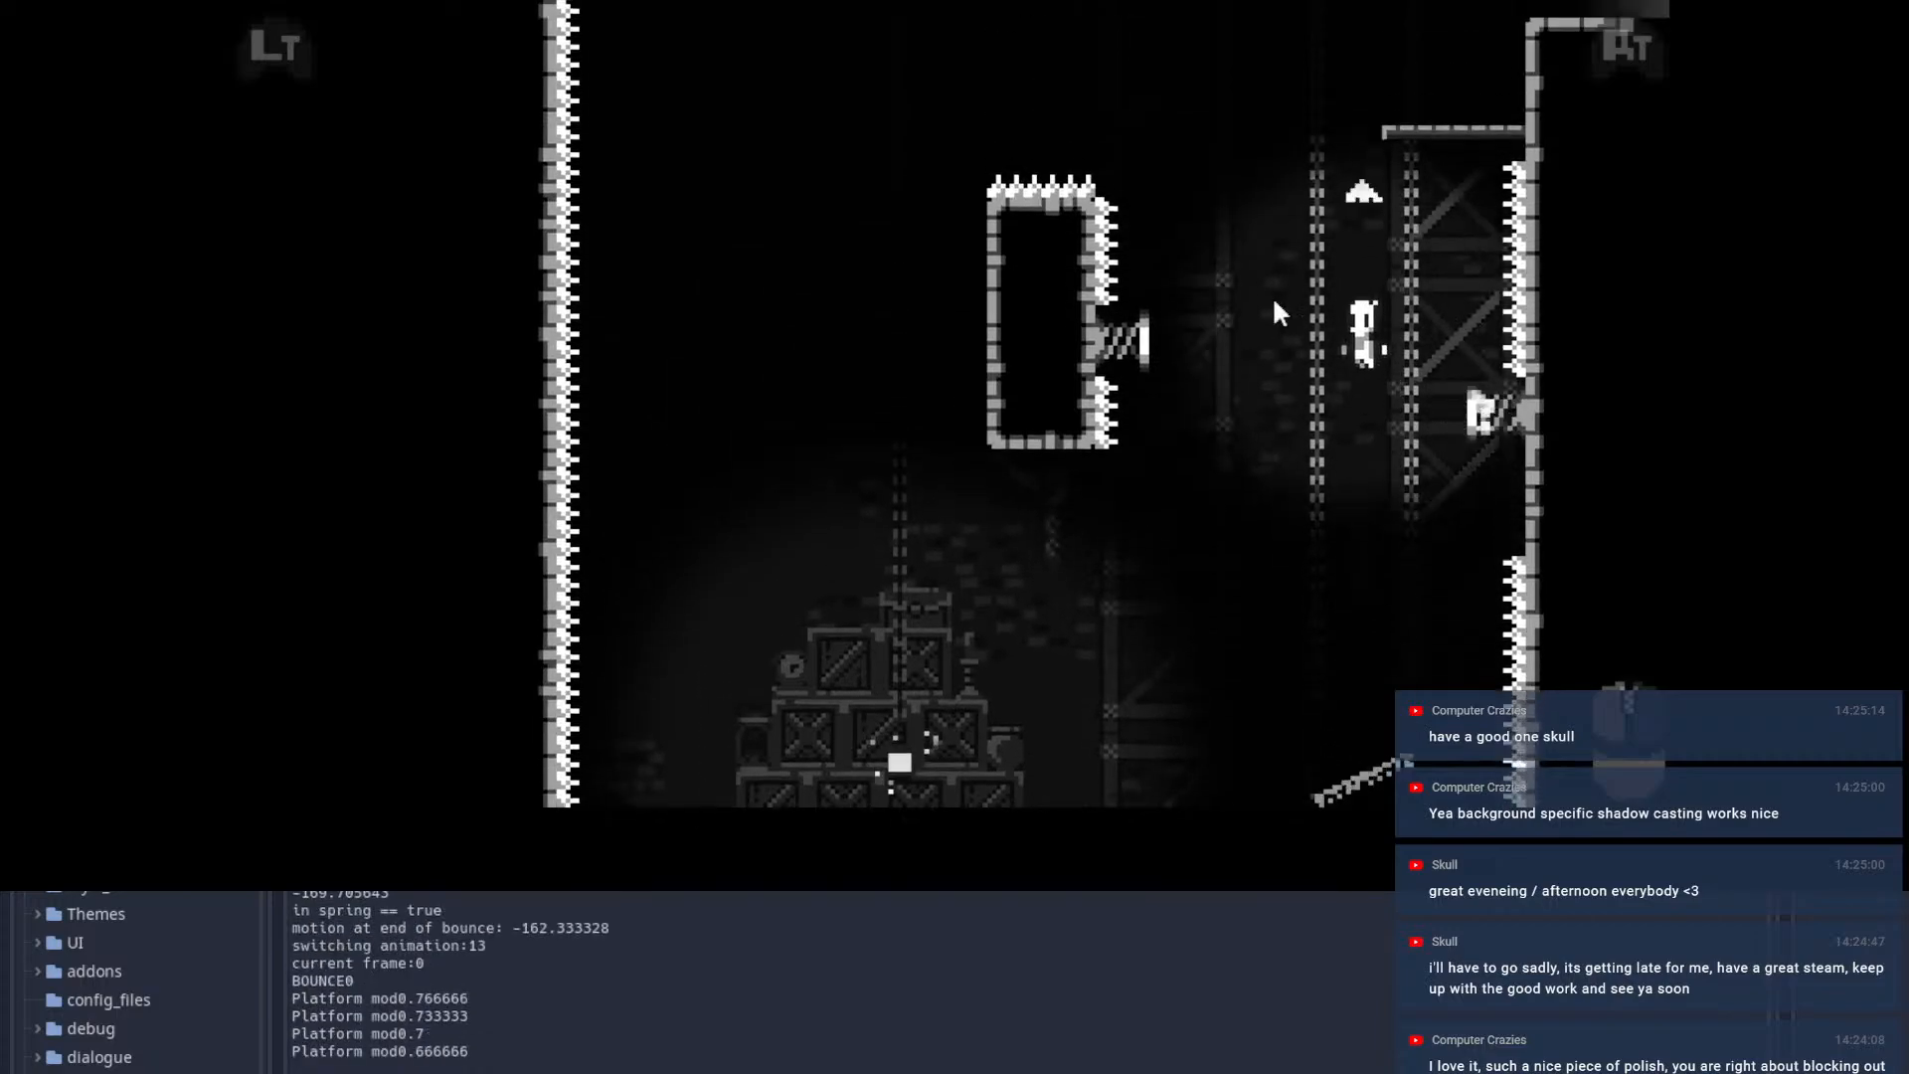
left_click(1484, 271)
key("space")
key("d")
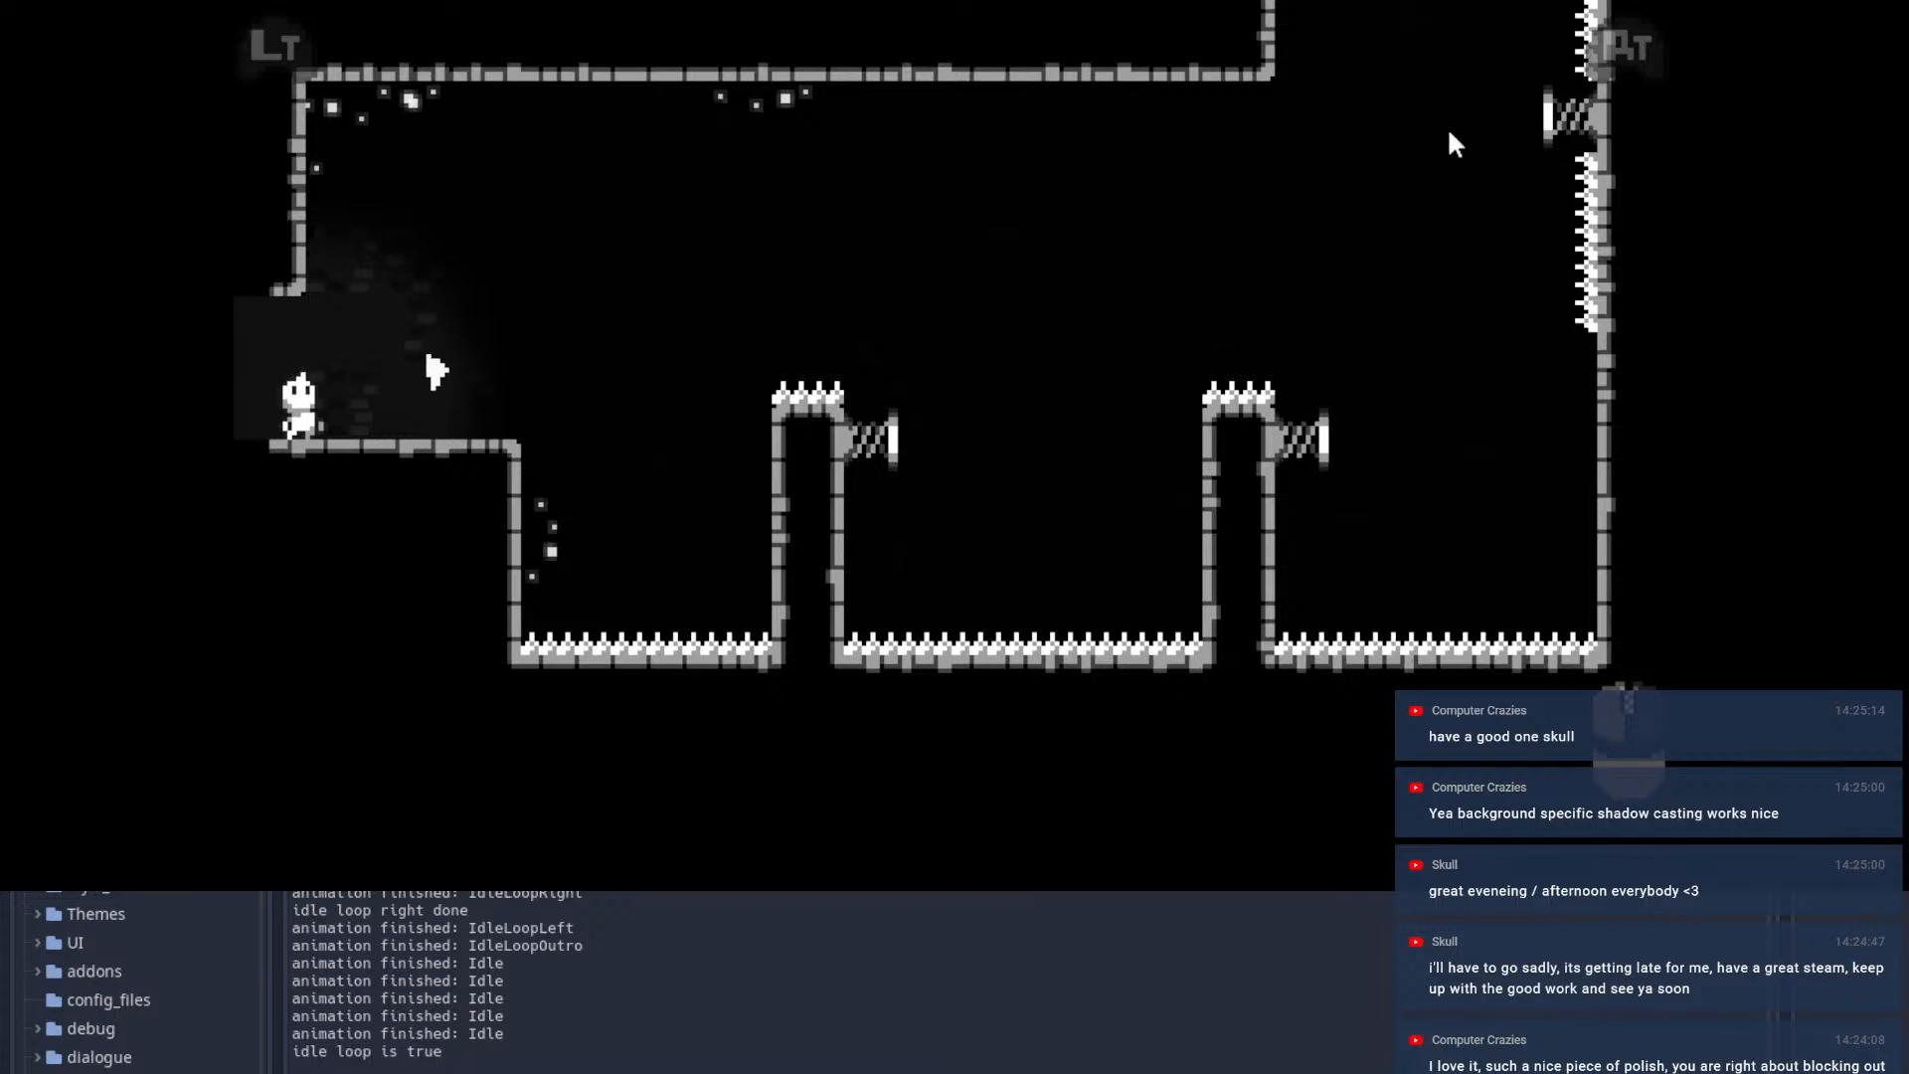
Step: Leave the running game, return to the Godot editor and open the WorldDemo scene
key("Escape")
key("alt+Tab")
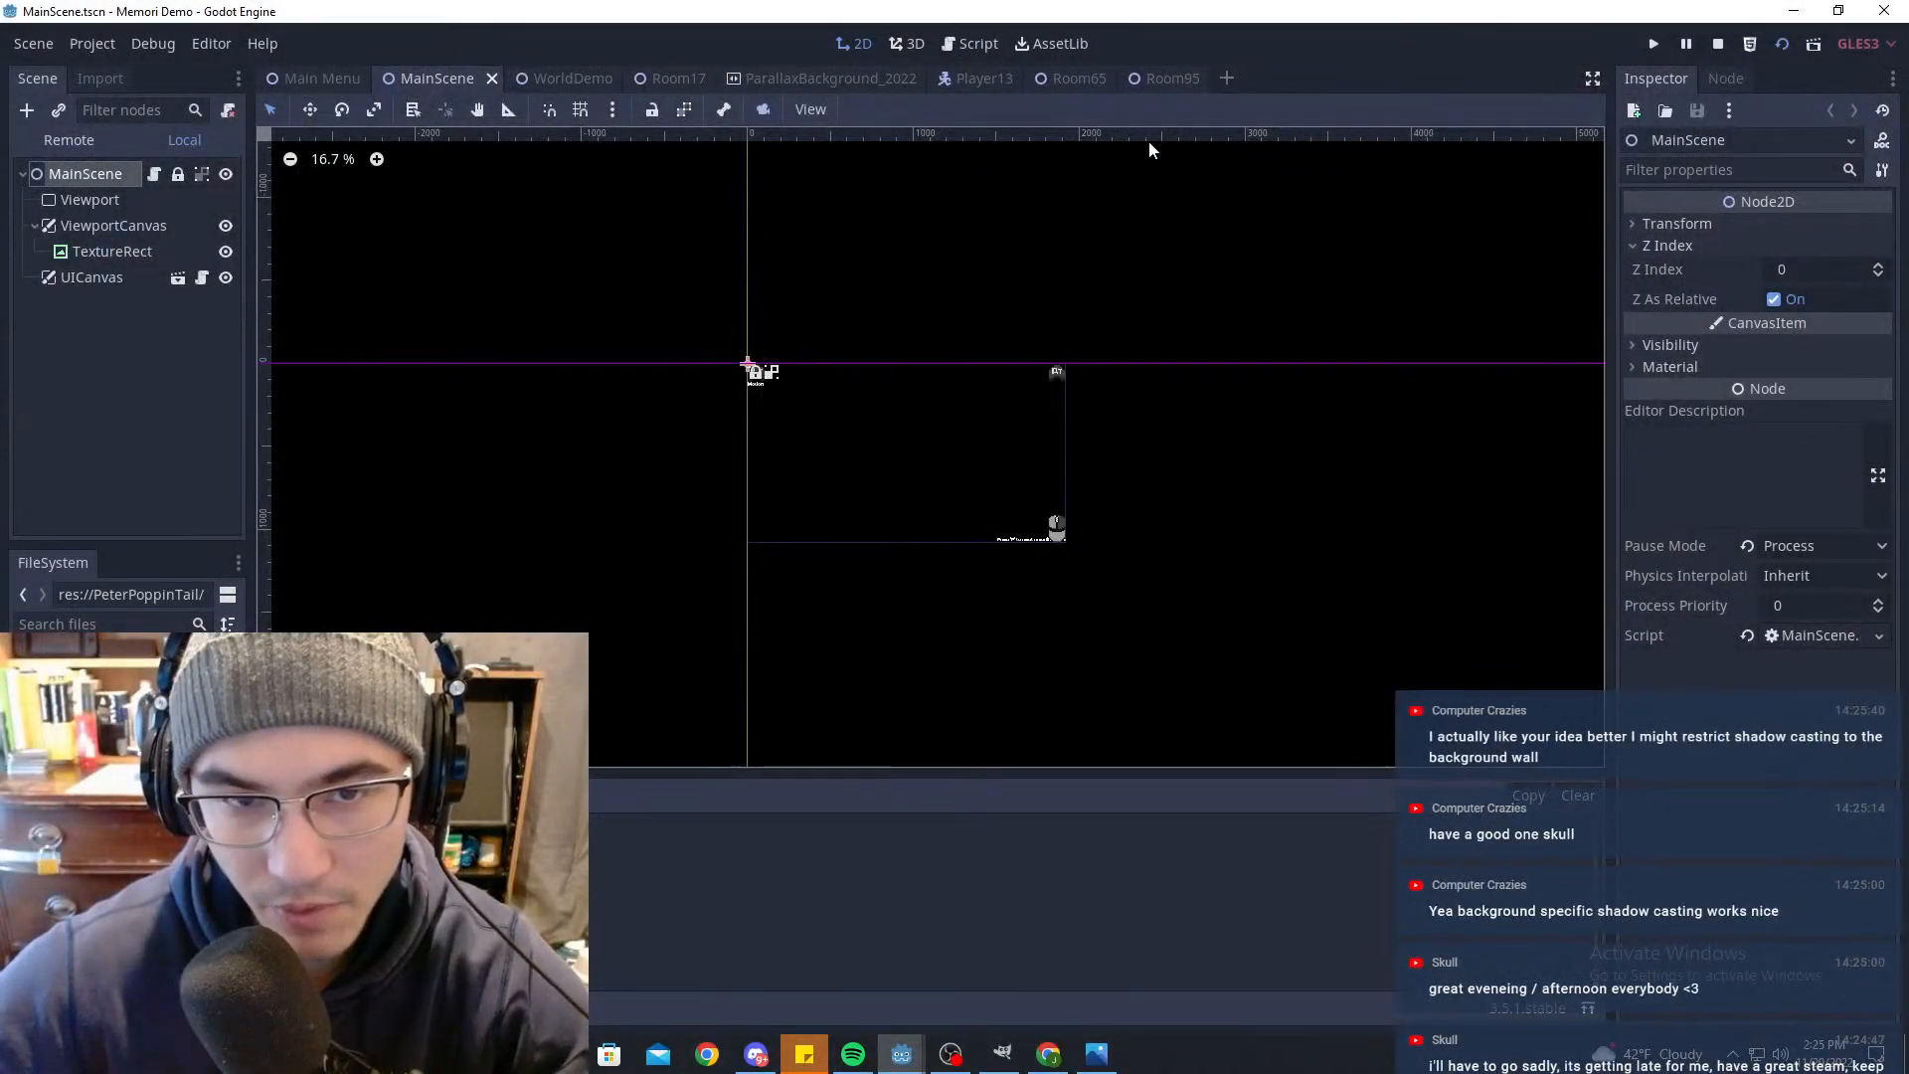
left_click(811, 78)
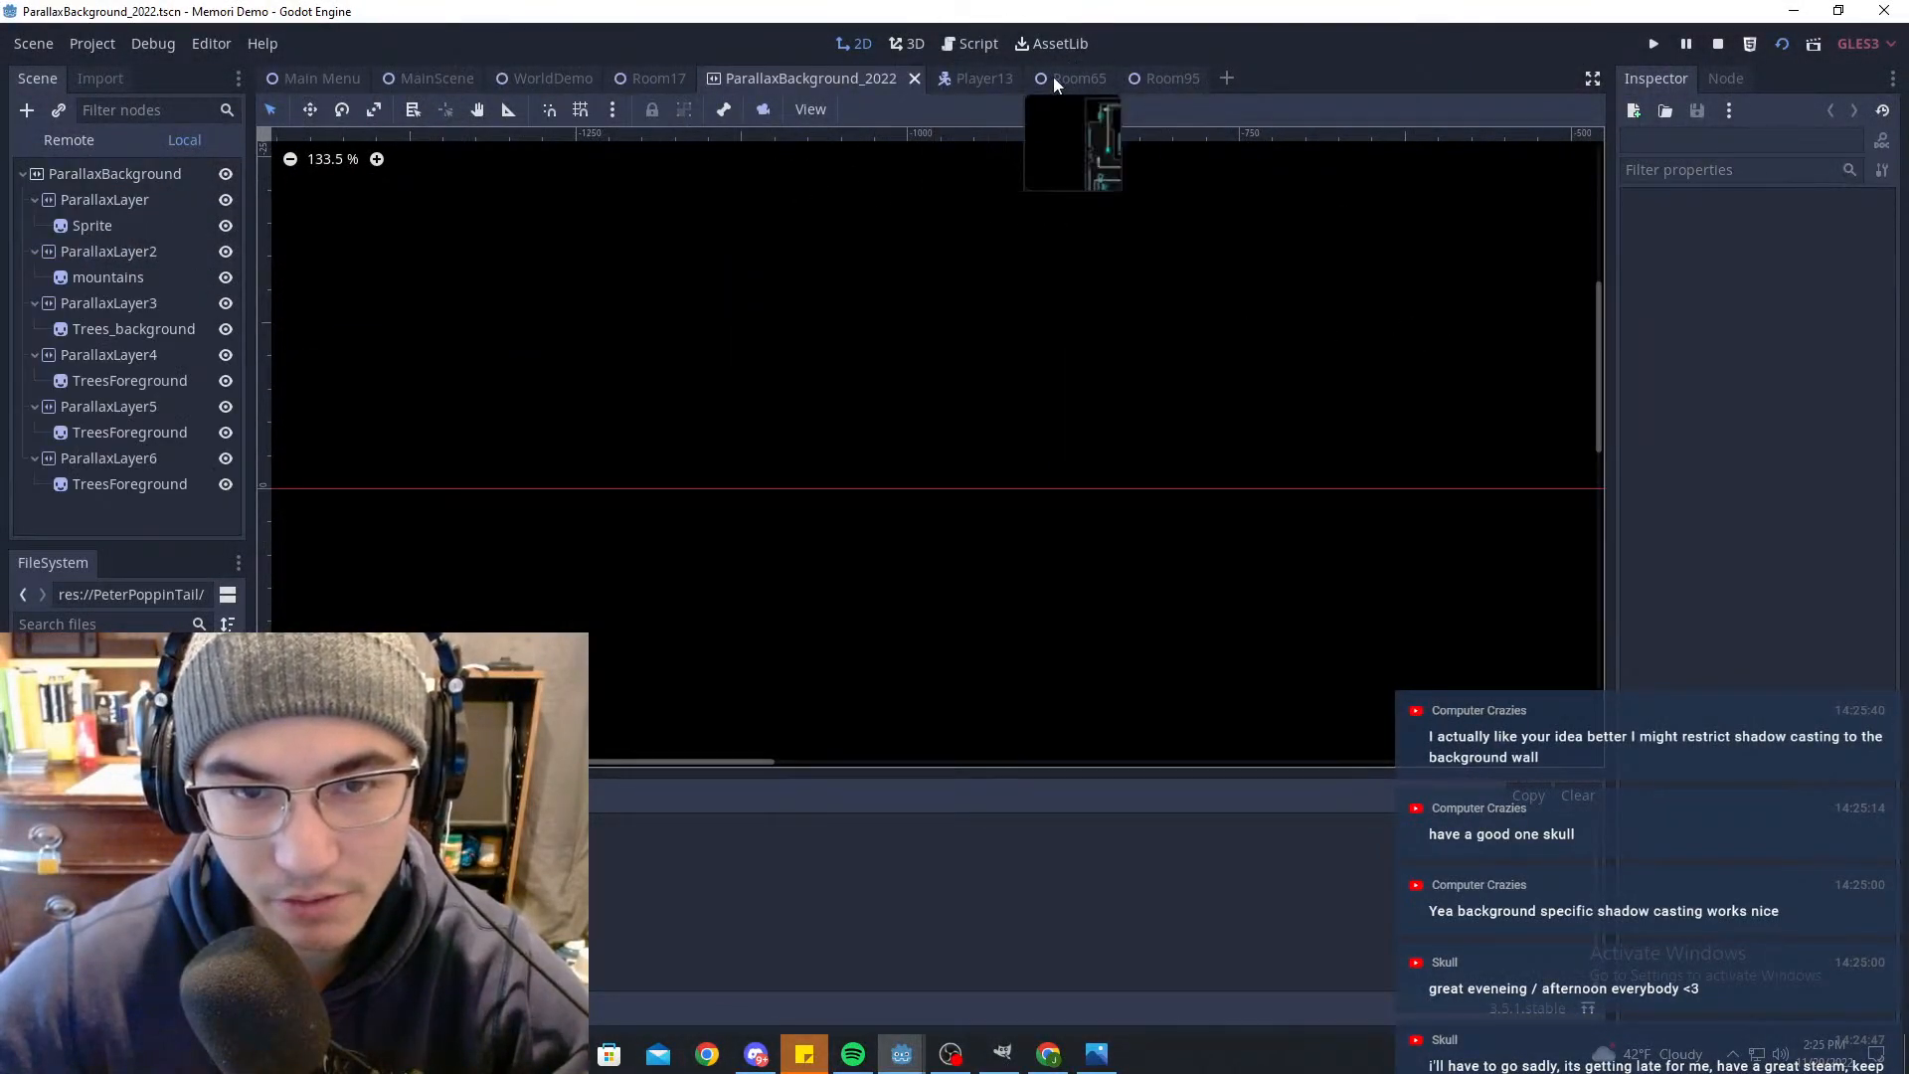
left_click(462, 80)
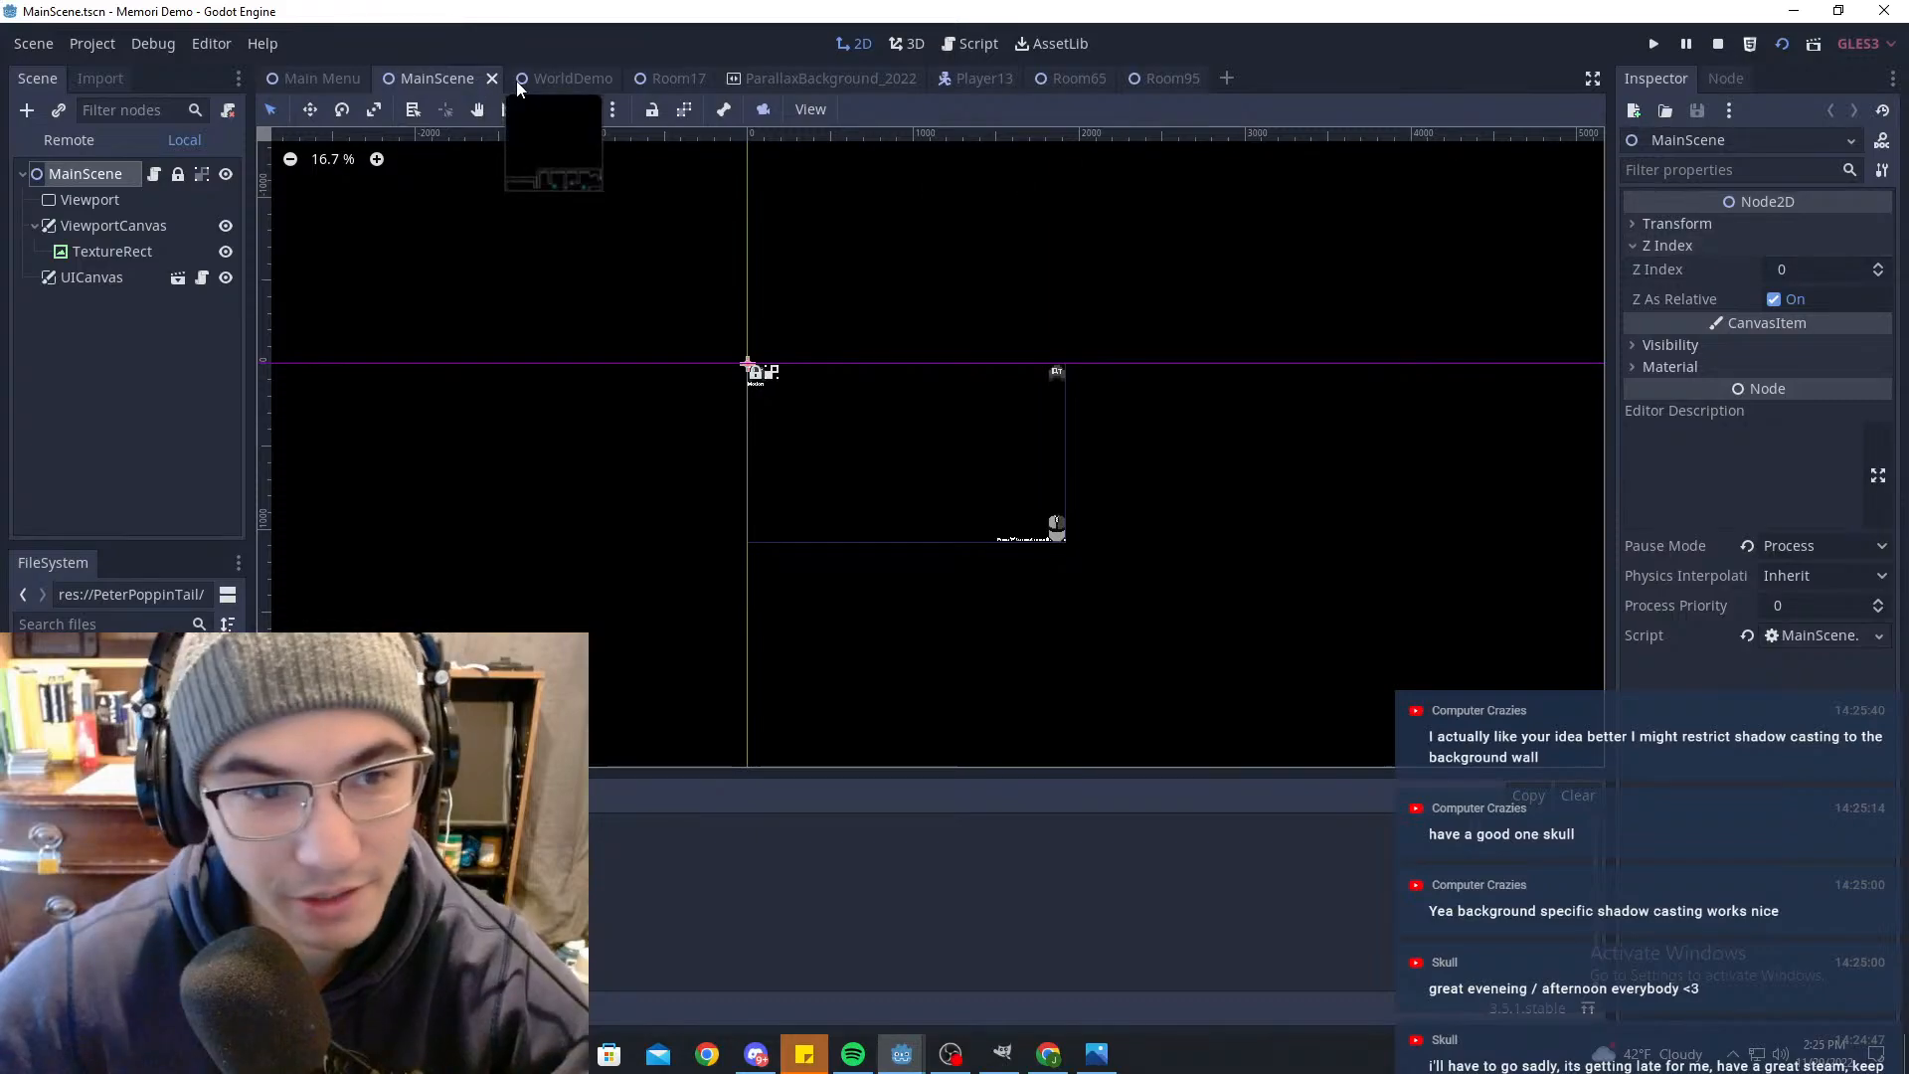
left_click(552, 79)
Step: Set the CanvasModulate colour to 444444 and save the WorldDemo scene
left_click(1782, 227)
mouse_move(1492, 255)
left_mouse_down()
mouse_move(1333, 99)
mouse_move(1305, 131)
mouse_move(1287, 99)
mouse_move(1199, 218)
left_mouse_up()
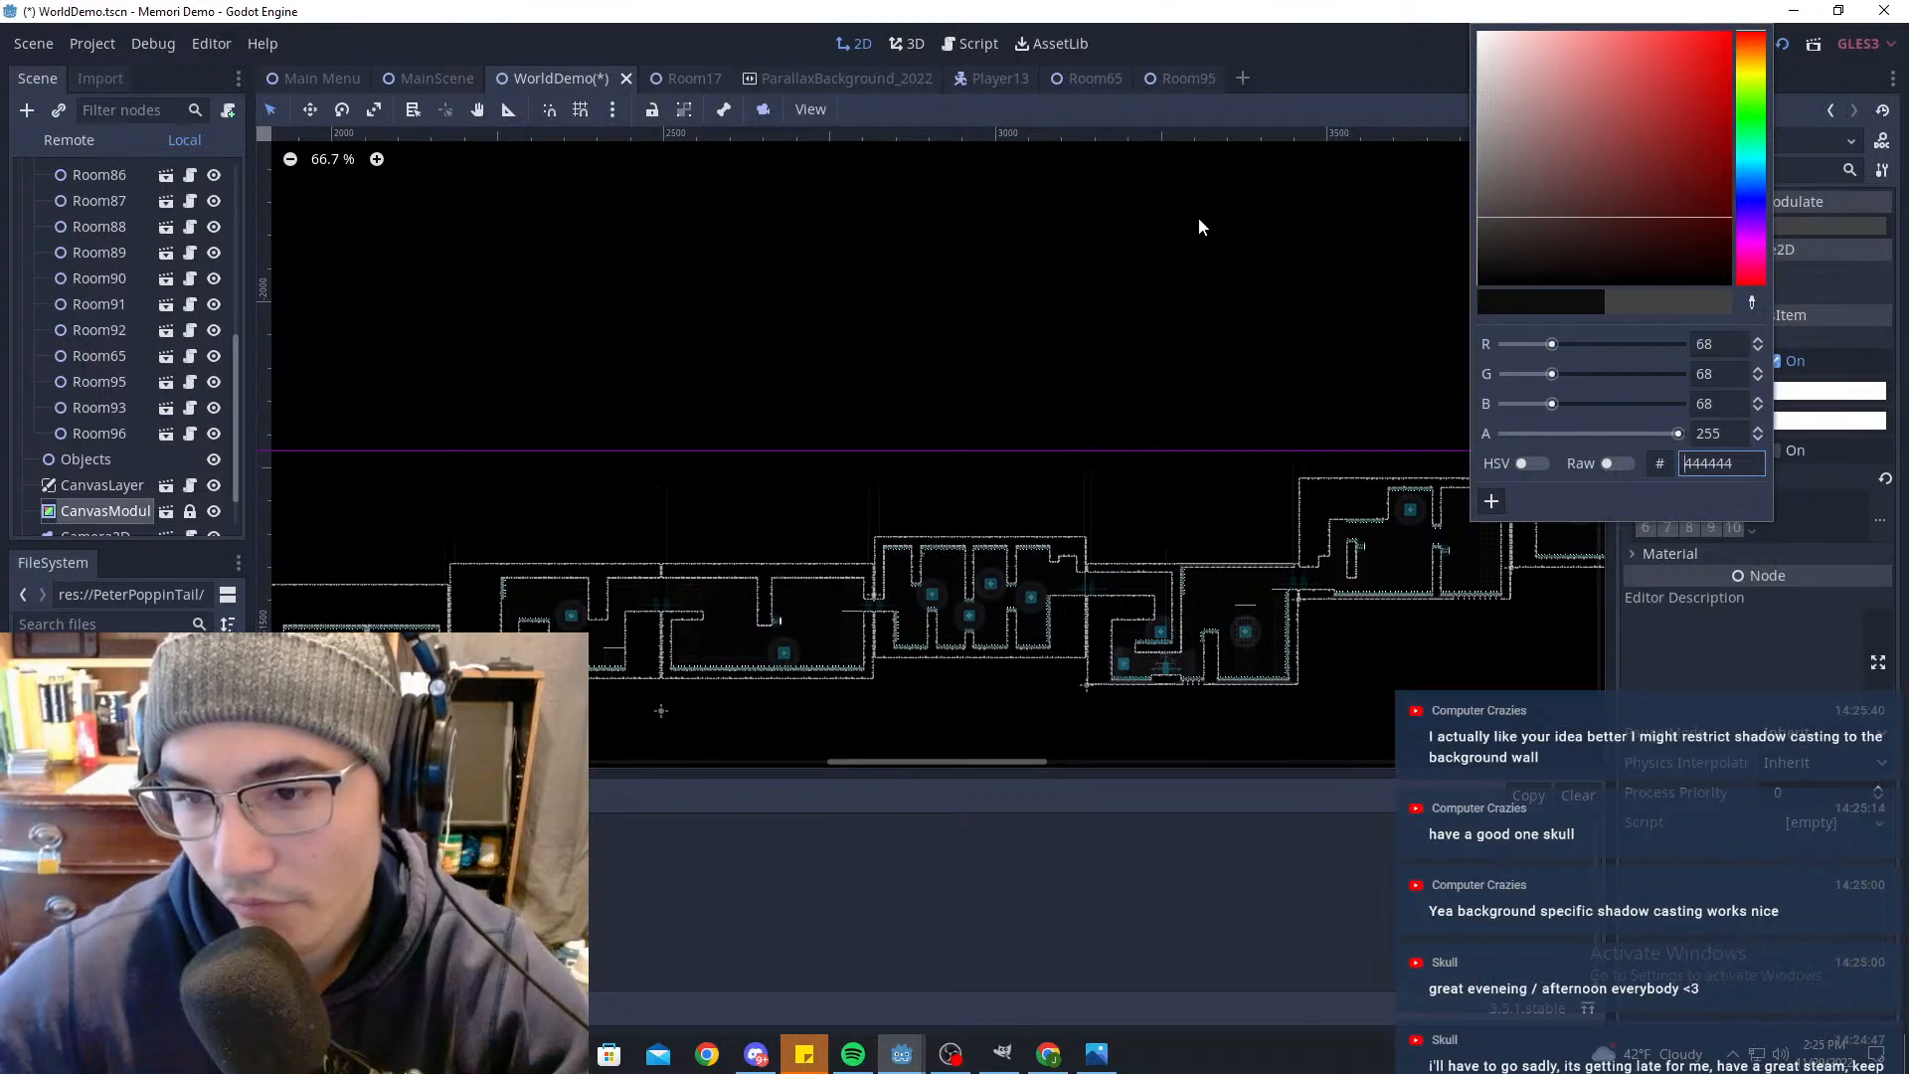
left_click(1096, 980)
key("ctrl+s")
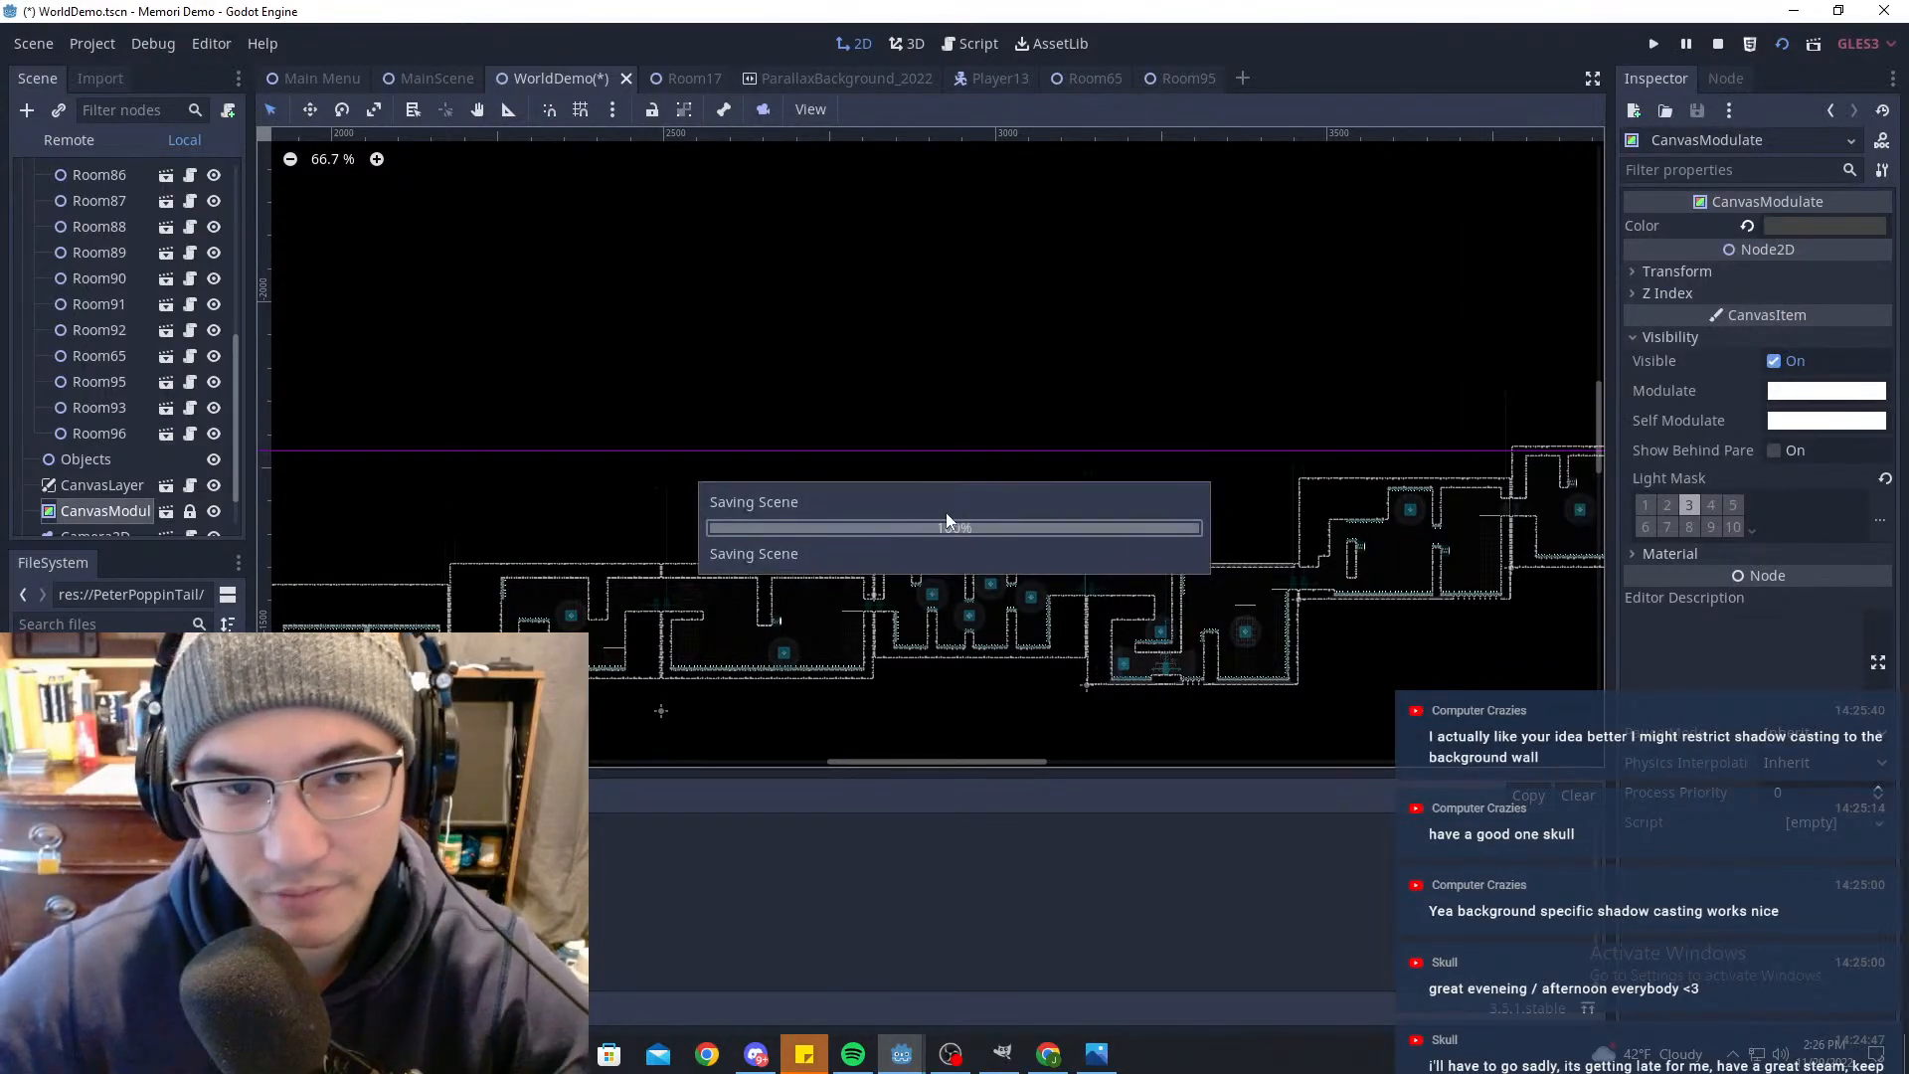
scroll(946, 515, "down", 8)
middle_click_drag(613, 528, 1214, 440)
key("ctrl+s")
mouse_move(828, 675)
middle_mouse_down()
mouse_move(1062, 525)
mouse_move(1154, 416)
middle_mouse_up()
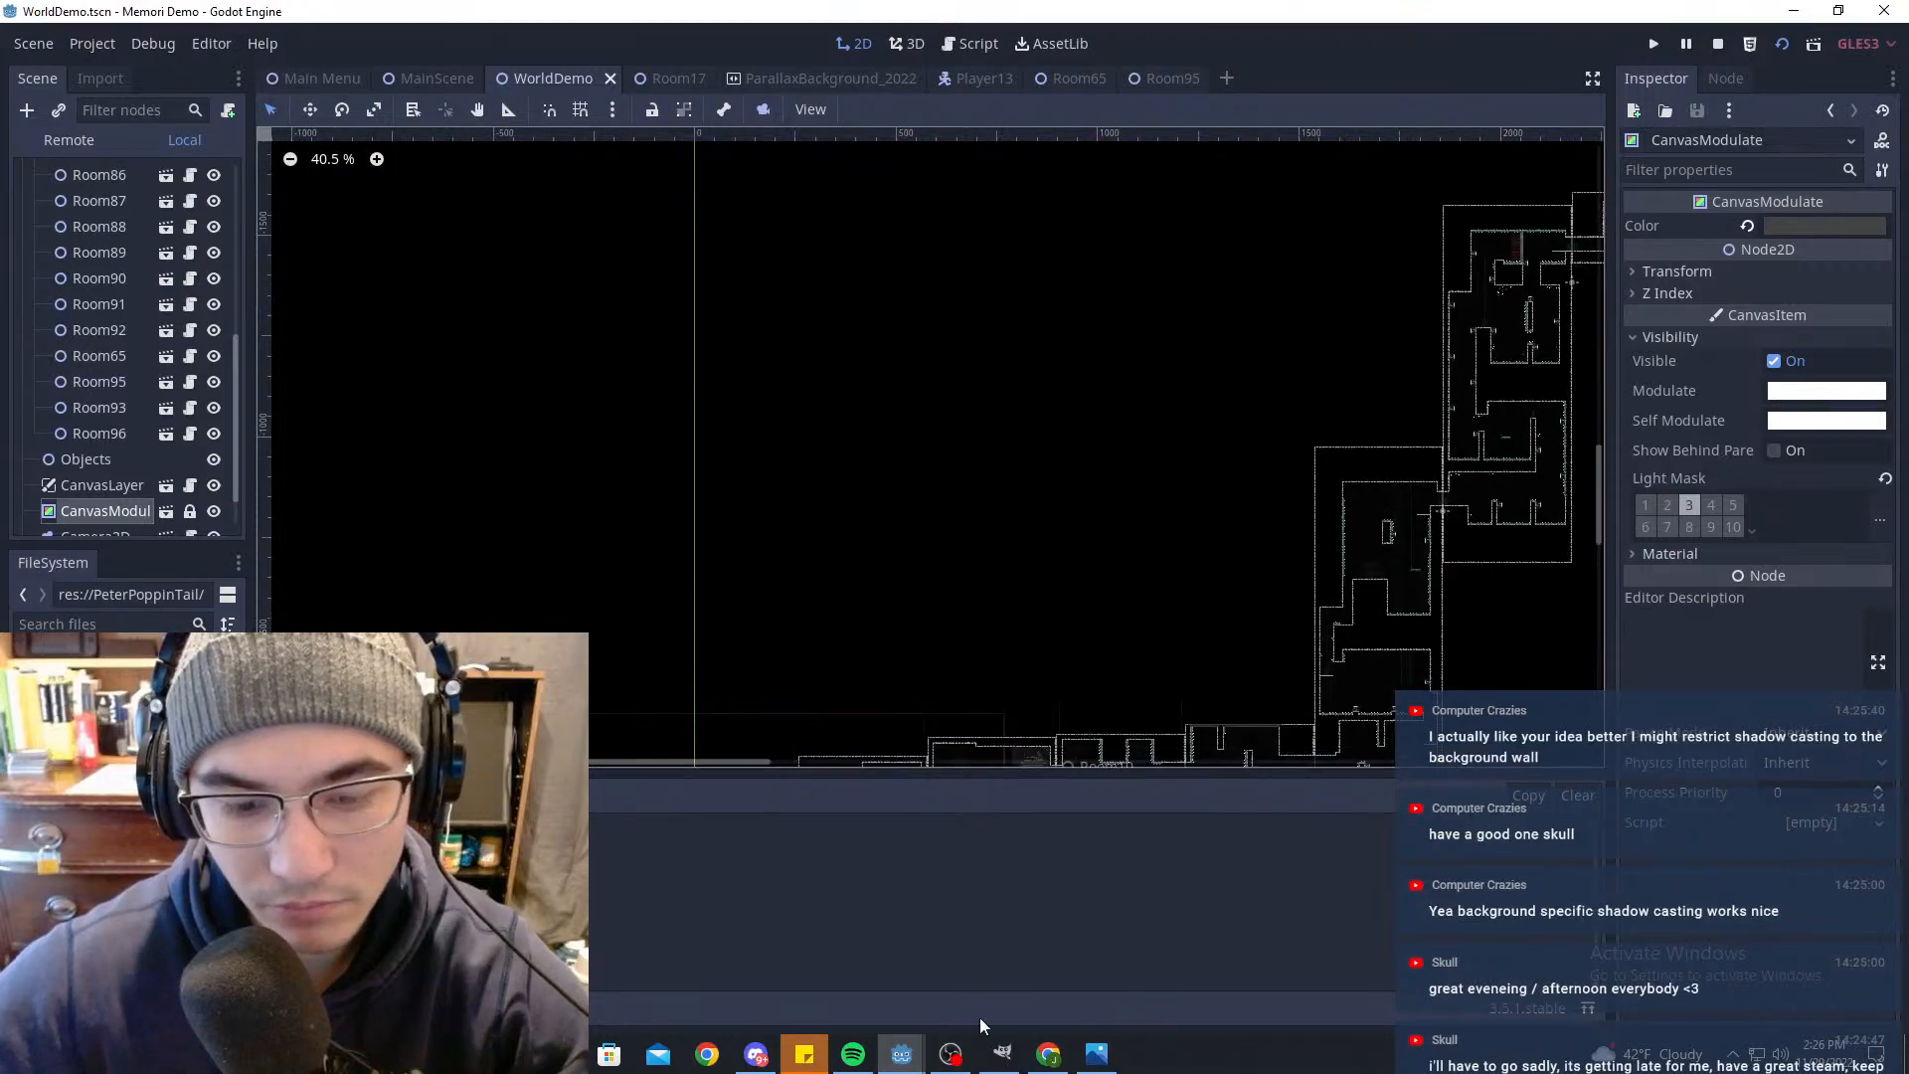
Step: Switch to GIMP and measure the transparent margin after the last rock frame with a rectangle selection
left_click(1002, 1052)
scroll(1198, 482, "up", 3, "ctrl")
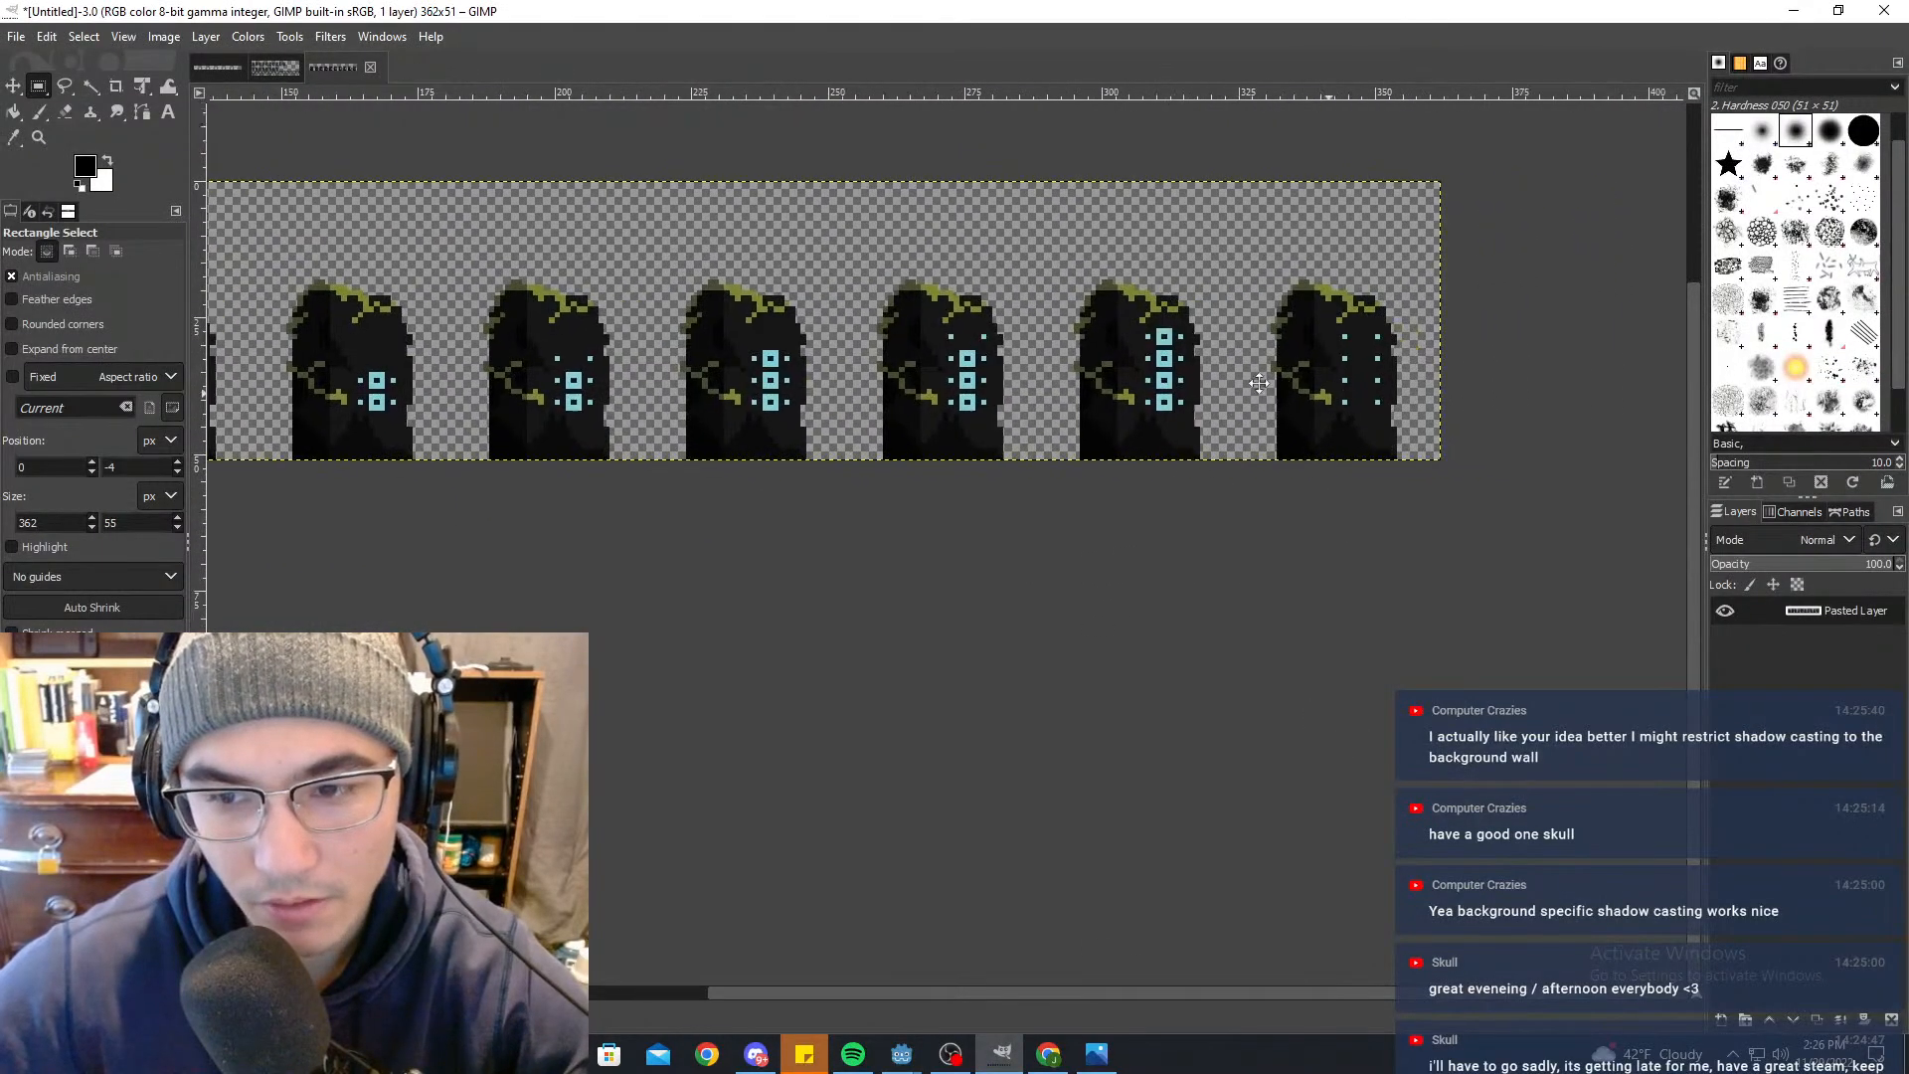
scroll(1283, 393, "up", 4, "ctrl")
left_click_drag(1090, 574, 1398, 418)
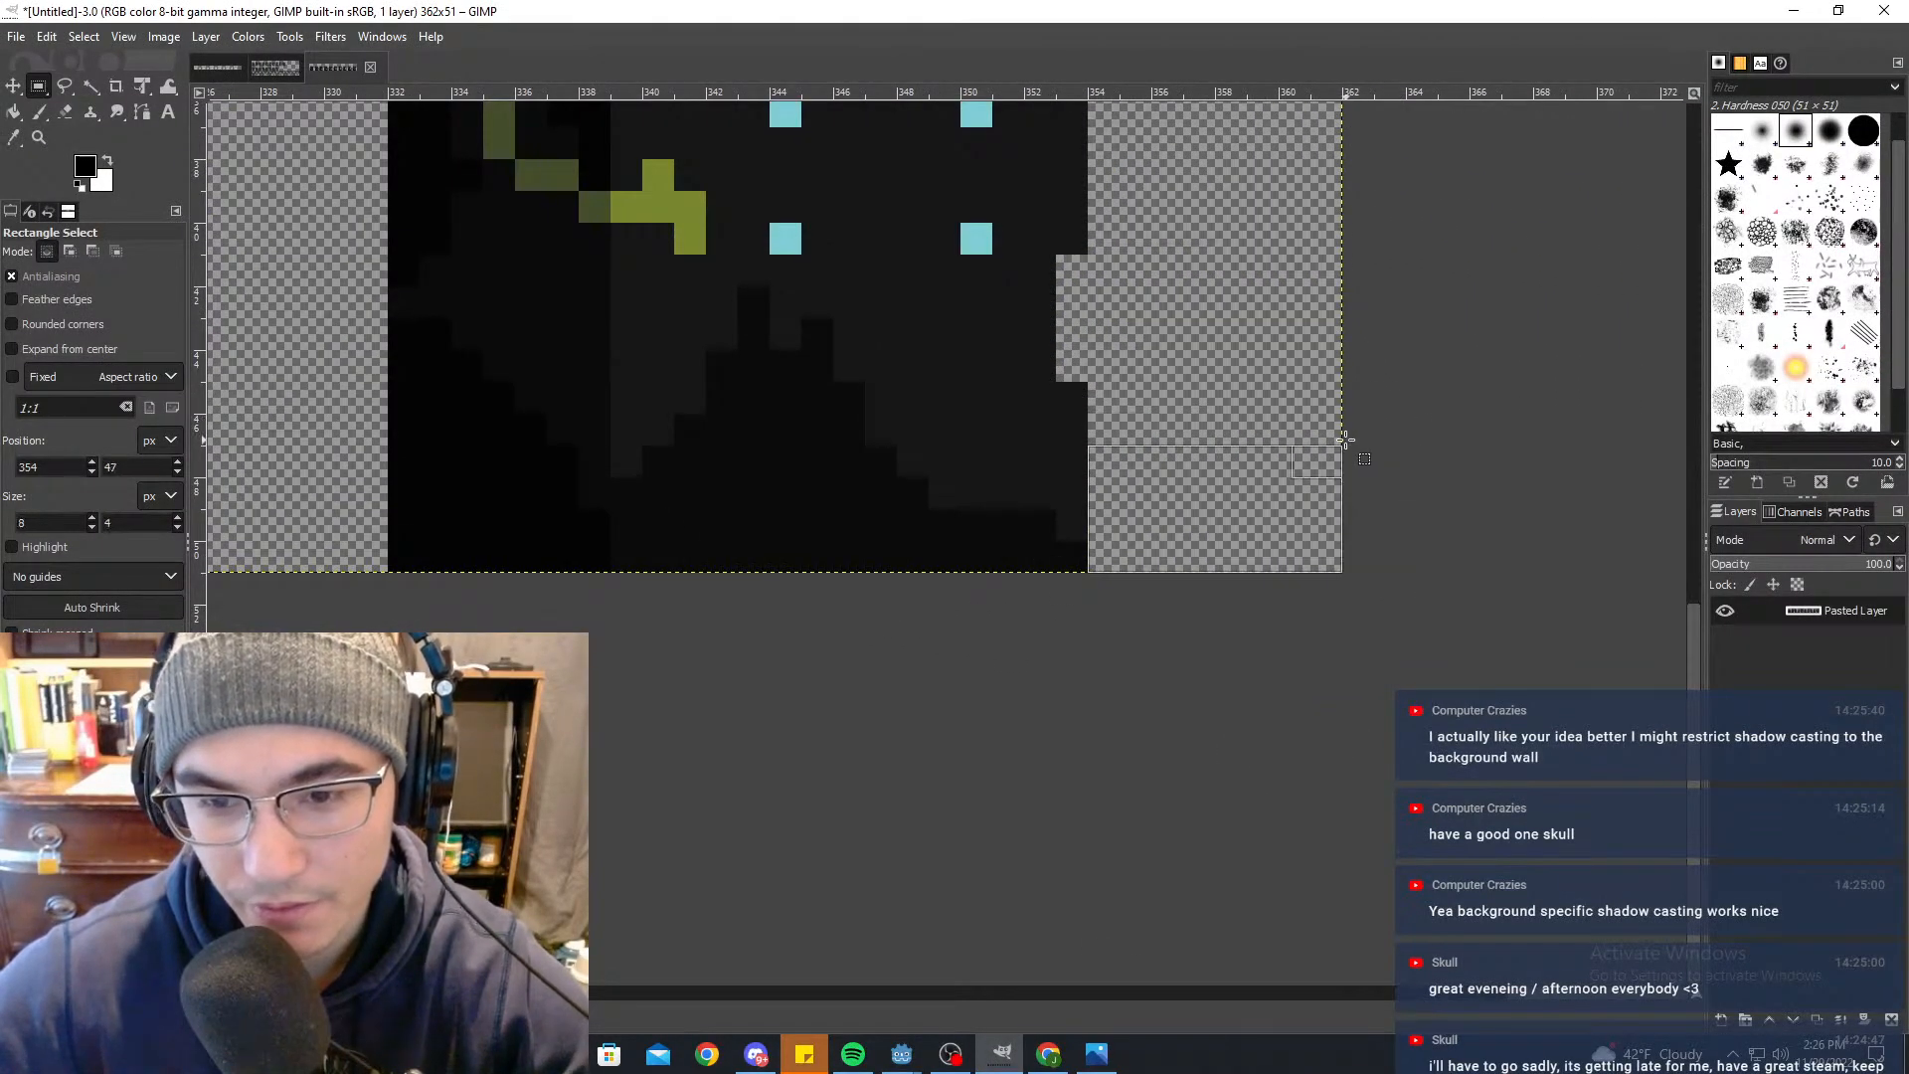
scroll(1346, 437, "down", 6, "ctrl")
Step: Check the transparent margin before the first rock frame and compare it across the whole strip
scroll(1086, 408, "left", 10)
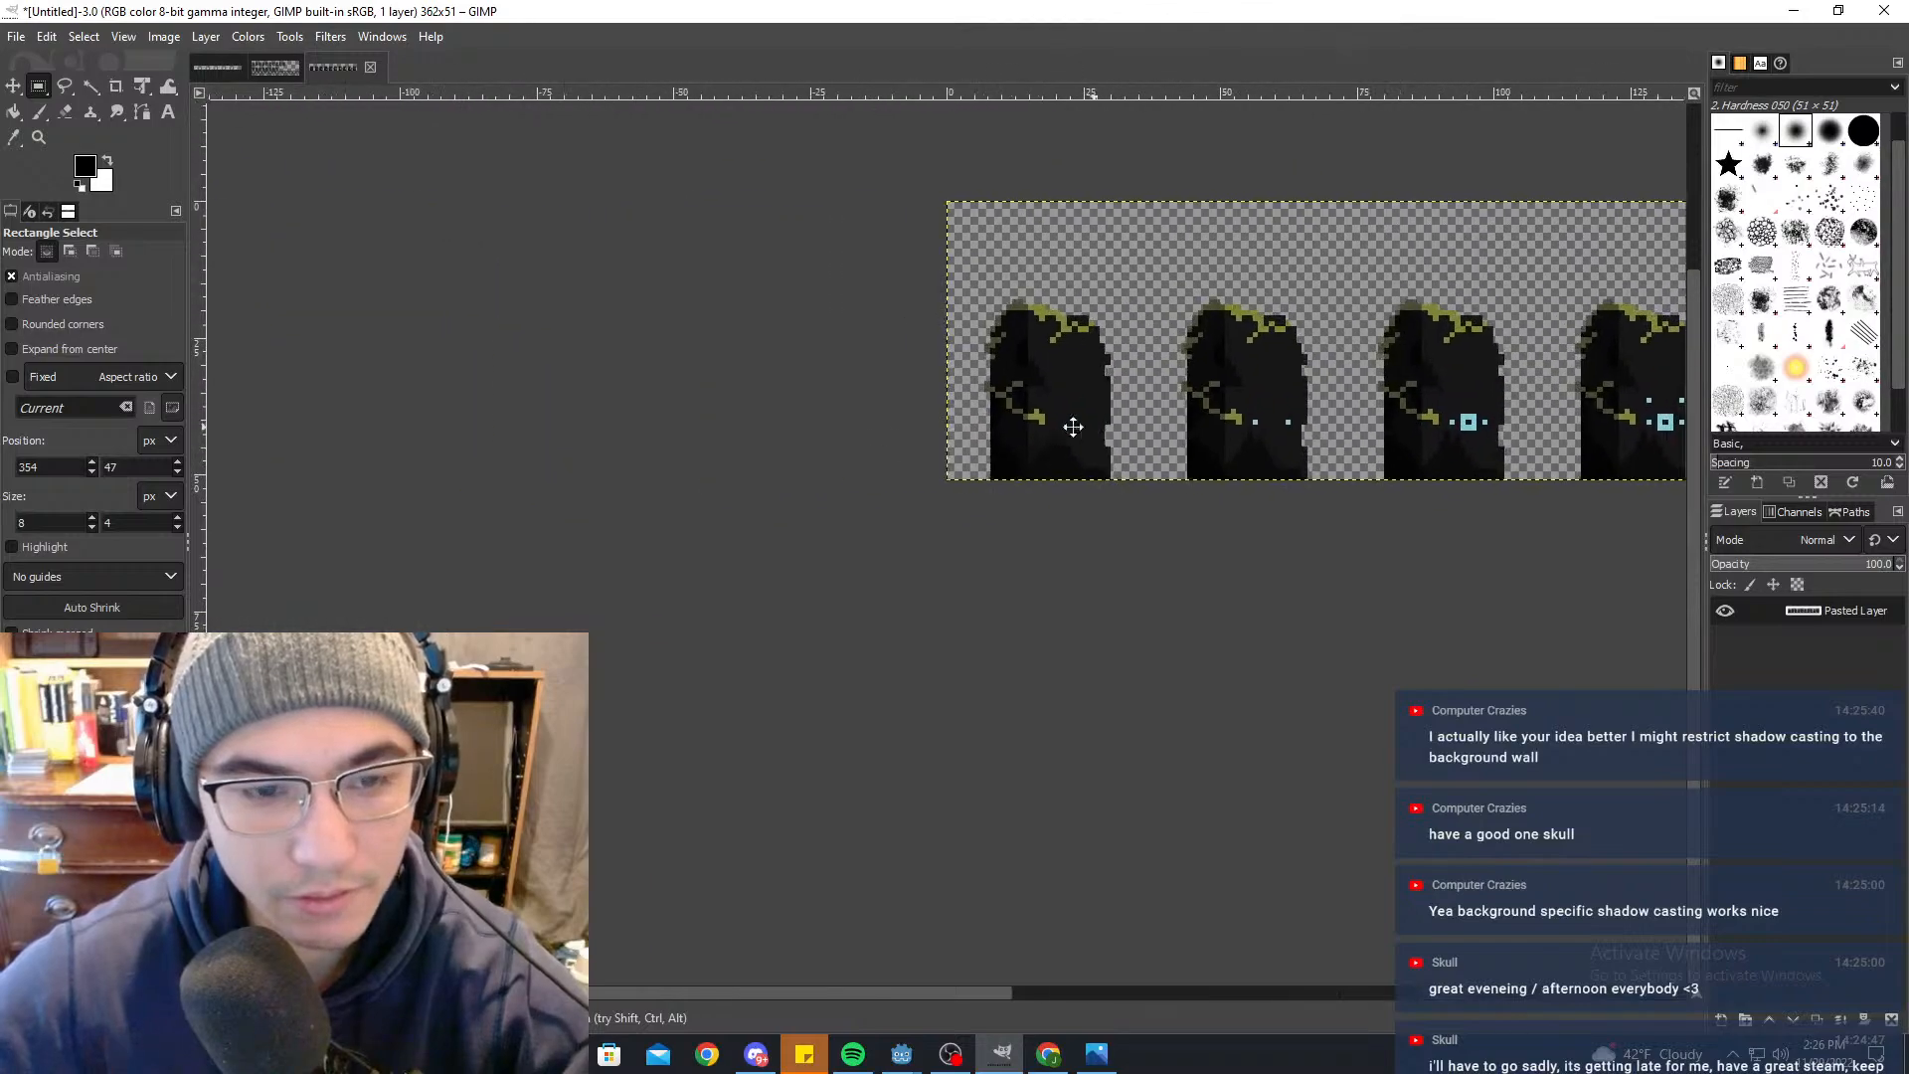
scroll(984, 464, "up", 7, "ctrl")
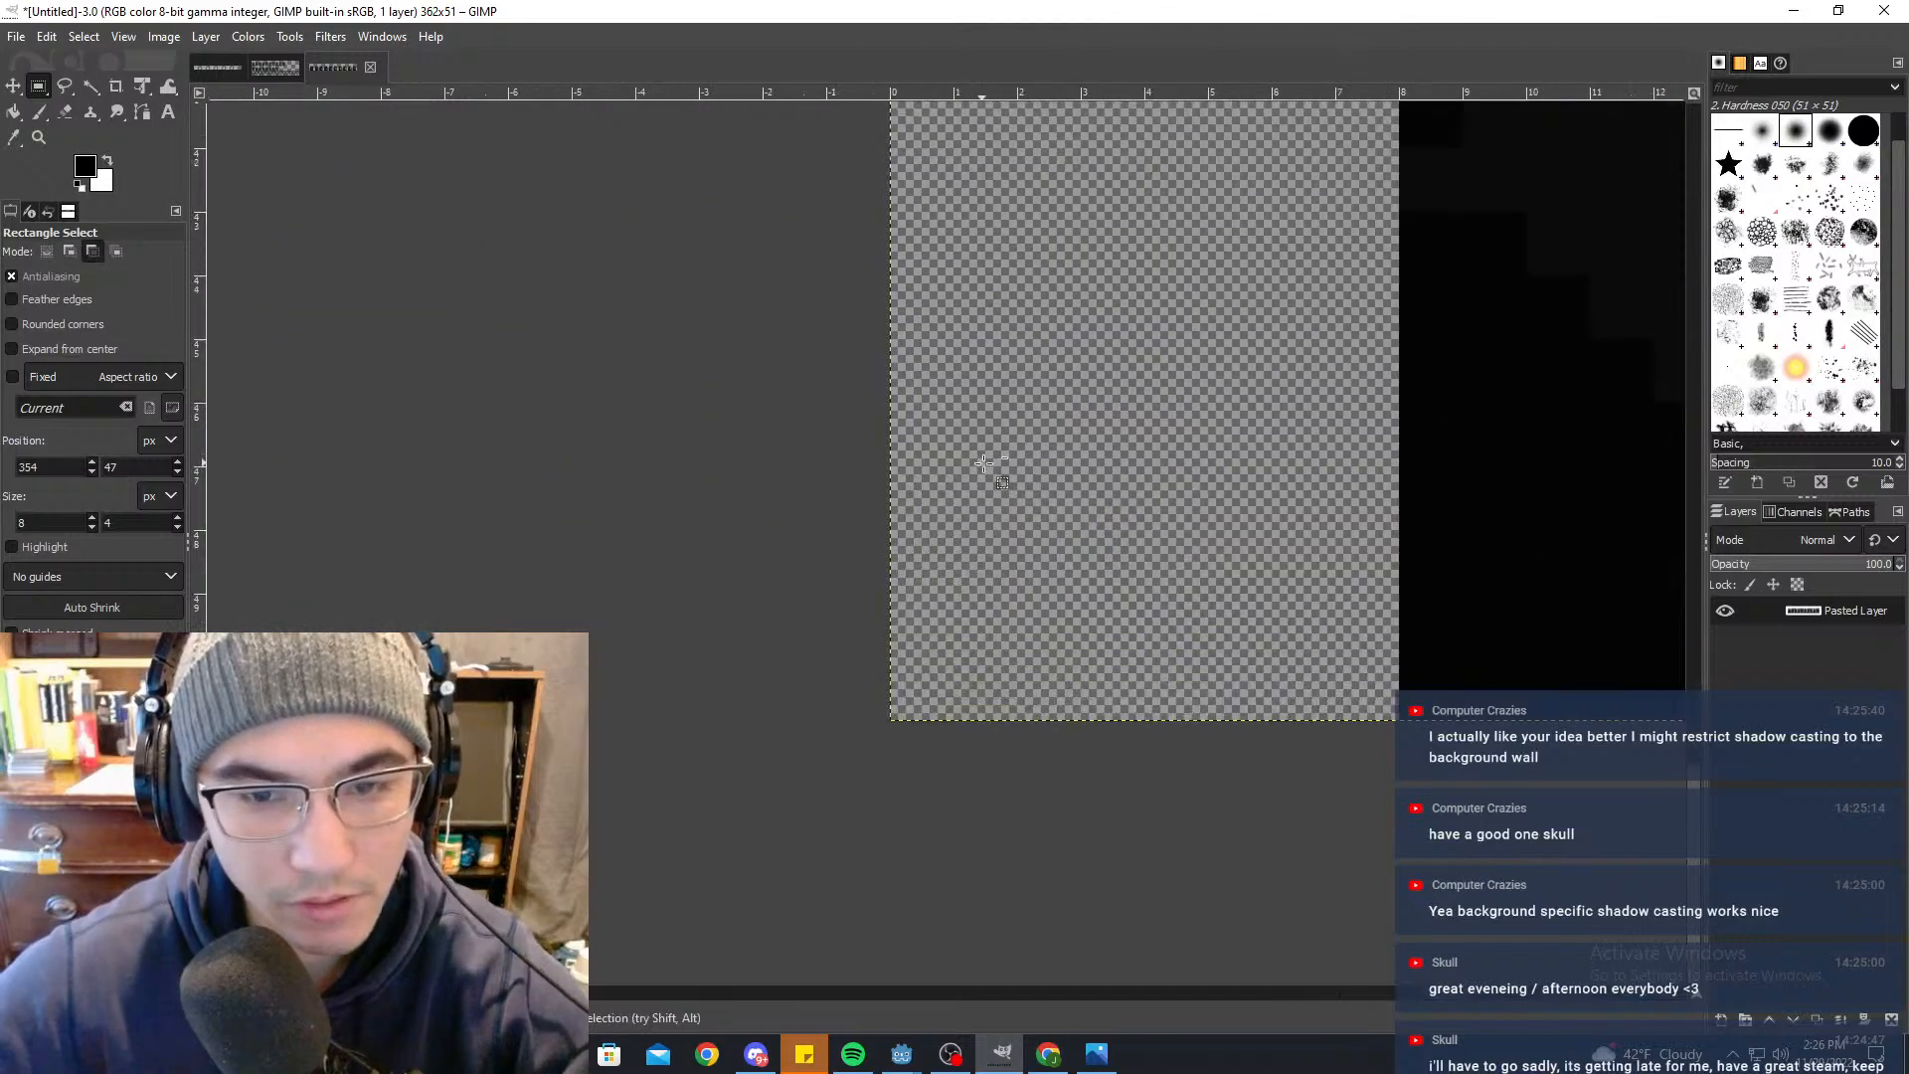
left_click(1410, 458)
scroll(1410, 458, "down", 5, "ctrl")
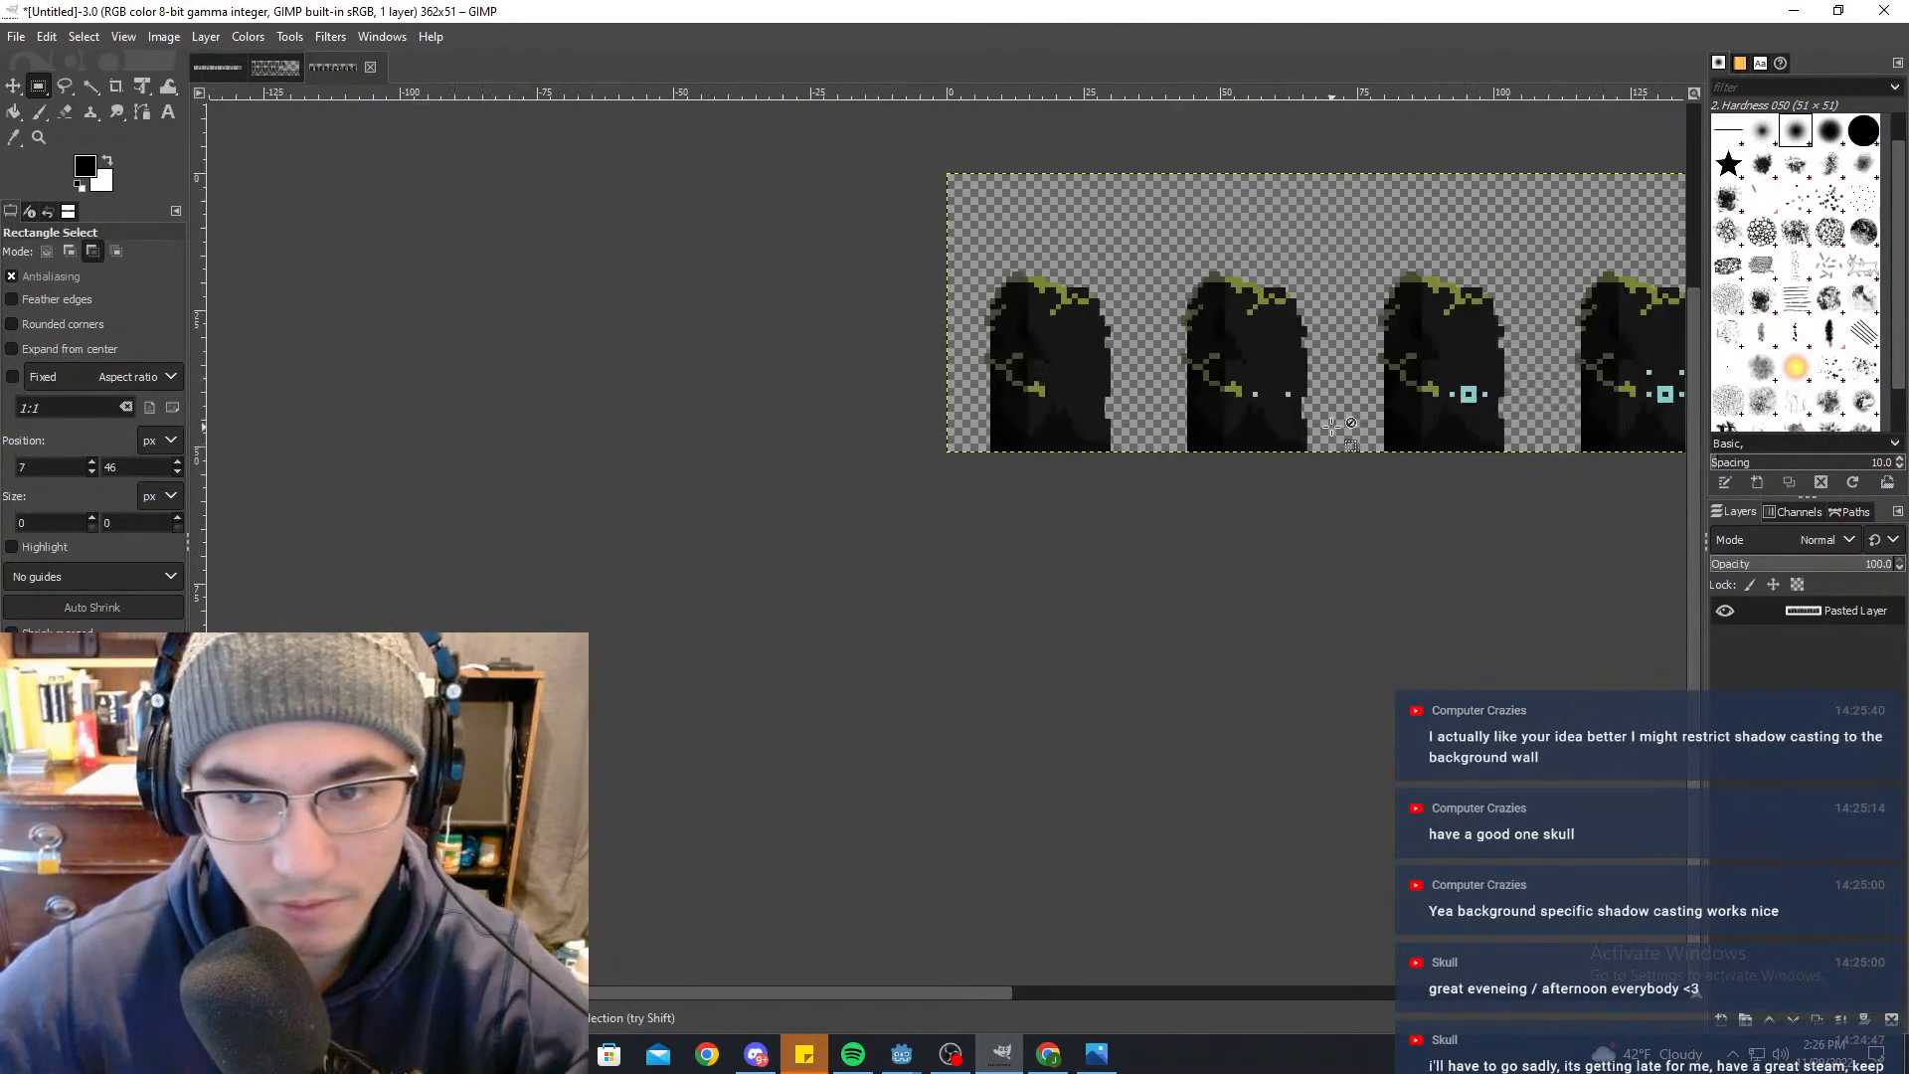
scroll(1367, 400, "right", 5)
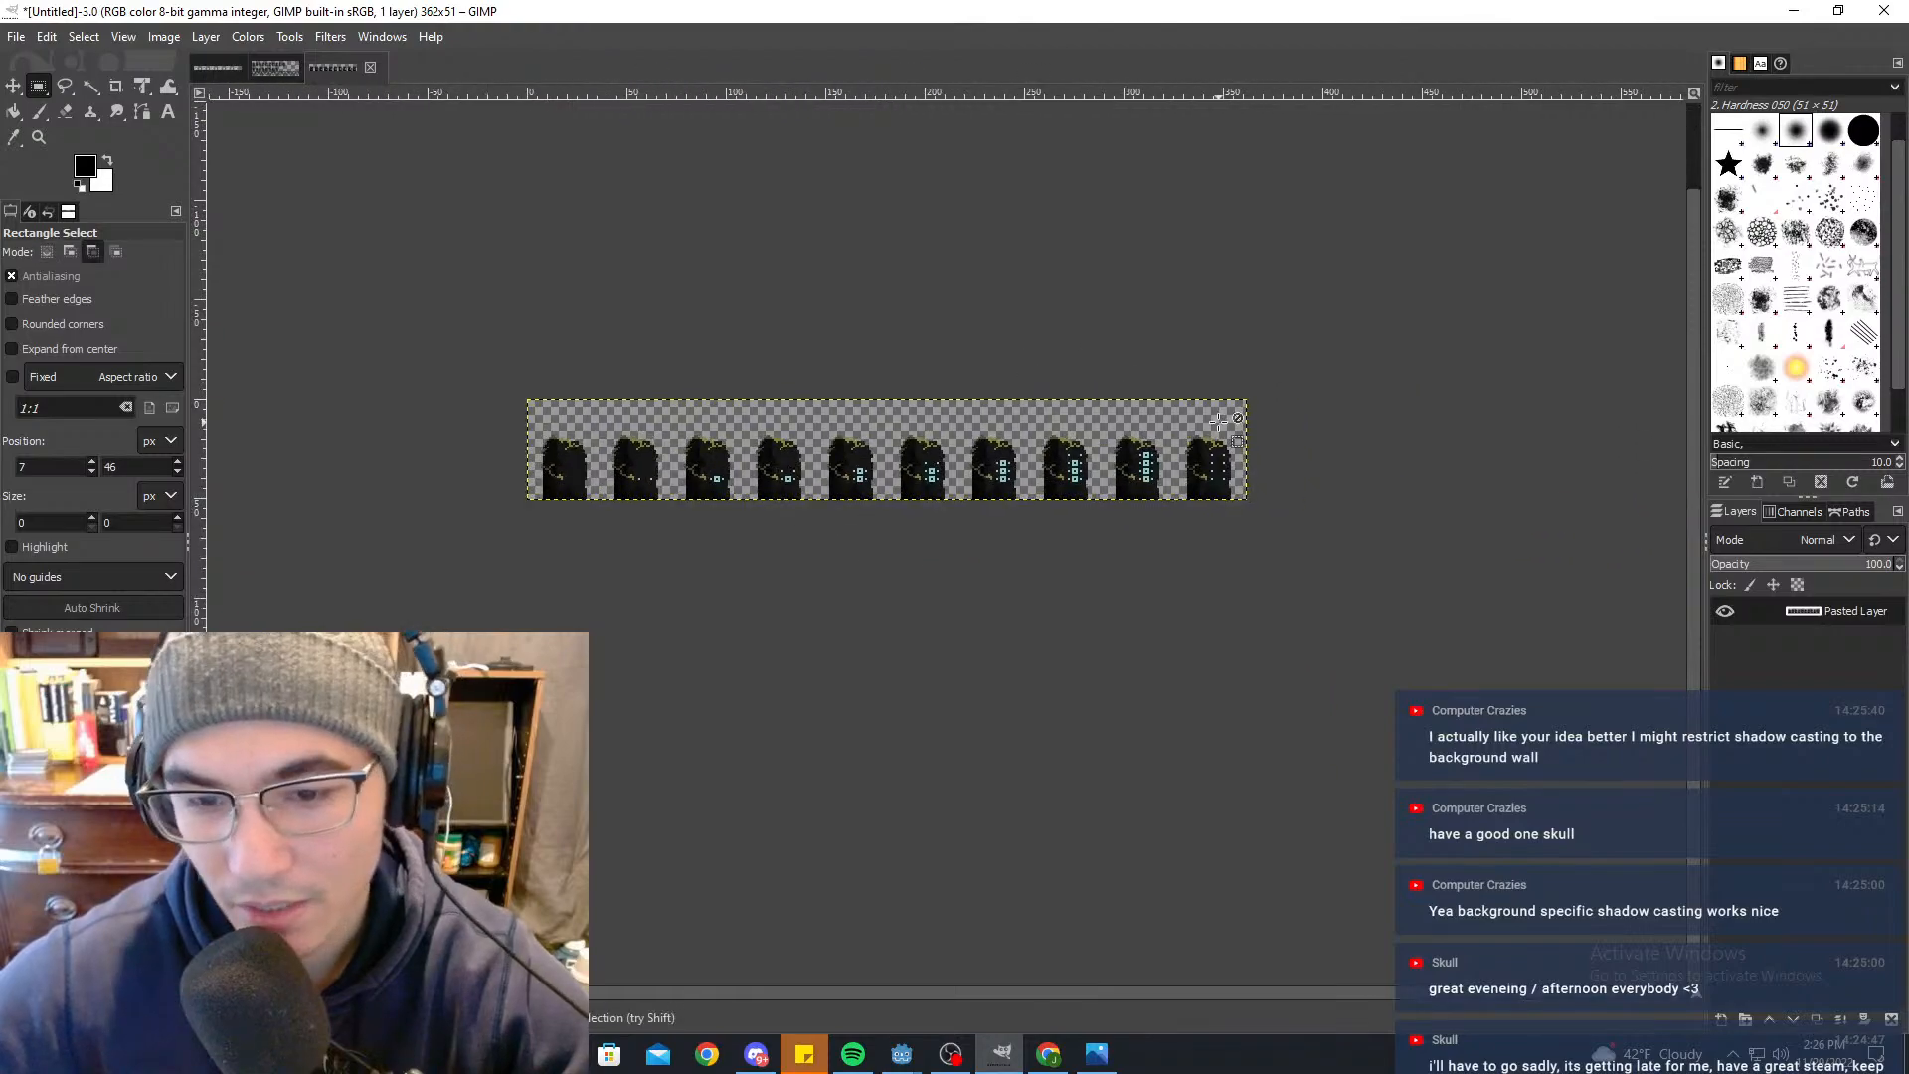
scroll(1091, 381, "up", 4, "ctrl")
Step: Examine the frame spacing of the two rock rows and the ring row in the Ancient Rock Animations 36x51 sheet
left_click(282, 68)
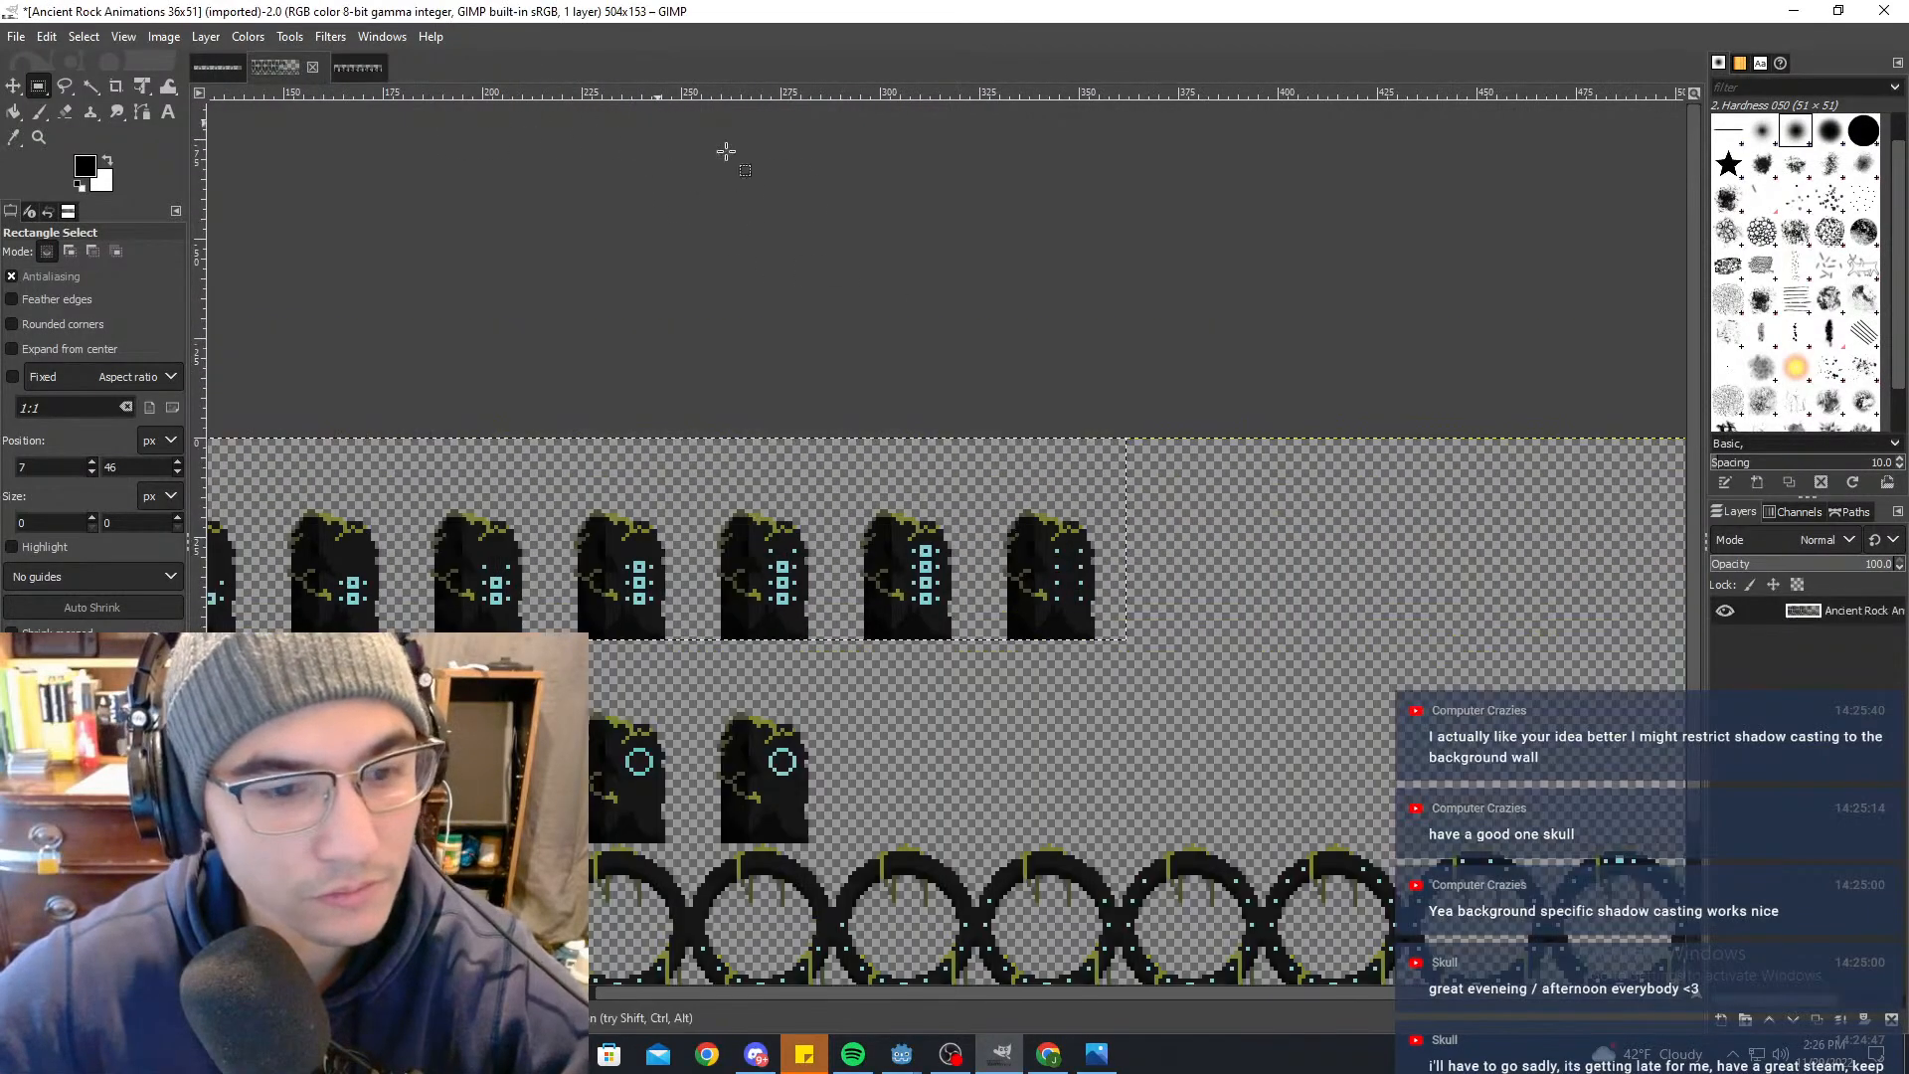
scroll(1044, 407, "left", 6)
scroll(1045, 408, "down", 3)
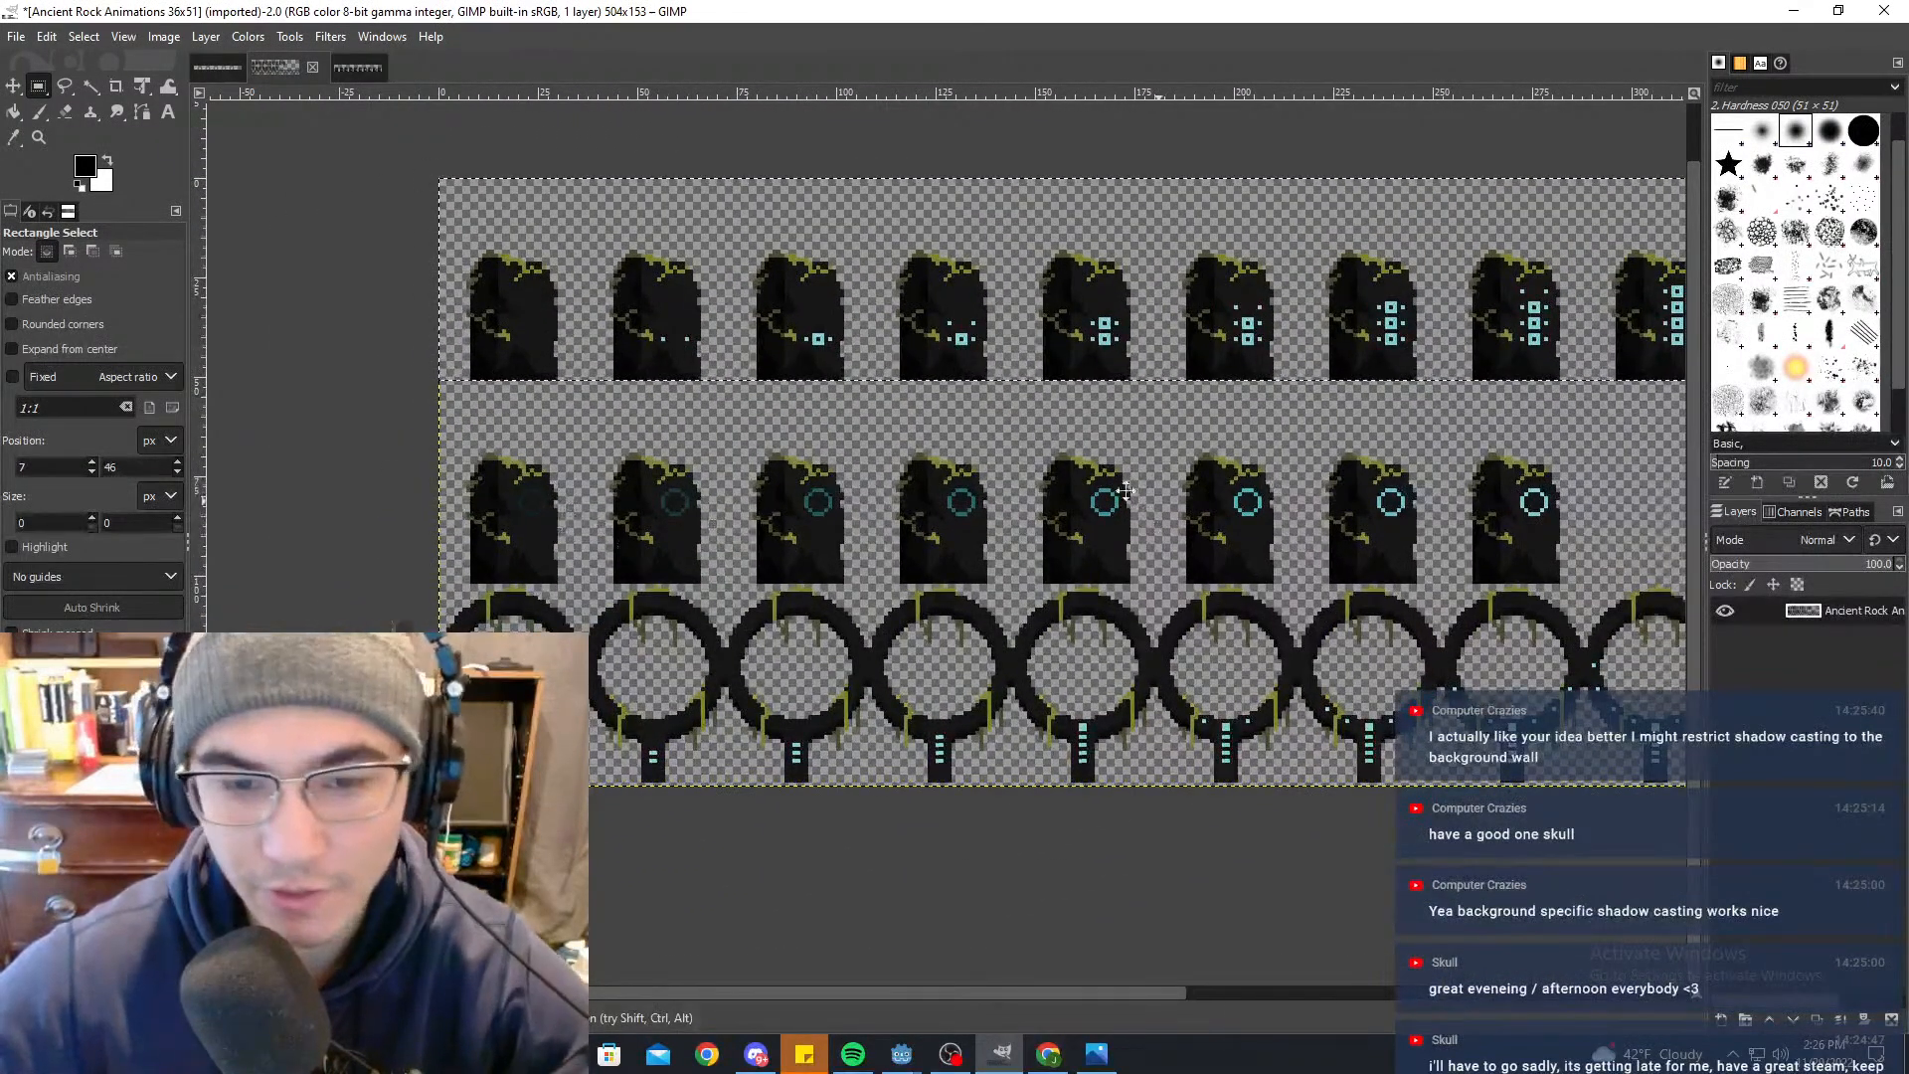
scroll(1306, 261, "right", 5)
scroll(1306, 262, "down", 1)
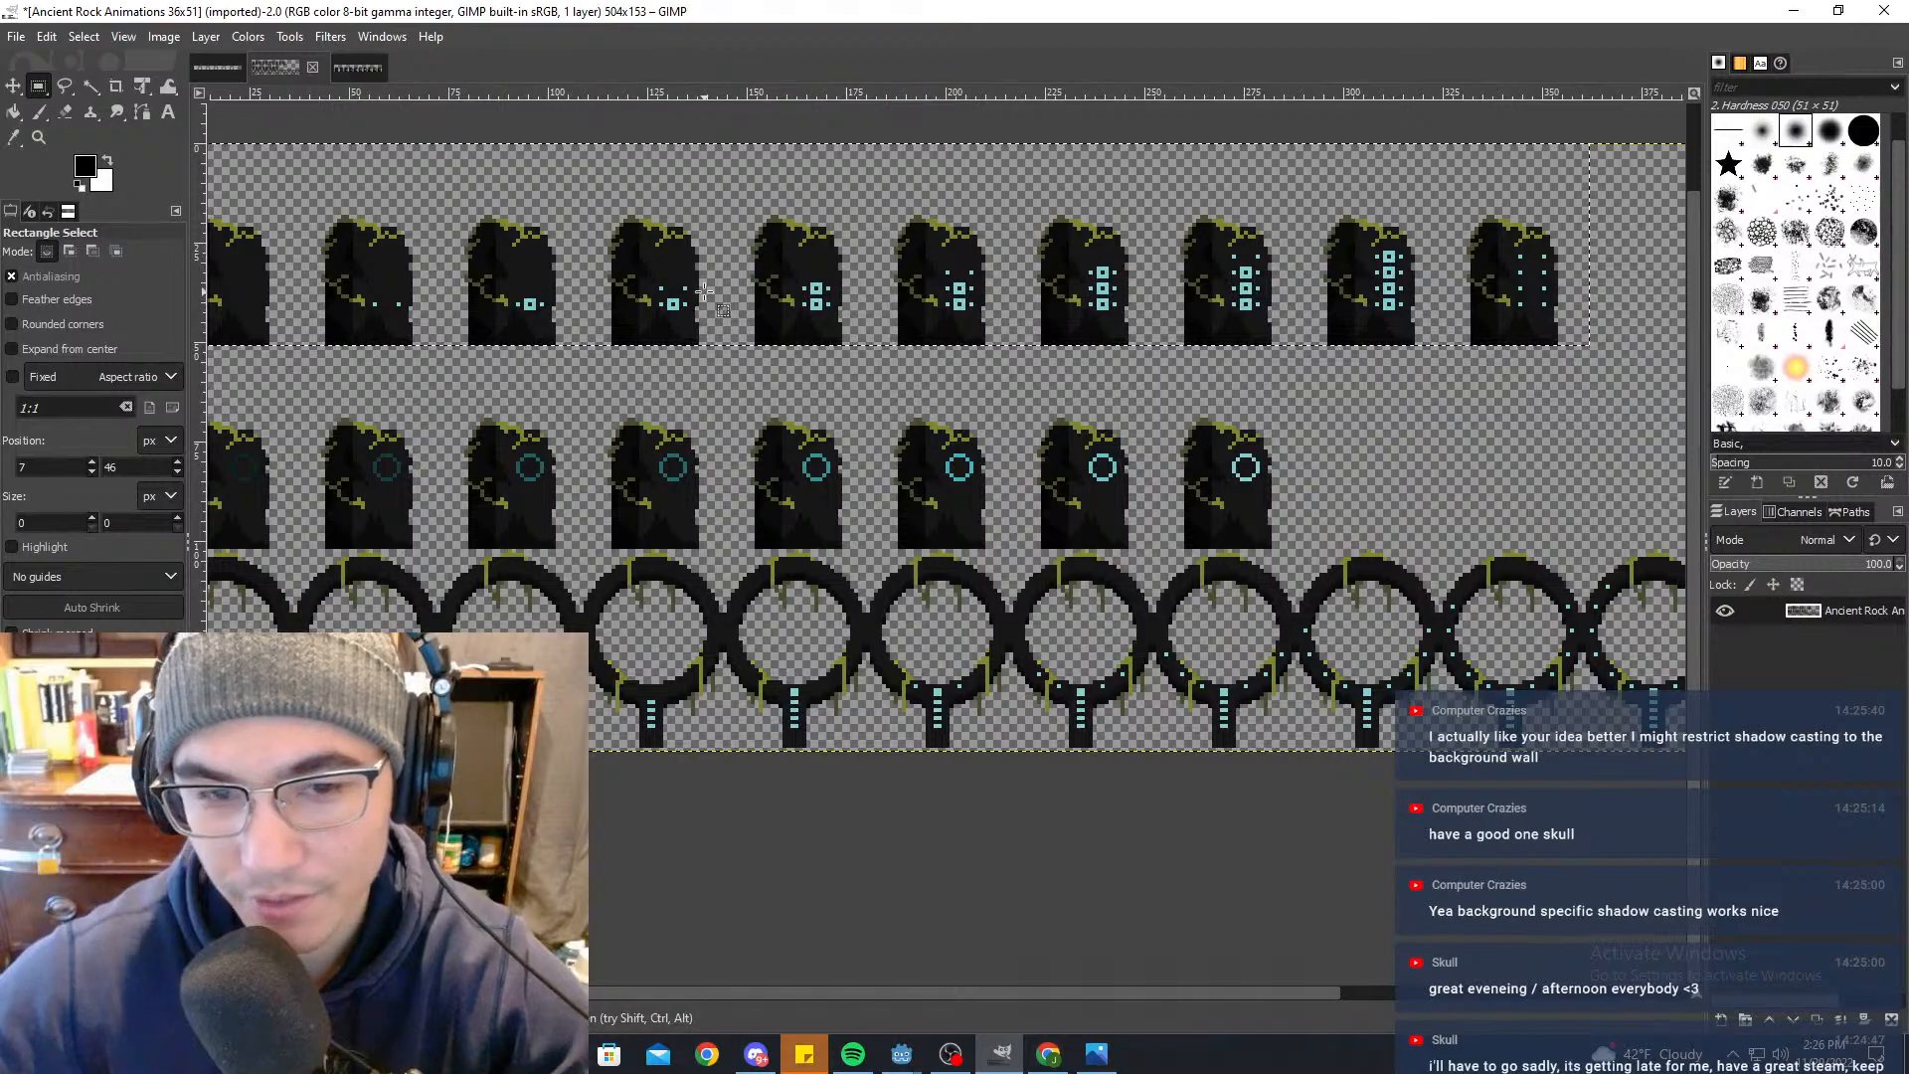
scroll(1116, 205, "left", 4)
scroll(1116, 206, "down", 1)
scroll(1116, 206, "left", 2)
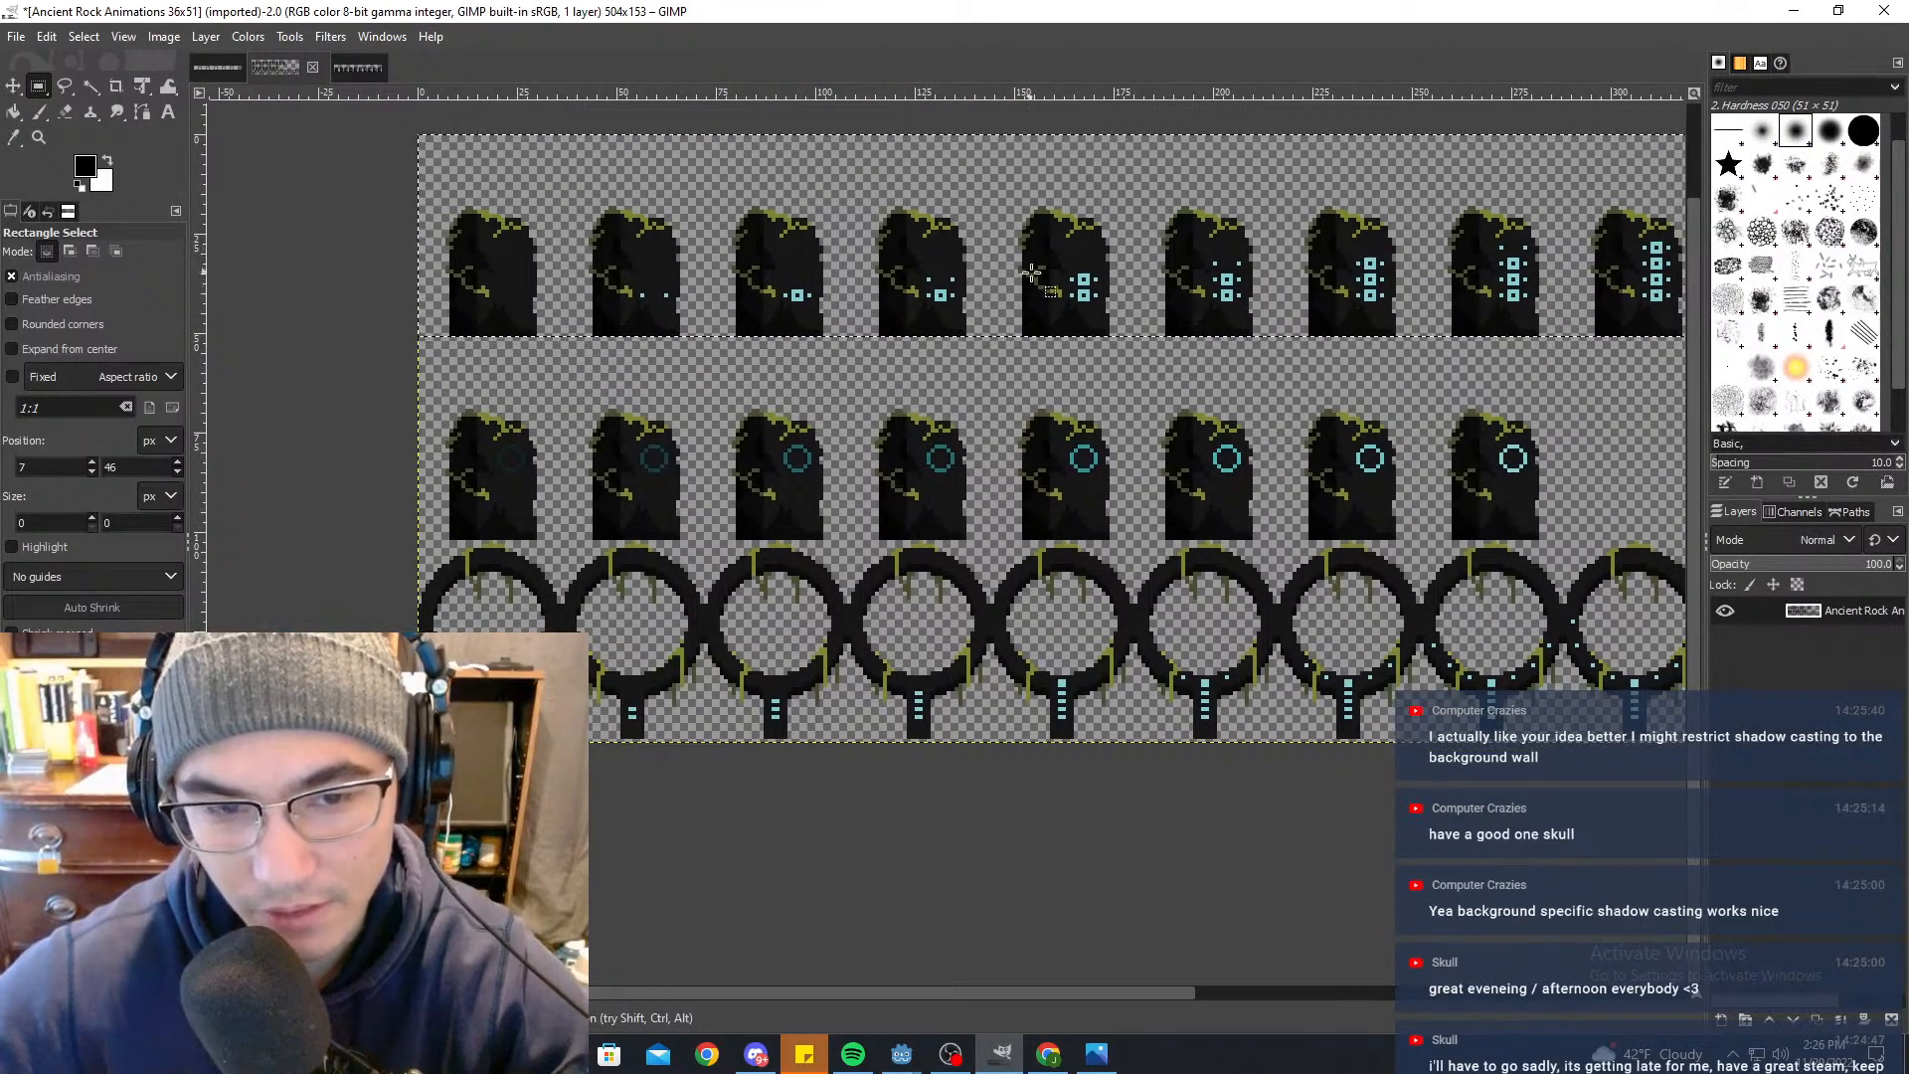
scroll(986, 226, "up", 2)
middle_click_drag(1415, 365, 1277, 351)
middle_click_drag(1556, 298, 1295, 260)
scroll(1308, 517, "down", 2, "ctrl")
left_click(972, 593)
left_click_drag(652, 553, 1541, 672)
left_click(1655, 673)
left_click_drag(1668, 670, 554, 549)
left_click(1215, 372)
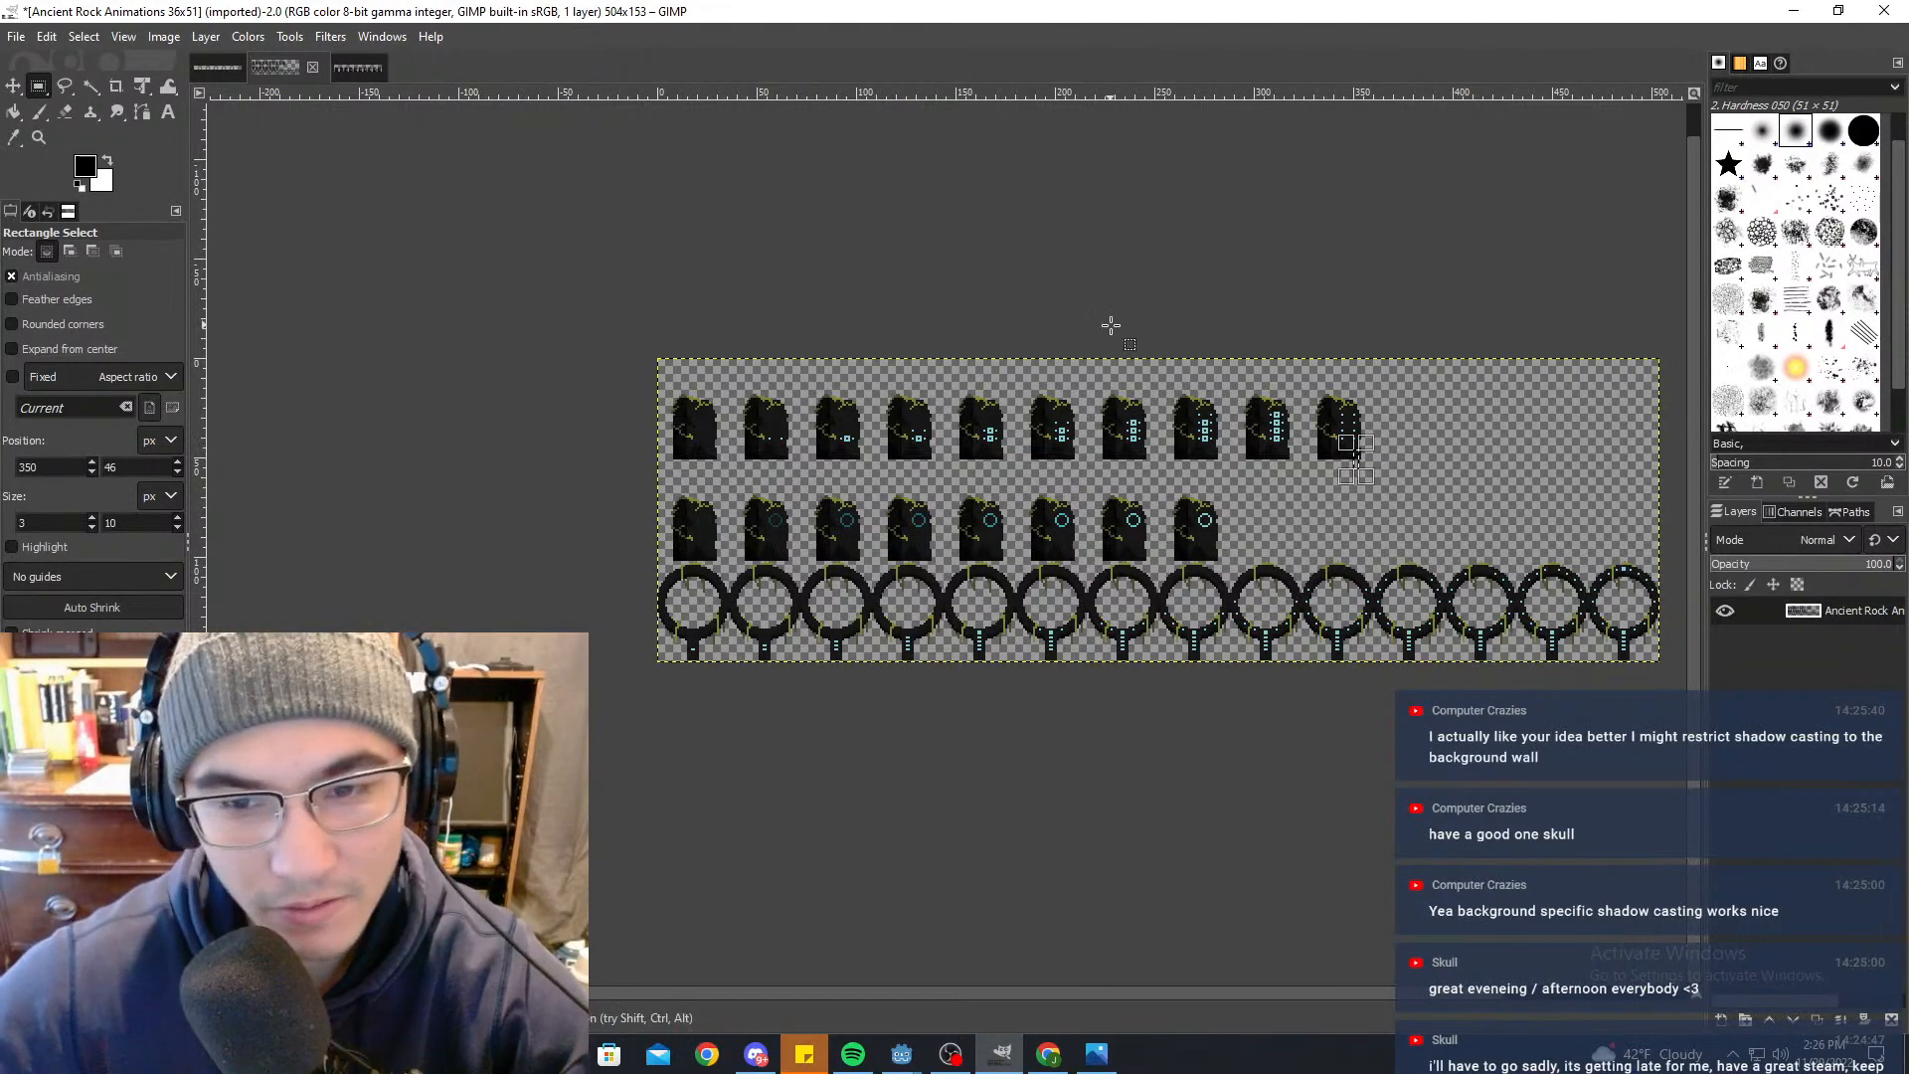
Step: Switch to the untitled 362x51 rock strip and examine the moss and cyan symbols on its frames
left_click(359, 68)
scroll(1117, 408, "up", 5, "ctrl")
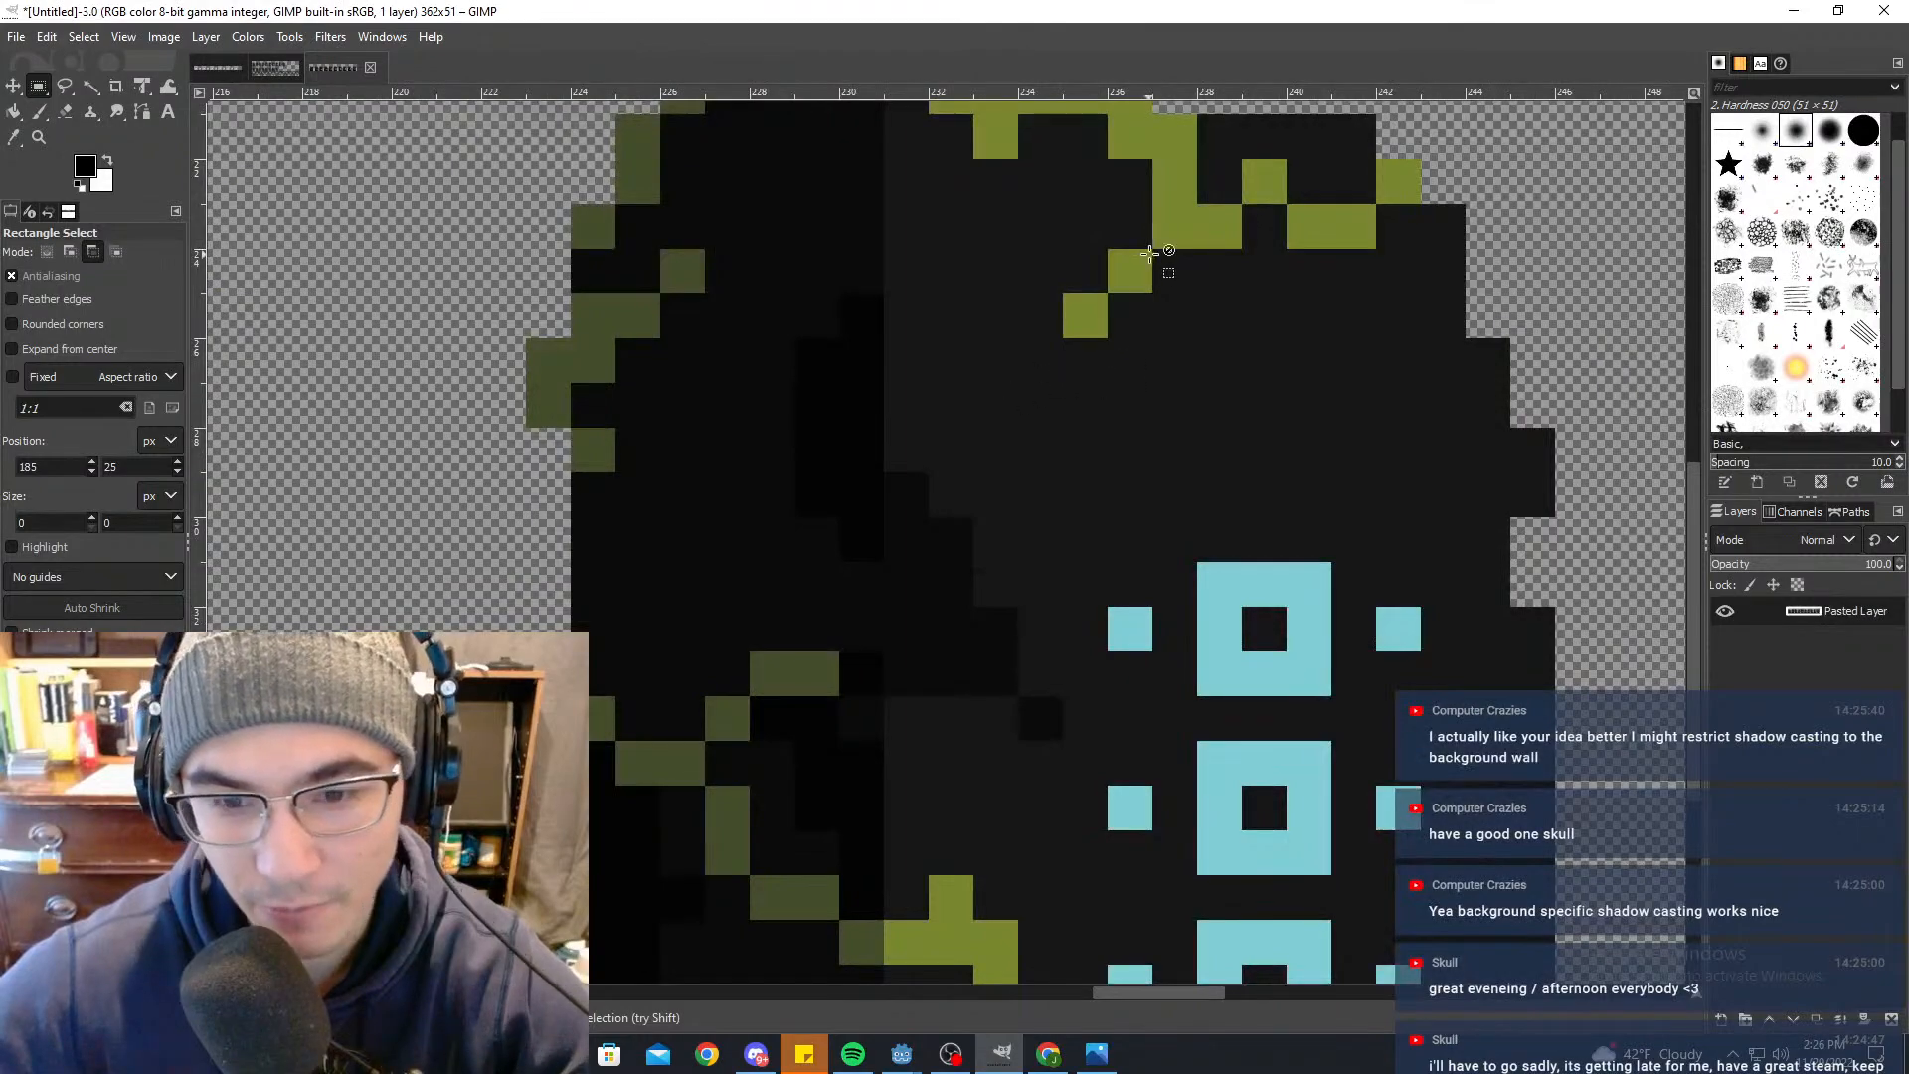
scroll(938, 477, "down", 3, "ctrl")
scroll(1181, 273, "up", 1, "ctrl")
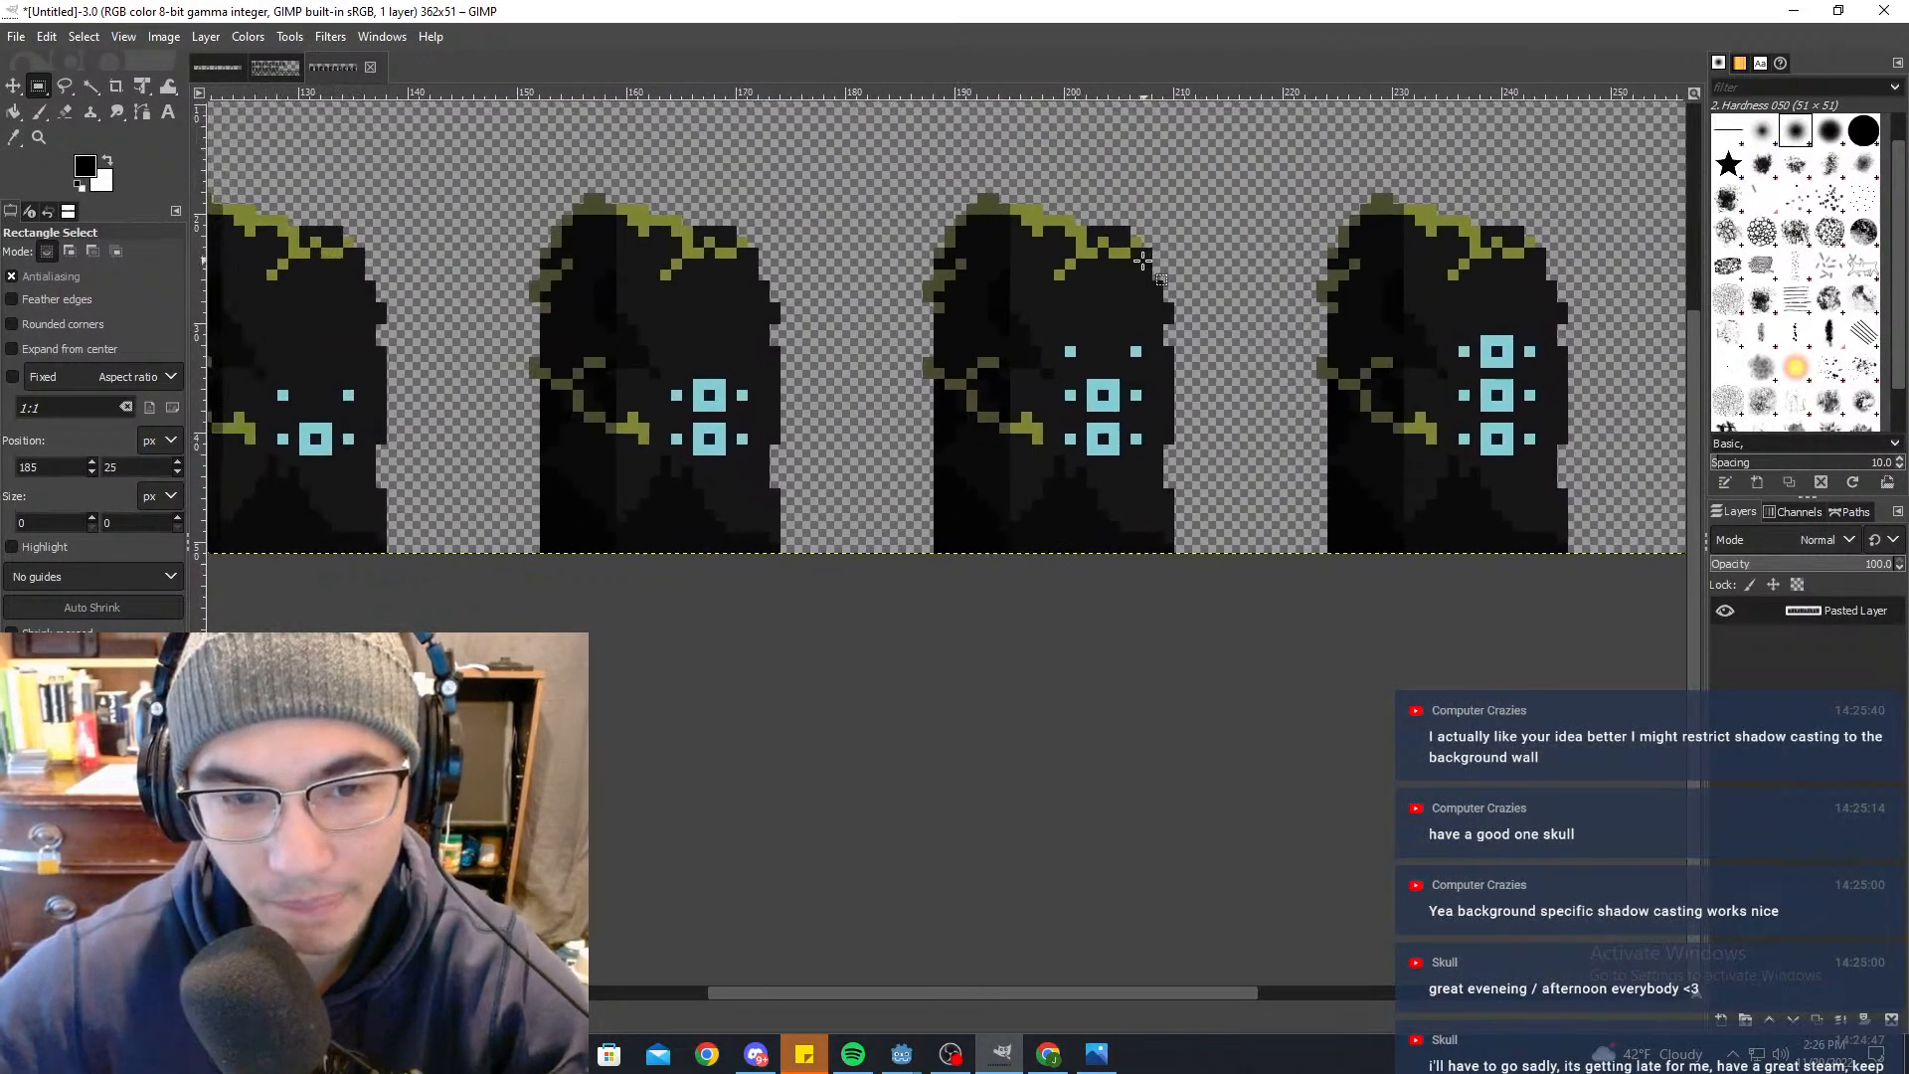
scroll(1077, 237, "up", 2, "ctrl")
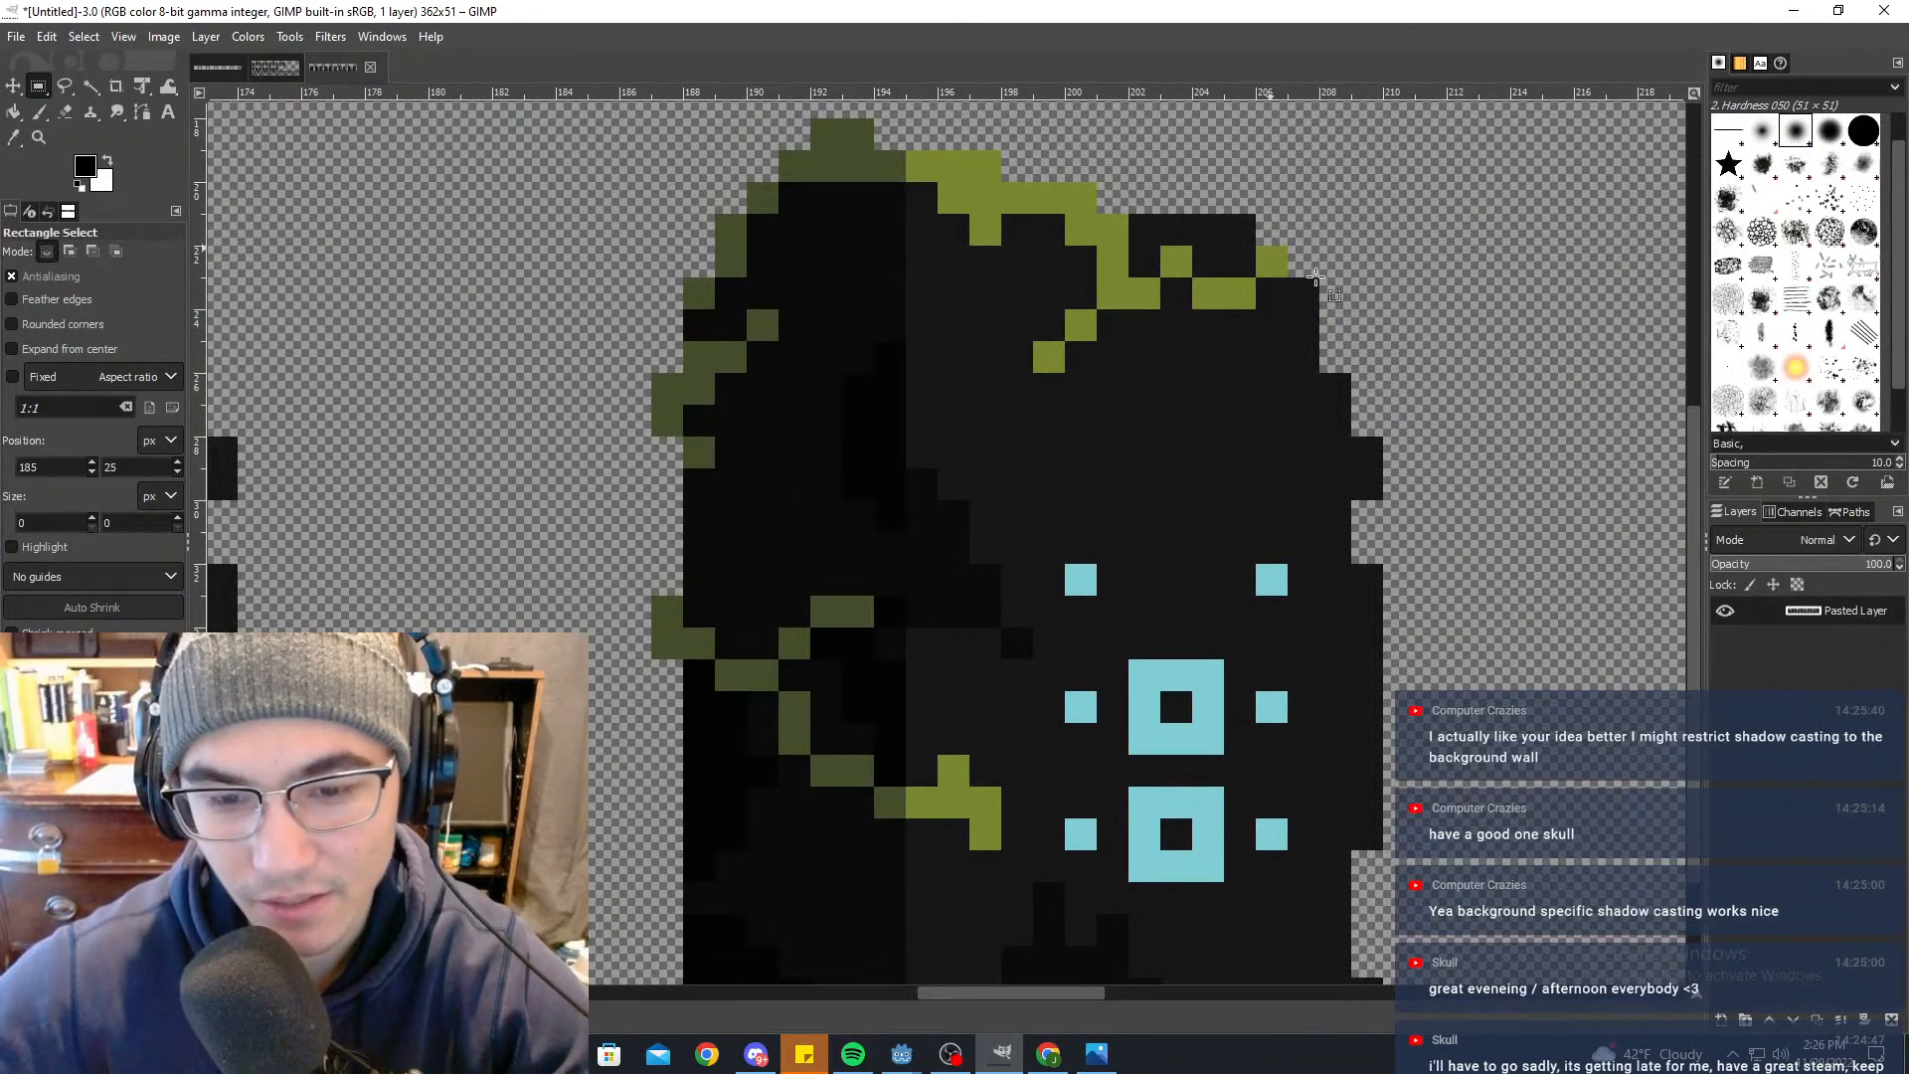
scroll(1054, 456, "down", 5, "ctrl")
scroll(976, 490, "up", 5, "ctrl")
scroll(975, 491, "down", 5, "ctrl")
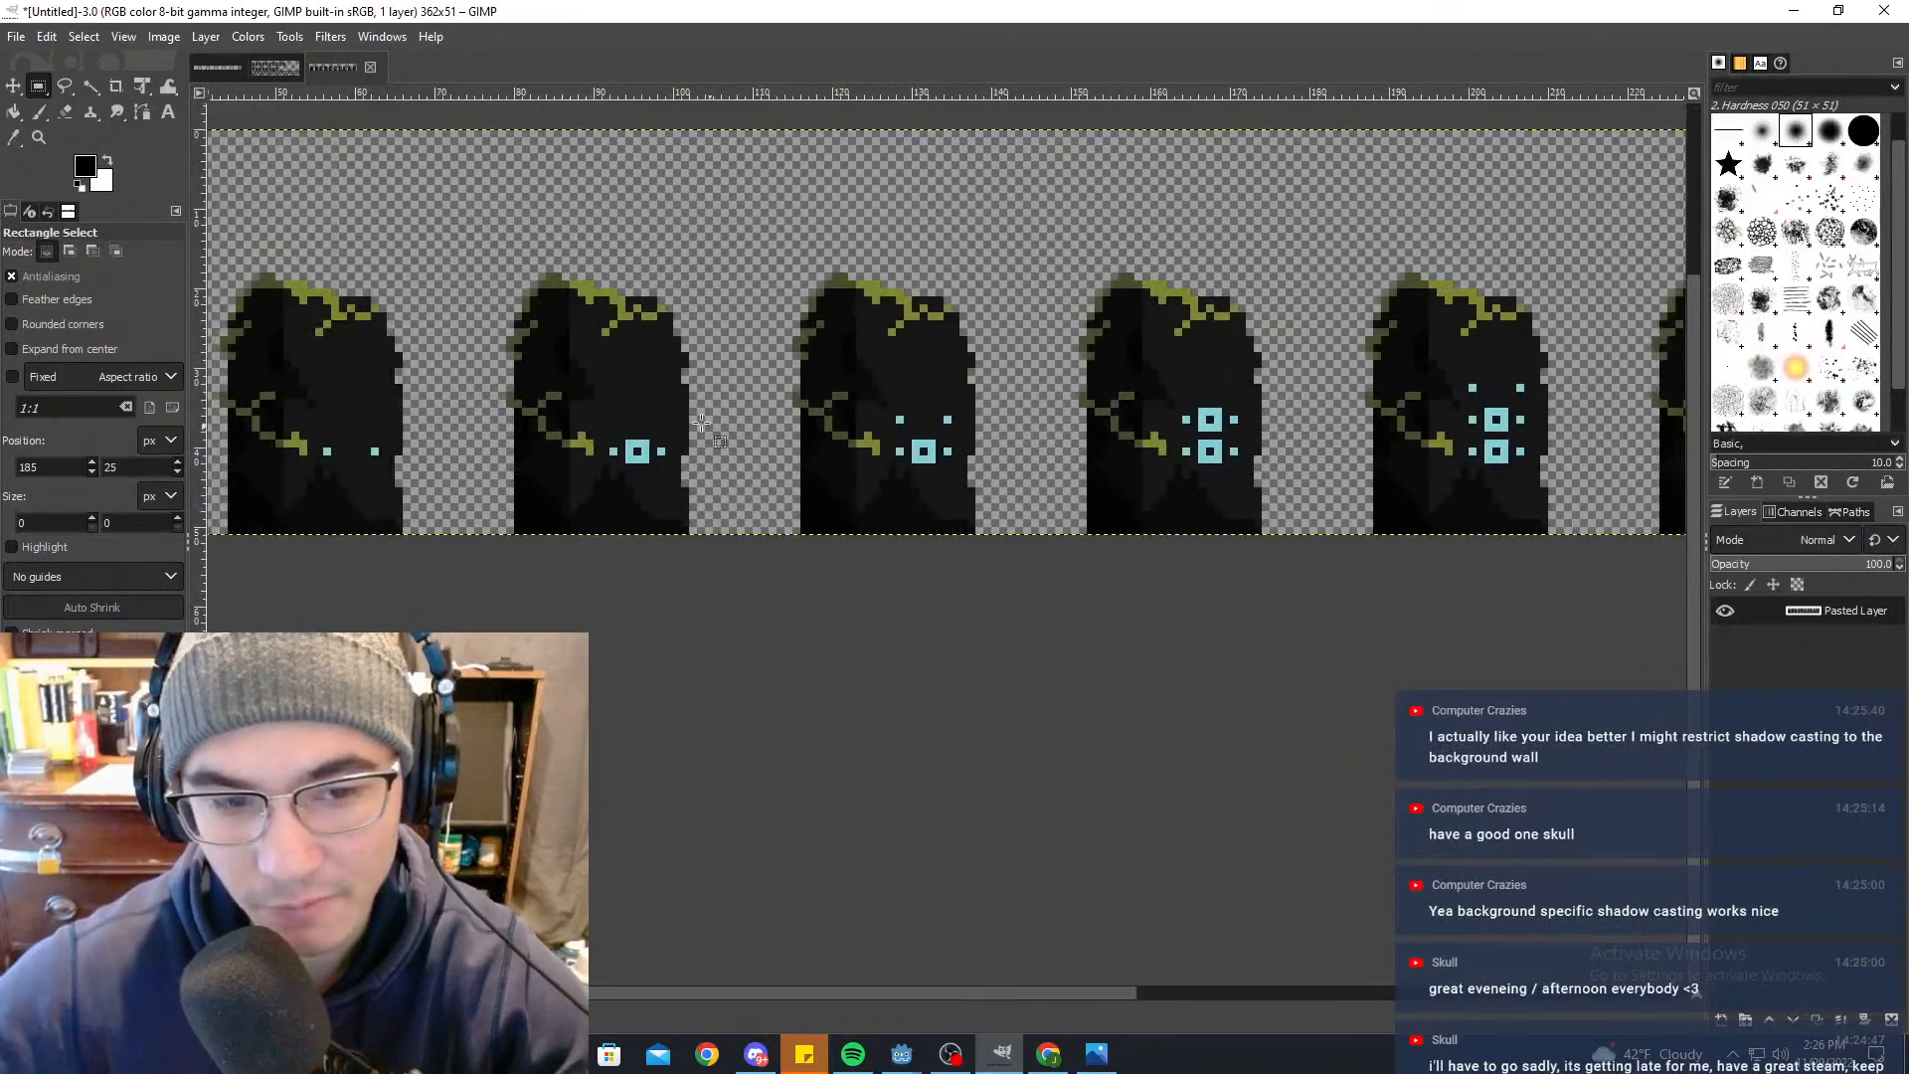
Step: Make the Pencil the paint tool, and select both moss greens by colour across all rock frames
left_click(39, 113)
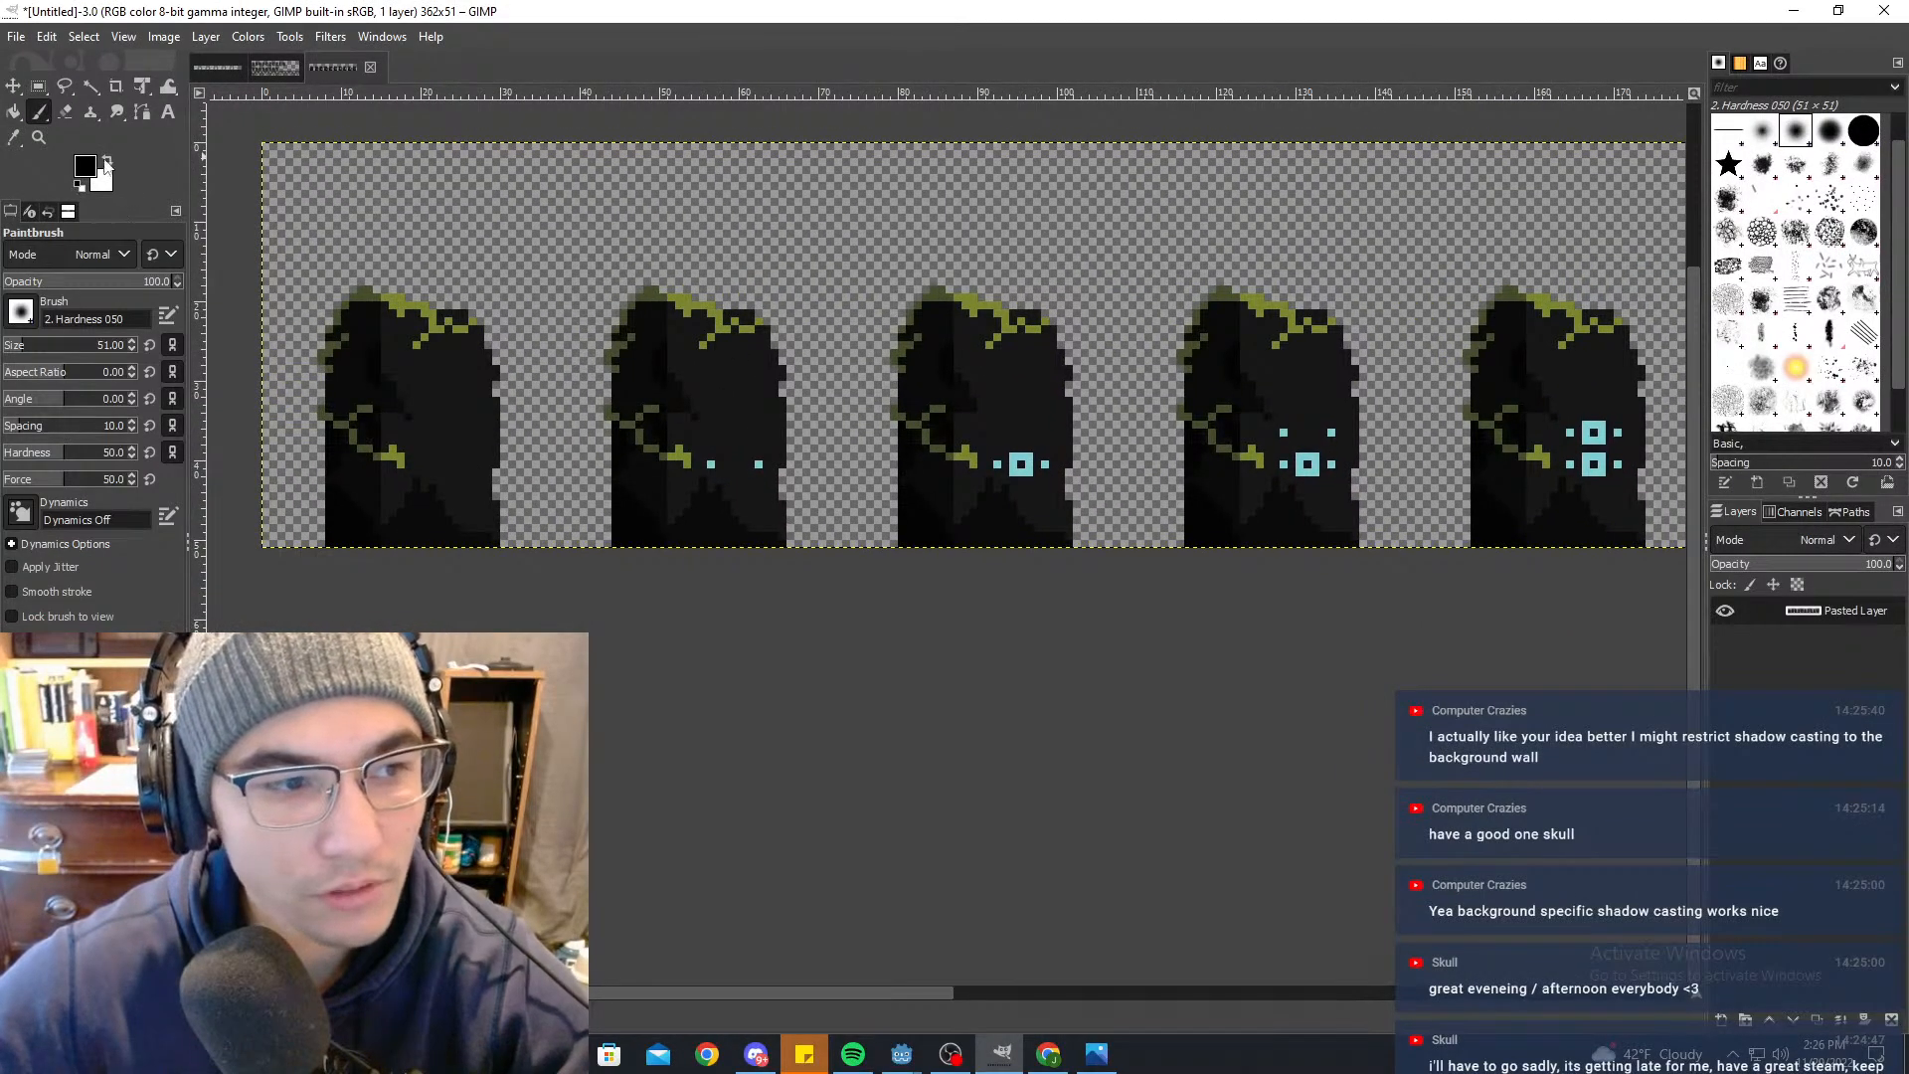
right_click(43, 115)
left_click(114, 140)
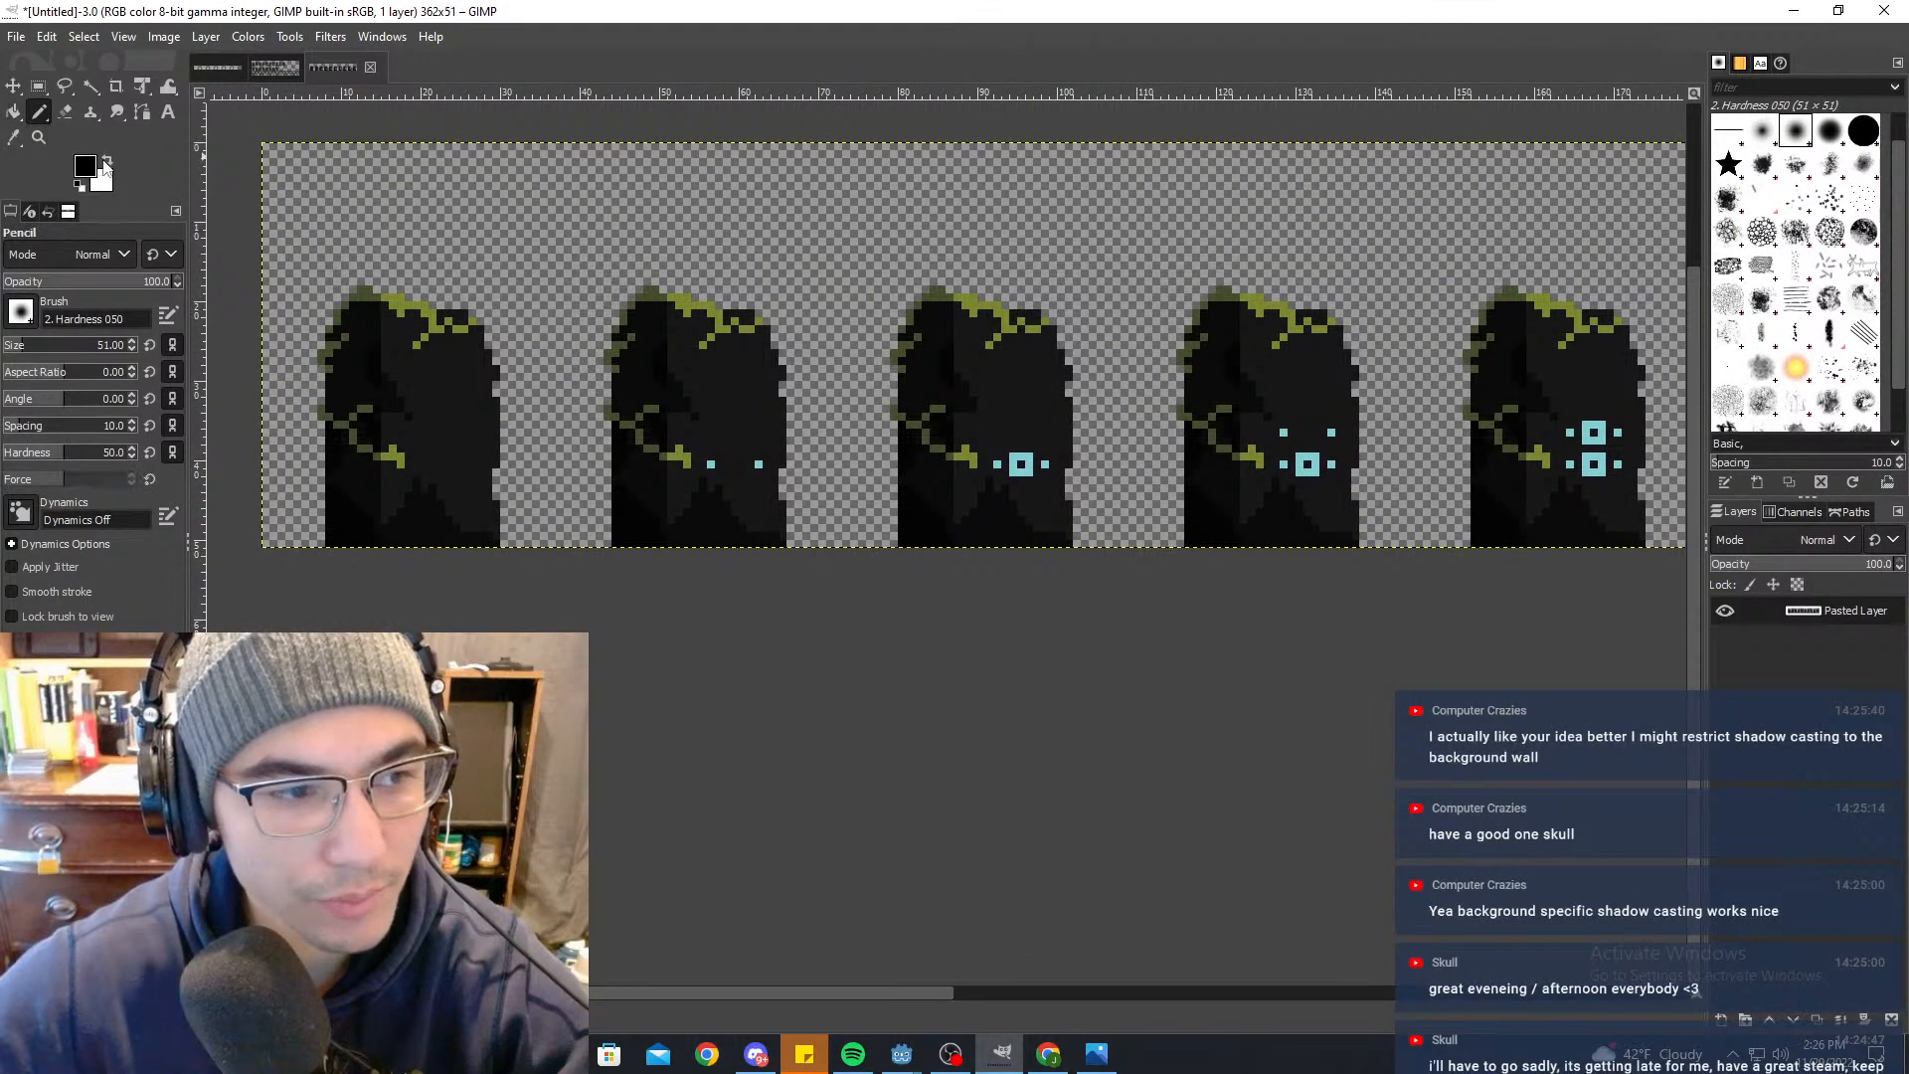
middle_click_drag(478, 193, 699, 201)
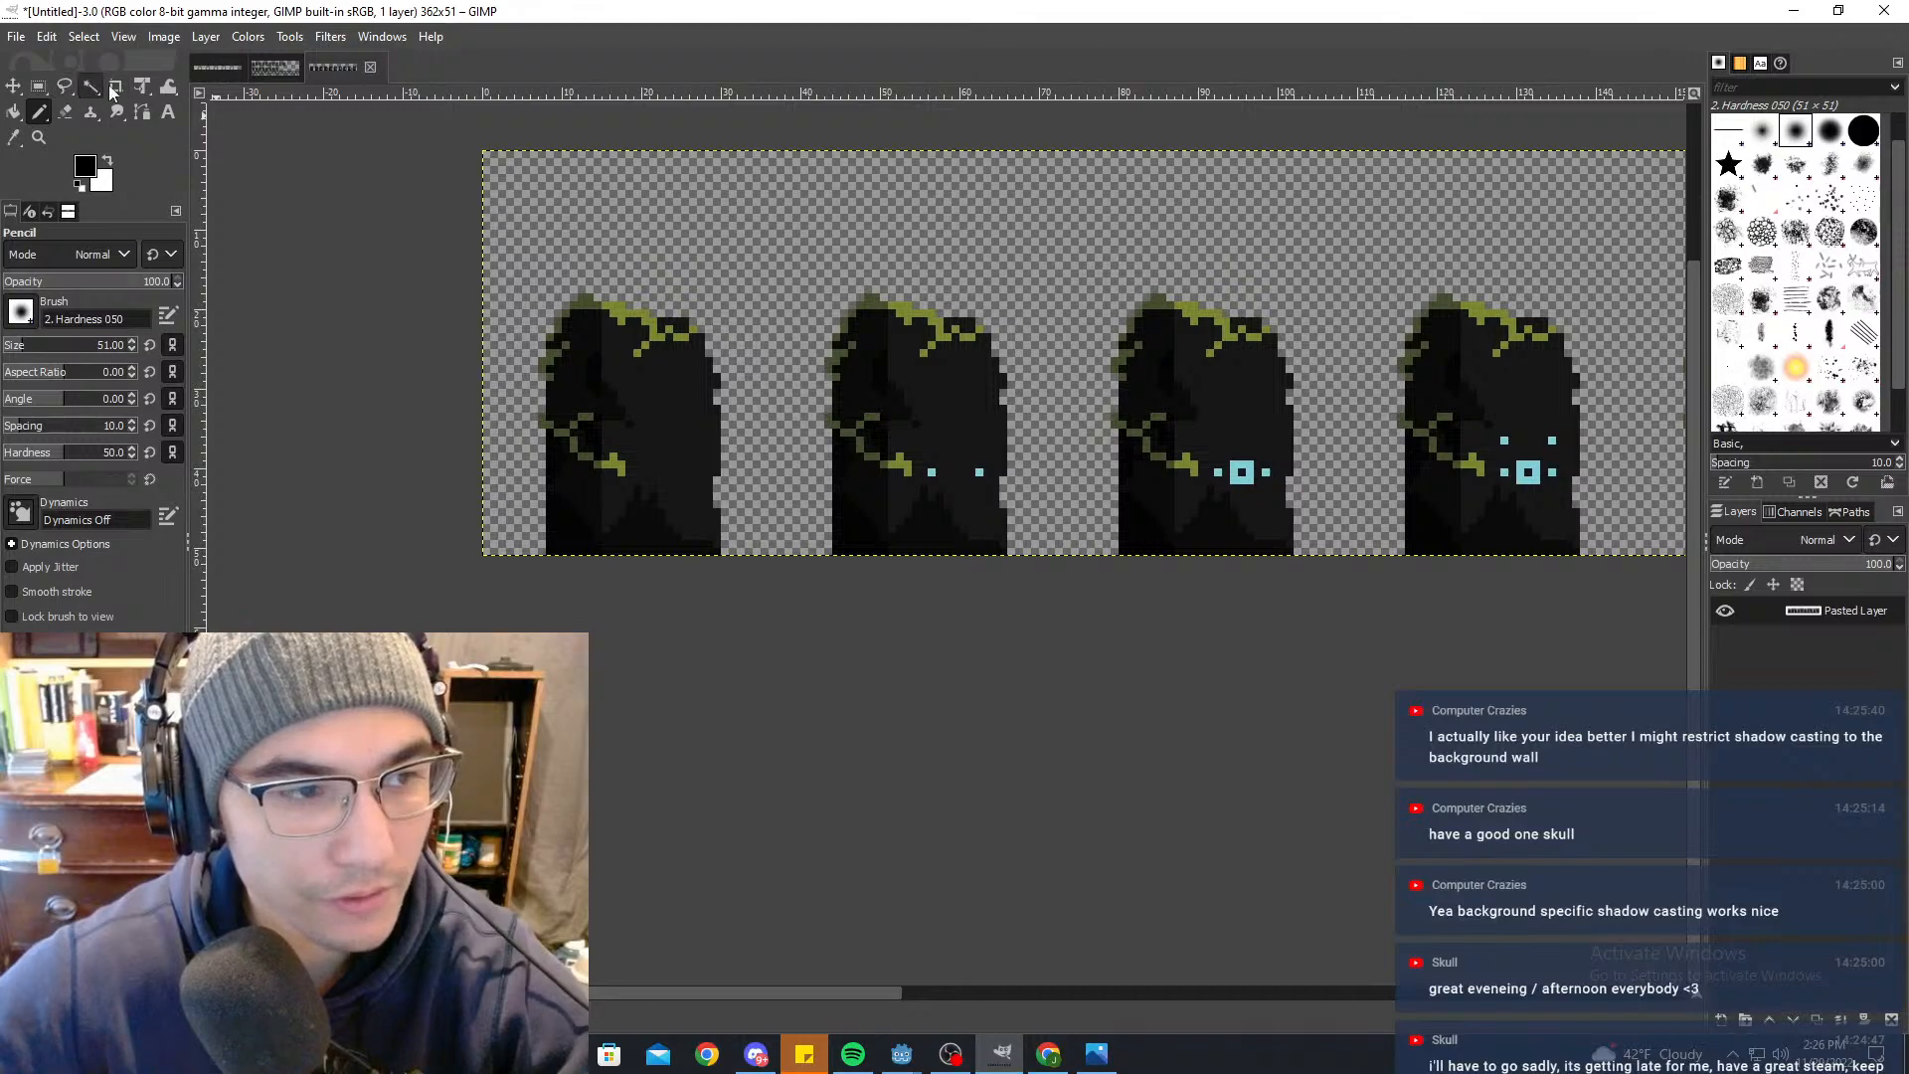
left_click(60, 87)
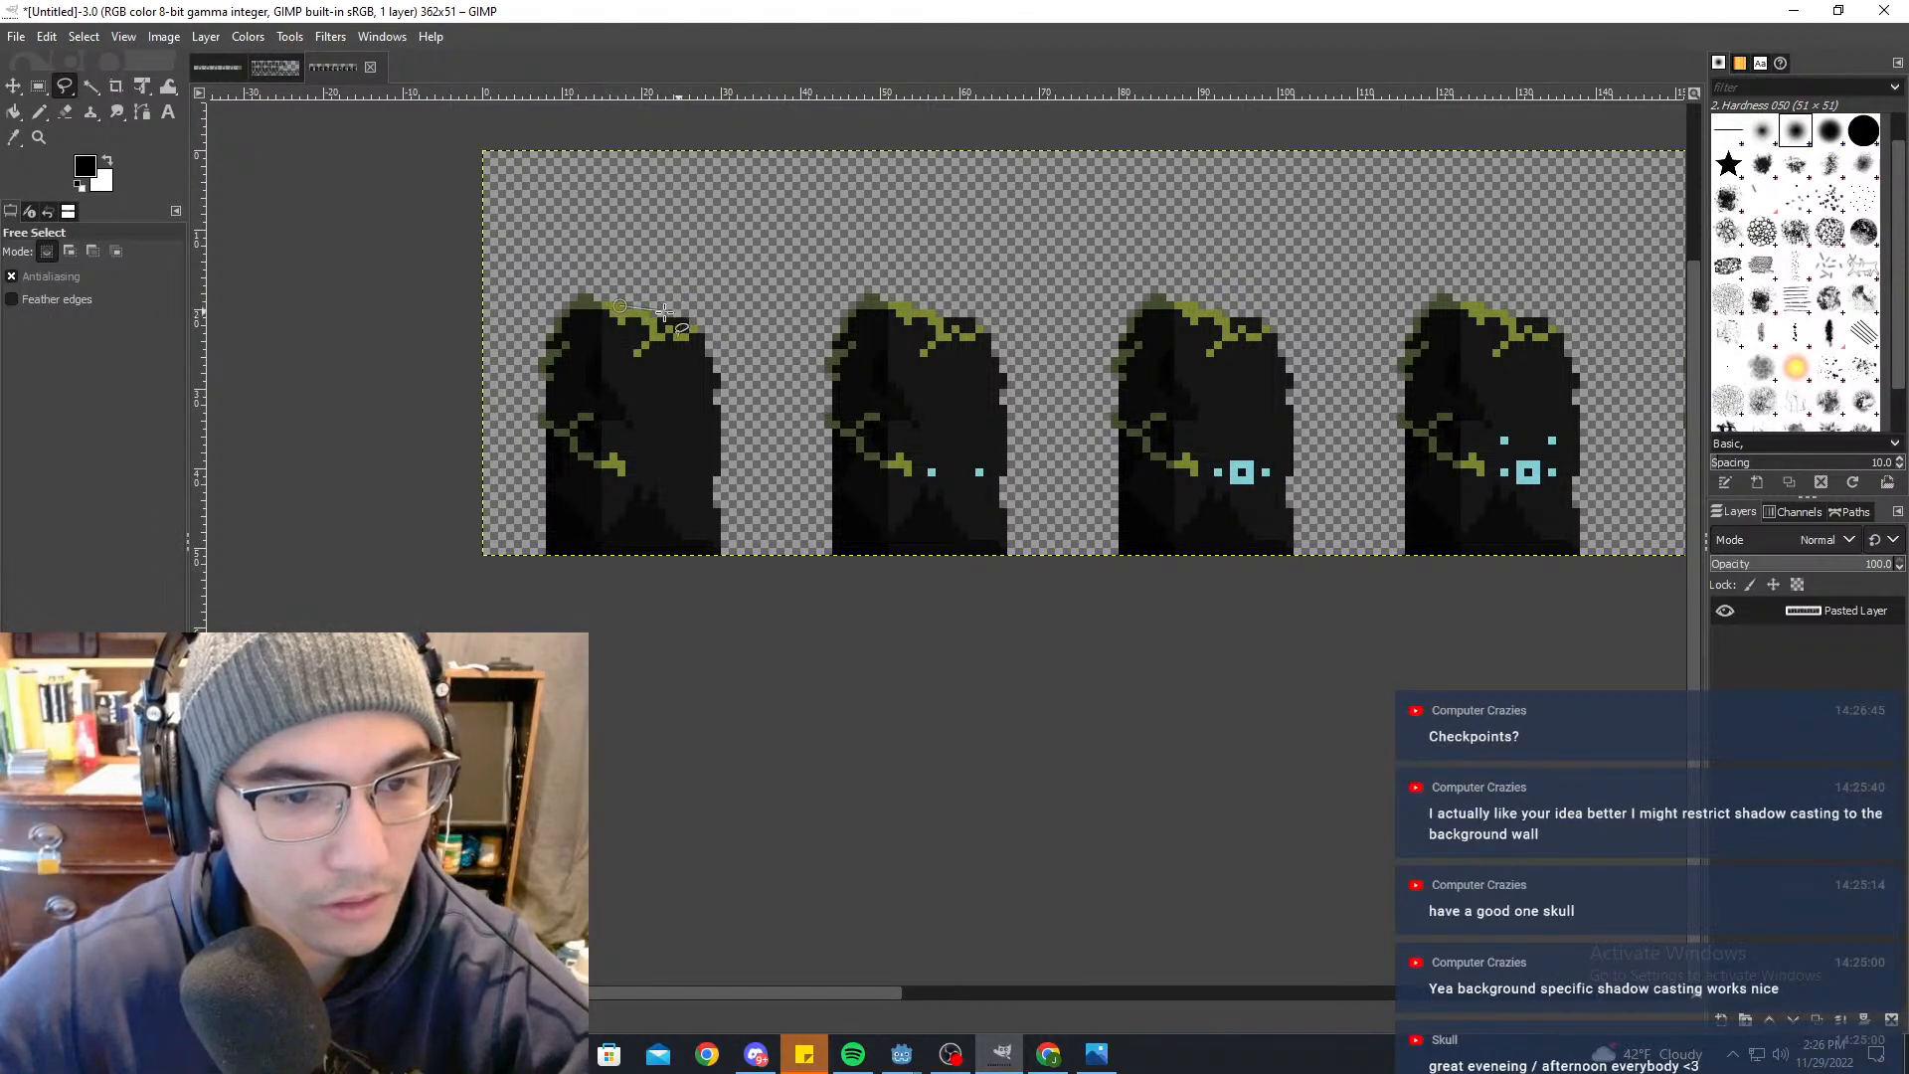
left_click(127, 87)
left_click(100, 90)
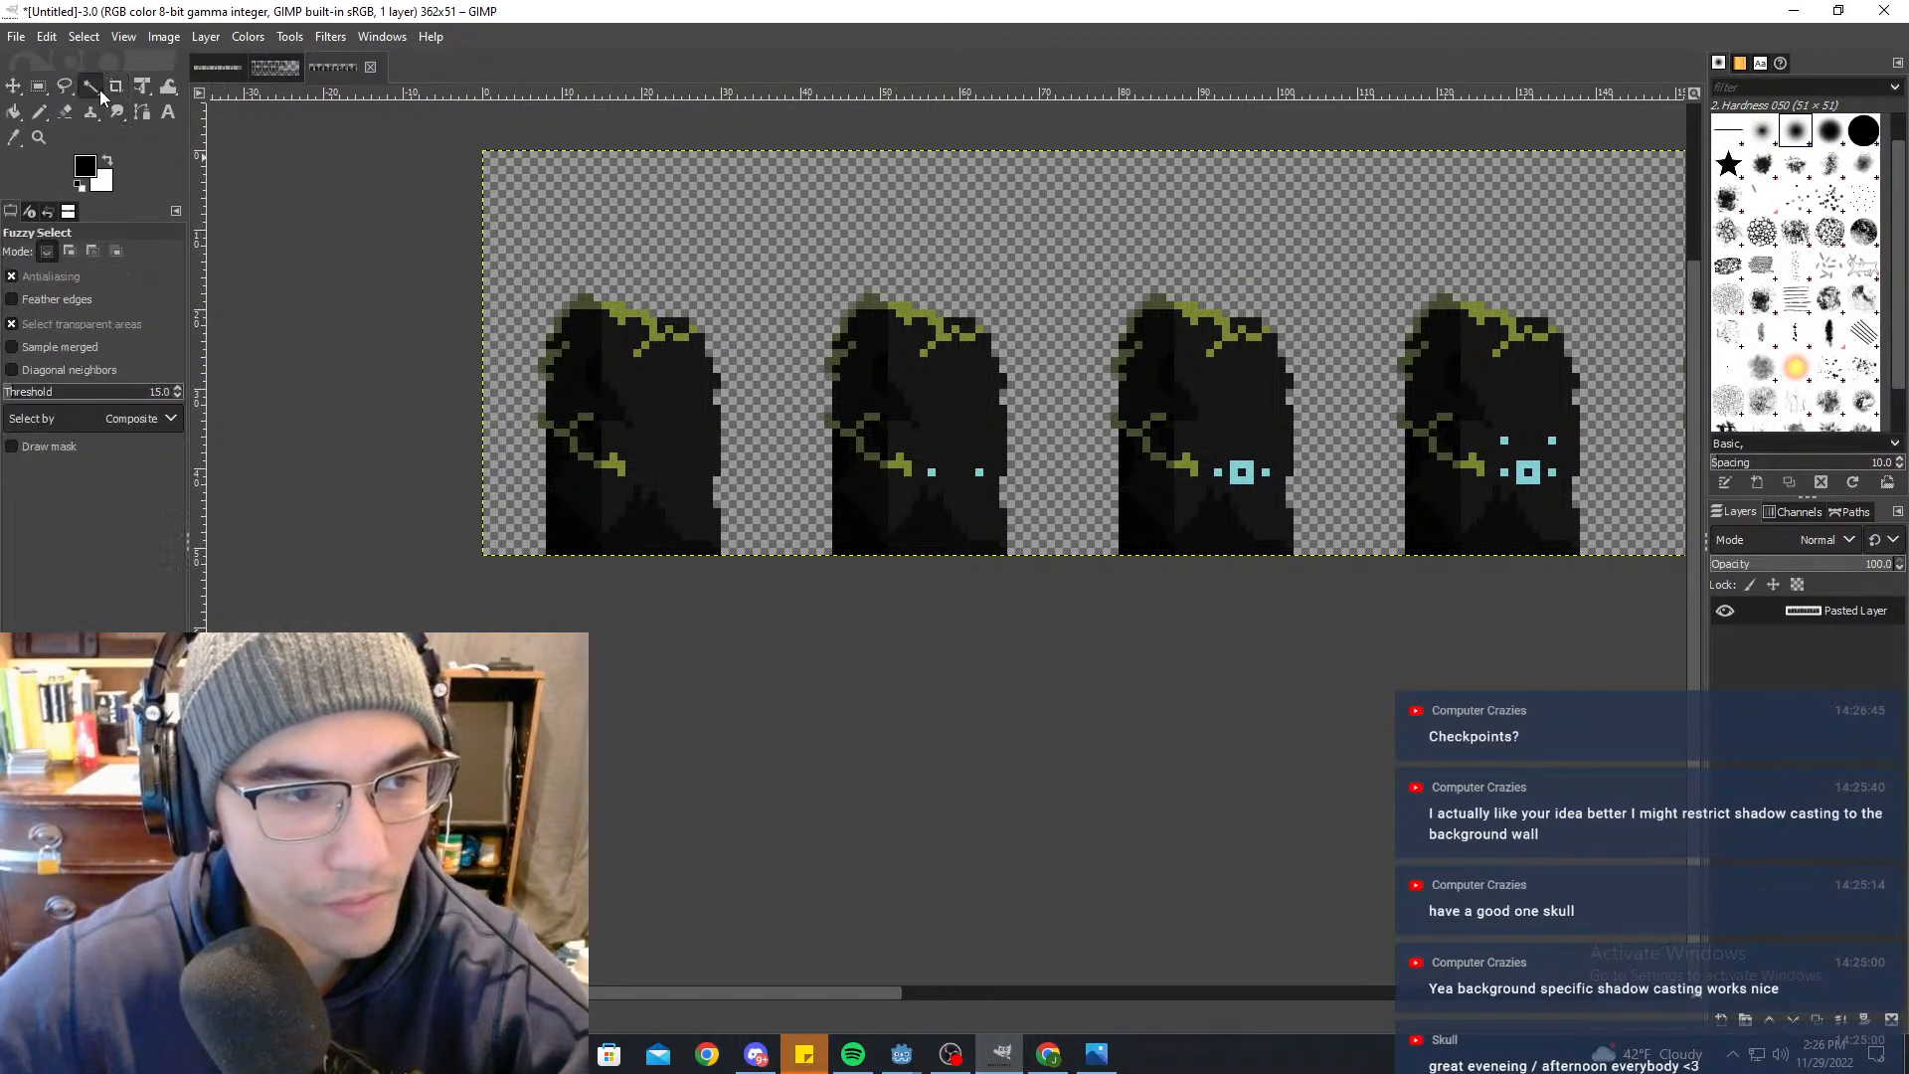
right_click(99, 89)
left_click(161, 115)
left_click(617, 314)
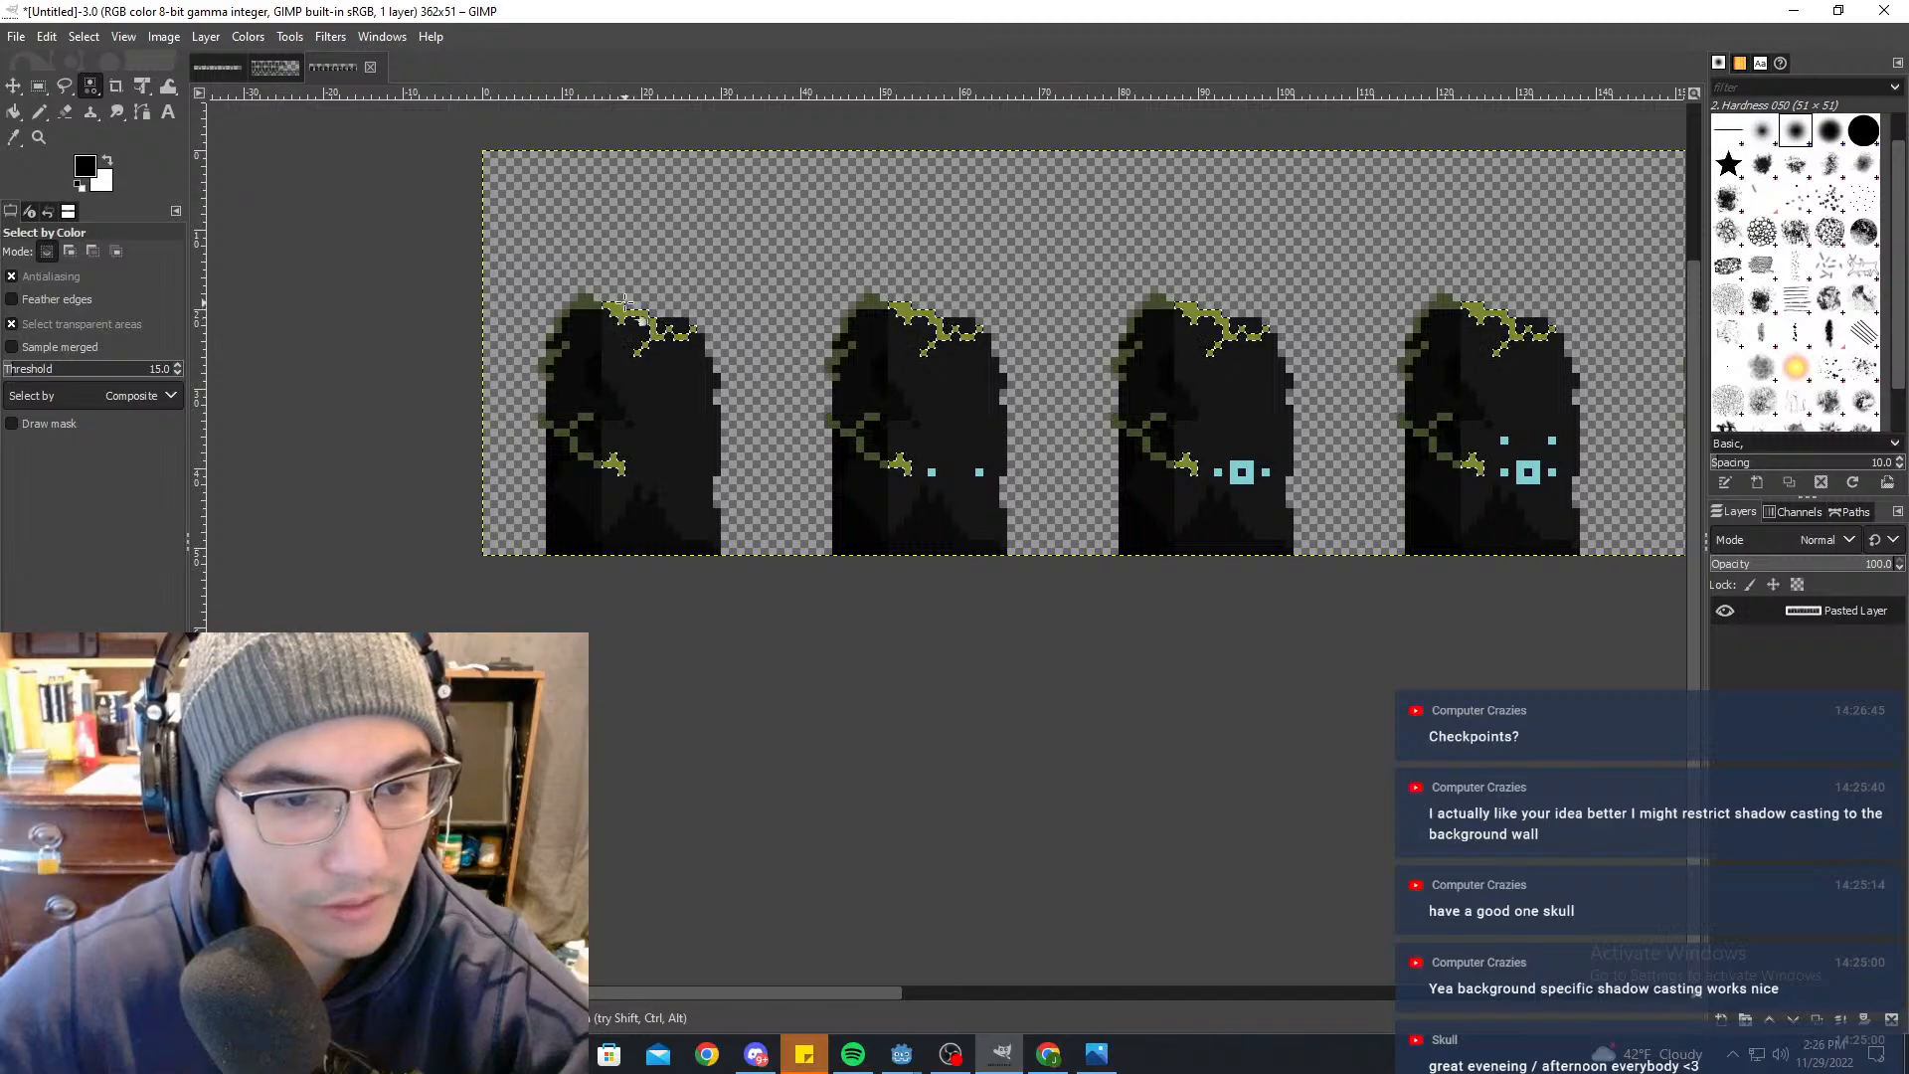
scroll(624, 299, "up", 3, "ctrl")
scroll(1108, 383, "down", 5, "ctrl")
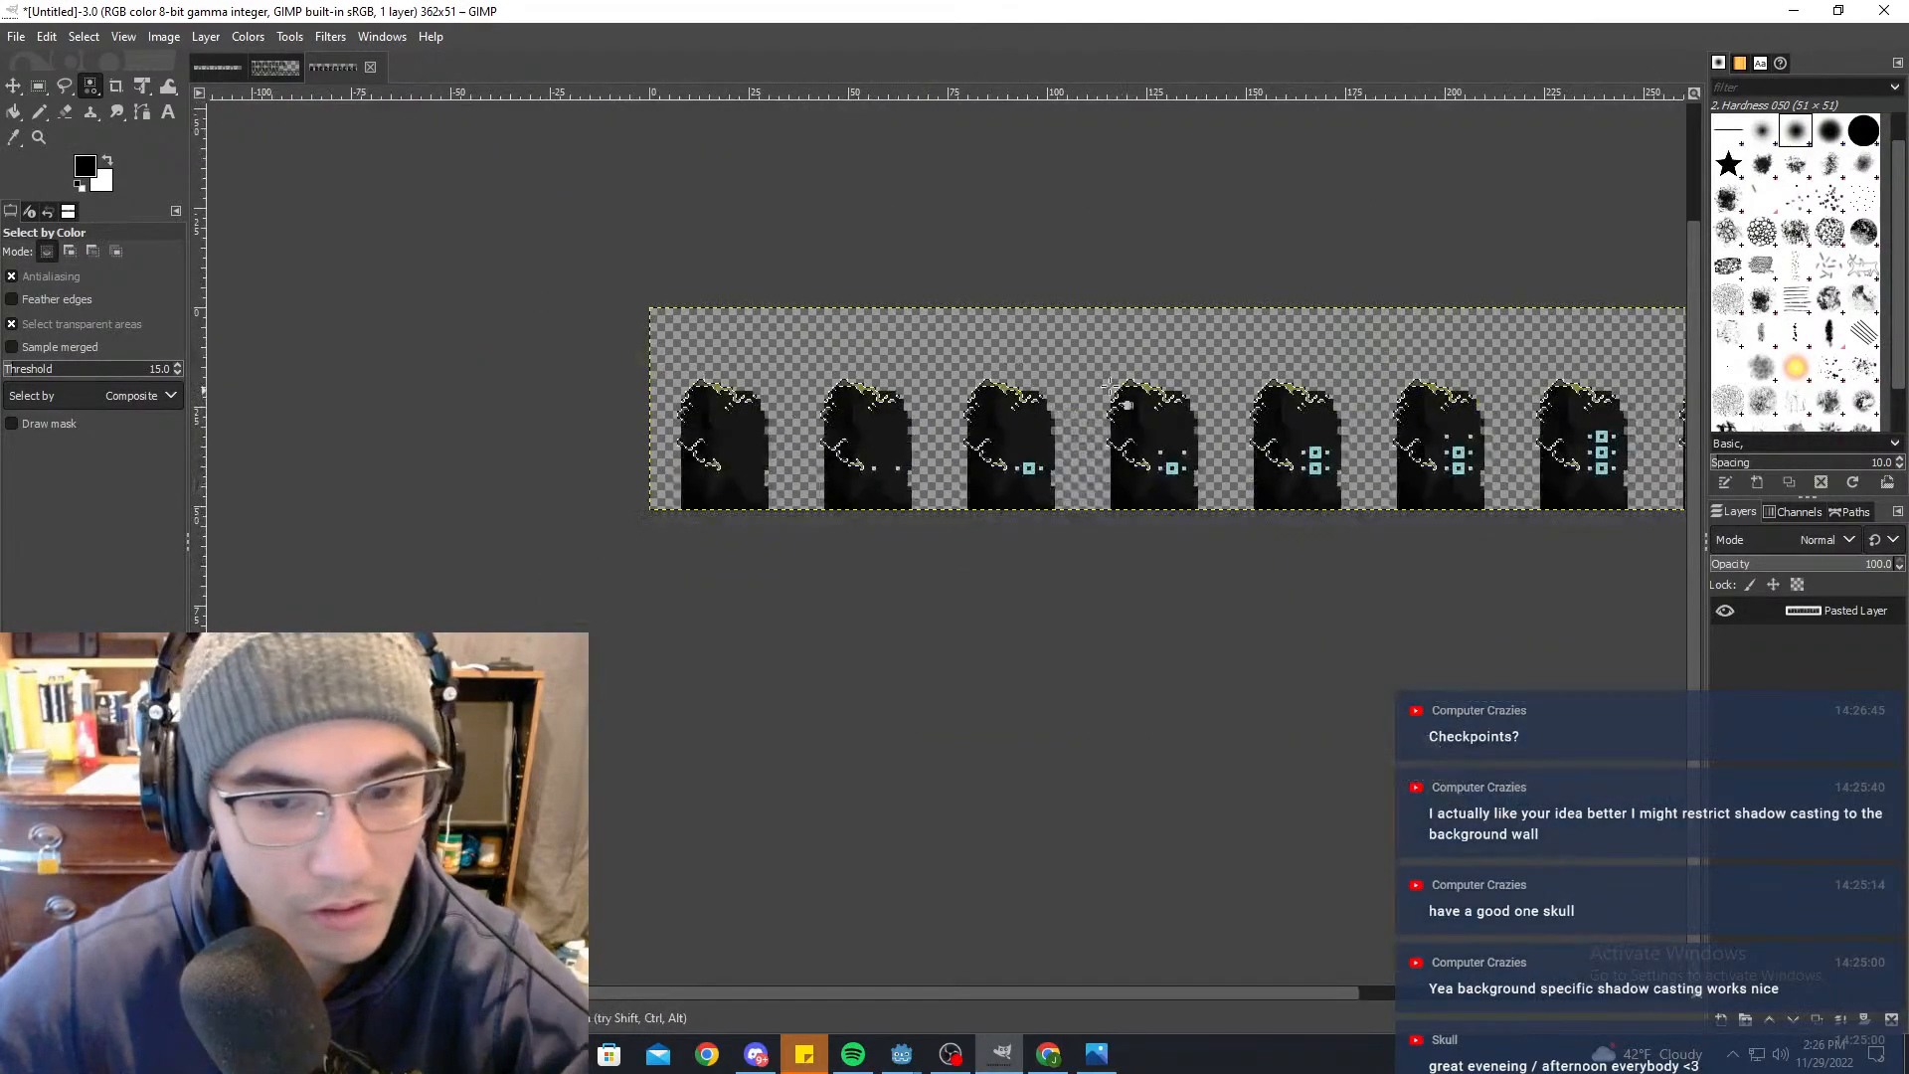
scroll(1111, 386, "right", 1, "shift")
Step: Set the foreground colour to white and paint over the selected moss on every rock frame with the Pencil
left_click(107, 162)
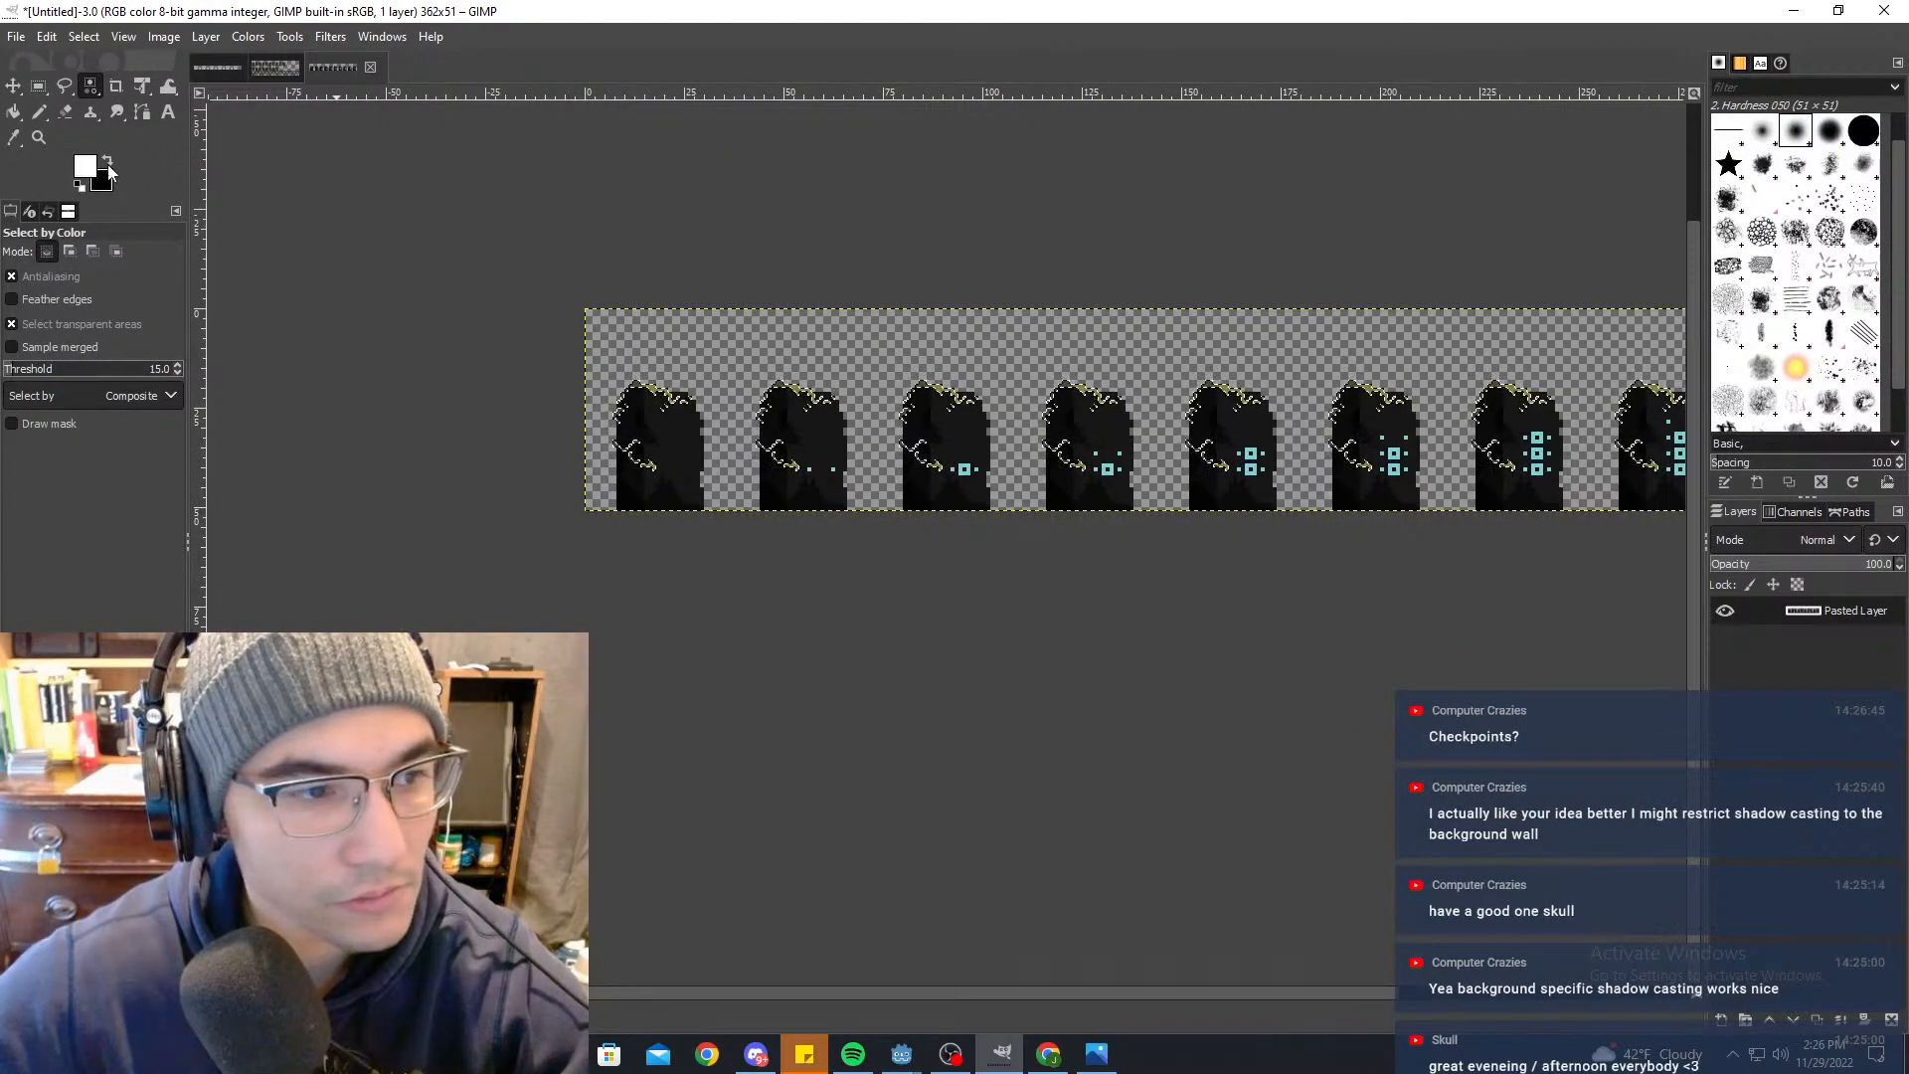
left_click(39, 112)
mouse_move(607, 423)
left_mouse_down()
mouse_move(759, 322)
mouse_move(938, 479)
left_mouse_up()
middle_click_drag(1559, 362, 1137, 382)
left_click_drag(1138, 383, 1012, 563)
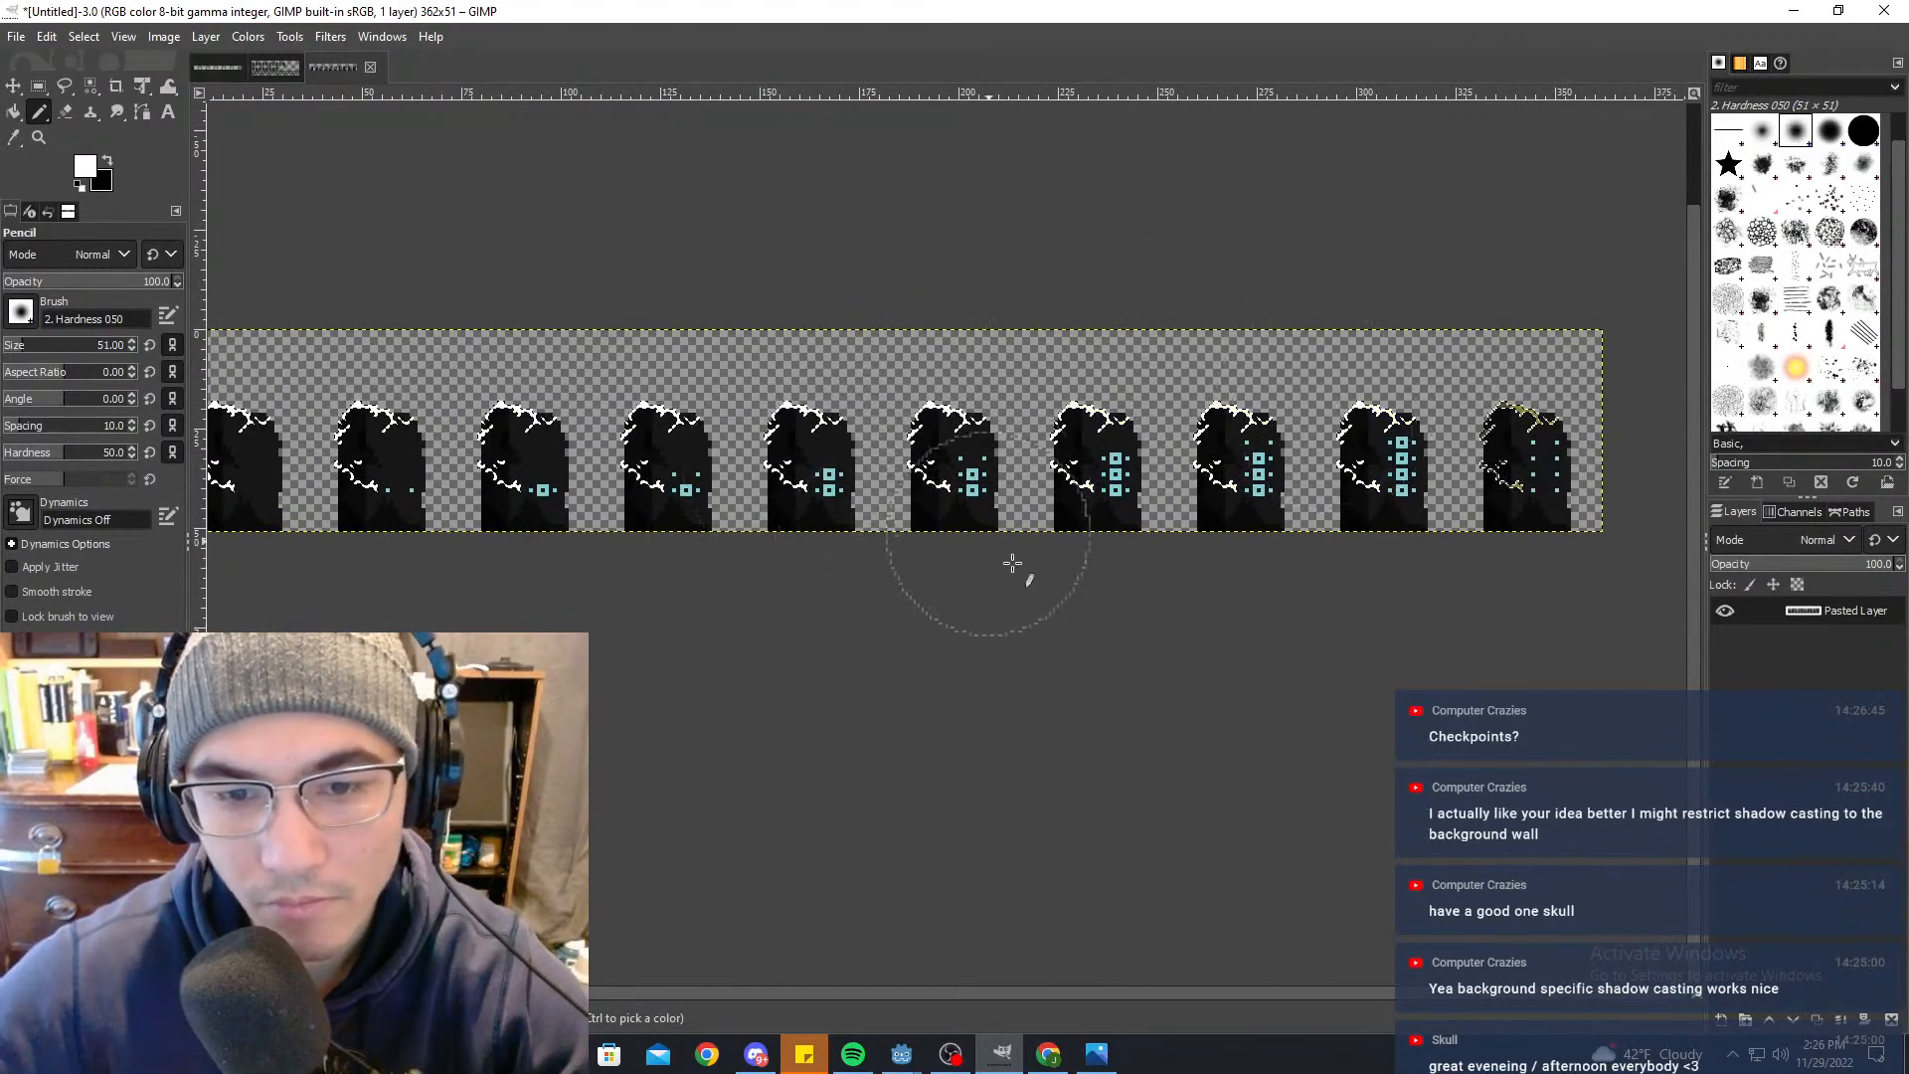
middle_click_drag(284, 420, 1016, 328)
Step: Select the cyan symbol pixels on all rock frames by colour
scroll(1017, 330, "up", 5, "ctrl")
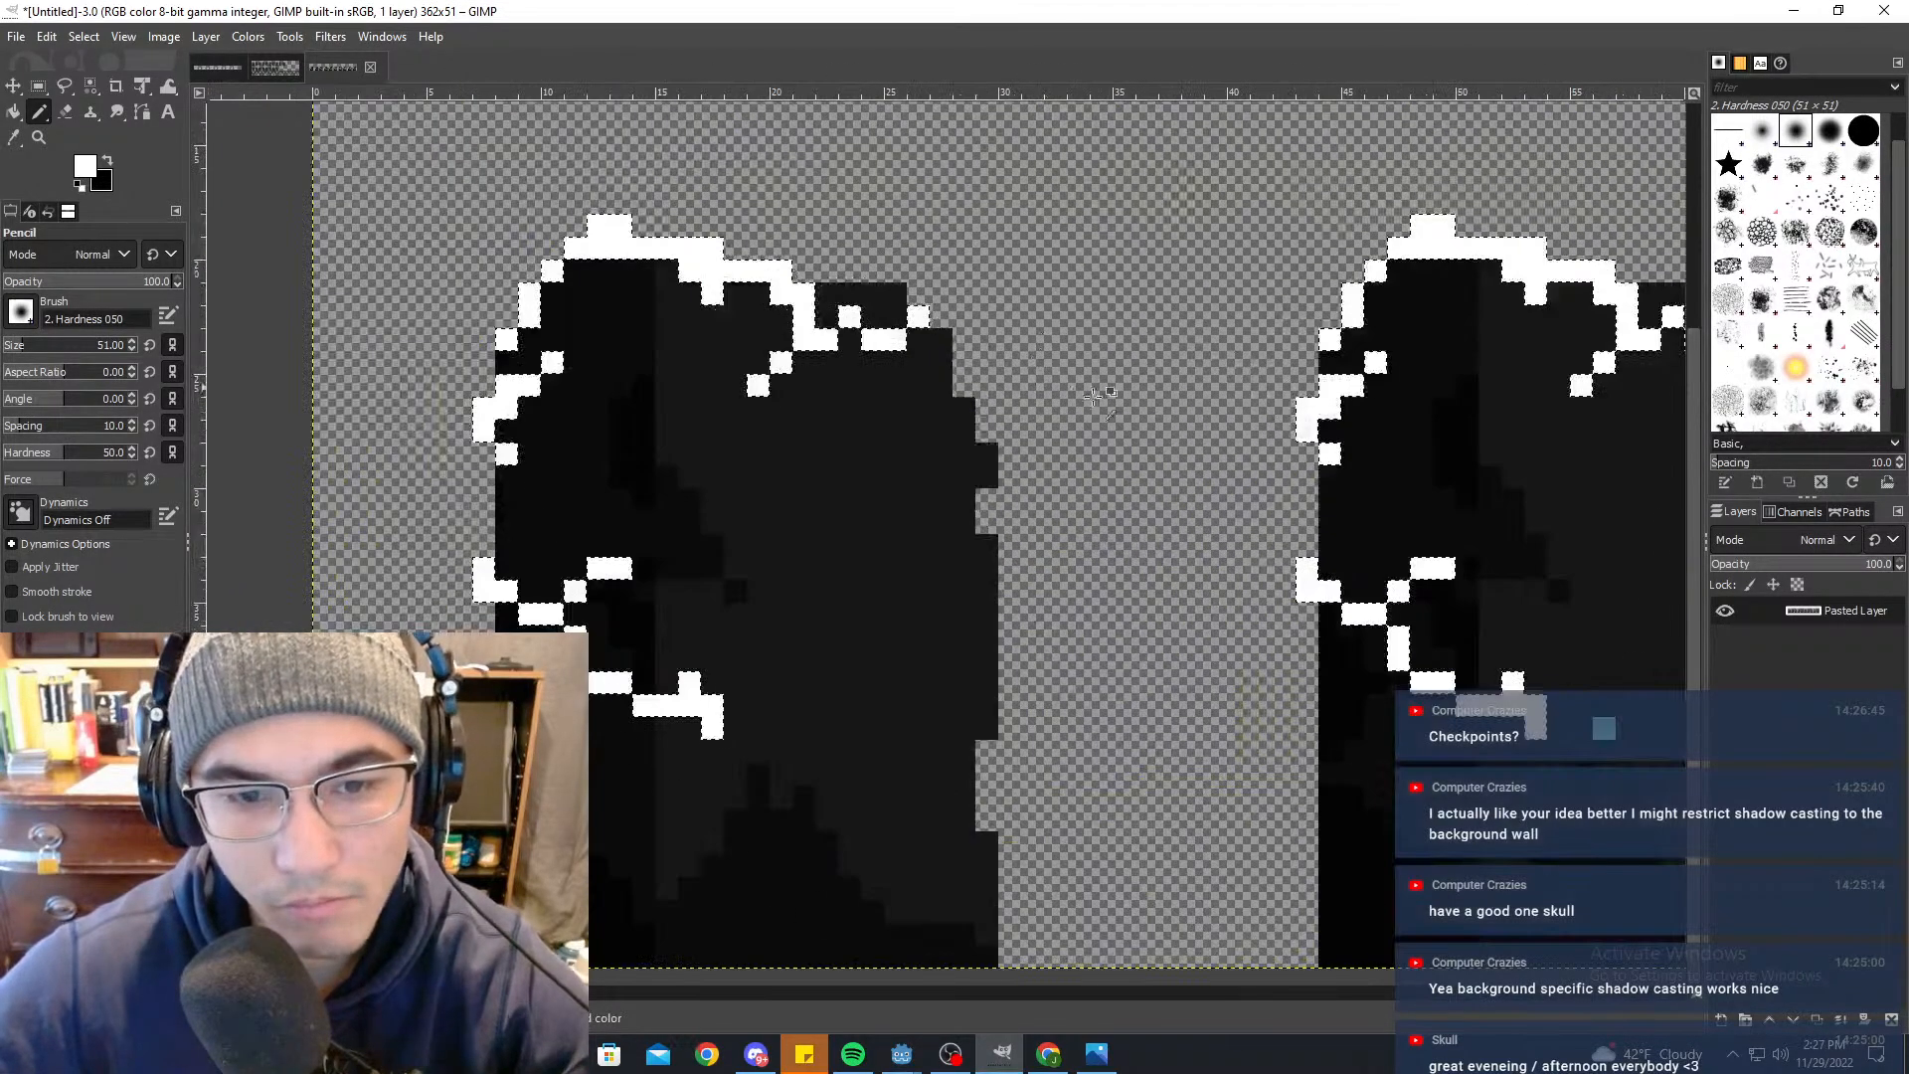
middle_click_drag(845, 343, 785, 328)
middle_click_drag(1590, 535, 779, 341)
scroll(783, 491, "up", 2, "ctrl")
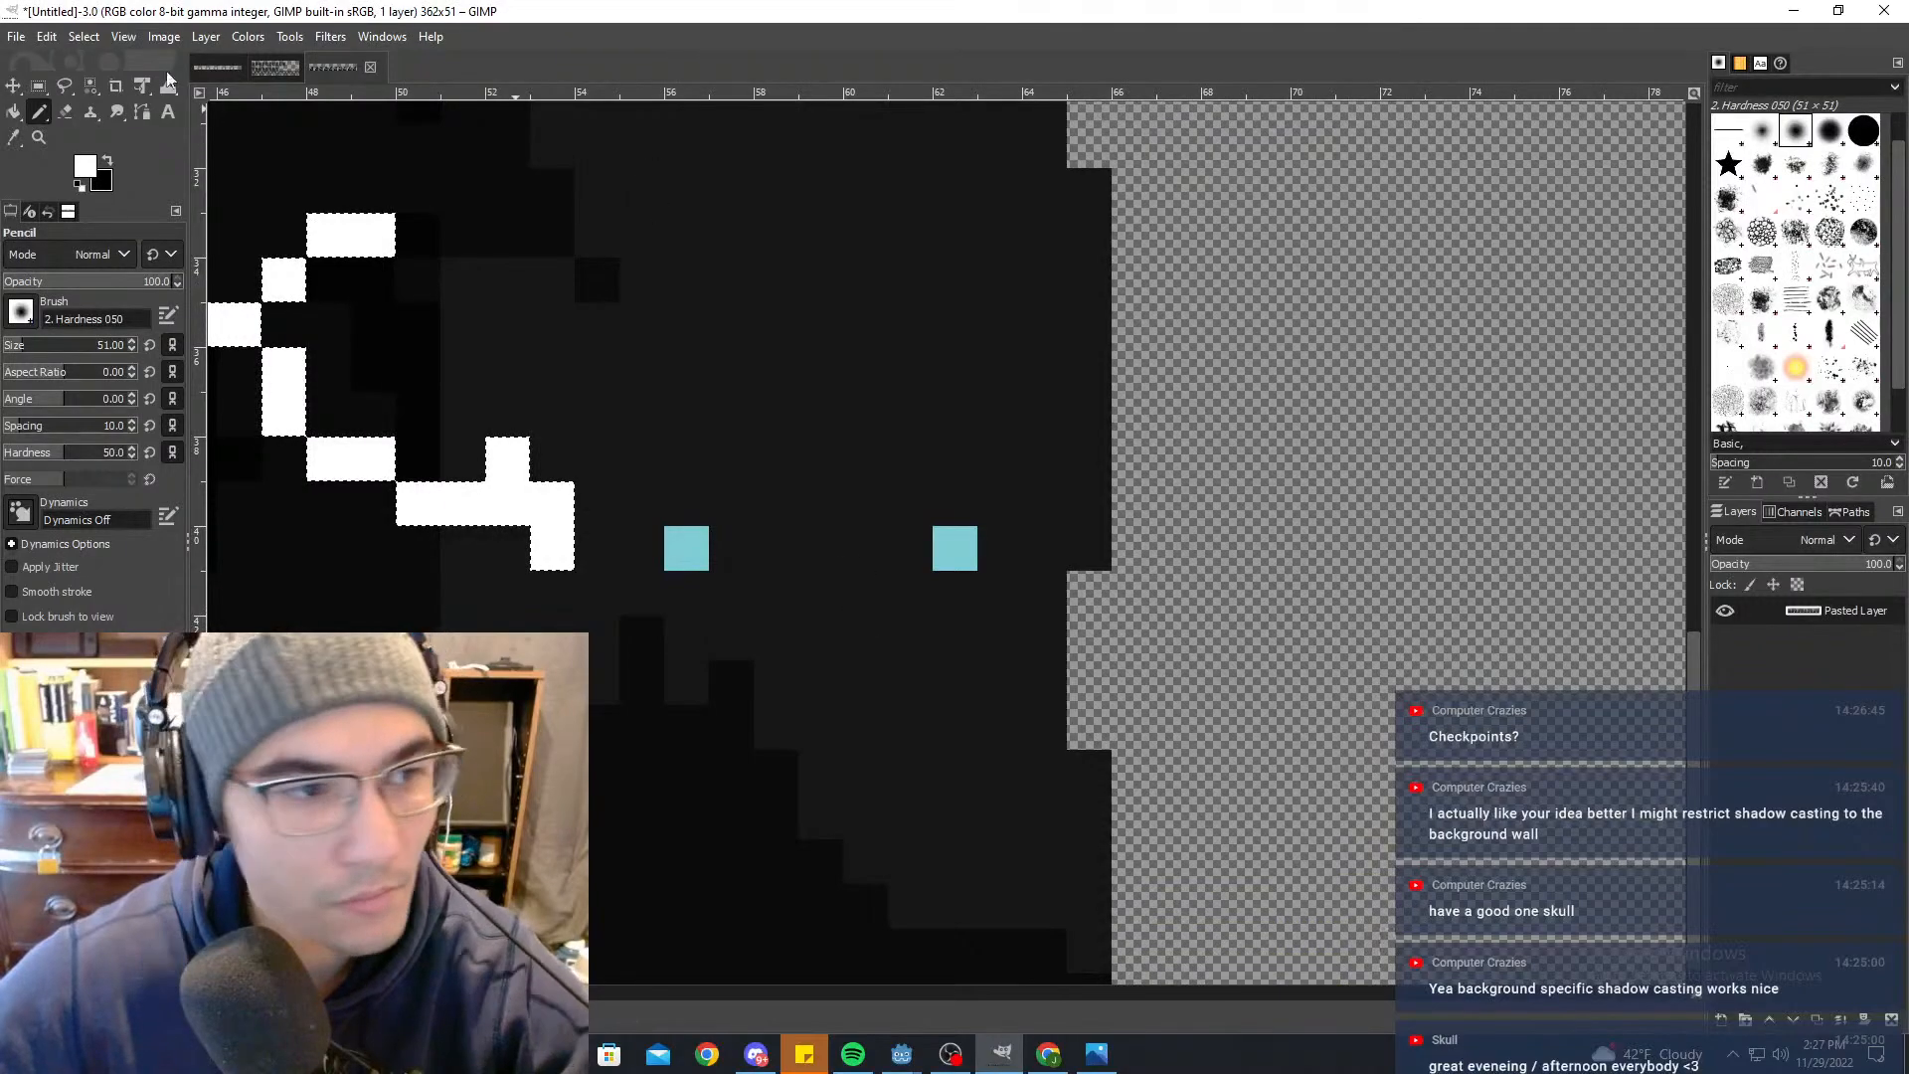
left_click(91, 86)
scroll(390, 328, "down", 6, "ctrl")
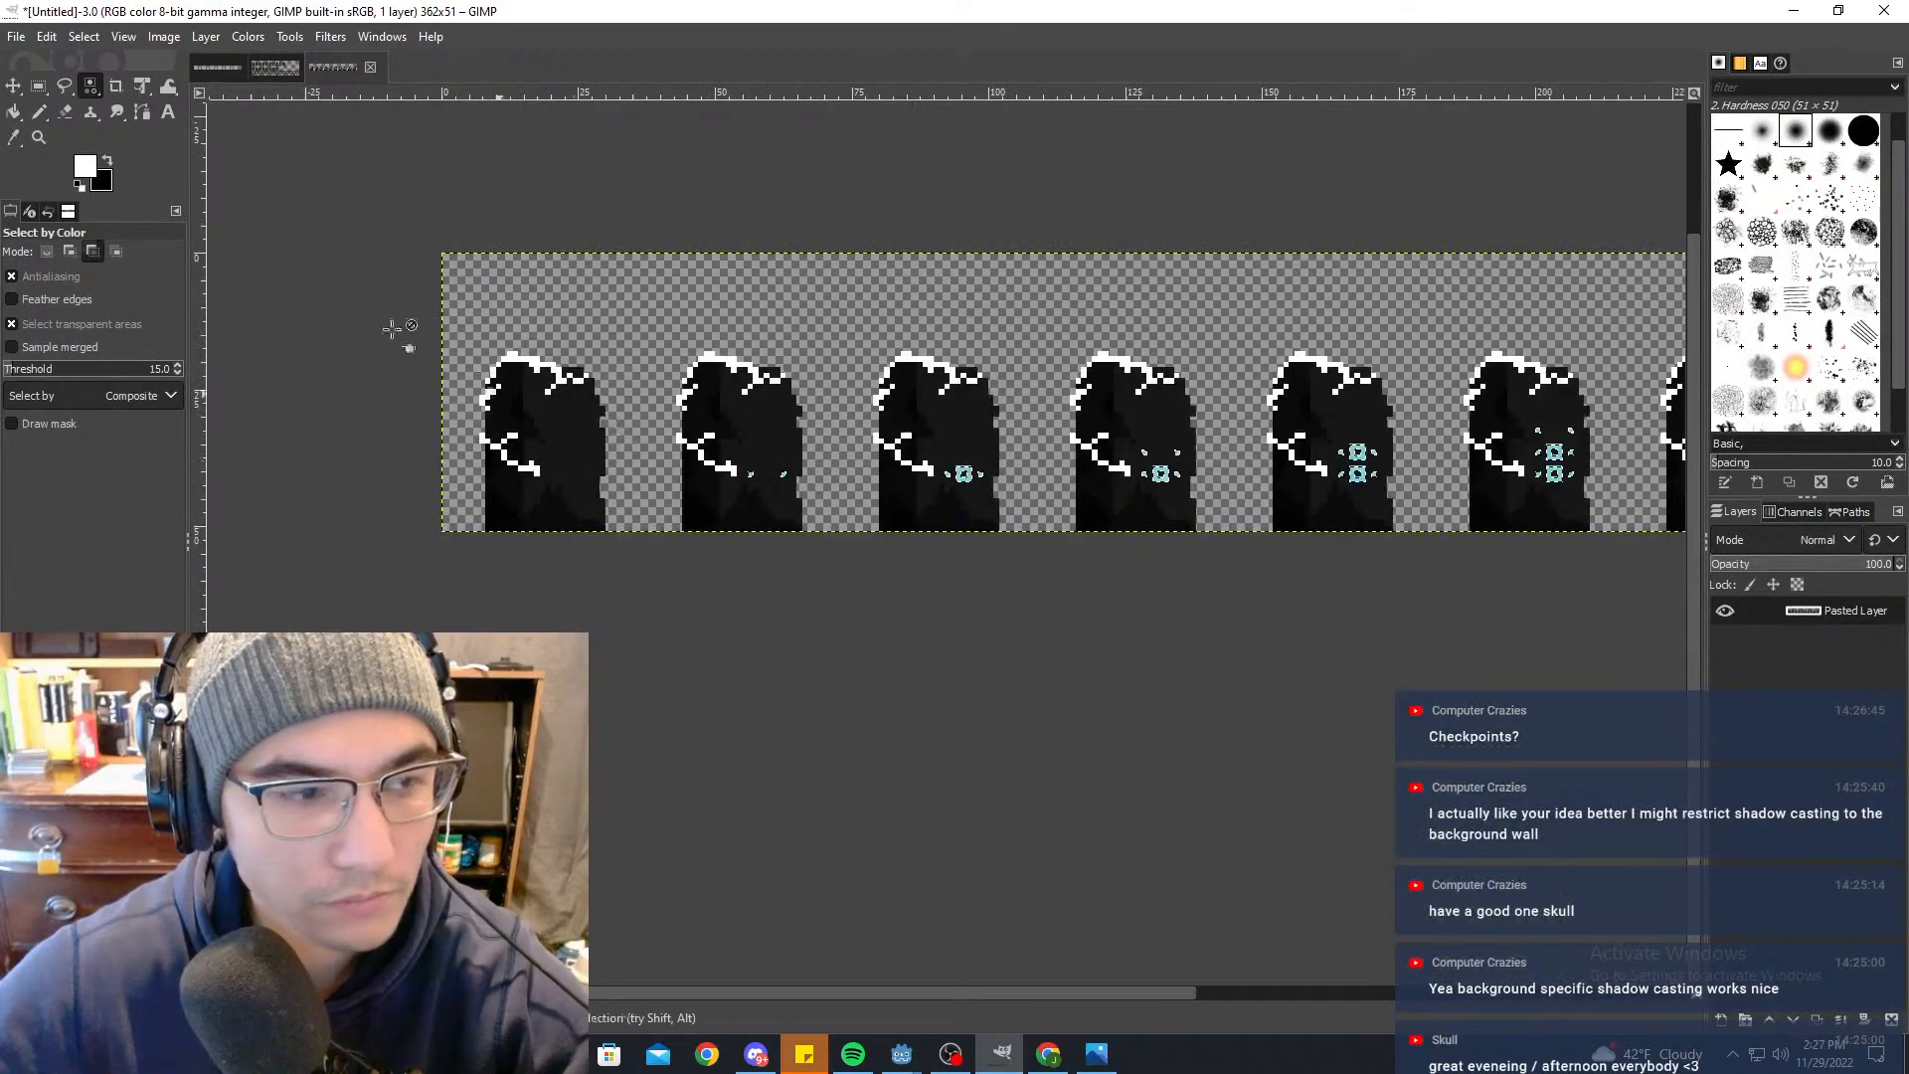
Step: Paint the selected symbols white with the Pencil along the entire rock strip
left_click(36, 113)
scroll(715, 227, "down", 1, "ctrl")
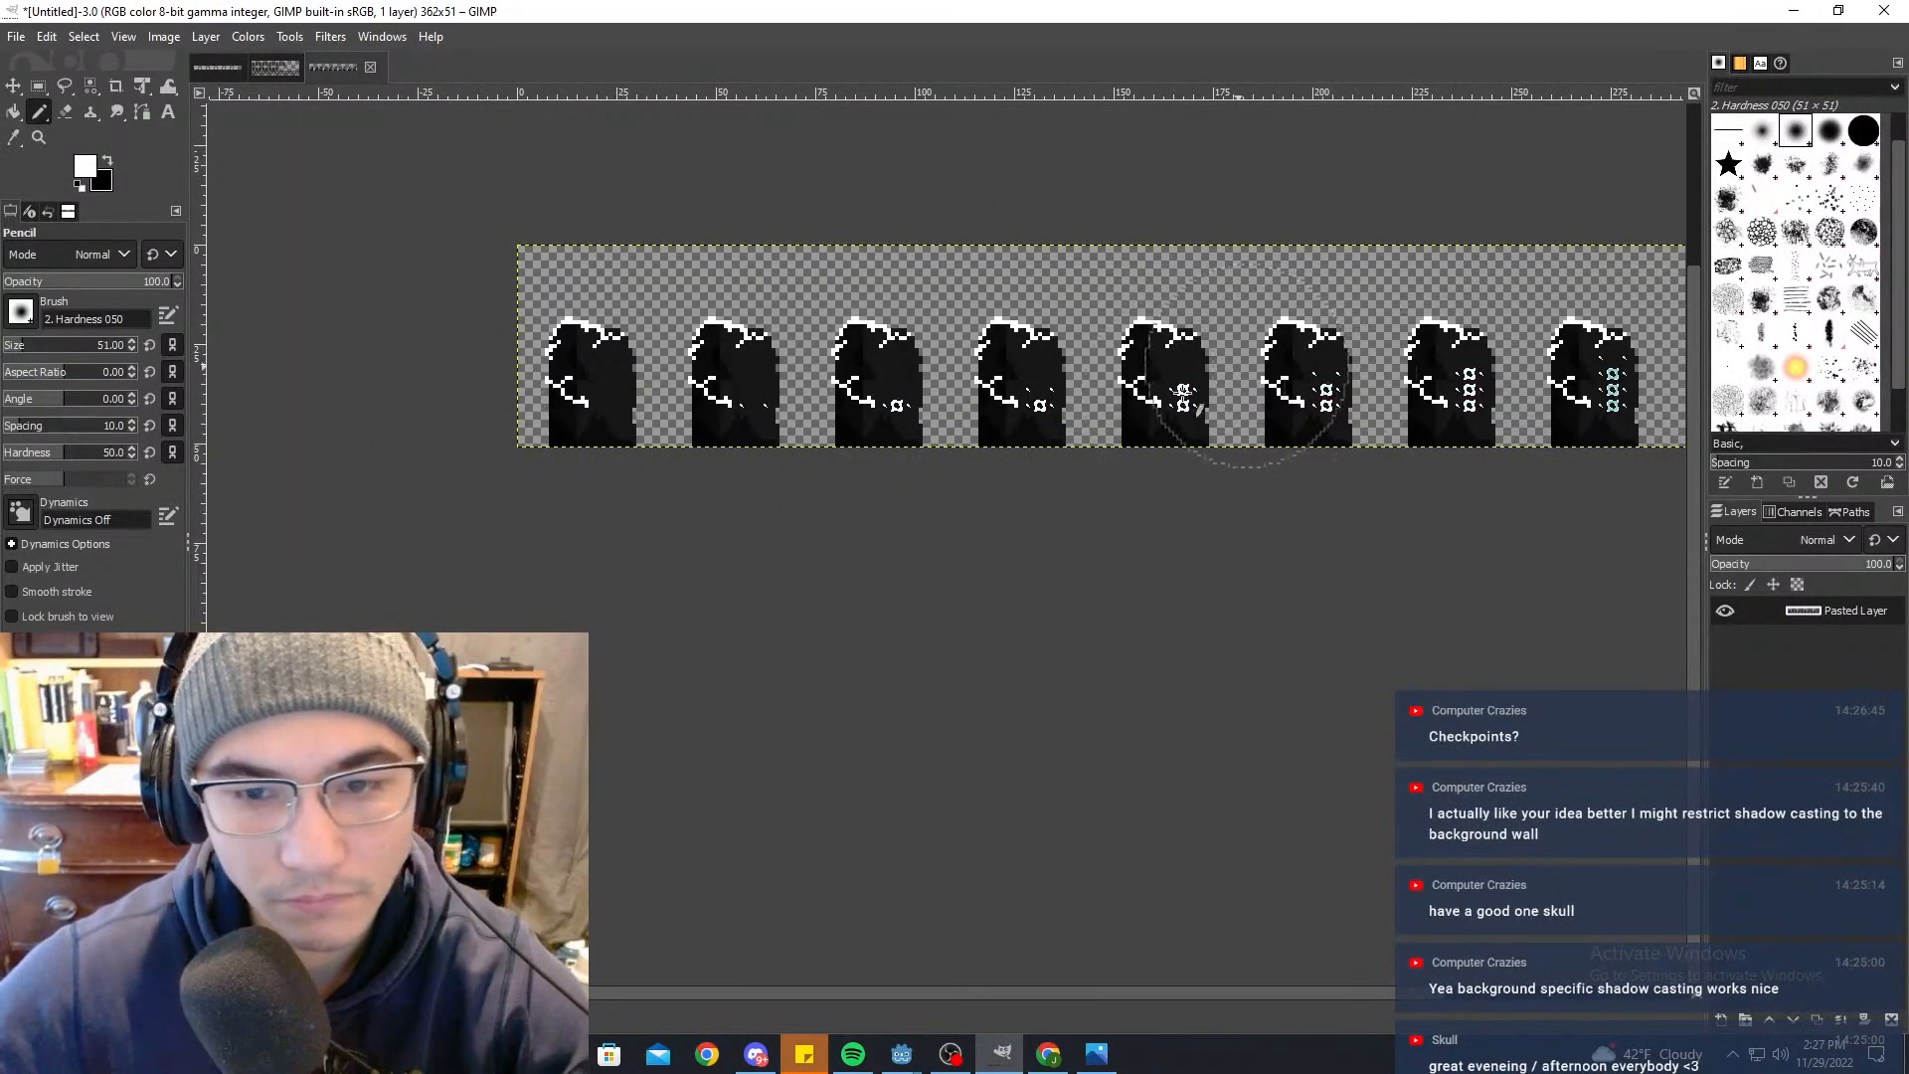
middle_click_drag(1534, 315, 993, 334)
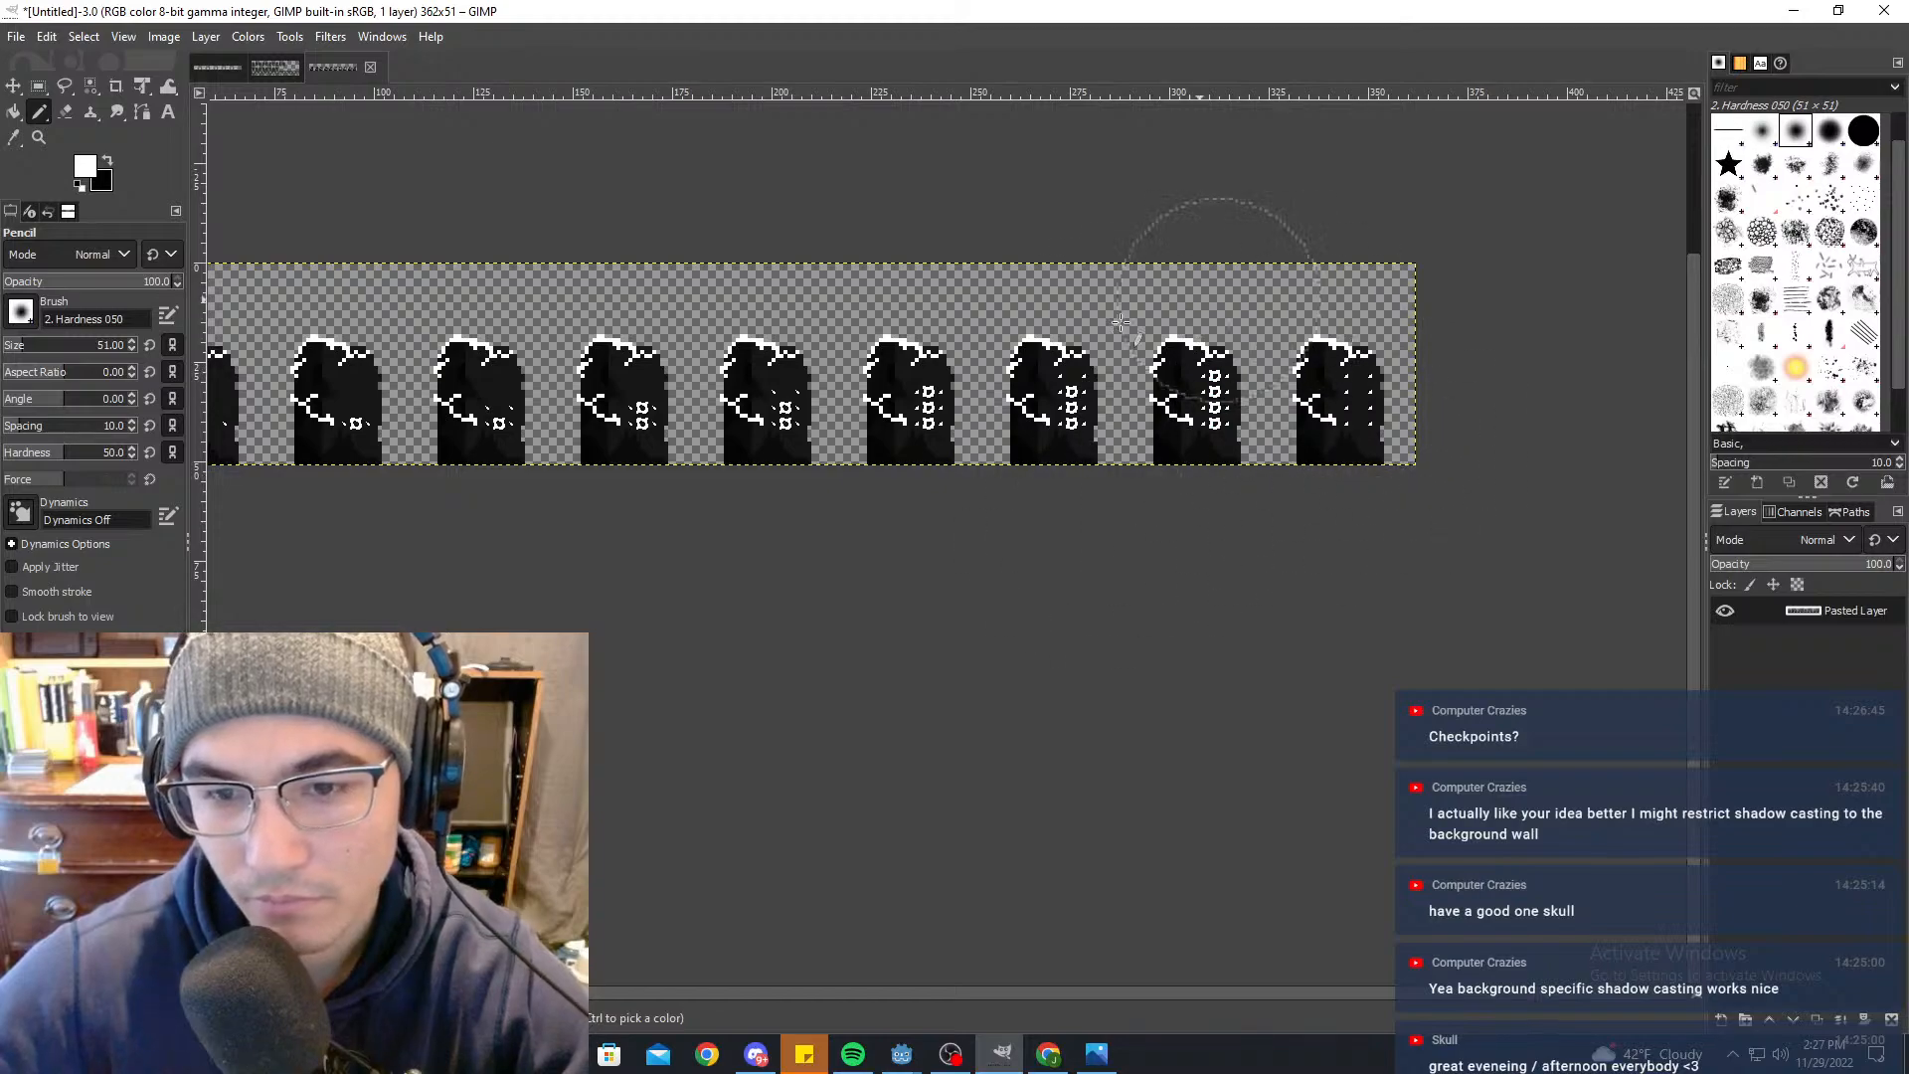
scroll(1052, 328, "down", 2, "ctrl")
scroll(796, 303, "up", 3, "ctrl")
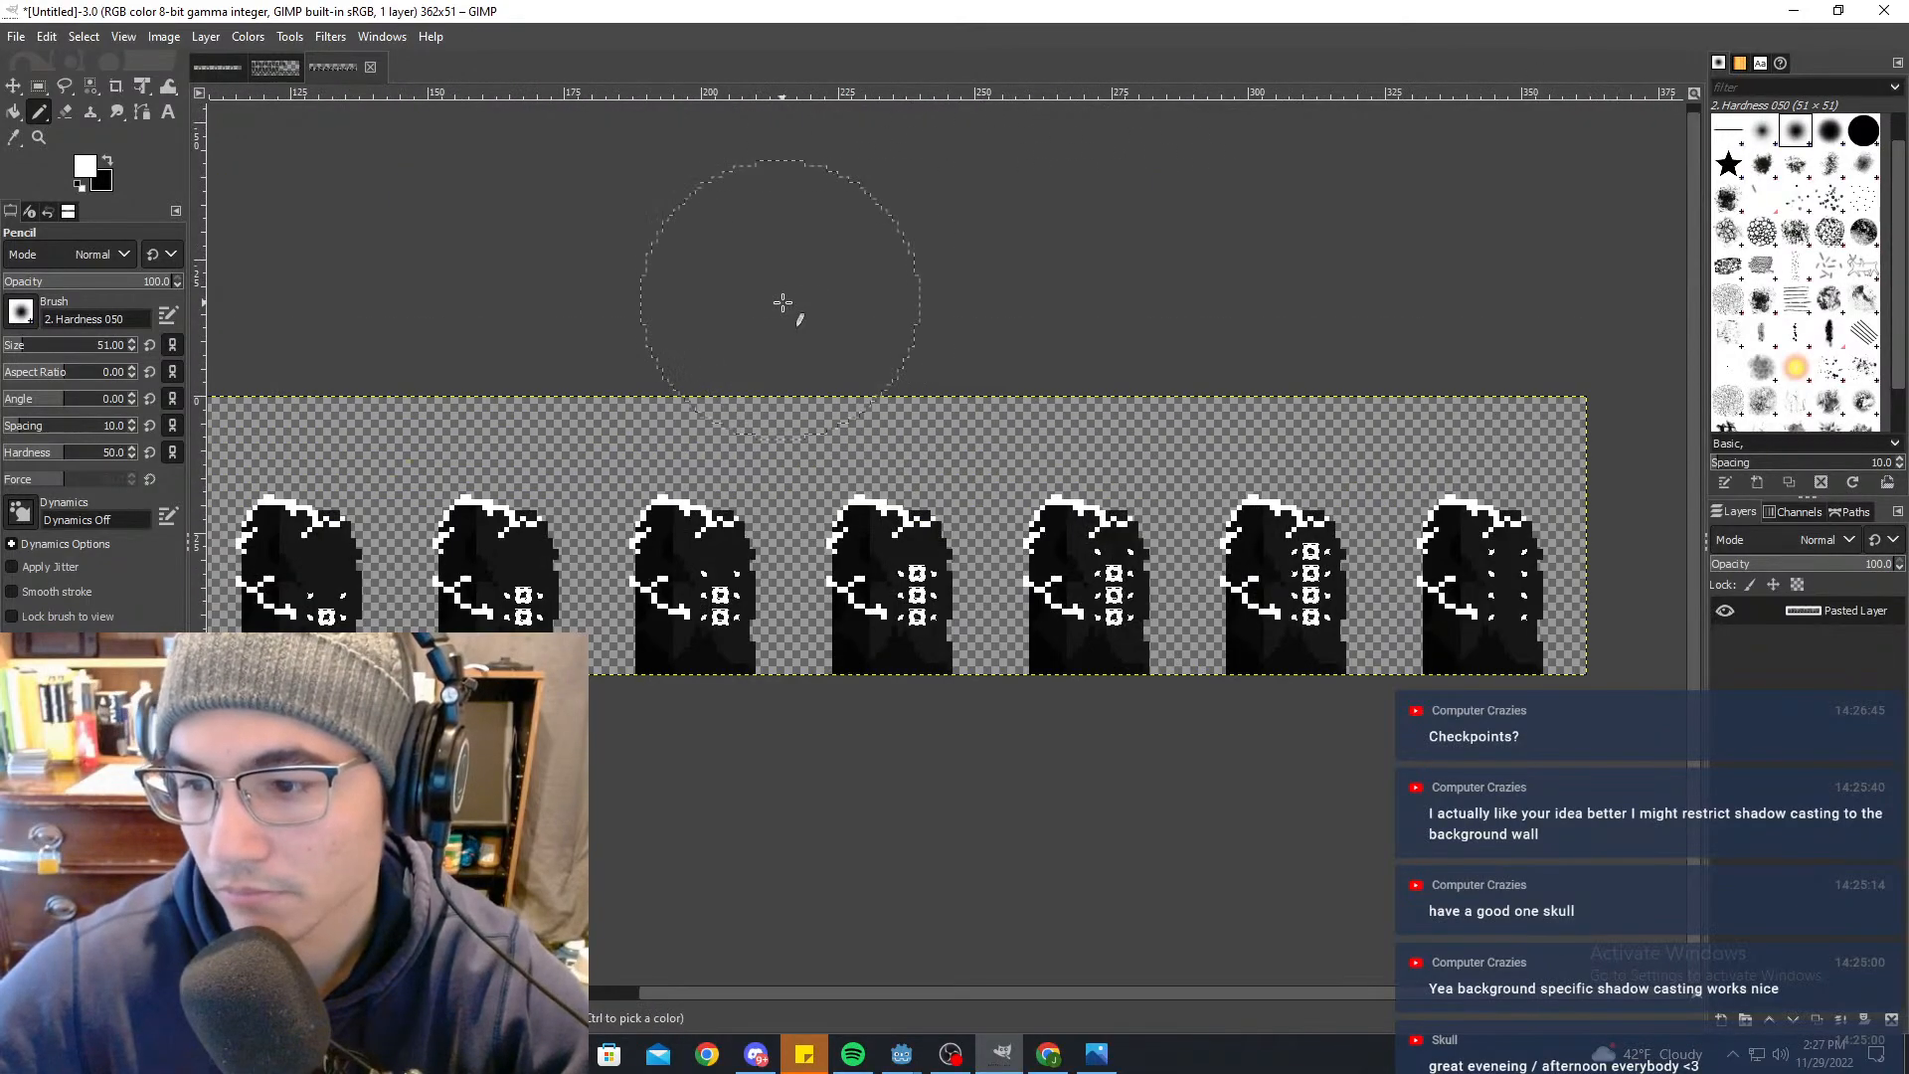
middle_click_drag(783, 302, 915, 305)
scroll(1298, 532, "down", 3, "ctrl")
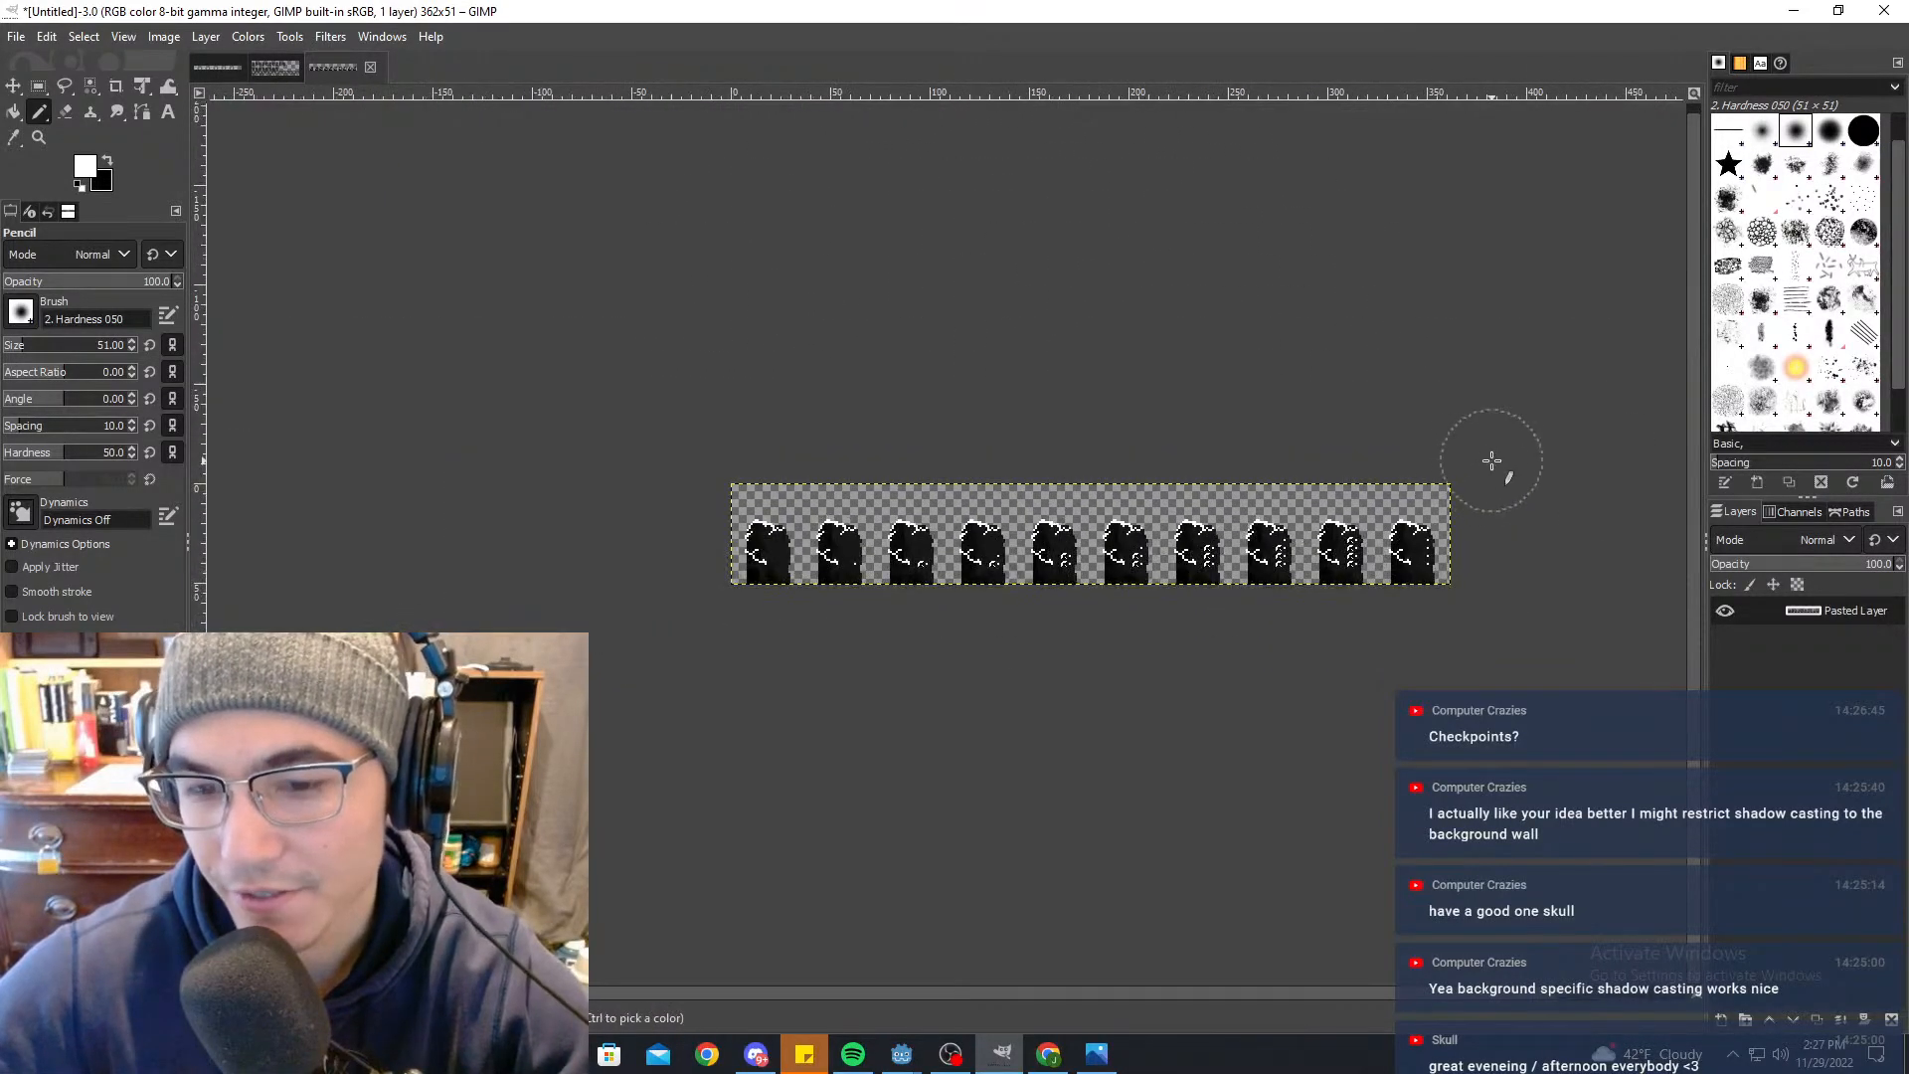
middle_click_drag(1354, 296, 1120, 208)
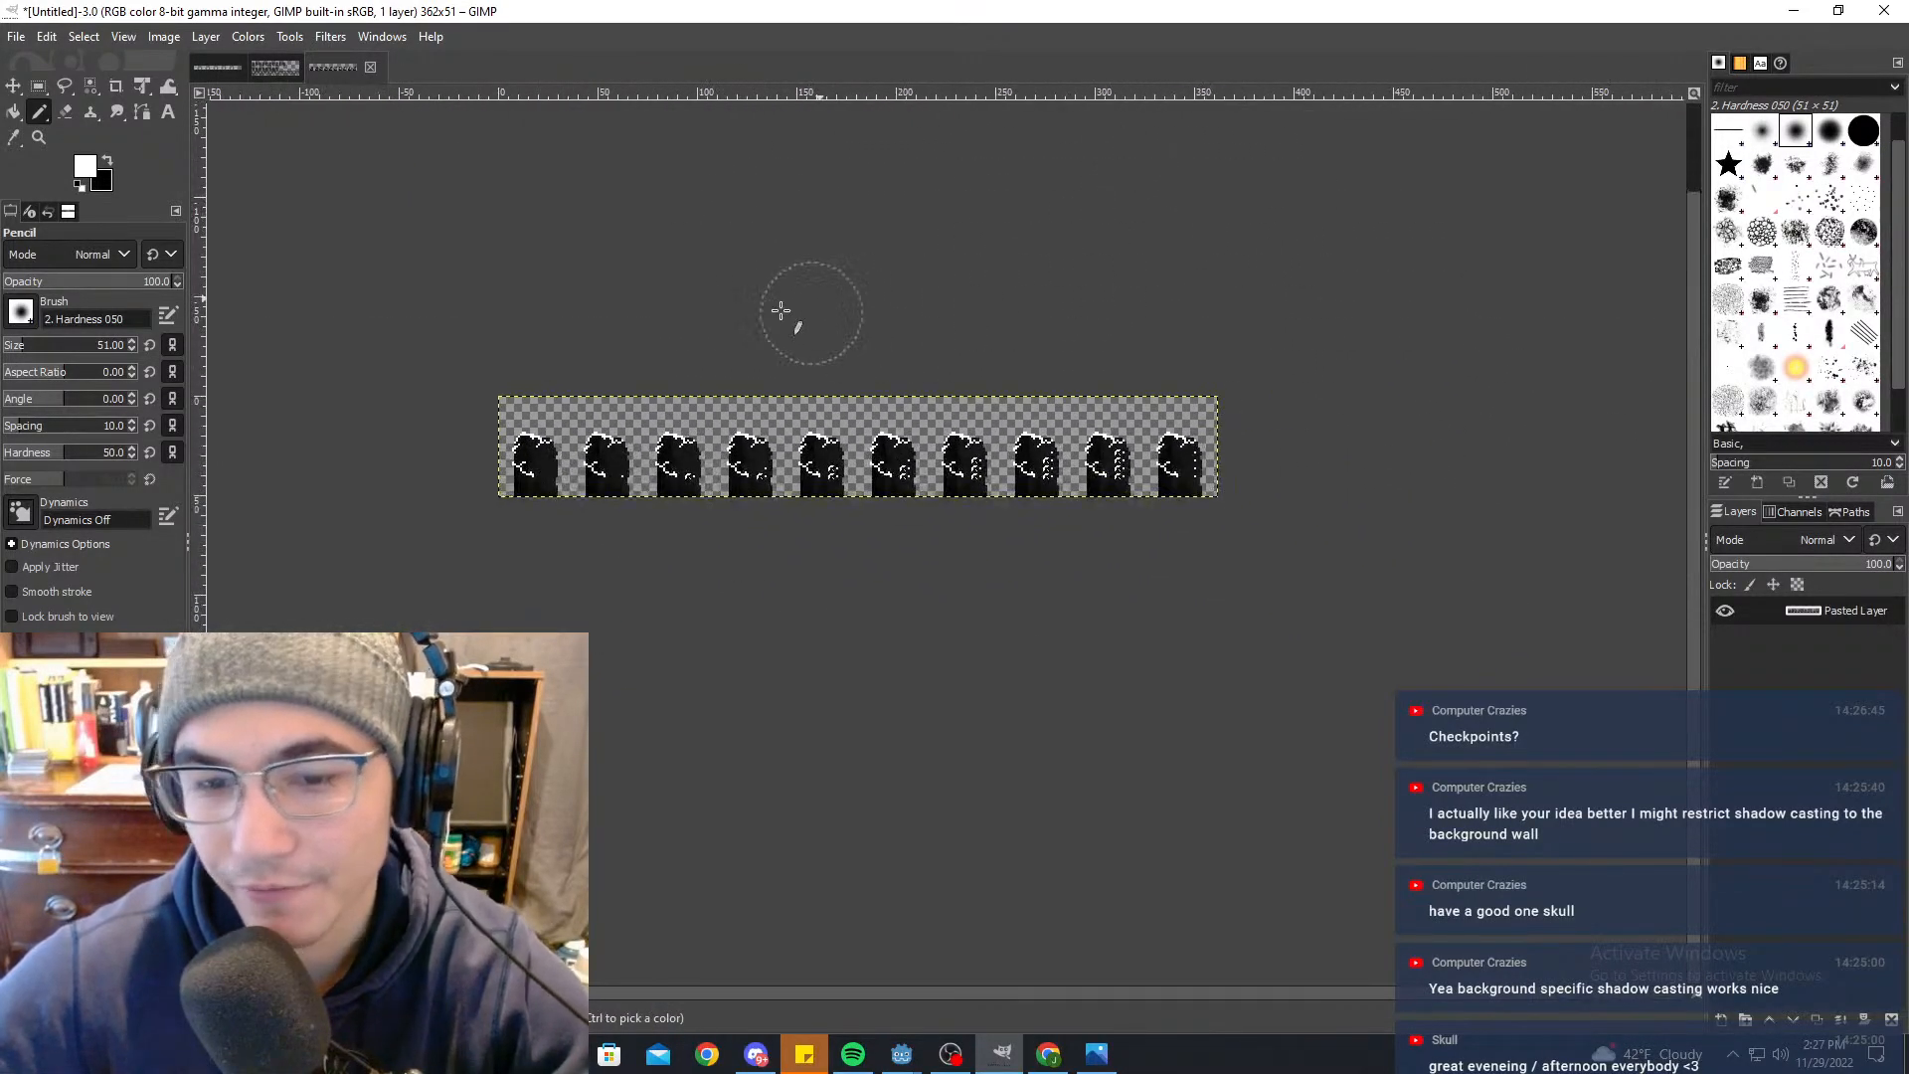
Step: Measure the first rock's bounds with a rectangle selection fitted tightly around it
left_click(40, 86)
scroll(749, 507, "up", 5, "ctrl")
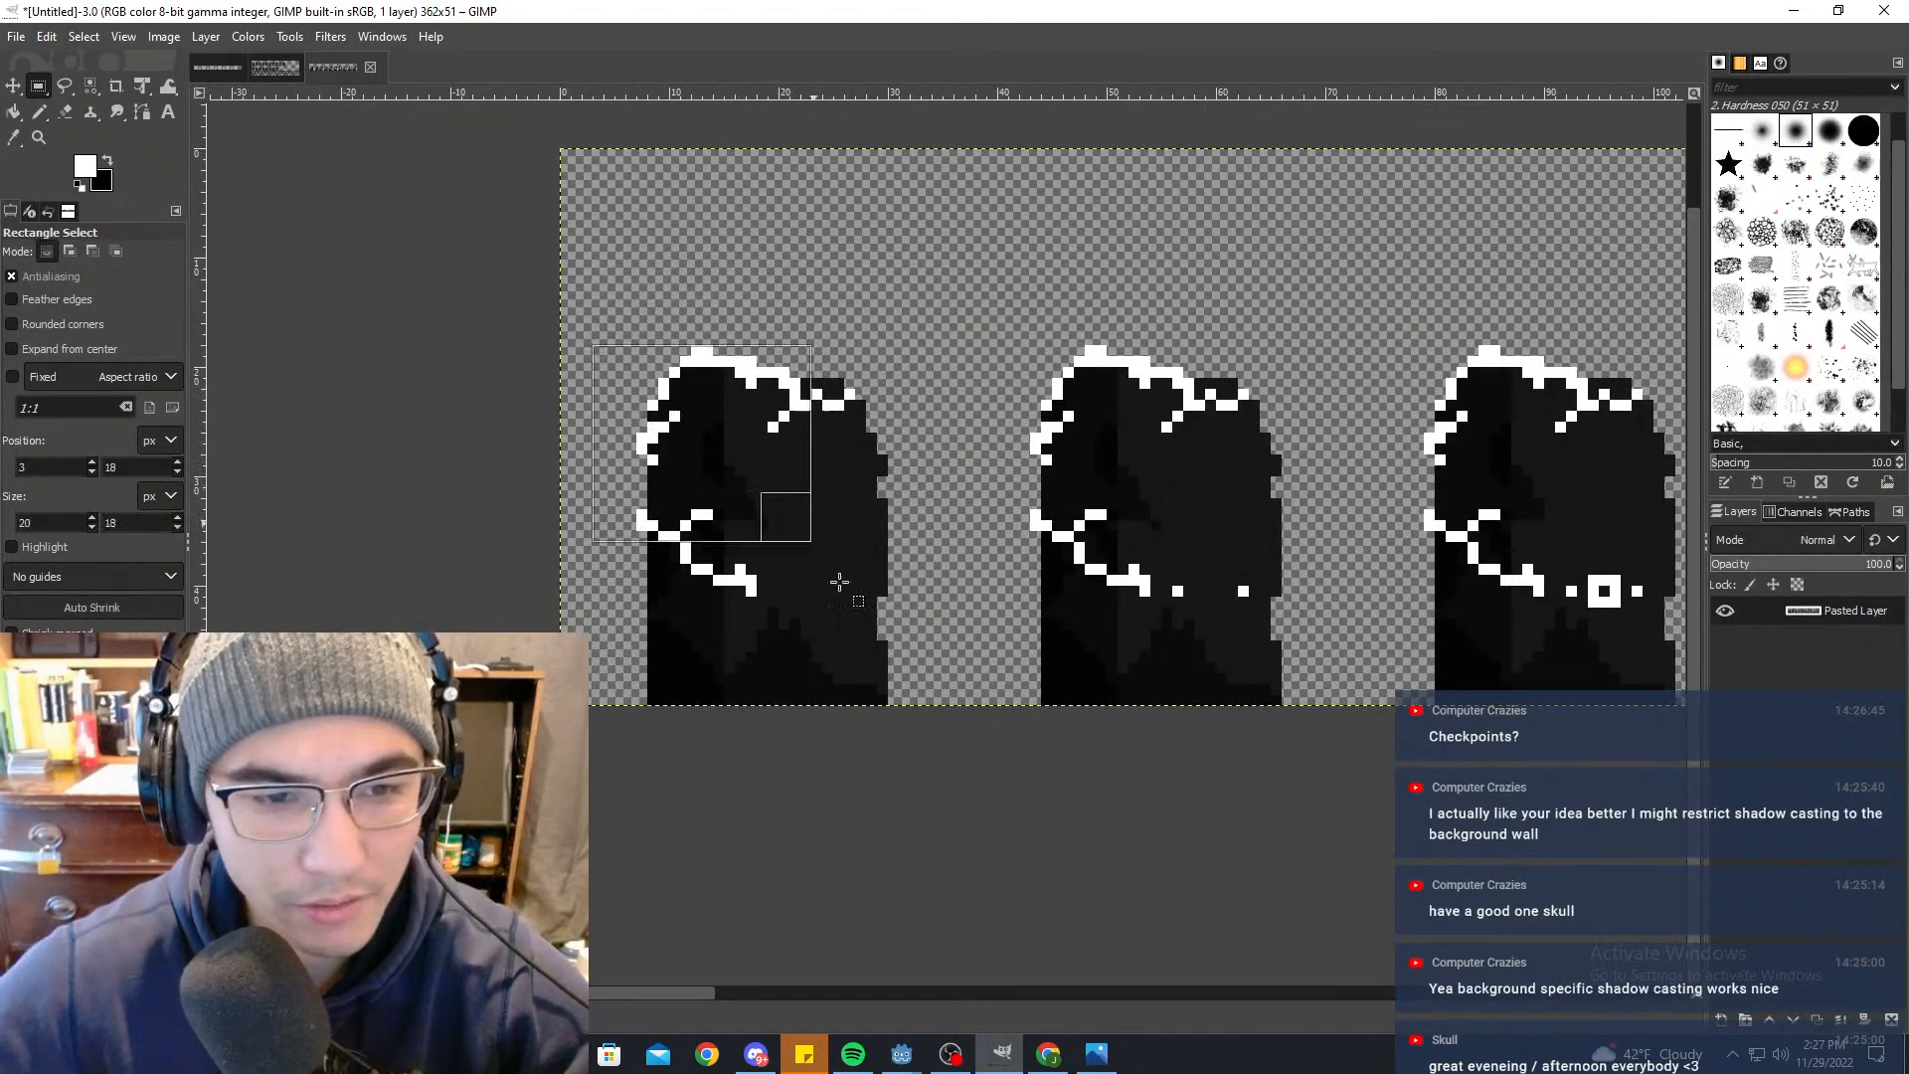
left_click_drag(839, 582, 901, 696)
left_click_drag(656, 495, 649, 524)
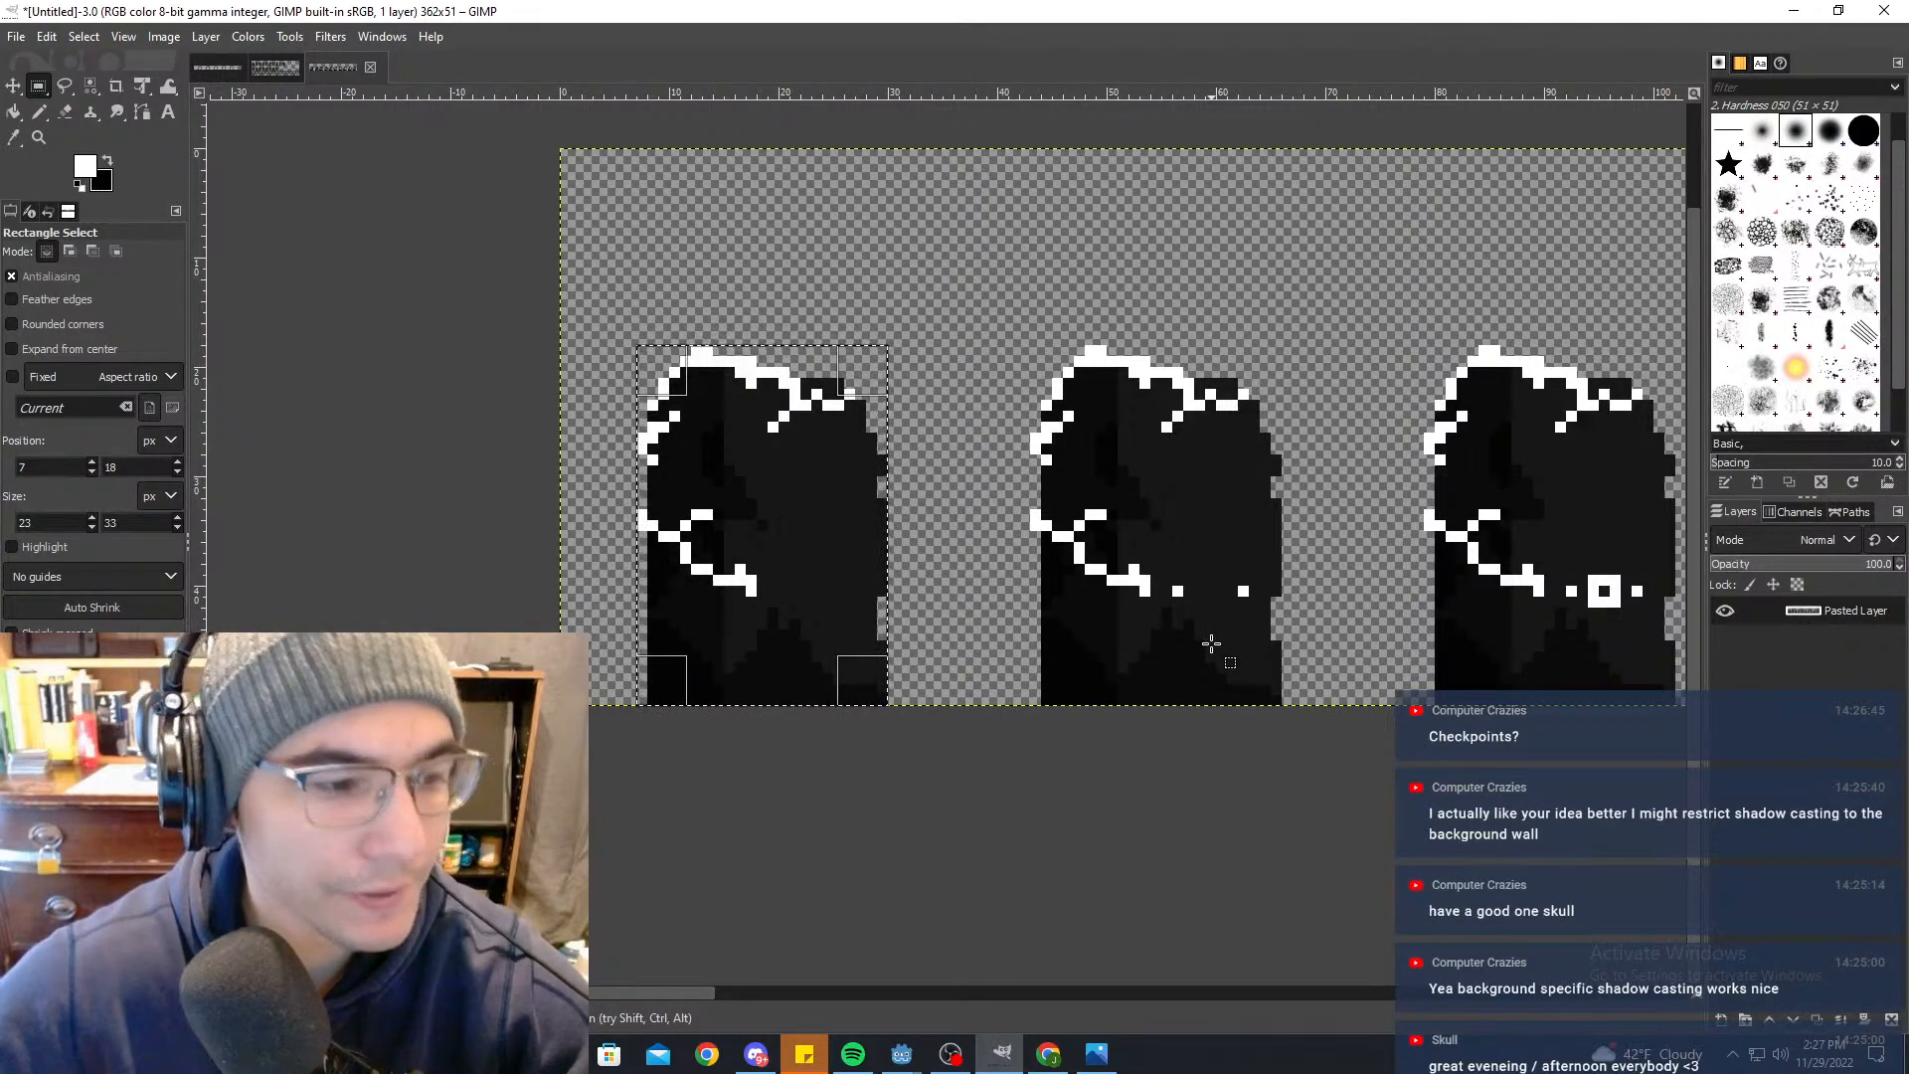
Step: Review the white moss and symbols across the whole rock strip and clear the rectangle selection
scroll(991, 417, "down", 4, "ctrl")
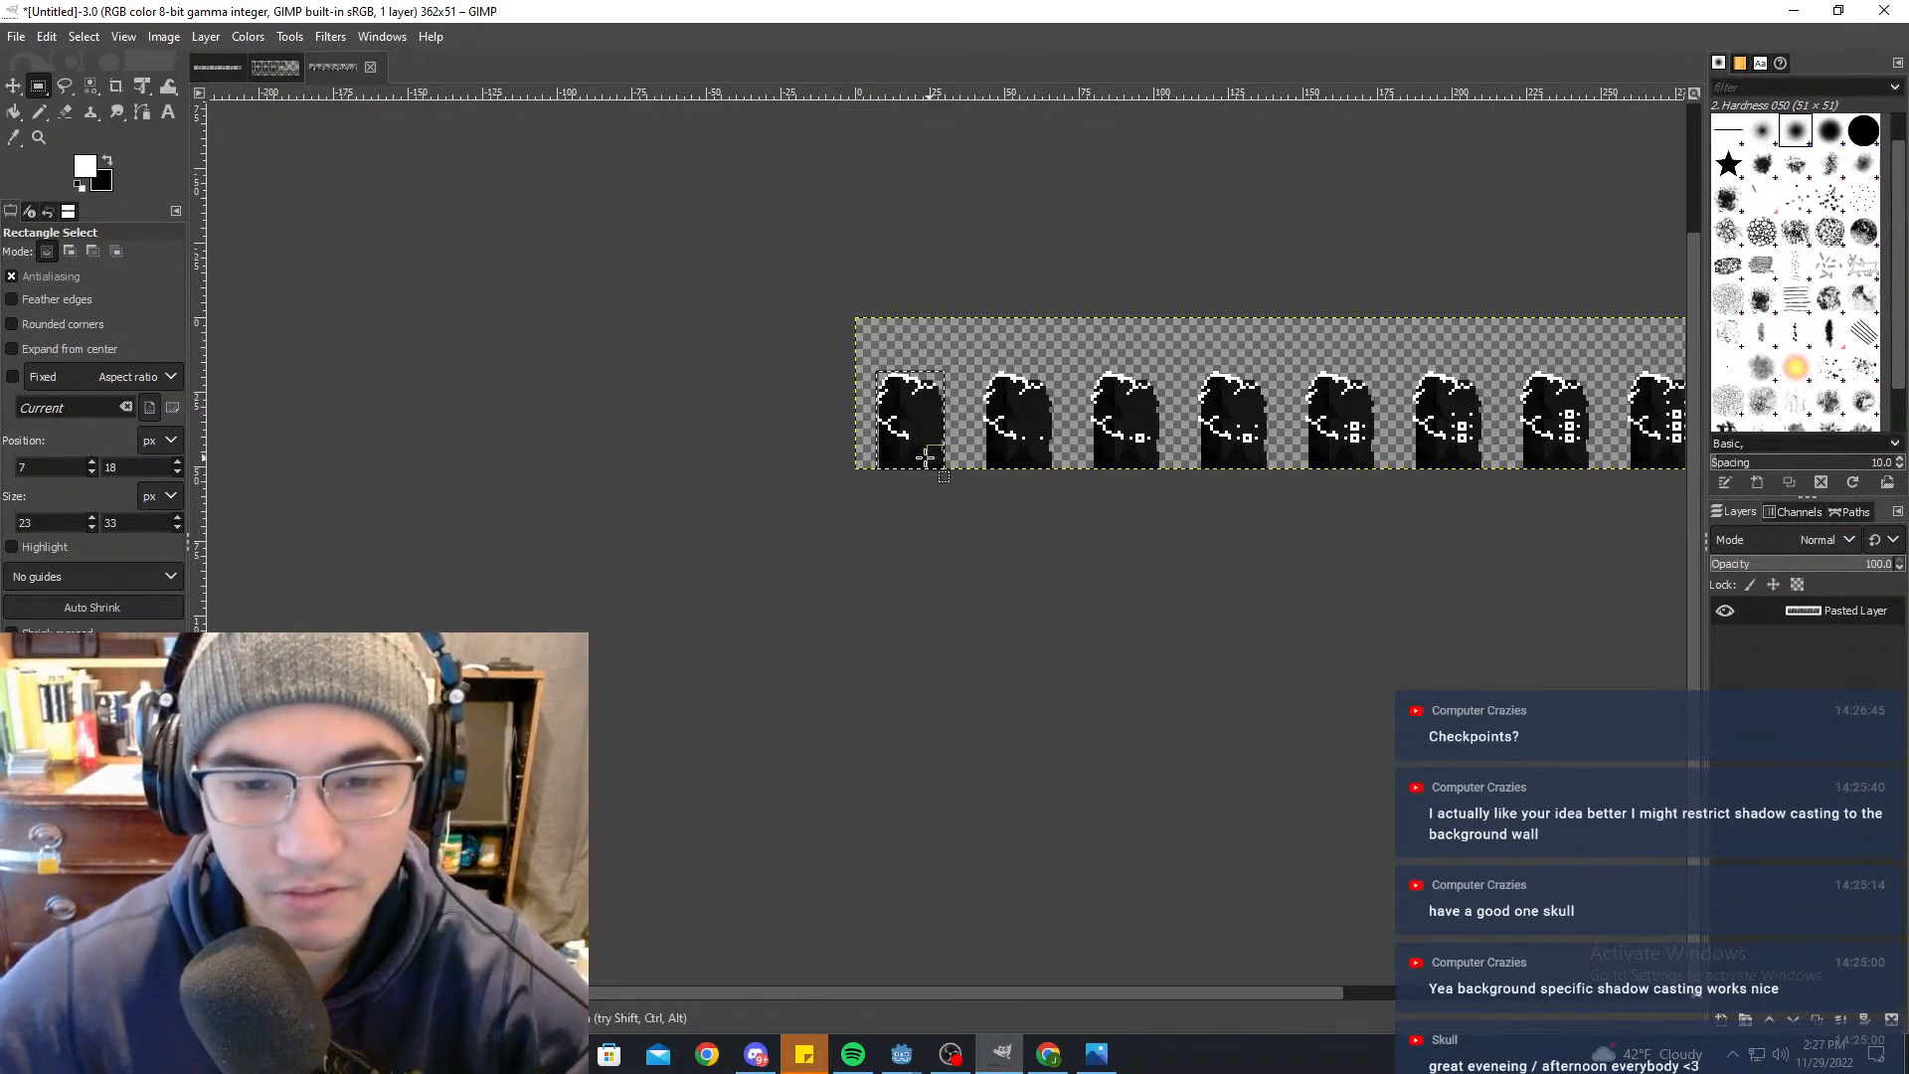
scroll(926, 456, "up", 4, "ctrl")
scroll(995, 428, "down", 6, "ctrl")
scroll(1081, 408, "up", 3, "ctrl")
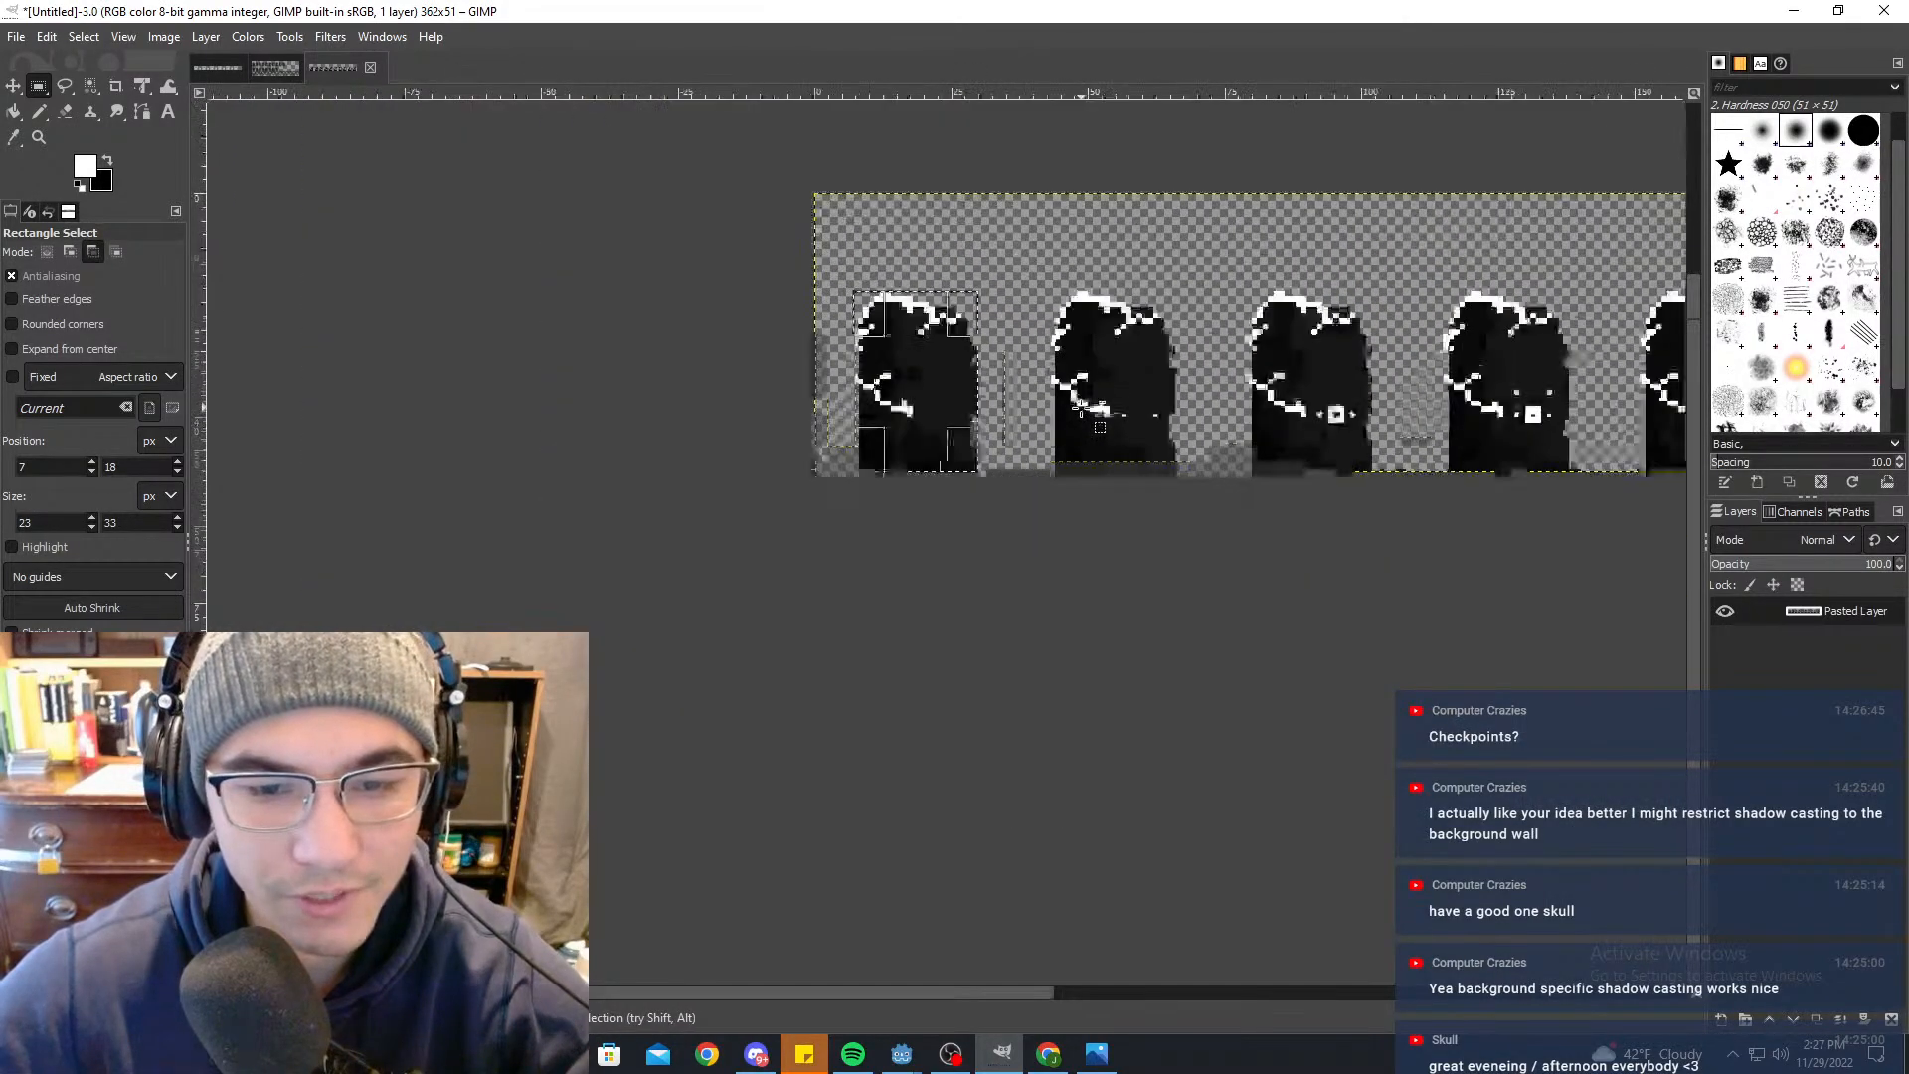
scroll(1081, 408, "down", 3, "ctrl")
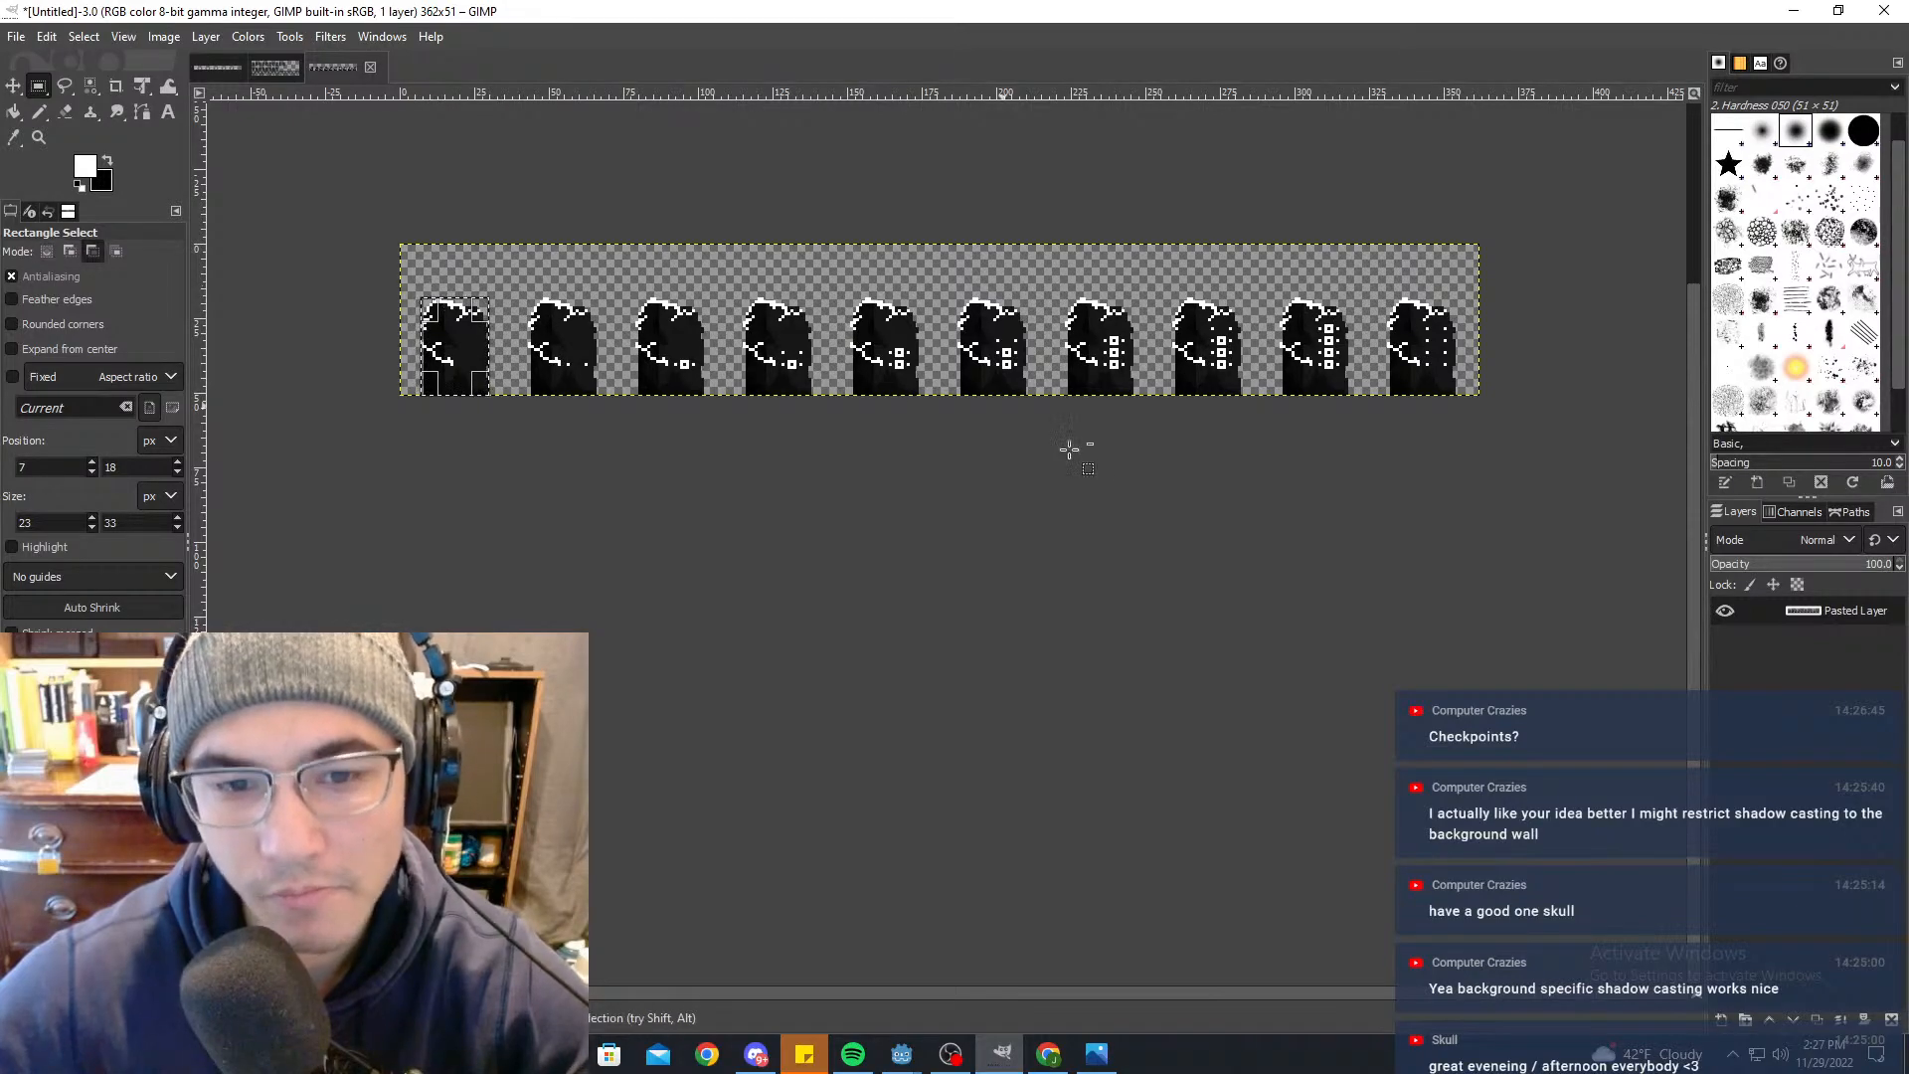
scroll(532, 318, "up", 3, "ctrl")
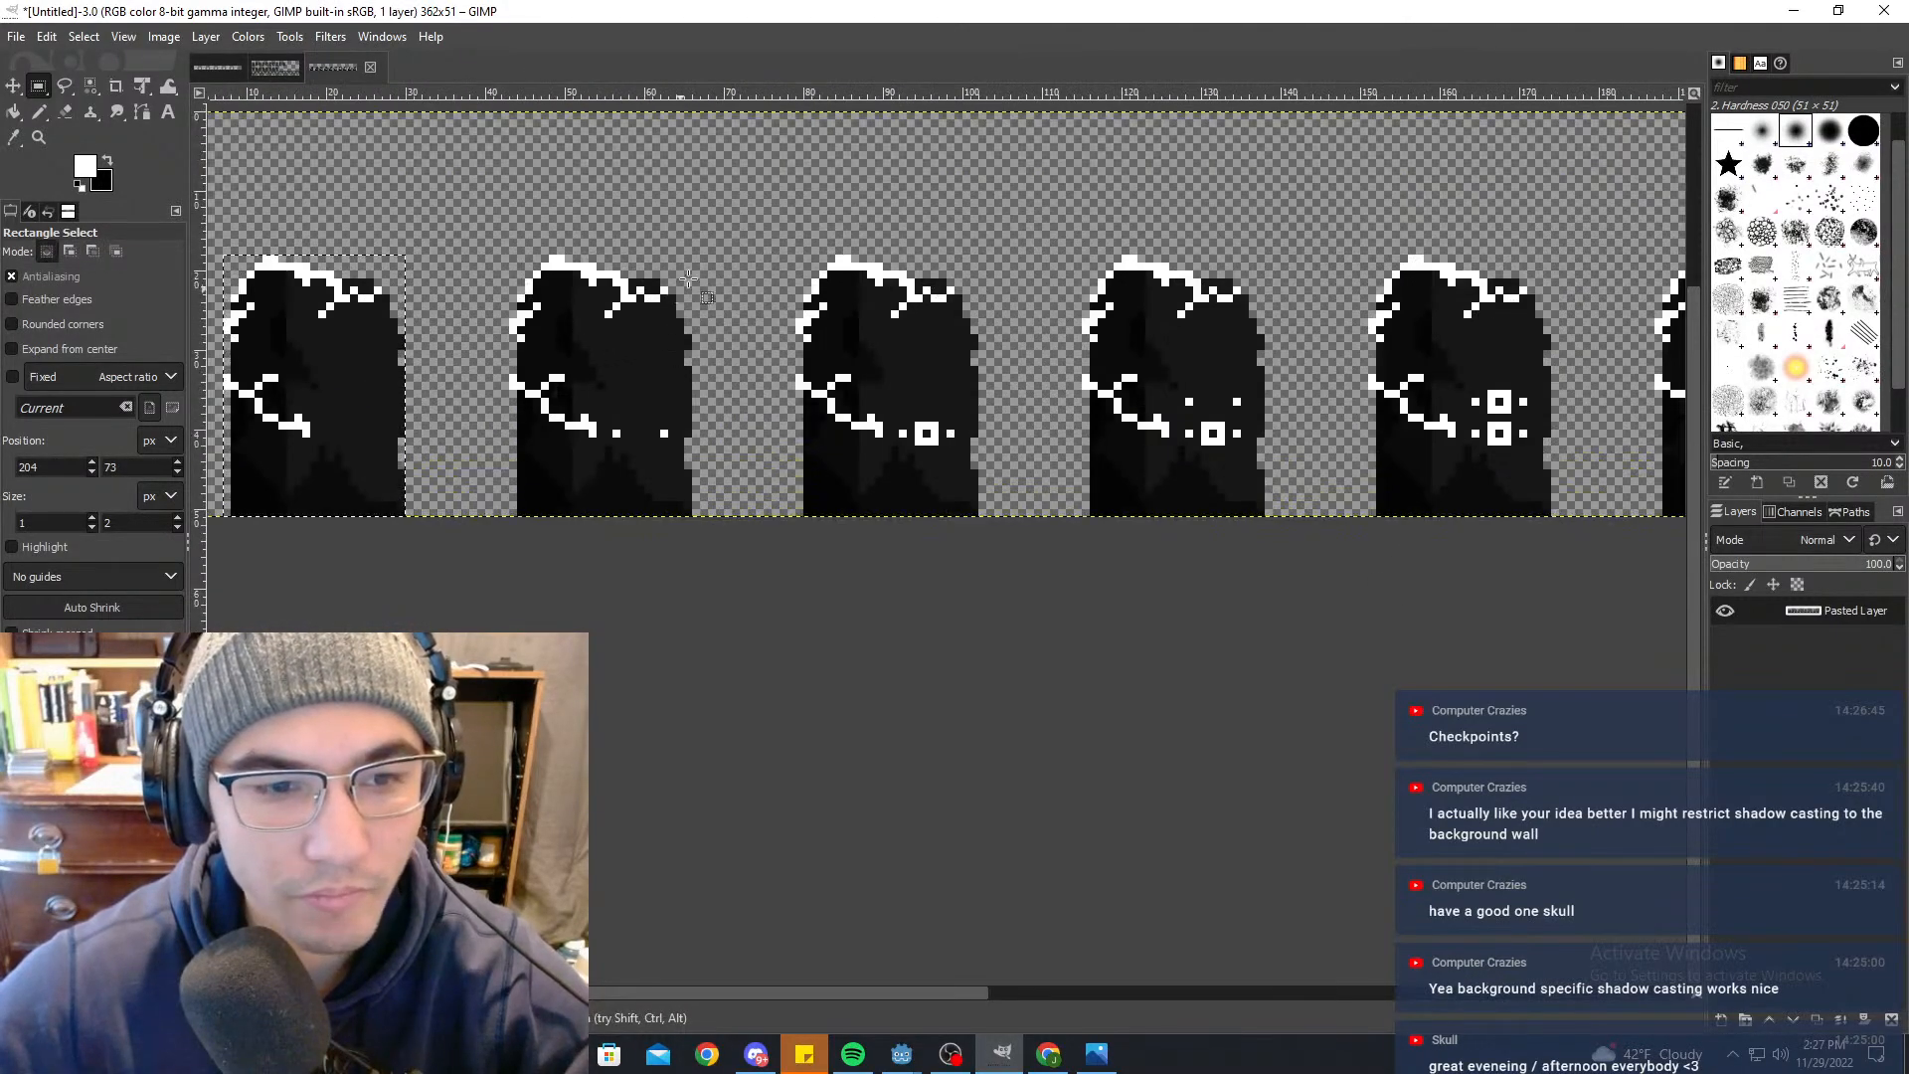
scroll(803, 308, "down", 3, "ctrl")
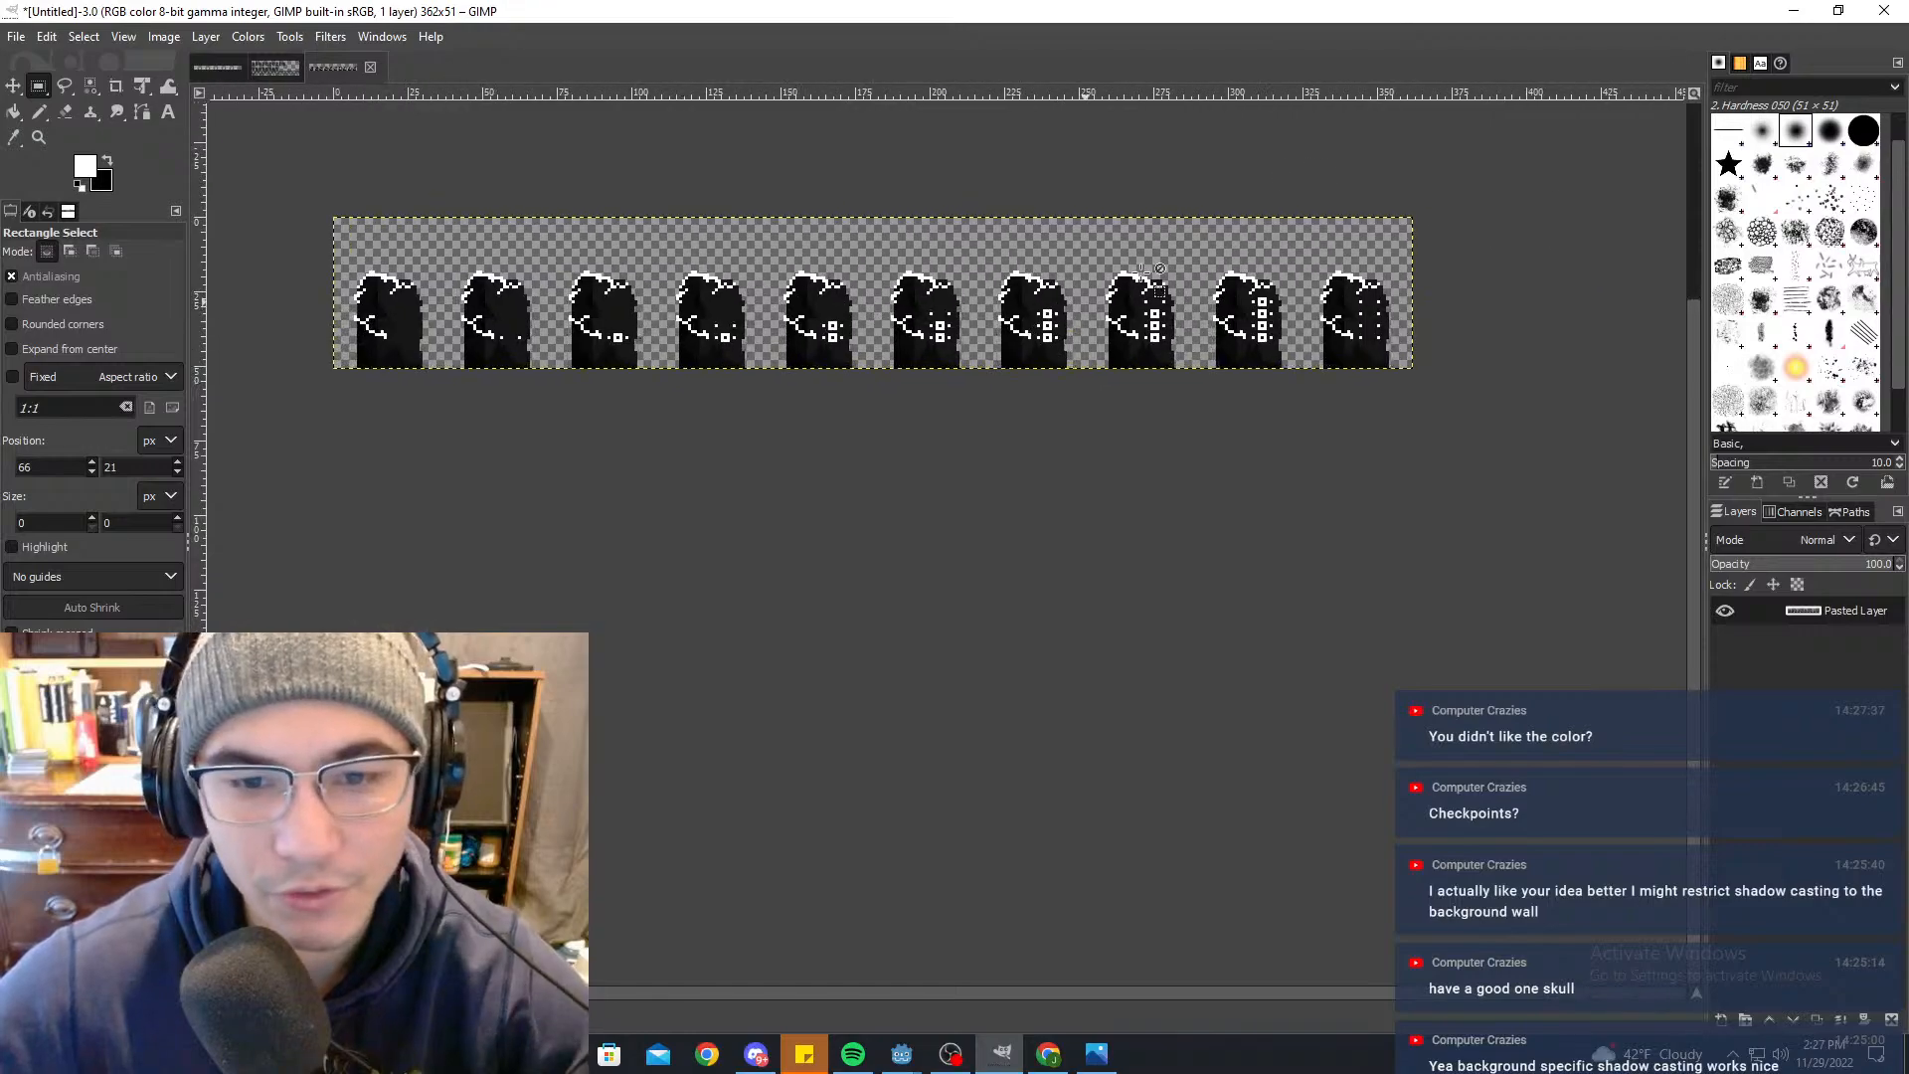
scroll(1200, 304, "up", 1, "ctrl")
scroll(613, 232, "down", 2, "ctrl")
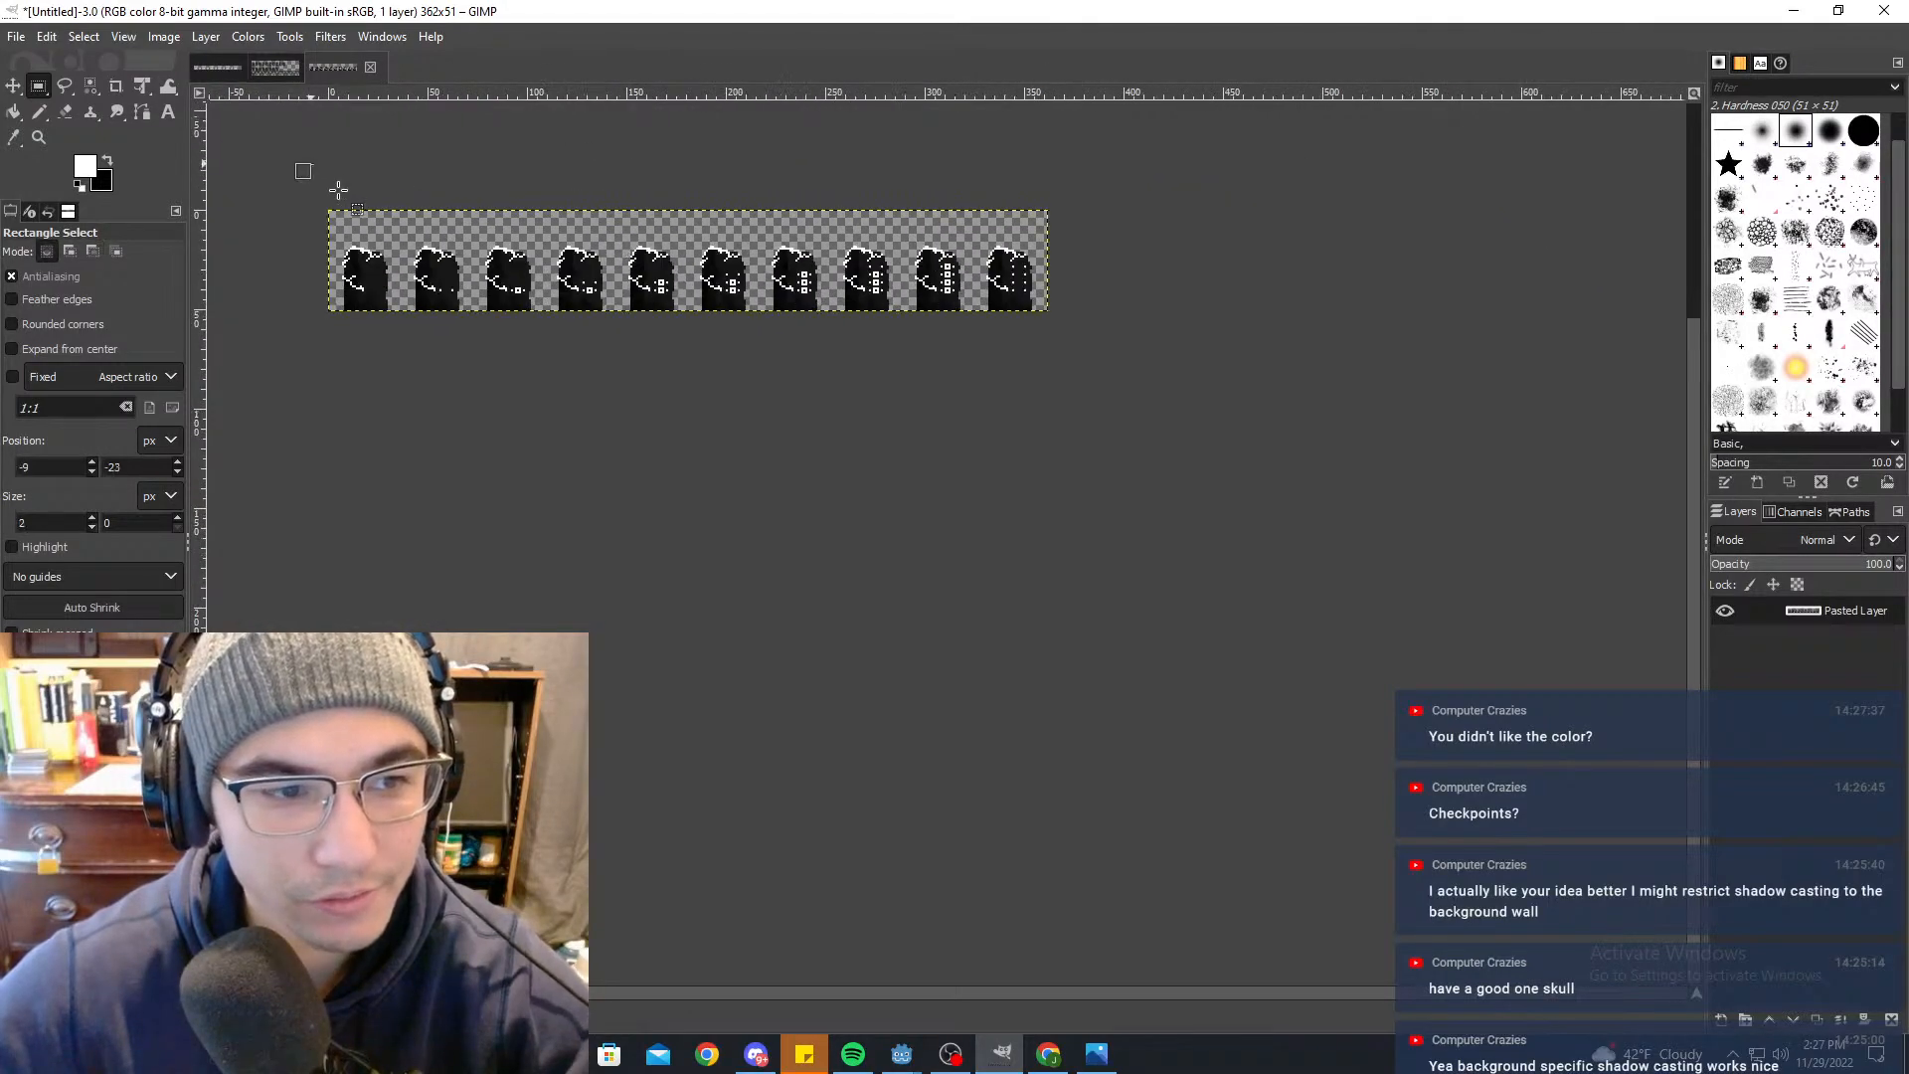
Step: Select the whole rock strip with a rectangle and find the command for creating an image from the clipboard
left_click_drag(316, 165, 1180, 400)
right_click(846, 281)
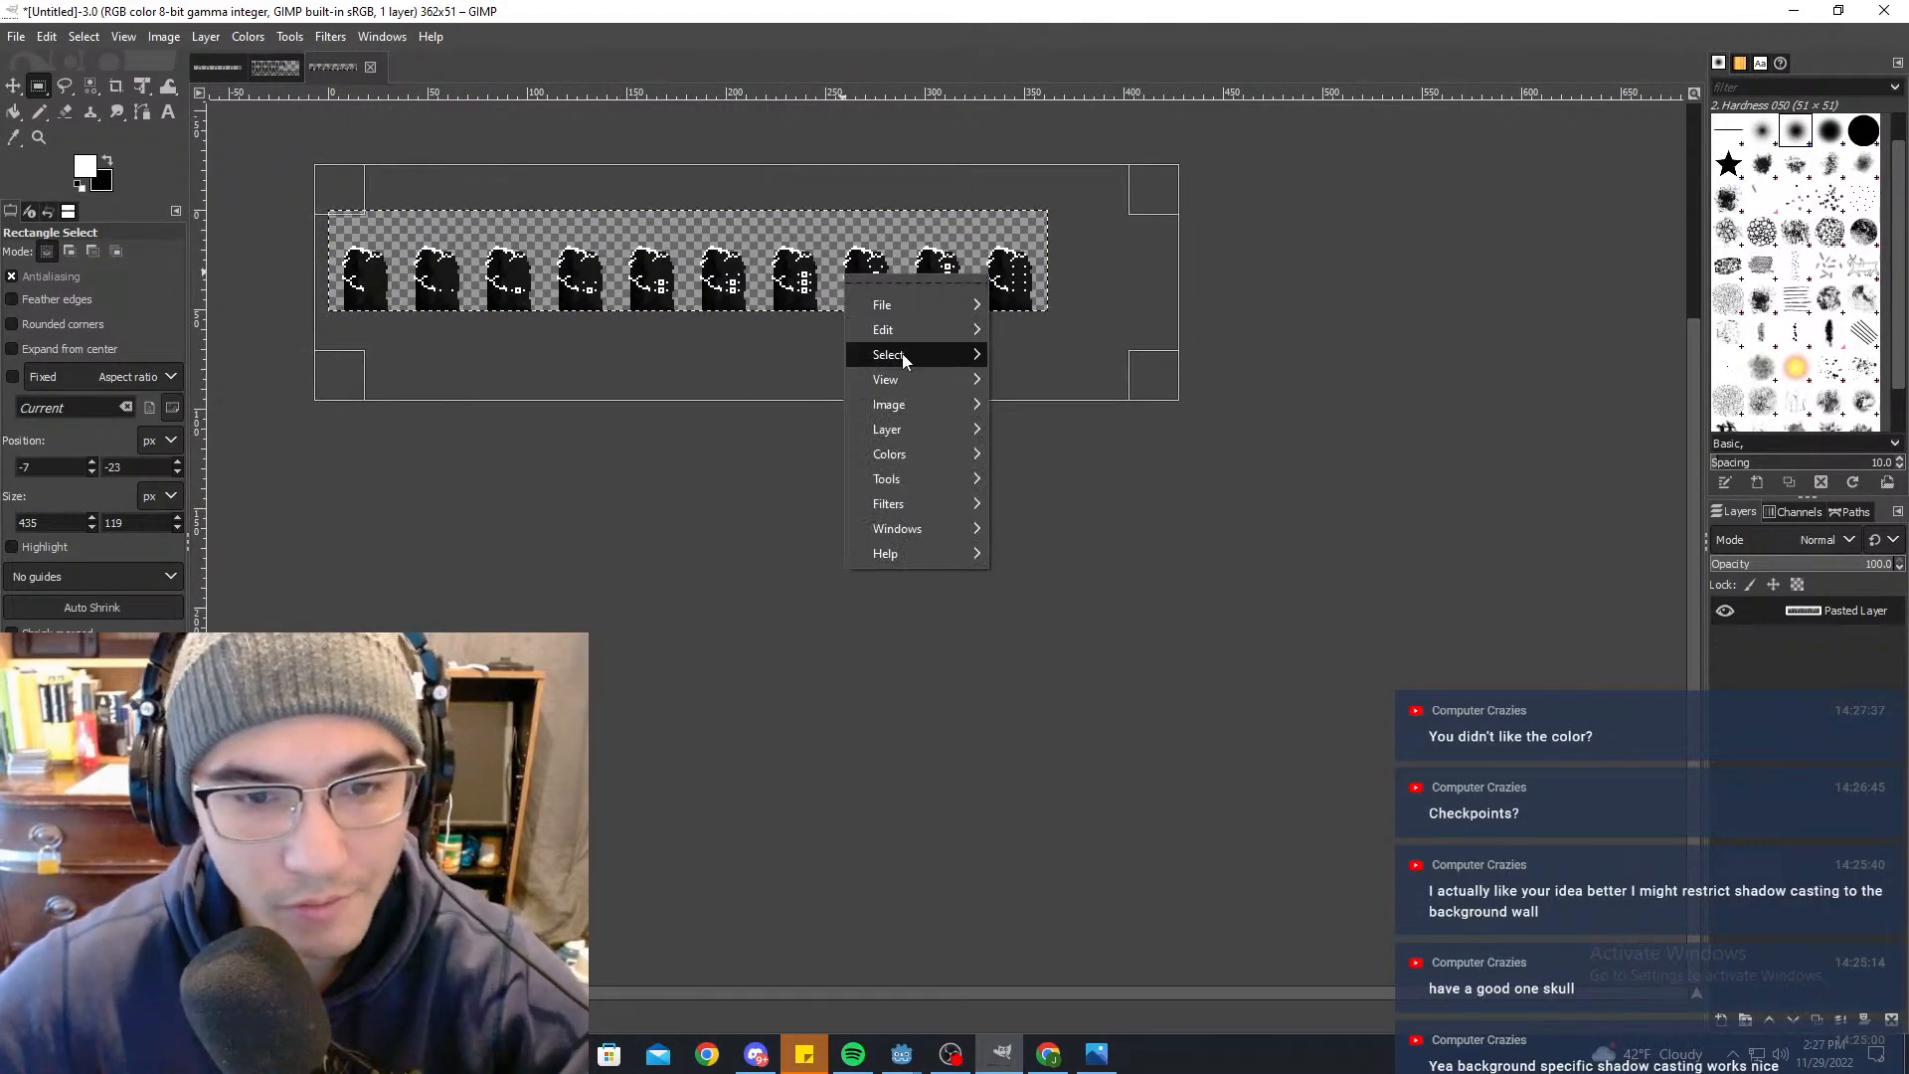
mouse_move(929, 306)
mouse_move(1113, 352)
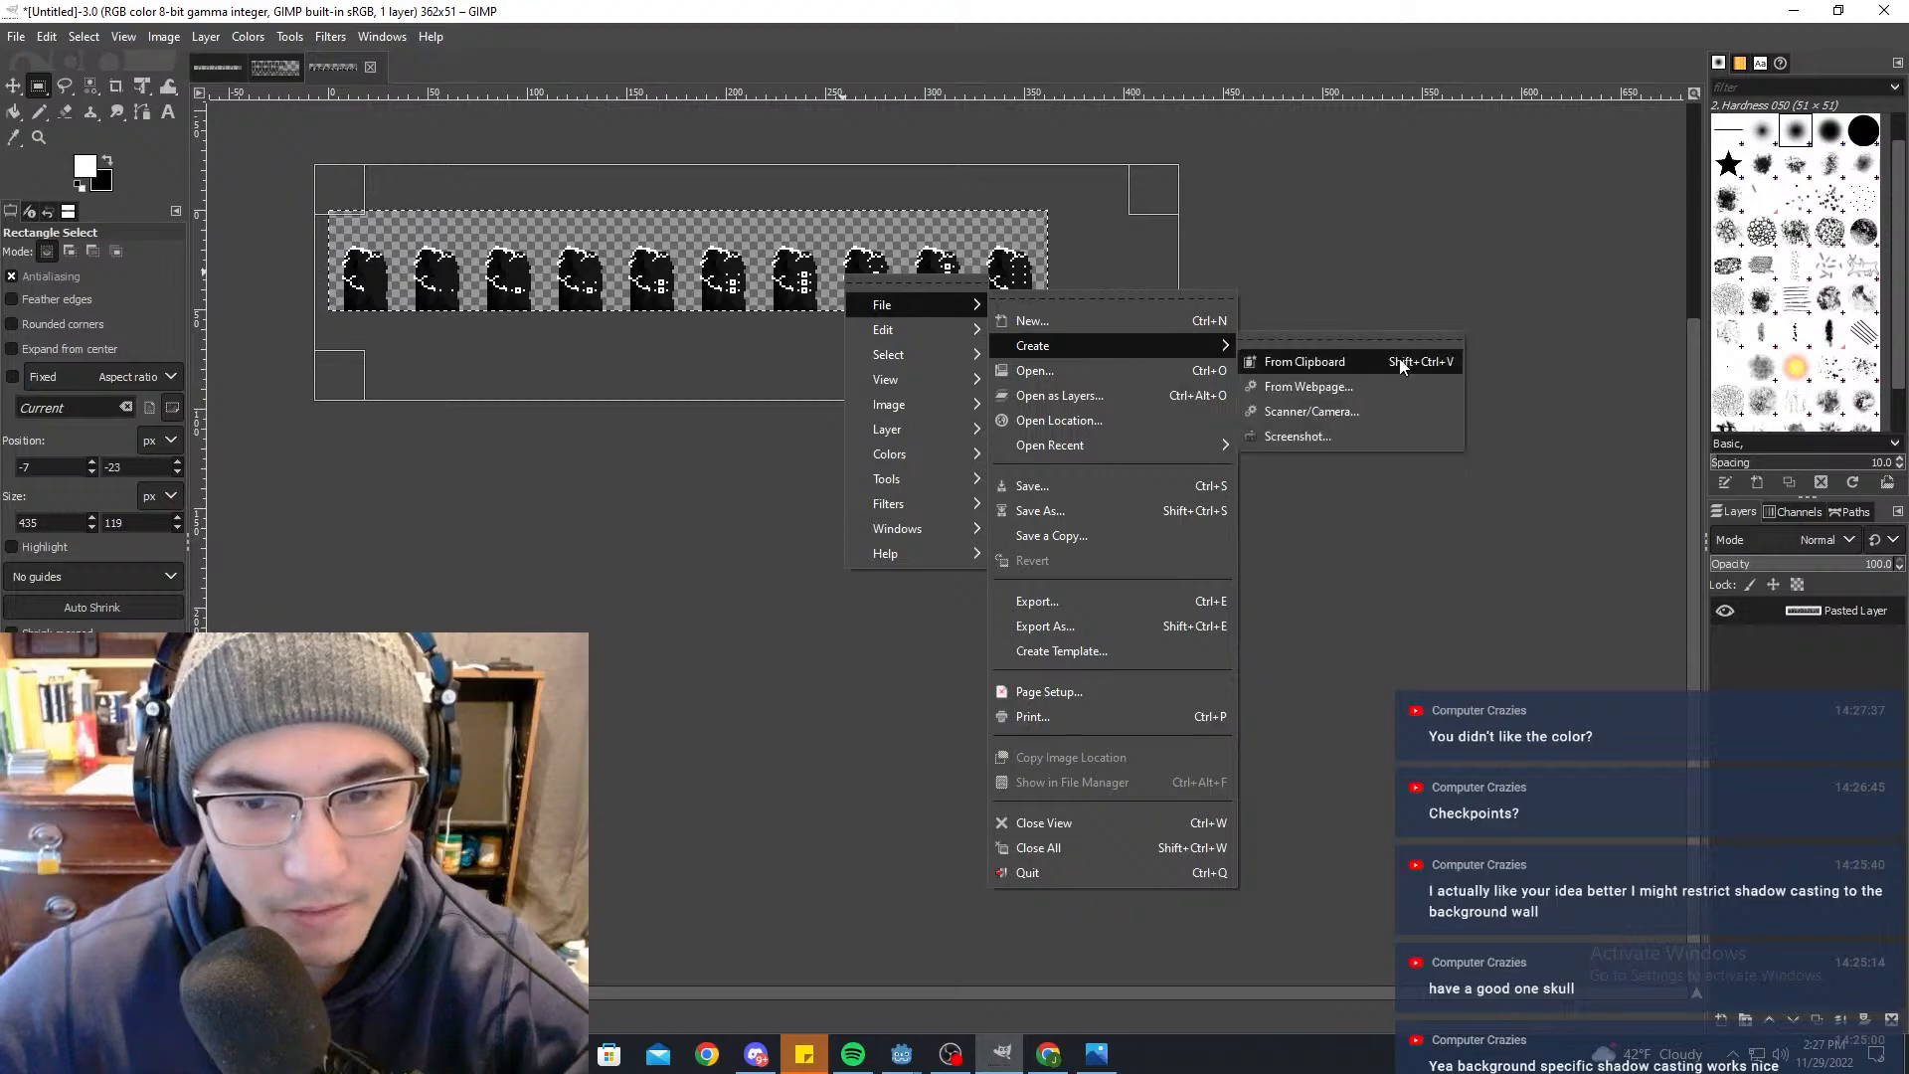
Step: Create a new image from the copied tombstone sprite strip
left_click(1398, 358)
scroll(944, 477, "up", 5, "ctrl")
scroll(1056, 156, "down", 4, "ctrl")
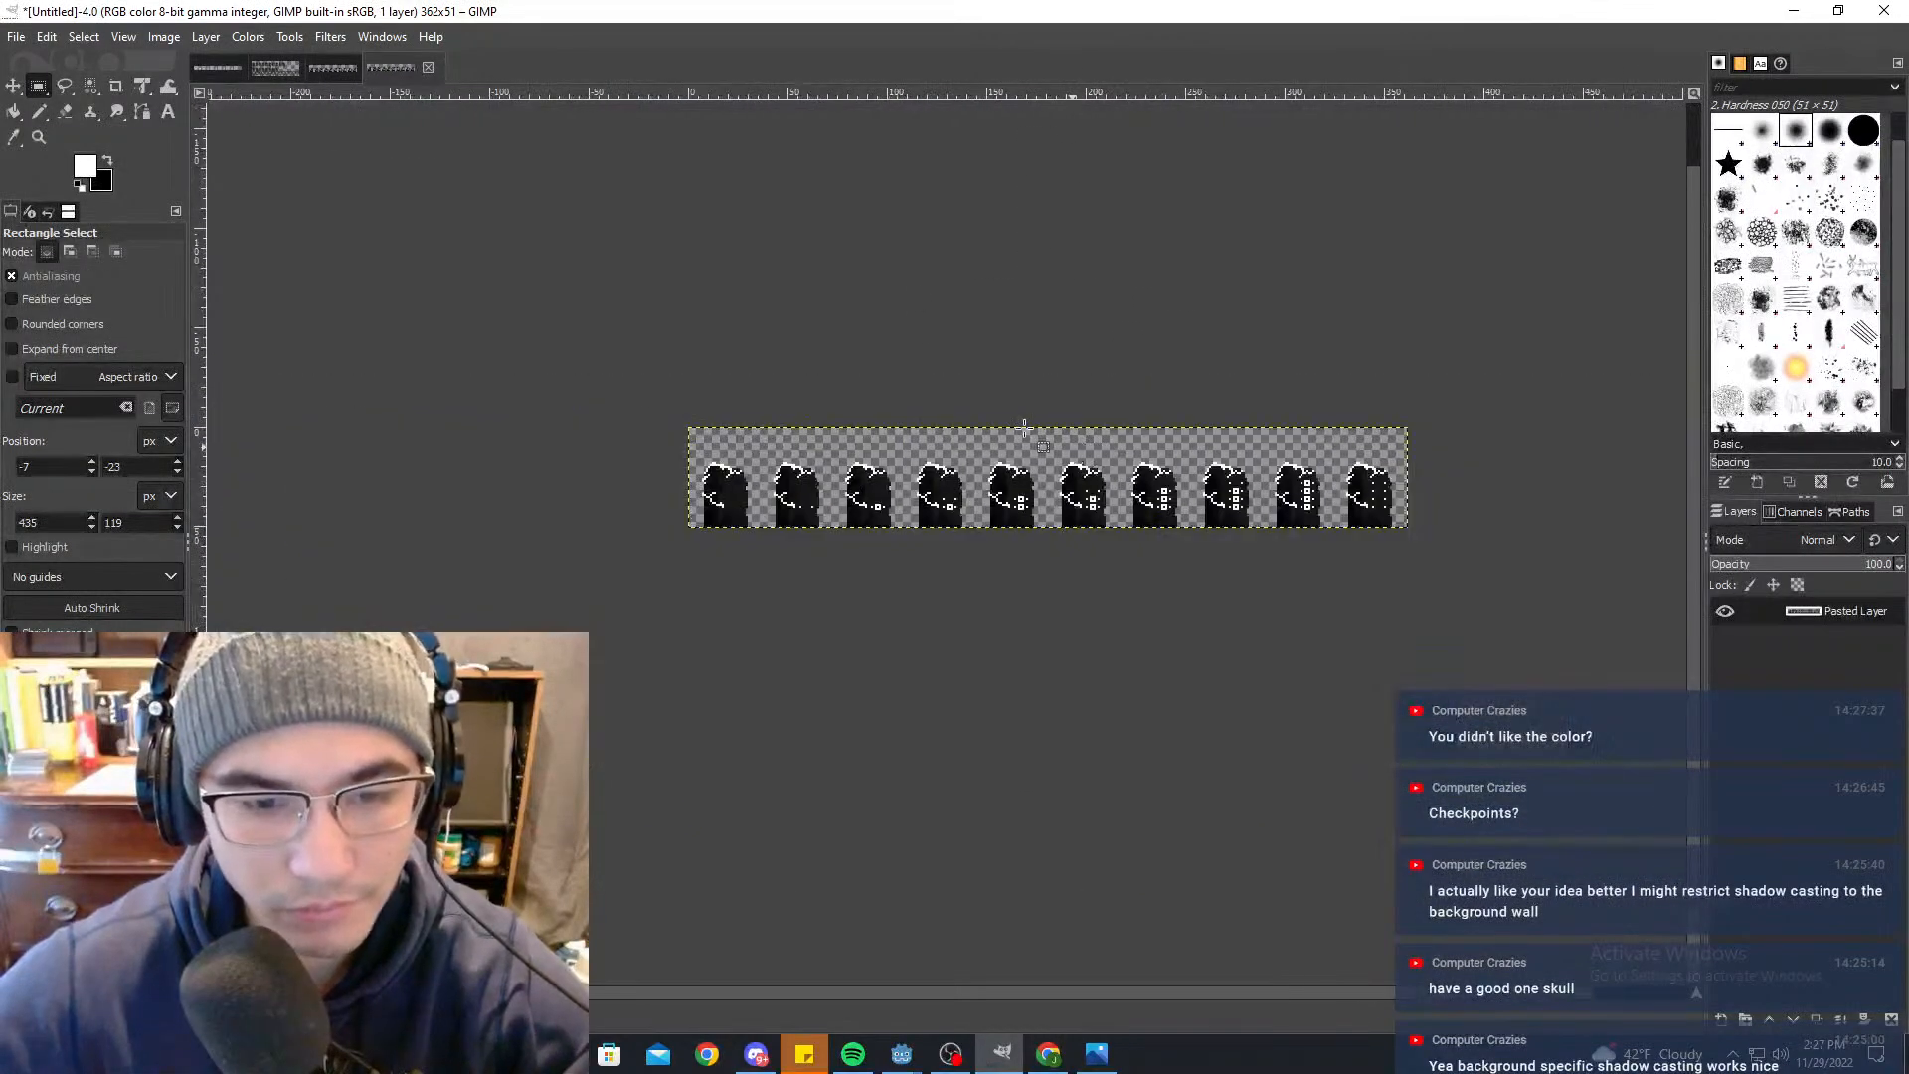
Step: Select the entire tombstone strip, cut it and paste it back as a floating selection
left_click_drag(617, 314, 1454, 633)
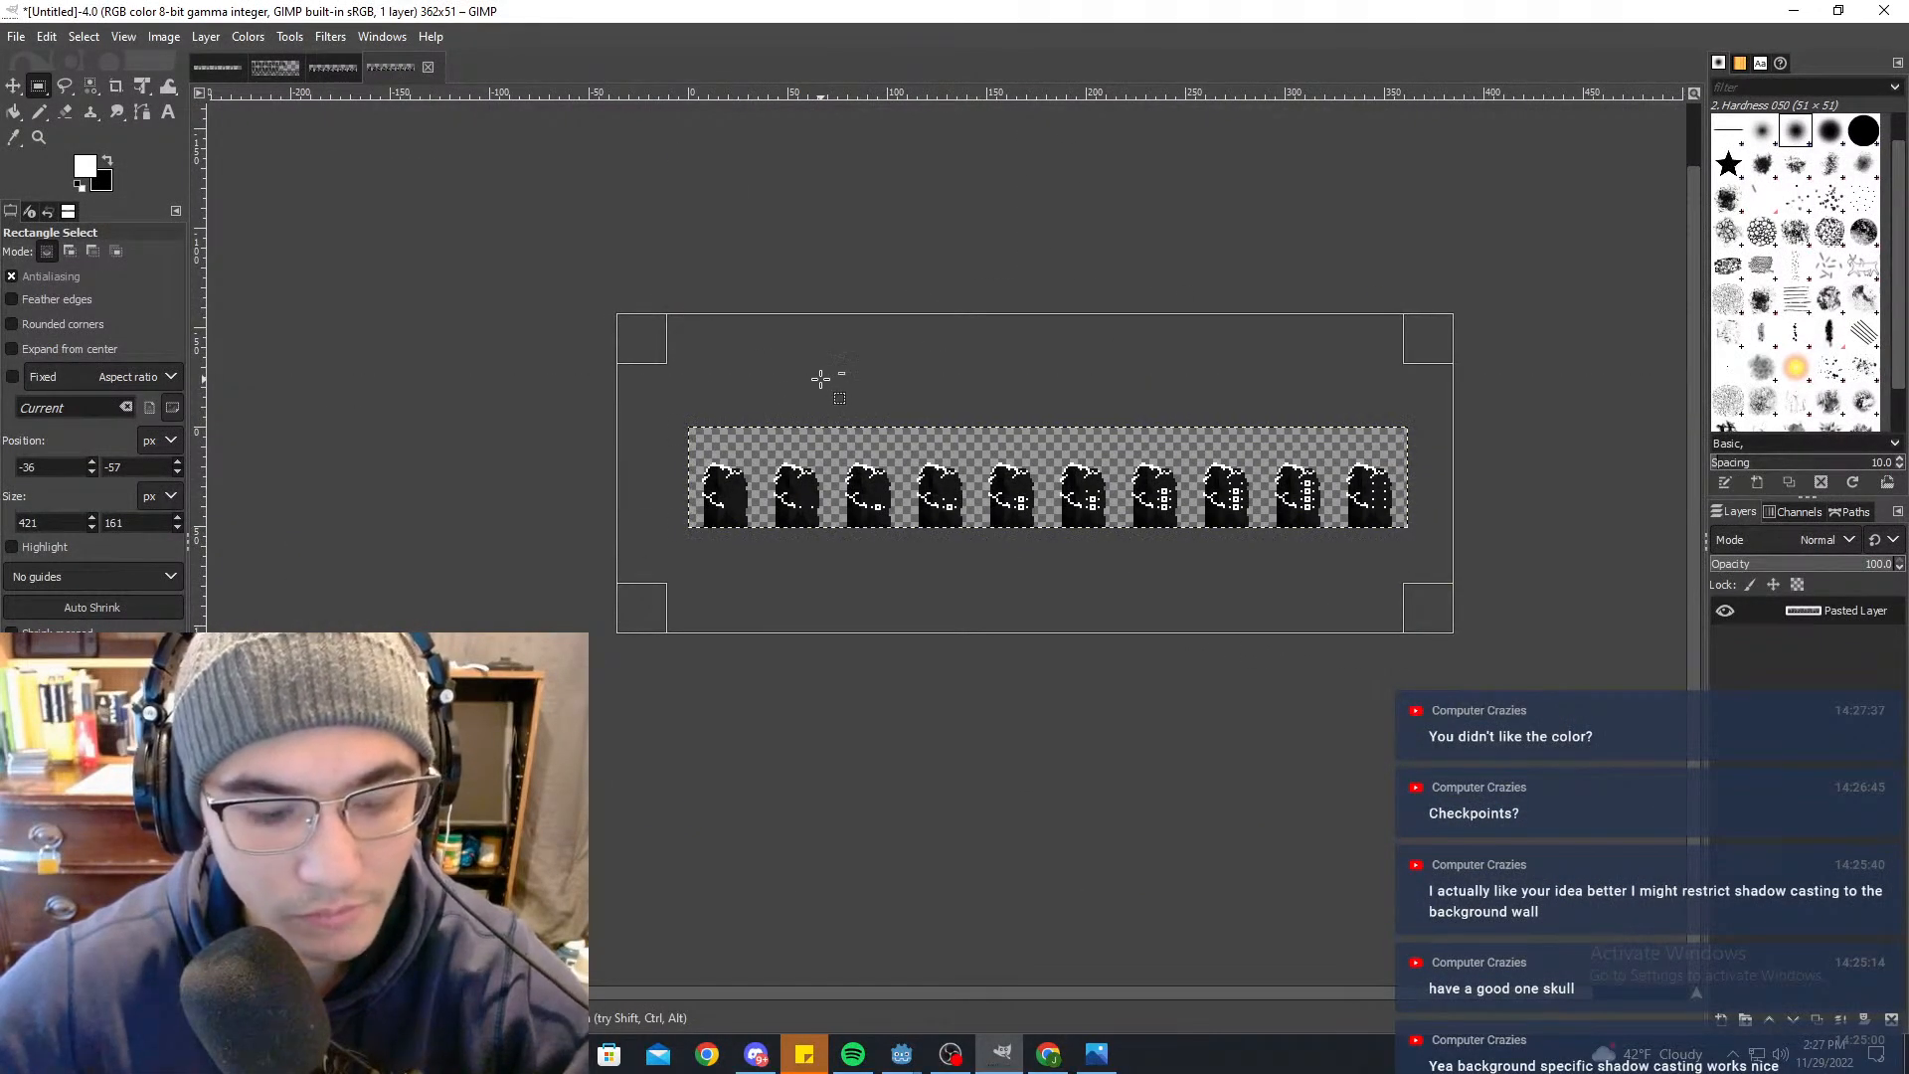
left_click(683, 209)
left_click_drag(636, 312, 1571, 662)
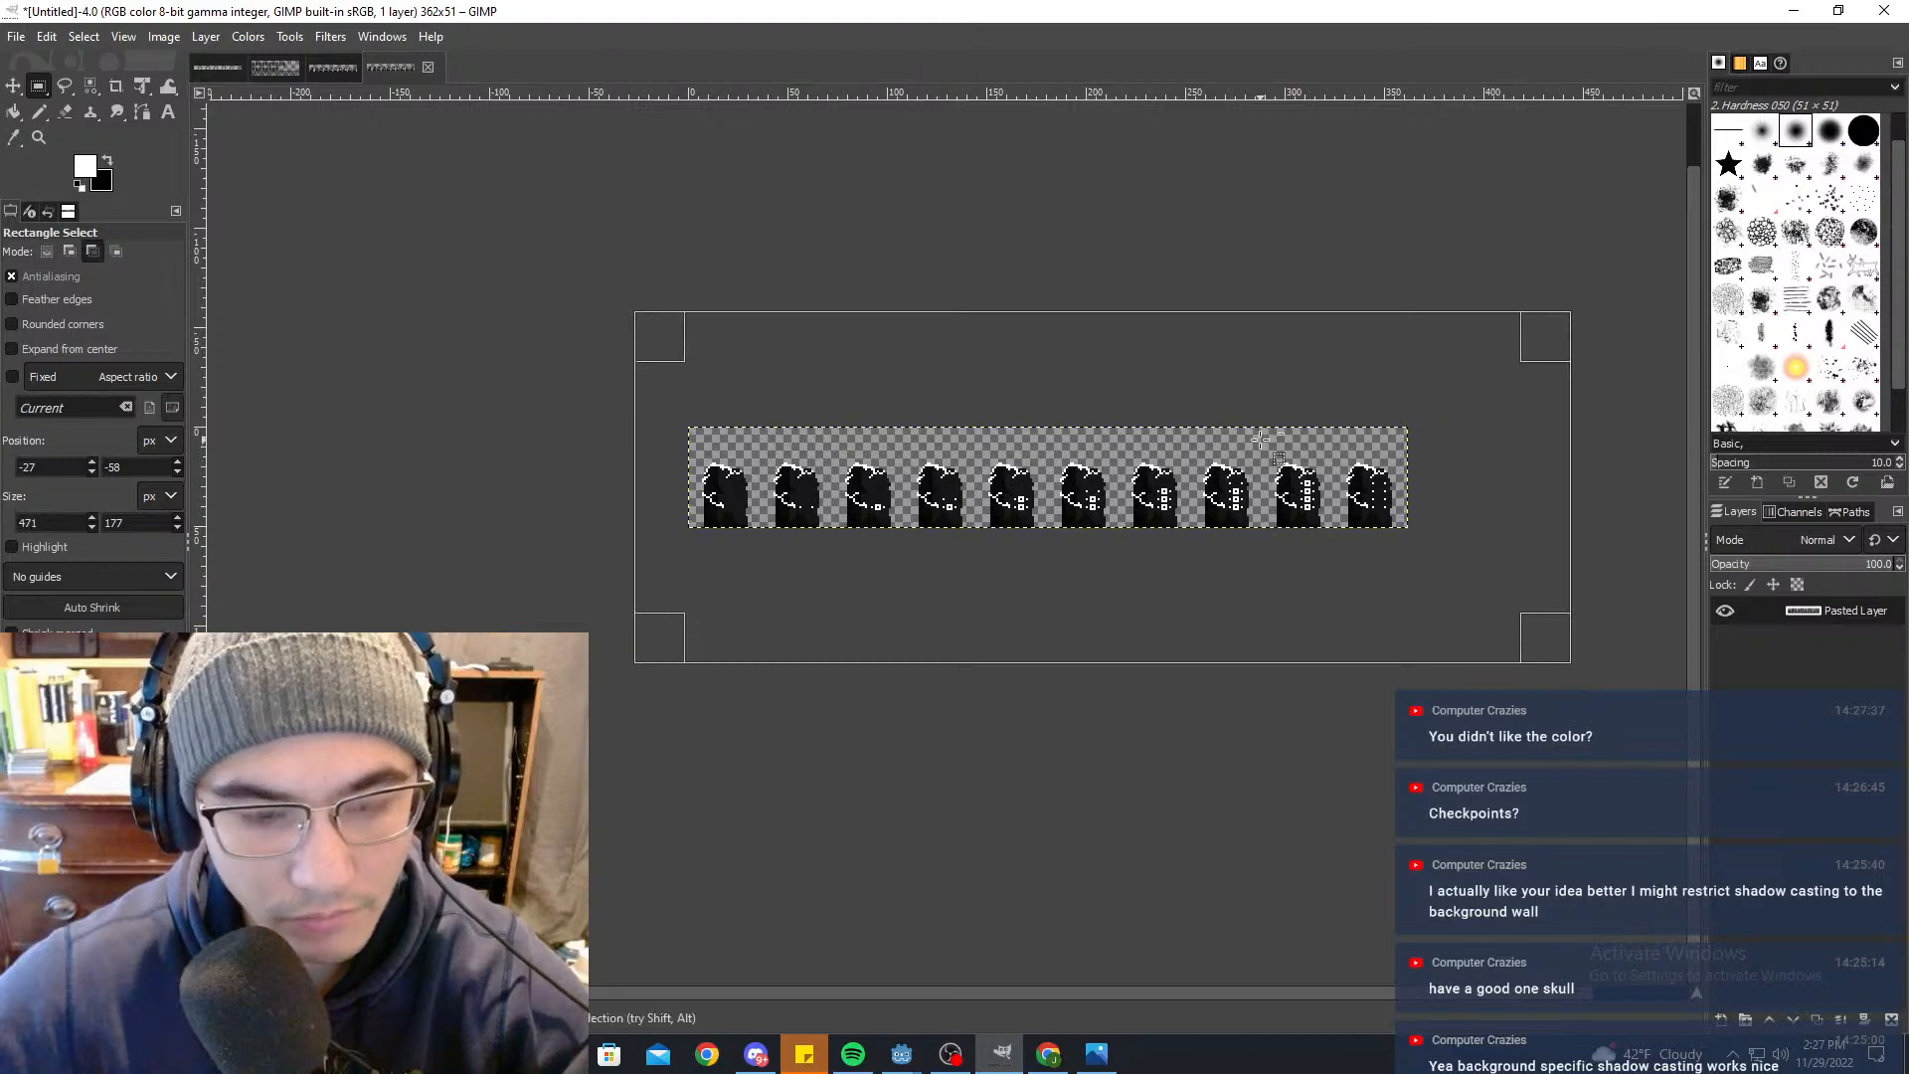
key("ctrl+x")
key("ctrl+v")
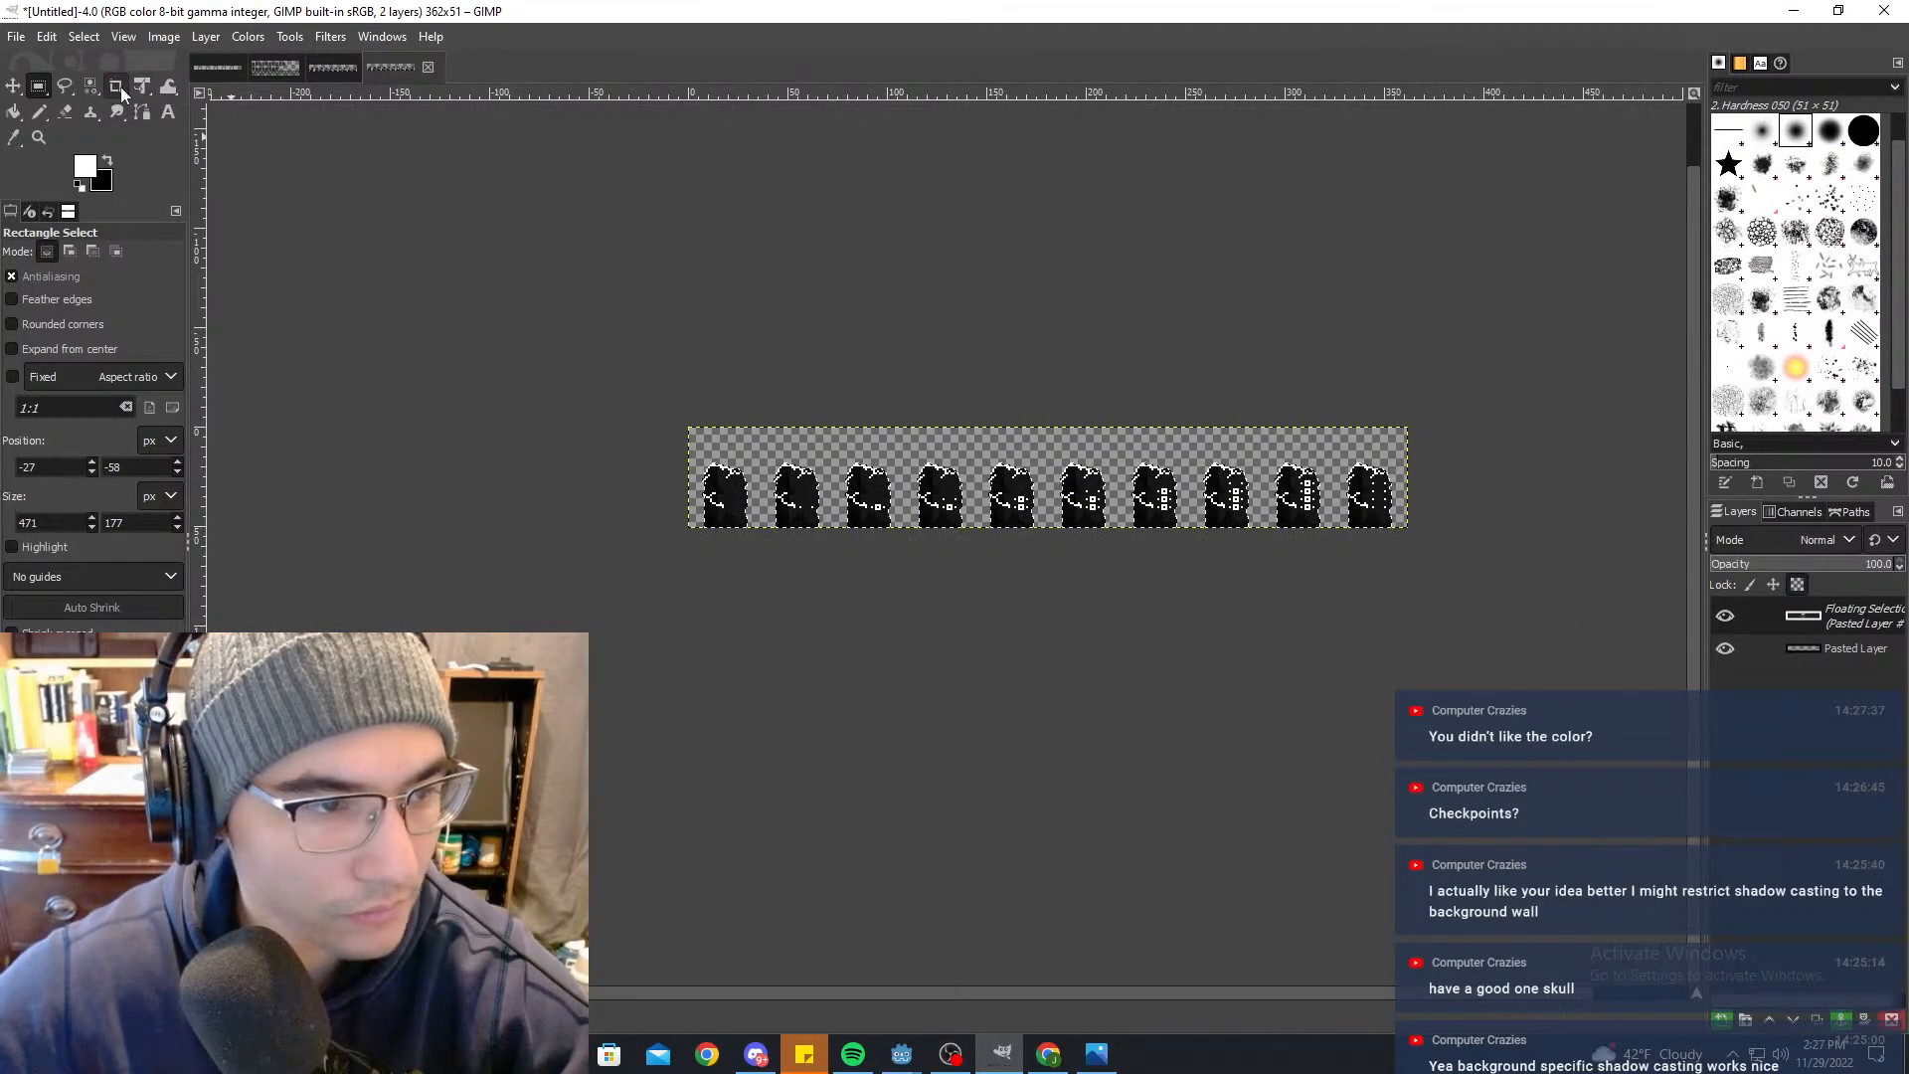
Step: Scale the floating tombstone strip to 181 × 26 pixels with interpolation set to None and the aspect ratio kept
right_click(140, 85)
left_click(215, 138)
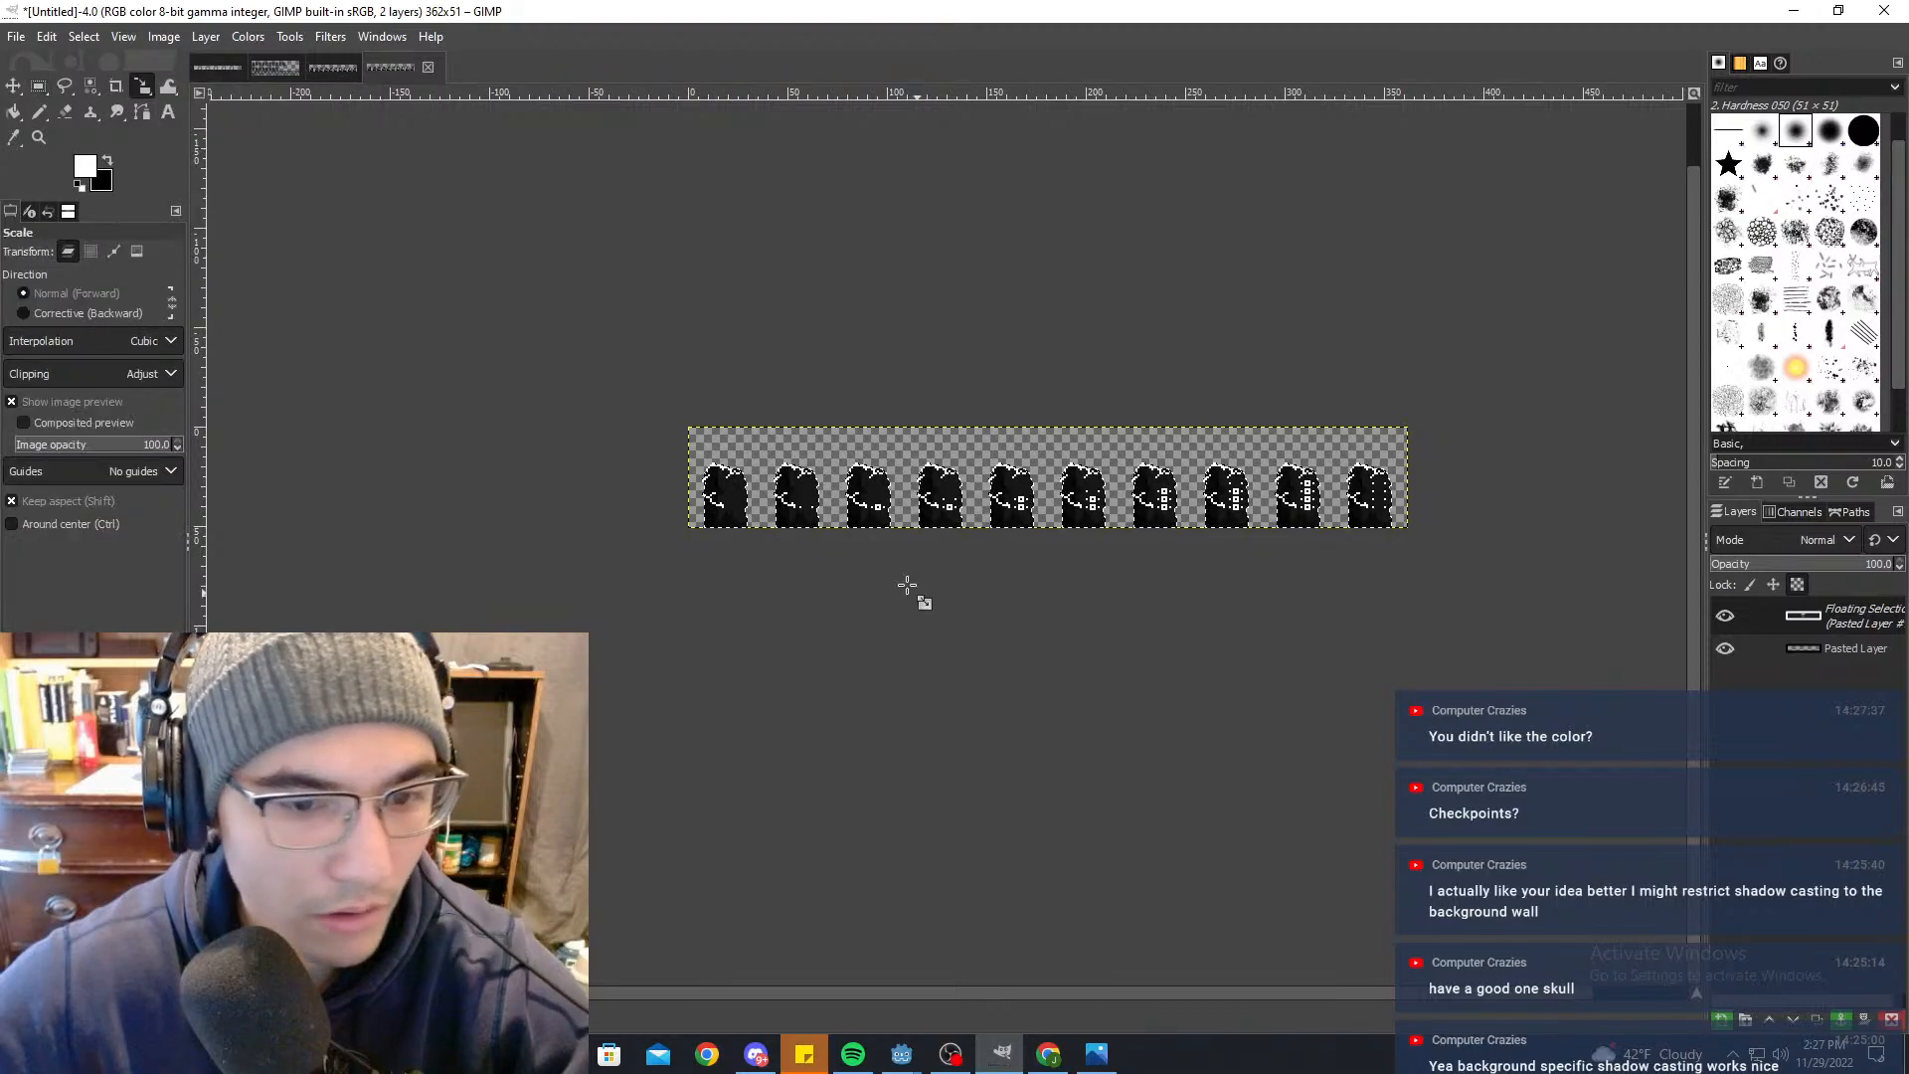
left_click(795, 494)
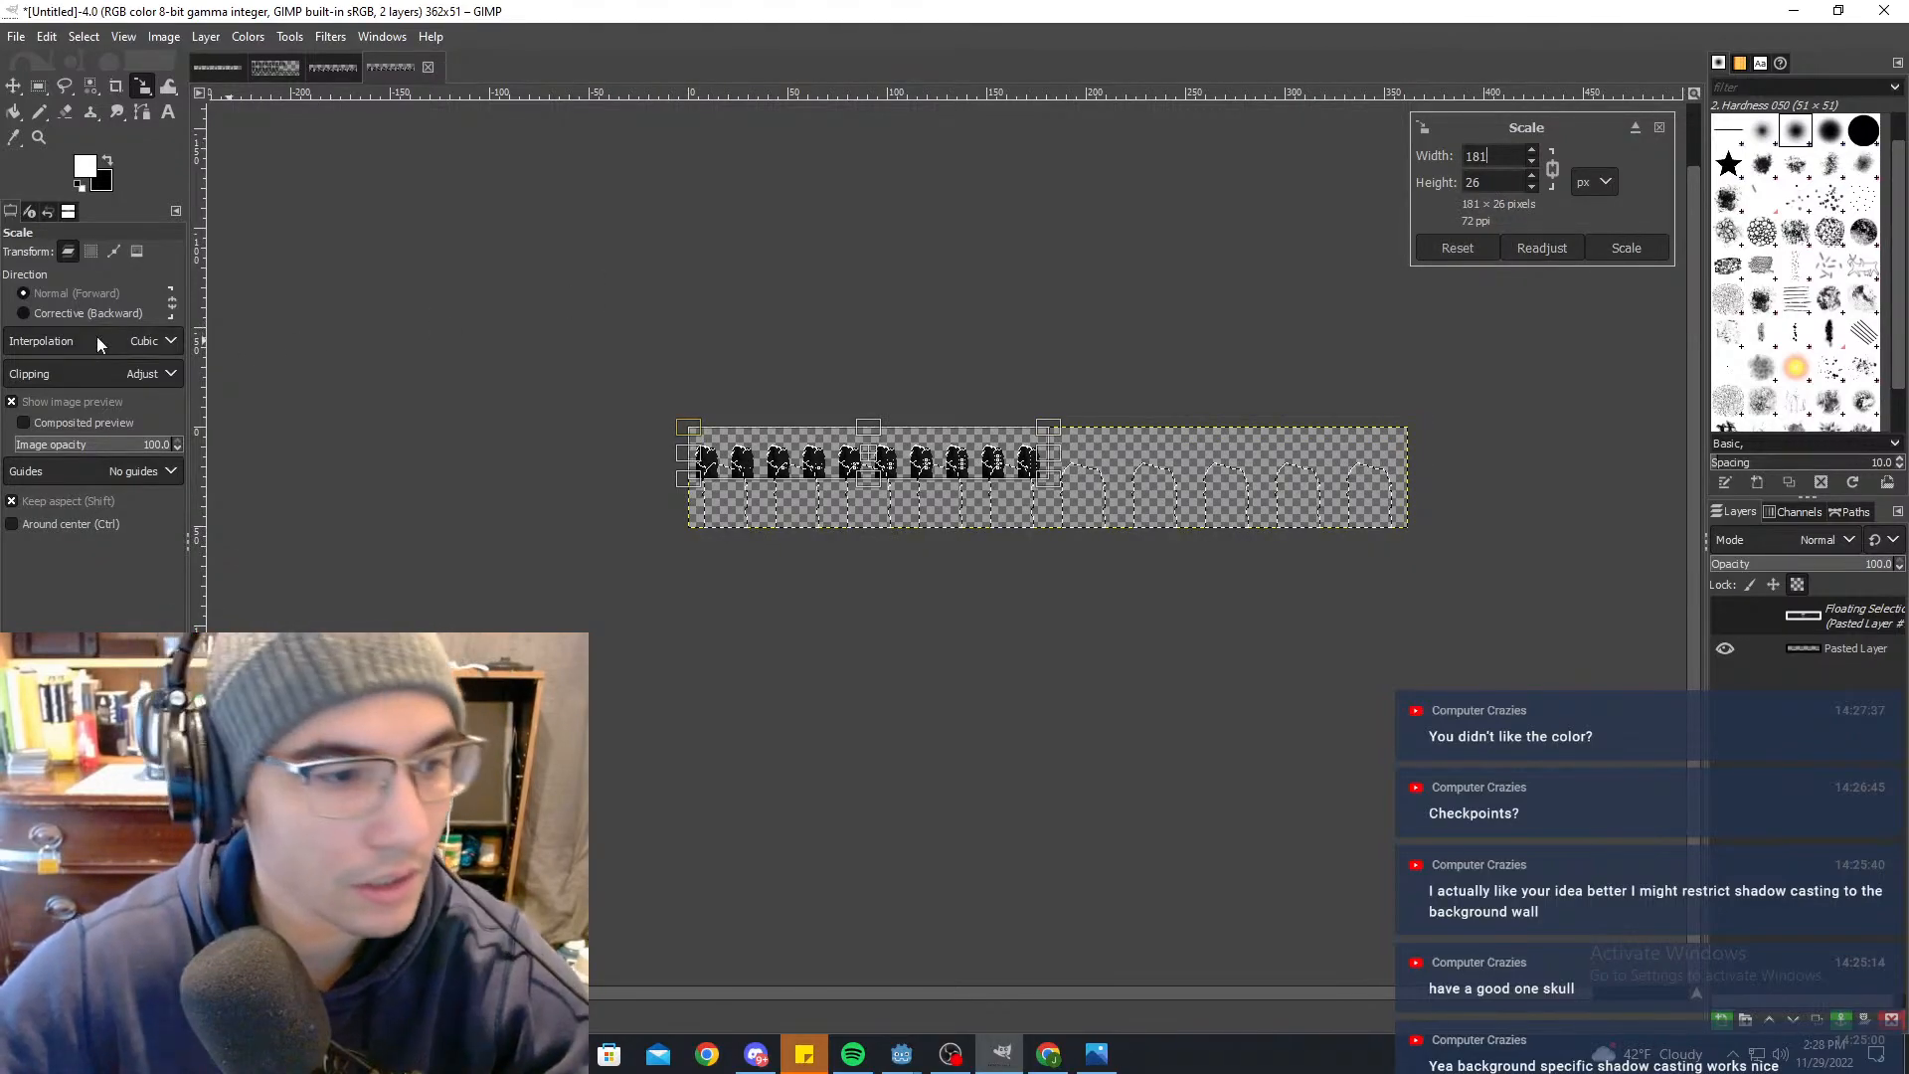
left_click(133, 342)
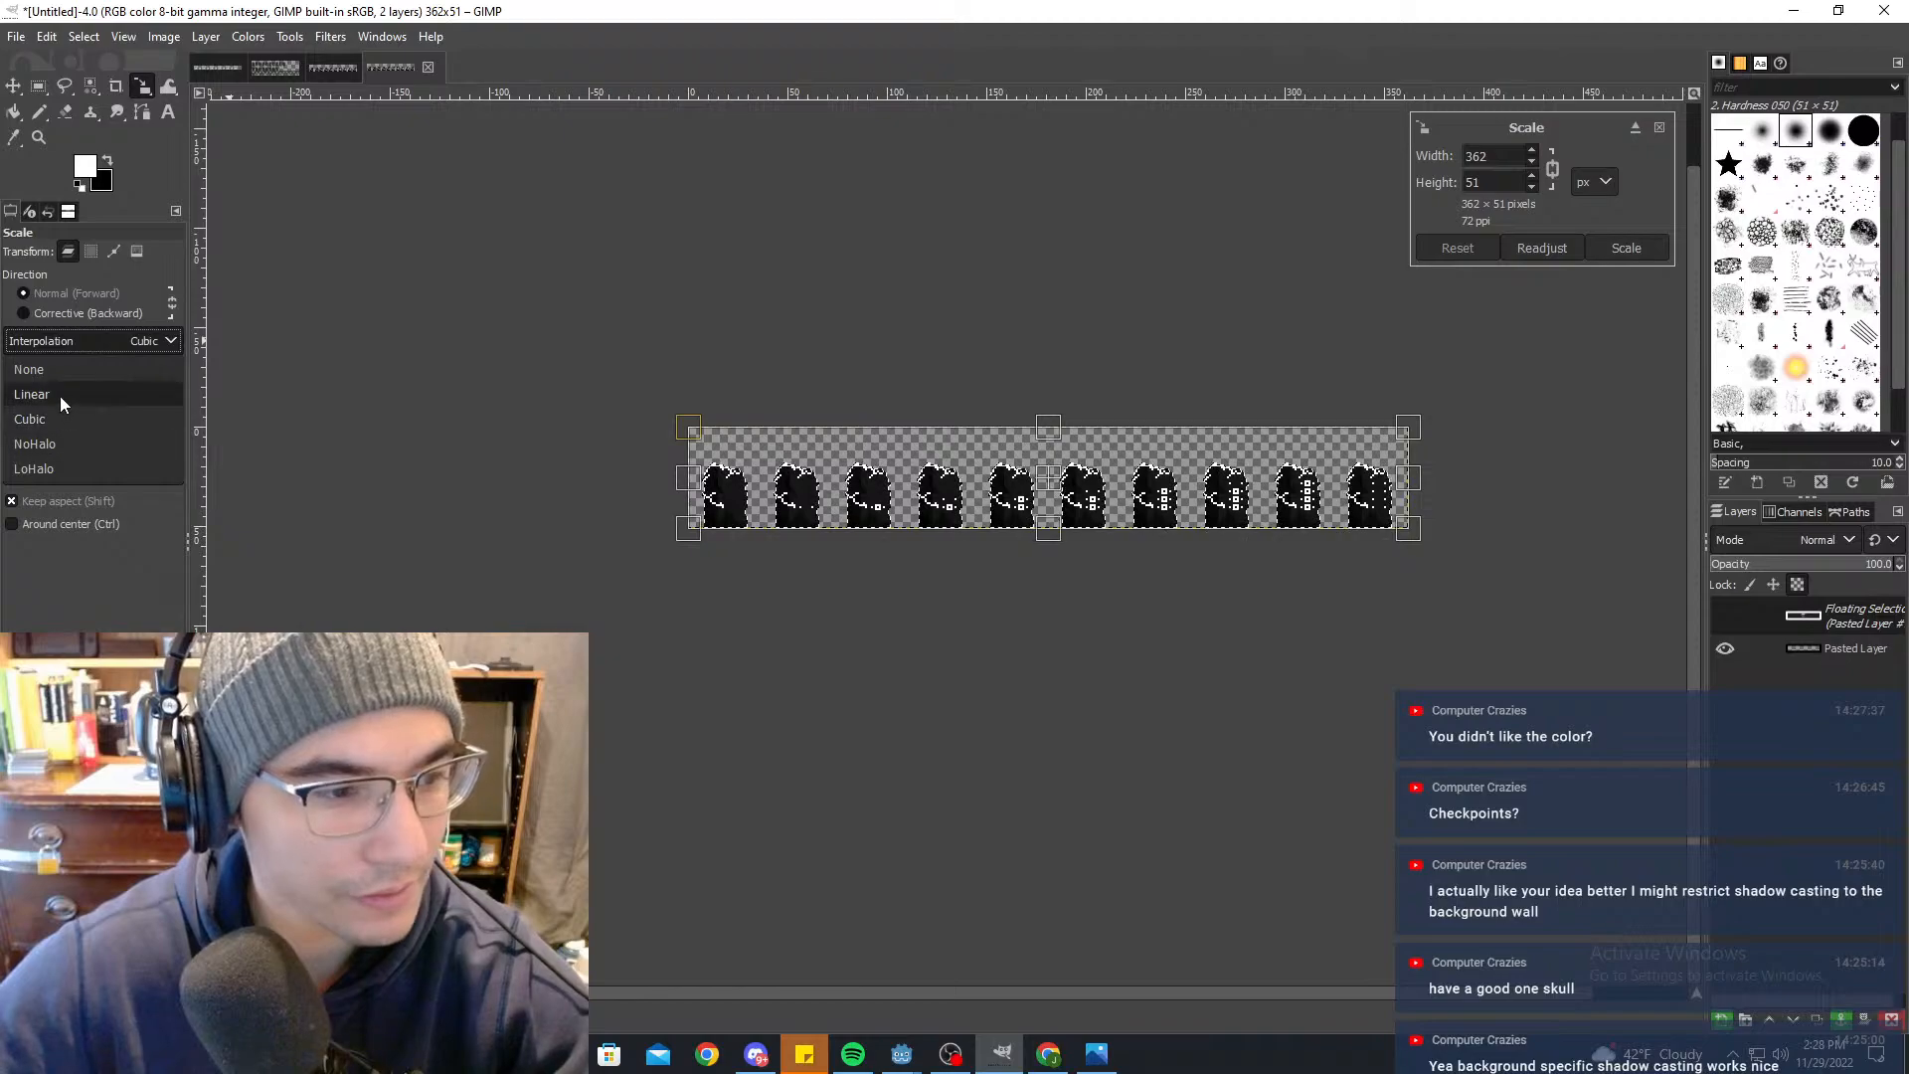
left_click(51, 370)
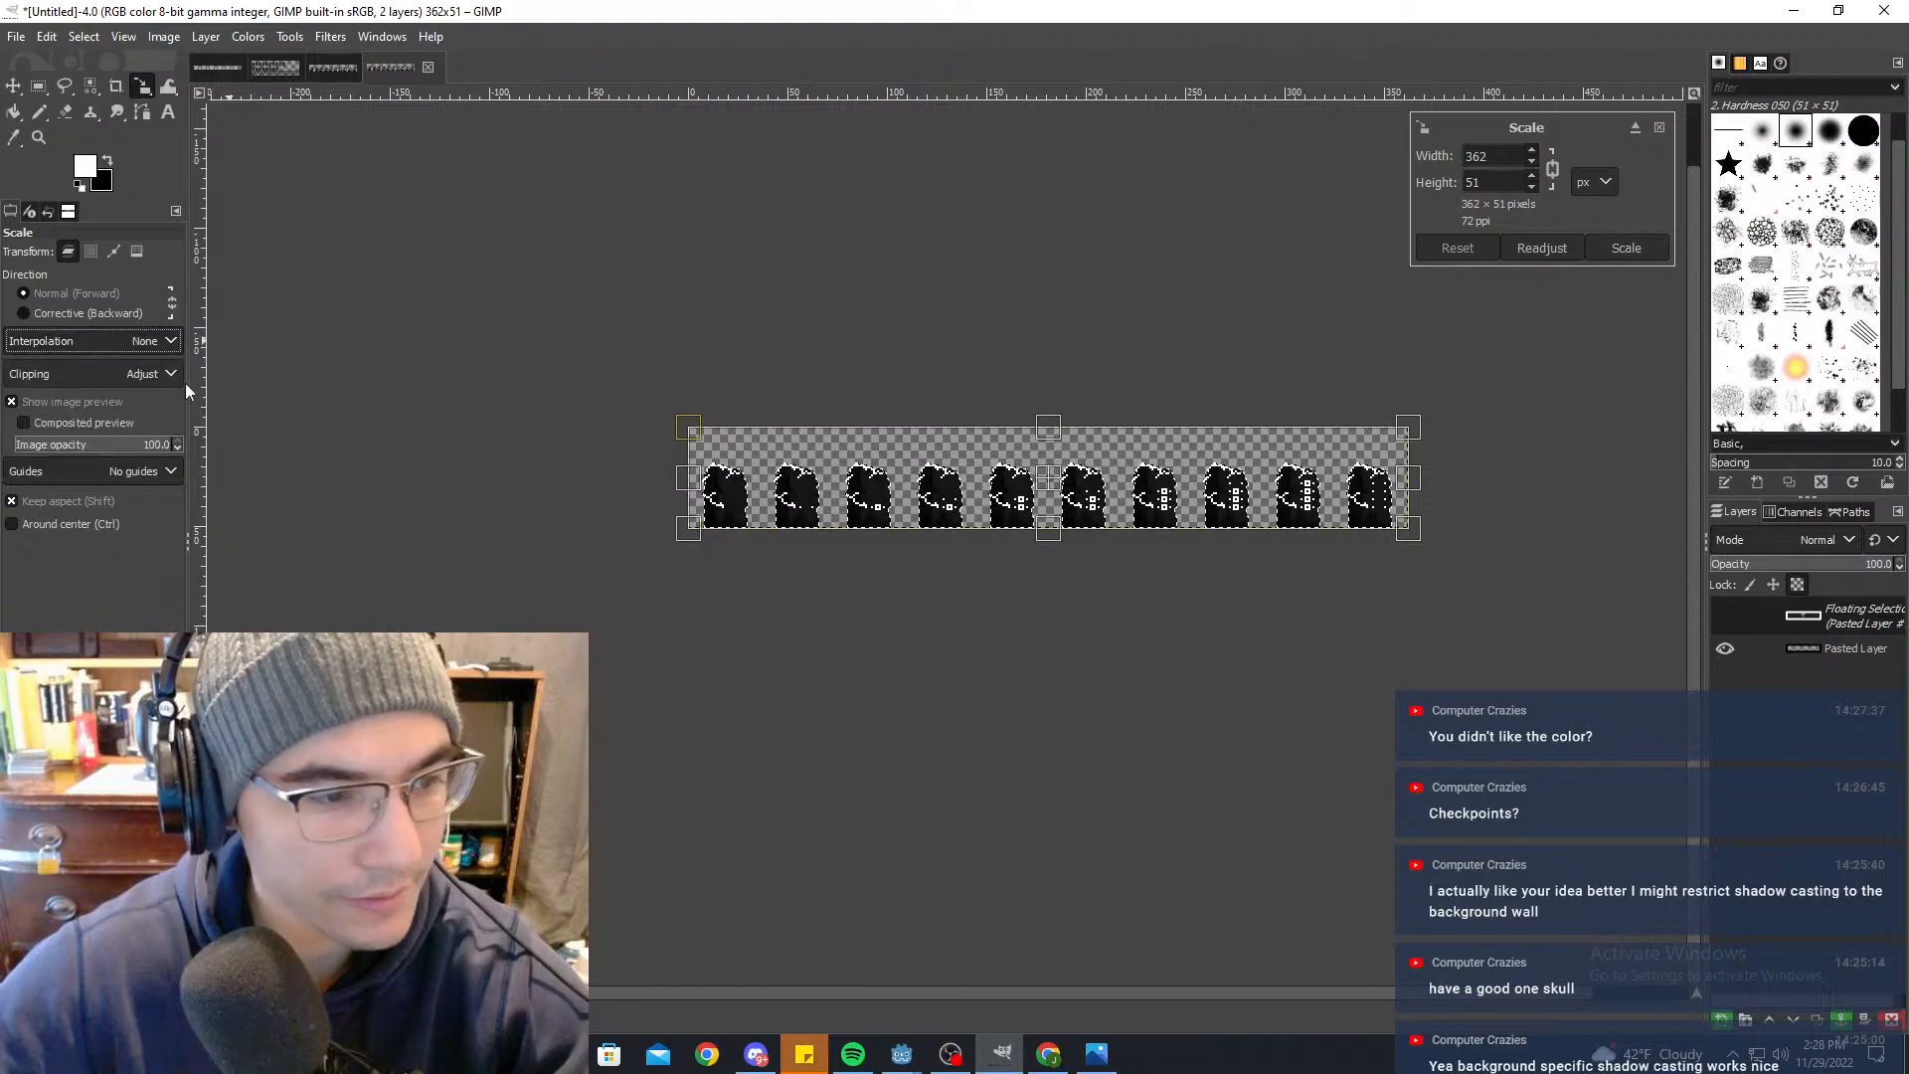
double_click(1481, 156)
type("181")
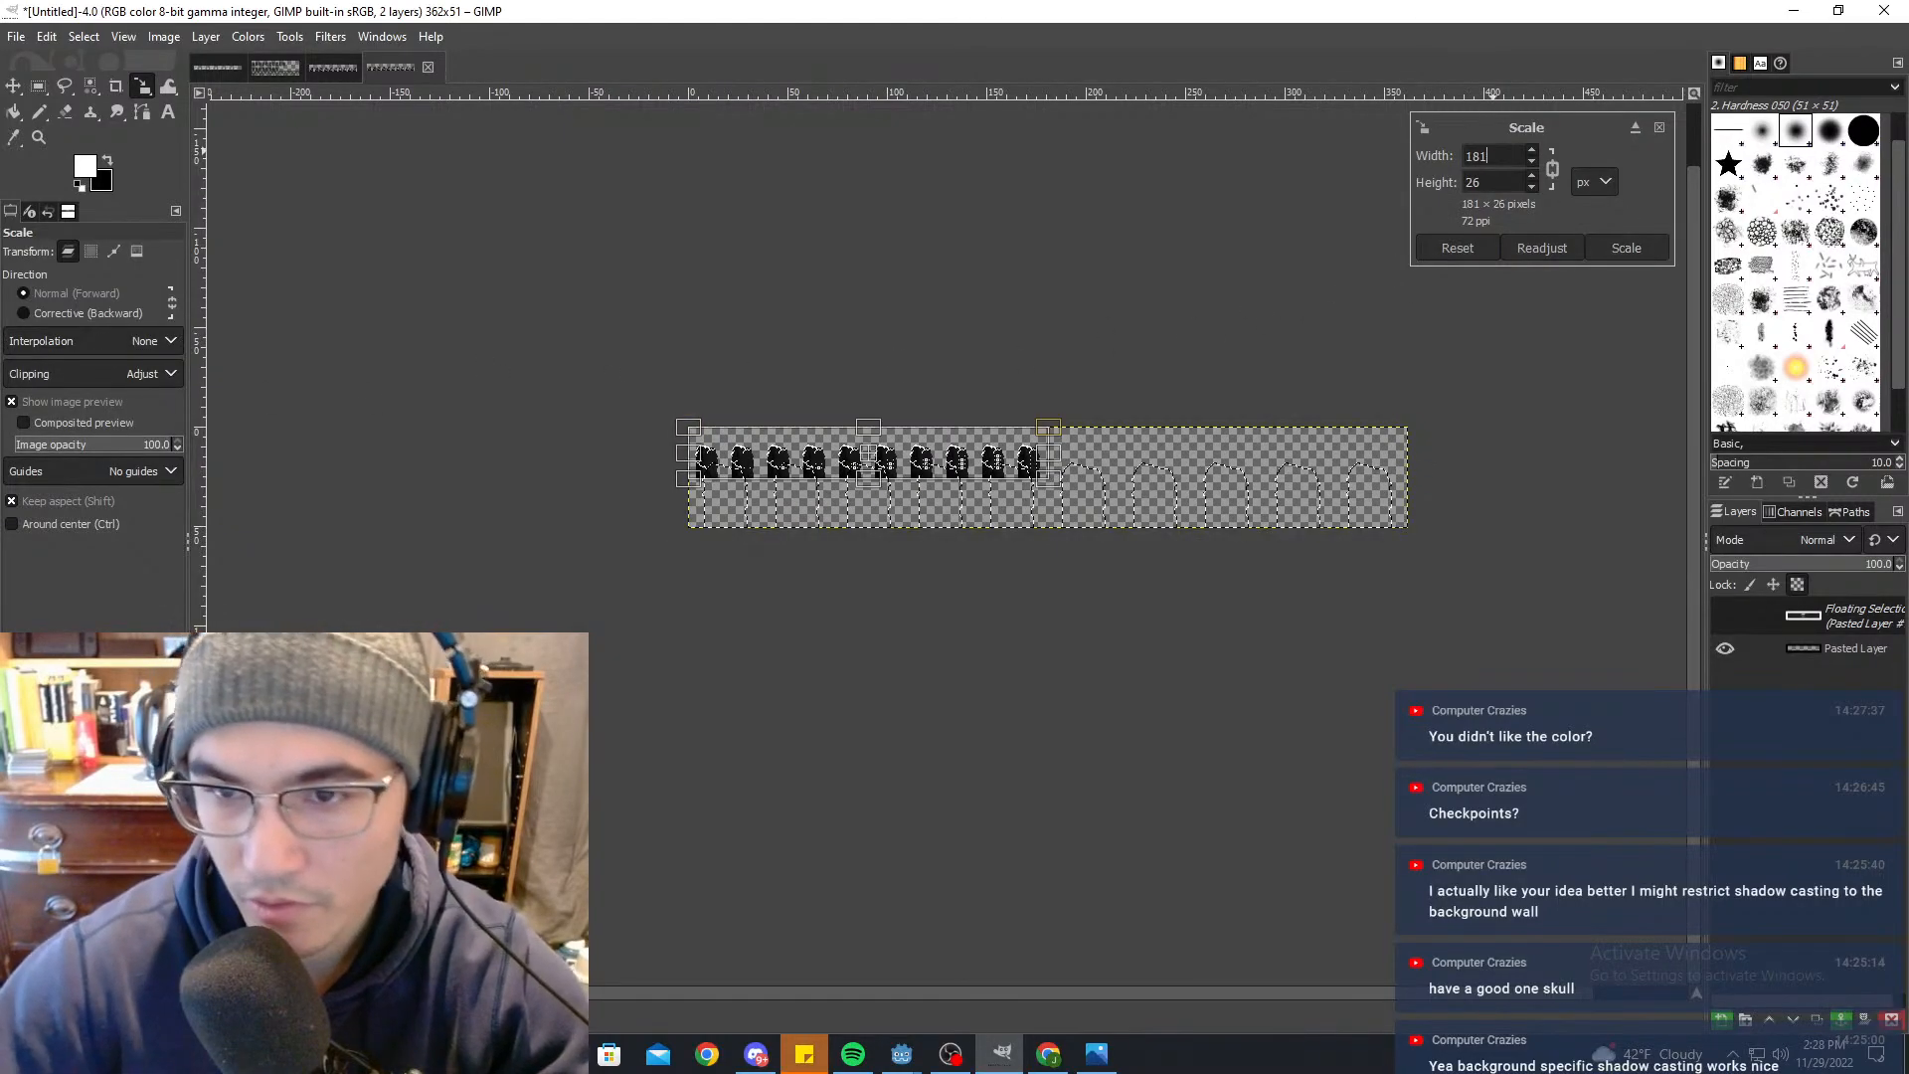
left_click(1627, 249)
Step: Compare the outline and rune details of the downscaled tombstones with the full-size strip in the previous image
scroll(1052, 414, "up", 5, "ctrl")
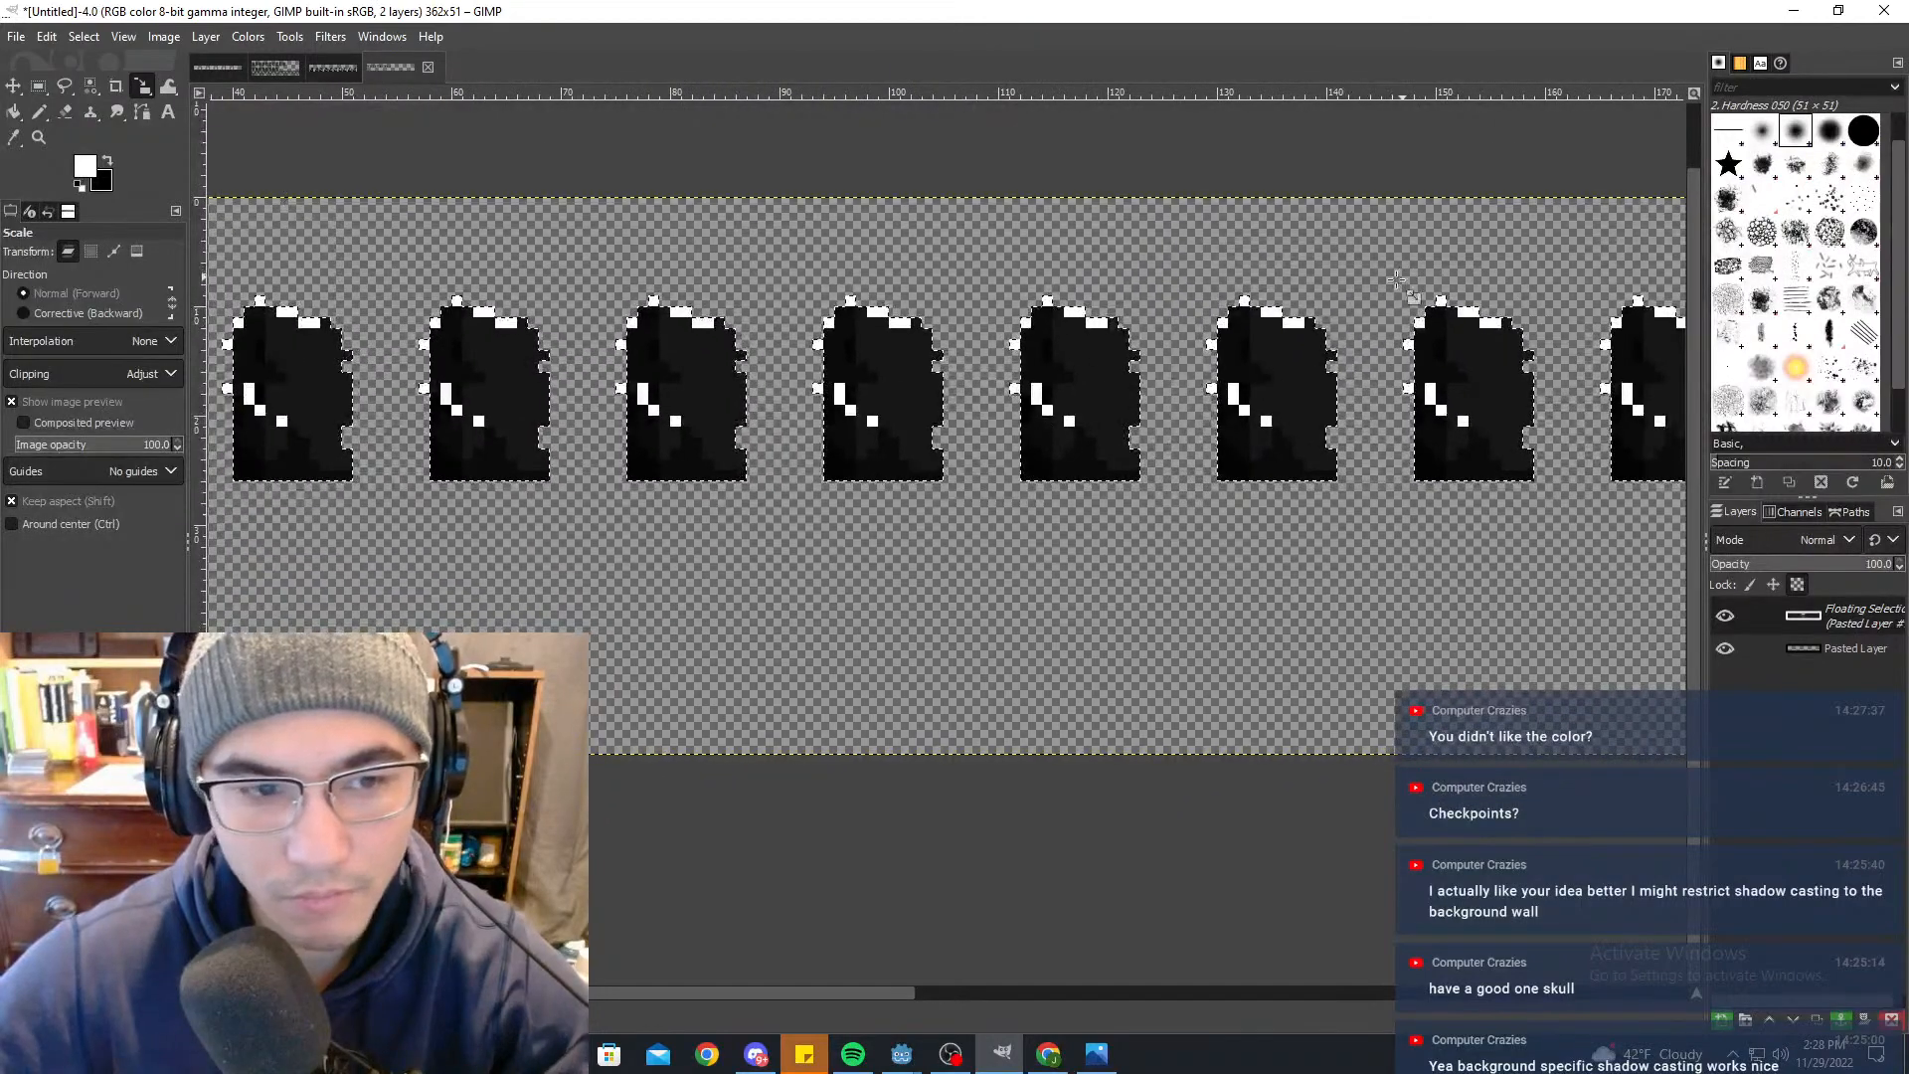
middle_click_drag(684, 342, 1030, 320)
middle_click_drag(382, 404, 1100, 328)
key("ctrl+Page_Up")
scroll(725, 346, "up", 5, "ctrl")
middle_click_drag(514, 214, 874, 273)
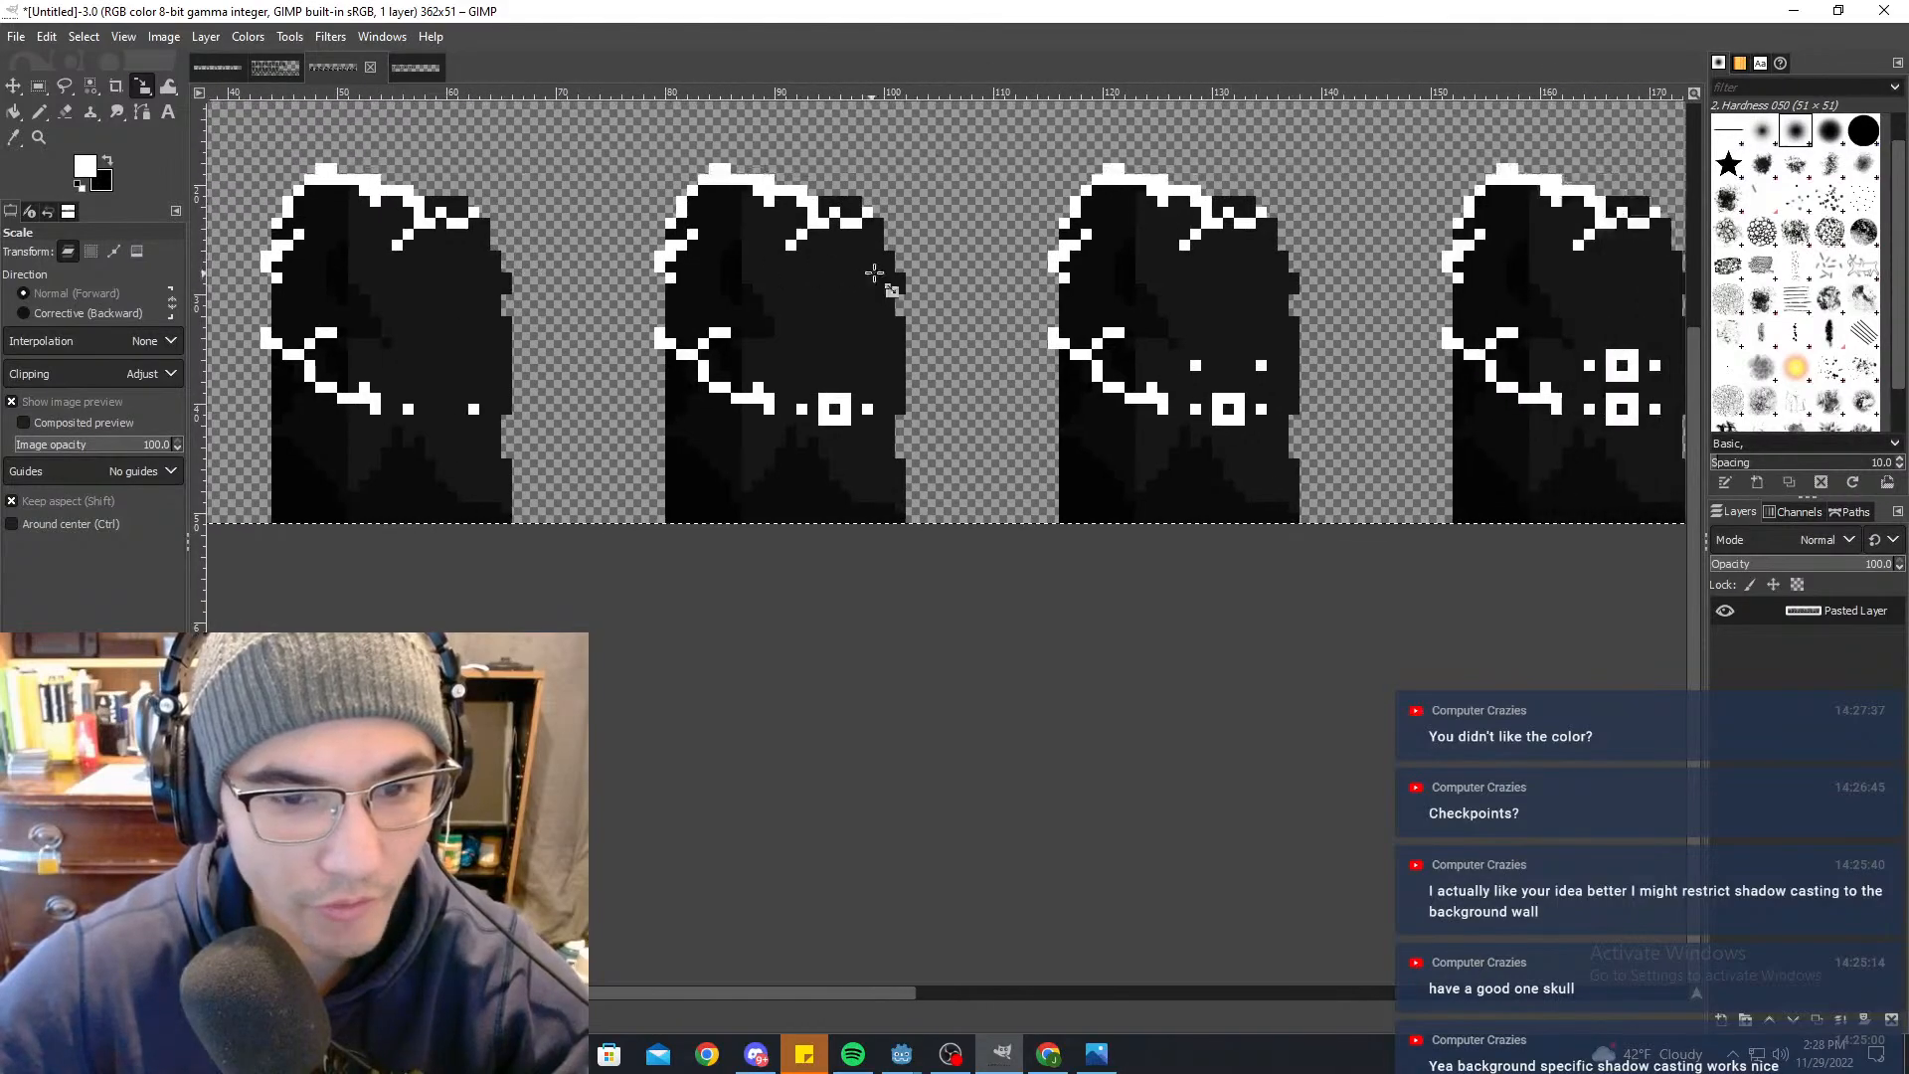
left_click(37, 87)
scroll(780, 337, "up", 3, "ctrl")
scroll(913, 455, "down", 5, "ctrl")
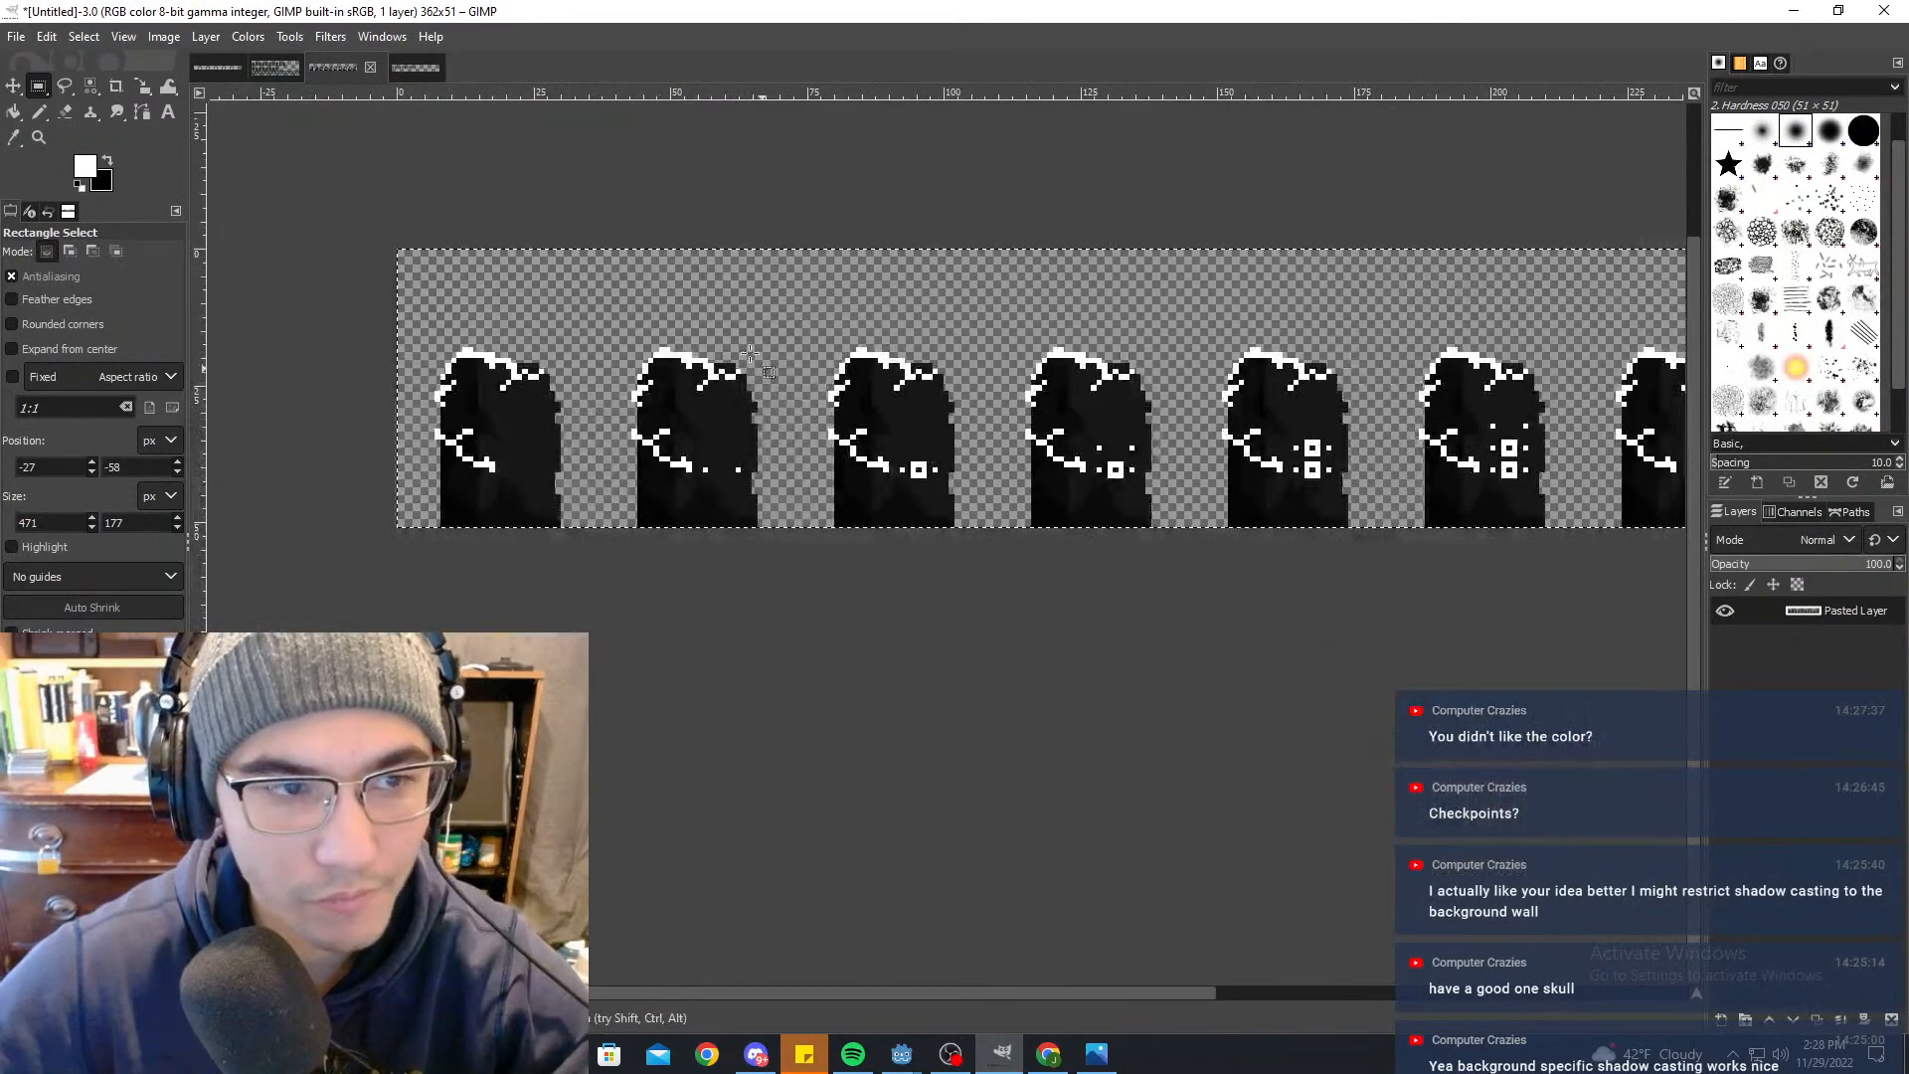
Step: Export the full-size tombstone strip as "Large tombstone 24x24.png" in the Sprites\dark series folder
left_click(16, 35)
left_click(69, 371)
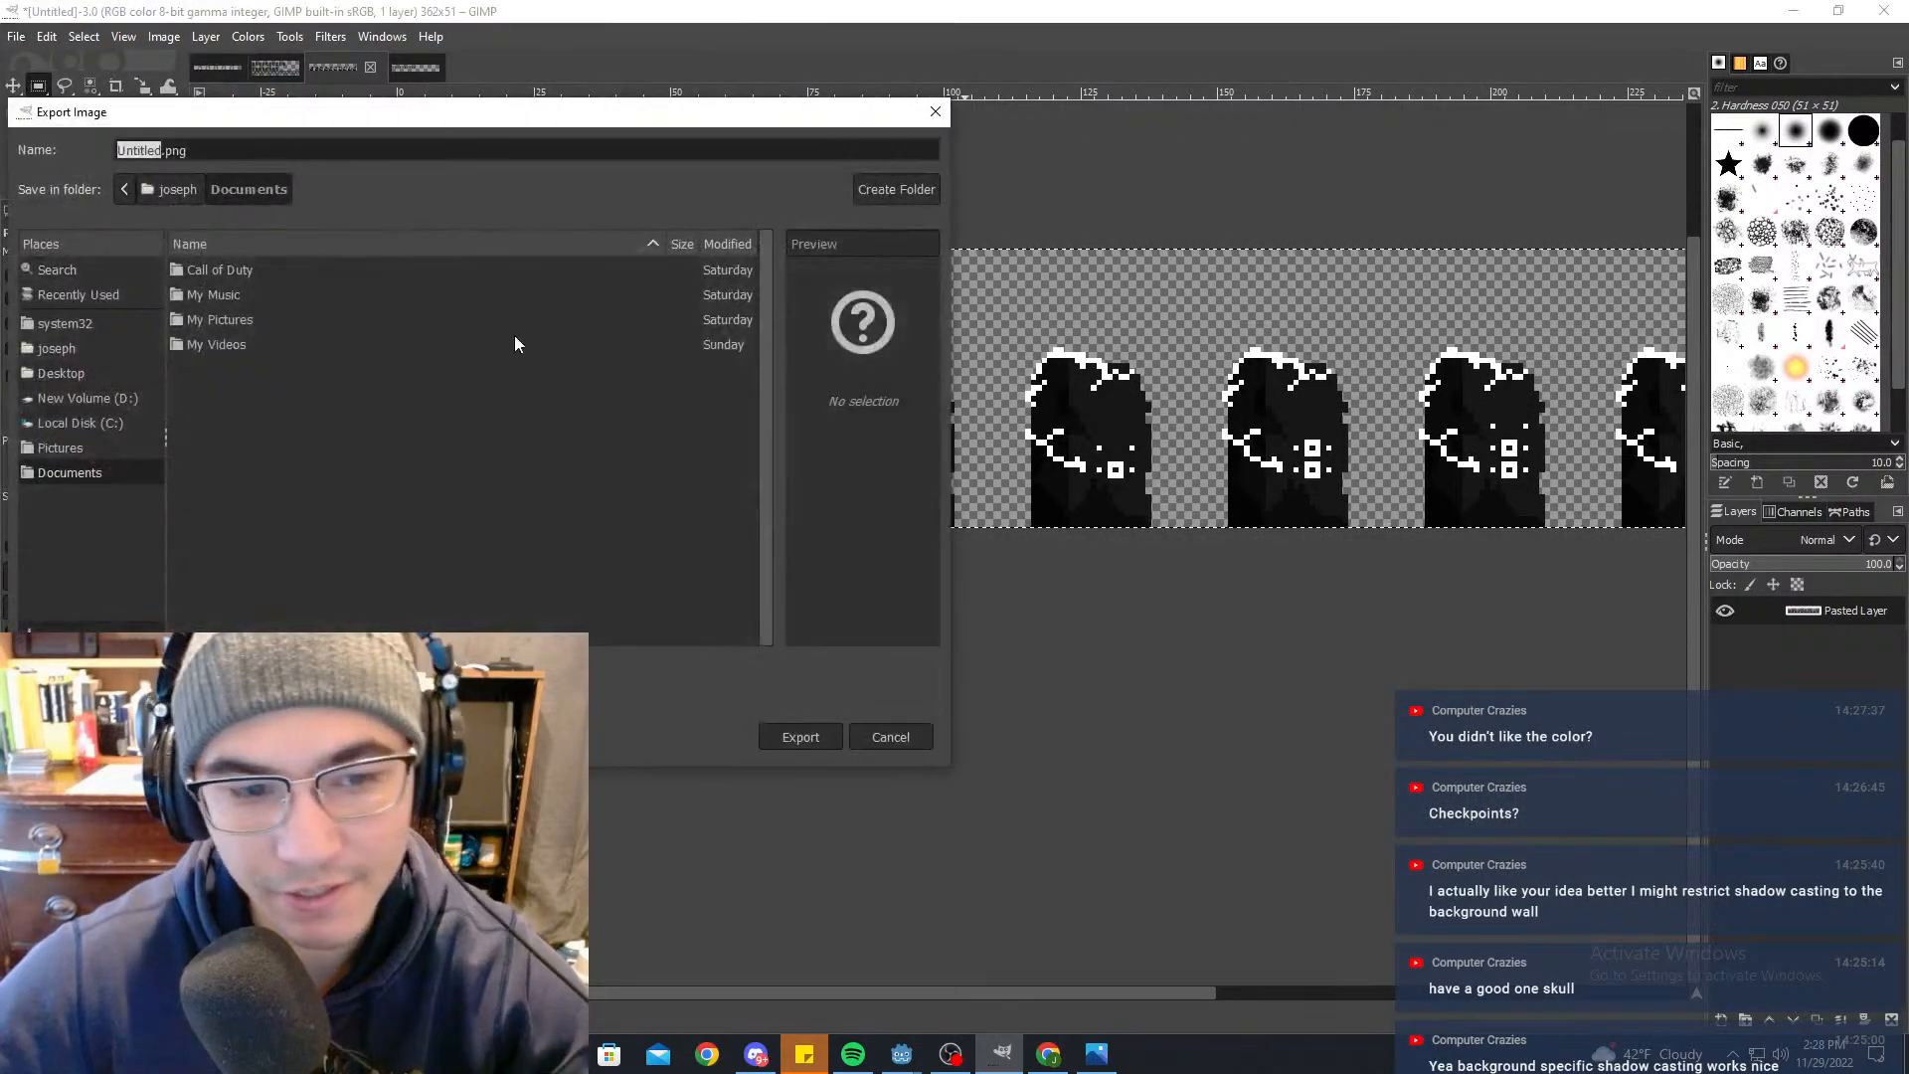
left_click(86, 423)
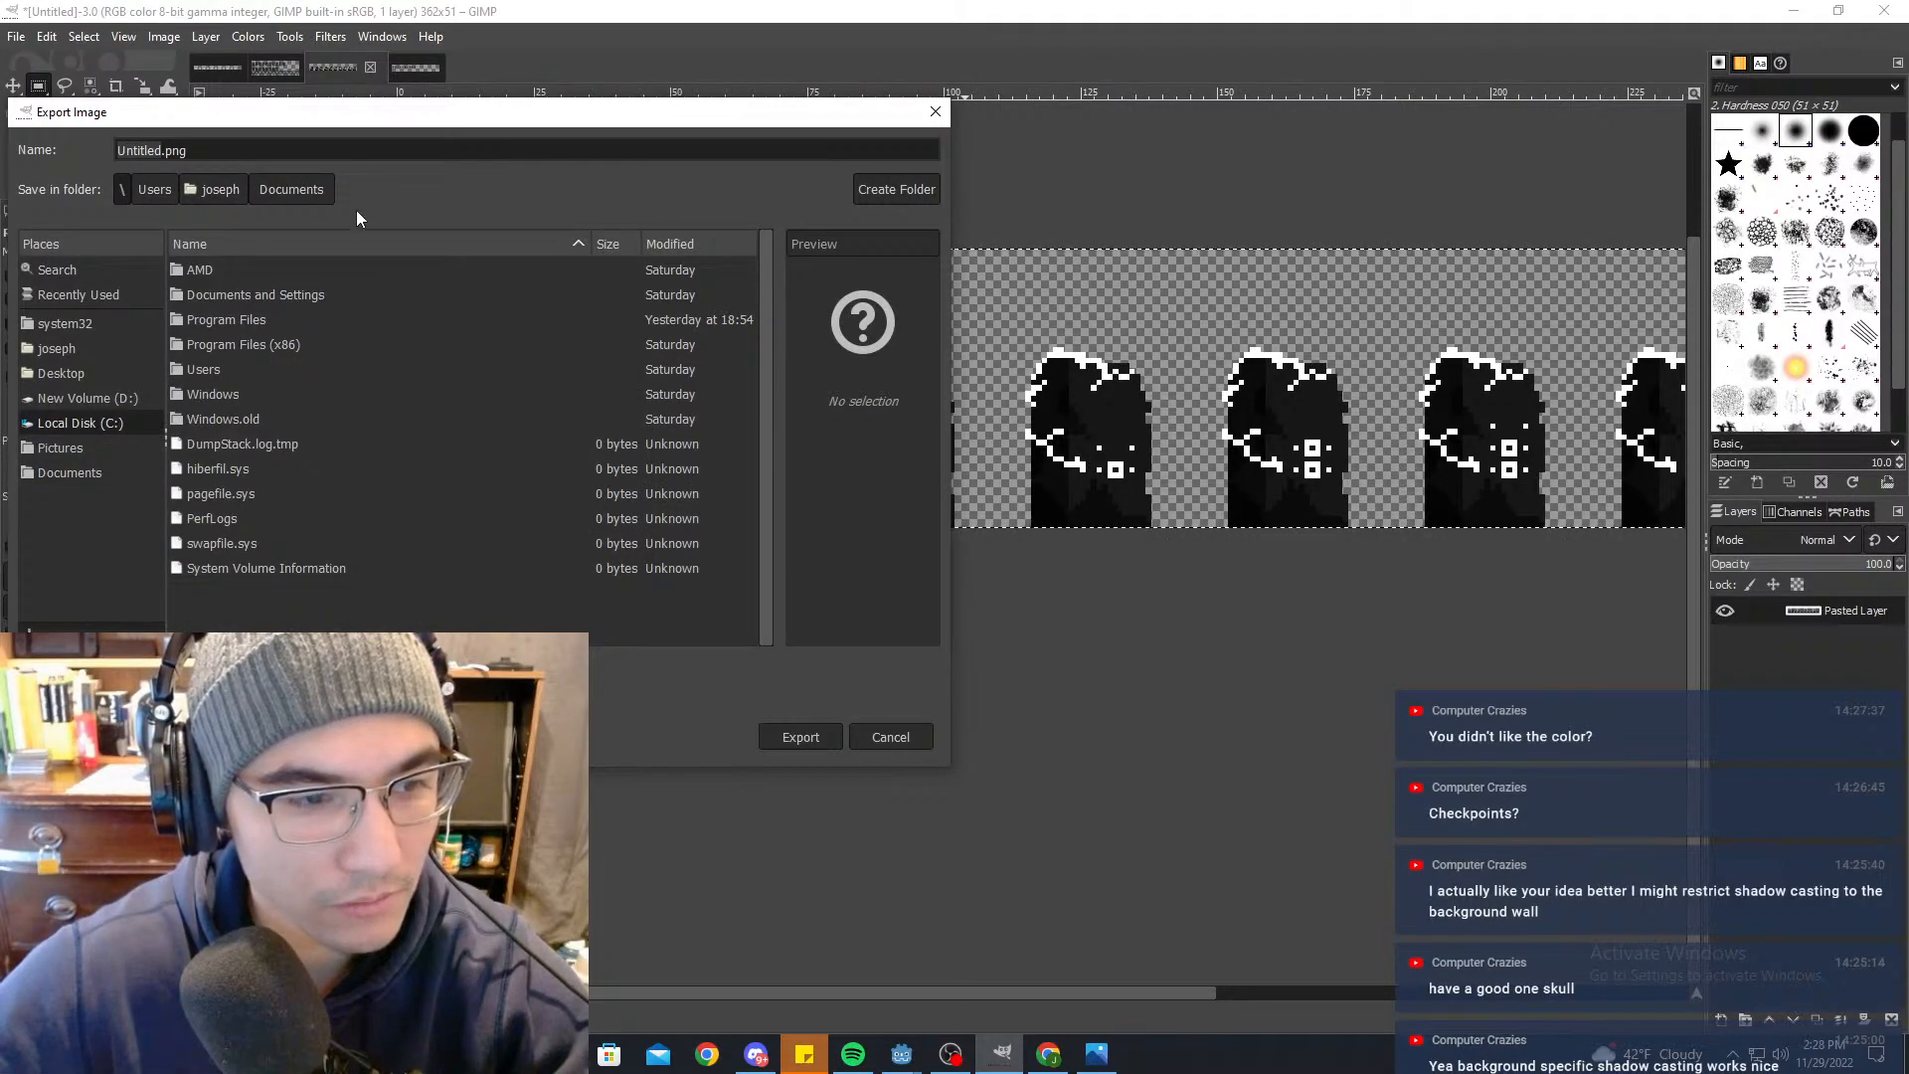
key("Escape")
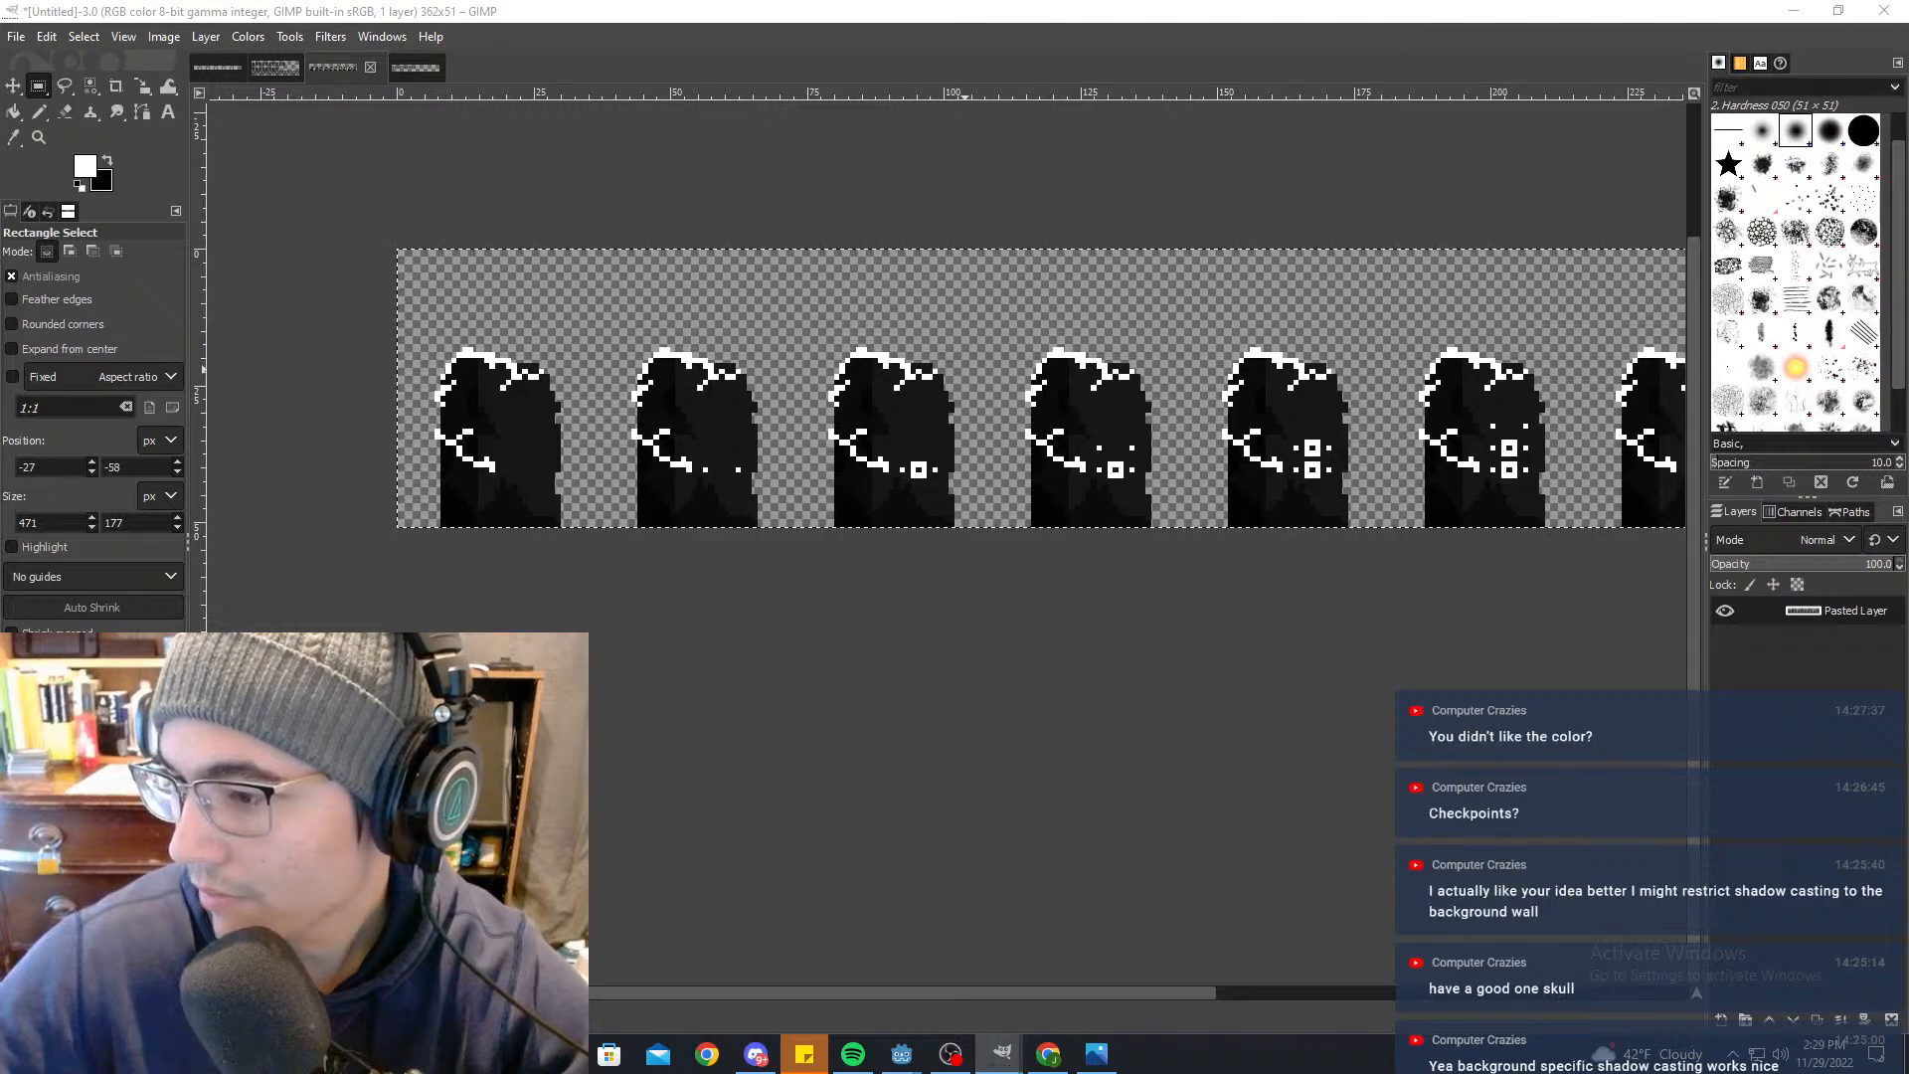
key("Return")
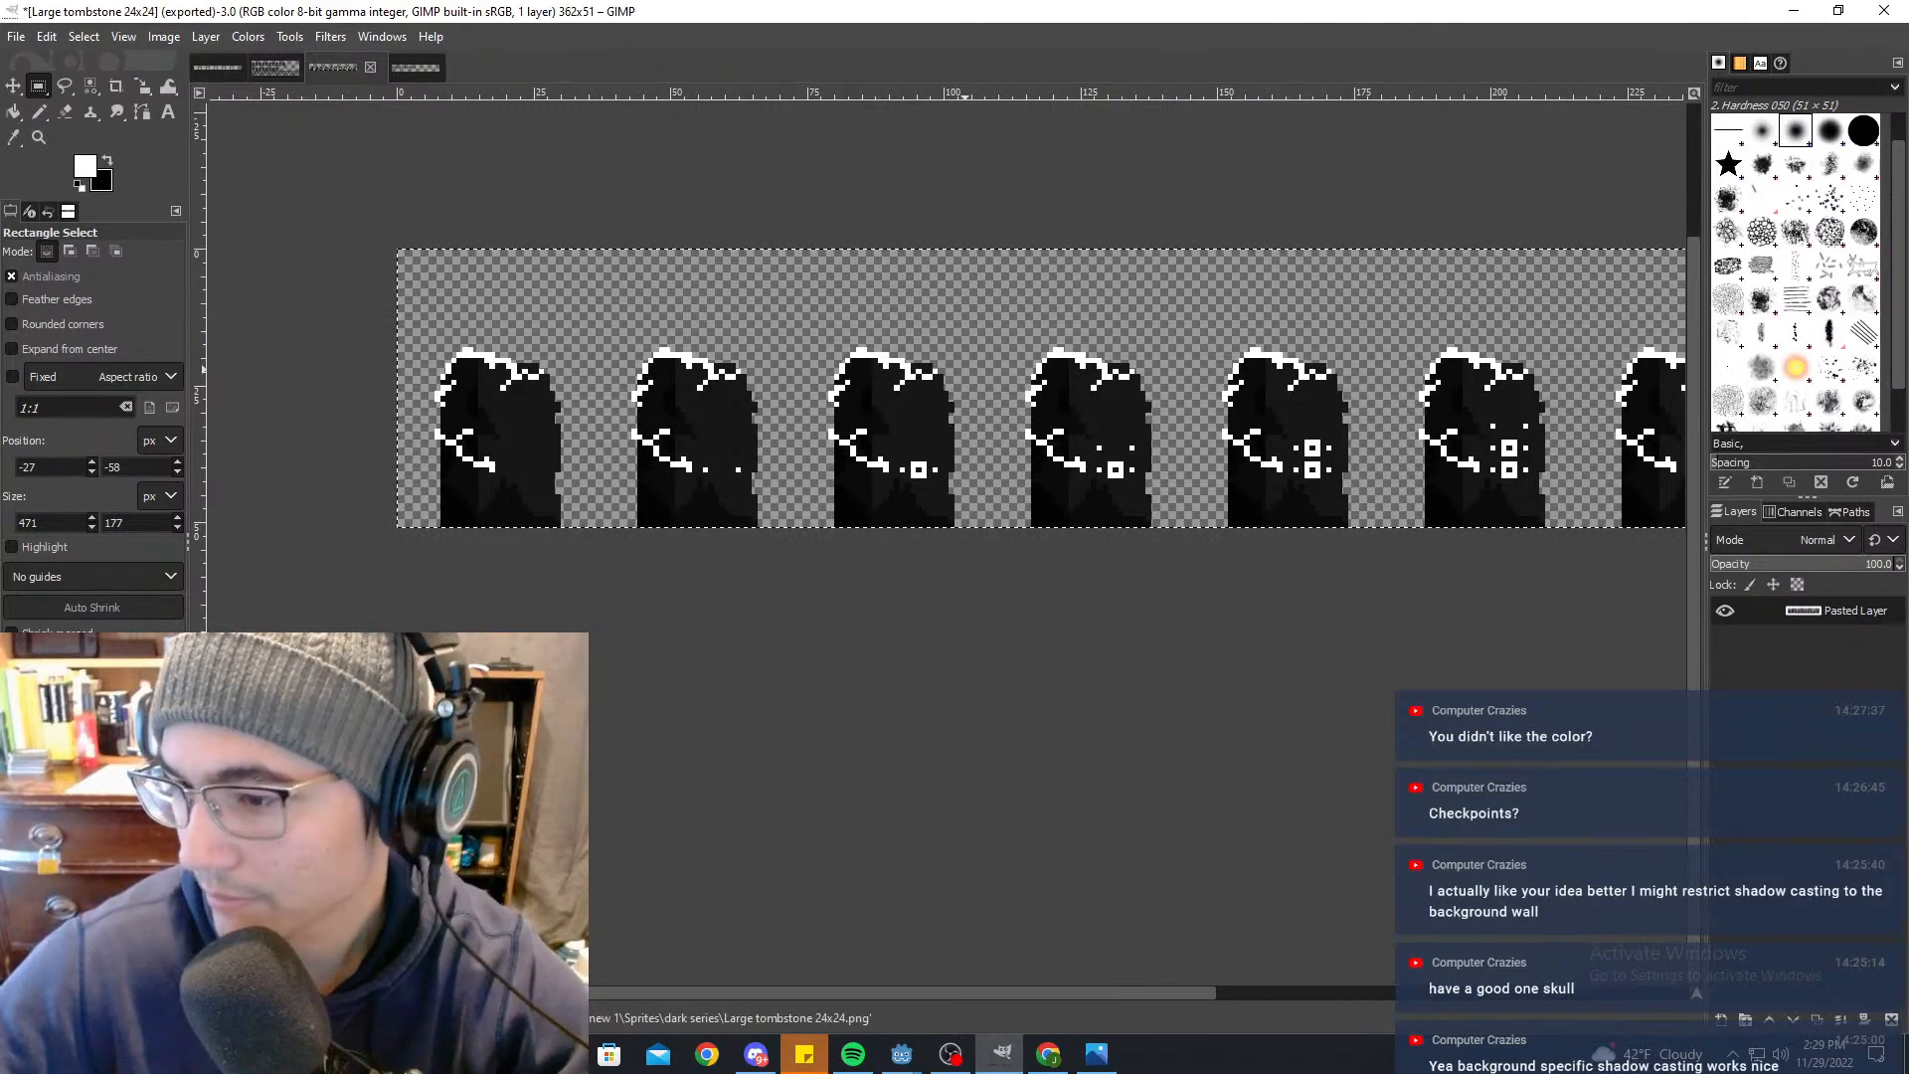
Step: Clear the selection and examine the rune progression across the frames of the full-size tombstone strip
key("alt+Tab")
left_click(1377, 654)
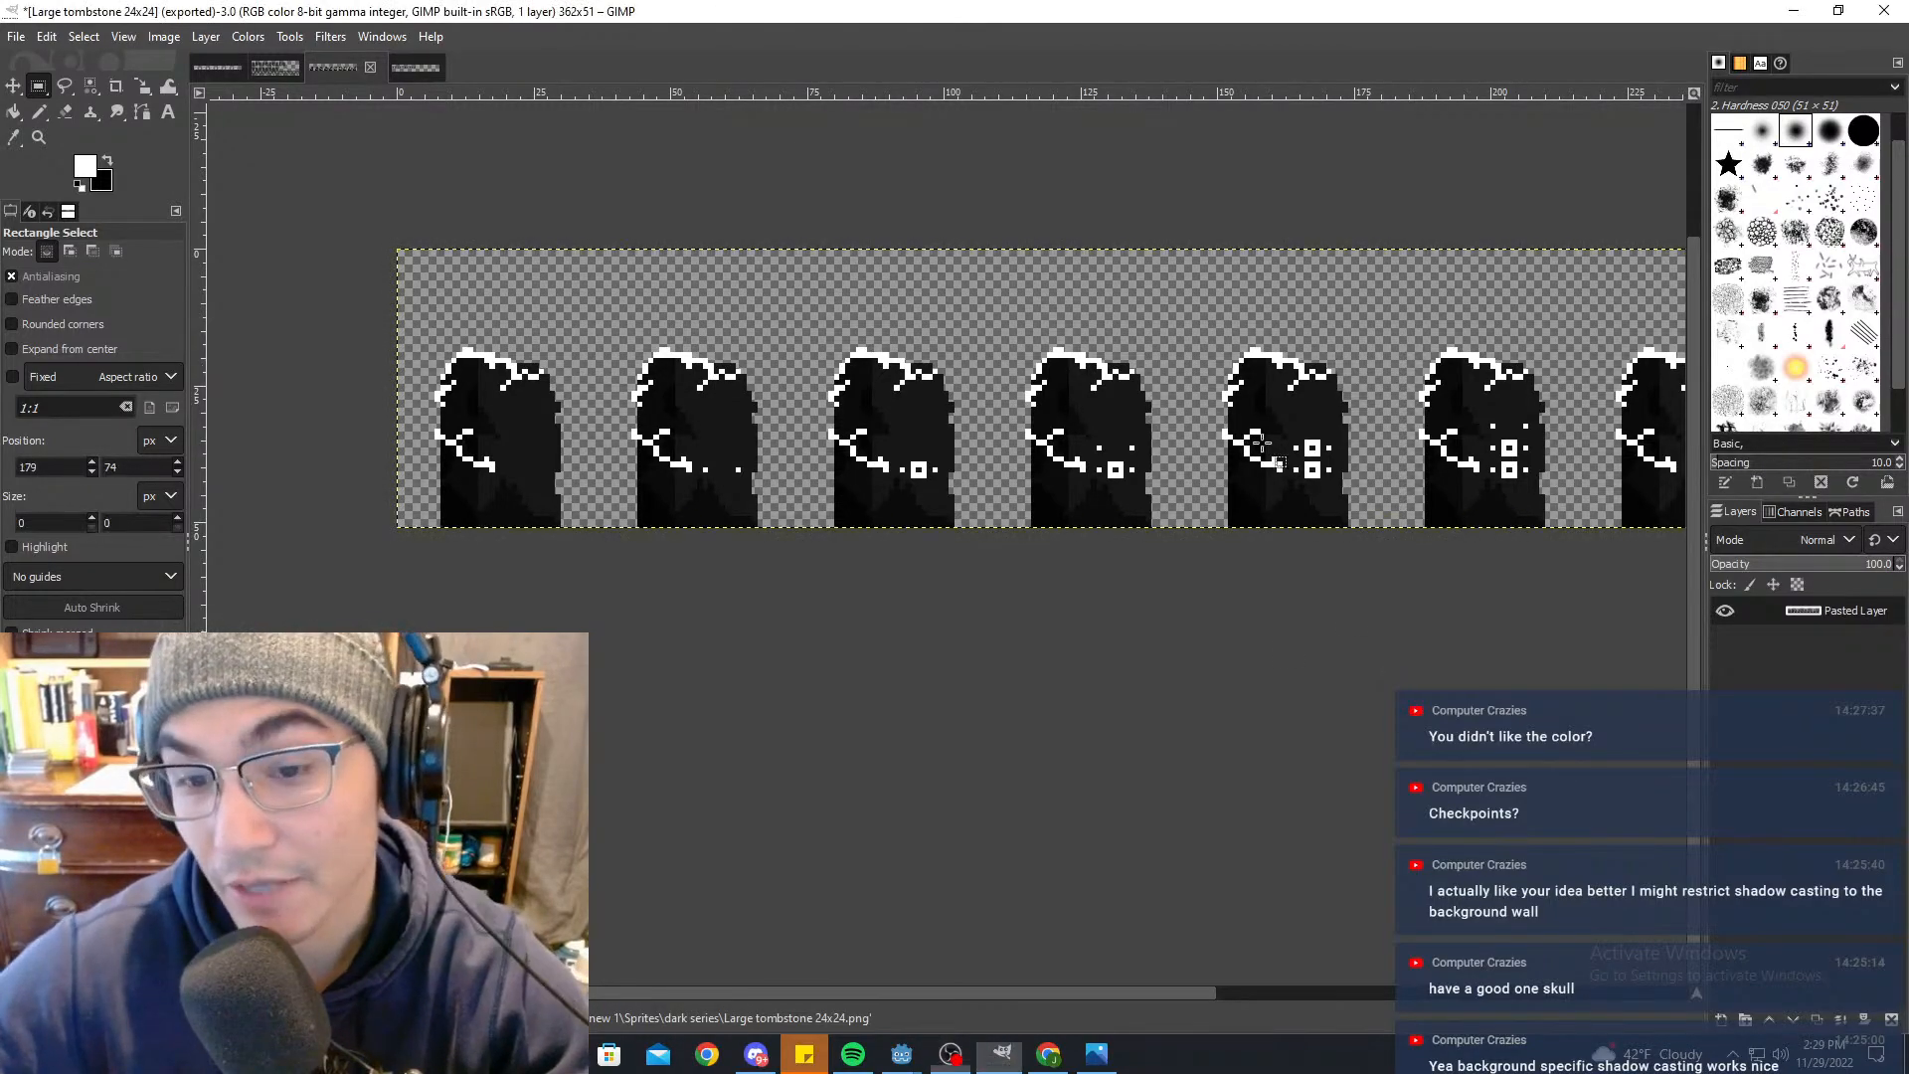
middle_click_drag(1633, 321, 1388, 309)
scroll(1368, 335, "down", 5, "ctrl")
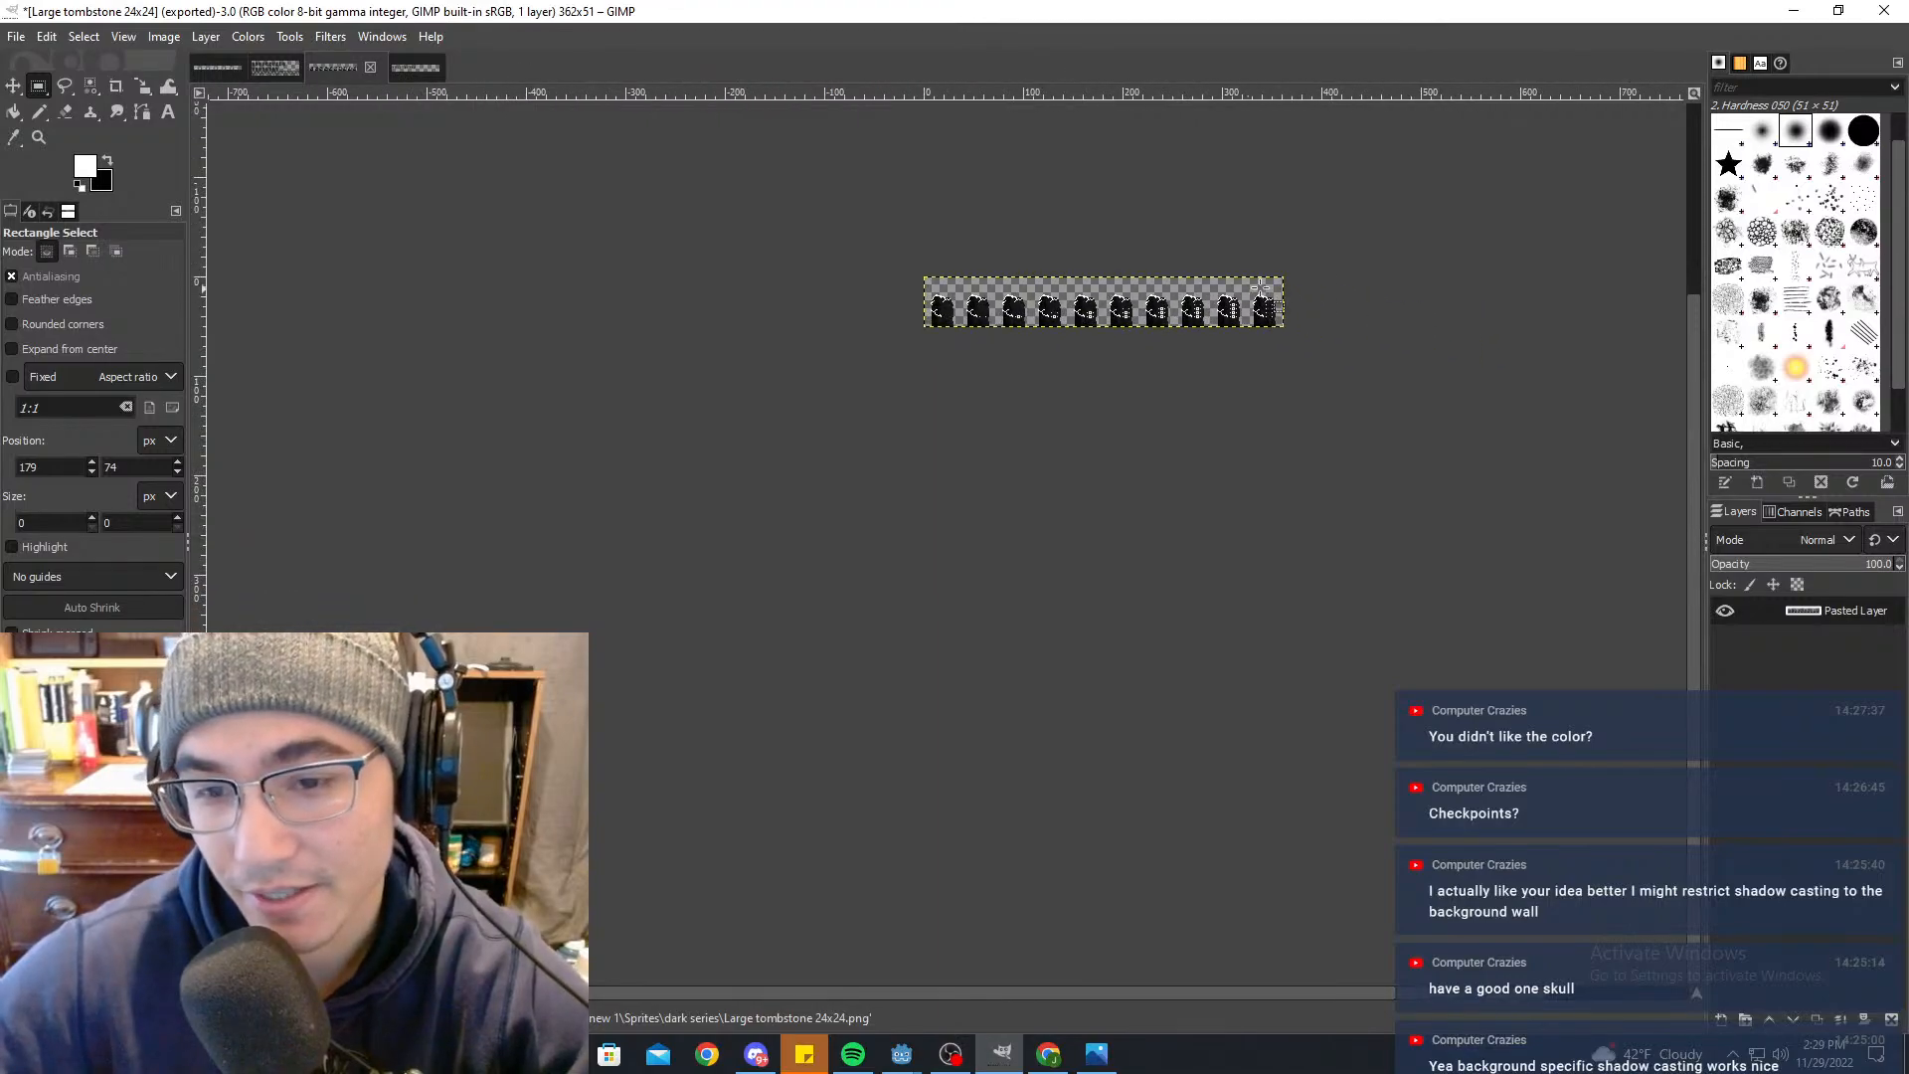
scroll(1293, 343, "up", 5, "ctrl")
scroll(1219, 346, "down", 4, "ctrl")
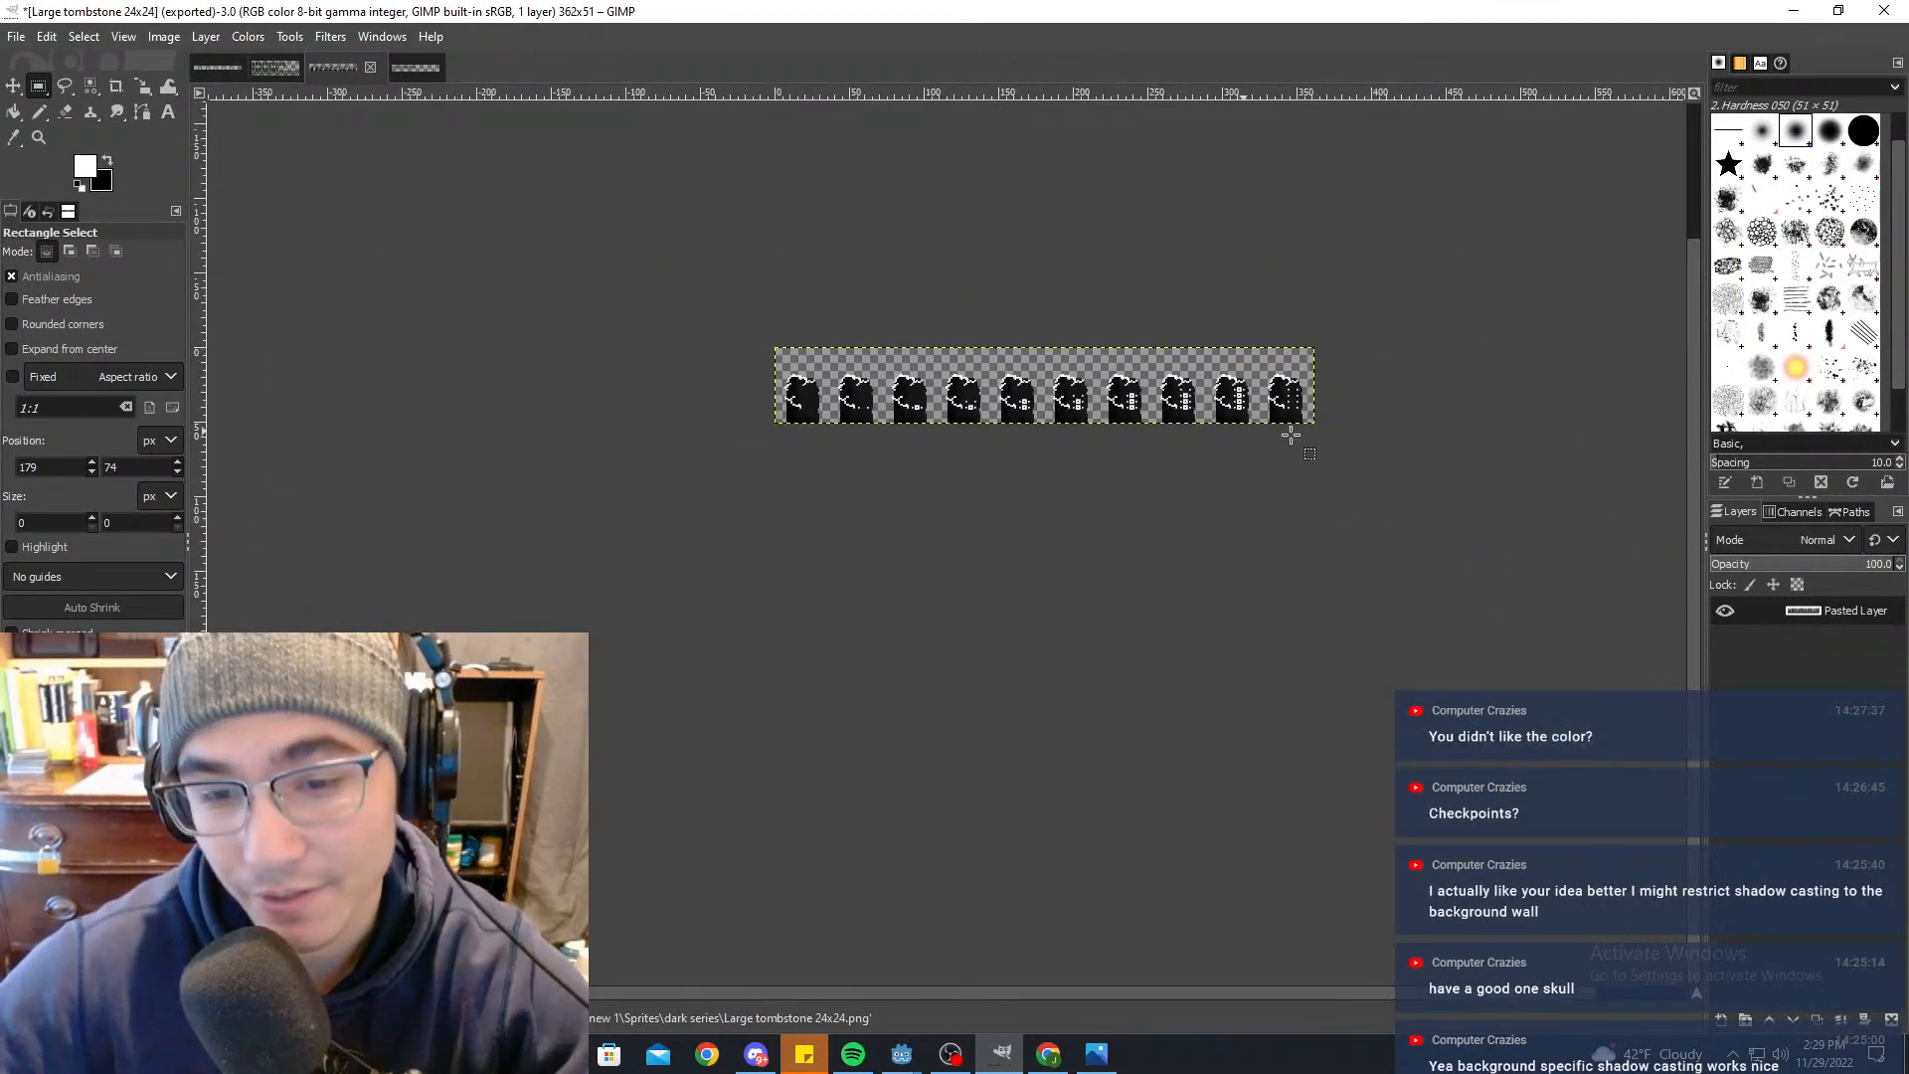
scroll(1288, 398, "up", 6, "ctrl")
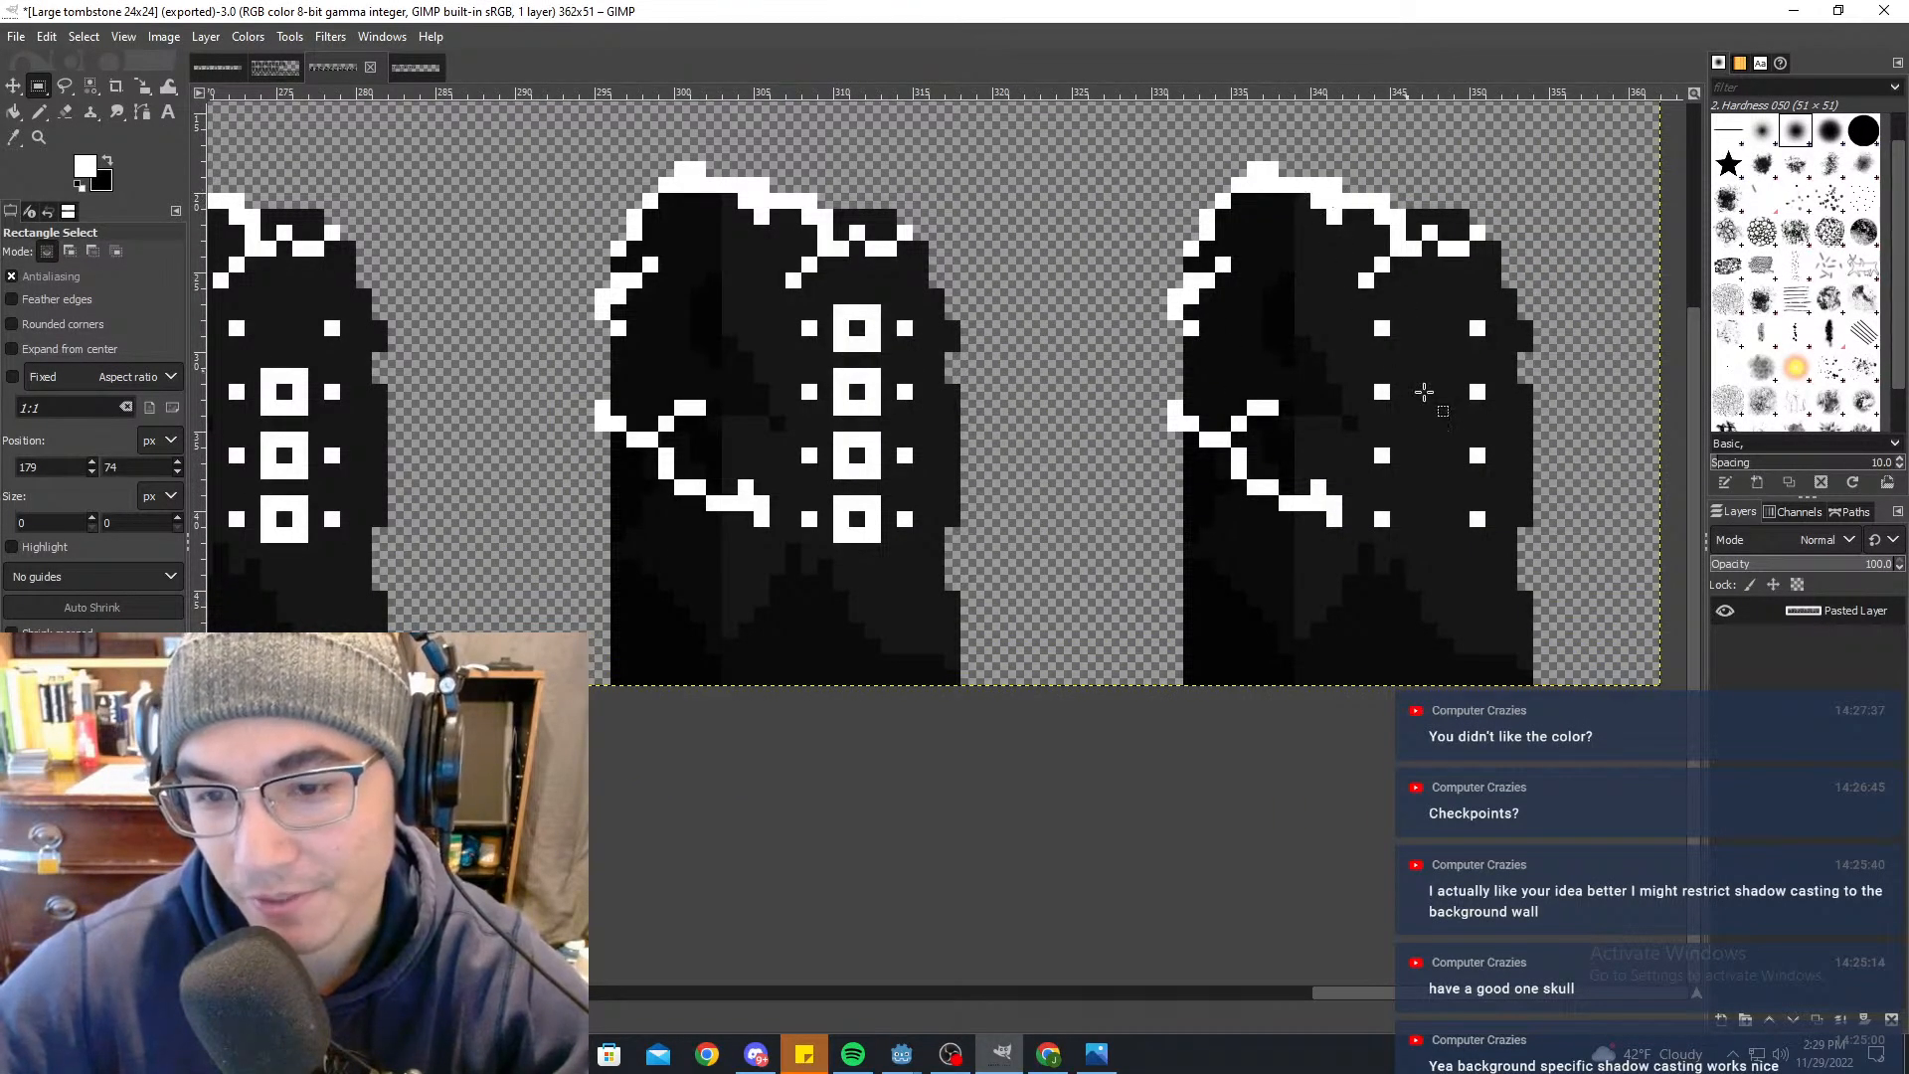
scroll(1424, 364, "down", 4, "ctrl")
middle_click_drag(1423, 364, 1526, 365)
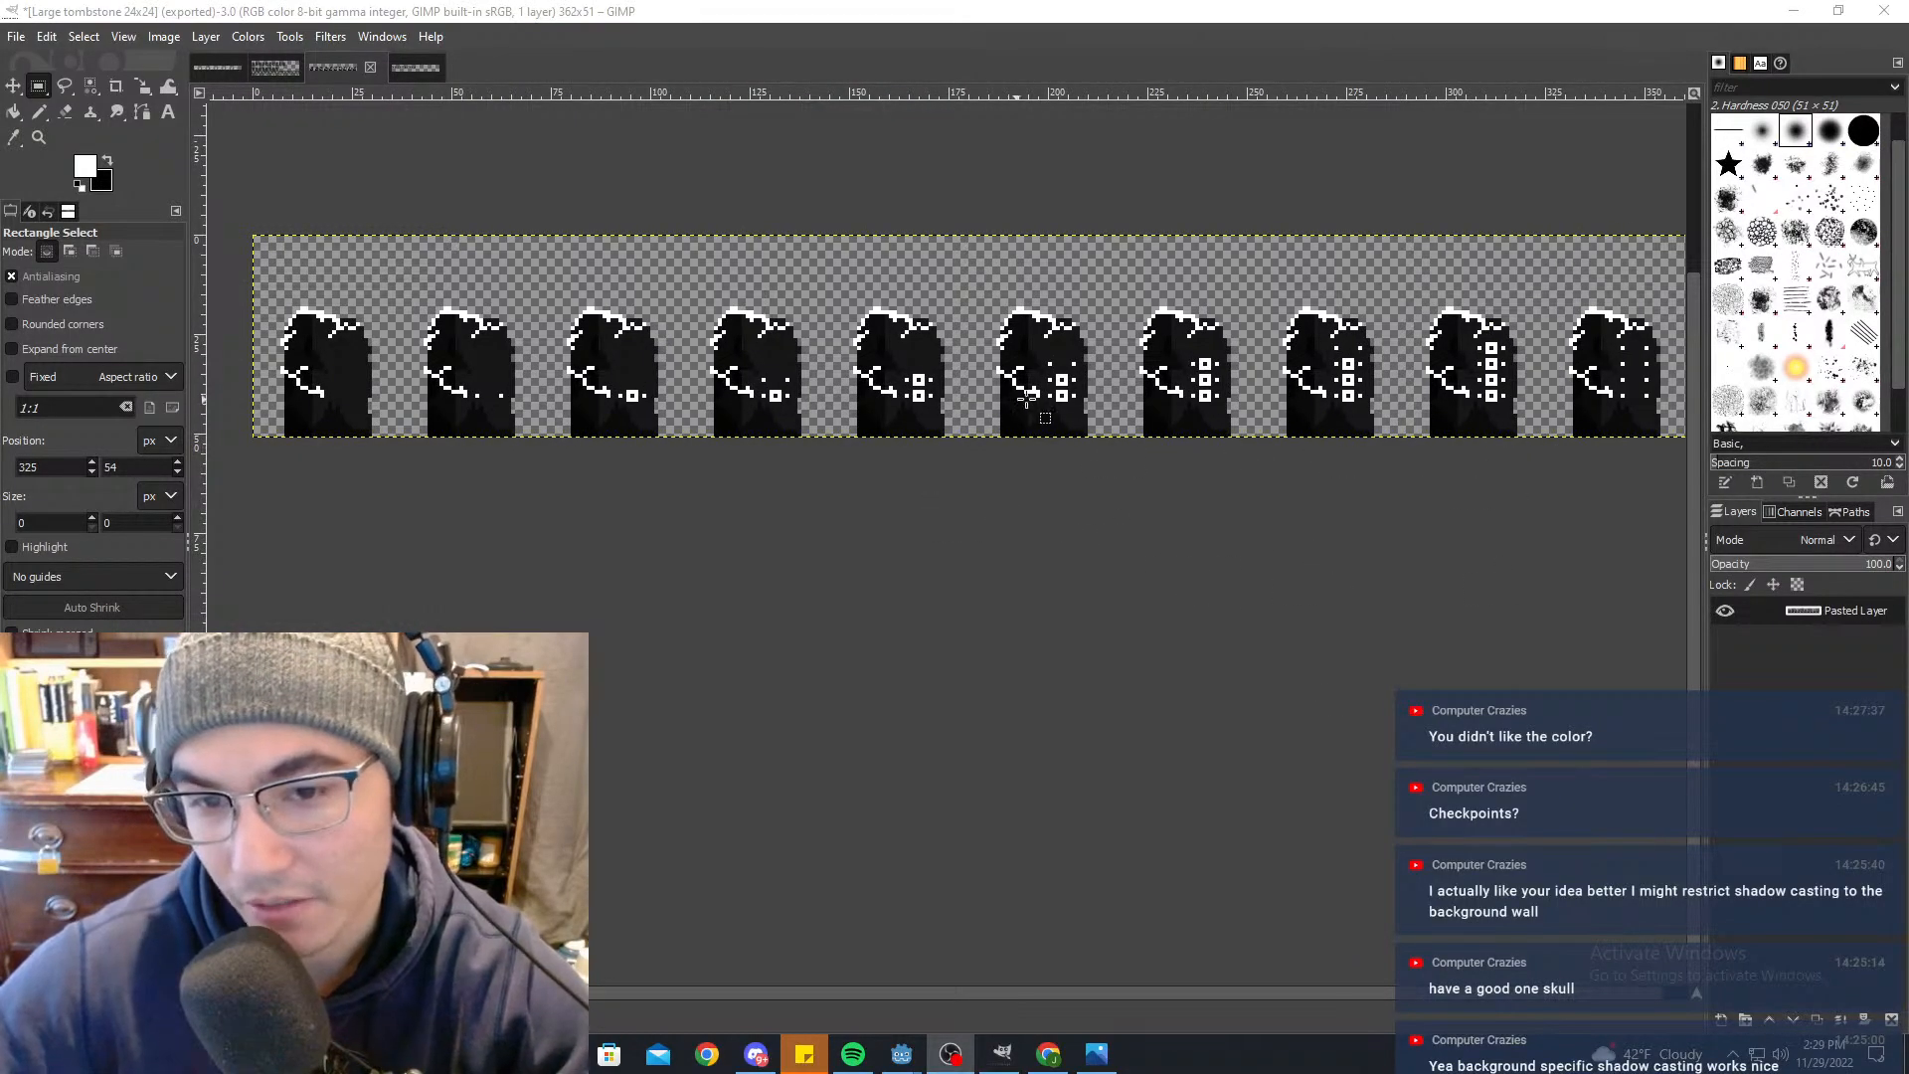
scroll(1064, 408, "down", 4, "ctrl")
Step: Switch to Godot and examine the WorldDemo room chain up to the large sword chamber near Room59
left_click(1792, 12)
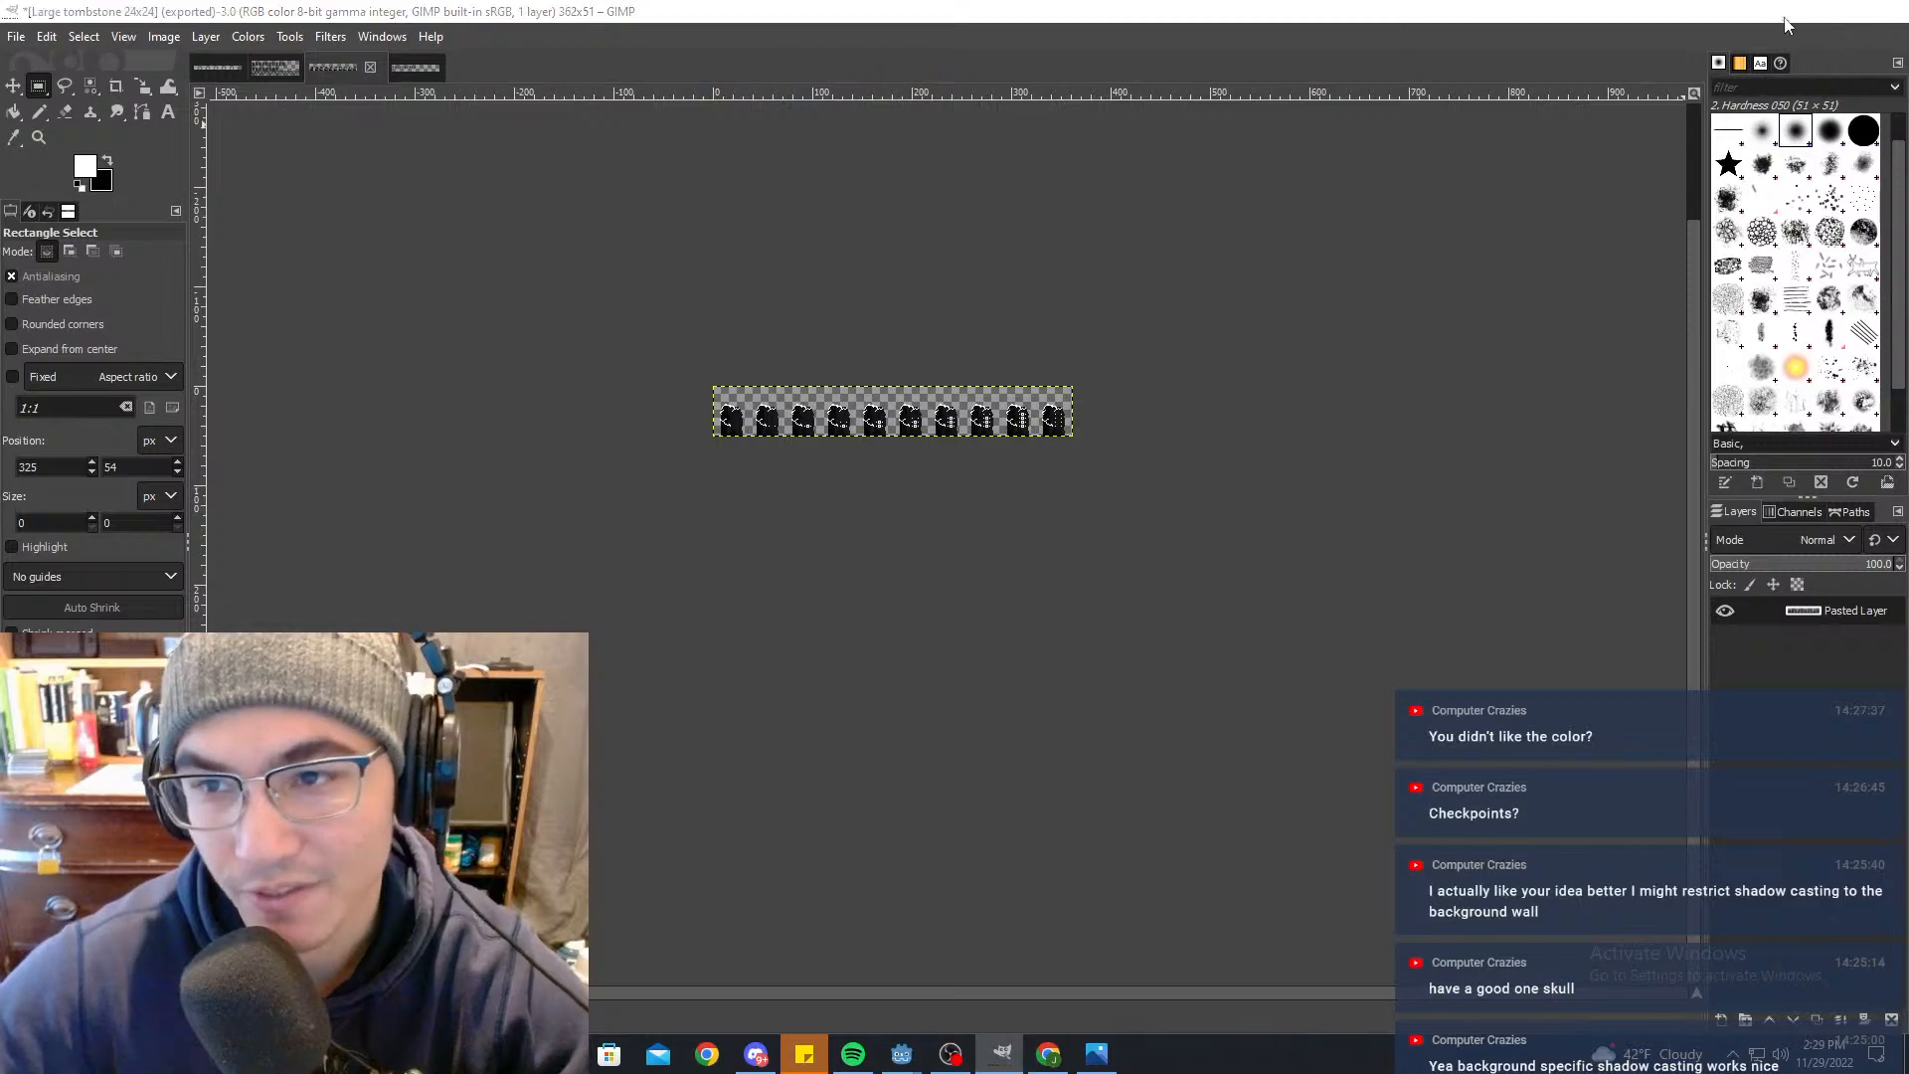
middle_click_drag(1403, 274, 1035, 307)
middle_click_drag(1340, 296, 835, 355)
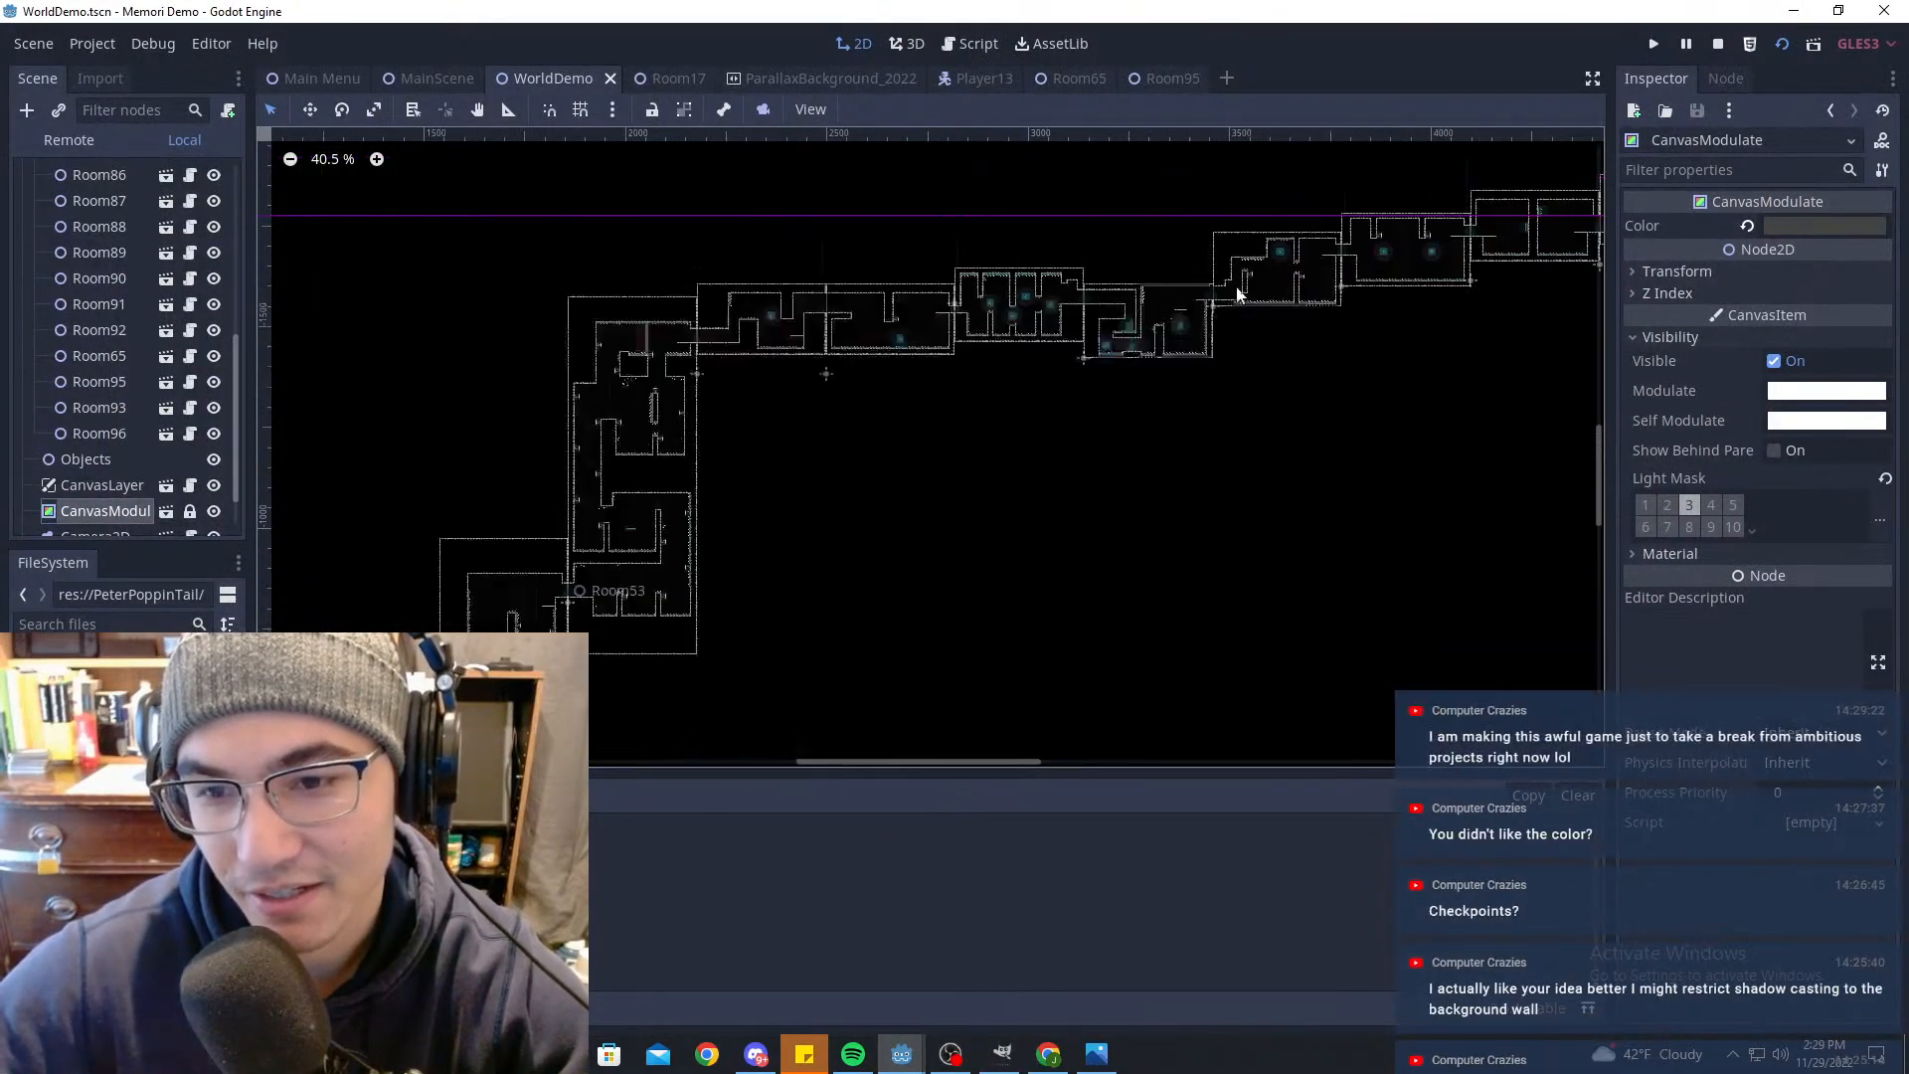
middle_click_drag(1240, 294, 789, 412)
middle_click_drag(1367, 286, 704, 494)
scroll(1267, 262, "up", 5)
middle_click_drag(1267, 263, 1061, 494)
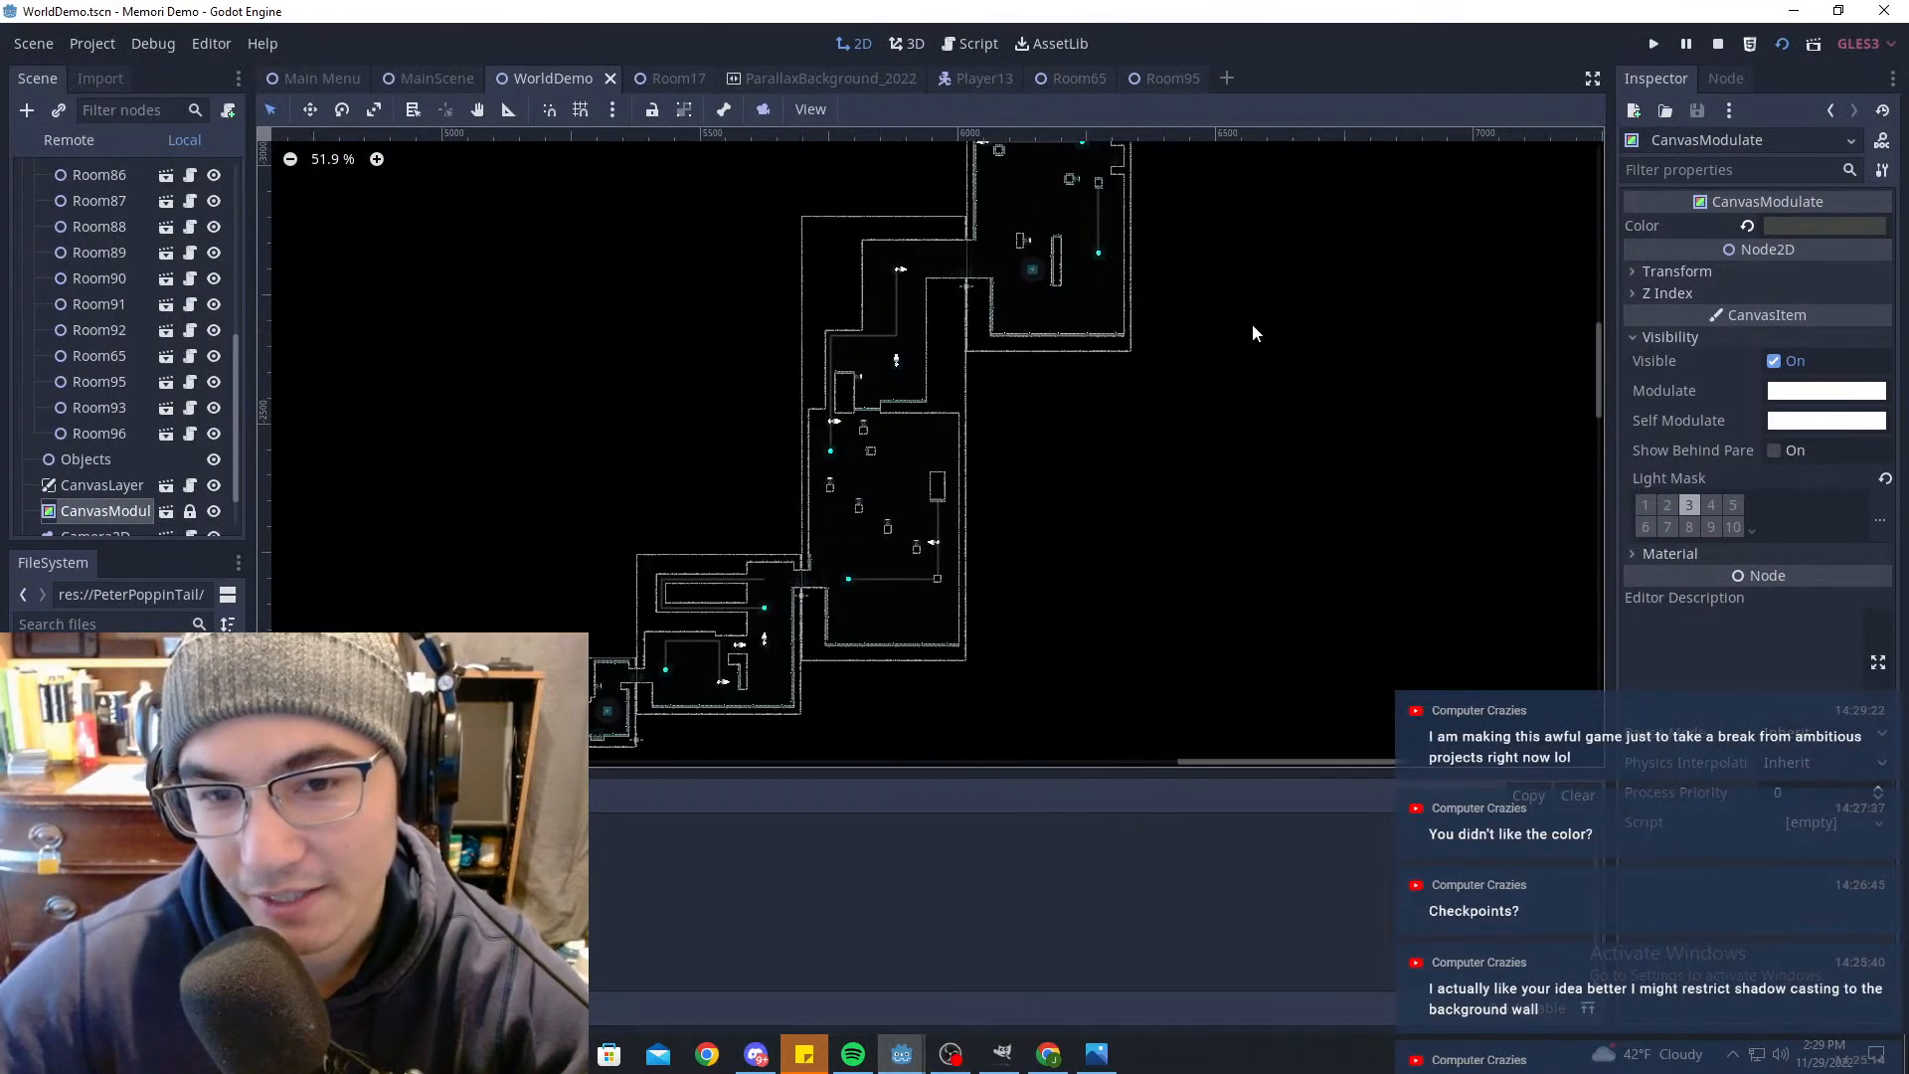
middle_click_drag(1251, 324, 976, 542)
middle_click_drag(1168, 194, 1031, 475)
scroll(1030, 481, "up", 6)
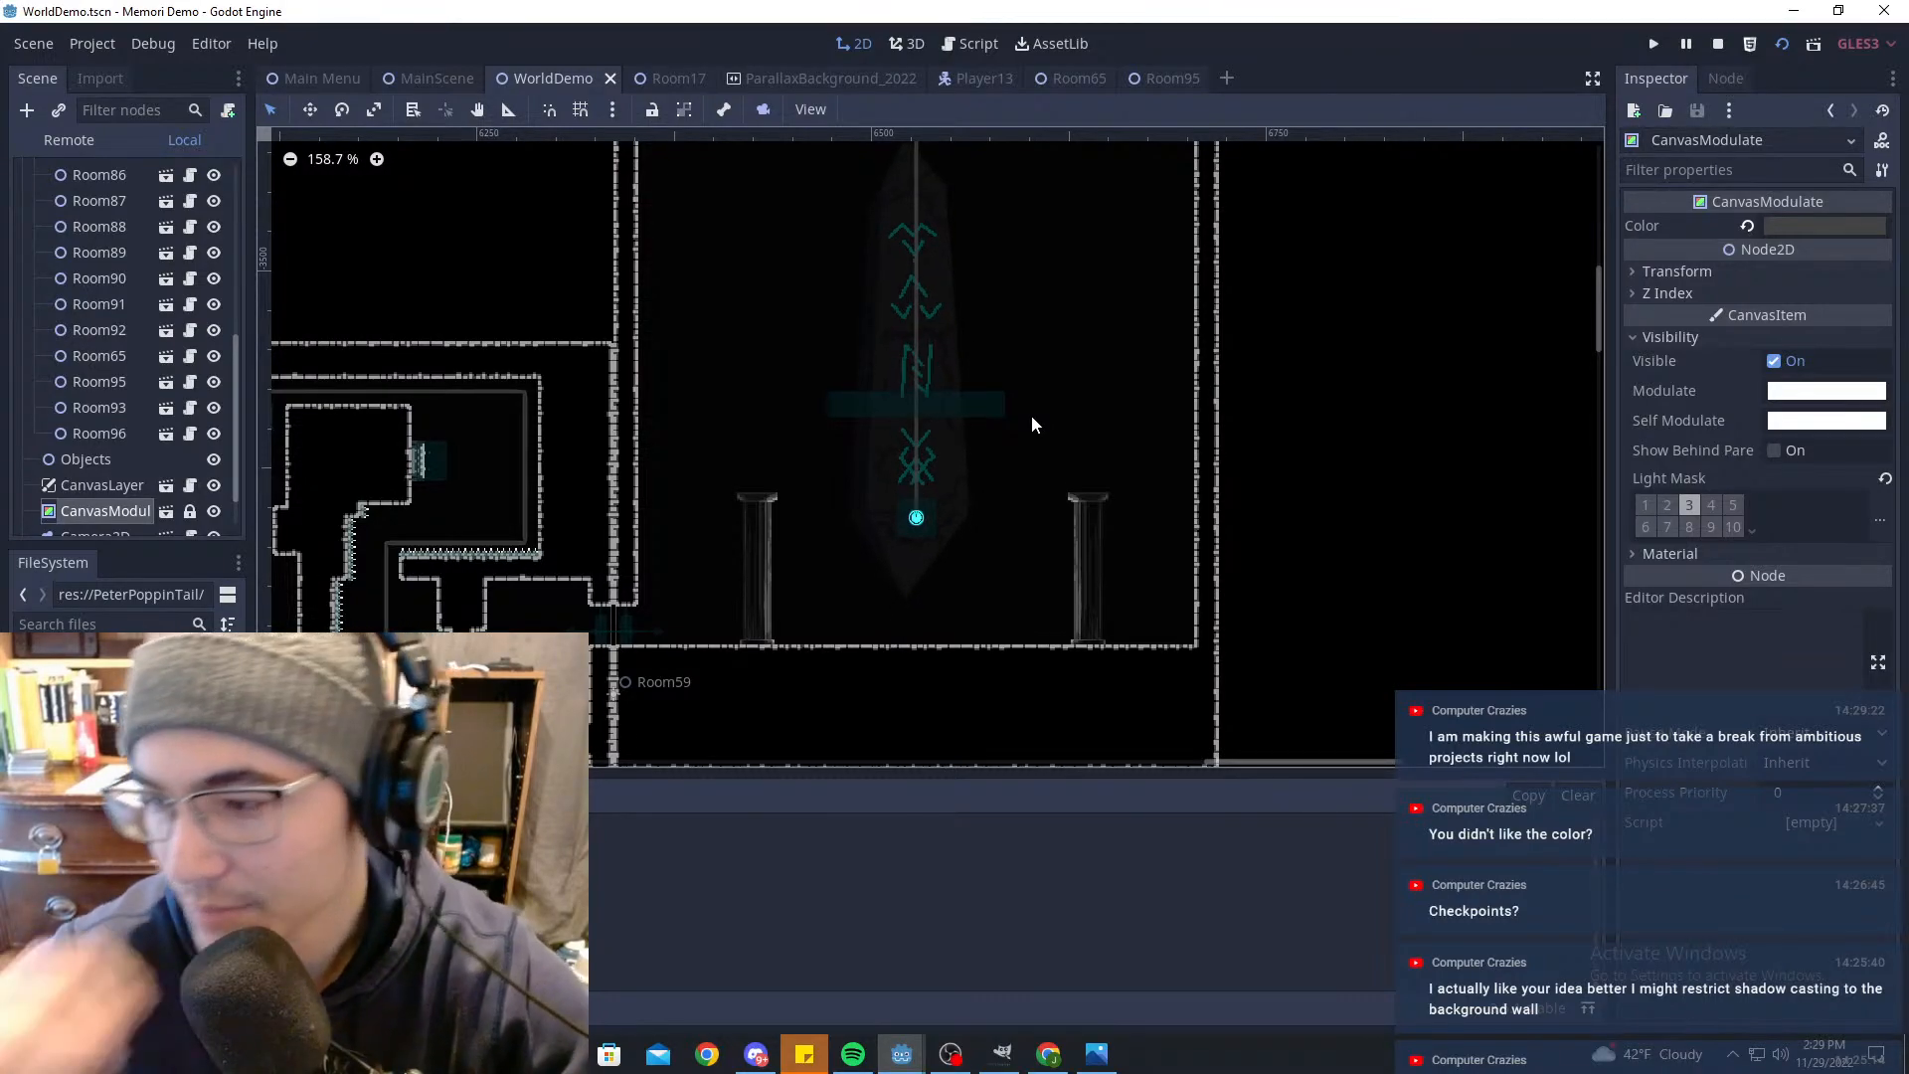
Step: Examine the WorldDemo rooms from the sword chamber back to the starting area around the world origin
scroll(1092, 462, "down", 8)
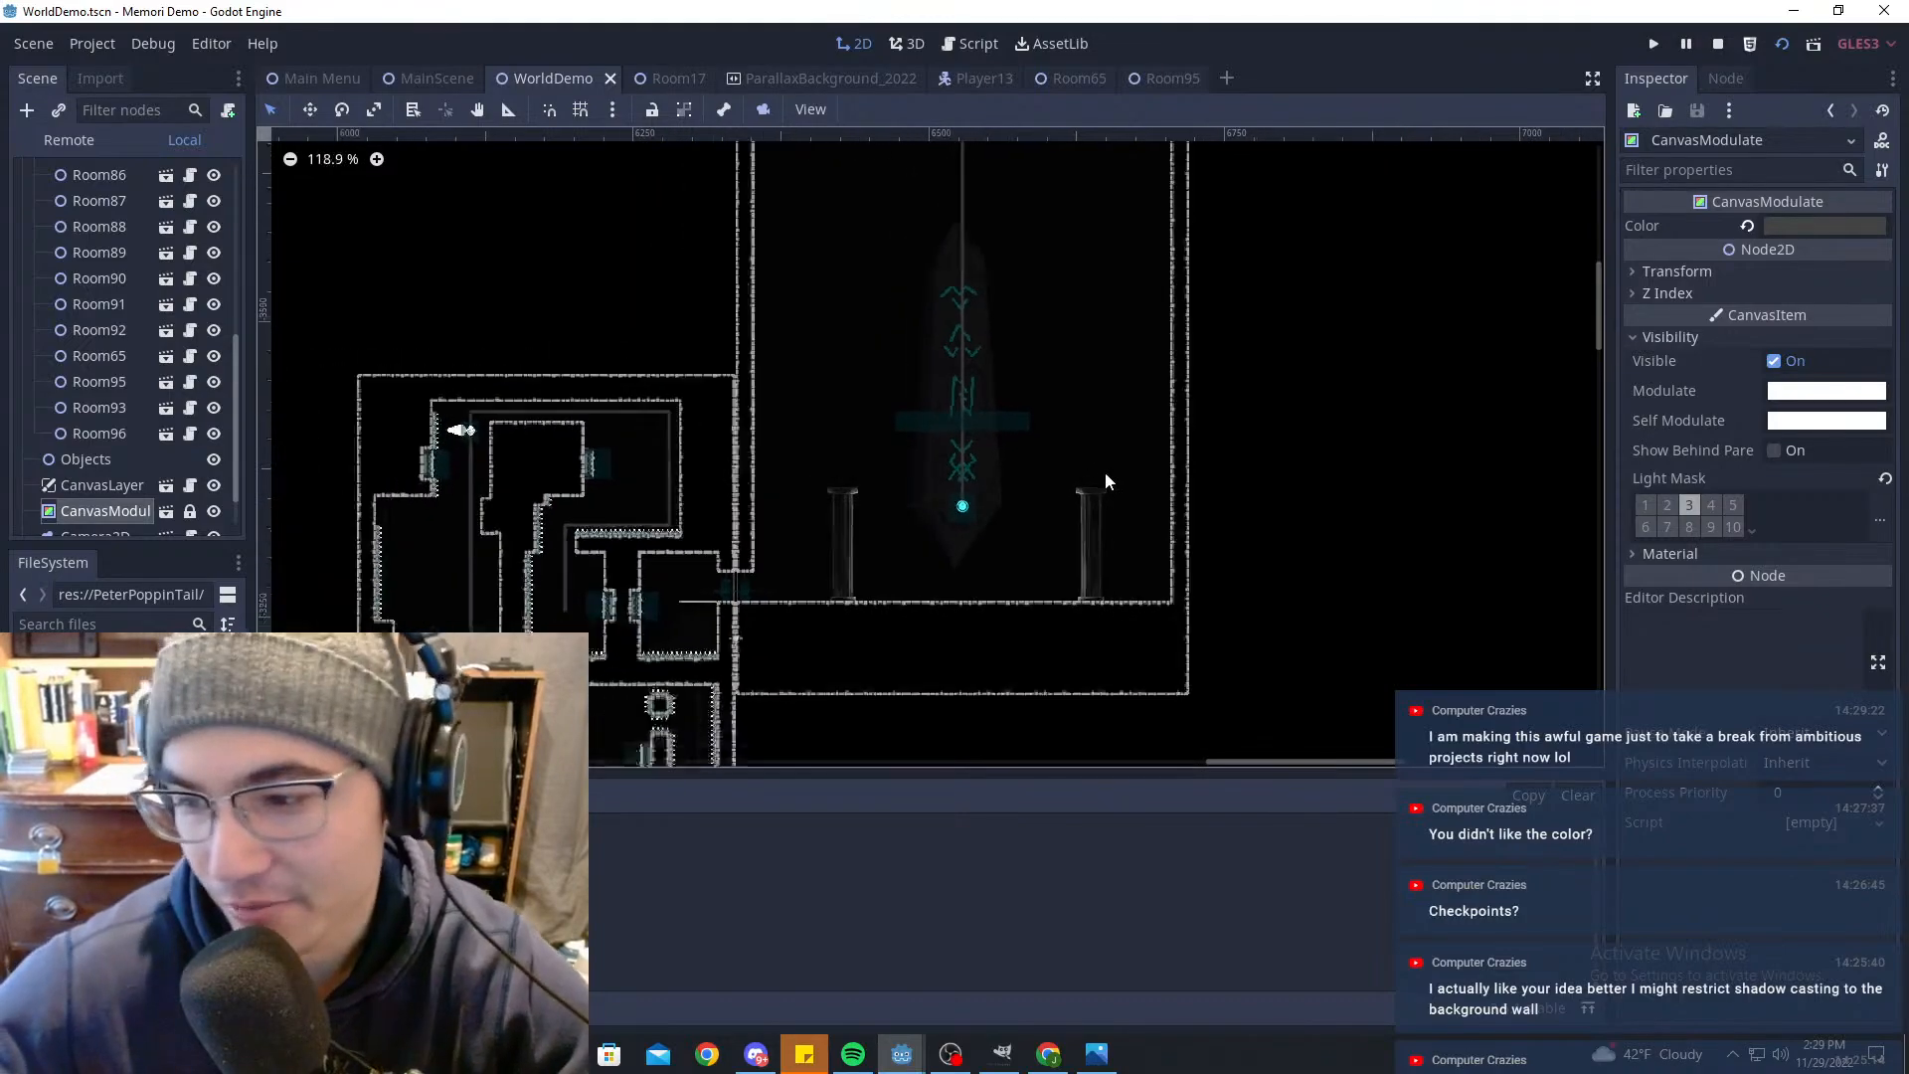
middle_click_drag(1102, 515, 1462, 423)
middle_click_drag(1103, 459, 1537, 354)
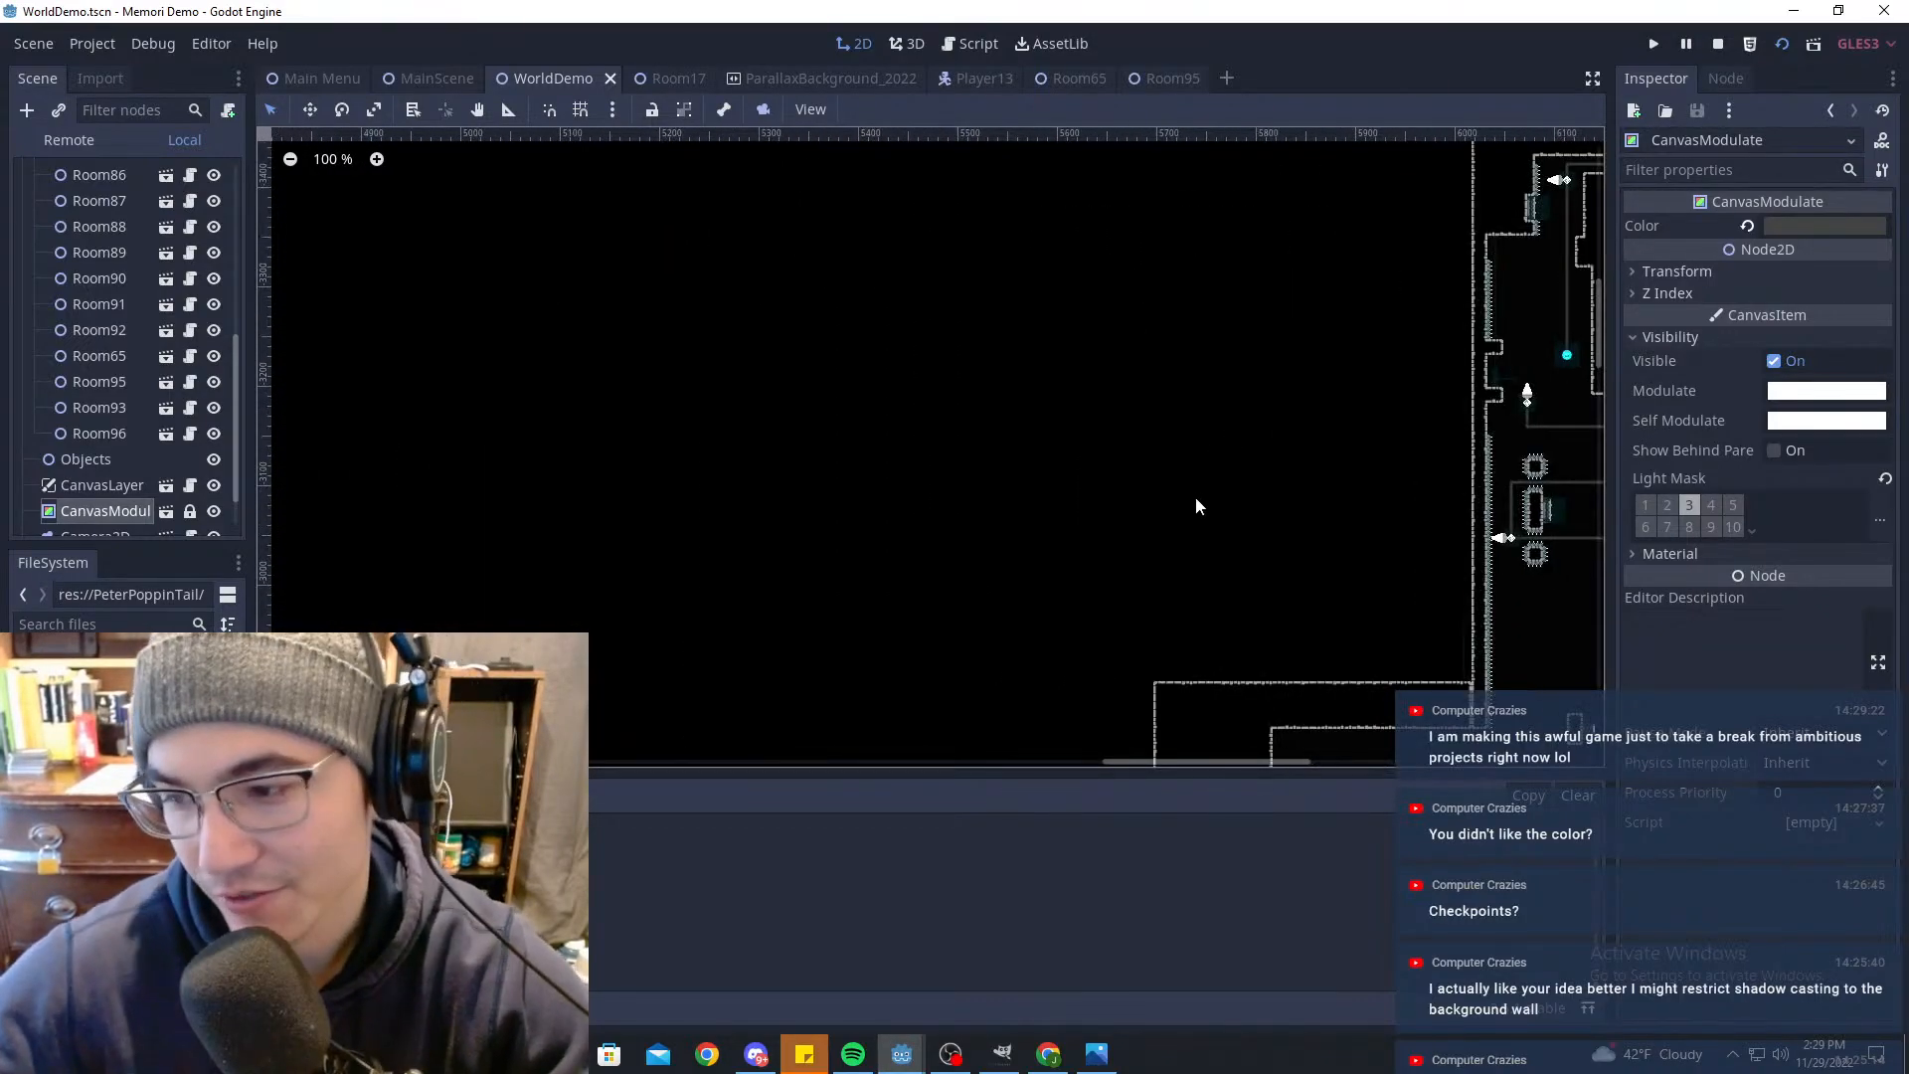
scroll(1190, 462, "down", 8)
scroll(1005, 616, "down", 1)
middle_click_drag(839, 629, 1426, 292)
middle_click_drag(772, 537, 1224, 264)
middle_click_drag(693, 654, 1087, 439)
scroll(1094, 446, "up", 6)
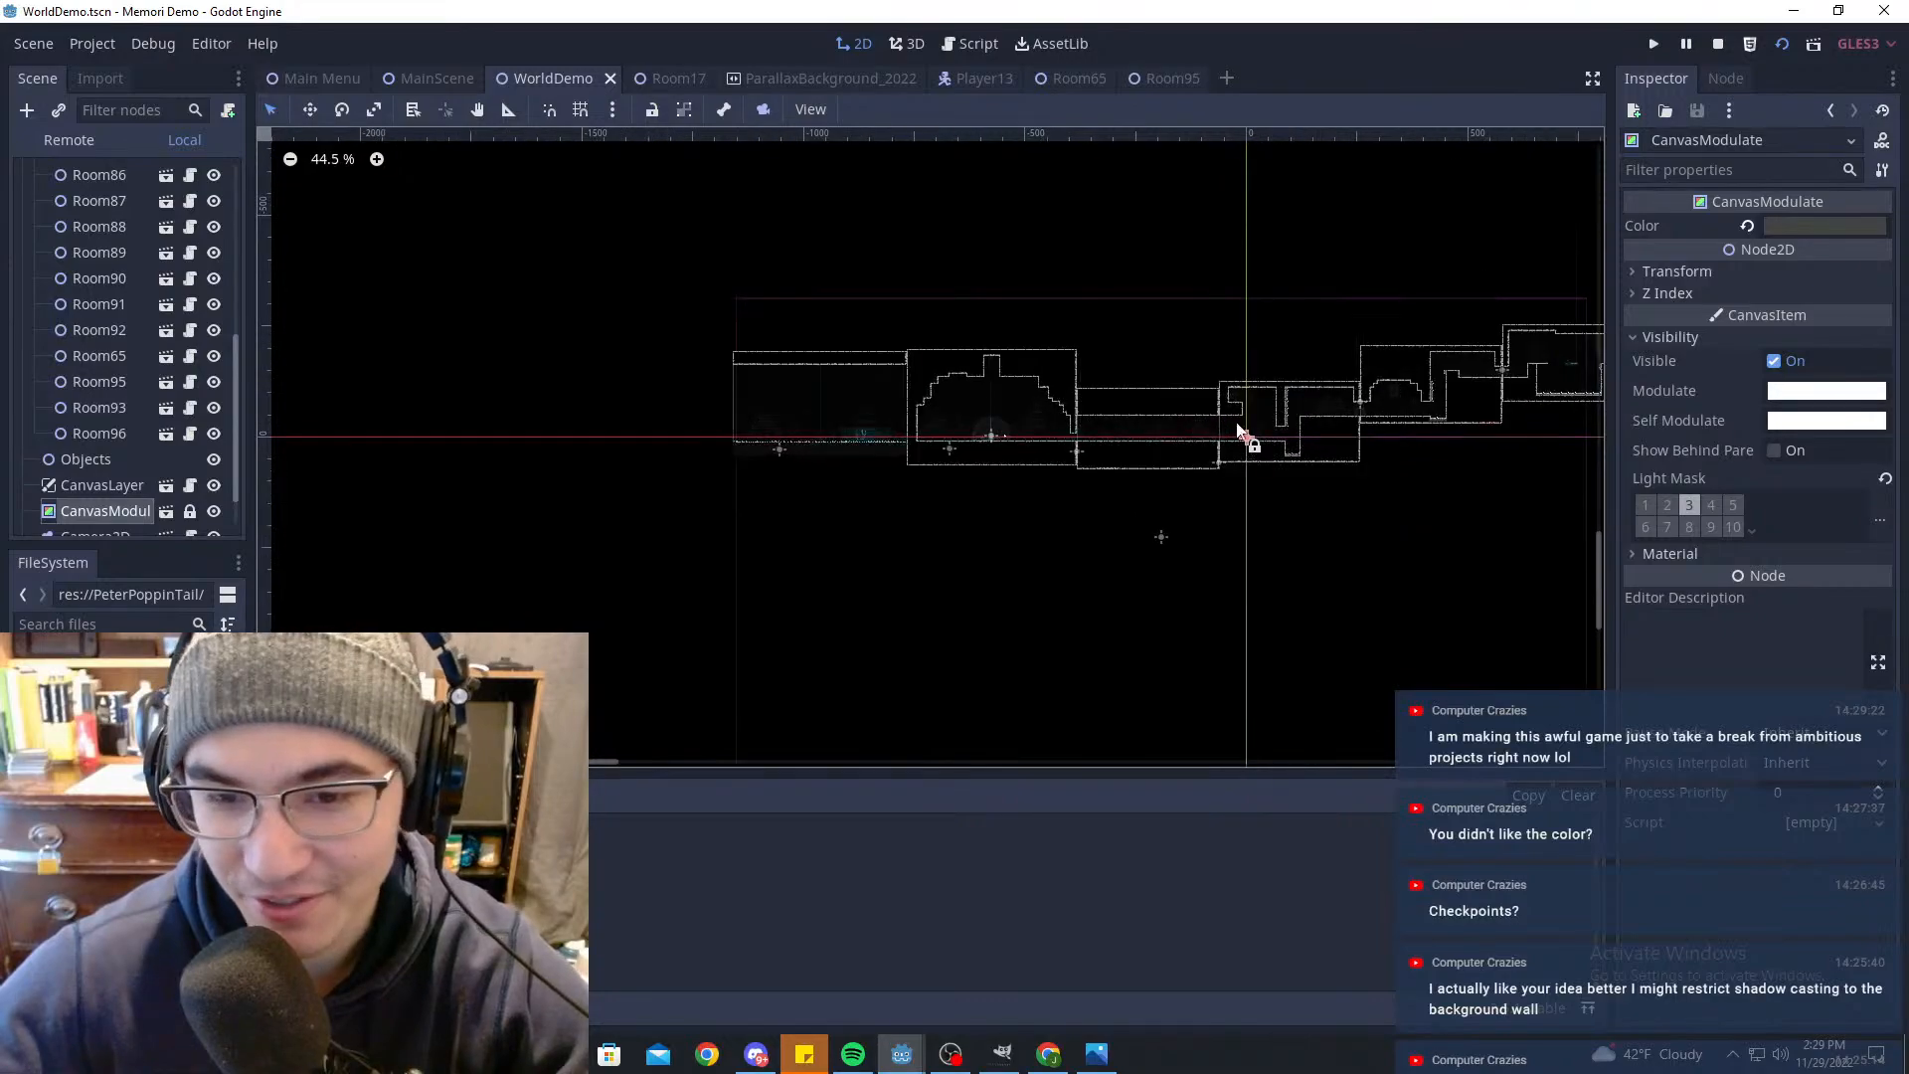
scroll(80, 477, "down", 1)
Step: Locate the Player node in its domed room in WorldDemo and save the scene
left_click(80, 510)
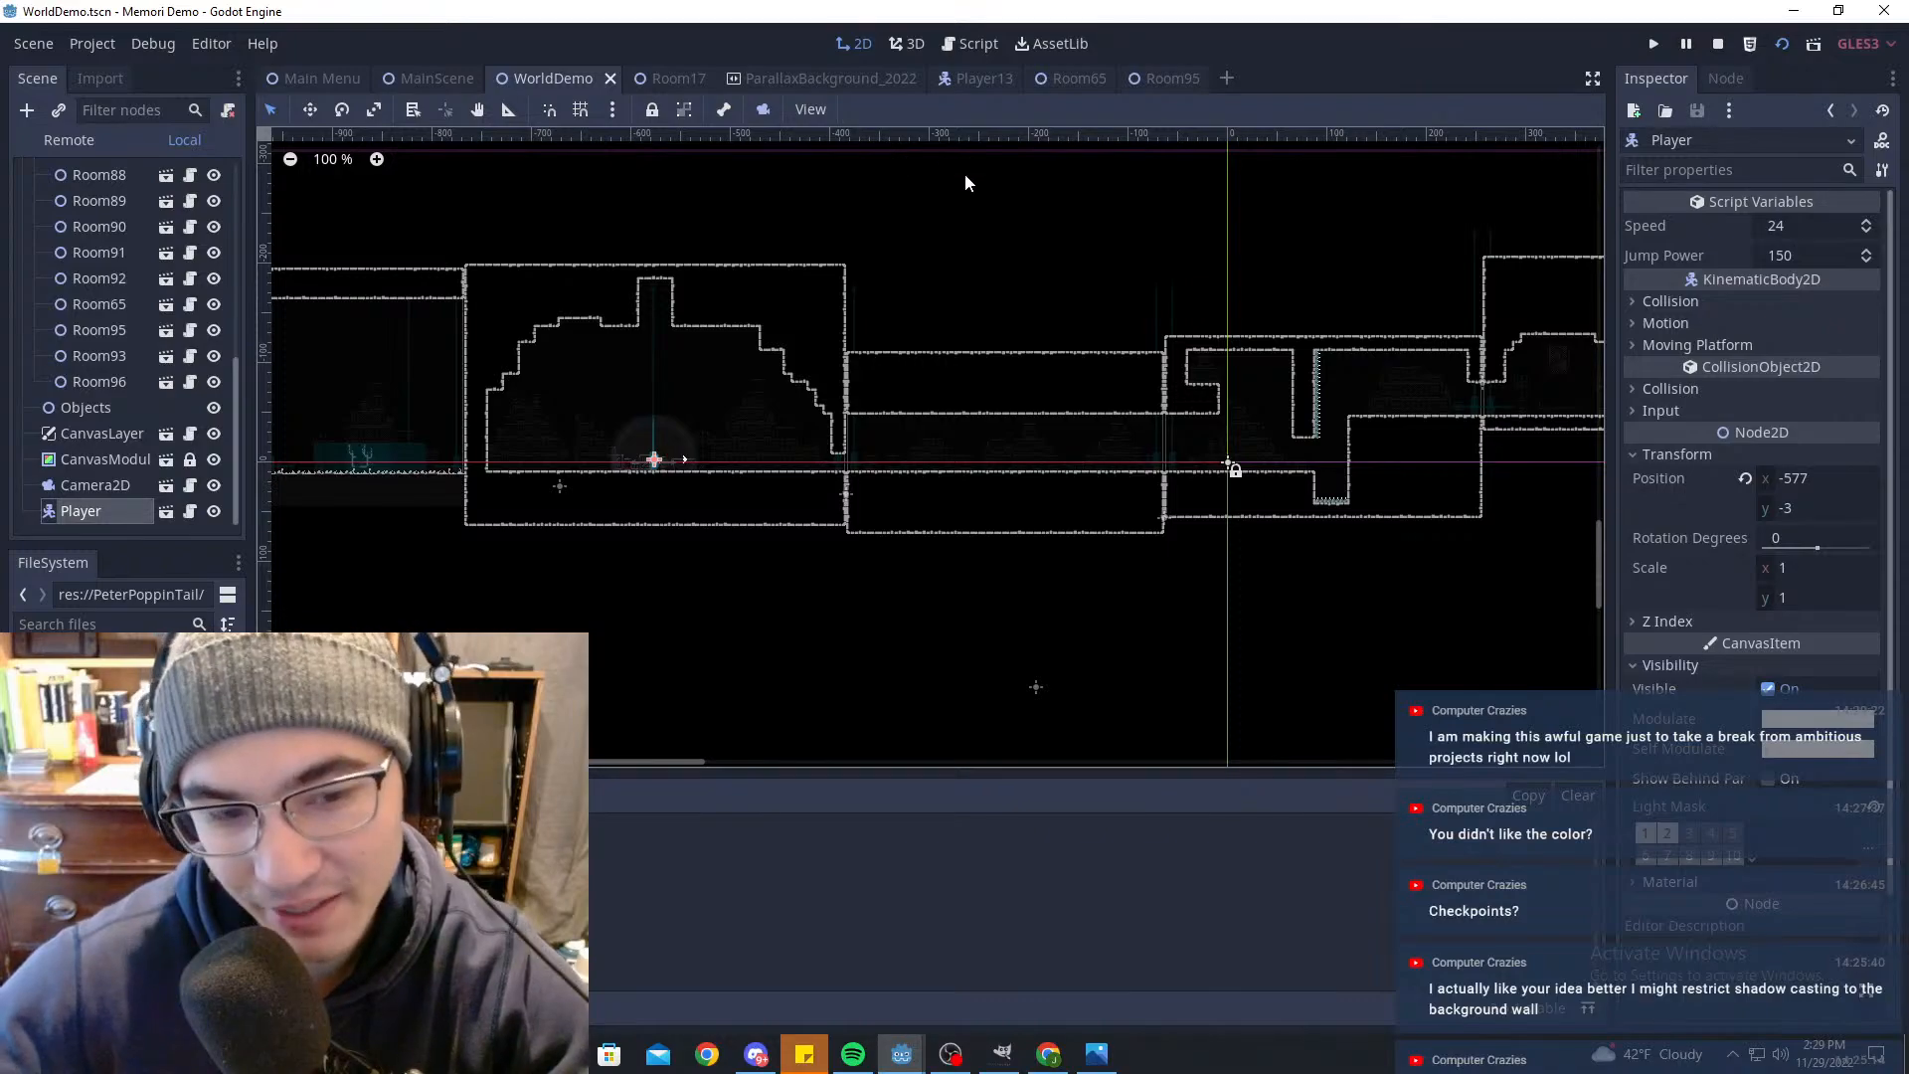
middle_click_drag(634, 319, 659, 340)
middle_click_drag(664, 413, 1007, 460)
scroll(1160, 461, "up", 6)
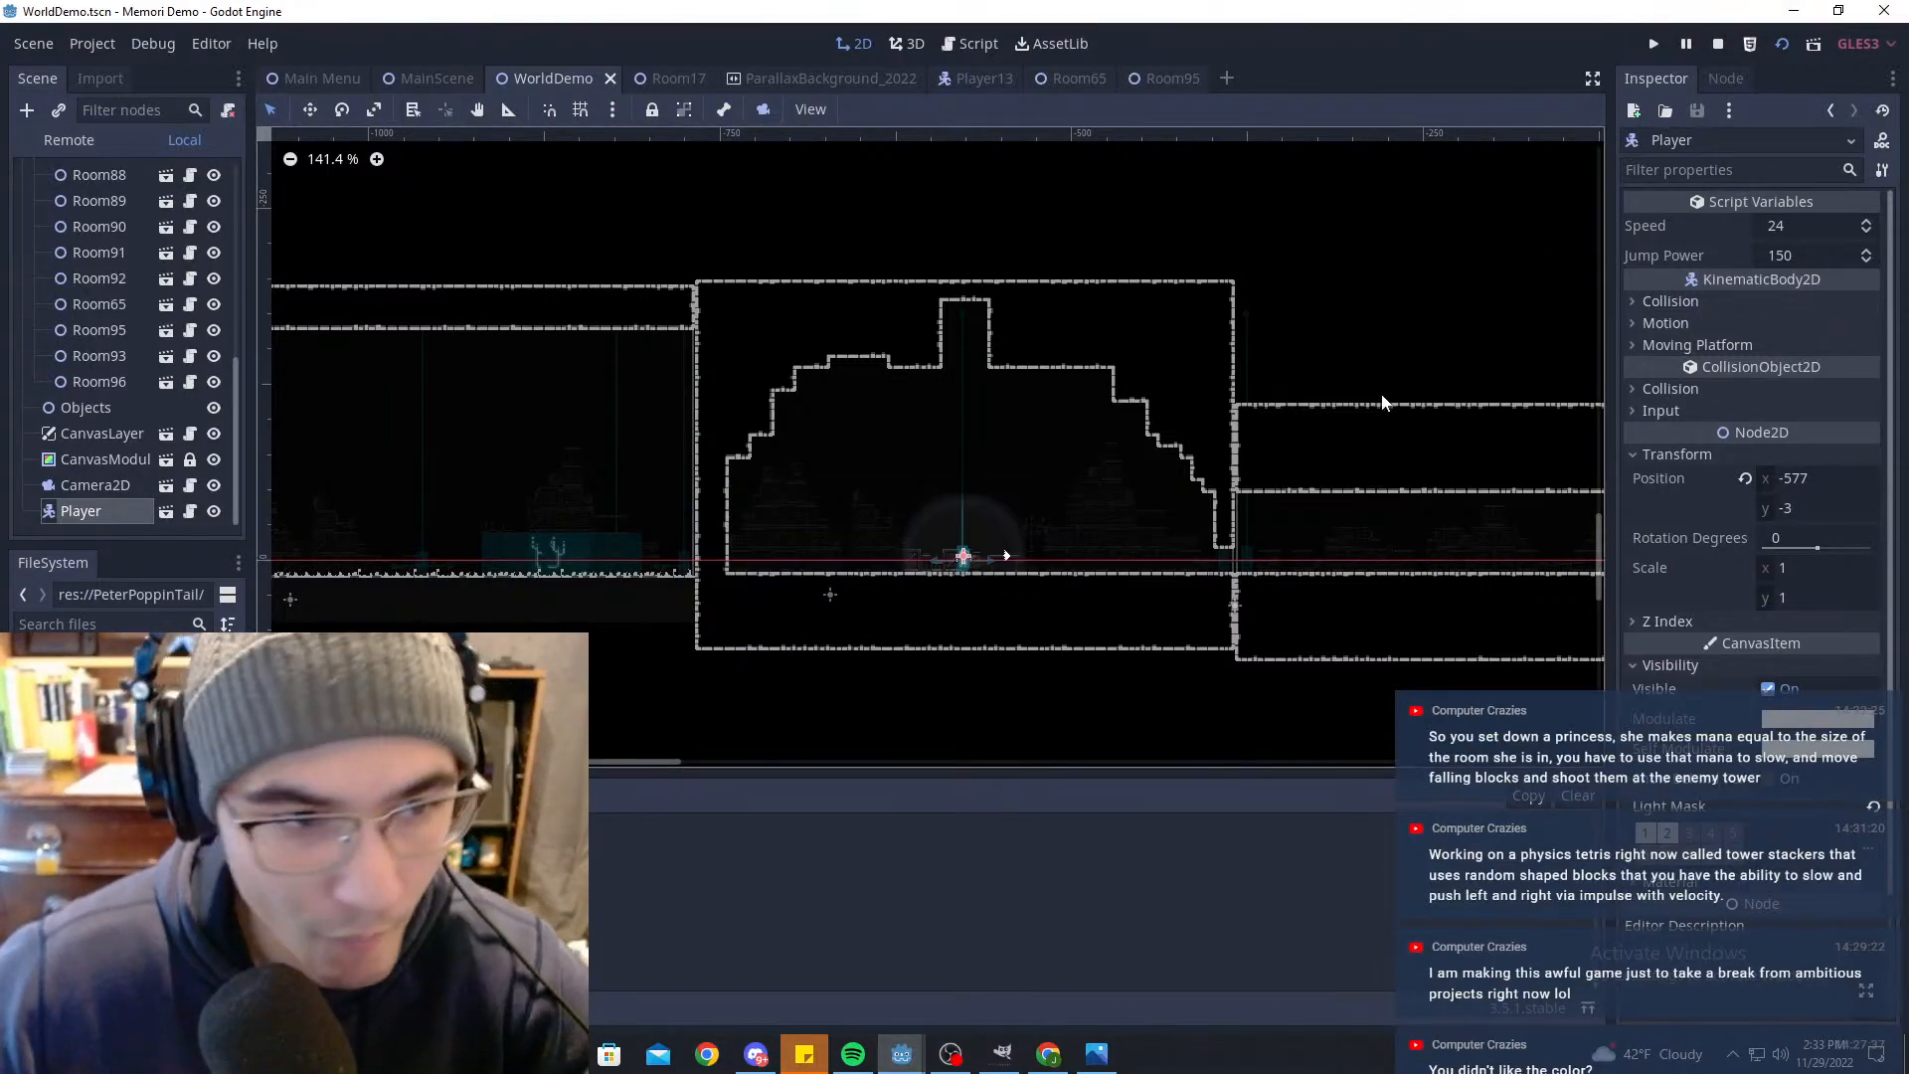
scroll(1381, 394, "down", 4)
key("ctrl+s")
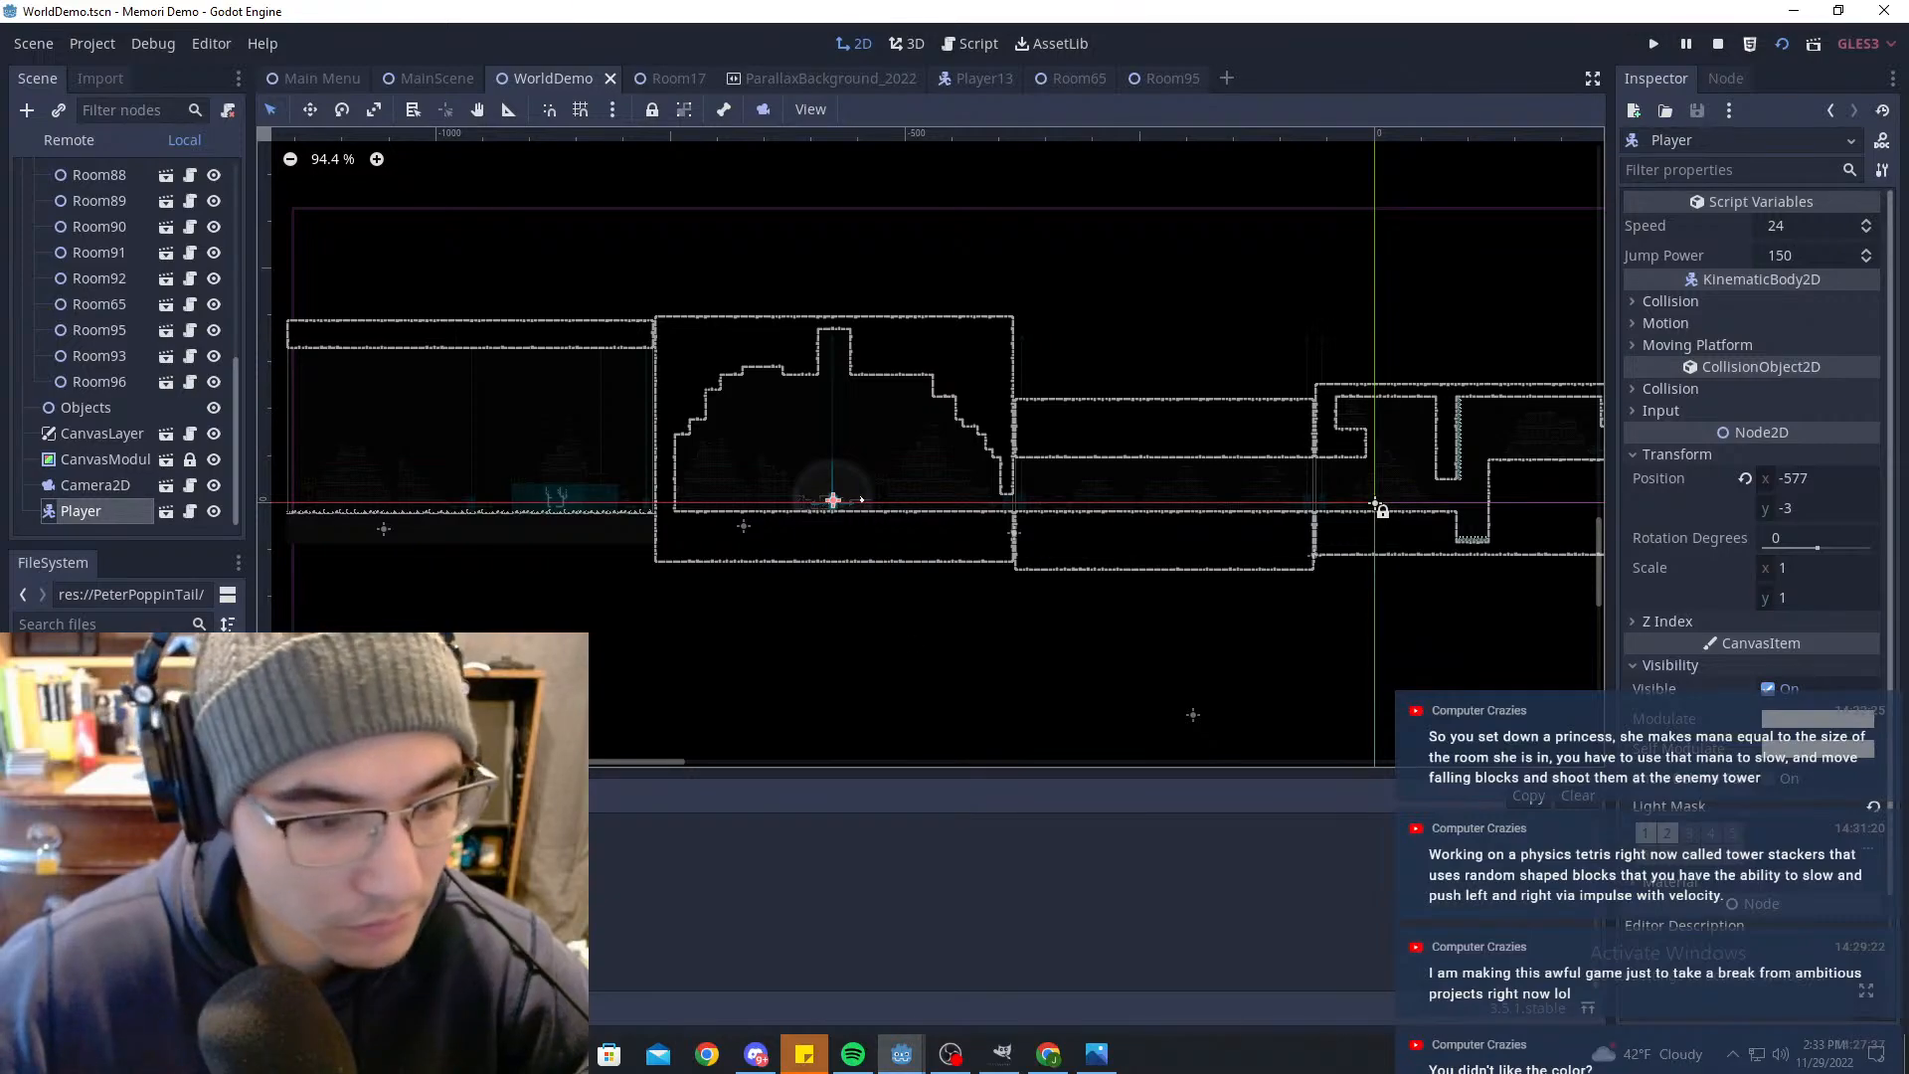
Step: Create a new scene with an AnimatedSprite as its root node
left_click(34, 44)
left_click(59, 78)
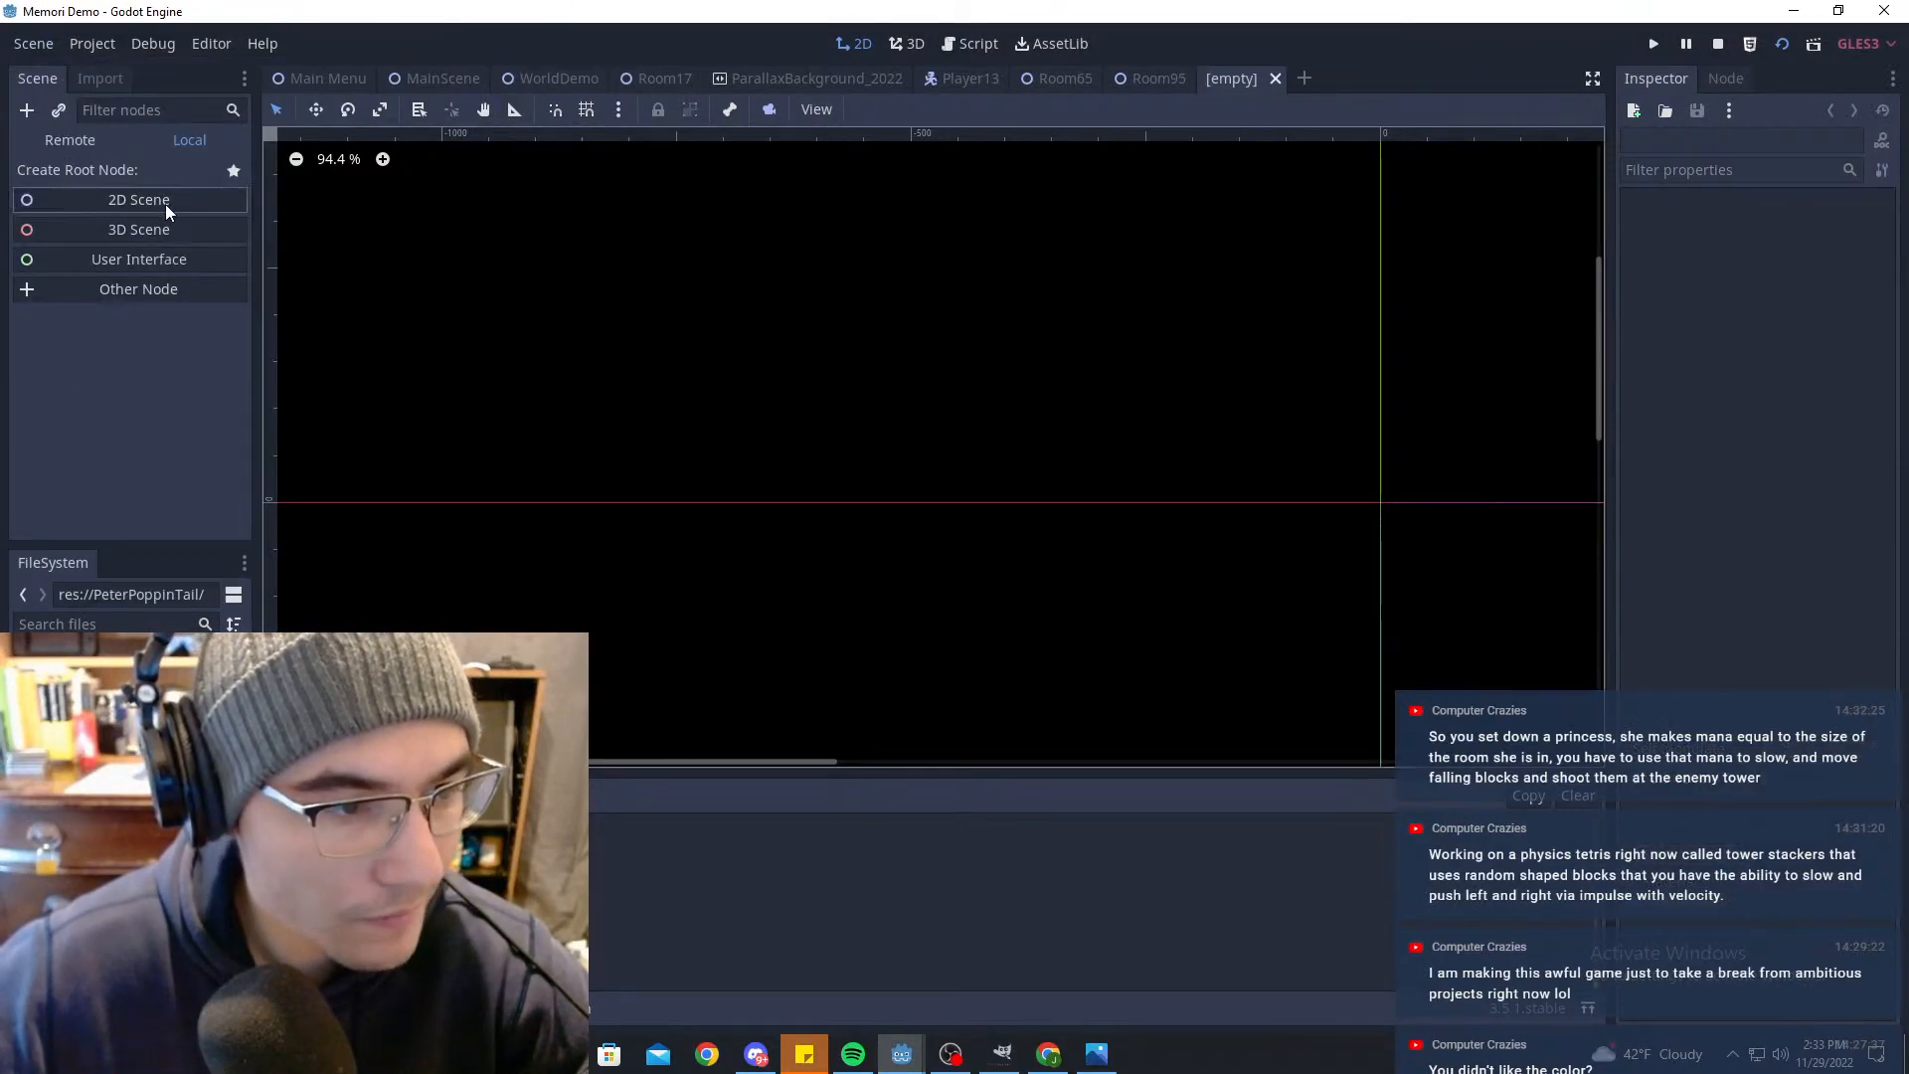
left_click(157, 287)
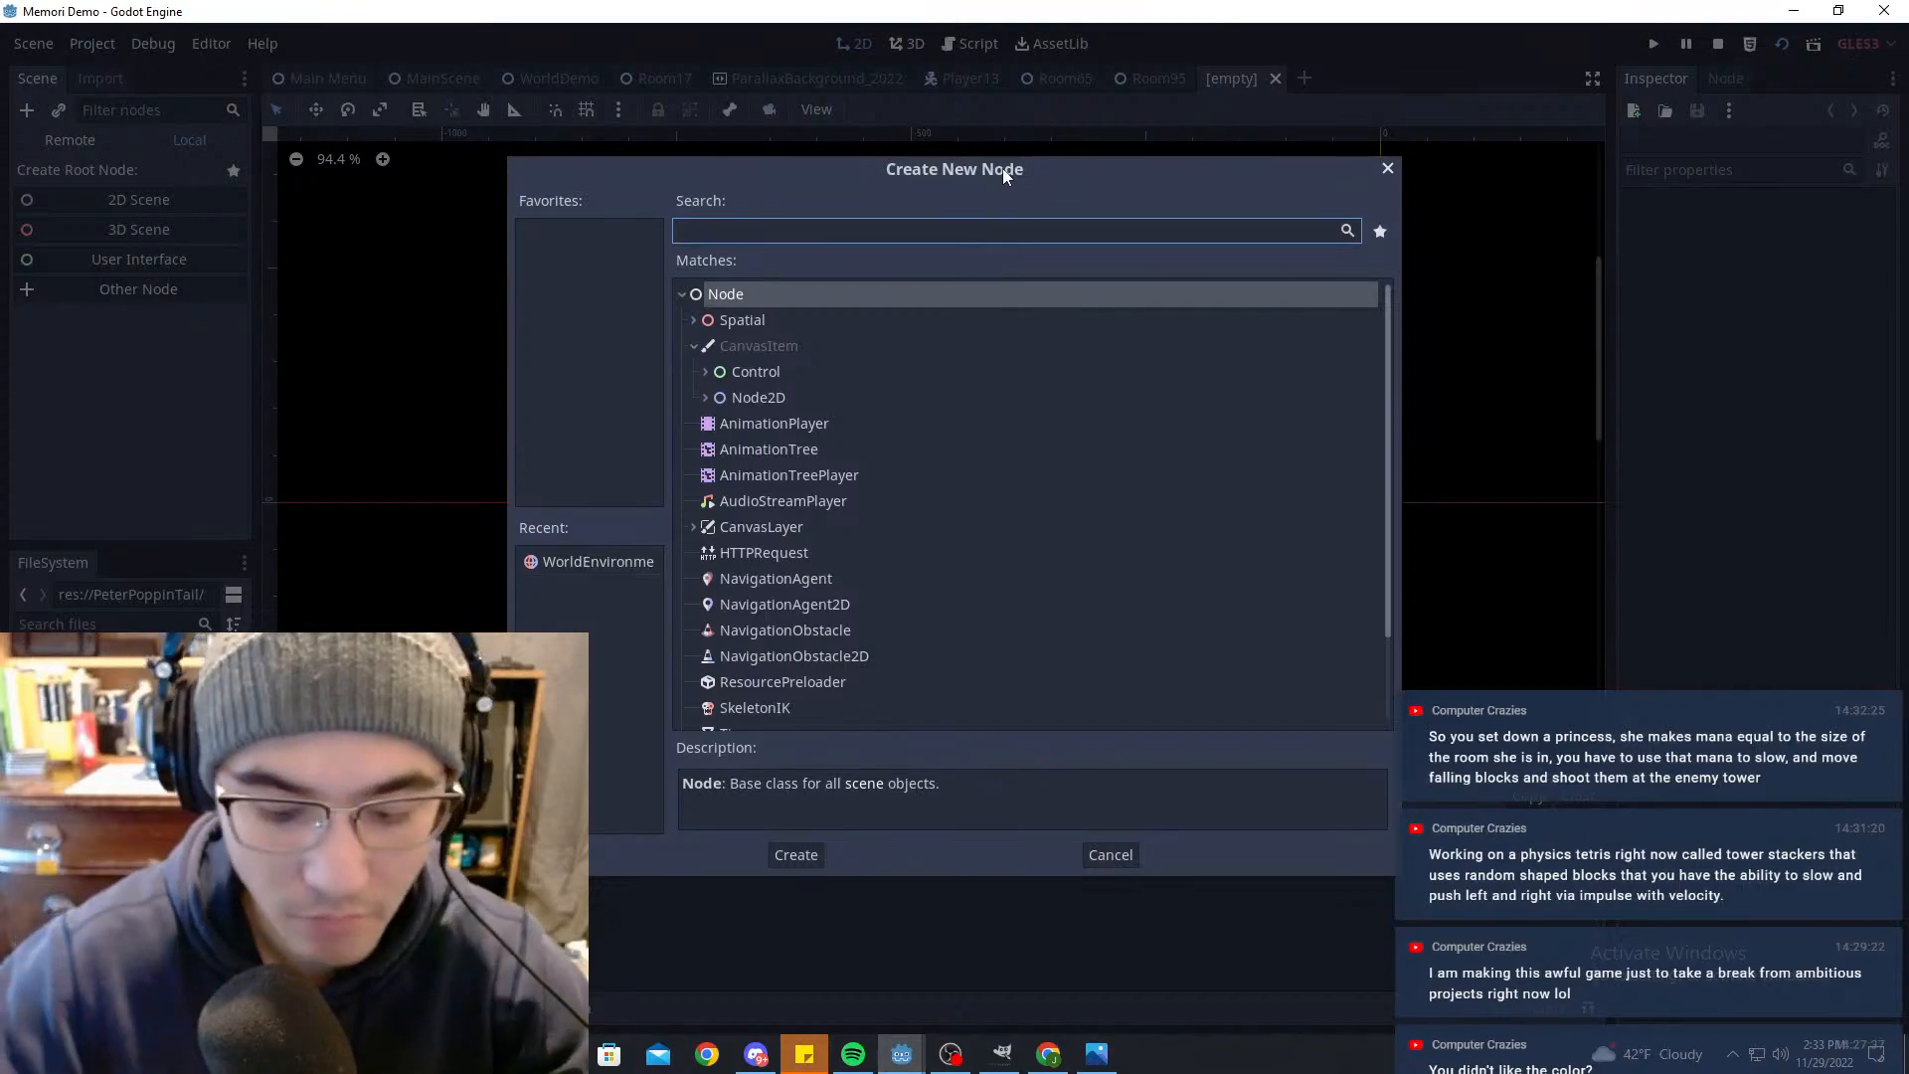
type("sprit")
key("Return")
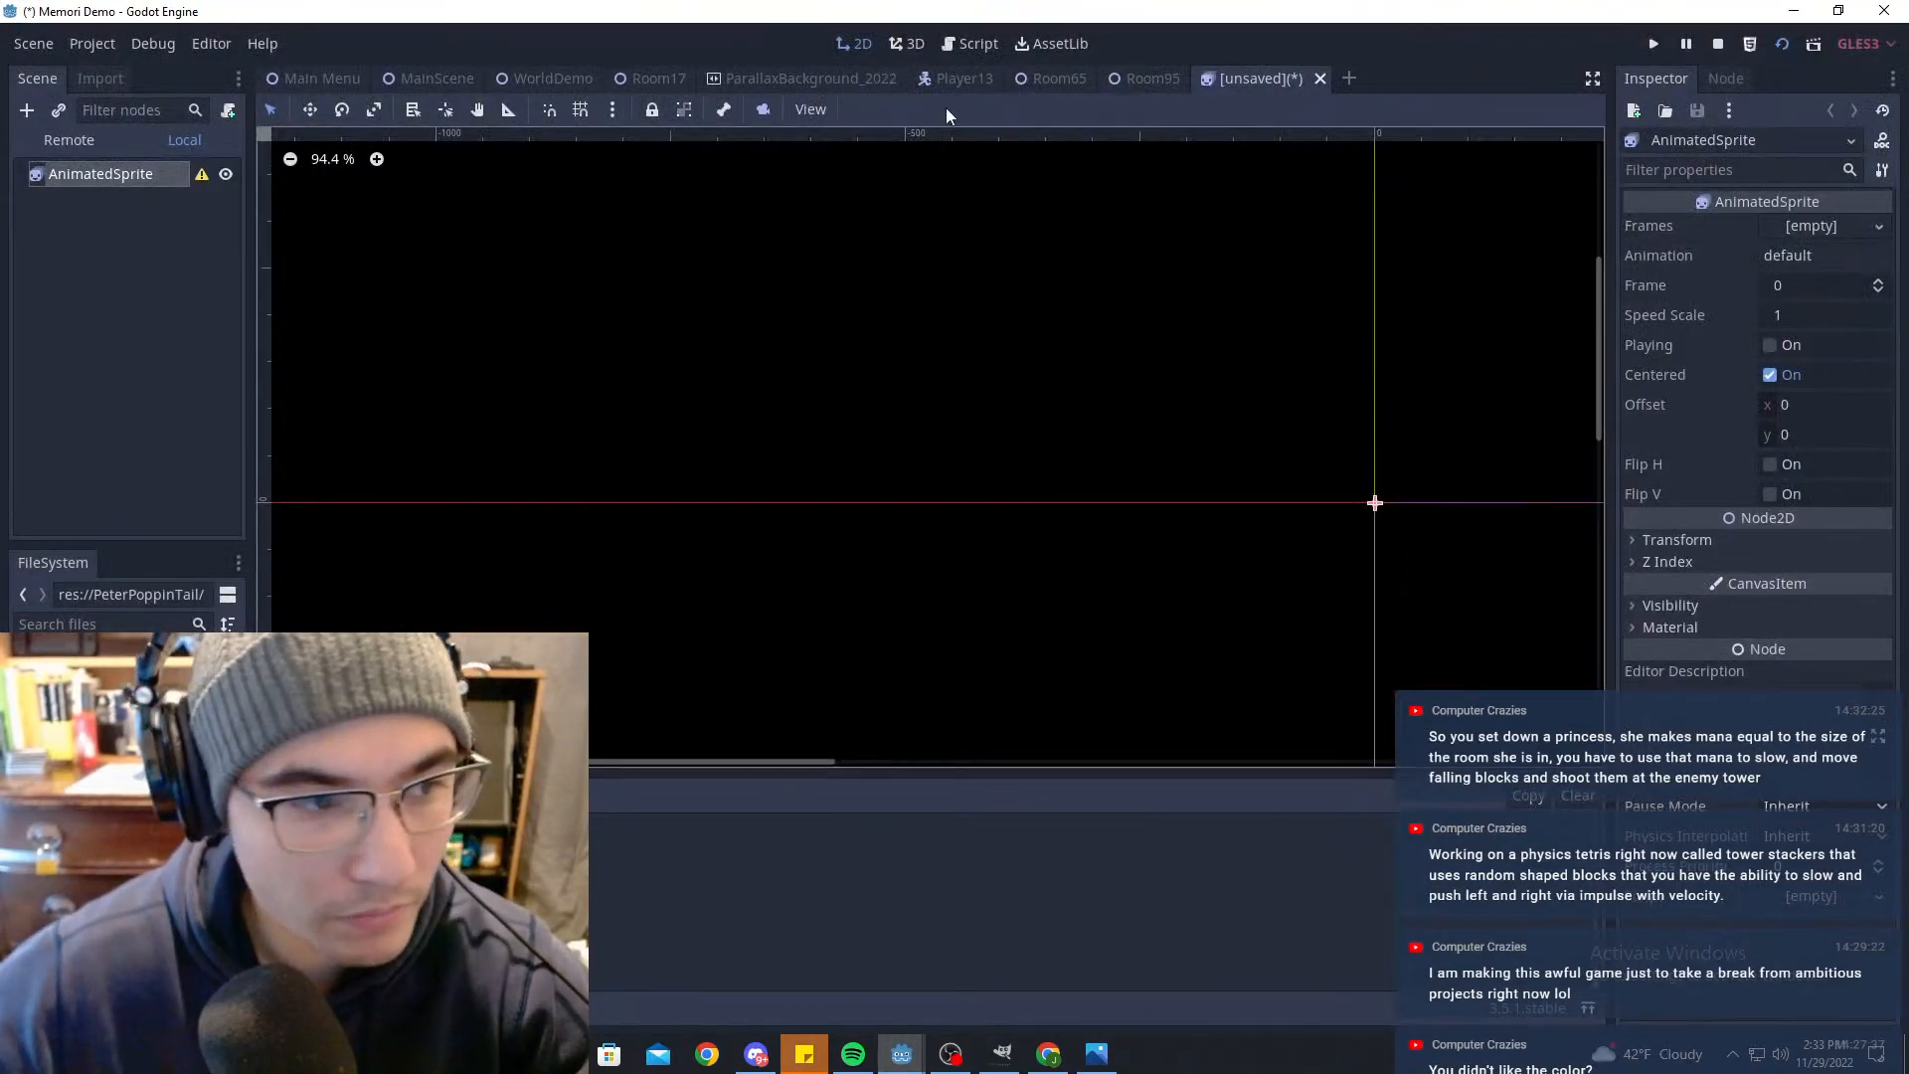
Step: Change the root node's type from AnimatedSprite to Sprite
right_click(103, 183)
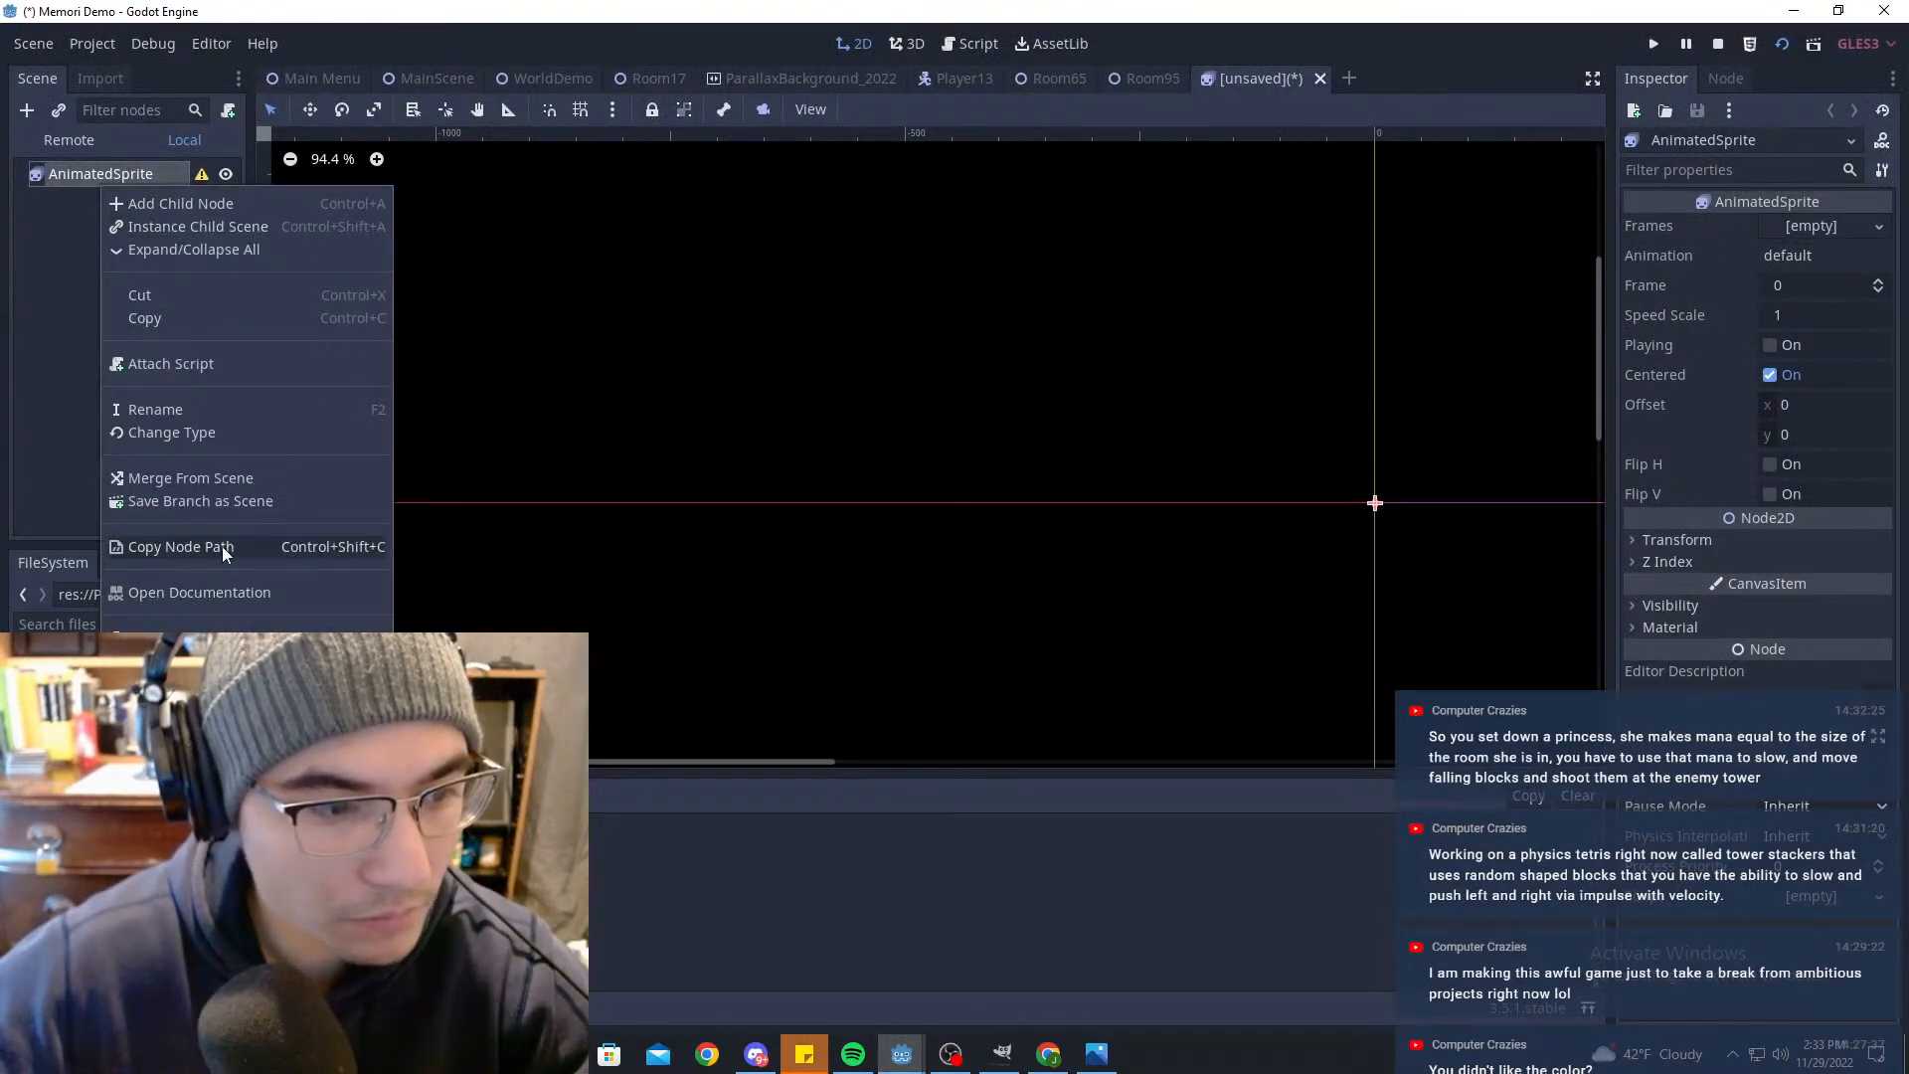
left_click(217, 433)
type("sprite")
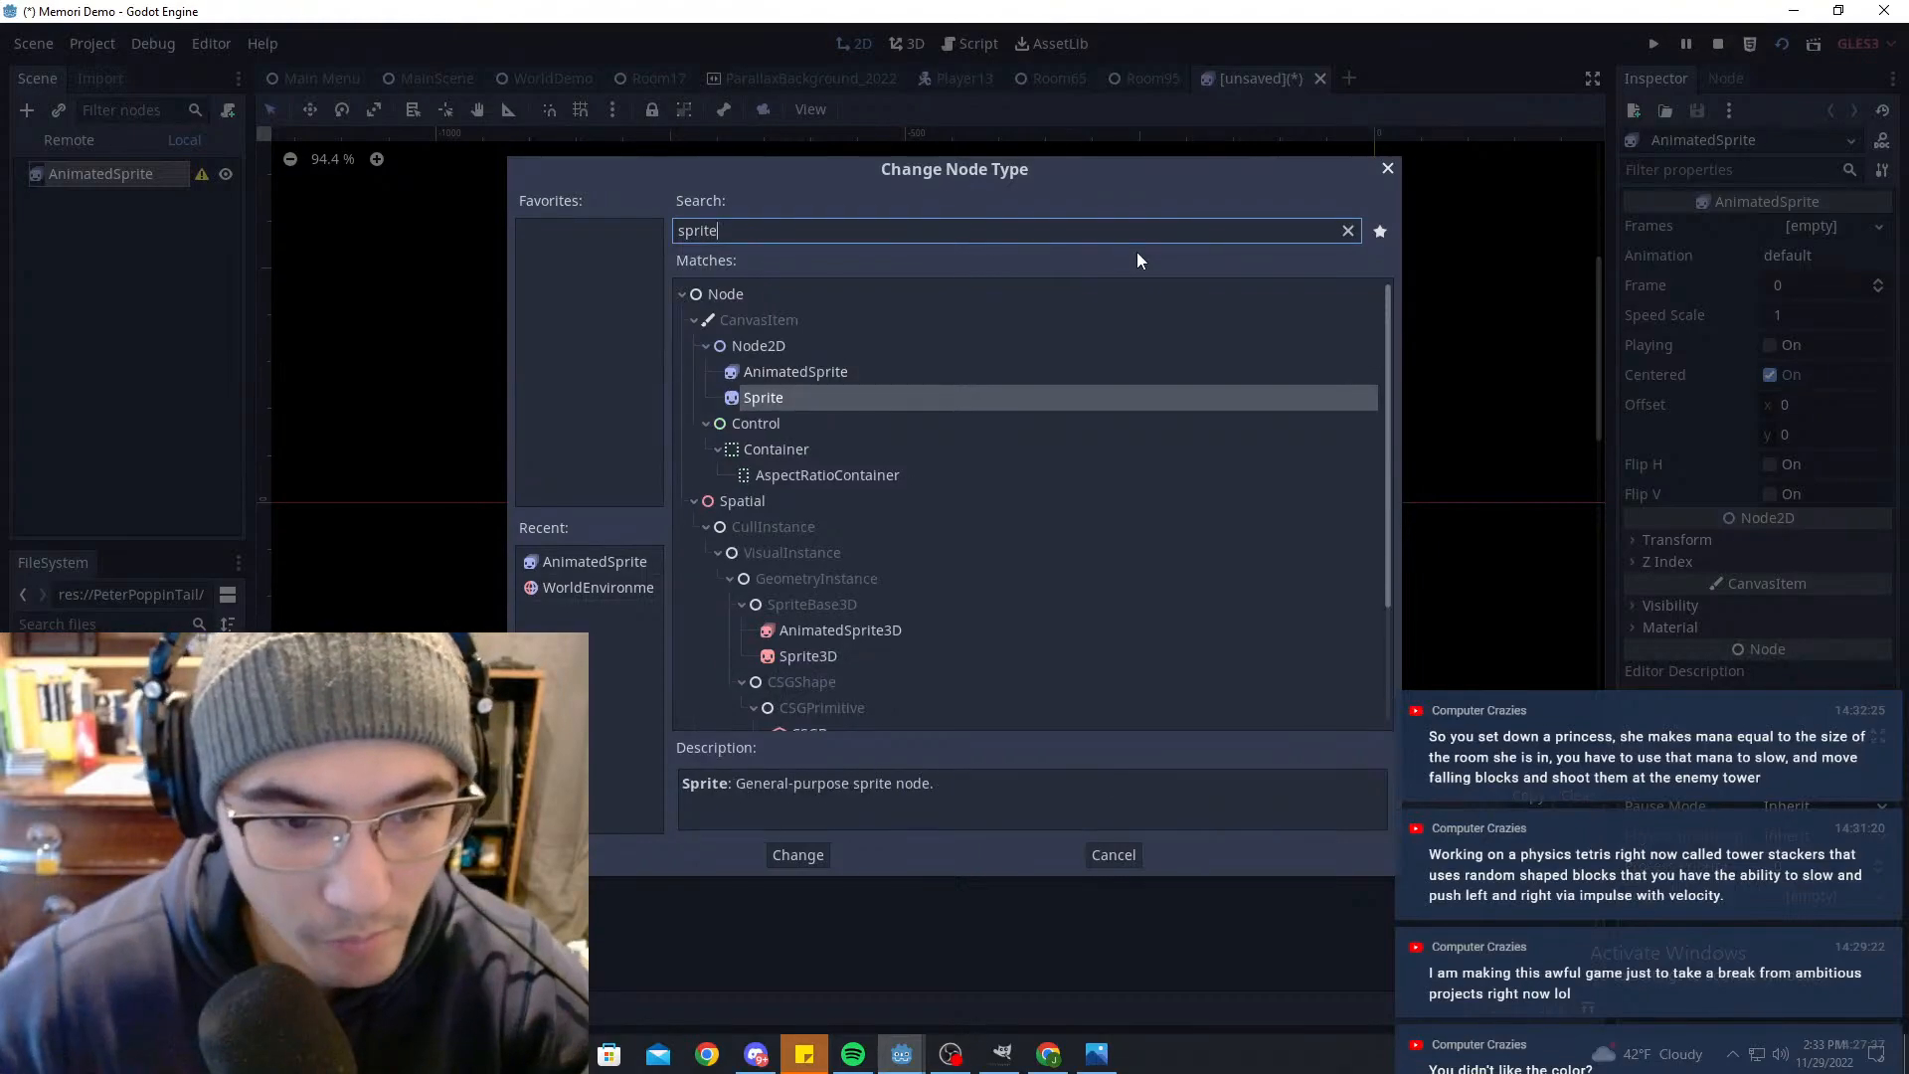
key("Return")
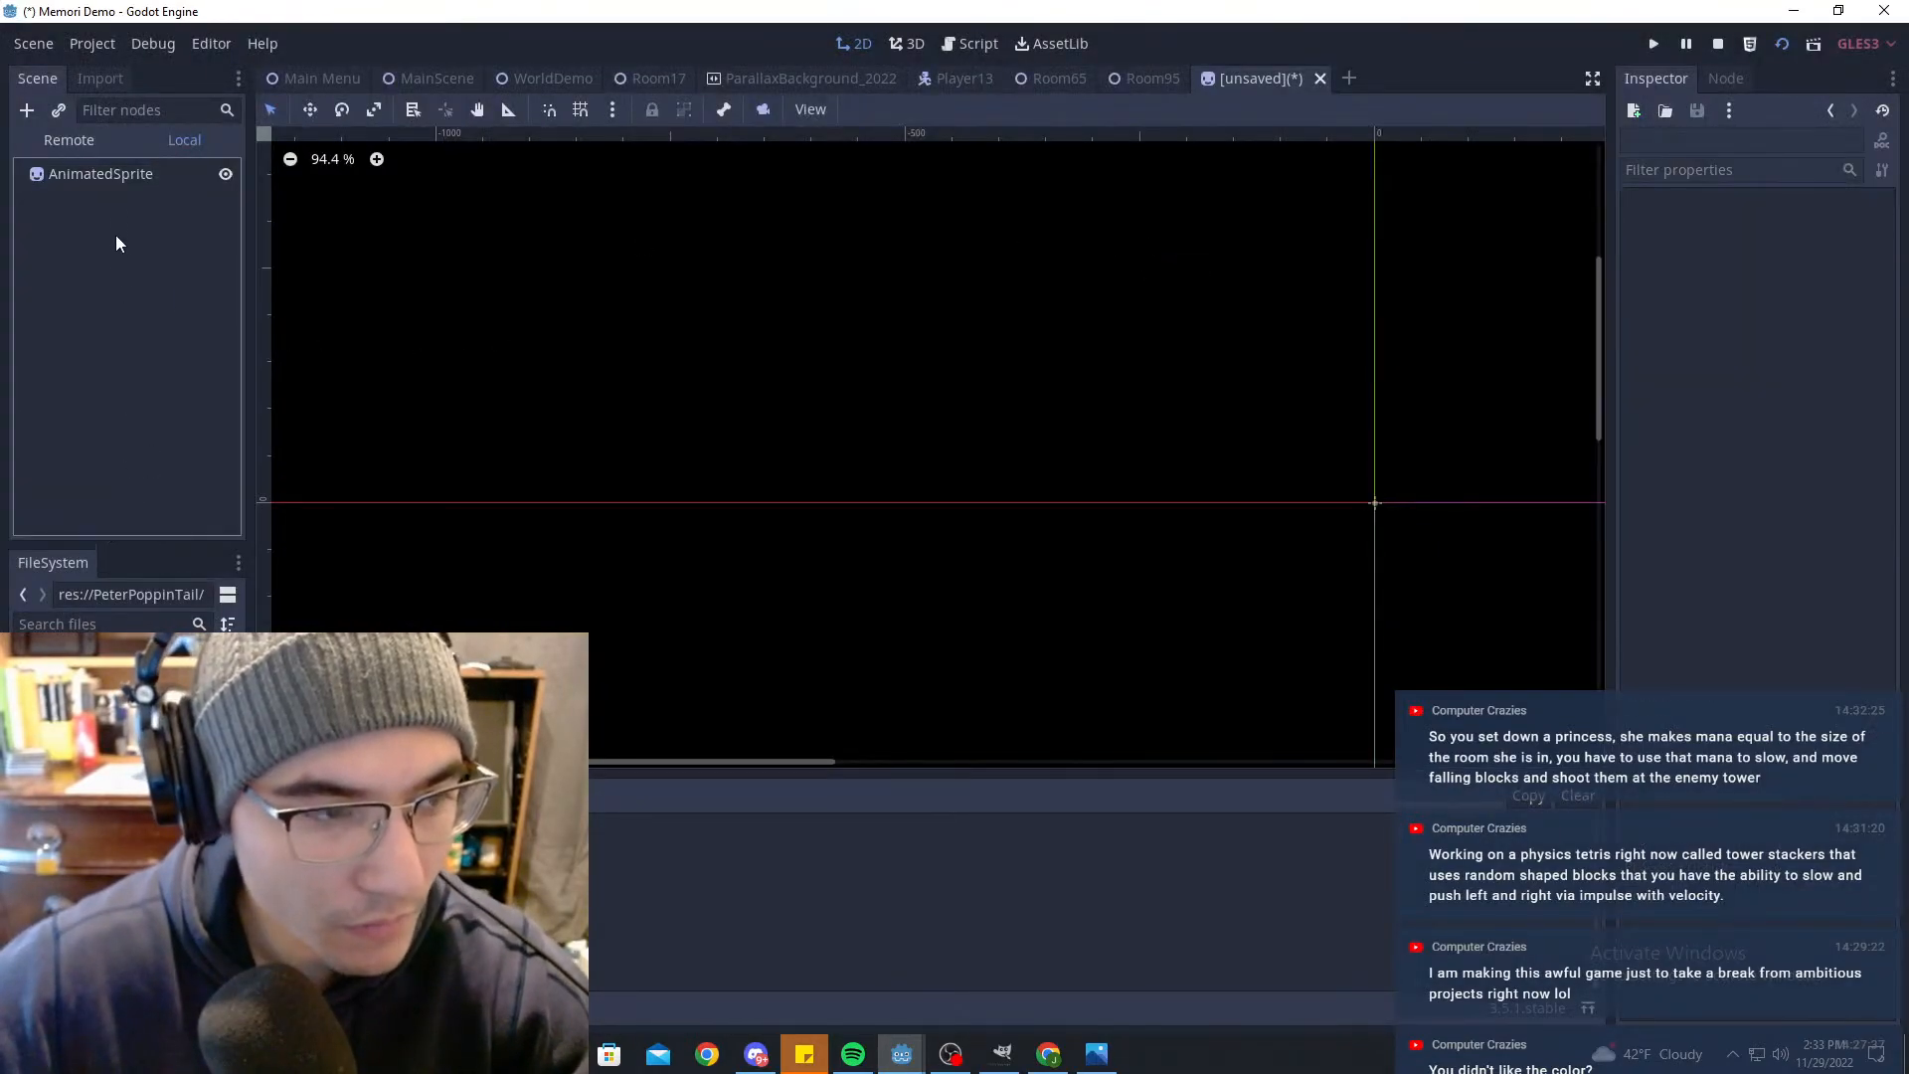
right_click(147, 174)
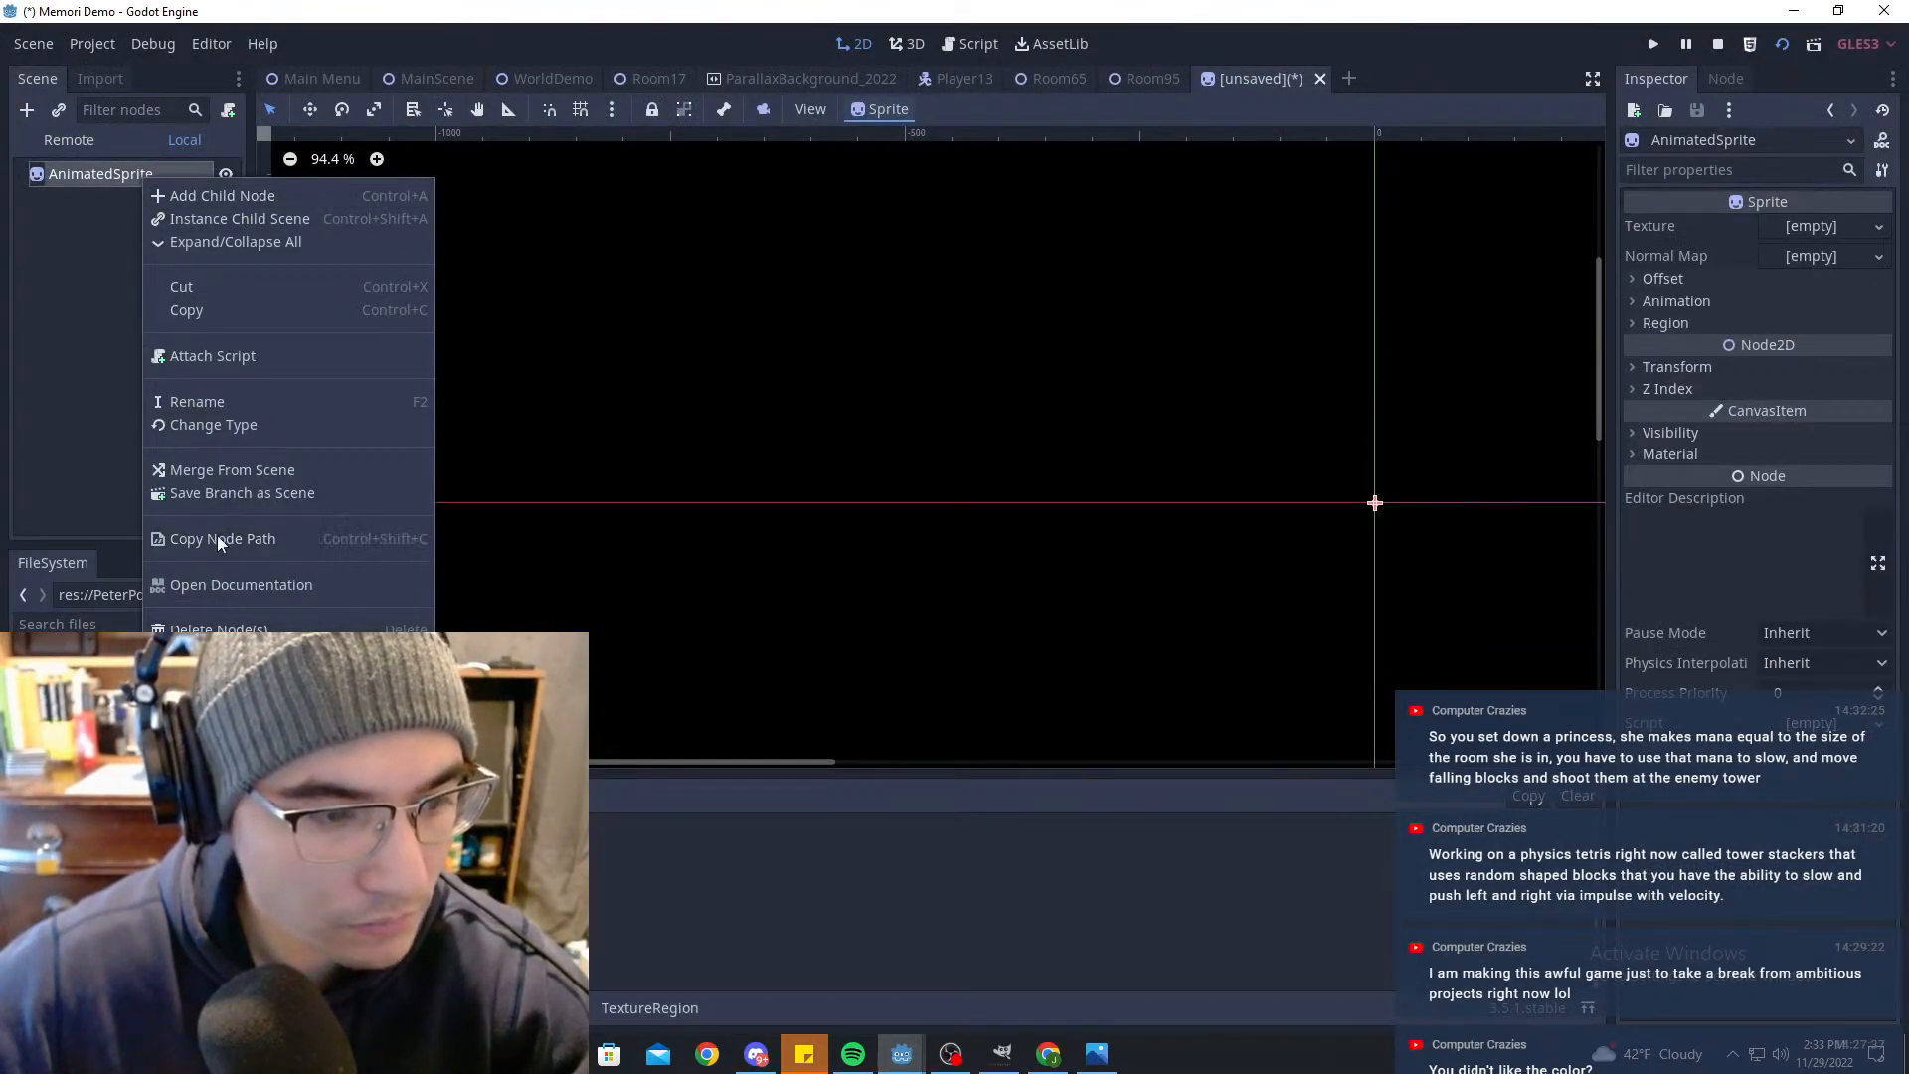
left_click(223, 425)
key("Escape")
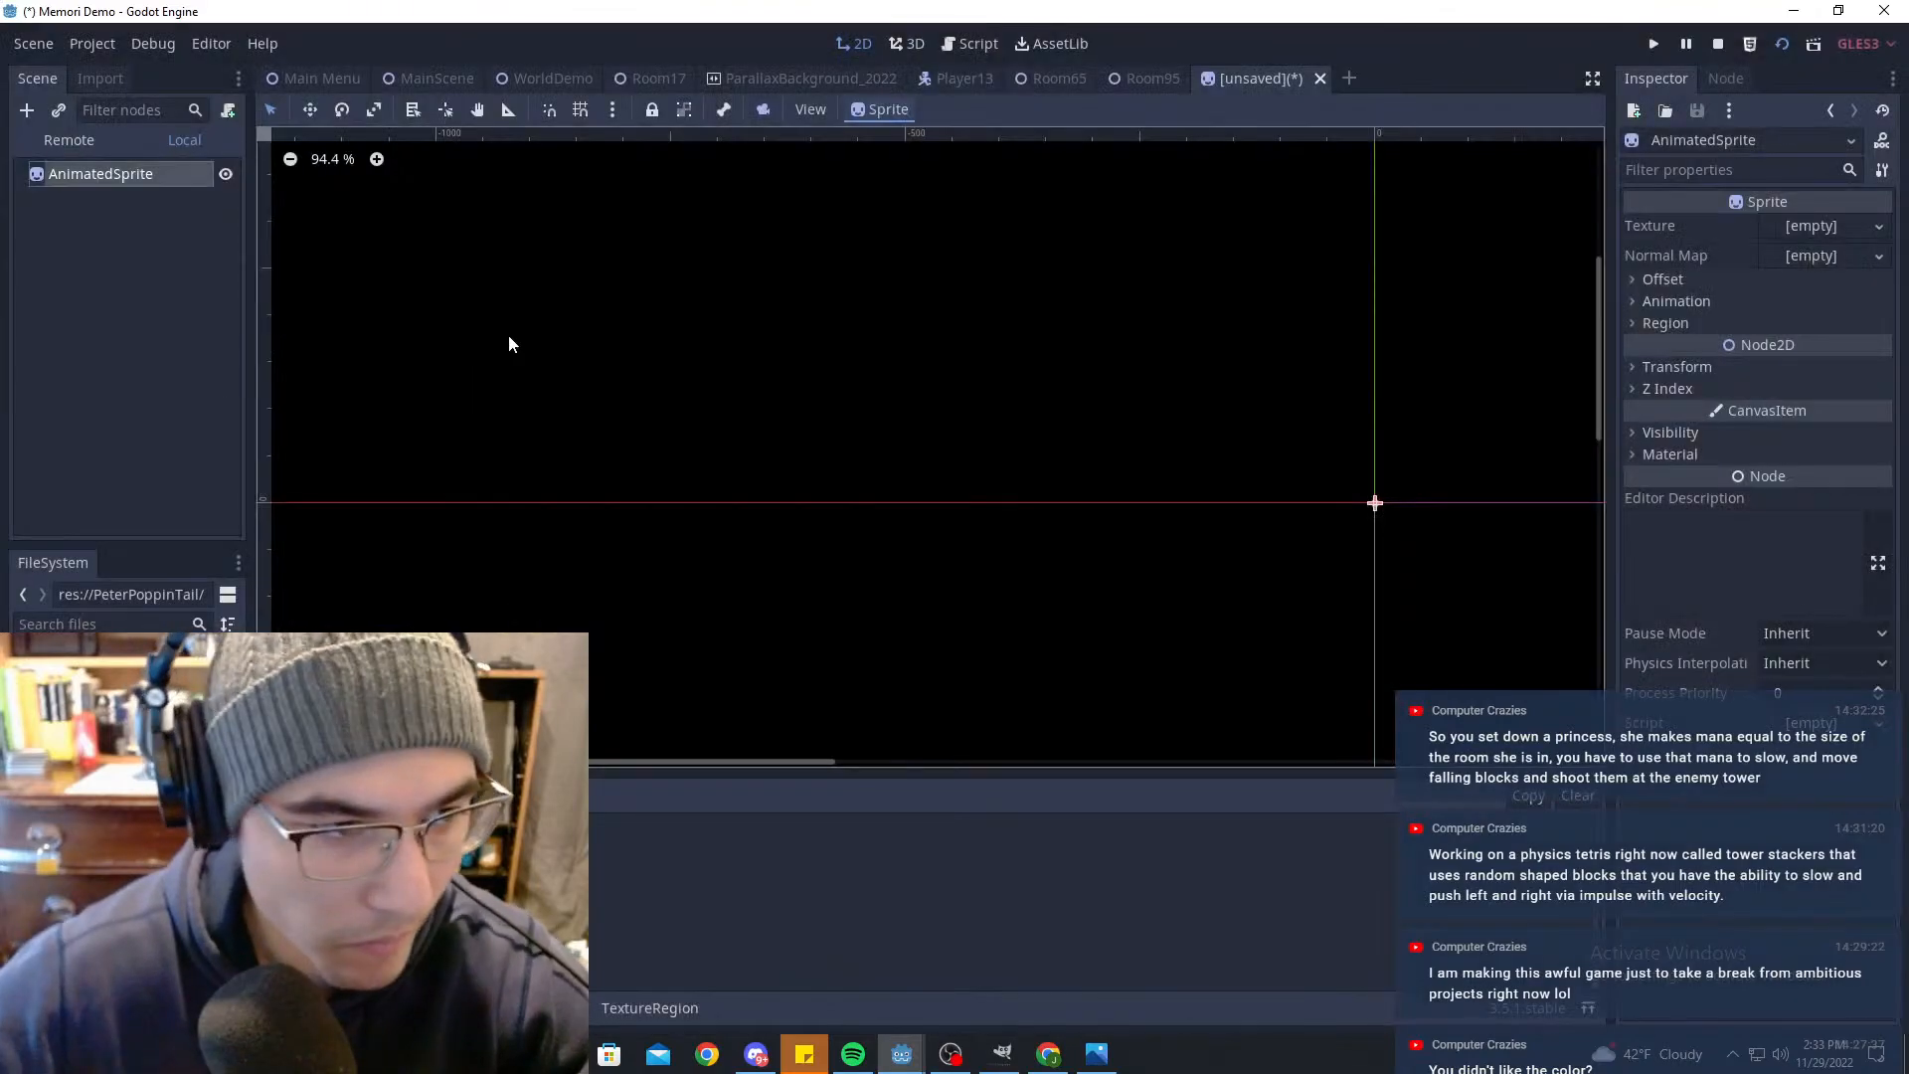
Step: Rename the root node as Sprite
double_click(112, 176)
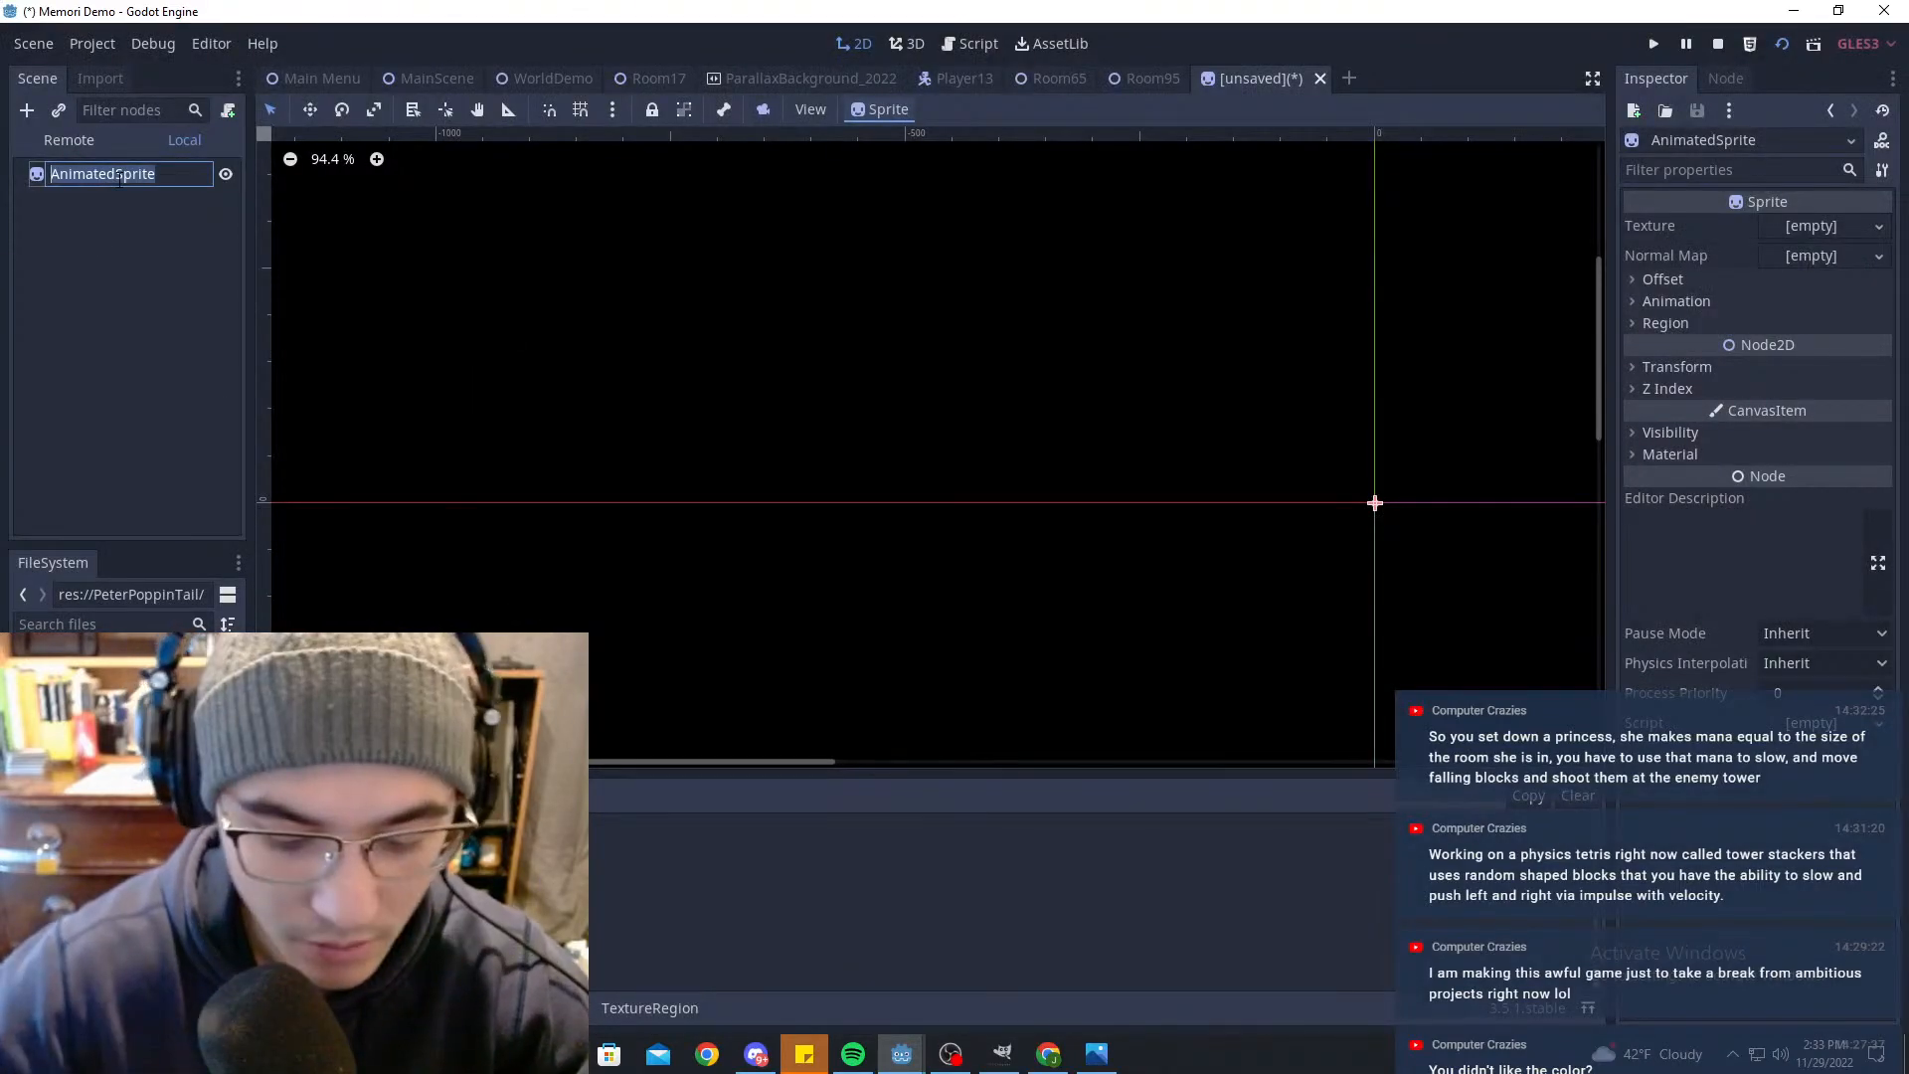
type("Sprite")
key("Return")
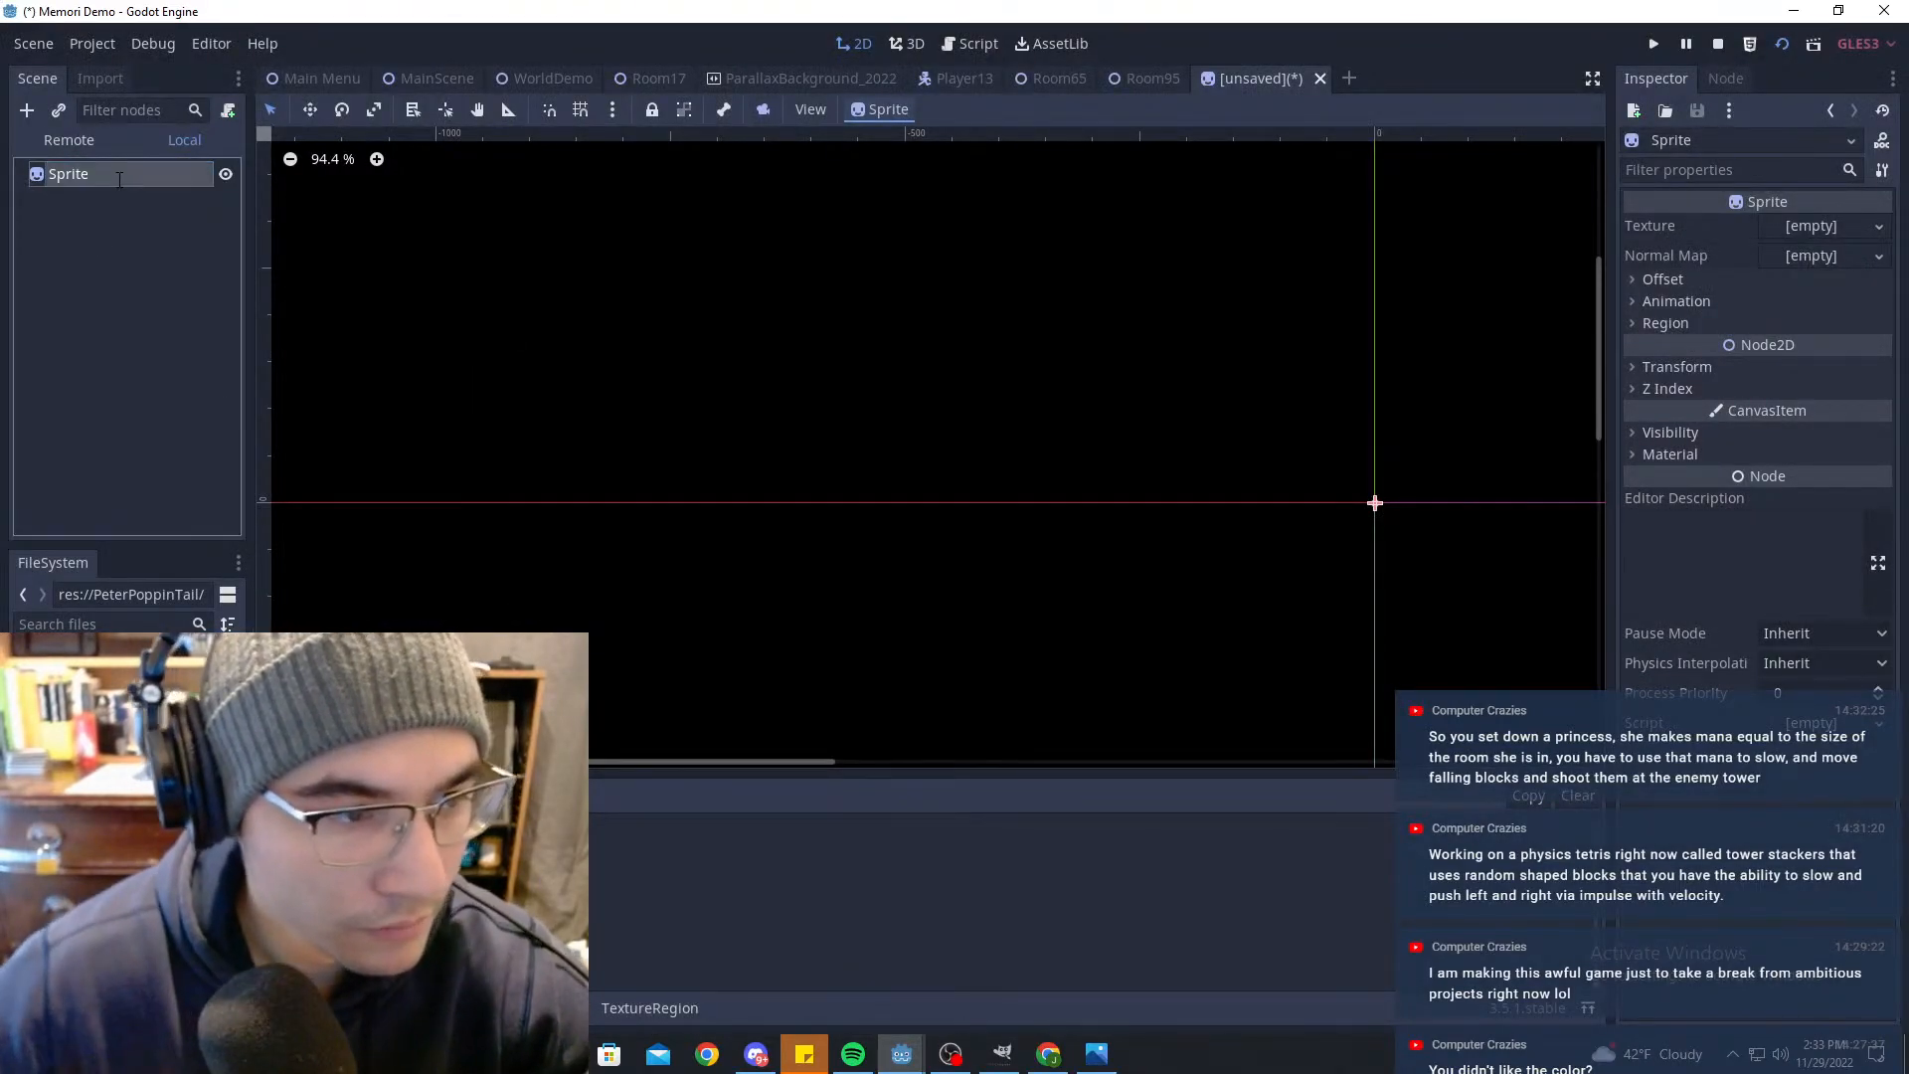
left_click(146, 228)
key("ctrl+s")
key("Escape")
left_click(110, 183)
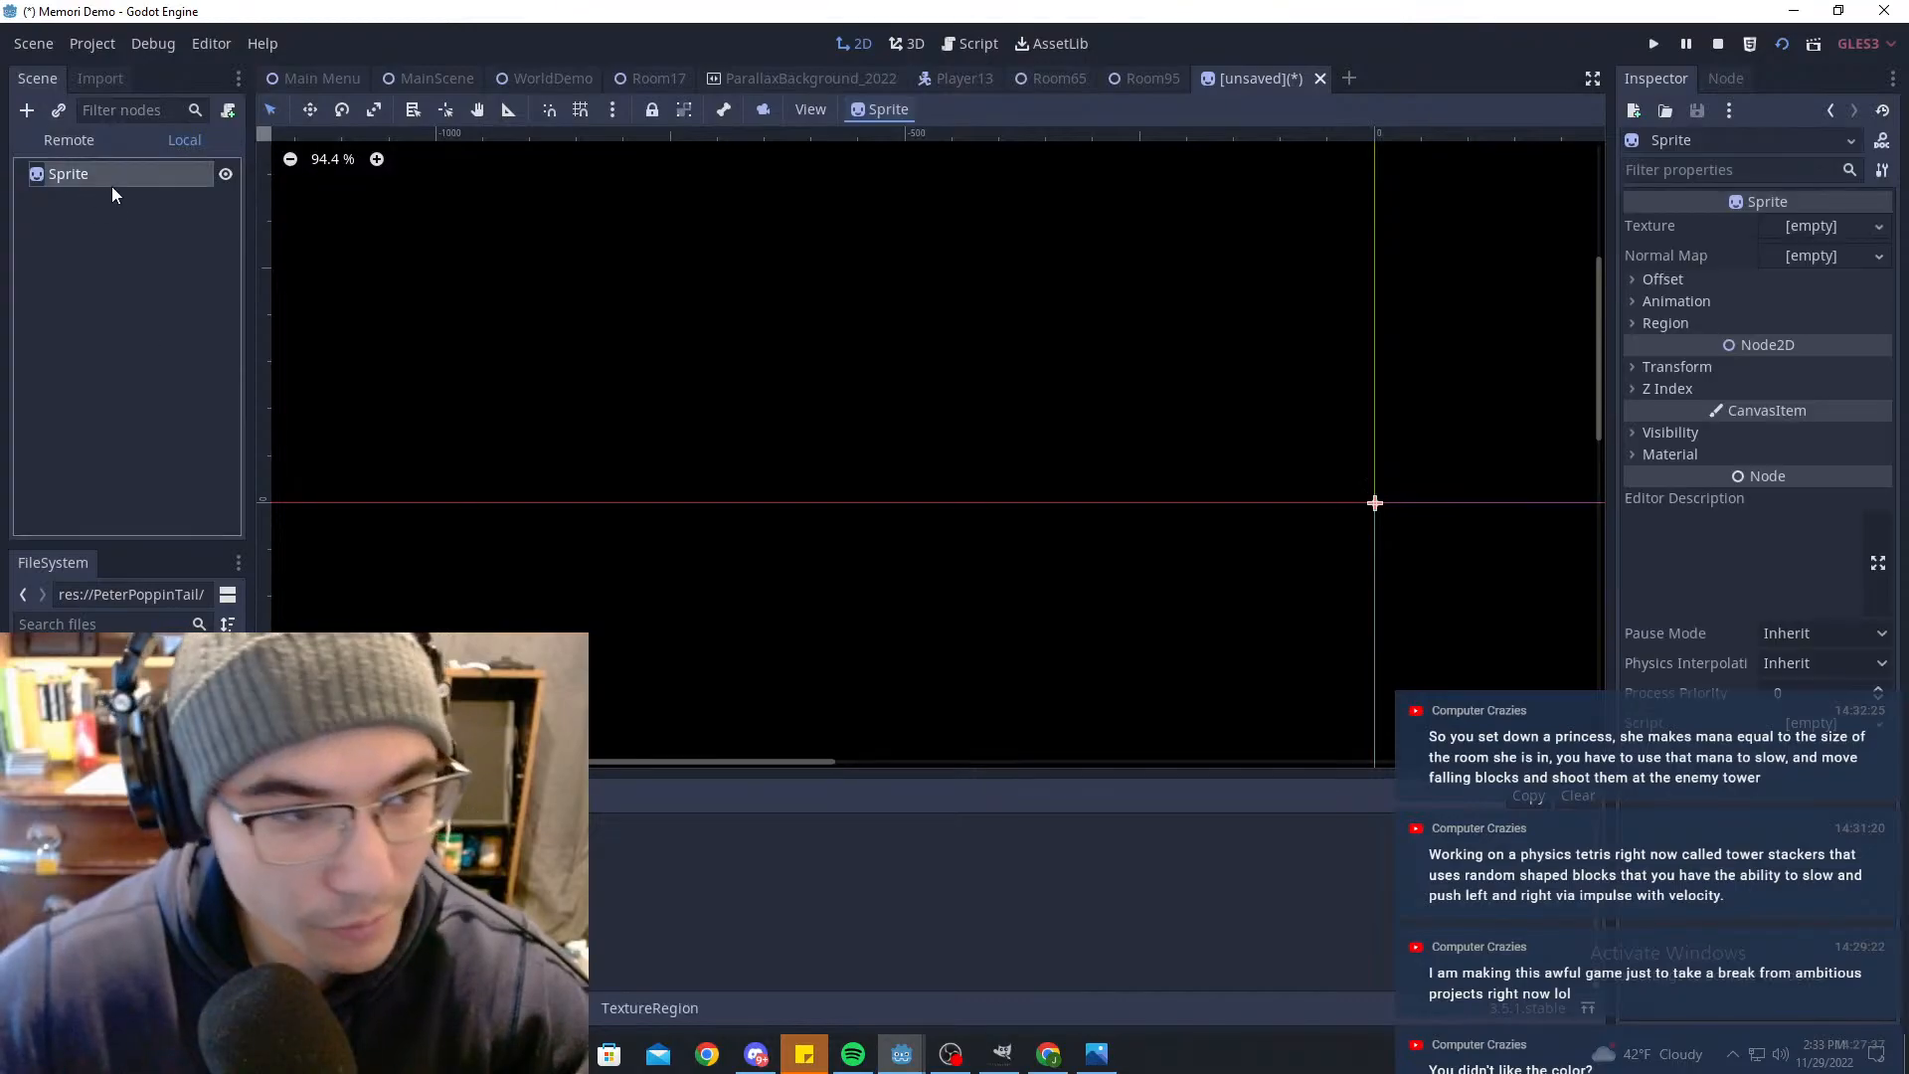
Step: Change the root node's type back to AnimatedSprite
right_click(101, 182)
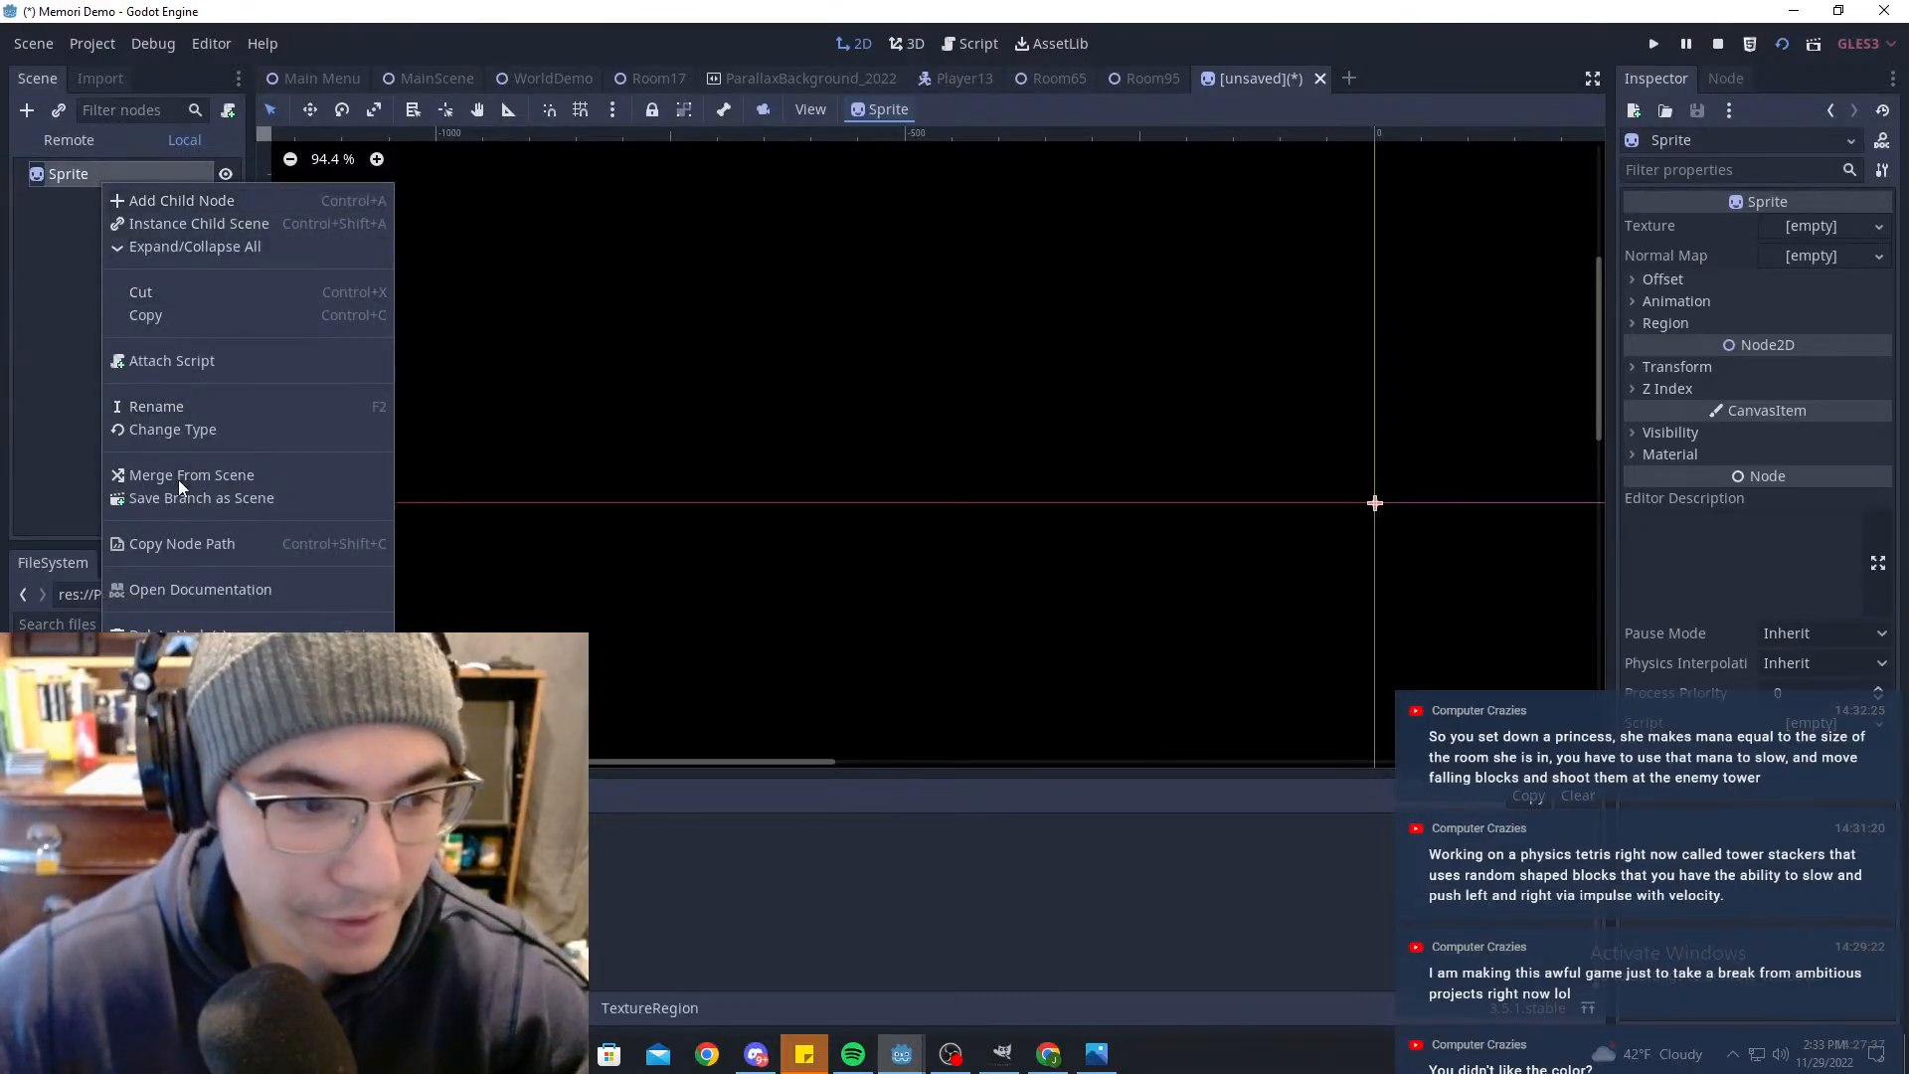
left_click(177, 430)
type("aniam")
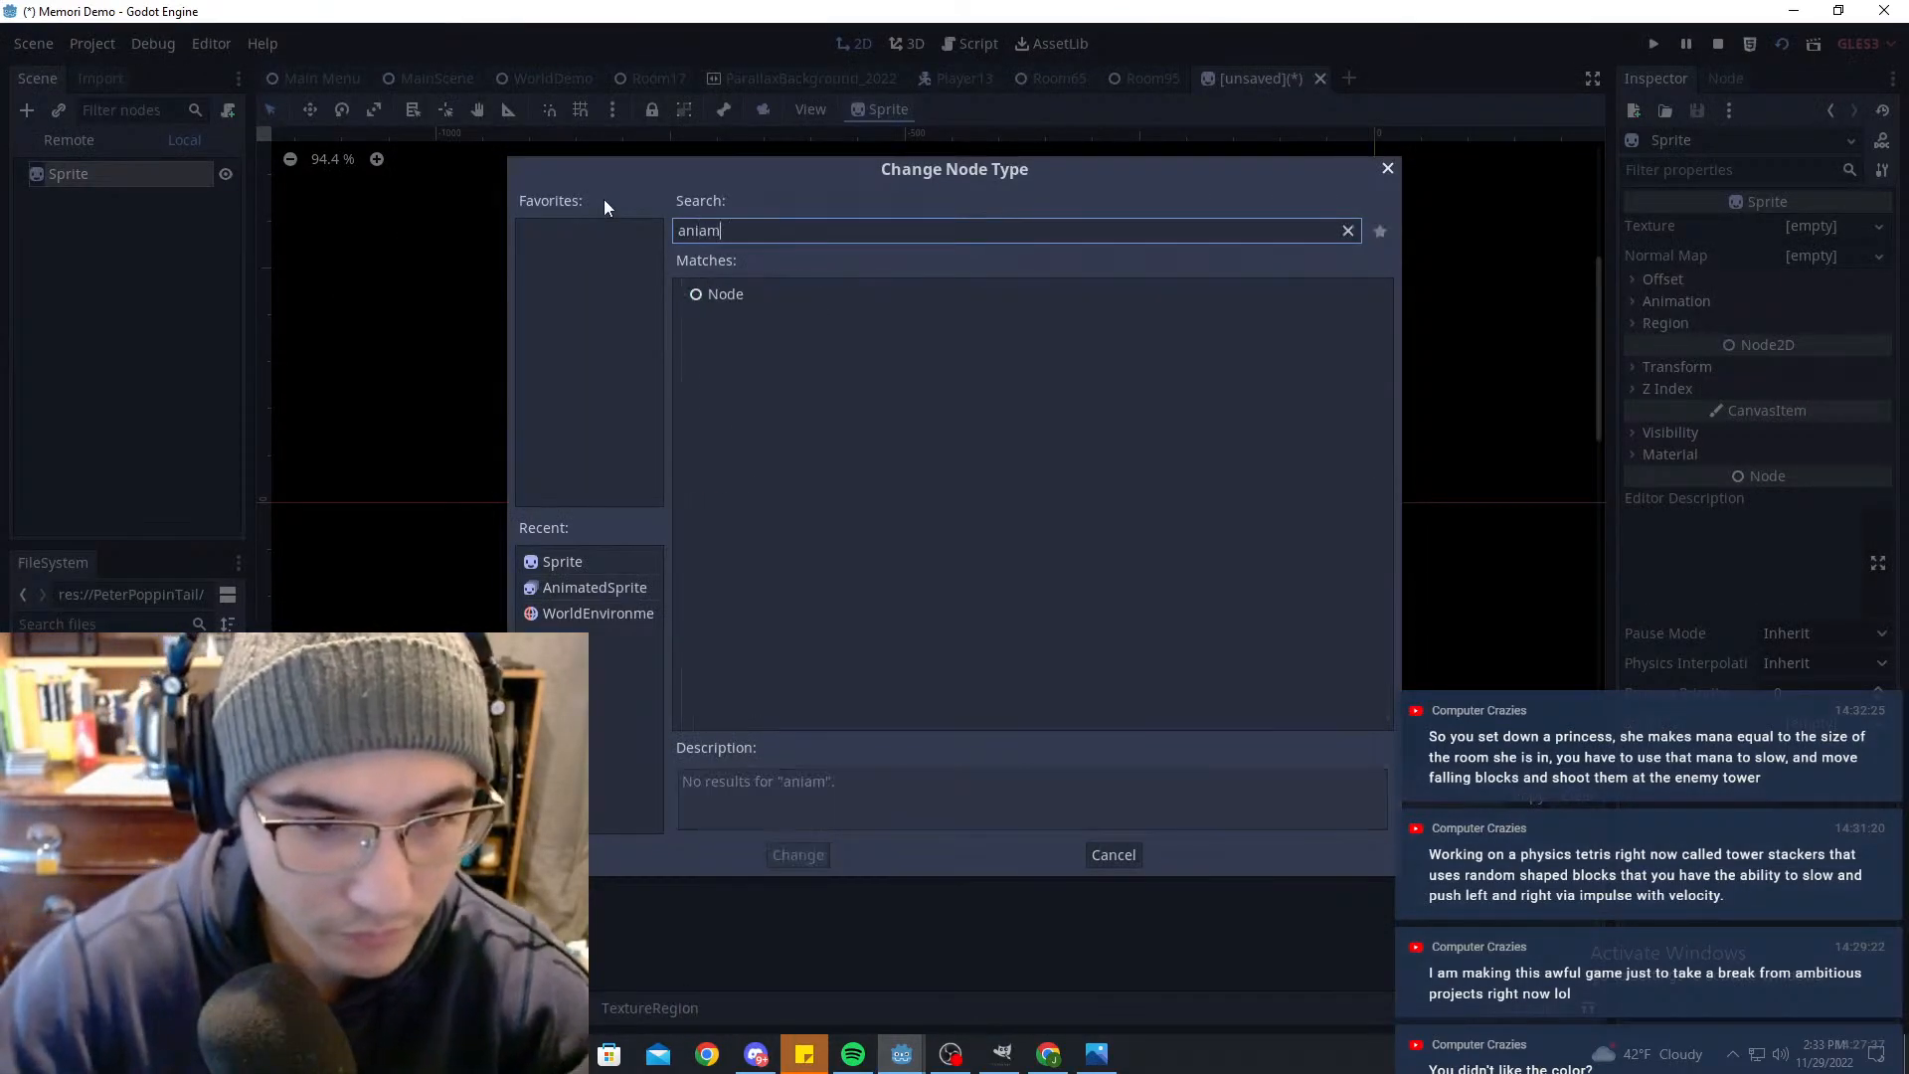
type("at")
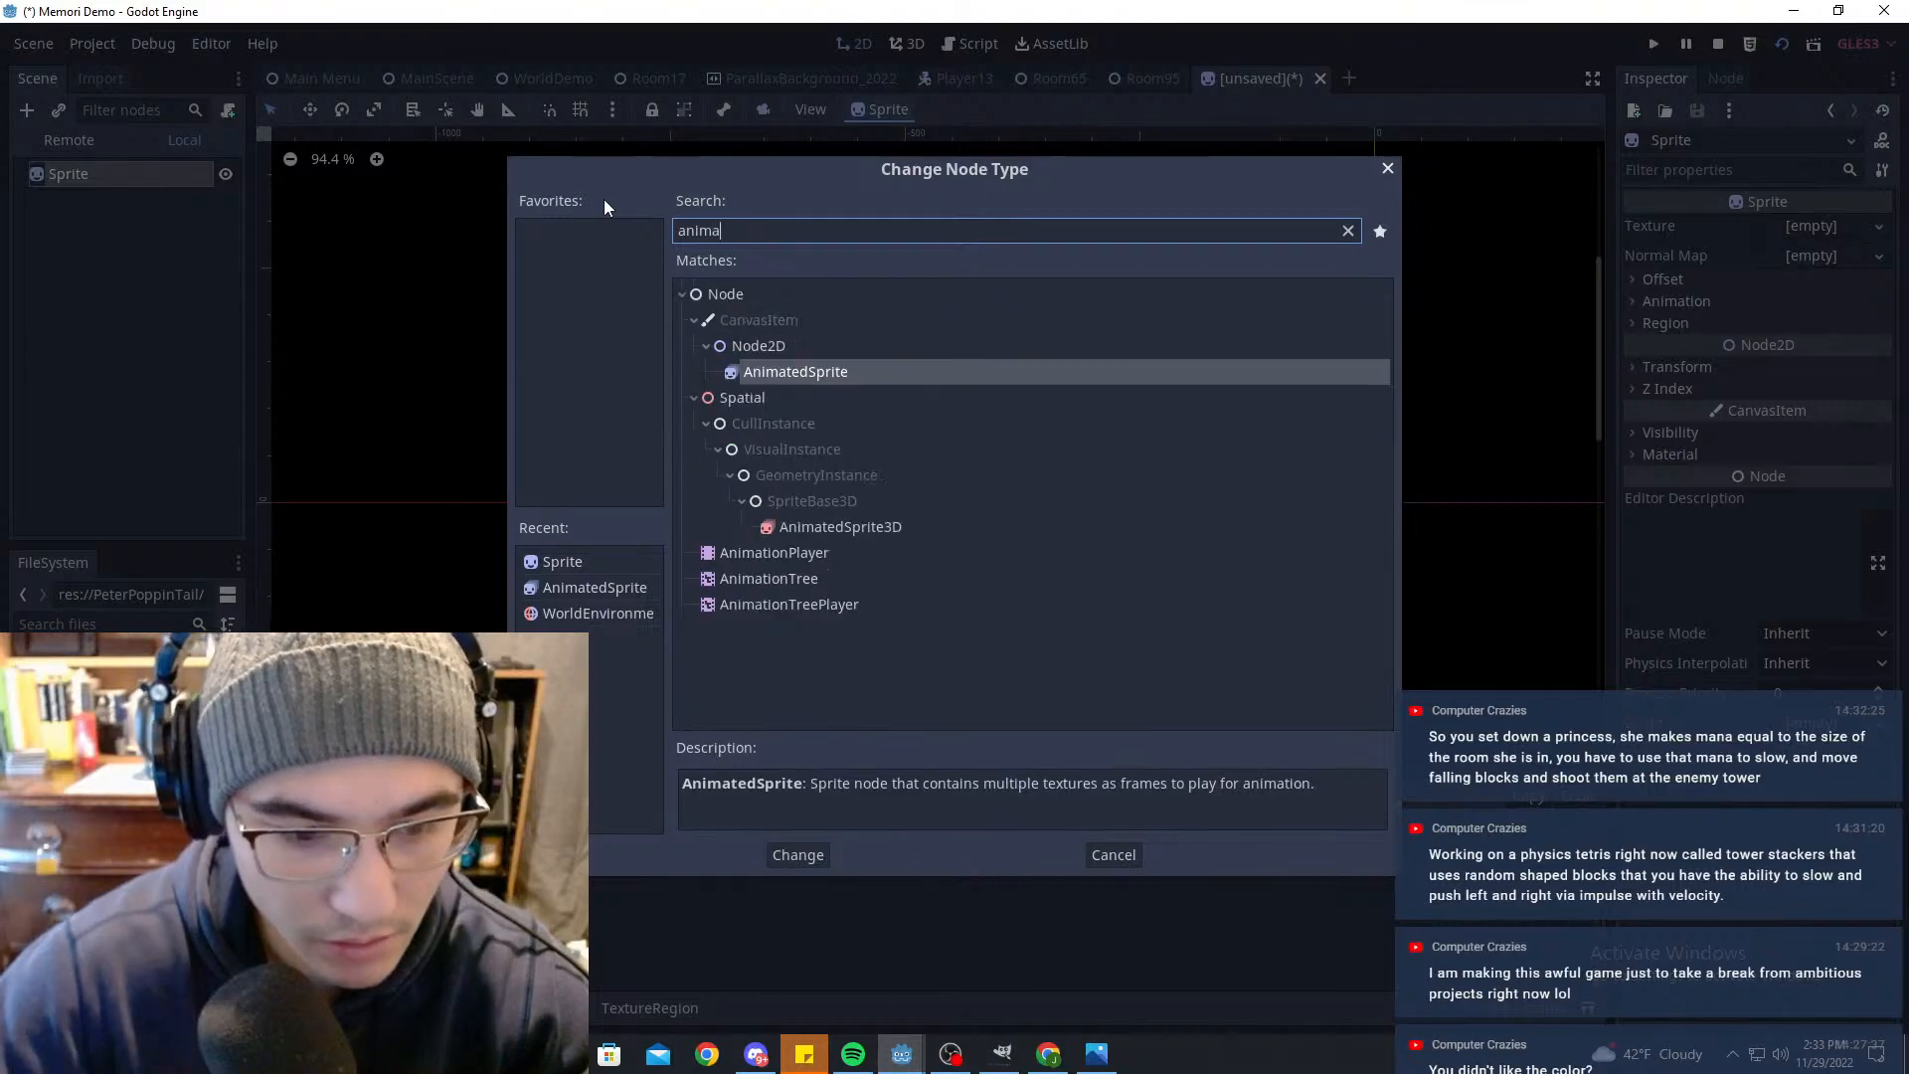
key("Return")
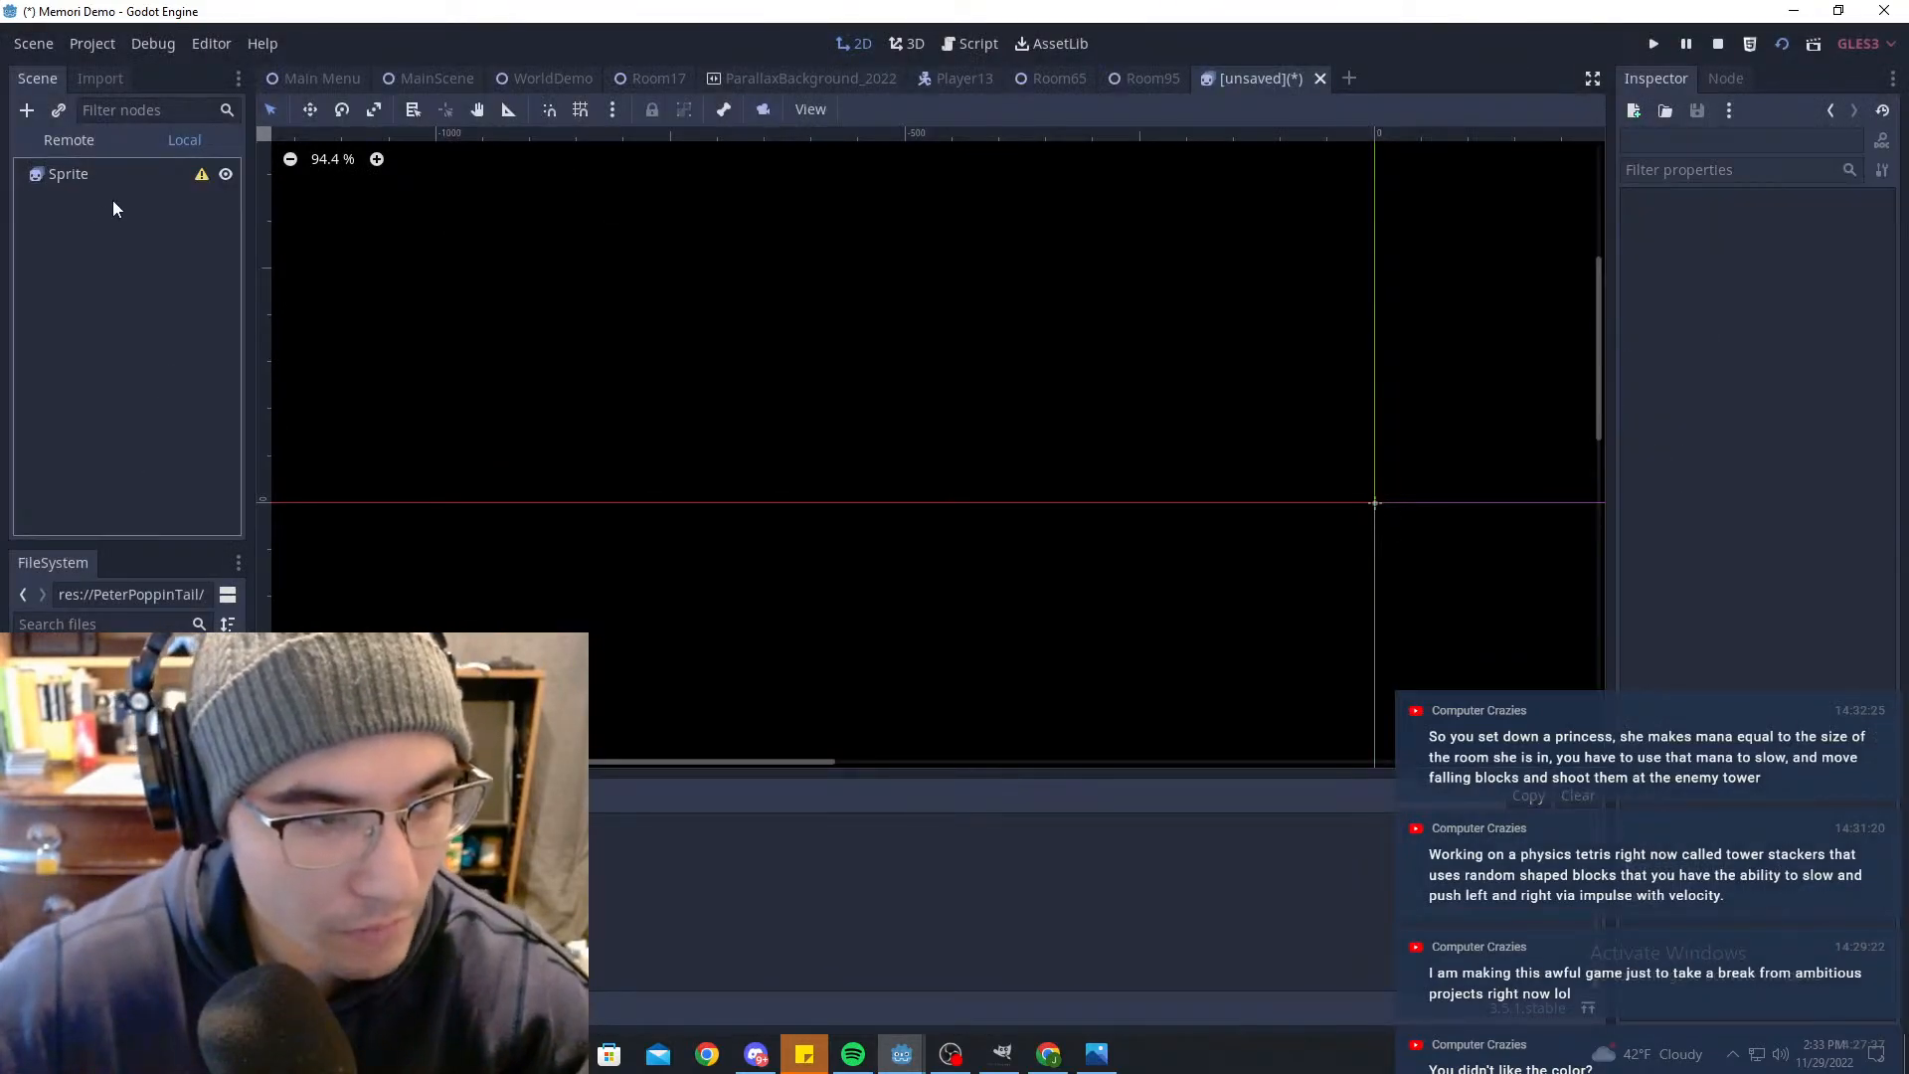
Step: Assign a new SpriteFrames resource to the Sprite node's frames and open it for editing
left_click(111, 175)
left_click(1820, 227)
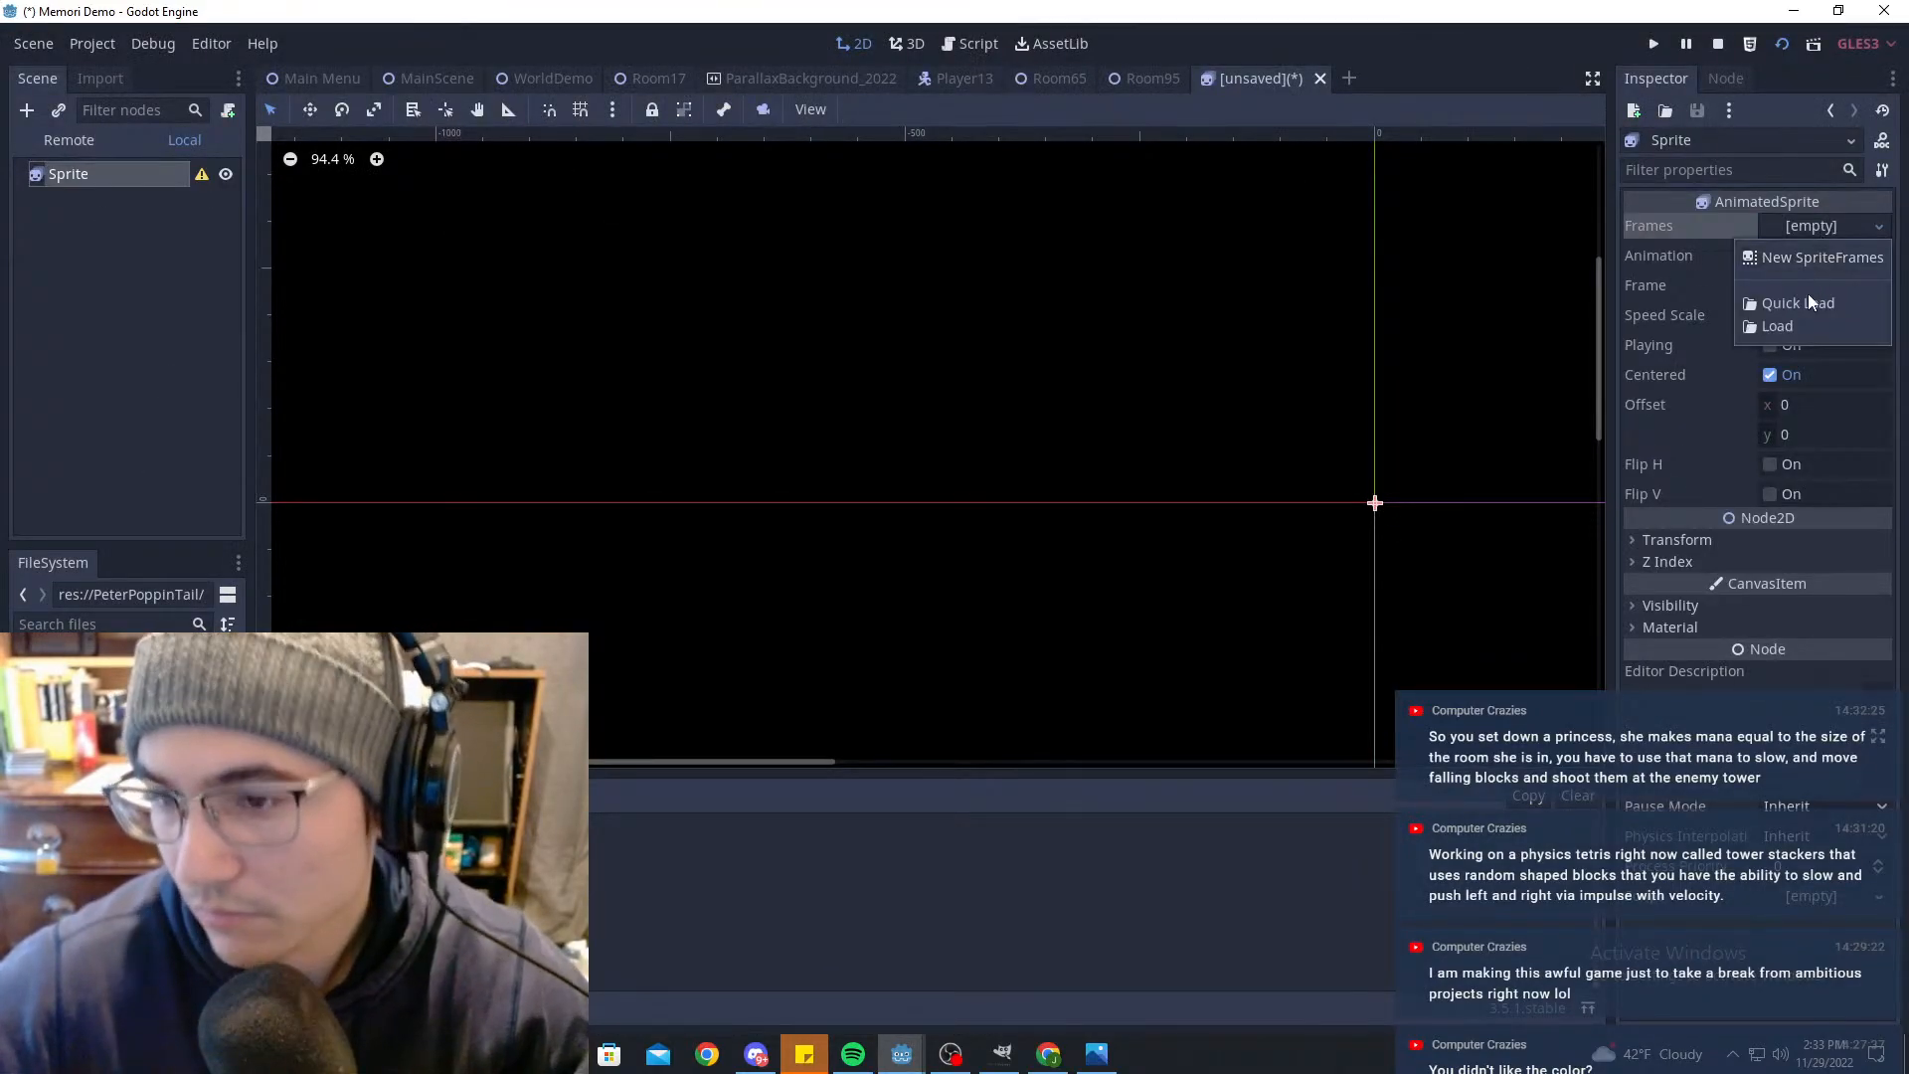
left_click(1805, 257)
left_click(1812, 227)
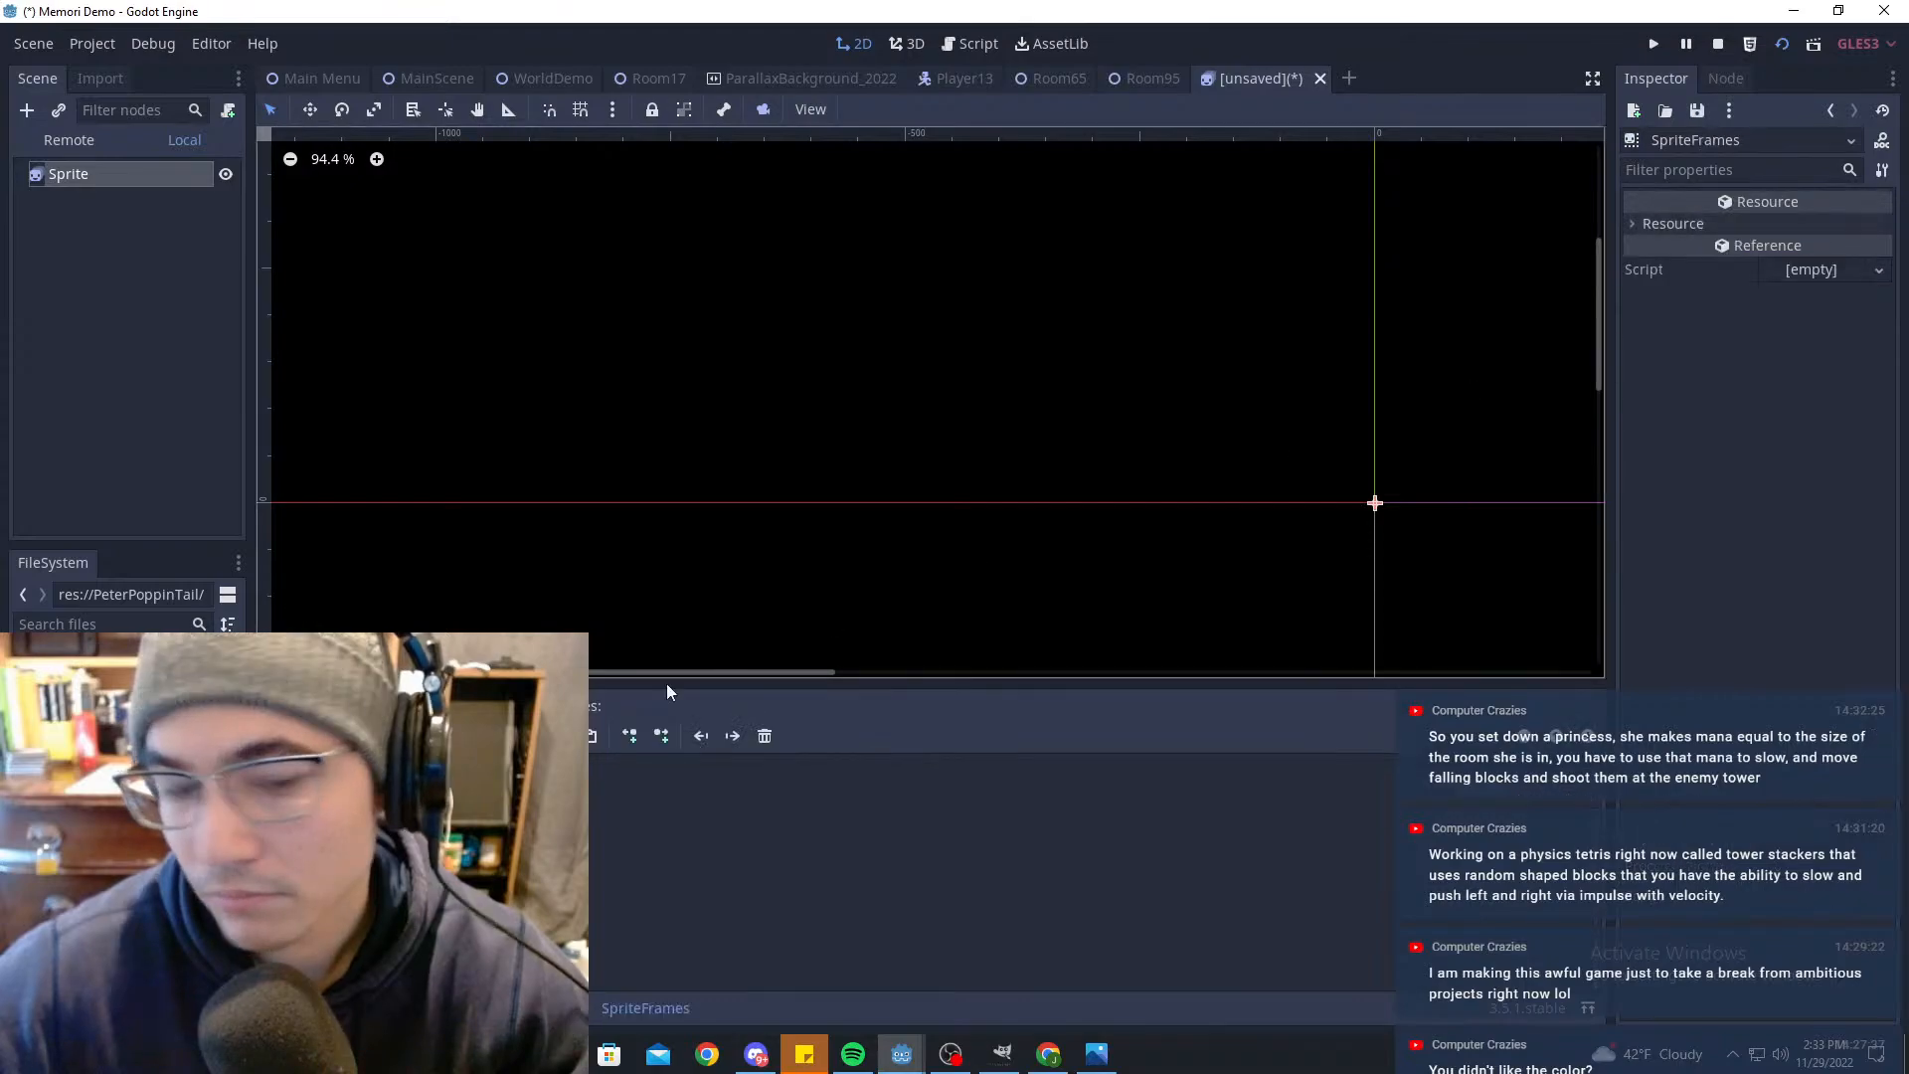
Step: Load "Large tombstone 24x24.png" from res://Sprites/dark series as the sprite sheet for the default animation's frames
left_click(518, 736)
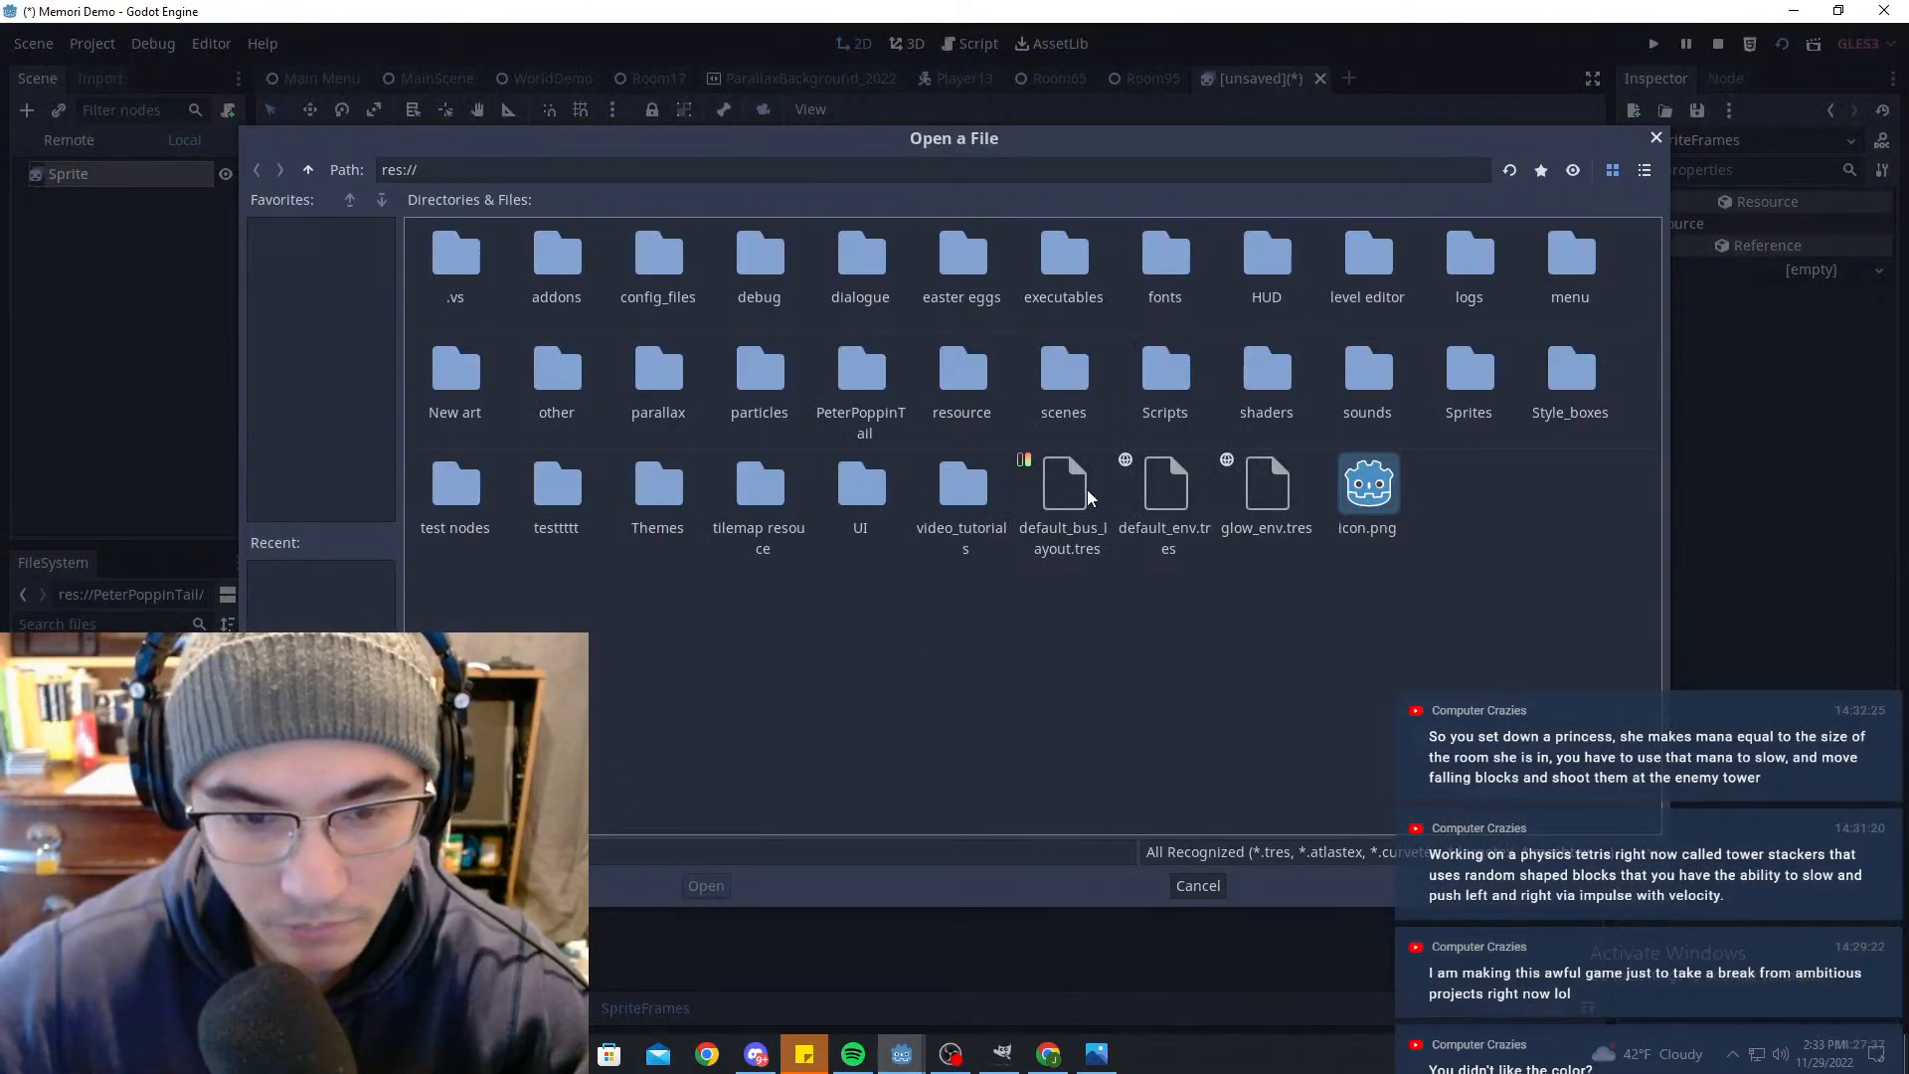
left_click(1462, 366)
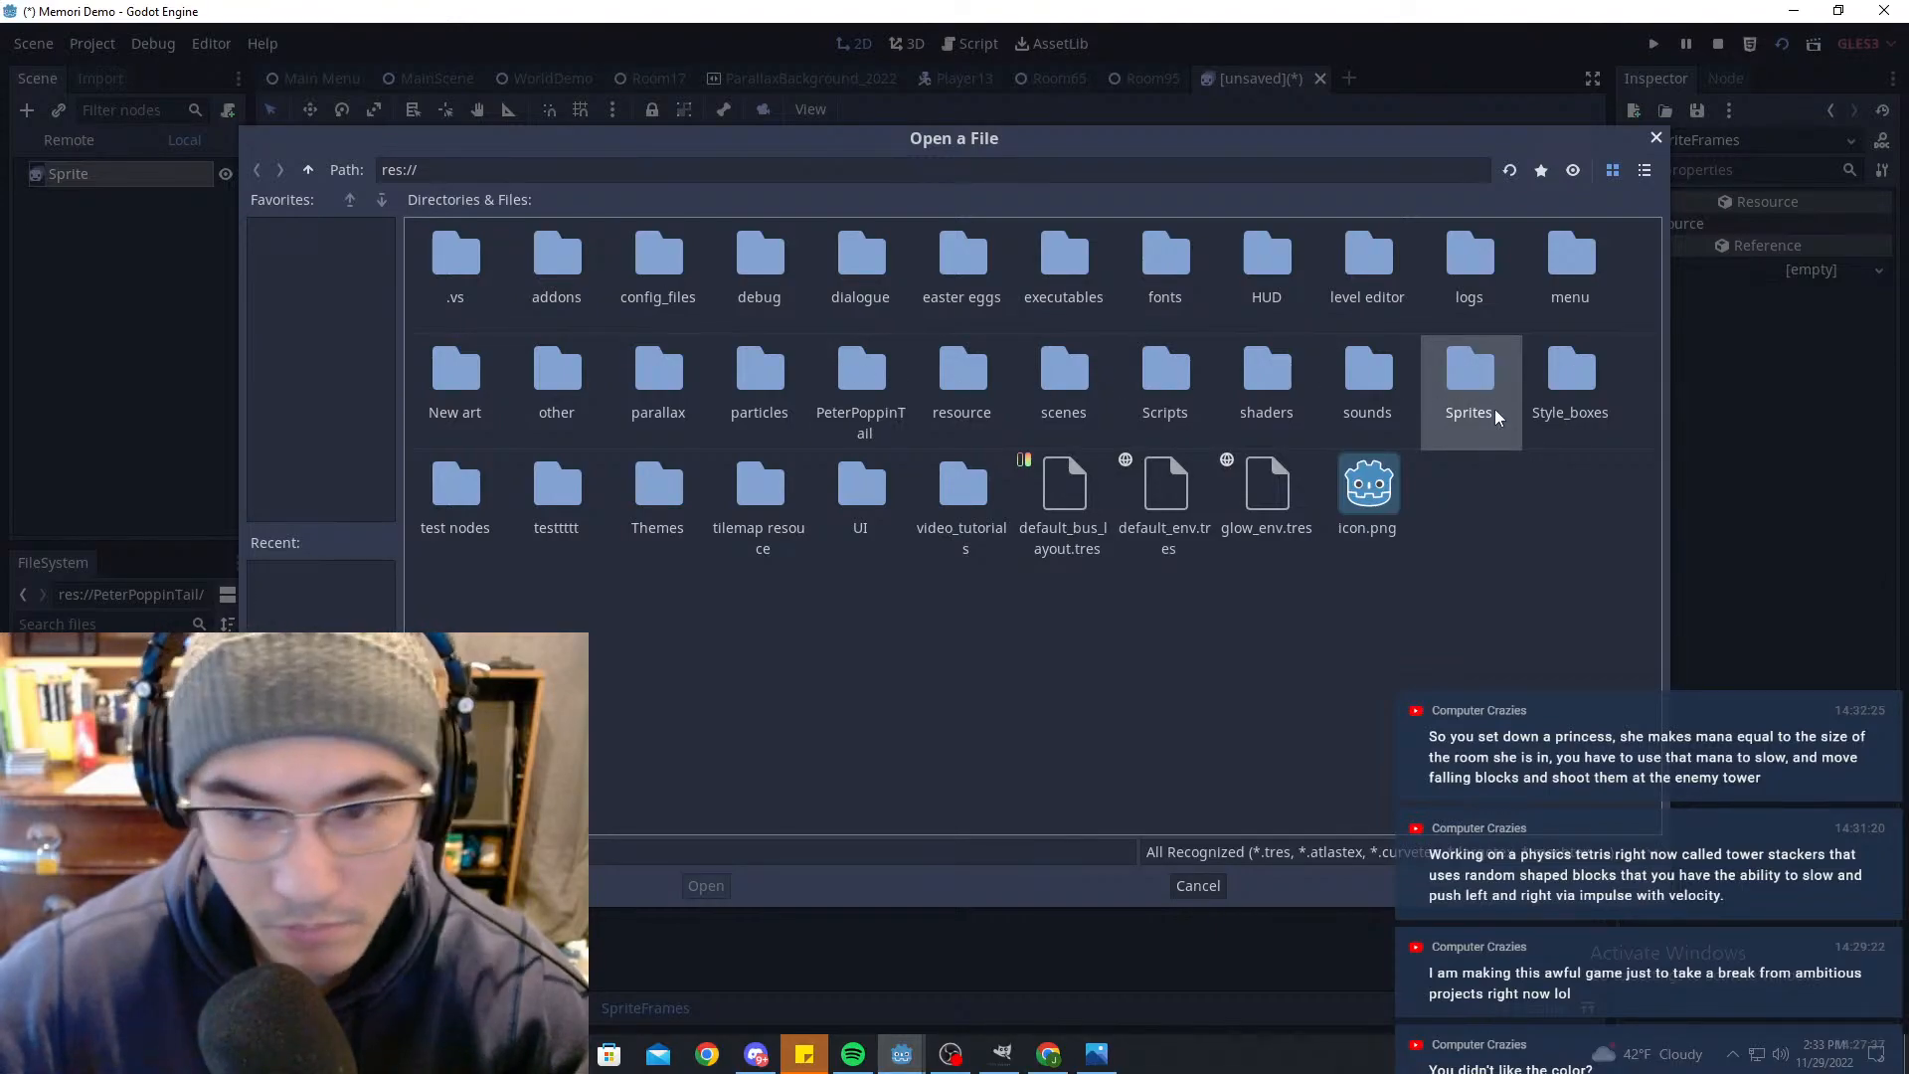
left_click(997, 691)
left_click(1389, 364)
double_click(1468, 370)
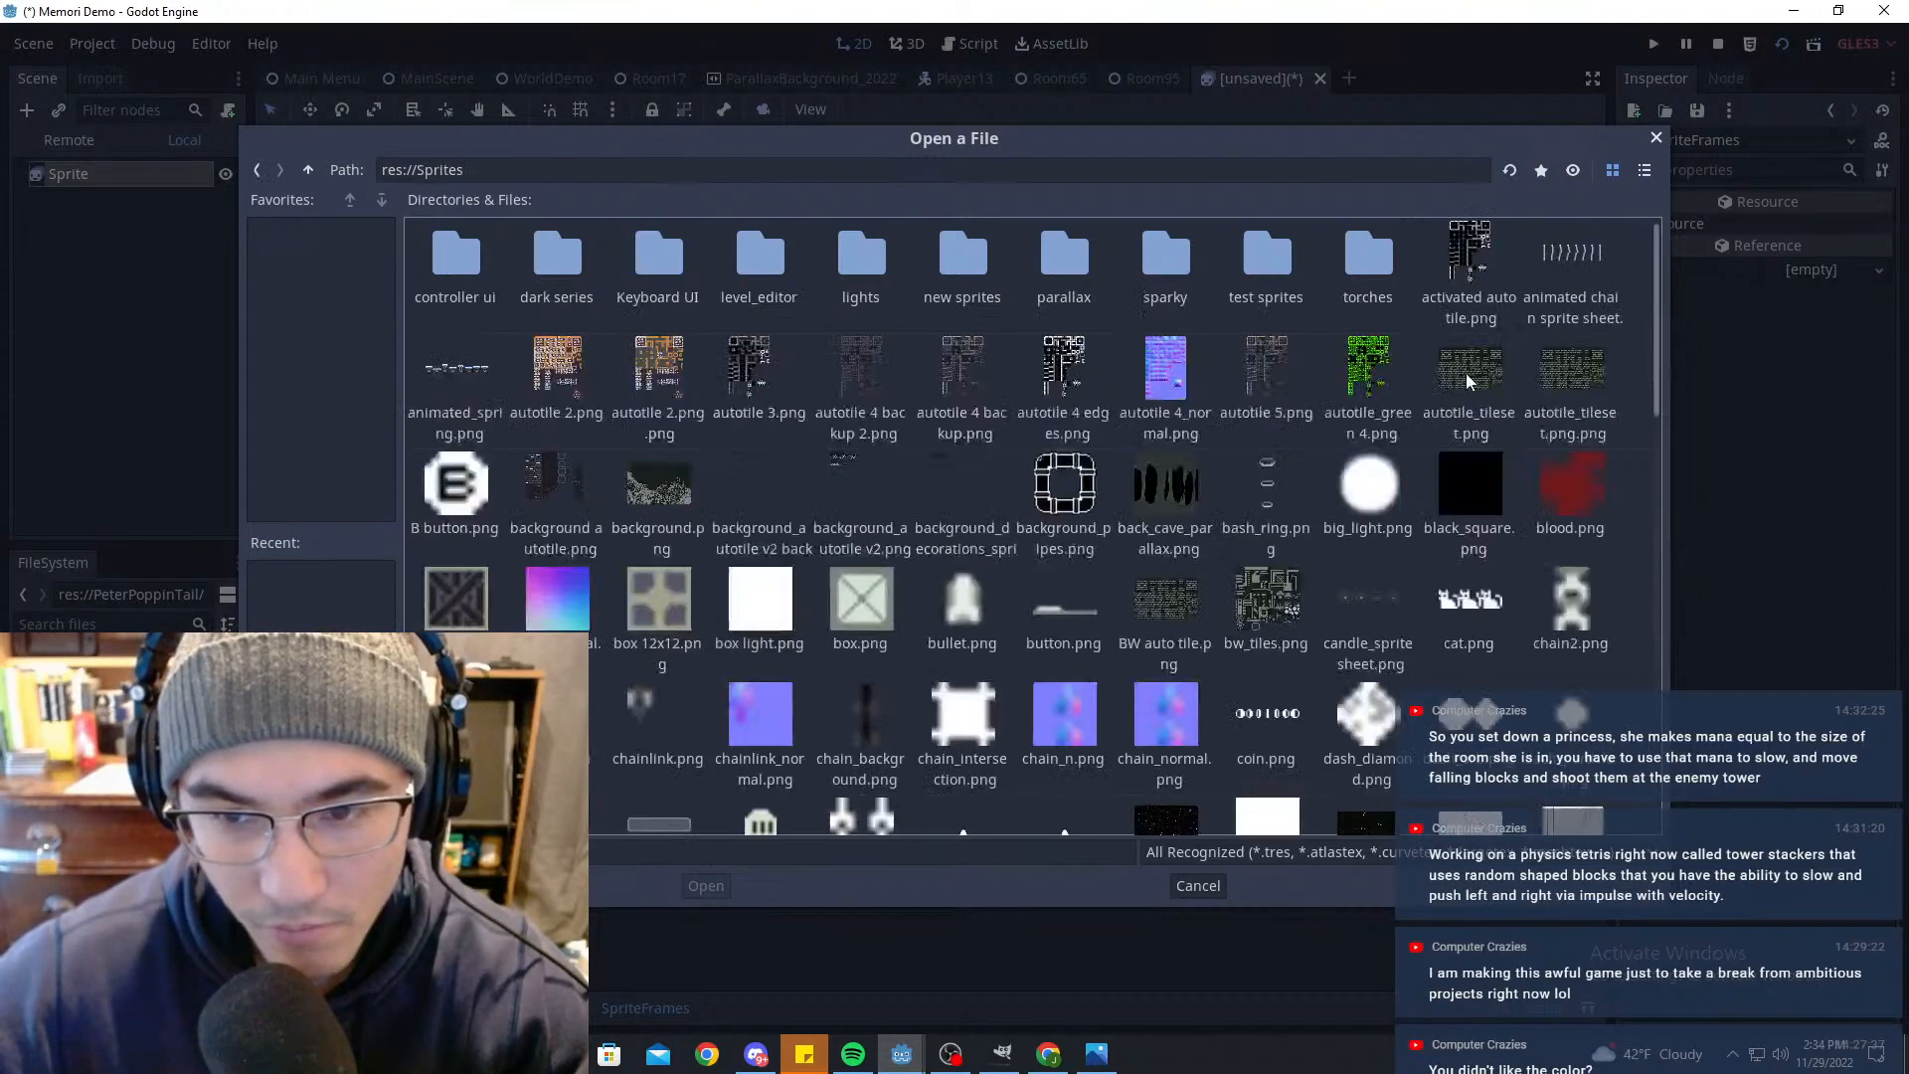
double_click(568, 257)
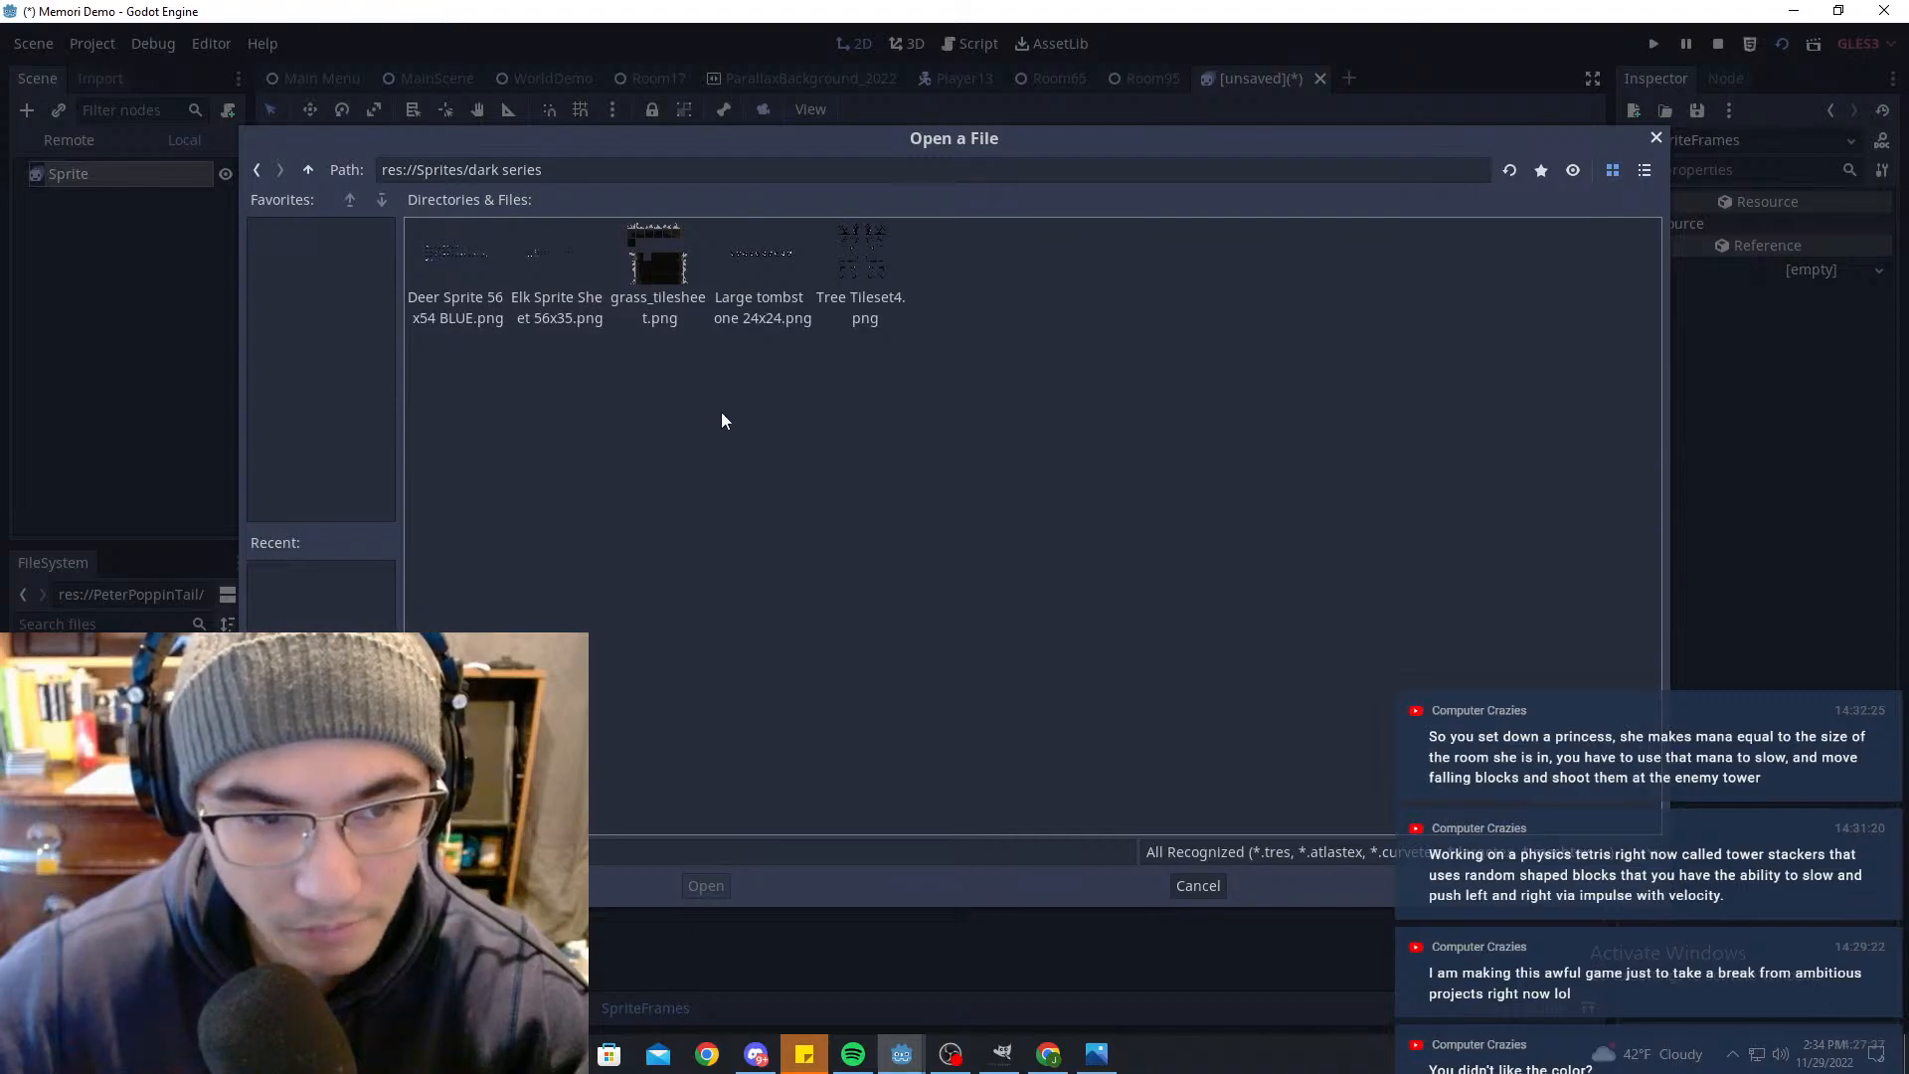
double_click(787, 255)
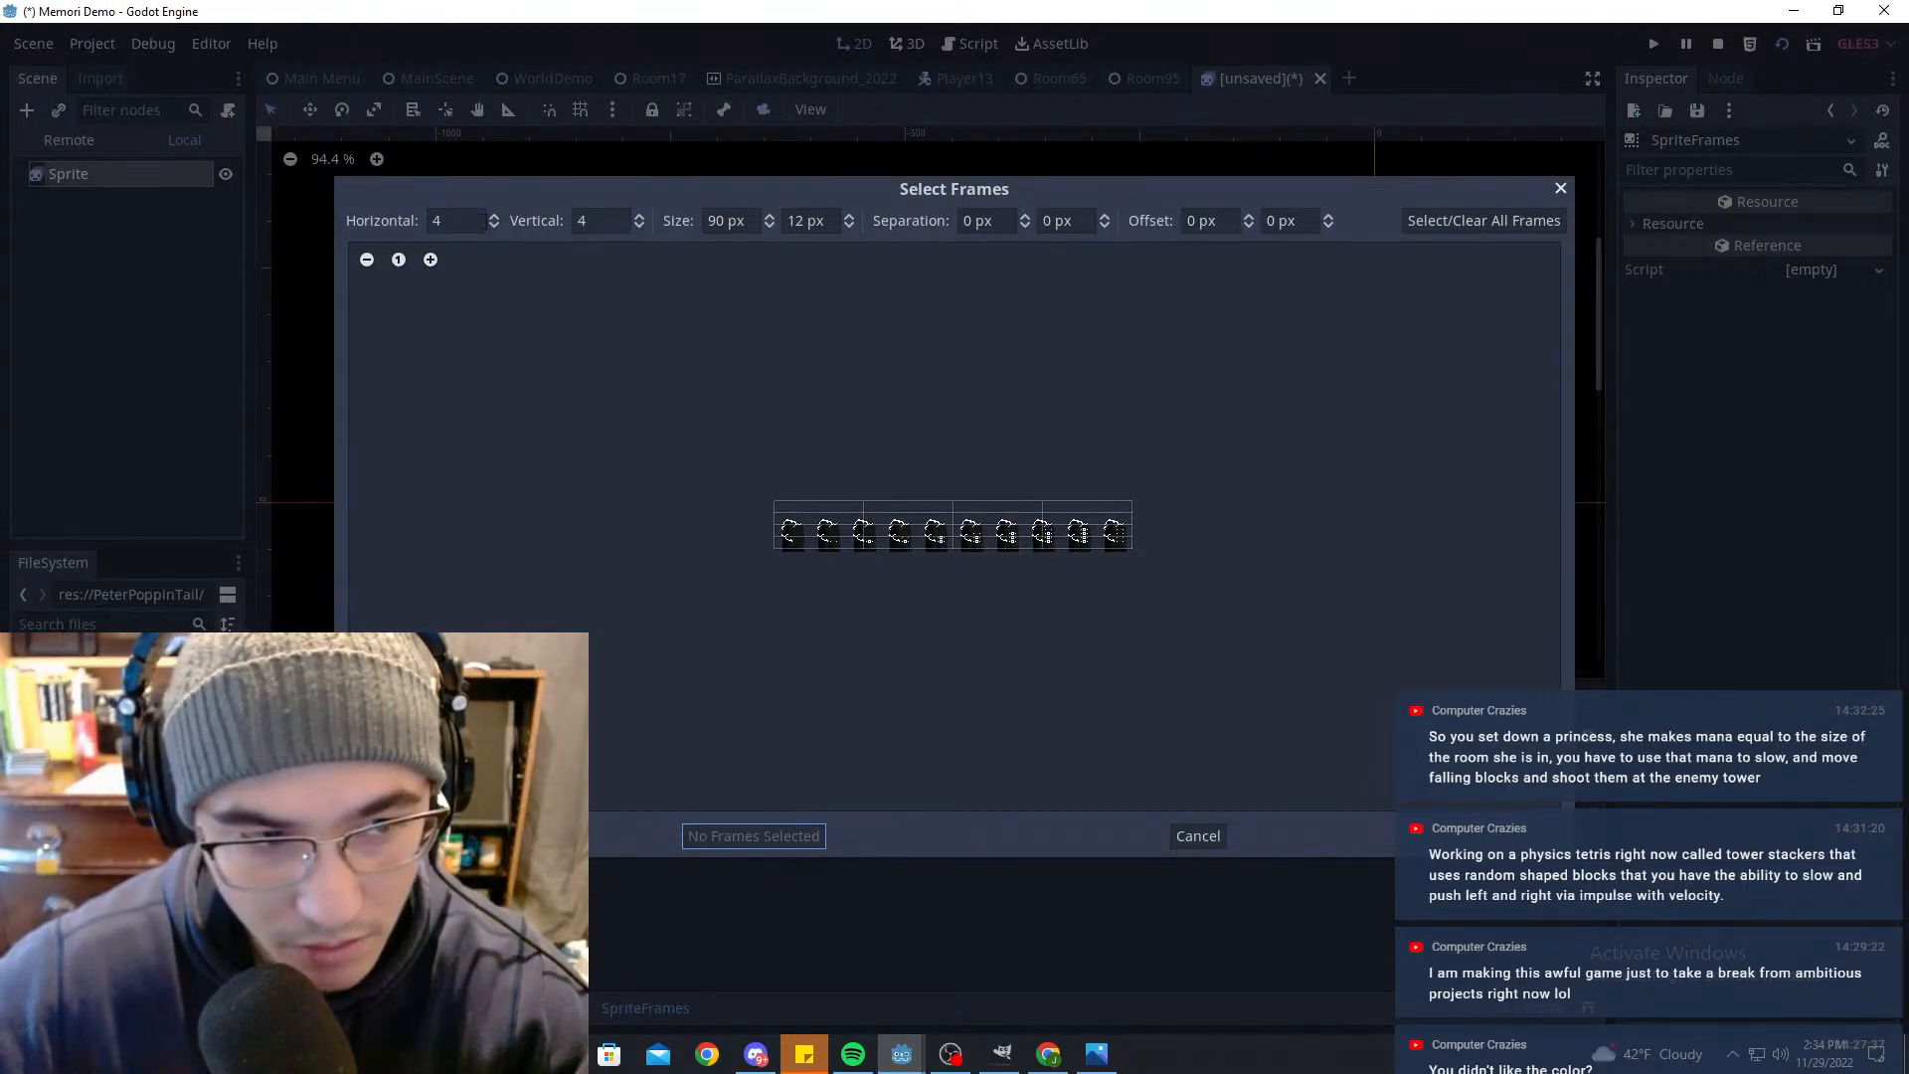
Step: Divide the tombstone sprite sheet into 10 horizontal frames and 1 vertical frame
left_click(456, 219)
type("10")
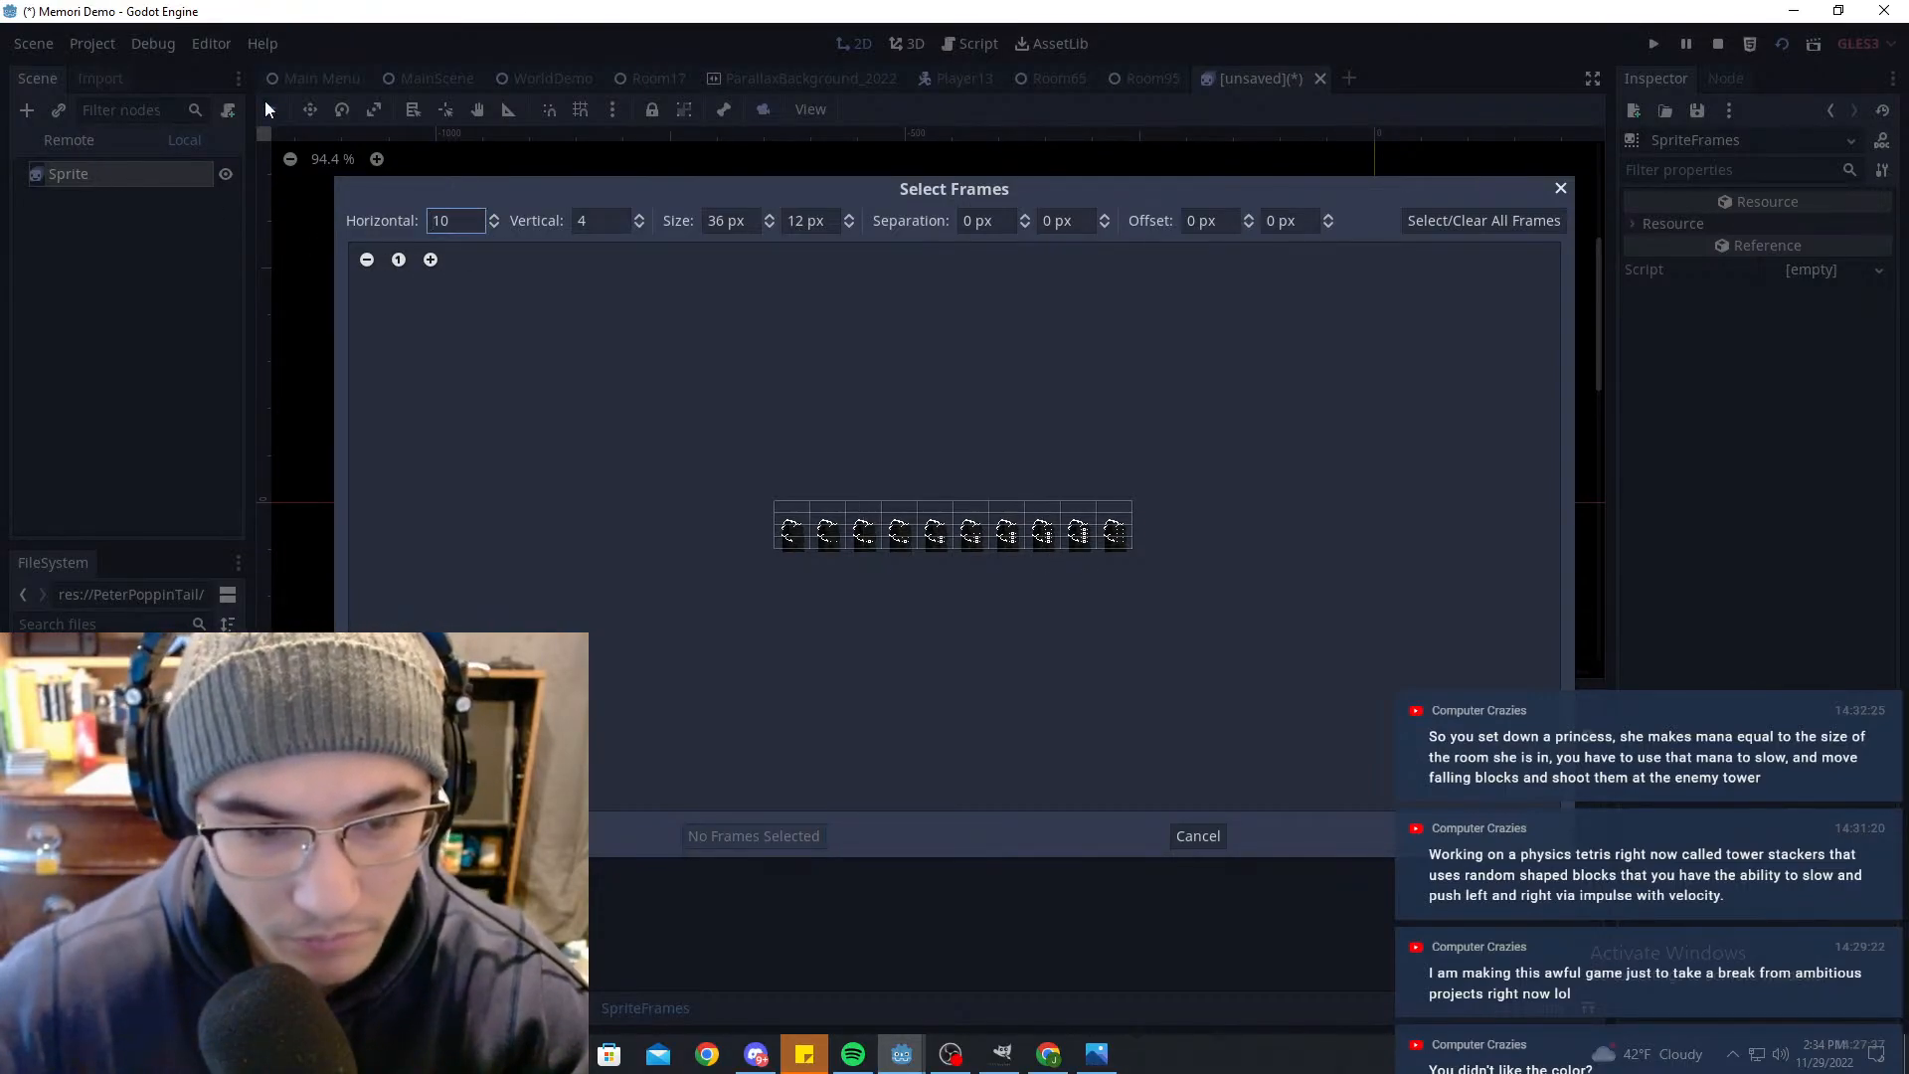
left_click(601, 220)
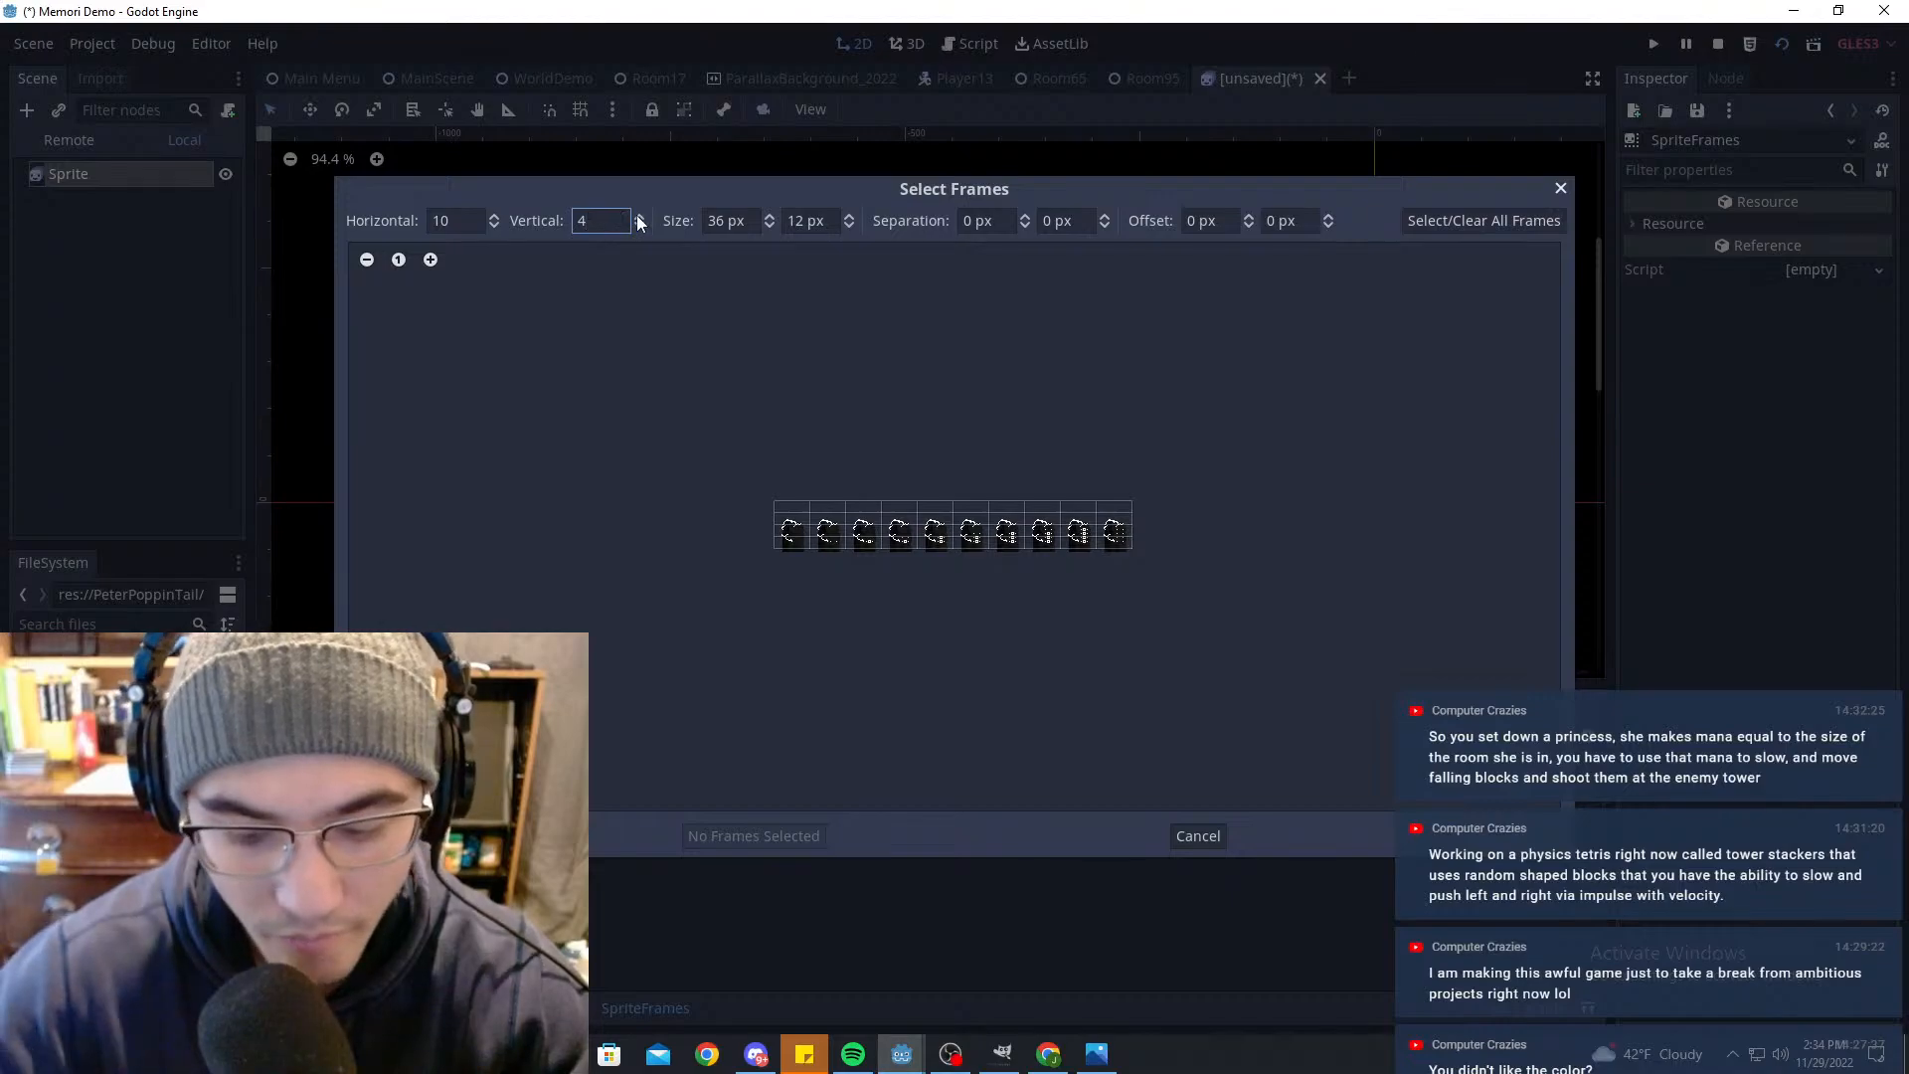
type("1")
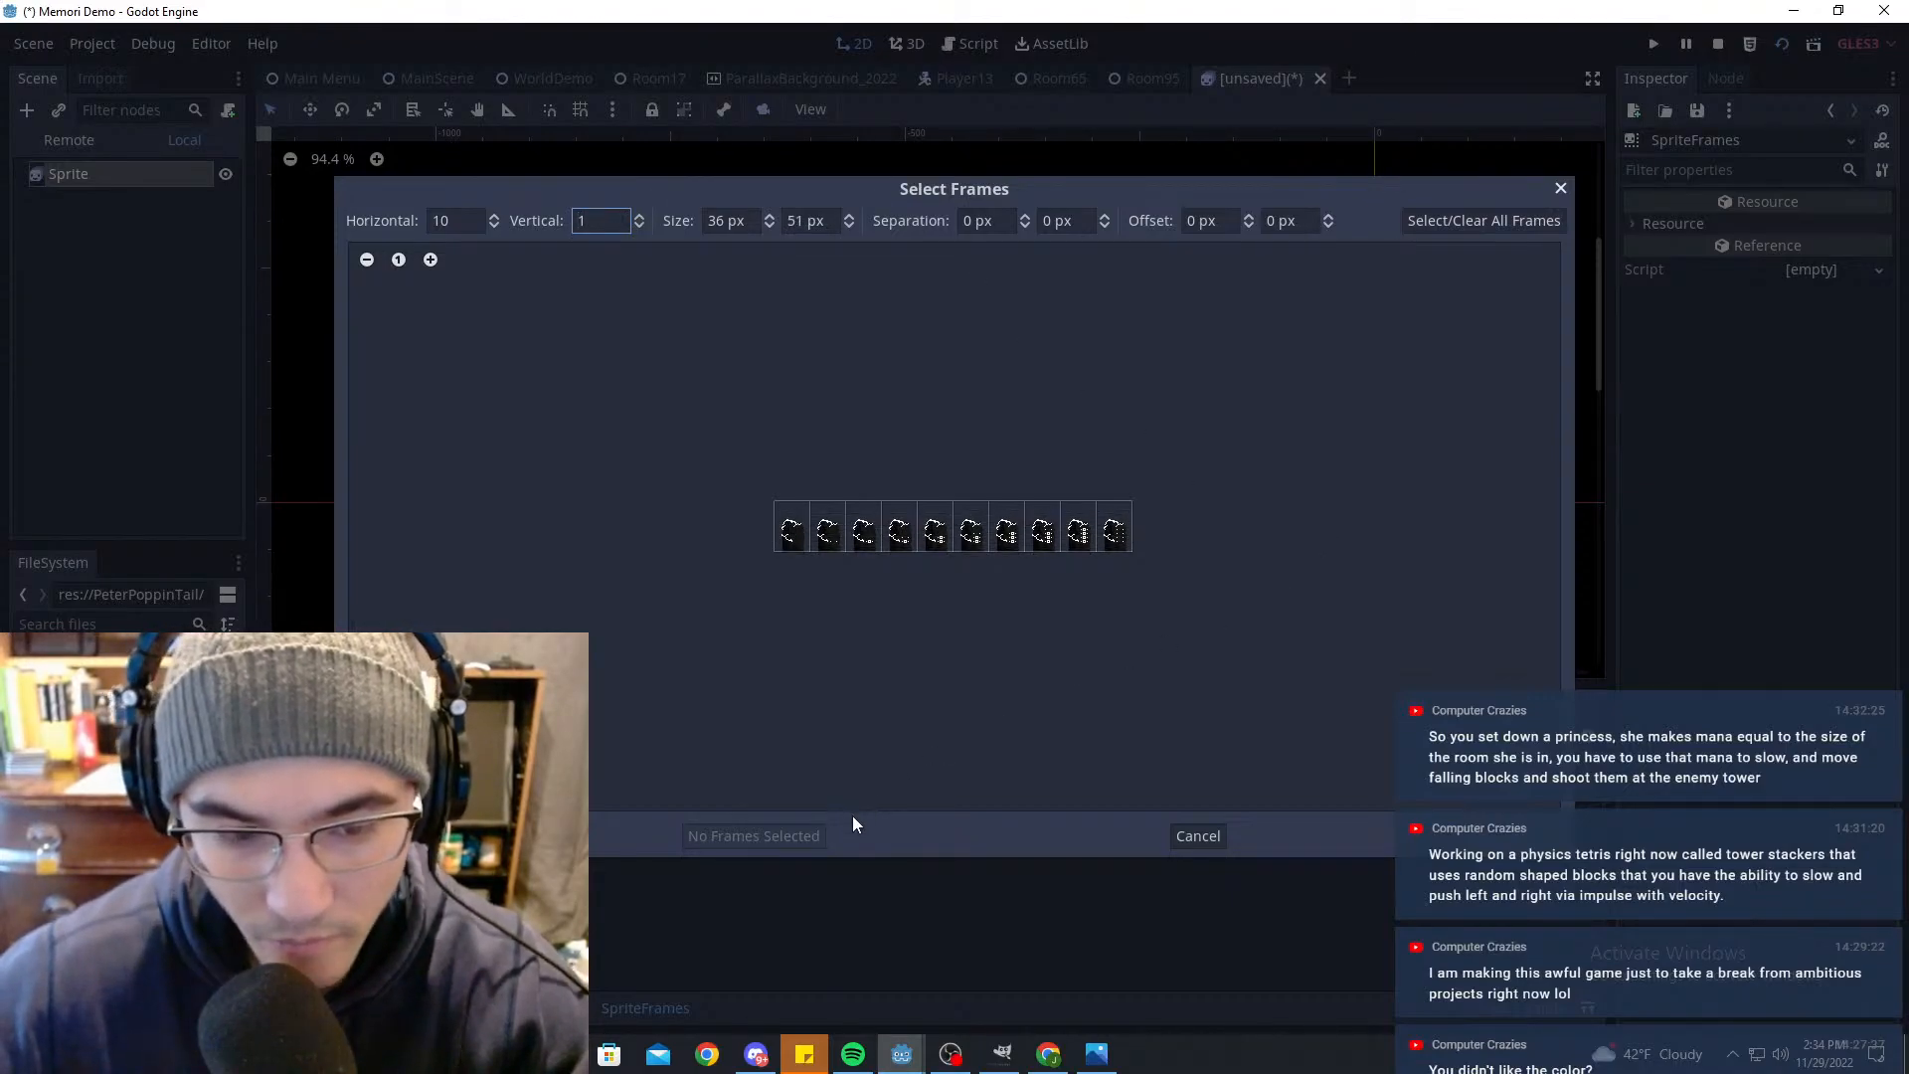
Step: Select all ten tombstone frames of the sheet and add them to the default animation
left_click_drag(792, 535, 1168, 527)
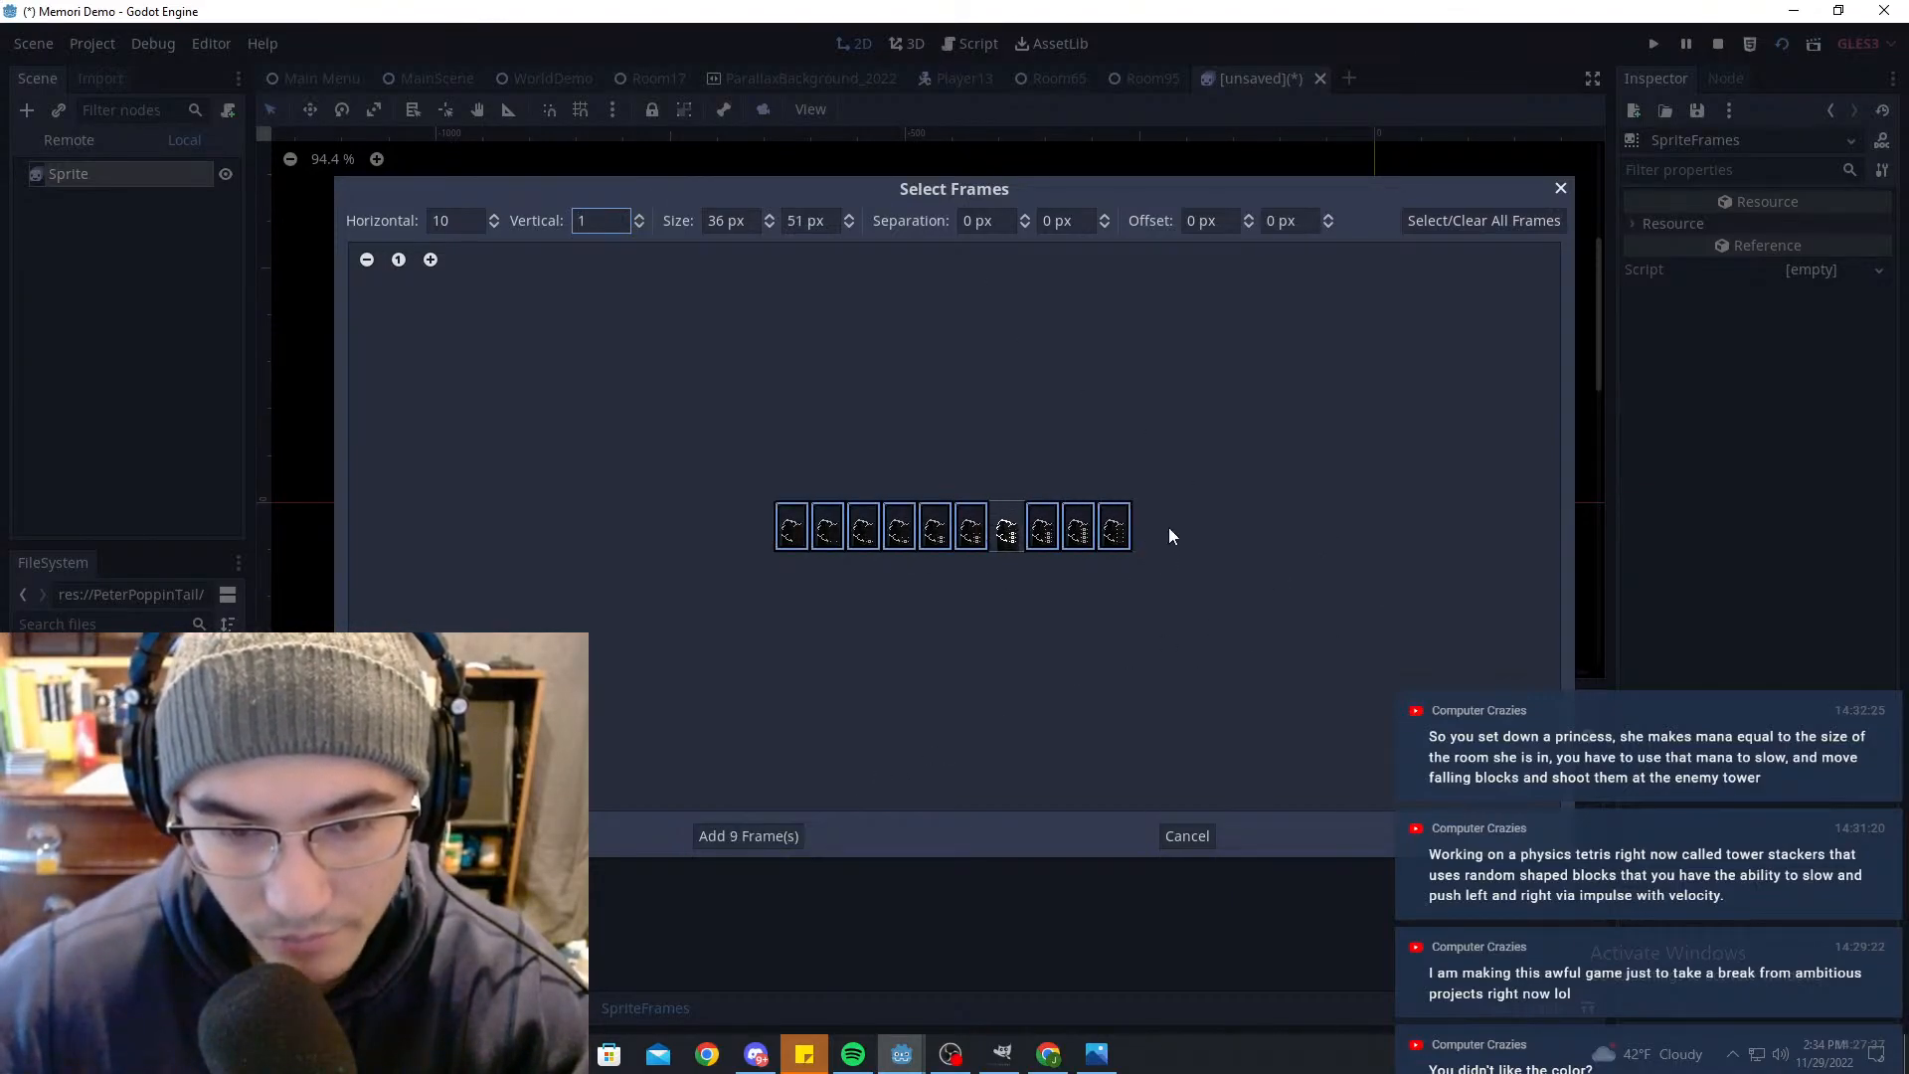
left_click_drag(865, 531, 1205, 535)
left_click(816, 537)
left_click(792, 533)
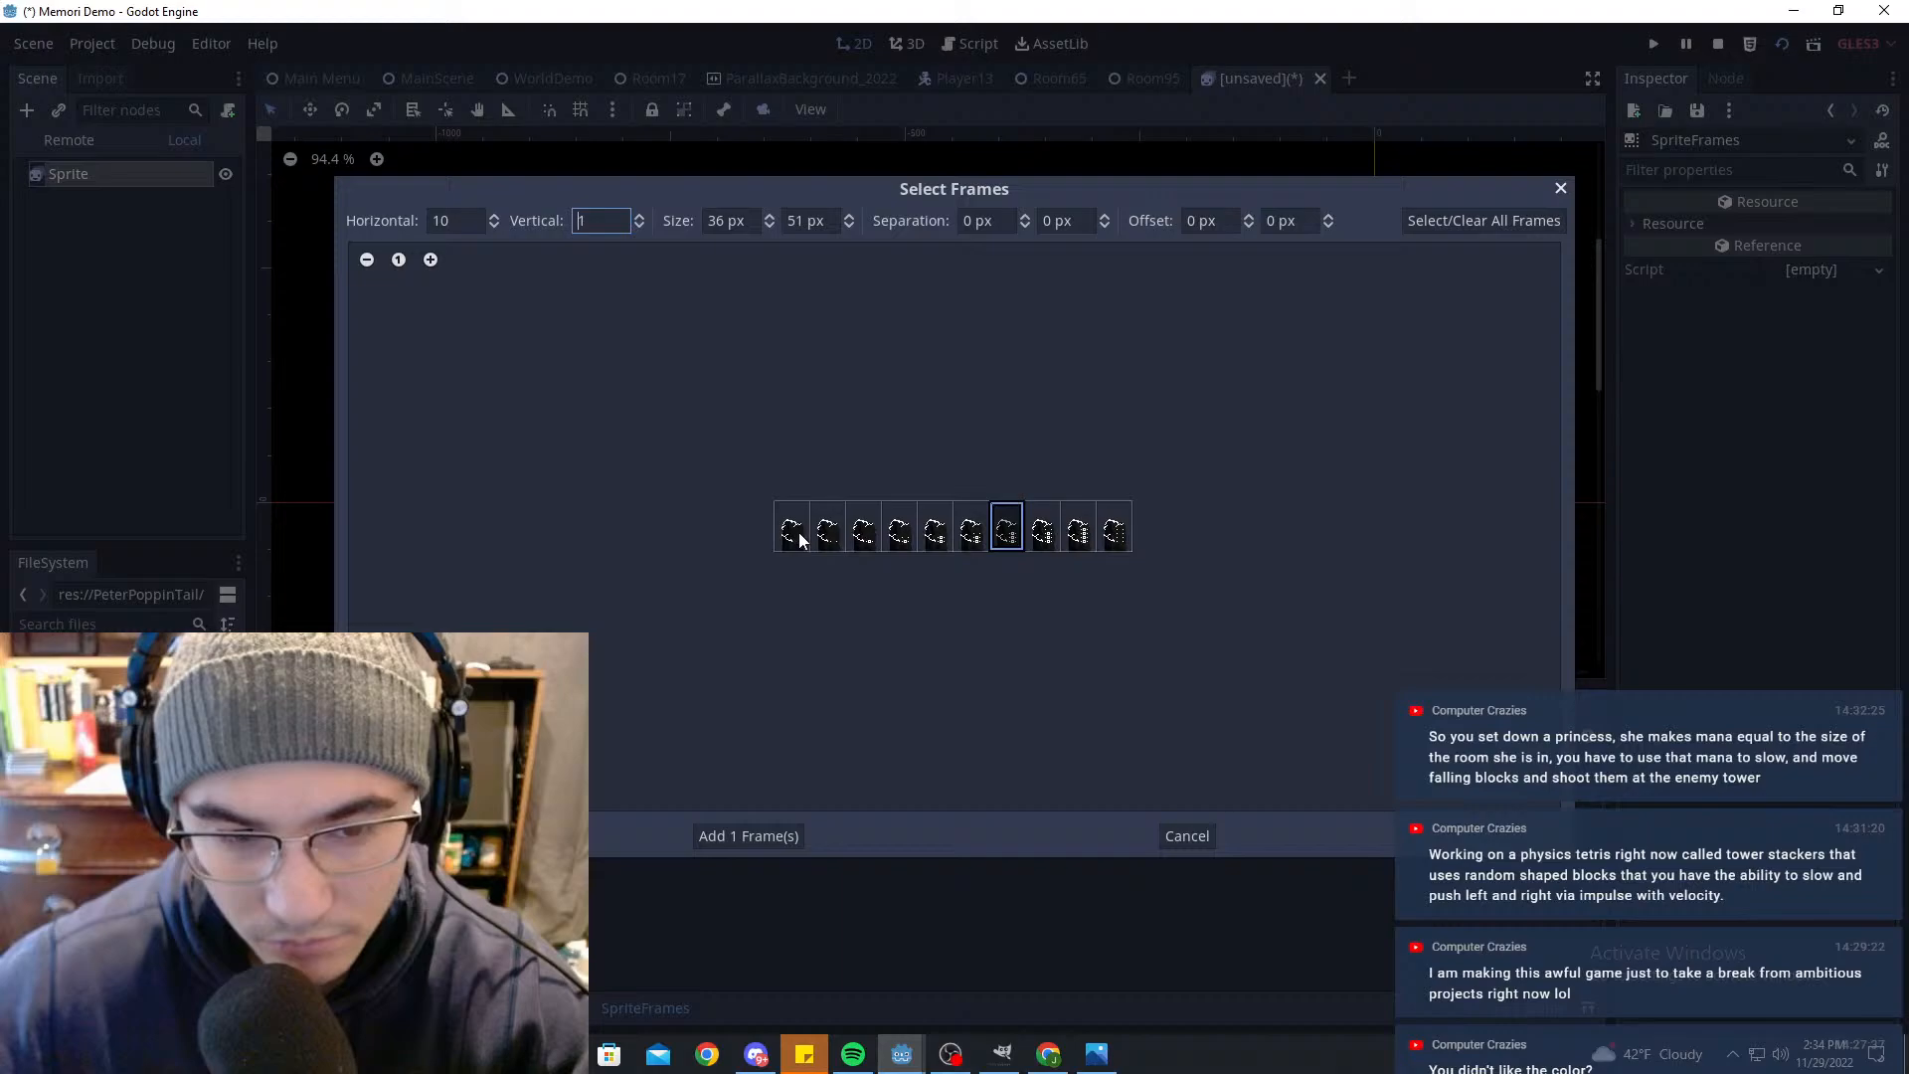
left_click(1005, 528)
left_click_drag(810, 535, 1115, 528)
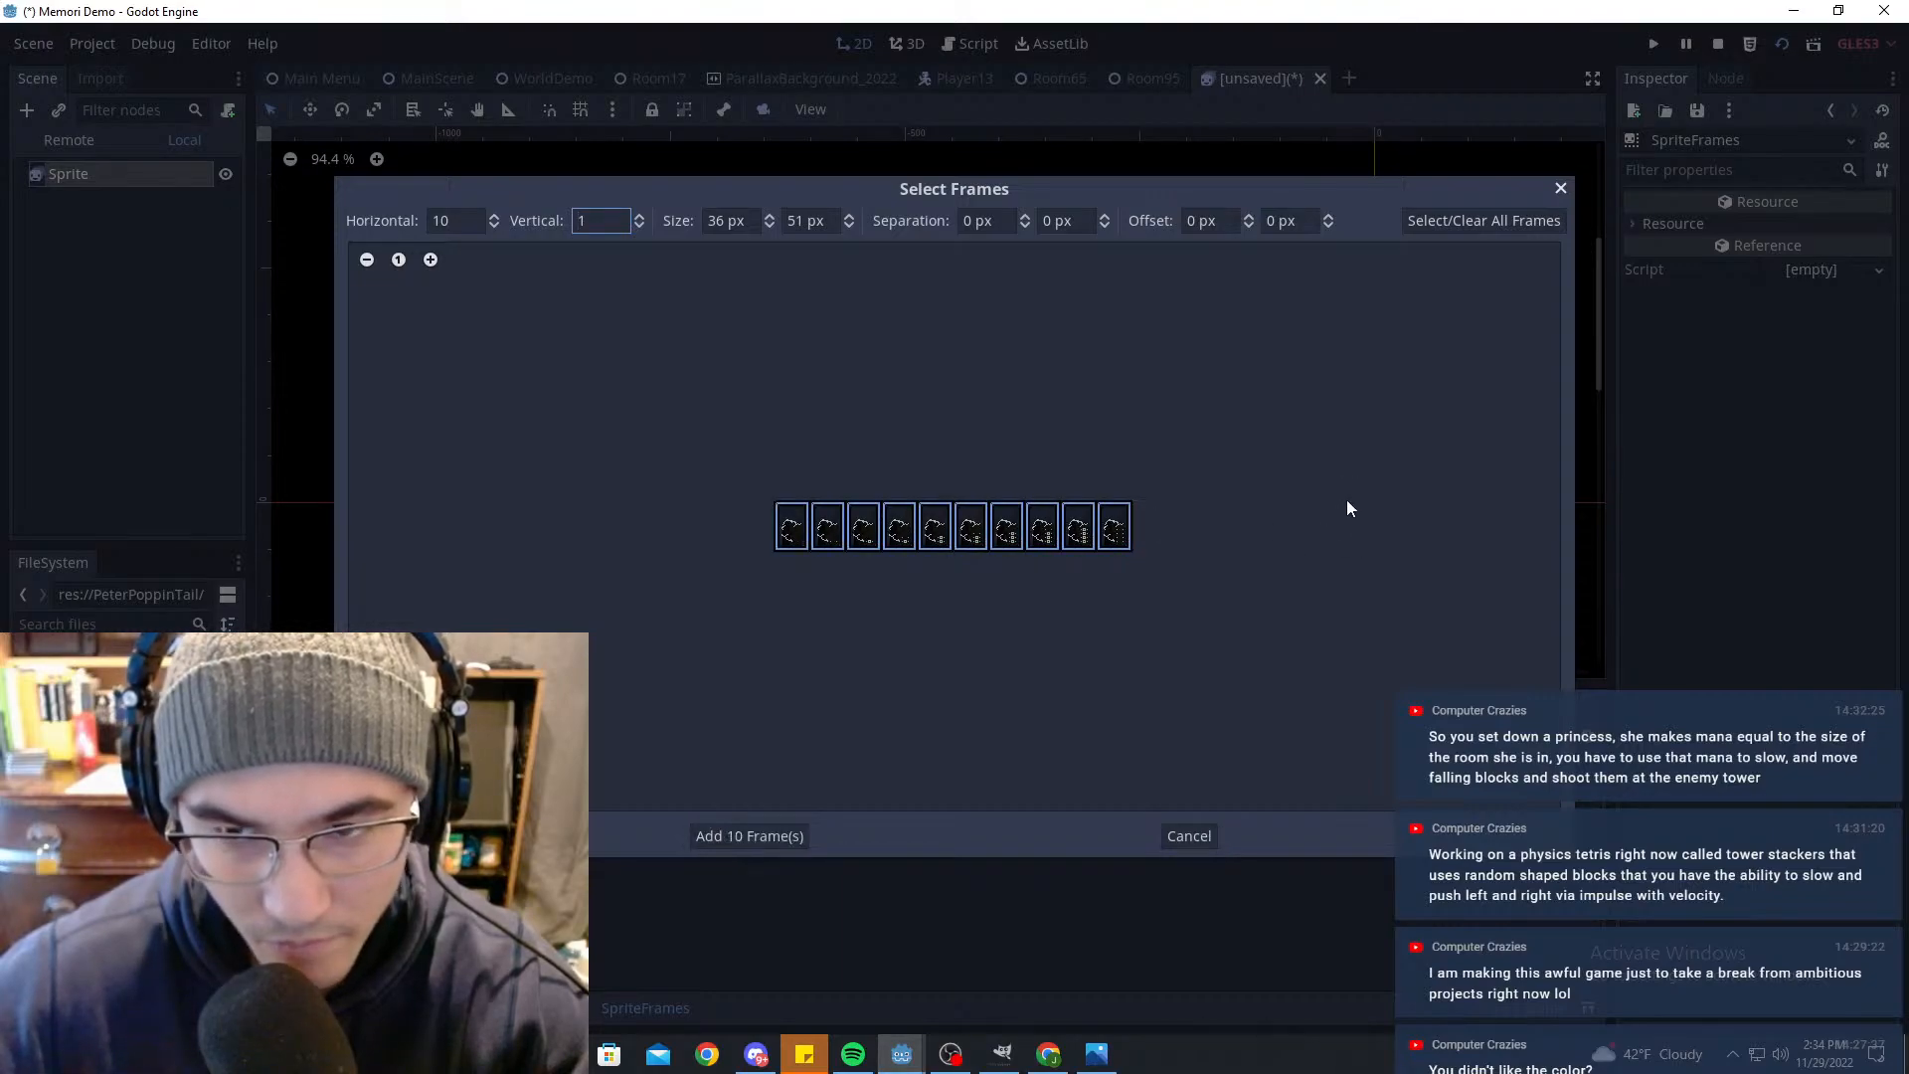
left_click(754, 835)
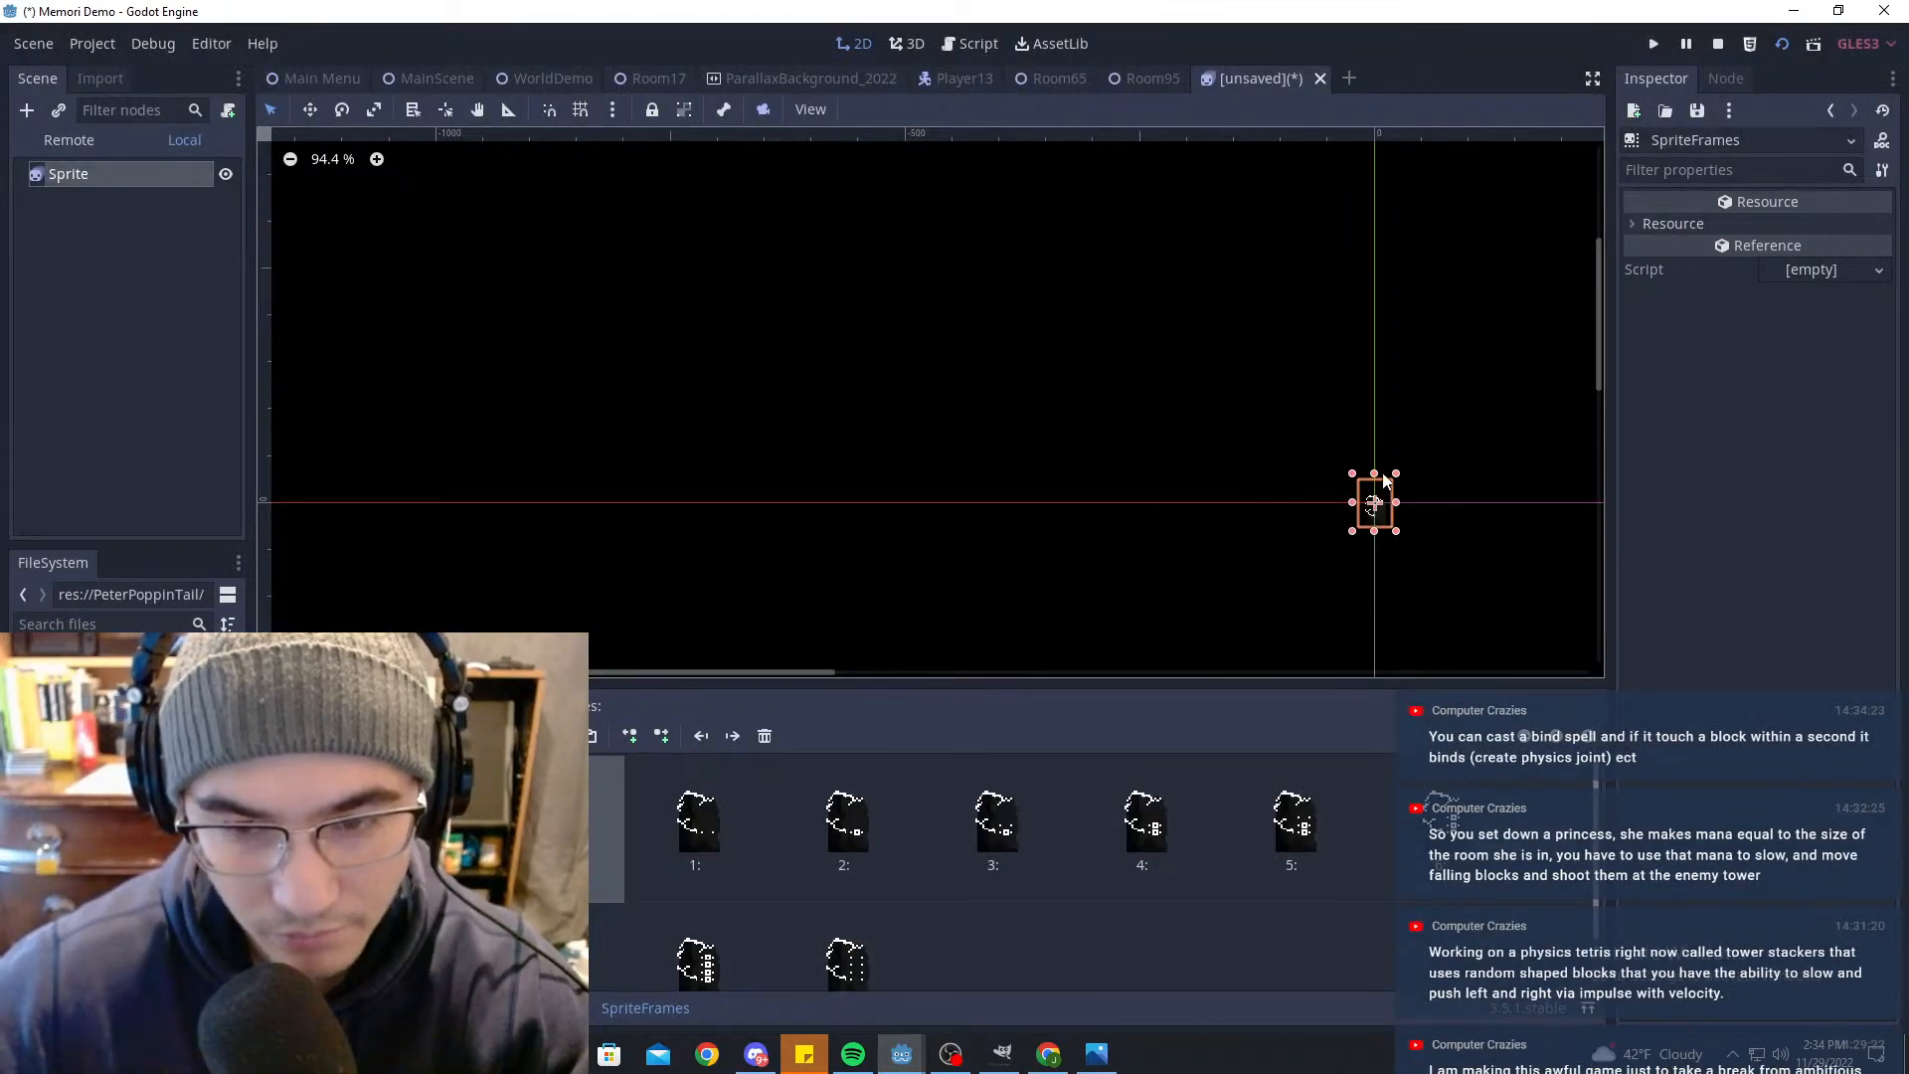
Step: Move the tombstone sprite so that its lower-left corner sits at the scene origin
scroll(1233, 505, "up", 8)
middle_click_drag(1562, 476, 1114, 364)
scroll(1133, 408, "up", 20)
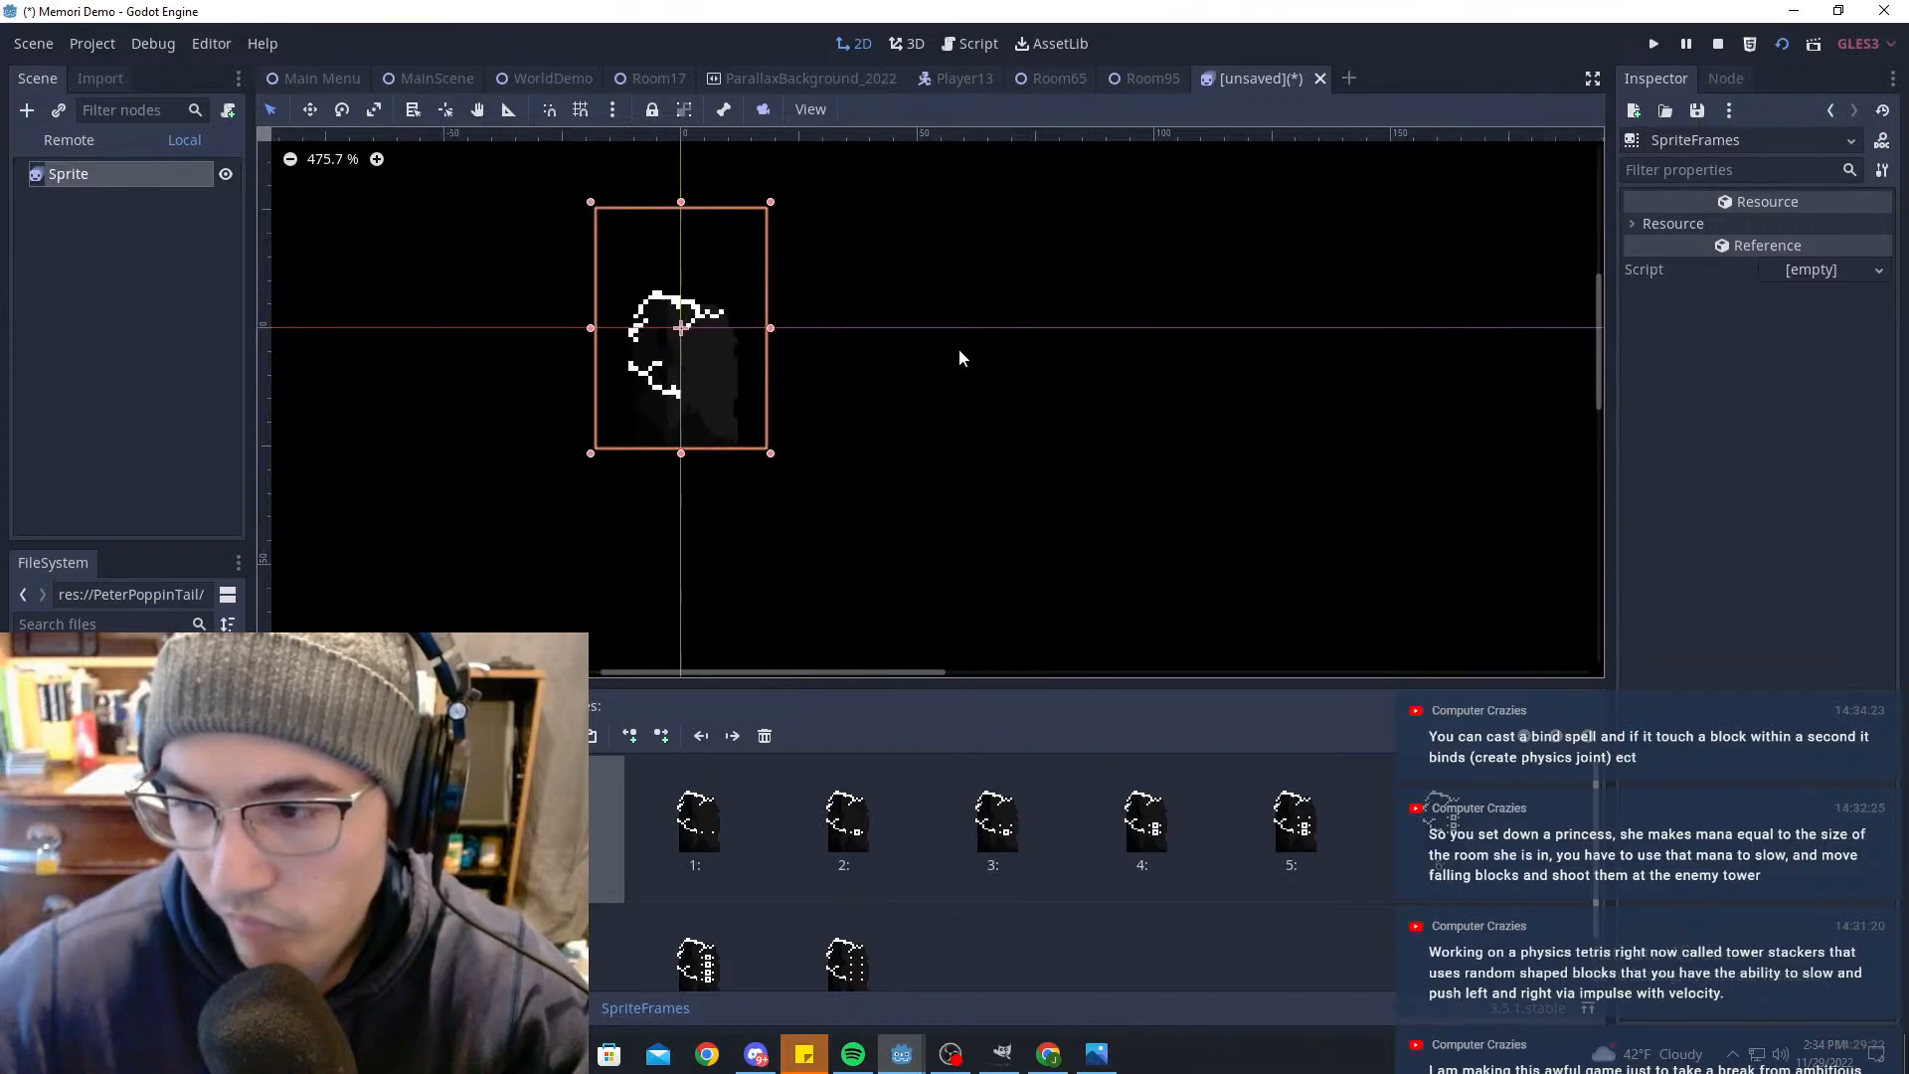
middle_click_drag(958, 350, 1235, 413)
left_click_drag(1017, 442, 1117, 294)
scroll(1051, 443, "up", 13)
scroll(1065, 338, "up", 8)
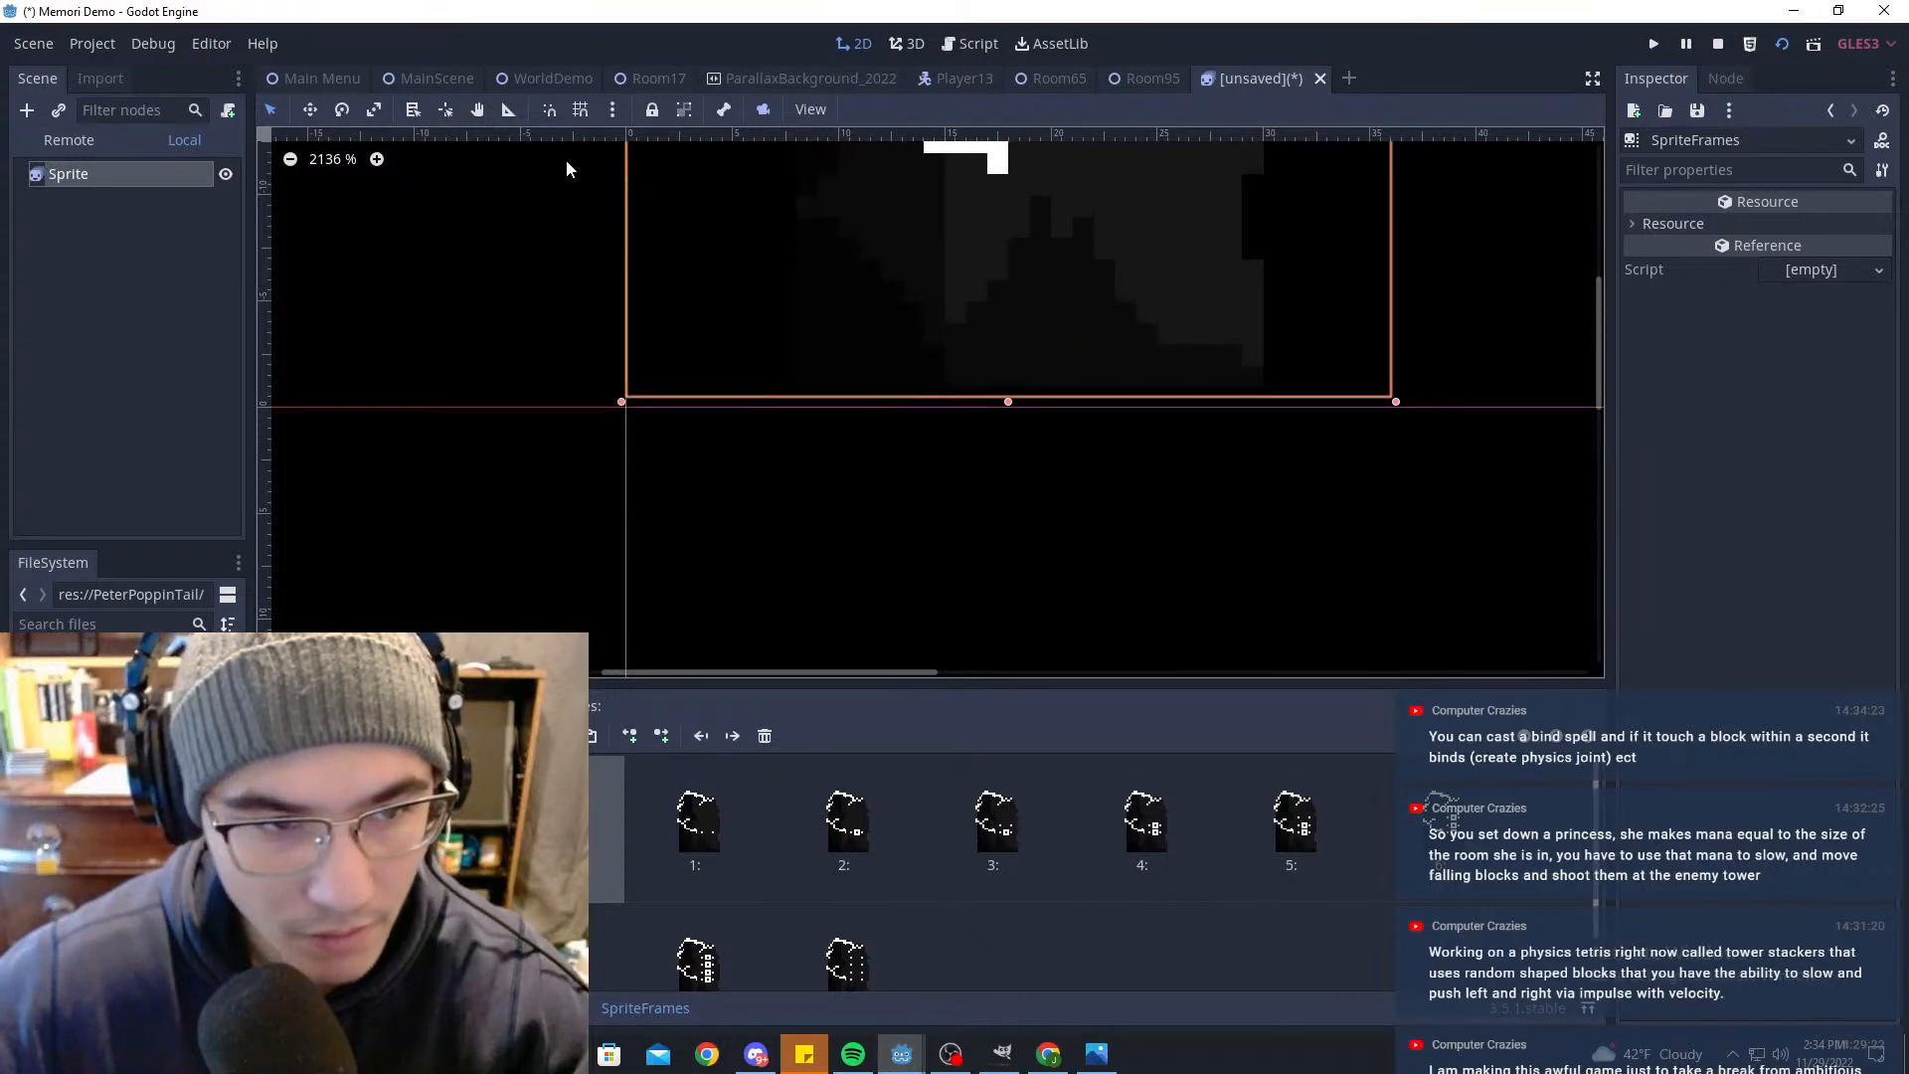
scroll(1078, 494, "down", 20)
scroll(1097, 391, "up", 1)
left_click(533, 200)
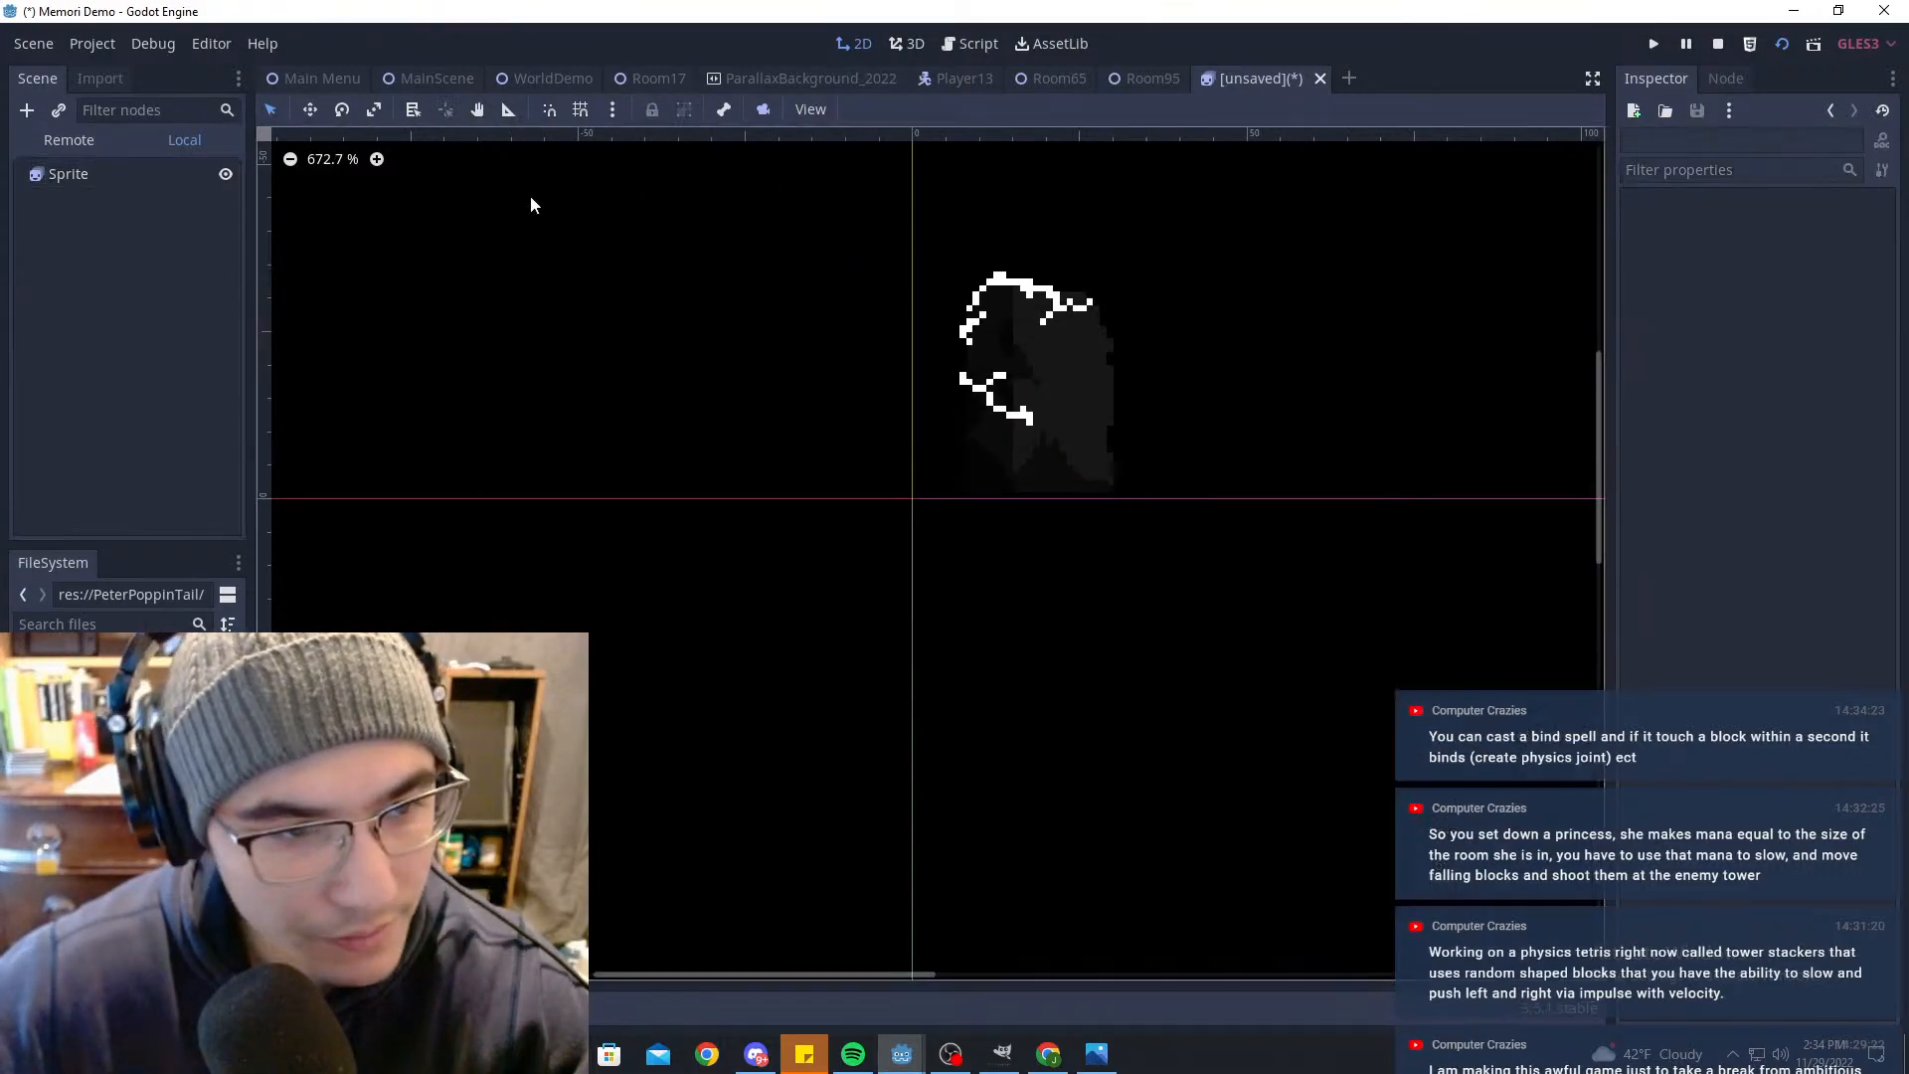
Step: Turn off Centered for the tombstone sprite and reposition it with its lower-left corner at the scene origin
left_click(150, 175)
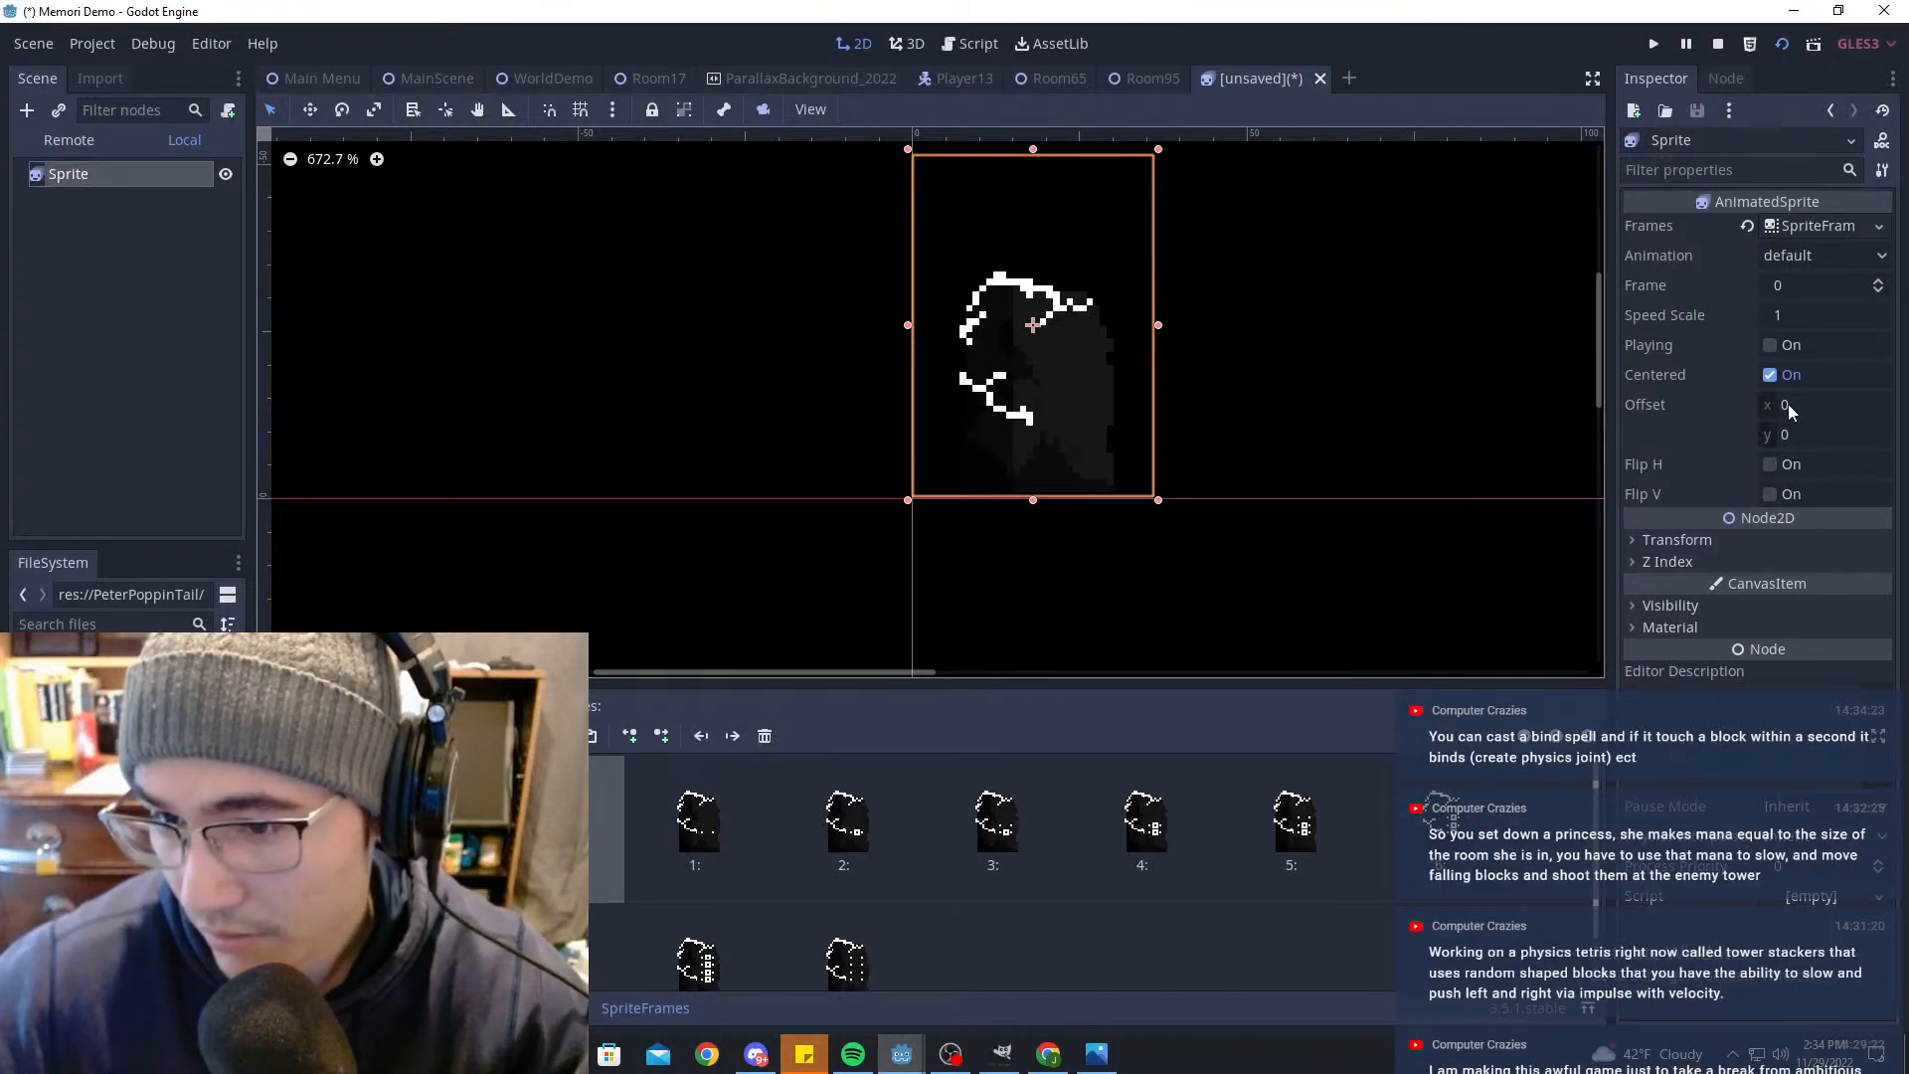
left_click(1770, 375)
left_click_drag(1160, 501, 1035, 333)
left_click(1350, 283)
scroll(1128, 360, "up", 15)
left_click(1044, 405)
scroll(1288, 396, "down", 8)
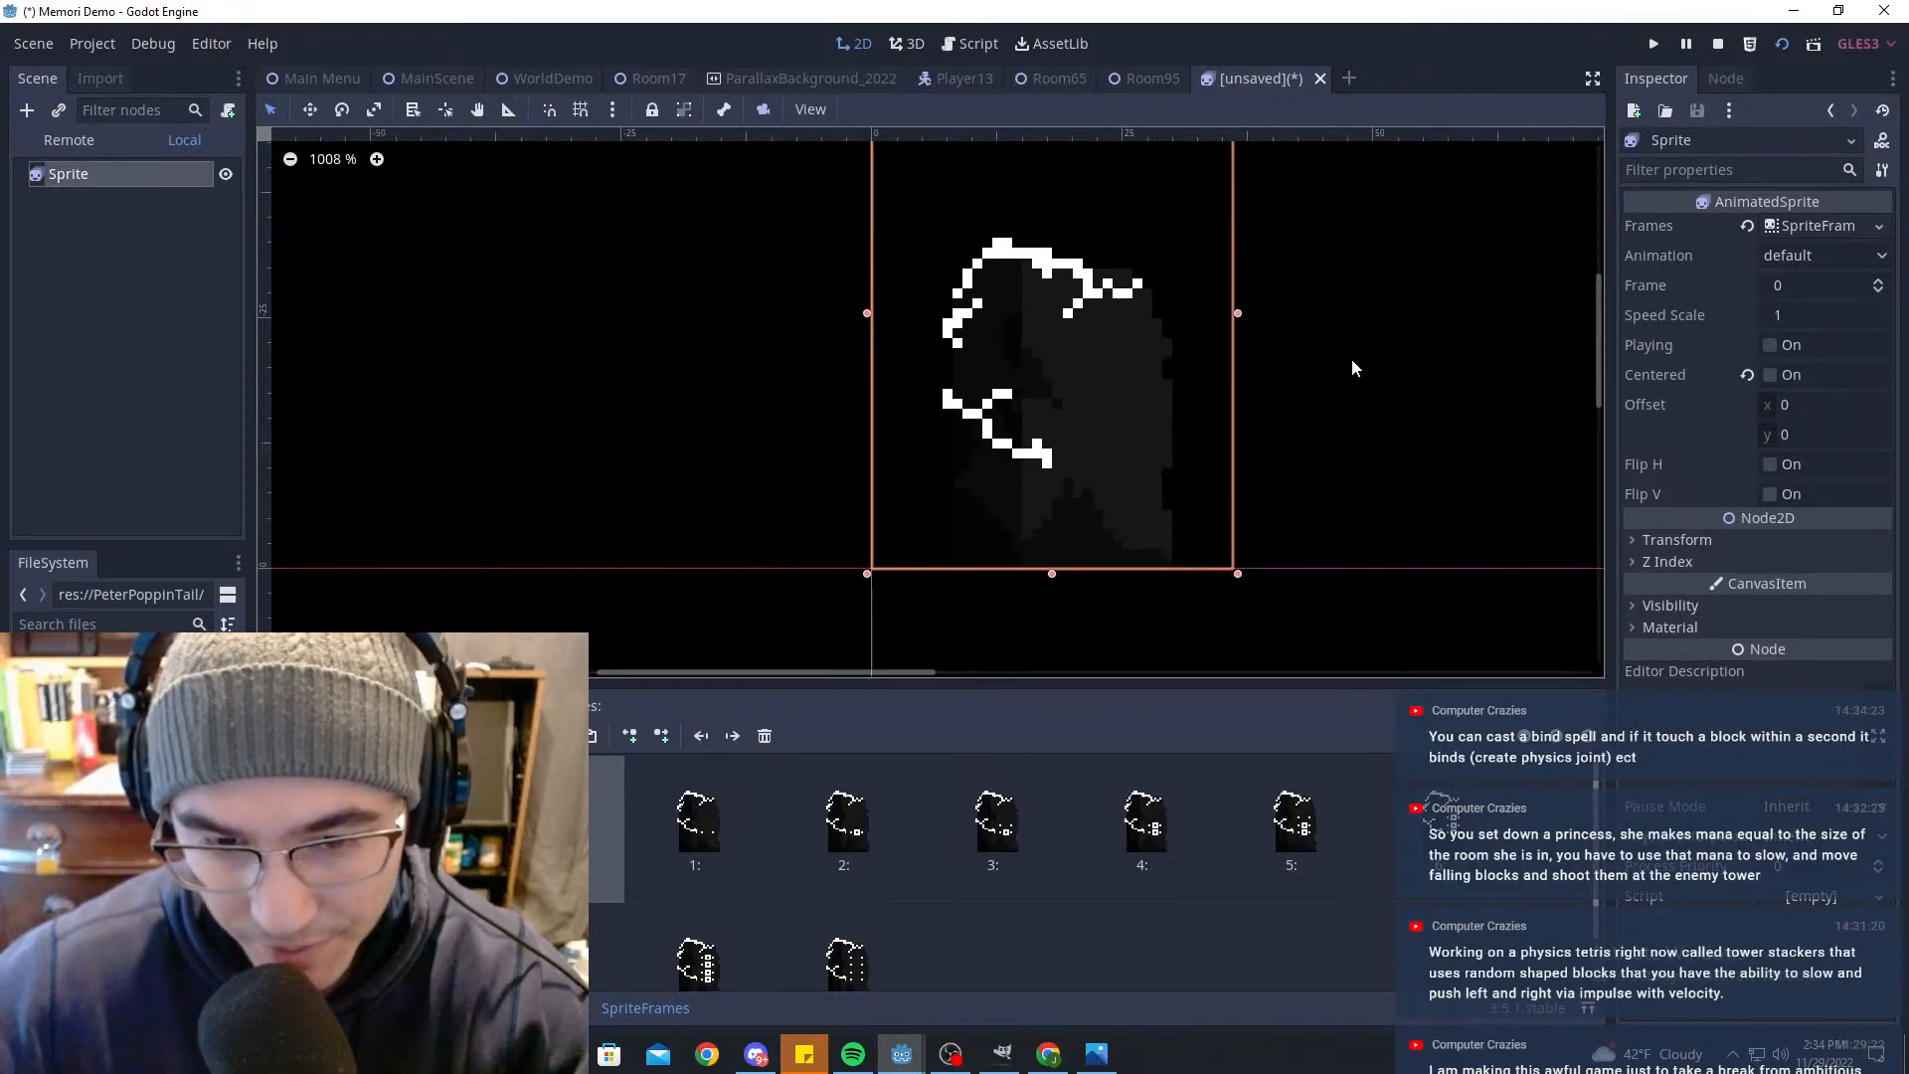
middle_click_drag(1352, 360, 1192, 313)
left_click(1274, 313)
middle_click_drag(1066, 292, 1207, 352)
Step: Preview the tombstone's default animation in the viewport and stop its playback
key("ctrl+s")
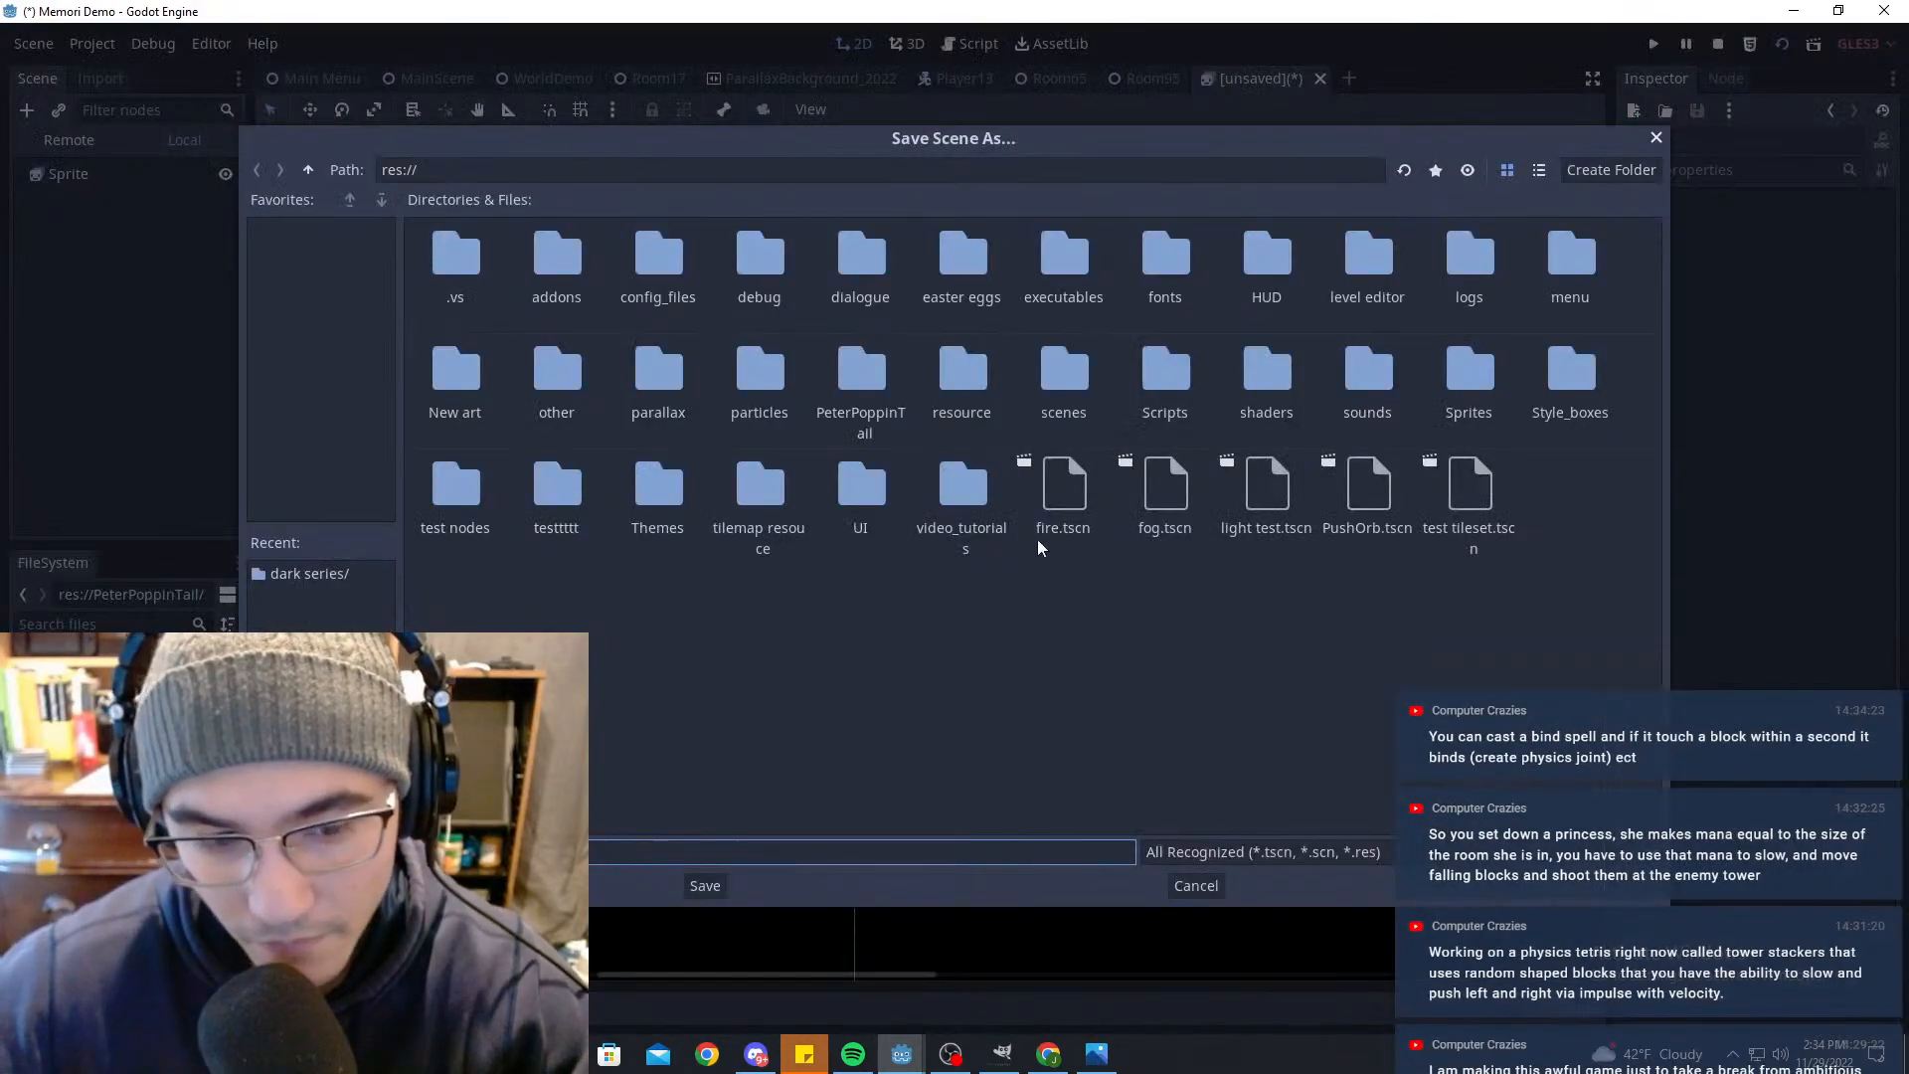
key("Escape")
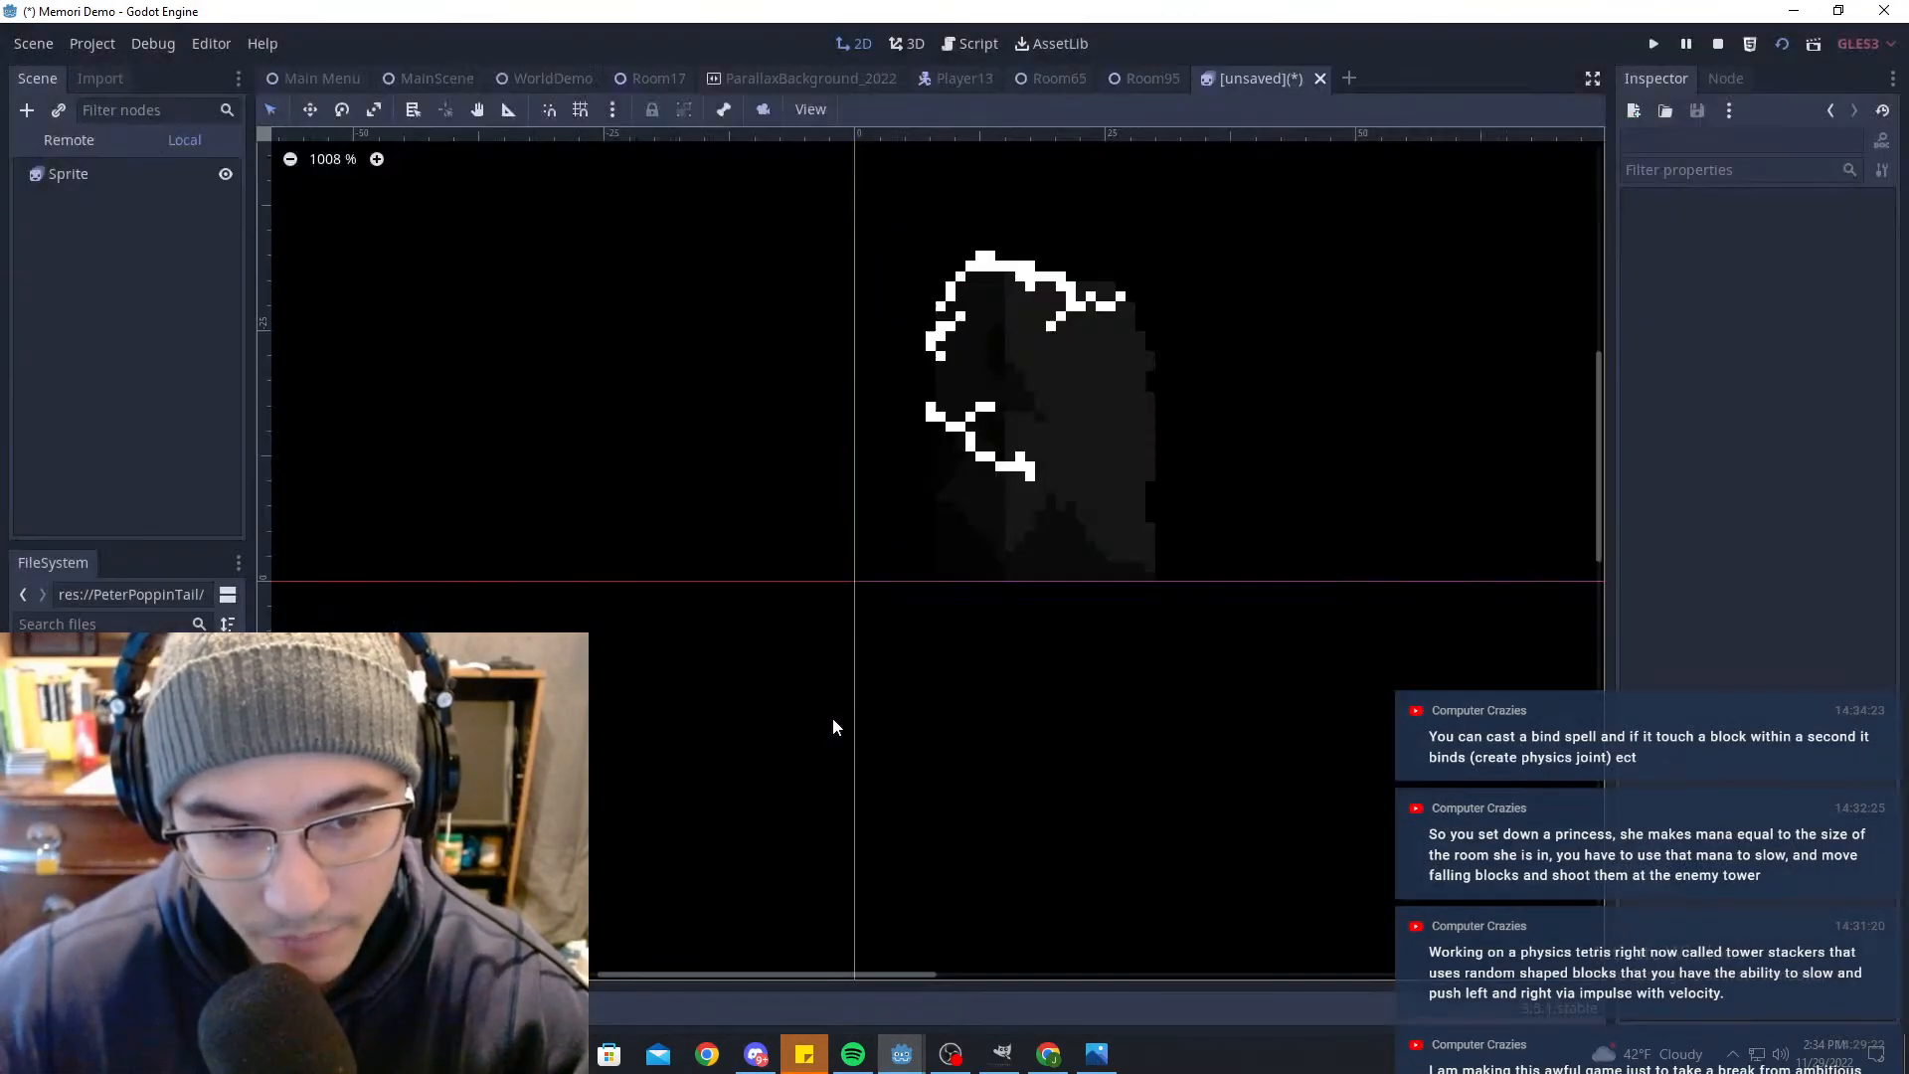
left_click(68, 173)
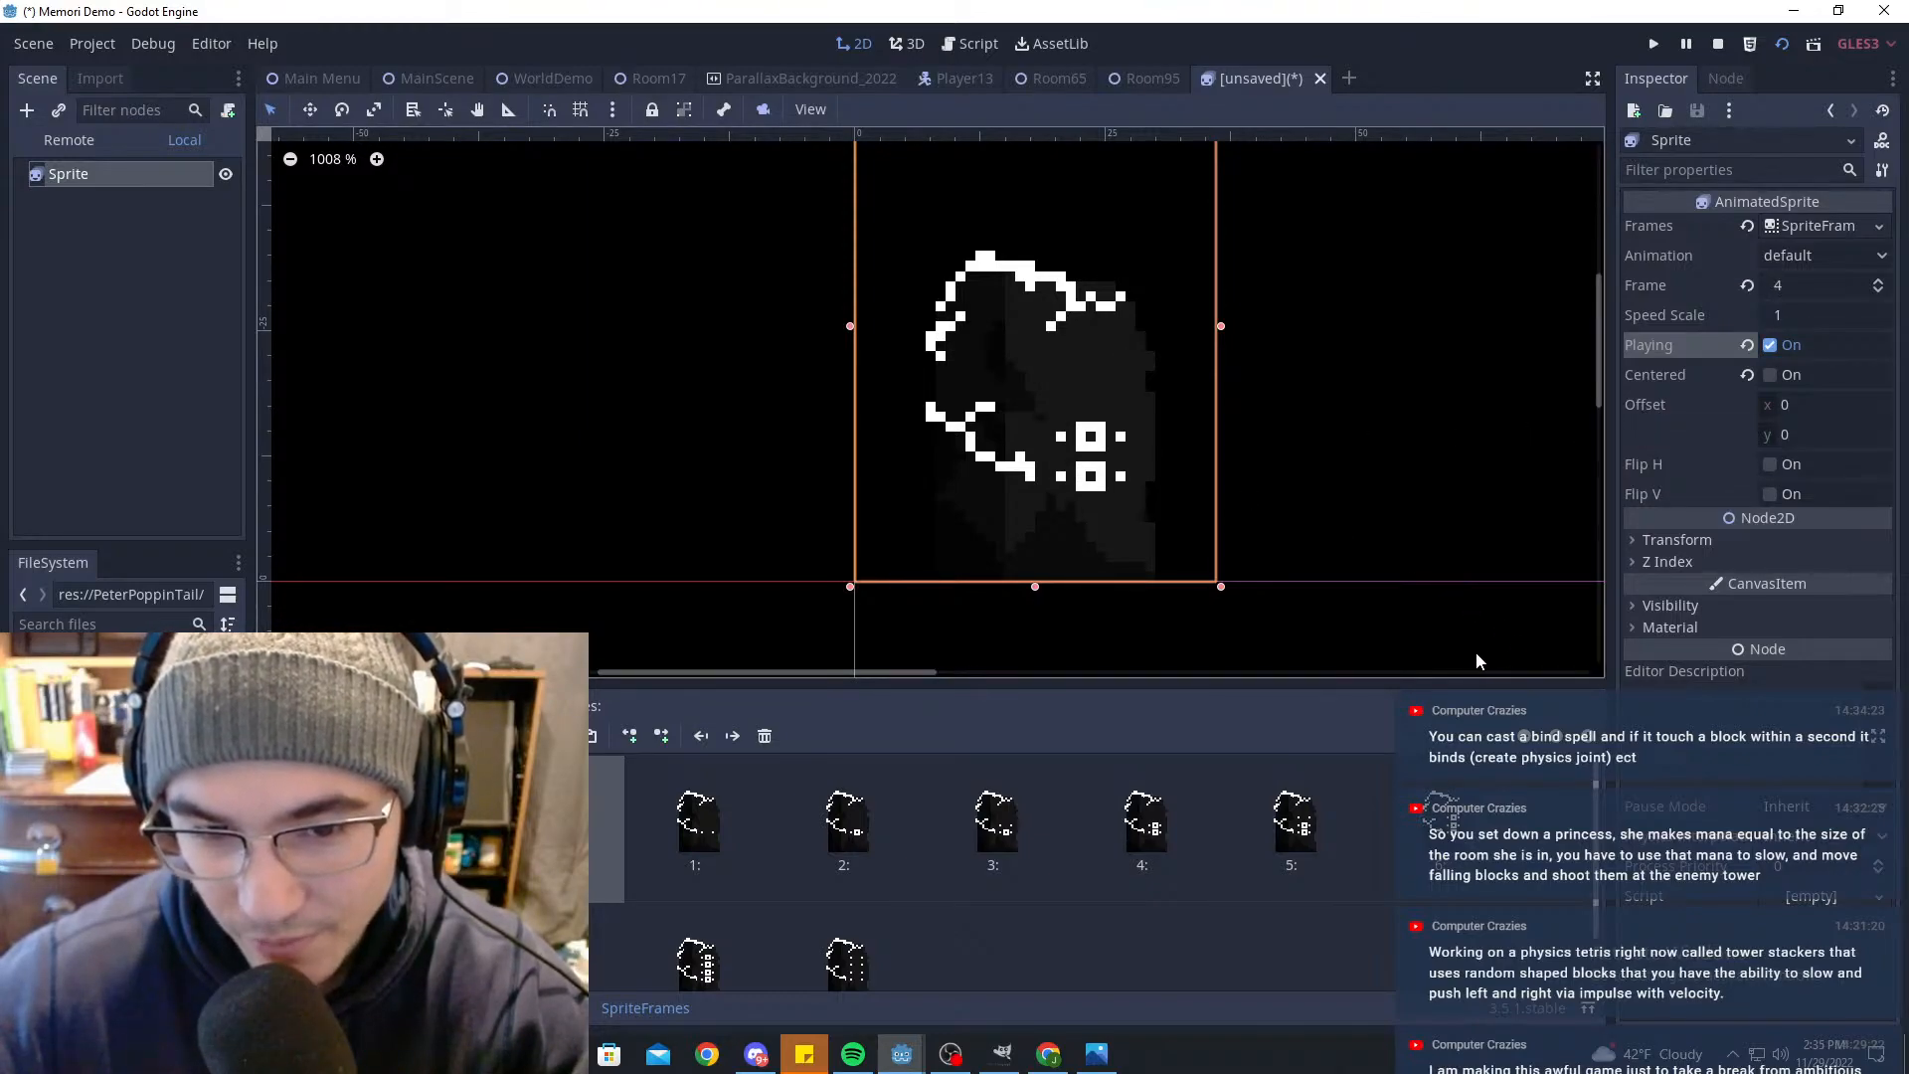
left_click(1771, 345)
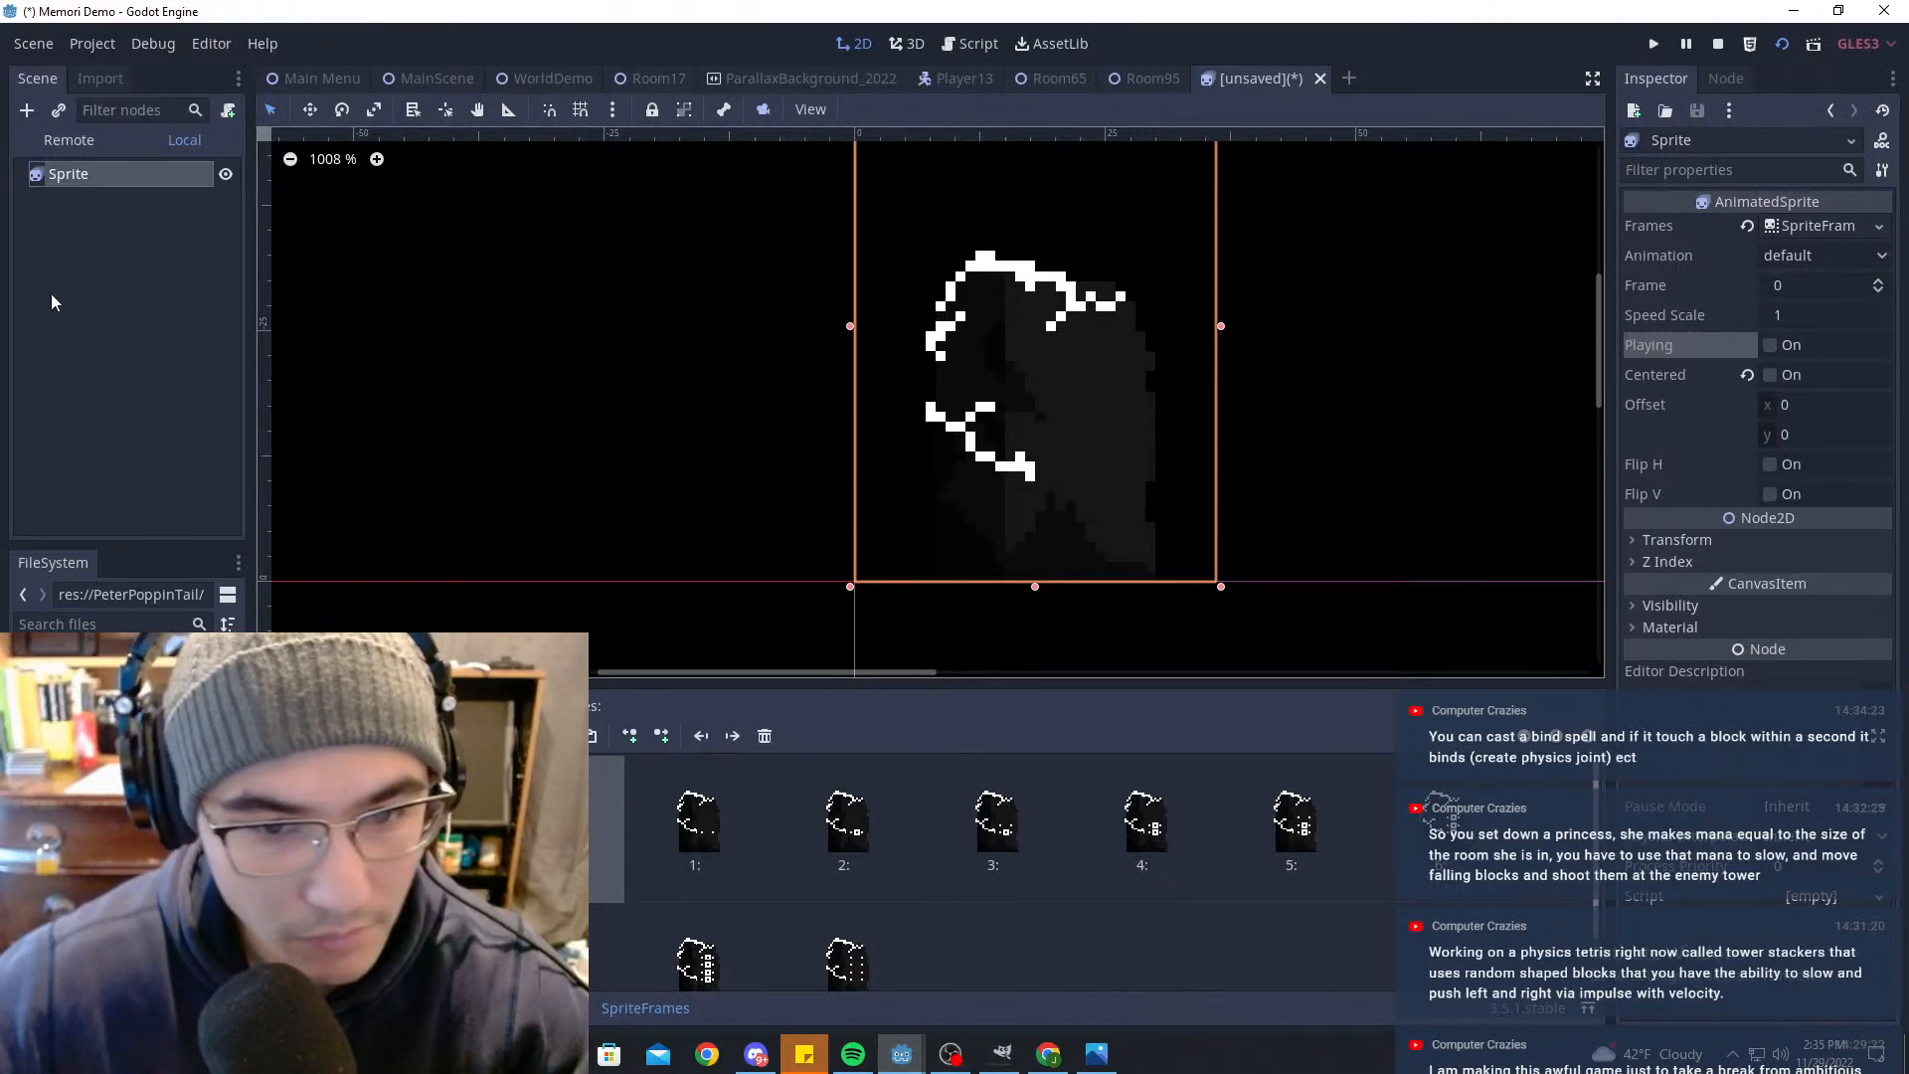
left_click(75, 323)
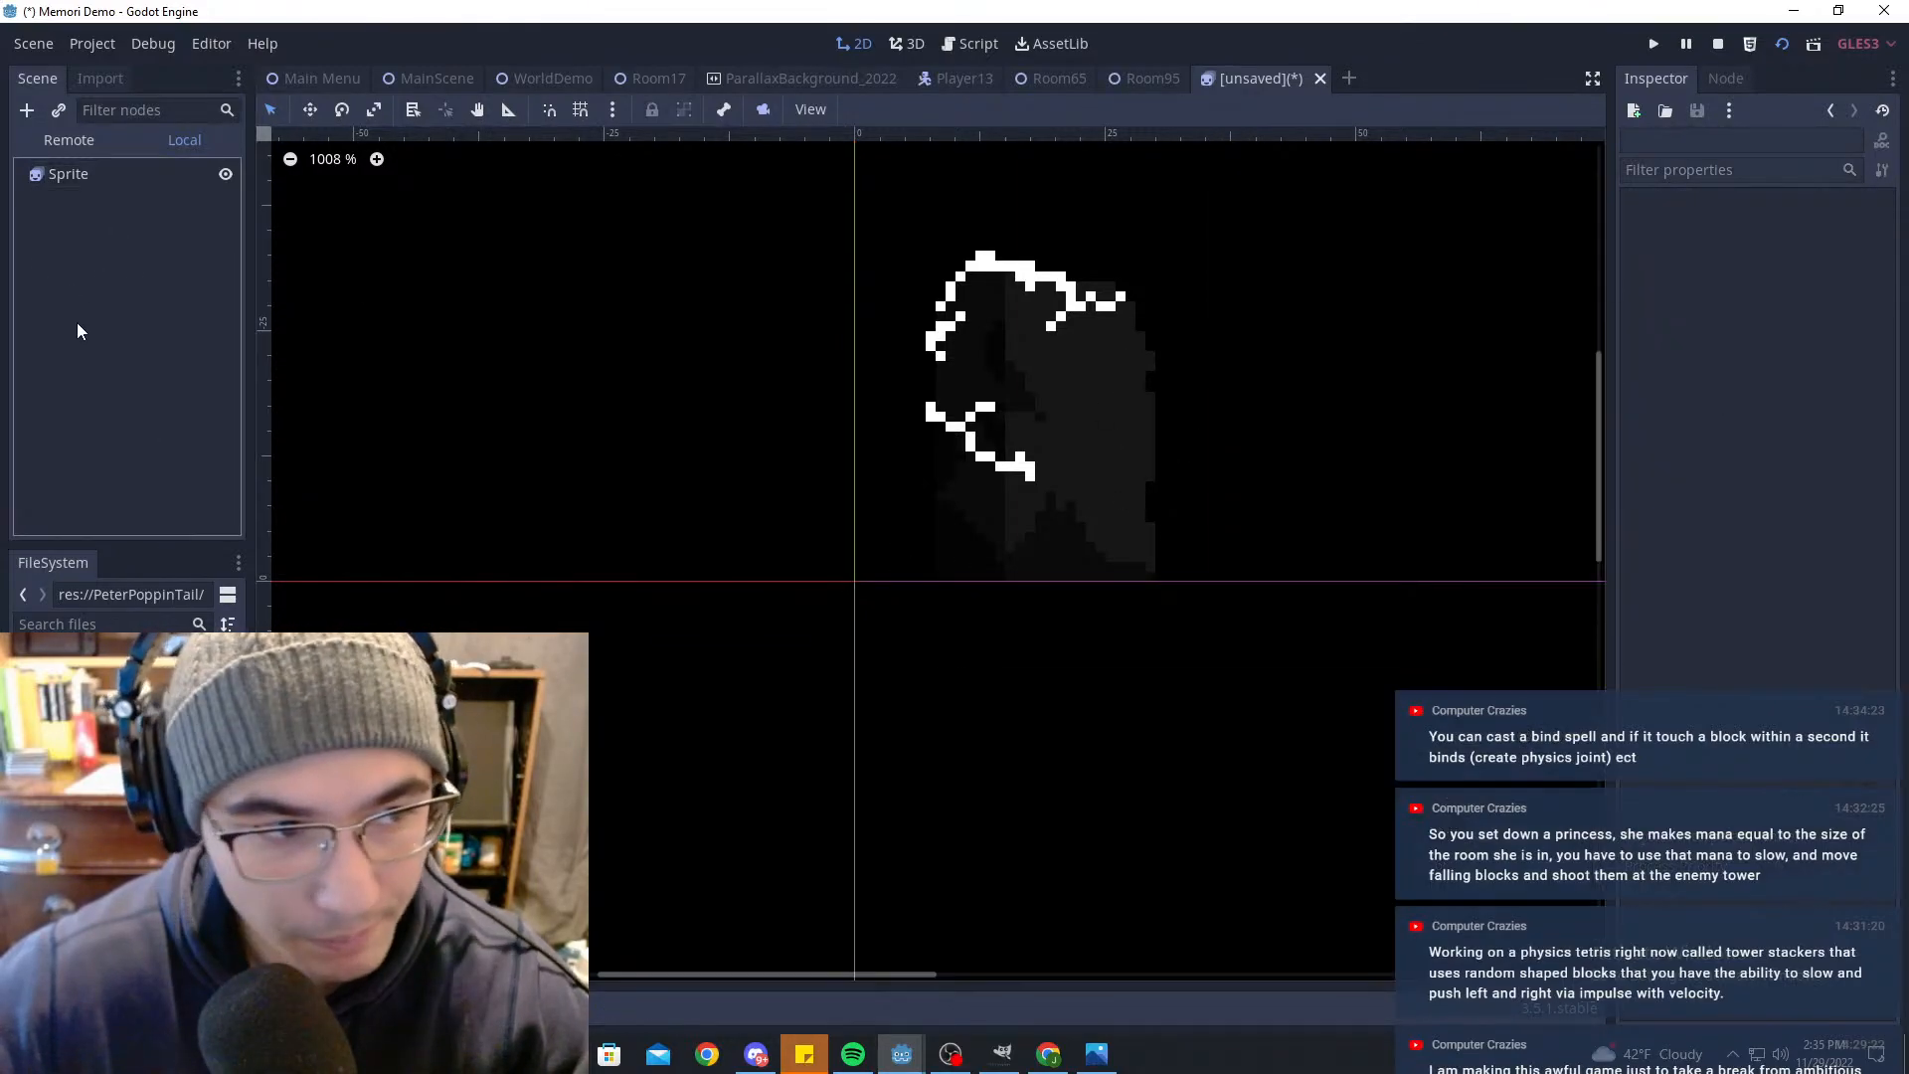
left_click(96, 177)
left_click(117, 205)
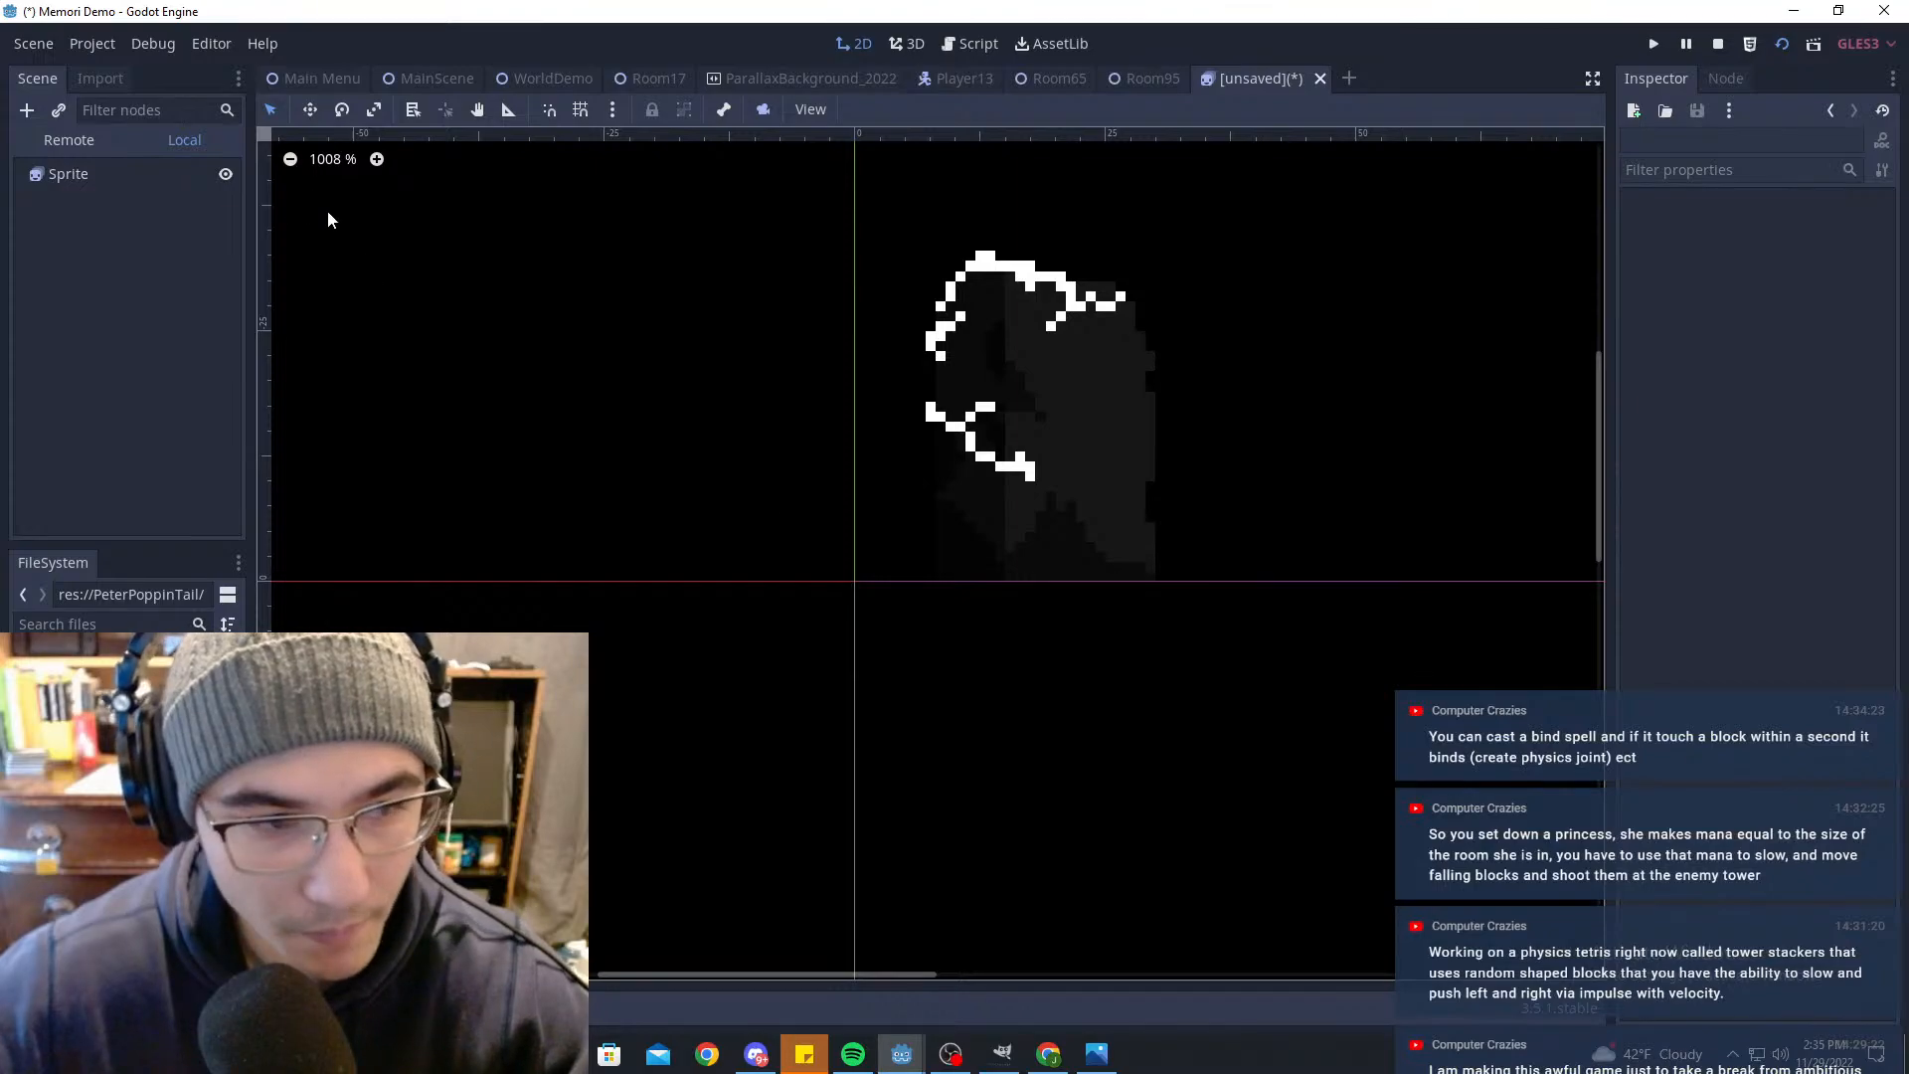
scroll(1197, 451, "down", 2)
middle_click_drag(1357, 366, 1151, 289)
Step: Create a folder named "test decoration objects" inside test nodes and save the scene there as Tombstone.tscn
key("ctrl+s")
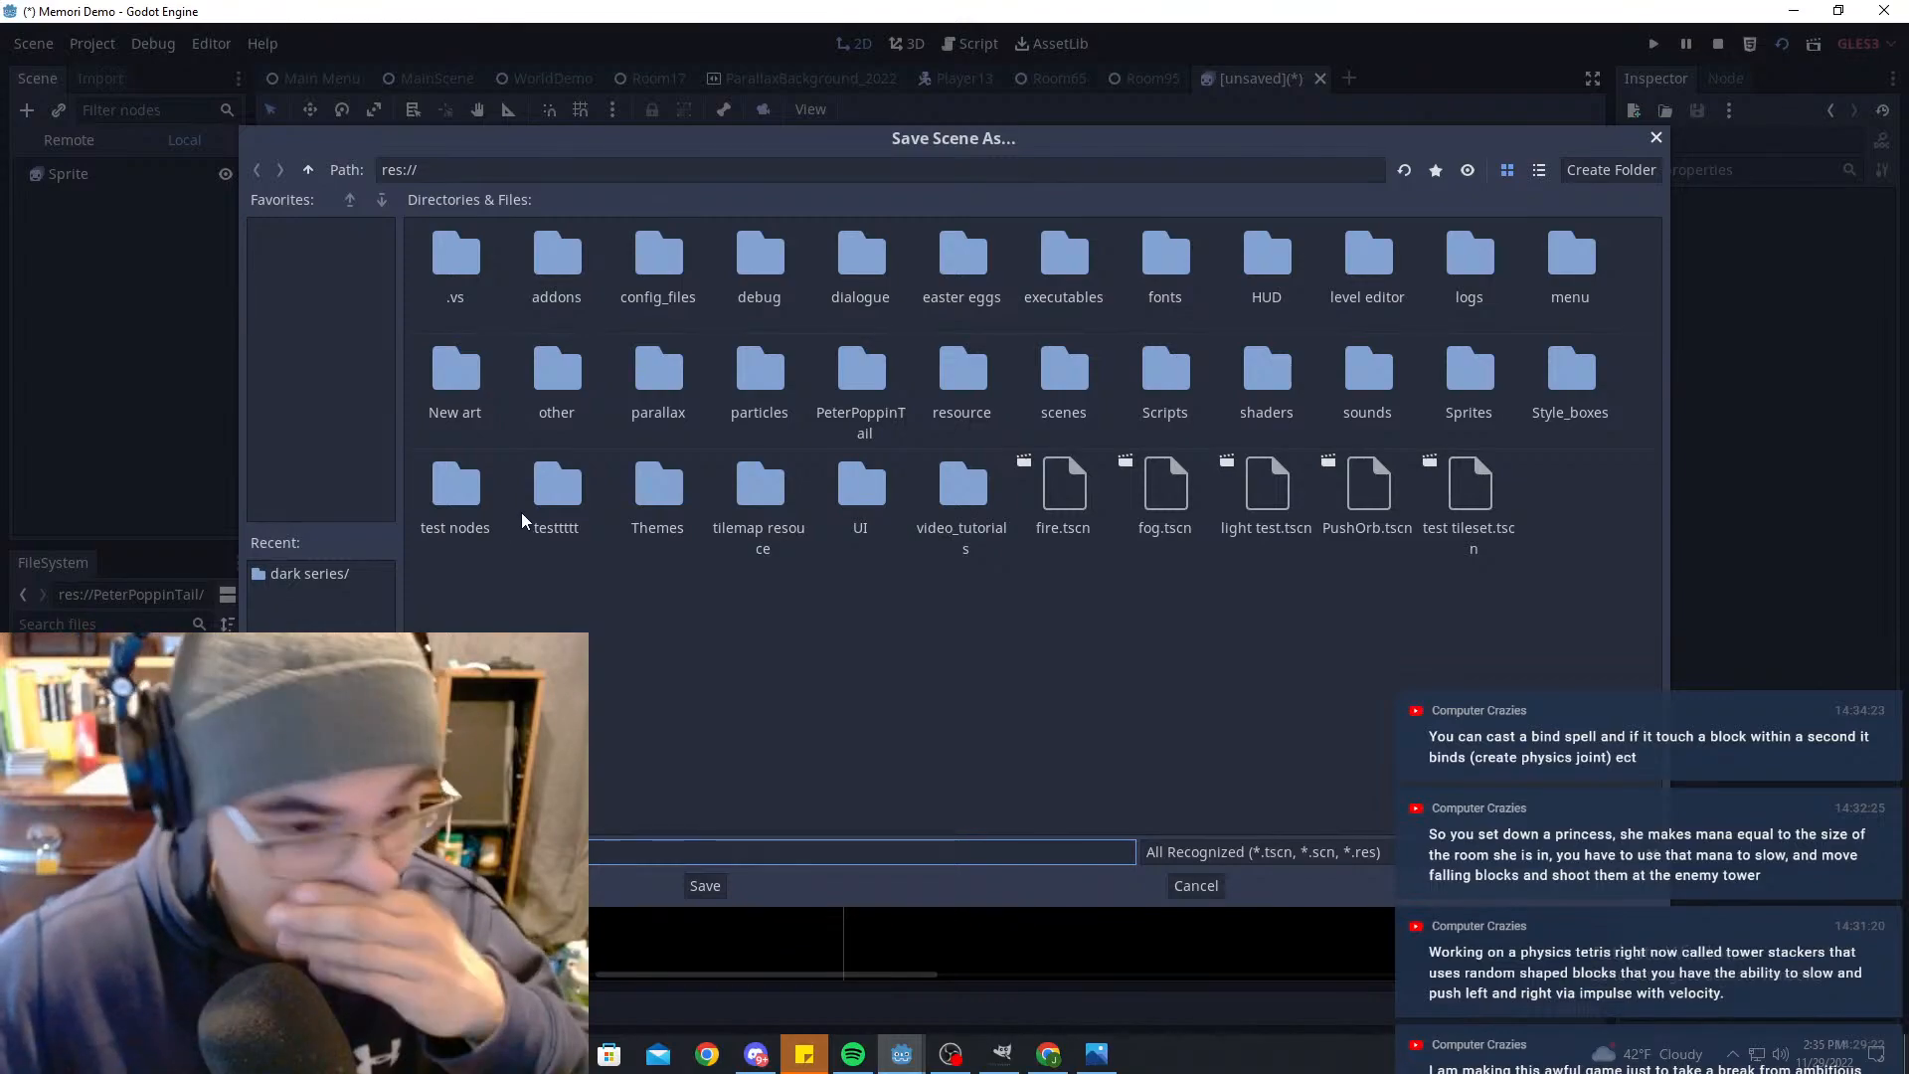
left_click(480, 496)
double_click(479, 495)
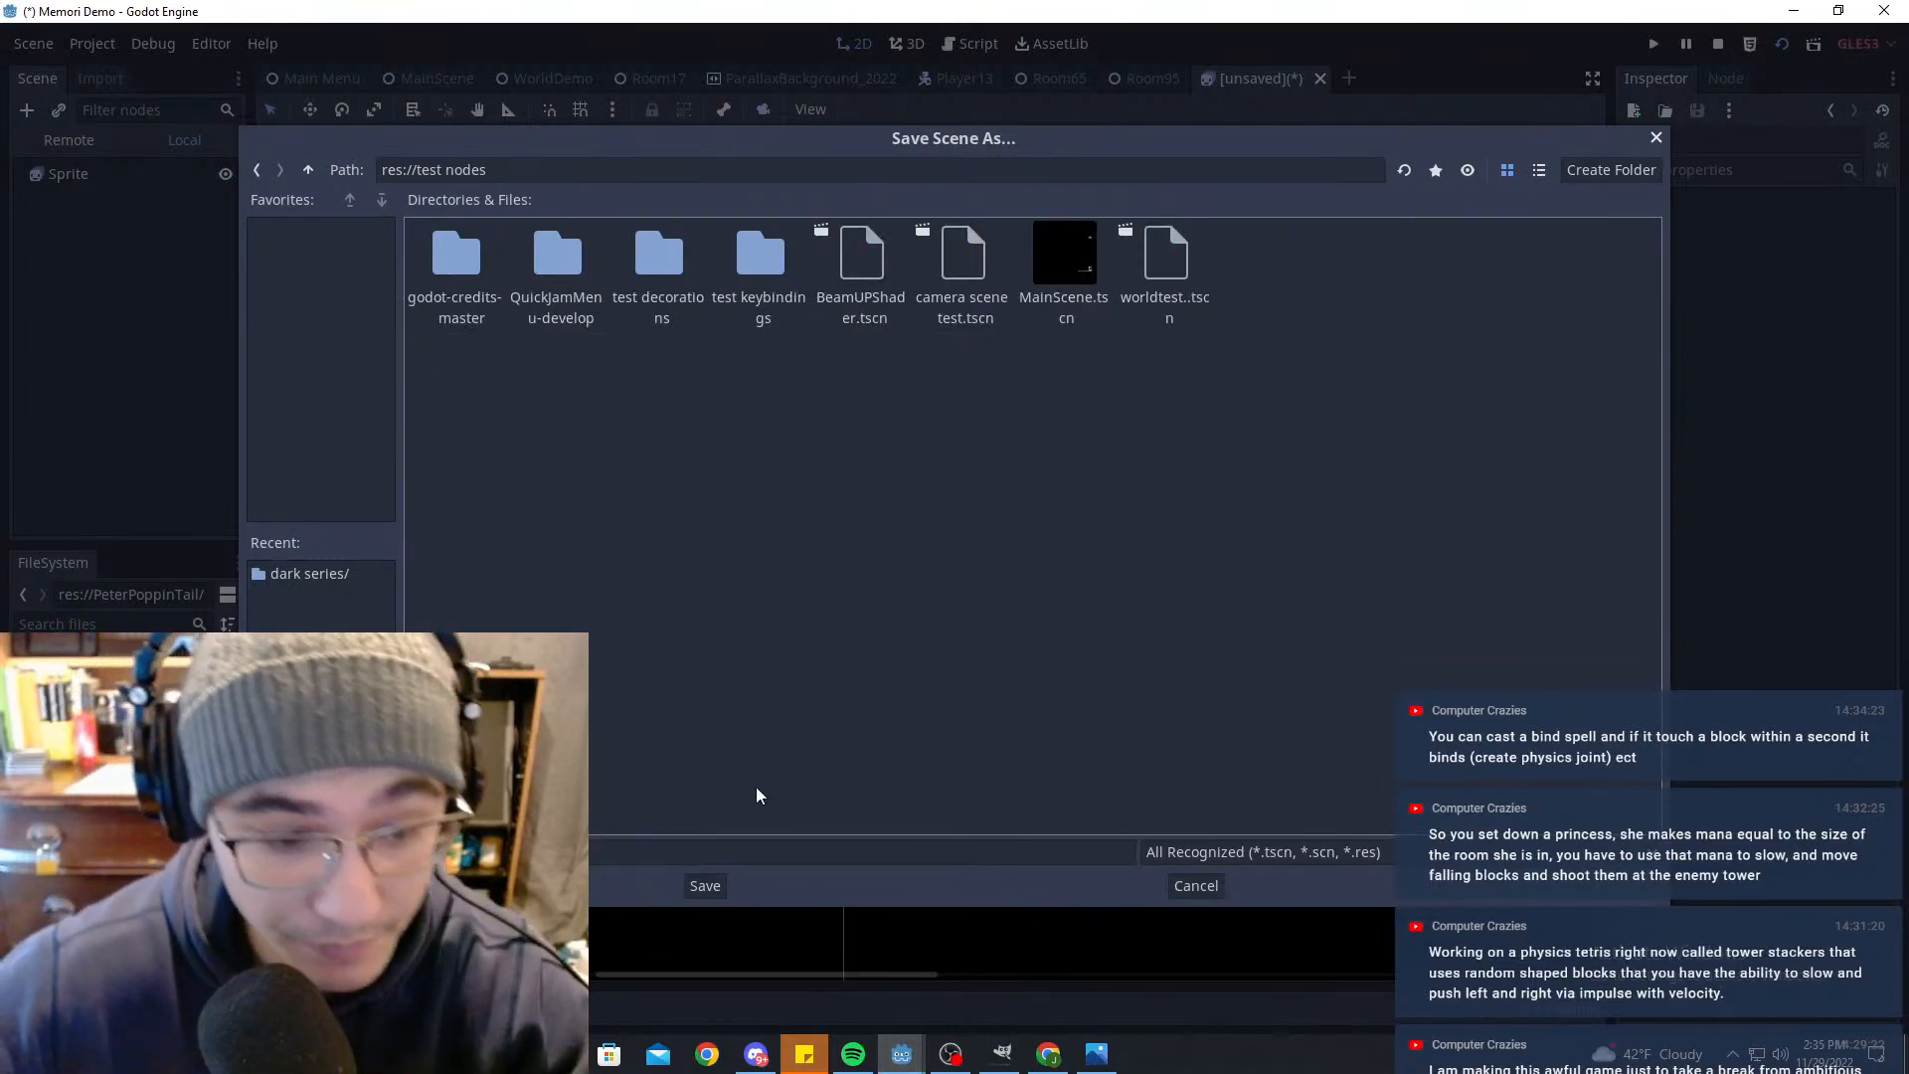
right_click(607, 569)
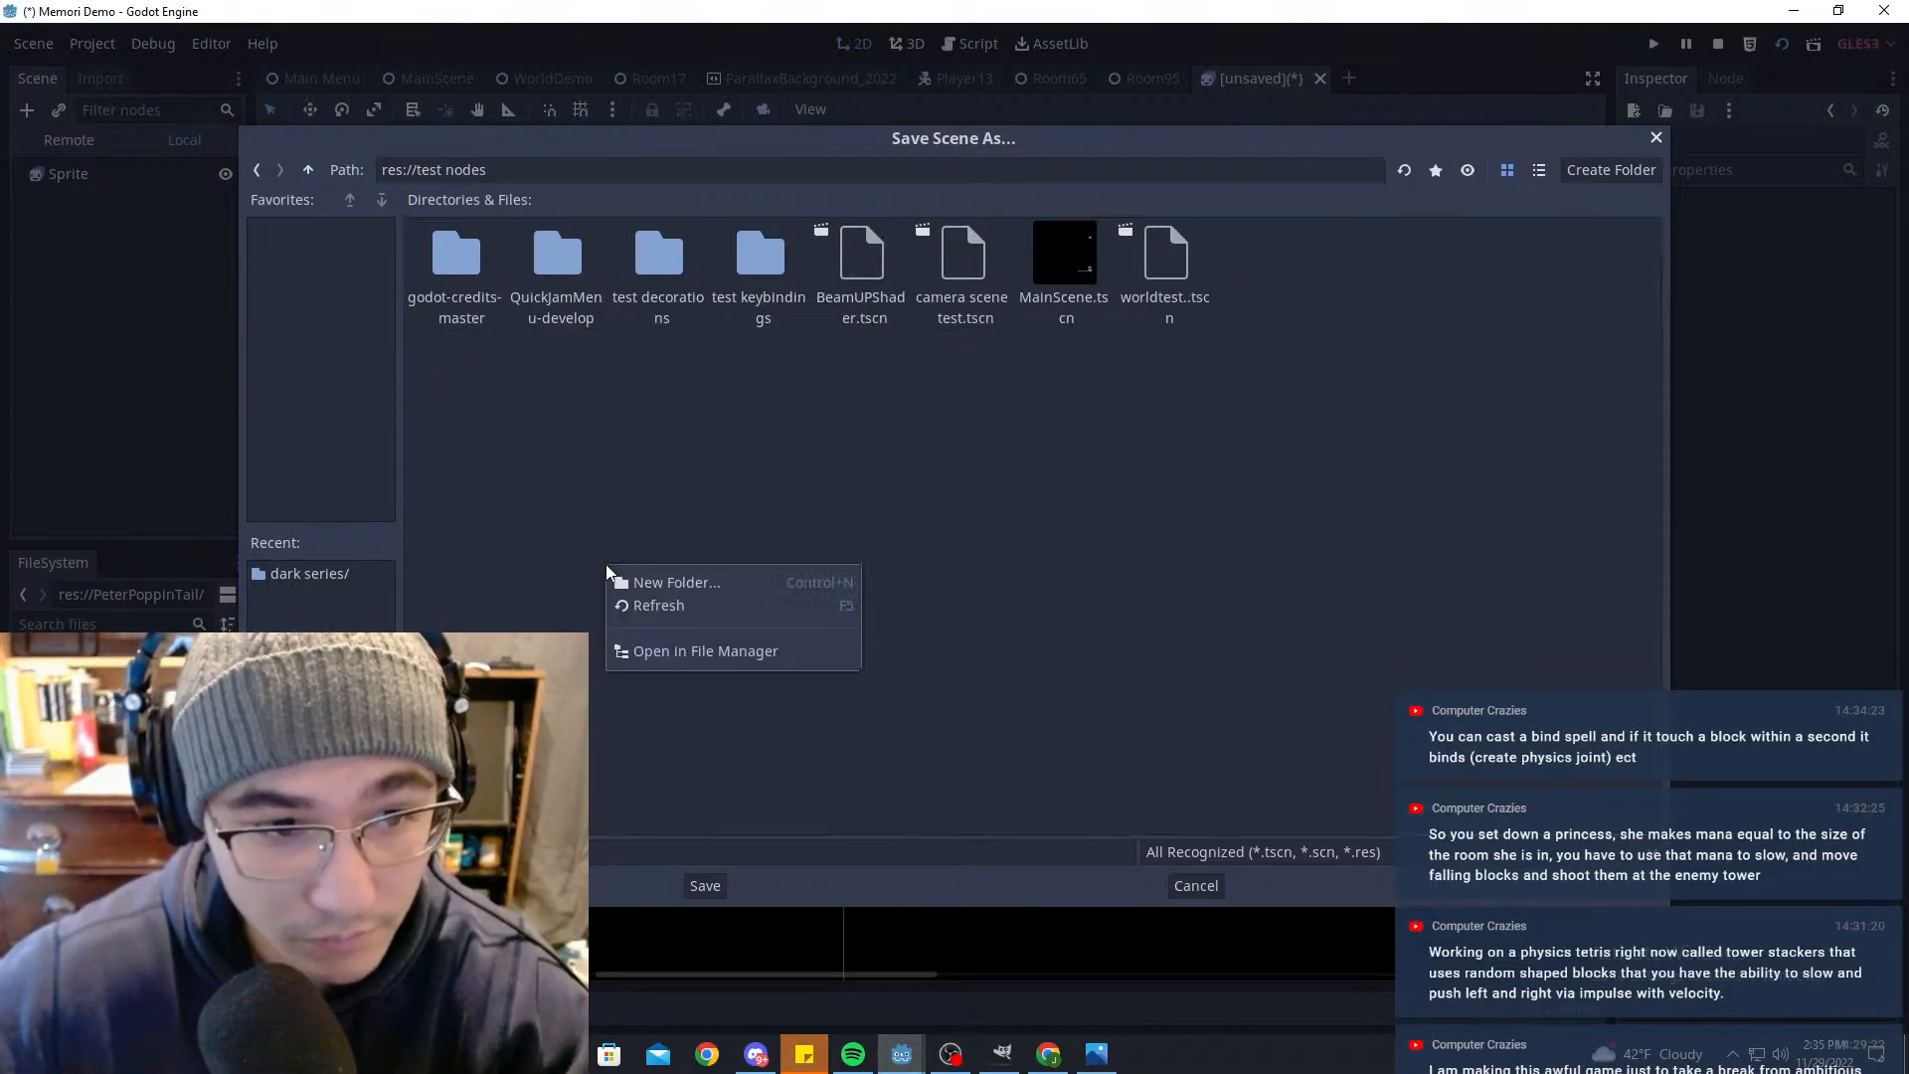
left_click(684, 581)
type("test")
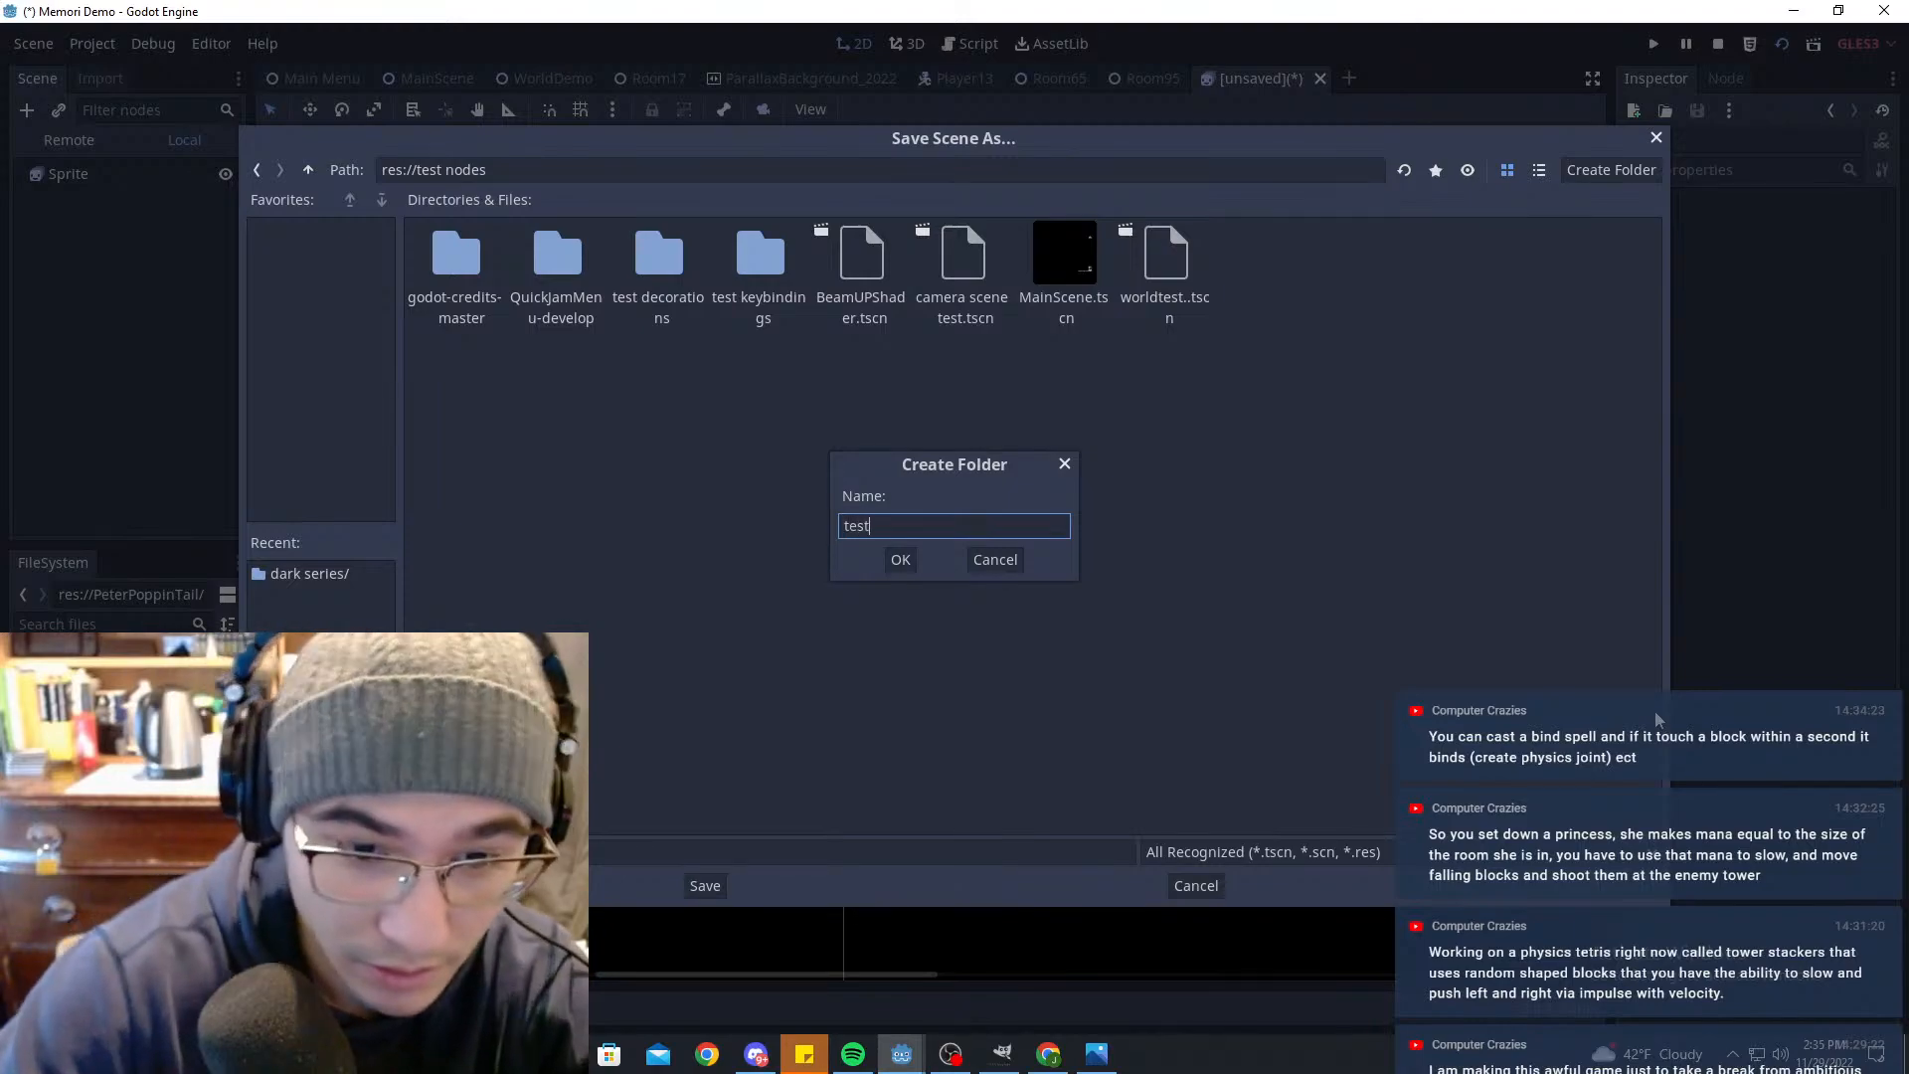
type(" decoration obv")
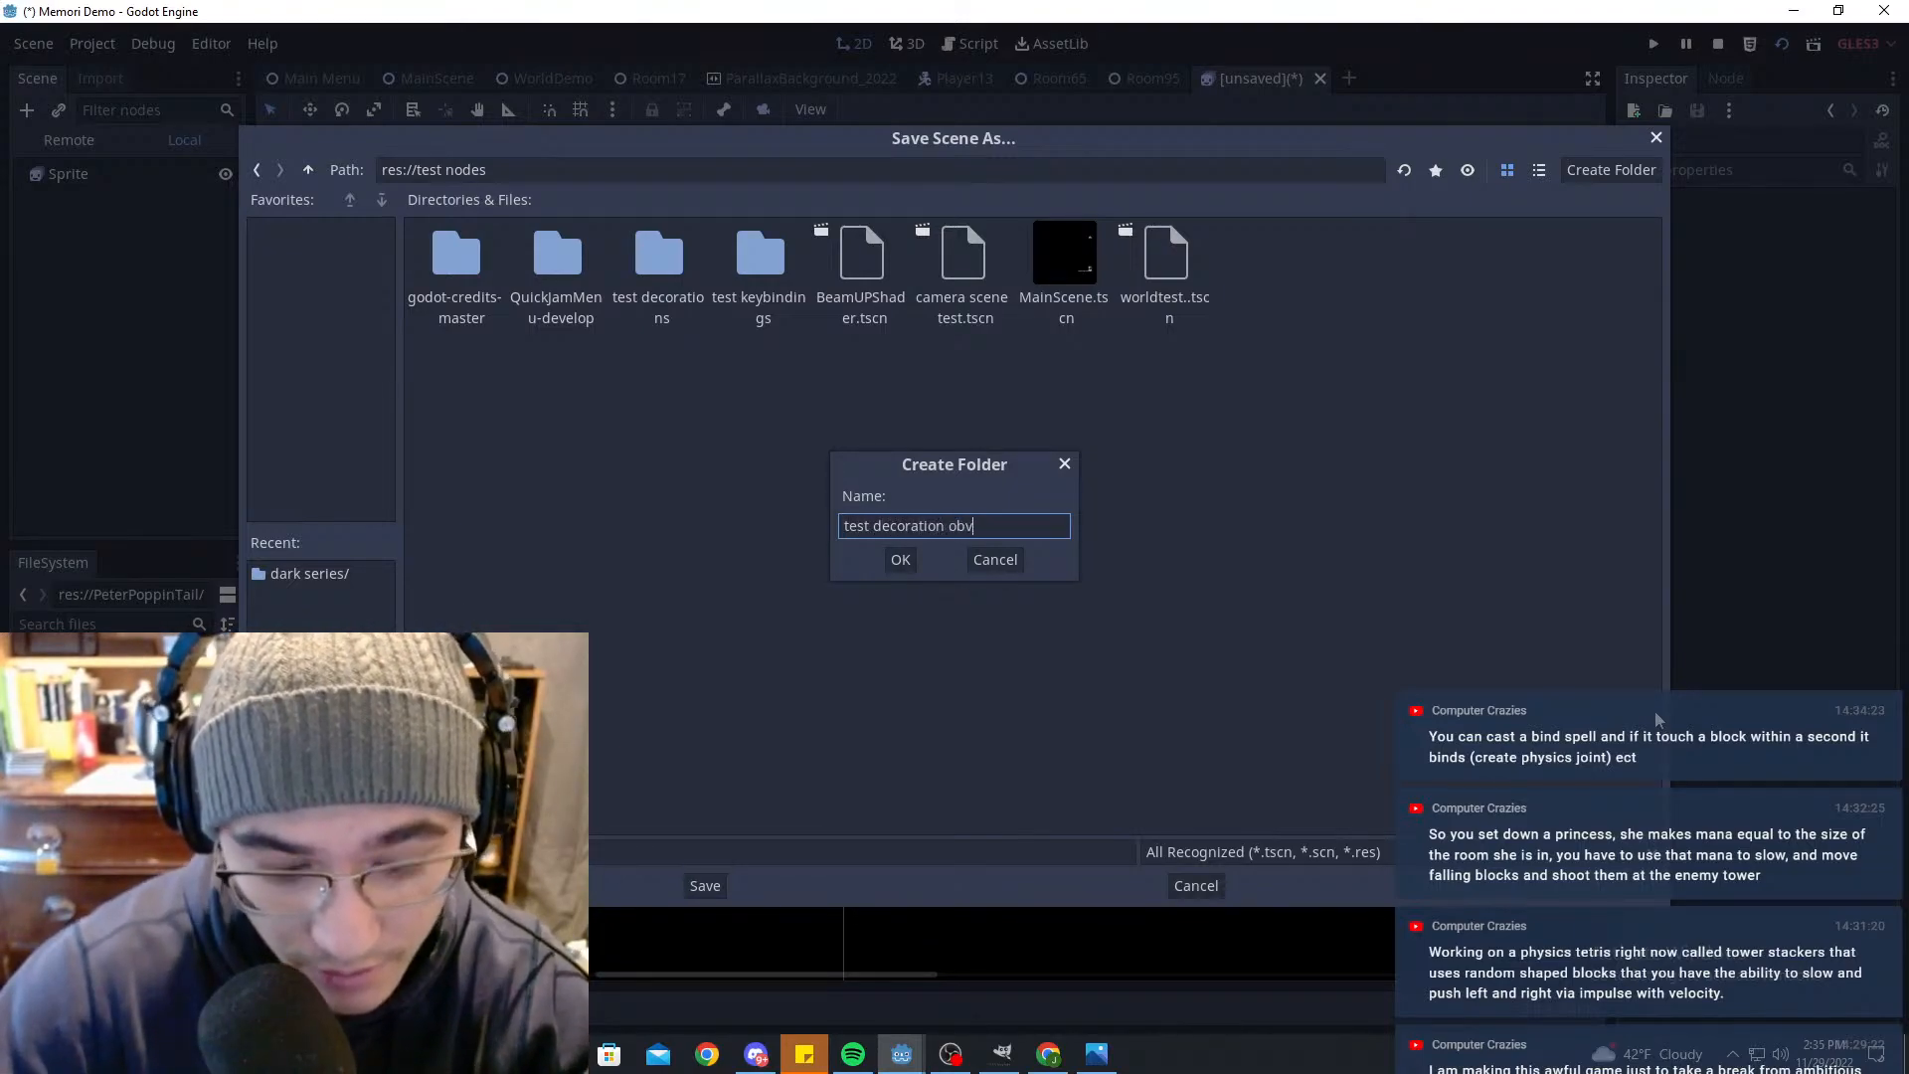
key("BackSpace")
type("jects")
key("Return")
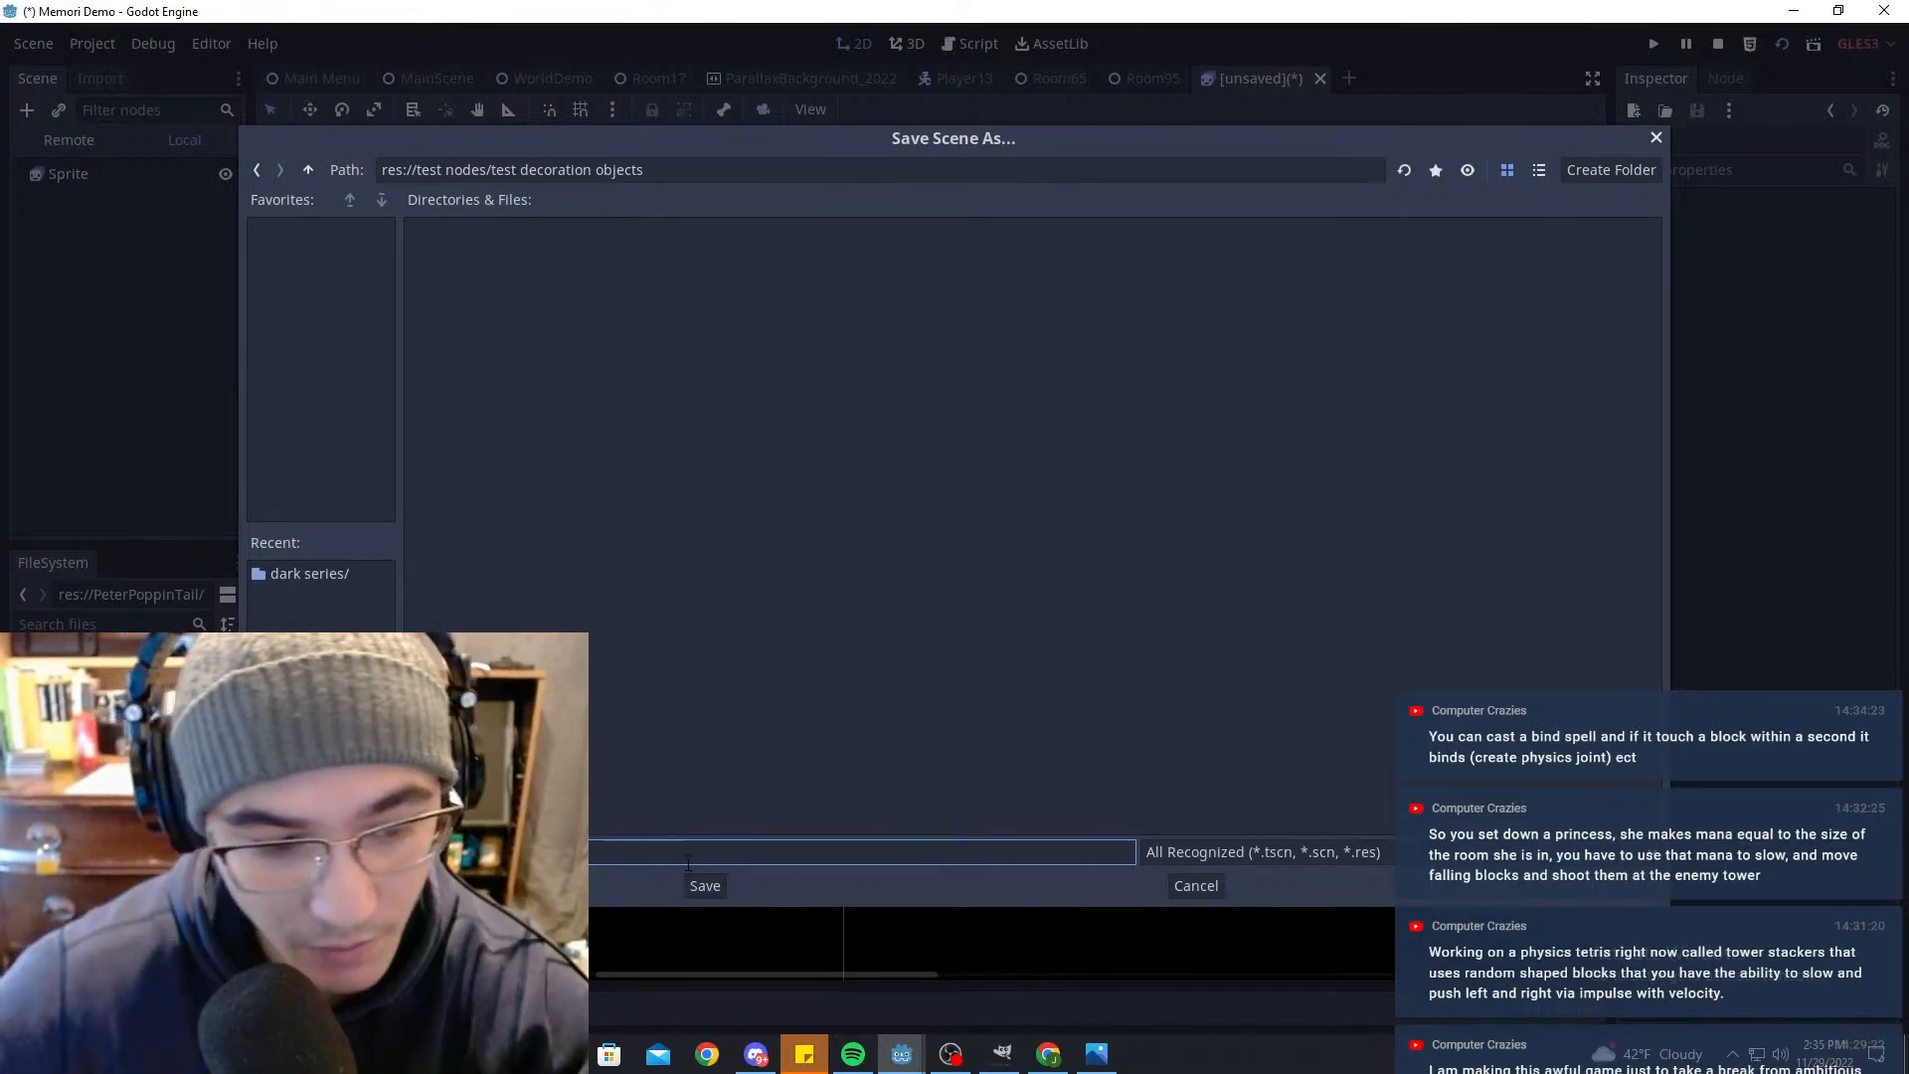
left_click(705, 890)
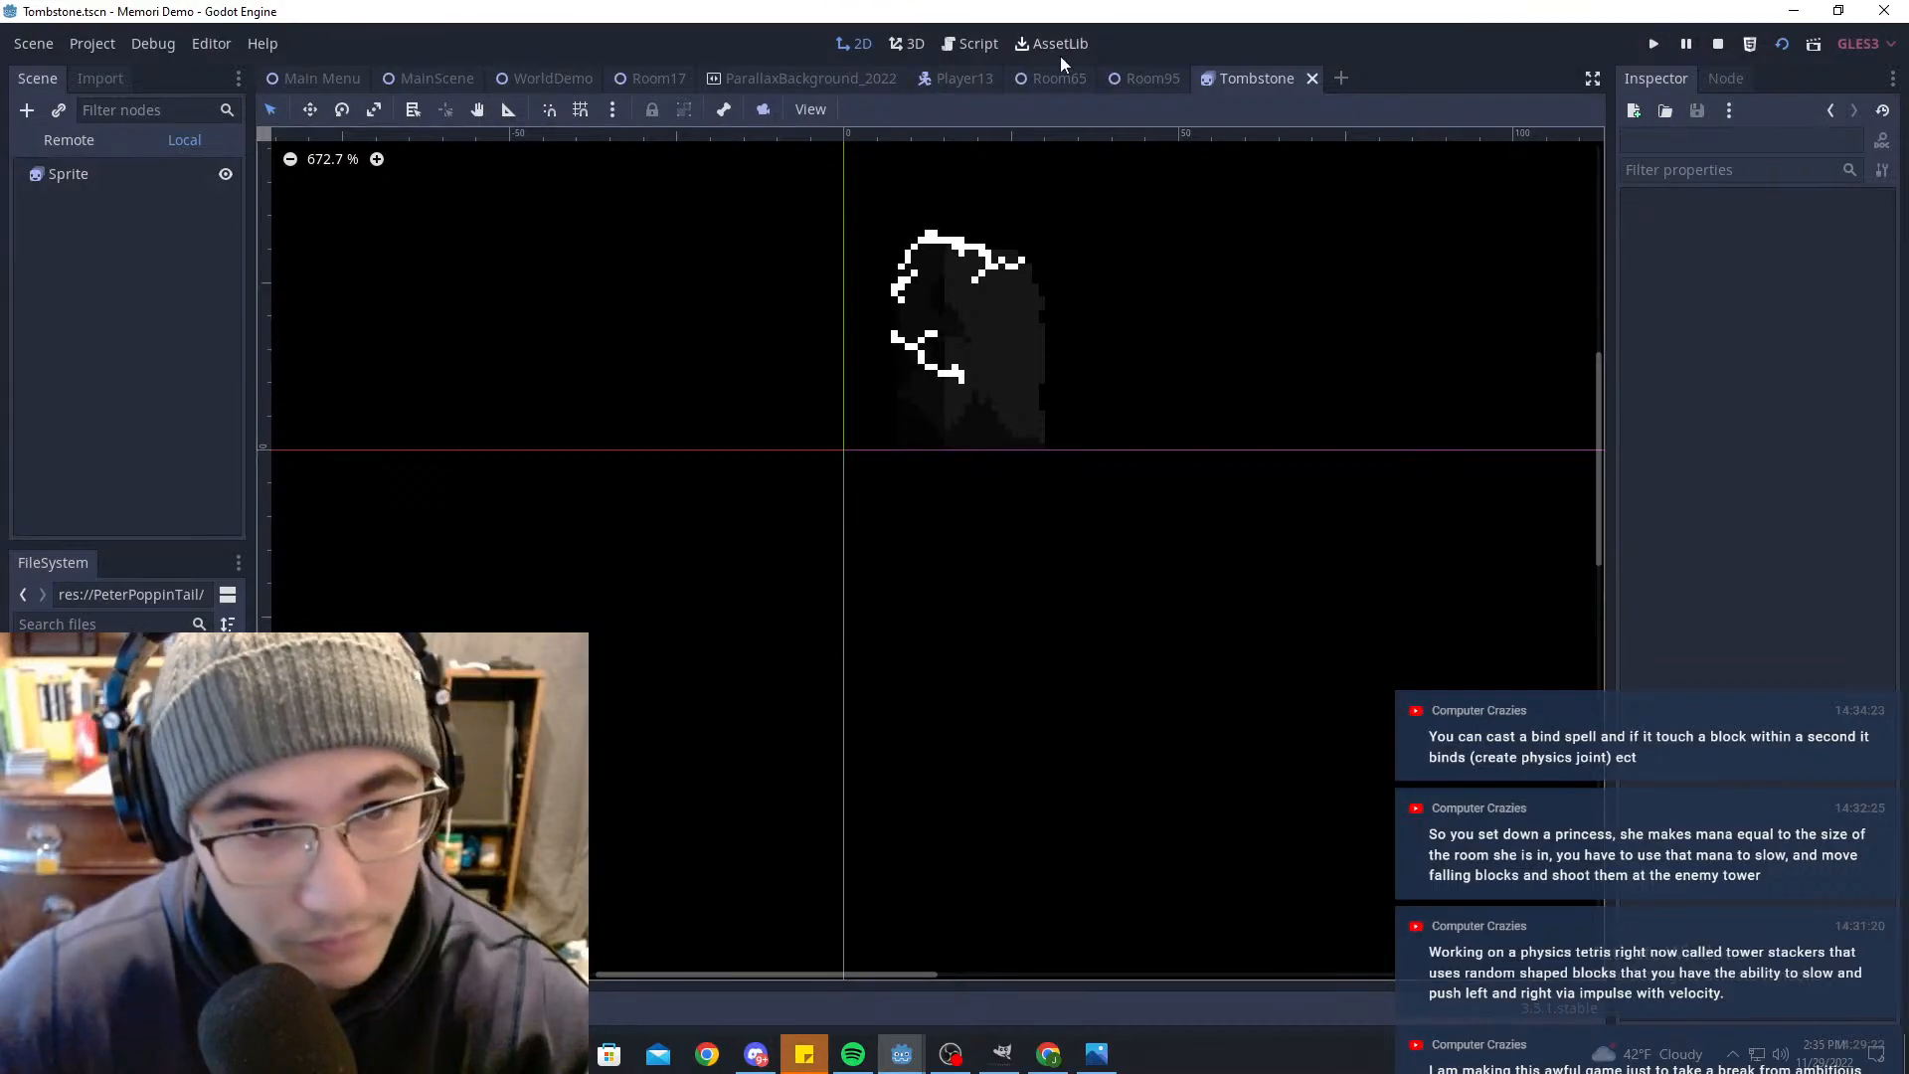
Step: Look over the connected rooms in the WorldDemo scene for a room to decorate with the tombstone
left_click(437, 77)
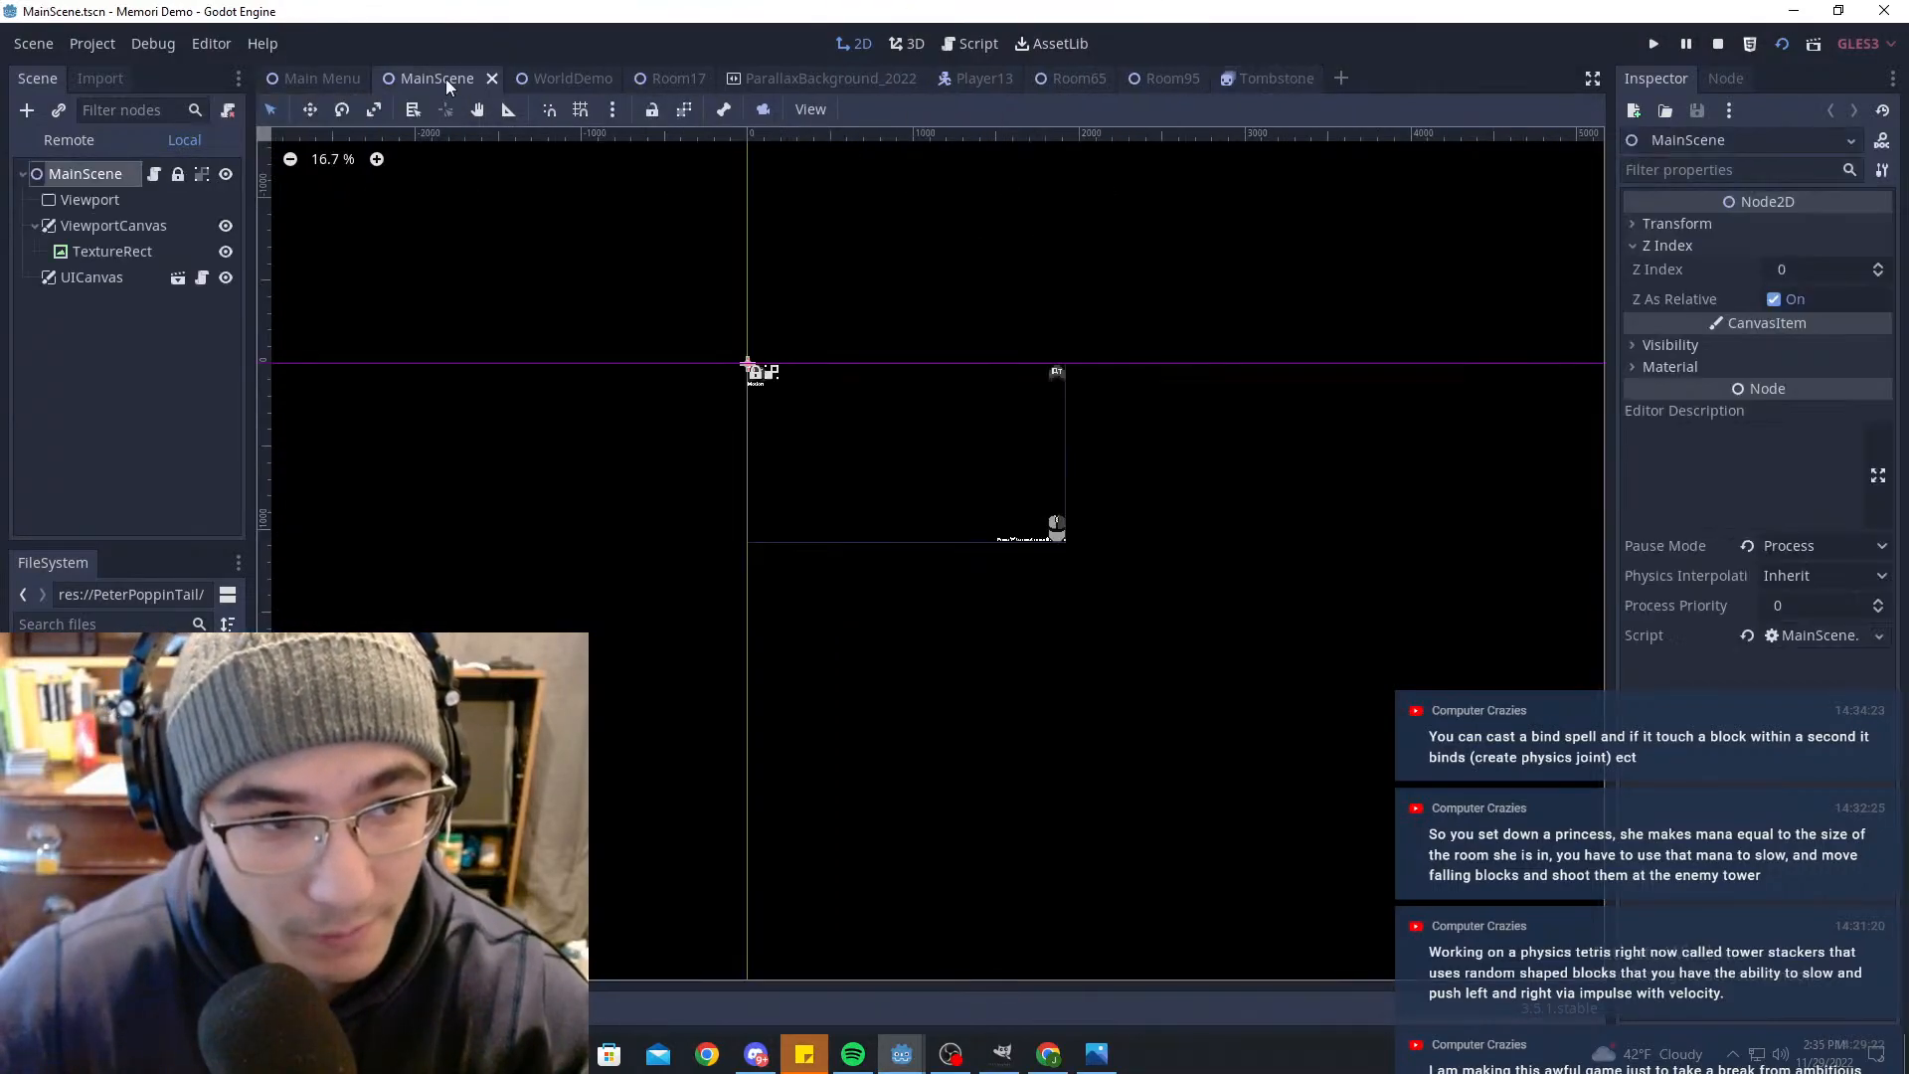
left_click(520, 79)
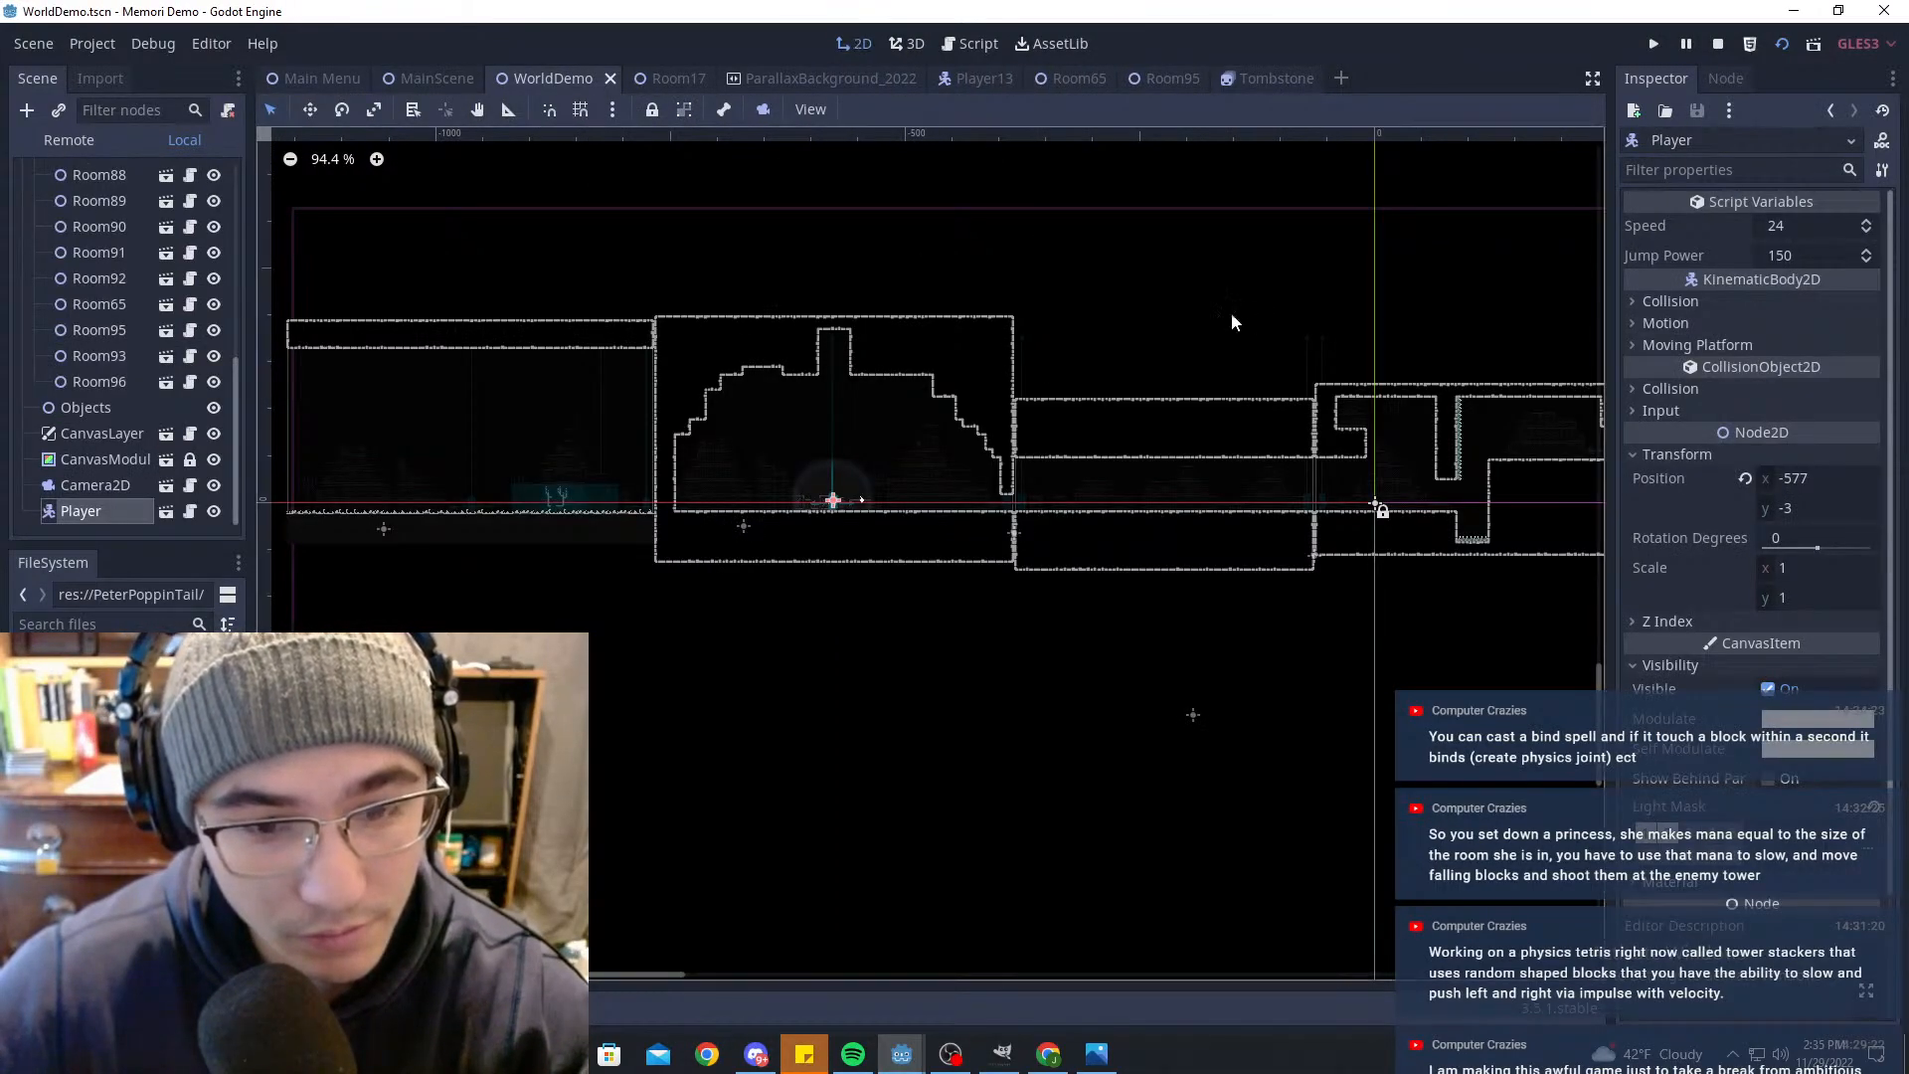
middle_click_drag(1550, 328, 1239, 365)
scroll(1179, 424, "up", 12)
middle_click_drag(1400, 393, 1125, 435)
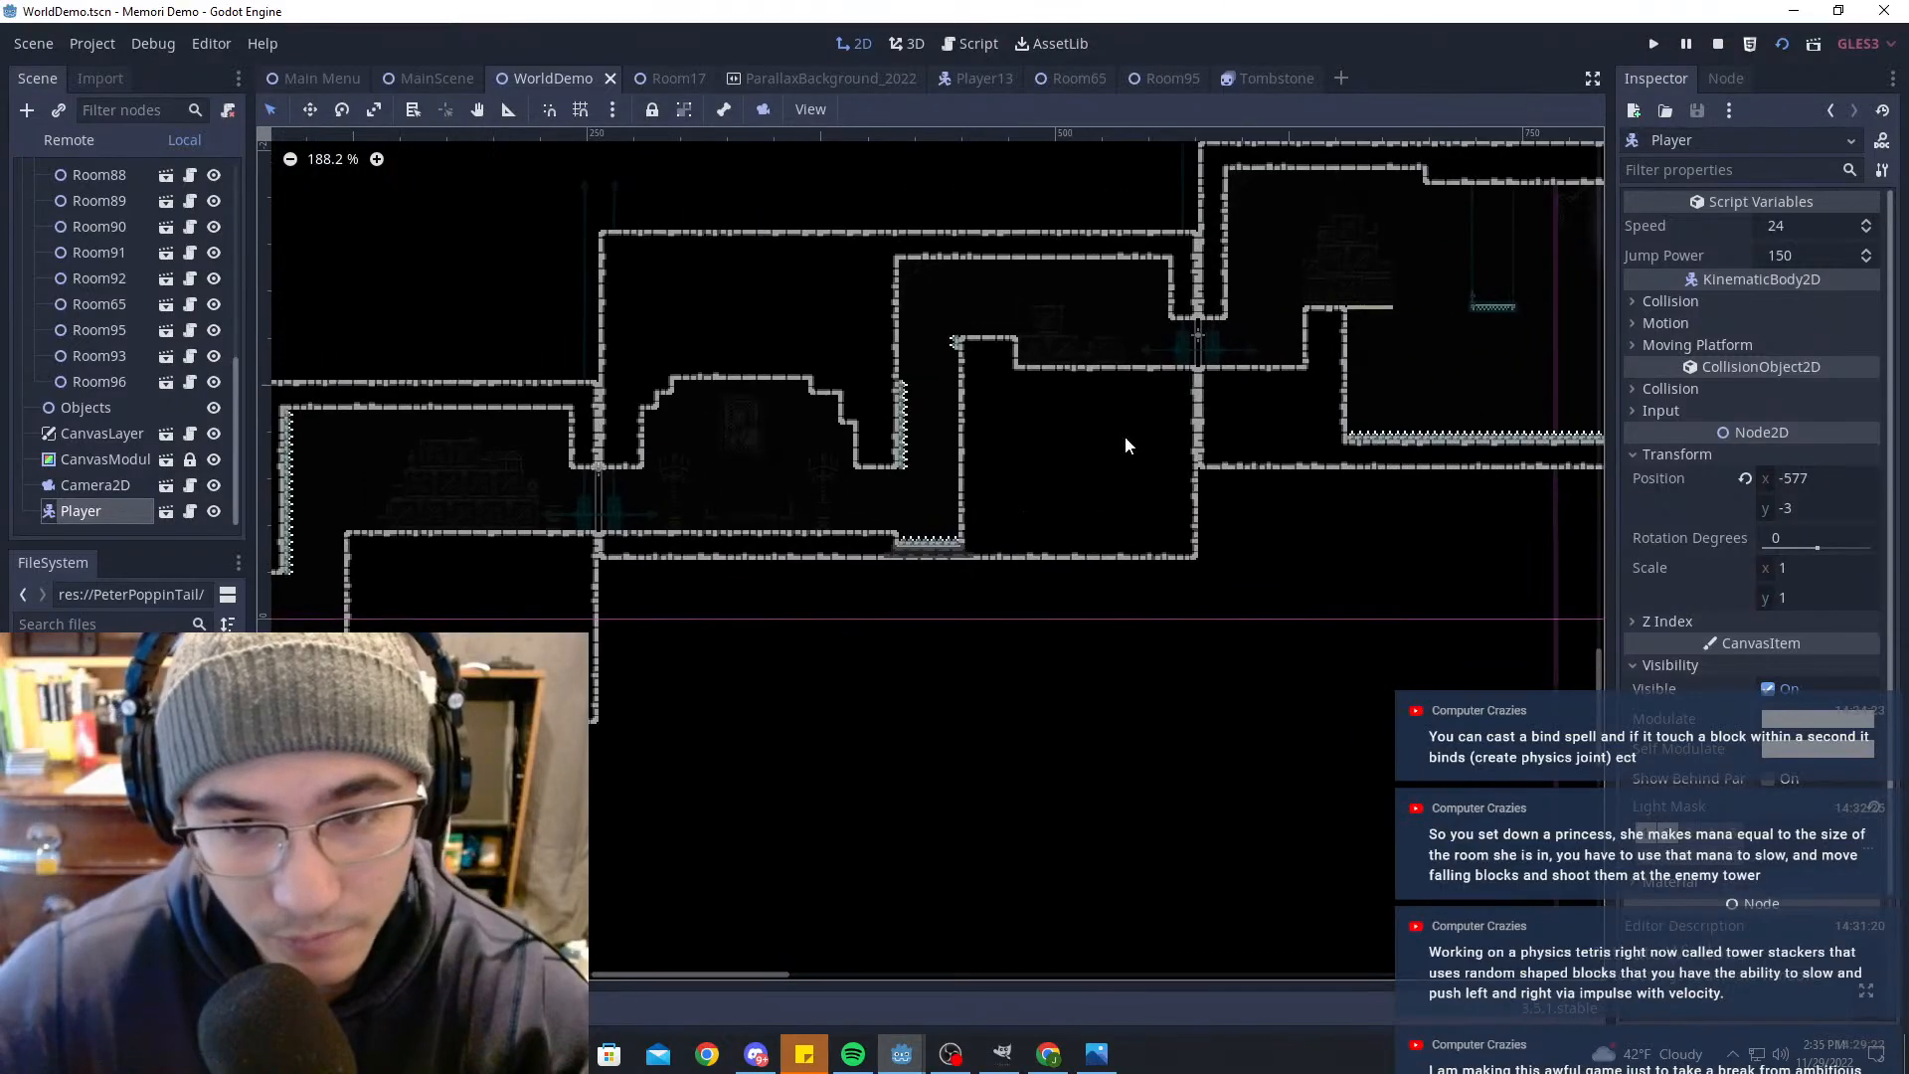
middle_click_drag(1253, 341, 984, 384)
middle_click_drag(1382, 314, 1074, 376)
middle_click_drag(1303, 348, 894, 392)
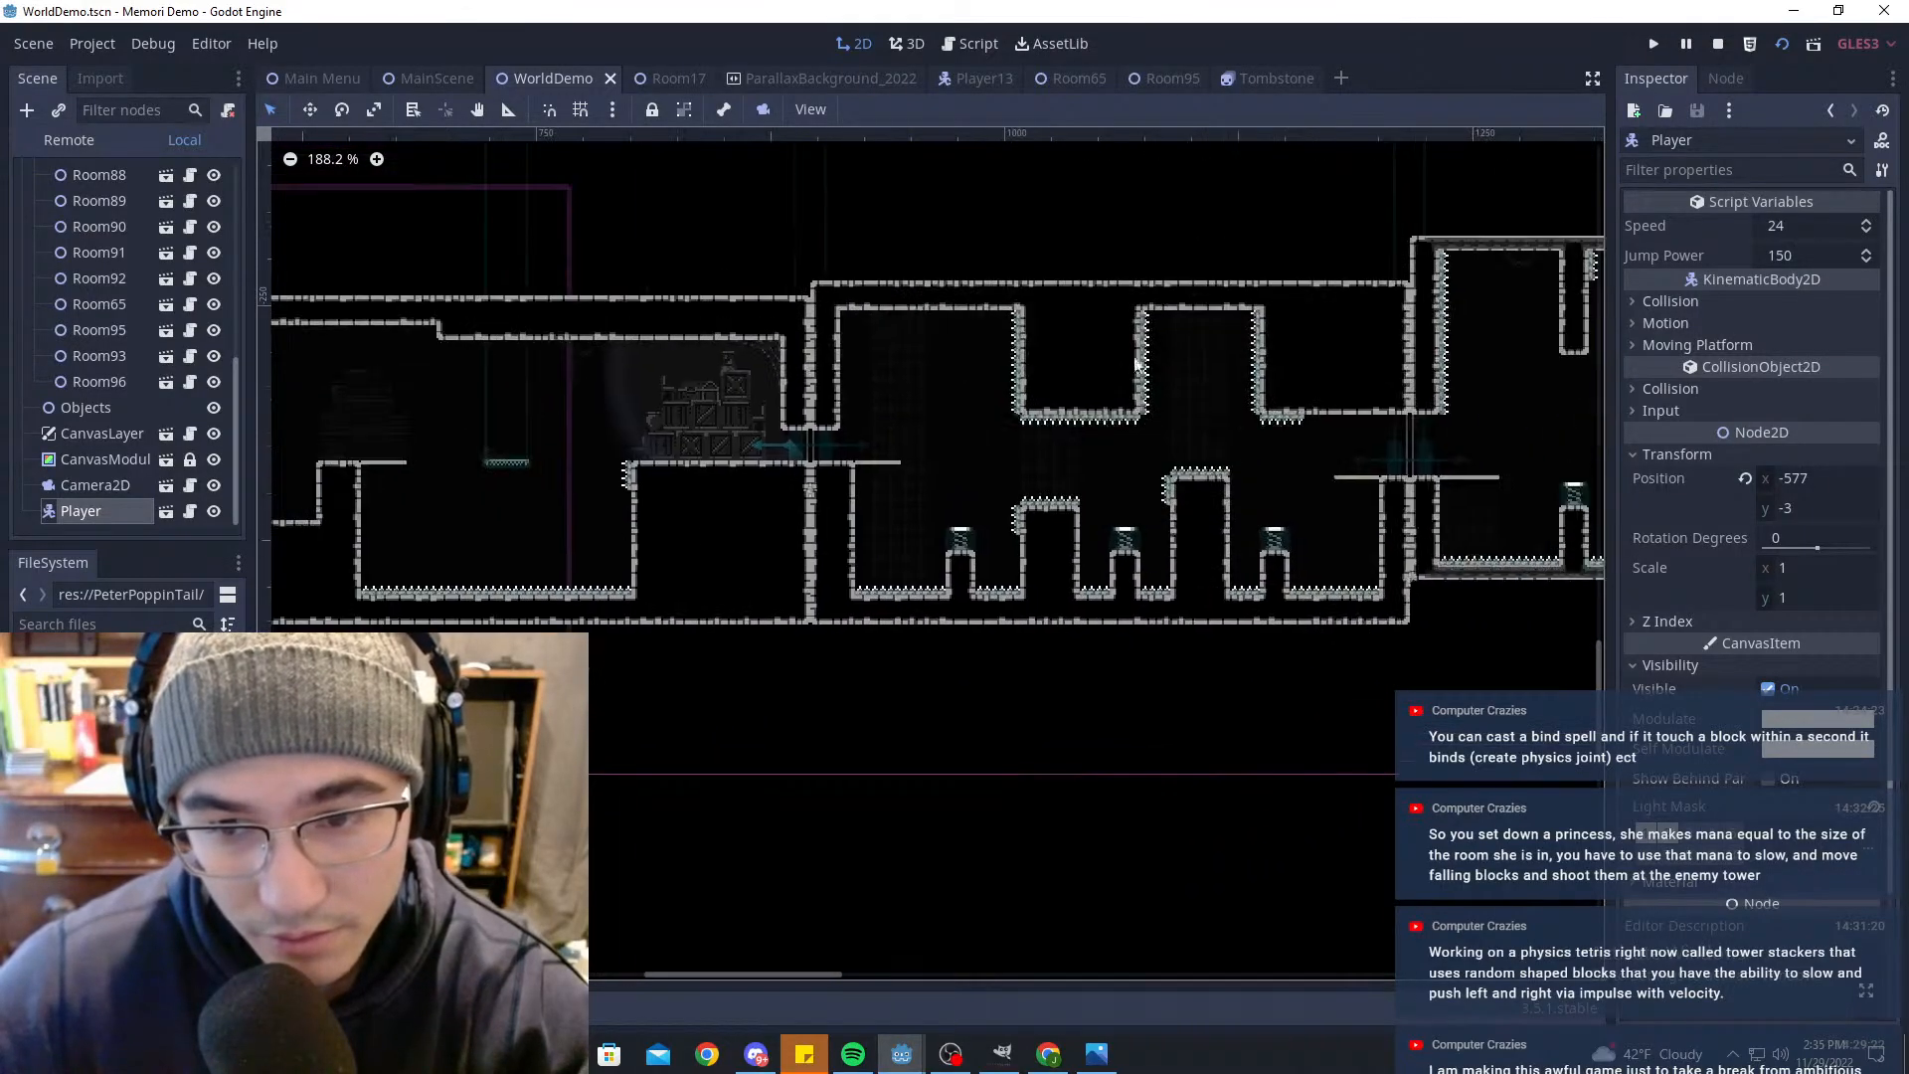
middle_click_drag(1302, 358, 1178, 372)
scroll(1332, 477, "up", 4)
scroll(1337, 481, "down", 13)
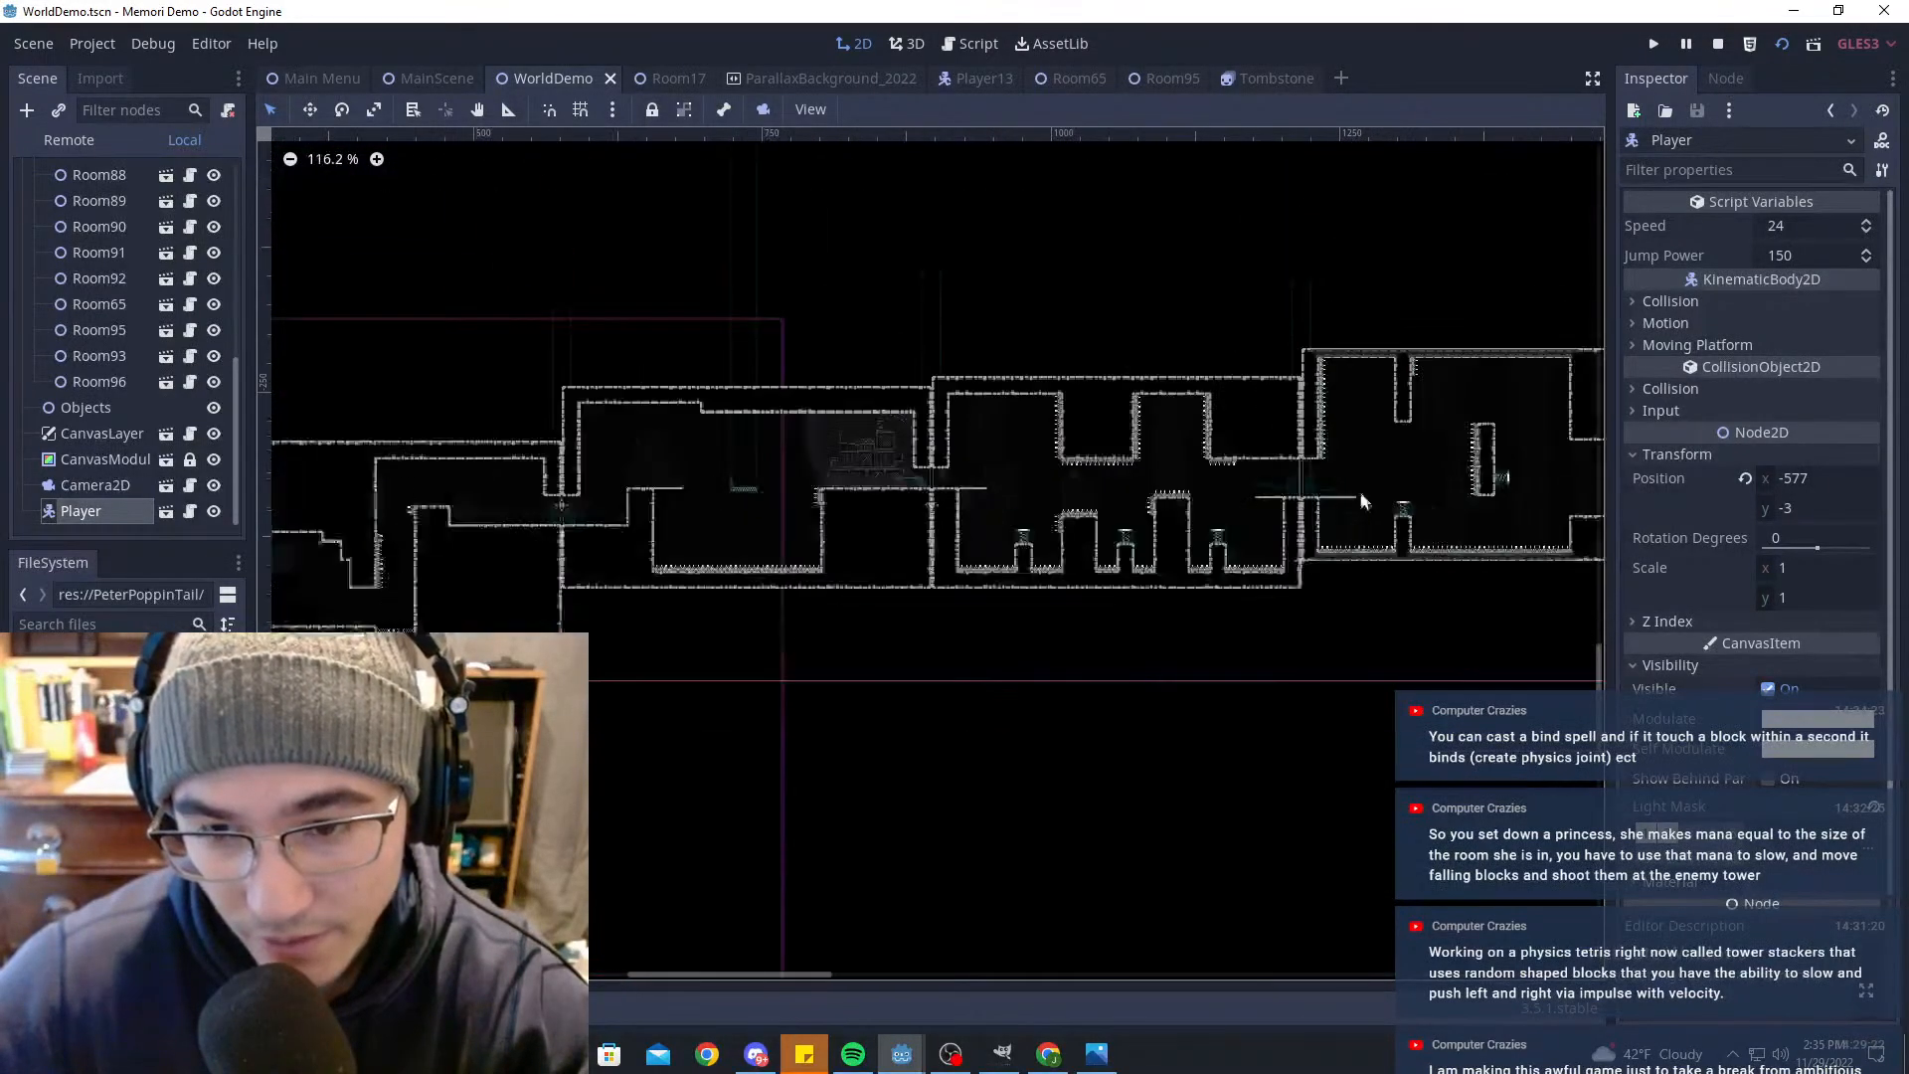
middle_click_drag(1434, 464, 994, 495)
middle_click_drag(1511, 440, 1261, 477)
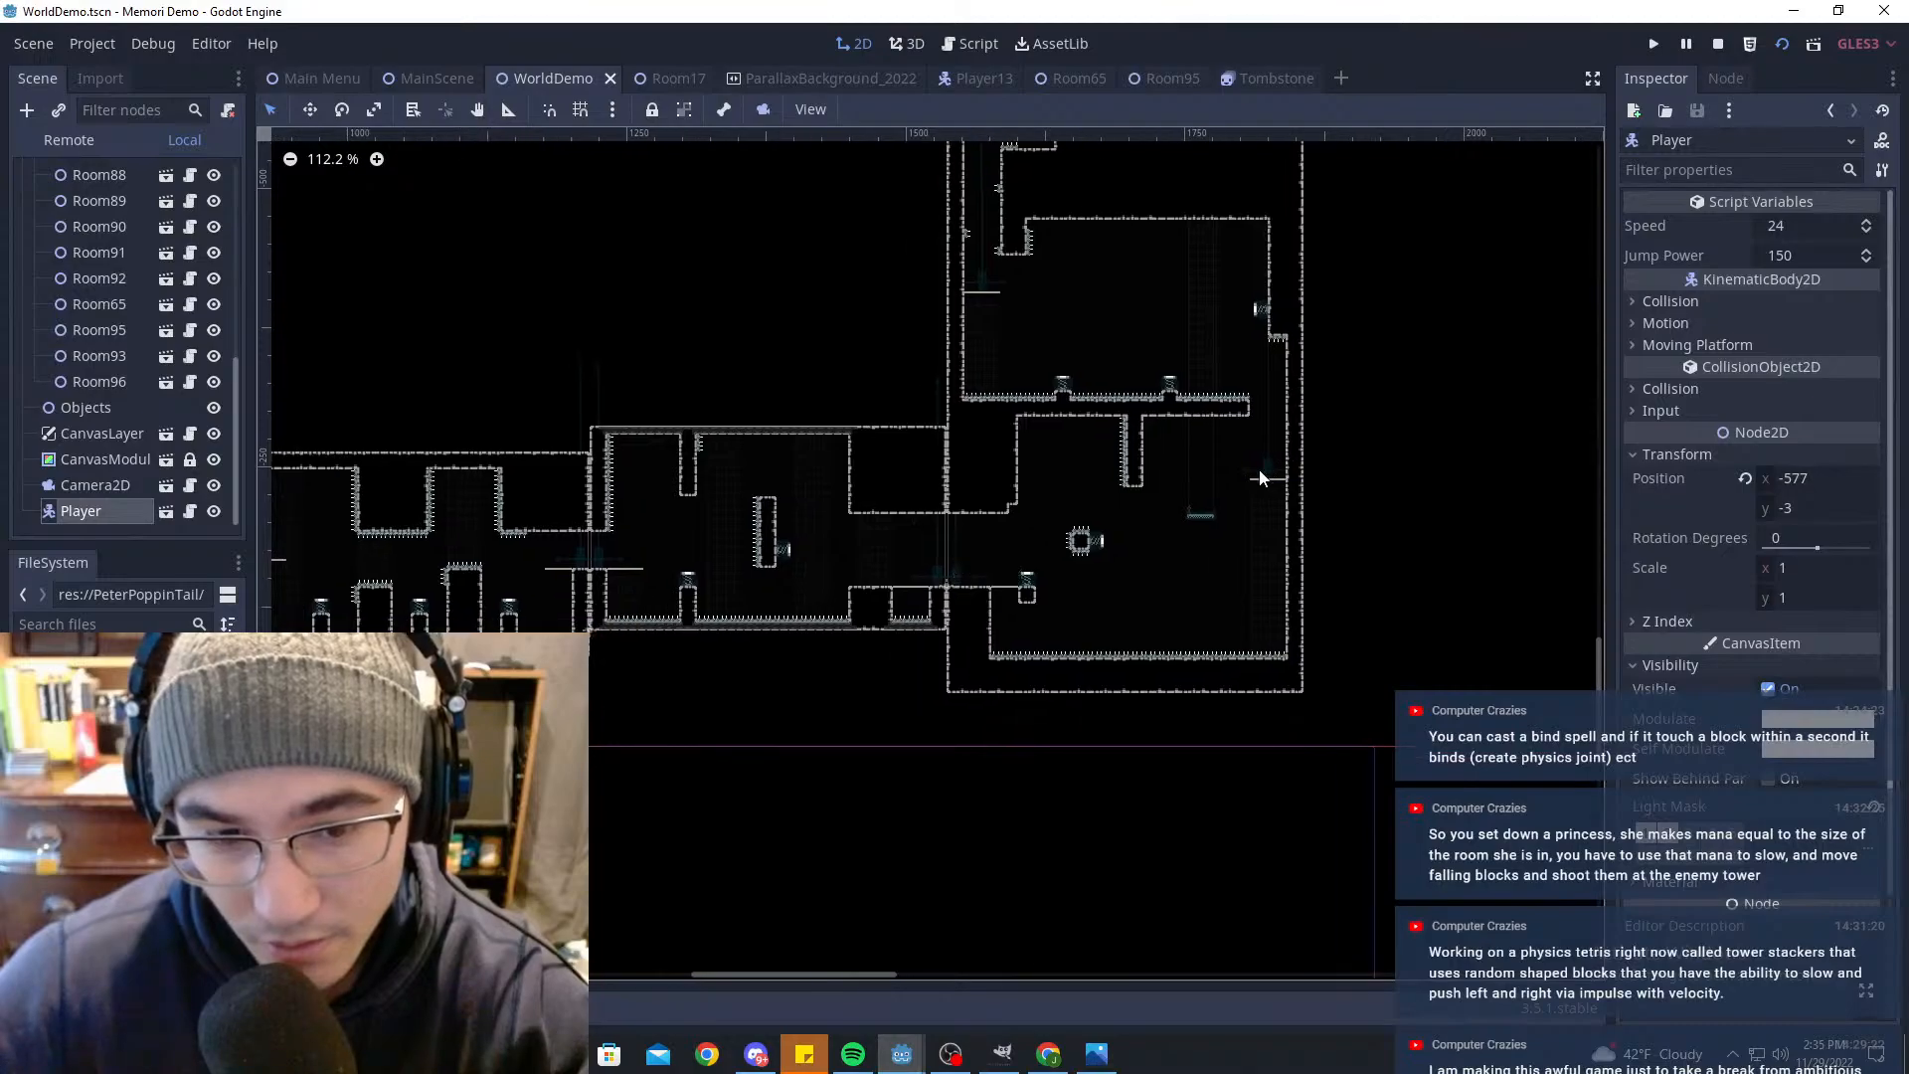
scroll(1005, 569, "up", 8)
scroll(1036, 609, "up", 8)
scroll(815, 502, "down", 18)
middle_click_drag(609, 464, 730, 566)
scroll(713, 490, "down", 5)
Step: Move the Player in WorldDemo into the left doorway of Room85, at about x 2184, y -1474
key("w")
left_click_drag(914, 561, 1397, 501)
middle_click_drag(1441, 306, 1253, 568)
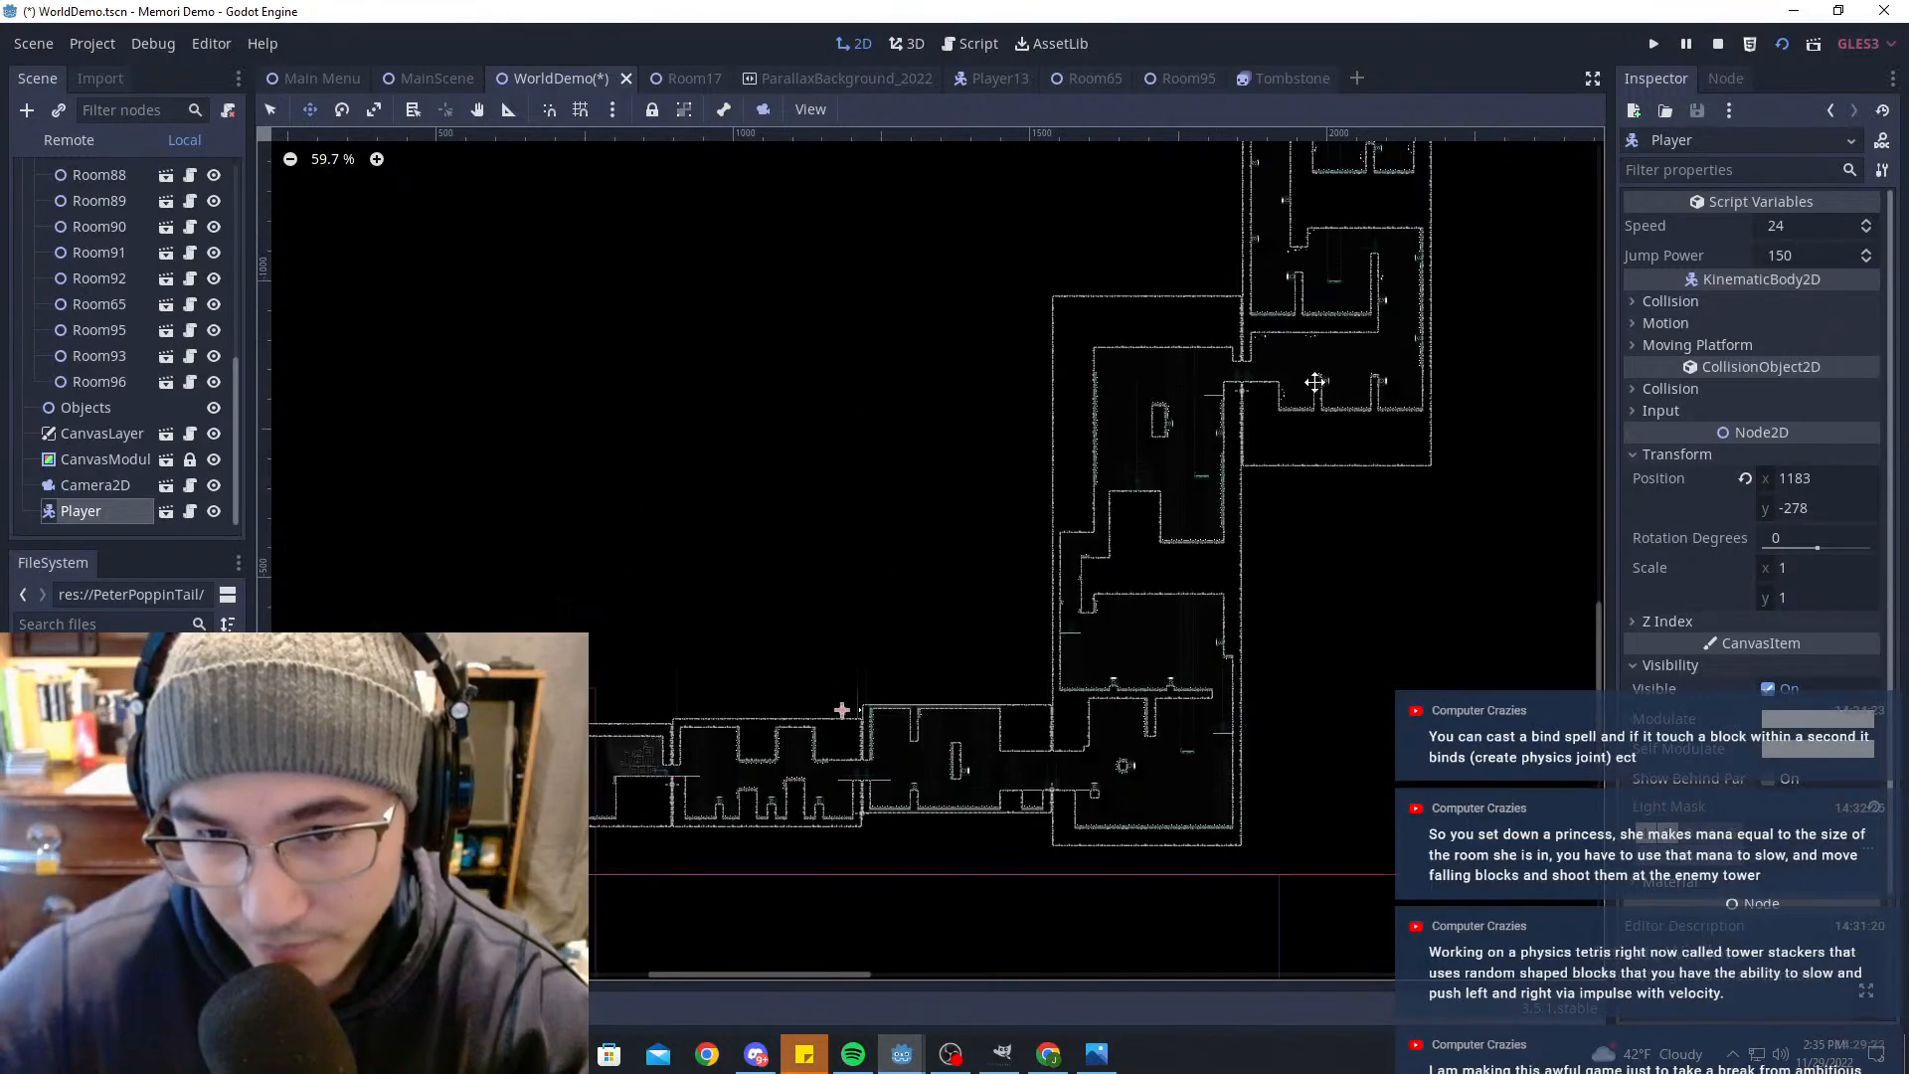
left_click_drag(1182, 531, 1408, 338)
middle_click_drag(1407, 338, 1075, 704)
middle_click_drag(1514, 372, 983, 523)
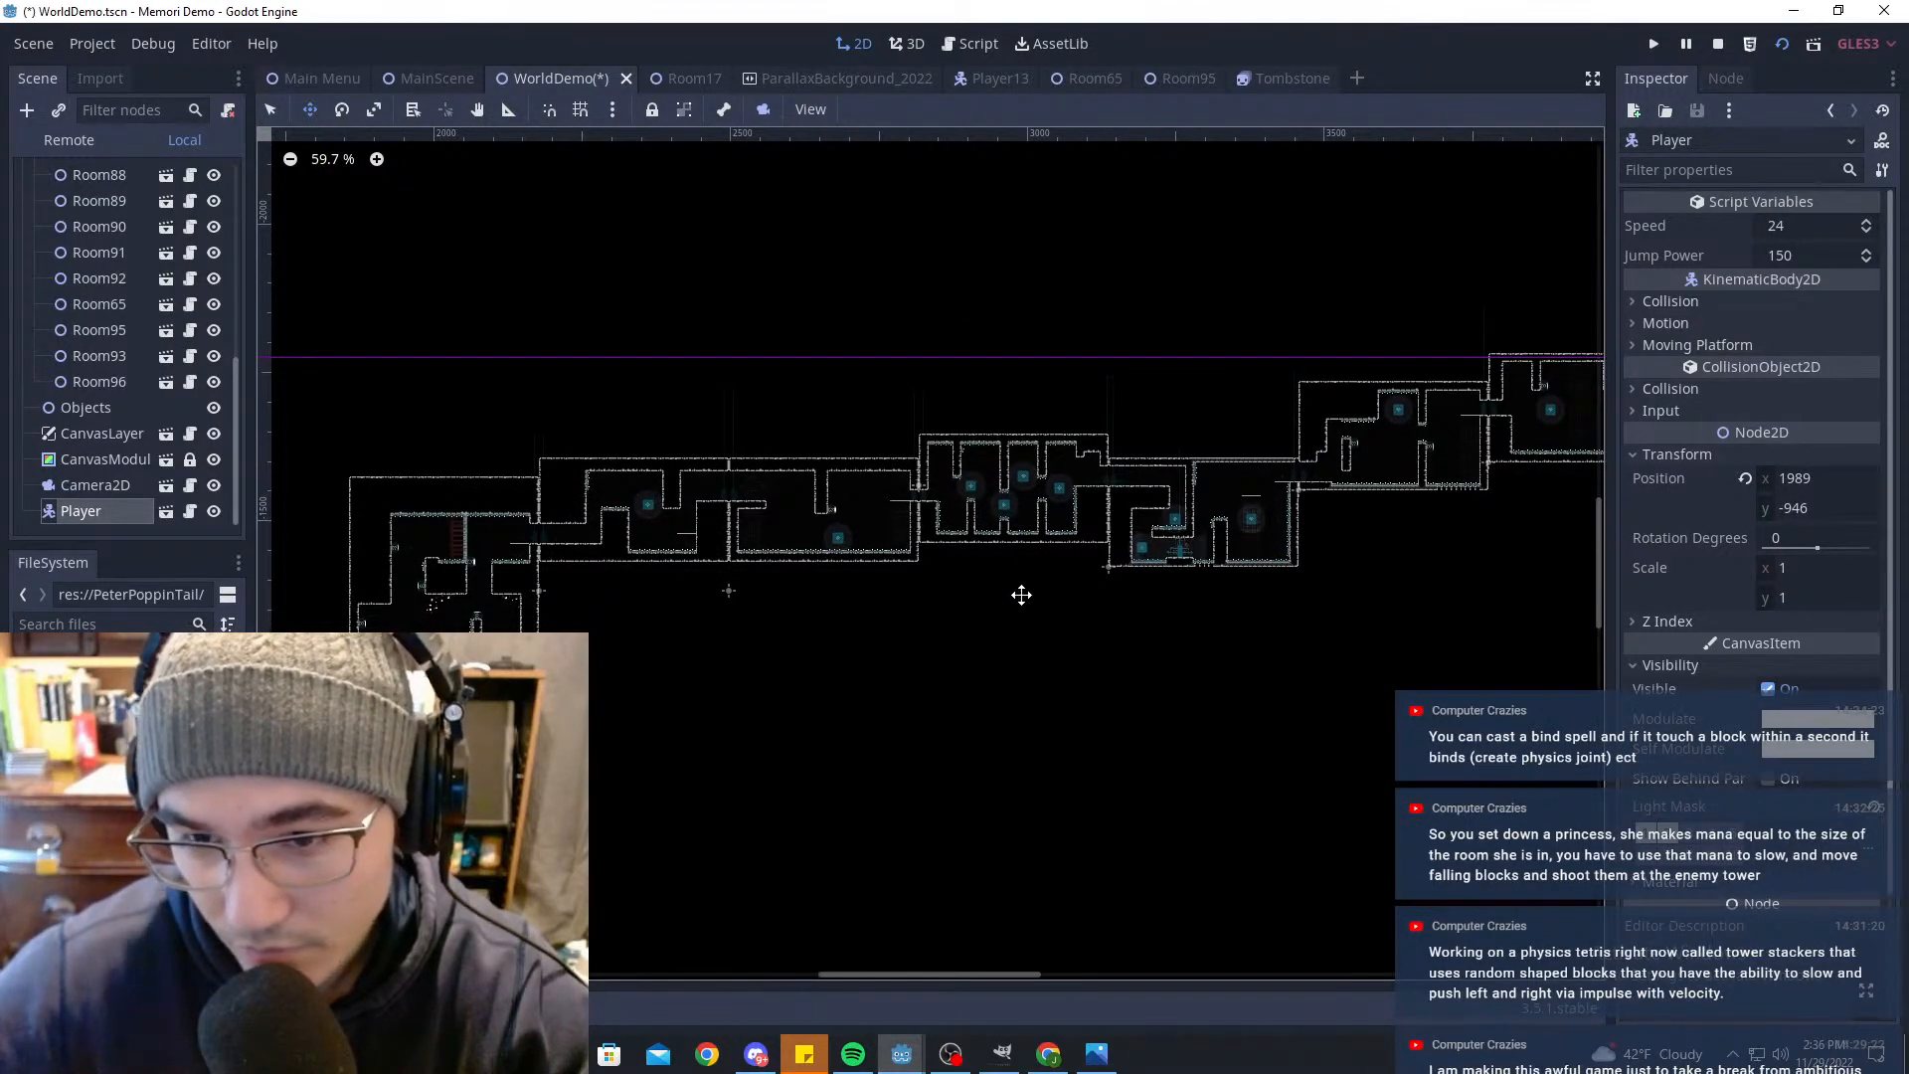
middle_click_drag(1189, 539, 260, 637)
middle_click_drag(1601, 636, 1096, 673)
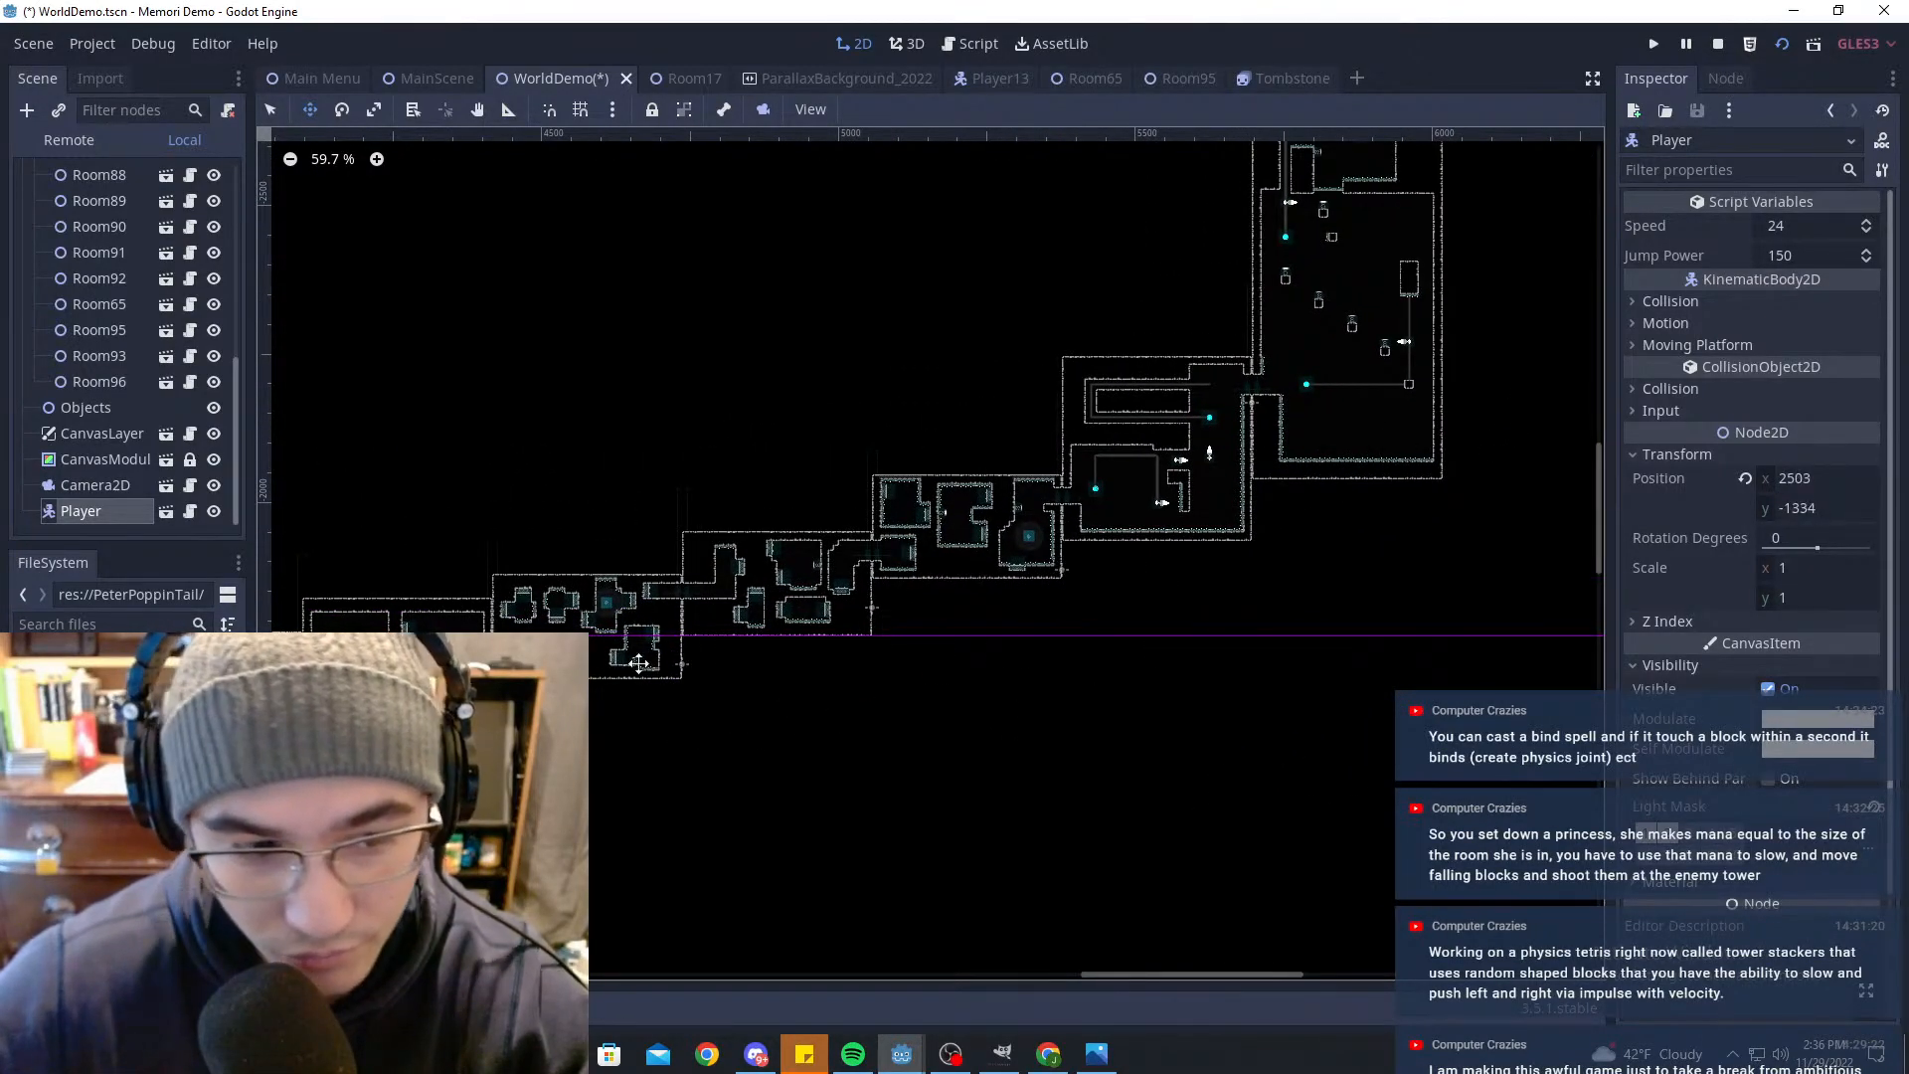
left_click_drag(639, 663, 436, 731)
middle_click_drag(437, 731, 1073, 545)
mouse_move(303, 698)
middle_mouse_down()
mouse_move(677, 601)
mouse_move(605, 576)
mouse_move(942, 494)
middle_mouse_up()
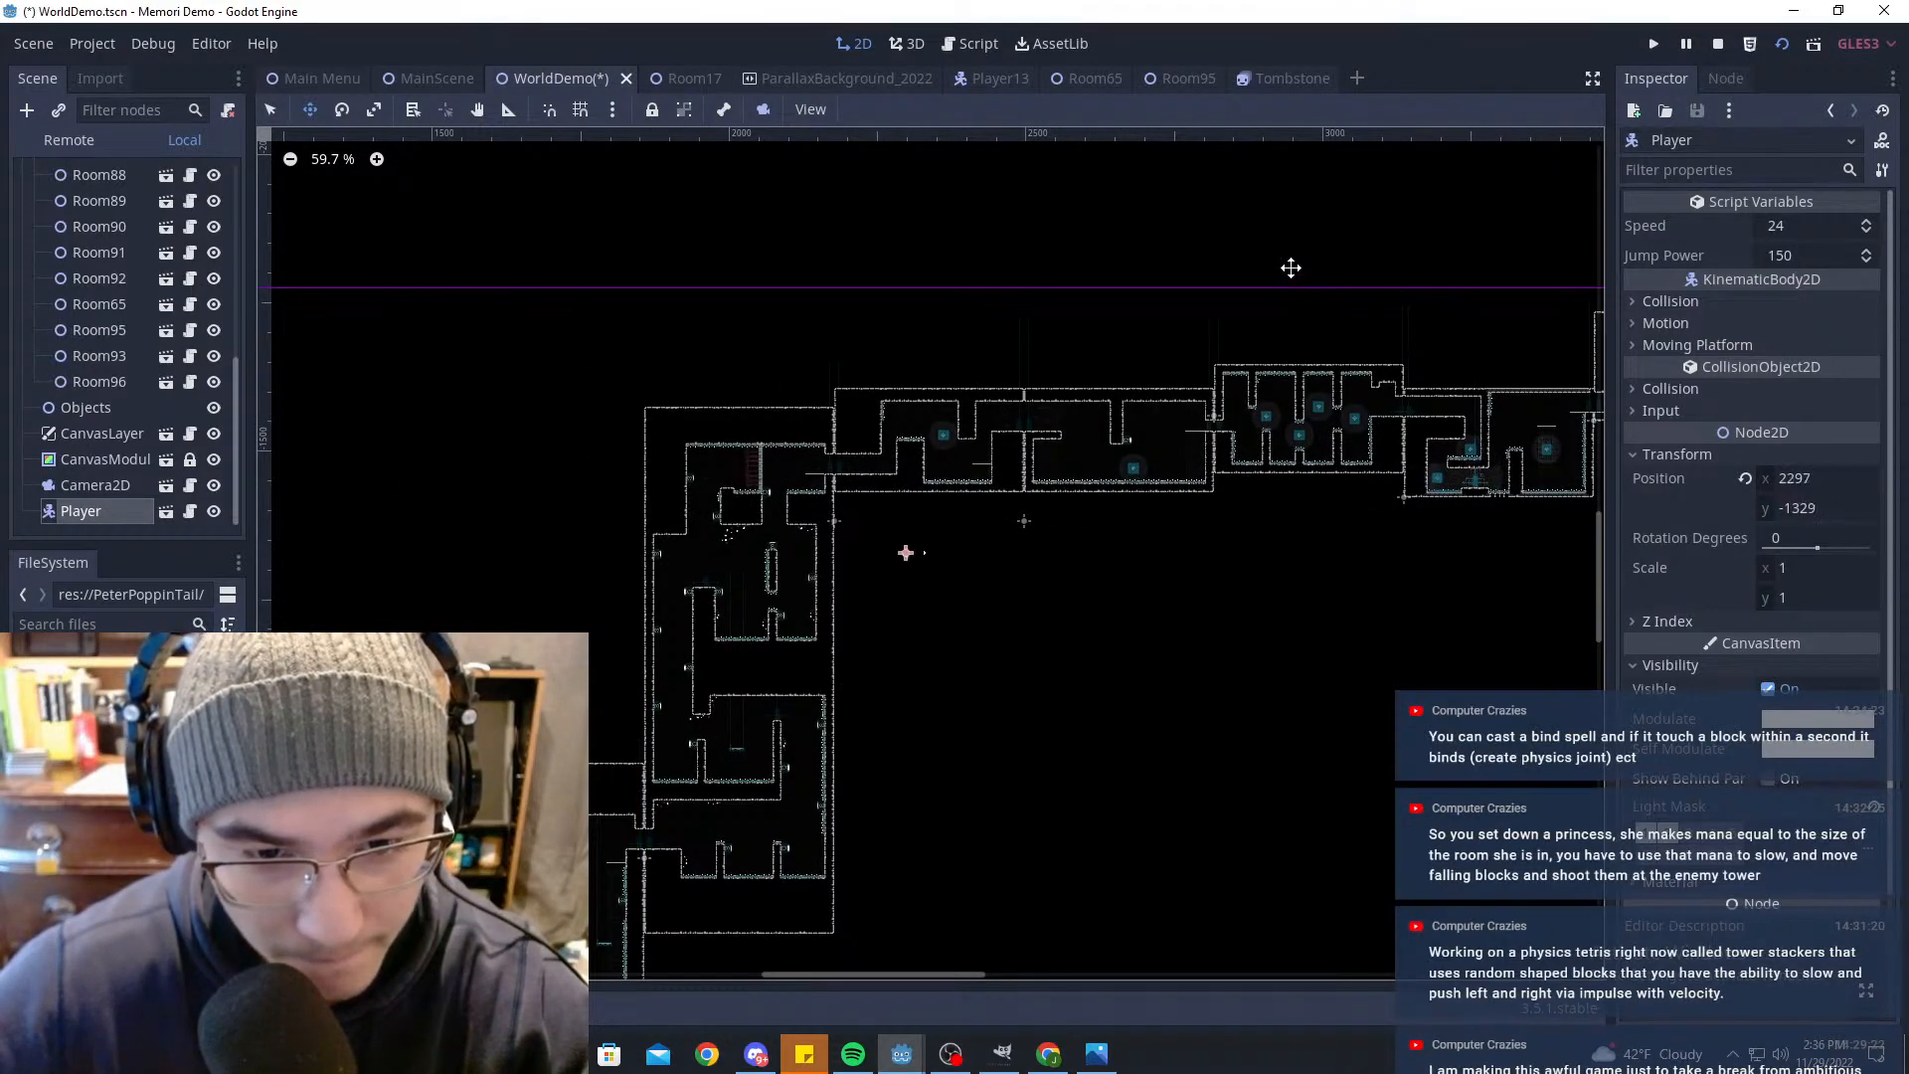
scroll(1010, 550, "up", 6)
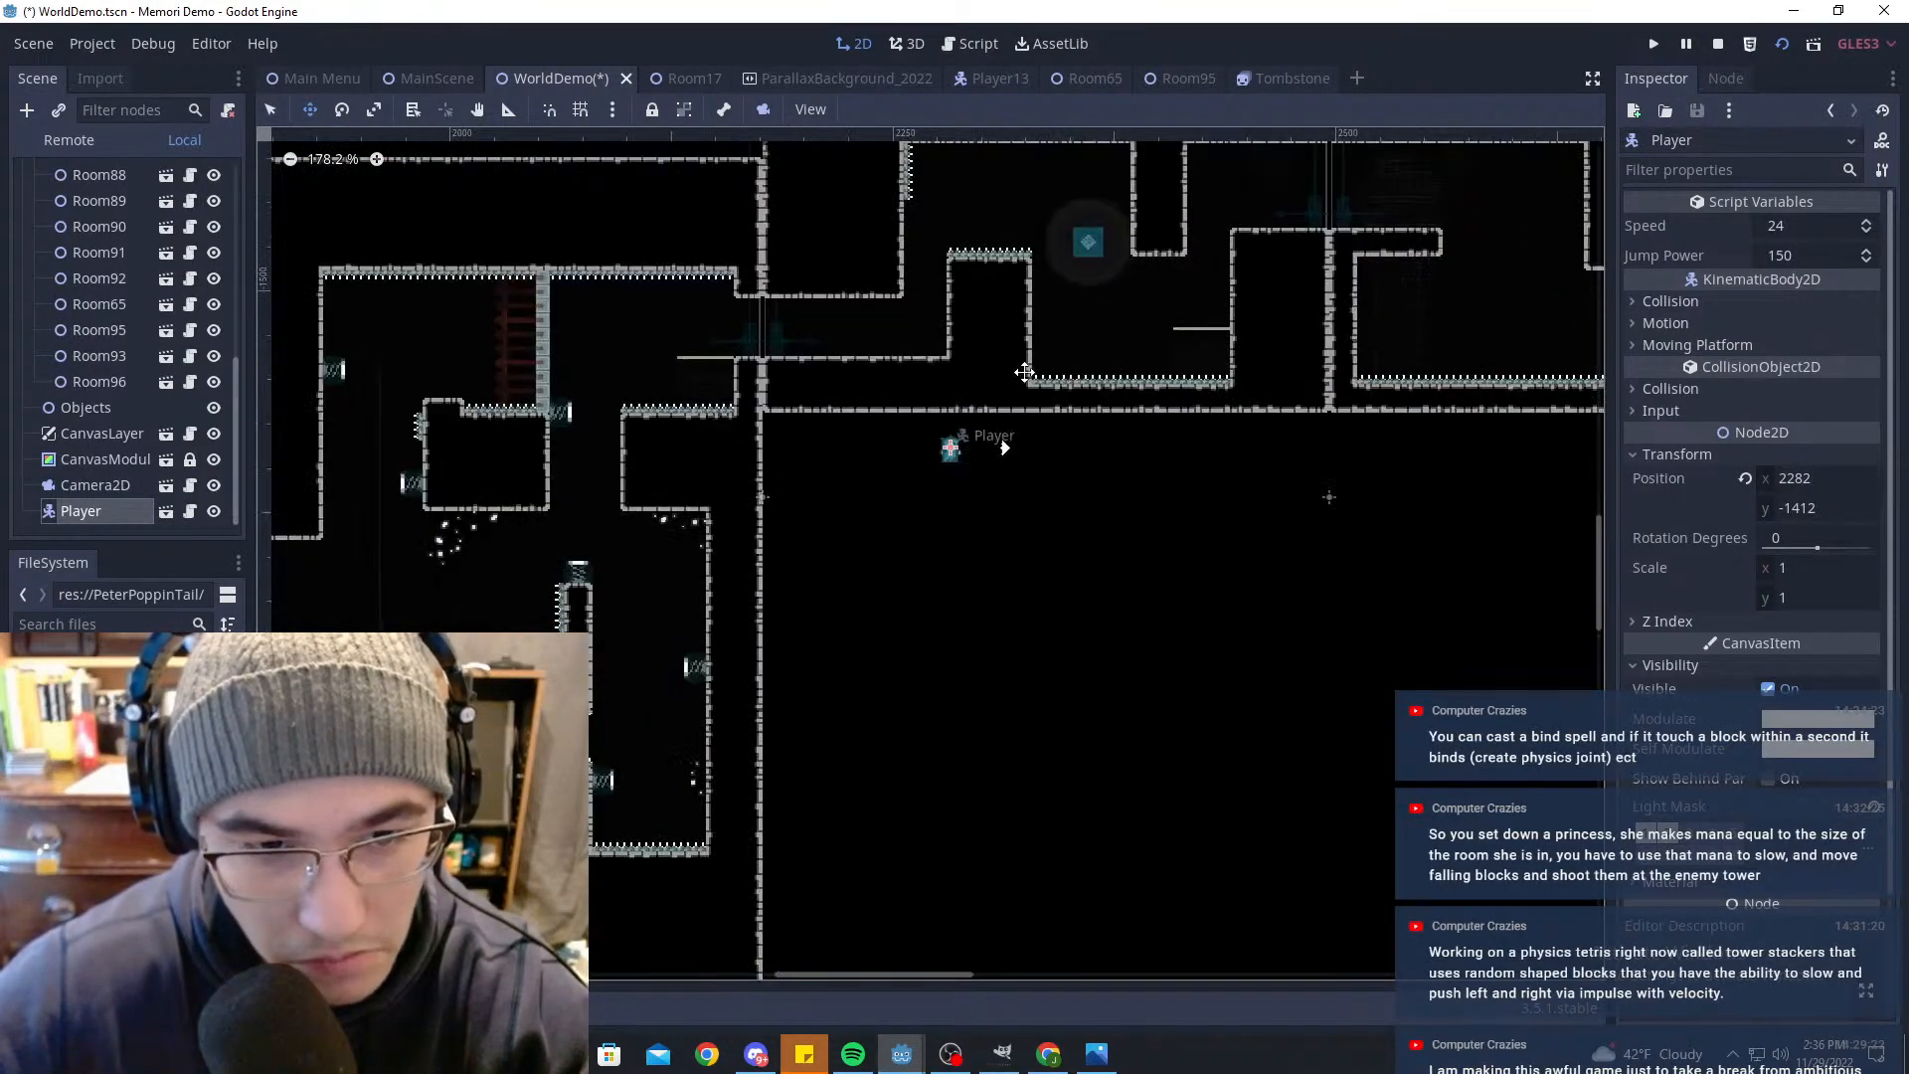
scroll(1193, 633, "up", 9)
left_click_drag(1253, 563, 789, 269)
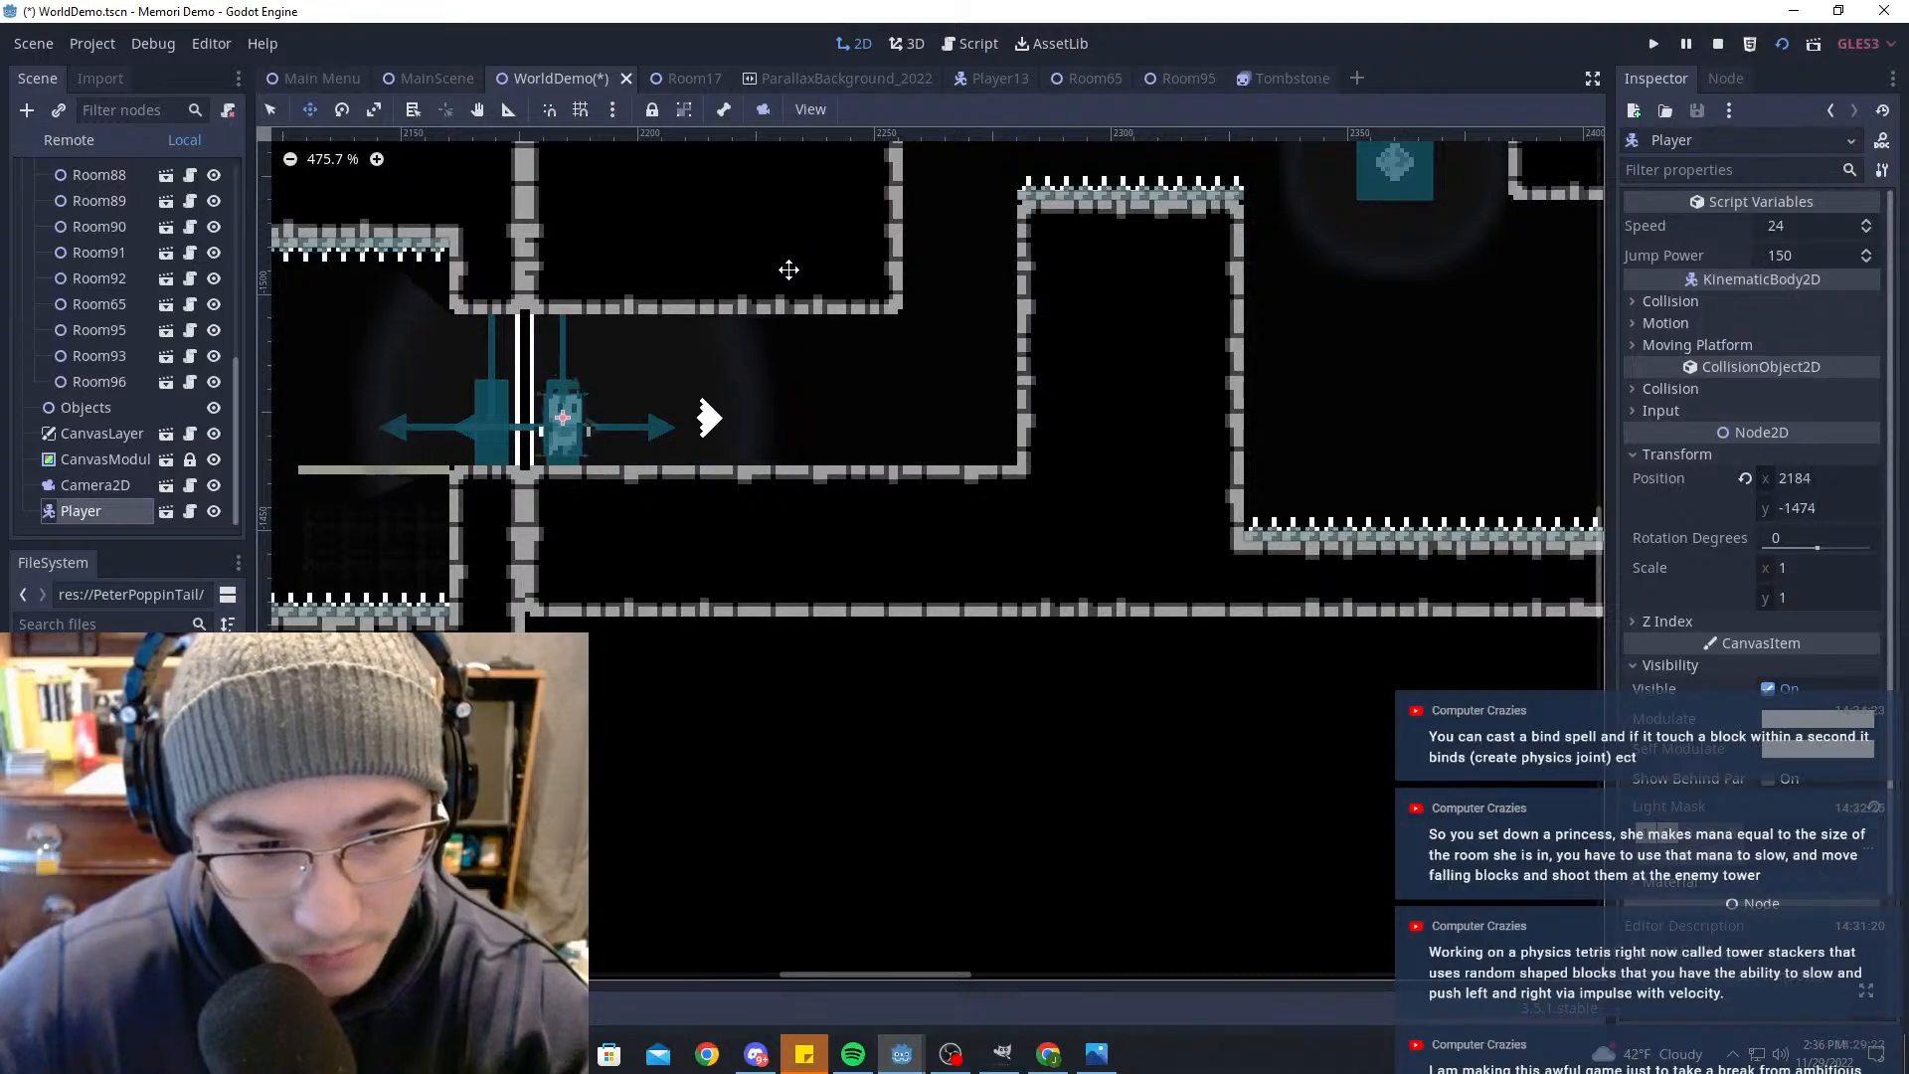
Step: Open Room85 from WorldDemo as its own scene and bring its left entrance into view
middle_click_drag(1125, 339, 955, 469)
scroll(957, 470, "down", 5)
key("q")
double_click(1145, 356)
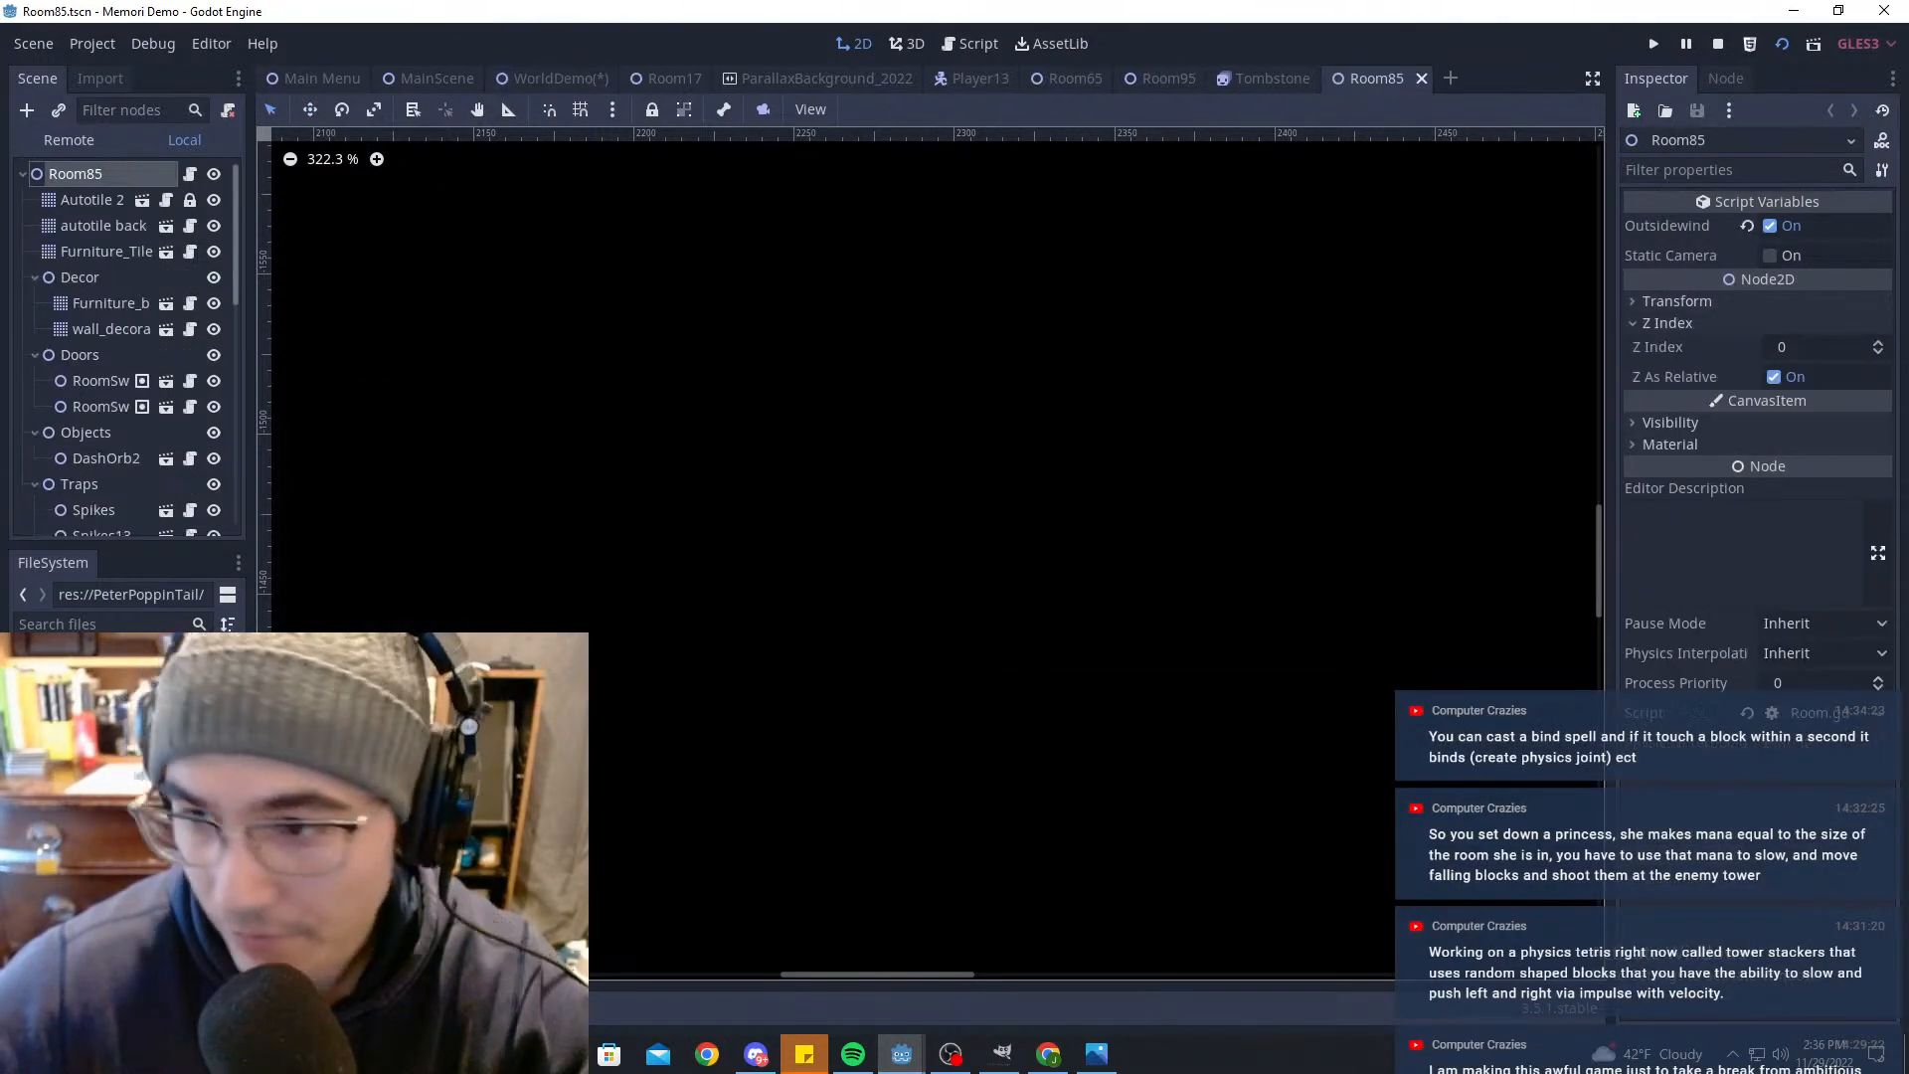
scroll(1094, 515, "down", 20)
scroll(724, 483, "up", 15)
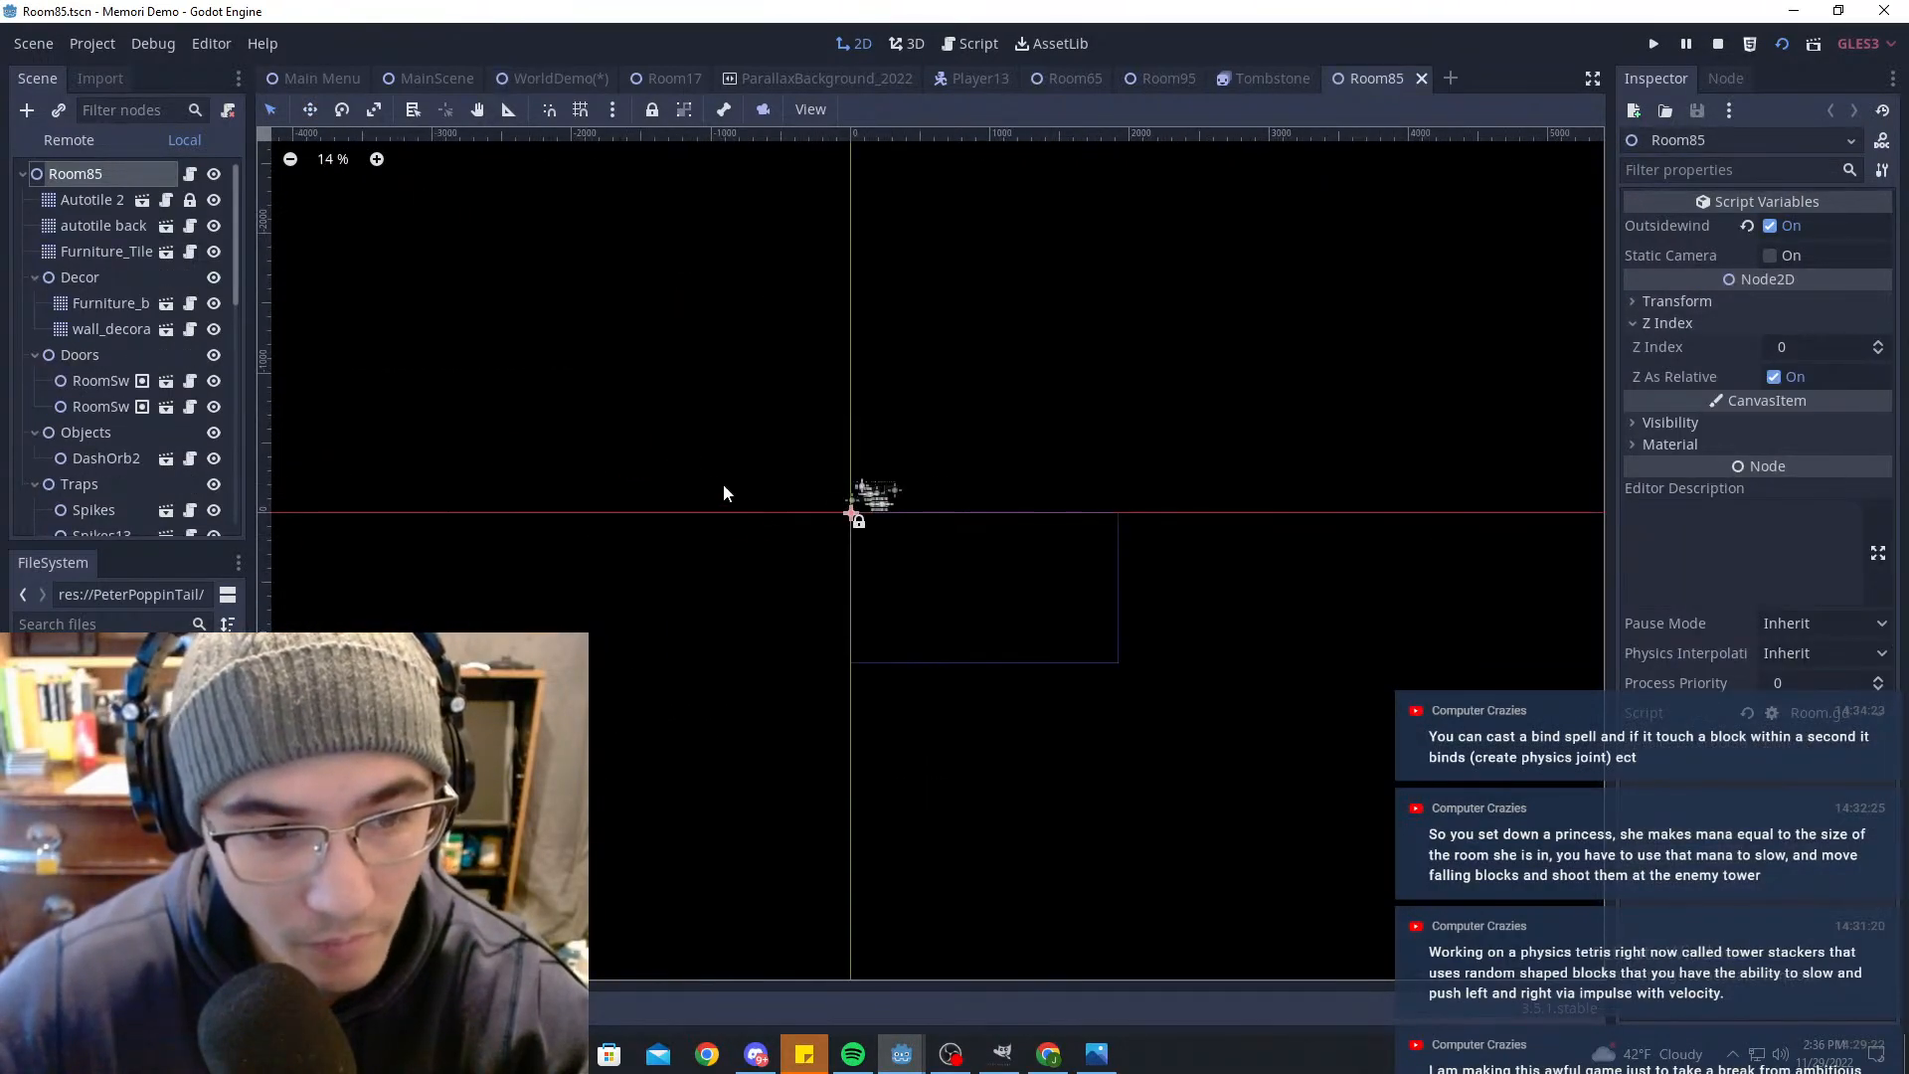
middle_click_drag(937, 470, 1189, 482)
scroll(897, 628, "up", 7)
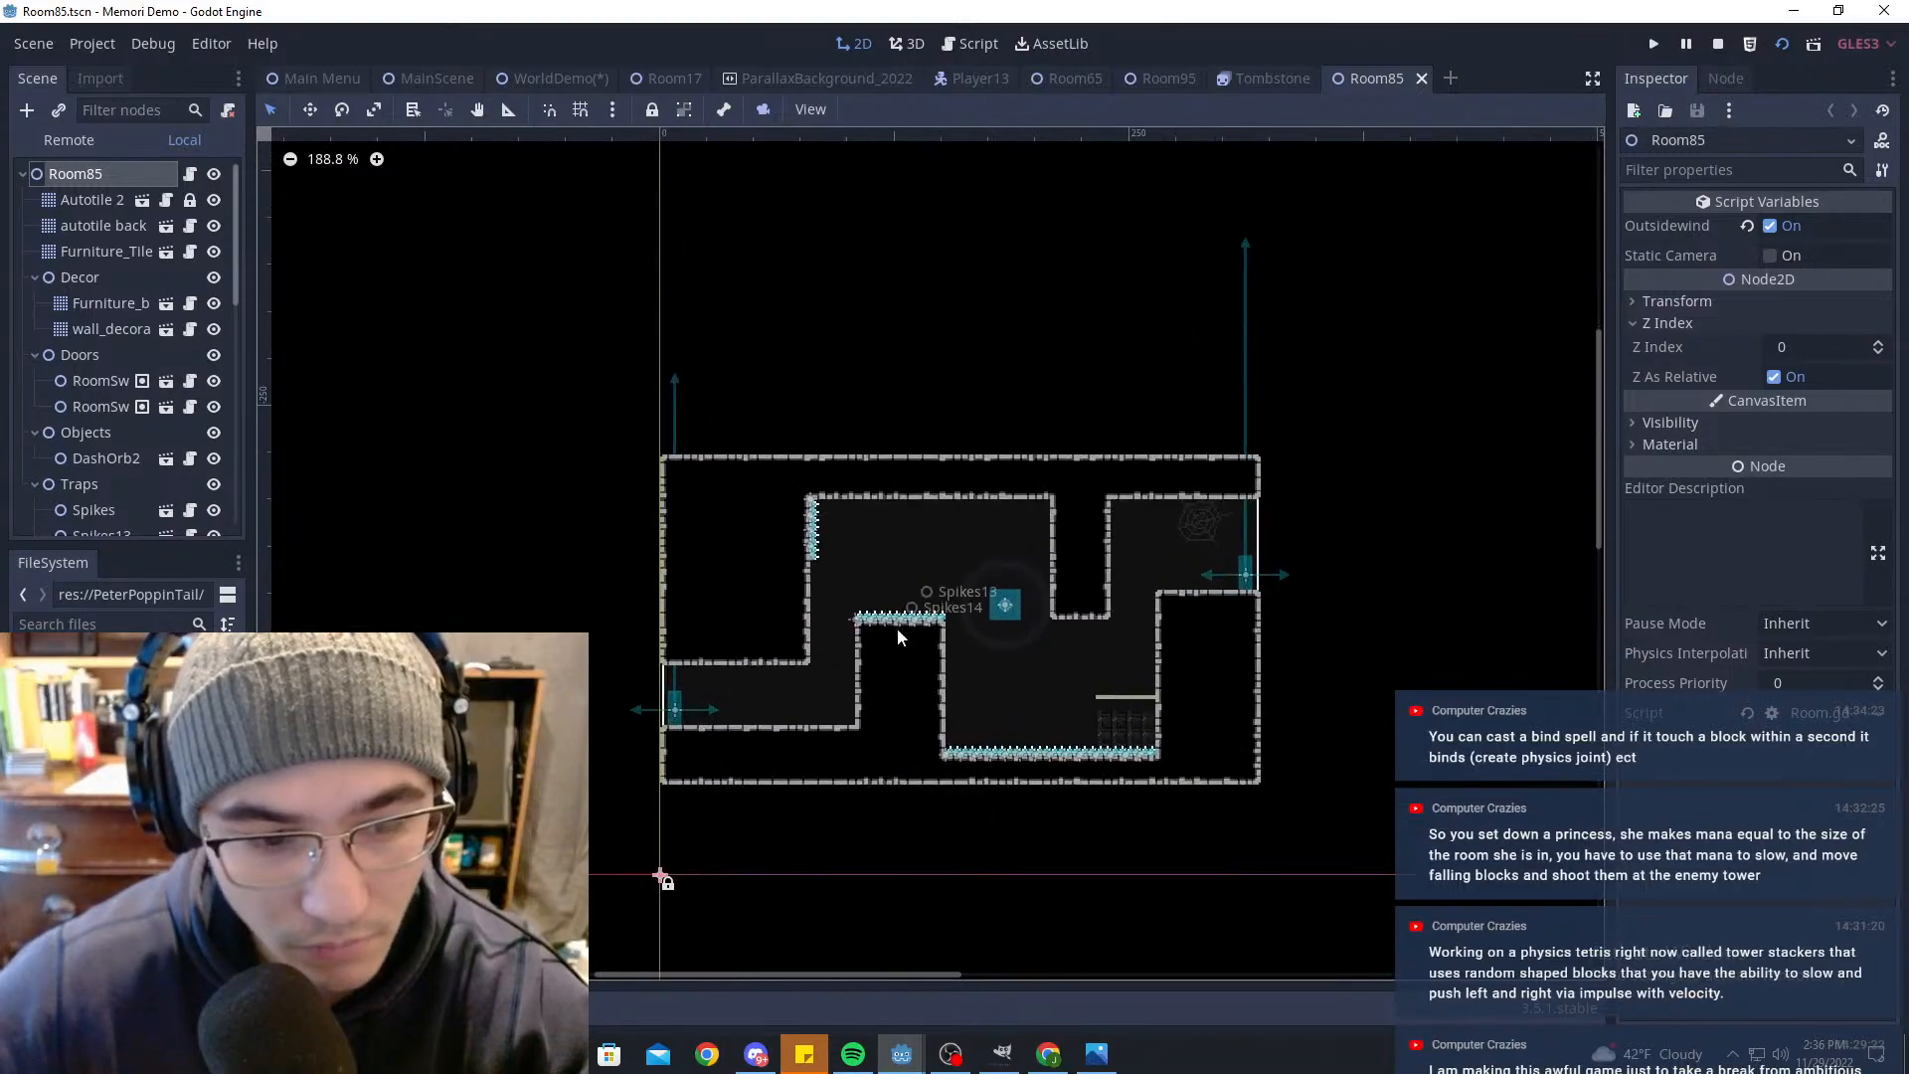
scroll(895, 647, "up", 6)
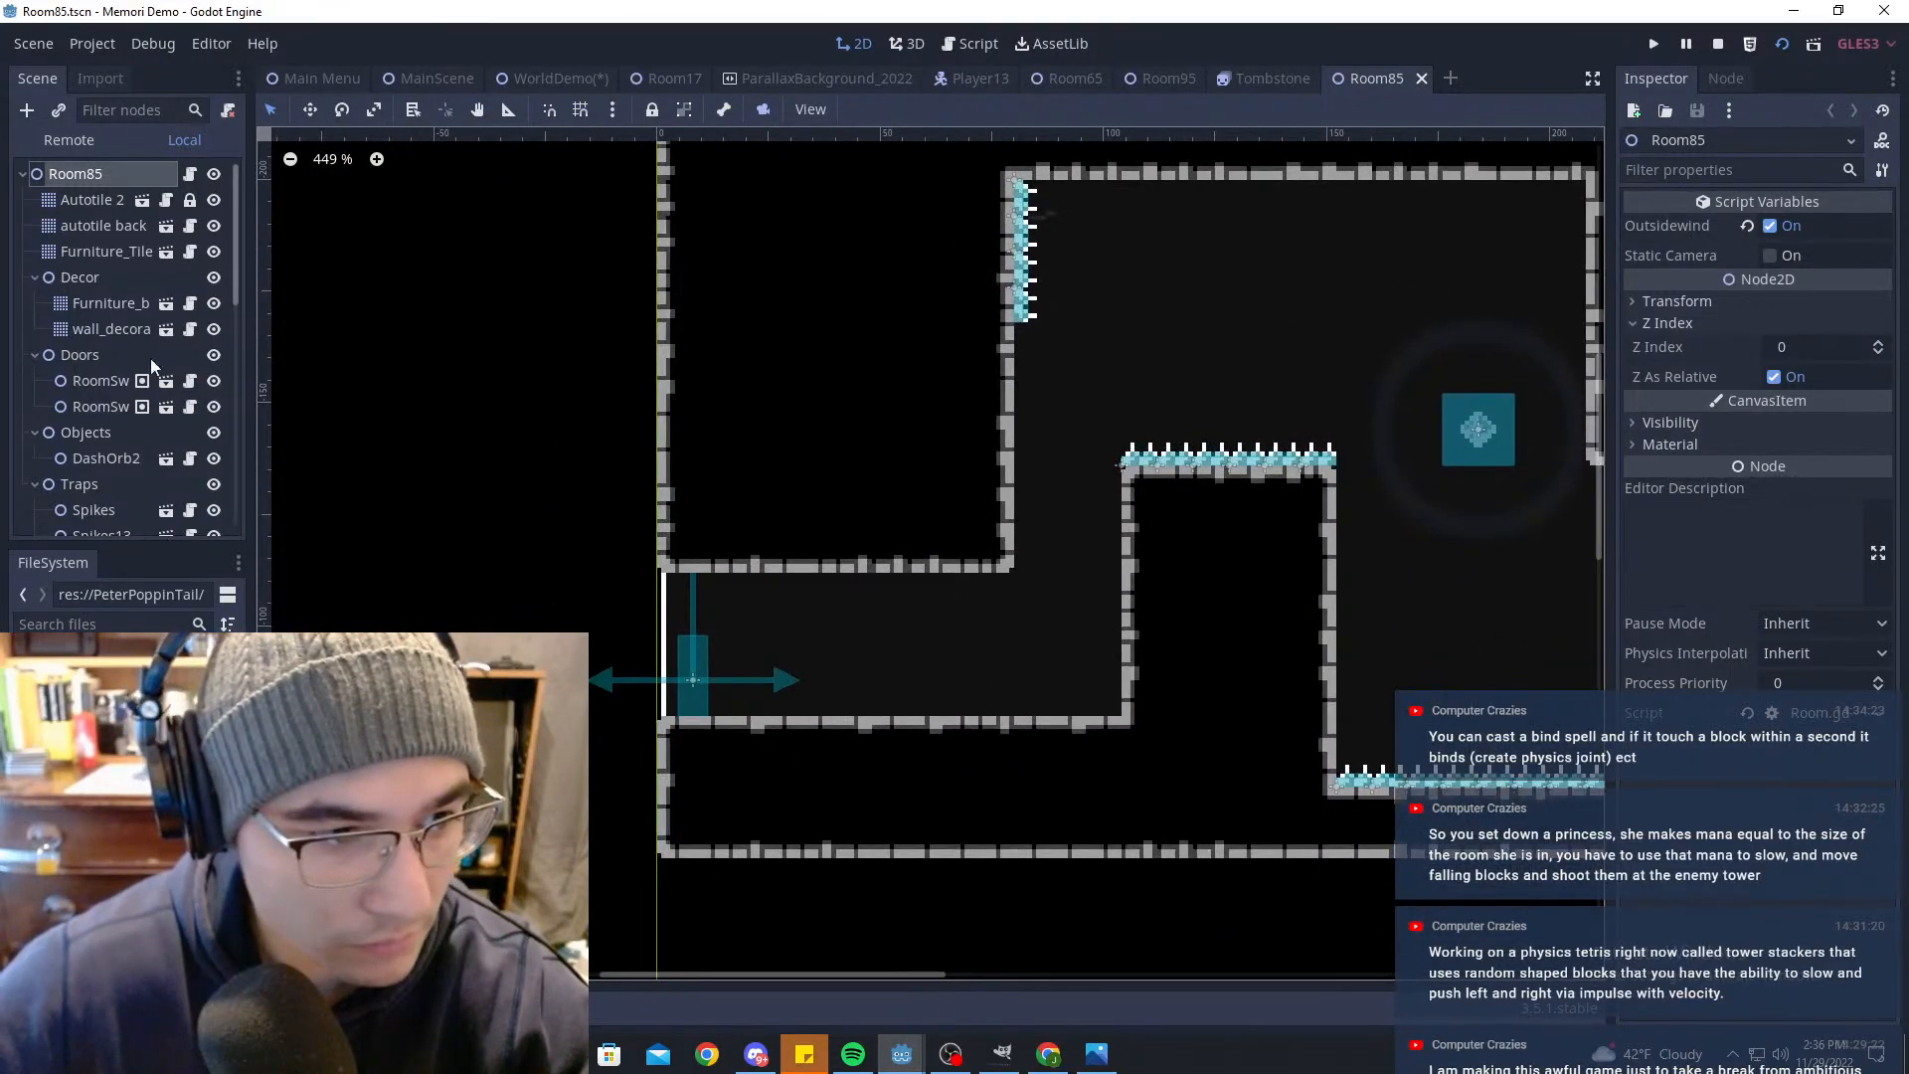
Step: Search the project files for "tombs" and add the Tombstone scene as a child of Room85's Decor node
left_click(86, 434)
scroll(99, 414, "down", 3)
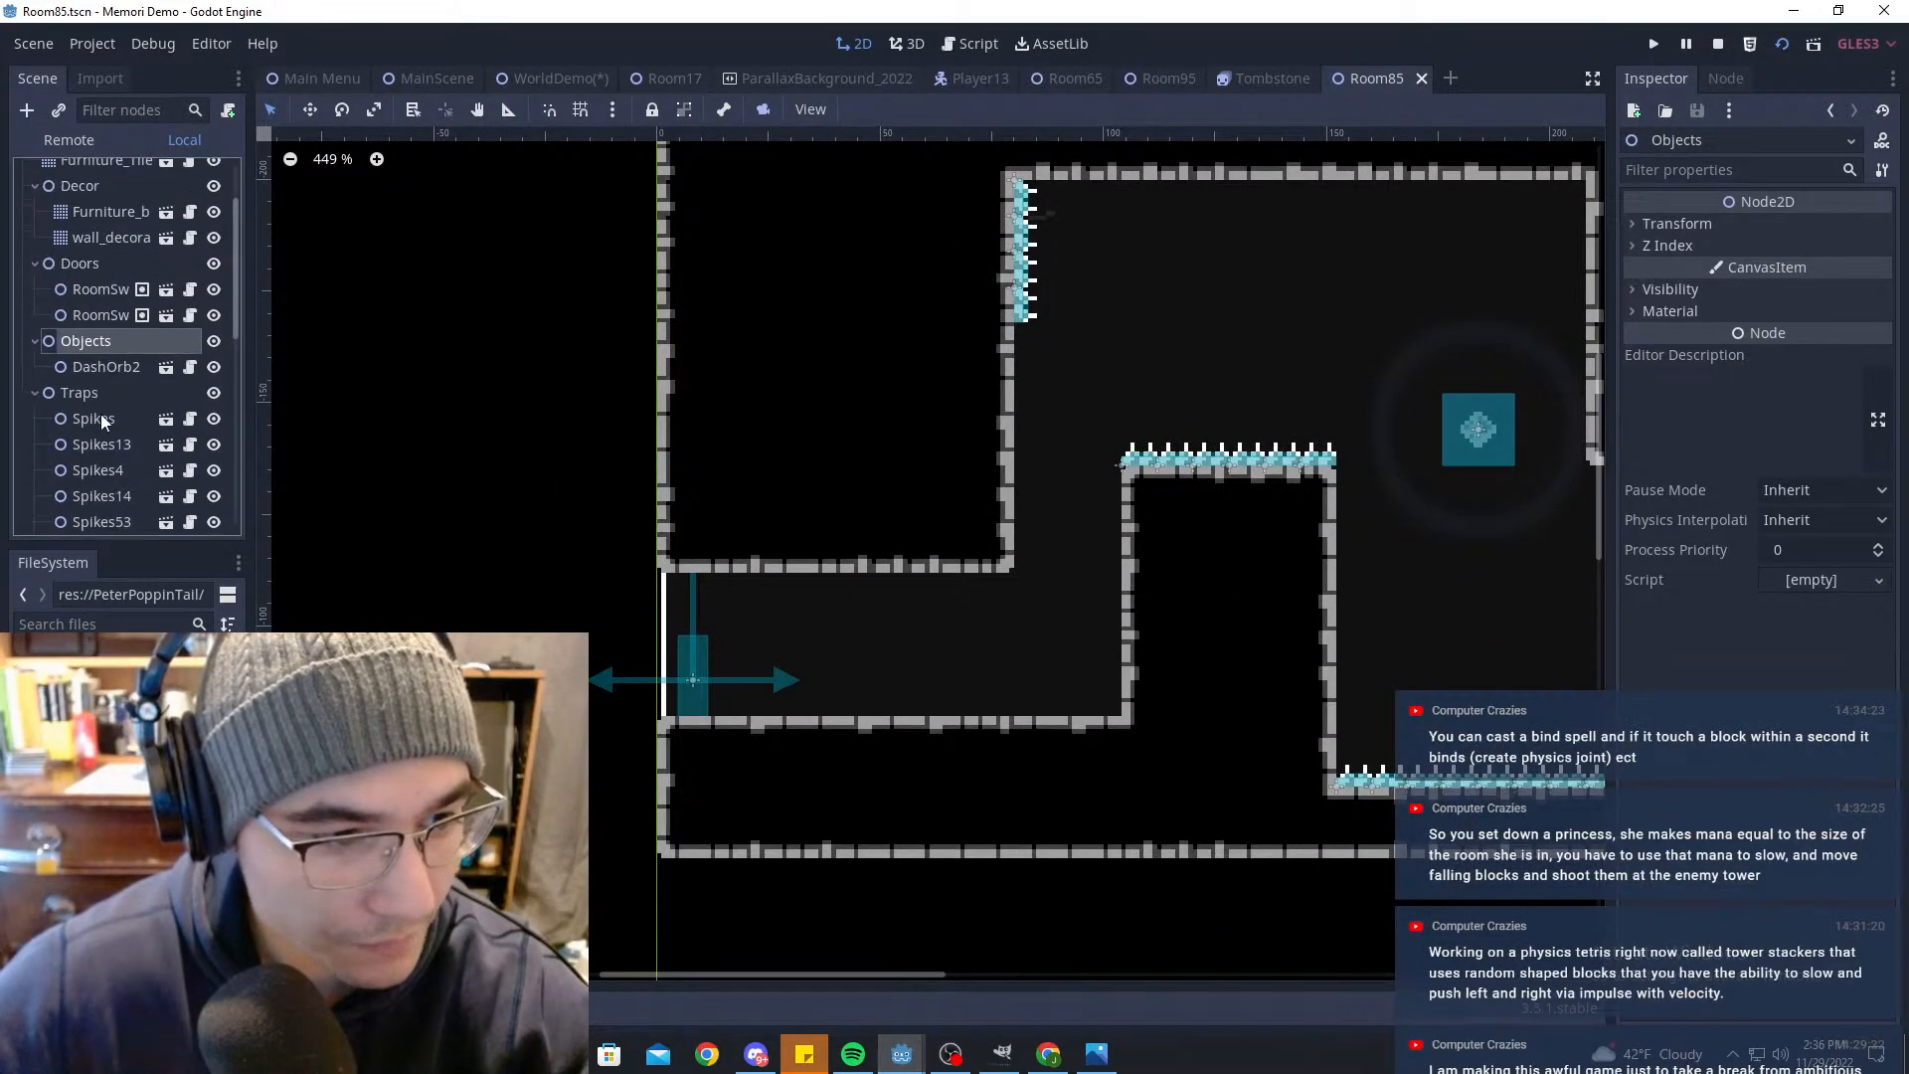
scroll(92, 329, "up", 3)
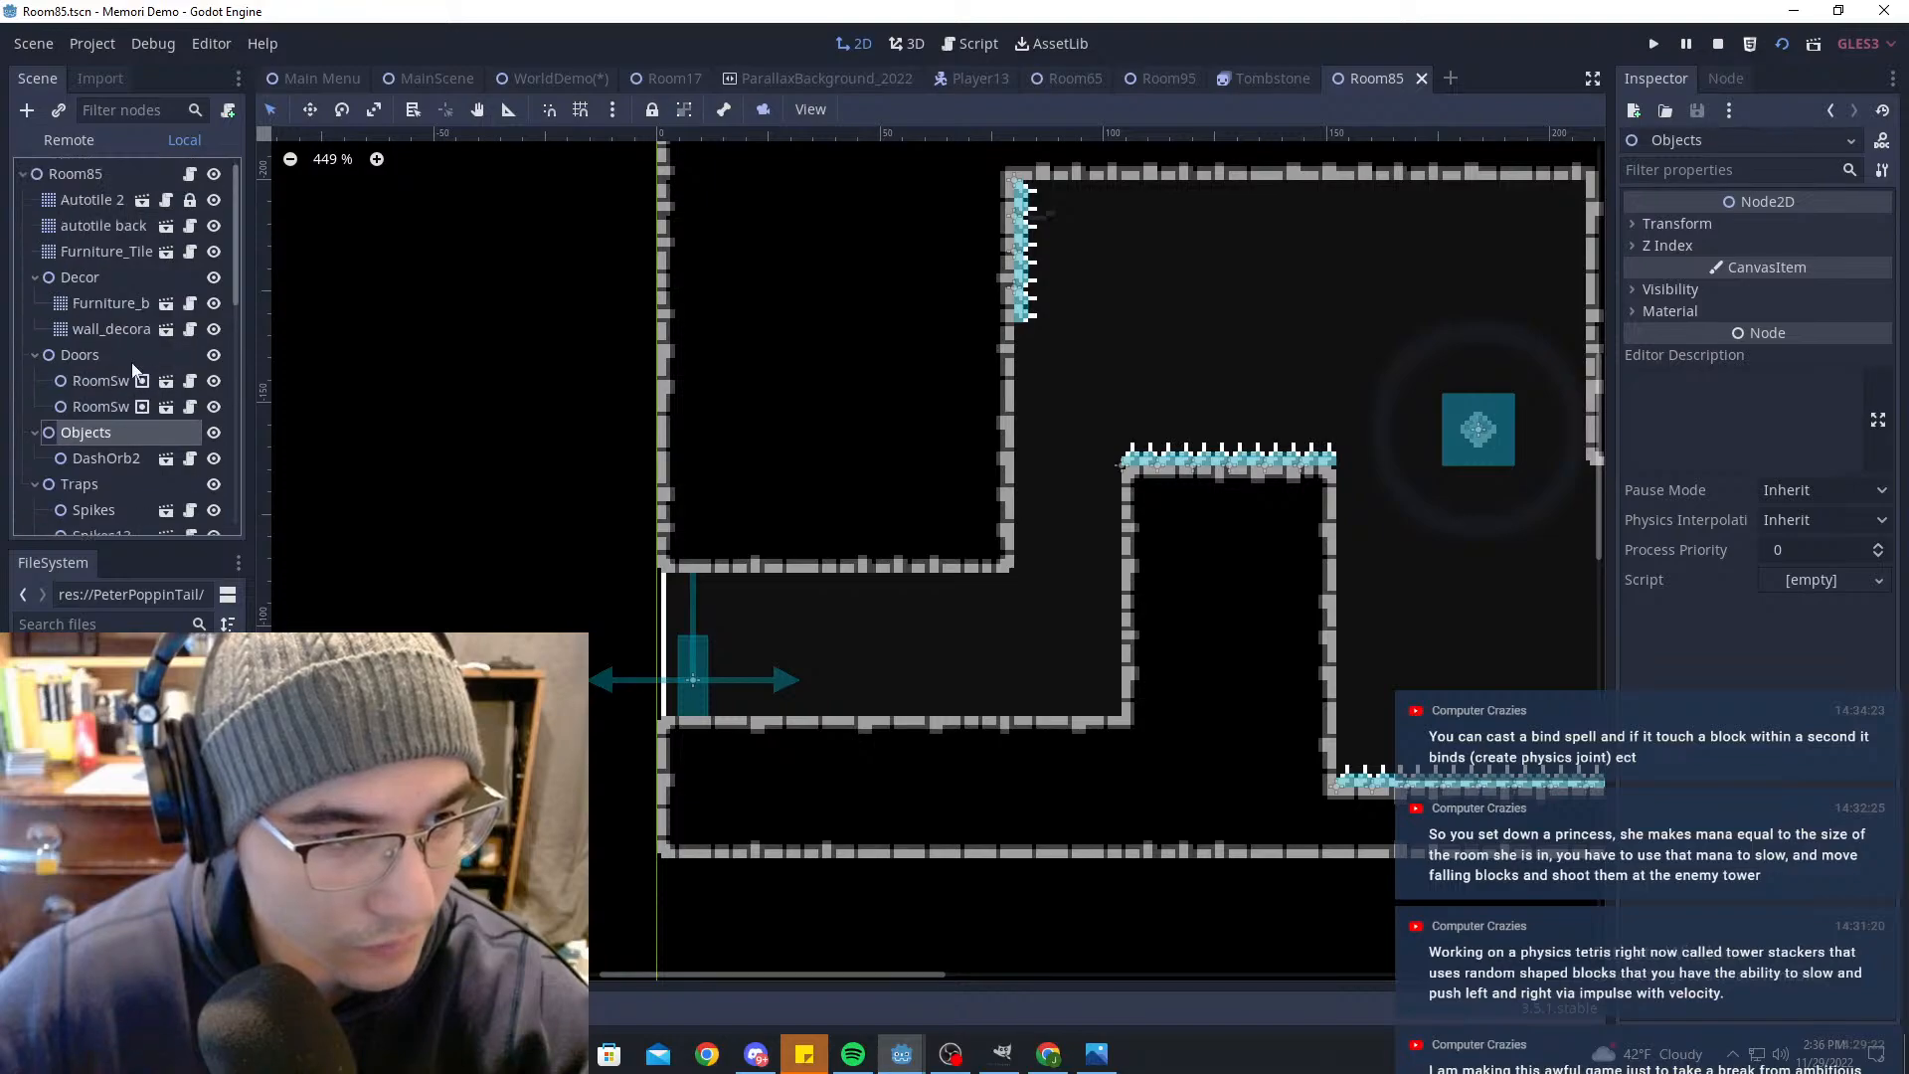
left_click(103, 616)
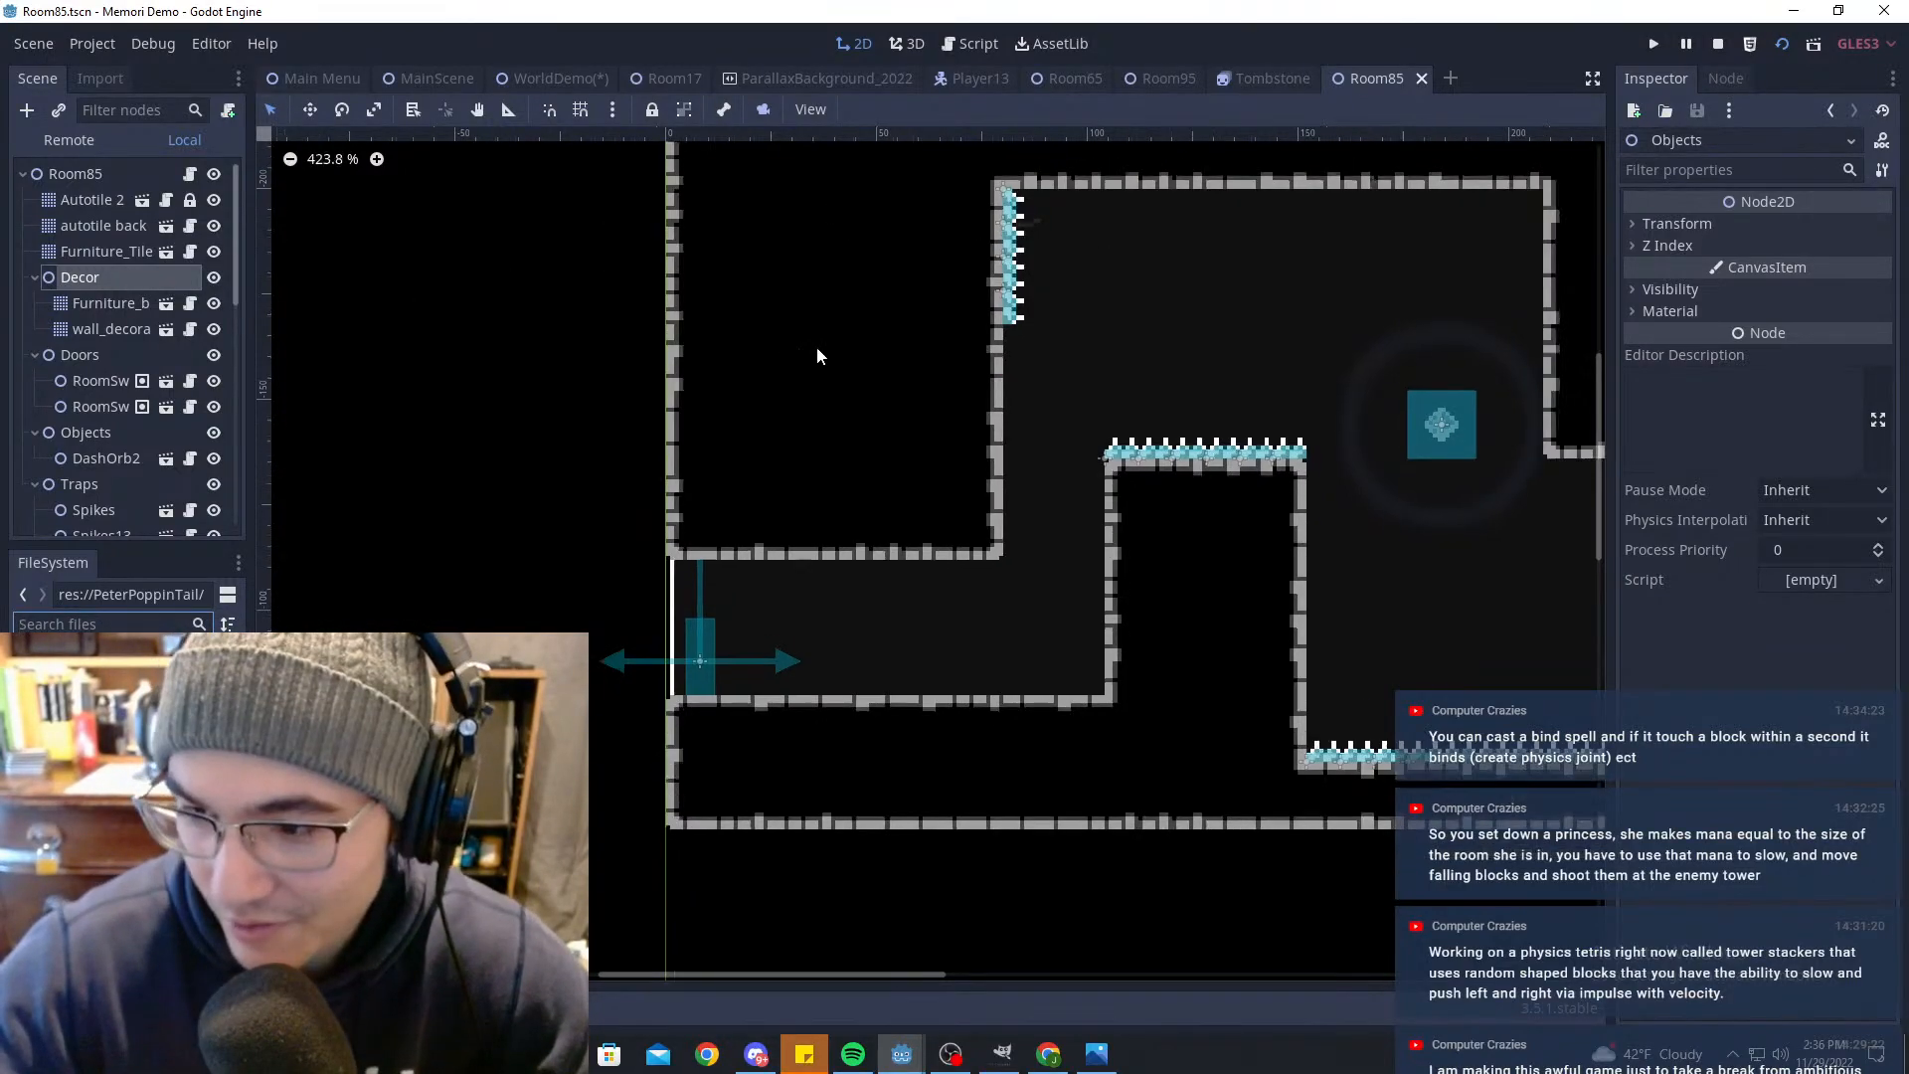
scroll(895, 378, "up", 1)
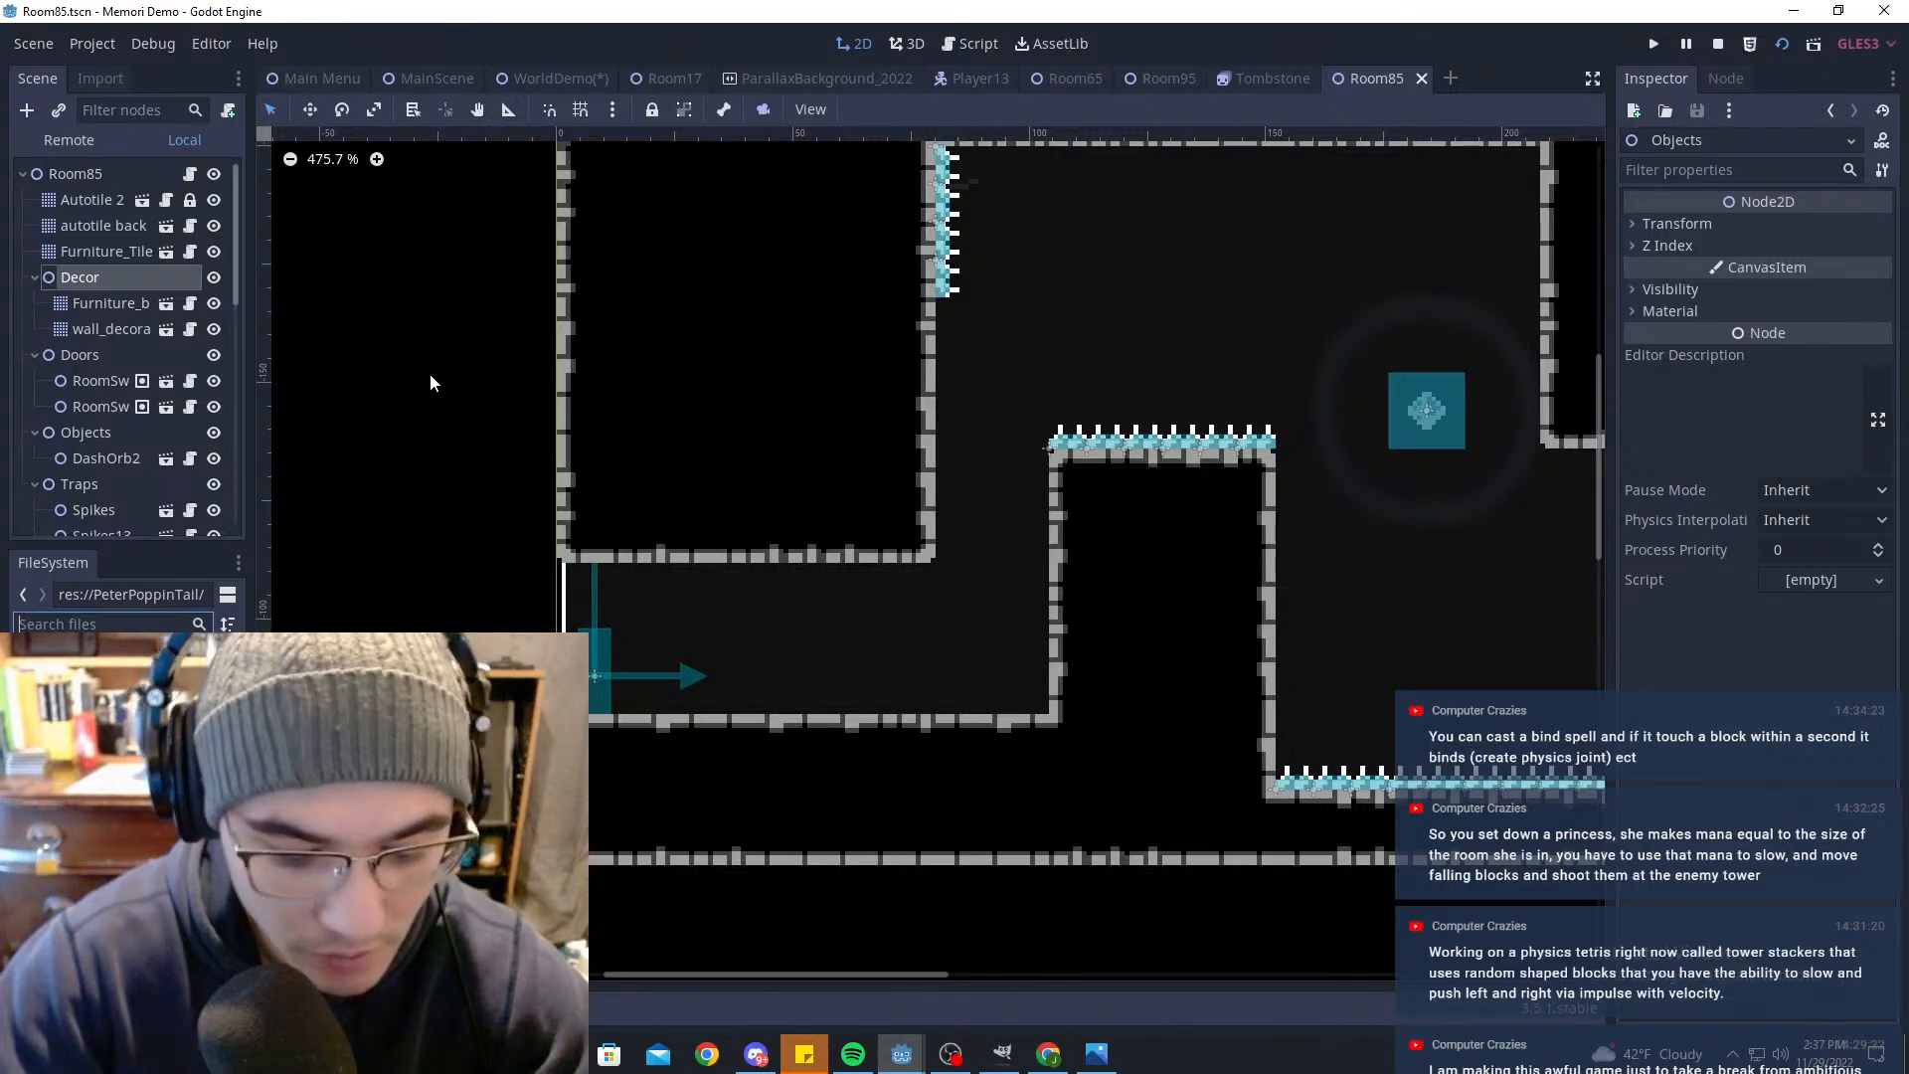
type("tombs")
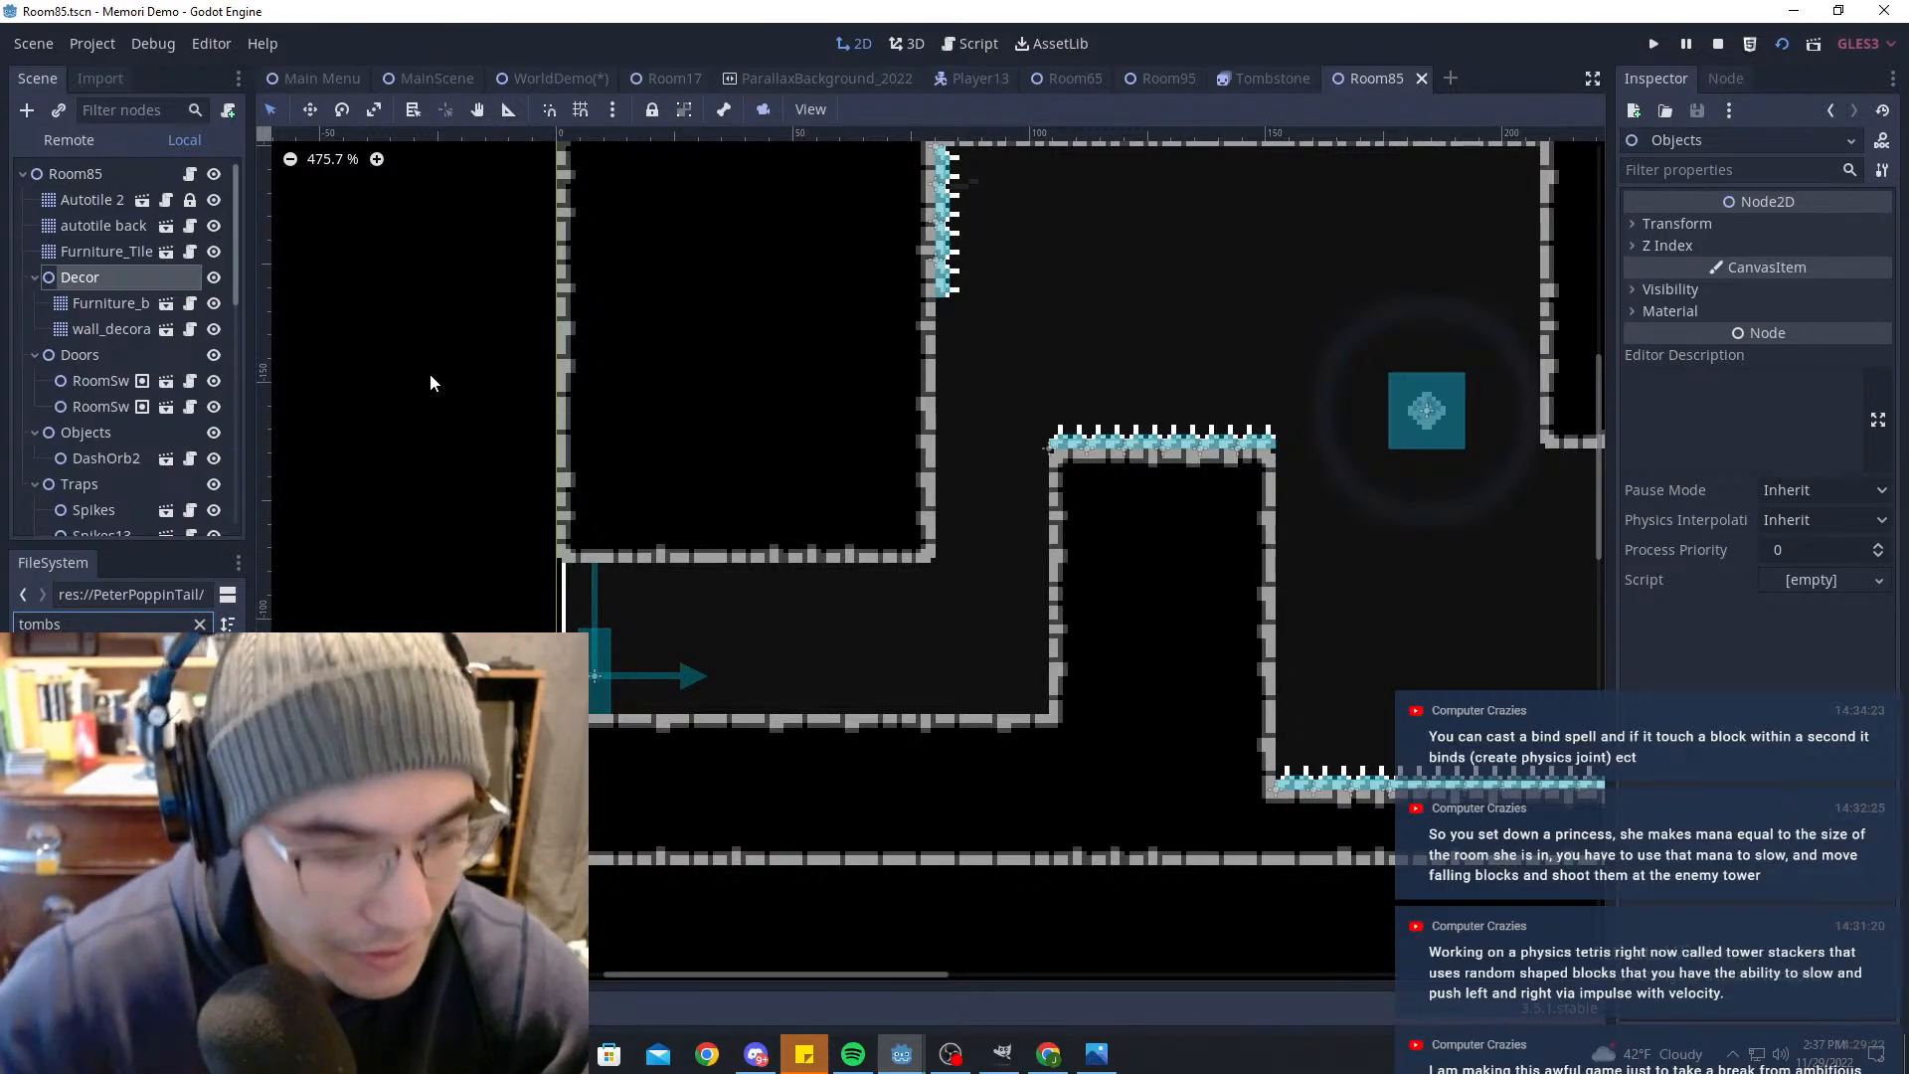
left_click(109, 711)
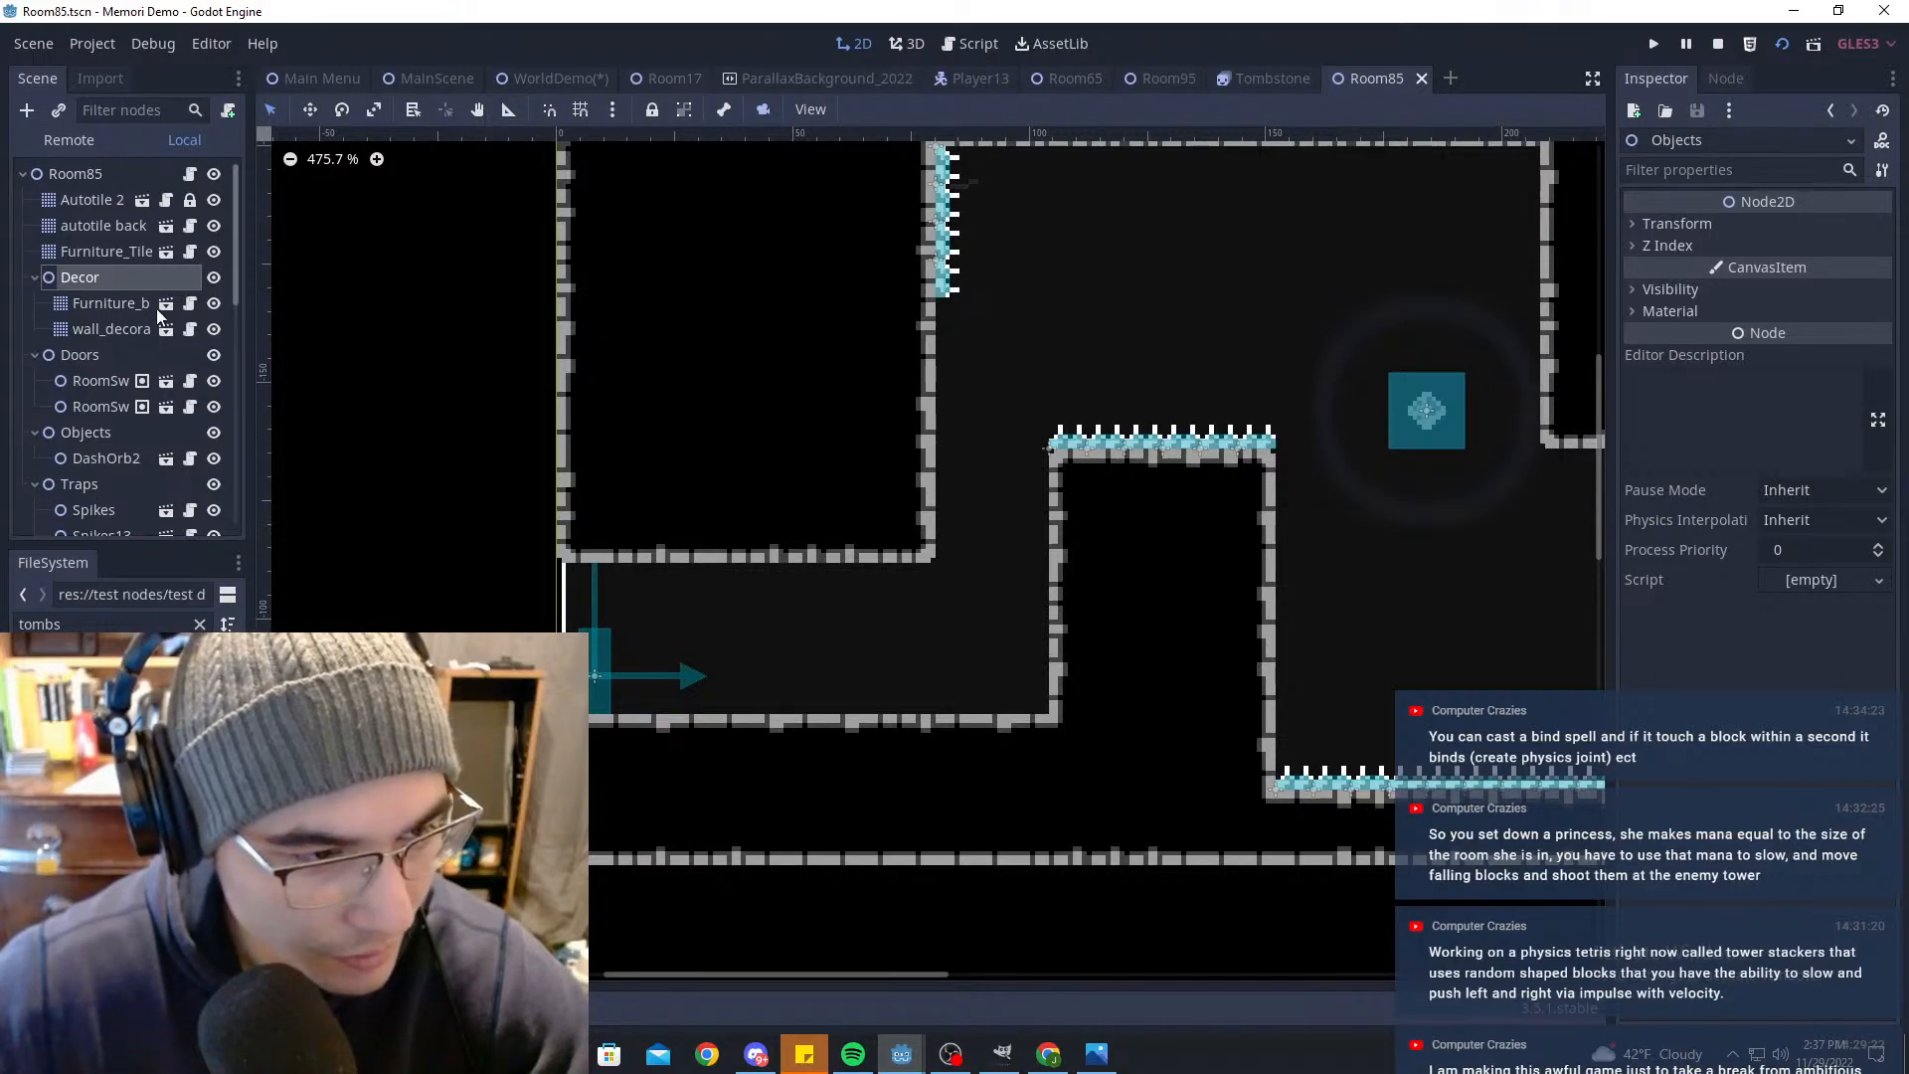
left_click_drag(109, 711, 103, 280)
Step: Place the tombstone sprite on the floor at the right end of Room85's lower-left corridor
key("w")
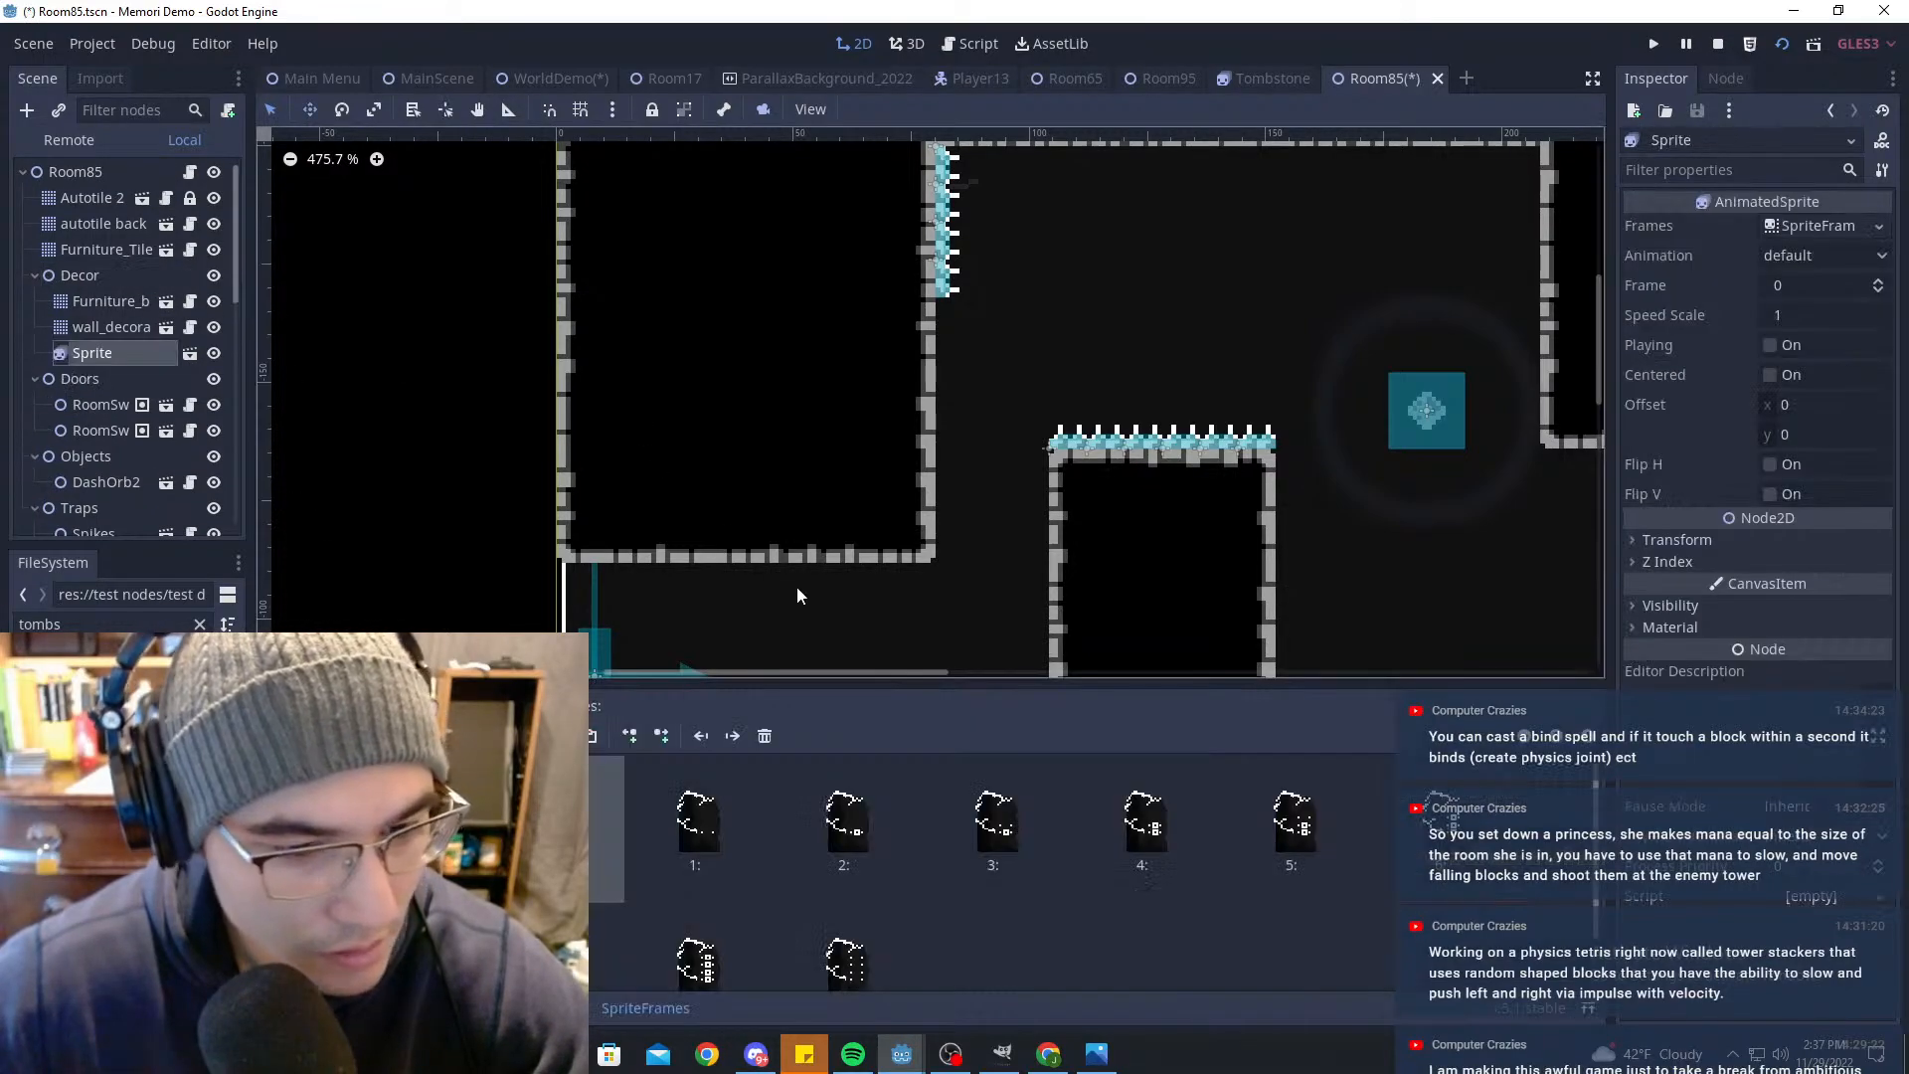
left_click_drag(782, 579, 964, 404)
middle_click_drag(962, 410, 1045, 200)
left_click_drag(1113, 294, 1189, 296)
scroll(1183, 324, "up", 6)
left_click_drag(1040, 328, 1034, 336)
scroll(1103, 323, "down", 2)
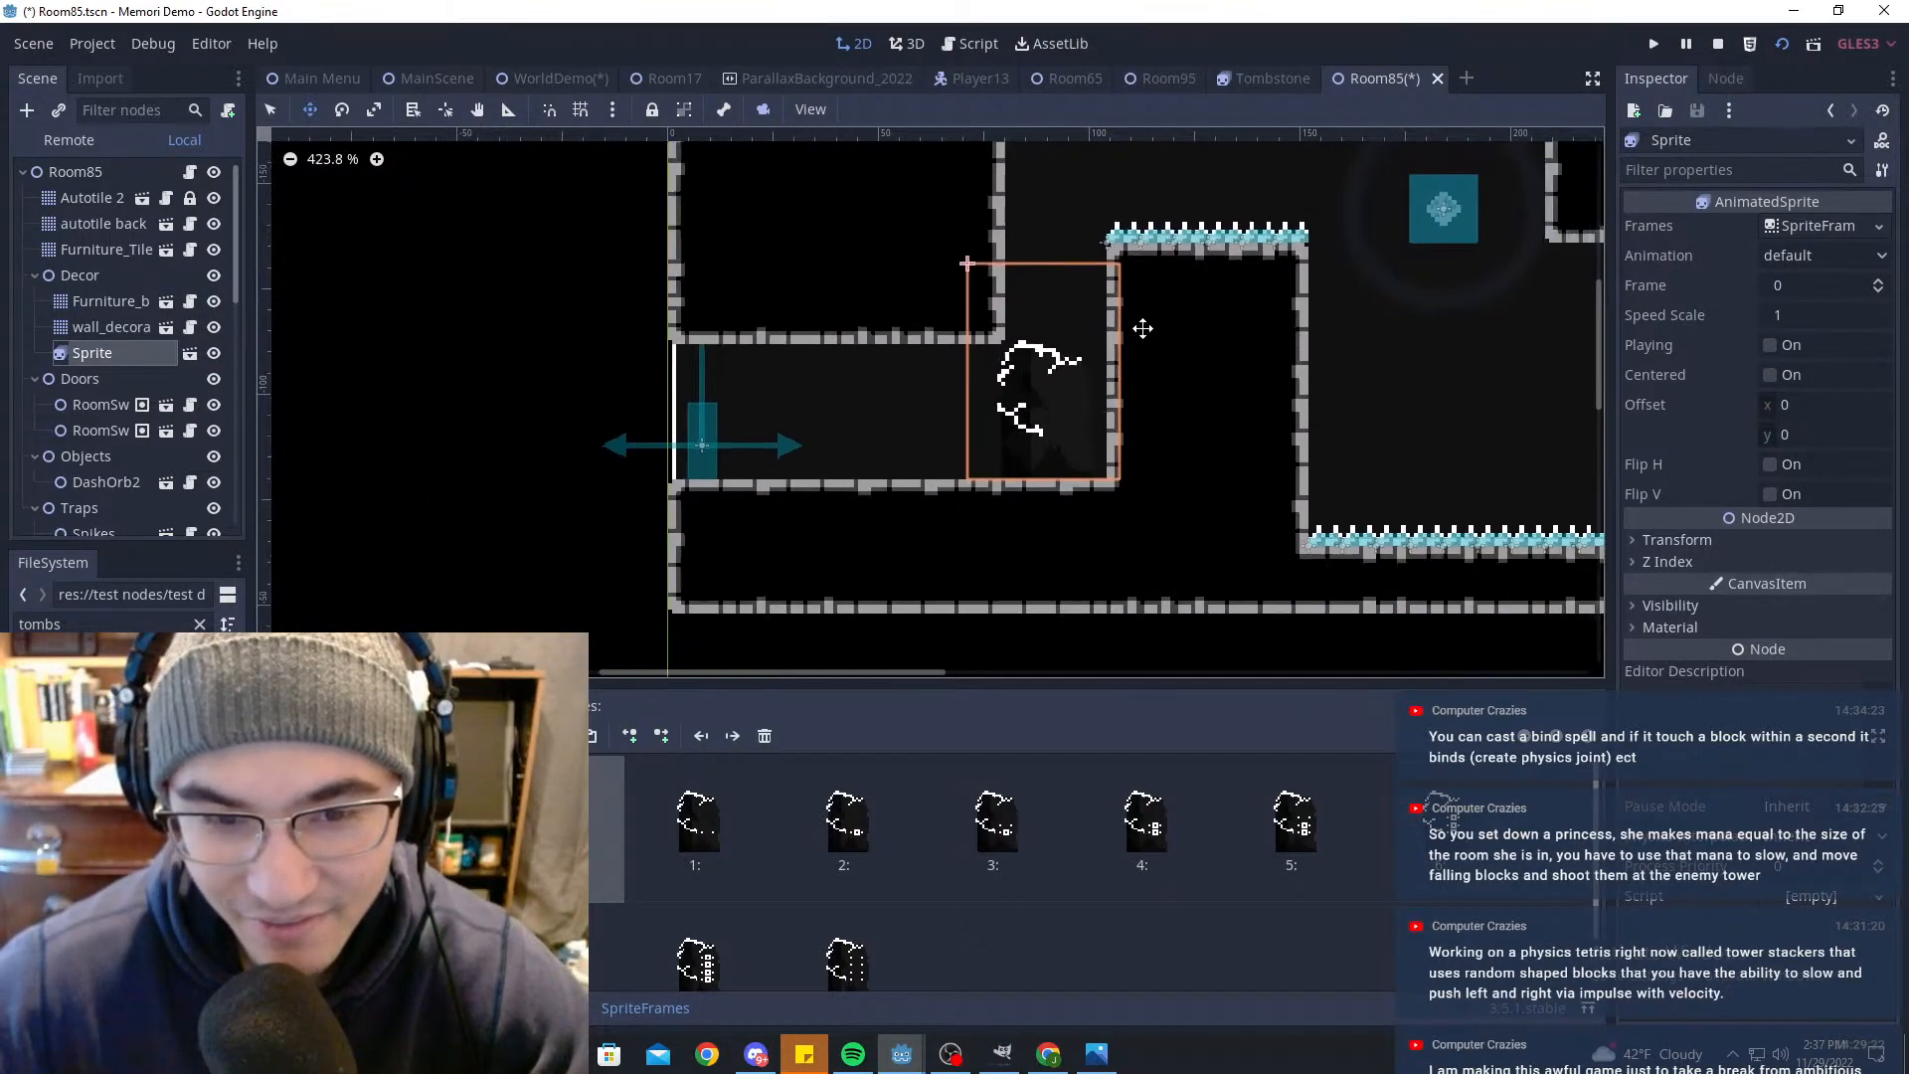
Step: Move the tombstone sprite onto the upper-right ledge of Room85, beneath the cobweb and beside the right doorway
middle_click_drag(1133, 357, 946, 392)
scroll(1102, 396, "down", 7)
middle_click_drag(1150, 375, 1011, 409)
left_click_drag(778, 447, 1406, 214)
scroll(1370, 218, "up", 13)
scroll(1406, 215, "down", 2)
middle_click_drag(1377, 268, 904, 367)
scroll(1175, 352, "down", 10)
scroll(1215, 341, "up", 5)
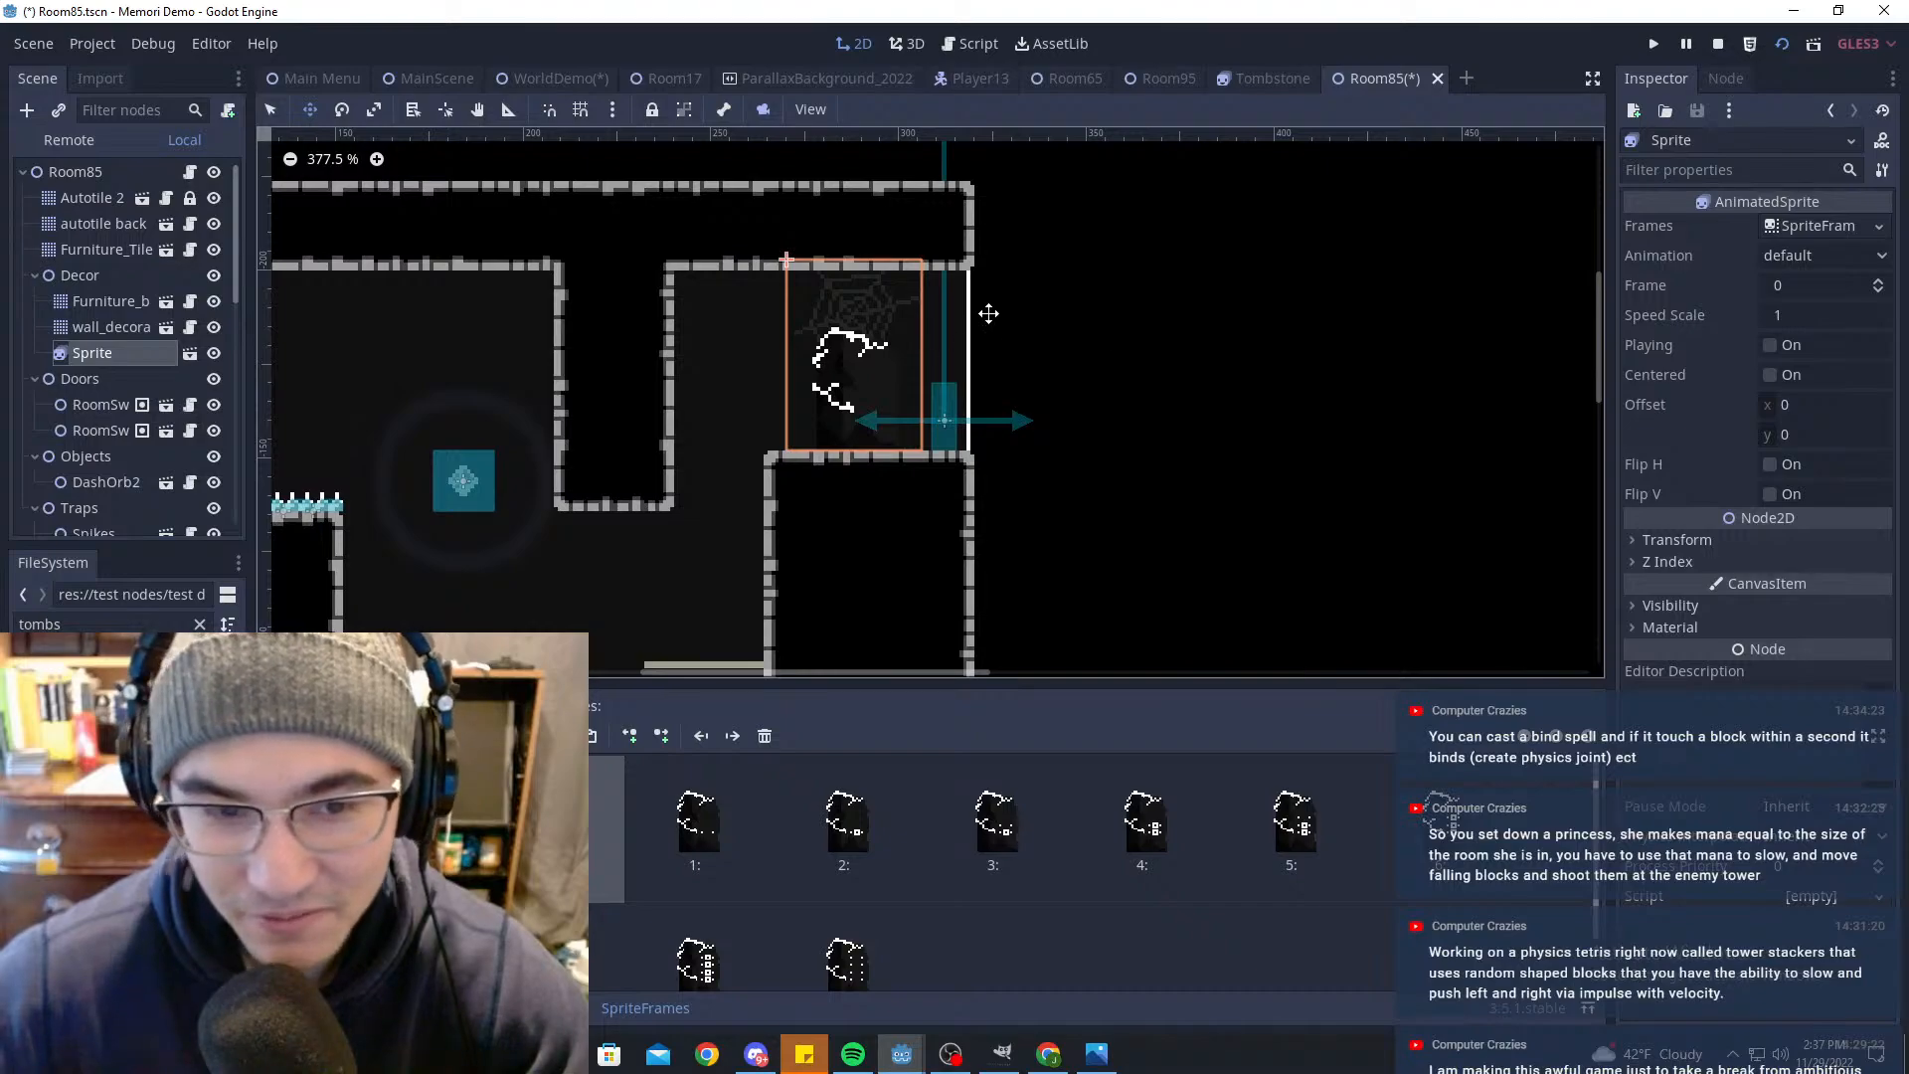
scroll(1001, 408, "down", 4)
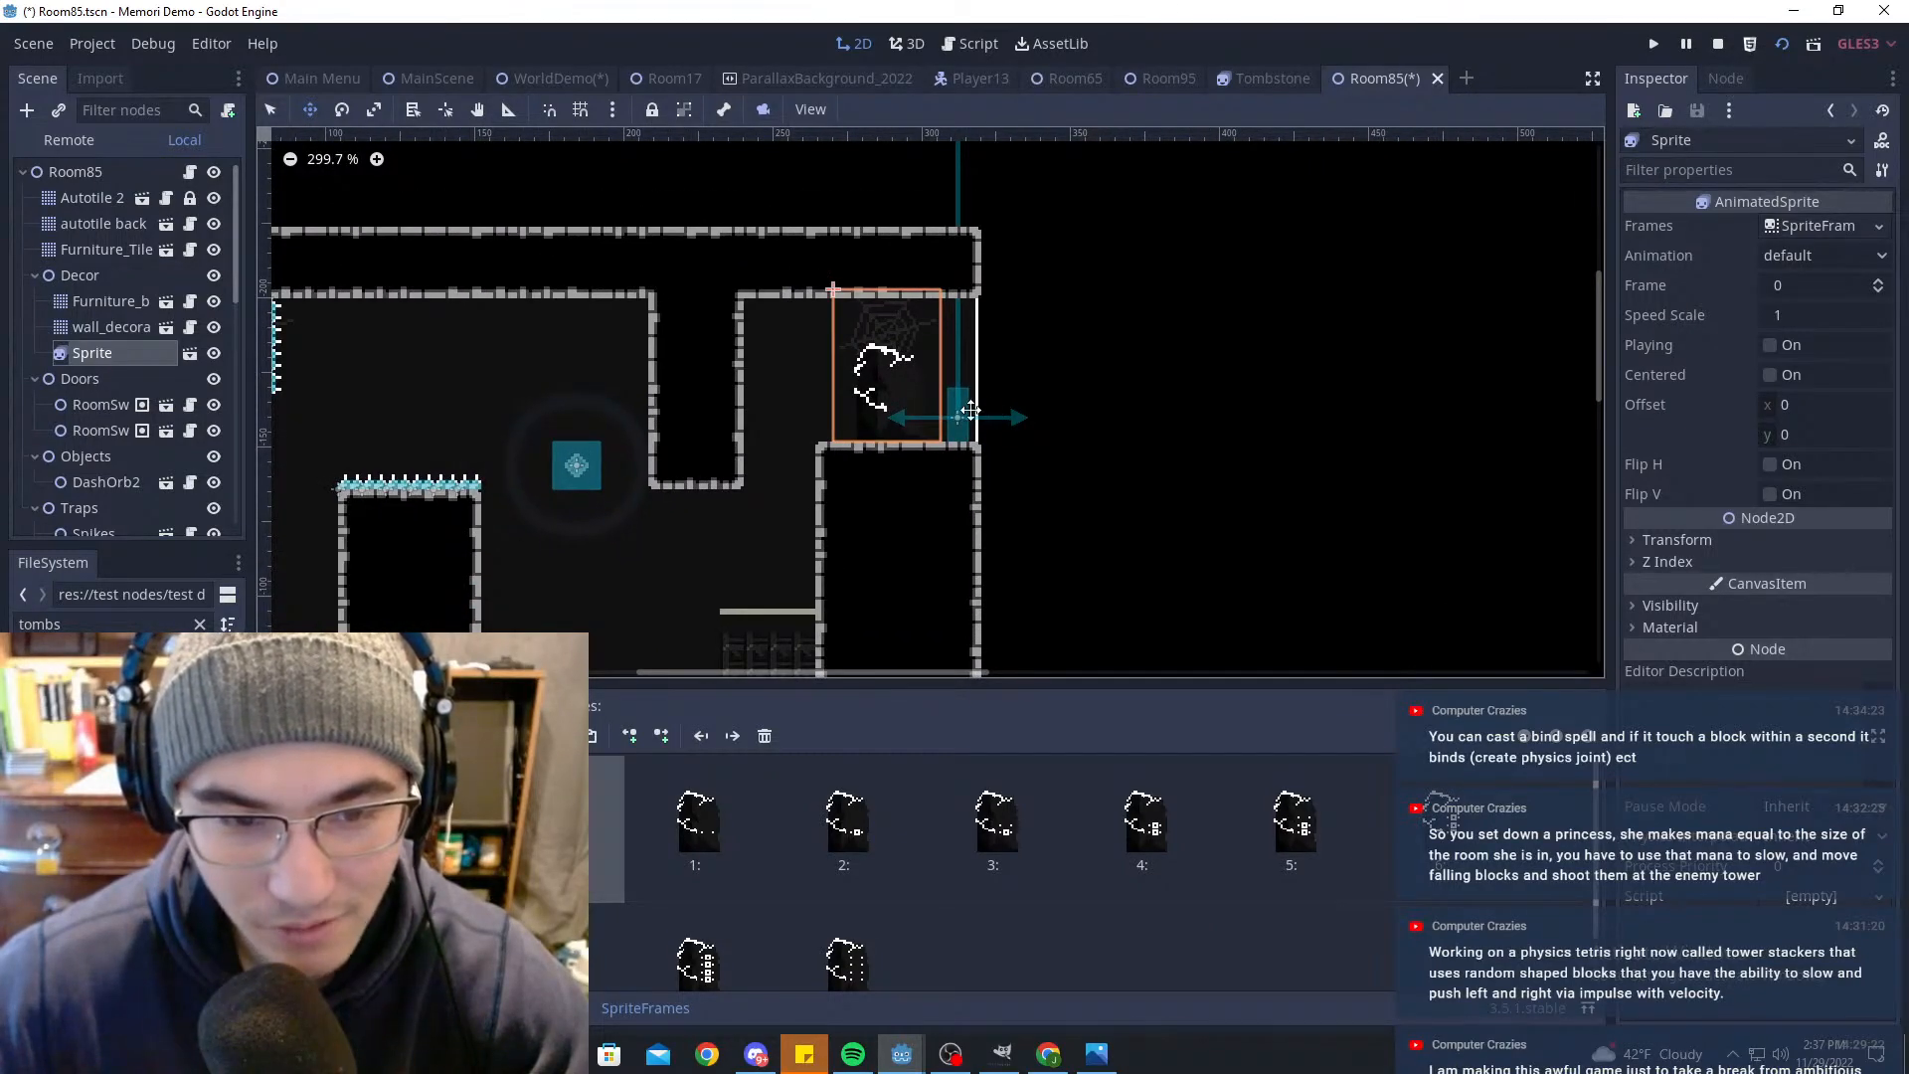
left_click(133, 322)
left_click(123, 348)
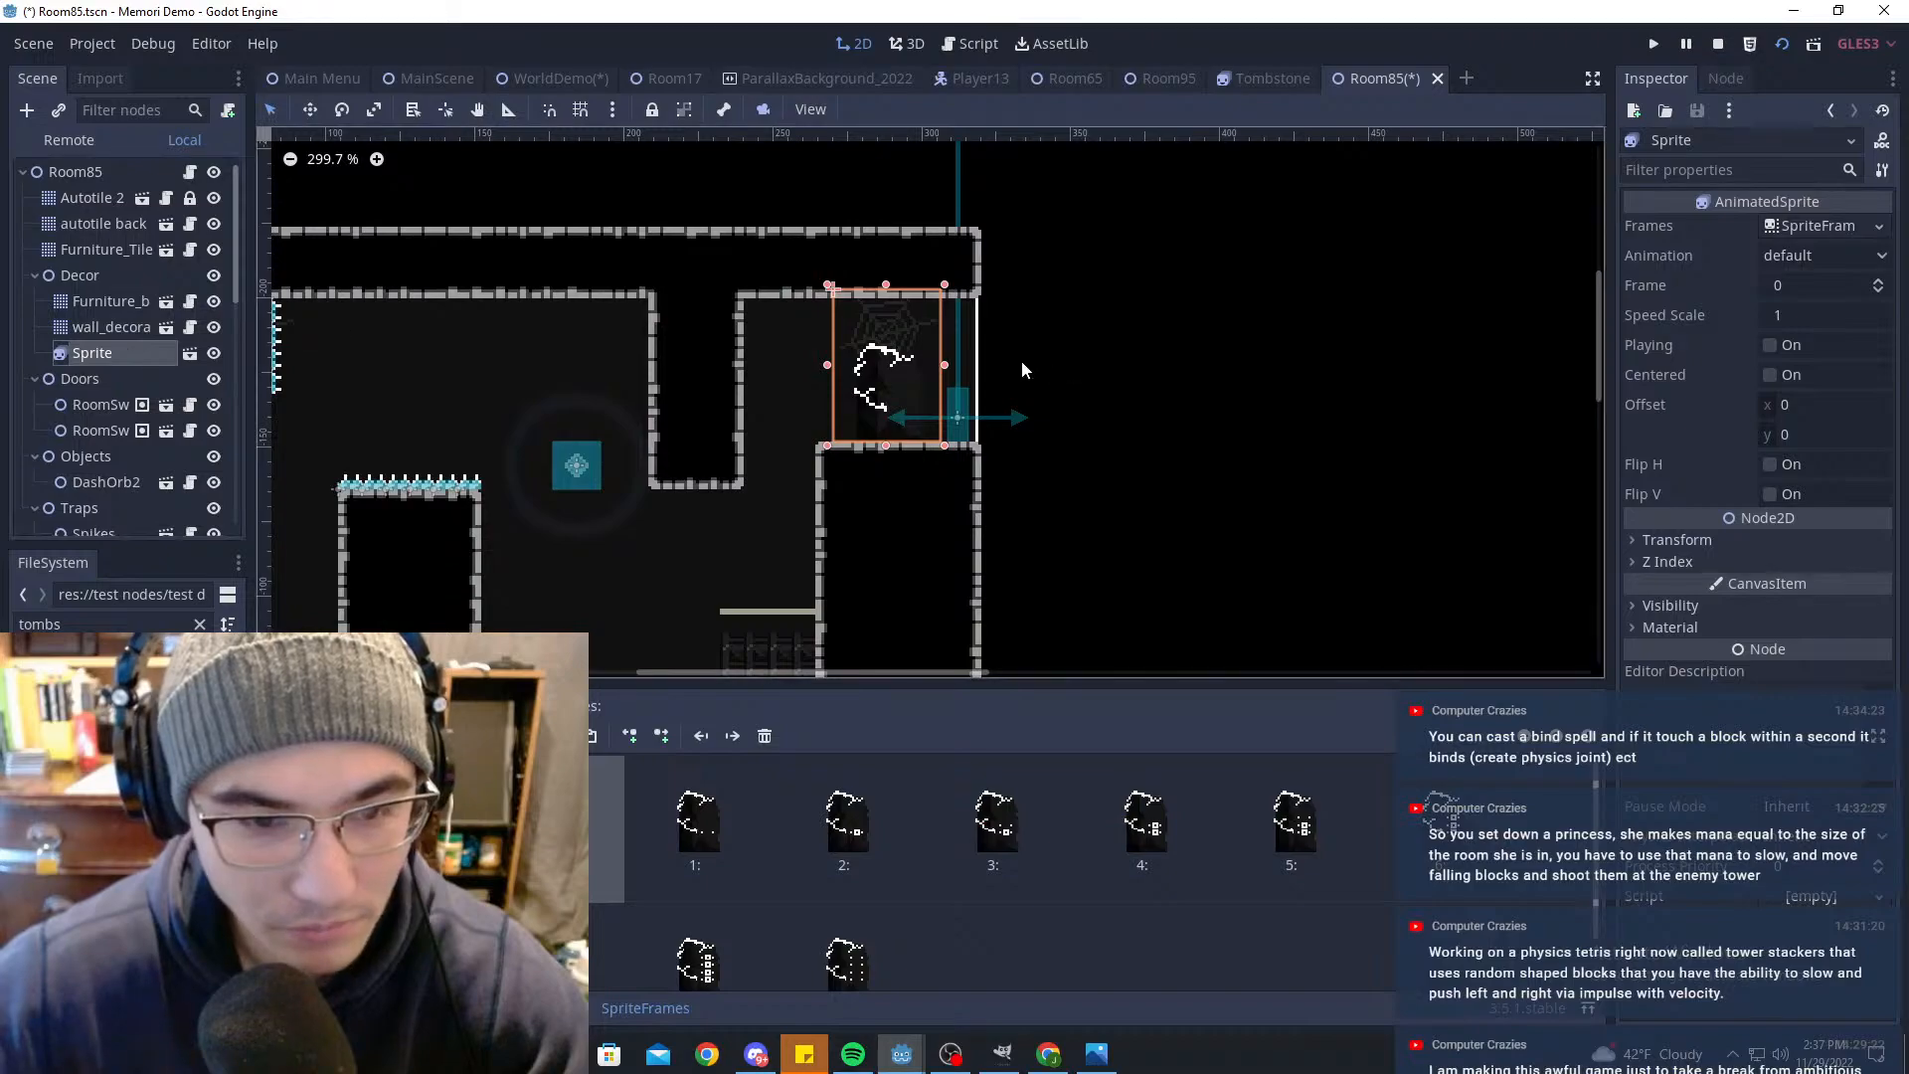
scroll(1048, 421, "down", 2)
scroll(962, 435, "up", 2)
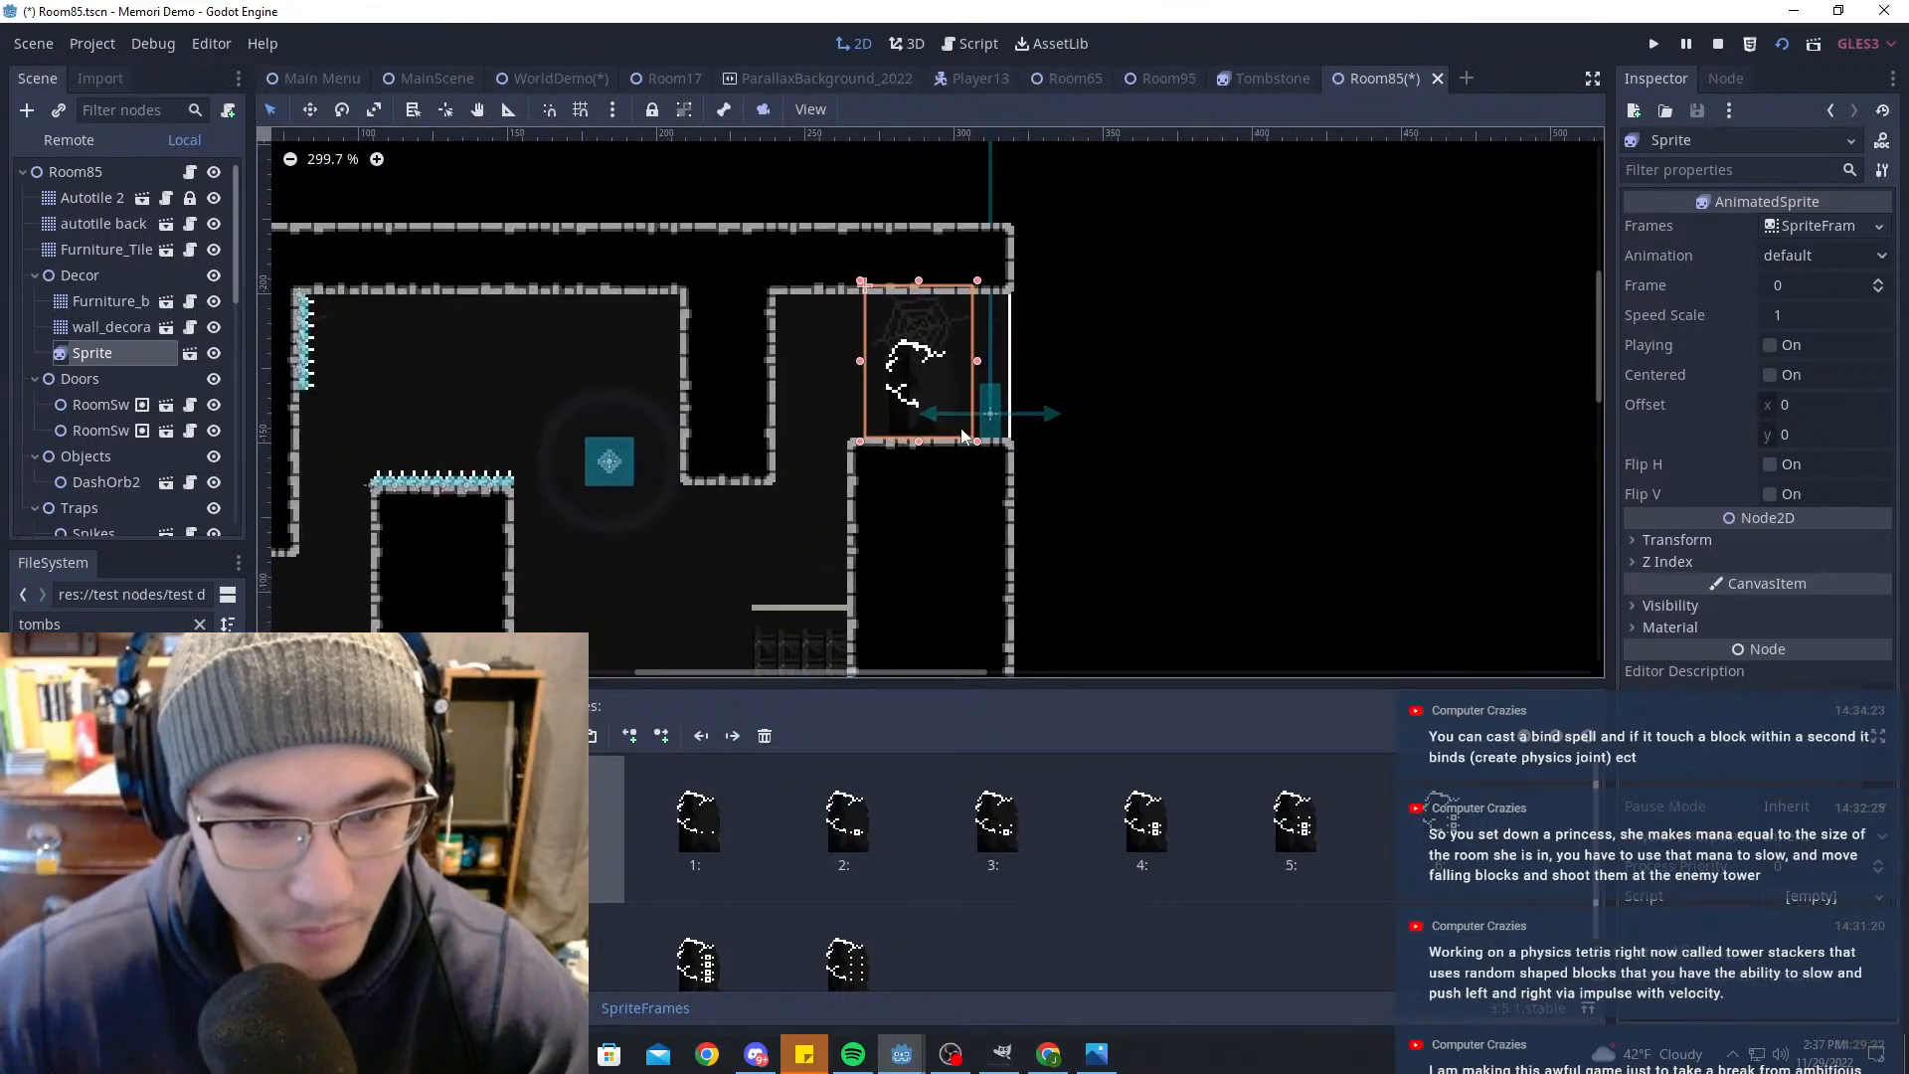
middle_click_drag(963, 434, 1052, 417)
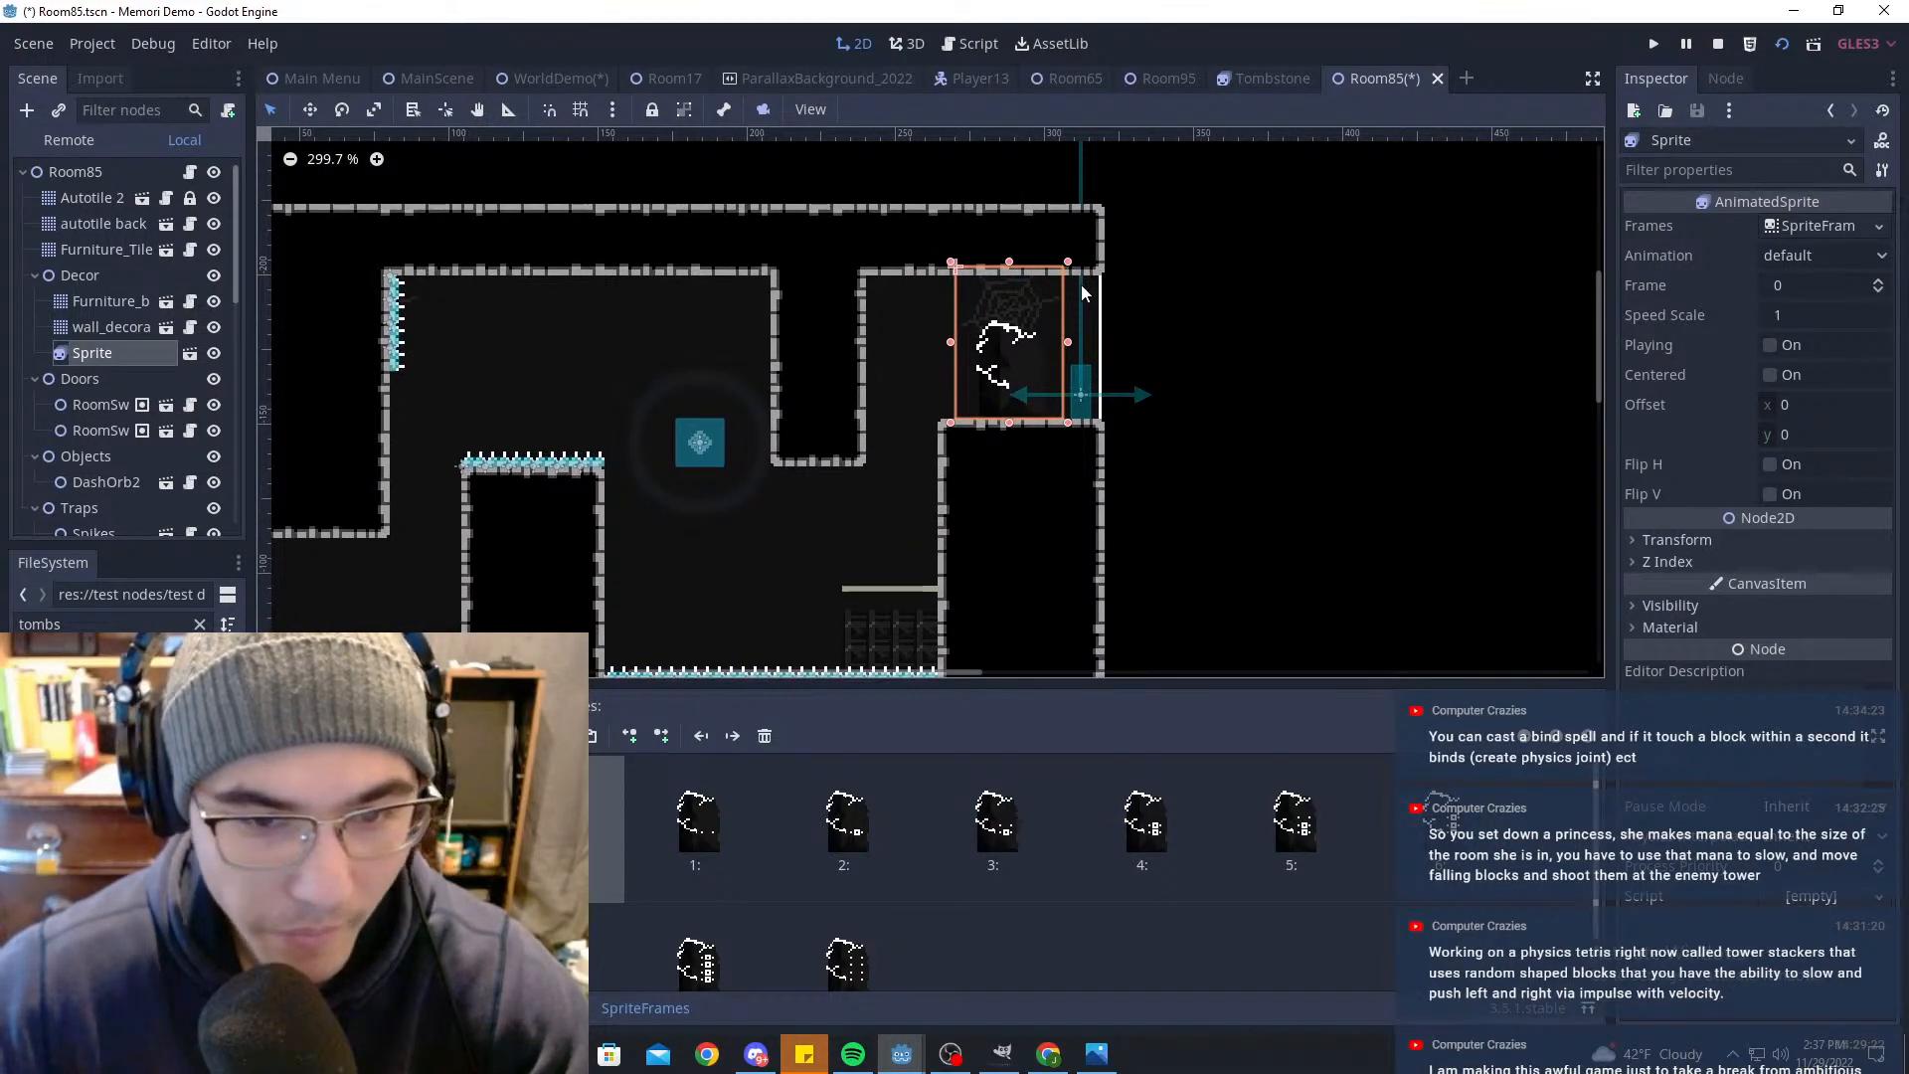
left_click(110, 327)
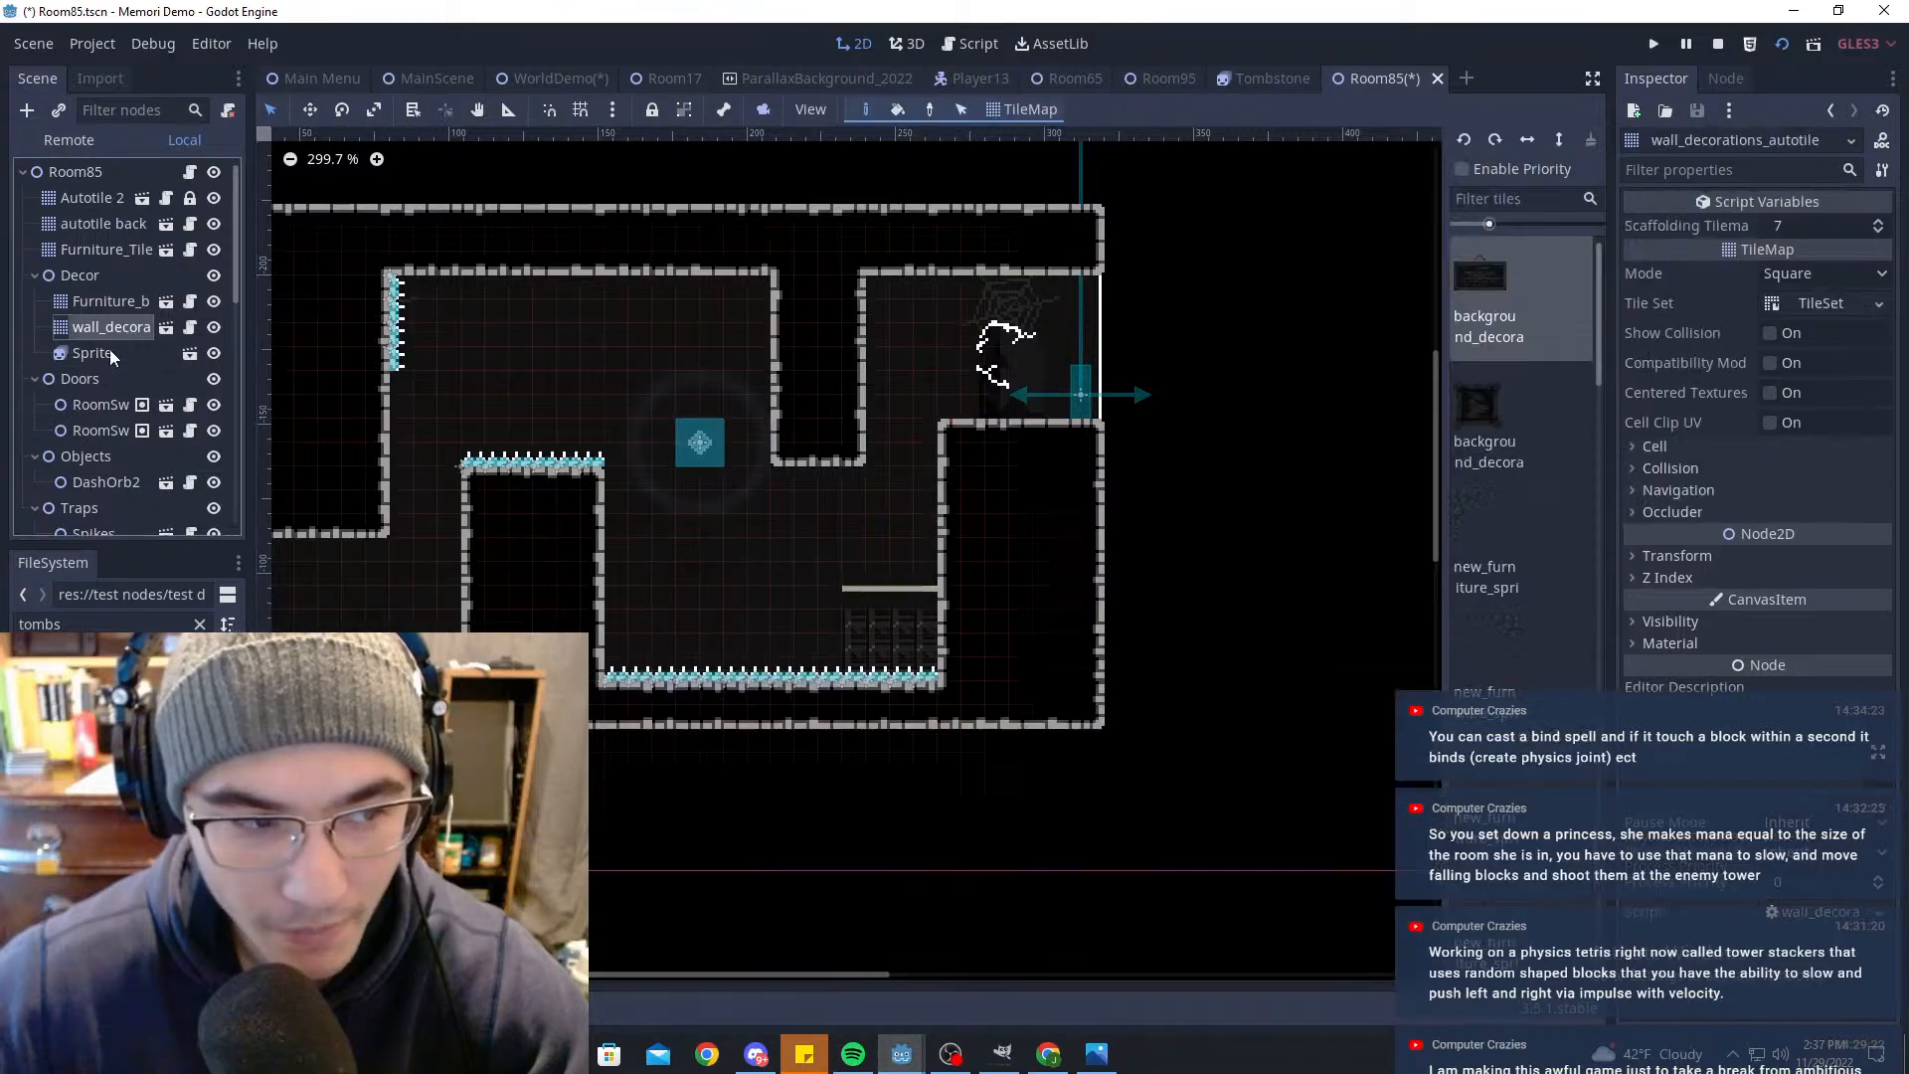
left_click(110, 352)
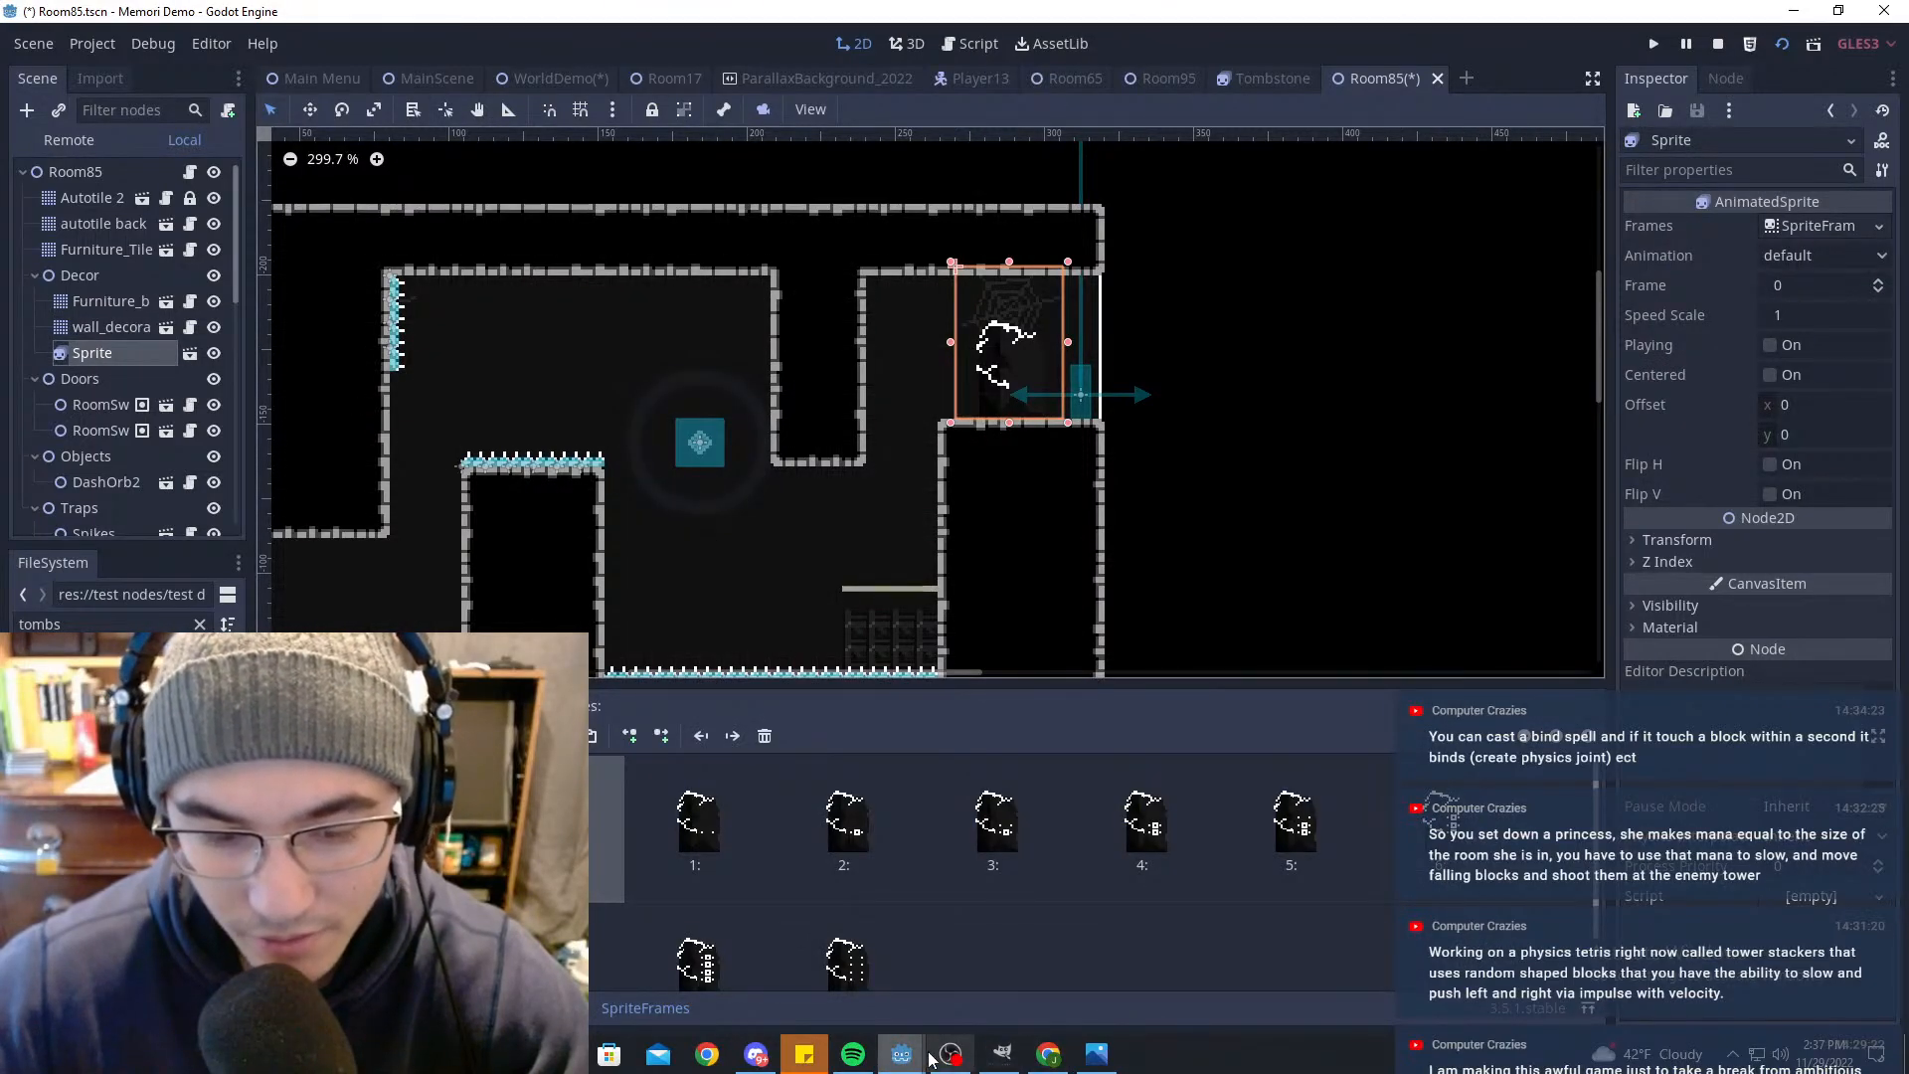
Step: Switch to GIMP and bring up the untitled image holding the floating row of small tombstones
left_click(1002, 1055)
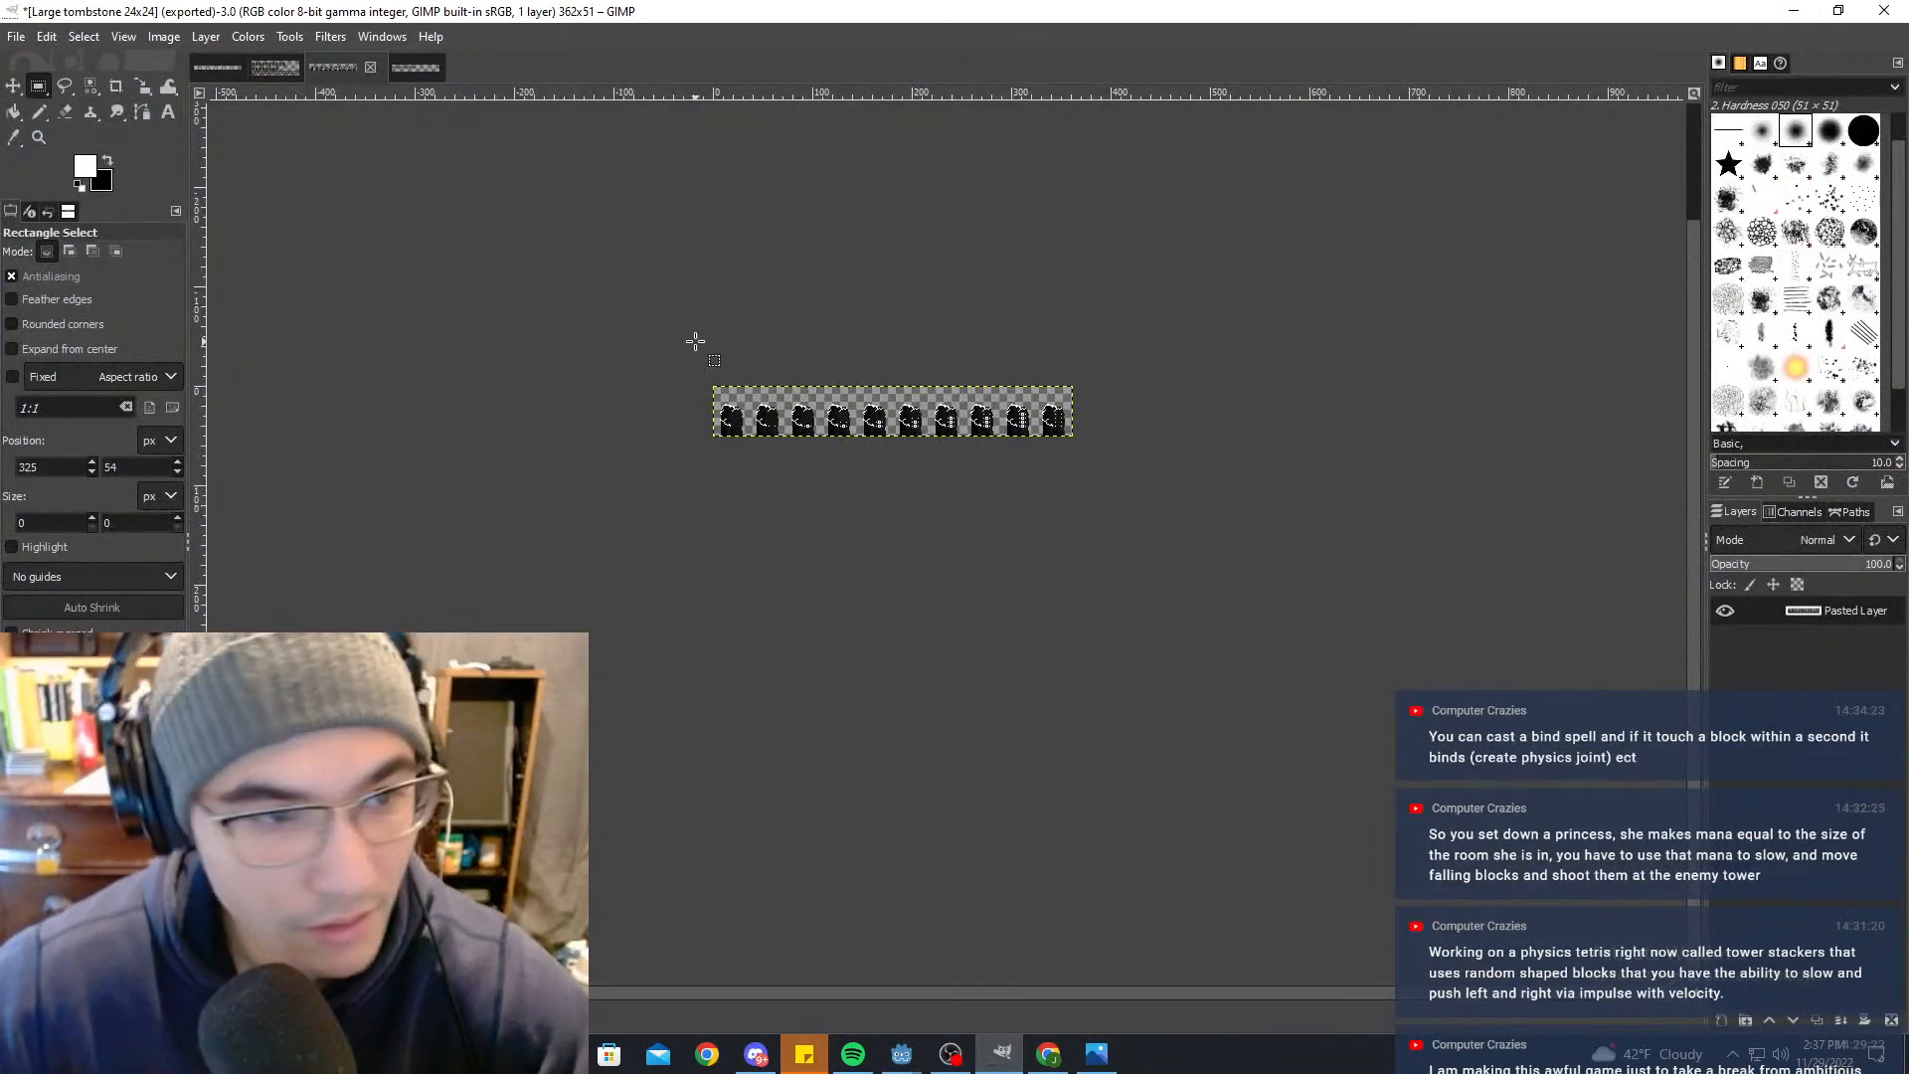
scroll(775, 392, "up", 6, "ctrl")
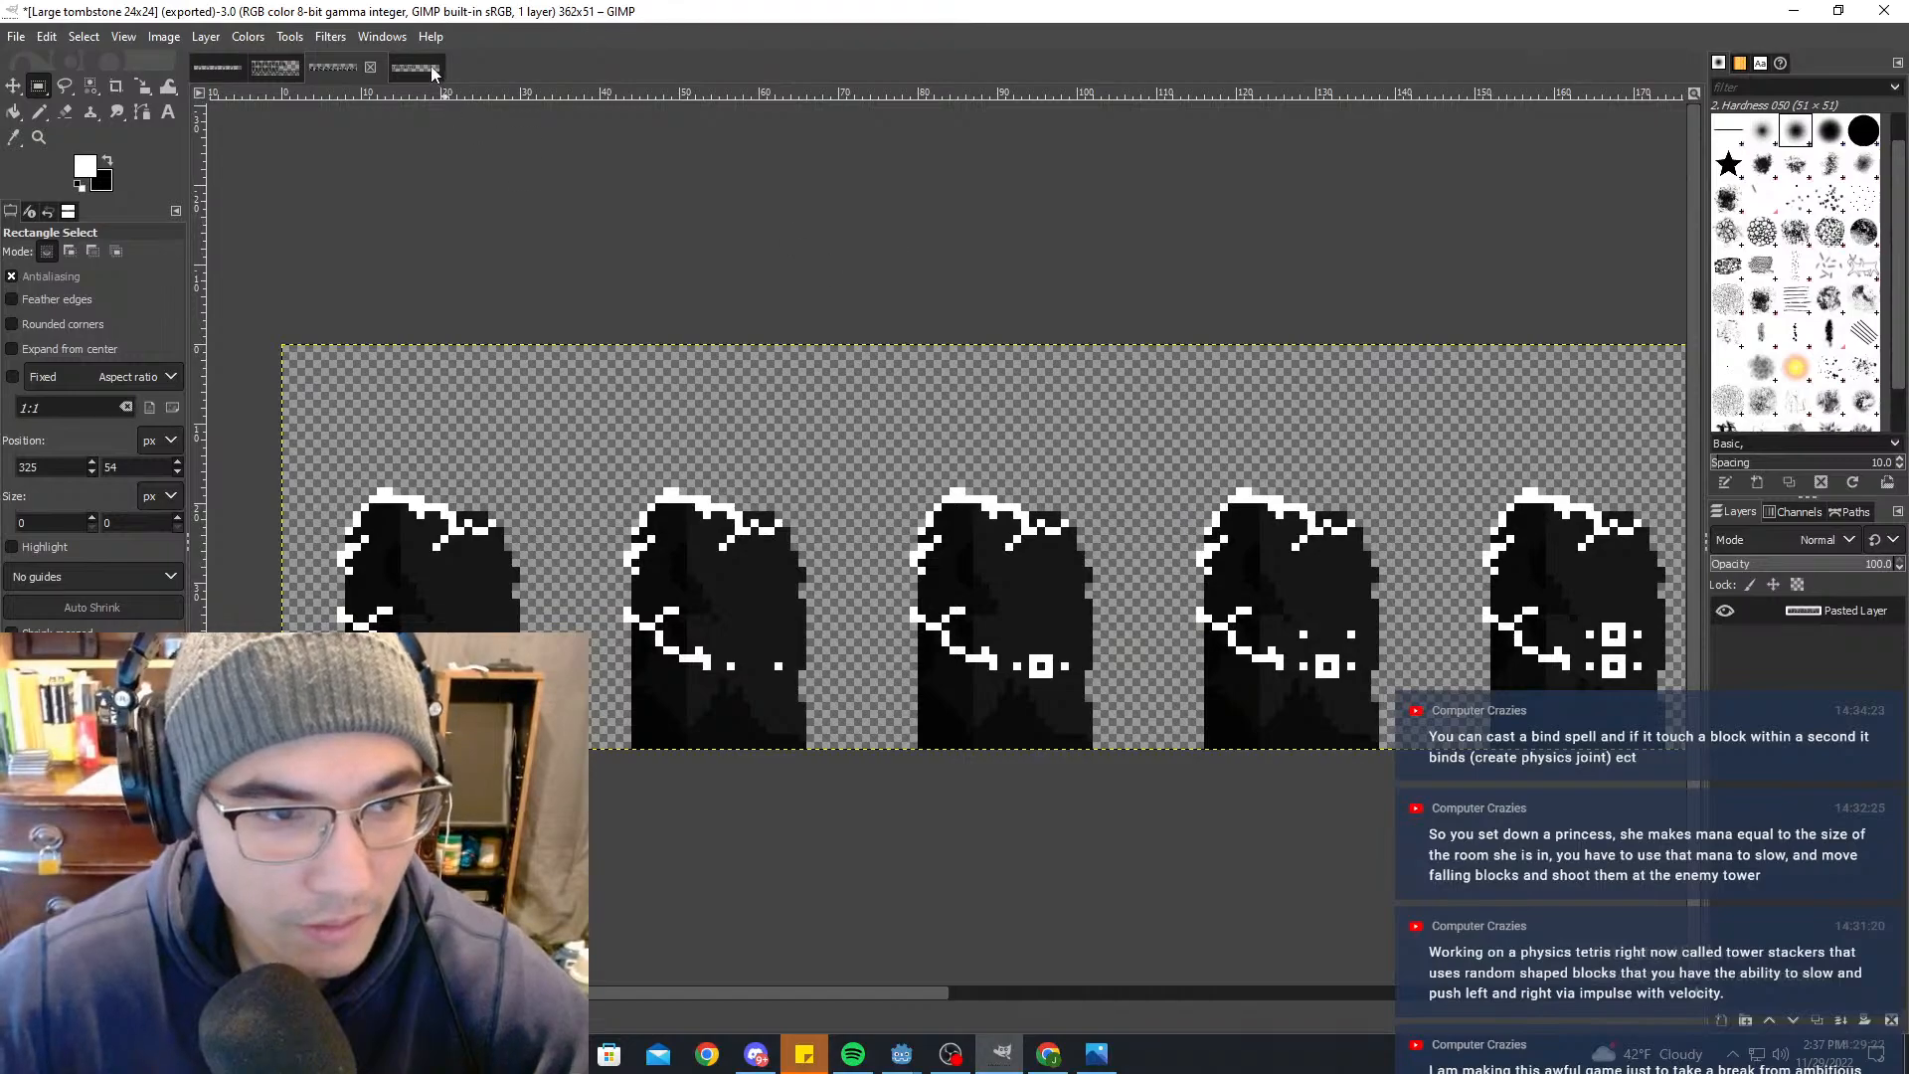
left_click(431, 66)
scroll(1076, 381, "down", 3, "ctrl")
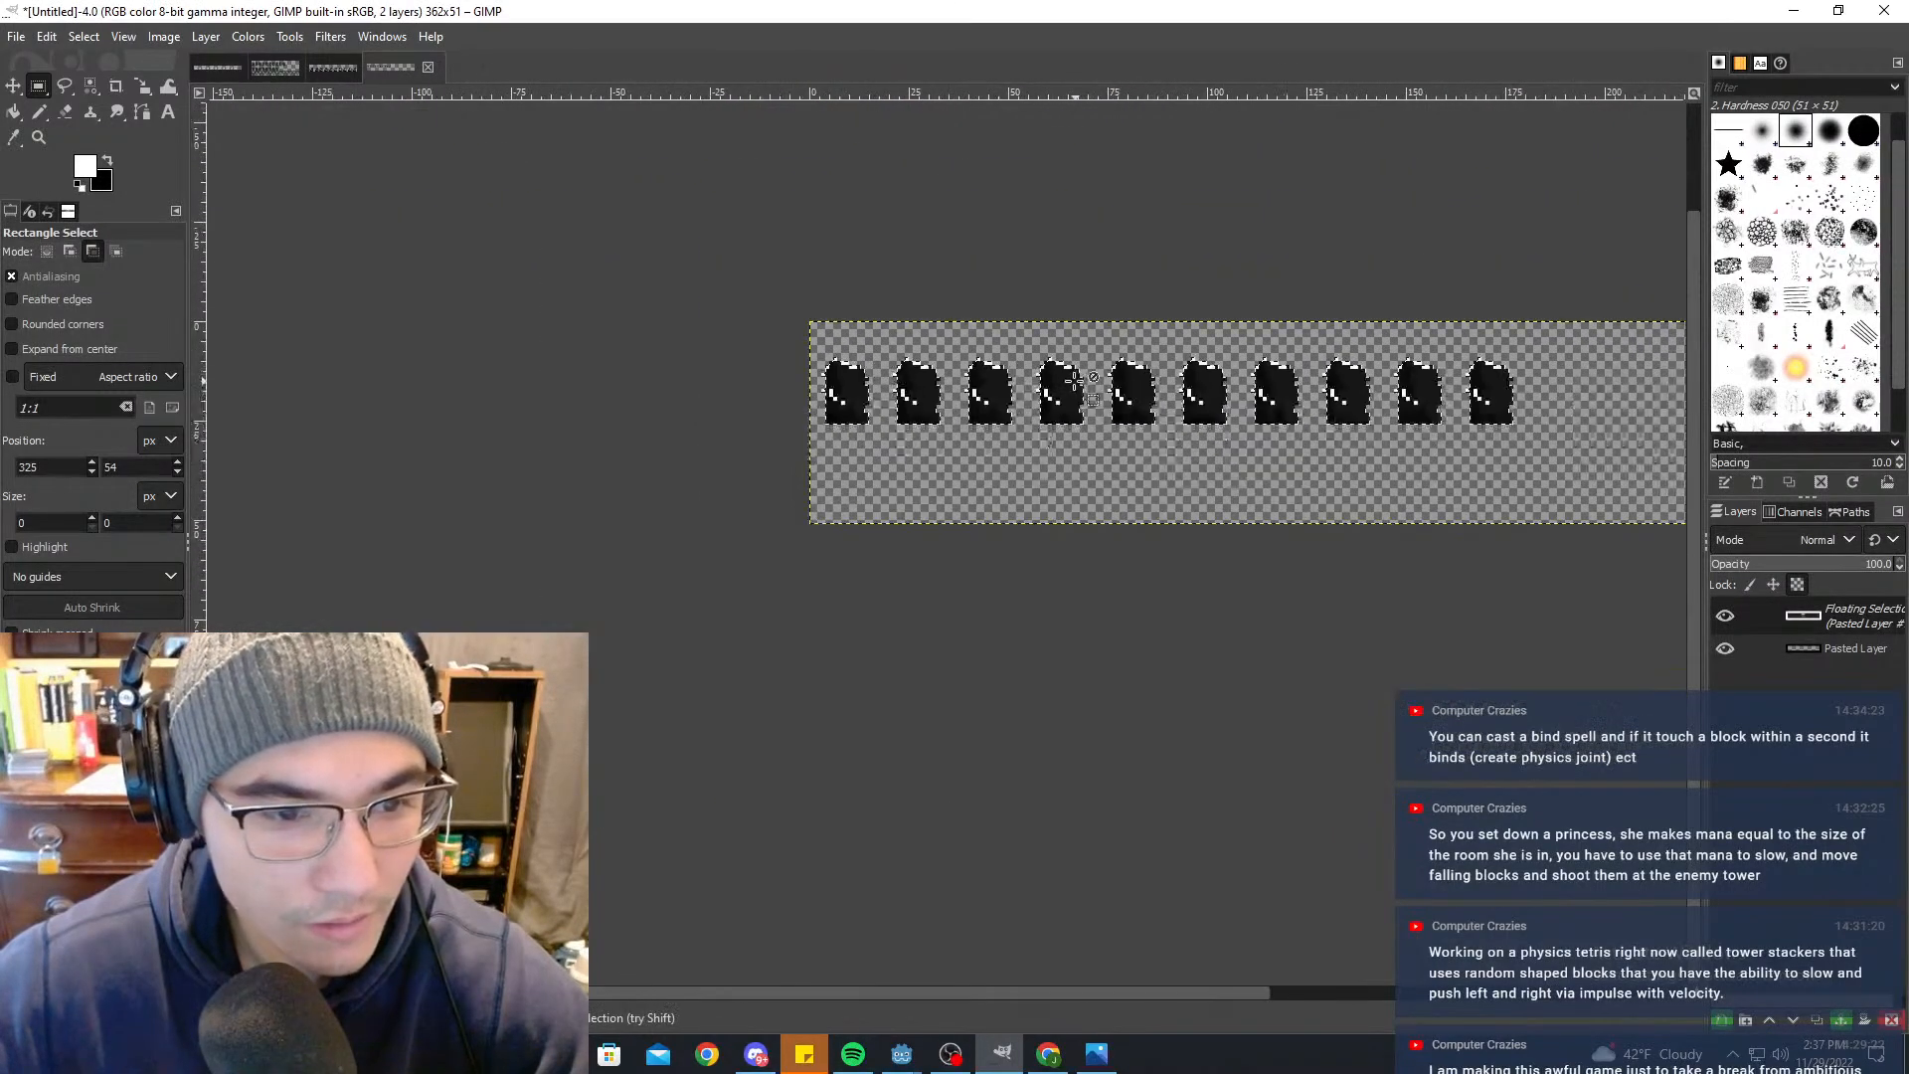
scroll(1076, 381, "down", 2, "ctrl")
scroll(831, 397, "up", 8, "ctrl")
scroll(882, 597, "down", 3, "ctrl")
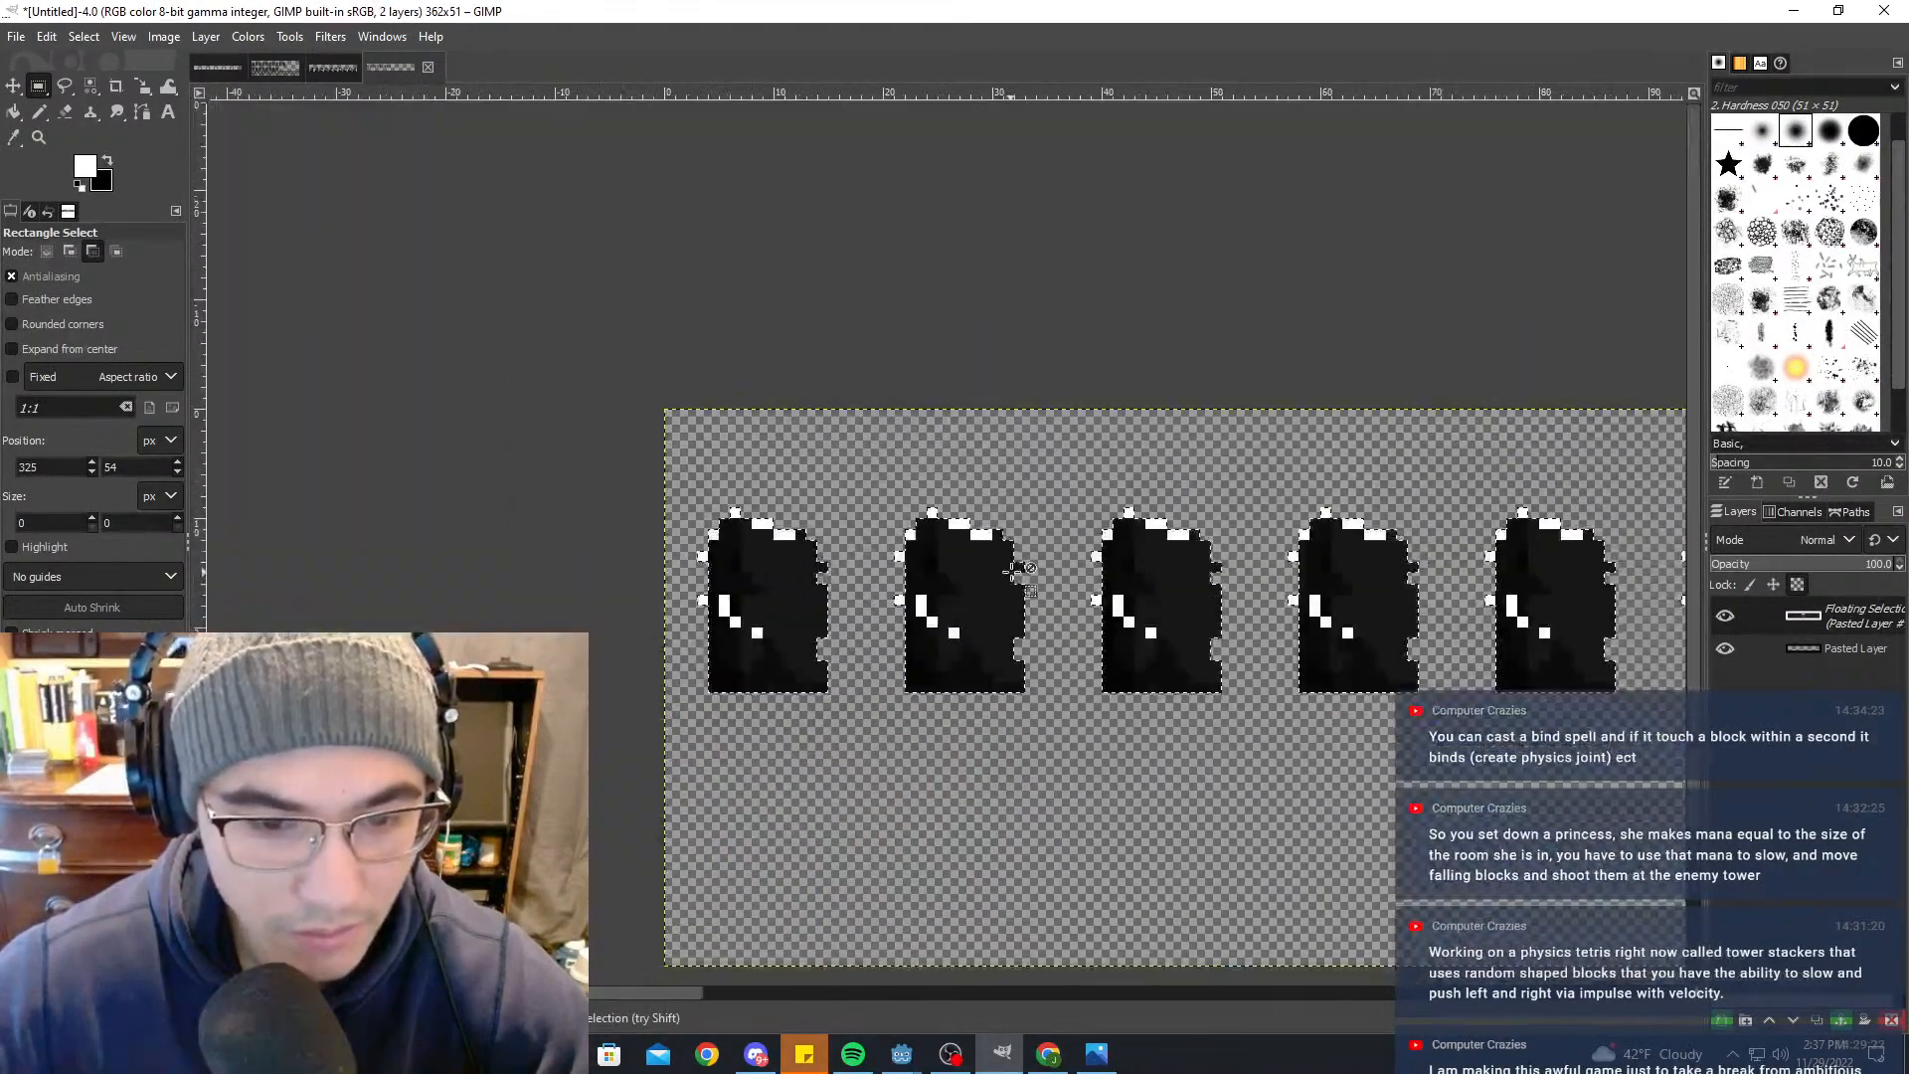
scroll(1012, 569, "down", 1, "ctrl")
middle_click_drag(1286, 539, 893, 495)
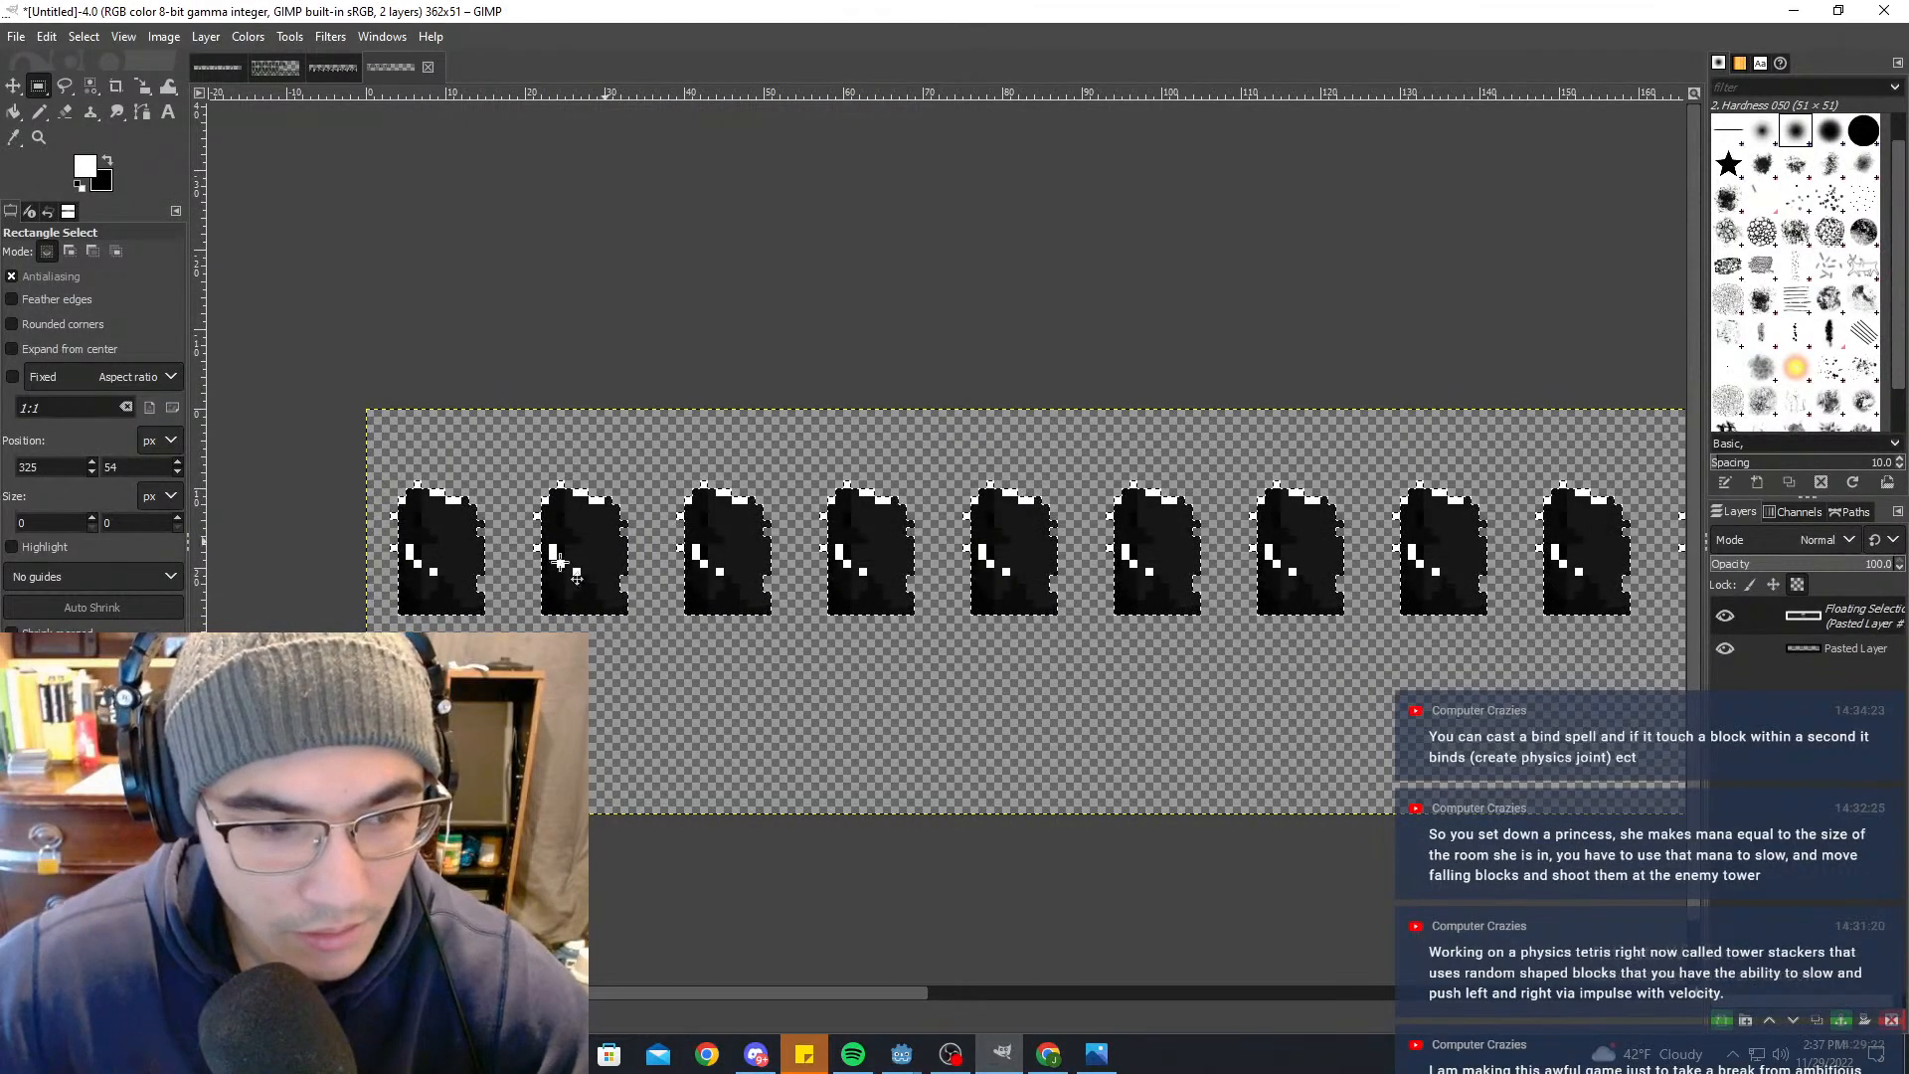
Step: Move the floating tombstone row flush with the canvas's bottom edge, about 5 px from its left edge, and anchor it
left_click_drag(559, 563, 695, 762)
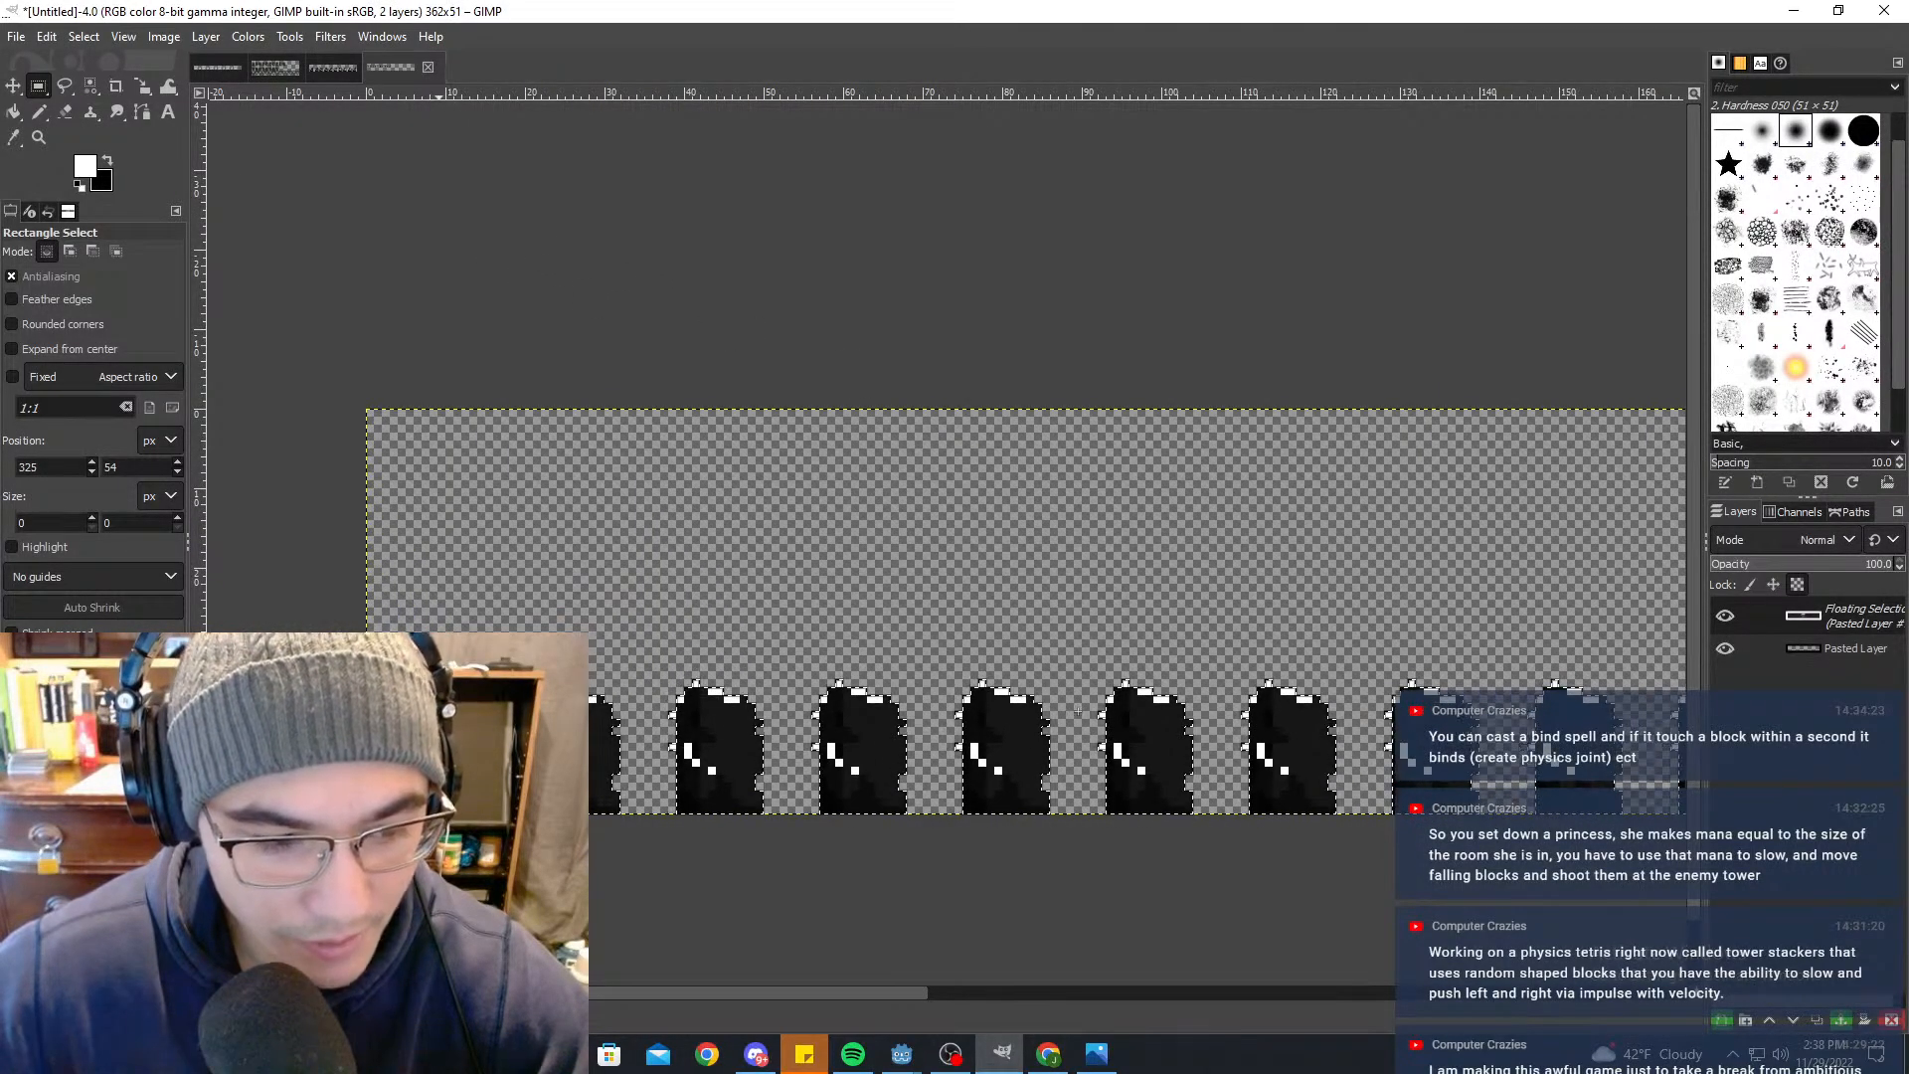
scroll(1078, 710, "up", 4, "ctrl")
scroll(895, 726, "down", 5, "ctrl")
scroll(740, 734, "up", 3, "ctrl")
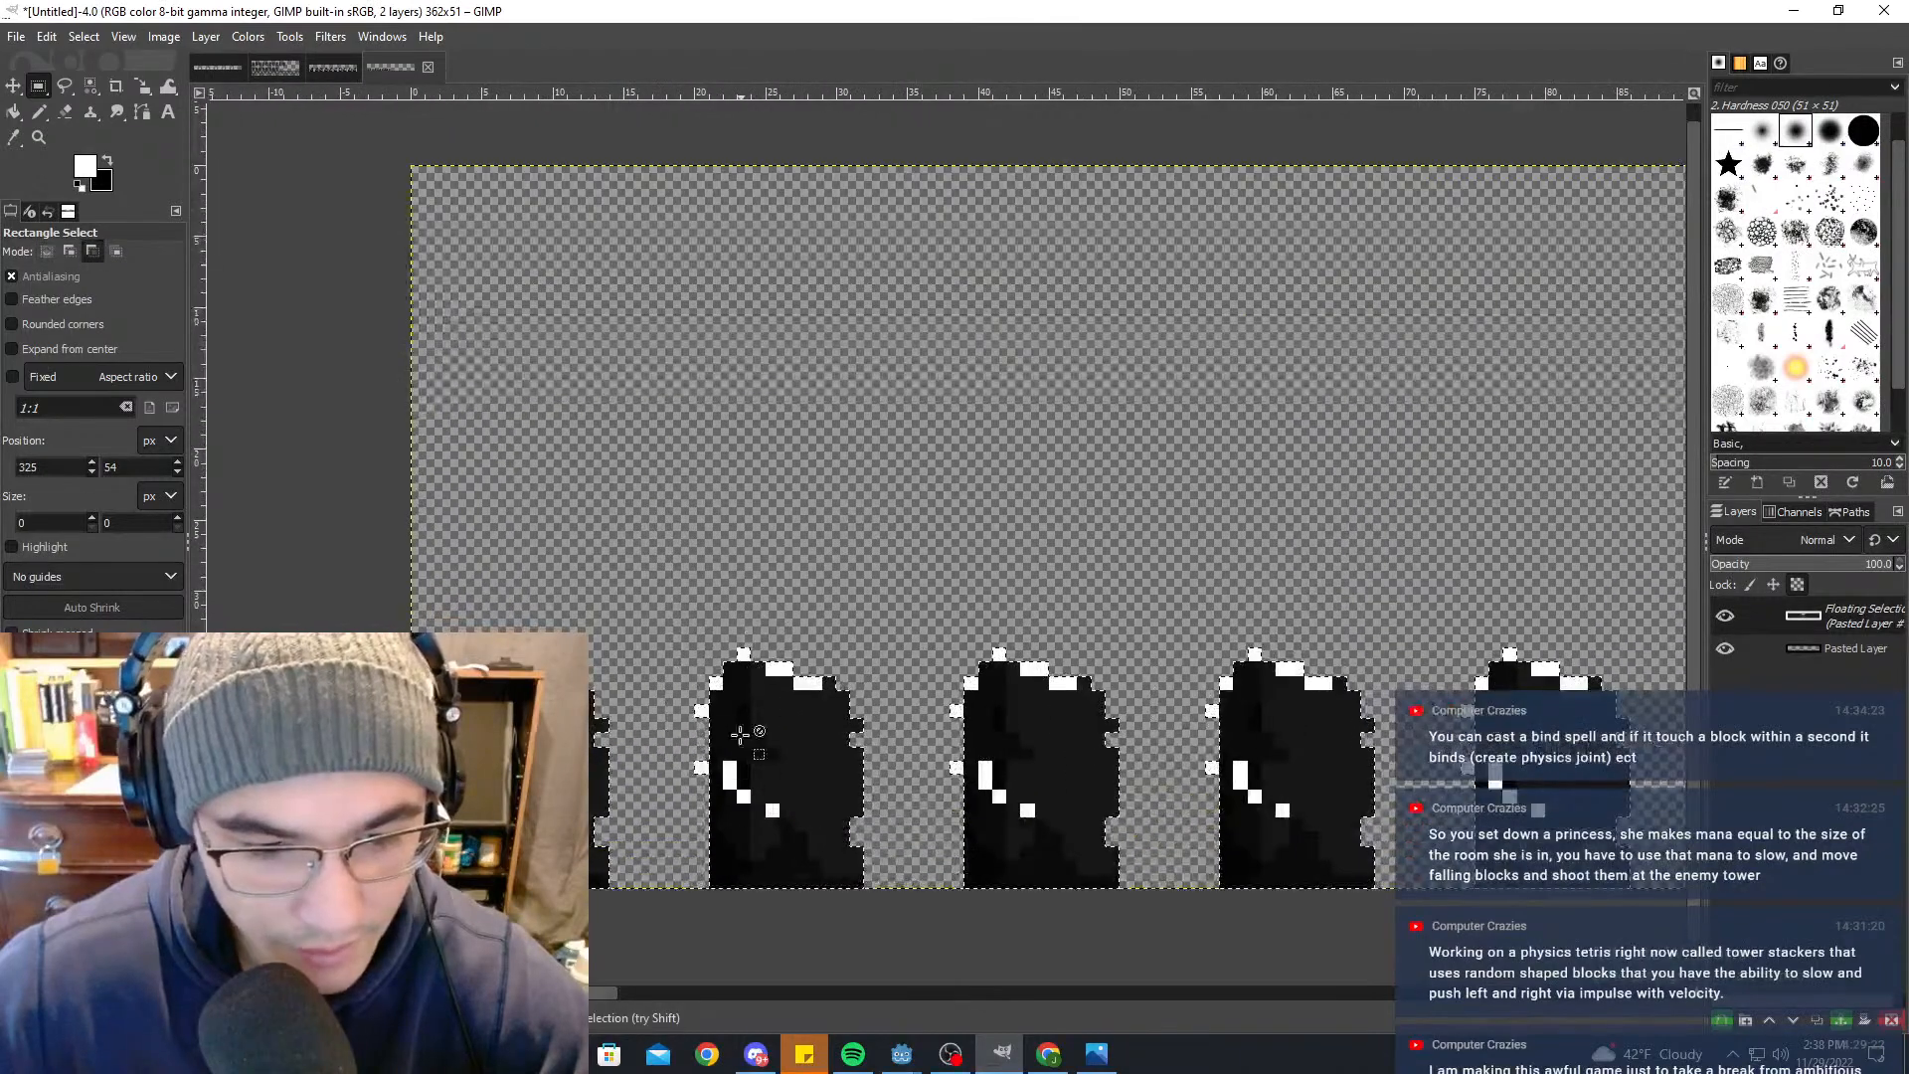
scroll(739, 733, "up", 4, "ctrl")
middle_click_drag(807, 338, 1617, 251)
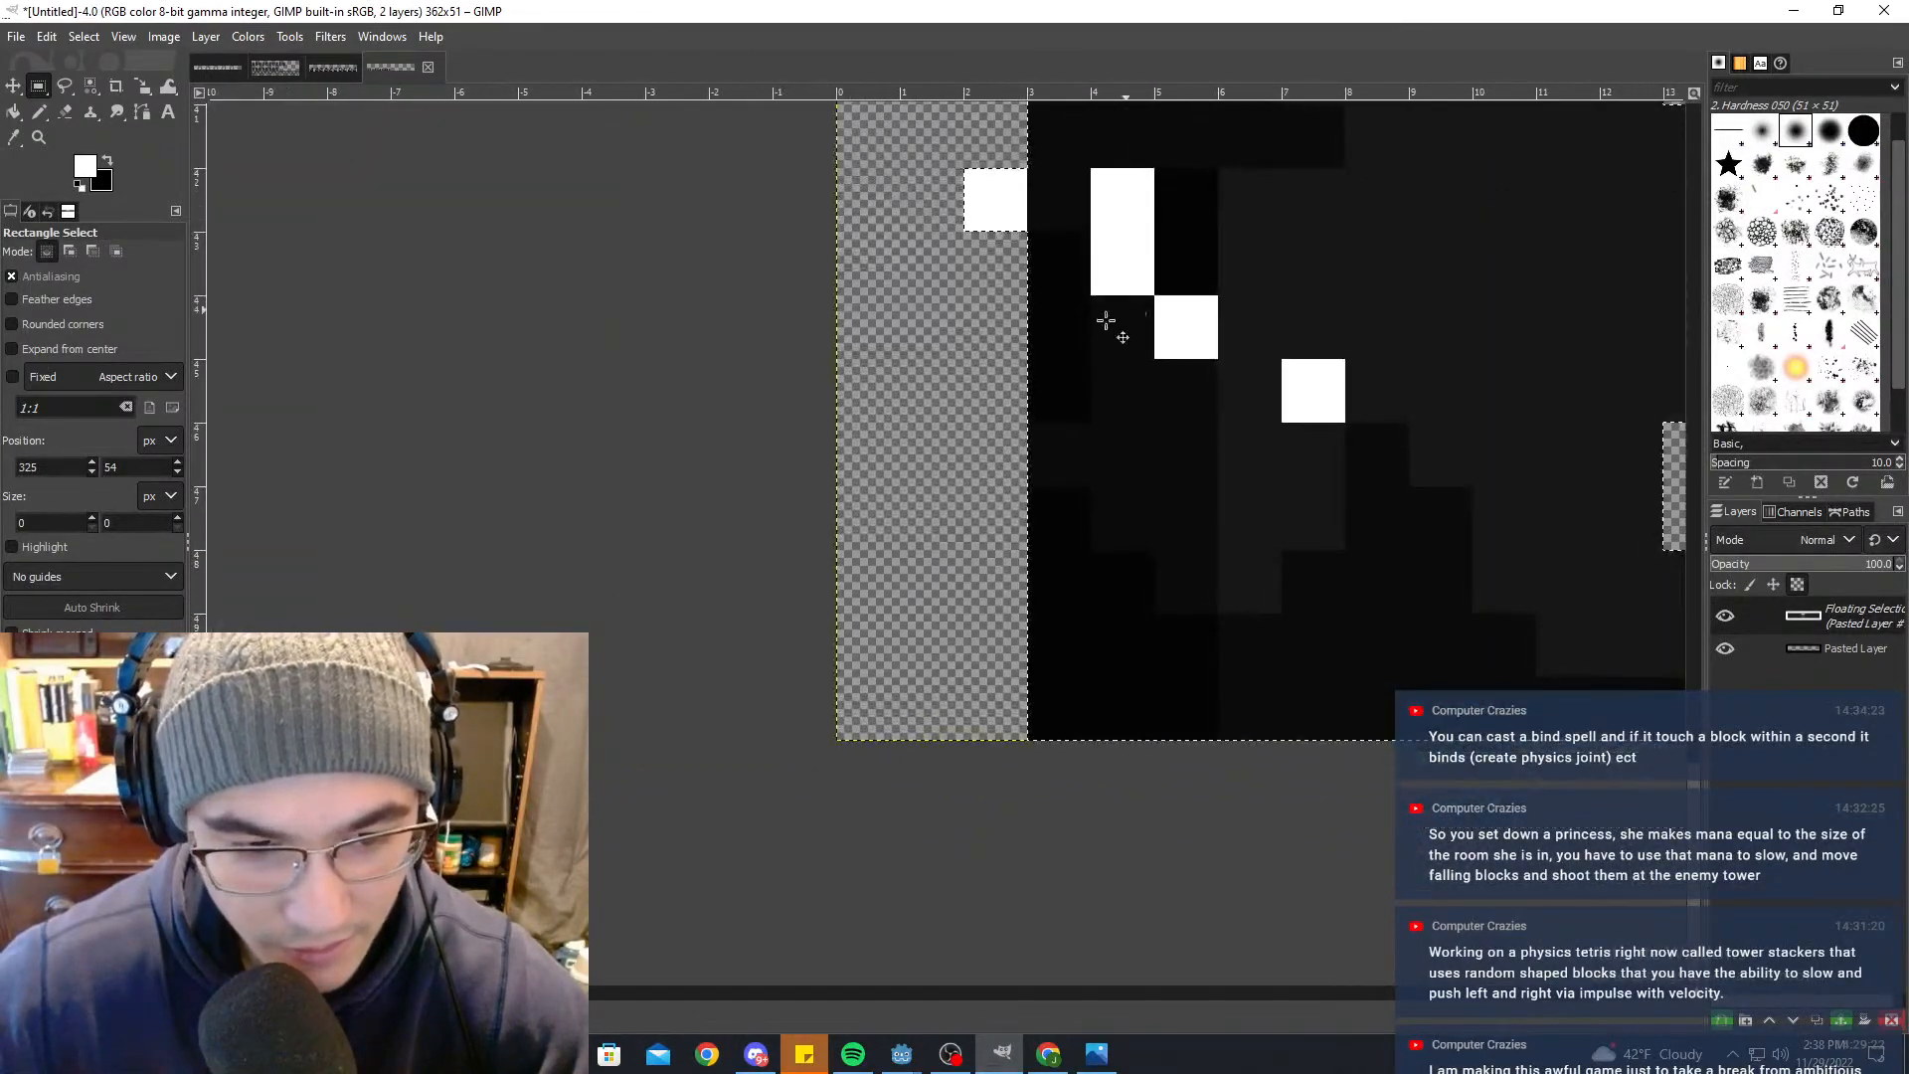
left_click_drag(1051, 533, 1178, 535)
left_click(876, 648)
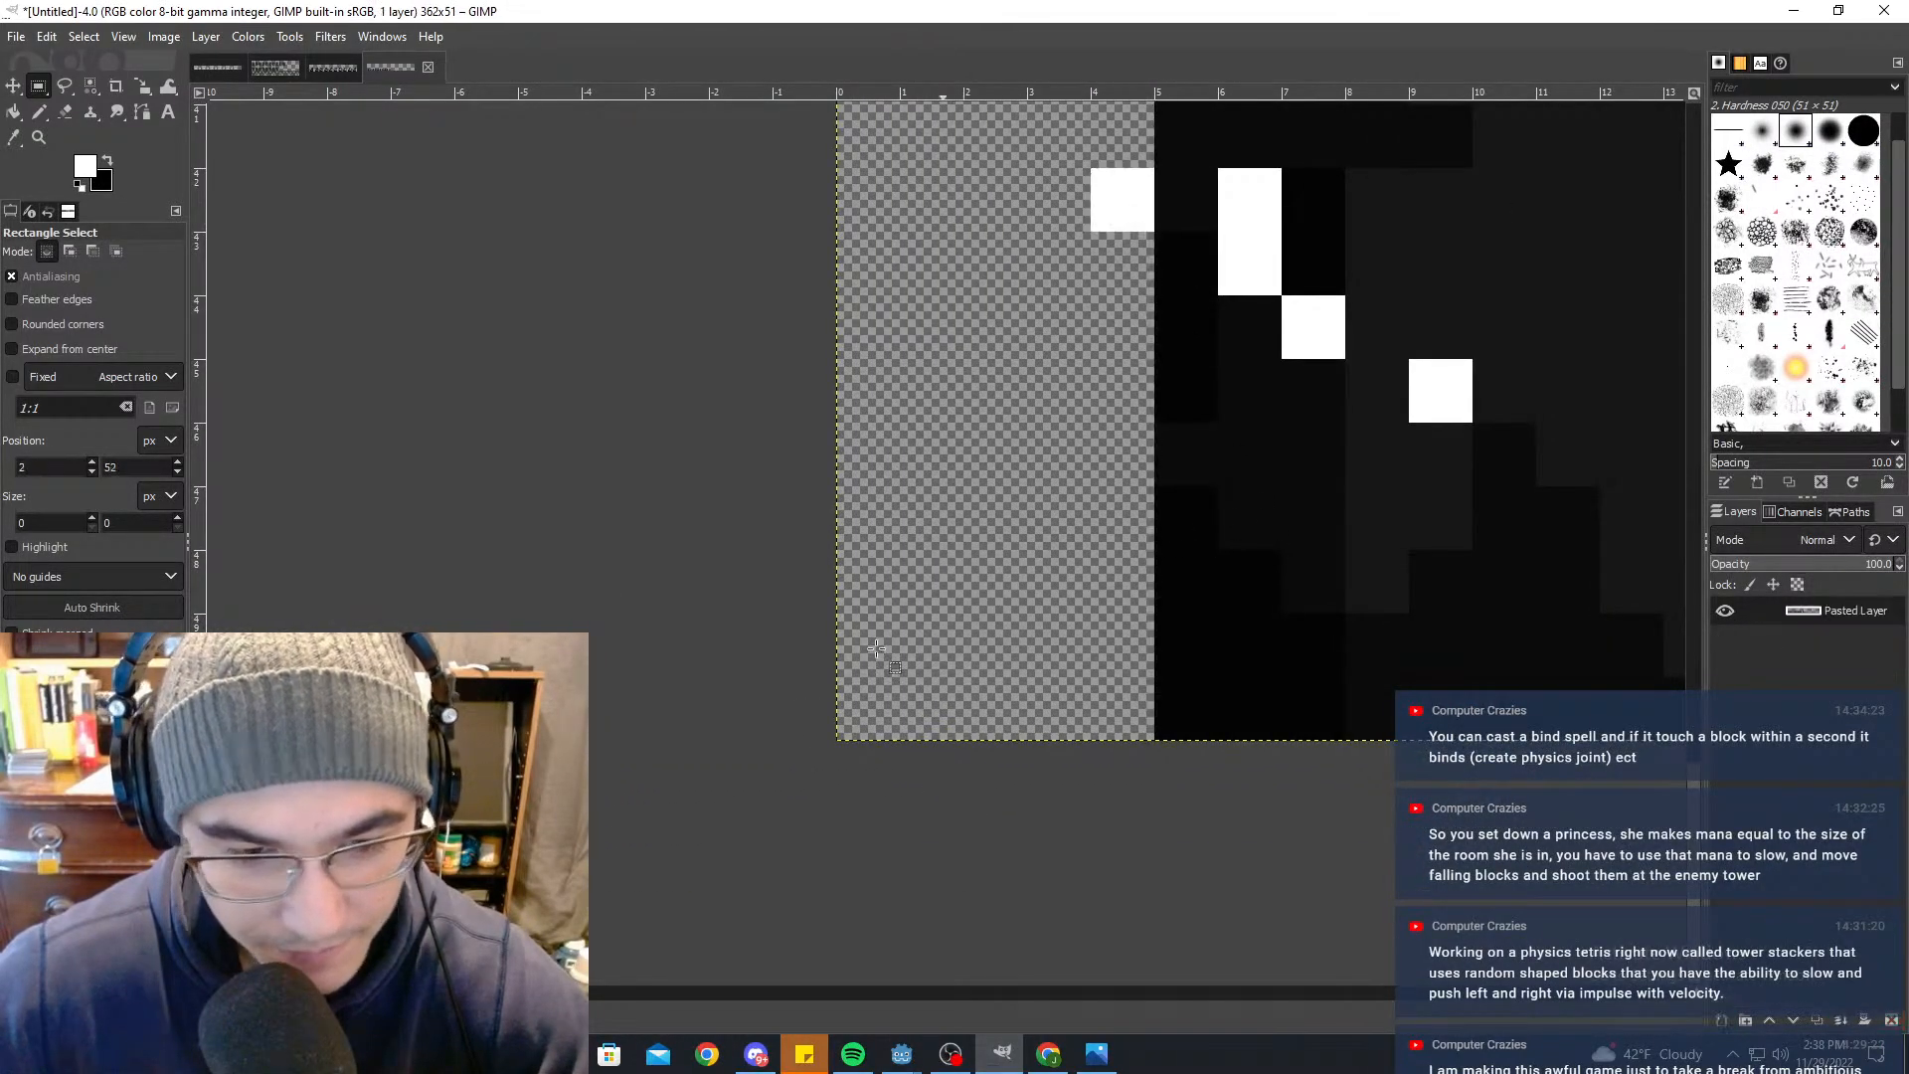
Step: Measure the empty margin between the canvas's left edge and the first tombstone, and inspect the rest of the row
left_click_drag(841, 716, 1143, 690)
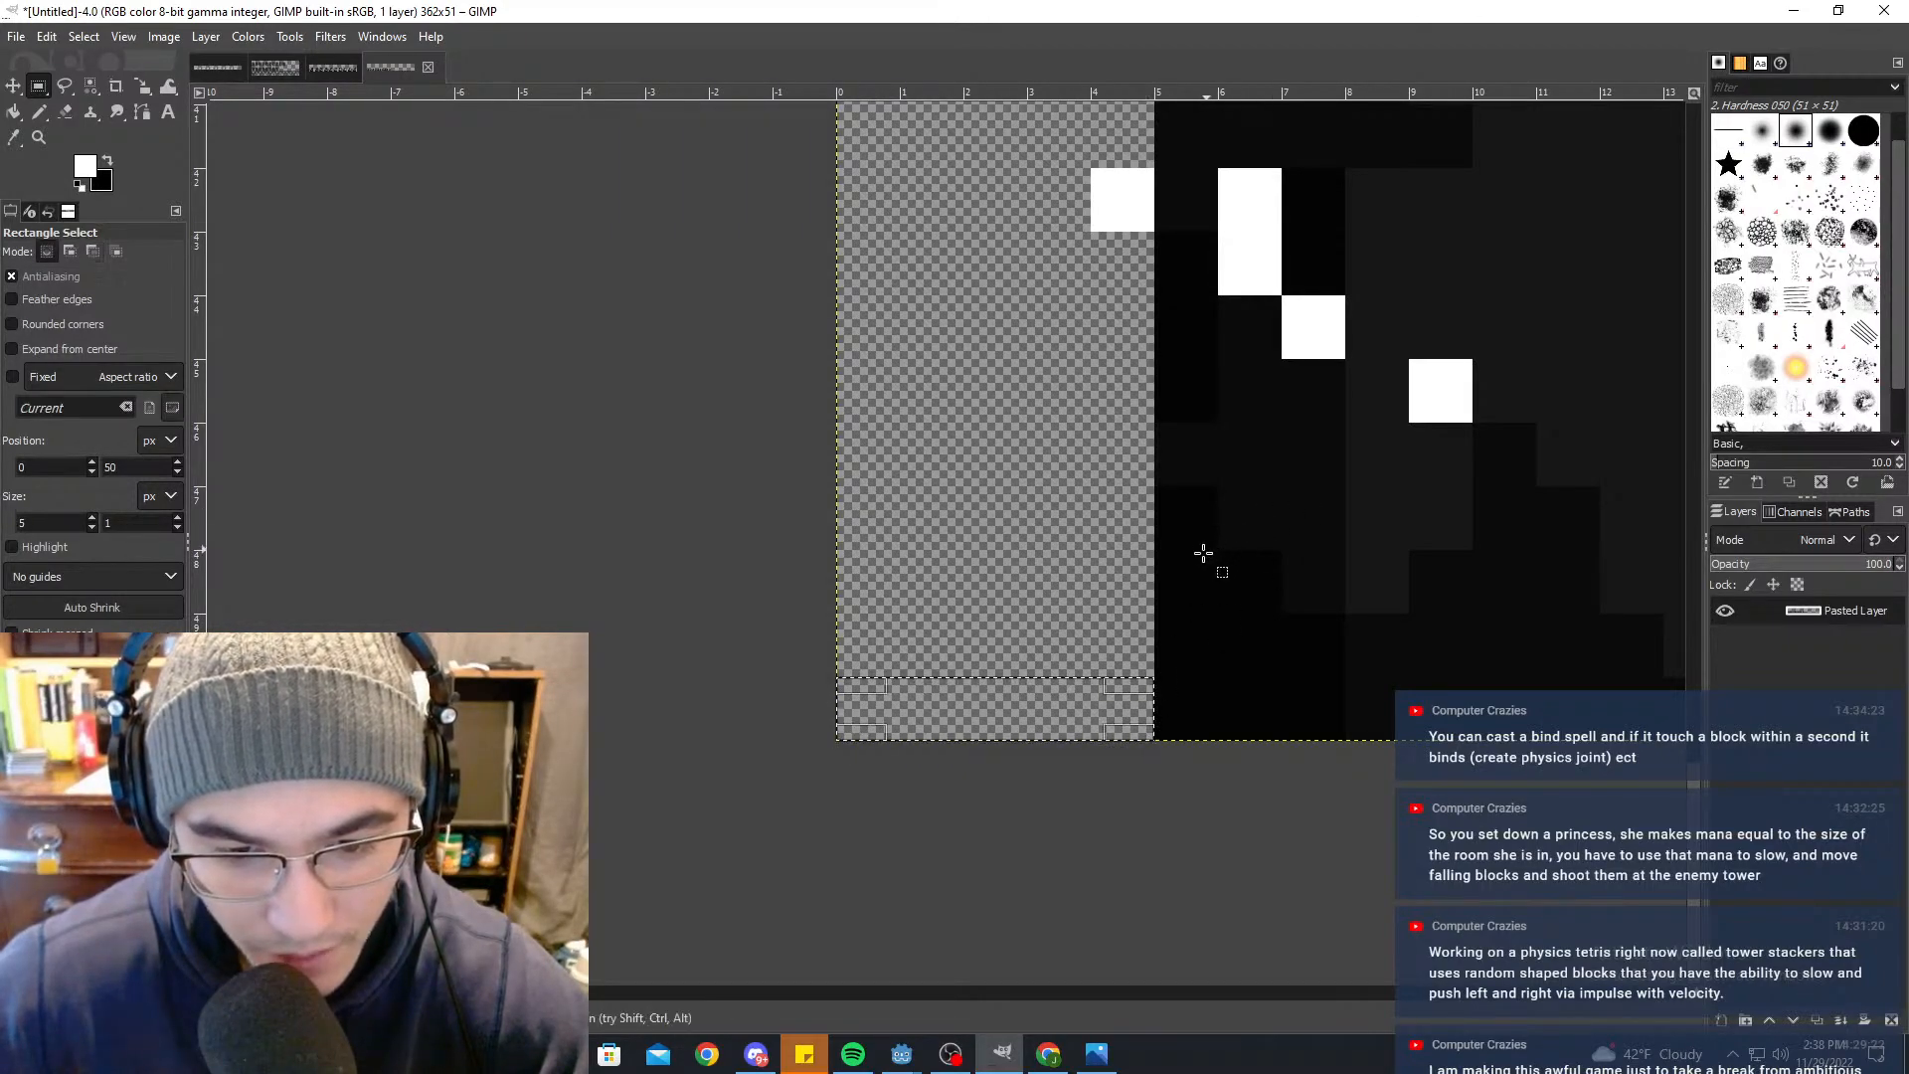
scroll(1034, 593, "down", 9, "ctrl")
middle_click_drag(1476, 601, 1221, 590)
scroll(1221, 591, "up", 2, "ctrl")
scroll(1222, 591, "up", 2, "ctrl")
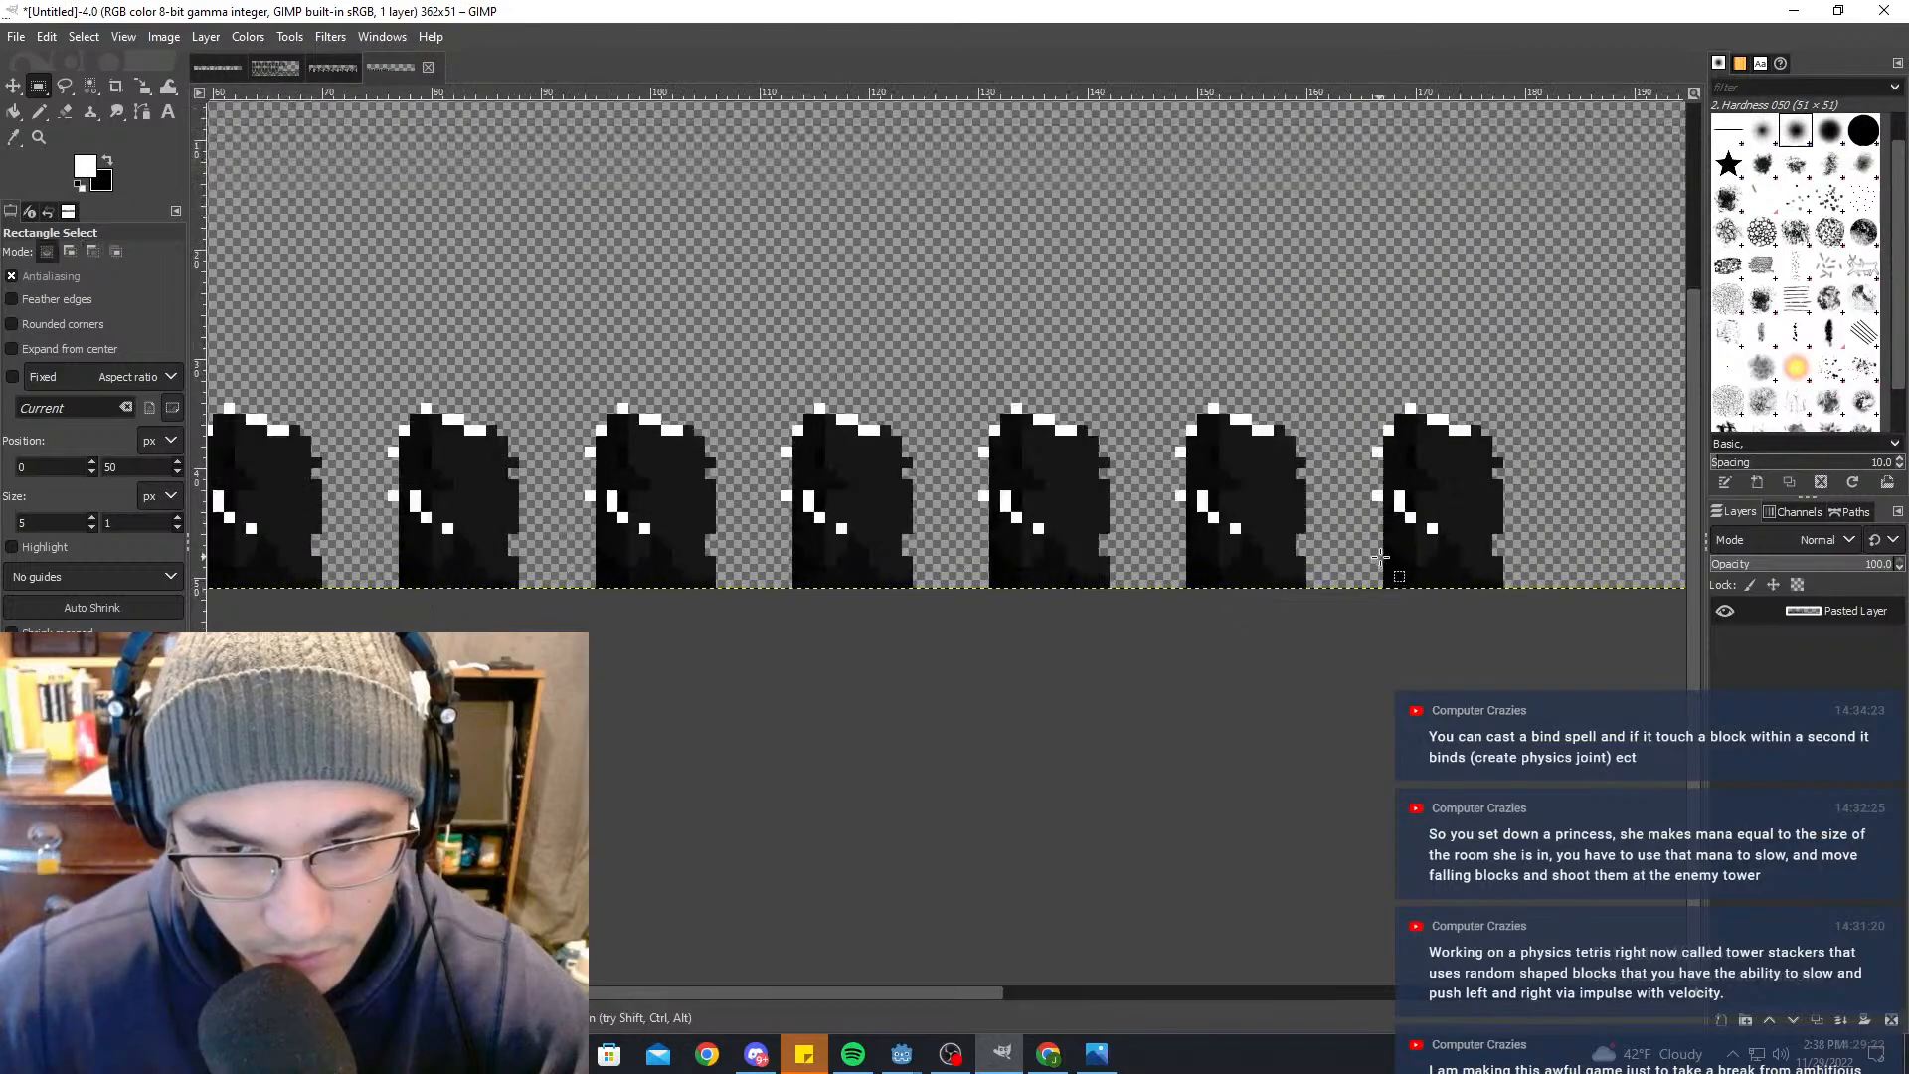
Step: Select the whole tombstone row, cut and paste it in place, shift it 1 px left, and anchor it
left_click_drag(1514, 596, 508, 359)
middle_click_drag(456, 449, 959, 371)
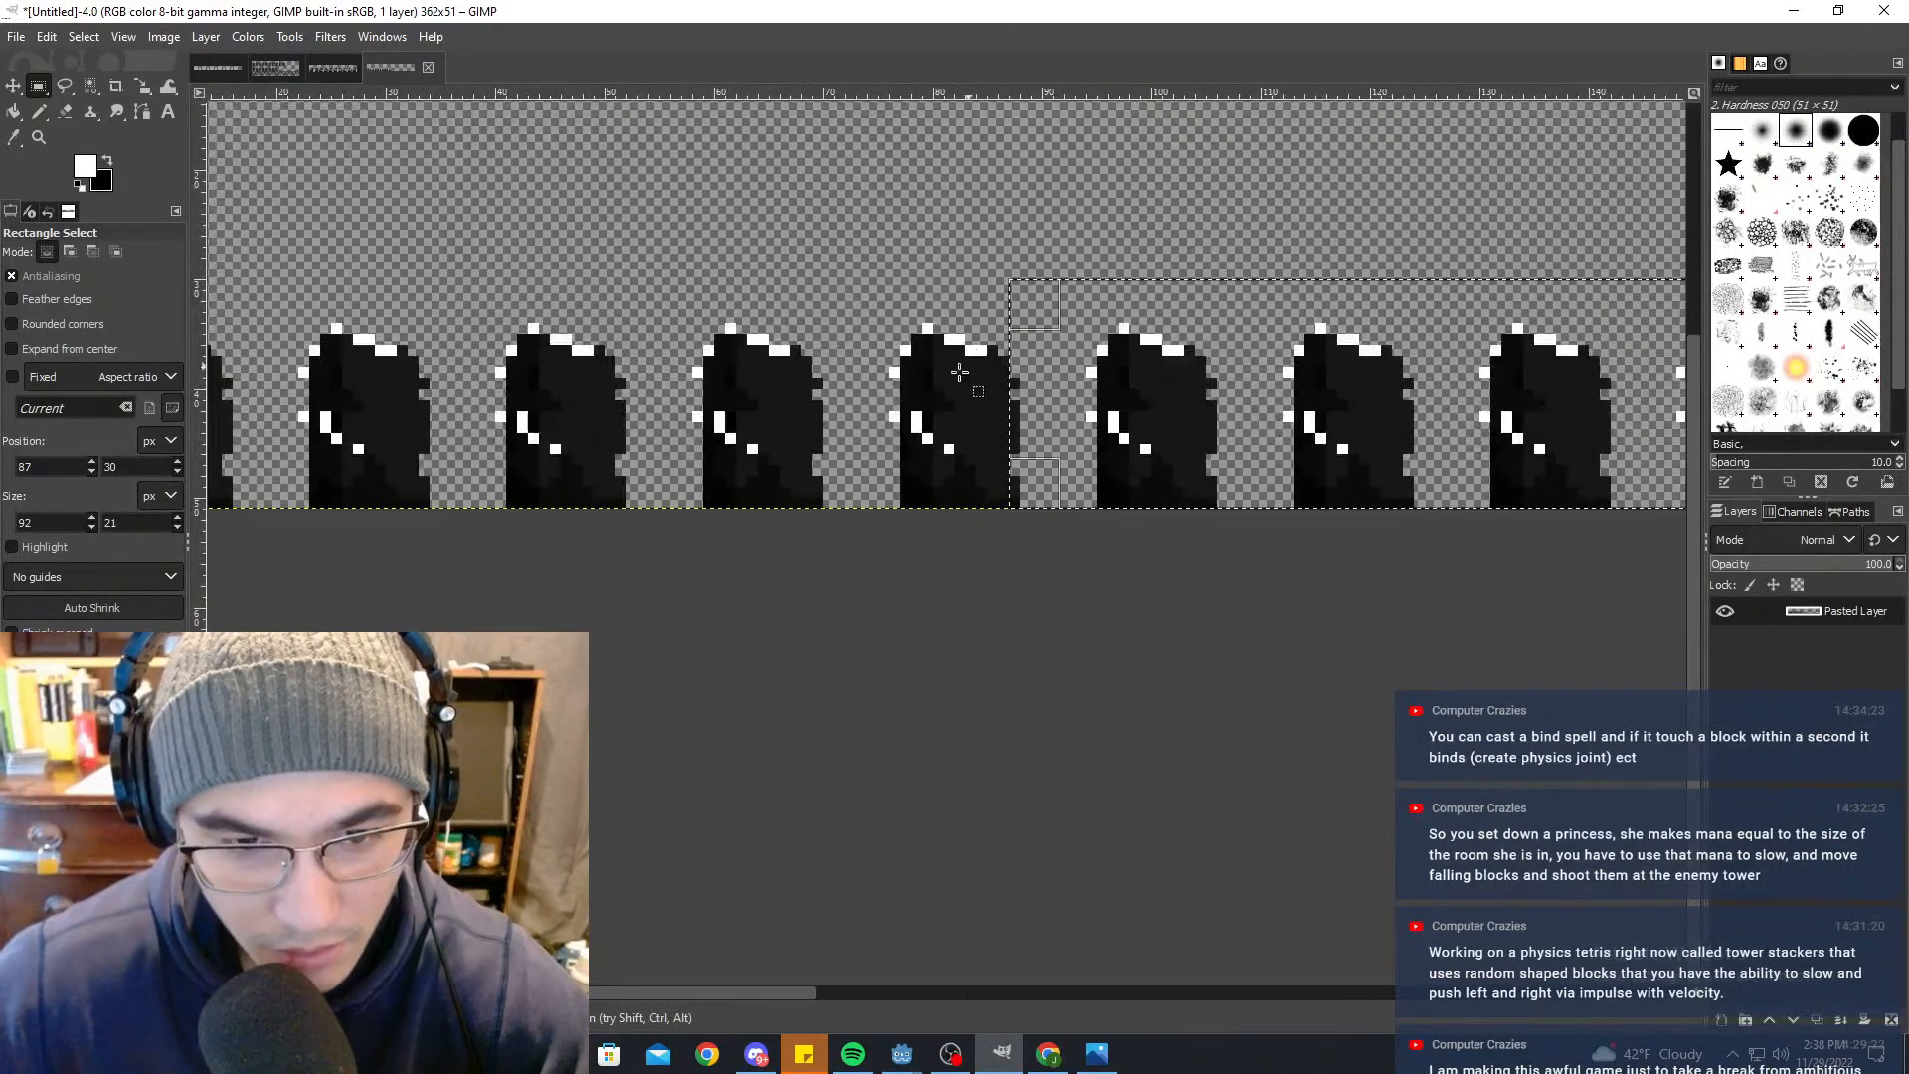
left_click_drag(1035, 401, 584, 373)
middle_click_drag(584, 373, 1071, 344)
left_click_drag(1071, 344, 609, 356)
key("ctrl+x")
key("ctrl+v")
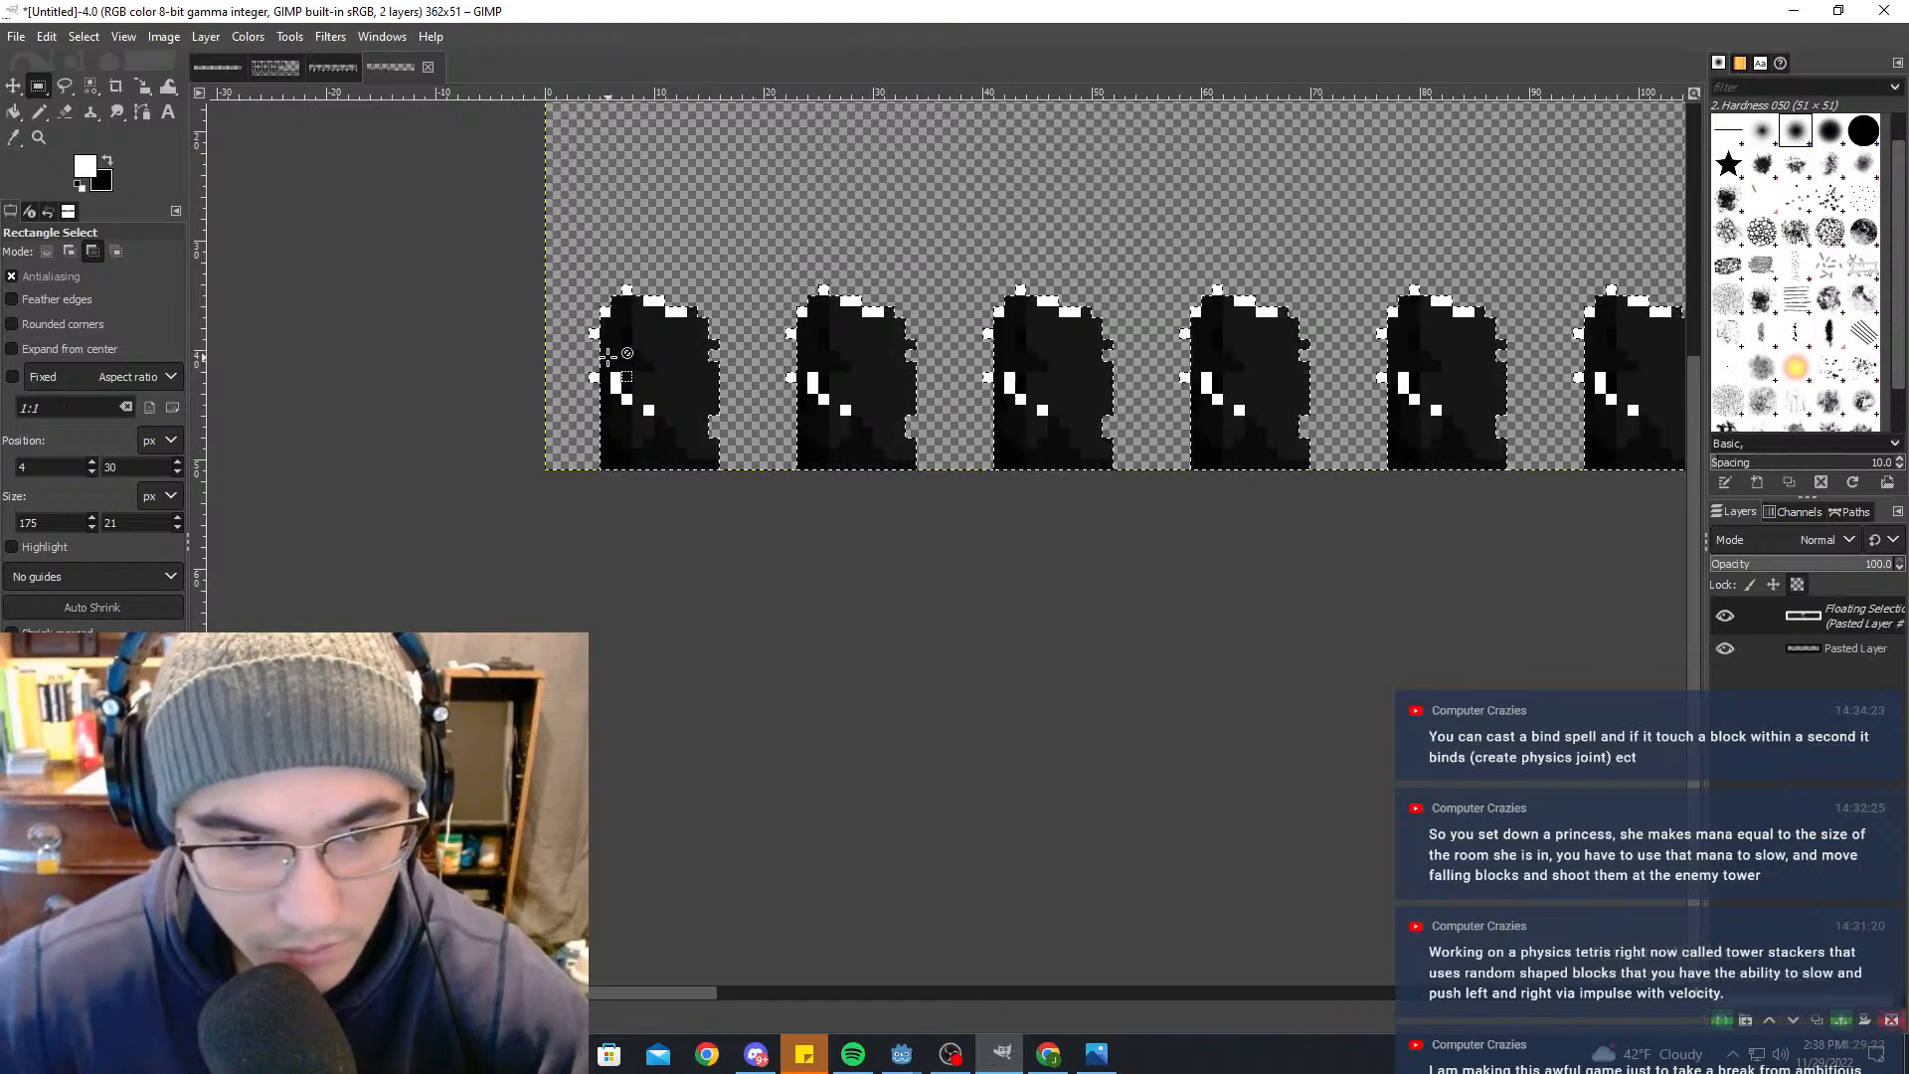
key("Left")
left_click(753, 200)
scroll(566, 393, "up", 5, "ctrl")
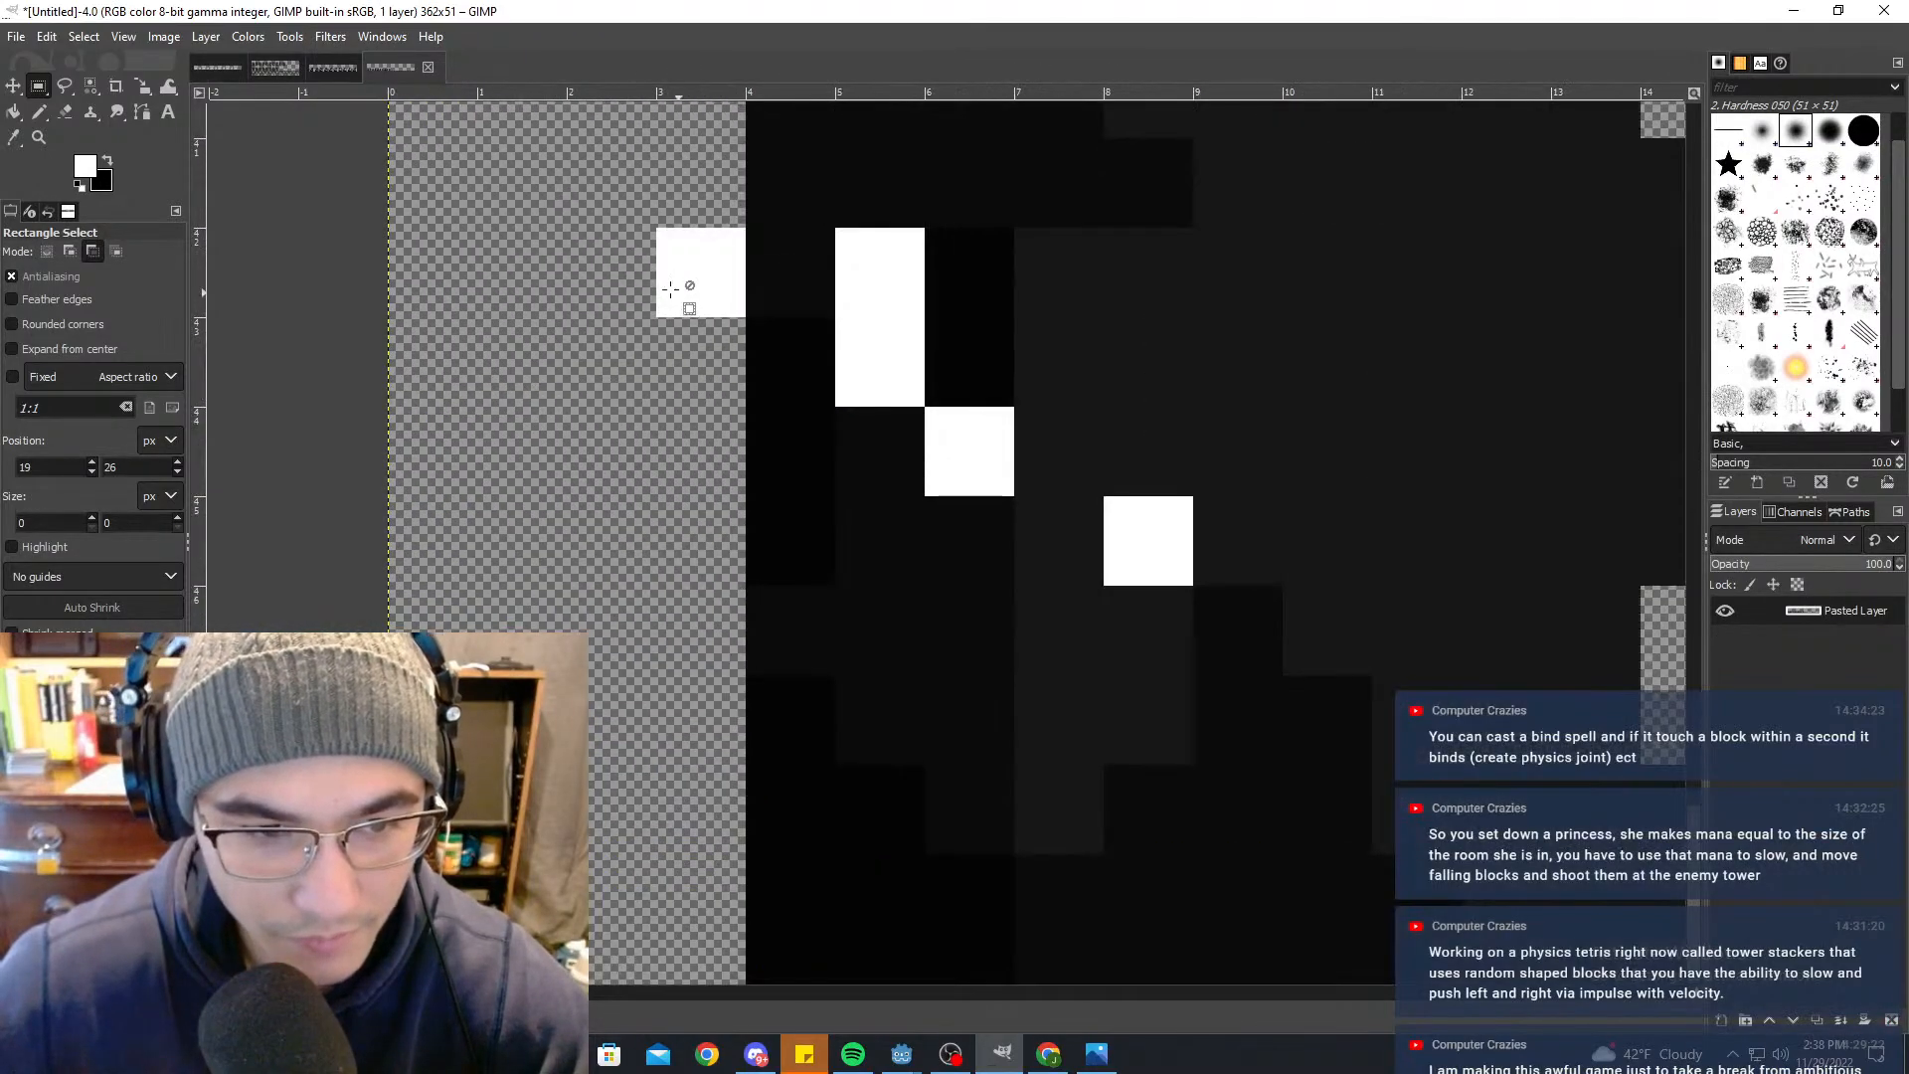
left_click_drag(575, 236, 652, 310)
scroll(532, 301, "down", 5, "ctrl")
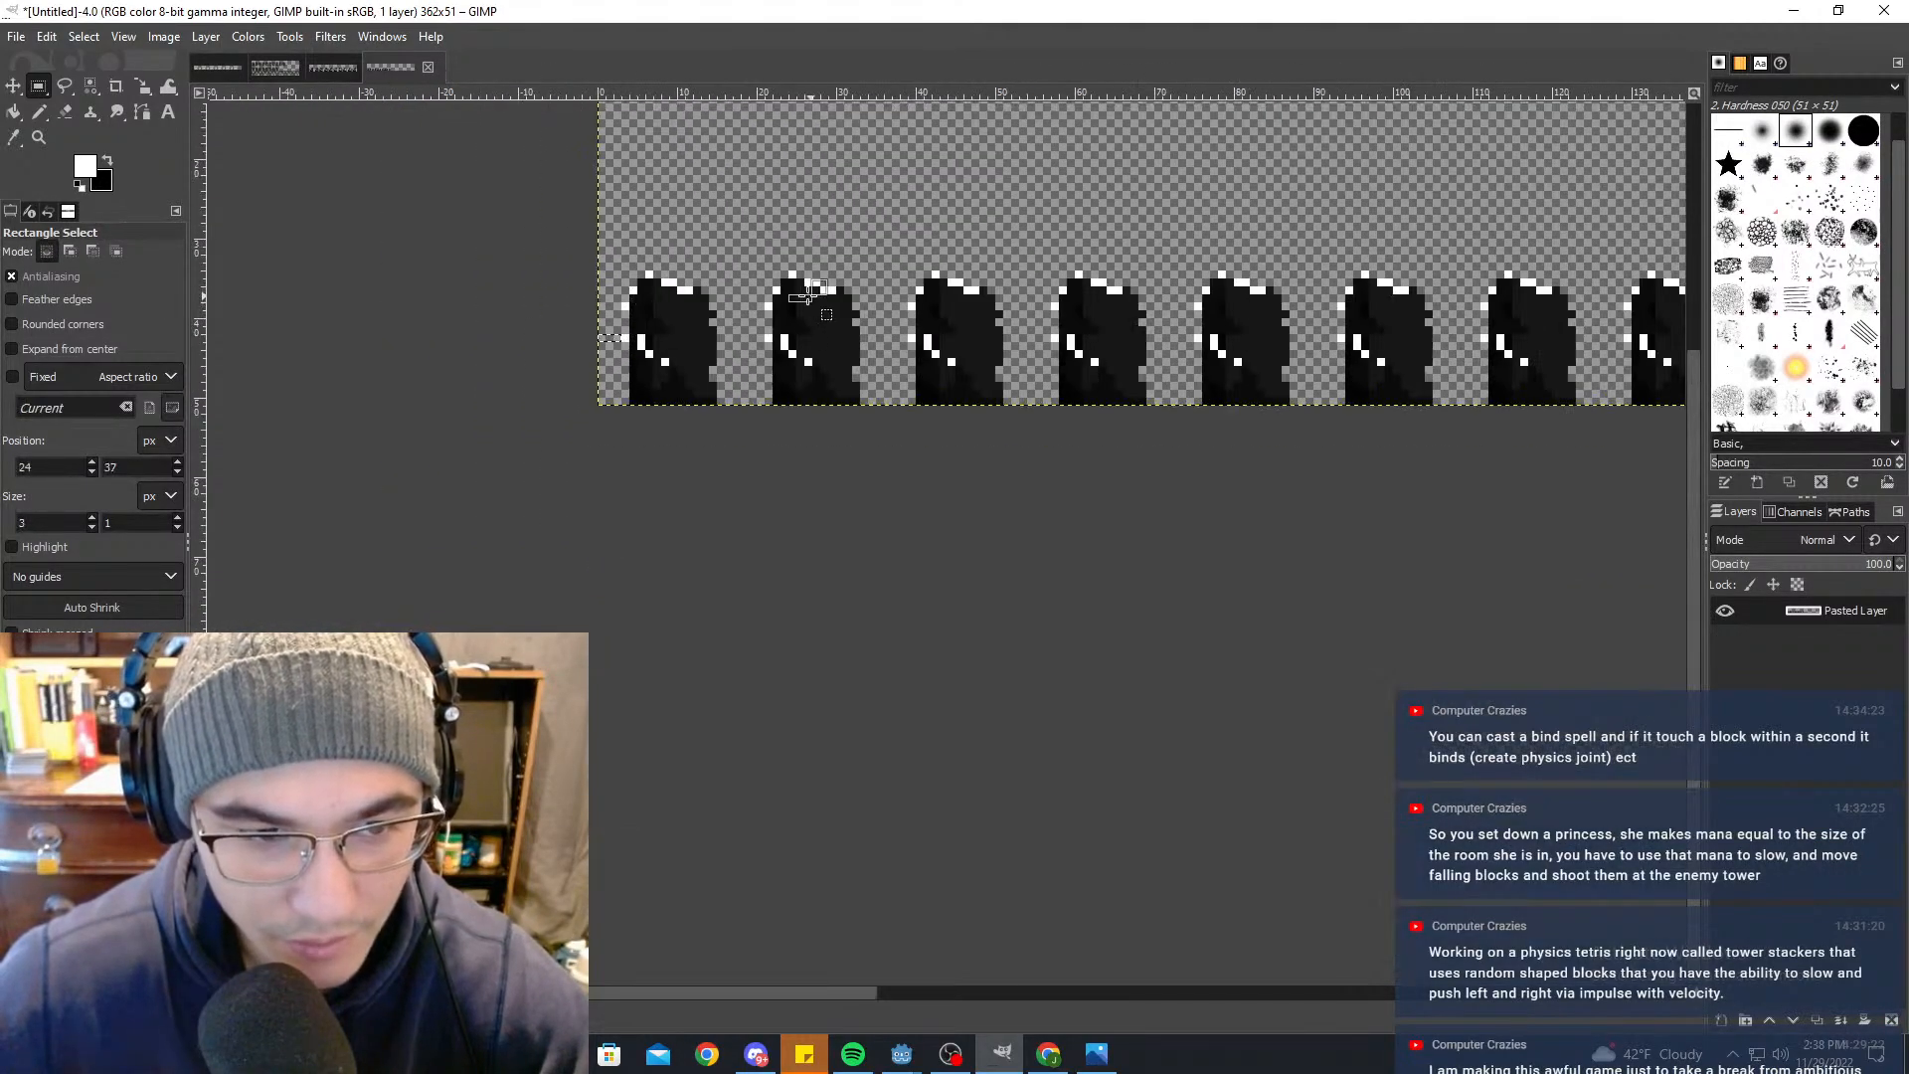
Step: Reselect all the tombstones, cut and paste them in place, shift them 1 px right, and anchor them
left_click_drag(574, 215, 1546, 485)
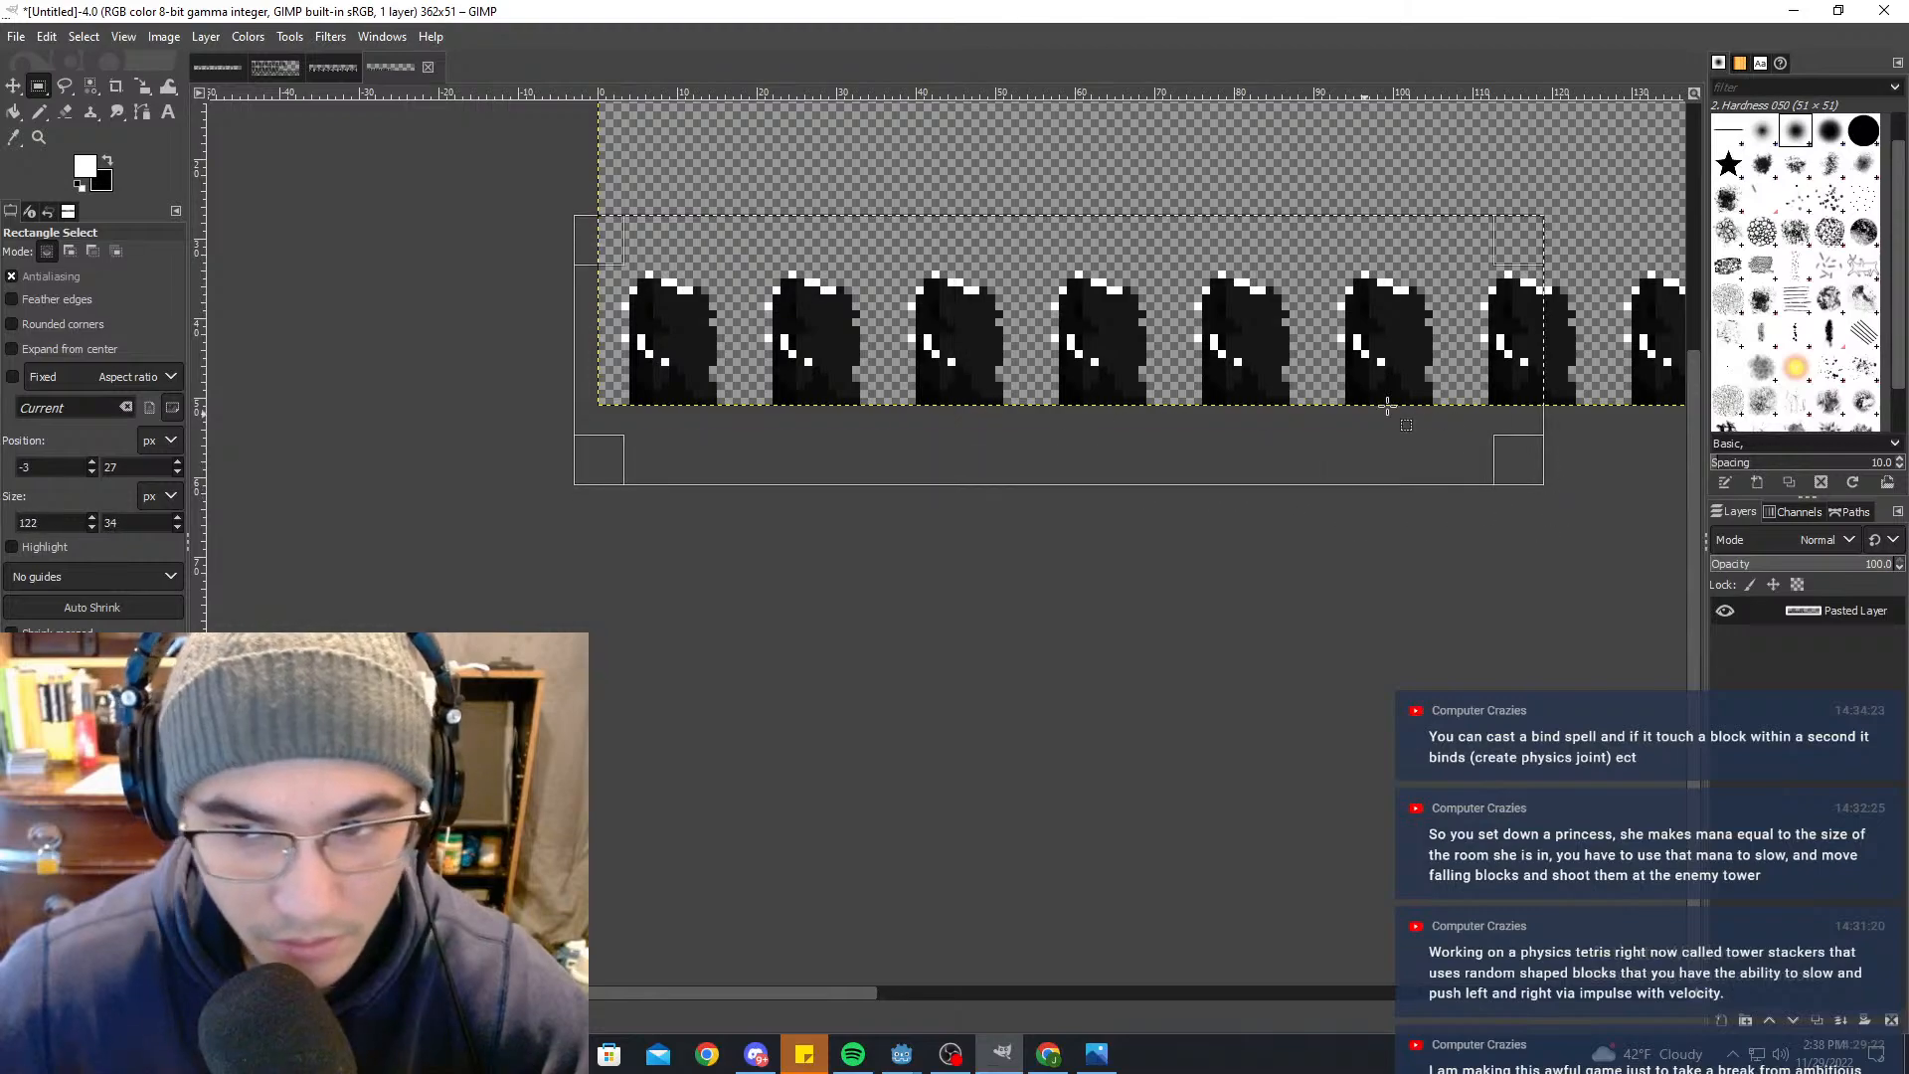
middle_click_drag(1385, 404, 621, 448)
left_click_drag(779, 372, 1351, 361)
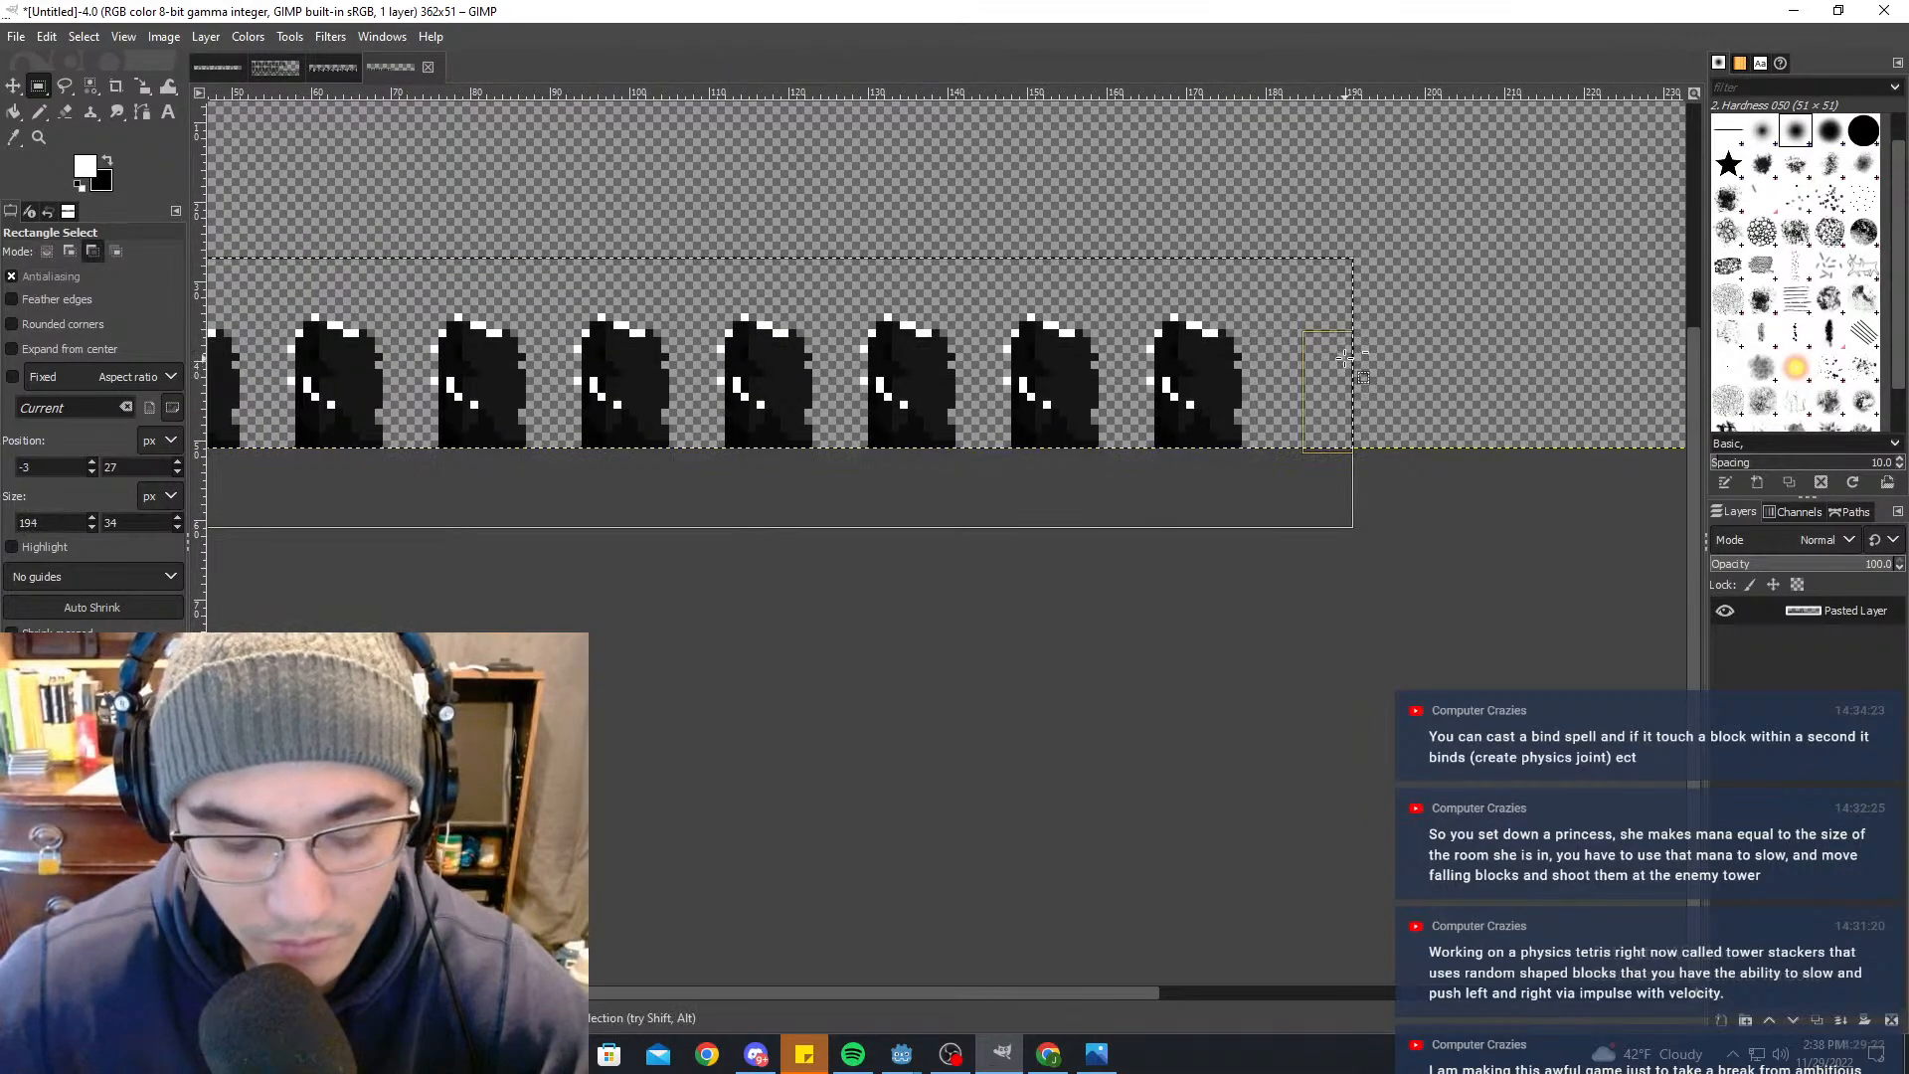
key("ctrl+x")
key("ctrl+v")
key("Right")
left_click(1258, 188)
scroll(1294, 385, "up", 6, "ctrl")
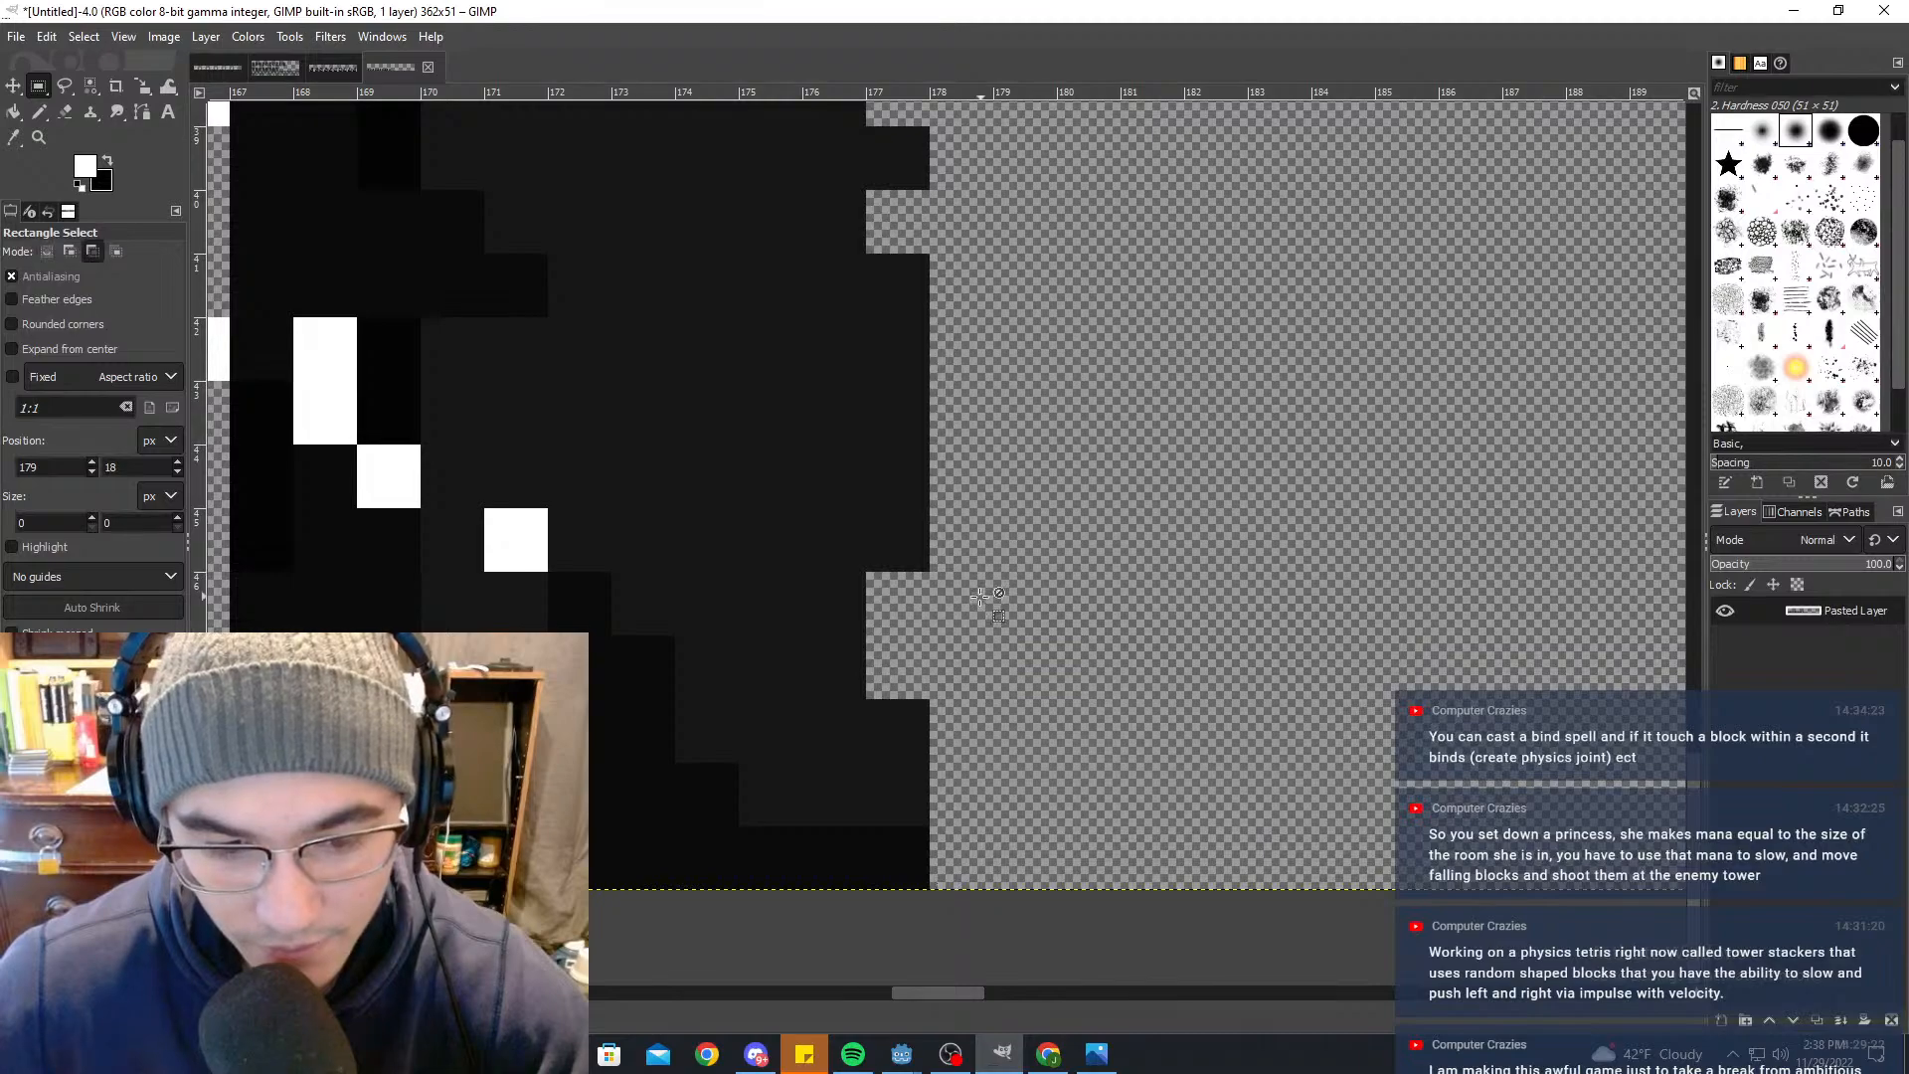
scroll(985, 633, "down", 2, "ctrl")
scroll(780, 539, "down", 5, "ctrl")
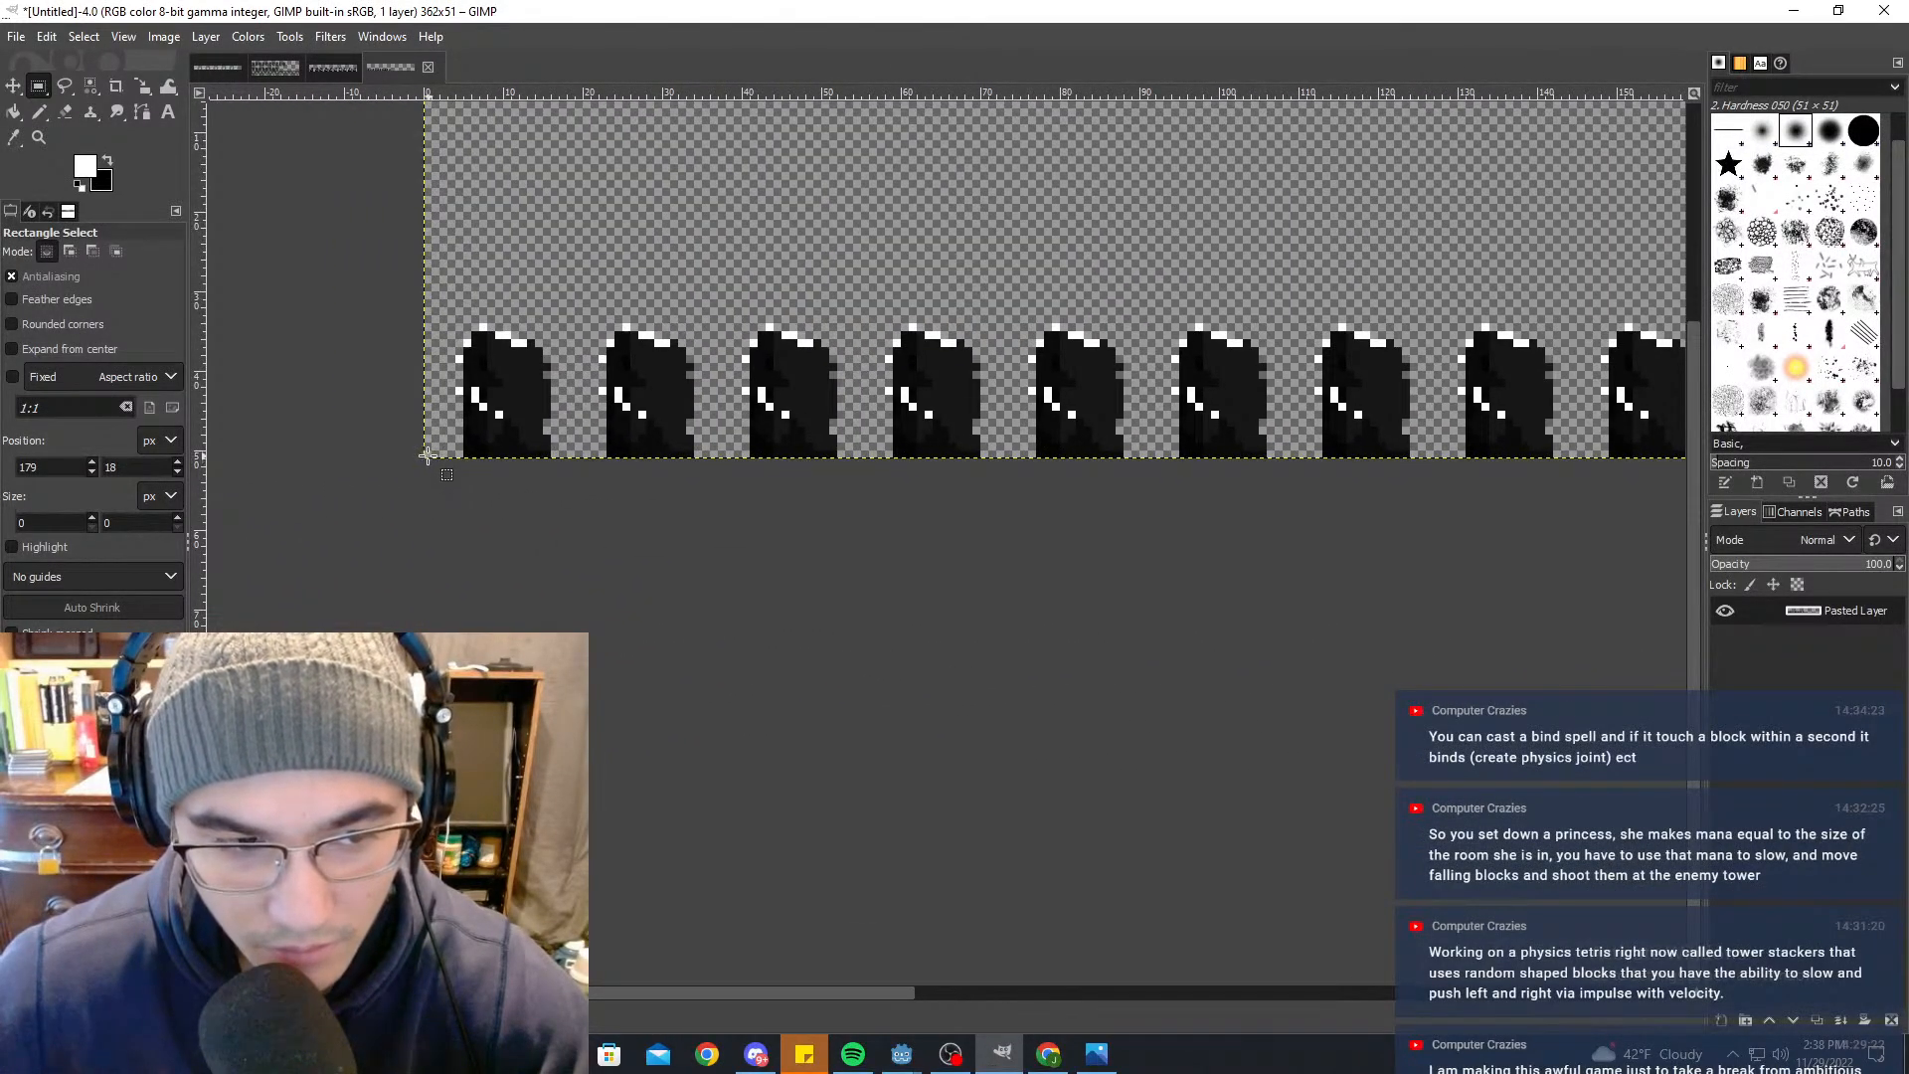
Step: Select the tombstone row from the canvas's lower-left corner to 4 px beyond the last tombstone, 182 px wide
left_click_drag(428, 455, 1406, 306)
middle_click_drag(1304, 382, 588, 439)
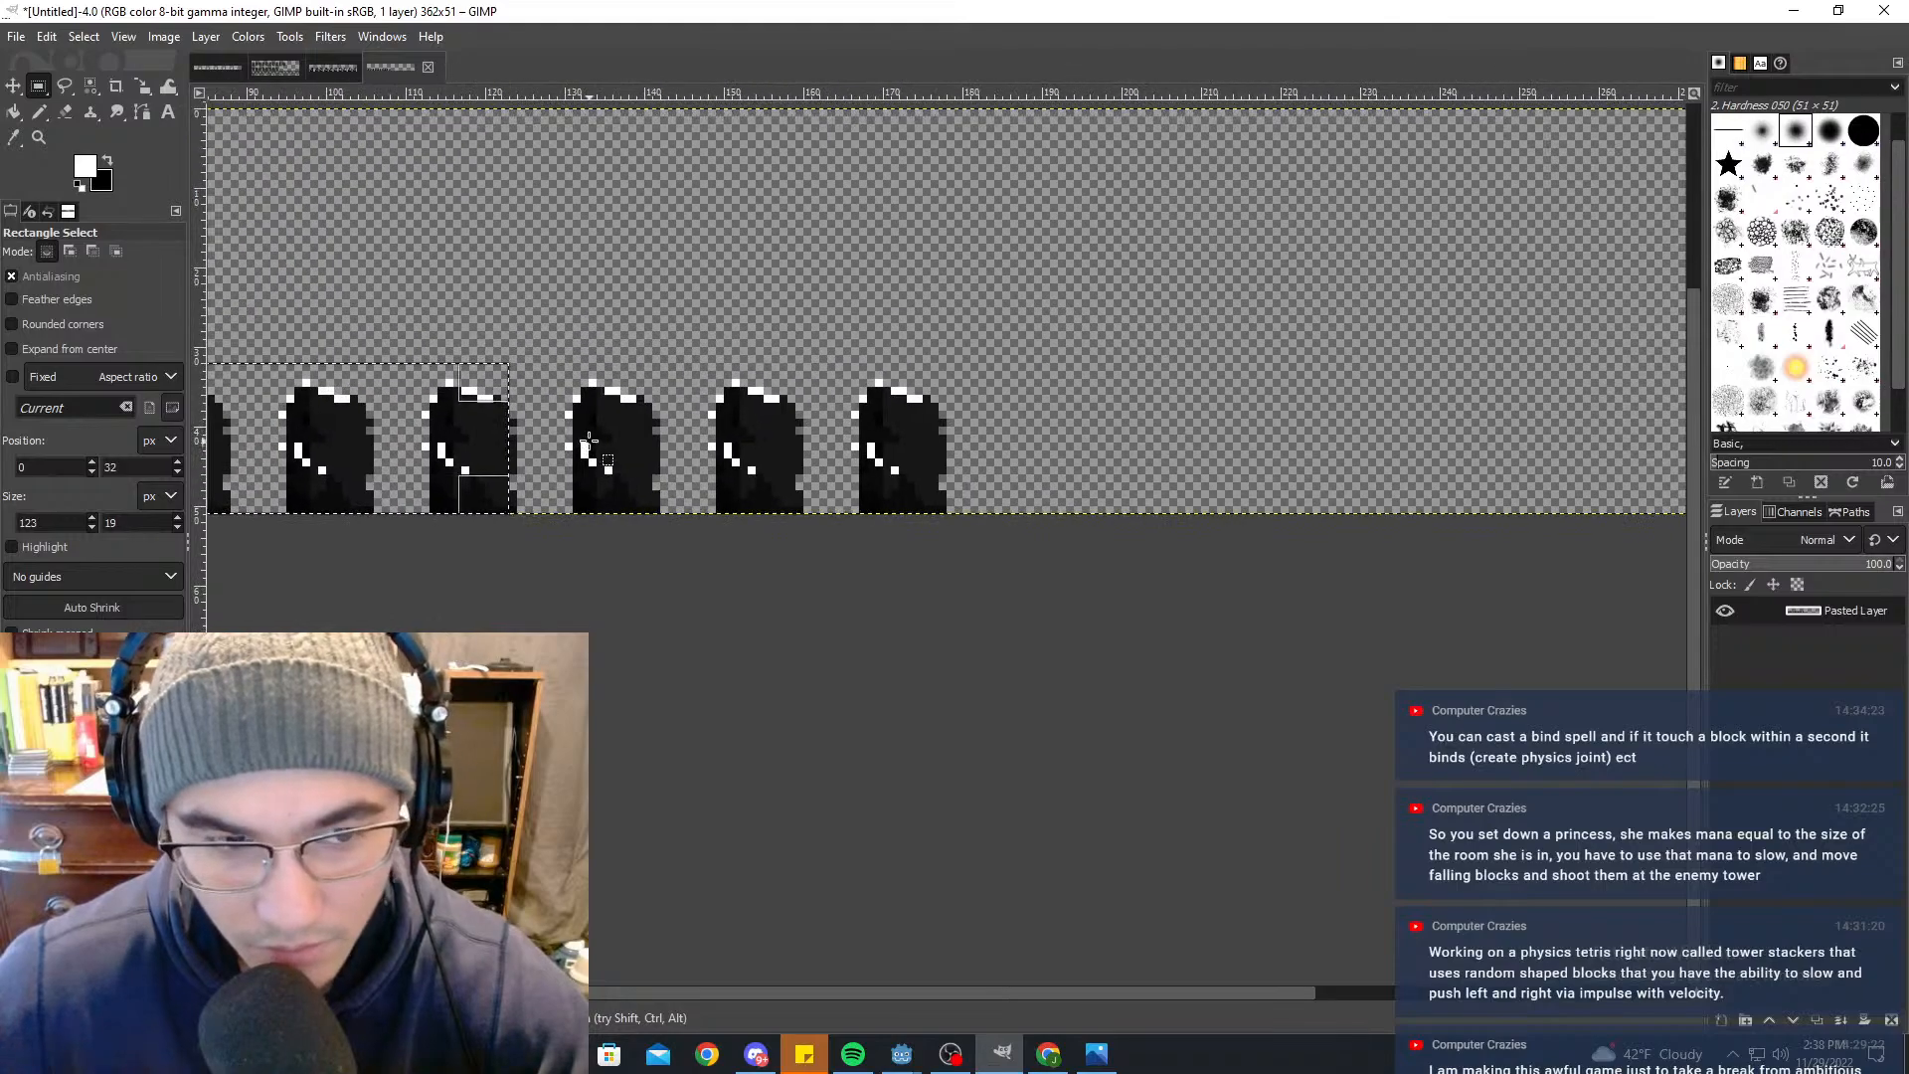
left_click_drag(505, 446, 840, 425)
scroll(953, 445, "up", 5, "ctrl")
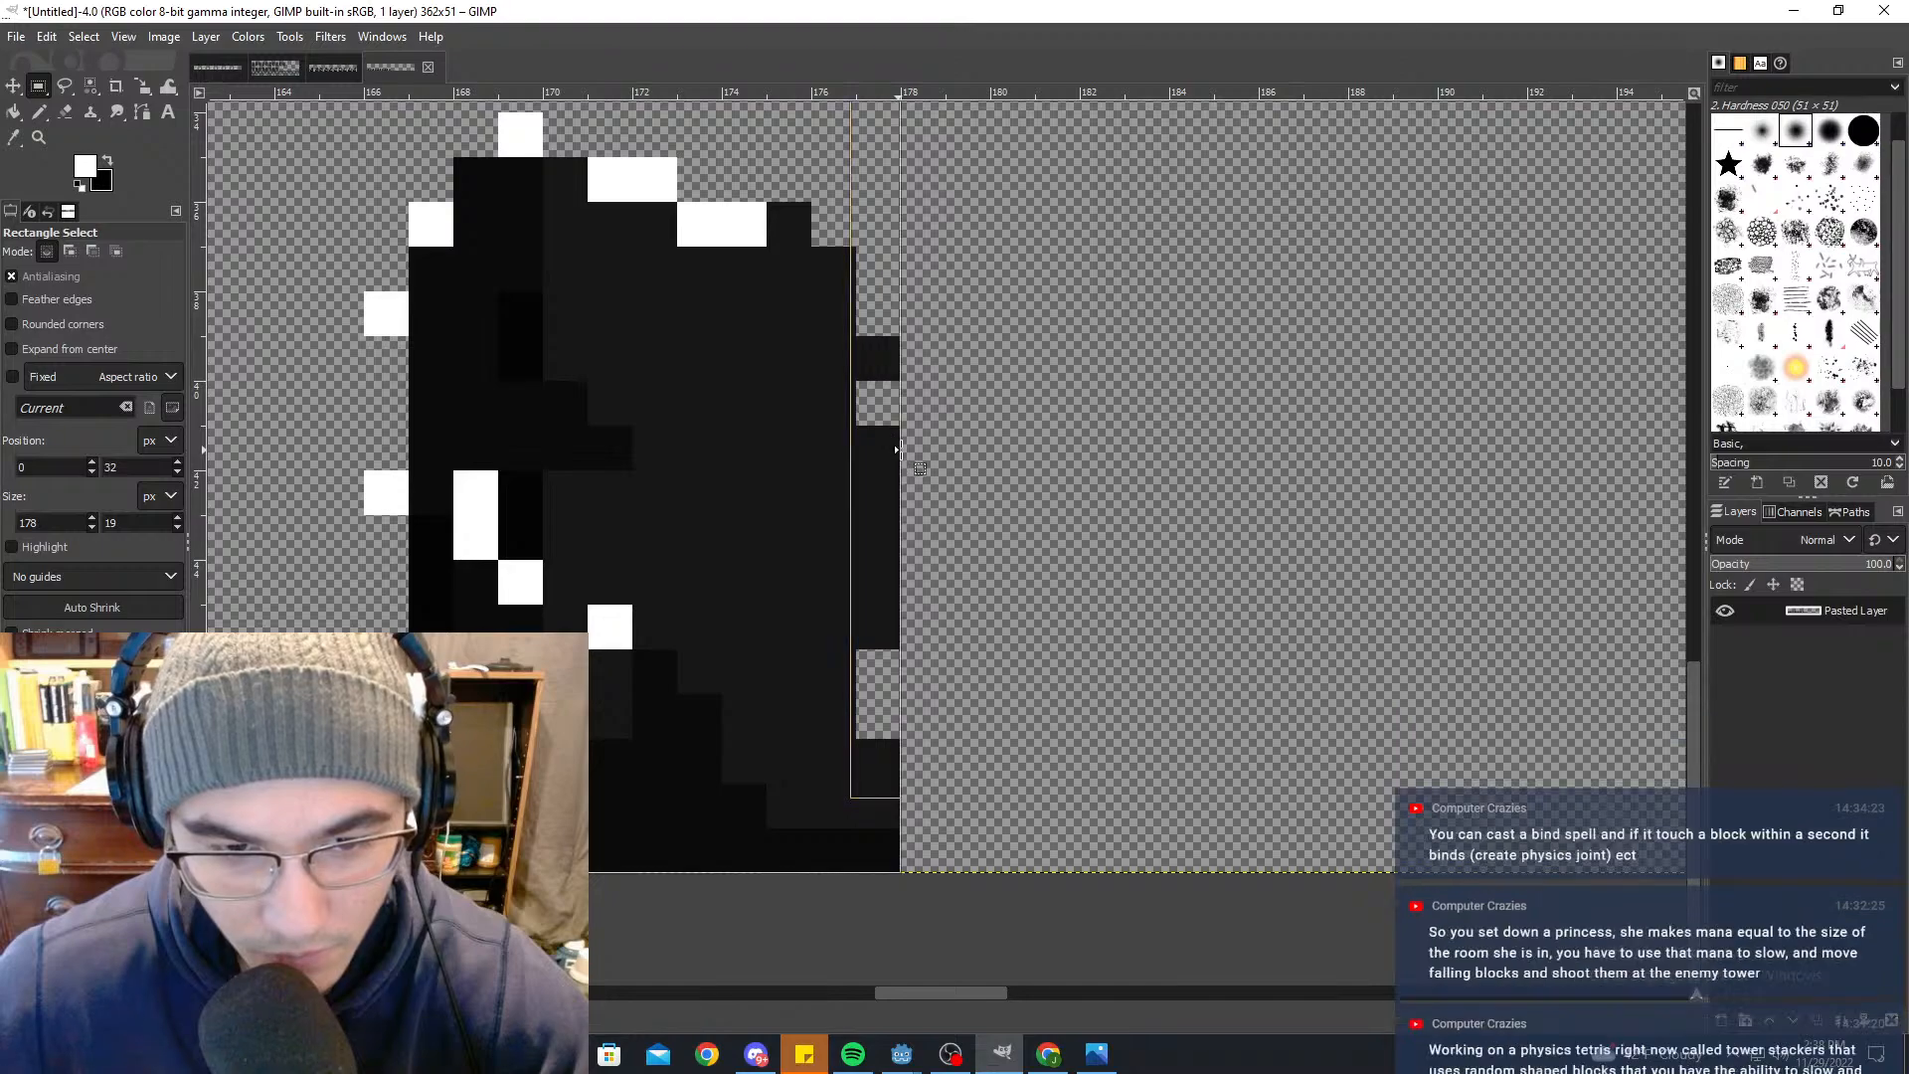
left_click_drag(900, 447, 1077, 444)
scroll(1060, 388, "down", 7, "ctrl")
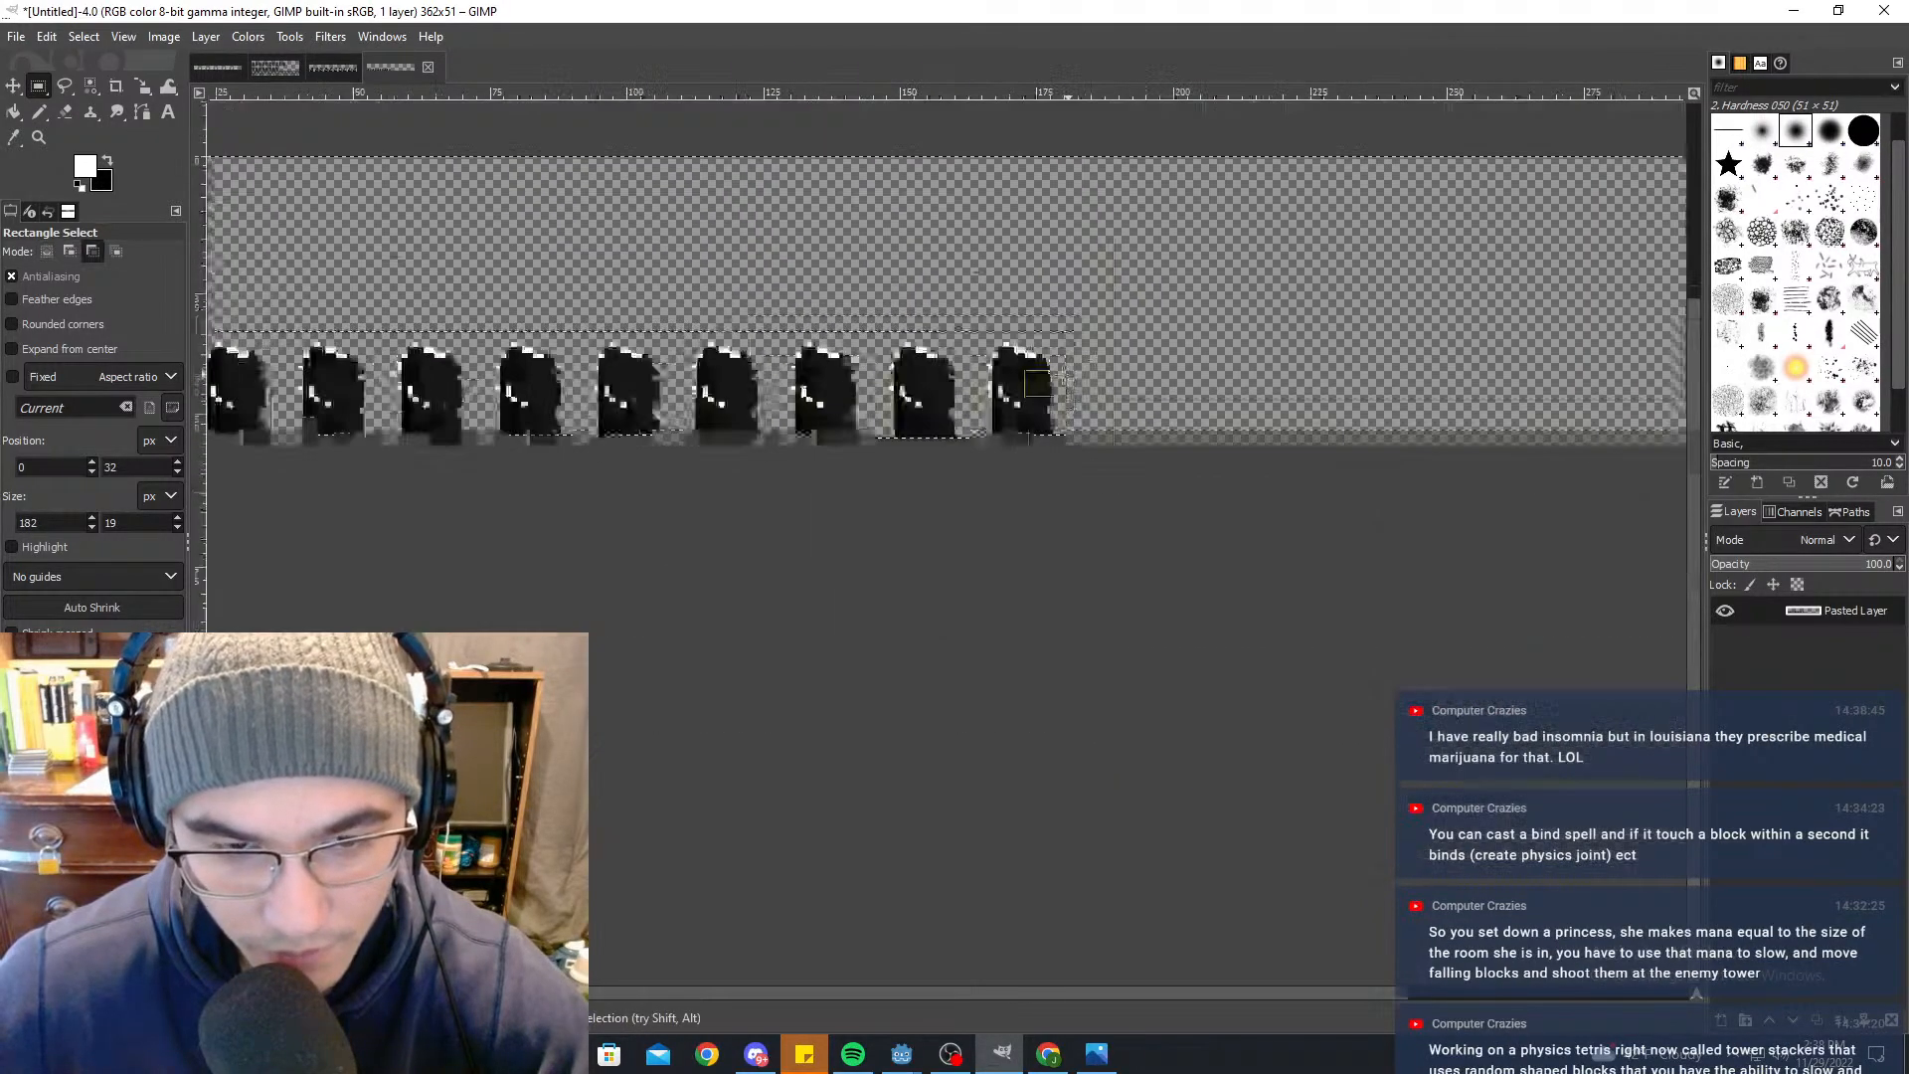
Step: Tighten the selection's upper edge to just above the tombstones, giving it a height of 17 px
scroll(956, 333, "up", 1, "shift")
scroll(953, 290, "up", 5, "ctrl")
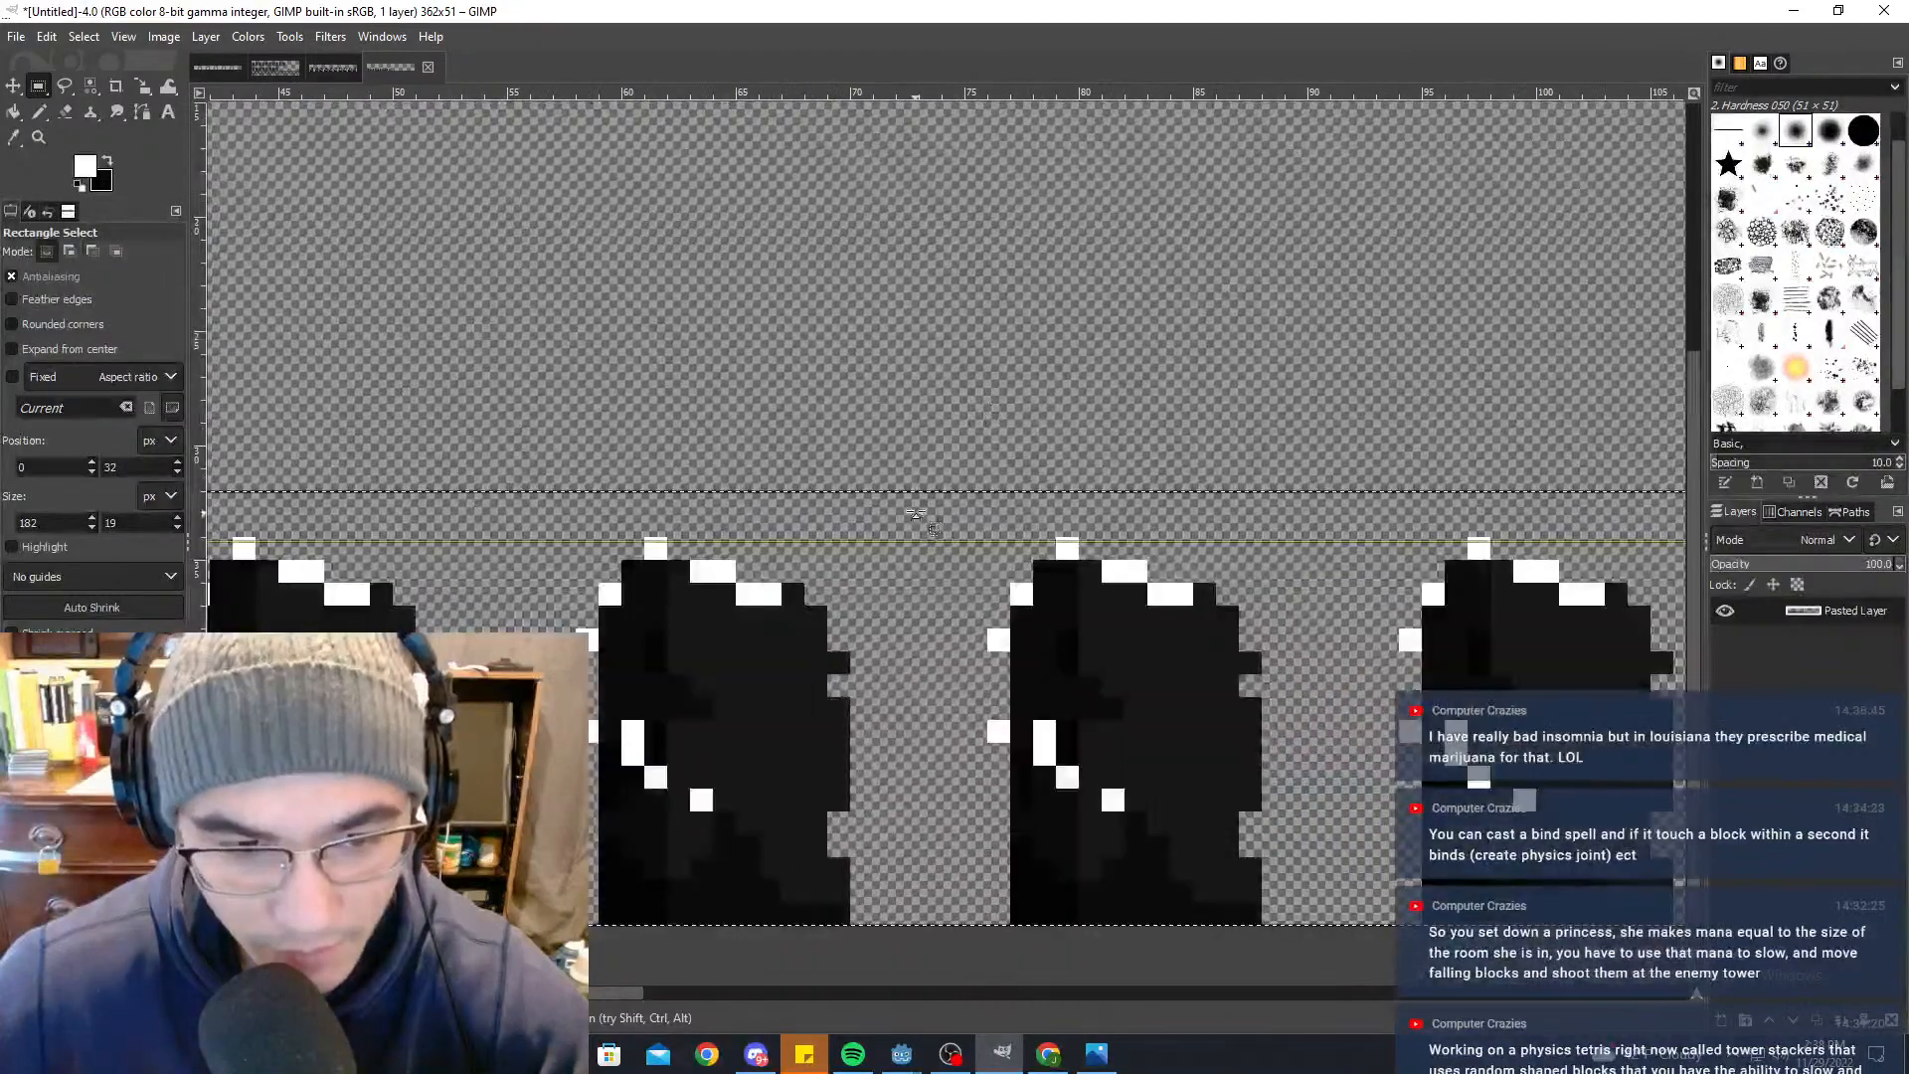
left_click_drag(921, 492, 921, 557)
scroll(984, 462, "down", 7, "ctrl")
scroll(1155, 444, "up", 4, "ctrl")
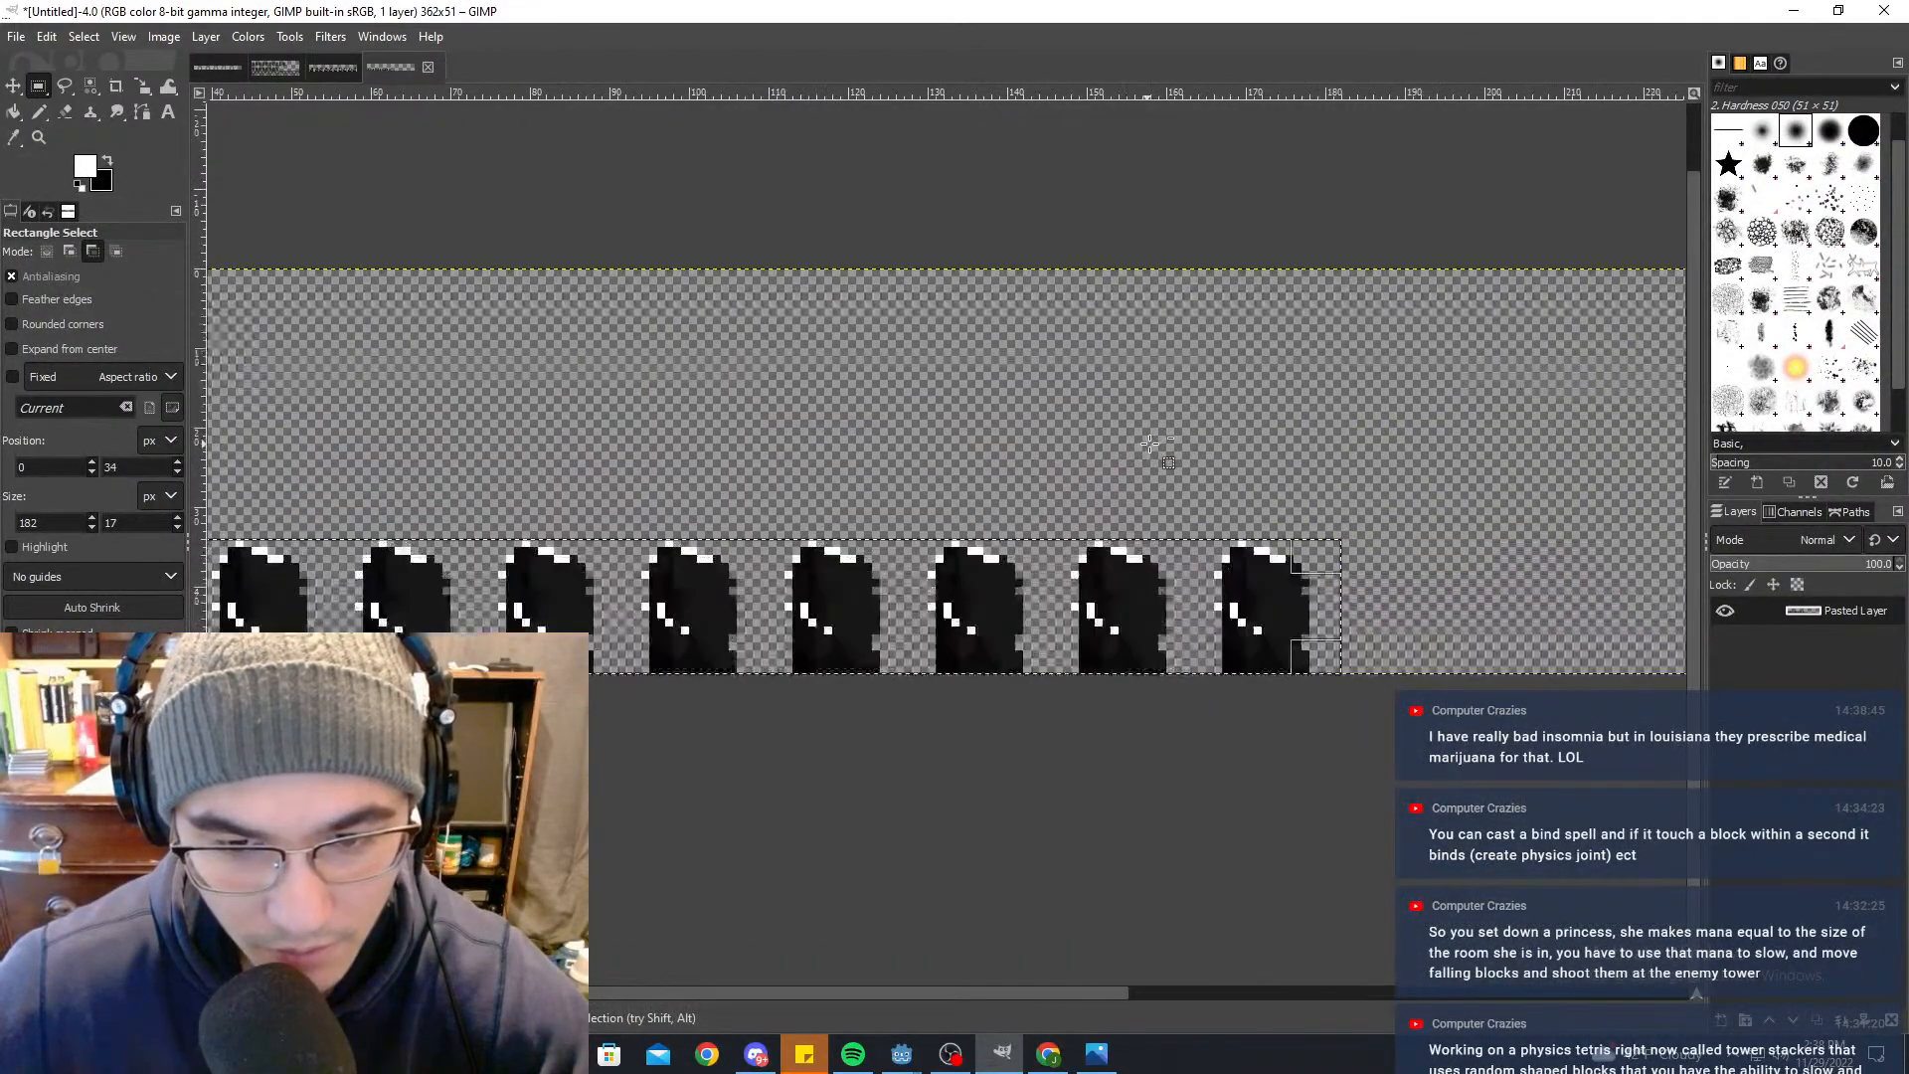
scroll(1113, 375, "up", 4, "shift")
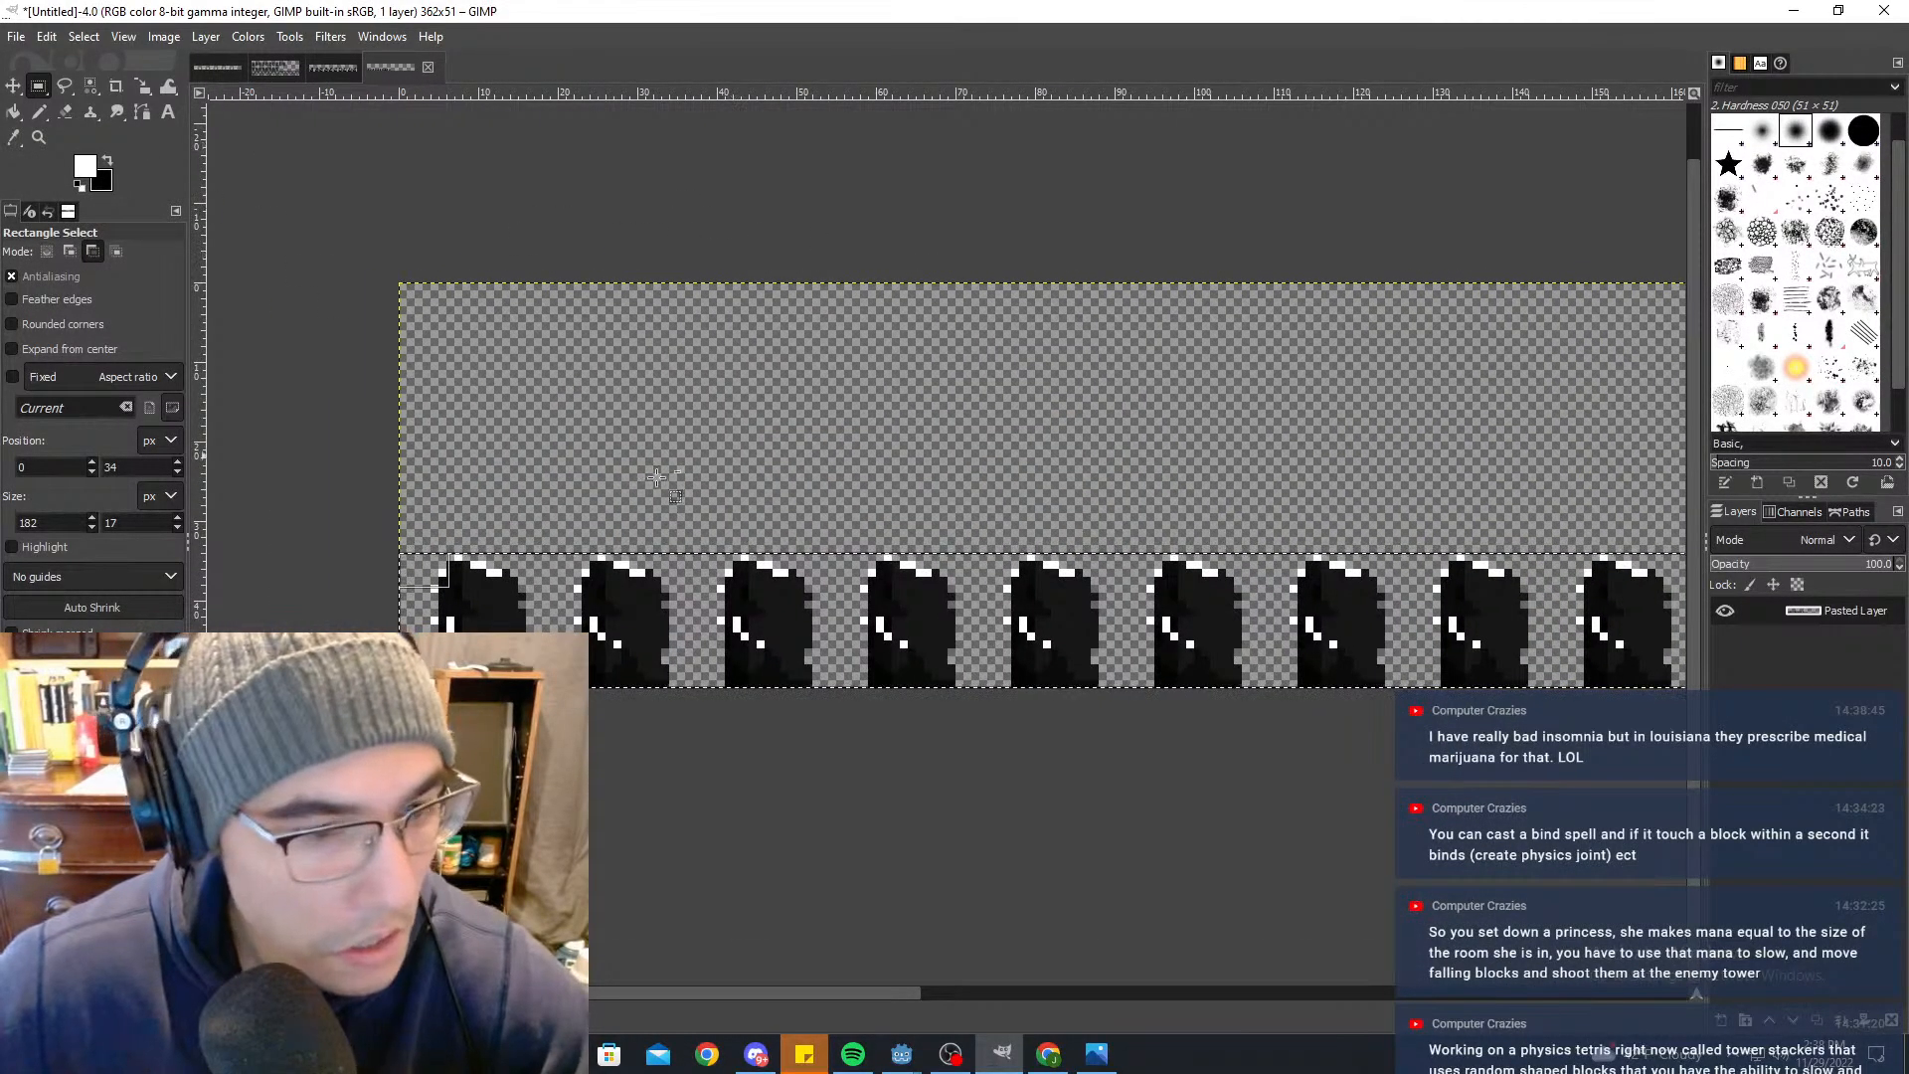
Step: Crop the image to the 182 × 17 px selection around the tombstone row
key("c")
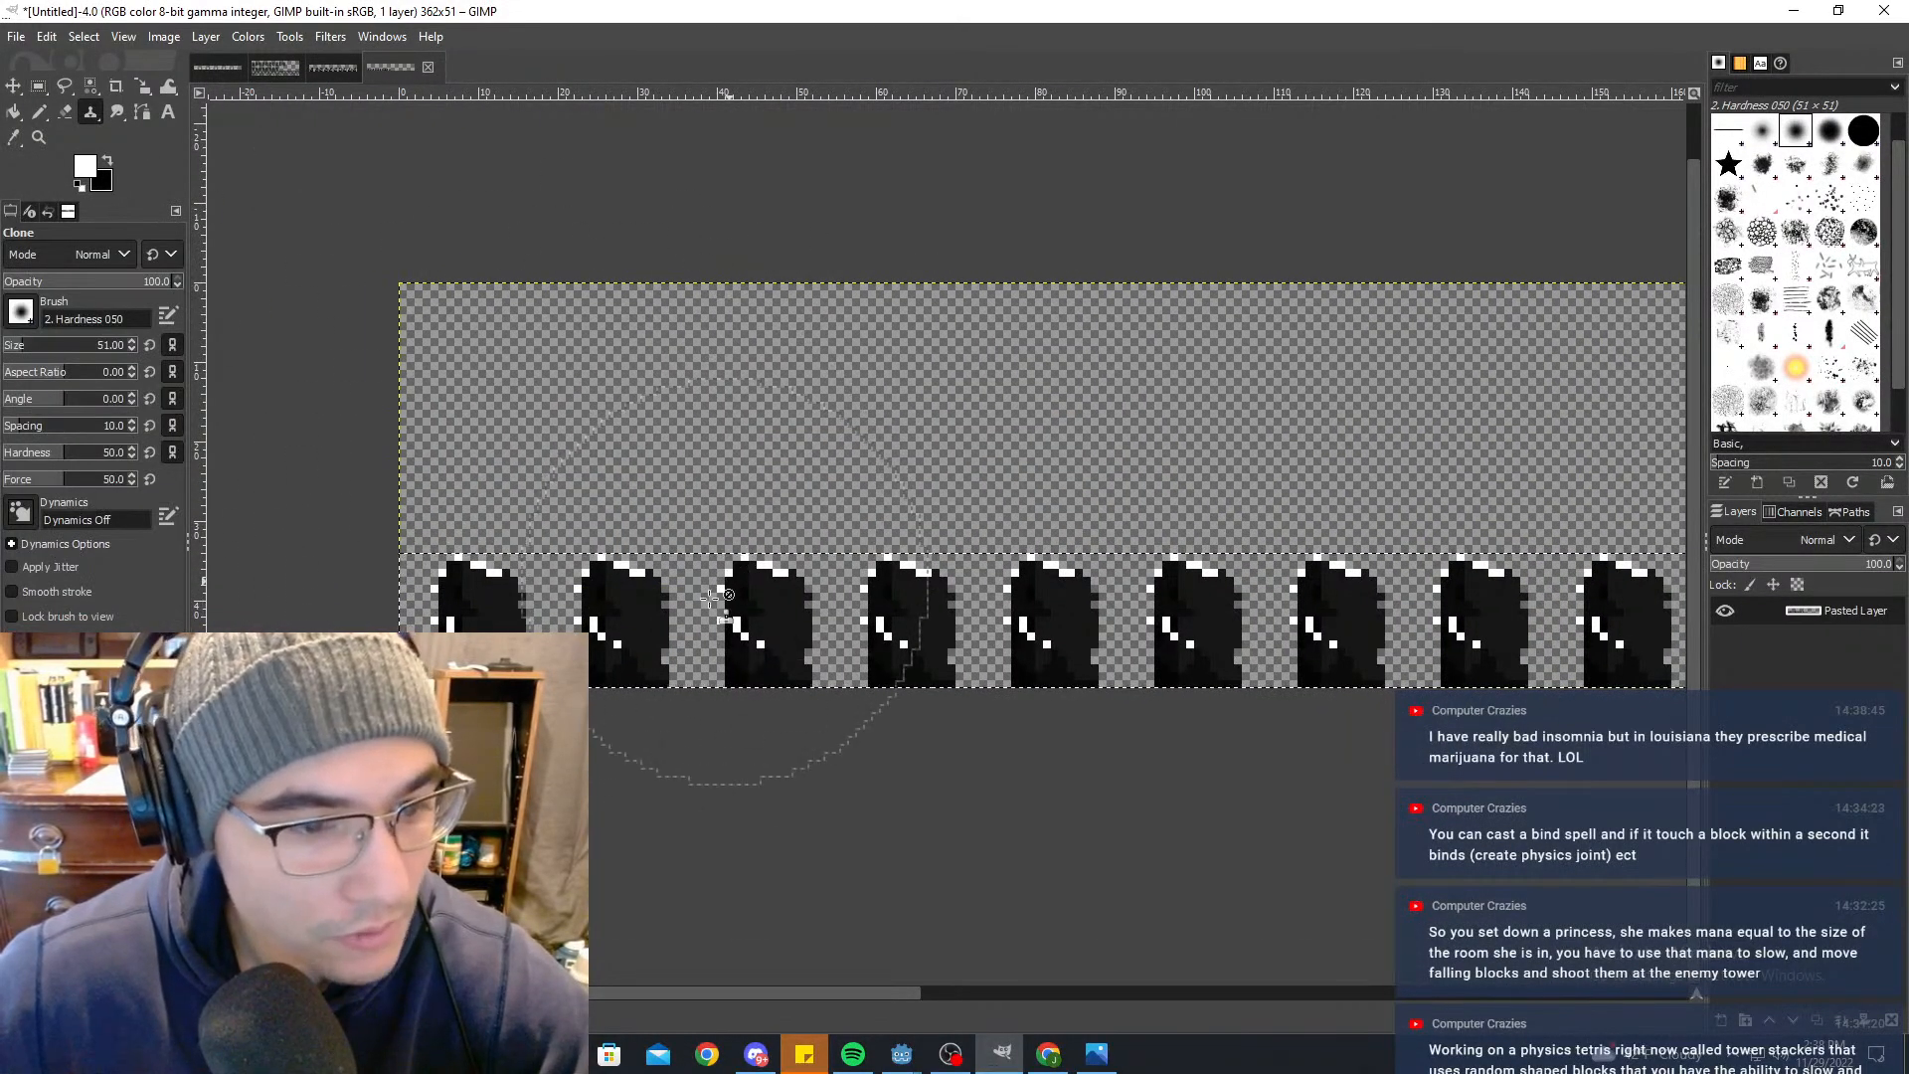
right_click(529, 623)
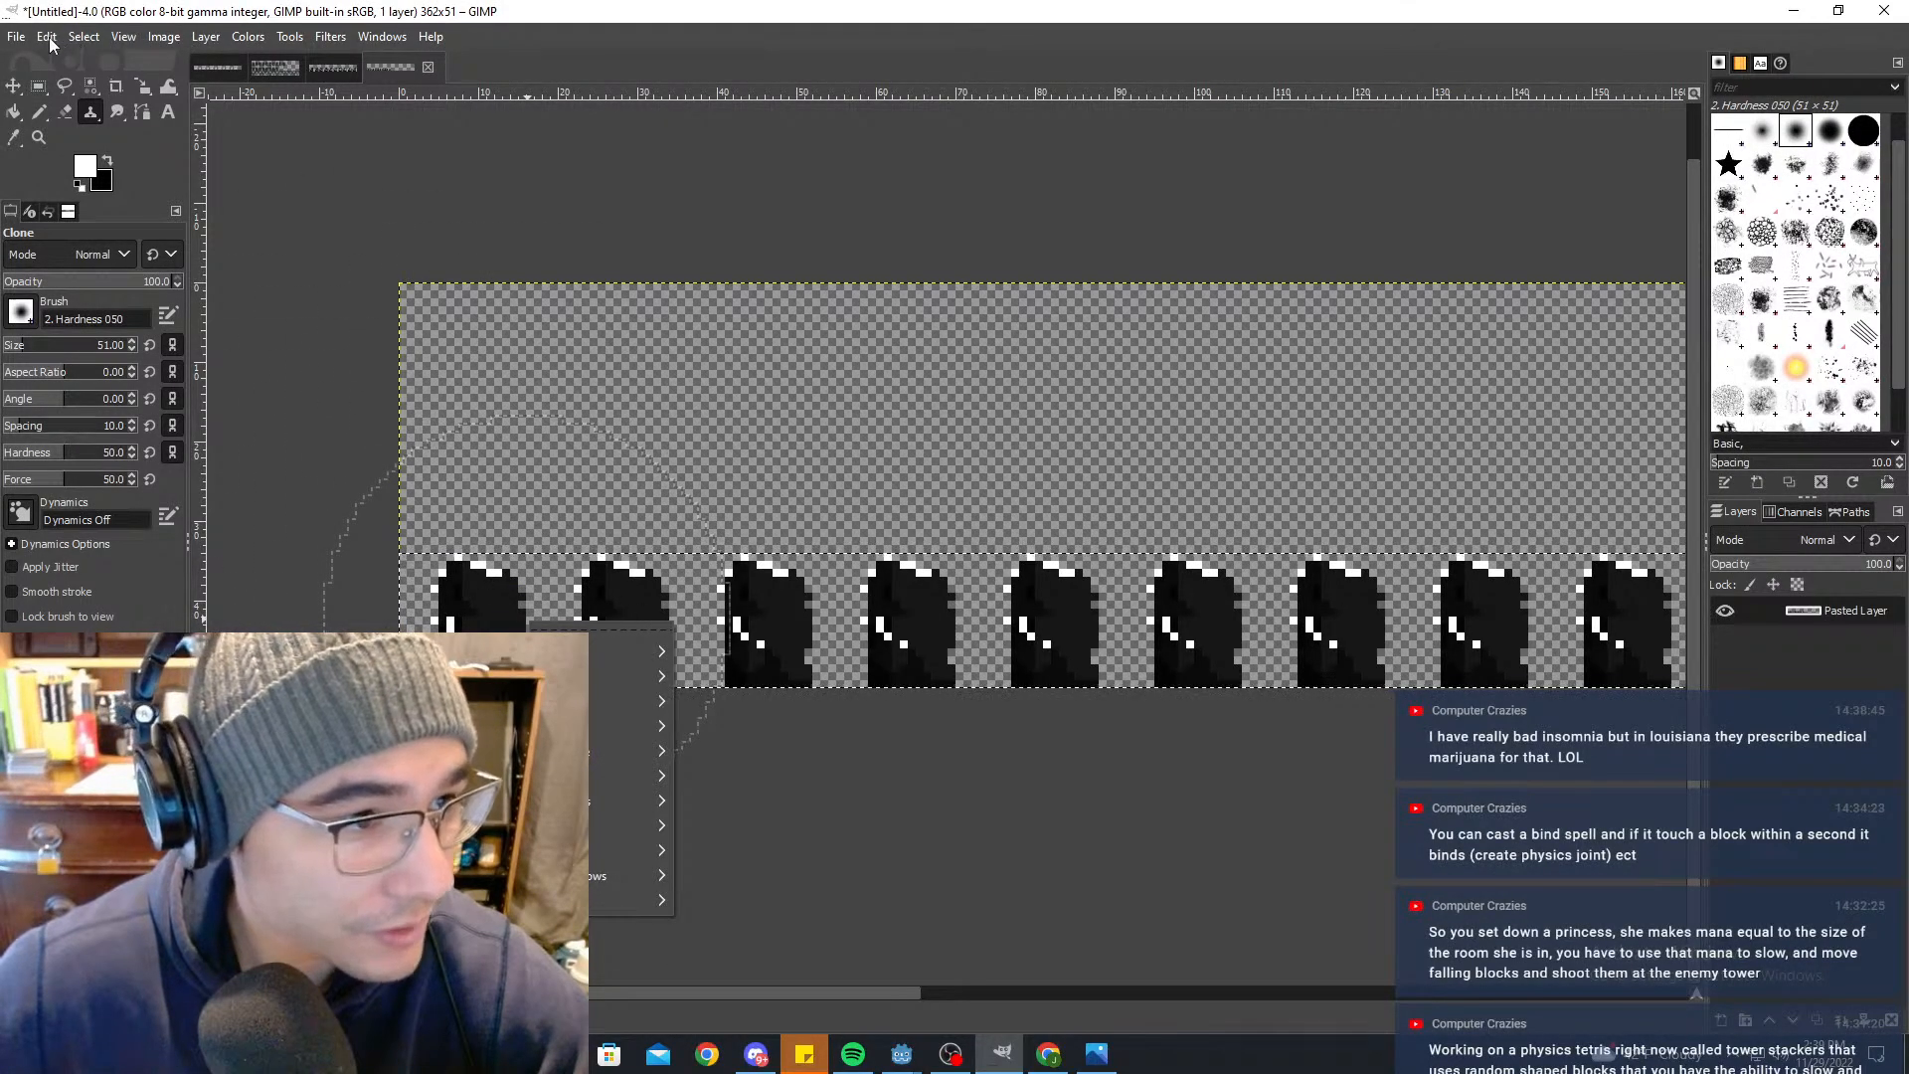
left_click(90, 45)
left_click(85, 37)
mouse_move(164, 37)
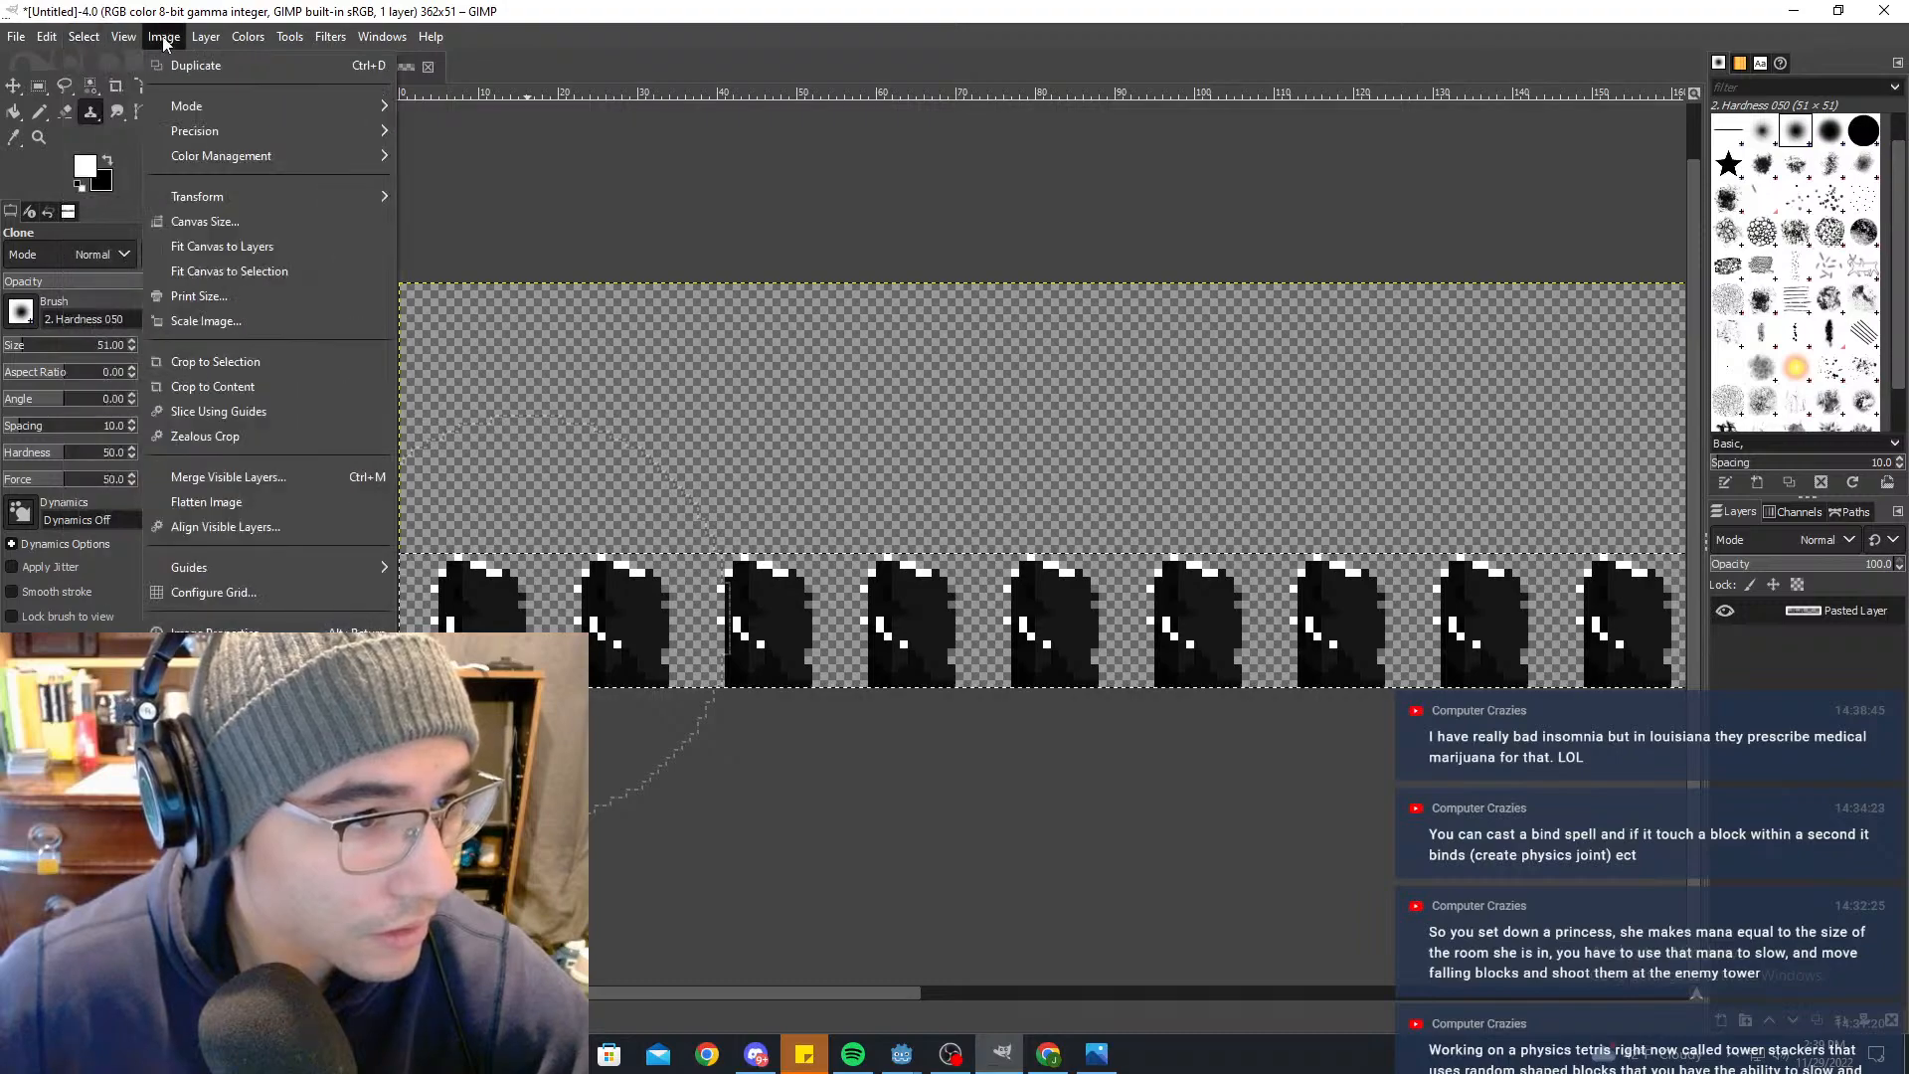
left_click(272, 386)
scroll(897, 502, "down", 3, "ctrl")
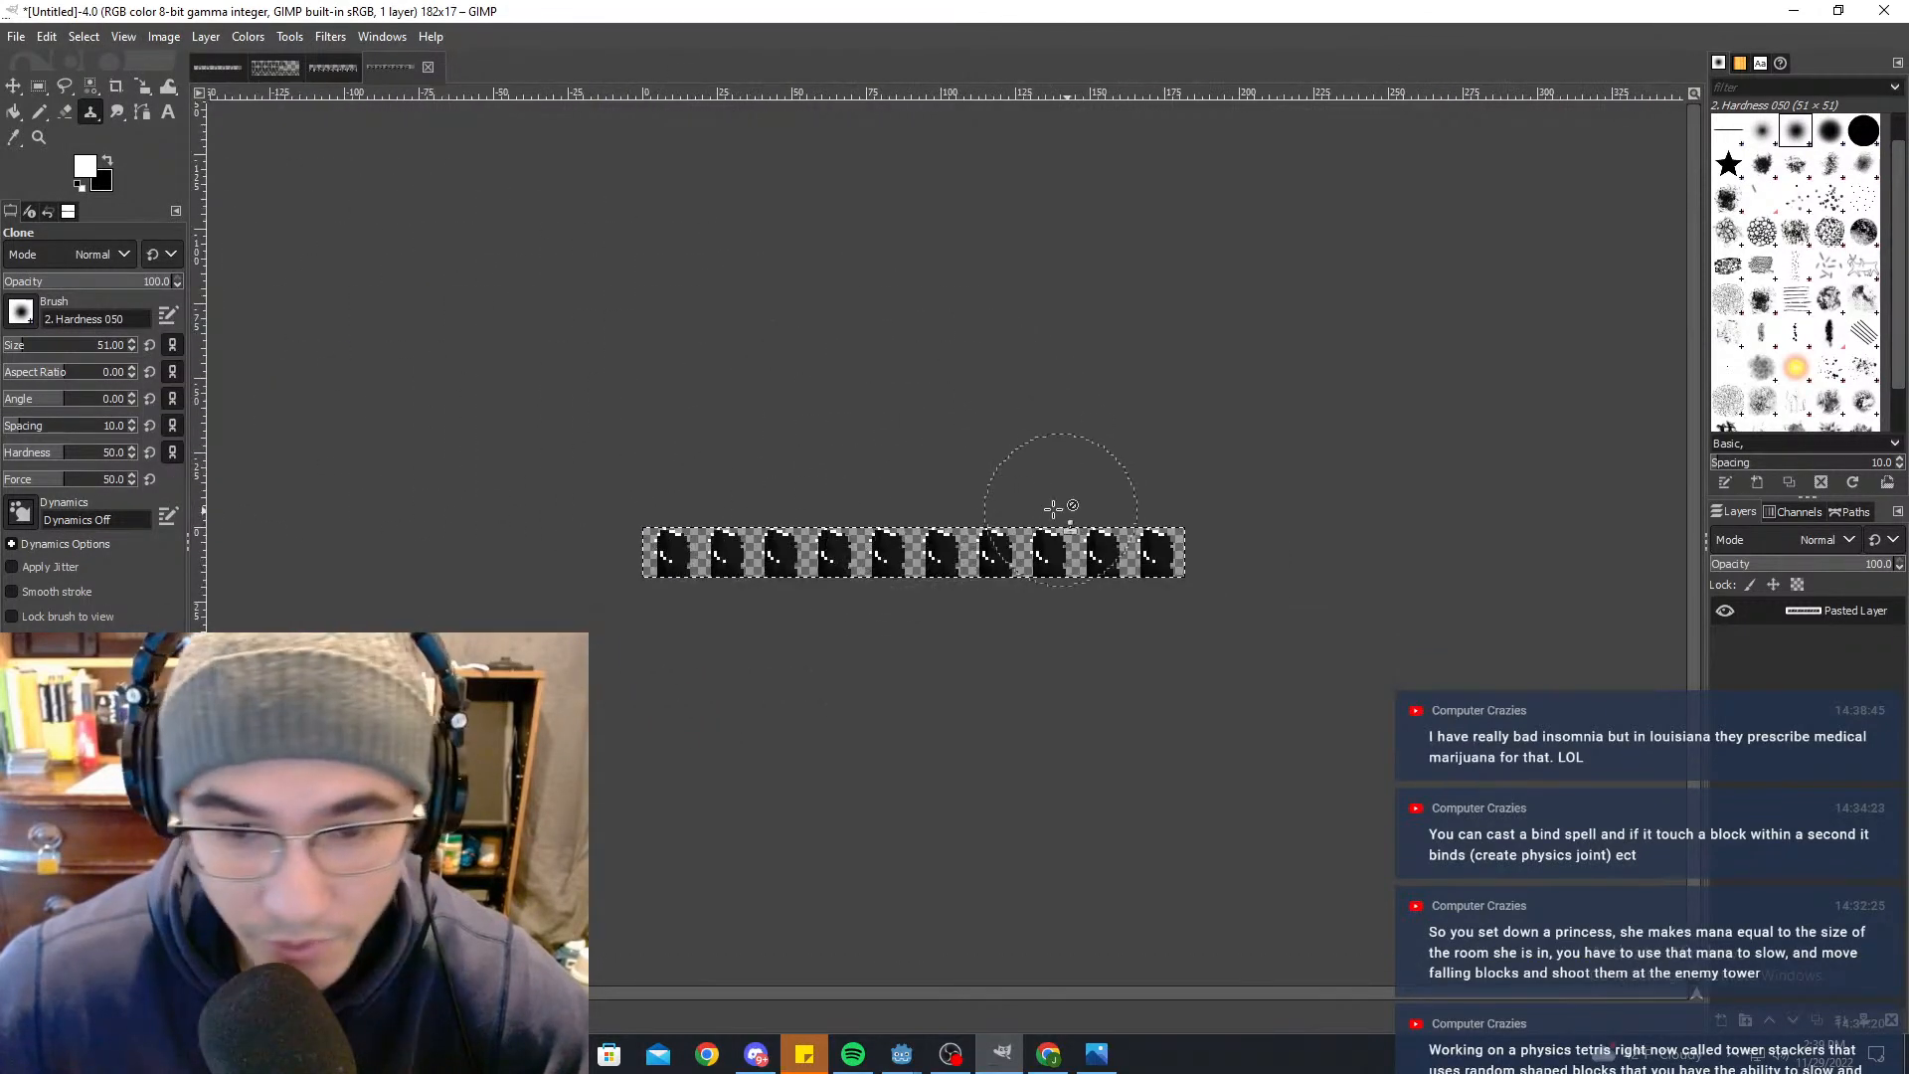
Step: Start a PNG export of the cropped tombstone strip to the dark series folder, clearing the default name and enlarging the export dialog
scroll(1181, 557, "up", 2, "ctrl")
middle_click_drag(759, 469, 1078, 476)
left_click(16, 37)
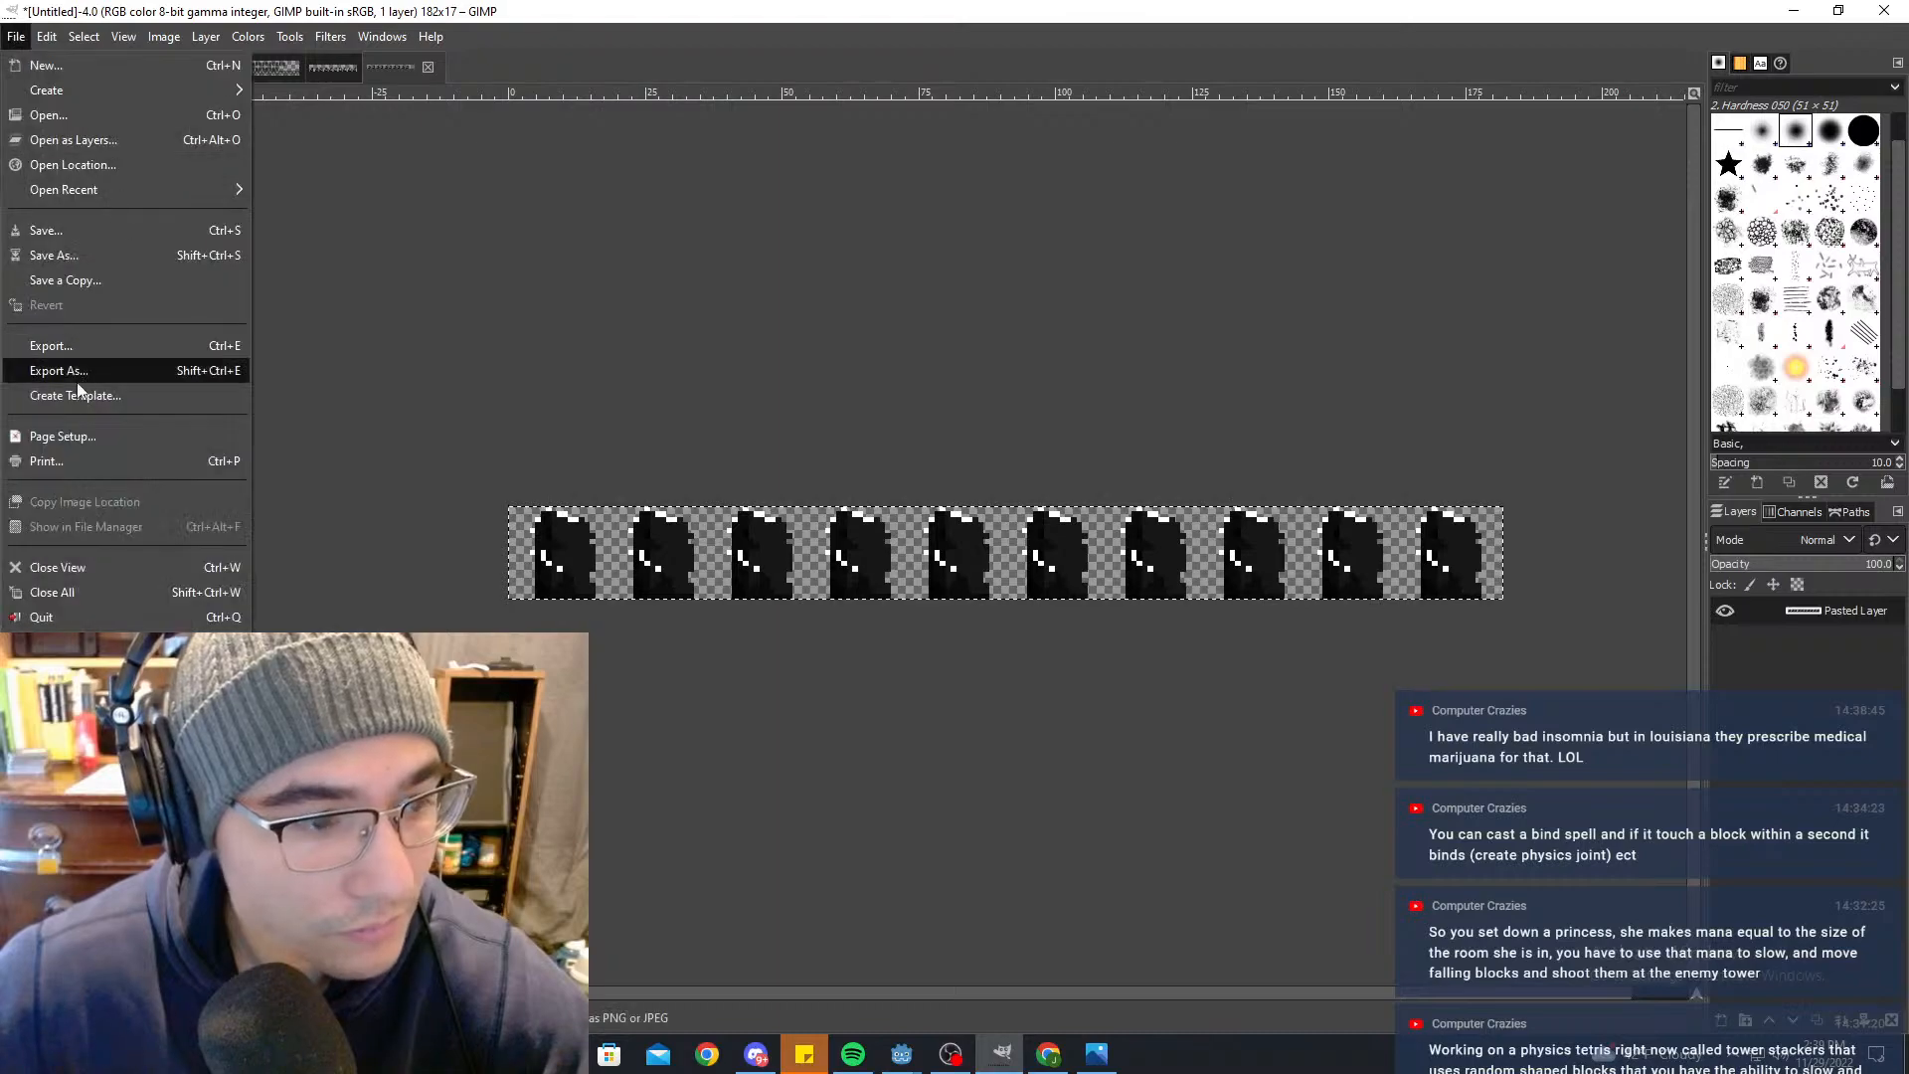
left_click(65, 375)
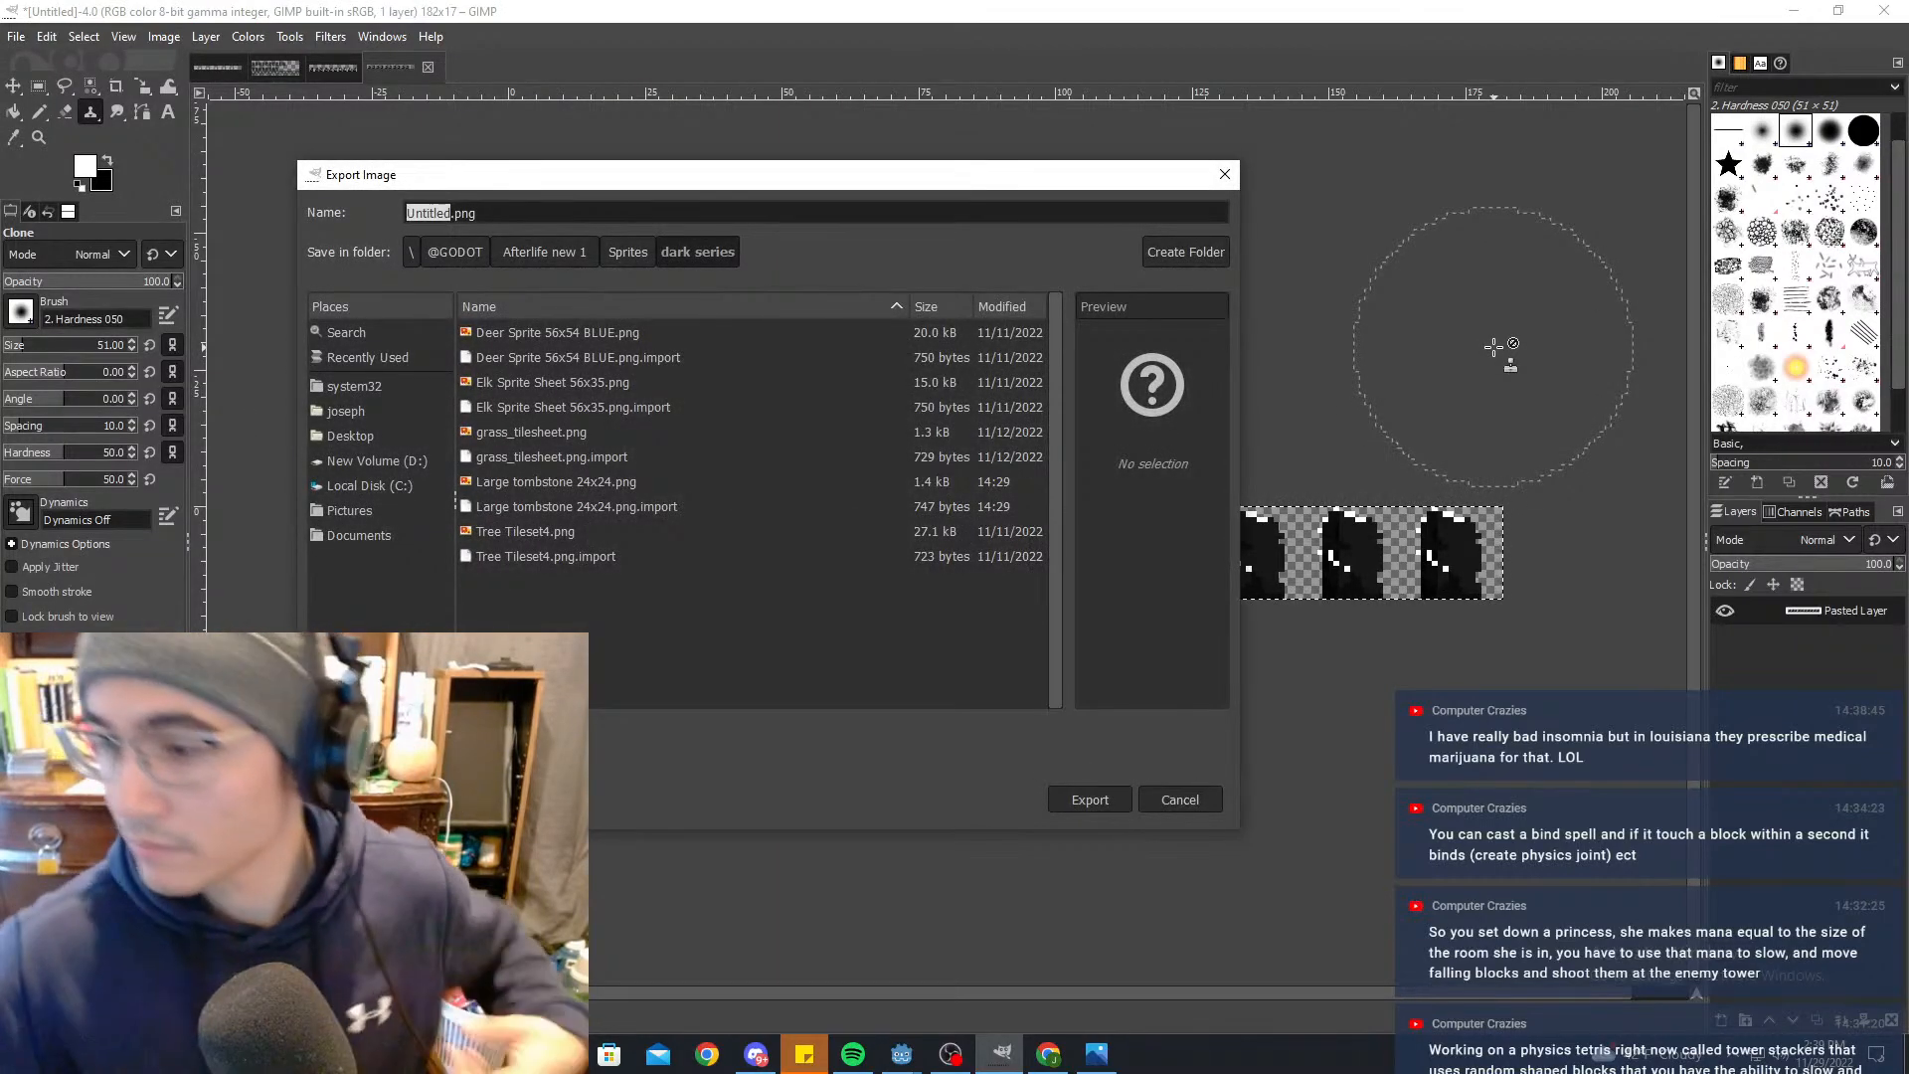
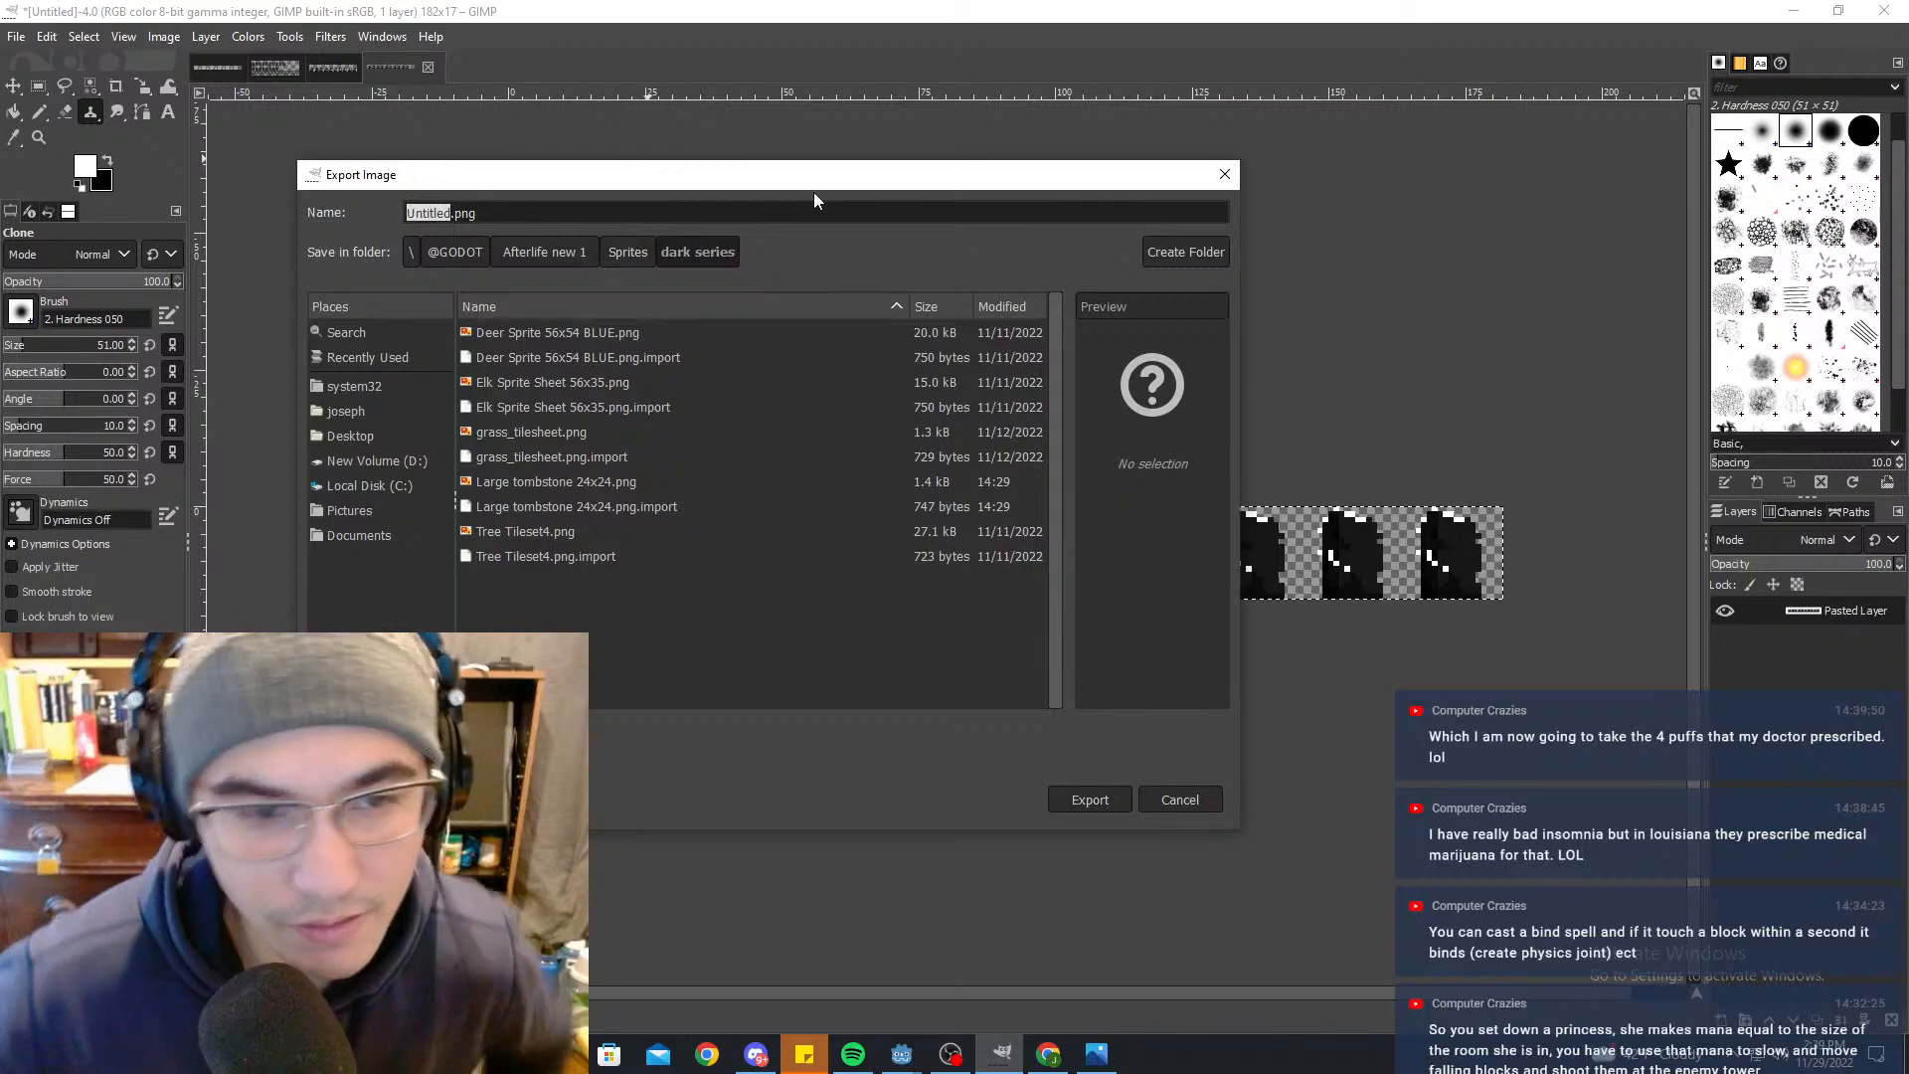
key("BackSpace")
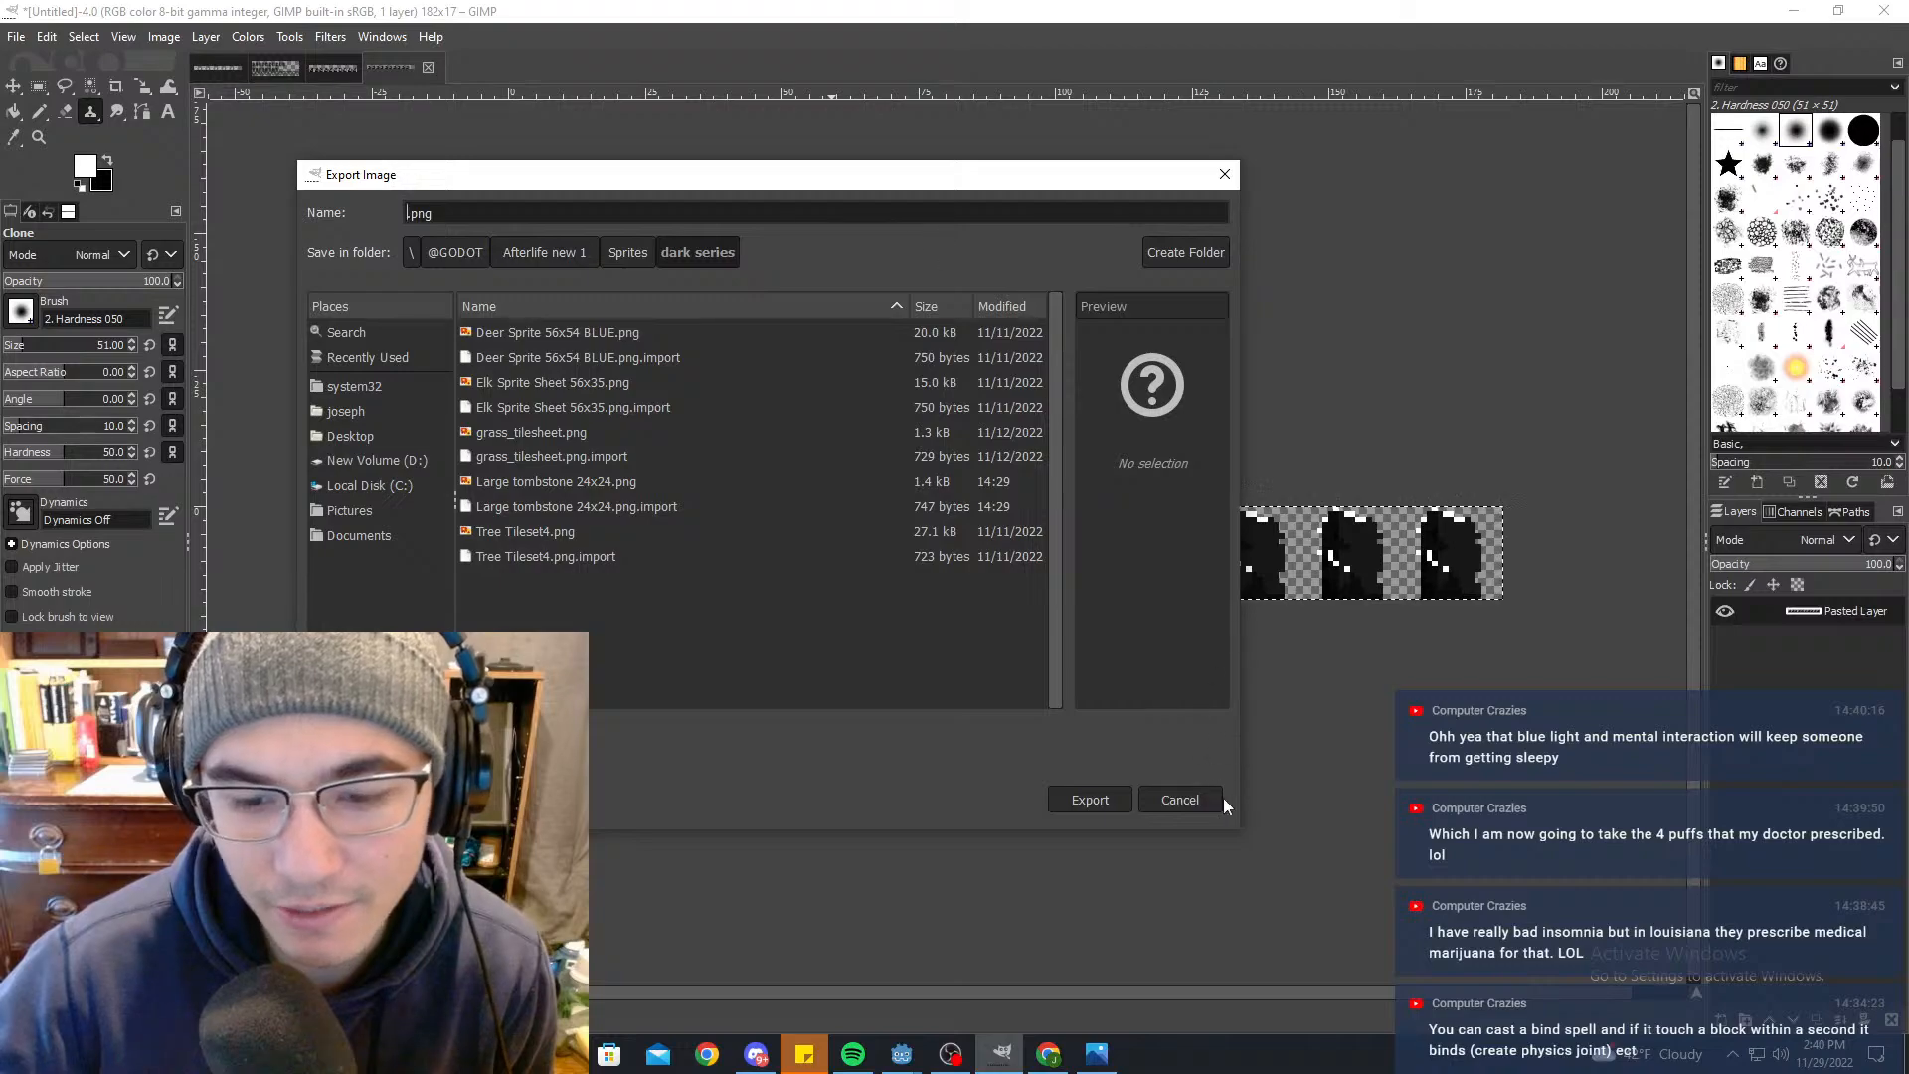
left_click_drag(1238, 837, 1509, 744)
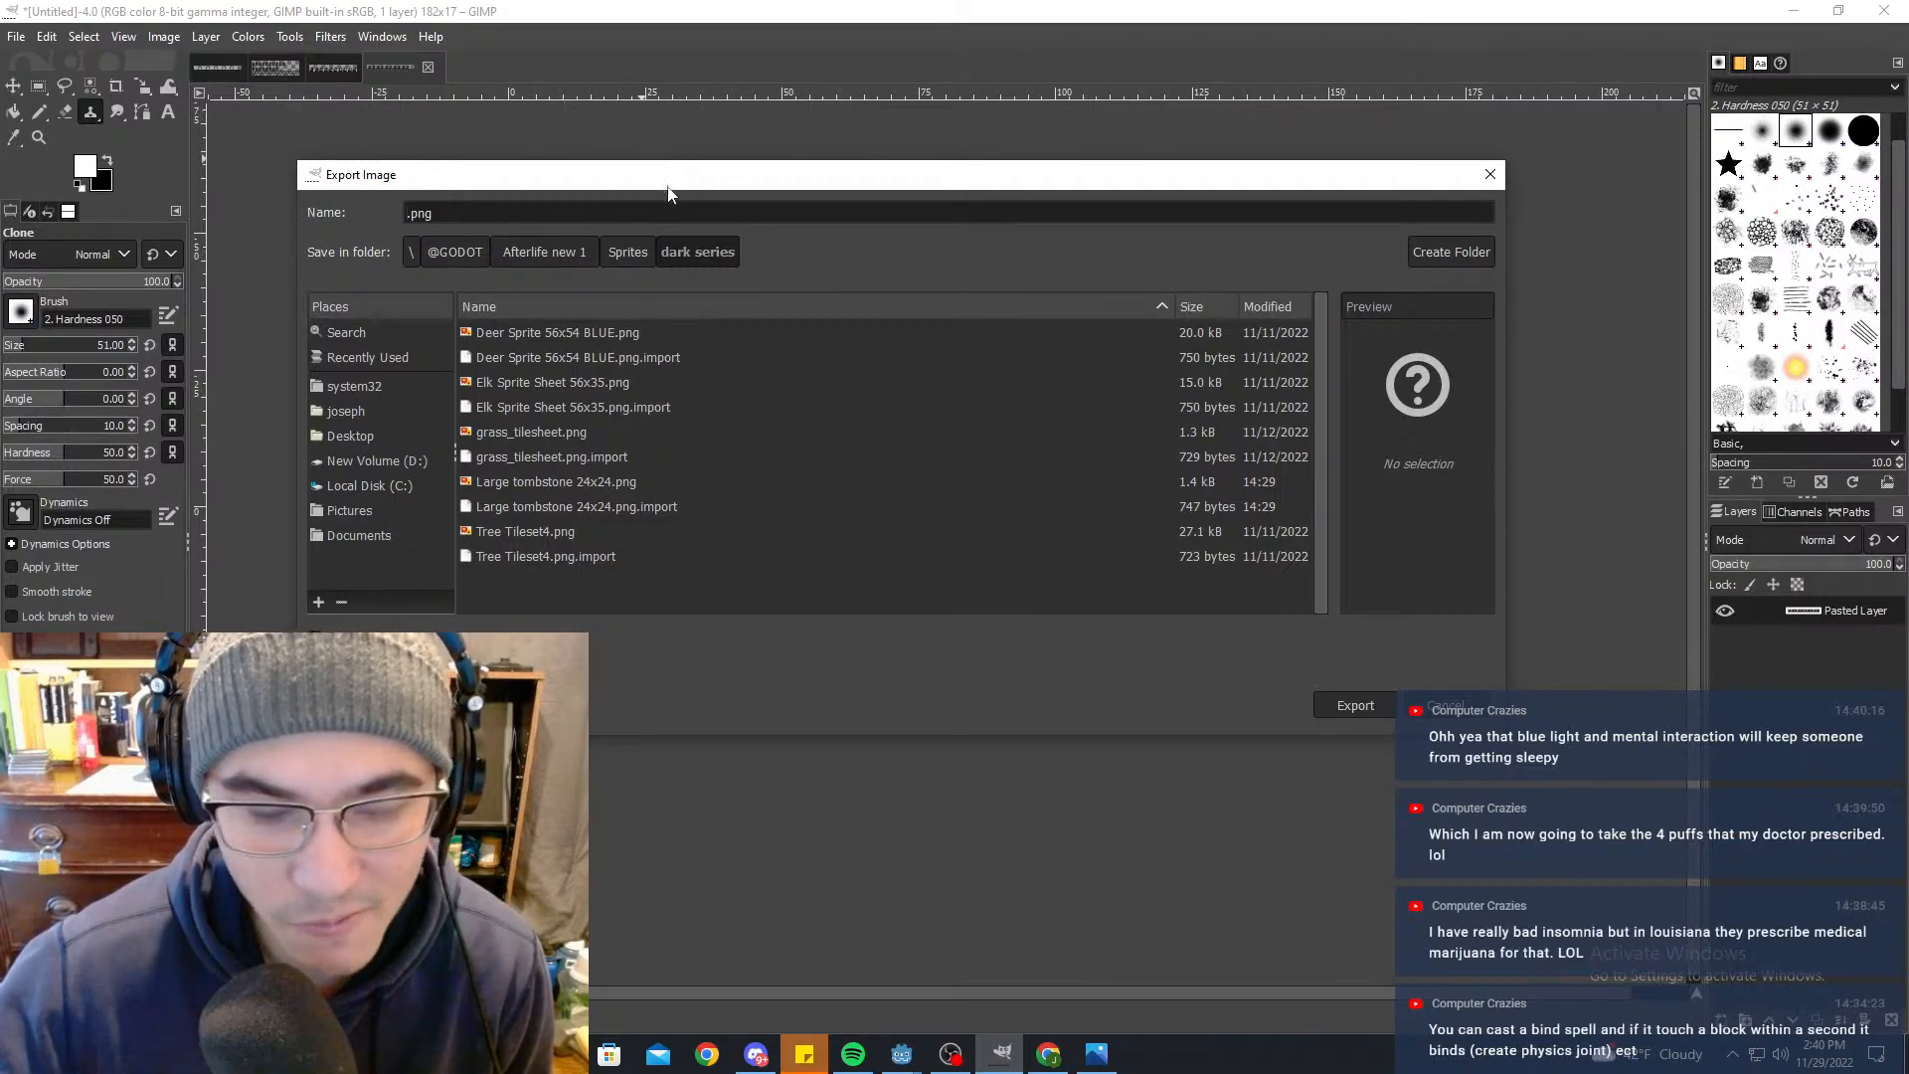
mouse_move(670, 184)
left_mouse_down()
mouse_move(815, 25)
mouse_move(765, 77)
mouse_move(764, 254)
left_mouse_up()
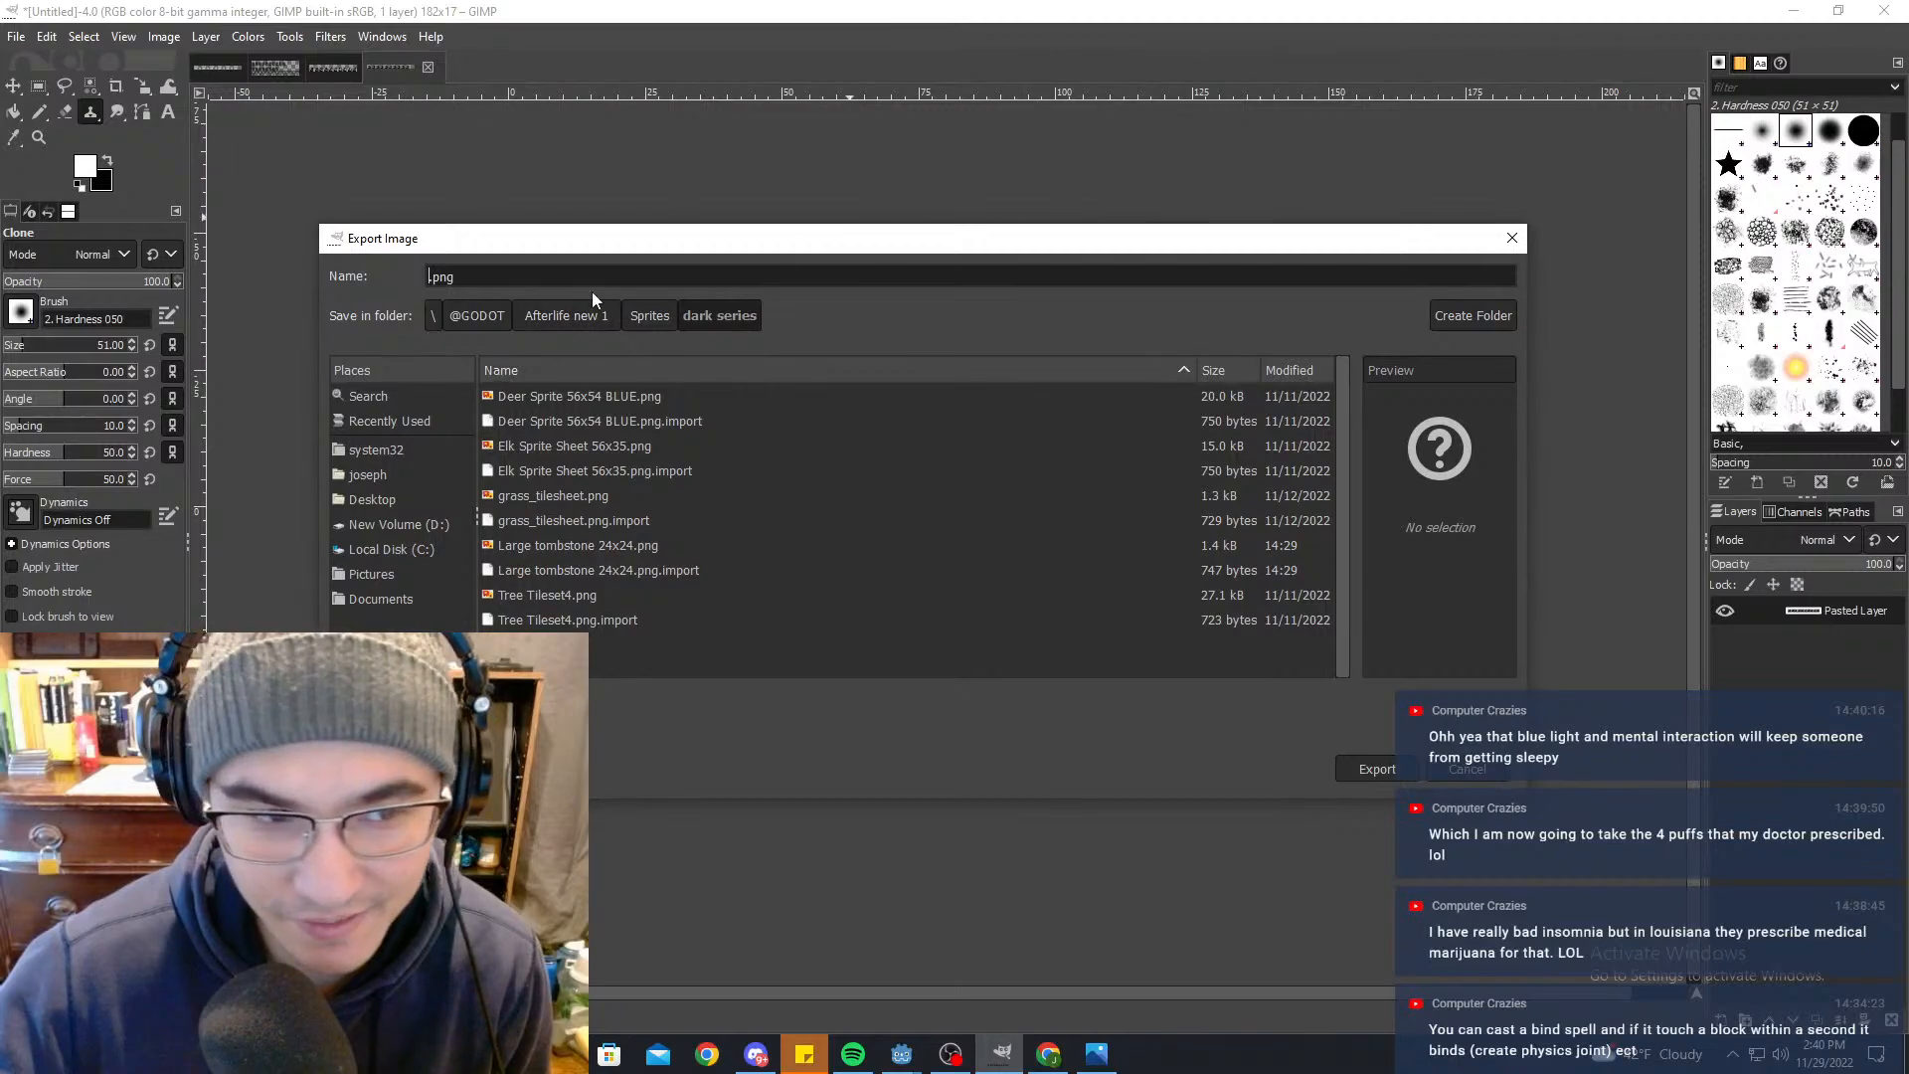
left_click_drag(670, 252, 761, 275)
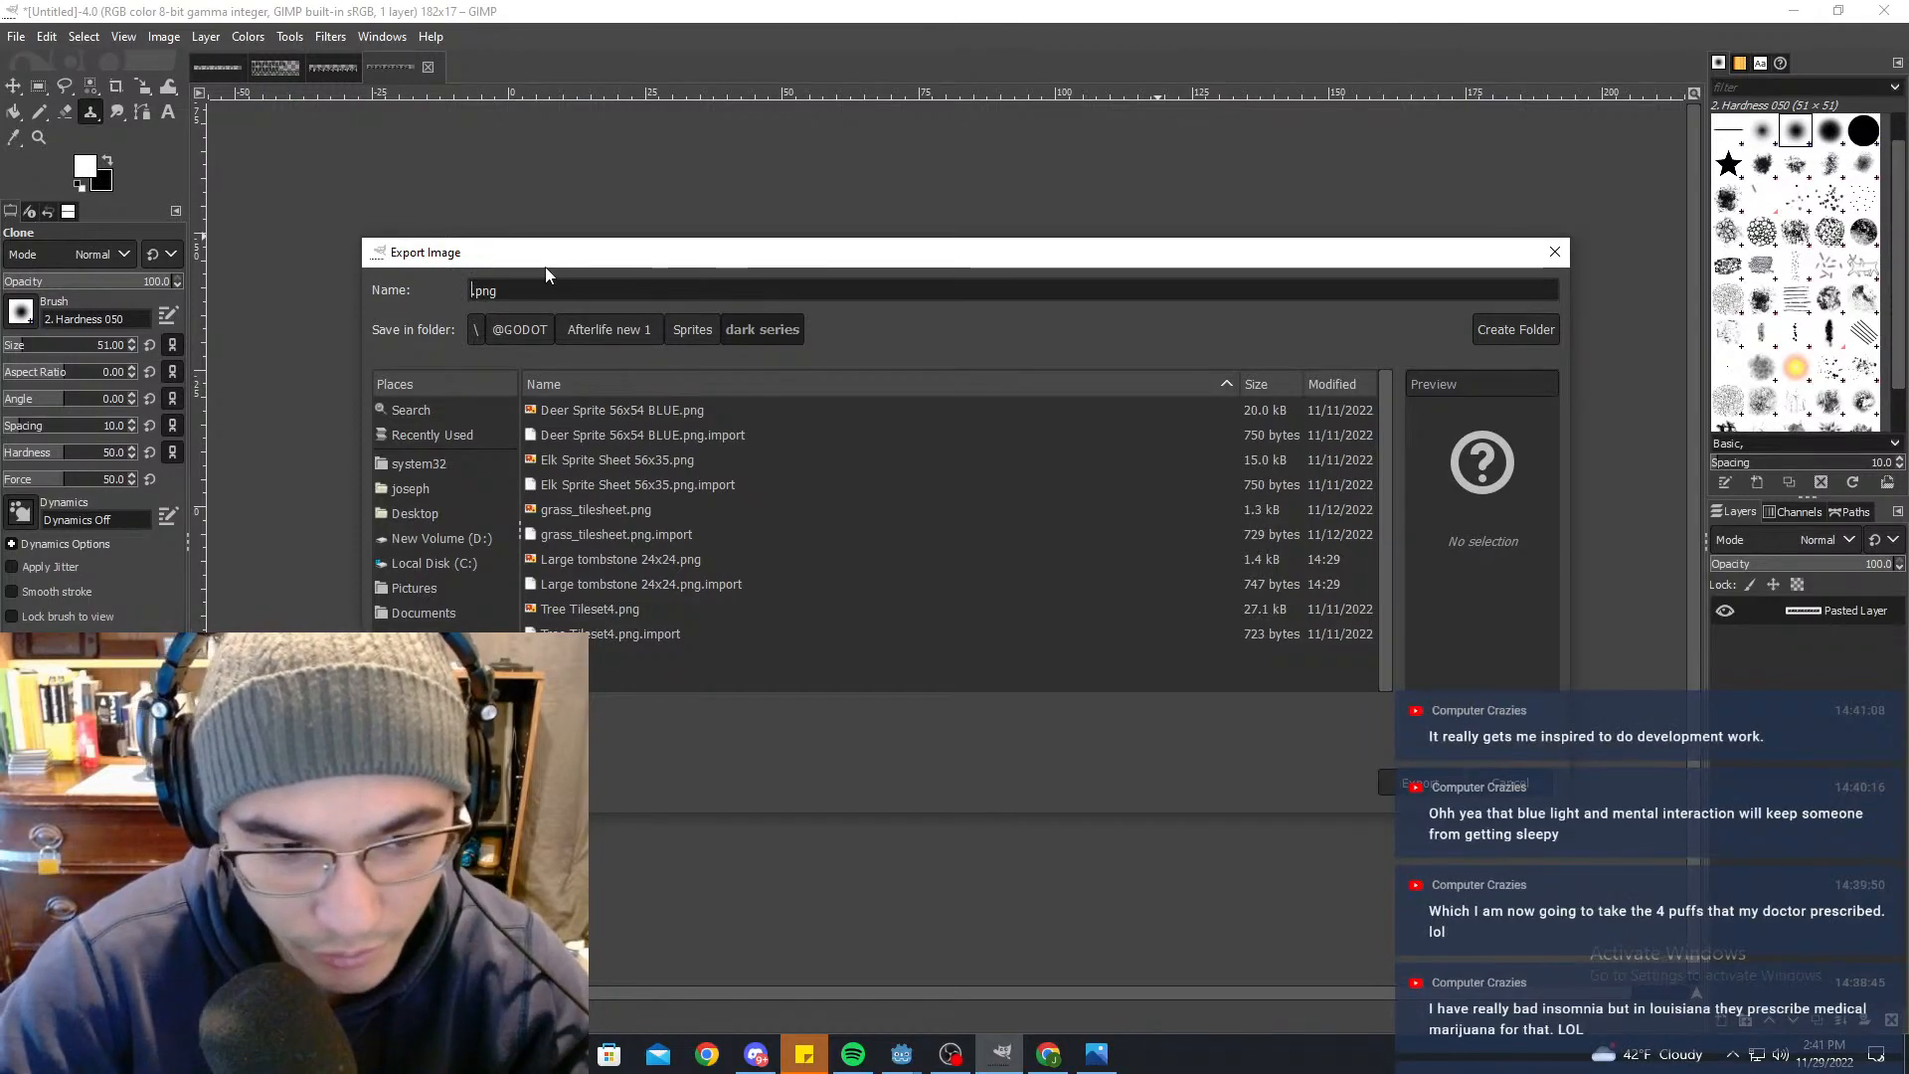
Step: Reuse the large tombstone's file name, change it to "small tombstone 12x12.png", and export the image with the default PNG options
left_click(689, 561)
double_click(489, 290)
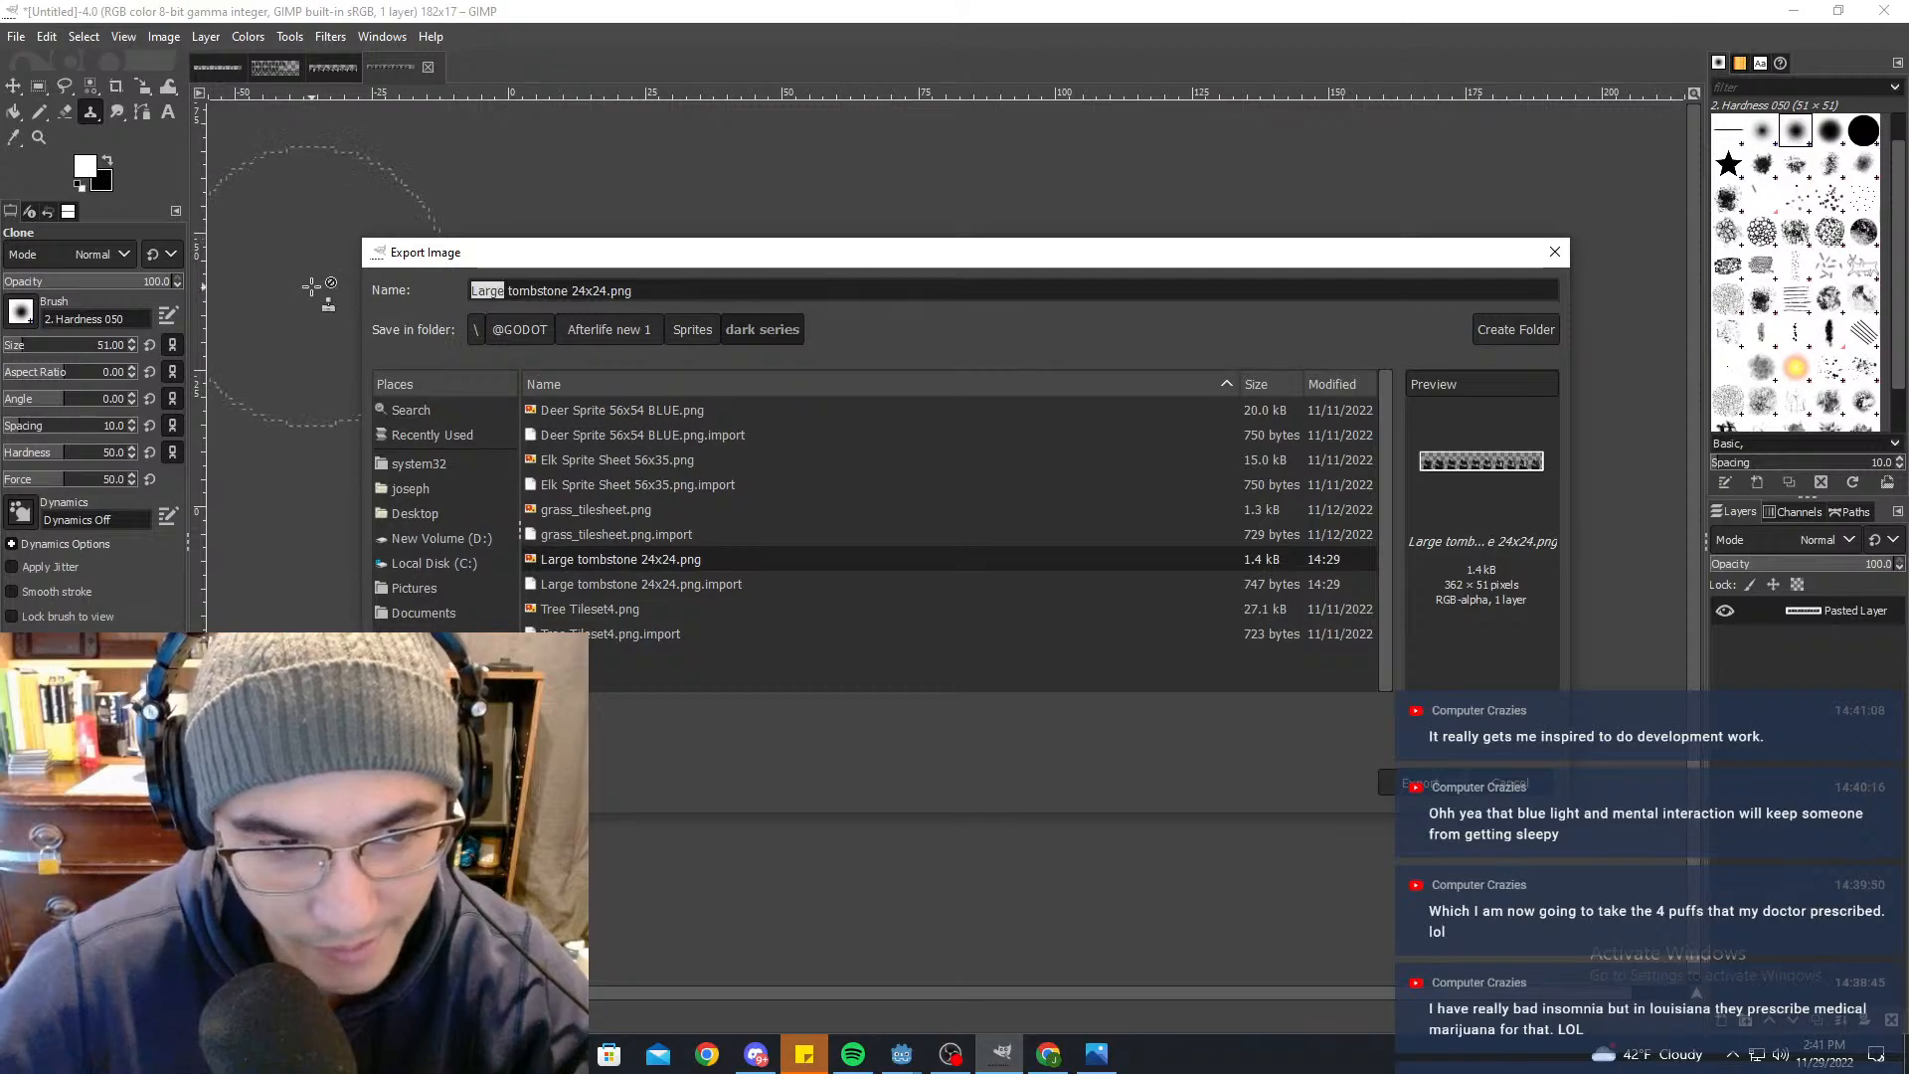
type("small")
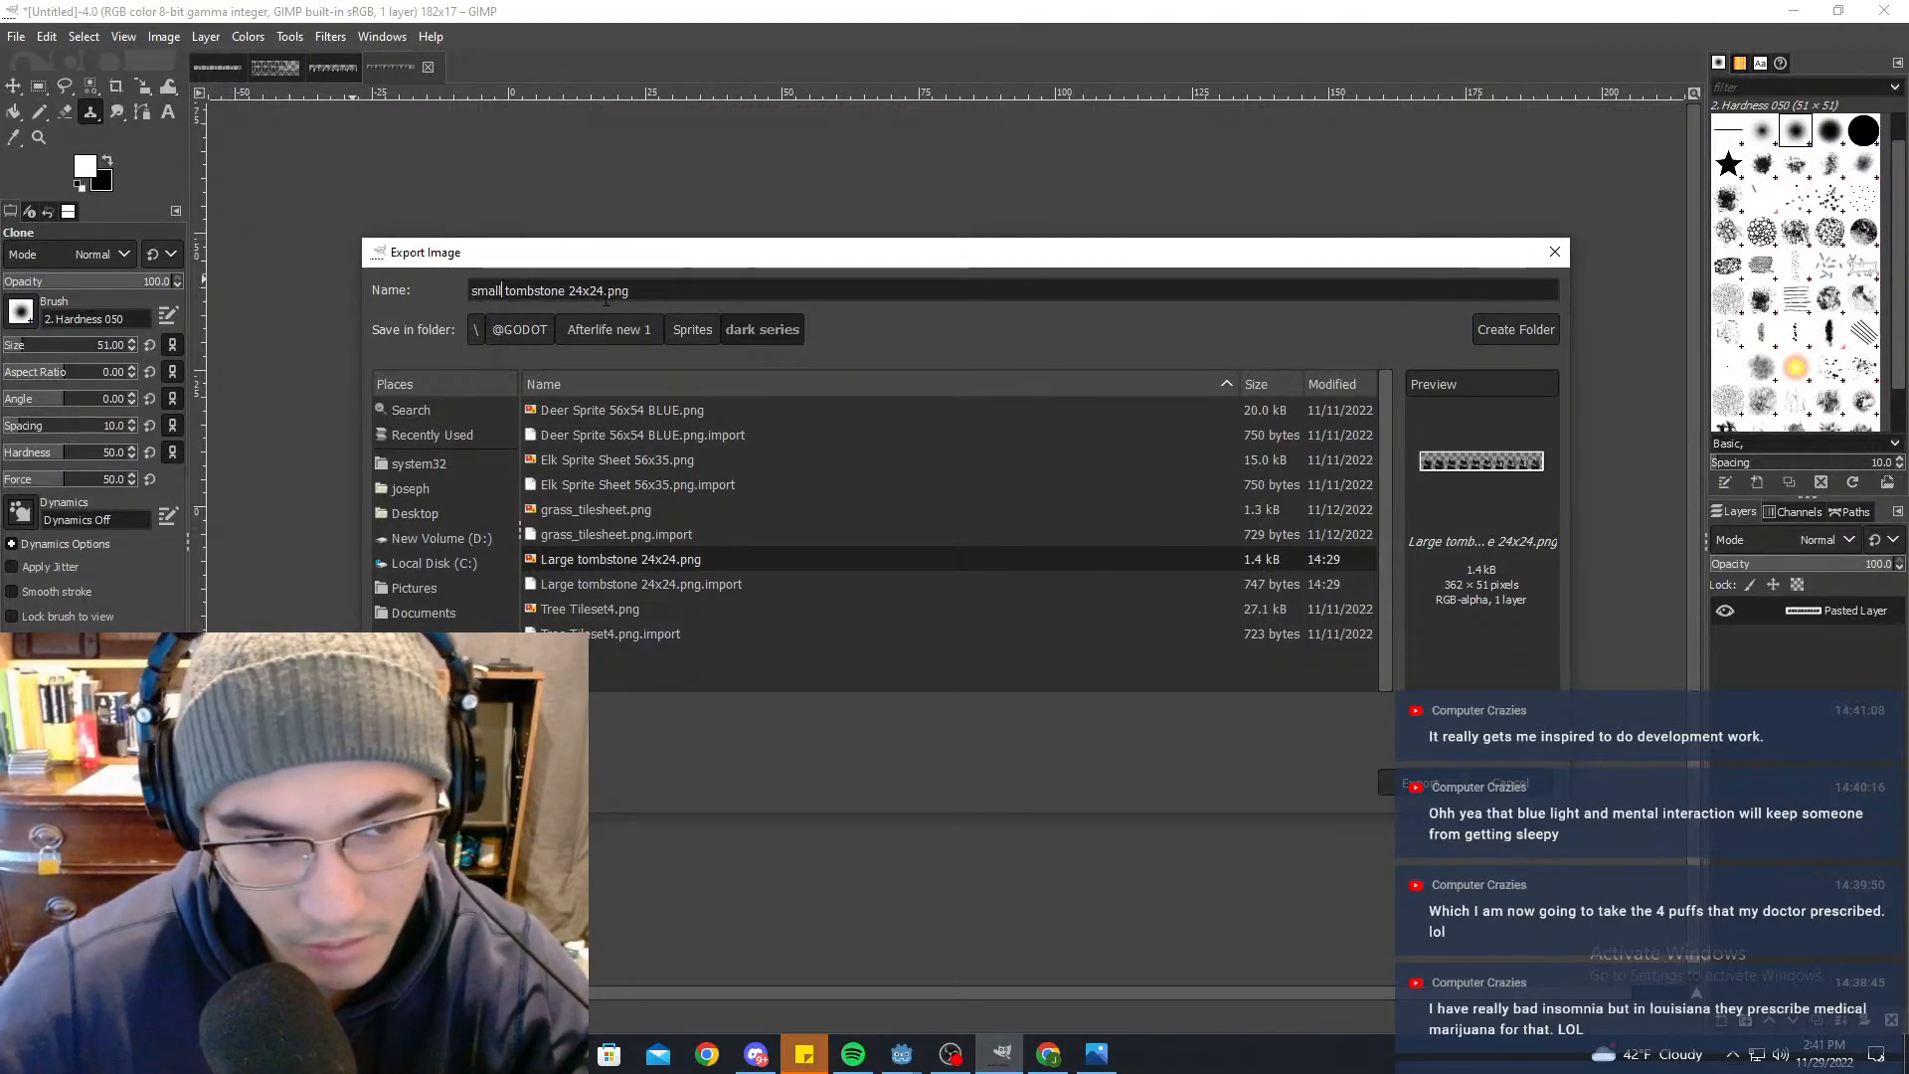
key("Right")
key("Right")
key("Right")
key("Right")
key("Right")
key("Right")
key("Right")
key("Right")
key("Right")
key("Right")
key("Right")
key("Right")
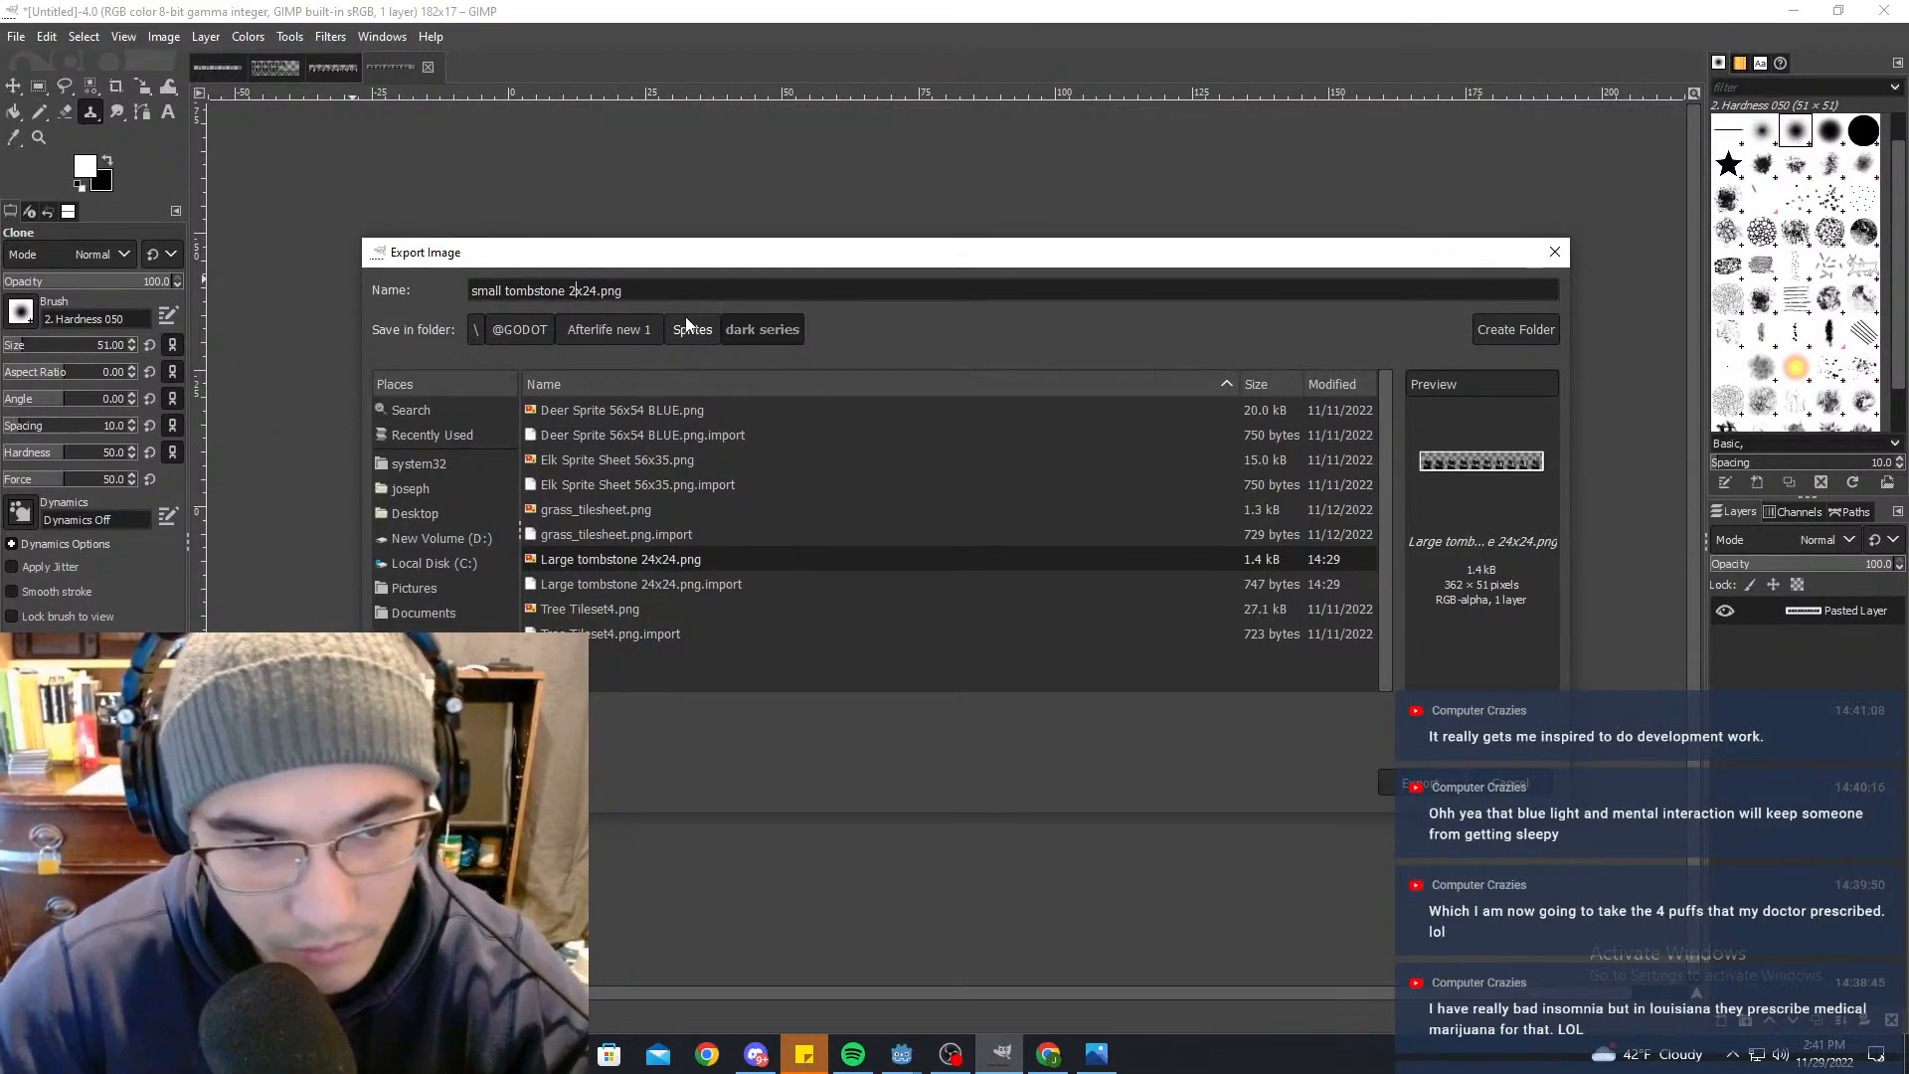
type("1")
key("BackSpace")
key("BackSpace")
type("12x1")
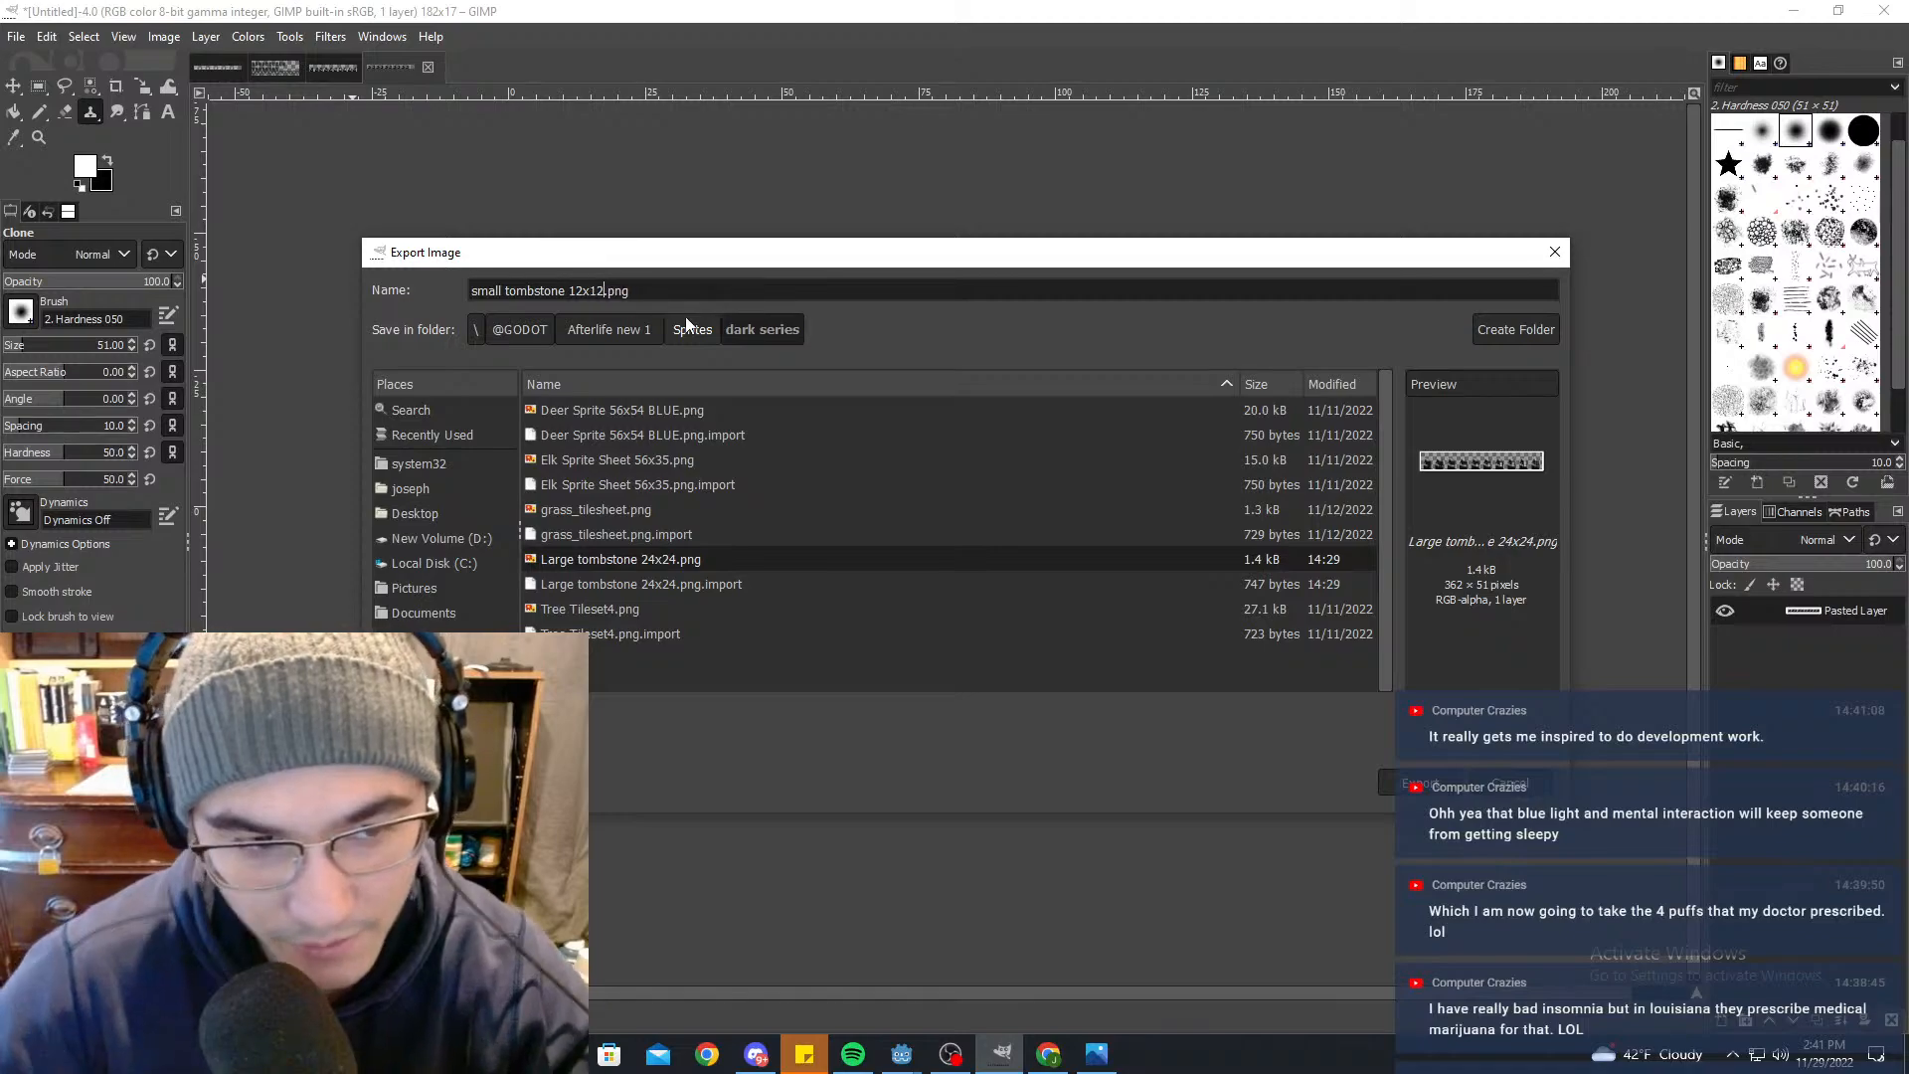
left_click(1422, 782)
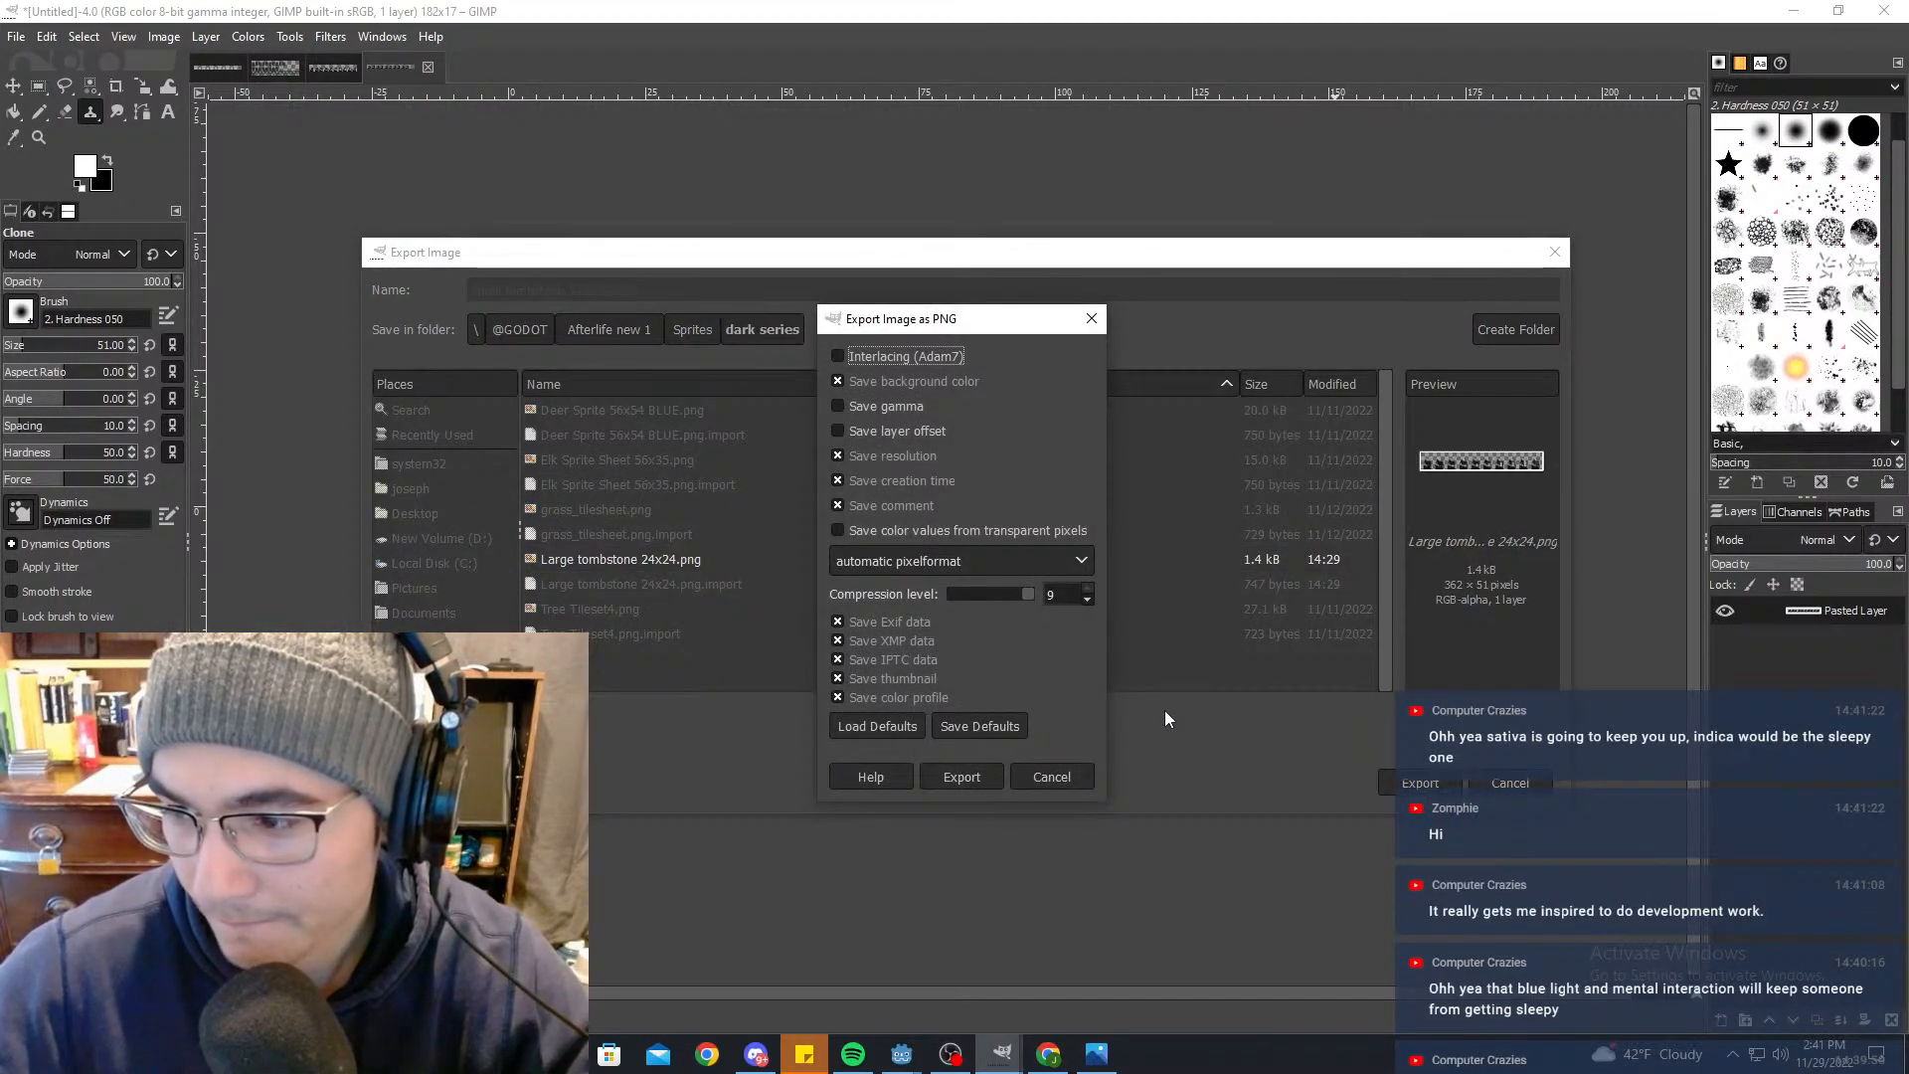
left_click(962, 777)
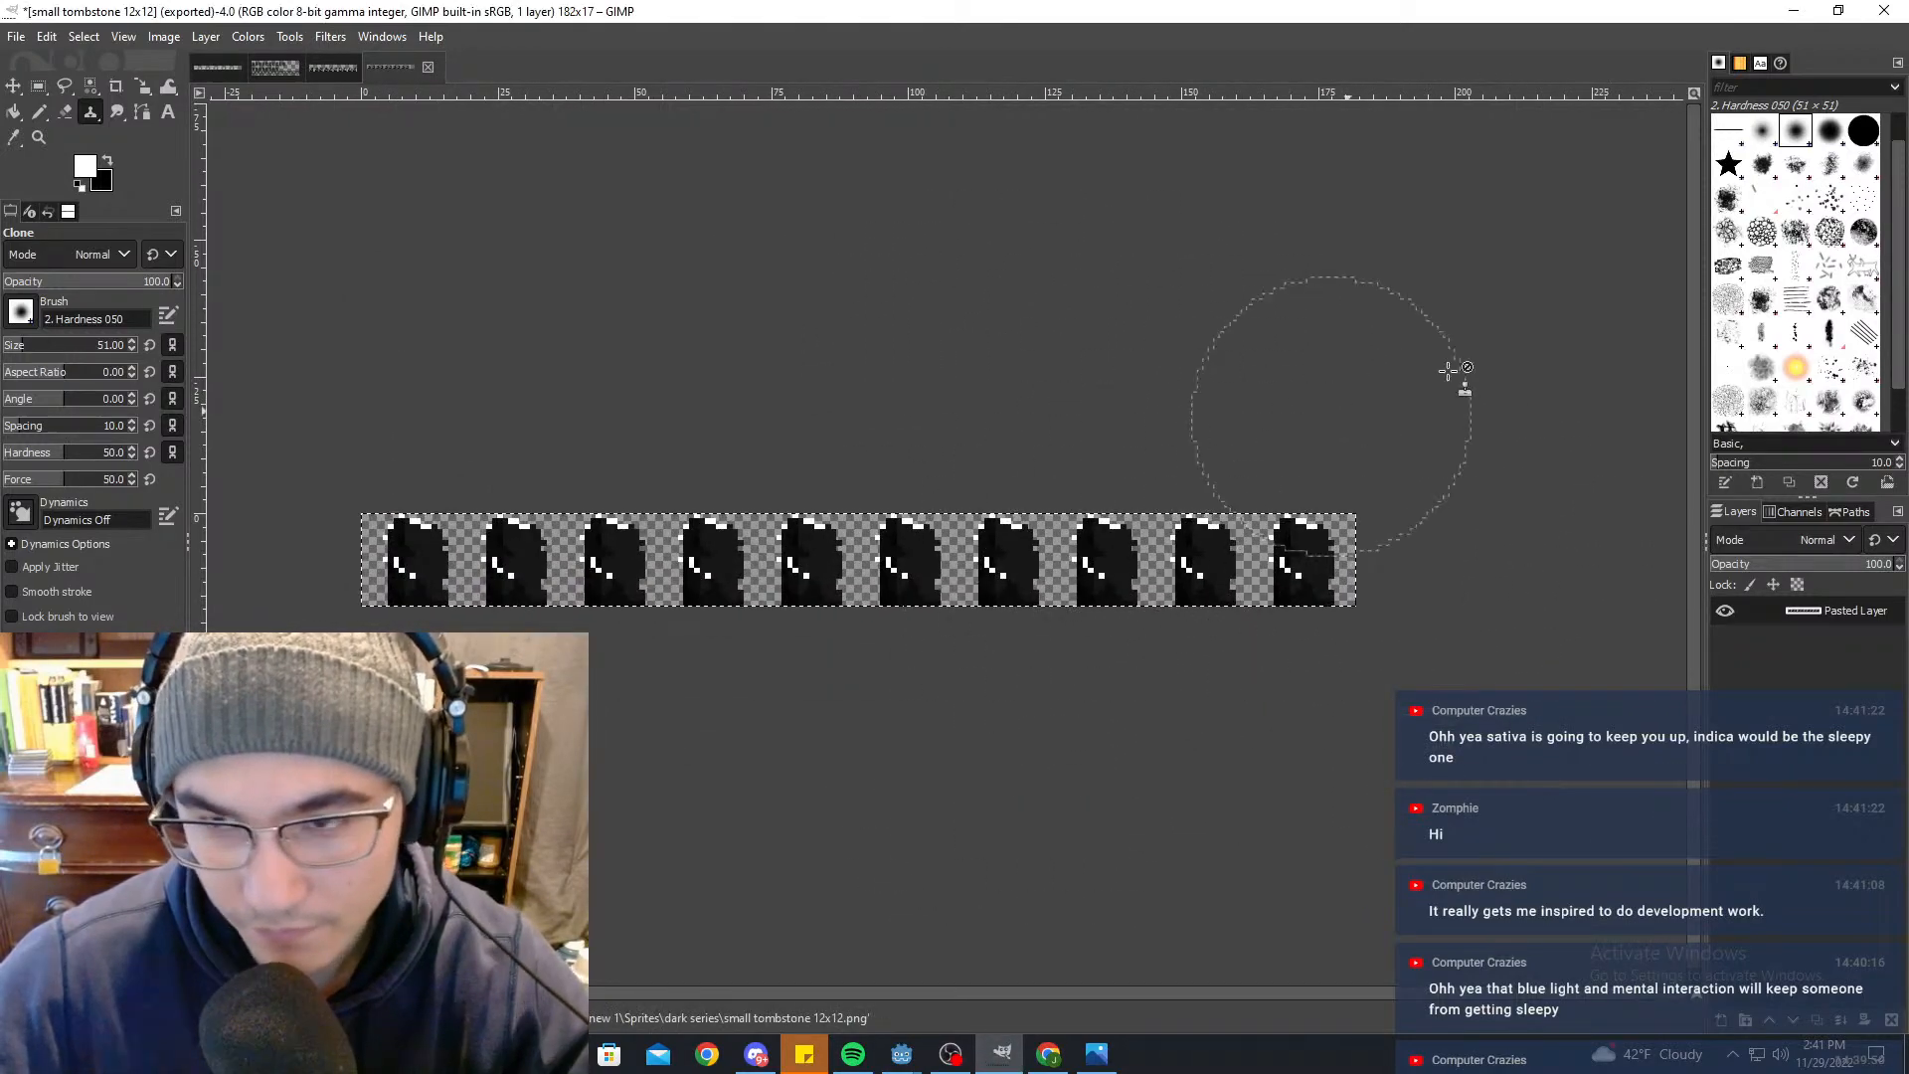
Step: Switch to Godot and delete the tombstone Sprite node from the Decor group of Room85
left_click(1792, 11)
scroll(972, 301, "up", 3)
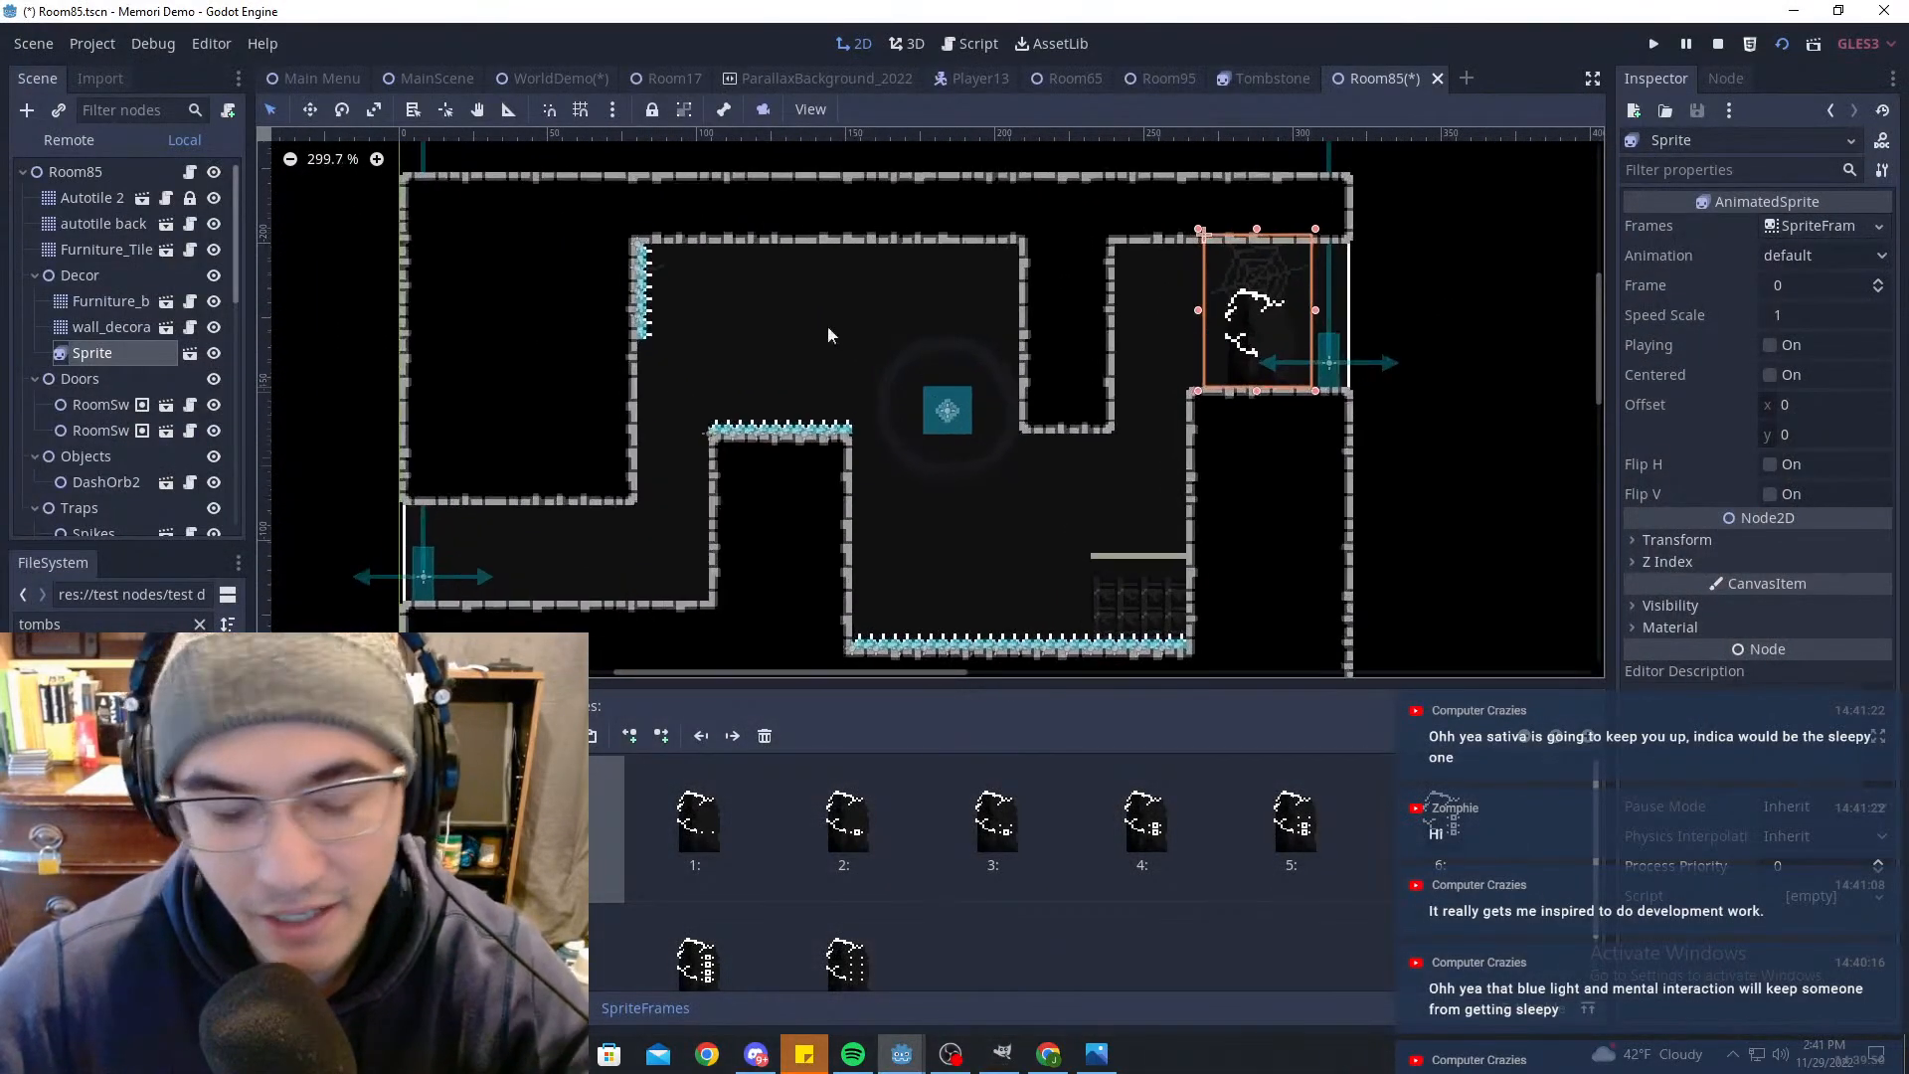
left_click(124, 336)
left_click(107, 350)
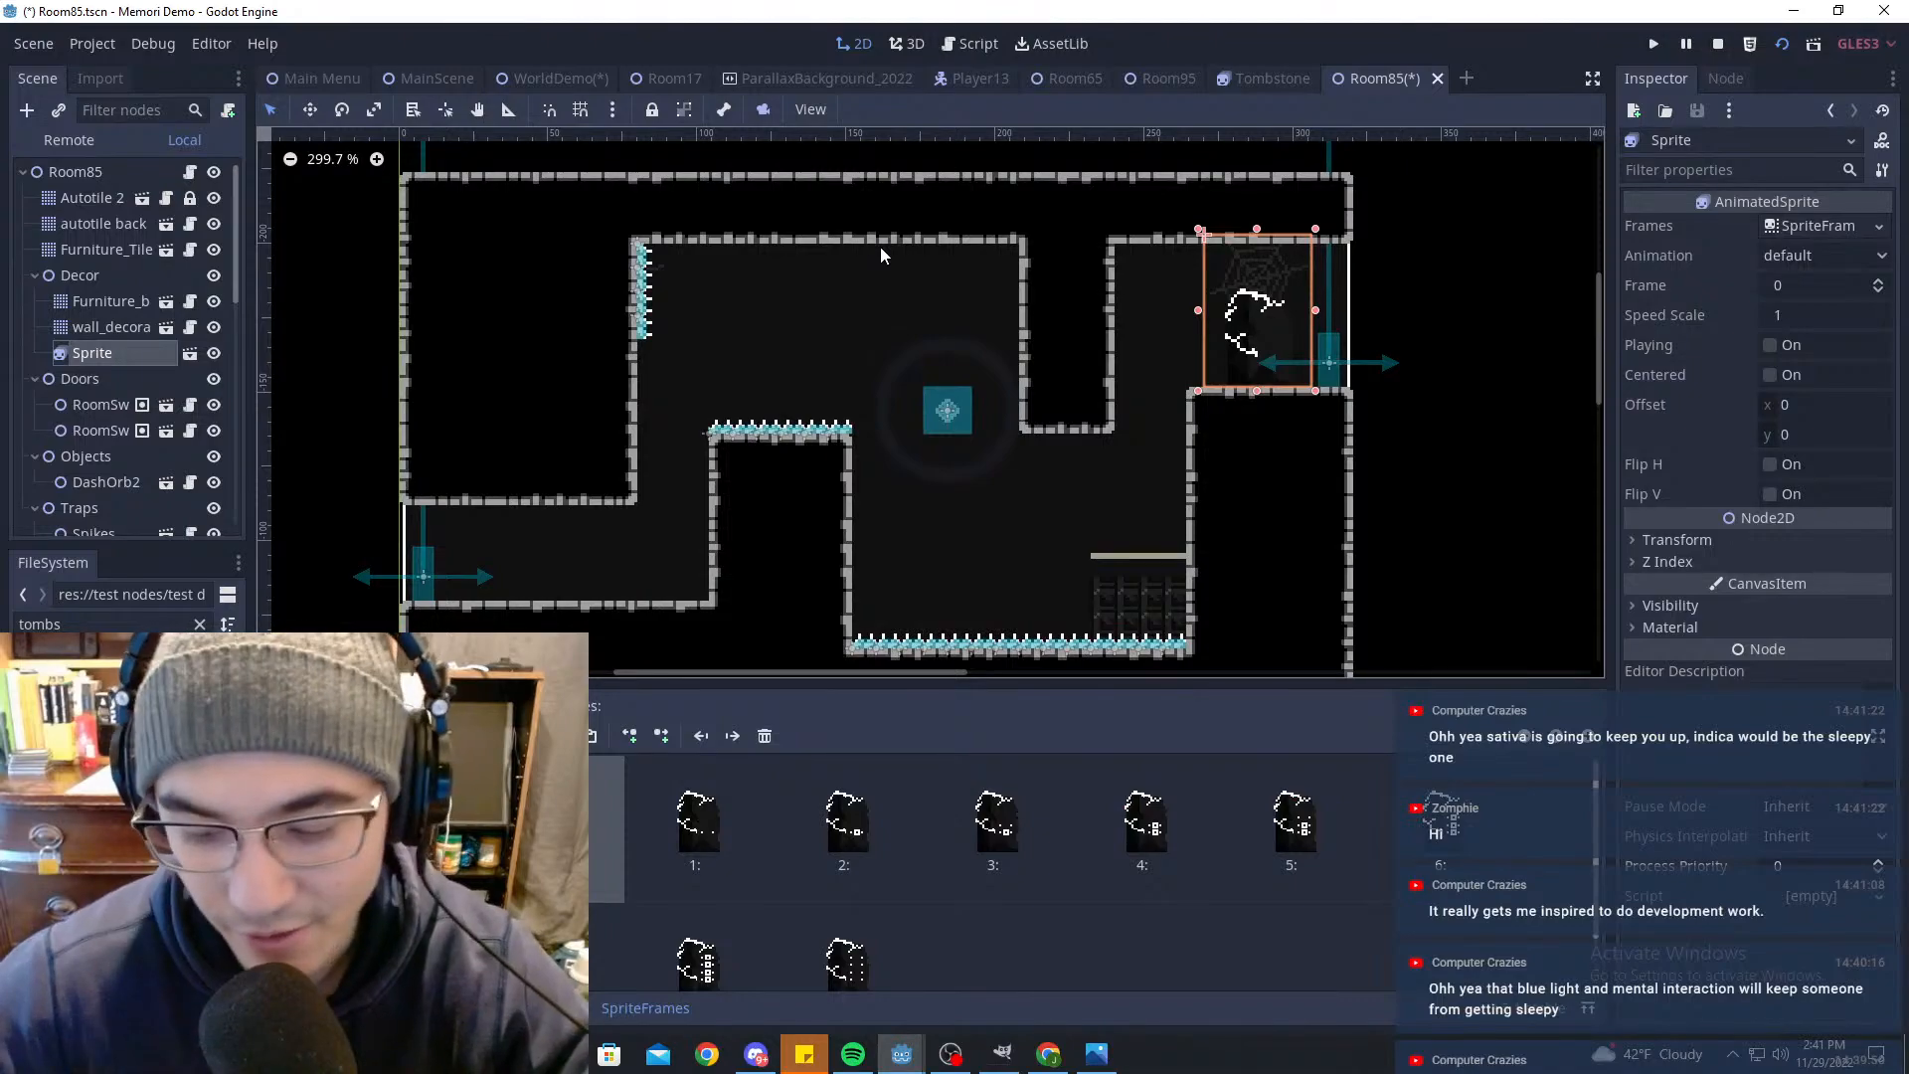
key("Delete")
key("Return")
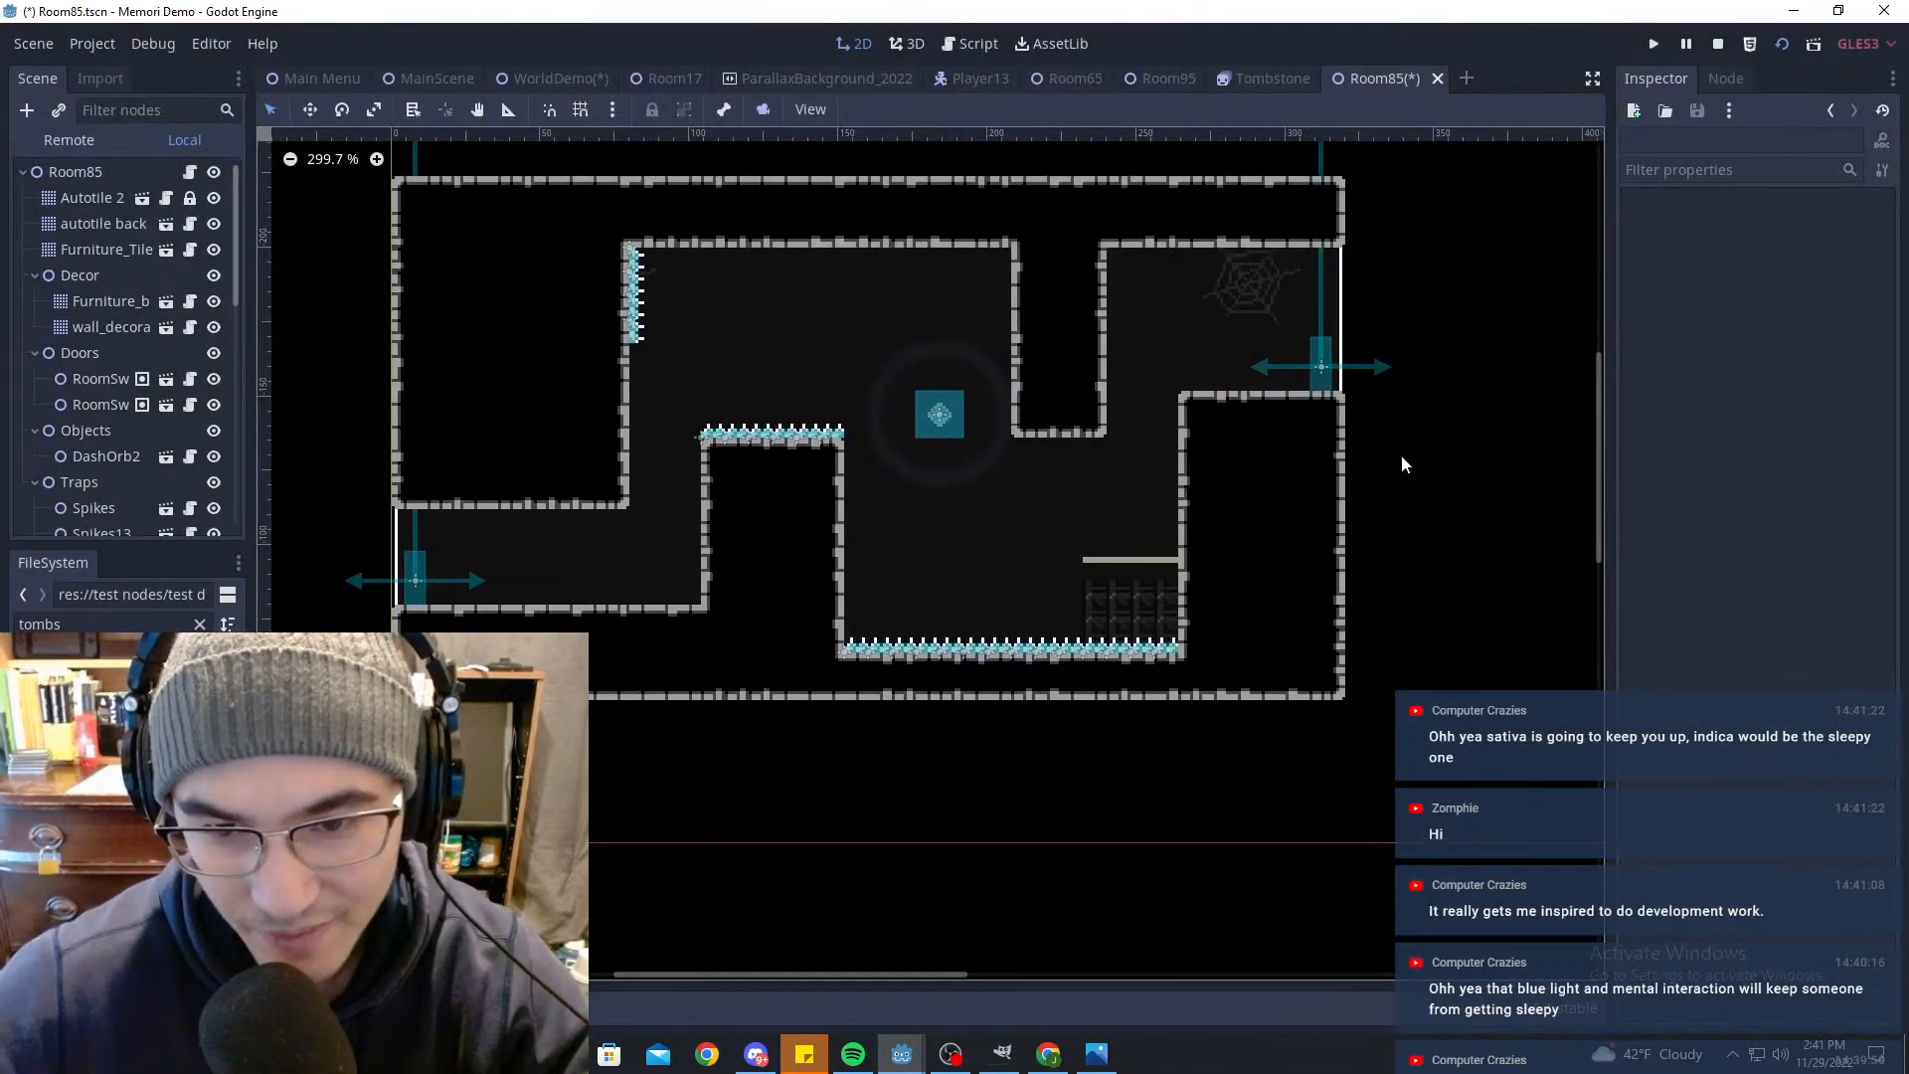
Step: Save the Room85 scene
scroll(1589, 413, "down", 2)
scroll(1402, 412, "down", 8)
middle_click_drag(1335, 410, 1706, 518)
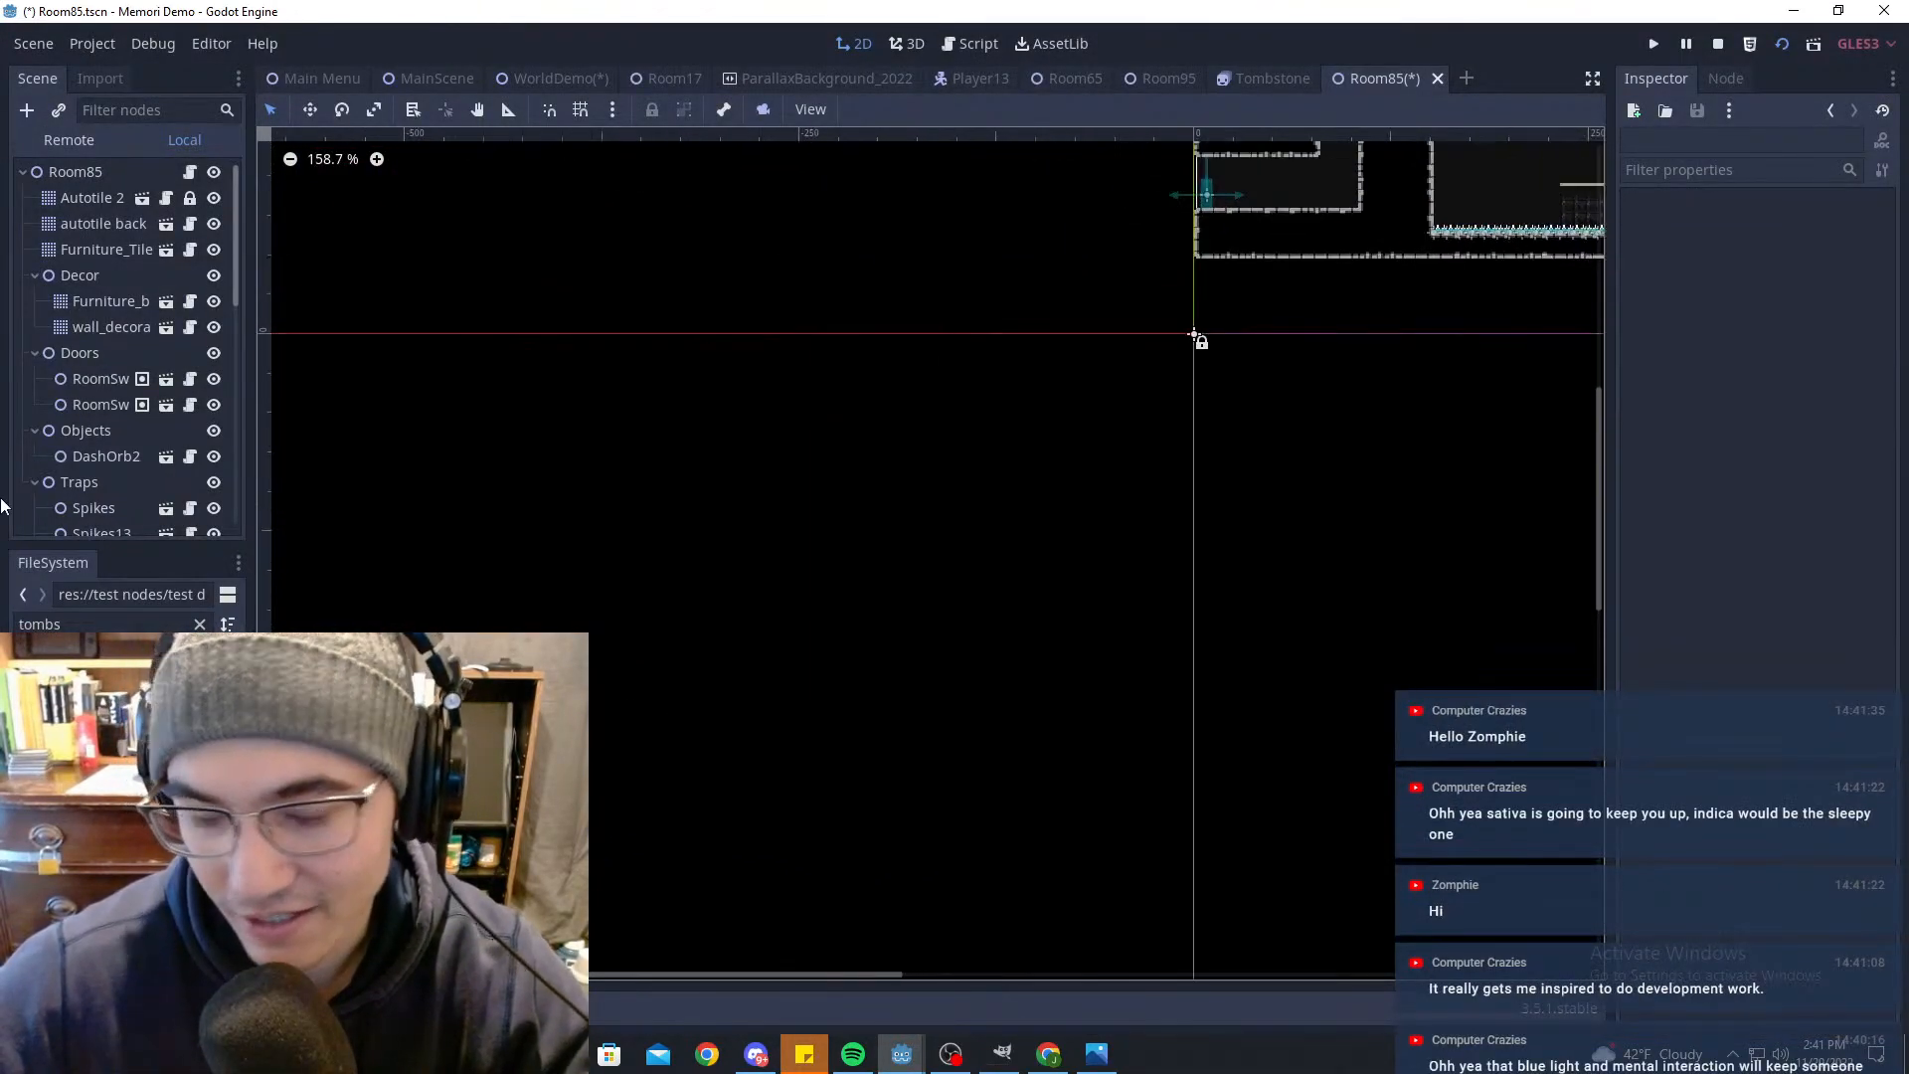
scroll(1056, 527, "down", 6)
middle_click_drag(1324, 423, 1118, 502)
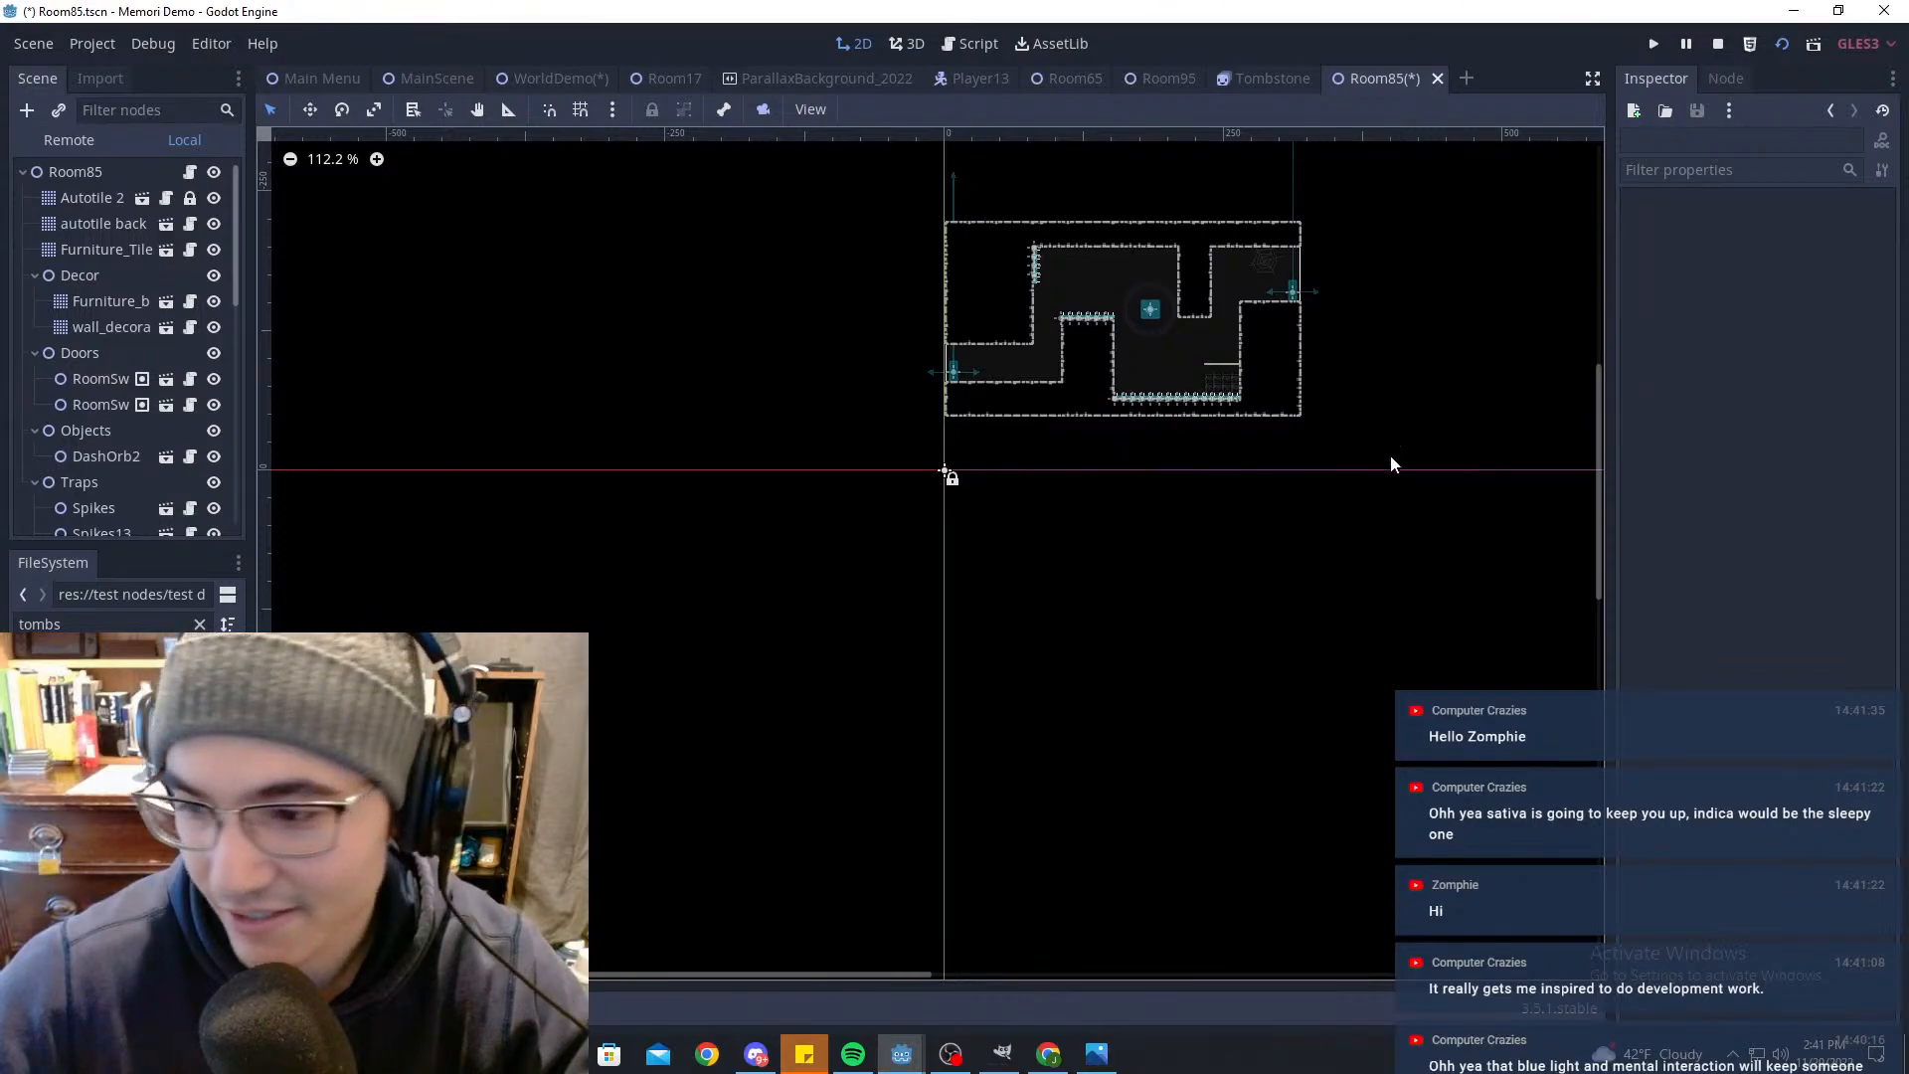
scroll(1422, 397, "up", 7)
middle_click_drag(1449, 367, 1335, 445)
key("ctrl+s")
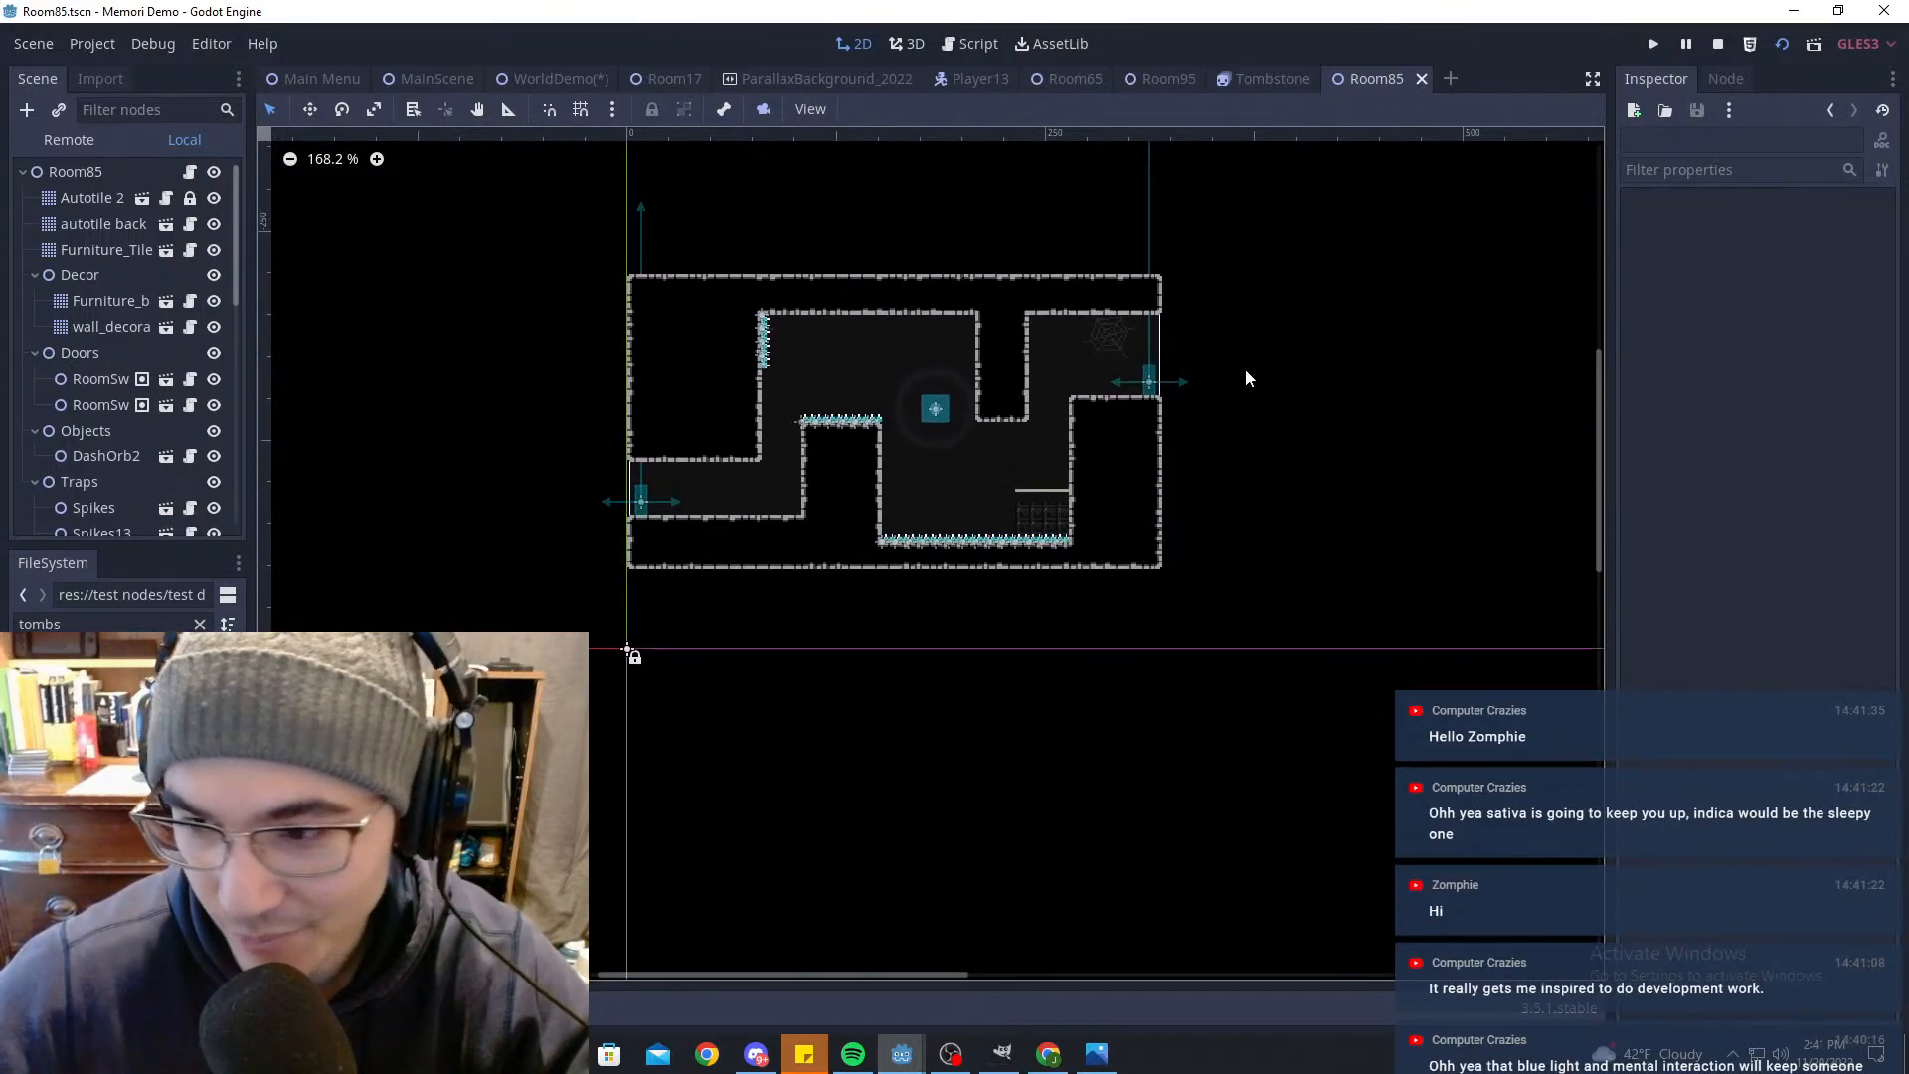
scroll(1245, 368, "down", 3)
middle_click_drag(1244, 390, 1228, 433)
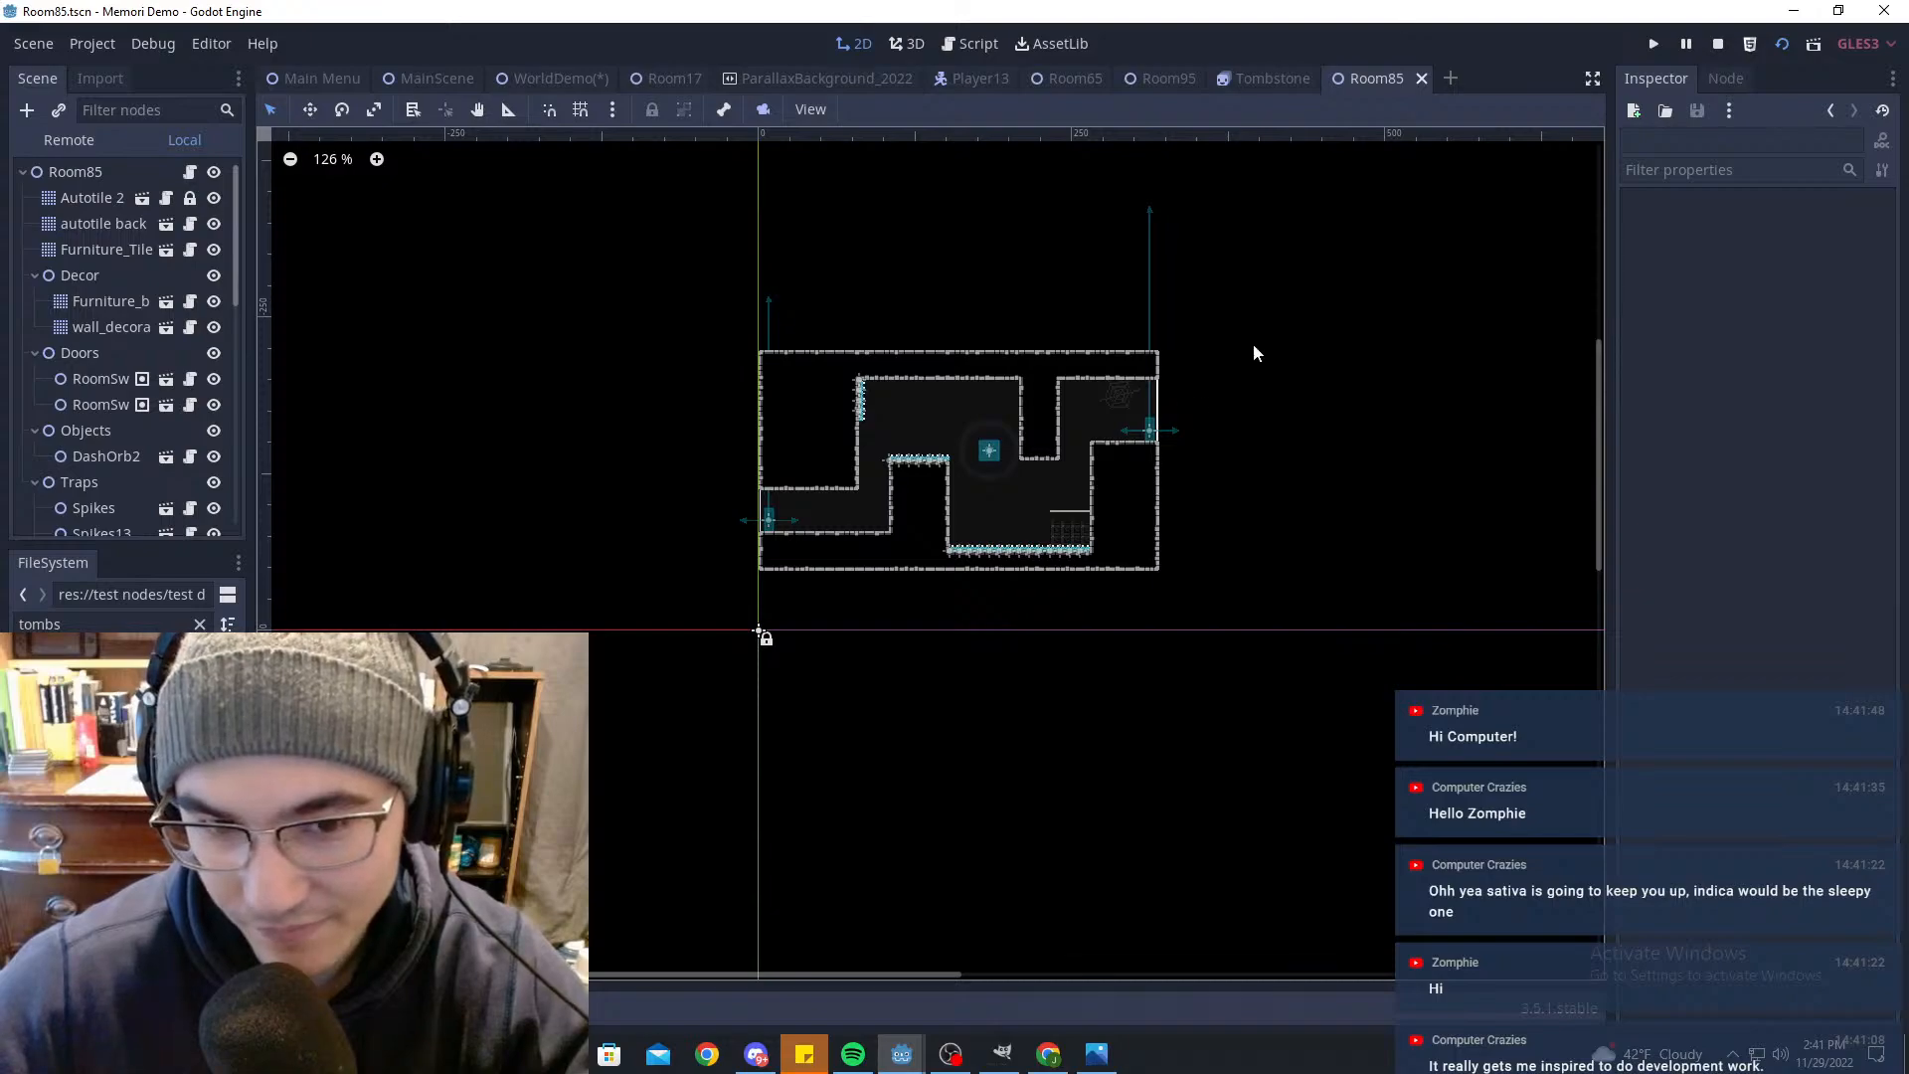
middle_click_drag(1181, 328, 1169, 333)
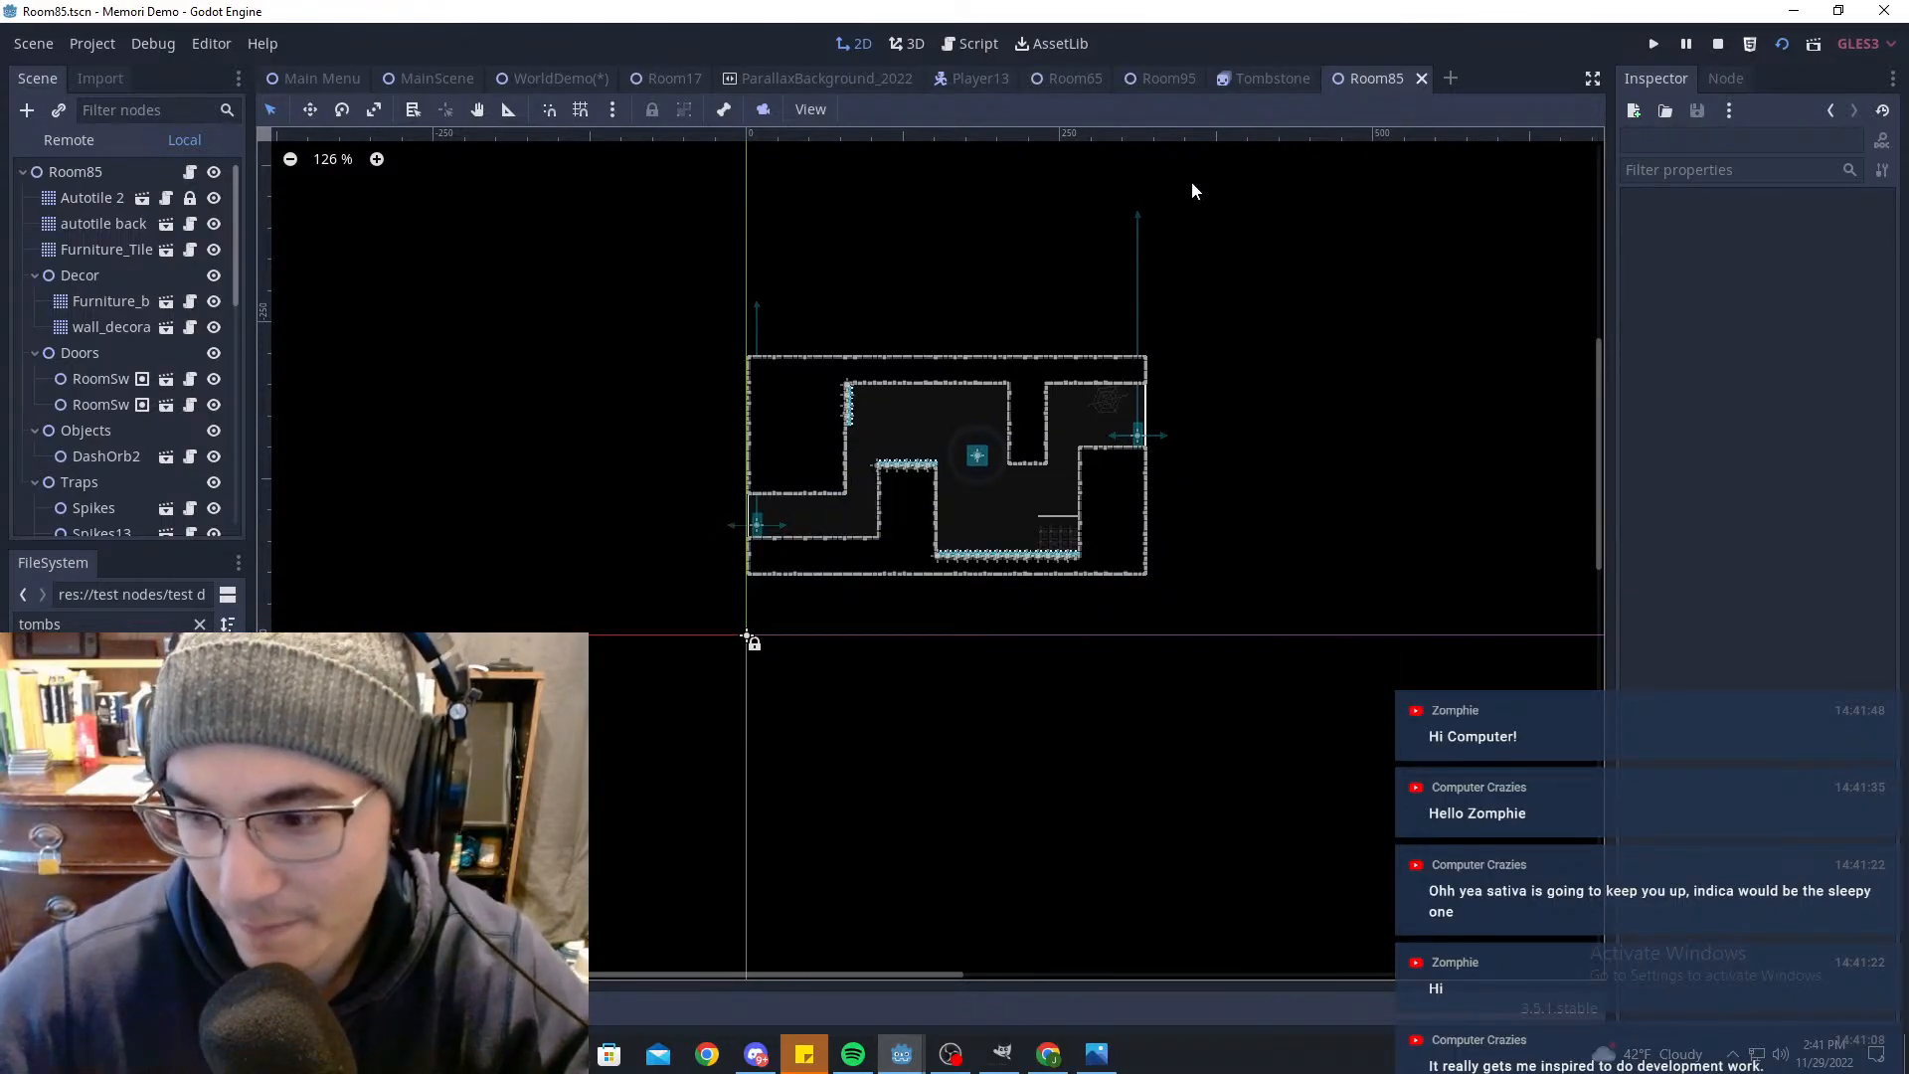
left_click(1273, 77)
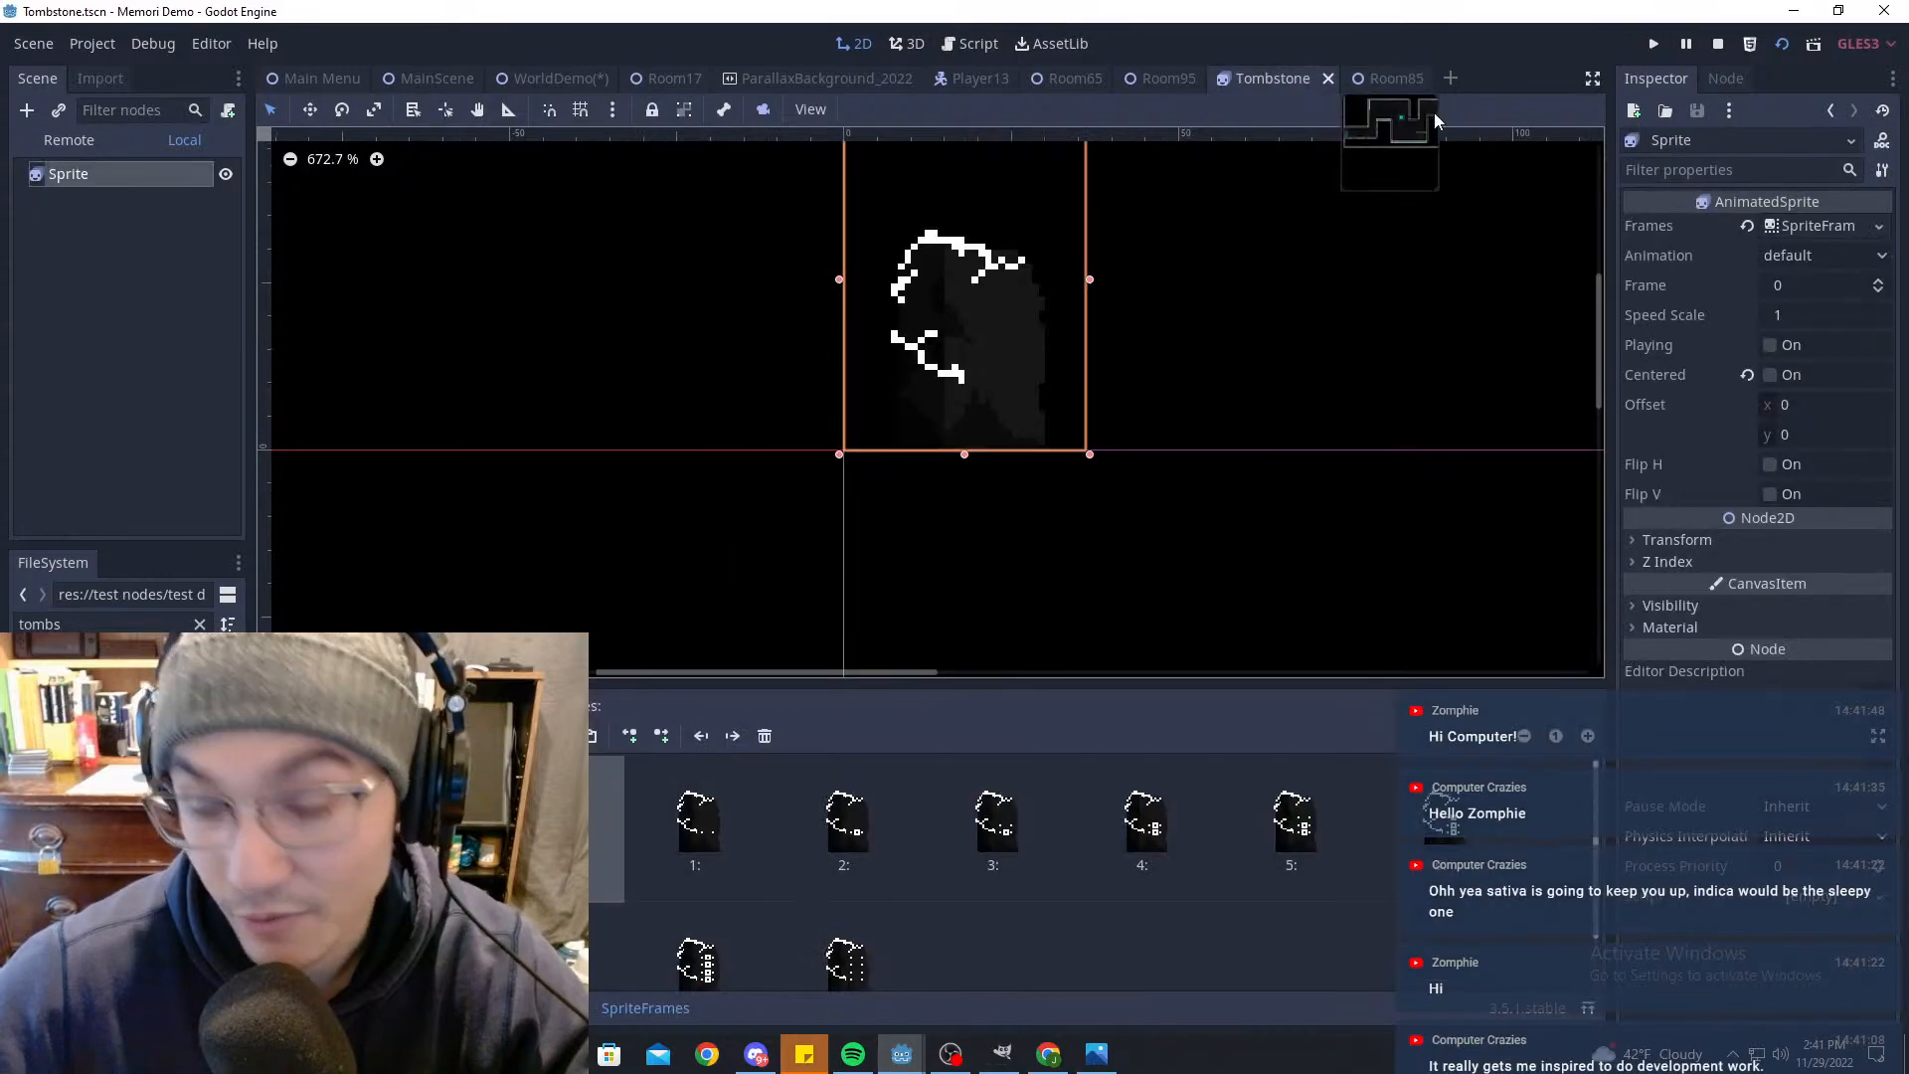
left_click(1382, 78)
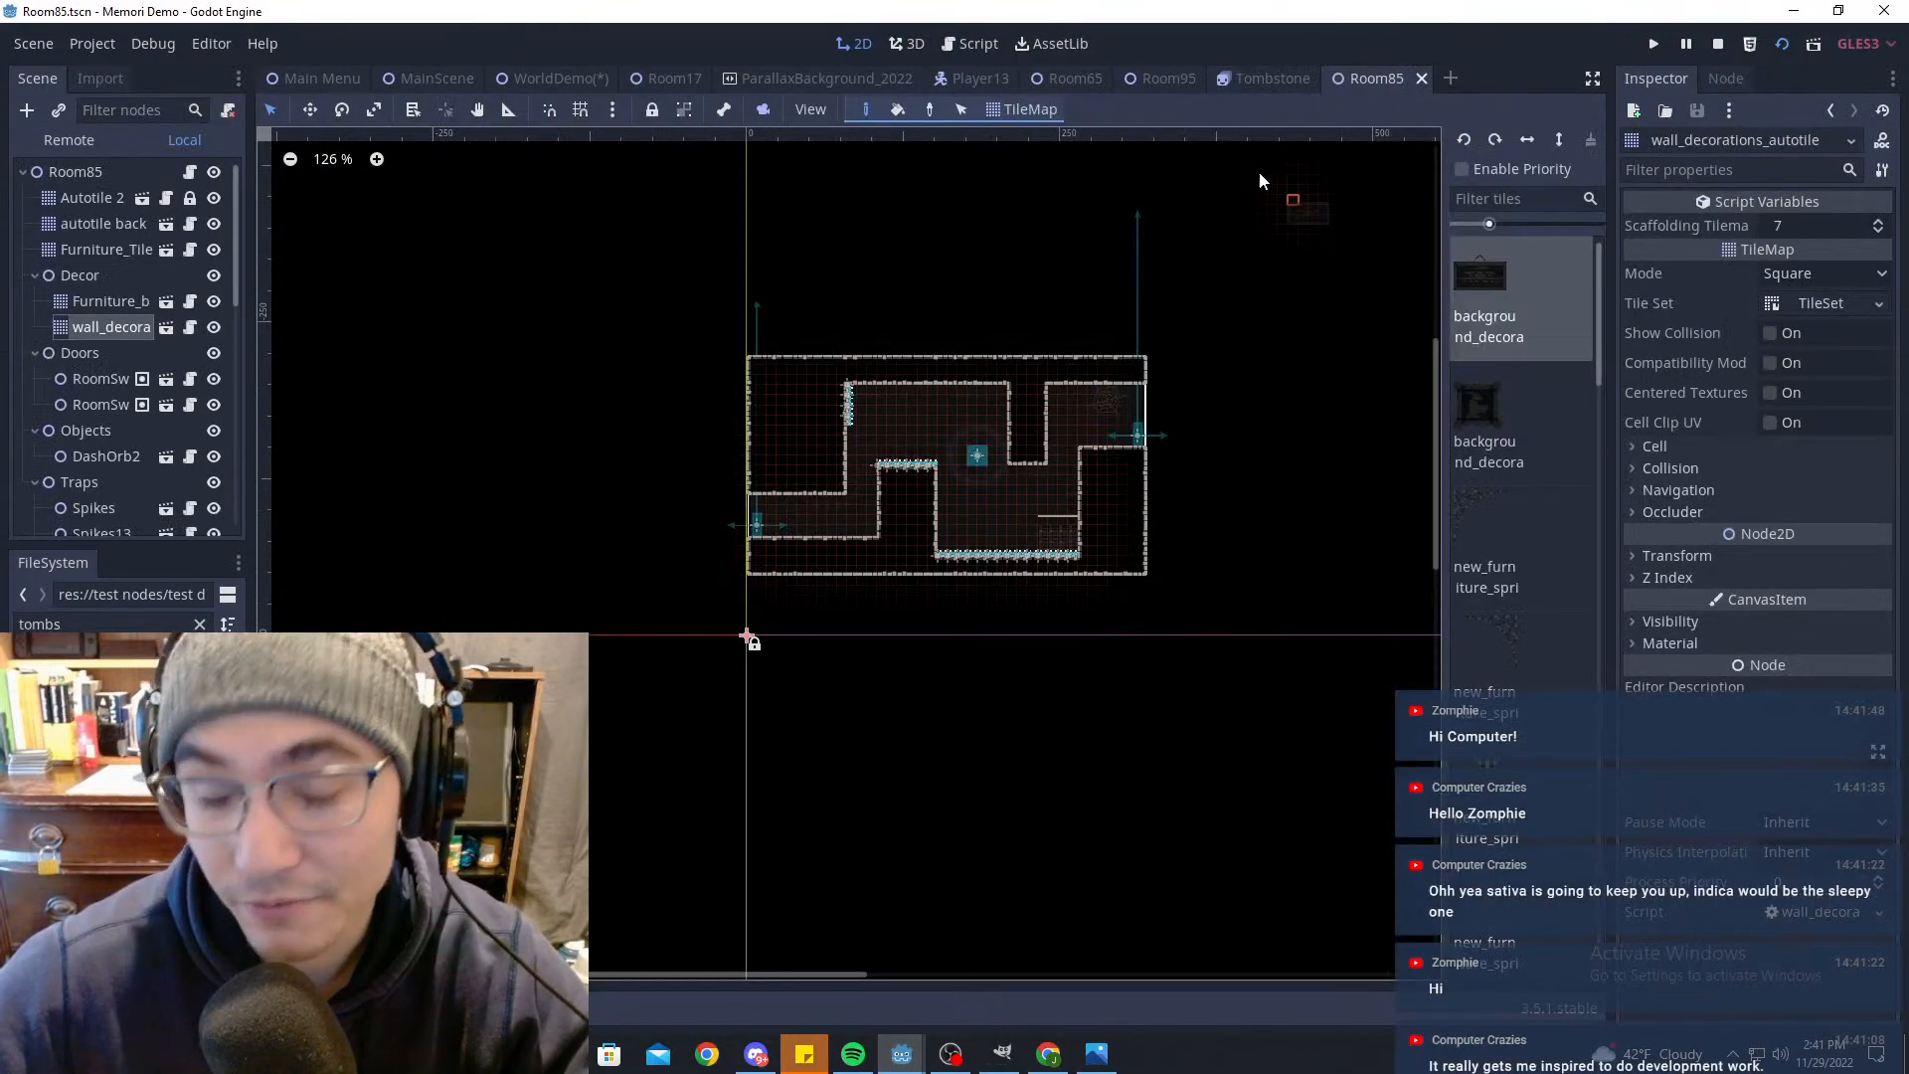
Step: Open the Room65 scene and examine its full layout, from the upper corridors down to the lower floor
left_click(1078, 84)
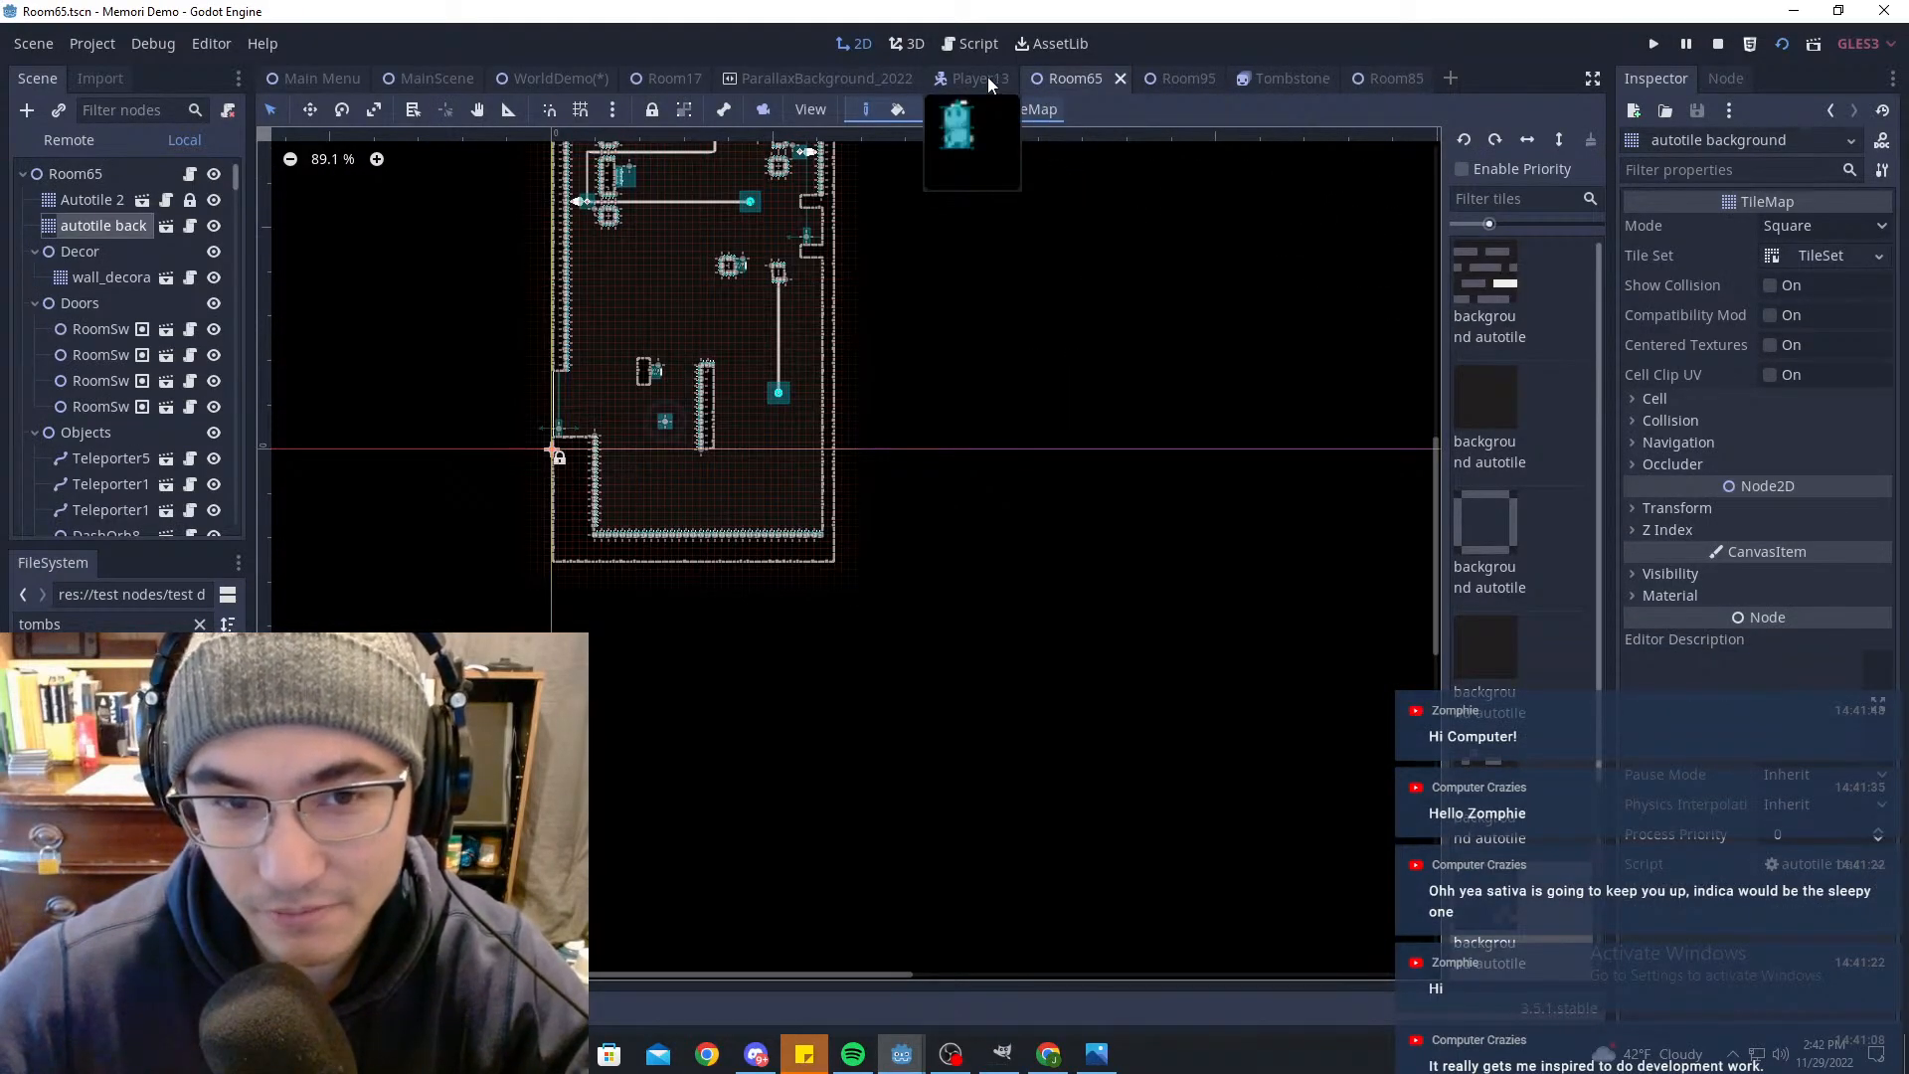
left_click(987, 77)
left_click(1088, 77)
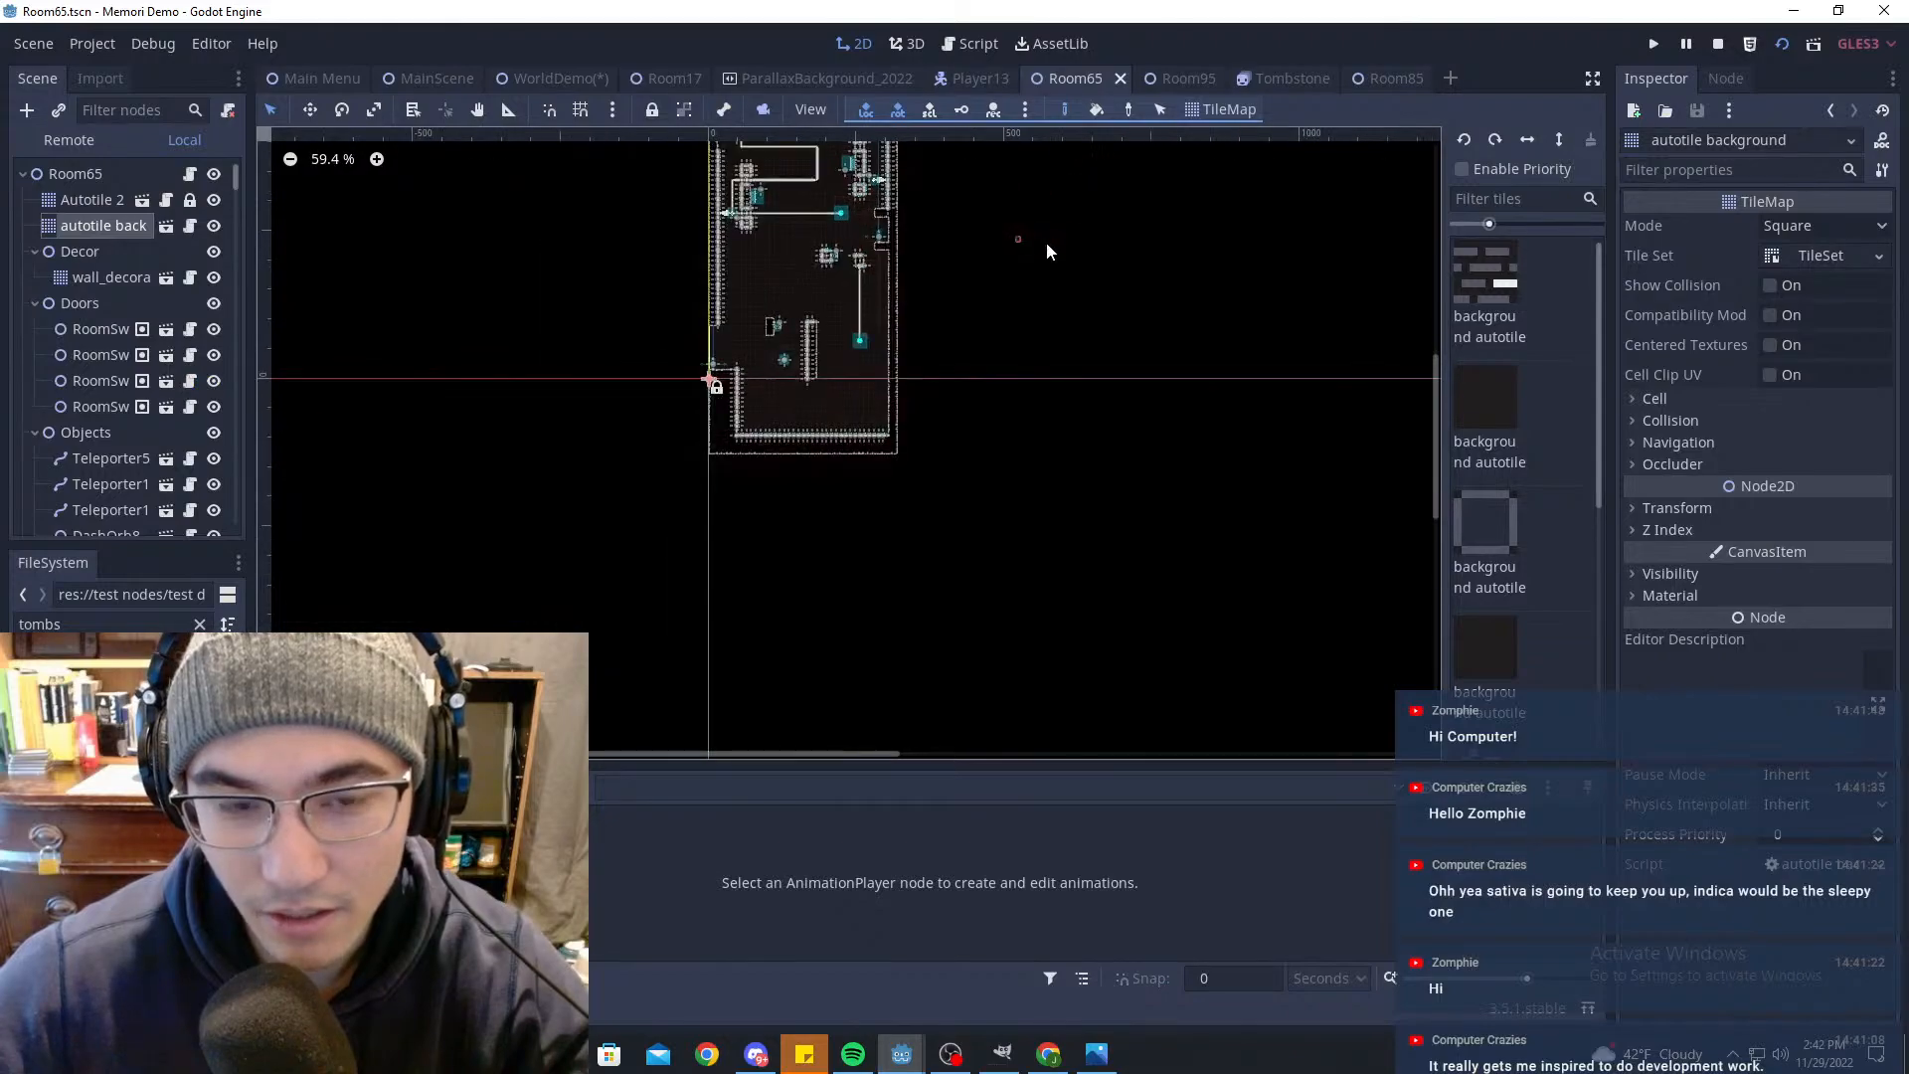
middle_click_drag(1337, 241, 1271, 350)
middle_click_drag(913, 224, 1240, 405)
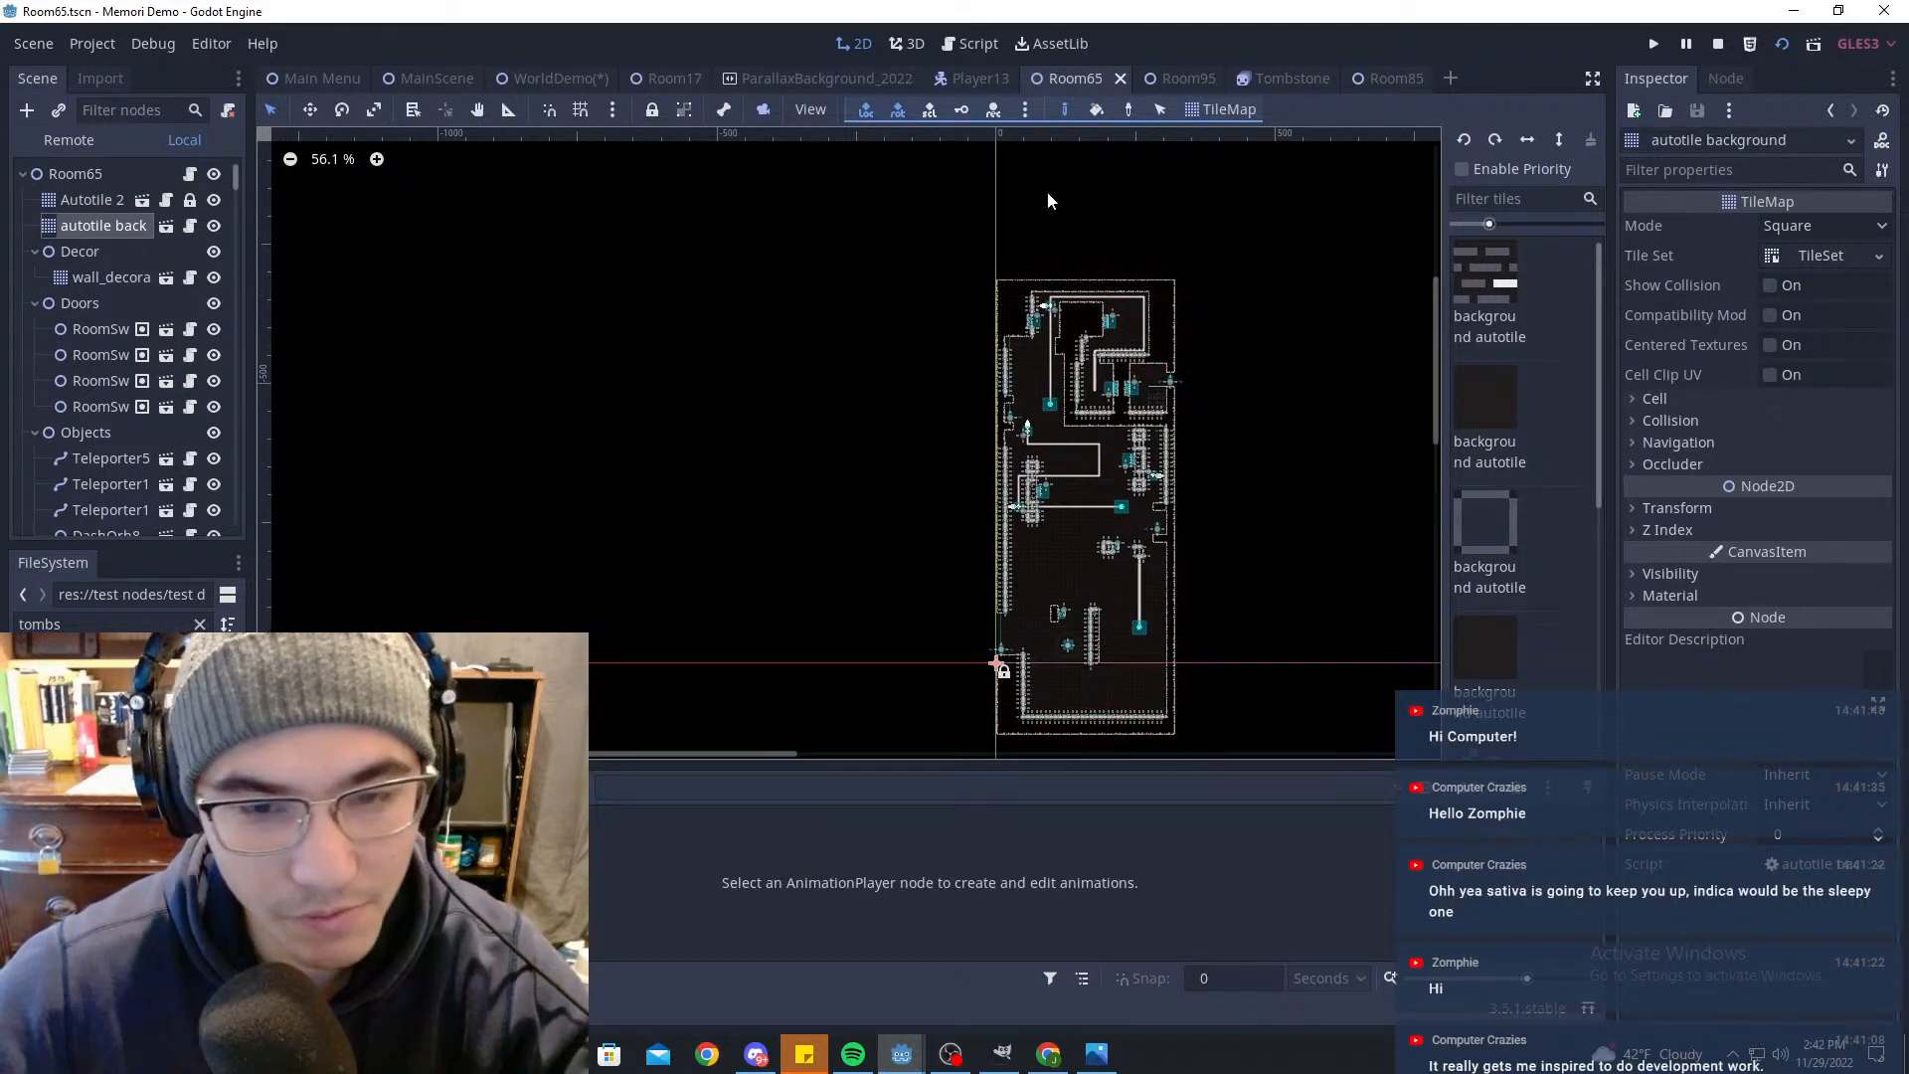
scroll(1092, 329, "up", 4)
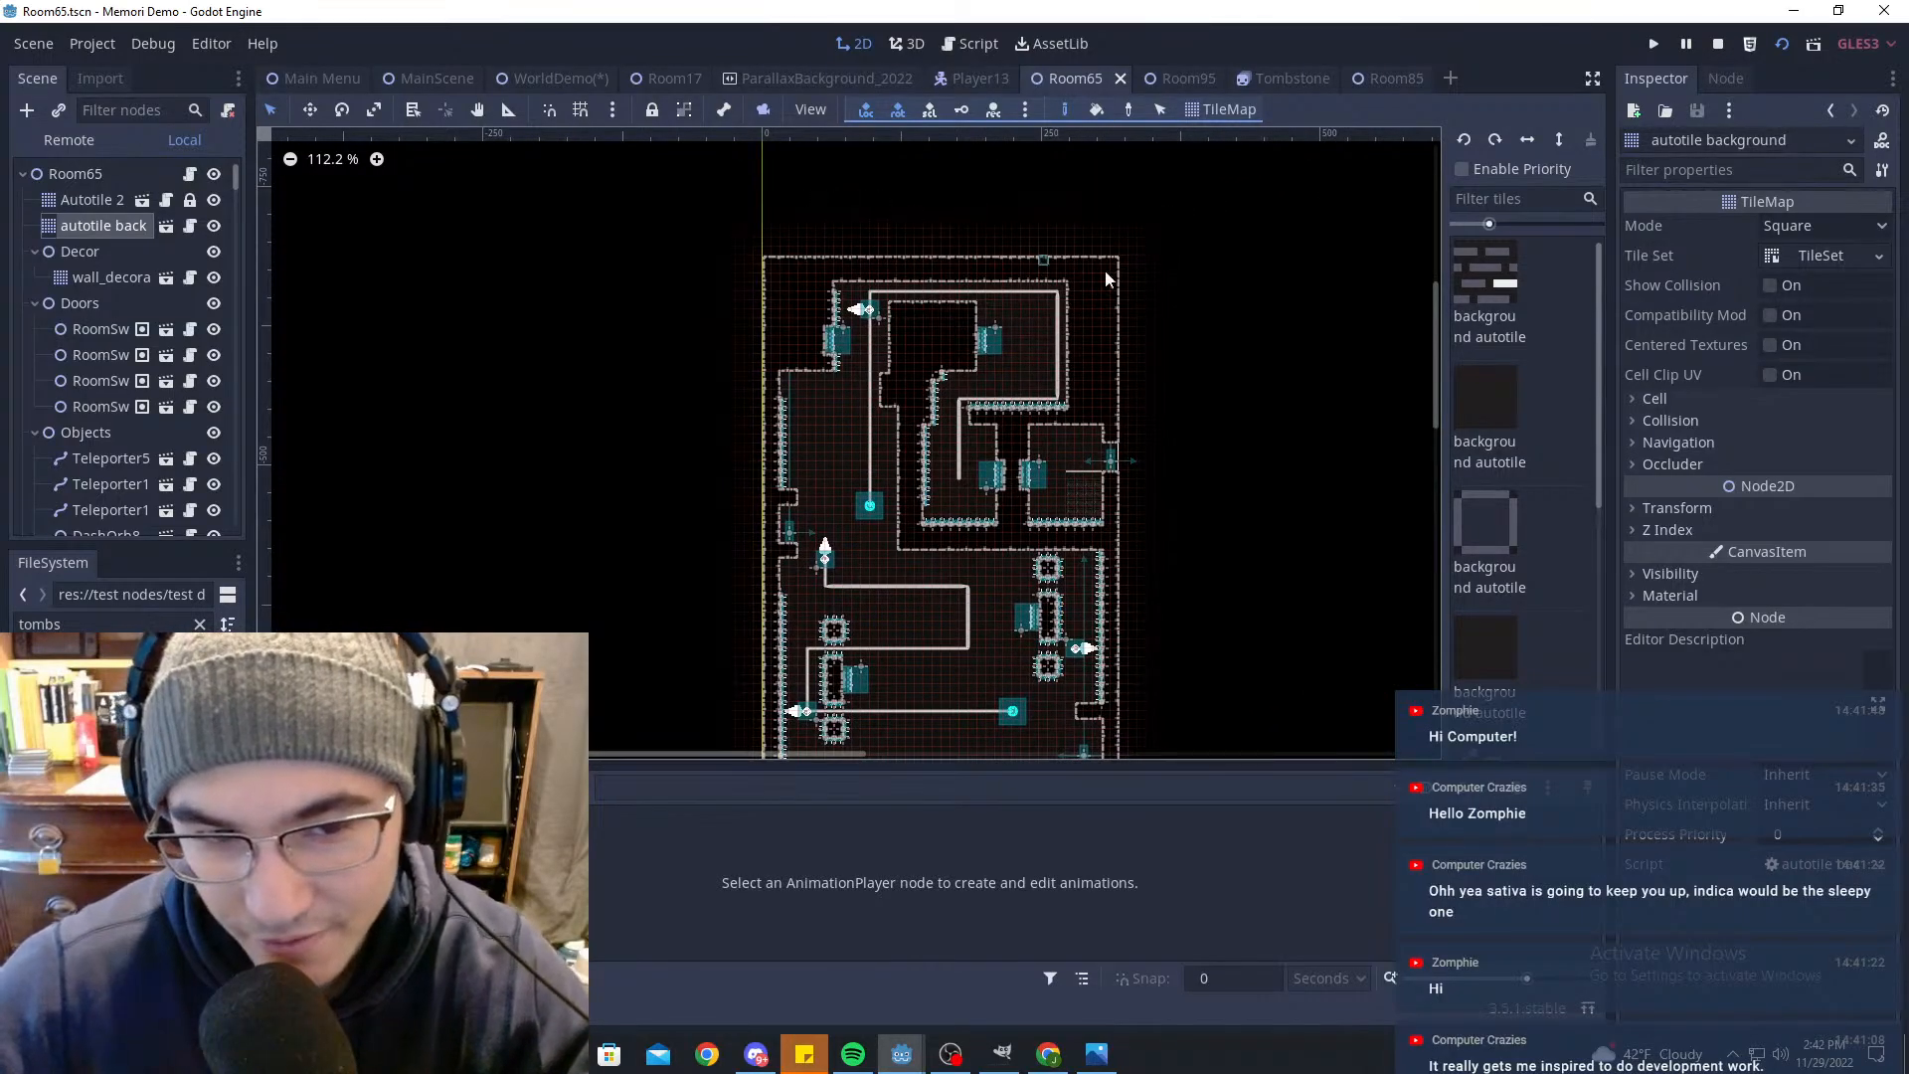
middle_click_drag(1106, 362, 1221, 435)
scroll(1221, 434, "up", 7)
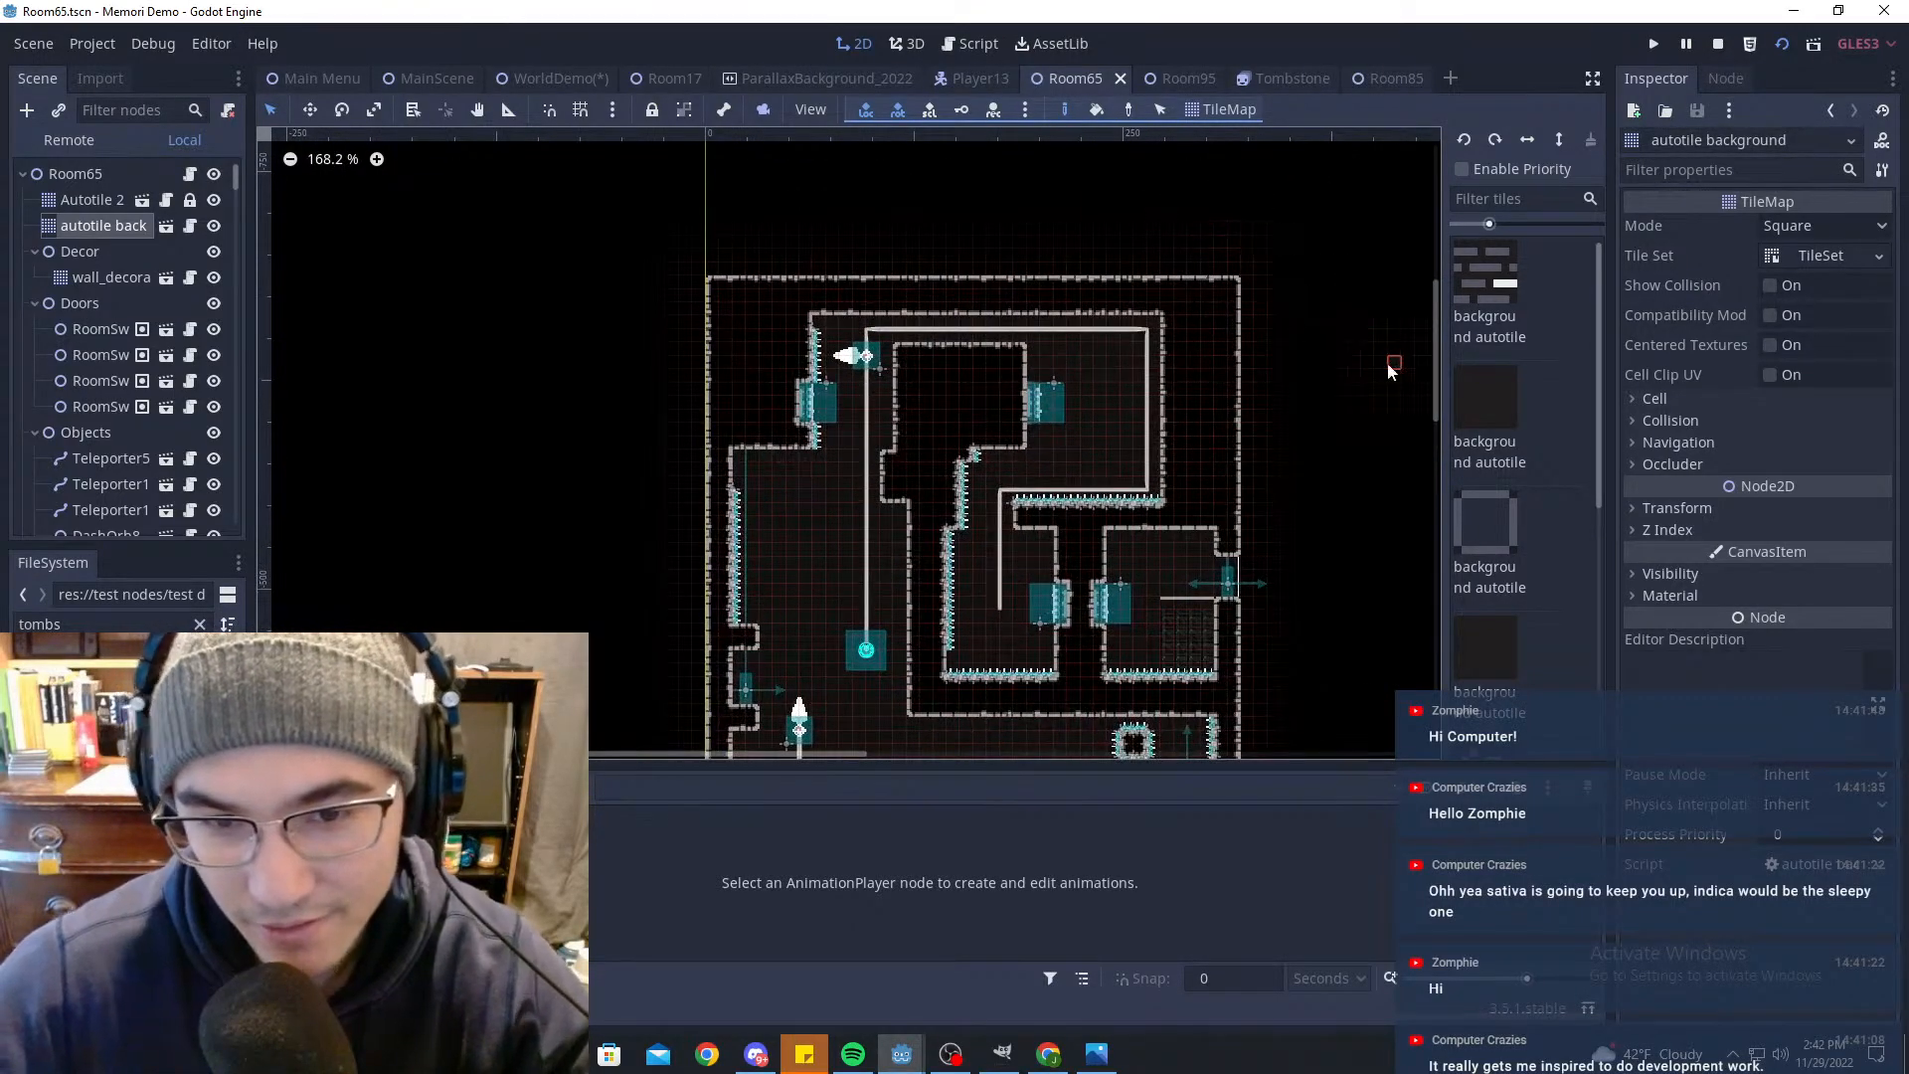
scroll(1225, 273, "down", 4)
middle_click_drag(1265, 238, 1141, 642)
scroll(1140, 616, "down", 6)
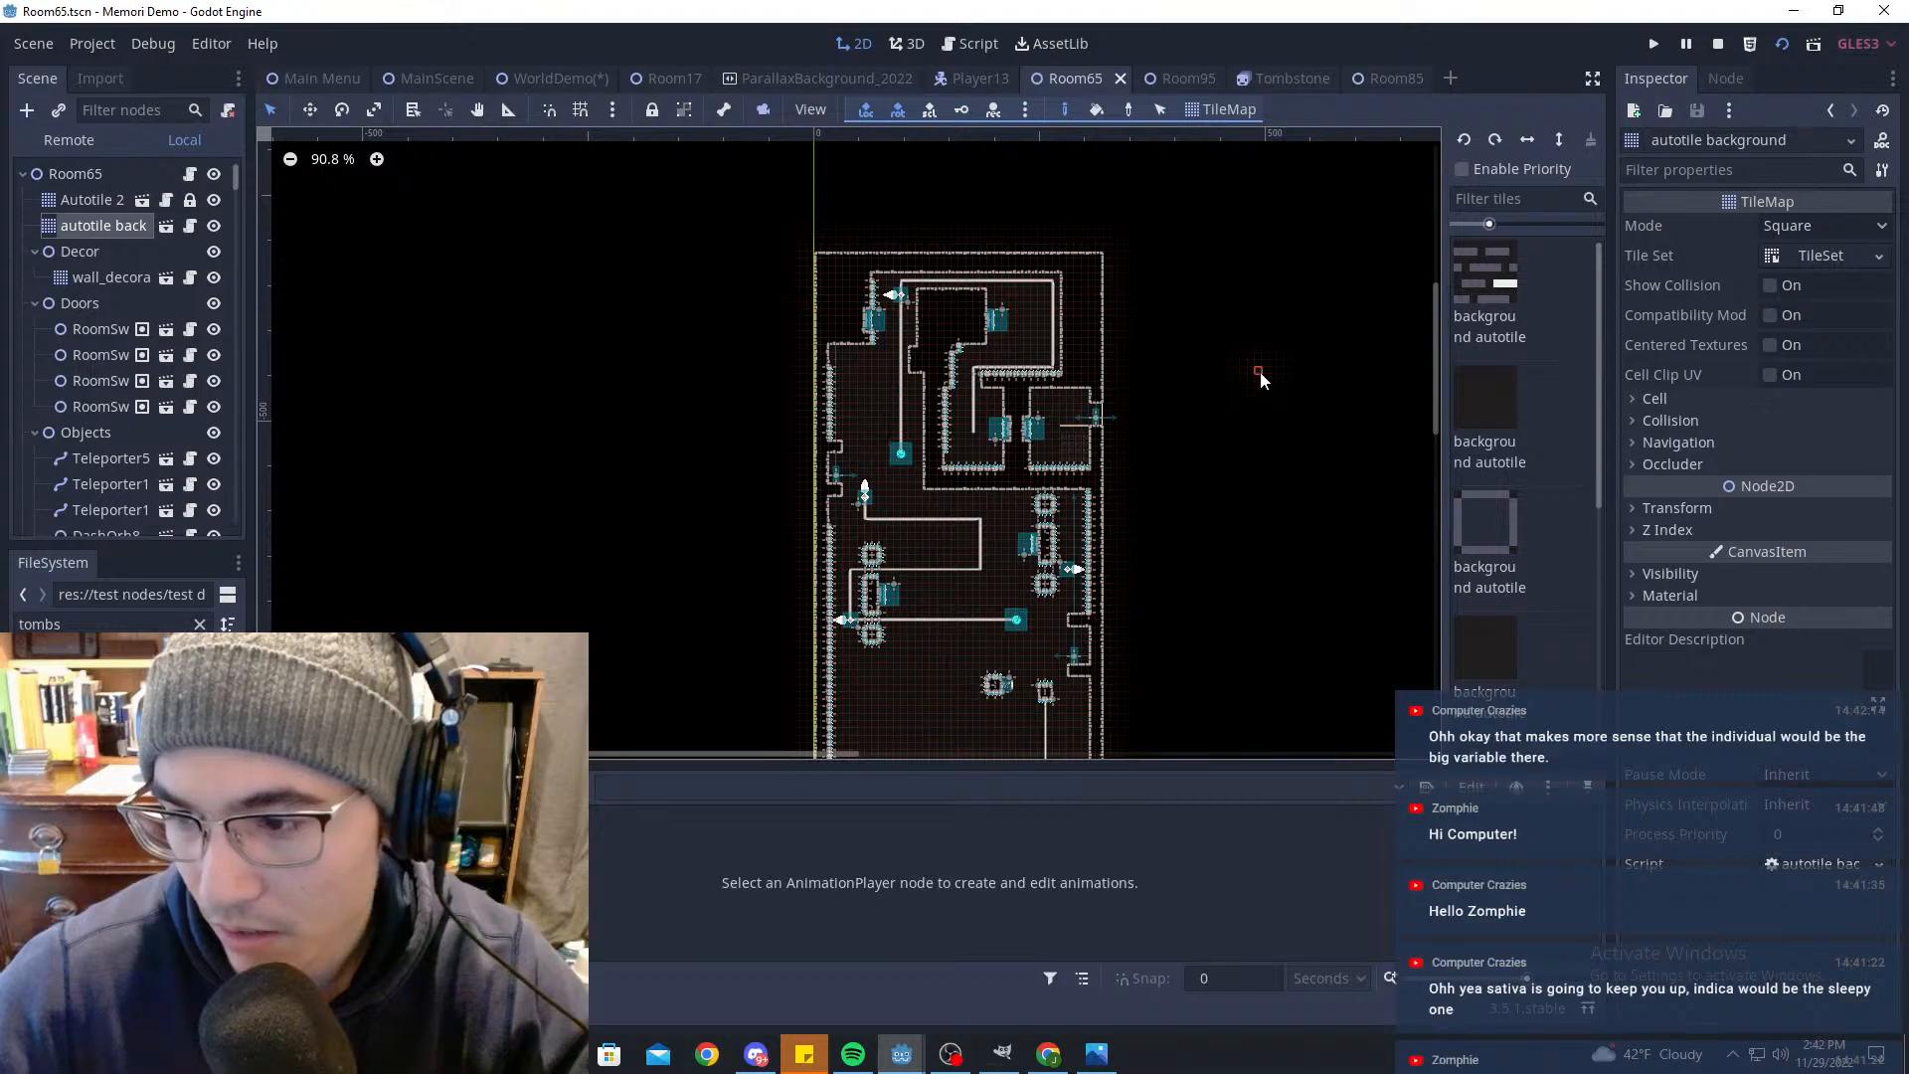
scroll(1131, 341, "down", 5)
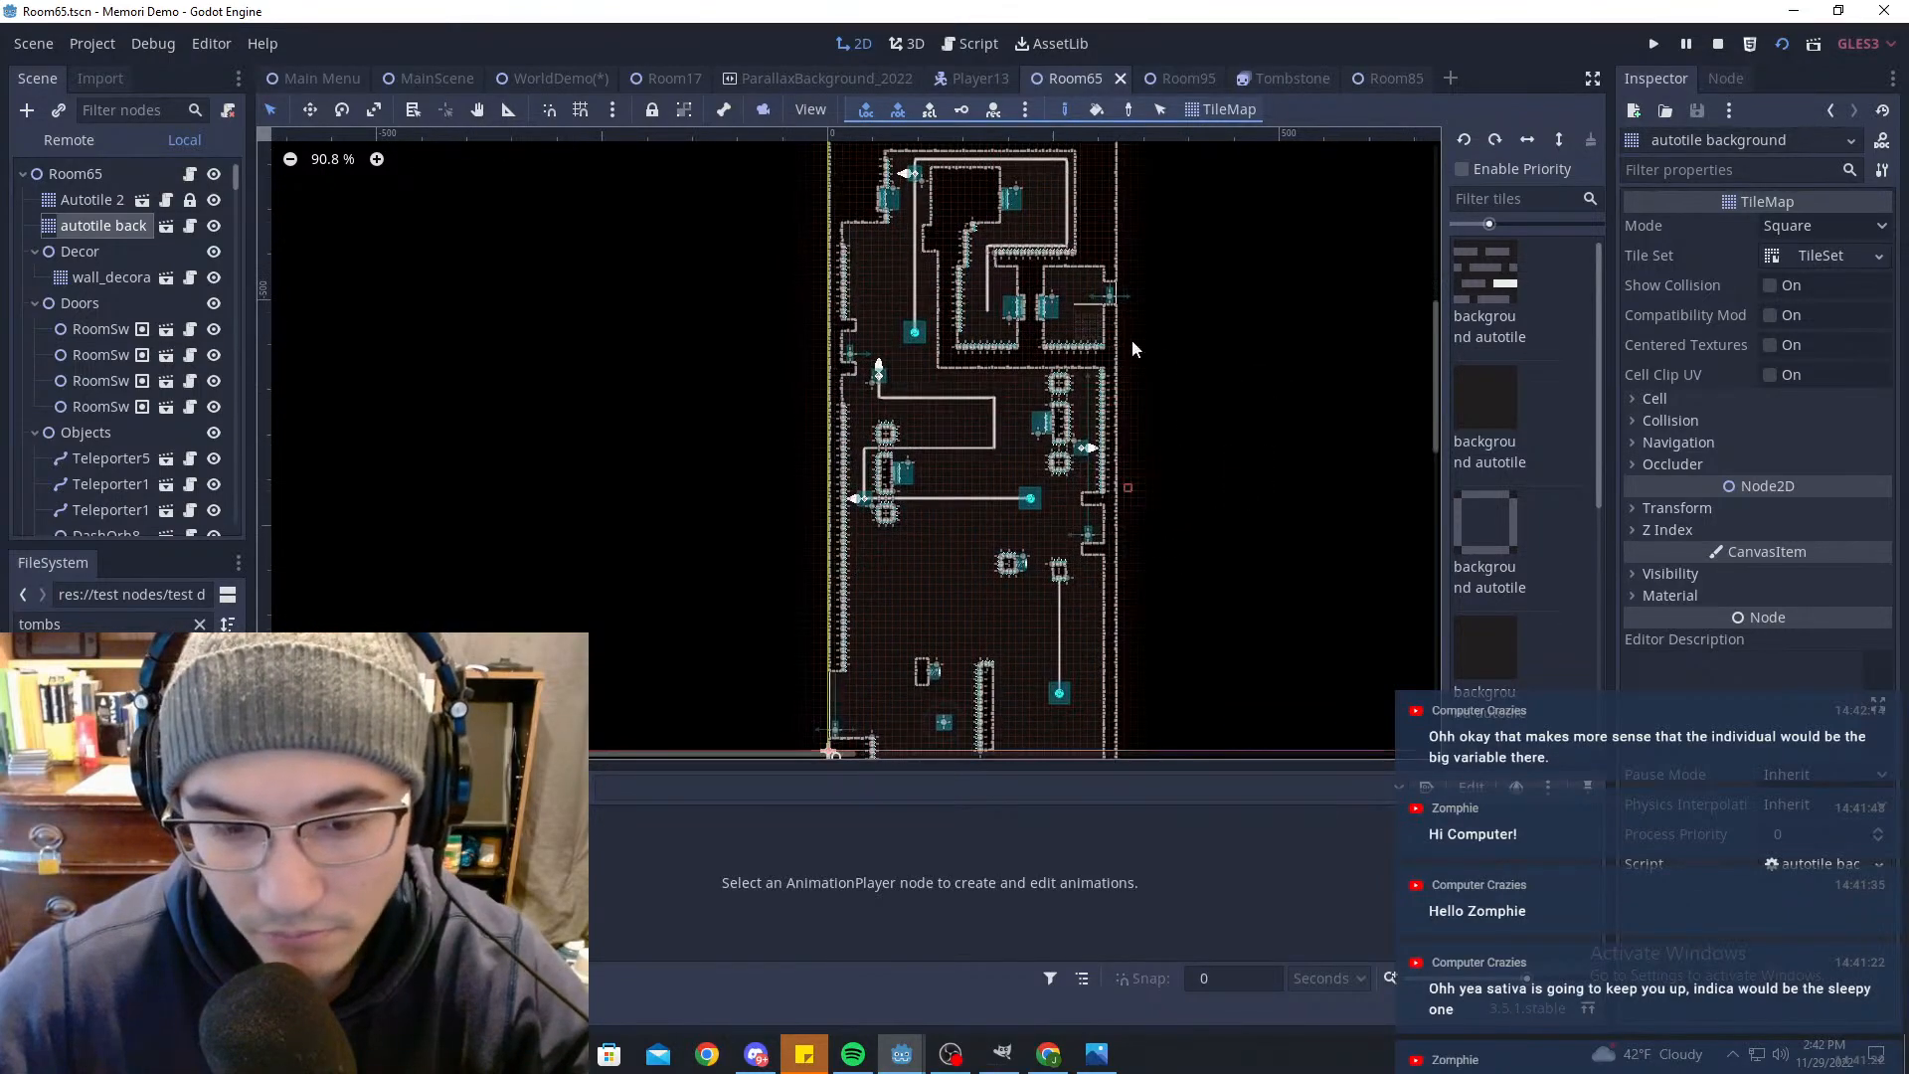
scroll(149, 408, "down", 3)
scroll(170, 370, "up", 3)
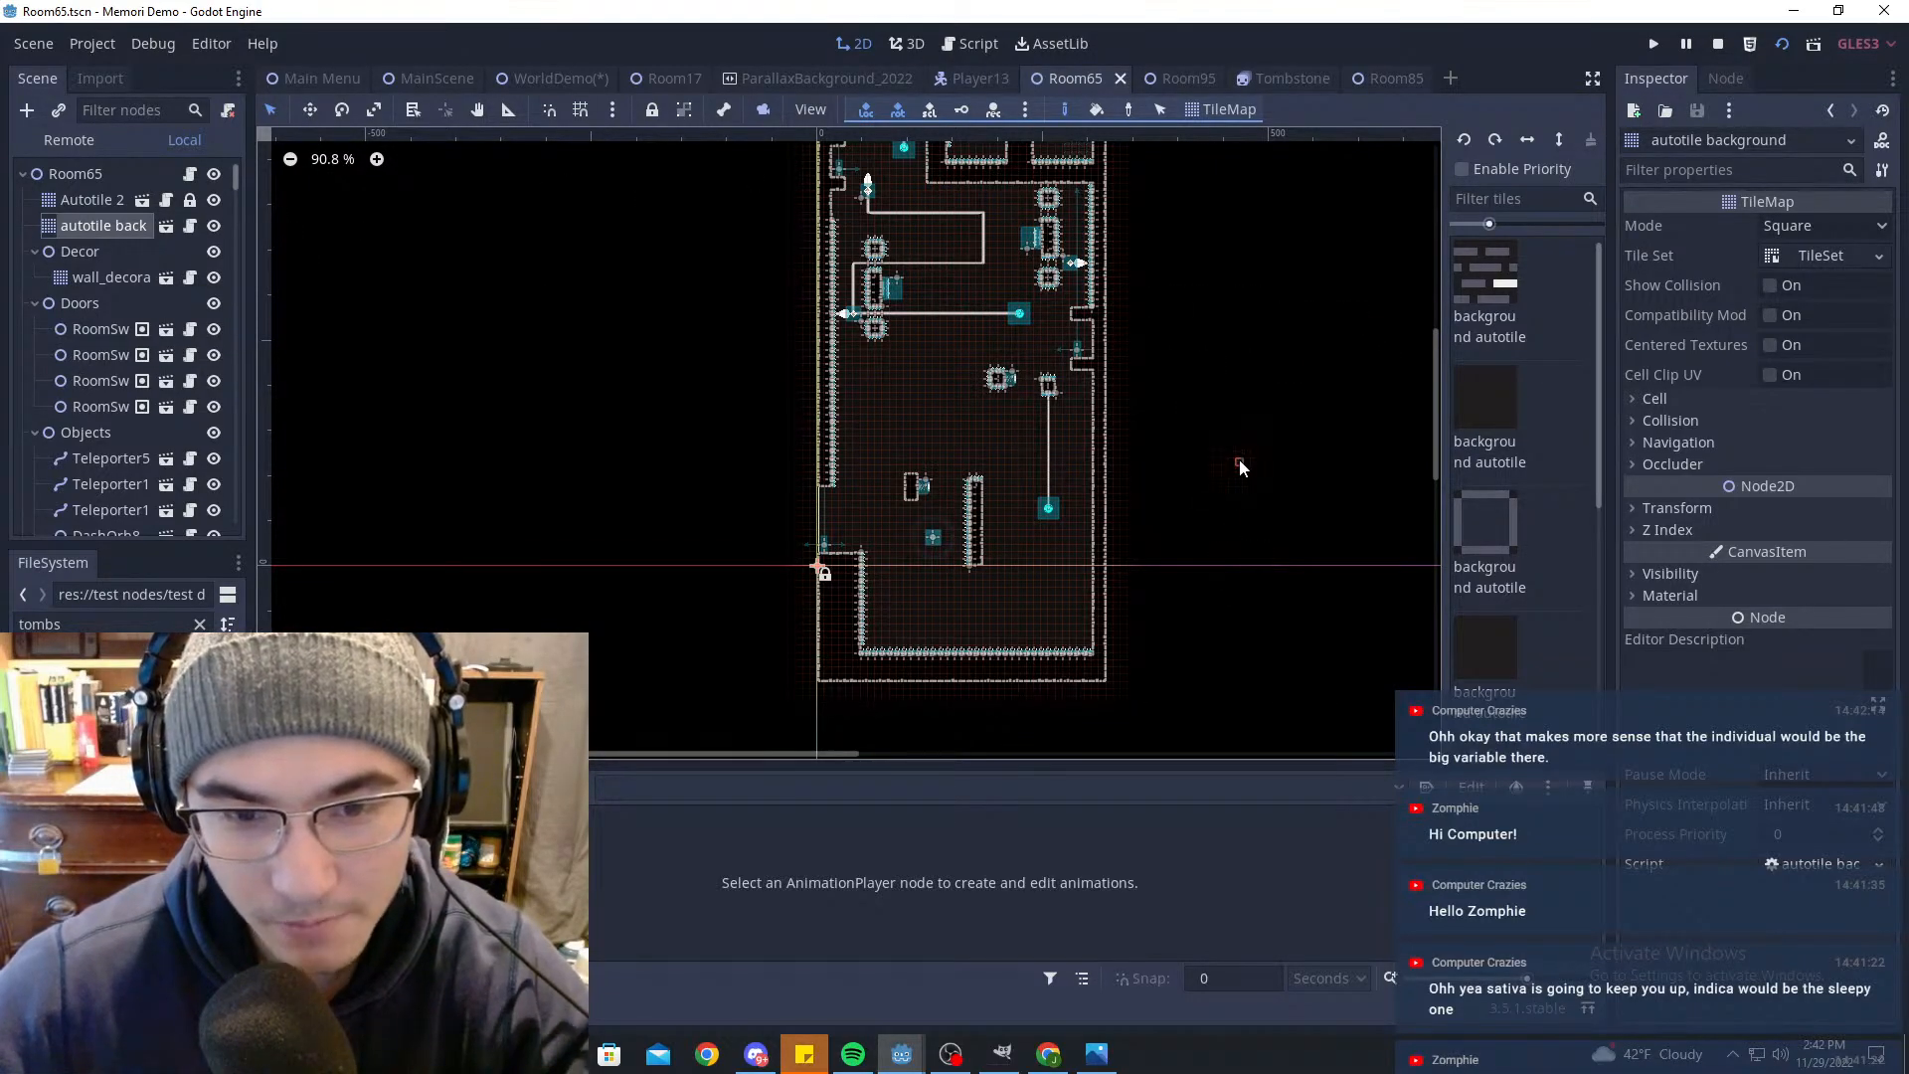
middle_click_drag(1239, 459, 1203, 500)
scroll(1078, 434, "down", 1)
scroll(1213, 370, "down", 2)
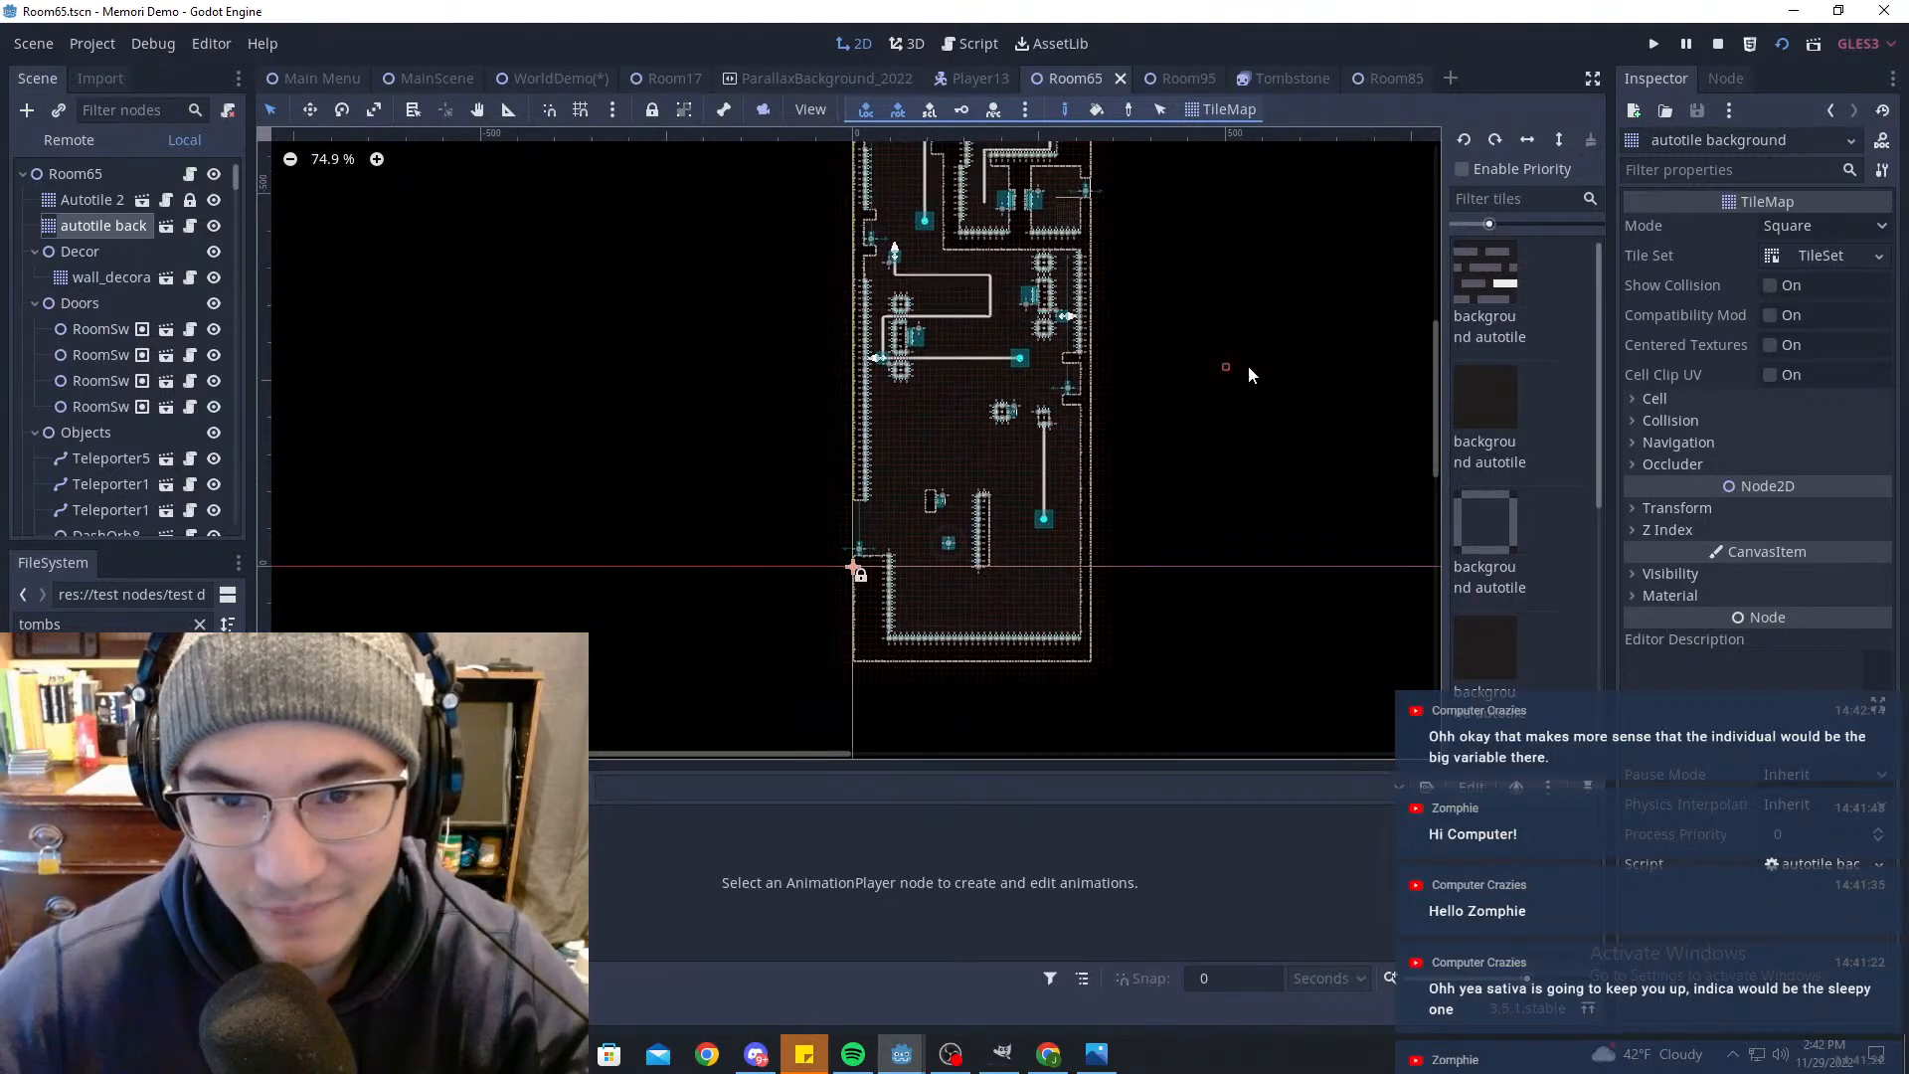
scroll(1261, 388, "down", 3)
middle_click_drag(1176, 508, 1142, 535)
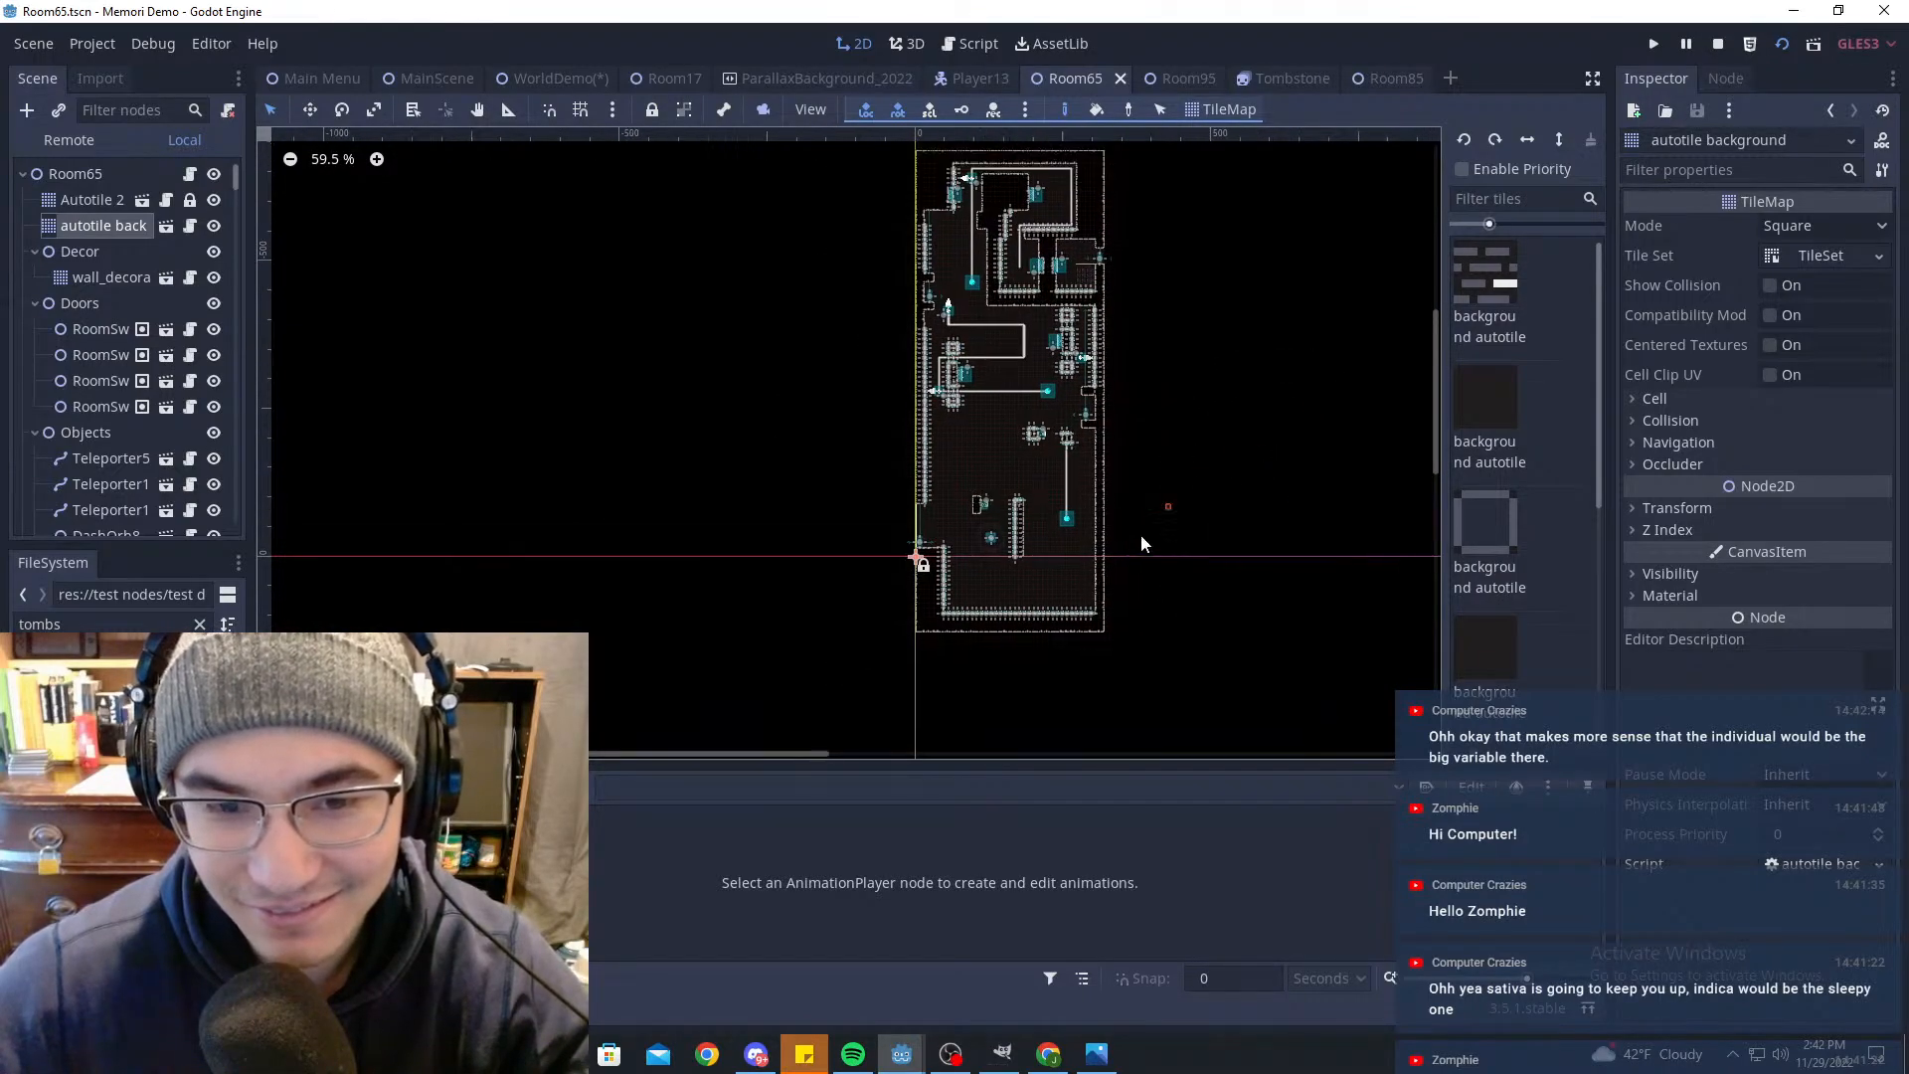
scroll(1074, 411, "up", 4)
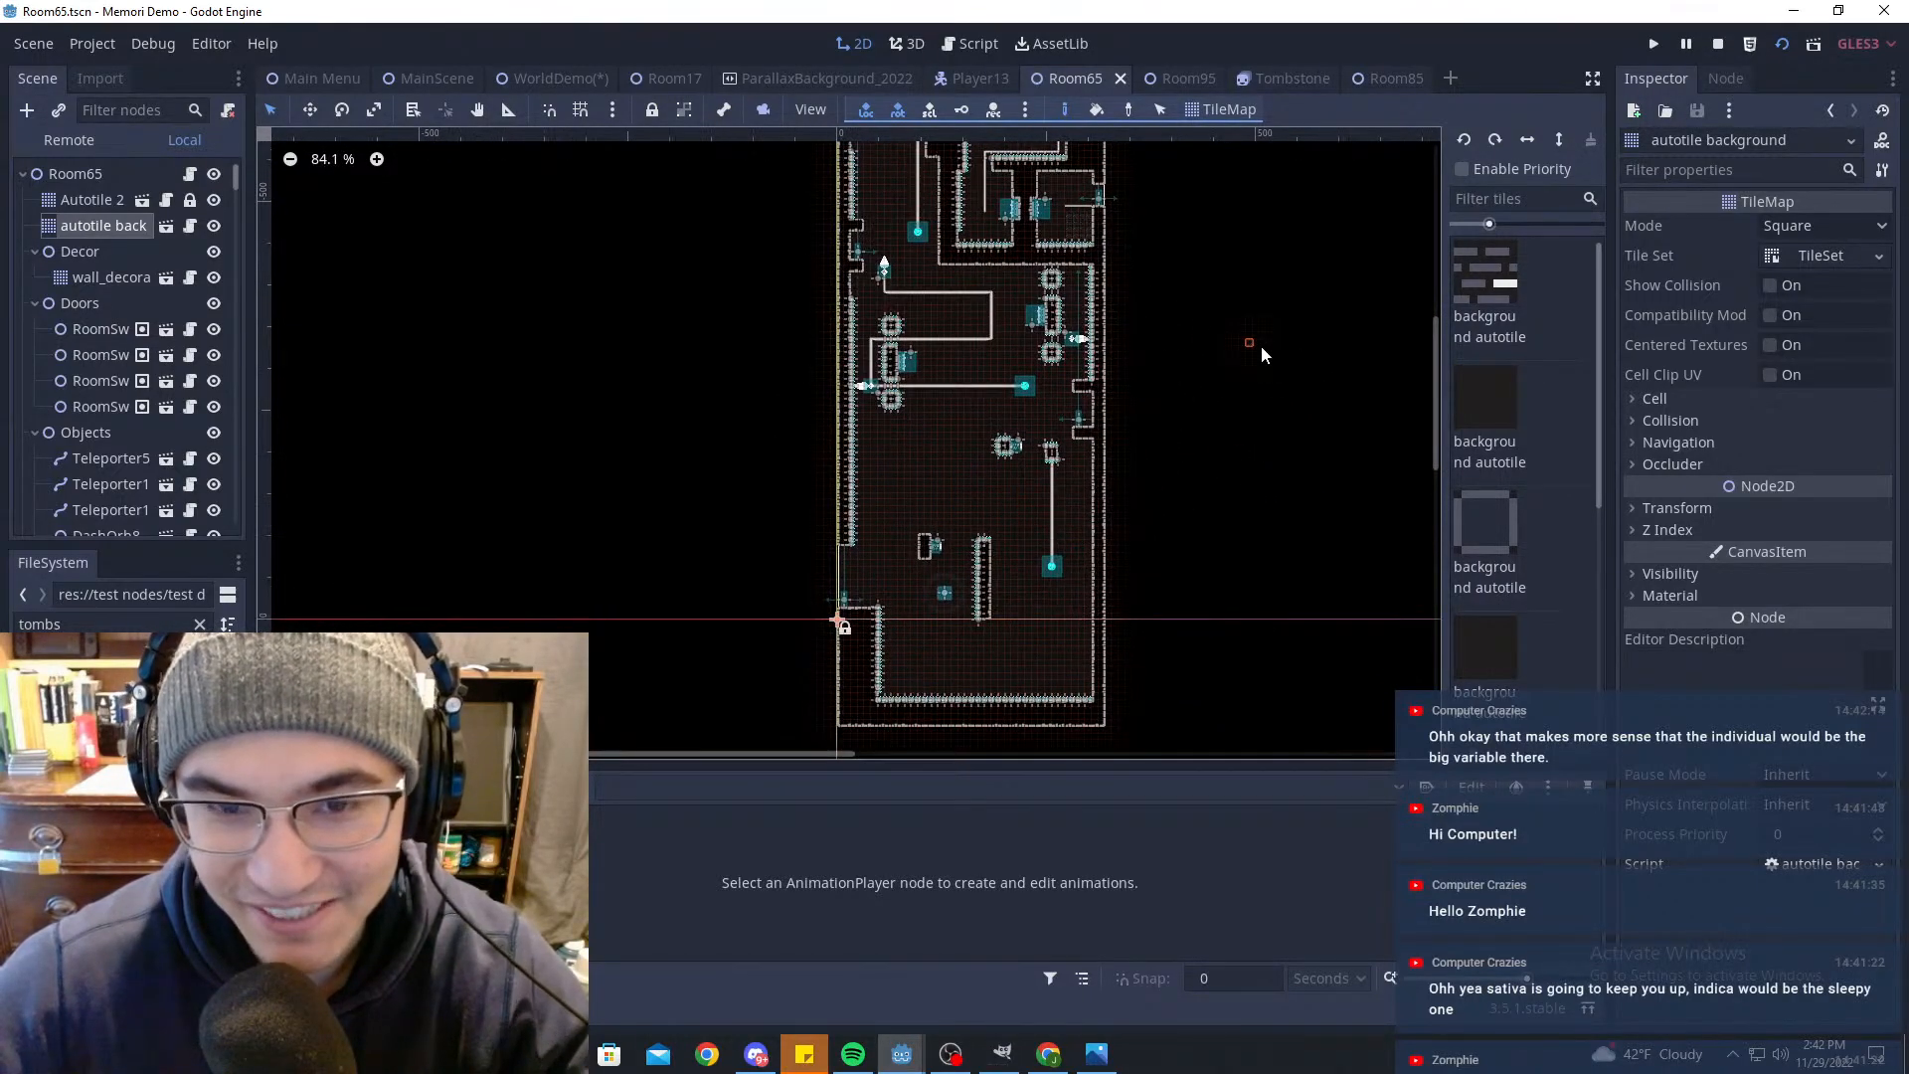
middle_click_drag(1103, 323, 1214, 304)
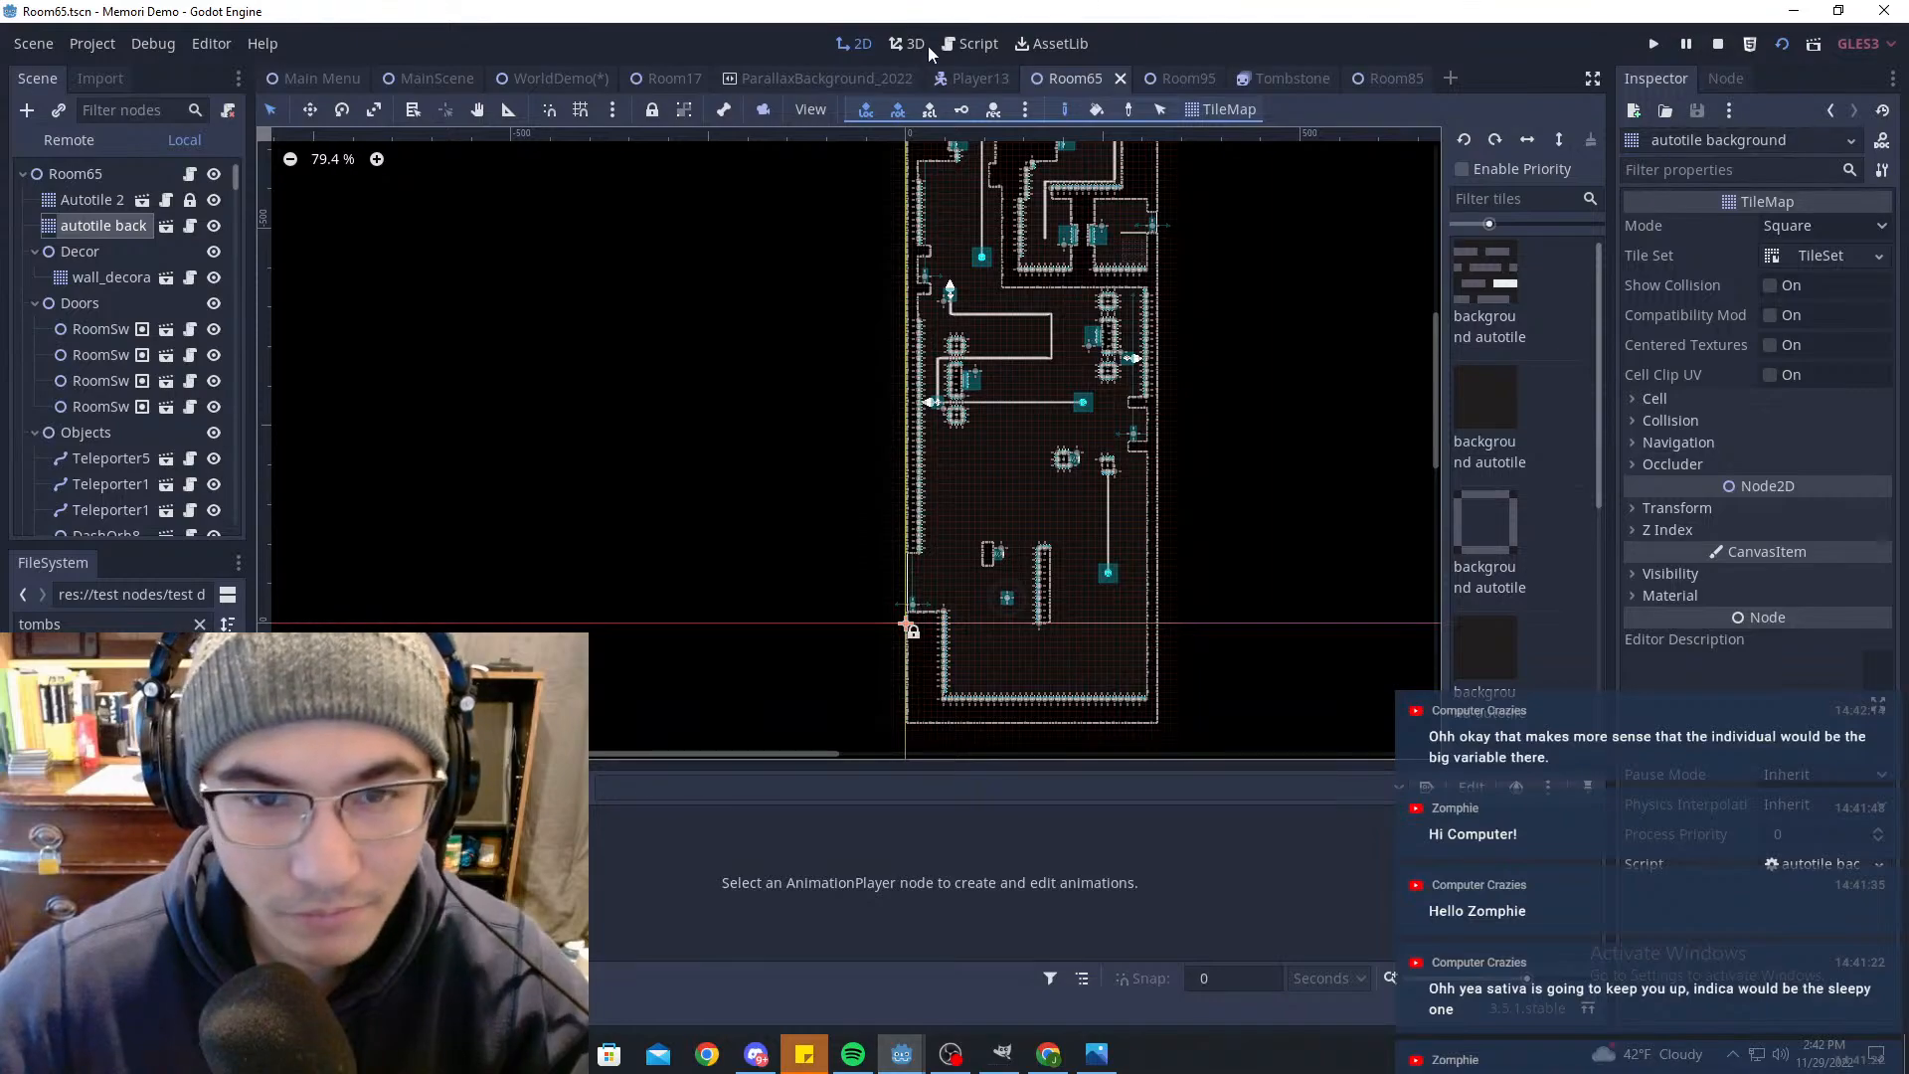
Step: Open the Tombstone scene and add a new animation to the Sprite's SpriteFrames
mouse_move(966, 70)
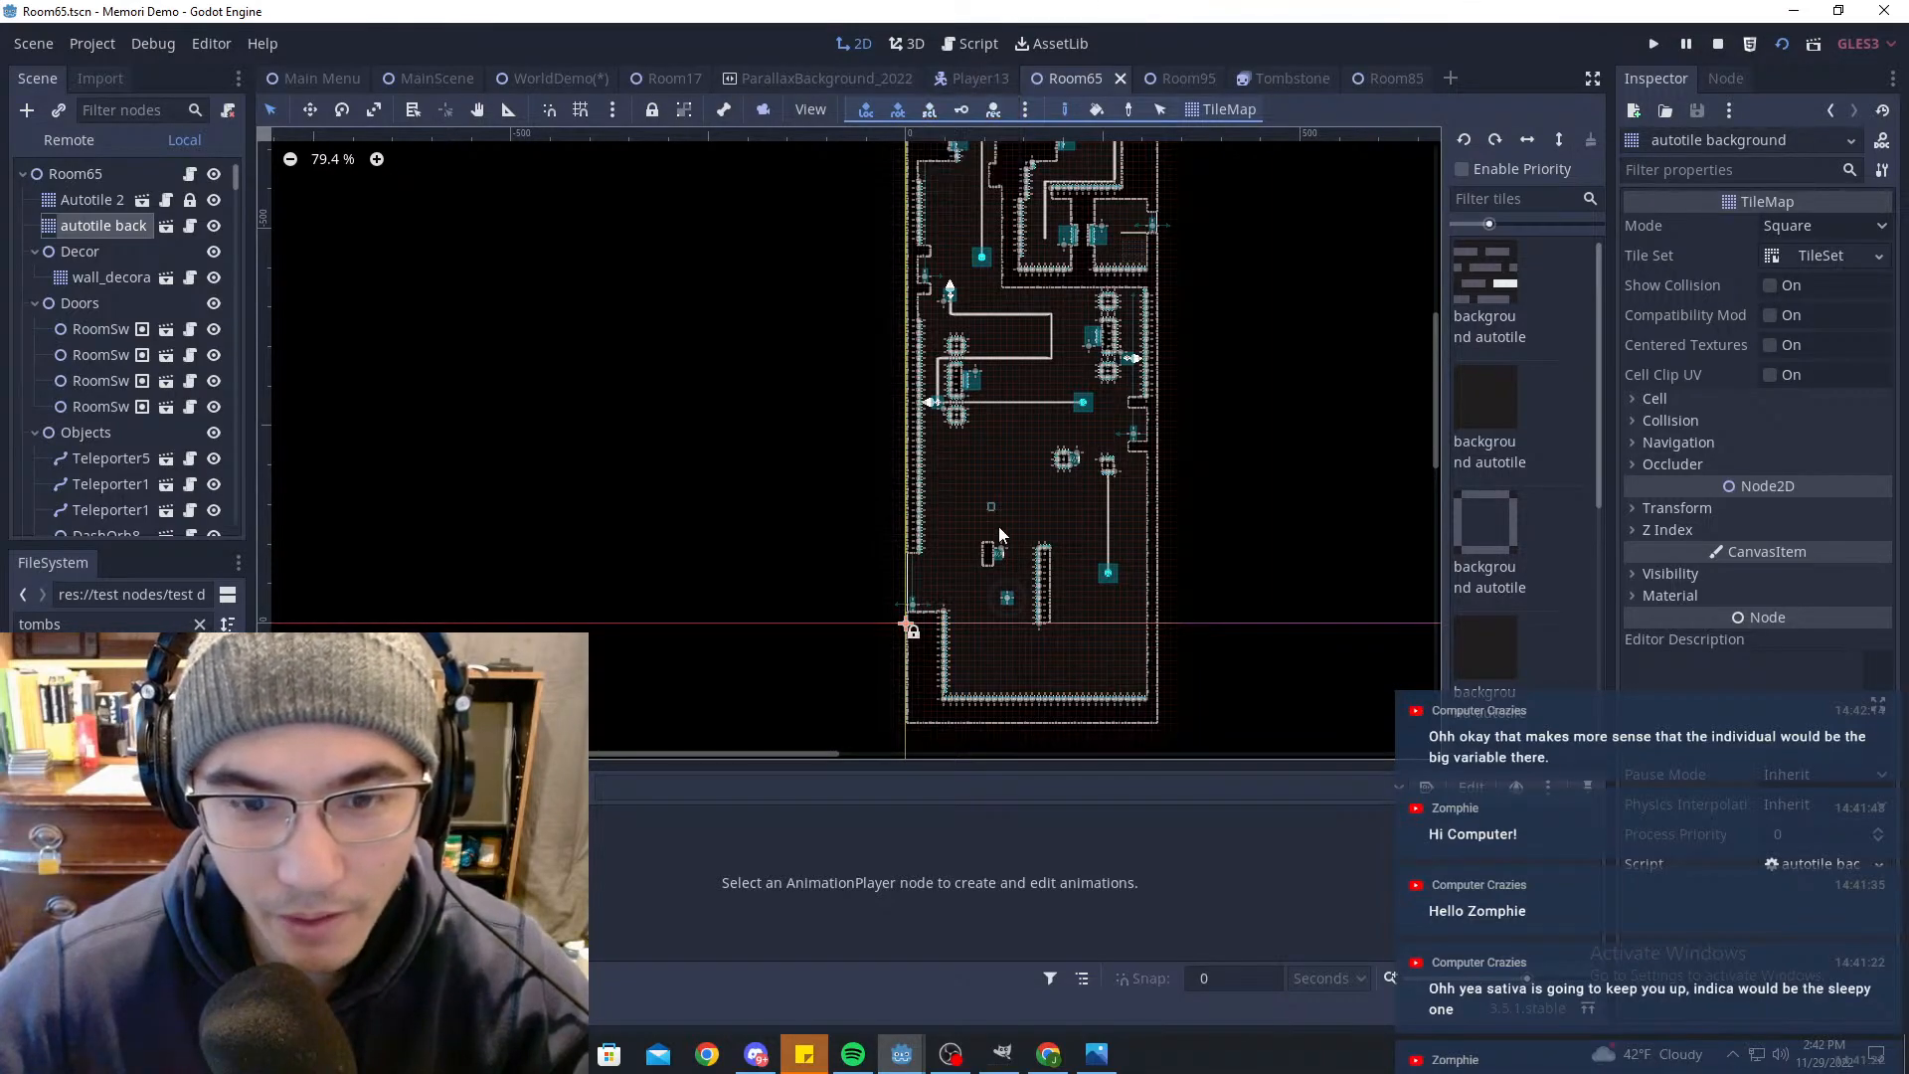
scroll(1034, 547, "up", 3)
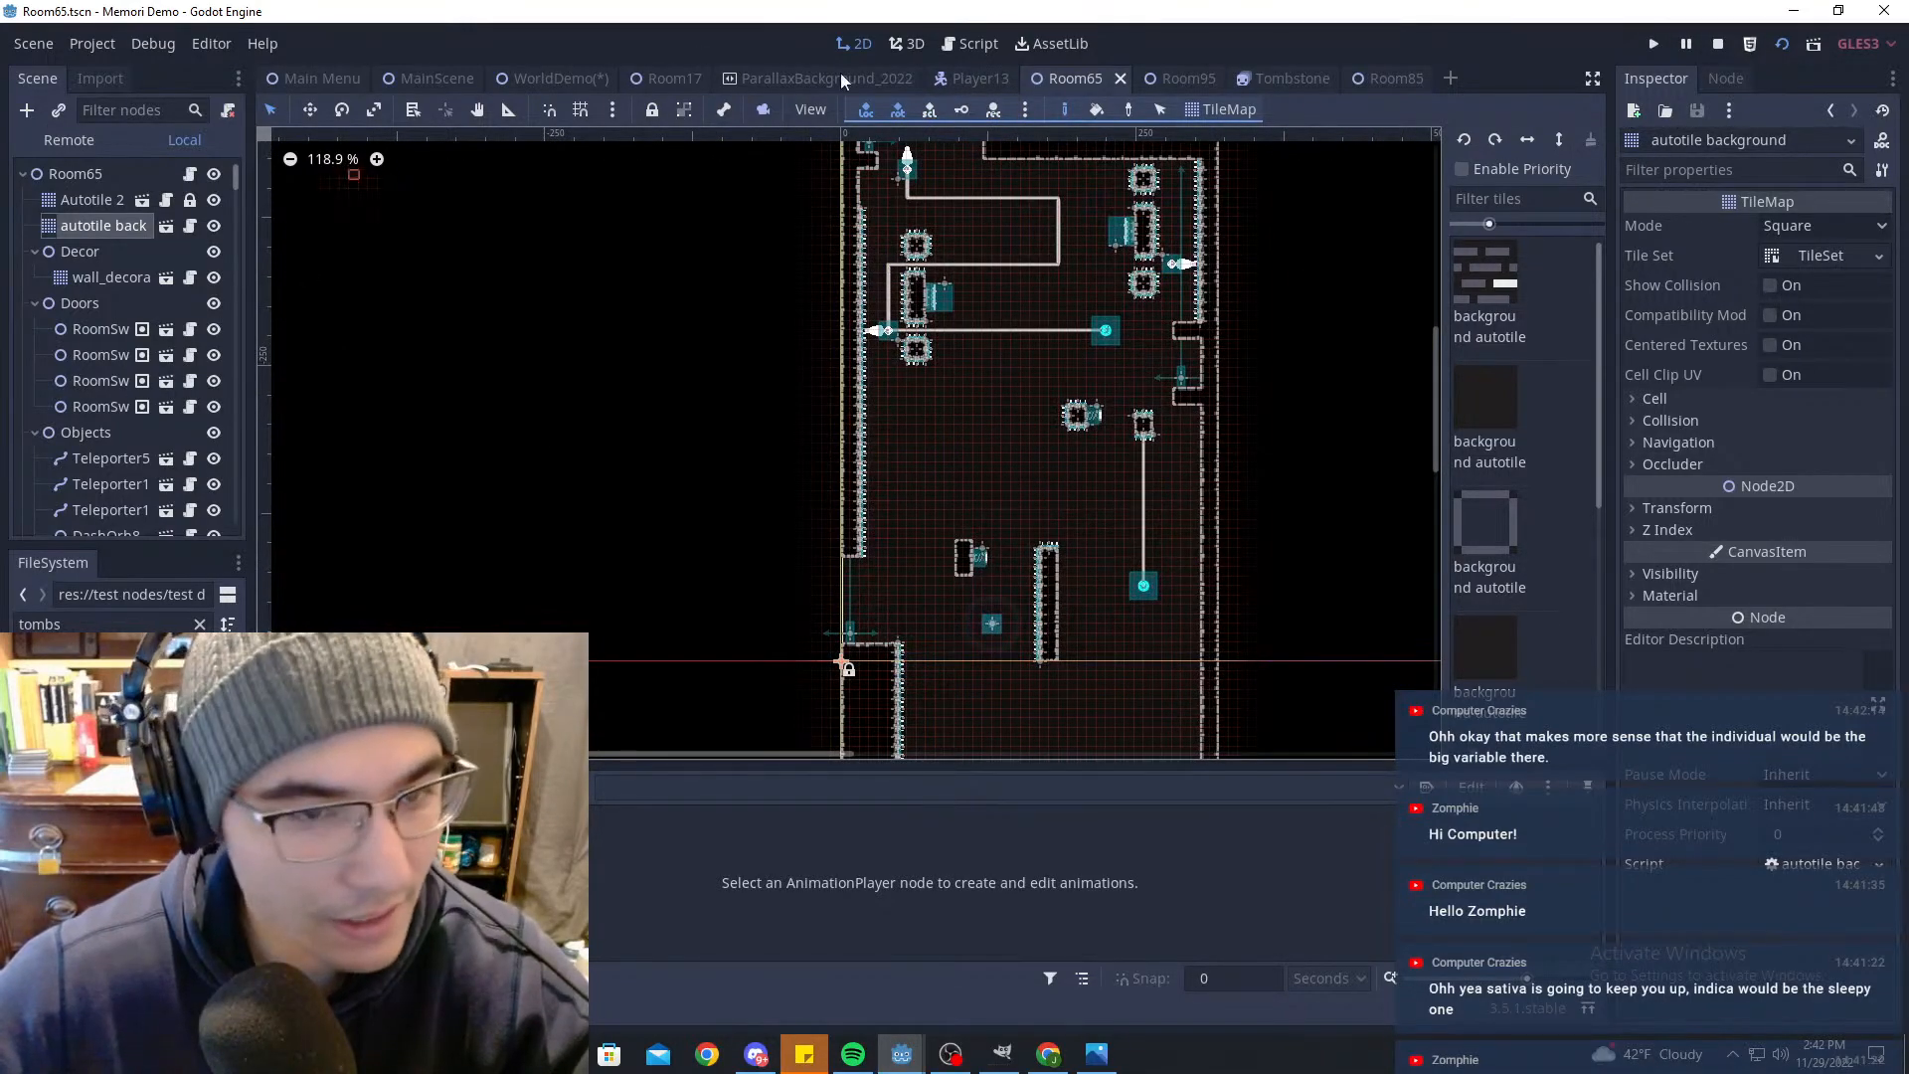
left_click(1277, 79)
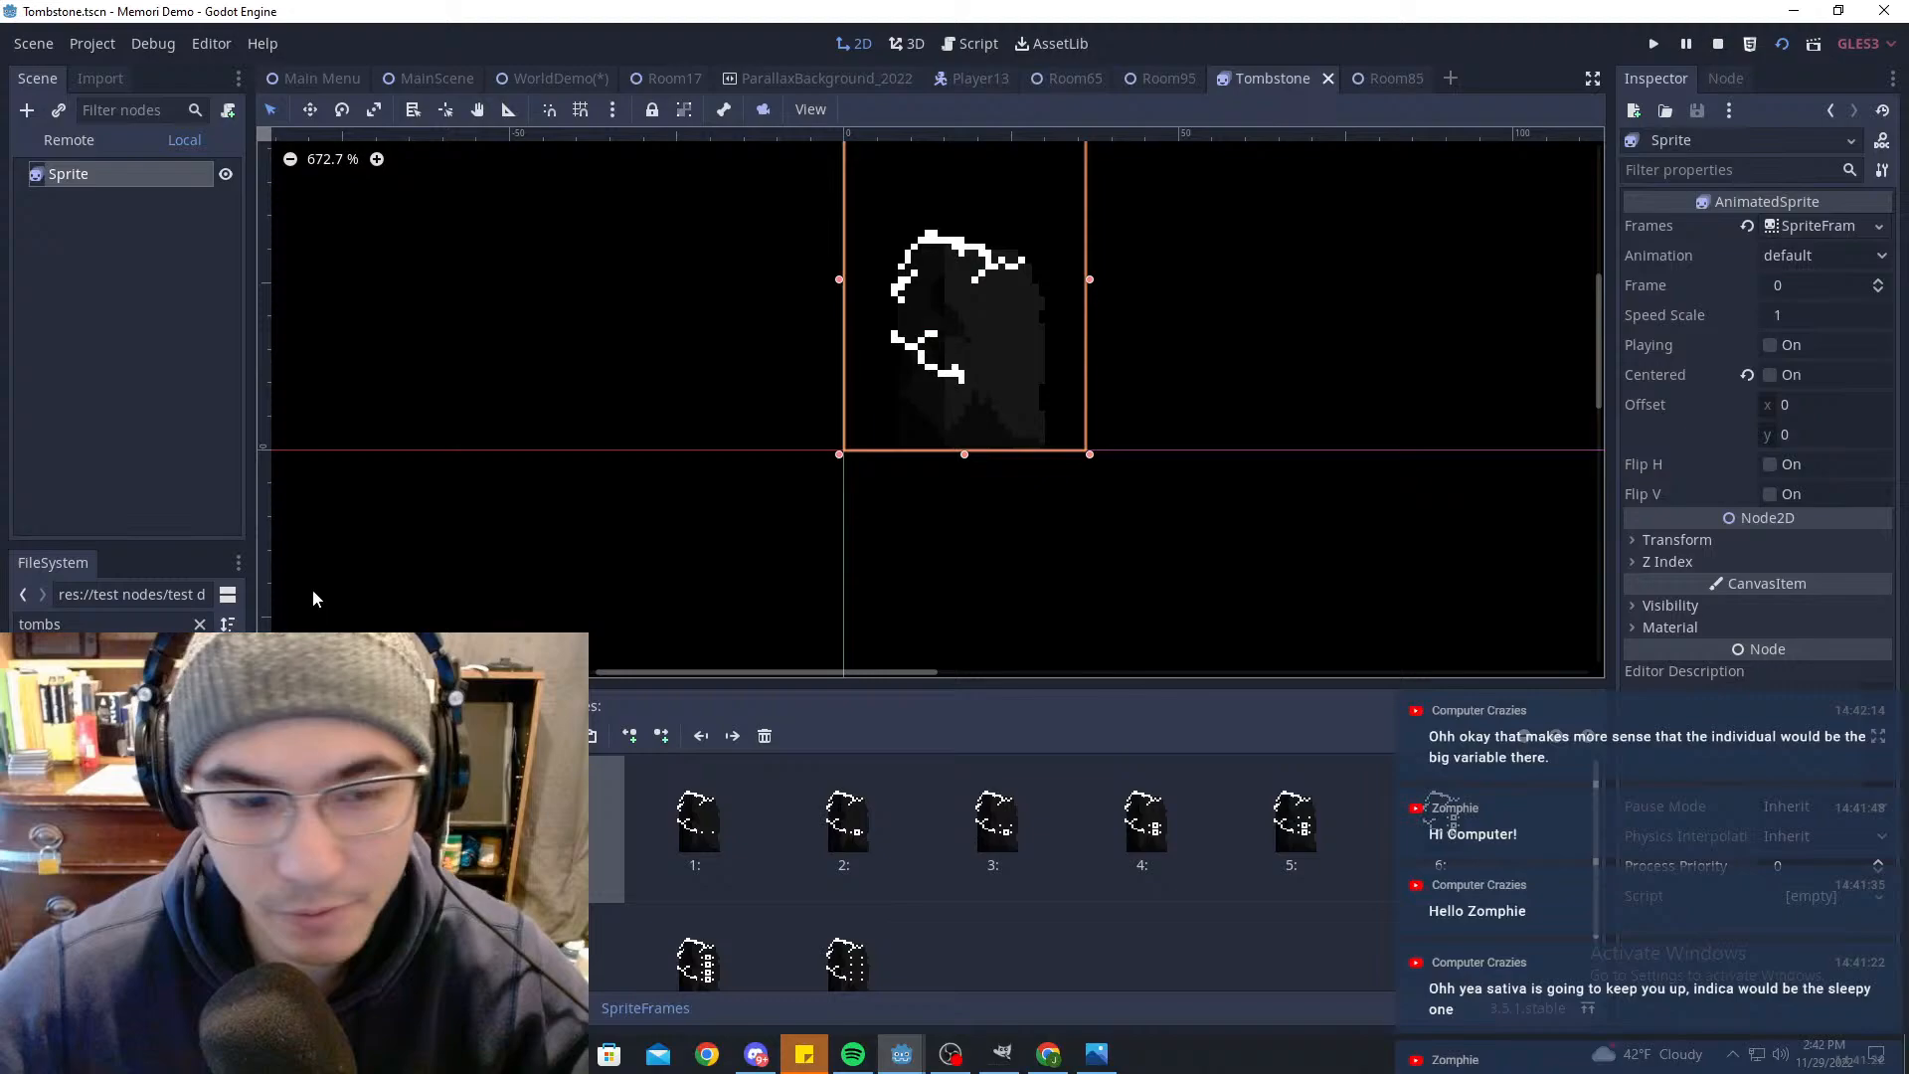
left_click(165, 297)
left_click(144, 175)
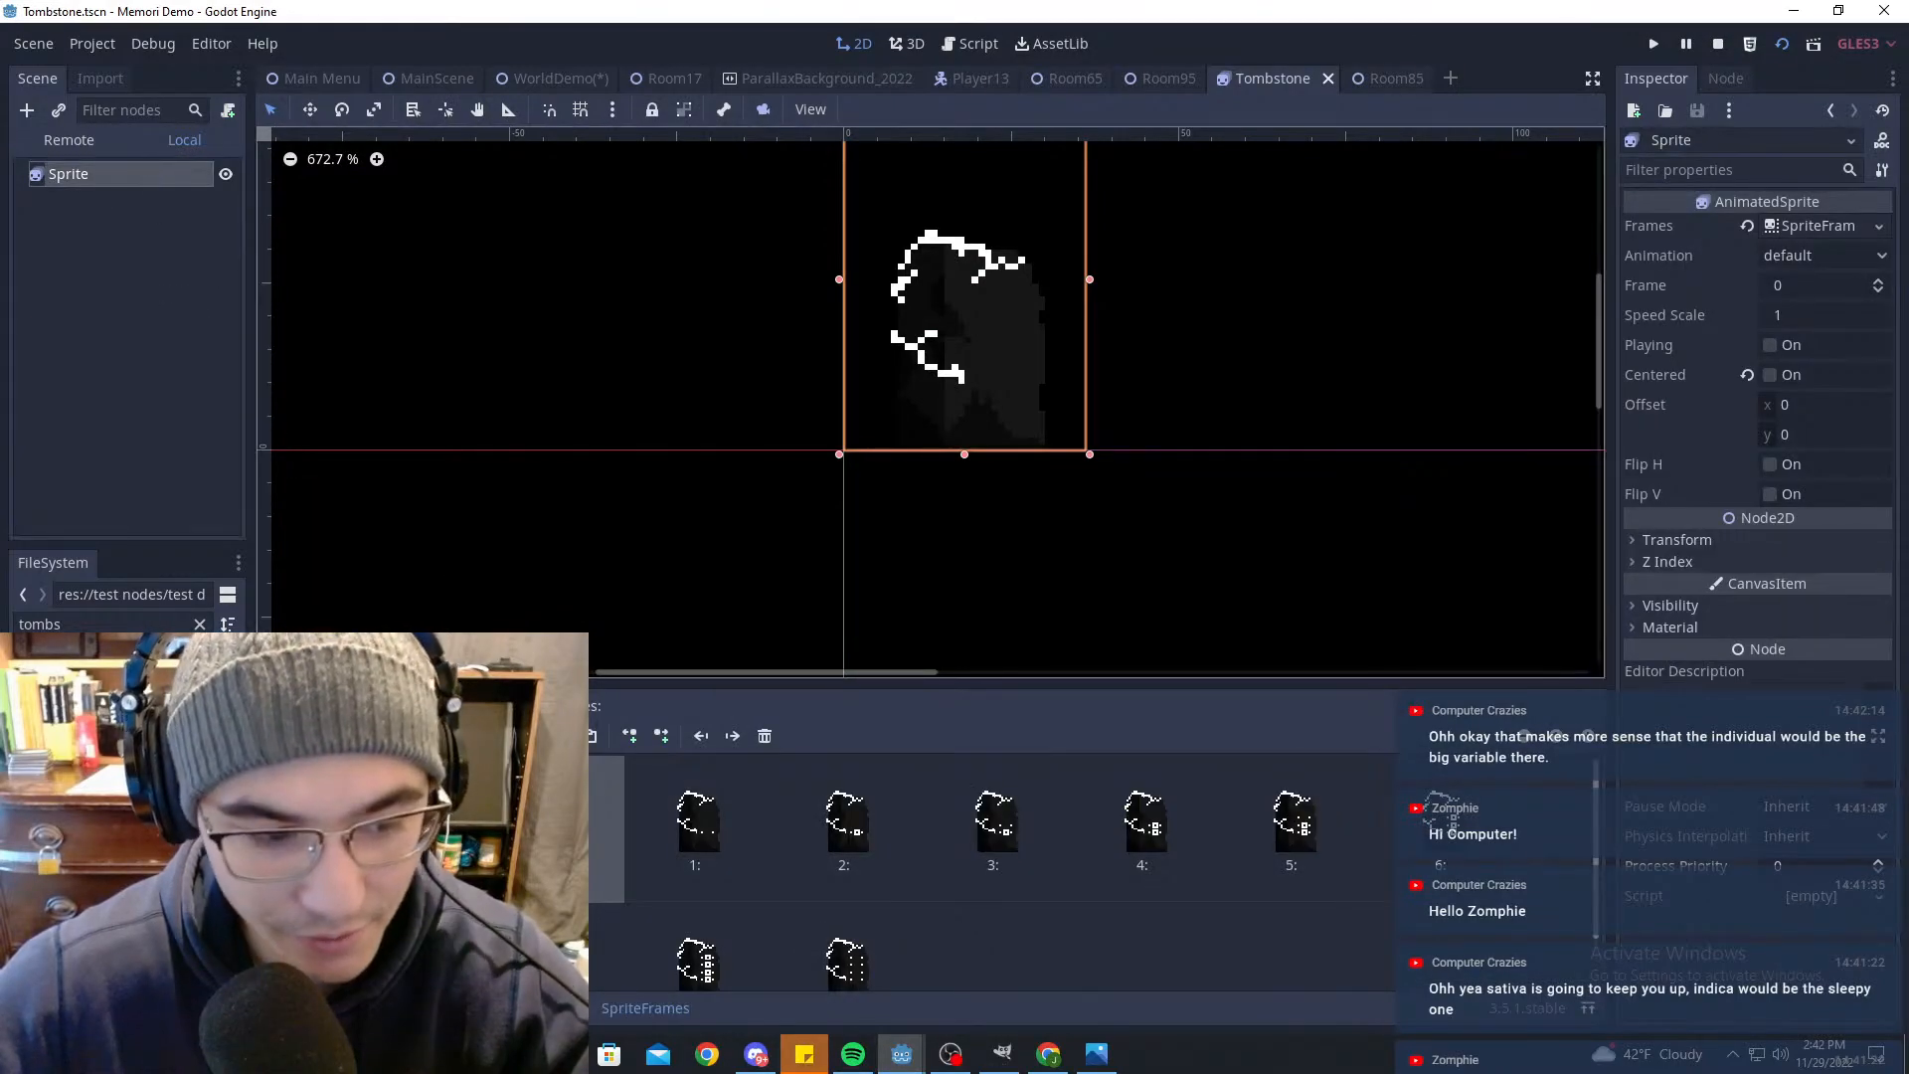
left_click(281, 736)
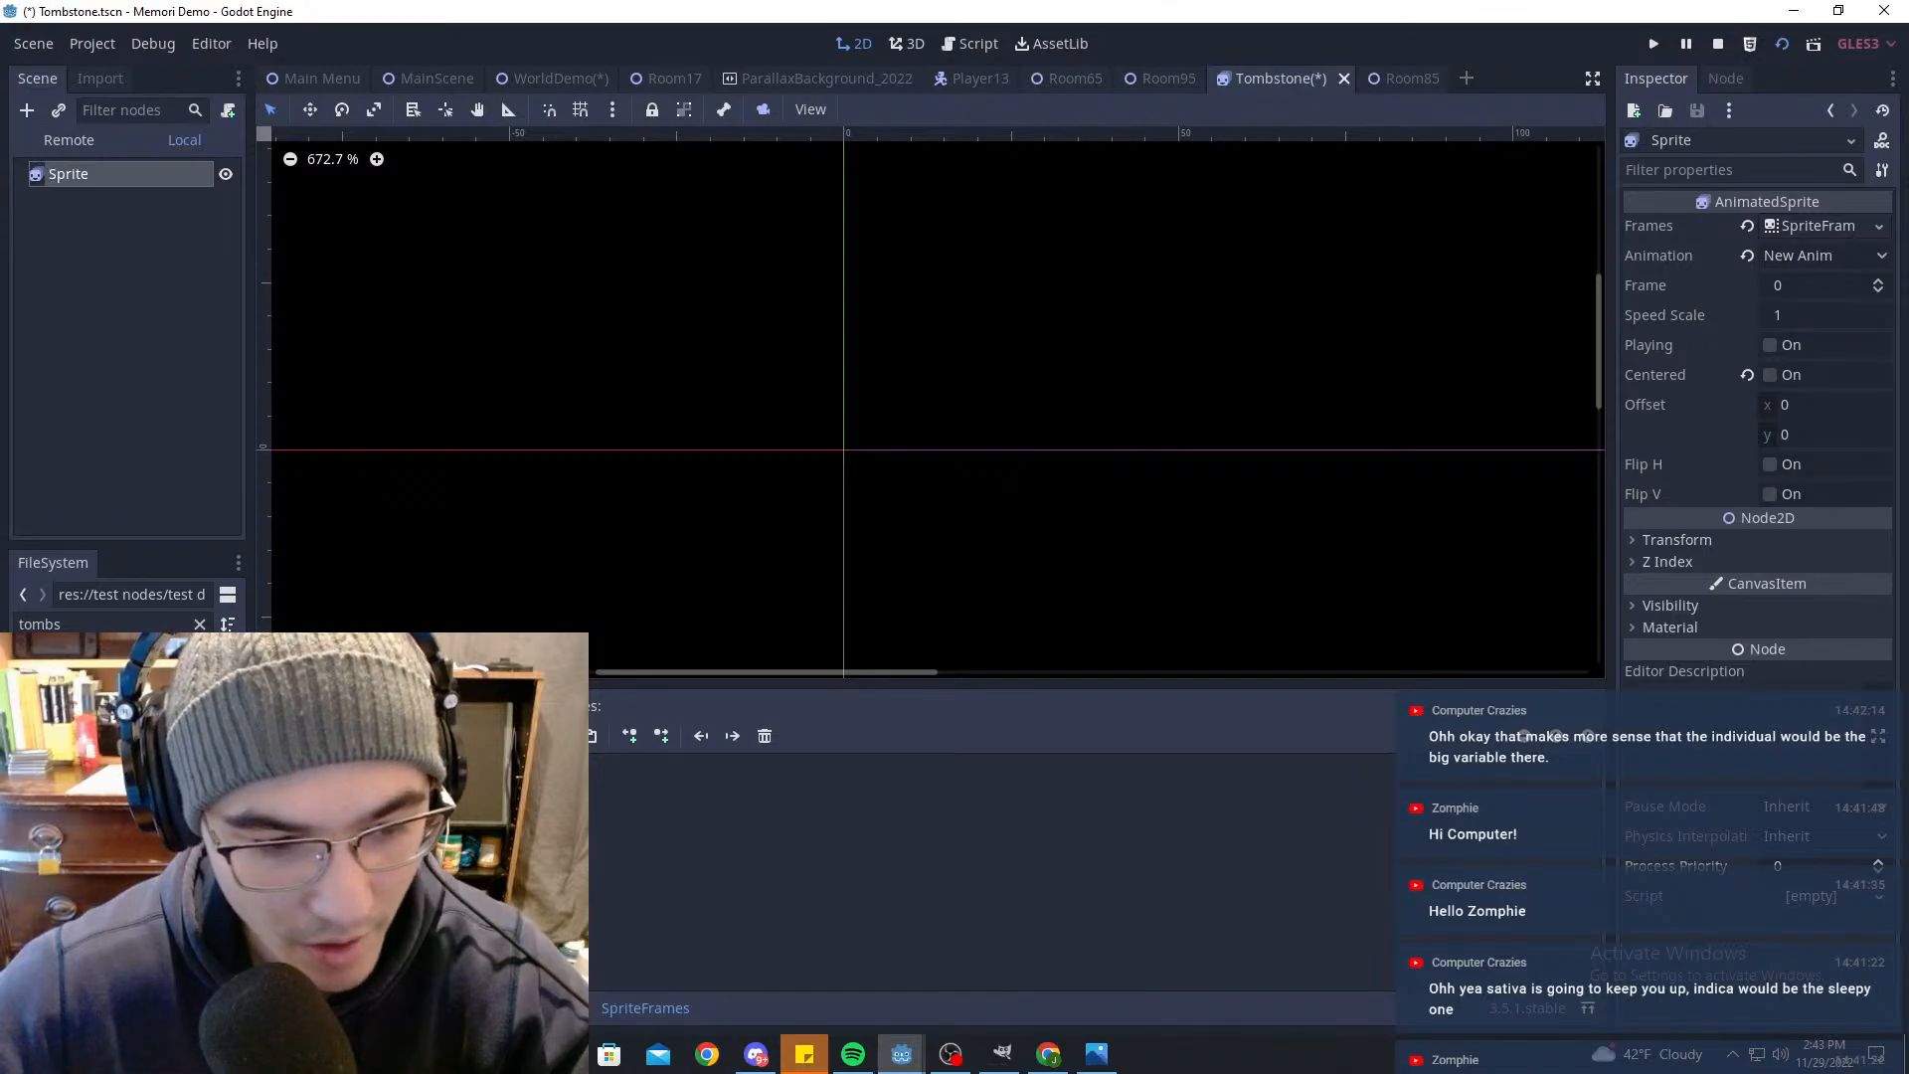
Step: Load small tombstone 12x12.png as the sprite sheet for the new animation's frames
left_click(519, 736)
left_click(825, 475)
left_click(877, 259)
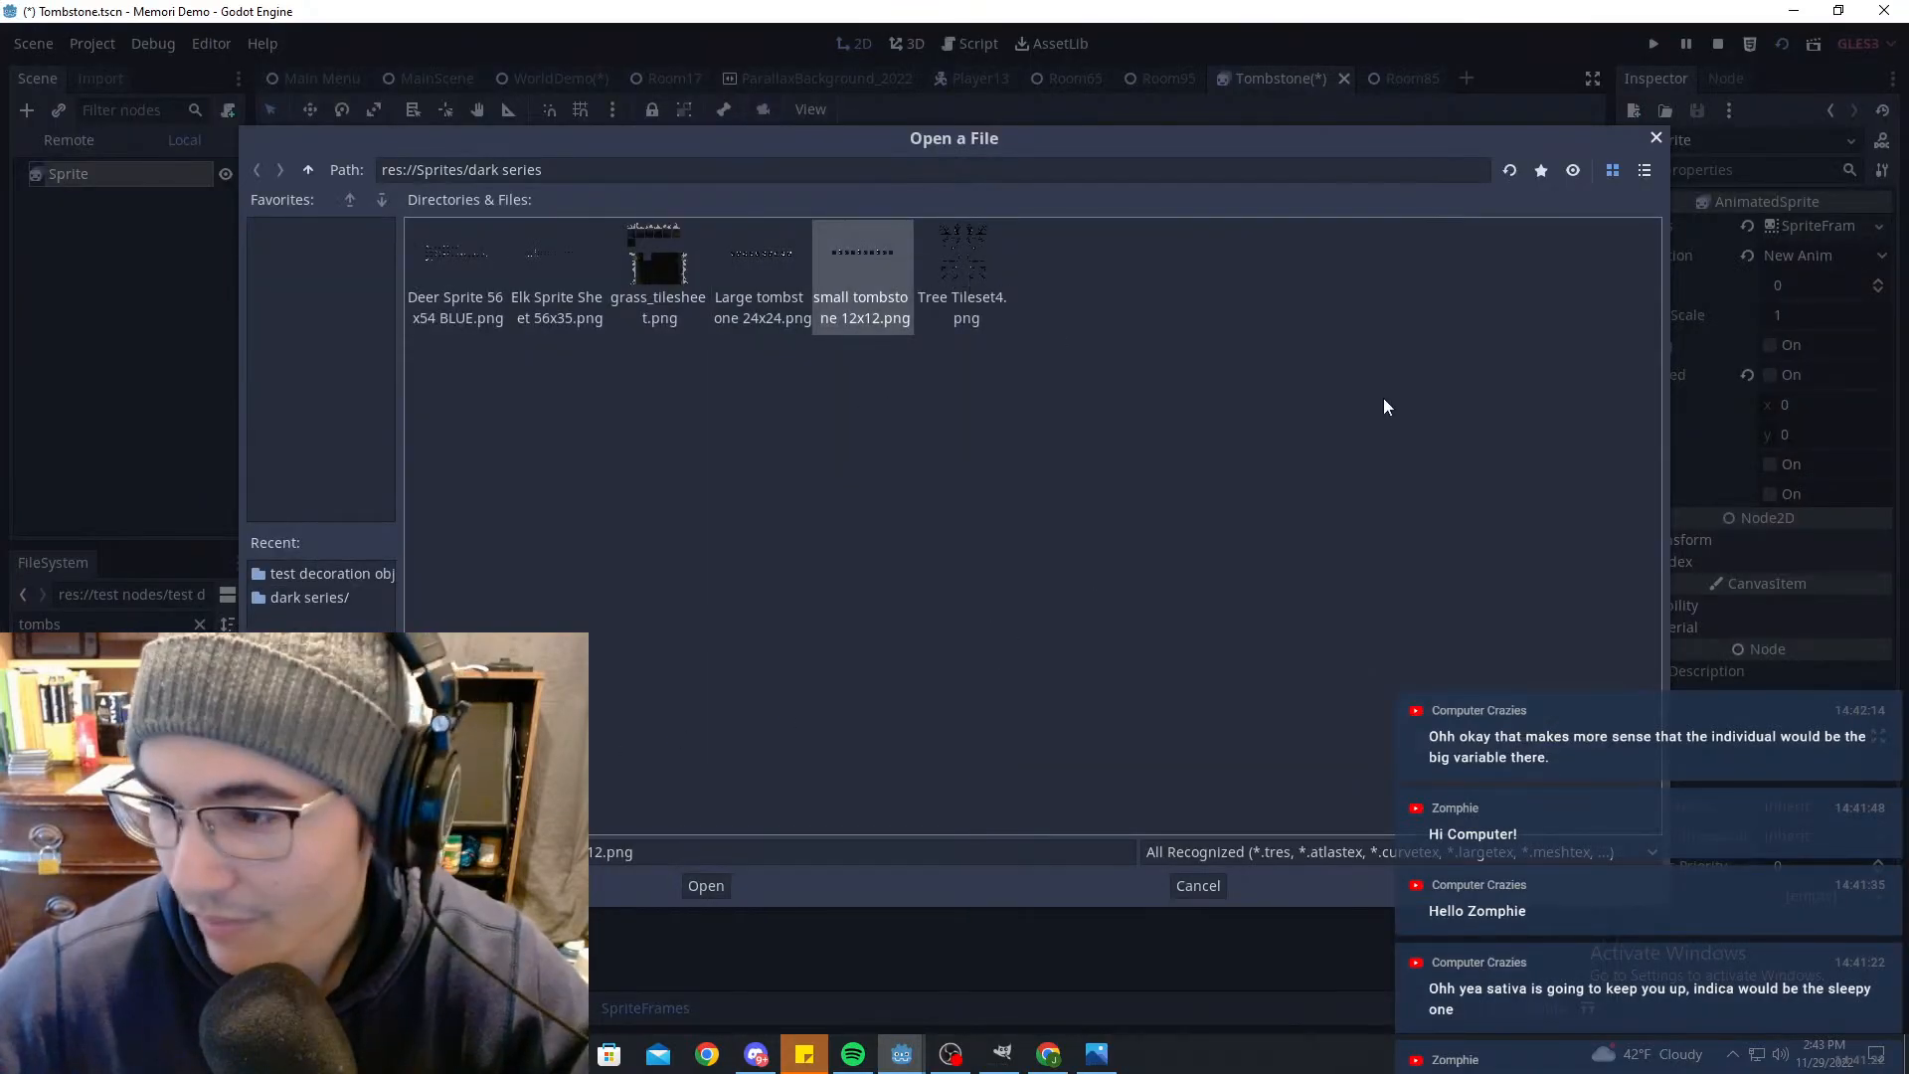
left_click(1471, 511)
left_click(862, 255)
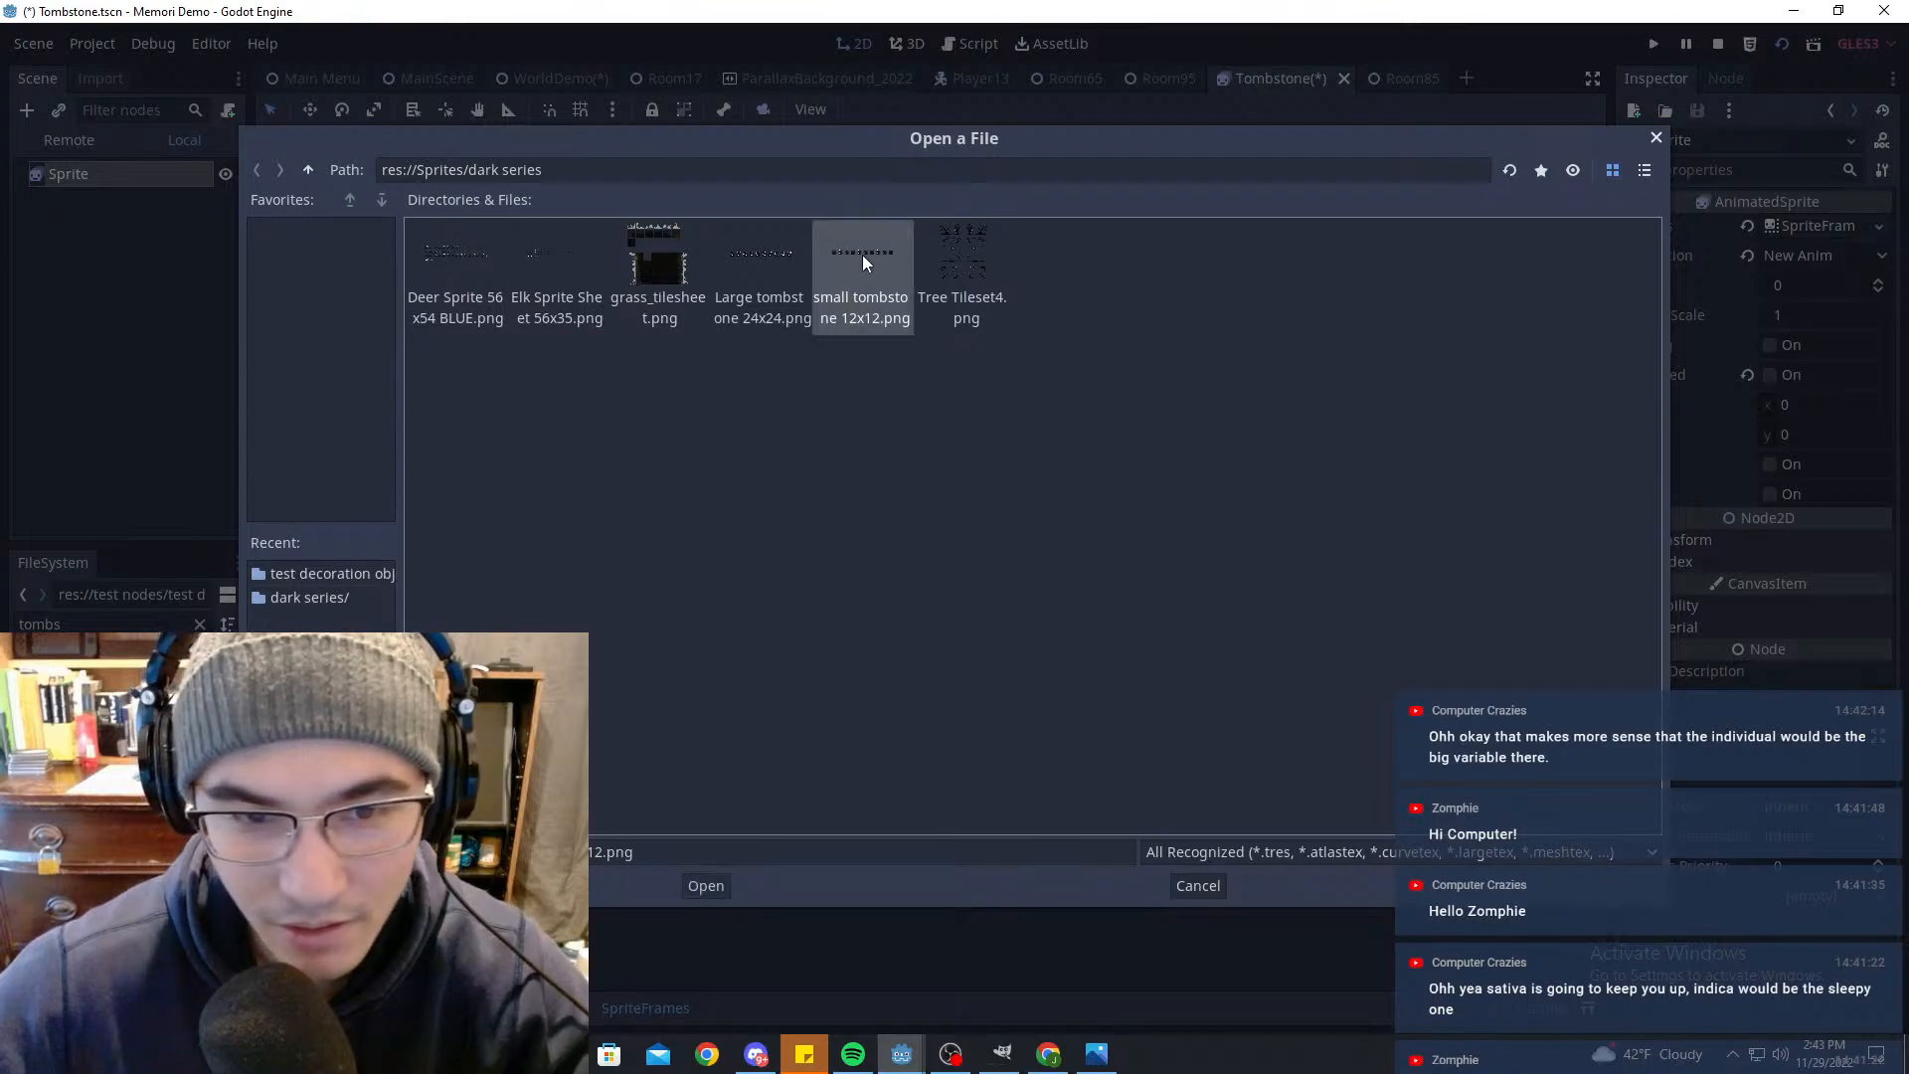
double_click(873, 249)
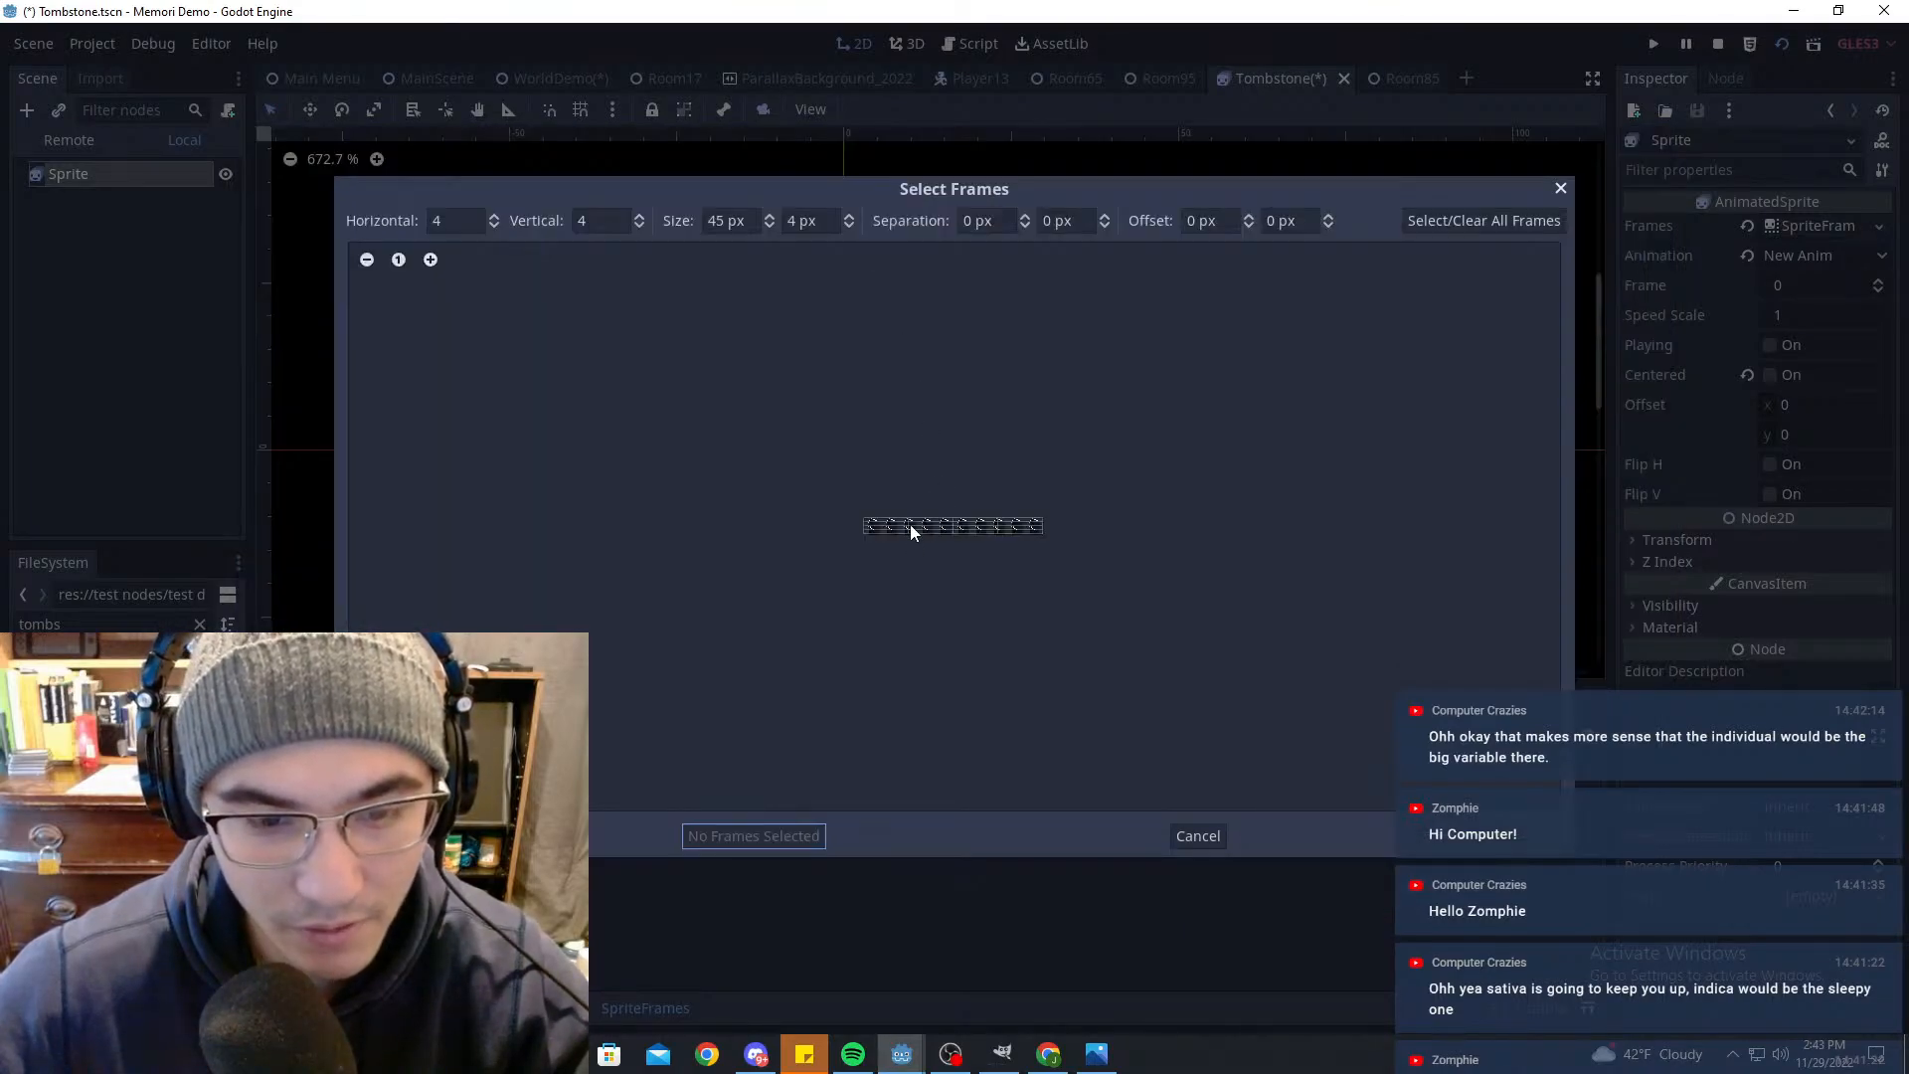
Step: Split the sprite sheet into 10 horizontal by 1 vertical frames and add all ten to the new animation
scroll(910, 531, "up", 5)
double_click(486, 224)
type("1")
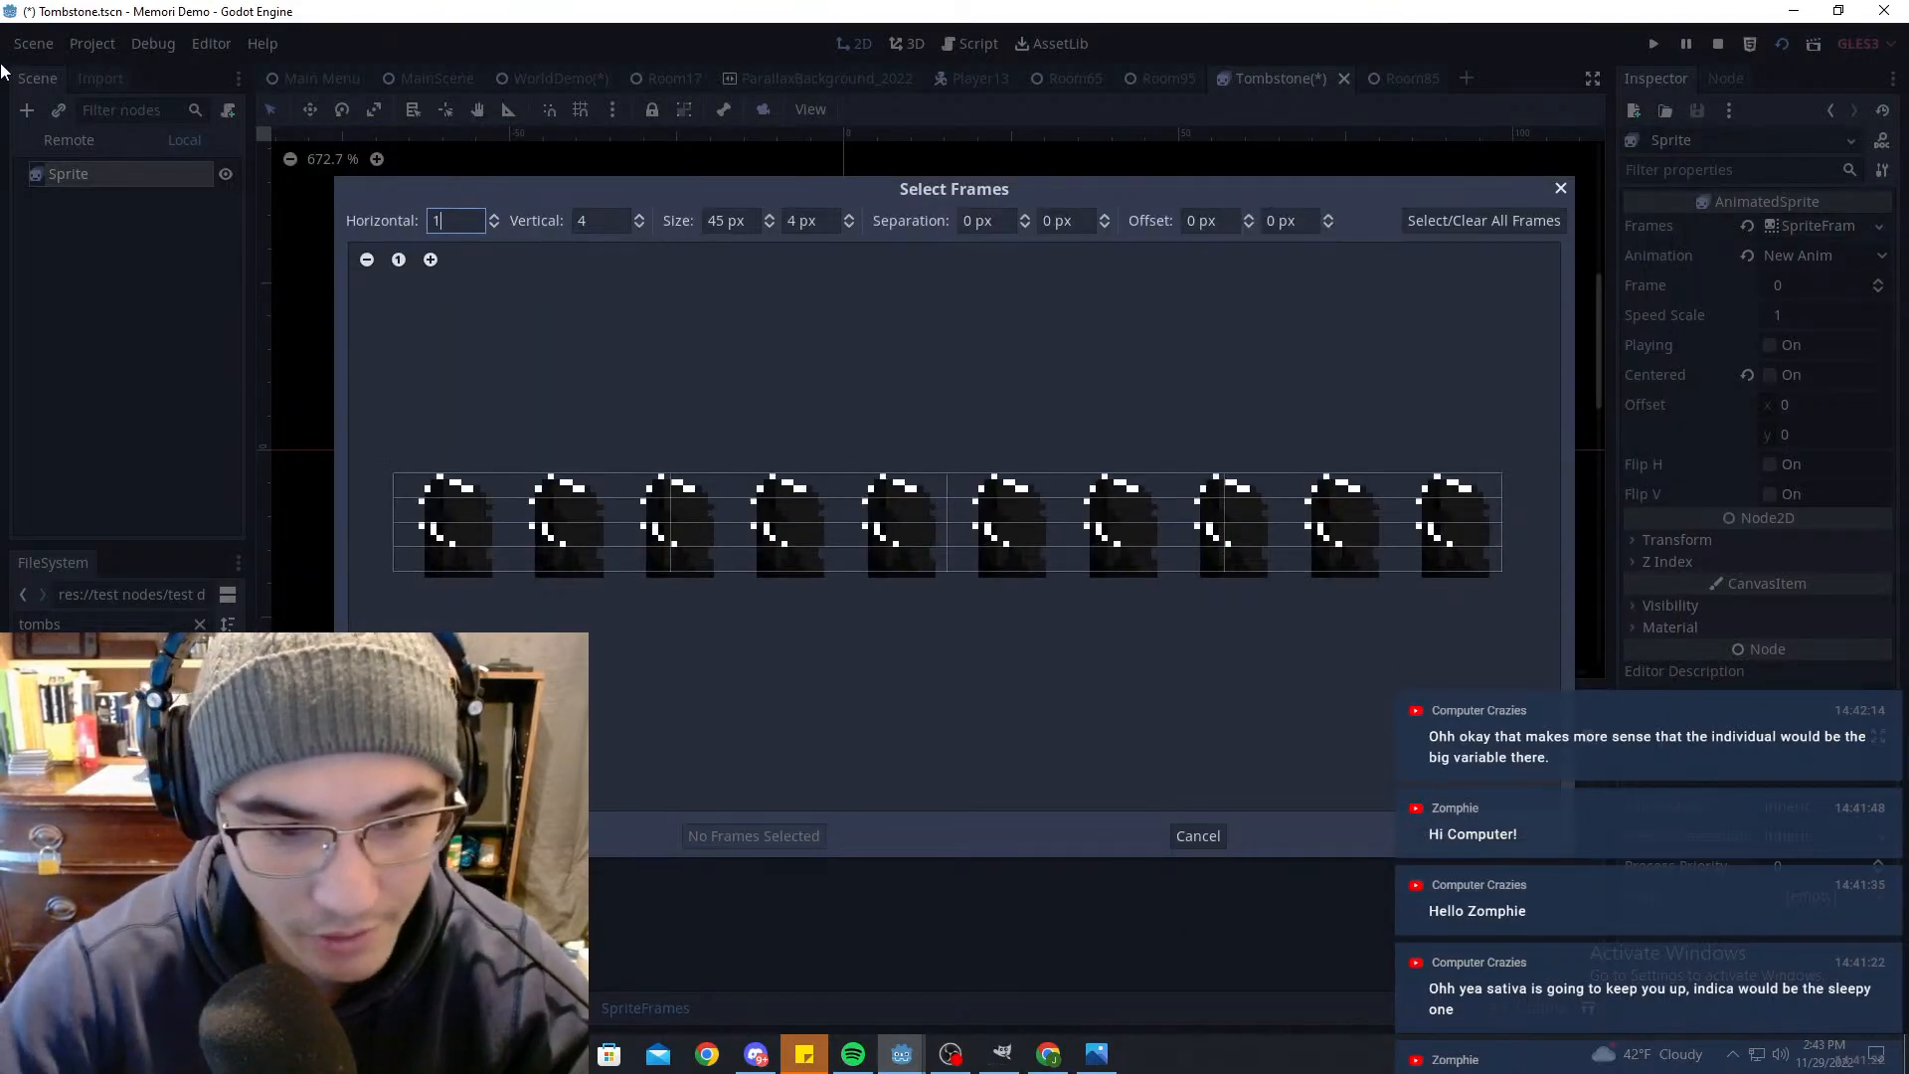
type("0")
double_click(595, 219)
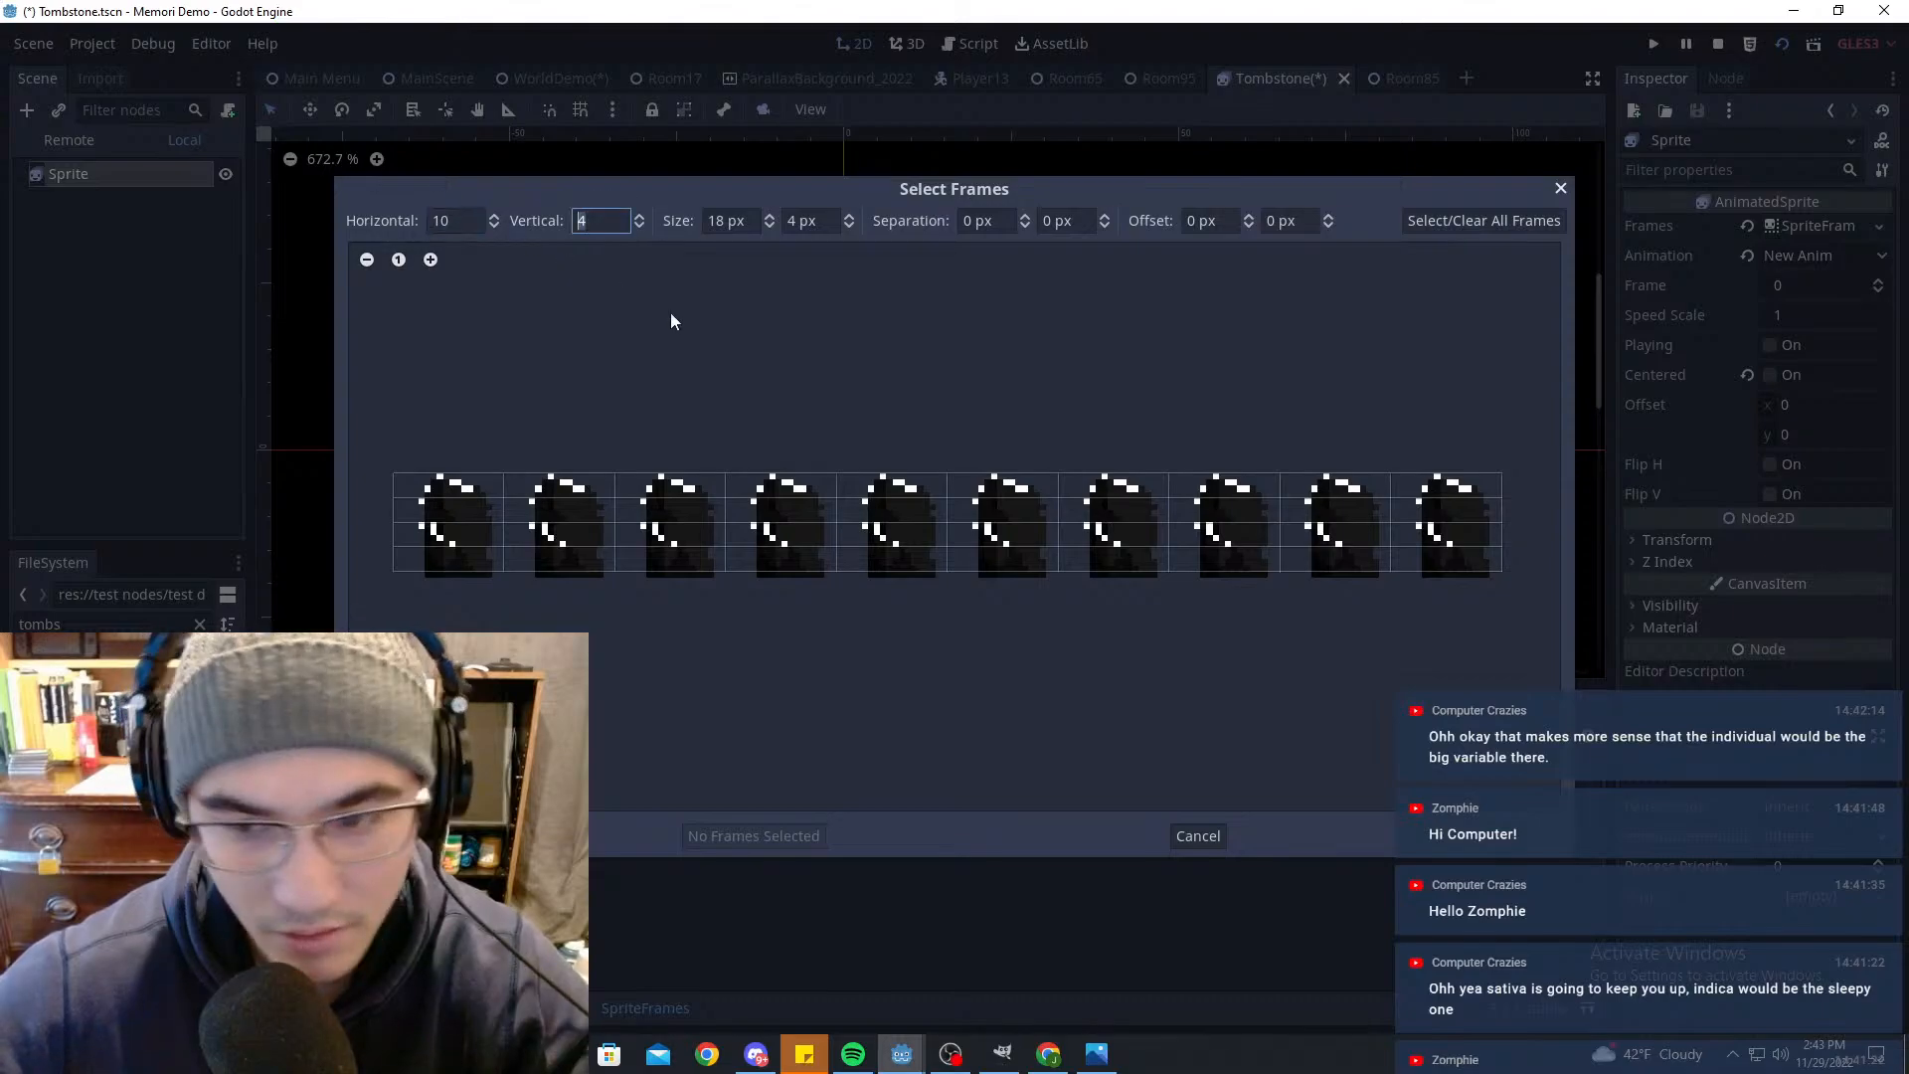
type("1")
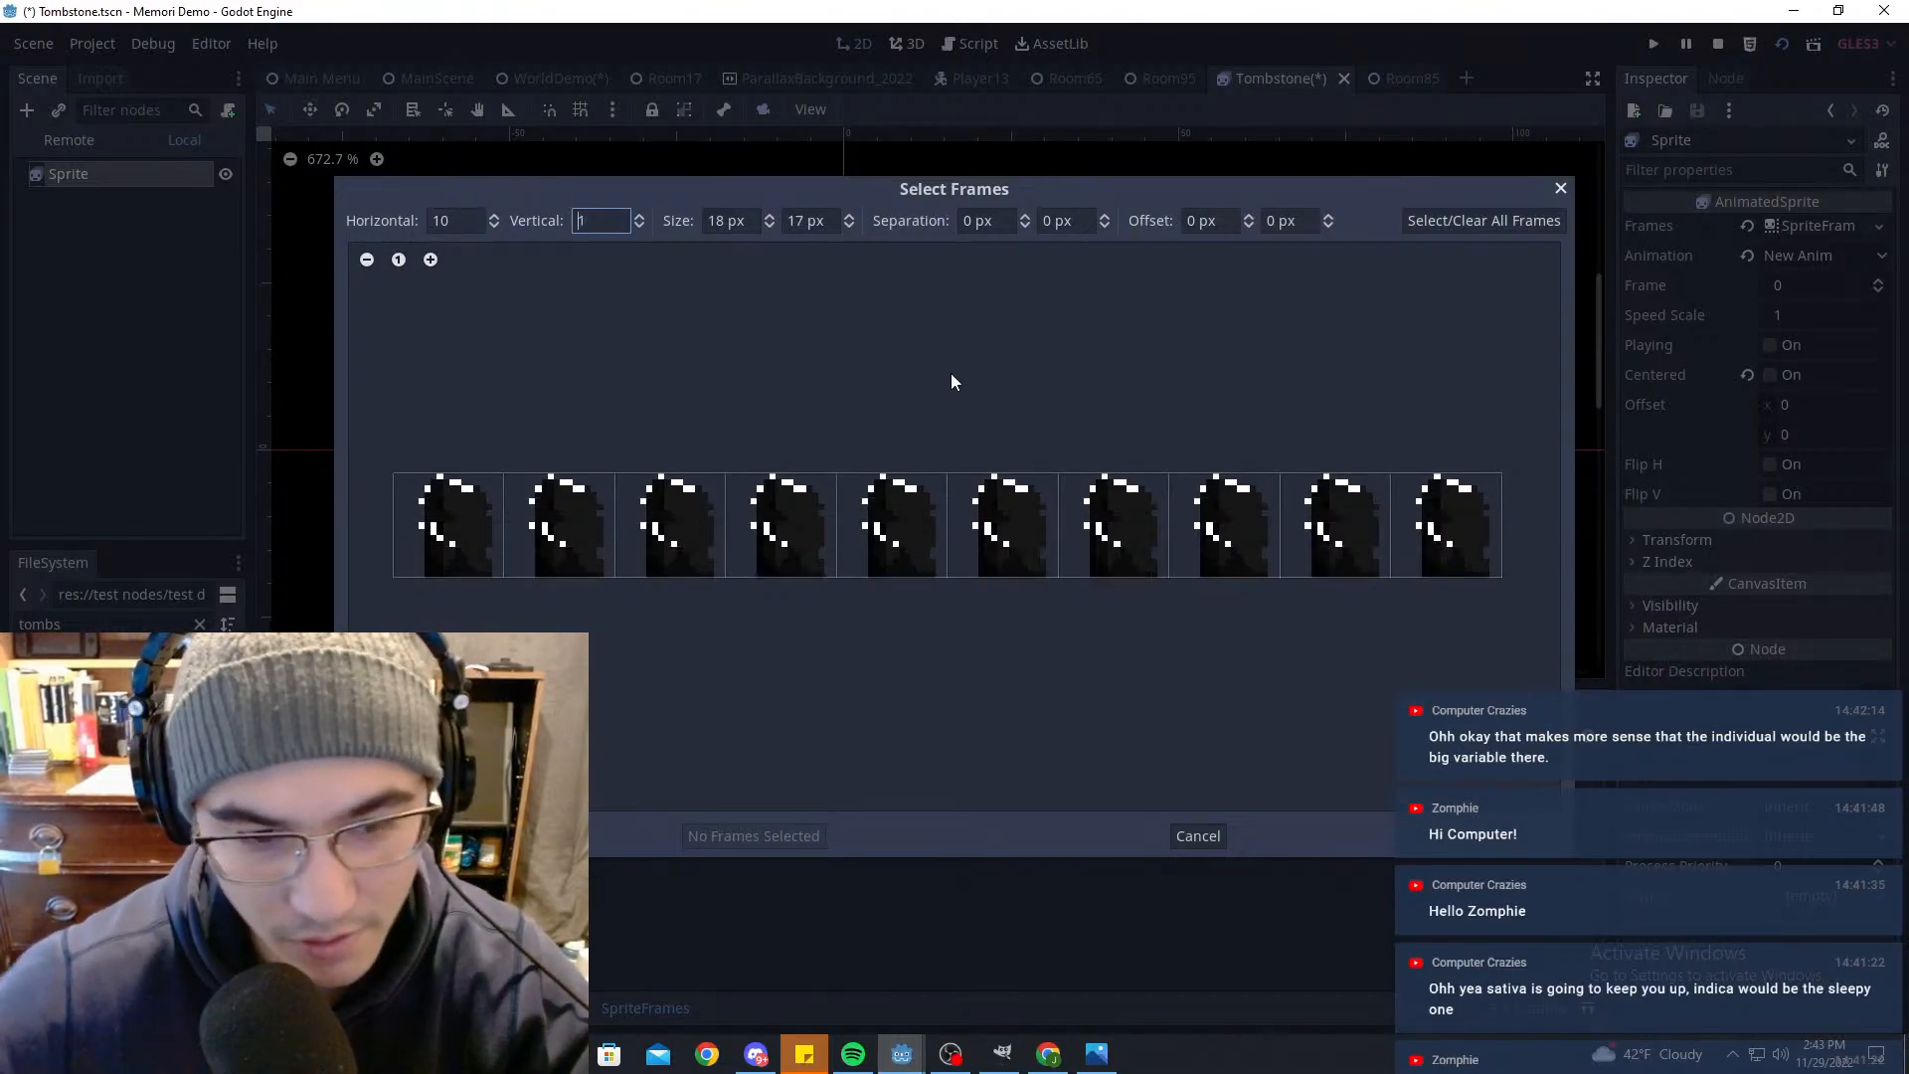
left_click_drag(458, 532, 895, 532)
left_click_drag(1447, 527, 1004, 532)
left_click(751, 837)
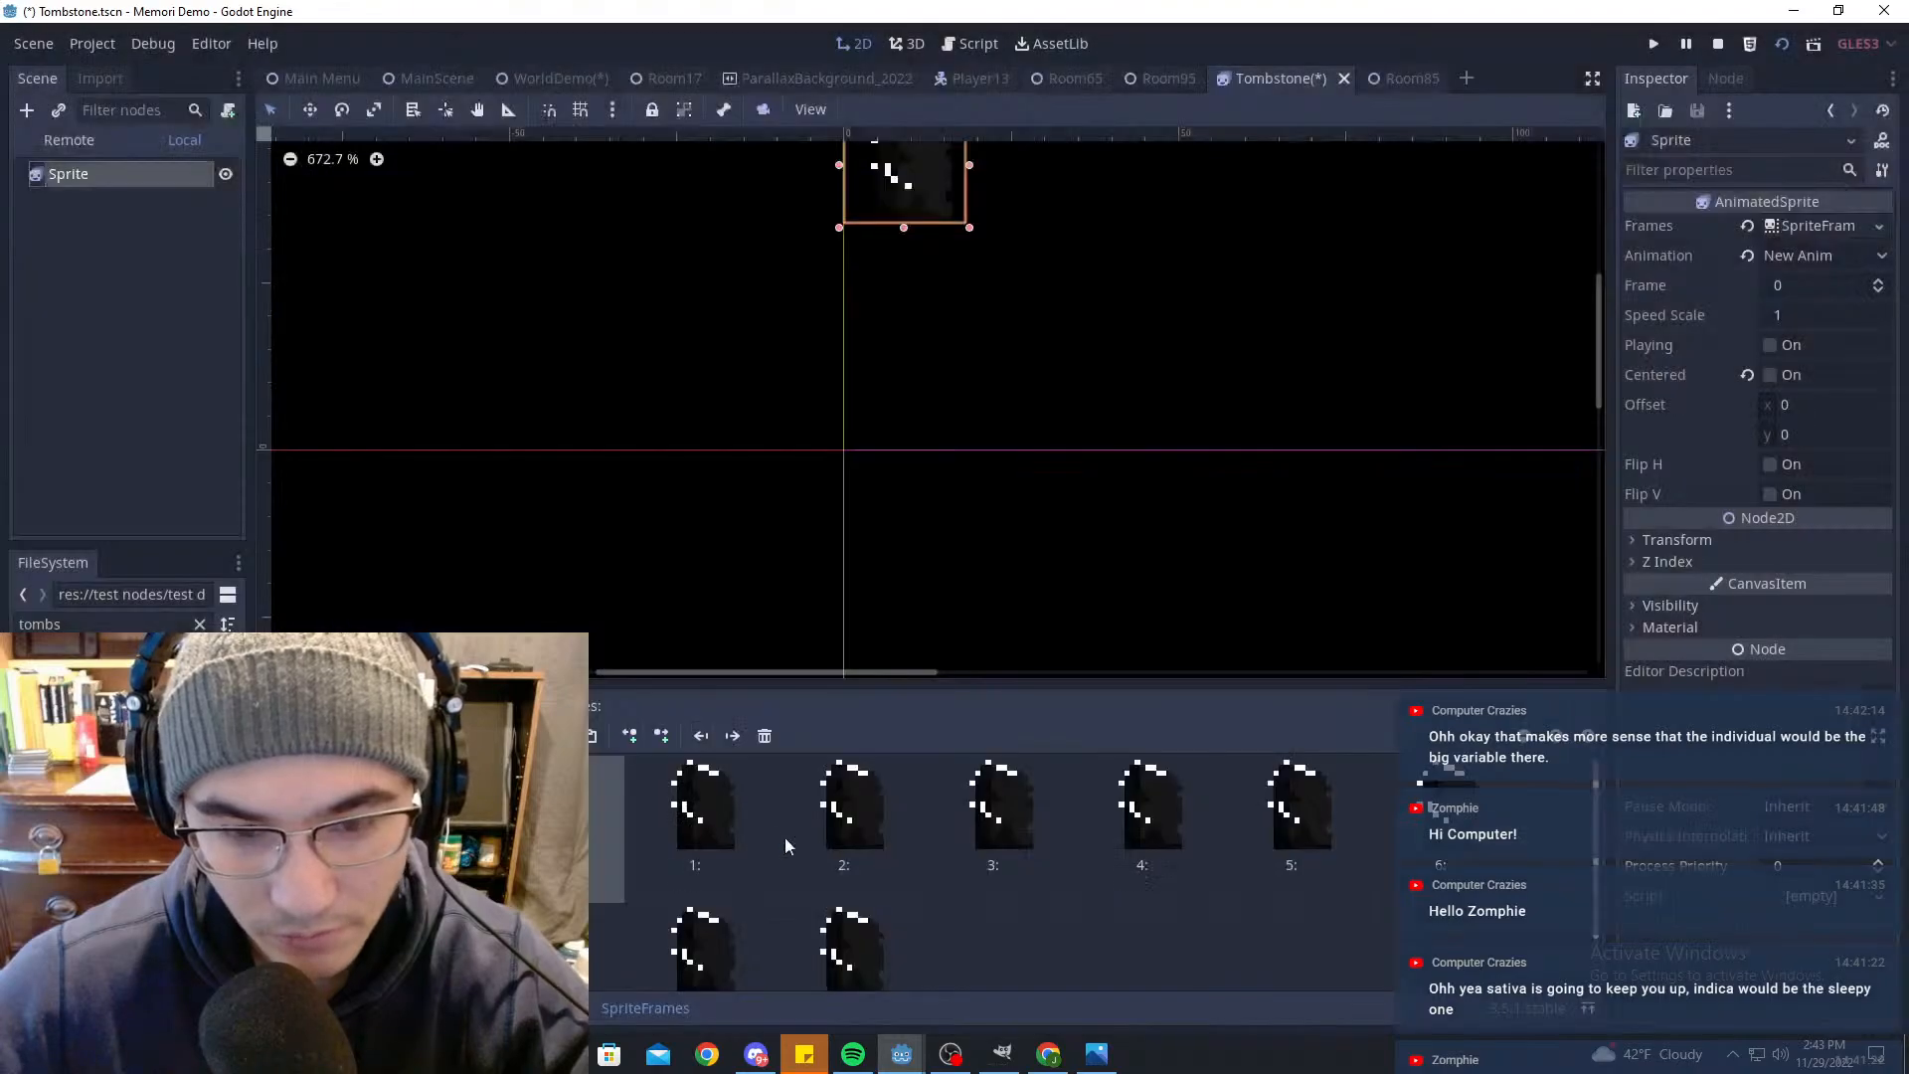
Step: Move the small tombstone sprite down so its base rests on the scene's horizontal axis line
left_click_drag(940, 203, 943, 434)
left_click(1137, 394)
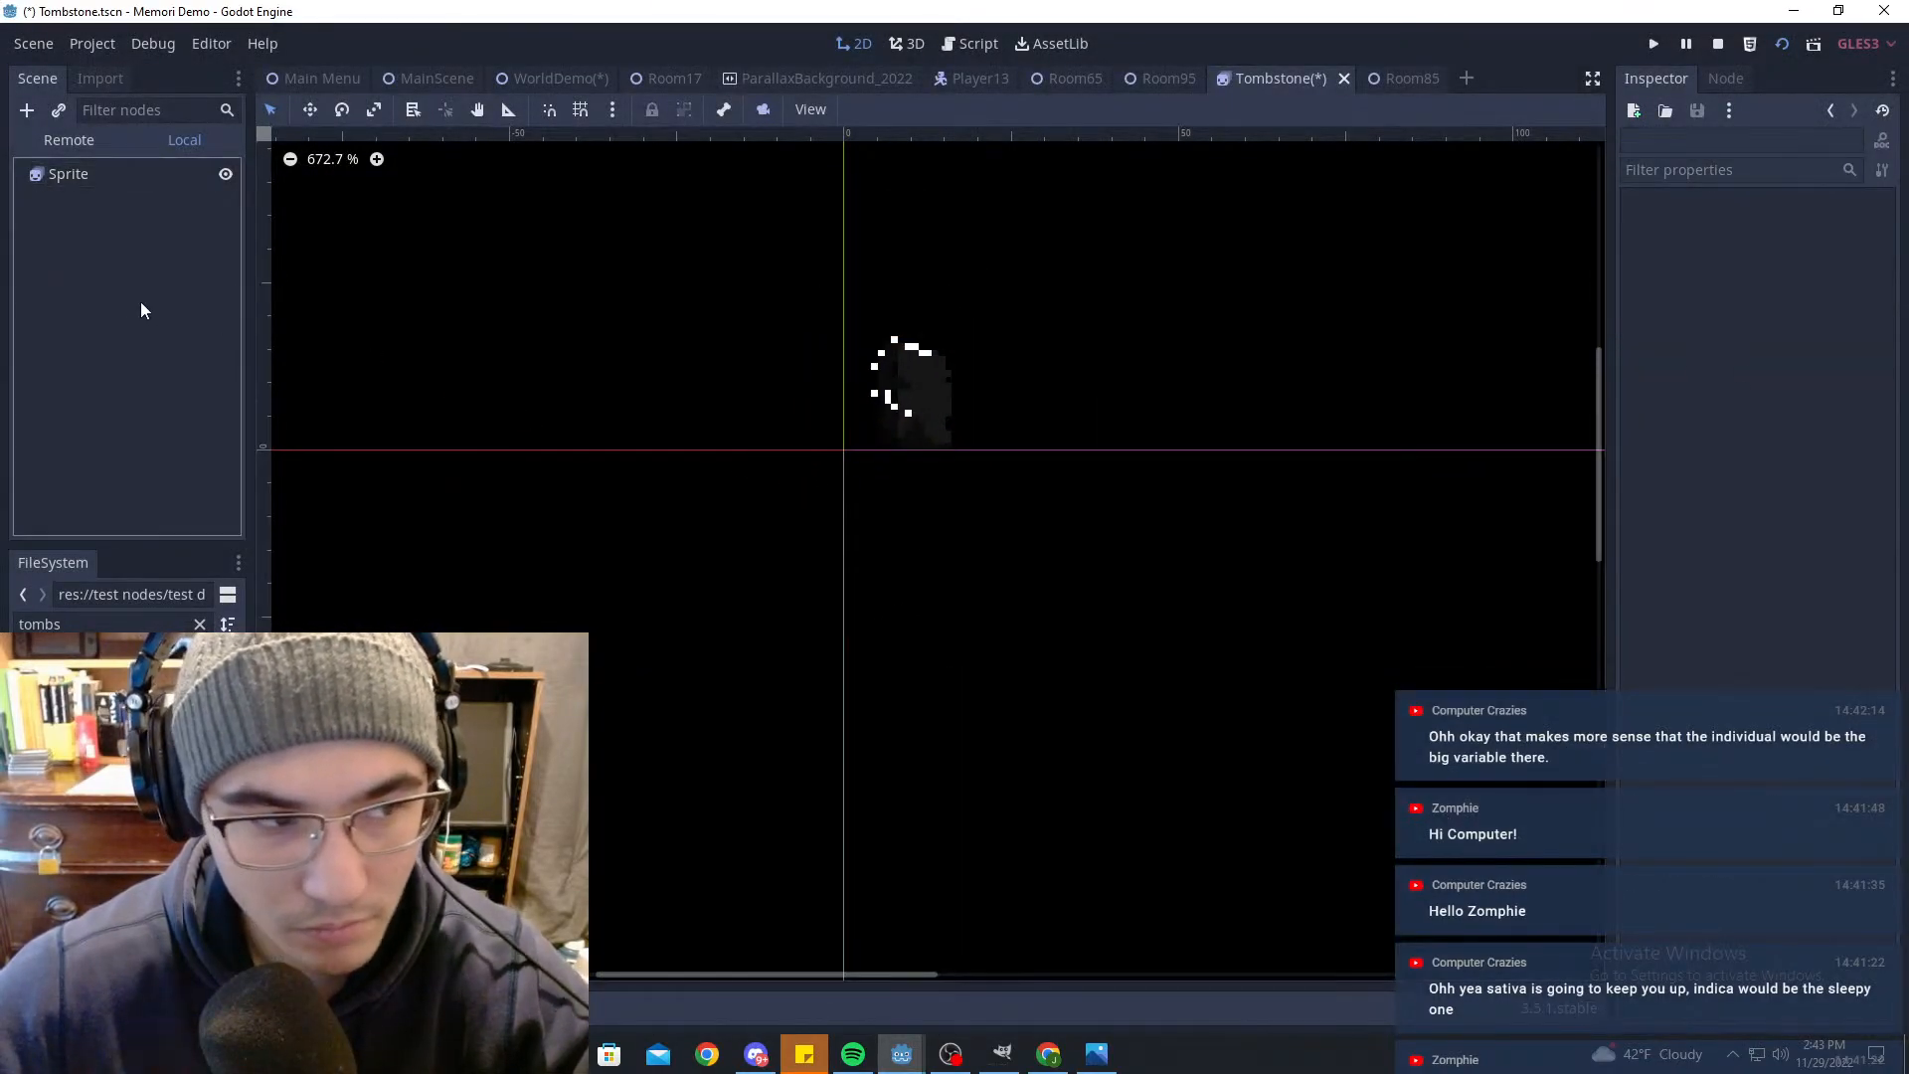
left_click(119, 175)
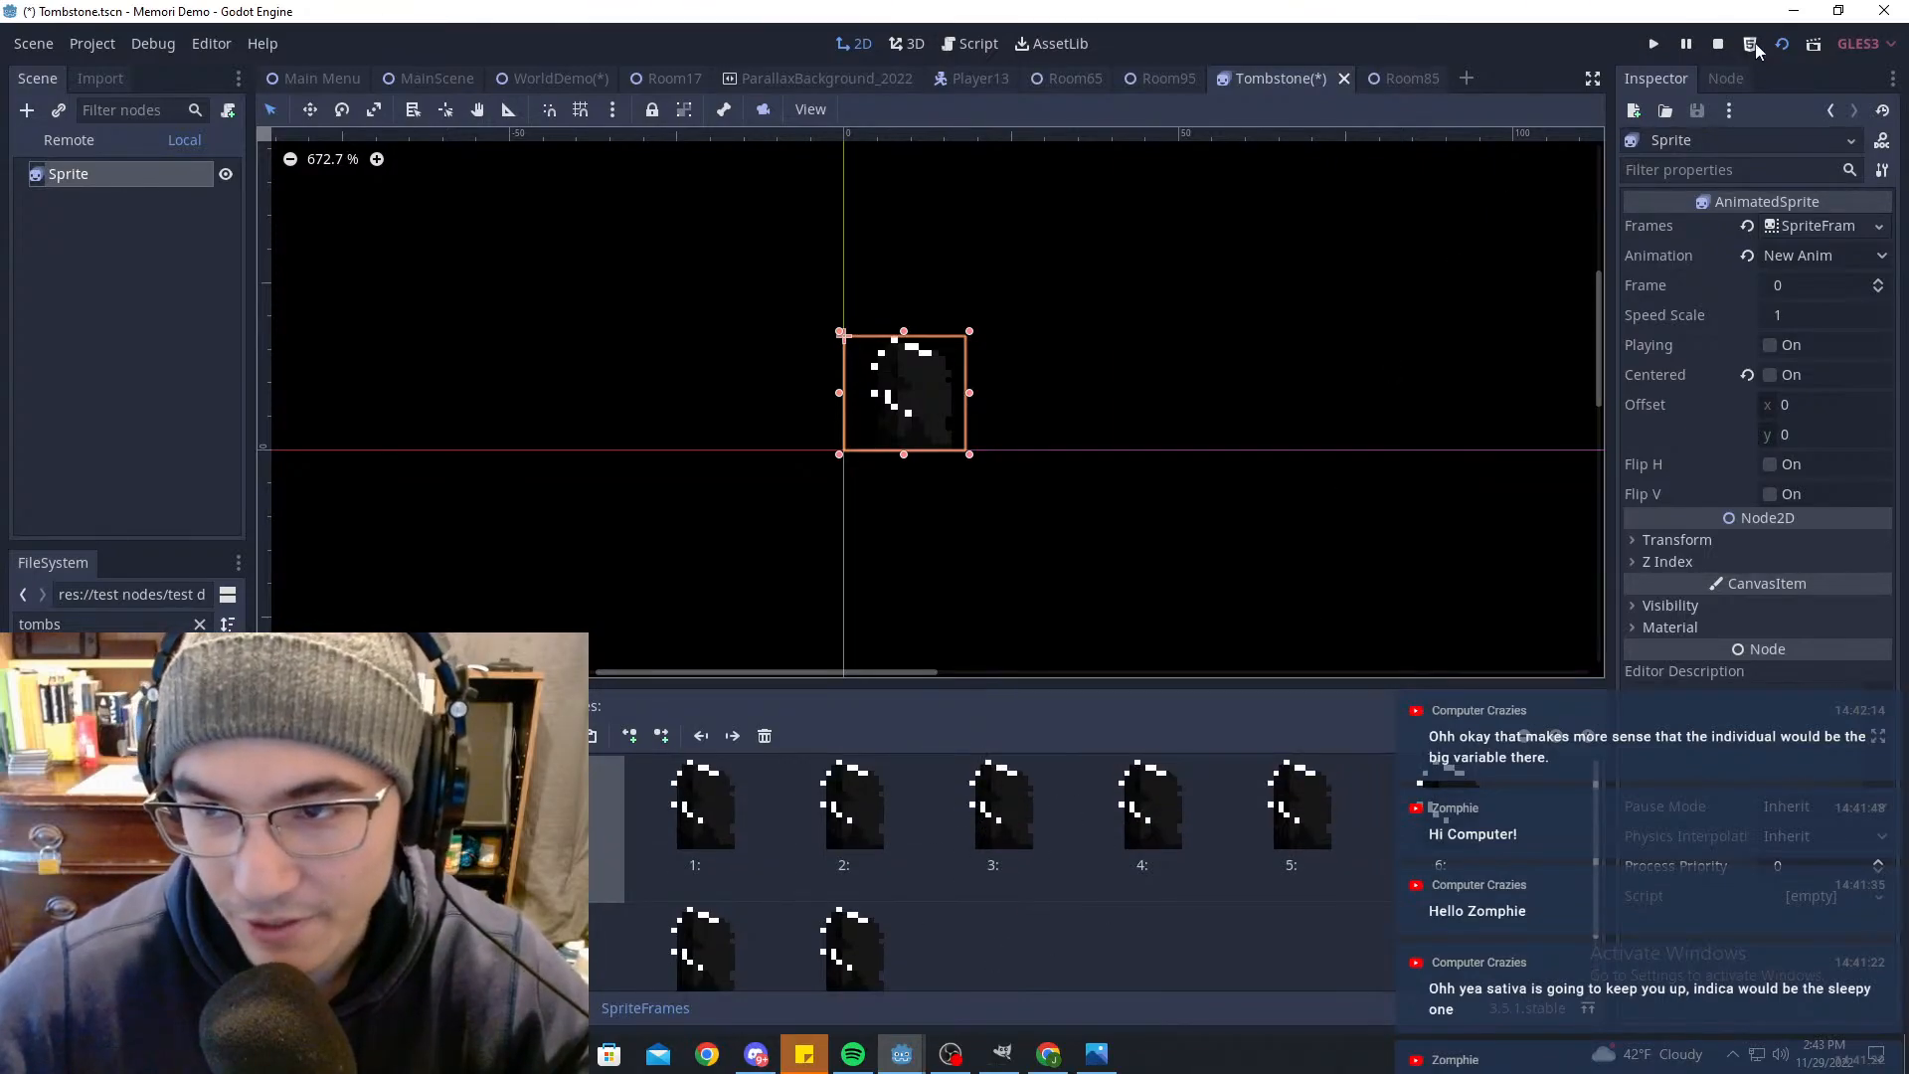
Step: Switch to GIMP and bring up the Large tombstone 24x24 image
left_click(1796, 15)
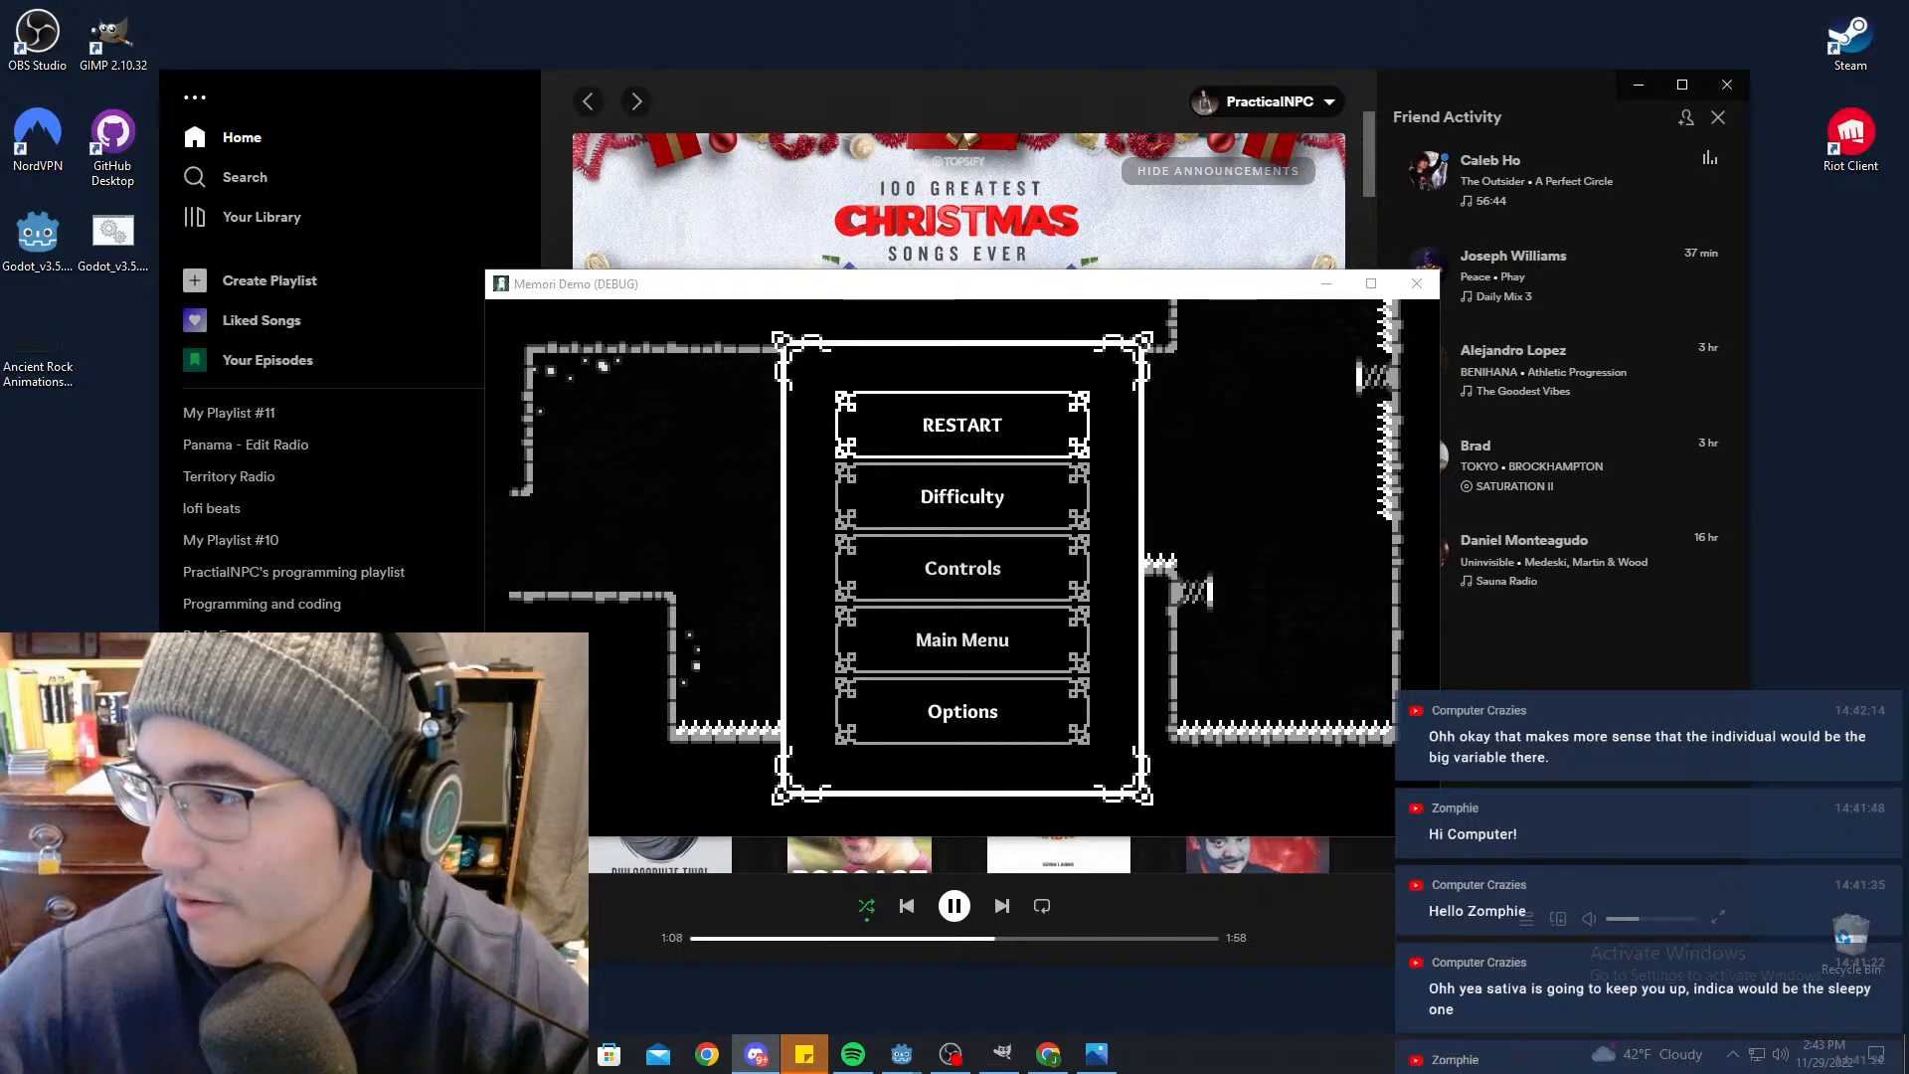
left_click(1001, 1054)
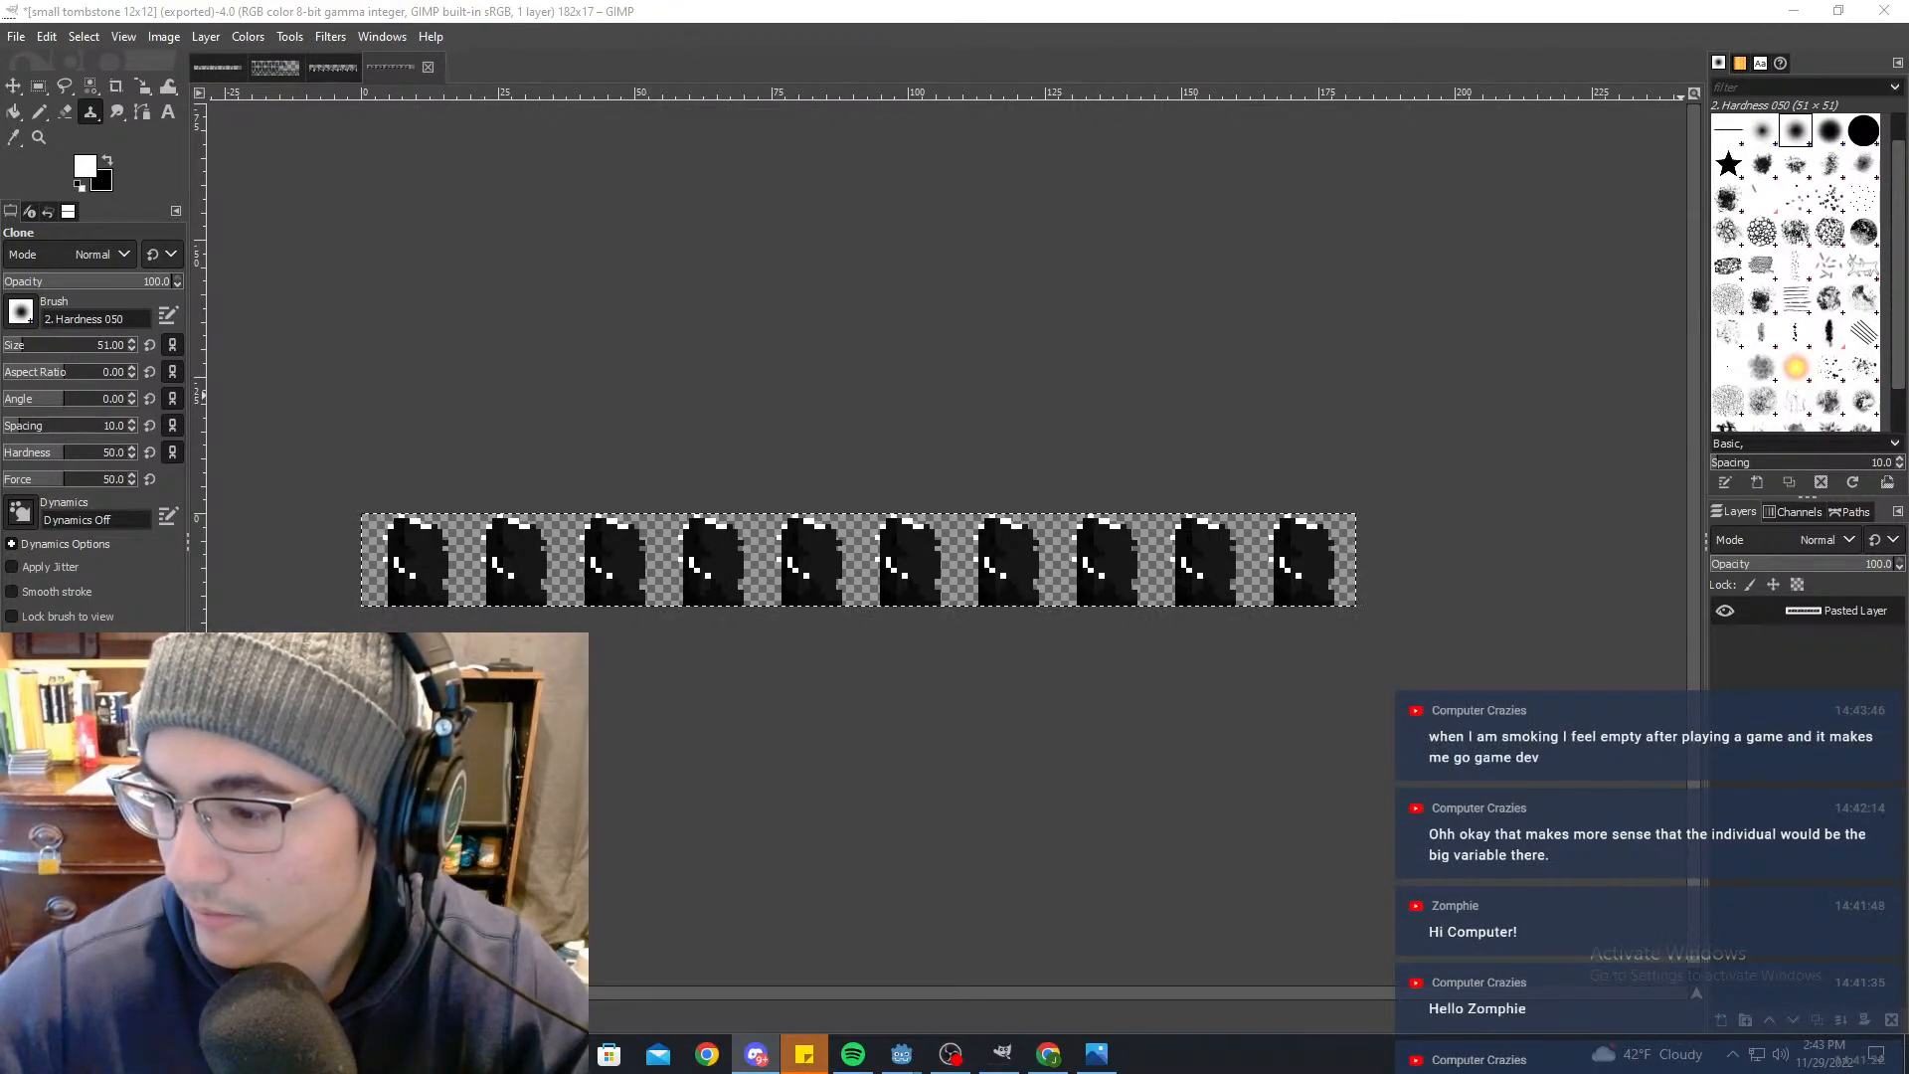
middle_click_drag(1031, 424, 1177, 434)
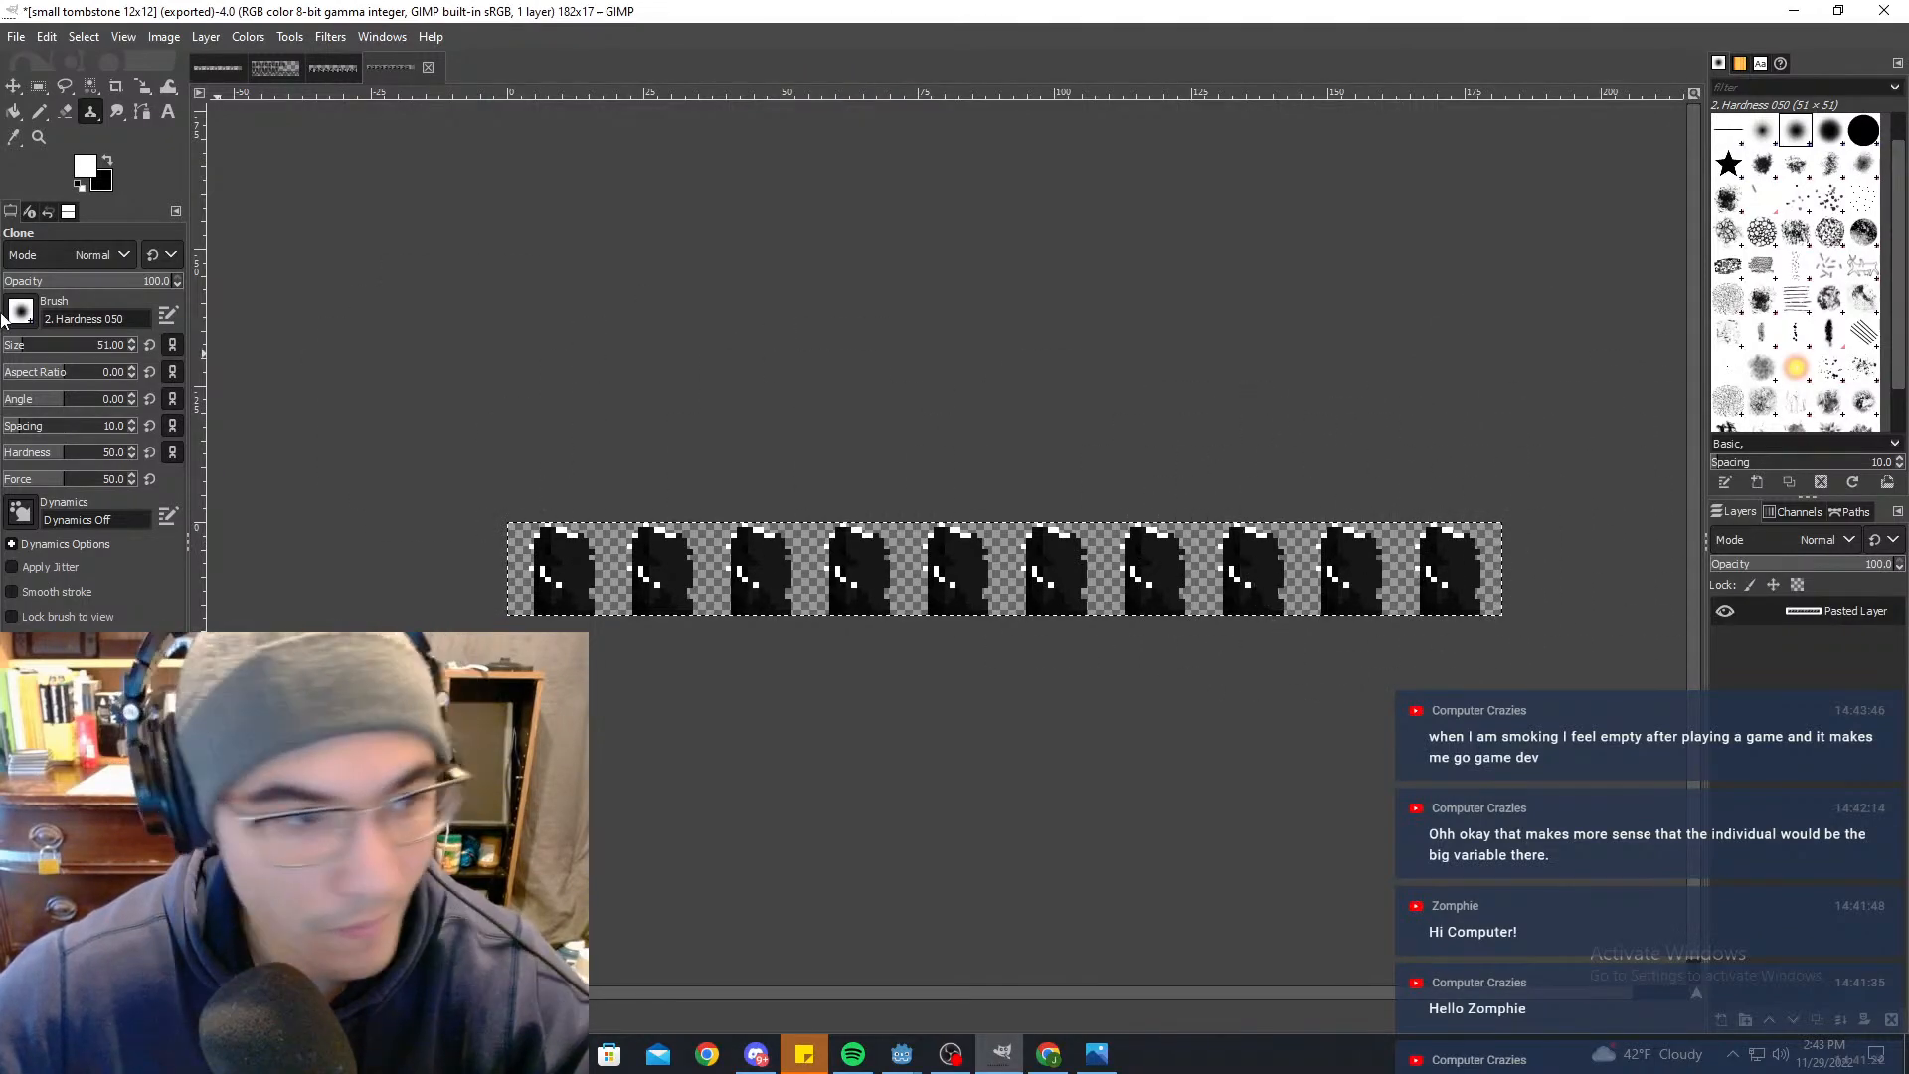
left_click(39, 113)
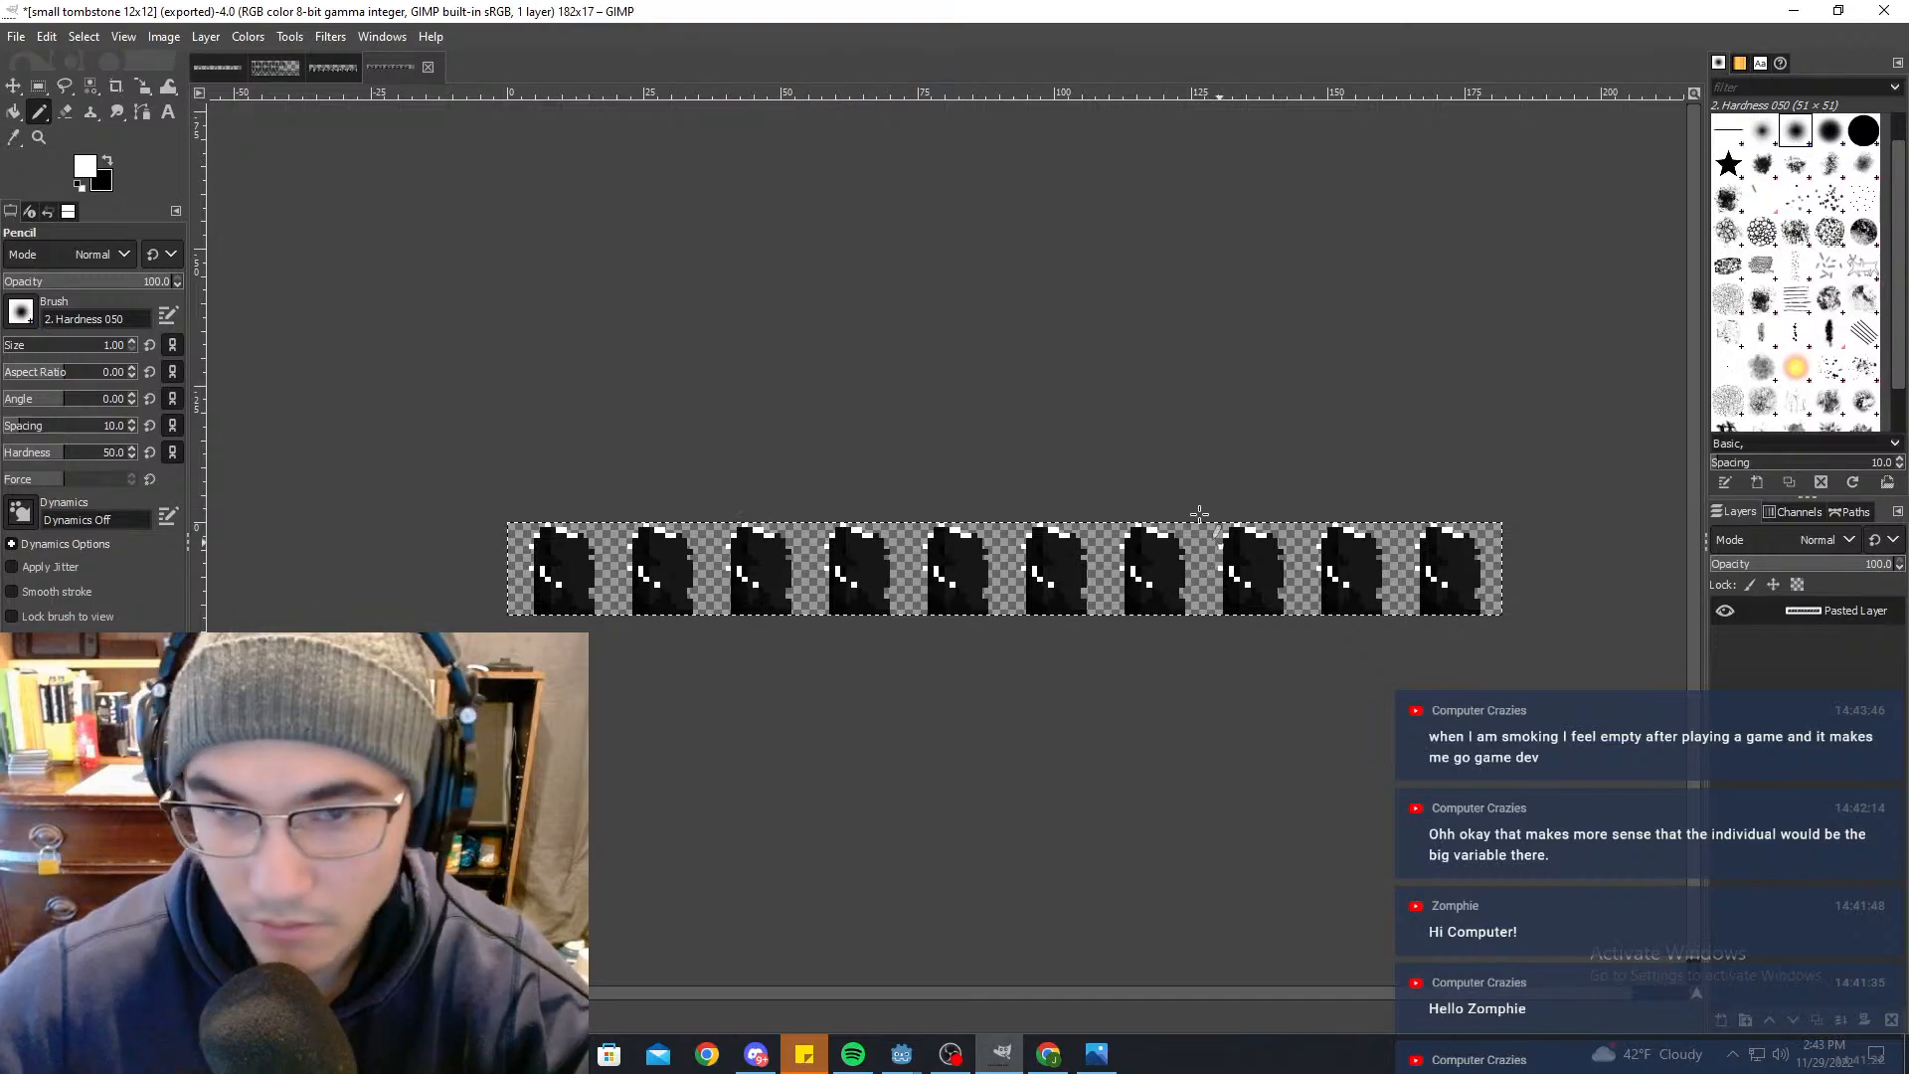
left_click(328, 70)
Step: Examine how the white rune markings build up across all frames of the large tombstone strip
middle_click_drag(1280, 450, 830, 407)
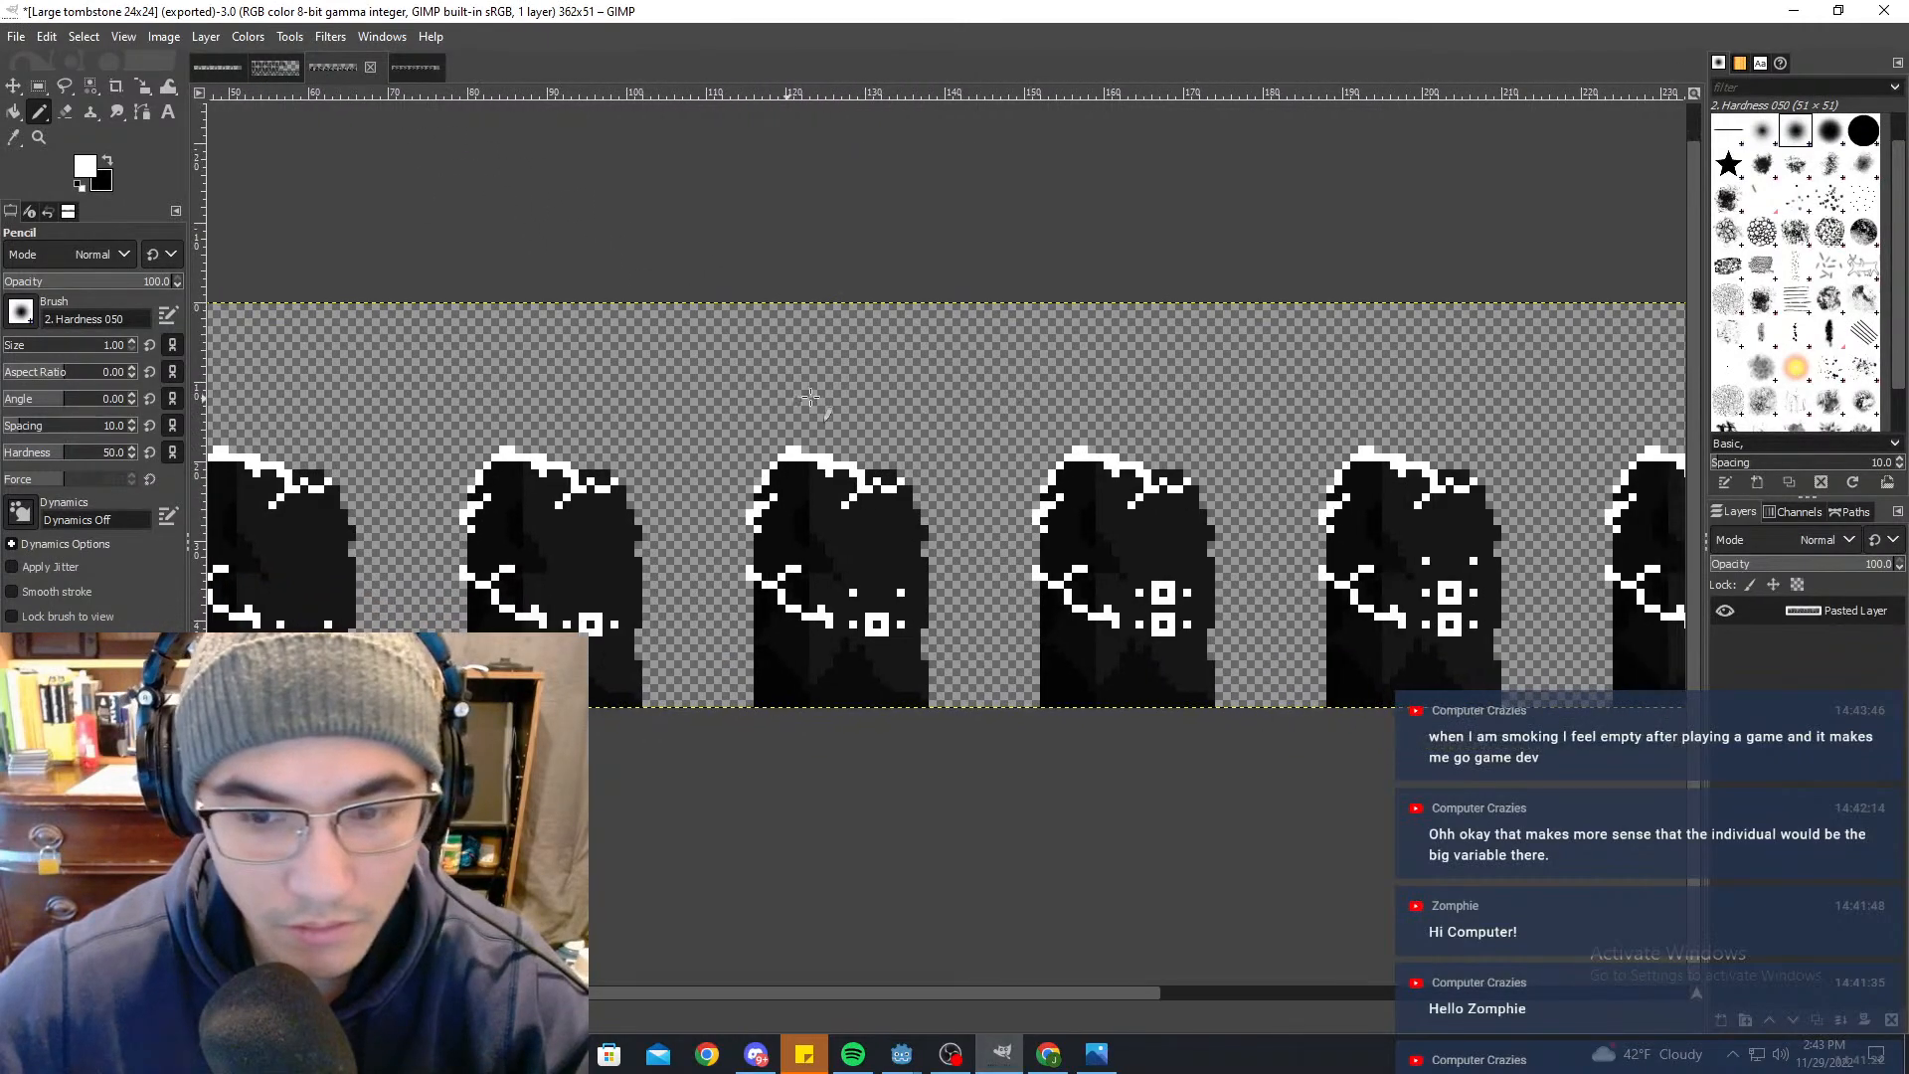
scroll(900, 584, "up", 4, "ctrl")
middle_click_drag(895, 578, 946, 477)
left_click(39, 88)
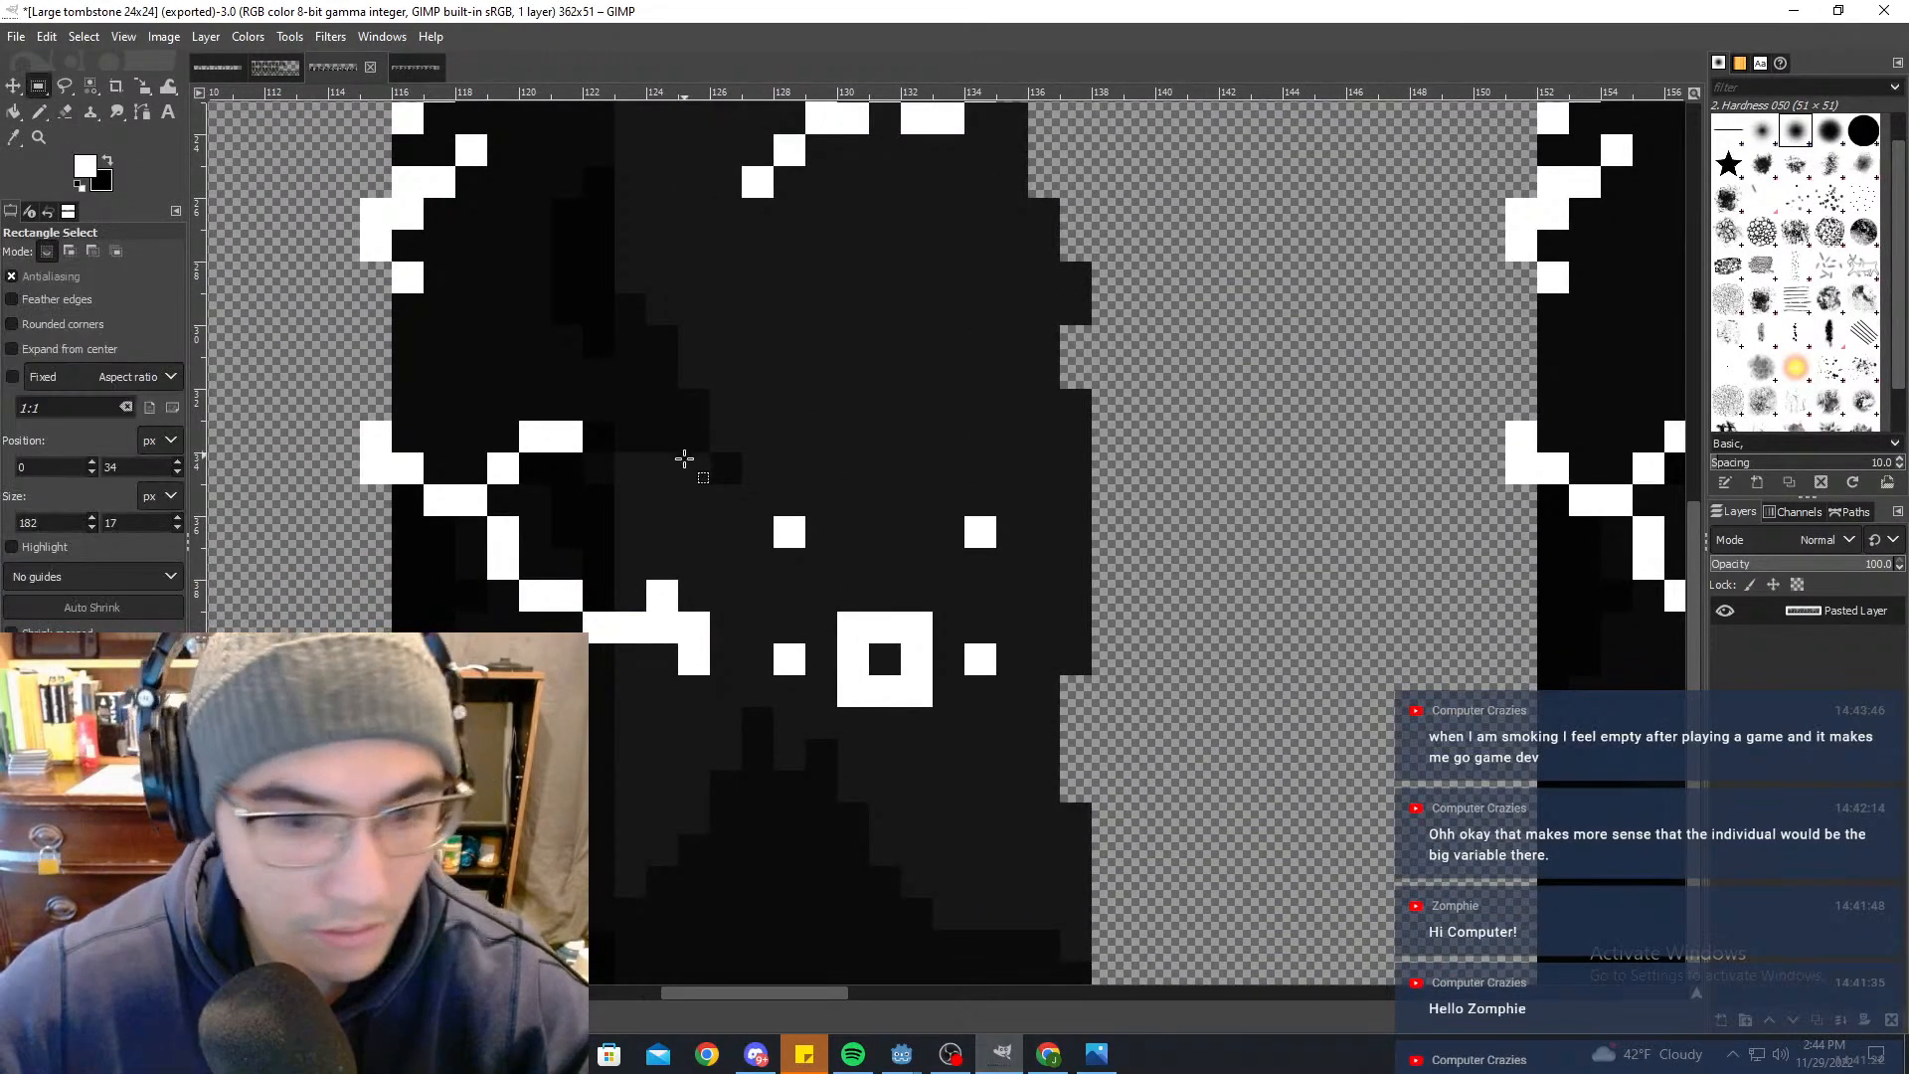
scroll(741, 421, "down", 4, "ctrl")
mouse_move(742, 422)
middle_mouse_down()
mouse_move(904, 403)
mouse_move(636, 399)
middle_mouse_up()
middle_click_drag(1139, 375, 765, 393)
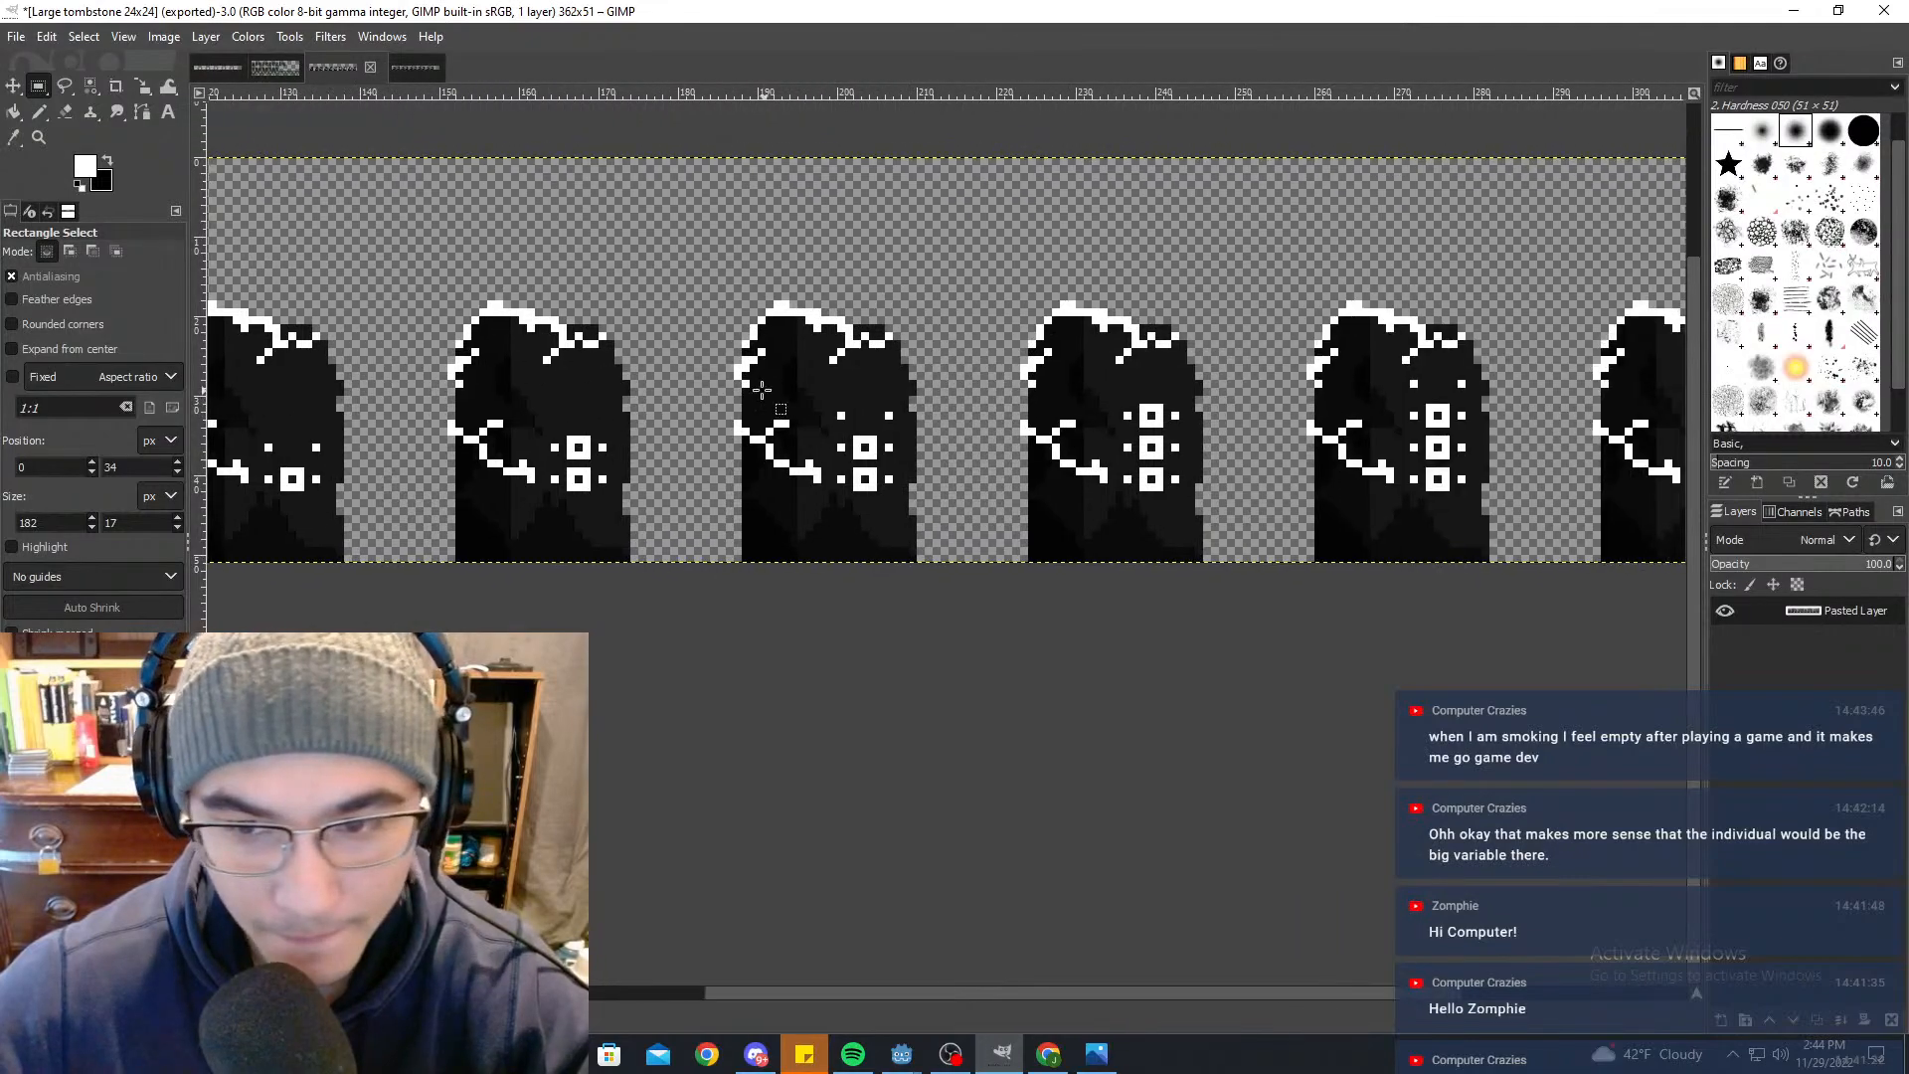
scroll(1154, 437, "up", 1, "ctrl")
middle_click_drag(1631, 443, 1081, 438)
middle_click_drag(1390, 381, 1027, 378)
left_click_drag(1094, 376, 896, 395)
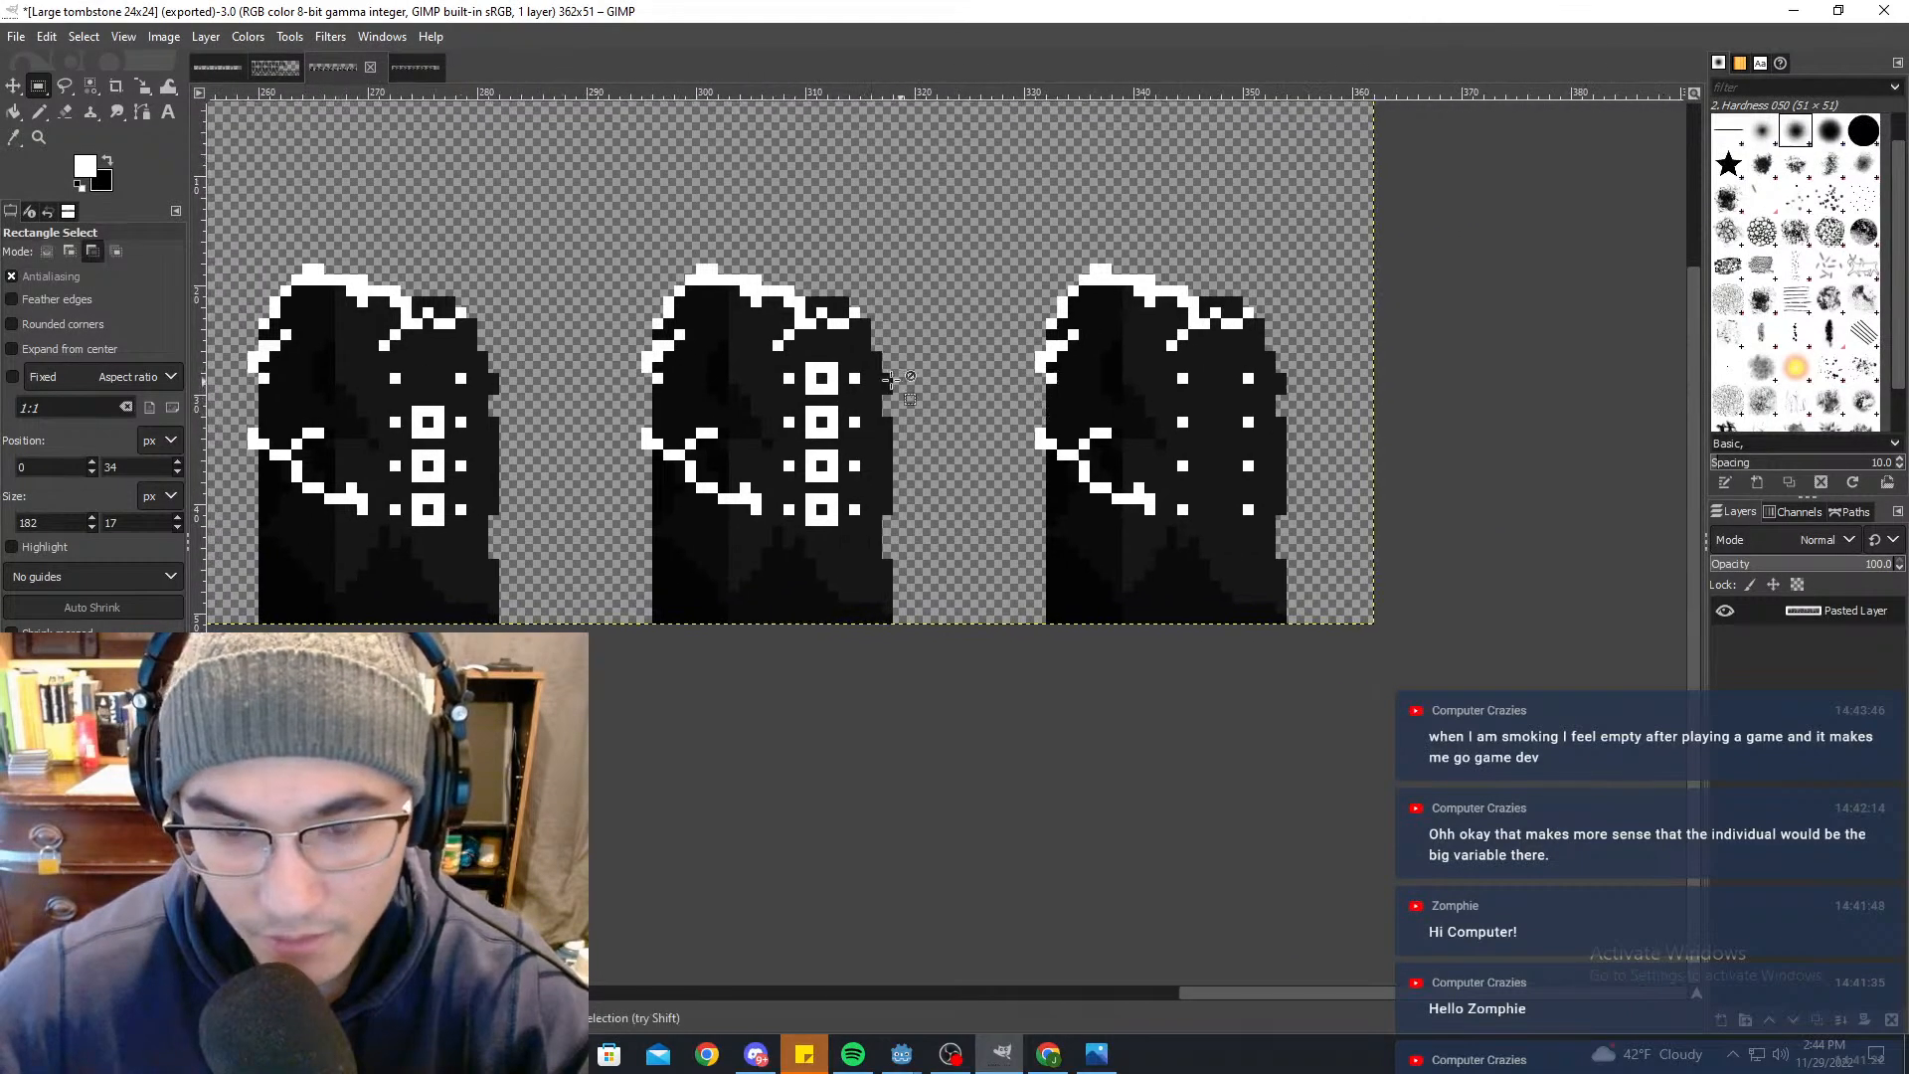
scroll(845, 409, "up", 1)
scroll(860, 417, "down", 3, "ctrl")
middle_click_drag(655, 485, 1294, 445)
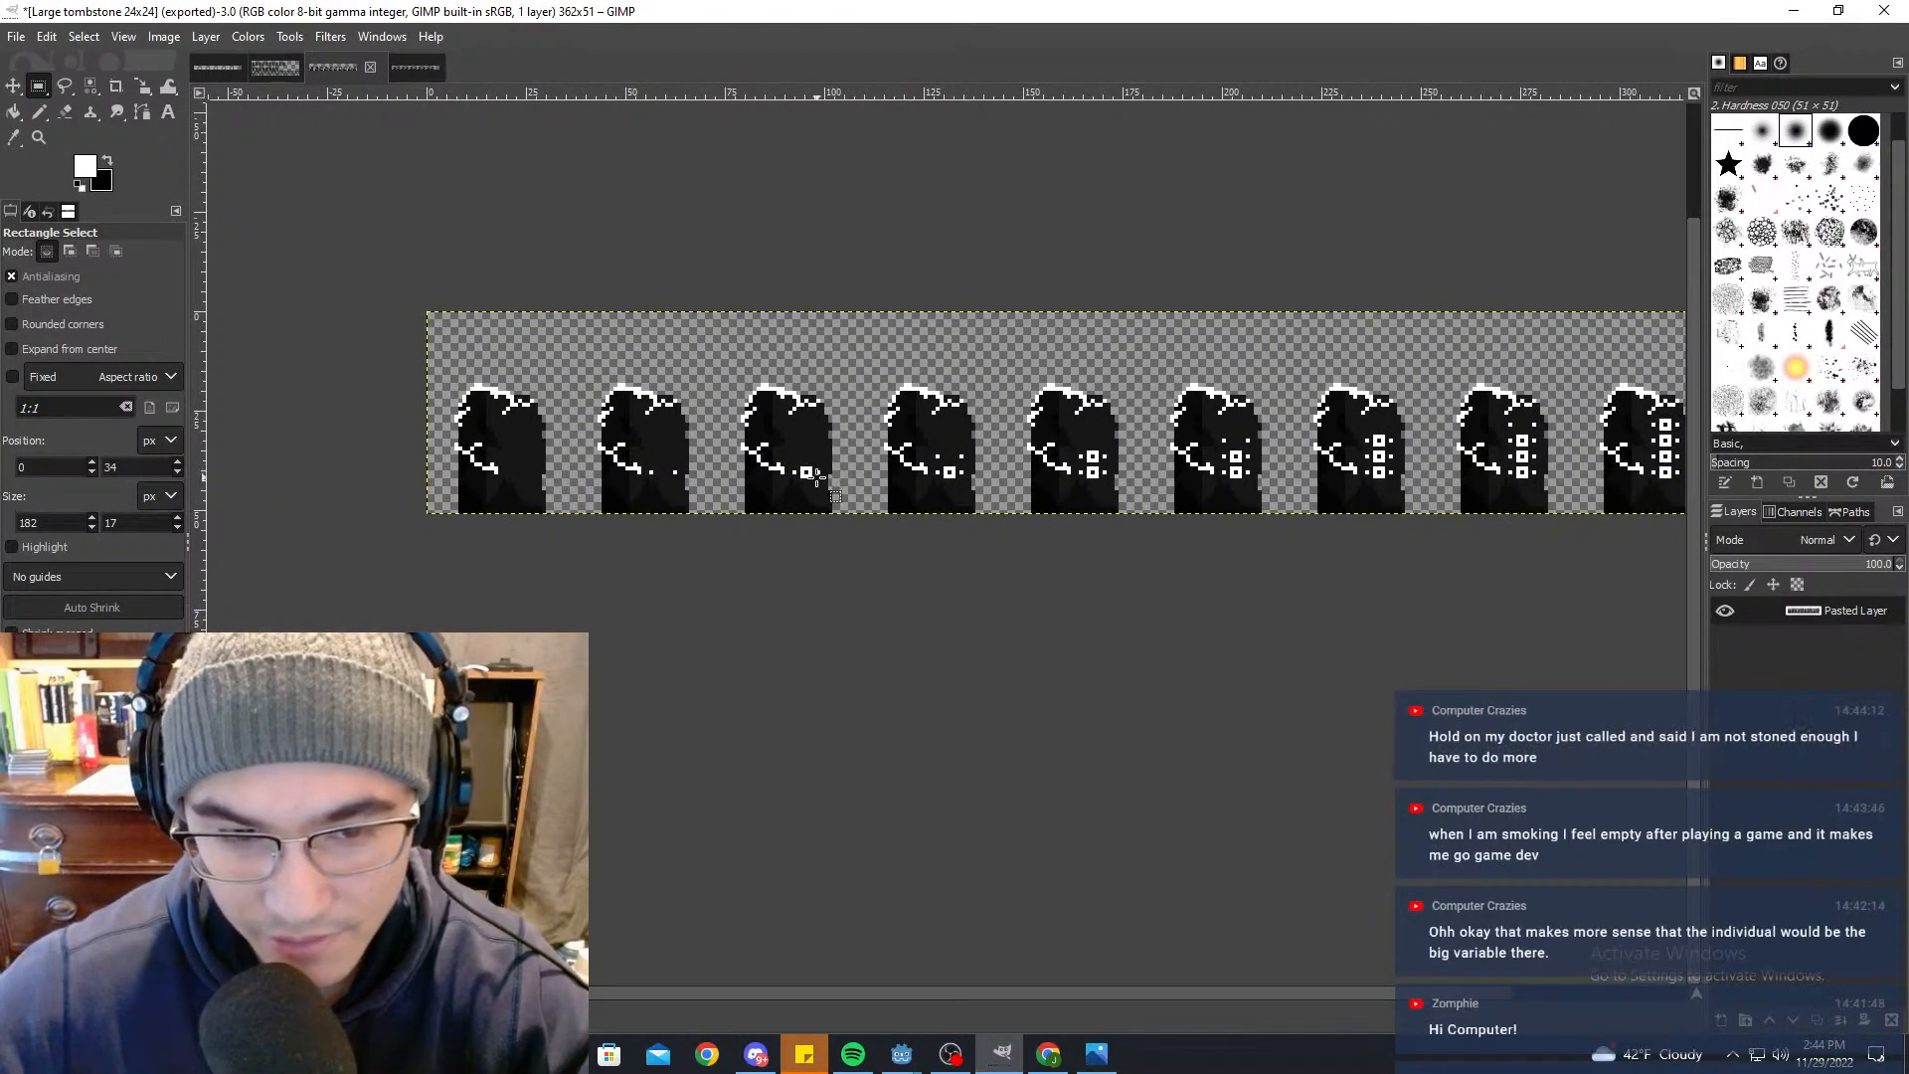
middle_click_drag(1677, 430, 1064, 451)
Step: Copy the 8 x 15 px column of four square runes from the second-to-last large tombstone and paste it into the small tombstone image
scroll(1081, 448, "up", 4, "ctrl")
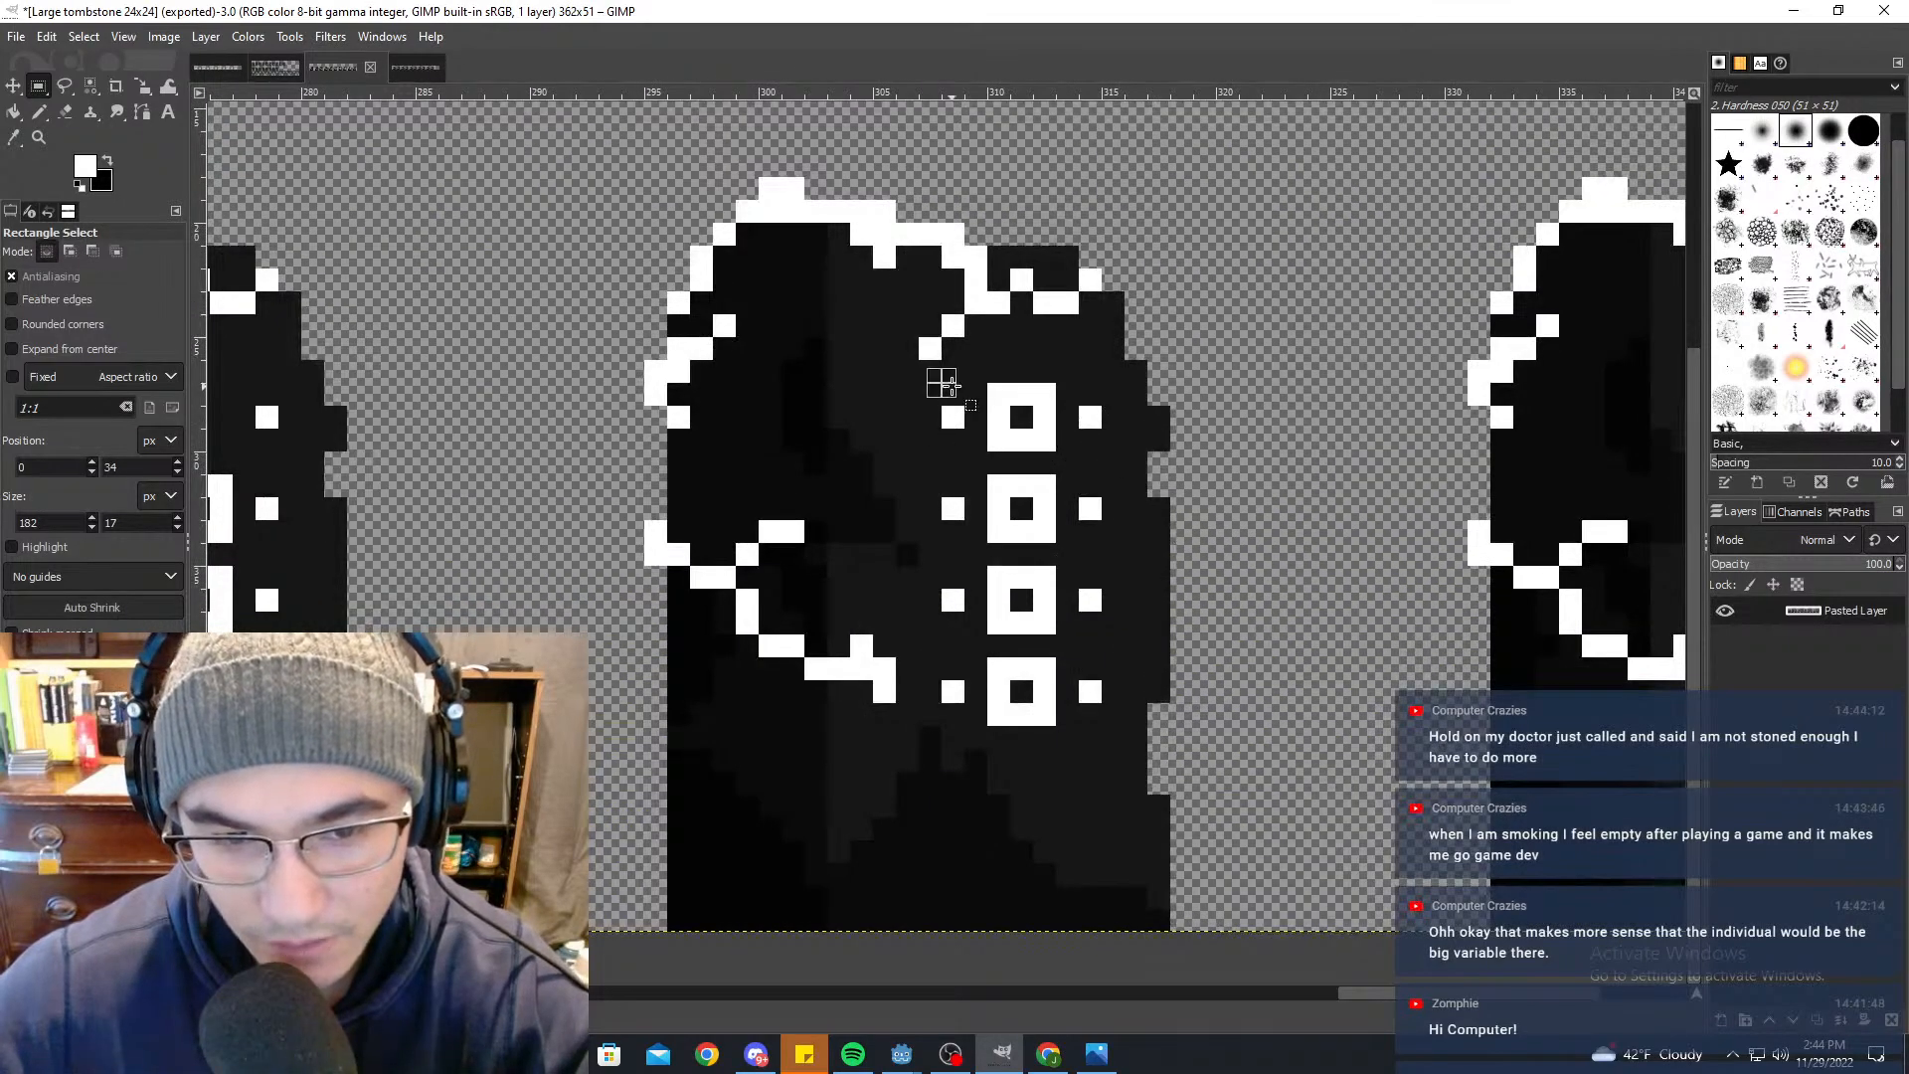
left_click_drag(943, 384, 1125, 725)
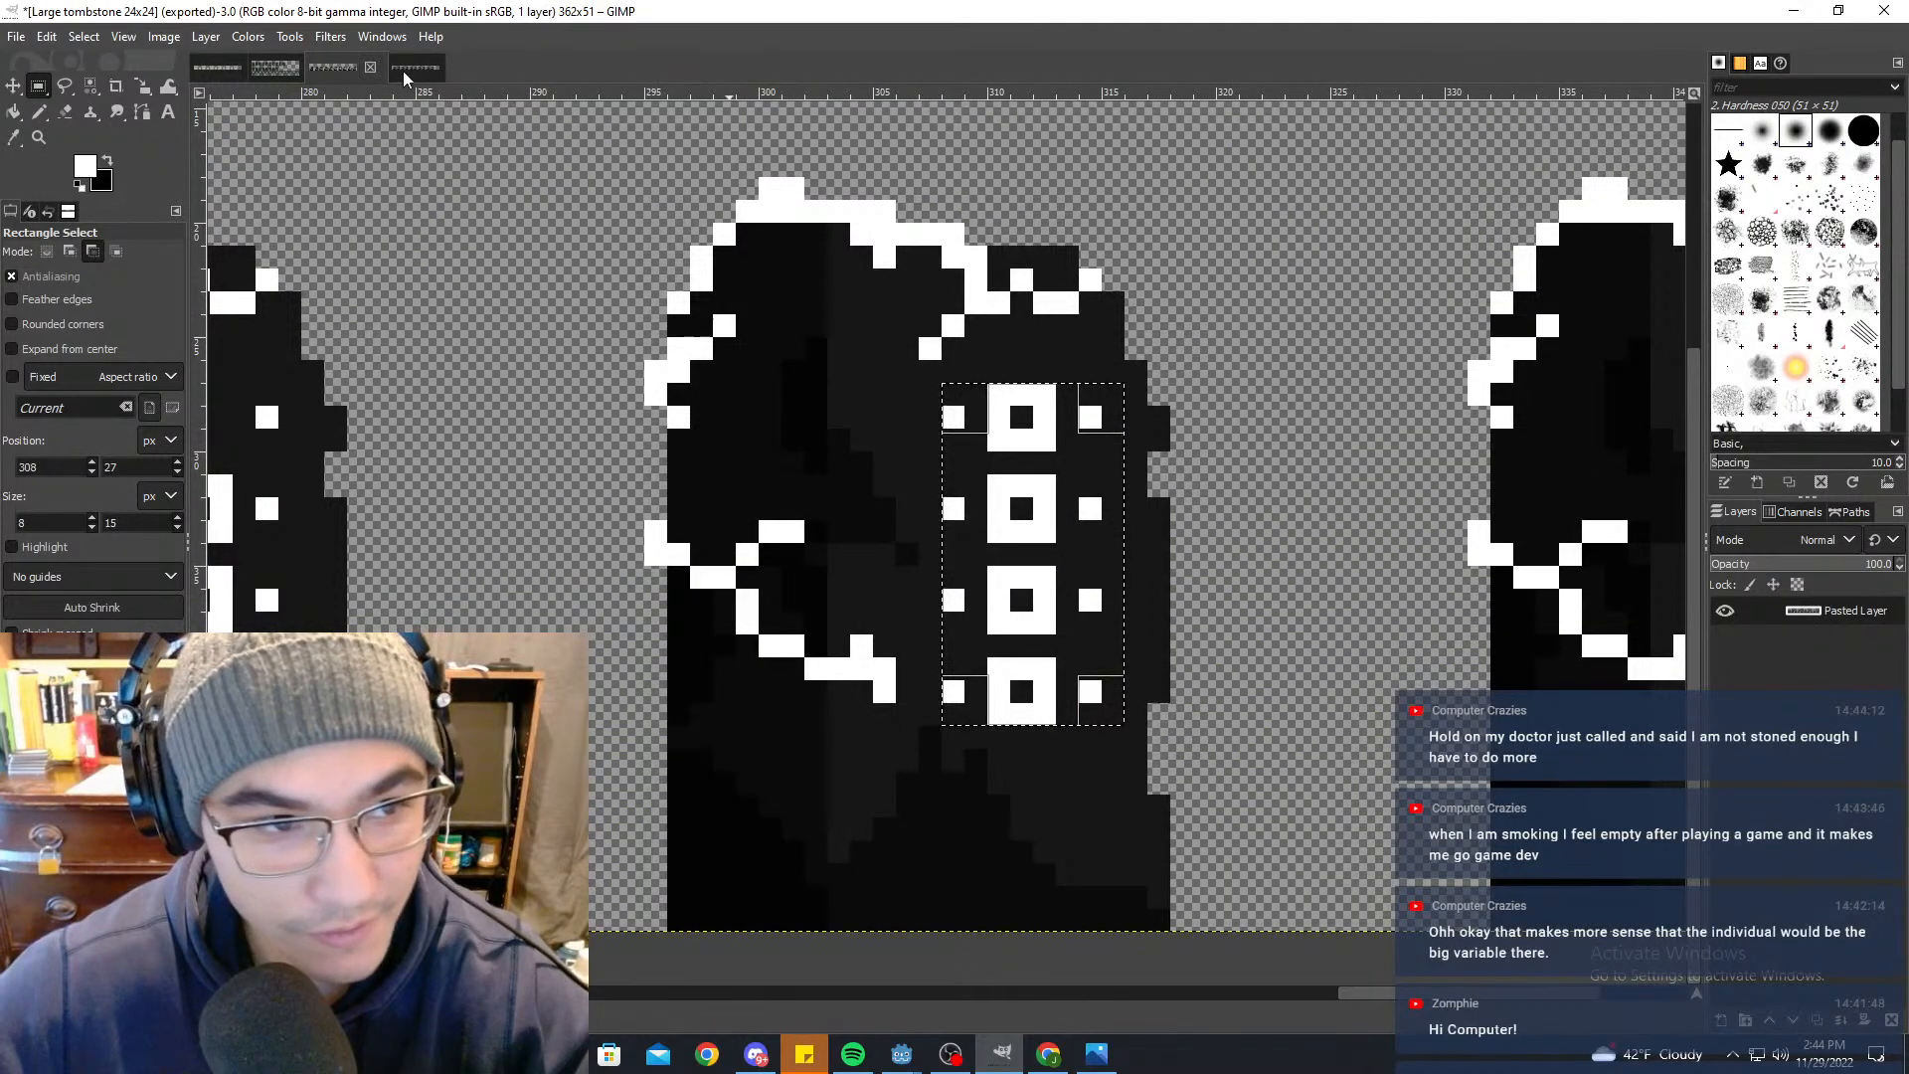
left_click(416, 67)
scroll(1233, 557, "right", 3, "shift")
key("ctrl+v")
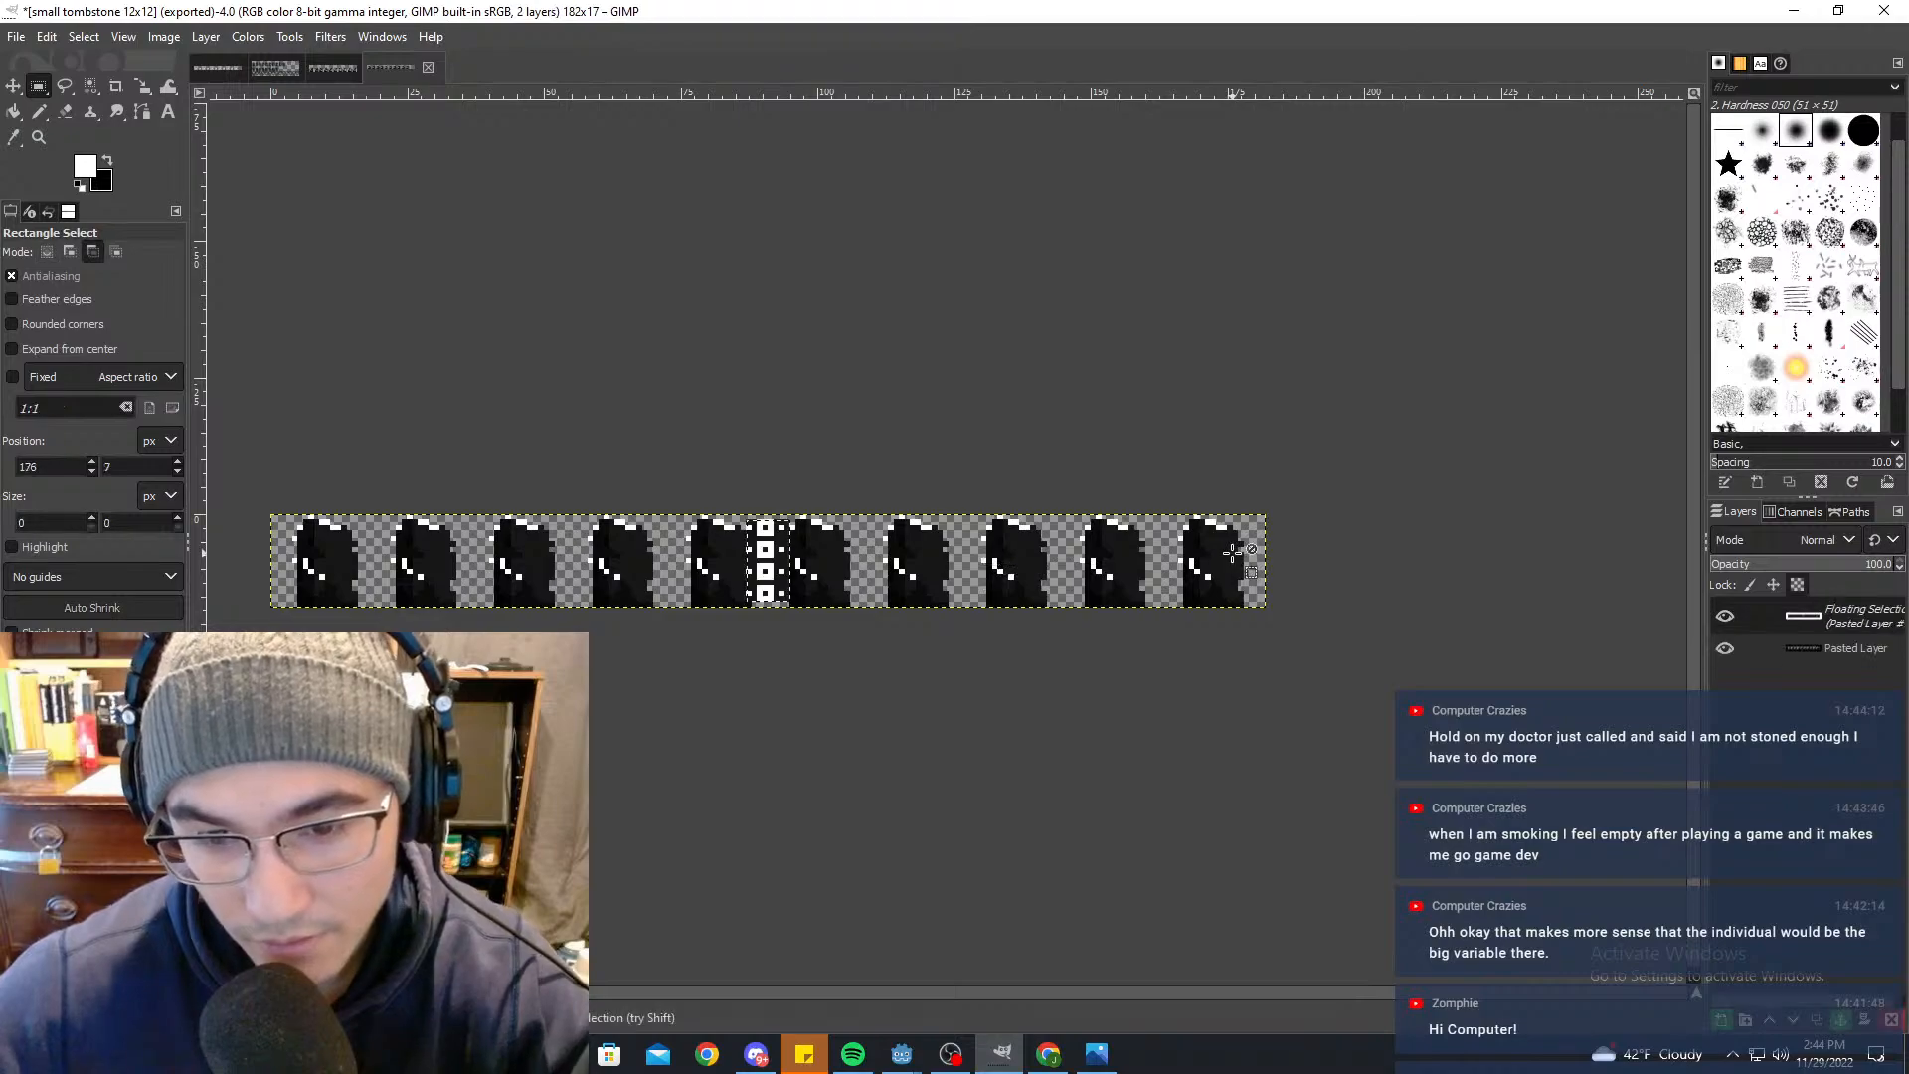
Step: Turn the floating rune column into its own layer in the small tombstone image
scroll(1233, 552, "up", 4, "ctrl")
scroll(810, 554, "down", 2, "ctrl")
left_click_drag(557, 566, 1648, 644)
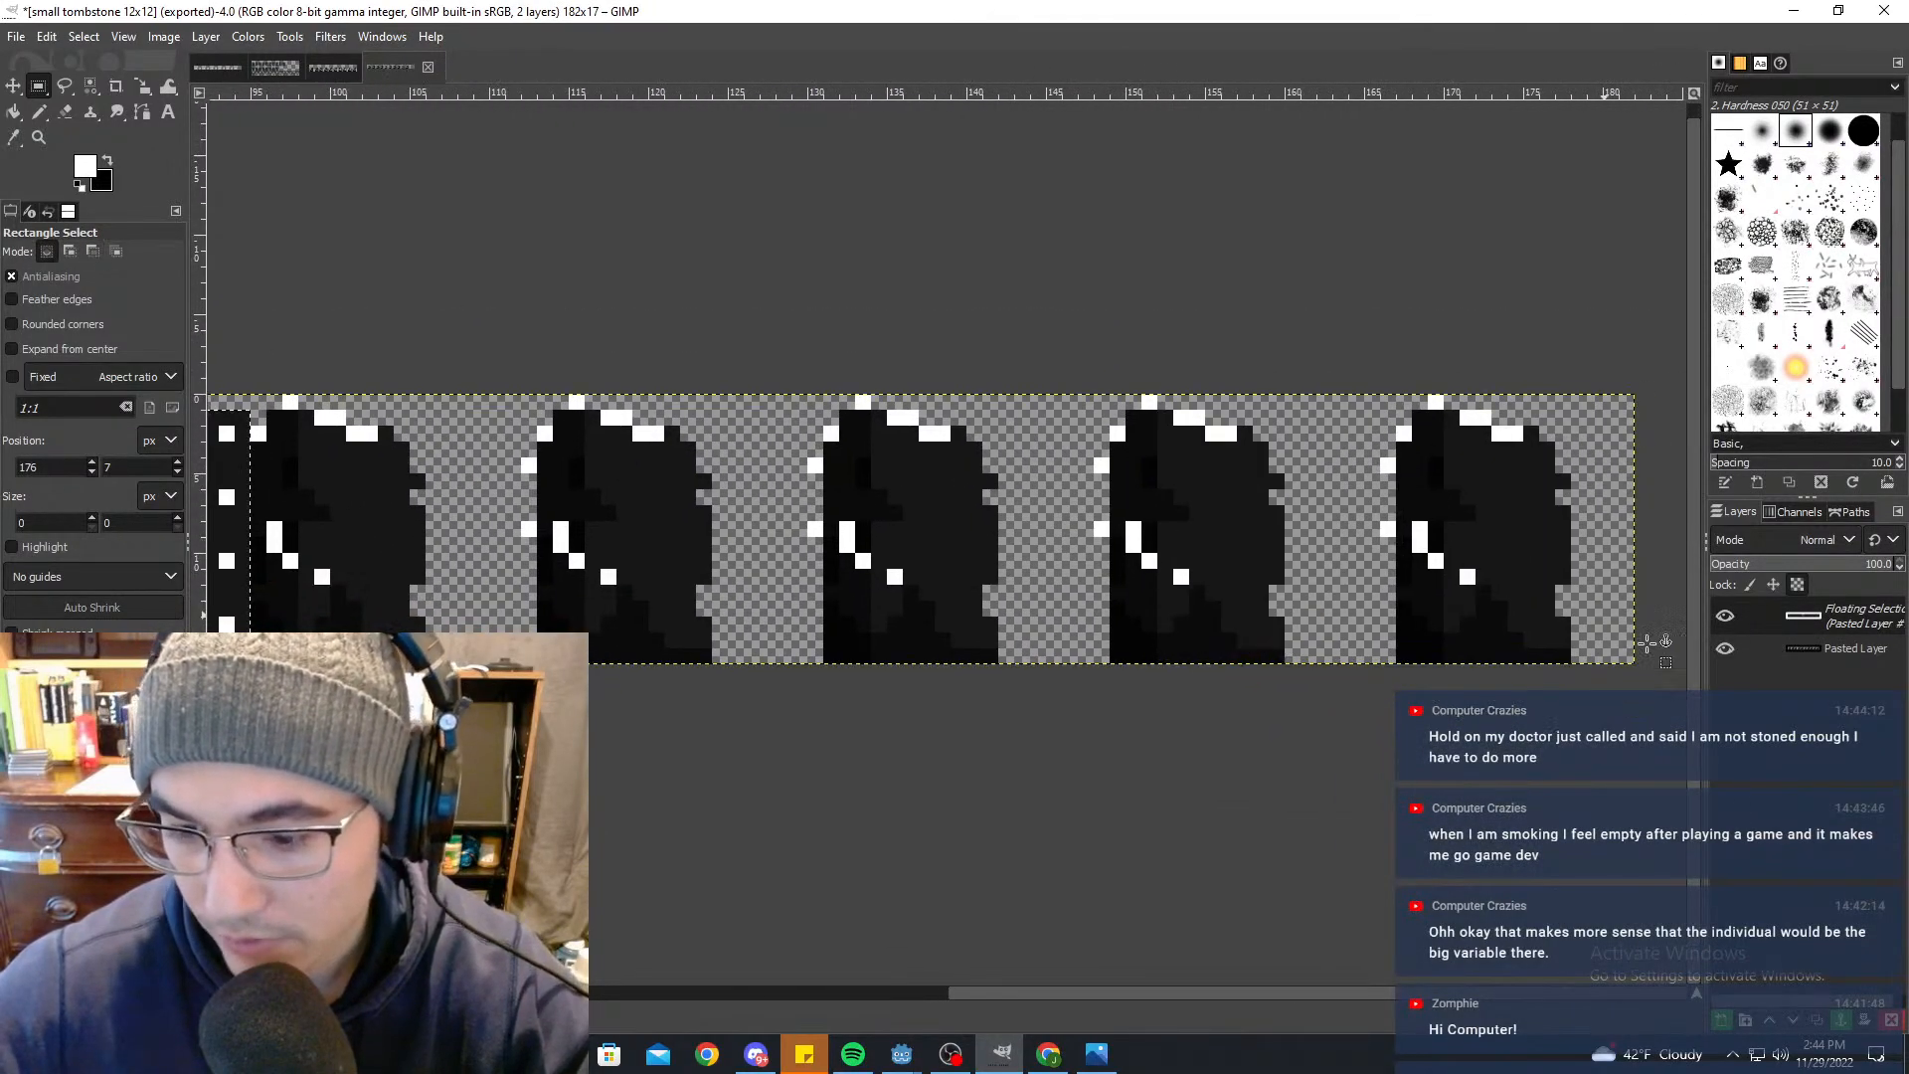
left_click(1728, 1022)
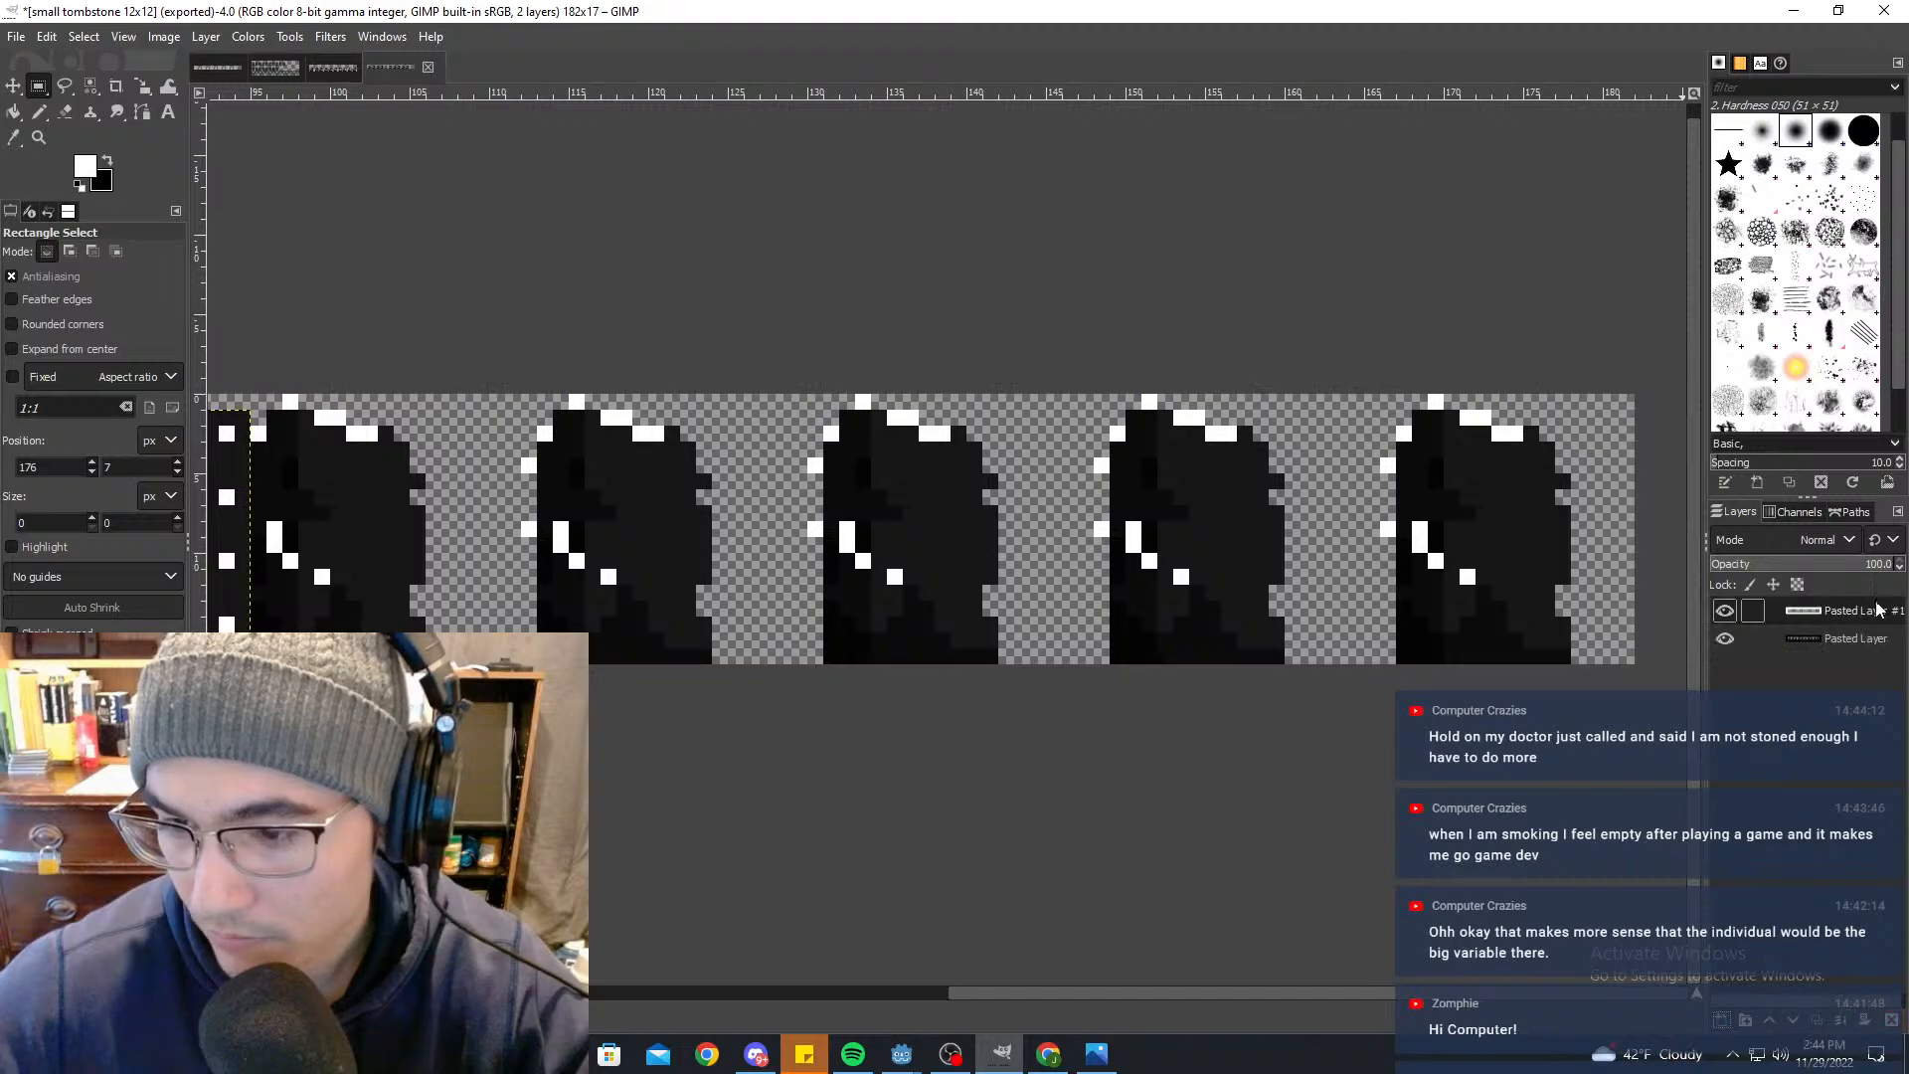
Step: Paste the rune column again over the last small tombstone and anchor it to the new rune layer
key("ctrl+v")
scroll(655, 515, "down", 4, "ctrl")
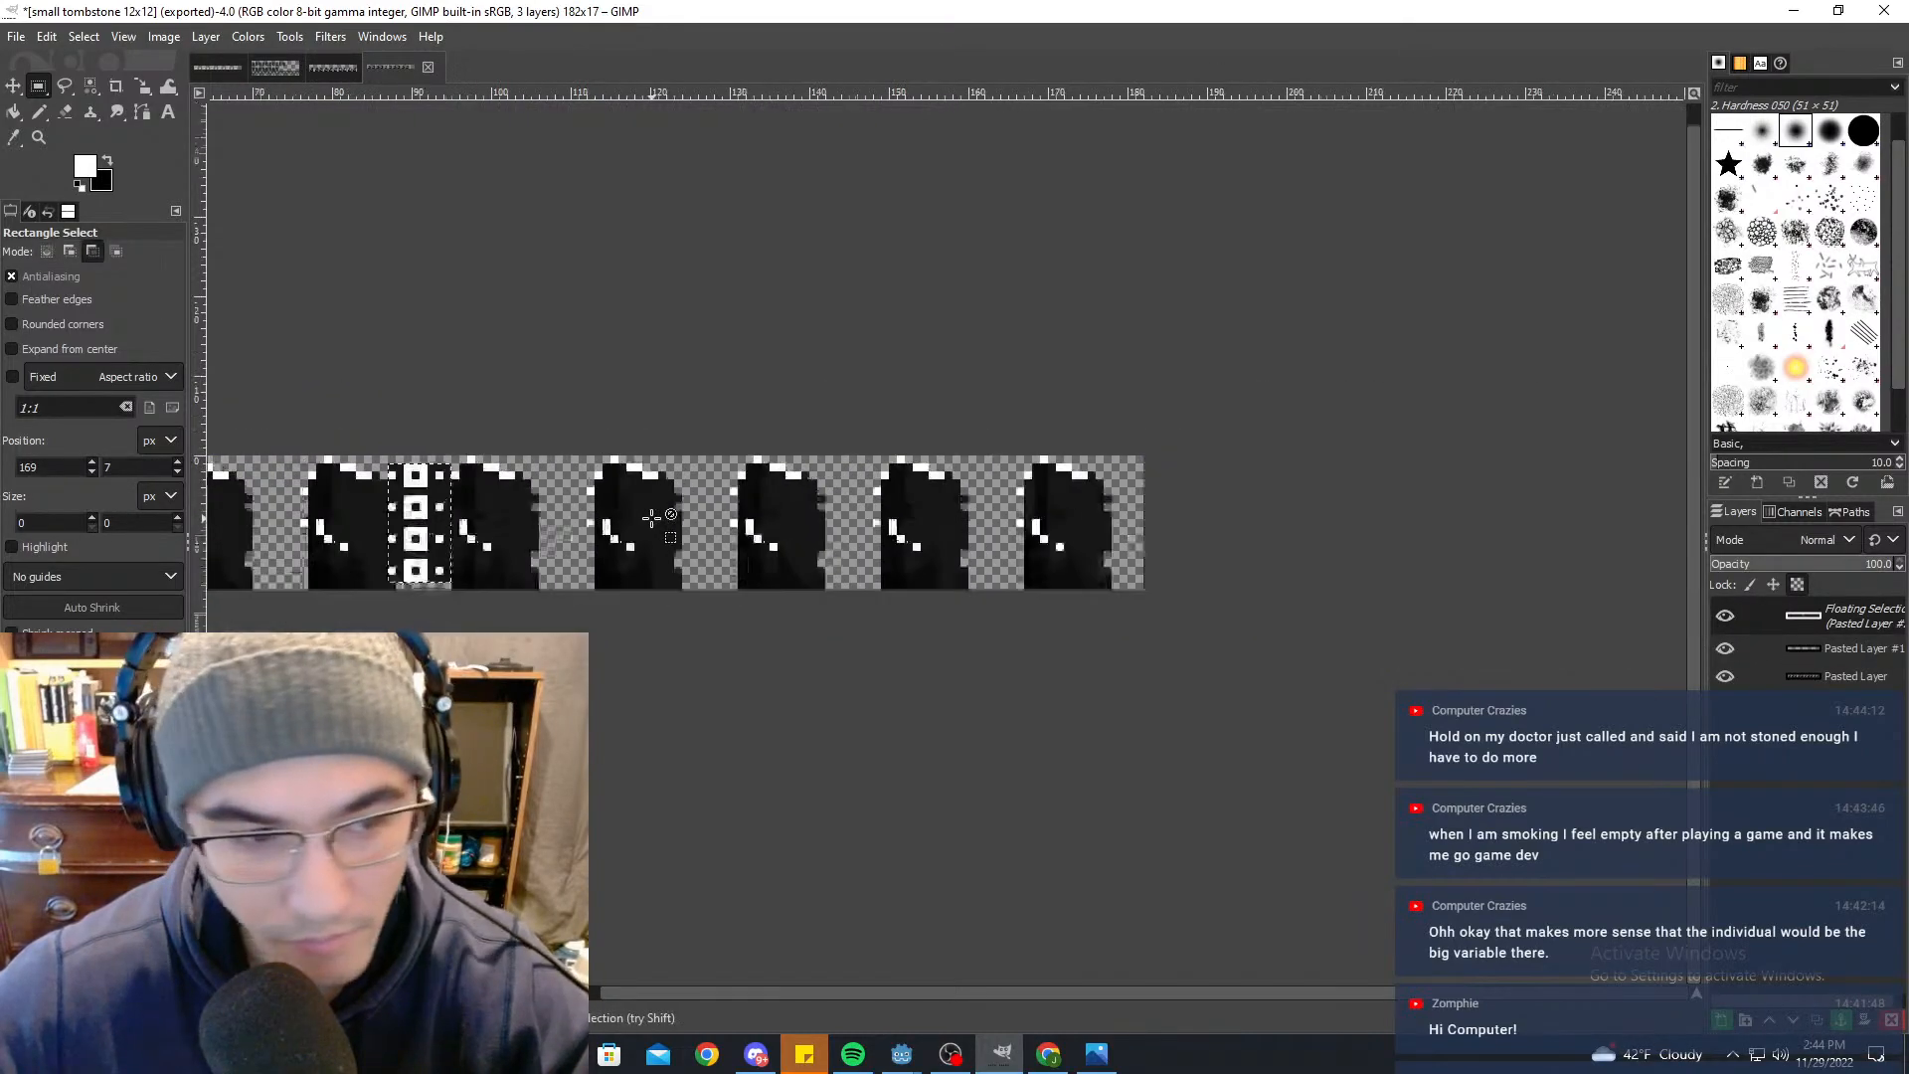
left_click_drag(535, 530, 902, 540)
scroll(894, 518, "up", 5, "ctrl")
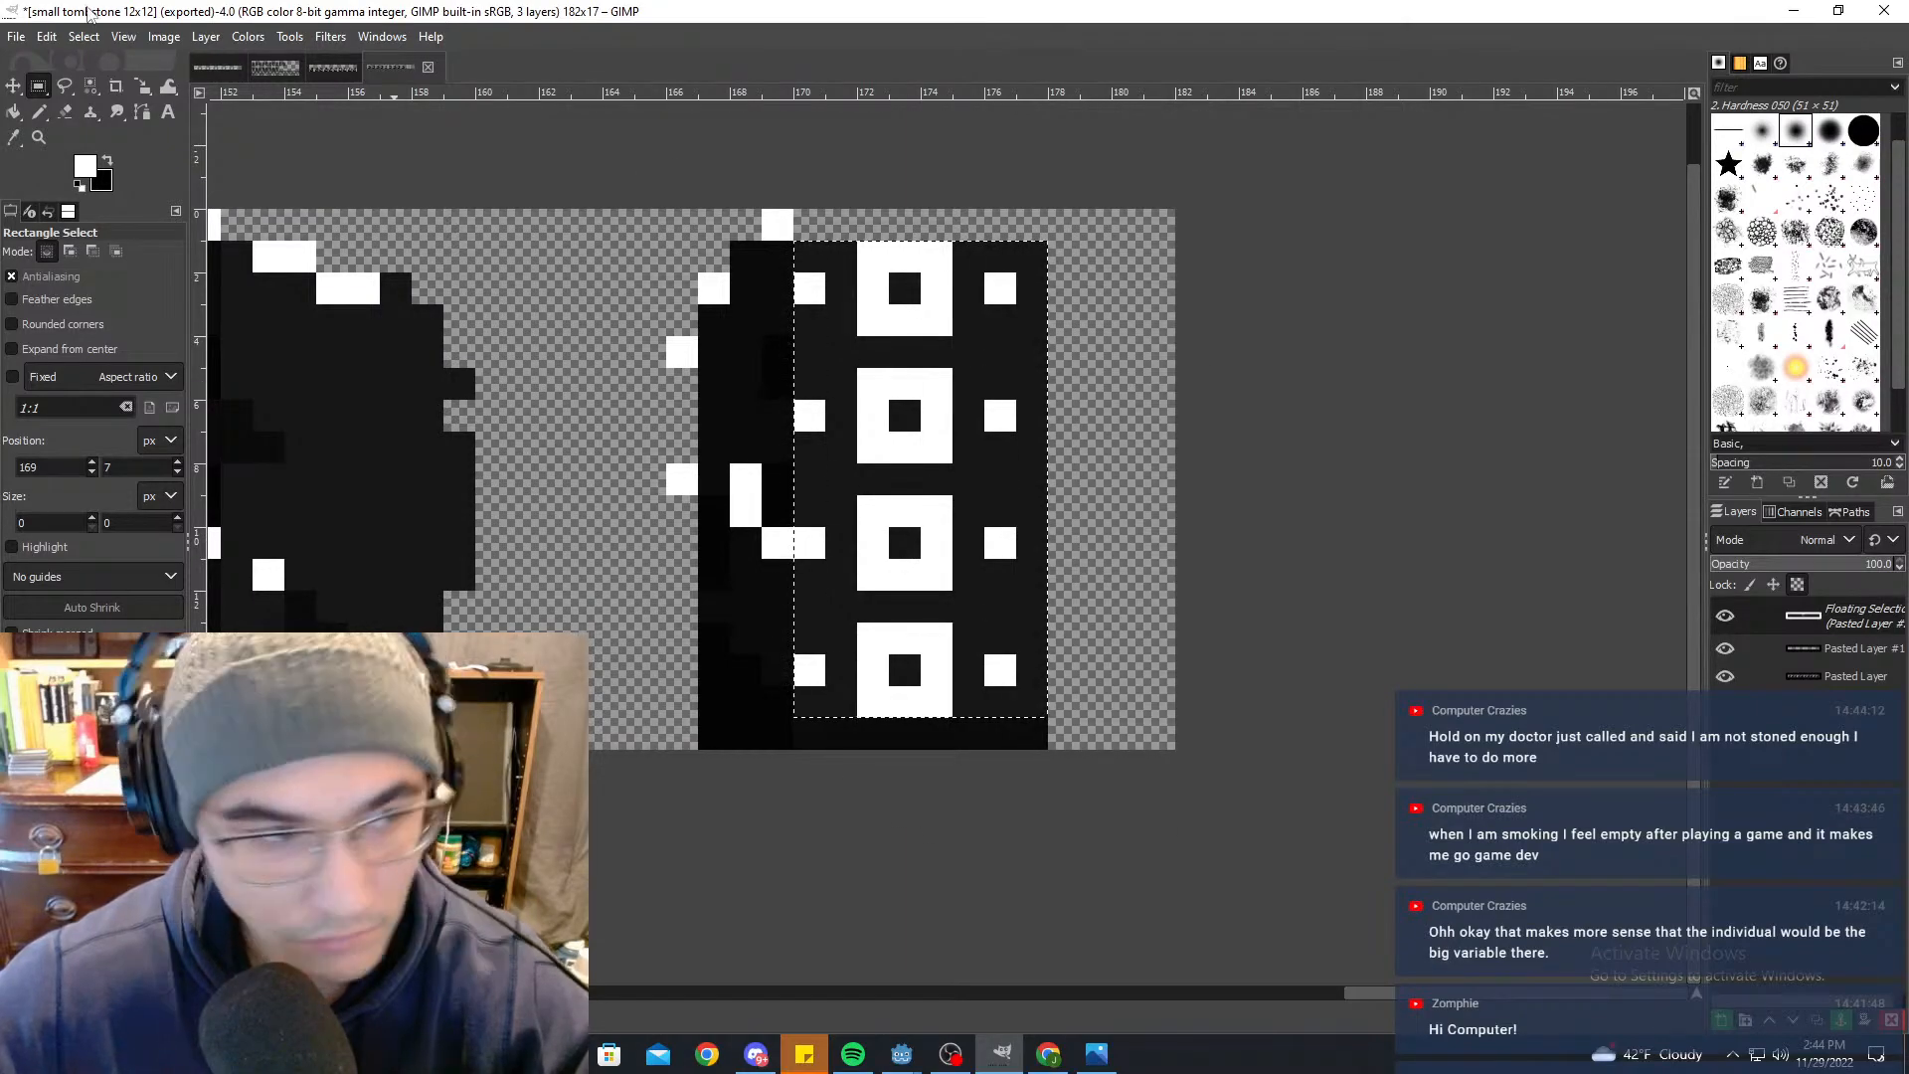
left_click(585, 385)
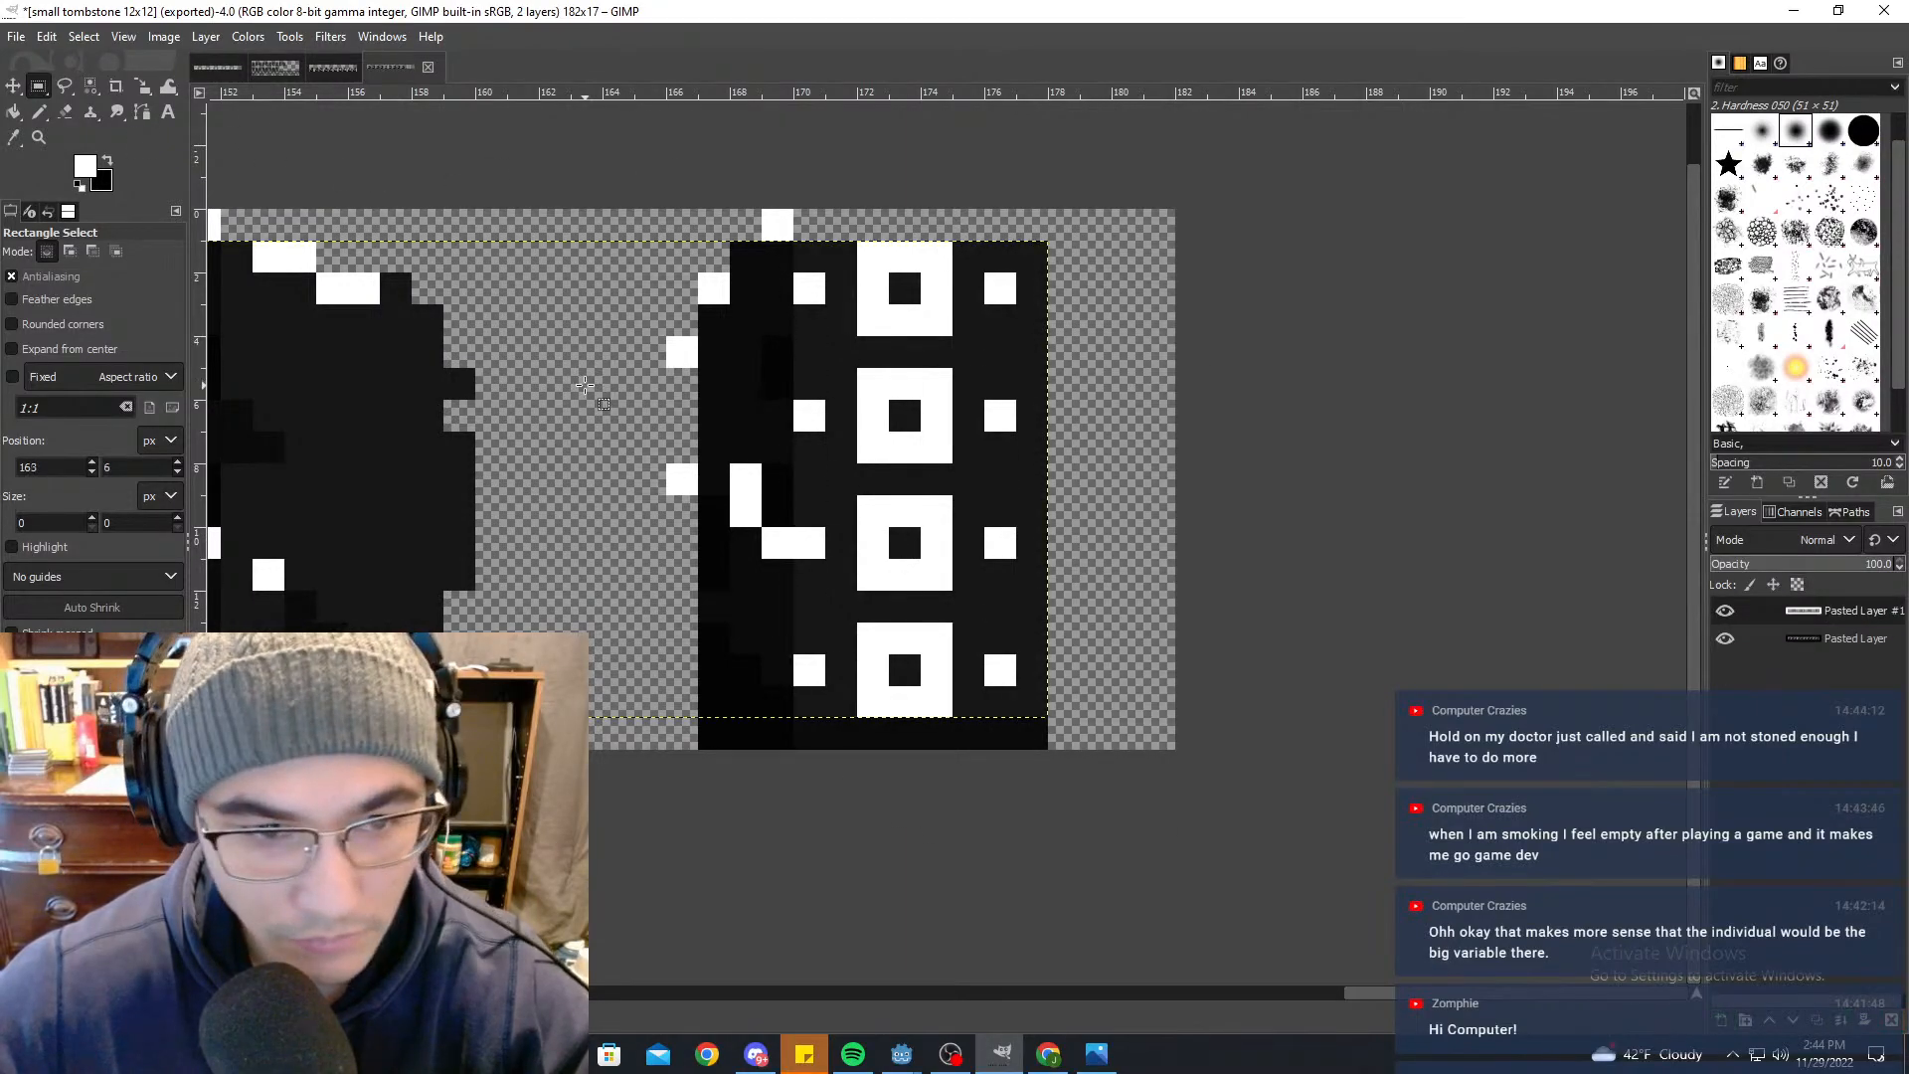
Step: Select the dark background of the pasted rune column by color and erase it, keeping the white runes
left_click(91, 85)
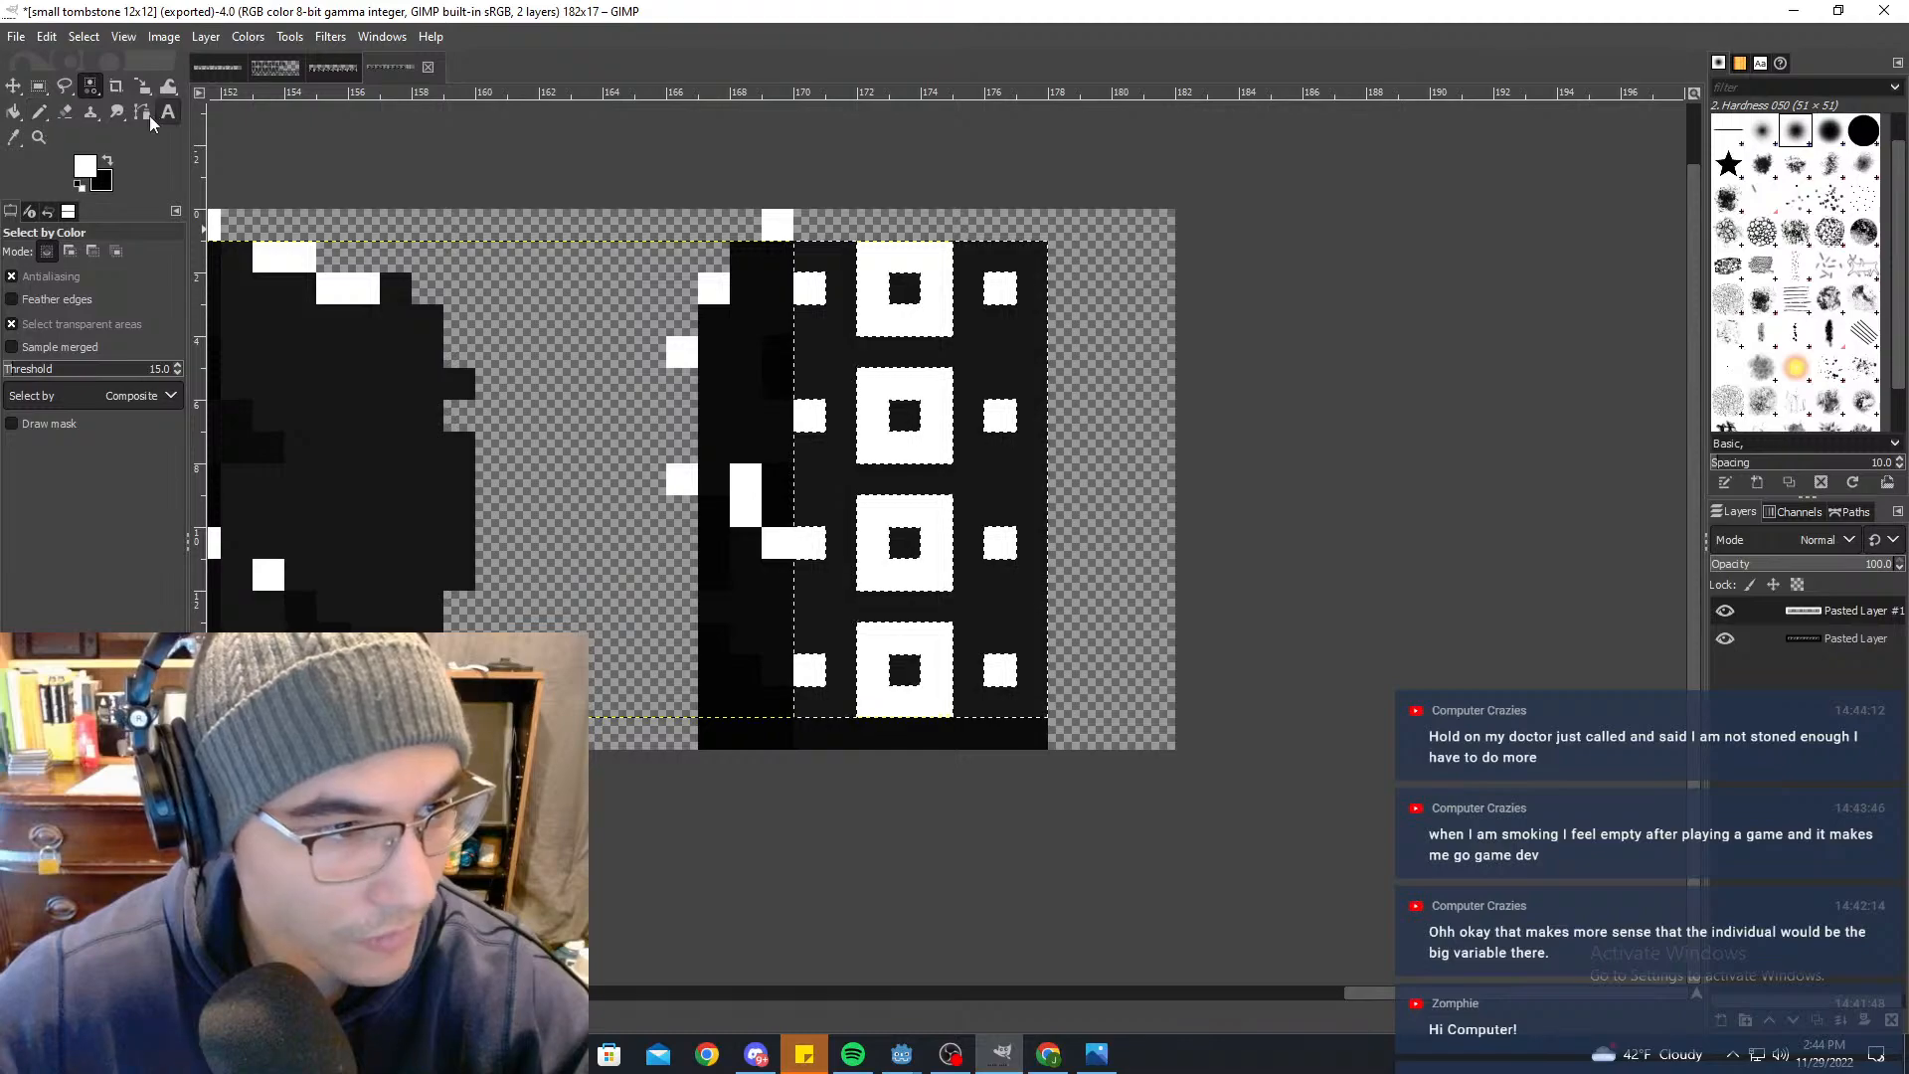
left_click(65, 111)
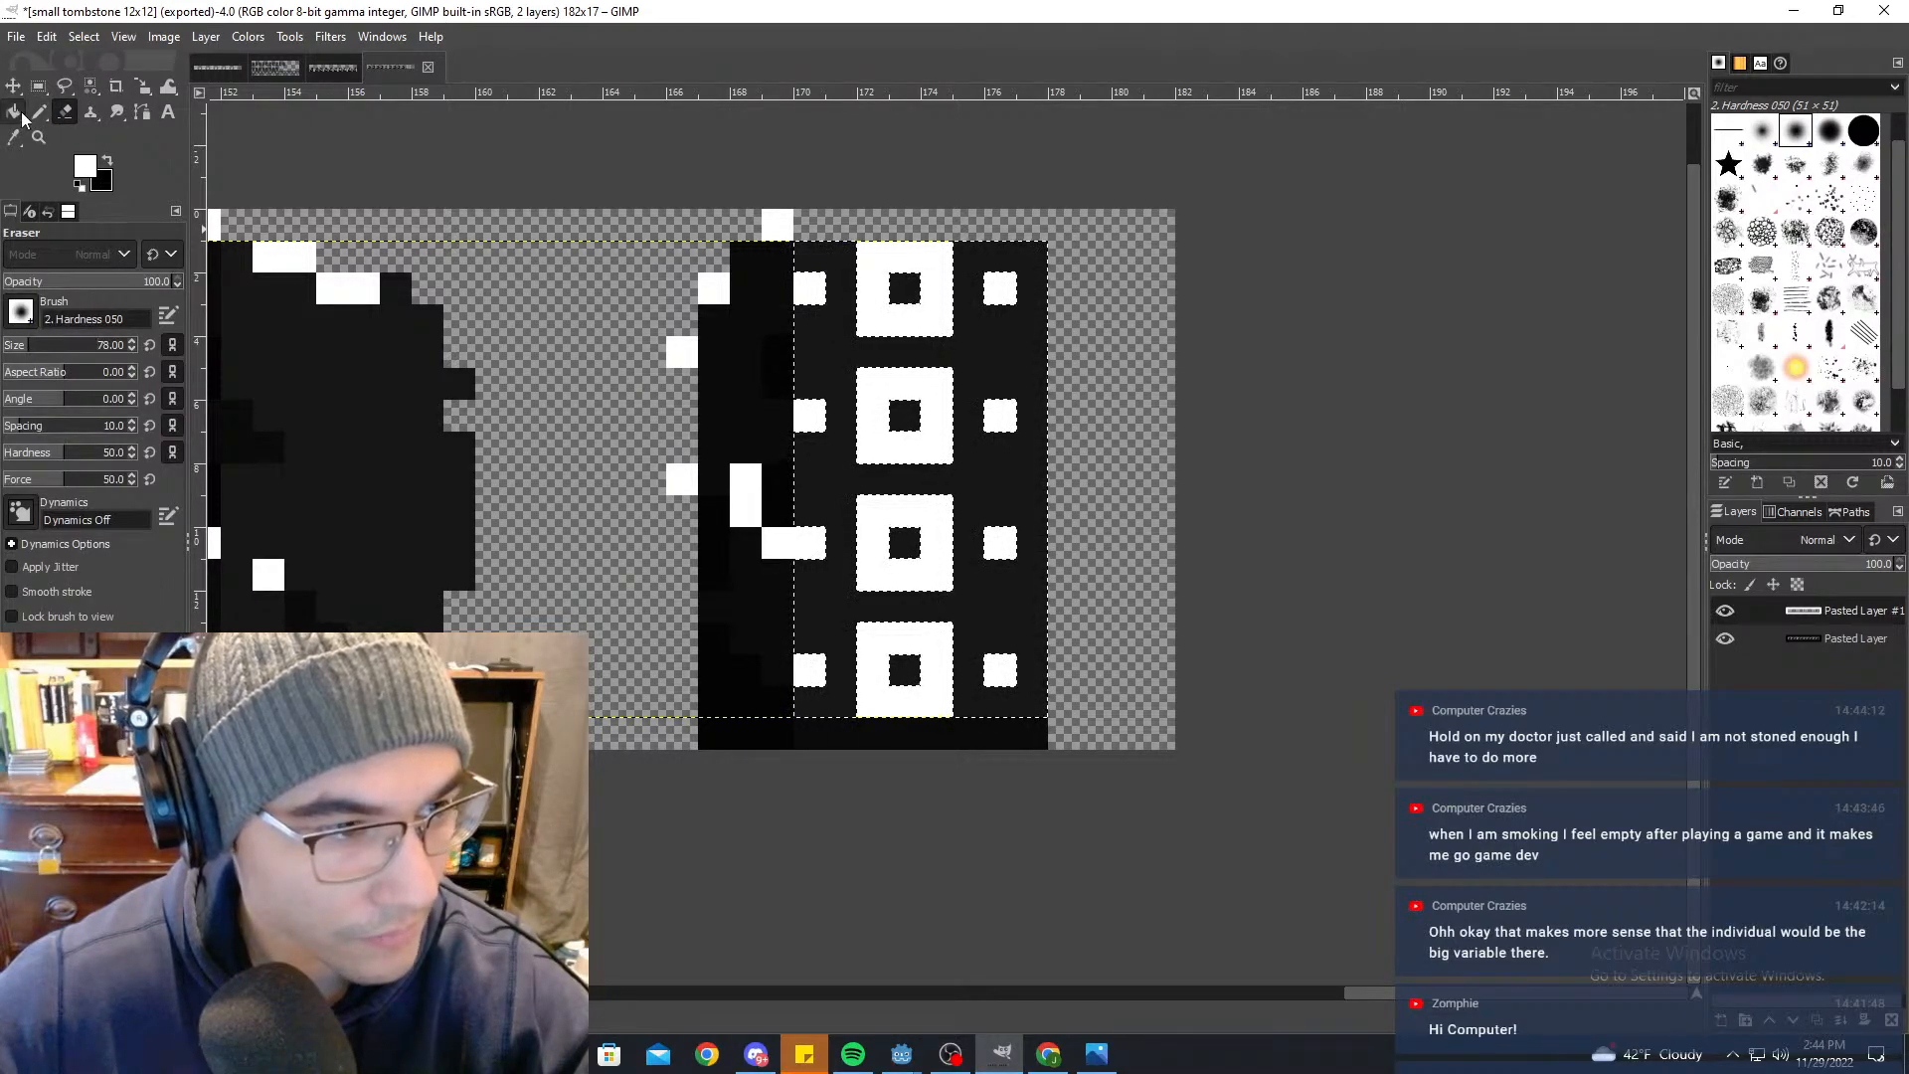
left_click(39, 111)
left_click(909, 287)
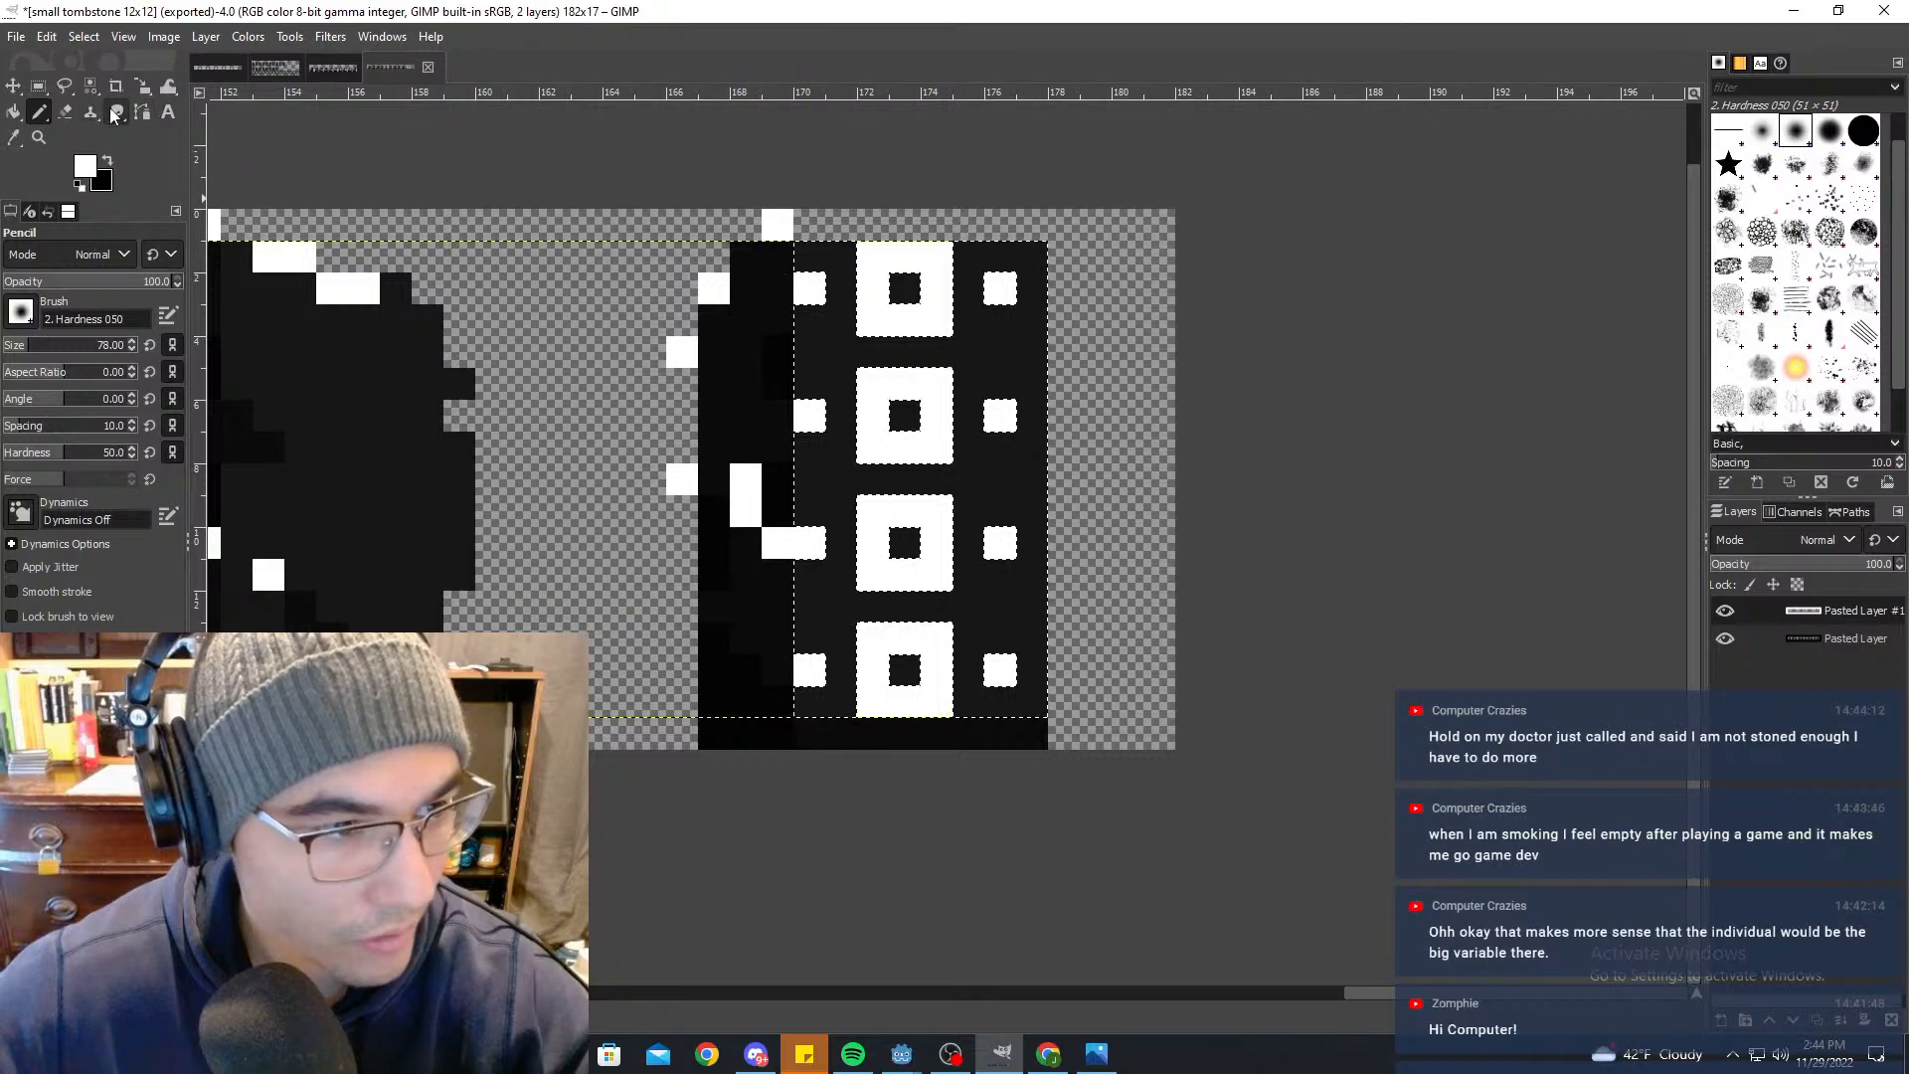
left_click(64, 111)
left_click(954, 298)
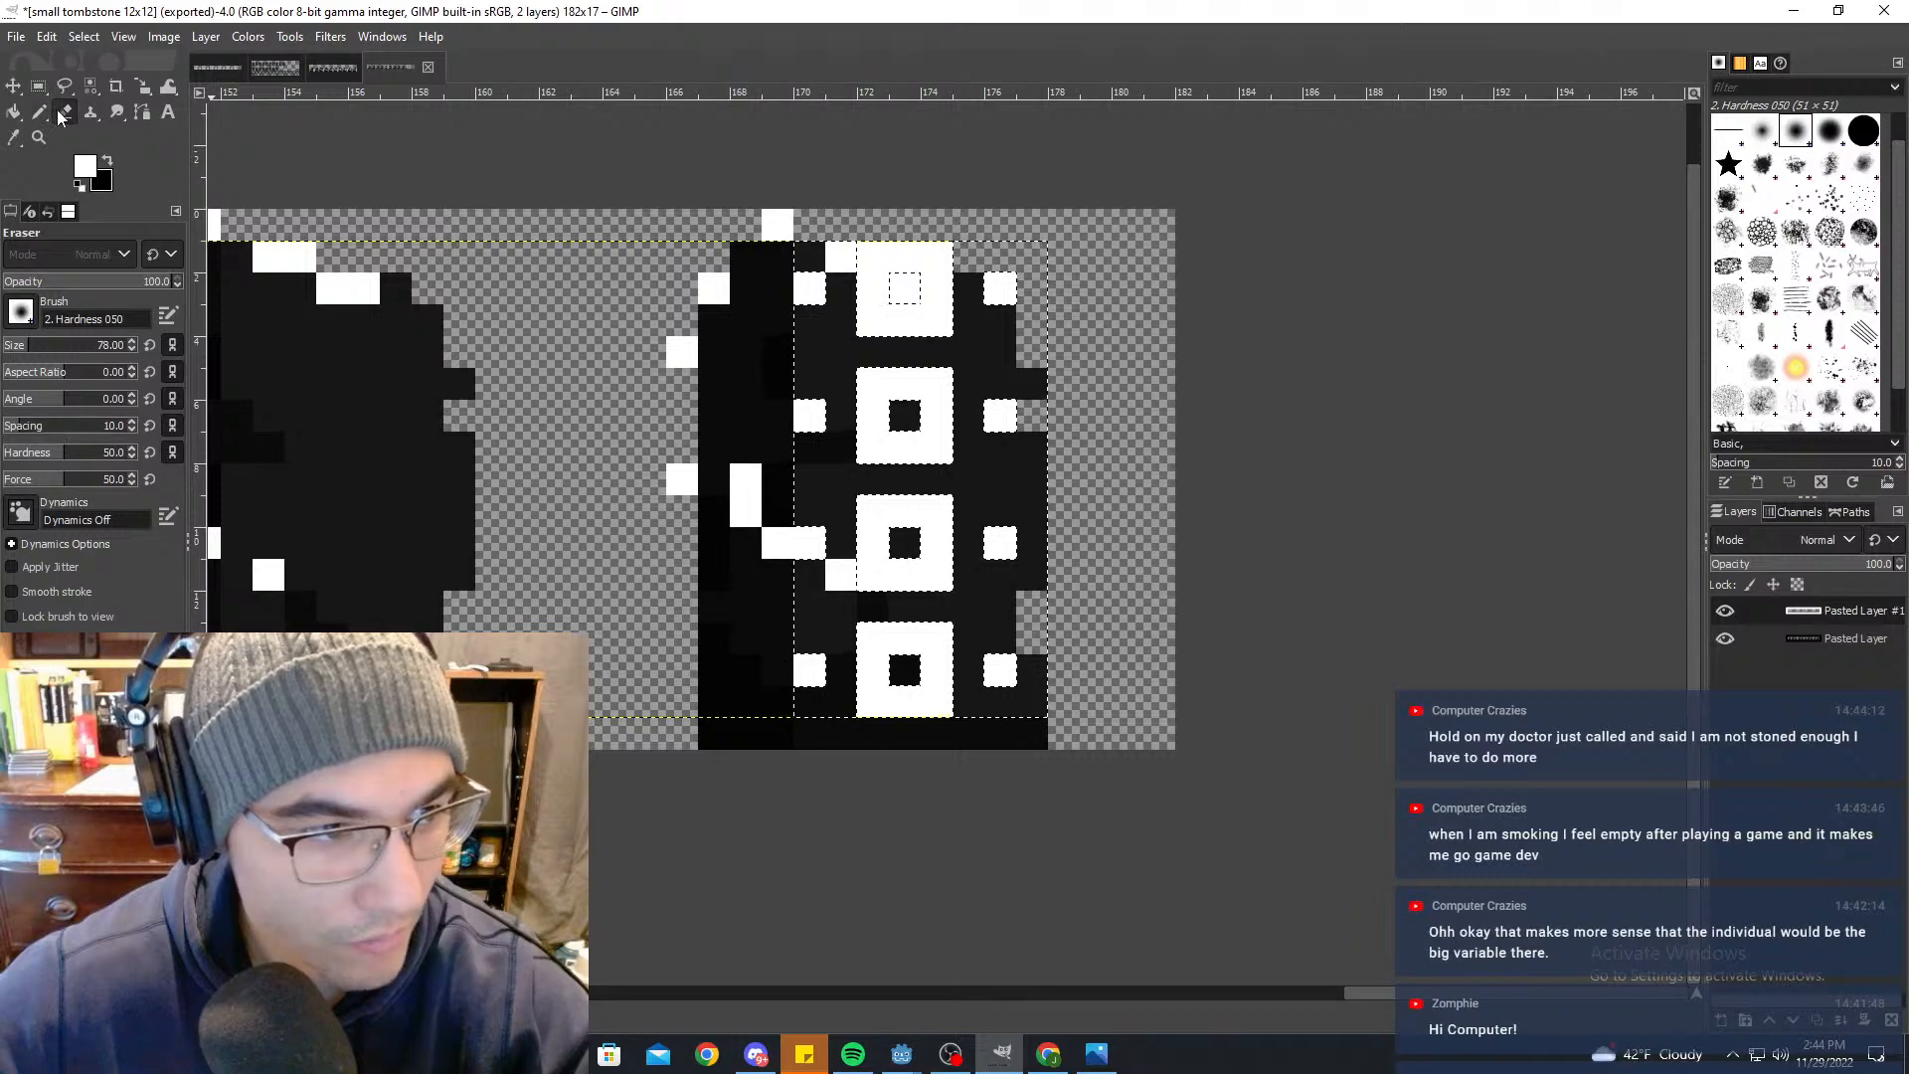
Step: Clear the selection and, with the Eraser at size 1, erase the first, third and fourth runes on the last small tombstone, keeping the second
left_click_drag(28, 344, 5, 350)
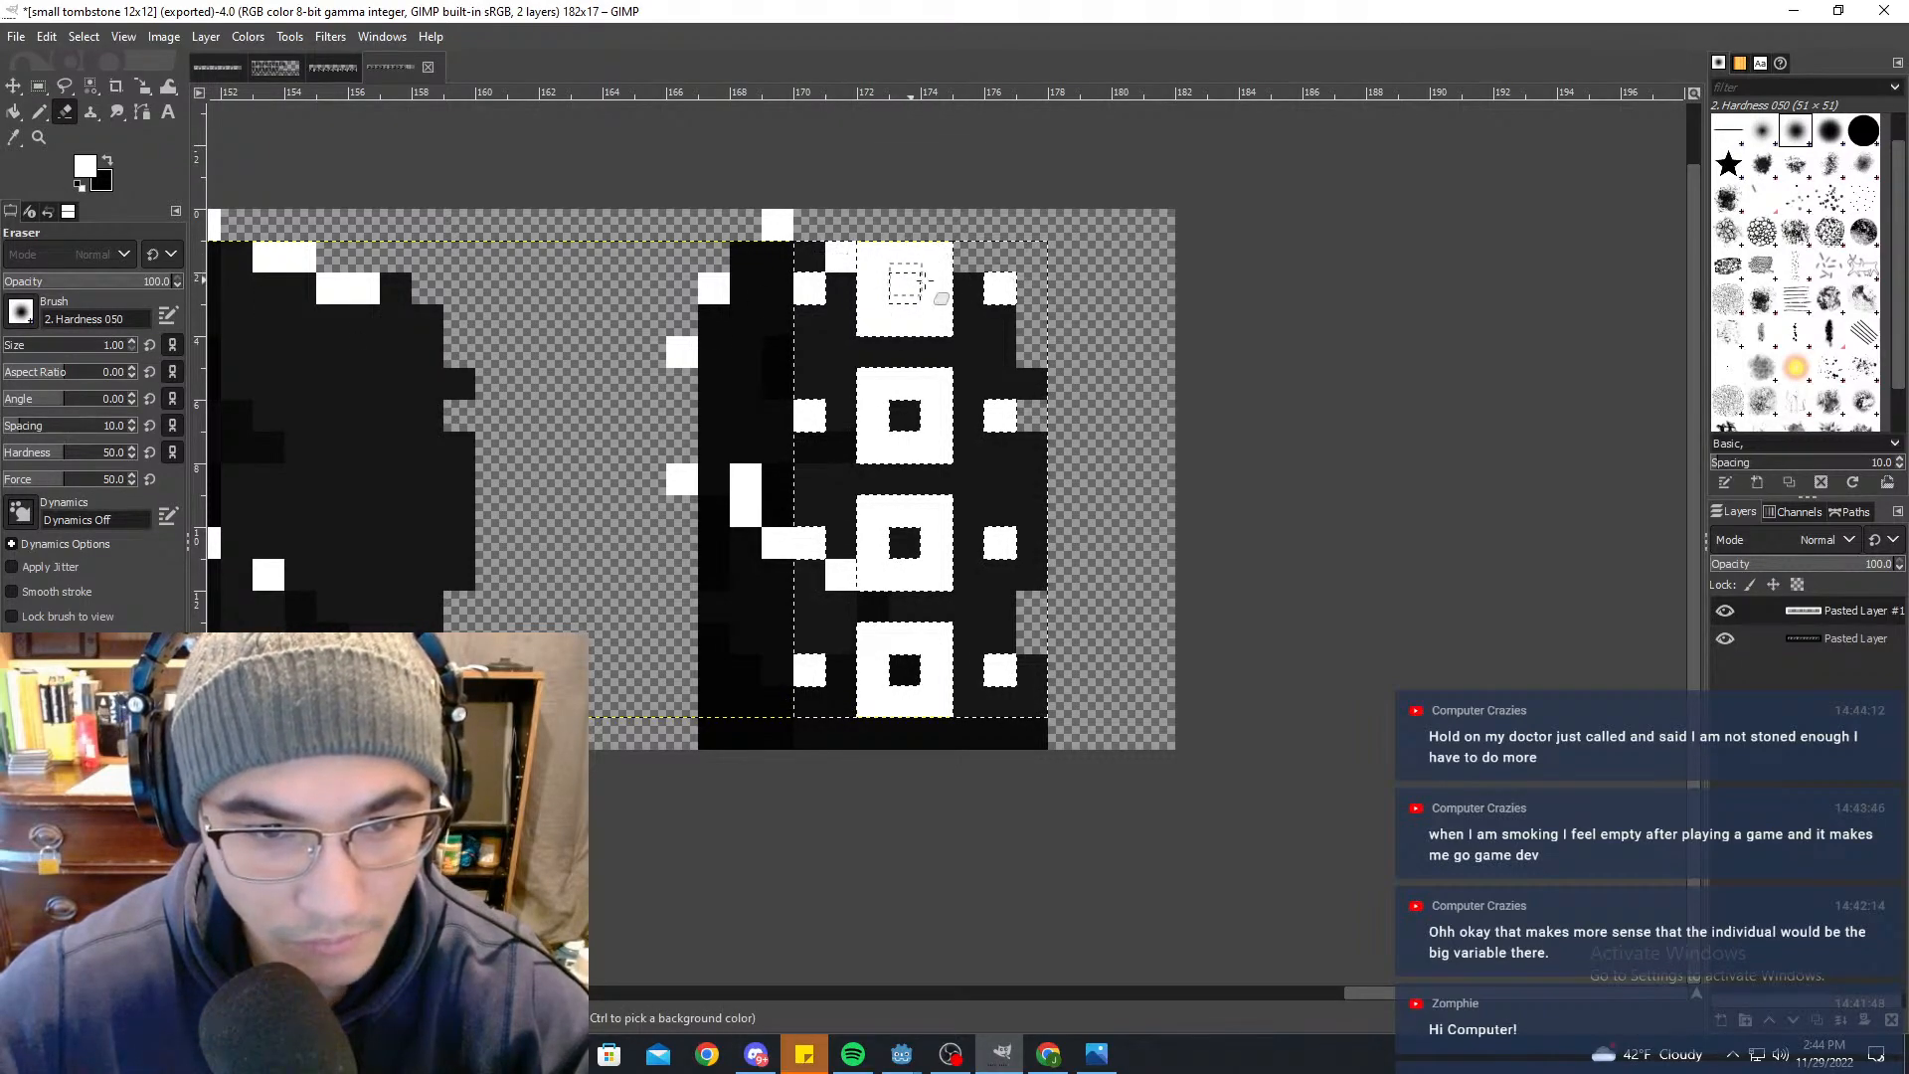
left_click(38, 86)
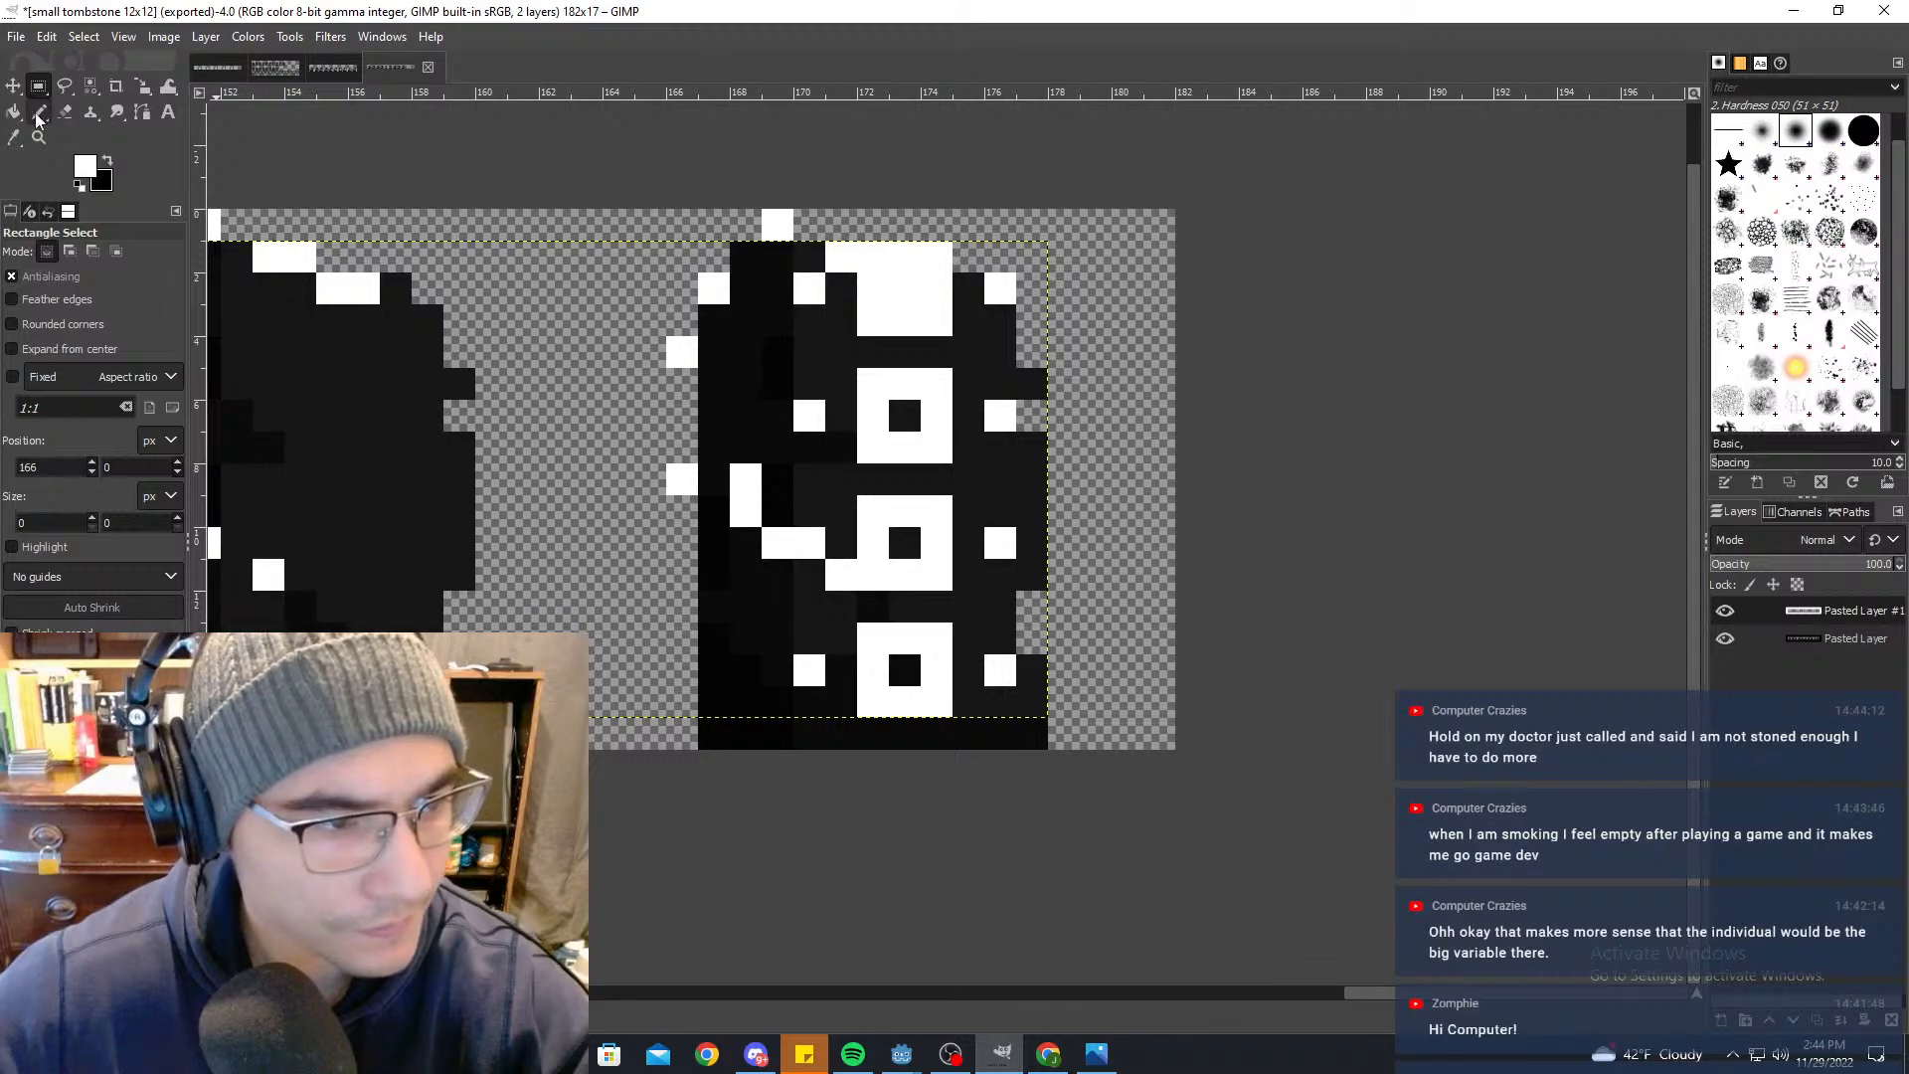
left_click(64, 111)
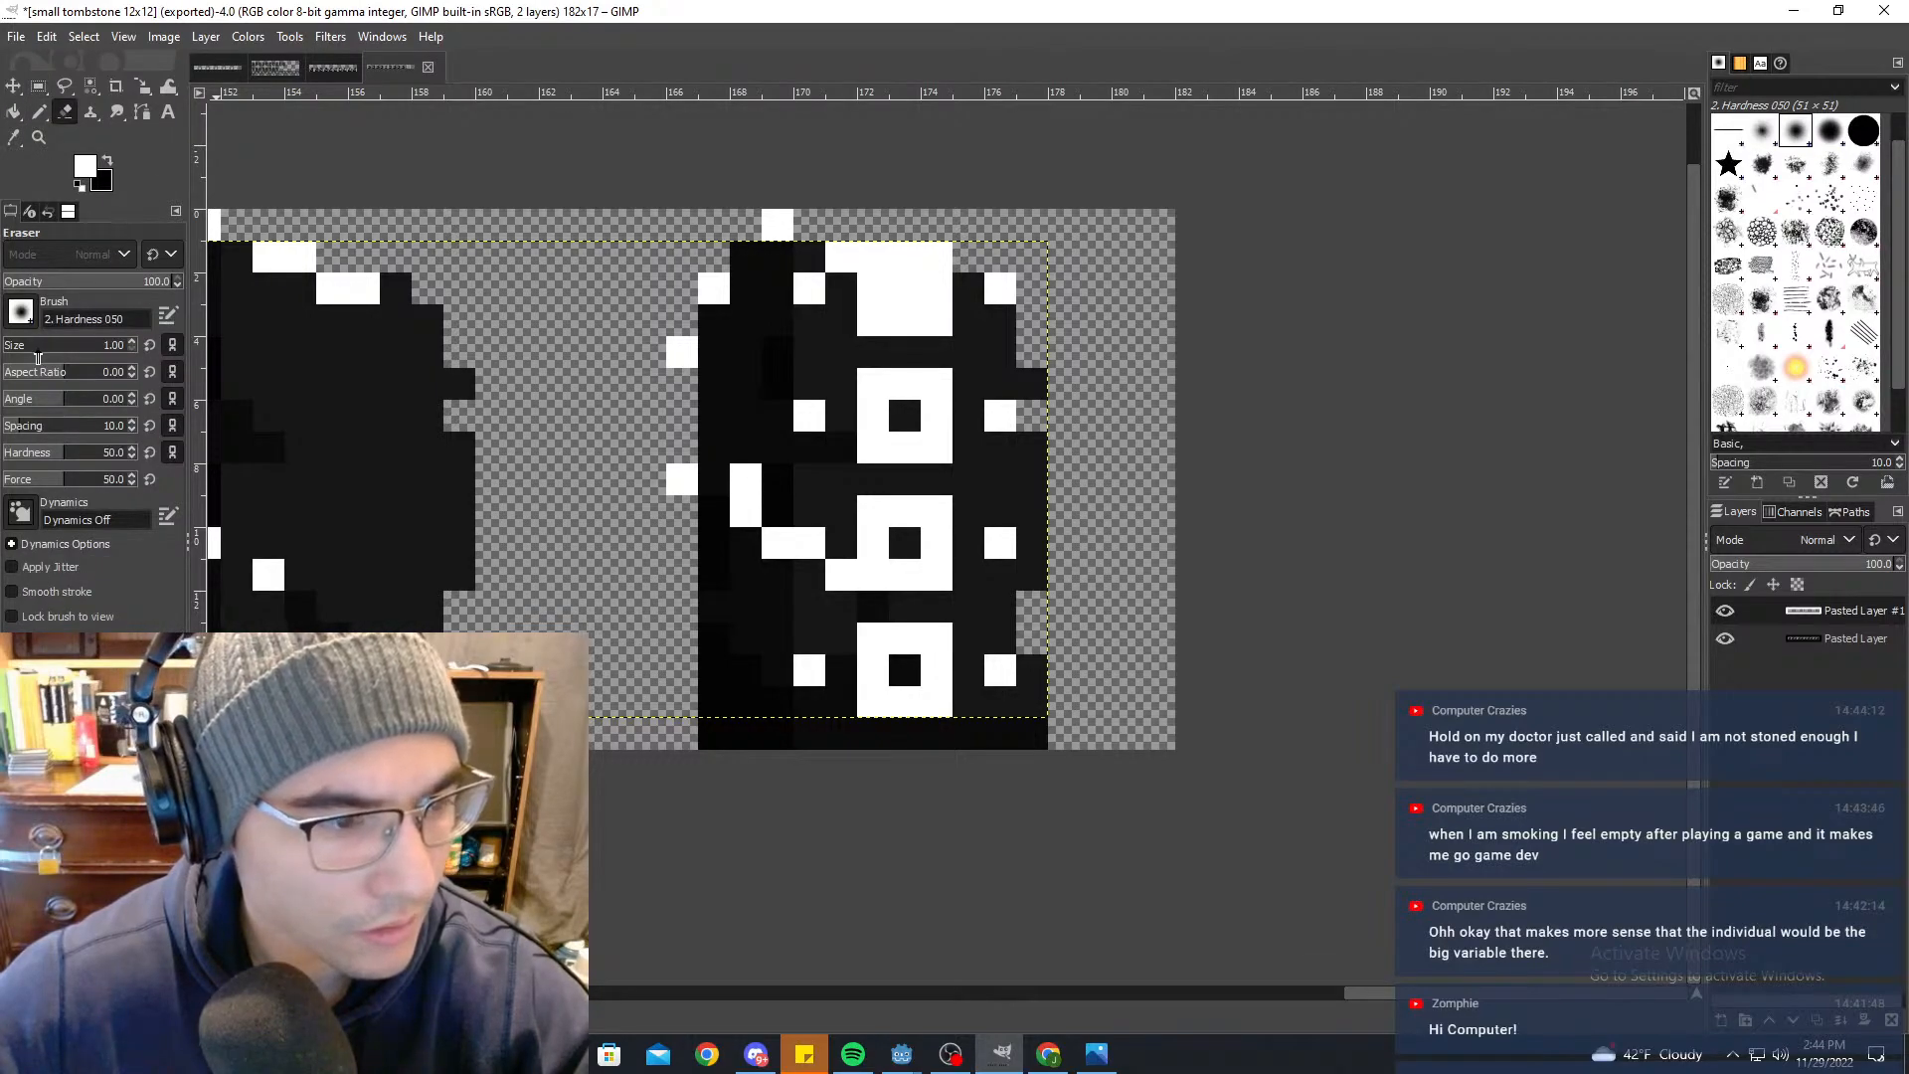
mouse_move(938, 320)
left_mouse_down()
mouse_move(925, 286)
mouse_move(871, 319)
left_mouse_up()
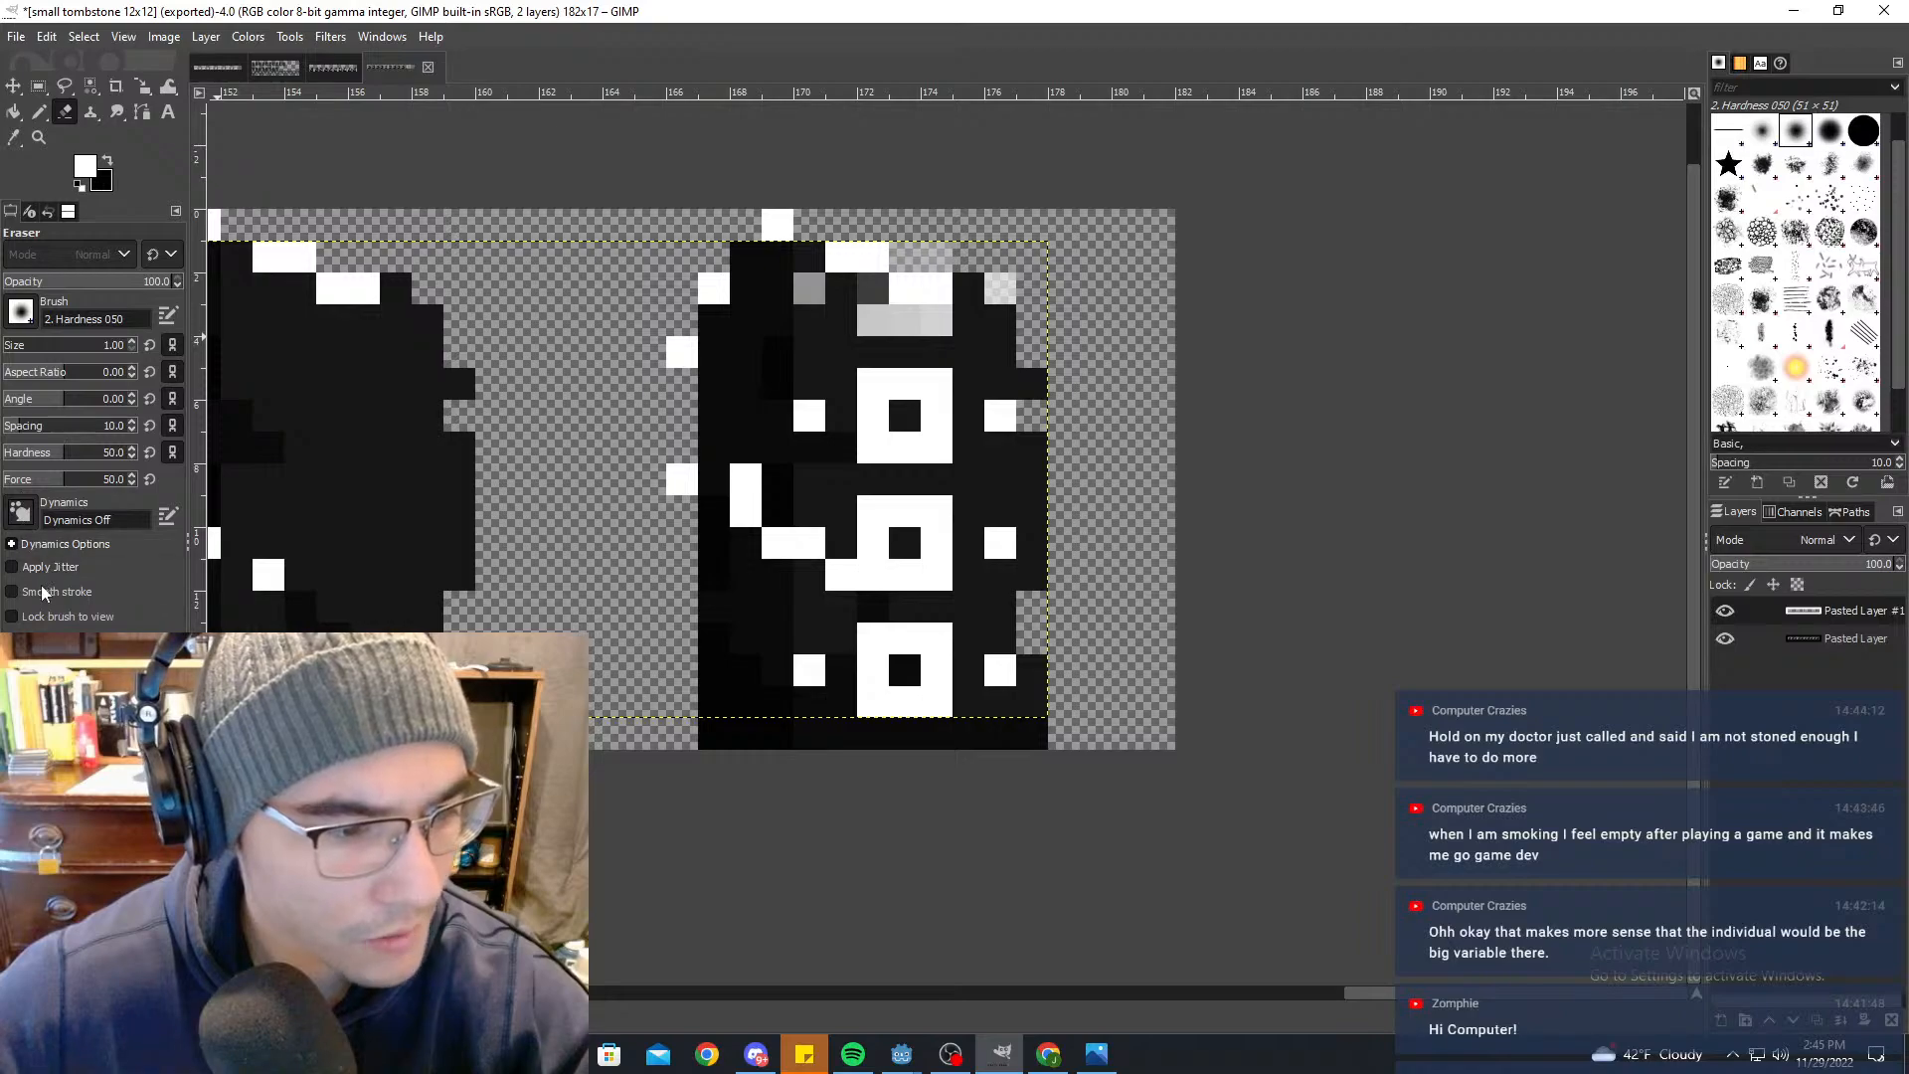
mouse_move(809, 289)
left_mouse_down()
mouse_move(937, 257)
mouse_move(1012, 310)
left_mouse_up()
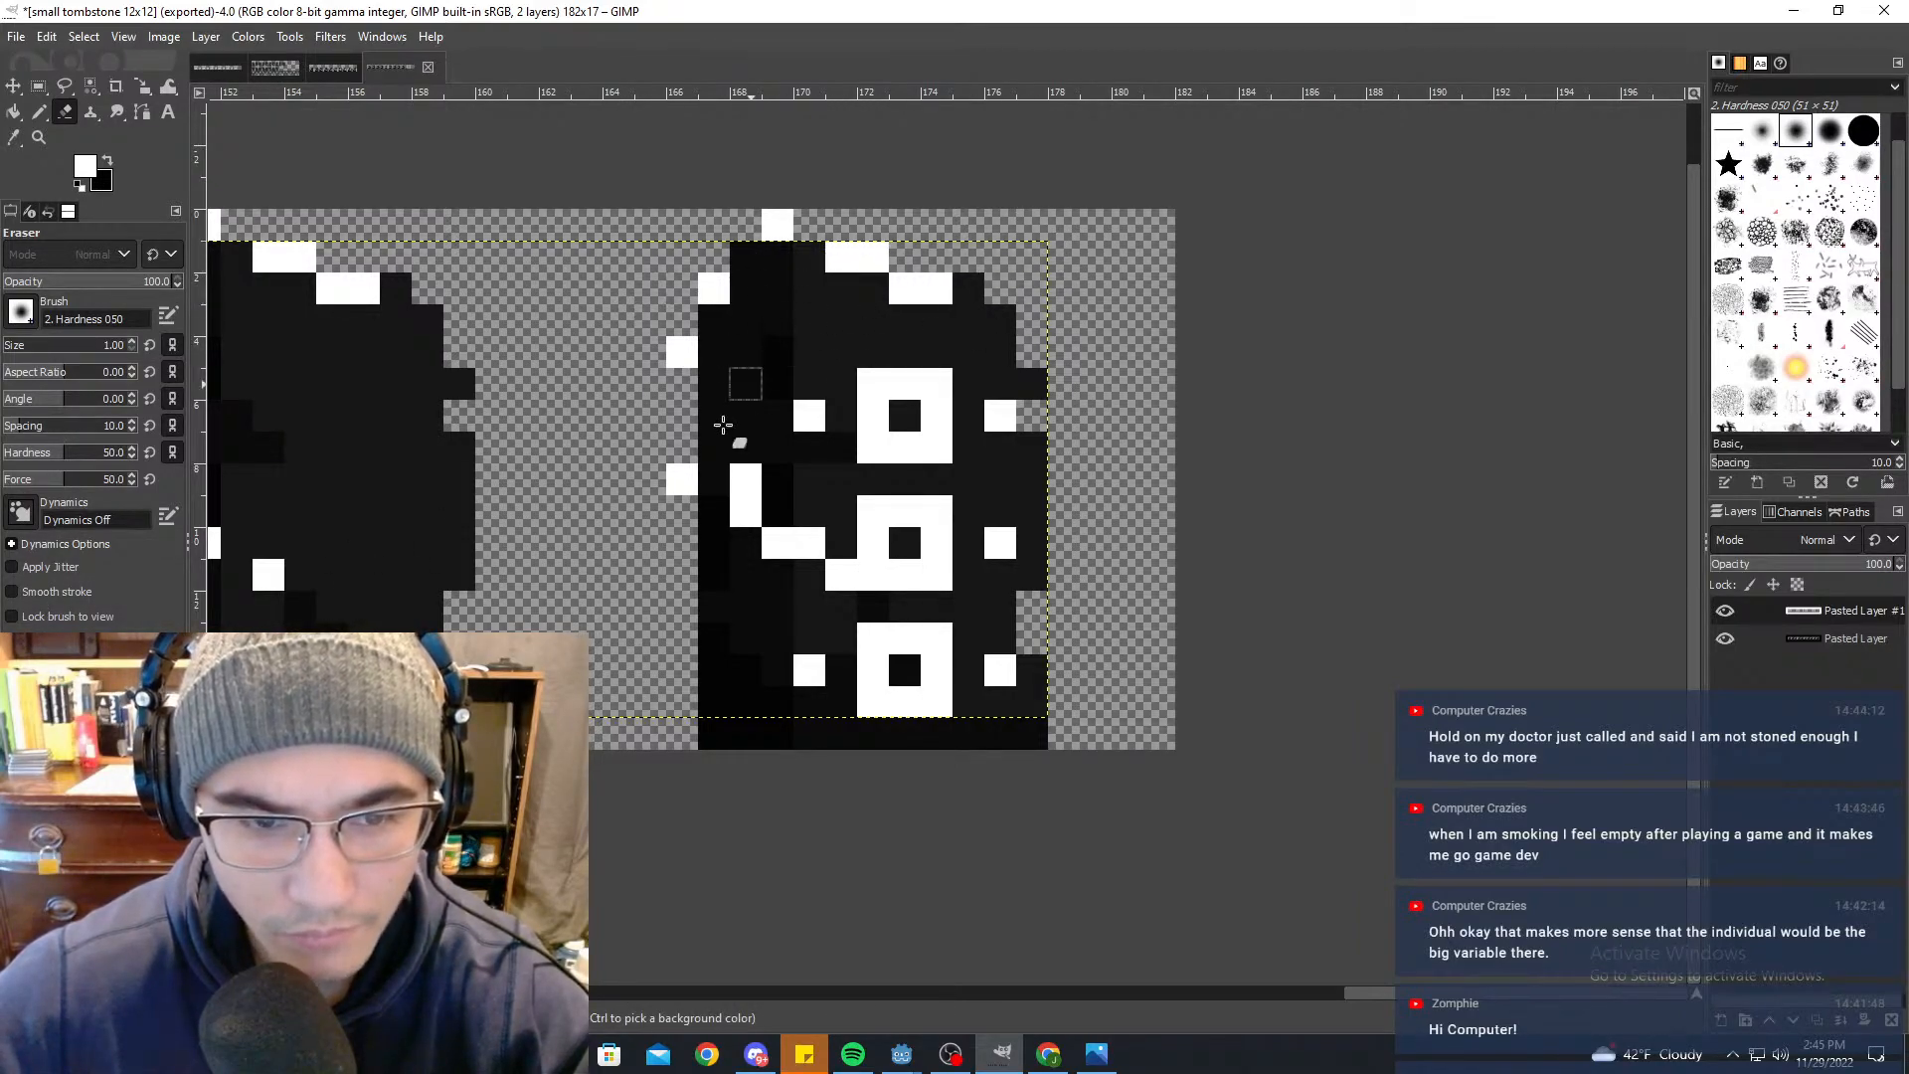
left_click(883, 530)
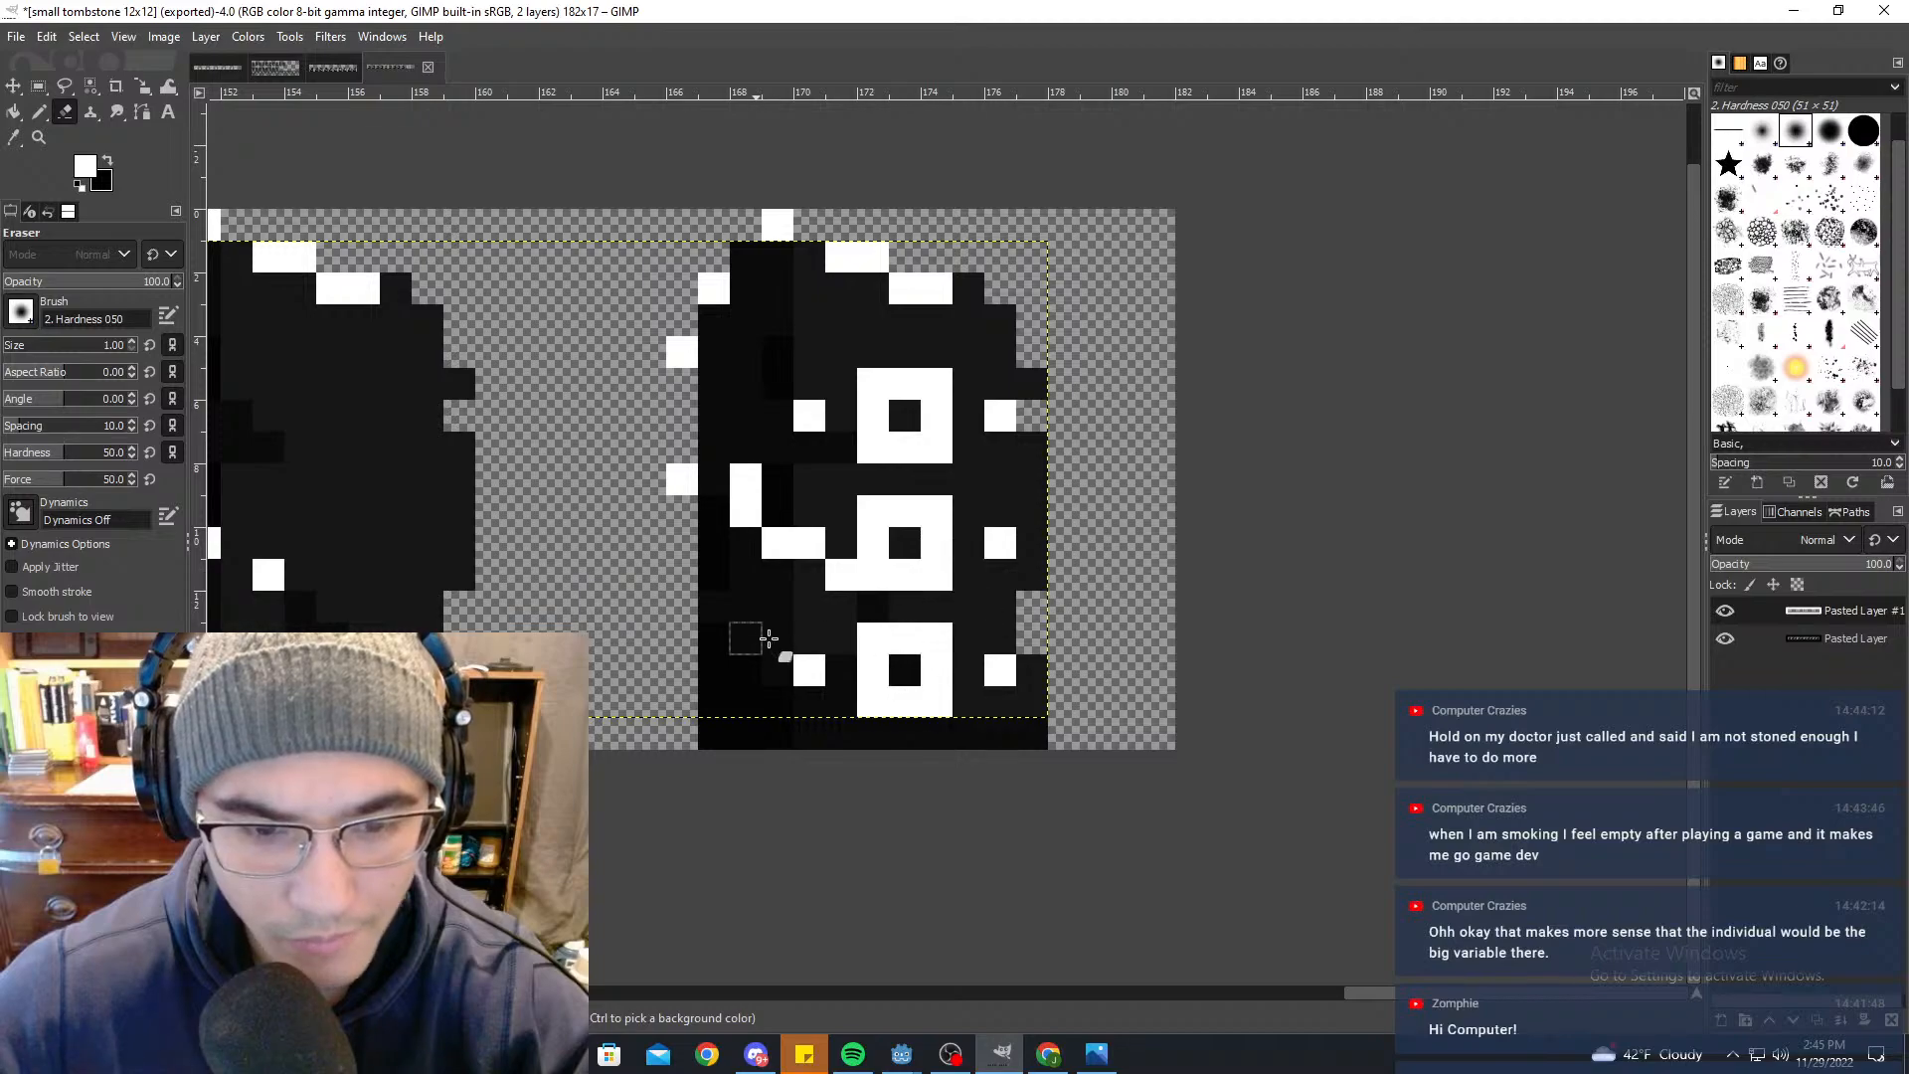
mouse_move(746, 639)
left_mouse_down()
mouse_move(780, 695)
mouse_move(1049, 658)
left_mouse_up()
mouse_move(940, 597)
left_mouse_down()
mouse_move(988, 570)
mouse_move(994, 537)
mouse_move(956, 518)
left_mouse_up()
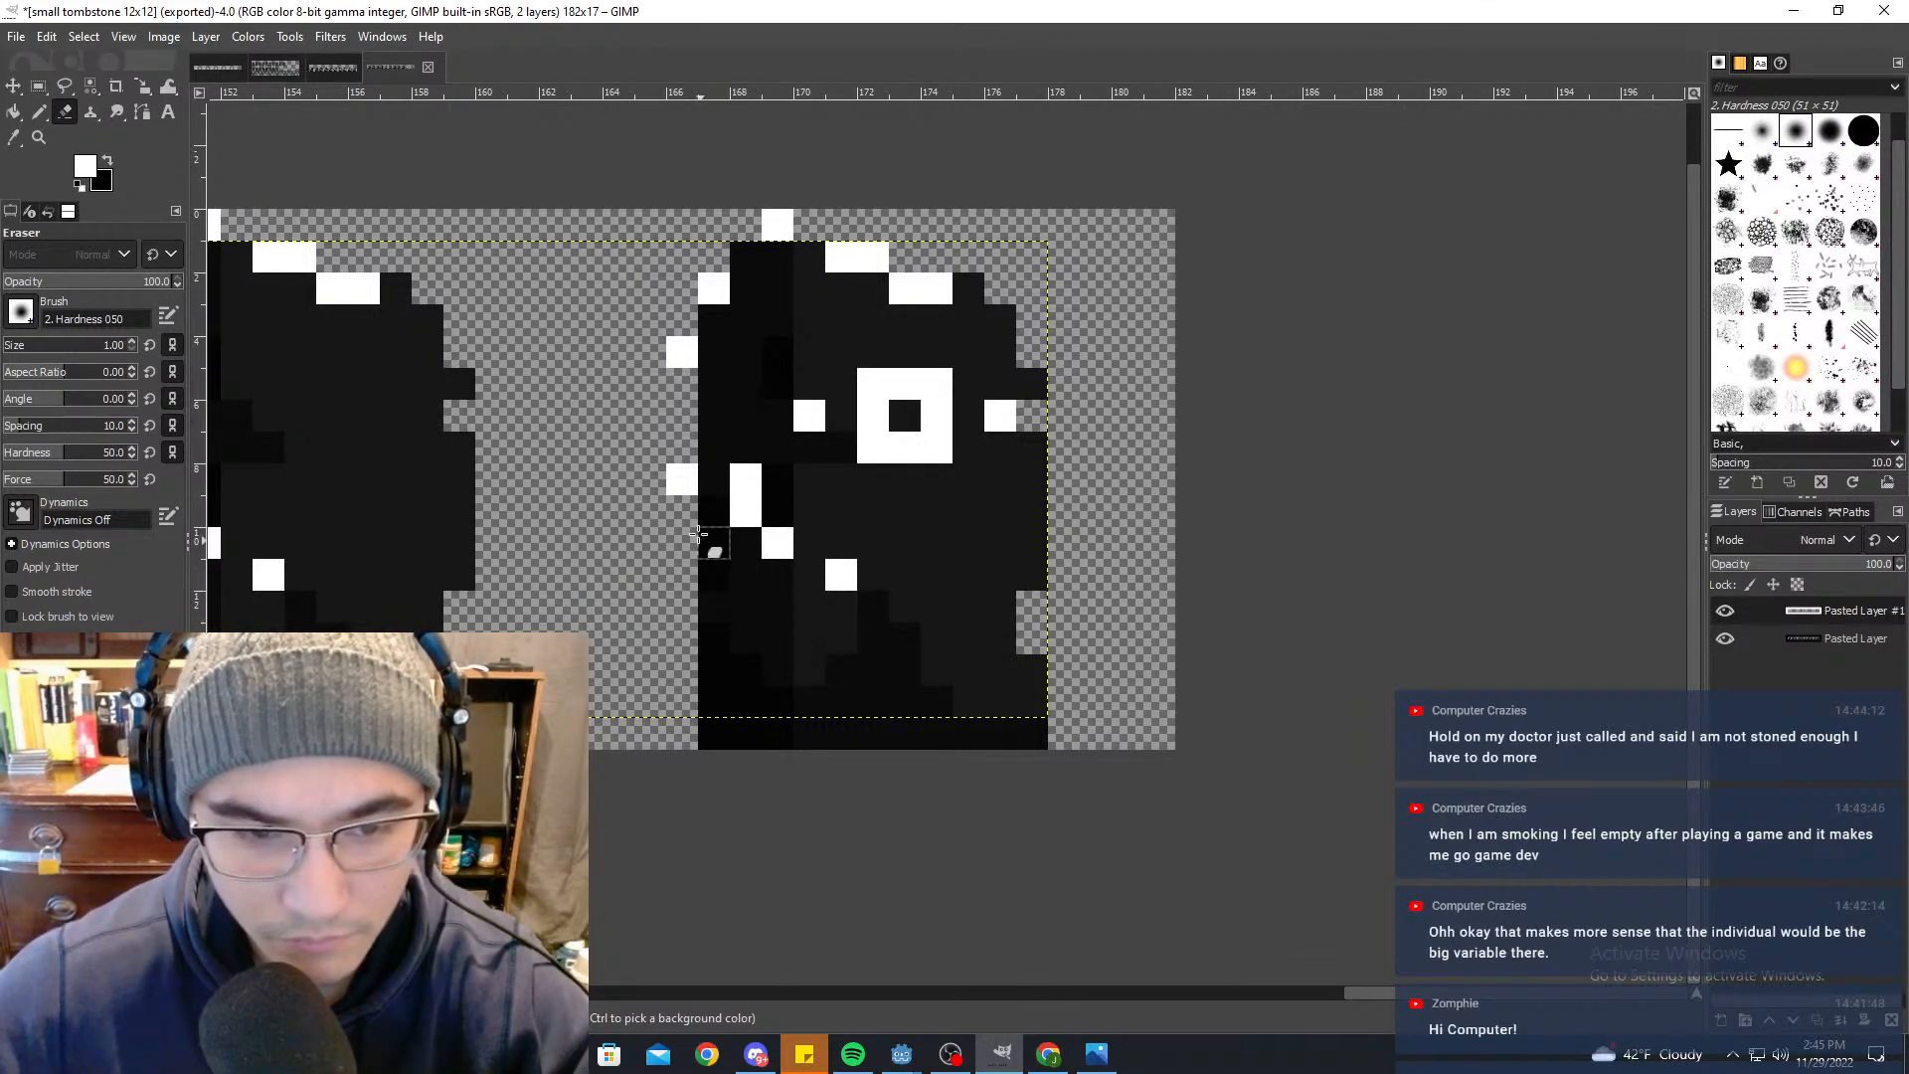
Step: Try to lift the remaining rune and its side dots on the last small tombstone by cutting and pasting them as a floating selection
left_click(38, 86)
left_click_drag(826, 336, 1183, 483)
left_click_drag(700, 272, 1180, 525)
left_click(865, 594)
left_click_drag(734, 307, 1193, 550)
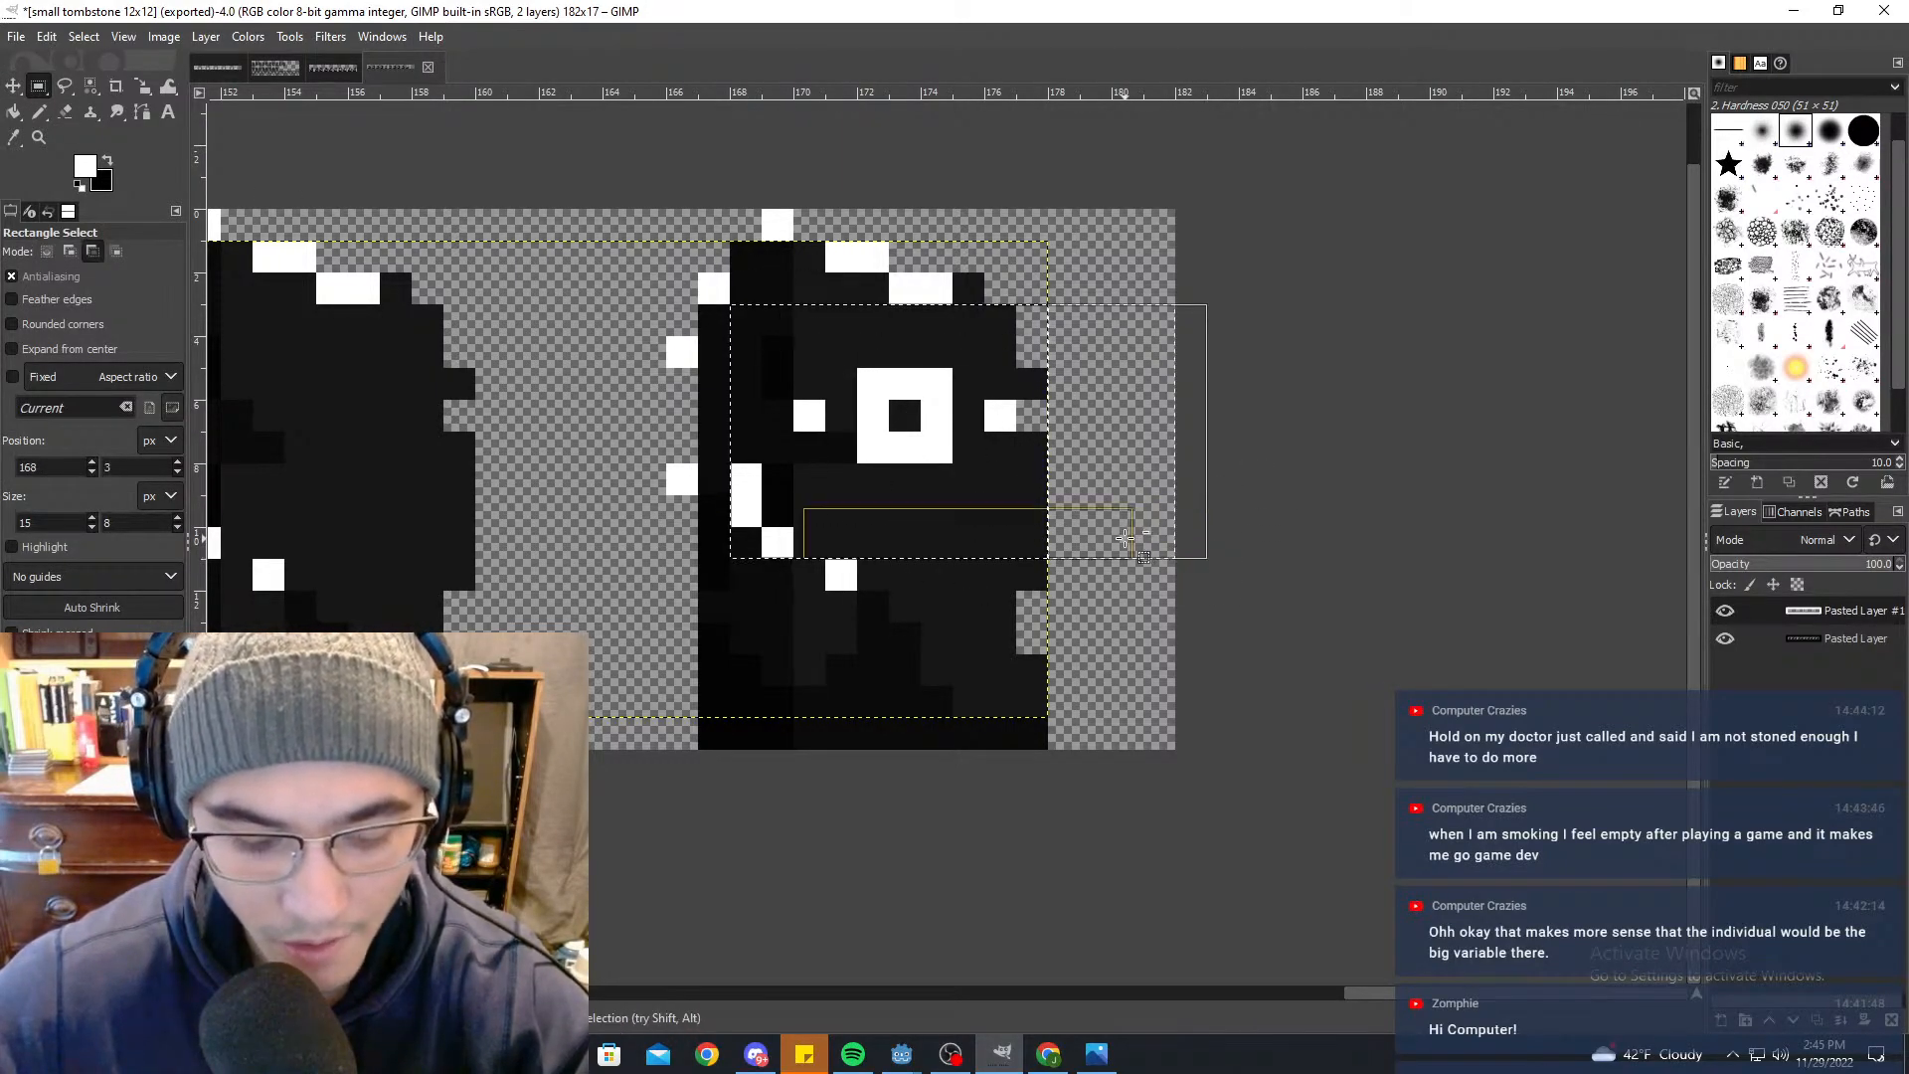
key("ctrl+x")
key("ctrl+v")
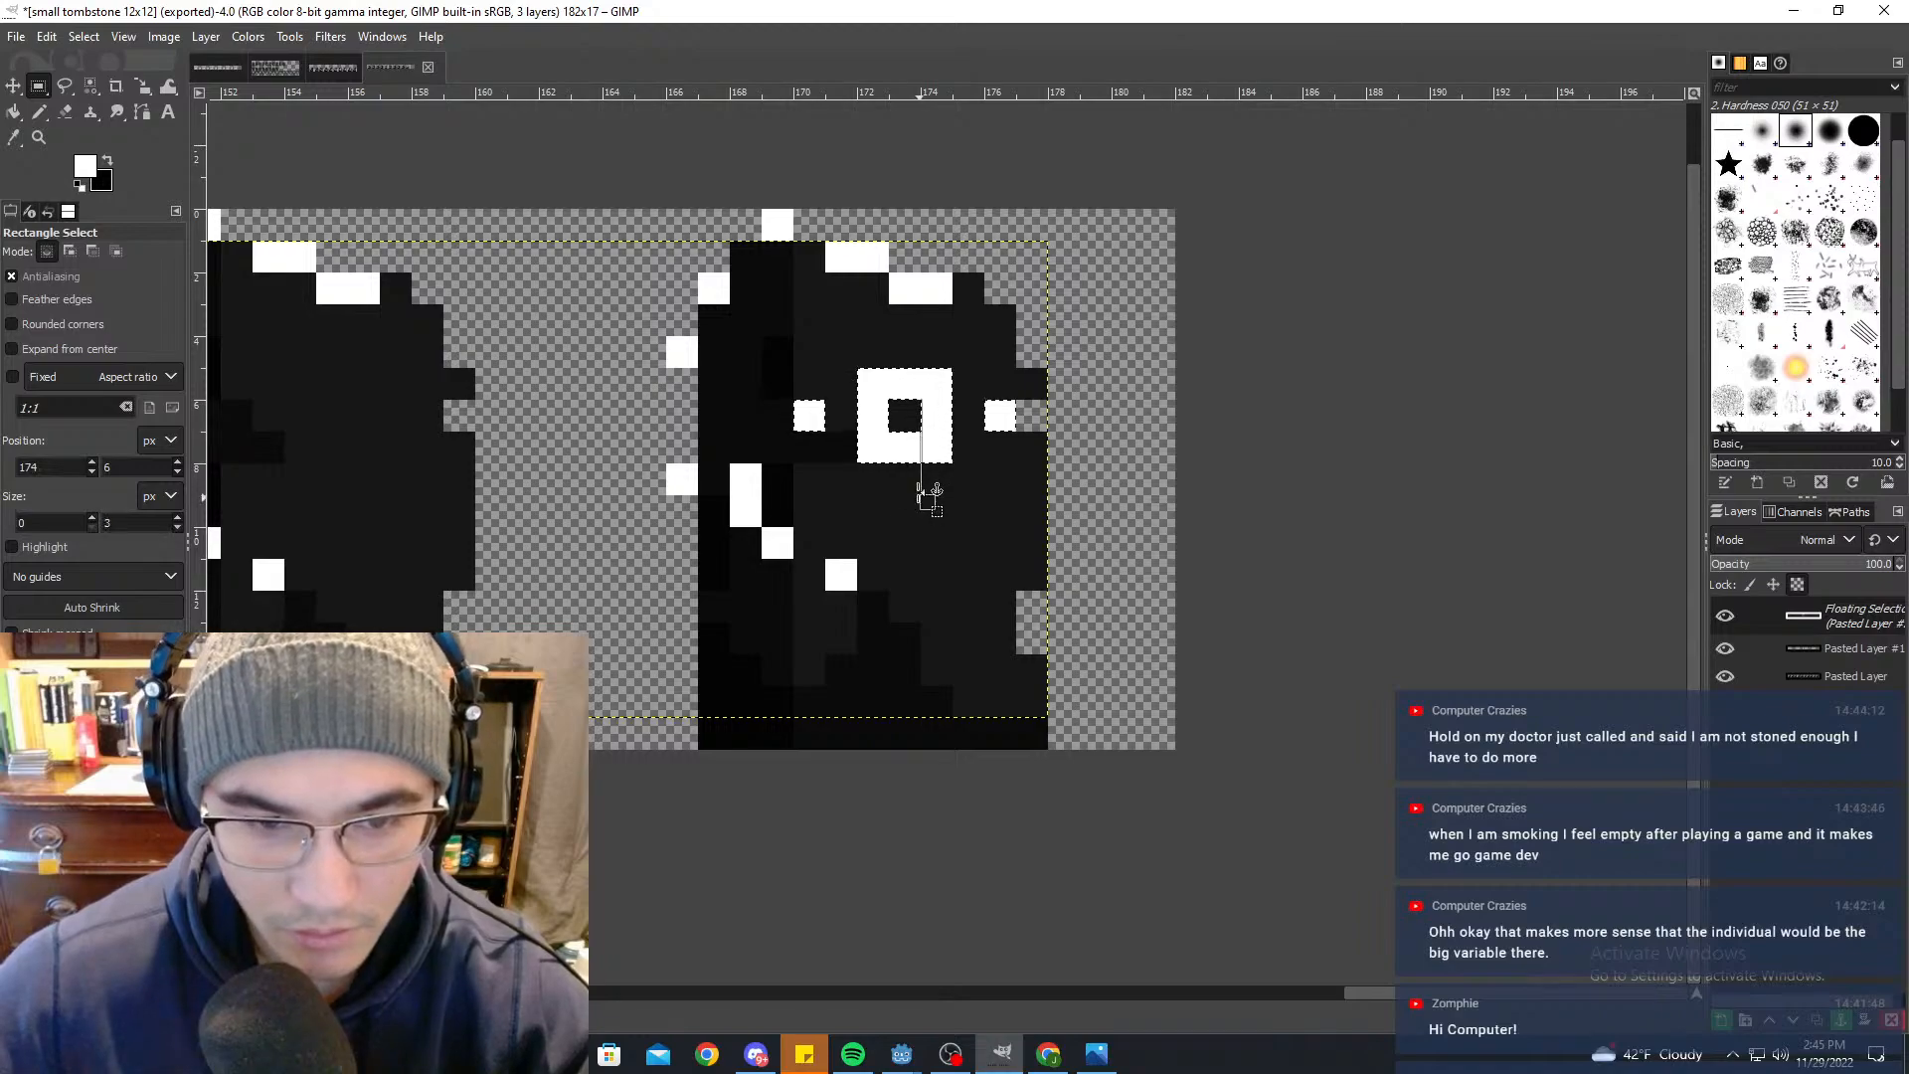
Step: Cut and paste the rune on the last small tombstone, move it 2 px down and anchor it
left_click(767, 341)
left_click_drag(764, 336, 1165, 521)
key("ctrl+x")
key("ctrl+v")
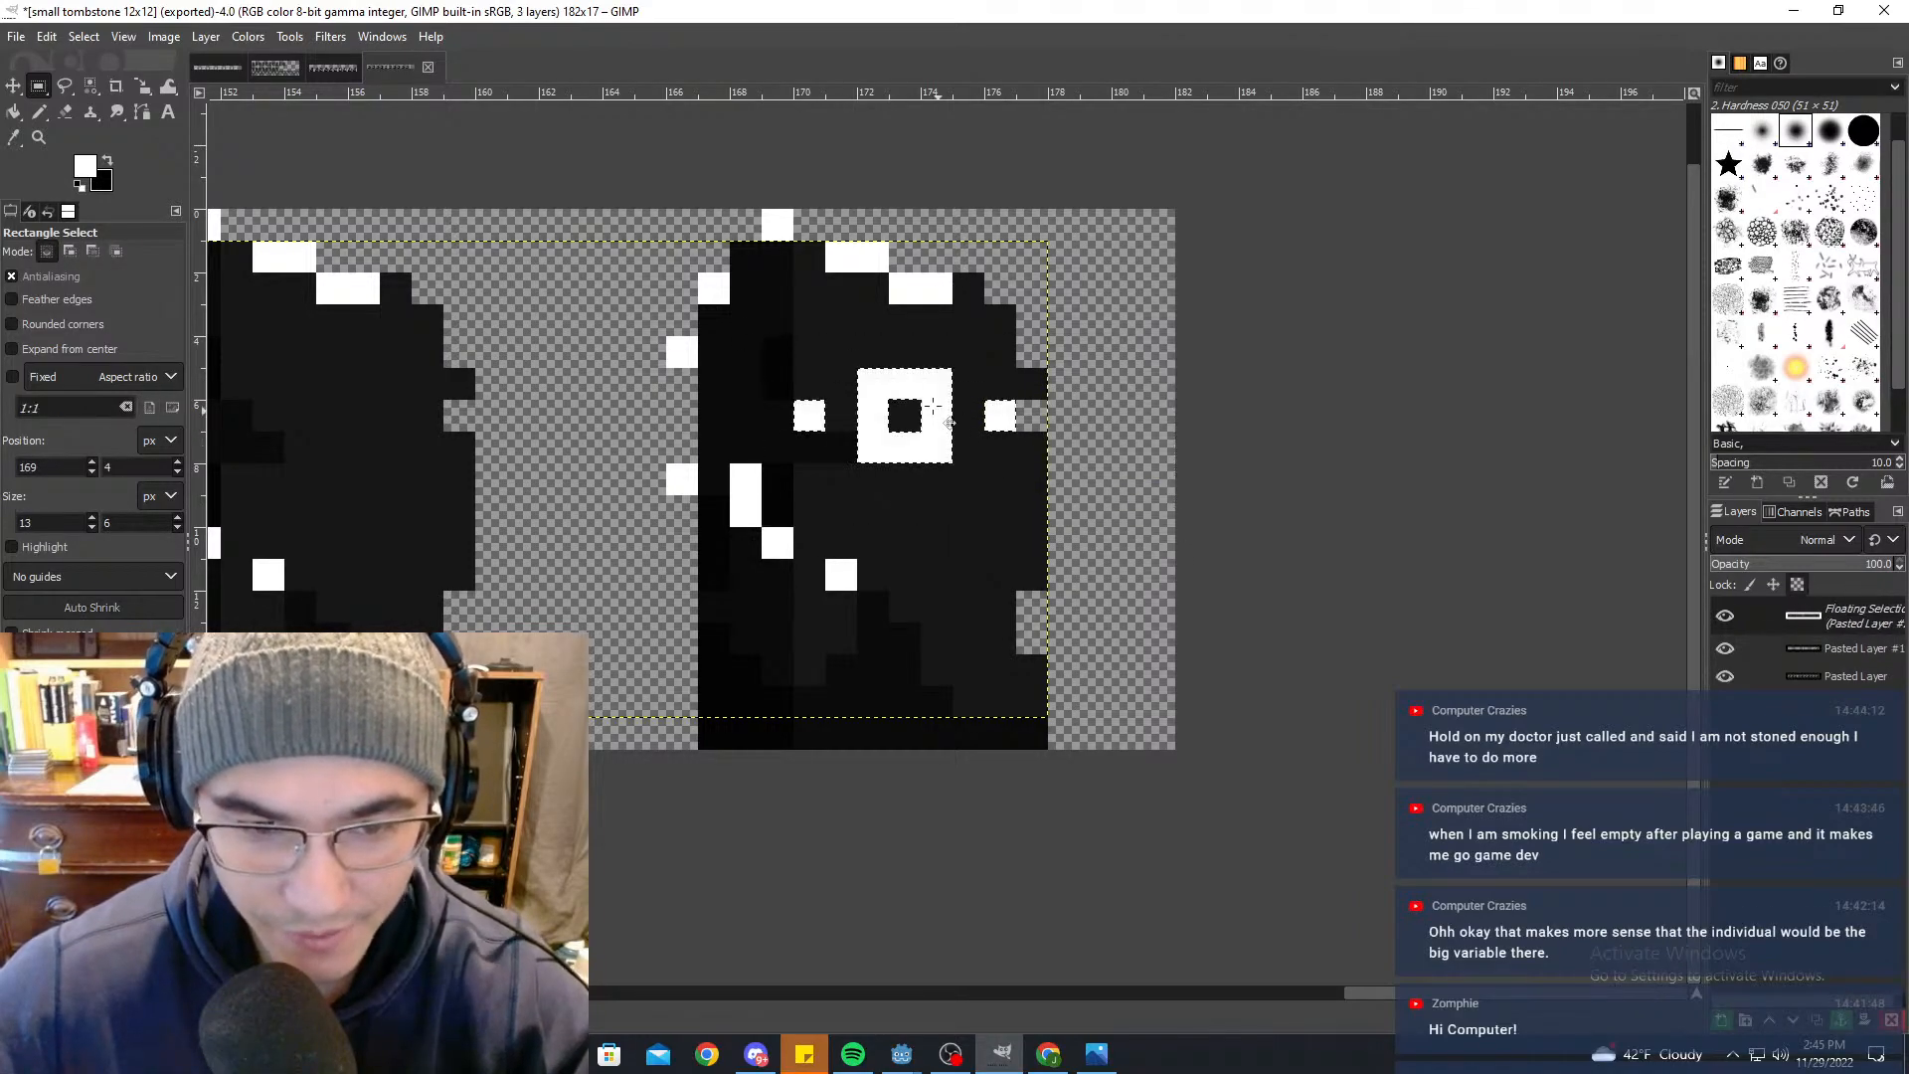
left_click_drag(913, 409, 913, 474)
scroll(913, 473, "down", 3, "ctrl")
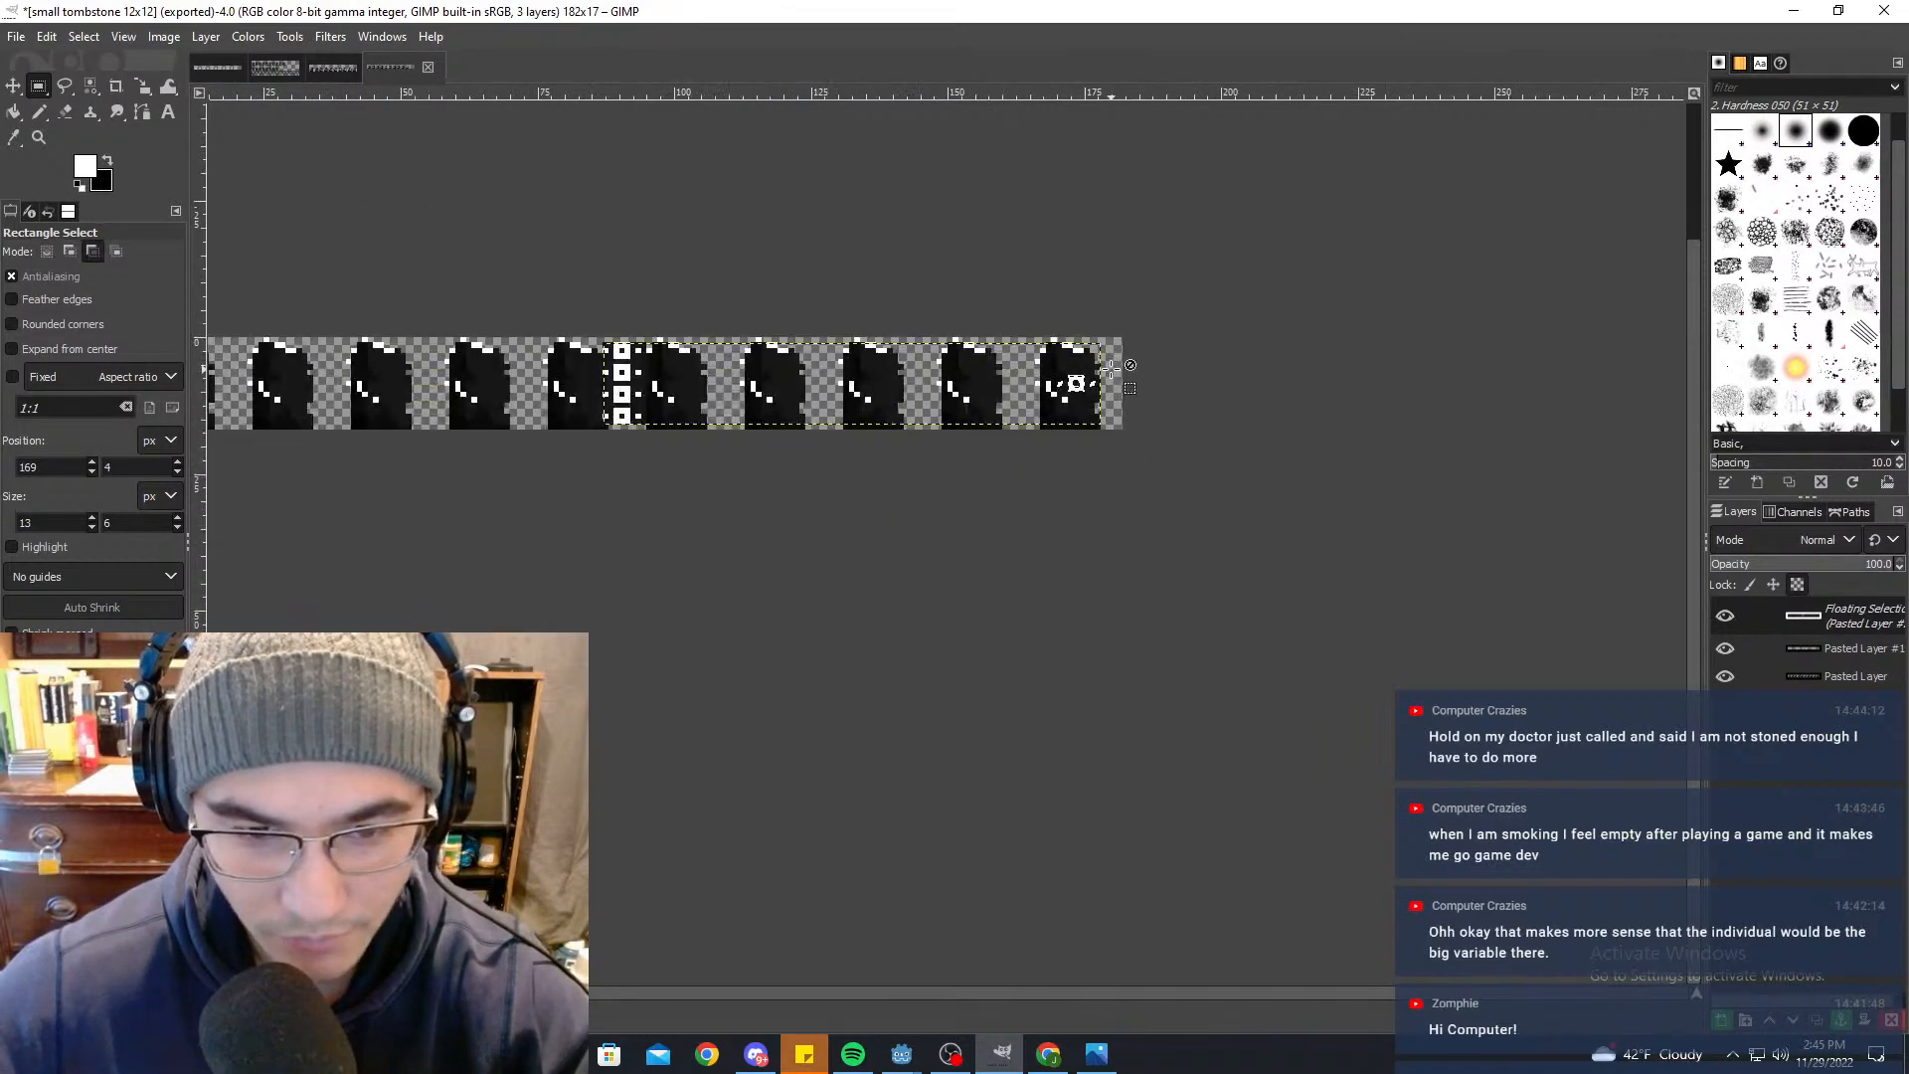
scroll(1065, 414, "up", 3, "ctrl")
left_click(1201, 490)
Step: Delete the leftover four-rune column between the fifth and sixth small tombstones and clear the selection
scroll(1201, 490, "down", 5, "ctrl")
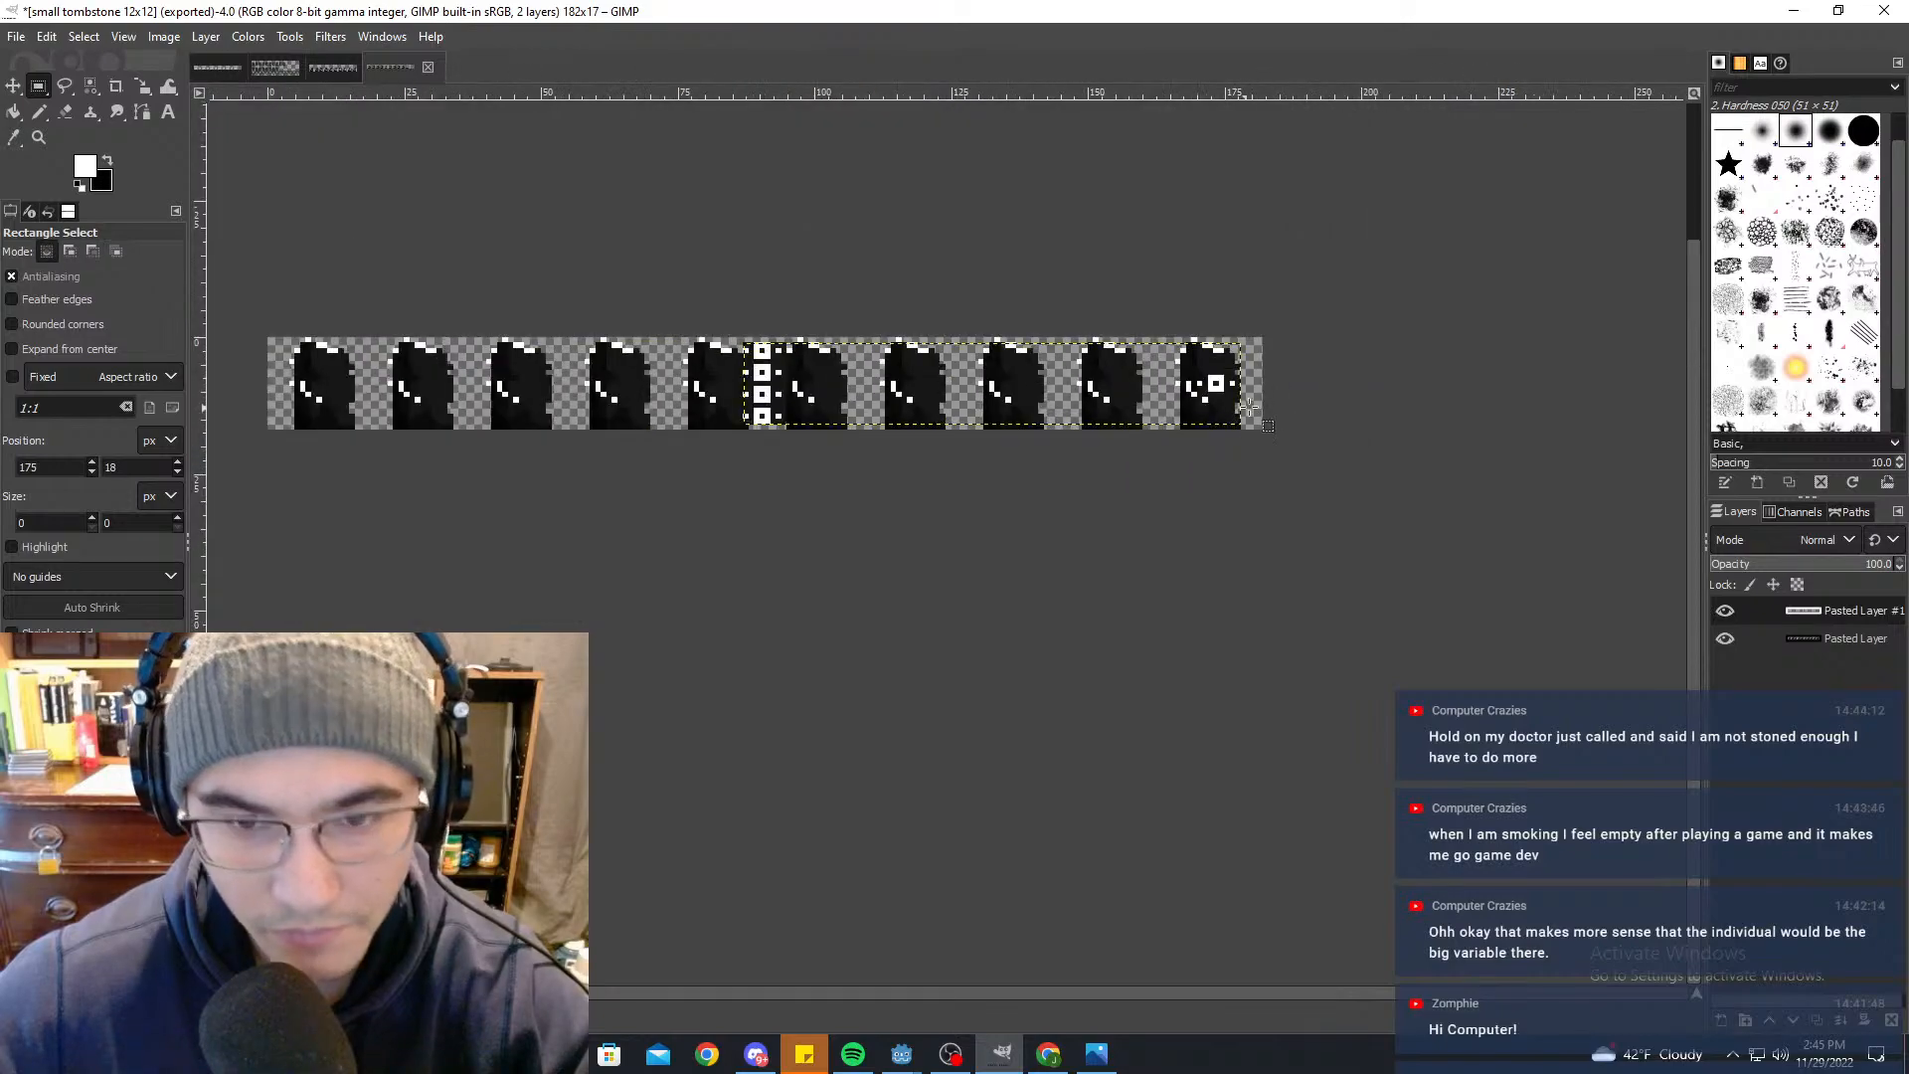
left_click_drag(618, 295, 973, 549)
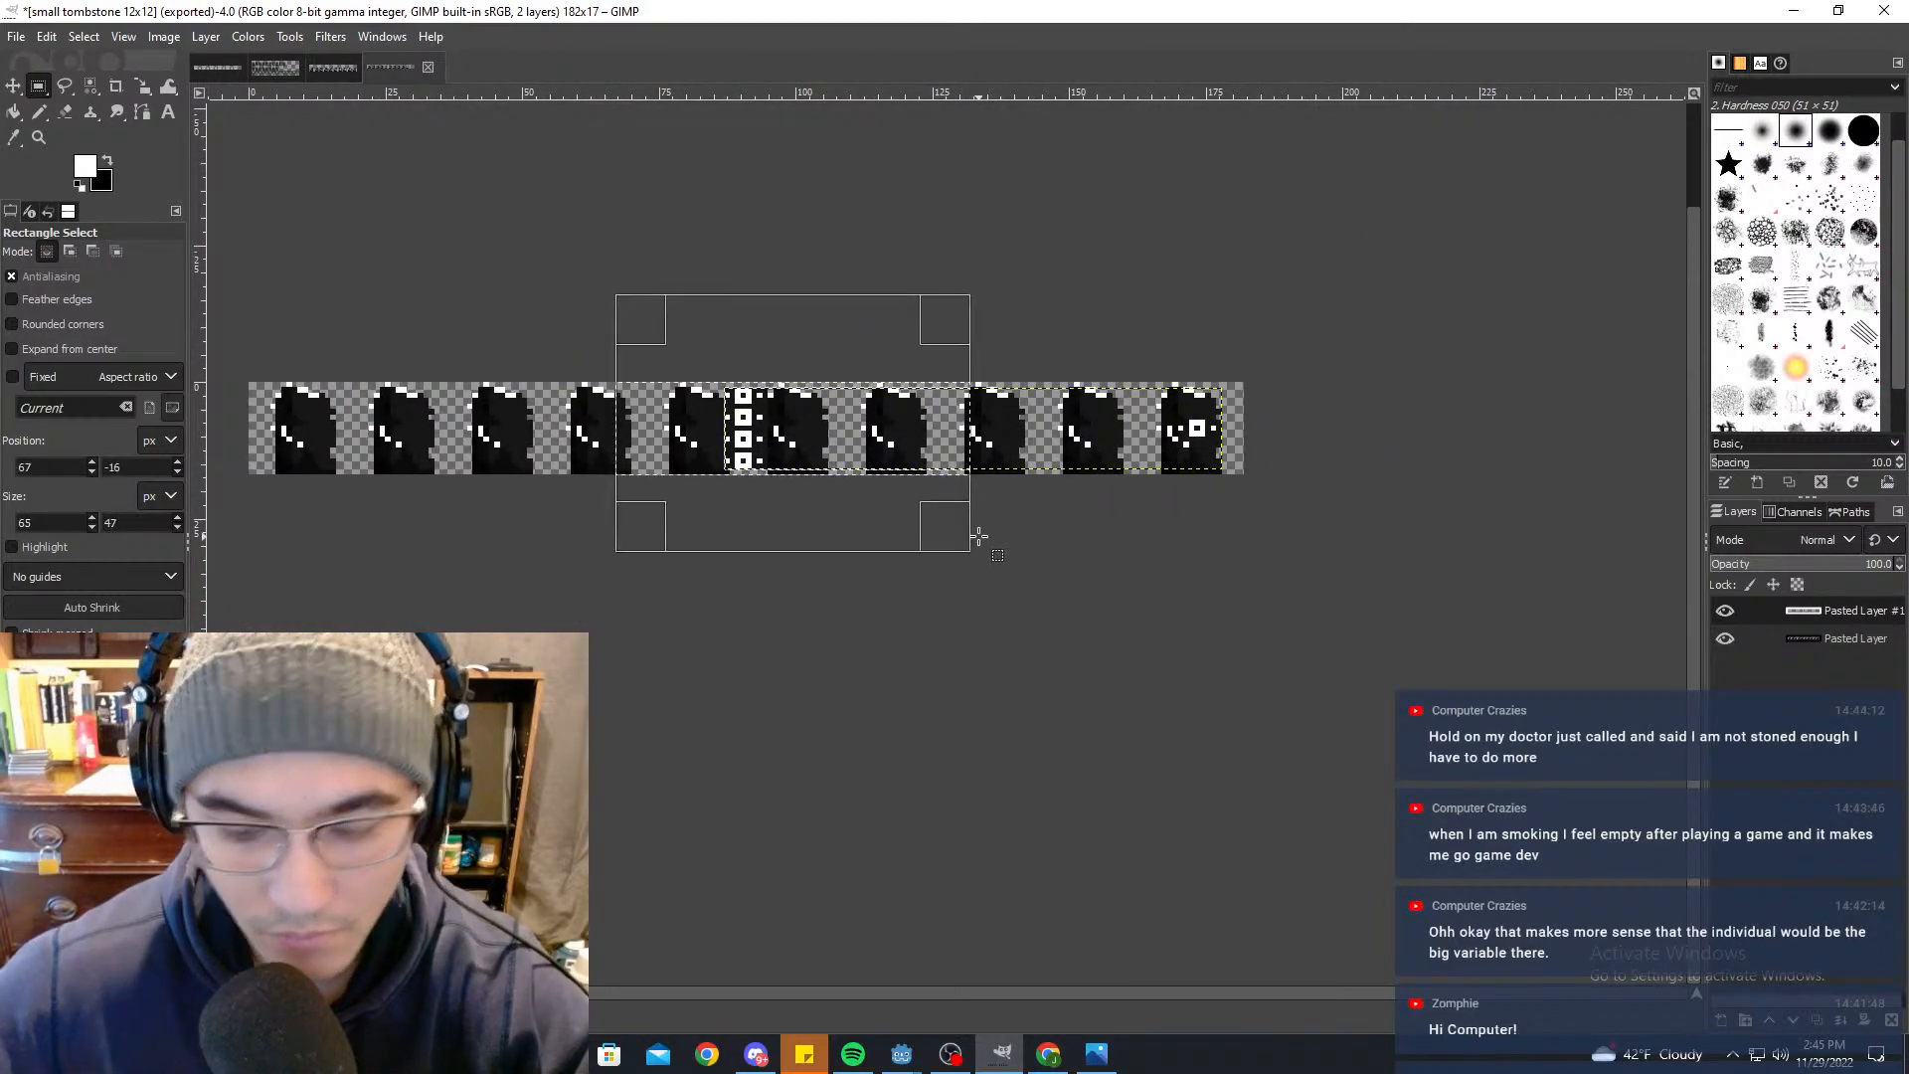
key("Delete")
left_click(1144, 524)
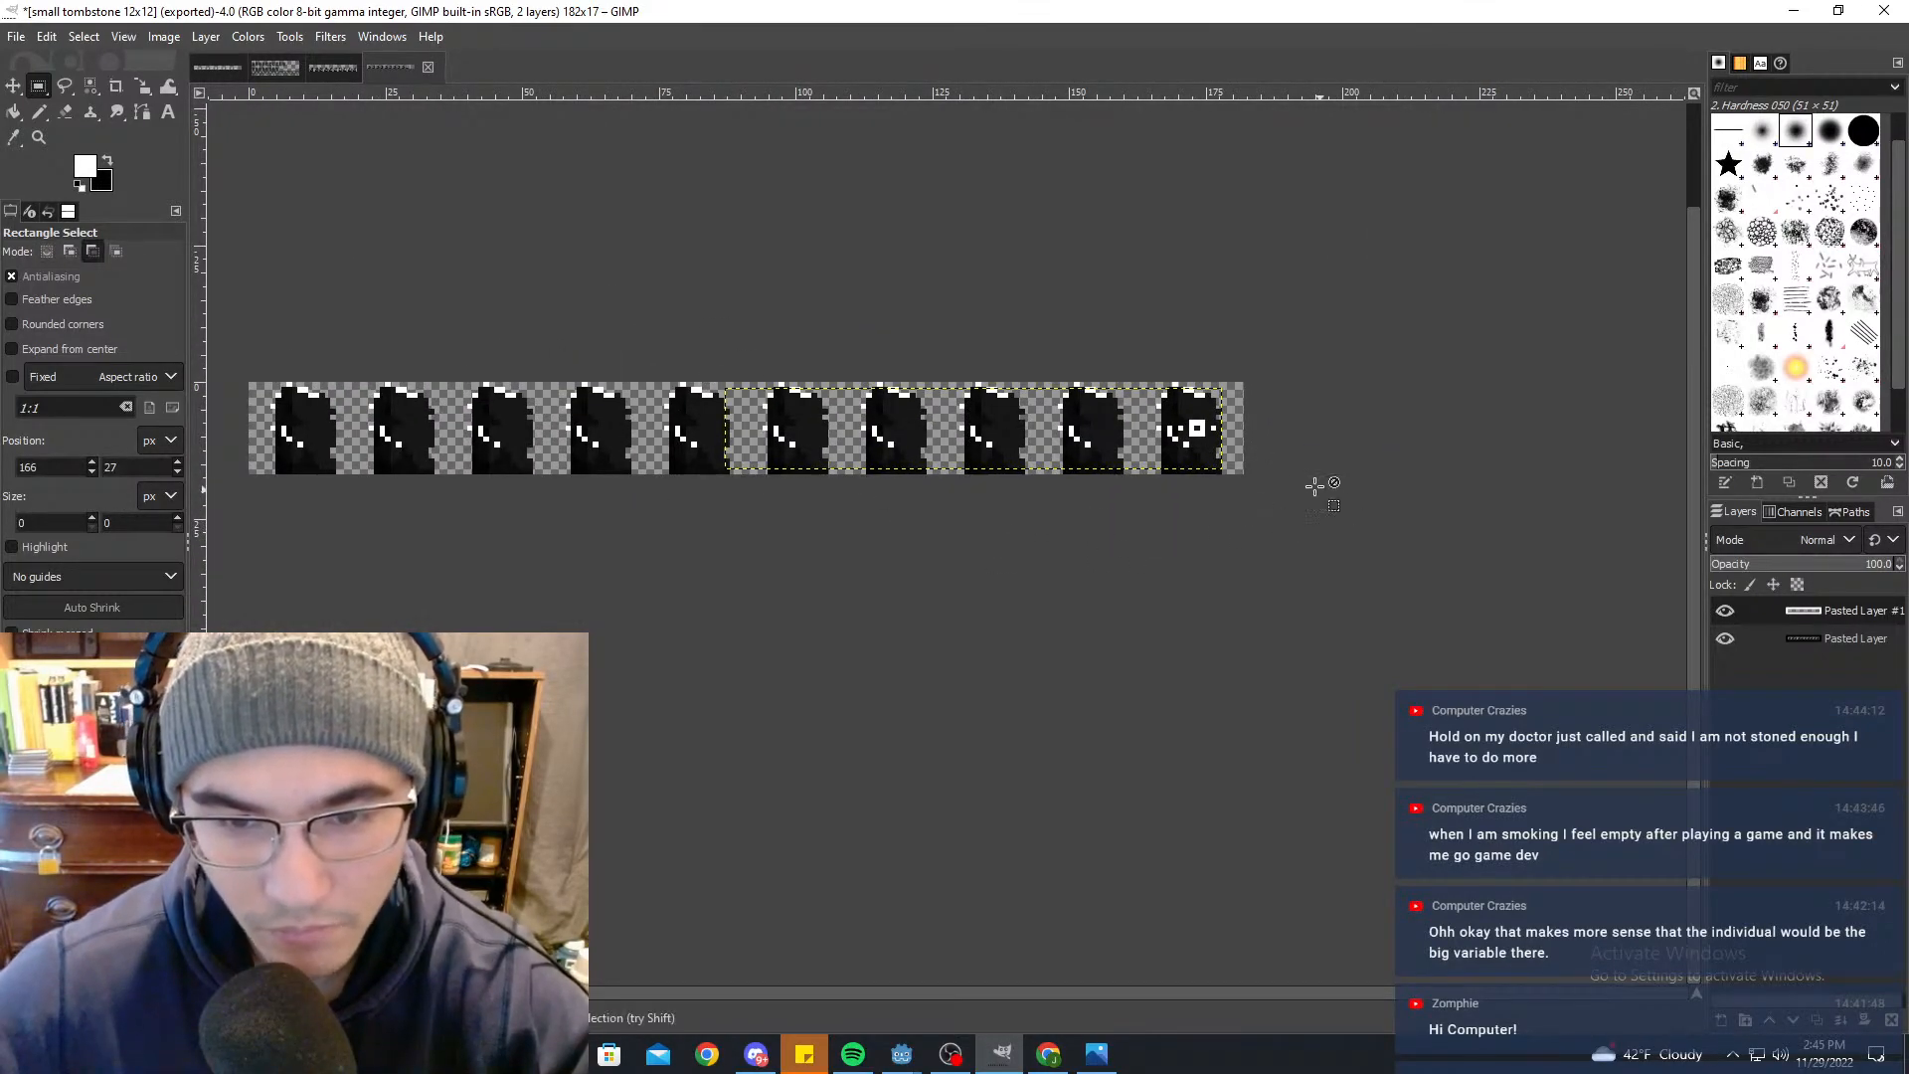
Step: Examine the rune's placement on the last small tombstone and compare it with the neighboring frames
scroll(1263, 447, "up", 3, "ctrl")
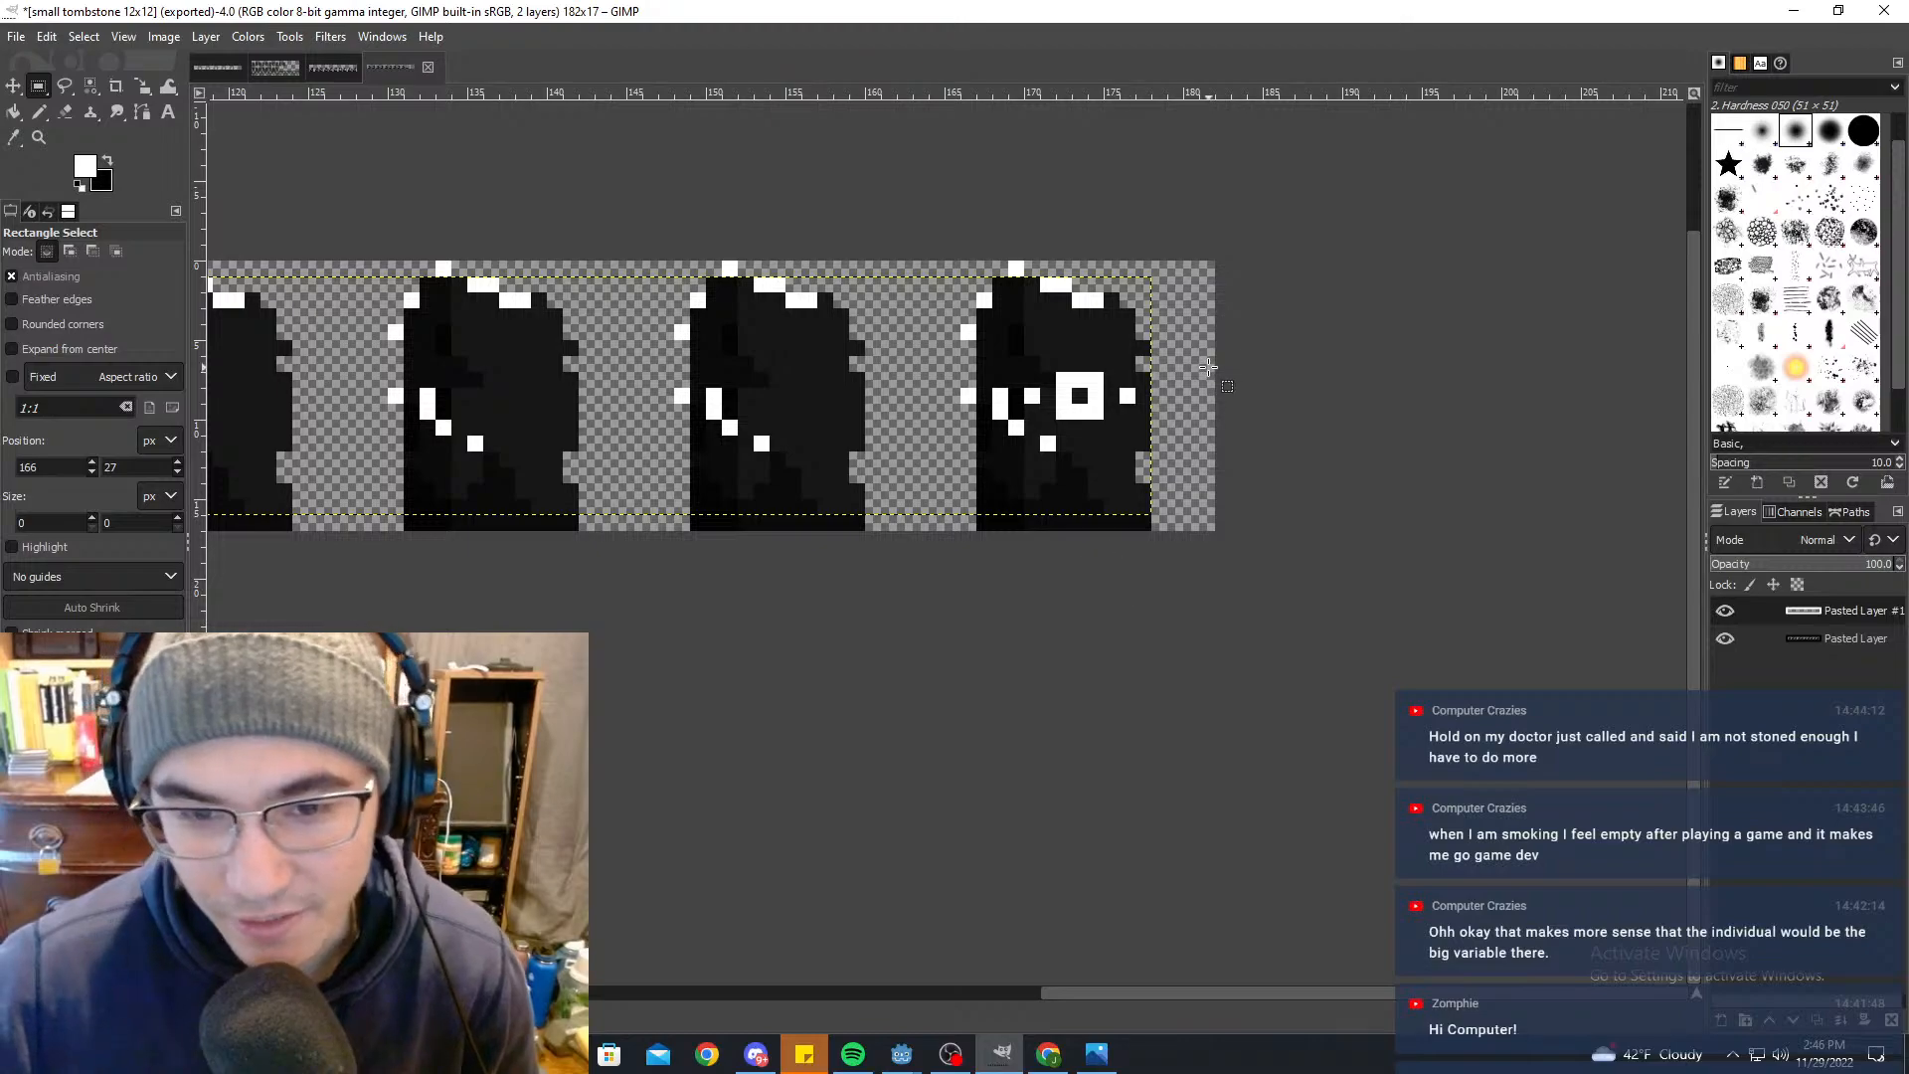
scroll(1165, 341, "left", 3, "shift")
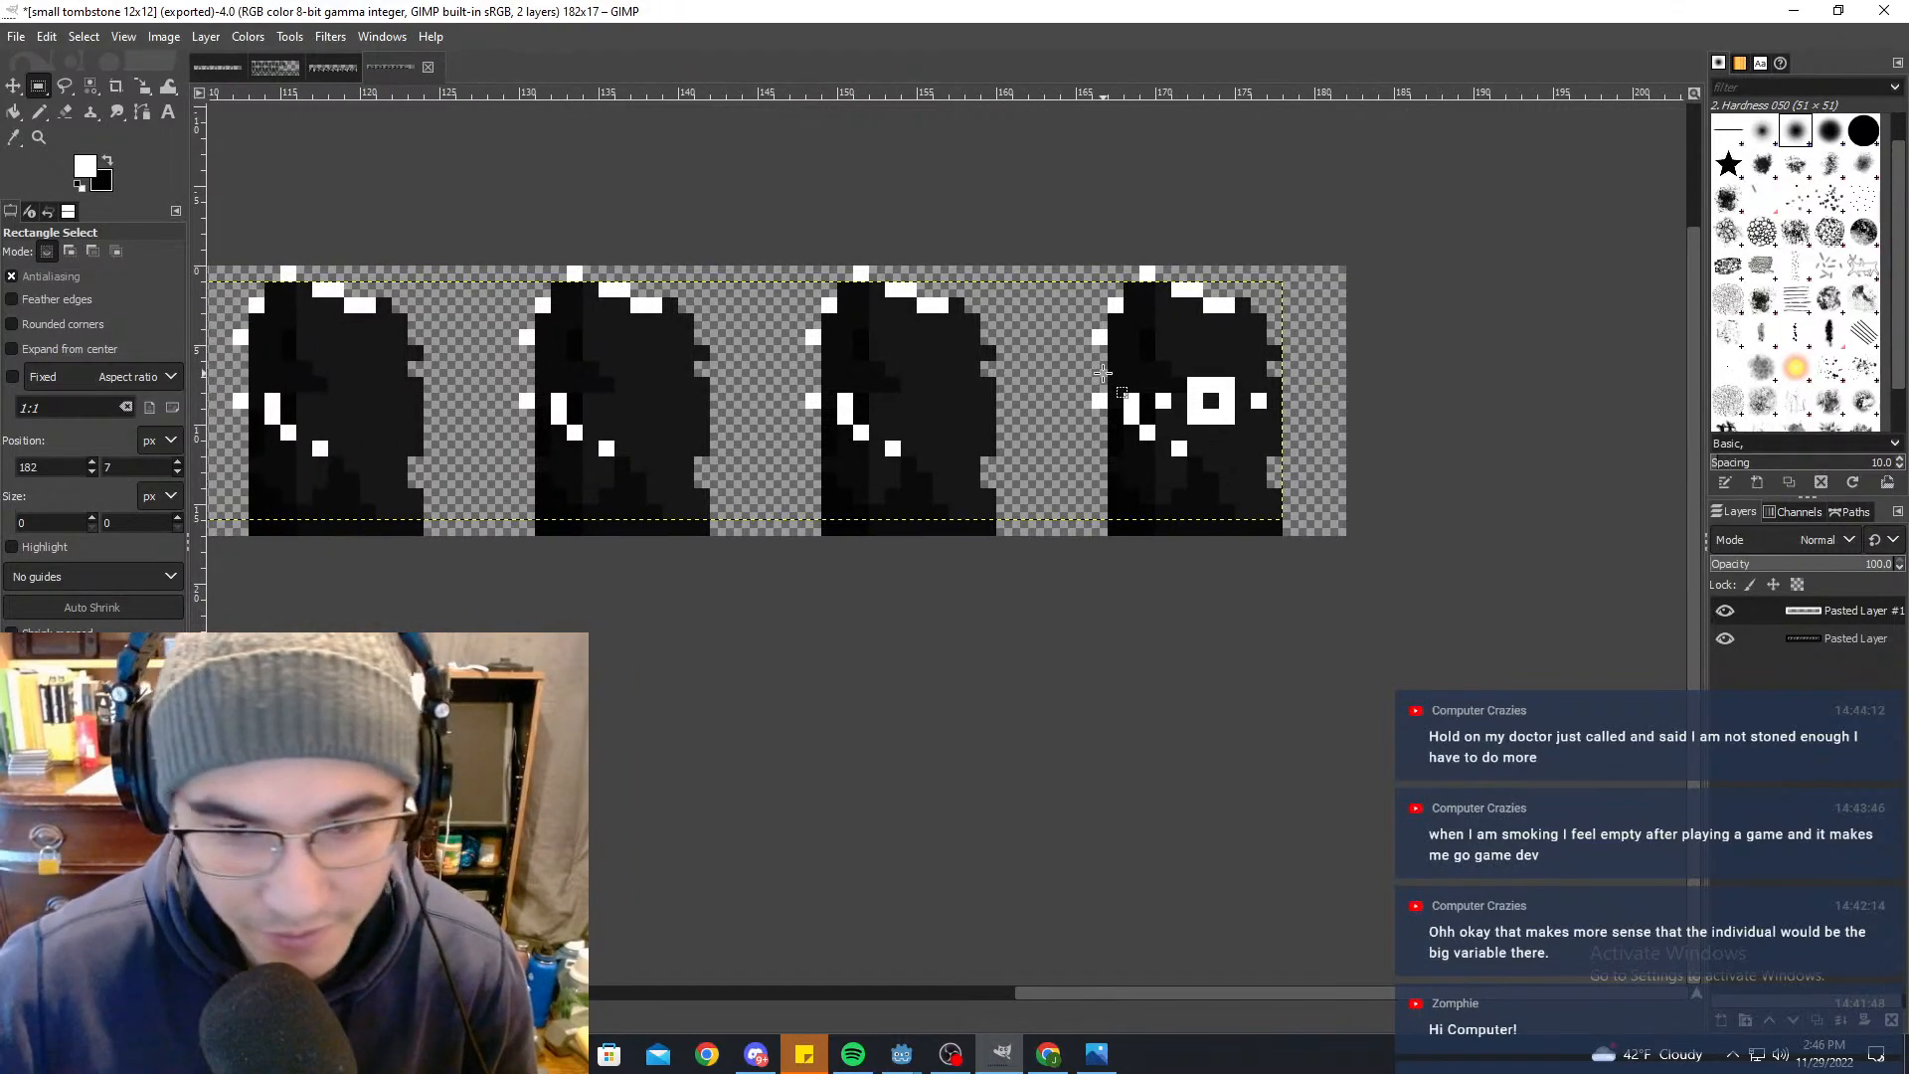
scroll(1040, 368, "down", 3, "ctrl")
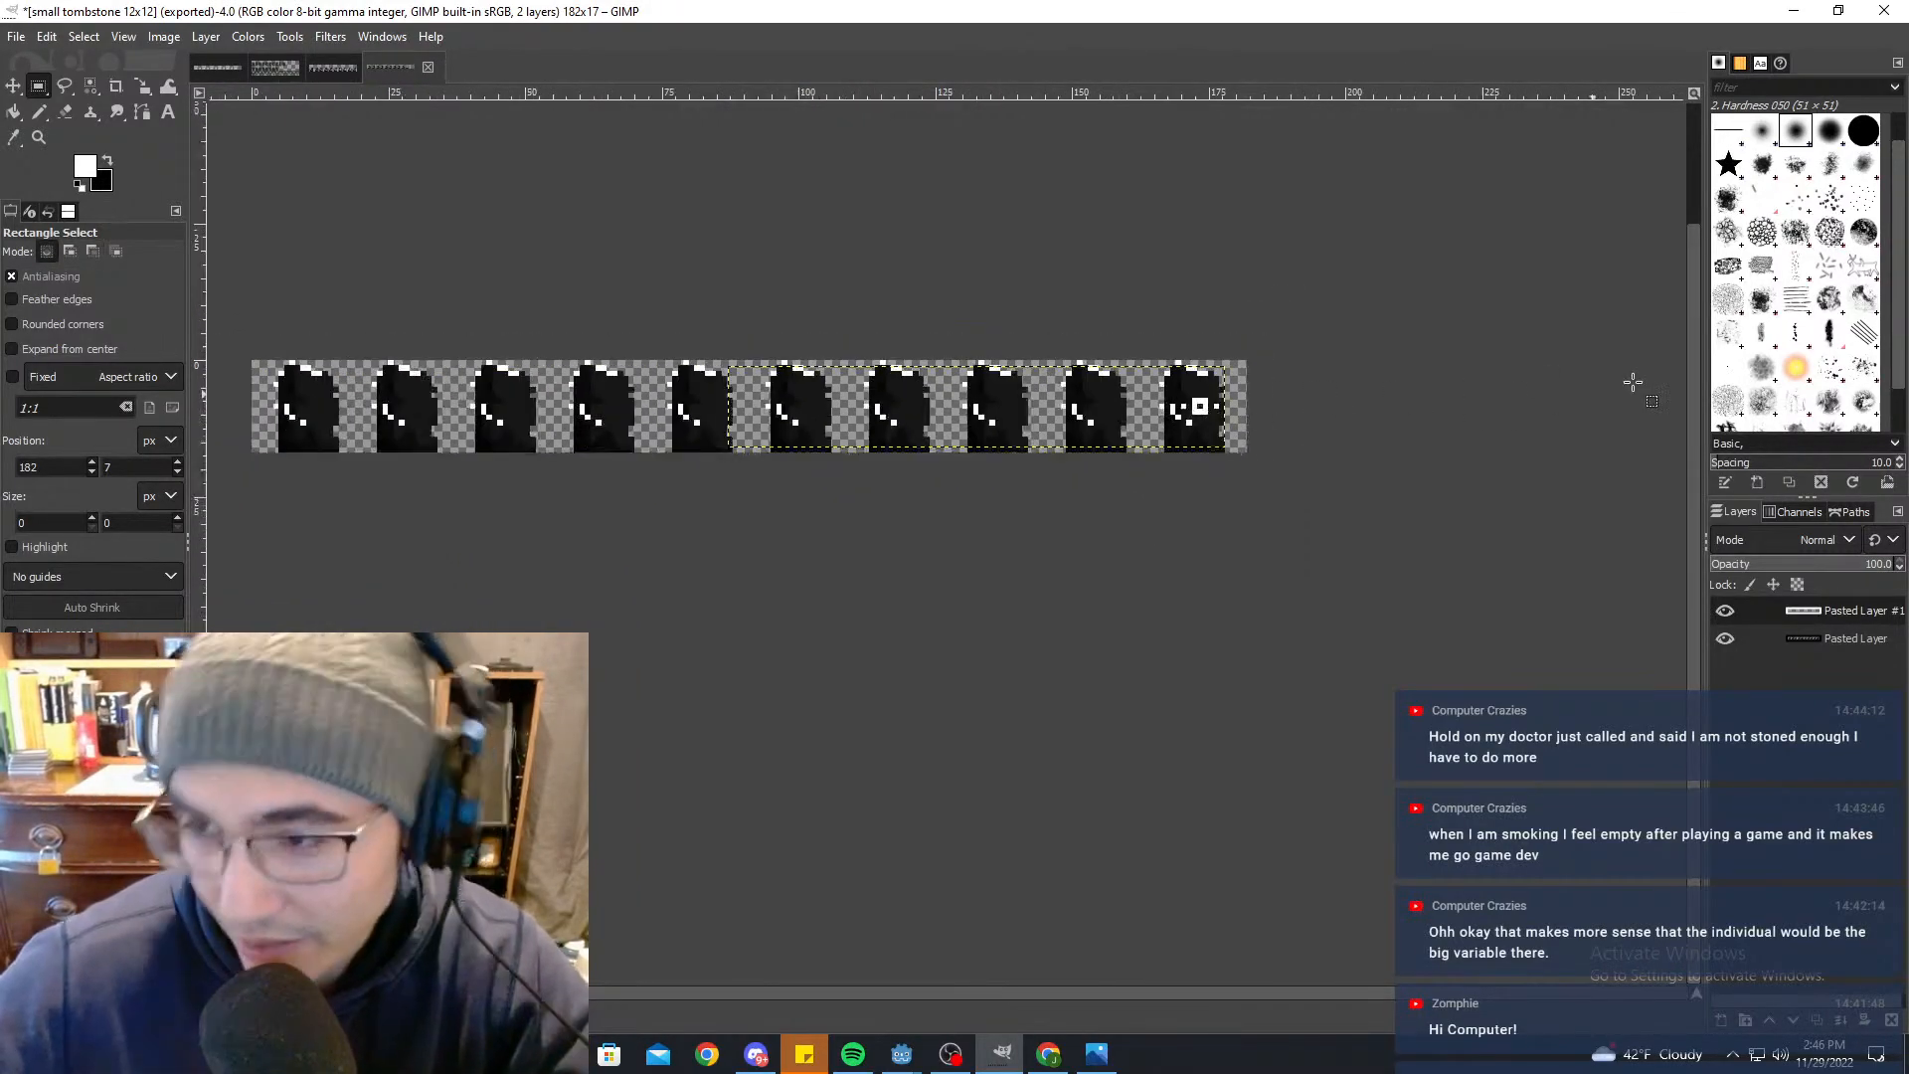
scroll(992, 537, "up", 4, "ctrl")
left_click_drag(736, 554, 1054, 777)
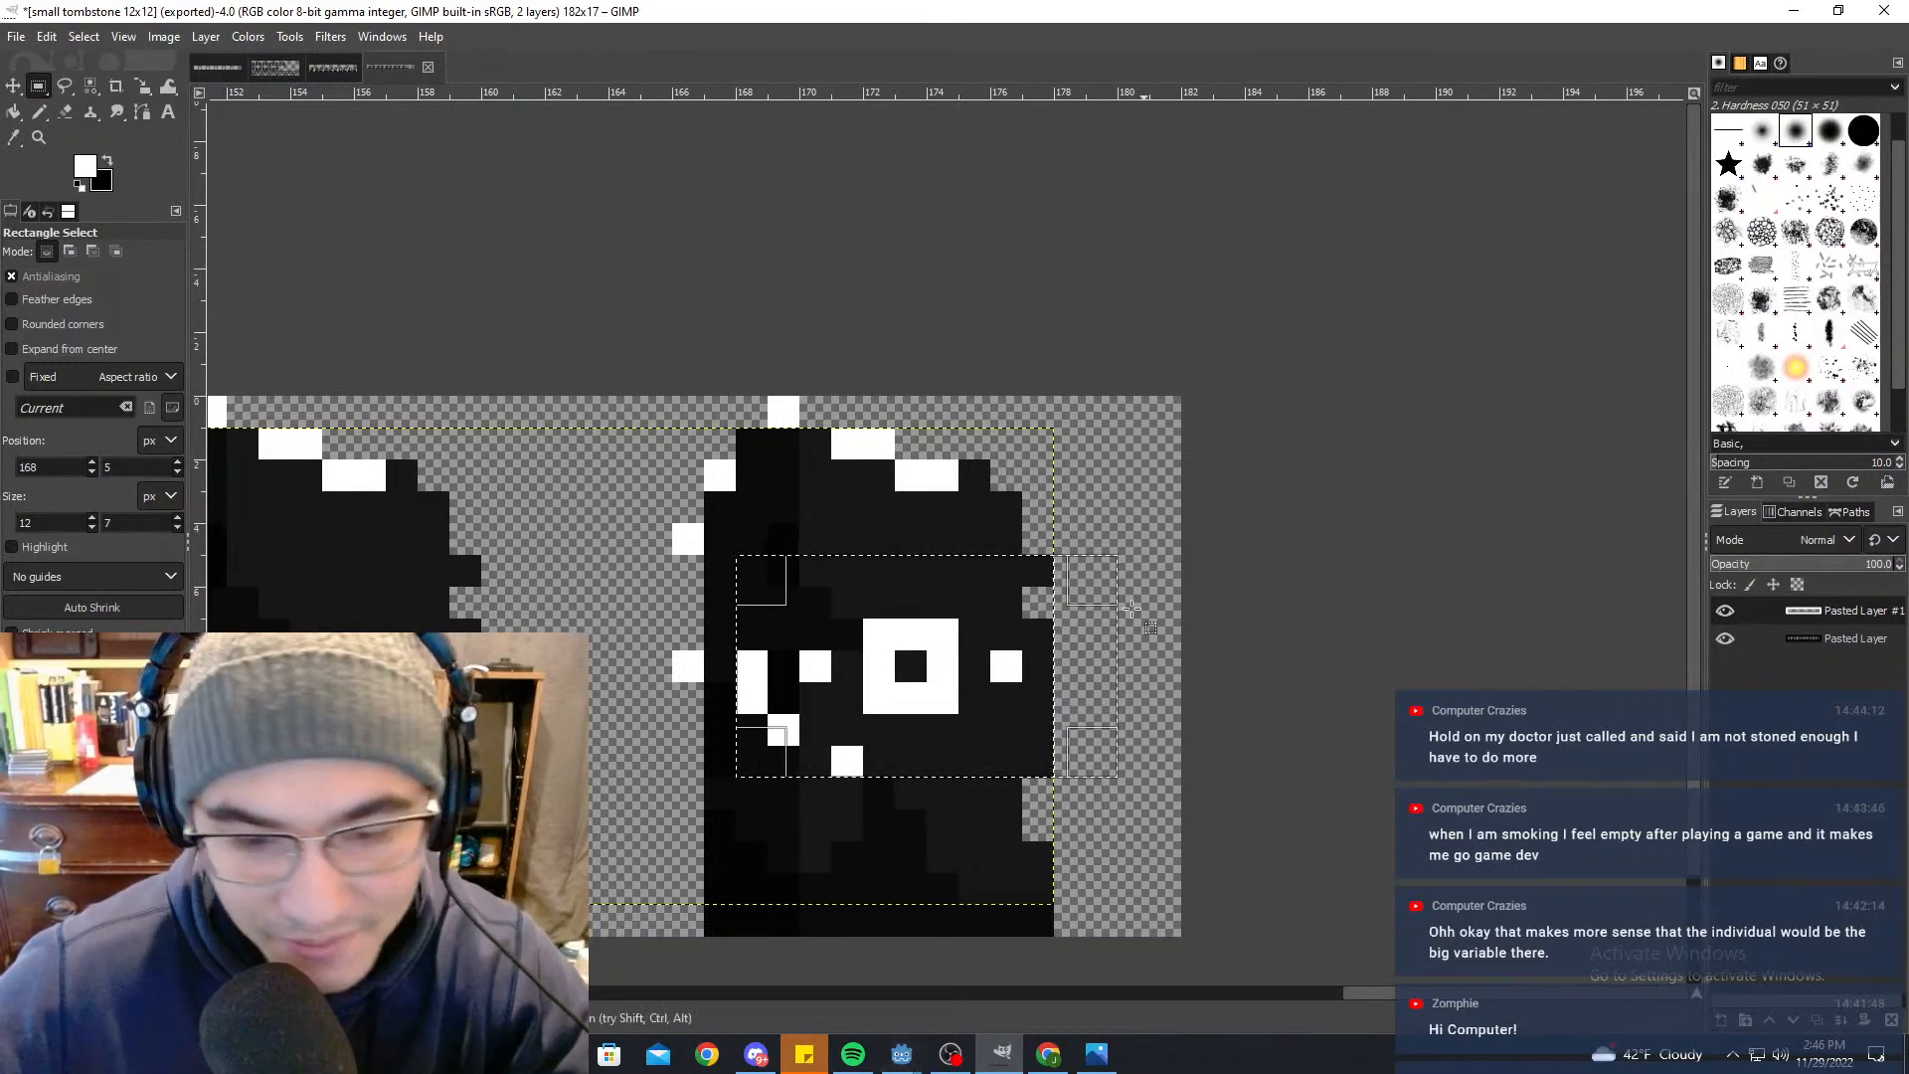
left_click(1140, 455)
scroll(1031, 476, "down", 4, "ctrl")
scroll(990, 504, "up", 1, "ctrl")
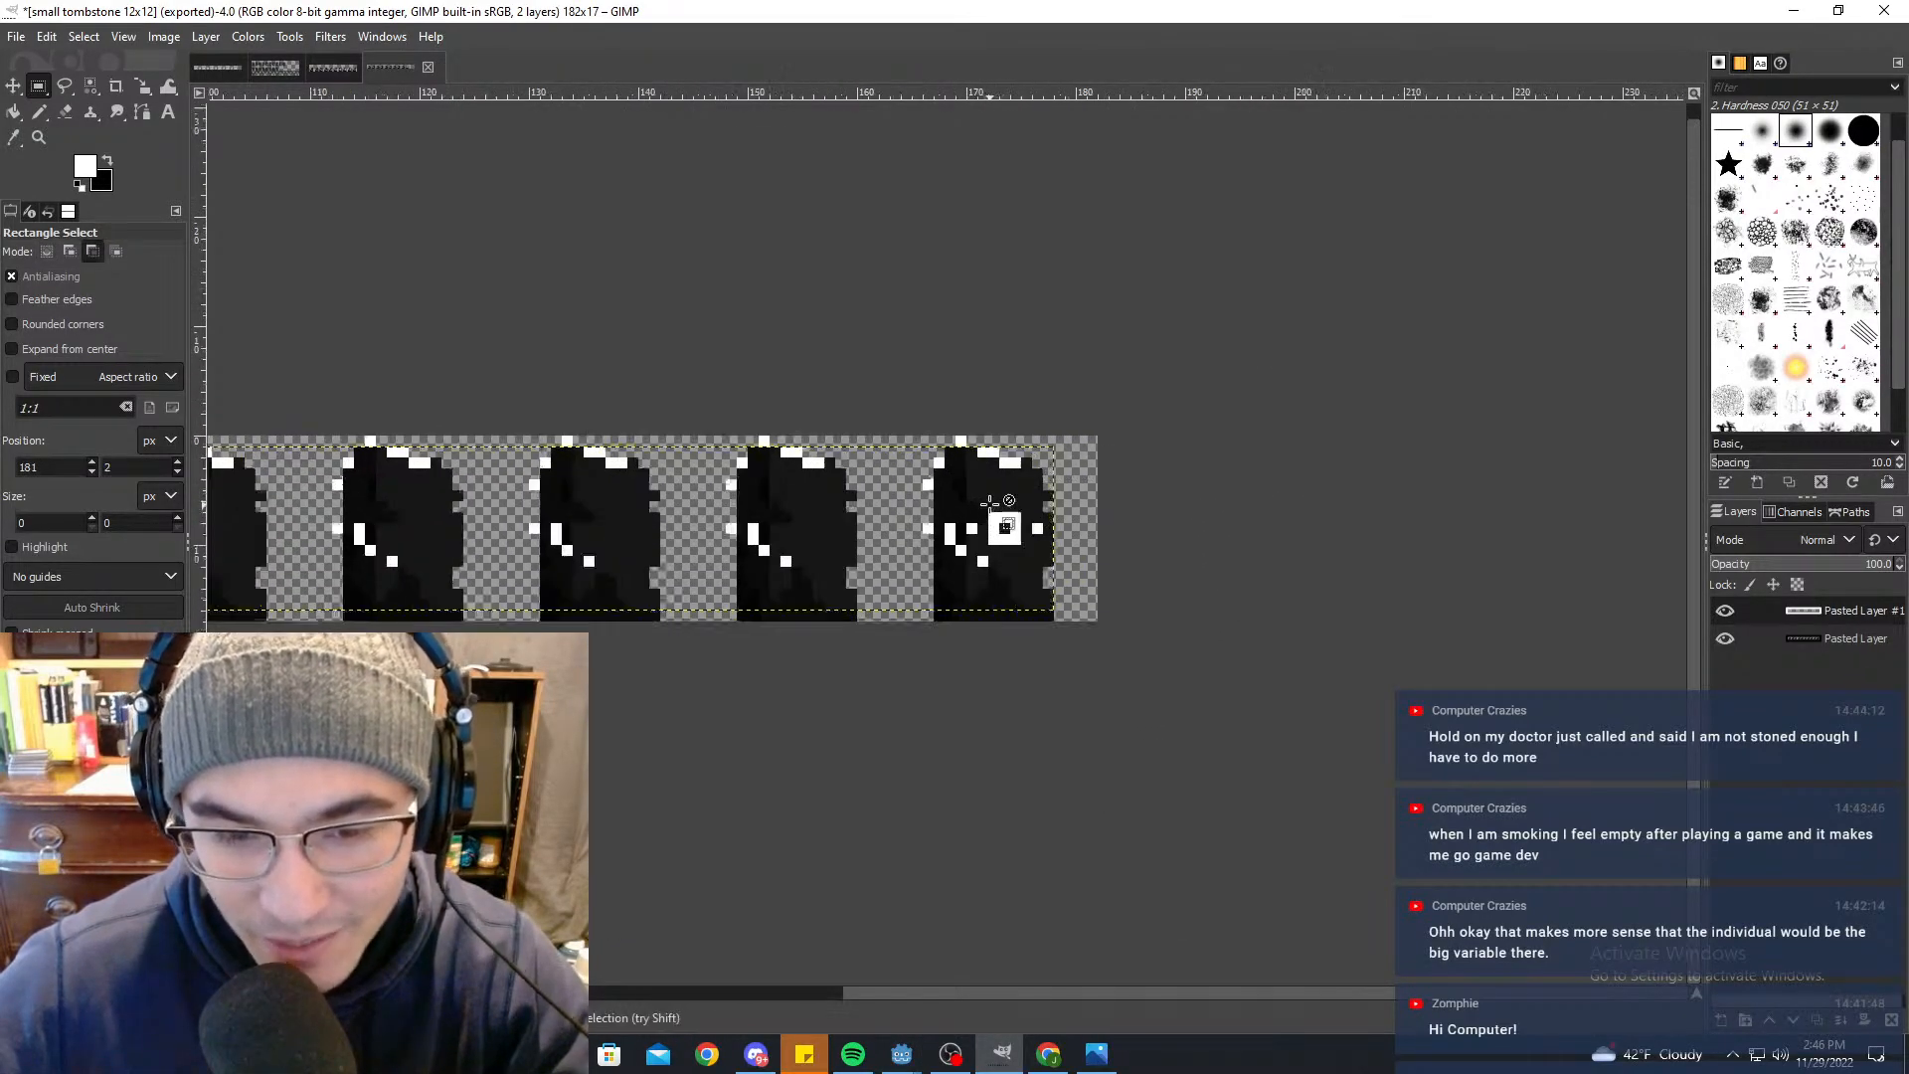
Step: Cut the rune from the last small tombstone, paste it back in place, and anchor a pasted copy on the second-to-last tombstone
scroll(990, 505, "up", 3, "ctrl")
left_click_drag(861, 435, 1274, 688)
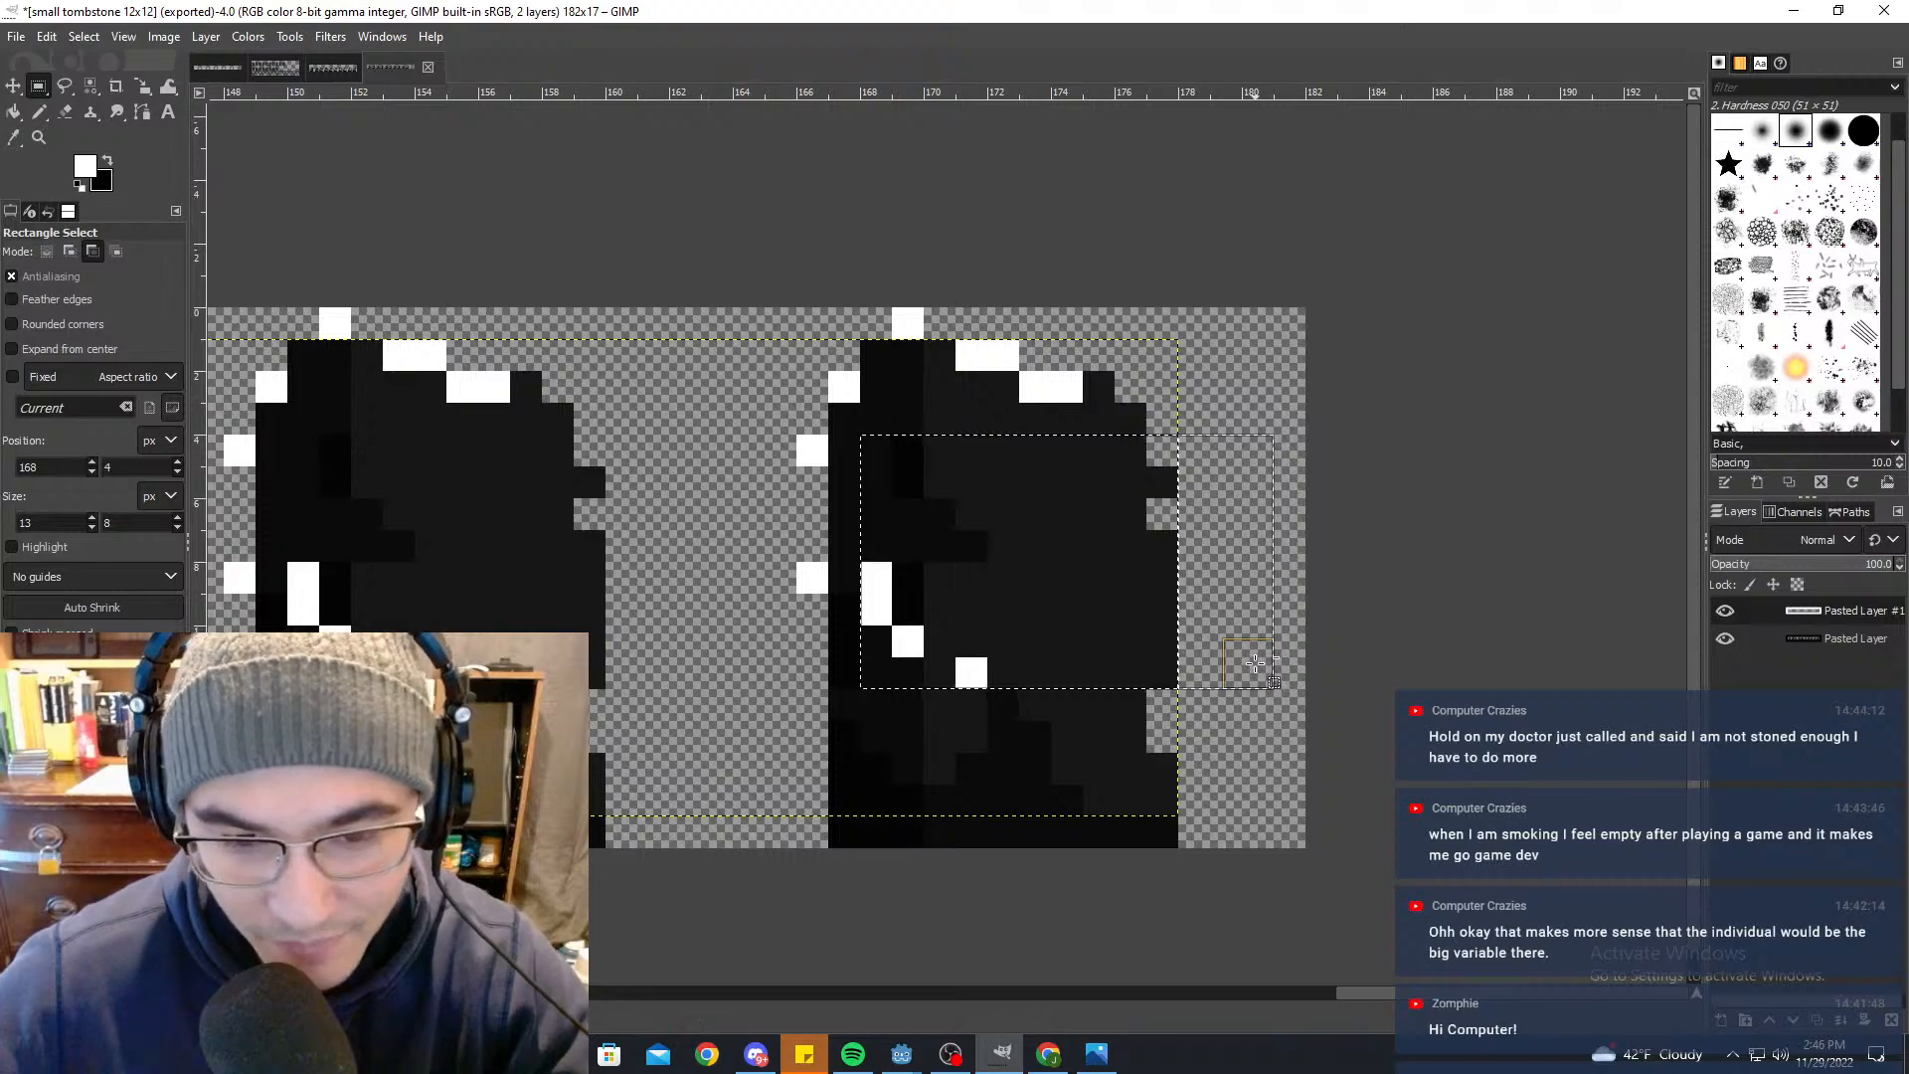
key("ctrl+v")
left_click(1147, 466)
middle_click_drag(781, 499, 1134, 571)
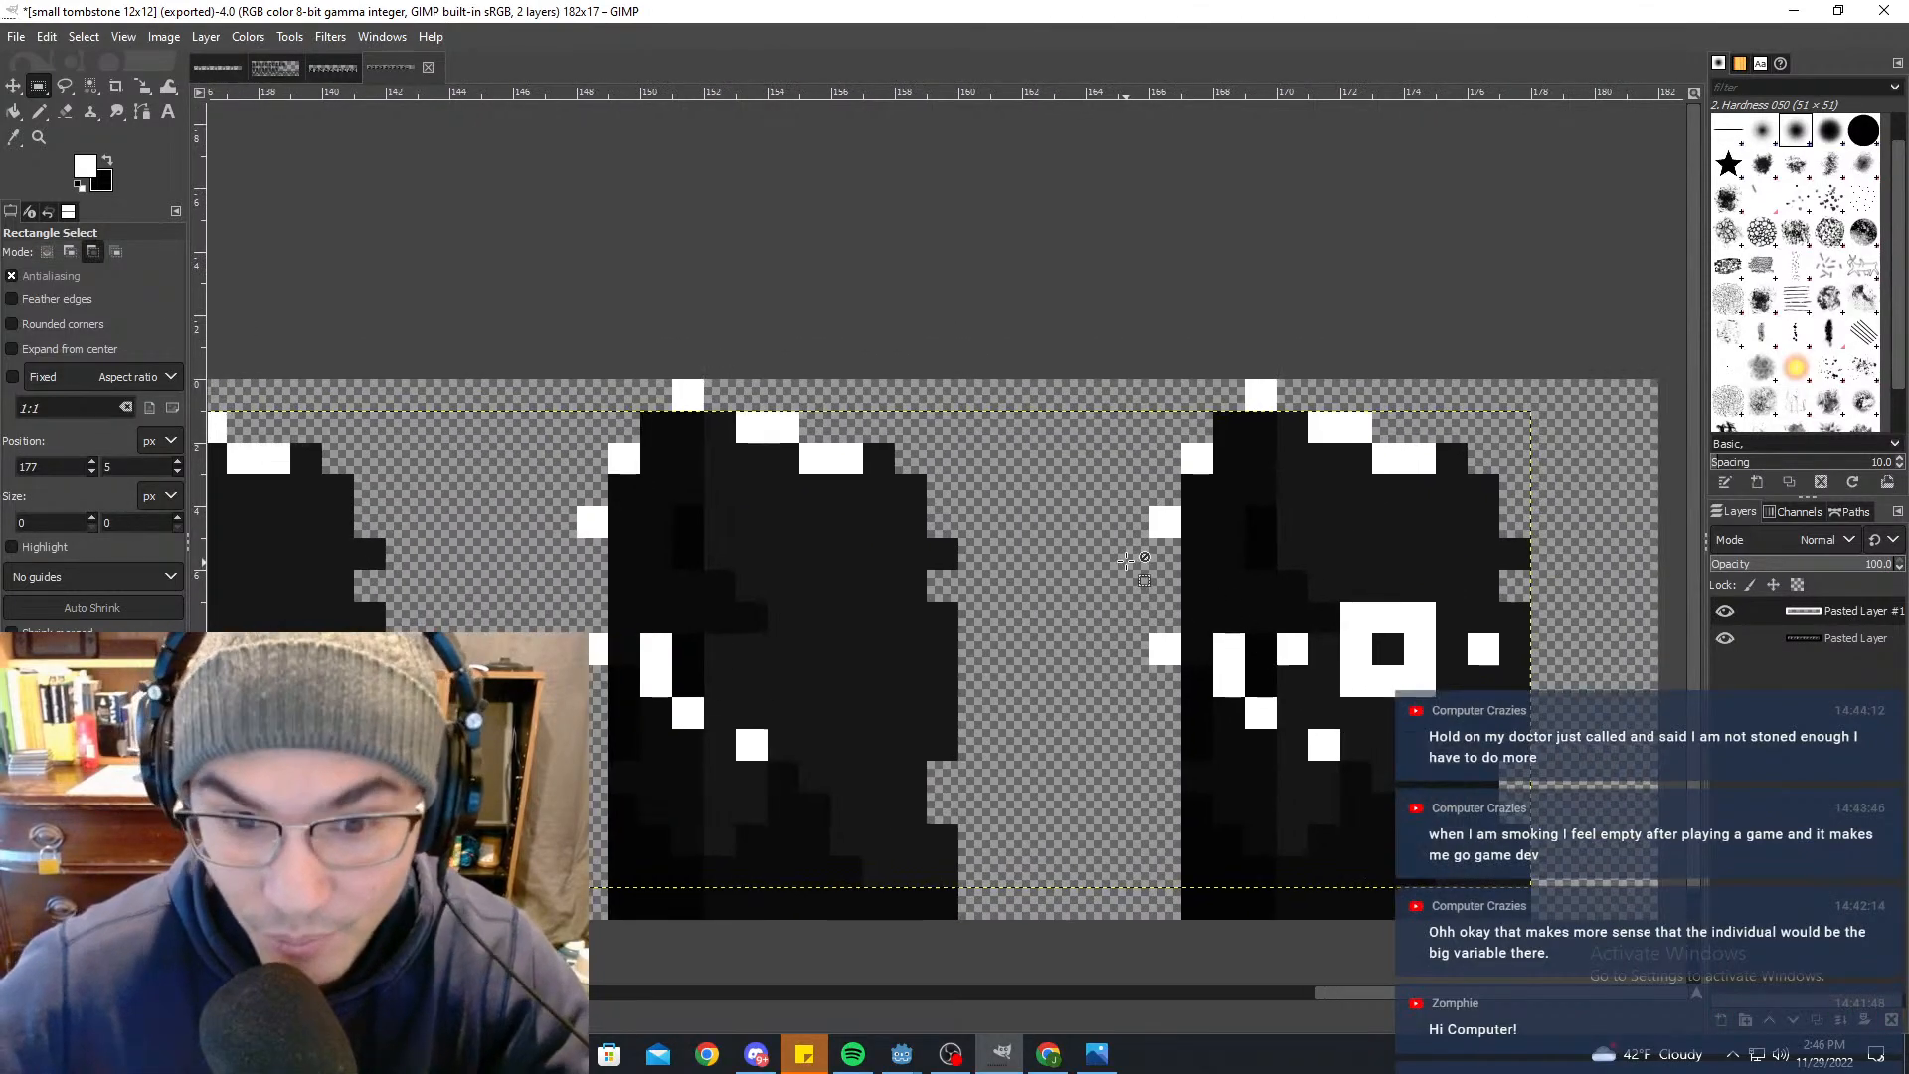
key("ctrl+v")
left_click_drag(908, 639, 848, 644)
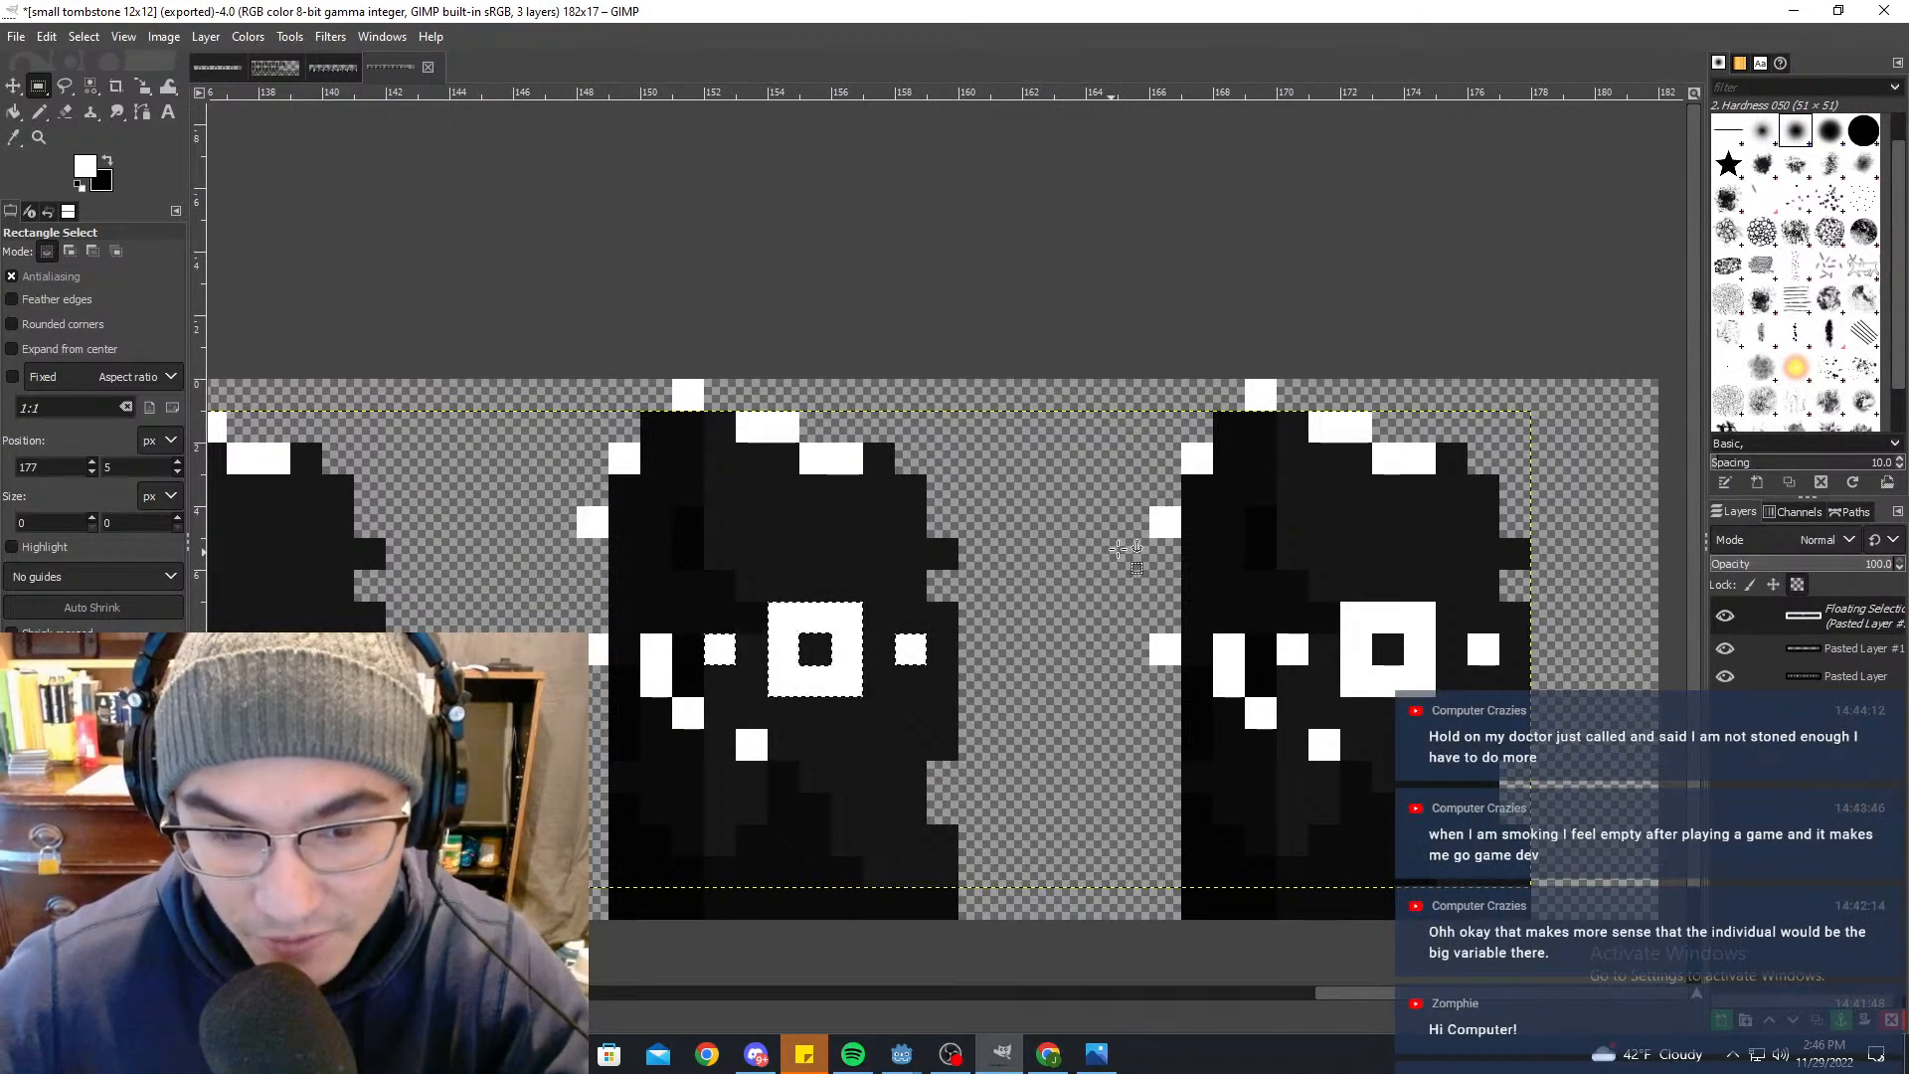
left_click(1129, 545)
Step: Paste another copy of the rune on the third-to-last small tombstone, align it with the other runes and anchor it
scroll(1299, 576, "down", 2, "ctrl")
scroll(1261, 574, "down", 1, "ctrl")
scroll(1211, 566, "up", 1, "ctrl")
left_click_drag(977, 513, 1199, 703)
key("ctrl+v")
left_click_drag(1120, 620, 833, 636)
key("Up")
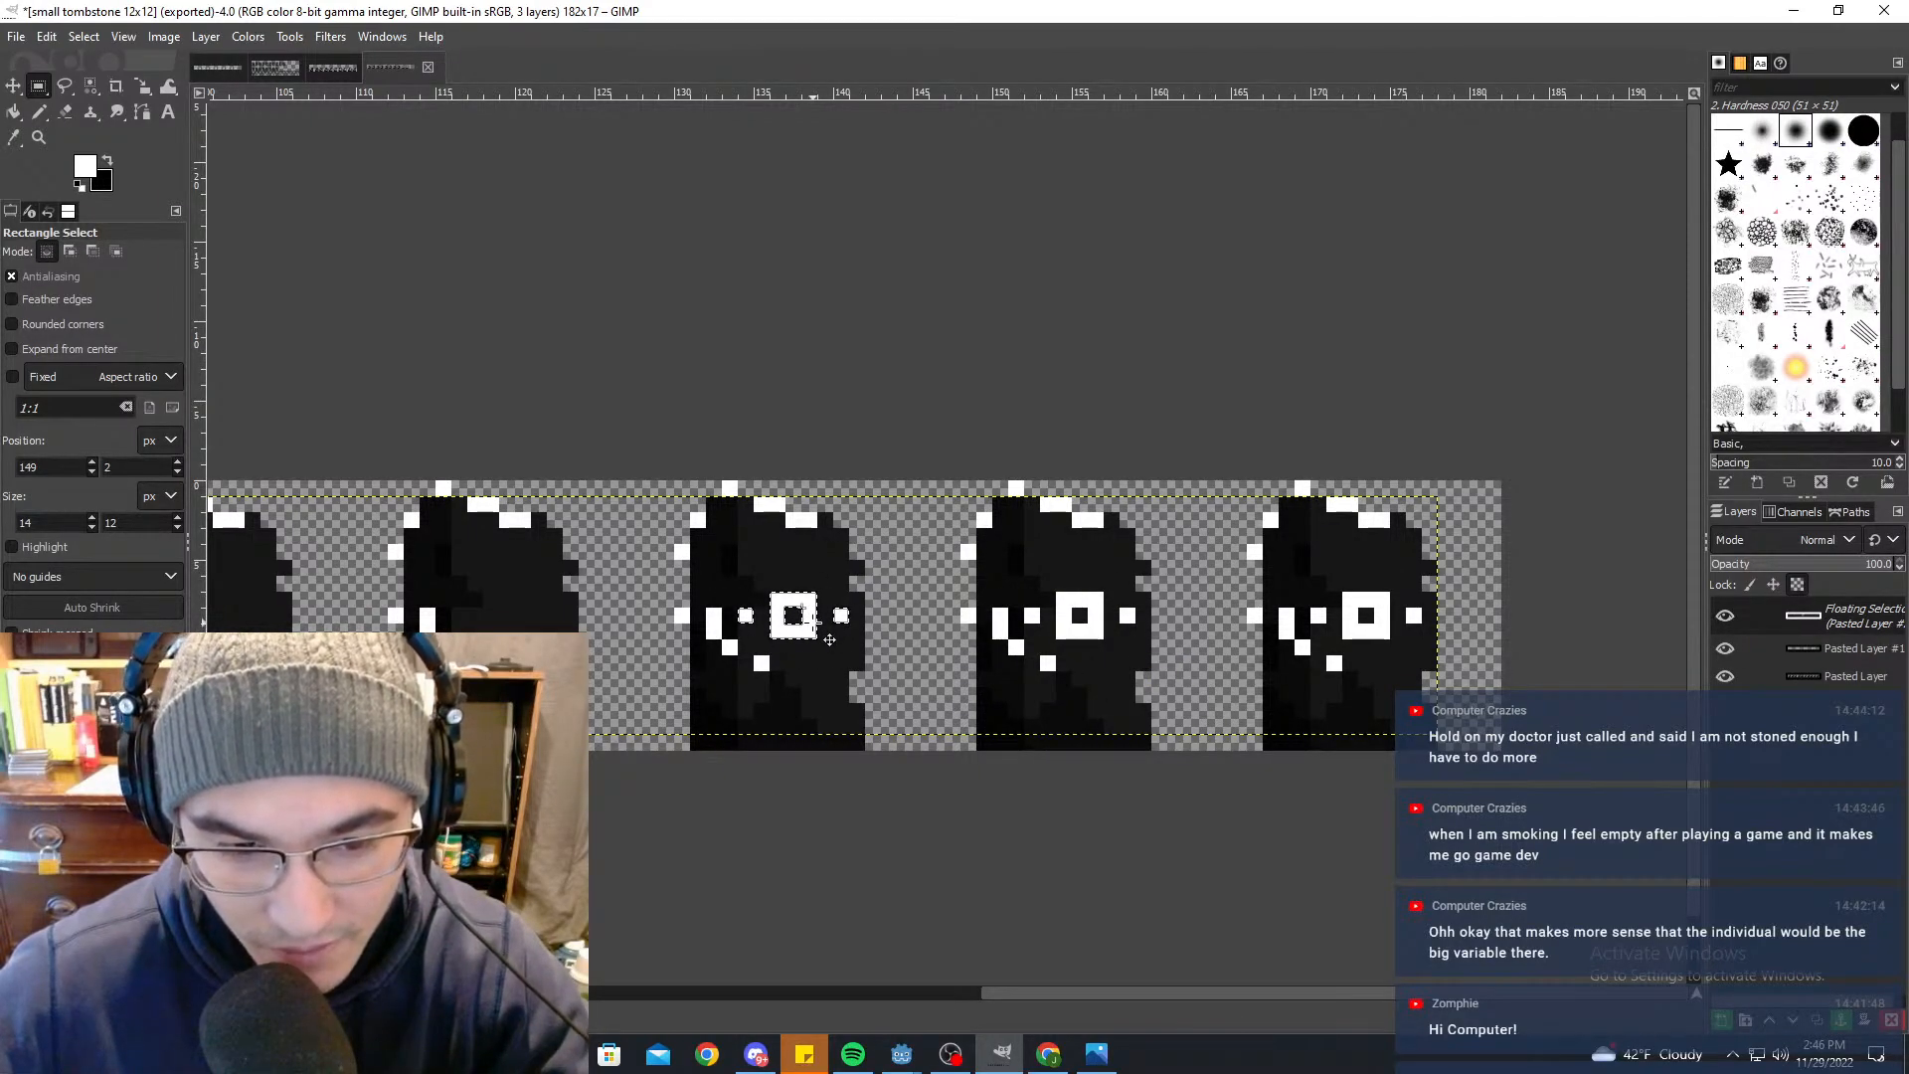
key("Down")
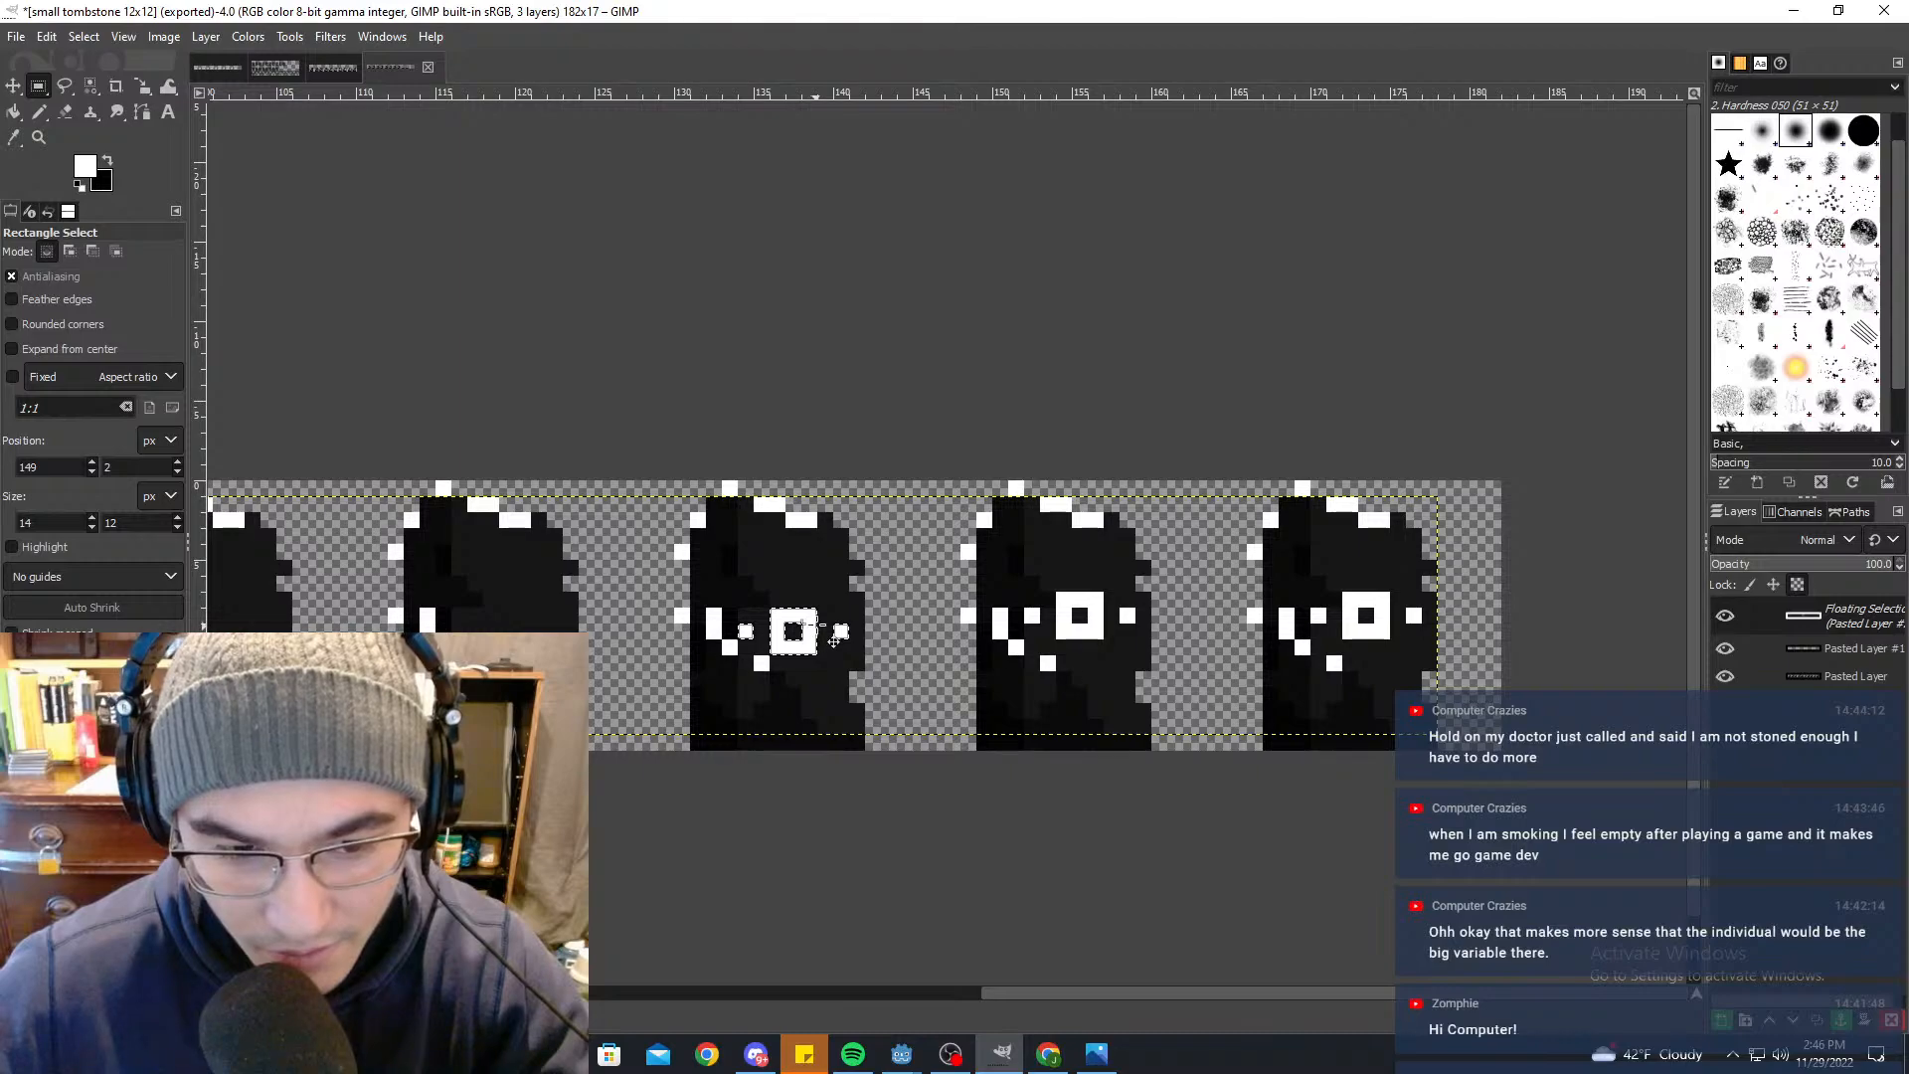
key("ctrl+h")
scroll(833, 636, "down", 4, "ctrl")
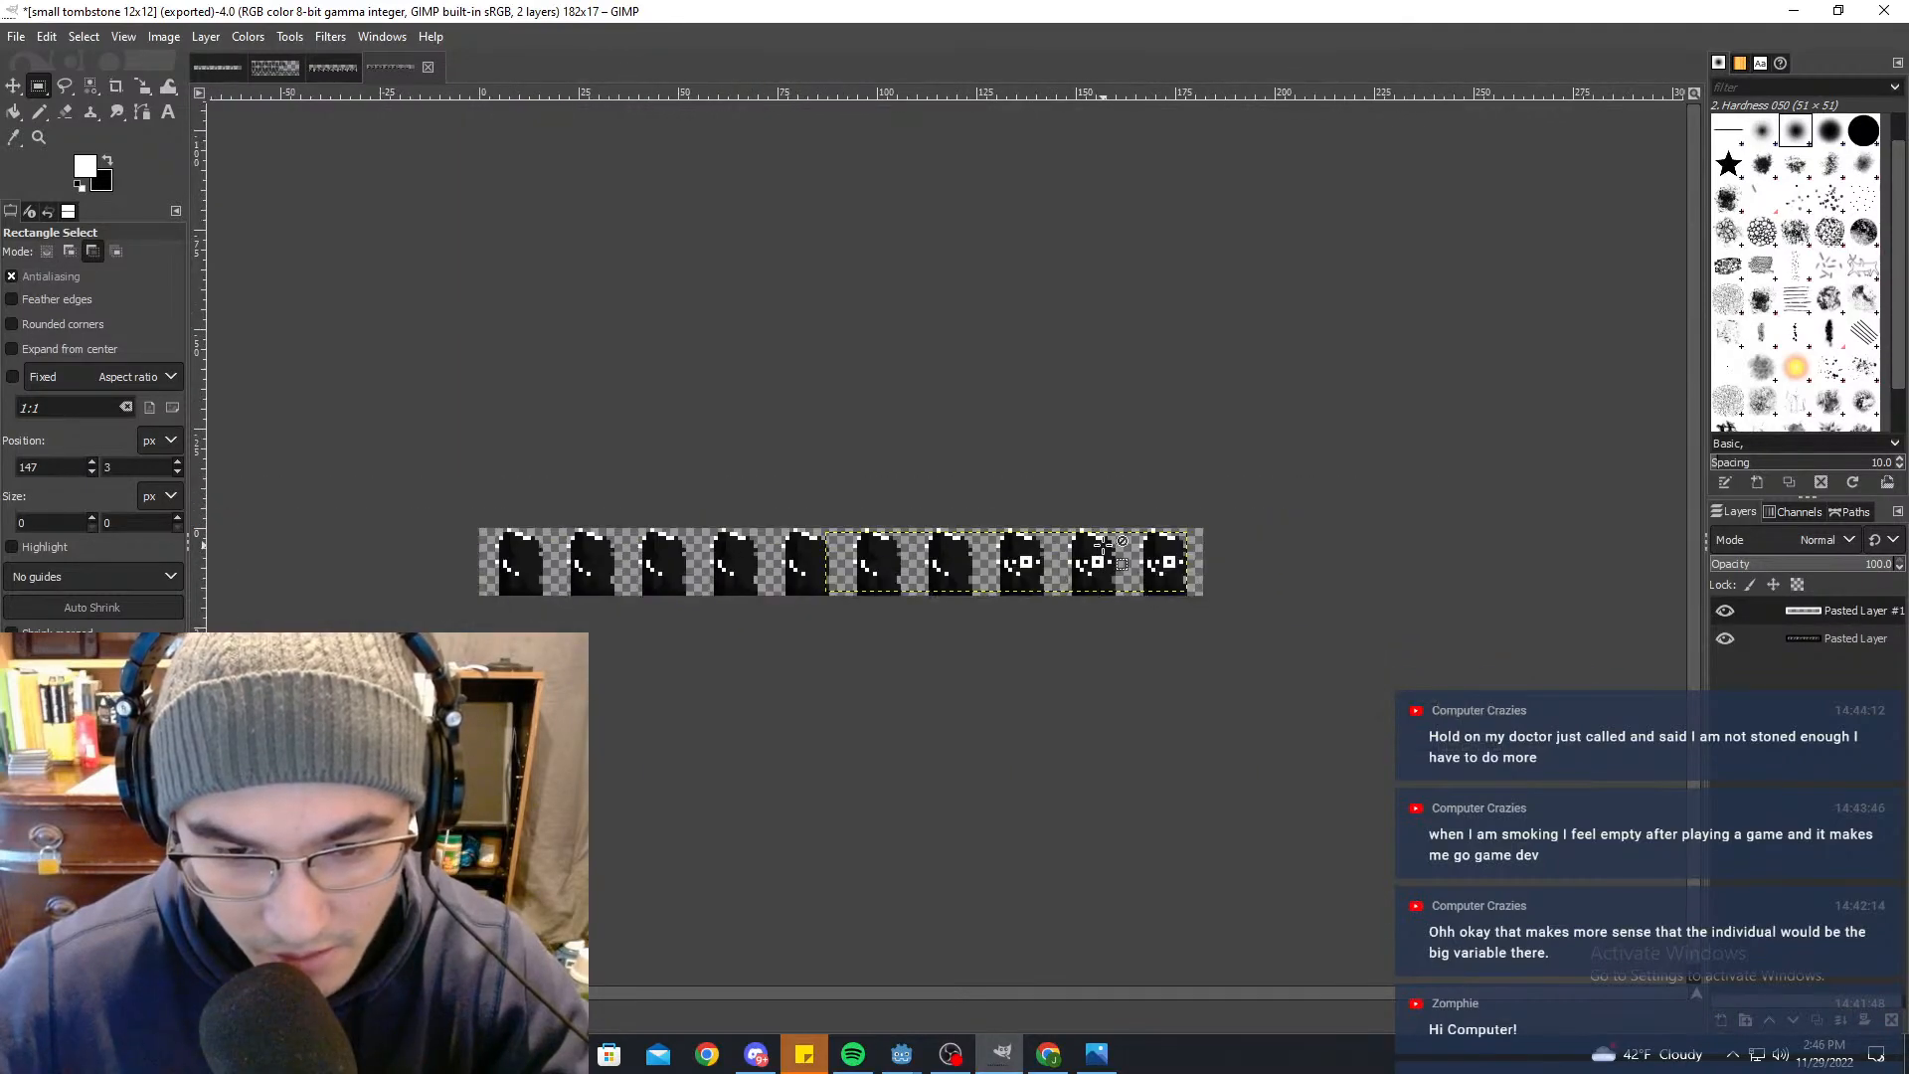
scroll(1009, 617, "up", 4, "ctrl")
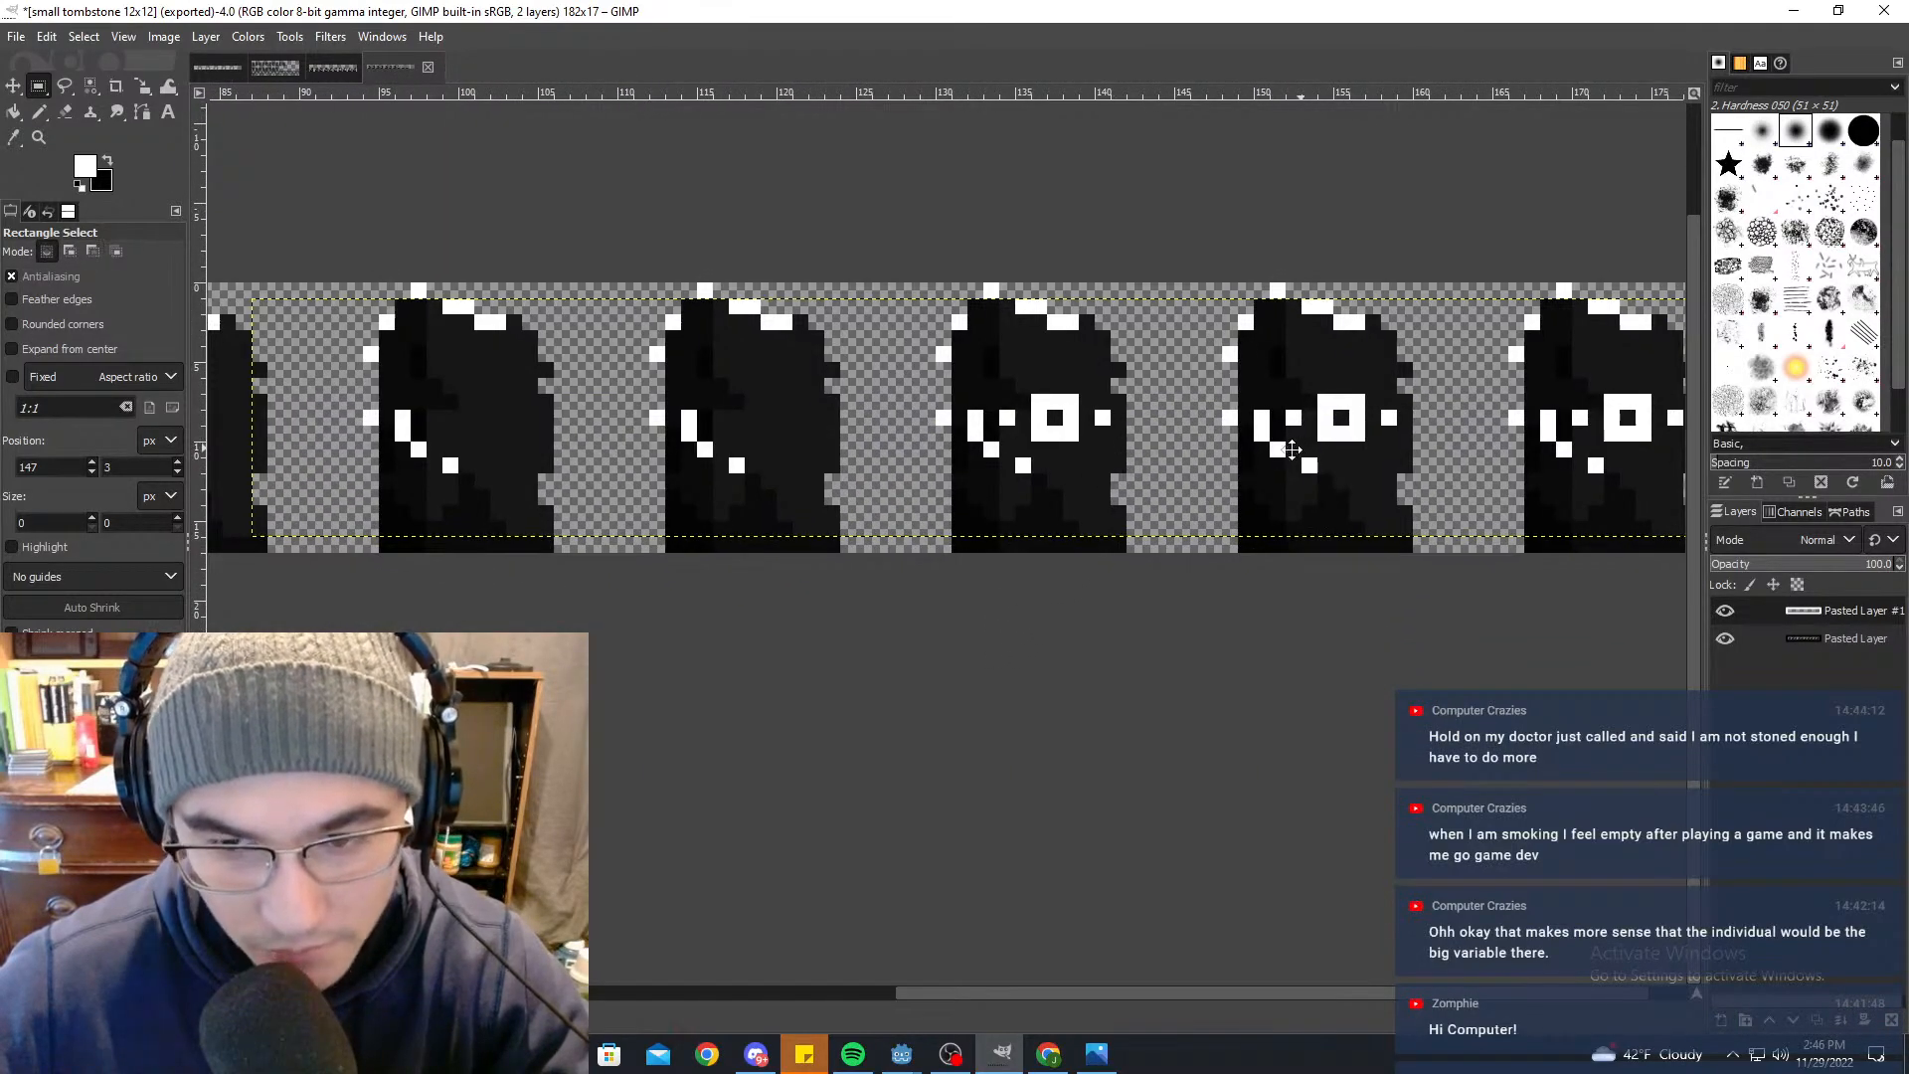
scroll(954, 495, "down", 6, "ctrl")
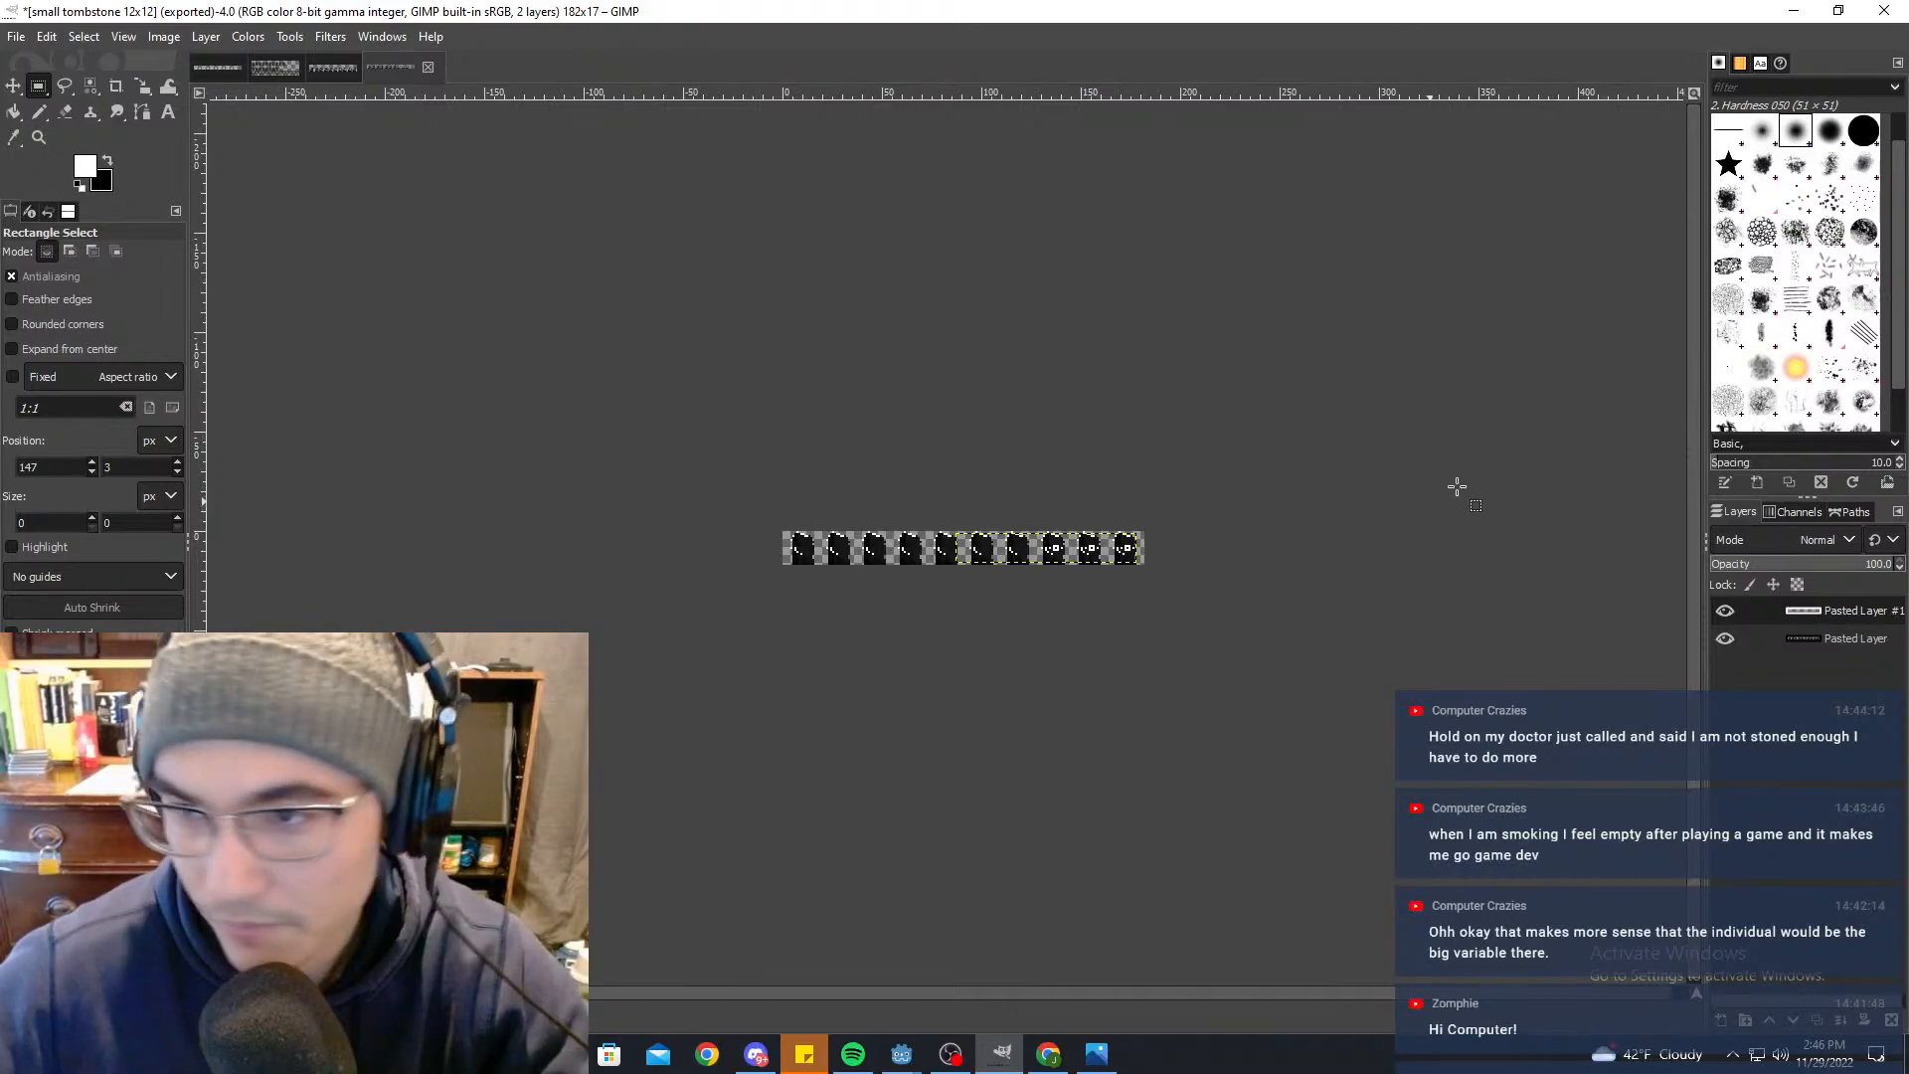
Step: Minimize GIMP, switch to the Godot editor and save the Tombstone scene
left_click(1792, 11)
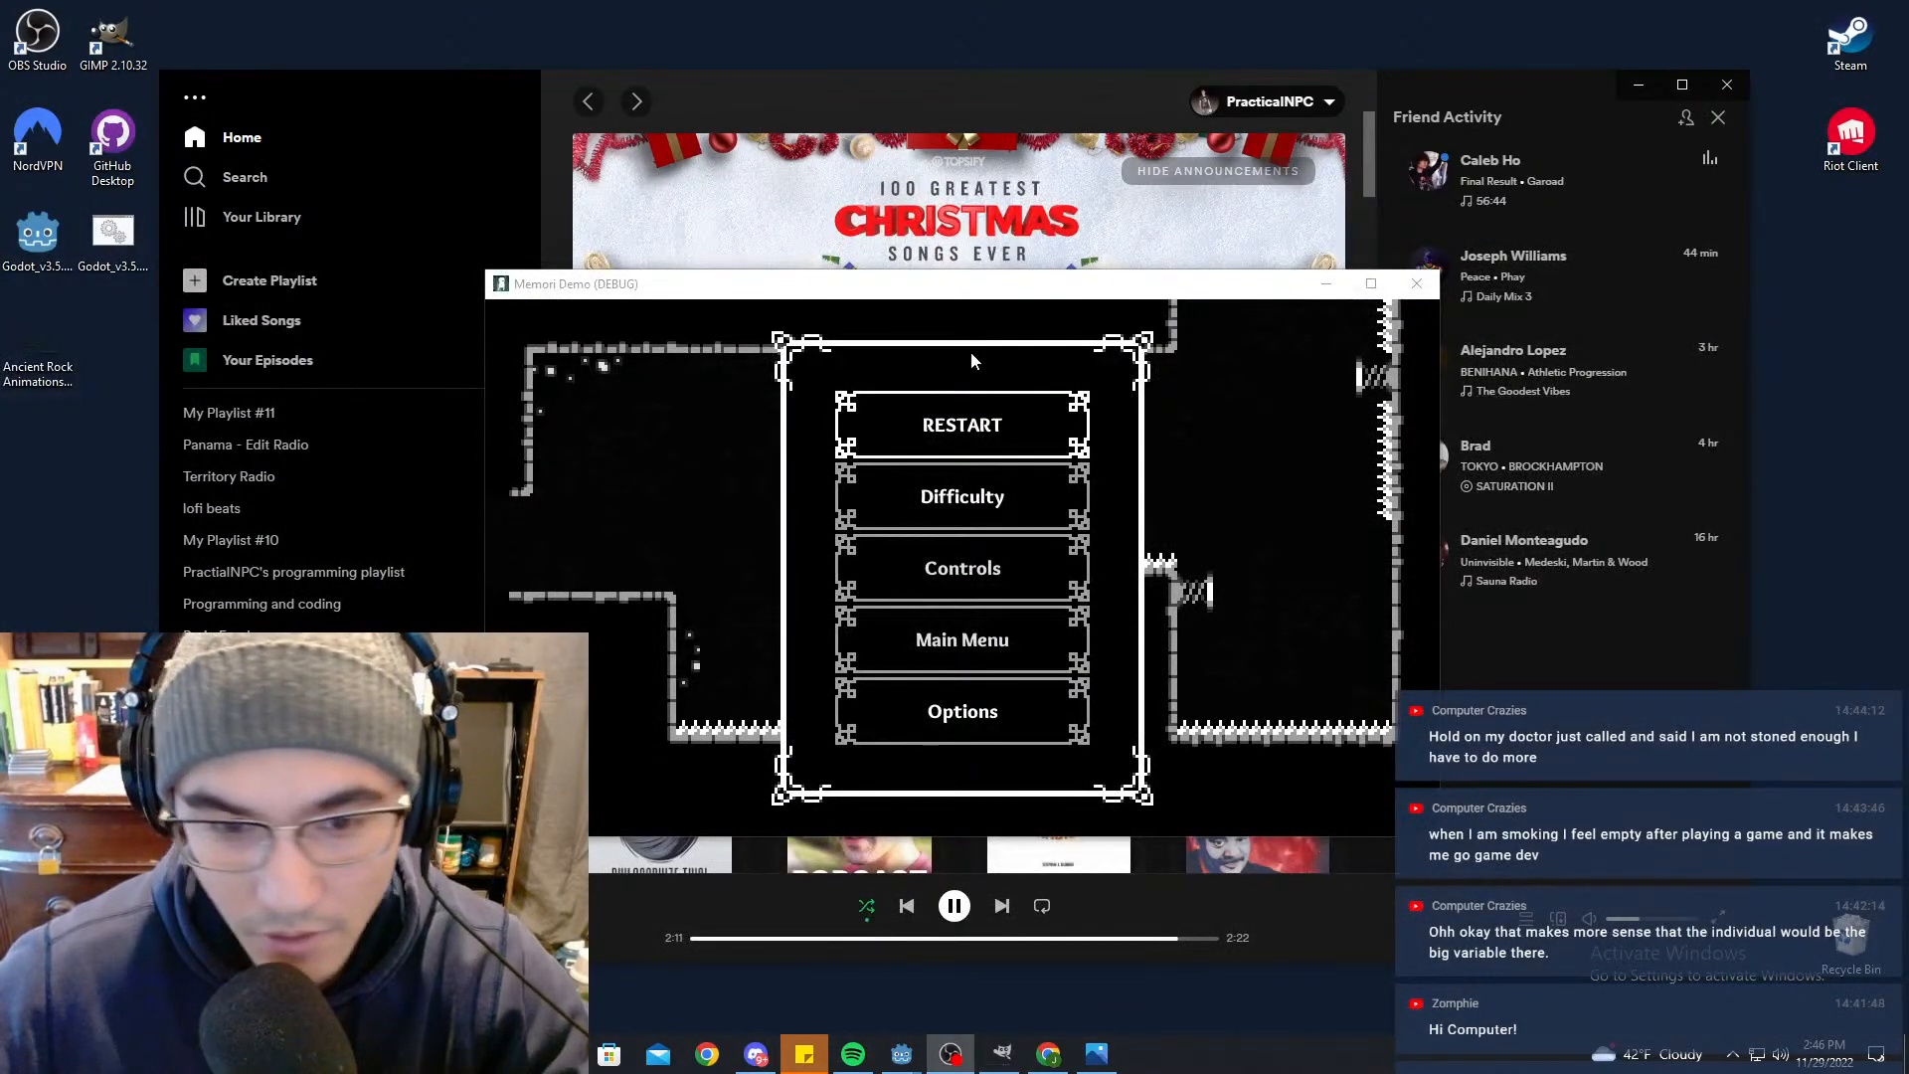
mouse_move(901, 1054)
left_click(1016, 958)
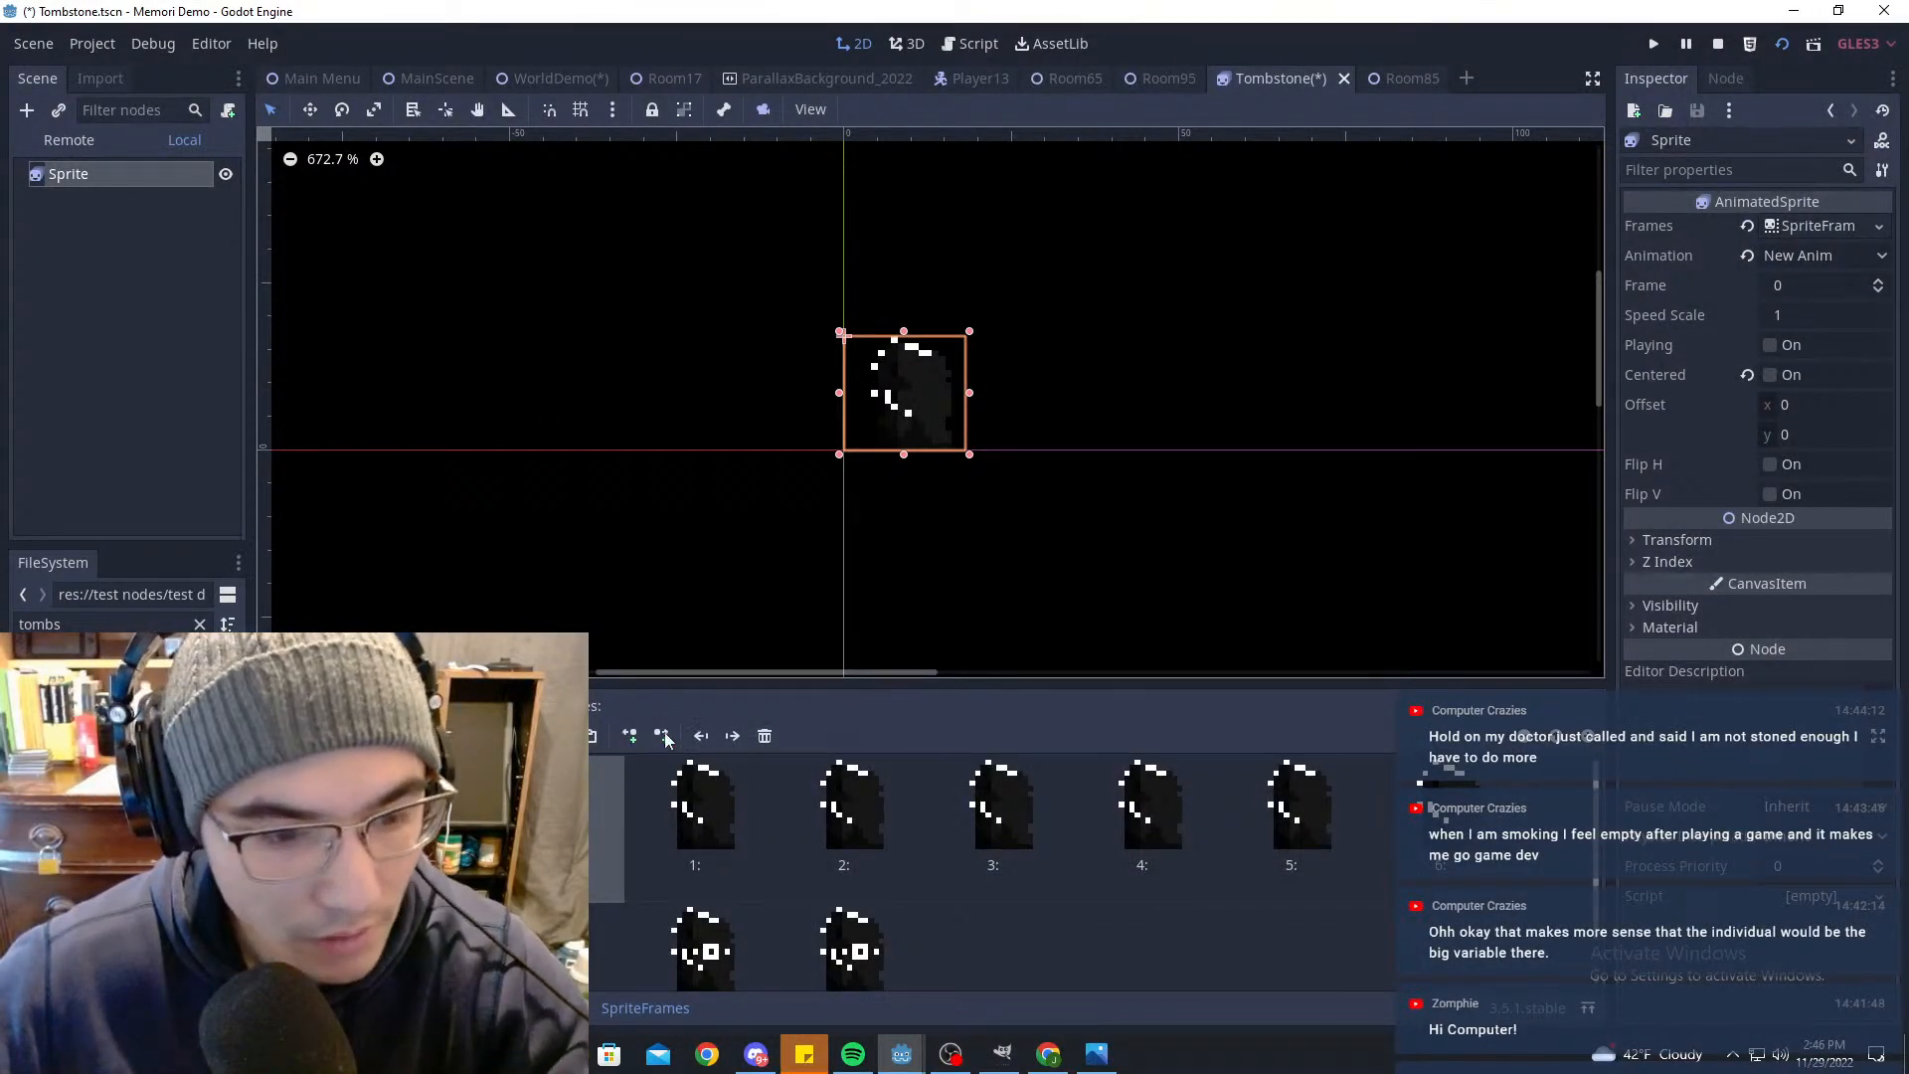
key("ctrl+s")
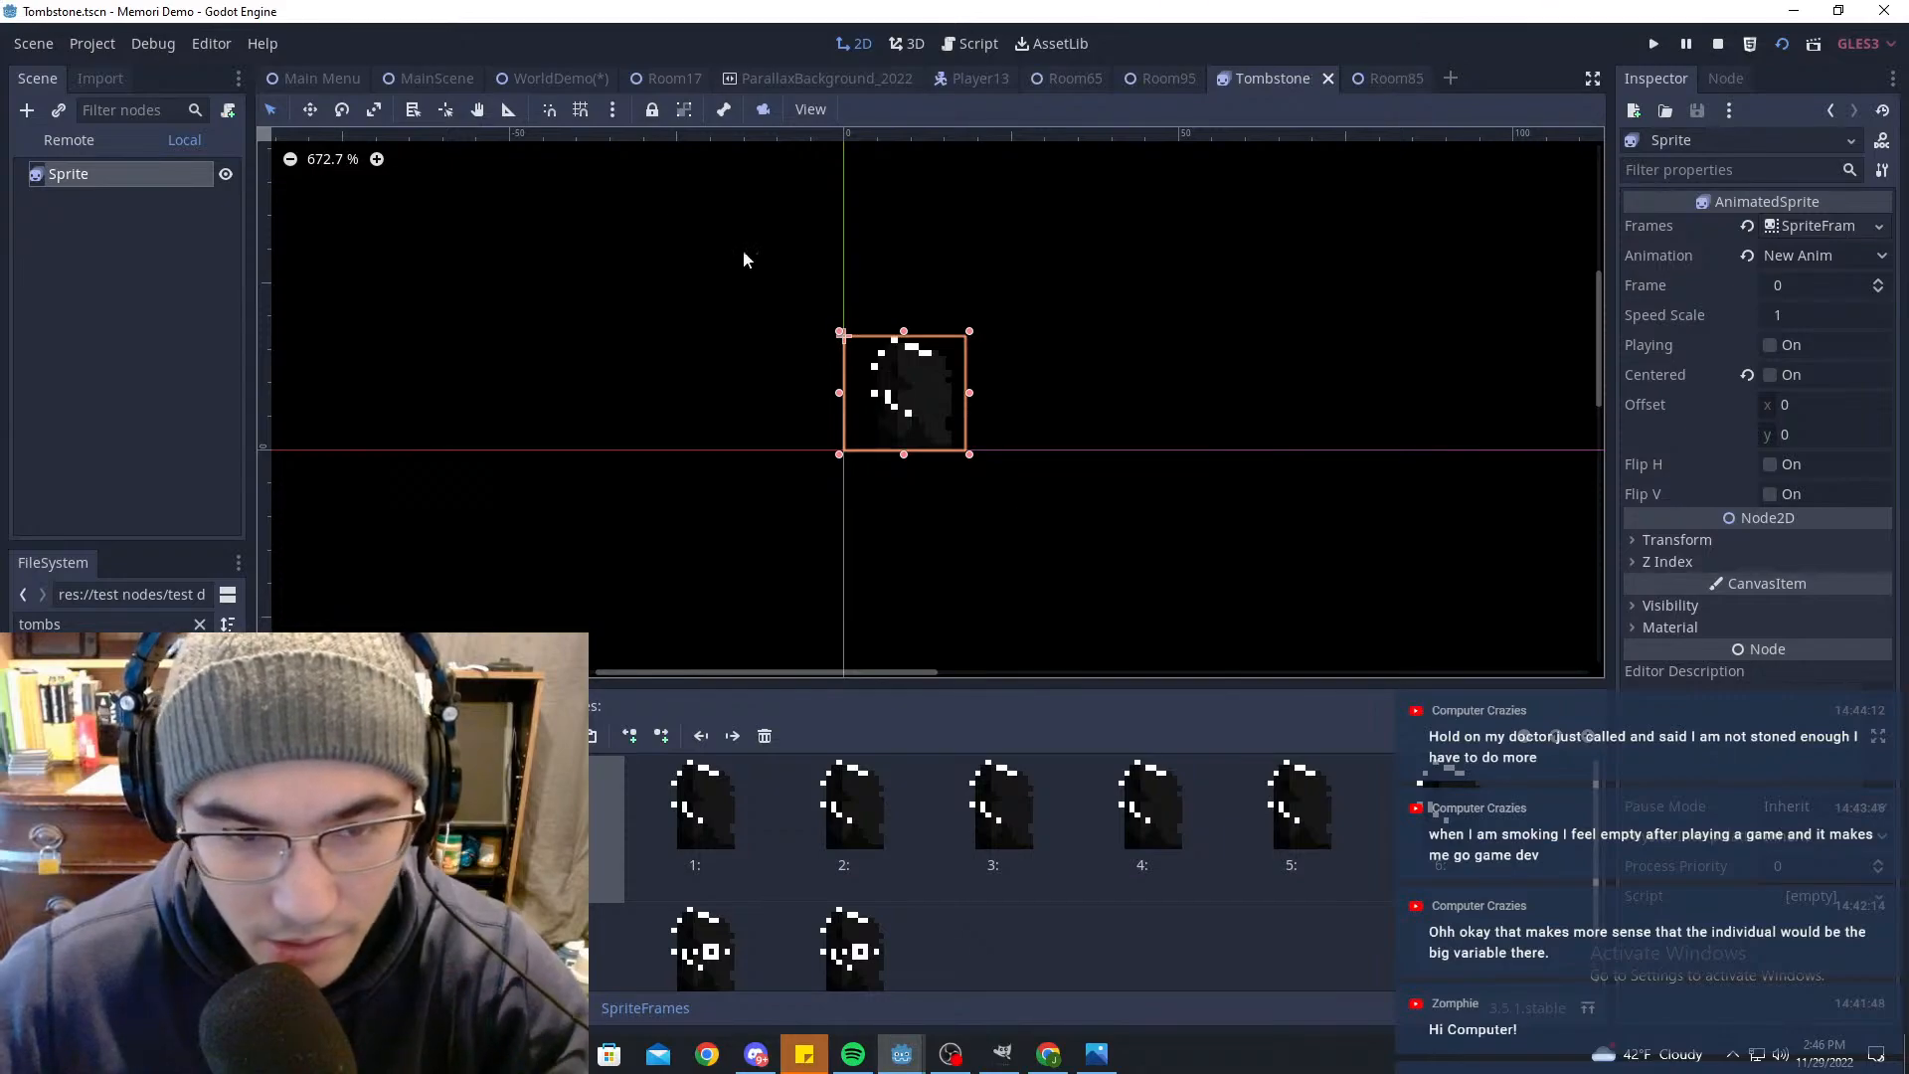
scroll(921, 348, "down", 5)
scroll(1034, 371, "up", 5)
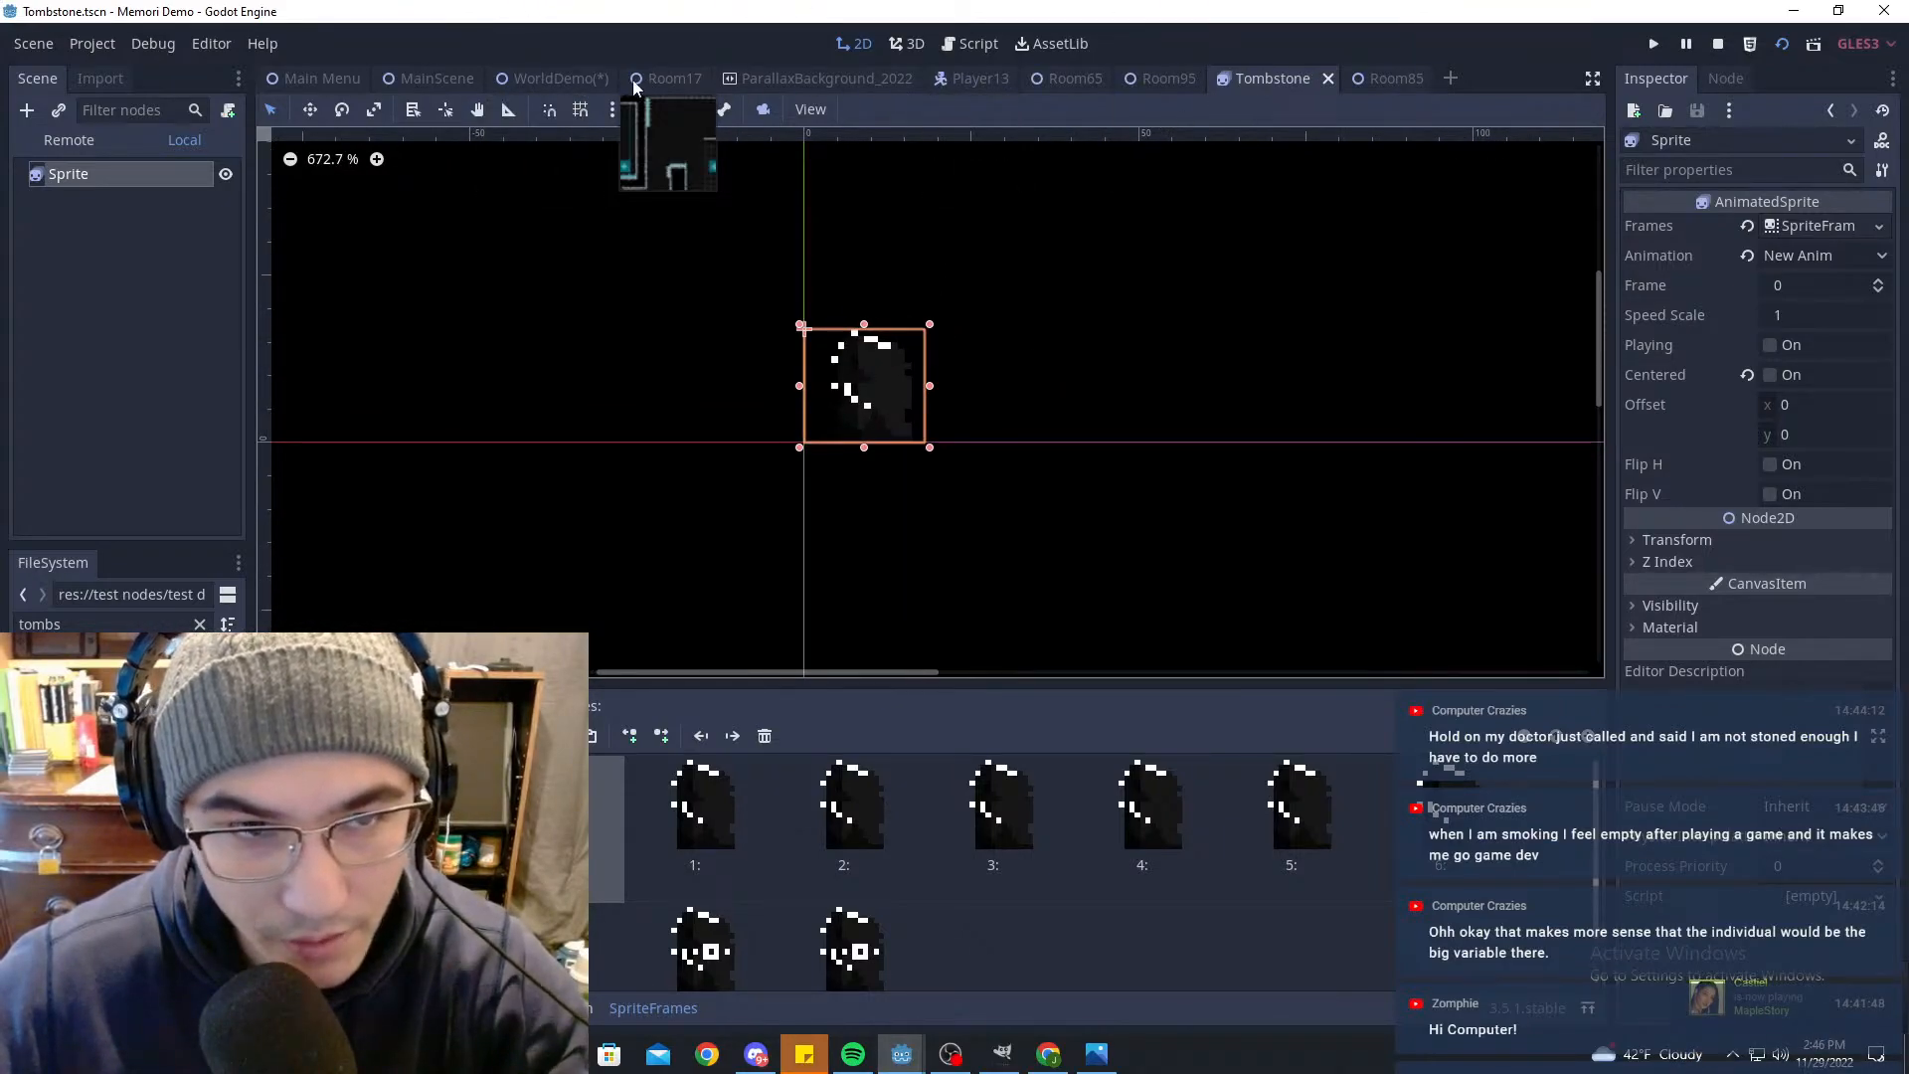
Step: Look through the WorldDemo, Room17 and Room95 scenes and open Room85
left_click(519, 79)
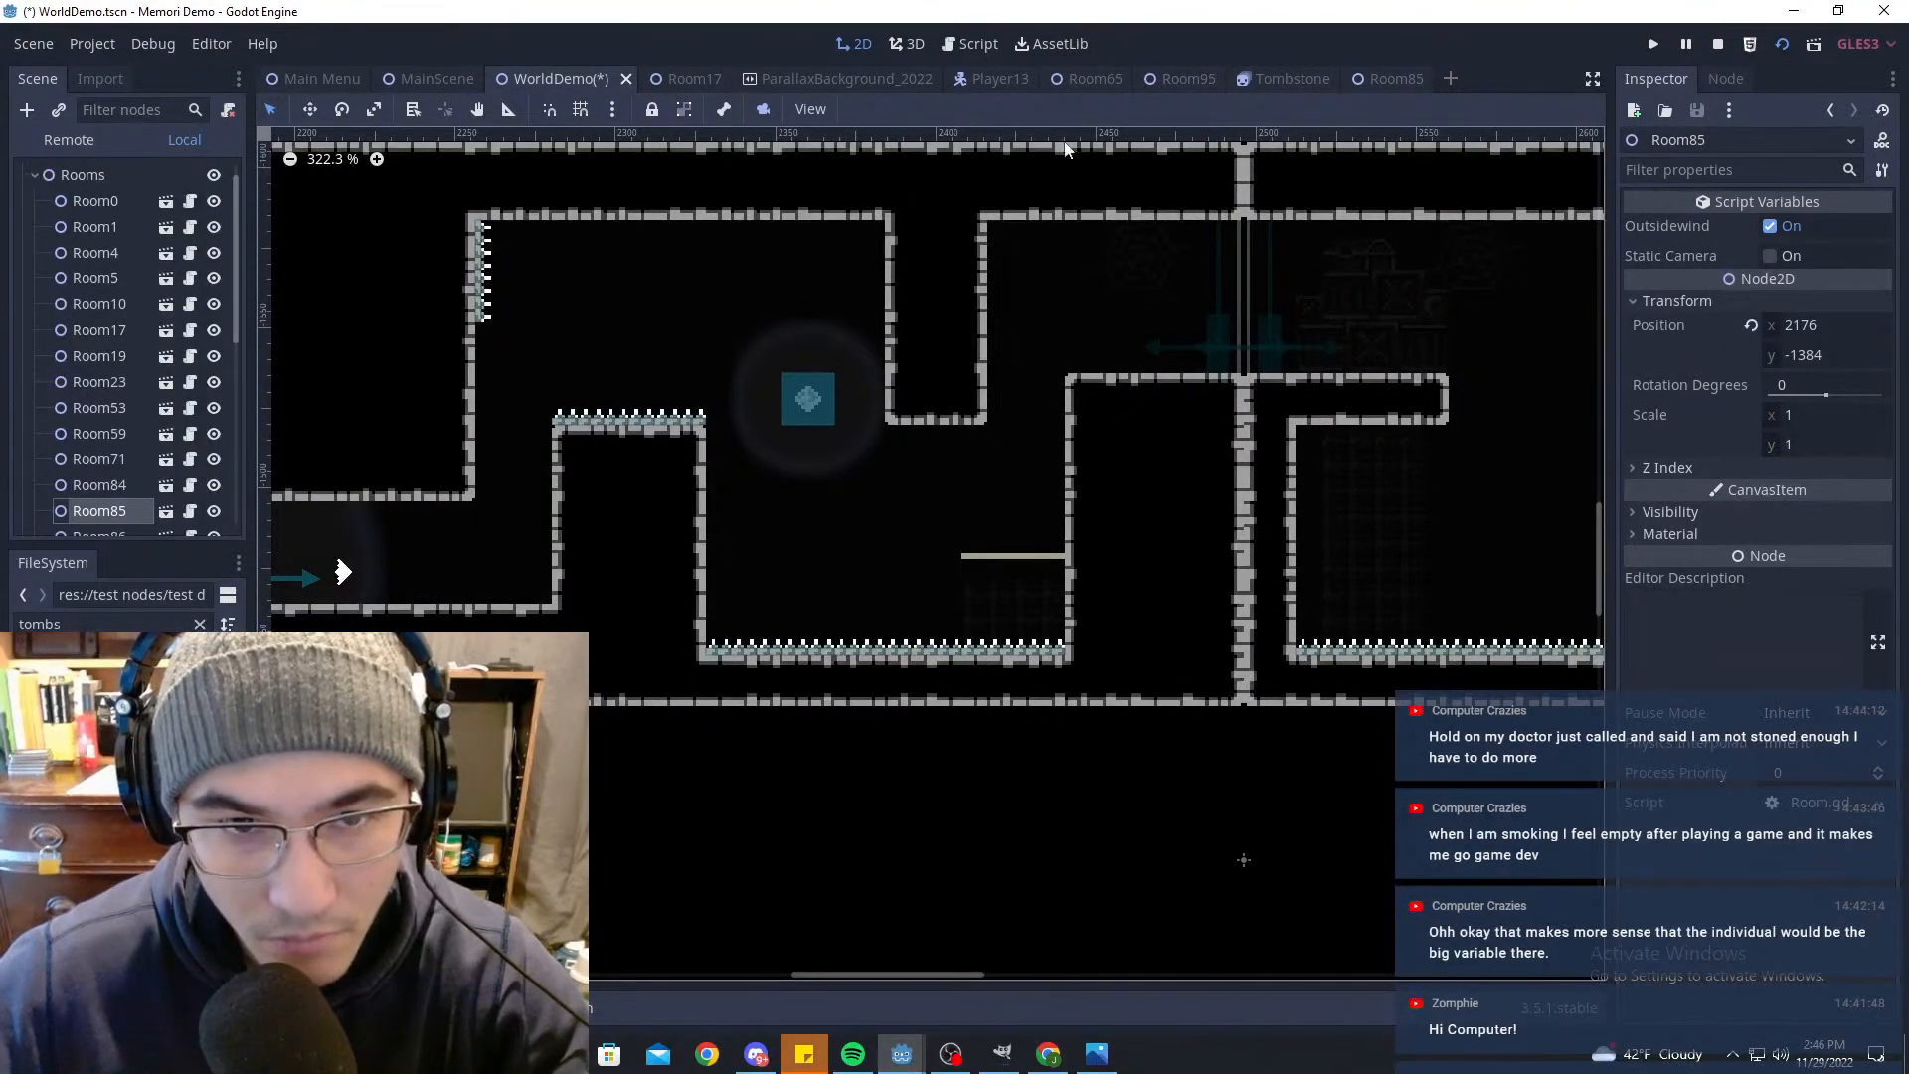
left_click(693, 82)
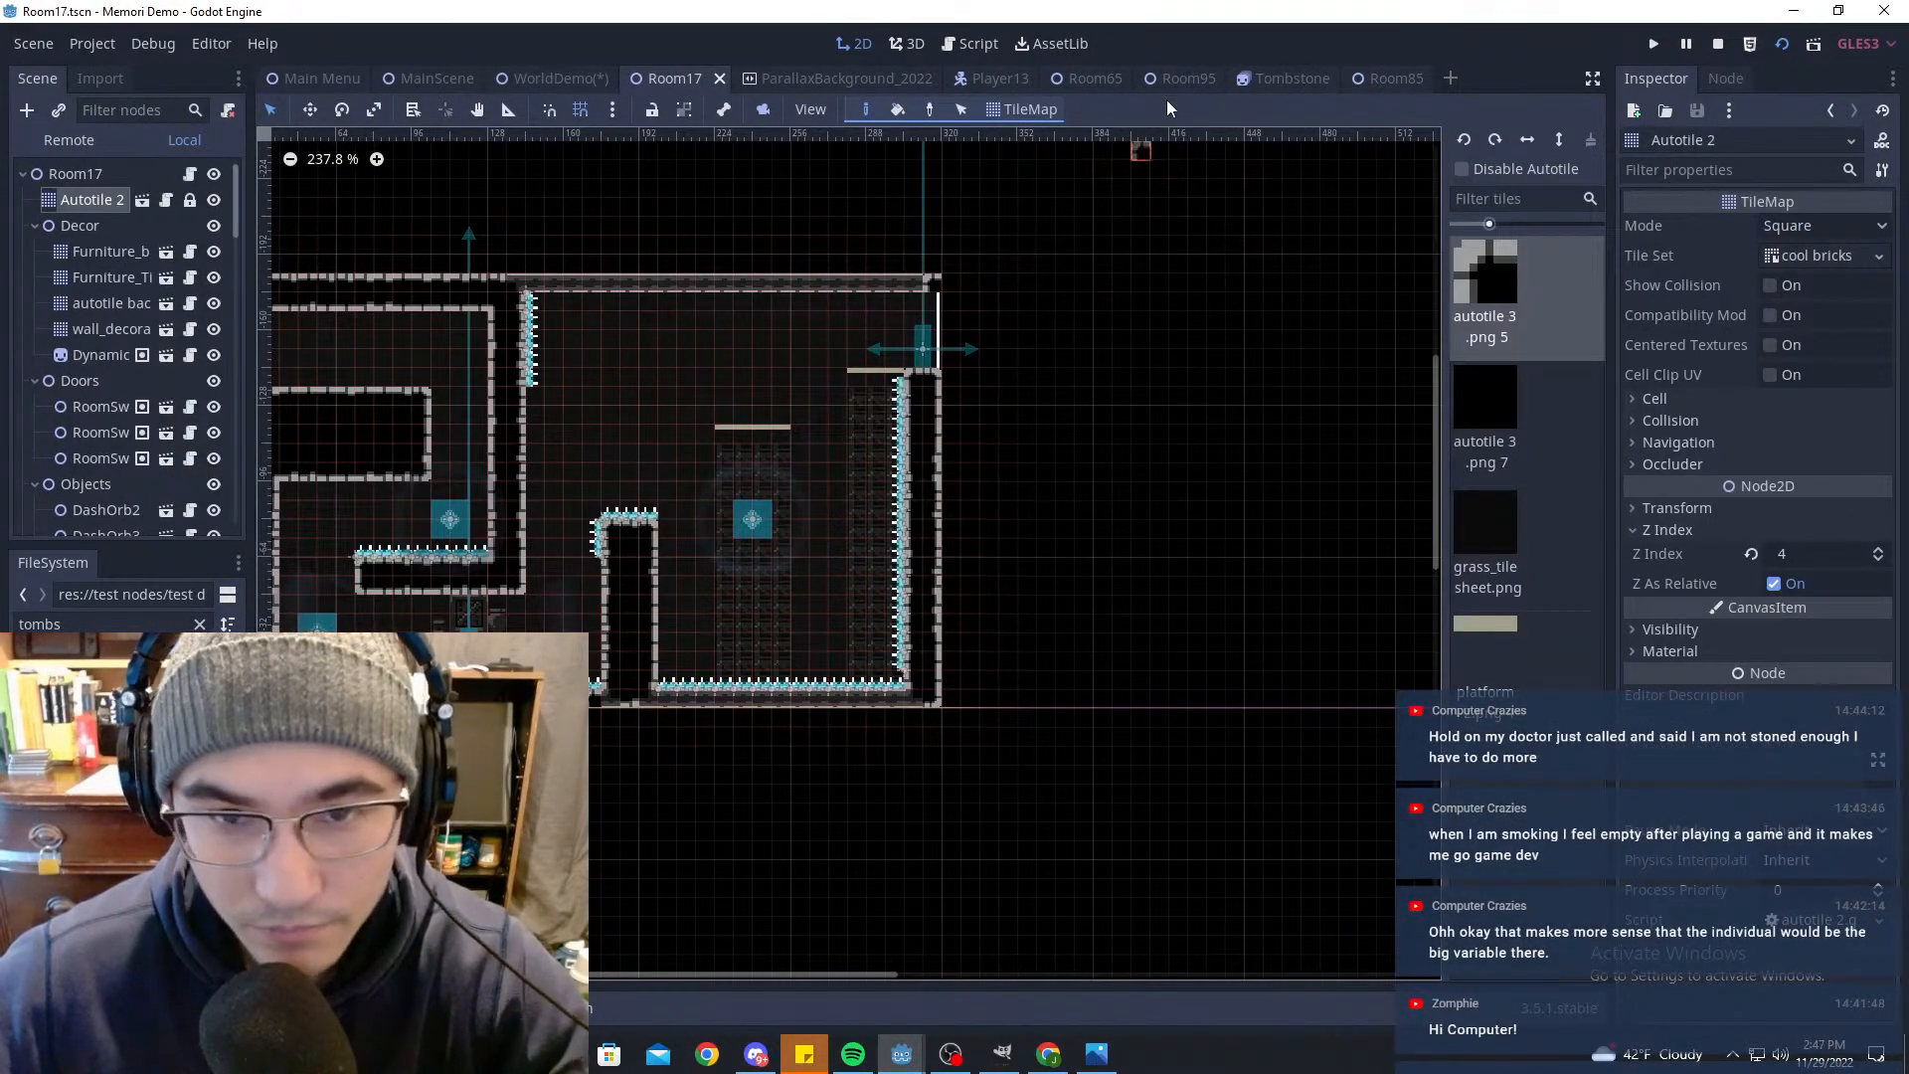
left_click(1175, 81)
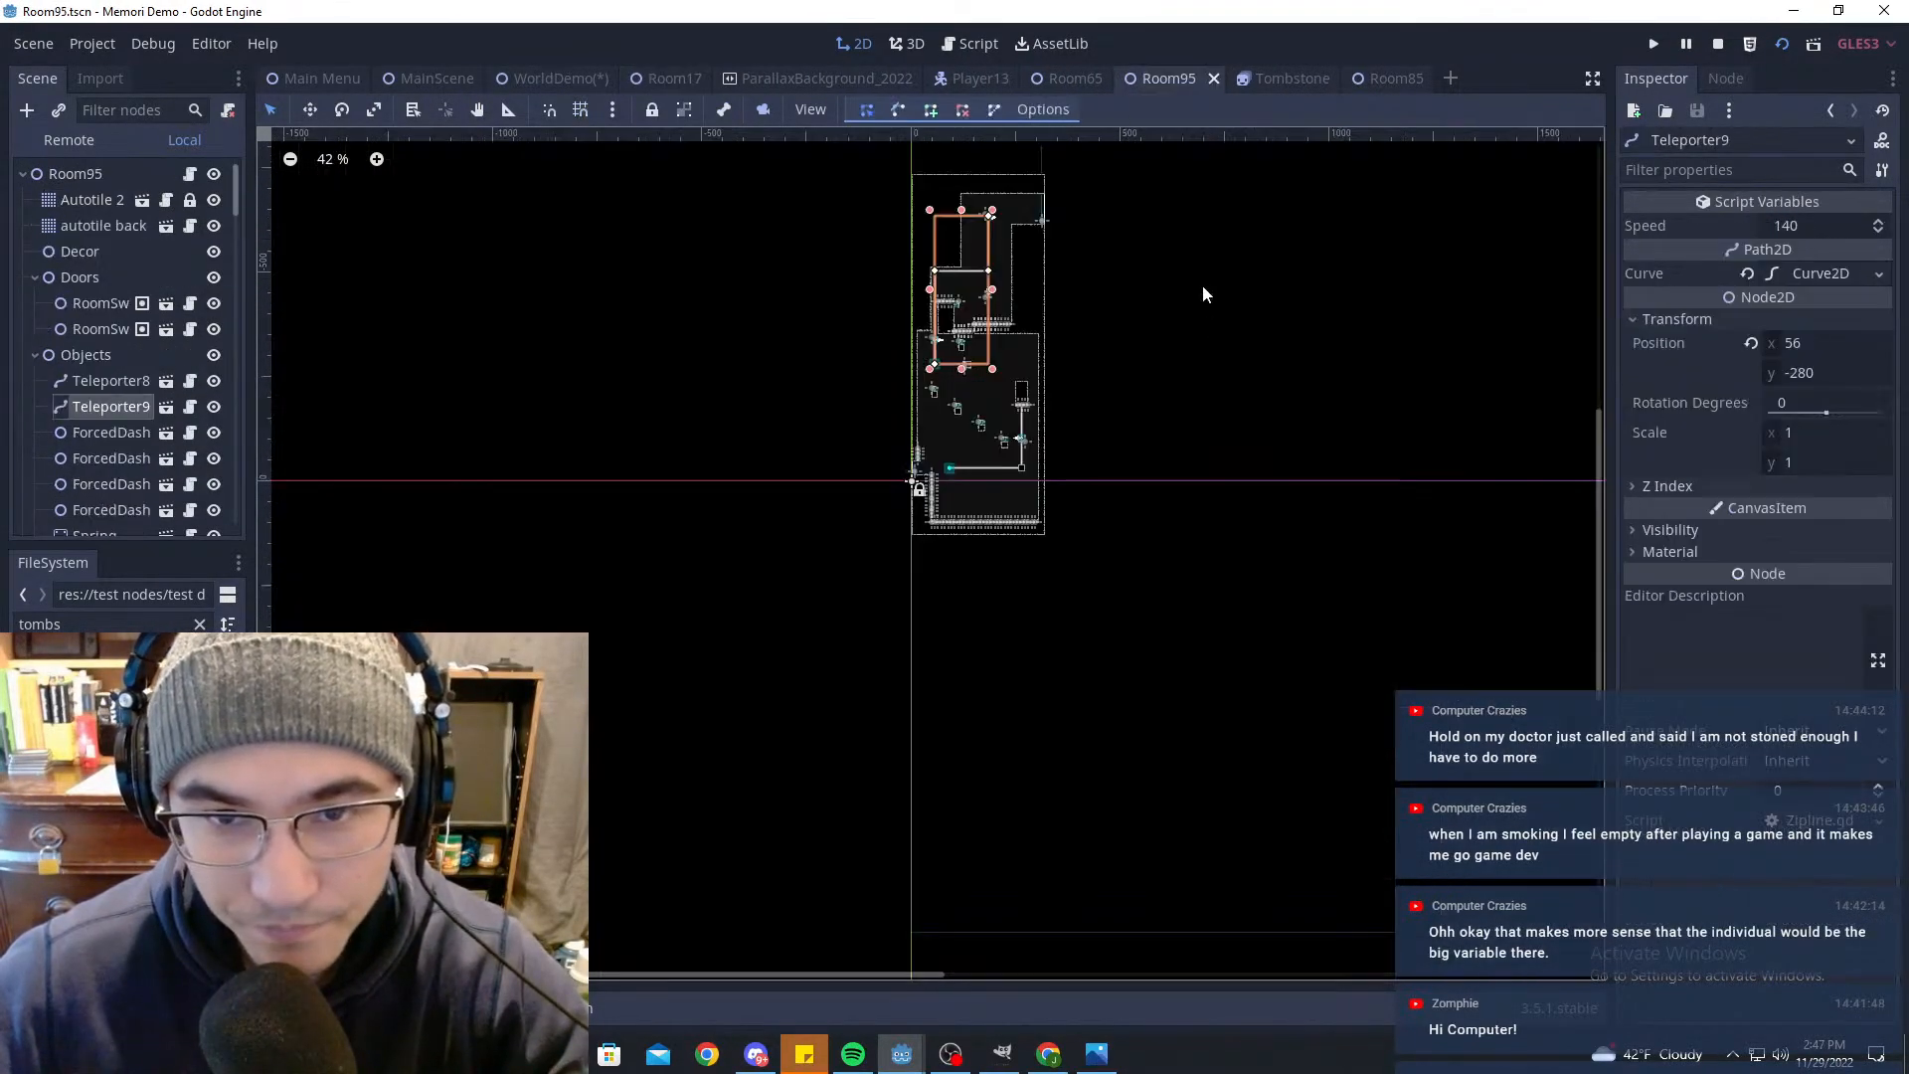
left_click(1402, 80)
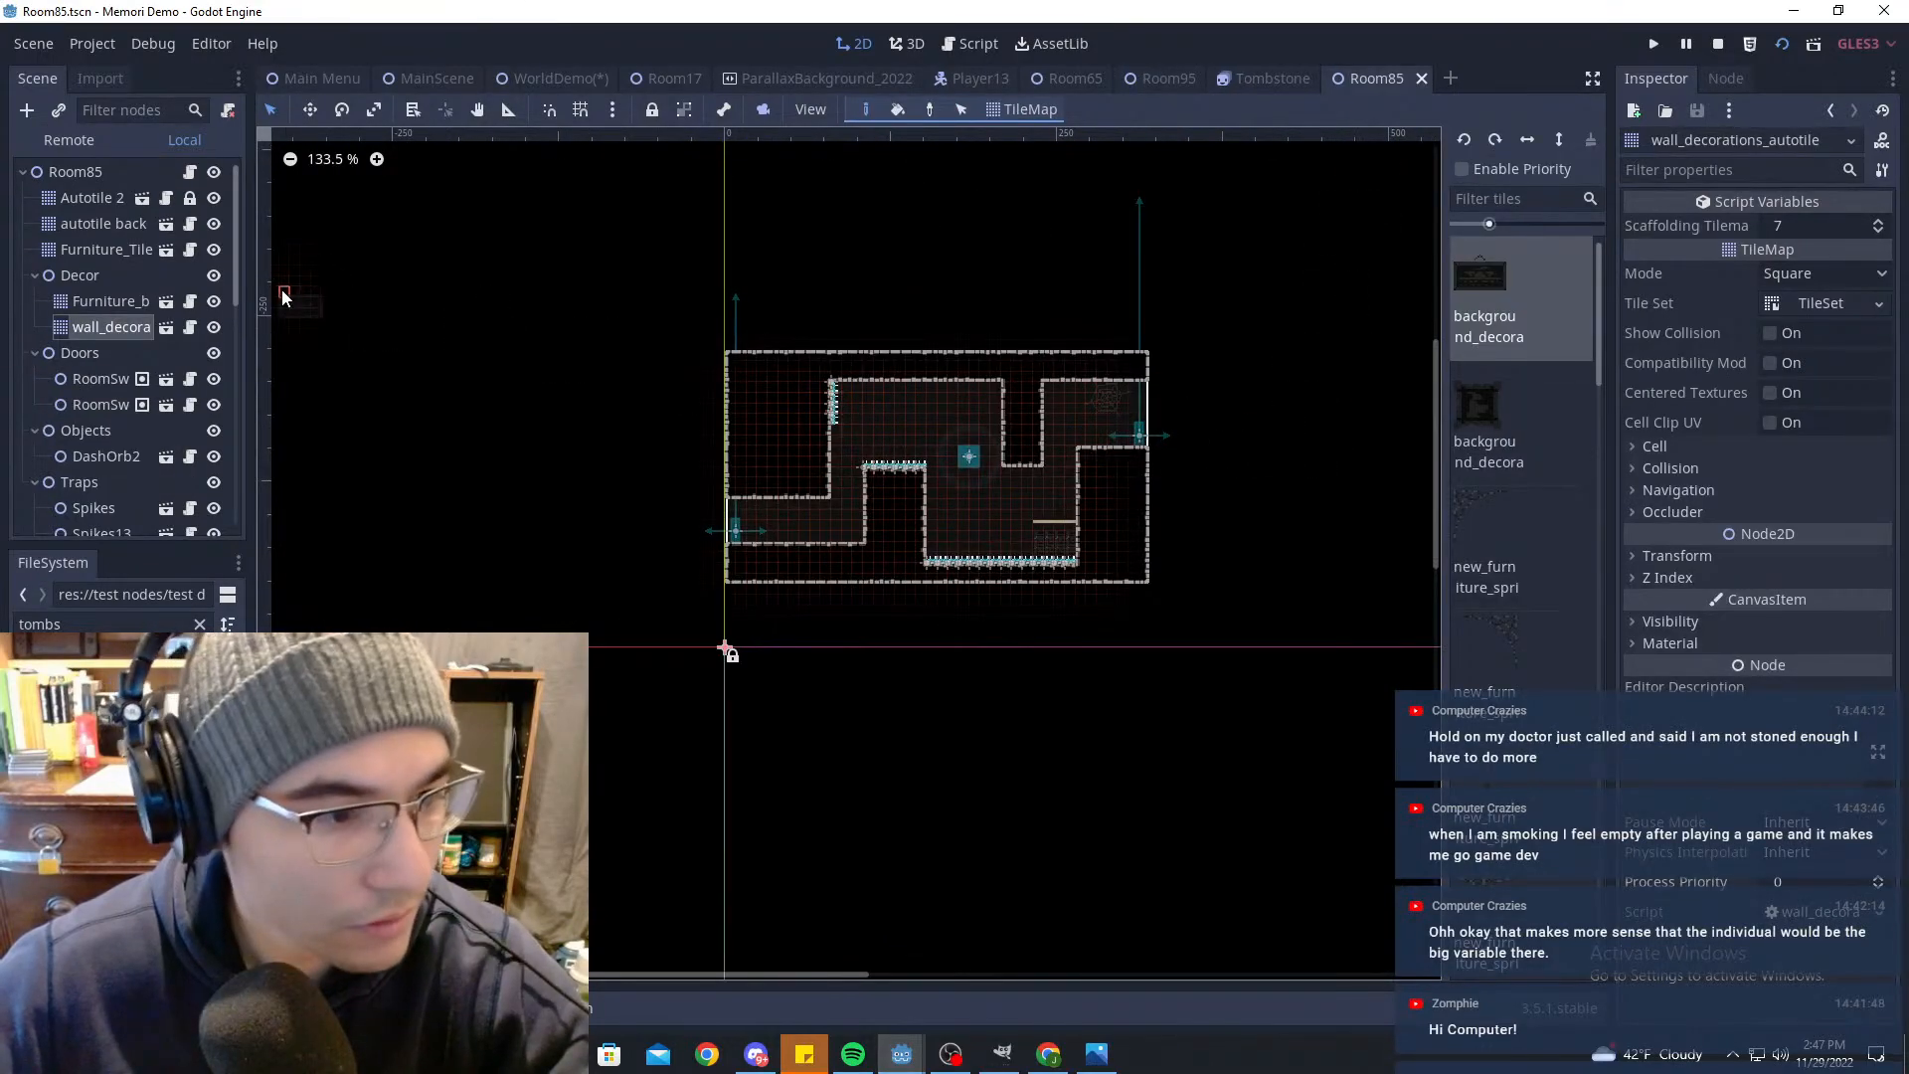
Step: Instance the Tombstone scene under Decor in Room85 and place it on the upper ledge beneath the spider web
left_click_drag(119, 751, 98, 277)
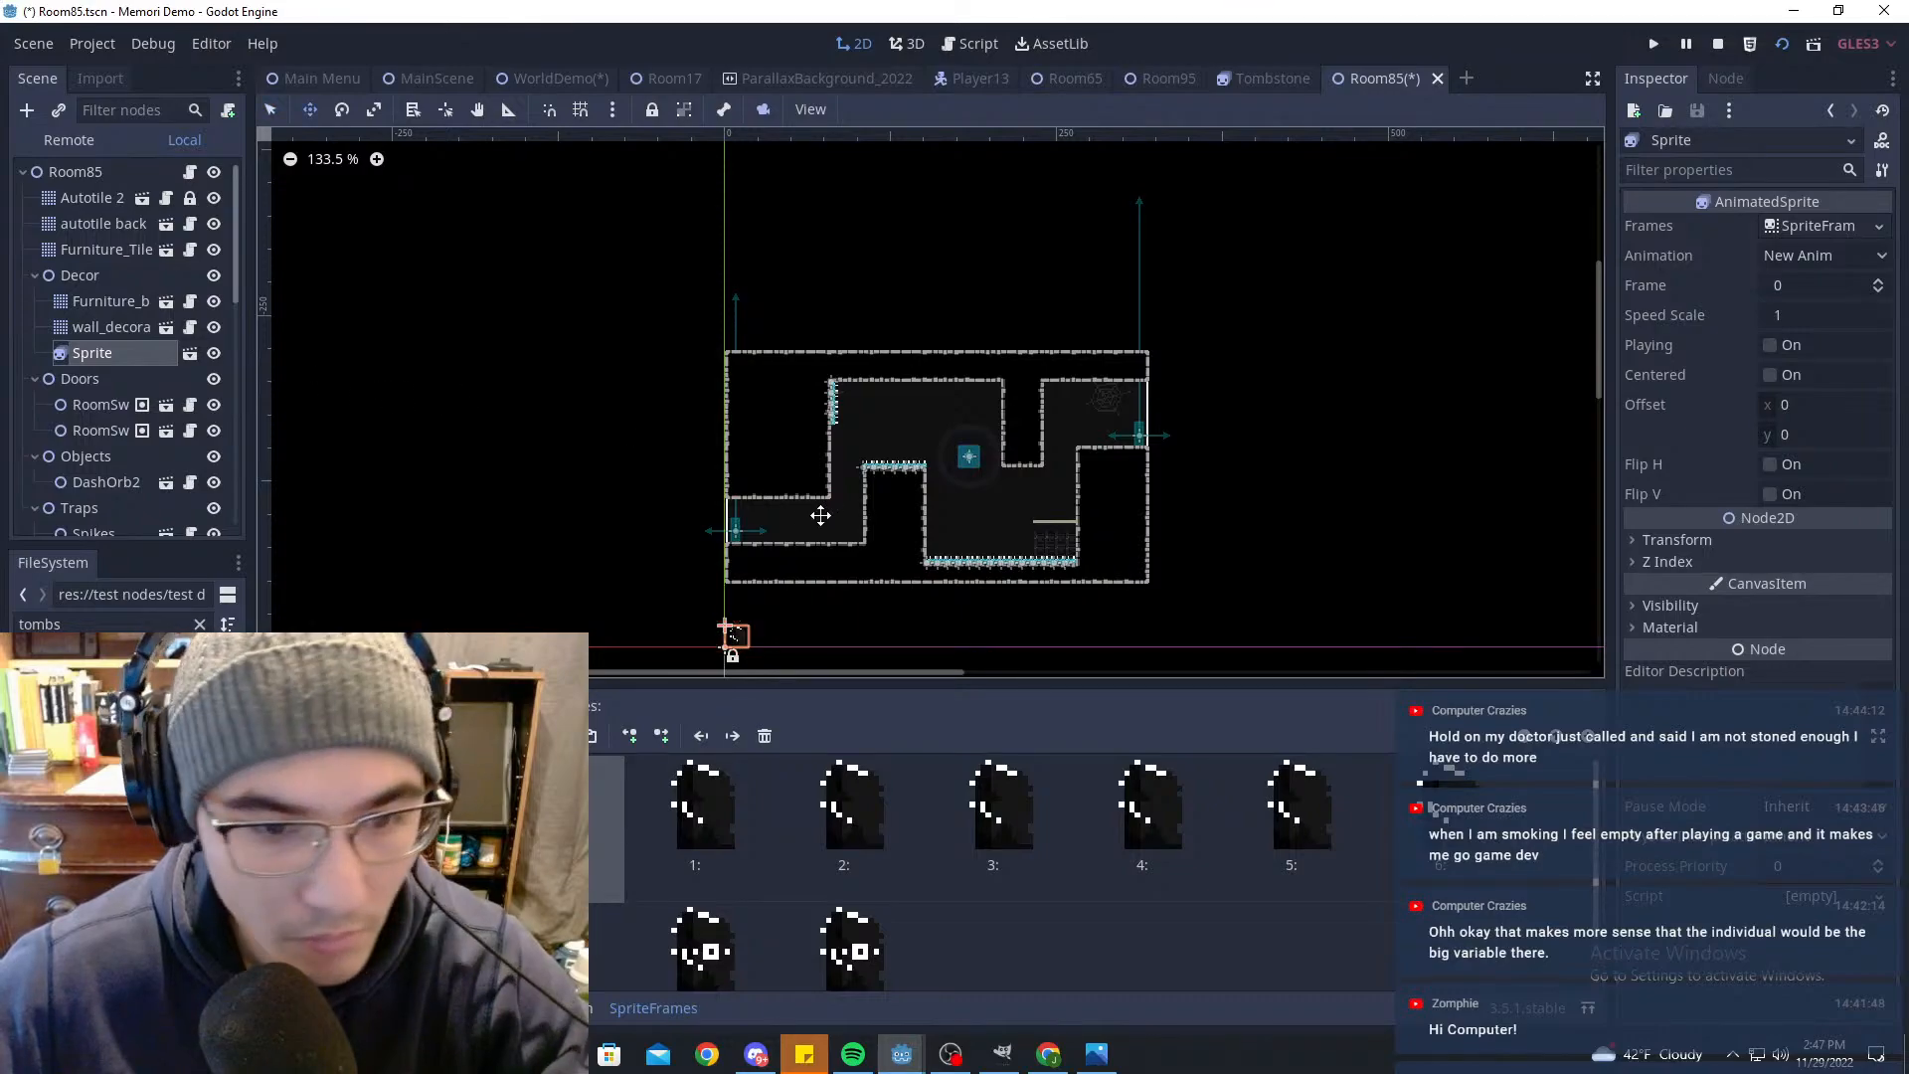
scroll(1155, 358, "up", 6)
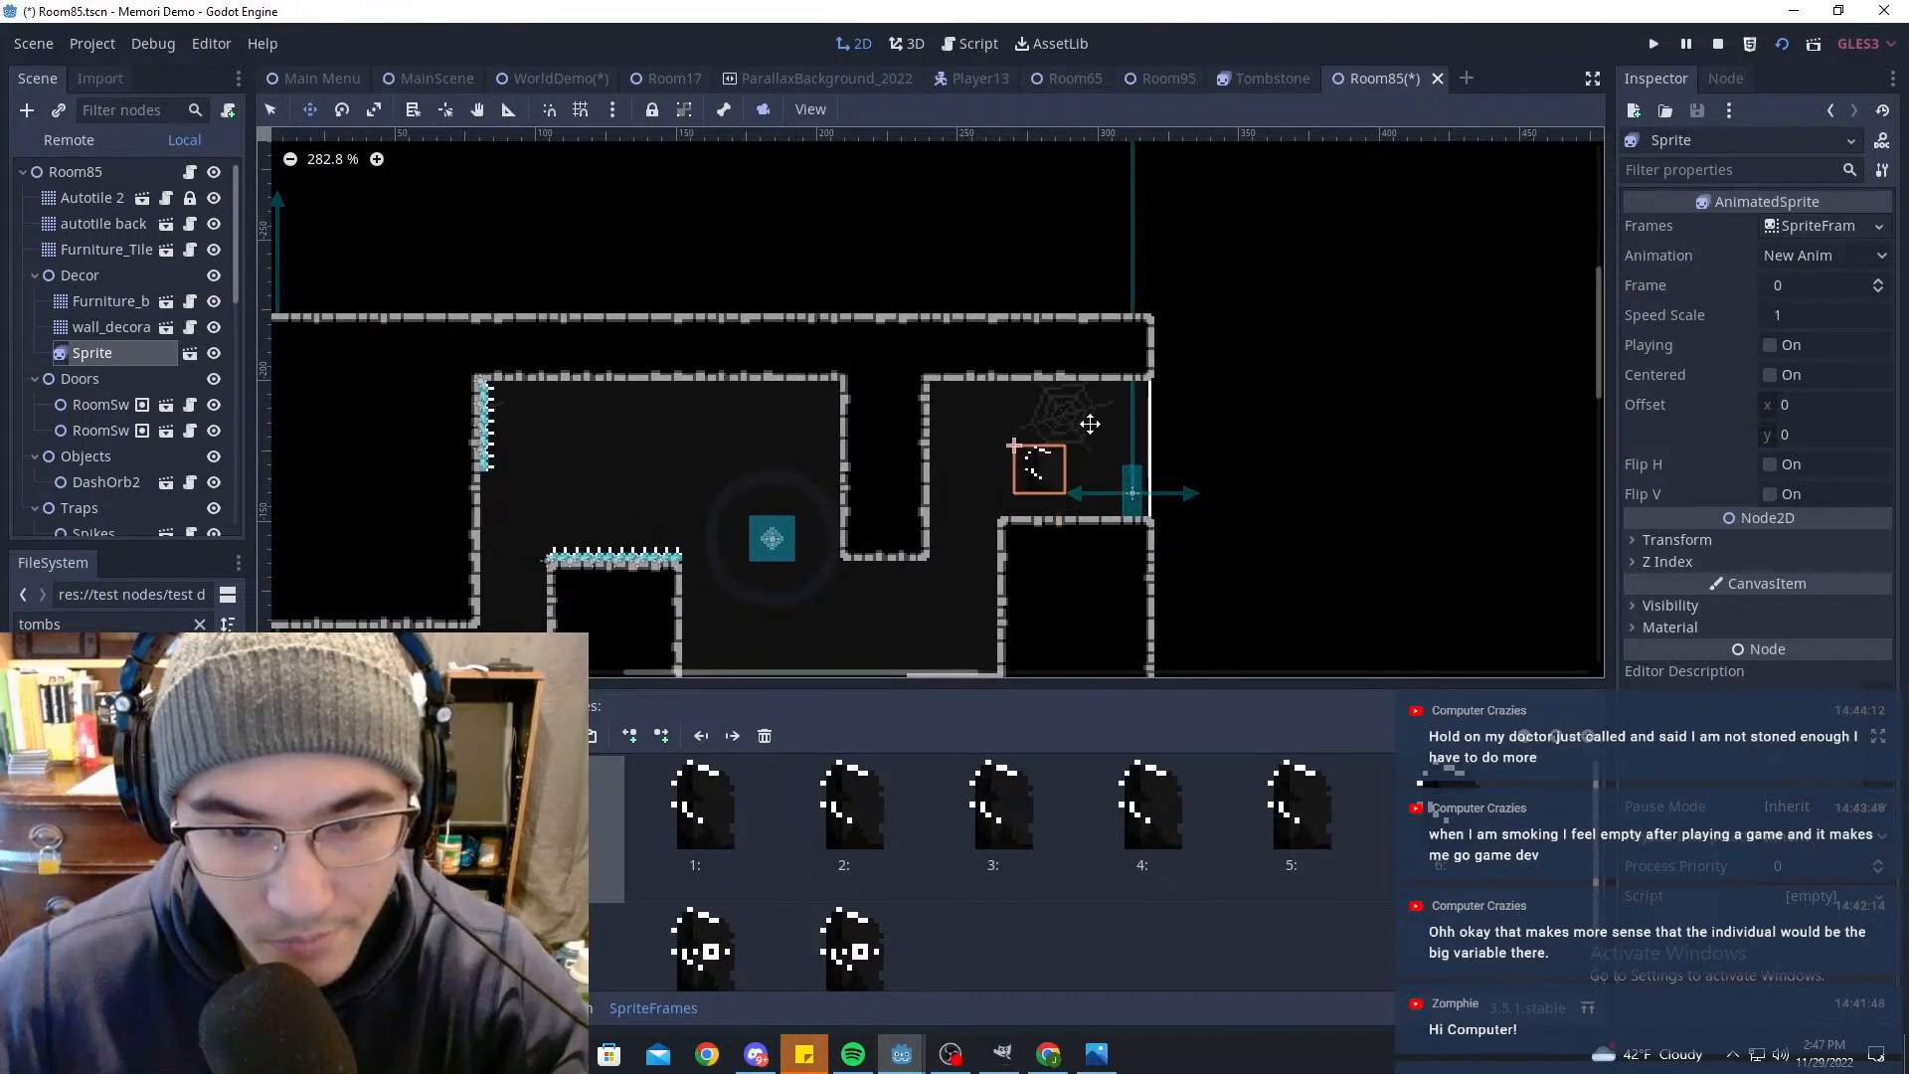
scroll(1087, 422, "up", 7)
scroll(1137, 431, "up", 6)
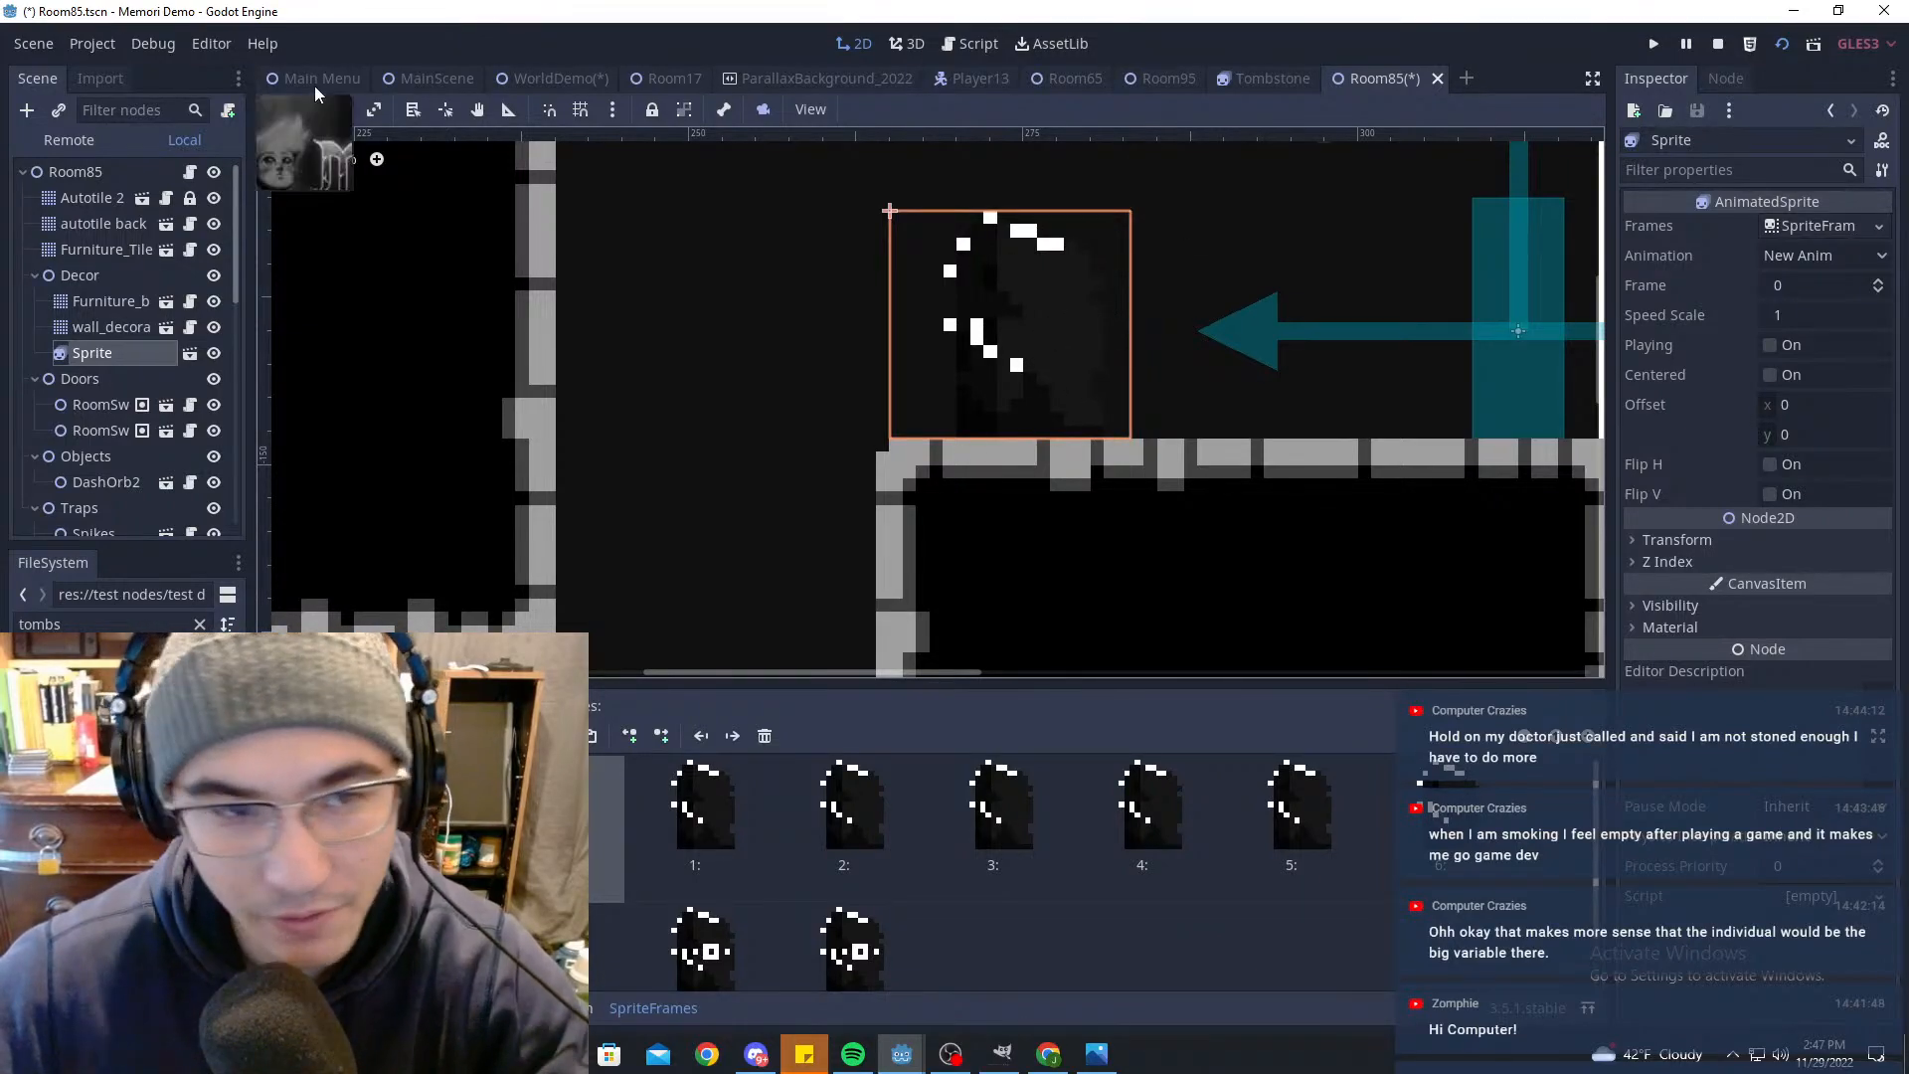
Step: Turn on grid snapping, align the tombstone with the edge of the ledge in Room85, and deselect it
left_click(577, 113)
mouse_move(1100, 336)
left_mouse_down()
mouse_move(1104, 282)
mouse_move(1099, 305)
left_mouse_up()
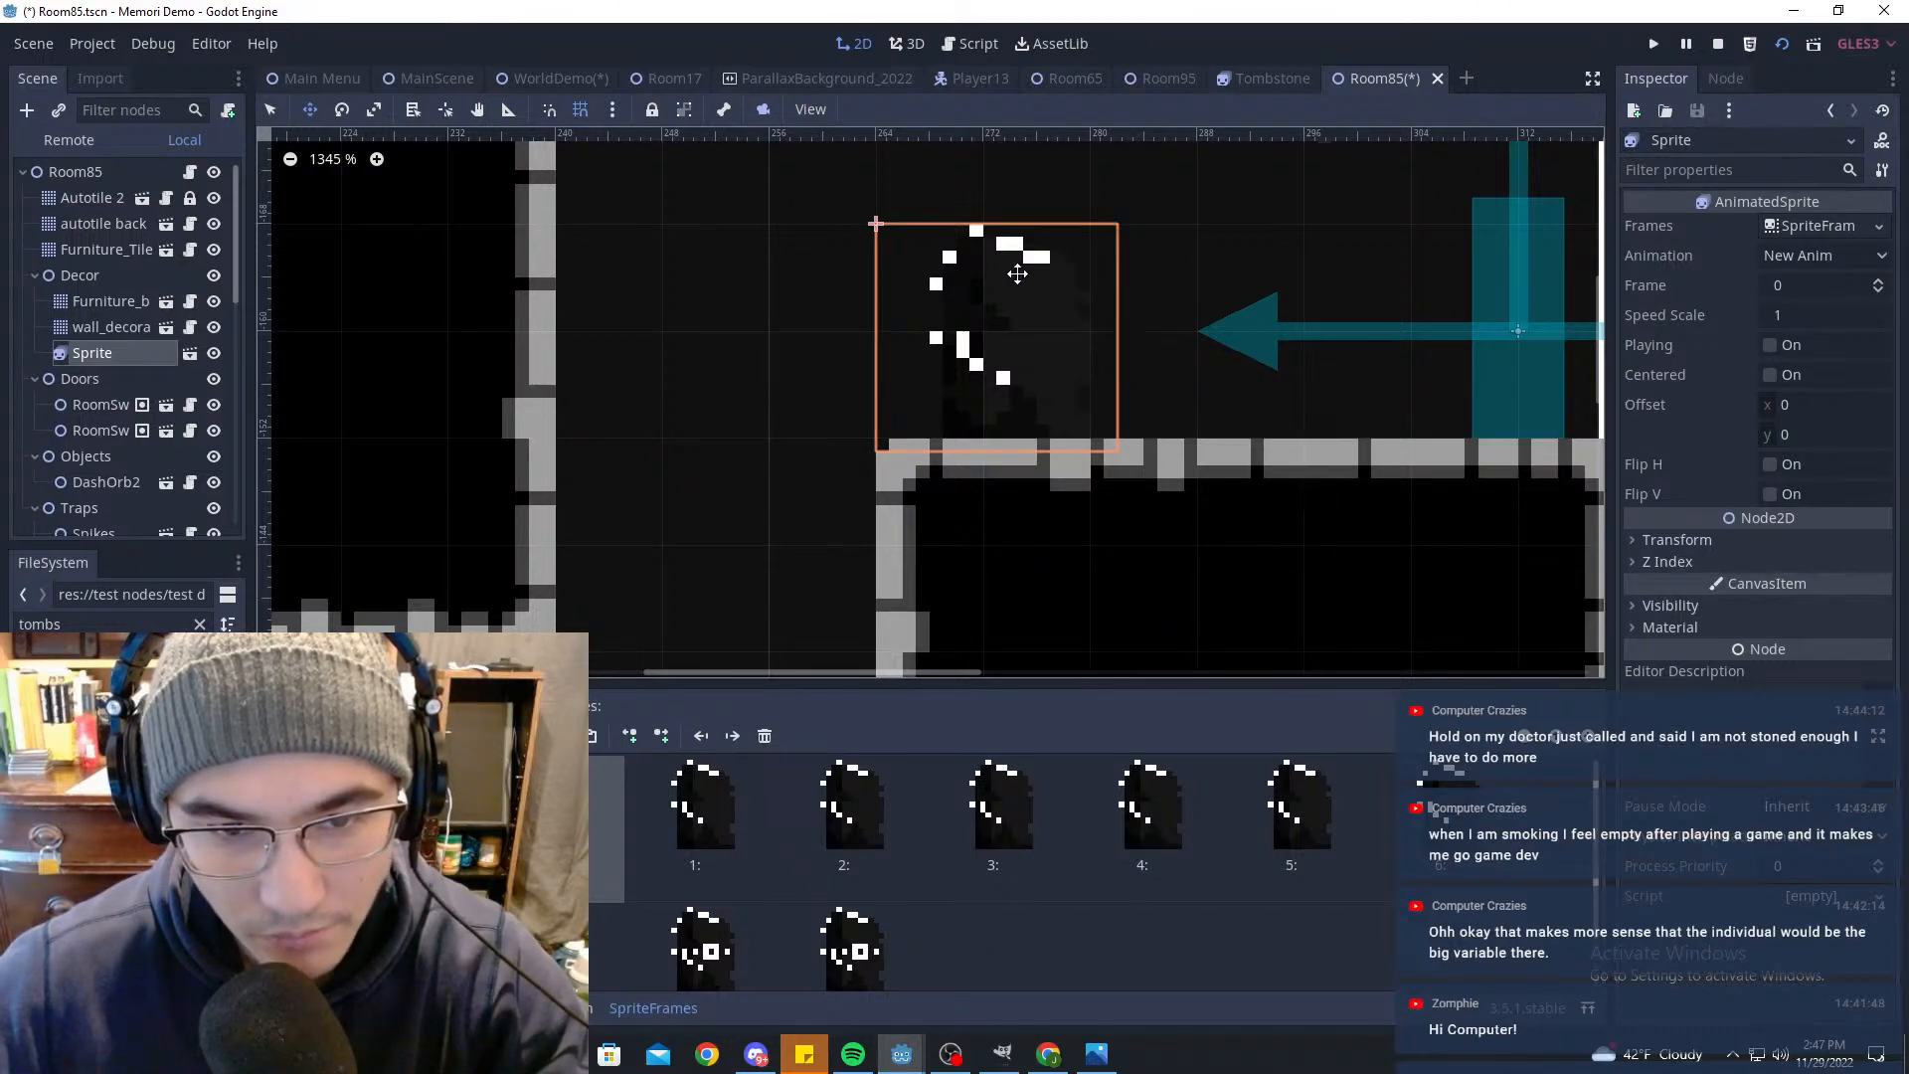
key("q")
left_click(1306, 419)
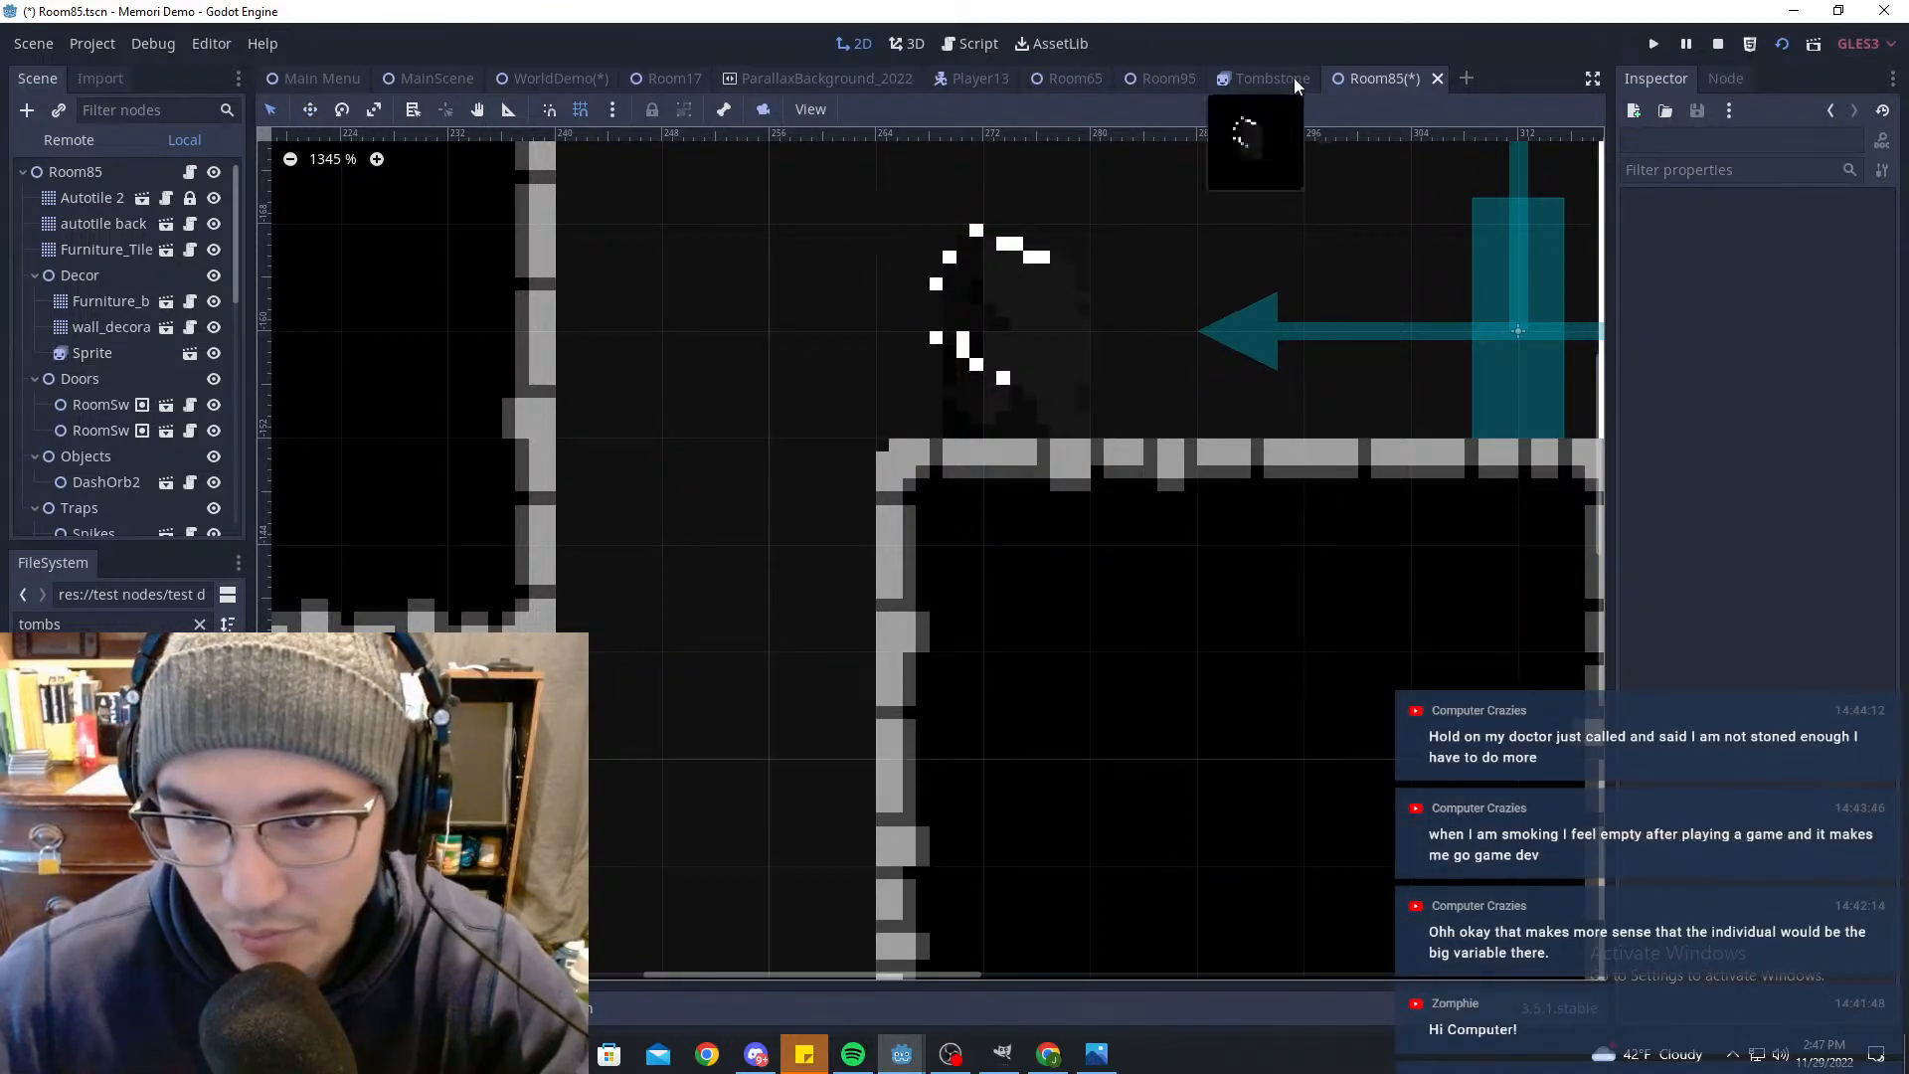
Step: In the Tombstone scene, shift the sprite up by about one pixel above the horizontal axis
left_click(1265, 78)
scroll(845, 452, "up", 5)
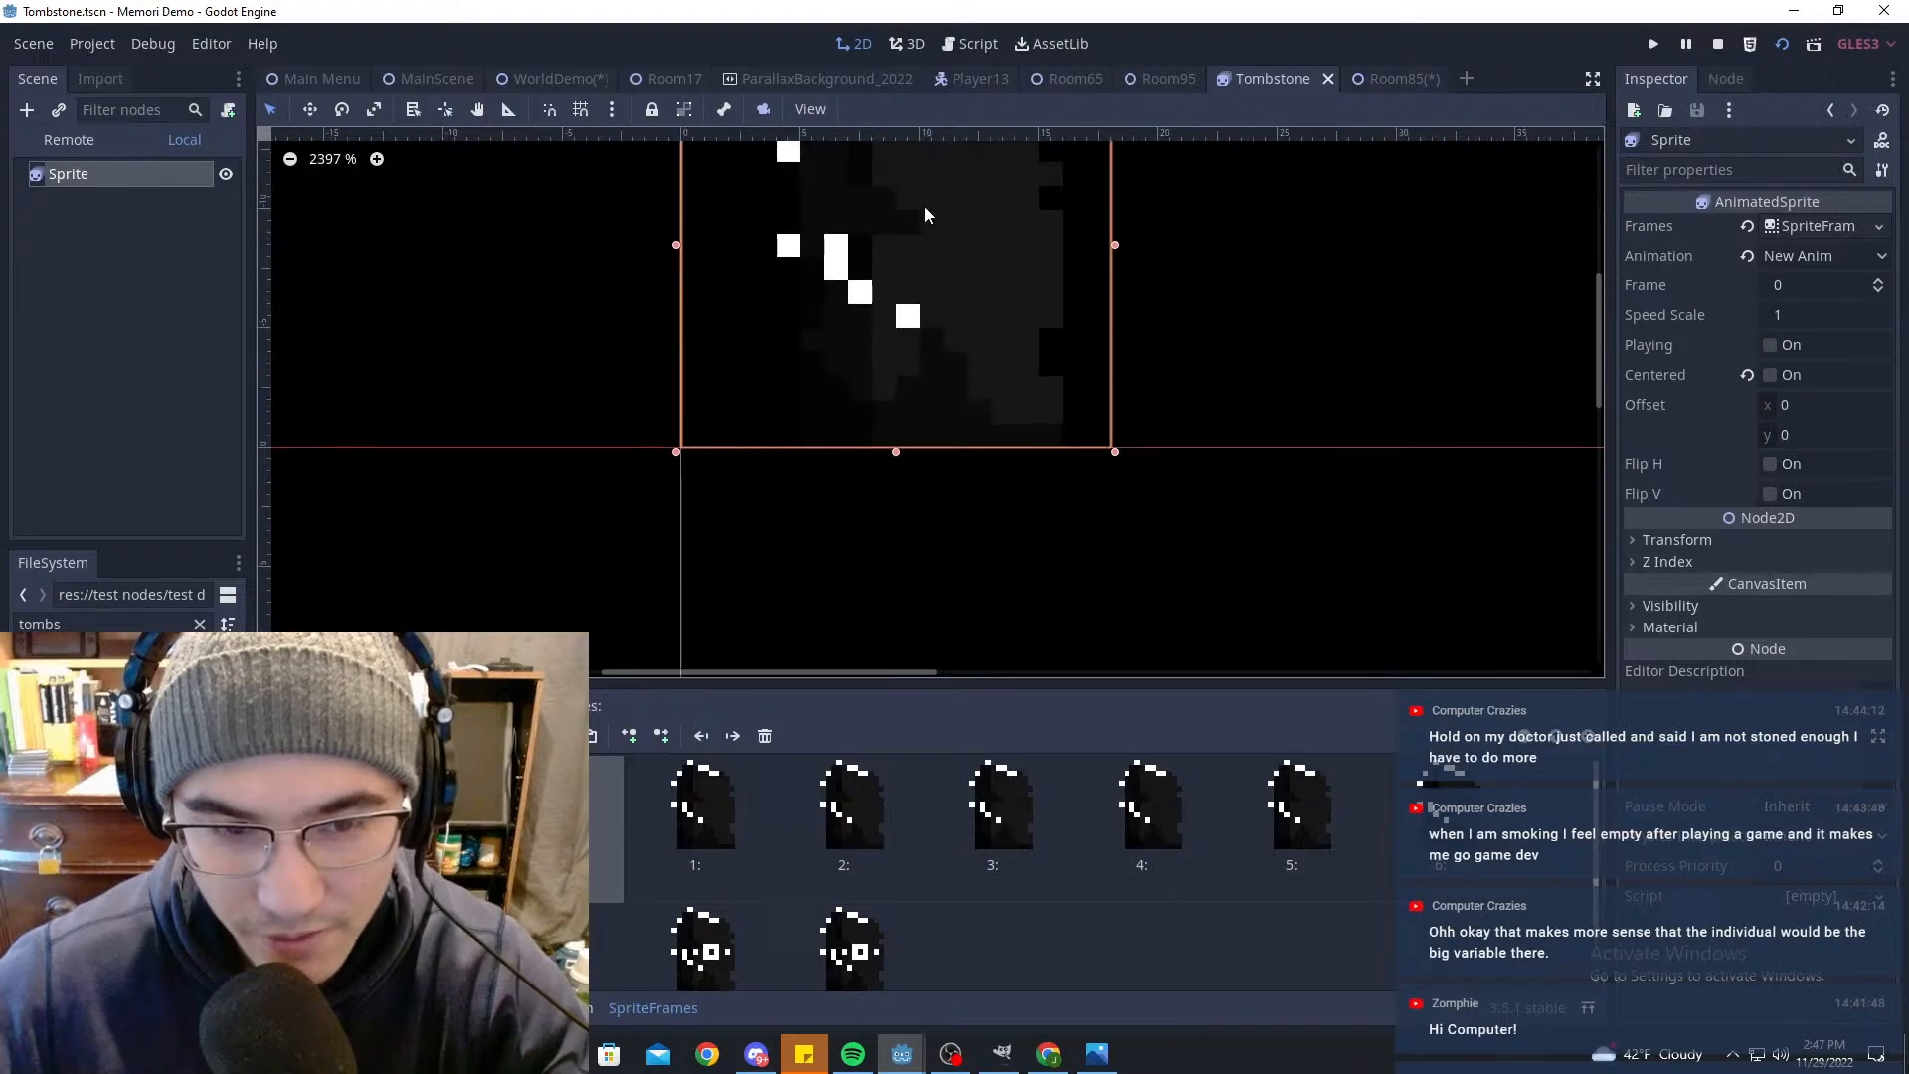
scroll(1016, 249, "down", 2)
middle_click_drag(1017, 248, 1052, 486)
scroll(1052, 486, "up", 2)
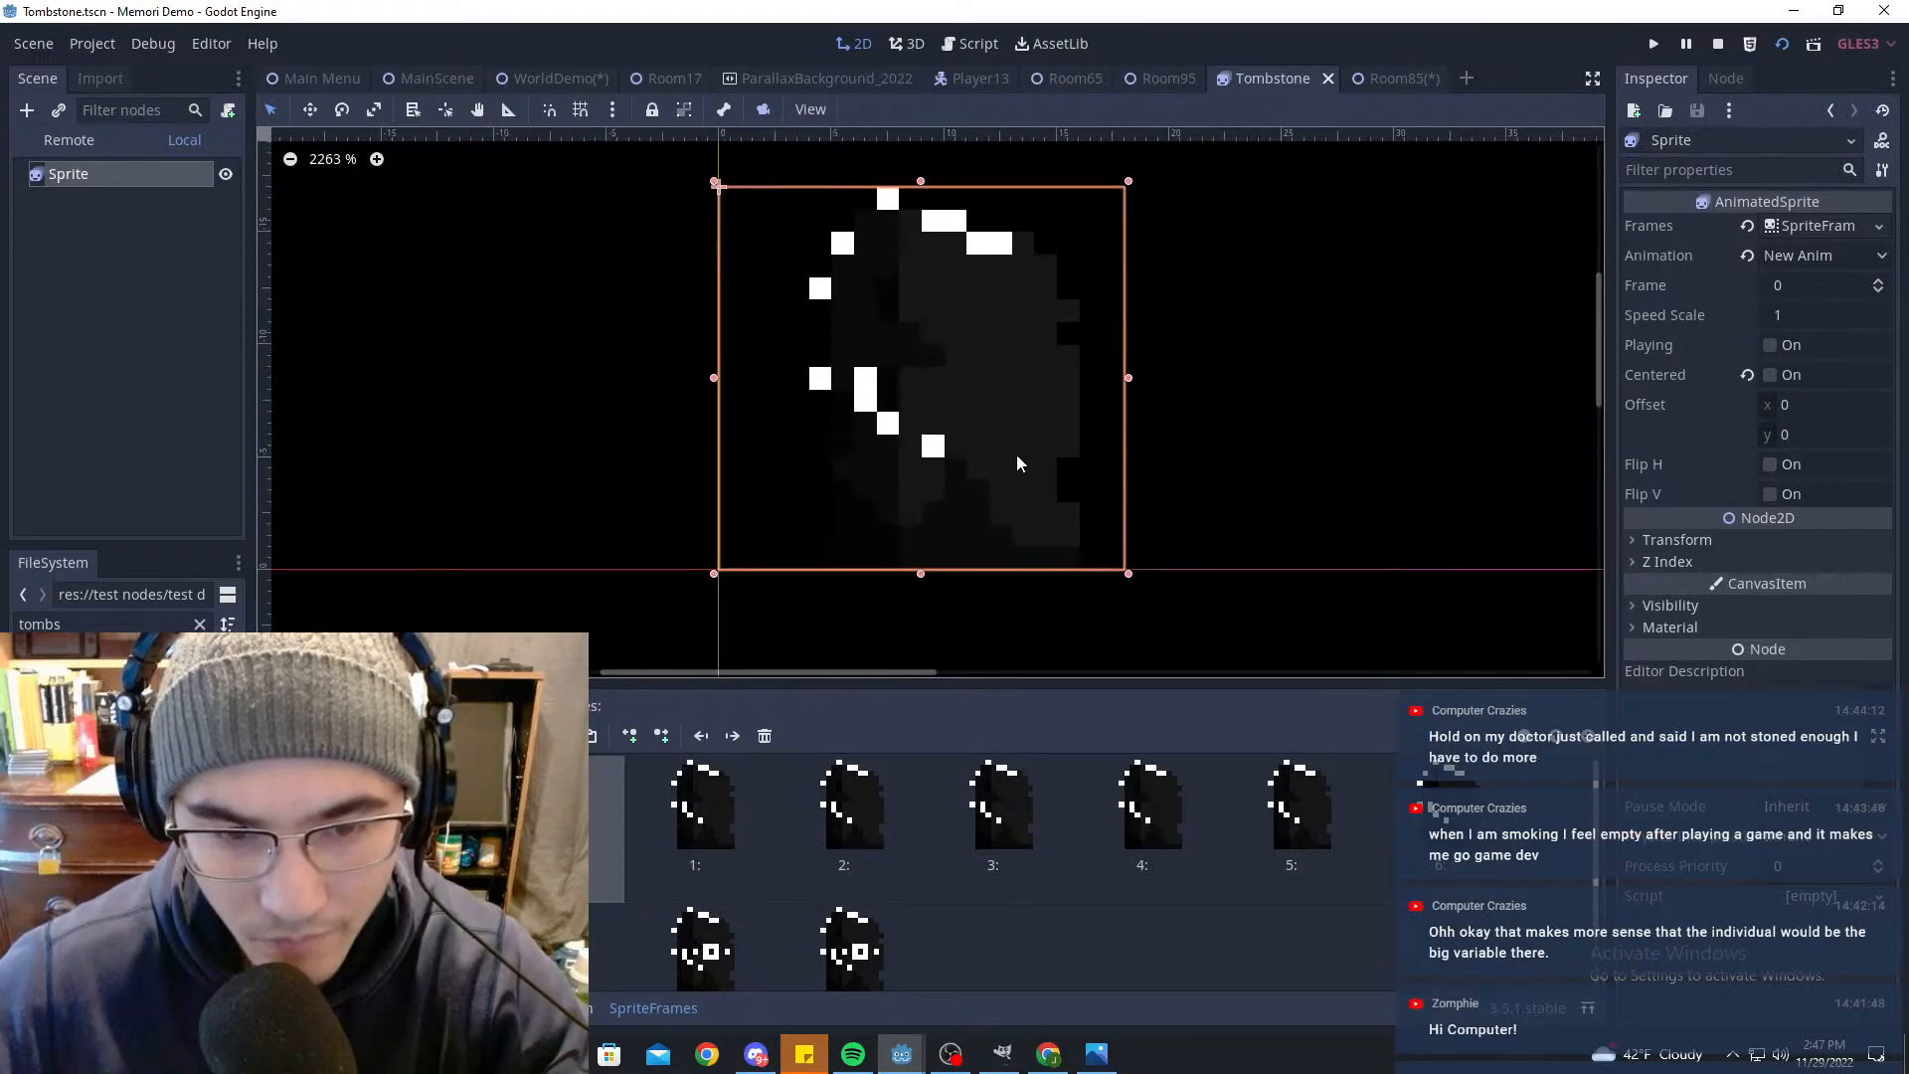
left_click_drag(1004, 421, 1003, 399)
left_click(1209, 403)
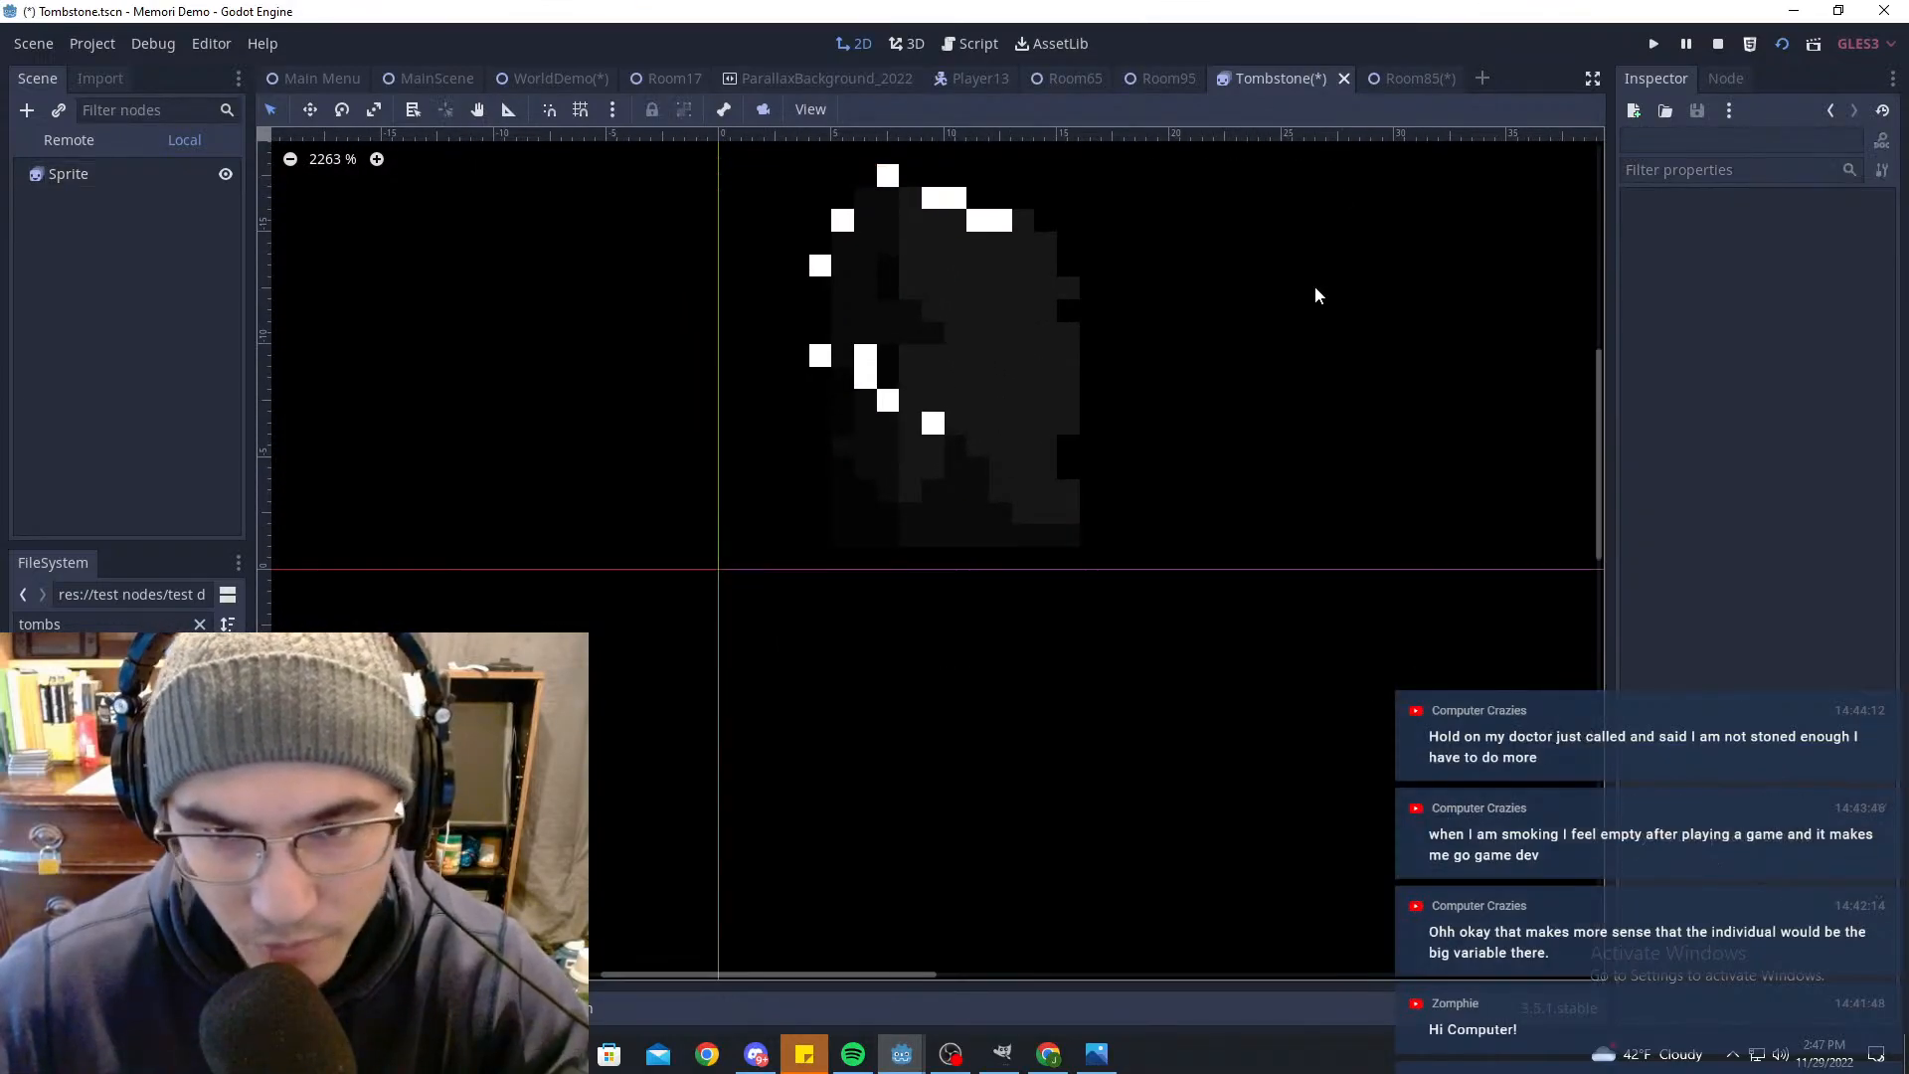
Step: Return to Room85, save the scene and check how the tombstone lines up with the ledge floor
left_click(1389, 79)
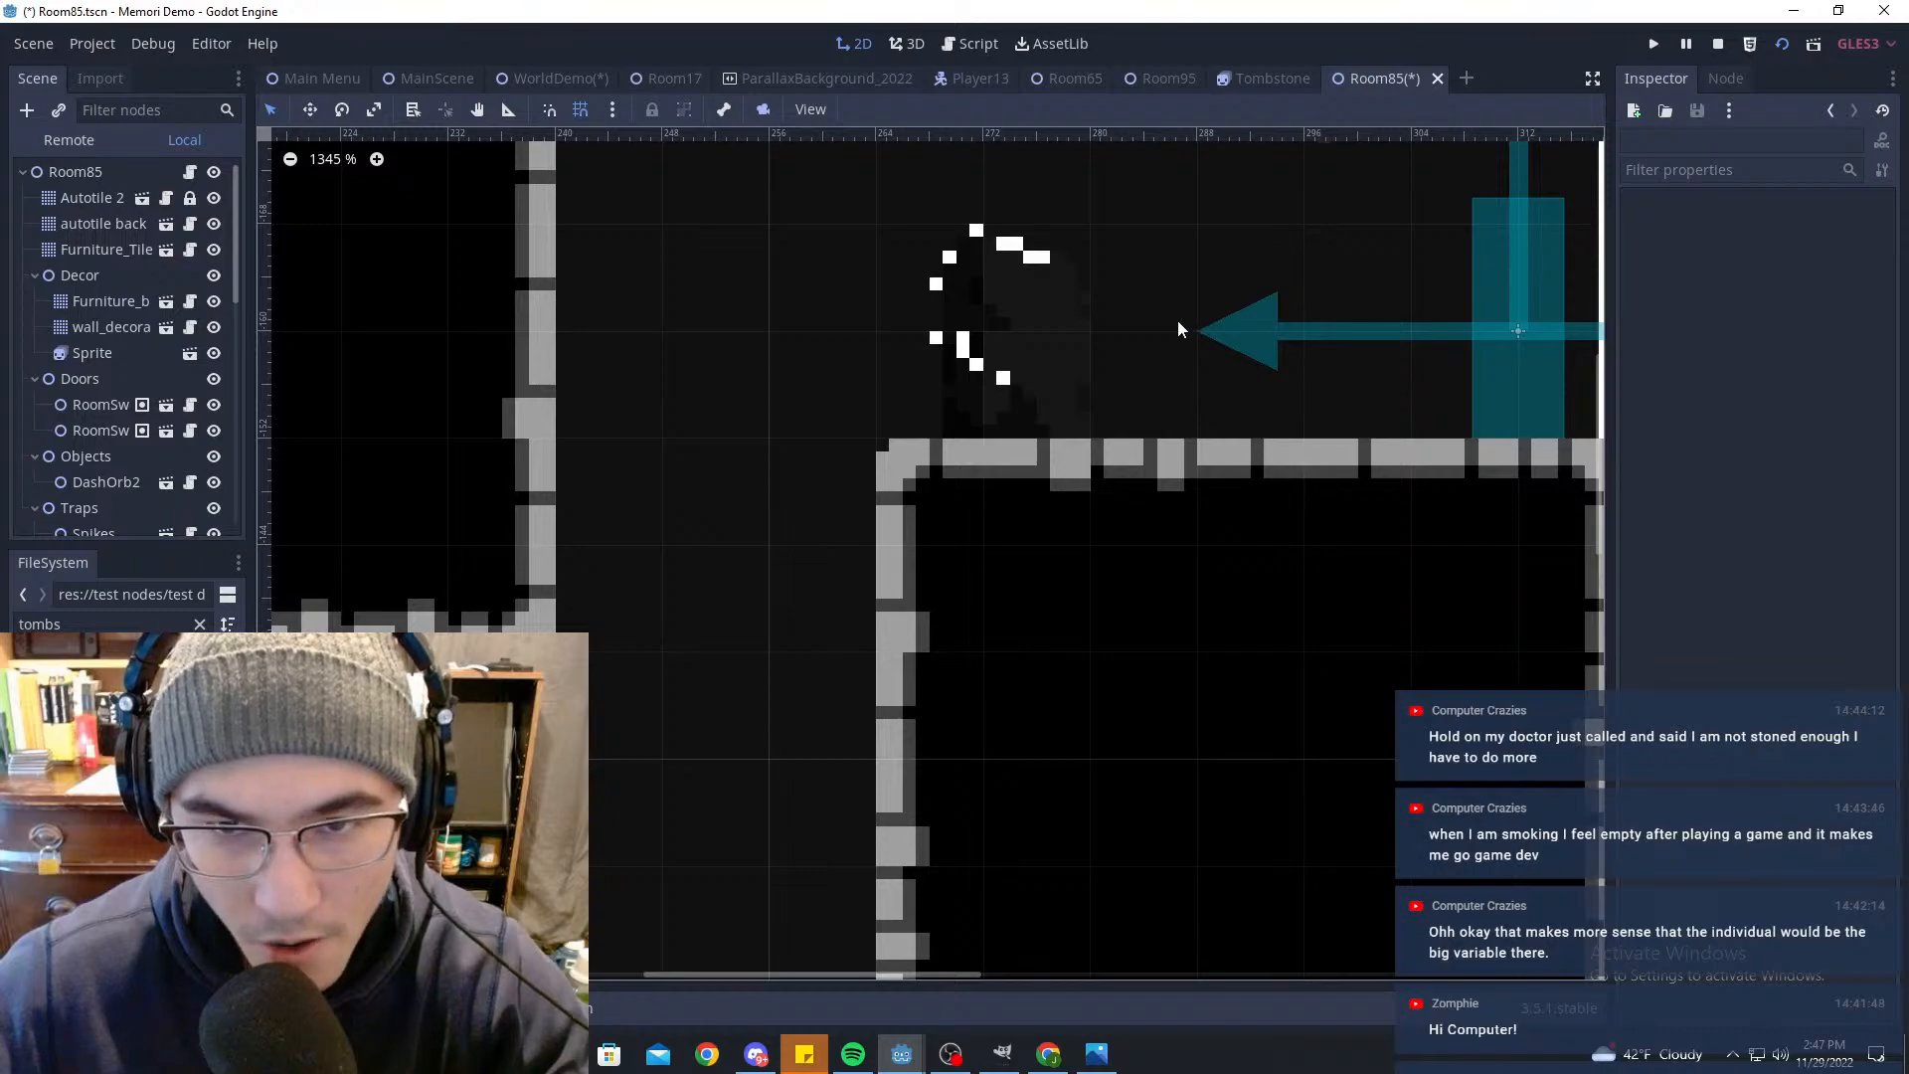
key("ctrl+s")
left_click(1024, 370)
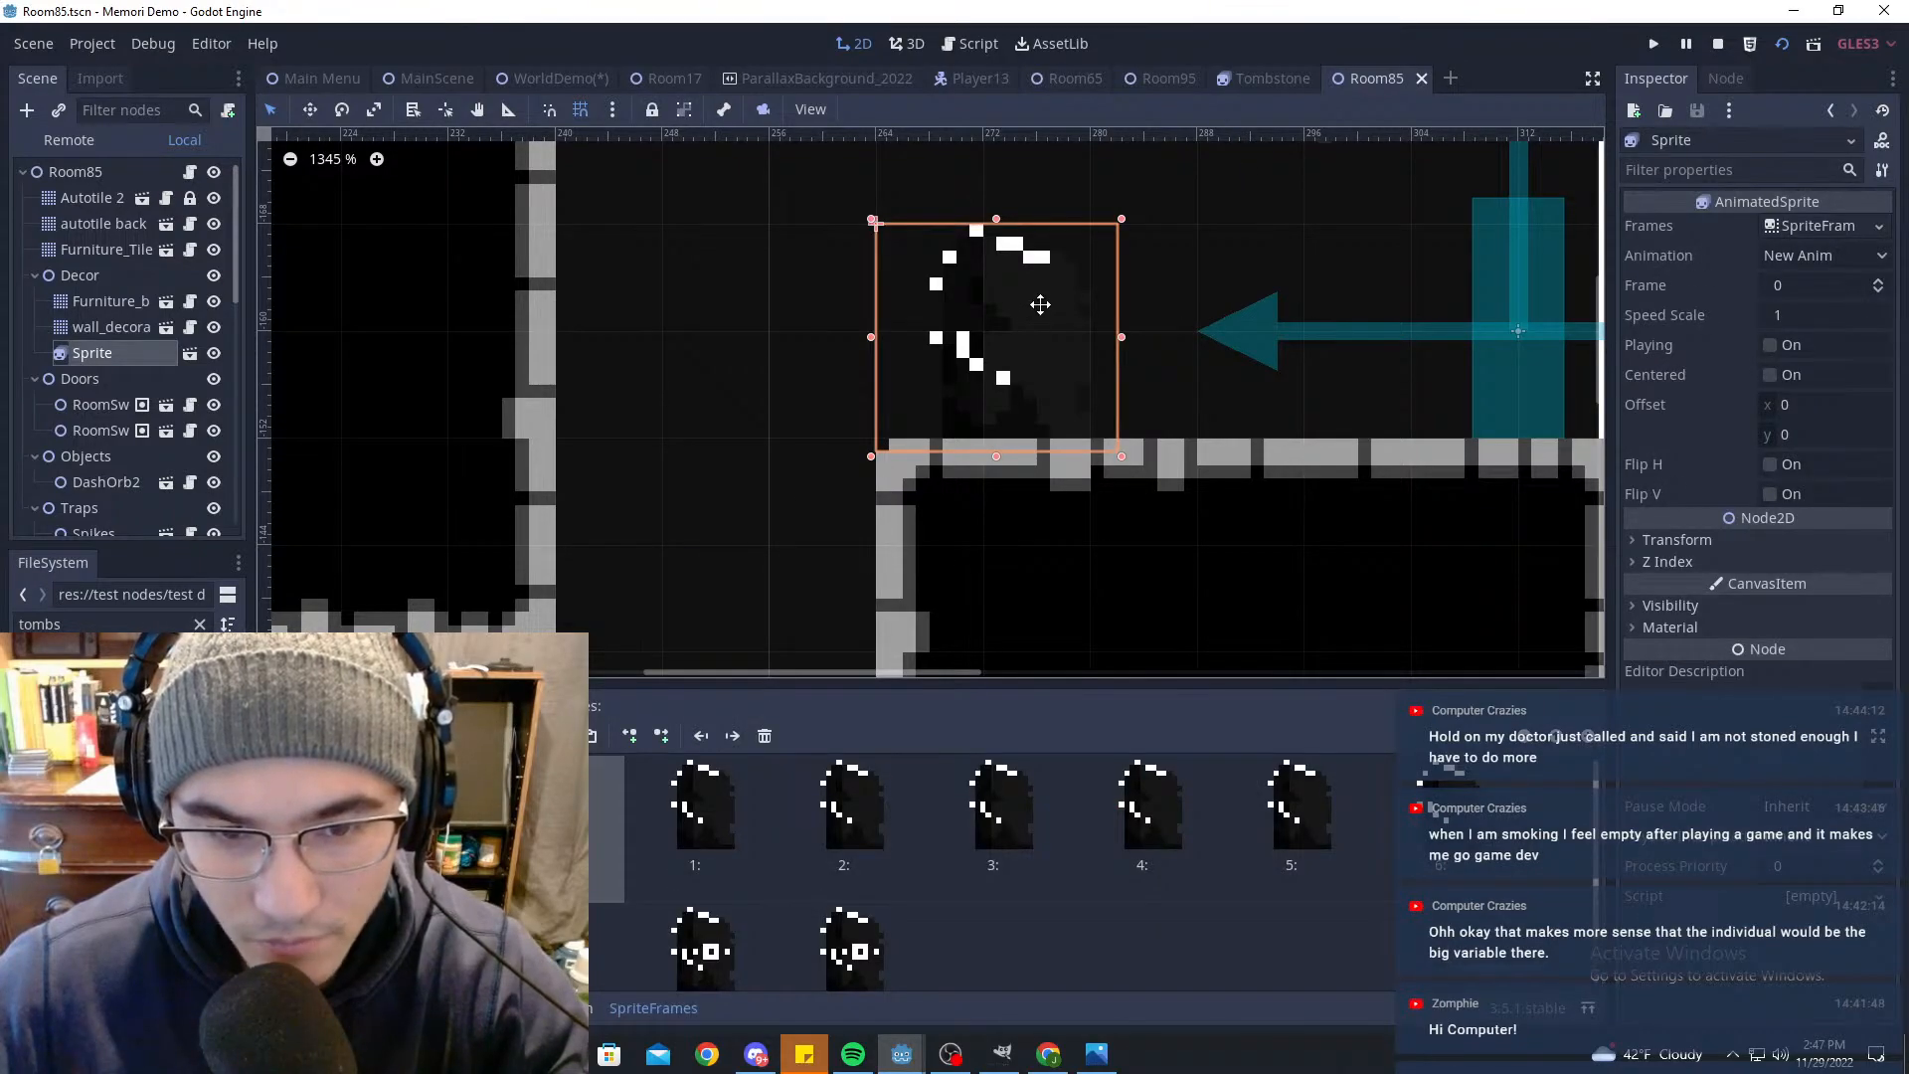
mouse_move(1040, 304)
left_mouse_down()
mouse_move(1041, 282)
mouse_move(1040, 307)
mouse_move(1070, 286)
mouse_move(1065, 317)
mouse_move(1083, 290)
mouse_move(1083, 322)
mouse_move(1035, 313)
left_mouse_up()
left_click(1169, 462)
scroll(1134, 428, "down", 5)
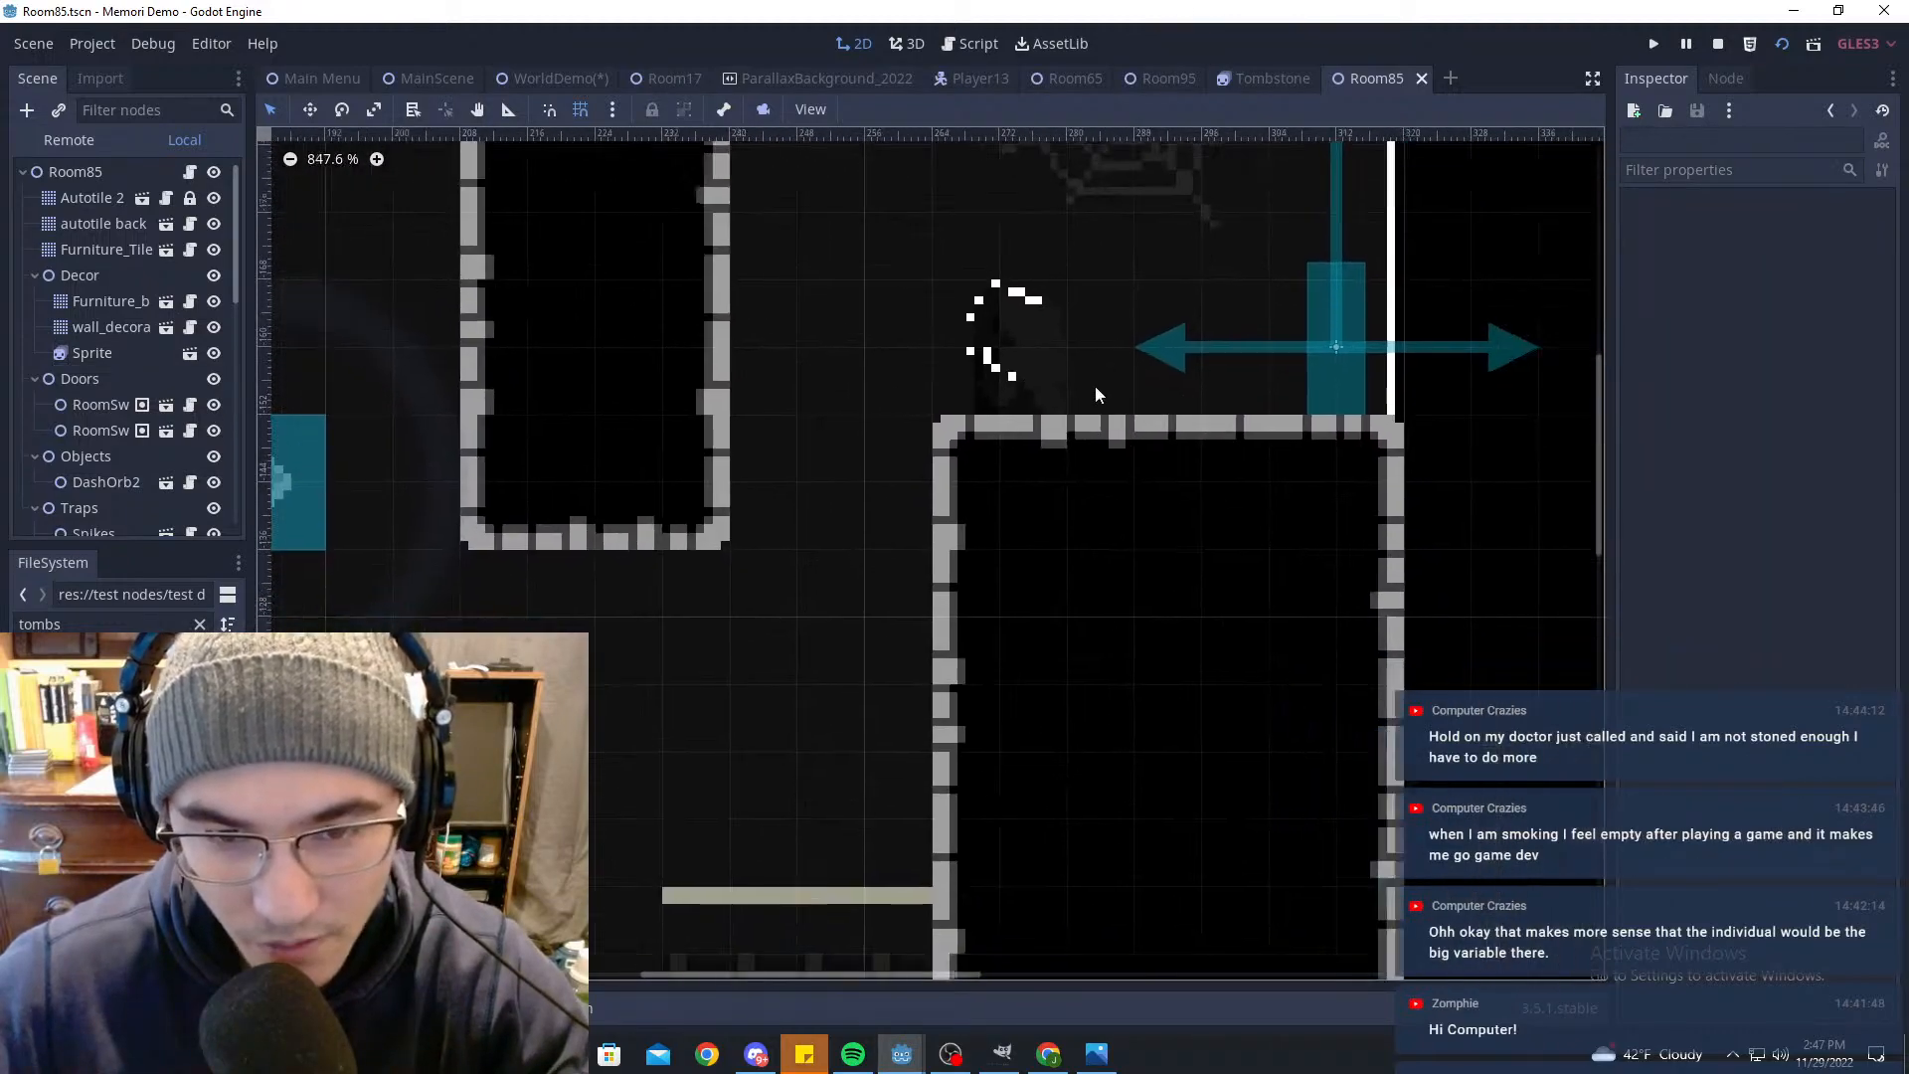
scroll(1024, 328, "up", 4)
left_click(1015, 361)
left_click(1196, 304)
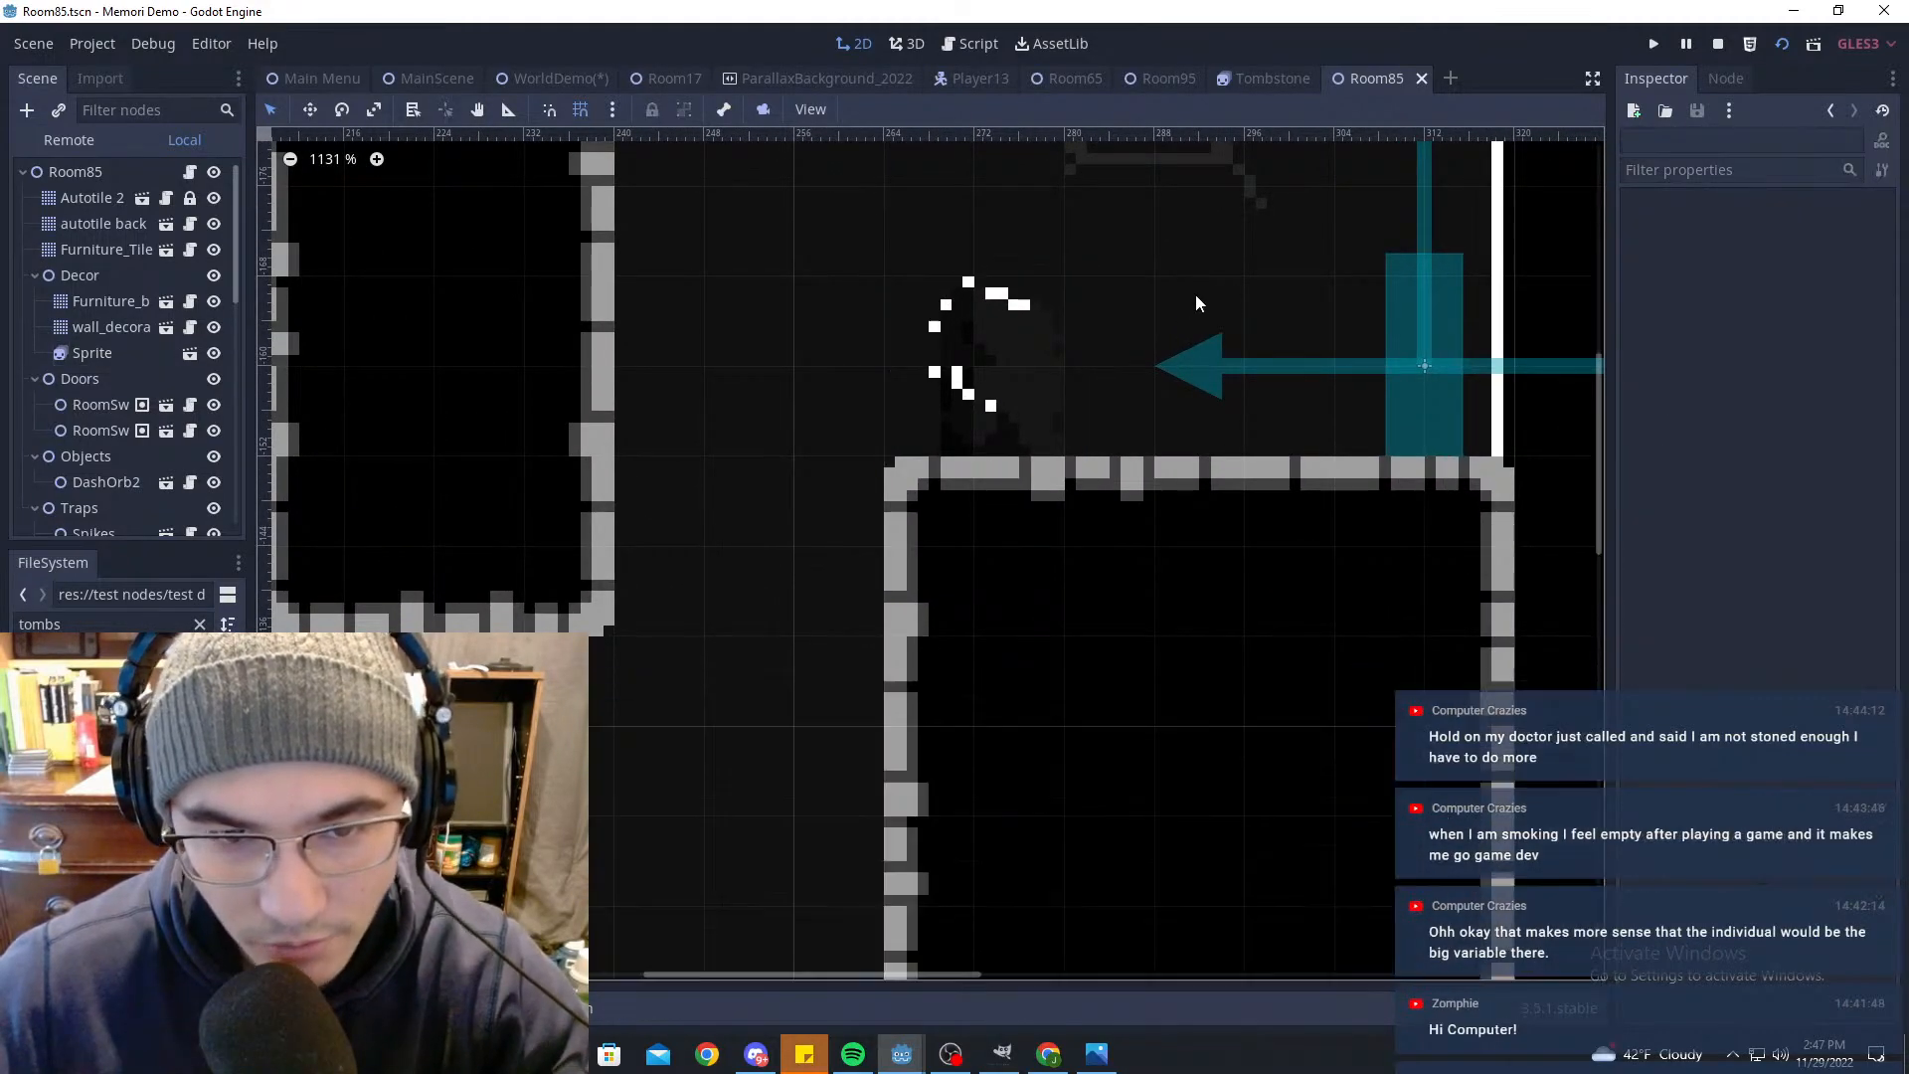
left_click(970, 353)
left_click(1231, 294)
Step: Examine the tombstone's size and placement against the web, doorway and overall layout of Room85
scroll(1229, 297, "down", 3)
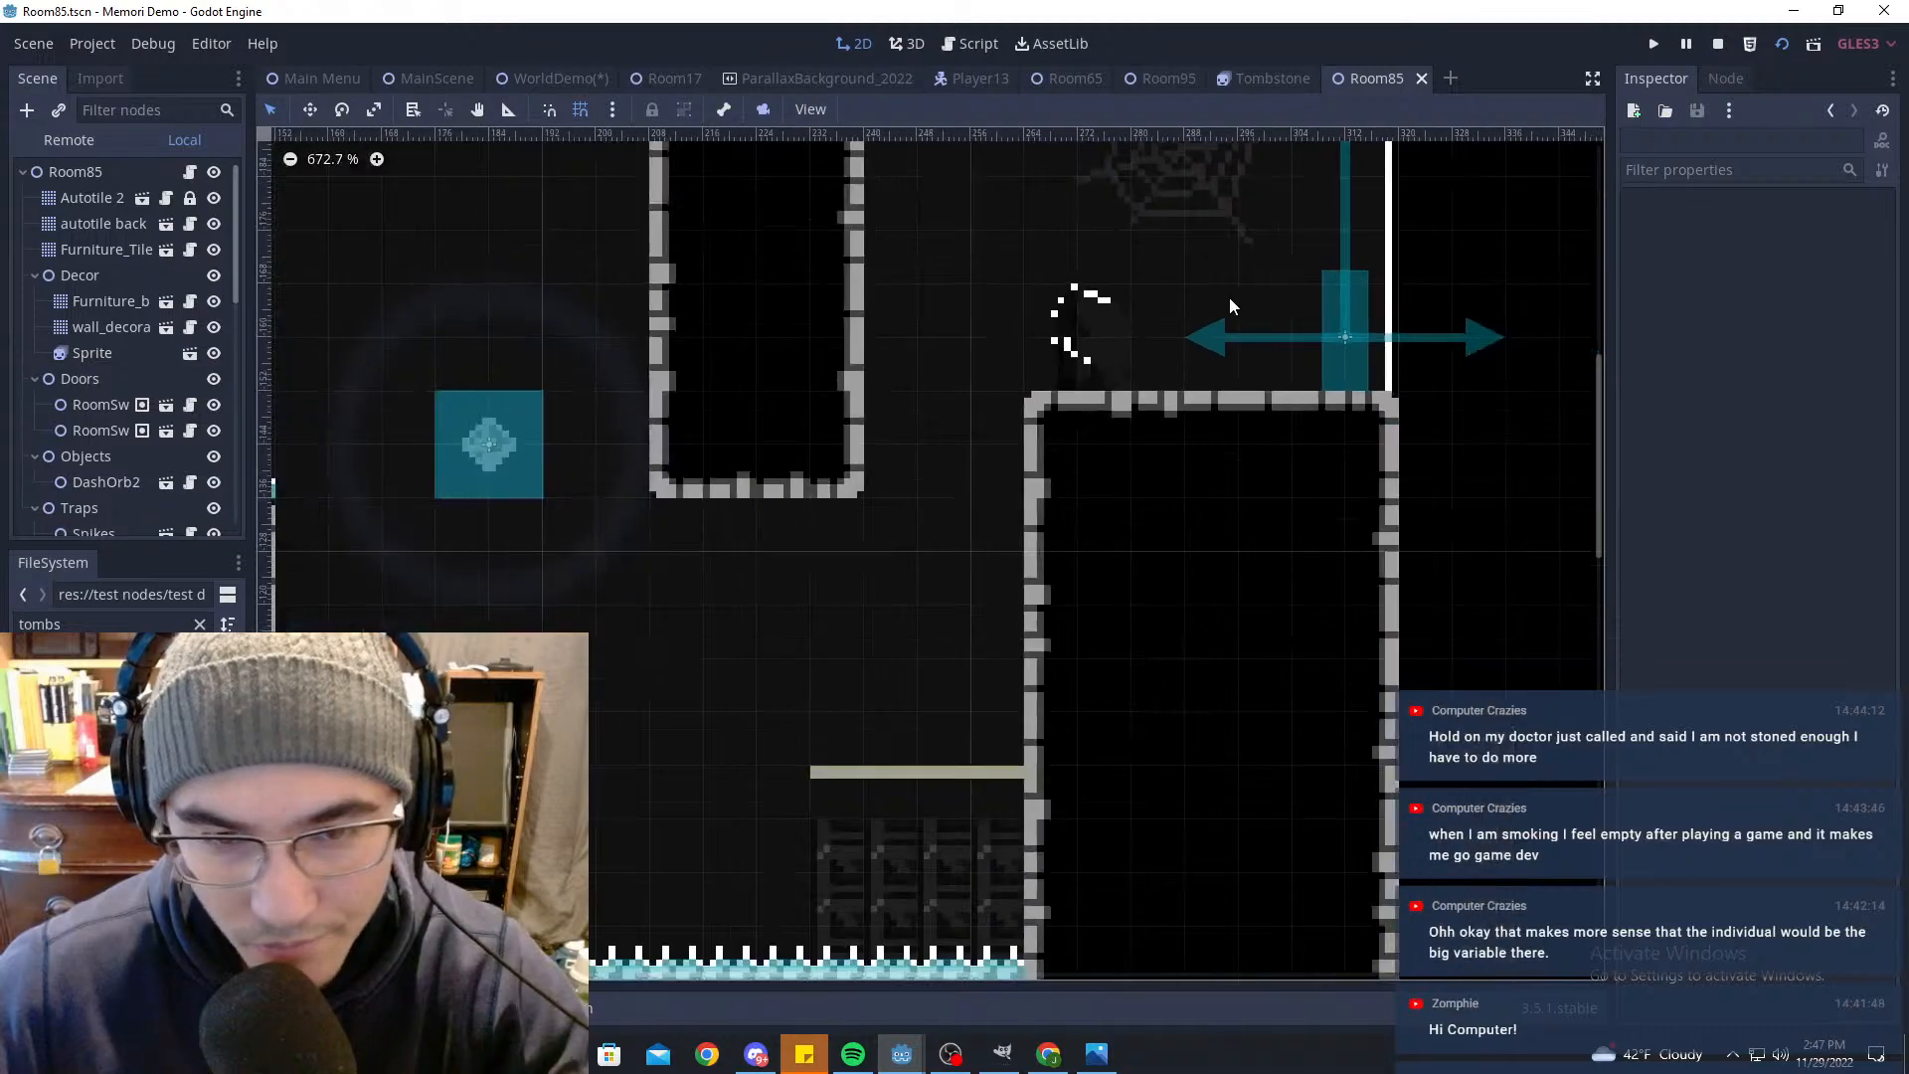
scroll(1441, 360, "down", 3)
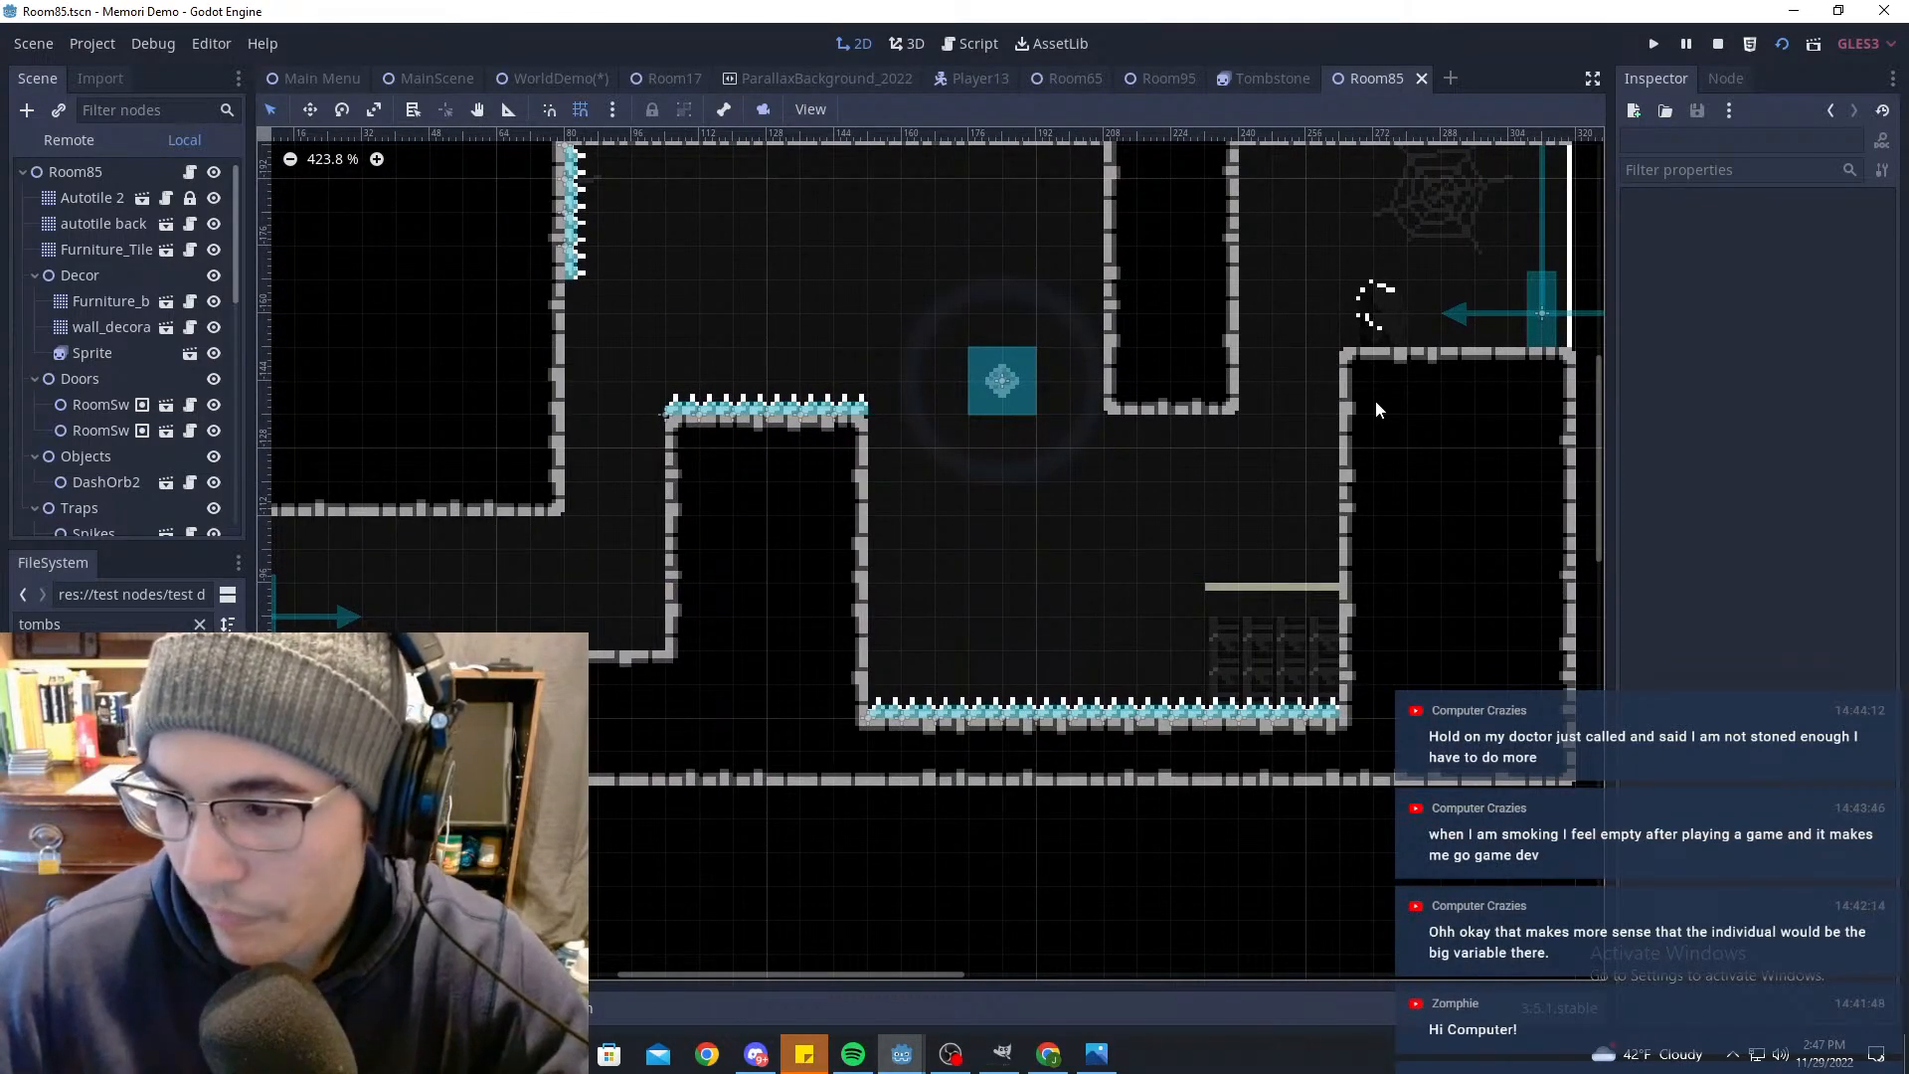
scroll(1018, 362, "down", 3)
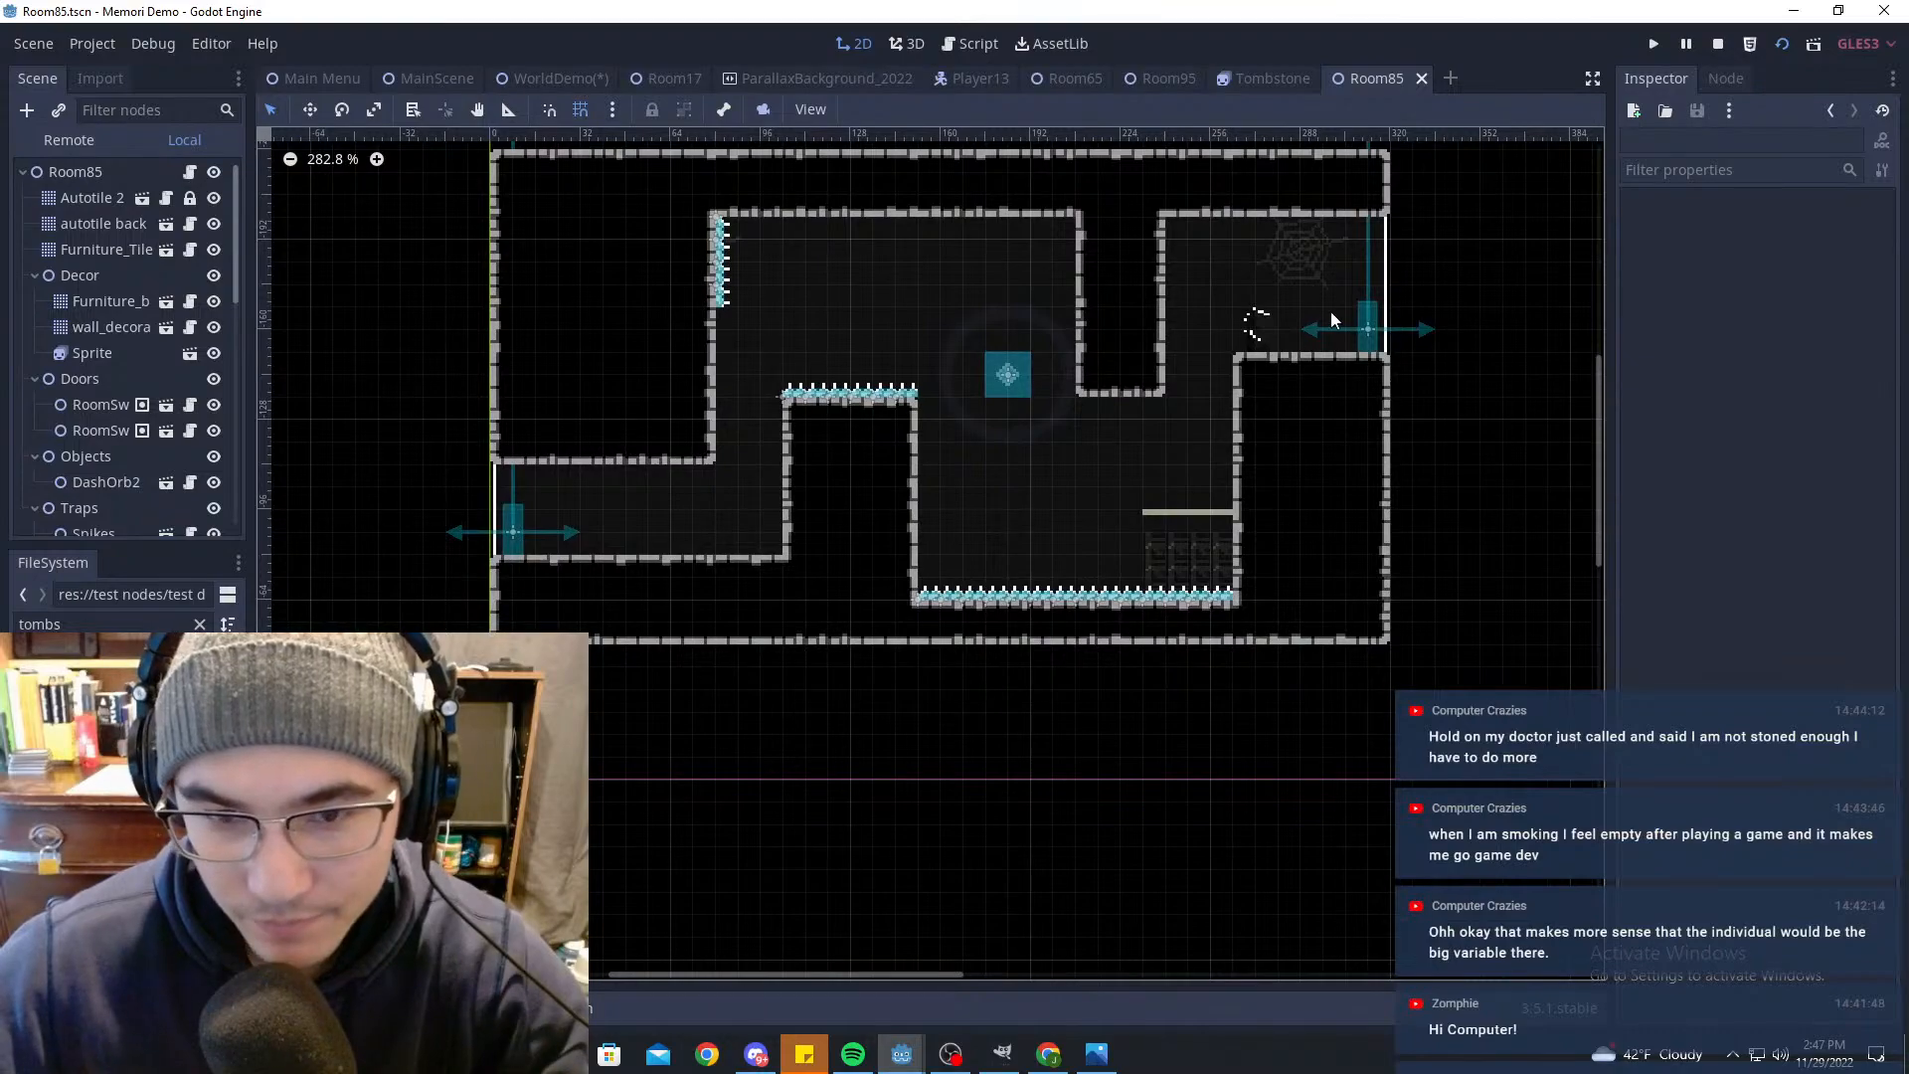
scroll(1293, 293, "up", 4)
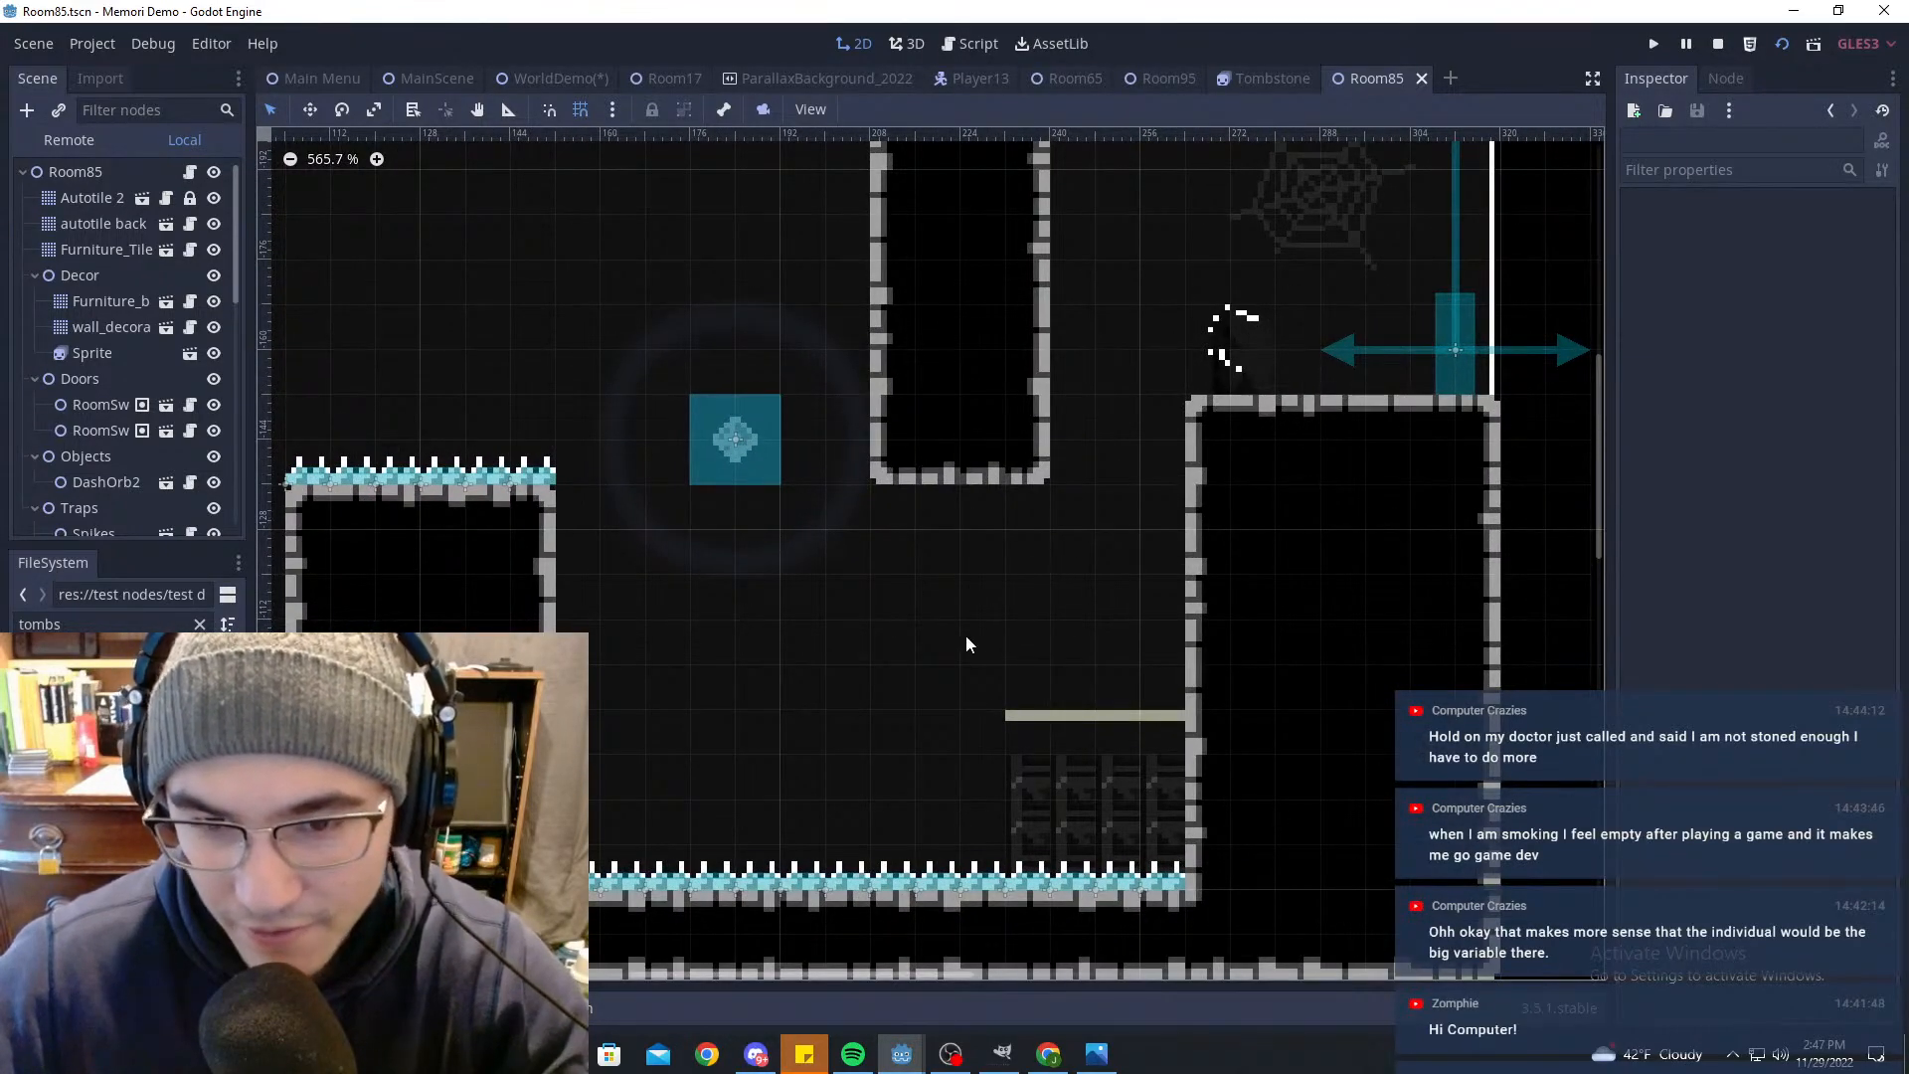
scroll(1254, 367, "up", 4)
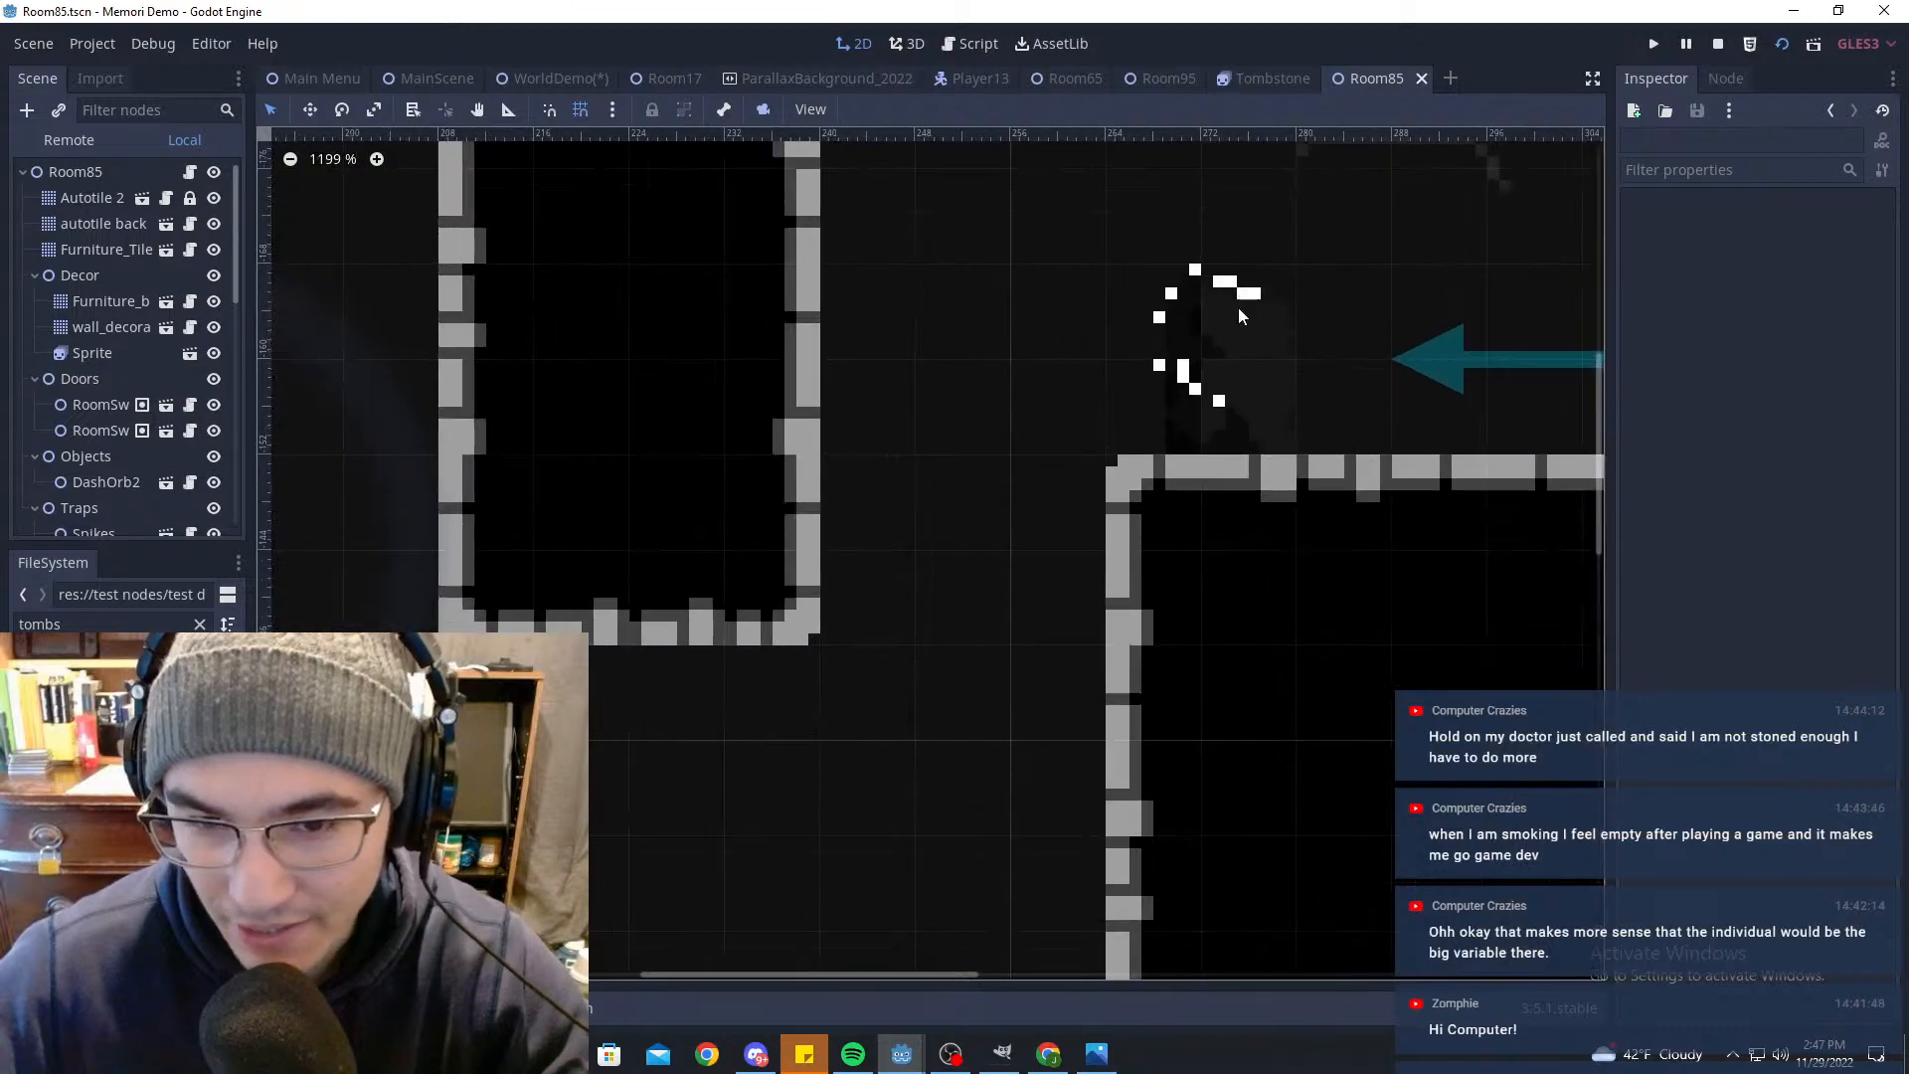
scroll(1319, 338, "down", 5)
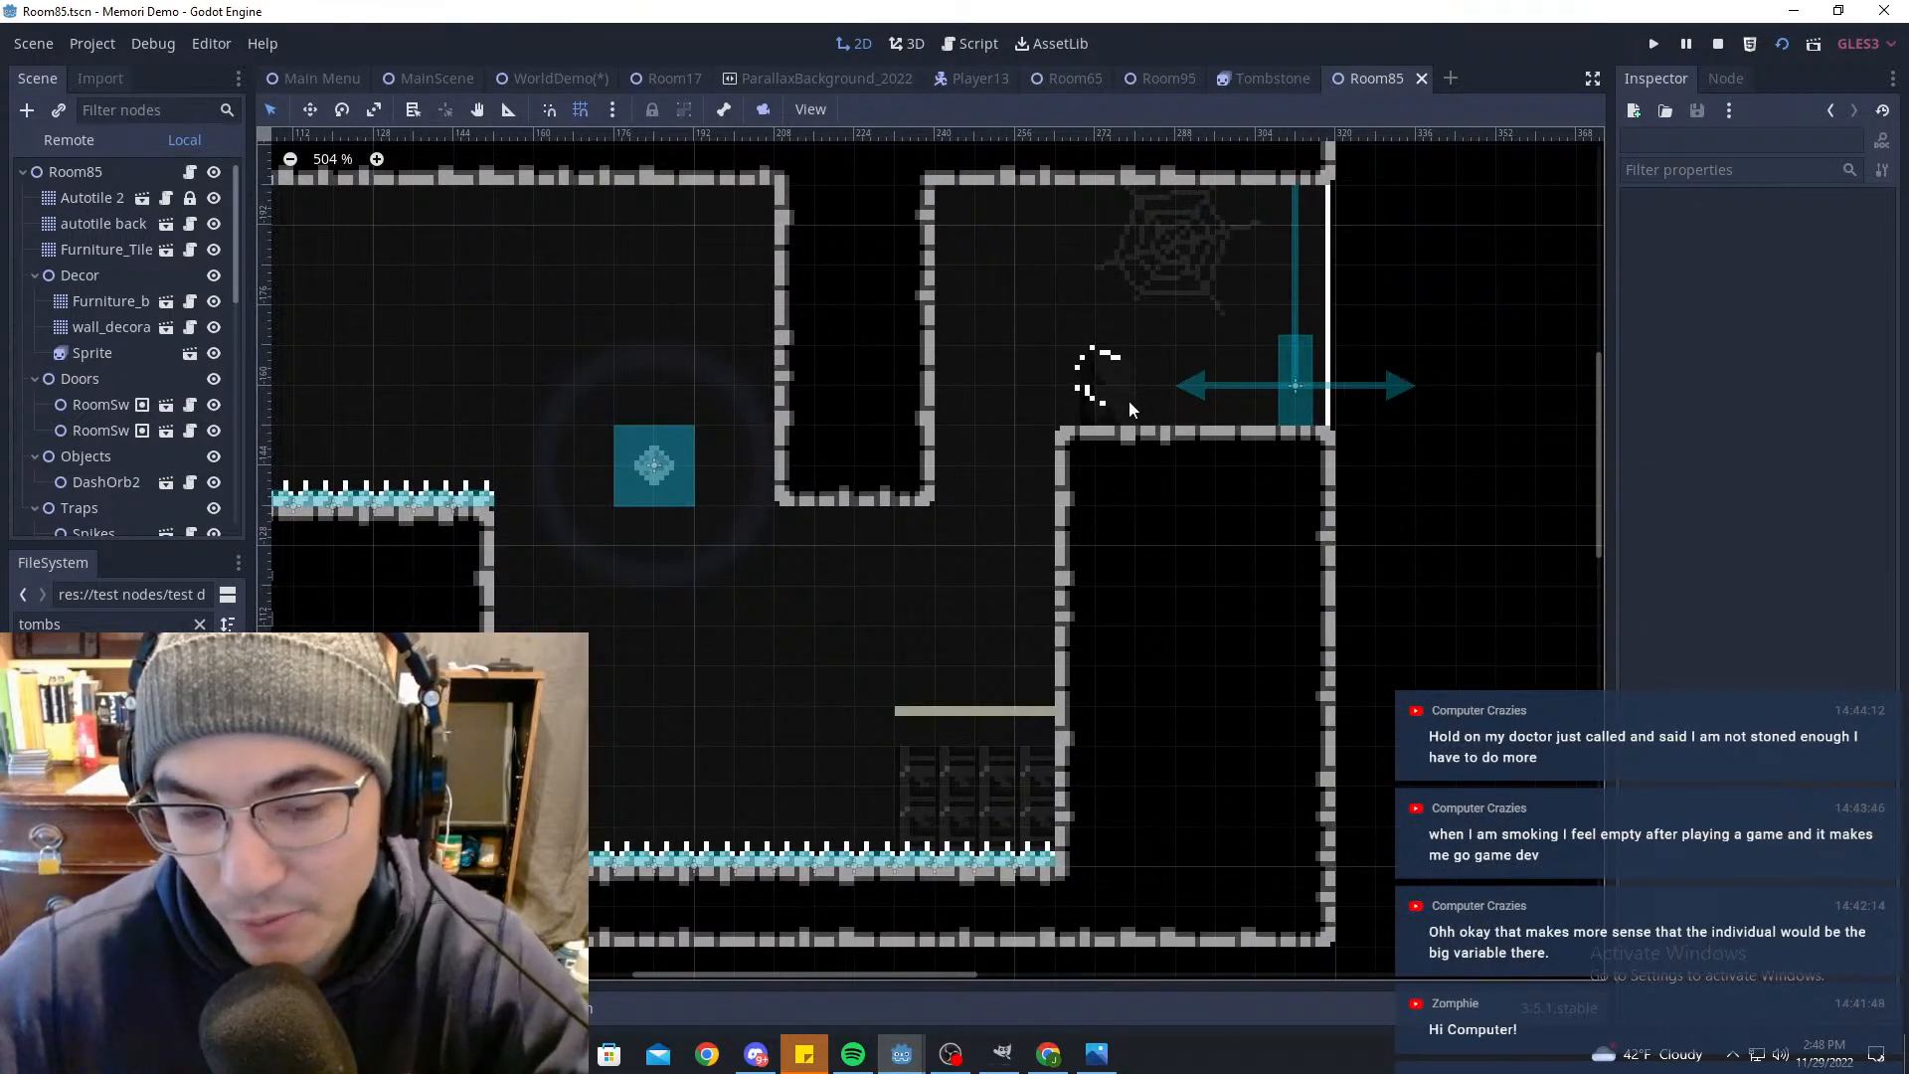
scroll(977, 304, "down", 1)
middle_click_drag(668, 381, 1100, 283)
scroll(1154, 373, "down", 6)
middle_click_drag(1436, 341, 826, 375)
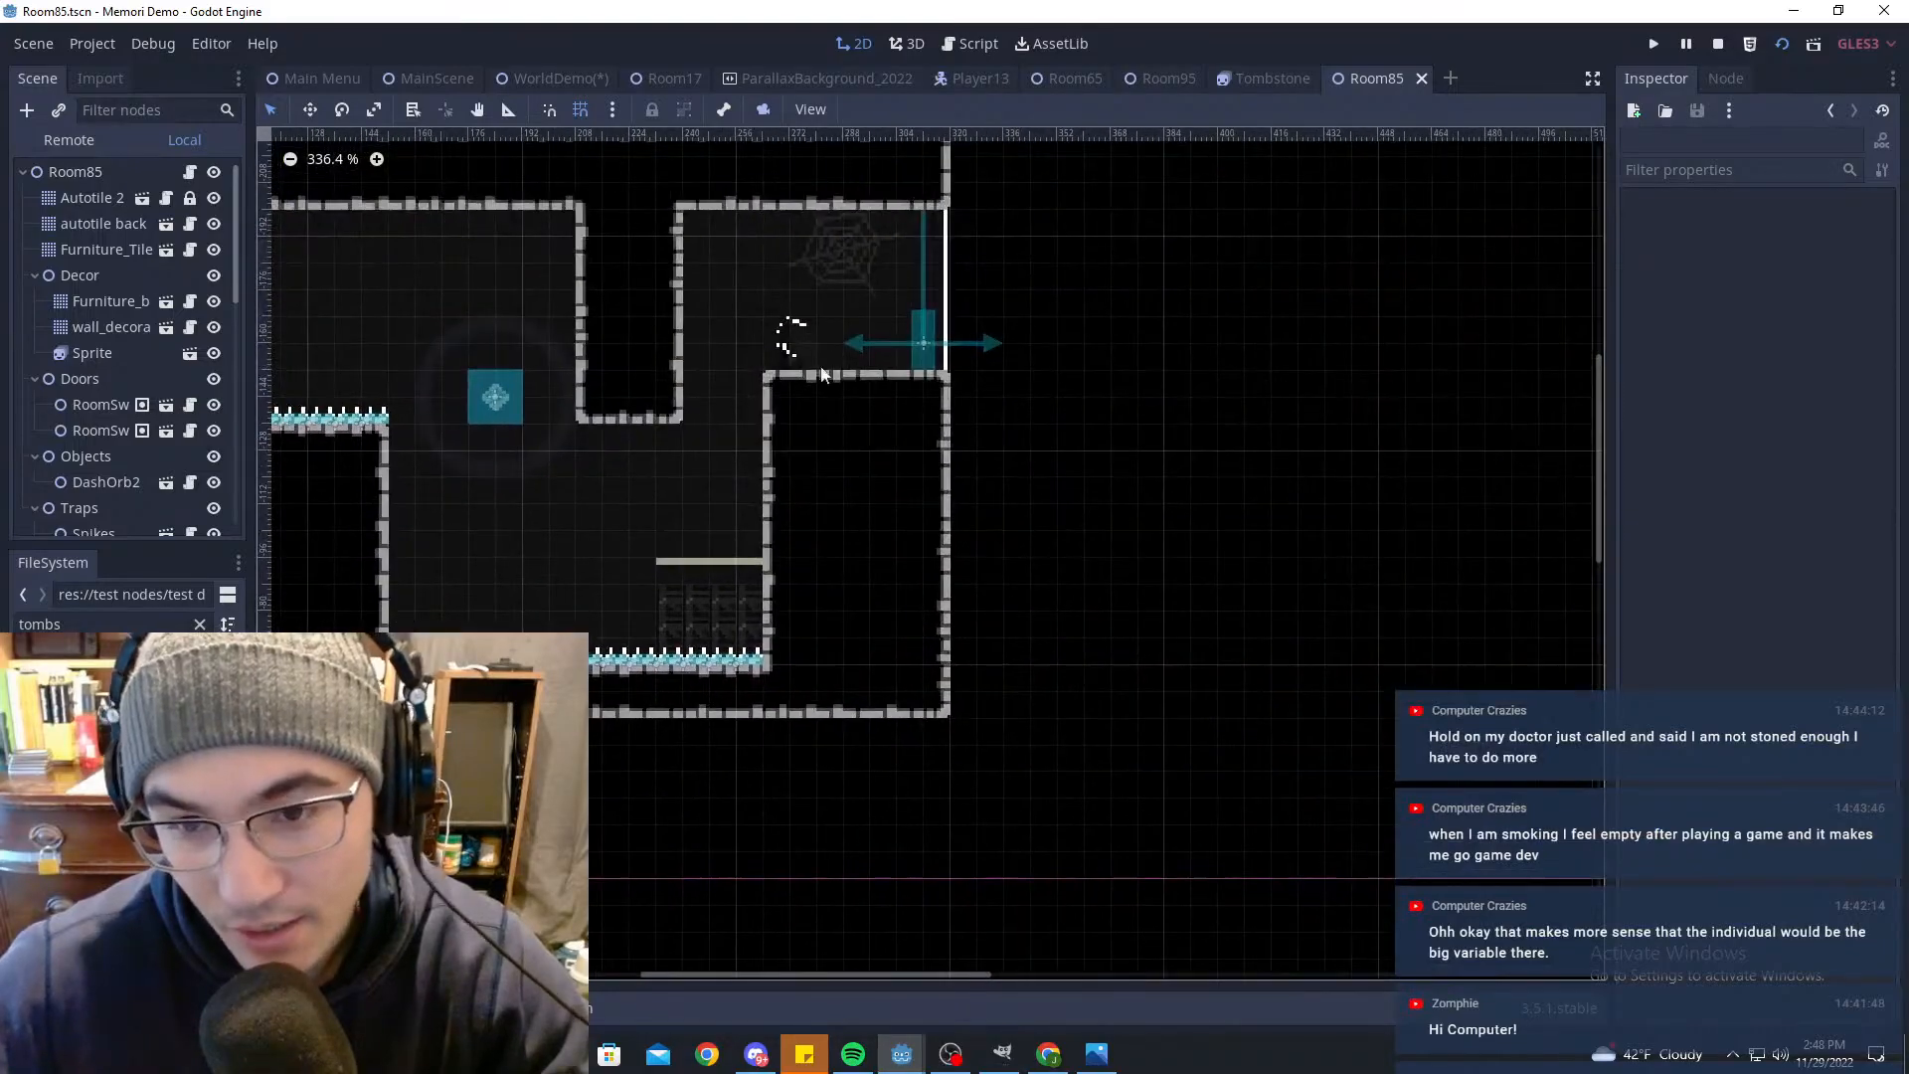
middle_click_drag(700, 374, 1005, 352)
scroll(1128, 346, "up", 3)
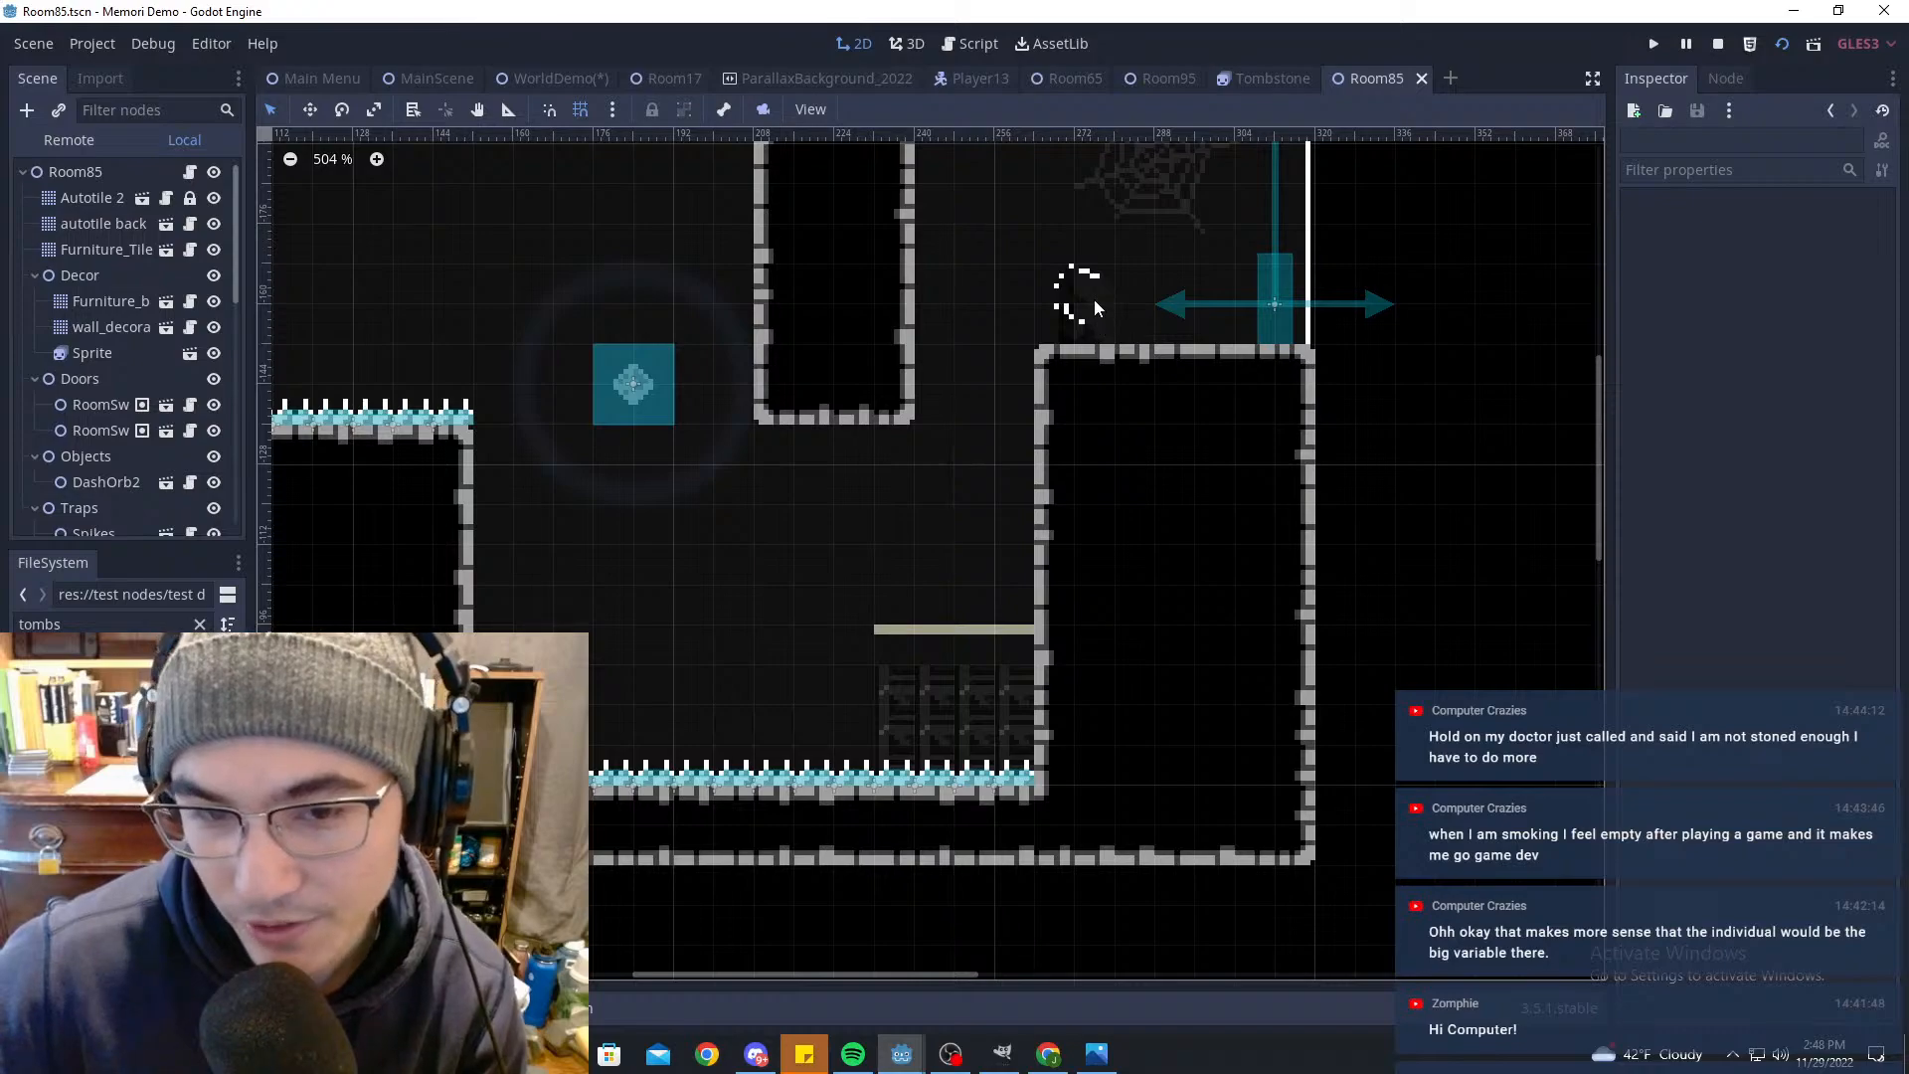
middle_click_drag(1070, 426, 1343, 406)
scroll(1344, 406, "down", 7)
scroll(913, 457, "down", 1)
scroll(1460, 321, "up", 6)
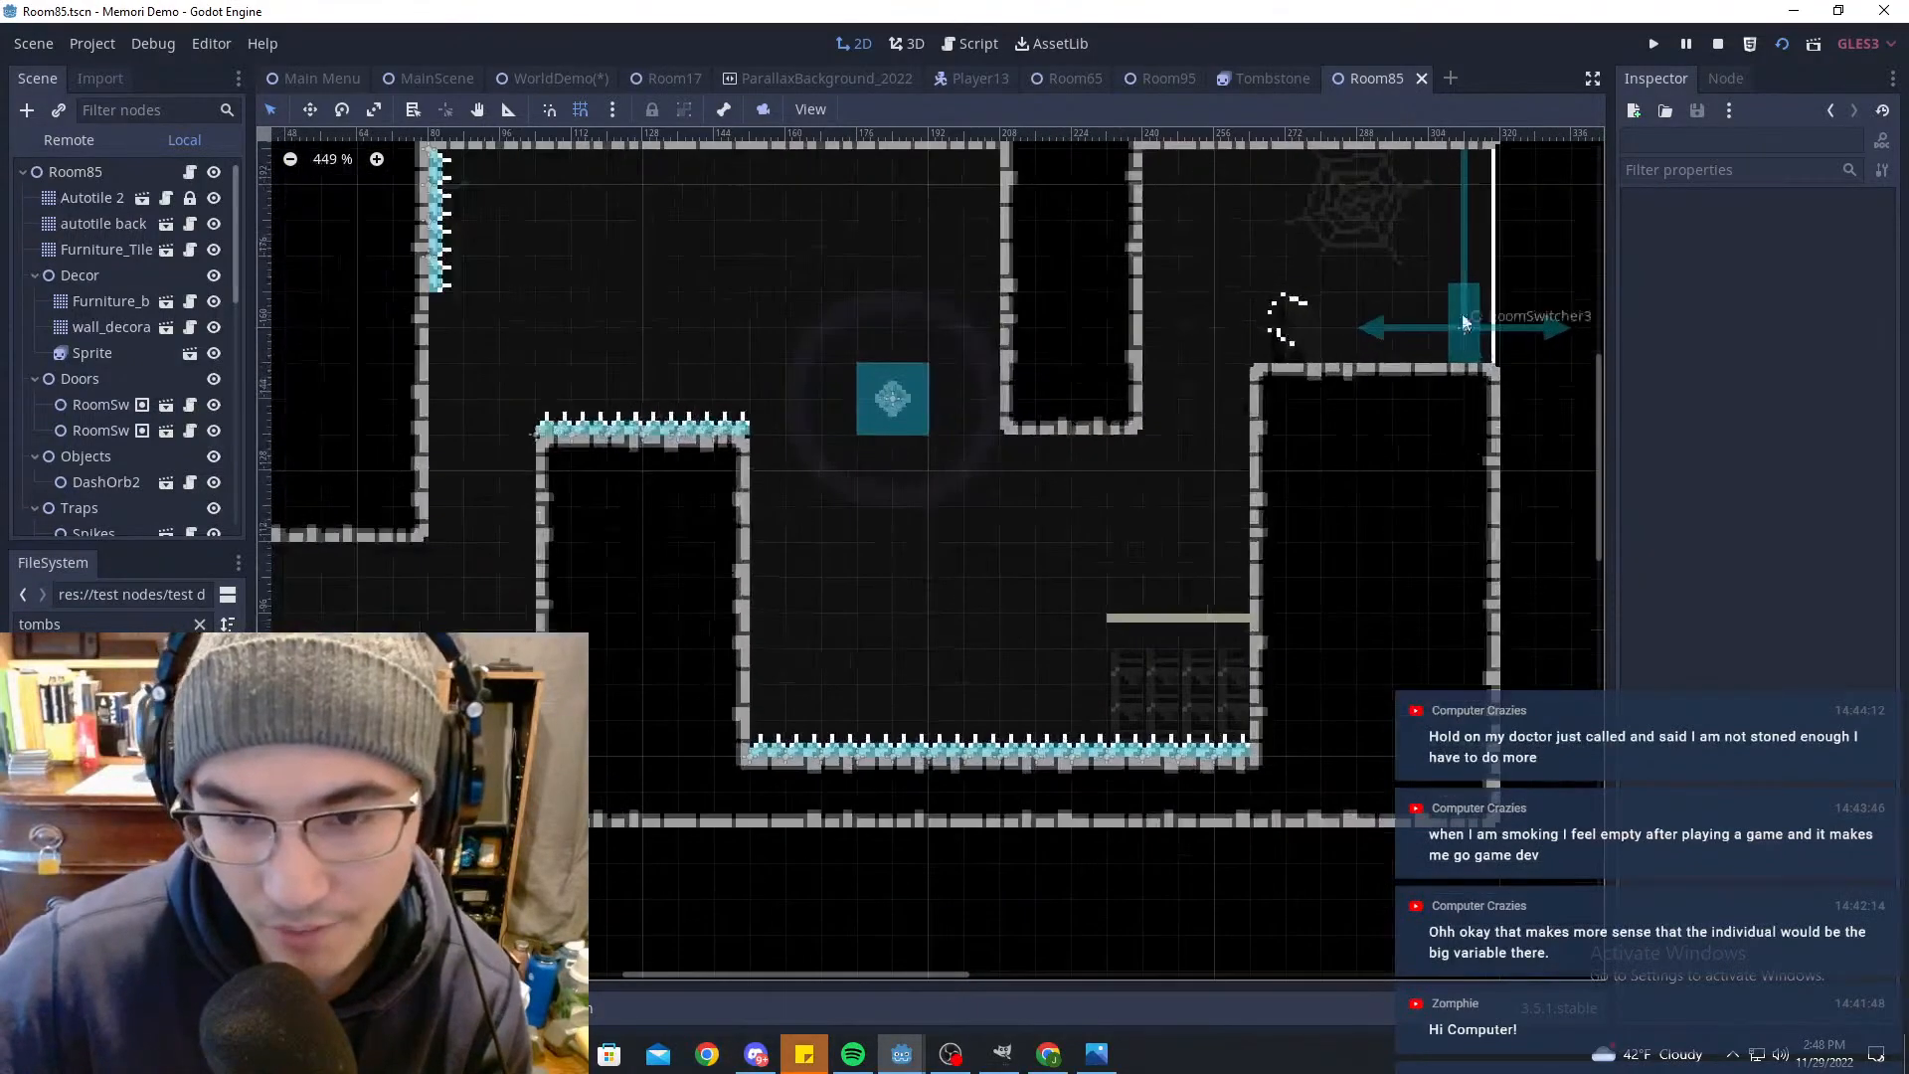
scroll(1459, 320, "down", 7)
middle_click_drag(1396, 303, 1489, 281)
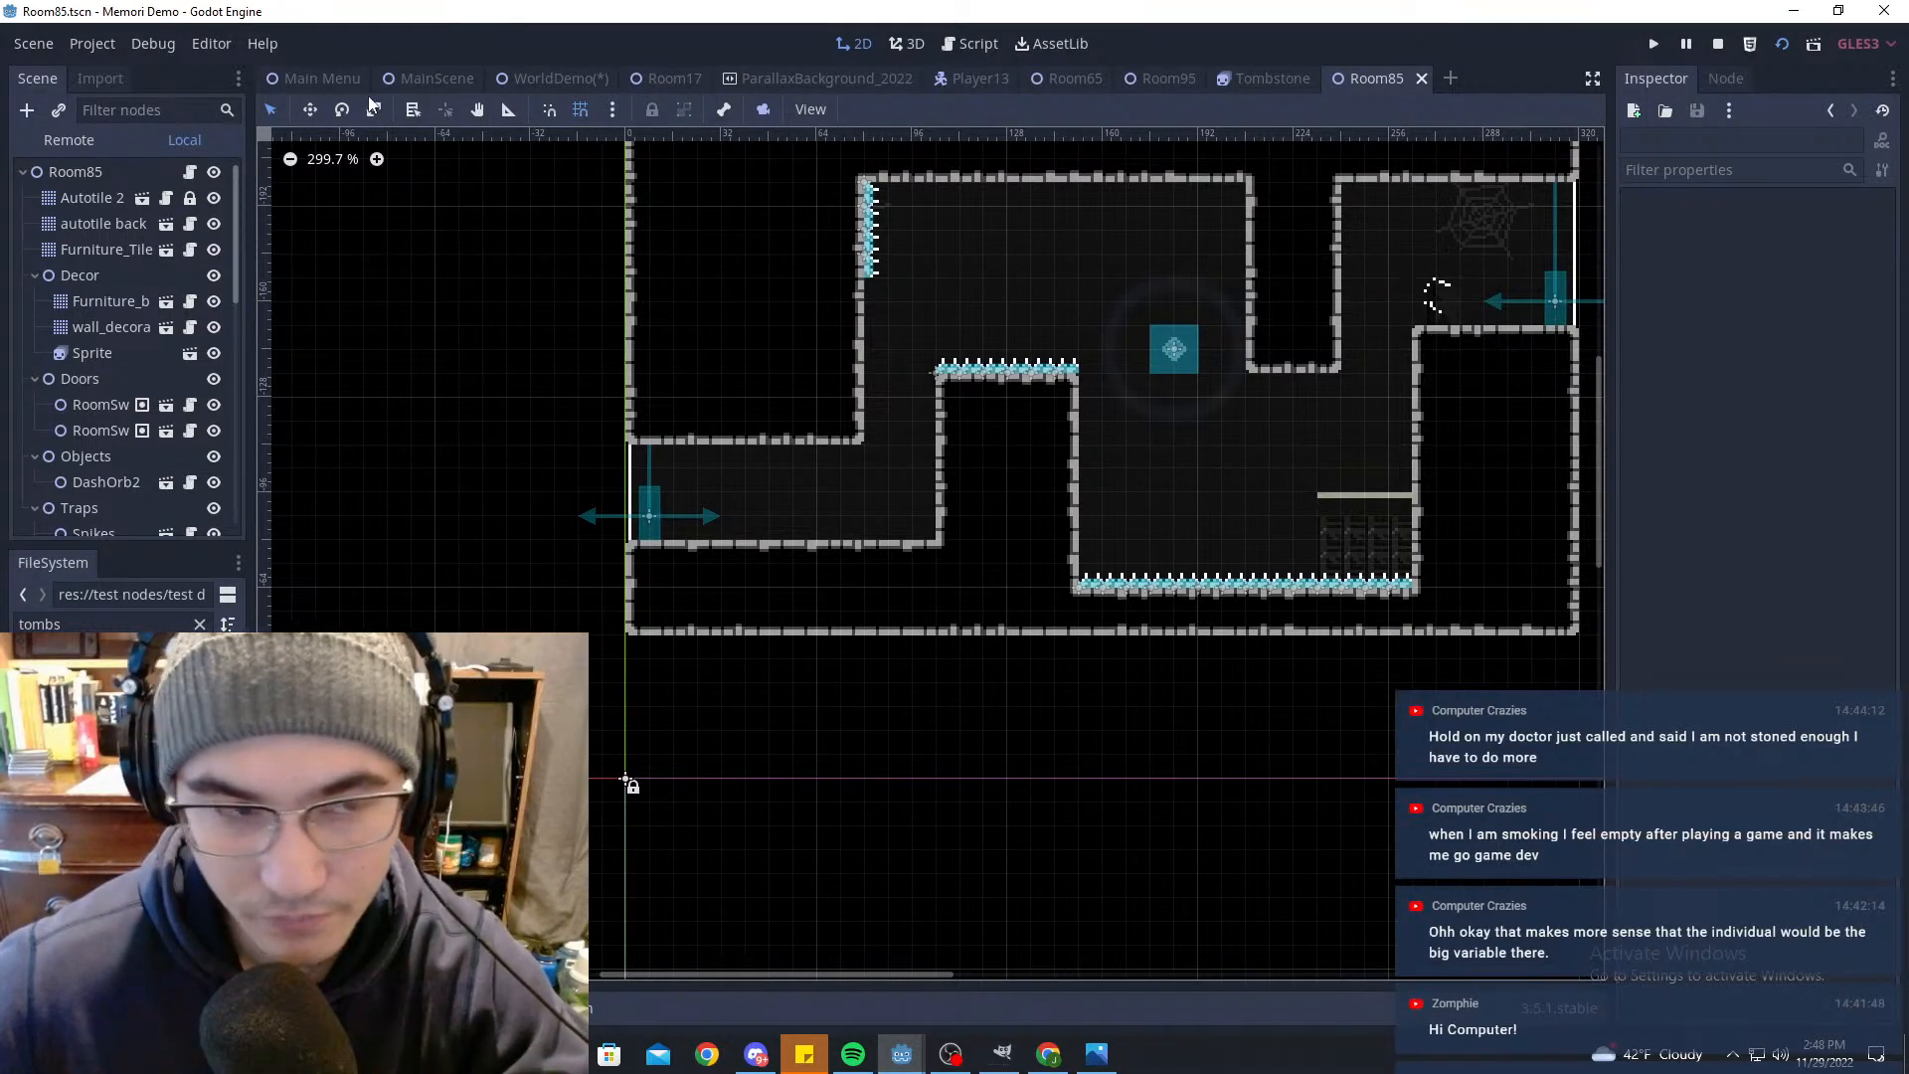
Step: Switch to the WorldDemo scene, save it and run the project
left_click(546, 79)
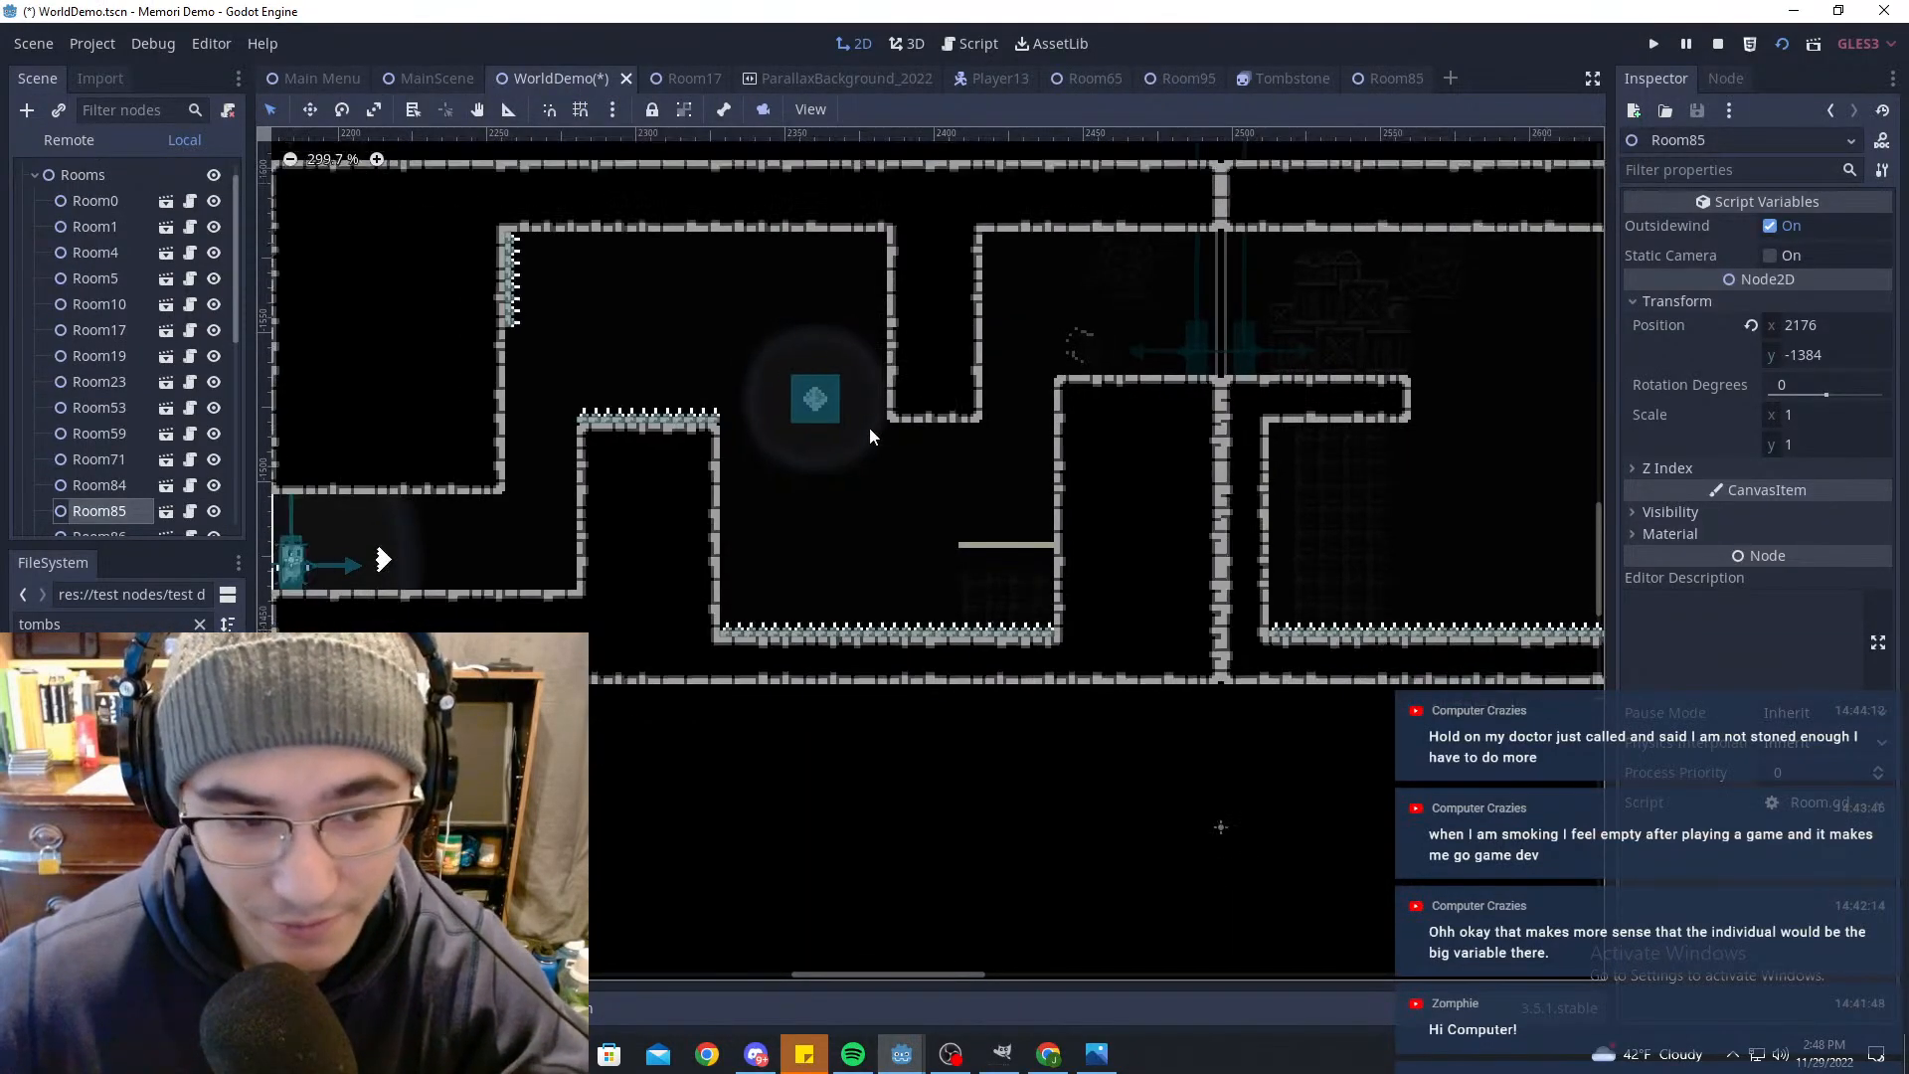
middle_click_drag(869, 427, 1171, 342)
key("ctrl+s")
key("F5")
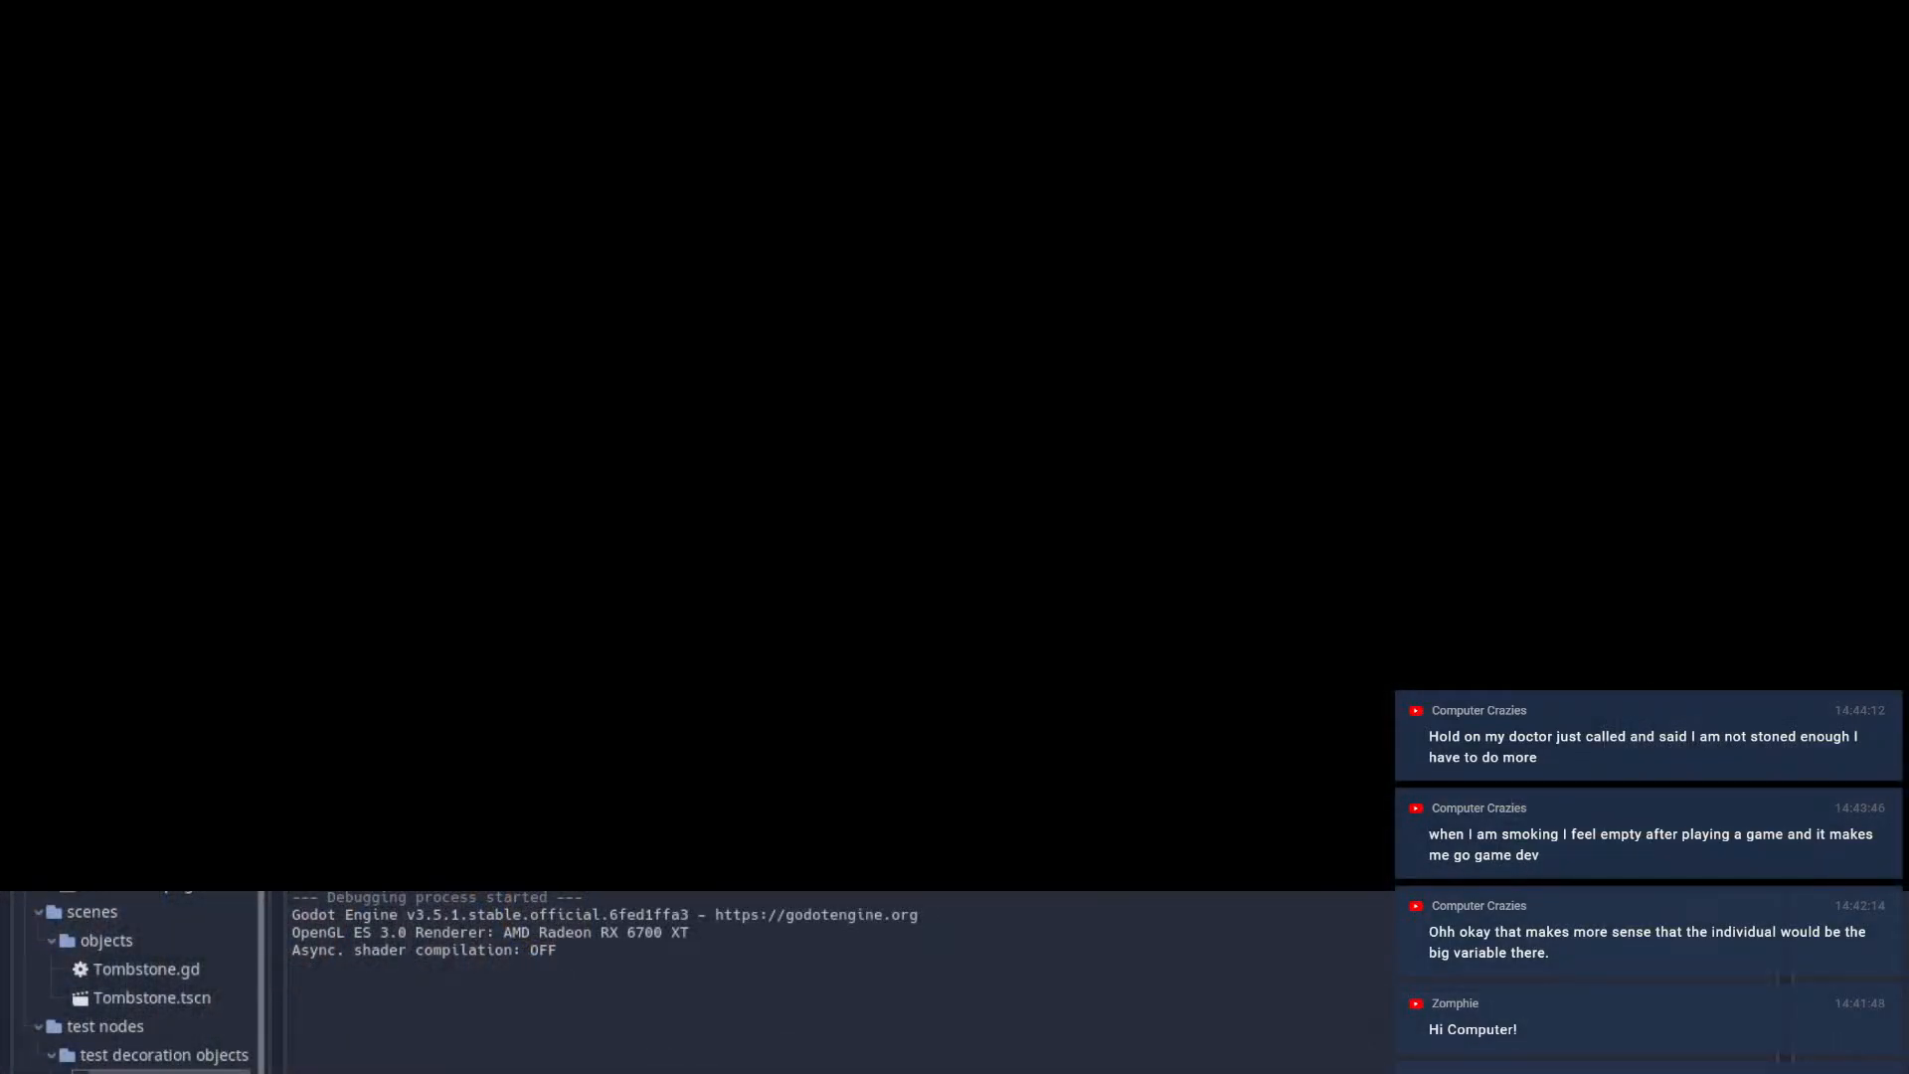
Step: Play through the room to the tombstone on the upper ledge to check its in-game look, and stop the game
key("d")
key("space")
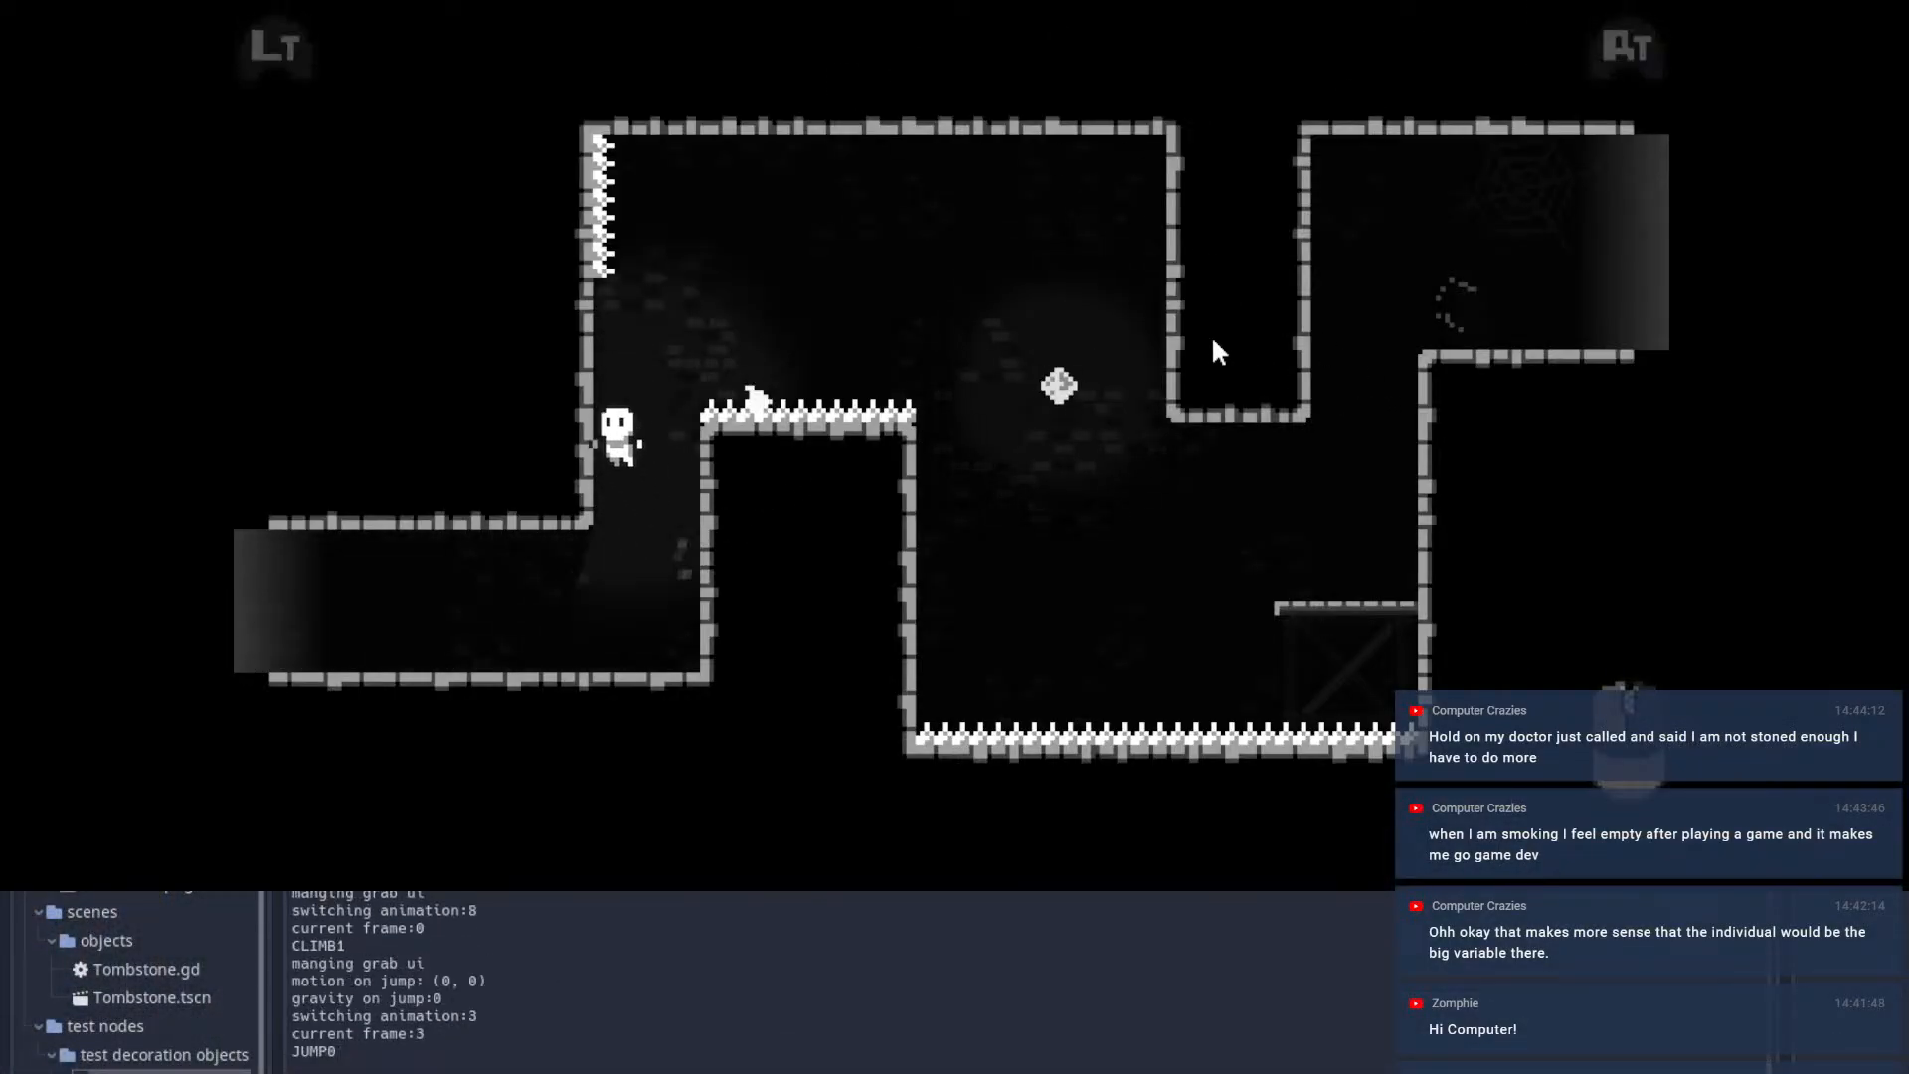
key("d")
left_click(1434, 304)
left_click(1469, 336)
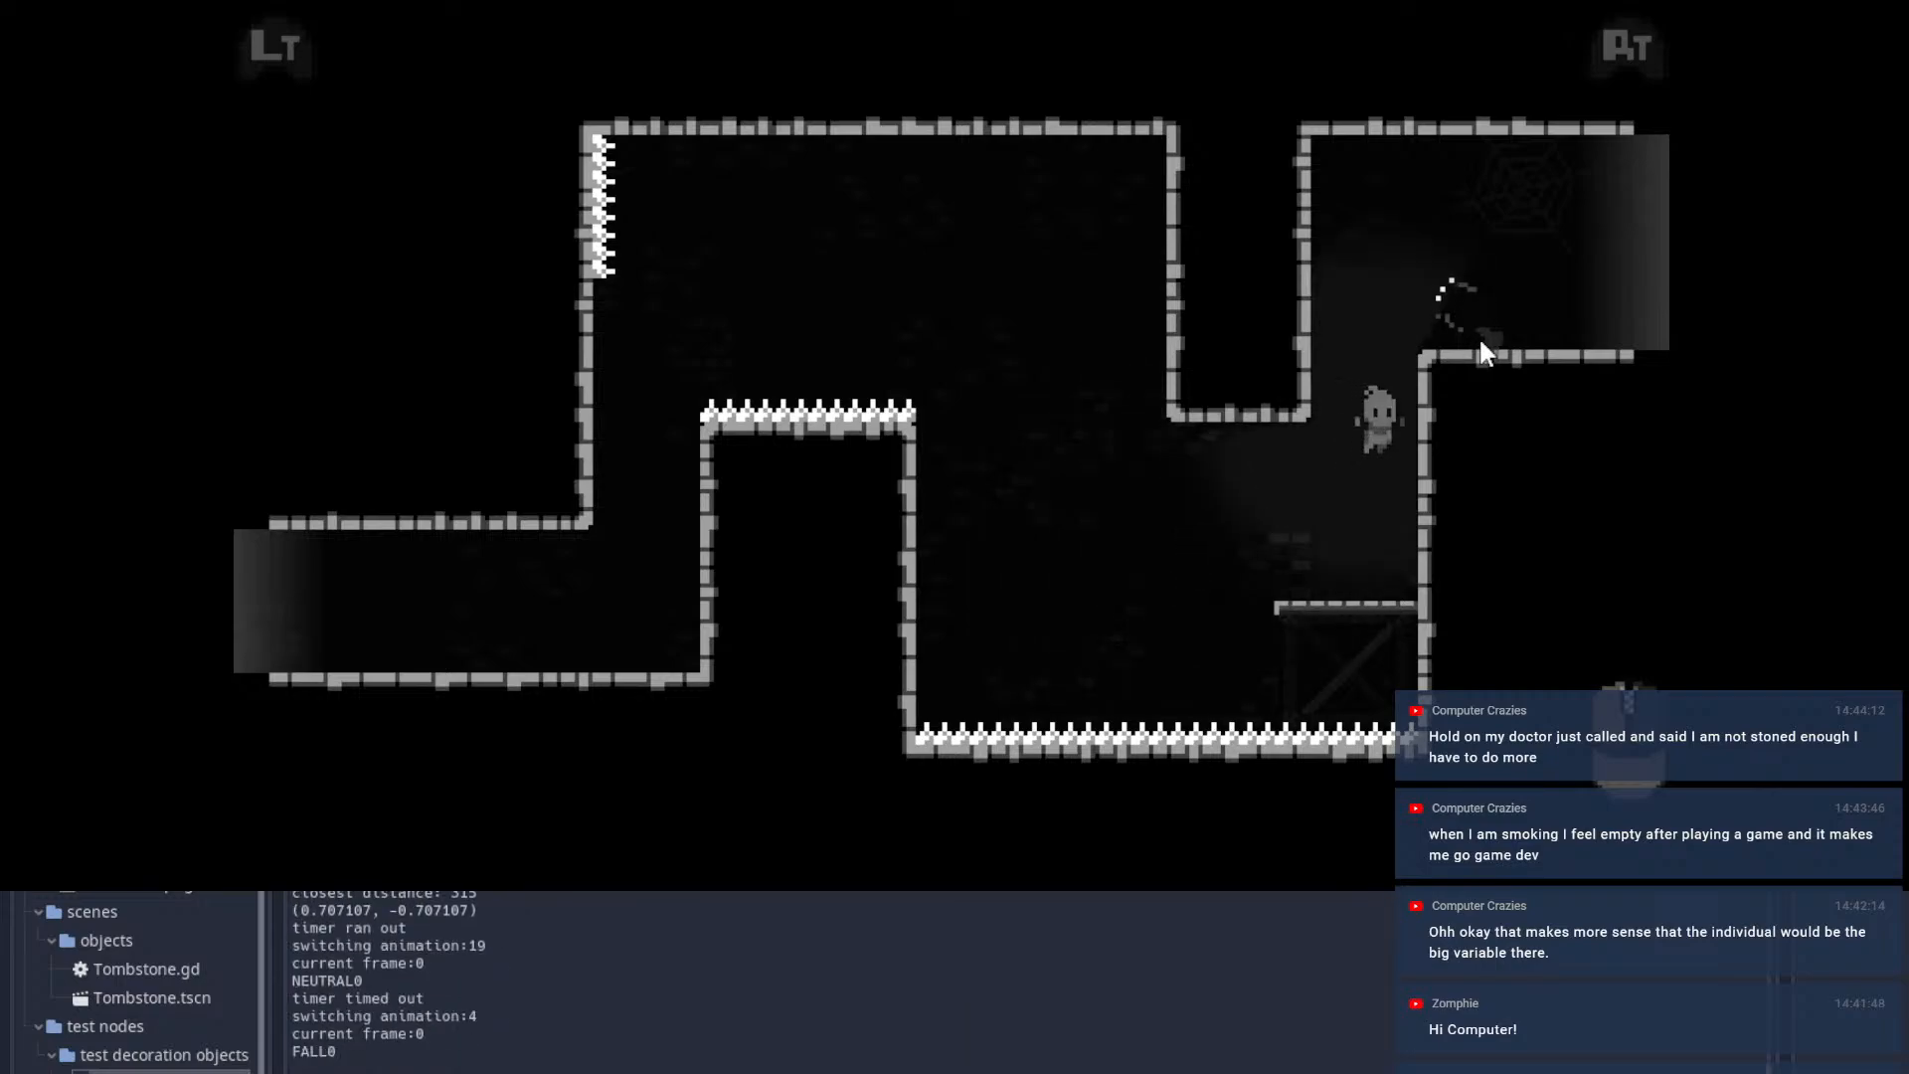
key("space")
key("d")
key("a")
left_click(1645, 12)
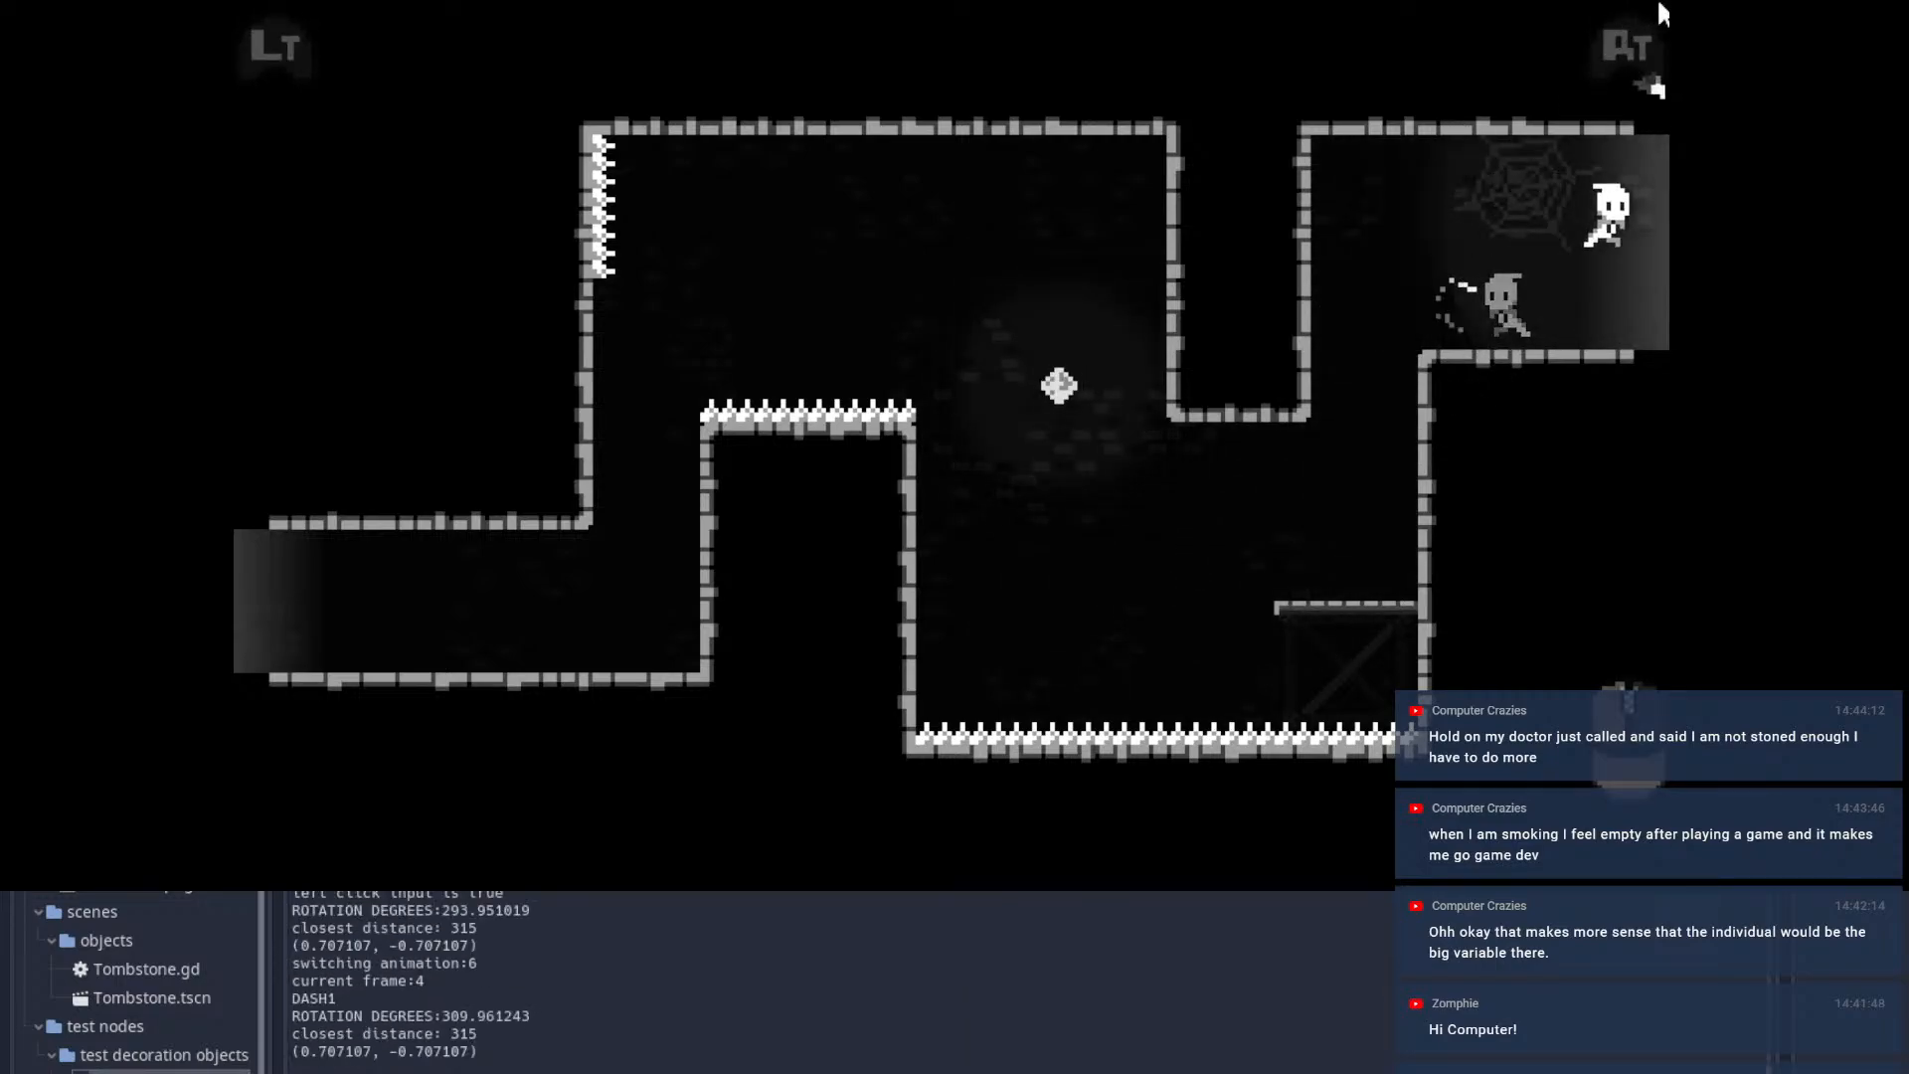
left_click(1657, 14)
key("Escape")
key("F8")
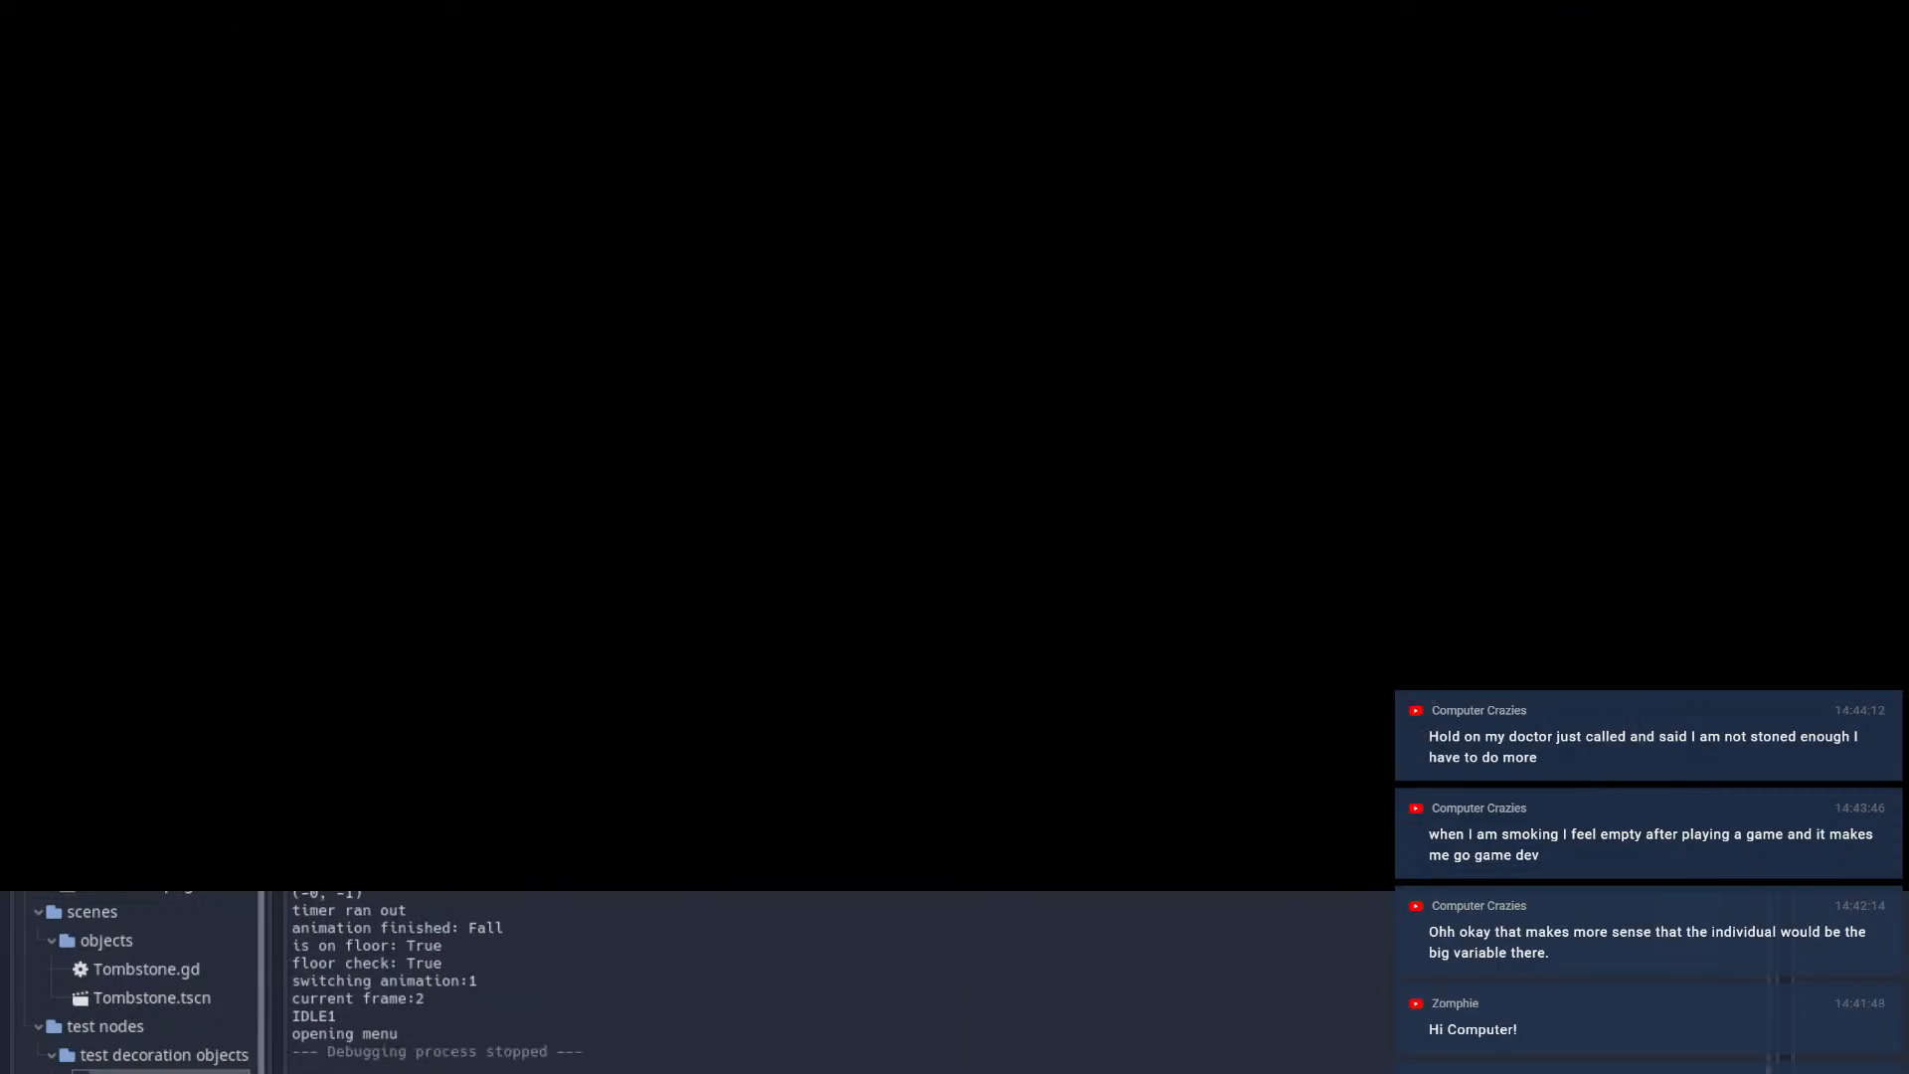
Step: In the Tombstone scene, quick-load unshaded_canvasitemmaterial.tres as the sprite's material
middle_click_drag(1505, 259, 1379, 277)
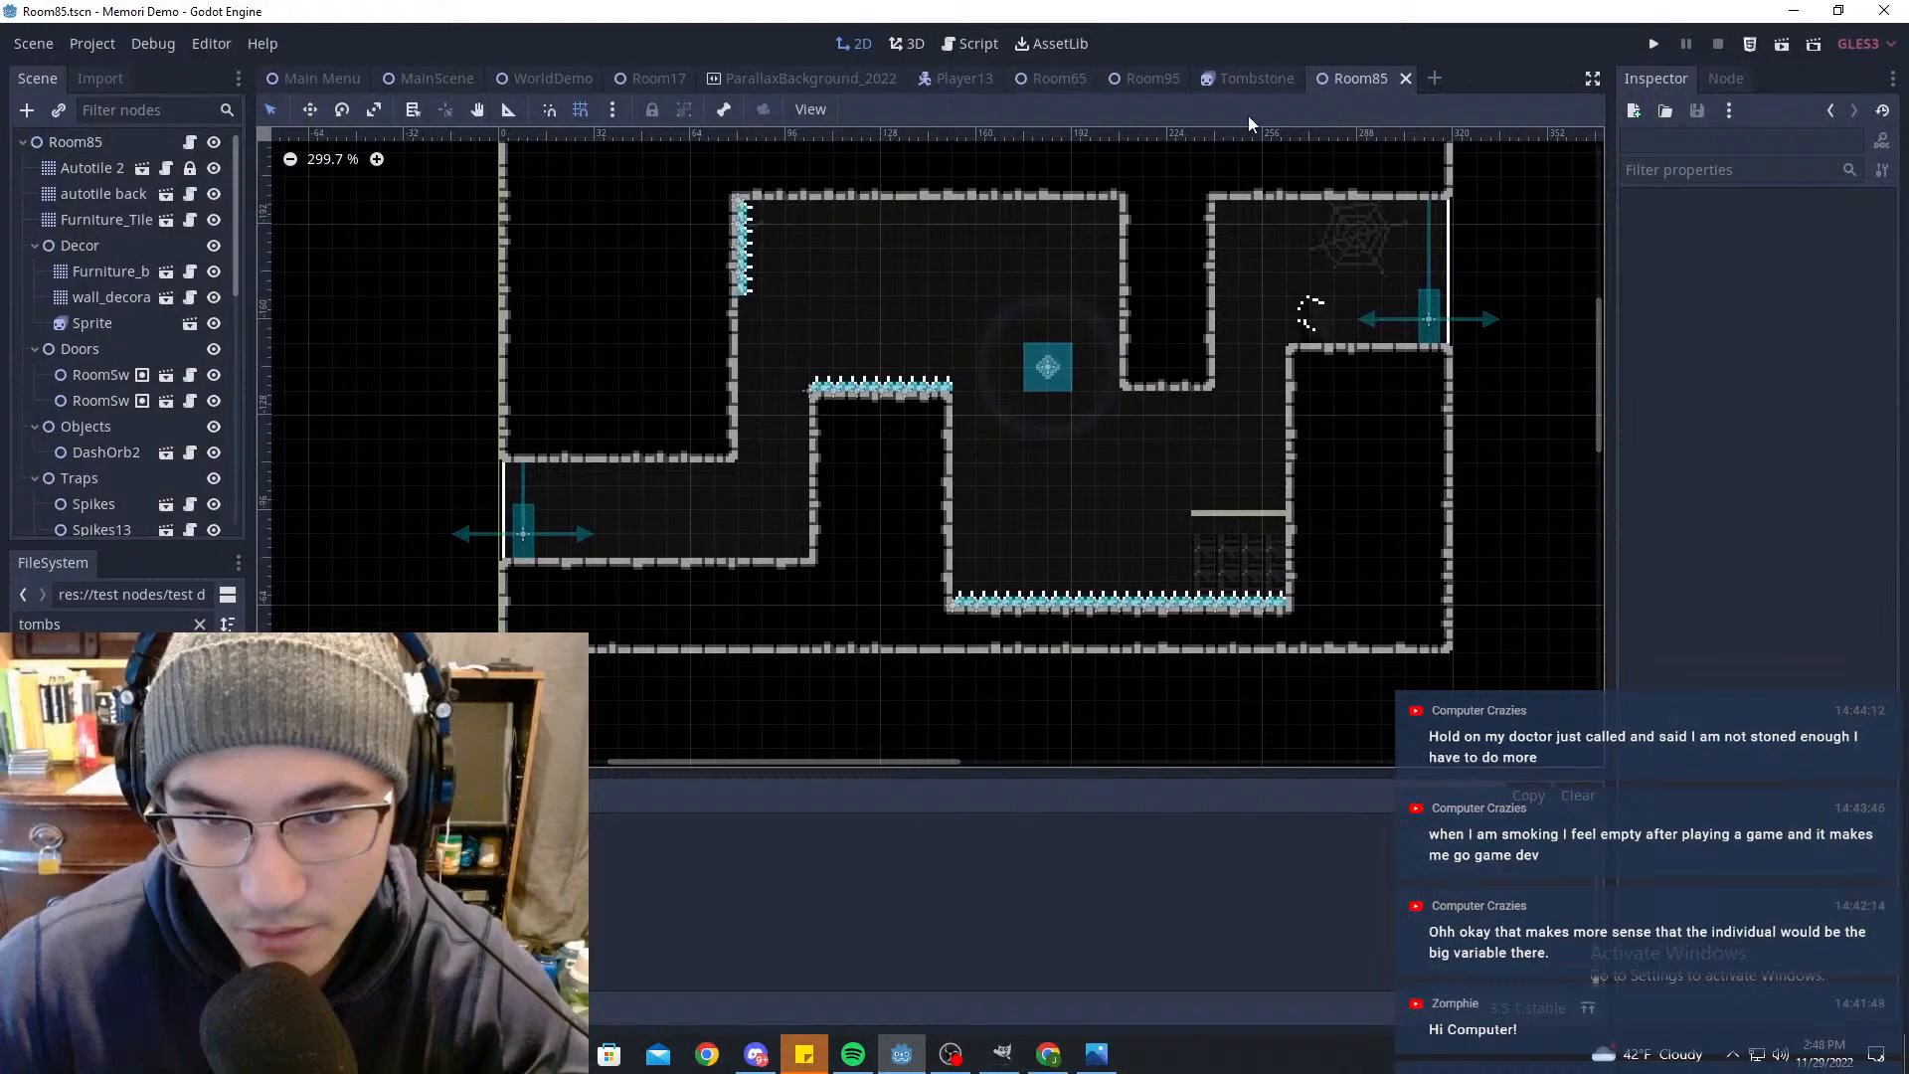
left_click(1198, 79)
left_click(104, 203)
left_click(115, 148)
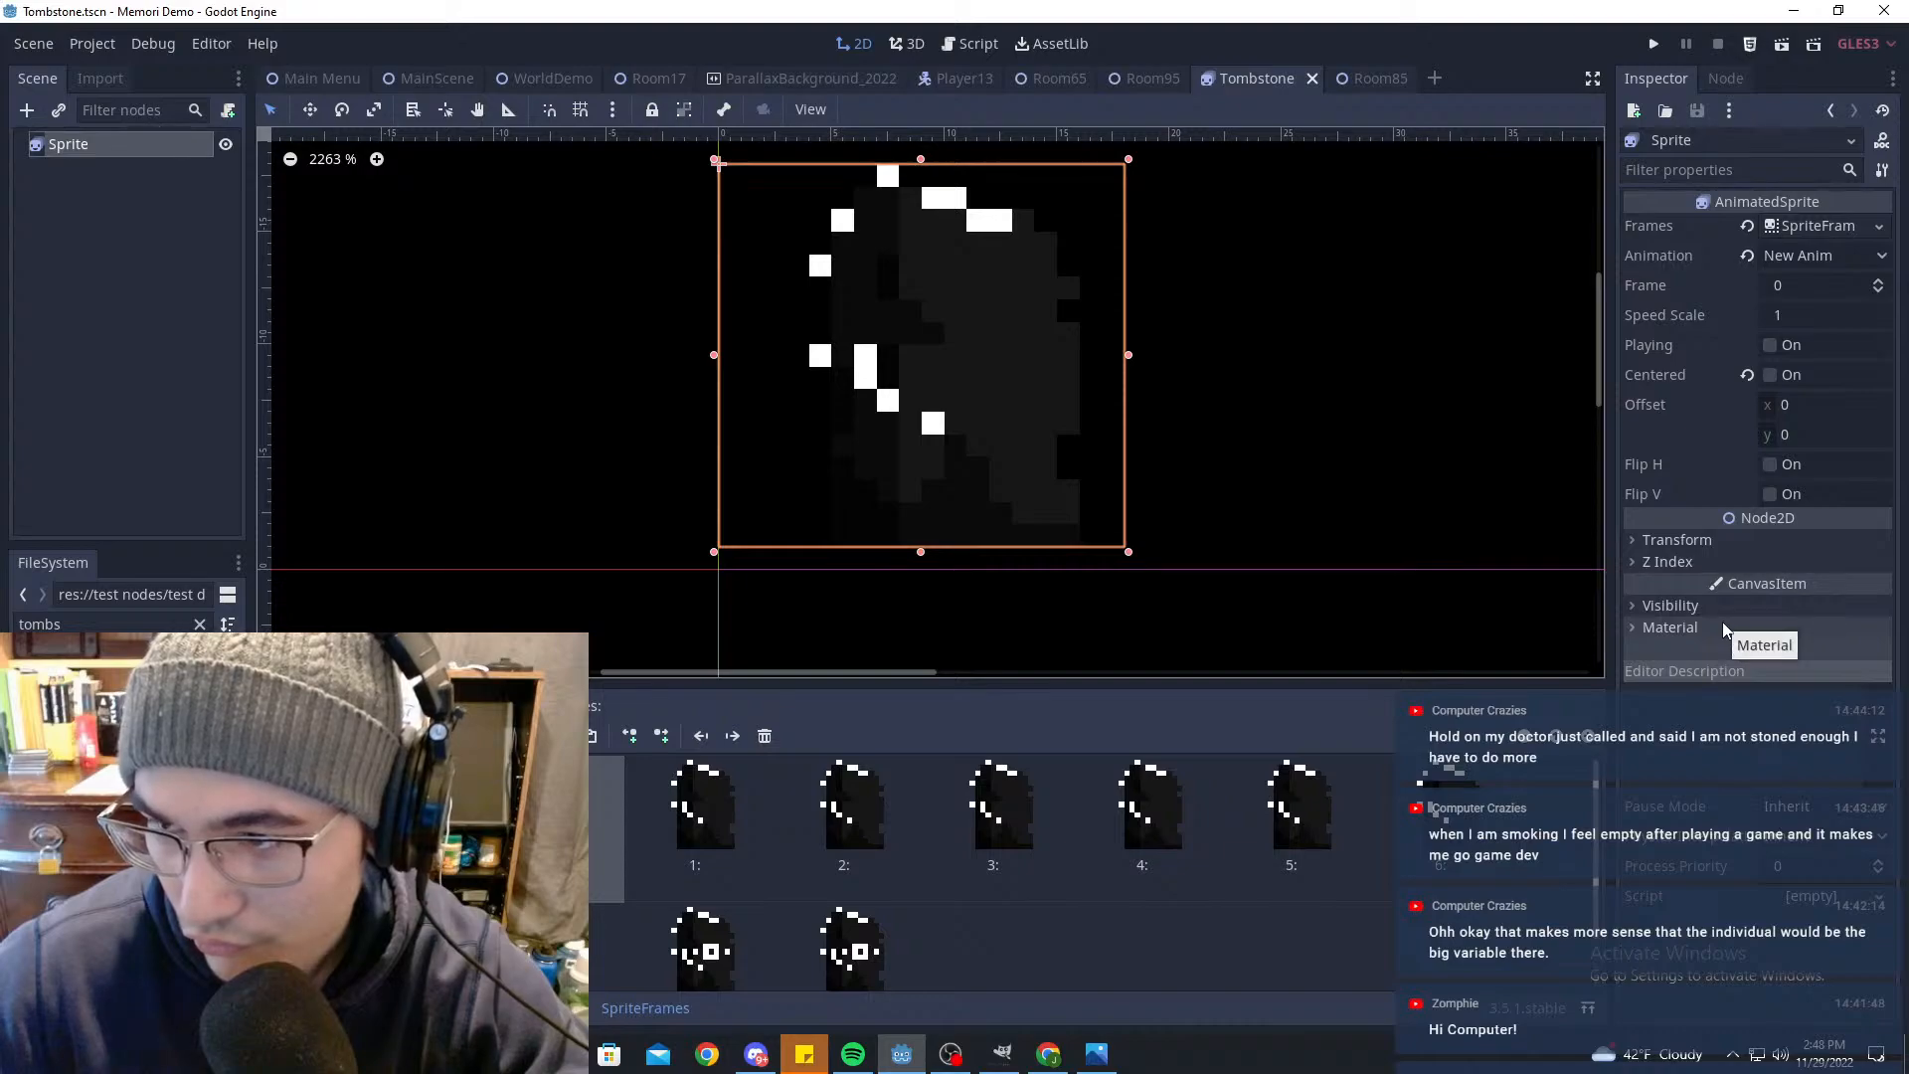
left_click(1671, 606)
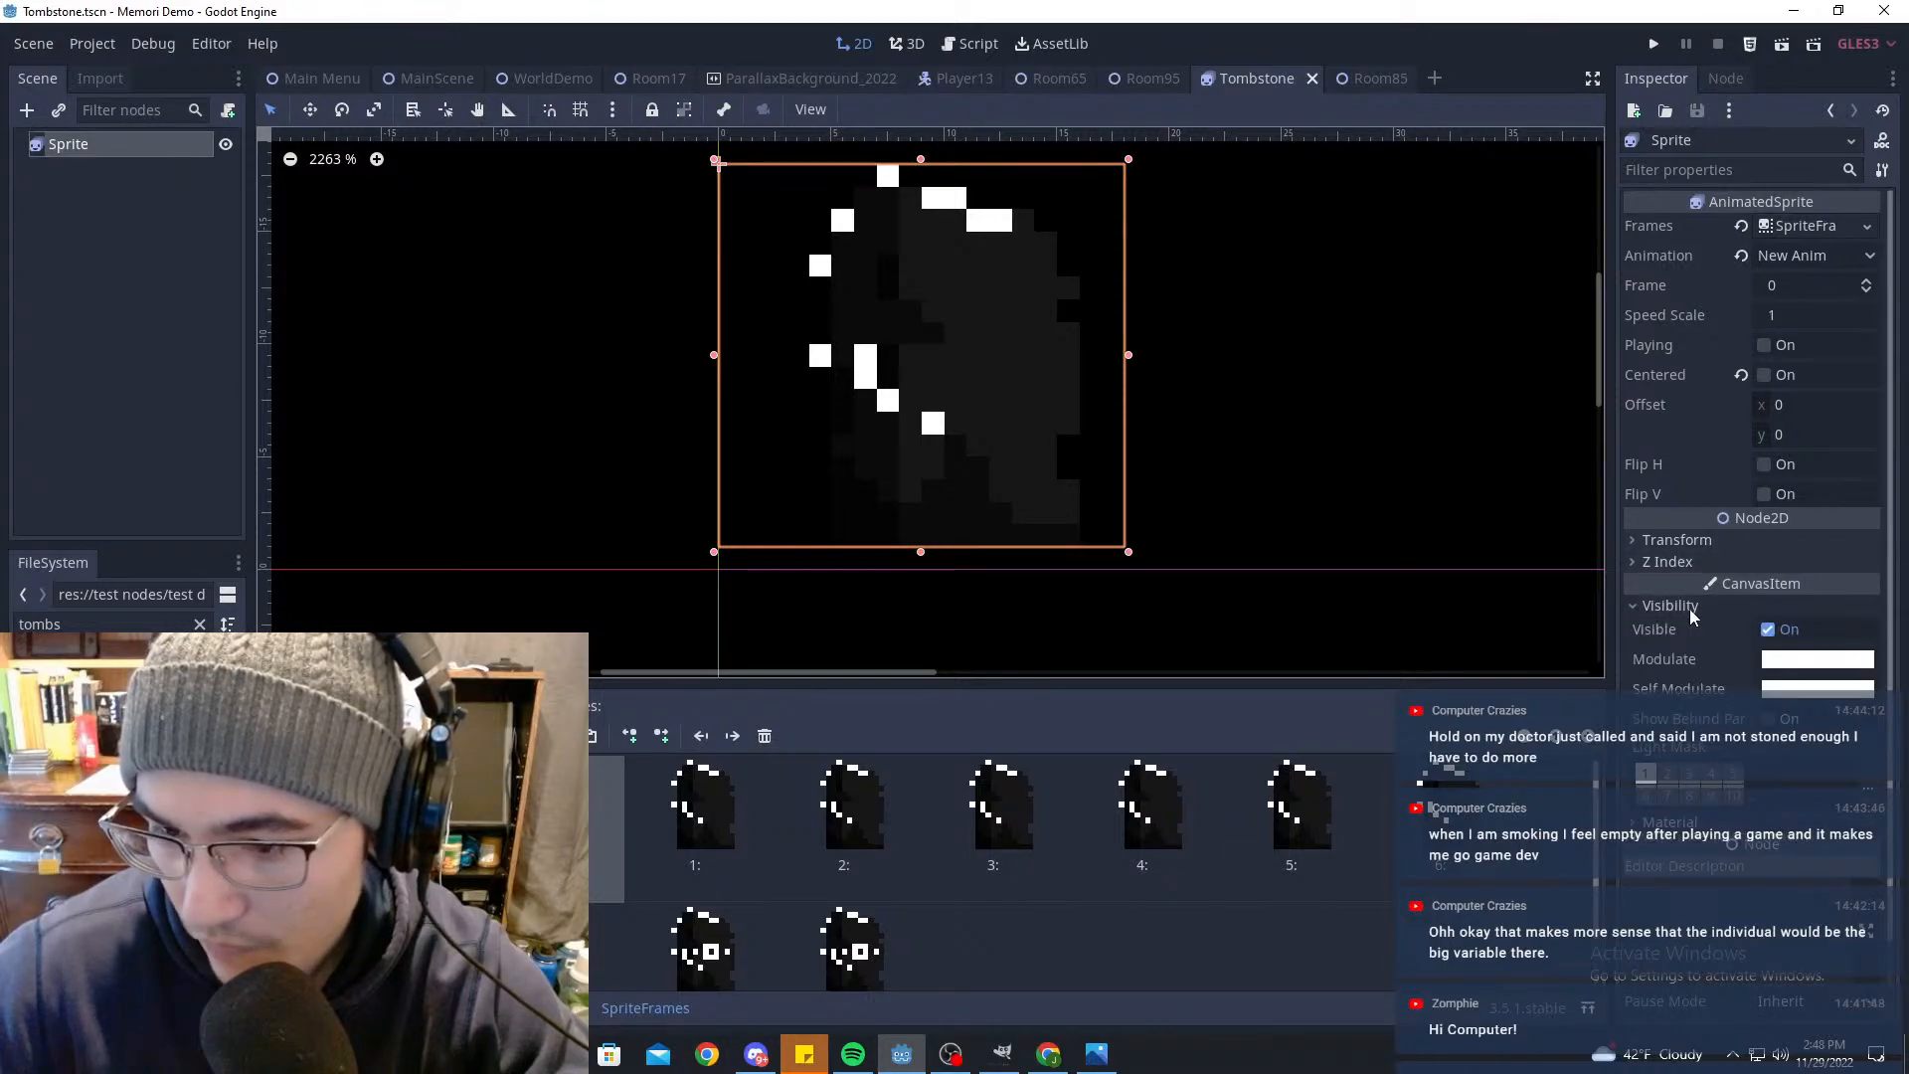
left_click(1643, 833)
left_click(1822, 846)
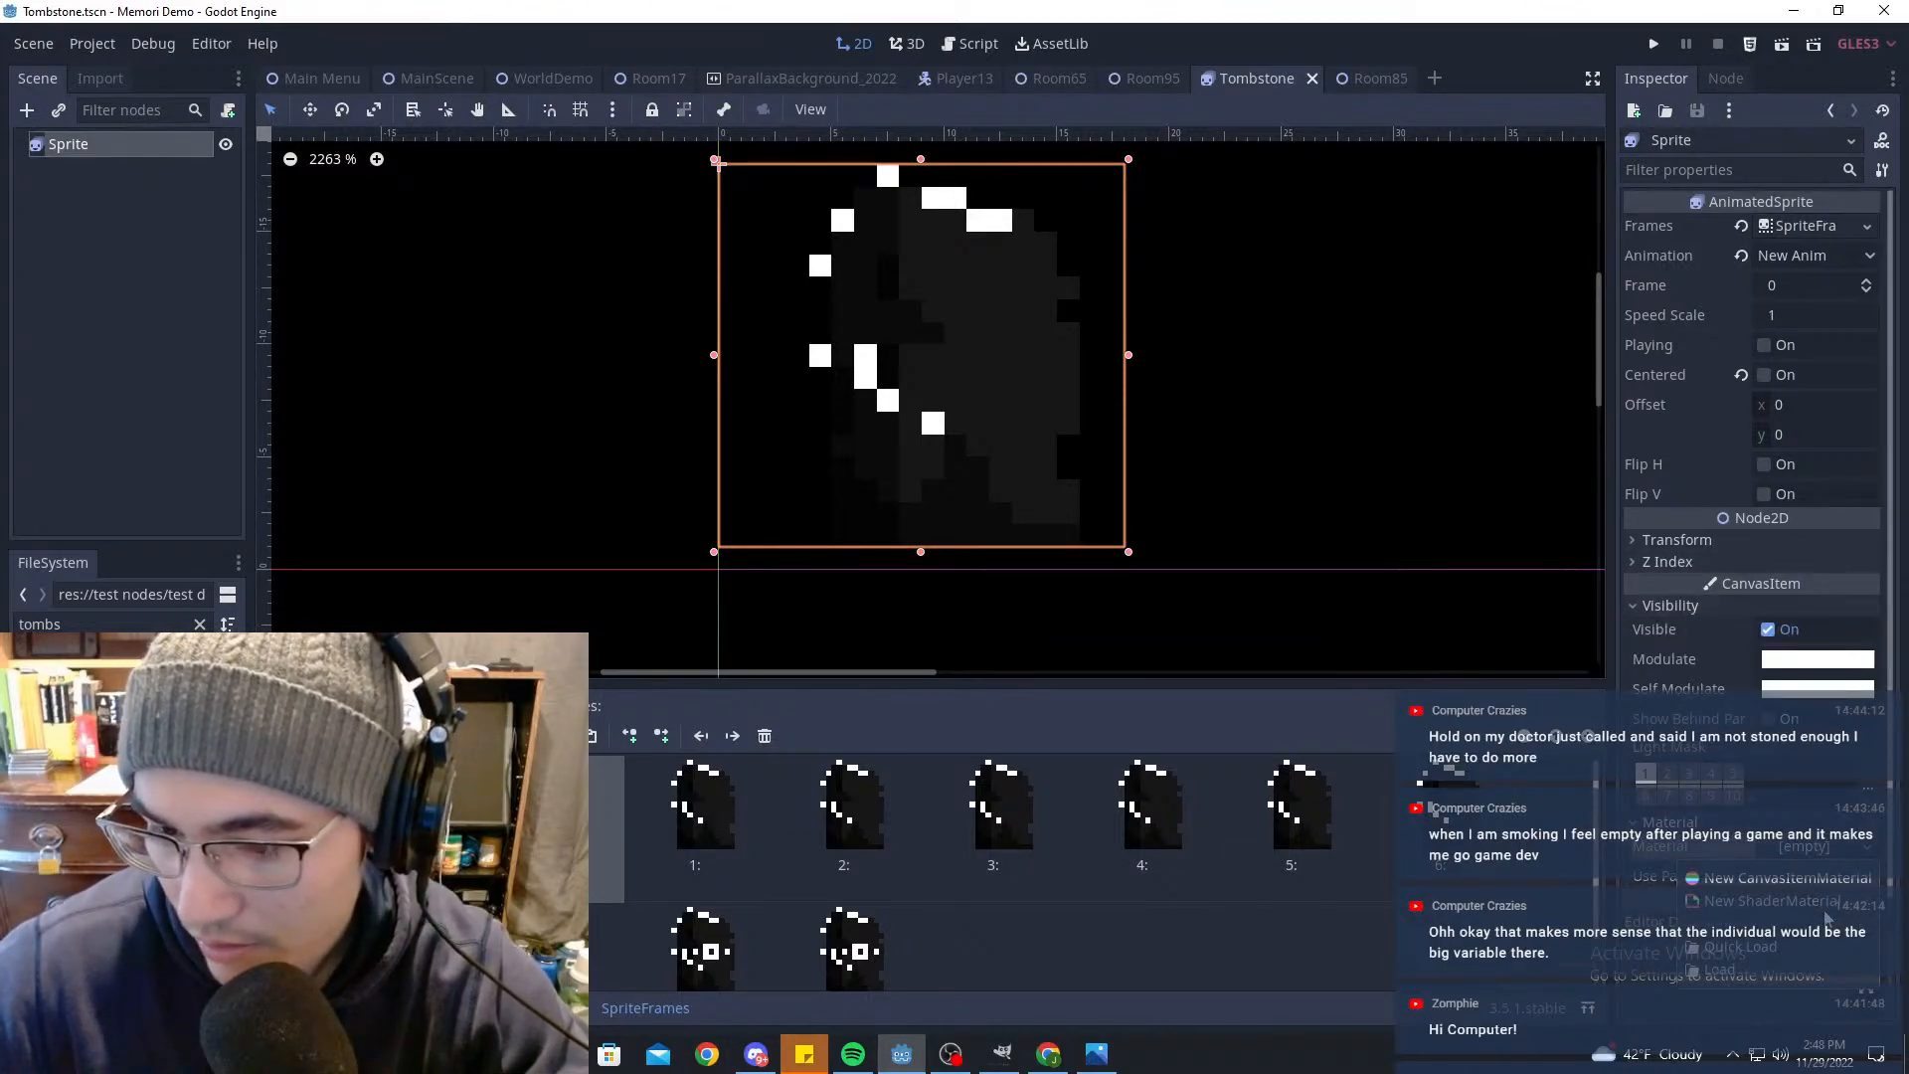
left_click(1796, 947)
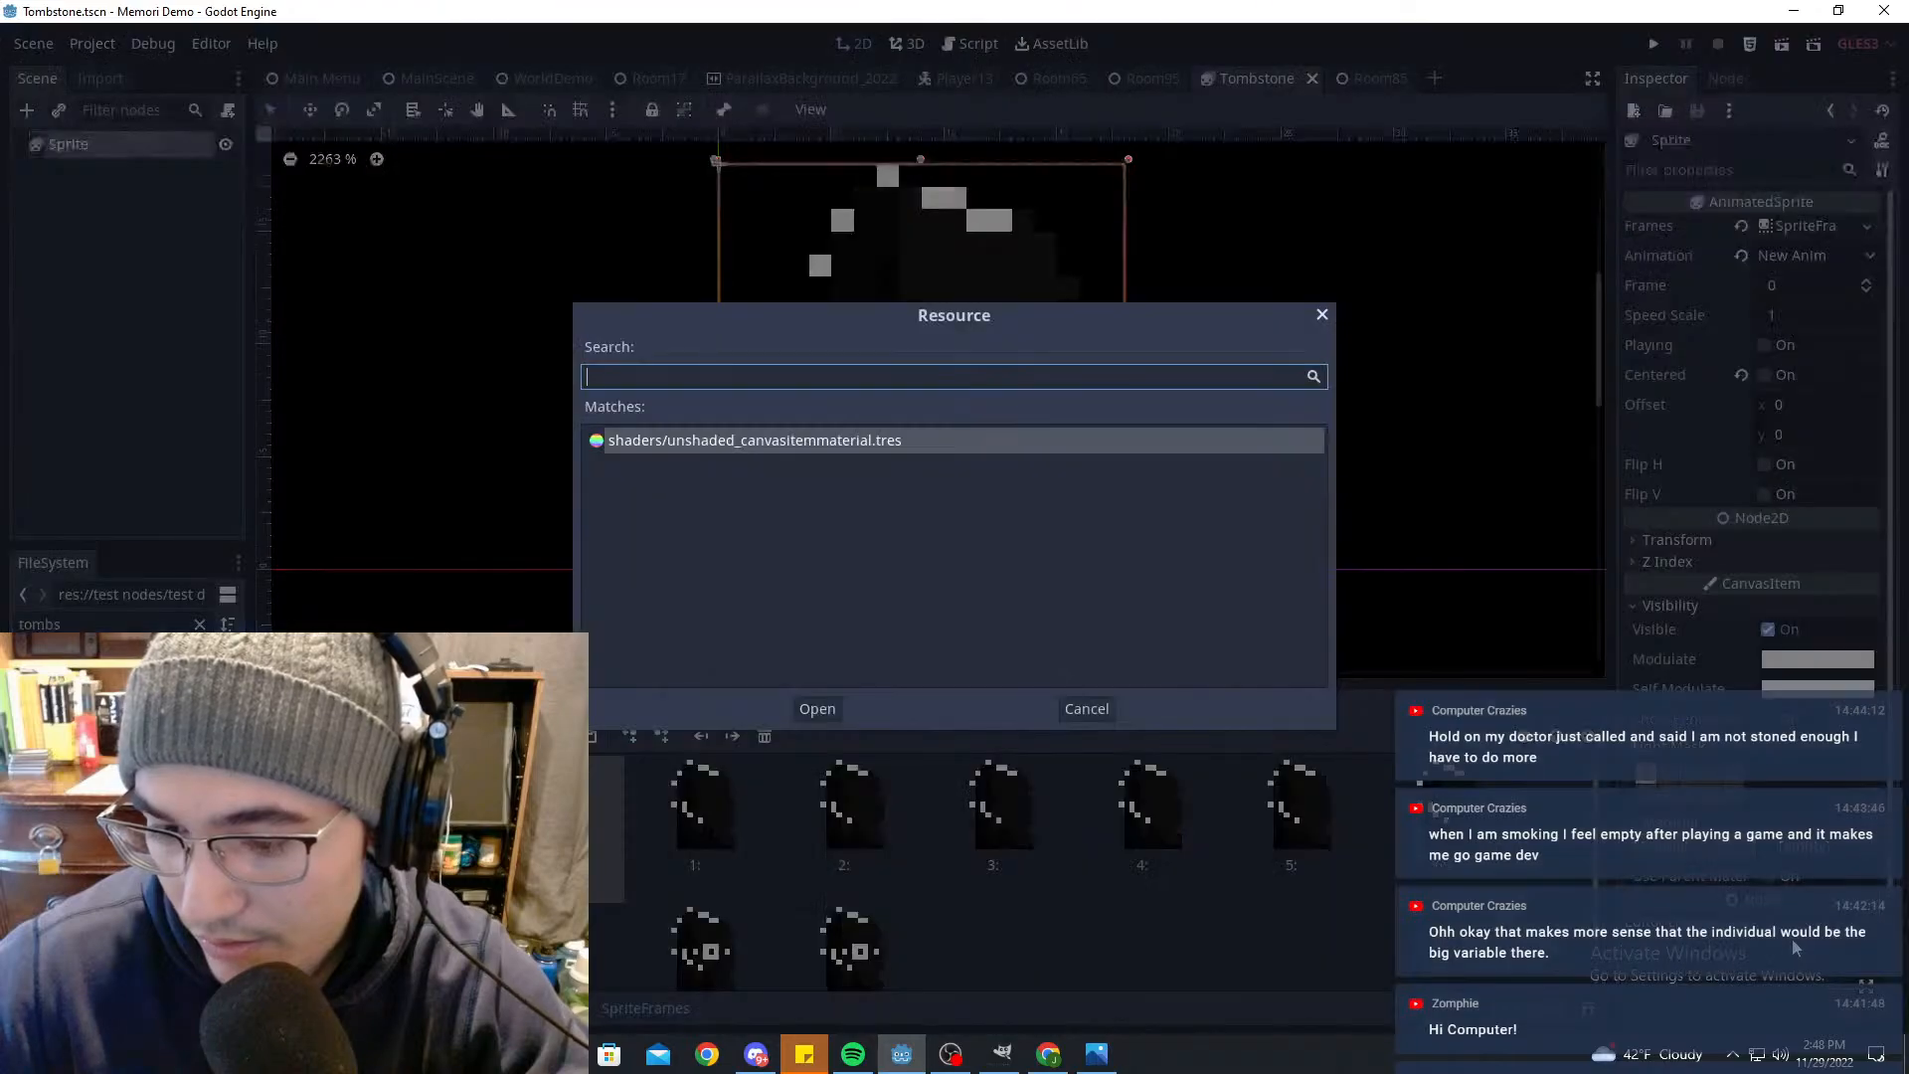
left_click(817, 708)
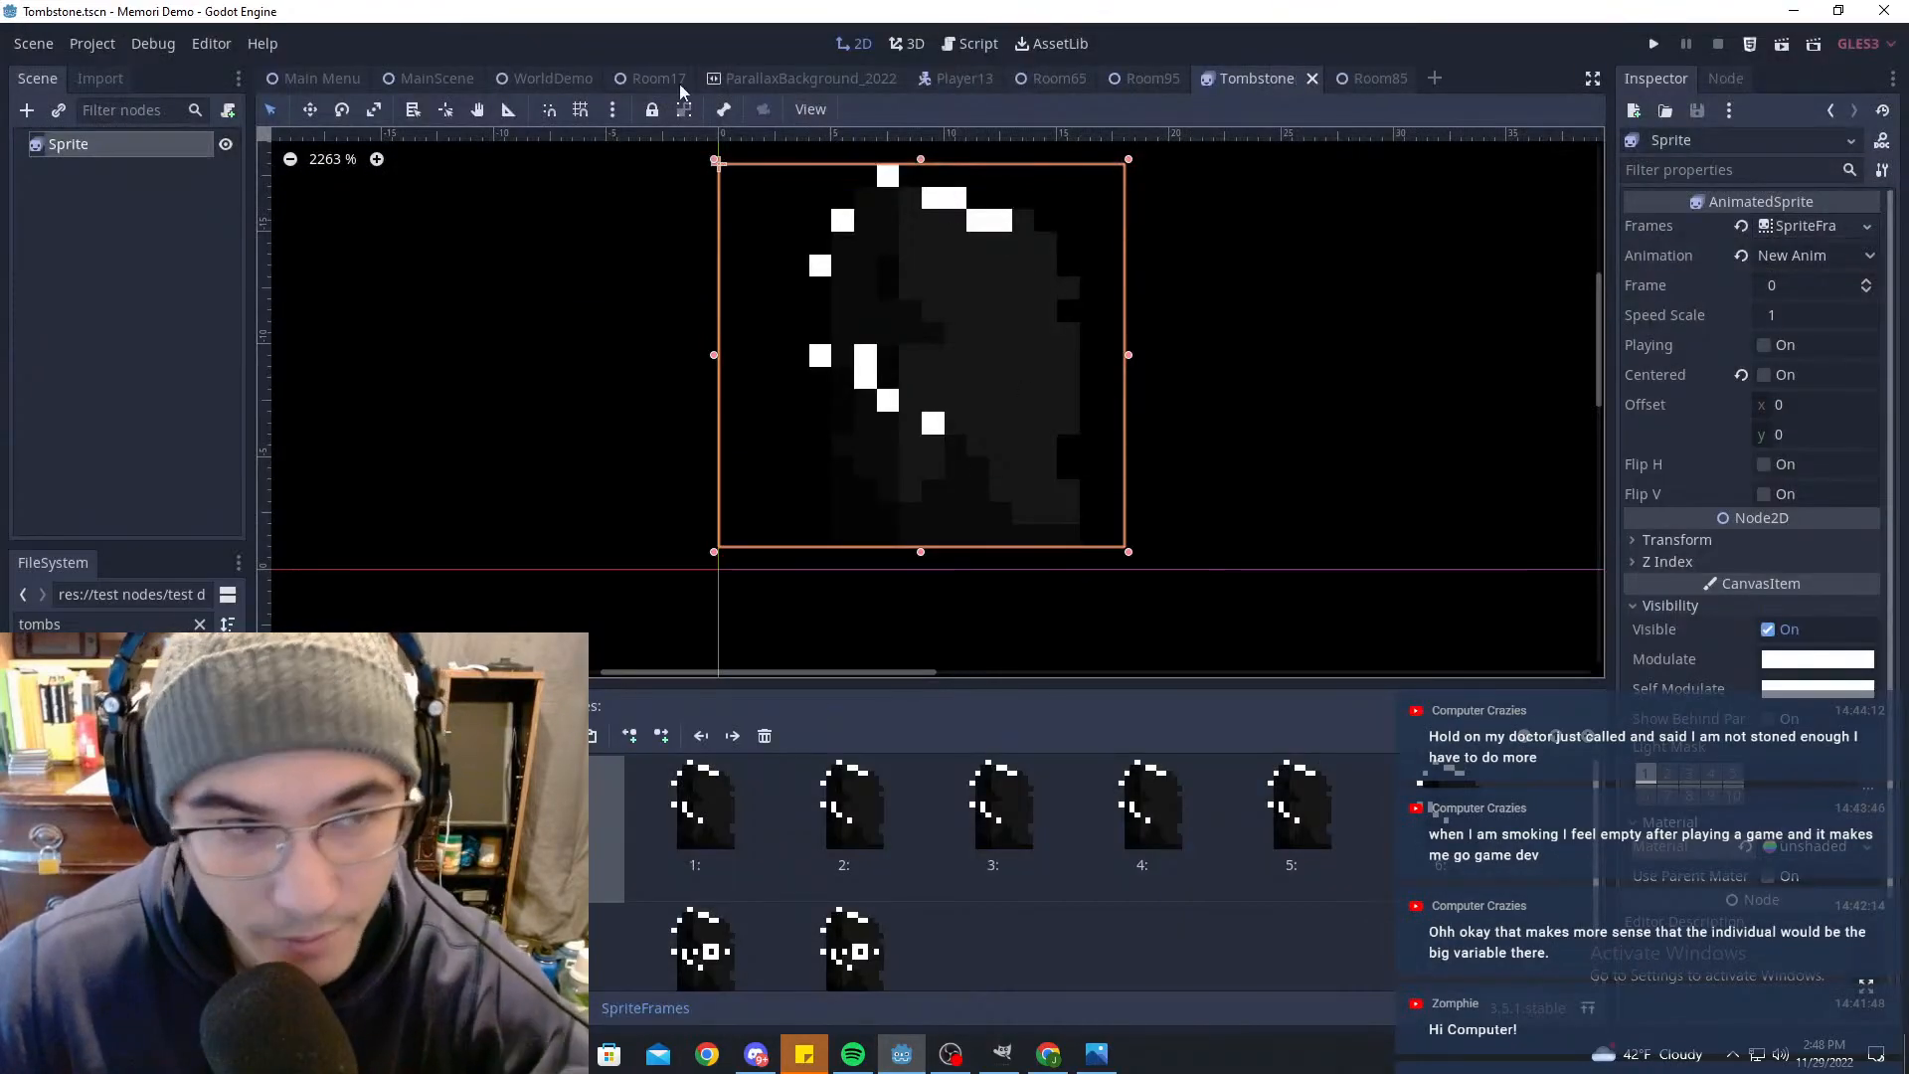
Step: Switch to the MainScene scene, run the project and play up to the tombstone on the upper ledge
left_click(446, 79)
key("F5")
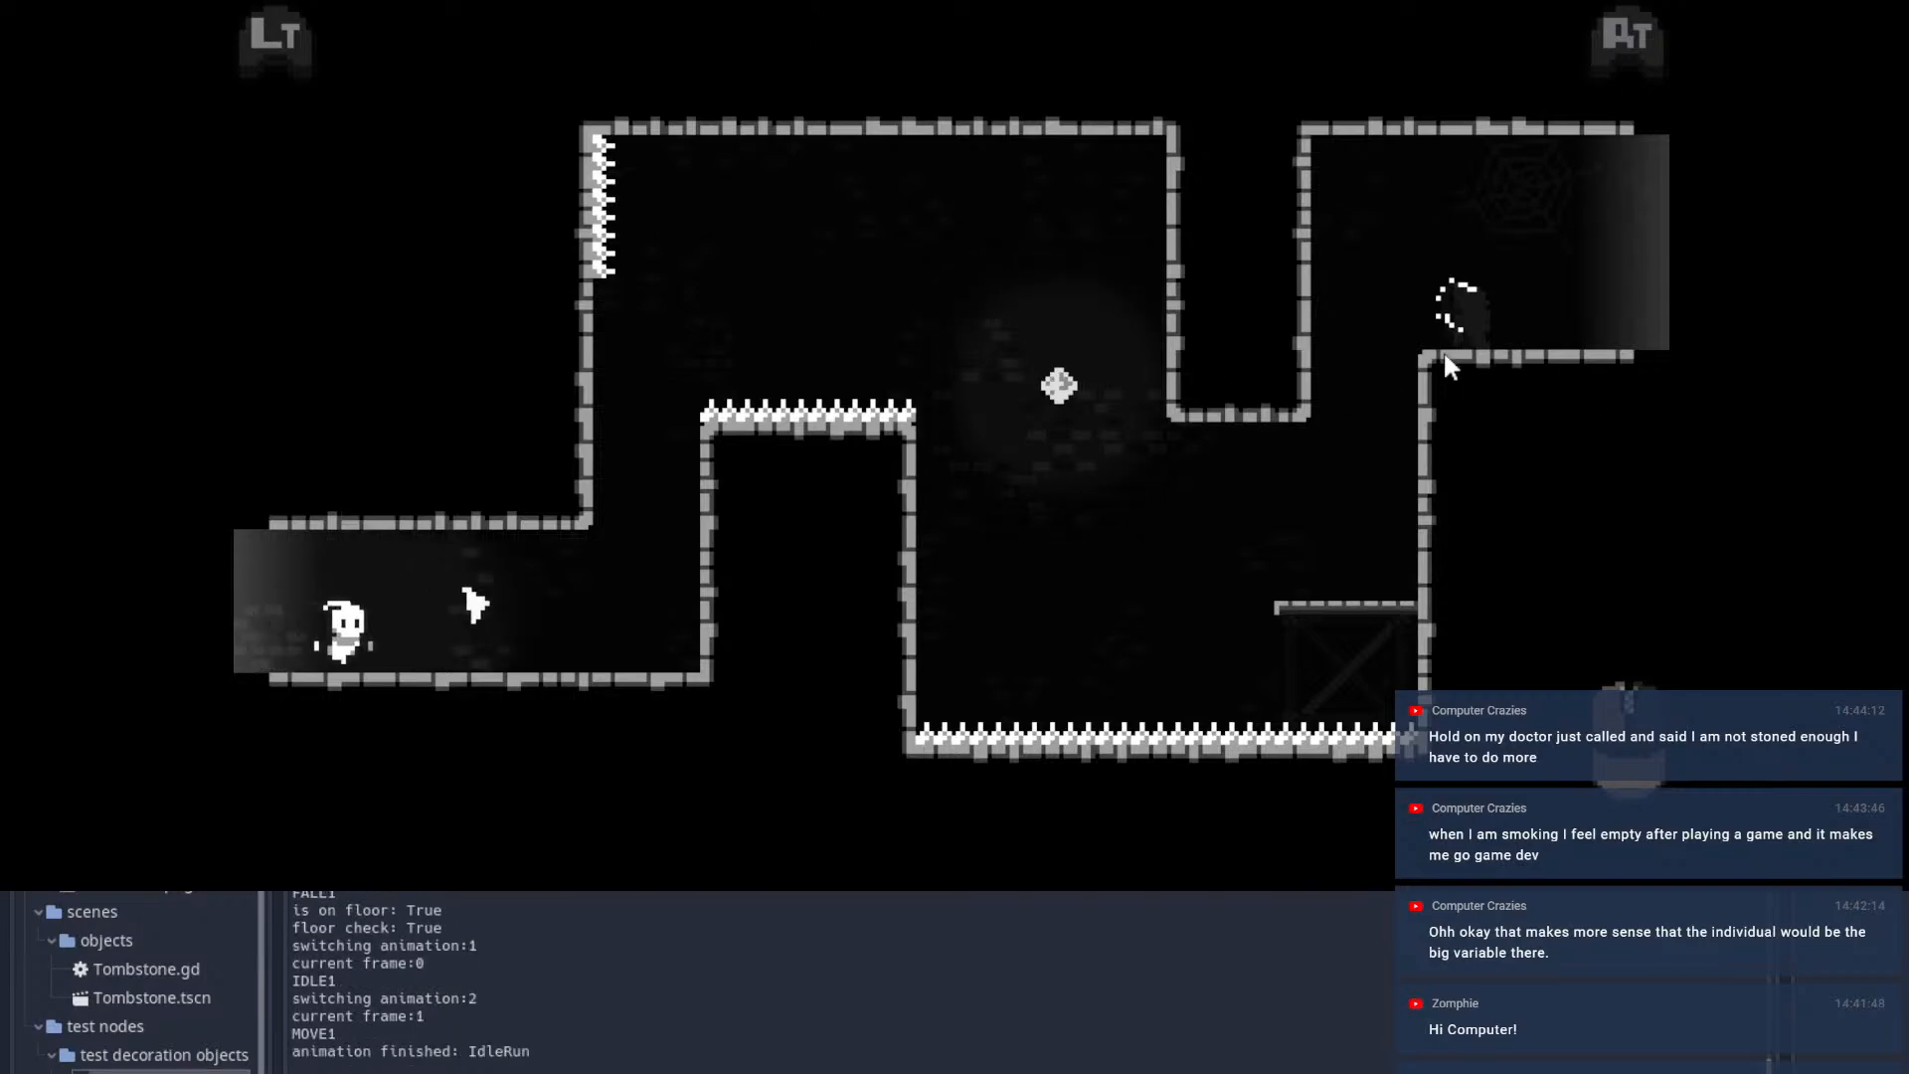
key("space")
key("space")
key("space")
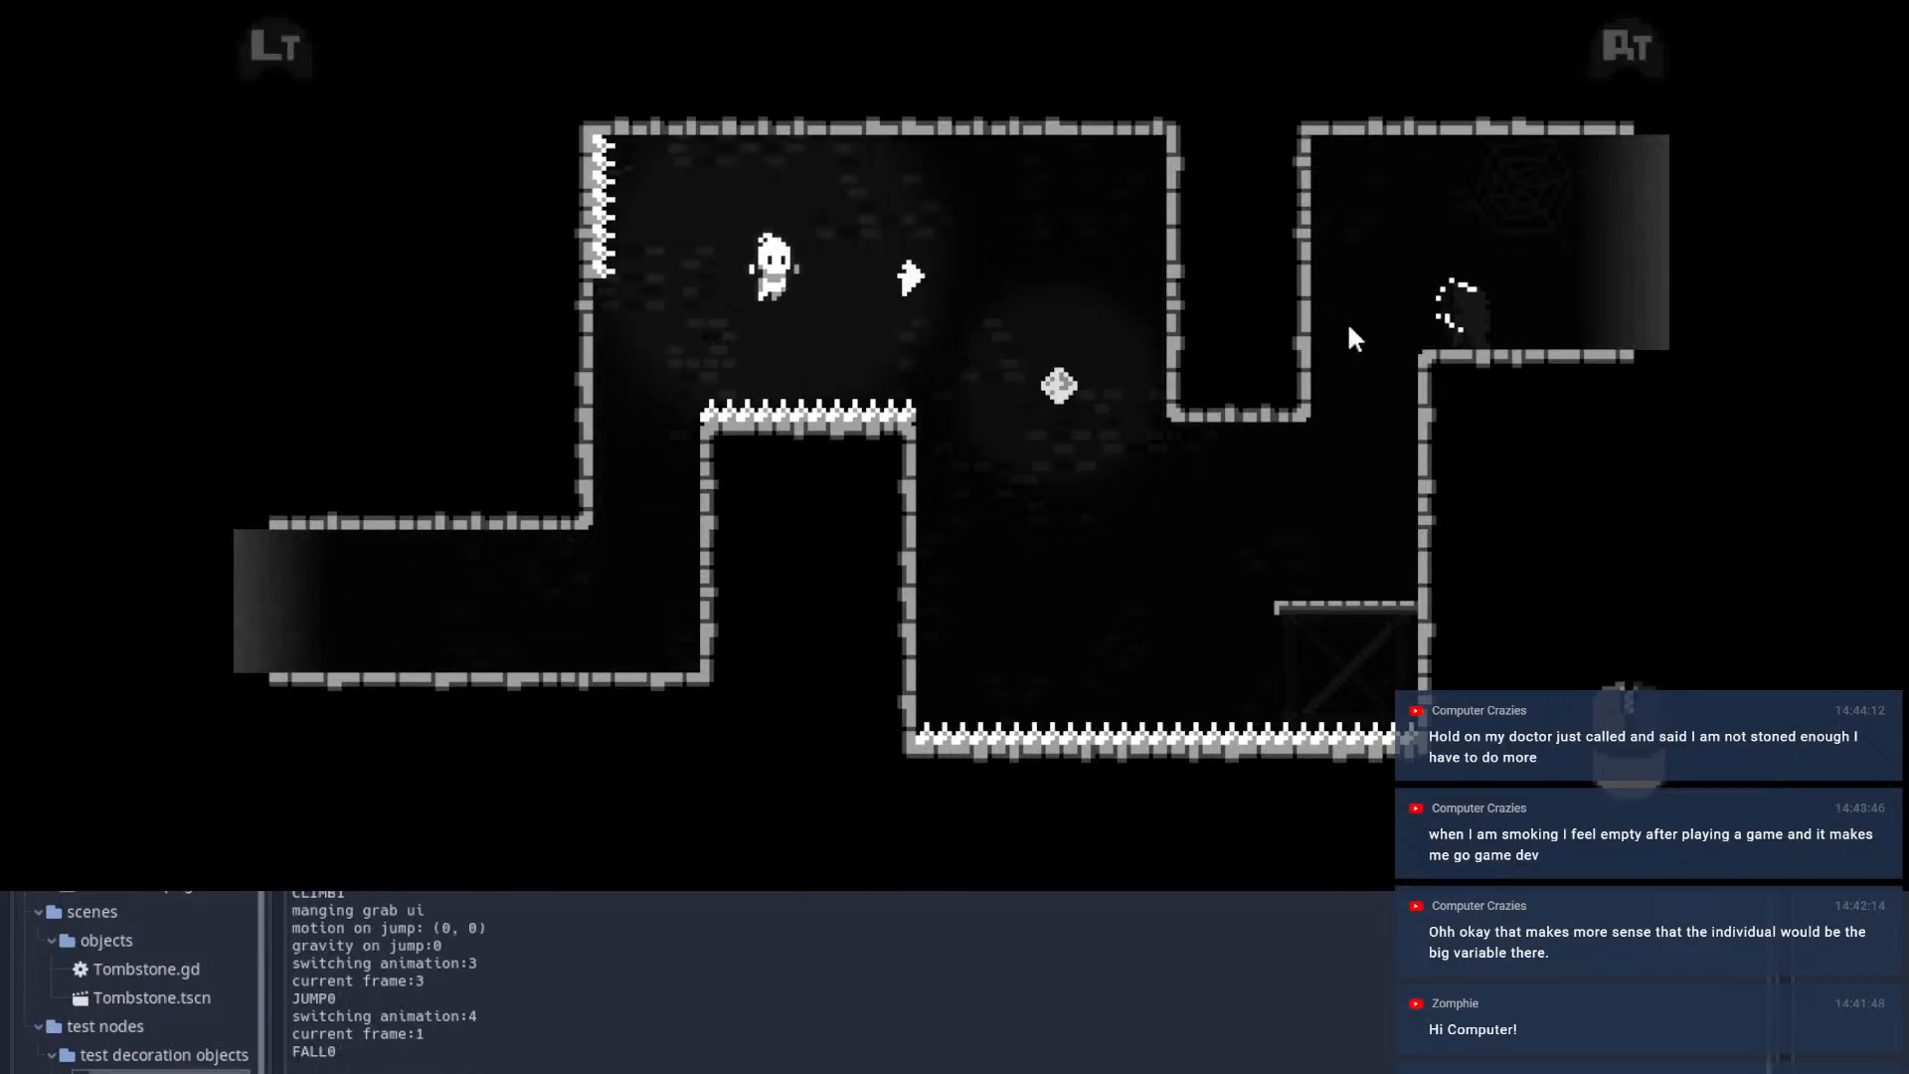
left_click(1347, 326)
left_click(1392, 333)
key("space")
key("space")
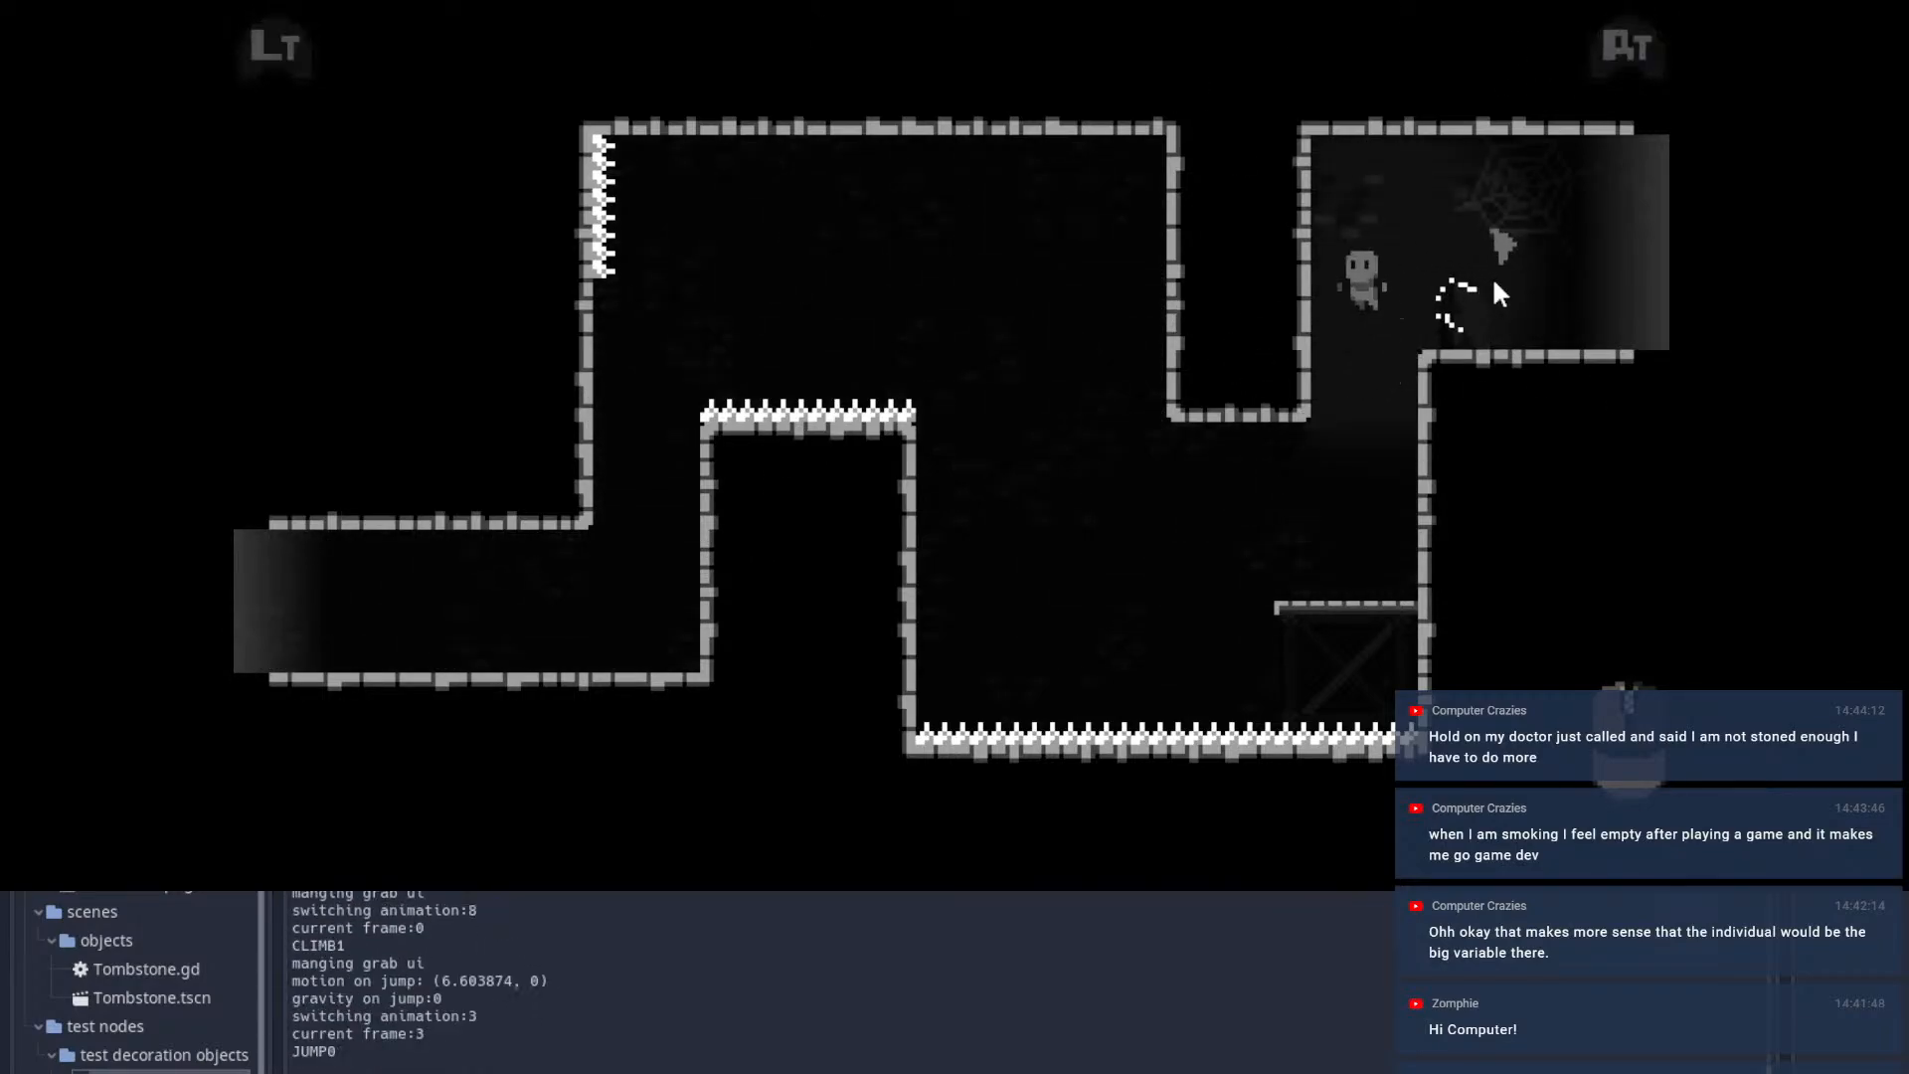
key("space")
key("d")
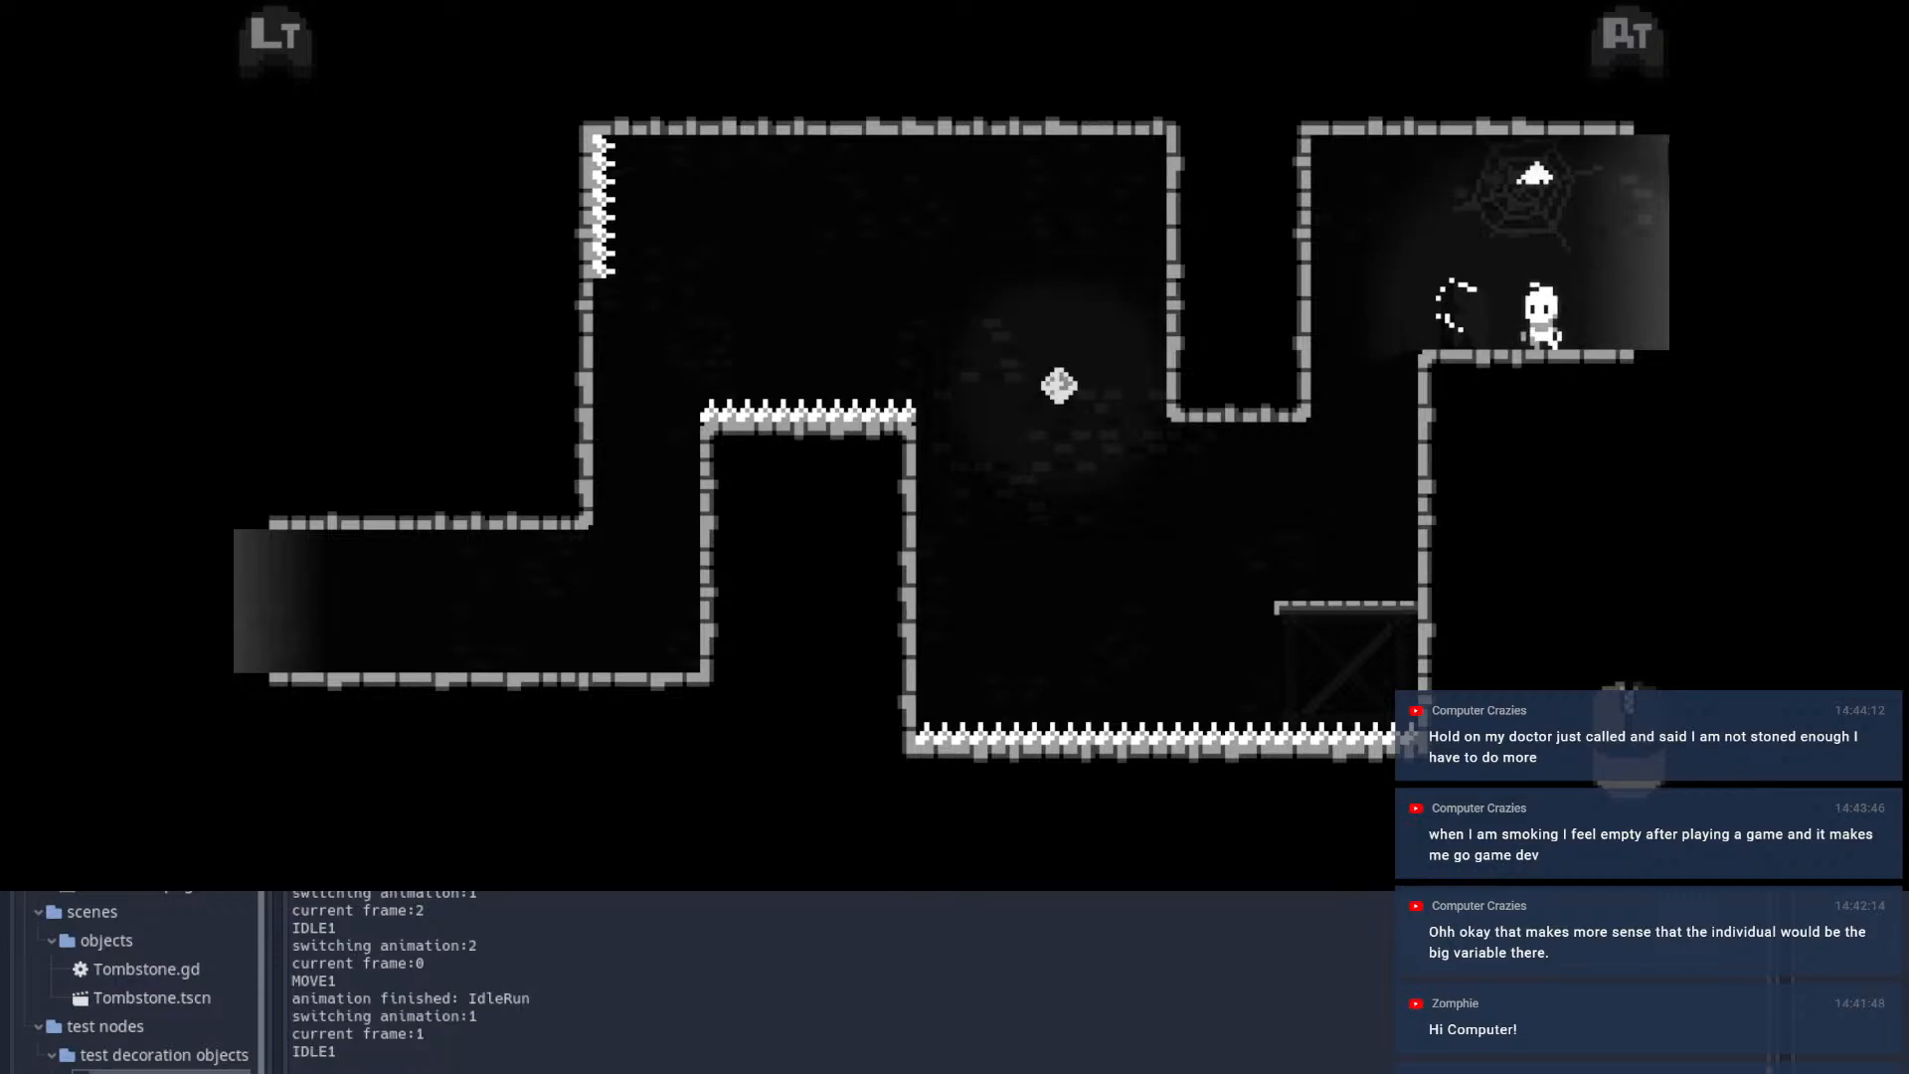
Step: Walk back and forth past the tombstone and through the adjoining doorway to examine its unshaded look in the game
key("d")
key("a")
key("d")
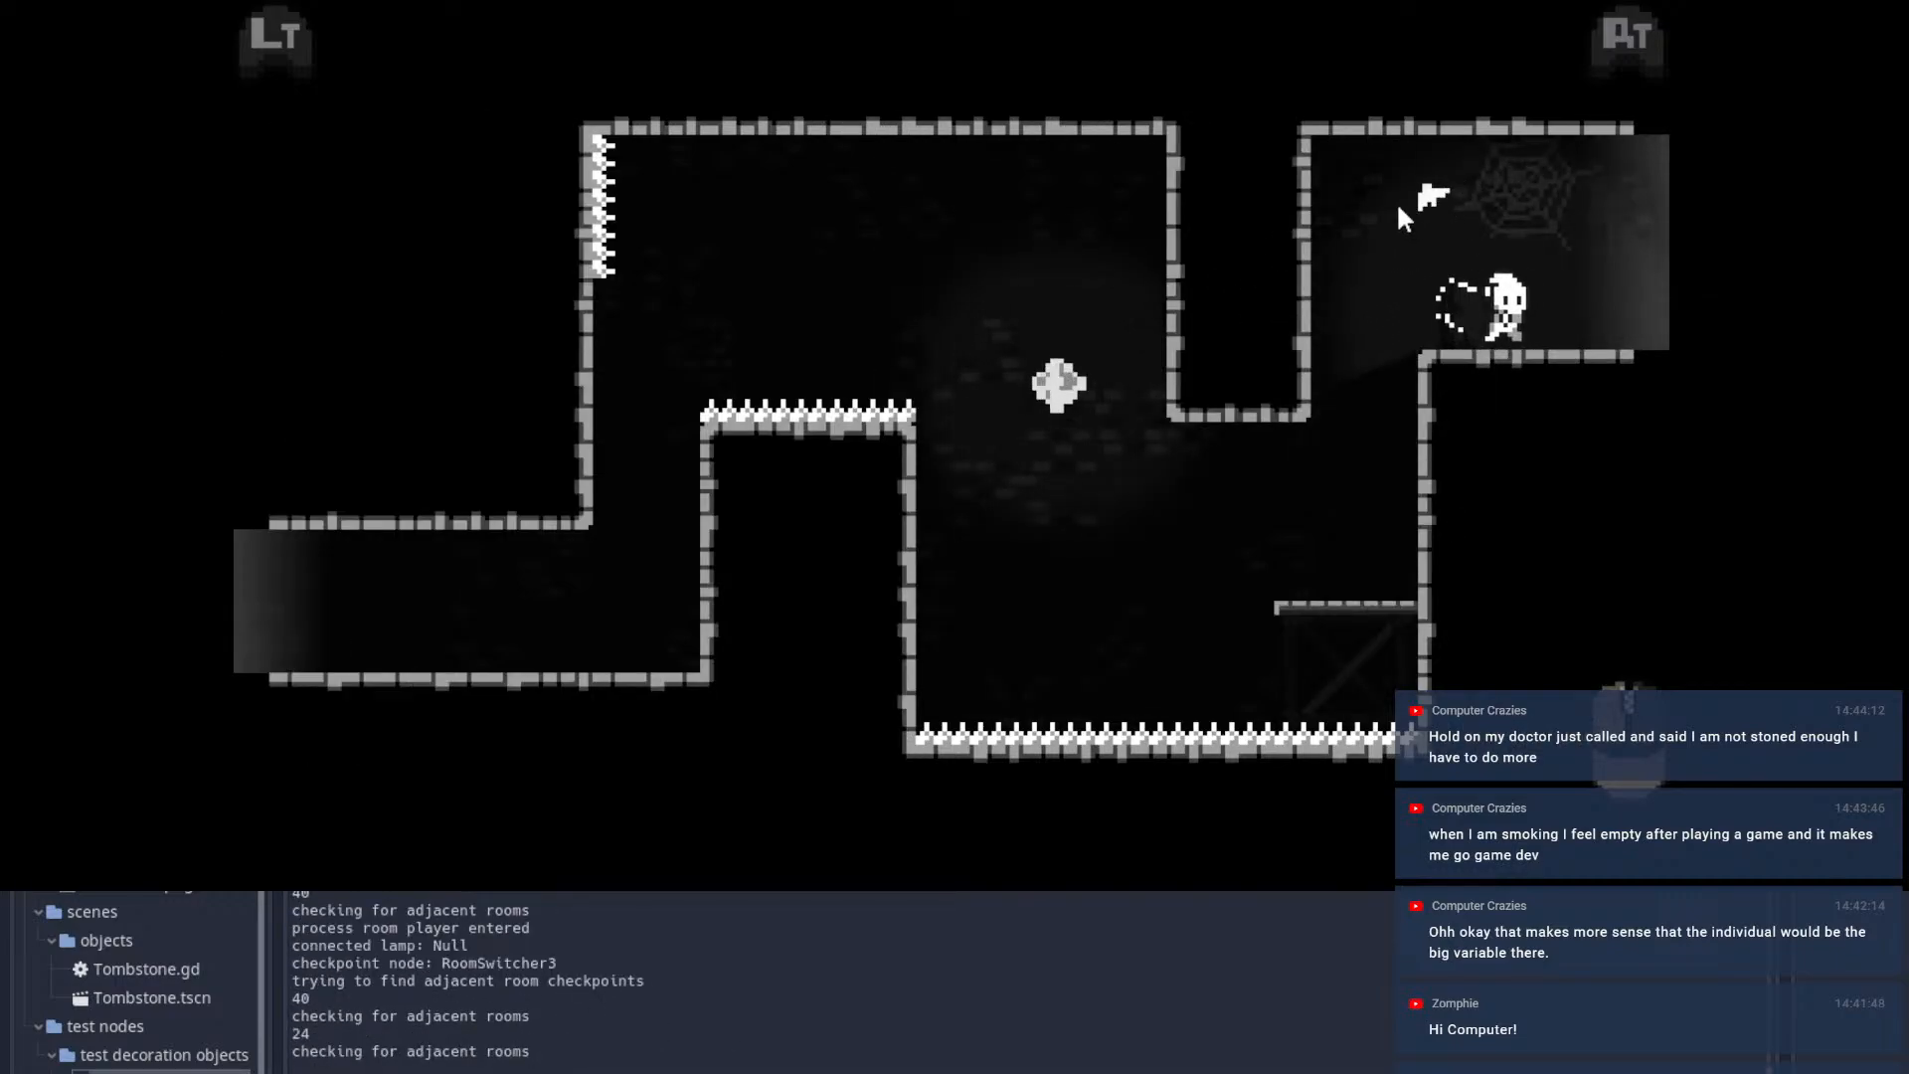
key("a")
key("d")
key("a")
key("d")
key("space")
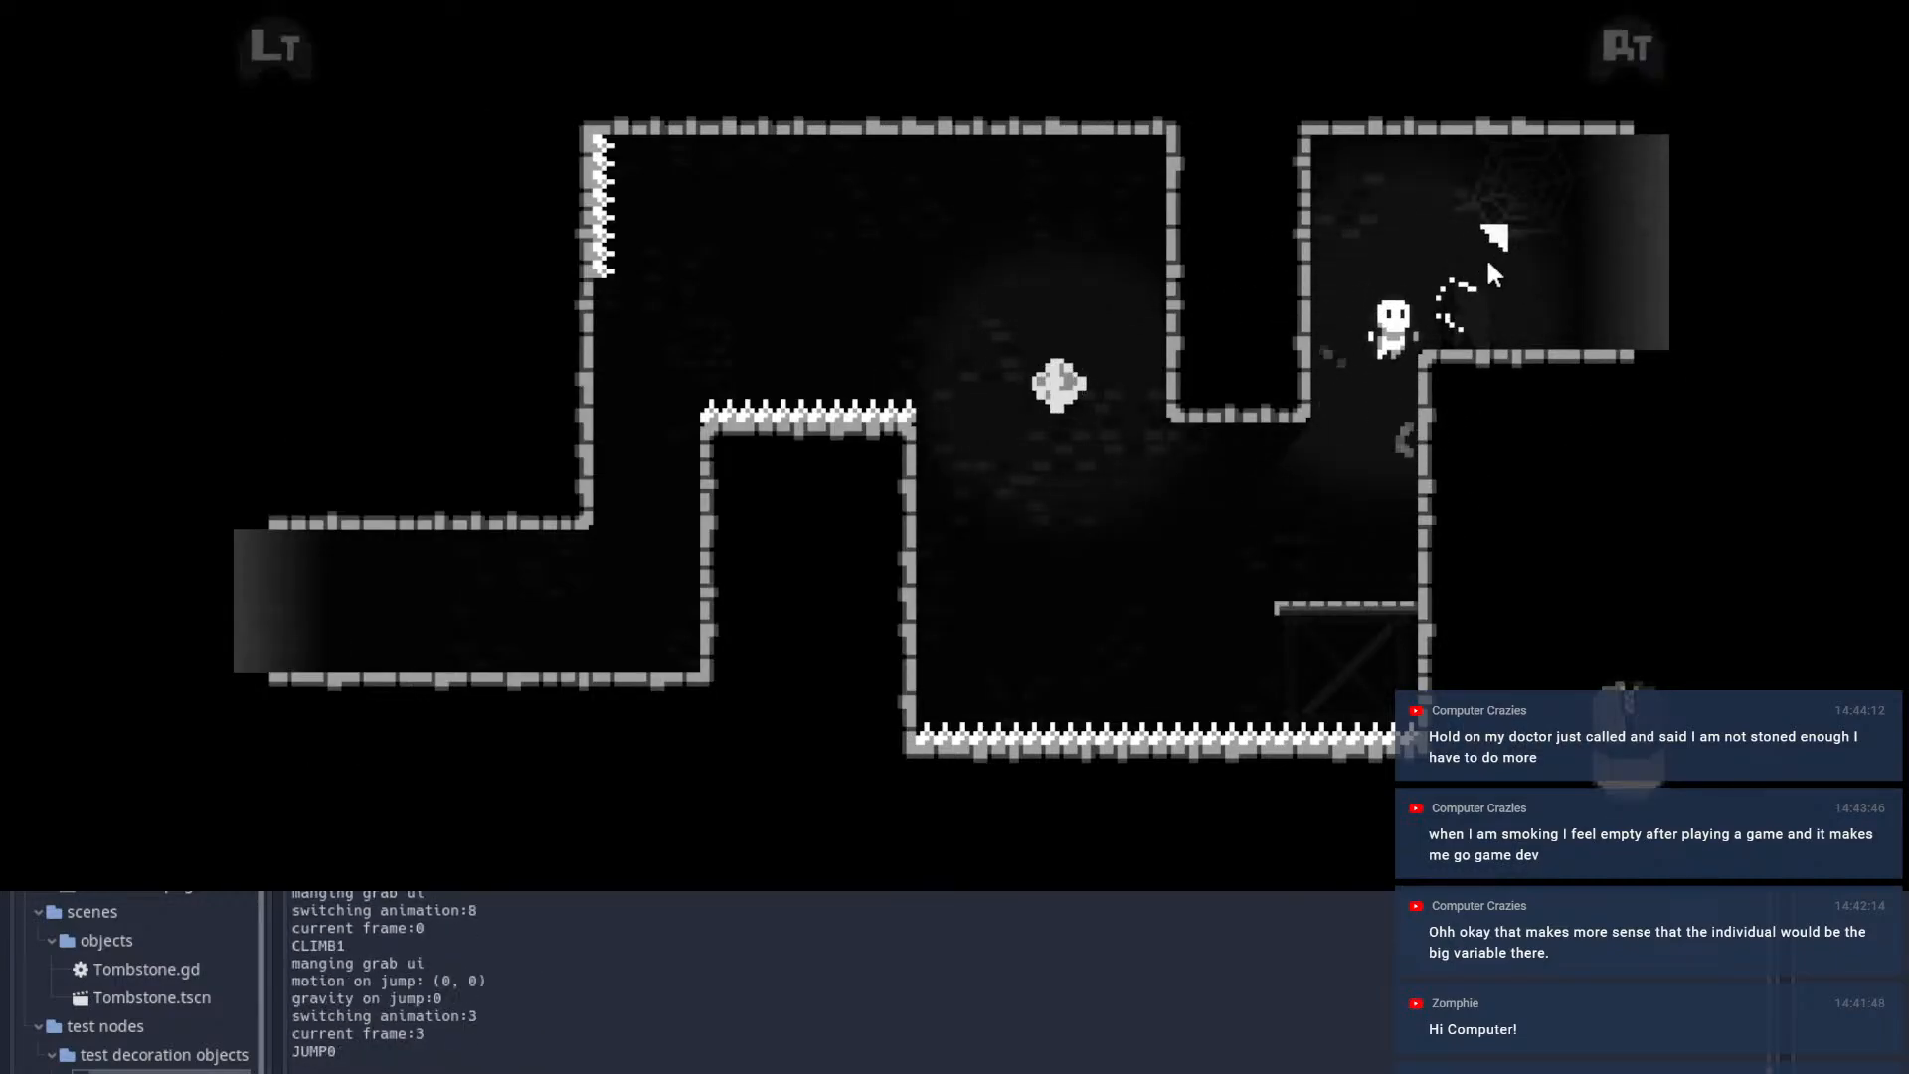
key("d")
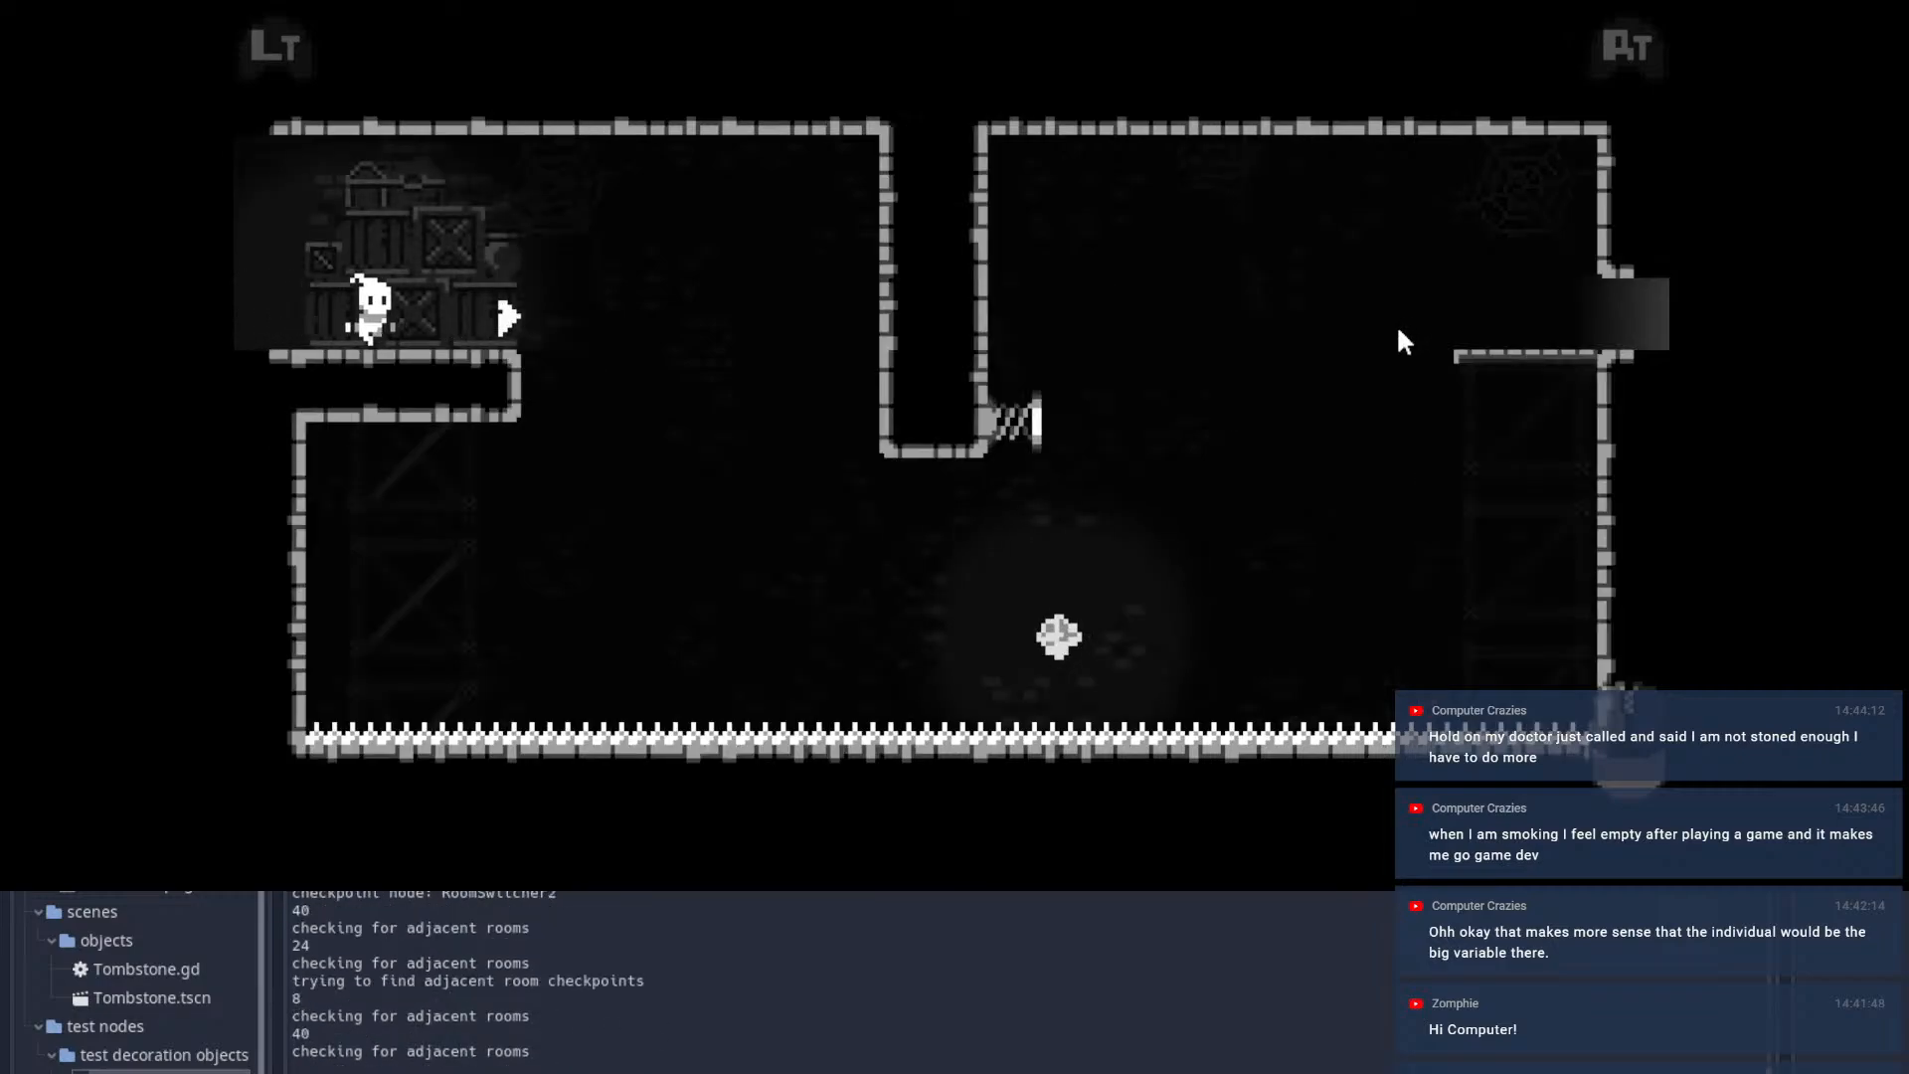
key("a")
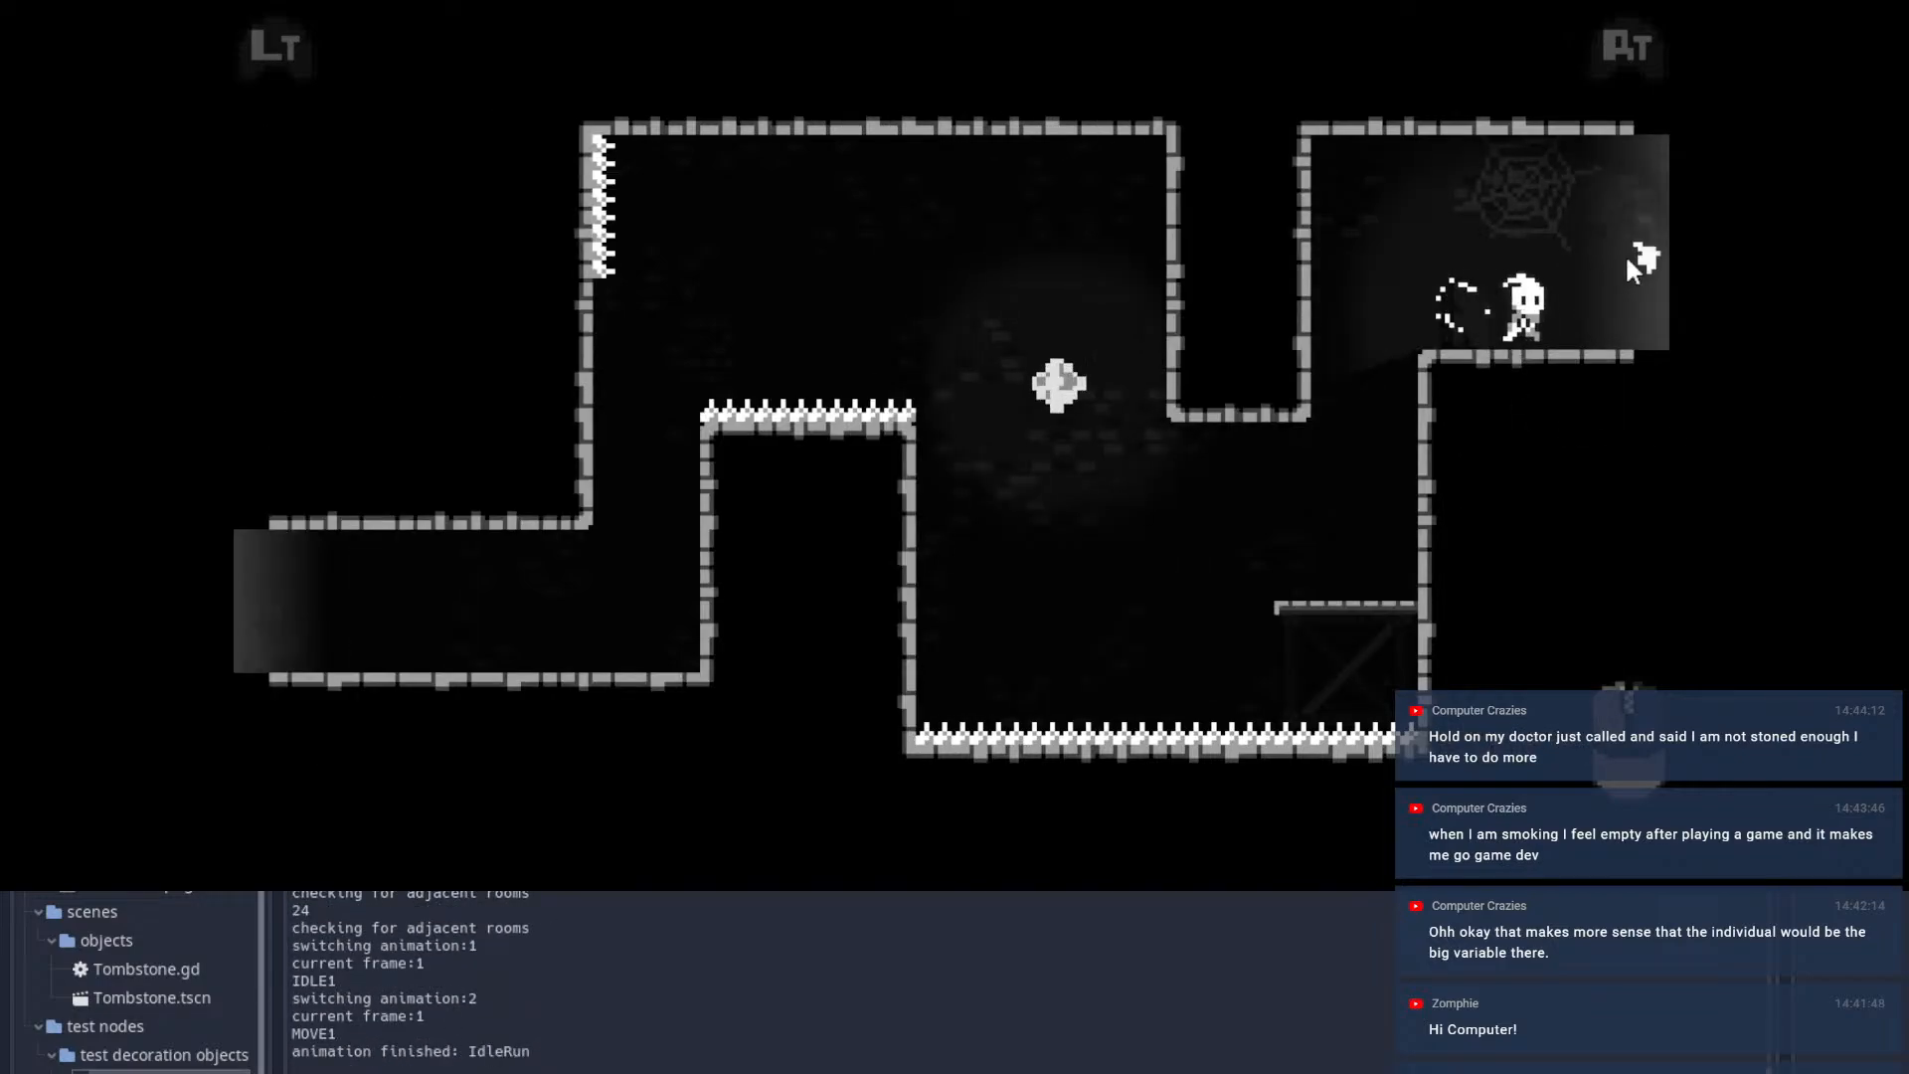
key("d")
key("a")
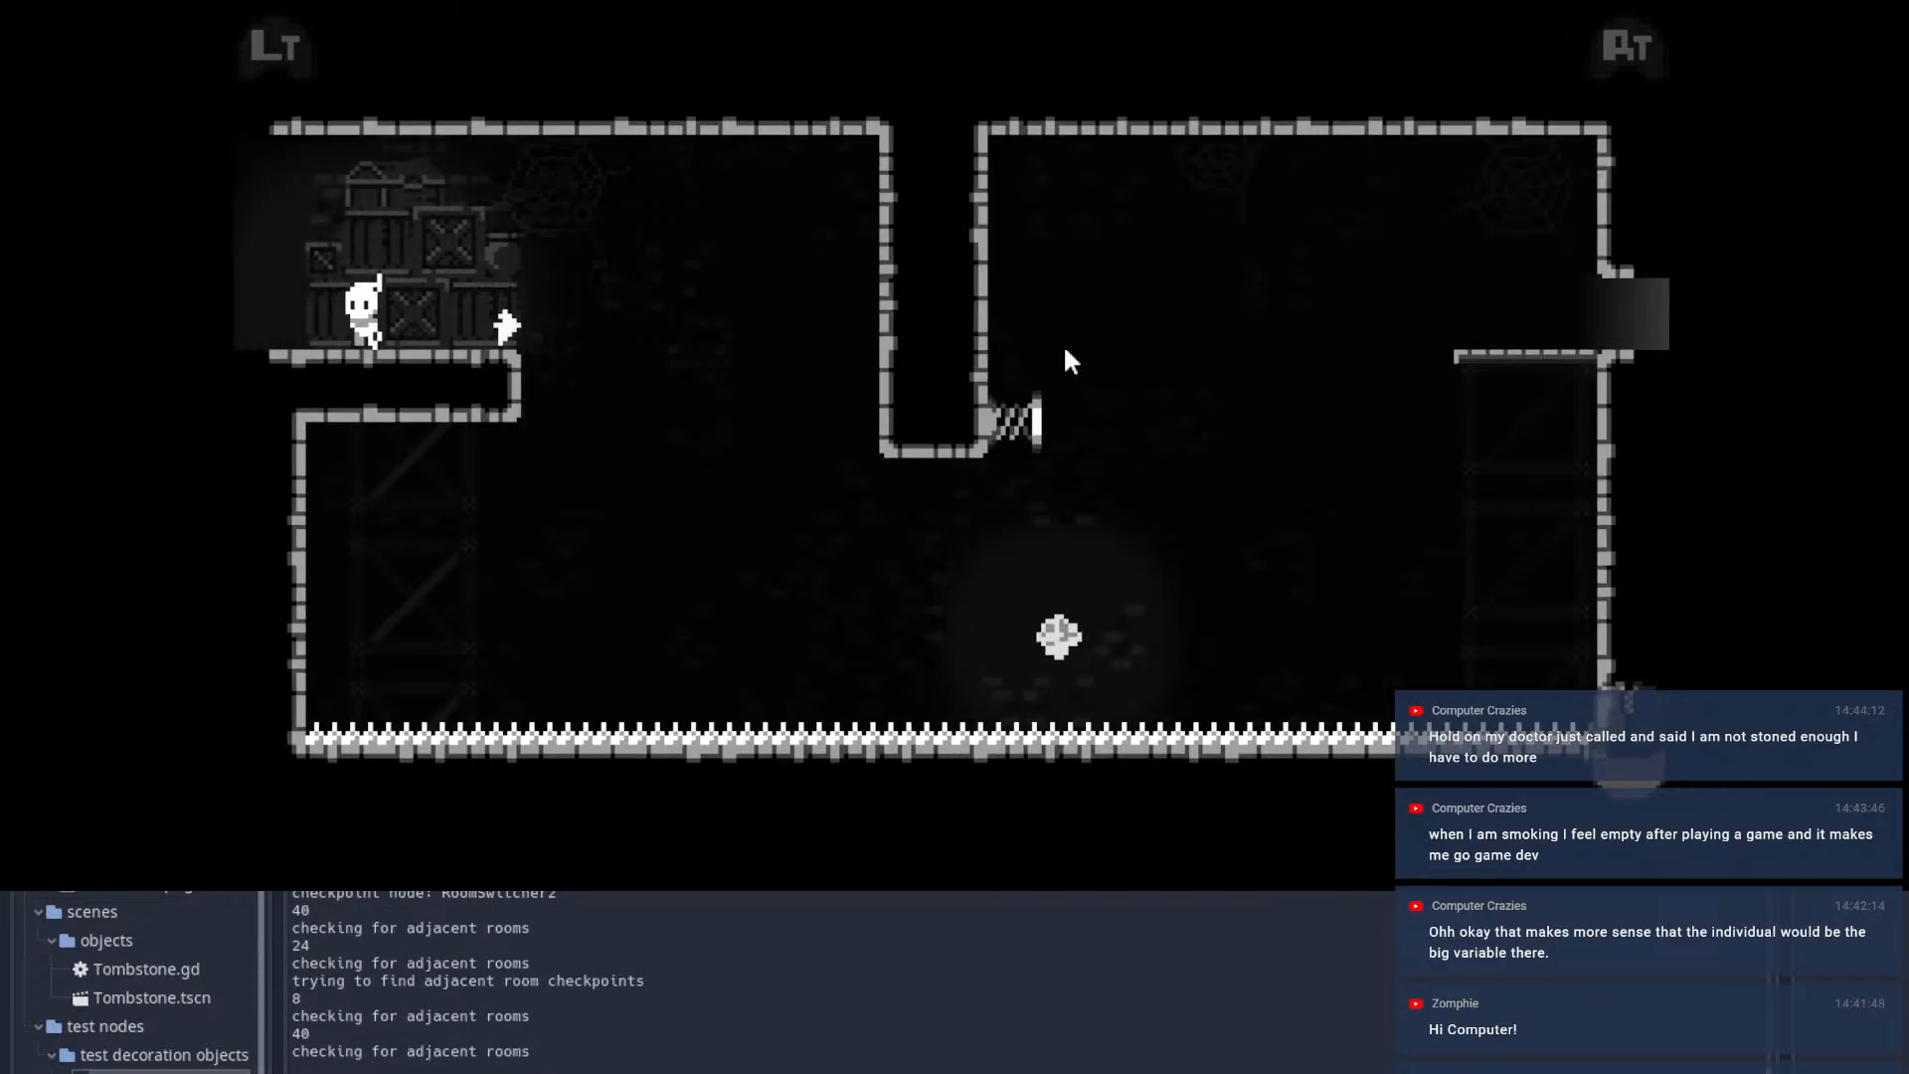
Step: Play across the room with the crate pile and wall spring to the doorway on the far ledge
key("d")
key("space")
left_click(1277, 434)
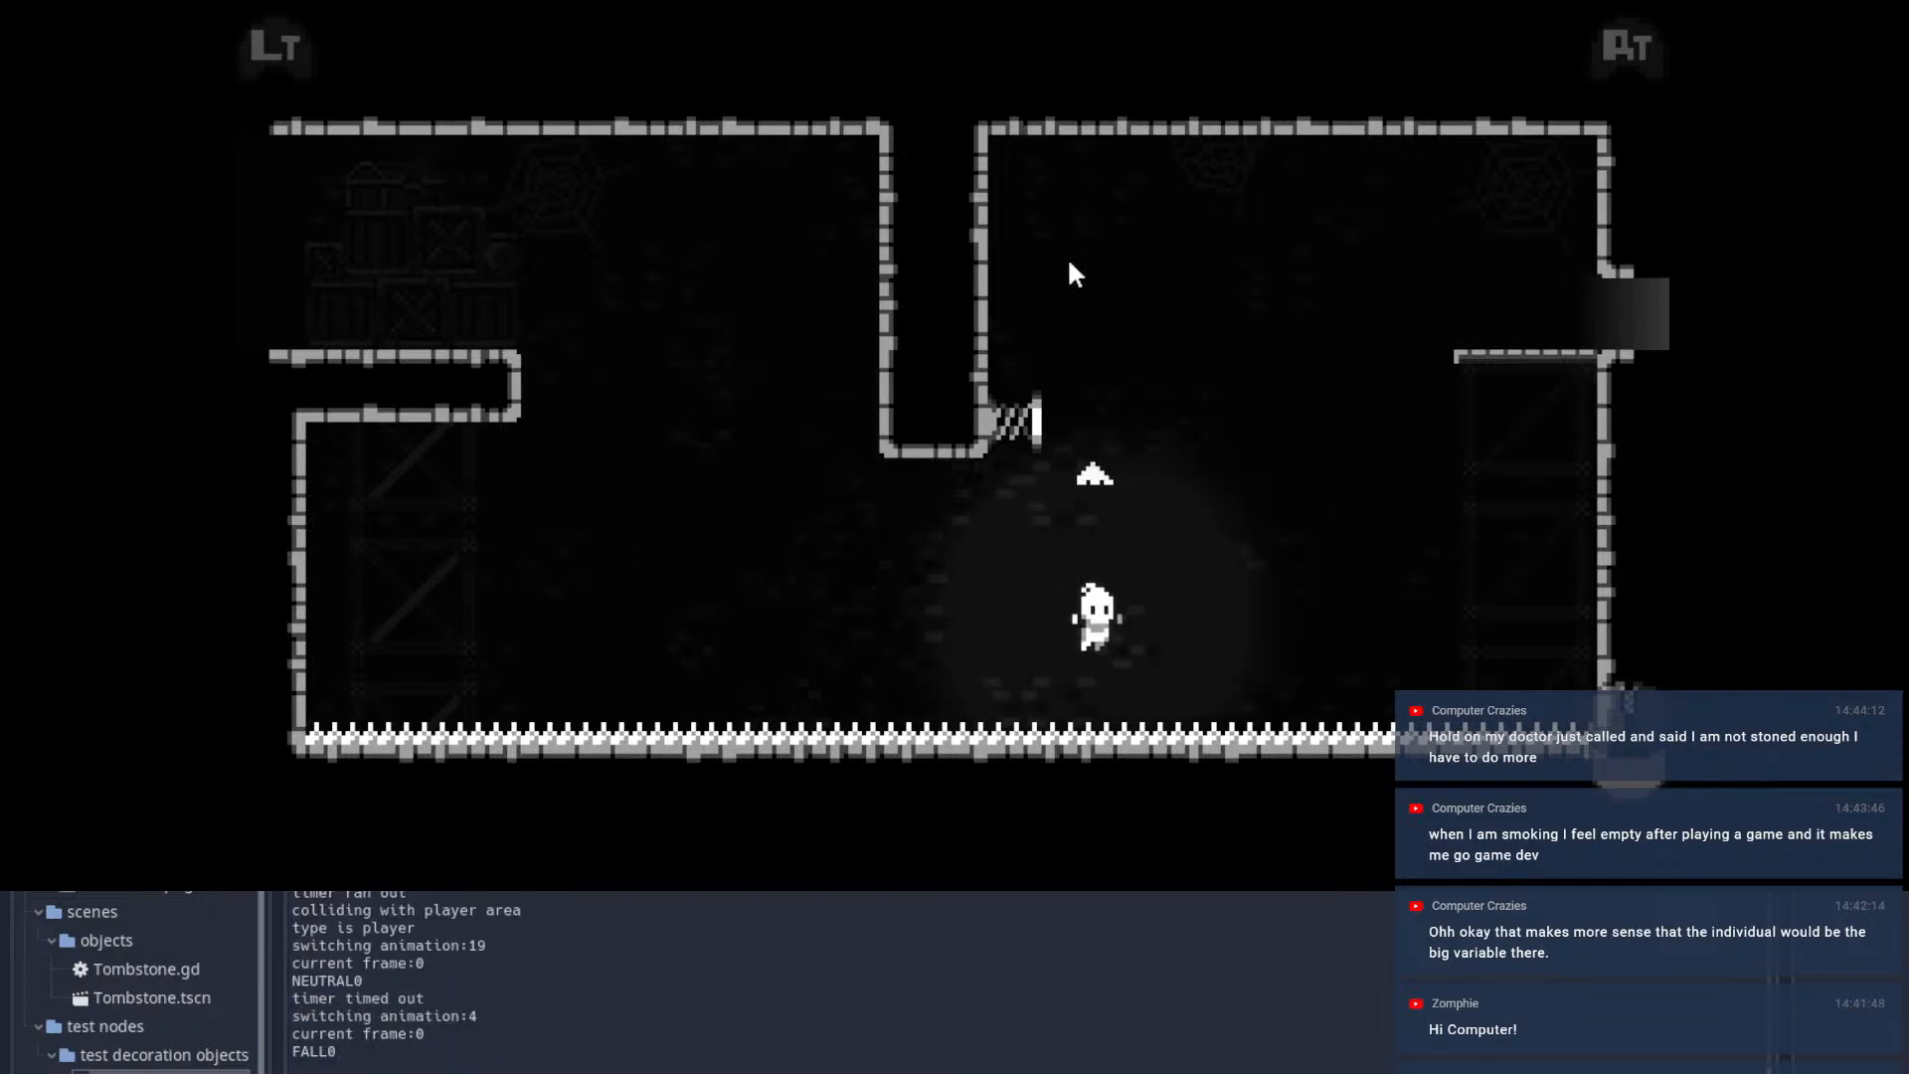
left_click(1072, 270)
key("a")
key("d")
left_click(1611, 231)
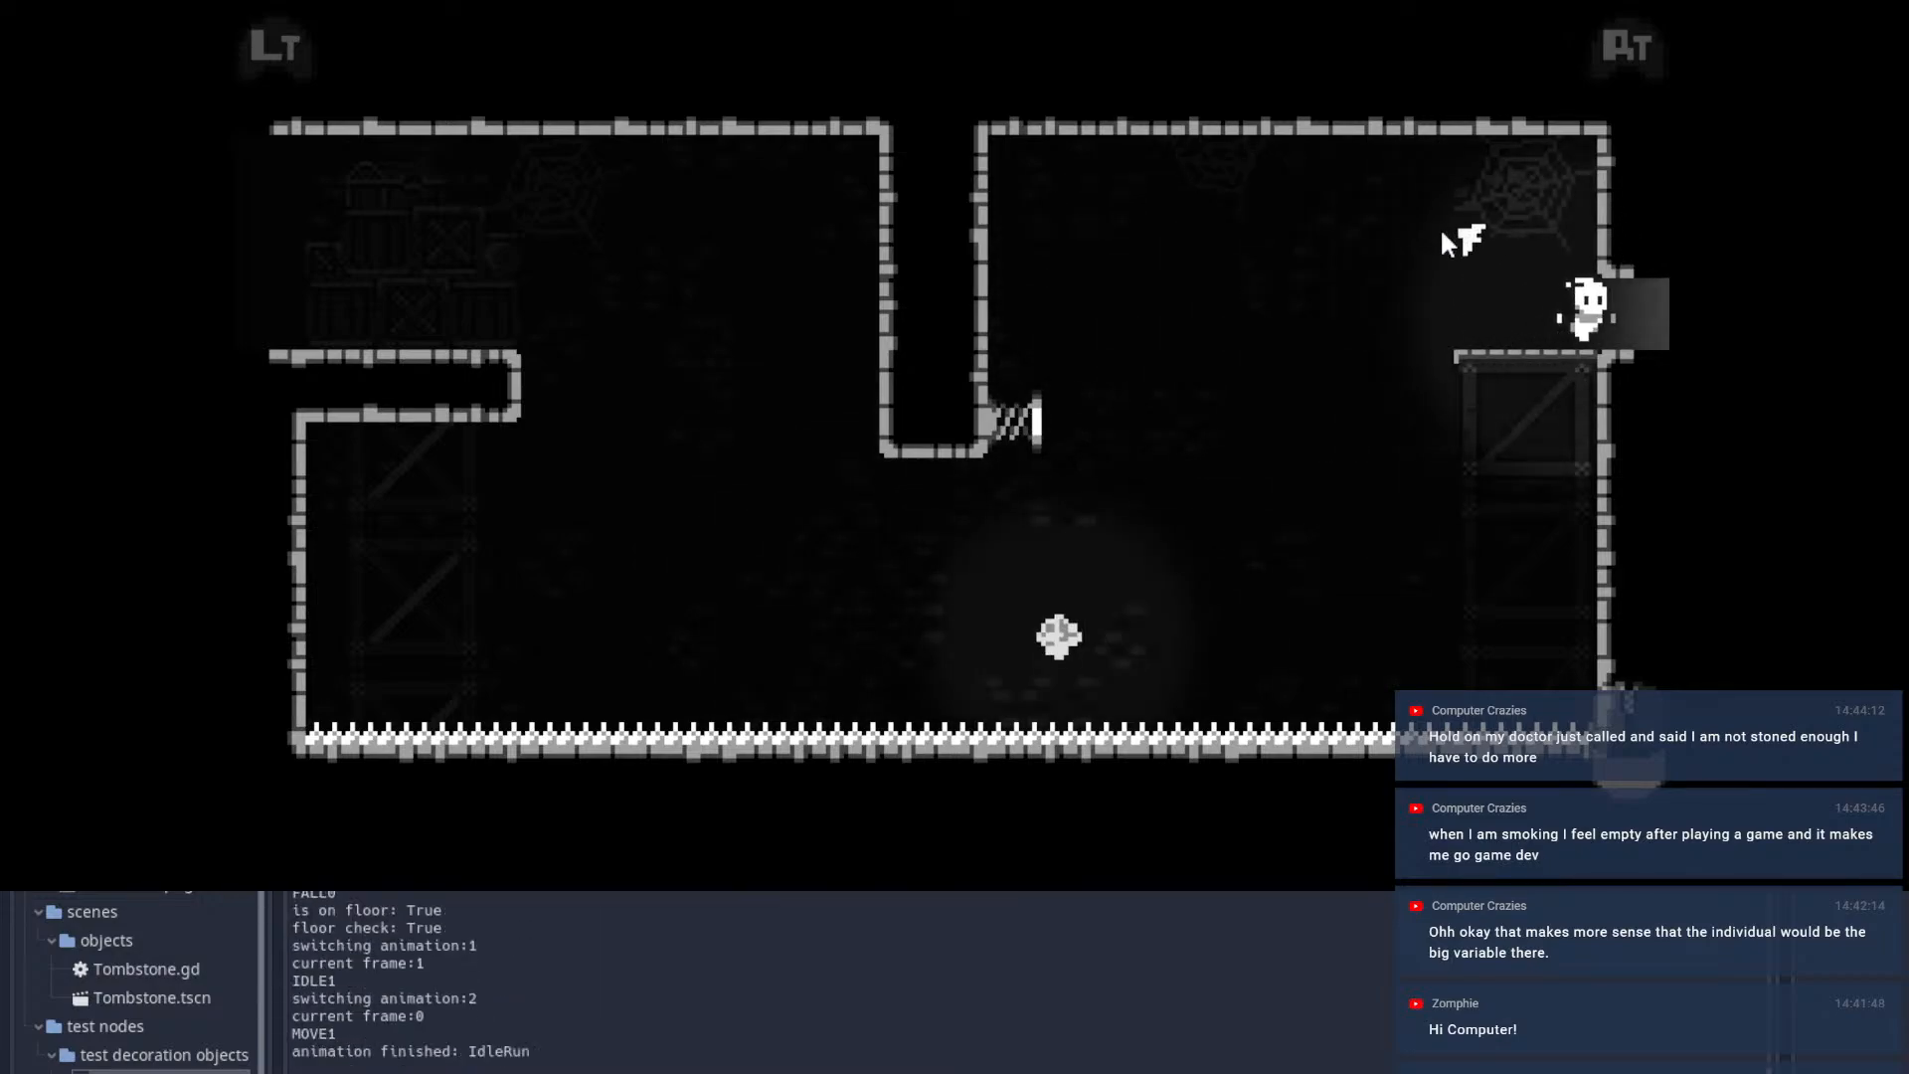
Step: Play through the room of spiked pillars by dashing between the floating crystals to its far exit
left_click(1283, 260)
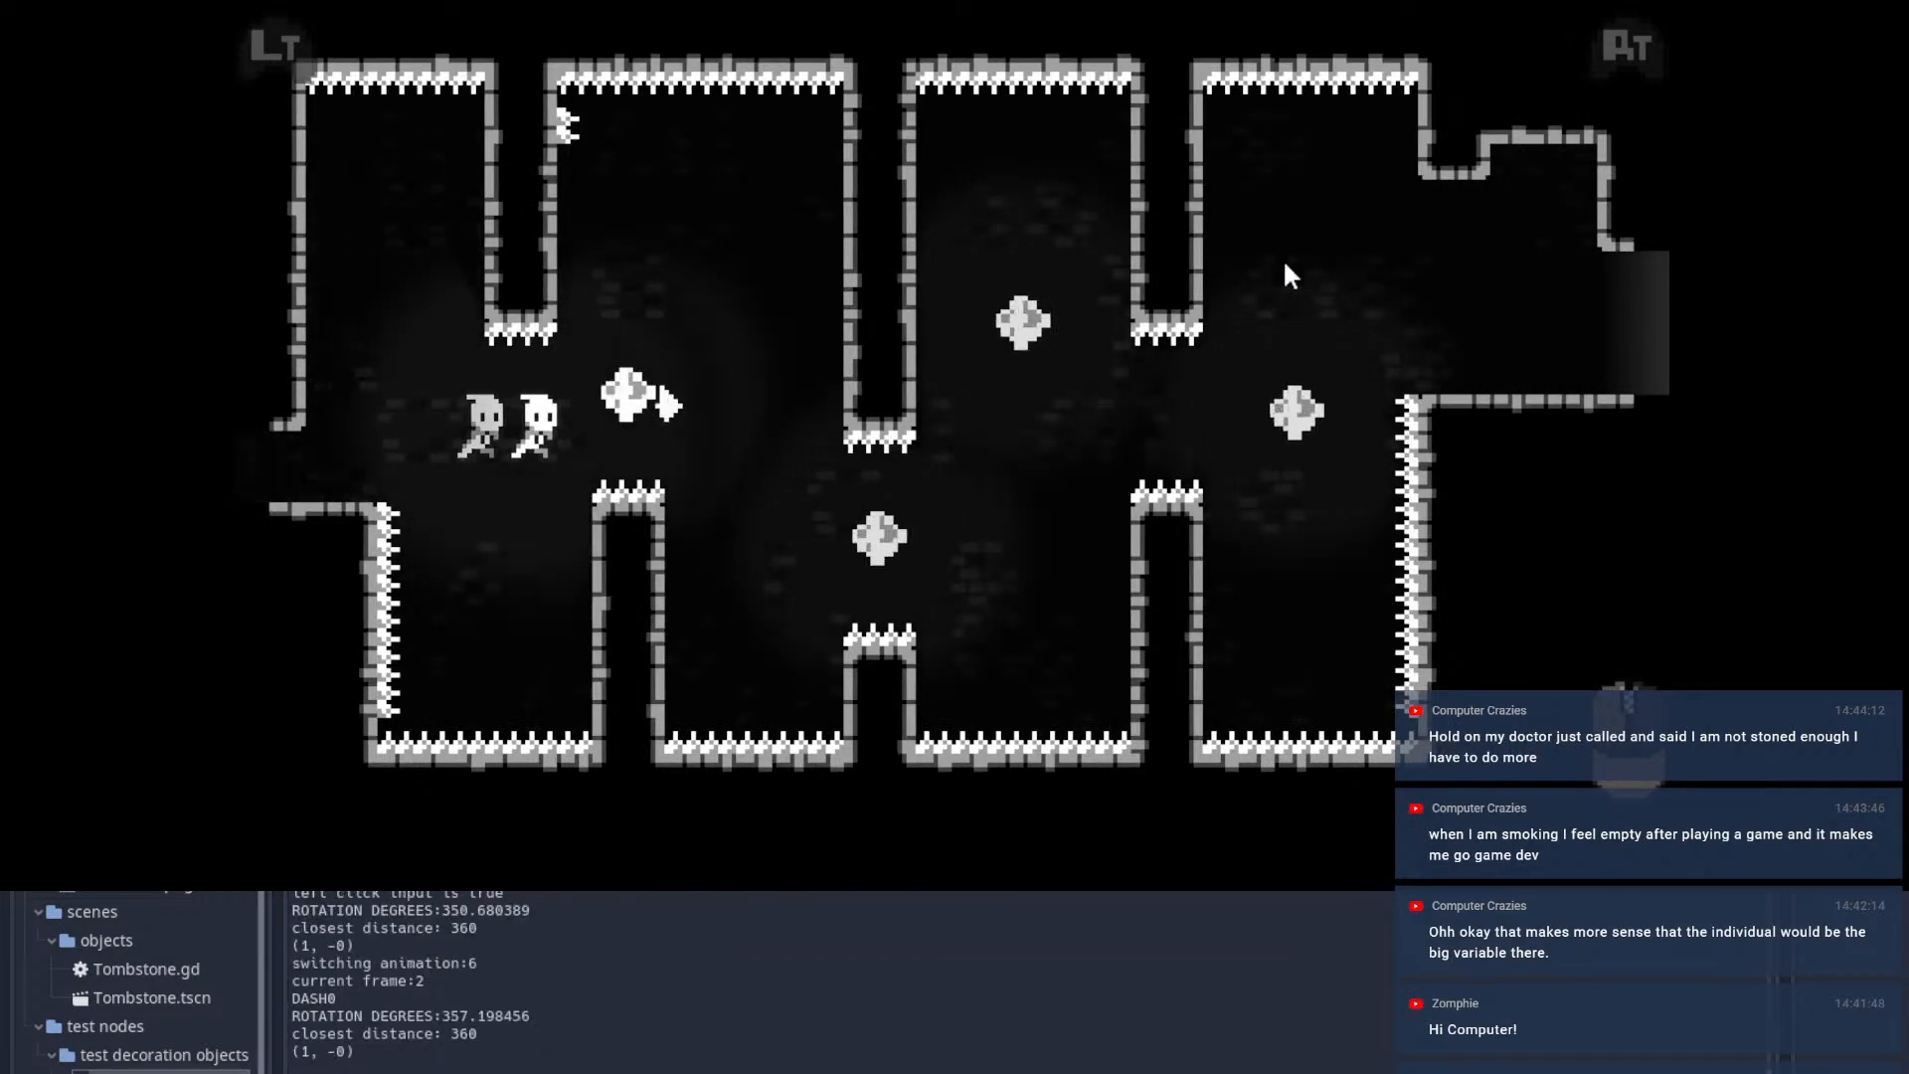
left_click(1144, 139)
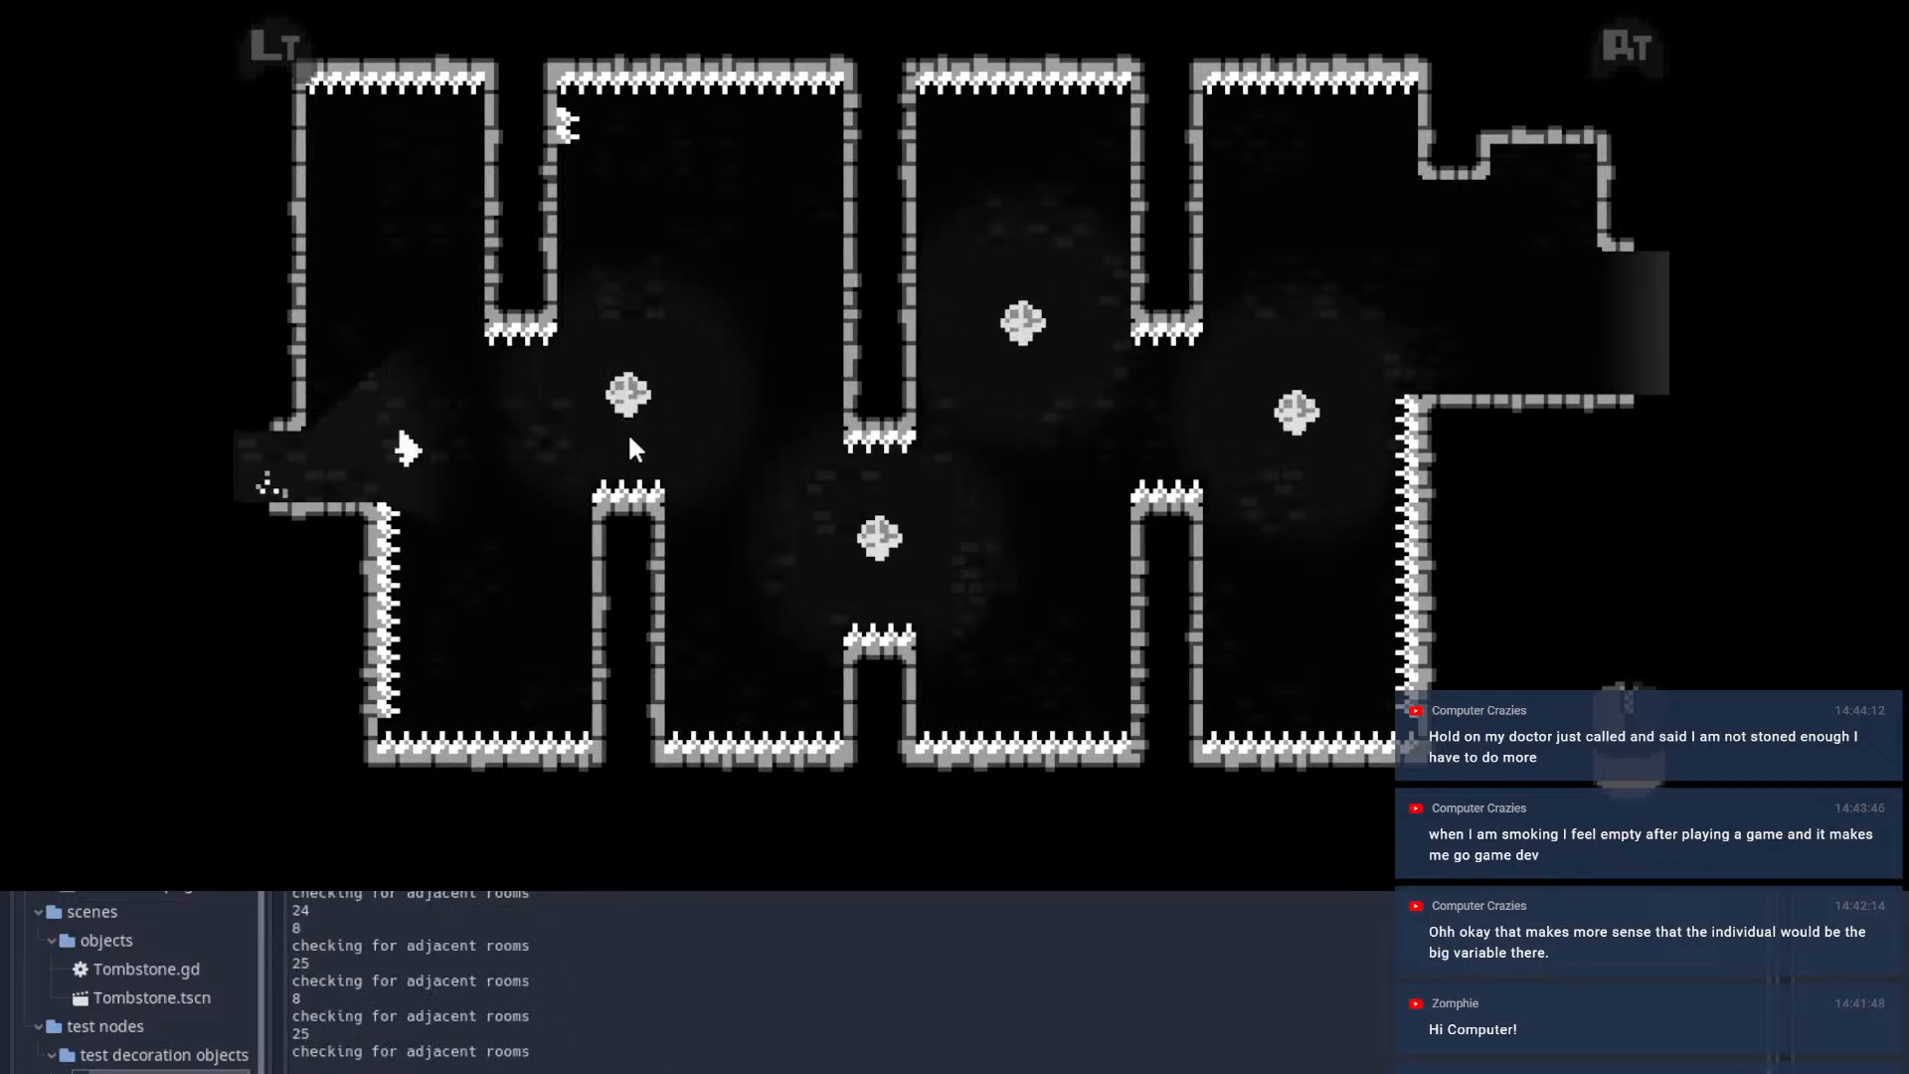
key("d")
key("a")
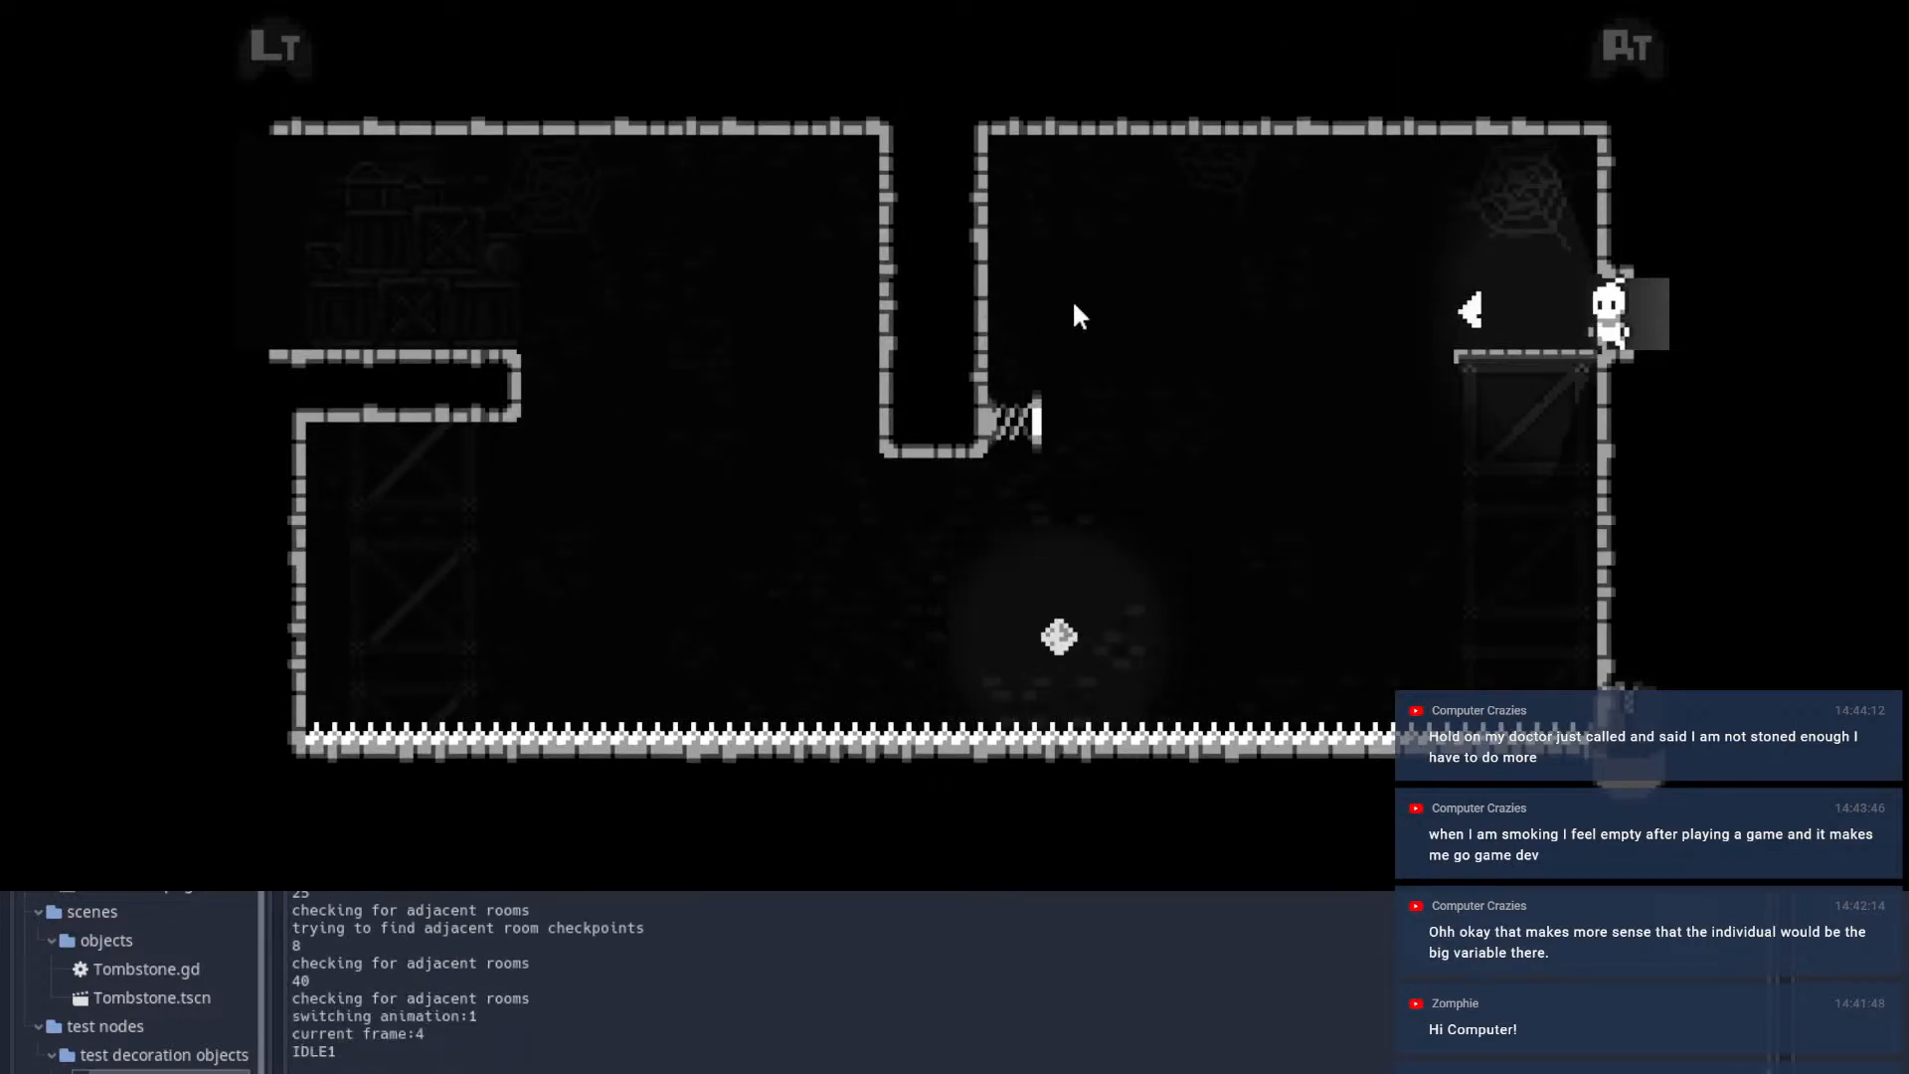
key("d")
key("space")
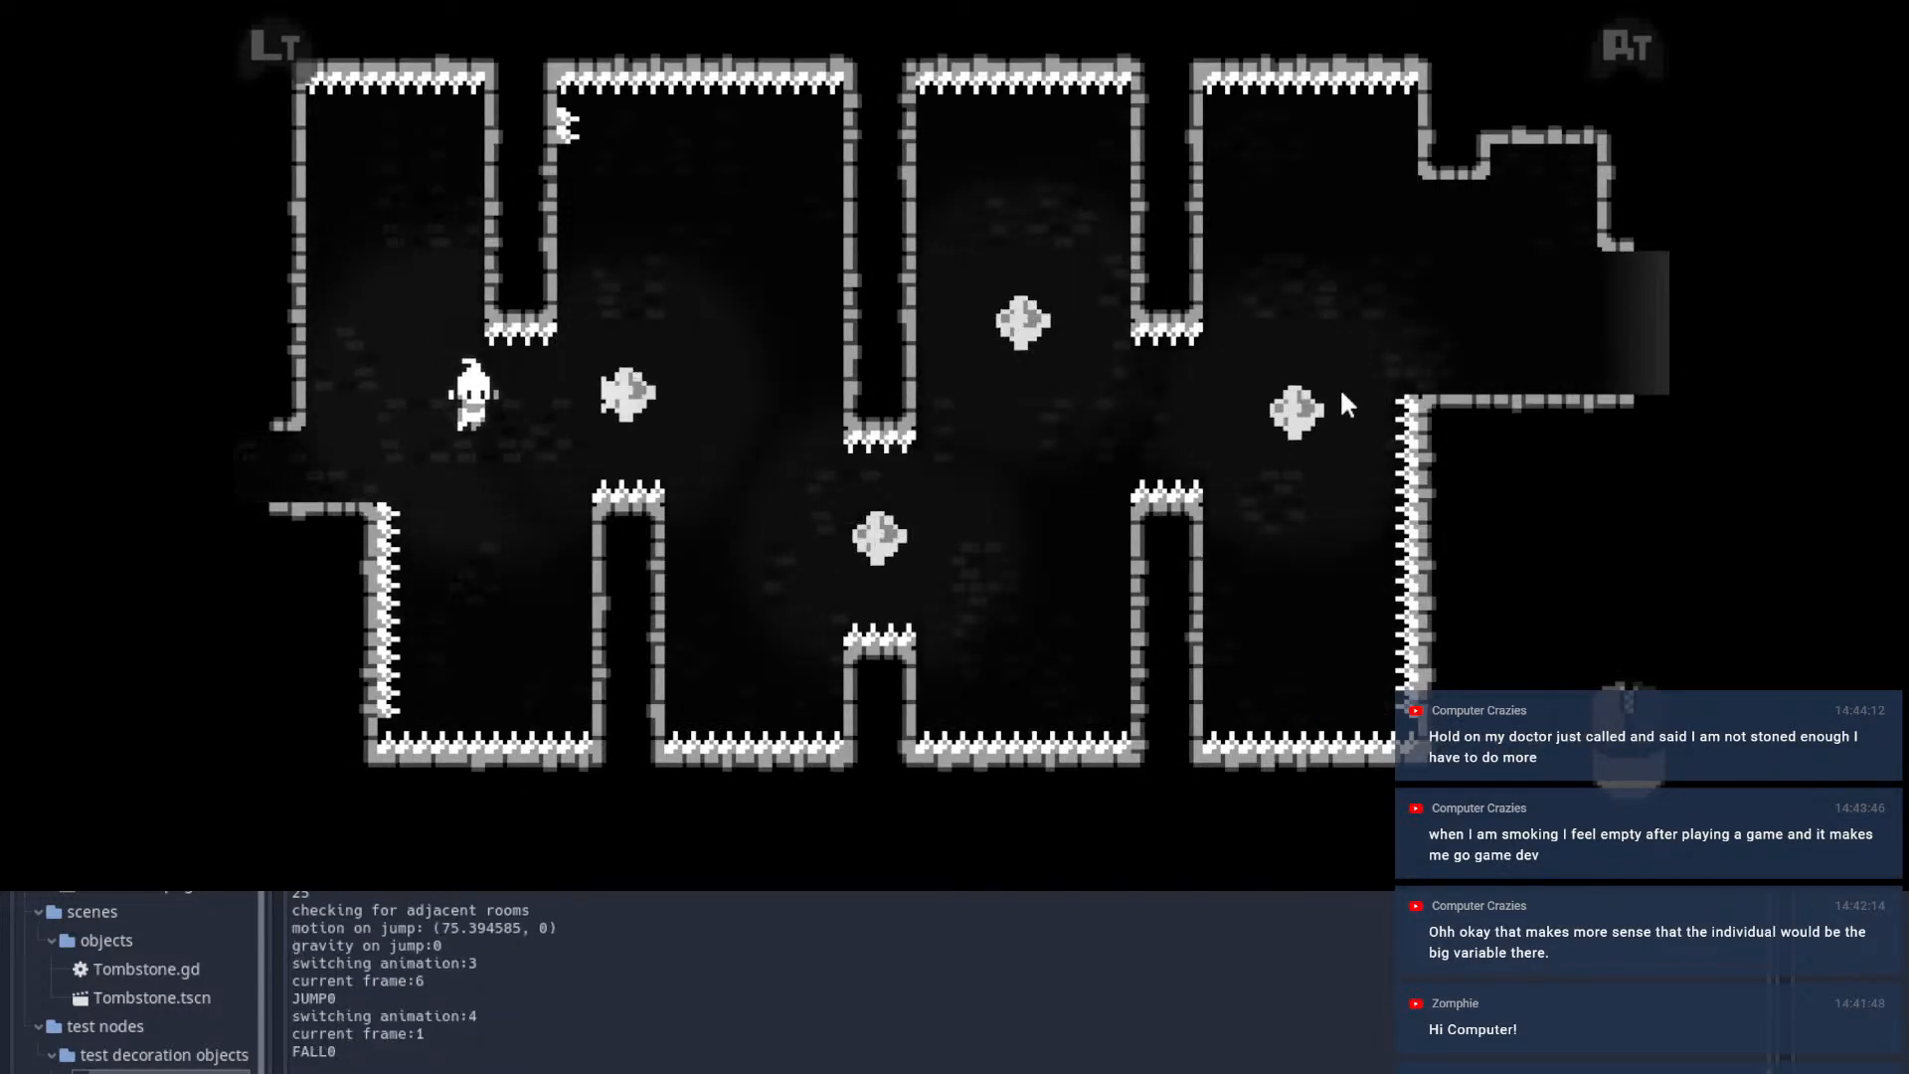
left_click(1339, 392)
left_click(1318, 386)
left_click(1103, 286)
left_click(1365, 368)
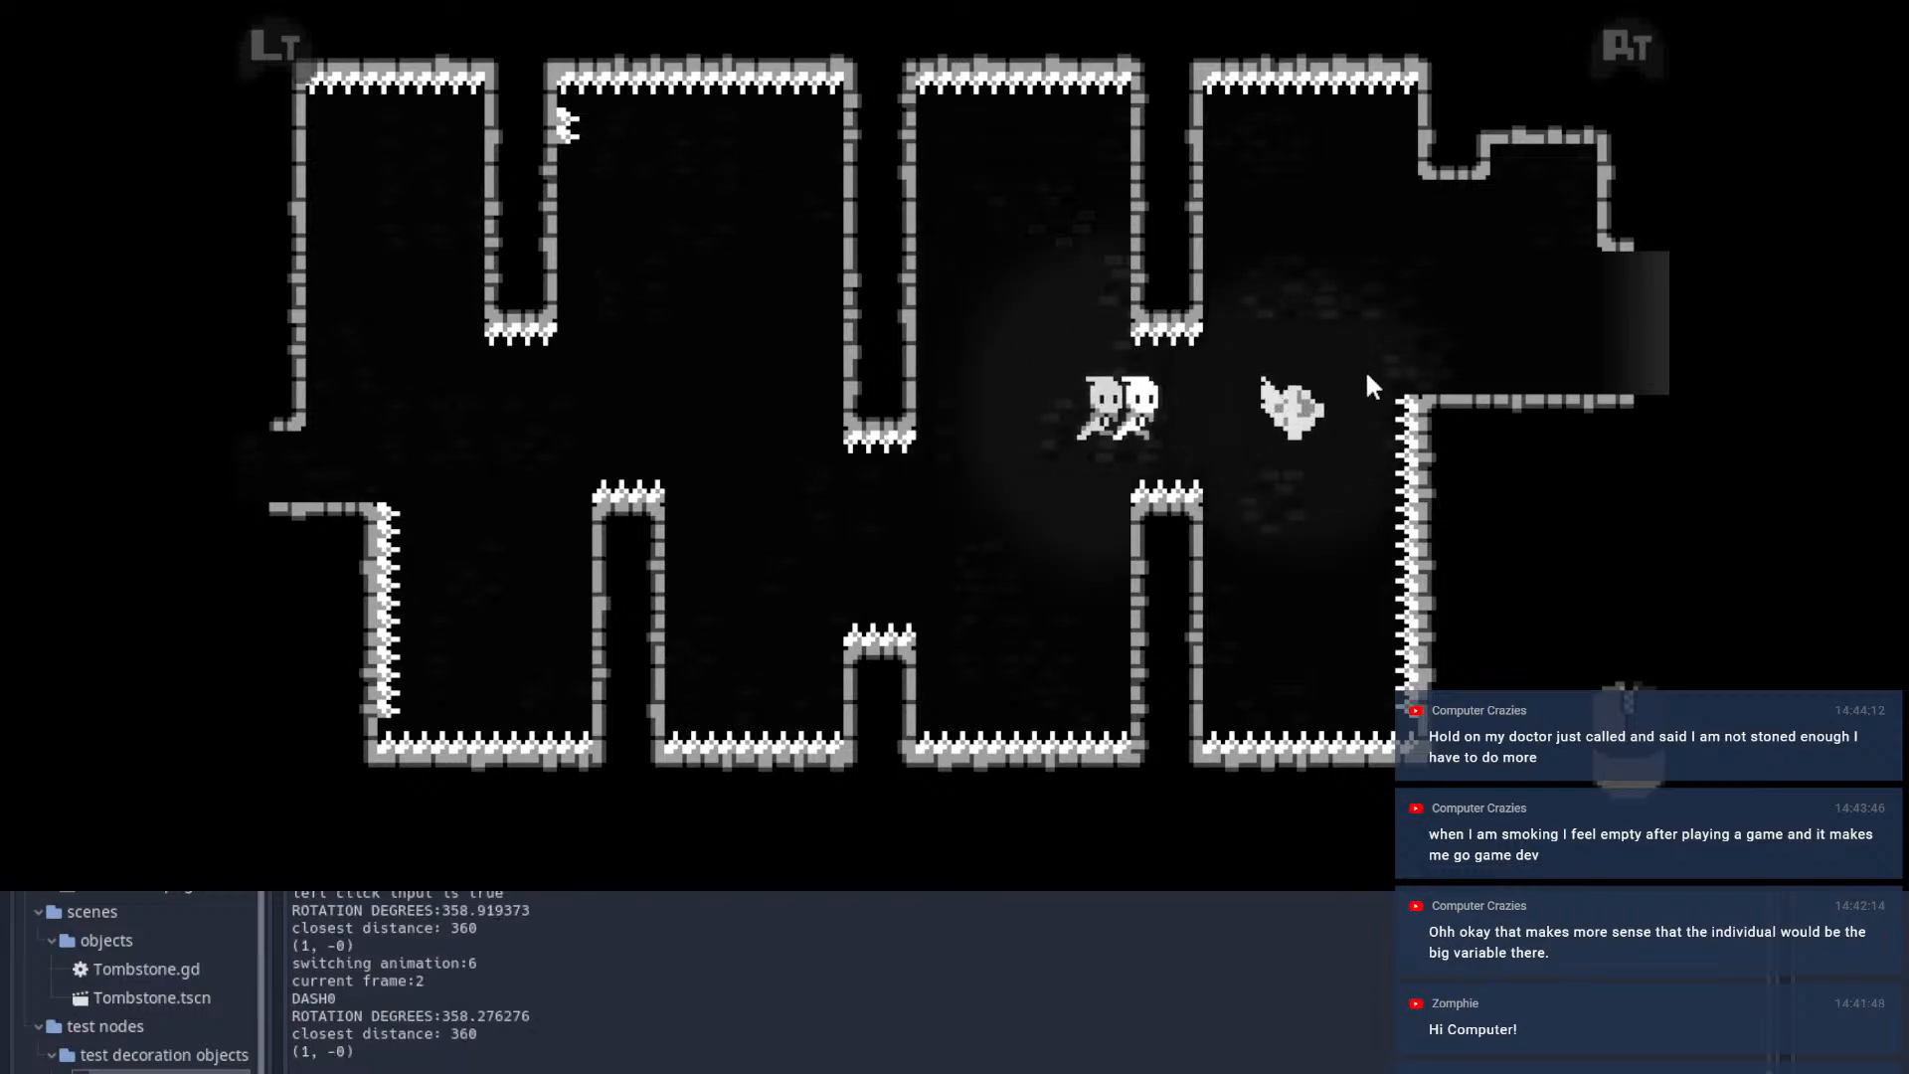
left_click(1363, 199)
key("d")
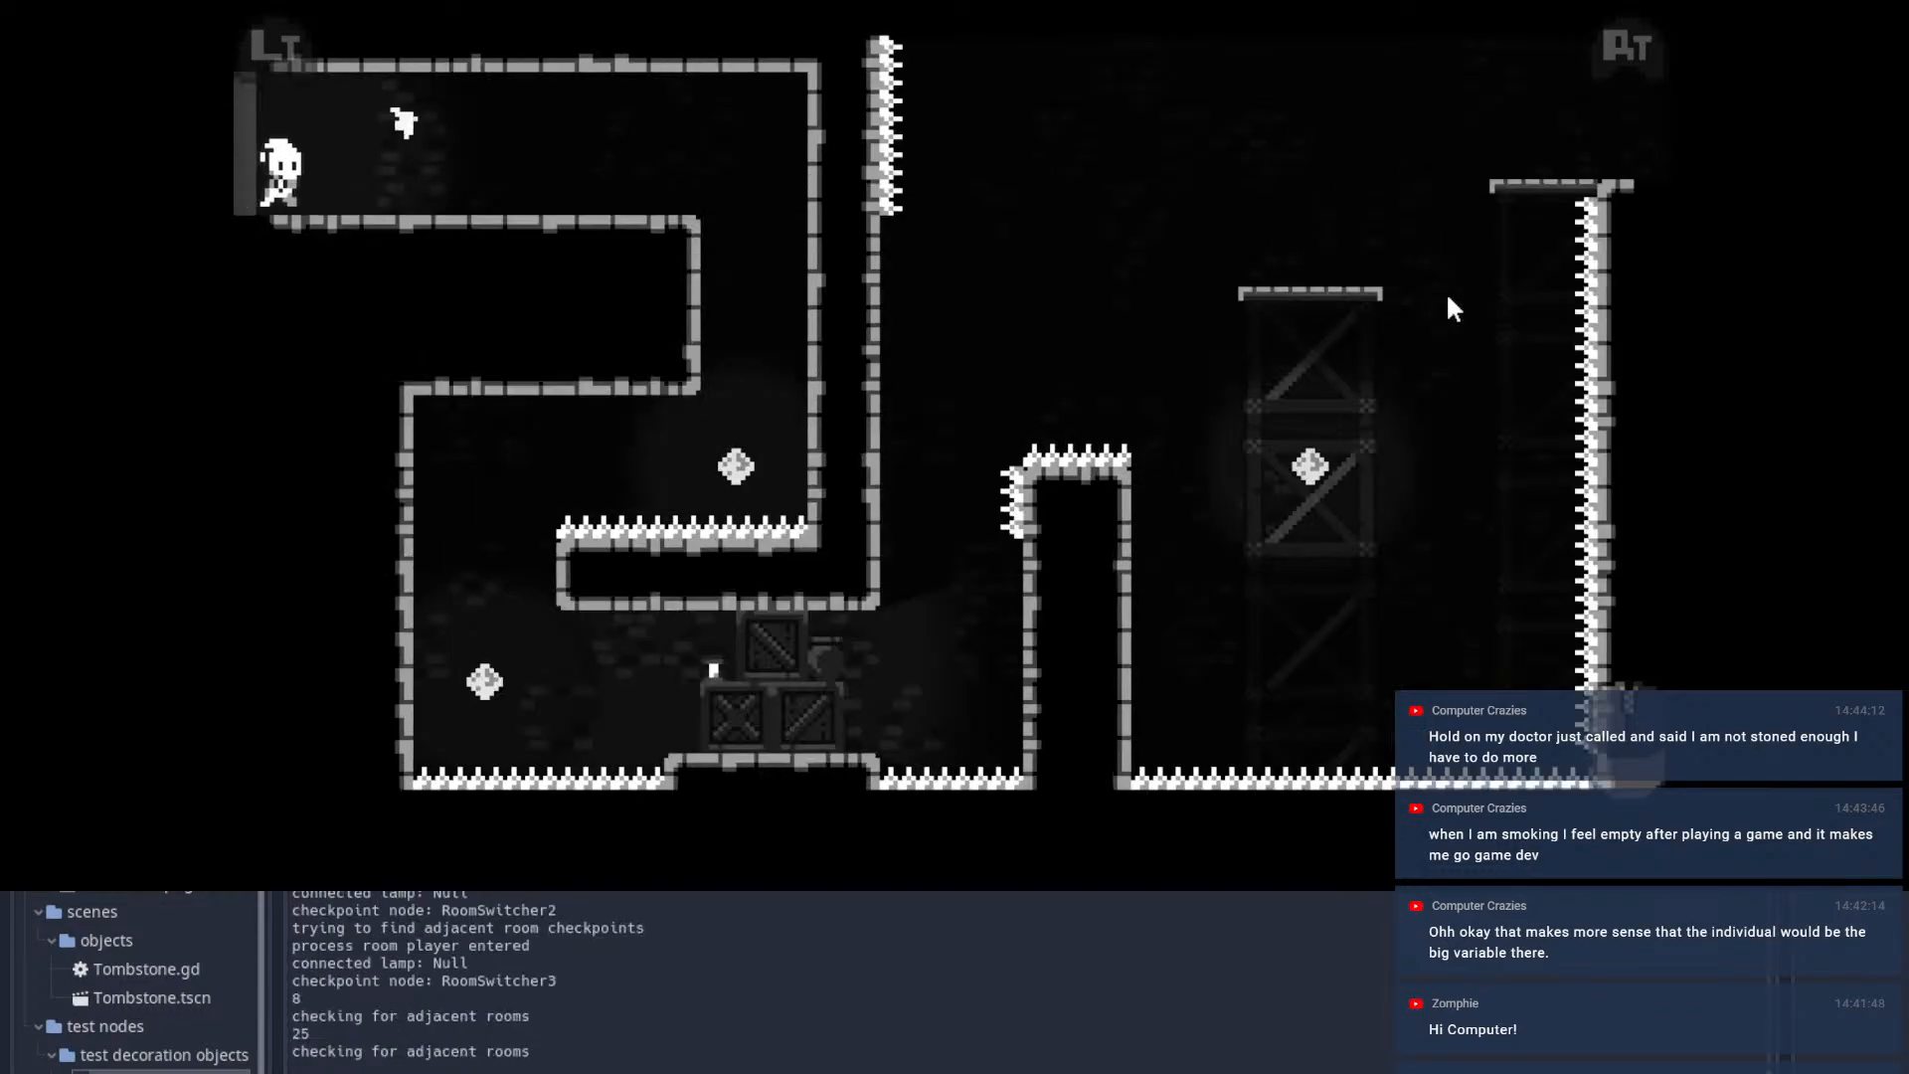
Step: Play through the winding room with crates and scaffold towers to its upper exit
key("d")
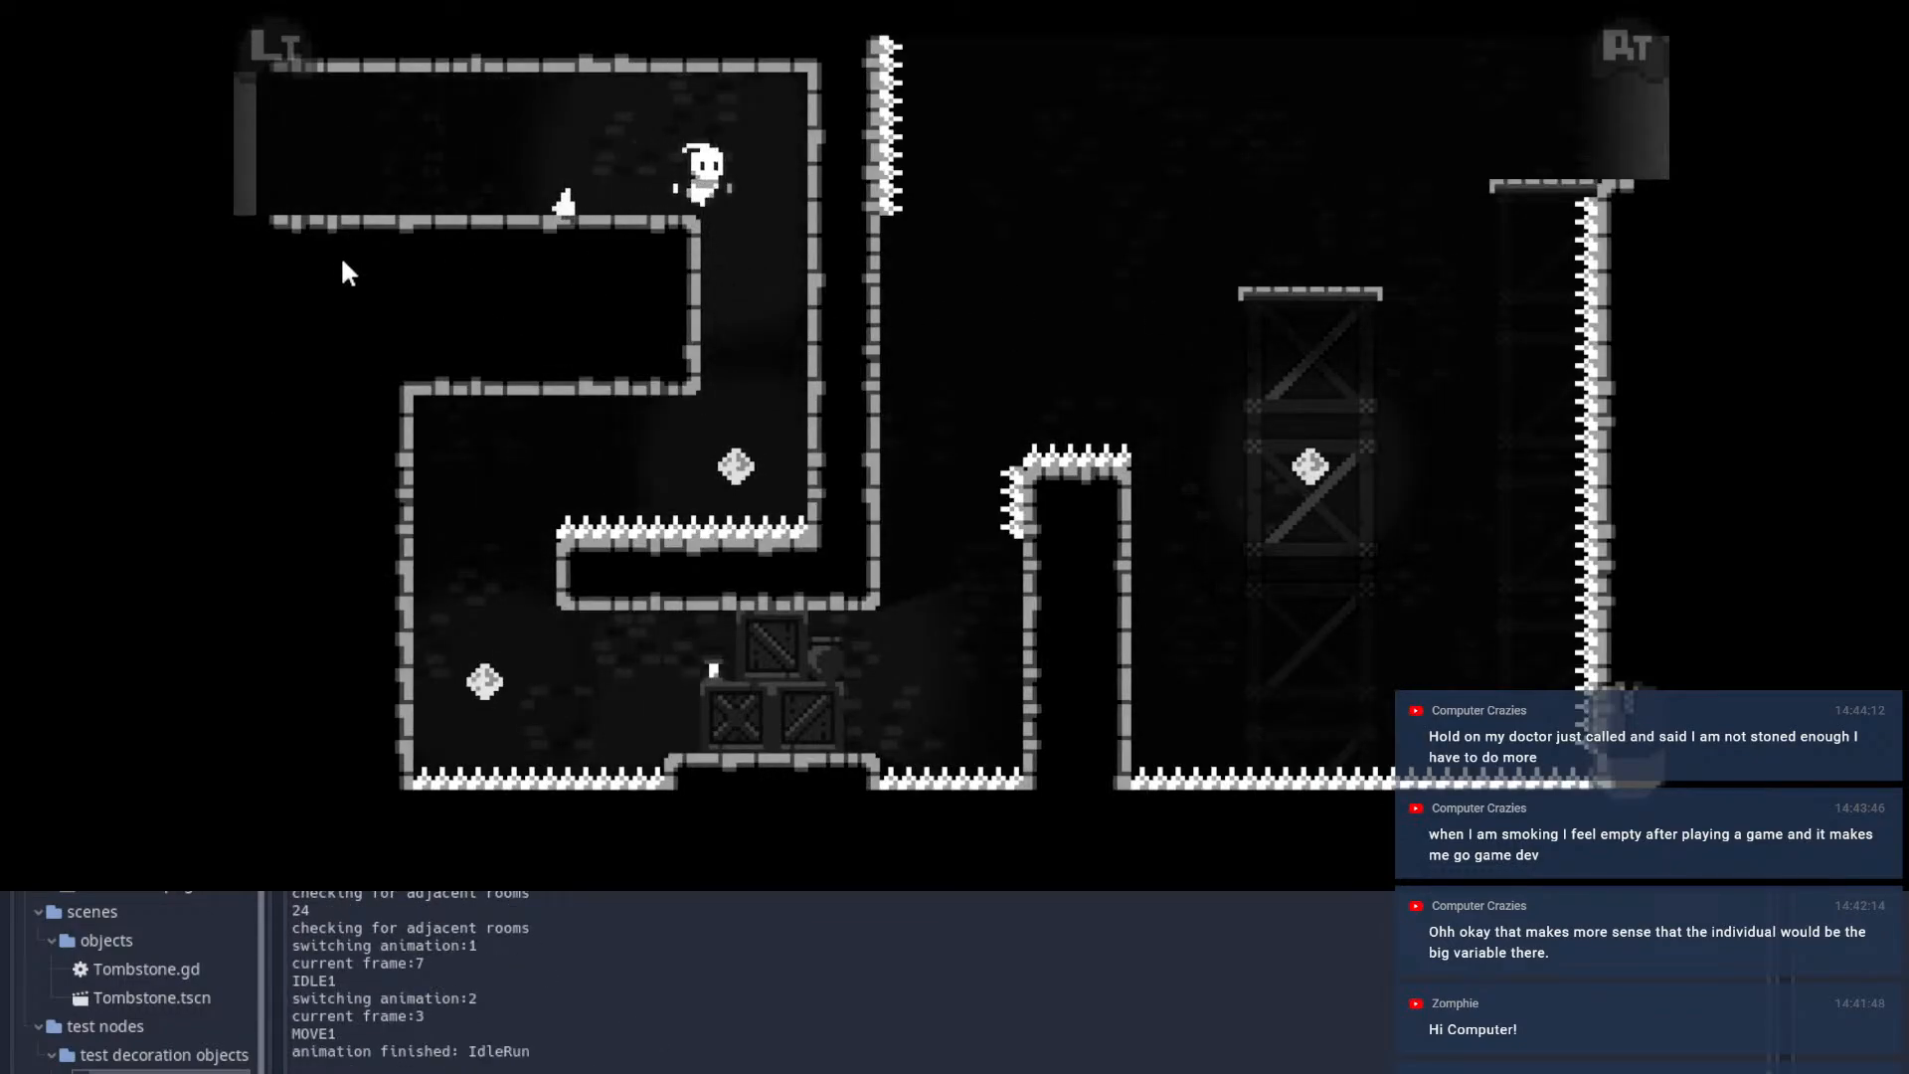
left_click(342, 262)
left_click(1328, 425)
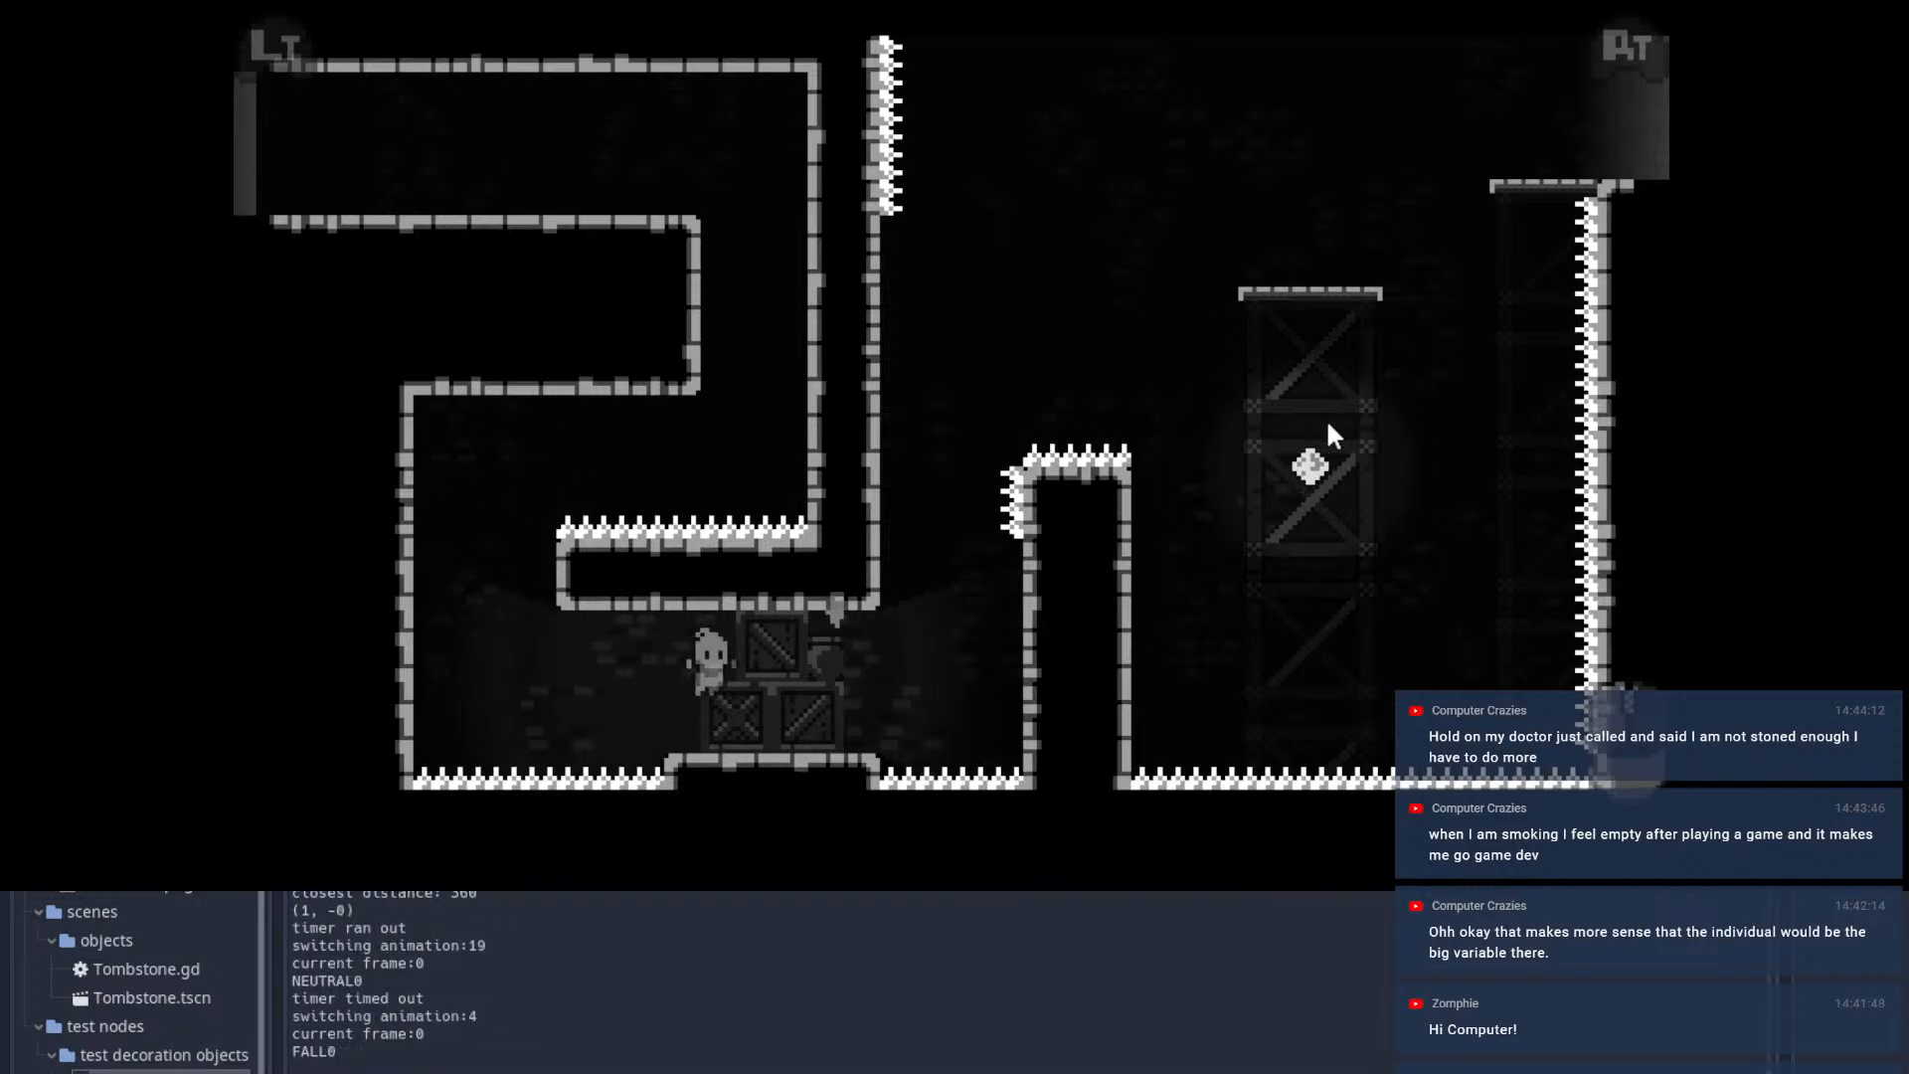
key("d")
key("space")
key("space")
left_click(1328, 424)
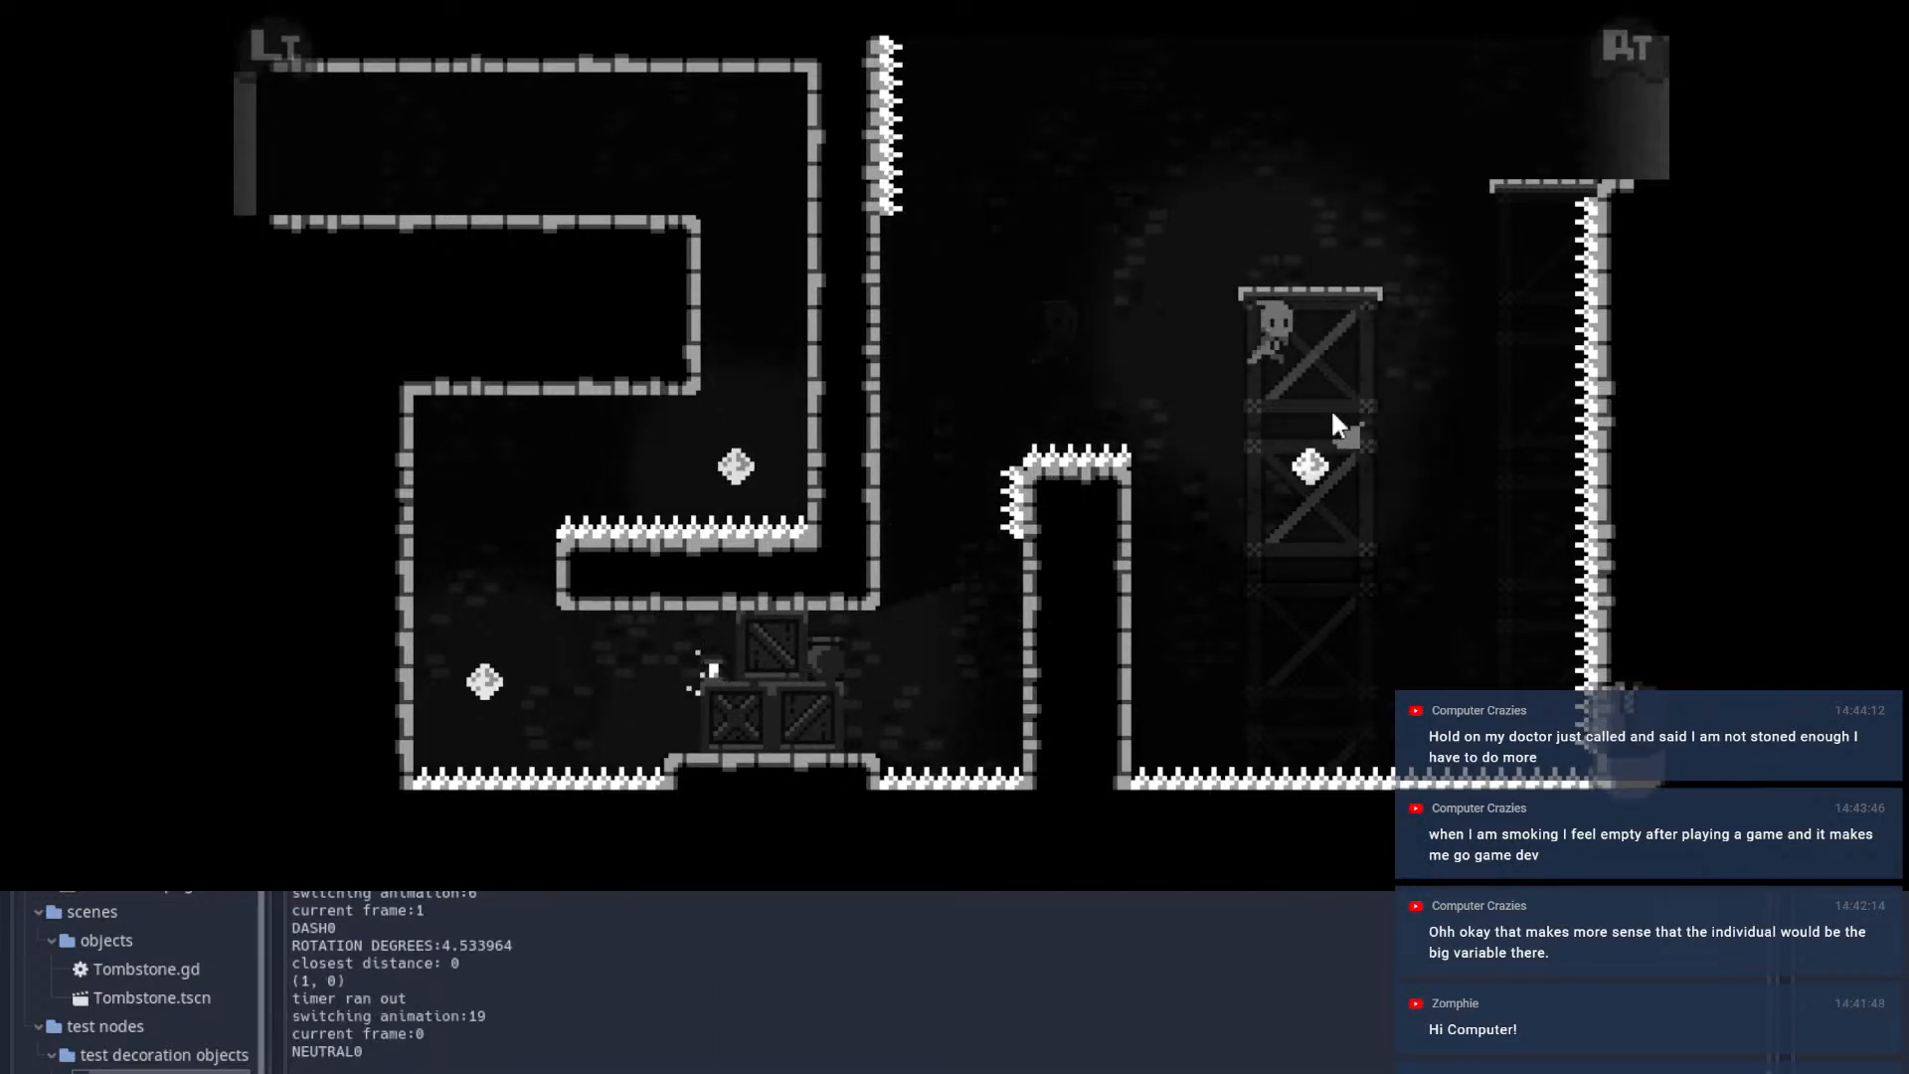
left_click(1299, 189)
key("d")
key("space")
left_click(1581, 98)
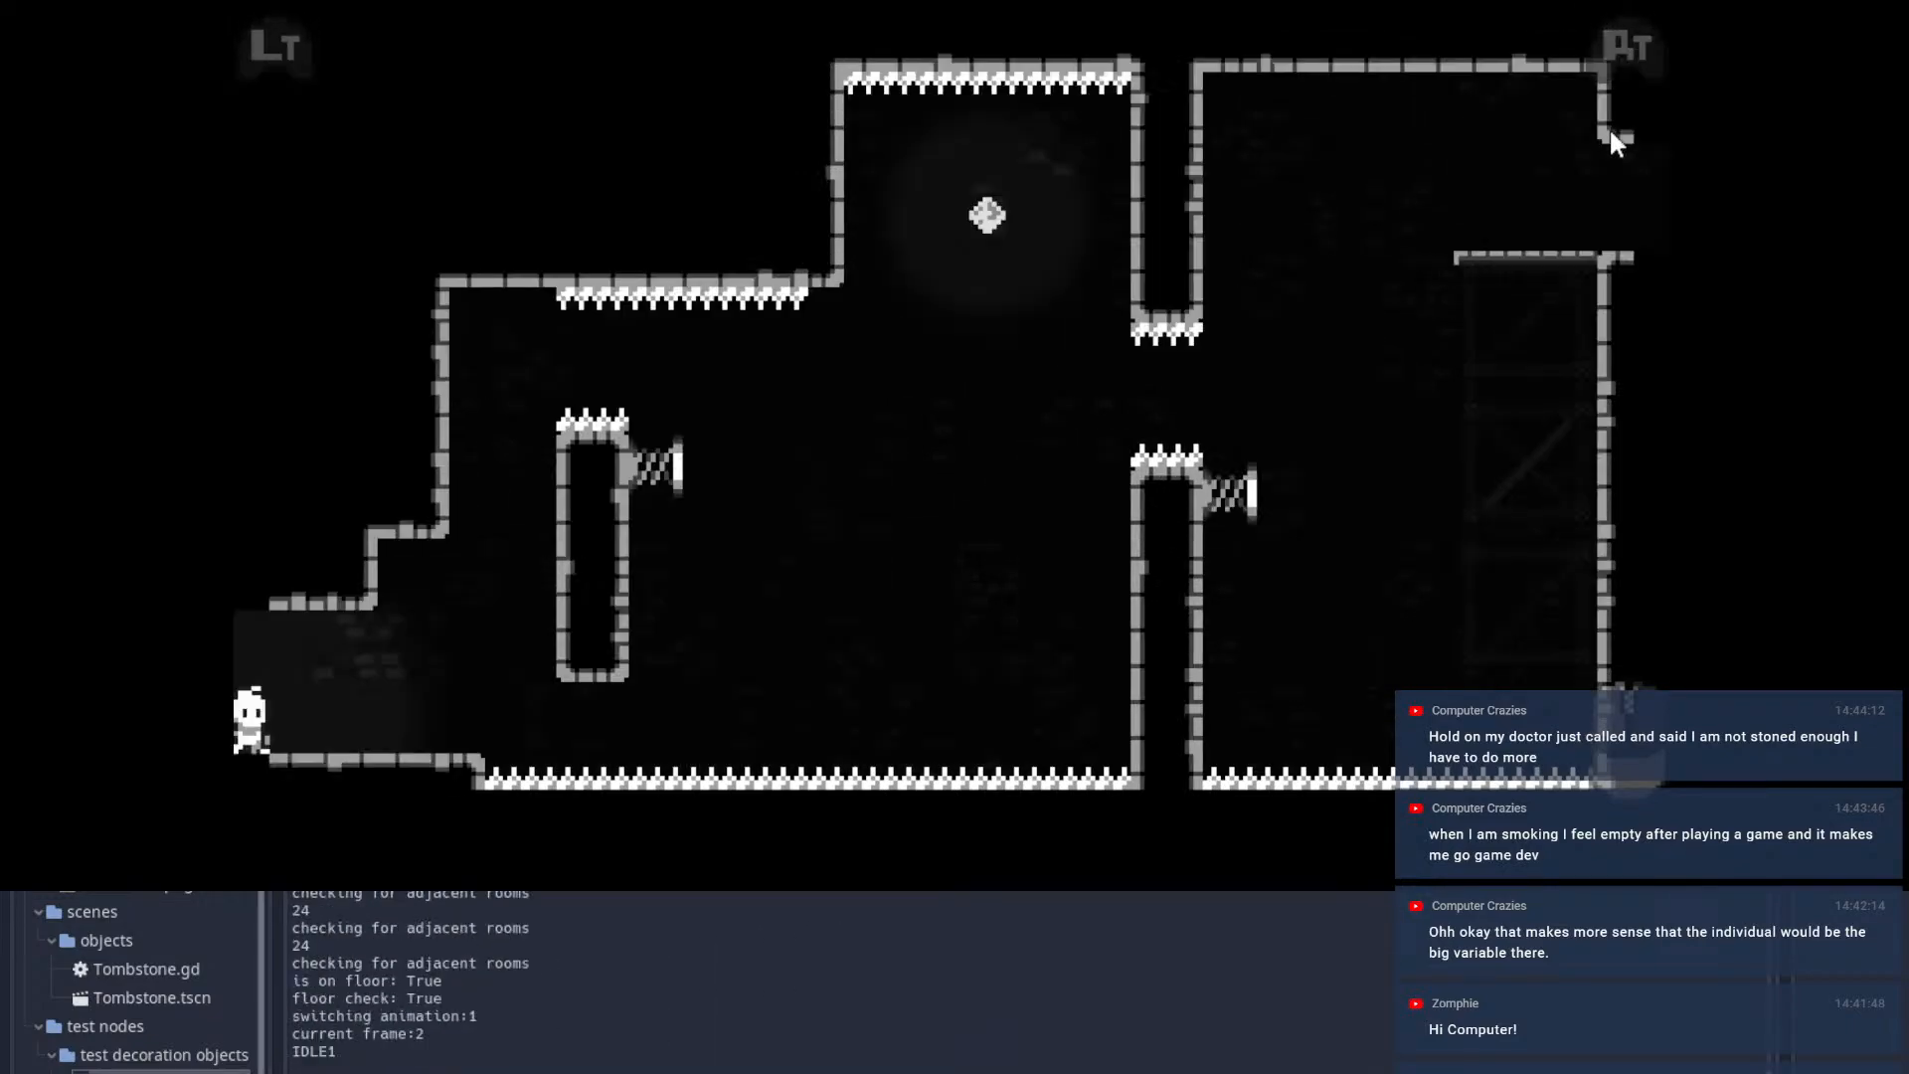
Step: Try to cross the room with two wall springs and ceiling spikes, and close the running game
key("space")
key("space")
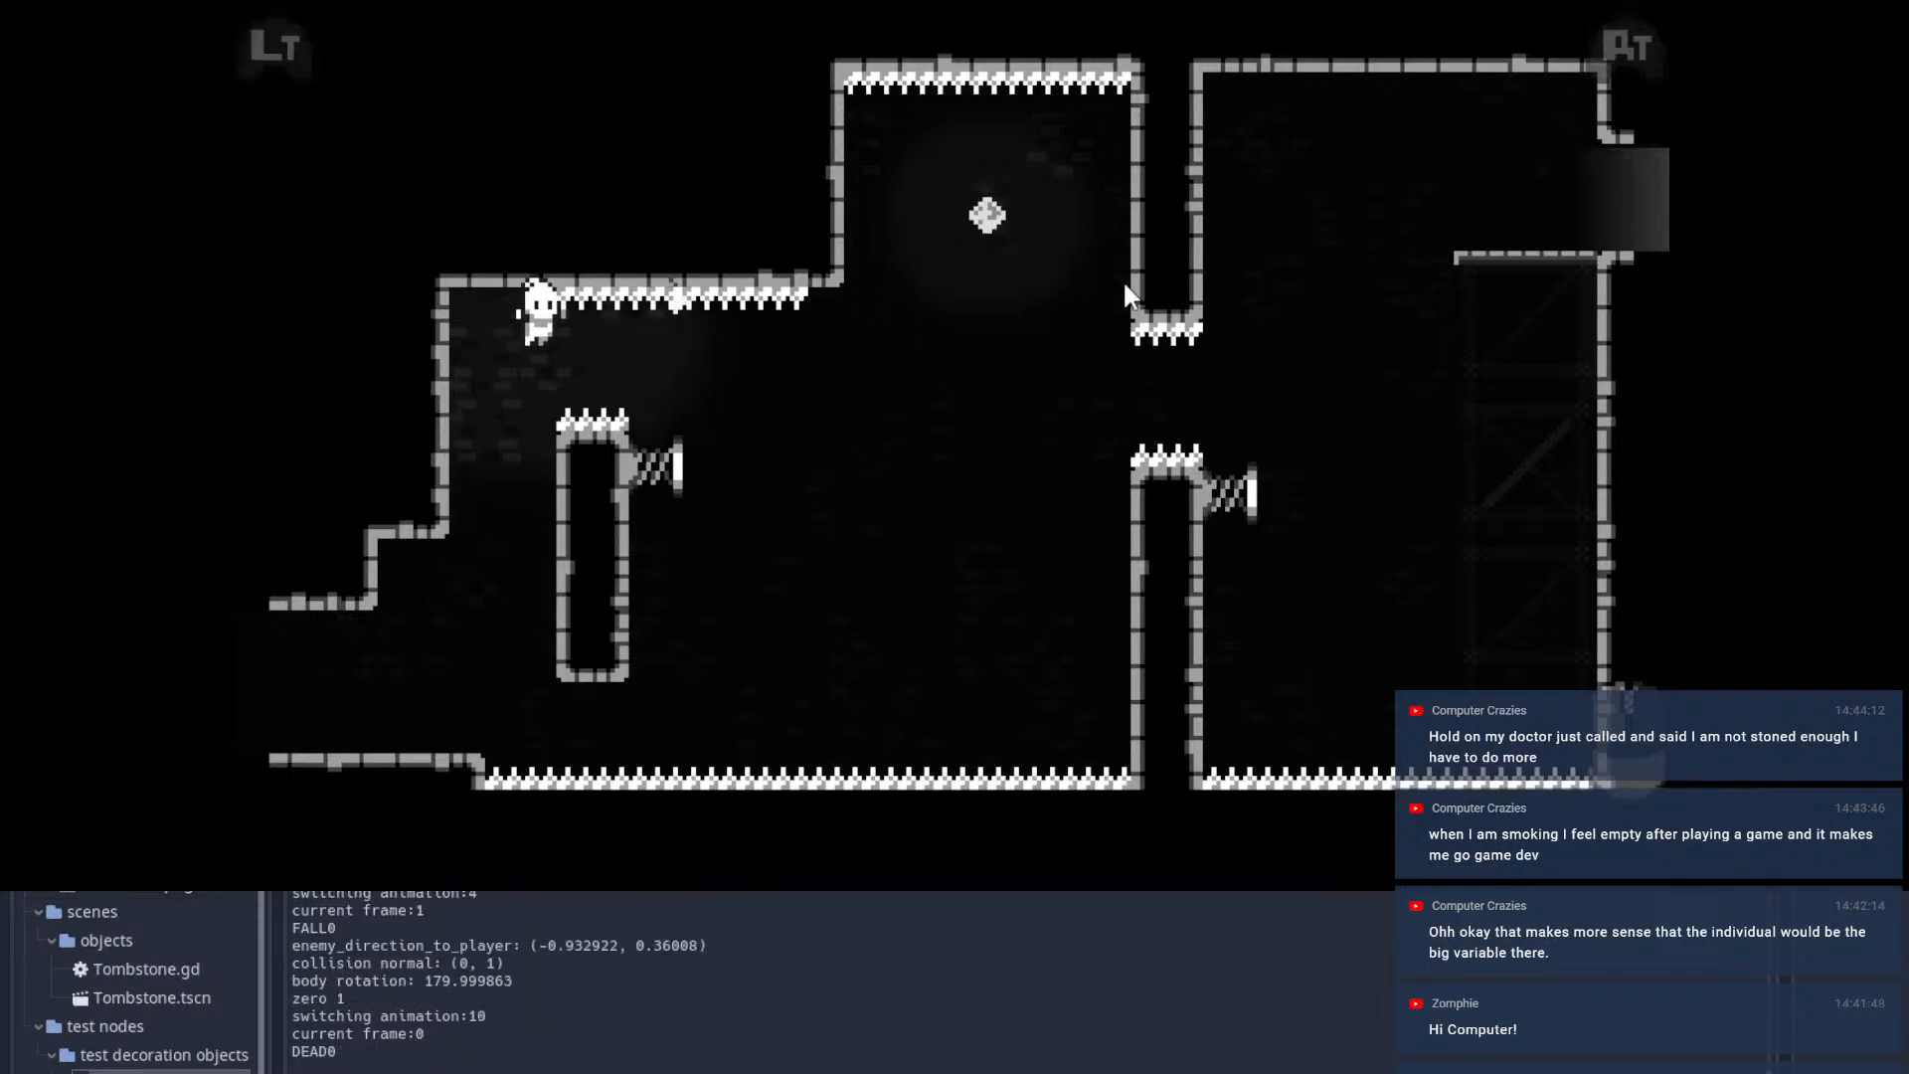
key("d")
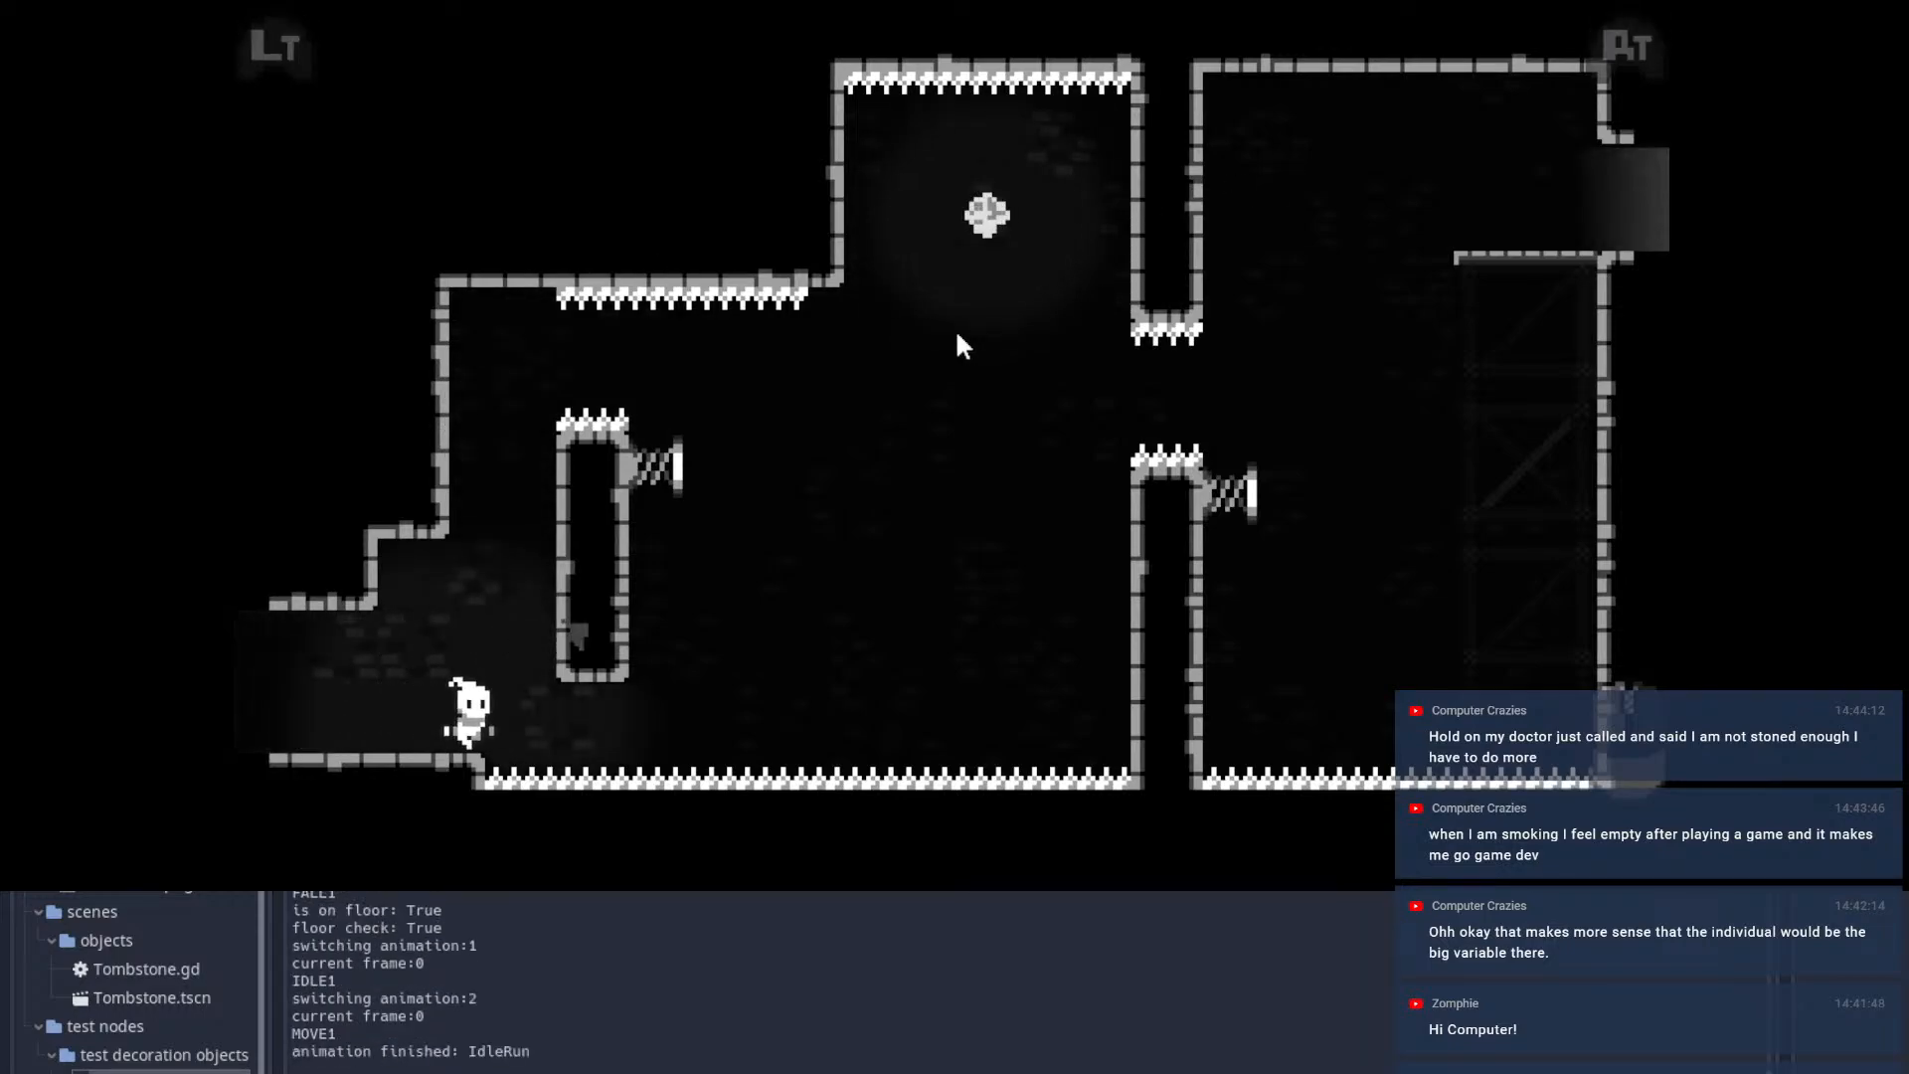
key("space")
key("space")
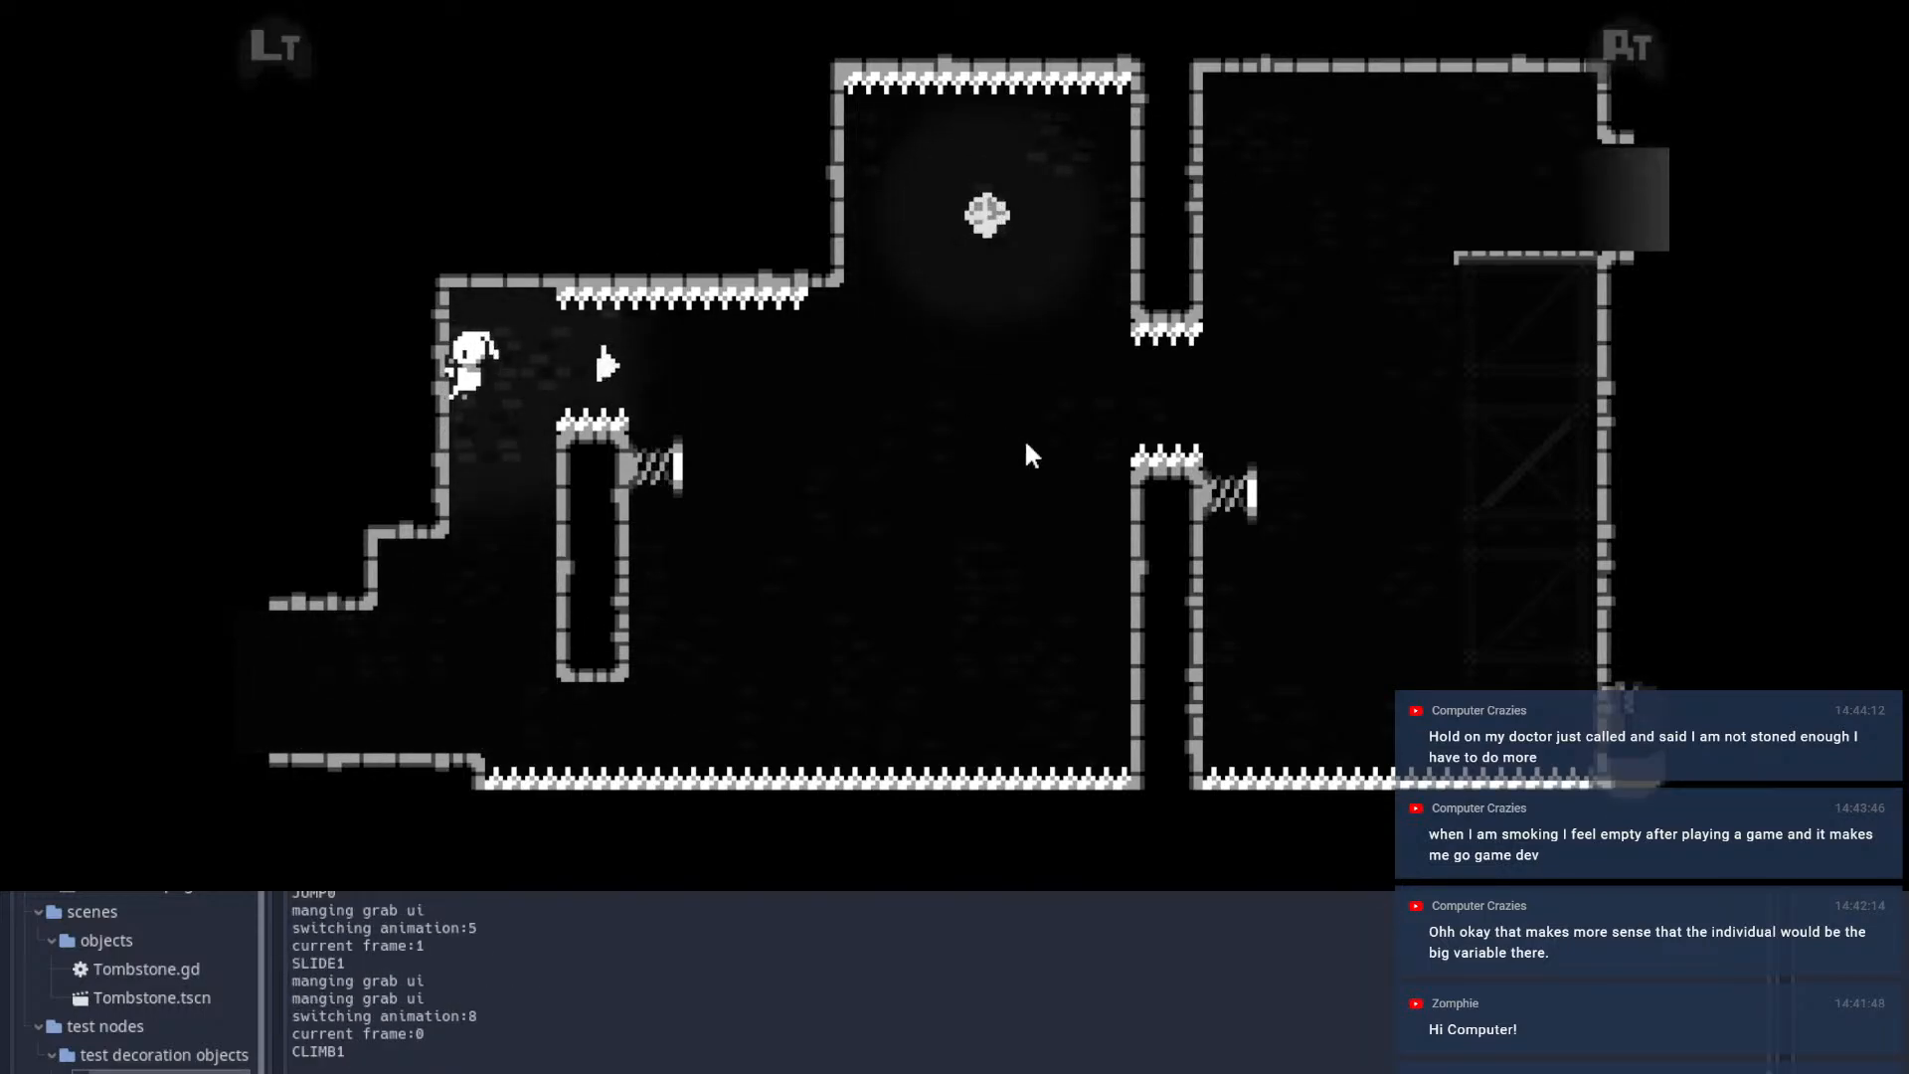
left_click(1027, 444)
left_click(989, 177)
left_click(1432, 372)
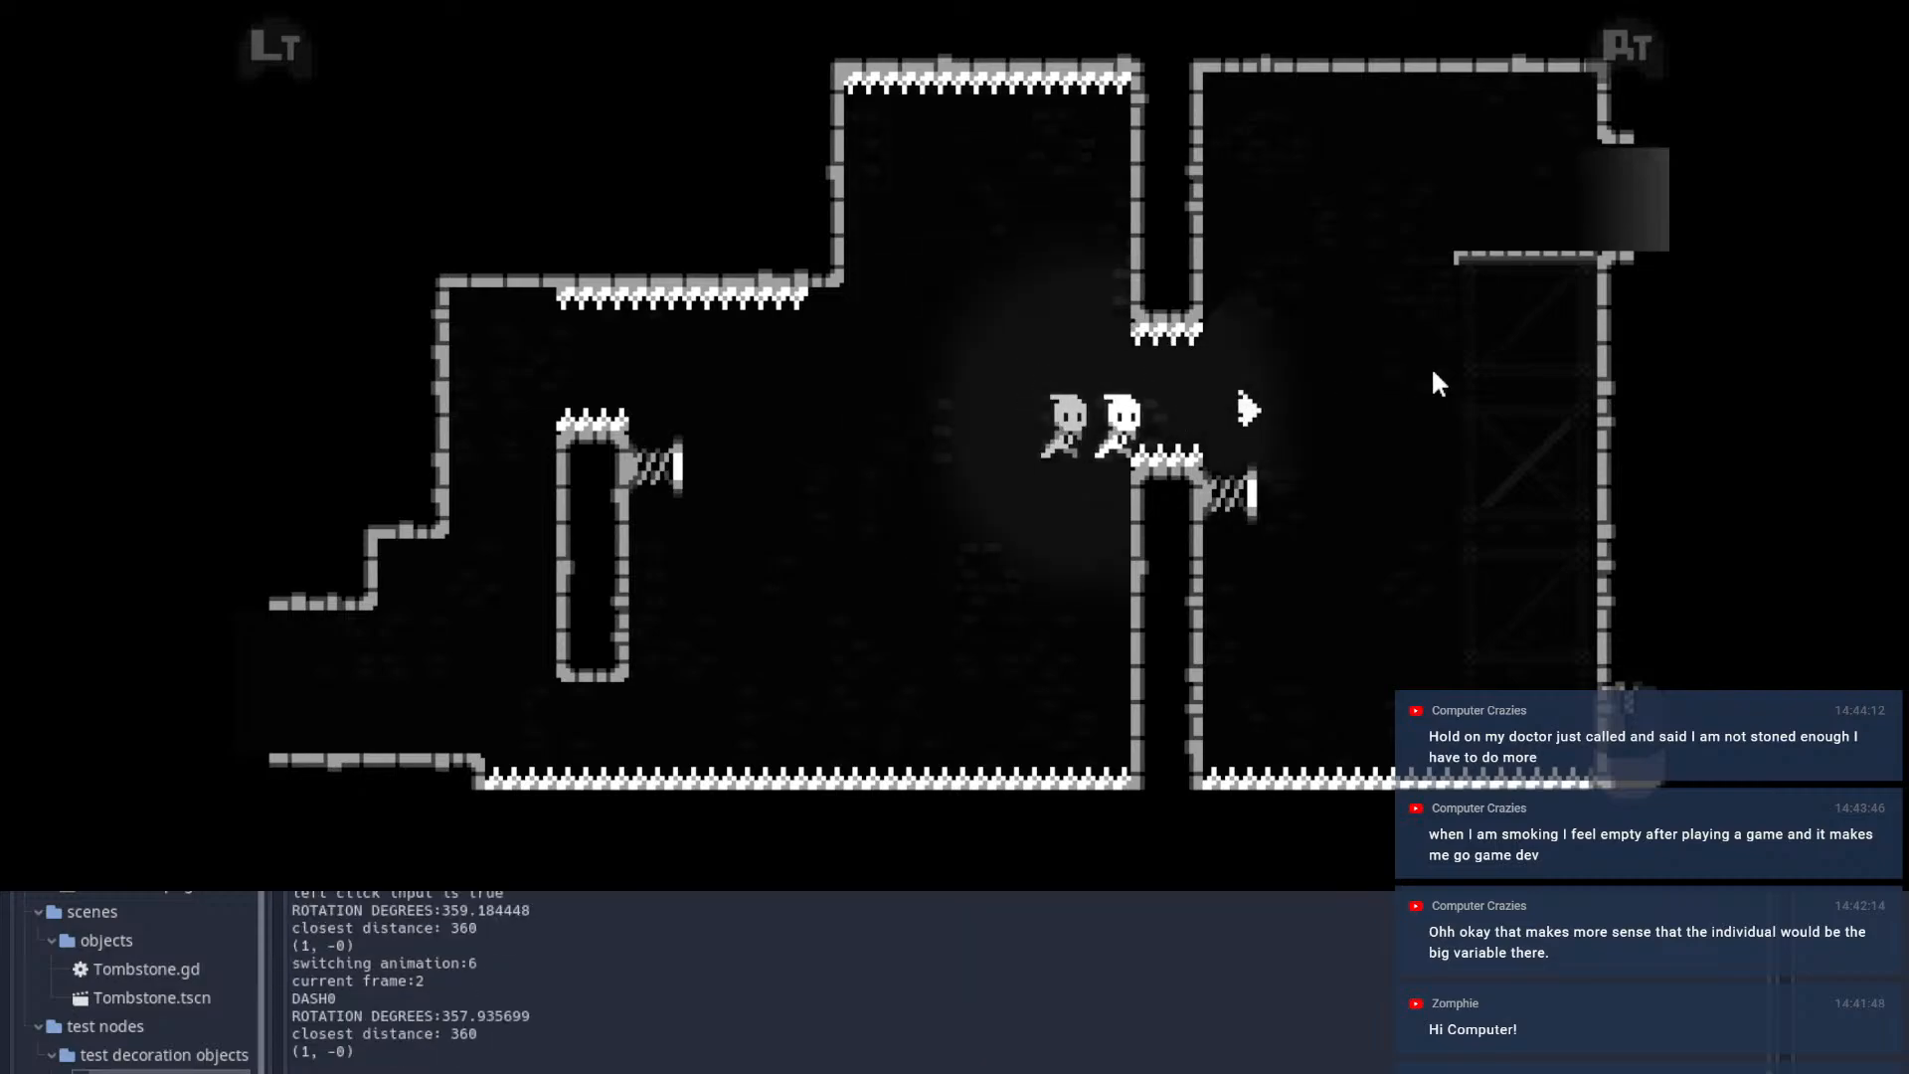
key("Escape")
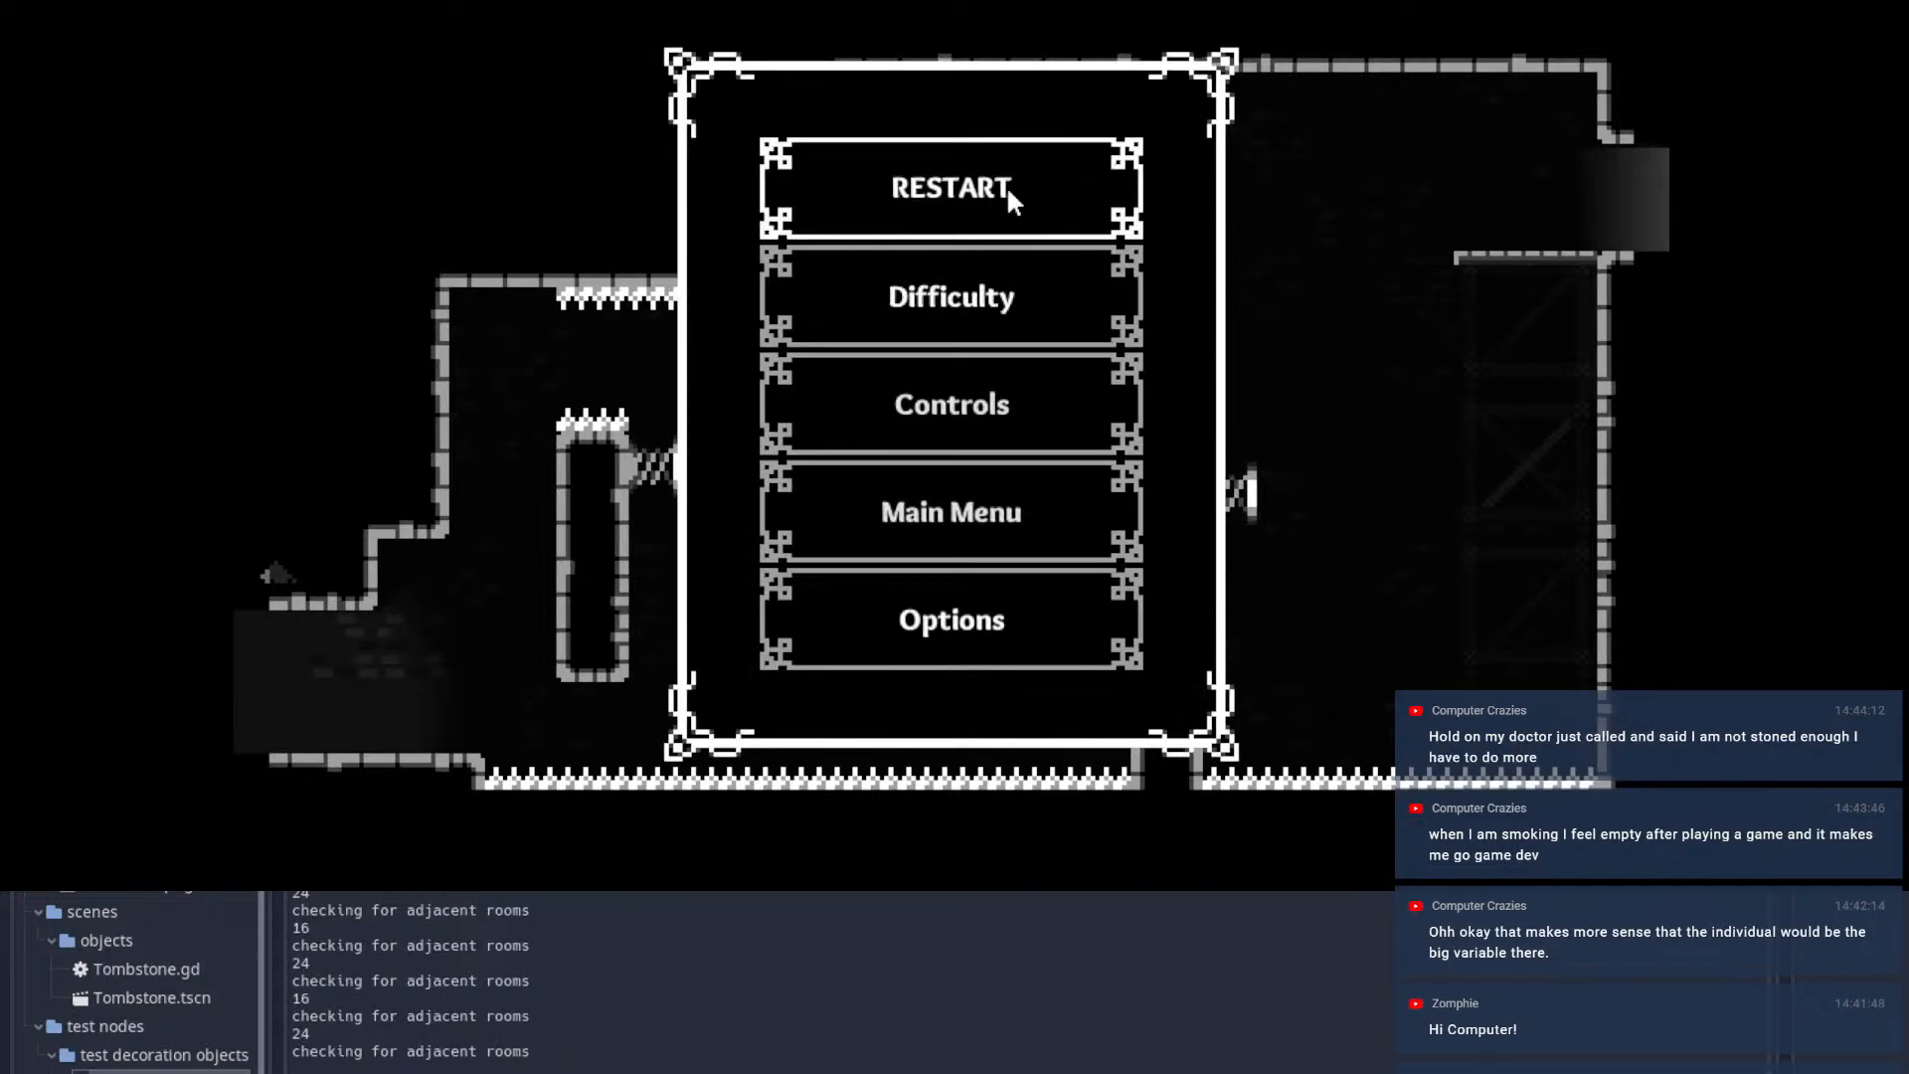
left_click(1660, 1)
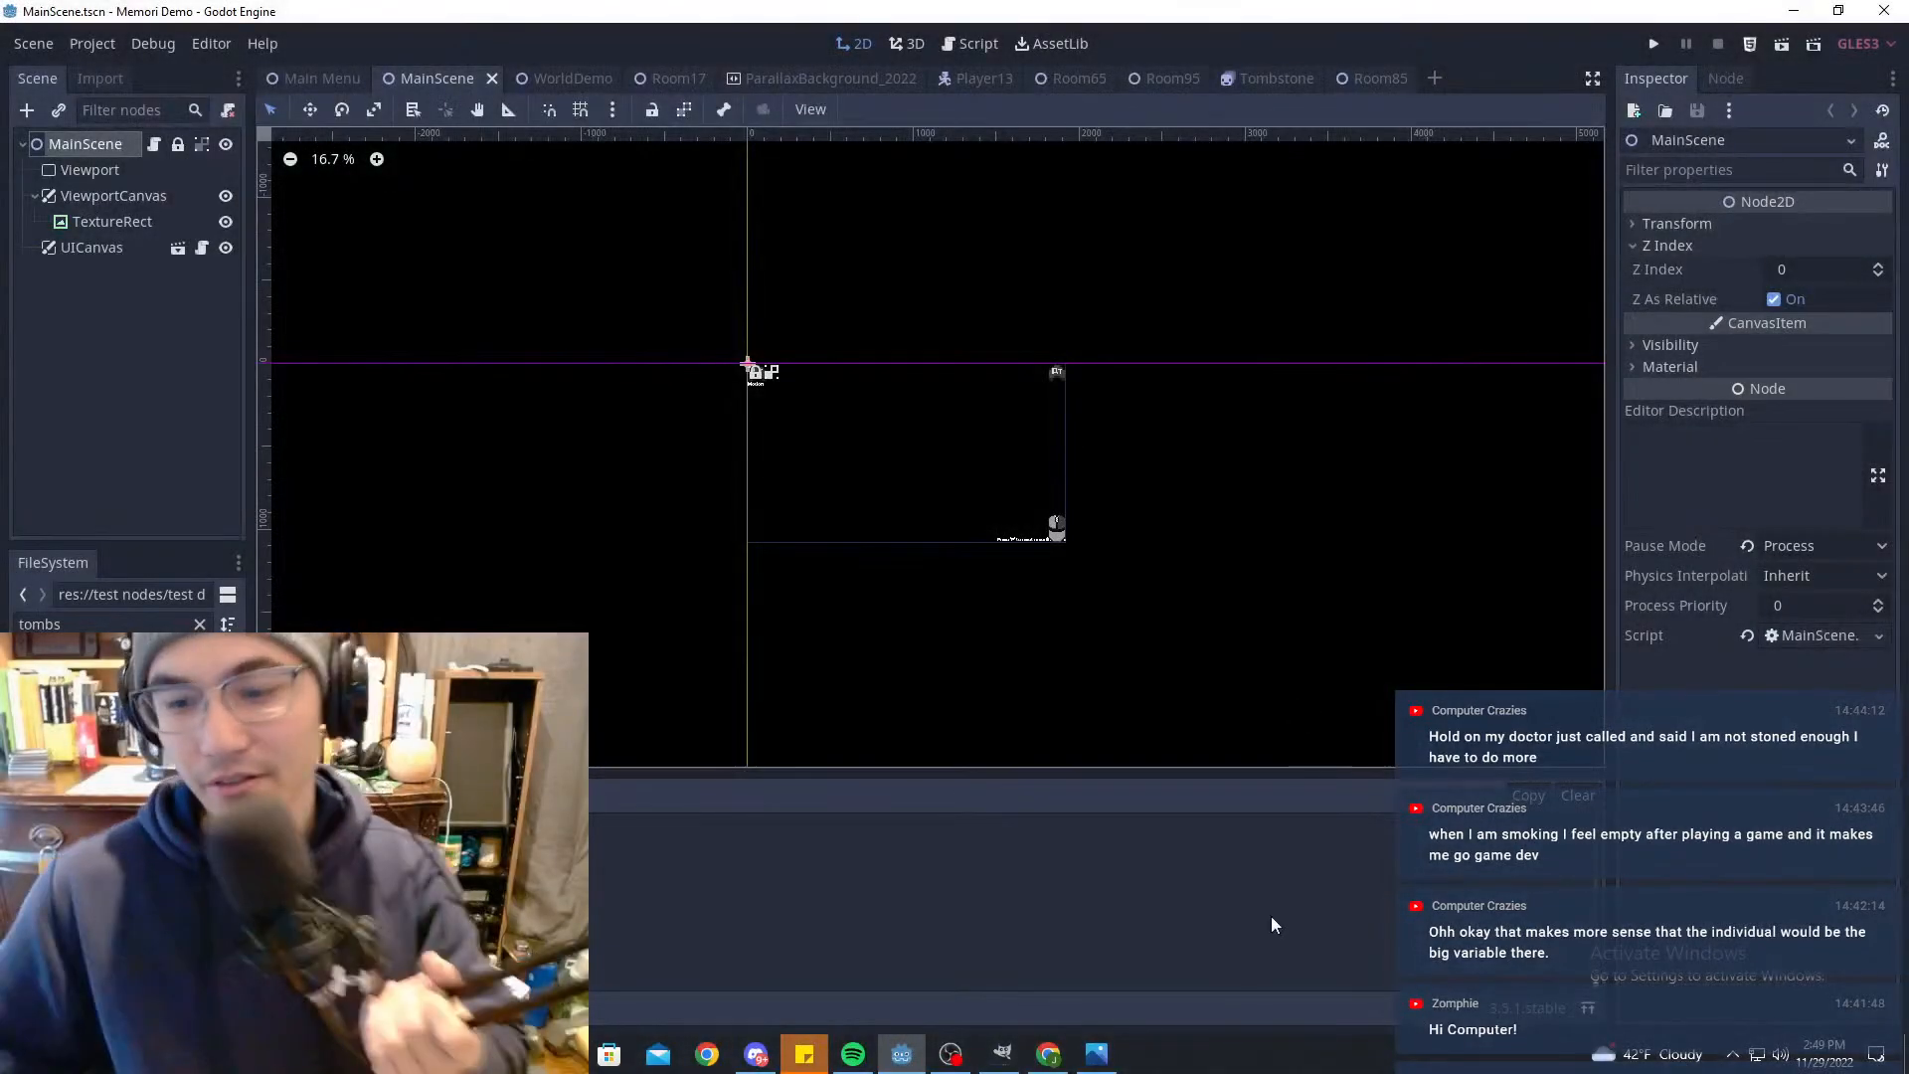